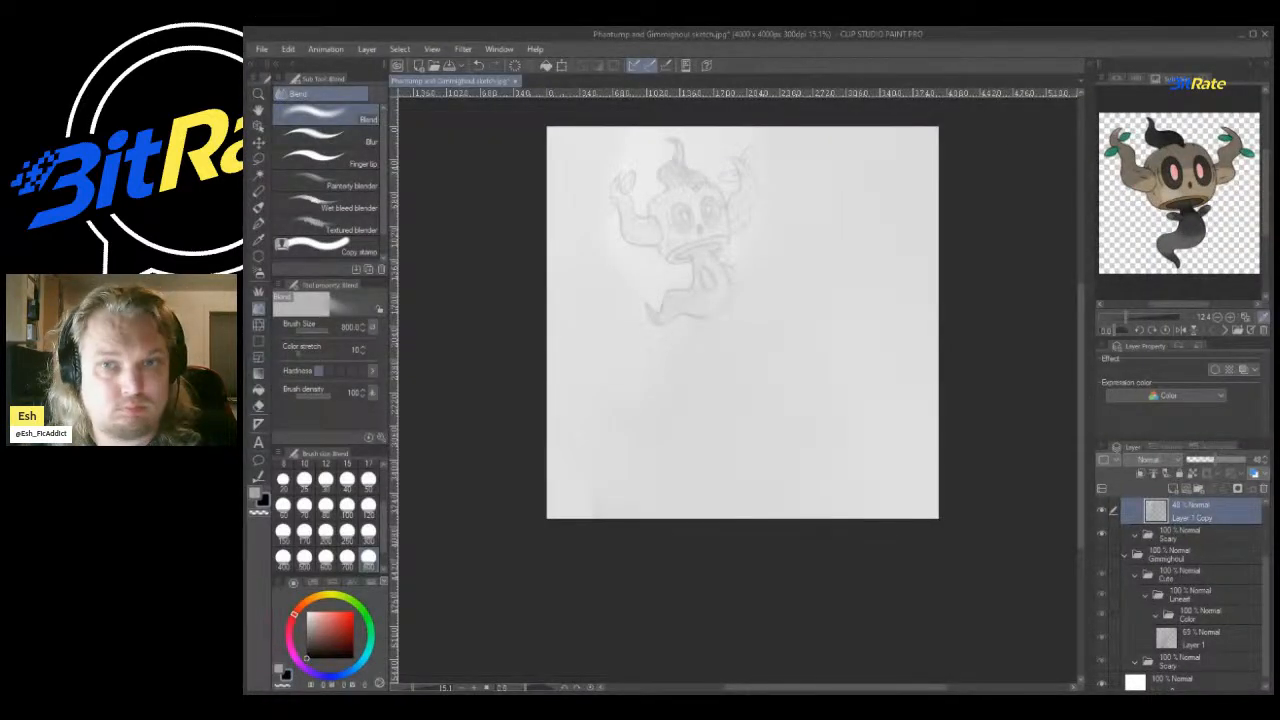
Switch to the G-pen and add a new vector layer above the Lineart folder.
scroll(1185, 590, up, 2)
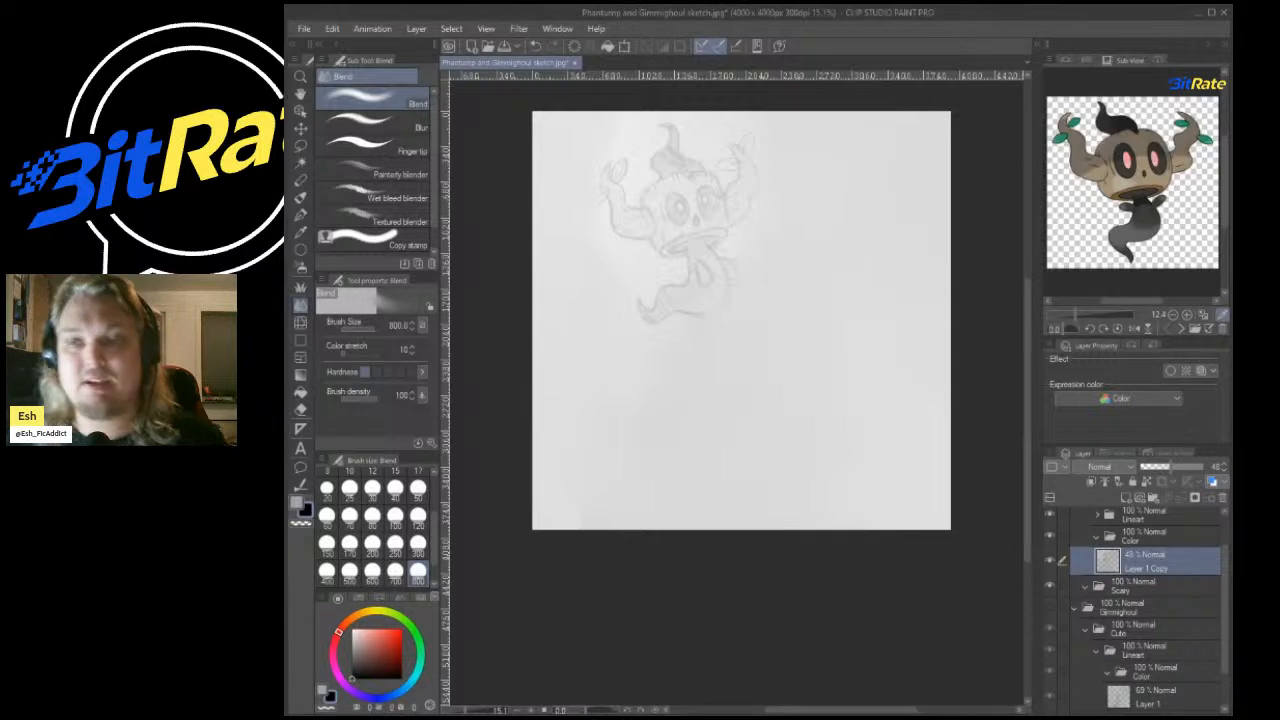
scroll(634, 143, up, 1)
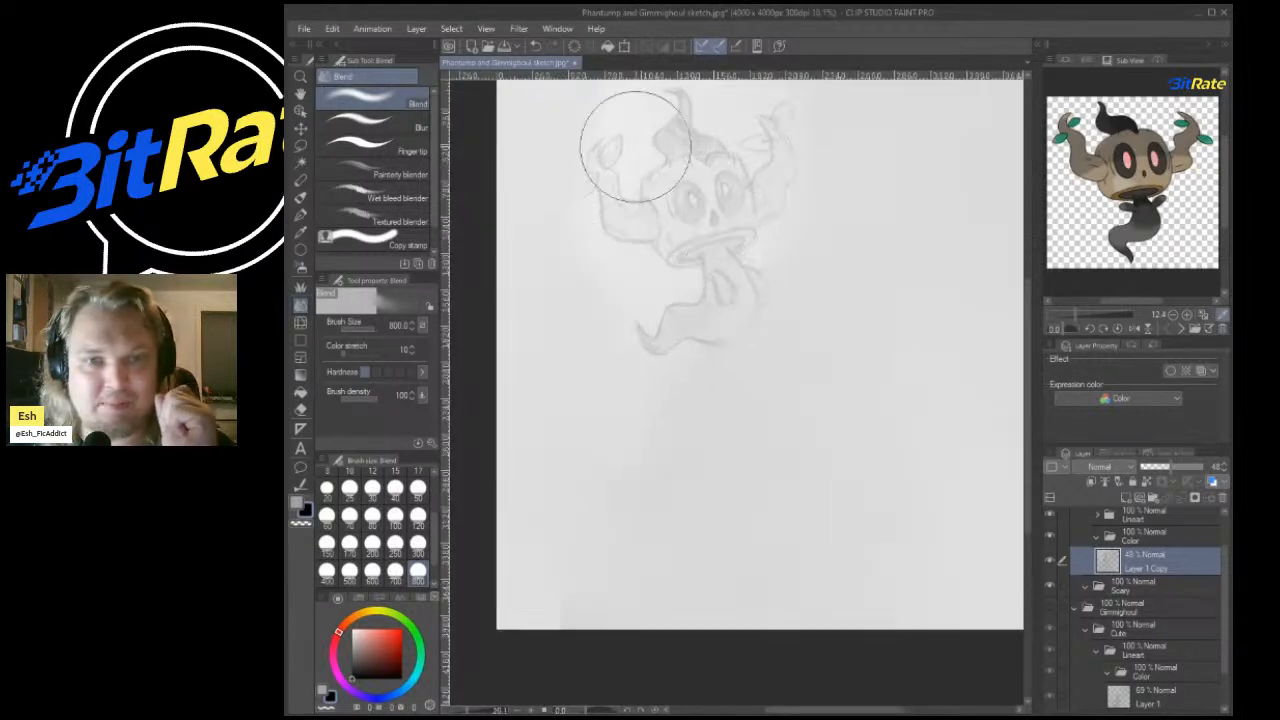
scroll(697, 187, down, 2)
scroll(697, 187, up, 3)
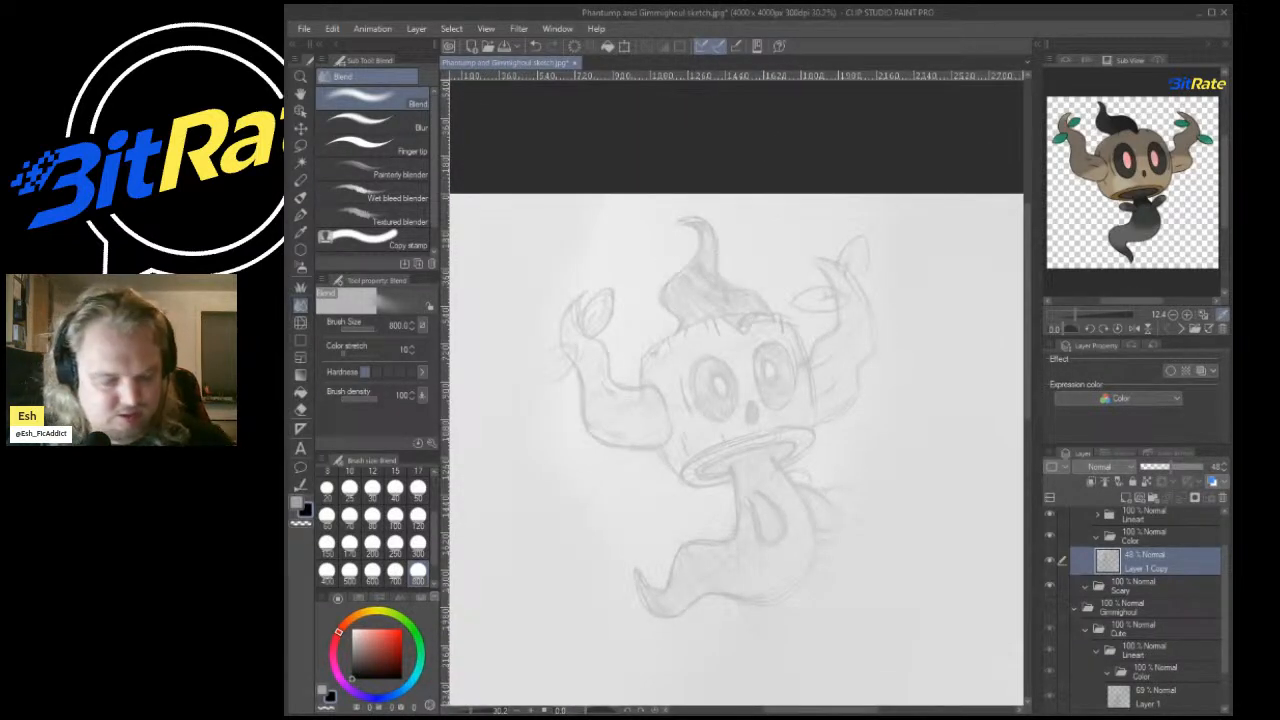
key(p)
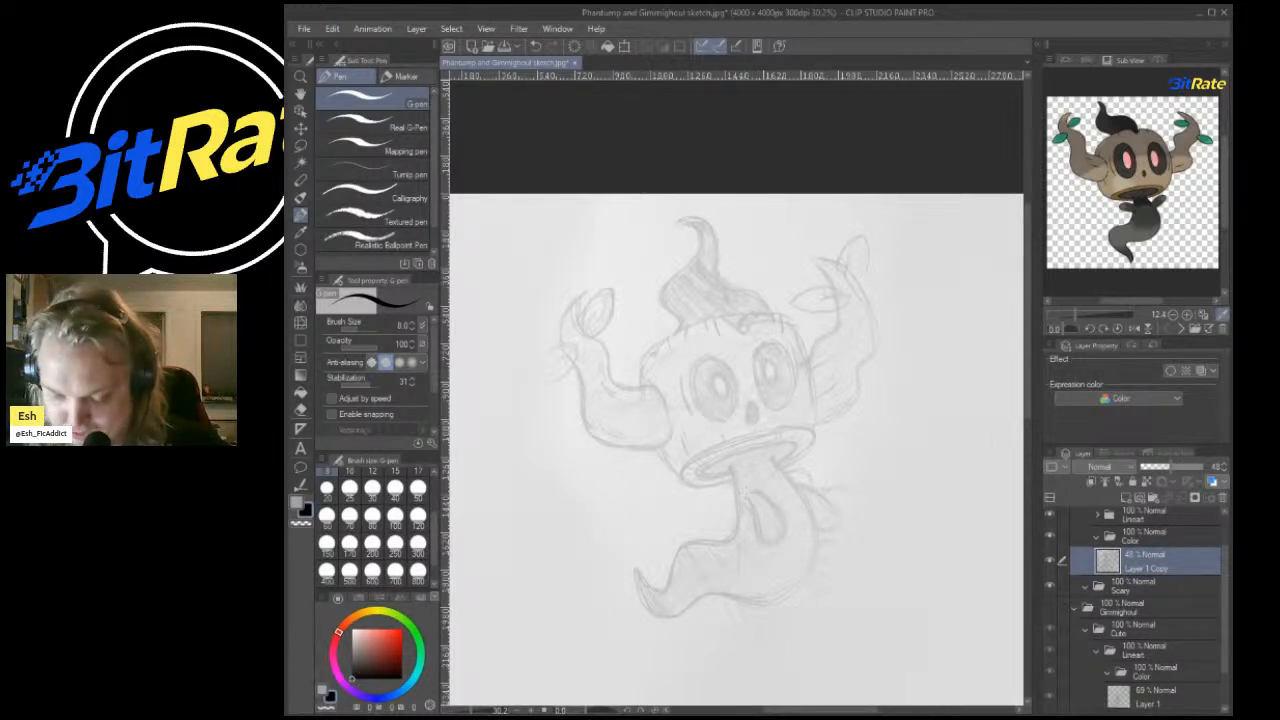
click(1150, 516)
key(ctrl+shift+n)
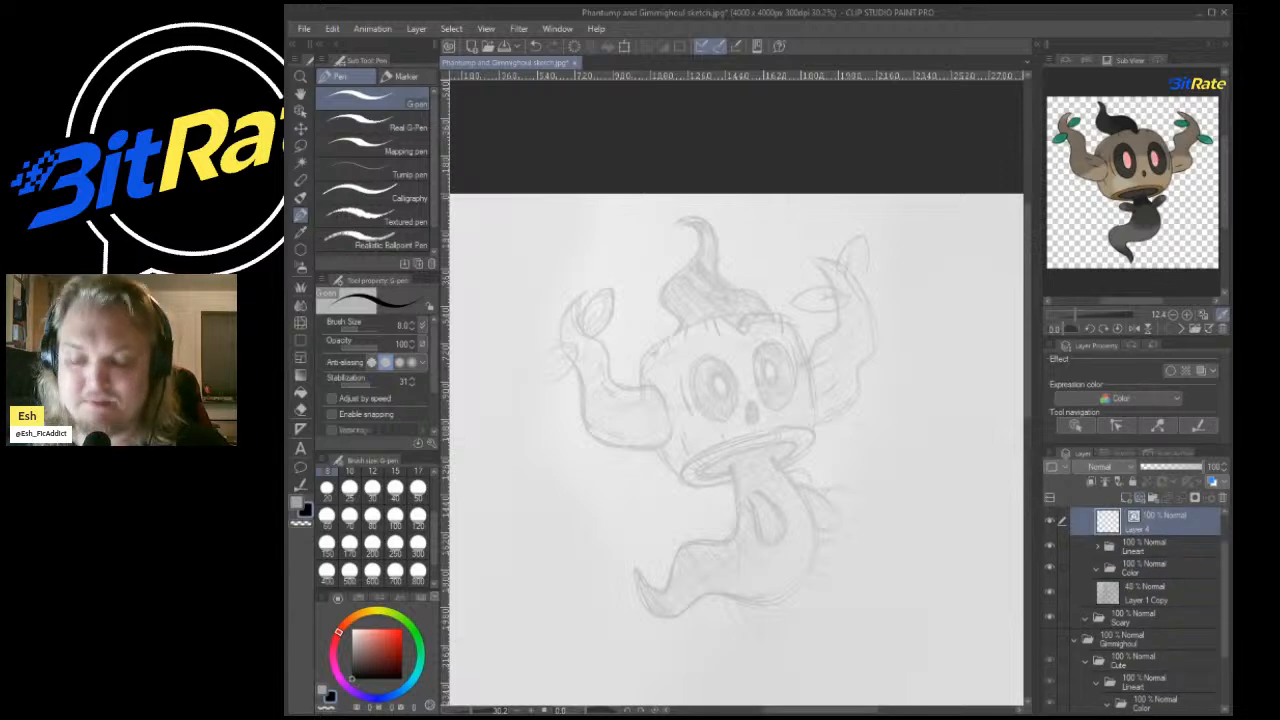
scroll(760, 305, down, 2)
scroll(760, 305, up, 3)
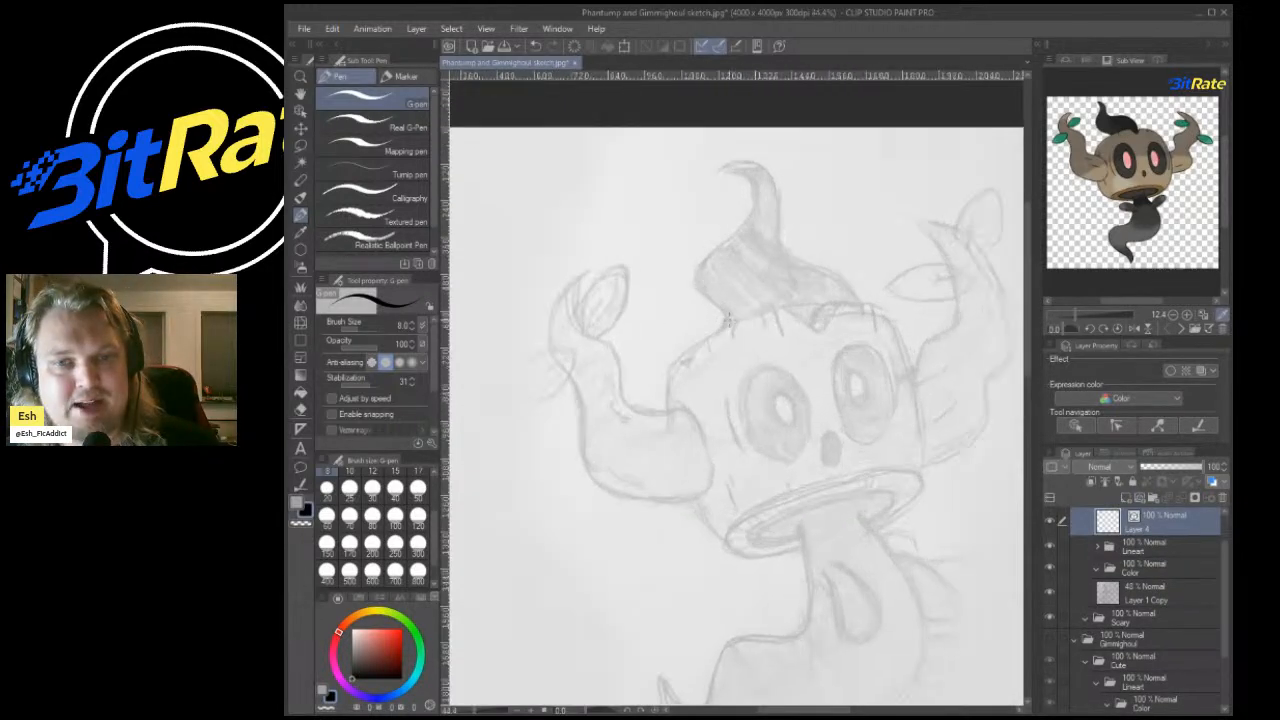
scroll(755, 285, down, 3)
scroll(760, 278, up, 2)
scroll(816, 278, up, 1)
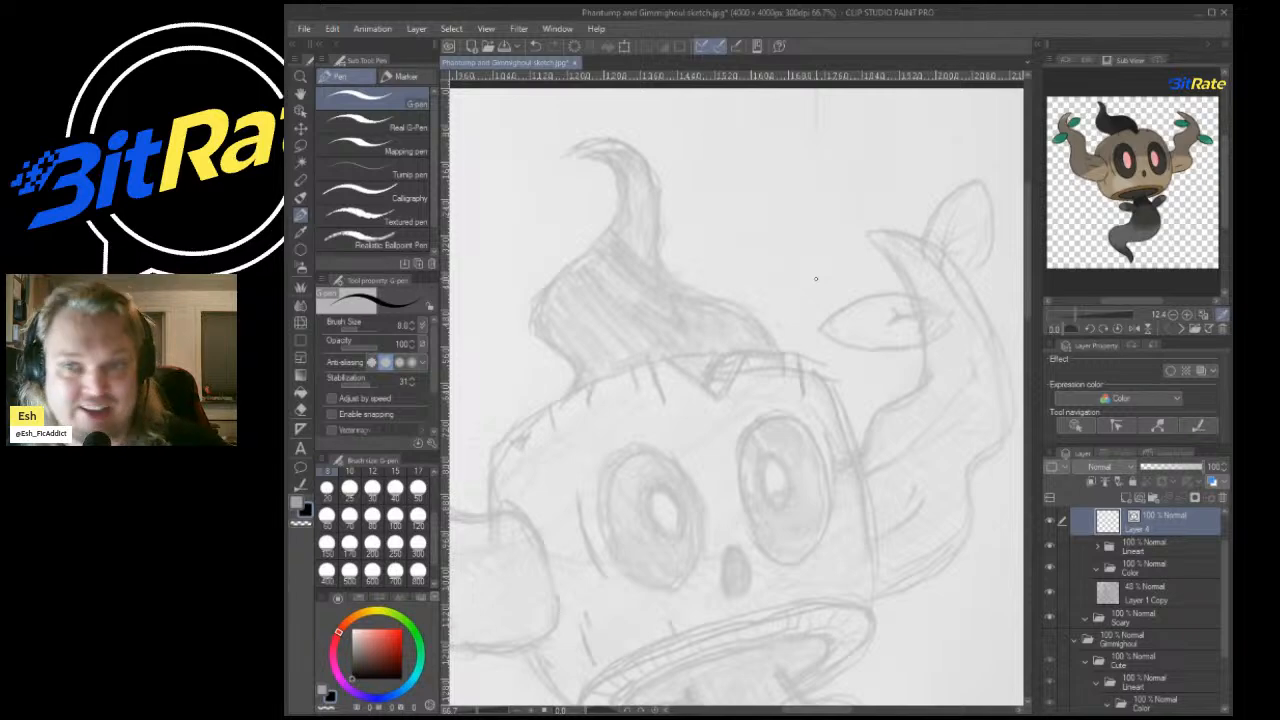
scroll(815, 278, down, 5)
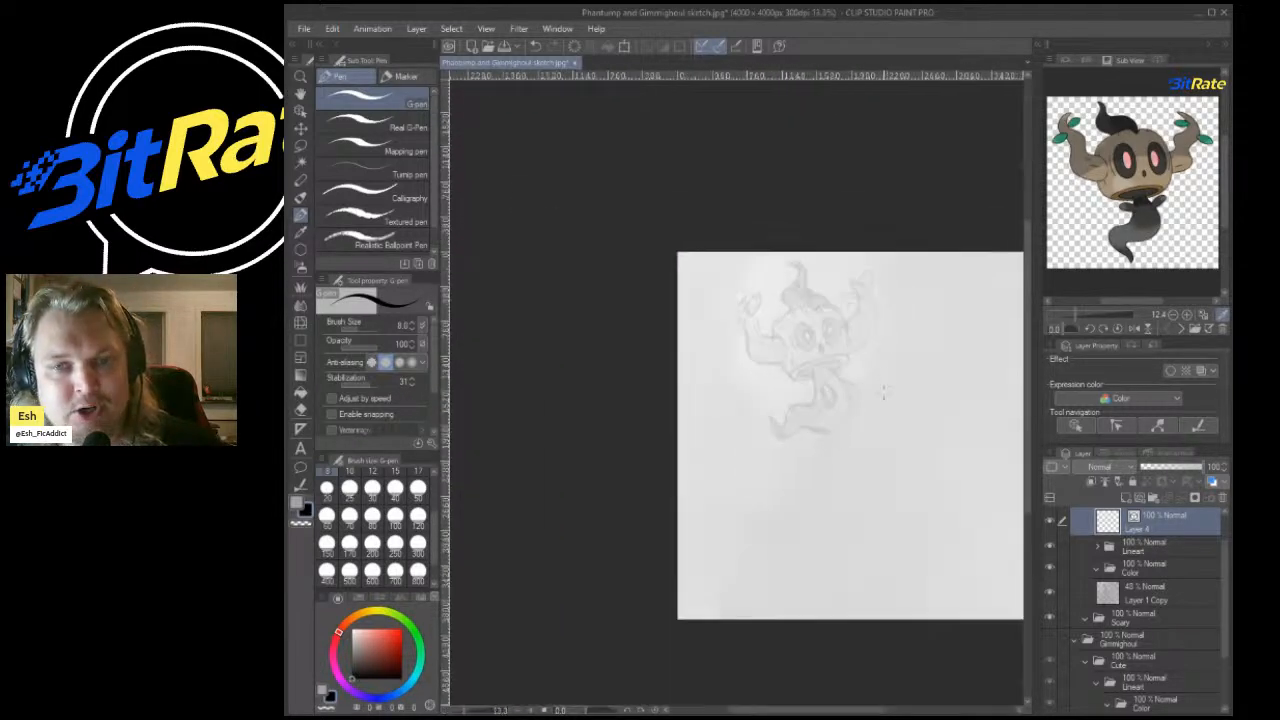
scroll(735, 335, up, 3)
scroll(735, 343, down, 1)
scroll(735, 343, up, 2)
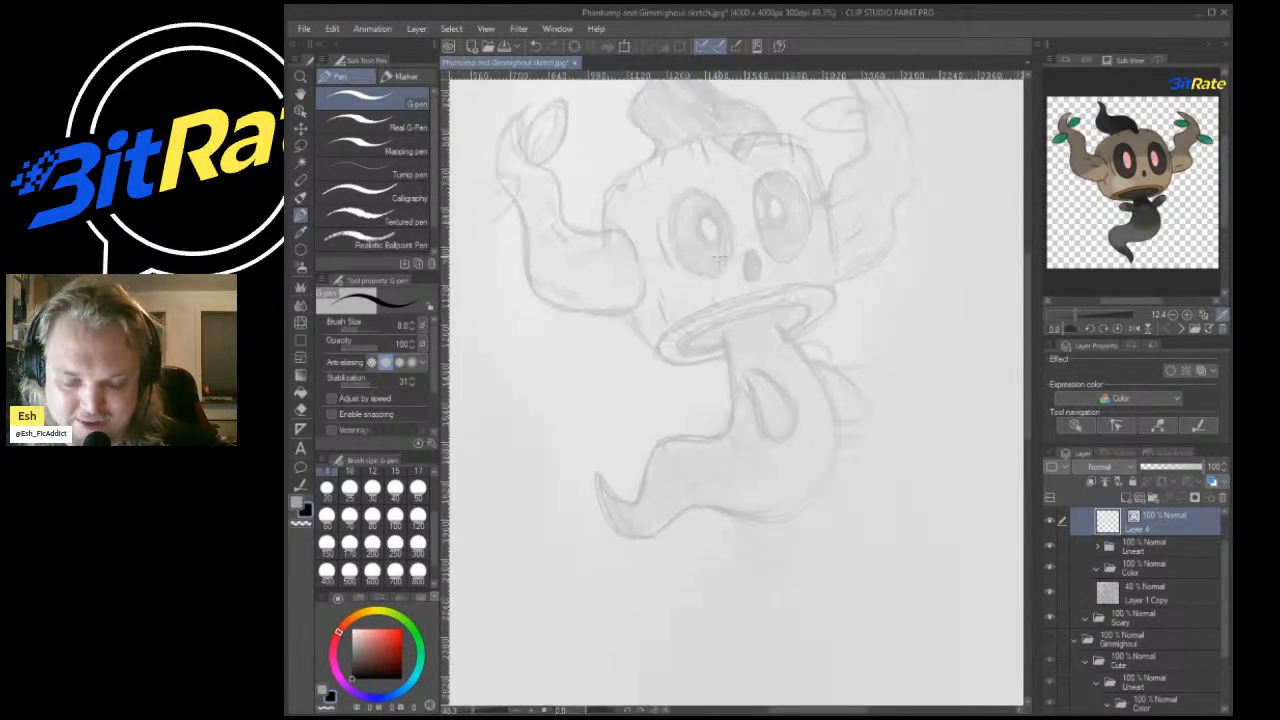
scroll(710, 290, down, 2)
scroll(685, 232, up, 3)
scroll(685, 232, up, 1)
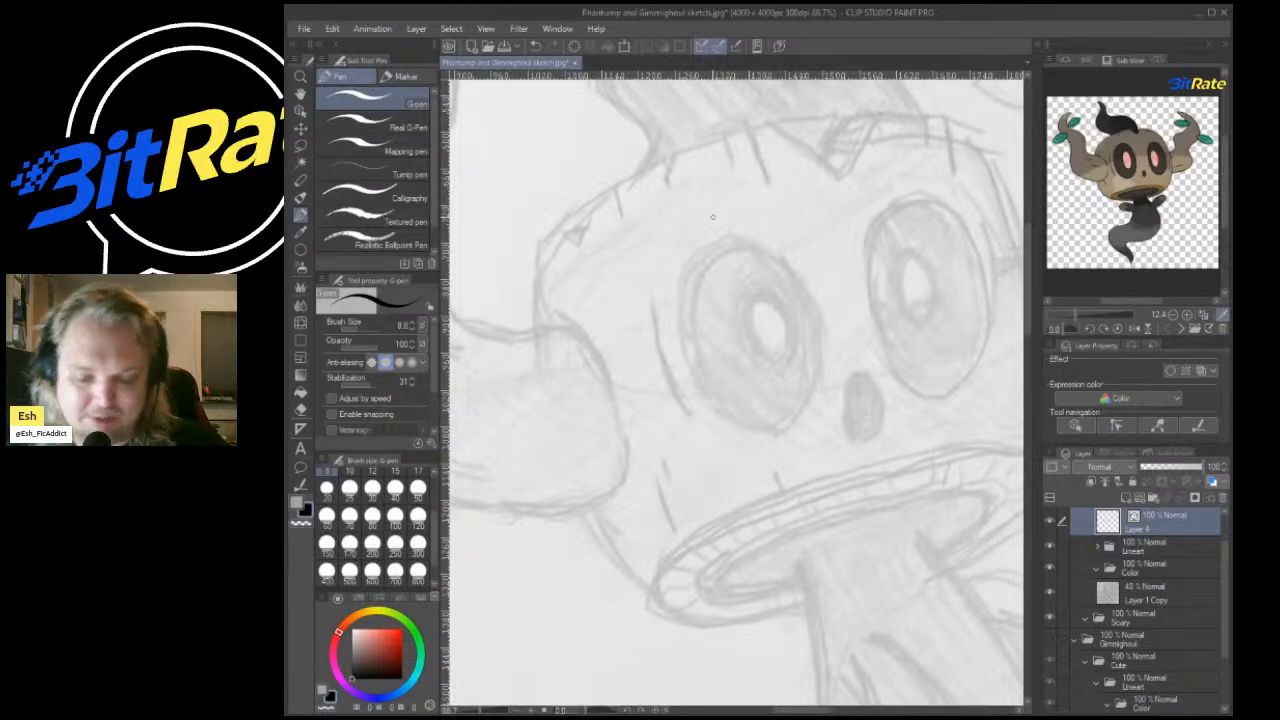
scroll(712, 216, down, 6)
scroll(778, 326, up, 3)
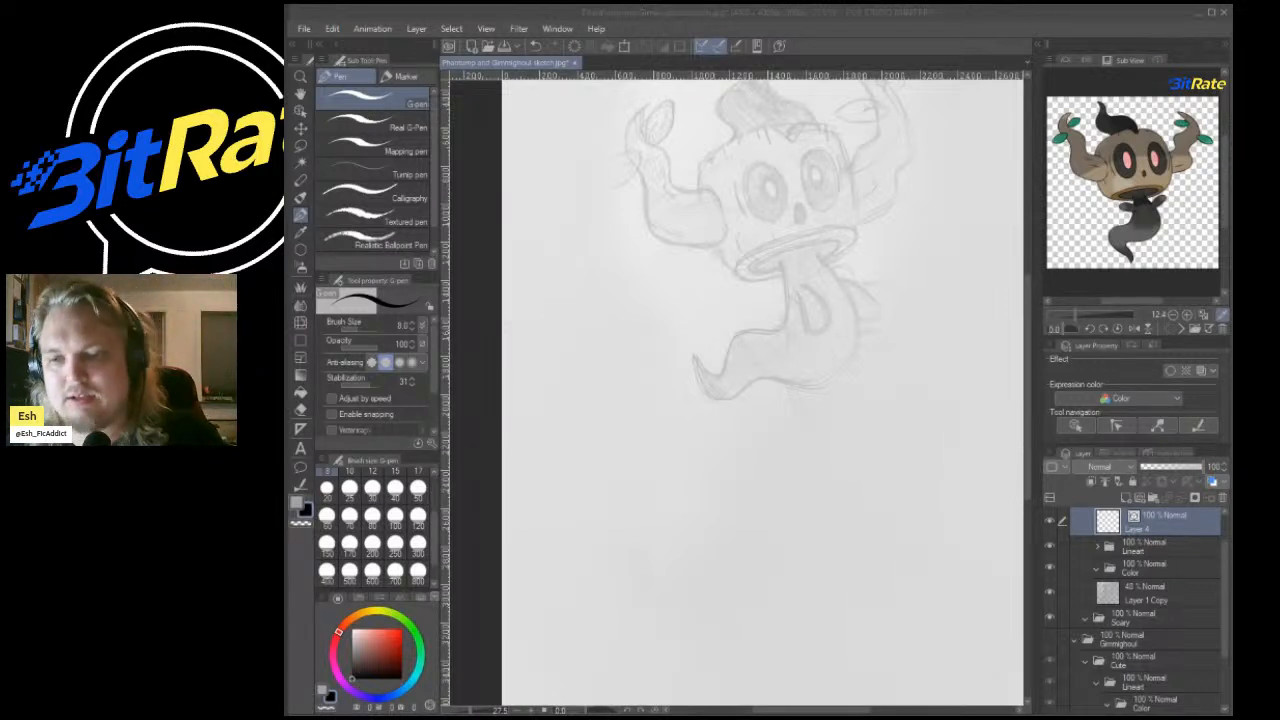
scroll(823, 408, up, 1)
scroll(823, 408, down, 2)
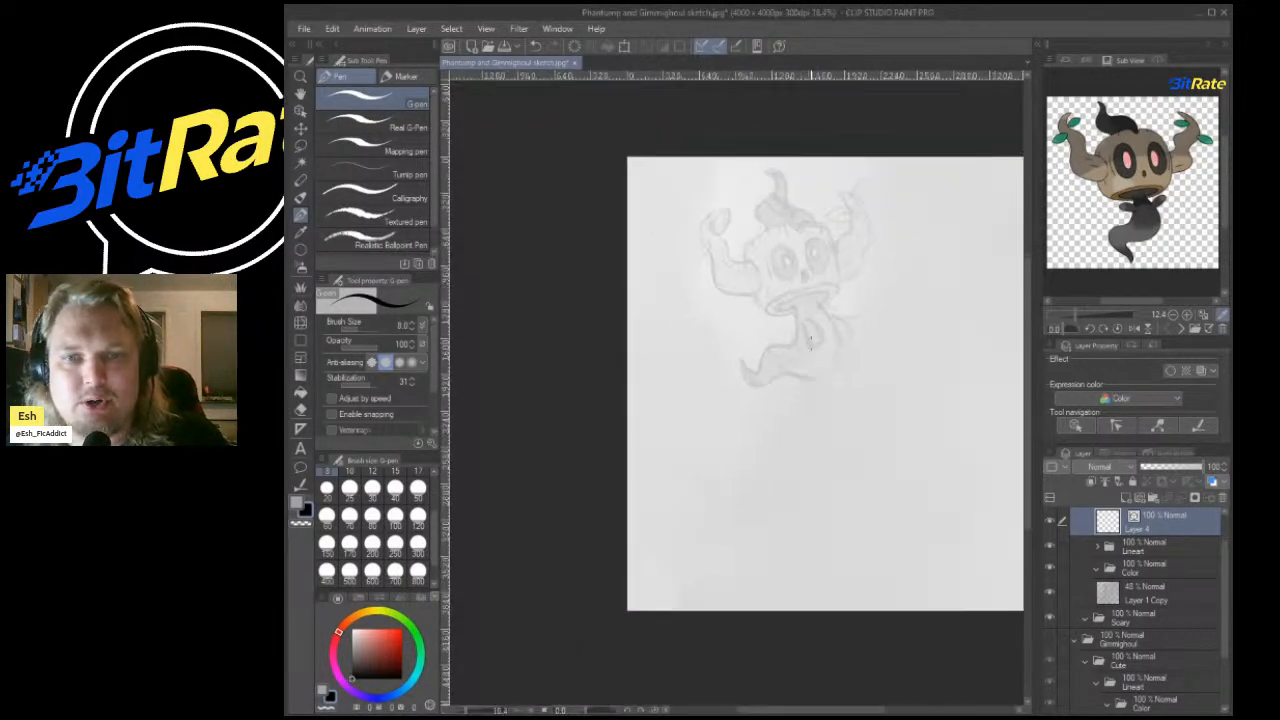
scroll(838, 235, up, 2)
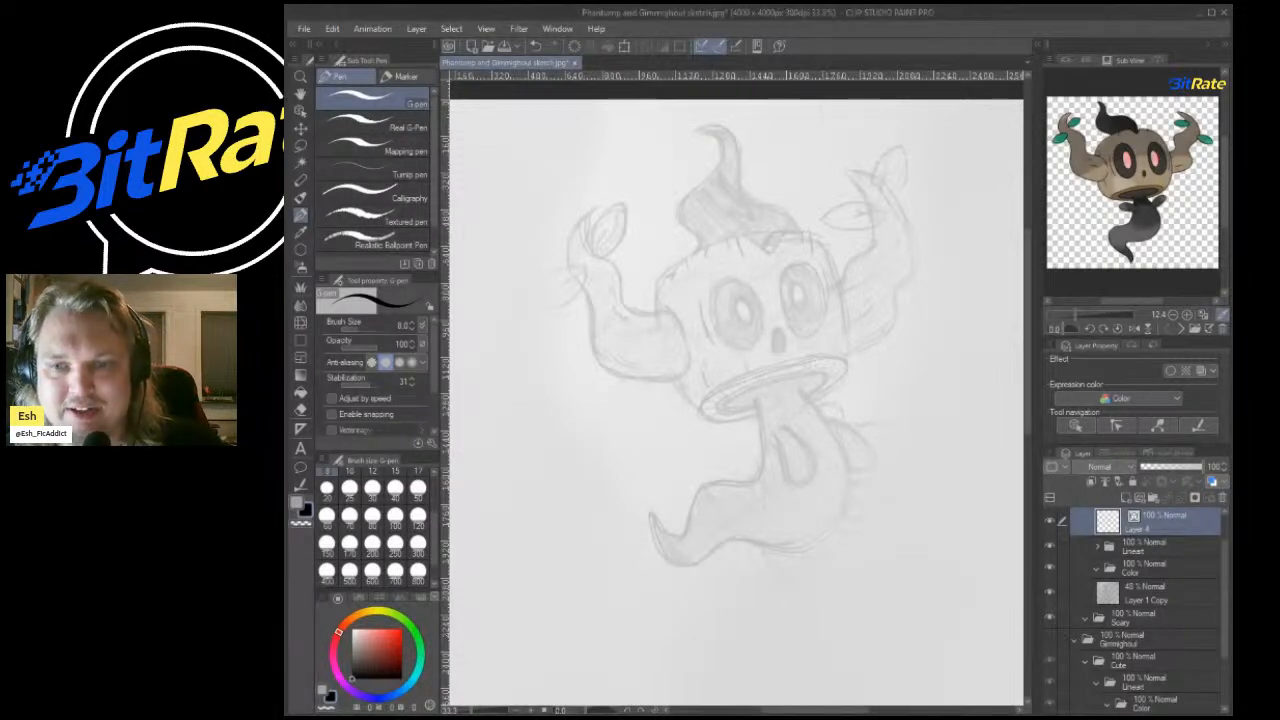
Widen the canvas area by narrowing the palette docks on both sides of it.
drag(1016, 388, 1078, 388)
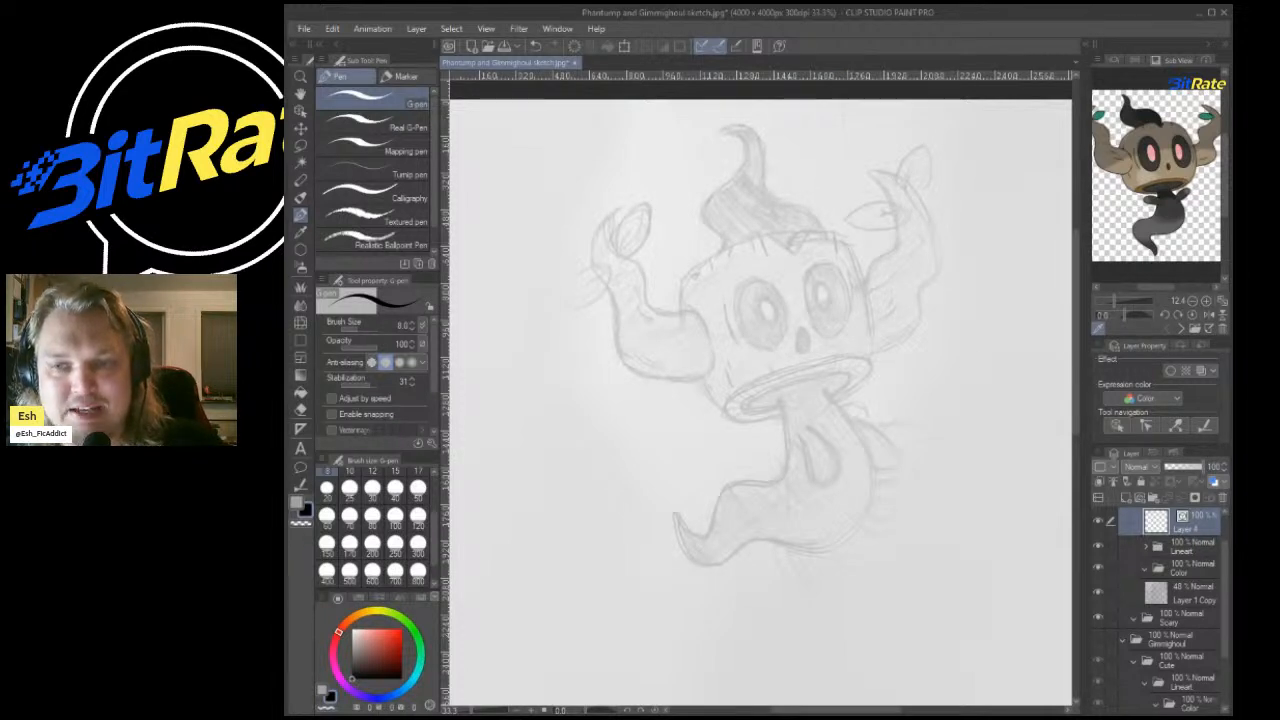
drag(1083, 388, 1072, 388)
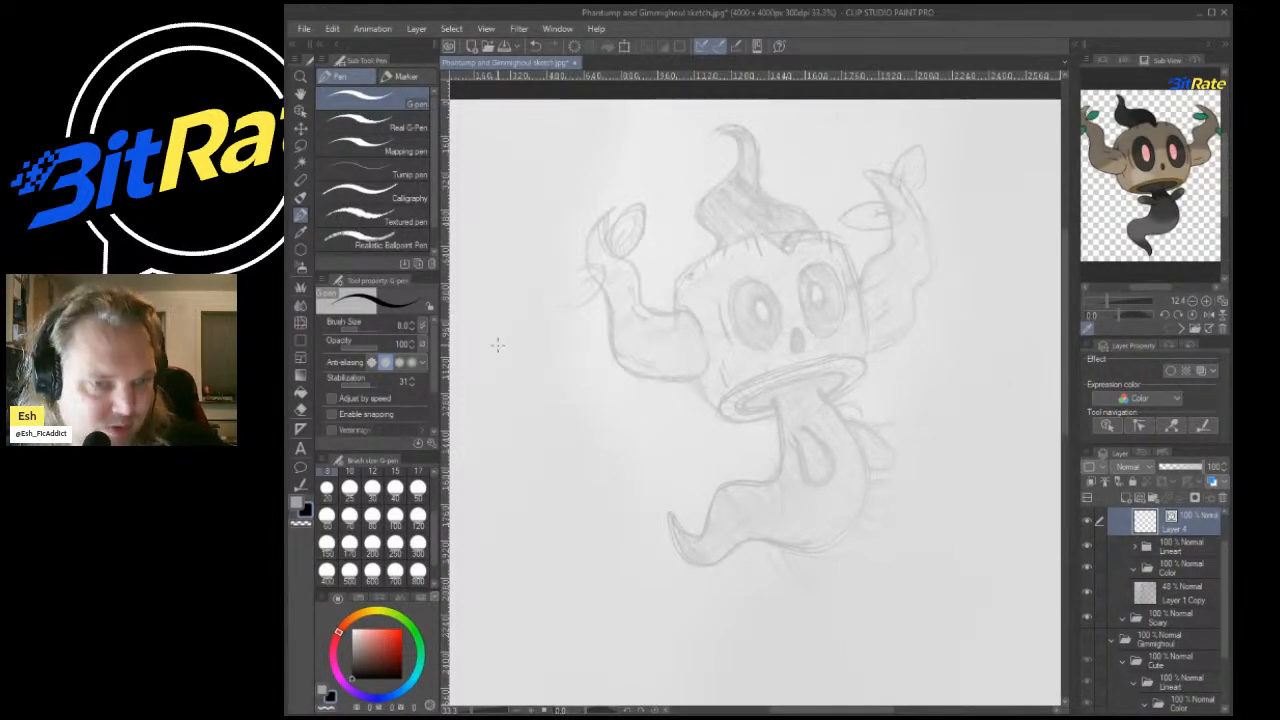
drag(441, 367, 433, 367)
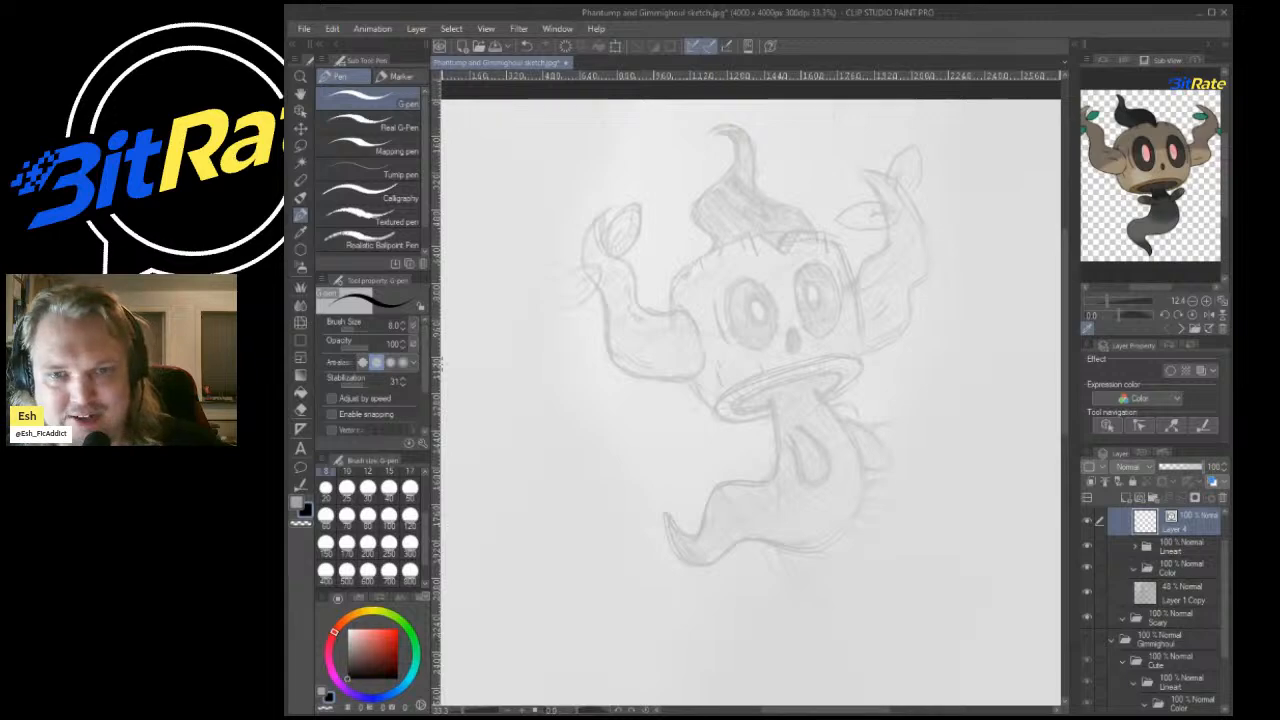
Ink the curled tuft on top of the head with the G-pen at size 7 and erase the overshoot at its tip.
scroll(640, 520, down, 2)
scroll(705, 203, up, 3)
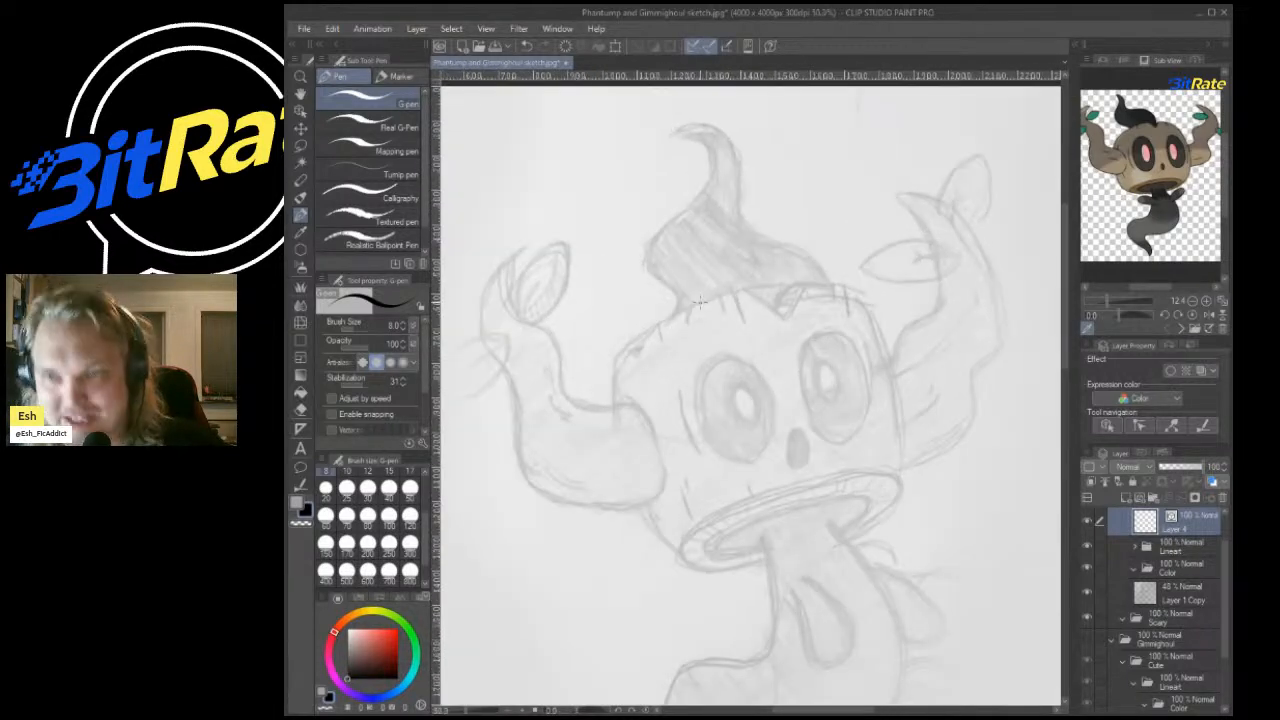
scroll(653, 330, down, 1)
scroll(685, 351, up, 2)
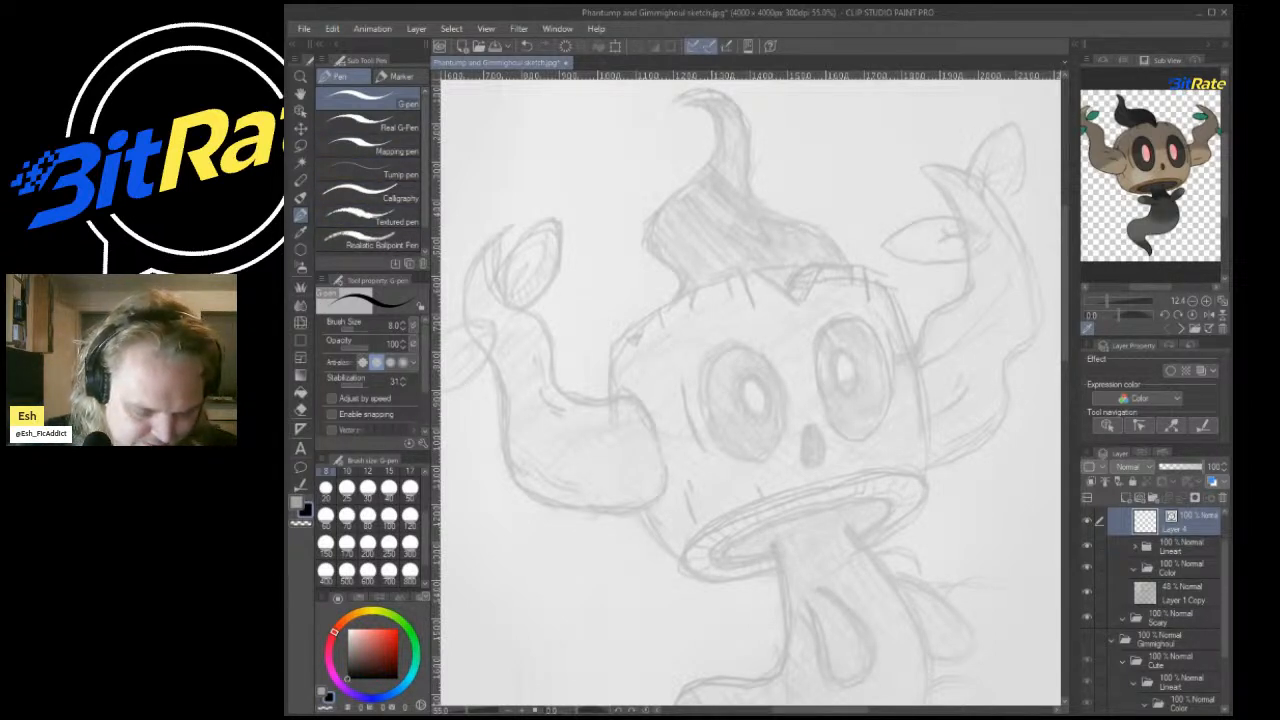
click(425, 472)
click(410, 472)
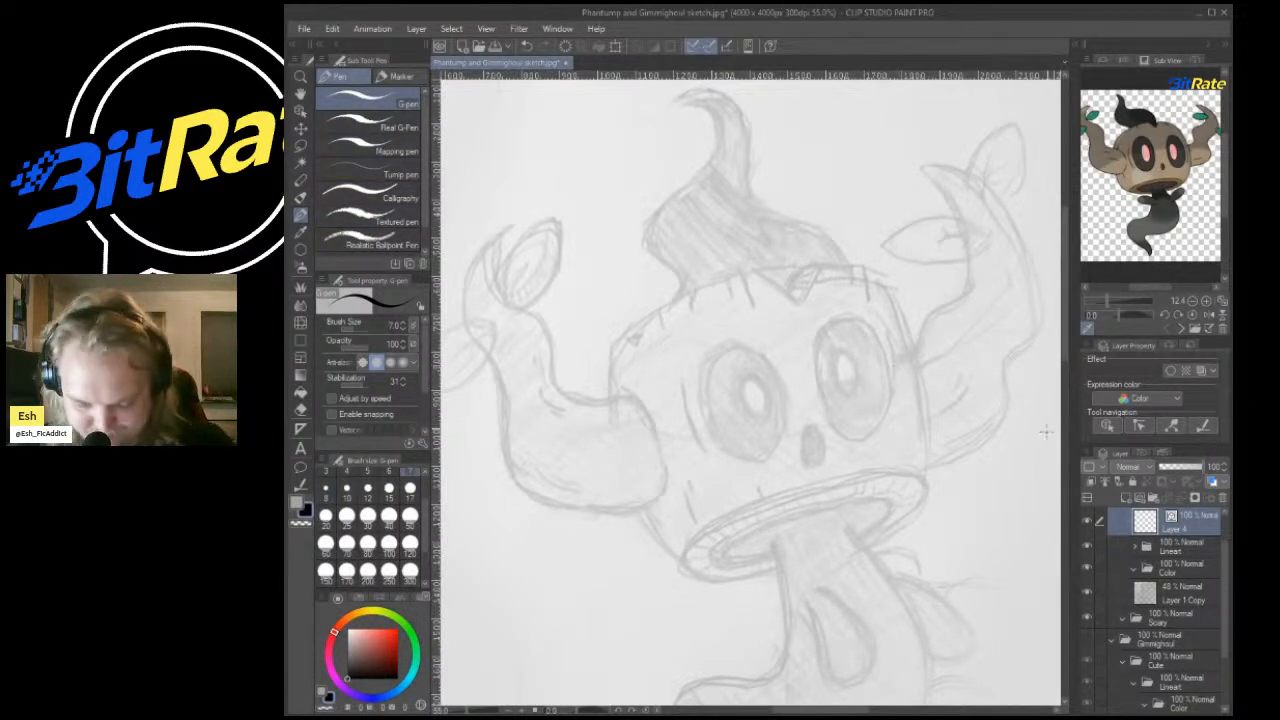
mouse_move(657, 331)
mouse_down()
mouse_move(679, 305)
mouse_move(640, 238)
mouse_move(739, 120)
mouse_move(752, 181)
mouse_move(837, 240)
mouse_move(849, 281)
mouse_move(837, 305)
mouse_move(817, 237)
mouse_move(750, 197)
mouse_move(753, 120)
mouse_move(662, 110)
mouse_up()
key(ctrl+z)
key(e)
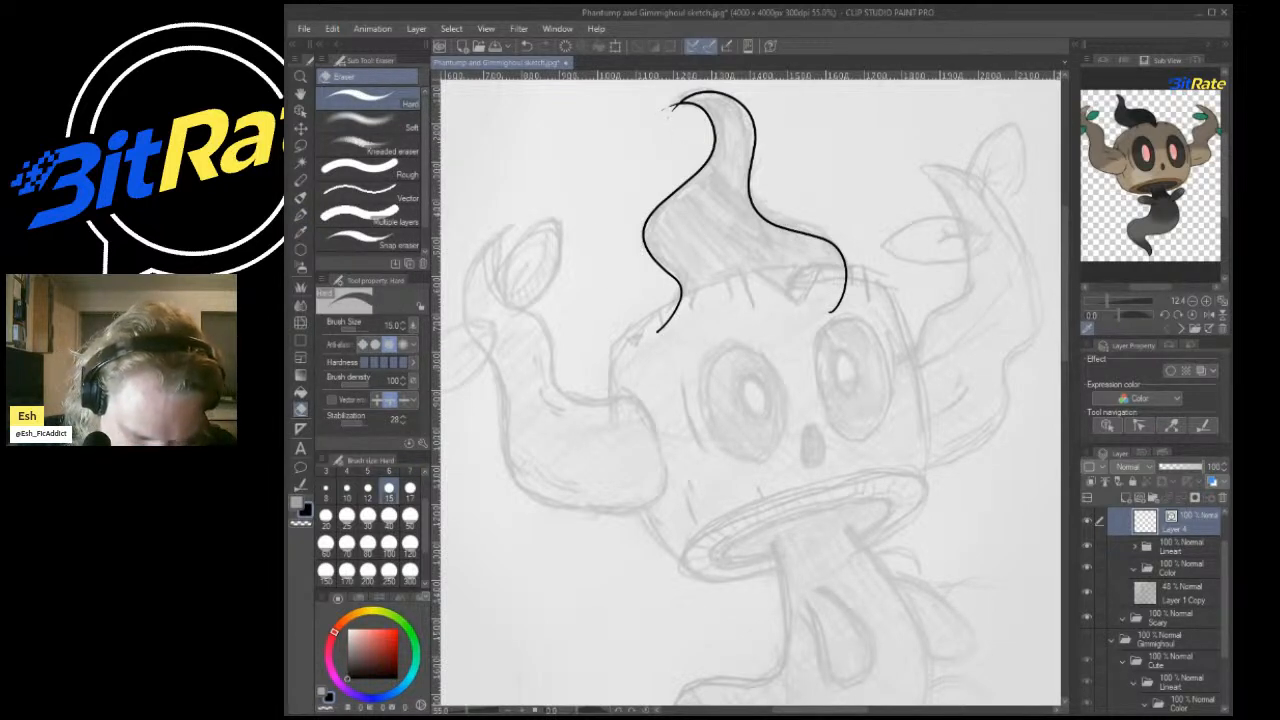
drag(666, 118, 678, 104)
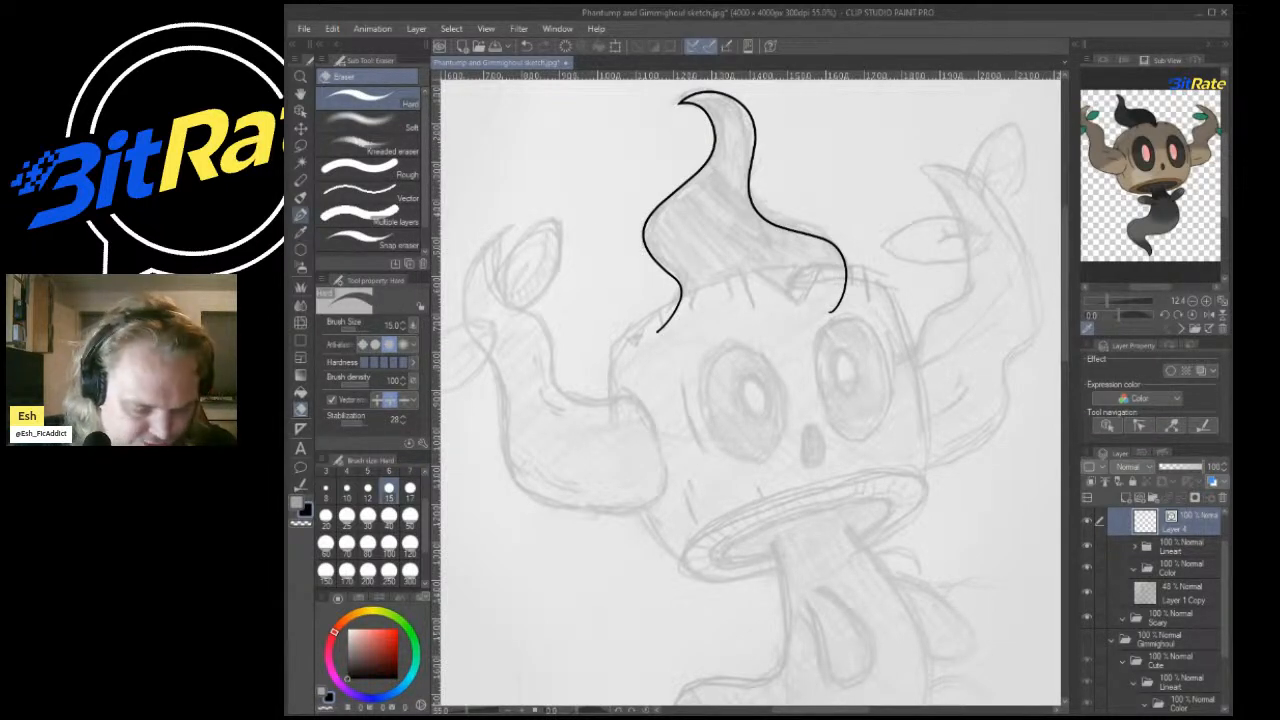
click(300, 215)
scroll(975, 255, down, 2)
scroll(964, 476, up, 2)
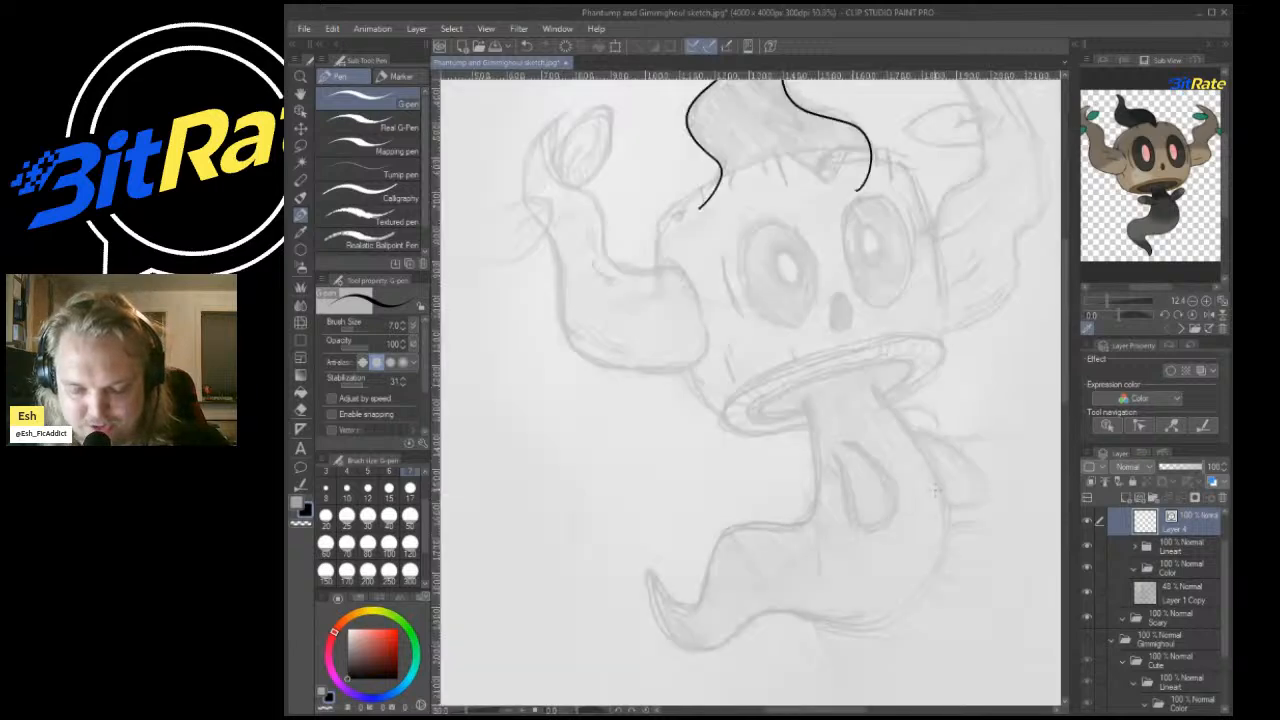
scroll(975, 490, down, 2)
scroll(955, 550, up, 2)
scroll(945, 530, up, 1)
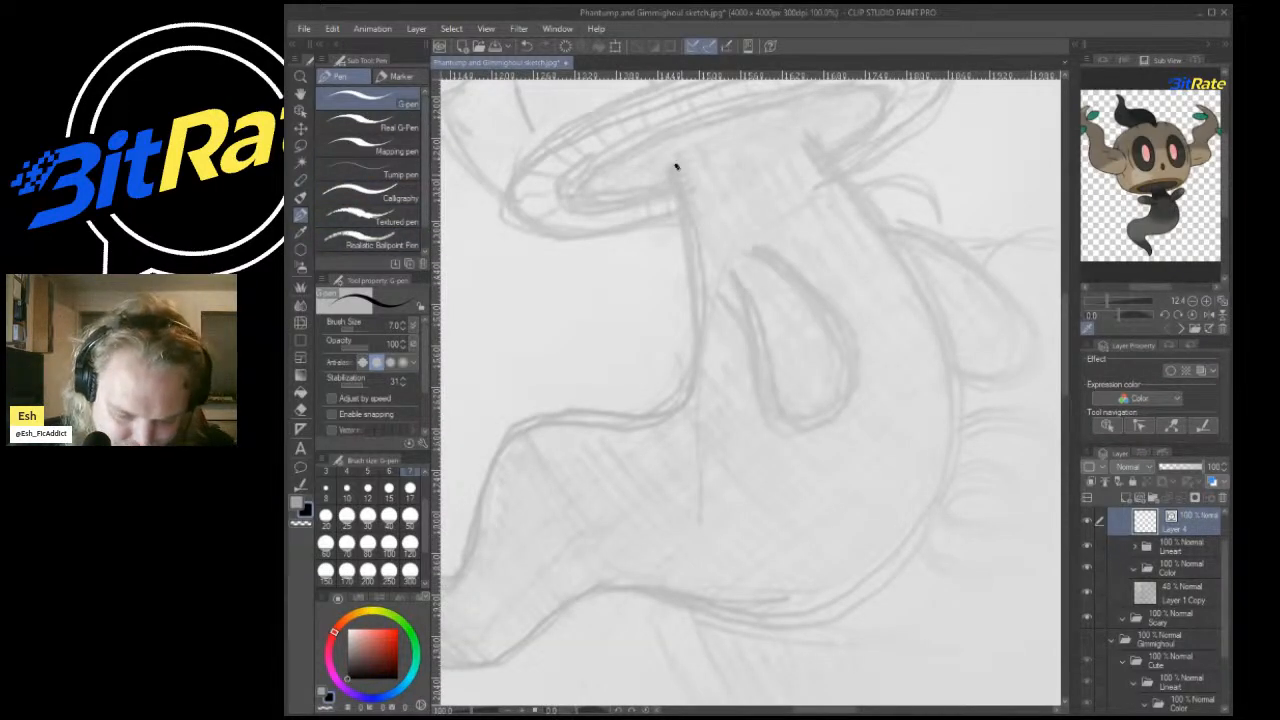
mouse_move(676, 165)
mouse_down()
mouse_move(704, 256)
mouse_move(667, 382)
mouse_move(547, 391)
mouse_move(455, 538)
mouse_up()
scroll(745, 390, down, 4)
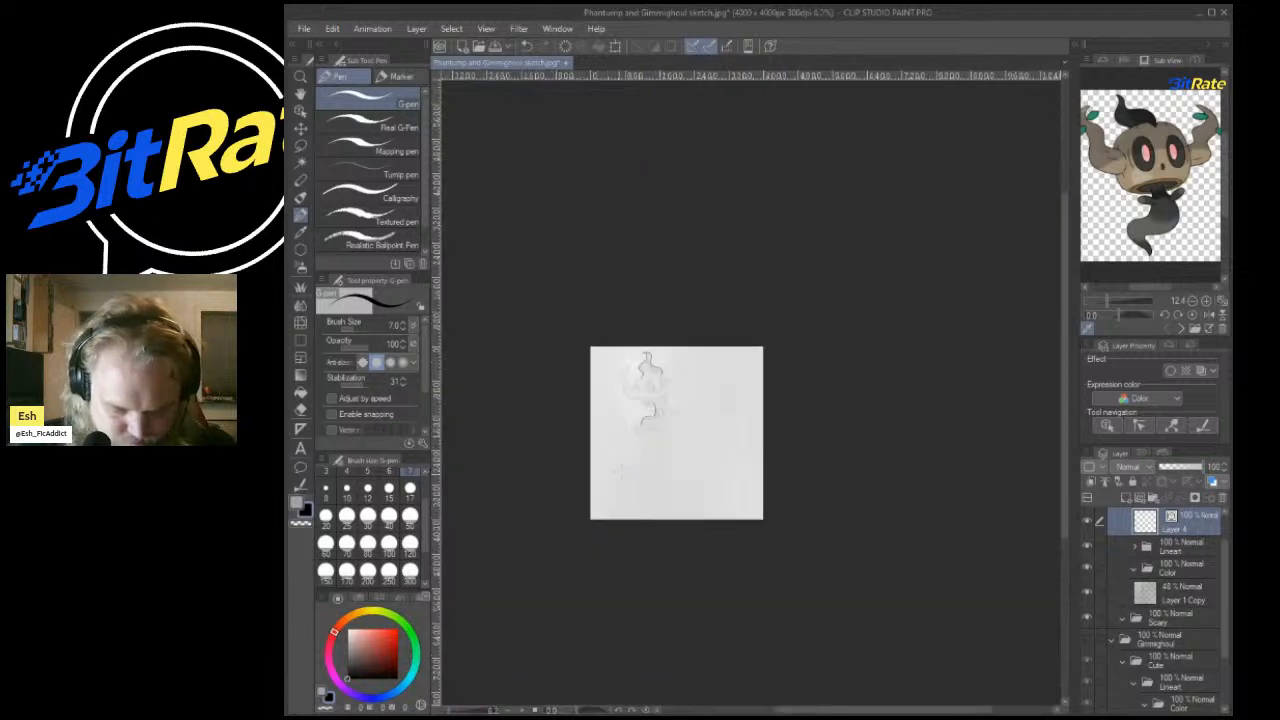
scroll(745, 390, up, 2)
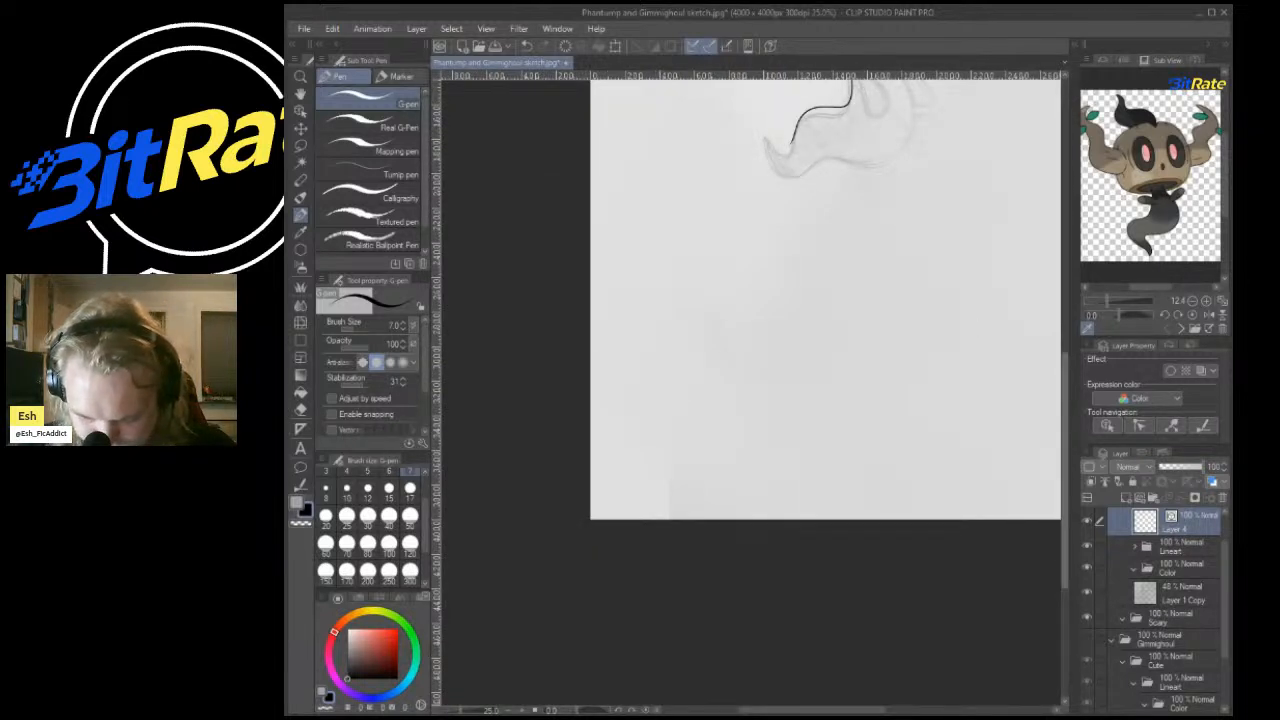
scroll(851, 288, up, 3)
scroll(851, 288, up, 1)
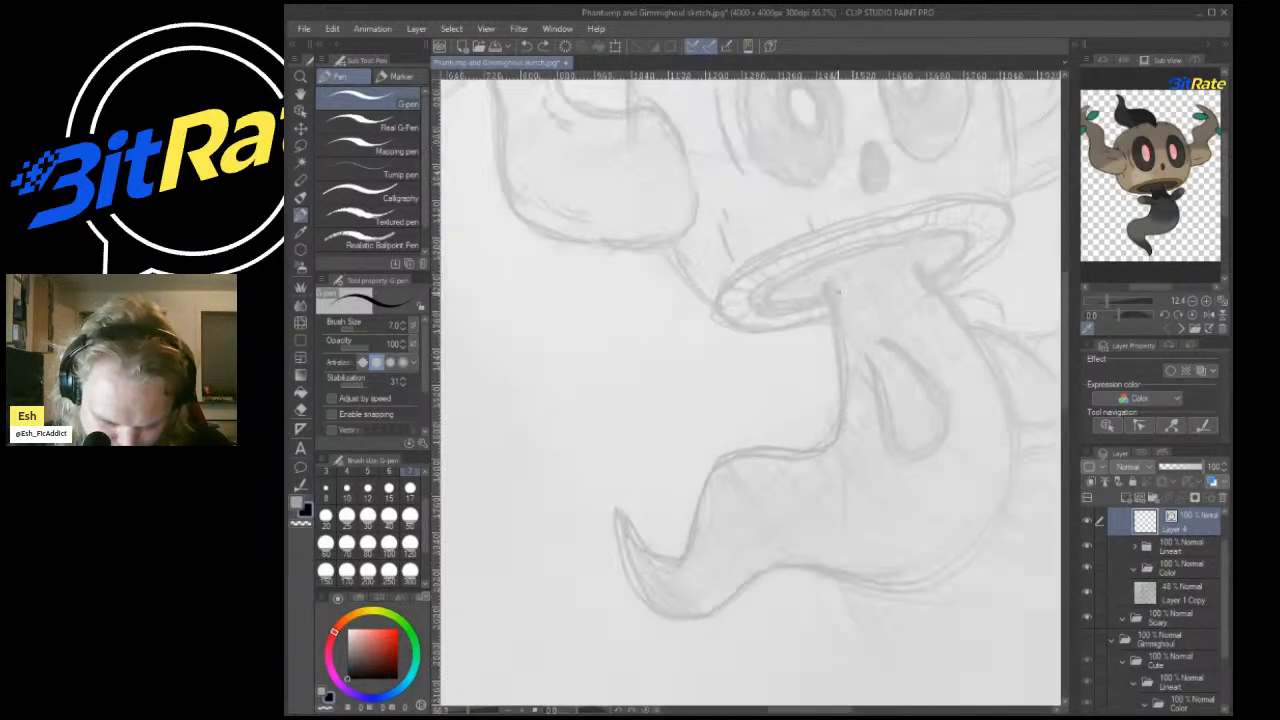
Ink both edges of the ghost body from the mouth down to the curled tail and erase the stray ends at the tail tip.
mouse_move(829, 280)
mouse_down()
mouse_move(800, 442)
mouse_move(632, 541)
mouse_up()
mouse_move(609, 483)
mouse_down()
mouse_move(686, 604)
mouse_move(962, 556)
mouse_move(898, 258)
mouse_move(946, 286)
mouse_move(914, 572)
mouse_move(670, 592)
mouse_move(614, 495)
mouse_up()
key(ctrl+z)
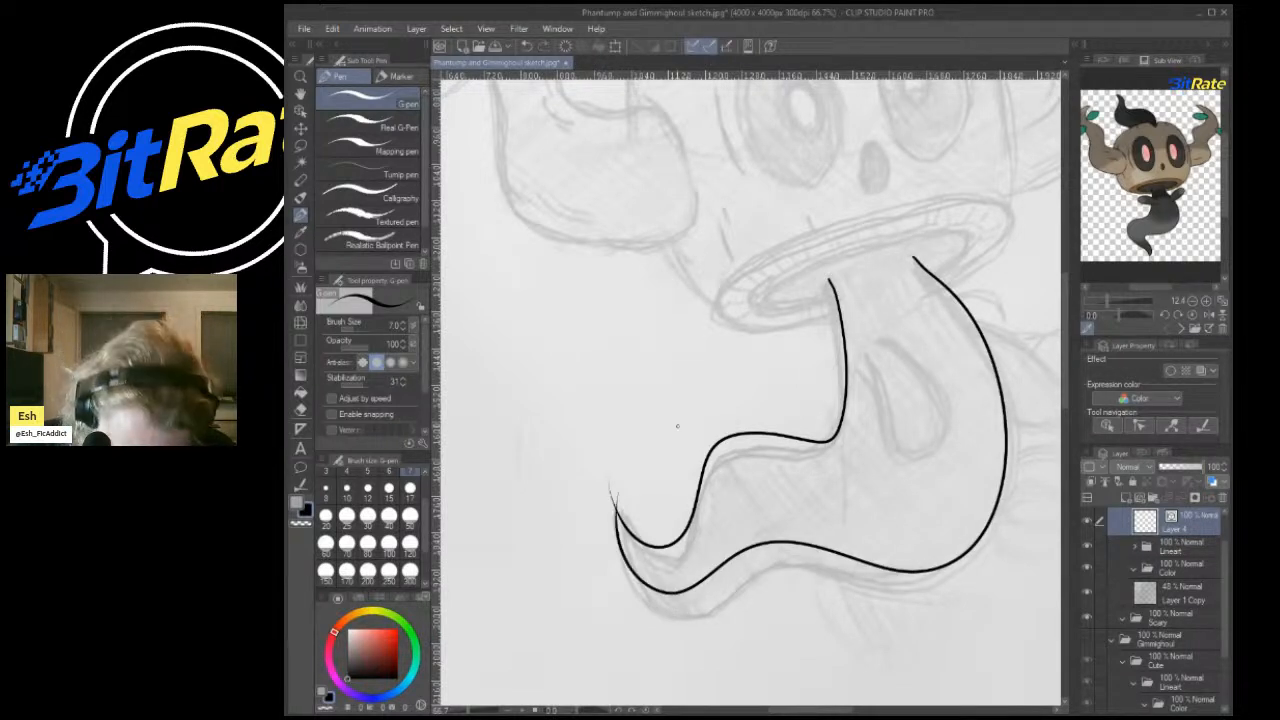
key(ctrl+z)
mouse_move(913, 252)
mouse_down()
mouse_move(1022, 467)
mouse_move(937, 593)
mouse_move(792, 547)
mouse_move(709, 568)
mouse_move(623, 547)
mouse_move(528, 372)
mouse_move(627, 486)
mouse_up()
click(301, 409)
Ink the small teardrop-shaped arm on the front of the body and the matching one behind its outer edge with the G-pen.
scroll(1011, 306, down, 2)
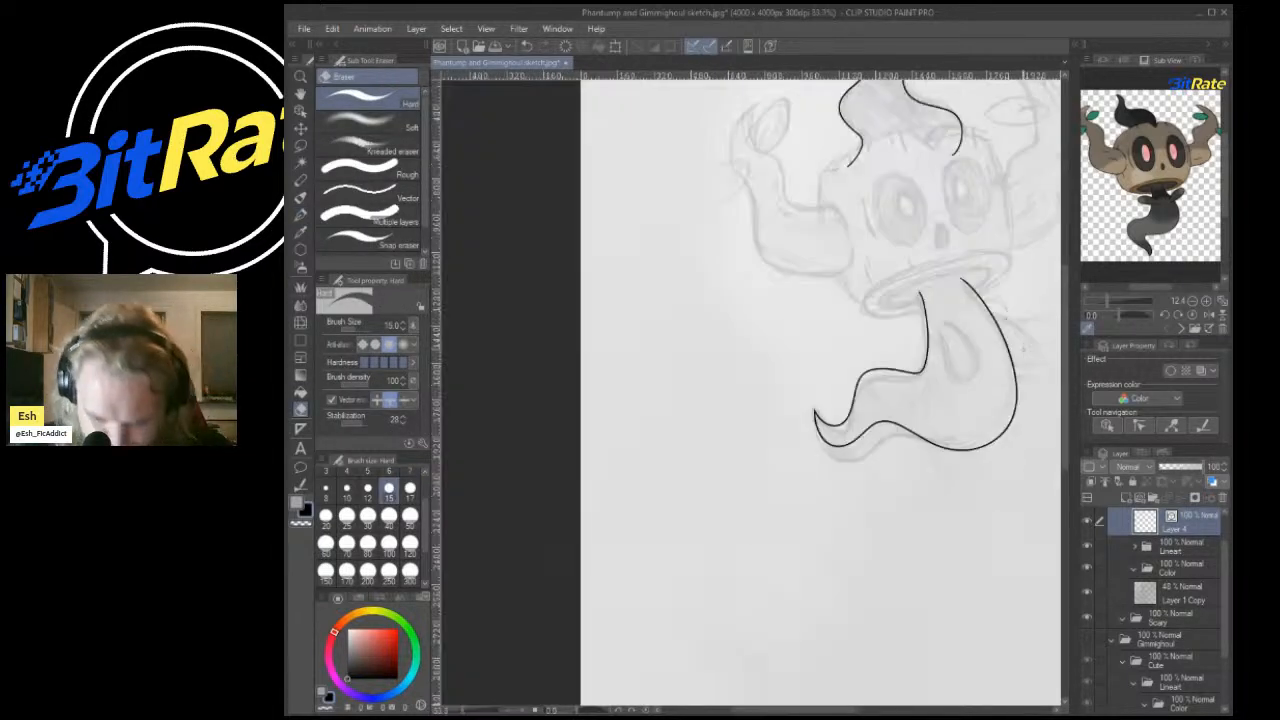
scroll(1040, 330, up, 3)
key(p)
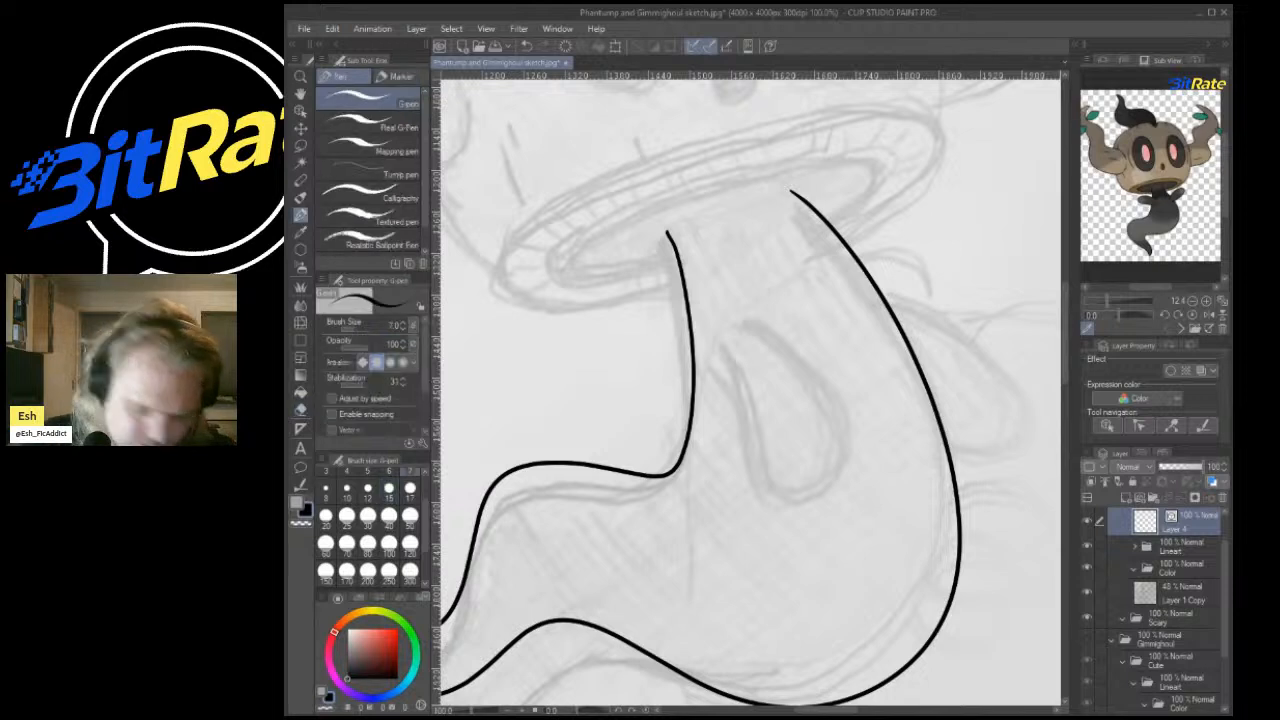
key(i)
drag(750, 325, 862, 478)
key(p)
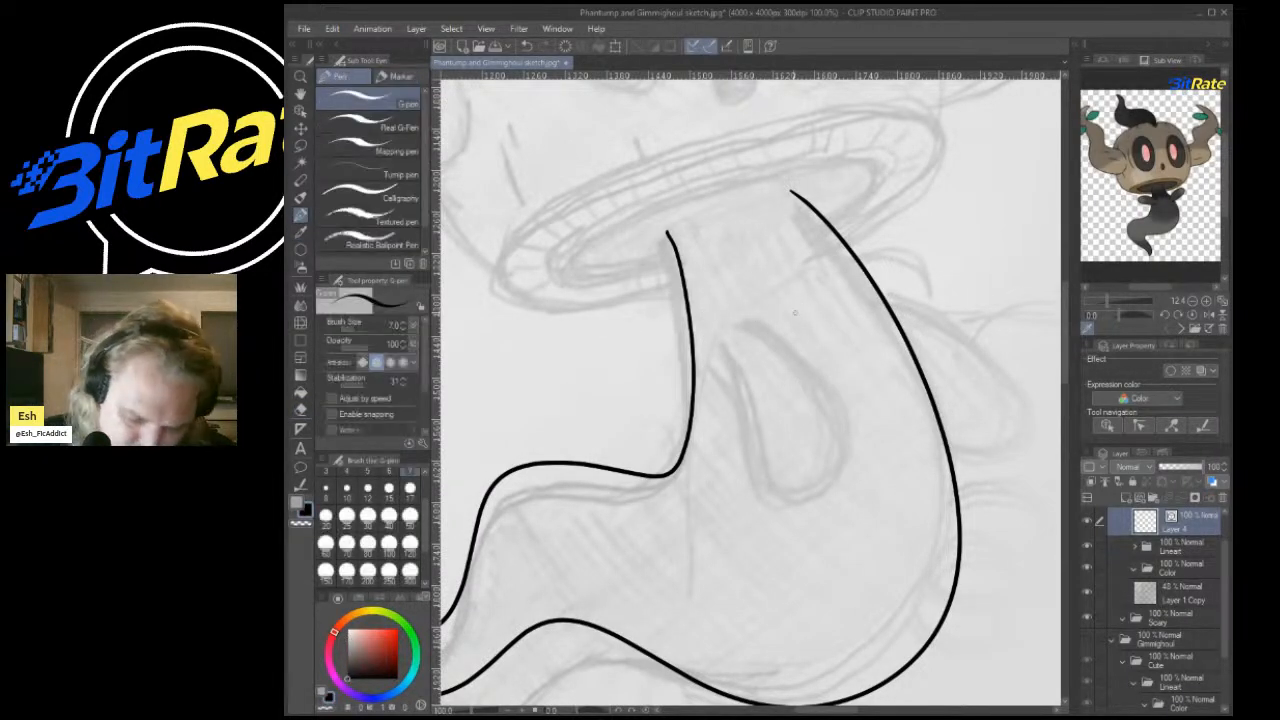
mouse_move(751, 321)
mouse_down()
mouse_move(843, 491)
mouse_move(761, 435)
mouse_move(754, 322)
mouse_move(834, 388)
mouse_move(802, 478)
mouse_move(721, 342)
mouse_up()
key(ctrl+z)
mouse_move(868, 295)
mouse_down()
mouse_move(972, 440)
mouse_move(920, 400)
mouse_move(872, 298)
mouse_move(962, 449)
mouse_move(908, 405)
mouse_up()
key(ctrl+z)
scroll(952, 364, down, 3)
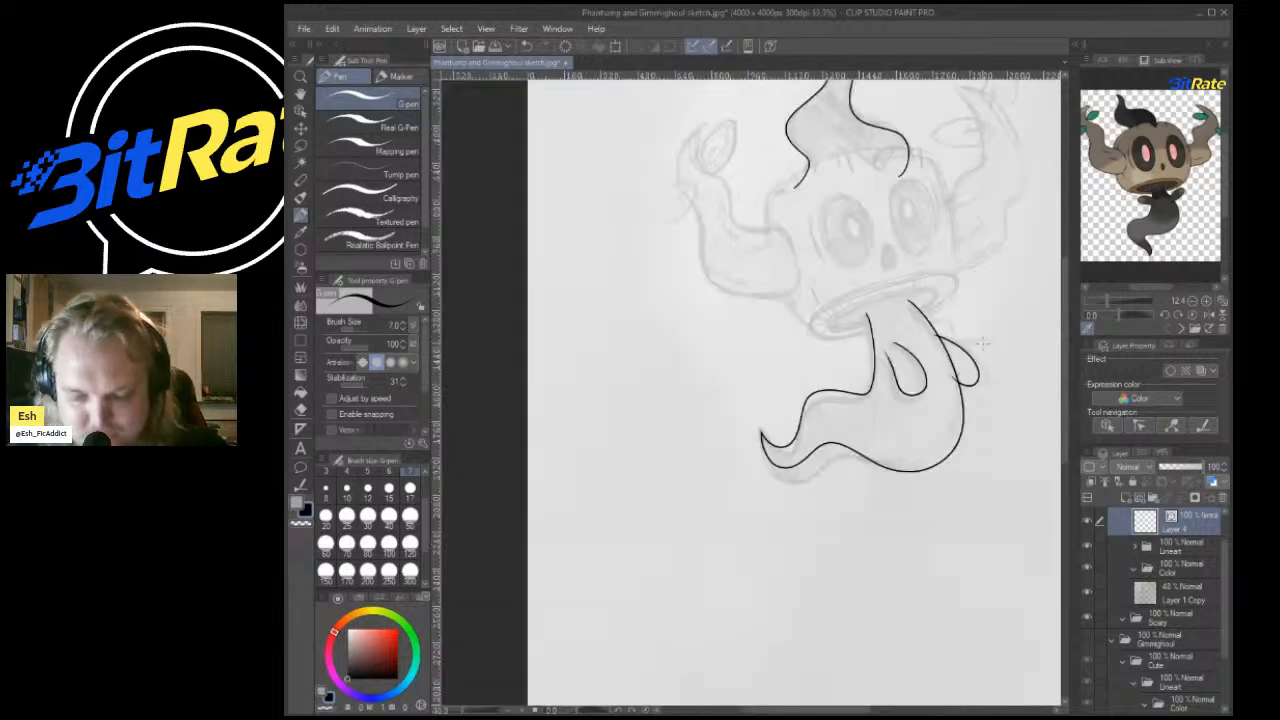
Erase the ends of the rear arm's lines that cross over the body outline.
scroll(955, 364, up, 1)
click(301, 409)
scroll(925, 318, up, 3)
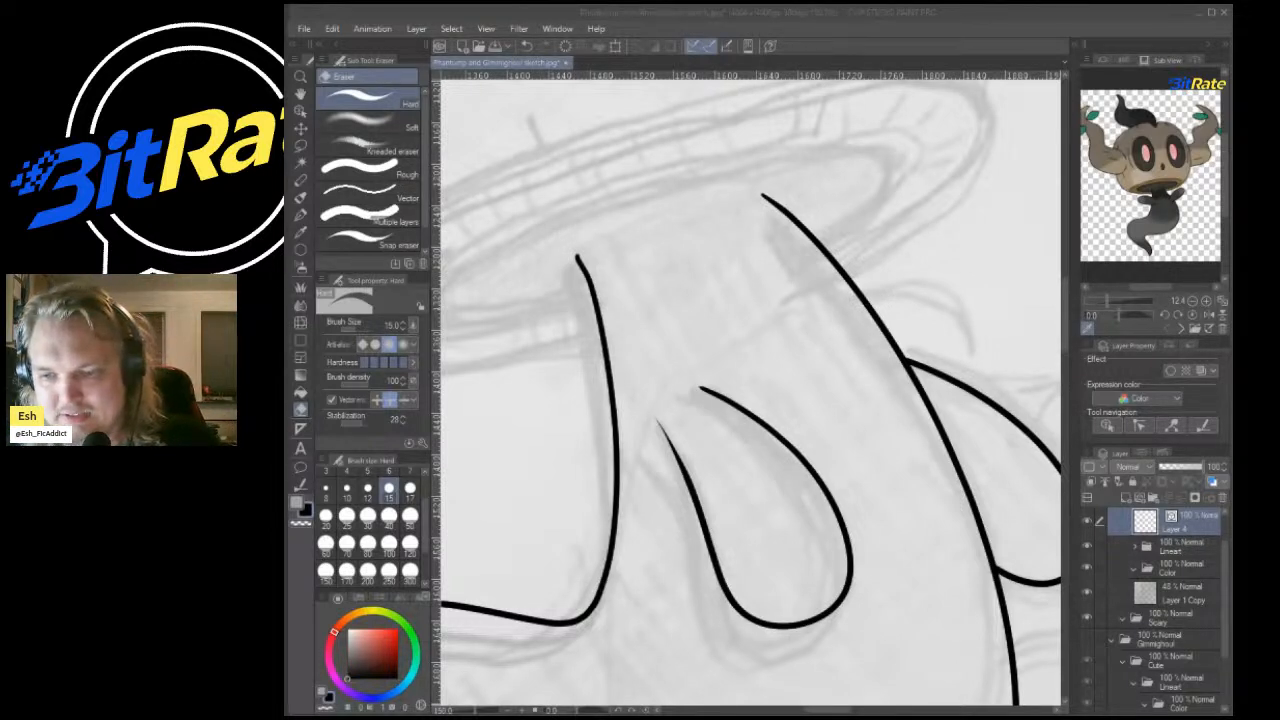
scroll(654, 552, down, 6)
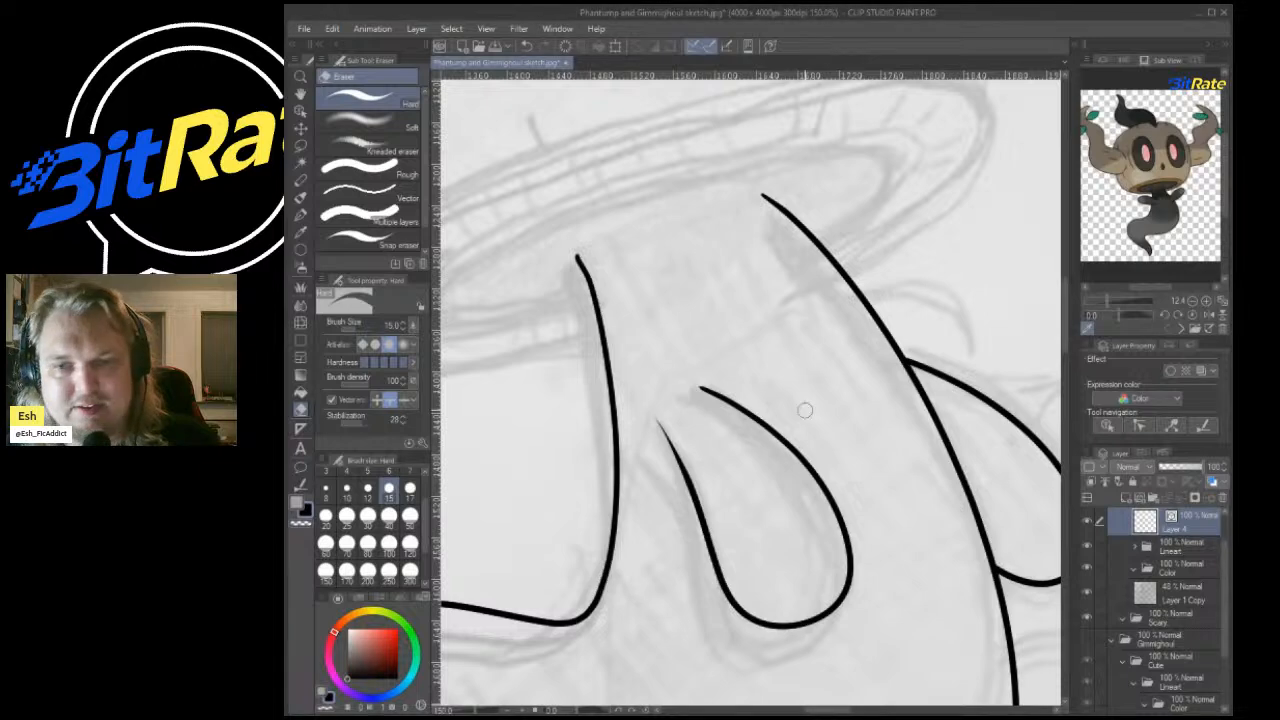
scroll(654, 550, up, 6)
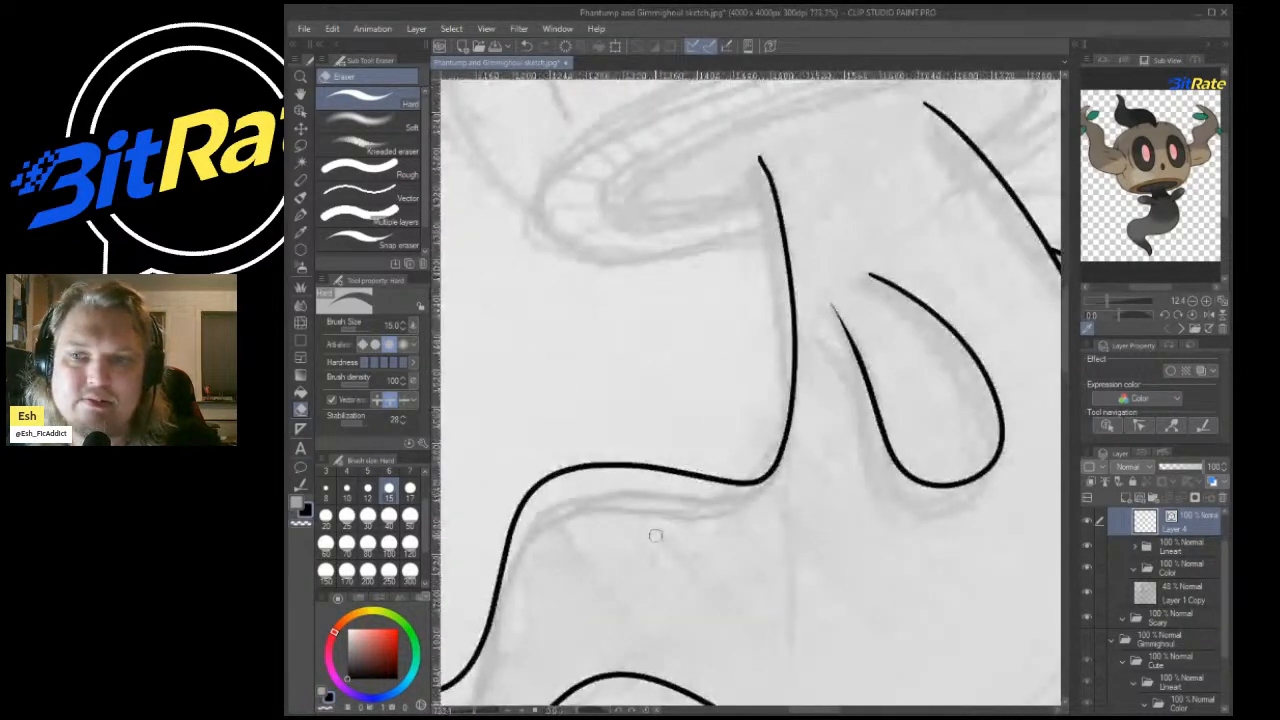
scroll(666, 511, down, 3)
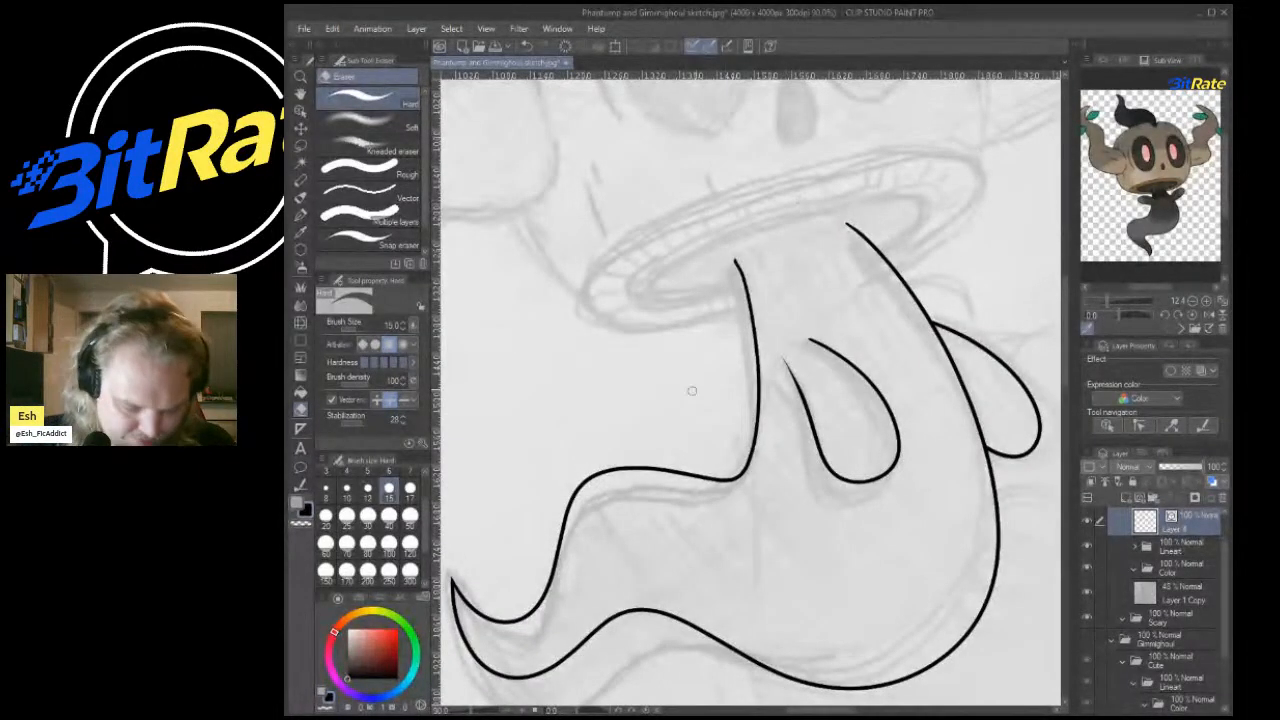
Erase the front edge of the ghost body between mouth and tail tip and re-ink it with the G-pen at size 7.
drag(692, 391, 801, 507)
click(301, 215)
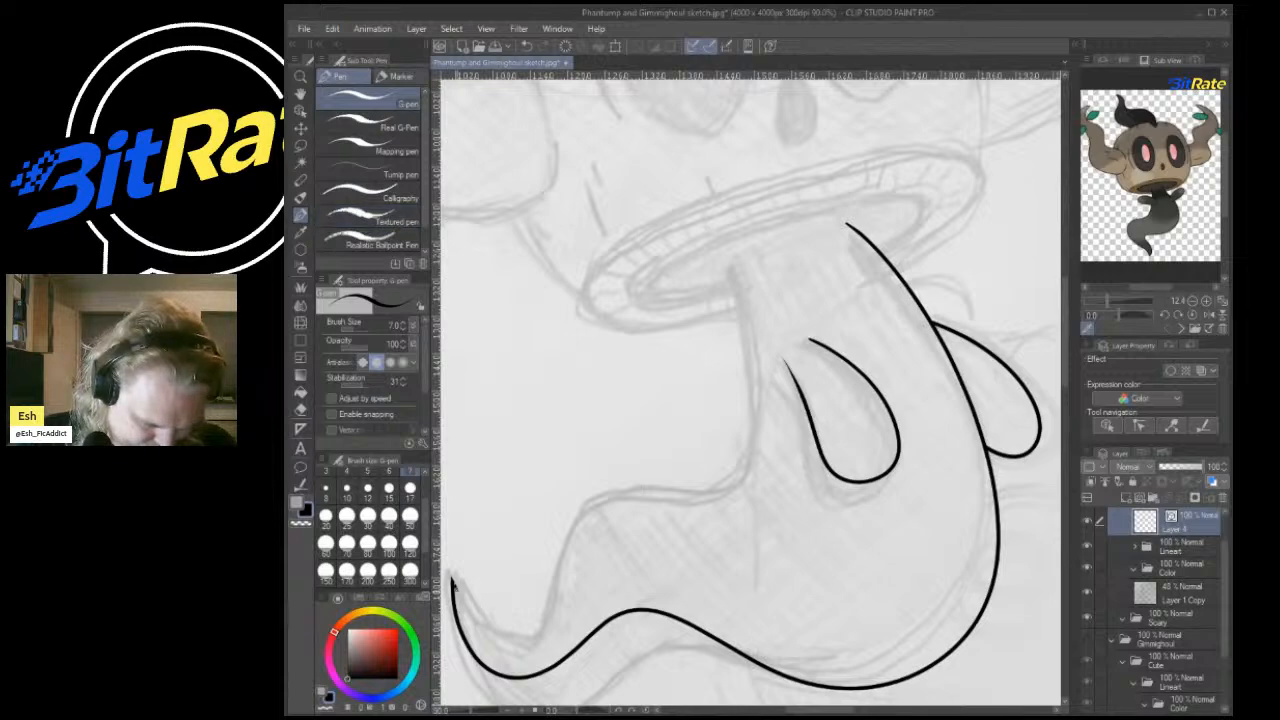
mouse_move(454, 588)
mouse_down()
mouse_move(566, 553)
mouse_move(676, 485)
mouse_move(754, 361)
mouse_move(712, 243)
mouse_up()
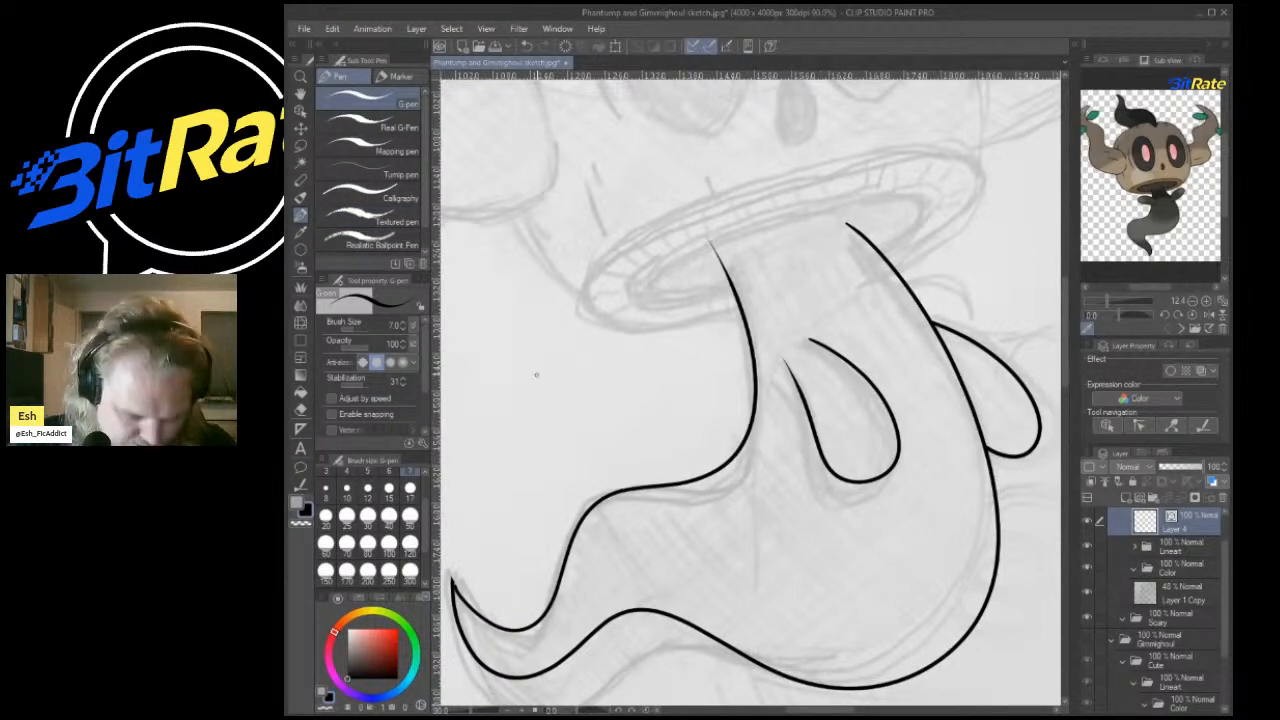
Erase the stray line ends at the curled tail tip and re-ink the outer line up to its point.
click(301, 409)
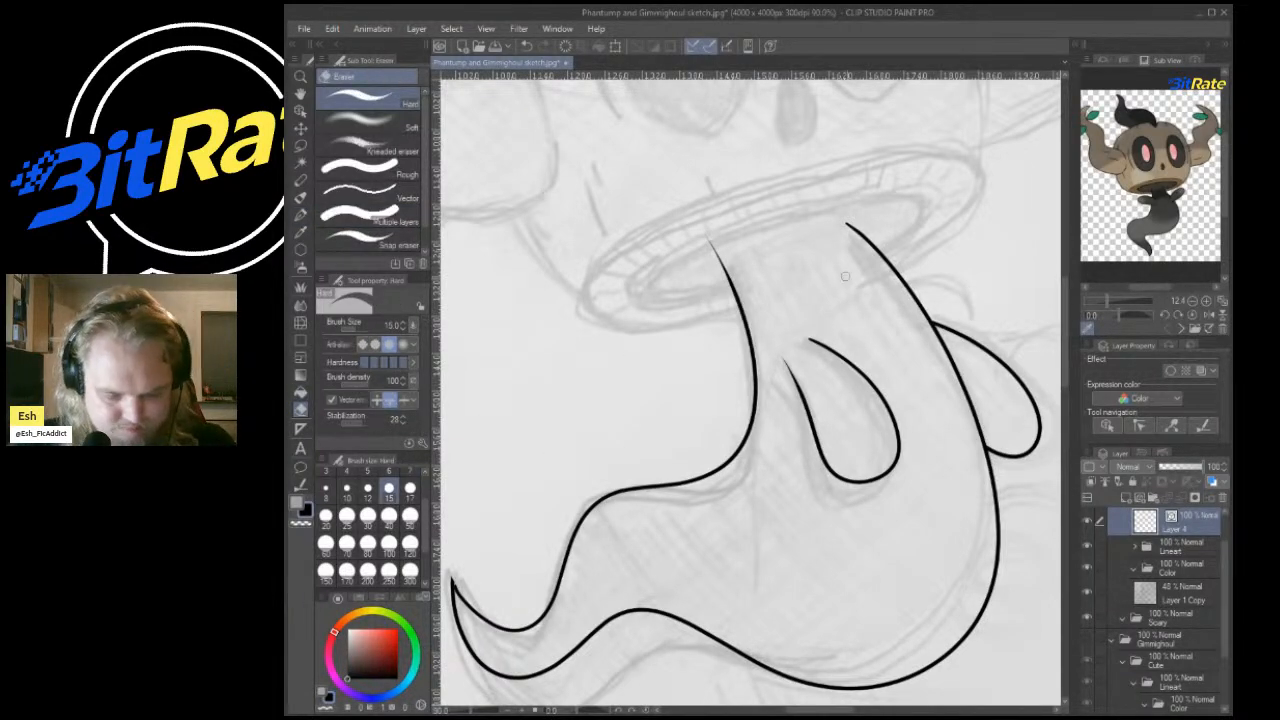
scroll(845, 277, down, 3)
scroll(780, 412, up, 4)
scroll(678, 400, up, 4)
scroll(638, 371, down, 4)
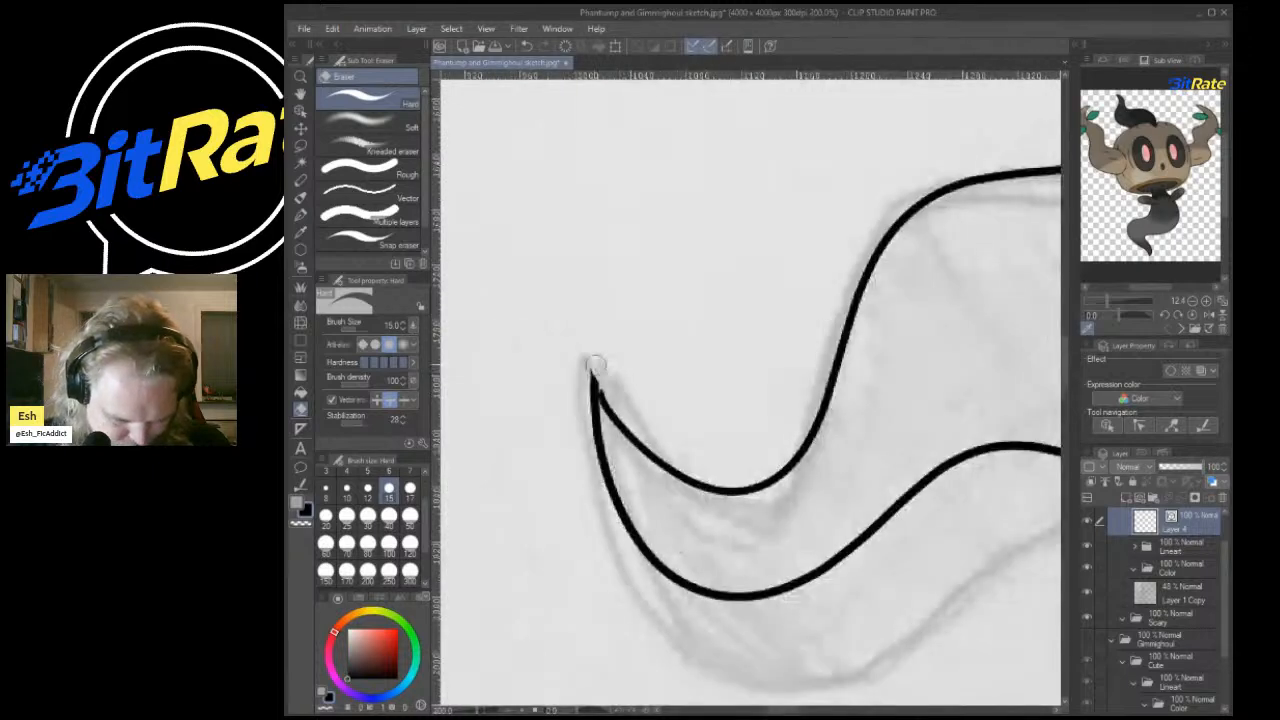
scroll(596, 361, up, 4)
click(301, 215)
mouse_move(636, 528)
mouse_down()
mouse_move(562, 284)
mouse_move(593, 394)
mouse_up()
click(301, 409)
scroll(536, 632, down, 4)
scroll(536, 632, down, 4)
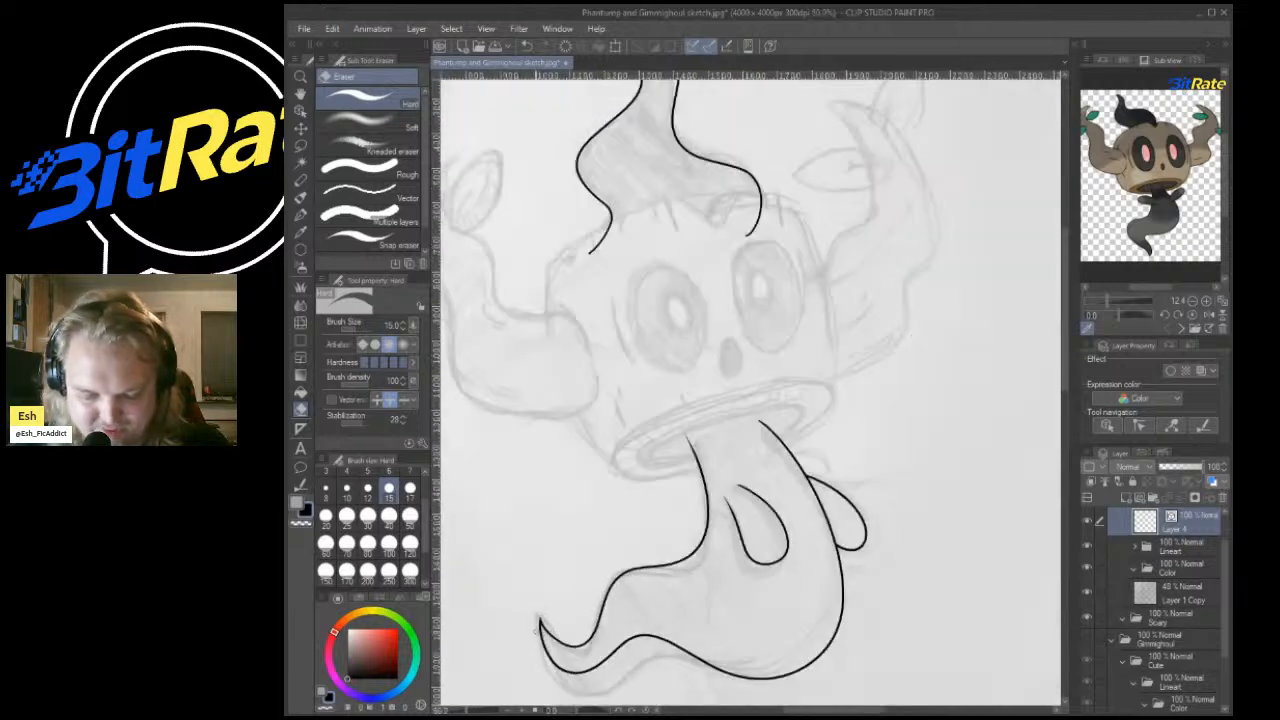
Examine the mouth opening in the sketch and in the reference image to see how the body emerges from it.
scroll(782, 410, up, 3)
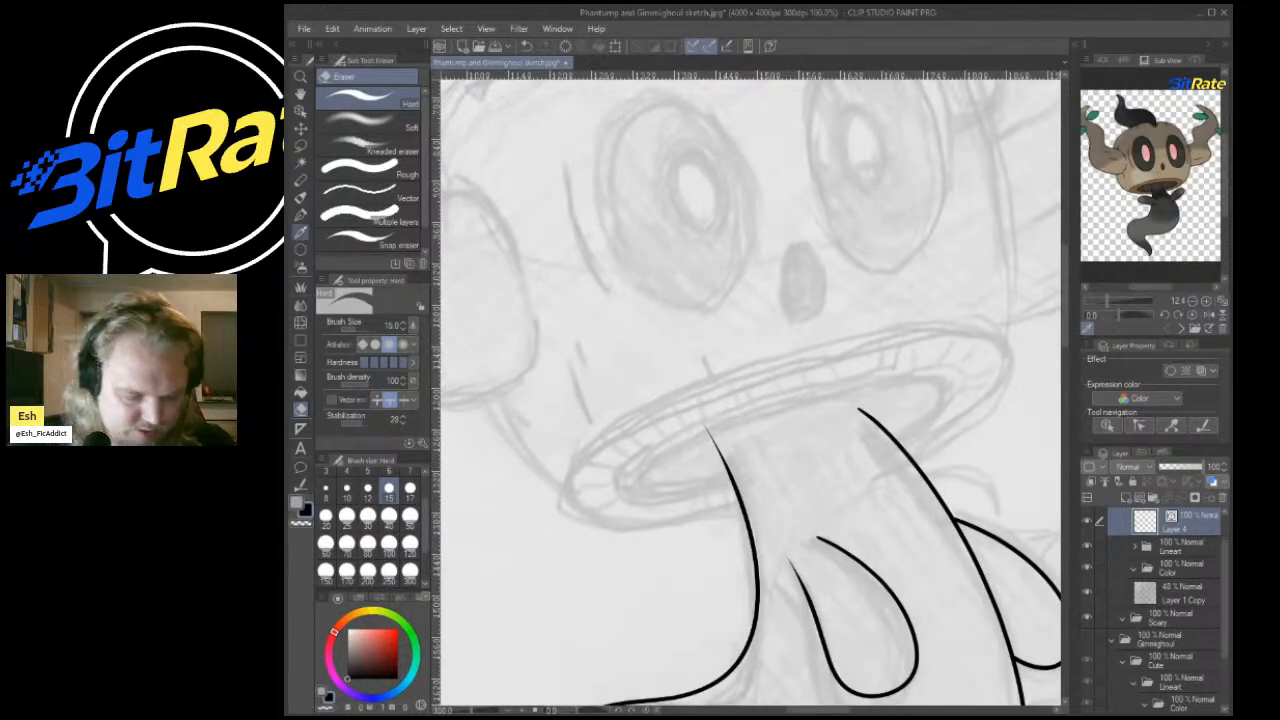
key(u)
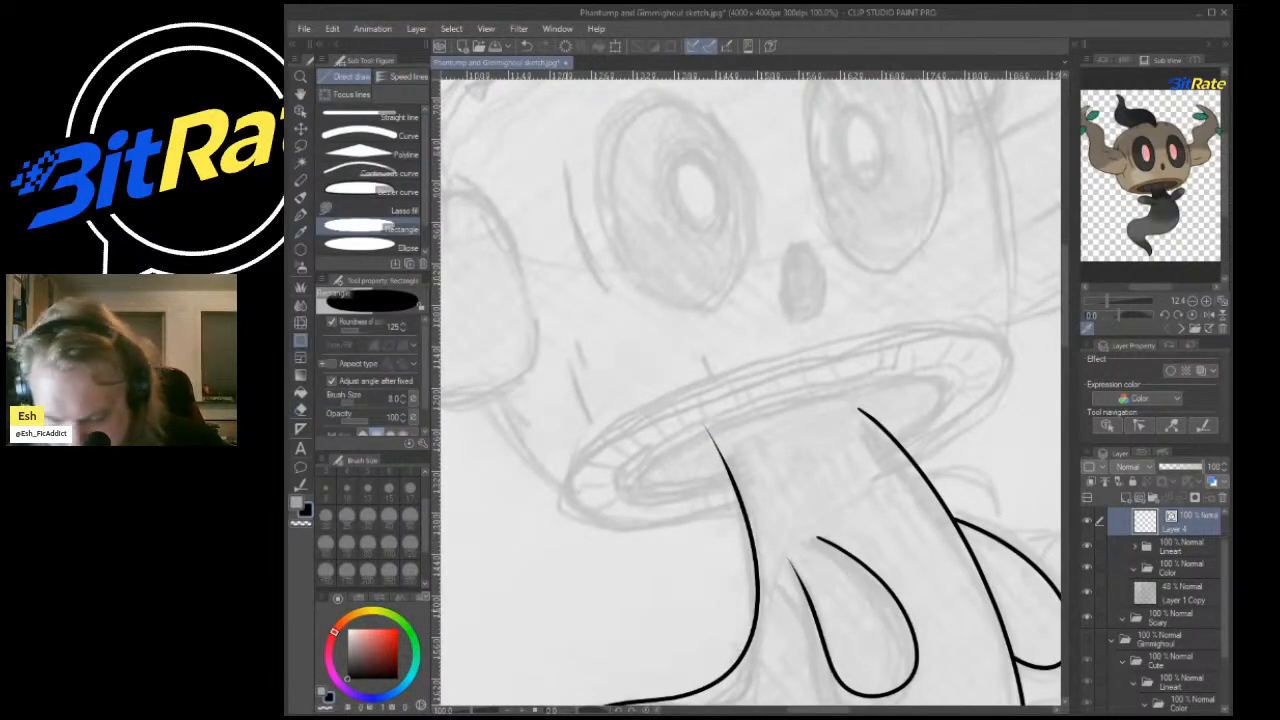
scroll(750, 385, up, 1)
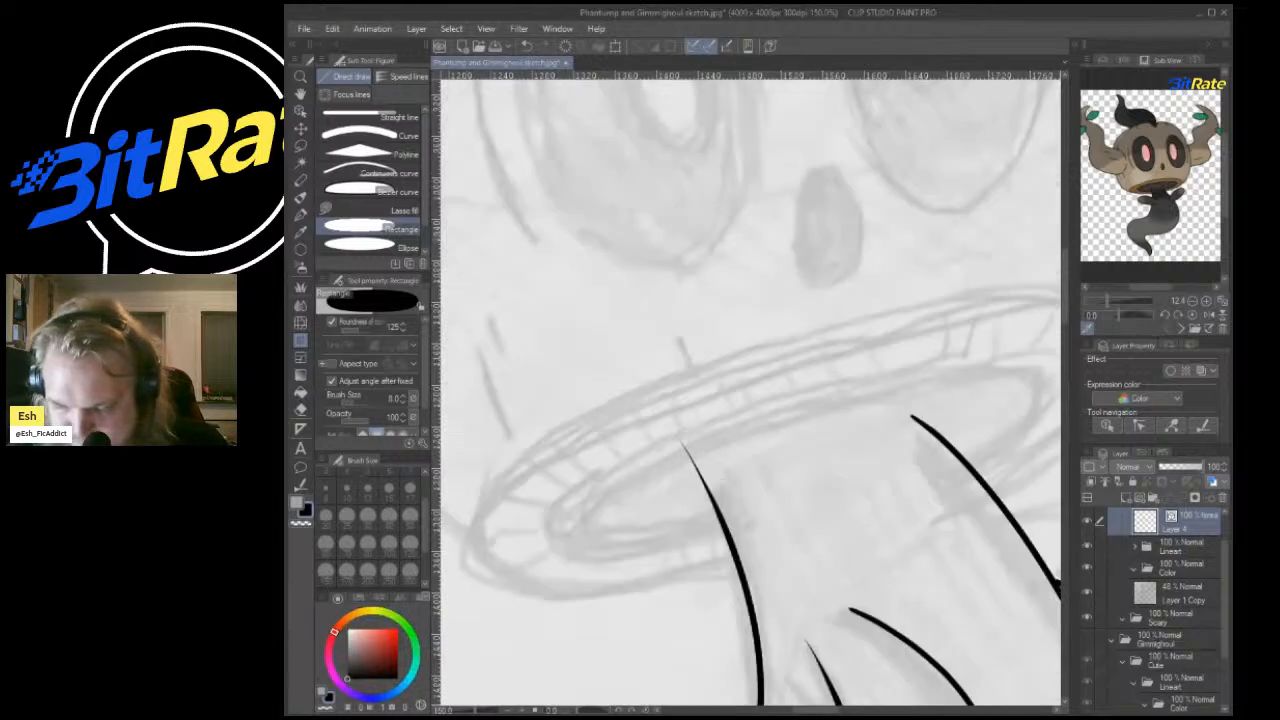
scroll(1152, 190, up, 4)
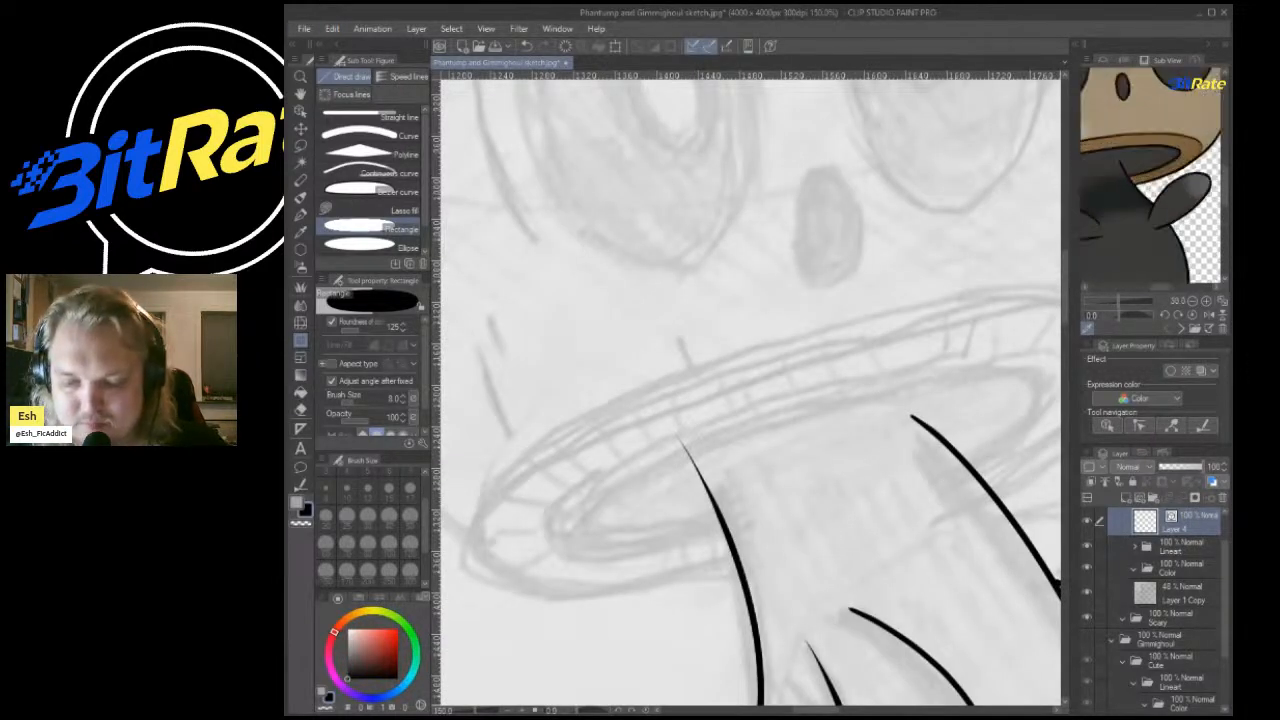
scroll(1152, 190, down, 3)
scroll(603, 314, down, 2)
scroll(601, 483, down, 2)
scroll(601, 483, up, 5)
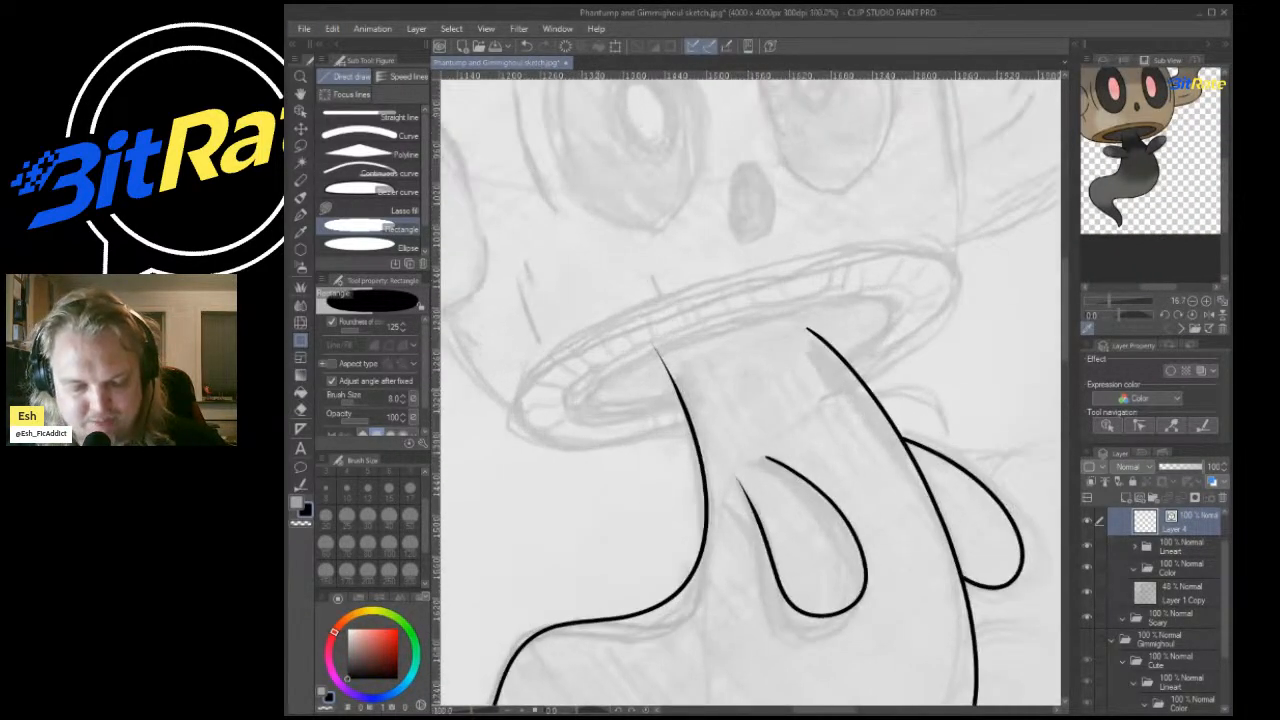
Create a new layer above the line art and move it together with the inked layer into the Lineart folder.
key(p)
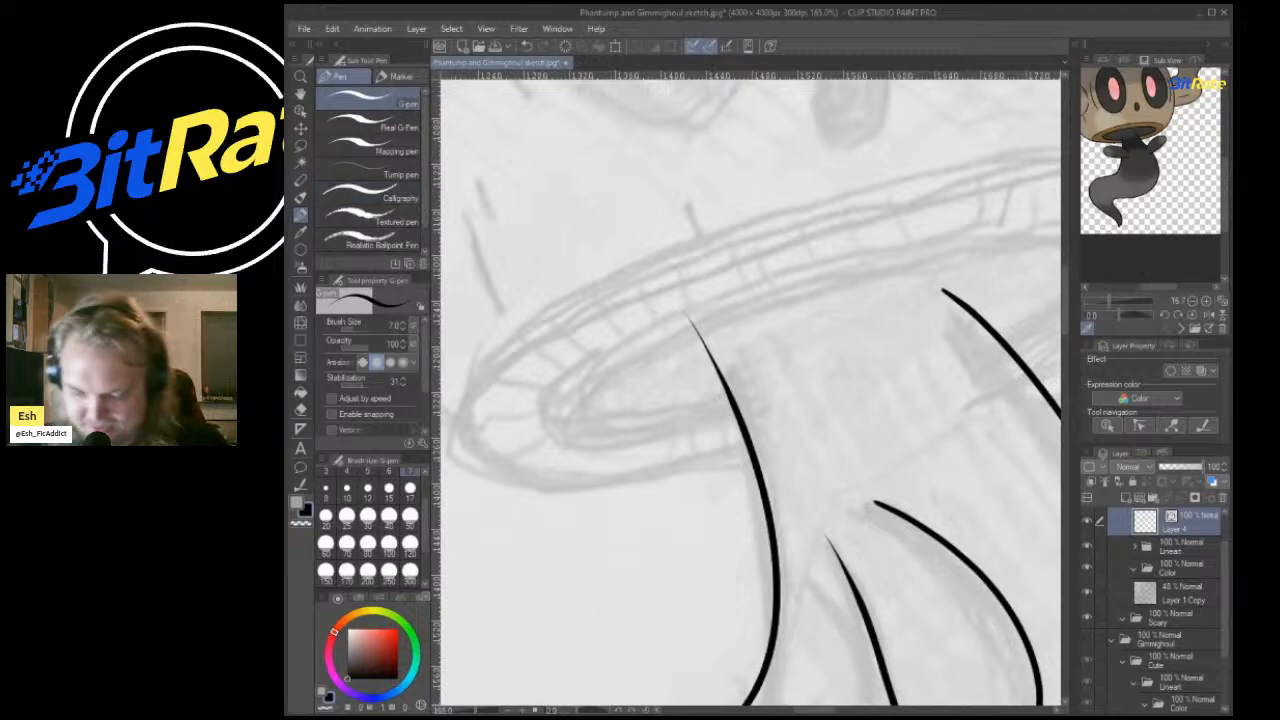
key(ctrl+shift+n)
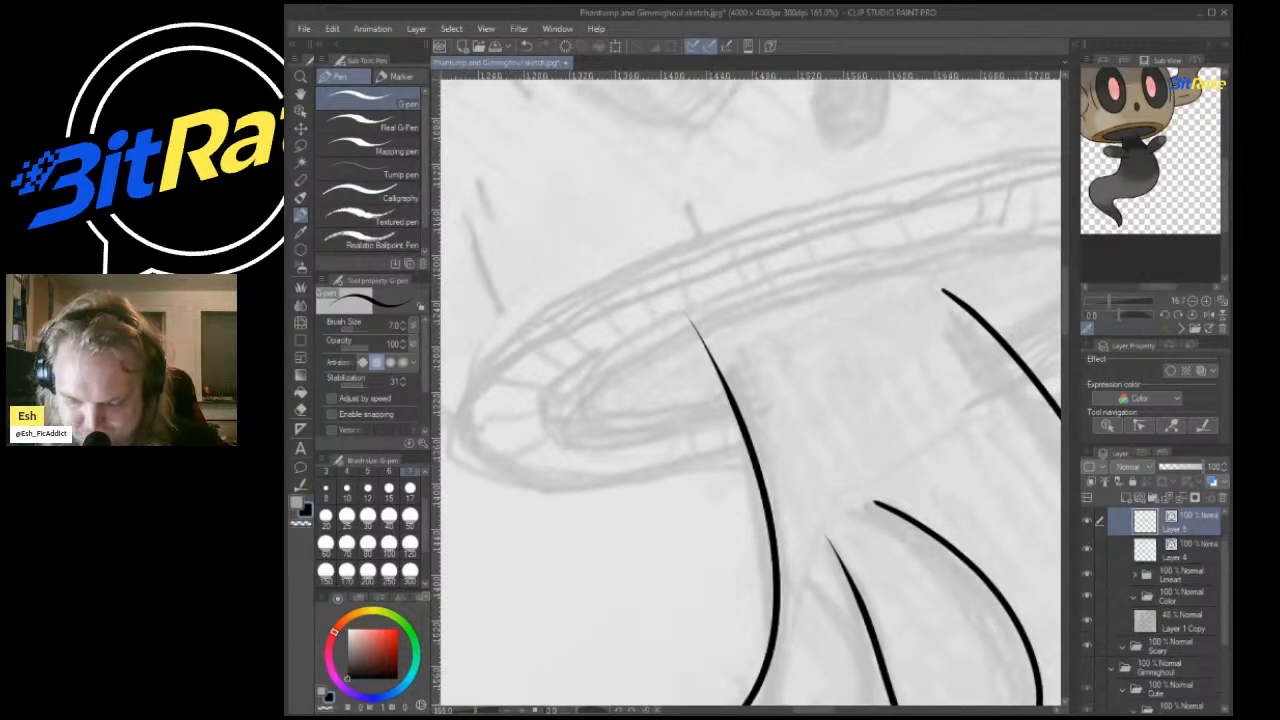
scroll(857, 414, down, 5)
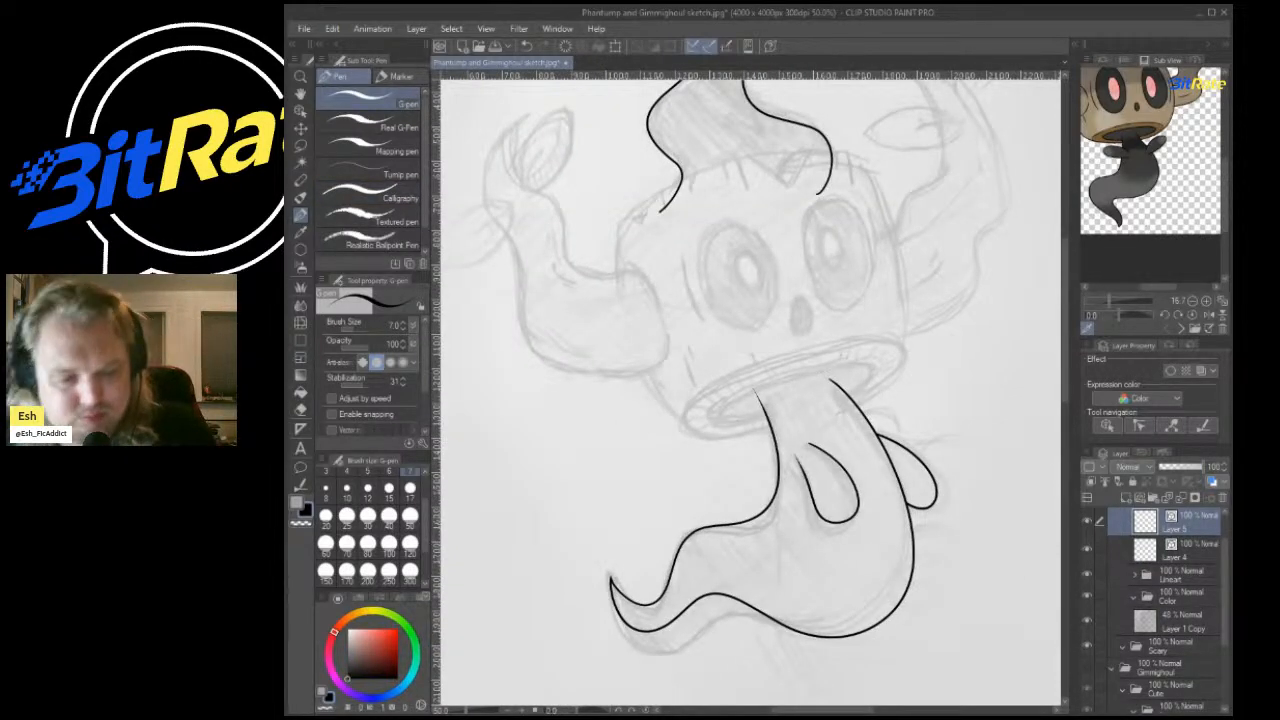
shift+click(1180, 551)
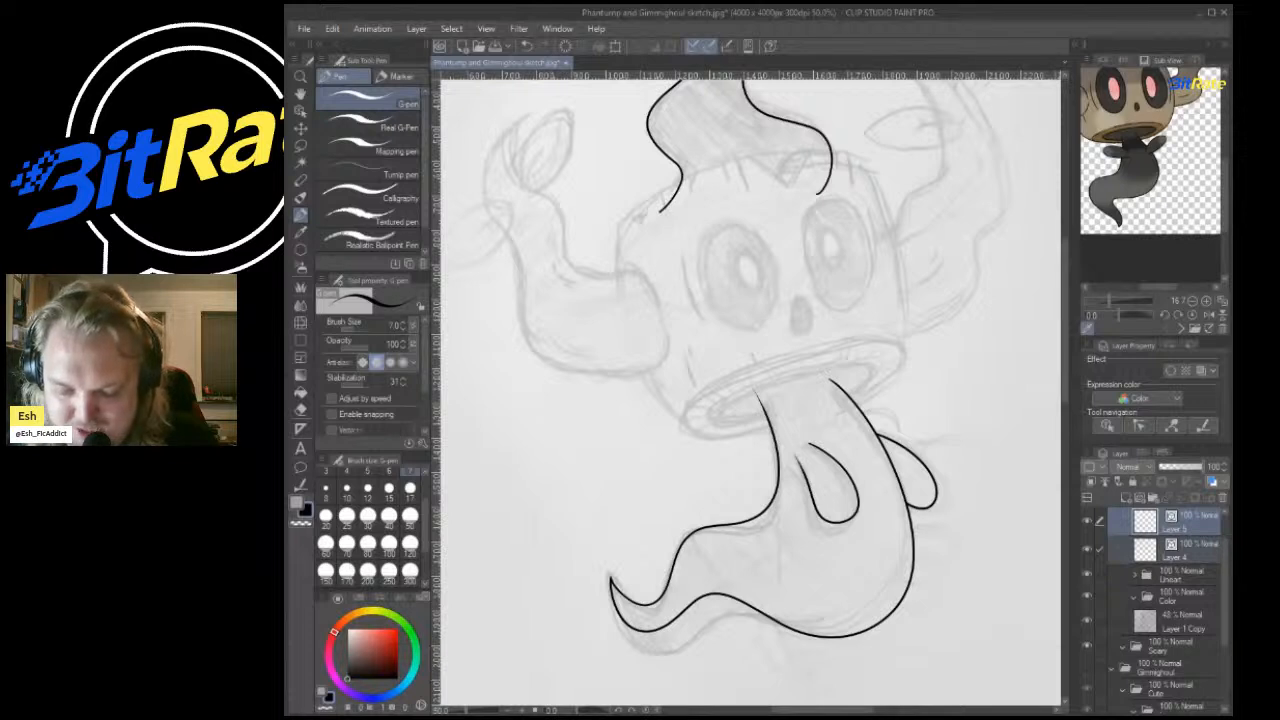
drag(1180, 551, 1175, 575)
scroll(1165, 600, up, 1)
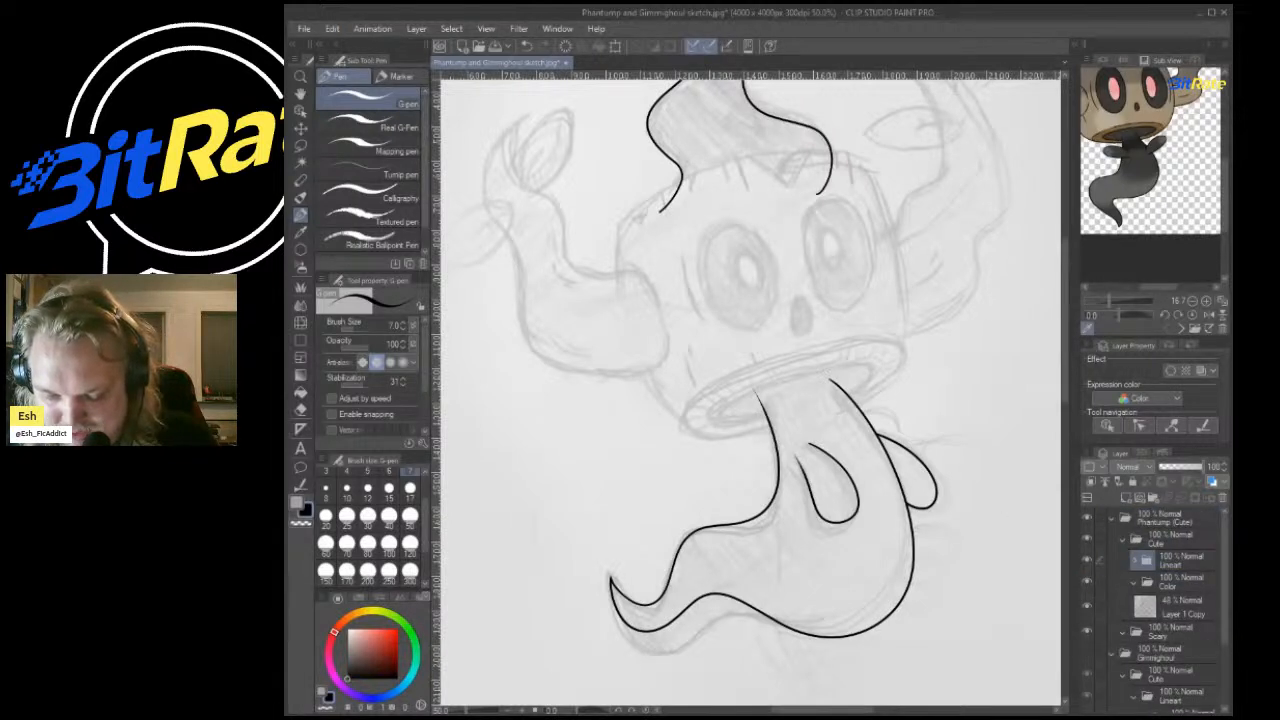
Merge the layers inside the Lineart folder into one and check the merged layer by toggling its visibility.
click(1135, 561)
click(1187, 586)
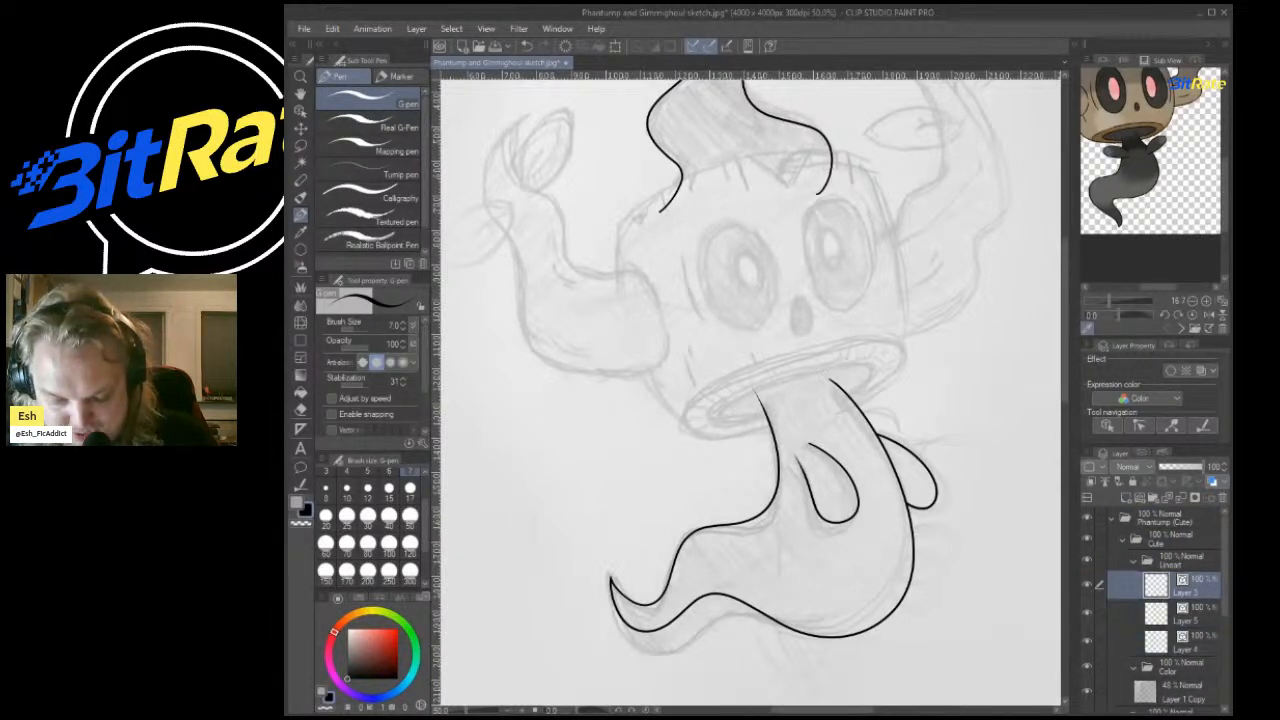
click(1181, 497)
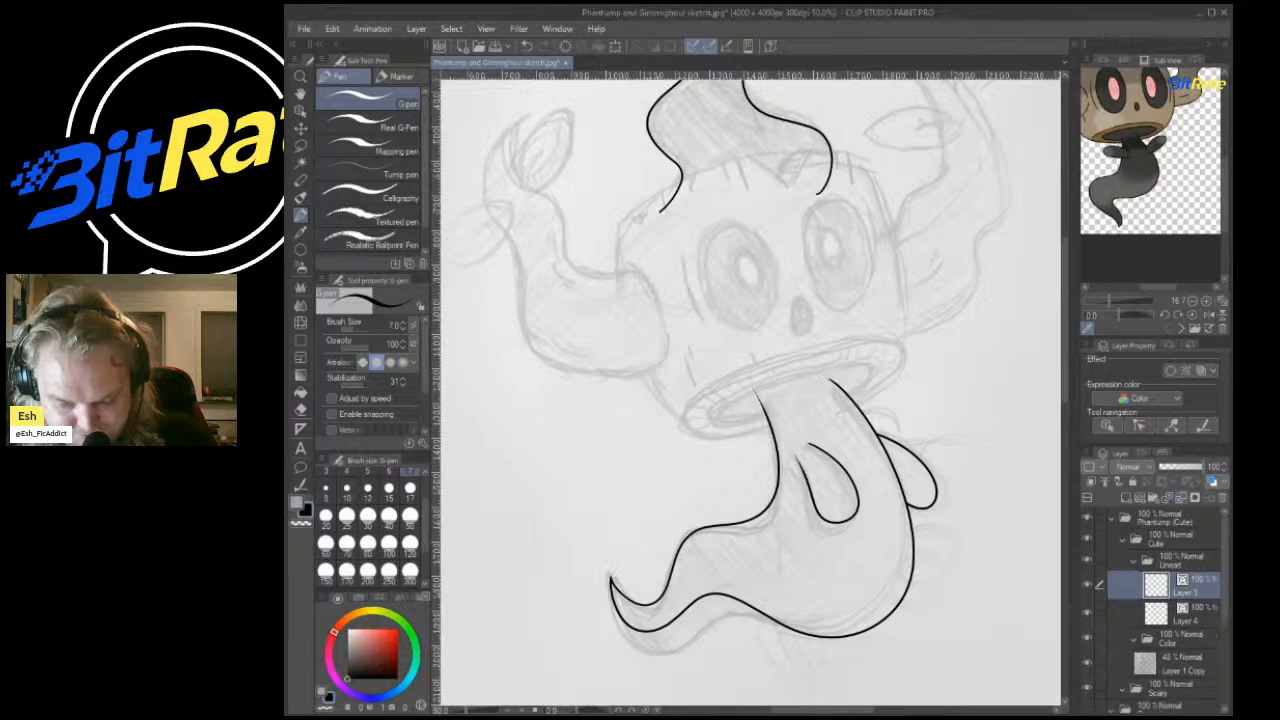
click(1181, 497)
click(1087, 585)
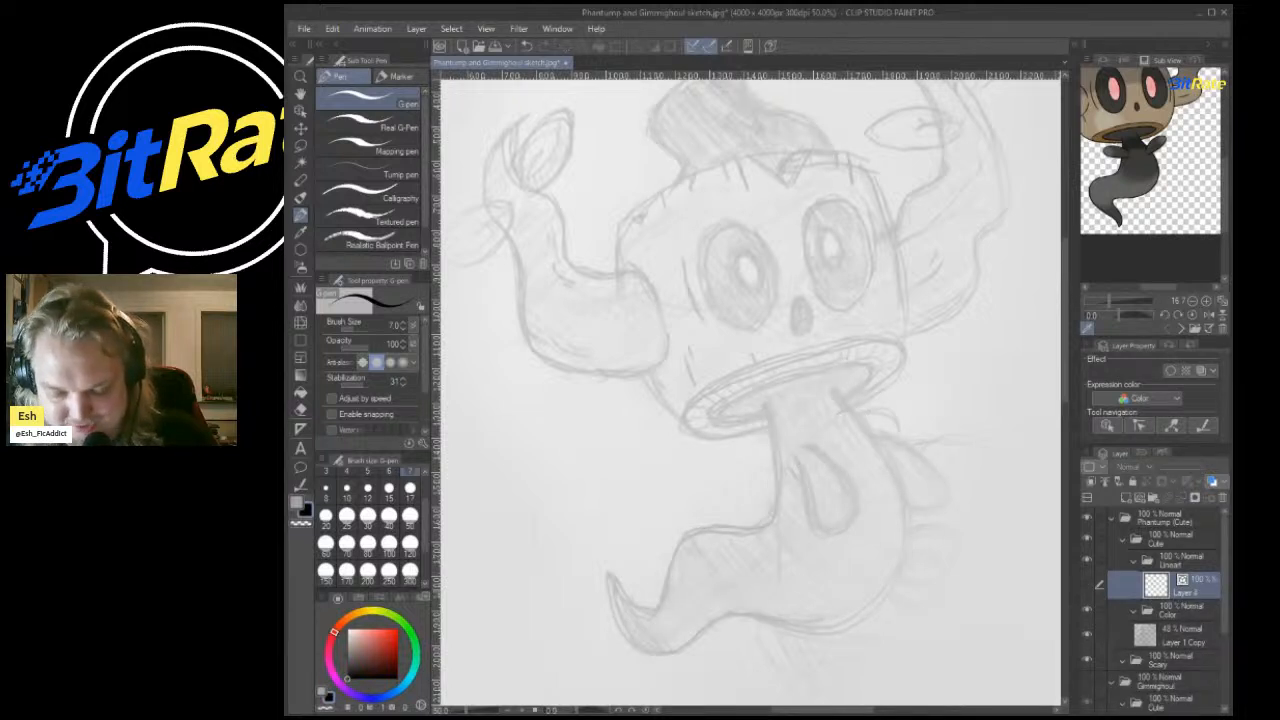
click(1087, 585)
Add a new vector layer above the merged line art in the Lineart folder.
click(1140, 497)
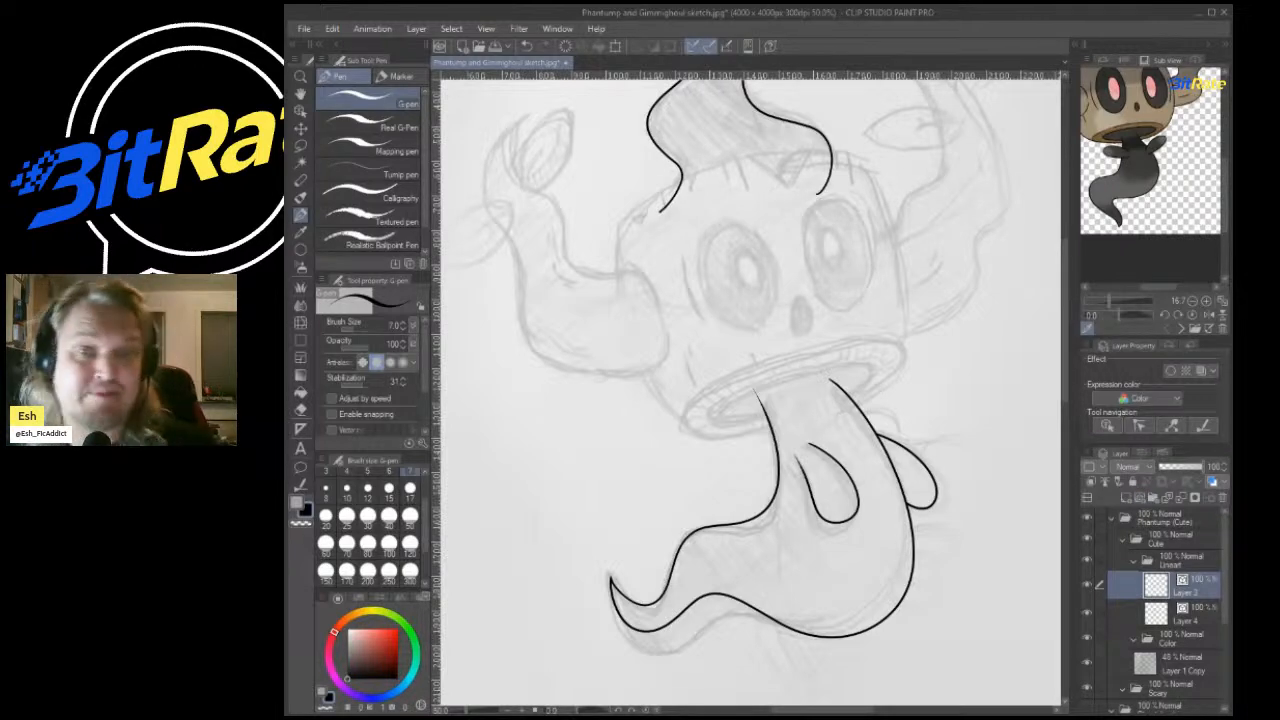
scroll(1150, 590, down, 2)
scroll(935, 350, down, 2)
scroll(668, 109, up, 2)
scroll(763, 217, down, 2)
scroll(893, 289, up, 4)
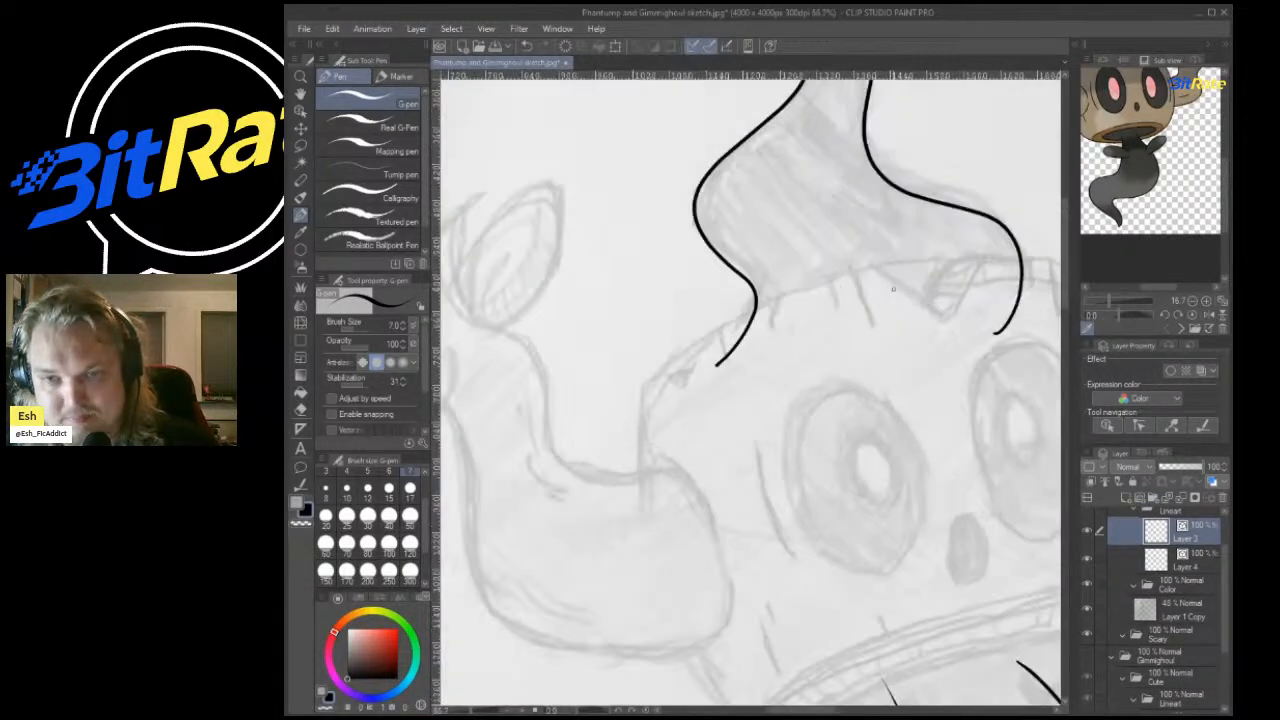
scroll(893, 289, down, 2)
scroll(965, 355, up, 3)
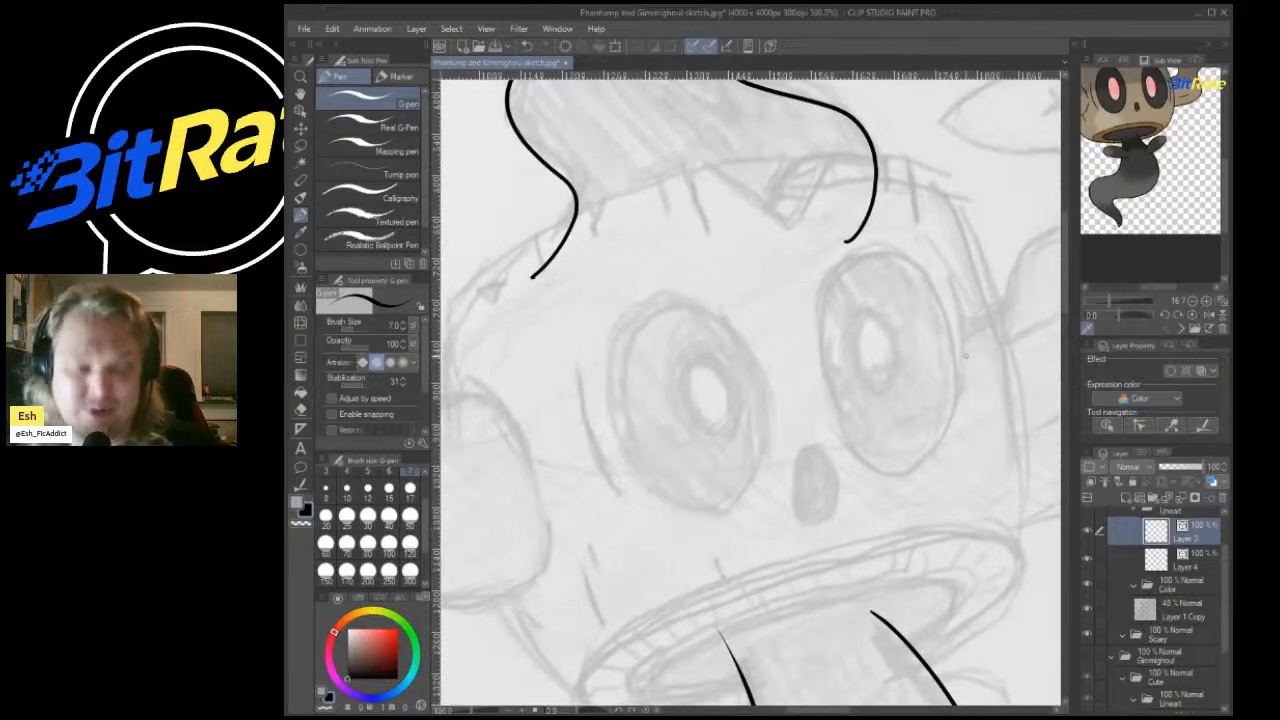
scroll(965, 355, down, 4)
scroll(705, 543, up, 6)
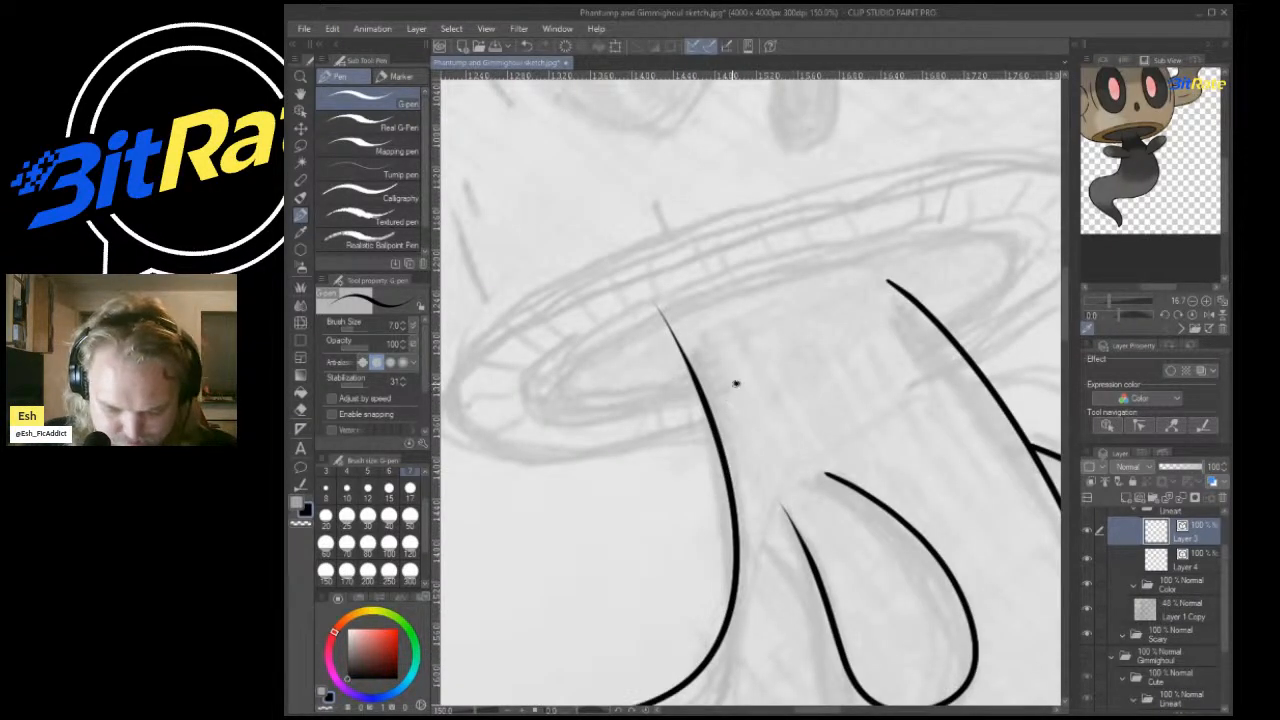
mouse_move(736, 383)
mouse_down()
mouse_move(543, 368)
mouse_move(1015, 275)
mouse_move(878, 352)
mouse_up()
scroll(878, 352, down, 3)
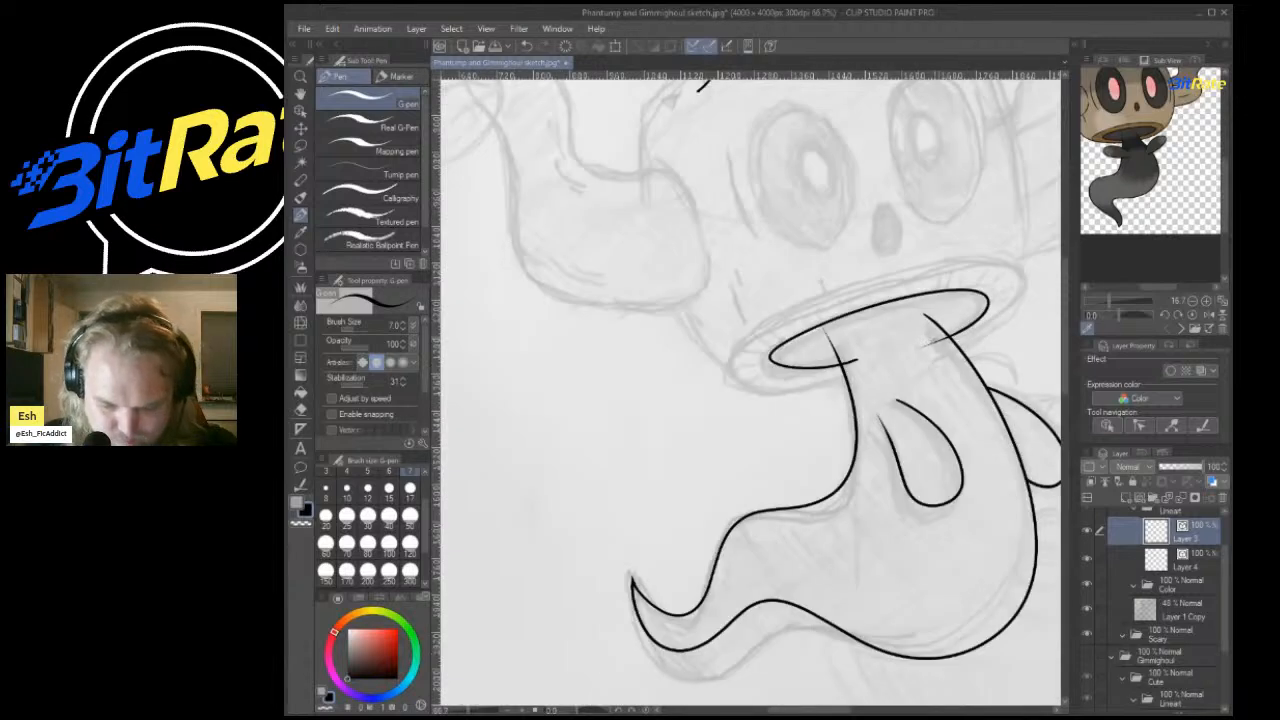
key(ctrl+z)
scroll(734, 412, up, 3)
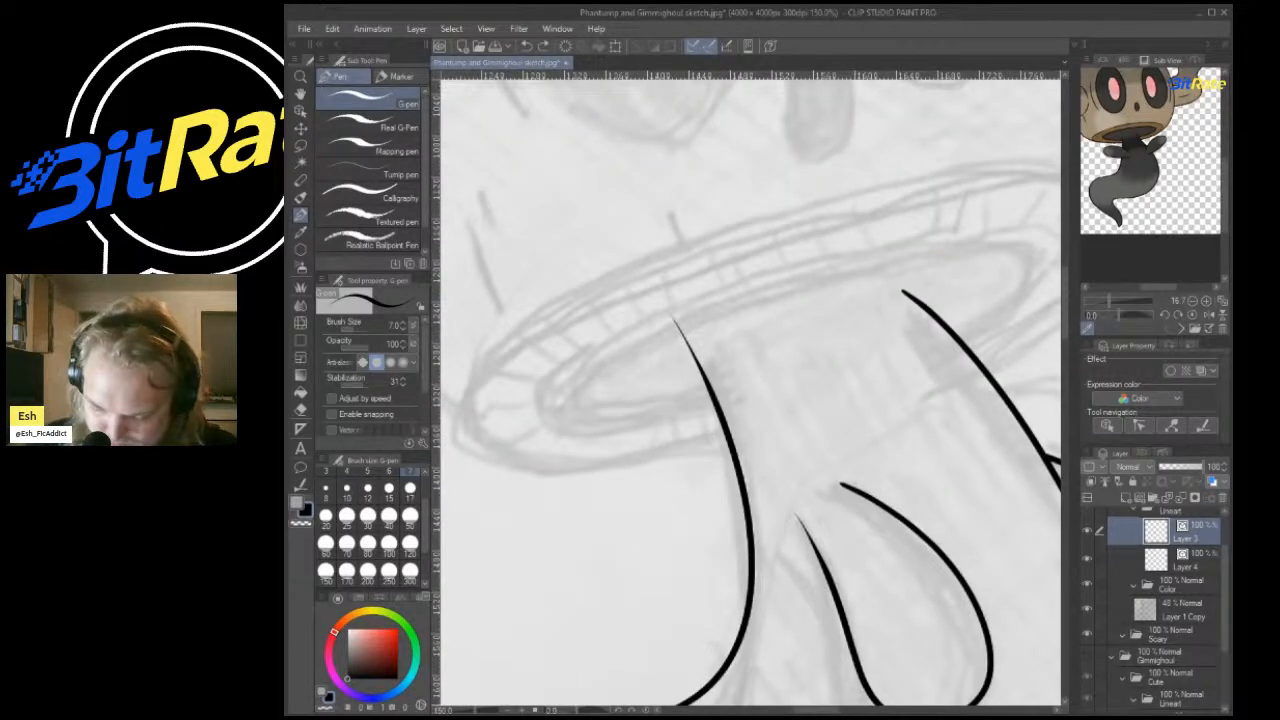
mouse_move(735, 408)
mouse_down()
mouse_move(645, 312)
mouse_move(847, 362)
mouse_up()
key(ctrl+z)
Ink the inner and outer ellipses of the mouth rim with the G-pen, letting their ends overlap the body lines.
mouse_move(772, 396)
mouse_down()
mouse_move(575, 412)
mouse_move(1035, 245)
mouse_move(878, 360)
mouse_up()
scroll(893, 396, down, 5)
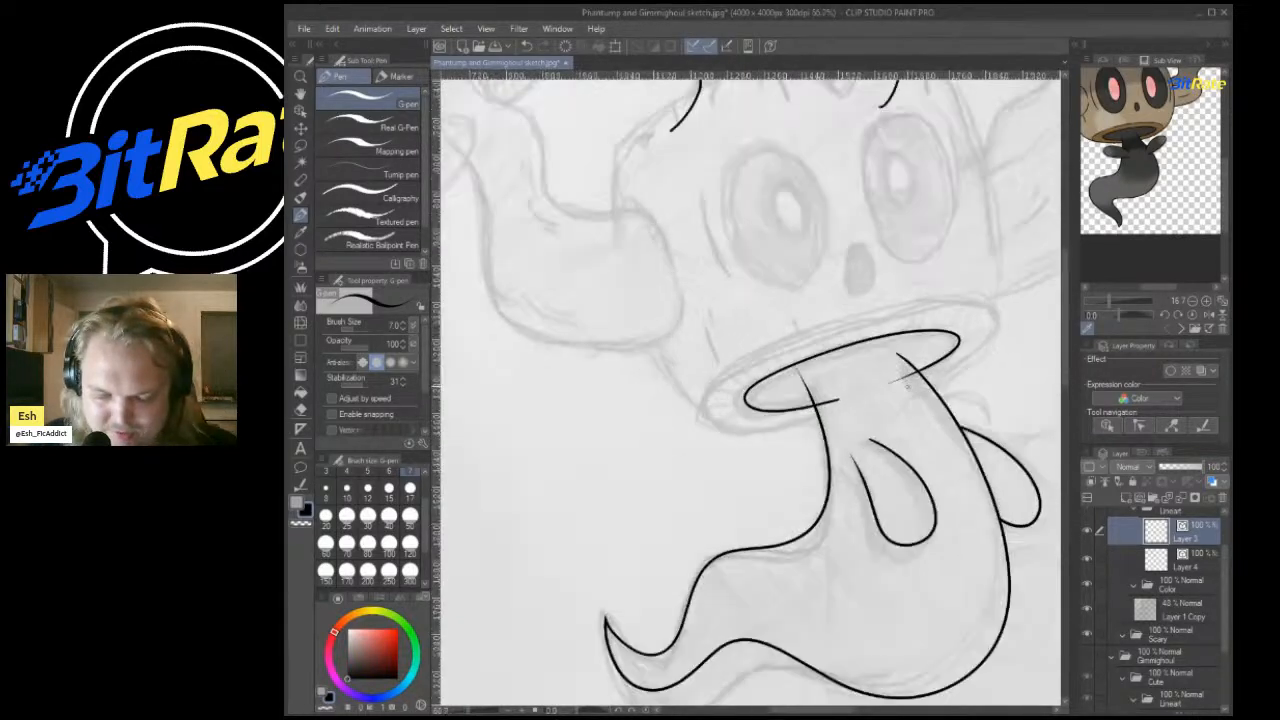
scroll(777, 432, up, 5)
mouse_move(777, 432)
mouse_down()
mouse_move(537, 457)
mouse_move(1057, 257)
mouse_move(930, 380)
mouse_up()
scroll(928, 390, down, 5)
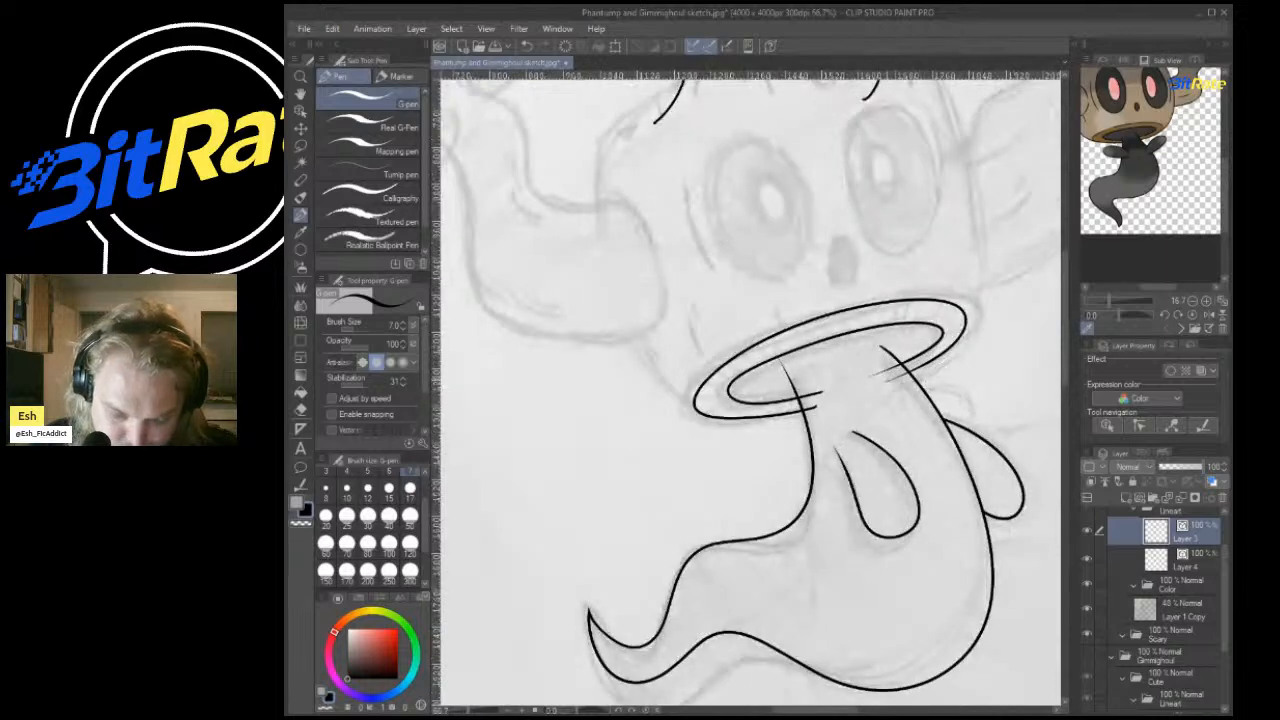
key(ctrl+z)
scroll(869, 405, up, 3)
mouse_move(810, 410)
mouse_down()
mouse_move(653, 414)
mouse_move(661, 330)
mouse_move(1028, 232)
mouse_move(803, 405)
mouse_move(643, 411)
mouse_move(748, 299)
mouse_move(1058, 252)
mouse_move(922, 377)
mouse_up()
key(ctrl+z)
Redraw the outer ellipse of the mouth rim around the inner one with the G-pen at size 7.
scroll(985, 365, down, 4)
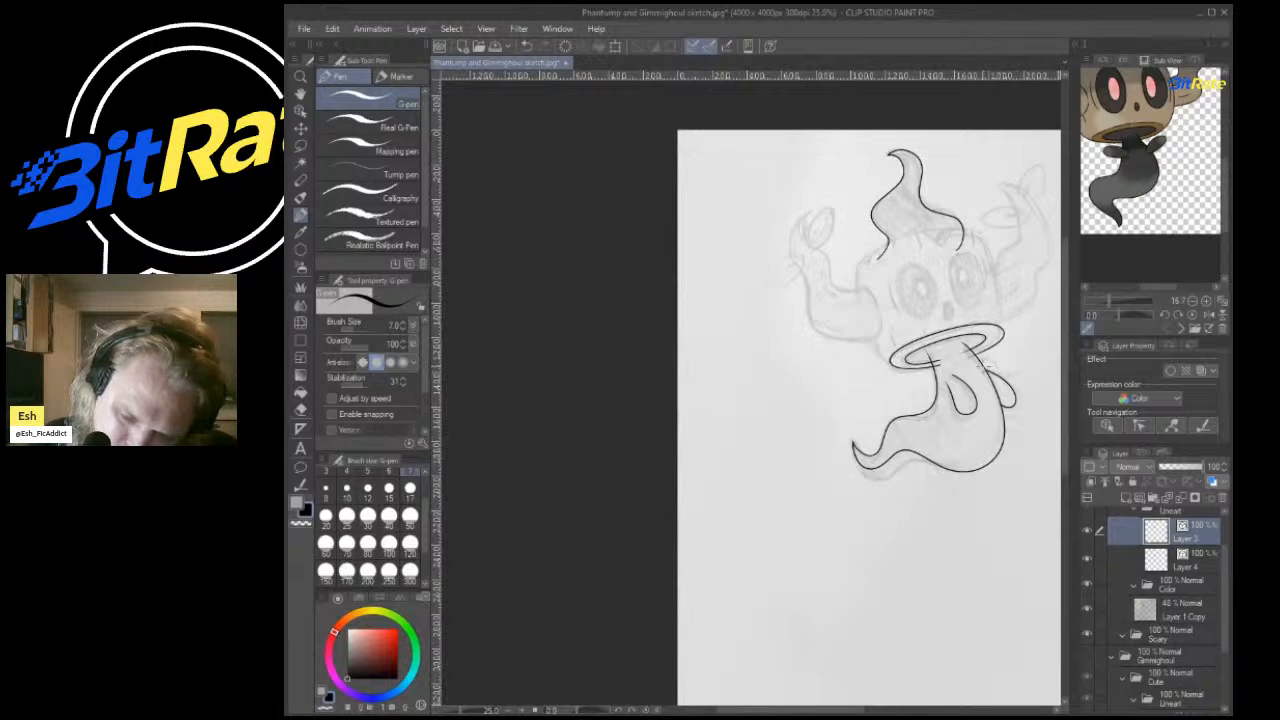
scroll(977, 362, up, 1)
scroll(977, 355, up, 5)
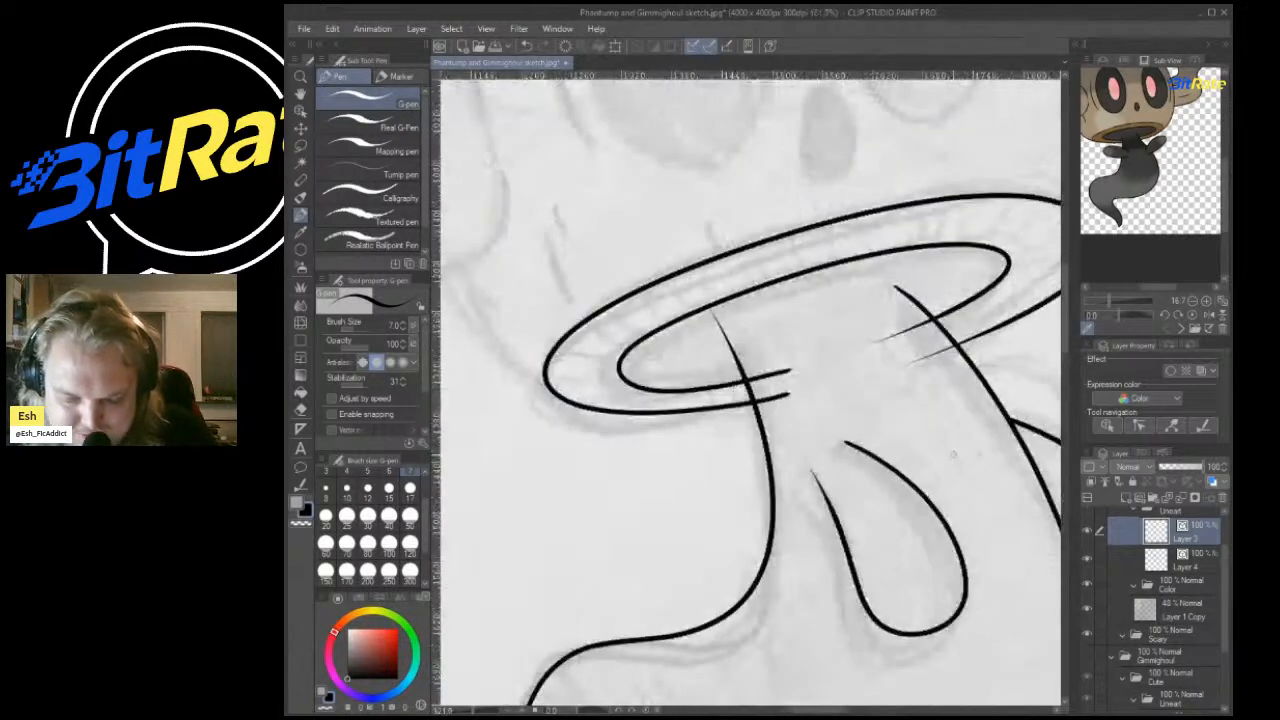
scroll(620, 325, down, 3)
scroll(834, 281, up, 3)
scroll(834, 281, down, 4)
scroll(760, 275, up, 4)
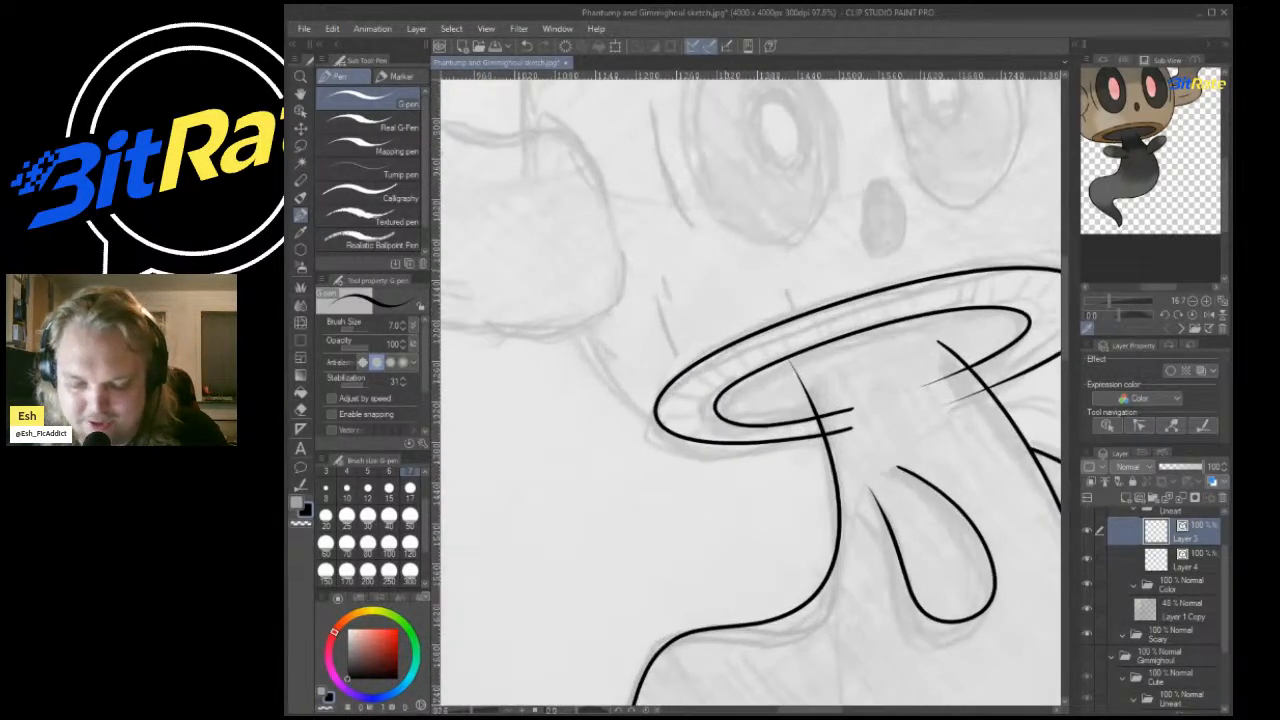
scroll(725, 270, down, 1)
mouse_move(842, 426)
mouse_down()
mouse_move(762, 440)
mouse_move(664, 385)
mouse_move(995, 244)
mouse_move(970, 396)
mouse_up()
key(ctrl+z)
mouse_move(830, 440)
mouse_down()
mouse_move(795, 316)
mouse_move(958, 390)
mouse_move(926, 590)
mouse_up()
scroll(996, 378, down, 4)
scroll(1005, 366, up, 1)
scroll(926, 590, down, 7)
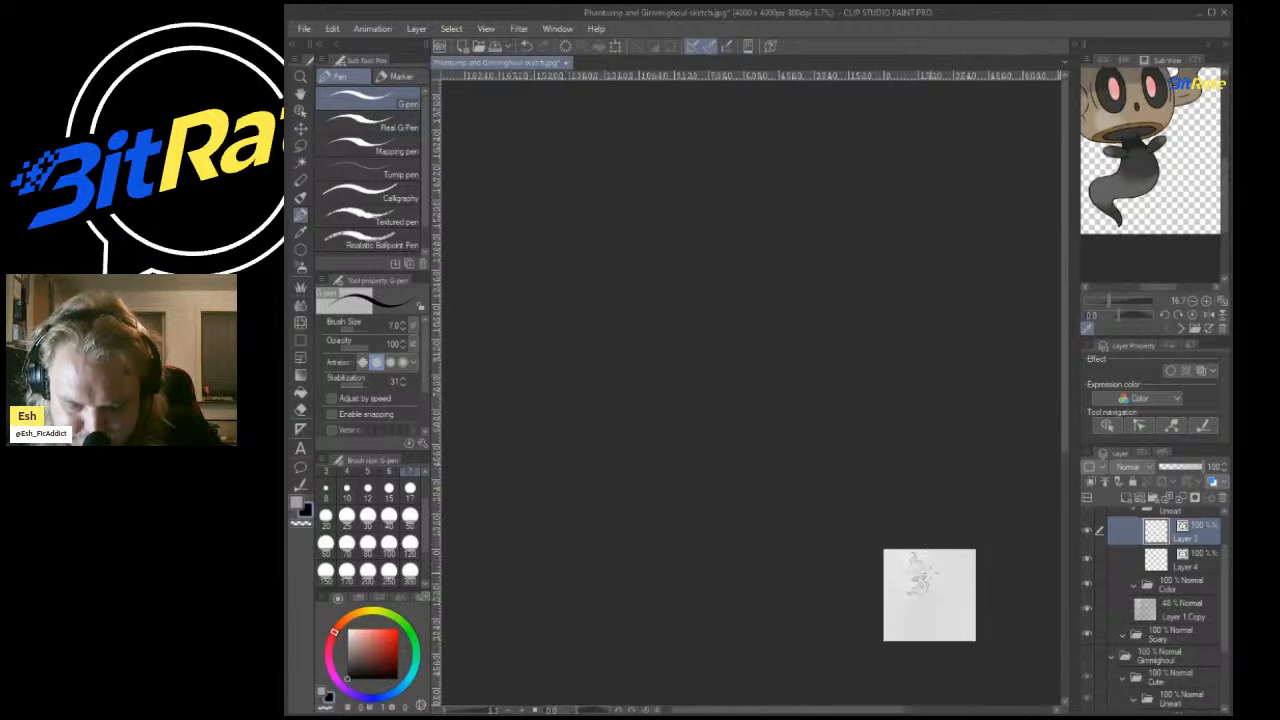
scroll(924, 592, up, 4)
scroll(896, 538, up, 6)
Transform the mouth rim, widening it to about 113% and slanting it up toward the rear arm to match the sketch.
key(ctrl+t)
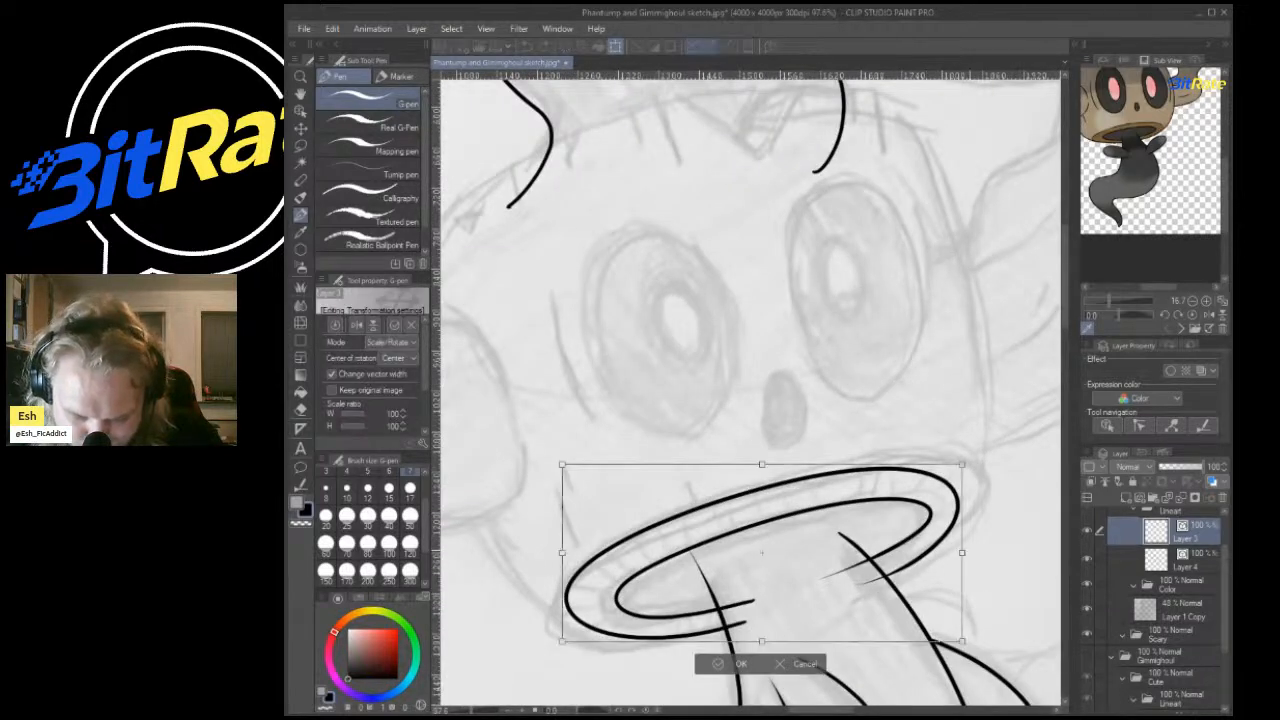
drag(962, 553, 998, 540)
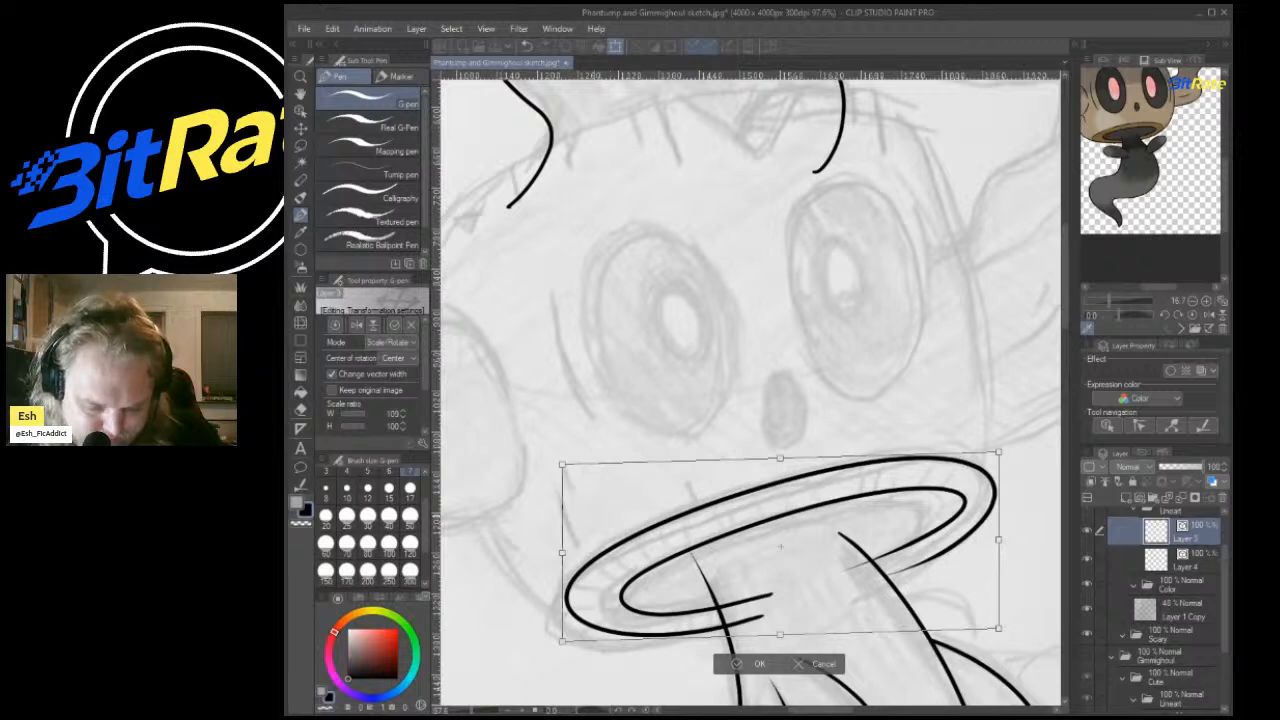
drag(562, 552, 549, 570)
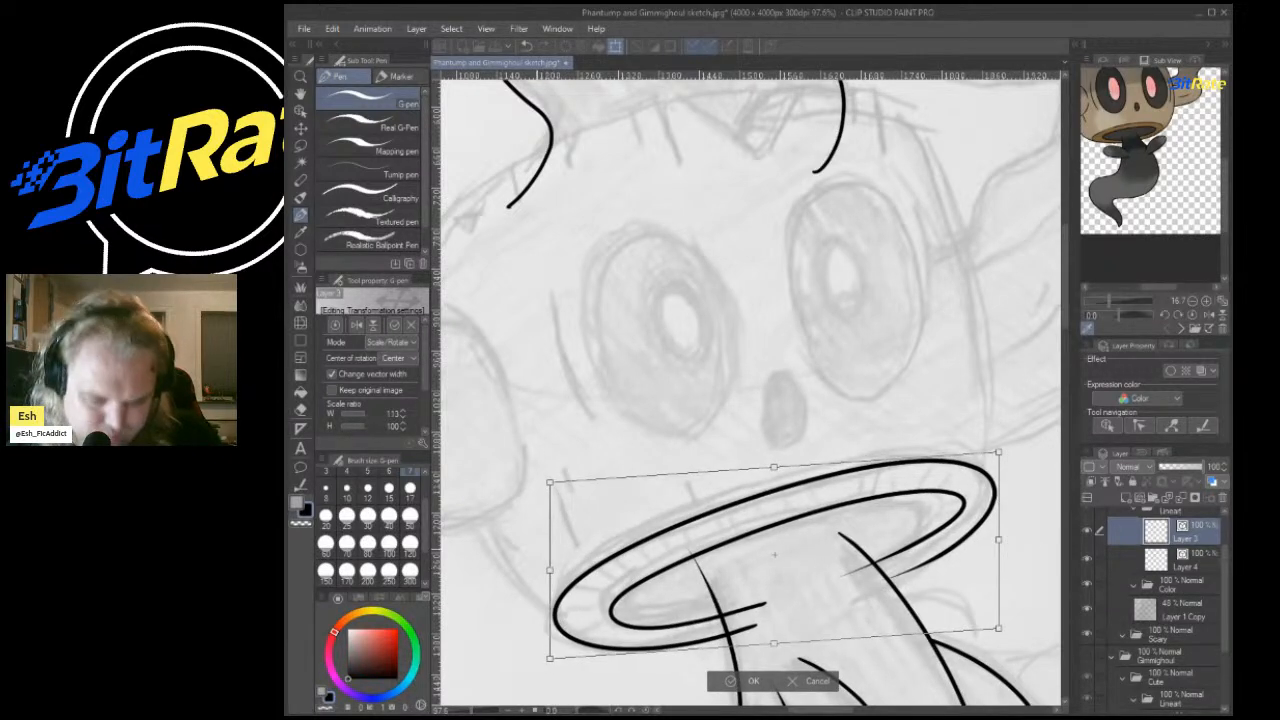
key(Return)
scroll(640, 400, down, 3)
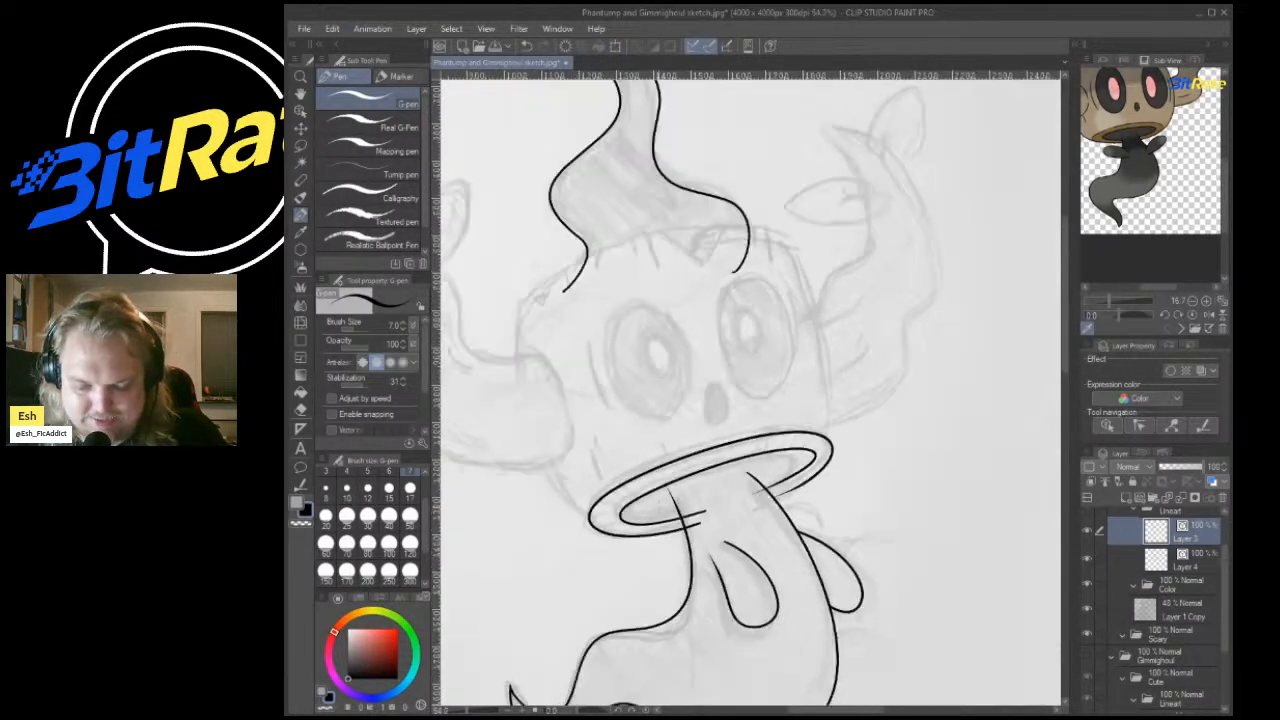
scroll(760, 520, up, 6)
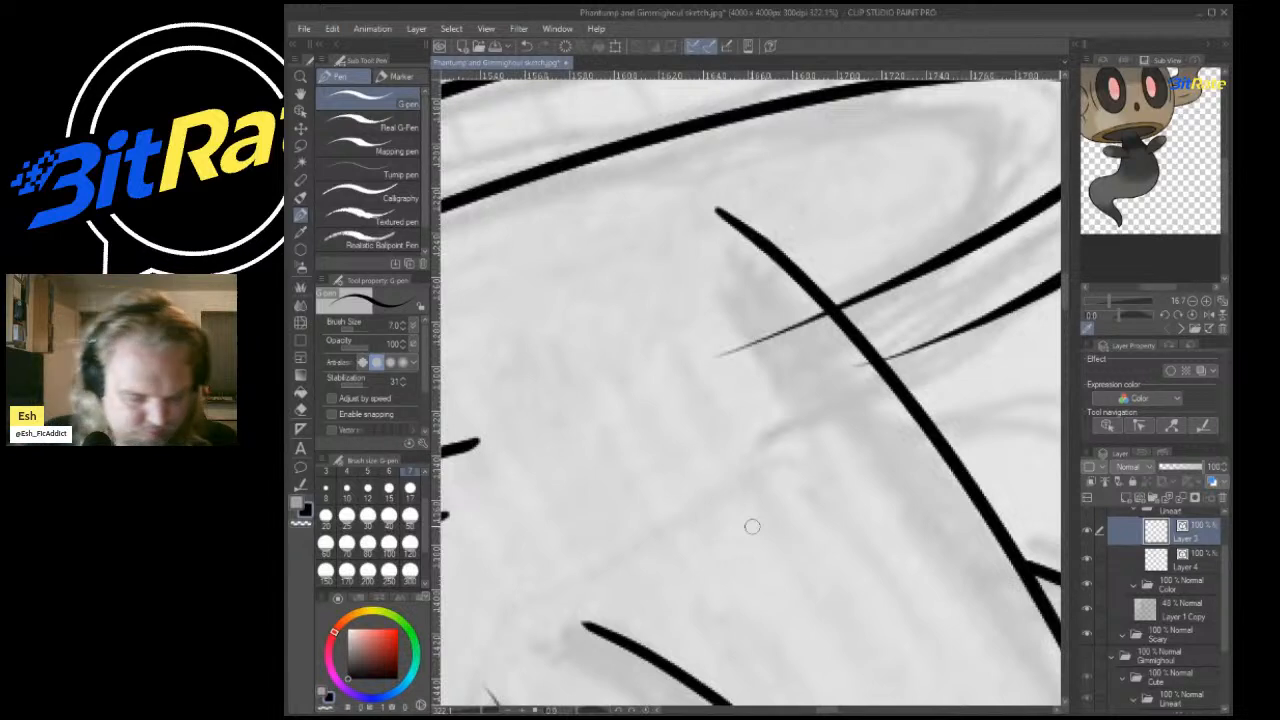
Extend both mouth rim lines past the body's right-hand line with the G-pen and trim the overhang with the vector eraser.
drag(1054, 285, 706, 410)
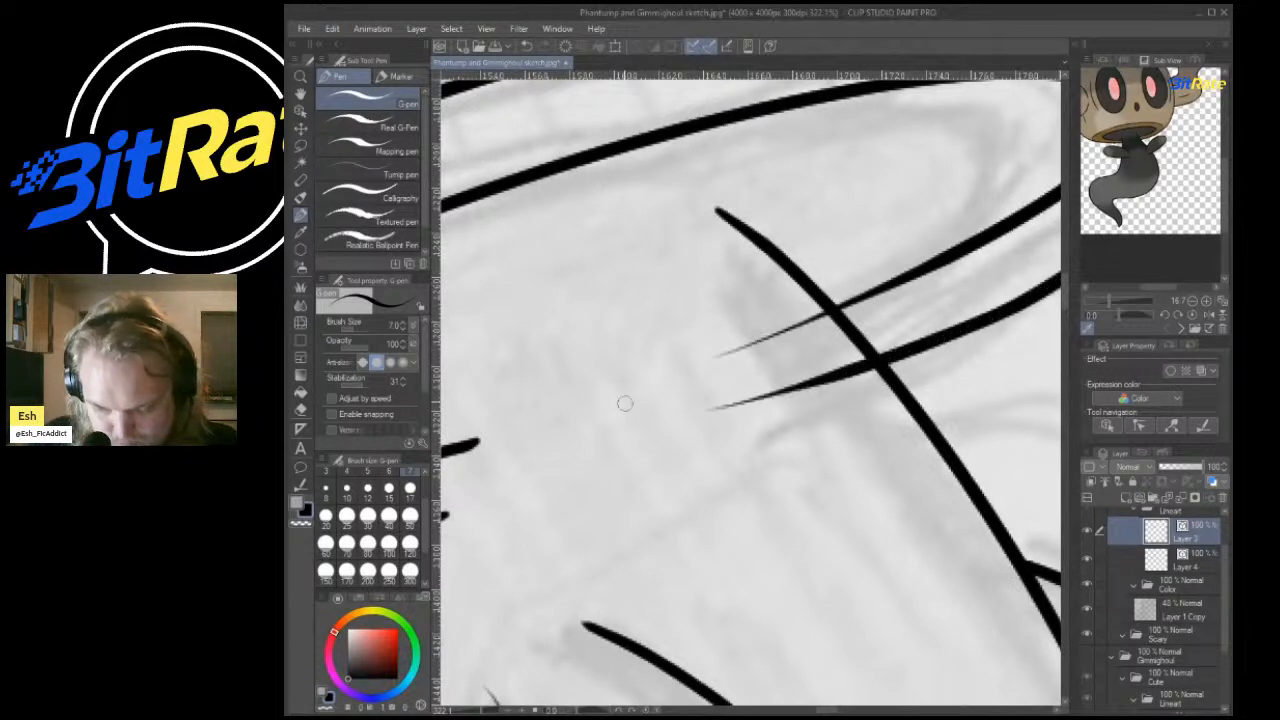
drag(990, 232, 655, 378)
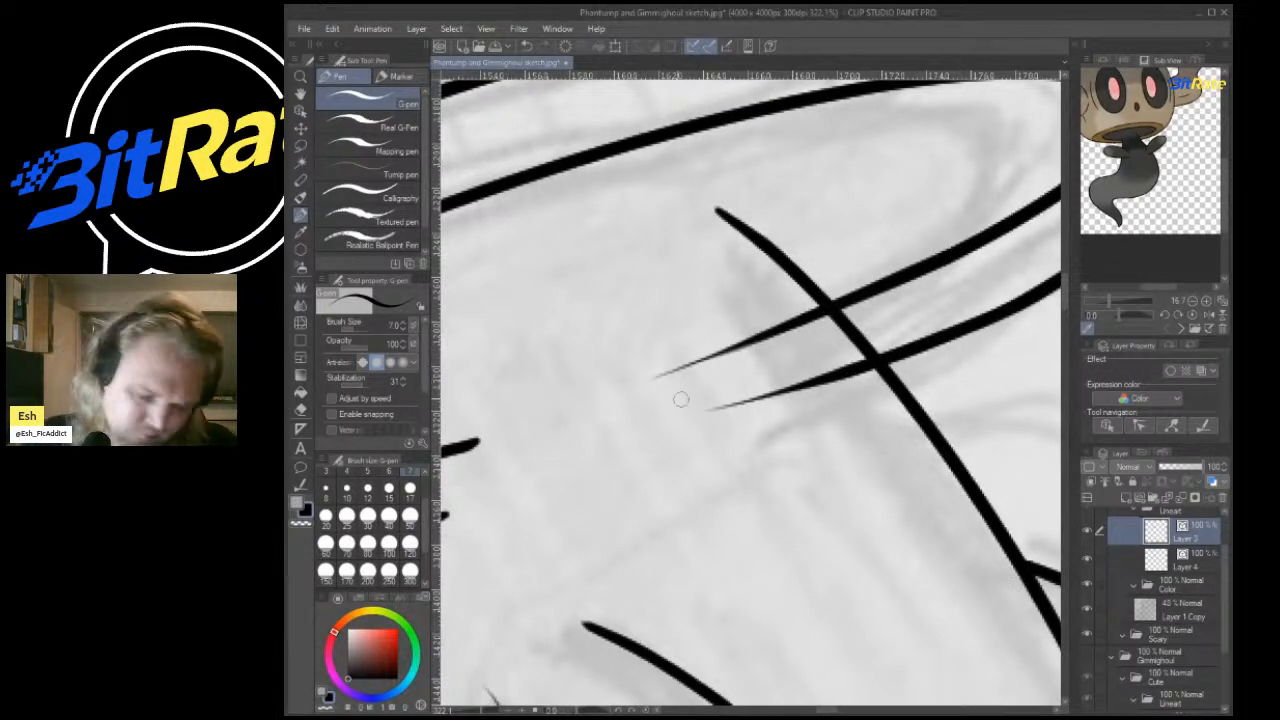
key(e)
drag(745, 340, 870, 464)
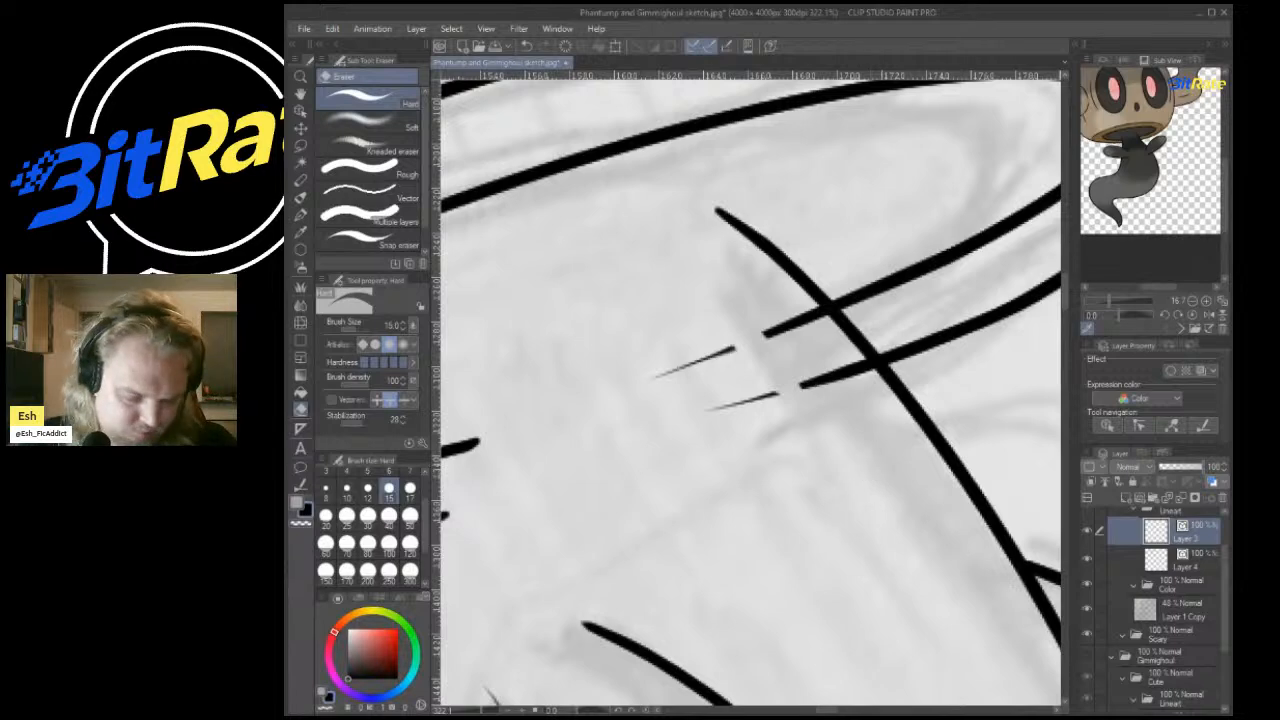
key(ctrl+z)
click(332, 400)
drag(748, 295, 884, 442)
Shorten the upper tip of the body's left-hand line on Layer 4 with the vector eraser so it clears the mouth rim.
scroll(788, 275, down, 6)
scroll(712, 318, up, 3)
drag(712, 318, 716, 256)
scroll(722, 208, down, 5)
click(1183, 562)
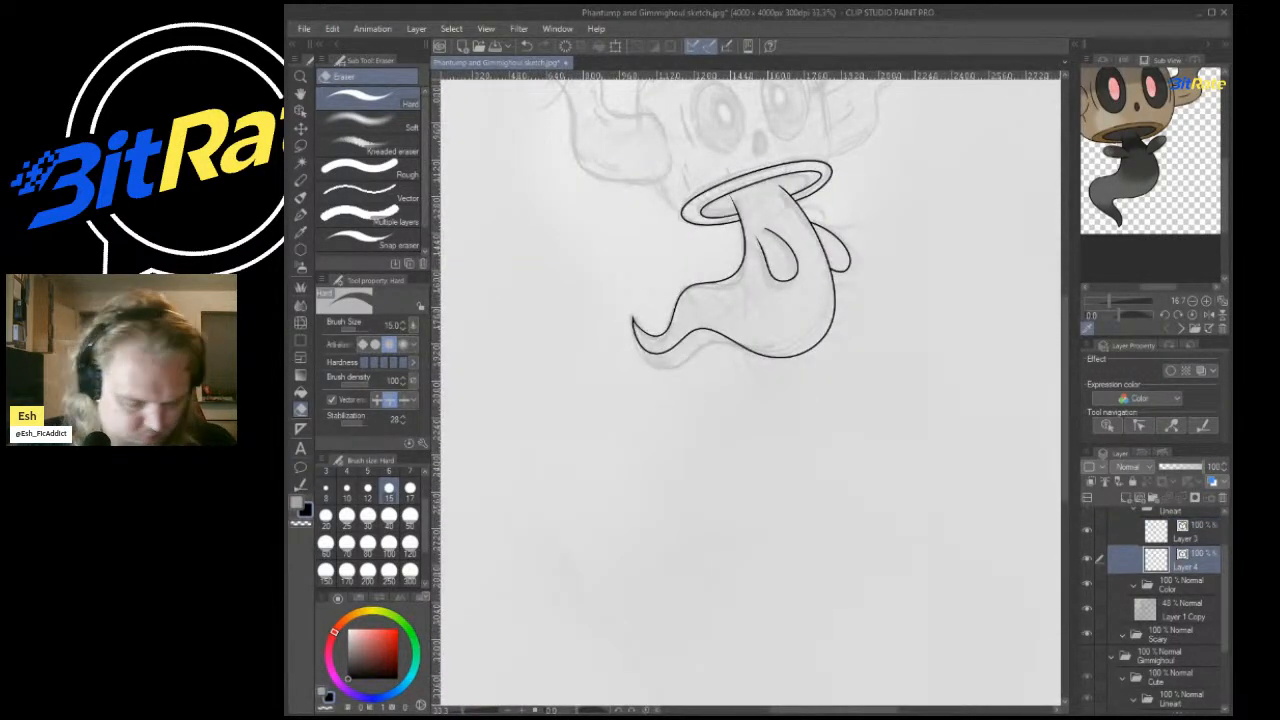
scroll(740, 212, up, 5)
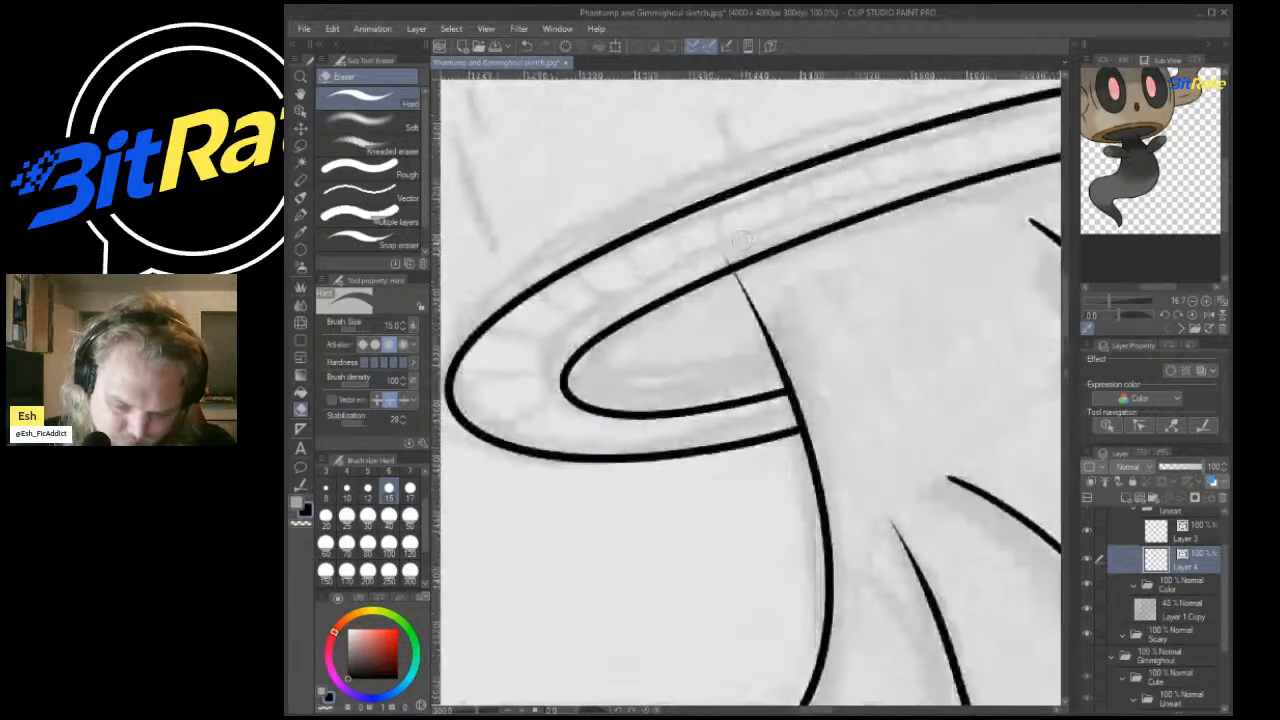
drag(861, 331, 711, 373)
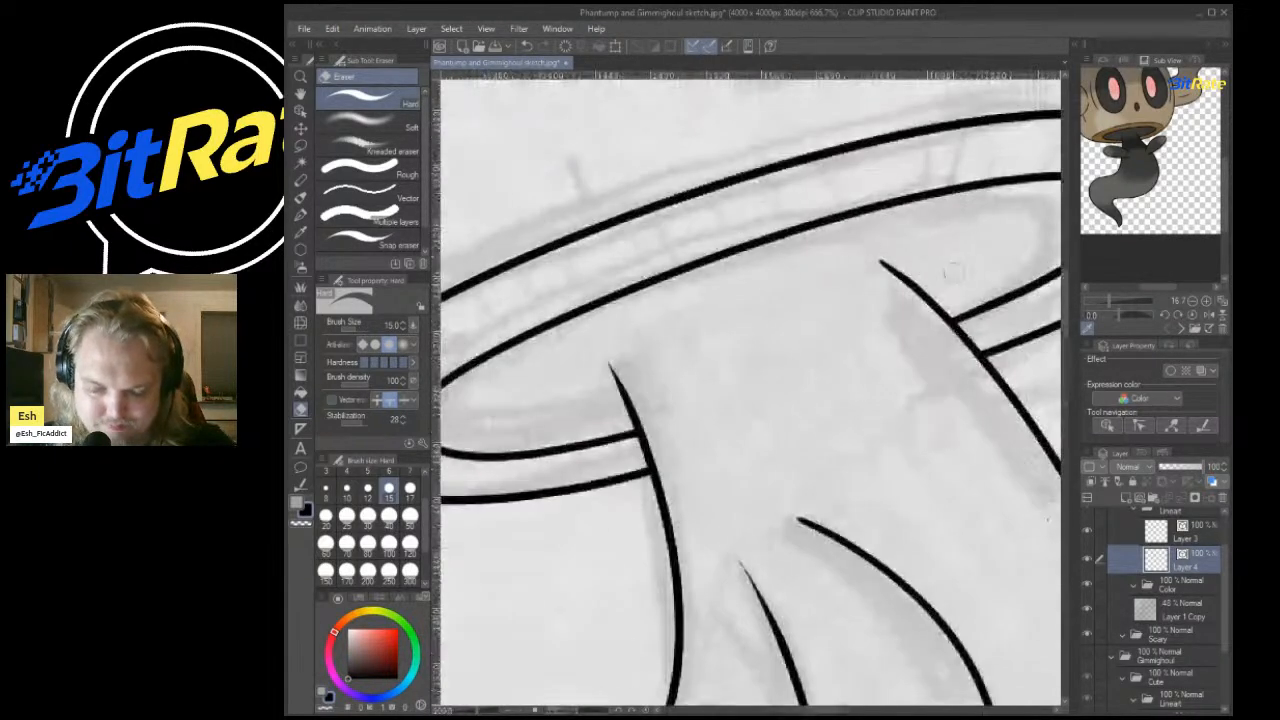
scroll(884, 260, down, 2)
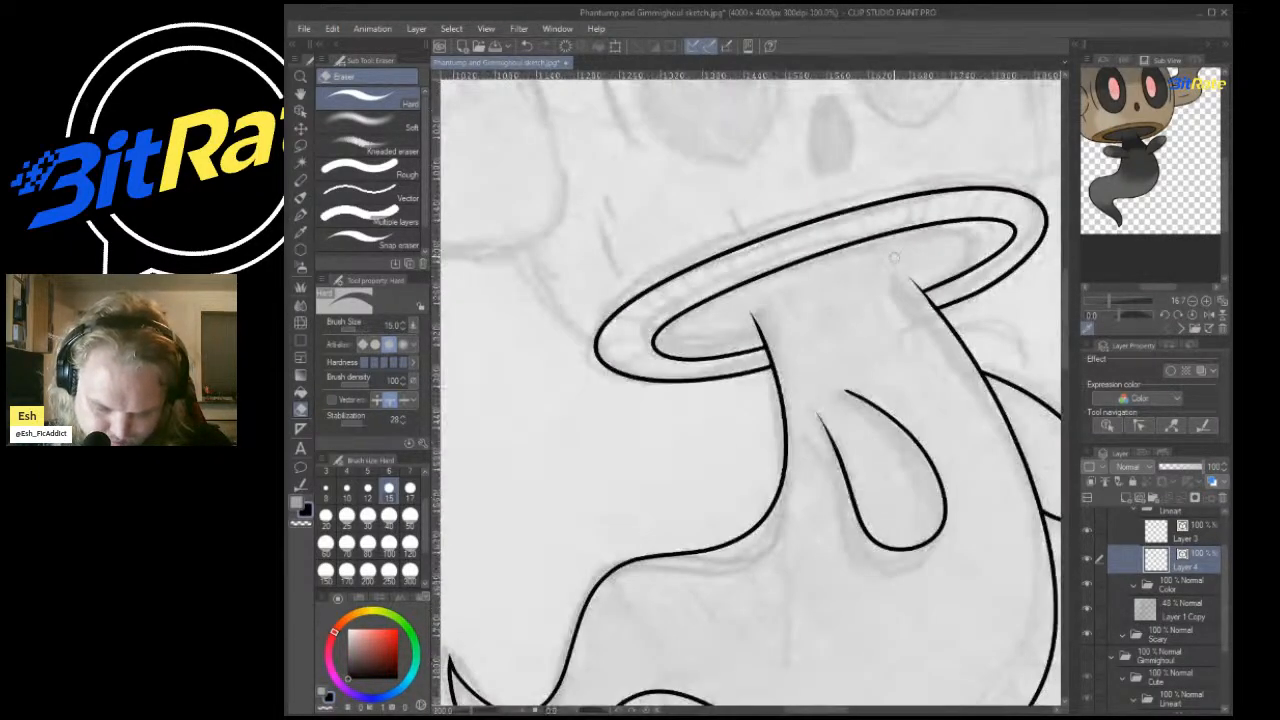
drag(887, 261, 970, 360)
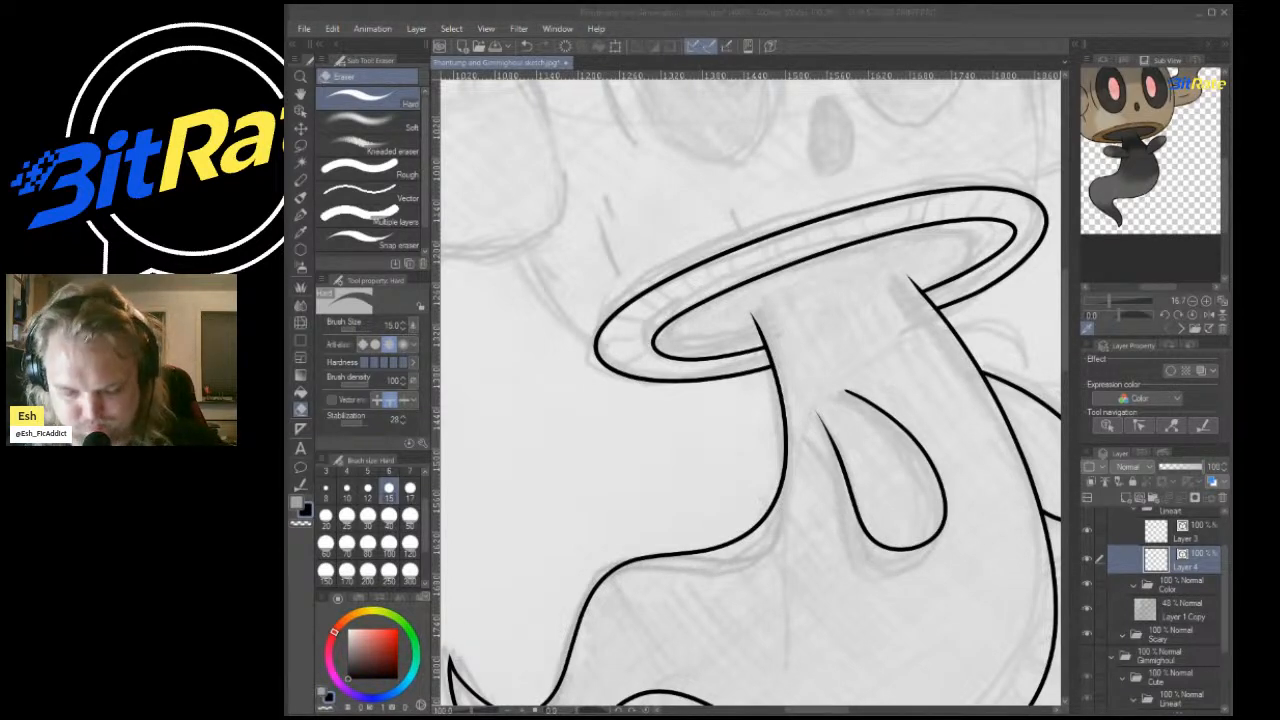
scroll(900, 270, down, 1)
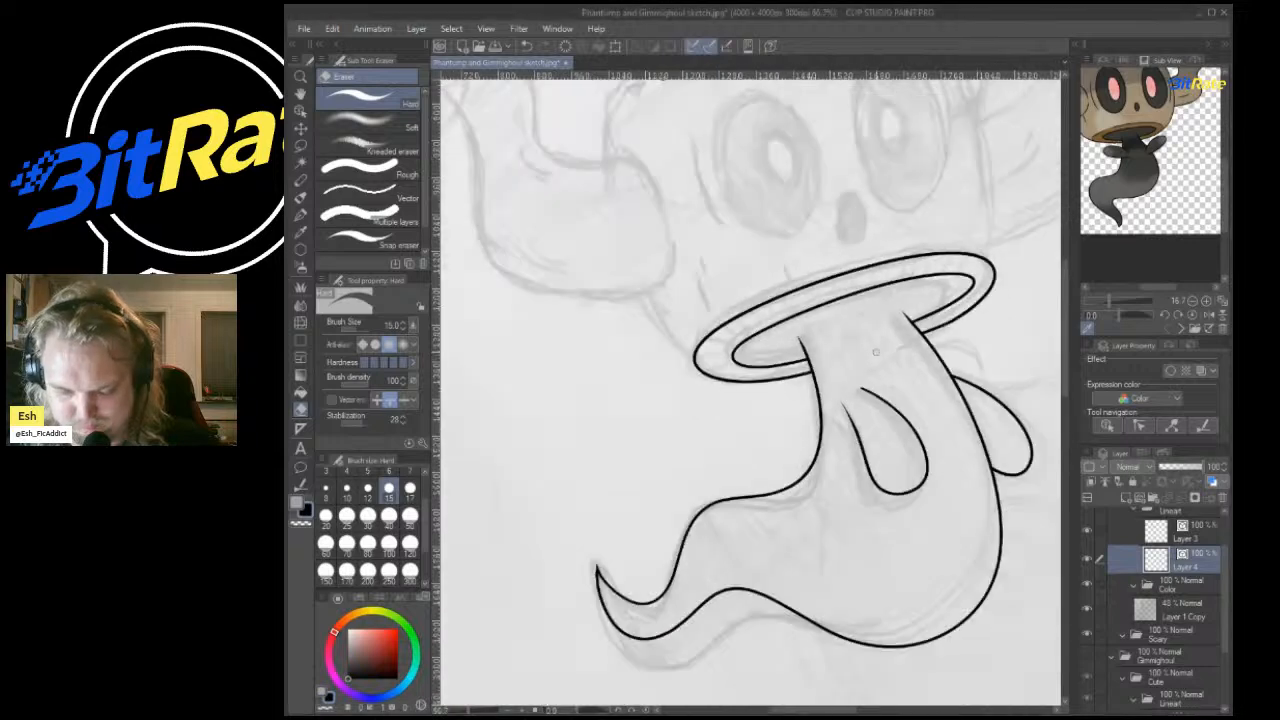
scroll(940, 229, up, 3)
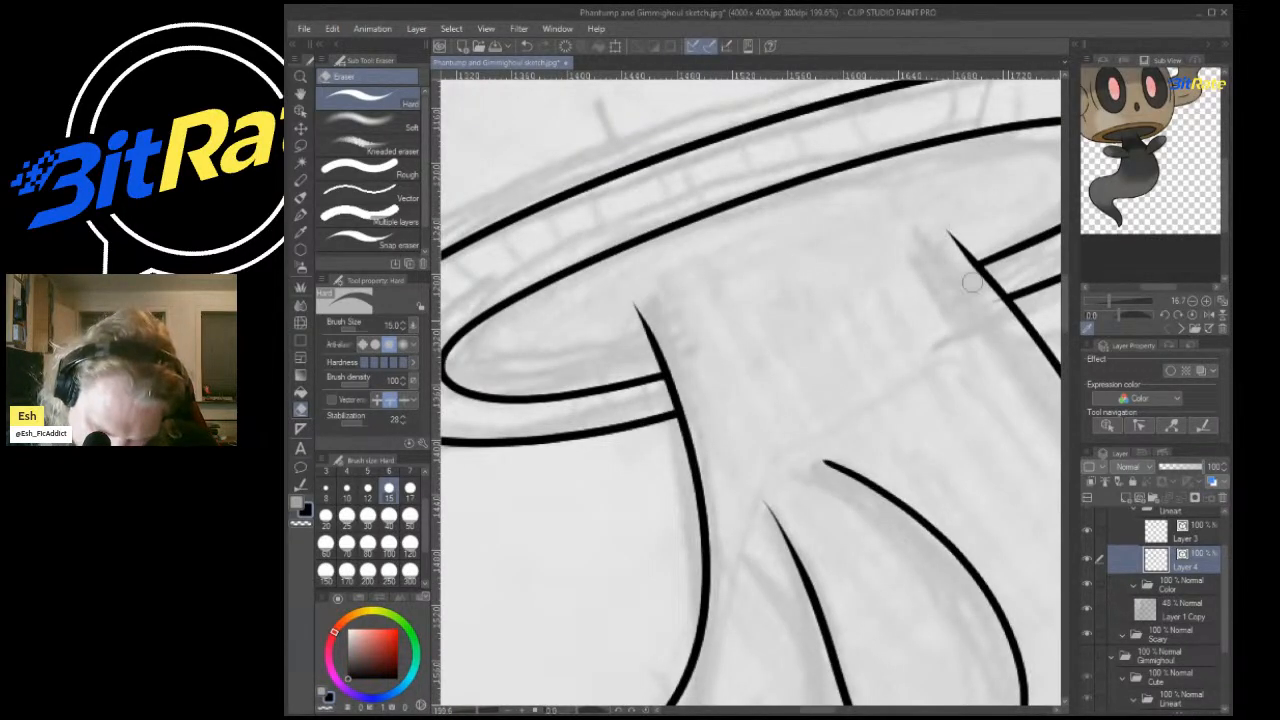
Duplicate the mouth rim on Layer 3 and move the copy up to the top of the head, around the base of the flame.
click(1184, 533)
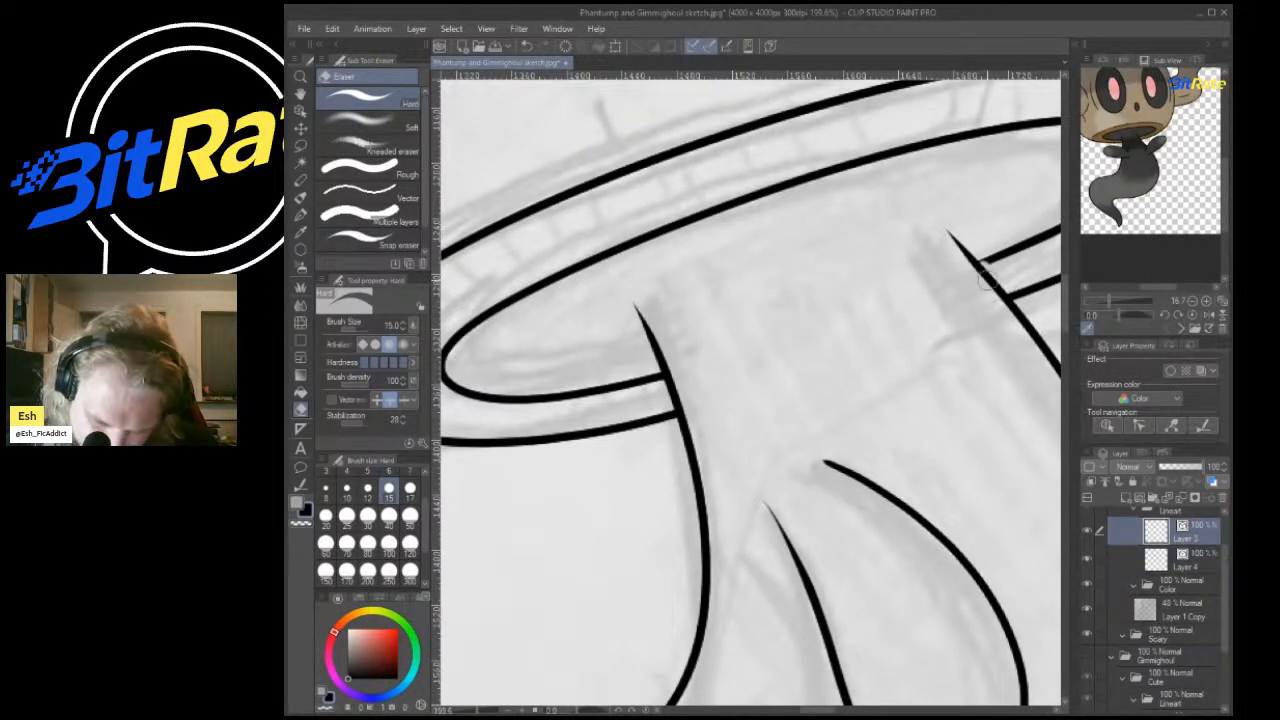
scroll(1032, 345, down, 4)
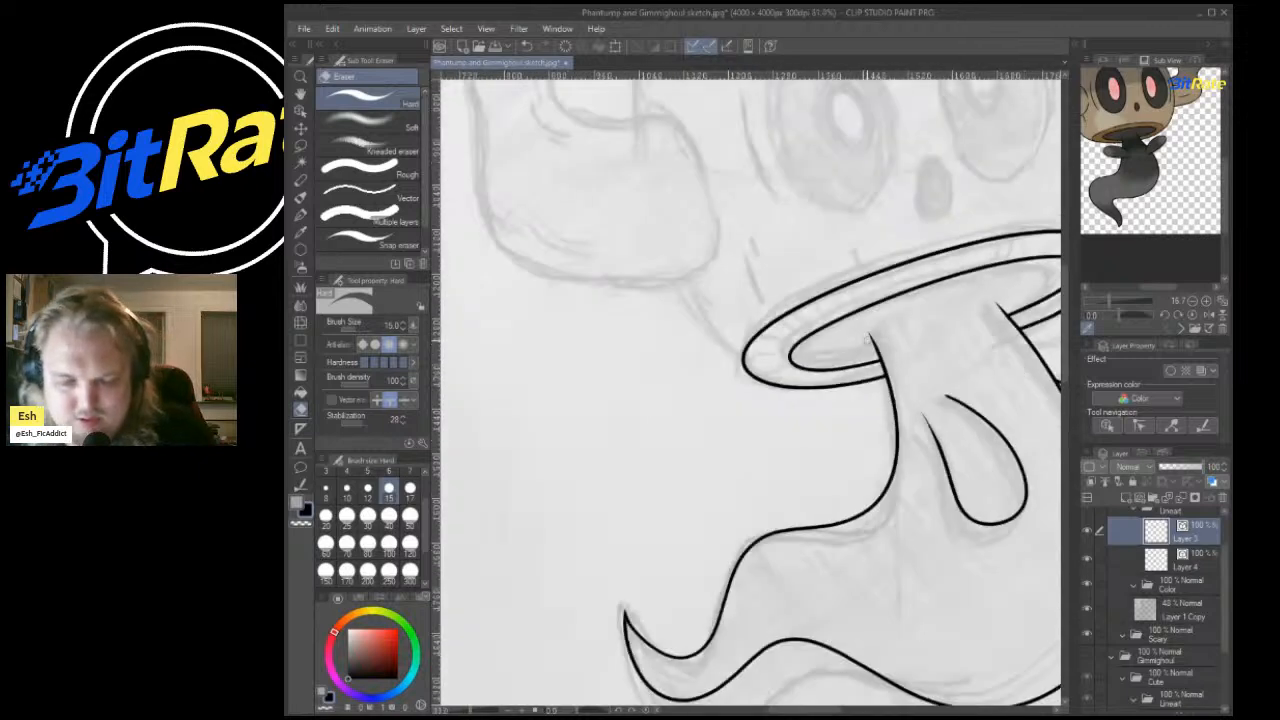
scroll(1032, 345, up, 2)
scroll(1032, 480, down, 1)
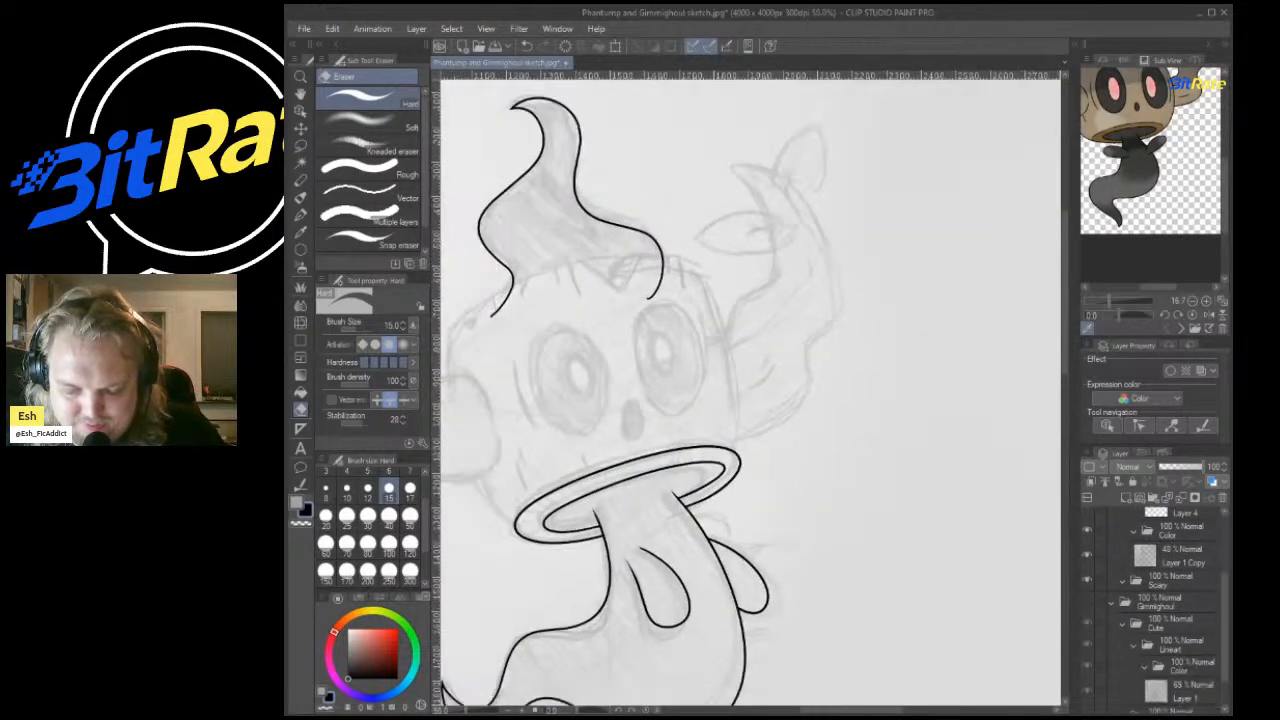
key(ctrl+v)
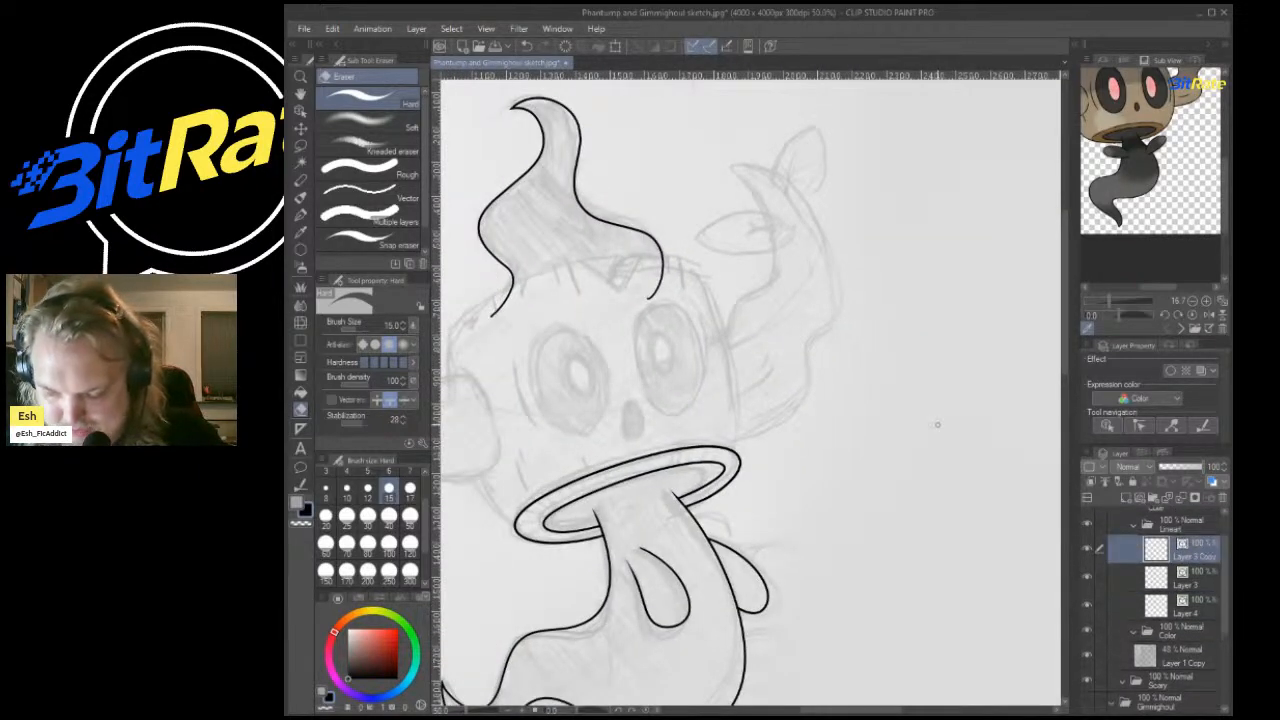
click(301, 129)
scroll(654, 426, down, 3)
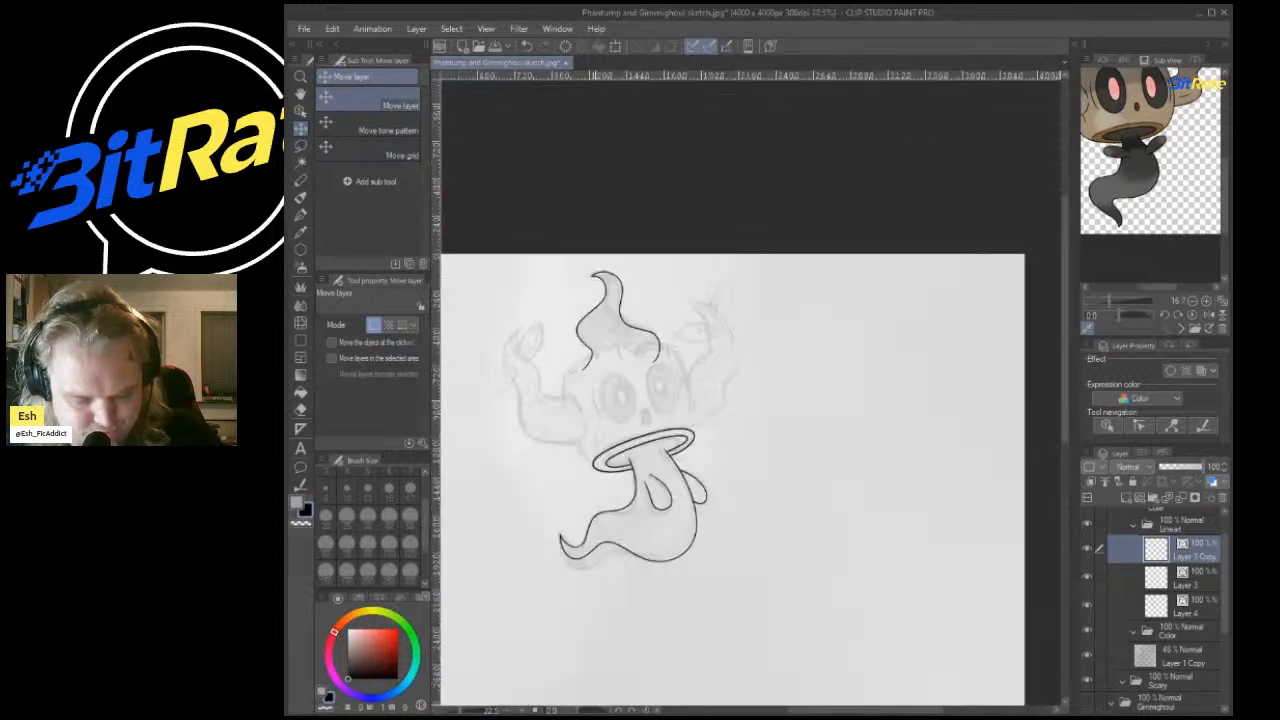
scroll(560, 402, up, 3)
drag(753, 520, 690, 337)
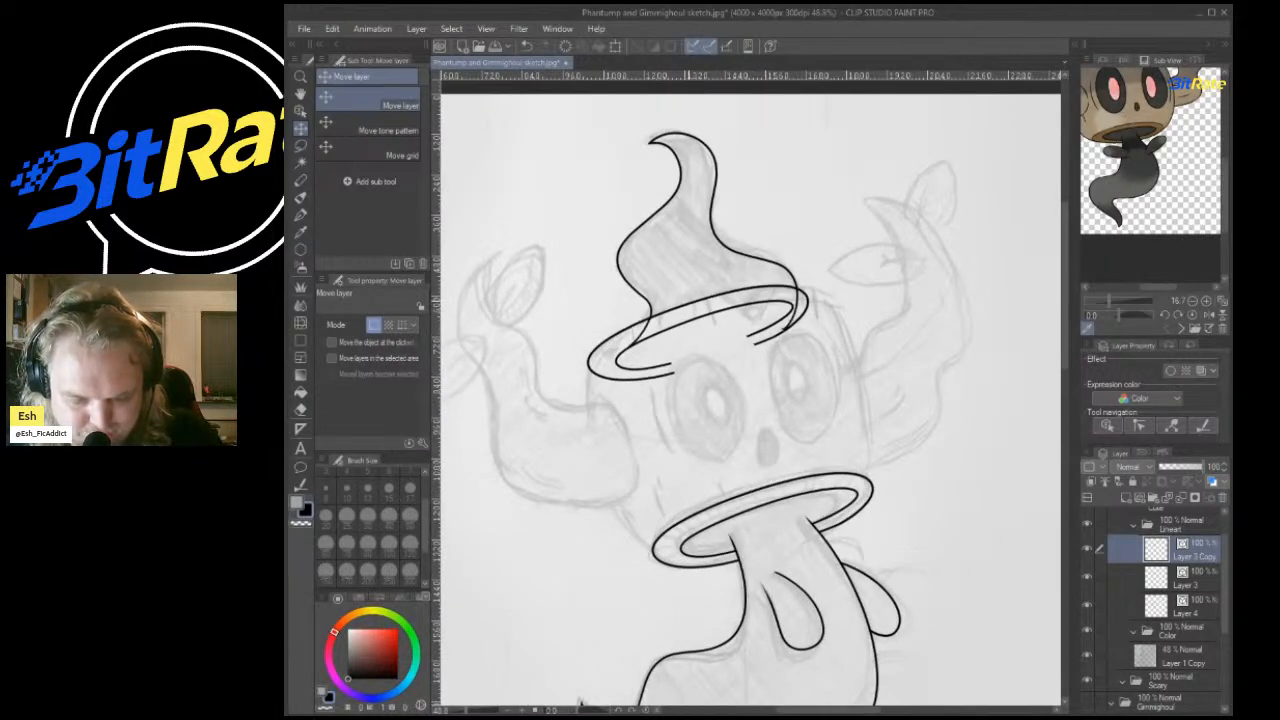
Transform the copied rim to 110% width and 103% height, rotating it slightly to fit the sketched top of the head.
key(ctrl+t)
drag(811, 335, 832, 331)
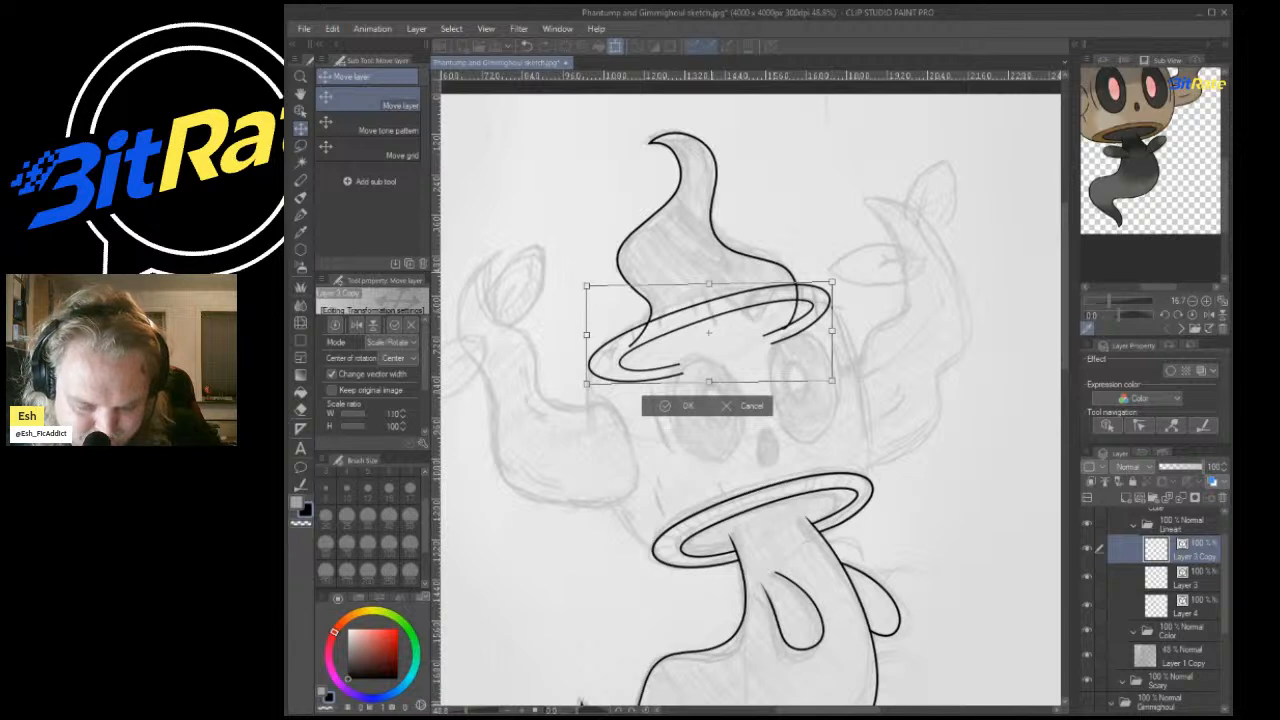
drag(709, 284, 704, 280)
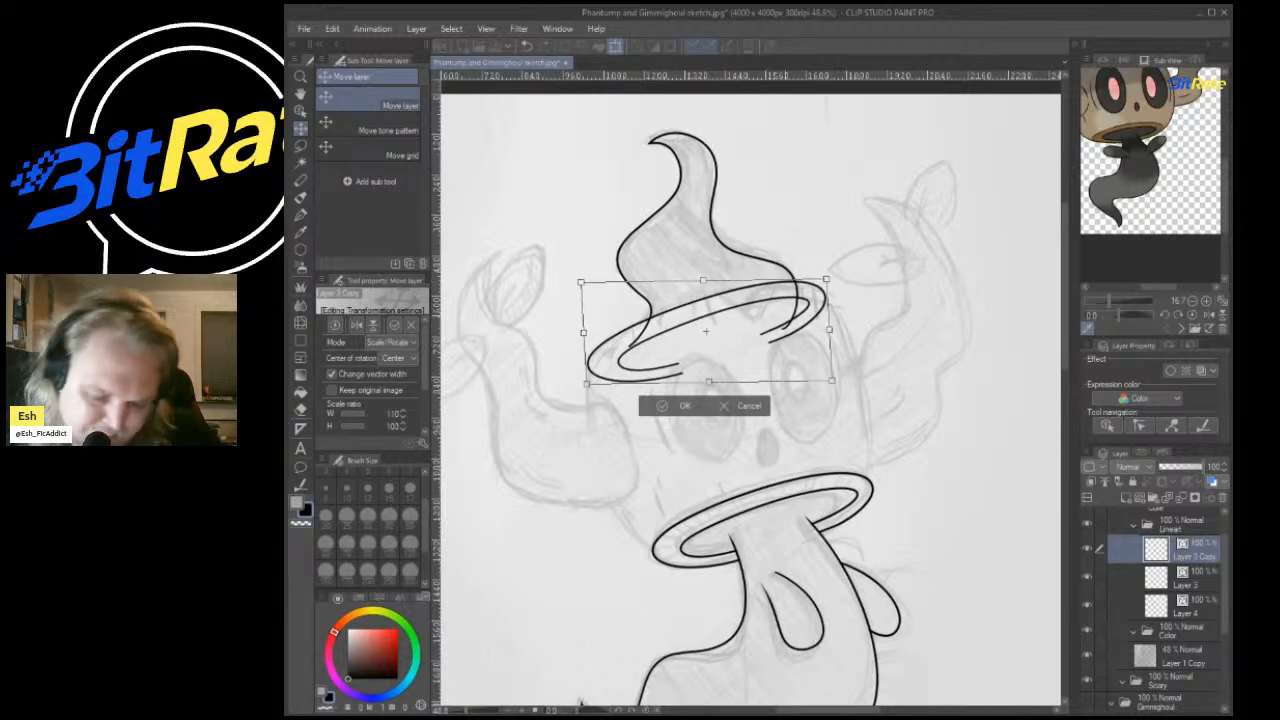
drag(857, 313, 857, 316)
drag(705, 331, 711, 336)
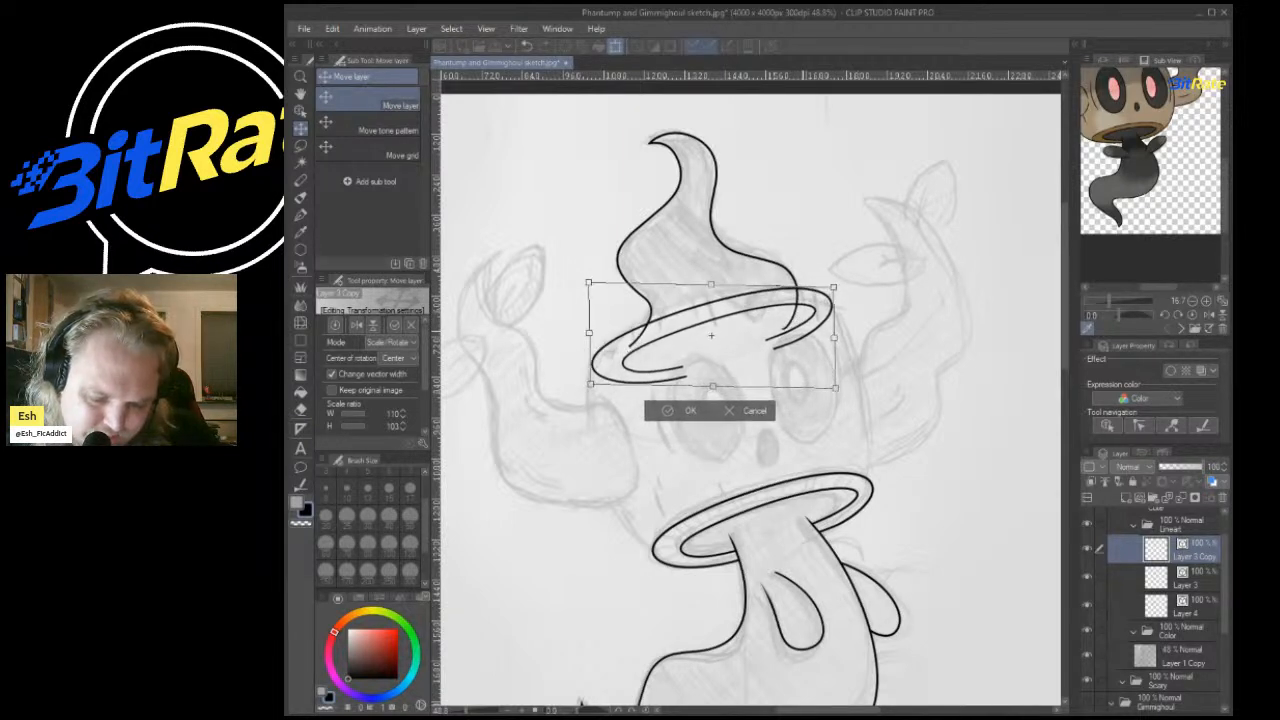
key(Return)
scroll(627, 577, up, 2)
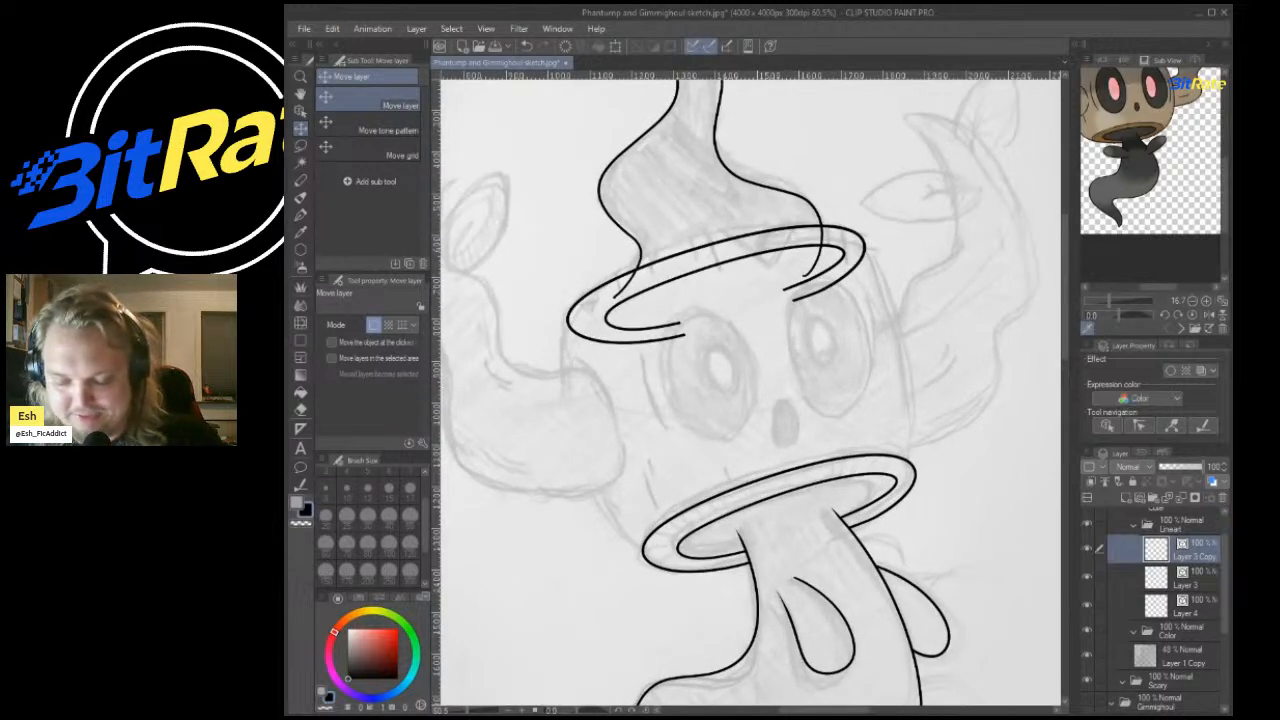
click(1180, 497)
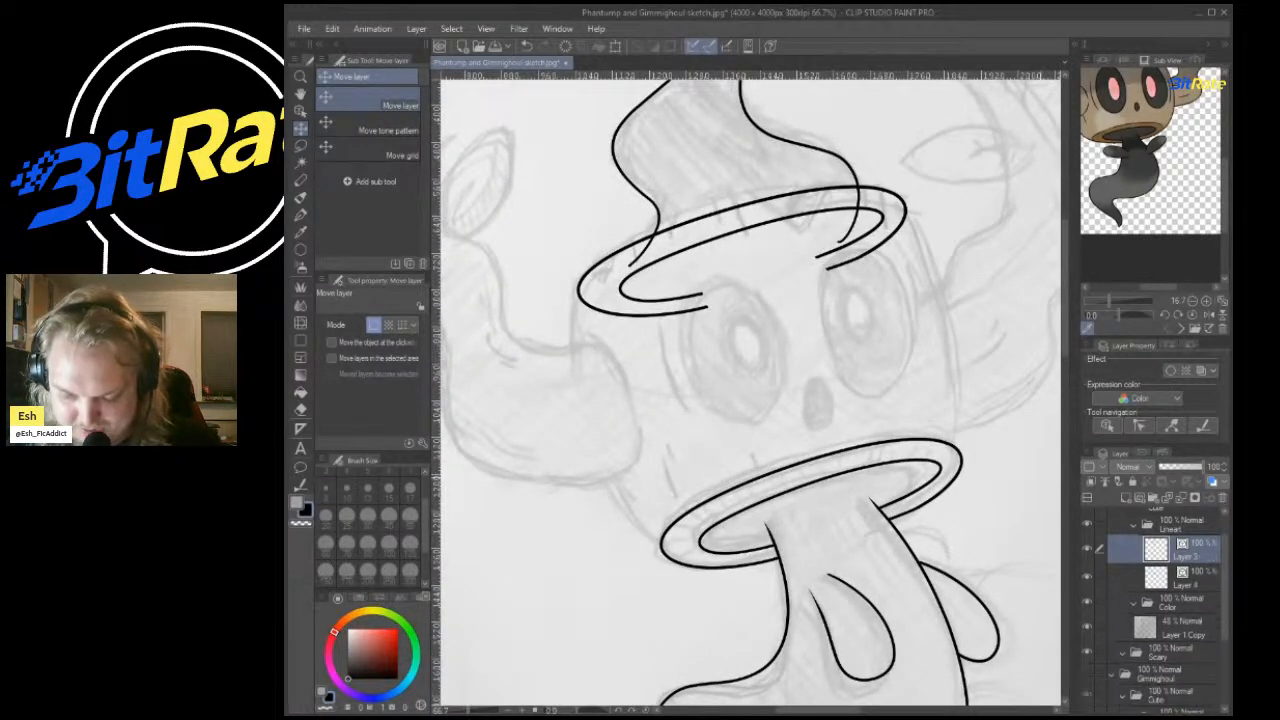
scroll(756, 400, up, 1)
key(ctrl+z)
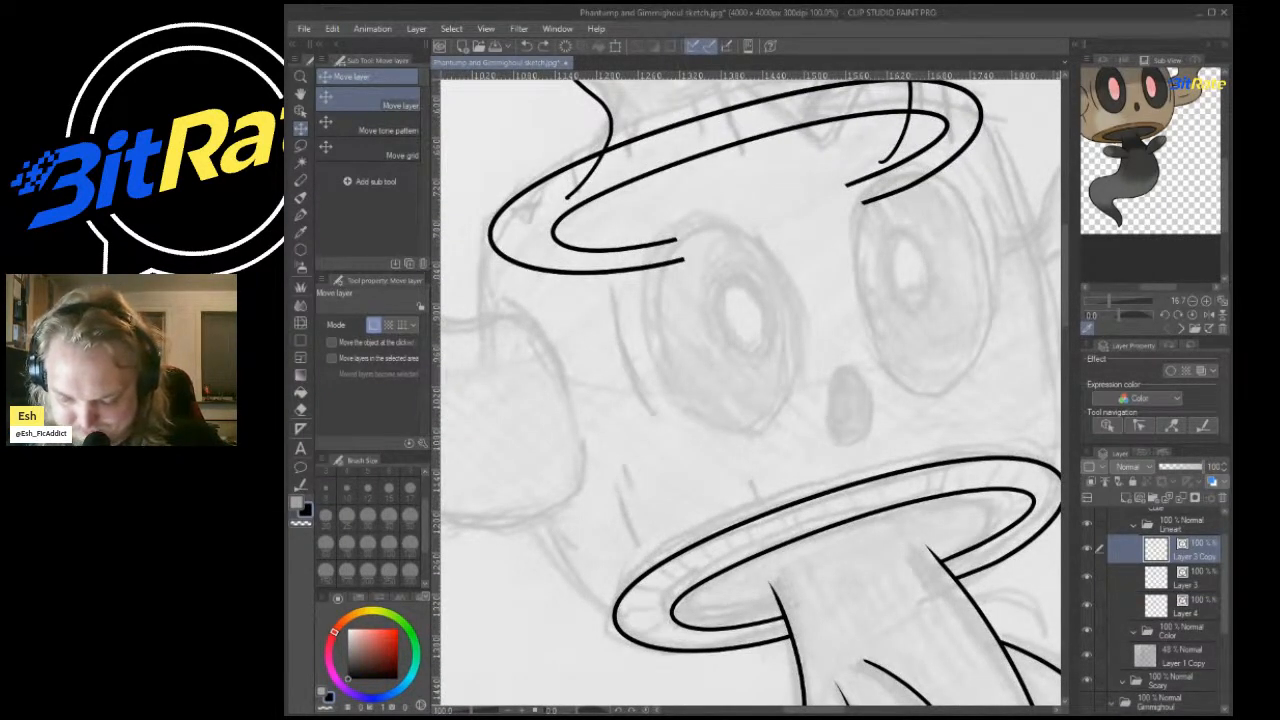
Add a vector layer above the rim copy, ink the head's left side between both rims with the G-pen, and erase the overshoot.
key(ctrl+shift+n)
key(p)
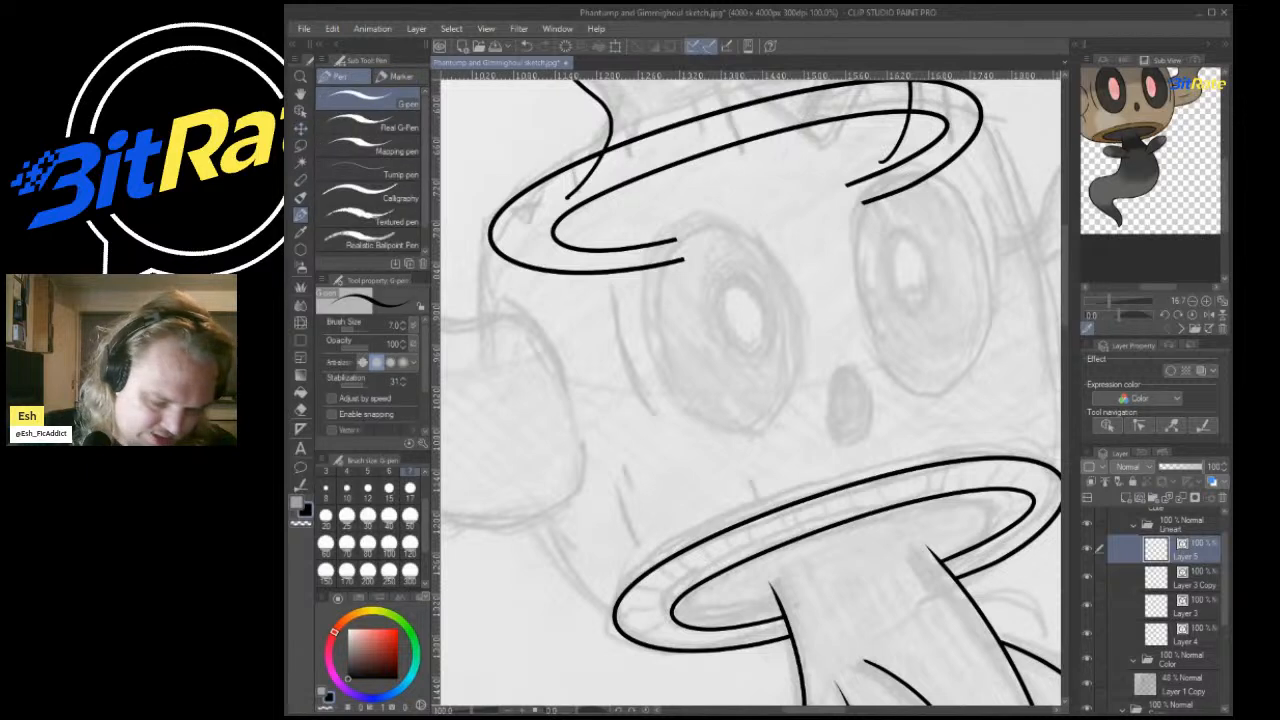
mouse_move(616, 632)
mouse_down()
mouse_move(590, 592)
mouse_move(495, 315)
mouse_move(505, 145)
mouse_up()
key(ctrl+z)
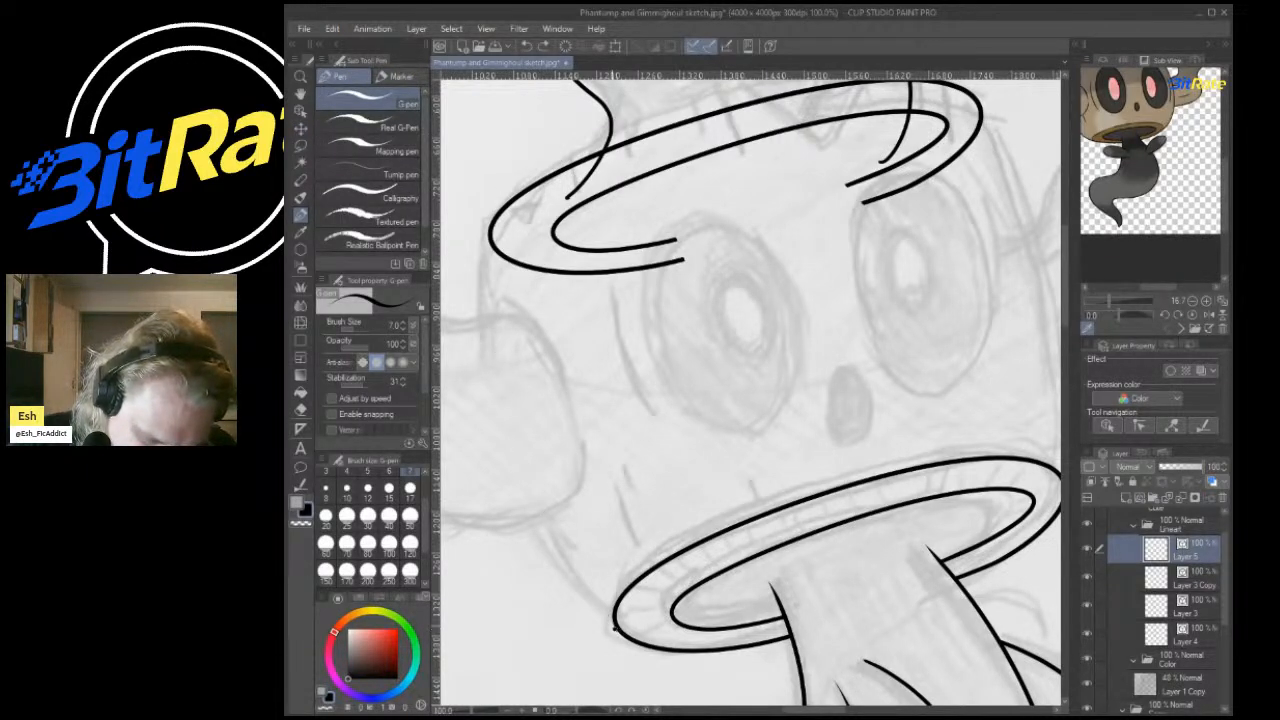
mouse_move(614, 628)
mouse_down()
mouse_move(494, 306)
mouse_move(488, 164)
mouse_up()
key(ctrl+z)
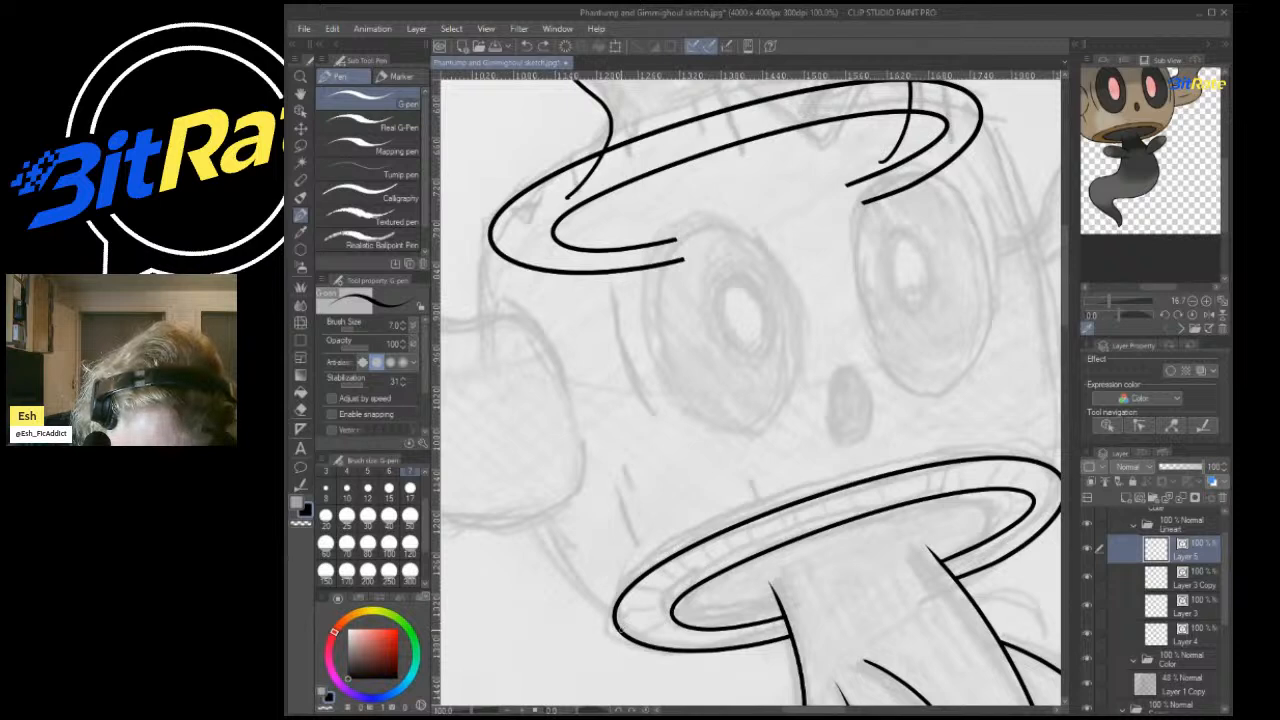
mouse_move(617, 630)
mouse_down()
mouse_move(526, 445)
mouse_move(500, 152)
mouse_move(518, 160)
mouse_up()
click(301, 408)
mouse_move(484, 212)
mouse_down()
mouse_move(520, 145)
mouse_move(490, 190)
mouse_up()
scroll(543, 94, down, 4)
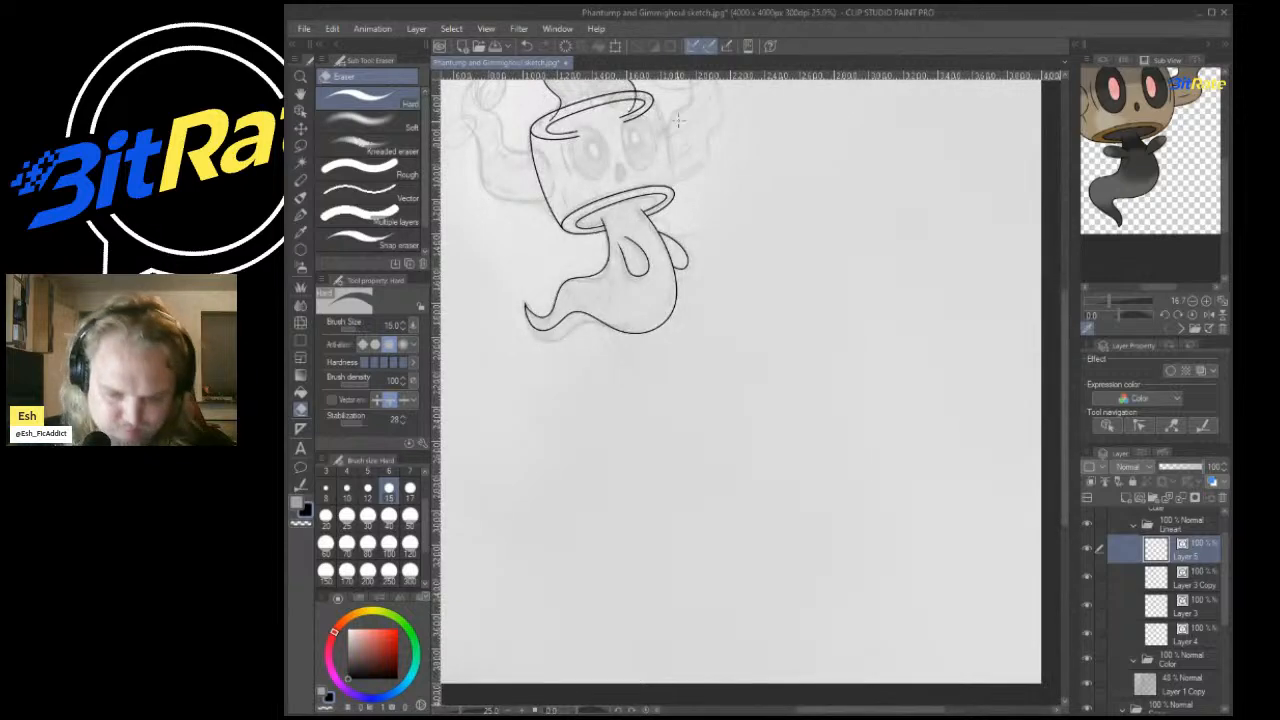
Ink the head's right side with the G-pen at size 7, curving from the mouth rim up toward the upper rim.
scroll(620, 85, up, 2)
scroll(699, 141, up, 2)
click(301, 215)
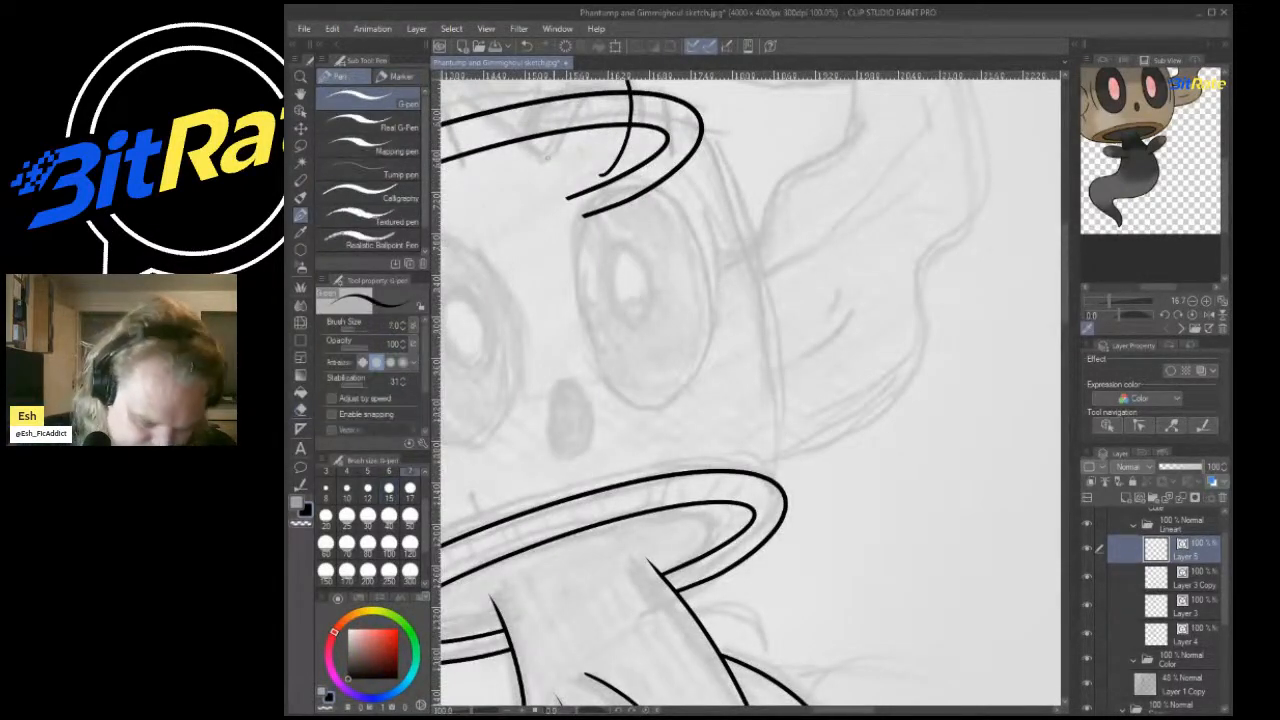
scroll(791, 510, up, 1)
drag(768, 266, 702, 82)
key(ctrl+minus)
key(ctrl+minus)
key(ctrl+minus)
key(ctrl+minus)
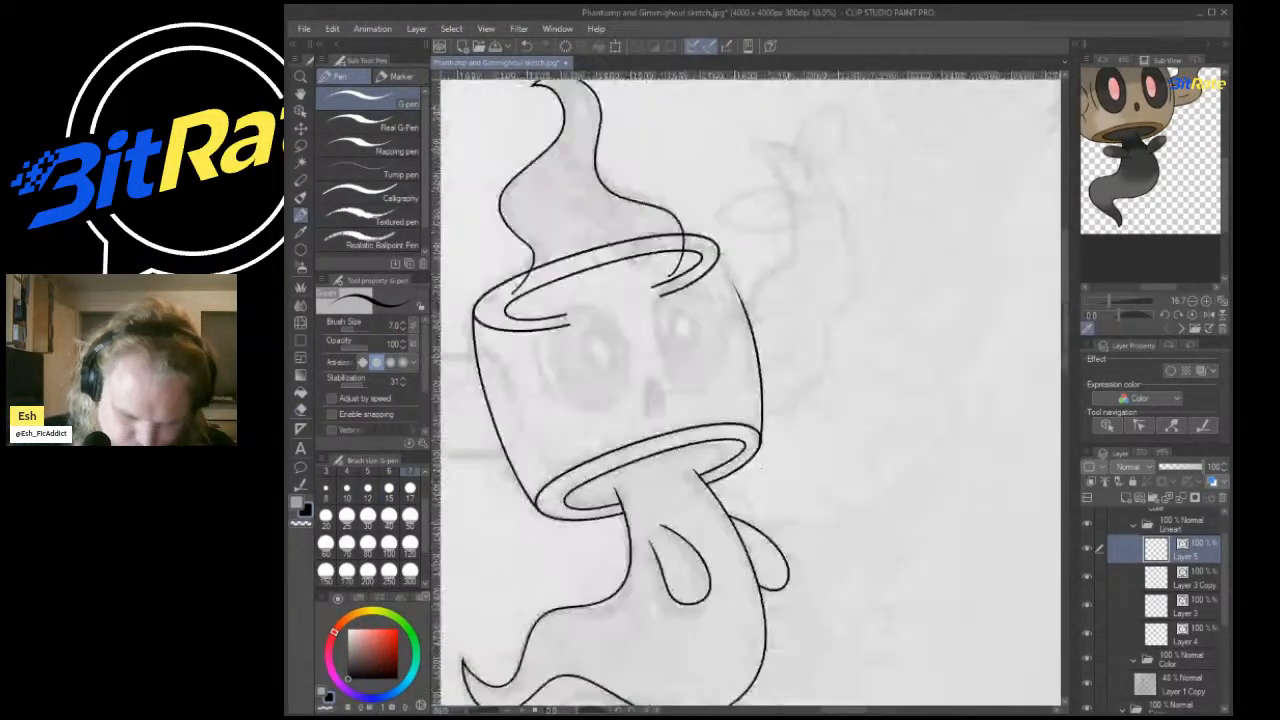
key(ctrl+plus)
key(ctrl+plus)
key(ctrl+plus)
drag(765, 500, 706, 266)
scroll(706, 270, down, 7)
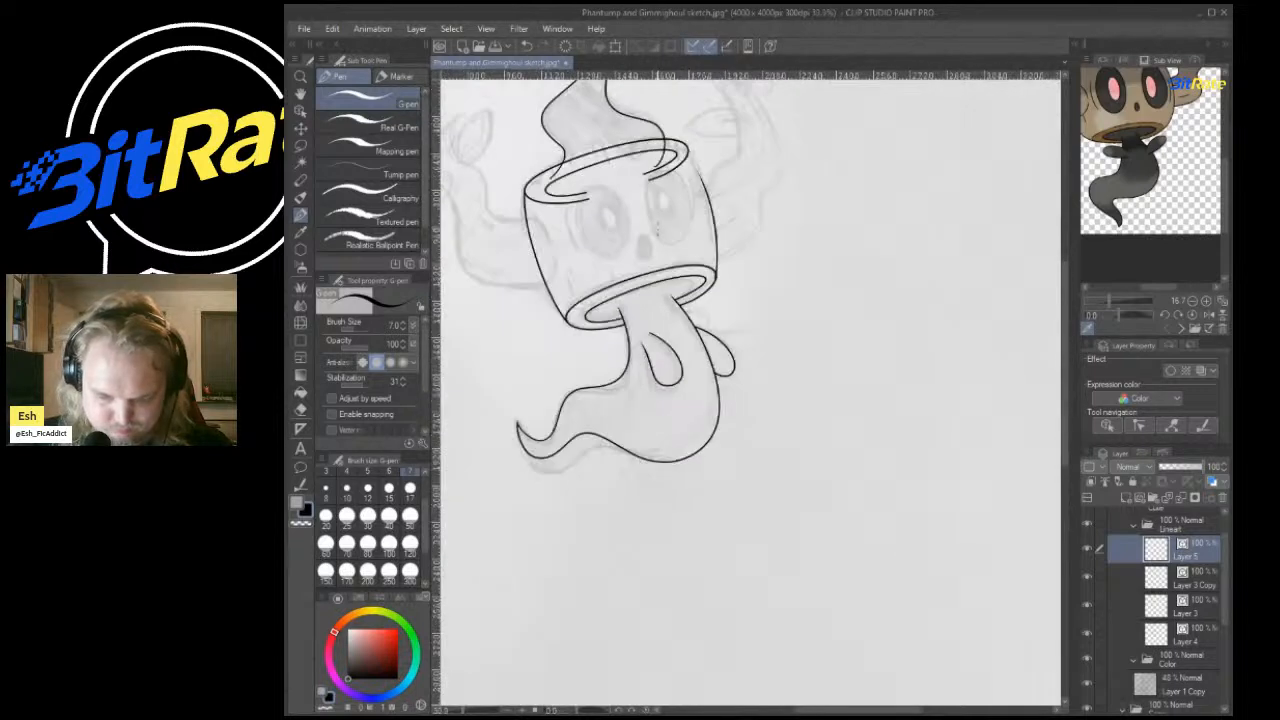
Connect the head's right-hand line to the outer edge of the upper rim with another G-pen stroke, redrawing it for a smoother join.
scroll(650, 140, up, 4)
scroll(717, 255, up, 4)
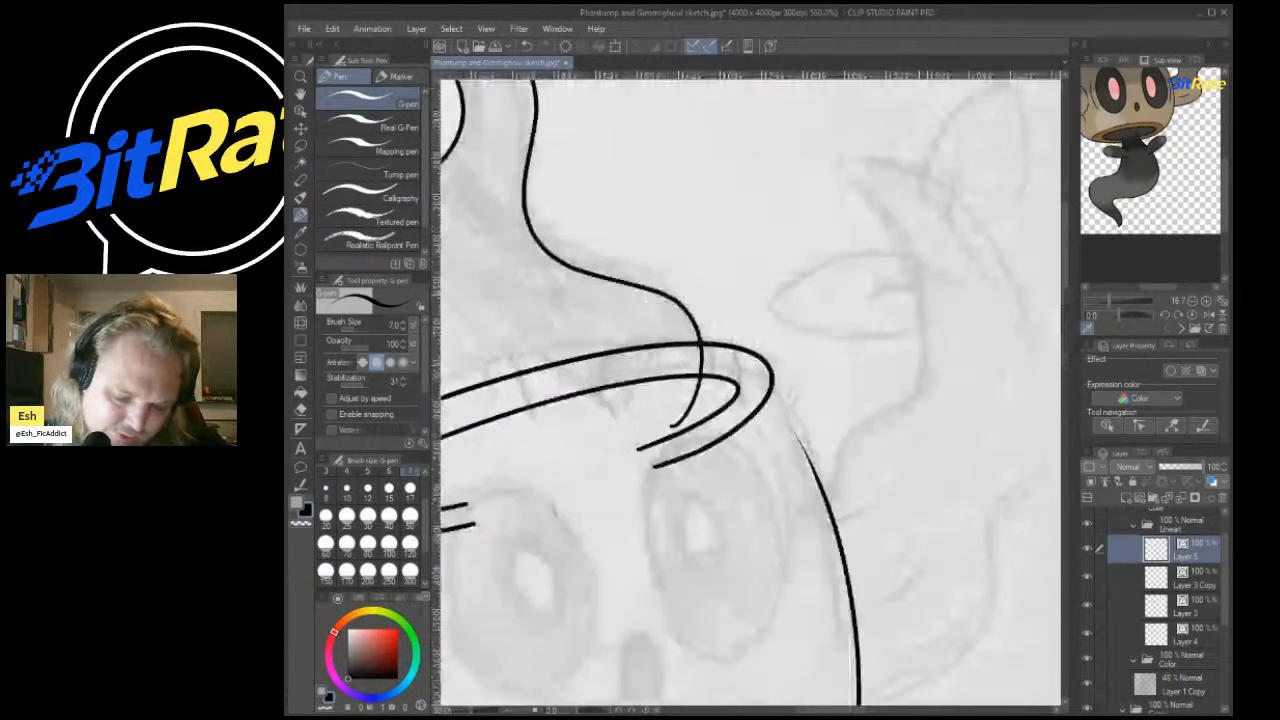
drag(706, 390, 813, 650)
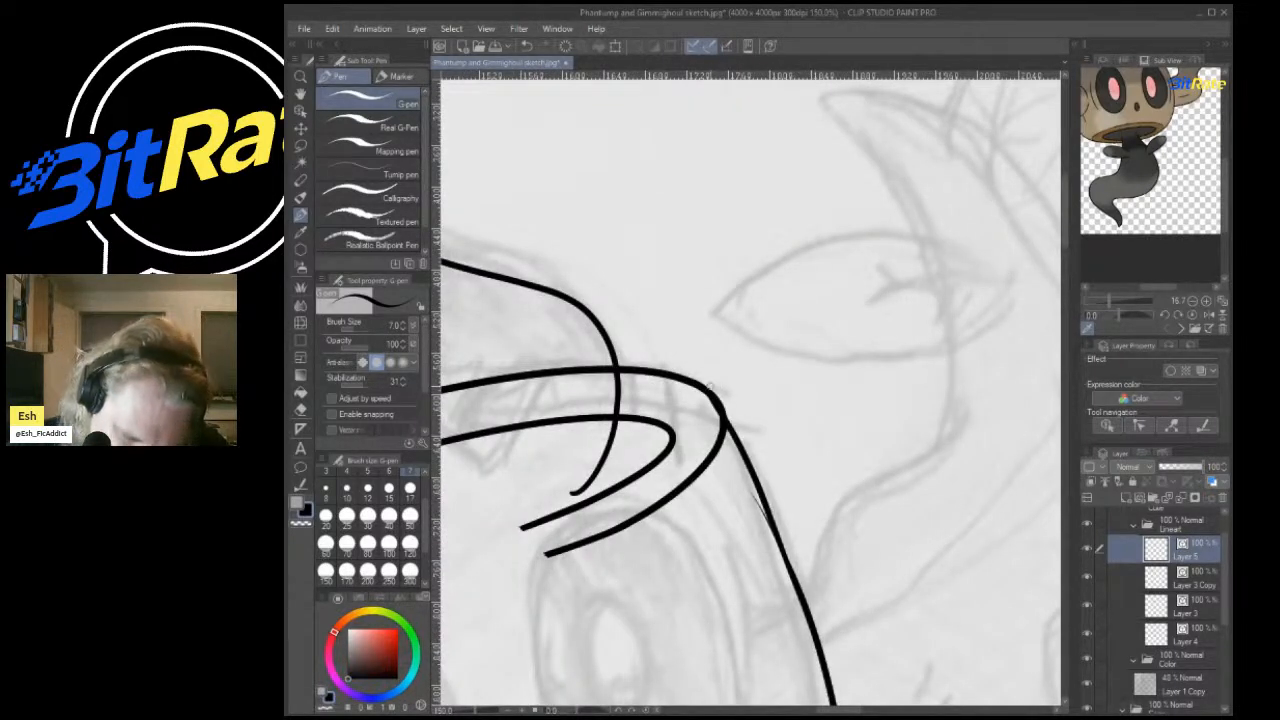
key(ctrl+z)
mouse_move(706, 388)
mouse_down()
mouse_move(826, 656)
mouse_move(720, 414)
mouse_move(832, 702)
mouse_up()
key(ctrl+z)
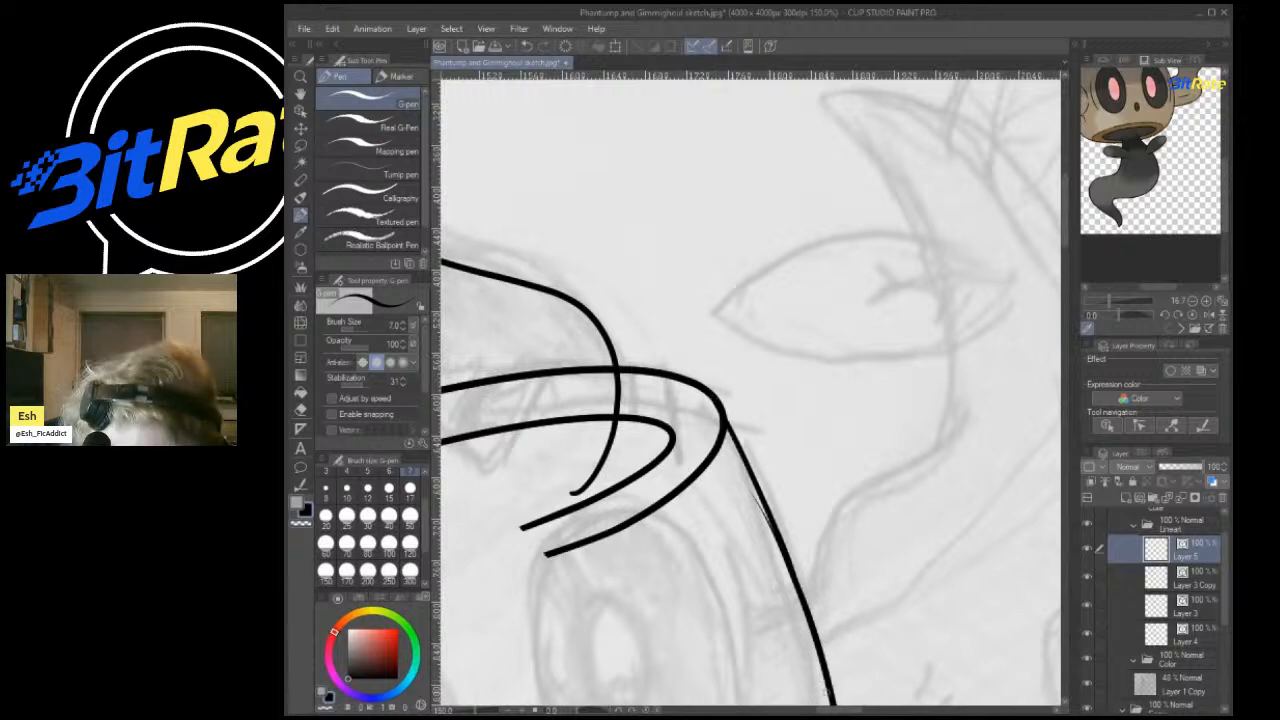
scroll(834, 569, down, 8)
scroll(921, 500, up, 5)
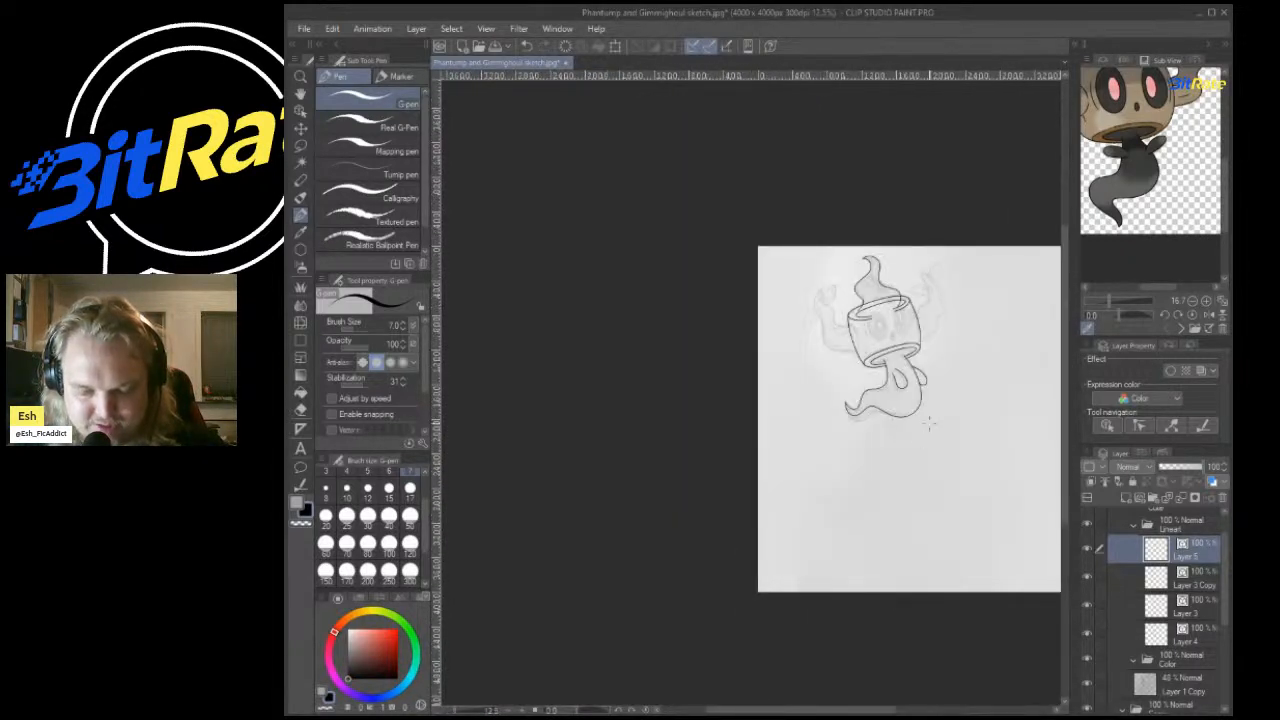
scroll(921, 500, up, 3)
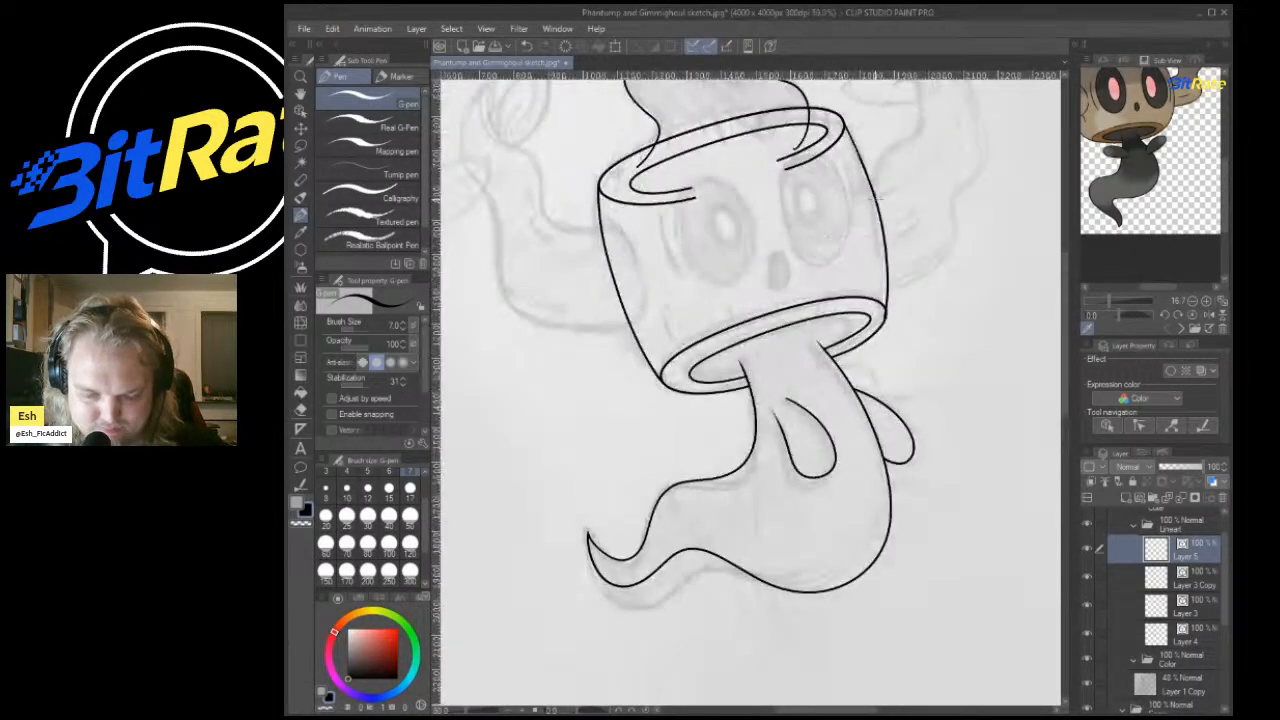
scroll(878, 200, up, 5)
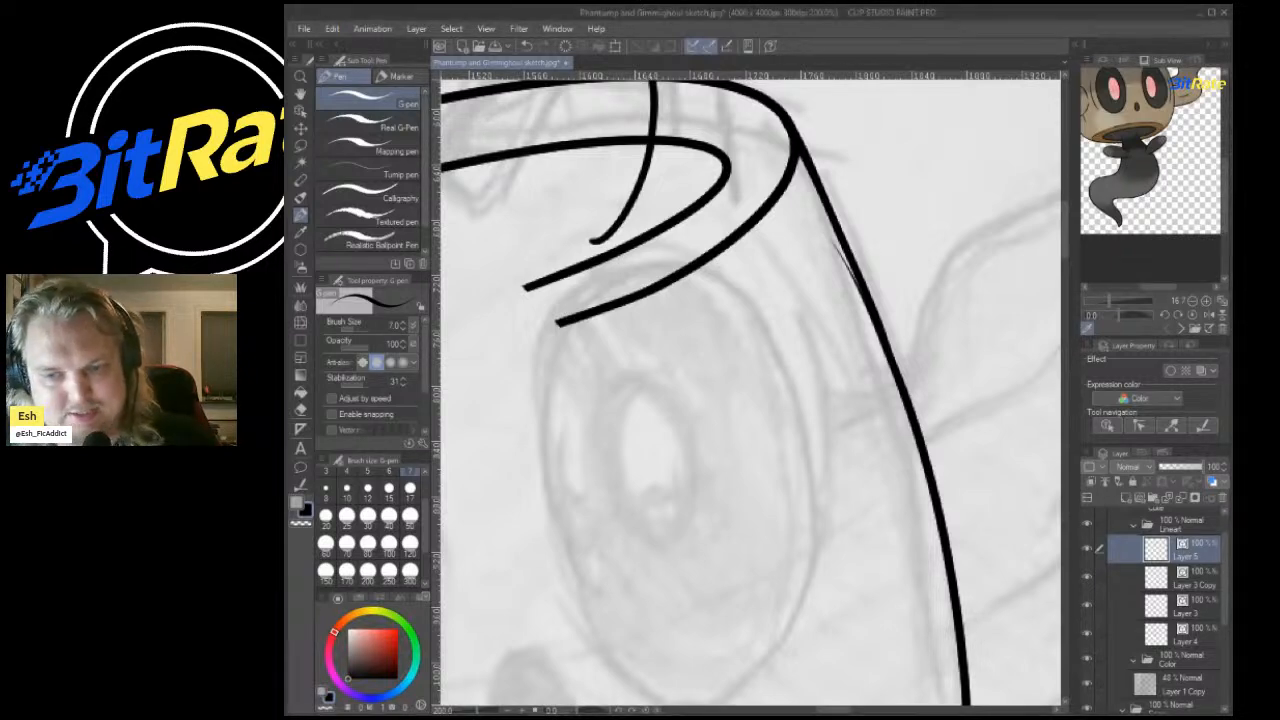
Clean up the join of the head's right-hand line by erasing the stray double edge below the upper rim.
scroll(855, 325, down, 4)
scroll(838, 268, up, 4)
scroll(865, 312, up, 1)
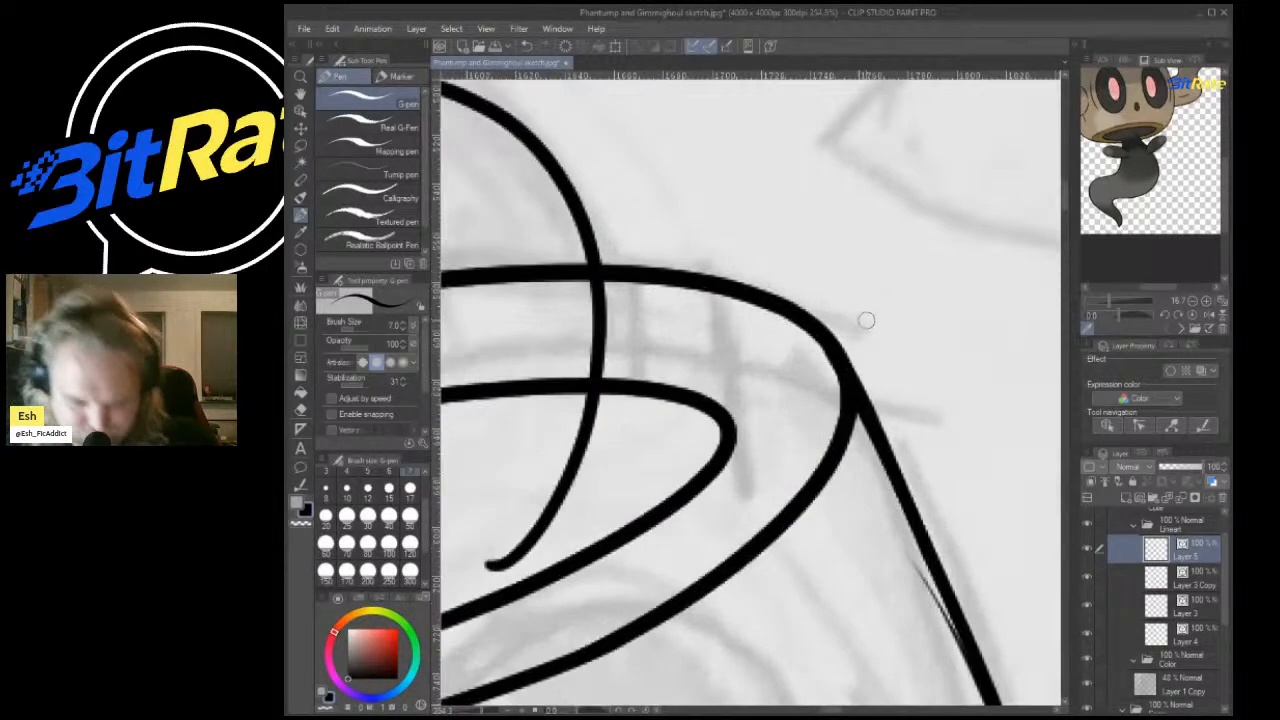
drag(833, 340, 937, 566)
scroll(937, 566, down, 3)
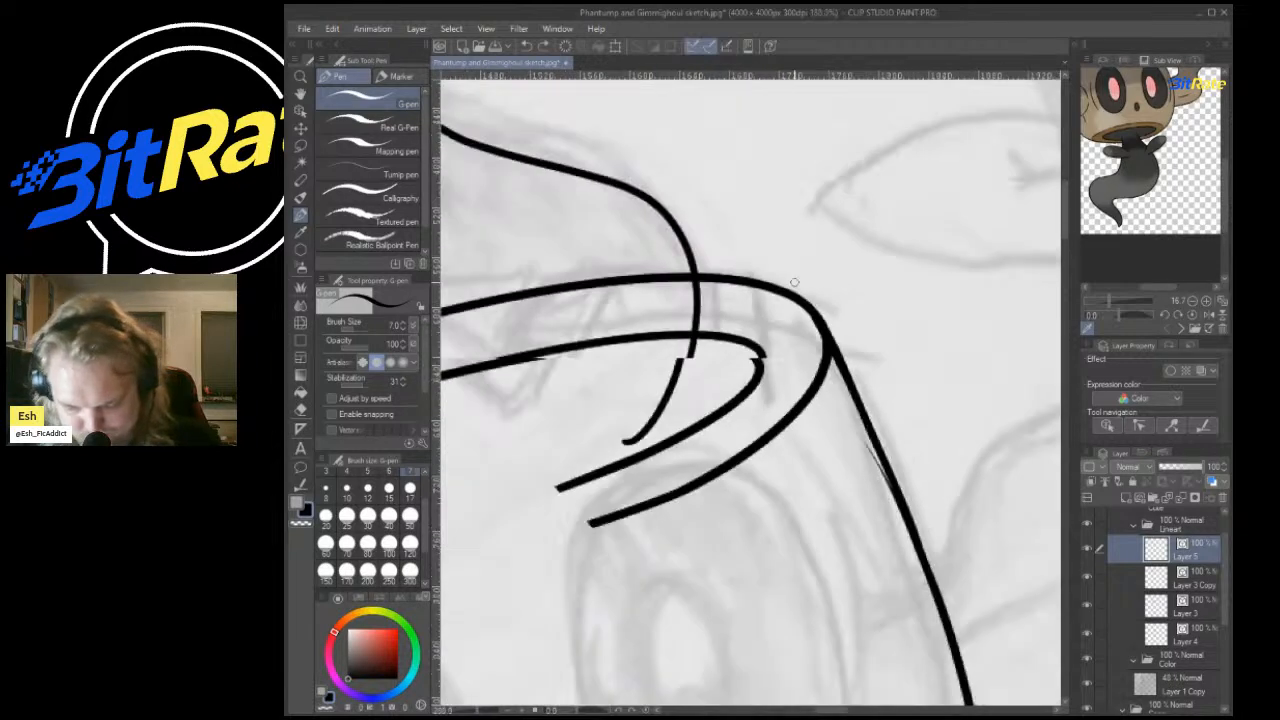
scroll(822, 452, up, 2)
key(e)
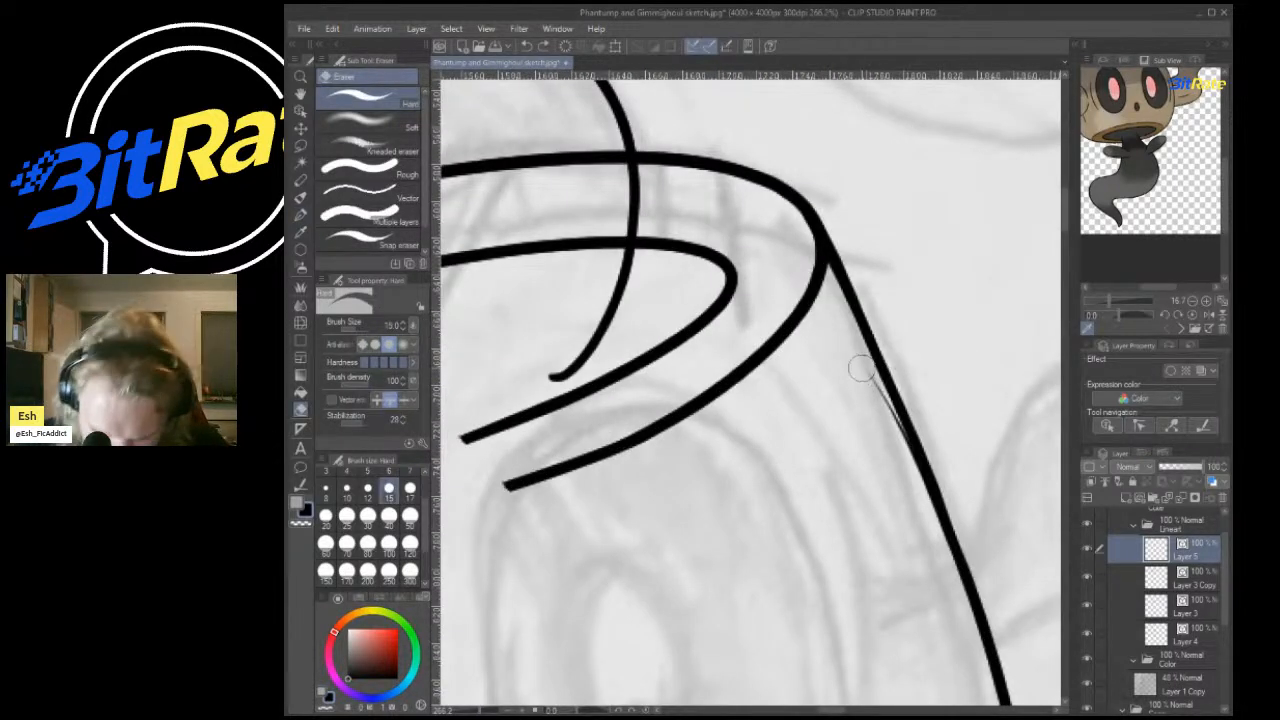
drag(861, 368, 905, 473)
mouse_move(872, 398)
mouse_down()
mouse_move(930, 529)
mouse_move(871, 396)
mouse_move(925, 493)
mouse_up()
On Layer 3 Copy, erase the right front edge of the upper rim and the adjoining part of its inner line.
click(1187, 578)
drag(800, 300, 824, 362)
drag(809, 268, 816, 301)
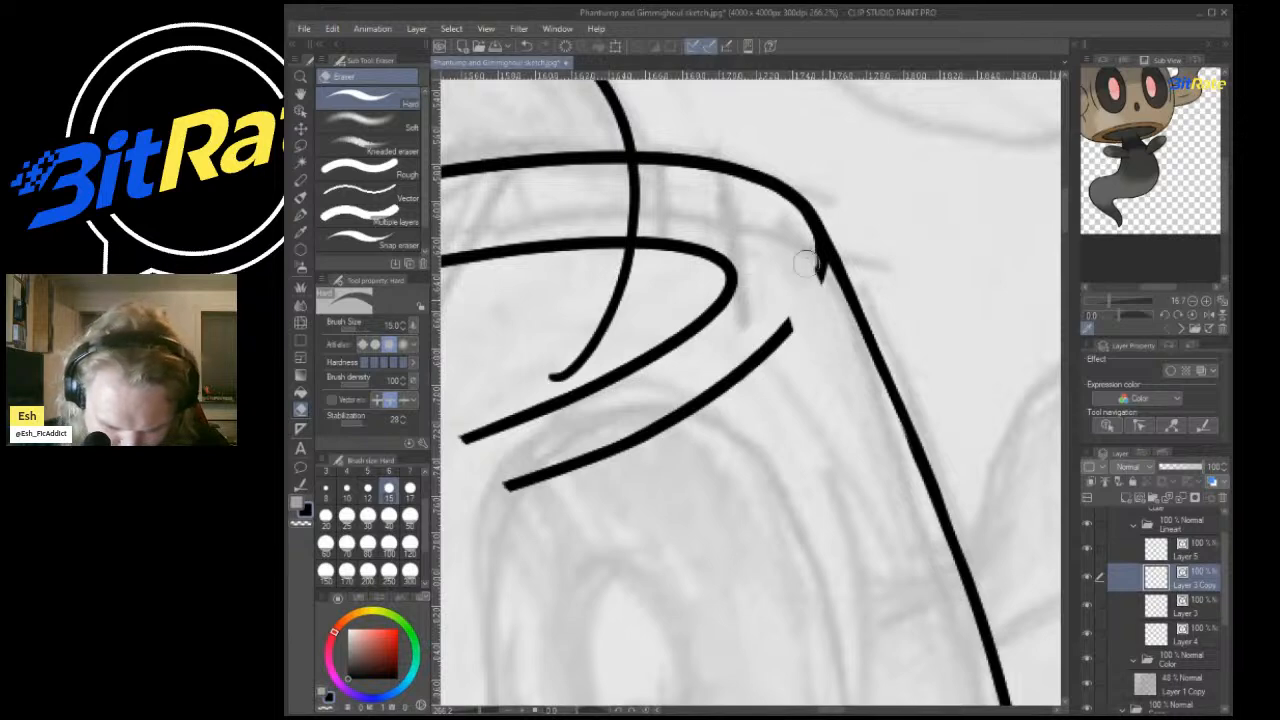
drag(799, 238, 858, 359)
mouse_move(800, 300)
mouse_down()
mouse_move(584, 475)
mouse_move(649, 424)
mouse_move(509, 489)
mouse_move(609, 423)
mouse_move(582, 374)
mouse_move(575, 382)
mouse_move(614, 372)
mouse_move(546, 412)
mouse_move(601, 393)
mouse_move(684, 329)
mouse_move(556, 266)
mouse_up()
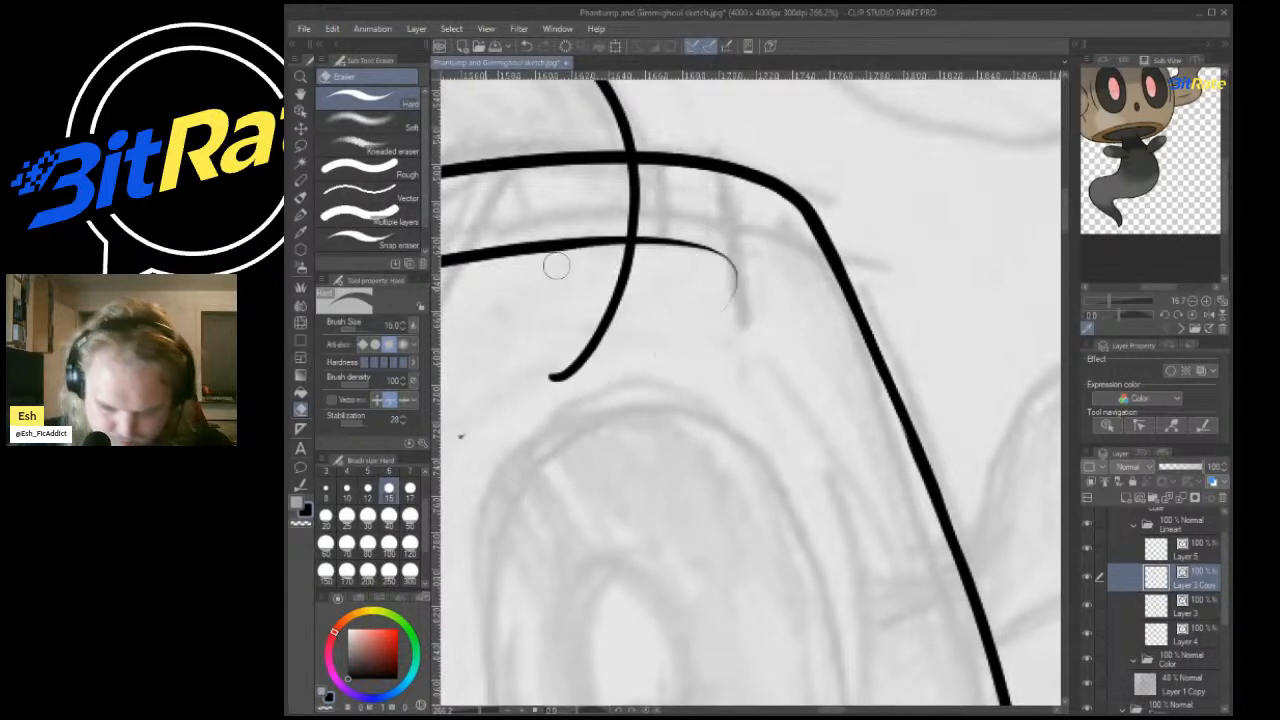
Erase the upper rim's left front edge and the rest of its inner line, keeping only the back outer edge.
scroll(482, 277, down, 6)
scroll(671, 273, down, 2)
scroll(700, 280, up, 6)
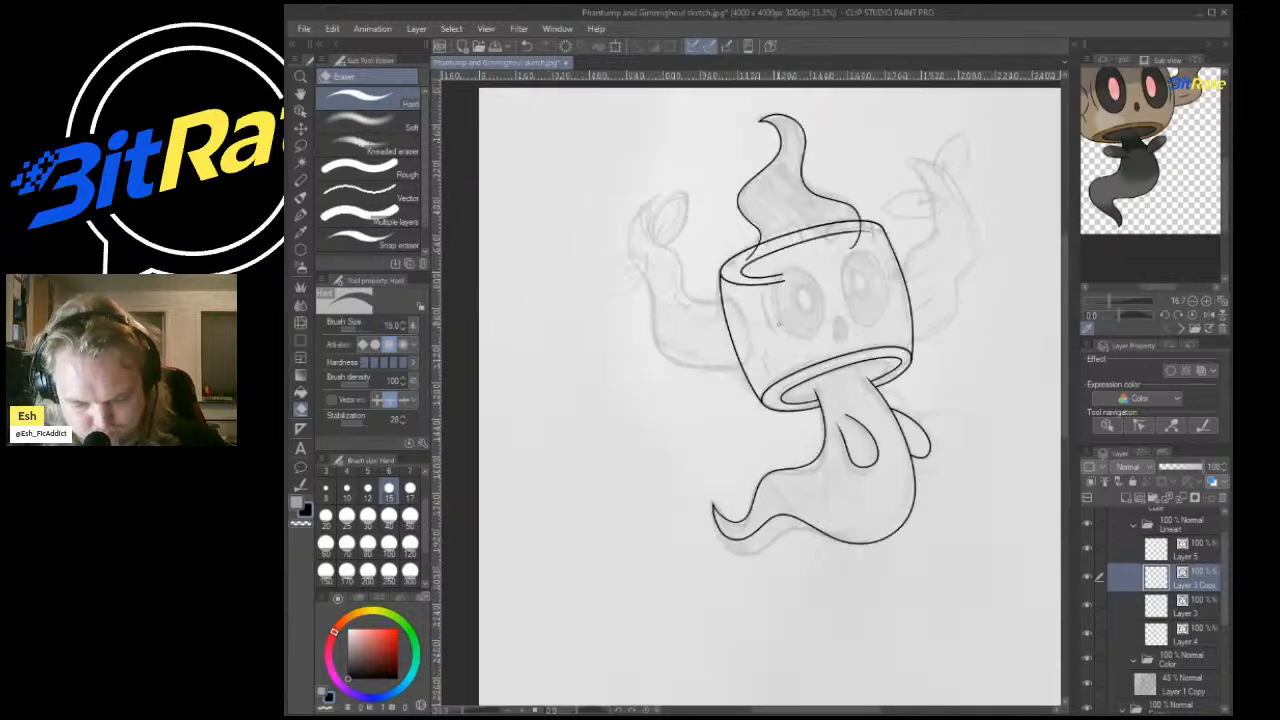
scroll(760, 225, up, 3)
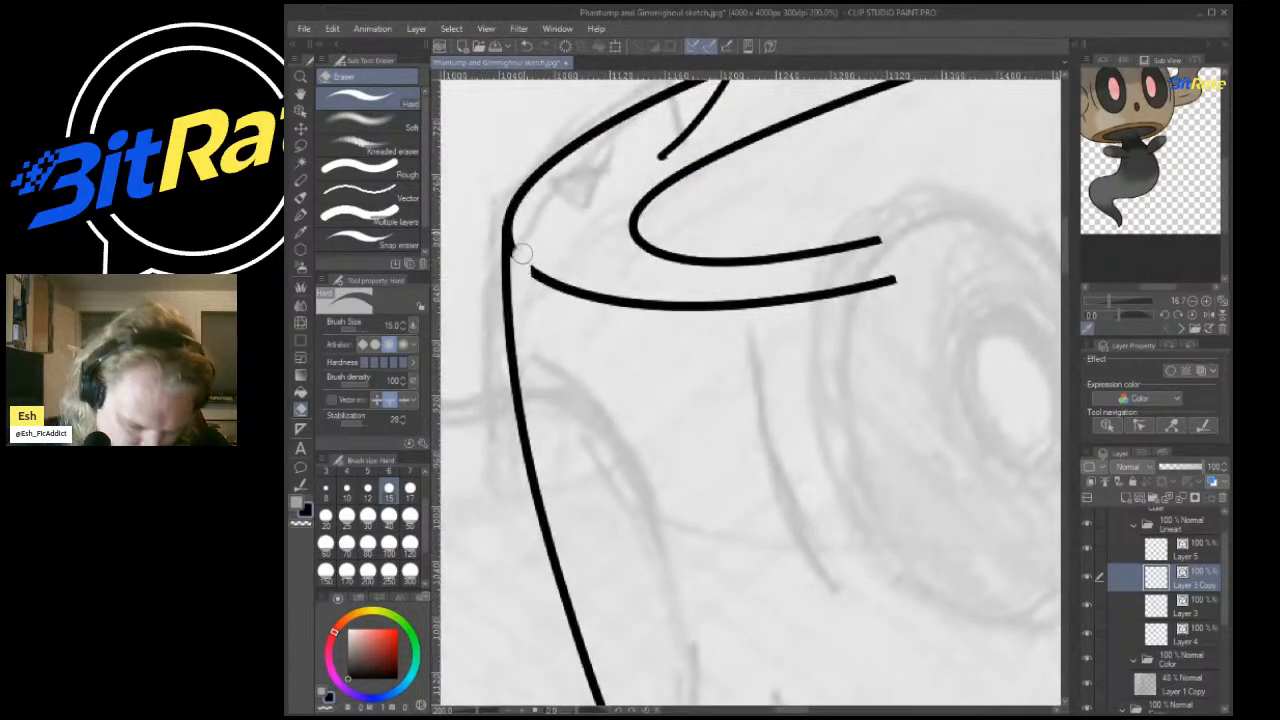
mouse_move(535, 276)
mouse_down()
mouse_move(825, 290)
mouse_move(677, 306)
mouse_up()
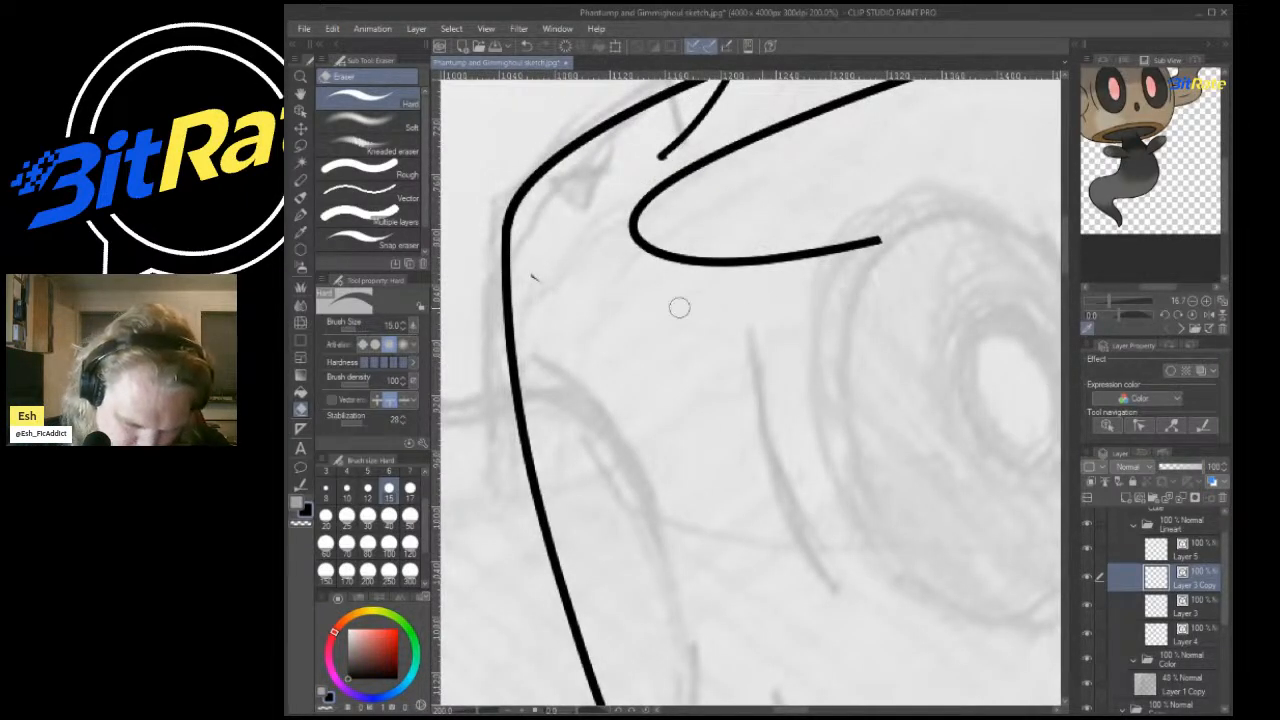
mouse_move(635, 233)
mouse_down()
mouse_move(768, 129)
mouse_move(732, 151)
mouse_move(671, 237)
mouse_move(841, 272)
mouse_move(660, 240)
mouse_move(797, 257)
mouse_move(750, 271)
mouse_move(858, 255)
mouse_move(872, 233)
mouse_move(687, 276)
mouse_move(704, 225)
mouse_up()
scroll(716, 225, down, 4)
scroll(716, 225, up, 3)
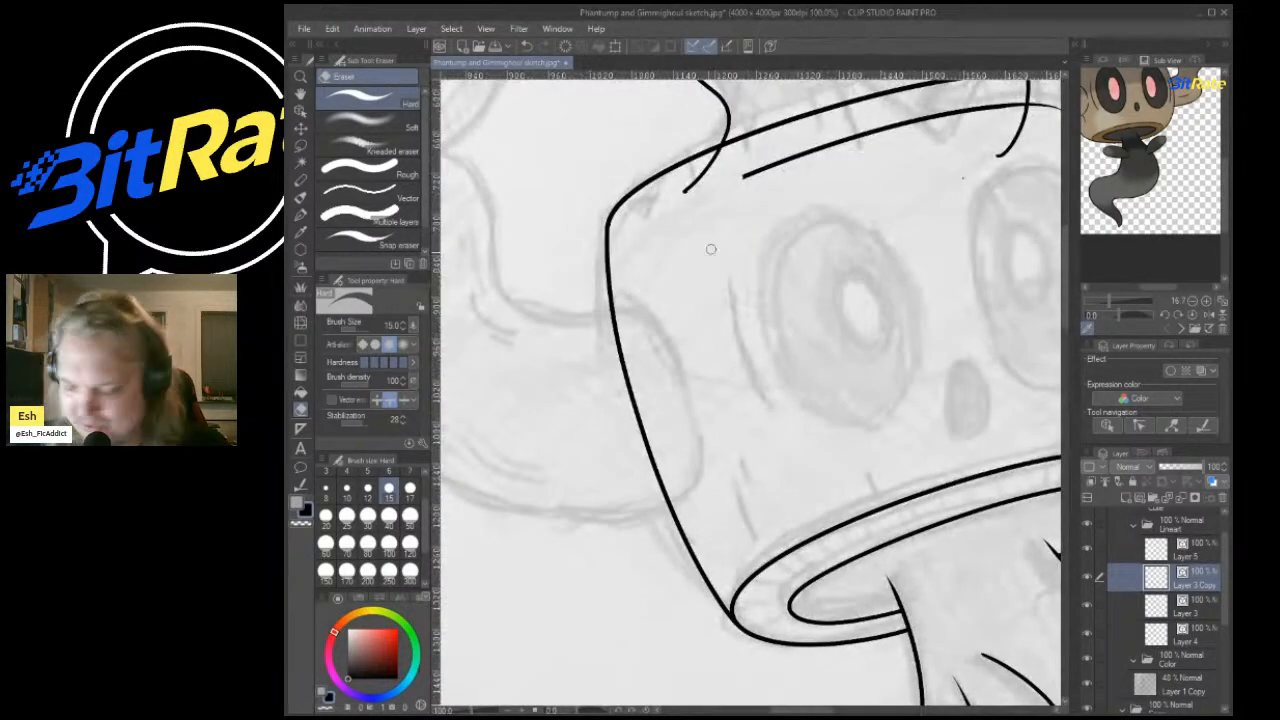
scroll(709, 249, down, 4)
scroll(724, 324, up, 3)
scroll(724, 324, up, 2)
mouse_move(580, 428)
mouse_down()
mouse_move(649, 380)
mouse_move(545, 419)
mouse_move(768, 347)
mouse_move(619, 395)
mouse_move(774, 353)
mouse_move(642, 390)
mouse_move(808, 360)
mouse_move(725, 369)
mouse_move(799, 366)
mouse_up()
Turn on vector erasing and trim the stem lines on Layer 4 where they overshoot the head's top edge.
click(1186, 606)
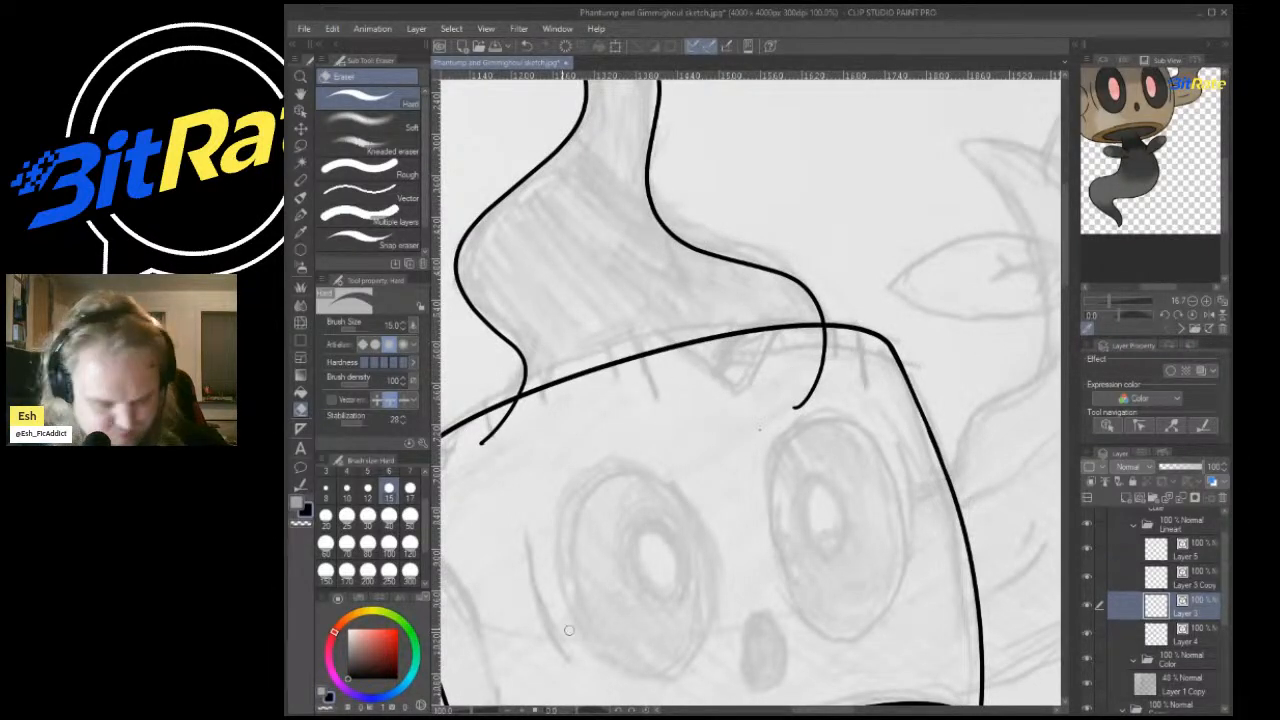
click(301, 523)
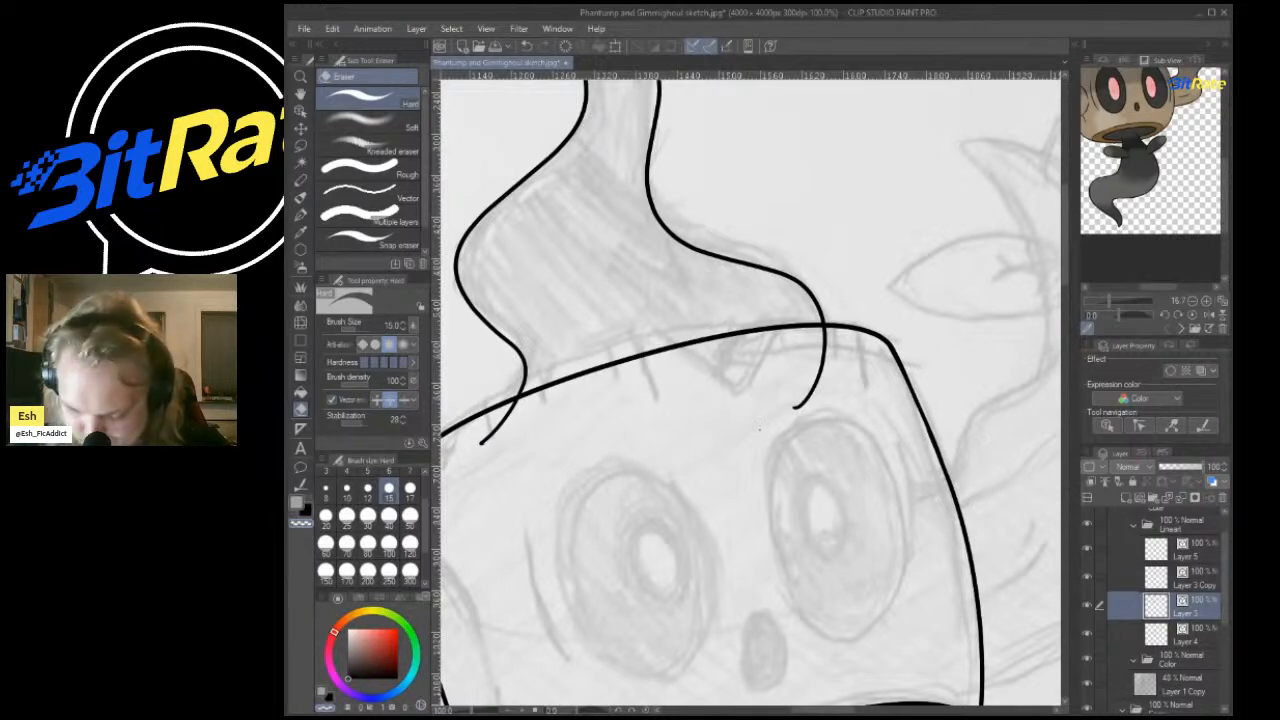
click(1186, 634)
drag(861, 391, 808, 372)
drag(488, 422, 530, 418)
scroll(592, 414, down, 3)
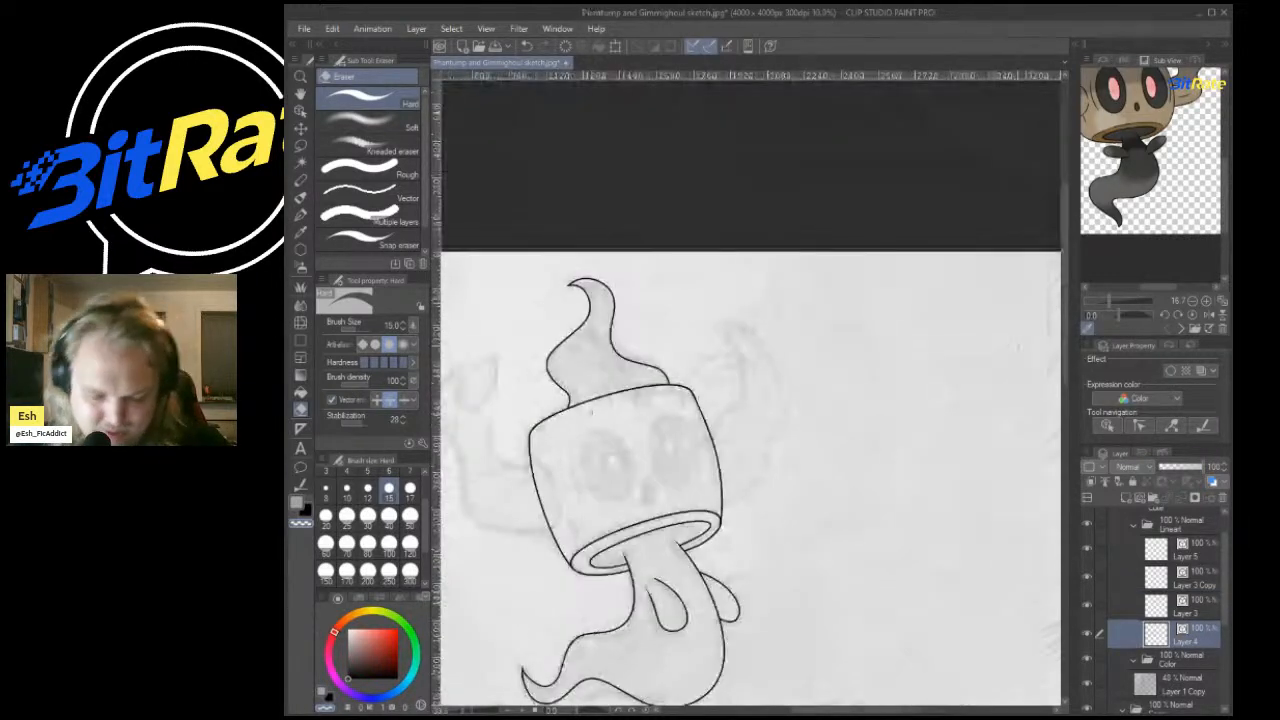
scroll(591, 412, down, 3)
scroll(623, 580, up, 2)
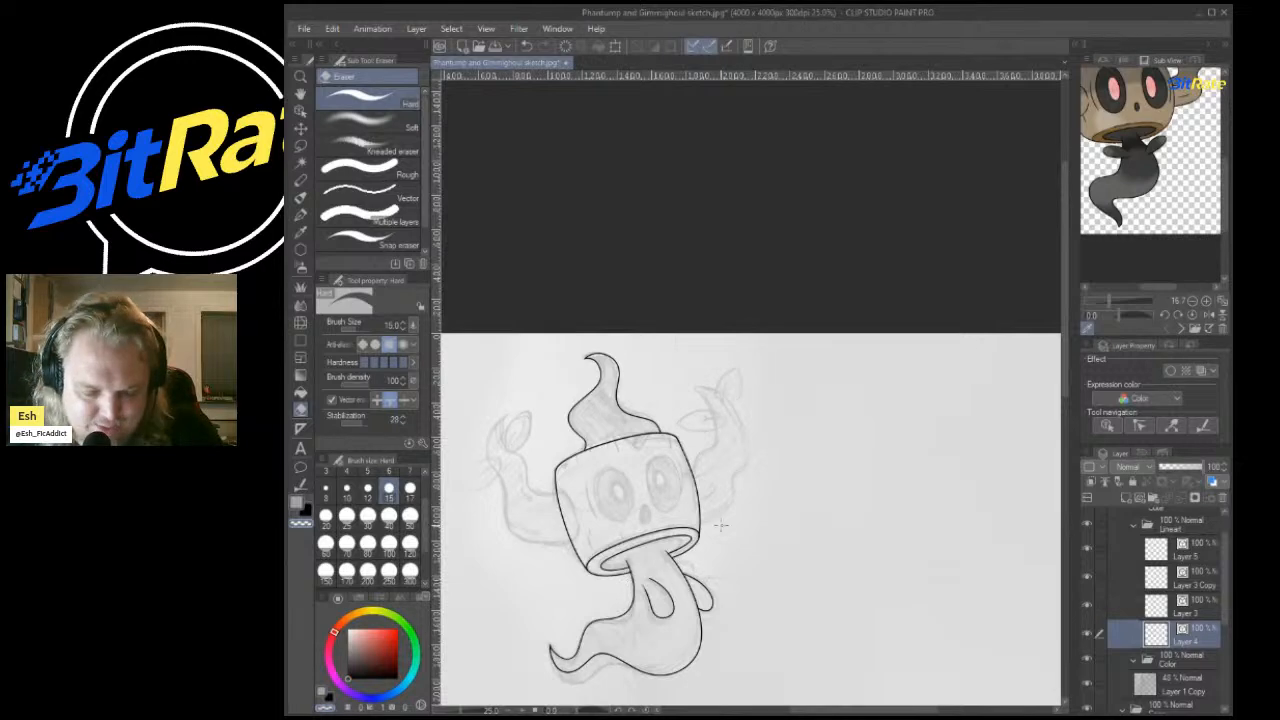
scroll(720, 525, up, 2)
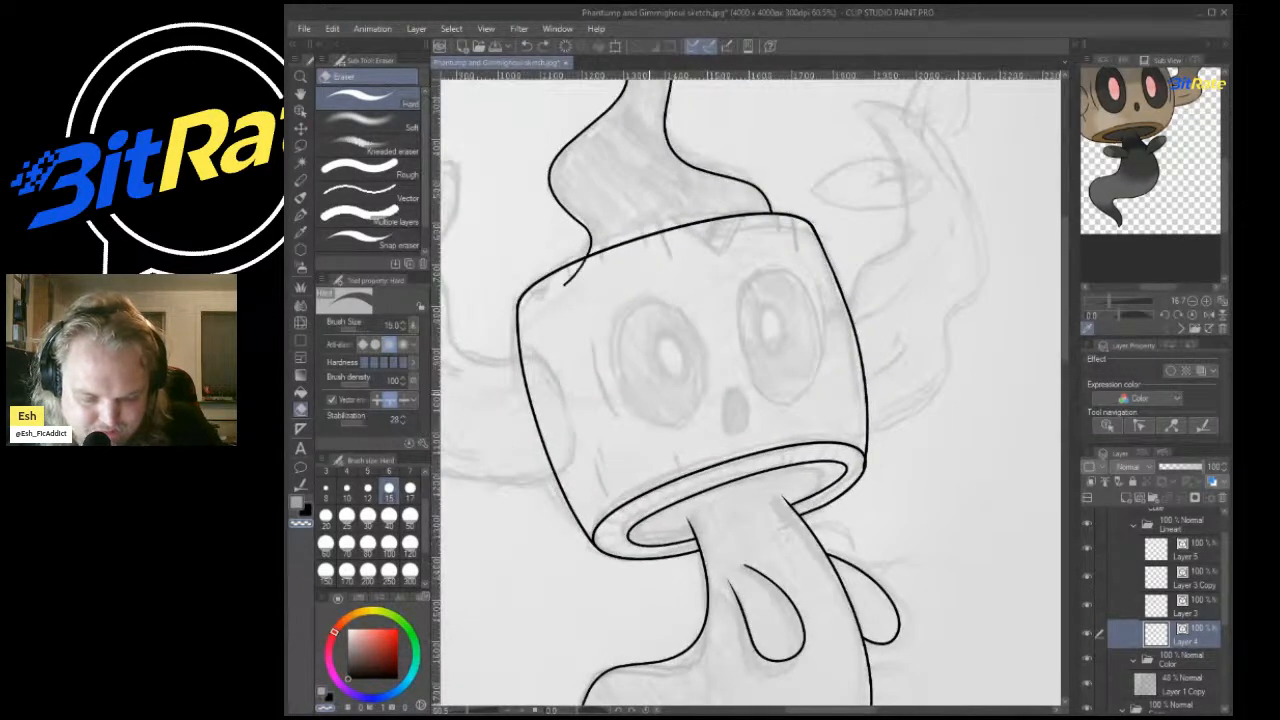
Undo the rim and stem erasing, the inked head sides, and the placement of the upper rim copy.
drag(790, 232, 634, 318)
drag(524, 327, 634, 321)
drag(796, 248, 733, 277)
drag(808, 255, 743, 289)
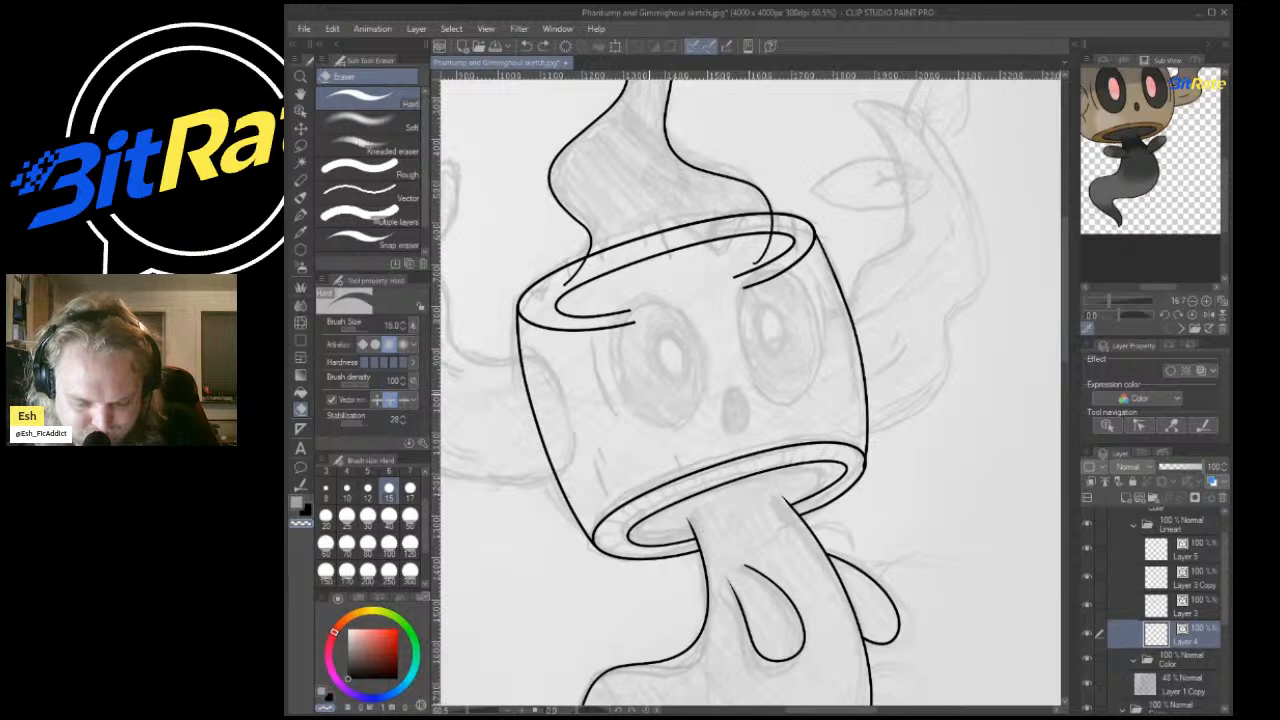
key(ctrl+z)
key(ctrl+z)
key(ctrl+z)
key(ctrl+z)
key(ctrl+z)
key(ctrl+z)
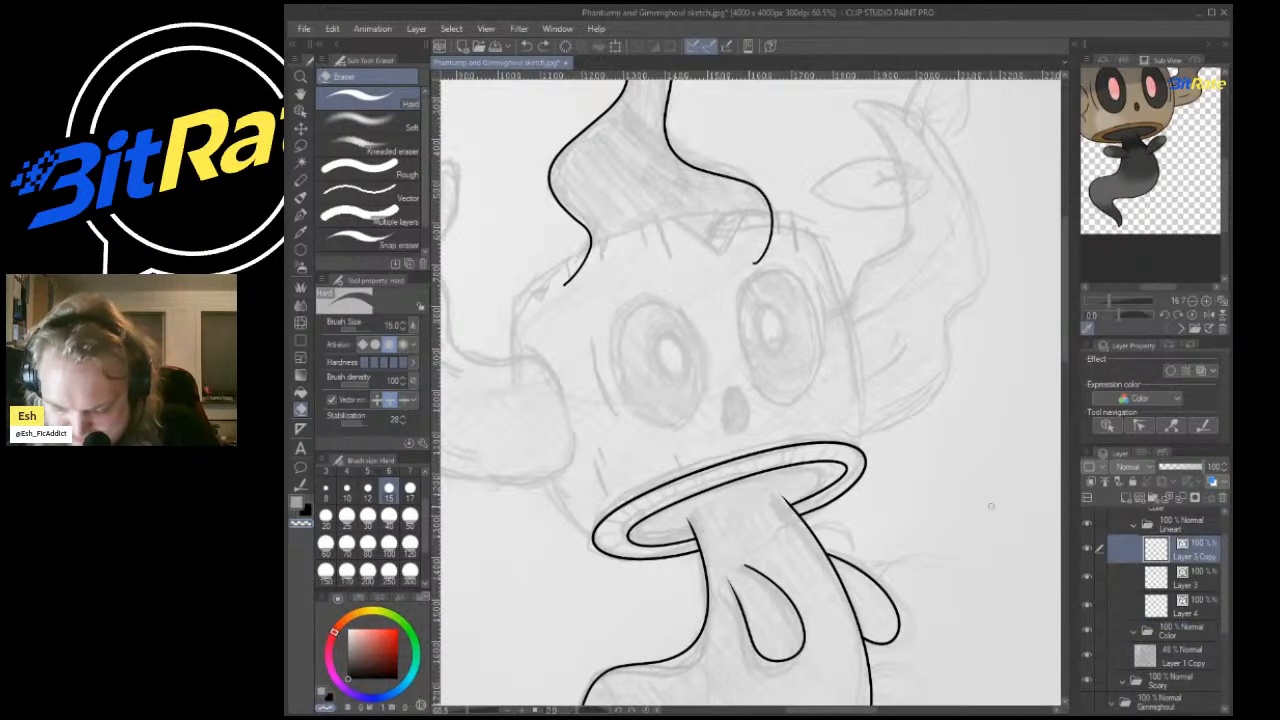
click(1186, 578)
key(ctrl+t)
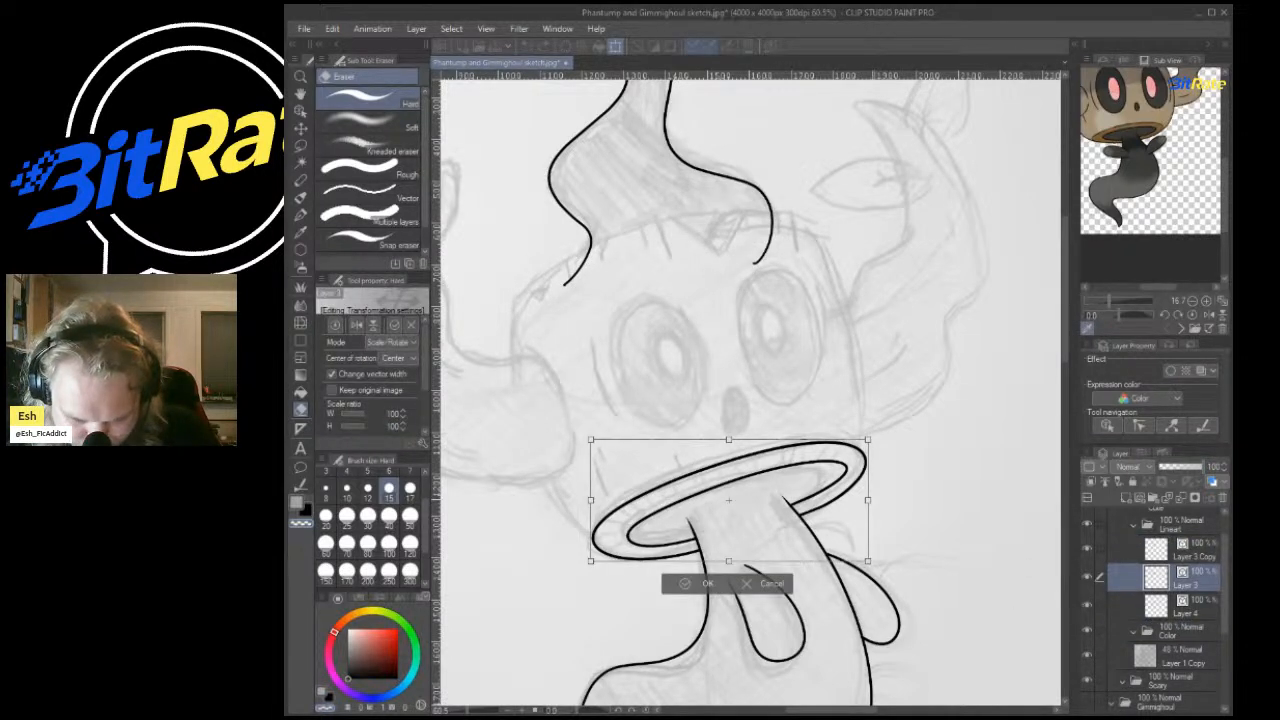
drag(867, 499, 906, 497)
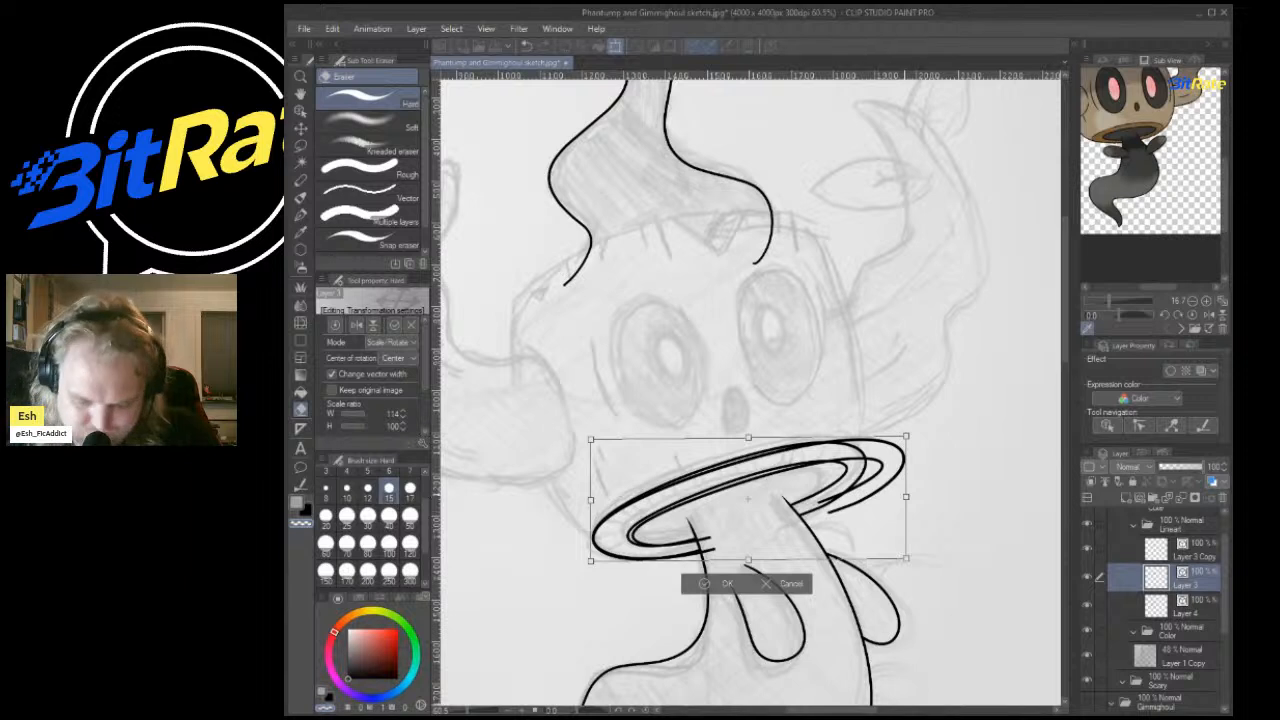
key(ctrl+z)
key(Escape)
Undo the rim duplication, then widen the mouth rim on Layer 3 to 124% width with a slight rotation.
scroll(905, 494, up, 1)
key(ctrl+z)
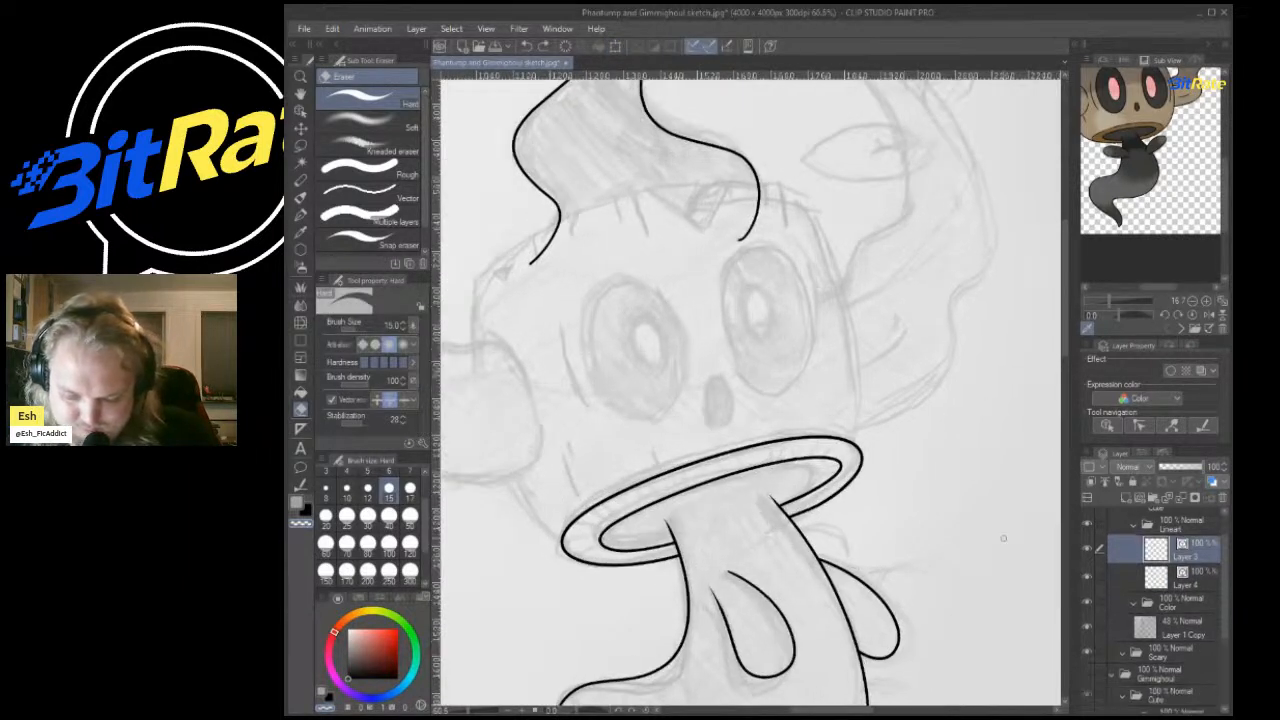
key(ctrl+t)
drag(865, 501, 907, 494)
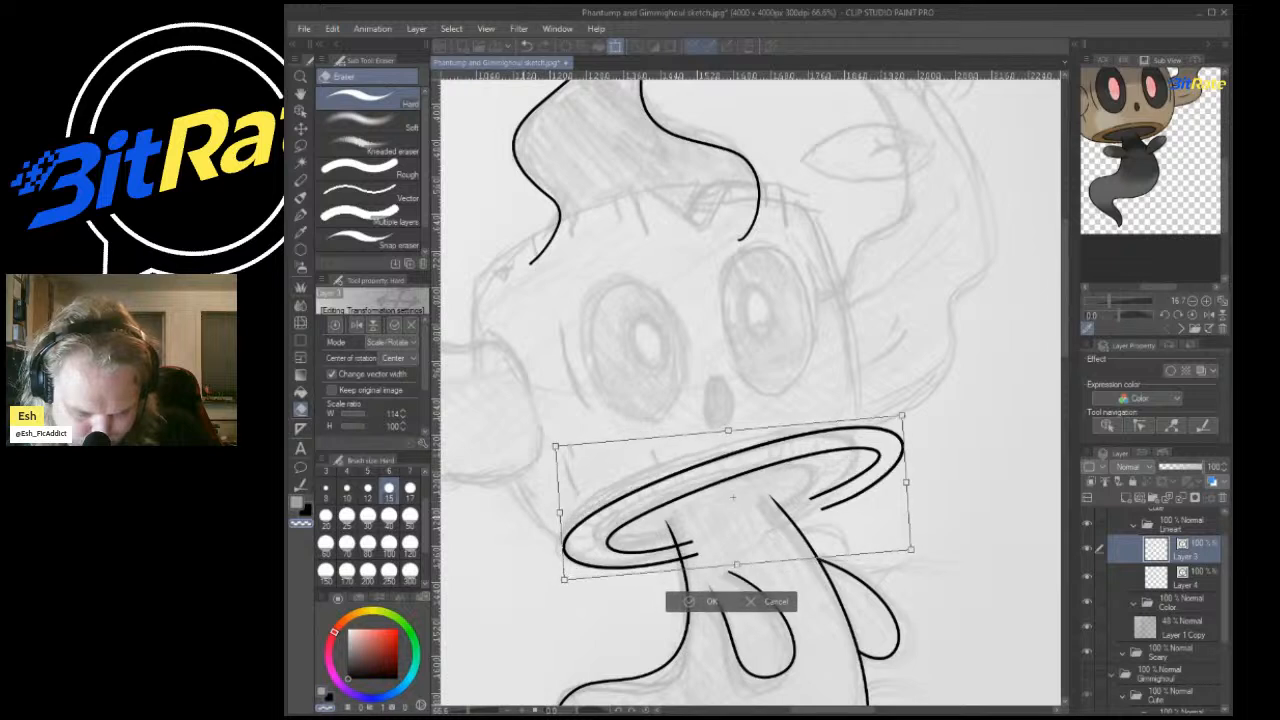
drag(558, 500, 528, 516)
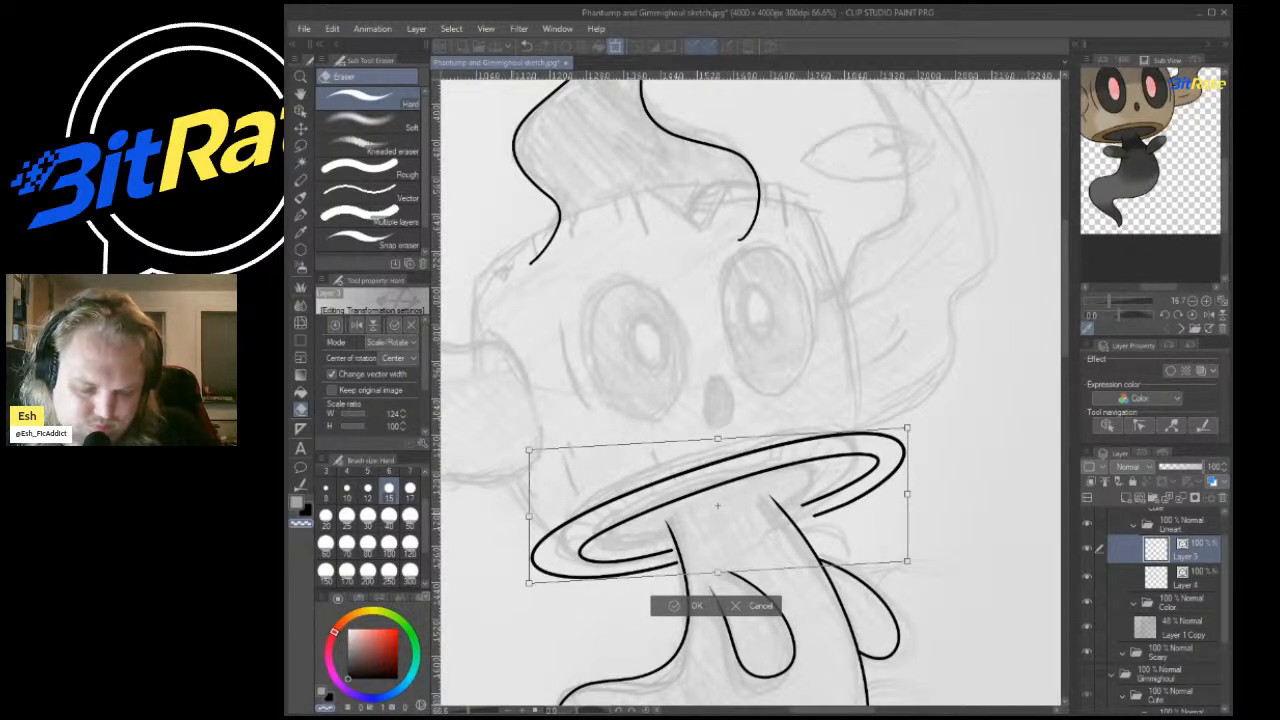
key(Return)
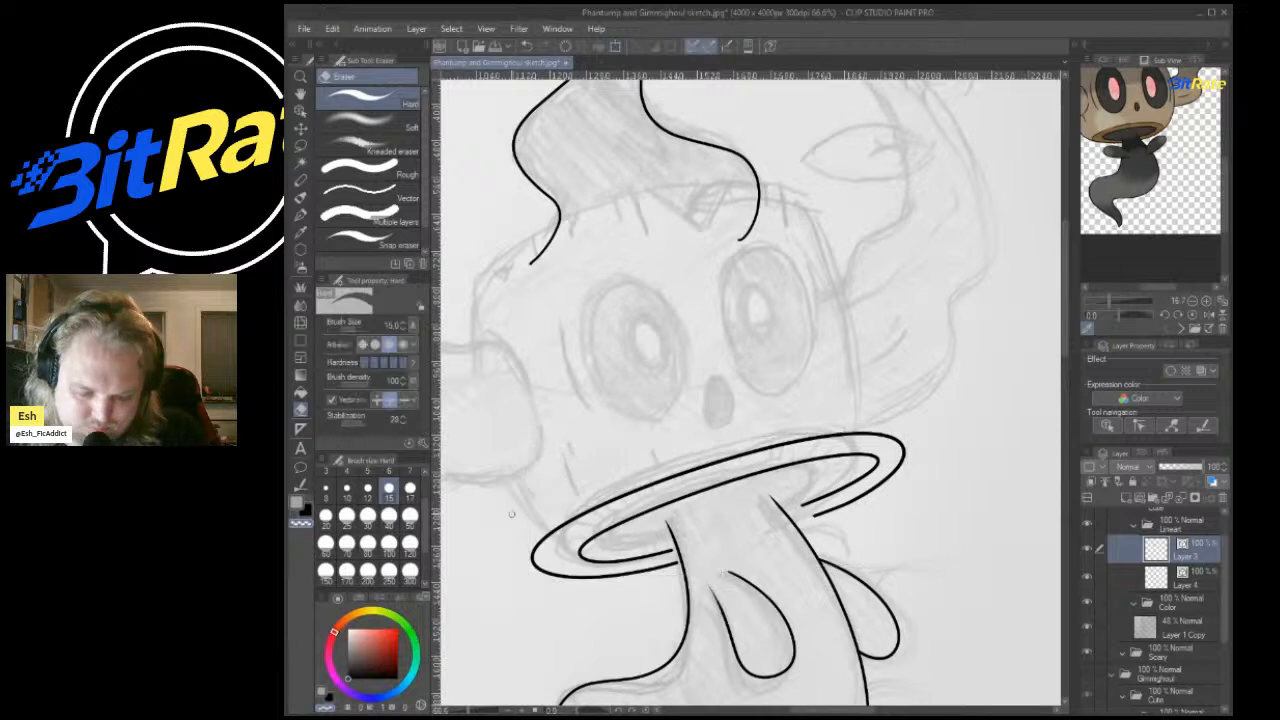
Duplicate the widened mouth rim, move the copy up to the top of the head, and merge it into Layer 3.
key(ctrl+v)
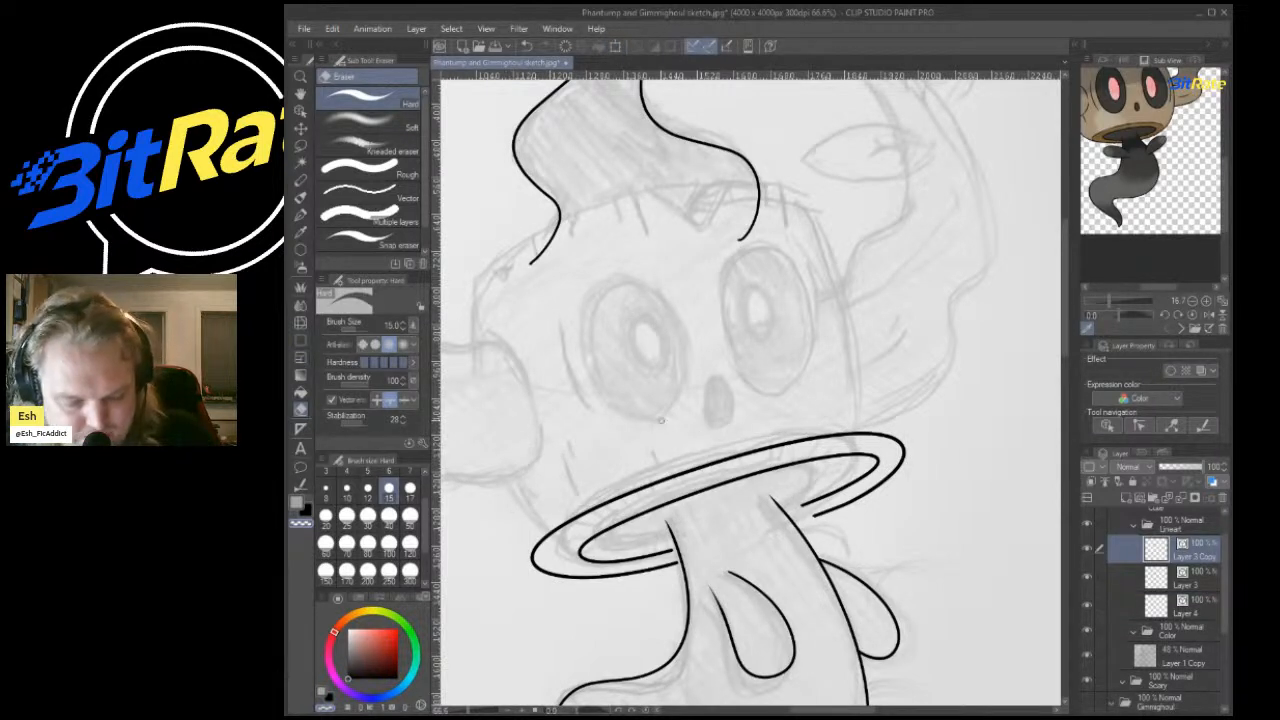
click(301, 129)
drag(742, 480, 662, 220)
scroll(782, 234, down, 3)
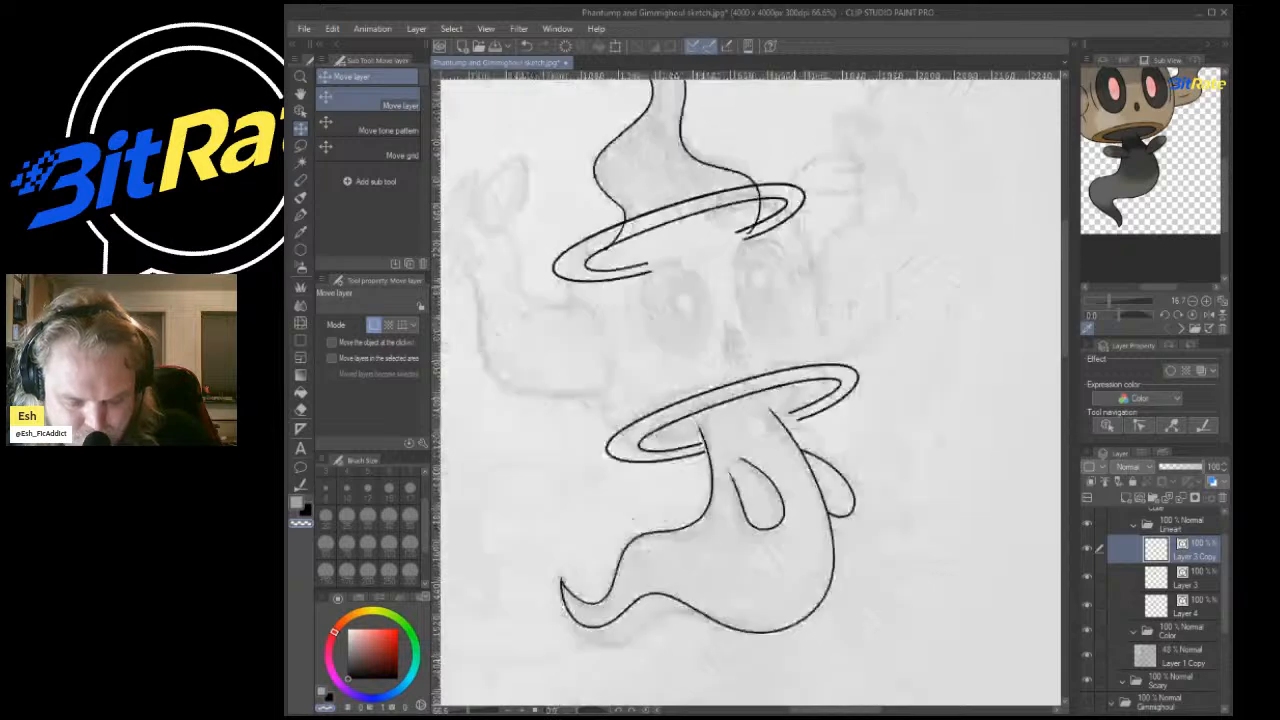
scroll(710, 219, up, 2)
key(ctrl+e)
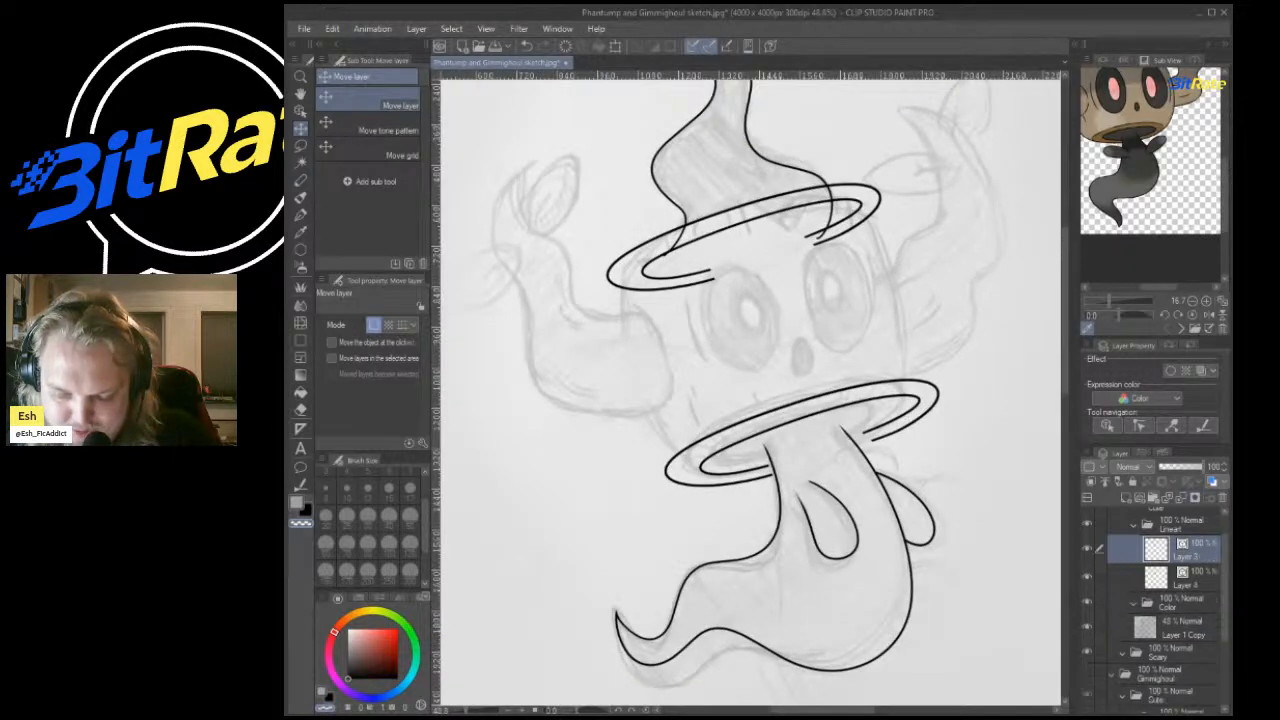
Add a vector layer and ink the head's left side with the G-pen at size 8, curving up between both rims.
scroll(698, 251, up, 3)
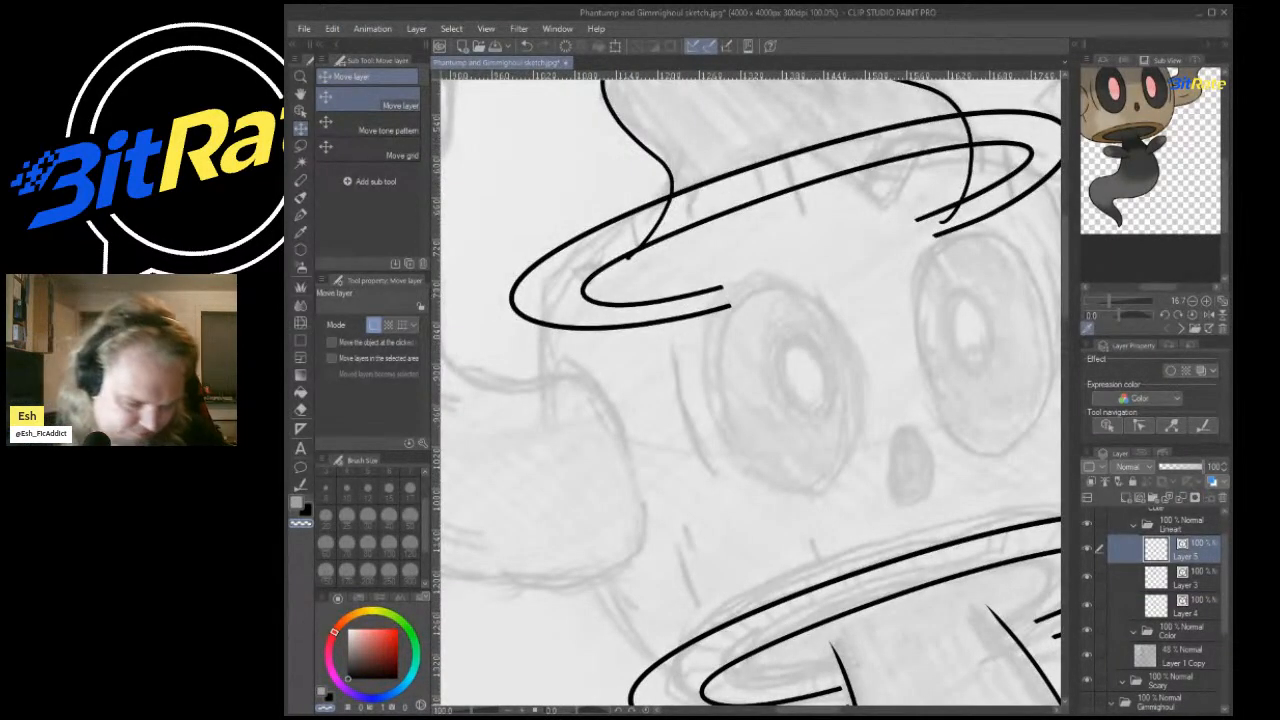
key(p)
scroll(600, 305, down, 2)
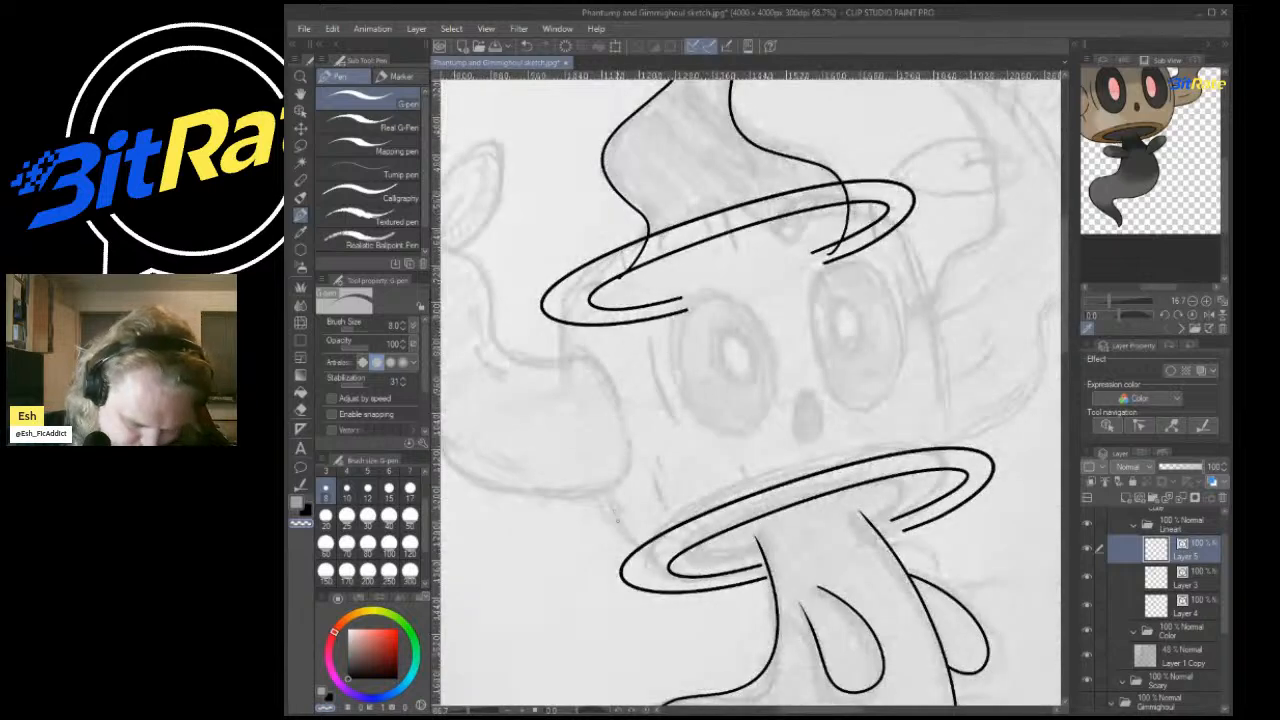
scroll(616, 518, up, 2)
scroll(622, 607, down, 2)
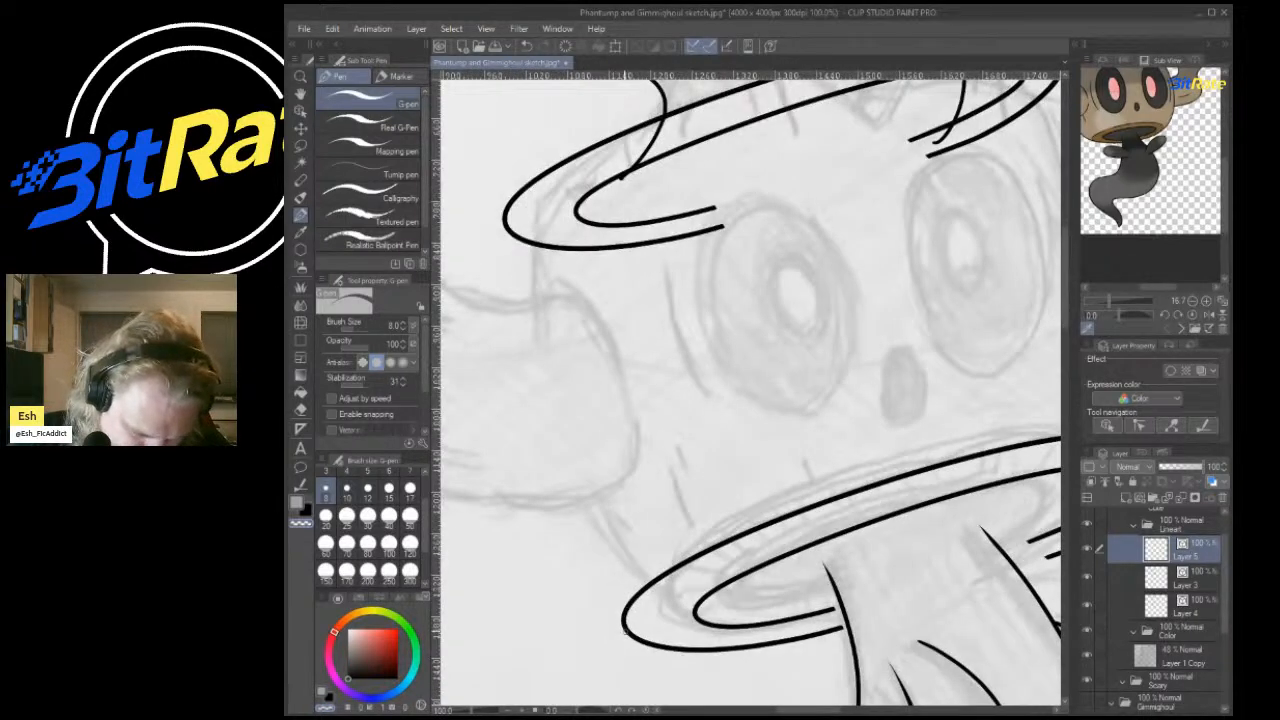
key(c)
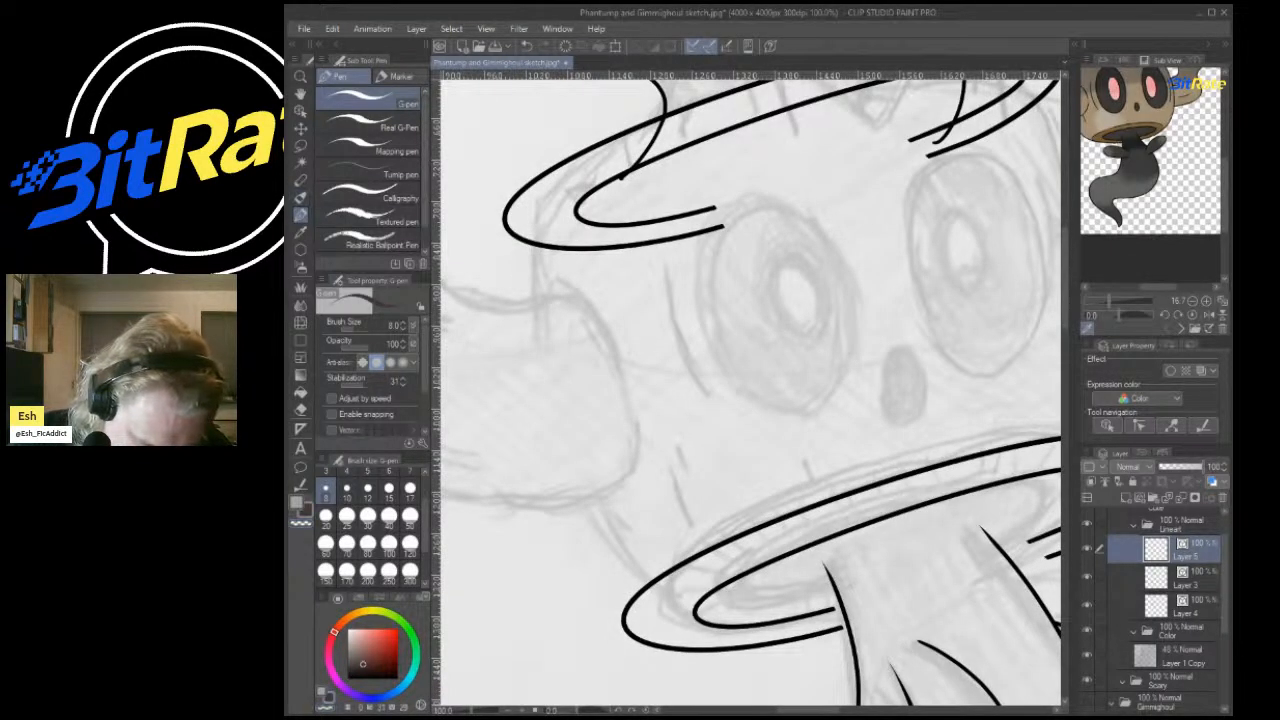
mouse_move(622, 630)
mouse_down()
mouse_move(529, 404)
mouse_move(503, 150)
mouse_up()
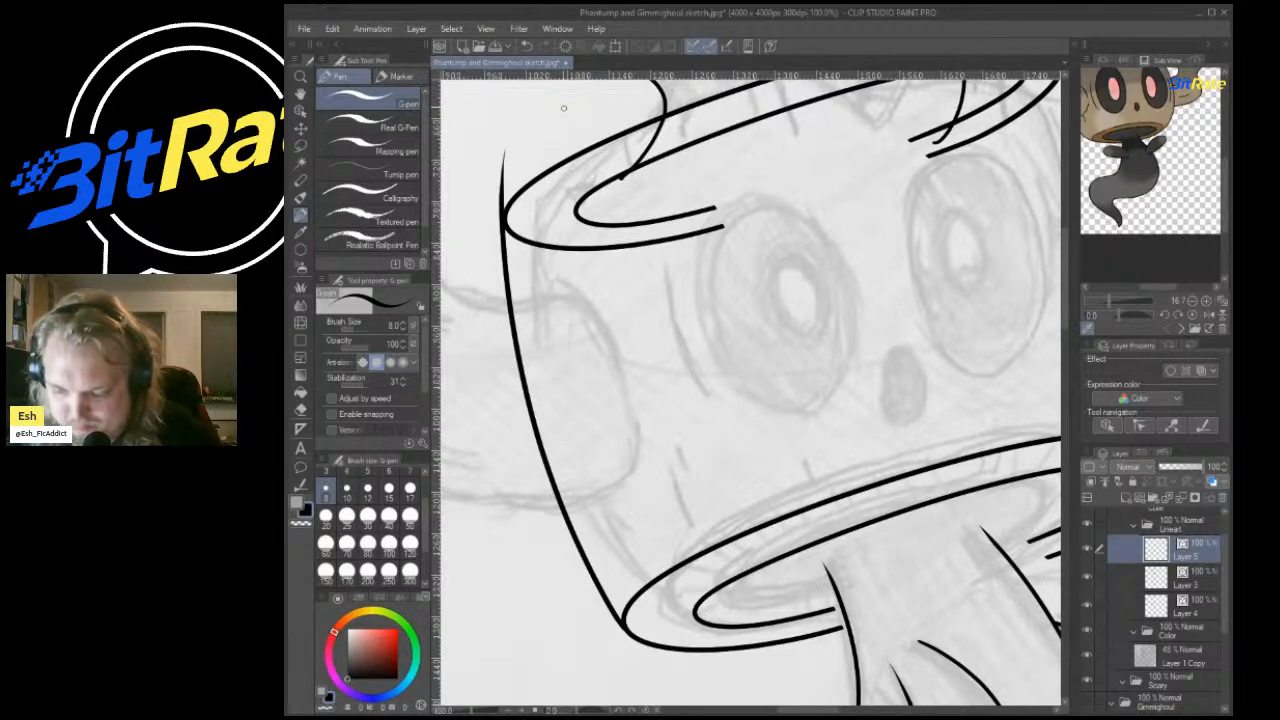
Transform the head's left-hand line slightly so it meets the outer edges of both rims.
key(ctrl+t)
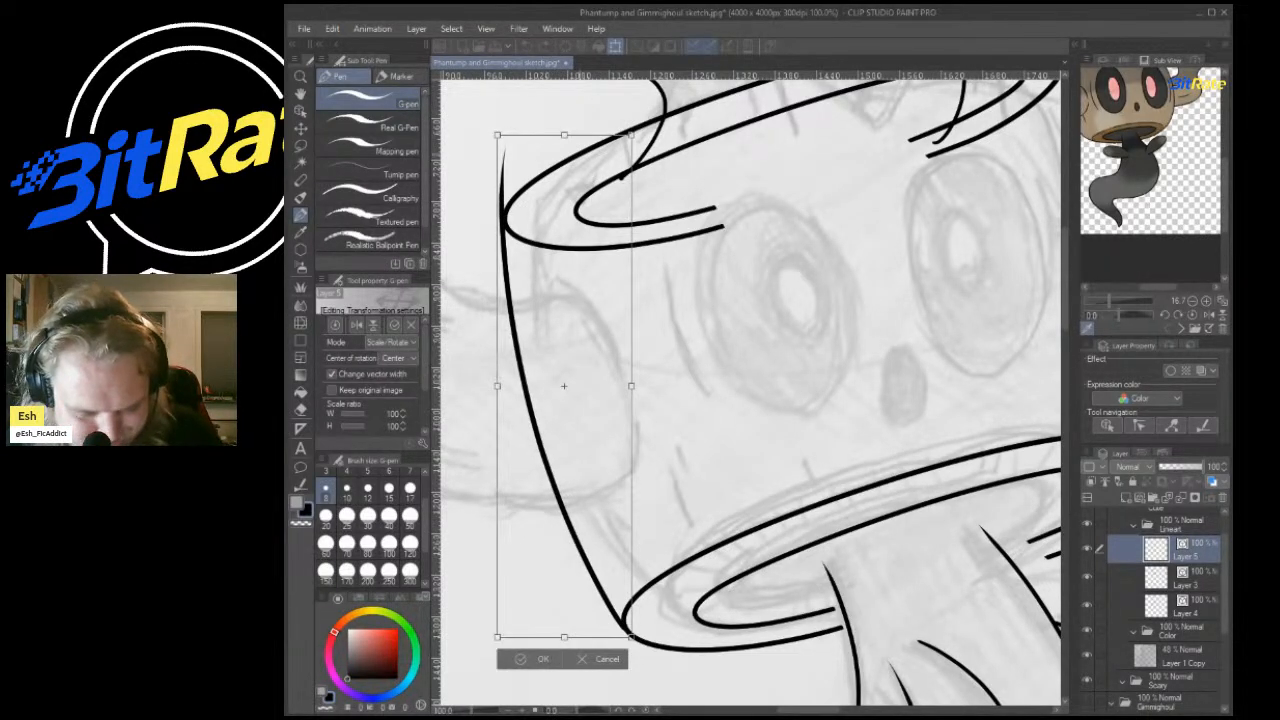
drag(564, 135, 567, 140)
key(Return)
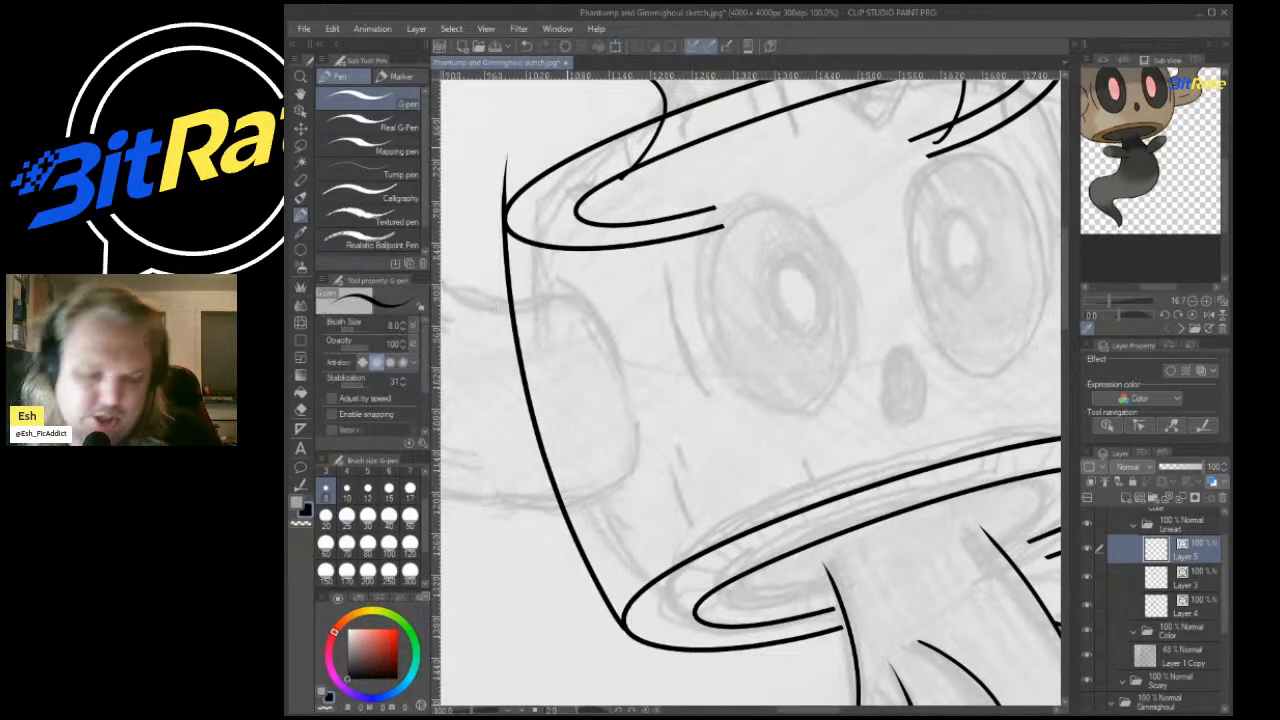
Turn off vector erasing and erase the left-hand line's overshoot above the upper rim with the hard eraser.
scroll(645, 193, down, 4)
scroll(645, 193, up, 6)
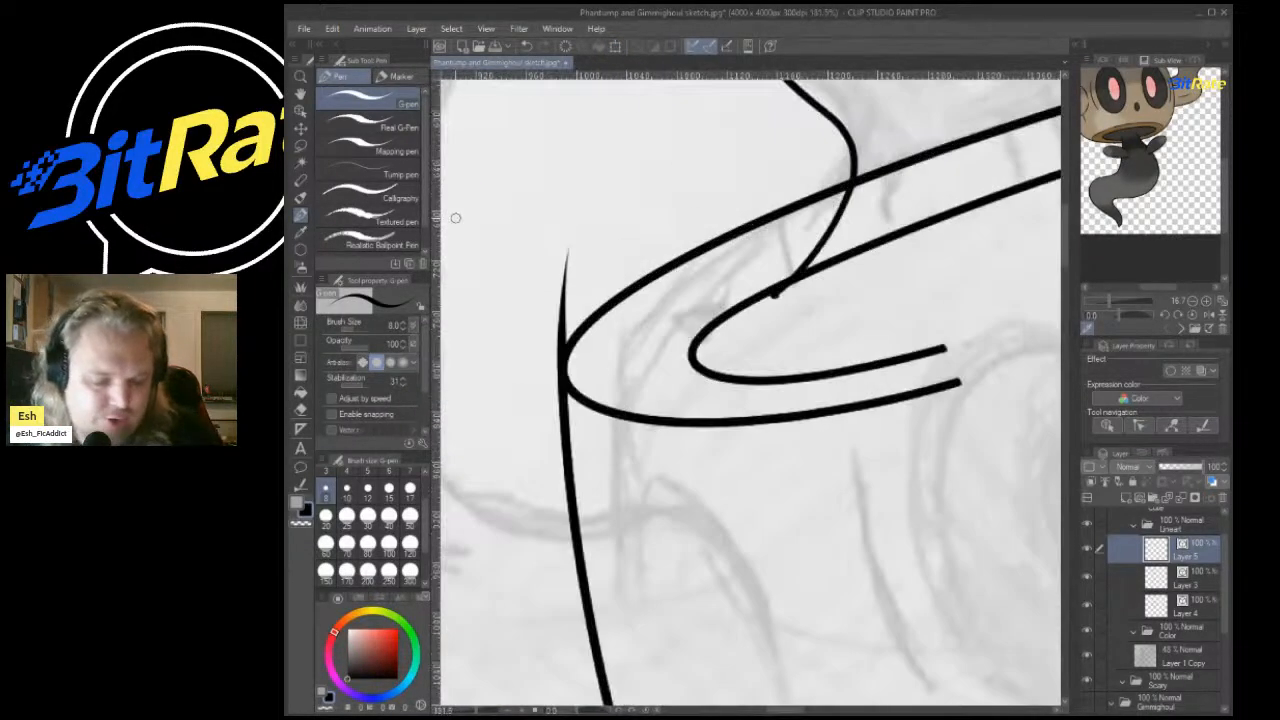
key(e)
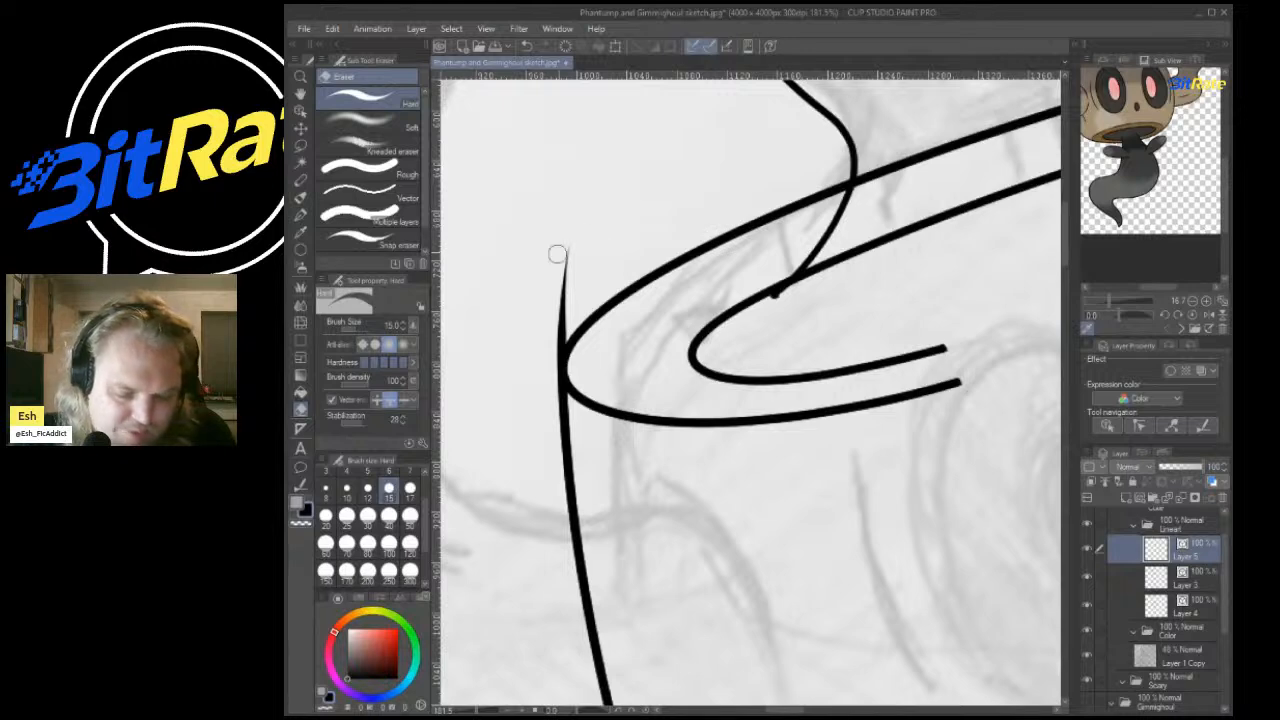
click(332, 400)
mouse_move(572, 246)
mouse_down()
mouse_move(578, 299)
mouse_move(523, 422)
mouse_move(563, 327)
mouse_move(551, 358)
mouse_up()
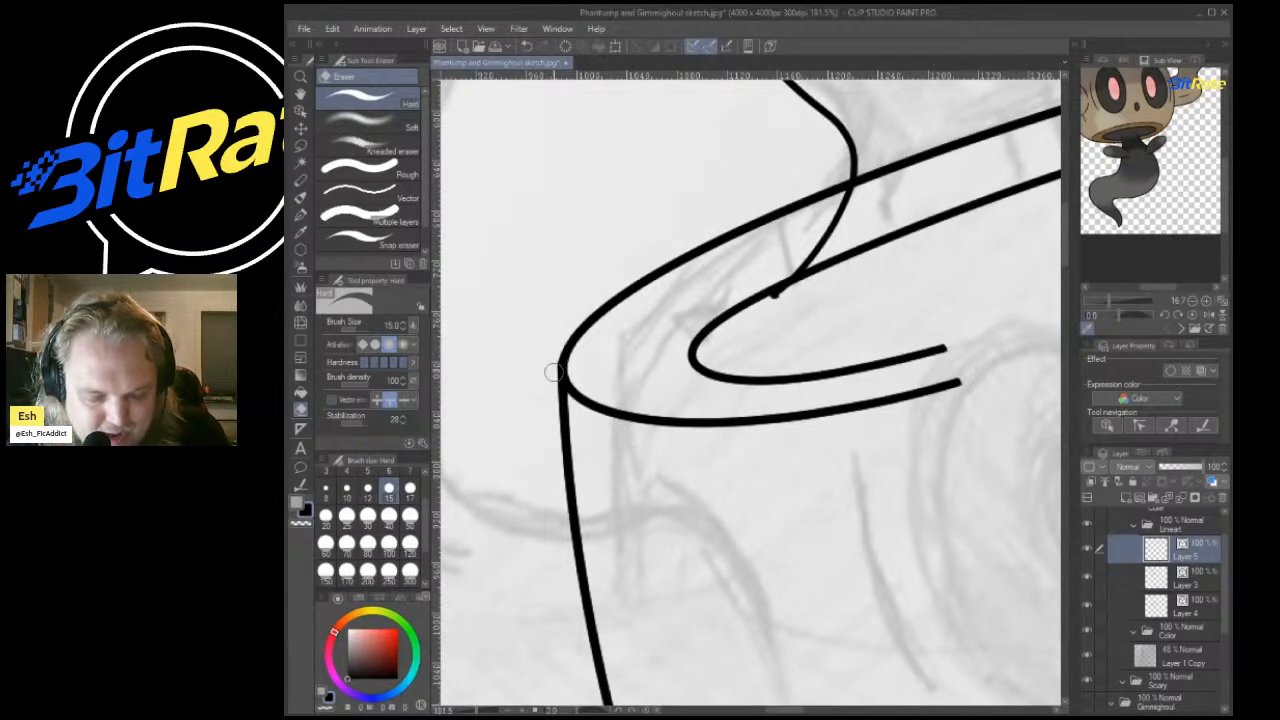
Rotate the canvas upside down so the head's uninked right side can be drawn, and switch to the G-pen.
scroll(586, 325, down, 10)
scroll(680, 287, up, 10)
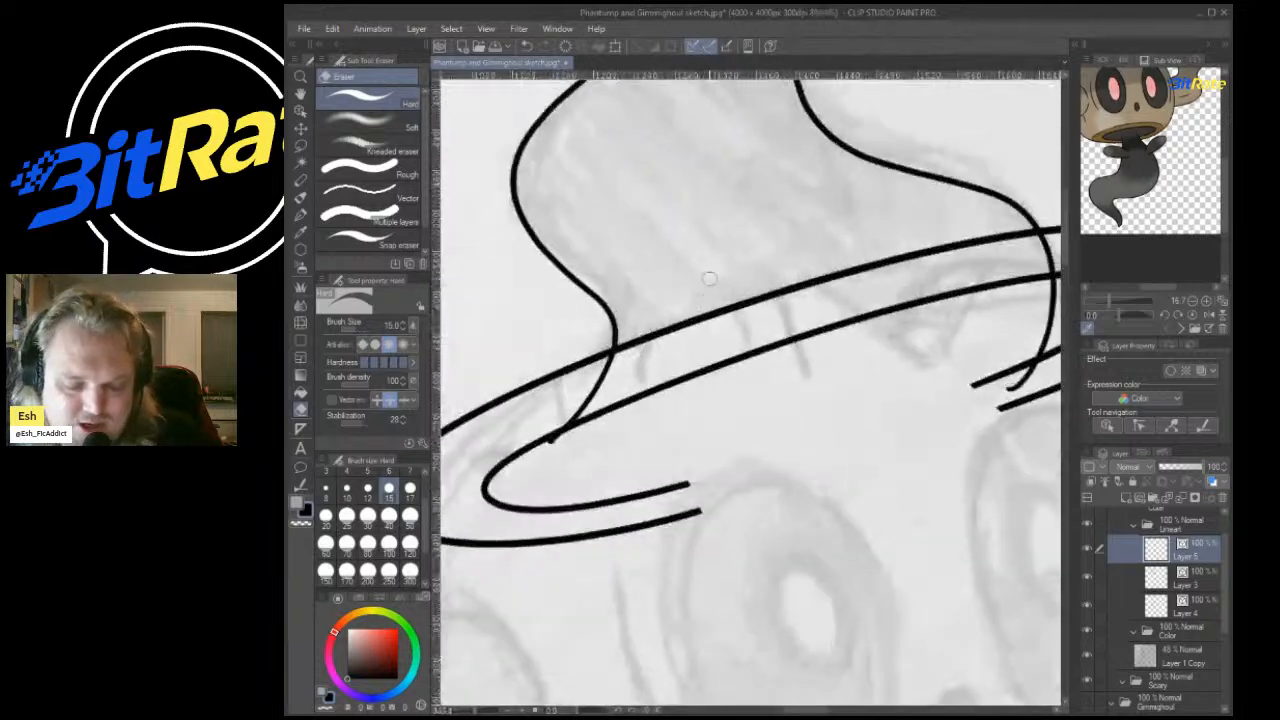
scroll(707, 310, down, 12)
scroll(790, 402, up, 7)
scroll(779, 403, up, 1)
mouse_move(679, 416)
mouse_down()
mouse_move(722, 597)
mouse_move(780, 190)
mouse_up()
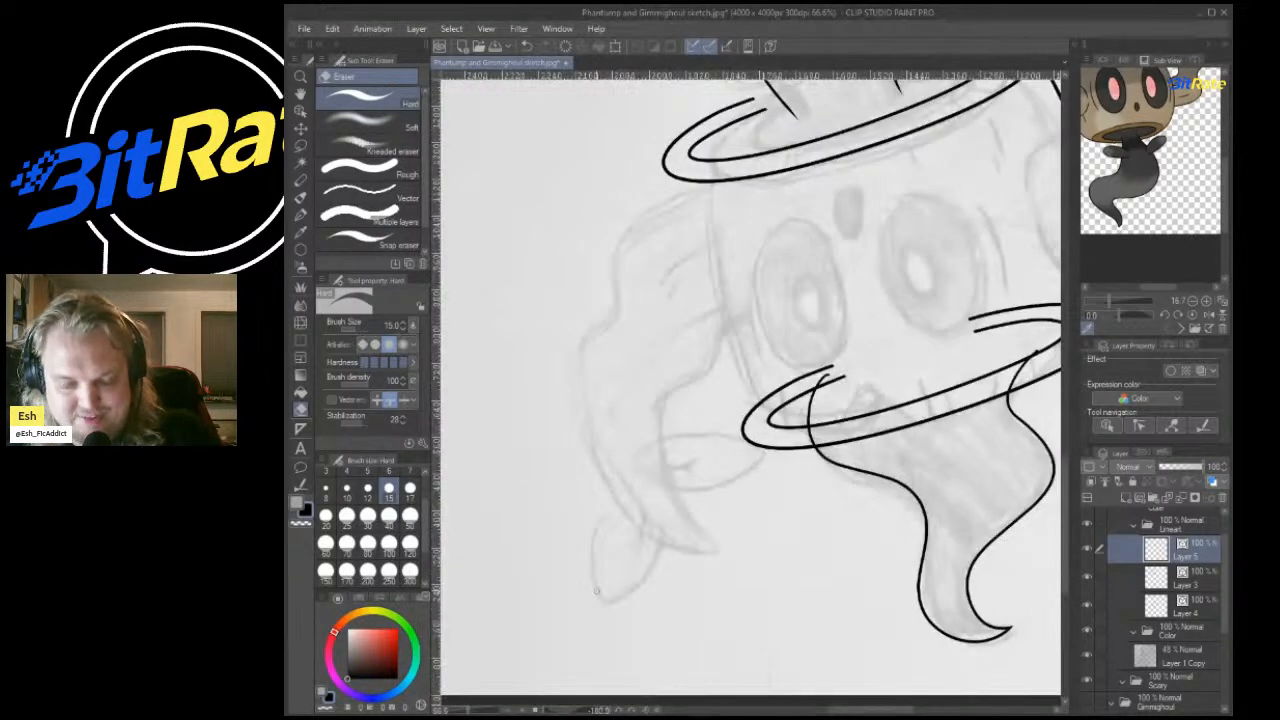
scroll(640, 540, up, 4)
key(p)
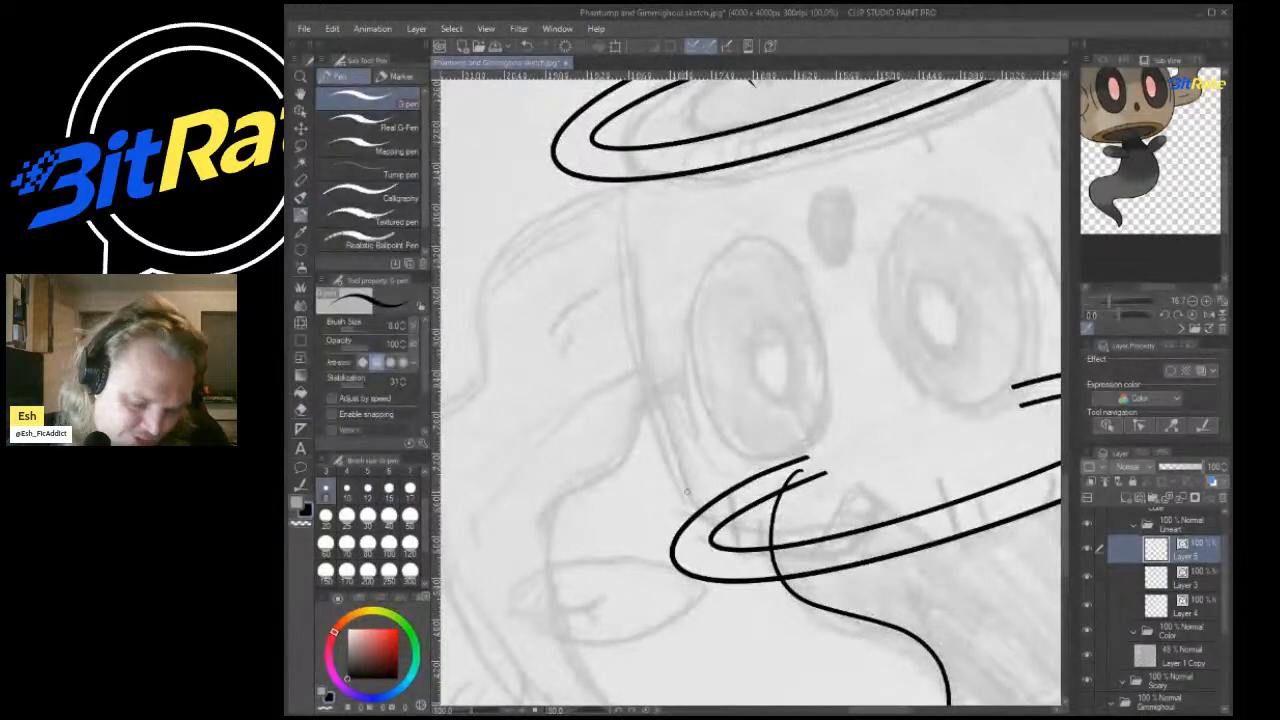
mouse_move(672, 562)
mouse_down()
mouse_move(591, 375)
mouse_move(562, 96)
mouse_up()
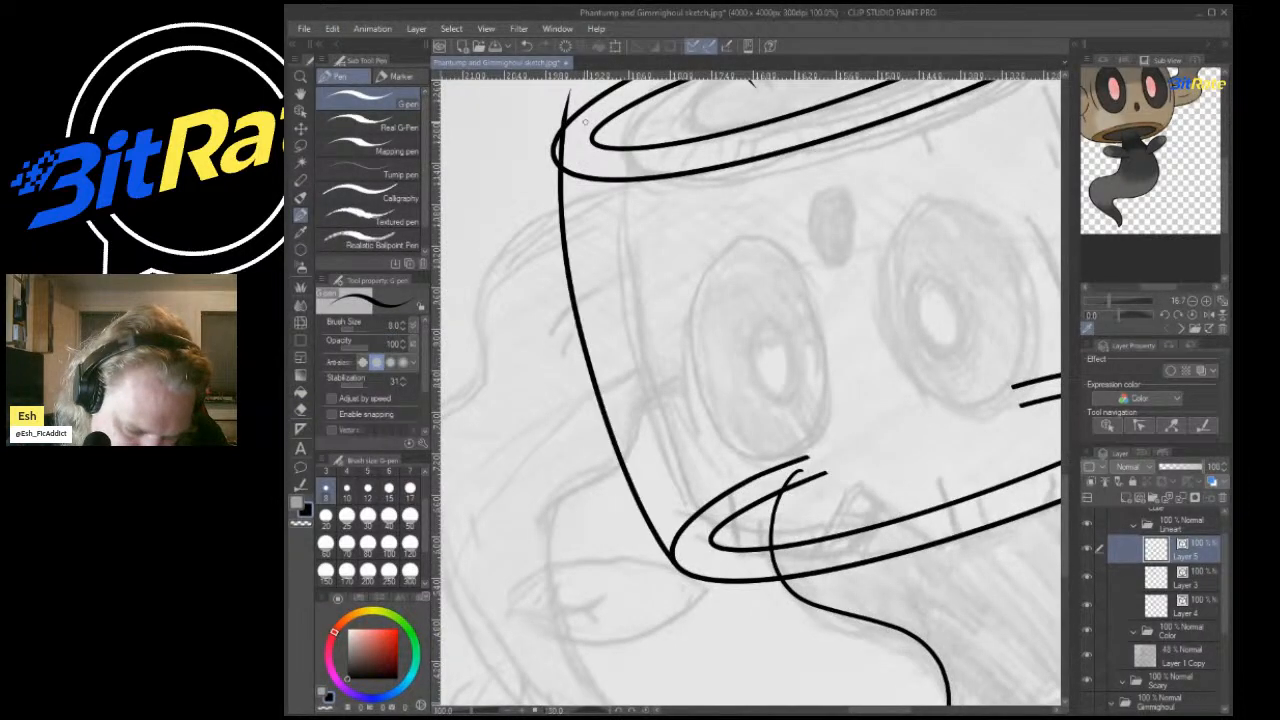
key(ctrl+z)
mouse_move(672, 562)
mouse_down()
mouse_move(594, 410)
mouse_move(562, 124)
mouse_up()
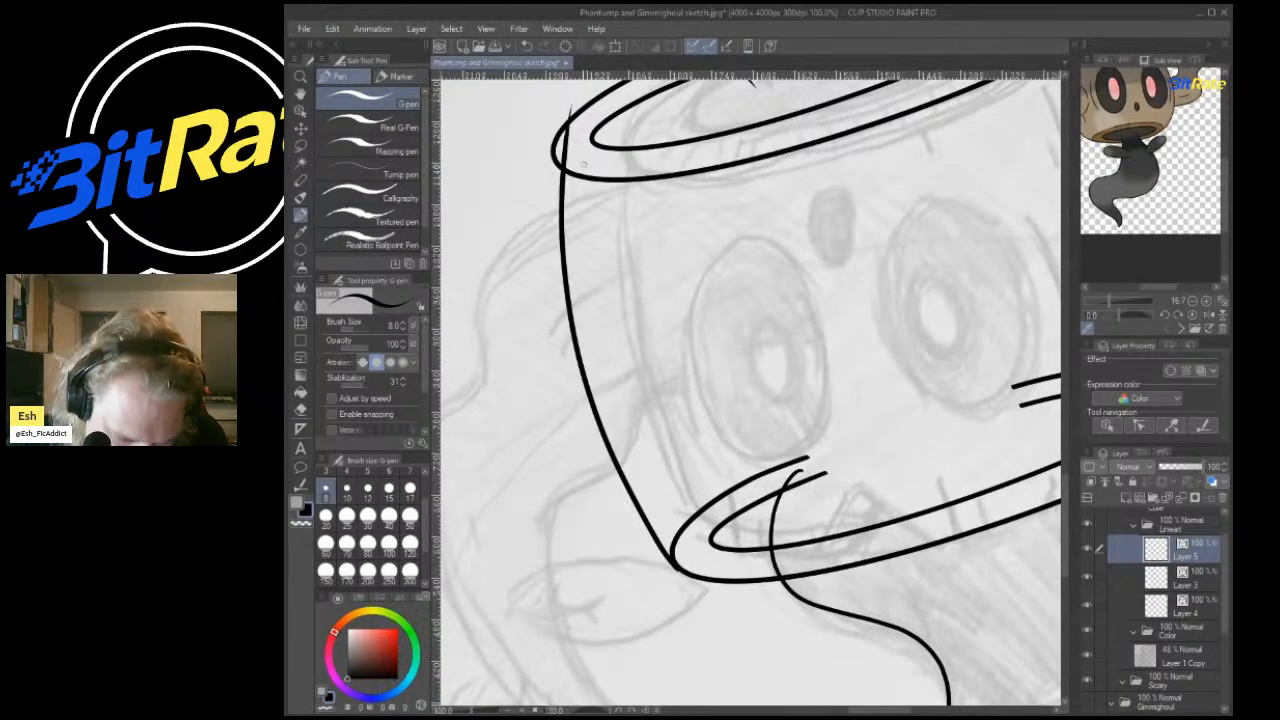
key(ctrl+z)
mouse_move(674, 567)
mouse_down()
mouse_move(612, 462)
mouse_move(562, 126)
mouse_up()
key(ctrl+z)
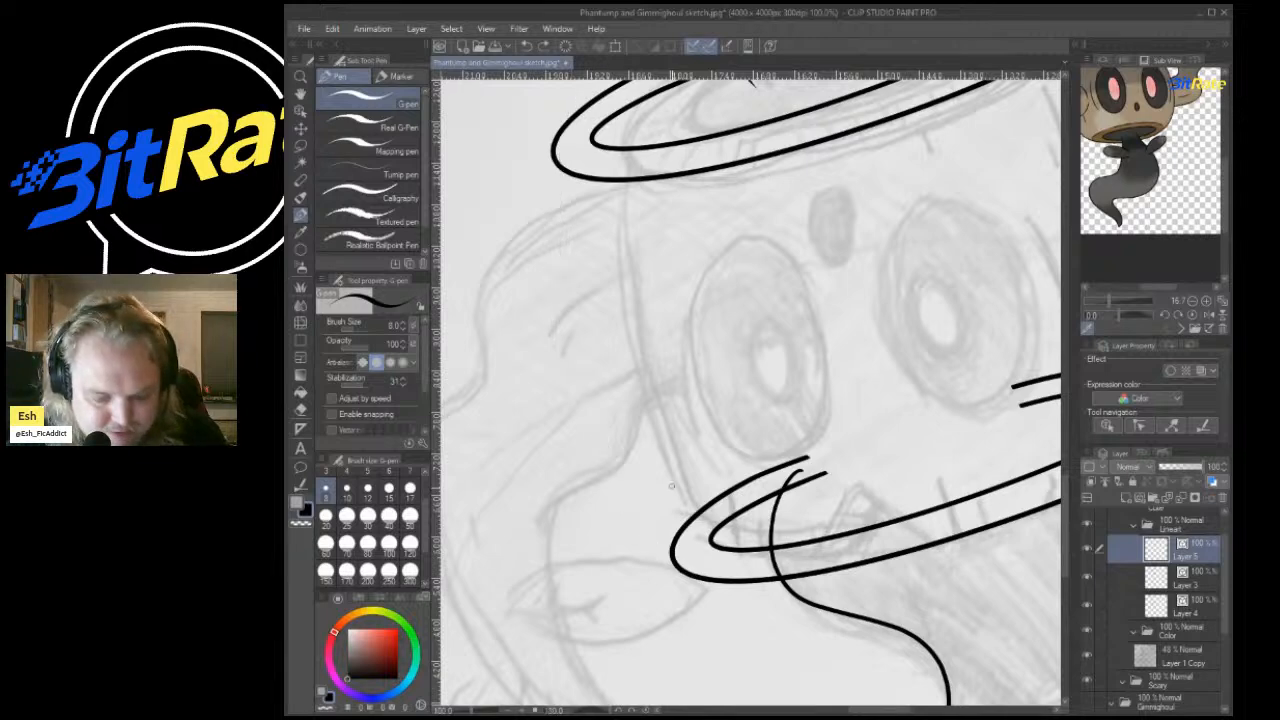
mouse_move(676, 566)
mouse_down()
mouse_move(612, 422)
mouse_move(556, 84)
mouse_up()
key(ctrl+z)
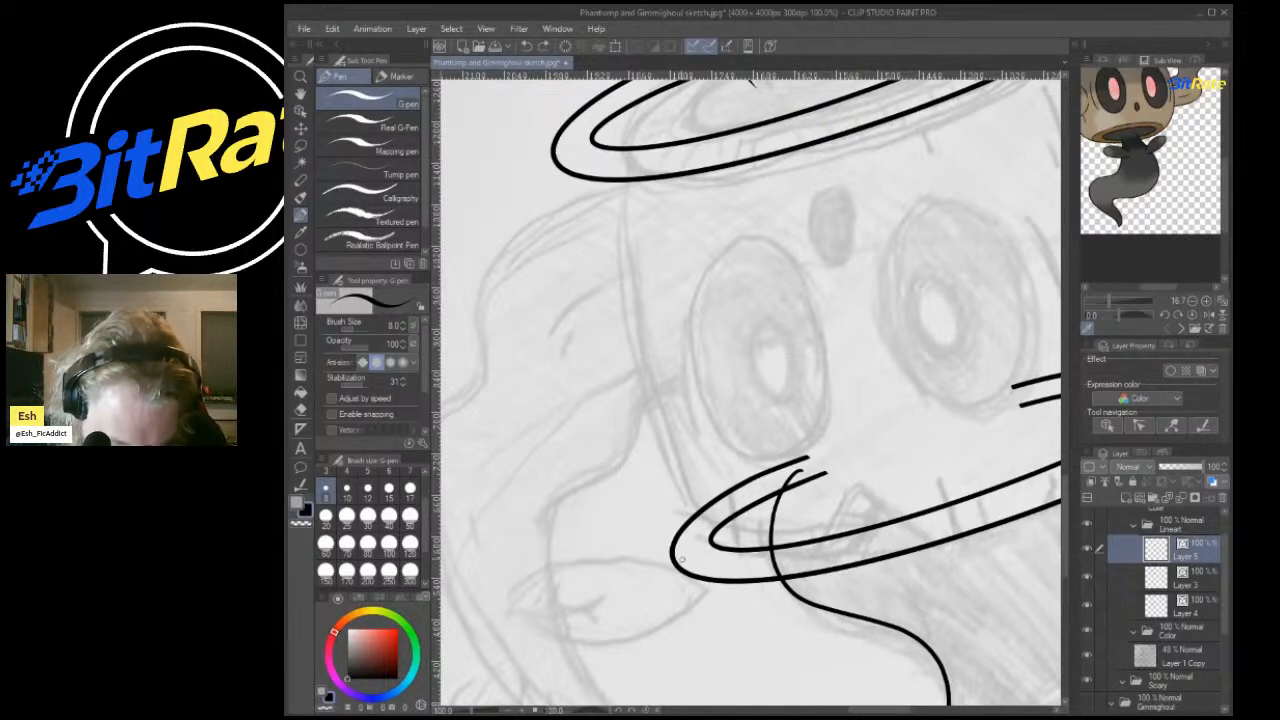
Ink the head's right side on Layer 5 with the G-pen at size 8, curving from the upper rim past the mouth rim.
mouse_move(668, 558)
mouse_down()
mouse_move(590, 387)
mouse_move(556, 88)
mouse_up()
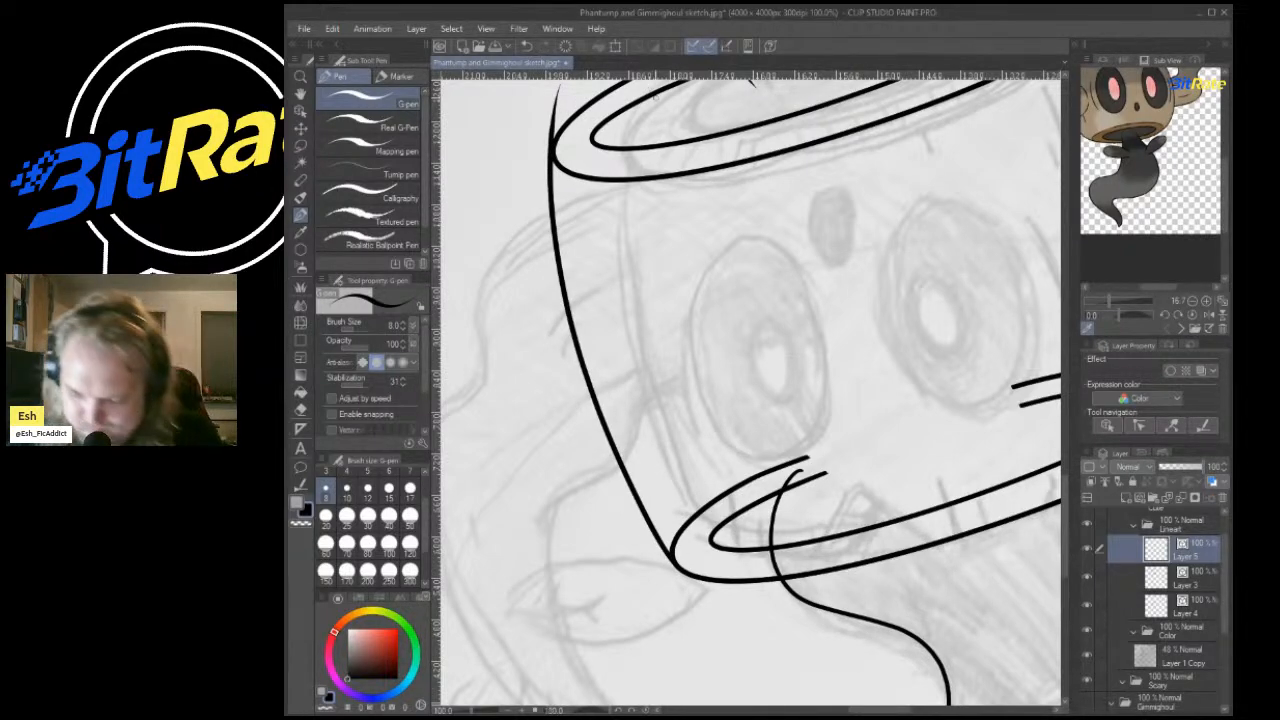
scroll(673, 661, down, 15)
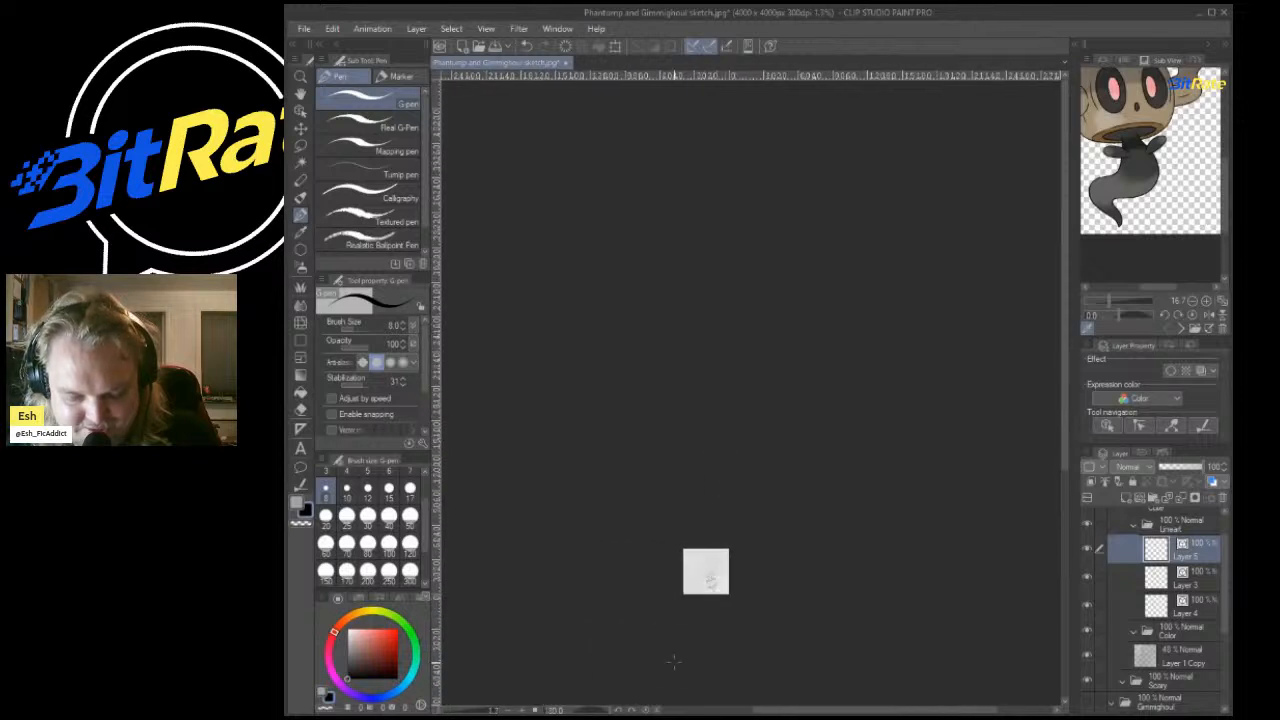
scroll(673, 661, up, 6)
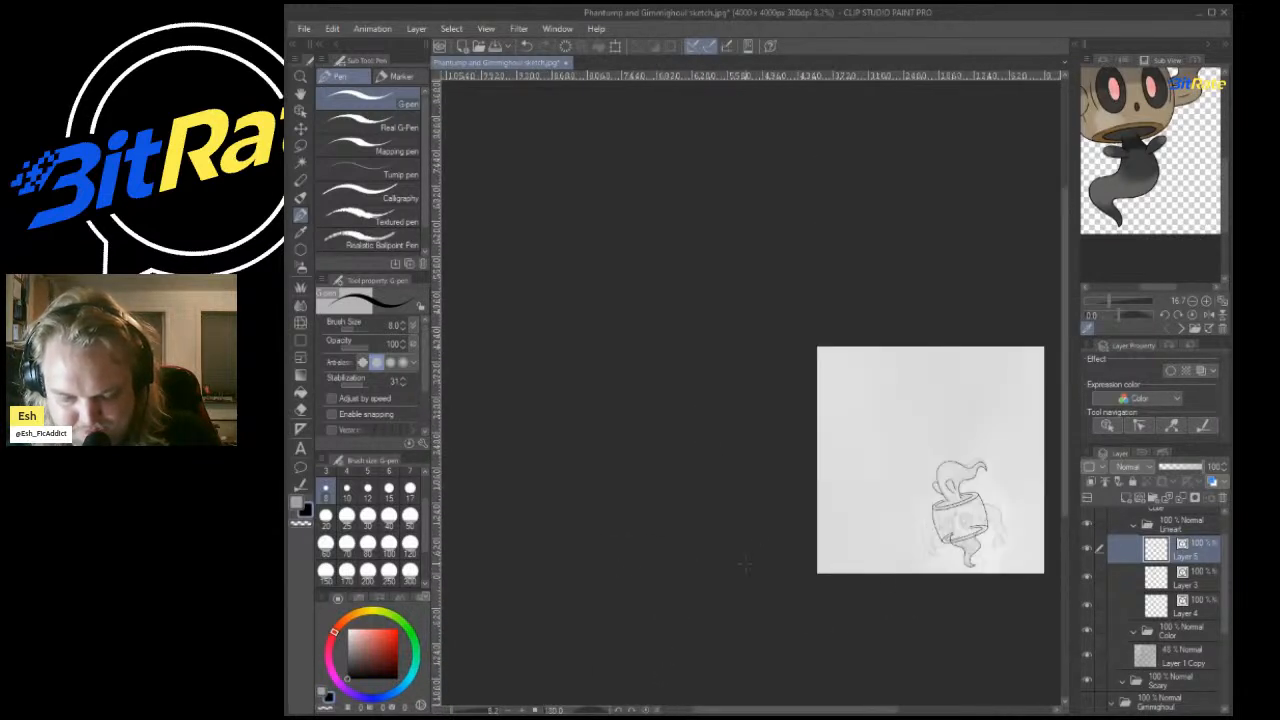
scroll(745, 564, up, 5)
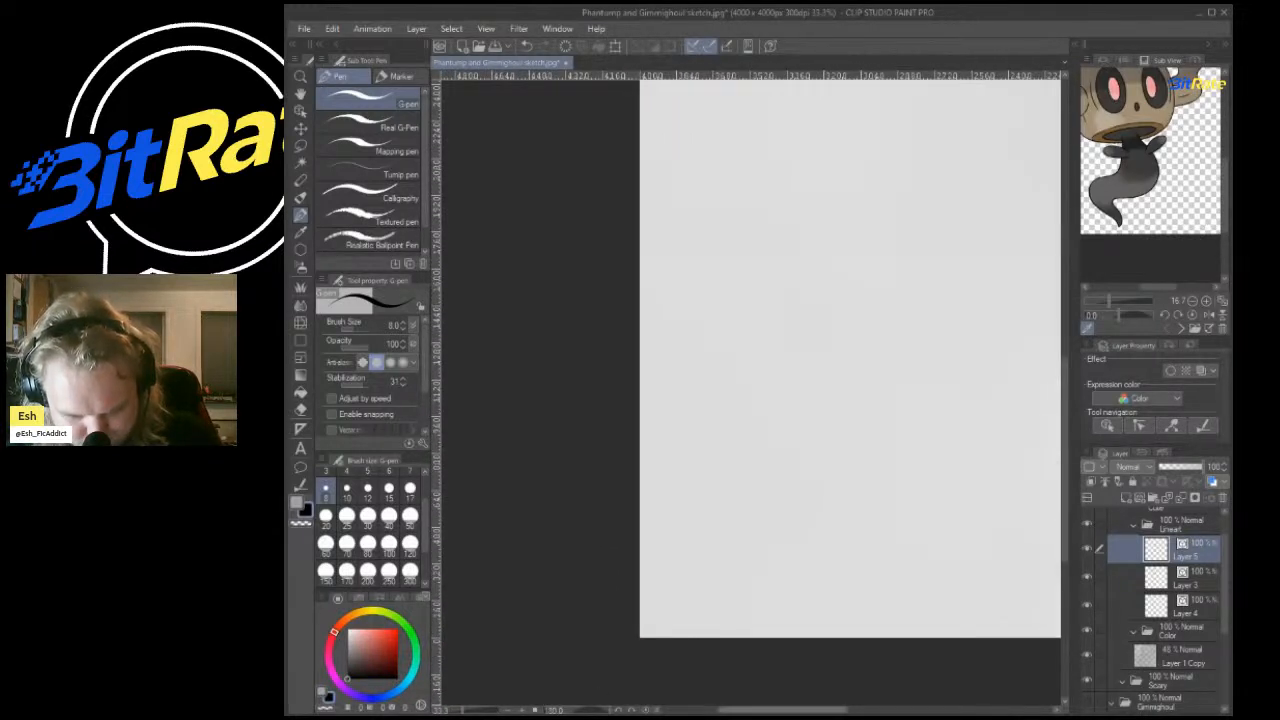
scroll(814, 422, up, 3)
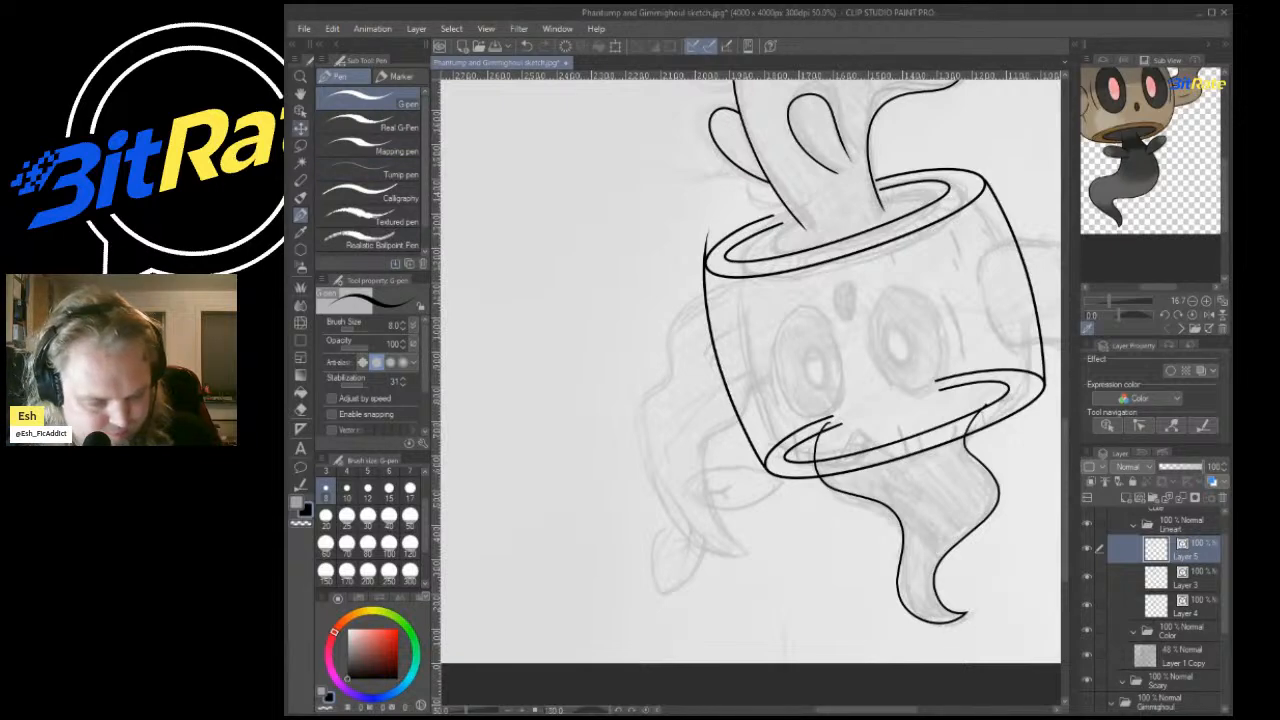
Lasso the head's right-hand line and rotate it slightly about its upper-rim end to meet the mouth rim's outer edge, then deselect.
click(300, 145)
scroll(724, 218, up, 3)
drag(596, 255, 810, 532)
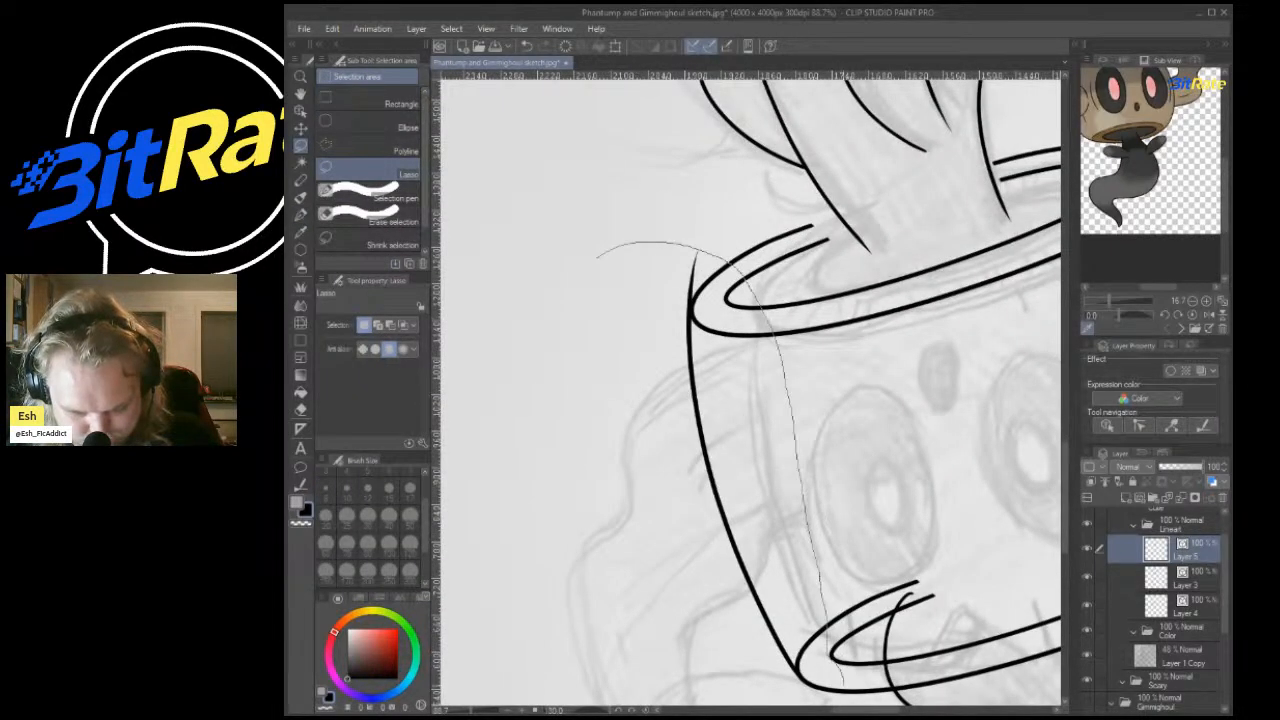
mouse_move(840, 690)
mouse_down()
mouse_move(611, 538)
mouse_move(596, 510)
mouse_up()
key(ctrl+t)
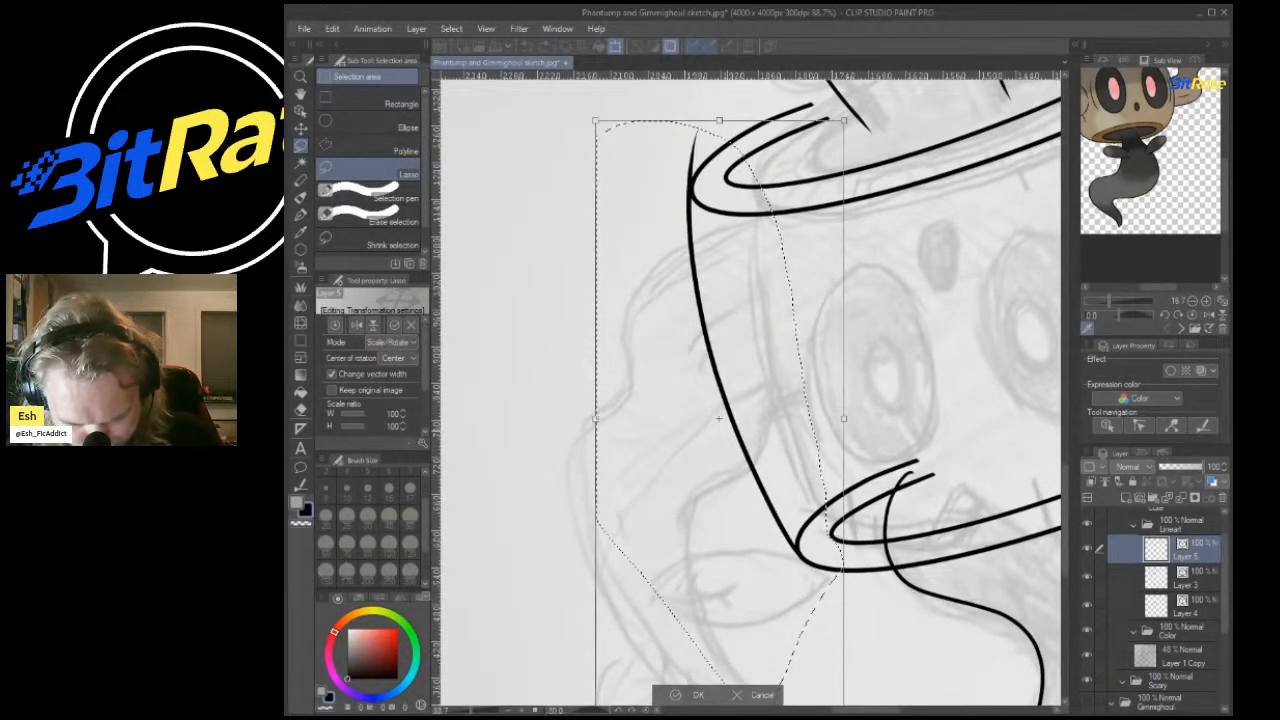
drag(777, 472, 812, 562)
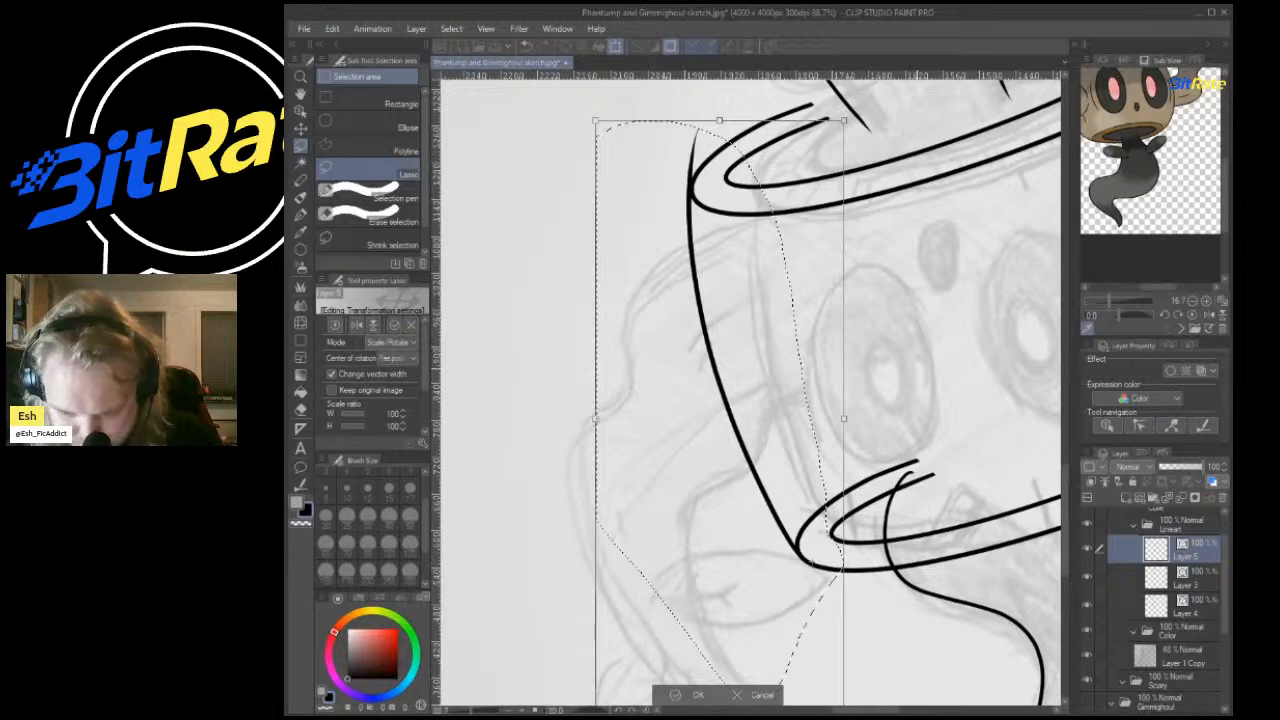
drag(555, 348, 557, 355)
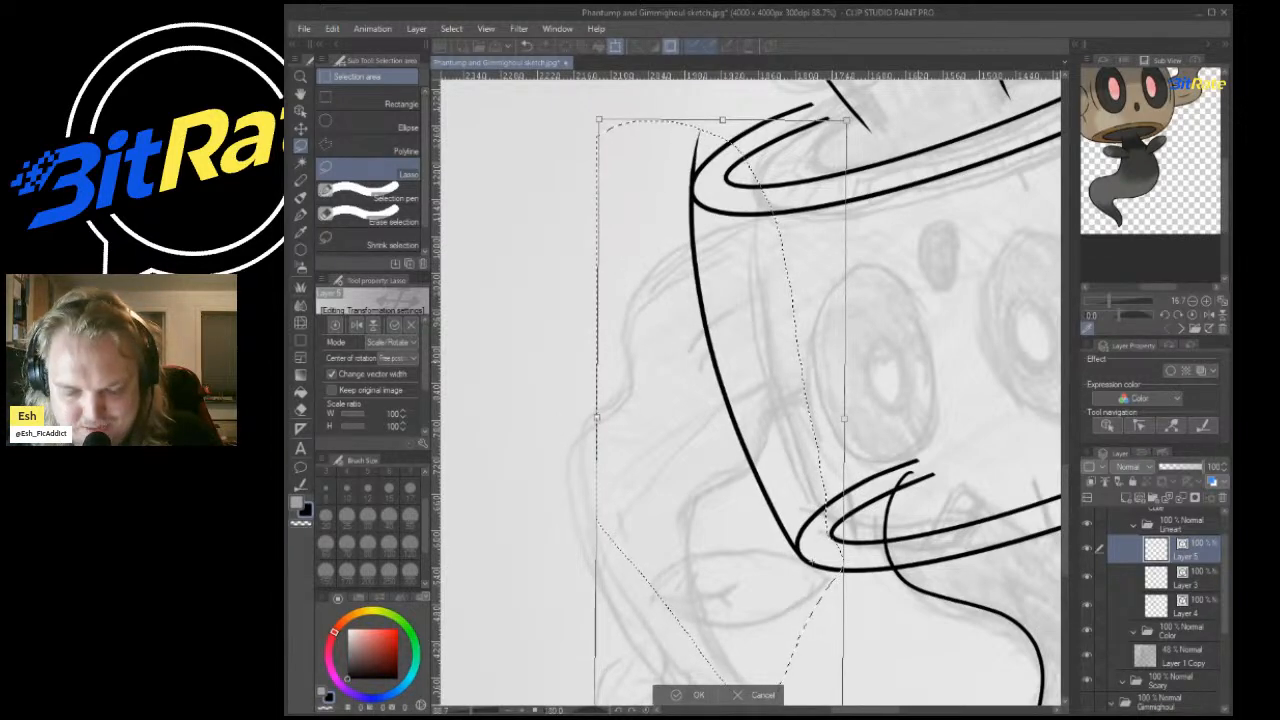
key(Return)
key(ctrl+d)
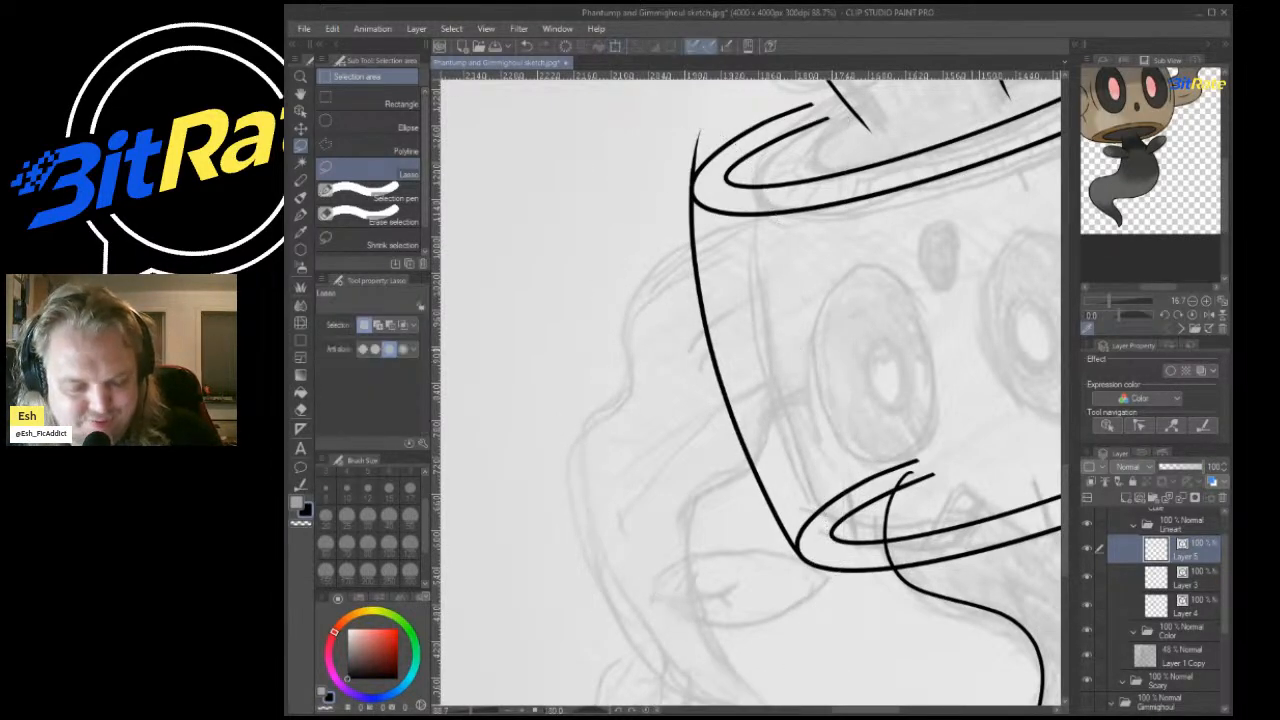
Erase the right-hand line's overshoot beyond the mouth rim with the hard eraser.
scroll(820, 200, down, 1)
scroll(640, 150, up, 3)
scroll(840, 210, up, 1)
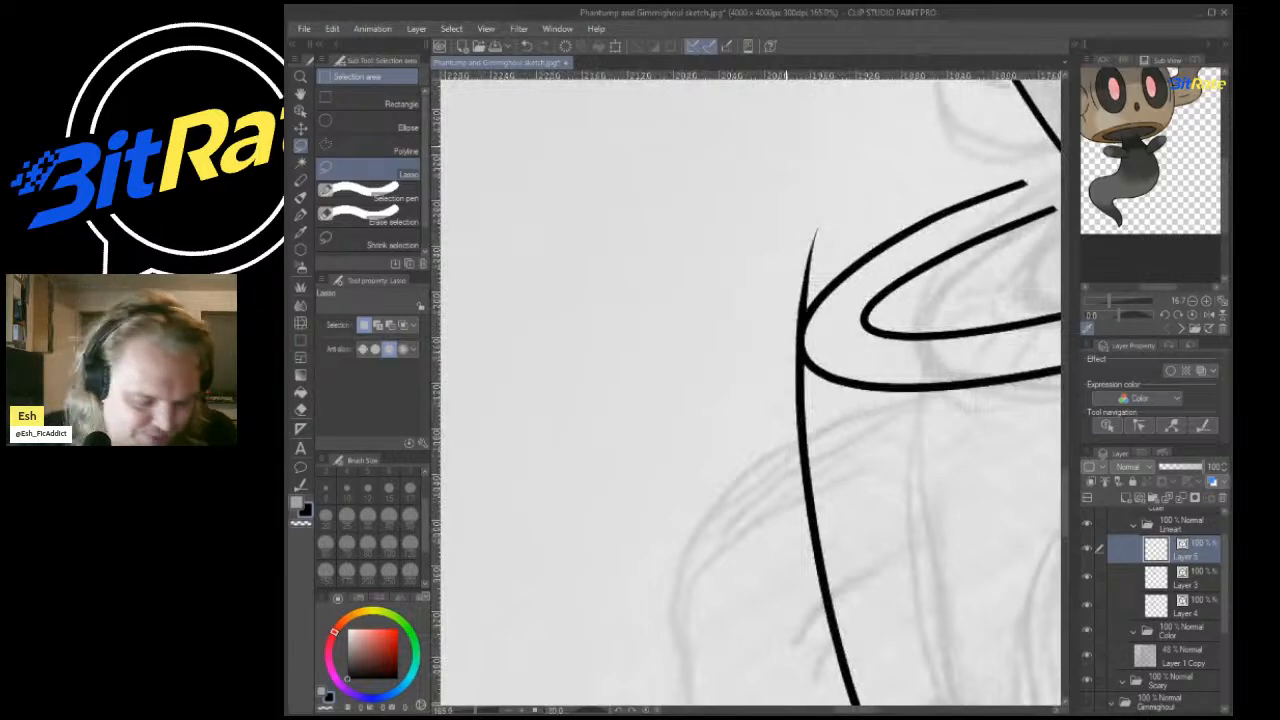
key(e)
mouse_move(822, 236)
mouse_down()
mouse_move(800, 267)
mouse_move(837, 216)
mouse_move(769, 327)
mouse_move(830, 247)
mouse_move(790, 322)
mouse_up()
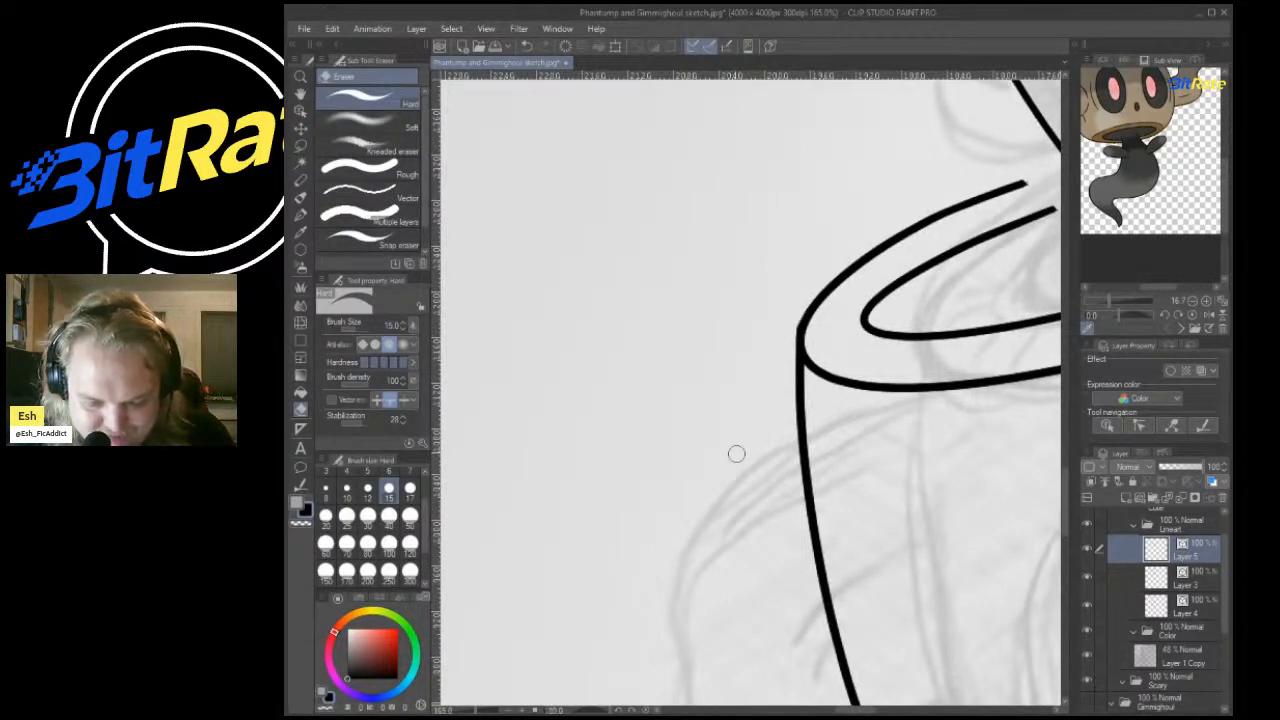
scroll(786, 303, down, 5)
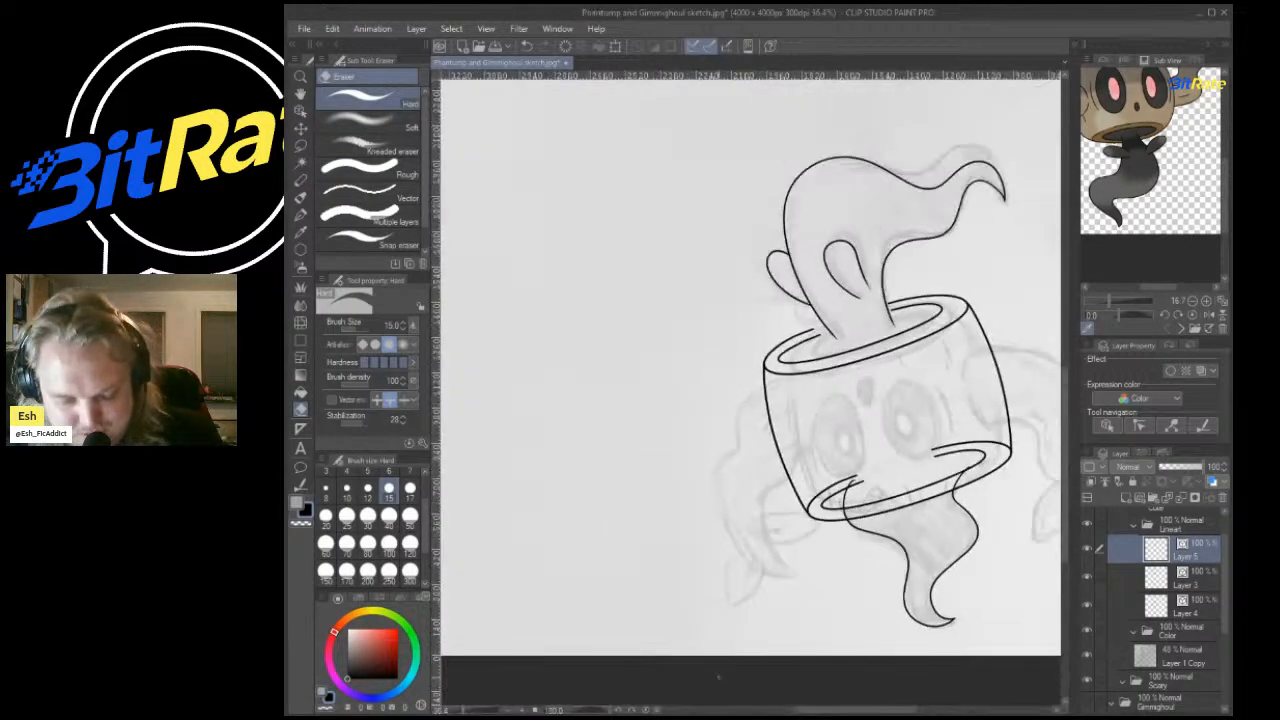
Return the canvas upright and erase the front part of the upper rim's outer line on Layer 3.
key(ctrl+@)
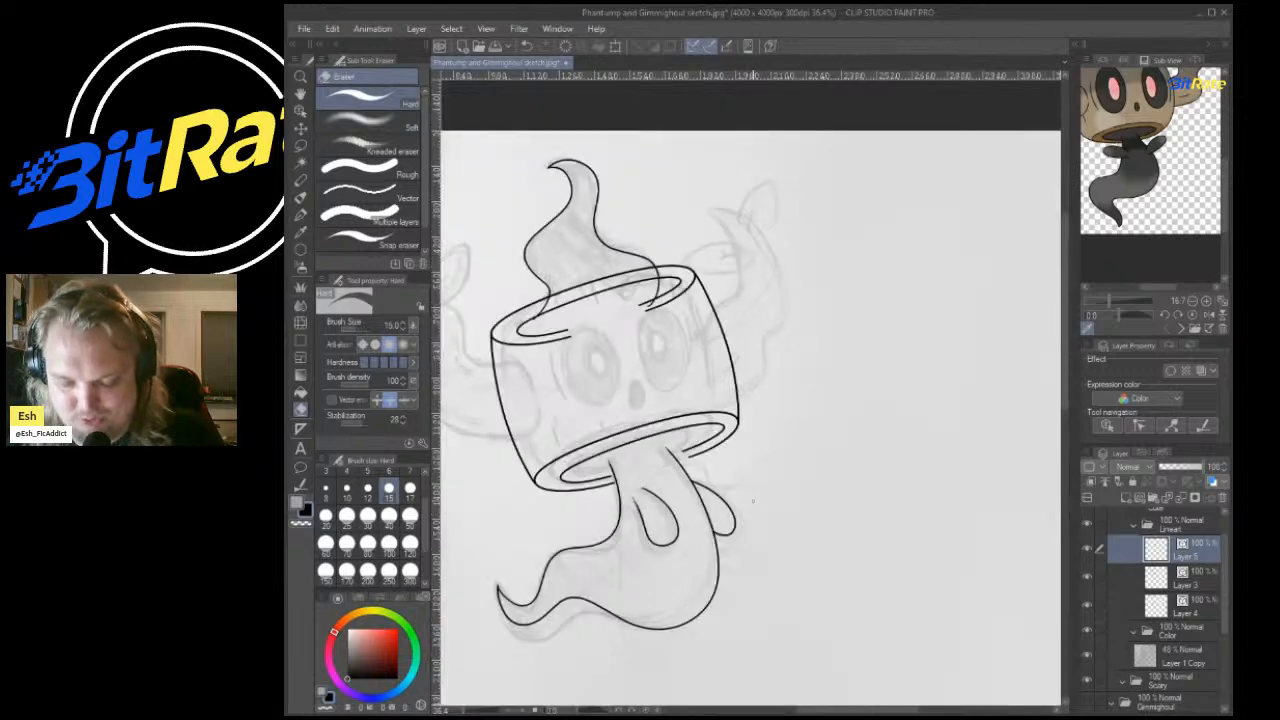
drag(484, 470, 626, 460)
scroll(626, 460, up, 2)
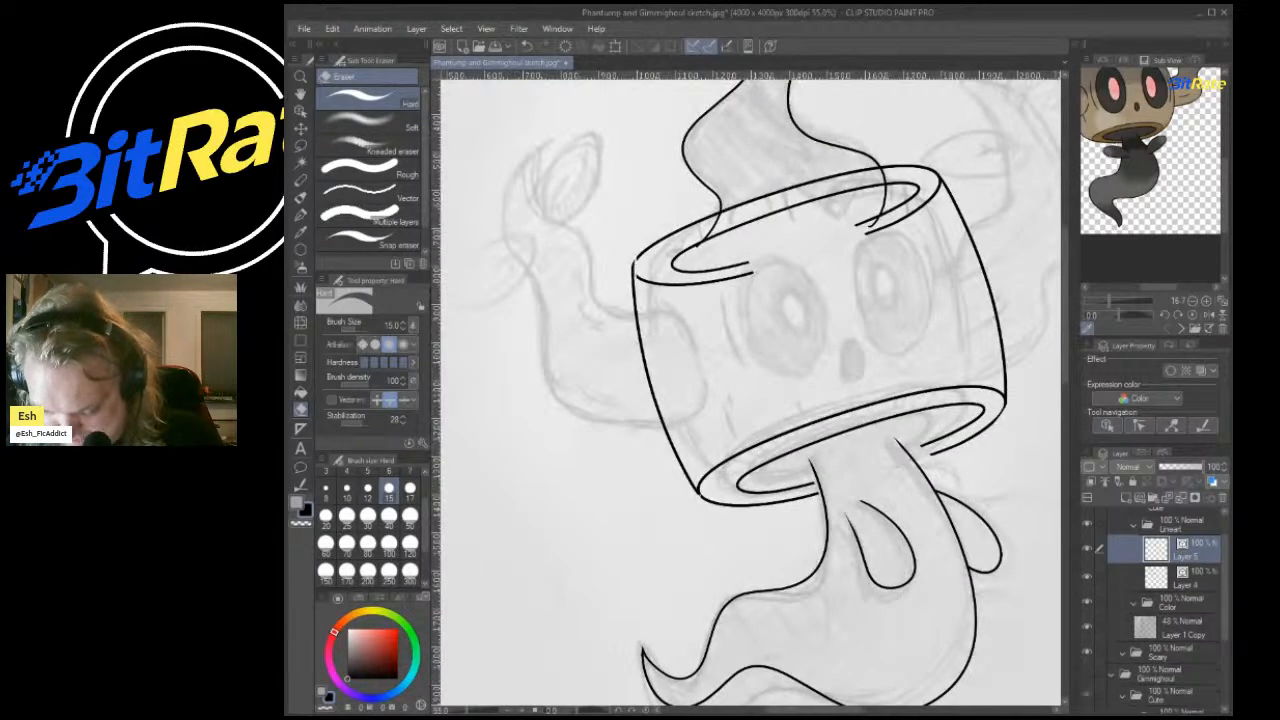
scroll(750, 334, up, 3)
scroll(740, 330, down, 2)
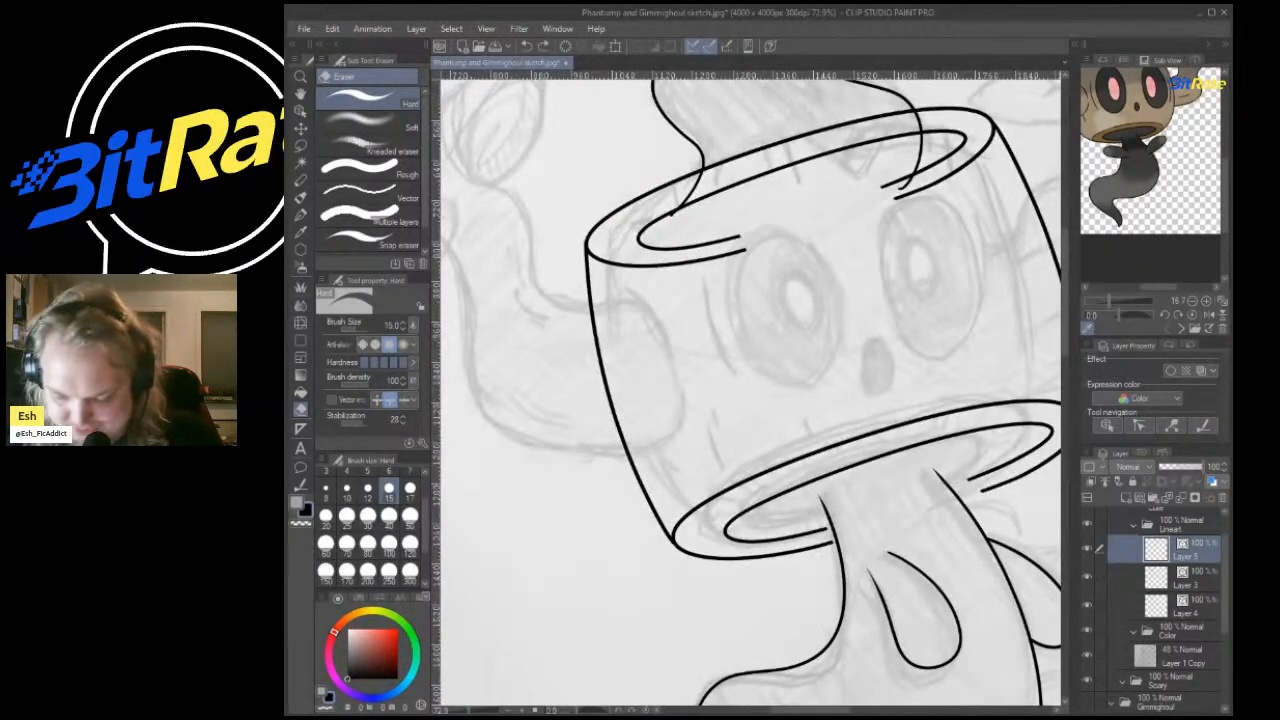
click(1180, 578)
scroll(629, 234, up, 4)
mouse_move(547, 257)
mouse_down()
mouse_move(534, 318)
mouse_move(526, 257)
mouse_move(551, 346)
mouse_move(553, 296)
mouse_move(750, 323)
mouse_move(962, 279)
mouse_up()
drag(543, 290, 590, 322)
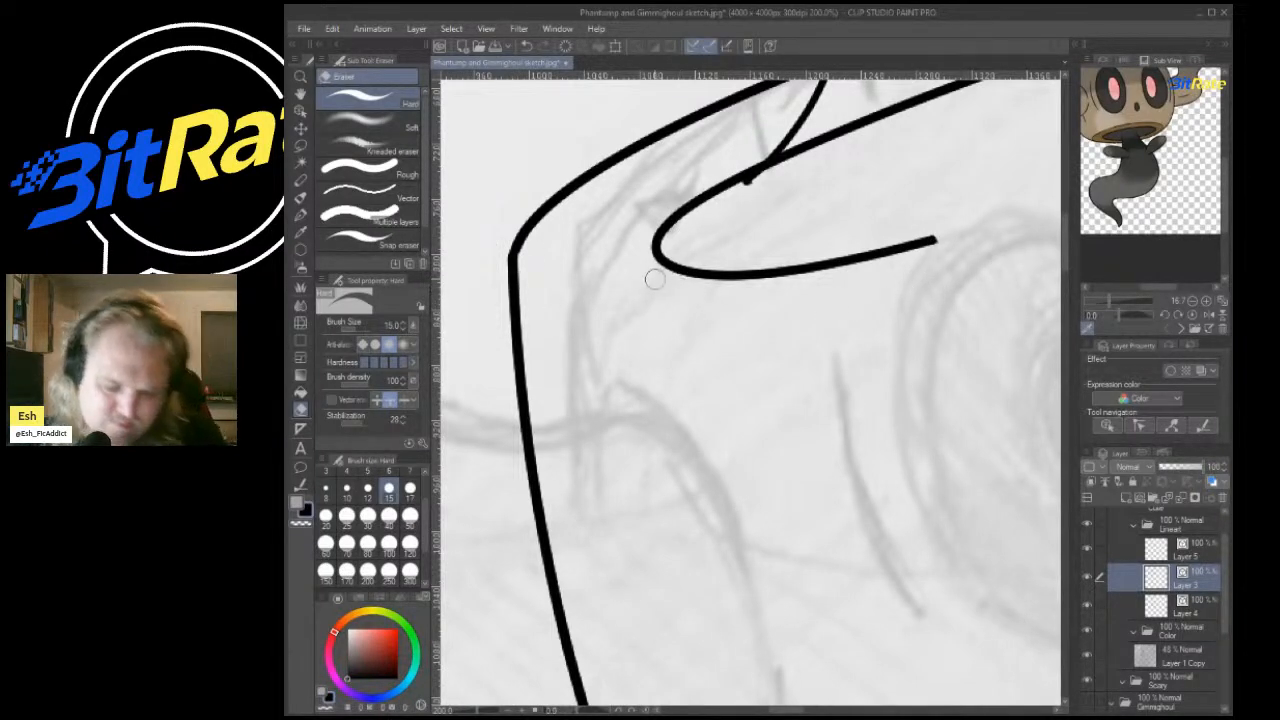
Erase the upper rim's entire inner loop on Layer 3, keeping only the rim's outer back curve.
scroll(655, 275, down, 12)
scroll(757, 254, up, 12)
mouse_move(878, 266)
mouse_down()
mouse_move(1034, 199)
mouse_move(930, 258)
mouse_move(875, 270)
mouse_move(960, 201)
mouse_move(817, 263)
mouse_up()
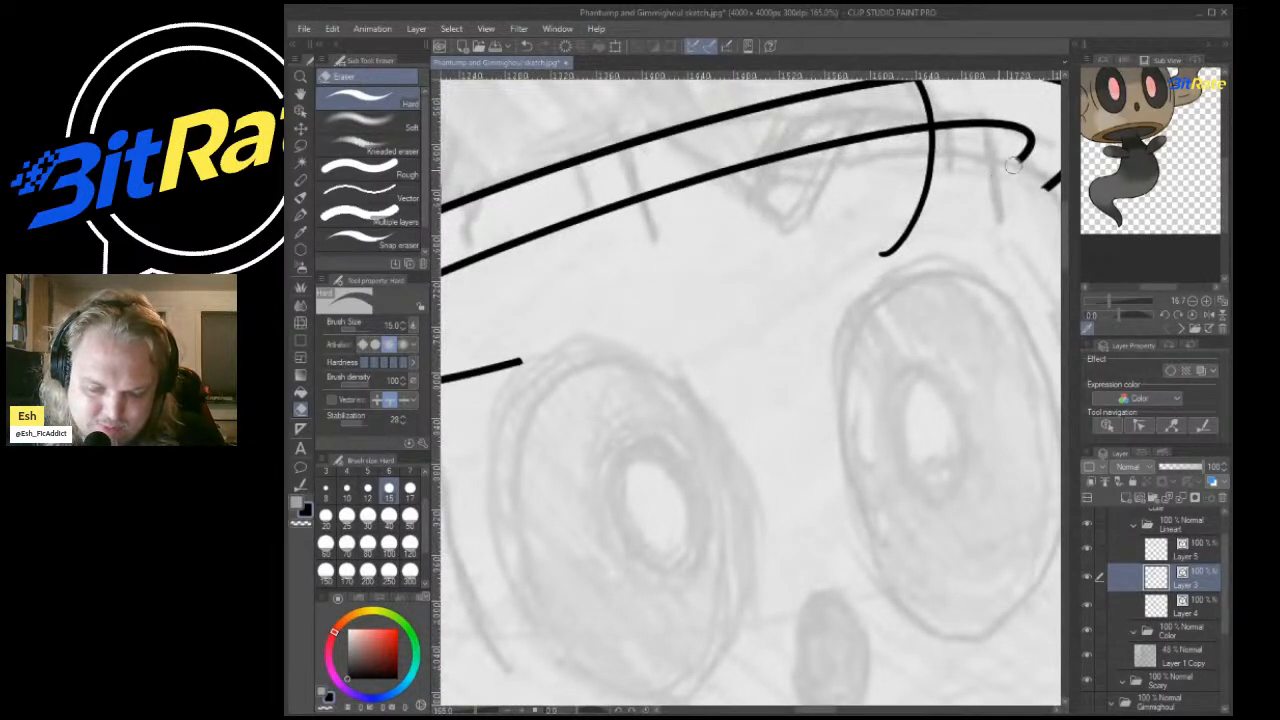
mouse_move(1012, 166)
mouse_down()
mouse_move(1011, 129)
mouse_move(798, 176)
mouse_move(964, 121)
mouse_move(841, 152)
mouse_move(979, 127)
mouse_move(636, 211)
mouse_up()
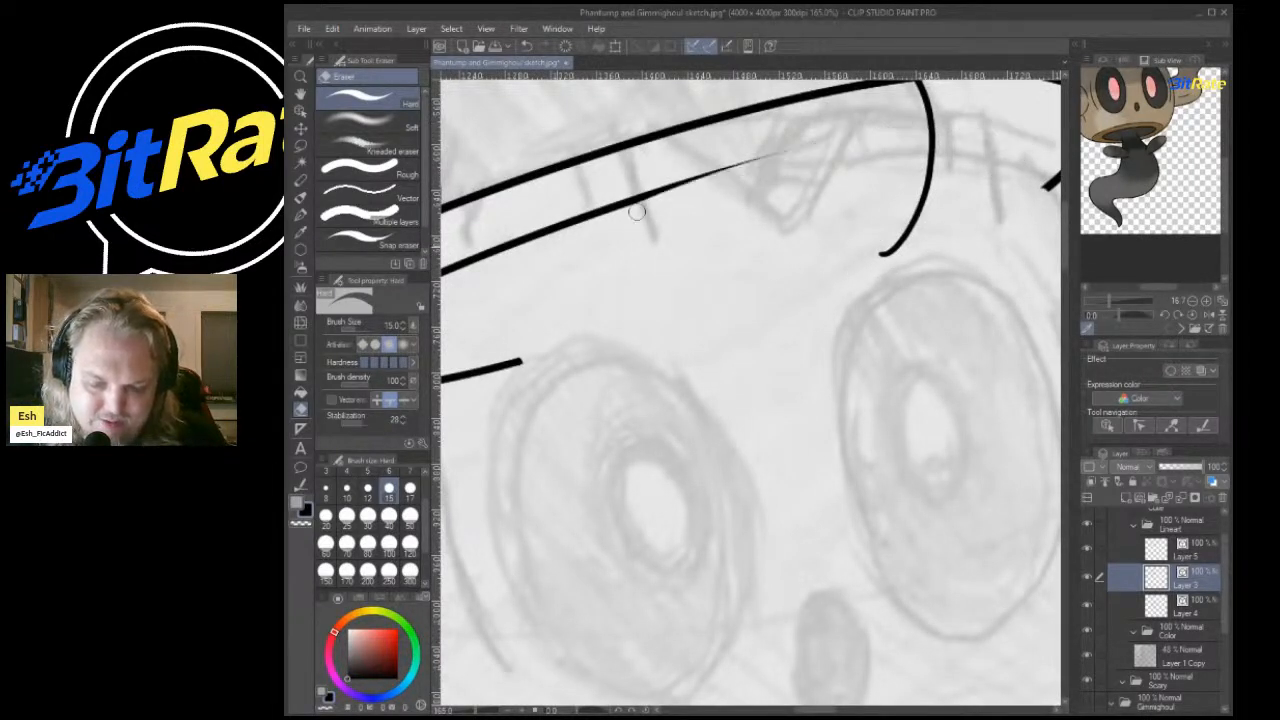
drag(845, 144, 686, 194)
scroll(952, 150, down, 5)
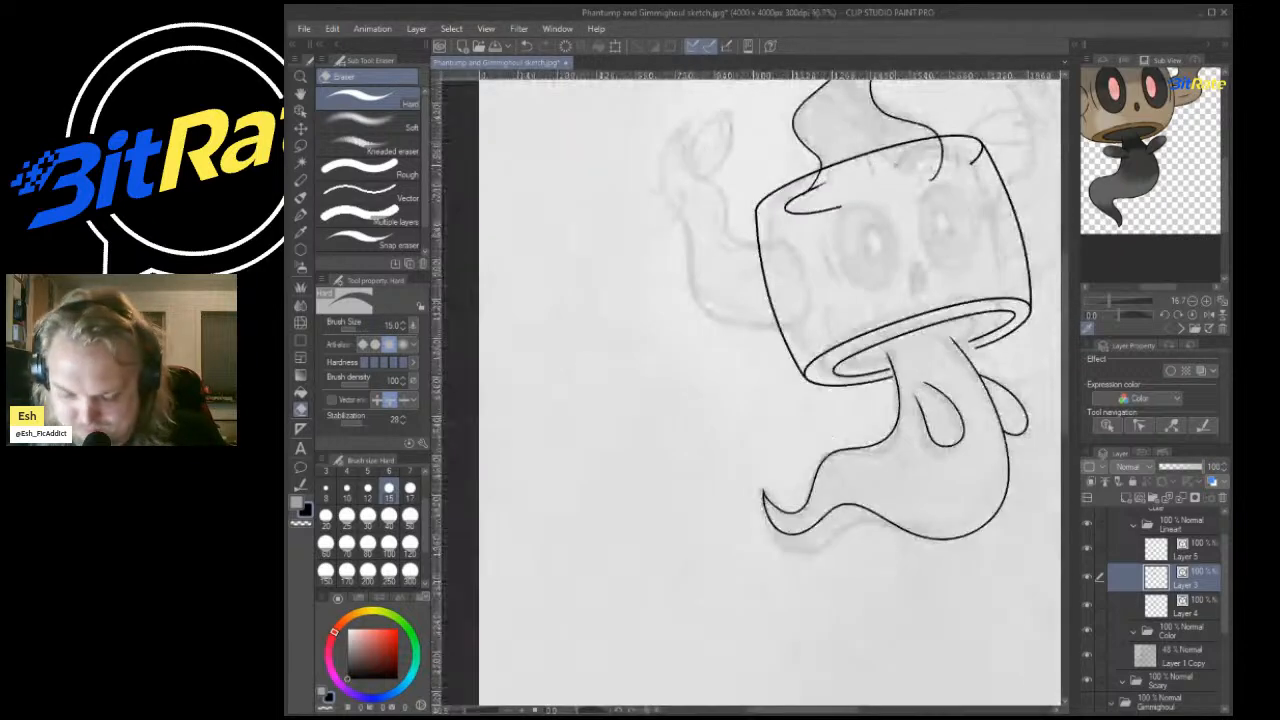
scroll(876, 150, up, 5)
drag(594, 336, 545, 371)
drag(730, 264, 600, 316)
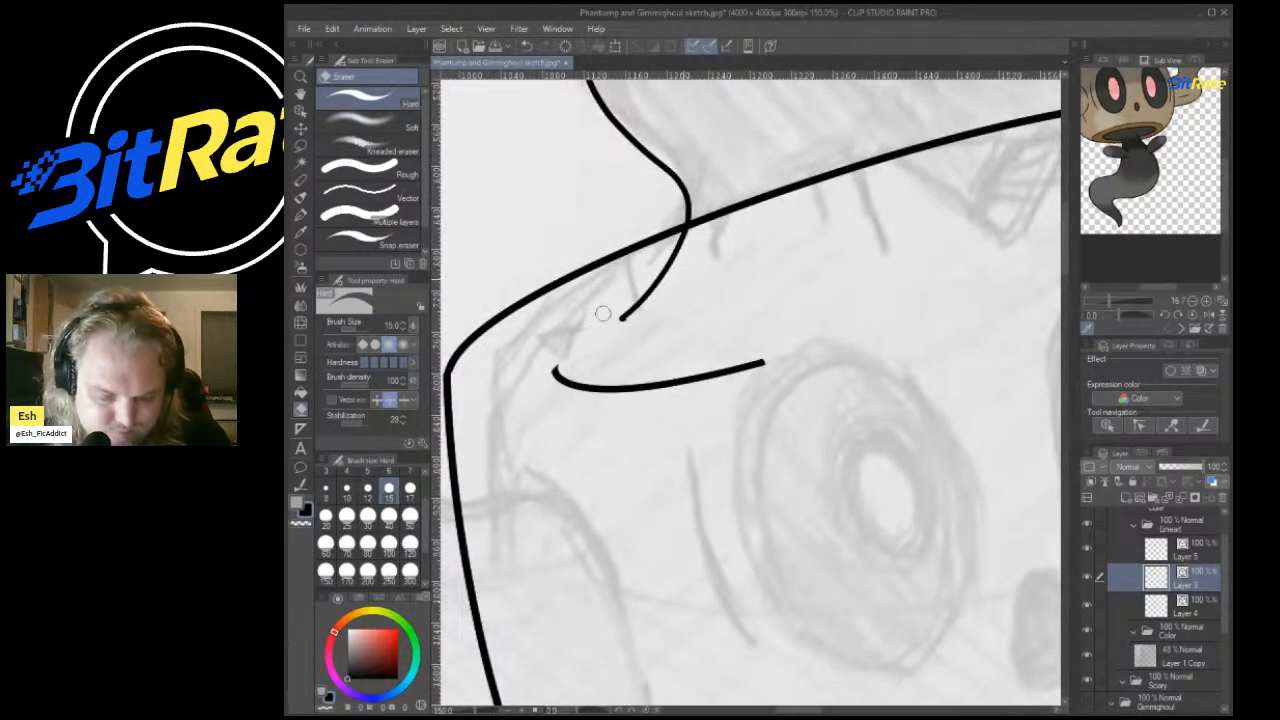
mouse_move(560, 372)
mouse_down()
mouse_move(760, 364)
mouse_move(585, 383)
mouse_move(680, 374)
mouse_up()
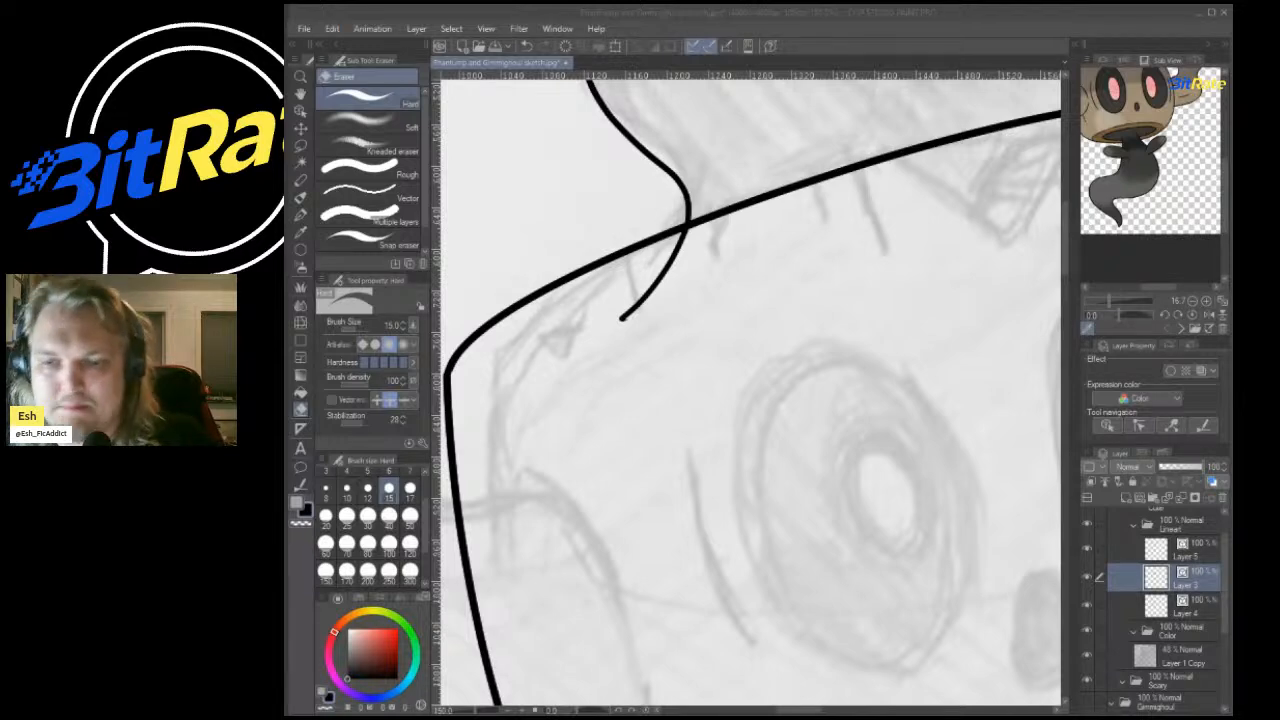
Erase the last piece of the upper rim's front line near the head's upper right corner.
scroll(1047, 250, down, 5)
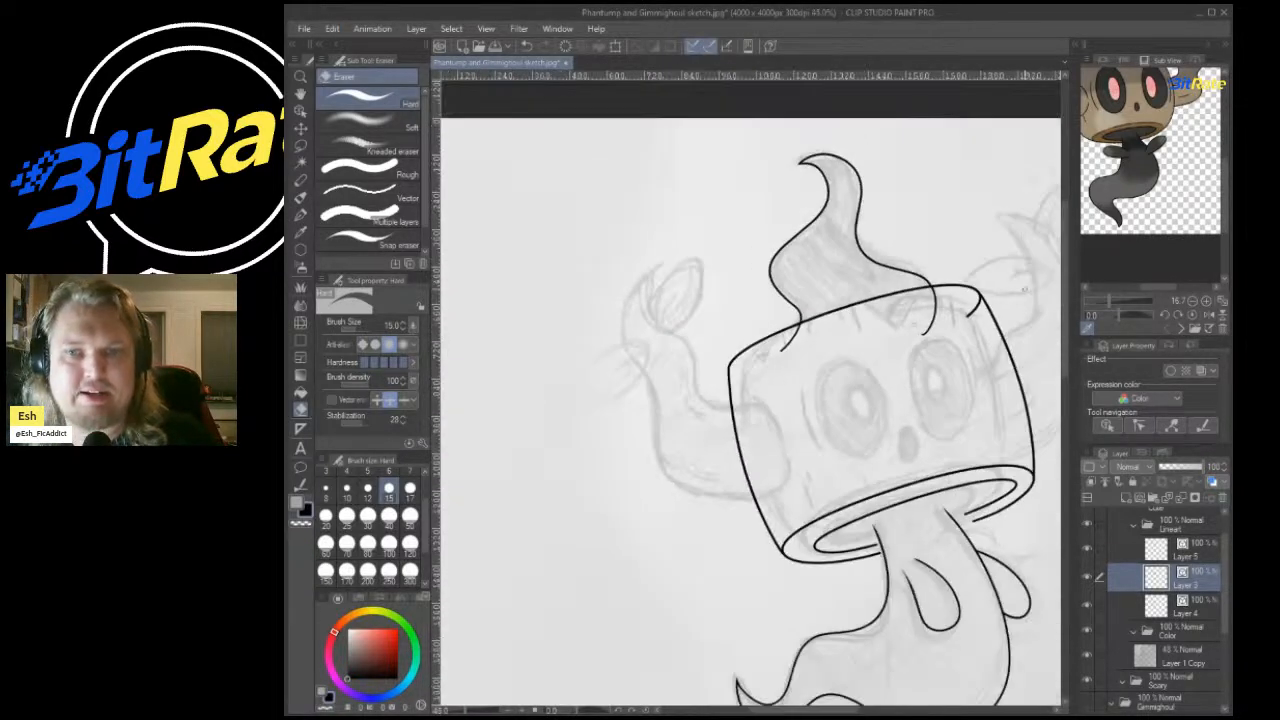
scroll(1047, 250, up, 5)
drag(830, 395, 862, 350)
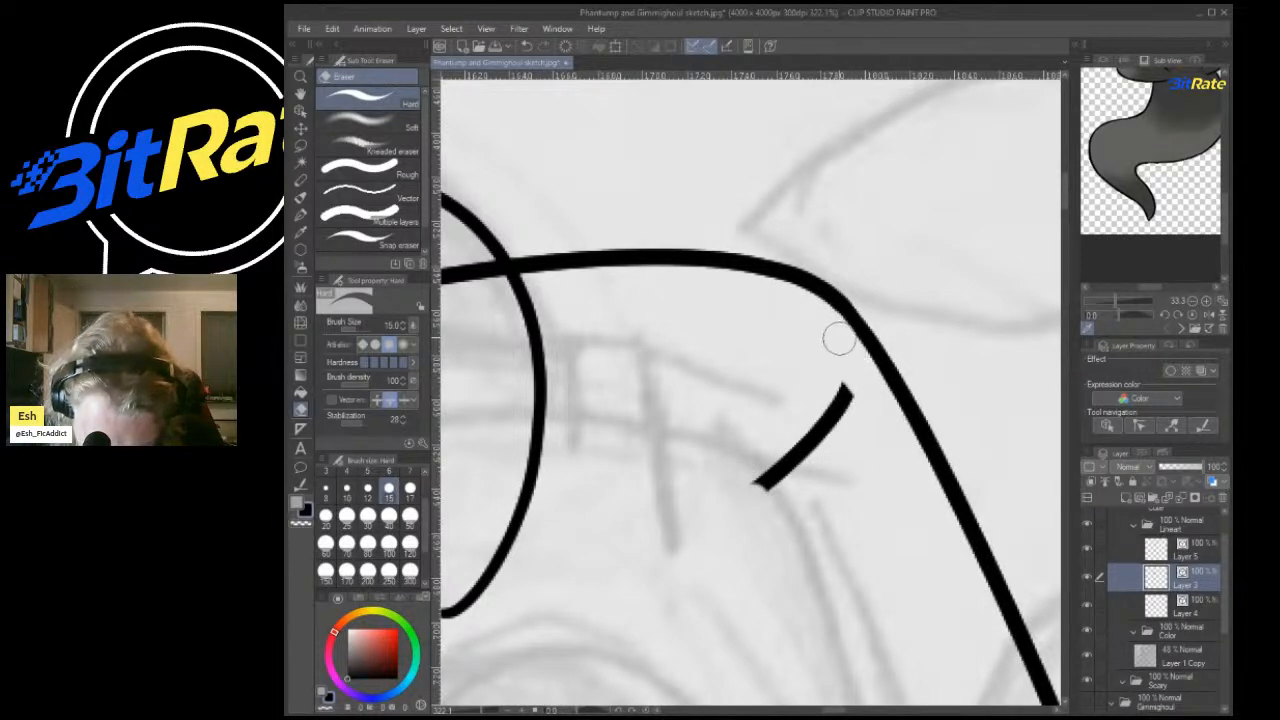
drag(845, 395, 758, 508)
drag(835, 428, 855, 395)
scroll(846, 397, down, 6)
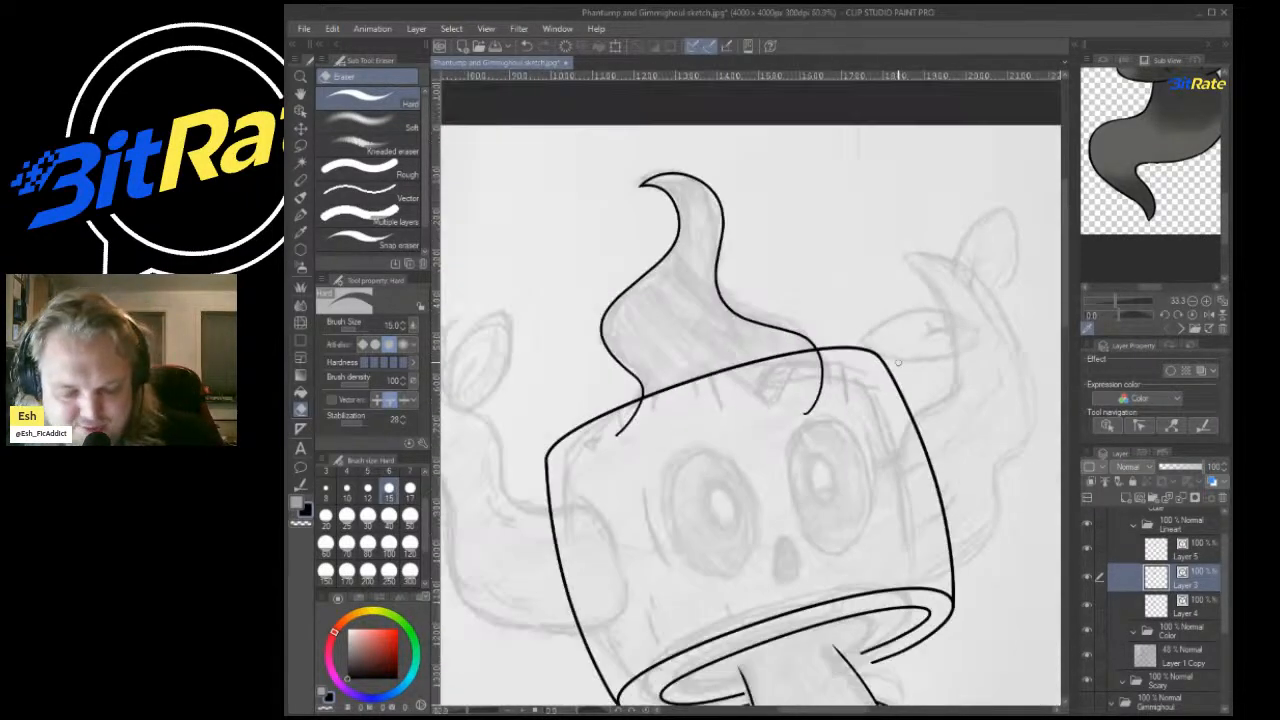
Lasso the sketched left eye on the Layer 1 Copy sketch layer, scale it to 121%, shift it down-left and deselect.
scroll(857, 442, up, 2)
ctrl+shift+click(850, 420)
scroll(845, 390, up, 3)
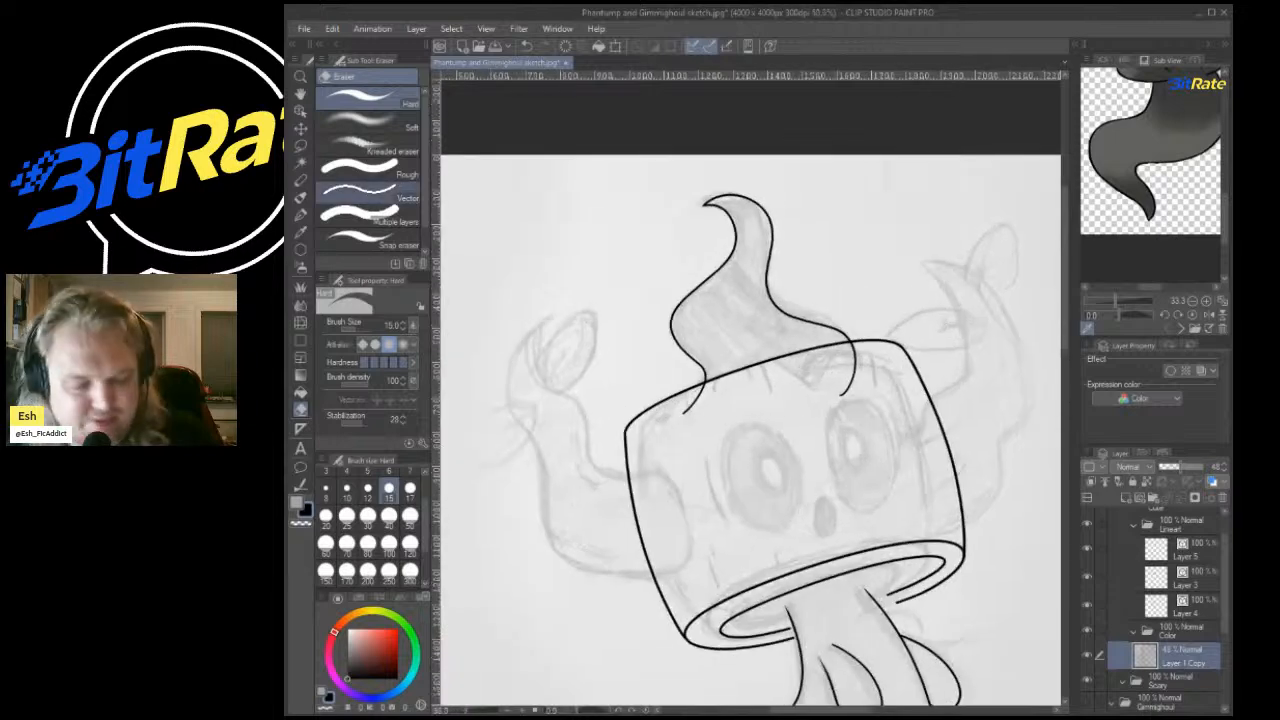
key(m)
scroll(868, 414, up, 2)
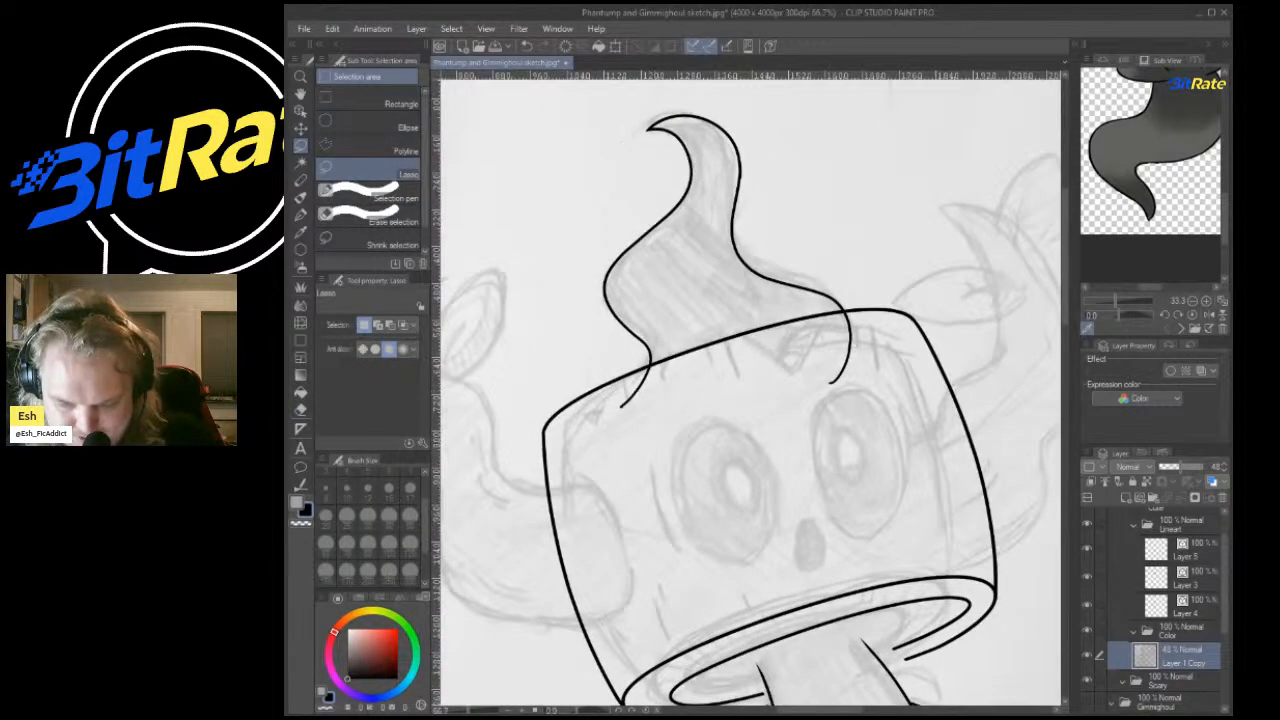
scroll(1150, 151, down, 4)
scroll(1150, 151, up, 2)
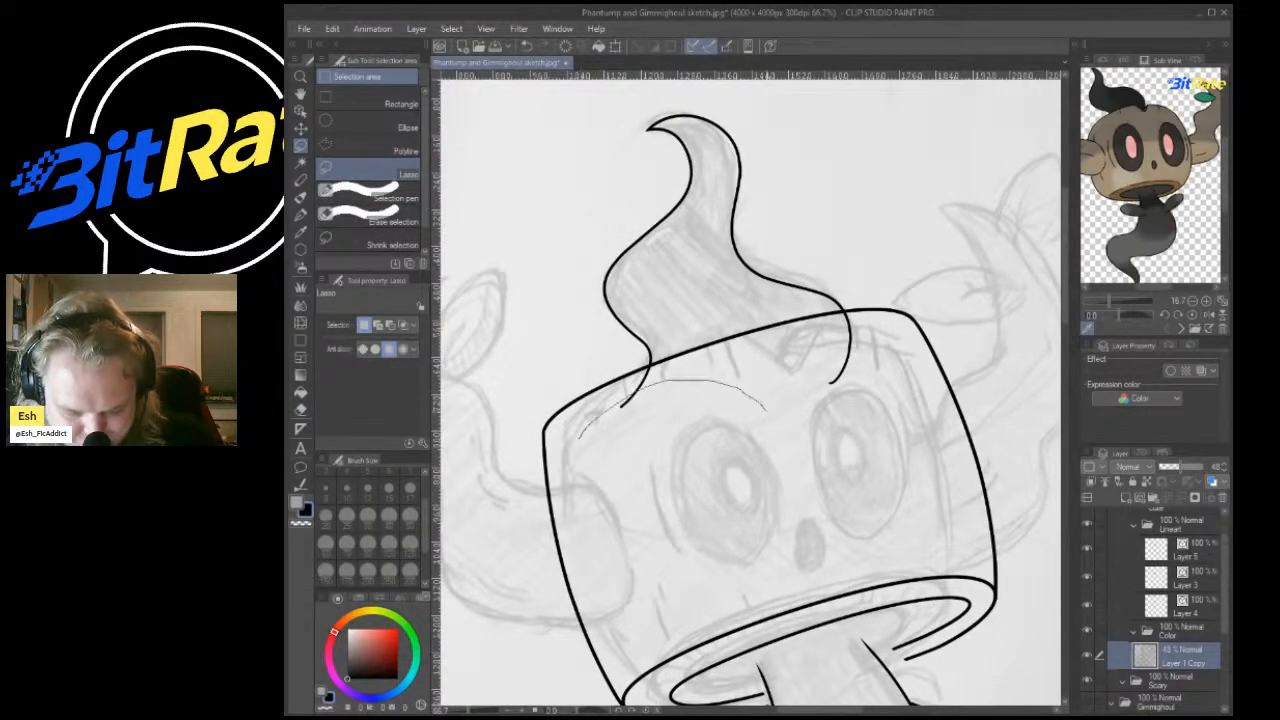
drag(608, 592, 582, 500)
key(ctrl+t)
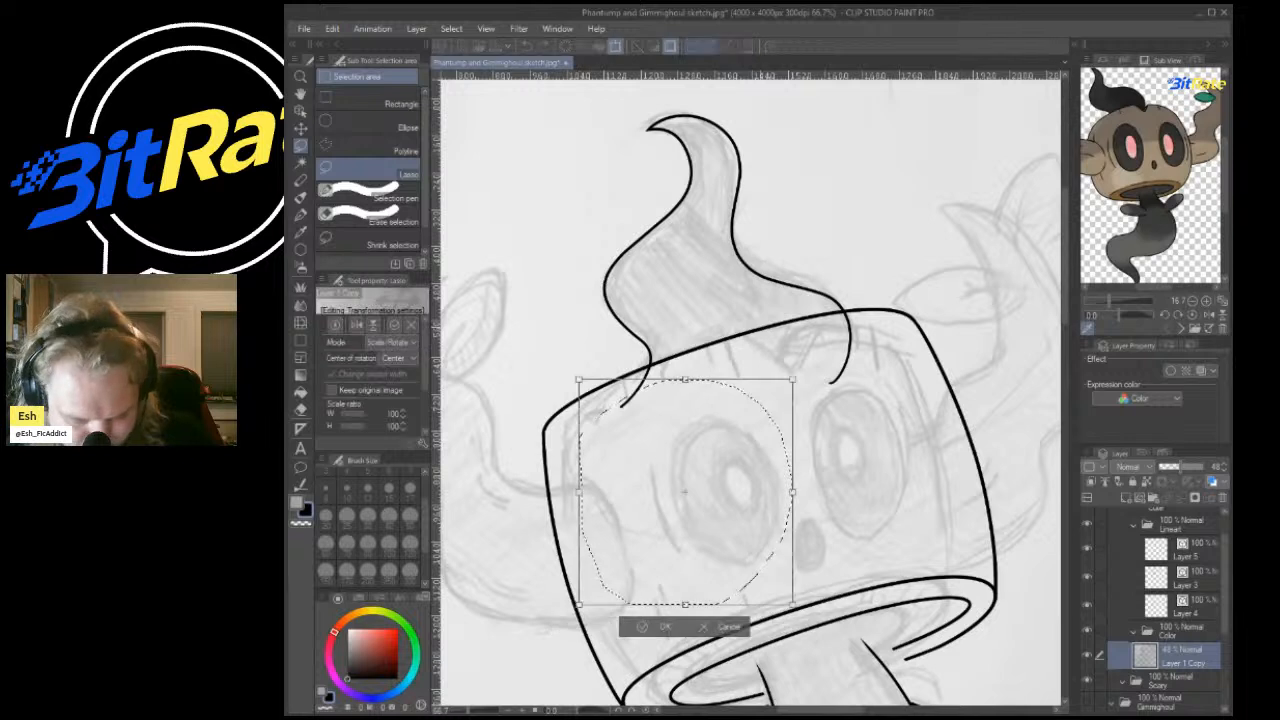
drag(686, 379, 686, 333)
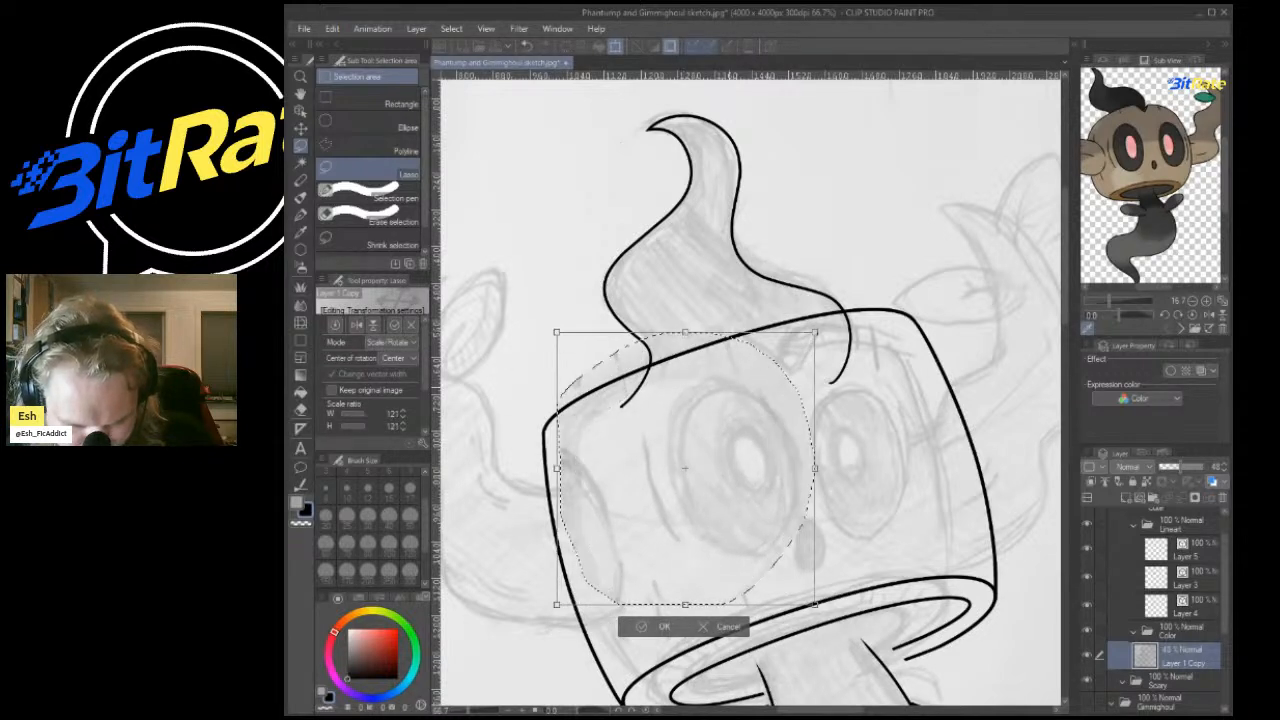
drag(729, 474, 691, 494)
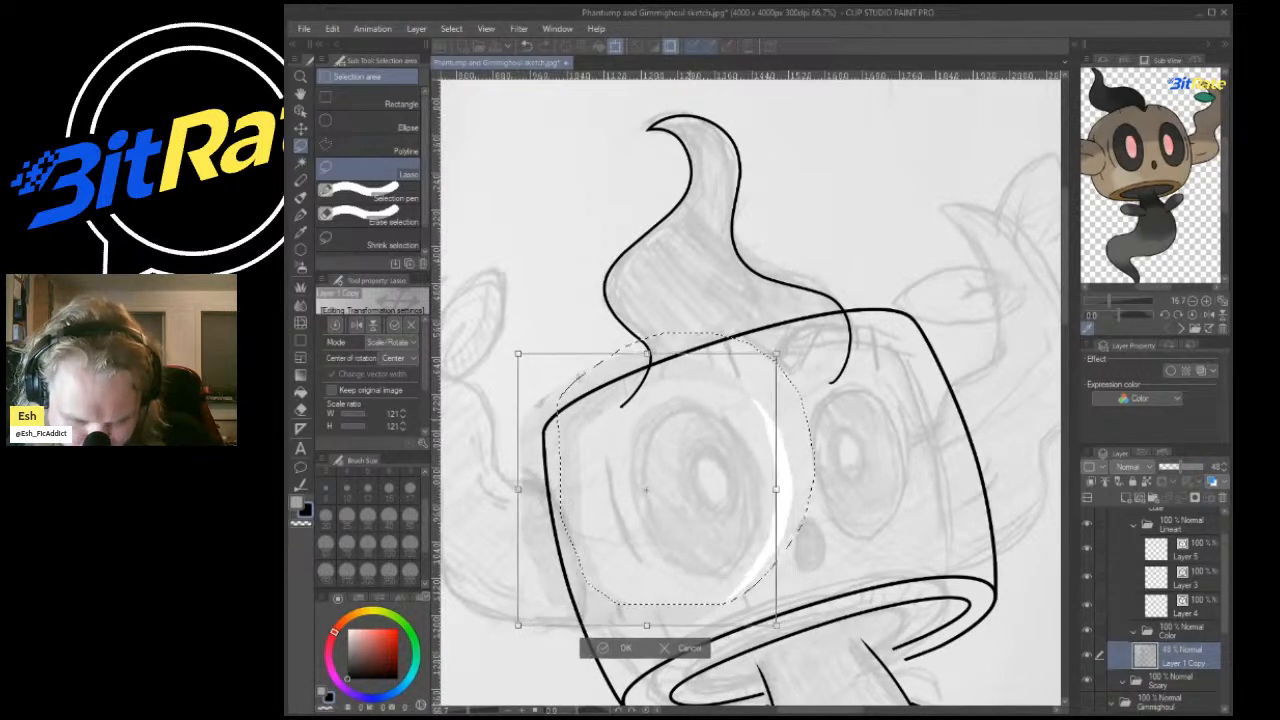
key(Return)
key(ctrl+d)
Lasso the sketched right eye, scale it to 118%, tilt it slightly counterclockwise, position it inside the head outline and deselect.
scroll(773, 452, up, 4)
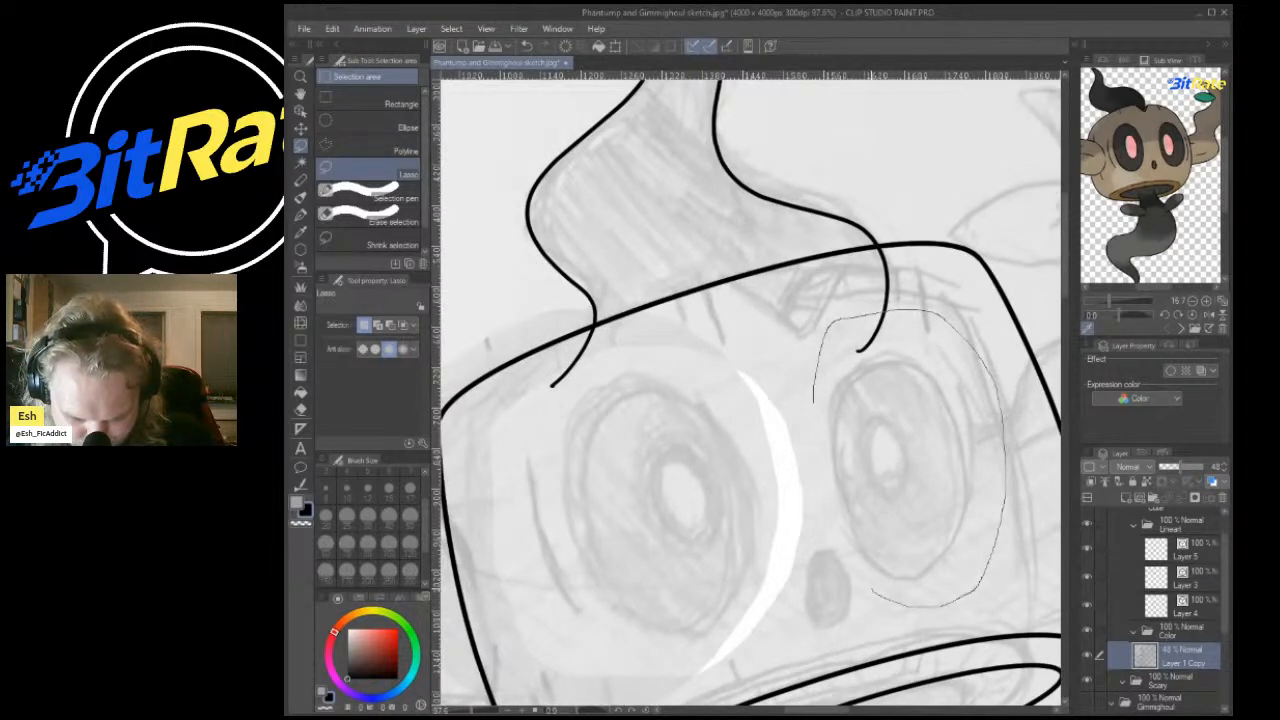
drag(872, 592, 826, 522)
key(ctrl+t)
drag(906, 308, 905, 255)
drag(1035, 240, 1021, 232)
drag(908, 432, 920, 421)
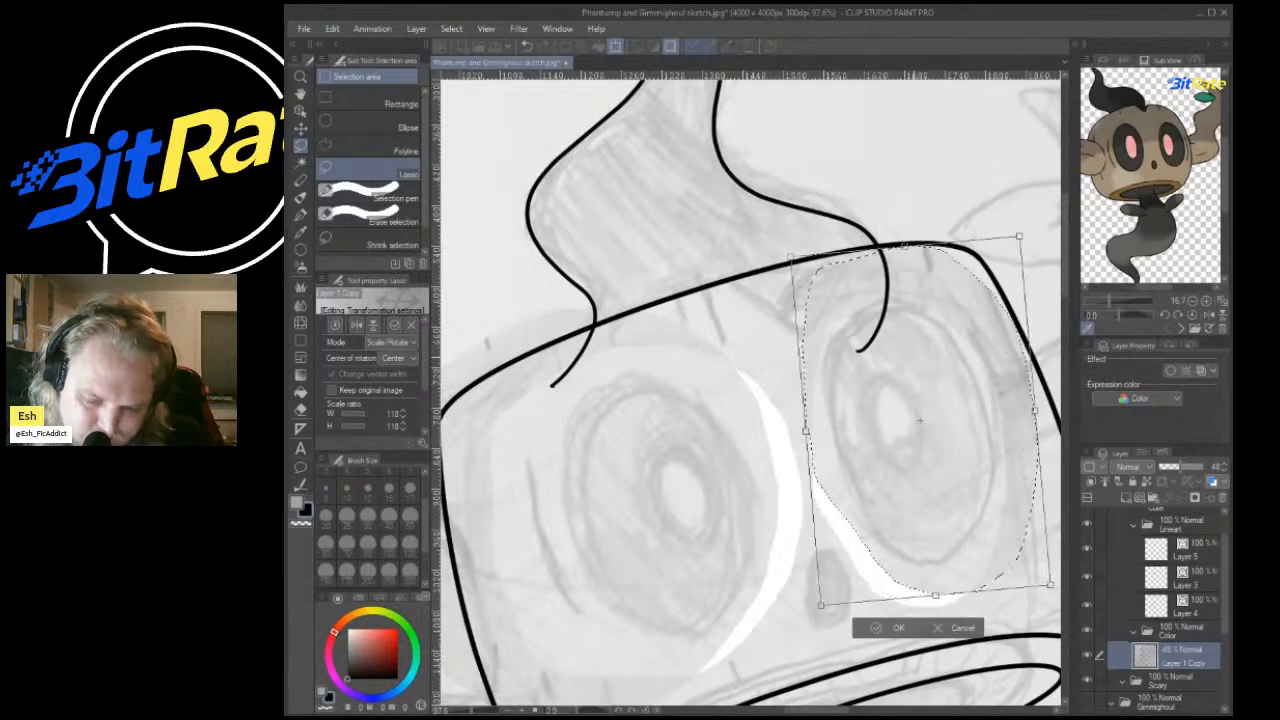
key(Return)
key(ctrl+d)
On Layer 5, extend the mouth rim's inner lower line across the body's right line with the G-pen.
scroll(686, 208, down, 10)
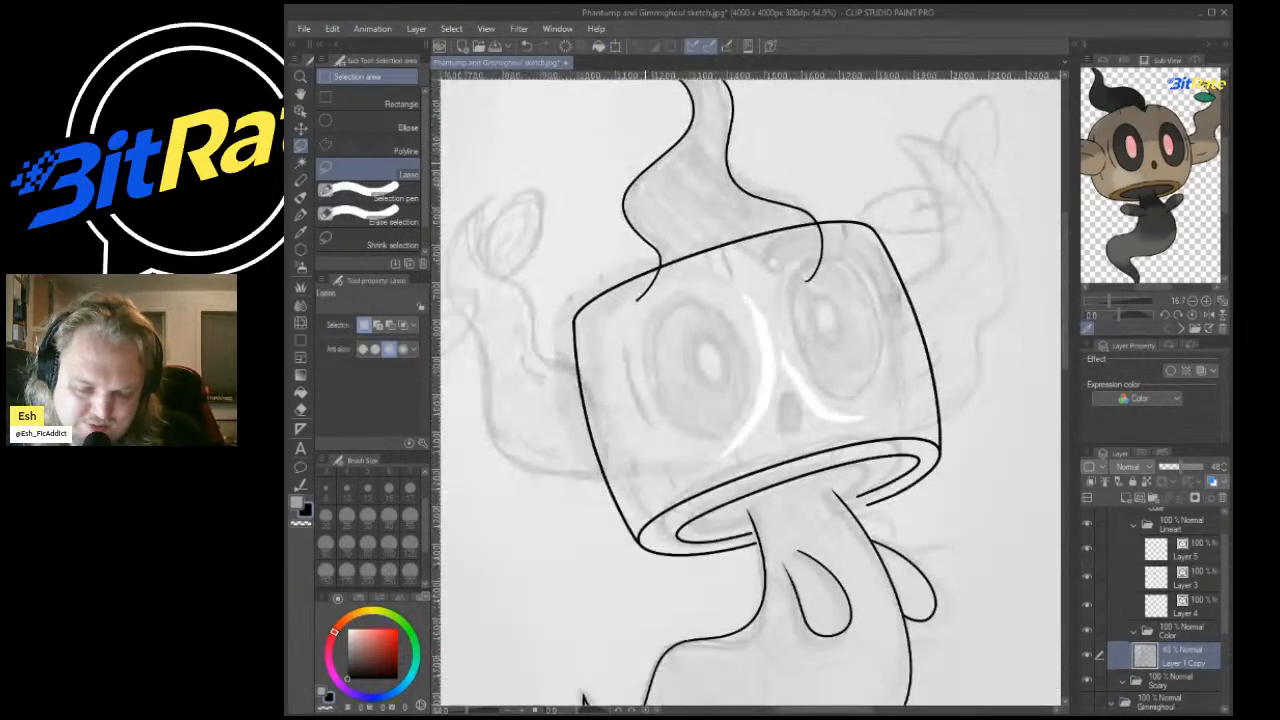
scroll(656, 196, up, 7)
scroll(1165, 610, up, 1)
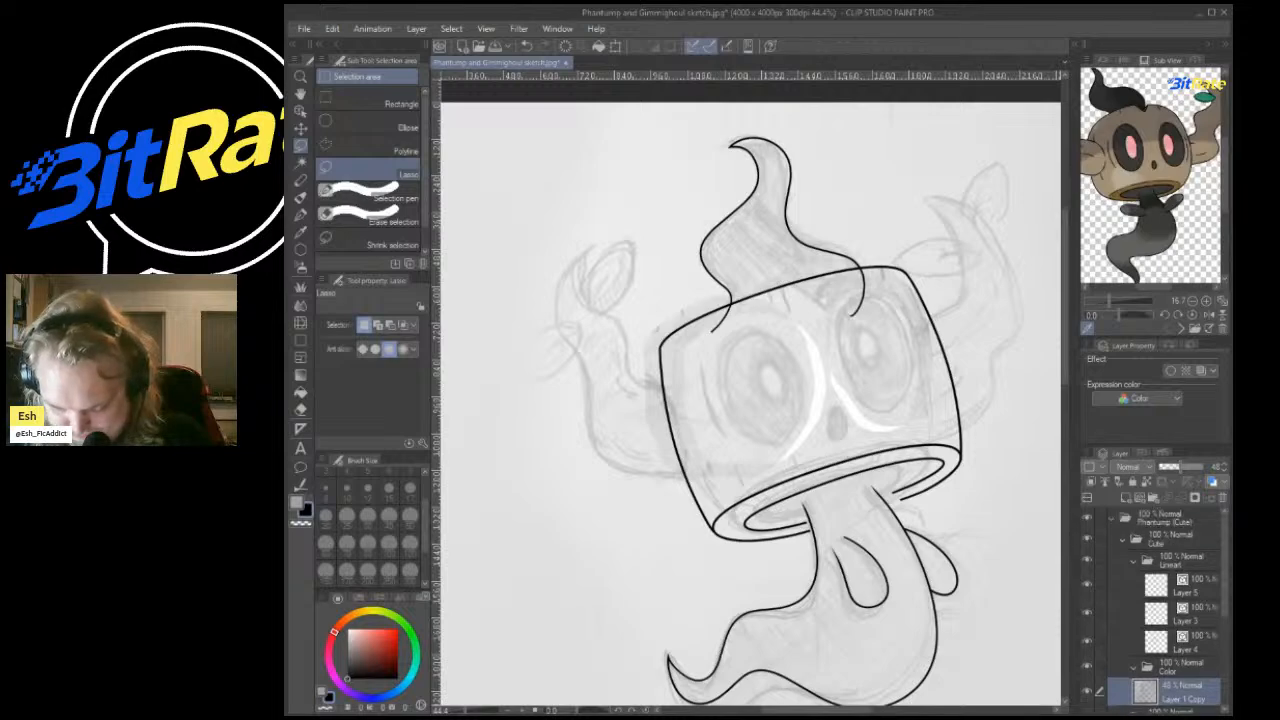
click(1185, 586)
scroll(860, 514, up, 8)
scroll(680, 408, down, 3)
scroll(926, 404, up, 5)
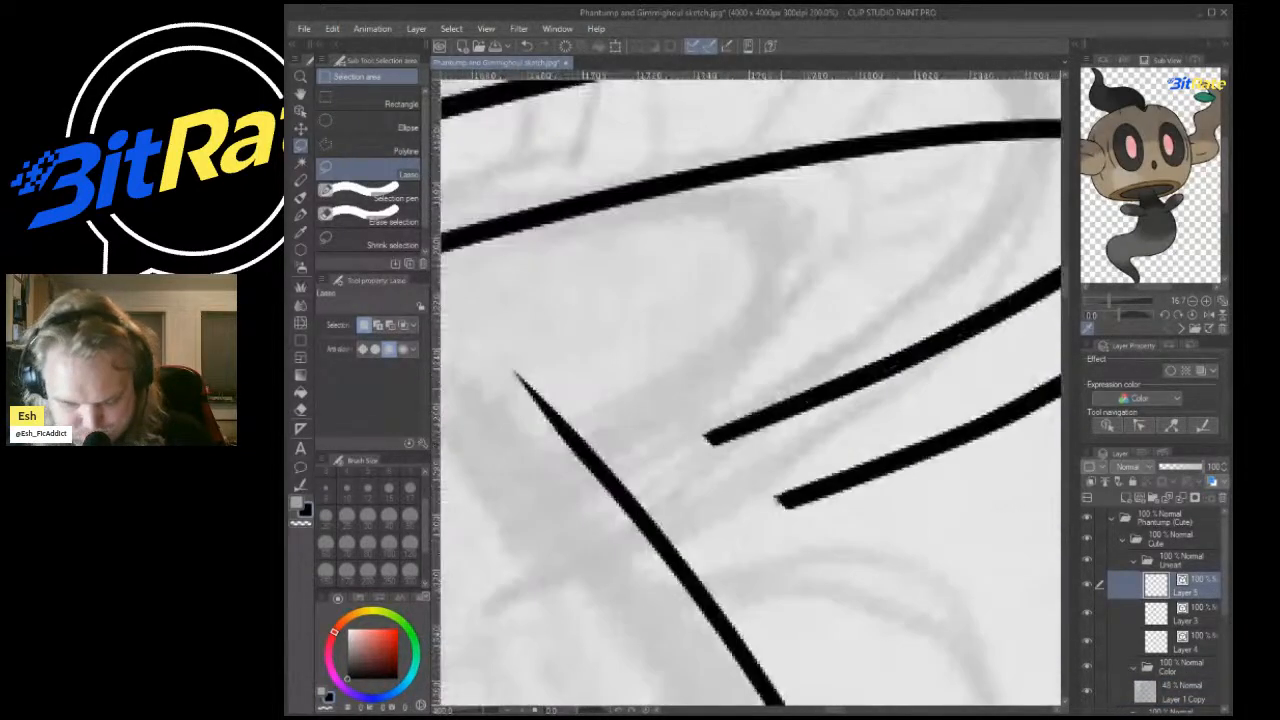
key(p)
mouse_move(547, 484)
mouse_down()
mouse_move(919, 364)
mouse_move(840, 386)
mouse_up()
key(ctrl+z)
key(ctrl+z)
drag(524, 484, 988, 288)
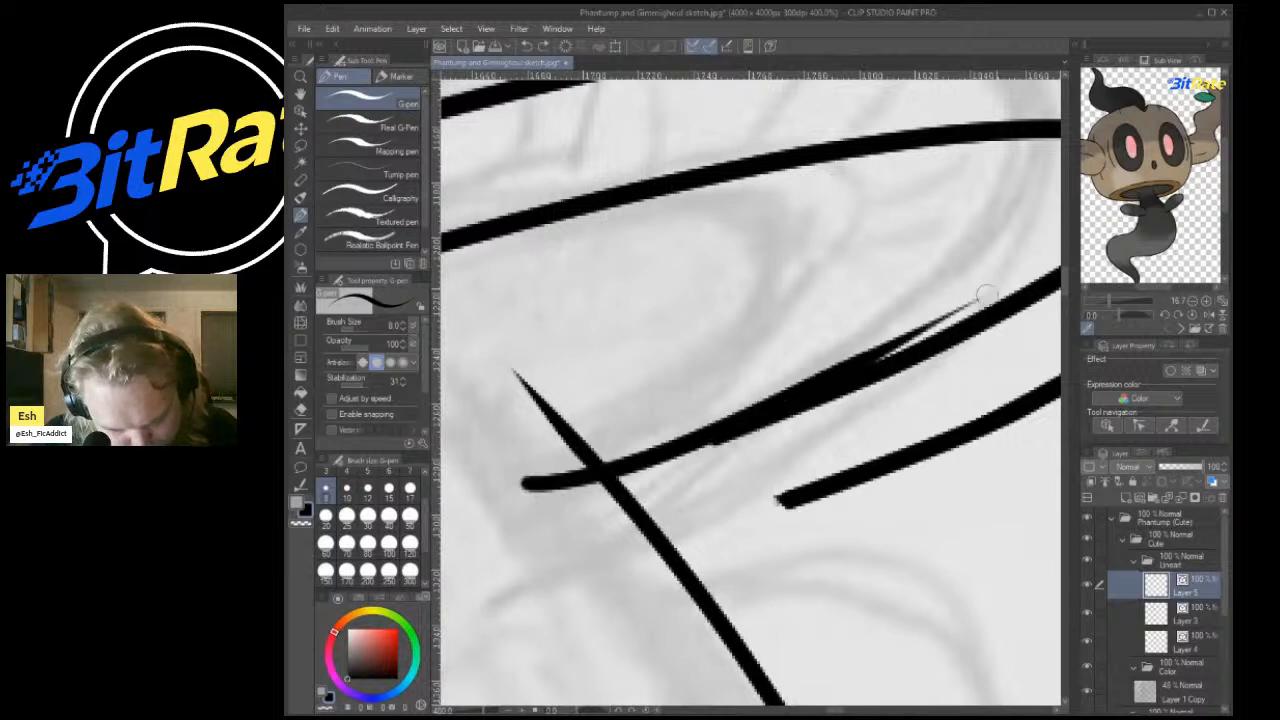
key(ctrl+z)
mouse_move(551, 472)
mouse_down()
mouse_move(594, 467)
mouse_move(1005, 298)
mouse_up()
Extend the mouth rim's outer lower line across the body's right line, redoing the stroke until it joins cleanly.
drag(588, 535, 940, 454)
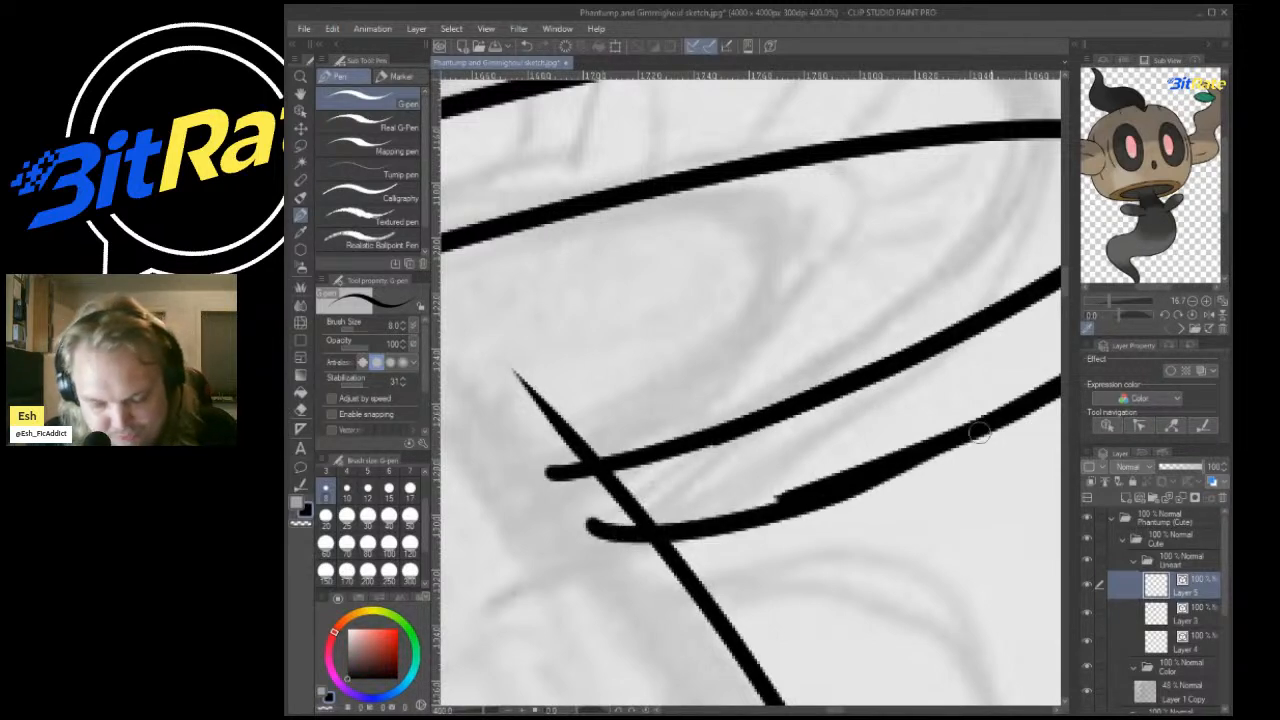
key(ctrl+z)
drag(592, 534, 960, 428)
key(ctrl+z)
drag(600, 532, 952, 440)
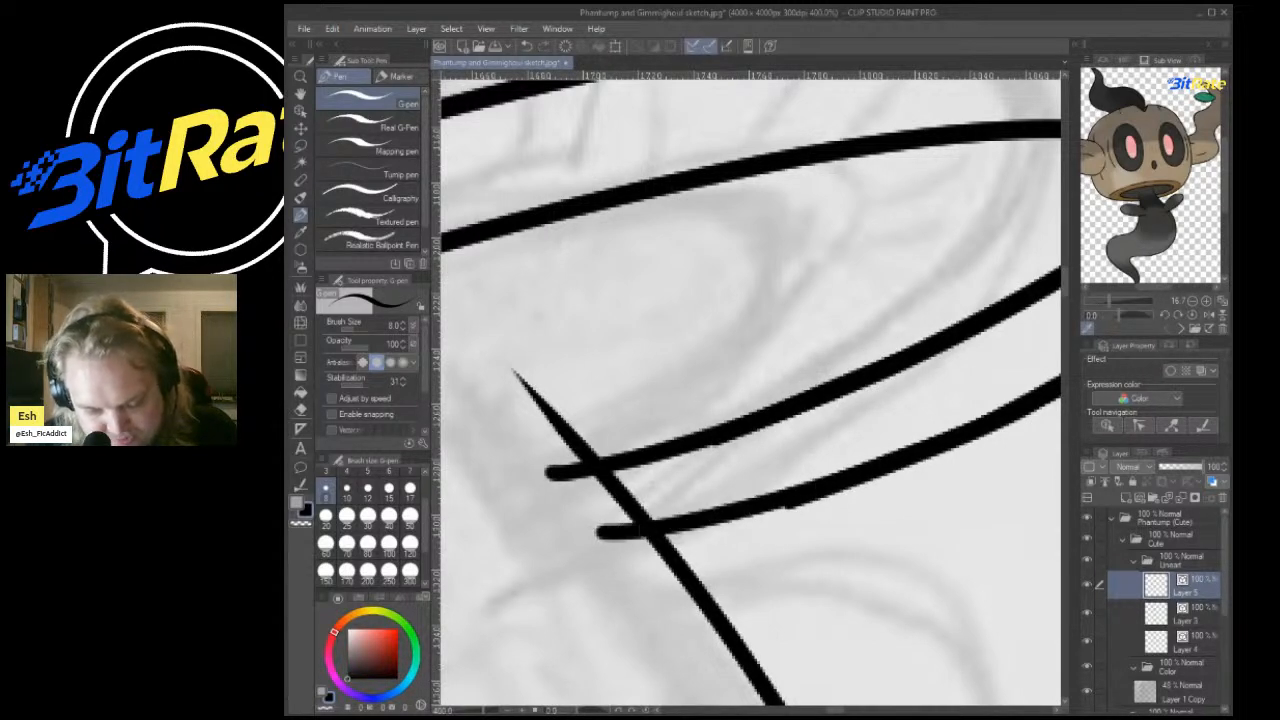
scroll(776, 434, down, 5)
scroll(704, 505, up, 7)
key(ctrl+z)
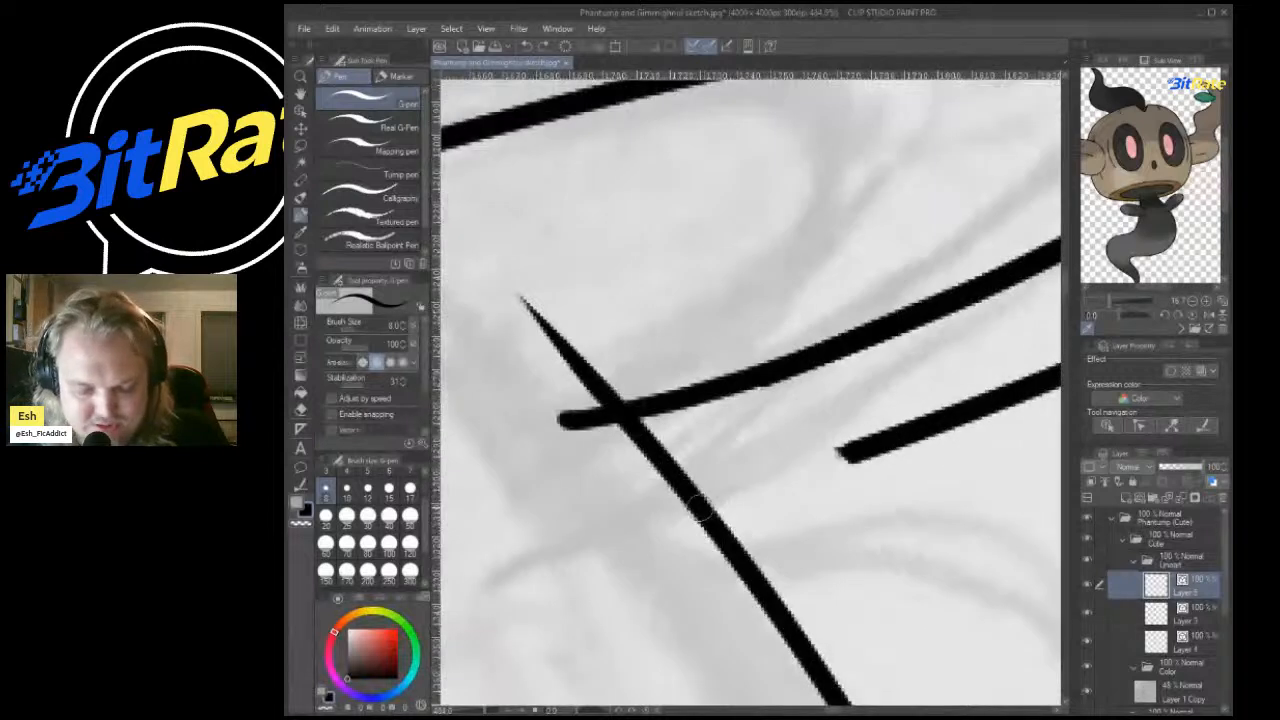
drag(616, 517, 976, 420)
key(ctrl+z)
drag(620, 503, 1008, 408)
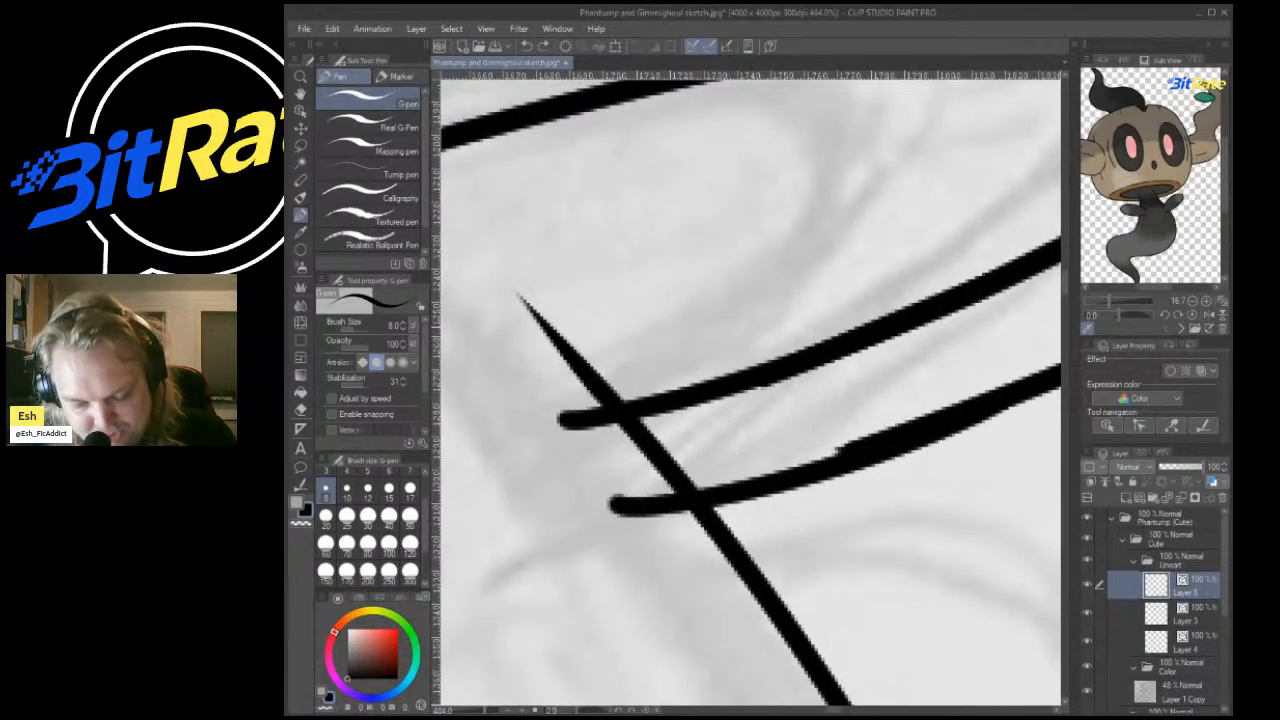
key(ctrl+z)
mouse_move(626, 503)
mouse_down()
mouse_move(1020, 402)
mouse_move(700, 484)
mouse_move(1029, 327)
mouse_move(614, 486)
mouse_move(1025, 405)
mouse_up()
key(ctrl+z)
key(ctrl+z)
key(ctrl+z)
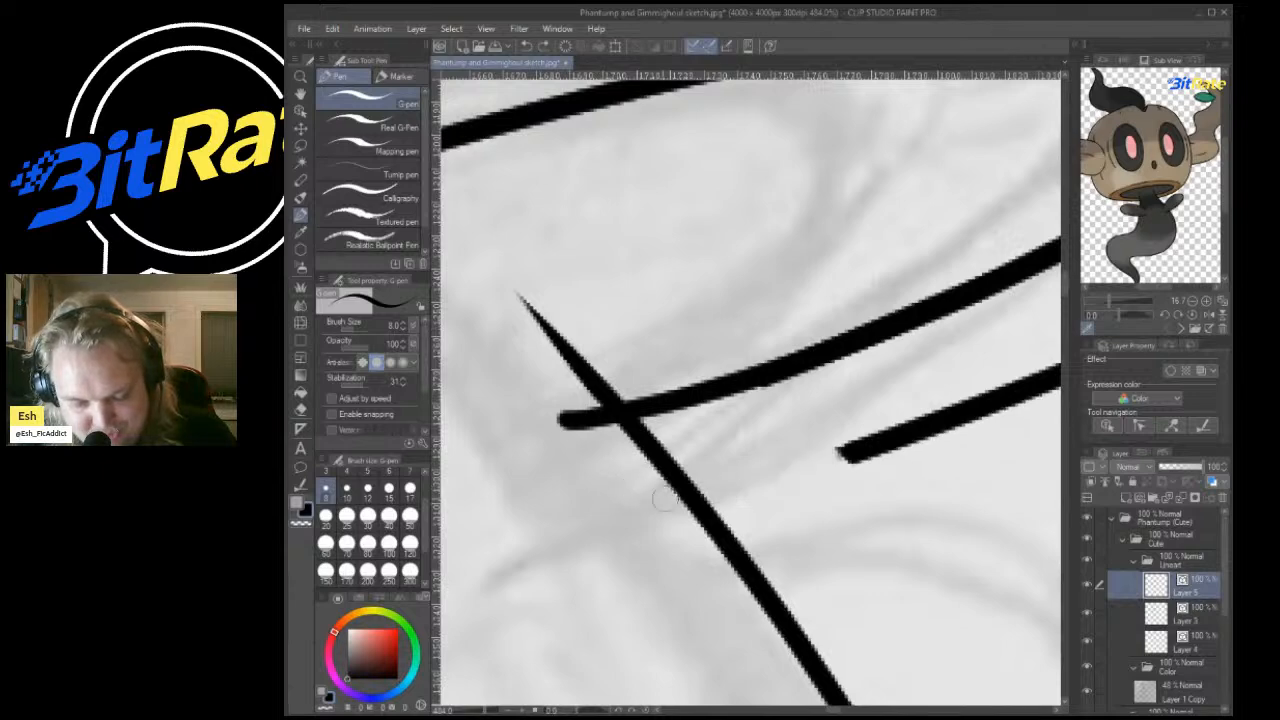
mouse_move(606, 487)
mouse_down()
mouse_move(820, 458)
mouse_move(960, 412)
mouse_up()
Extend the inner and outer lower rim lines on the mouth's left side across the body's left line.
scroll(905, 397, down, 5)
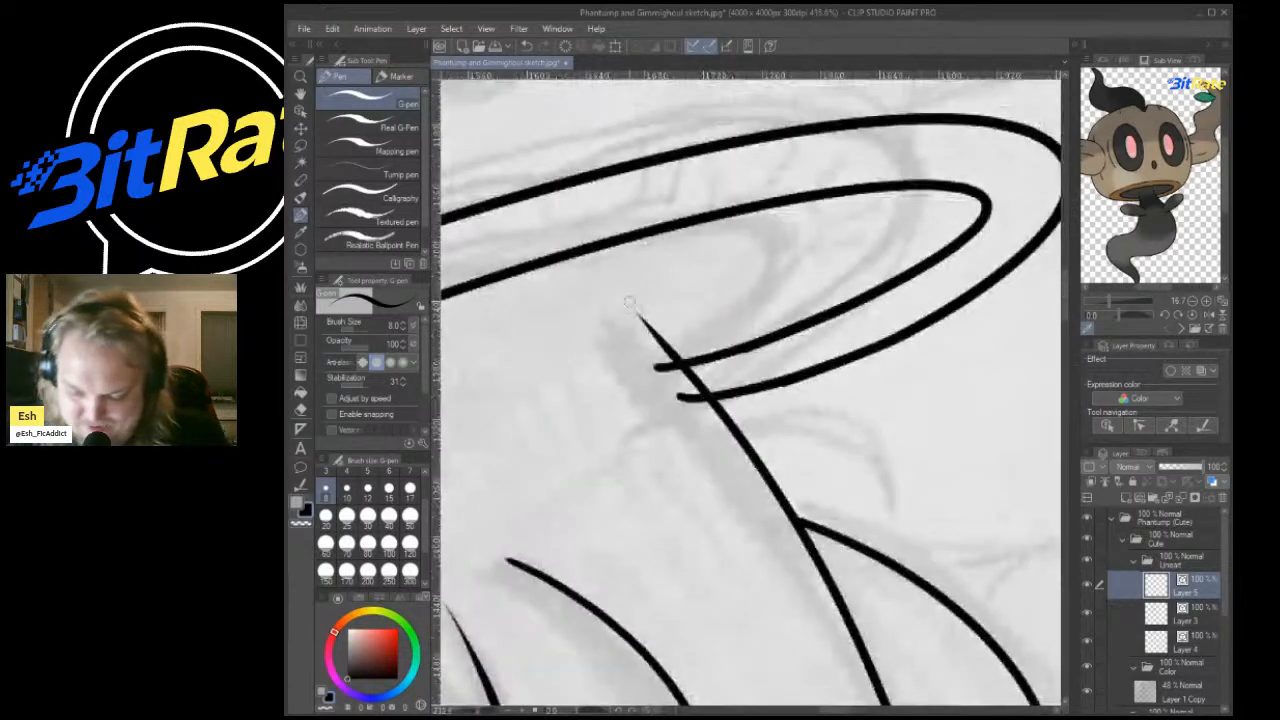
scroll(826, 321, up, 4)
scroll(826, 321, up, 2)
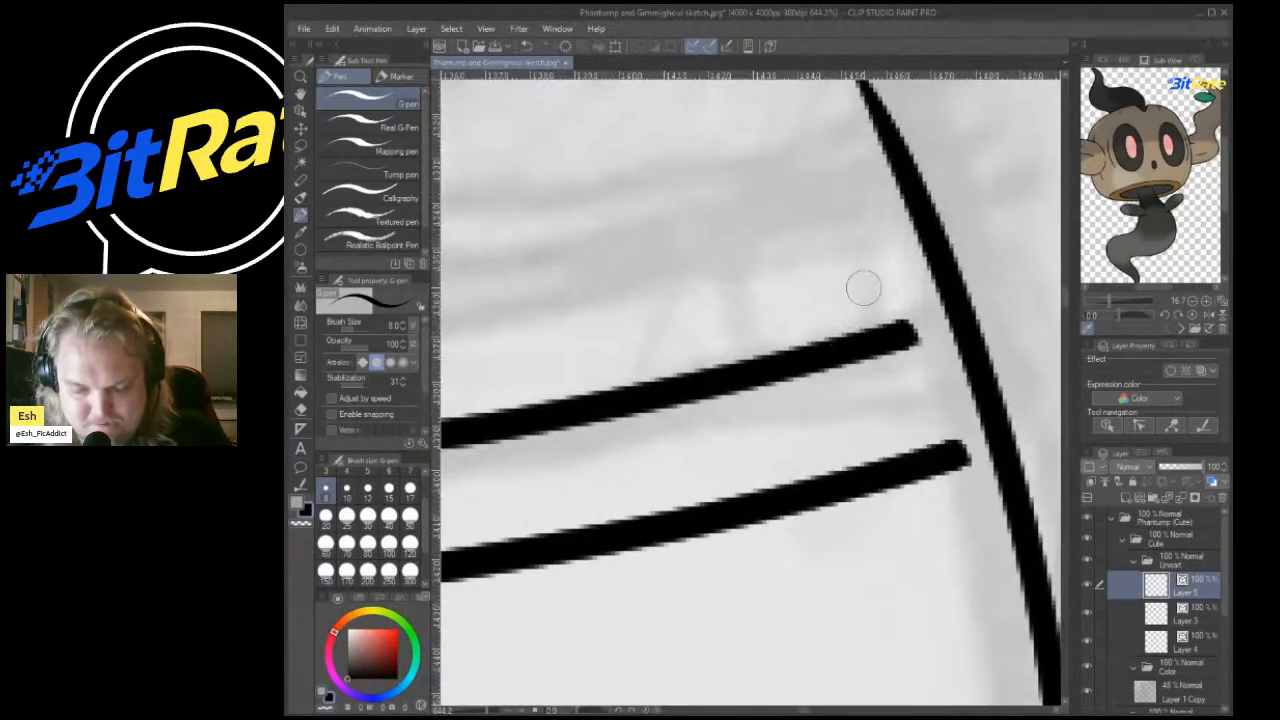
drag(782, 372, 1058, 292)
key(ctrl+z)
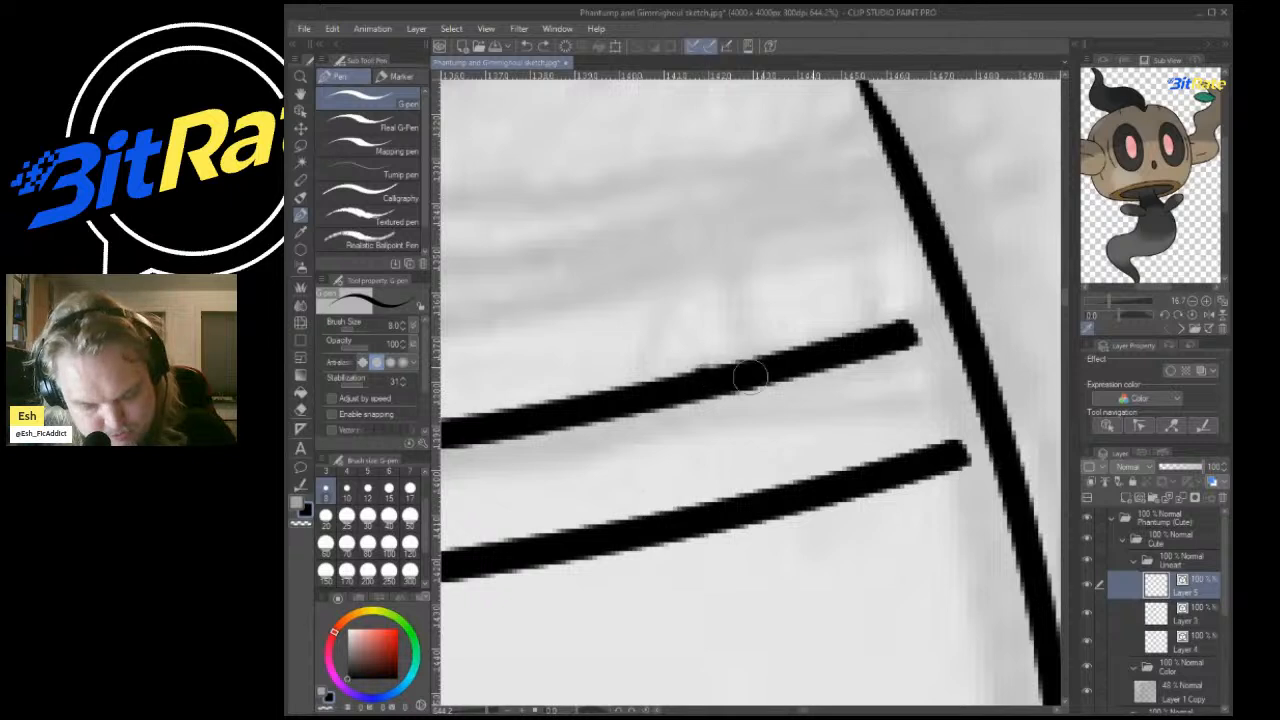
drag(746, 371, 1060, 288)
key(ctrl+z)
drag(900, 335, 1060, 285)
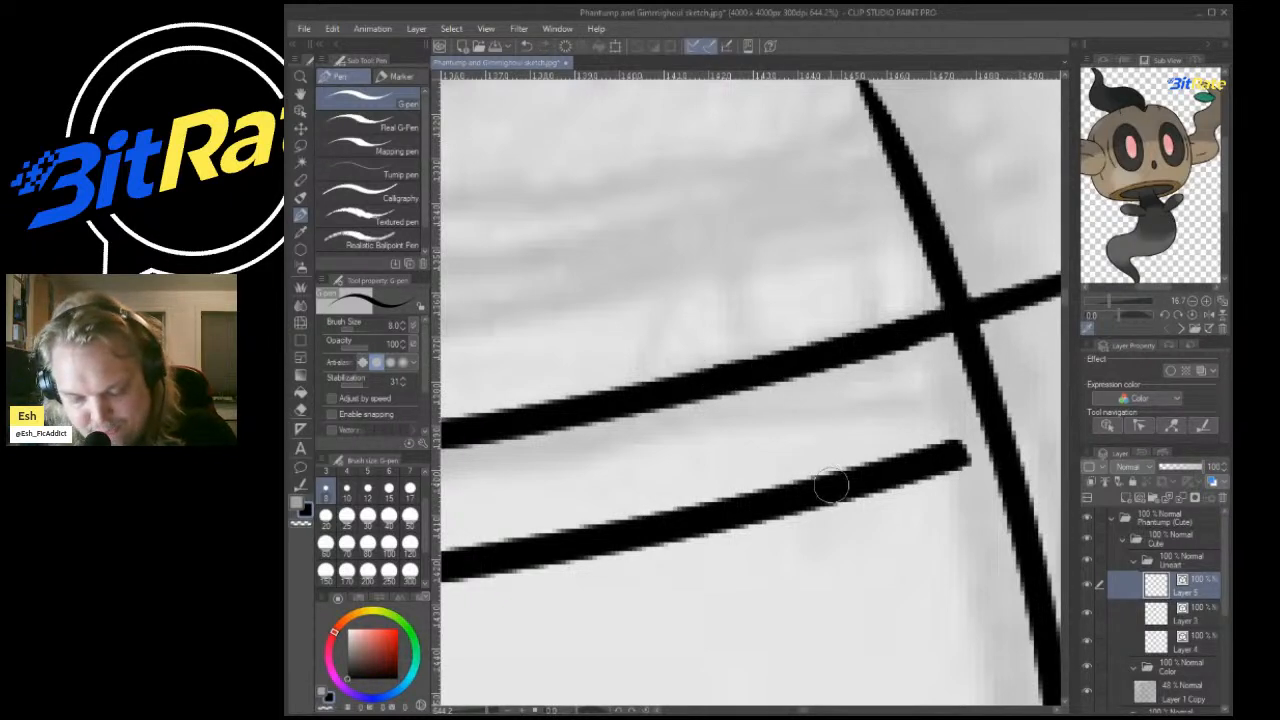
drag(880, 480, 1060, 418)
key(ctrl+z)
drag(880, 480, 1060, 420)
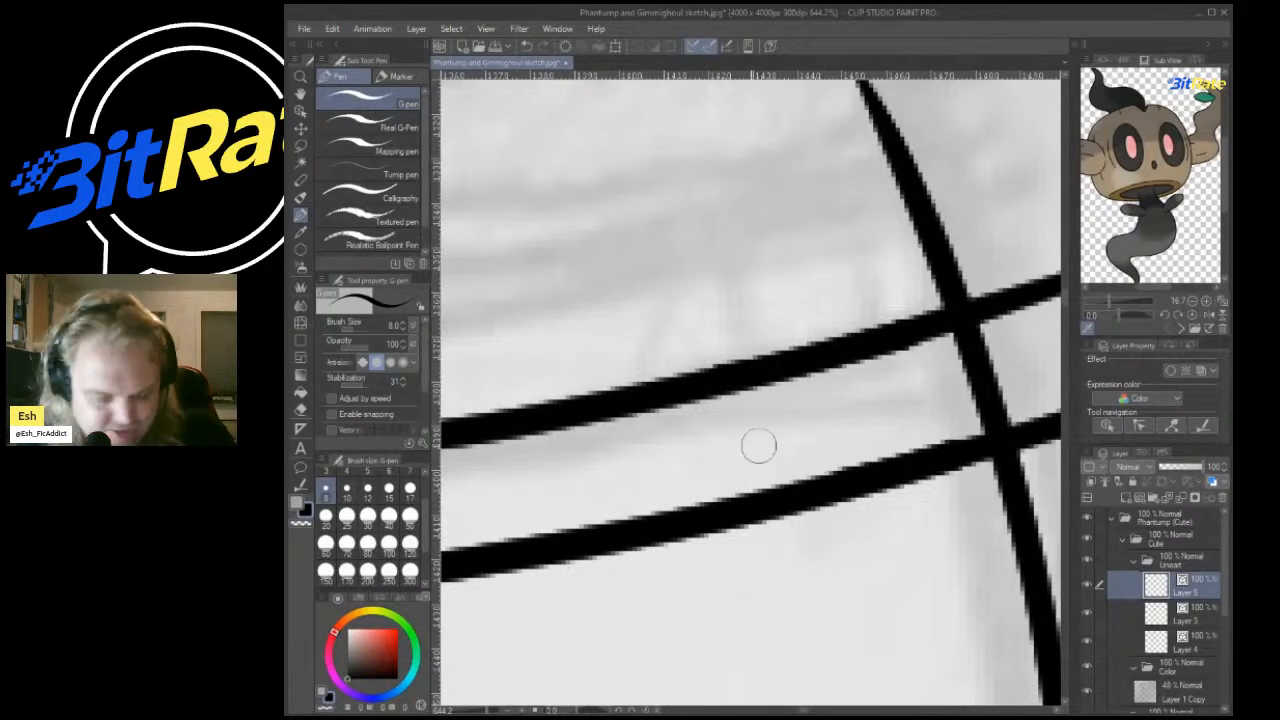
Erase both rim lines' overshoot past the body's left line with the hard eraser.
key(e)
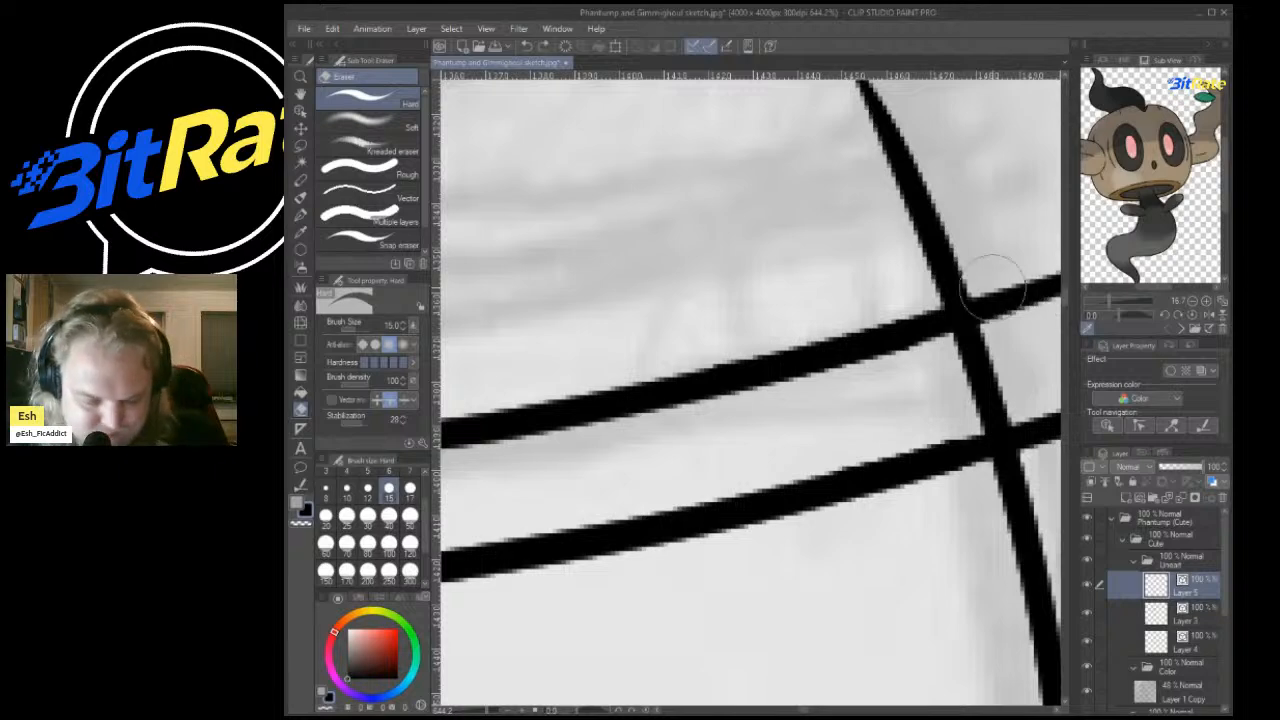
drag(1055, 288, 962, 318)
drag(1055, 420, 998, 446)
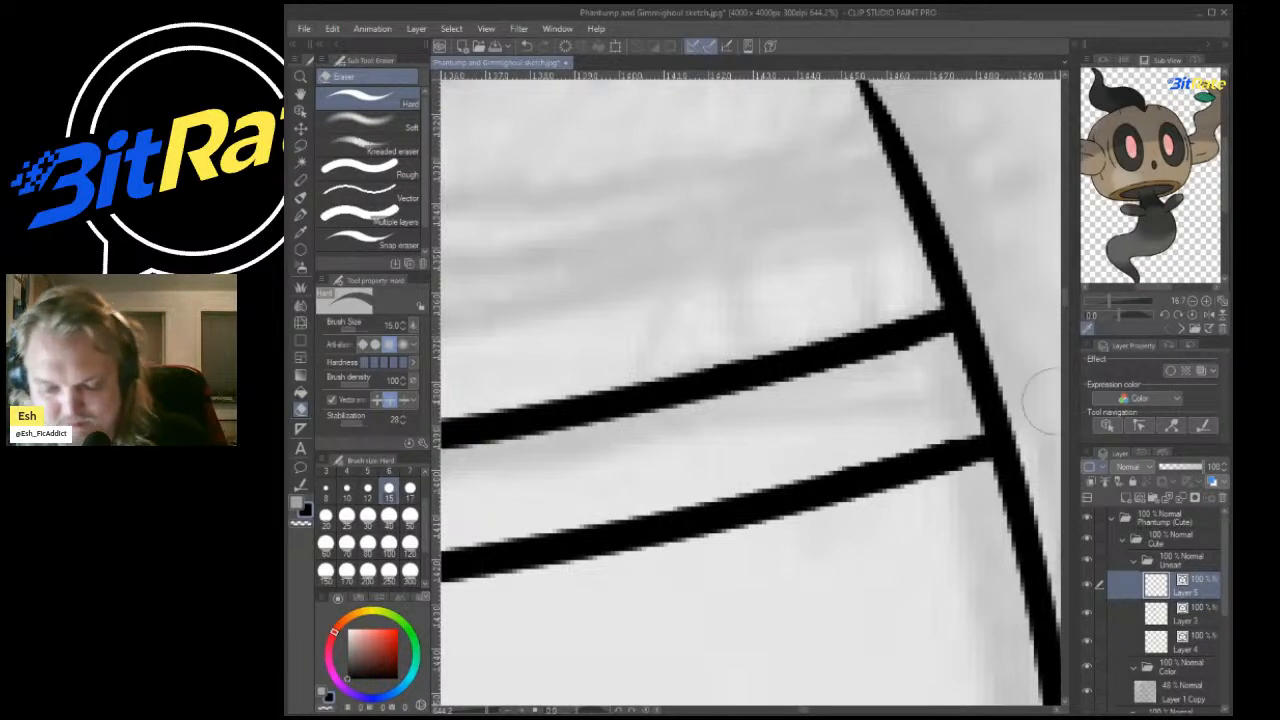
Lasso the lower rim lines' ends beside the body's right line, rotate them slightly counterclockwise around a pivot at their right, and deselect.
scroll(1040, 400, down, 5)
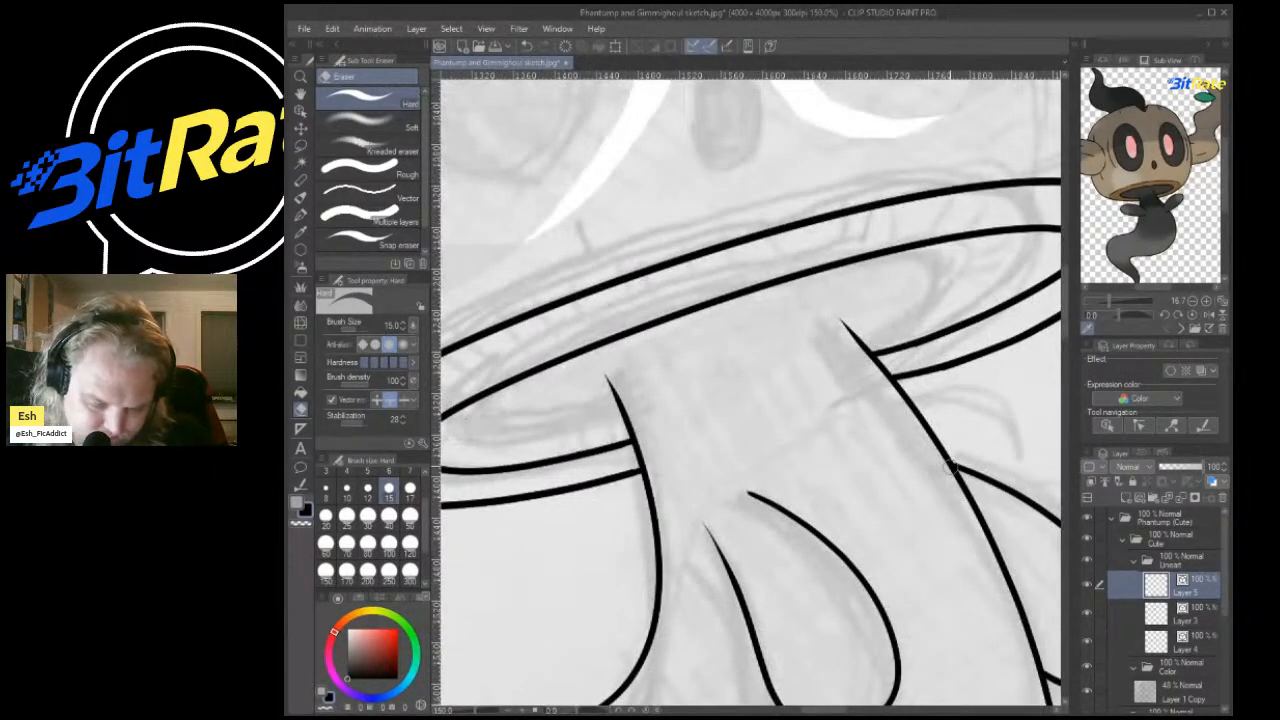
scroll(950, 467, down, 4)
scroll(823, 331, up, 4)
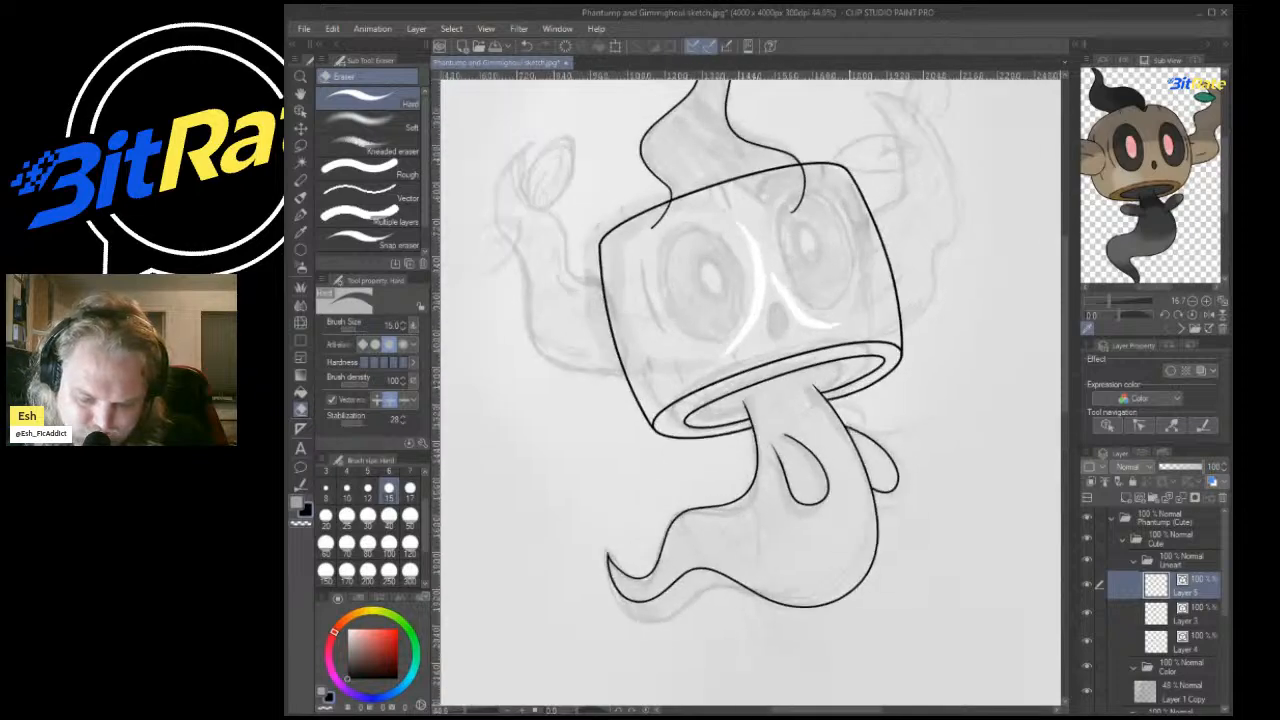
key(m)
scroll(645, 234, up, 3)
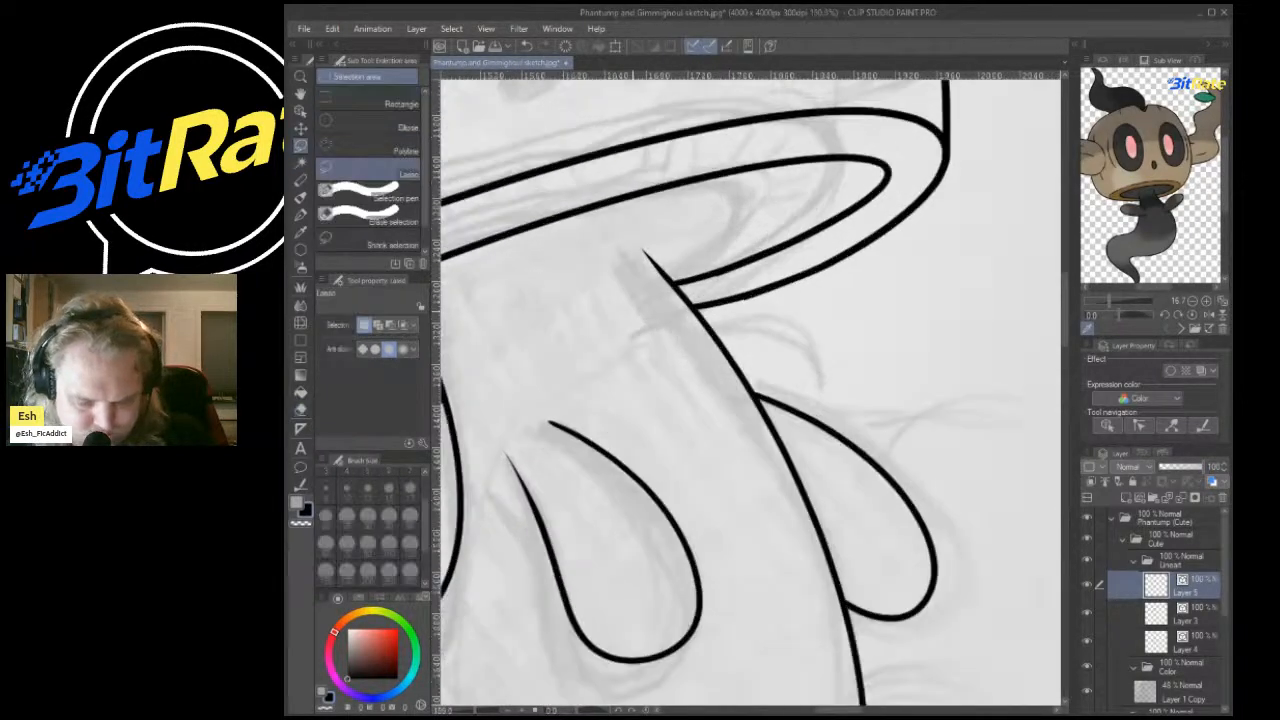
drag(856, 312, 620, 244)
key(ctrl+t)
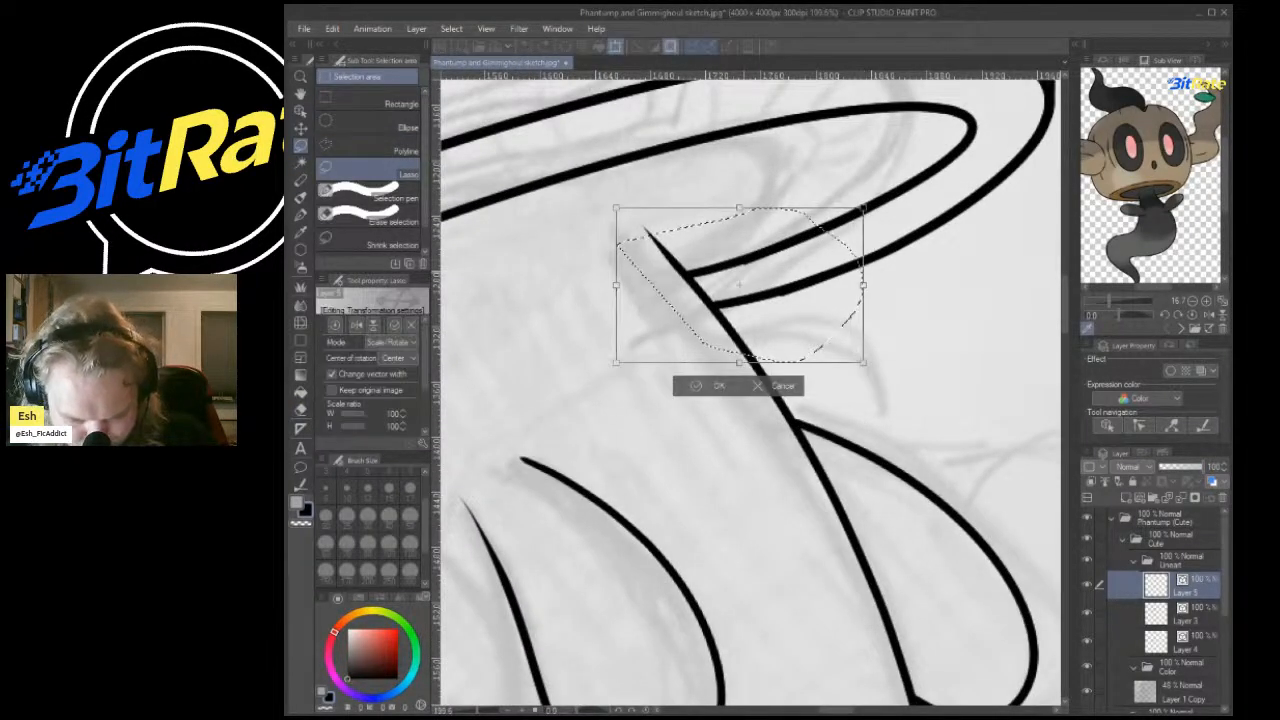
drag(740, 285, 854, 267)
drag(614, 365, 621, 379)
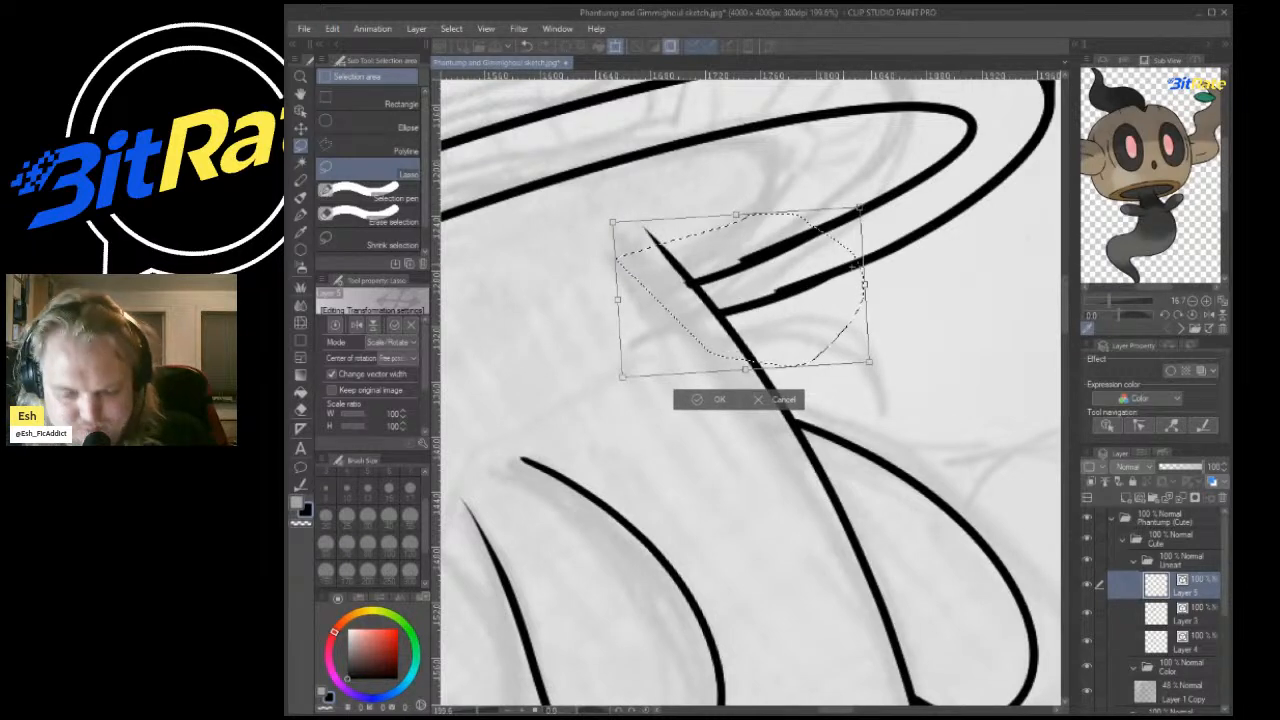
key(Return)
key(ctrl+d)
On Layer 3, erase the overlapping stretches of the rim lines where they meet the rotated ends.
click(1185, 614)
key(e)
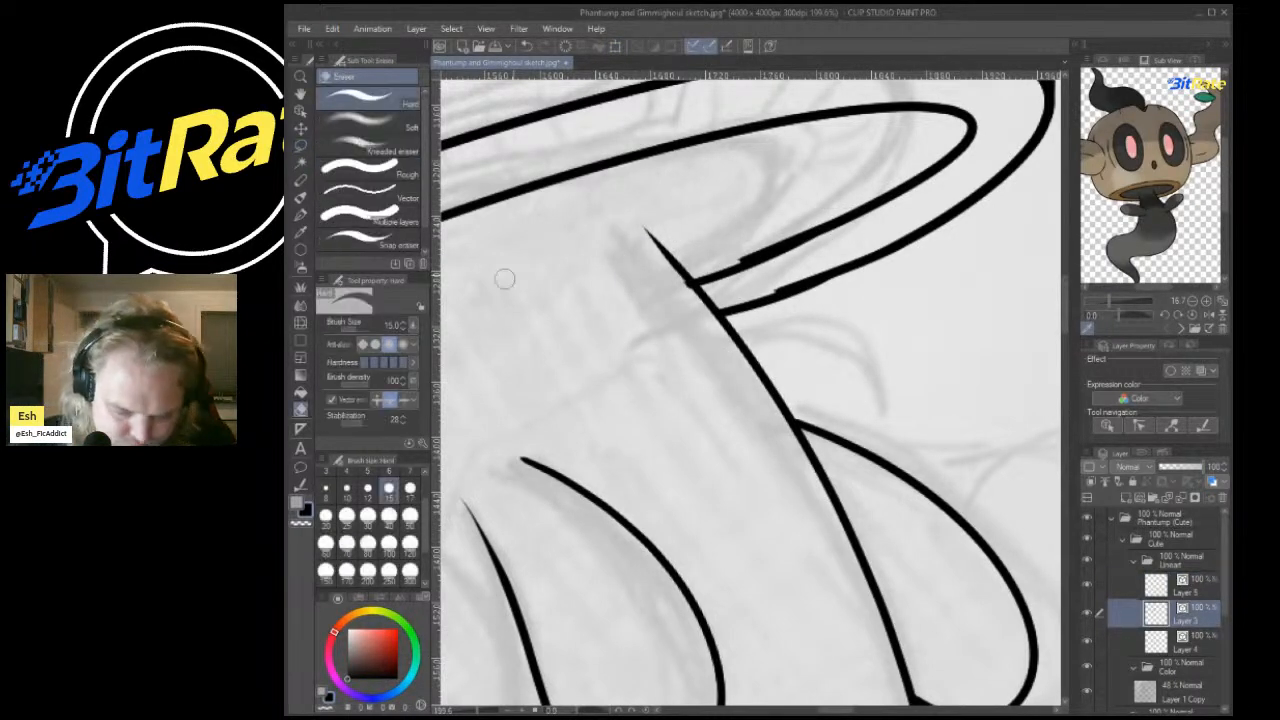
mouse_move(729, 268)
mouse_down()
mouse_move(822, 204)
mouse_move(748, 295)
mouse_move(843, 257)
mouse_move(760, 293)
mouse_move(908, 208)
mouse_up()
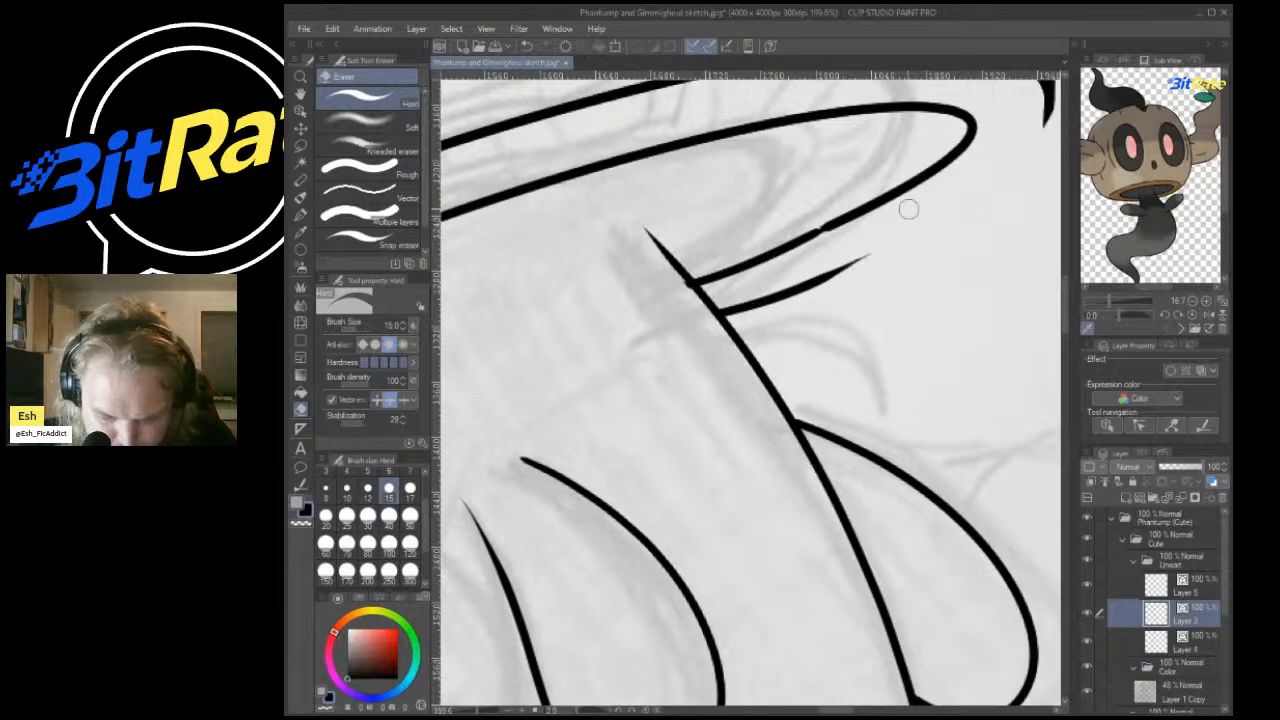
On Layer 3, smooth the uneven joints in the mouth's two lower rim lines right of the body with G-pen strokes.
scroll(872, 212, up, 5)
key(p)
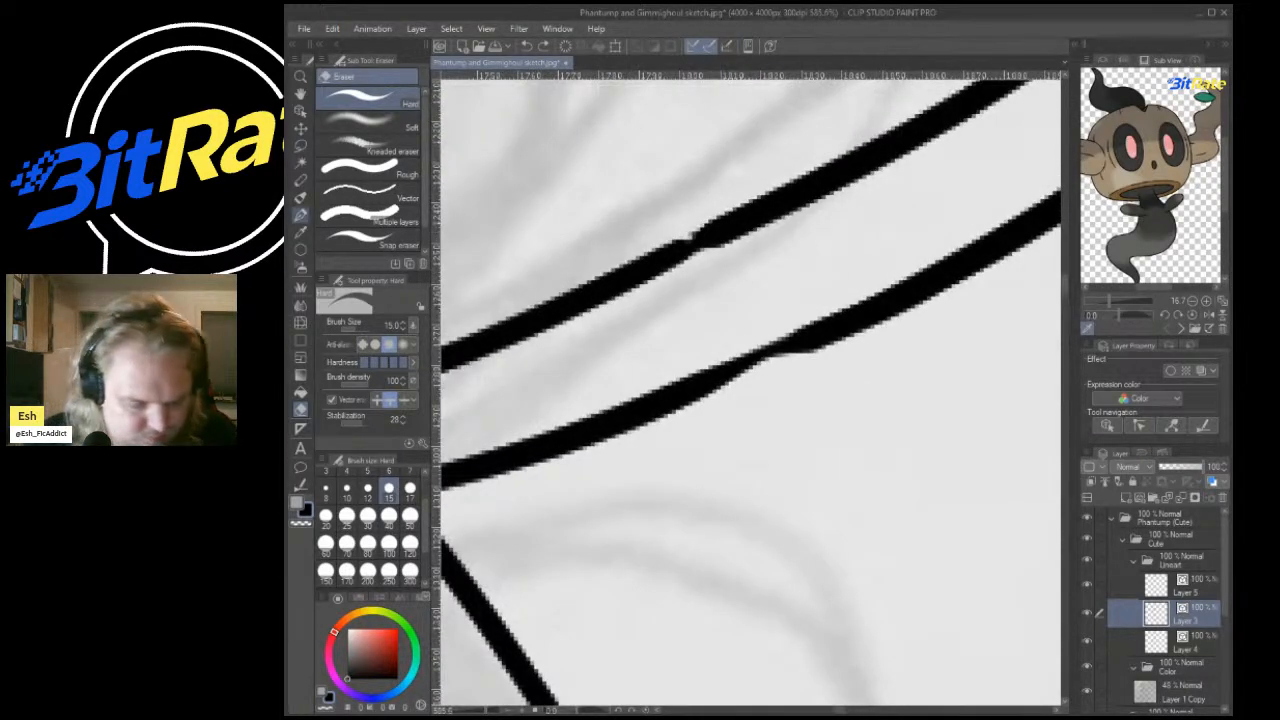
drag(641, 414, 1018, 221)
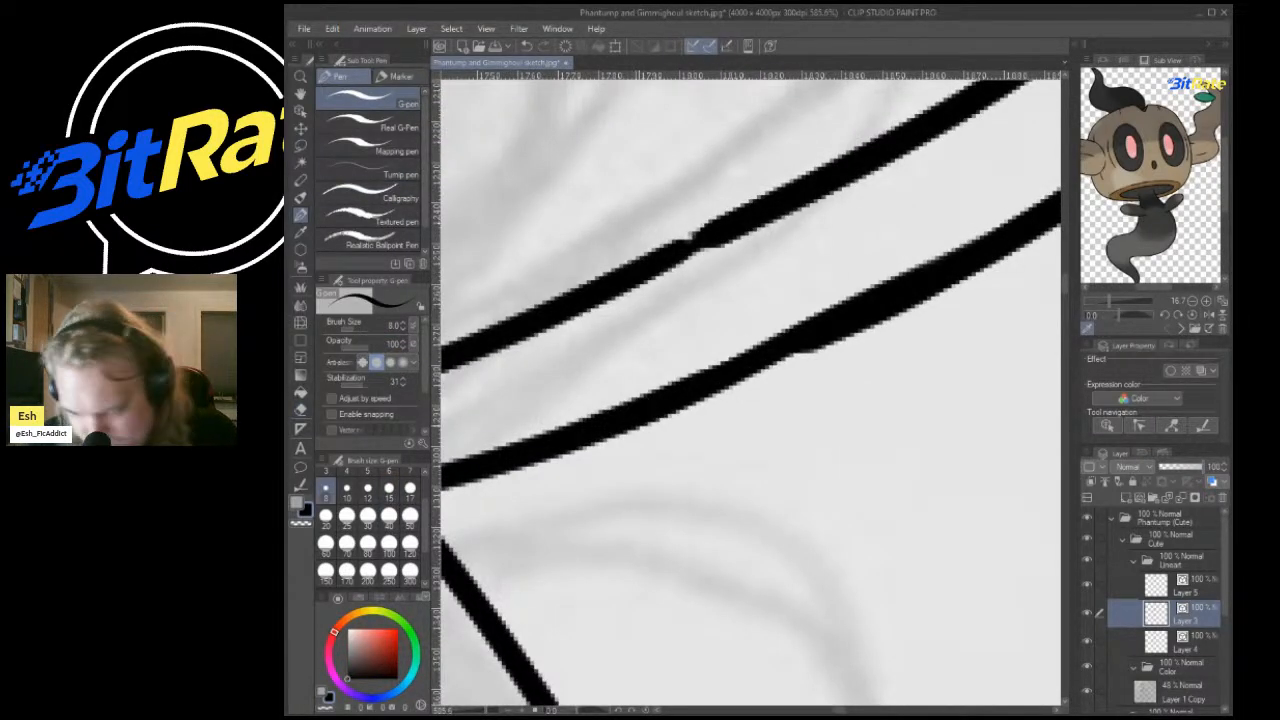
key(ctrl+z)
drag(608, 423, 971, 243)
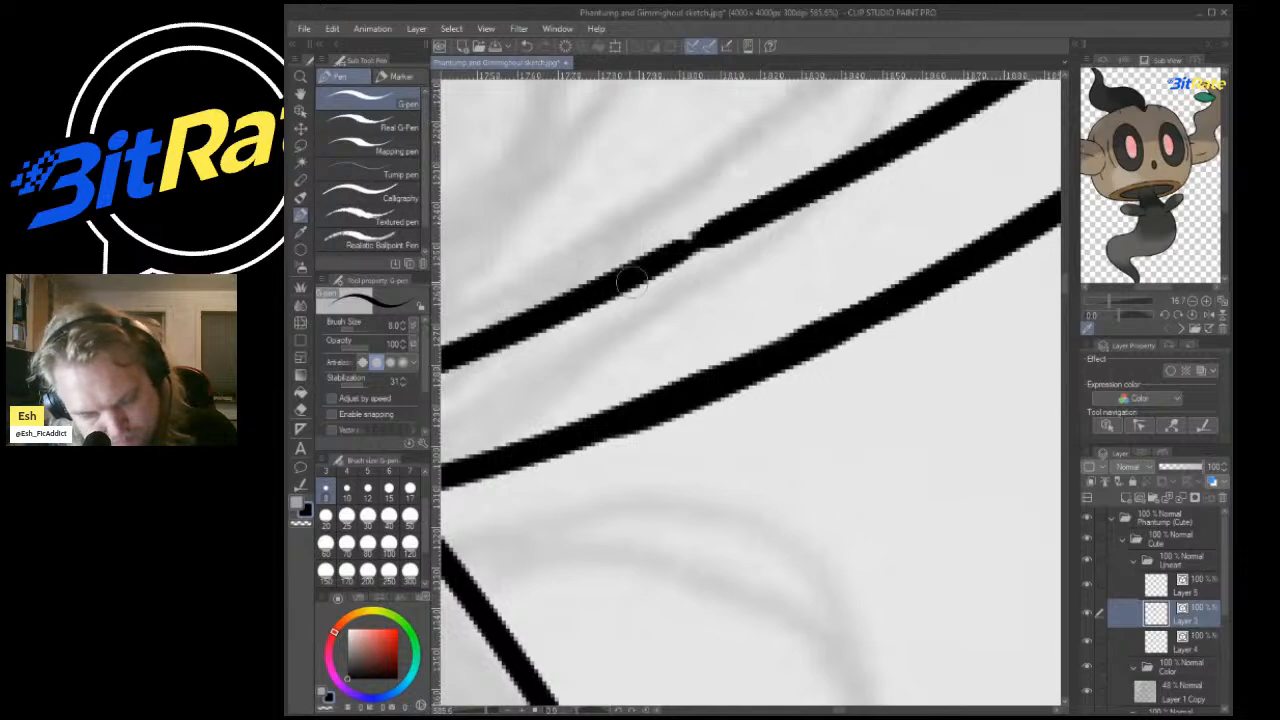
key(ctrl+z)
mouse_move(617, 289)
mouse_down()
mouse_move(942, 120)
mouse_move(761, 212)
mouse_move(873, 134)
mouse_move(980, 95)
mouse_up()
key(ctrl+z)
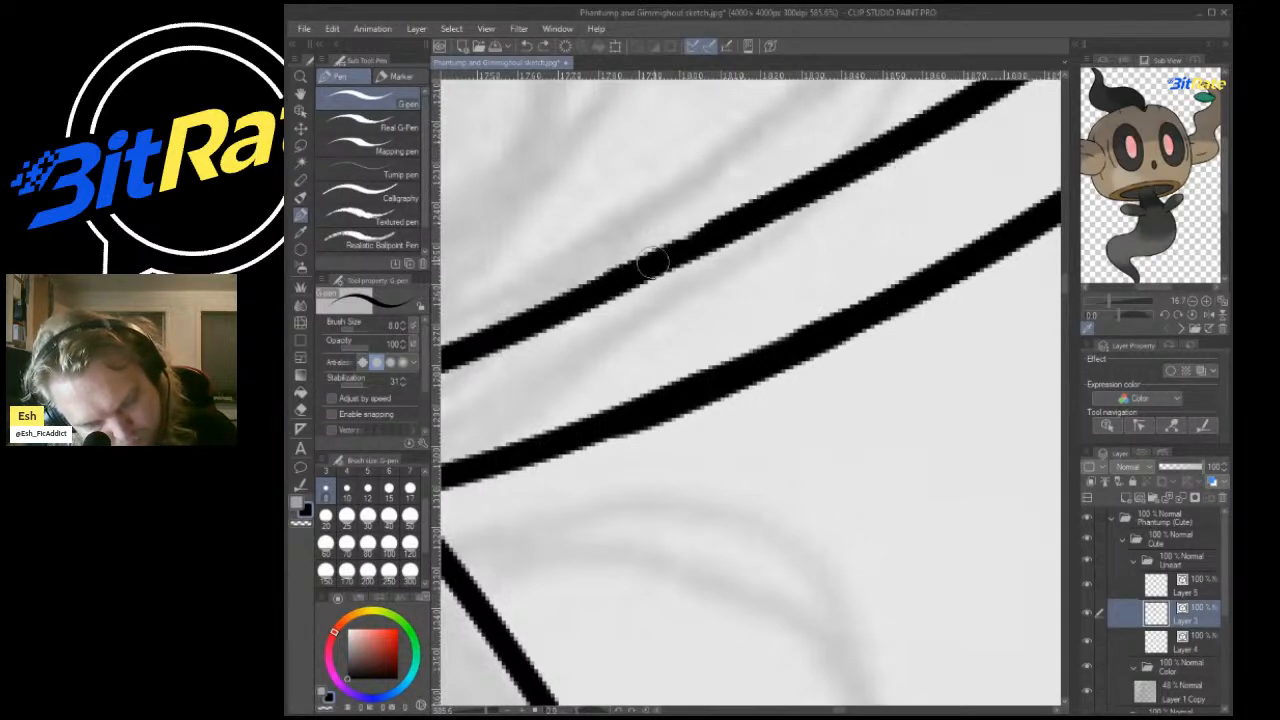
scroll(828, 305, down, 5)
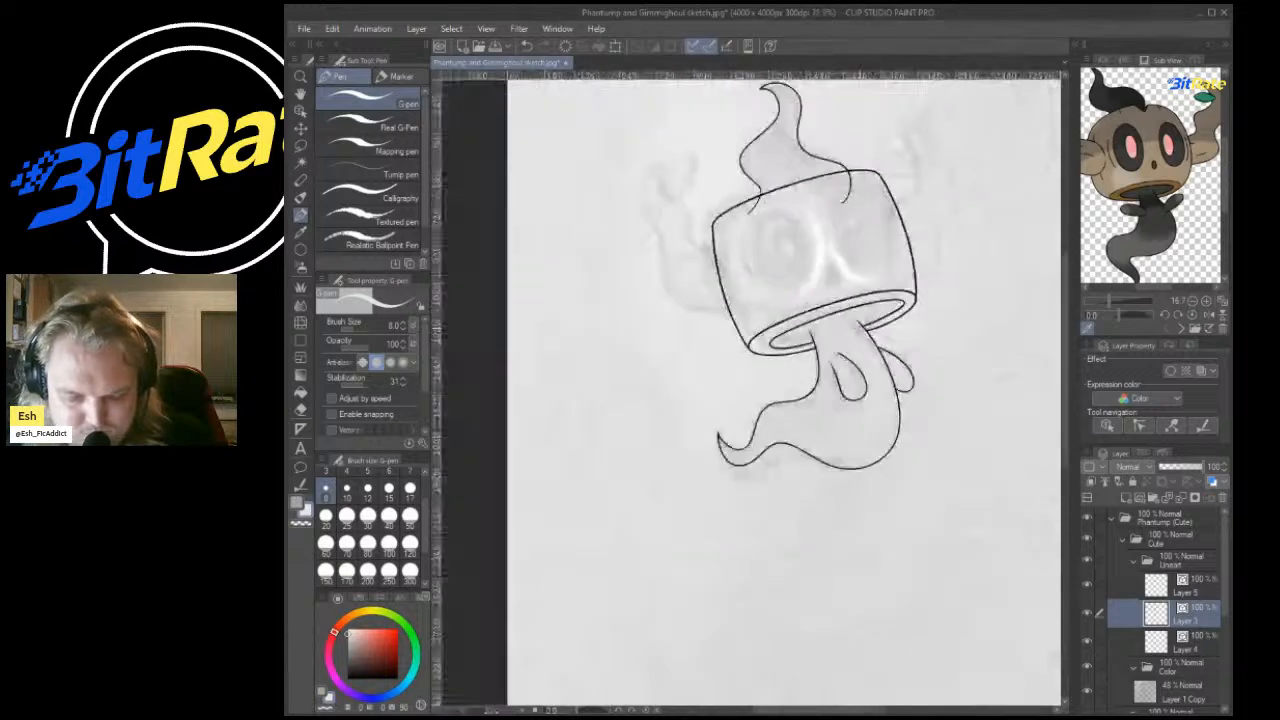
On Layer 5, erase the inner rim line's stub that sticks out past the body's right line.
scroll(828, 305, up, 5)
key(e)
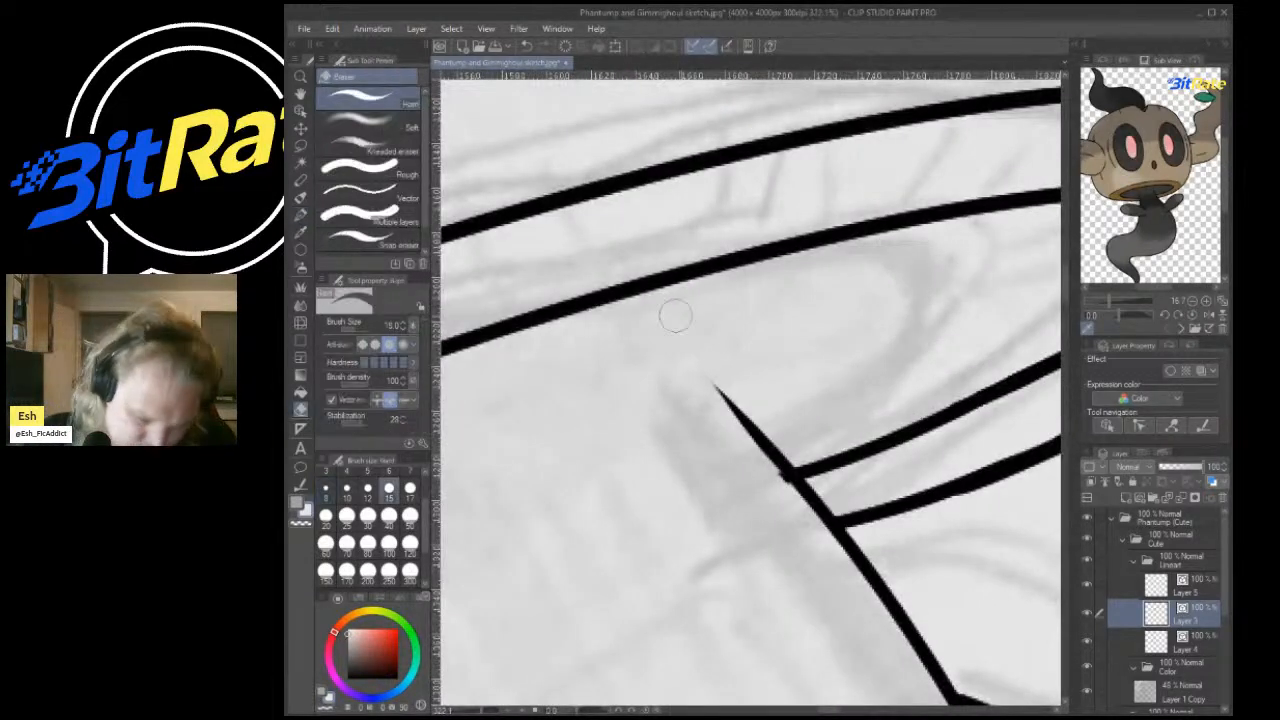
key(alt+bracketleft)
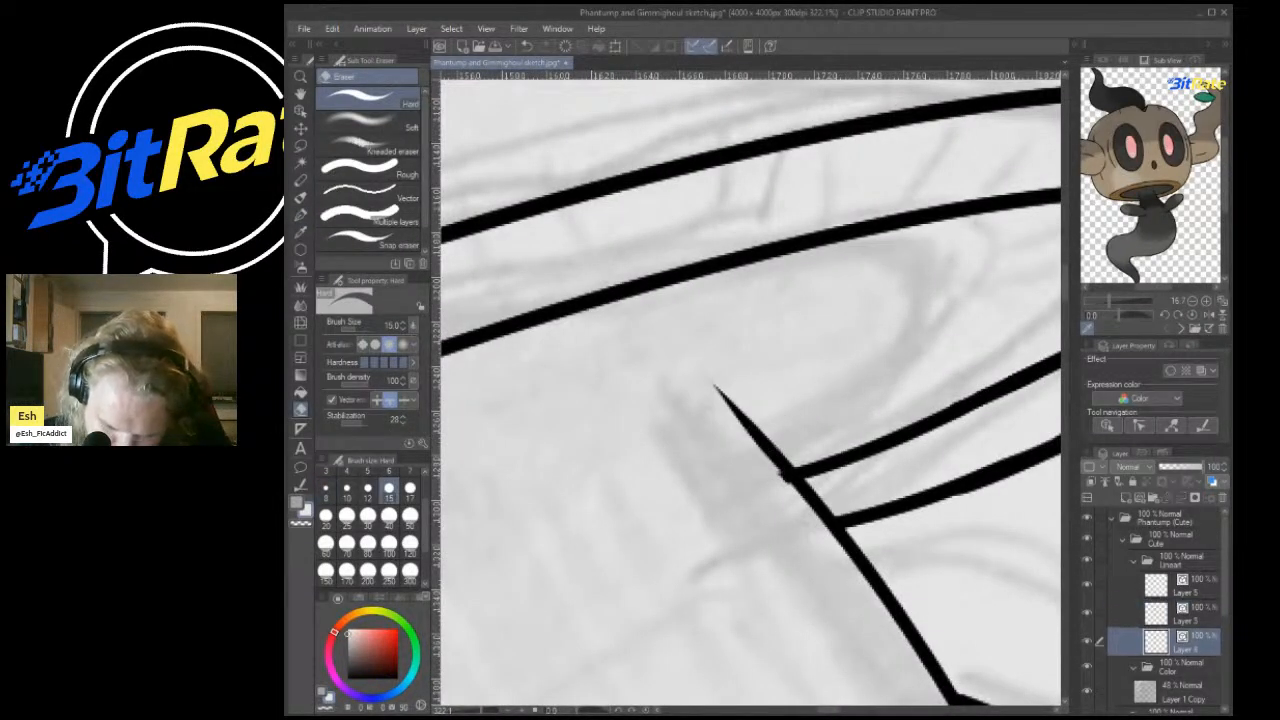
click(1186, 586)
click(771, 479)
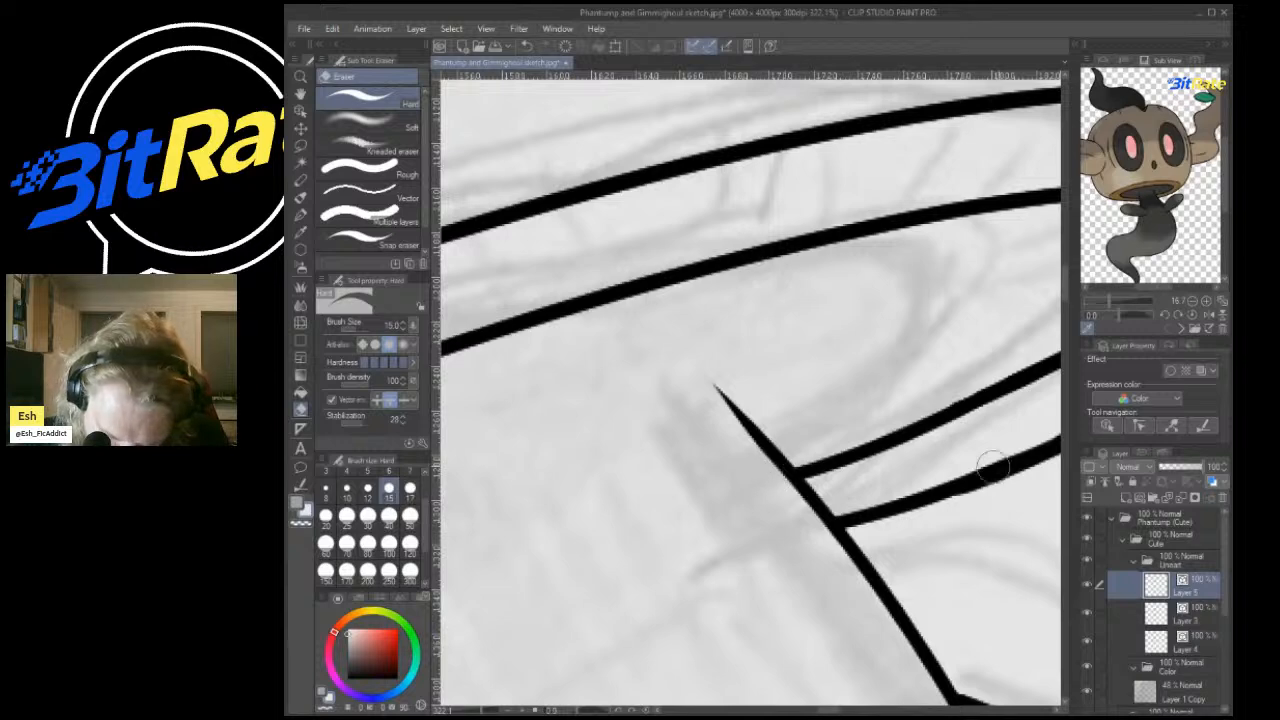
On Layer 4, shorten the tips of the body's right and left lines inside the mouth with the hard eraser.
click(1186, 642)
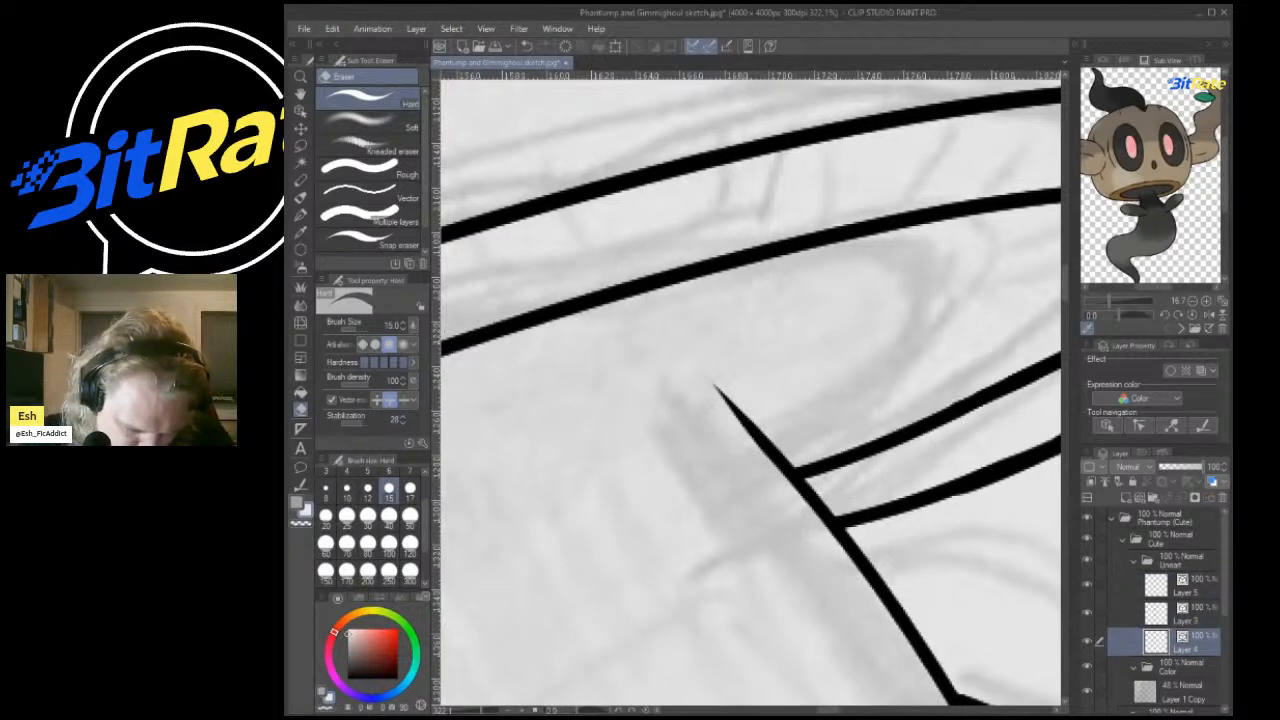
drag(691, 371, 766, 491)
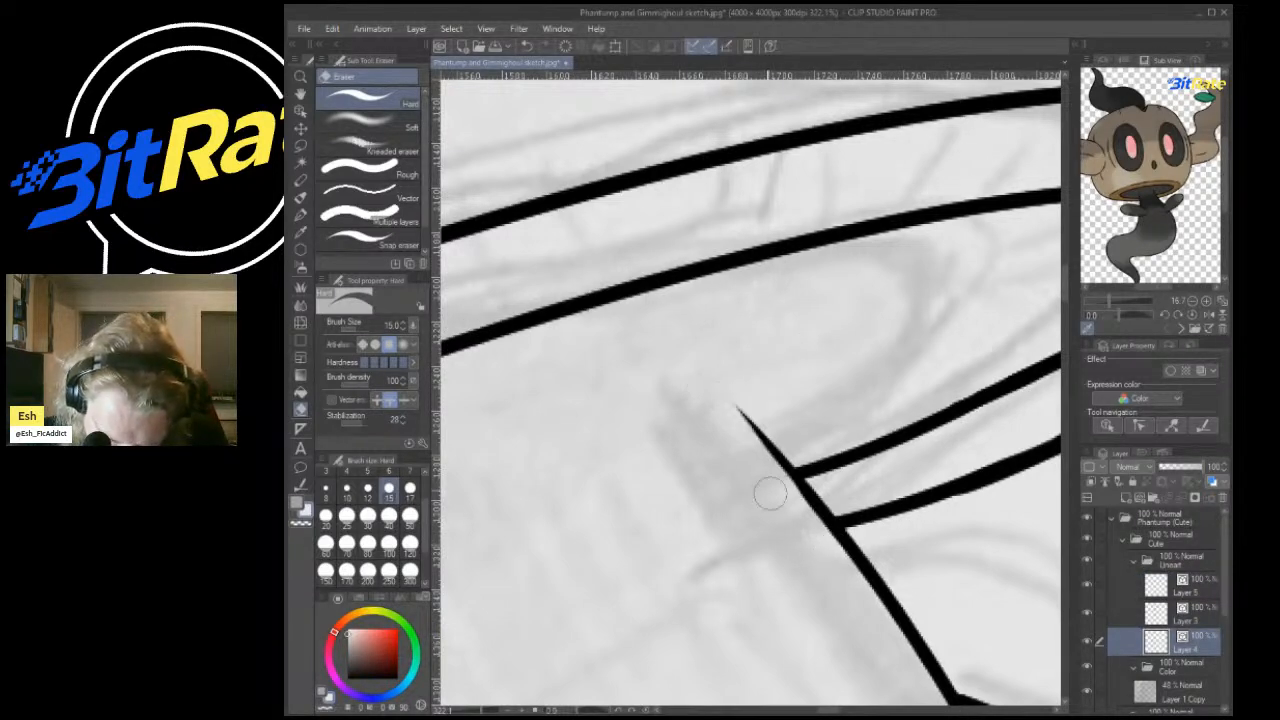
scroll(877, 598, down, 15)
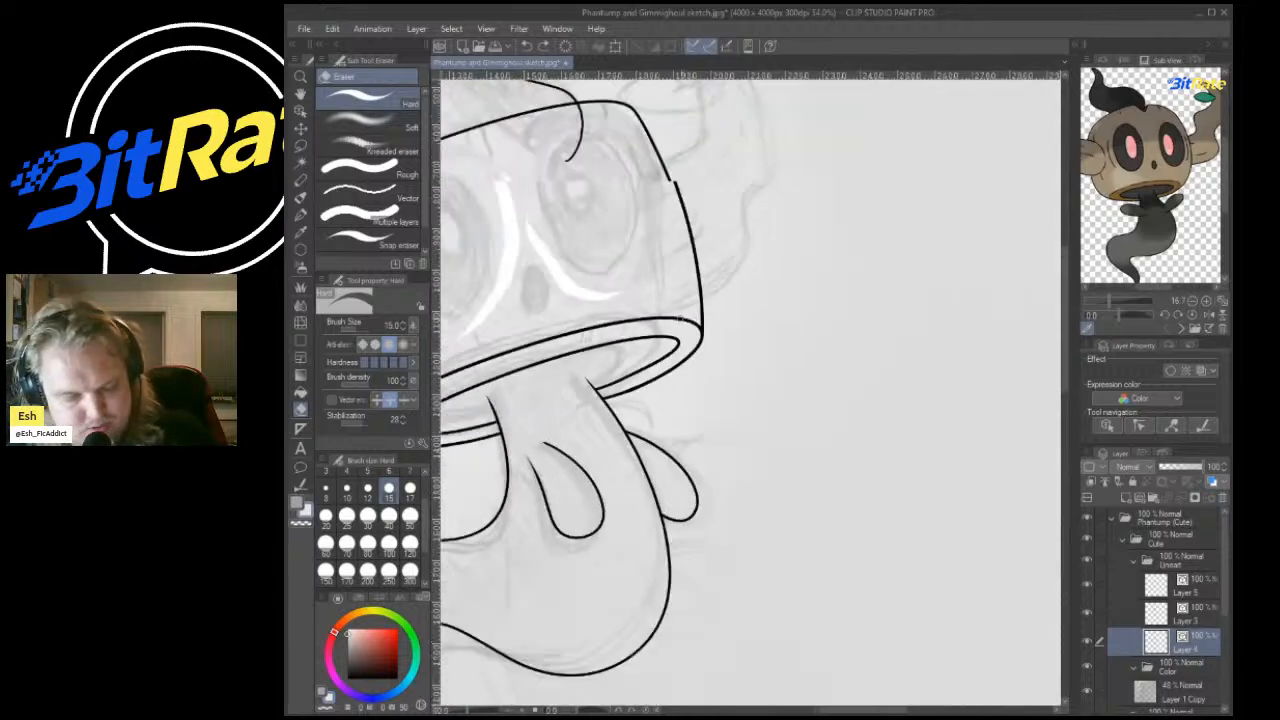
scroll(815, 491, up, 12)
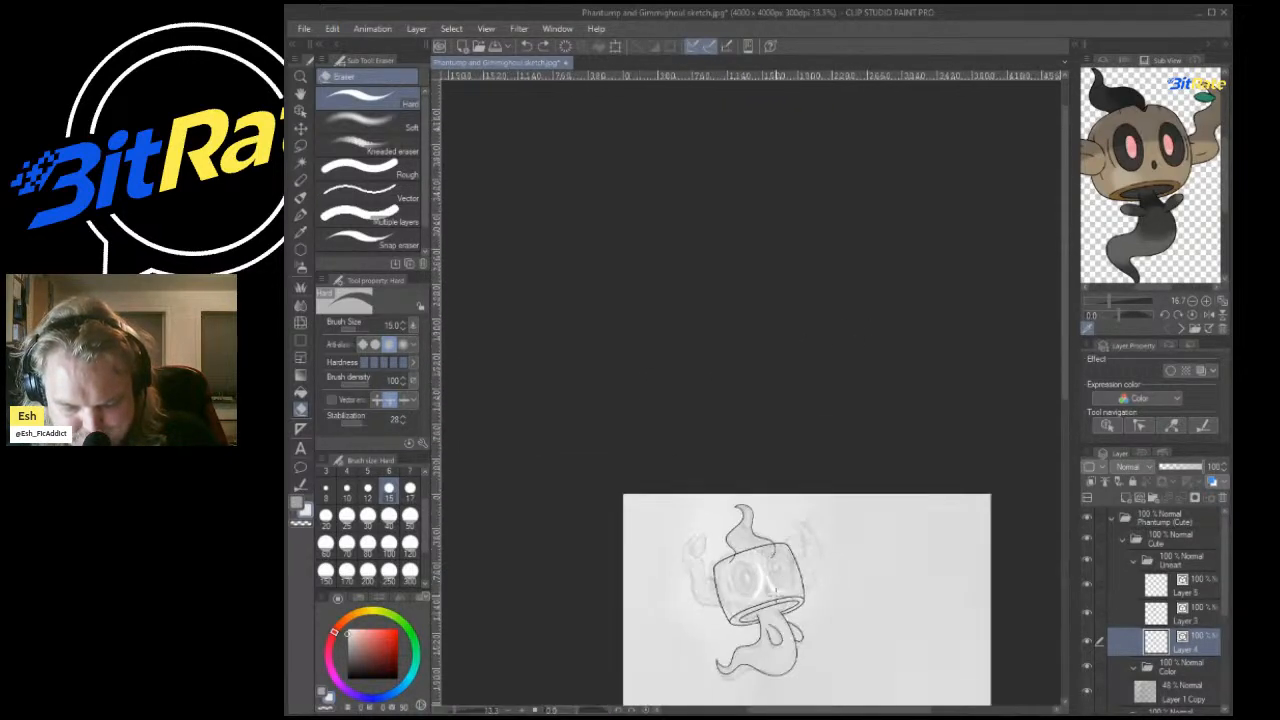
drag(736, 112, 810, 249)
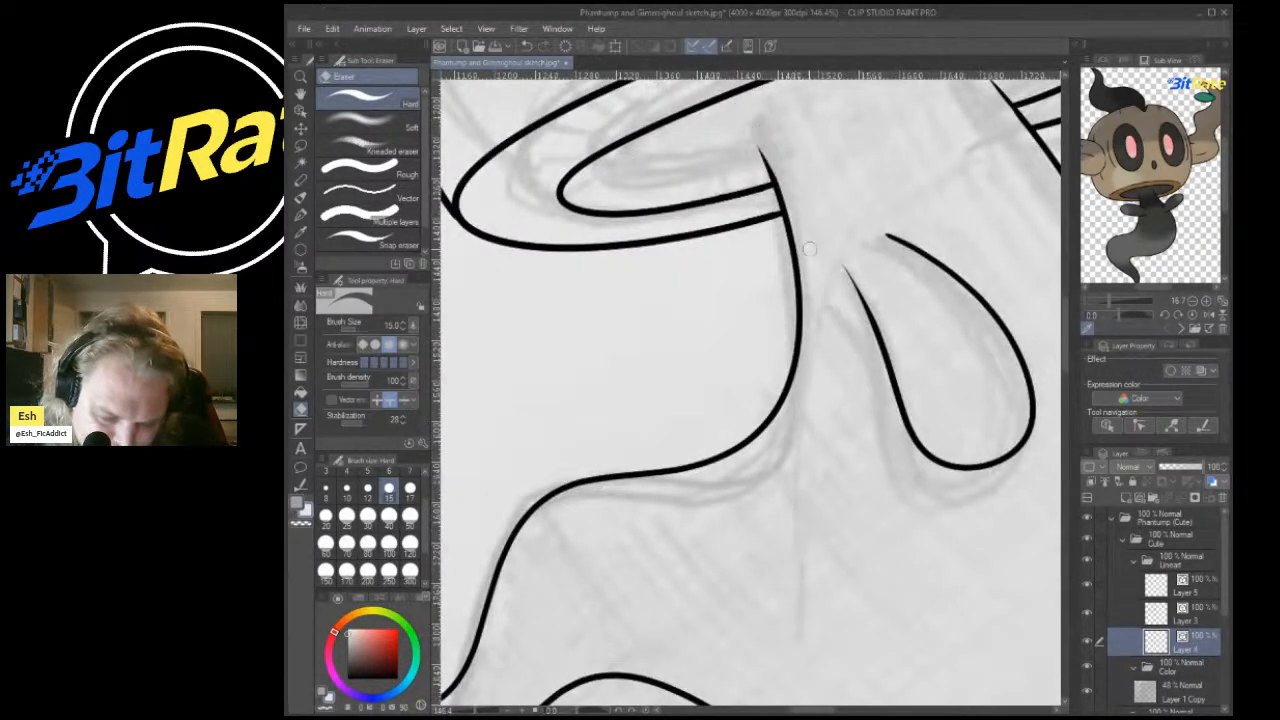
Erase the ends of both head-flame lines where they run below the head's top edge.
scroll(802, 254, down, 5)
scroll(769, 187, up, 6)
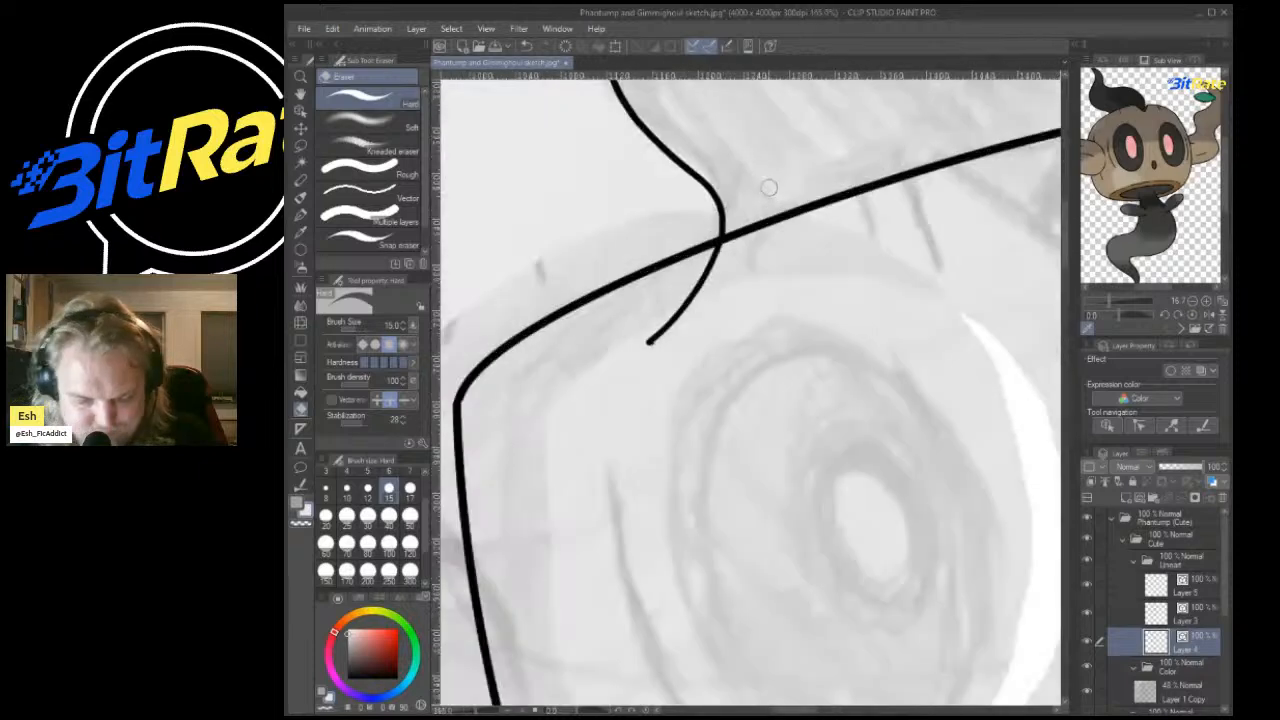
drag(637, 358, 695, 303)
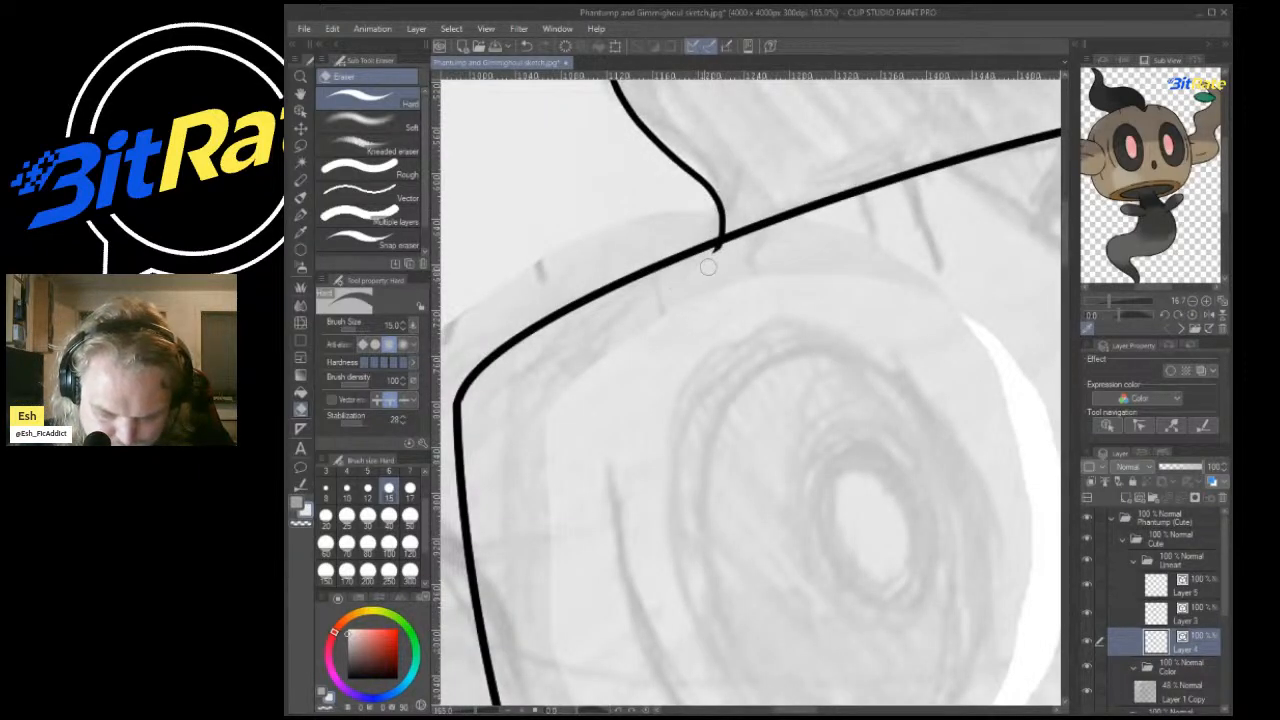
scroll(779, 200, down, 3)
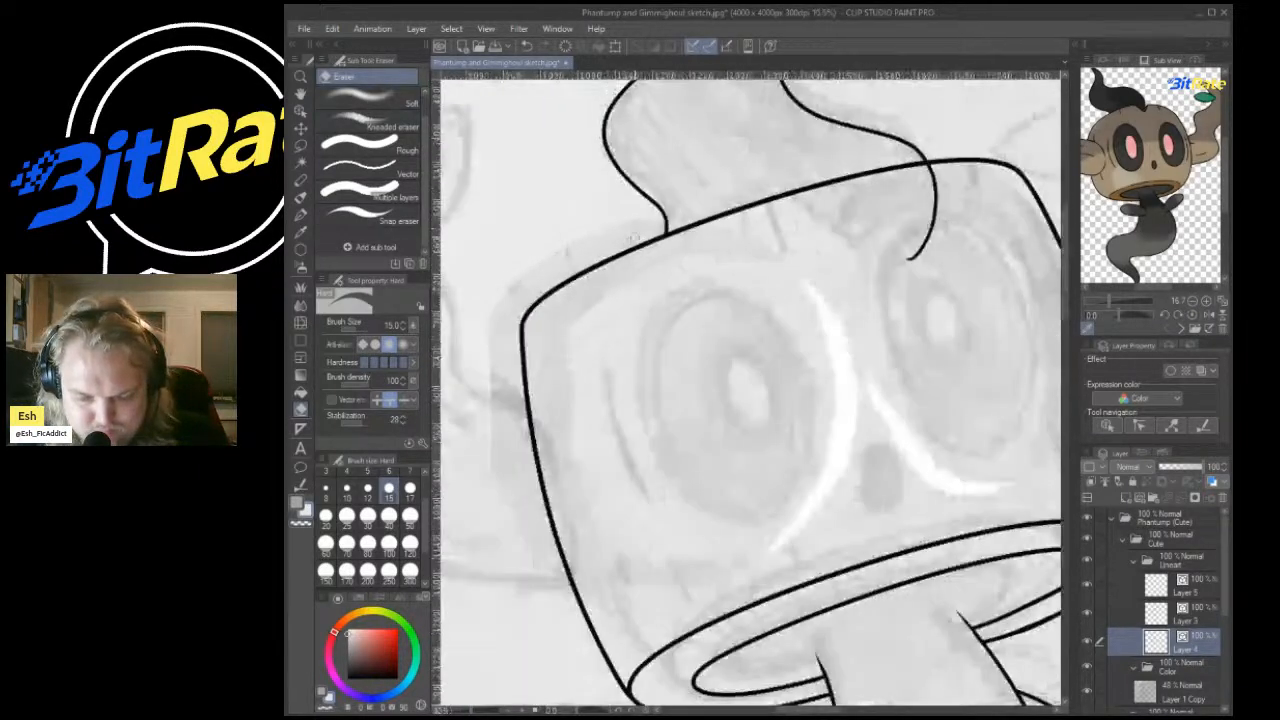
scroll(776, 145, up, 4)
mouse_move(787, 259)
mouse_down()
mouse_move(822, 282)
mouse_move(777, 420)
mouse_move(798, 411)
mouse_move(825, 317)
mouse_up()
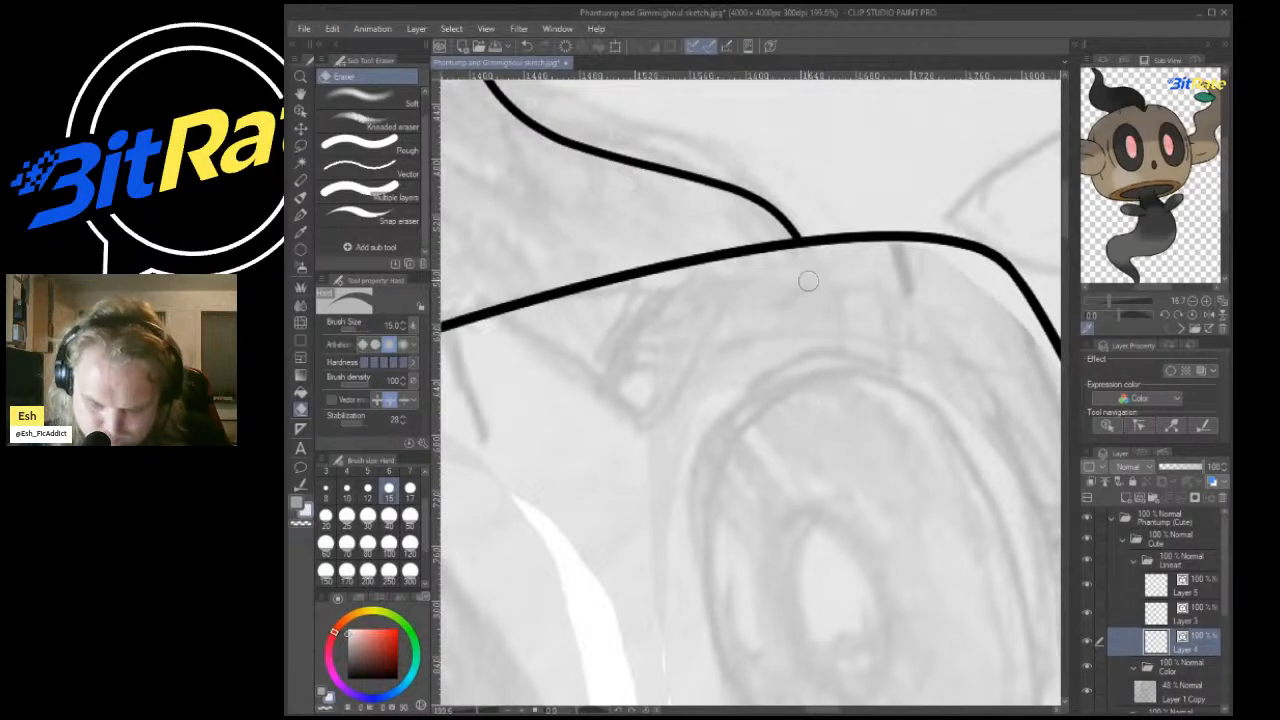
scroll(838, 316, down, 5)
Move Layer 3 above Layer 5 and merge the two layers.
drag(1187, 615, 1187, 562)
click(1187, 586)
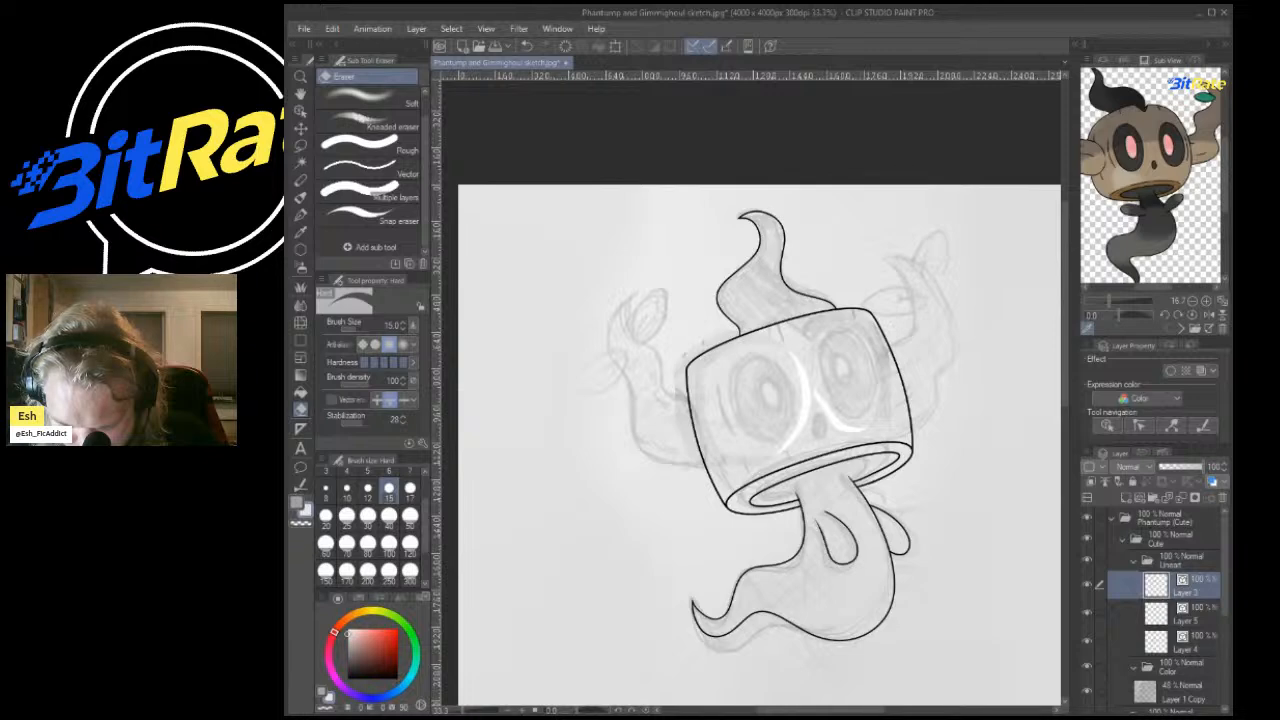
click(1181, 497)
scroll(950, 438, up, 1)
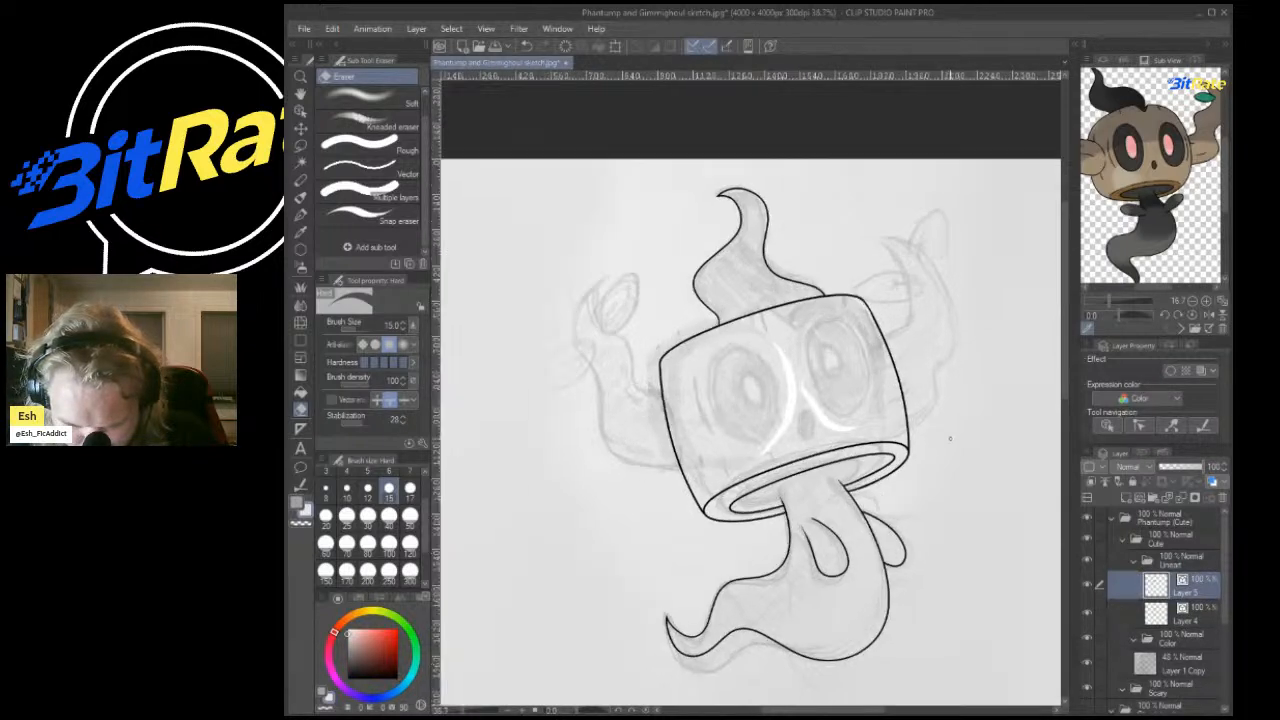
scroll(815, 352, up, 6)
scroll(765, 300, down, 5)
scroll(756, 297, up, 5)
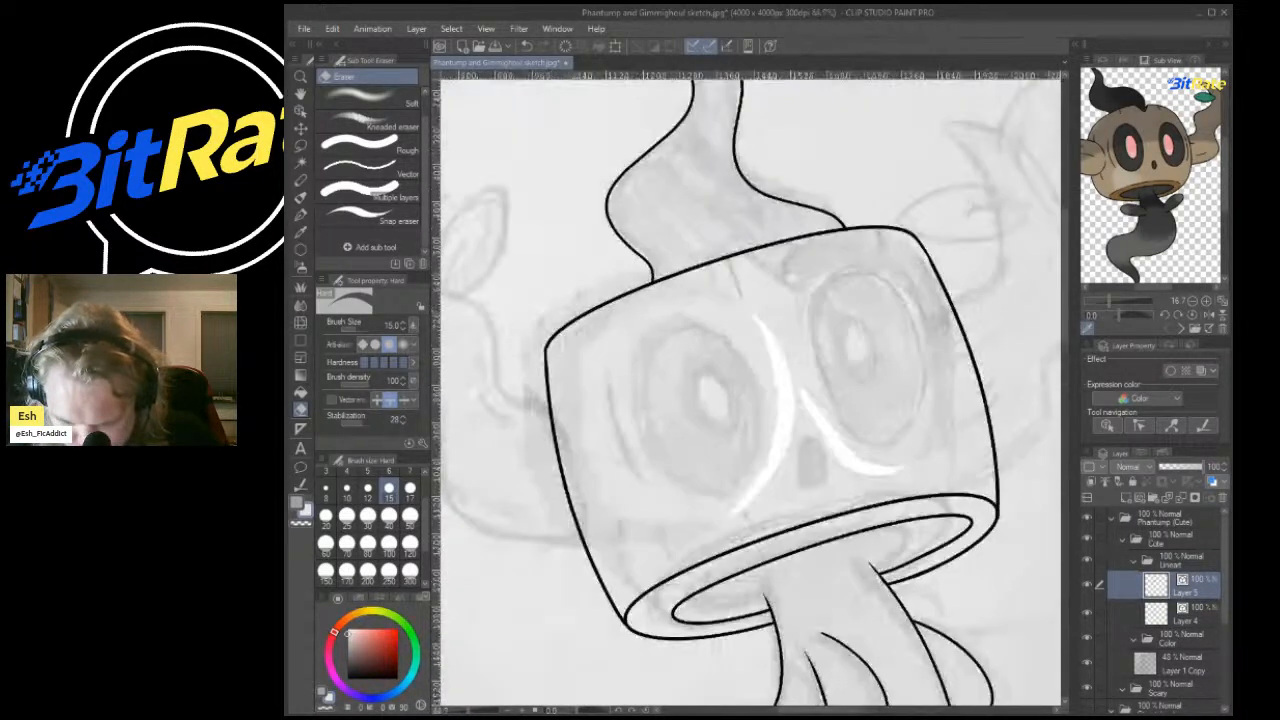
scroll(889, 273, up, 5)
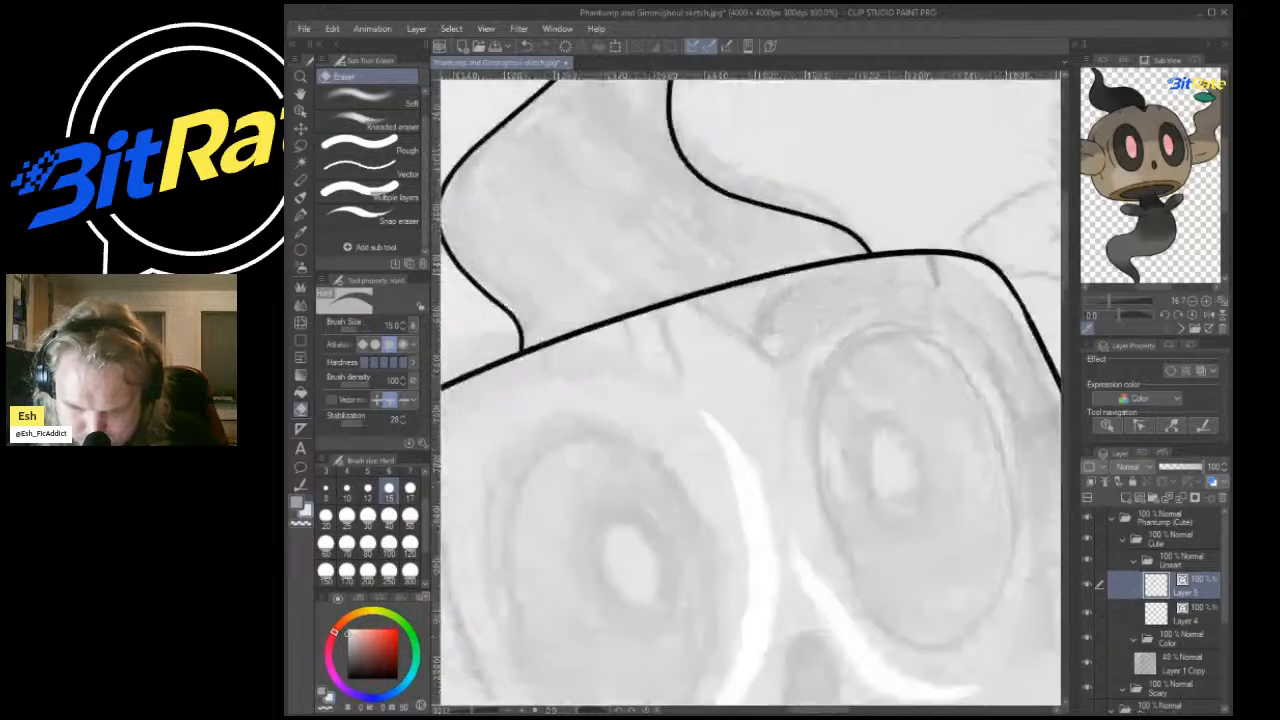
Undo the merge of Layer 3 and Layer 5.
key(p)
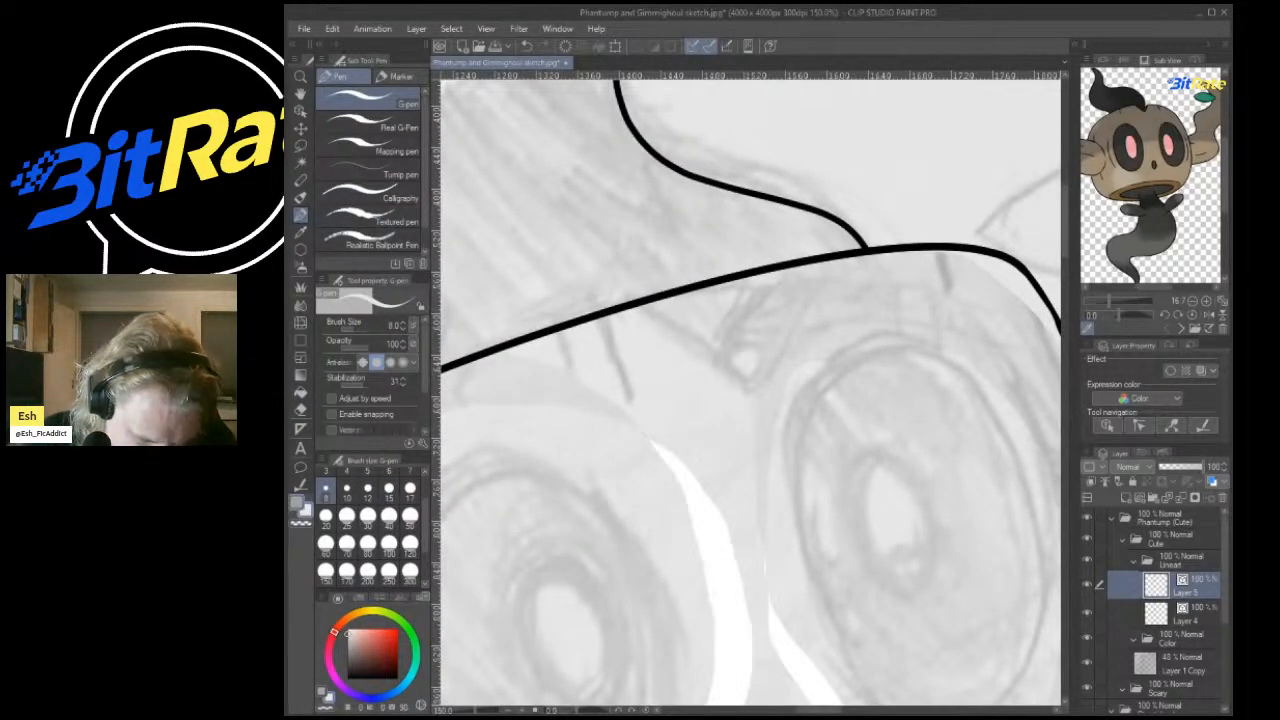
key(ctrl+z)
key(ctrl+z)
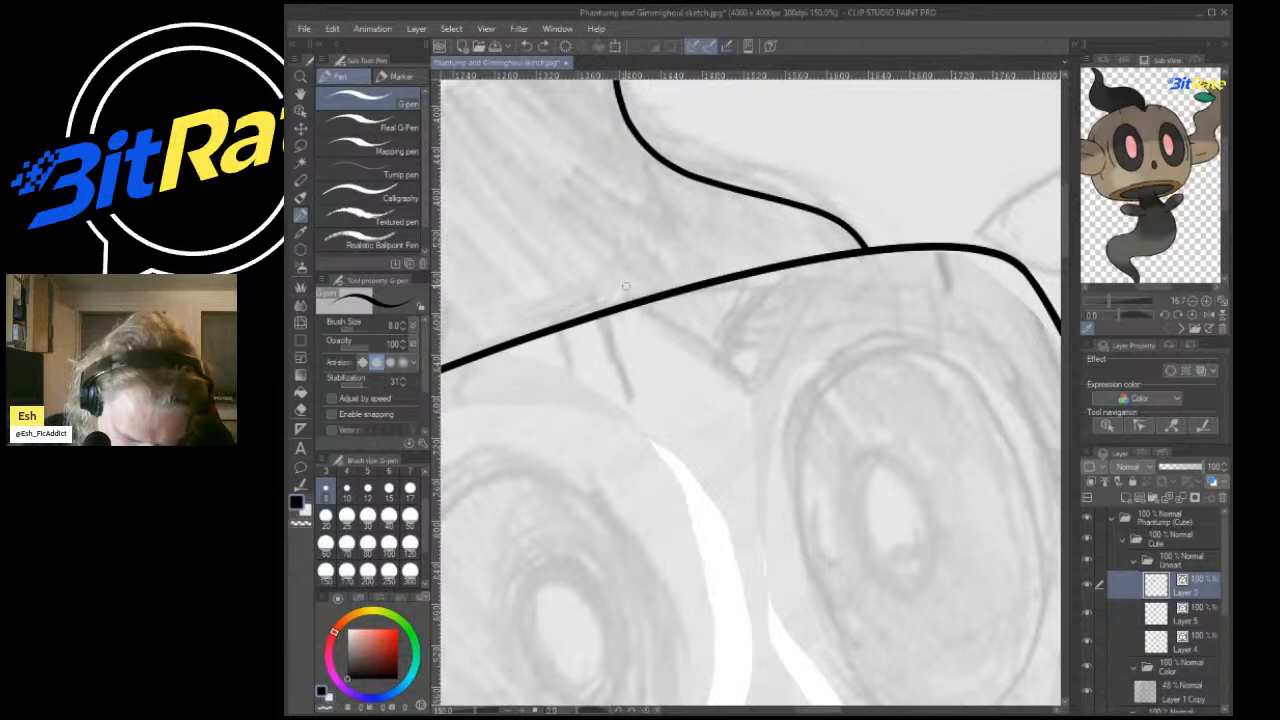
Ink a V-shaped notch with an inner edge line at the head's top edge on Layer 3, then erase its overshooting ends.
mouse_move(625, 287)
mouse_down()
mouse_move(766, 374)
mouse_move(828, 212)
mouse_up()
drag(798, 262, 730, 332)
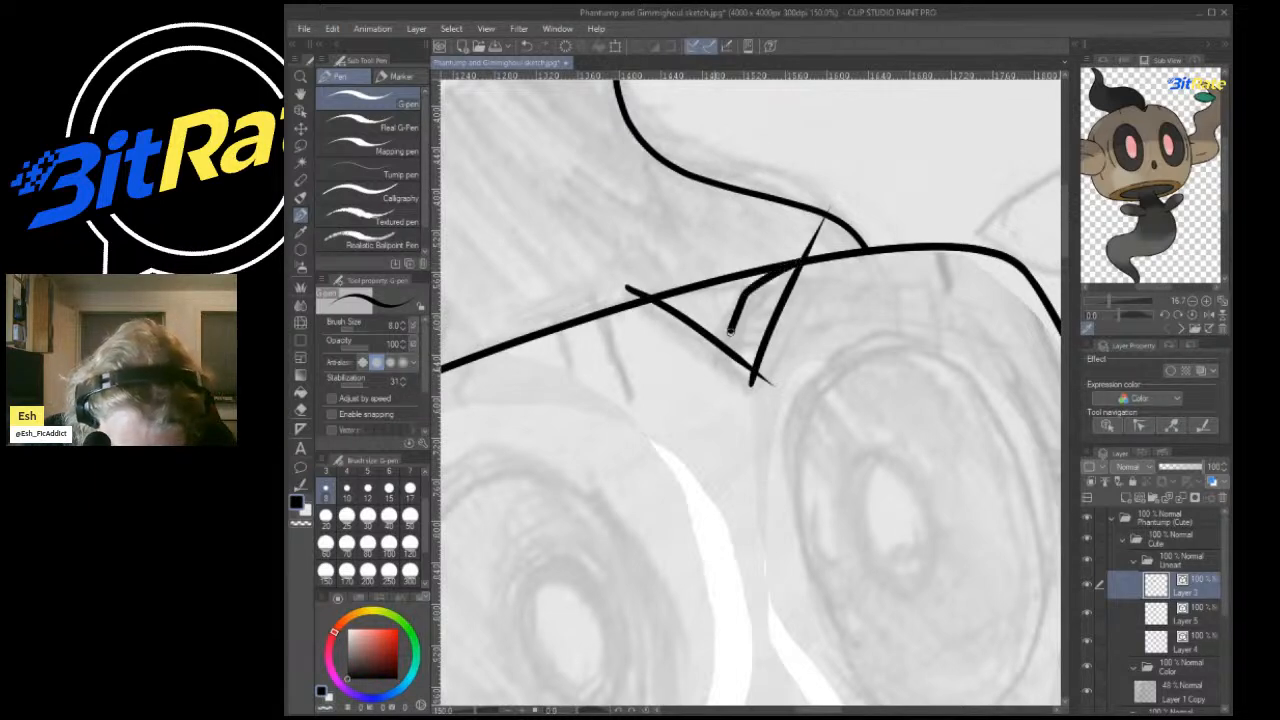
key(e)
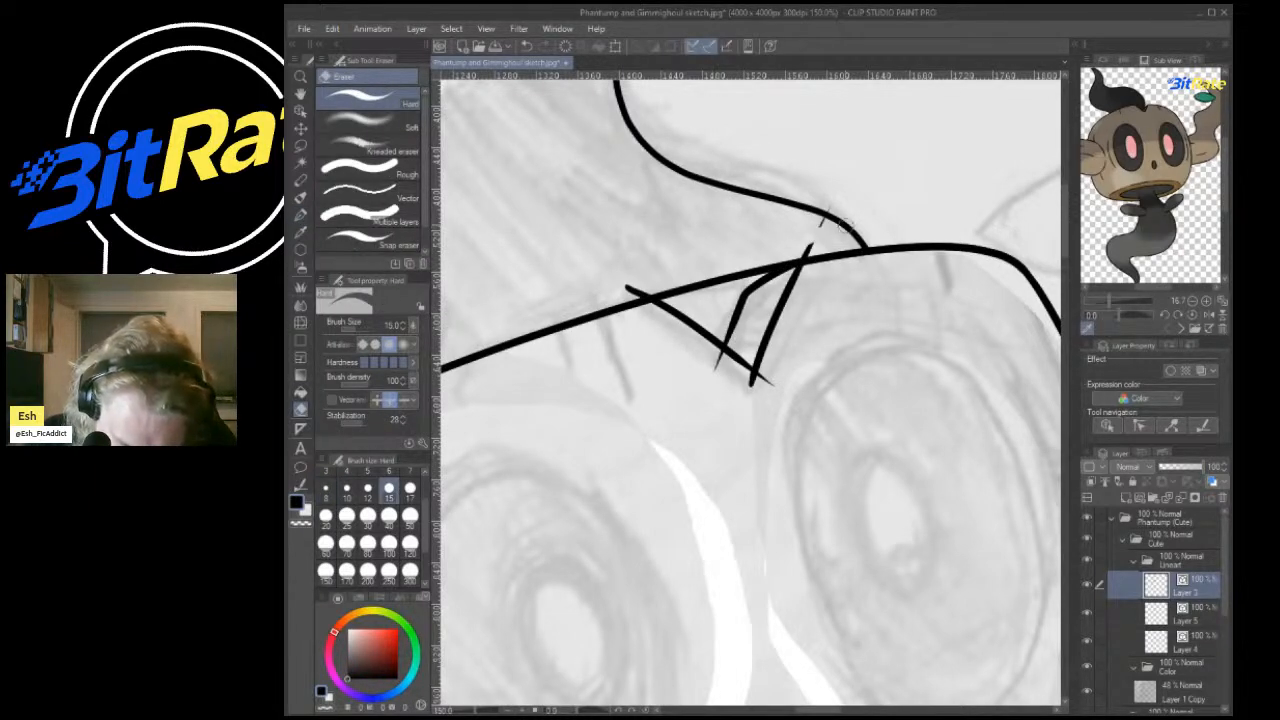
drag(818, 234, 786, 305)
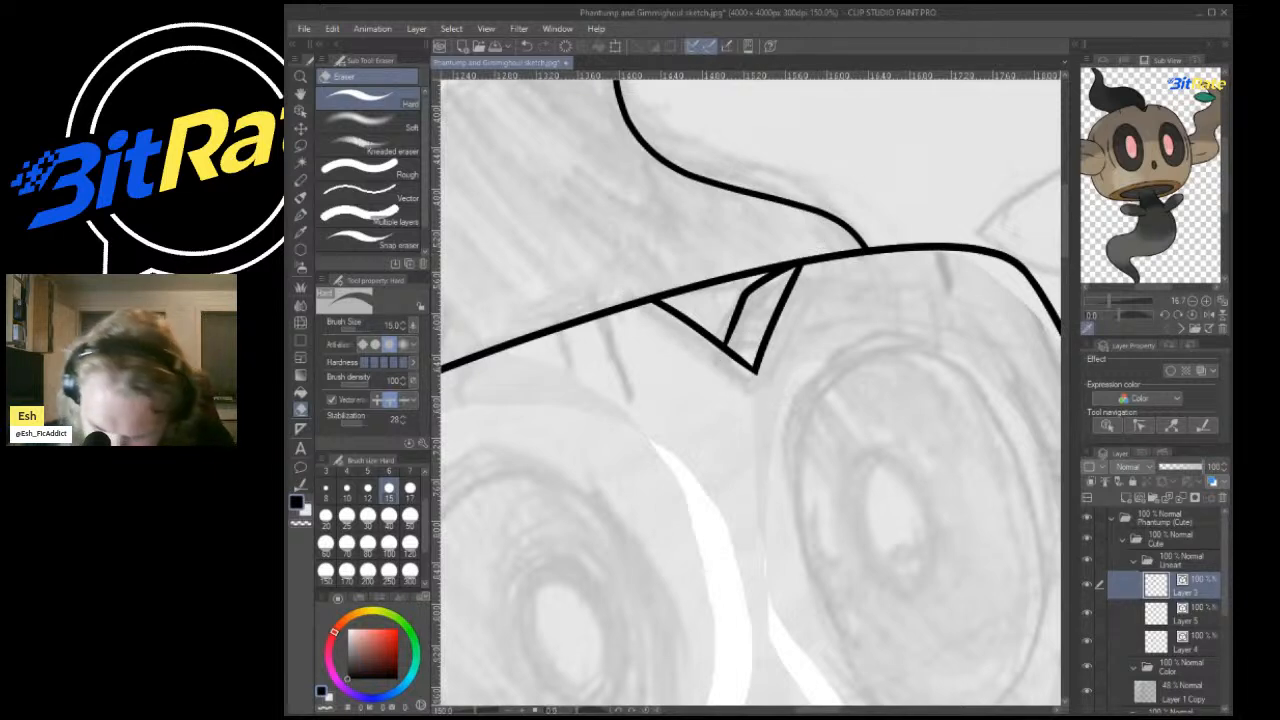
On Layer 3, erase the head's top outline across the notch opening.
click(1186, 614)
click(1186, 641)
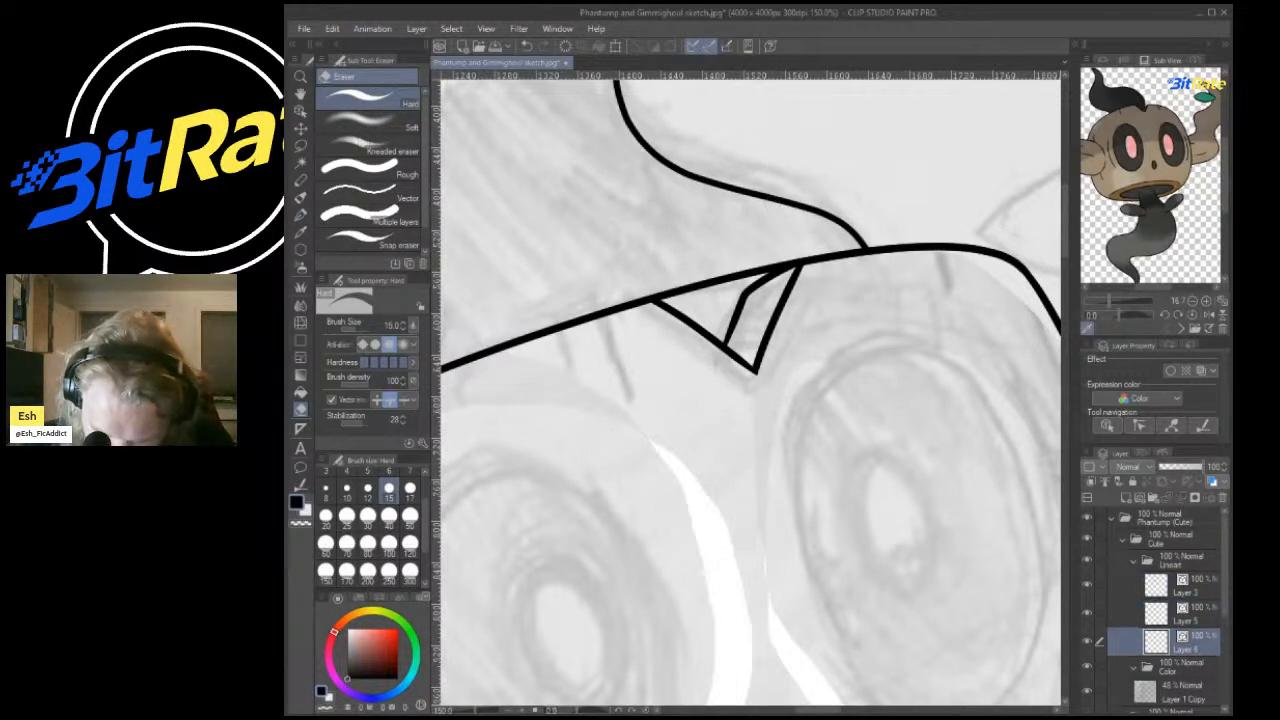
click(1186, 614)
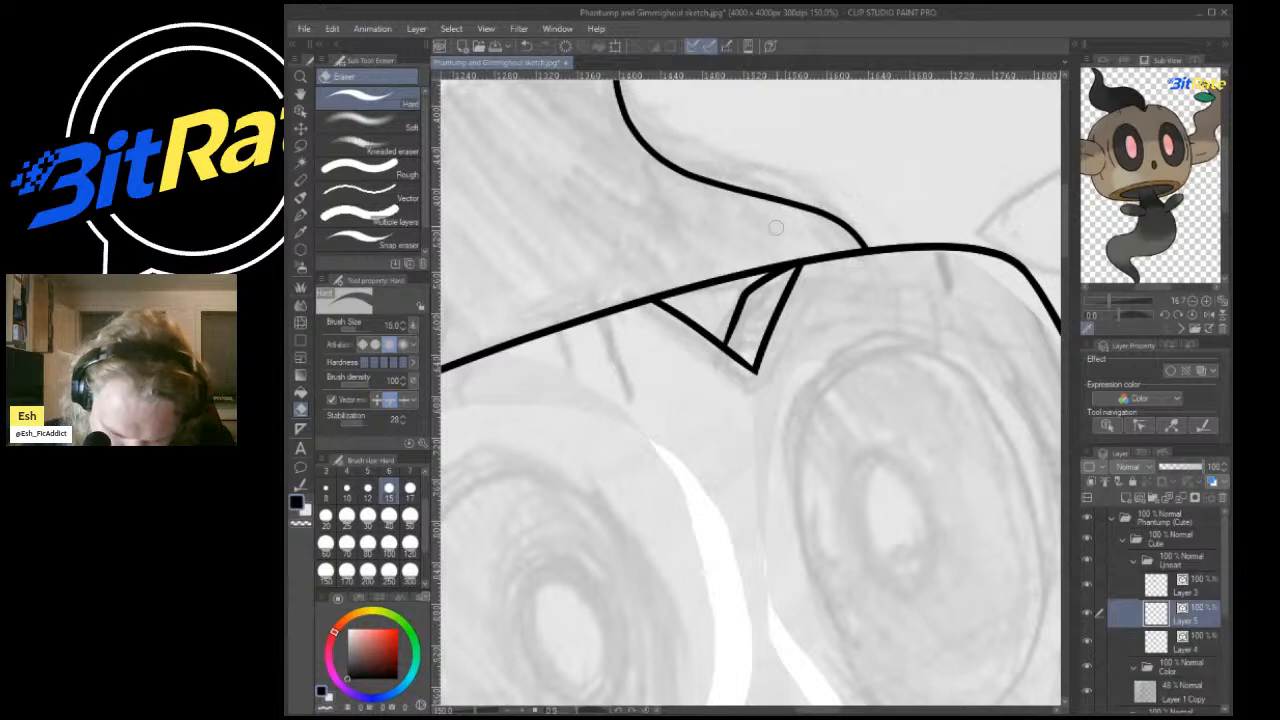
click(1186, 586)
drag(710, 287, 798, 264)
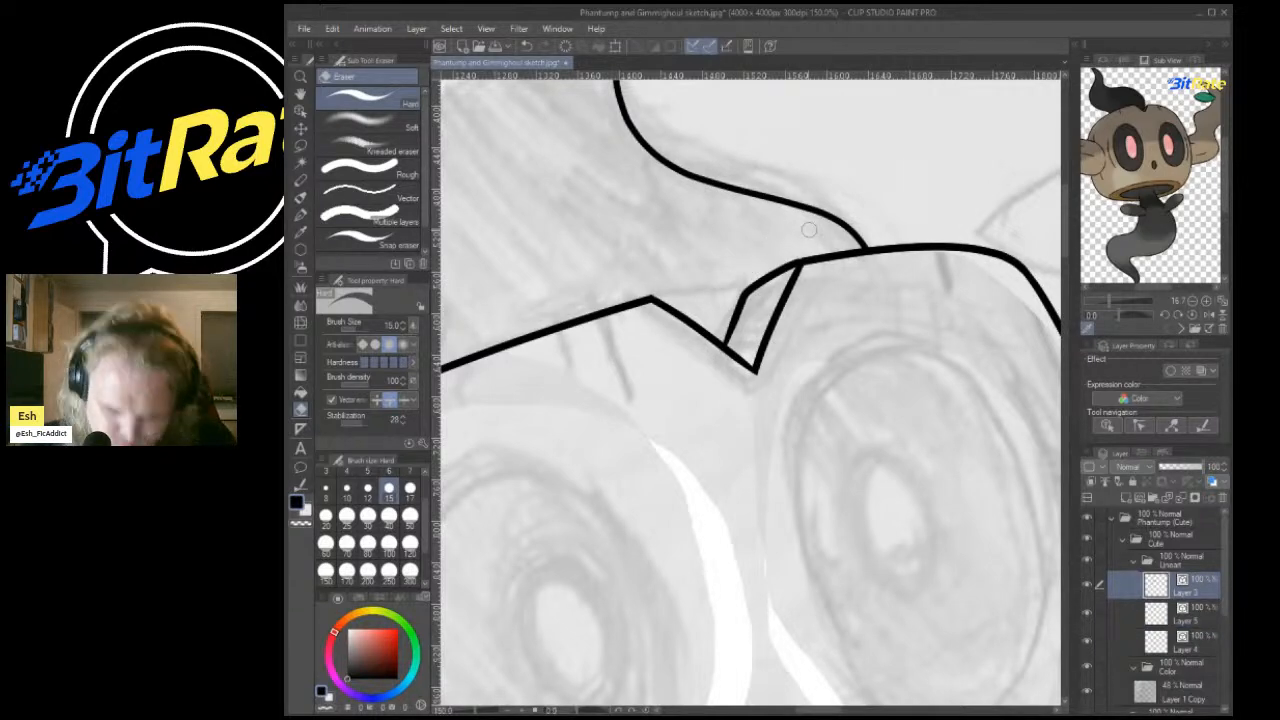
Move Layer 5 above Layer 3 and merge it down into Layer 3.
scroll(937, 350, down, 2)
click(1087, 613)
click(1087, 613)
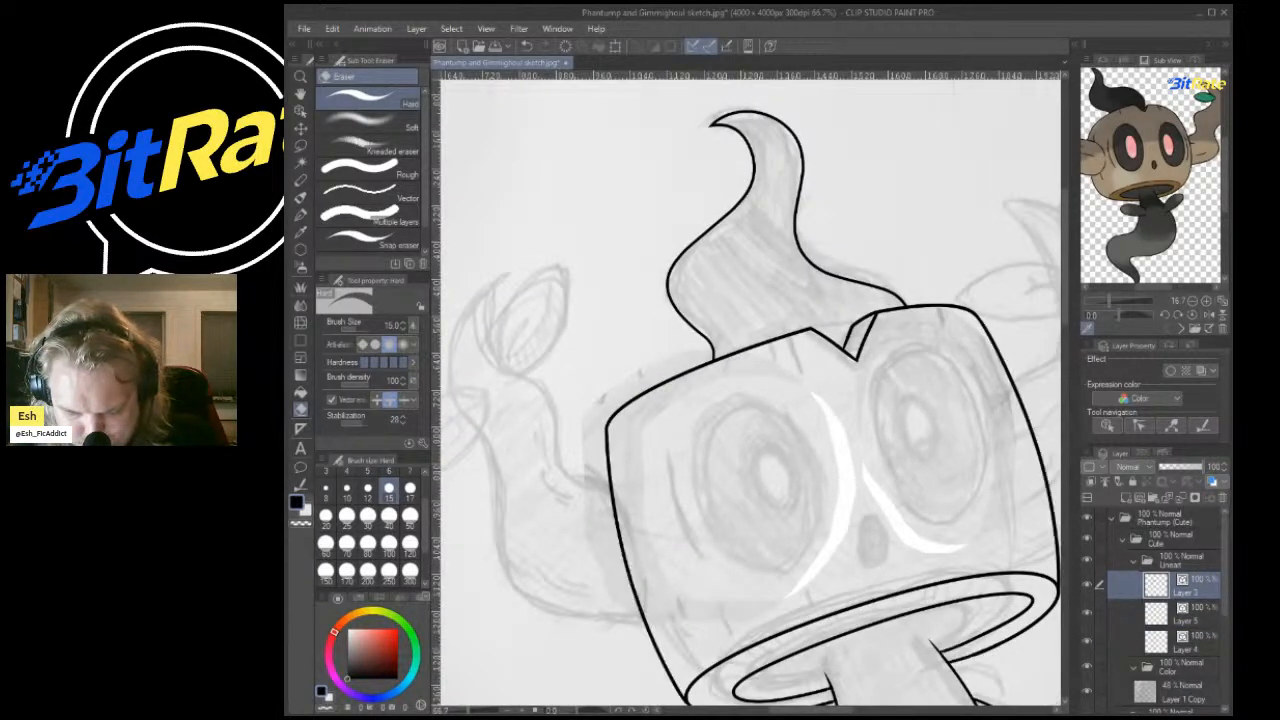
click(1186, 614)
drag(1180, 550, 1180, 572)
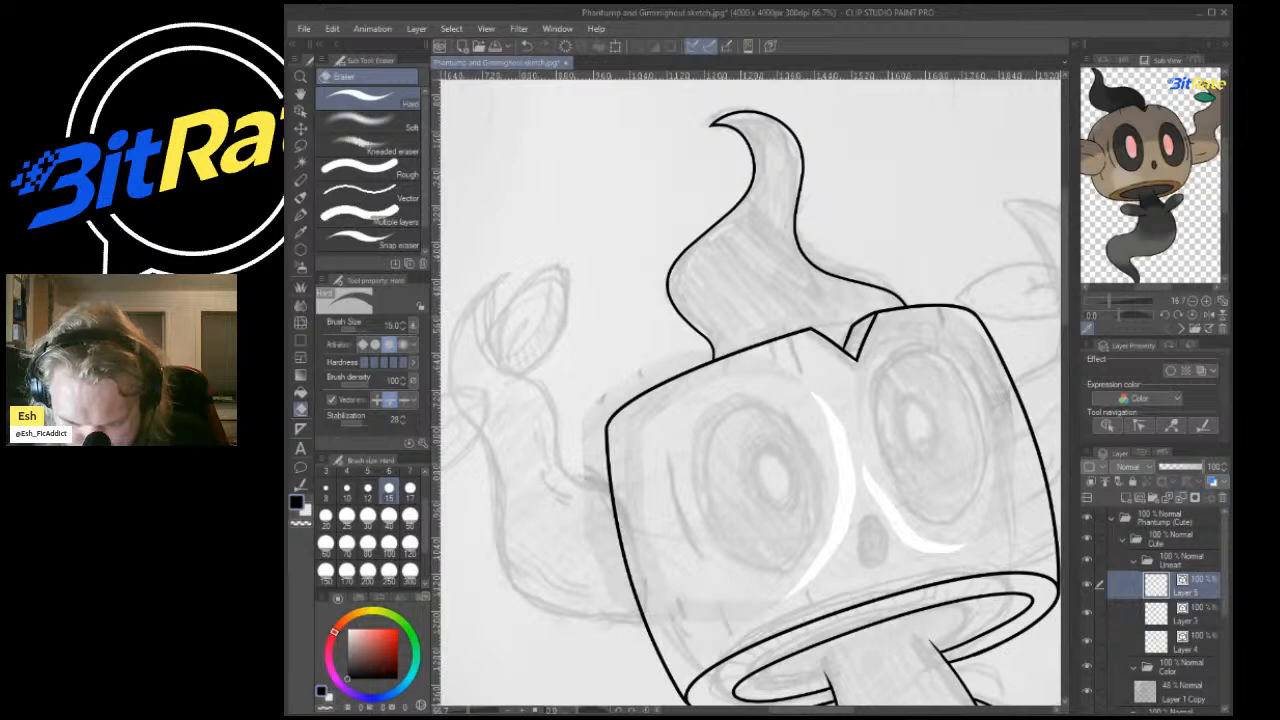
Close the gap in the head outline's upper-left corner on Layer 3 with short G-pen strokes.
scroll(719, 397, up, 8)
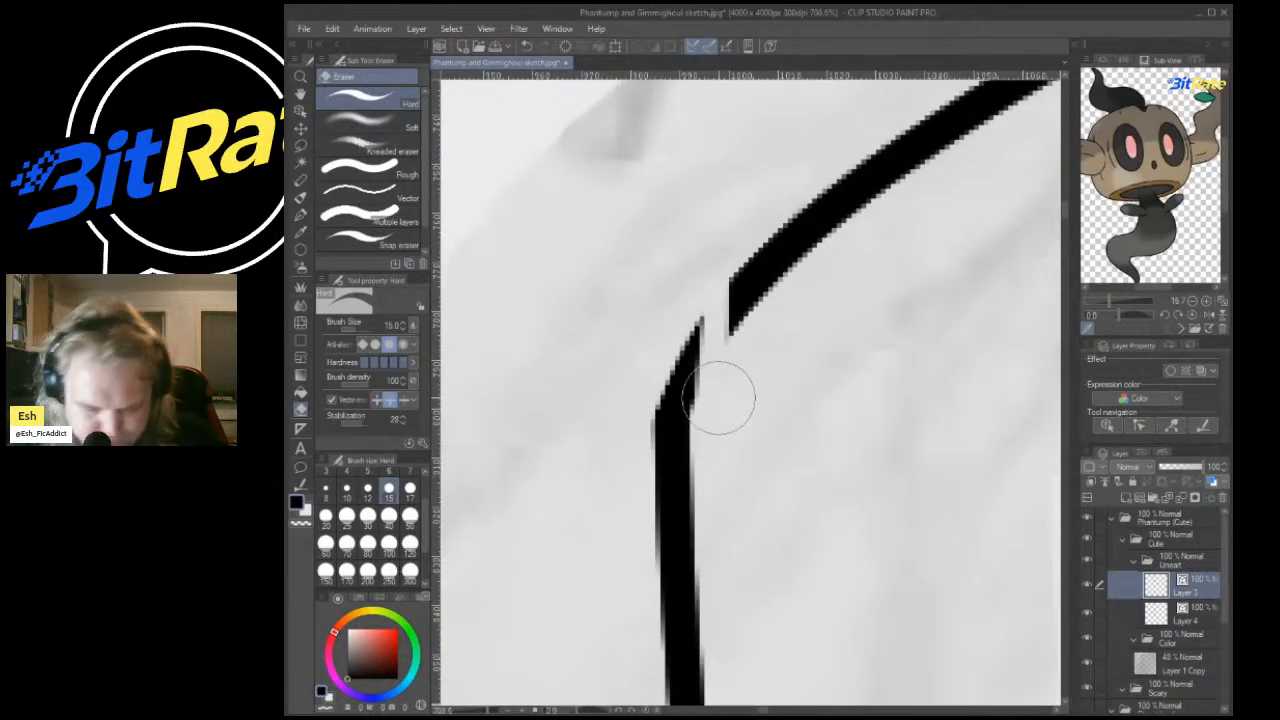
key(p)
drag(672, 425, 770, 245)
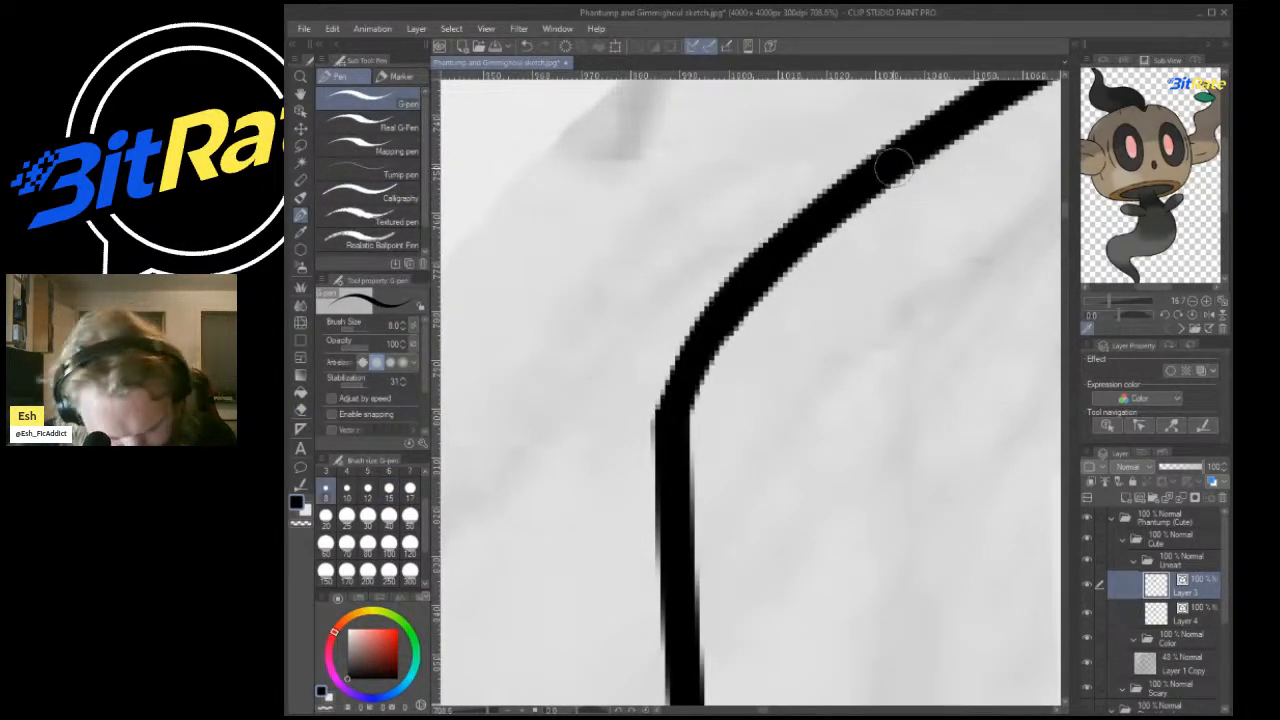
key(ctrl+z)
drag(672, 418, 793, 262)
drag(681, 392, 785, 252)
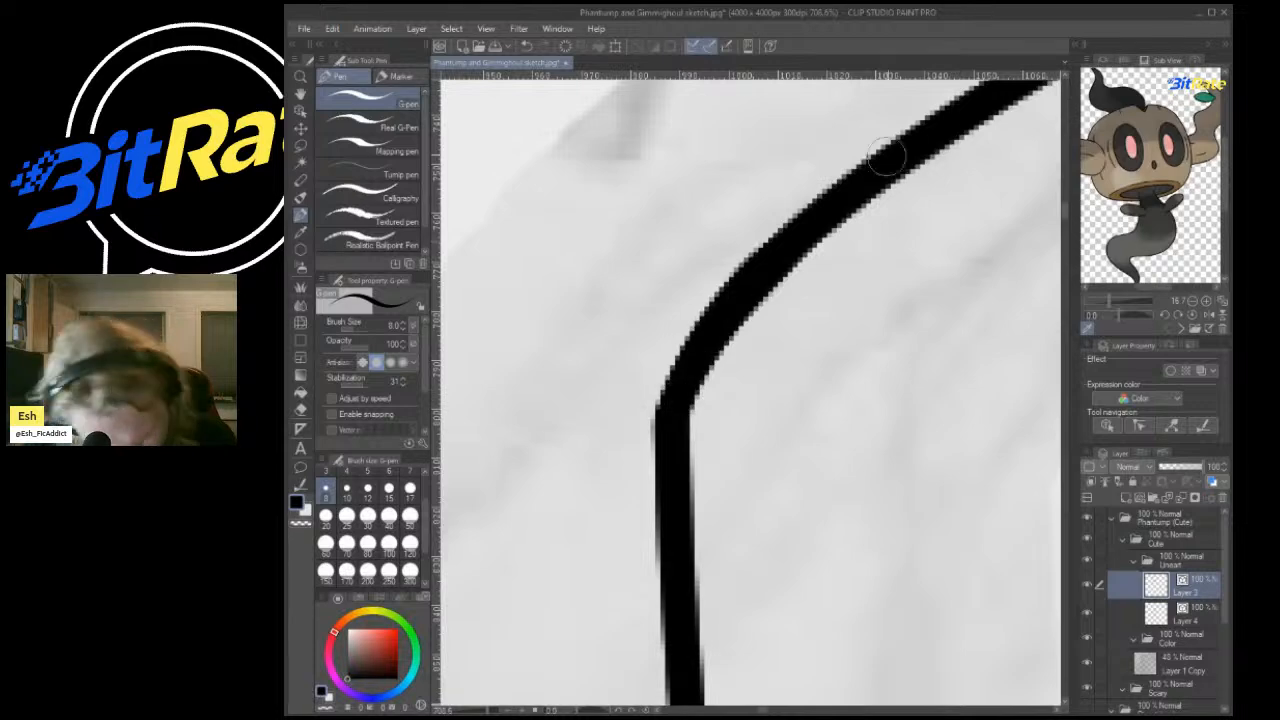
scroll(1009, 120, down, 12)
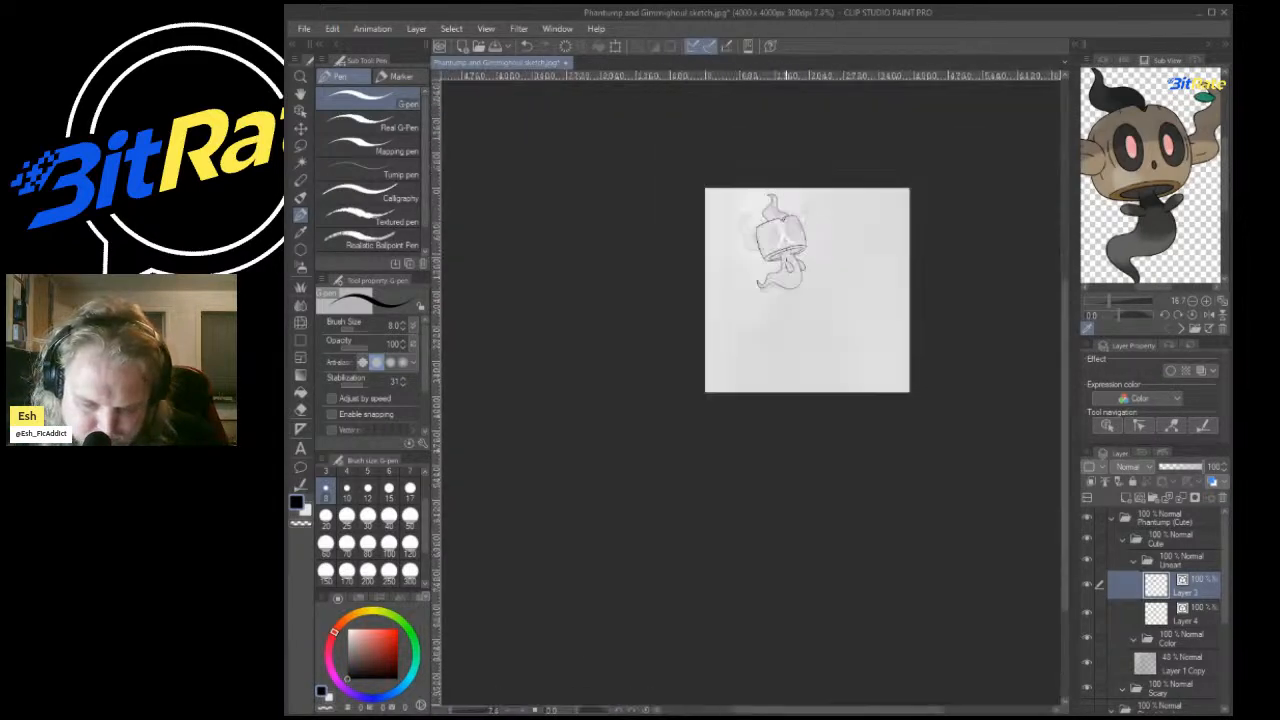
Ink the left branch's inner and outer contours on Layer 4 with the G-pen, from inside the head outline toward the branch tip.
scroll(780, 231, up, 4)
scroll(557, 293, up, 5)
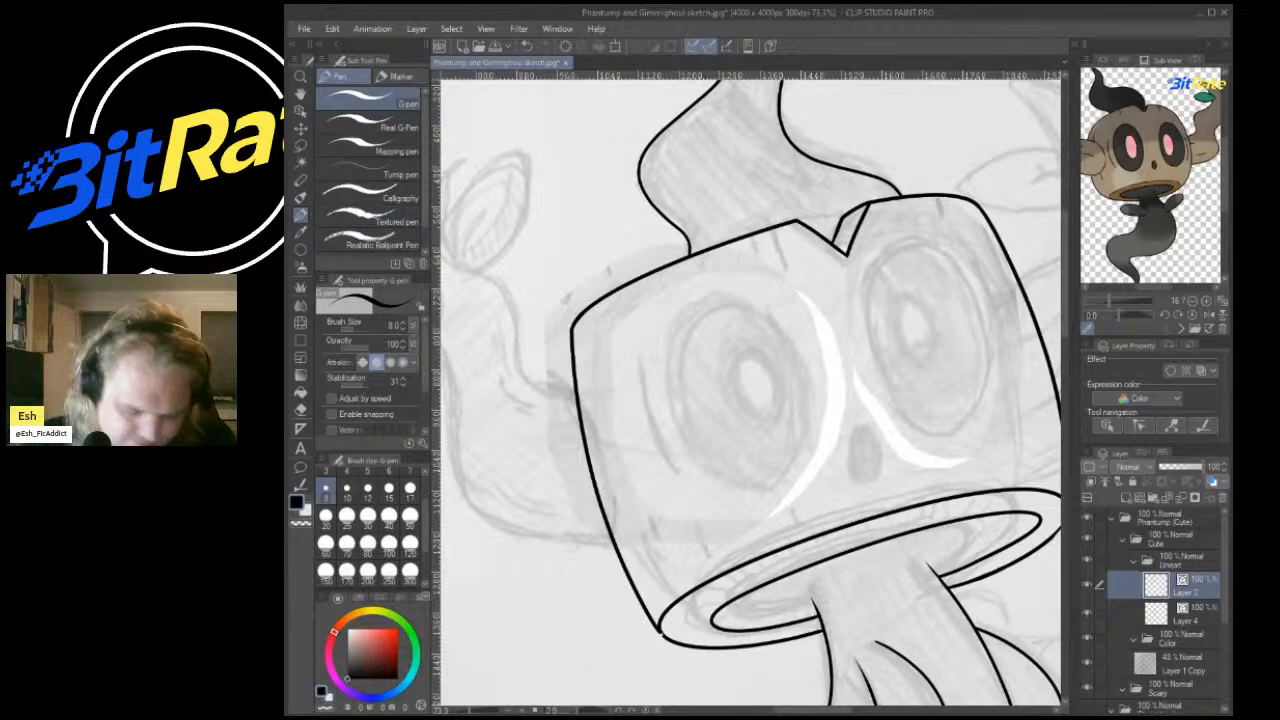
scroll(758, 541, down, 2)
scroll(507, 505, up, 4)
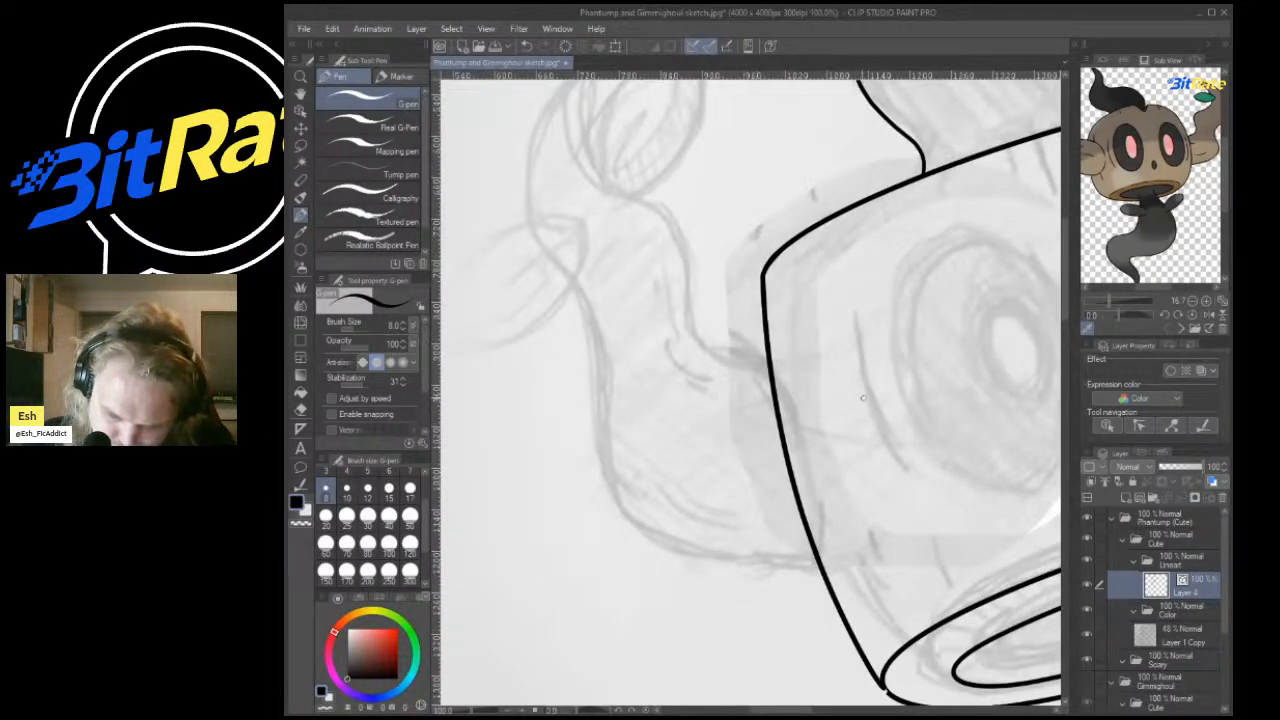
mouse_move(838, 366)
mouse_down()
mouse_move(720, 377)
mouse_move(699, 265)
mouse_move(602, 207)
mouse_move(549, 98)
mouse_move(500, 235)
mouse_move(580, 321)
mouse_move(586, 421)
mouse_move(692, 545)
mouse_move(852, 542)
mouse_move(689, 563)
mouse_move(617, 488)
mouse_move(590, 325)
mouse_move(513, 275)
mouse_move(511, 143)
mouse_move(572, 80)
mouse_up()
key(ctrl+z)
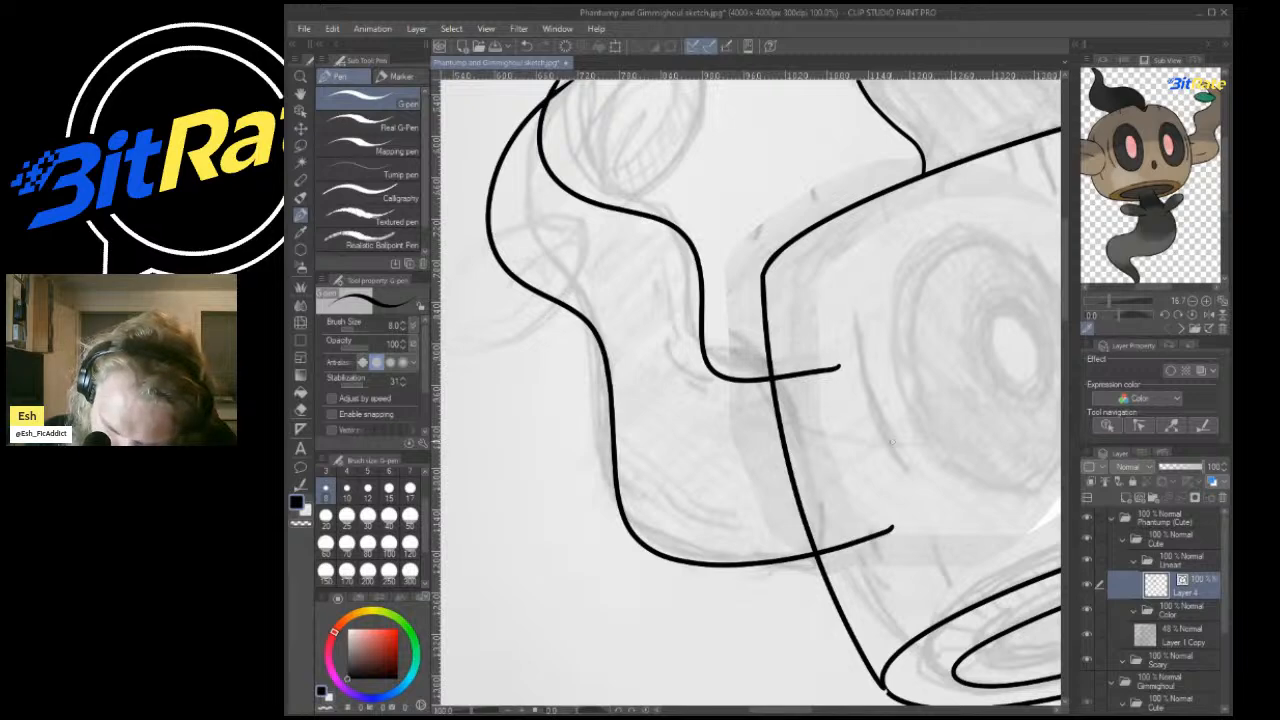
key(ctrl+z)
mouse_move(876, 530)
mouse_down()
mouse_move(622, 534)
mouse_move(522, 266)
mouse_move(545, 46)
mouse_up()
scroll(619, 87, down, 5)
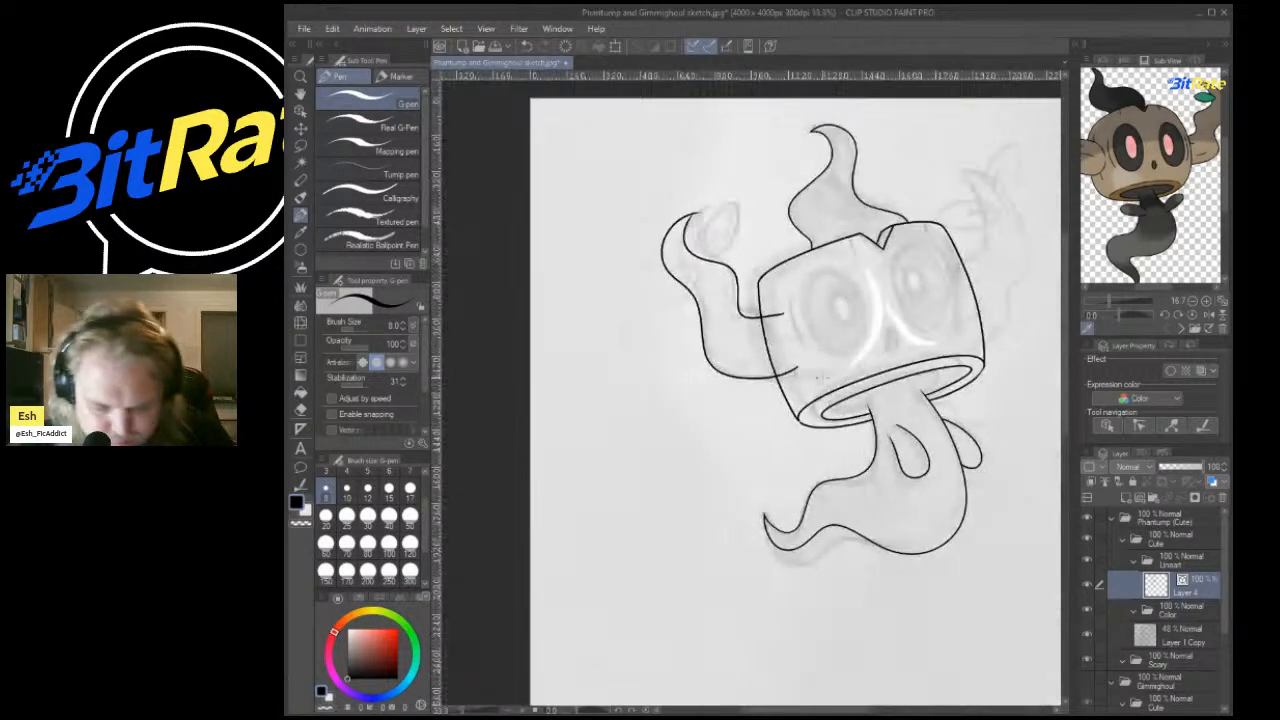
Redraw the left branch's outer contour with a smoother G-pen curve around the bend up to the tip.
scroll(814, 250, up, 4)
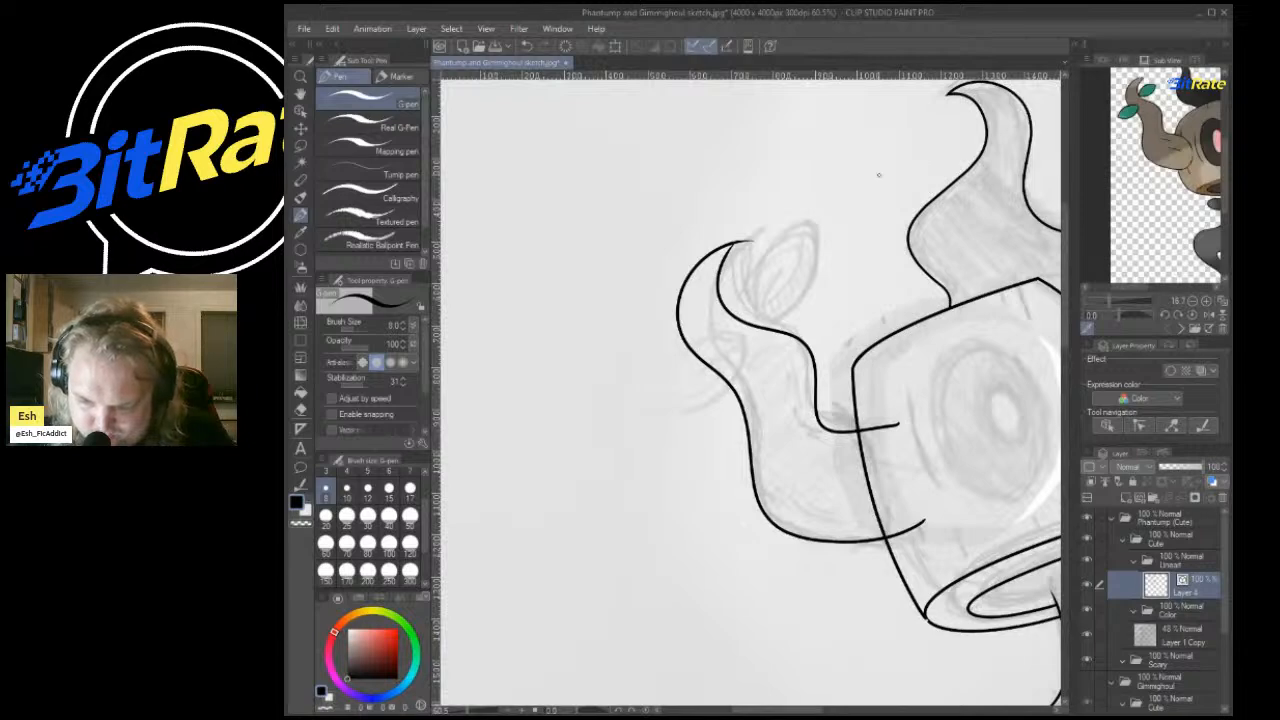
scroll(879, 175, up, 2)
scroll(695, 420, down, 2)
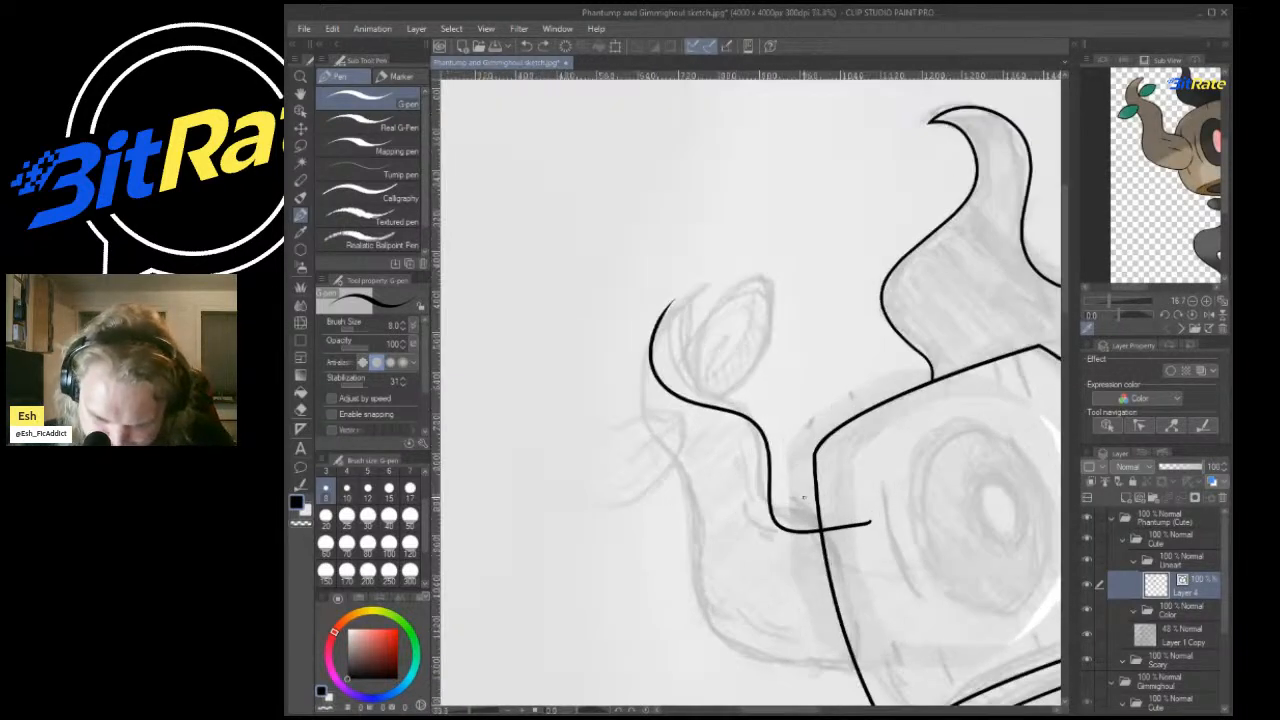
scroll(800, 490, up, 1)
mouse_move(900, 662)
mouse_down()
mouse_move(827, 683)
mouse_move(713, 669)
mouse_move(680, 529)
mouse_move(625, 452)
mouse_move(584, 342)
mouse_move(678, 264)
mouse_up()
Extend both contours of the left branch until they cross at the tip, and erase the overshooting ends to leave a point.
scroll(684, 282, up, 4)
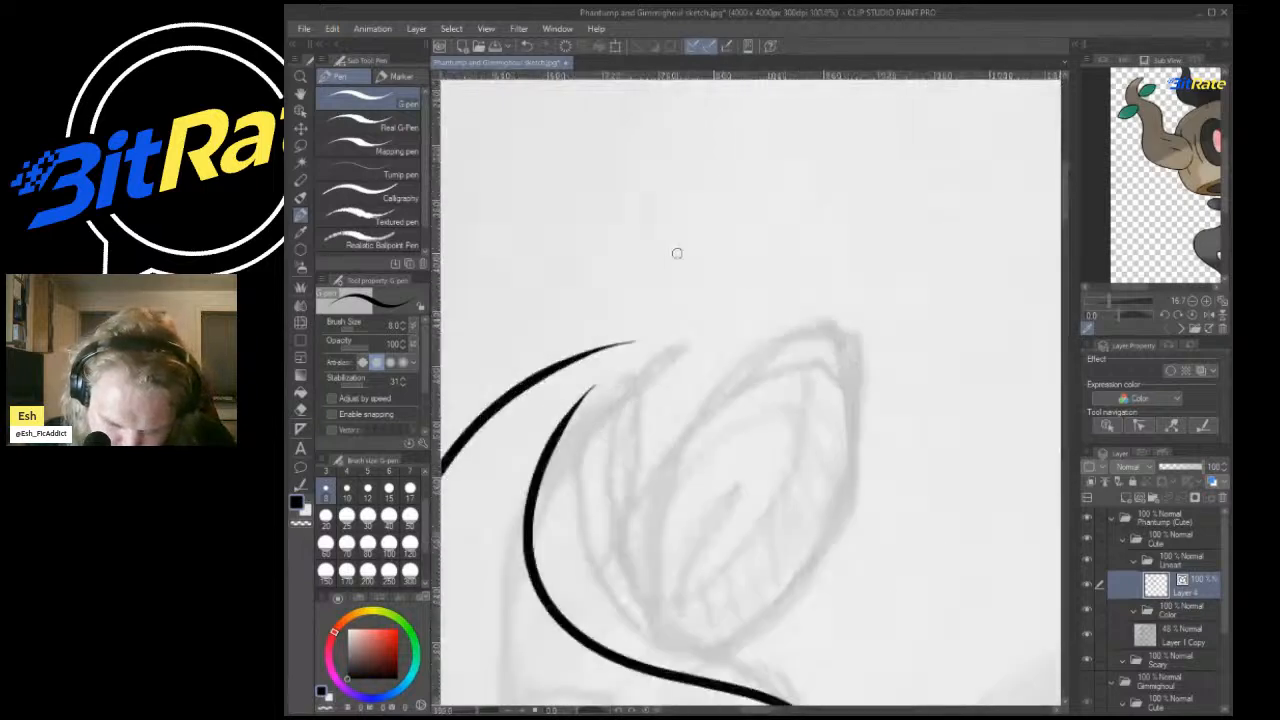
mouse_move(493, 567)
mouse_down()
mouse_move(523, 484)
mouse_move(700, 325)
mouse_up()
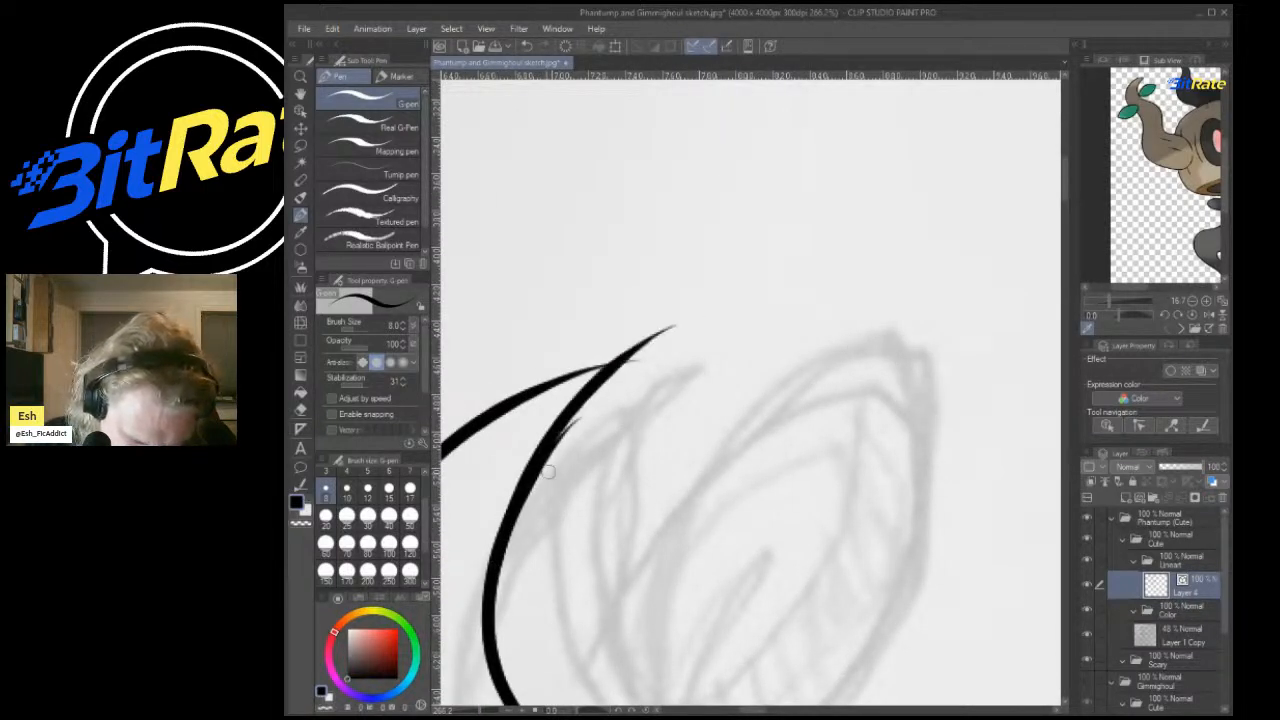
key(ctrl+z)
drag(578, 420, 715, 310)
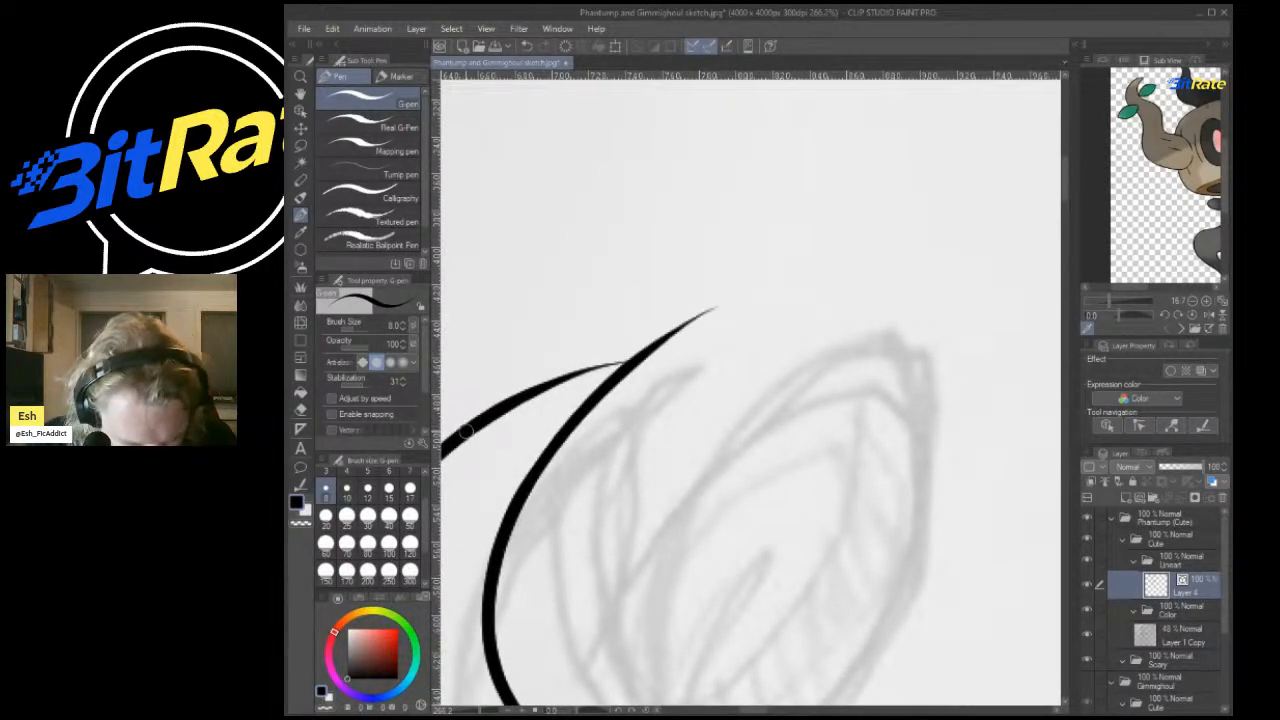
drag(465, 430, 760, 352)
key(ctrl+z)
drag(476, 423, 795, 346)
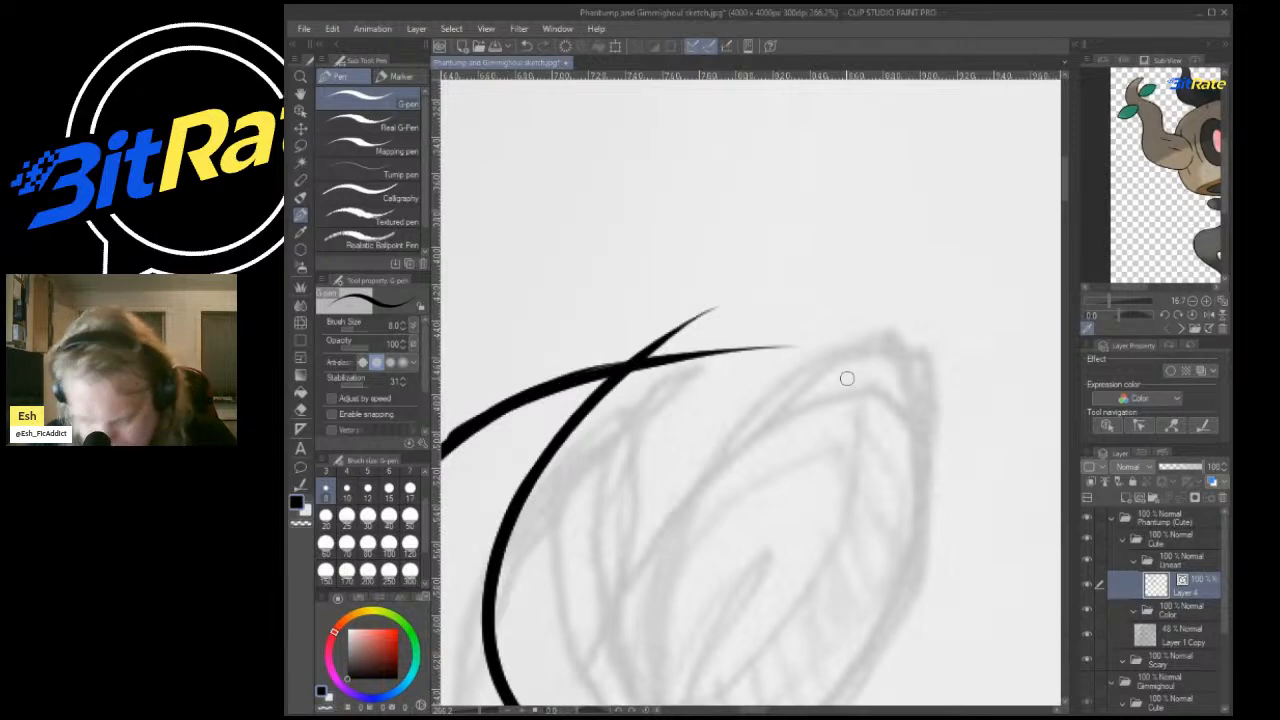
key(e)
drag(708, 274, 771, 457)
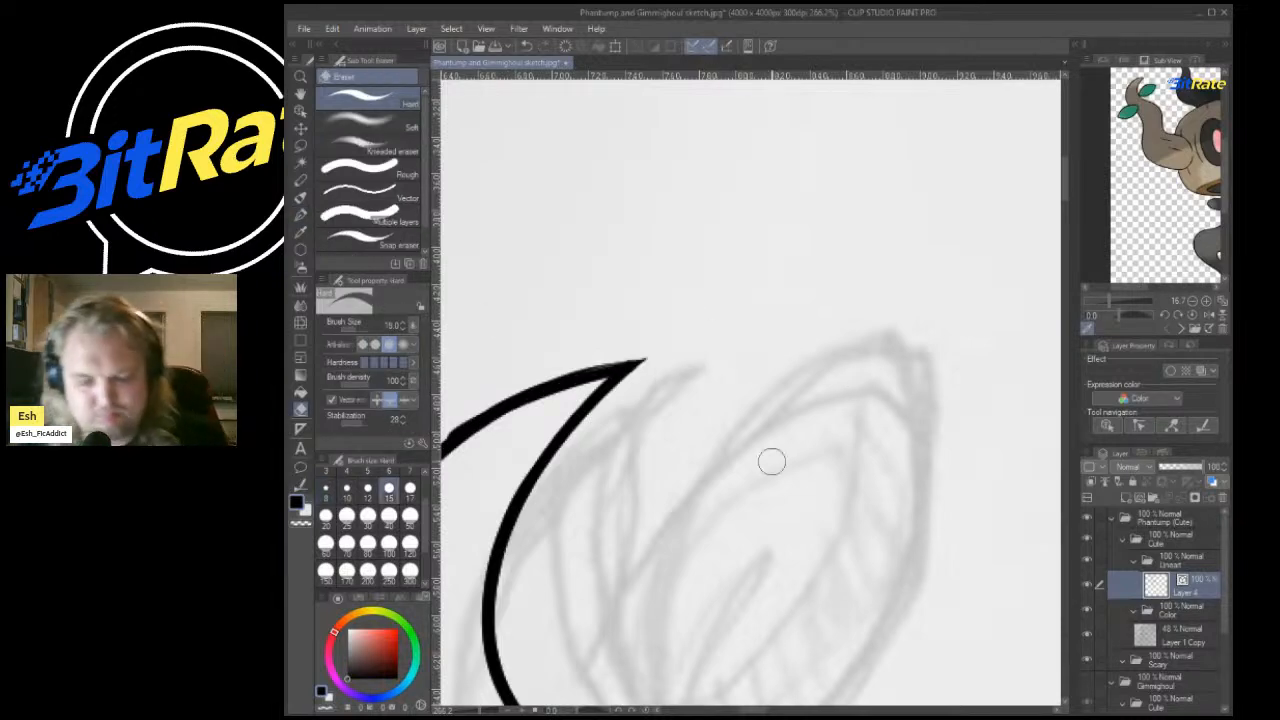
Smooth the bump on the left branch's outer contour near the tip using the Hard eraser with vector erasing turned off.
scroll(771, 457, down, 6)
scroll(640, 266, up, 6)
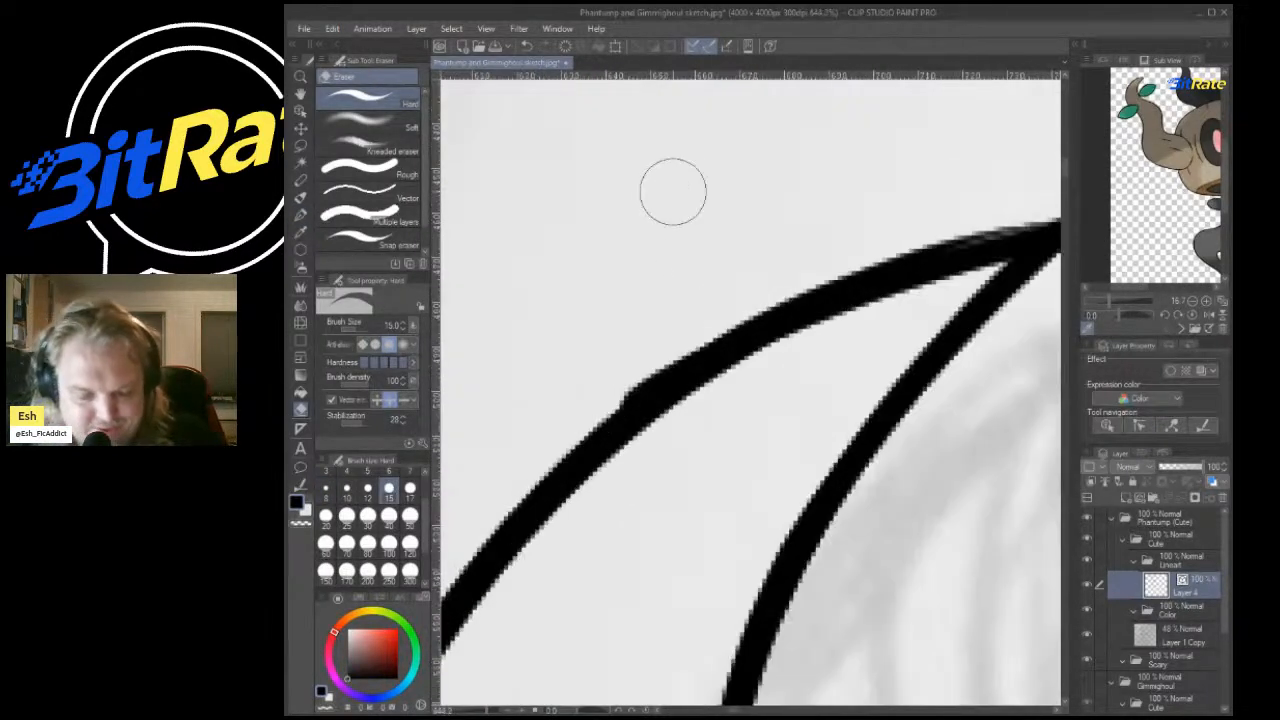
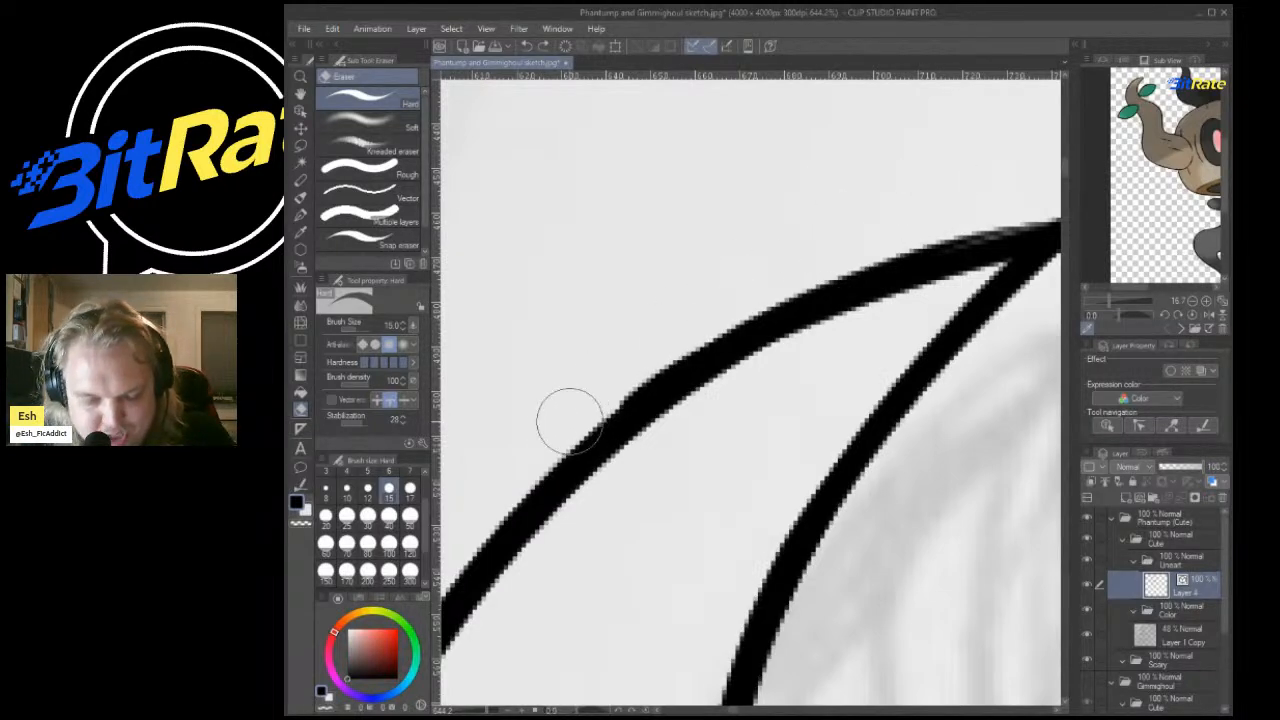
scroll(1038, 149, down, 1)
scroll(748, 220, up, 2)
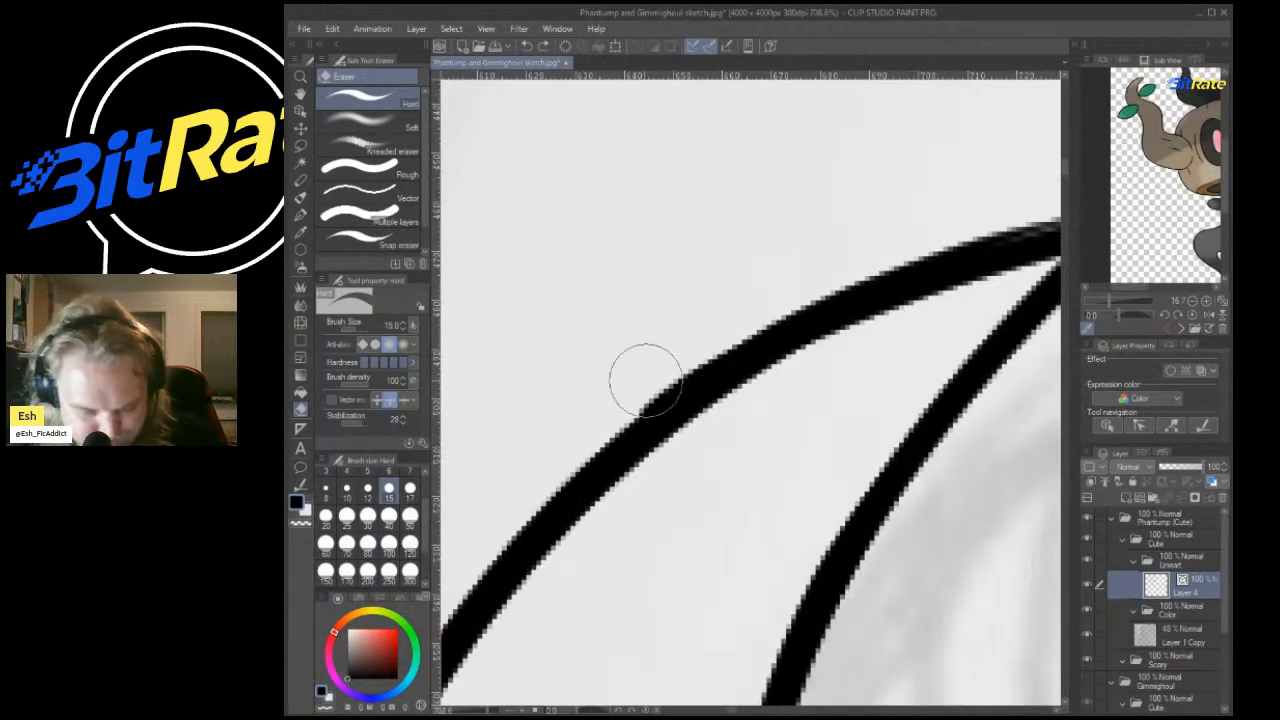
drag(573, 439, 848, 267)
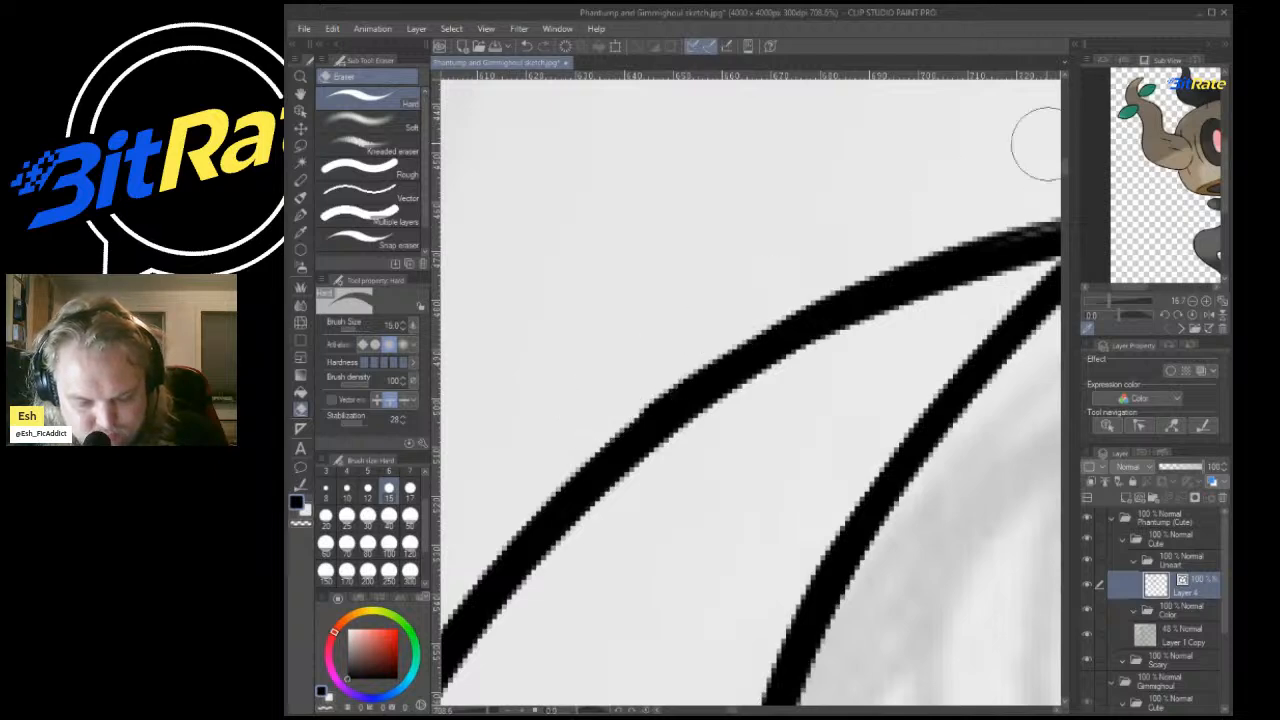
scroll(863, 237, down, 5)
scroll(863, 237, down, 8)
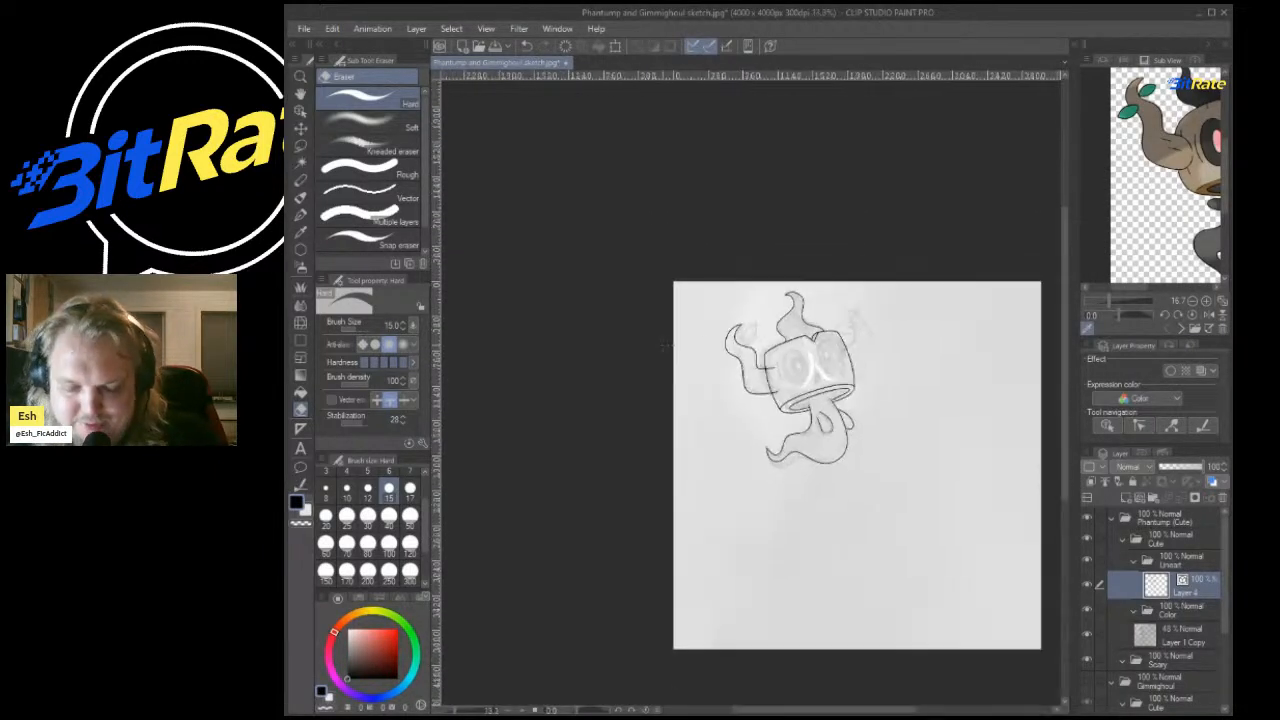
Ink the left branch's rounded base on the face with a tapered G-pen stroke from each contour end, leaving a small gap between them.
scroll(750, 400, up, 3)
scroll(660, 485, up, 6)
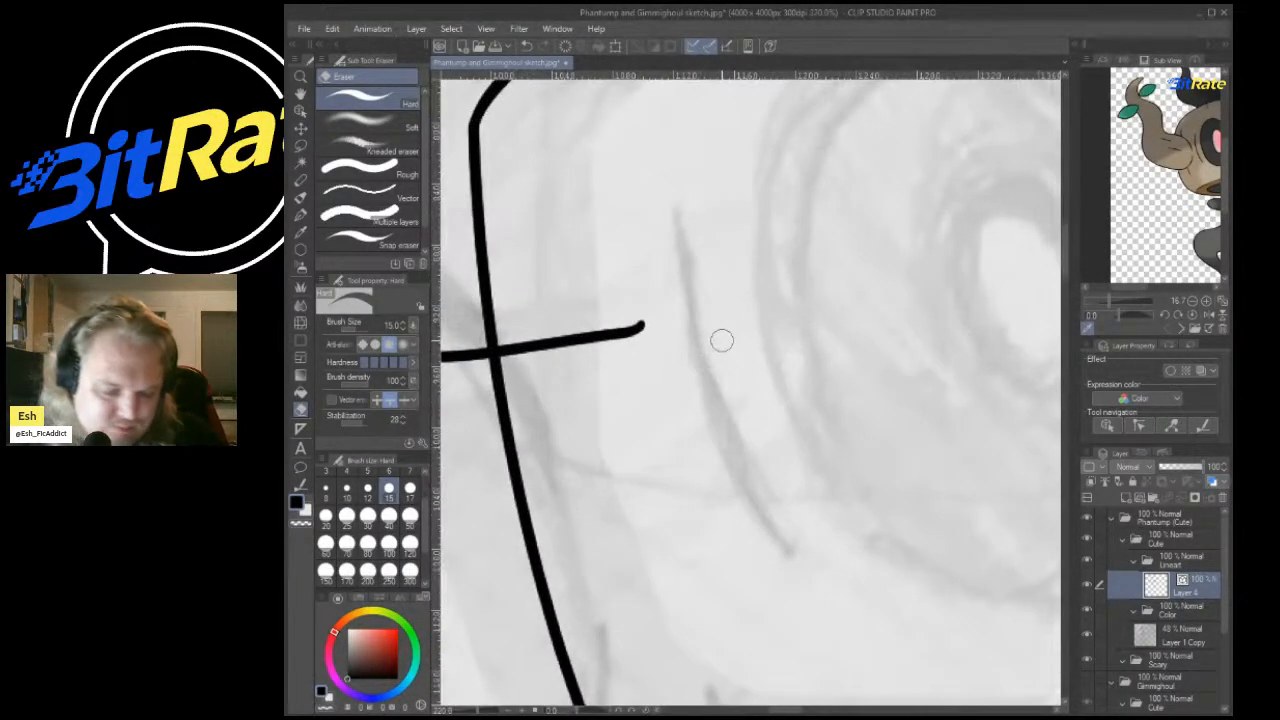
key(p)
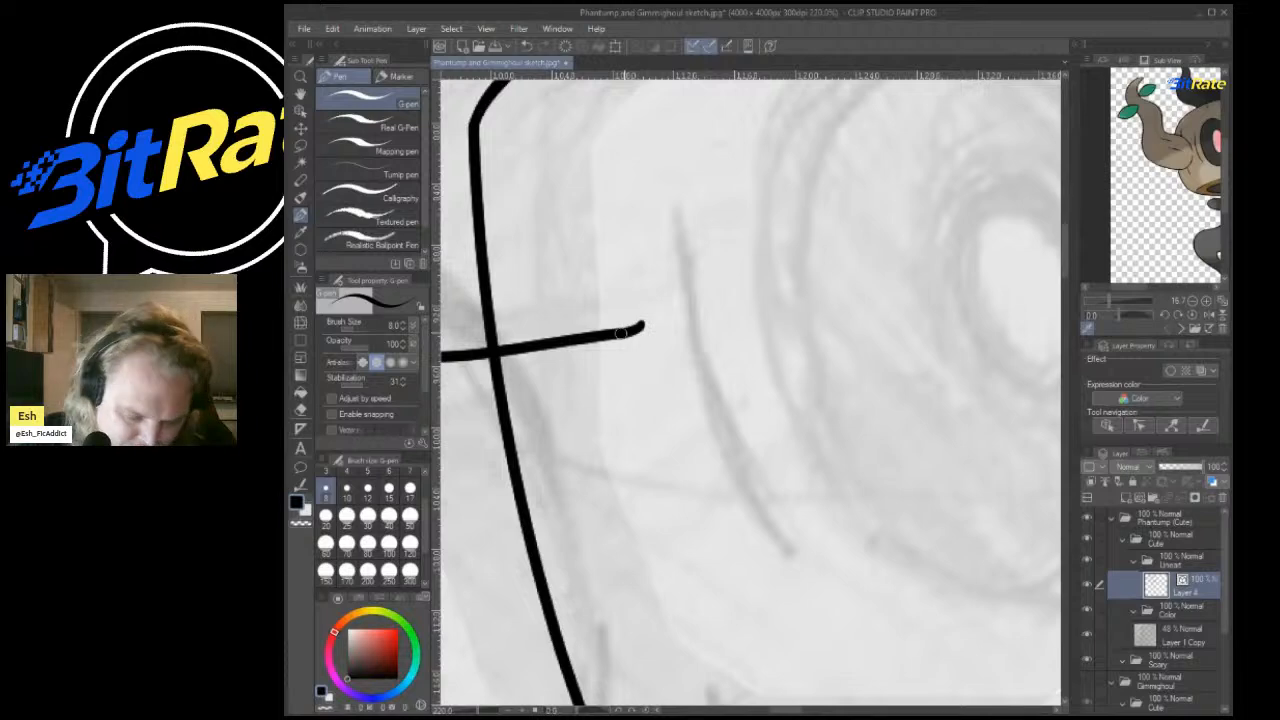
drag(625, 334, 778, 545)
scroll(770, 520, up, 2)
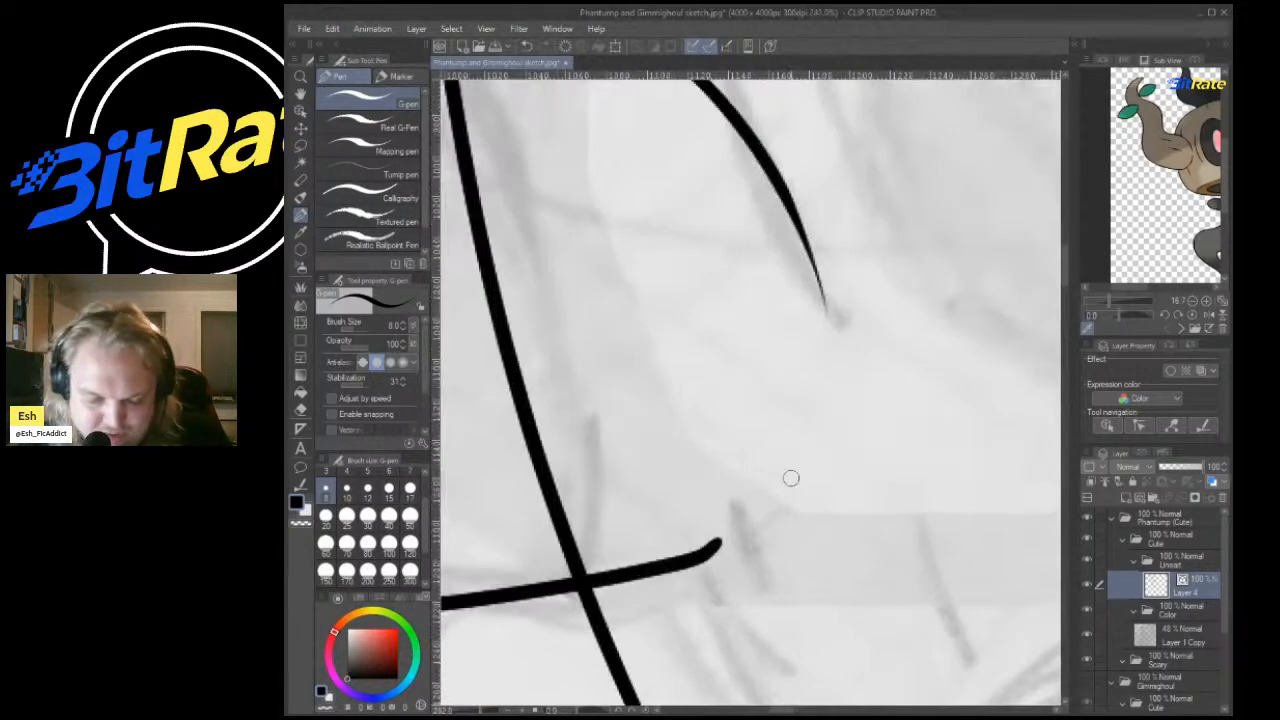
key(ctrl+z)
scroll(868, 440, down, 3)
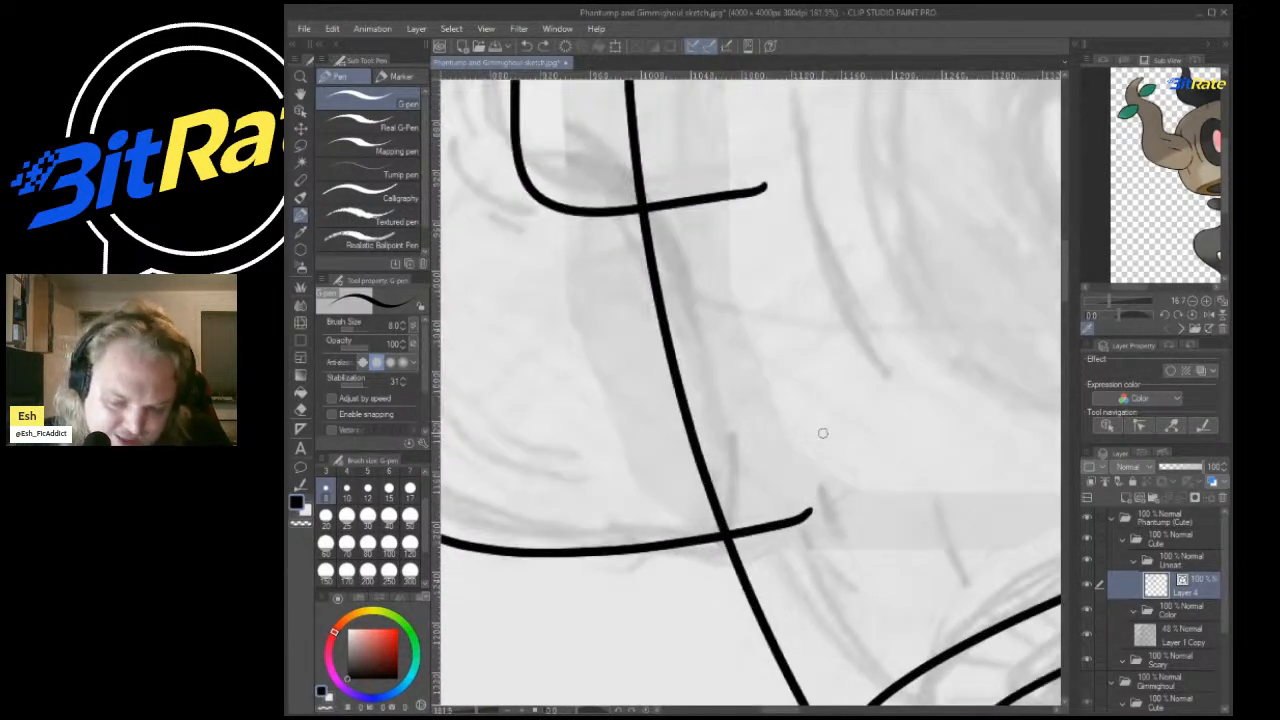
drag(735, 195, 837, 410)
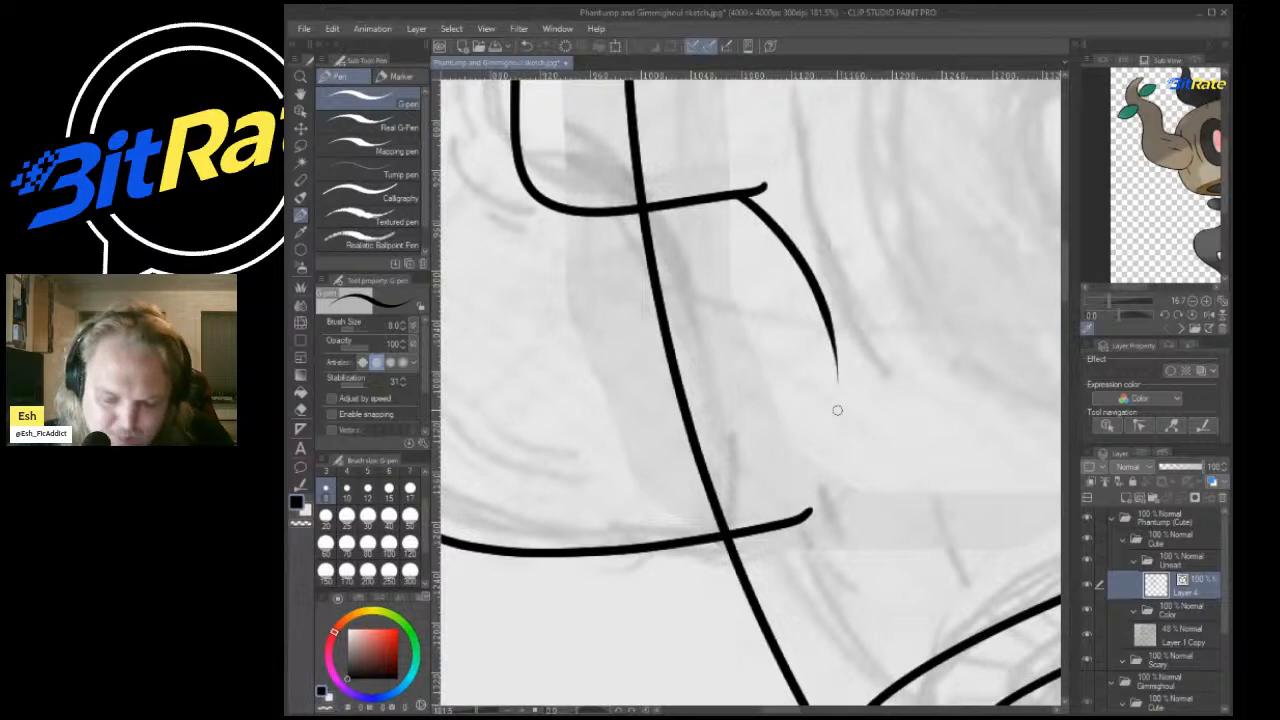
scroll(761, 416, up, 3)
drag(836, 622, 928, 368)
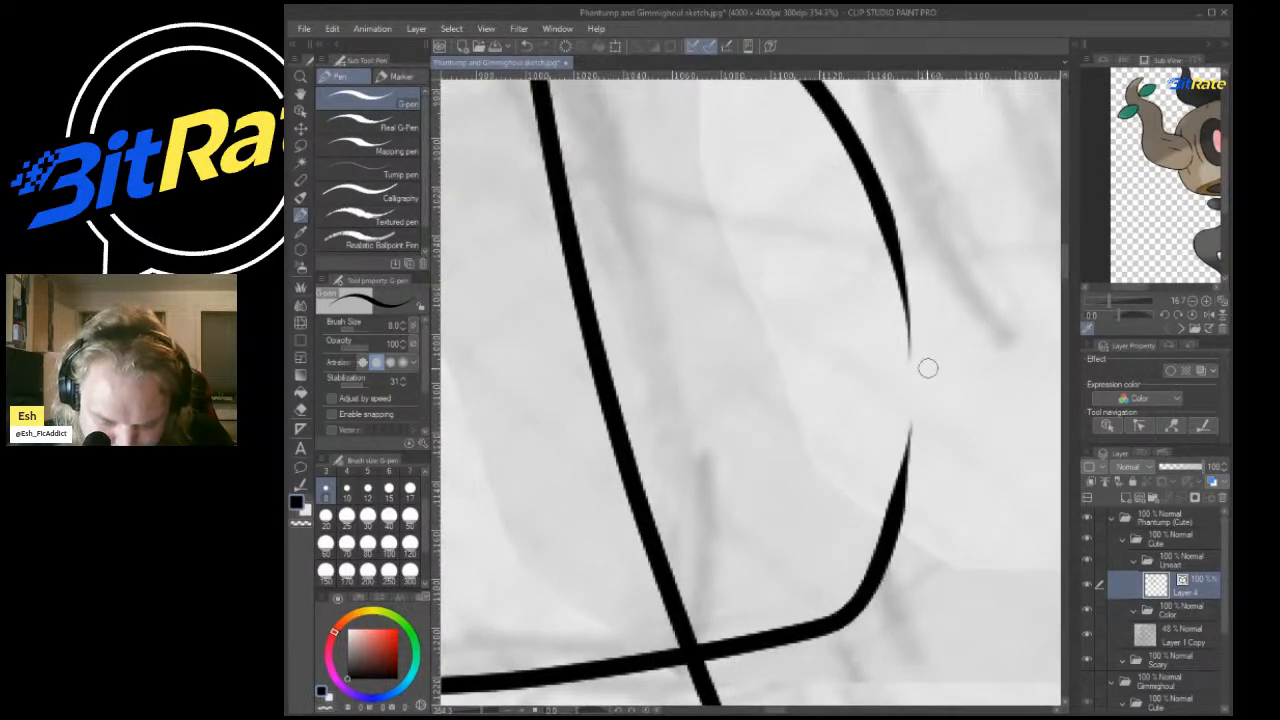
scroll(918, 508, down, 5)
scroll(876, 463, up, 4)
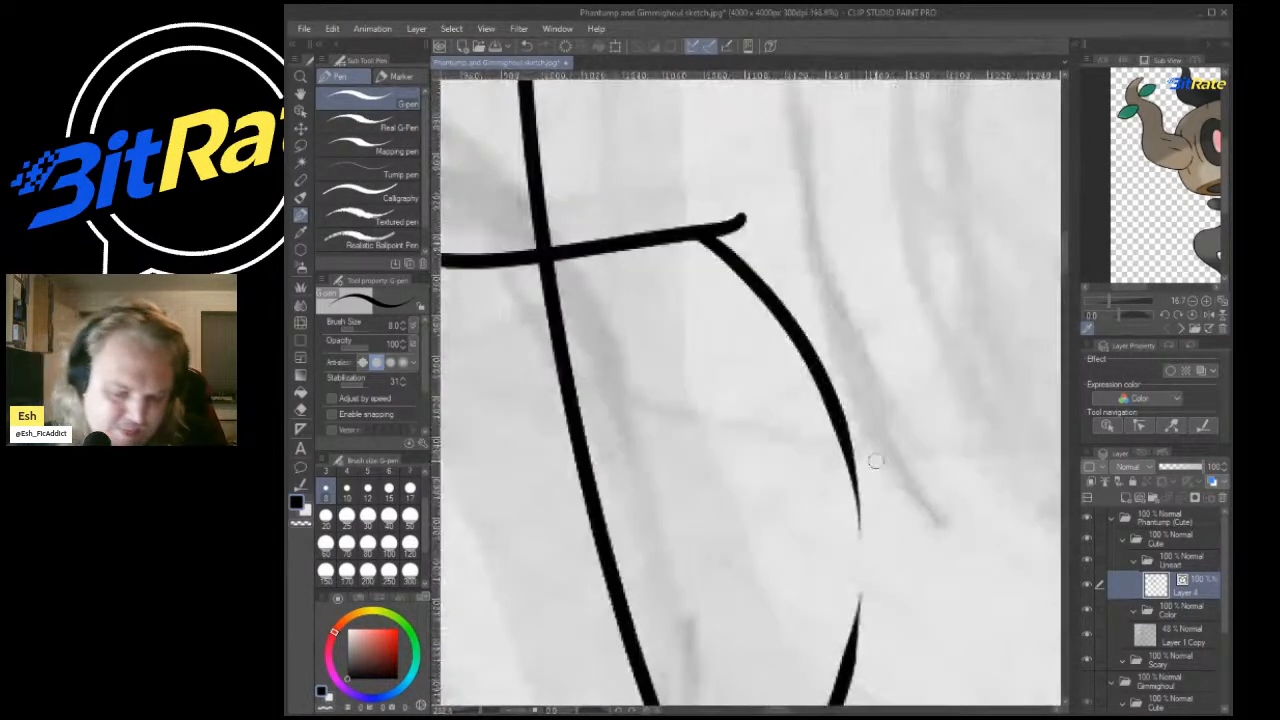
Erase the overshooting end at the upper corner of the left branch's base and trim the corner clean.
key(e)
drag(712, 226, 734, 209)
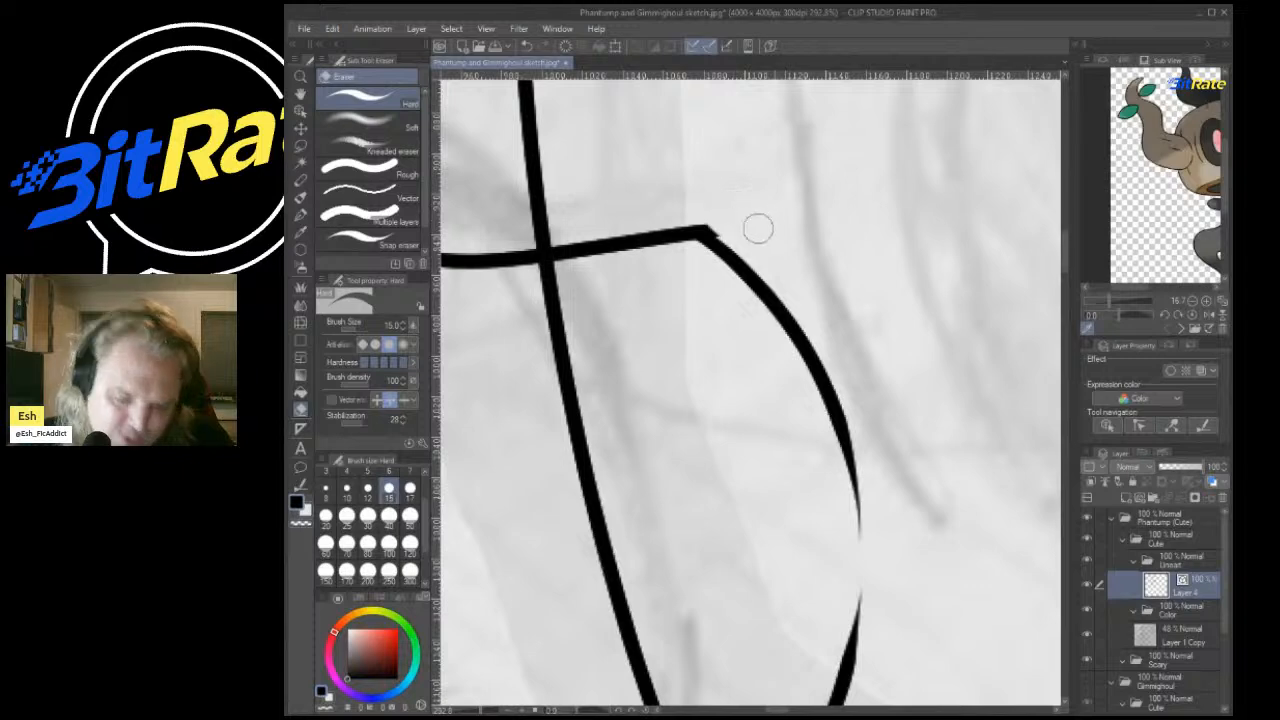
scroll(714, 223, up, 5)
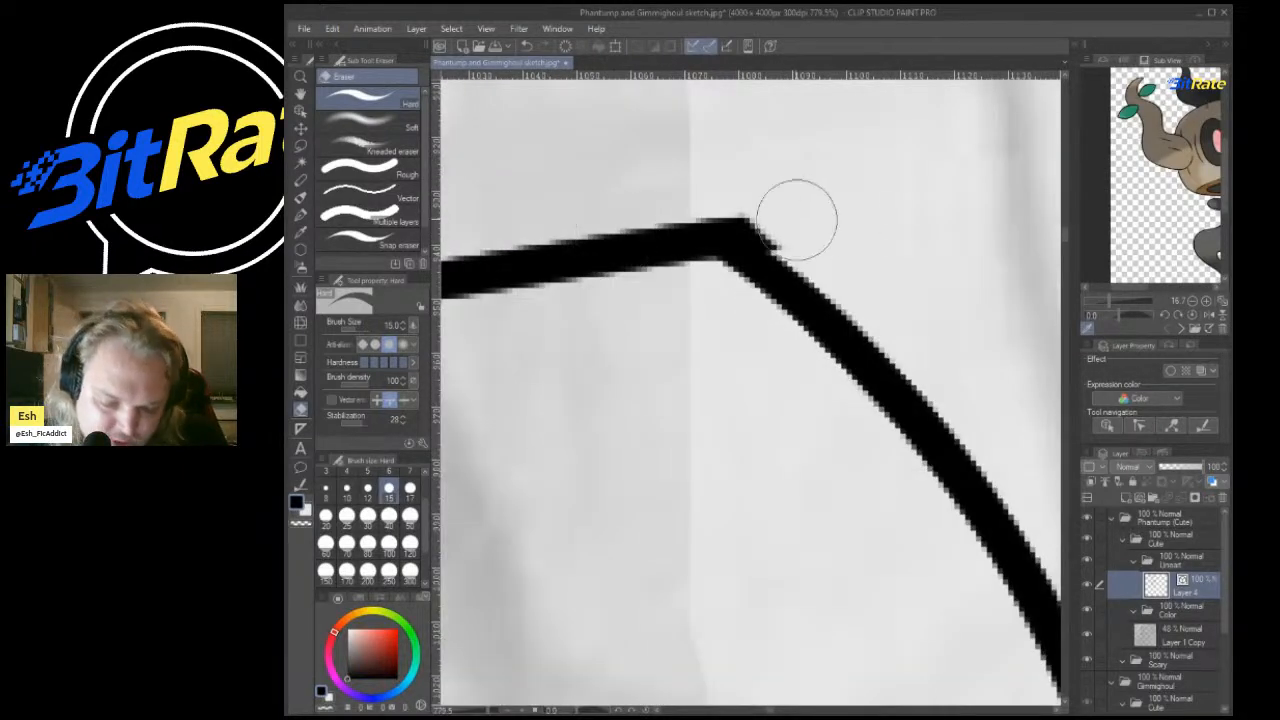
drag(797, 224, 669, 169)
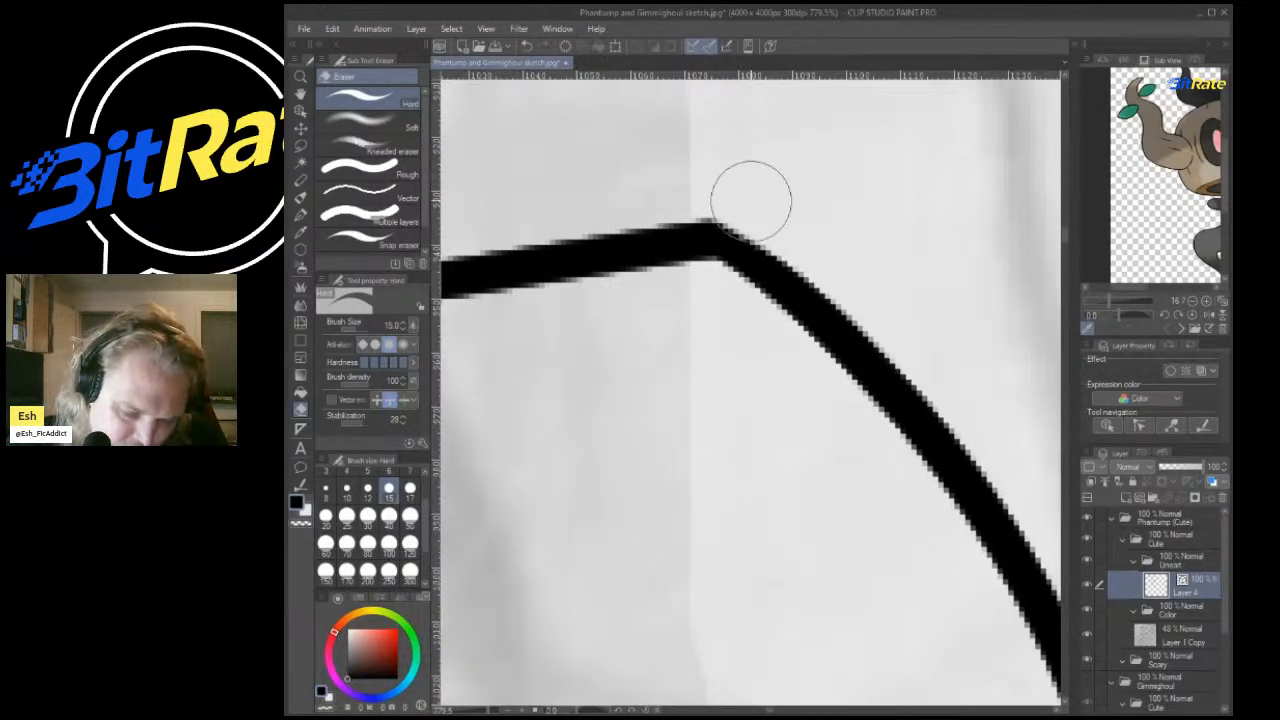
drag(751, 200, 633, 191)
scroll(740, 114, down, 8)
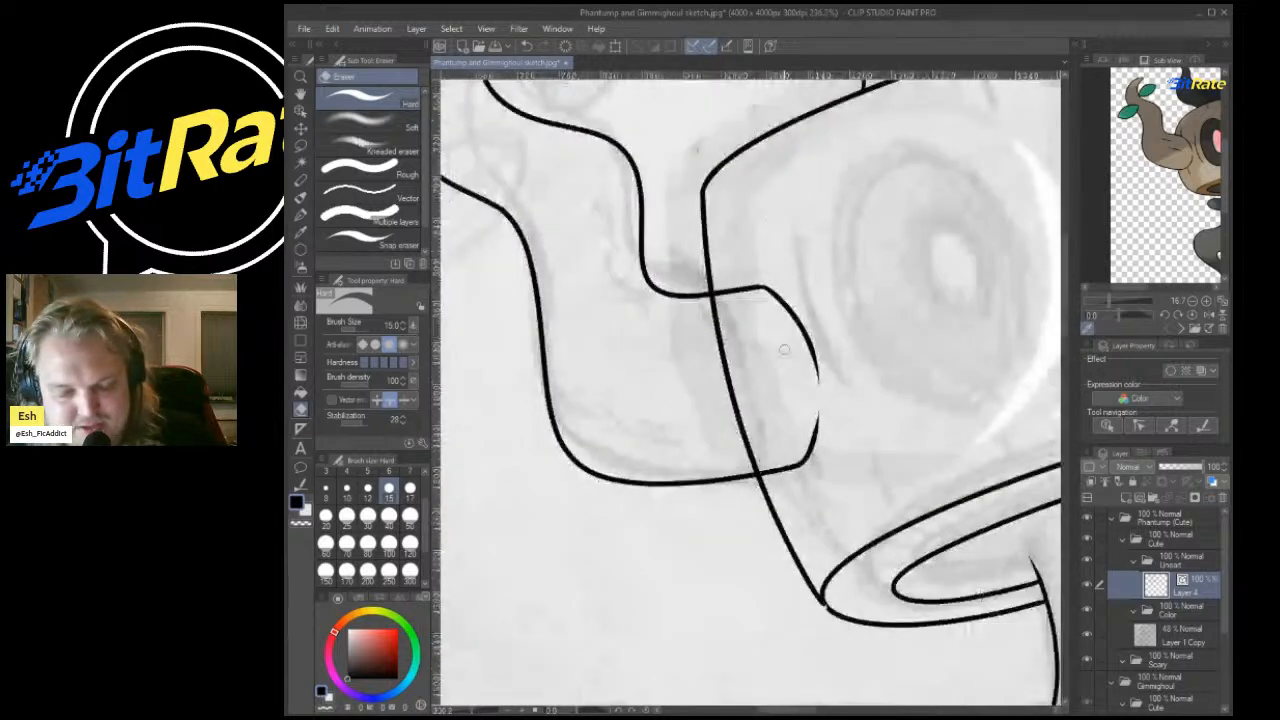
scroll(773, 336, down, 4)
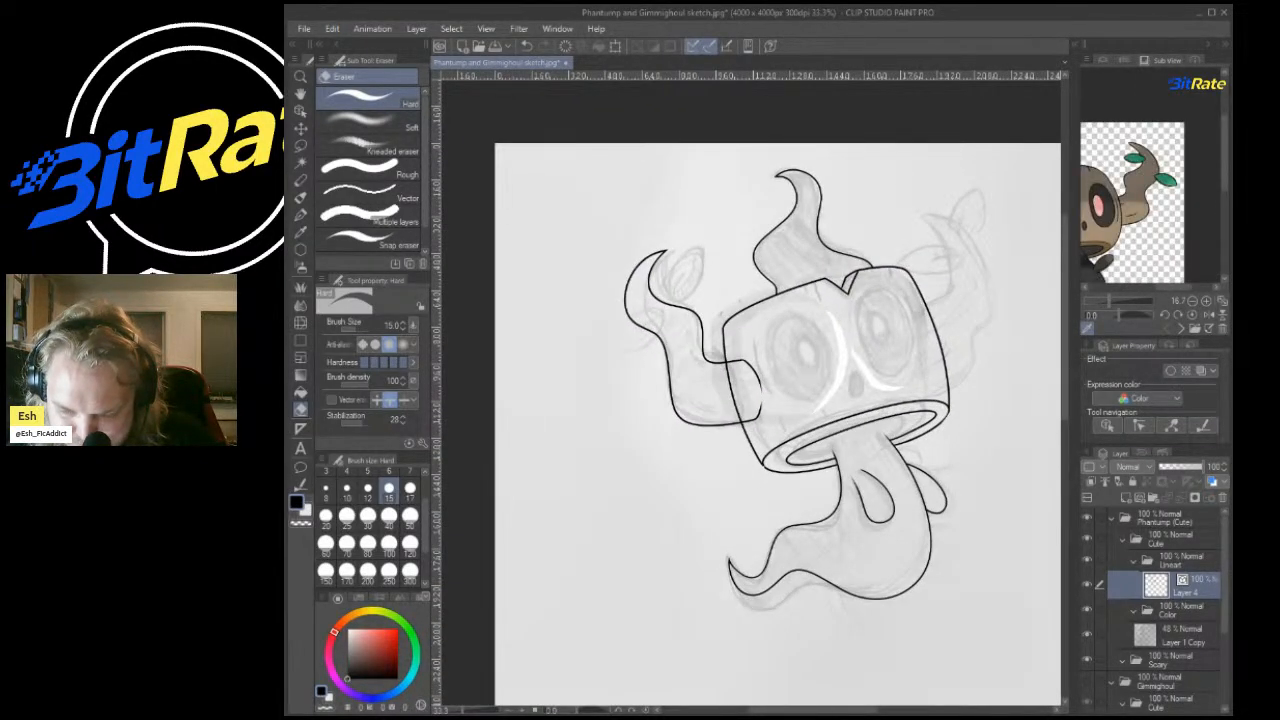
Try to ink the right branch's inner and outer contours on Layer 4 with the G-pen.
scroll(977, 271, up, 3)
scroll(977, 271, up, 2)
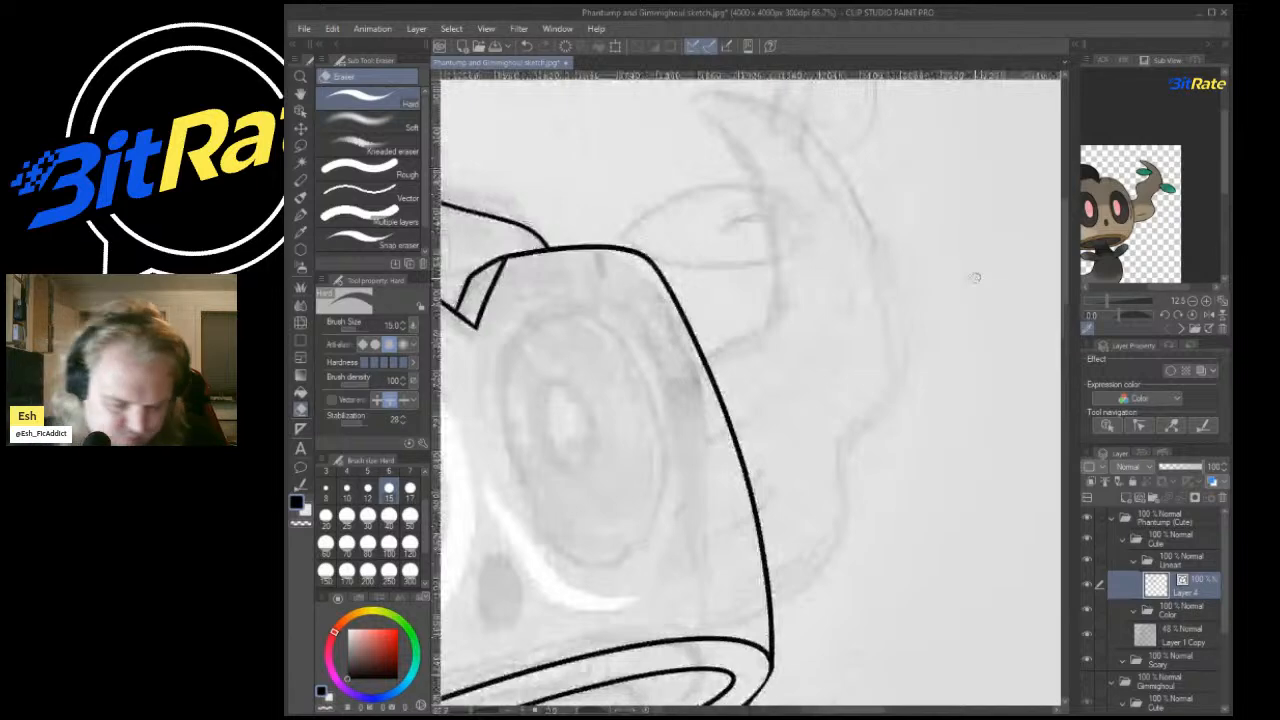
key(b)
click(301, 215)
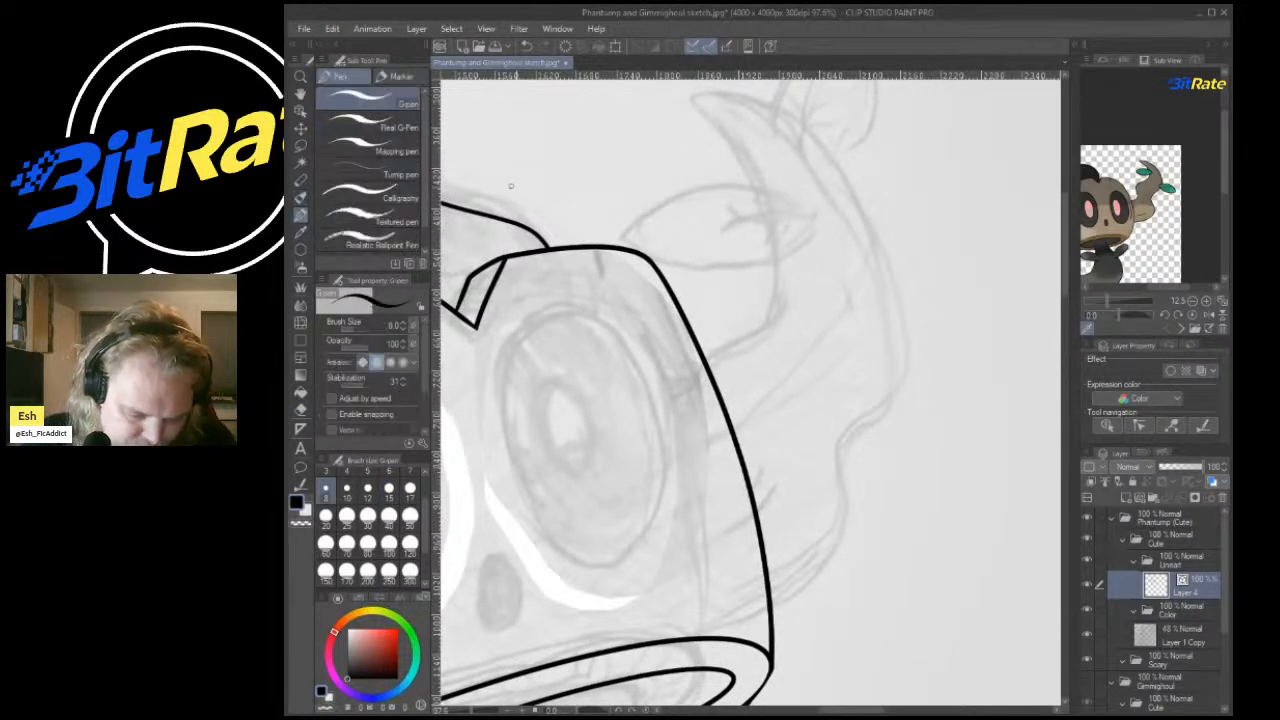
mouse_move(697, 452)
mouse_down()
mouse_move(785, 292)
mouse_move(683, 104)
mouse_move(868, 188)
mouse_move(858, 502)
mouse_up()
key(ctrl+z)
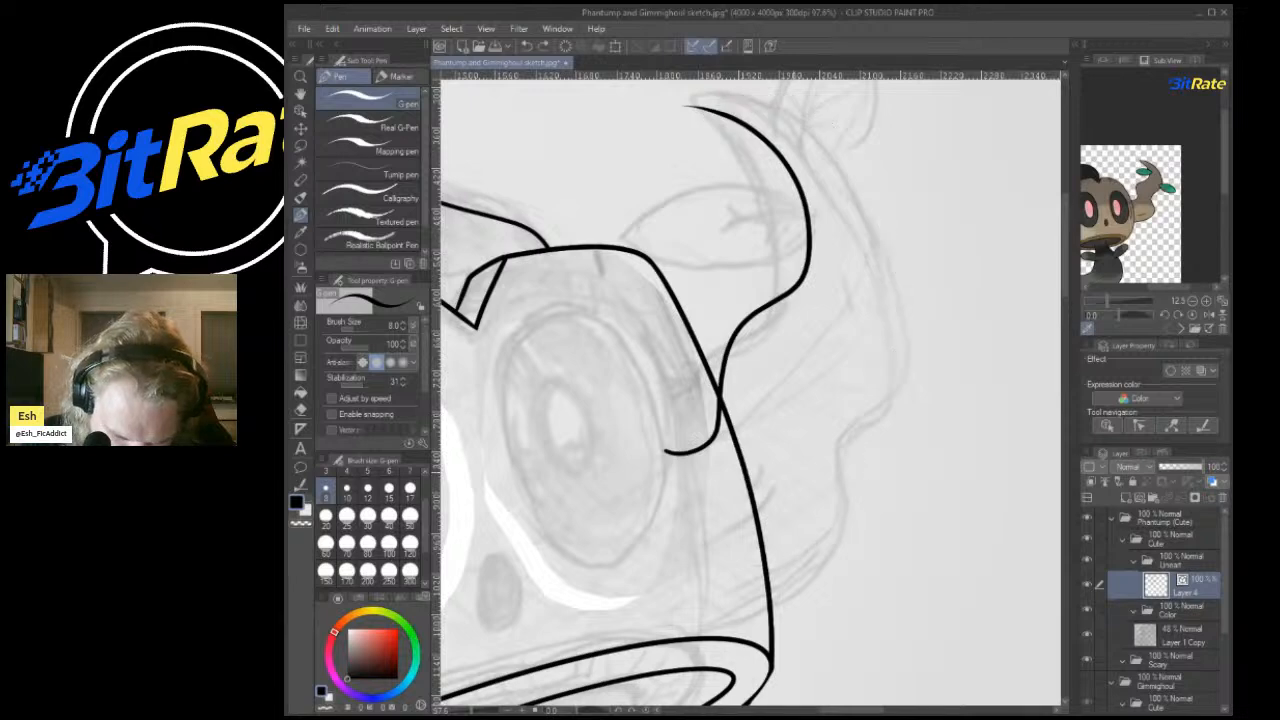
mouse_move(706, 575)
mouse_down()
mouse_move(828, 542)
mouse_move(864, 410)
mouse_move(917, 328)
mouse_move(867, 170)
mouse_move(708, 118)
mouse_up()
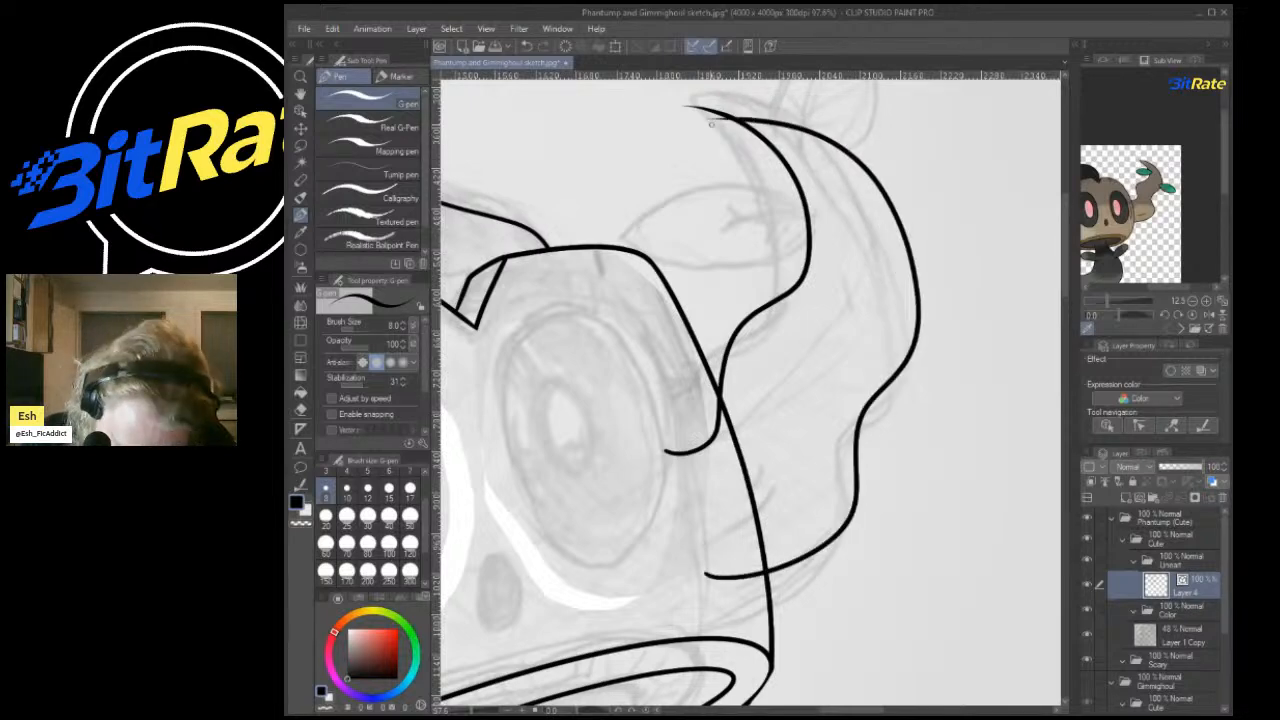
scroll(793, 179, down, 5)
scroll(770, 200, up, 3)
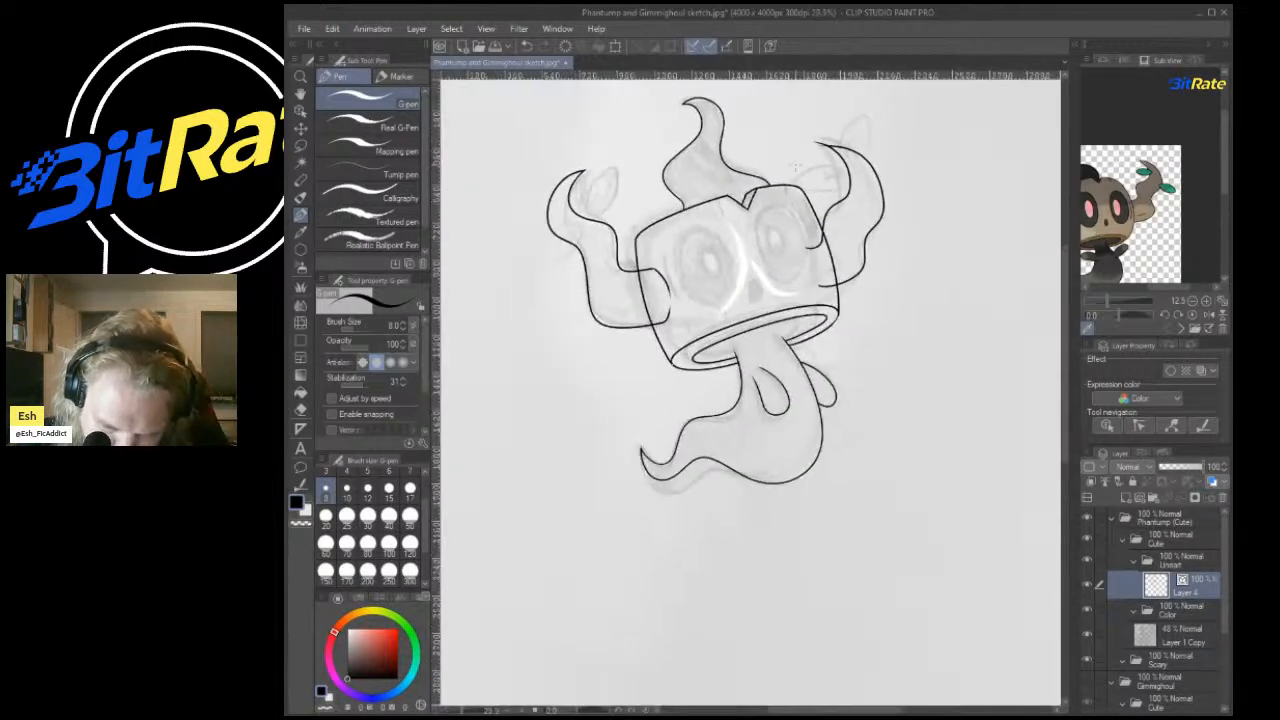
scroll(800, 190, down, 1)
scroll(813, 185, up, 1)
key(ctrl+z)
Try to ink the right branch with its contours ending inside the face's edge, and check its proportions against the whole figure.
scroll(813, 185, down, 3)
scroll(824, 138, up, 4)
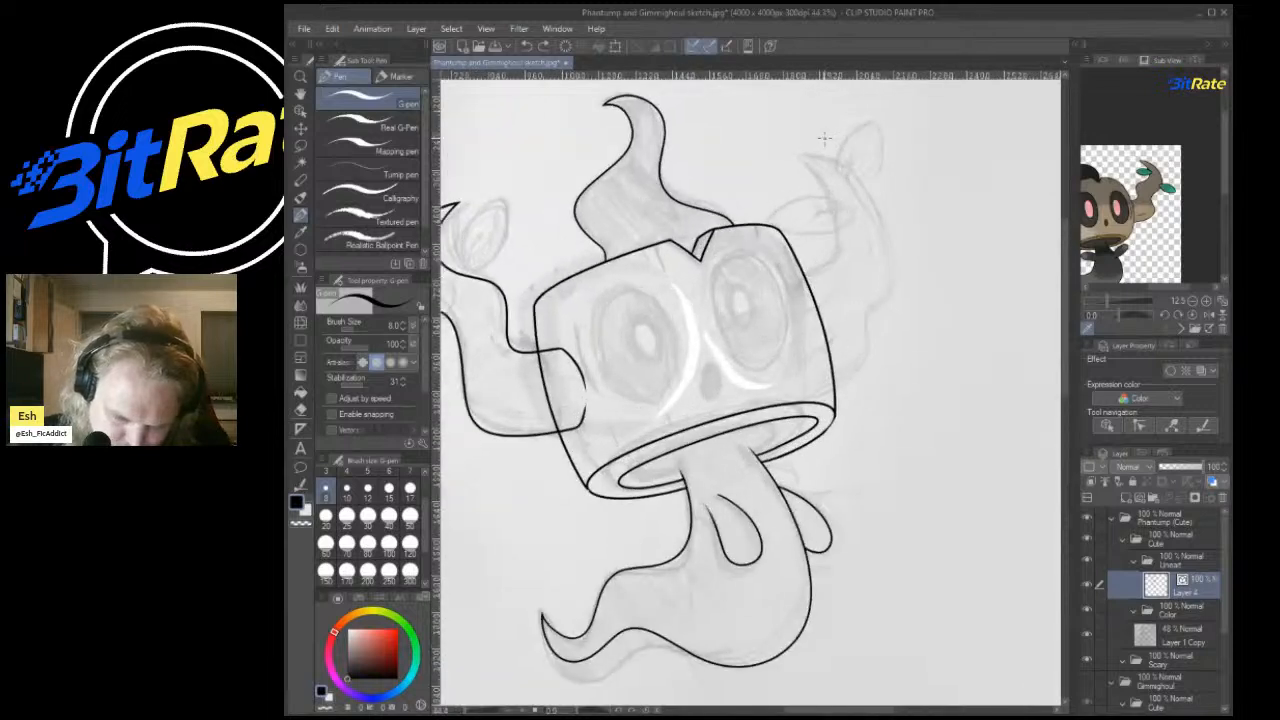
mouse_move(818, 288)
mouse_down()
mouse_move(845, 180)
mouse_move(795, 132)
mouse_move(895, 190)
mouse_move(880, 320)
mouse_move(822, 378)
mouse_up()
key(ctrl+z)
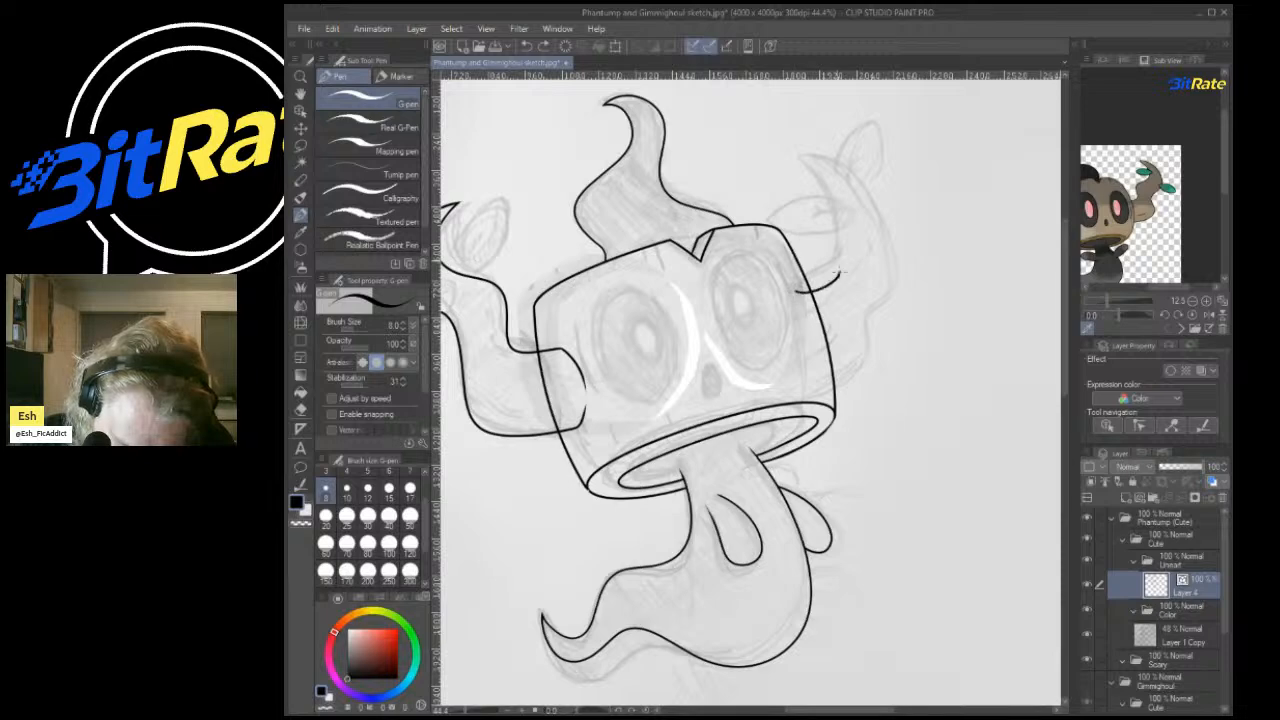
mouse_move(845, 178)
mouse_down()
mouse_move(796, 150)
mouse_move(893, 268)
mouse_move(818, 375)
mouse_up()
scroll(885, 250, down, 4)
scroll(885, 250, up, 3)
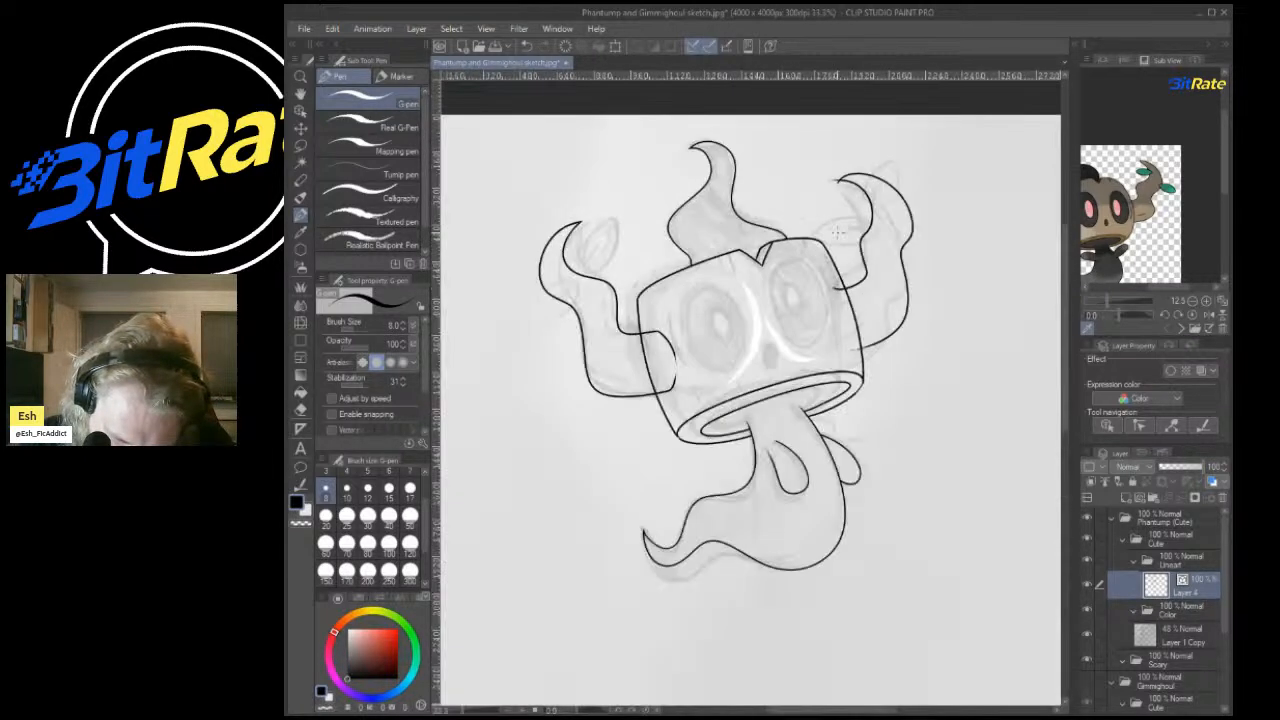
scroll(880, 250, down, 1)
scroll(846, 134, up, 3)
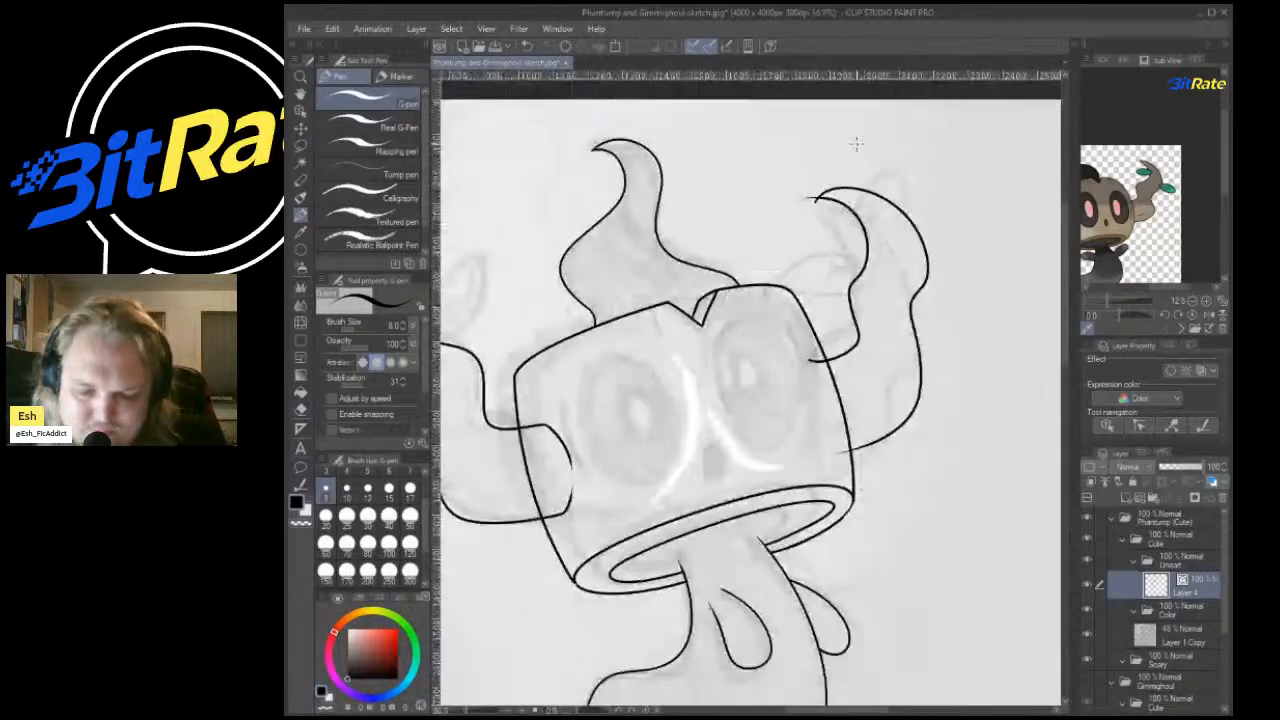
scroll(857, 143, down, 4)
scroll(1147, 194, down, 3)
scroll(1147, 194, up, 3)
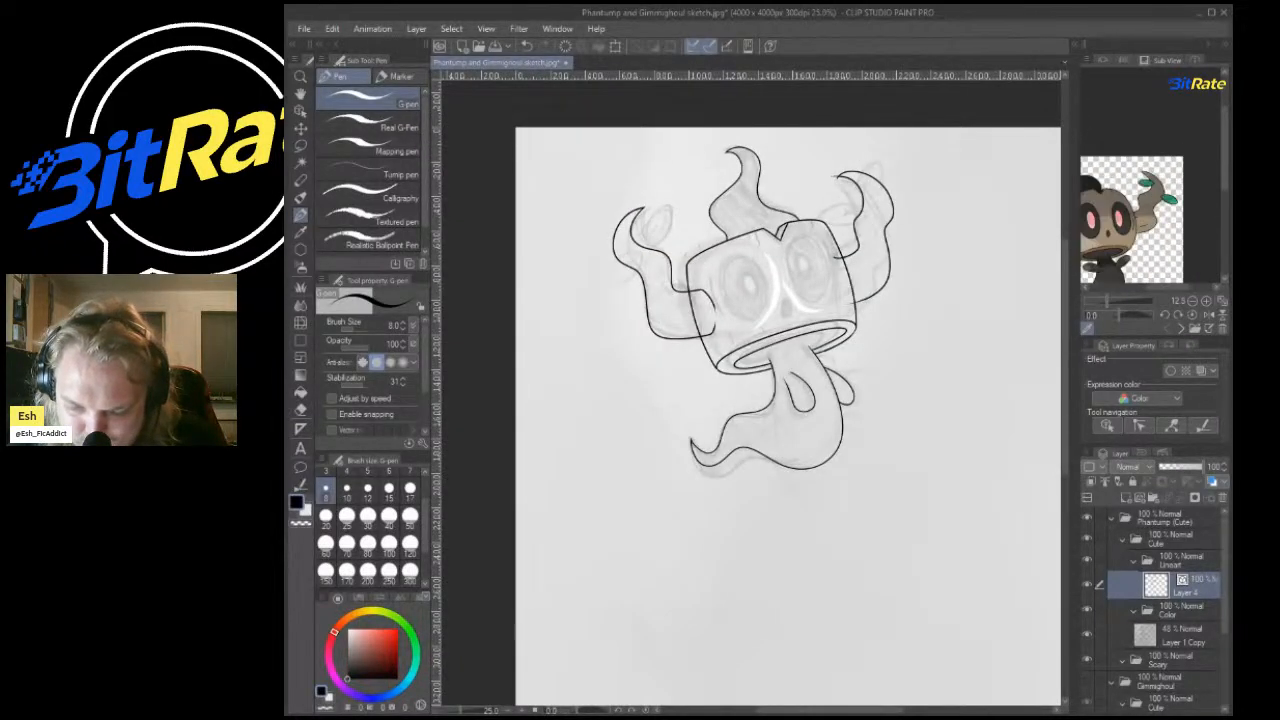
scroll(1147, 194, down, 3)
scroll(1147, 194, up, 1)
scroll(717, 123, up, 3)
scroll(717, 123, down, 2)
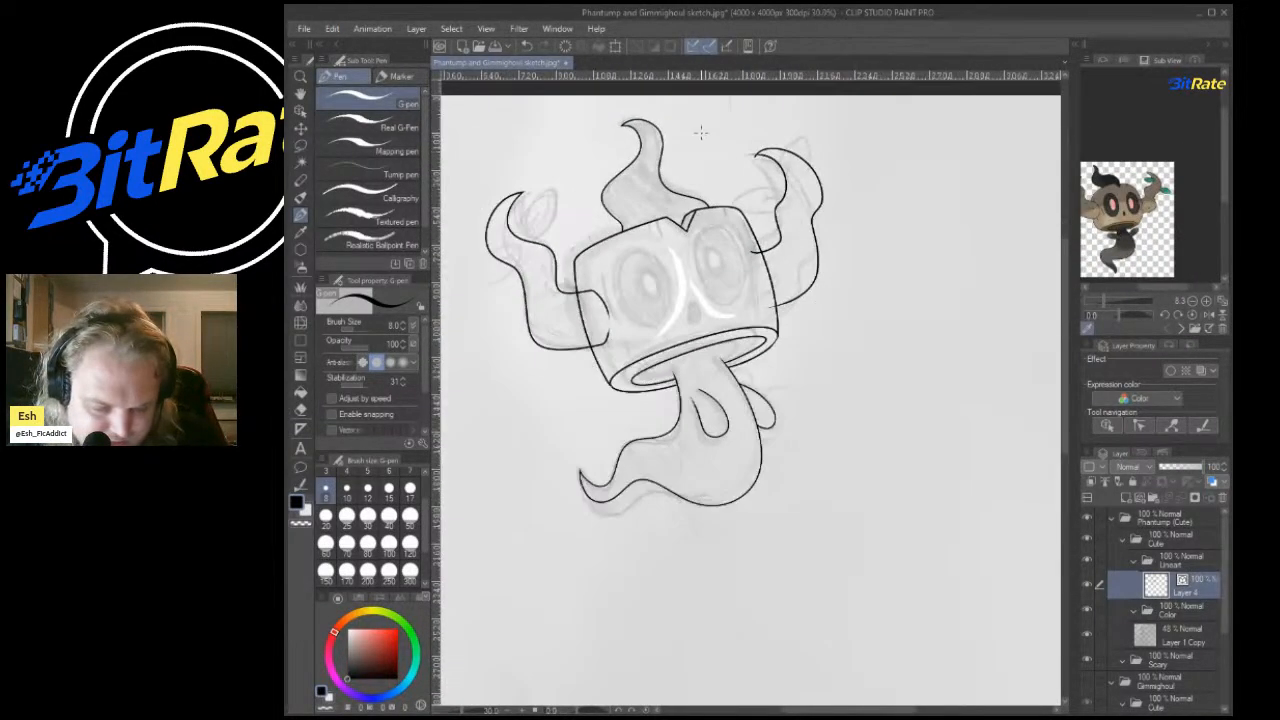
scroll(717, 123, up, 3)
key(ctrl+z)
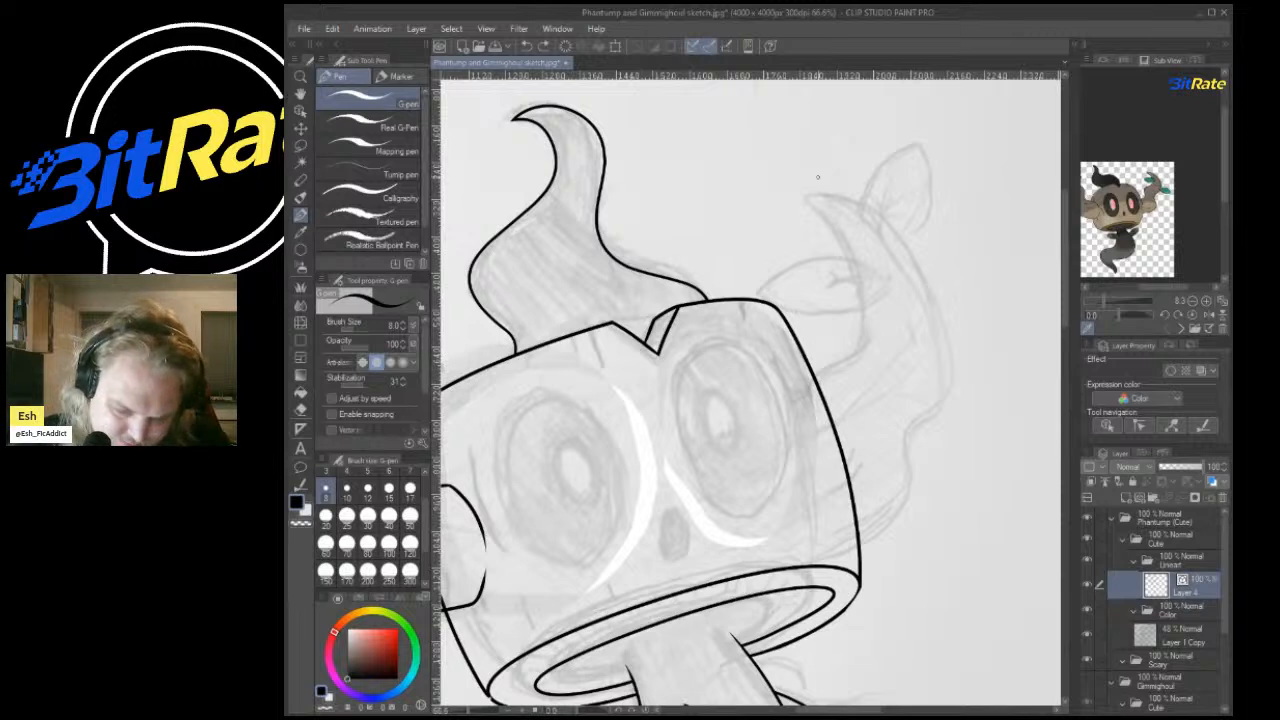
Try to ink the right branch again with a longer tip reaching out towards the head's top horn.
mouse_move(777, 183)
mouse_down()
mouse_move(876, 276)
mouse_move(833, 400)
mouse_move(855, 266)
mouse_move(776, 187)
mouse_move(914, 299)
mouse_move(931, 437)
mouse_move(838, 502)
mouse_move(924, 340)
mouse_move(786, 201)
mouse_up()
key(ctrl+z)
key(ctrl+z)
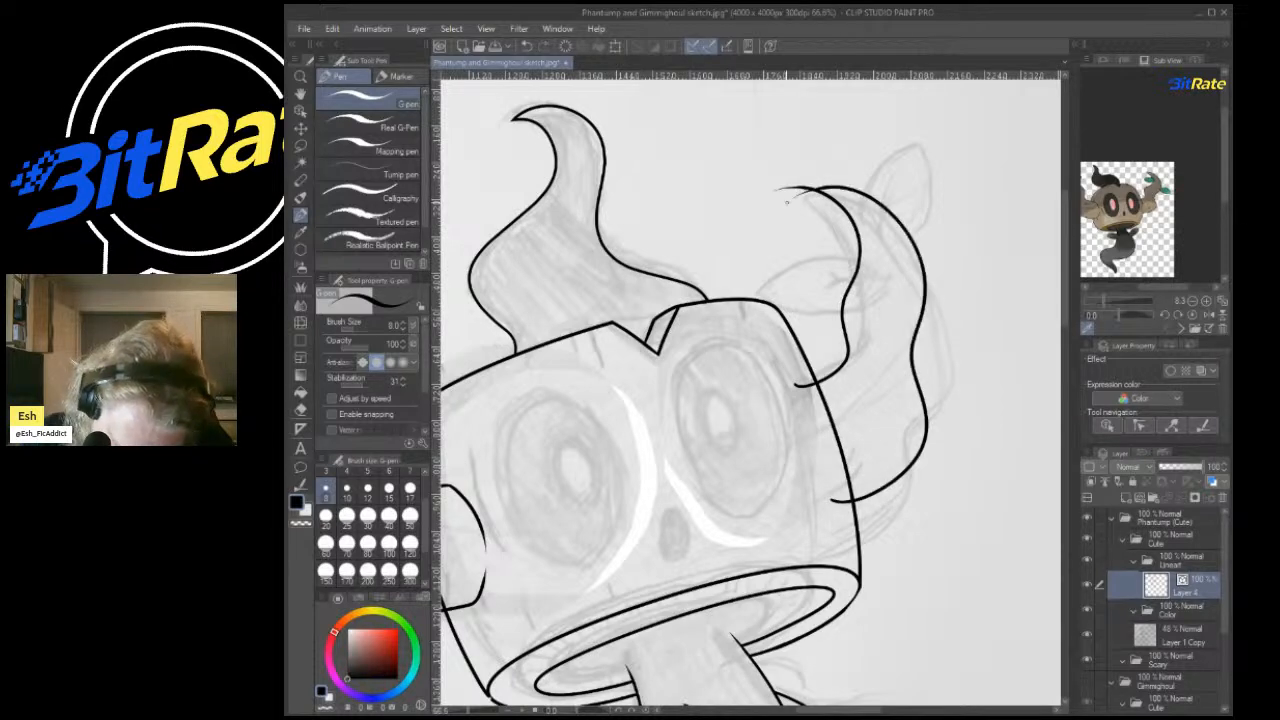
scroll(827, 171, down, 4)
scroll(800, 190, up, 2)
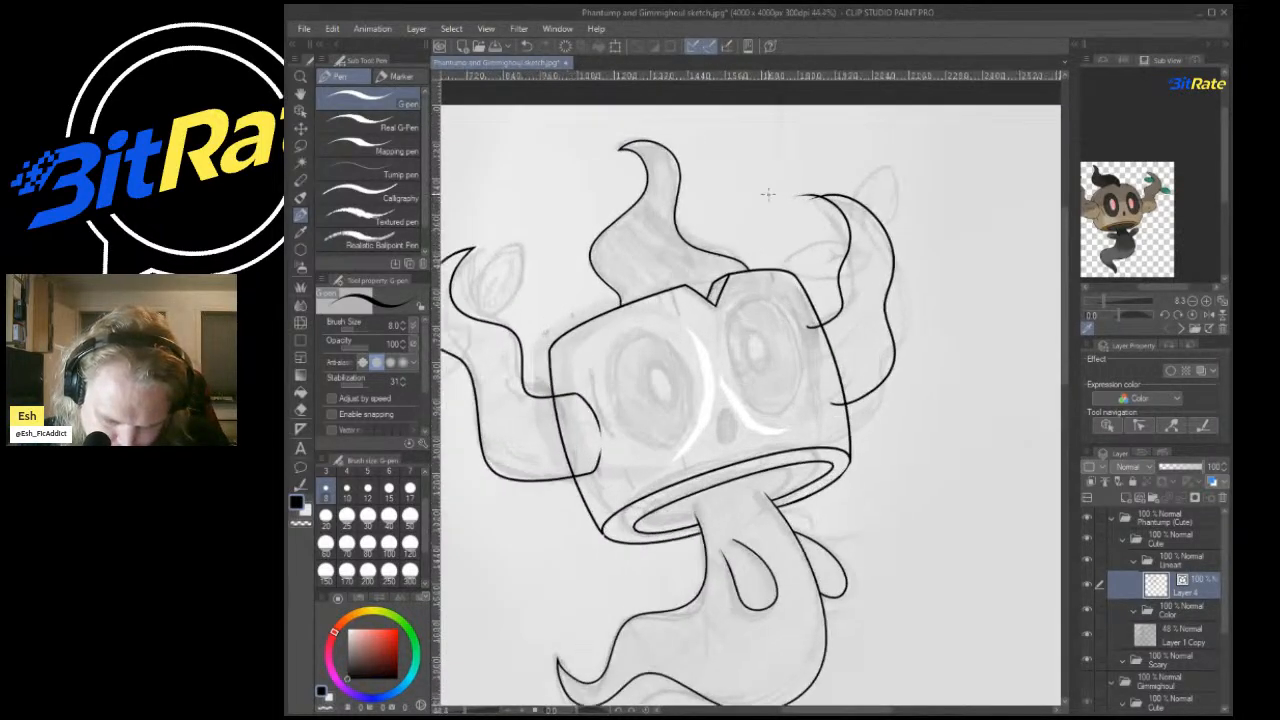
scroll(788, 197, down, 1)
scroll(790, 197, up, 3)
scroll(827, 199, down, 5)
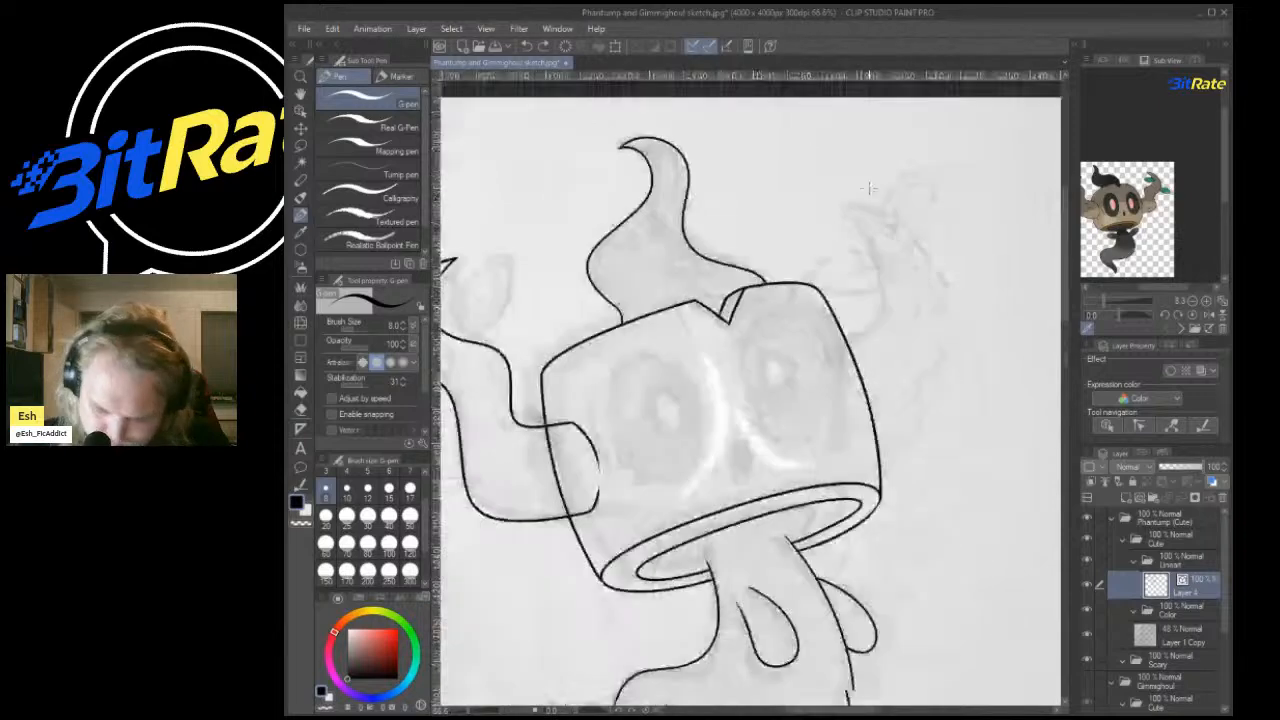
Ink the right branch's inner contour with the G-pen from its curled tip down to the face's edge.
scroll(827, 199, up, 2)
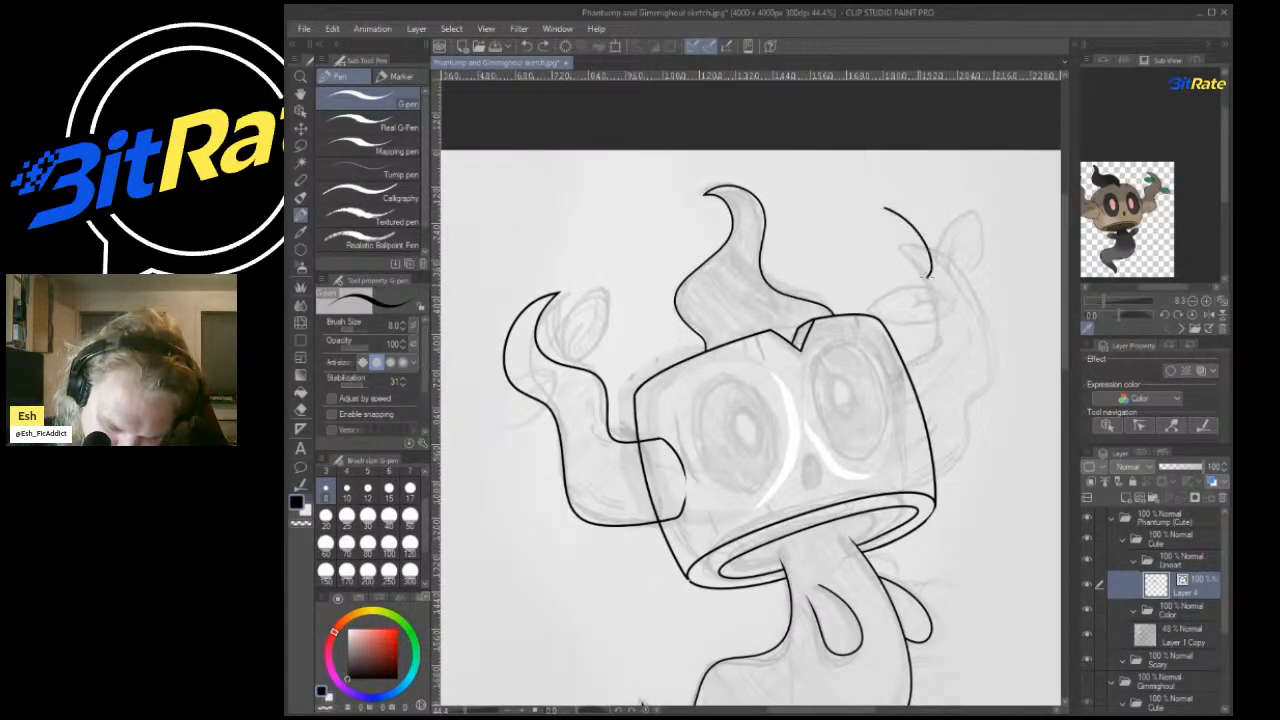
drag(929, 274, 862, 378)
key(ctrl+z)
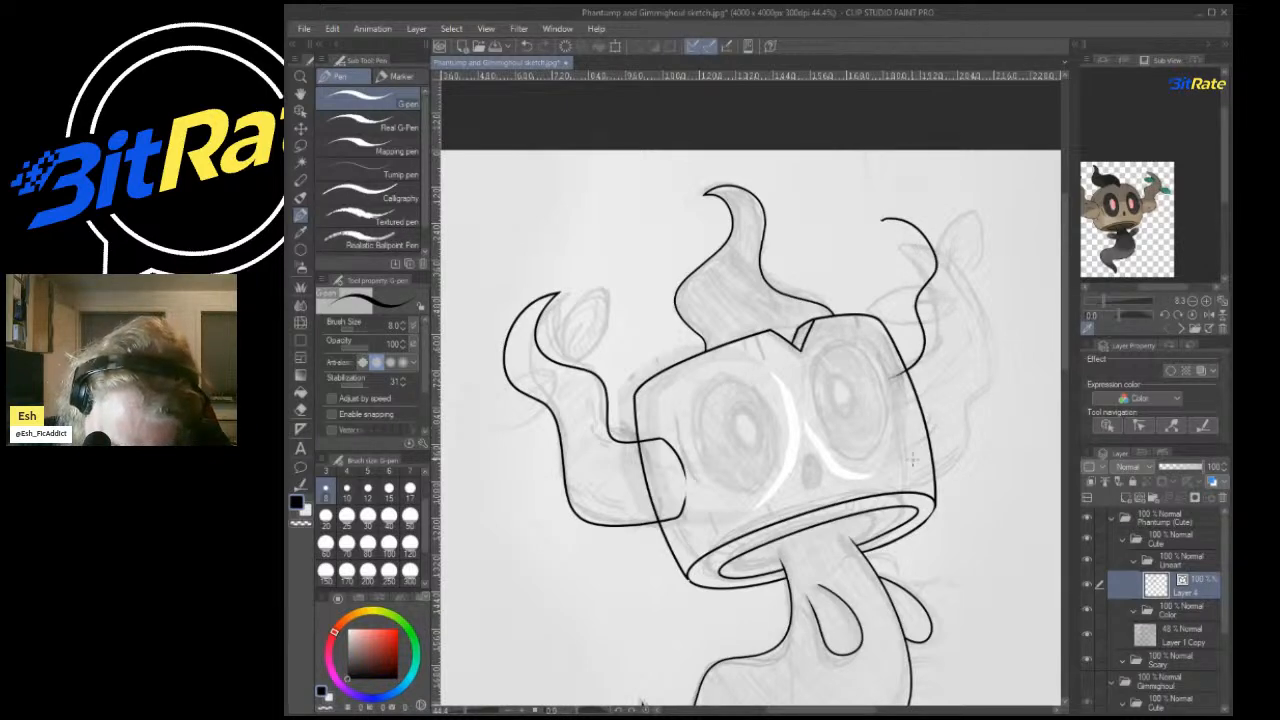
Try to ink the right branch's outer contour from the face's edge around to the tip.
mouse_move(912, 458)
mouse_down()
mouse_move(986, 405)
mouse_move(984, 247)
mouse_move(885, 222)
mouse_up()
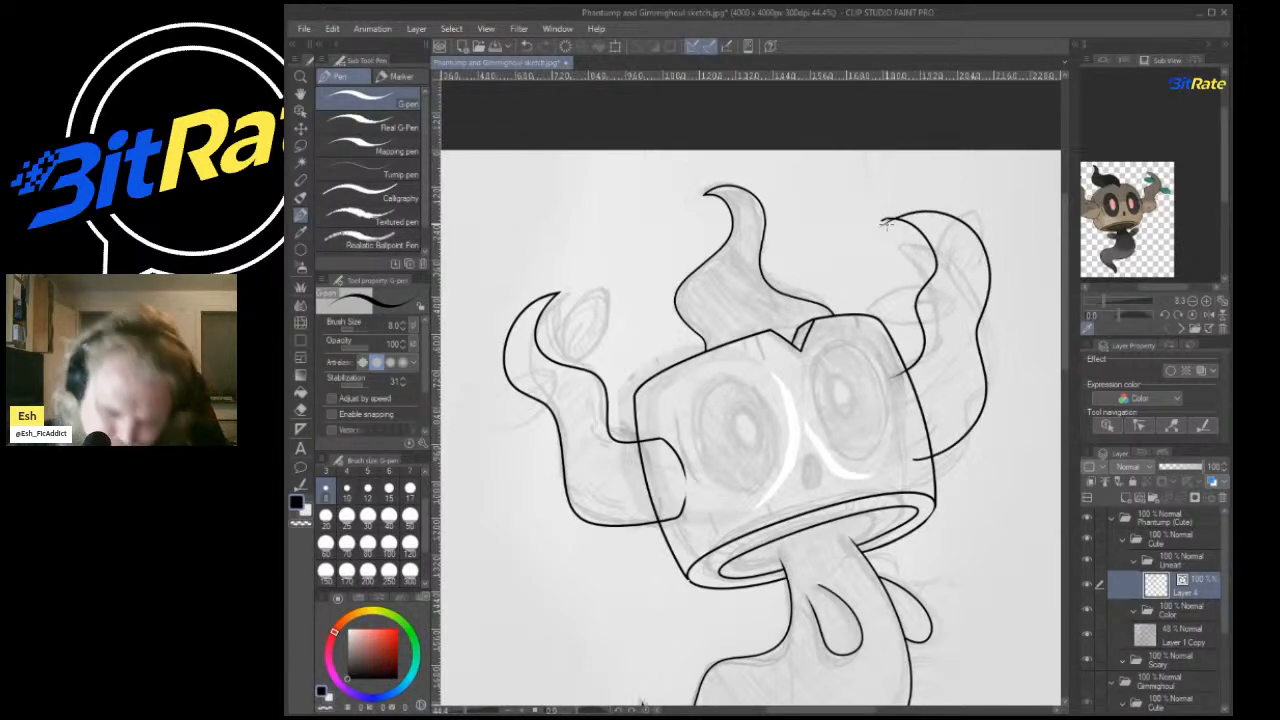
scroll(845, 267, down, 5)
scroll(850, 269, up, 6)
scroll(877, 262, down, 2)
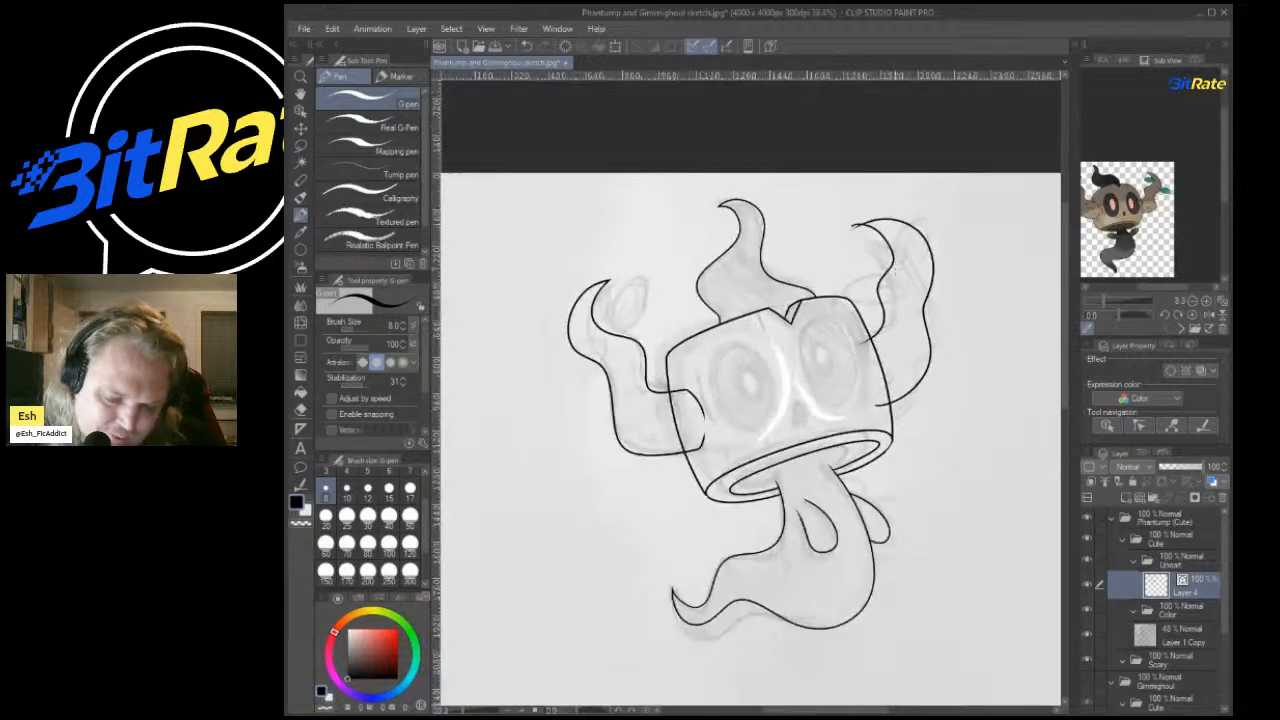
scroll(898, 272, up, 2)
scroll(892, 275, down, 2)
scroll(890, 275, up, 1)
scroll(900, 268, down, 1)
scroll(922, 256, up, 2)
key(ctrl+z)
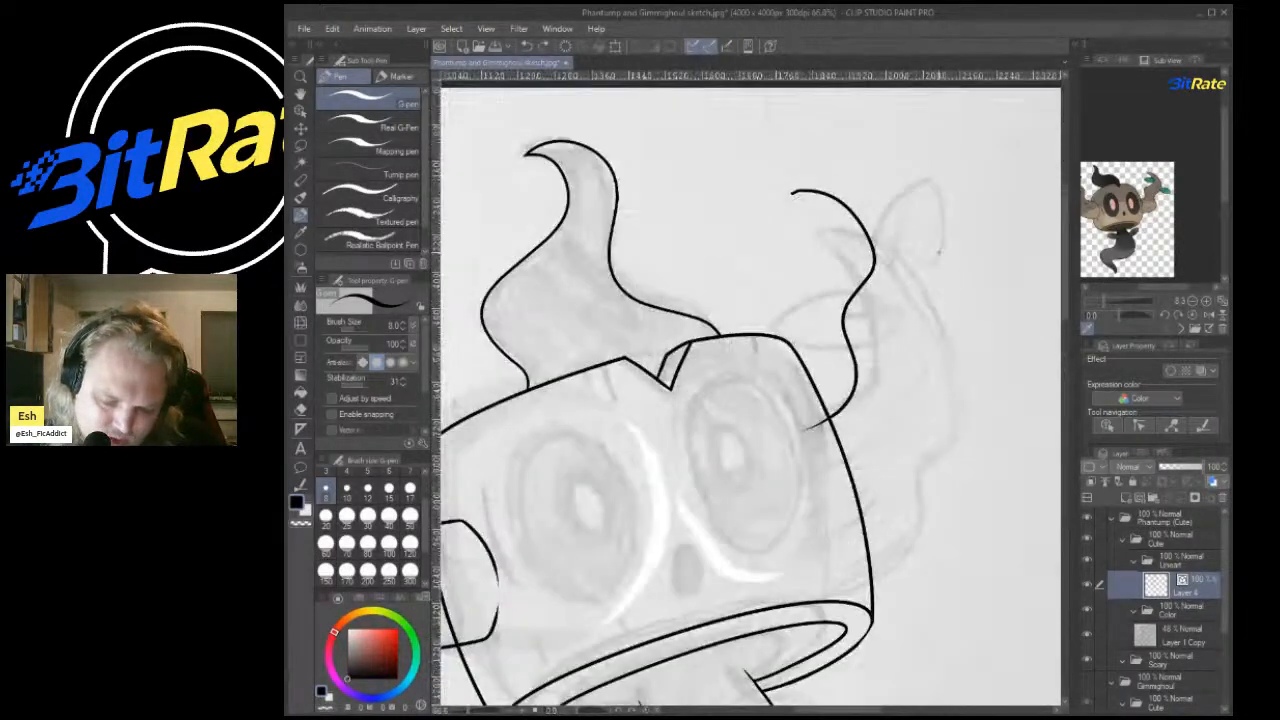
Ink the right branch's outer contour in one G-pen stroke from the lower face edge up to the tip.
mouse_move(905, 545)
mouse_down()
mouse_move(948, 460)
mouse_move(949, 258)
mouse_move(812, 182)
mouse_up()
key(ctrl+z)
mouse_move(838, 540)
mouse_down()
mouse_move(941, 414)
mouse_move(925, 228)
mouse_move(806, 189)
mouse_up()
scroll(826, 202, down, 3)
scroll(873, 307, up, 2)
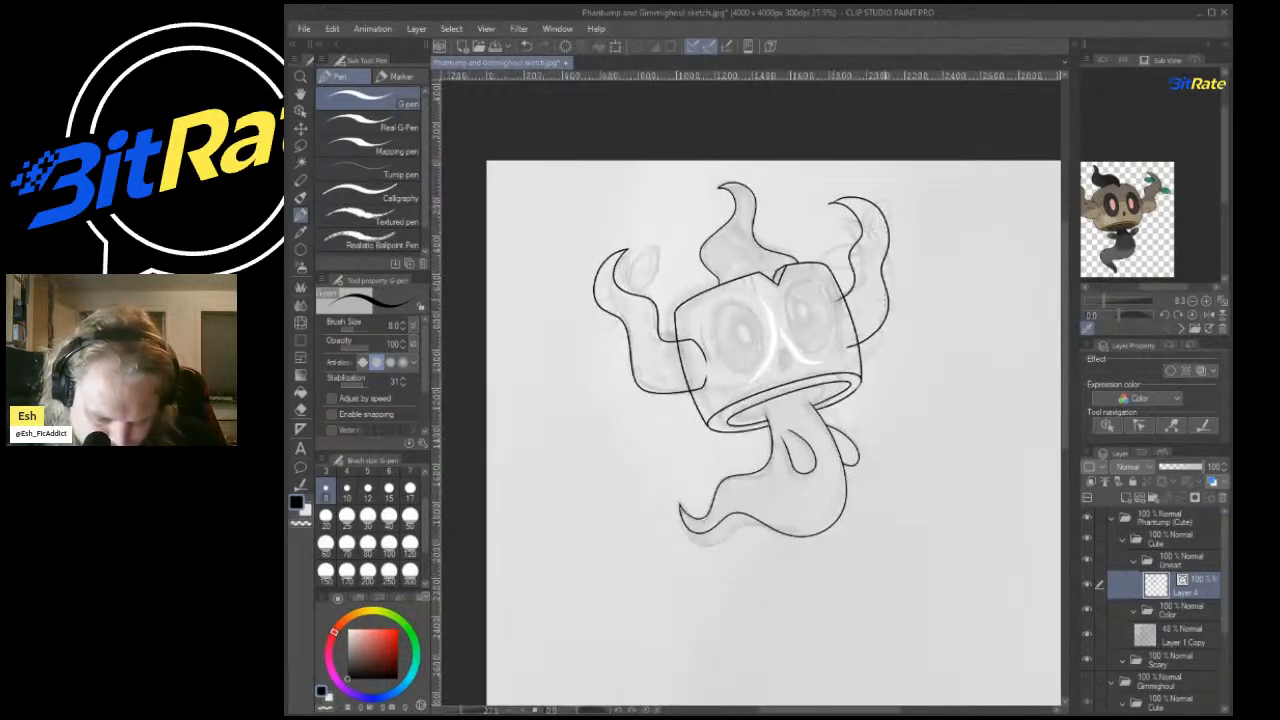
Erase the right branch's ends inside the face and the face outline crossing the left branch's base with the Hard vector eraser.
key(e)
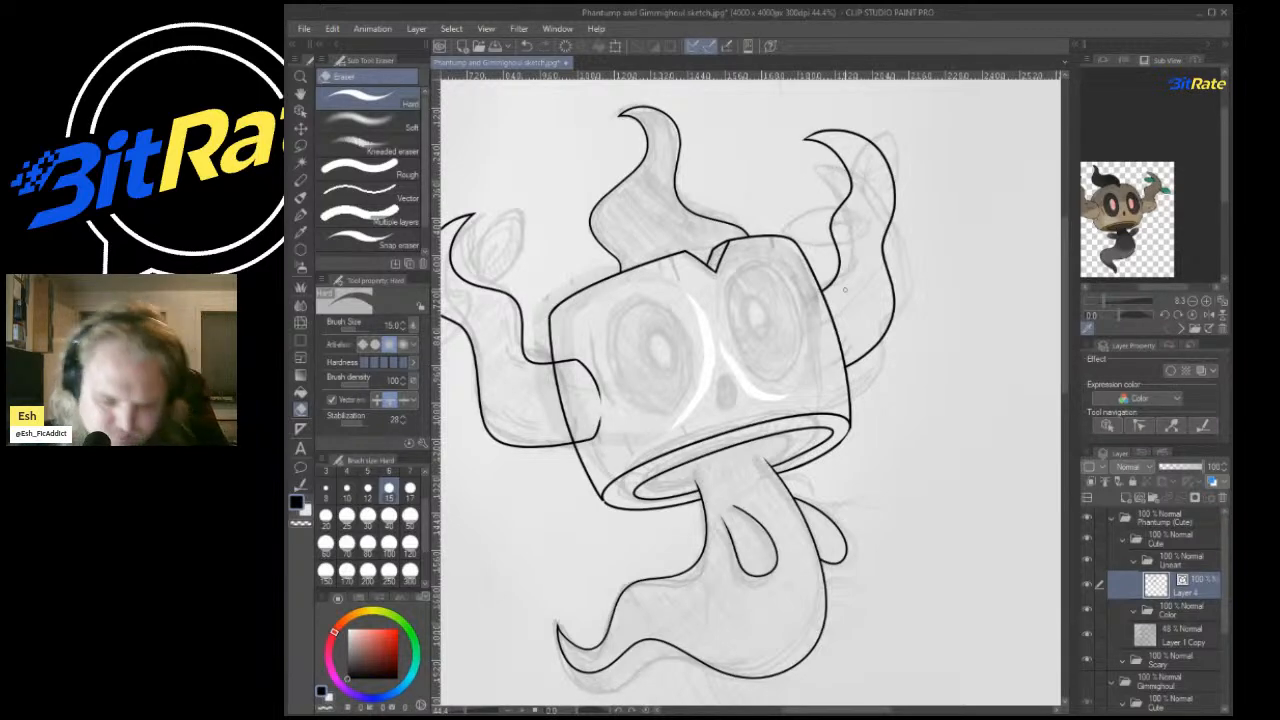
scroll(845, 292, down, 4)
scroll(683, 306, up, 4)
drag(905, 420, 922, 412)
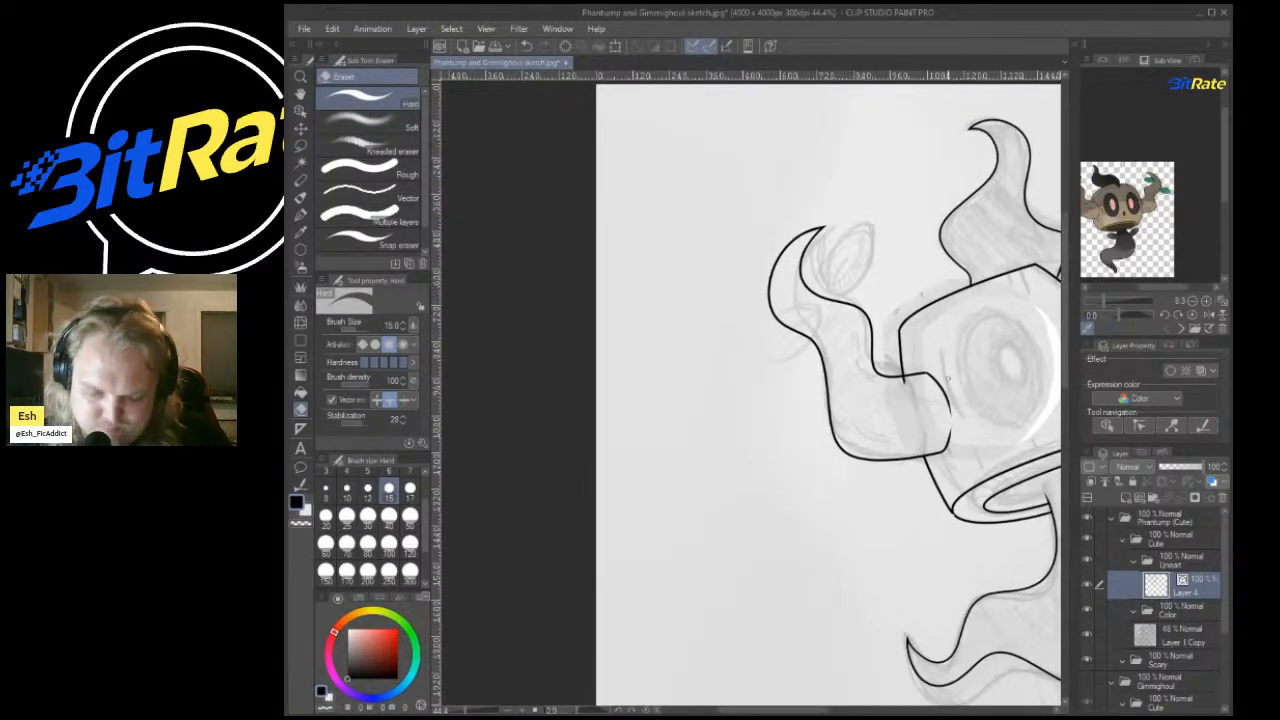
Lasso the left branch's rounded end on the face, move it slightly outward to shorten the base, and deselect.
scroll(947, 378, down, 3)
scroll(600, 400, up, 5)
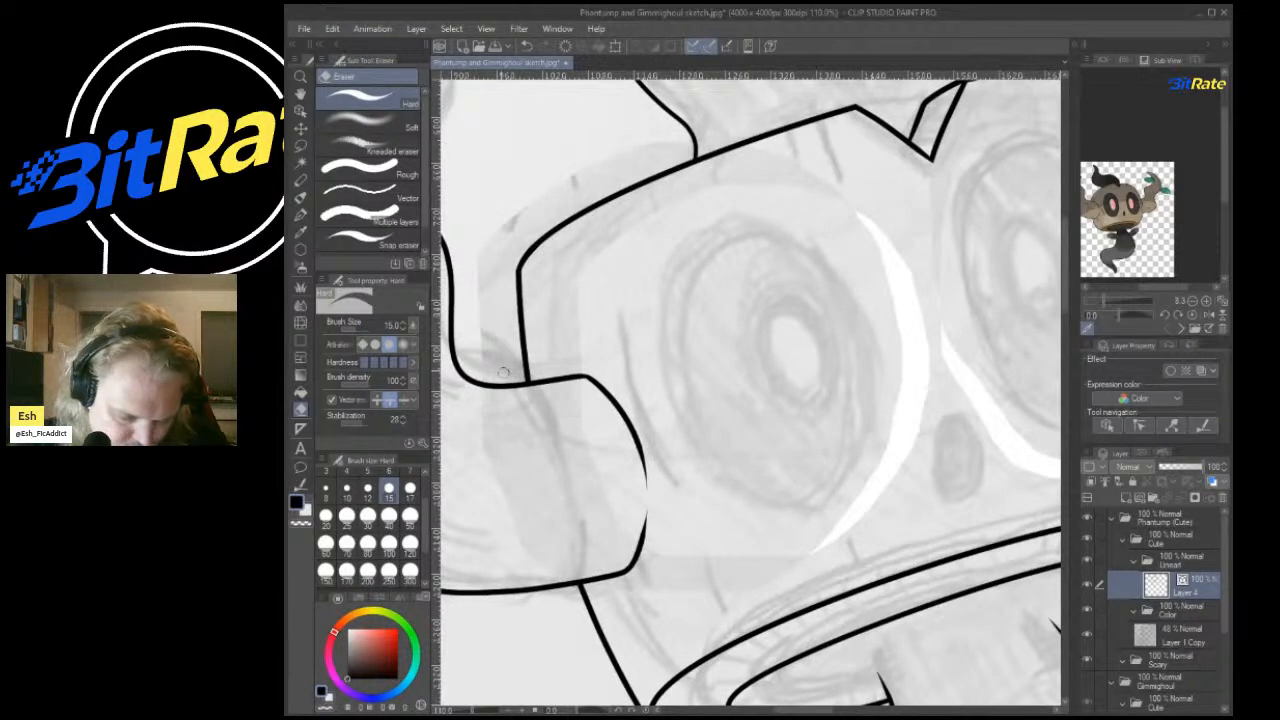
key(m)
mouse_move(560, 404)
mouse_down()
mouse_move(680, 590)
mouse_move(570, 420)
mouse_up()
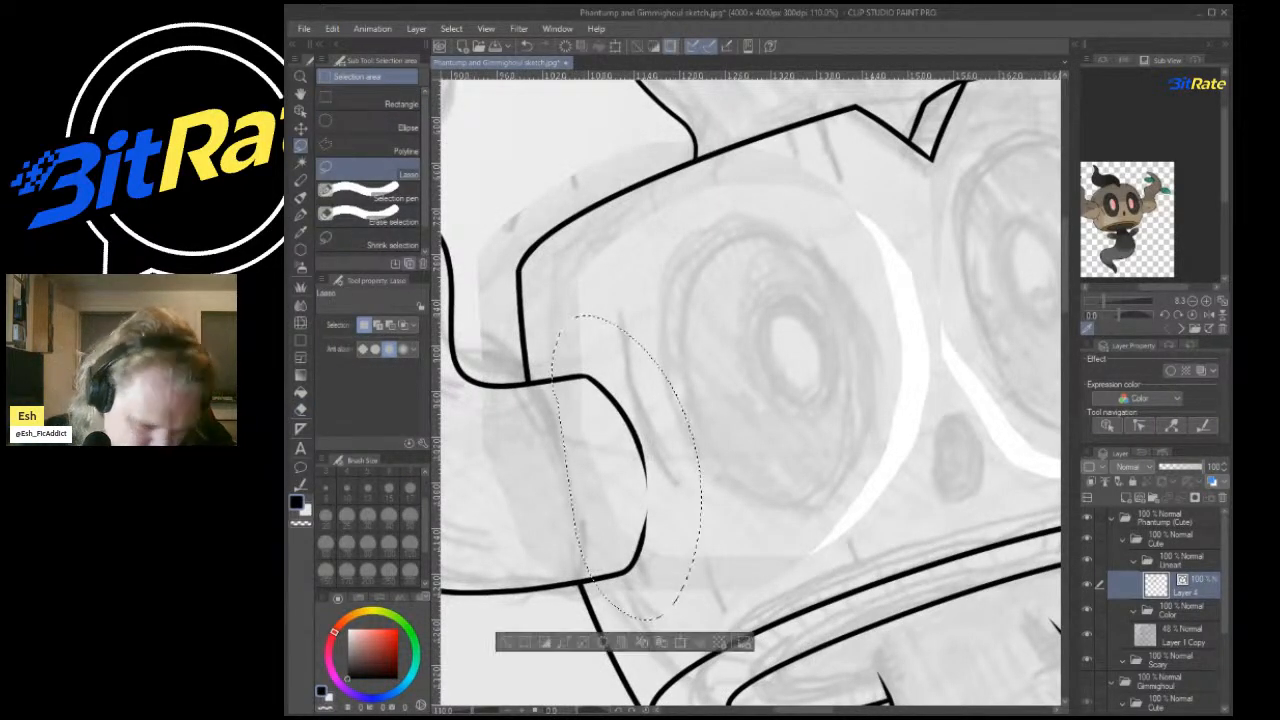
click(301, 129)
drag(640, 470, 618, 474)
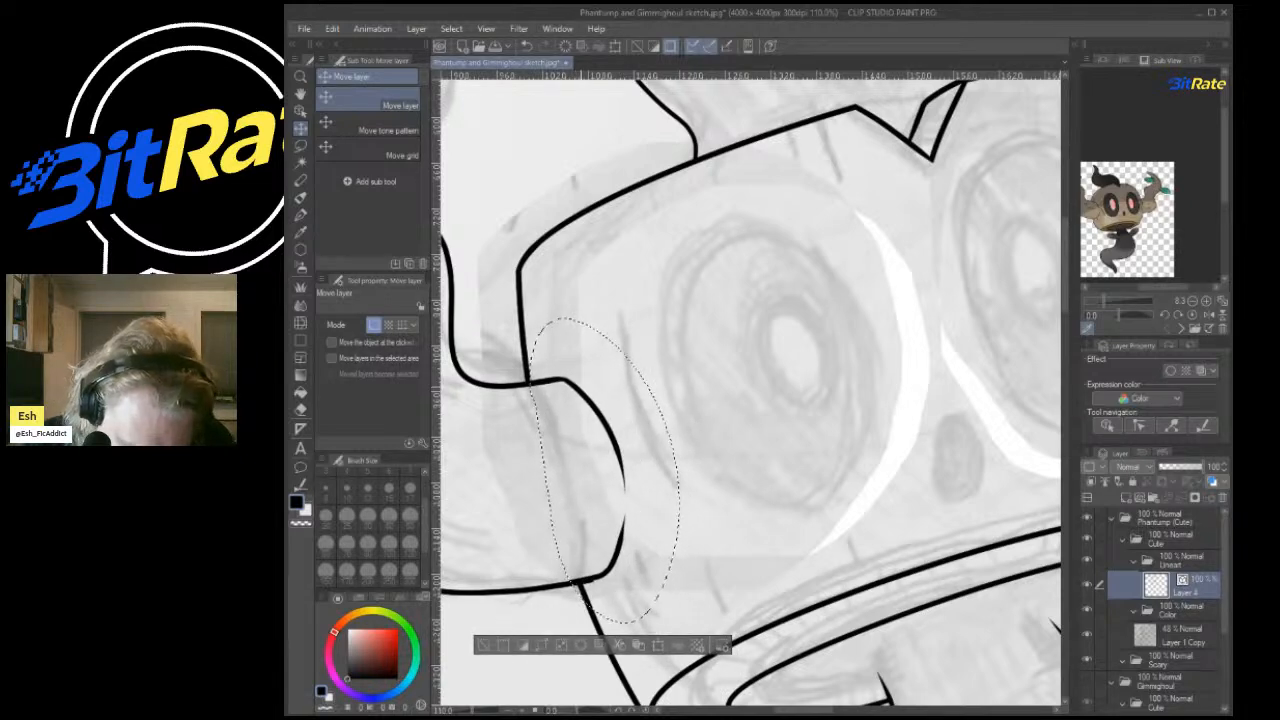
key(ctrl+d)
Erase the leftover line stub at the lower join of the left branch's base with the Hard eraser.
scroll(750, 392, down, 3)
scroll(695, 467, up, 8)
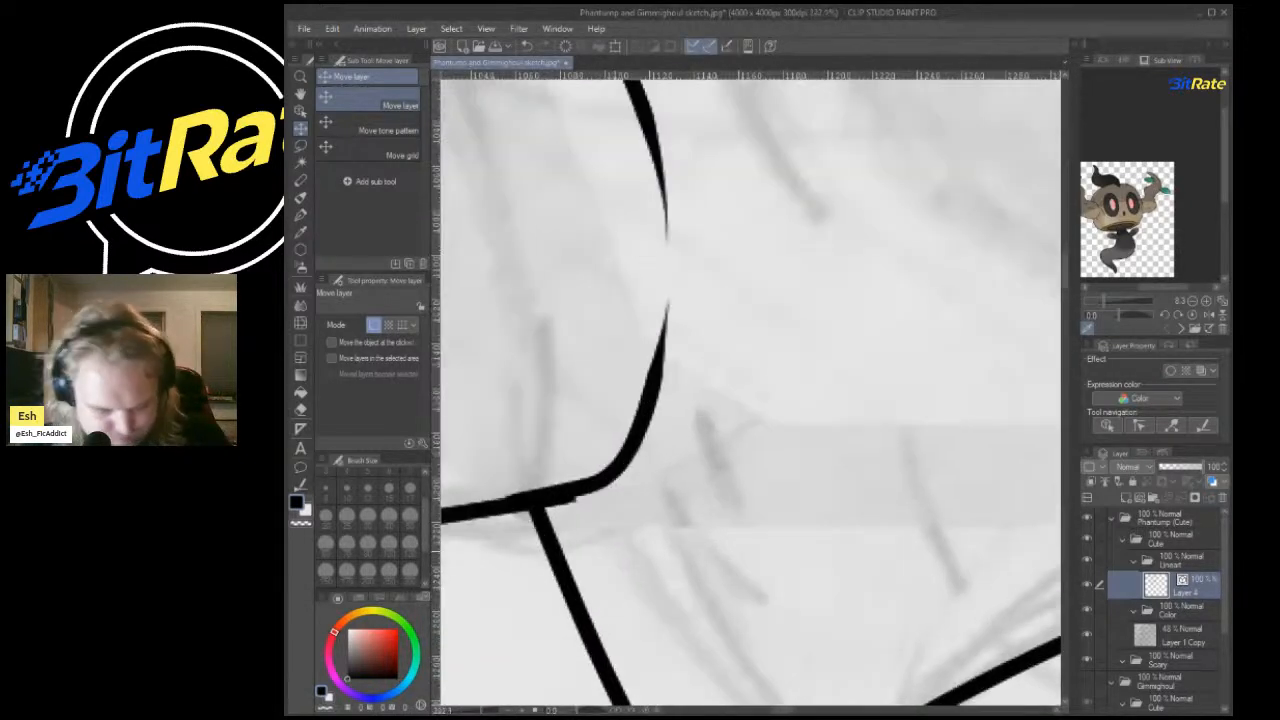
key(e)
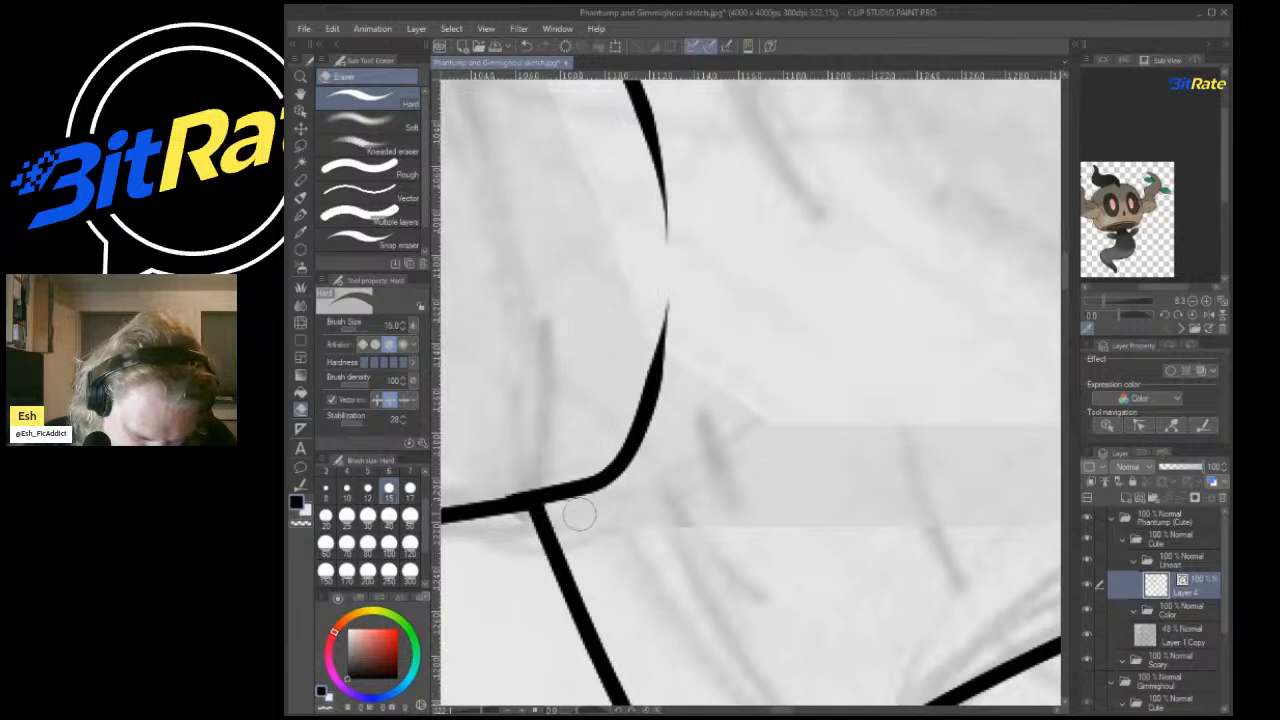
scroll(590, 482, down, 10)
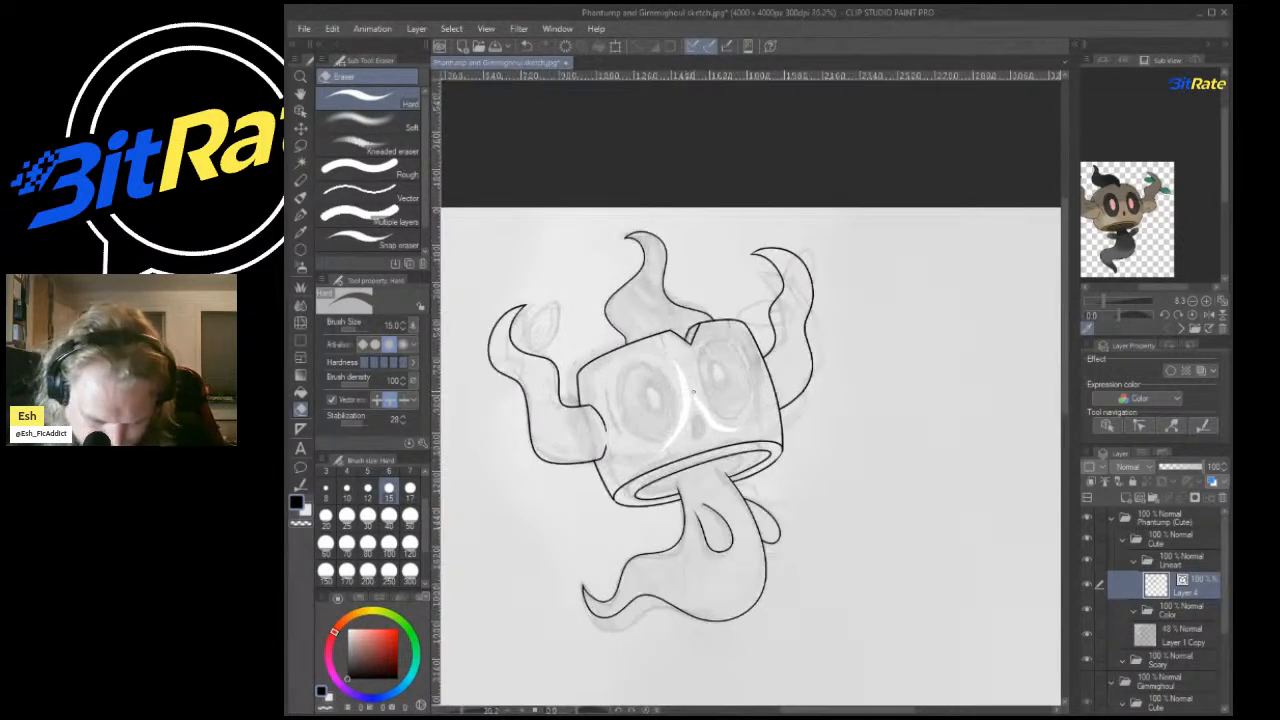
scroll(662, 345, up, 5)
scroll(690, 350, down, 5)
scroll(635, 400, up, 4)
scroll(773, 312, down, 3)
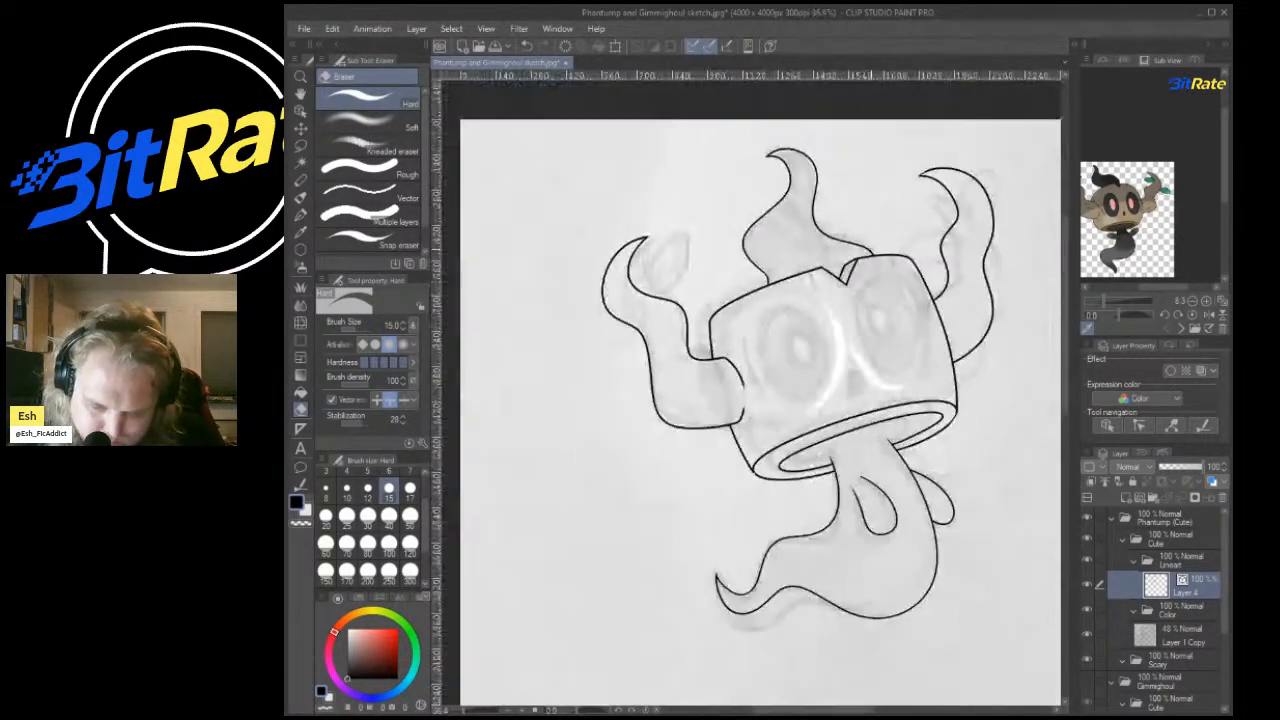
Ink the left eye's oval outline over the sketch with the G-pen on Layer 4.
scroll(874, 243, up, 3)
key(p)
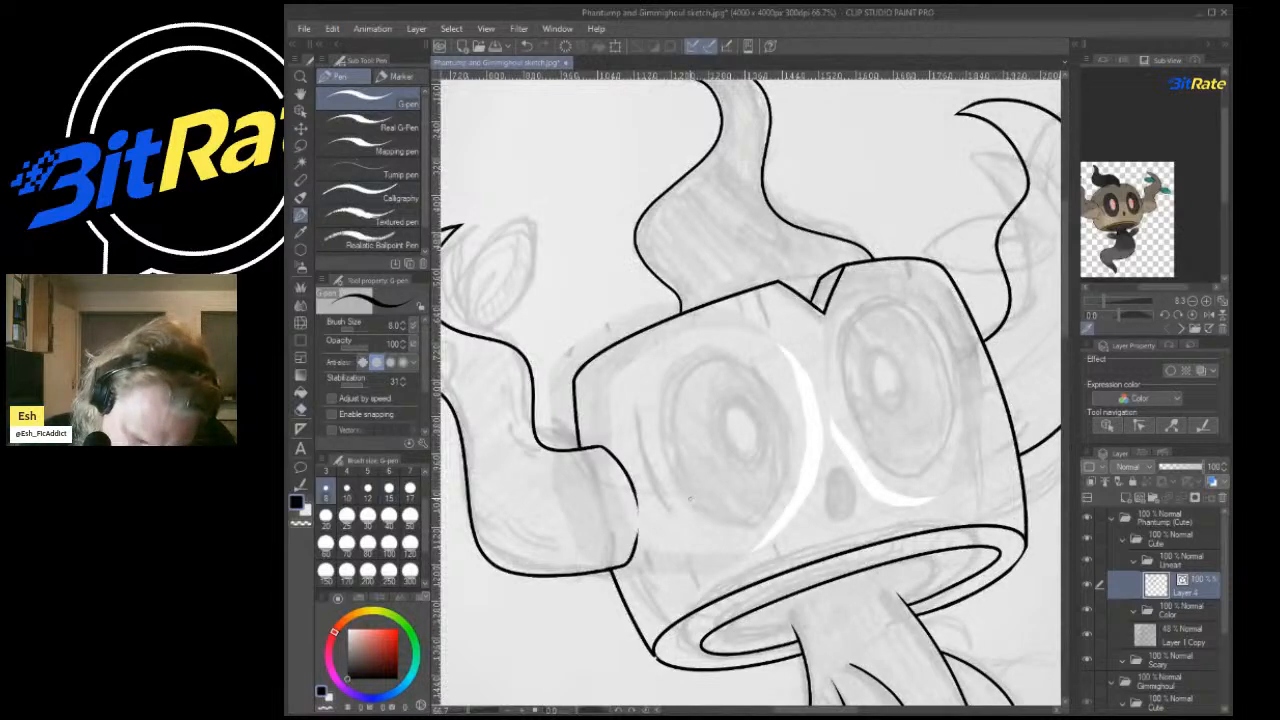
mouse_move(690, 498)
mouse_down()
mouse_move(702, 336)
mouse_move(793, 437)
mouse_up()
key(ctrl+z)
mouse_move(697, 510)
mouse_down()
mouse_move(790, 402)
mouse_move(695, 528)
mouse_up()
scroll(684, 408, down, 10)
scroll(725, 397, up, 12)
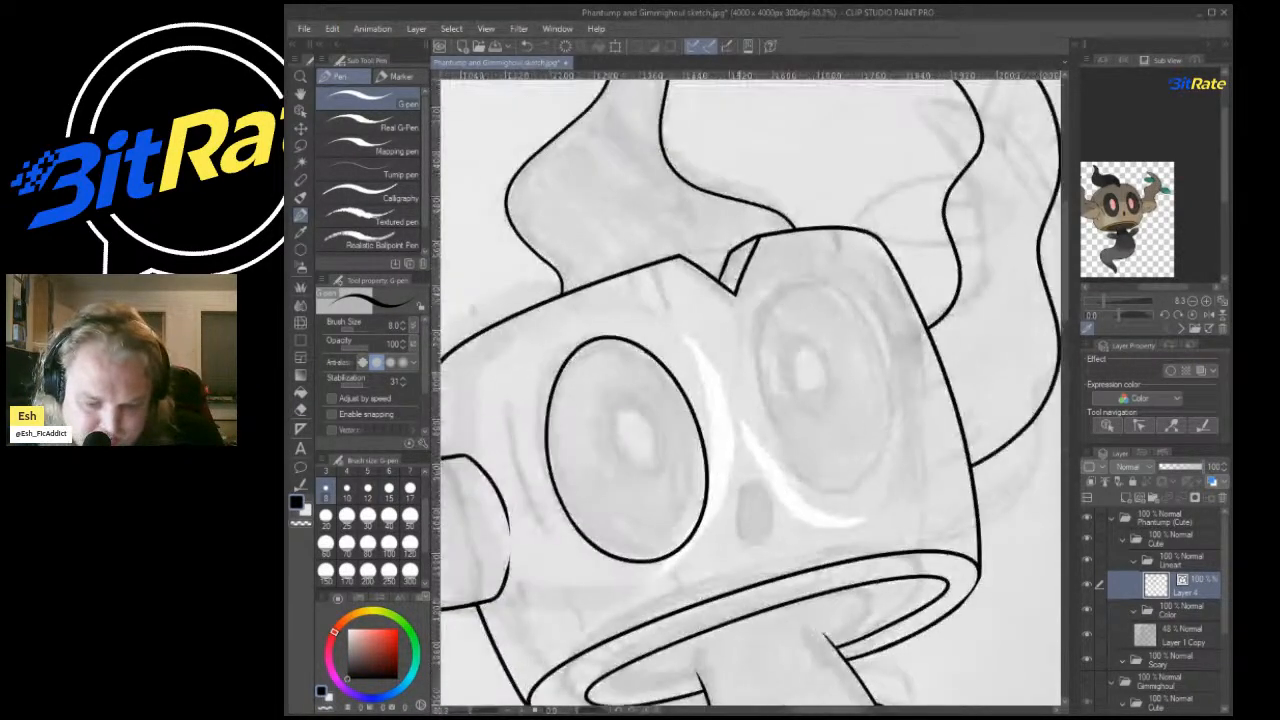
key(ctrl+c)
key(ctrl+v)
key(ctrl+z)
Lasso the inked left eye oval on Layer 4 and copy it onto a new layer.
click(301, 146)
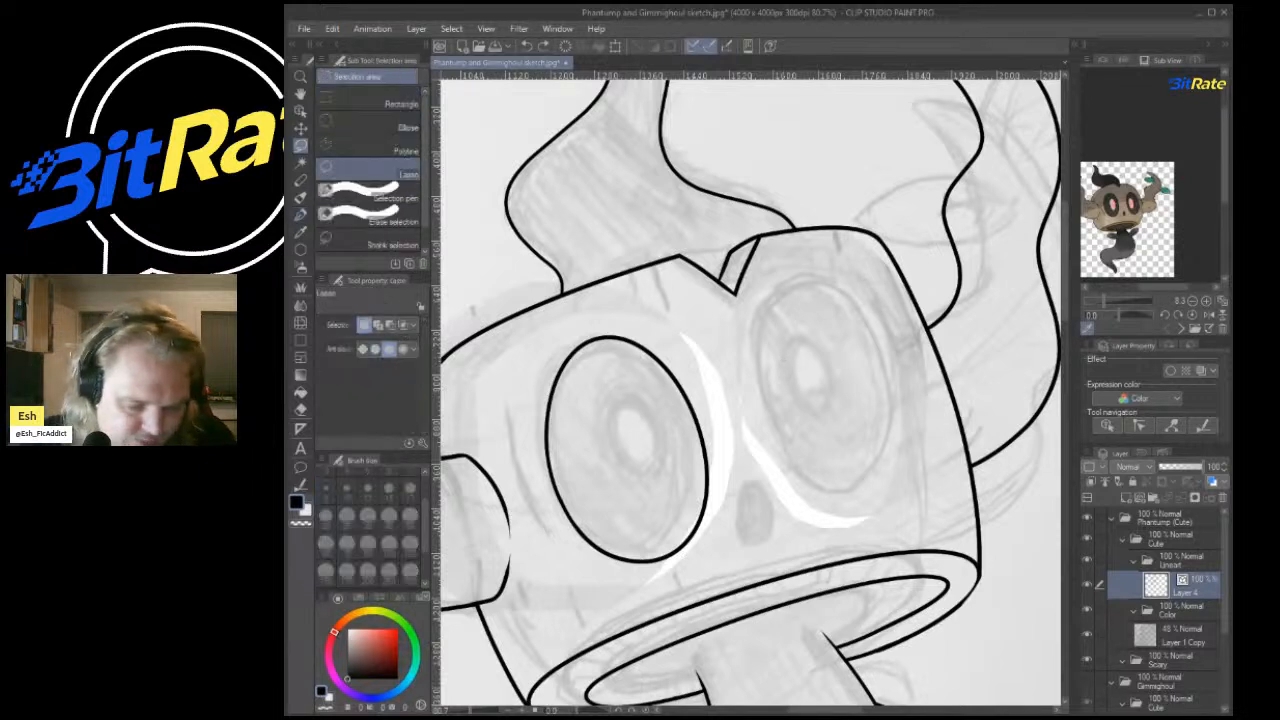
mouse_move(519, 466)
mouse_down()
mouse_move(734, 520)
mouse_move(525, 480)
mouse_up()
key(ctrl+c)
key(ctrl+v)
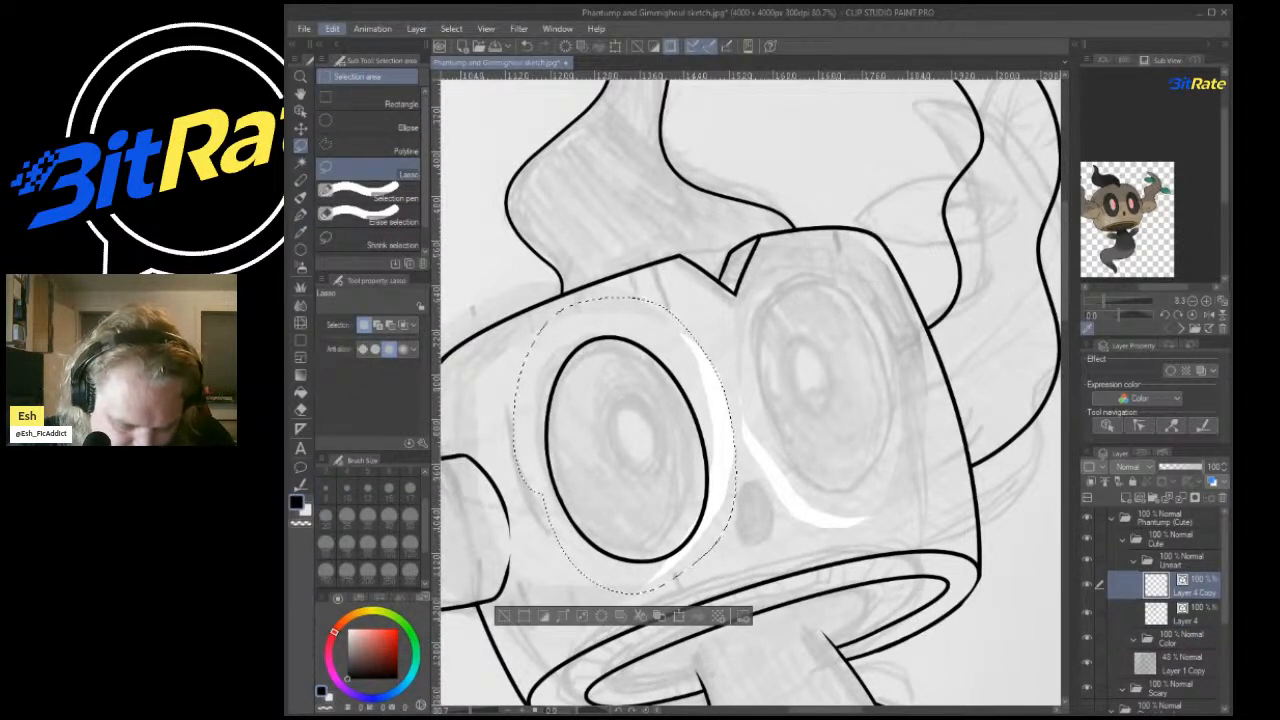
Flip the copied eye horizontally, then rotate and position it over the right eye sketch.
click(590, 470)
drag(625, 446, 787, 401)
drag(925, 515, 966, 390)
drag(790, 400, 831, 378)
drag(965, 495, 958, 503)
drag(828, 379, 830, 381)
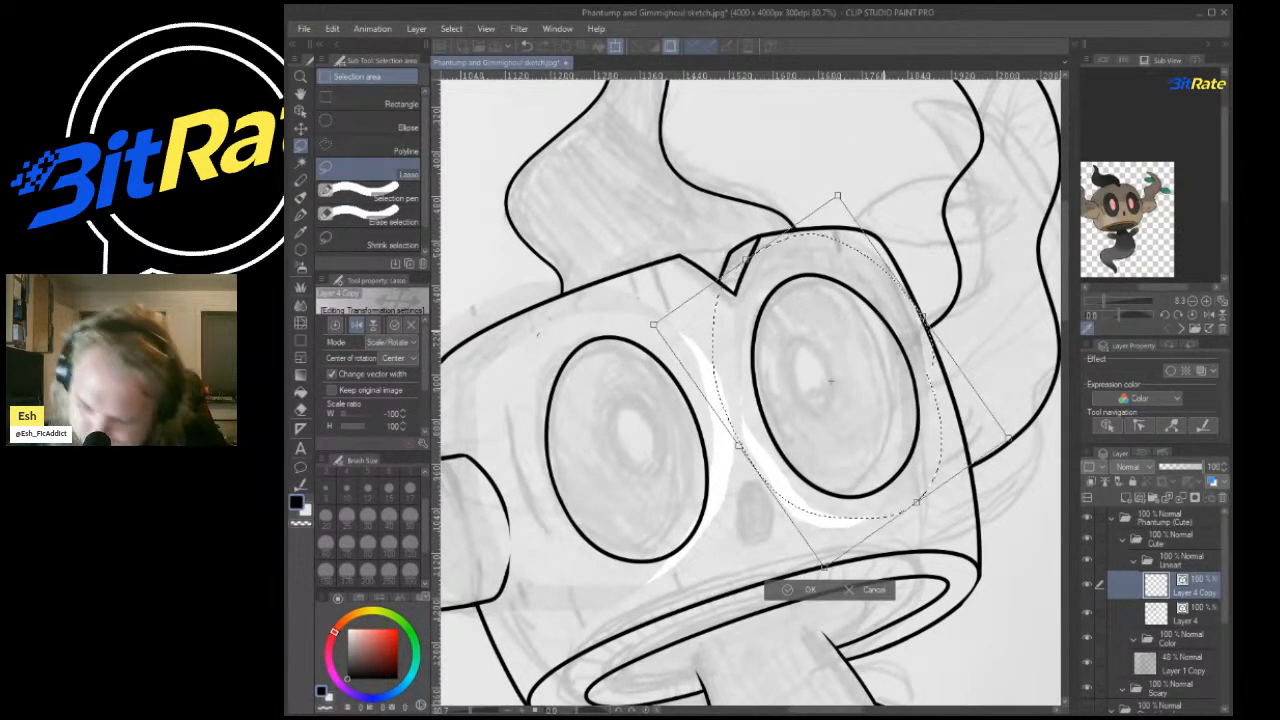
key(Return)
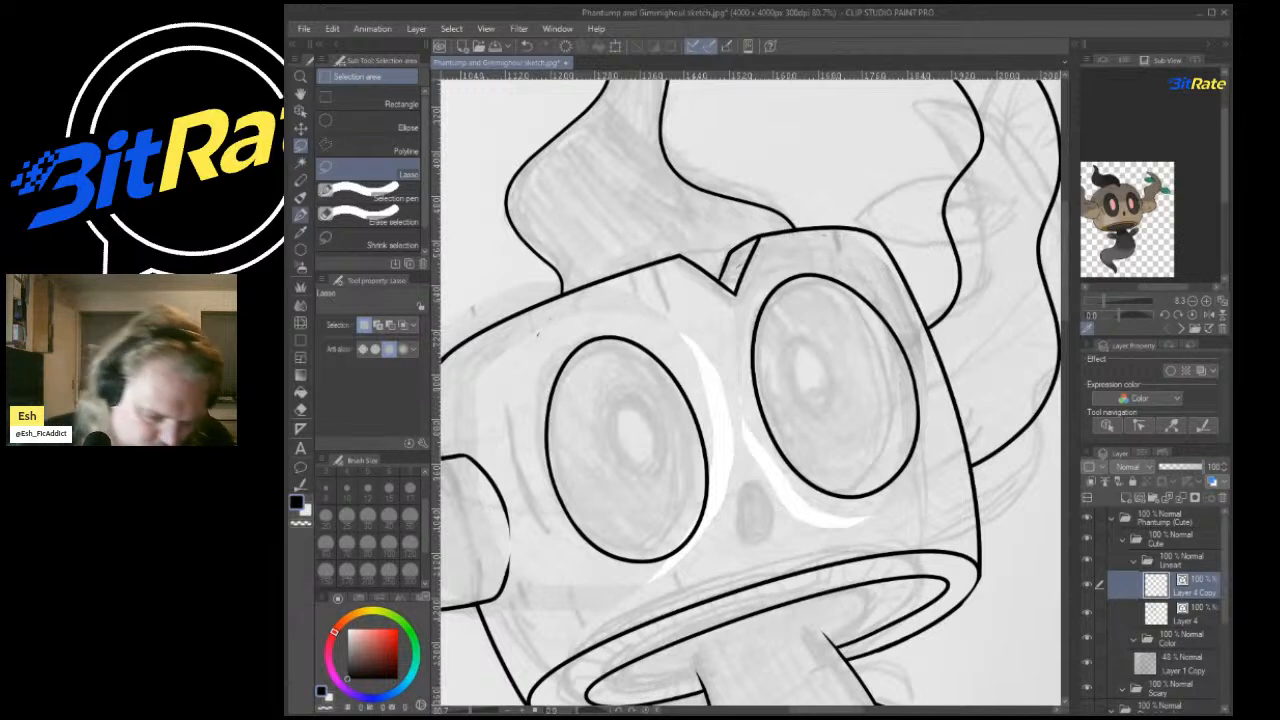
Ink a small oval nose between the eyes with the G-pen, redoing it until it follows the sketch.
key(p)
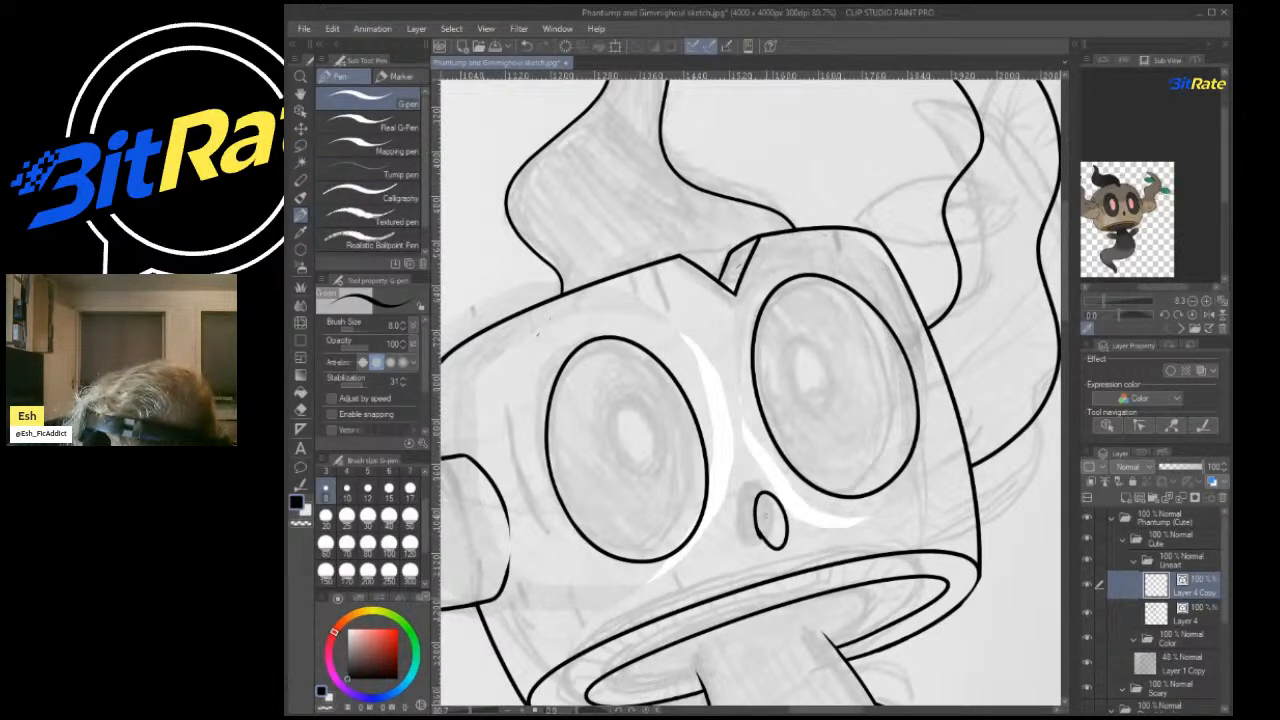
key(ctrl+z)
mouse_move(761, 541)
mouse_down()
mouse_move(754, 508)
mouse_move(762, 544)
mouse_move(778, 542)
mouse_move(748, 526)
mouse_up()
key(ctrl+z)
key(ctrl+z)
key(ctrl+z)
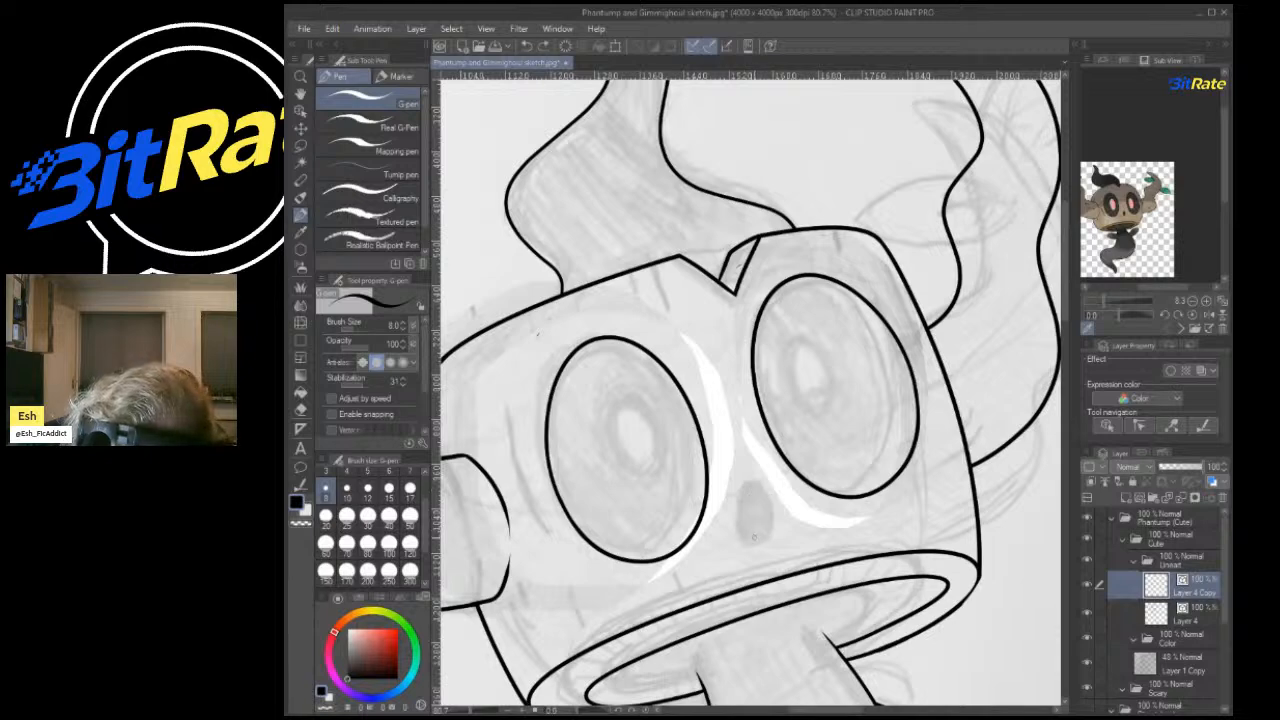
scroll(848, 435, down, 7)
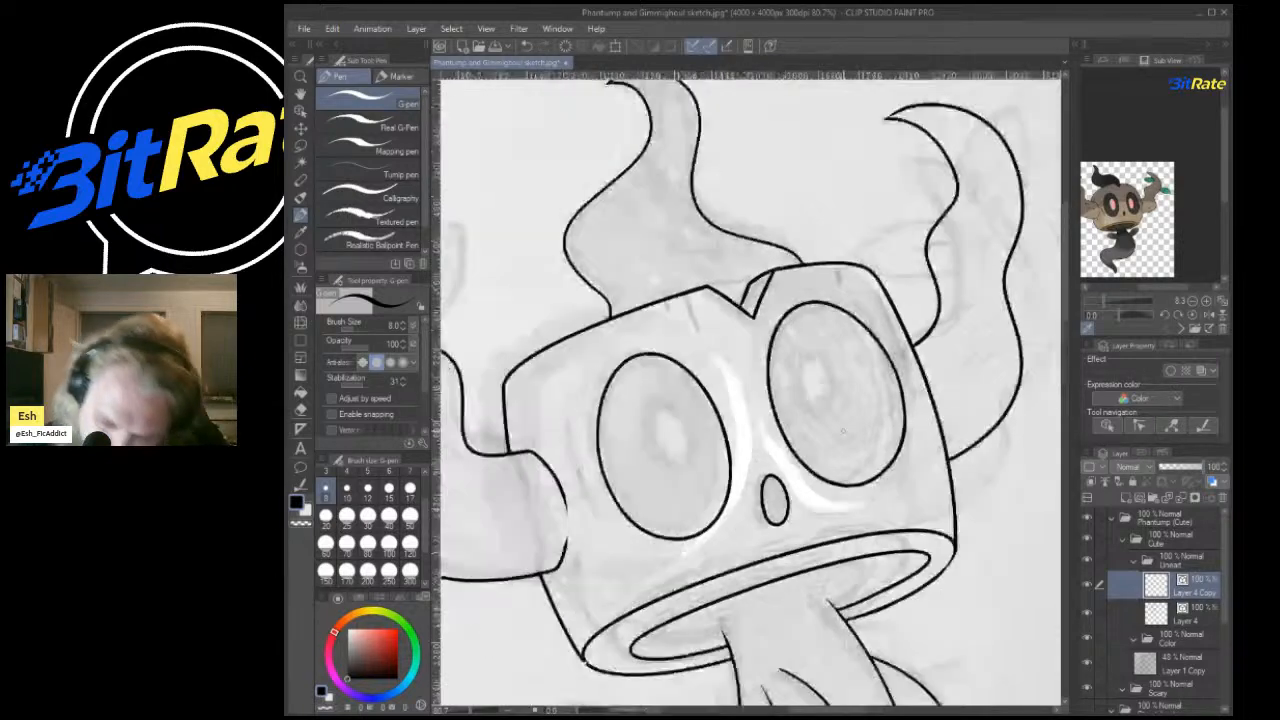
scroll(850, 435, up, 3)
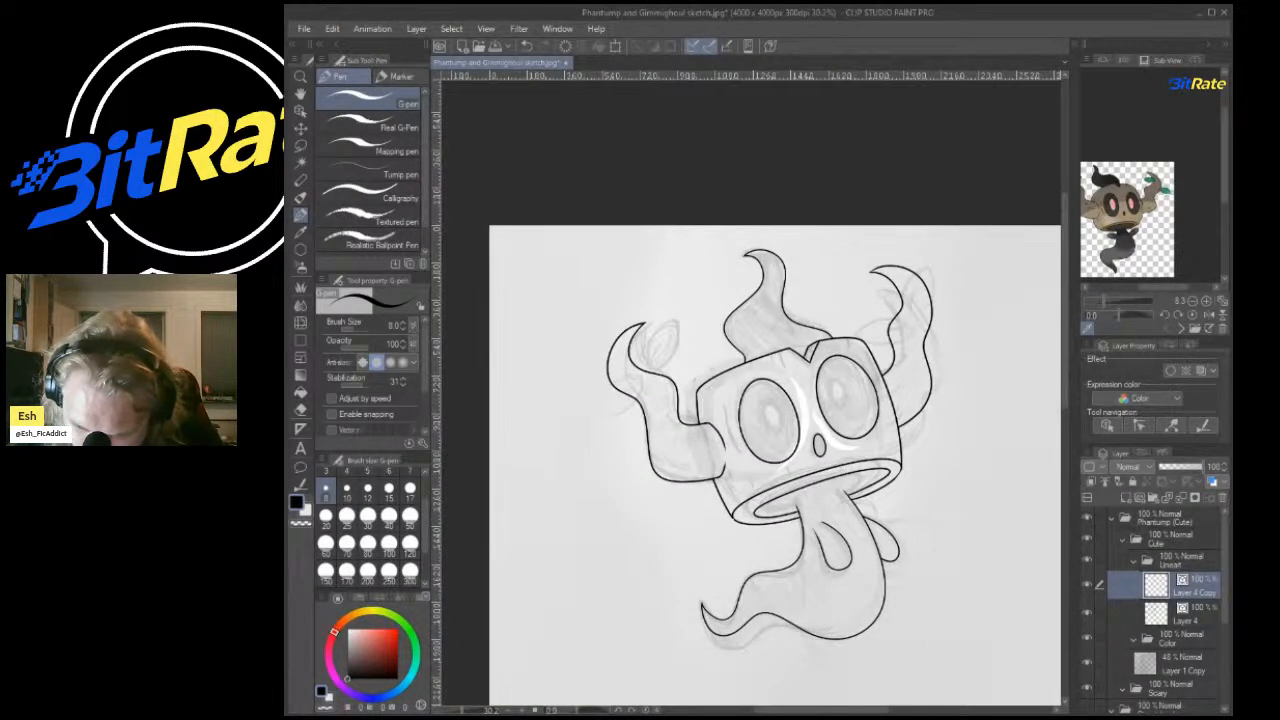
Check the inked head against the pencil sketch and the reference image, switching the Layer 1 Copy sketch off and on.
click(1087, 662)
click(1087, 662)
scroll(764, 506, up, 5)
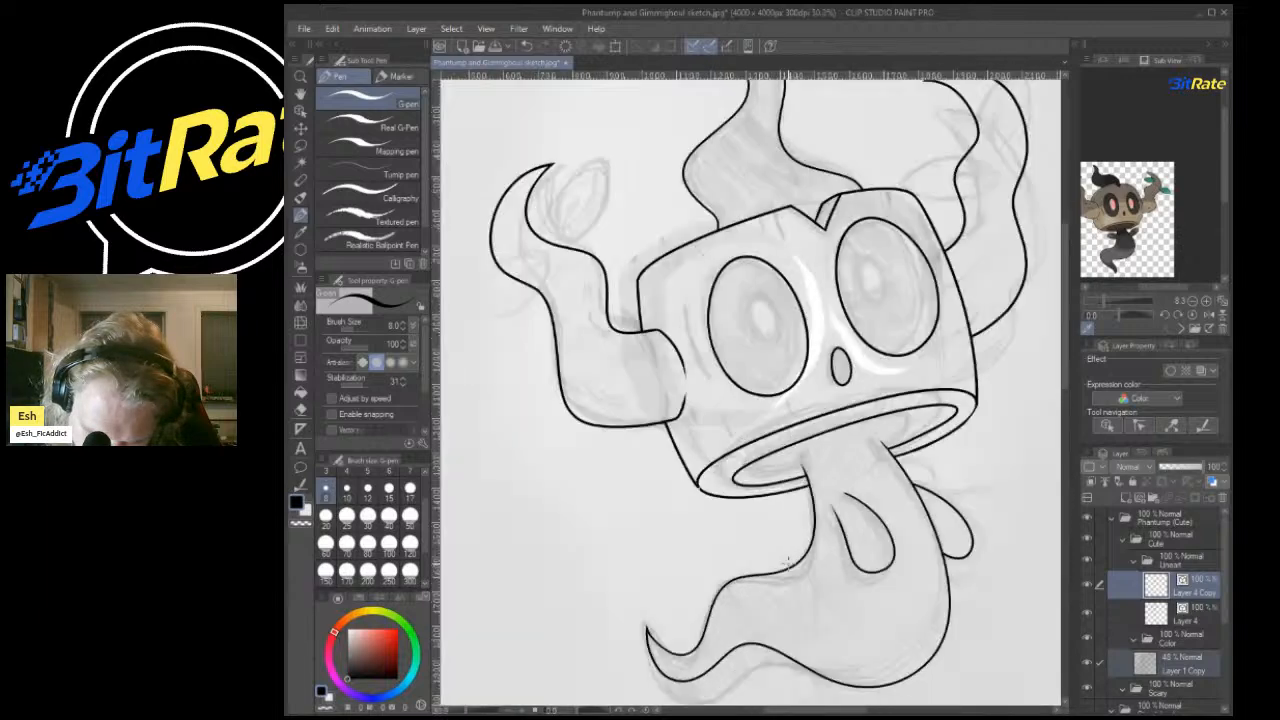
scroll(1109, 193, up, 4)
scroll(1109, 193, down, 2)
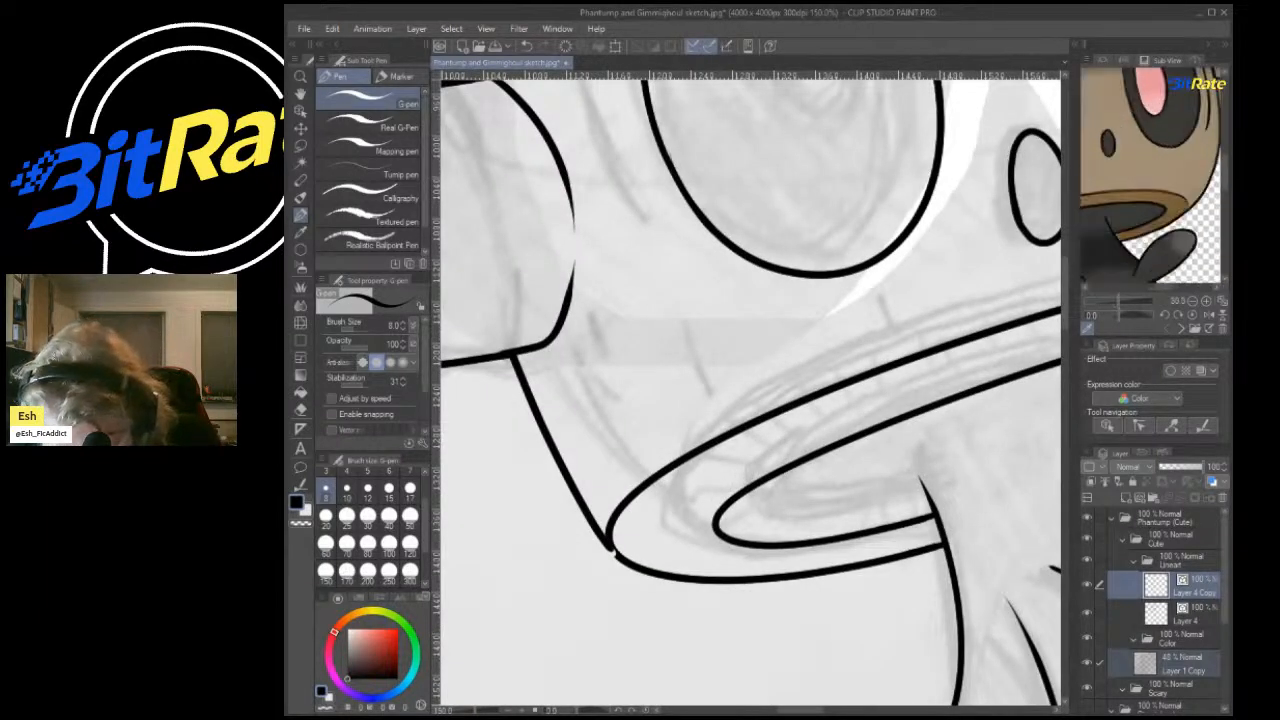
scroll(1147, 168, down, 1)
scroll(674, 249, up, 1)
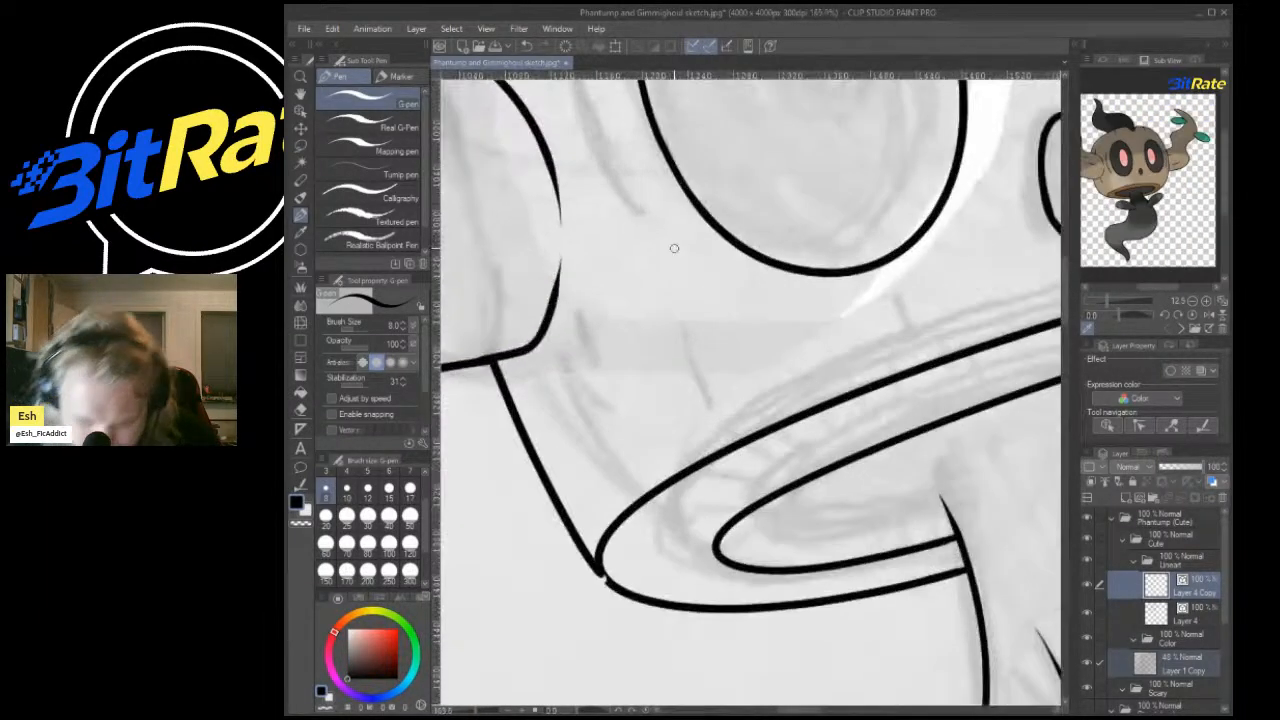
scroll(674, 300, down, 7)
scroll(660, 172, up, 4)
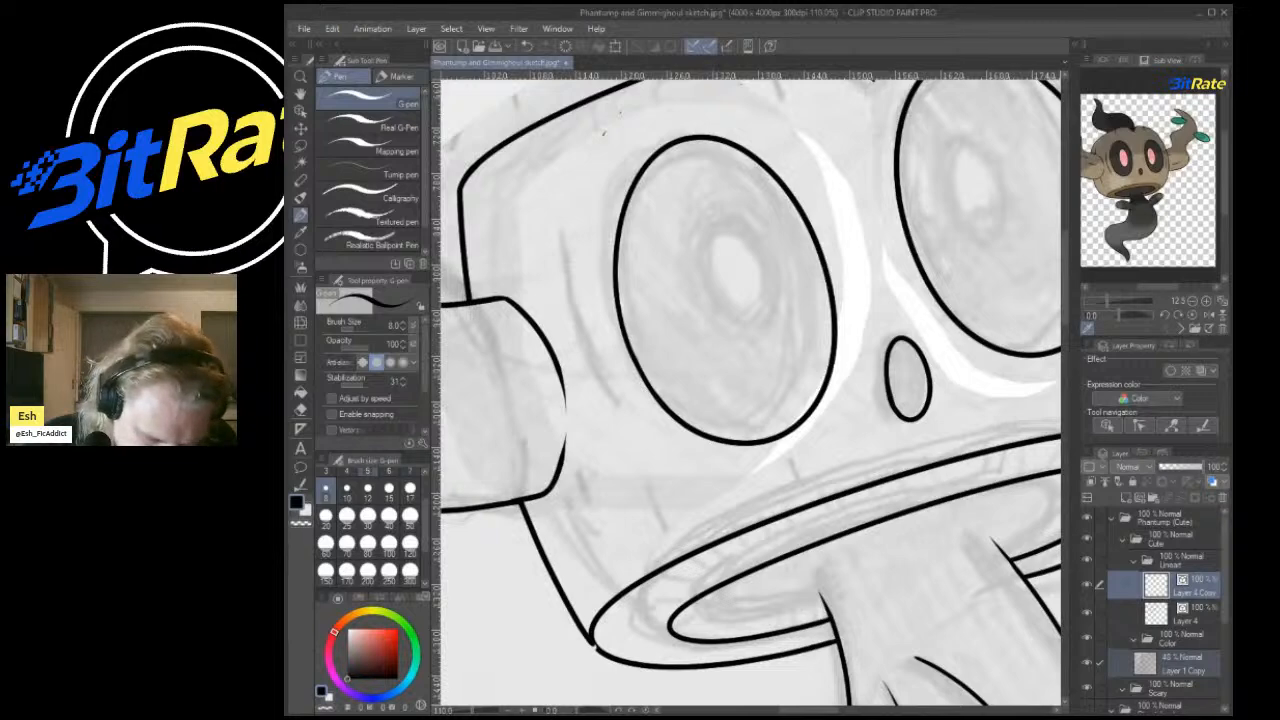
Reduce the G-pen size to 5 and ink thin curved grain lines along the outer side of the left eye.
key(bracketleft)
key(bracketleft)
key(bracketleft)
drag(588, 250, 643, 422)
key(ctrl+z)
drag(590, 250, 652, 438)
Ink thin grain lines beside the right eye and inside the right branch, undoing strokes that miss the sketch.
scroll(697, 345, down, 7)
scroll(690, 325, up, 3)
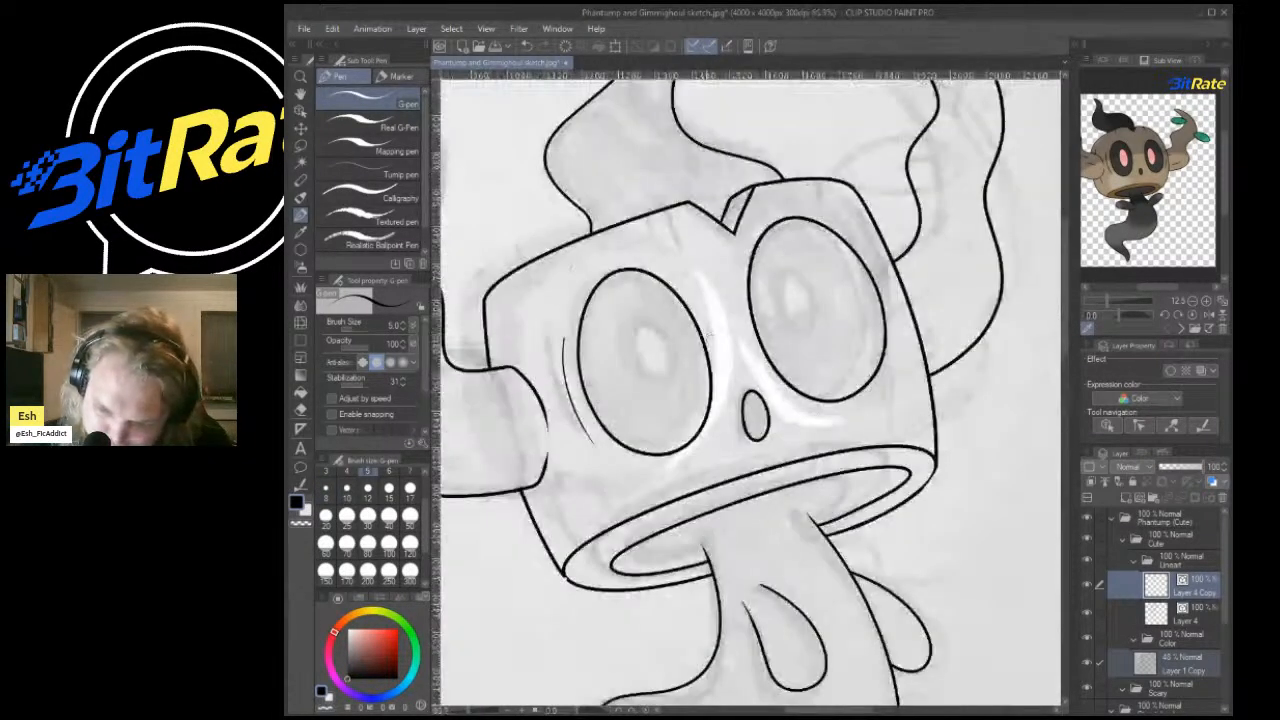
drag(882, 233, 915, 343)
key(ctrl+z)
key(ctrl+z)
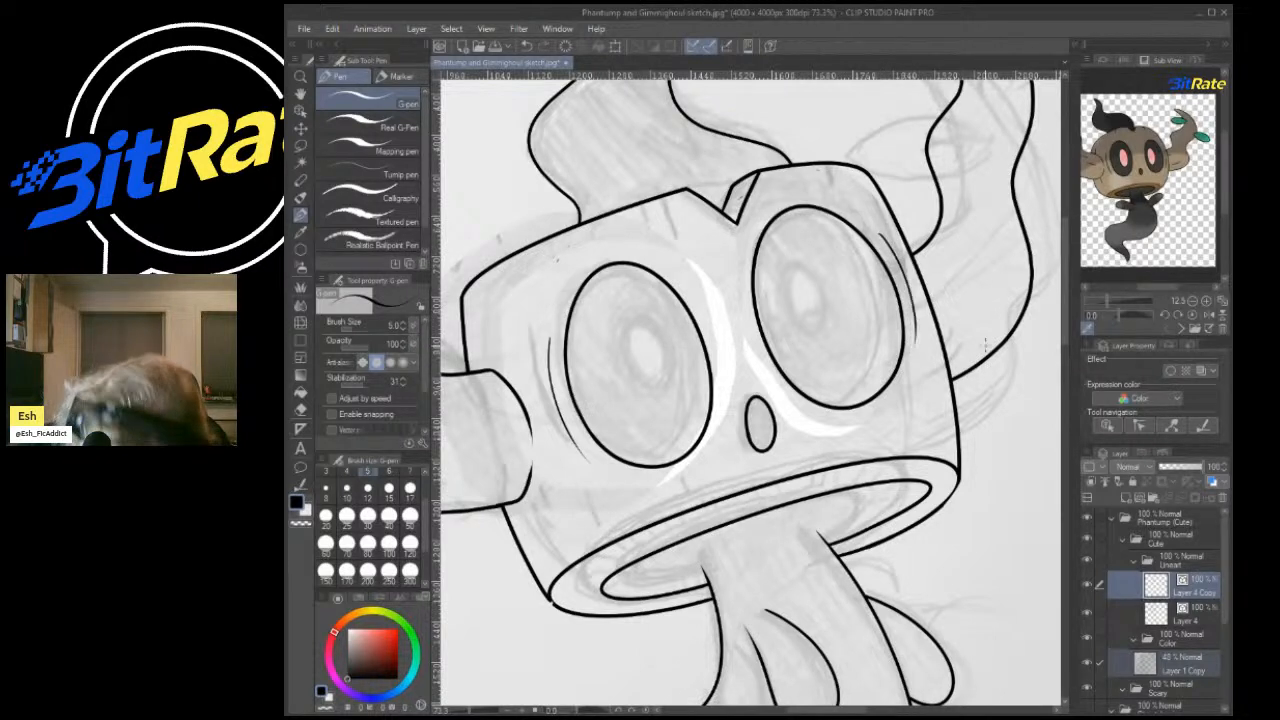
key(ctrl+z)
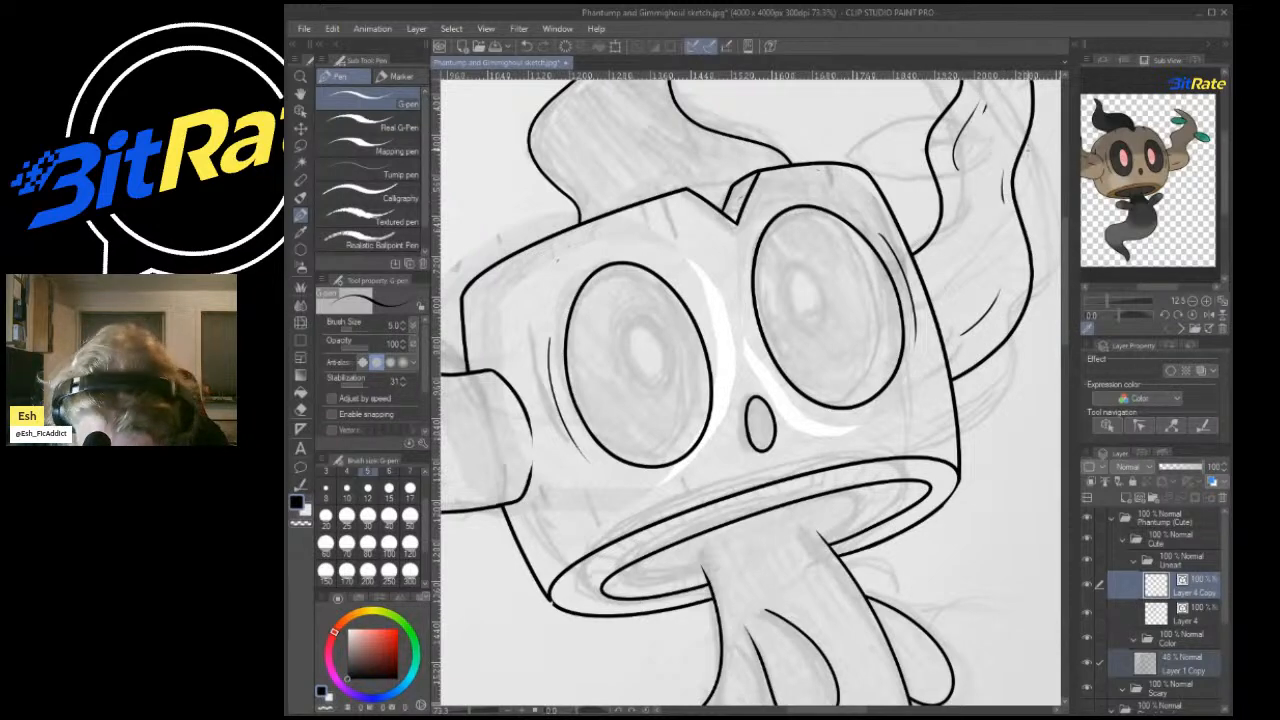
Ink short curved grain lines near the lower bend of the left branch.
scroll(958, 219, down, 12)
scroll(822, 230, up, 10)
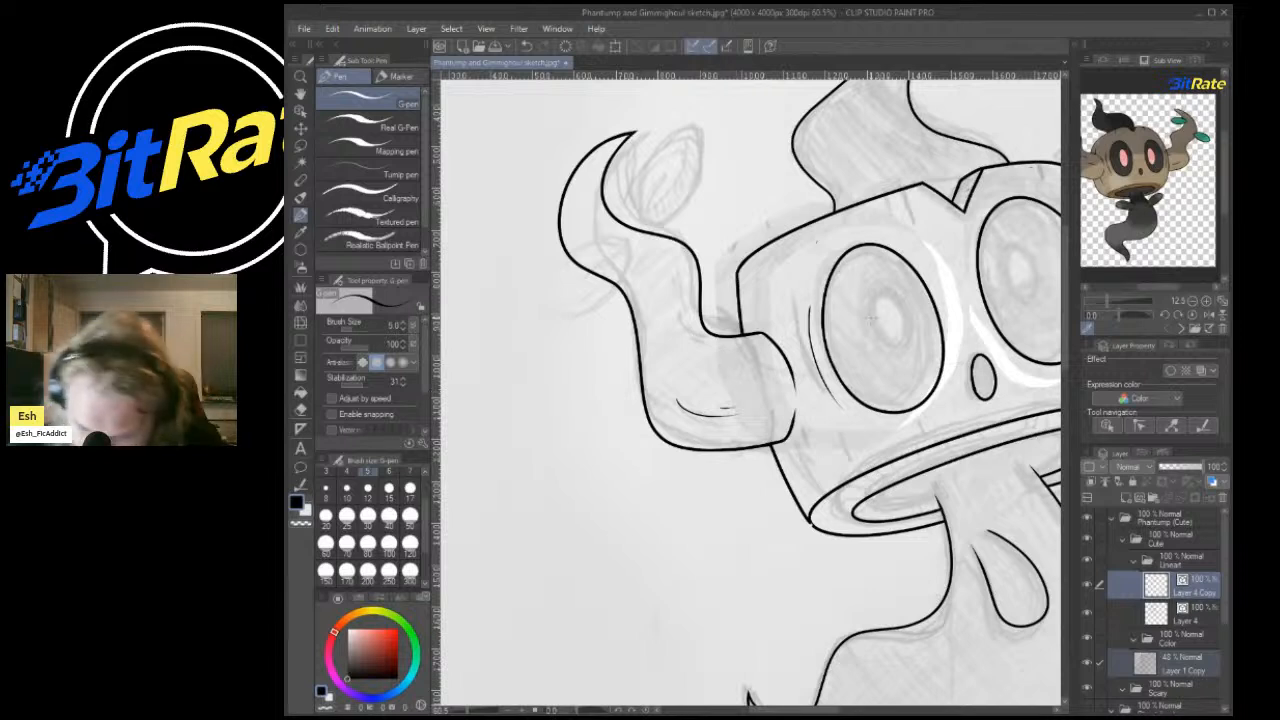
scroll(871, 318, up, 1)
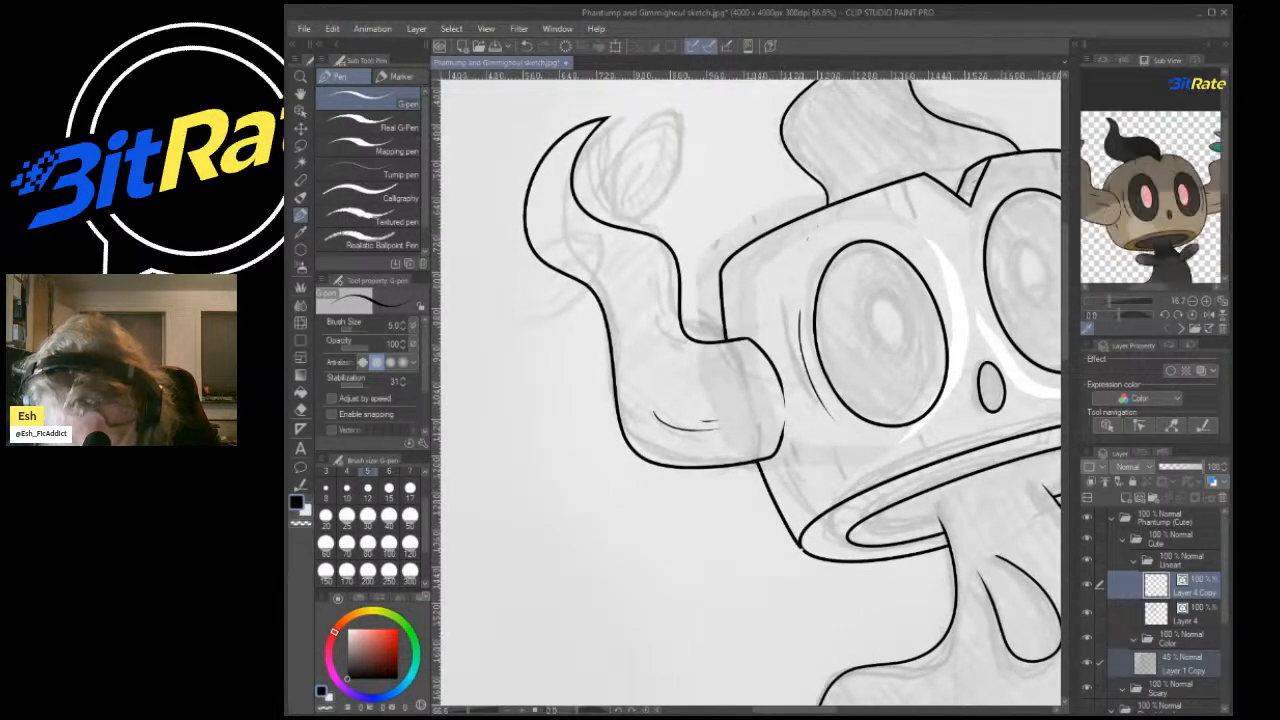
Study the reference image and ink short grain ticks along the head's upper edge, above the mouth rim and below the left branch.
scroll(1118, 185, down, 2)
scroll(1115, 182, up, 3)
scroll(1122, 235, down, 3)
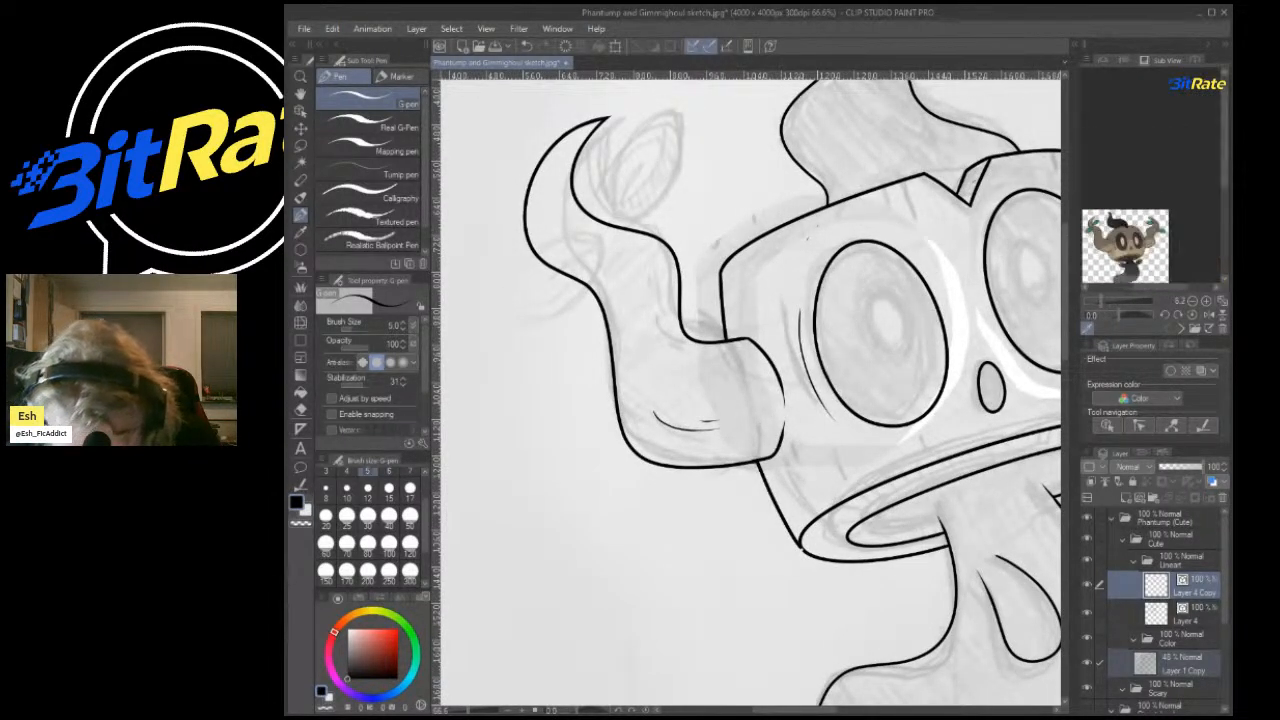
scroll(1125, 225, up, 4)
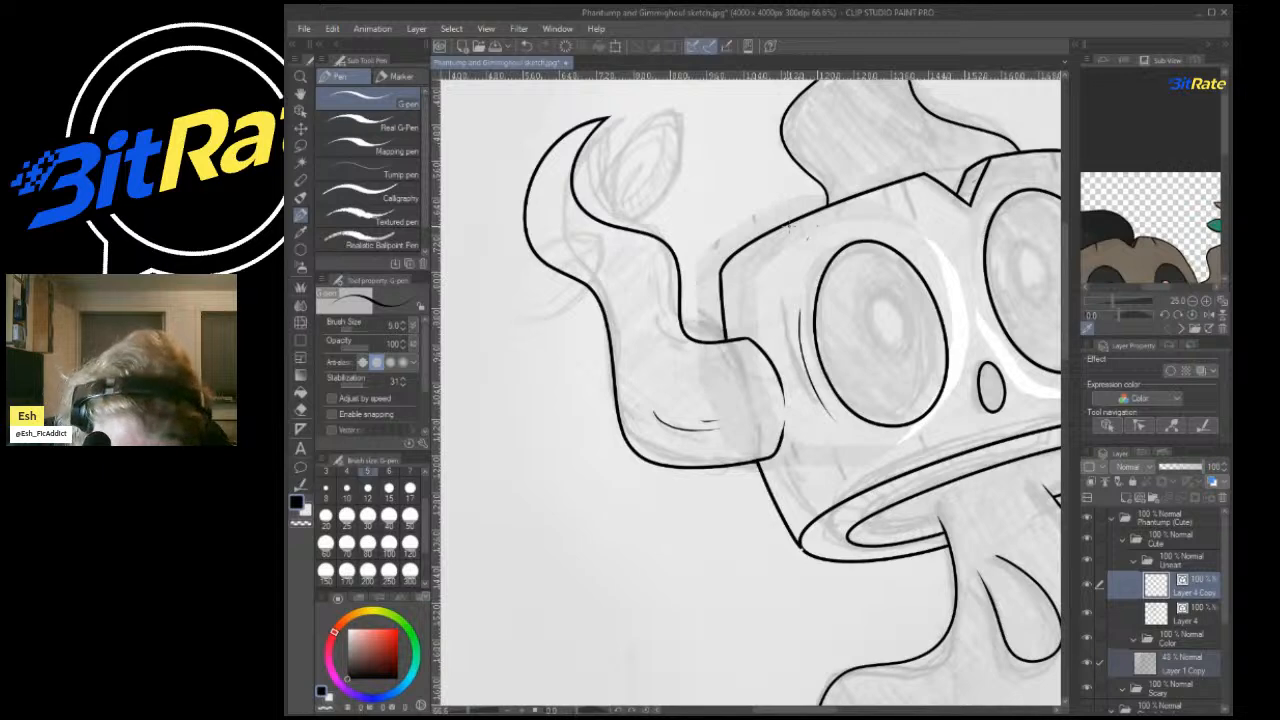
scroll(743, 333, up, 4)
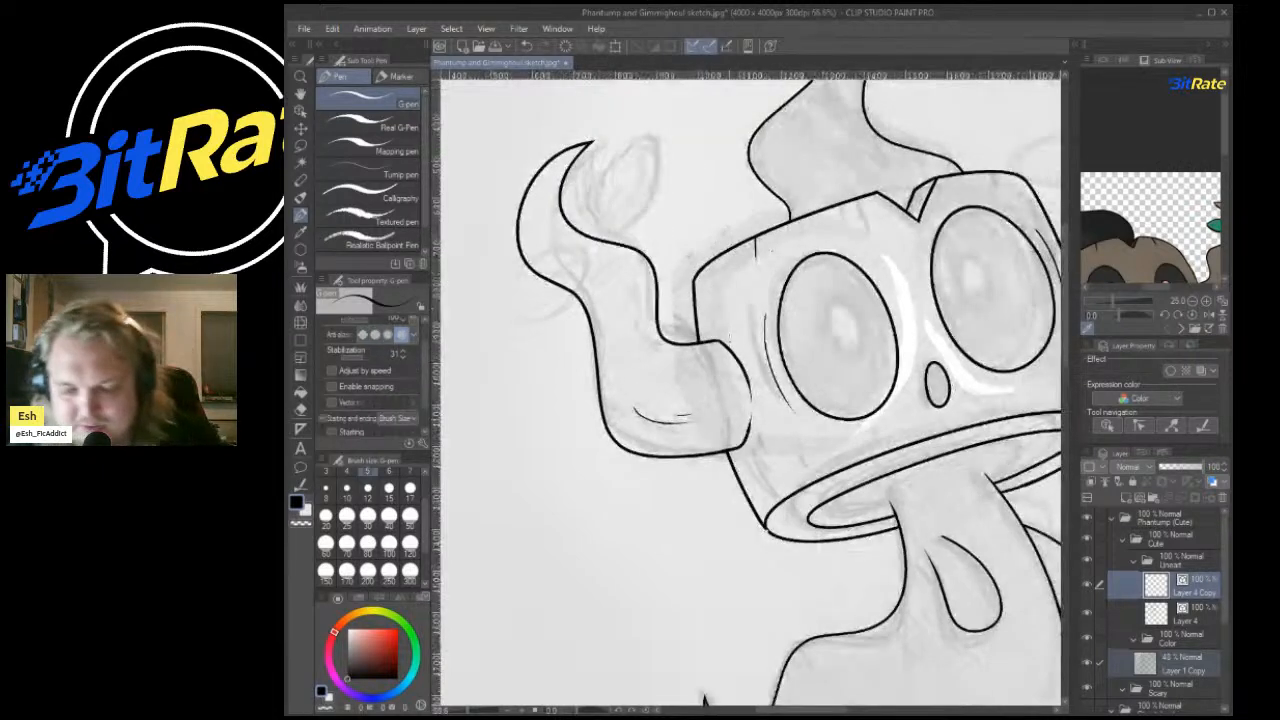
scroll(750, 390, down, 5)
scroll(825, 197, up, 3)
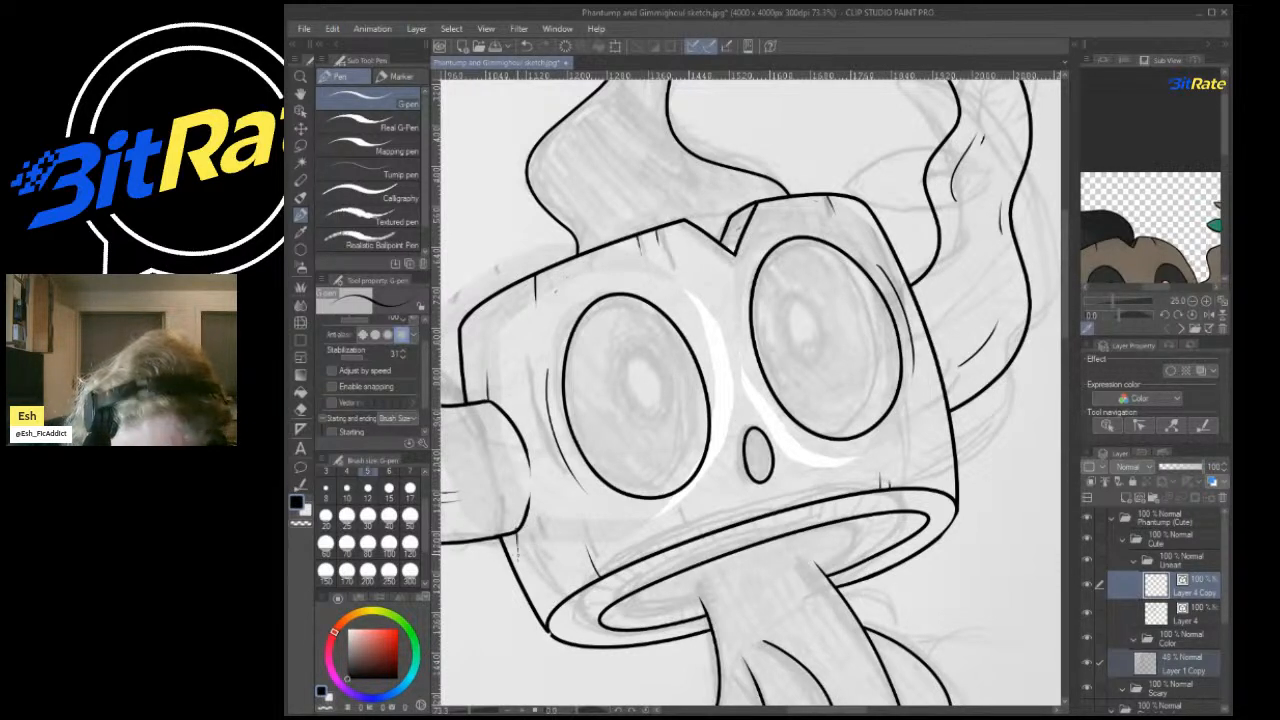
drag(516, 525, 529, 566)
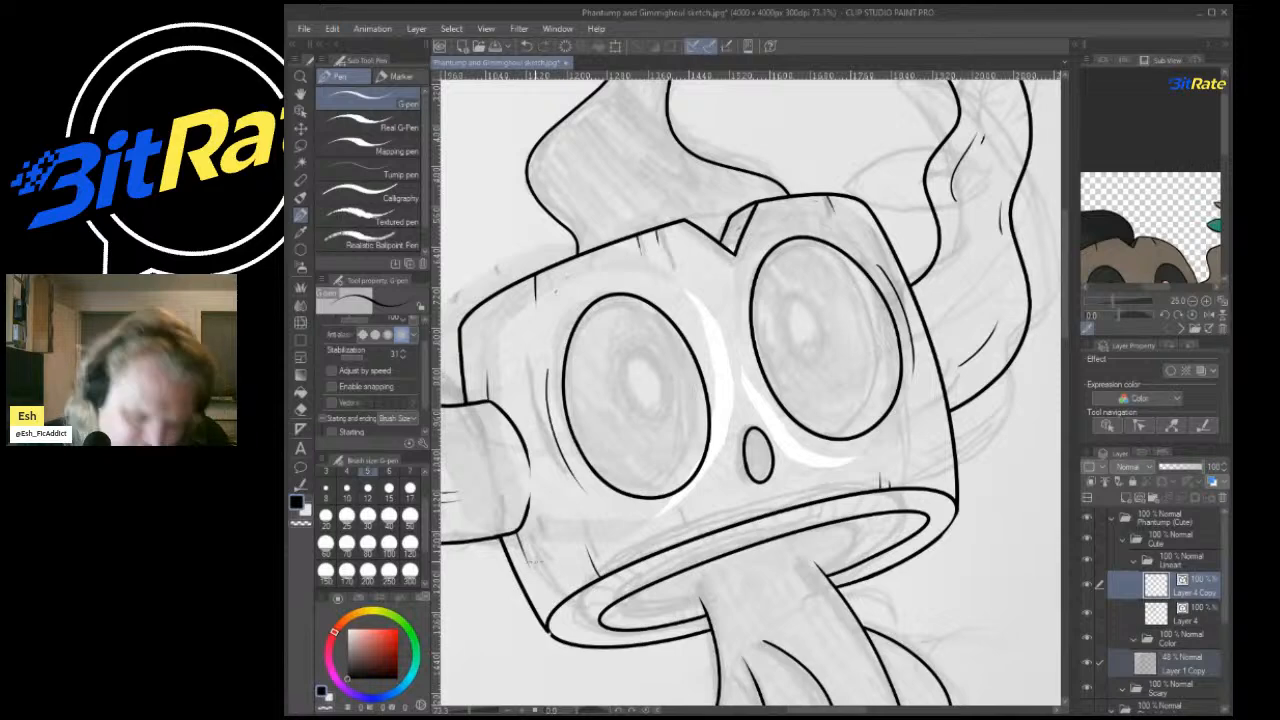
Clean up the junction where the head's left outline meets the corner of the mouth rim.
scroll(622, 563, down, 6)
scroll(580, 645, up, 8)
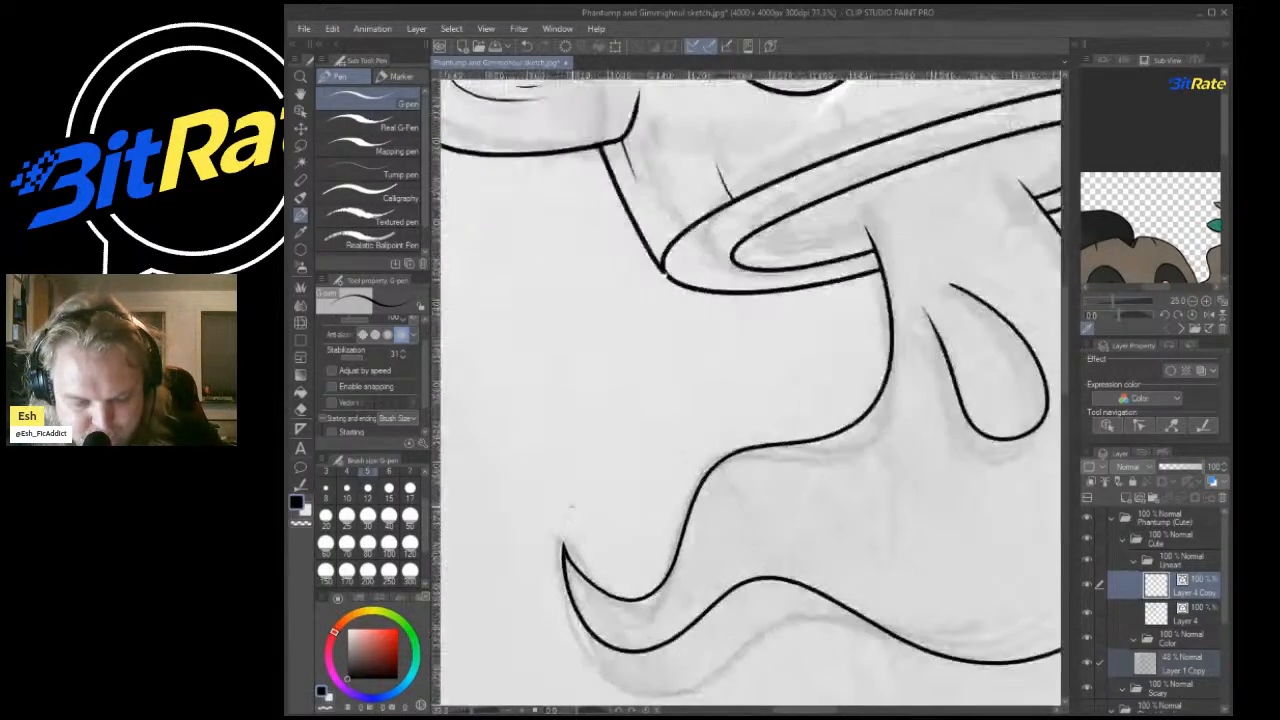
scroll(725, 300, up, 5)
scroll(711, 243, up, 3)
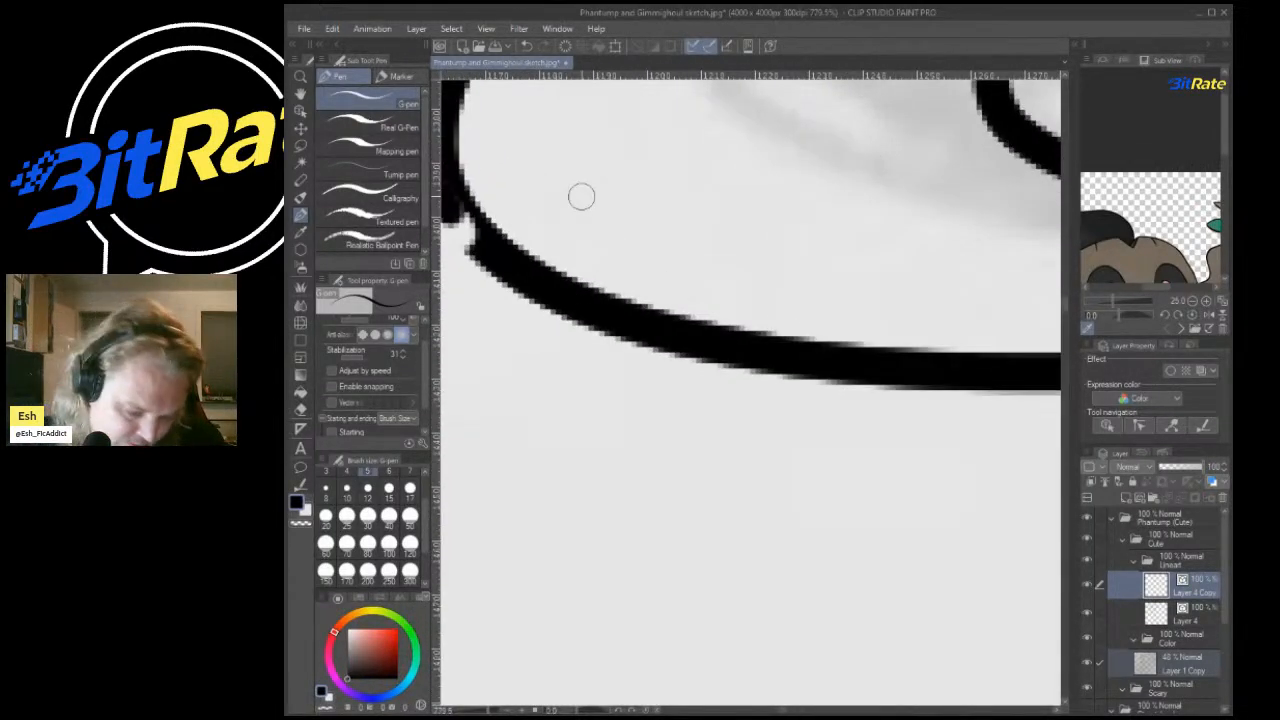
mouse_move(452, 208)
mouse_down()
mouse_move(485, 246)
mouse_move(497, 236)
mouse_move(453, 235)
mouse_up()
key(ctrl+z)
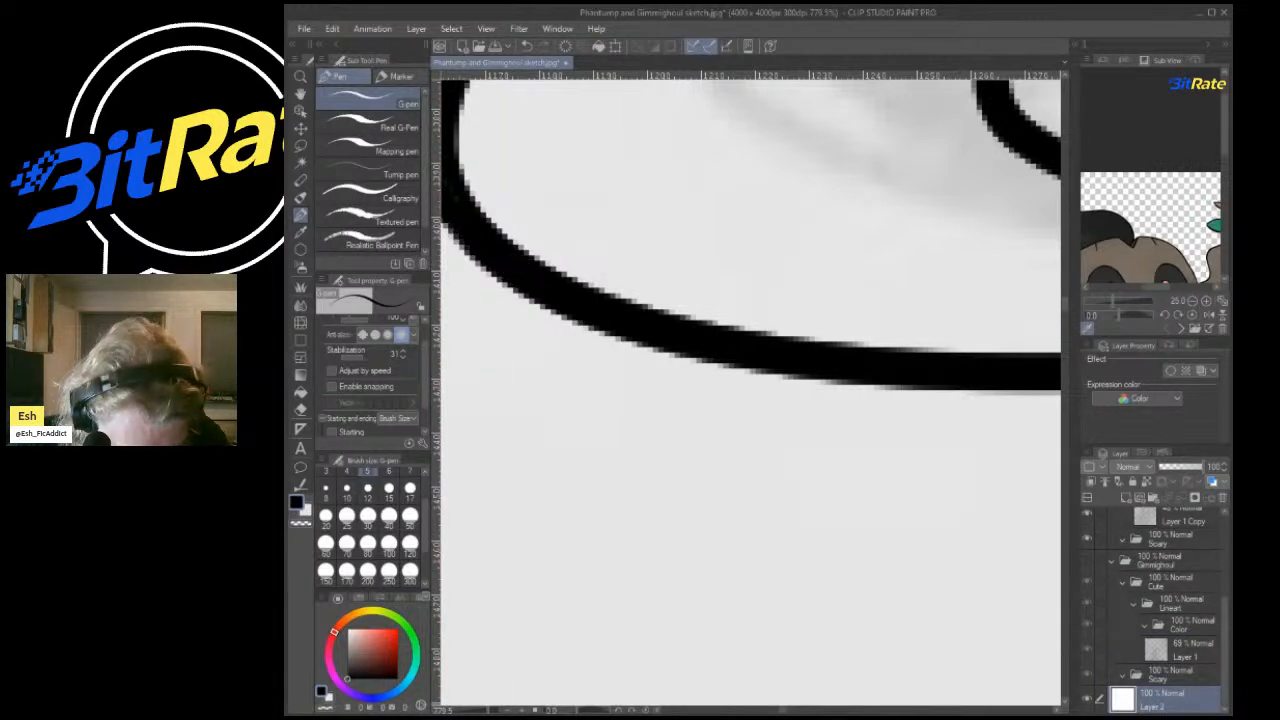
Toggle the visibility of the white Layer 2 background off and on, and make Layer 4 Copy the active layer.
scroll(757, 213, down, 5)
scroll(757, 213, up, 3)
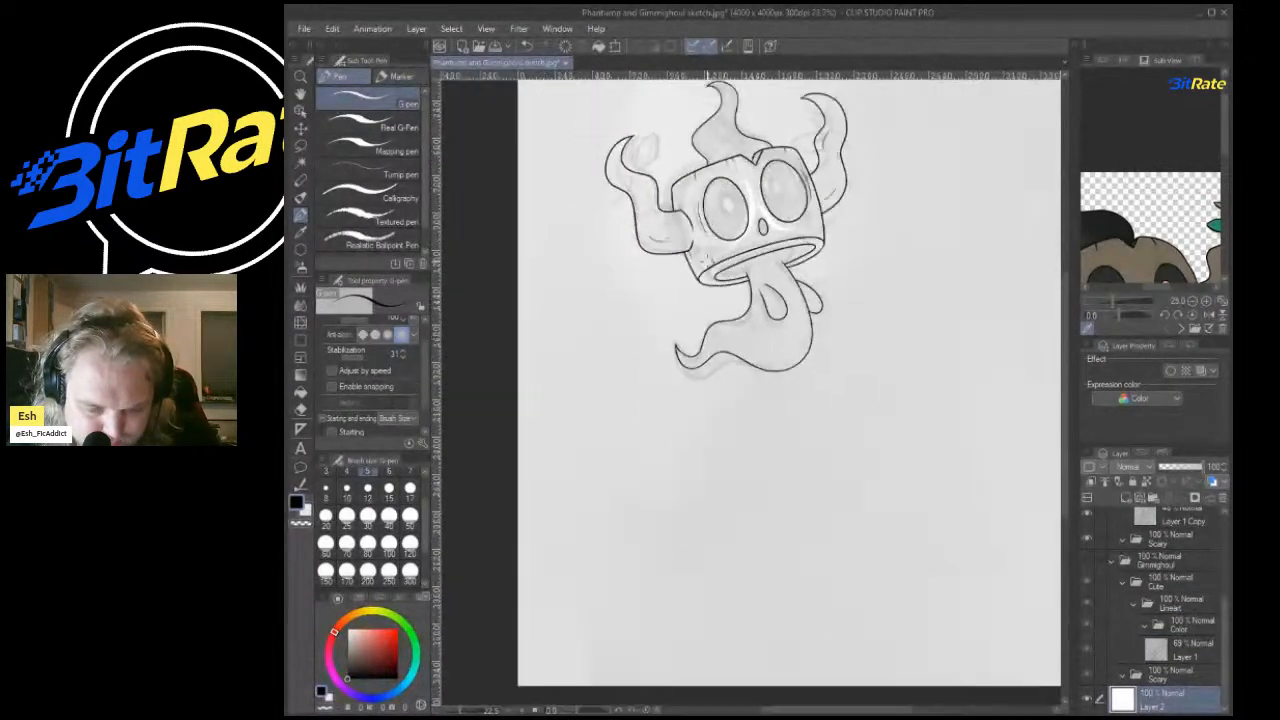
scroll(1160, 612, up, 3)
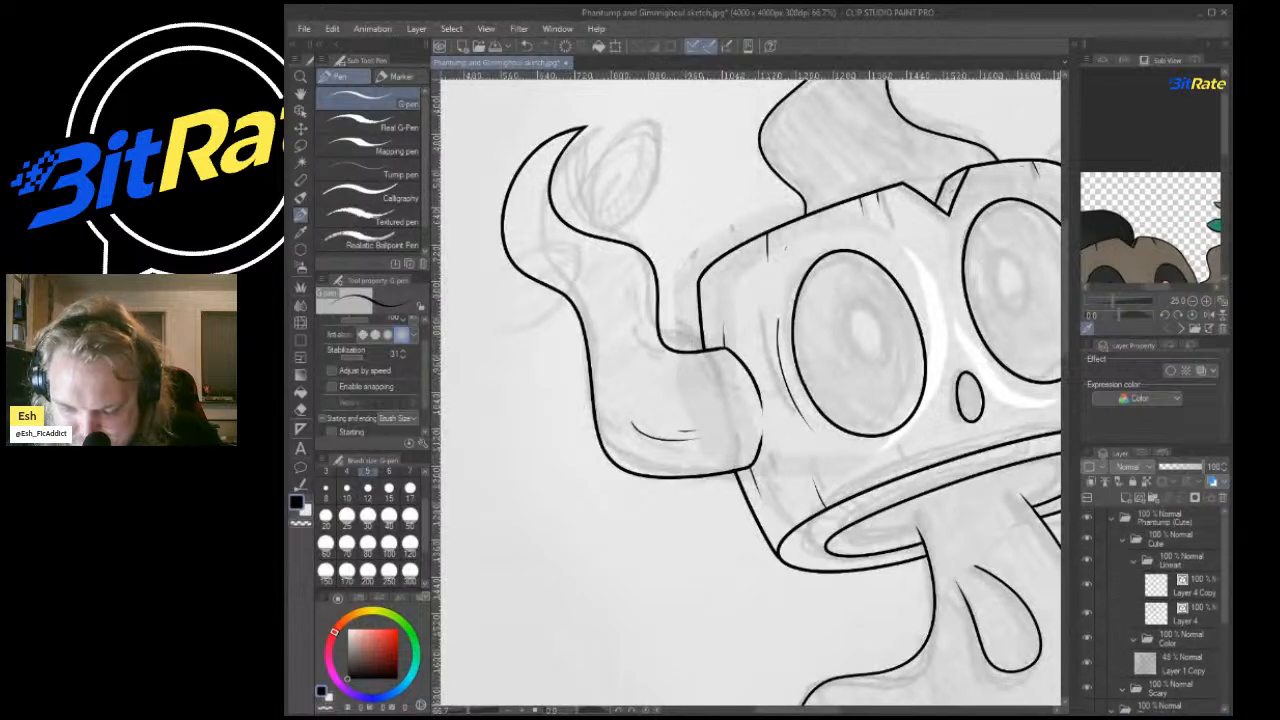
scroll(1160, 612, down, 3)
click(1087, 699)
click(1087, 699)
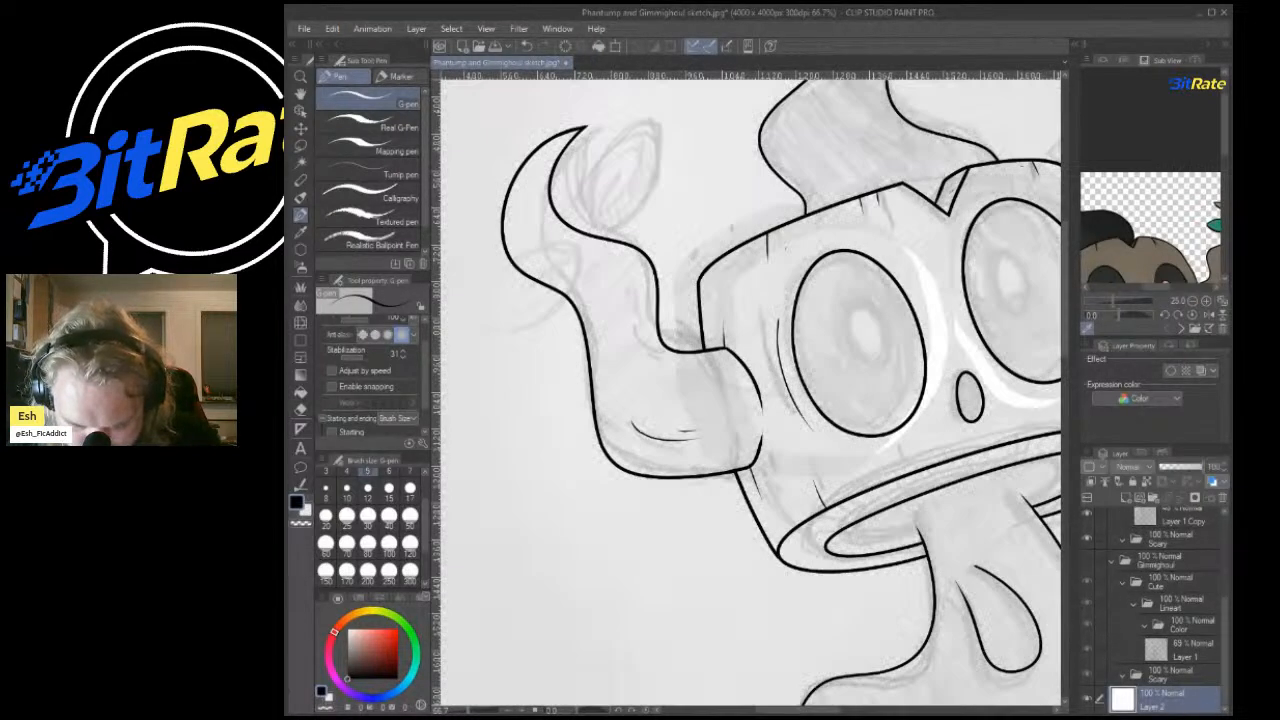
click(1087, 699)
click(1087, 699)
scroll(1150, 612, up, 3)
click(1187, 582)
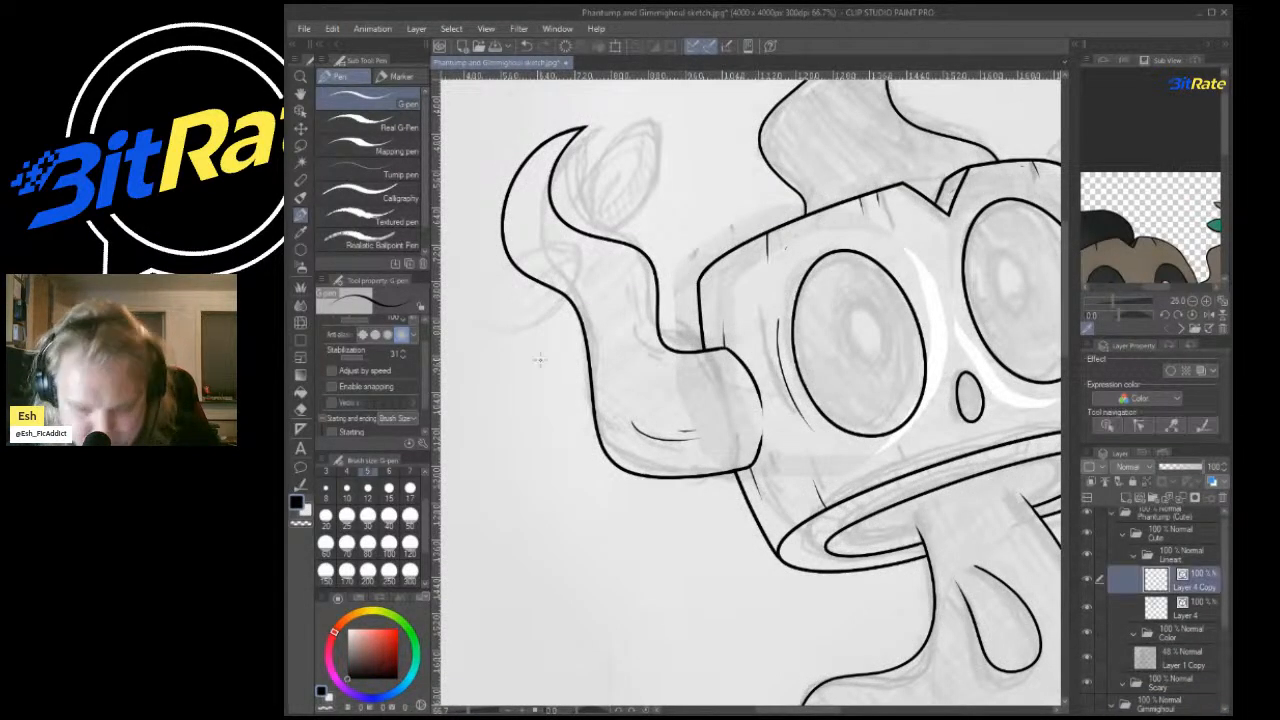
Examine the branch leaves closely in the reference image and set the G-pen size to 8.
scroll(543, 360, down, 1)
scroll(514, 269, up, 3)
scroll(1150, 200, down, 3)
scroll(1150, 230, up, 6)
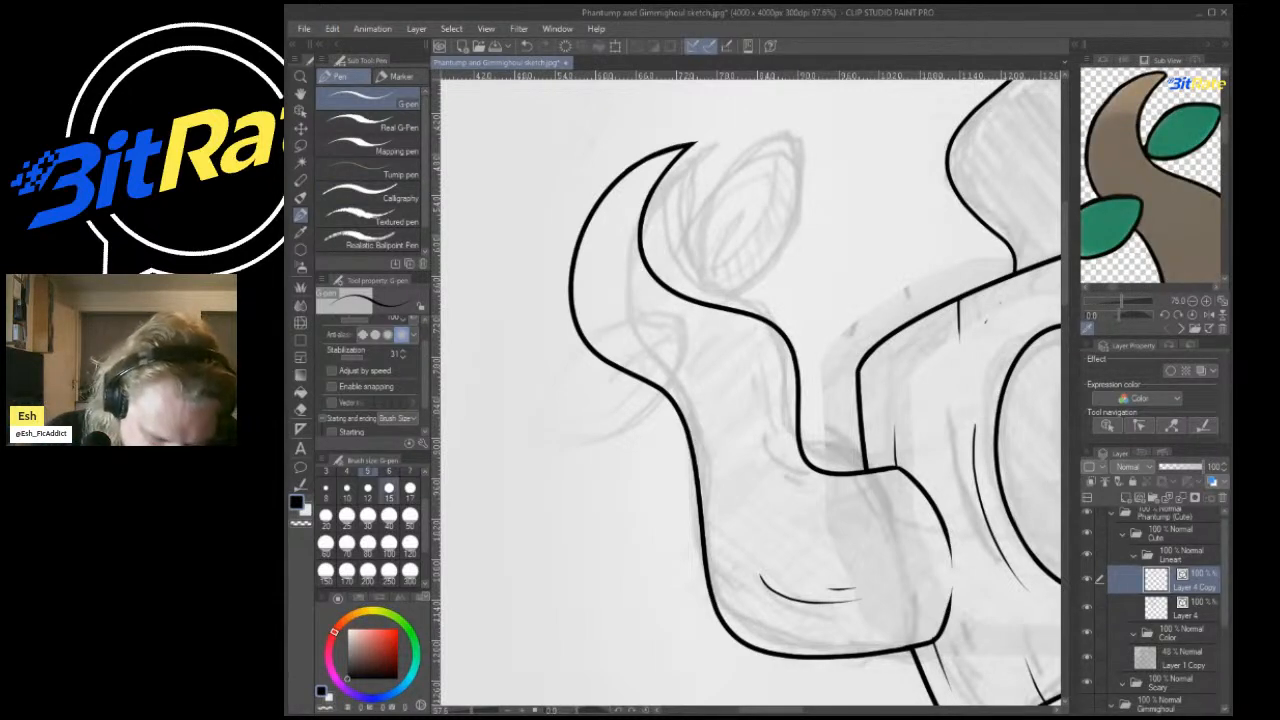
click(325, 487)
Try to ink two pointed leaf outlines on the left branch, one inside the hook and one on its outer side.
mouse_move(649, 343)
mouse_down()
mouse_move(594, 331)
mouse_move(534, 435)
mouse_move(520, 418)
mouse_move(609, 416)
mouse_move(656, 289)
mouse_move(670, 293)
mouse_move(746, 143)
mouse_up()
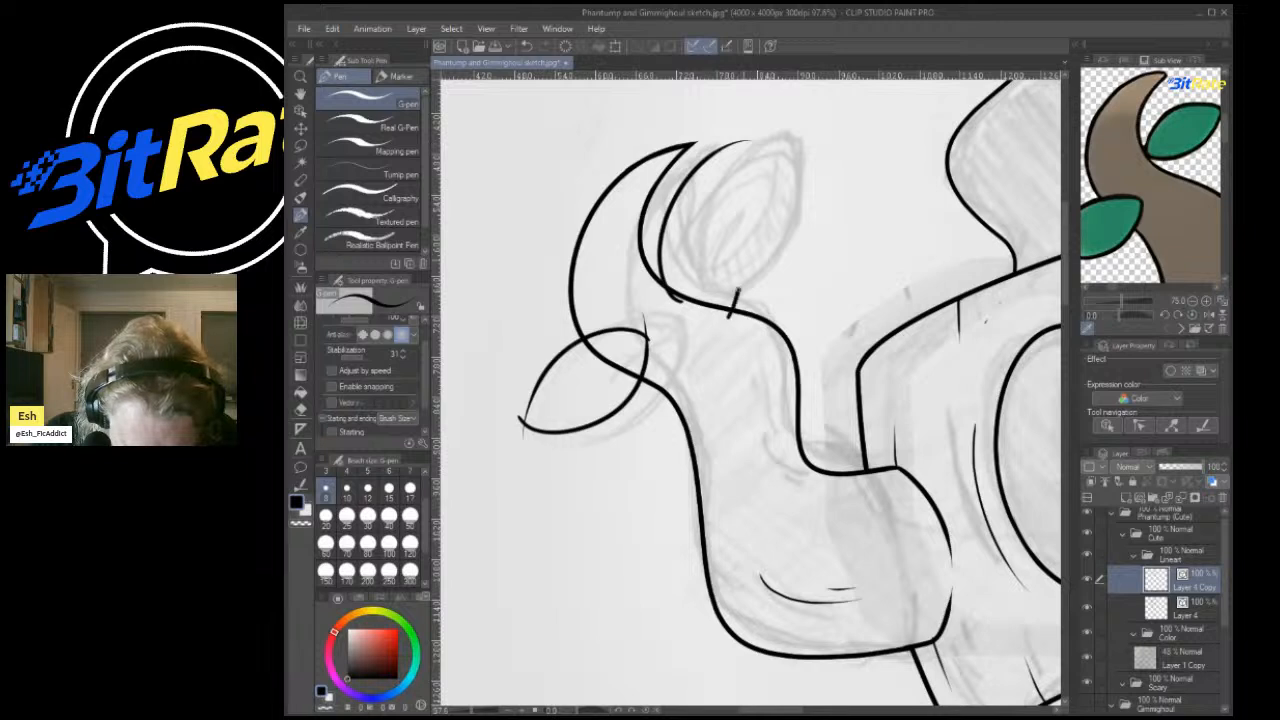
drag(745, 294, 686, 154)
key(ctrl+z)
mouse_move(673, 298)
mouse_down()
mouse_move(754, 204)
mouse_move(722, 134)
mouse_up()
Try to erase the line ends overshooting the tips and bases of both leaves with the Hard eraser.
key(g)
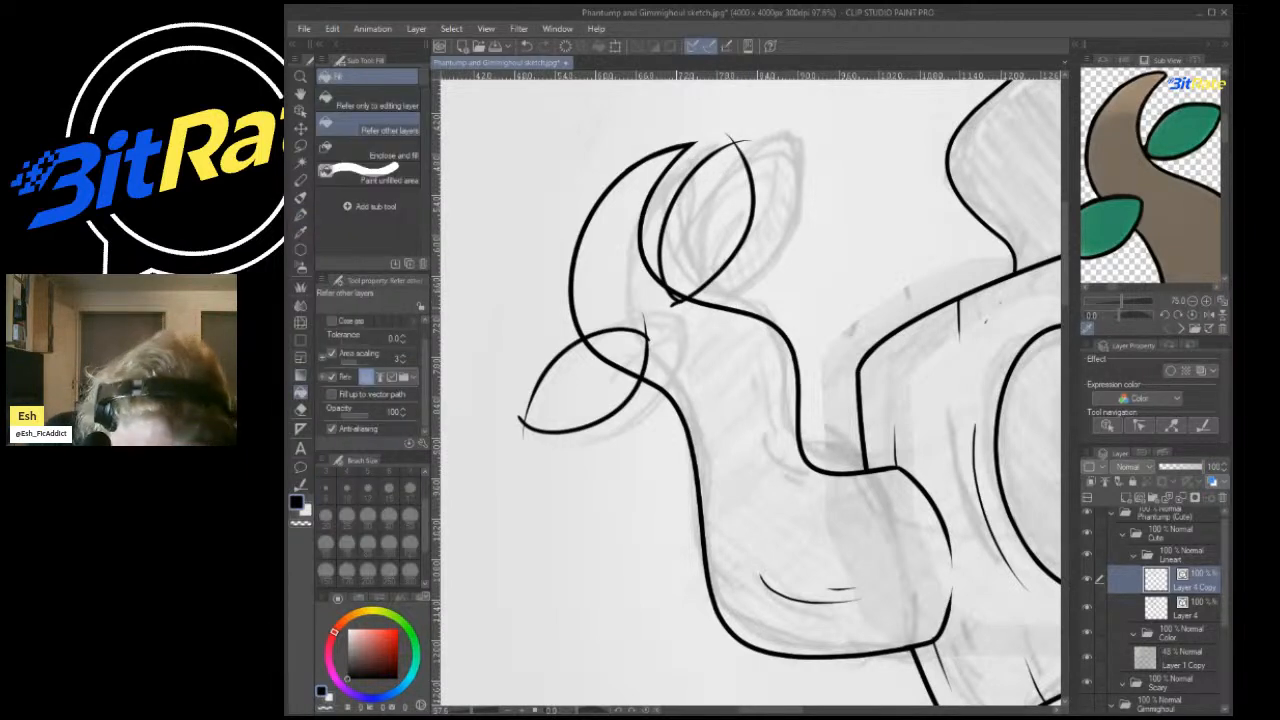
key(e)
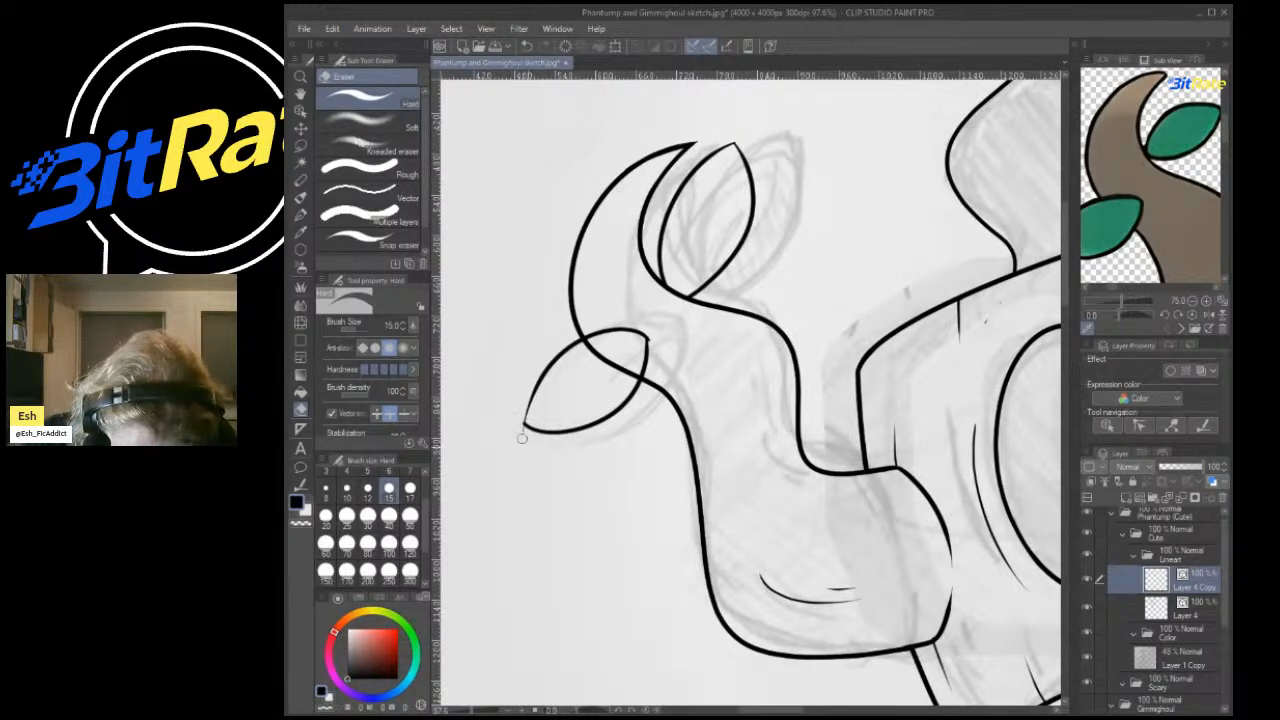
scroll(503, 451, up, 4)
scroll(525, 475, down, 5)
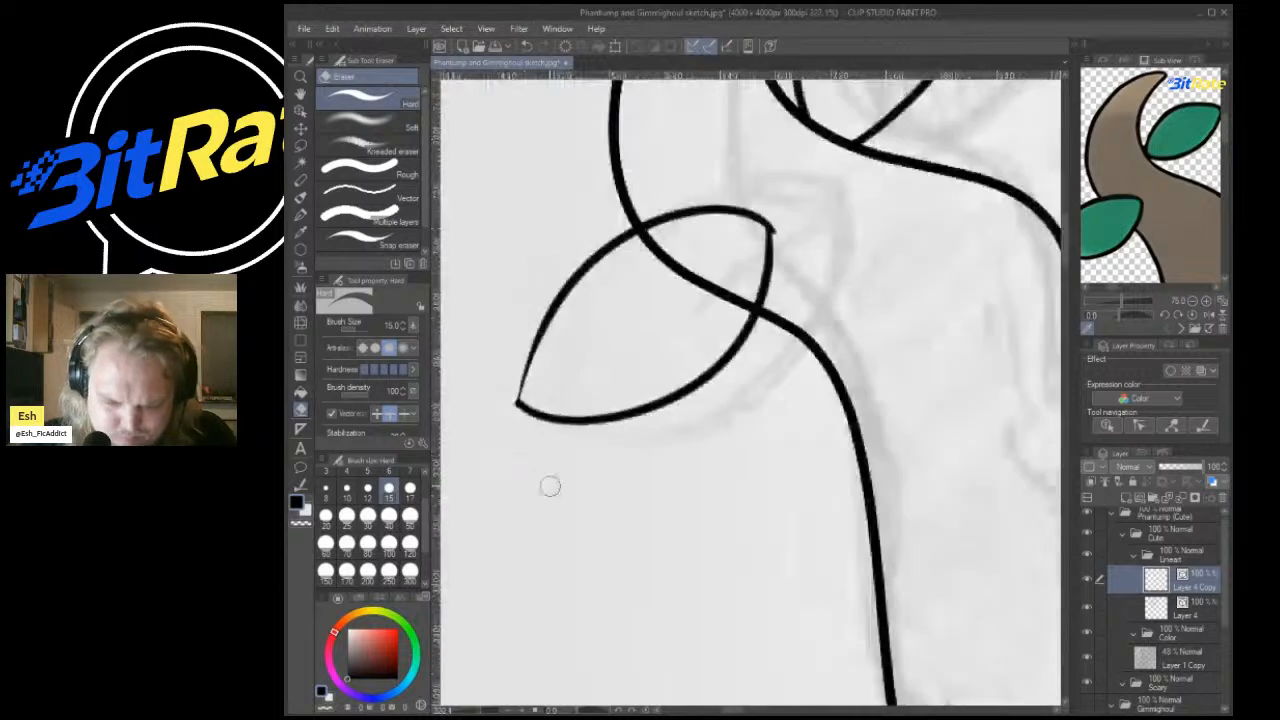
scroll(657, 262, up, 7)
drag(903, 190, 916, 220)
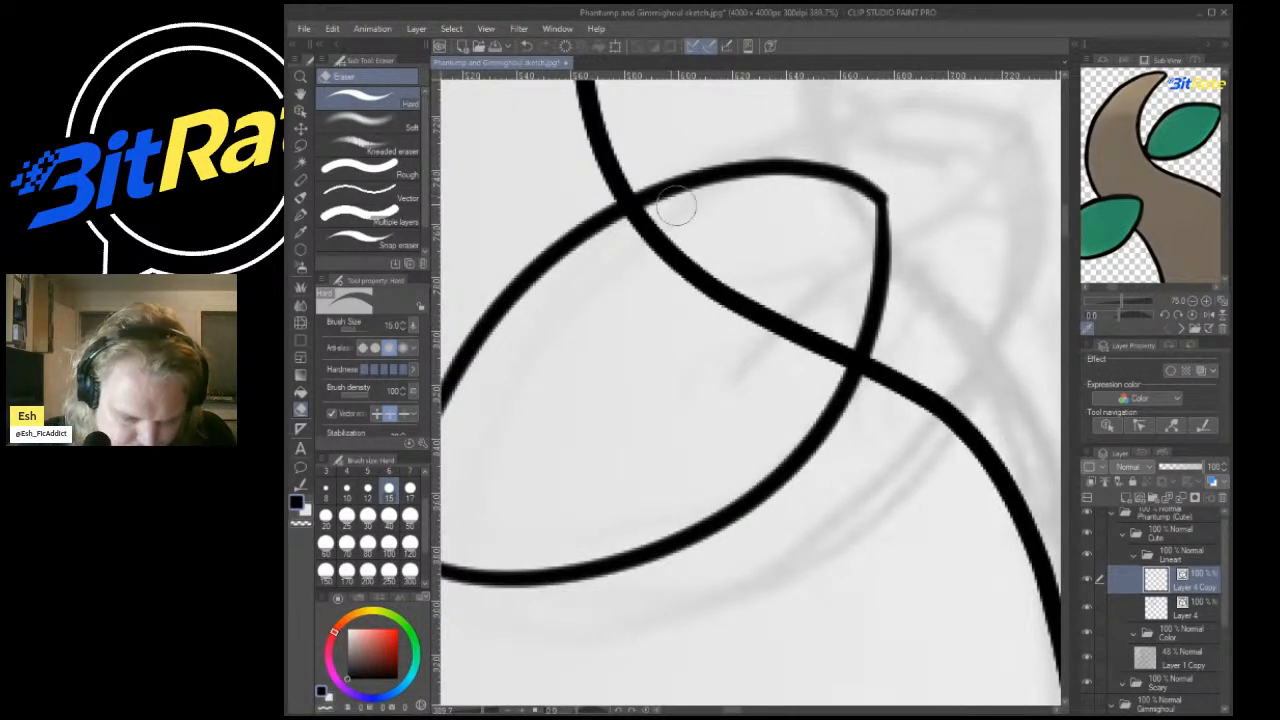
Undo the eraser trimming and both leaf outlines on the left branch.
key(p)
key(ctrl+z)
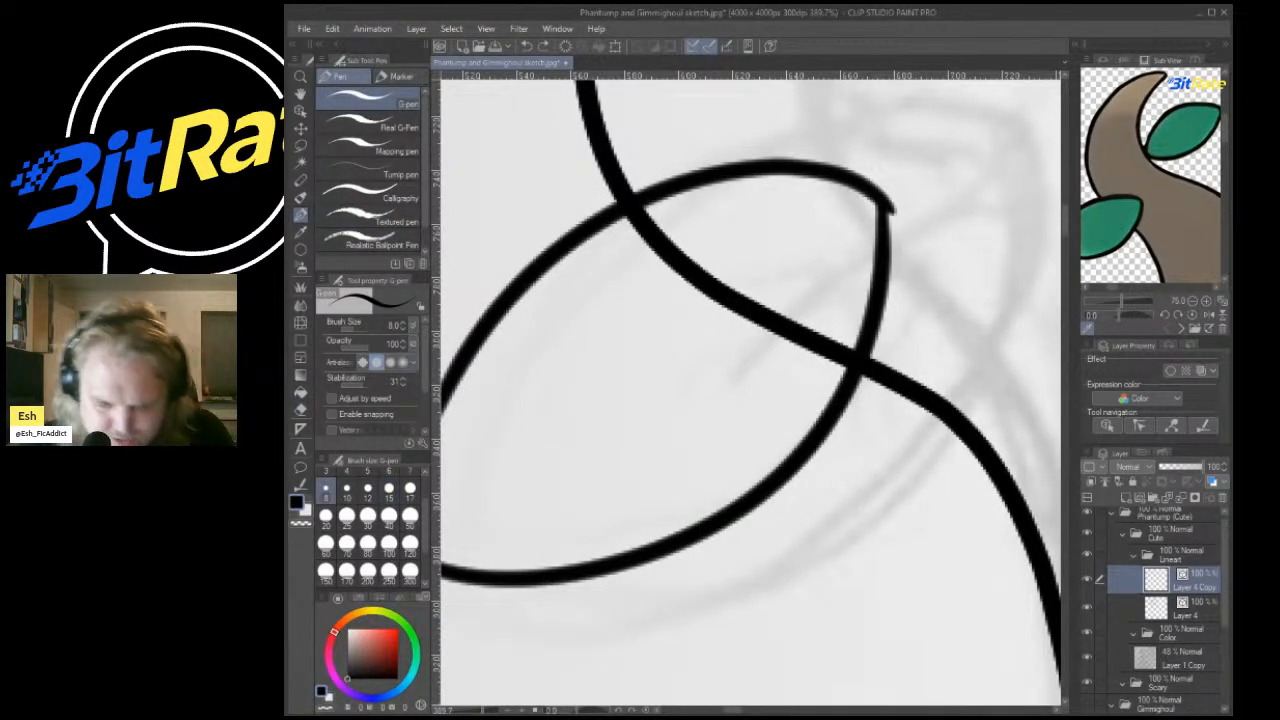
scroll(626, 400, down, 5)
scroll(655, 300, up, 4)
scroll(778, 269, down, 5)
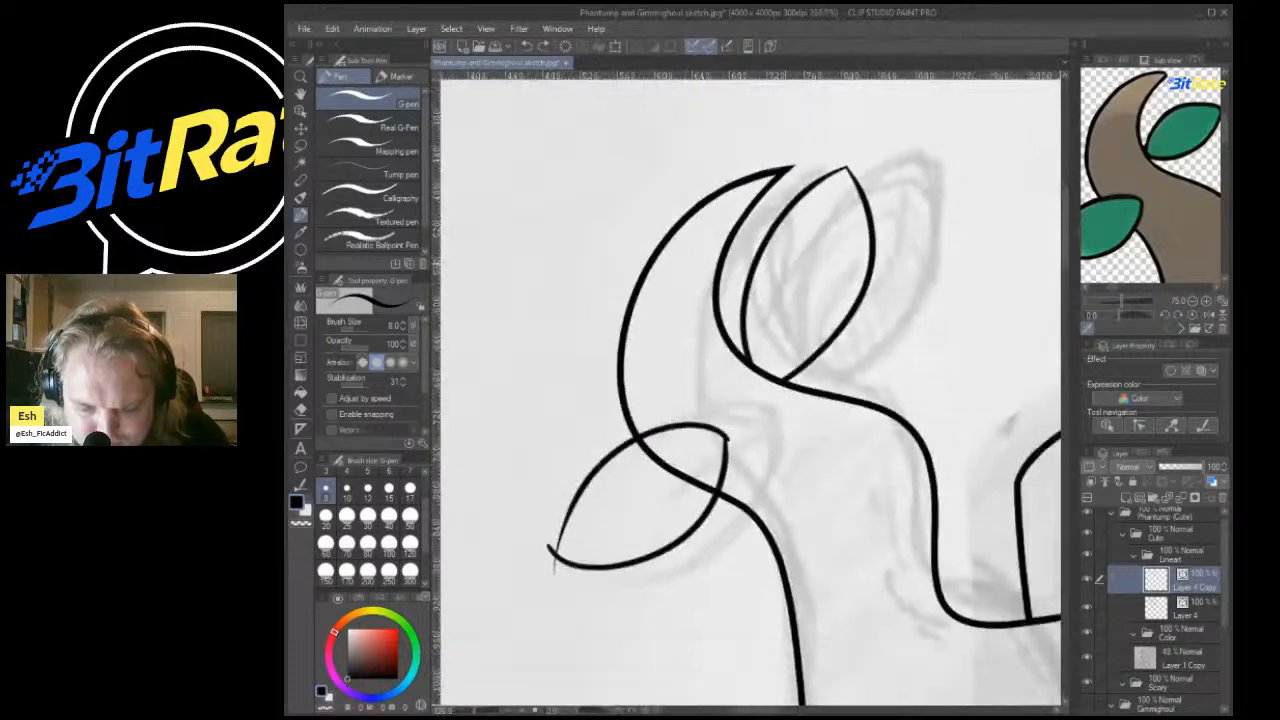
scroll(700, 330, up, 6)
scroll(760, 330, down, 3)
key(ctrl+z)
key(ctrl+z)
key(ctrl+z)
key(ctrl+z)
key(ctrl+z)
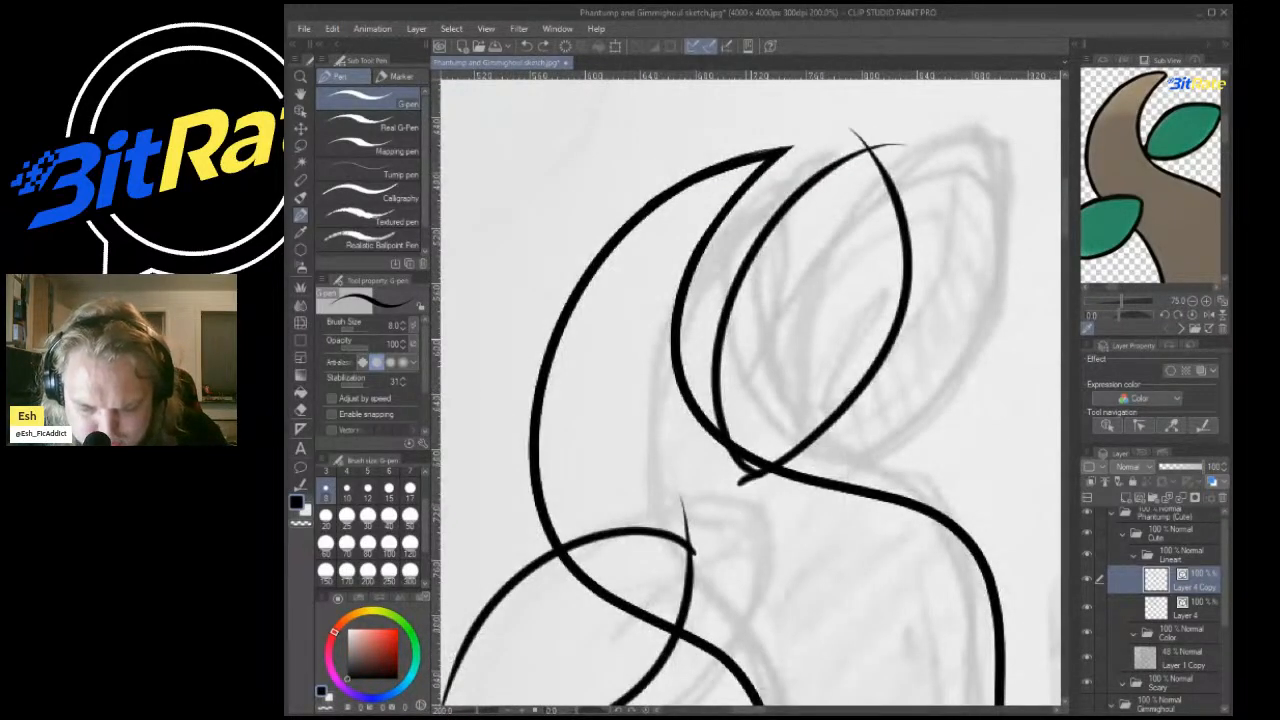
scroll(740, 350, down, 2)
key(ctrl+z)
key(ctrl+z)
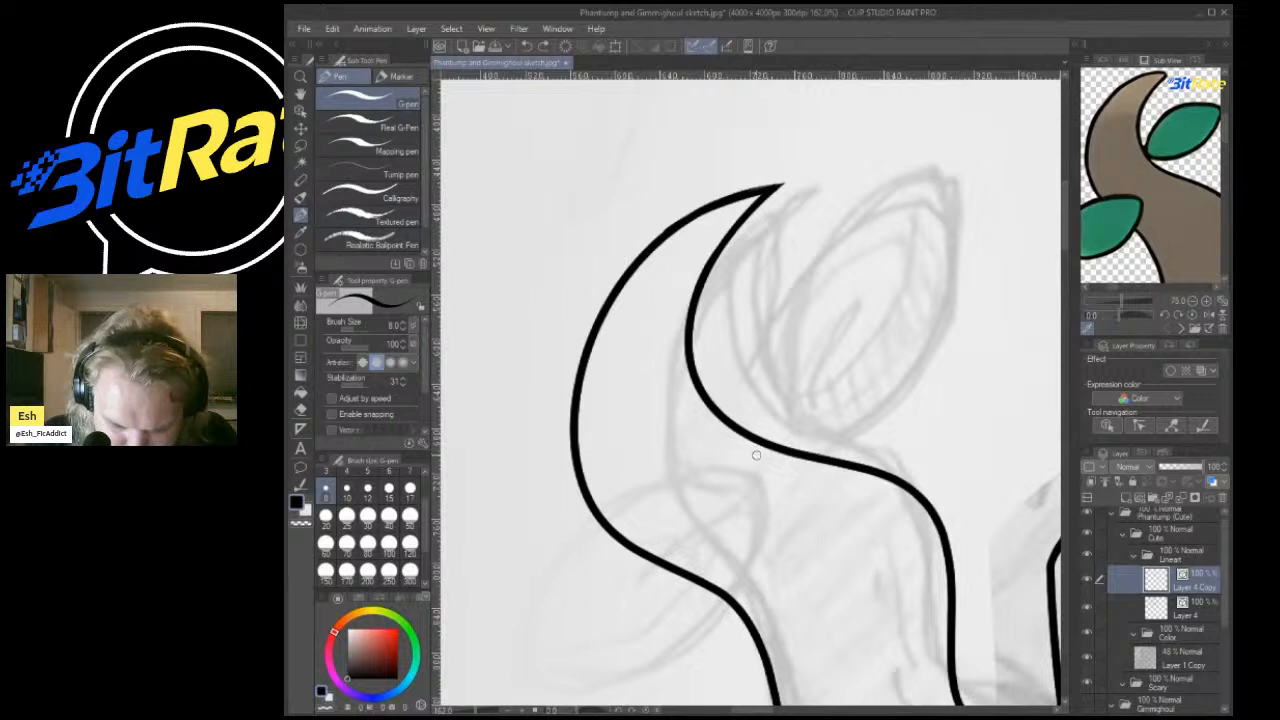
Ink fuller pointed leaf outlines inside the left branch's hook and on its outer side, redoing the lower leaf's curve.
mouse_move(756, 455)
mouse_down()
mouse_move(808, 241)
mouse_move(781, 469)
mouse_move(917, 354)
mouse_move(877, 141)
mouse_up()
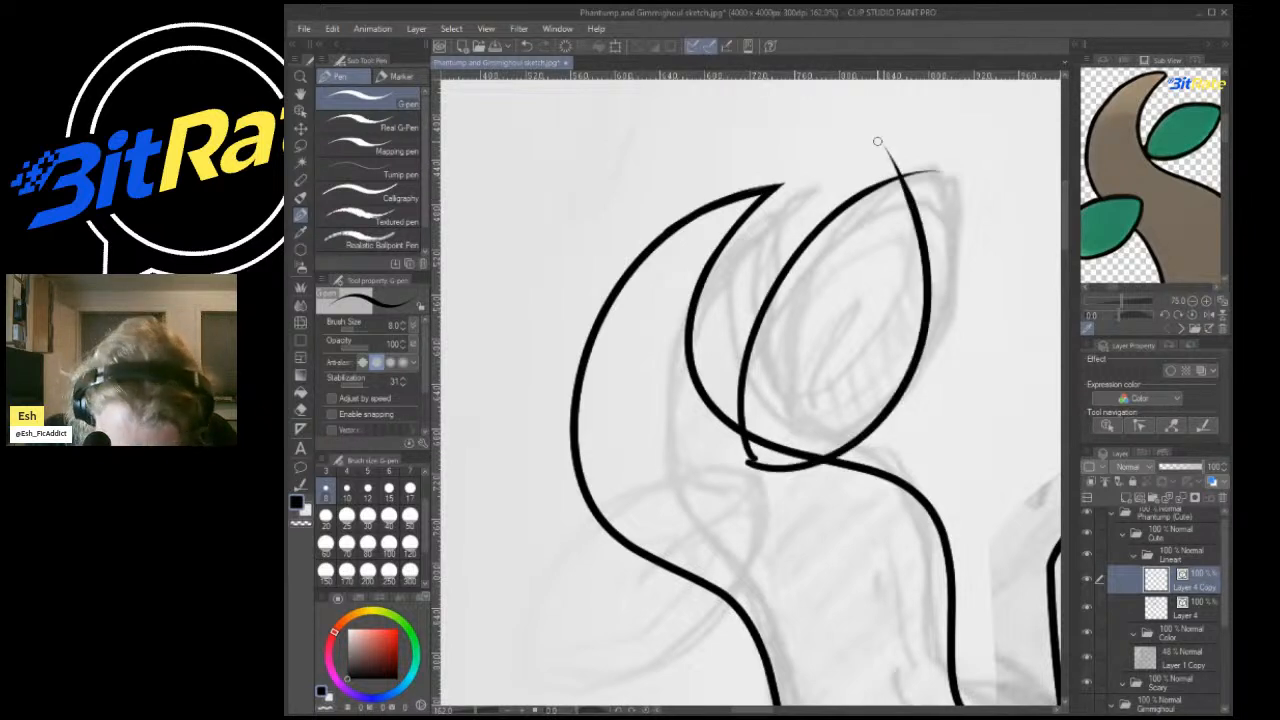
mouse_move(712, 510)
mouse_down()
mouse_move(611, 517)
mouse_move(483, 704)
mouse_up()
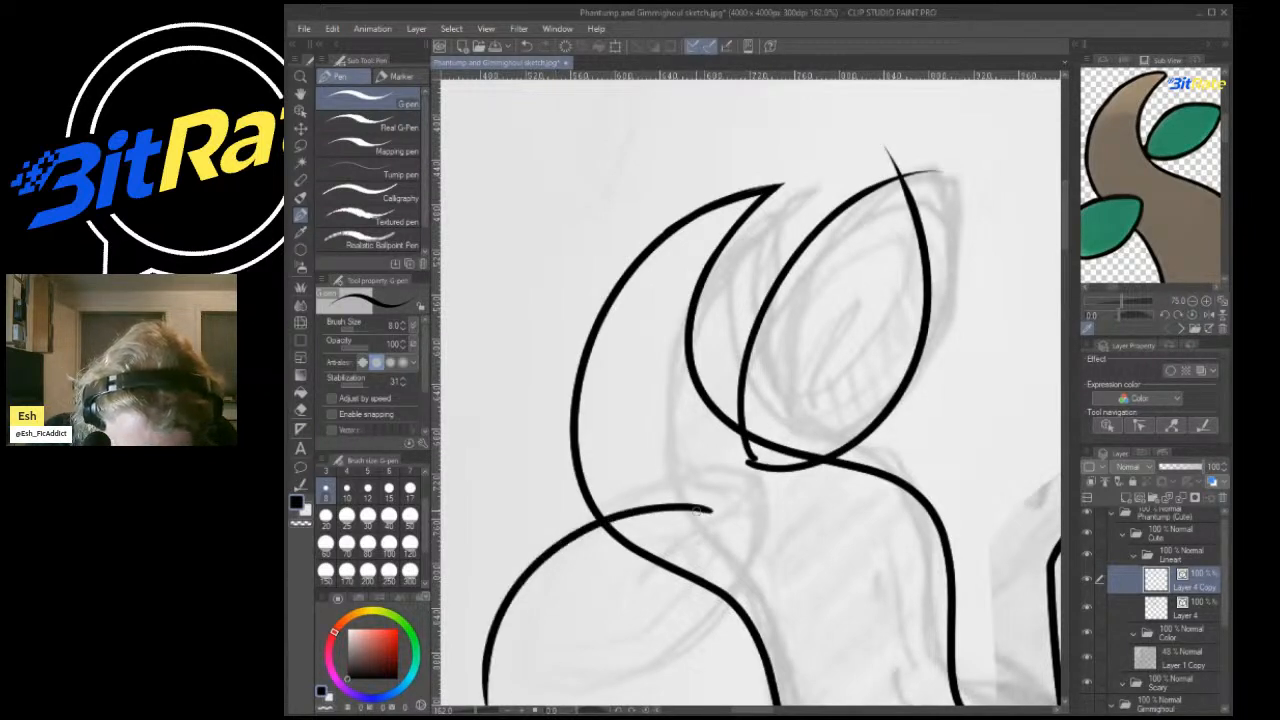
mouse_move(690, 492)
mouse_down()
mouse_move(708, 535)
mouse_move(650, 704)
mouse_up()
scroll(808, 405, down, 13)
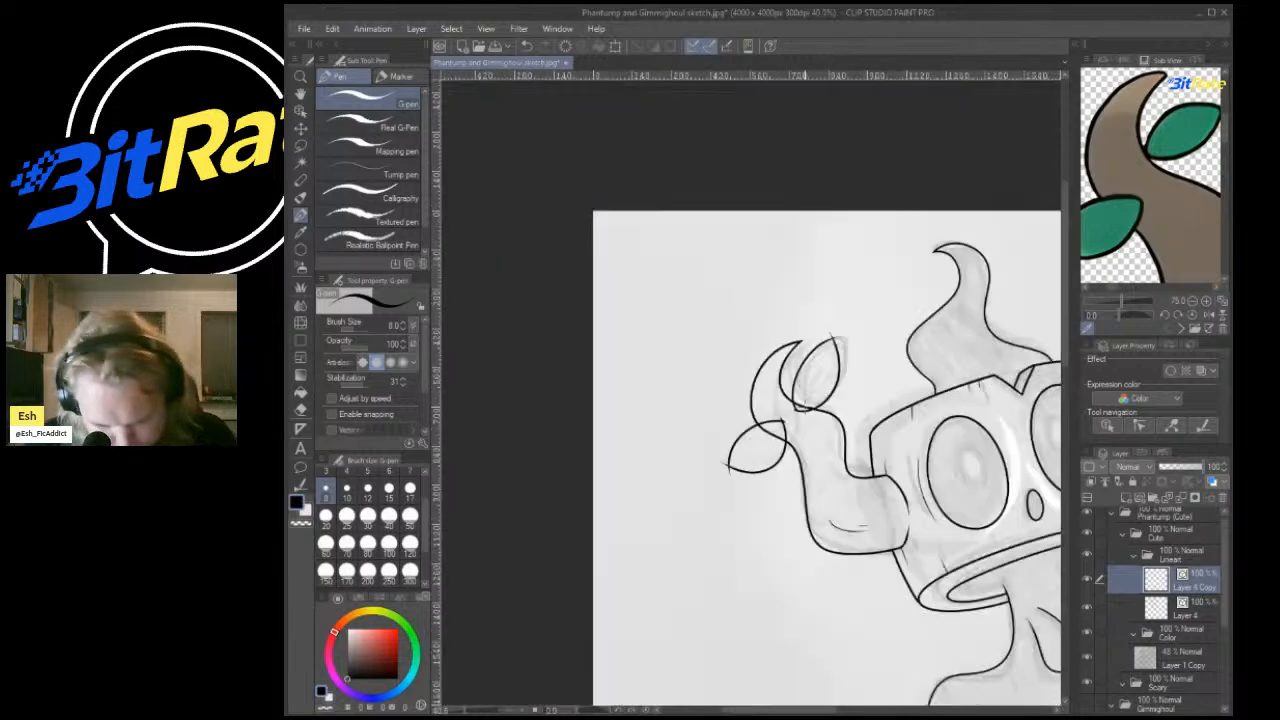
scroll(780, 460, up, 12)
key(ctrl+z)
mouse_move(766, 296)
mouse_down()
mouse_move(771, 330)
mouse_move(707, 454)
mouse_move(603, 498)
mouse_up()
Erase the overshooting line ends of both left-branch leaves and, on Layer 4, the branch line crossing the outer leaf.
key(e)
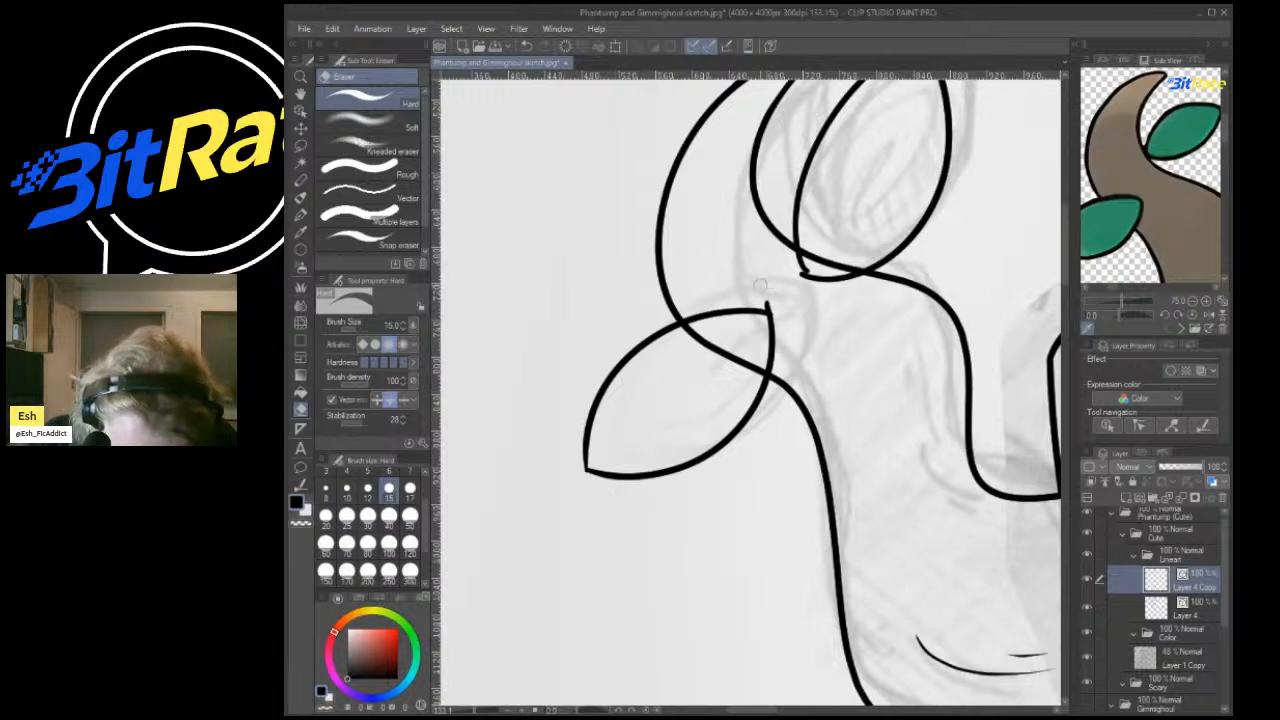
drag(759, 292, 796, 312)
drag(797, 267, 831, 259)
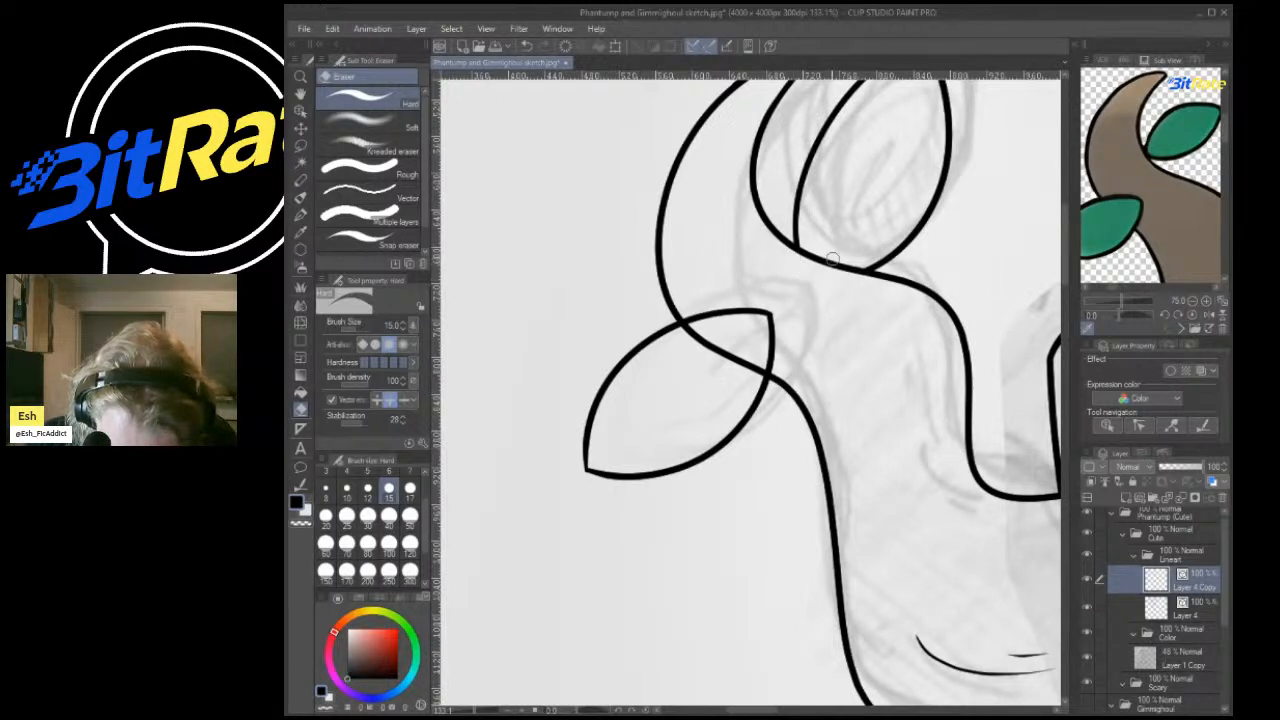
key(ctrl+alt+0)
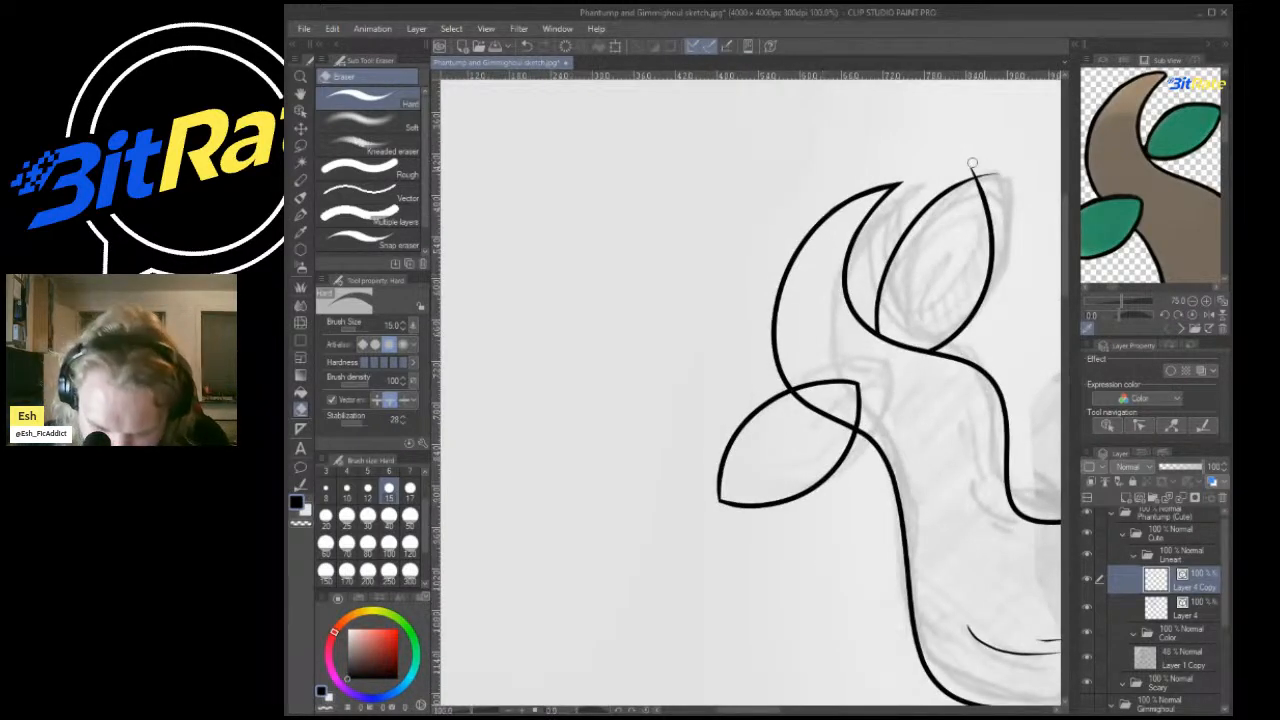
click(1187, 609)
drag(806, 426, 832, 404)
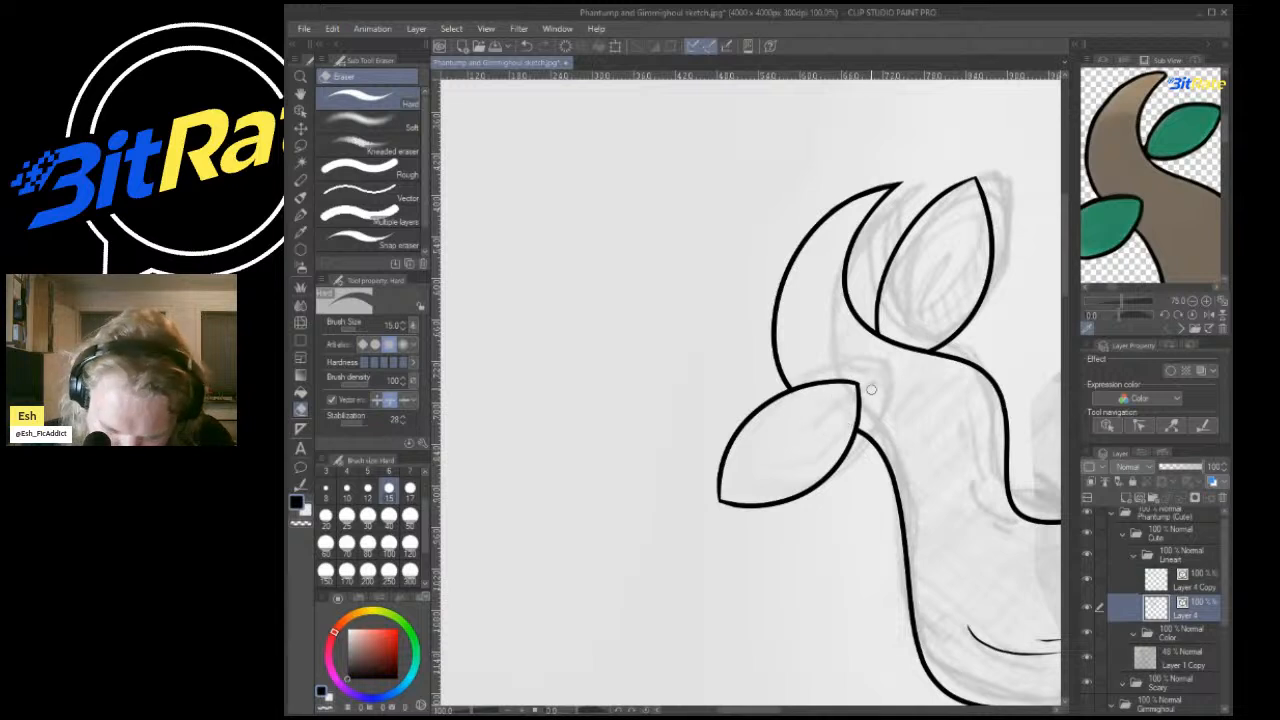
Ink a short centre vein in each of the two left-branch leaves with the G-pen at size 6.
click(301, 215)
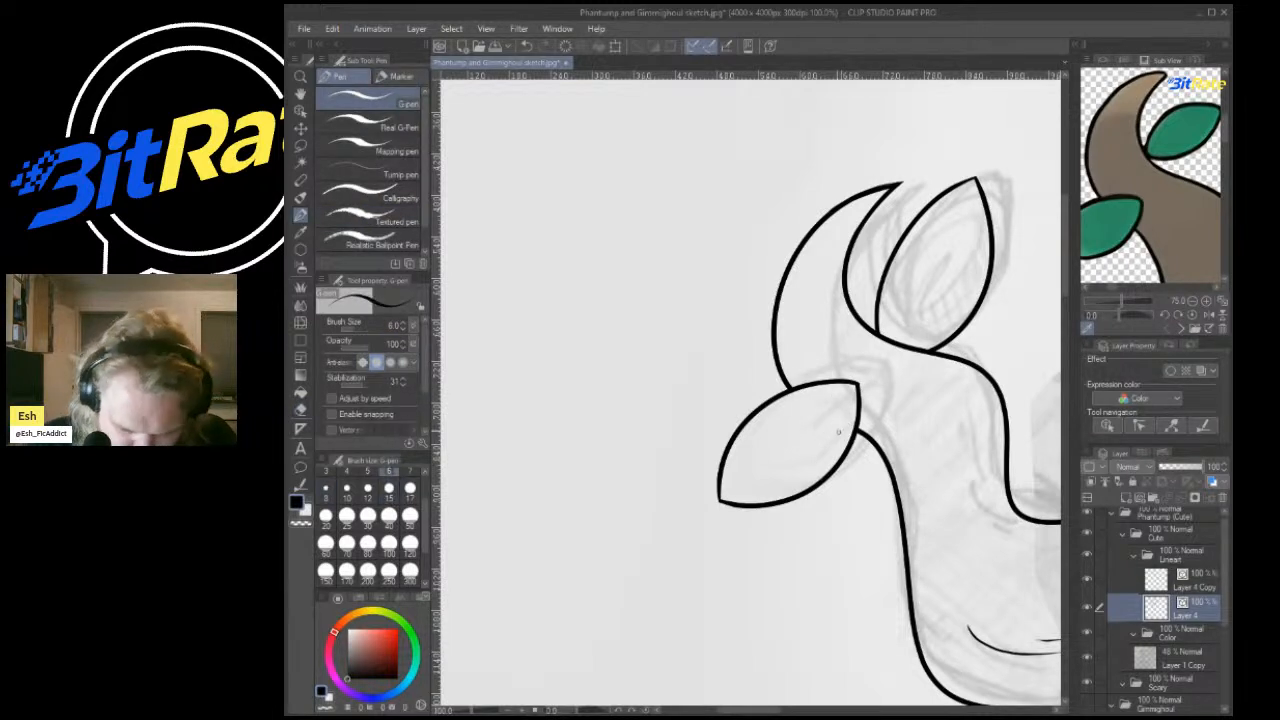
drag(825, 414, 779, 446)
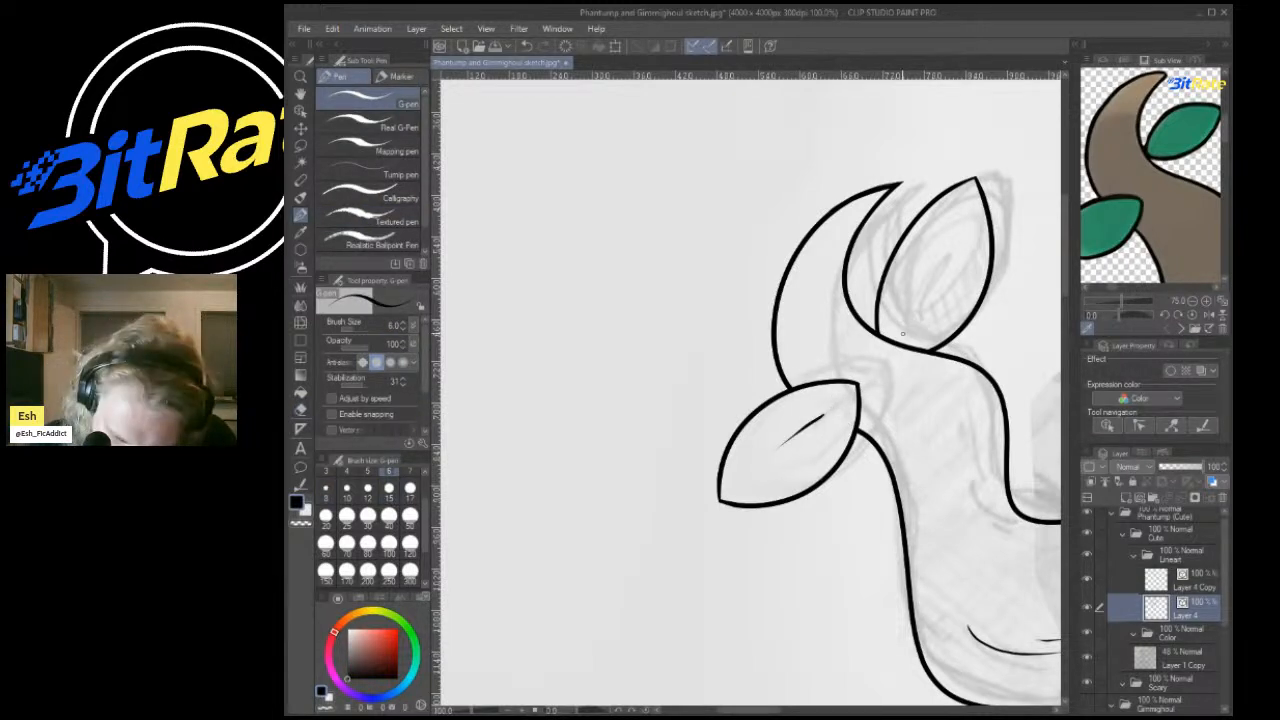
drag(903, 334, 914, 284)
Ink a pointed leaf outline over the inner edge of the right branch's hook on Layer 4 Copy at brush size 8.
scroll(956, 236, down, 6)
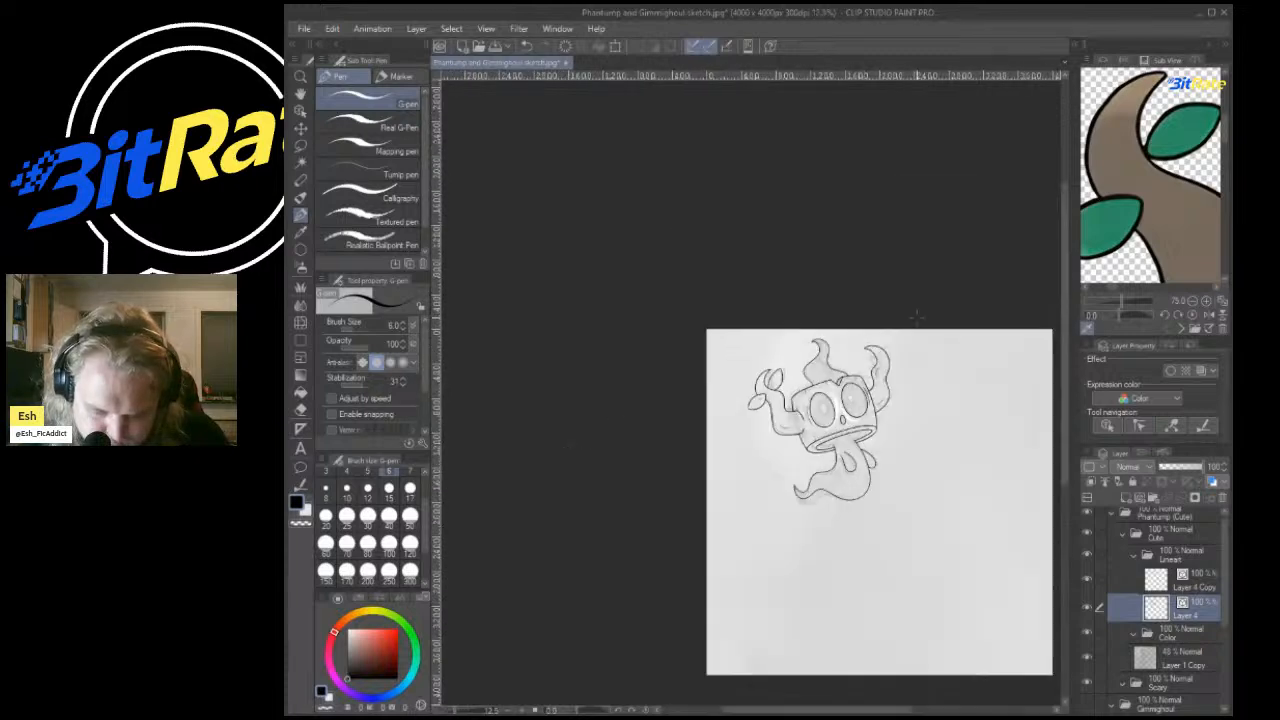
scroll(930, 325, up, 1)
scroll(1155, 195, down, 5)
scroll(1155, 195, up, 5)
scroll(1002, 368, up, 4)
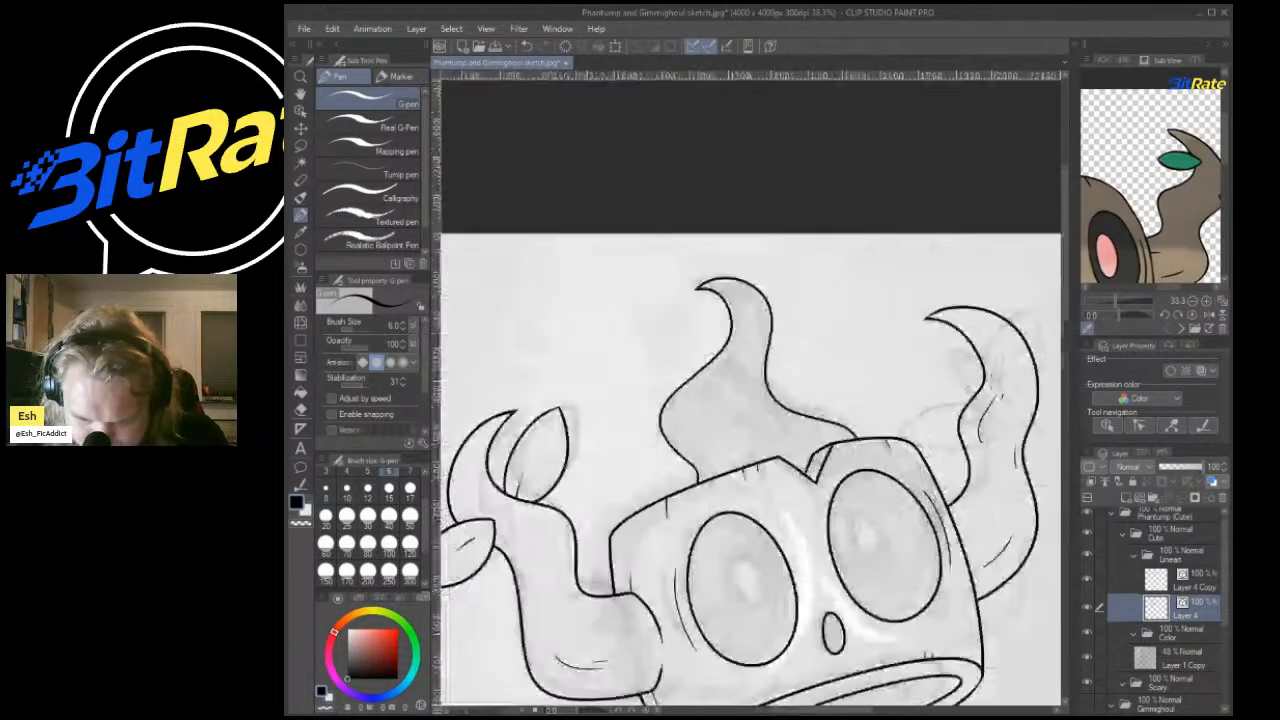
scroll(1002, 368, down, 1)
scroll(1002, 368, up, 4)
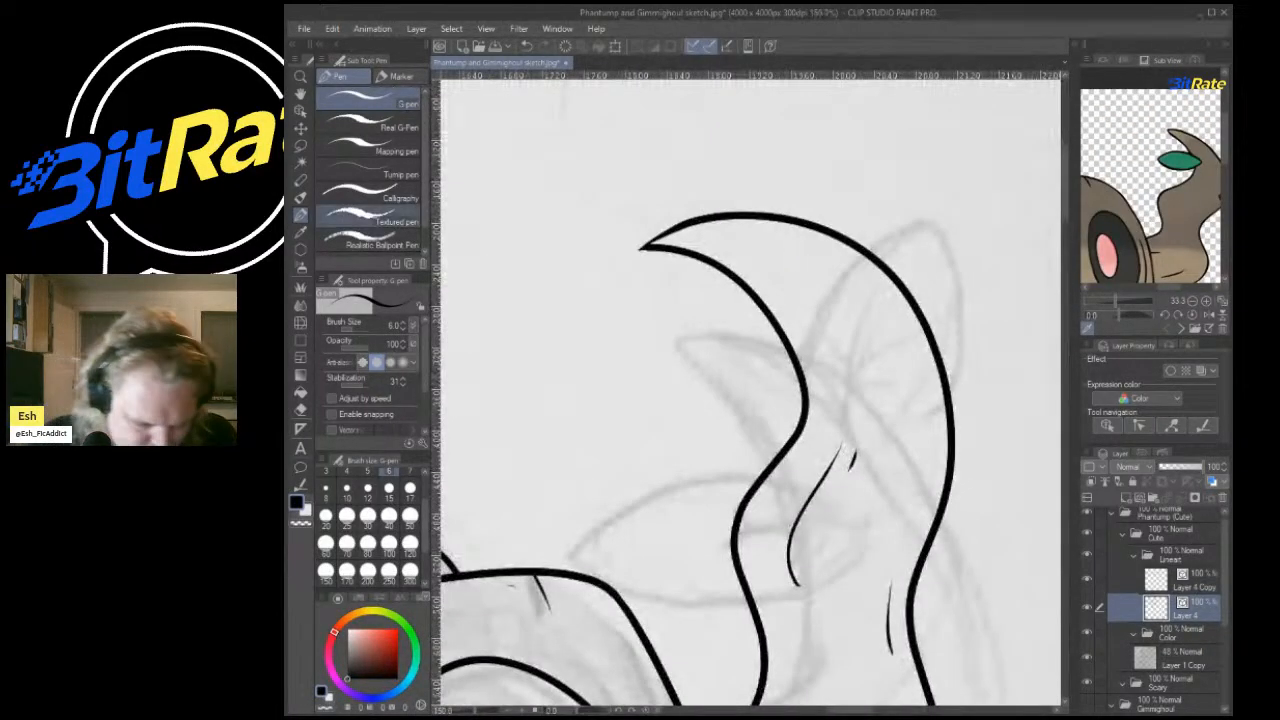
key(alt+bracketright)
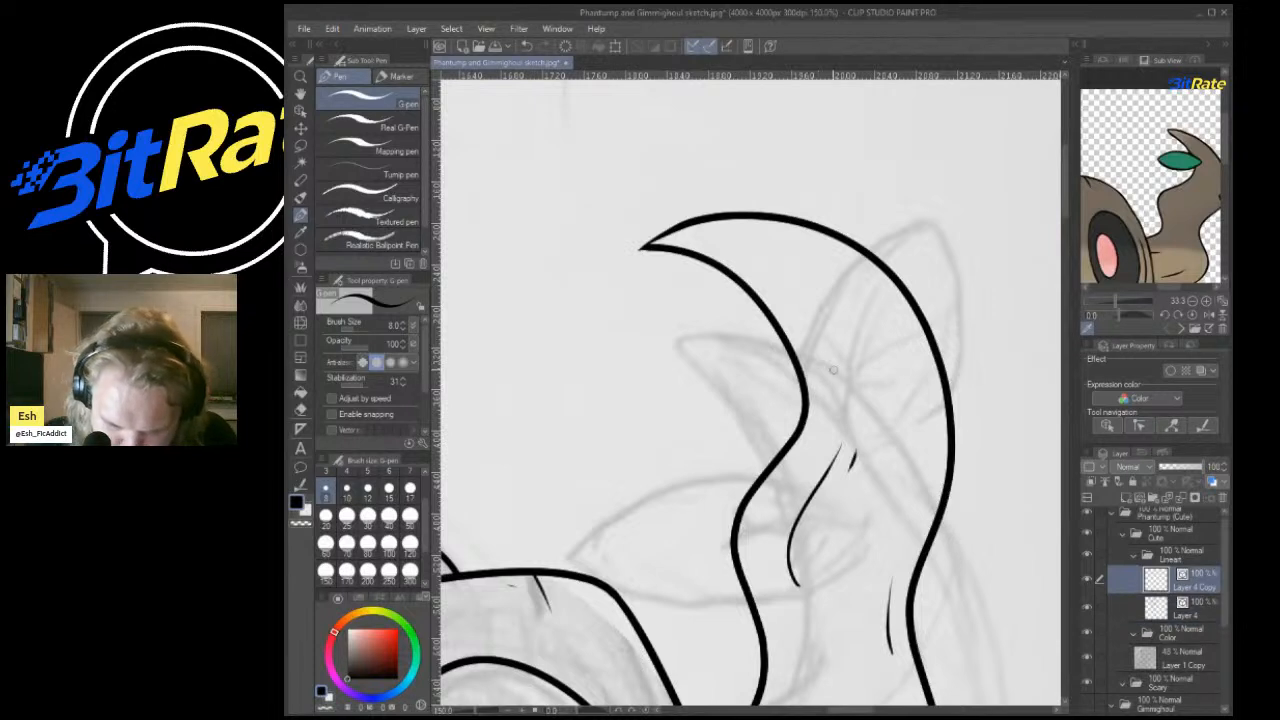
mouse_move(833, 372)
mouse_down()
mouse_move(744, 335)
mouse_move(579, 372)
mouse_up()
key(ctrl+z)
mouse_move(833, 372)
mouse_down()
mouse_move(590, 342)
mouse_move(846, 398)
mouse_move(592, 345)
mouse_up()
Ink a second leaf outline on the outer edge of the right branch, redoing its curves slightly lower.
mouse_move(909, 403)
mouse_down()
mouse_move(978, 350)
mouse_move(1060, 345)
mouse_up()
key(ctrl+z)
mouse_move(925, 381)
mouse_down()
mouse_move(982, 382)
mouse_move(1061, 460)
mouse_up()
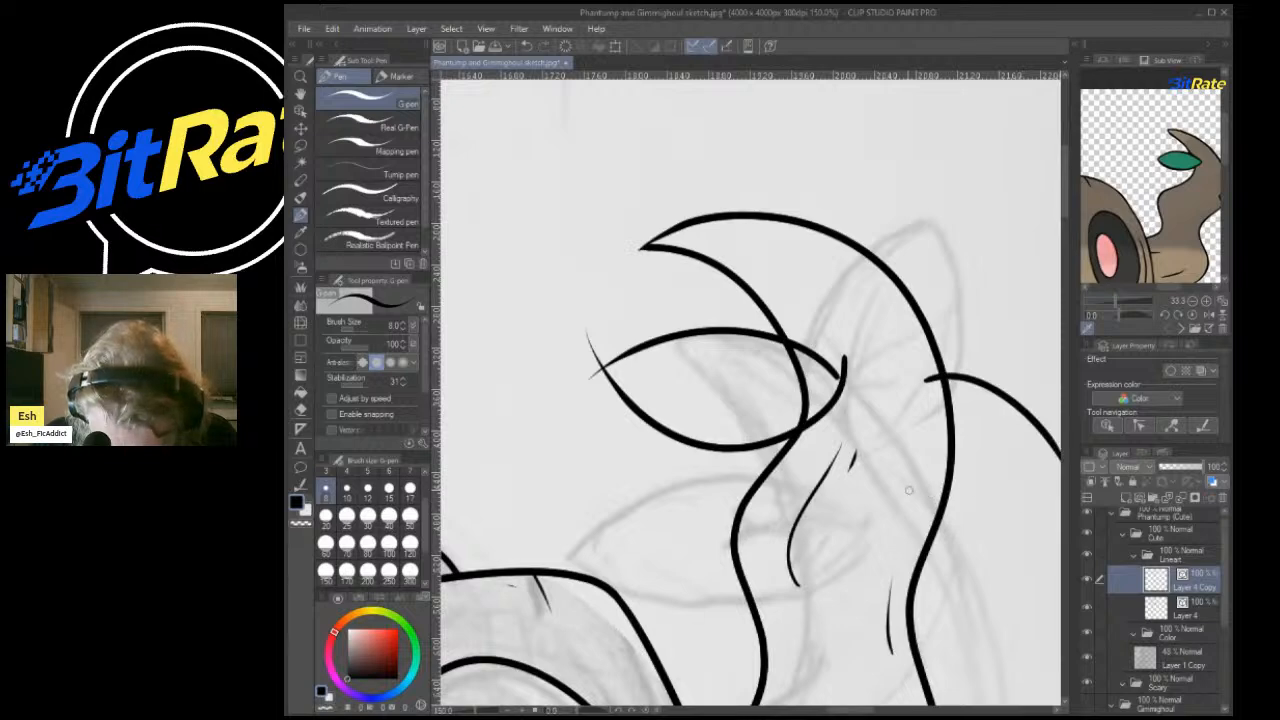
drag(908, 491, 981, 502)
key(ctrl+z)
key(ctrl+z)
drag(919, 428, 1061, 413)
mouse_move(915, 457)
mouse_down()
mouse_move(924, 471)
mouse_move(1136, 411)
mouse_up()
Close the inner leaf's base on the right branch and erase the overshooting line ends of both its leaves.
scroll(585, 380, down, 3)
scroll(591, 375, up, 3)
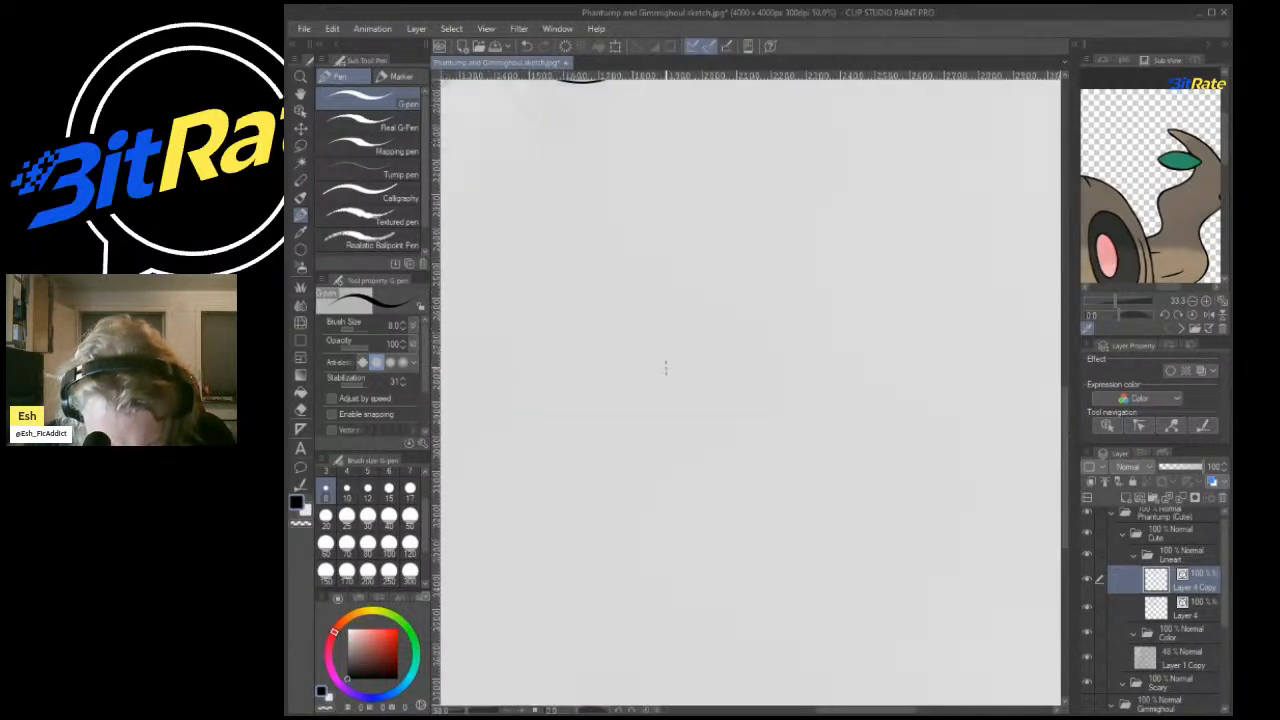
scroll(591, 375, down, 5)
scroll(657, 241, up, 4)
scroll(657, 241, up, 5)
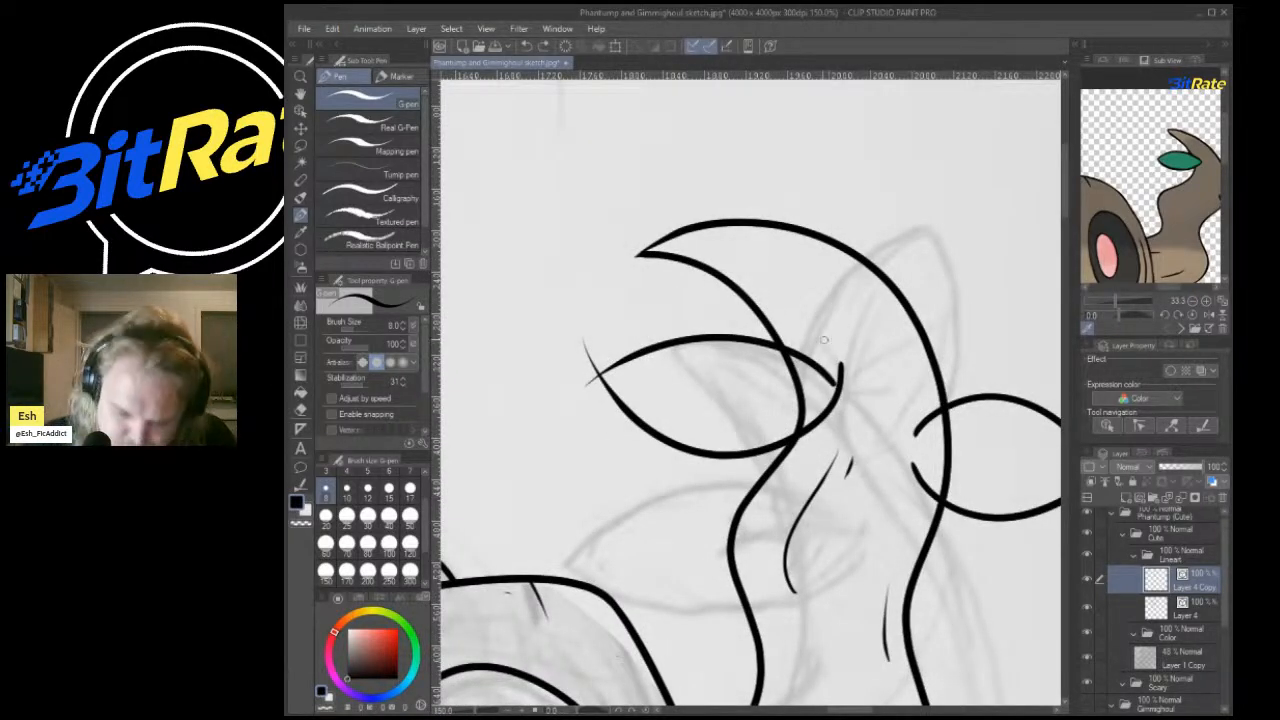
drag(840, 393, 851, 415)
key(e)
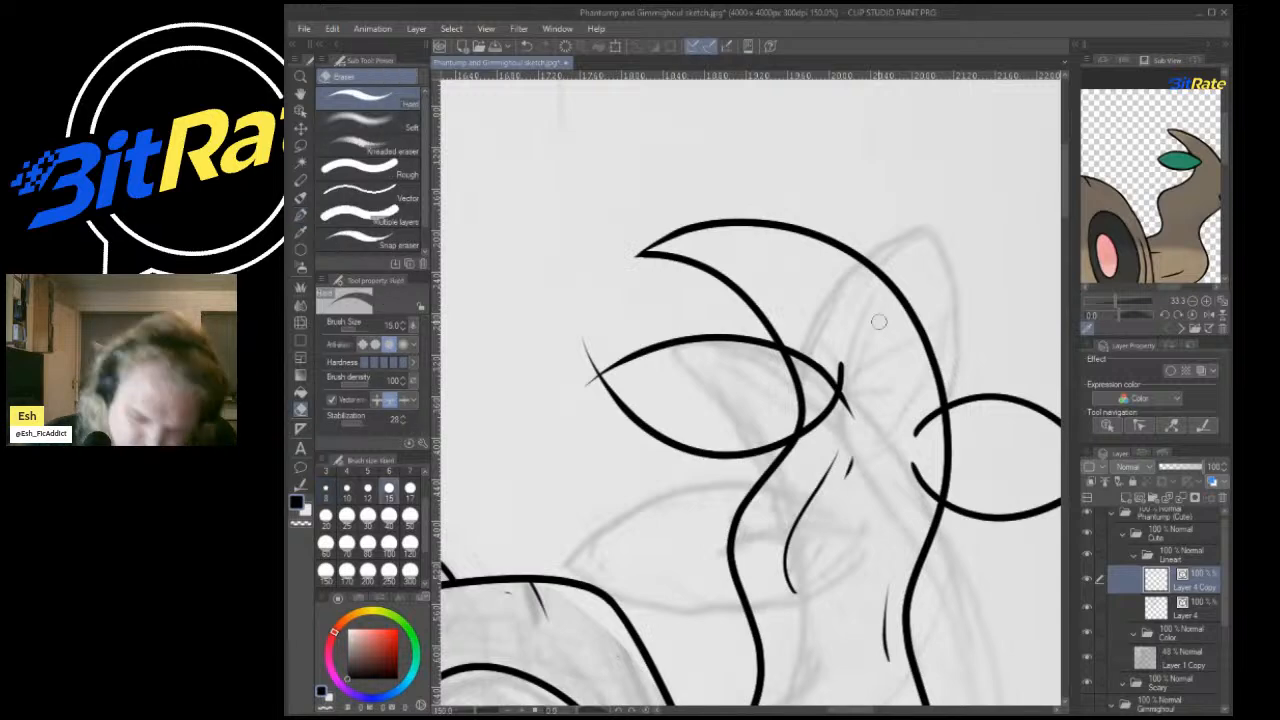
drag(843, 347, 853, 413)
drag(592, 388, 590, 342)
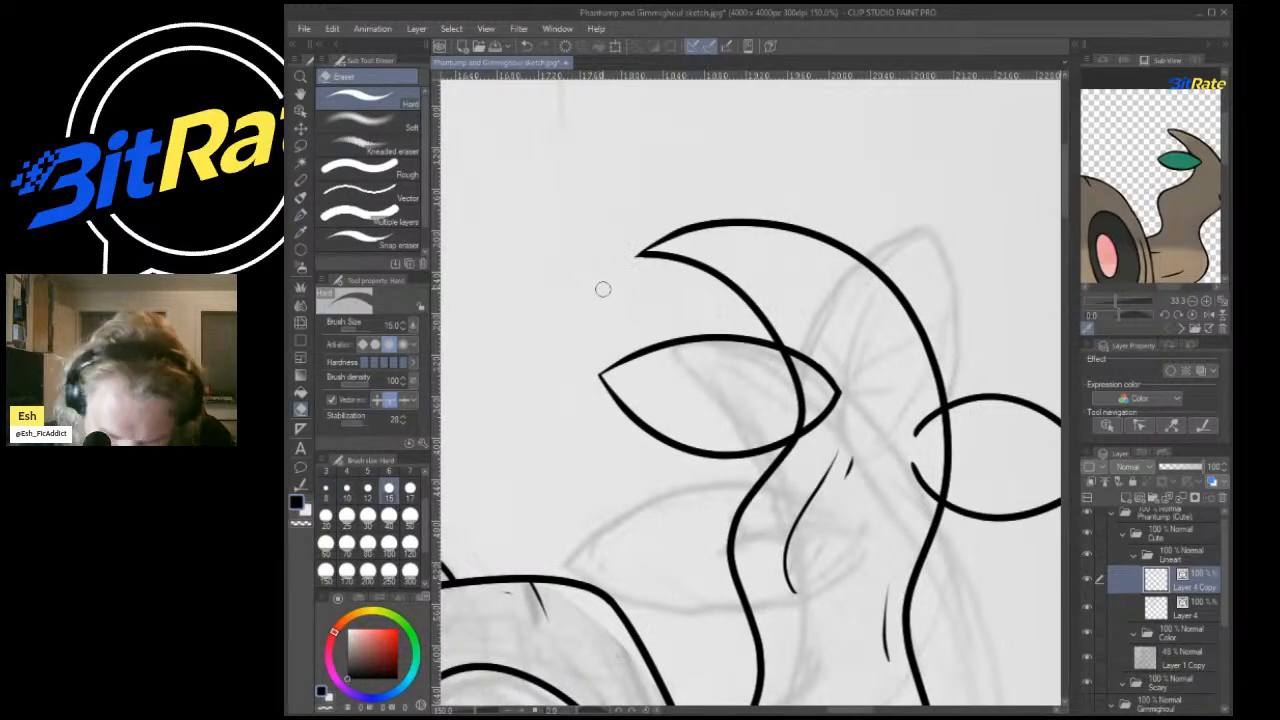
key(ctrl+z)
drag(918, 421, 920, 480)
drag(592, 386, 590, 345)
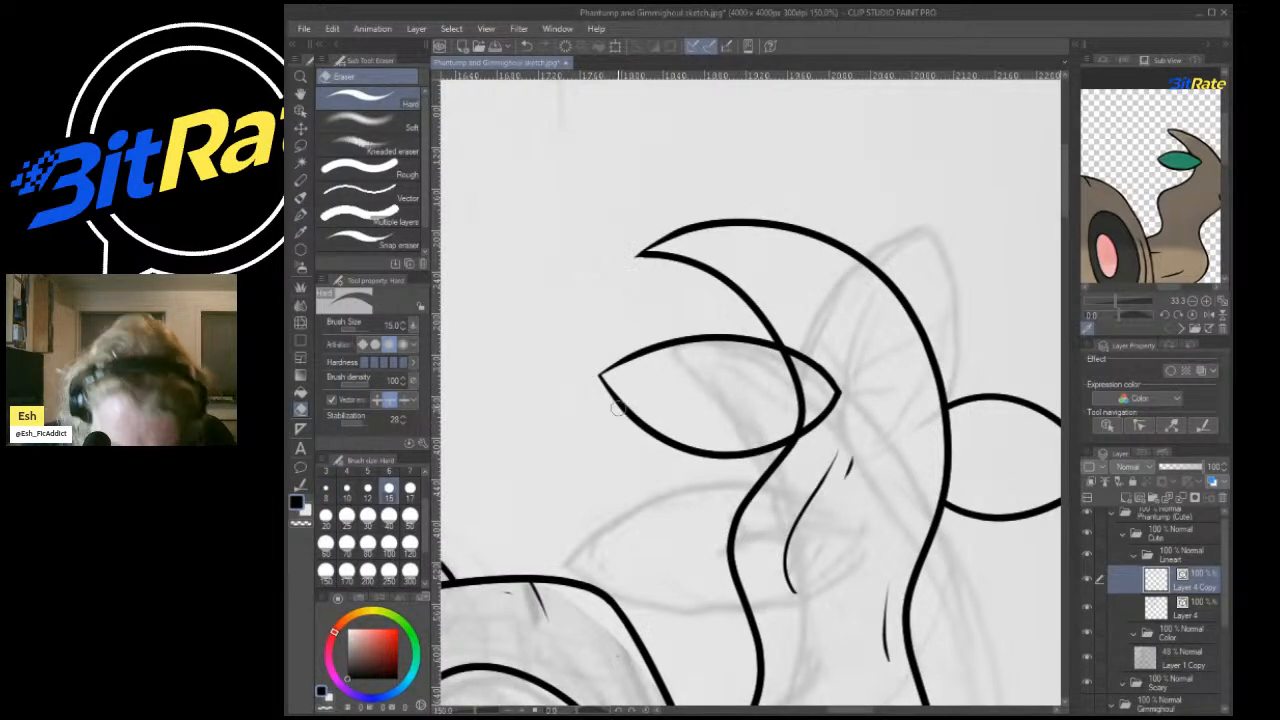
scroll(664, 394, down, 3)
scroll(758, 400, up, 2)
drag(964, 416, 938, 484)
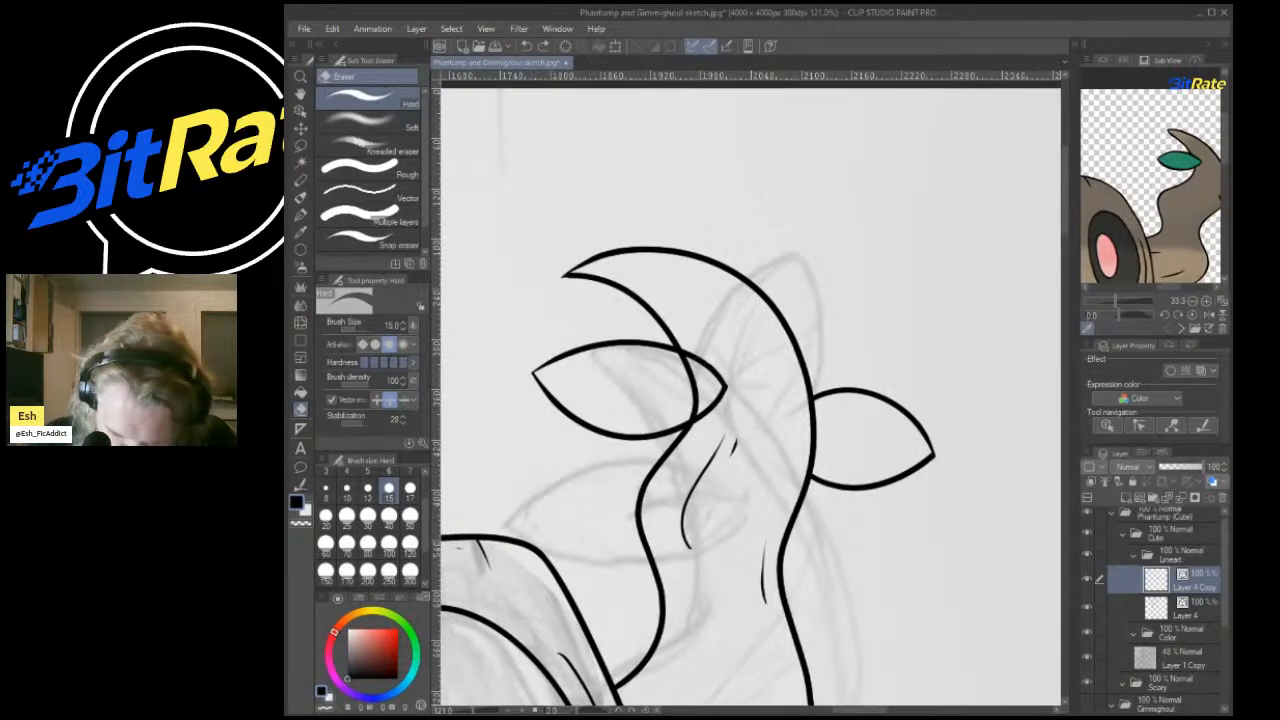
Erase the right branch's line inside the inner leaf on Layer 4, and return to Layer 4 Copy.
click(1190, 609)
drag(687, 388, 708, 383)
click(1190, 580)
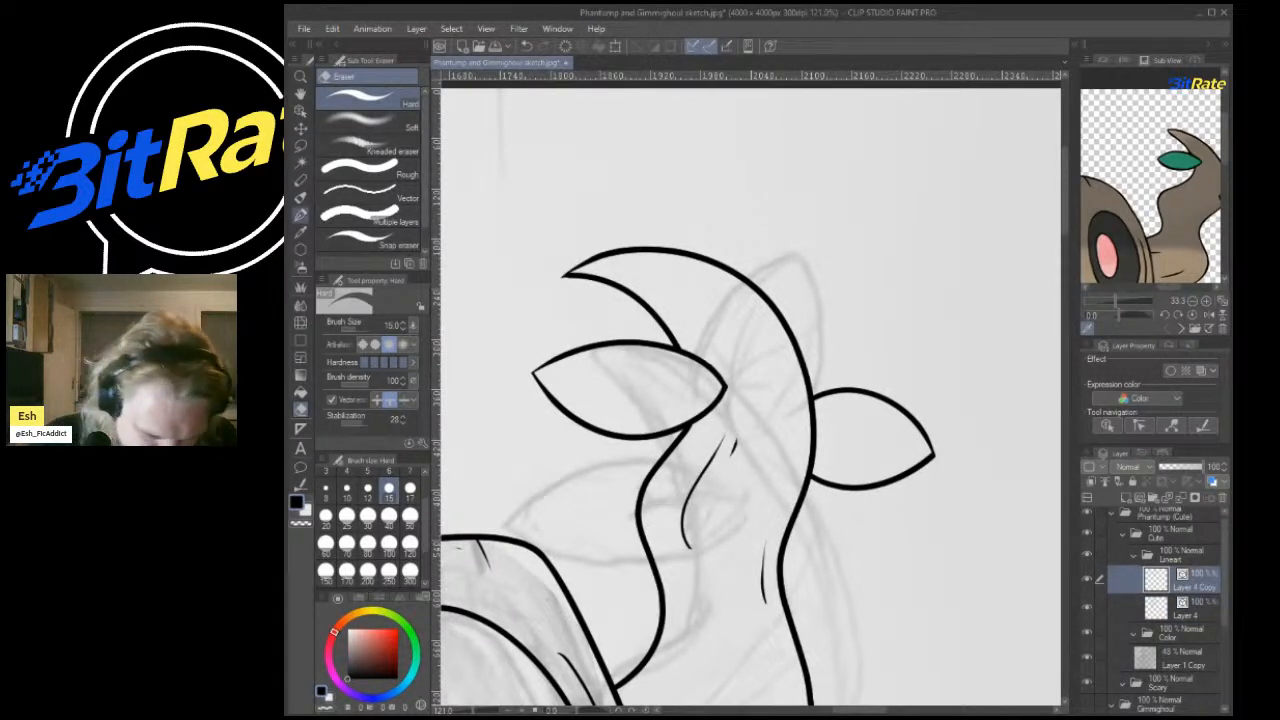
Ink a short centre vein in each right-branch leaf with the G-pen at size 6, redoing strokes as needed.
click(300, 214)
drag(570, 384, 714, 385)
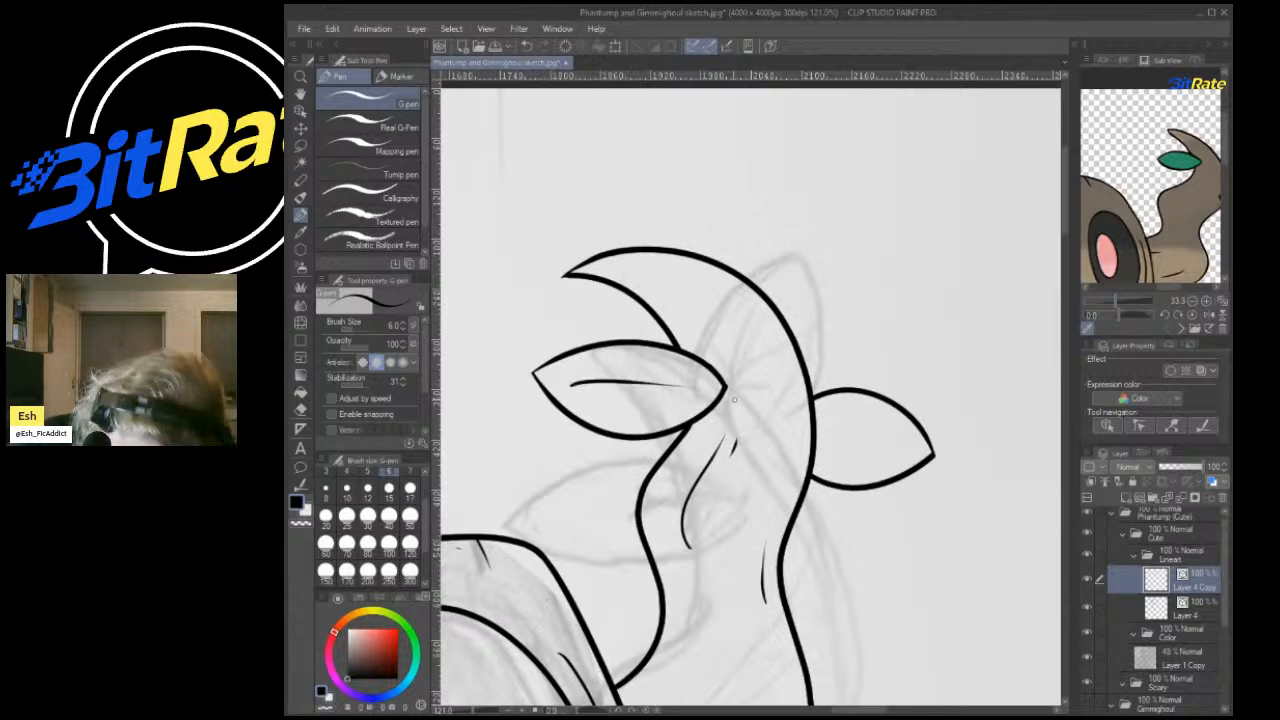
key(ctrl+z)
drag(624, 377, 714, 387)
key(ctrl+z)
drag(817, 432, 877, 438)
key(ctrl+z)
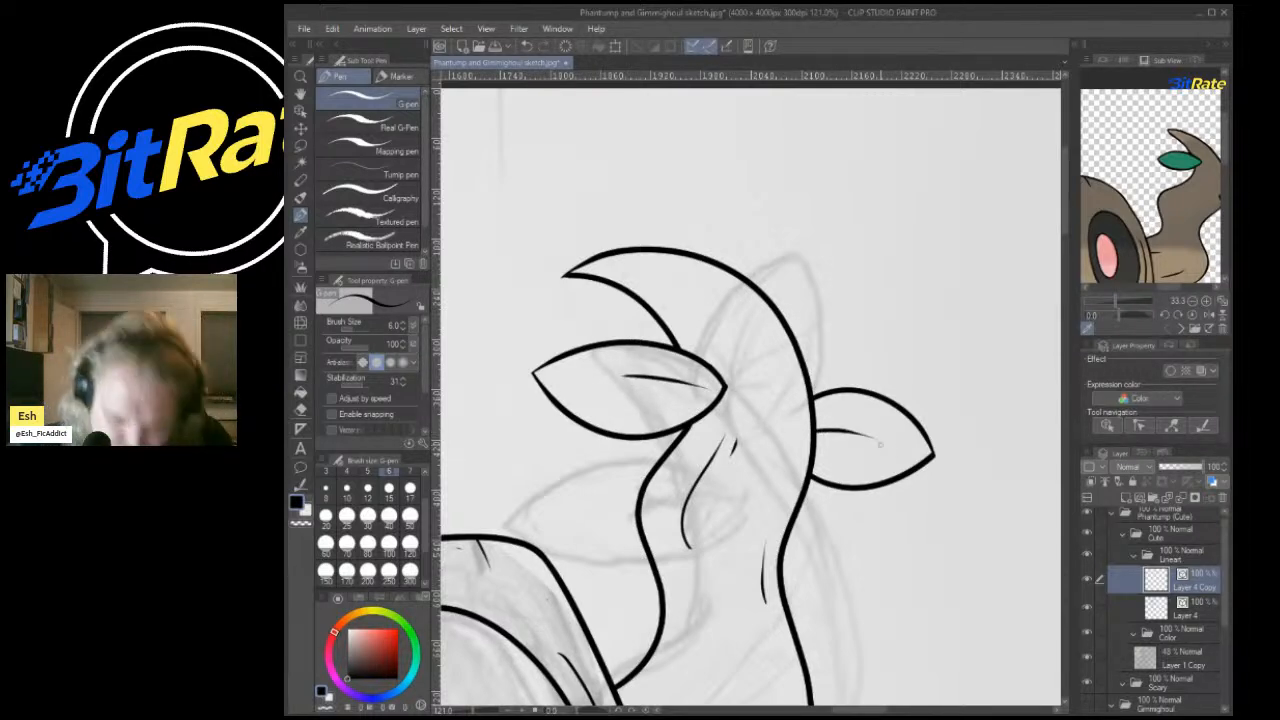
Examine the whole Phantump line art at different magnifications to judge its proportions and leaves.
scroll(879, 444, down, 8)
scroll(763, 461, up, 2)
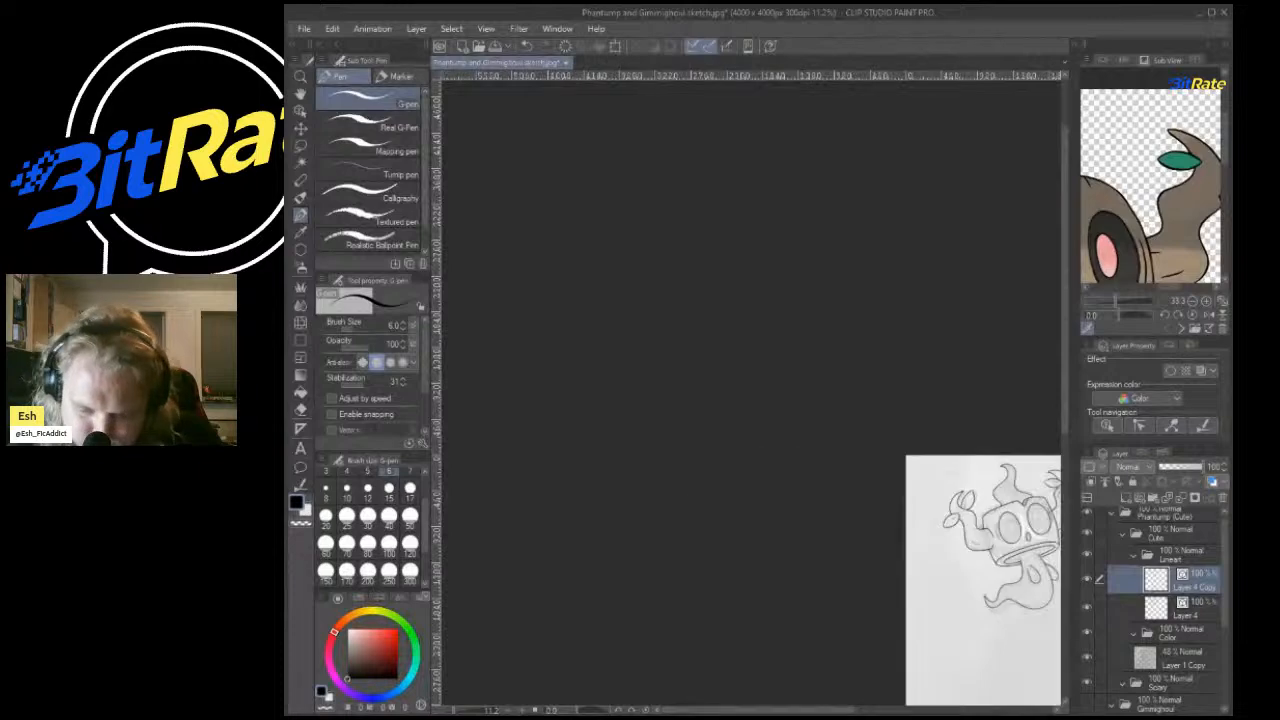
scroll(763, 469, down, 4)
scroll(840, 490, up, 4)
scroll(849, 491, down, 3)
scroll(994, 486, up, 6)
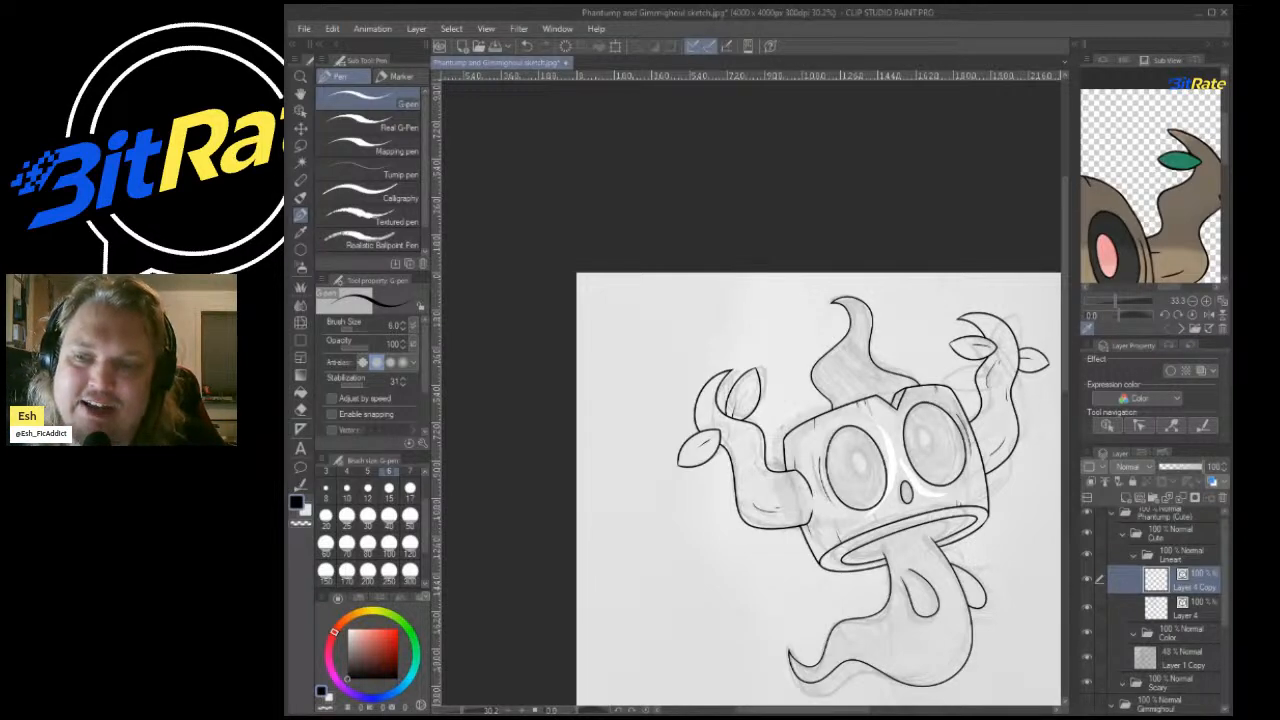
scroll(685, 371, down, 3)
scroll(926, 430, up, 3)
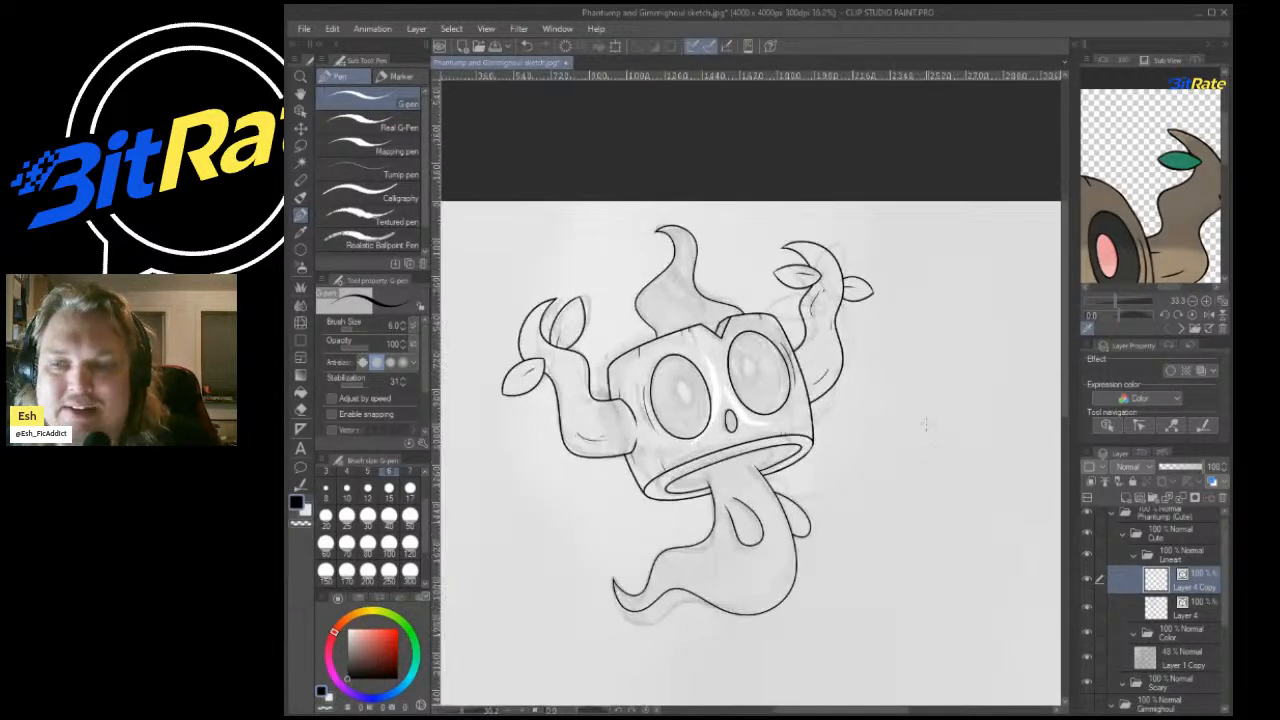
Lasso the outline of the Phantump's right eye, with Layer 4 as the active layer.
scroll(846, 443, up, 3)
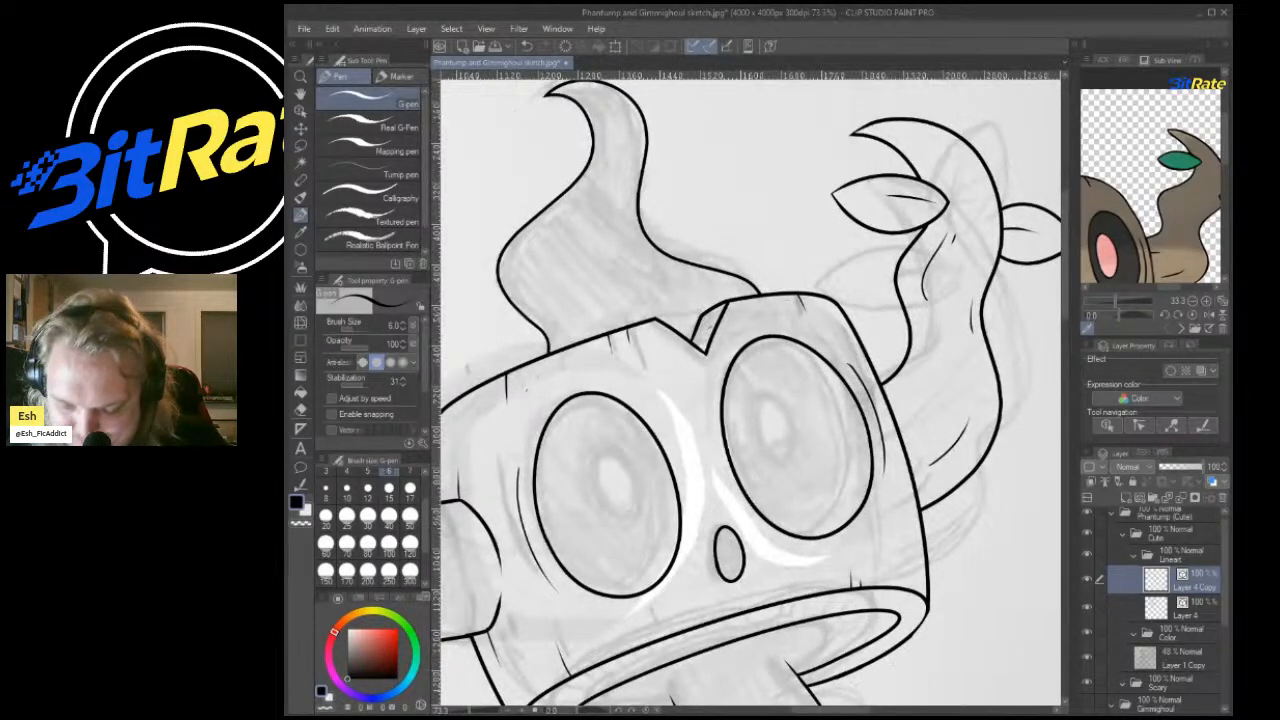
click(1186, 609)
click(301, 146)
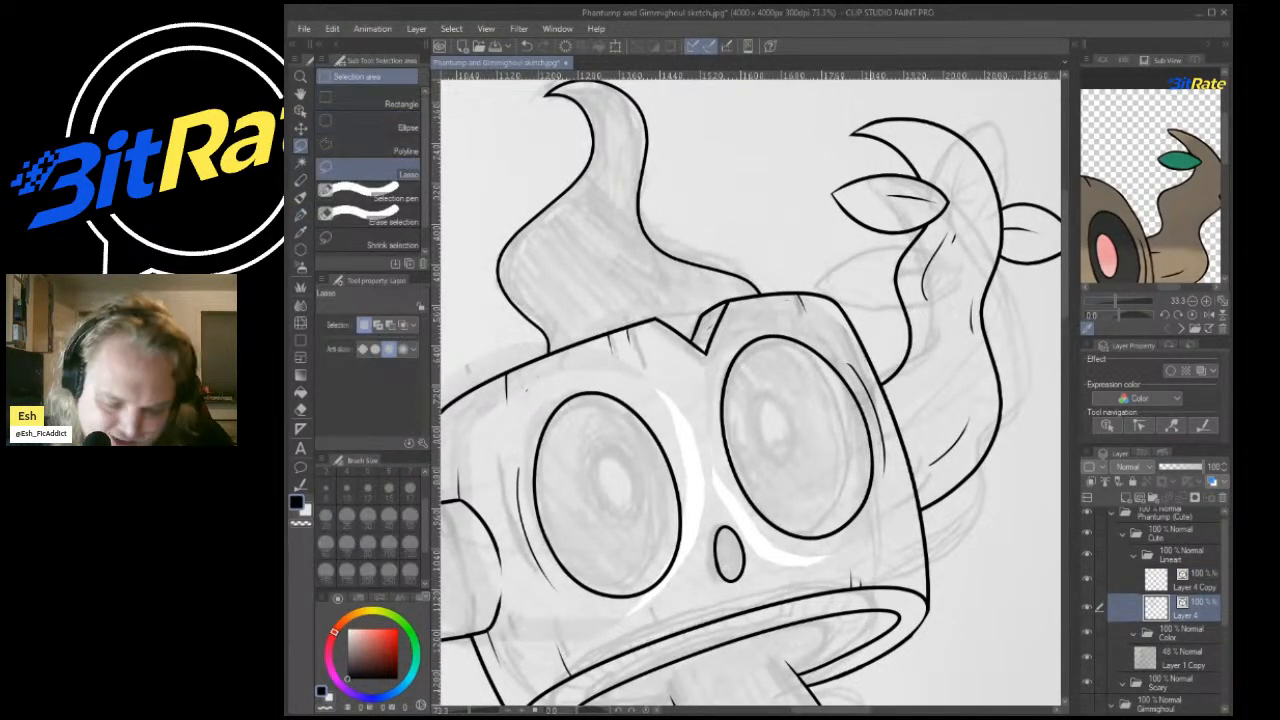
drag(705, 405, 768, 318)
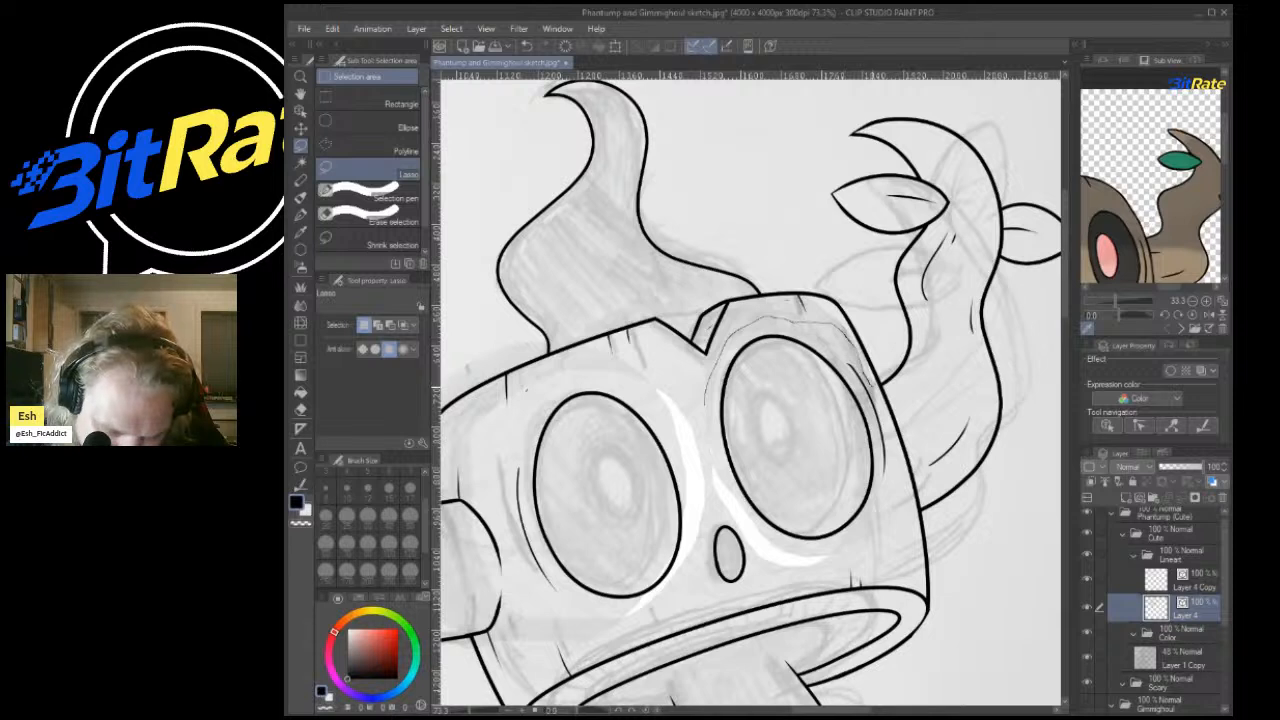
key(ctrl+t)
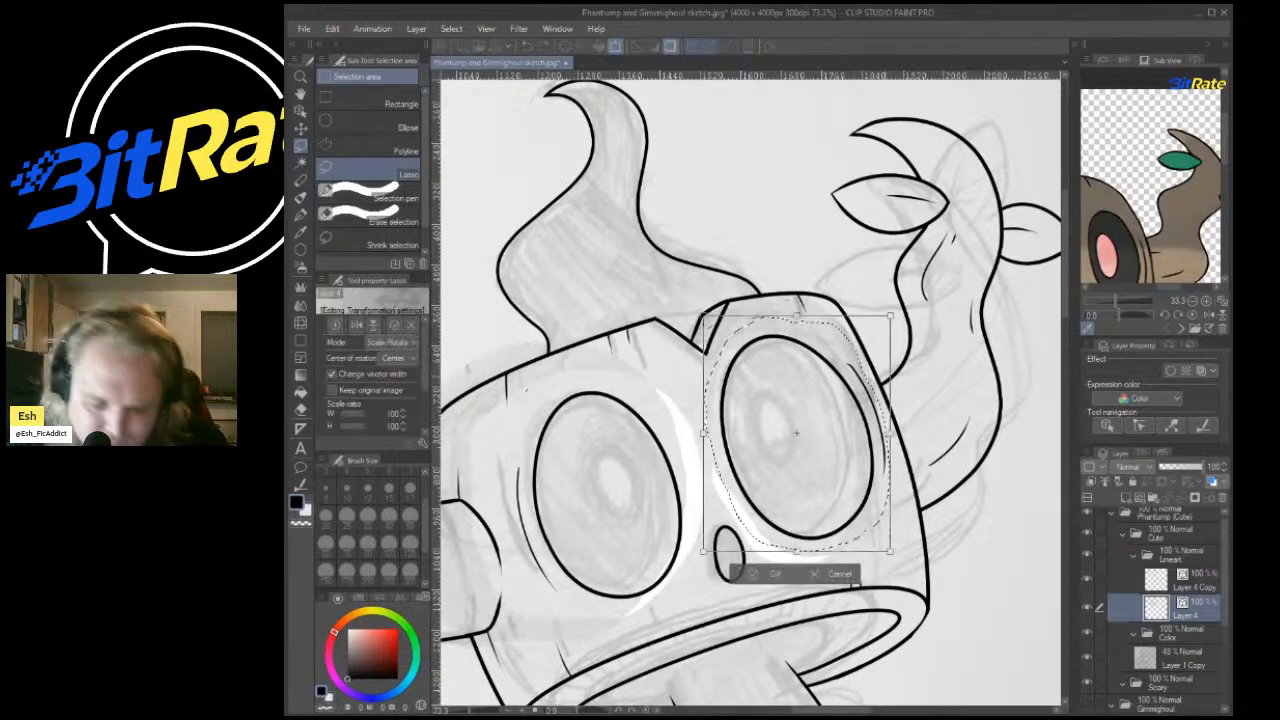
drag(879, 433, 889, 433)
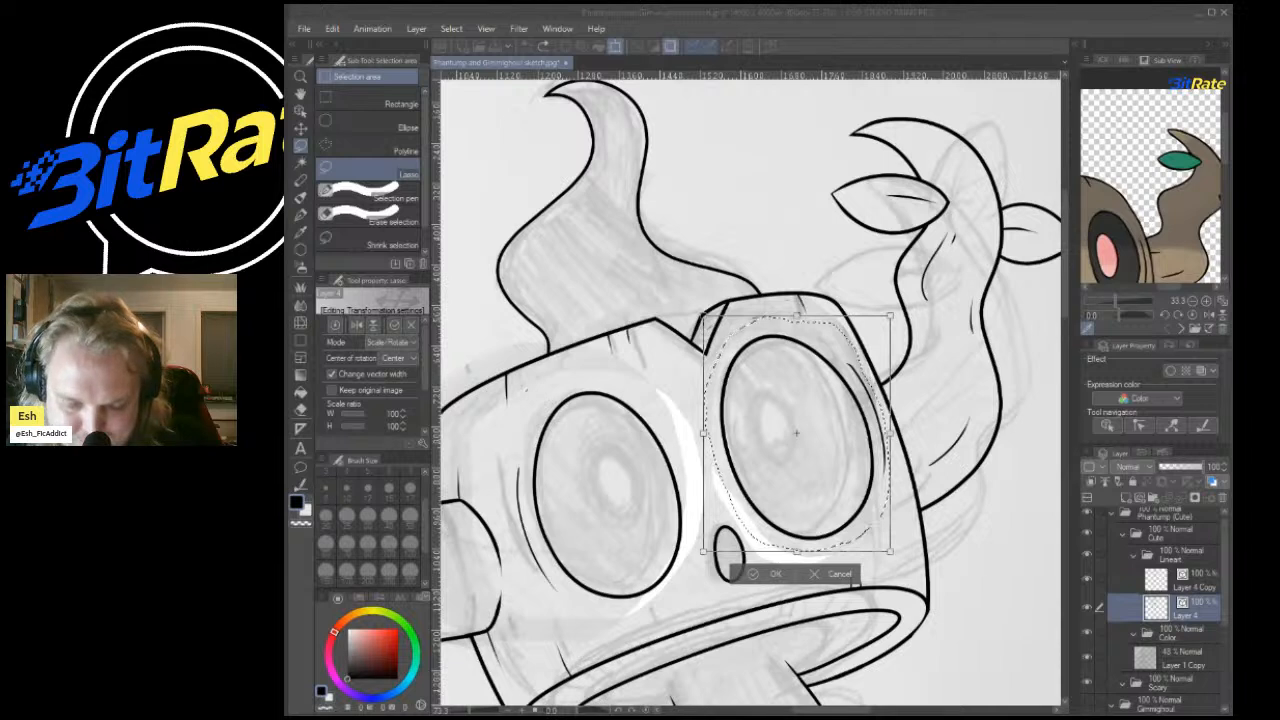
click(770, 573)
click(1087, 579)
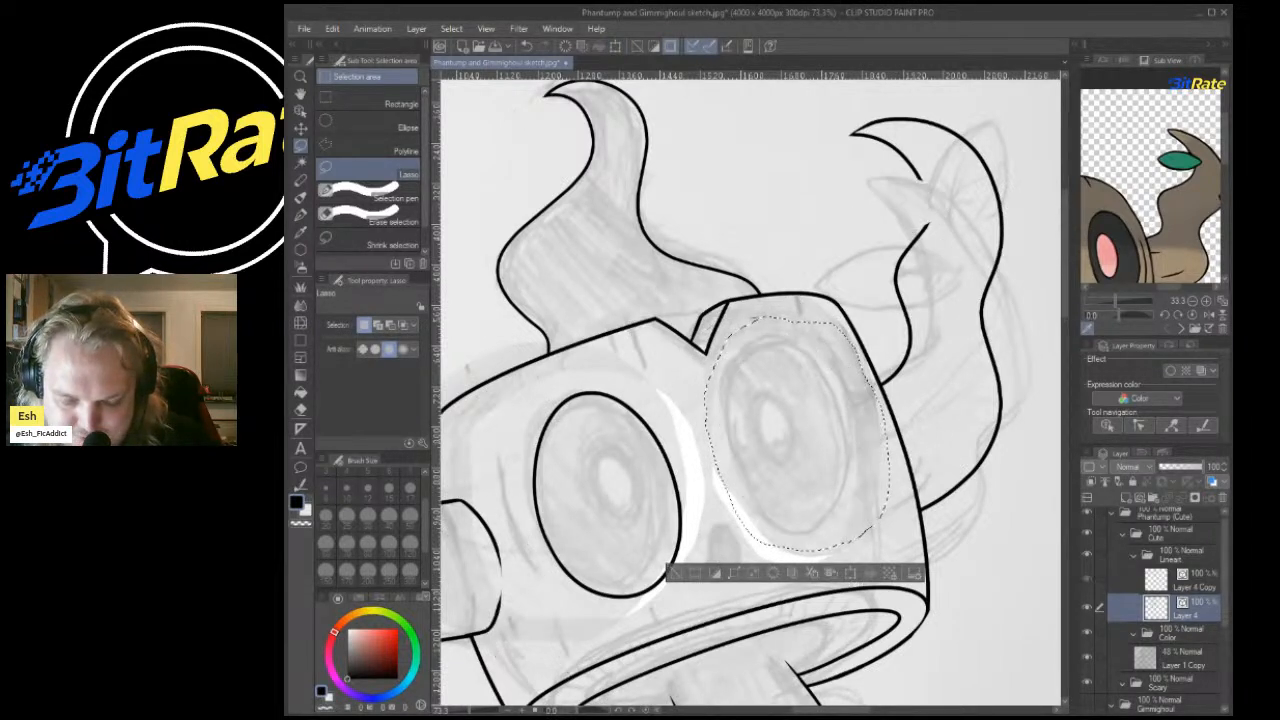
click(1087, 579)
Narrow the selected right eye outline on Layer 4 Copy to about 85% width, deselect it, and switch to Layer 4.
click(1190, 581)
key(ctrl+t)
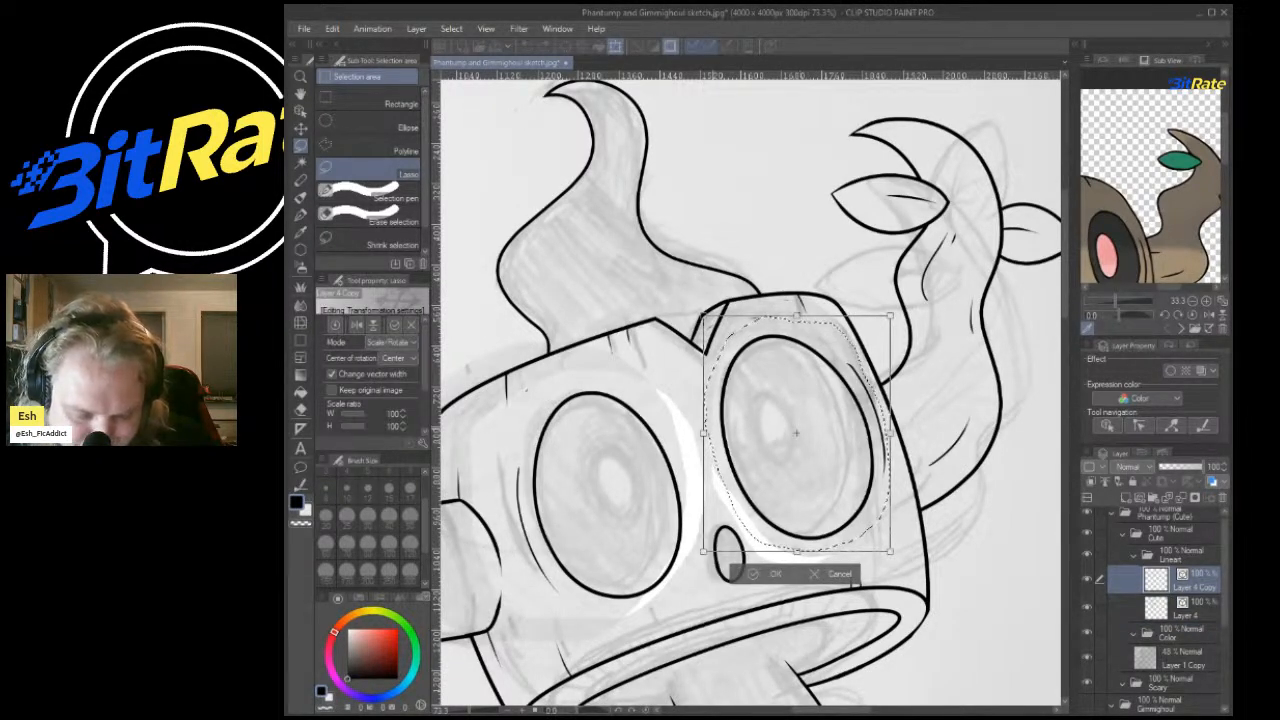
drag(703, 432, 722, 432)
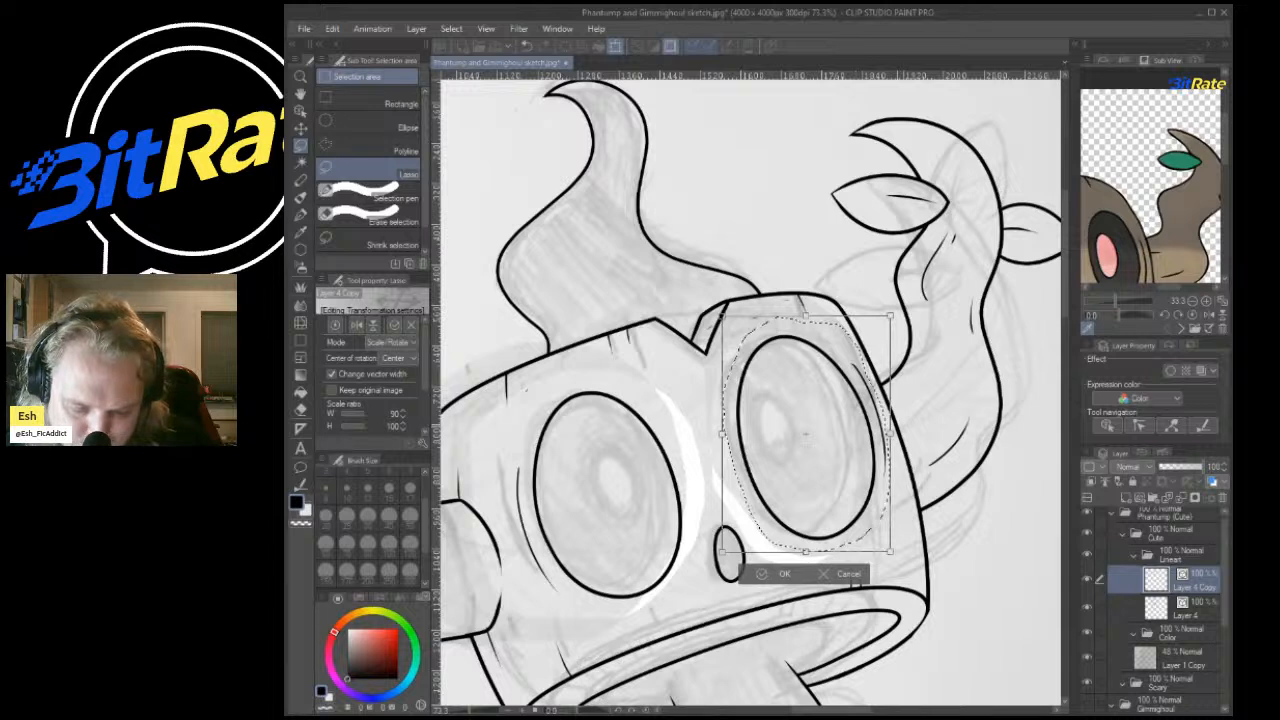
drag(890, 432, 878, 432)
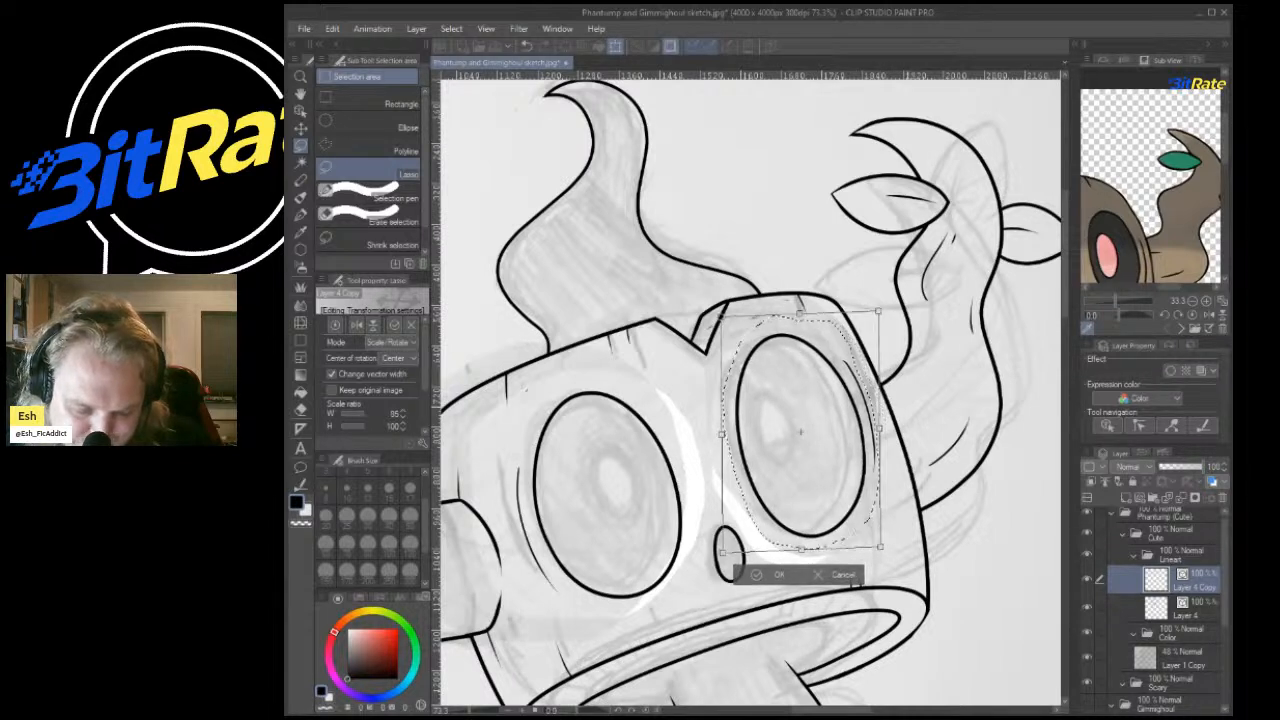
click(760, 574)
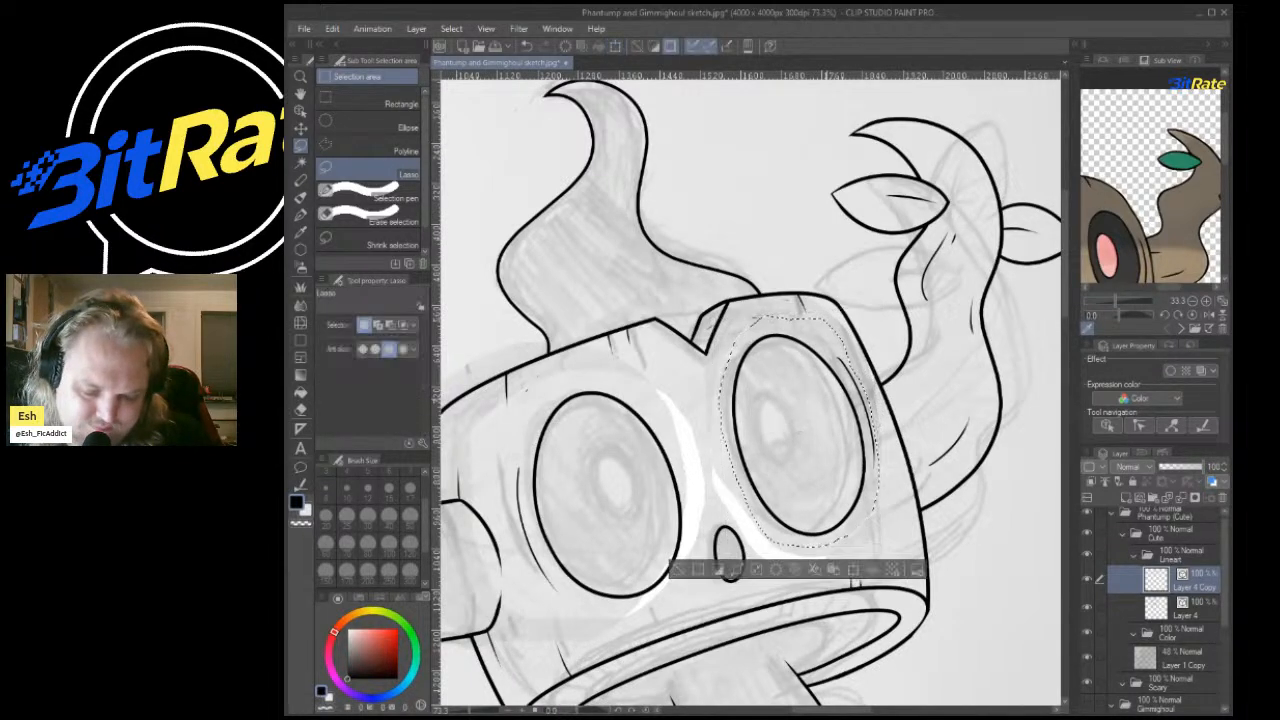
key(ctrl+d)
click(1186, 610)
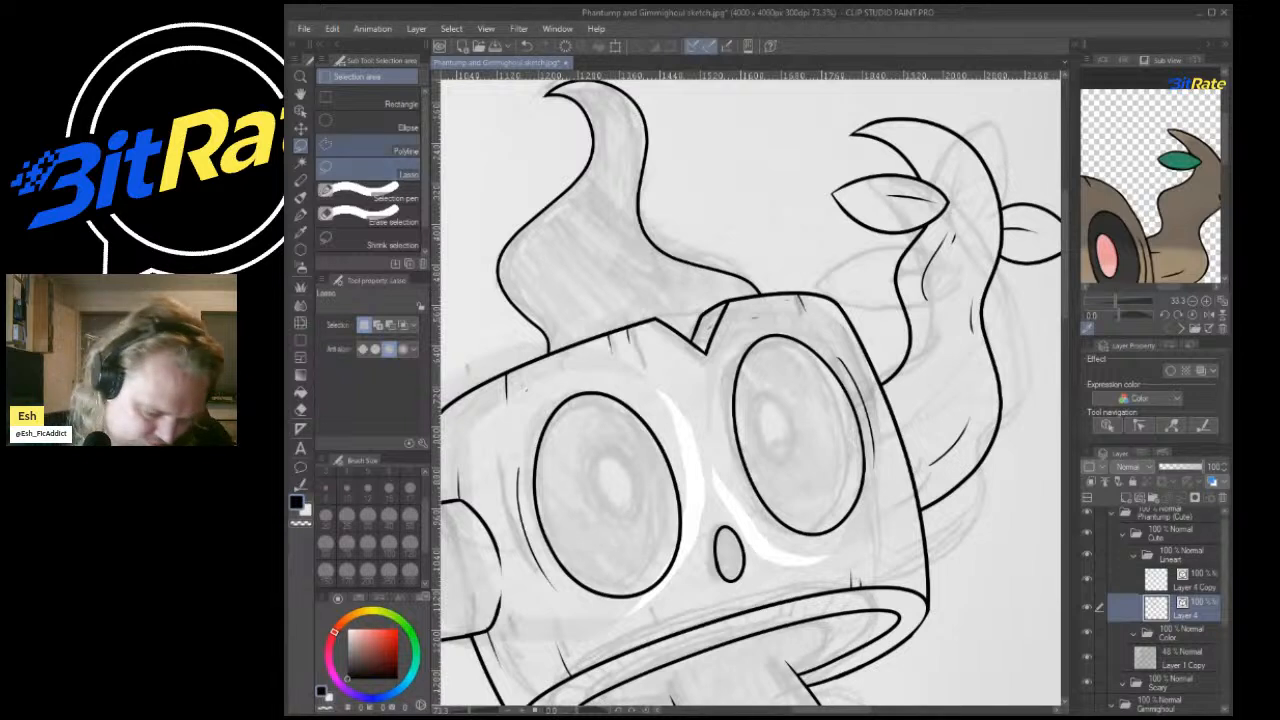
Lasso the character's left-hand eye outline, transform it slightly to the left, and deselect it.
mouse_move(548, 386)
mouse_down()
mouse_move(647, 368)
mouse_move(694, 466)
mouse_move(700, 541)
mouse_move(682, 591)
mouse_move(528, 588)
mouse_up()
key(ctrl+t)
drag(600, 361, 586, 361)
drag(692, 490, 685, 491)
key(Return)
key(ctrl+d)
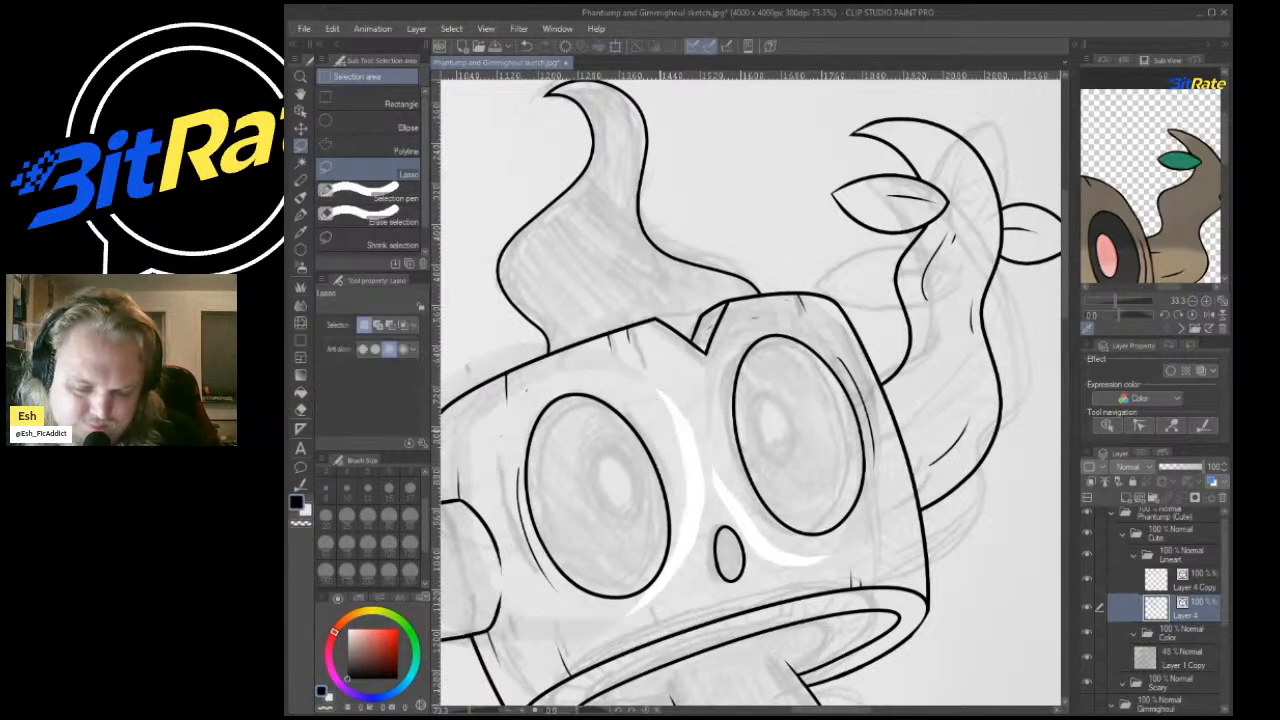
Hide the Layer 1 Copy sketch and add five new layers to the Color folder, naming the top one Leaves.
scroll(806, 318, down, 6)
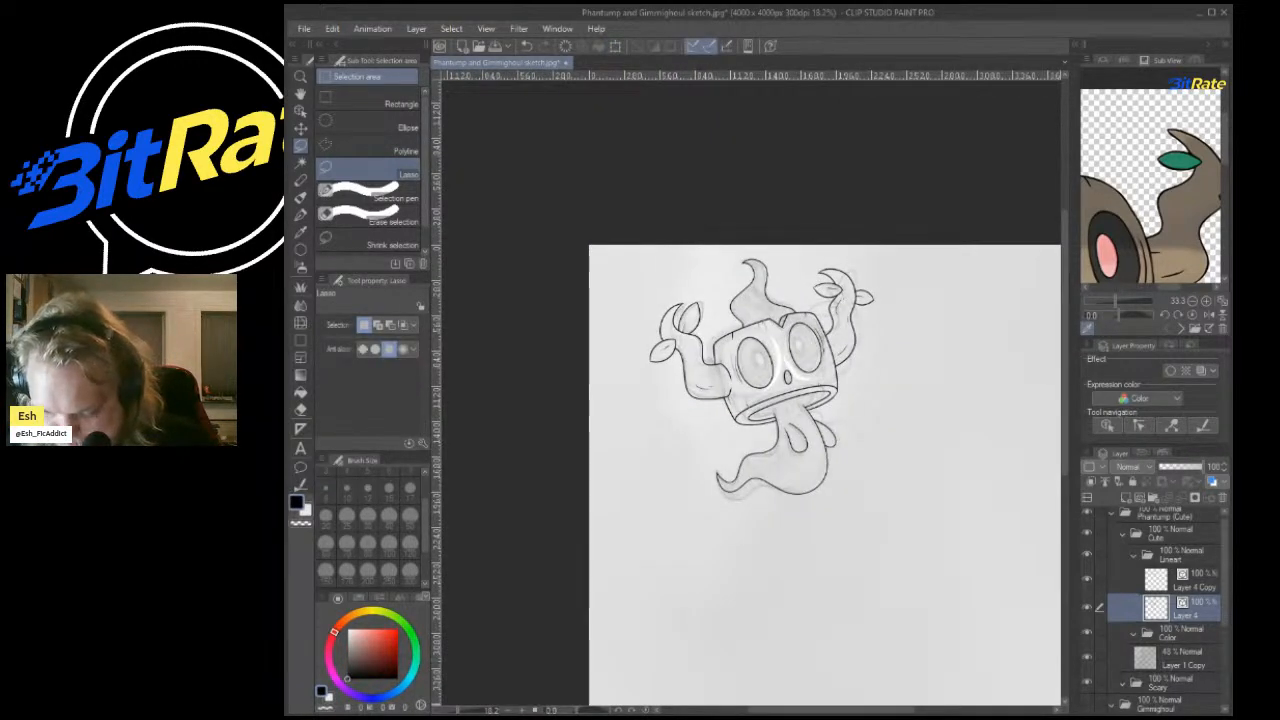
click(1087, 656)
click(1170, 633)
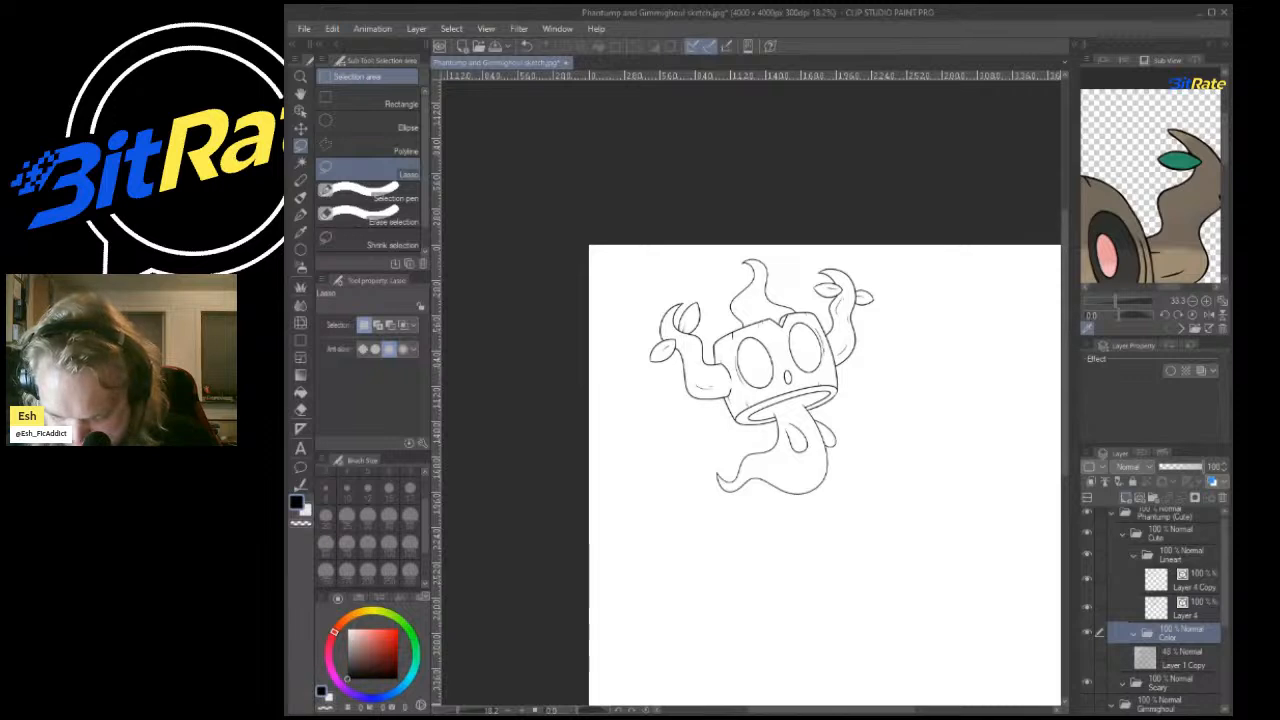
key(ctrl+shift+n)
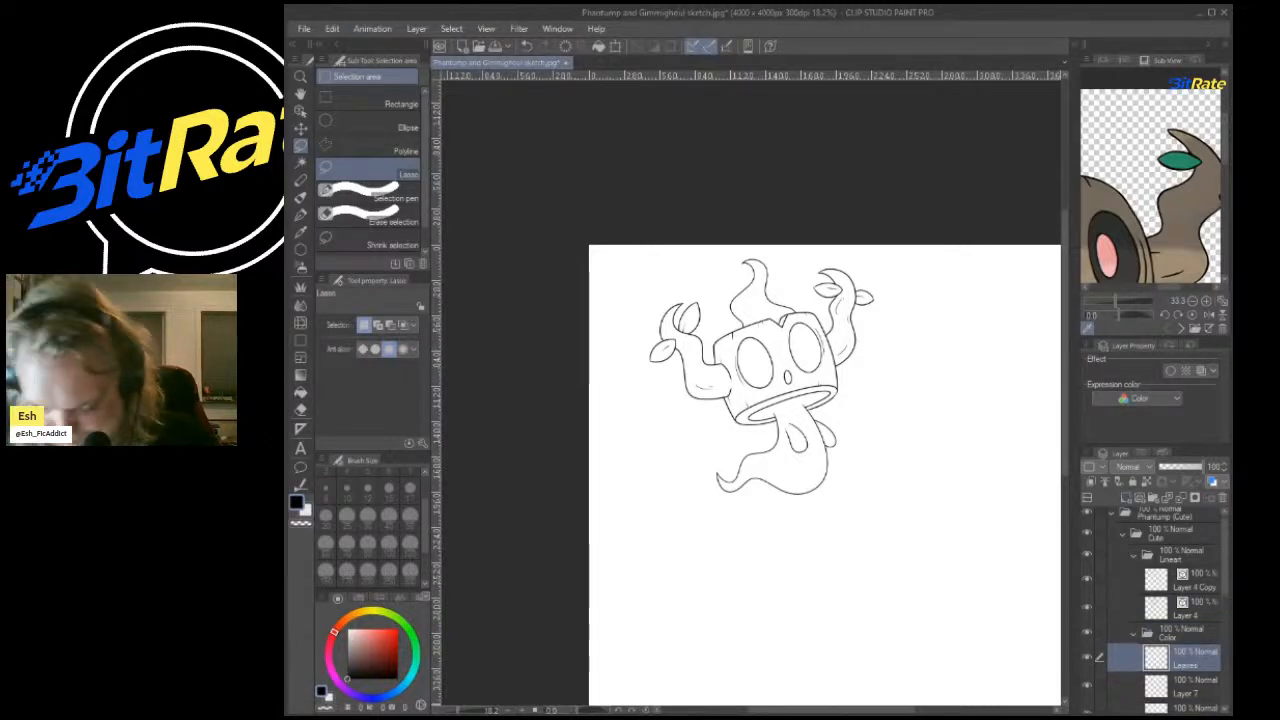
Rename the next three color layers Stump, Eyes and Body, and add a layer named Stump Inner above Eyes.
click(1186, 686)
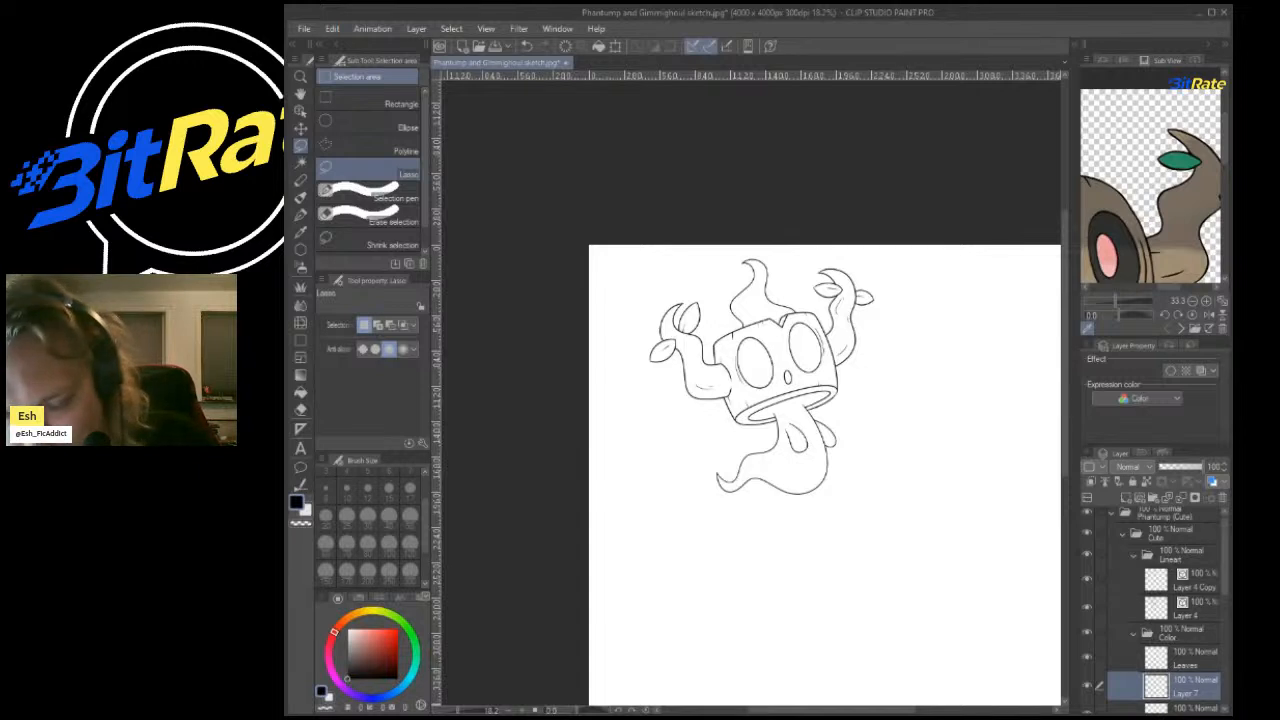
scroll(1160, 610, down, 3)
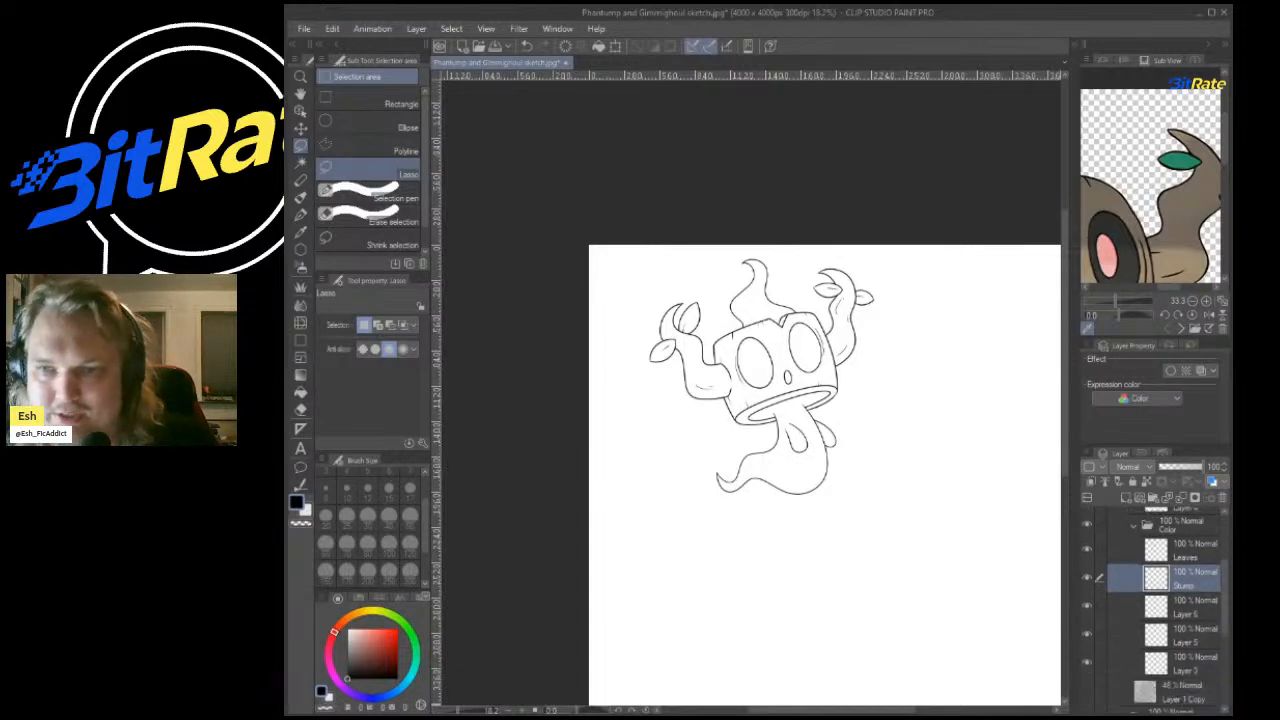
click(1186, 570)
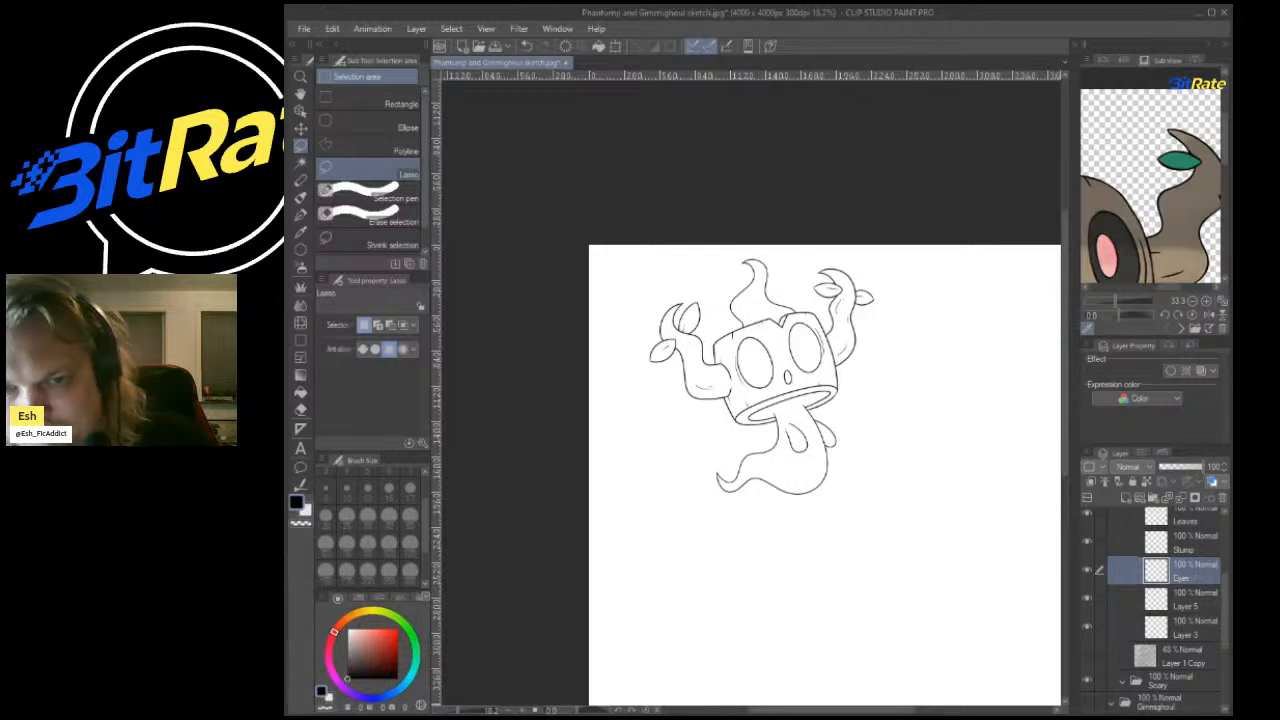
click(1190, 598)
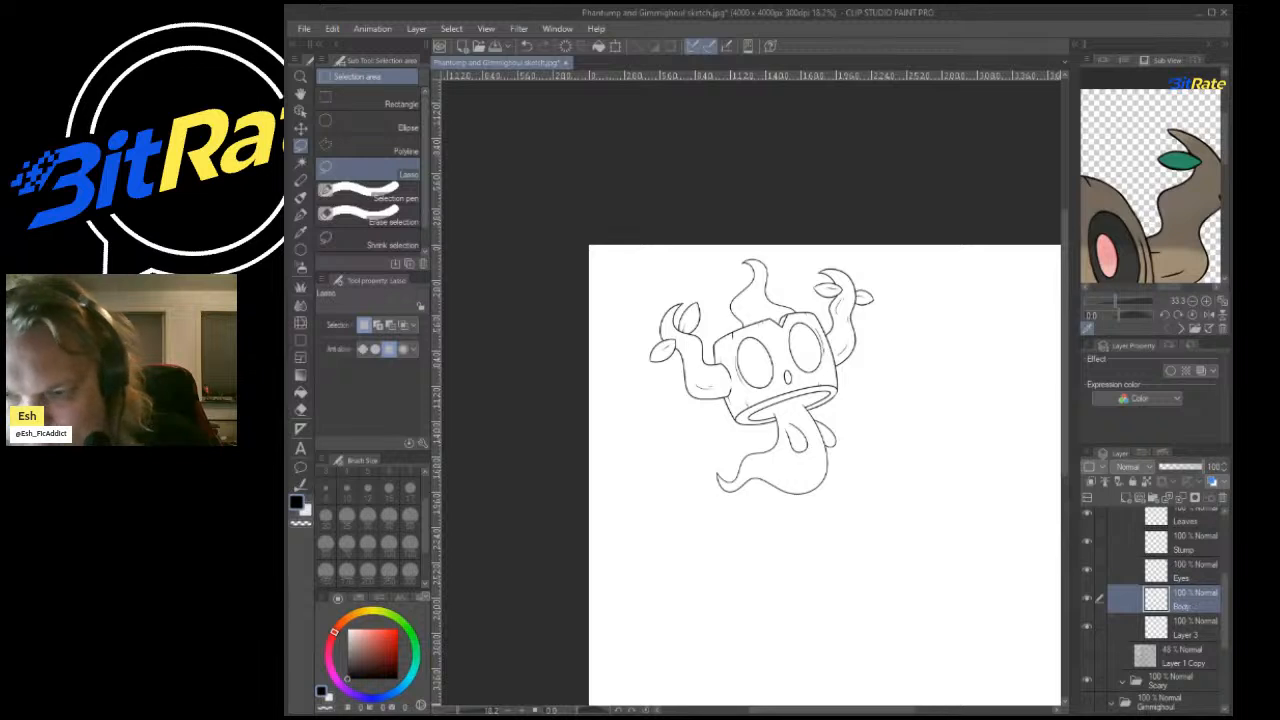
click(1140, 497)
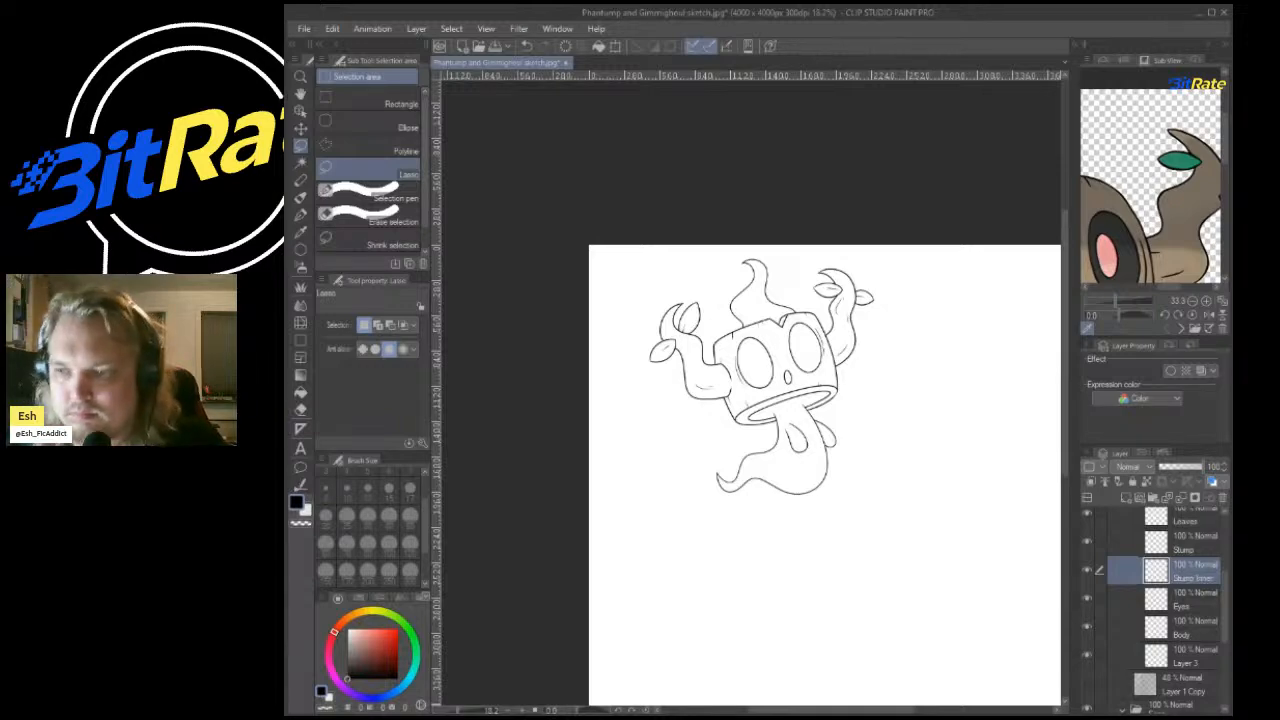
Cover the whole canvas with a filled dark blue rectangle on the background layer, Layer 2.
scroll(776, 323, down, 1)
scroll(776, 323, up, 4)
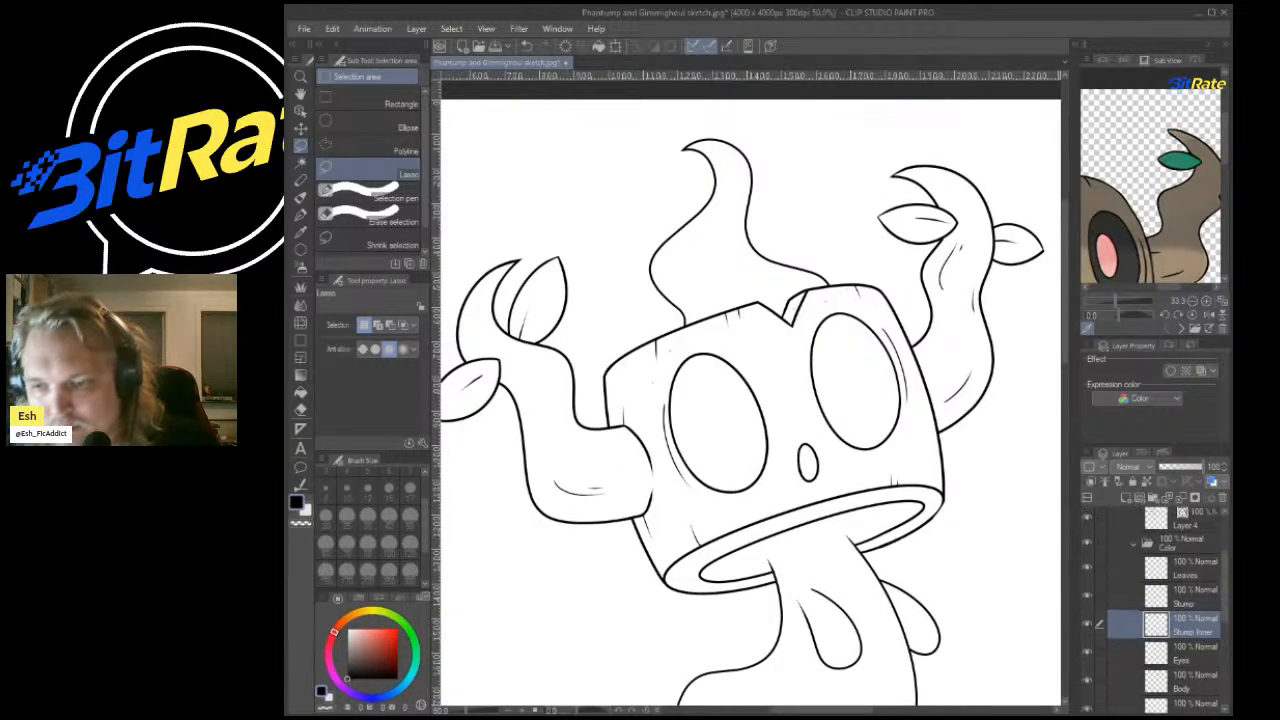
scroll(1160, 610, down, 10)
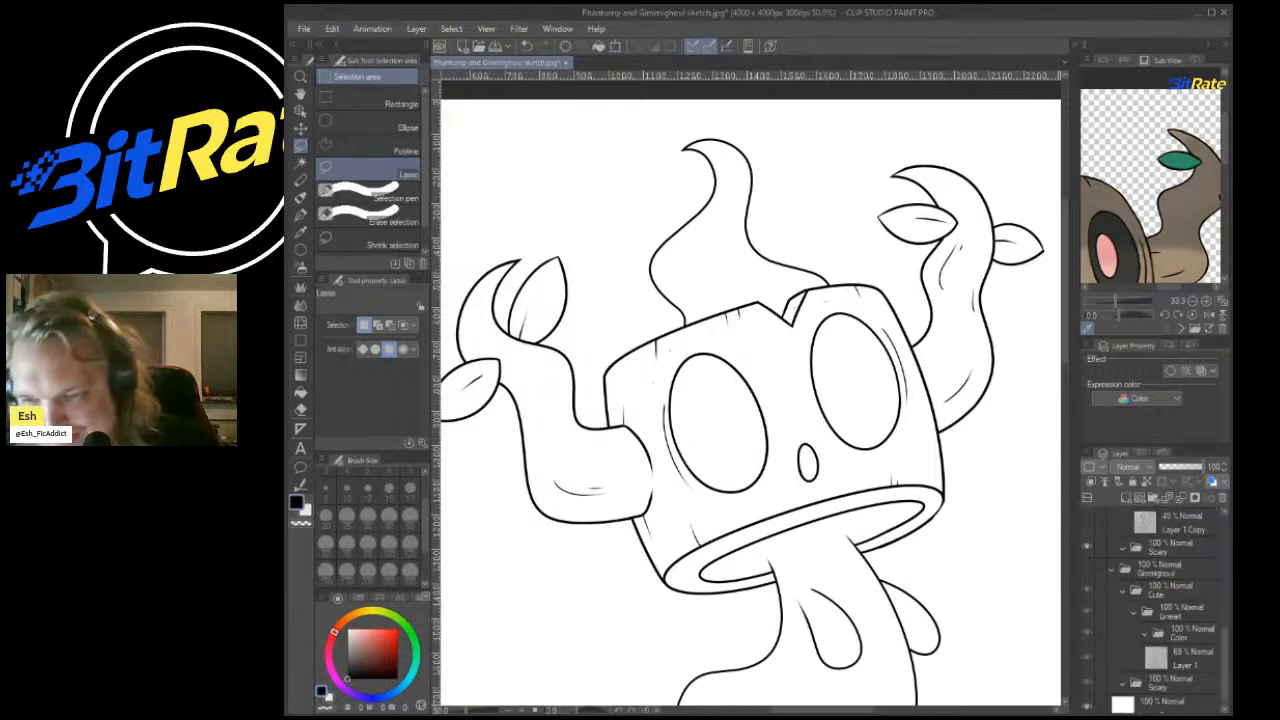
key(ctrl+shift+n)
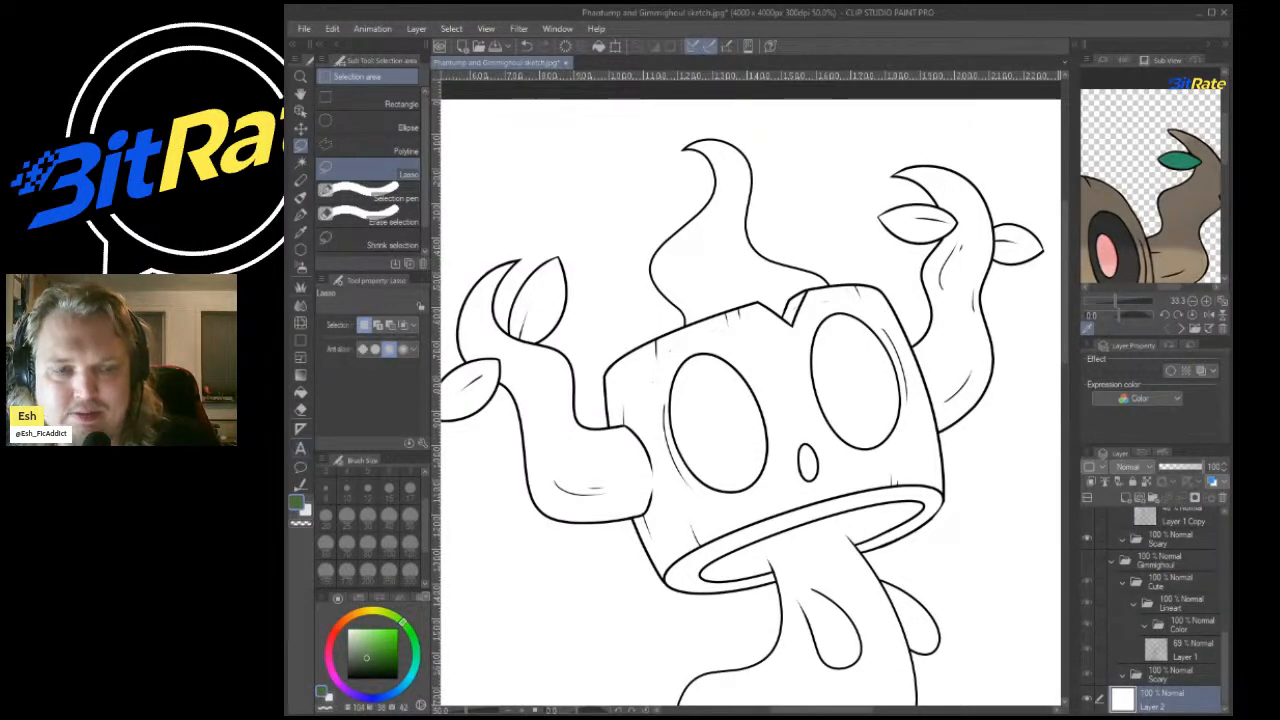
click(389, 694)
click(384, 660)
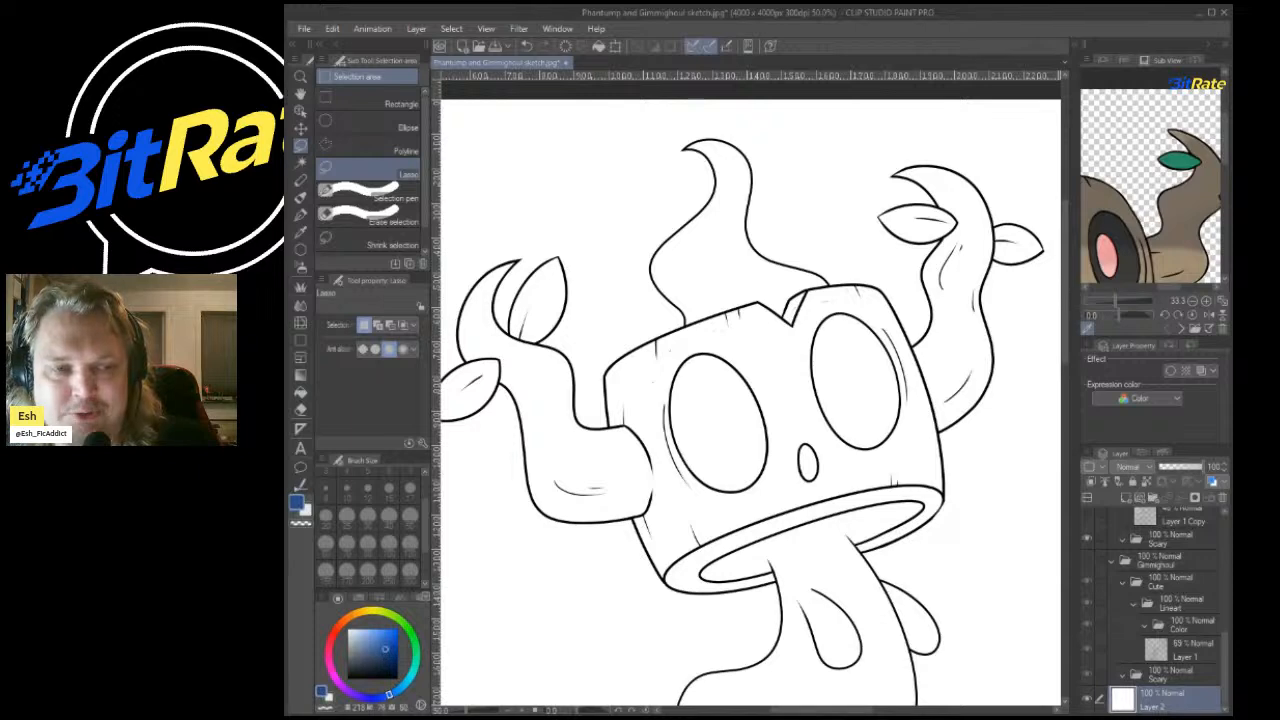
click(301, 375)
click(301, 341)
scroll(846, 290, down, 8)
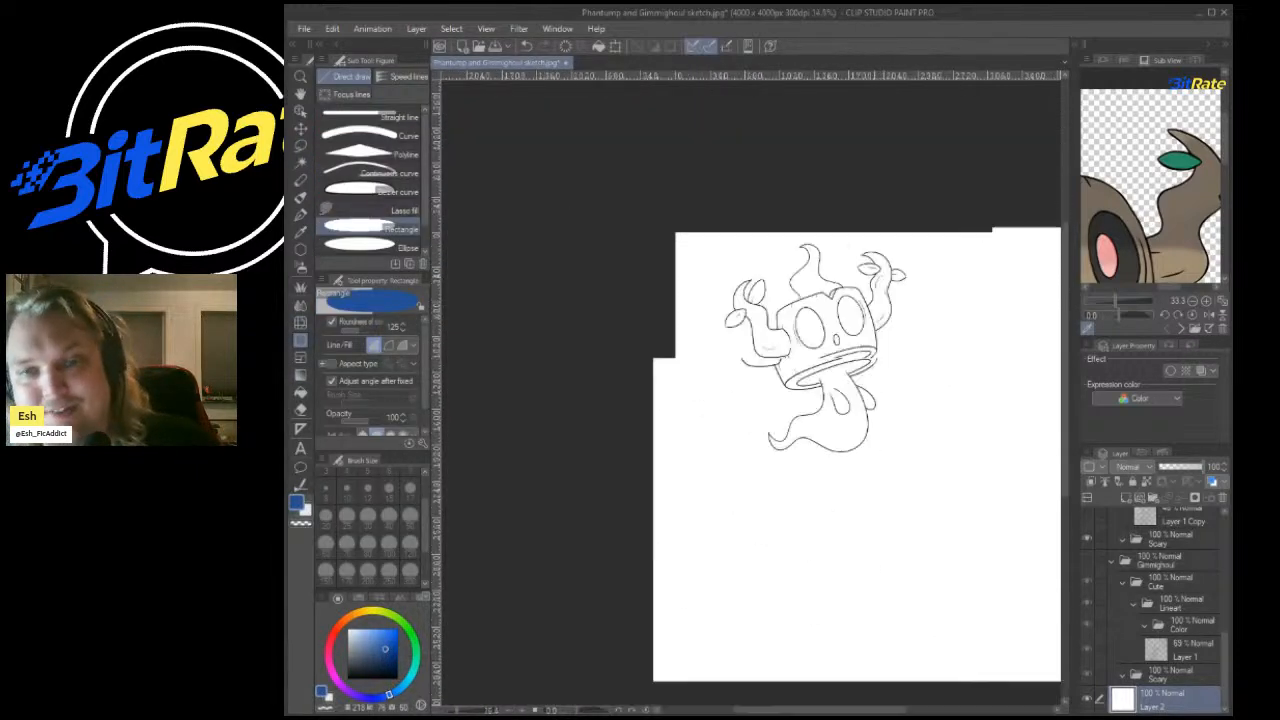
scroll(846, 290, down, 2)
drag(696, 172, 1046, 573)
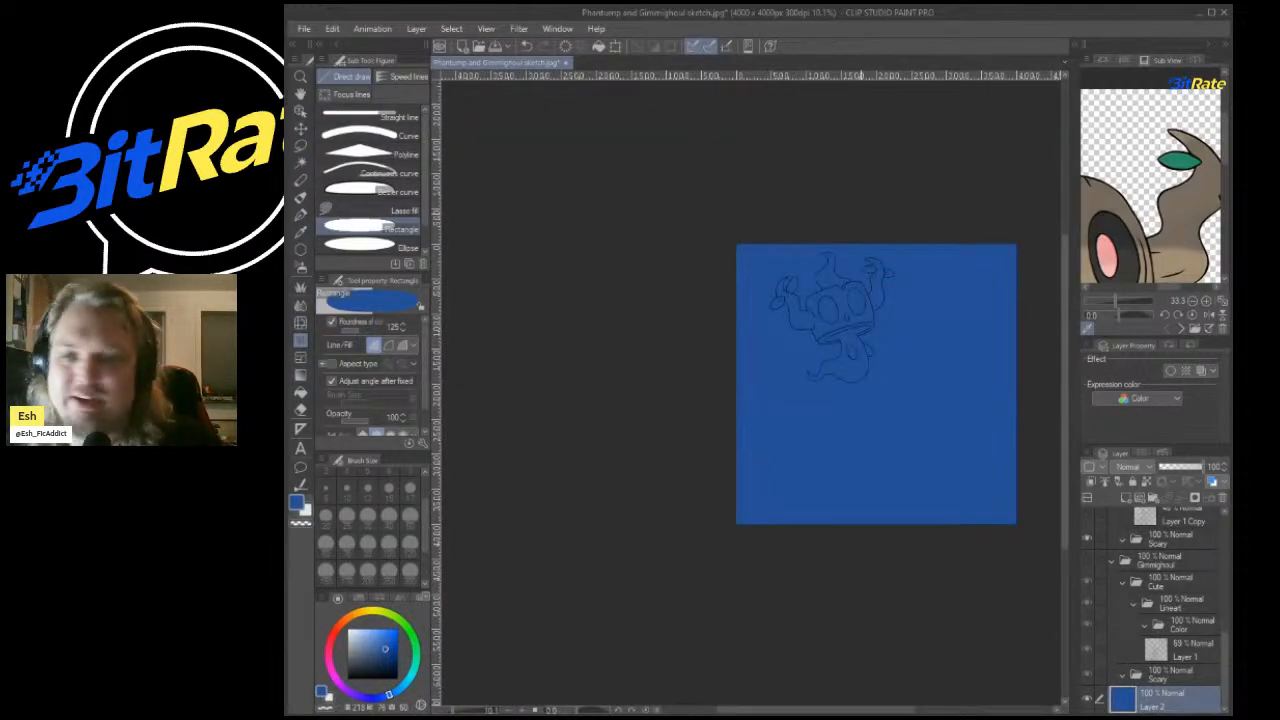
Sample a brown from the character in the reference image.
scroll(818, 246, up, 2)
scroll(1150, 190, down, 3)
scroll(1150, 190, up, 5)
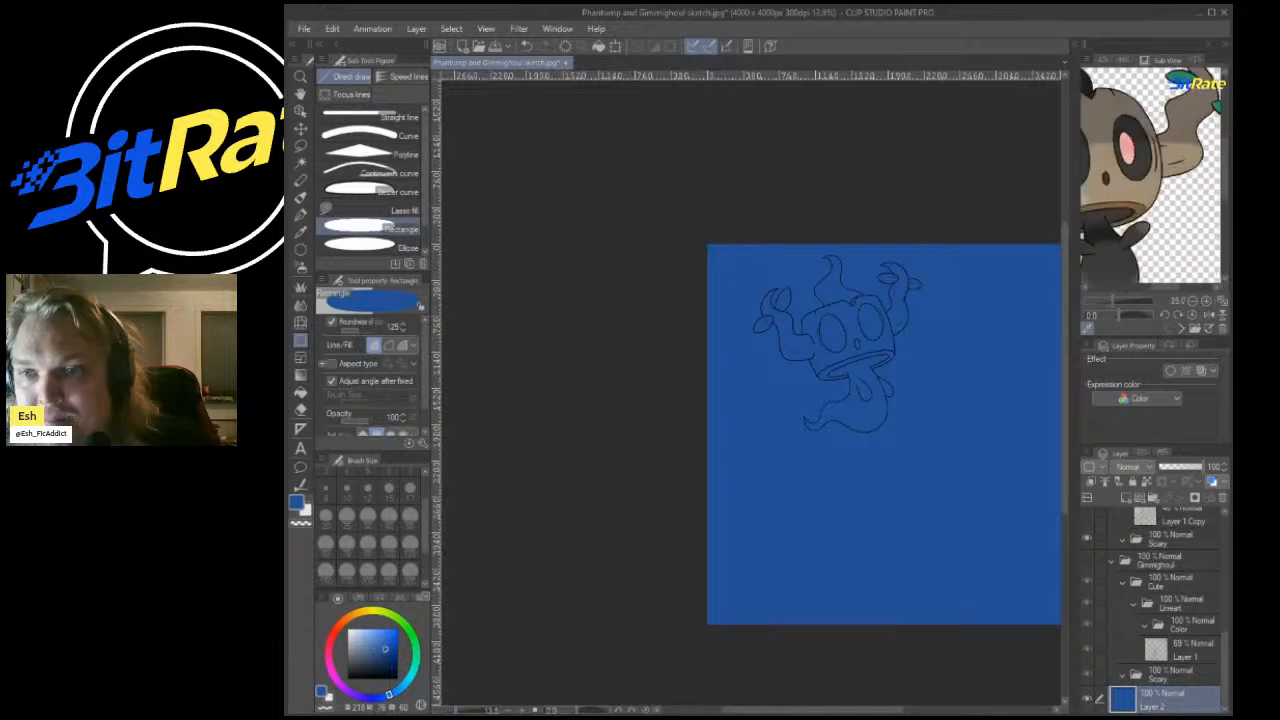
click(1141, 201)
scroll(1141, 198, down, 5)
scroll(1145, 180, up, 5)
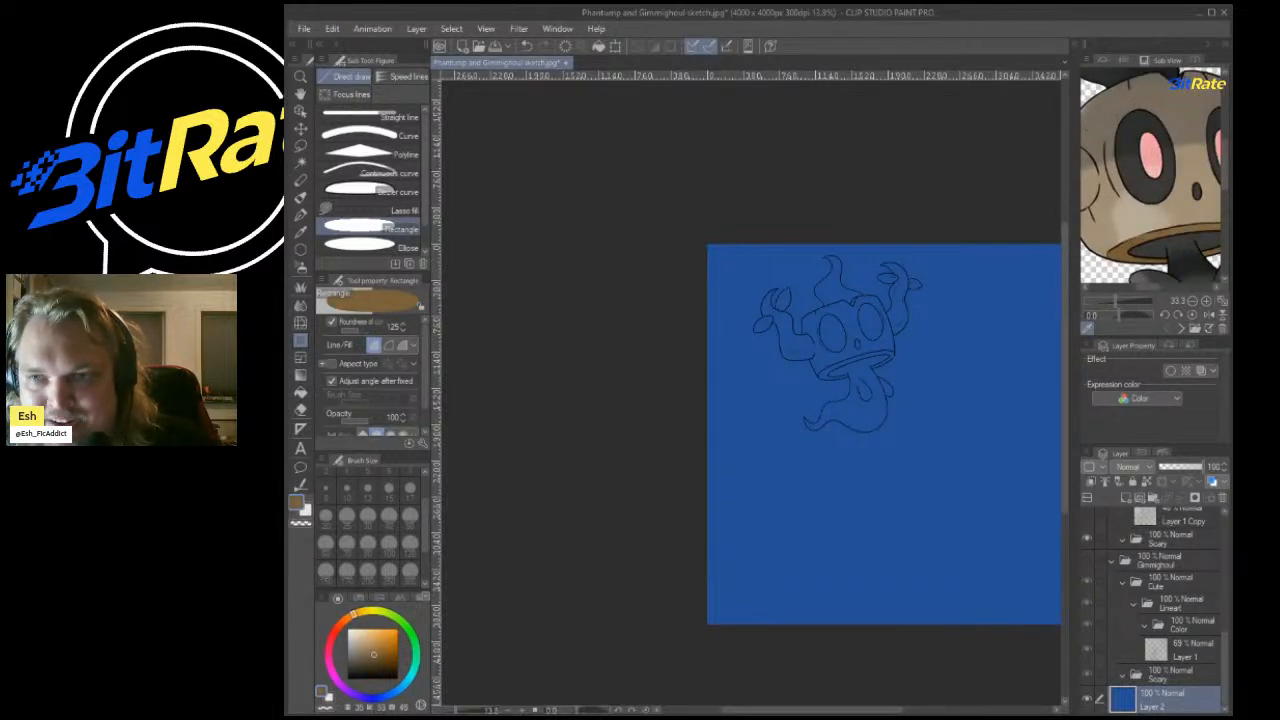
scroll(1145, 180, down, 2)
scroll(1160, 610, up, 5)
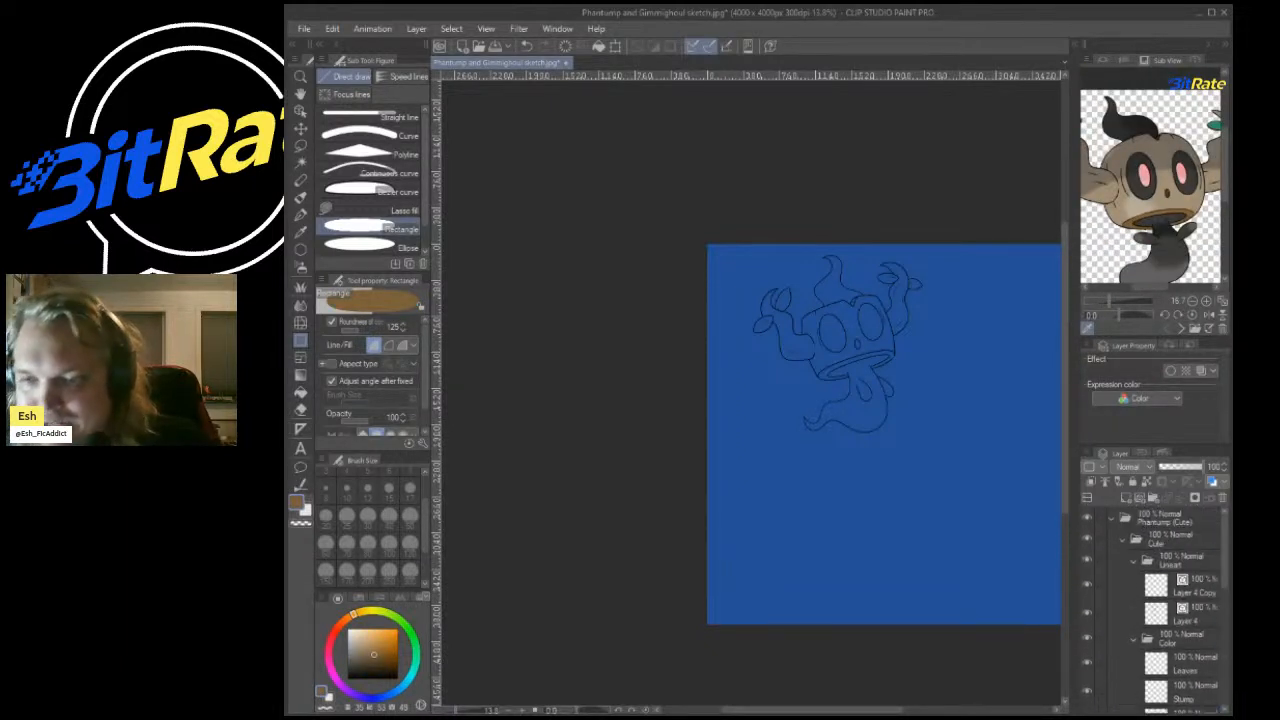
Make the Leaves layer active and sample the leaf green from the reference image.
click(1185, 664)
scroll(948, 481, down, 4)
scroll(1120, 165, up, 6)
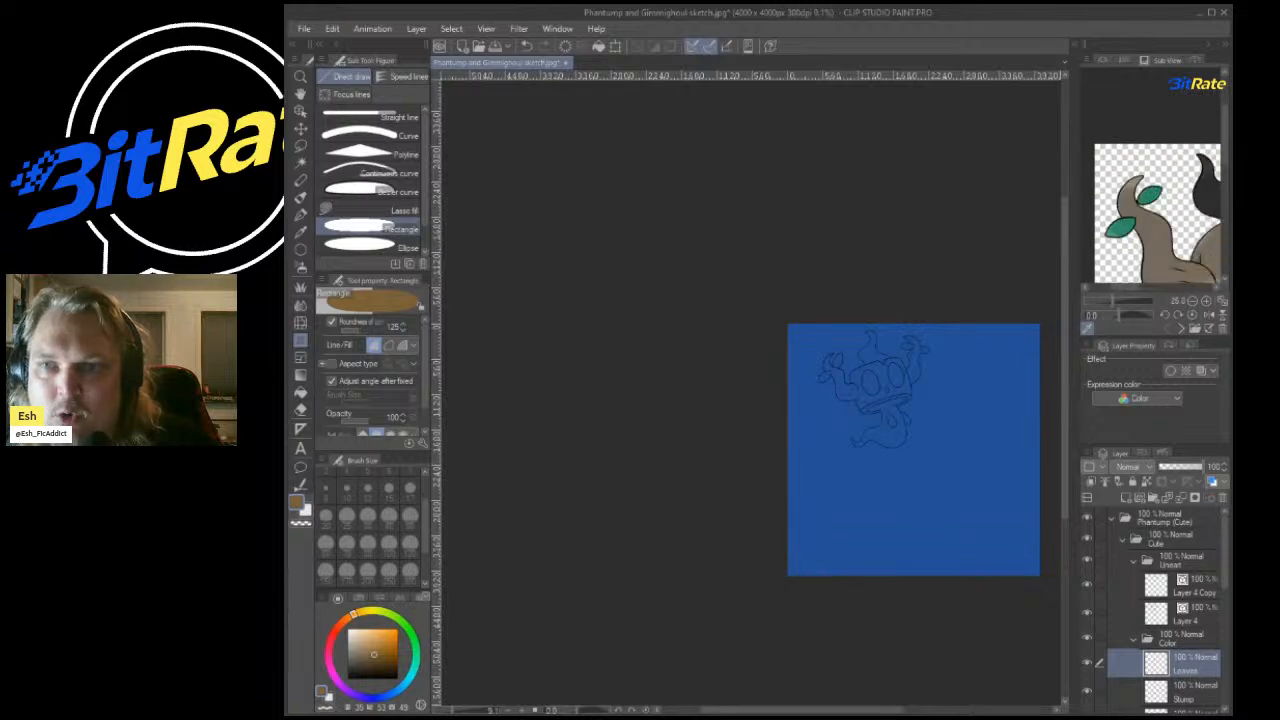
scroll(1120, 165, down, 6)
scroll(1105, 150, up, 5)
click(1105, 152)
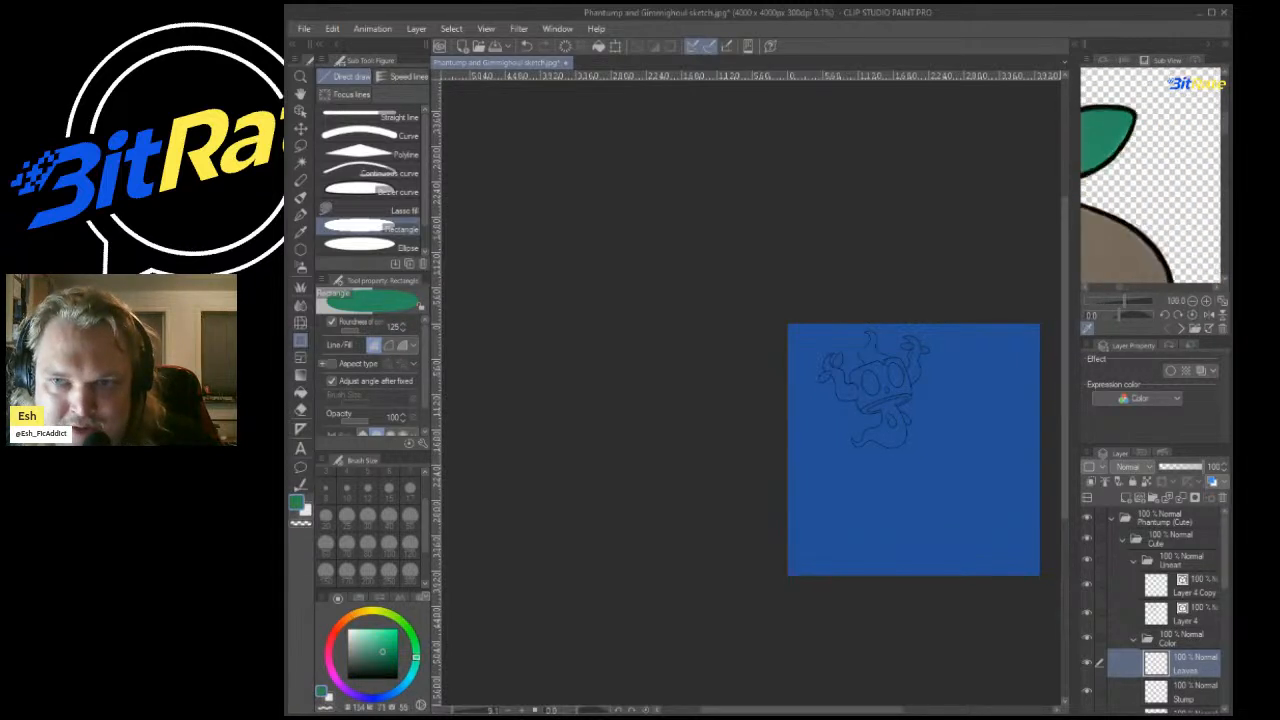
Fill all four leaves on the two branch arms with the sampled green, using a fill that refers to other layers.
scroll(1105, 160, up, 3)
click(301, 393)
scroll(891, 388, up, 7)
scroll(690, 330, up, 5)
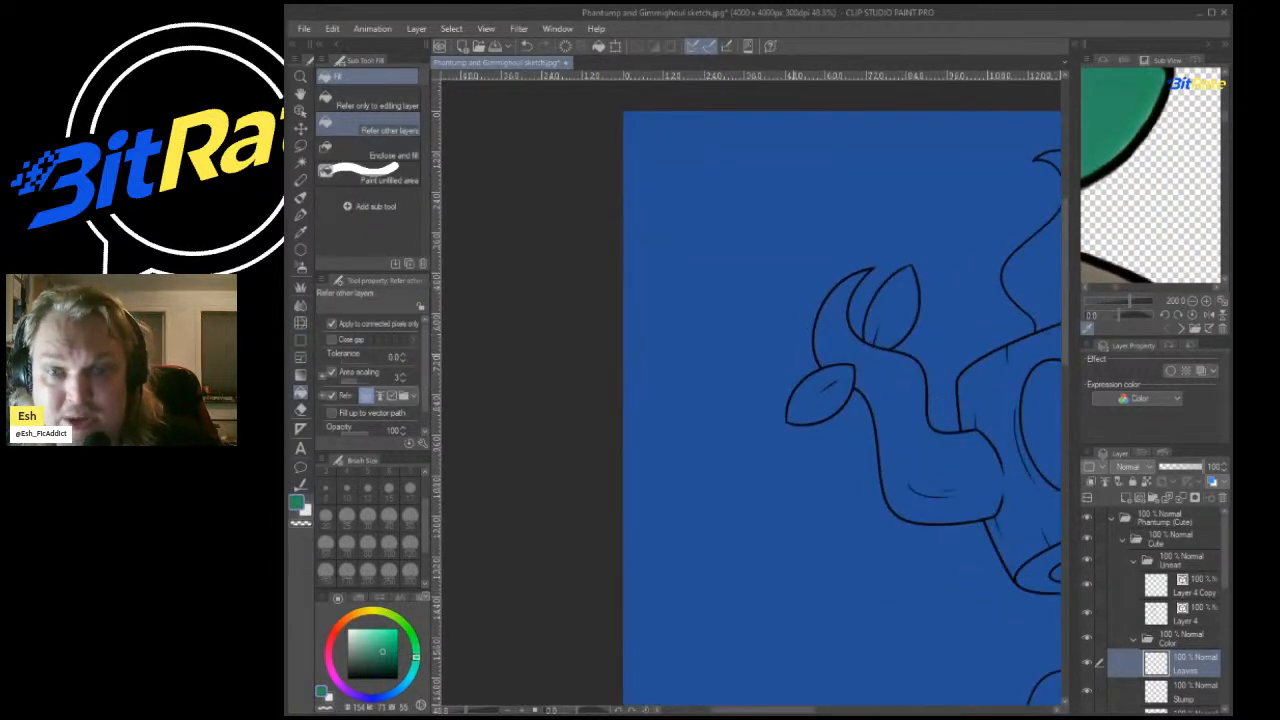
click(814, 400)
click(891, 297)
scroll(650, 372, down, 5)
scroll(910, 305, up, 5)
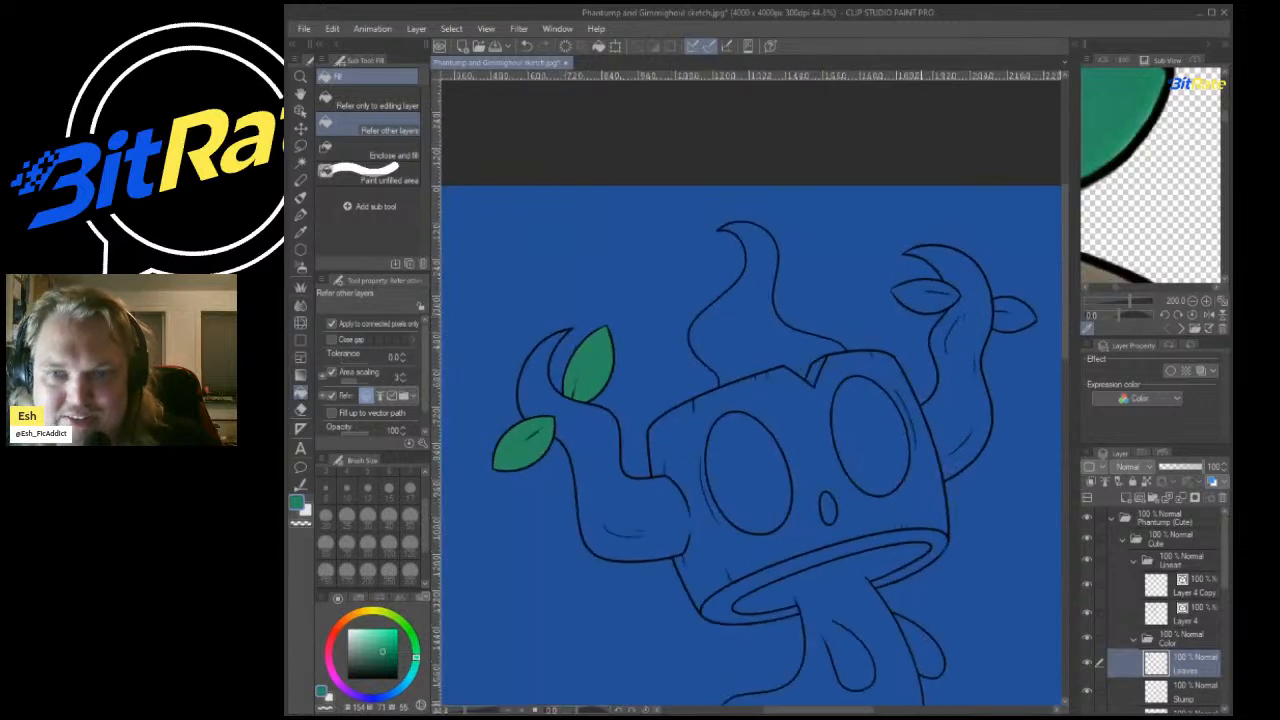
click(920, 290)
scroll(750, 400, down, 6)
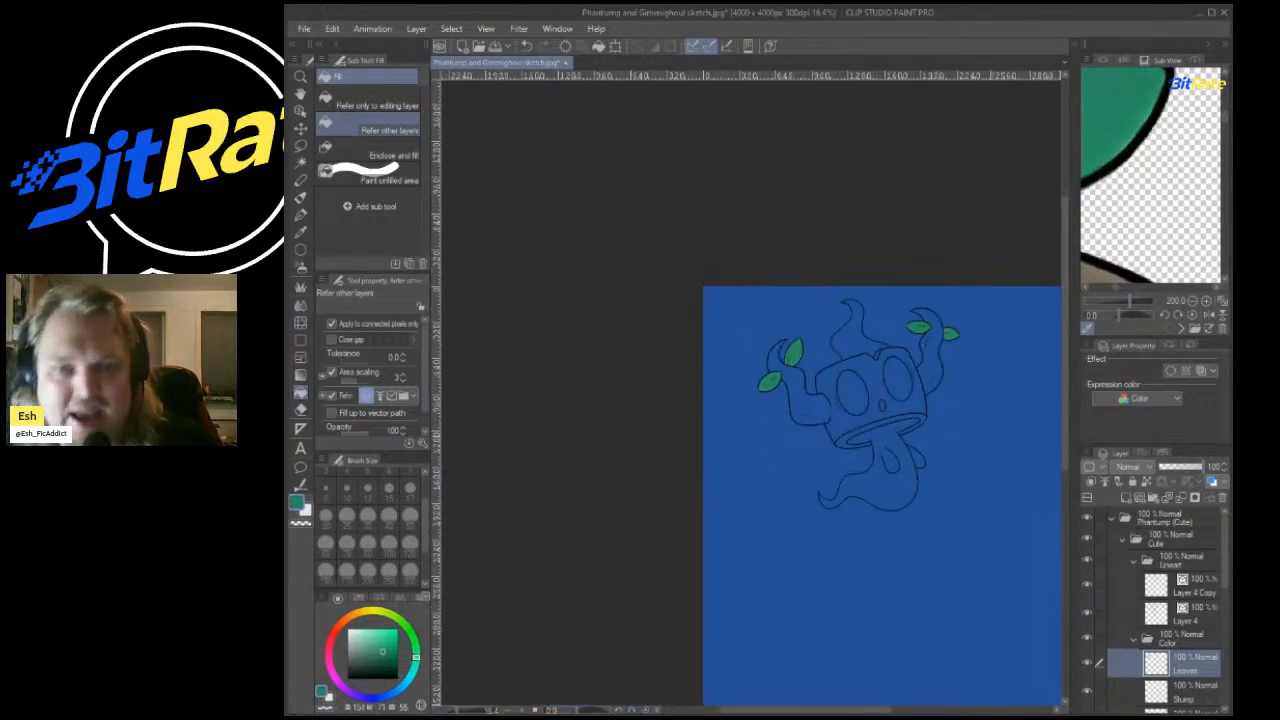
Make the Stump layer active and sample the light brown of the wood from the reference image.
scroll(750, 400, up, 4)
scroll(1165, 640, down, 2)
click(1185, 648)
click(1185, 621)
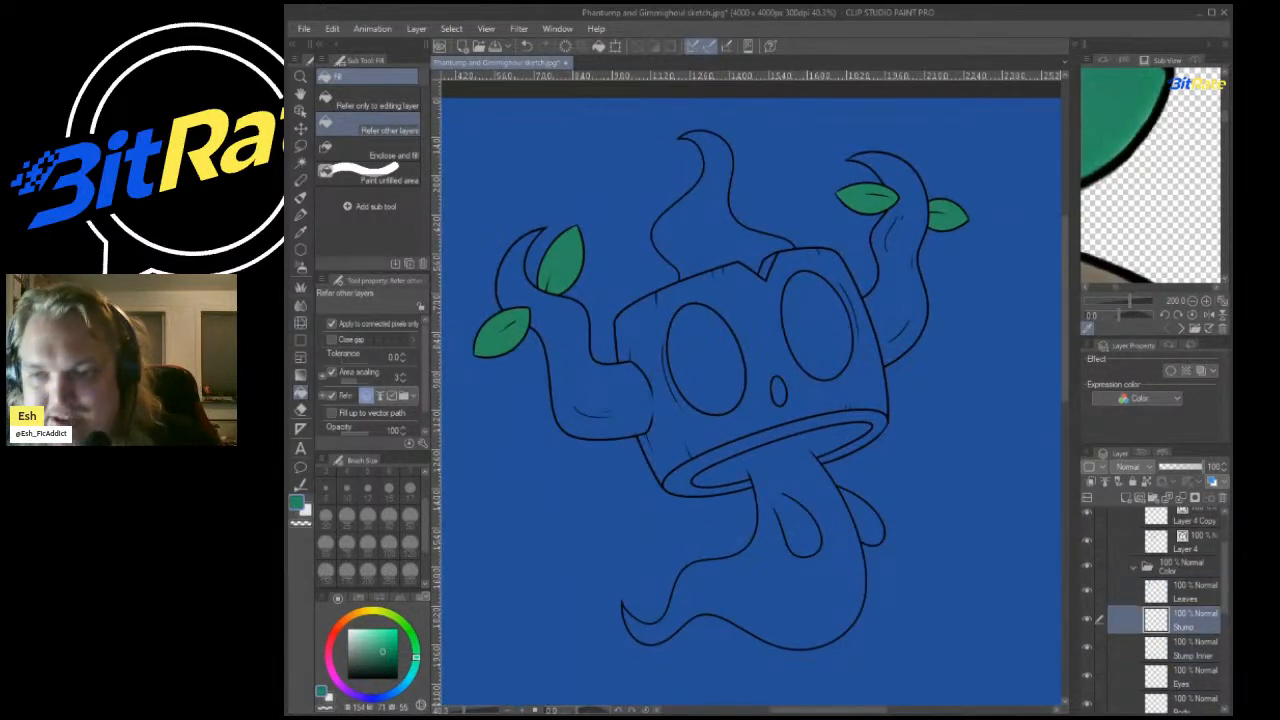
scroll(1153, 205, down, 8)
scroll(1170, 200, up, 6)
scroll(1150, 200, down, 6)
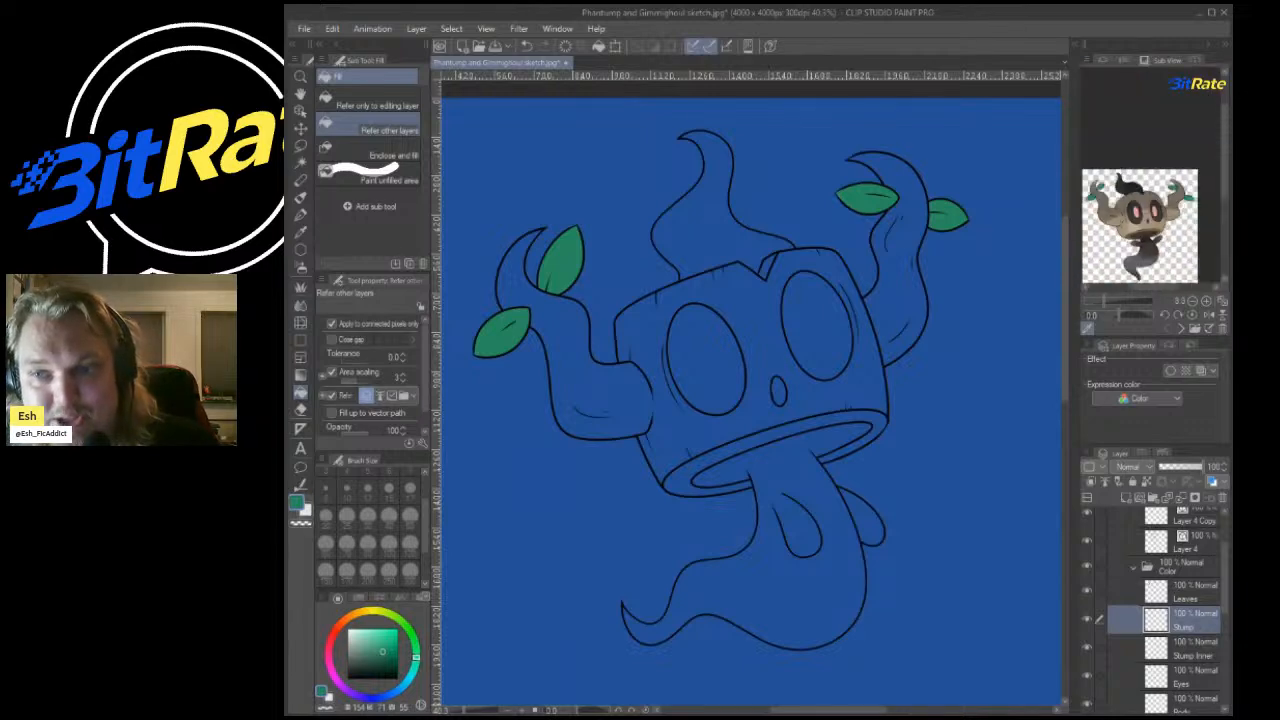
scroll(1150, 190, up, 4)
scroll(1150, 190, down, 3)
scroll(1168, 225, up, 4)
click(1172, 230)
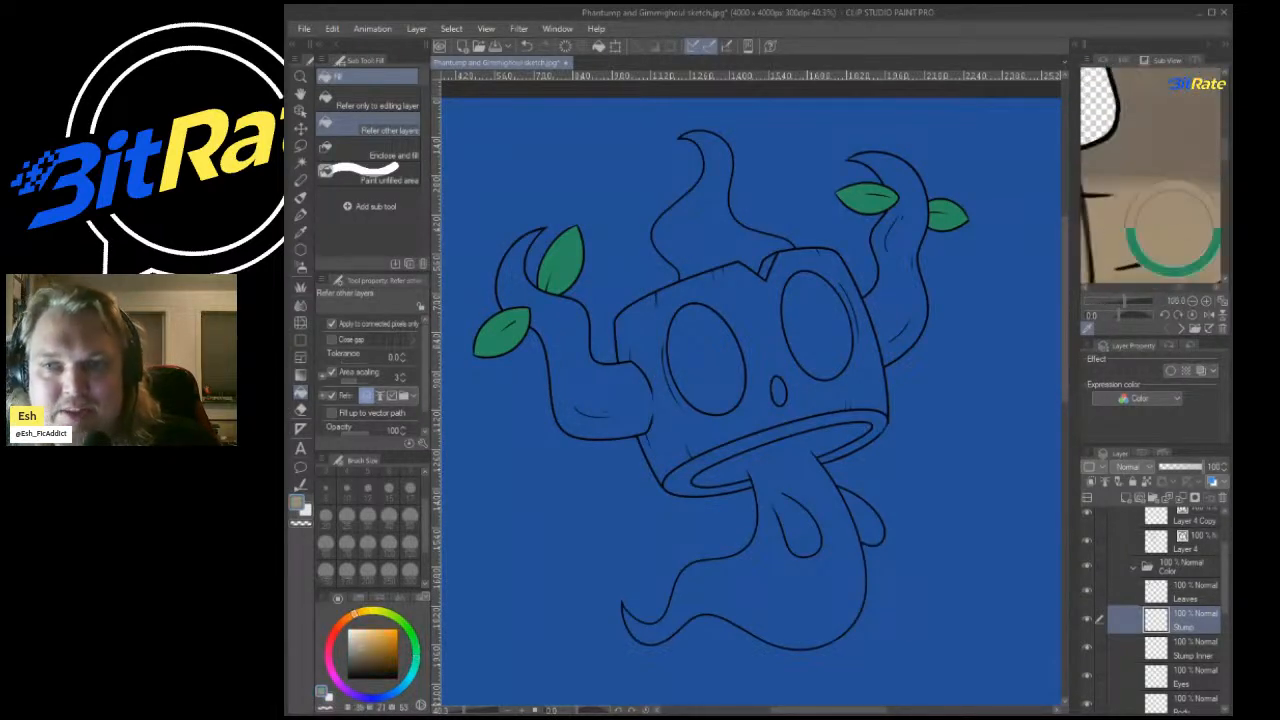
Fill the stump's face and both branch arms with the sampled light brown.
click(767, 362)
scroll(708, 477, up, 2)
click(980, 229)
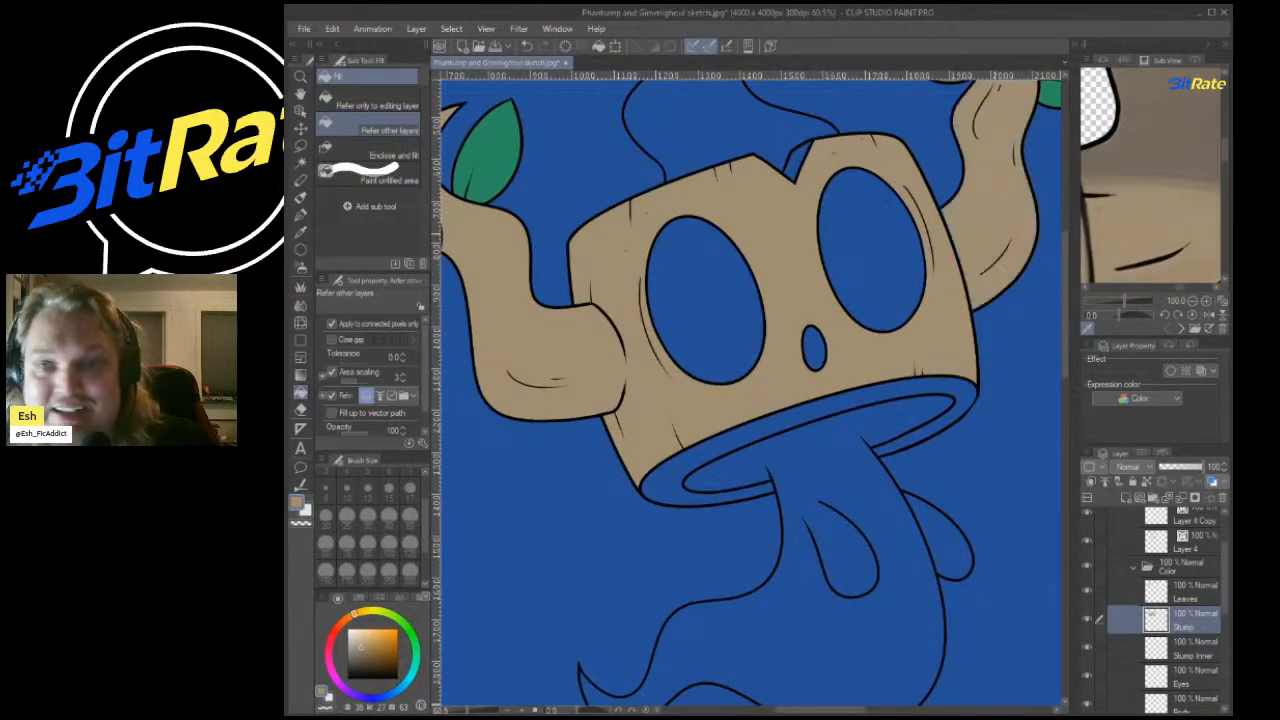
scroll(966, 229, down, 4)
drag(960, 229, 915, 549)
Examine the light brown fill at the pointed tips of both branch arms for gaps, with the G-pen ready.
scroll(915, 549, down, 3)
scroll(957, 603, up, 7)
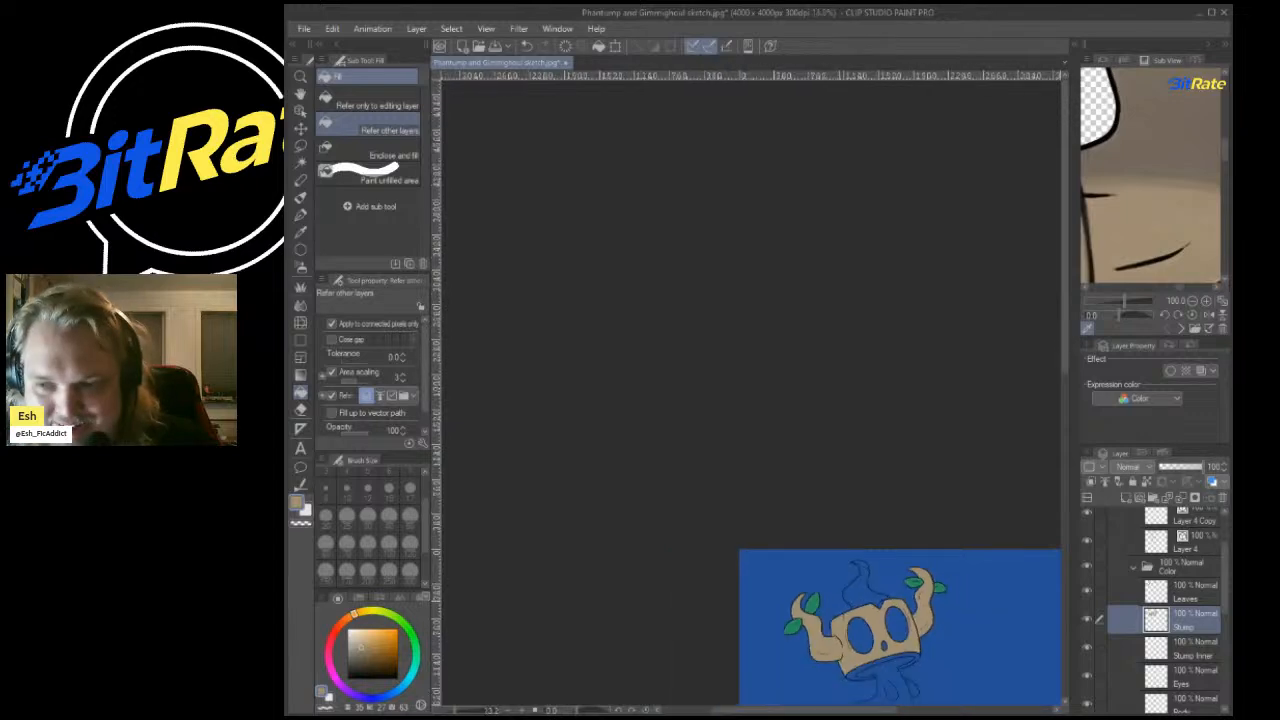
scroll(957, 603, up, 4)
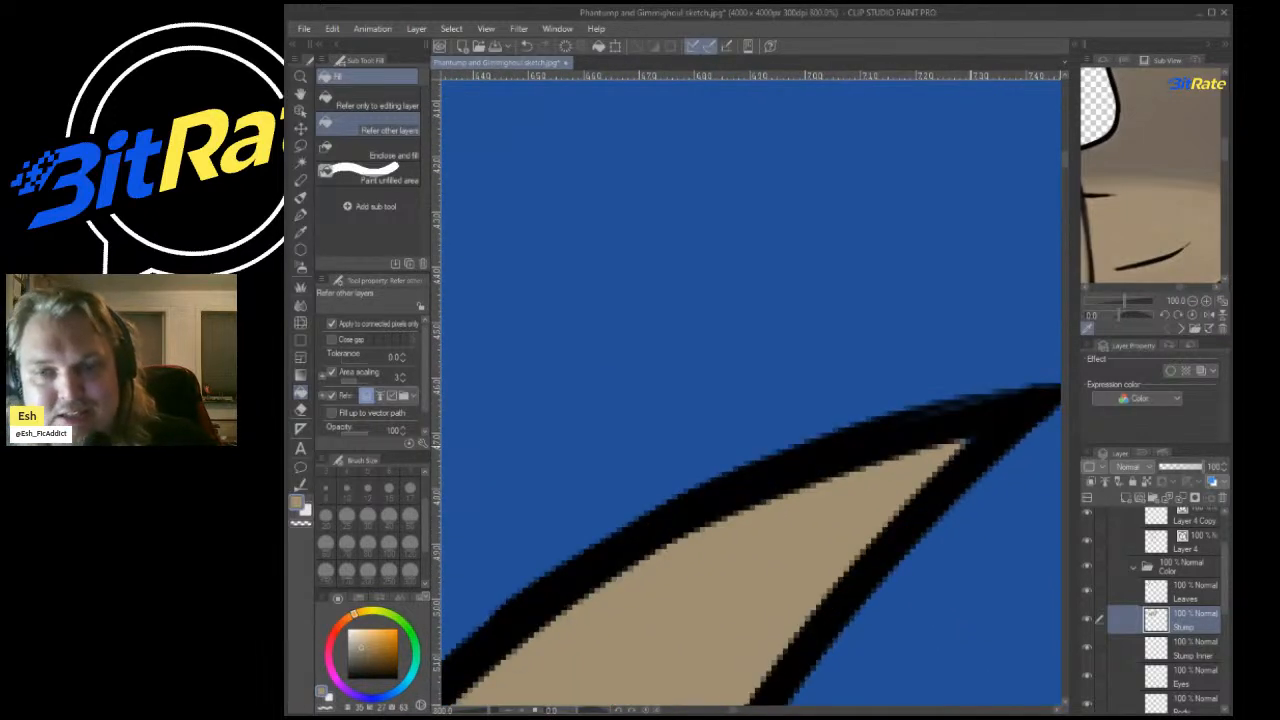
key(p)
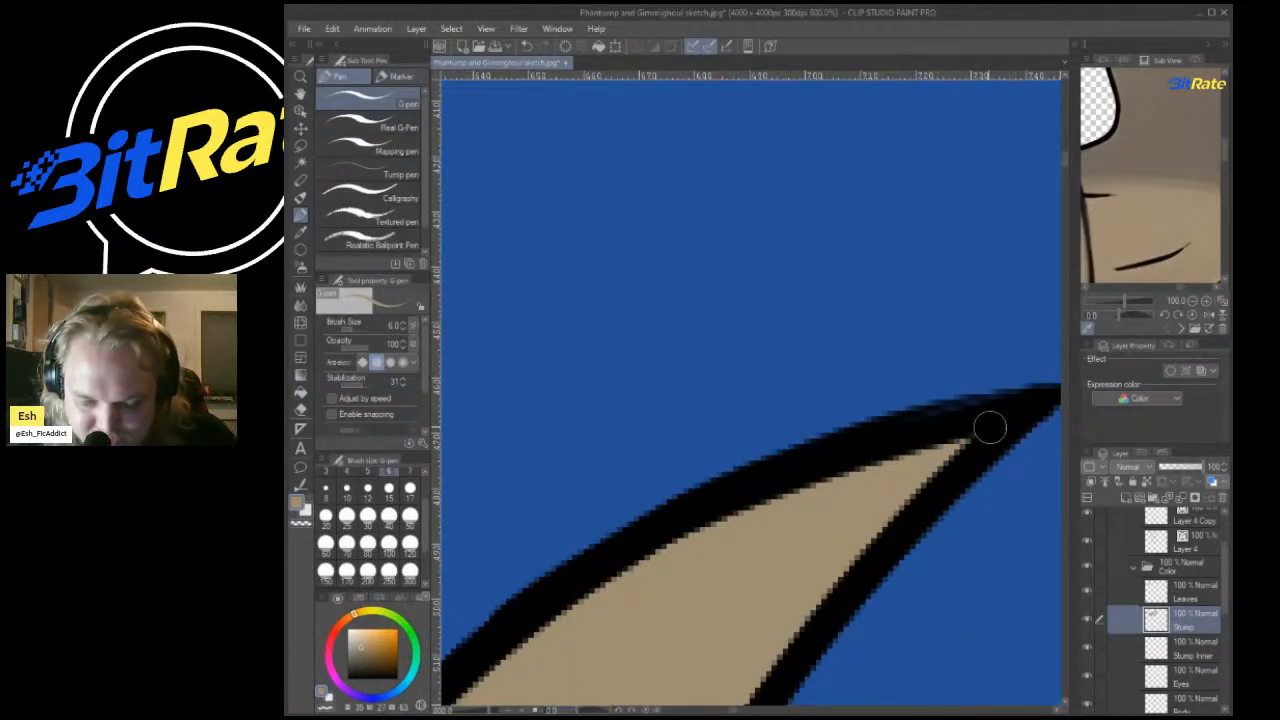
scroll(986, 411, down, 10)
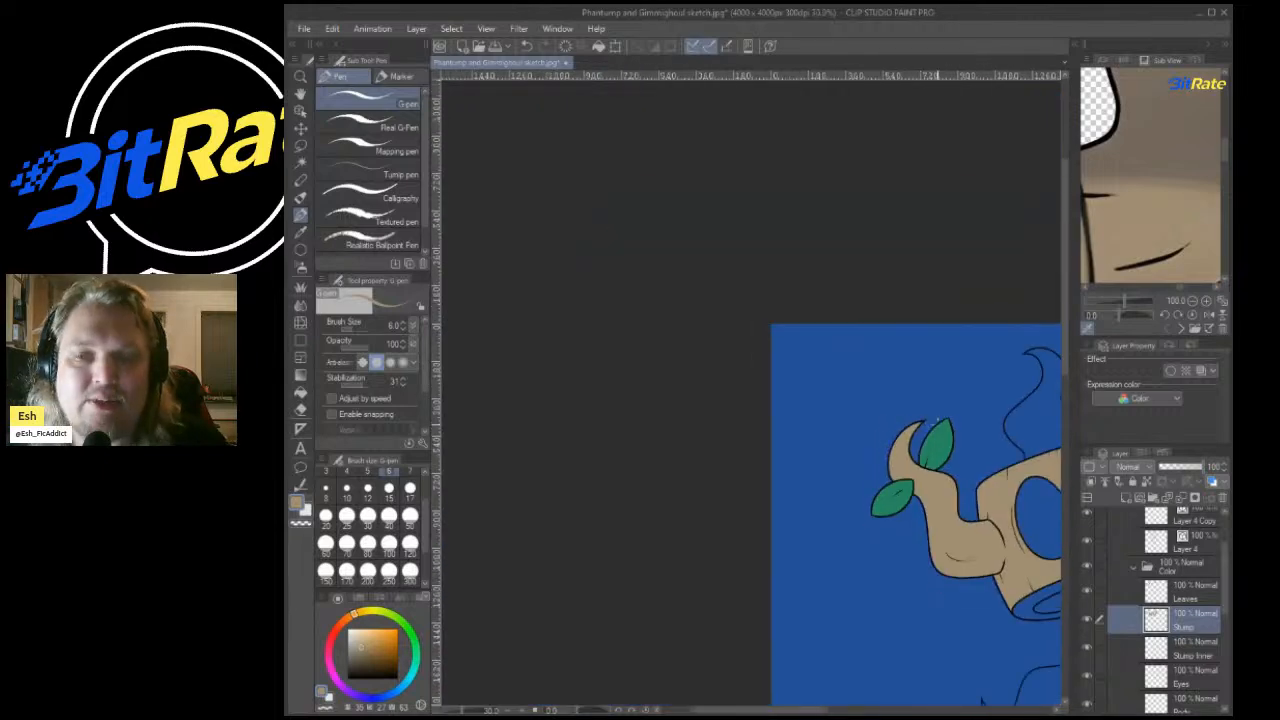
scroll(935, 342, down, 3)
scroll(715, 332, up, 10)
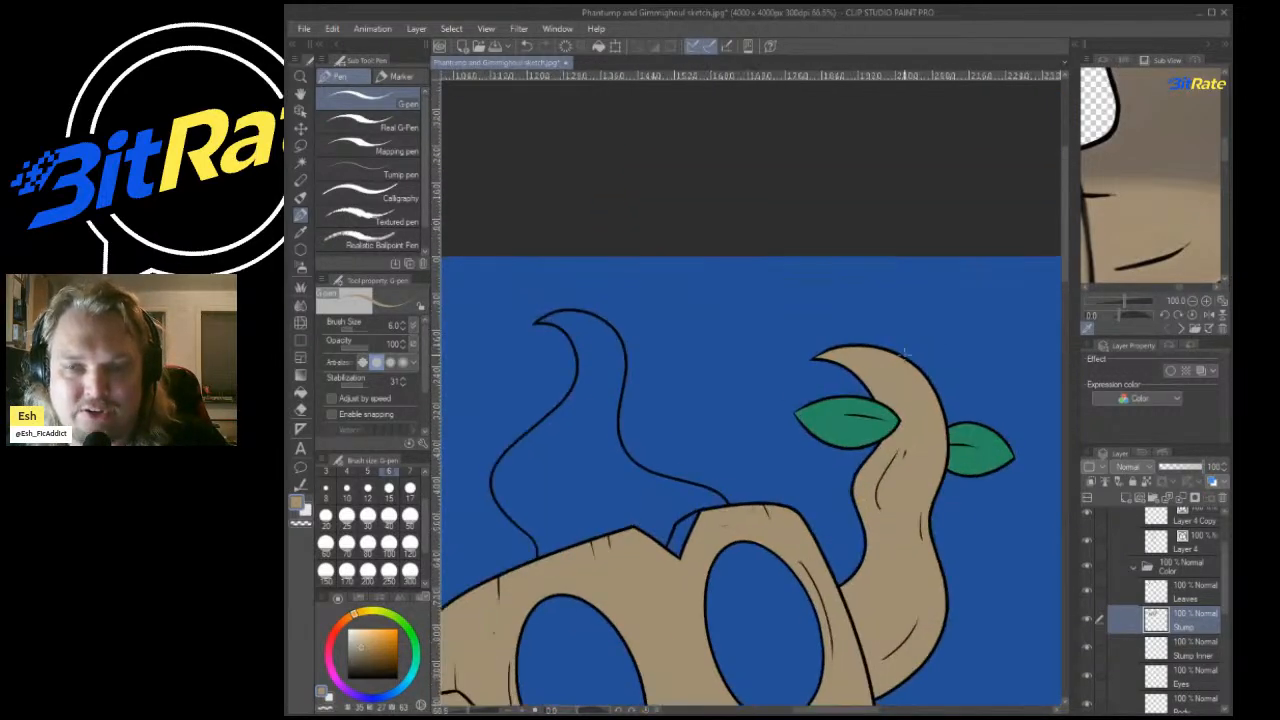
scroll(715, 332, up, 3)
scroll(763, 340, down, 8)
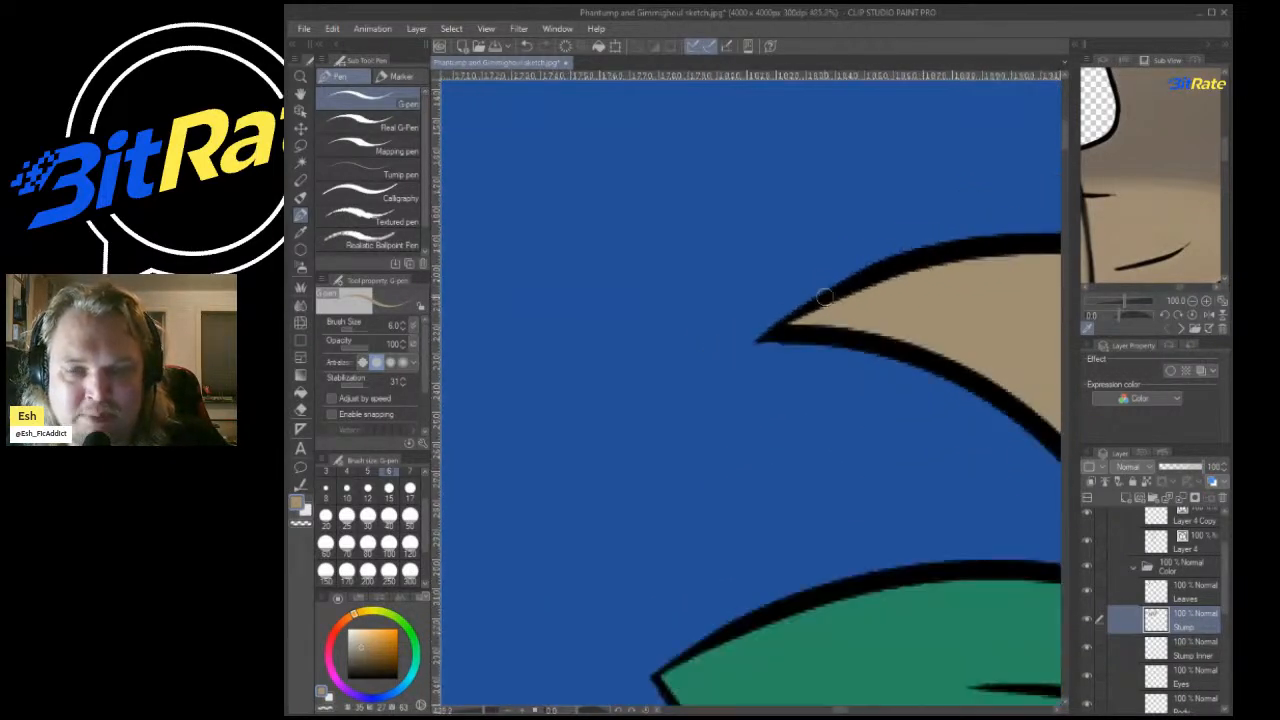
scroll(750, 400, down, 4)
scroll(750, 400, up, 4)
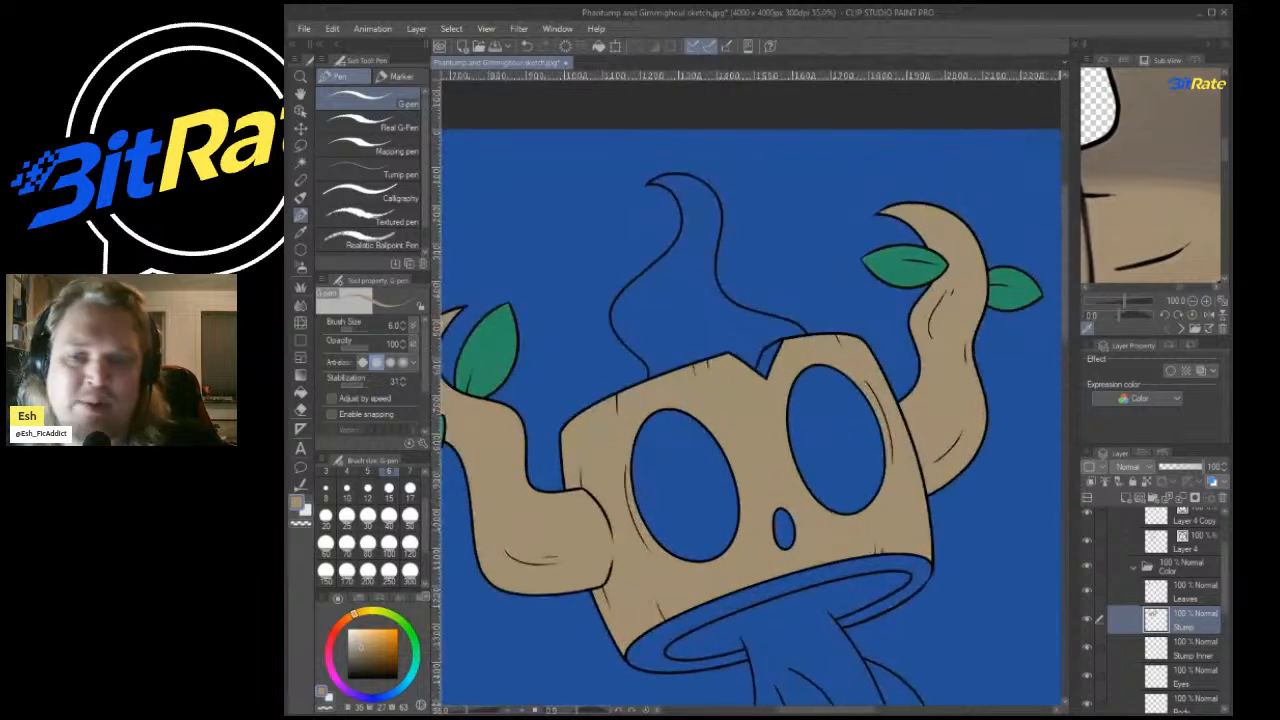
Fill the stump's lower rim and the notch in its upper edge with the rim brown sampled from the reference, on the Stump Inner layer.
click(1190, 649)
scroll(1151, 190, down, 5)
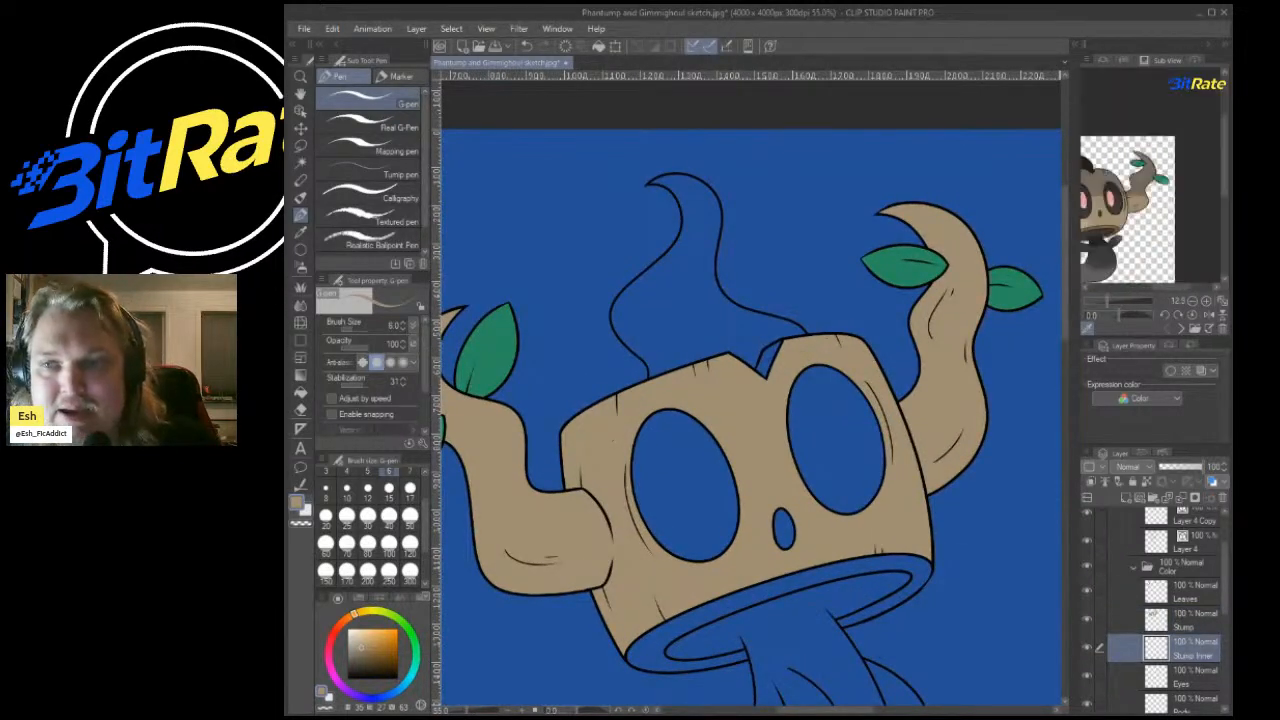
scroll(1151, 210, up, 5)
click(1151, 221)
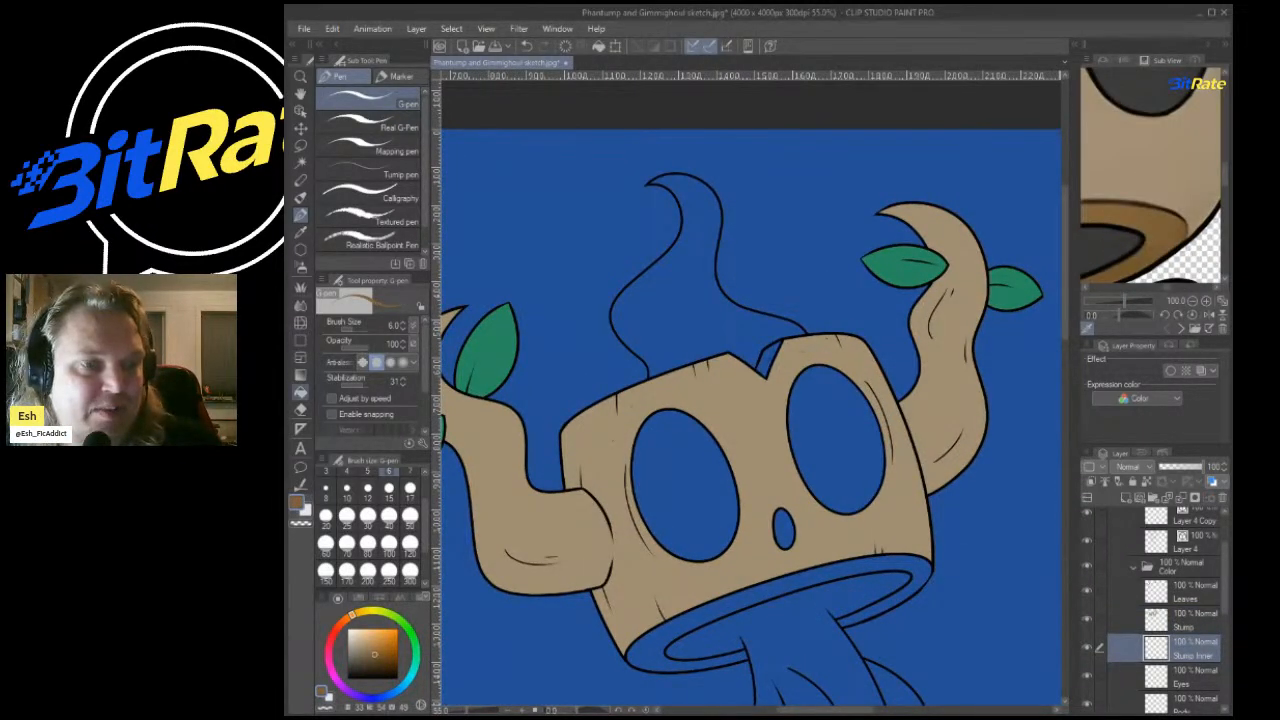
click(300, 393)
click(913, 566)
scroll(920, 535, down, 2)
scroll(710, 460, up, 5)
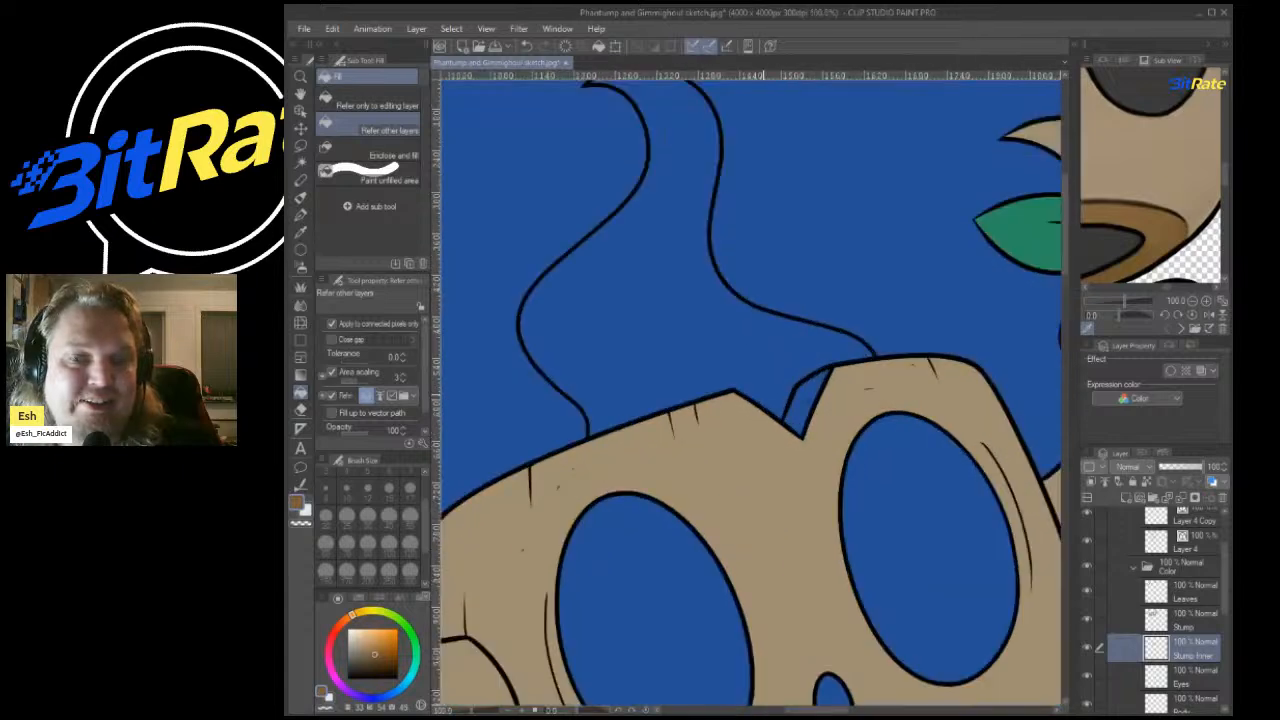
scroll(810, 470, down, 8)
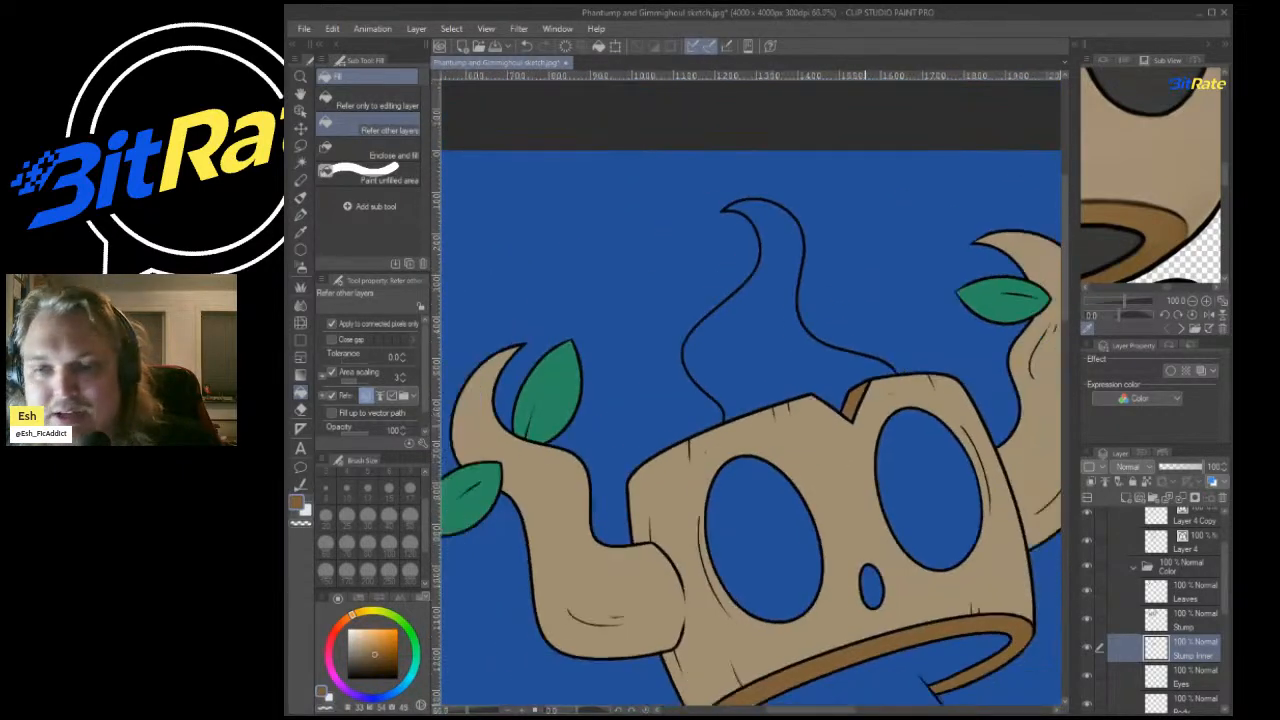
Make the Body layer active and sample the dark grey of the ghost body from the reference image.
scroll(810, 470, up, 4)
click(1184, 705)
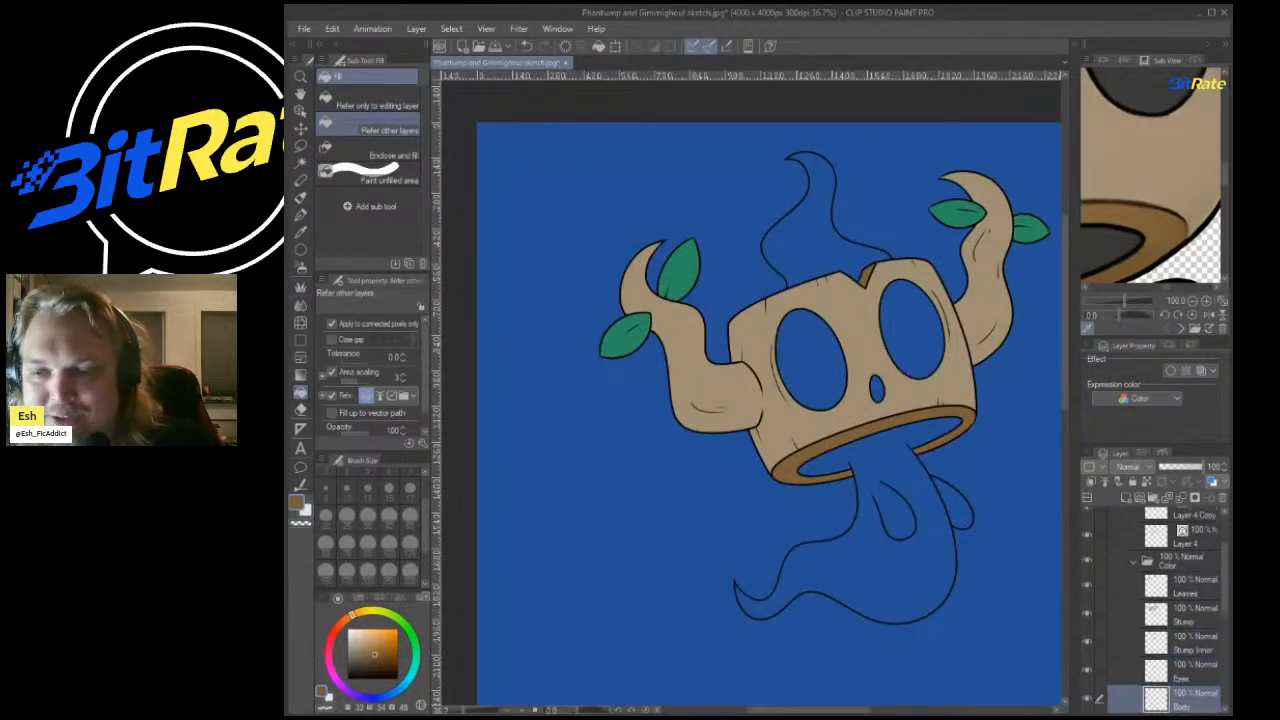
scroll(1140, 205, down, 4)
scroll(1140, 205, up, 3)
click(1145, 212)
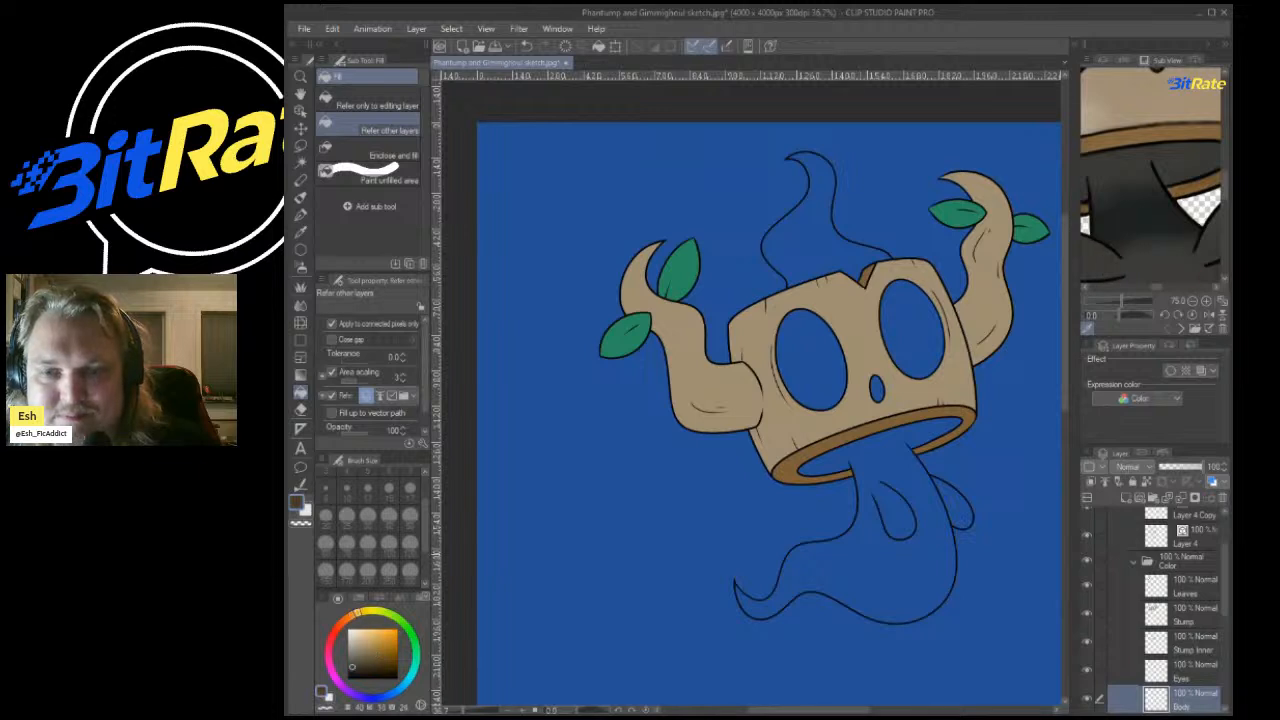
Fill the body, arms, stump opening, both eye sockets, head wisp and nose hole with the sampled dark grey.
click(896, 565)
click(953, 505)
click(910, 335)
click(812, 360)
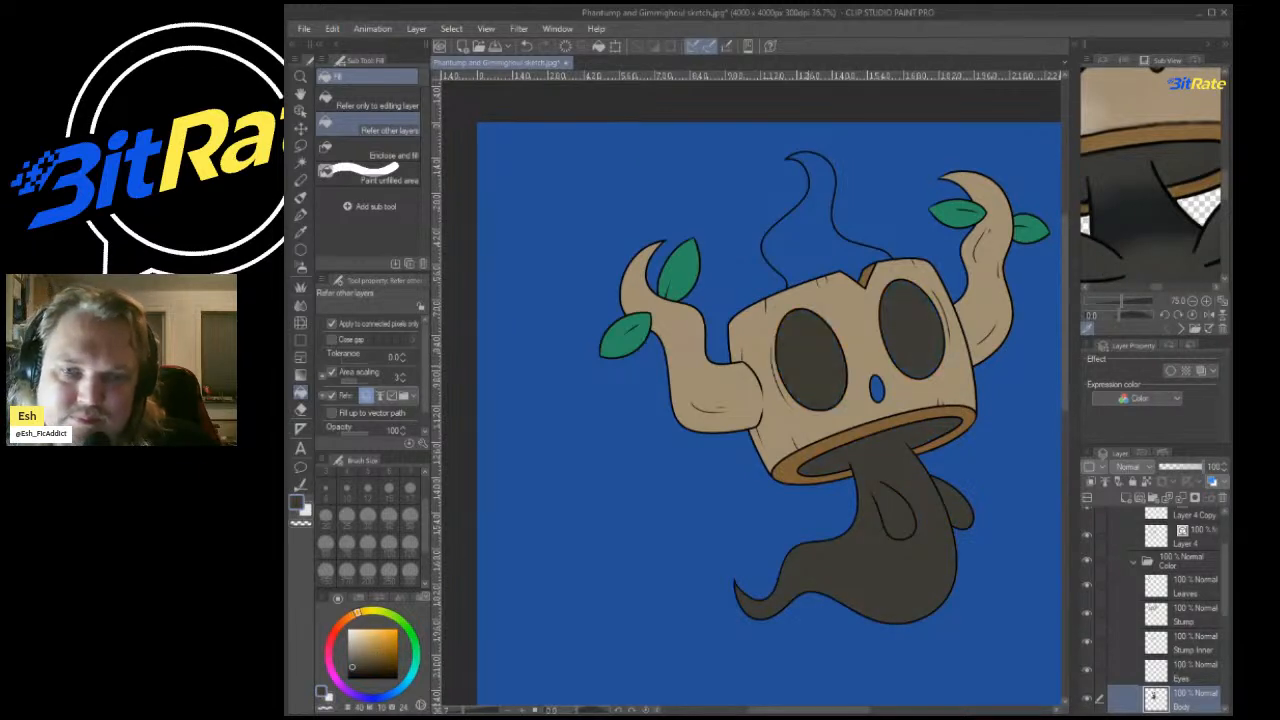
click(815, 215)
click(877, 388)
Examine the whole colored Phantump against the full reference image for parts that still lack color.
scroll(720, 320, down, 5)
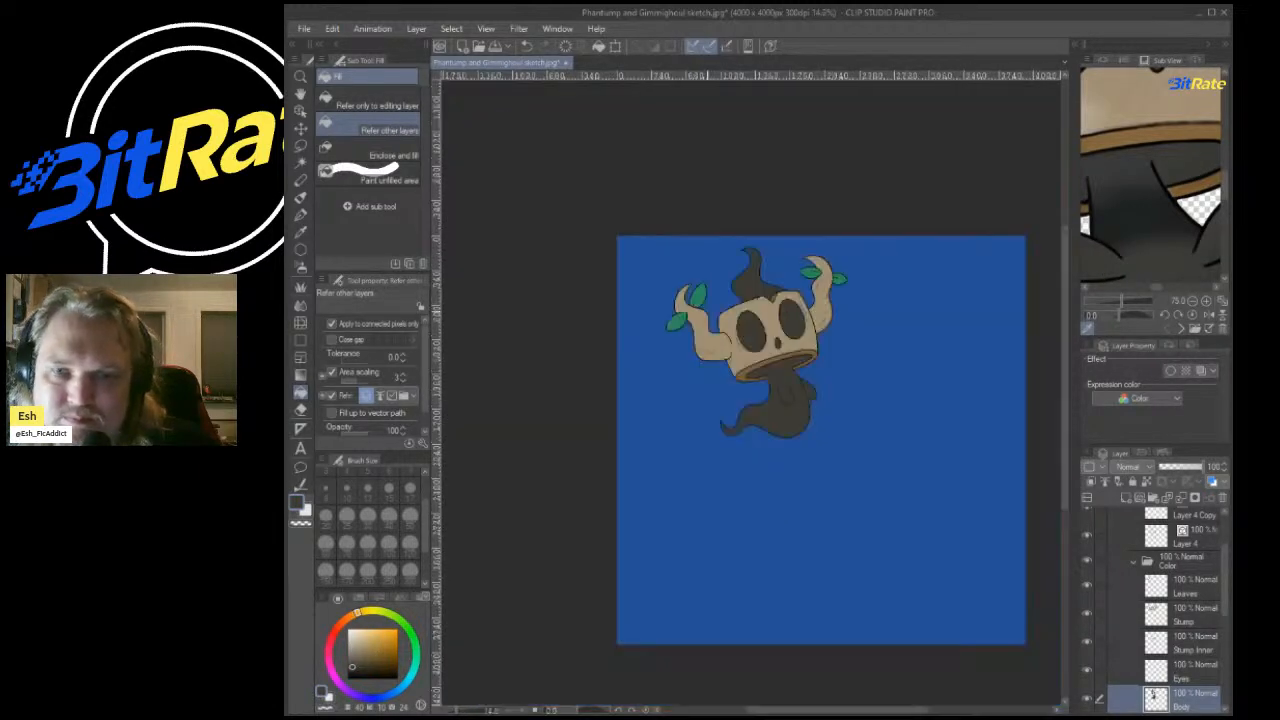
scroll(710, 321, up, 4)
scroll(846, 320, down, 4)
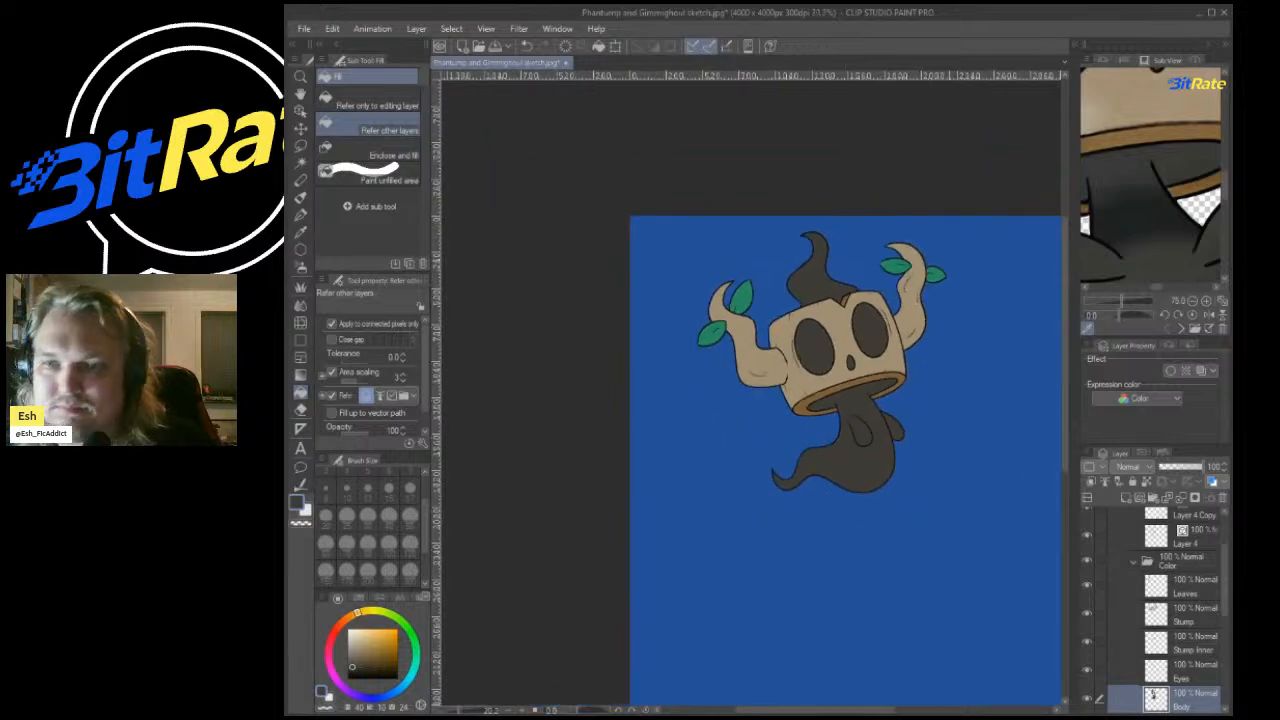
scroll(1150, 180, down, 4)
scroll(1150, 180, up, 2)
scroll(1150, 180, down, 3)
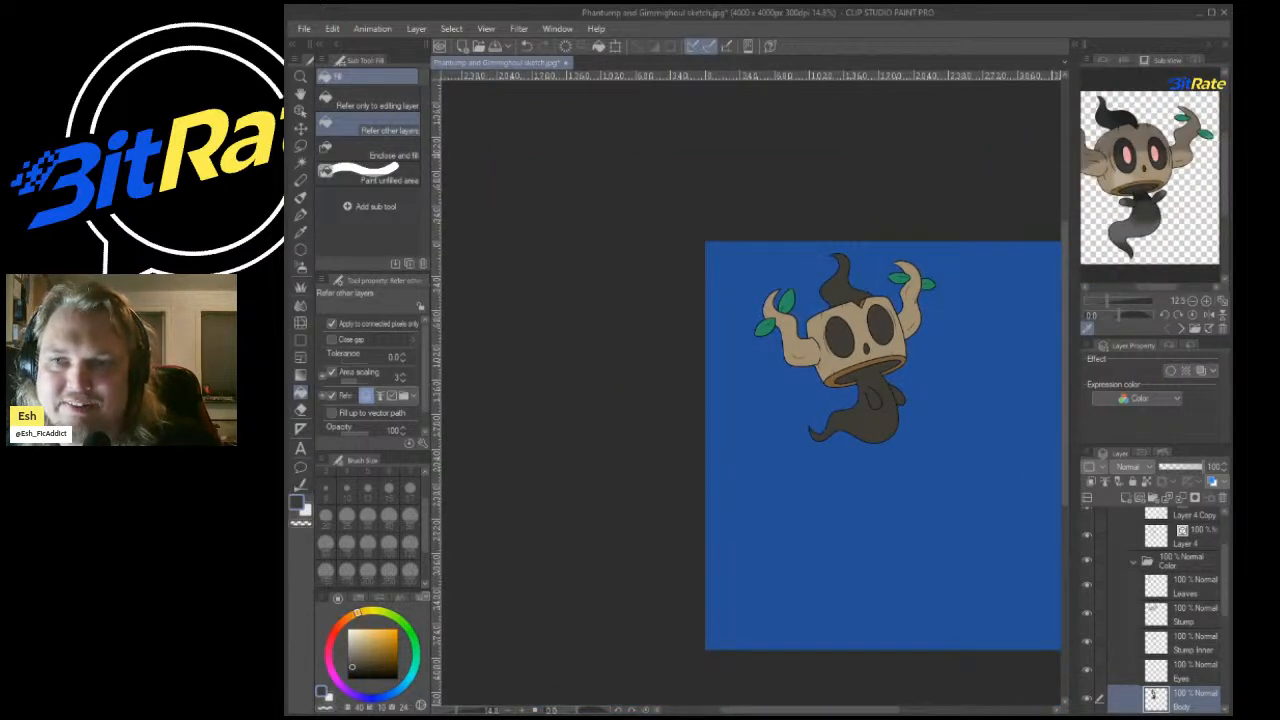
scroll(1150, 180, up, 3)
Check the pupils in the reference image and add a new vector layer directly above Layer 4 in the Lineart folder.
click(1147, 145)
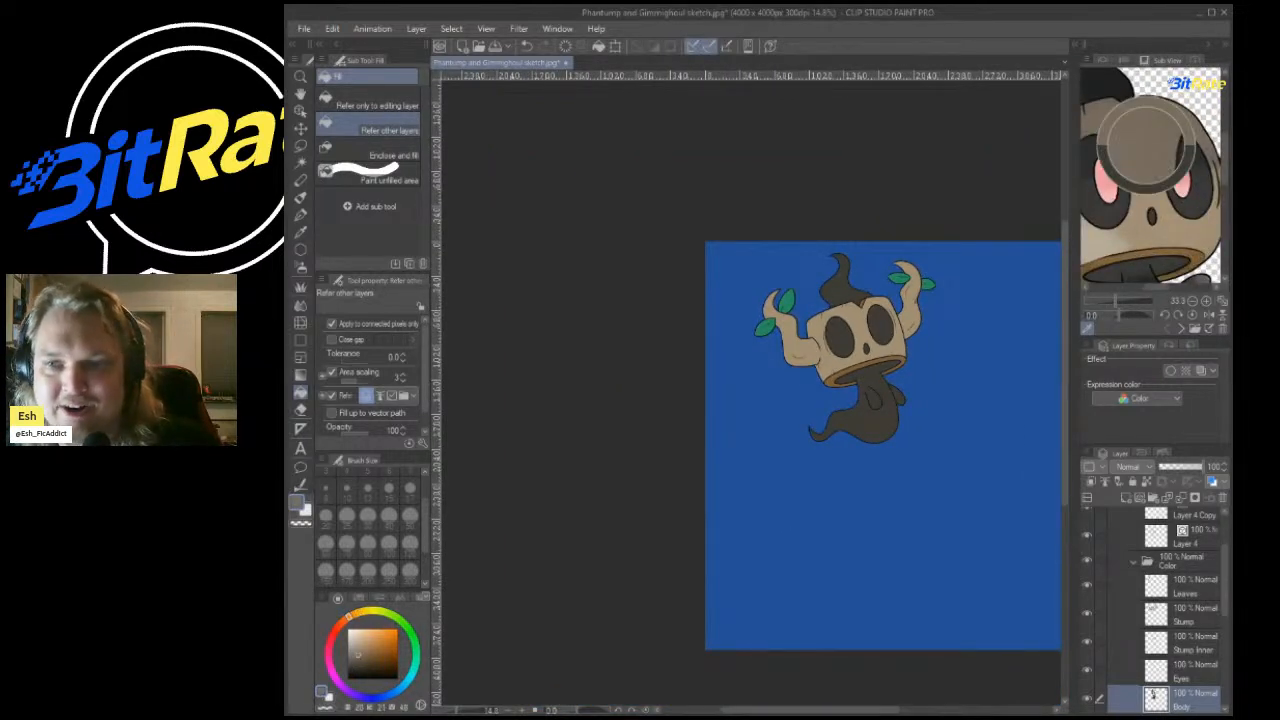
click(1160, 643)
click(1155, 612)
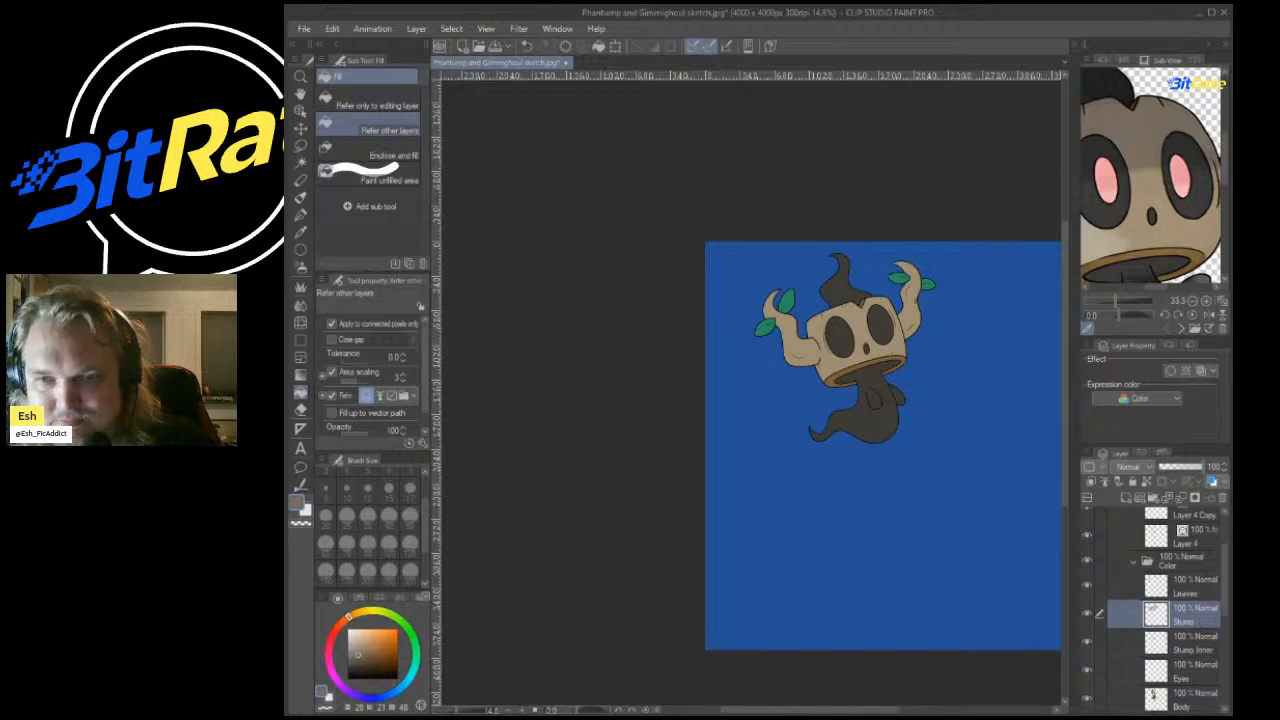
click(1160, 671)
scroll(1150, 180, up, 5)
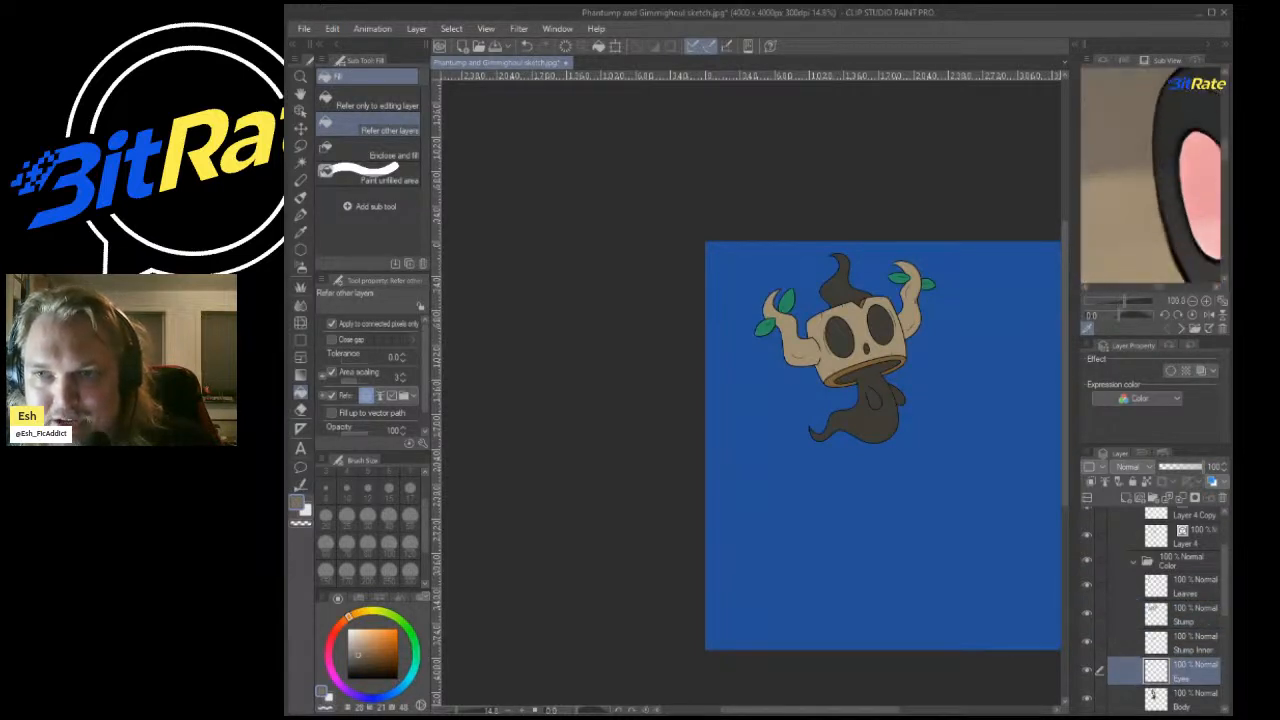
scroll(1160, 600, up, 1)
scroll(1160, 600, up, 2)
click(1160, 607)
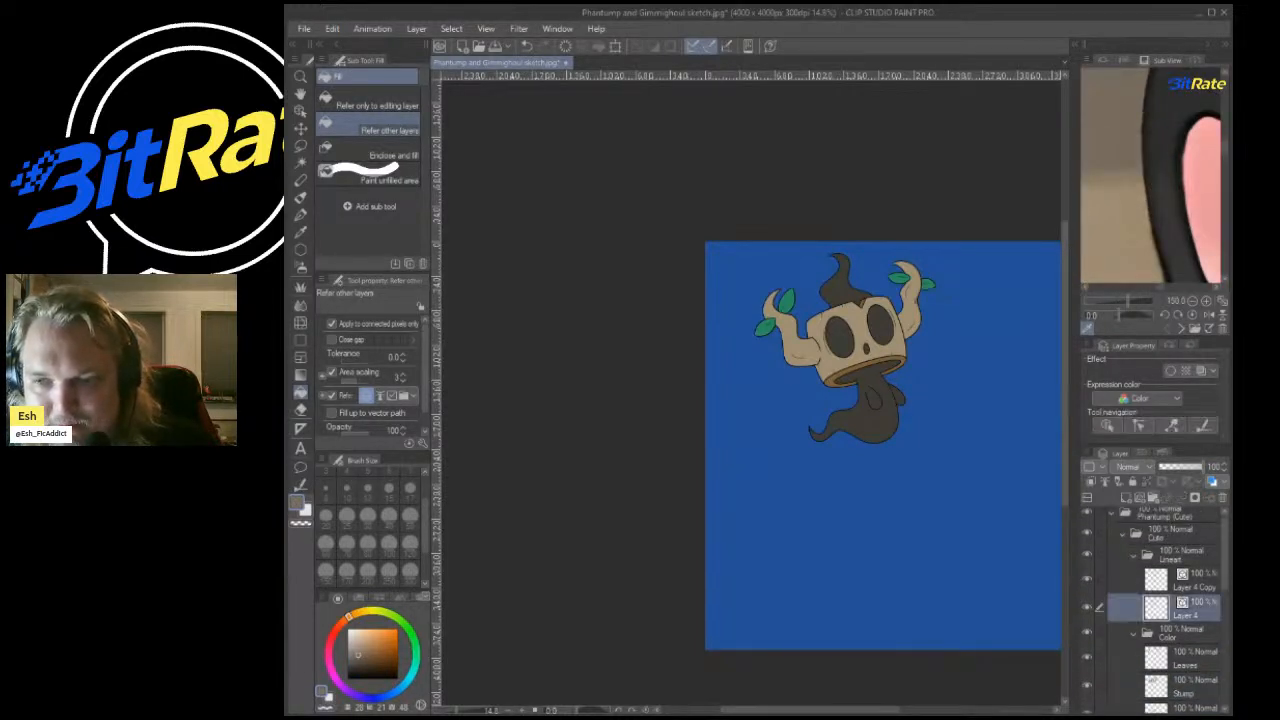
scroll(1150, 180, down, 3)
scroll(1150, 180, up, 1)
scroll(857, 322, up, 6)
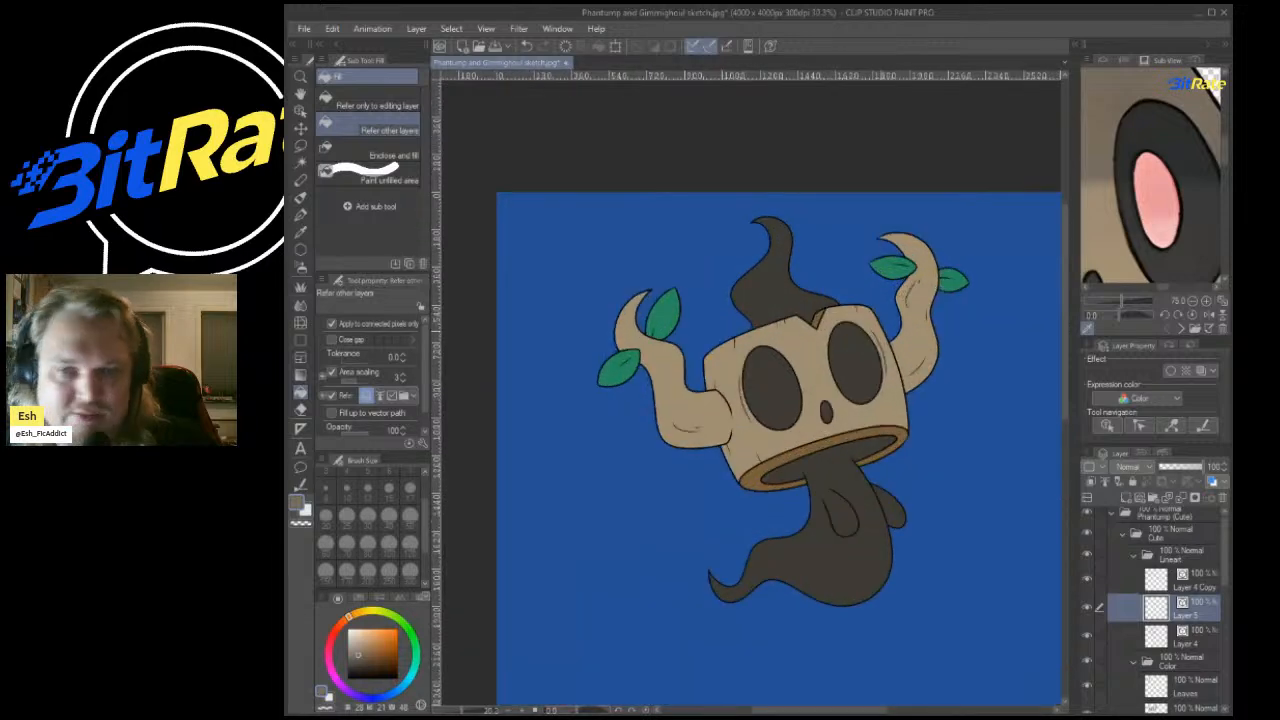
Draw a tilted oval pupil outline in black with the size 6 G-pen inside the eye socket nearest the notch's right side.
key(p)
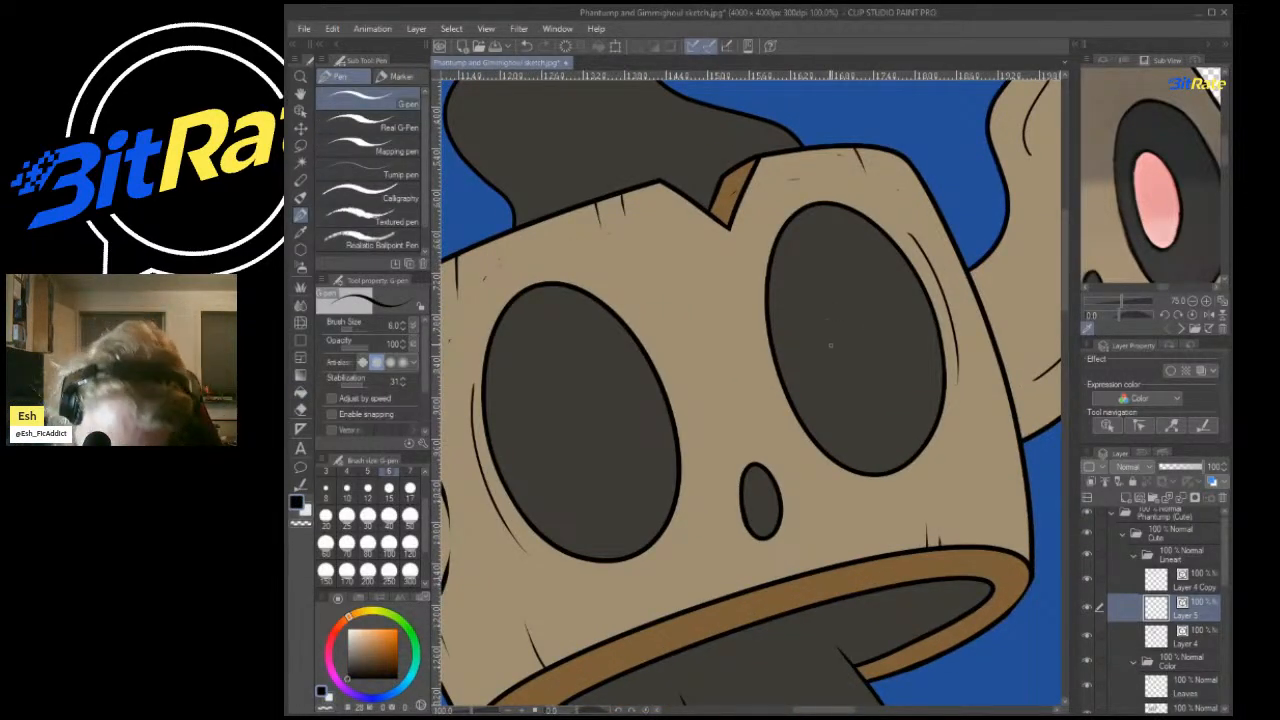
mouse_move(830, 345)
mouse_down()
mouse_move(866, 316)
mouse_move(830, 360)
mouse_up()
key(ctrl+z)
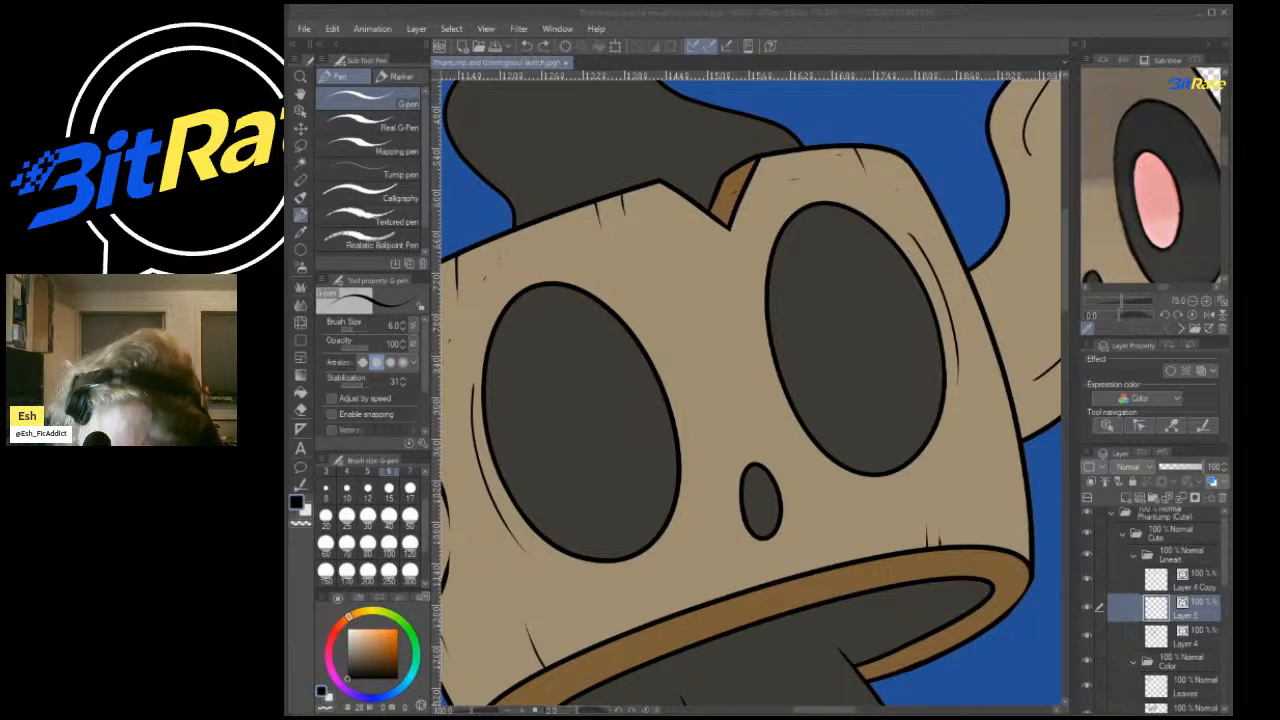
mouse_move(810, 360)
mouse_down()
mouse_move(801, 321)
mouse_move(846, 344)
mouse_move(816, 380)
mouse_move(790, 320)
mouse_move(839, 325)
mouse_move(821, 395)
mouse_move(793, 300)
mouse_up()
key(ctrl+z)
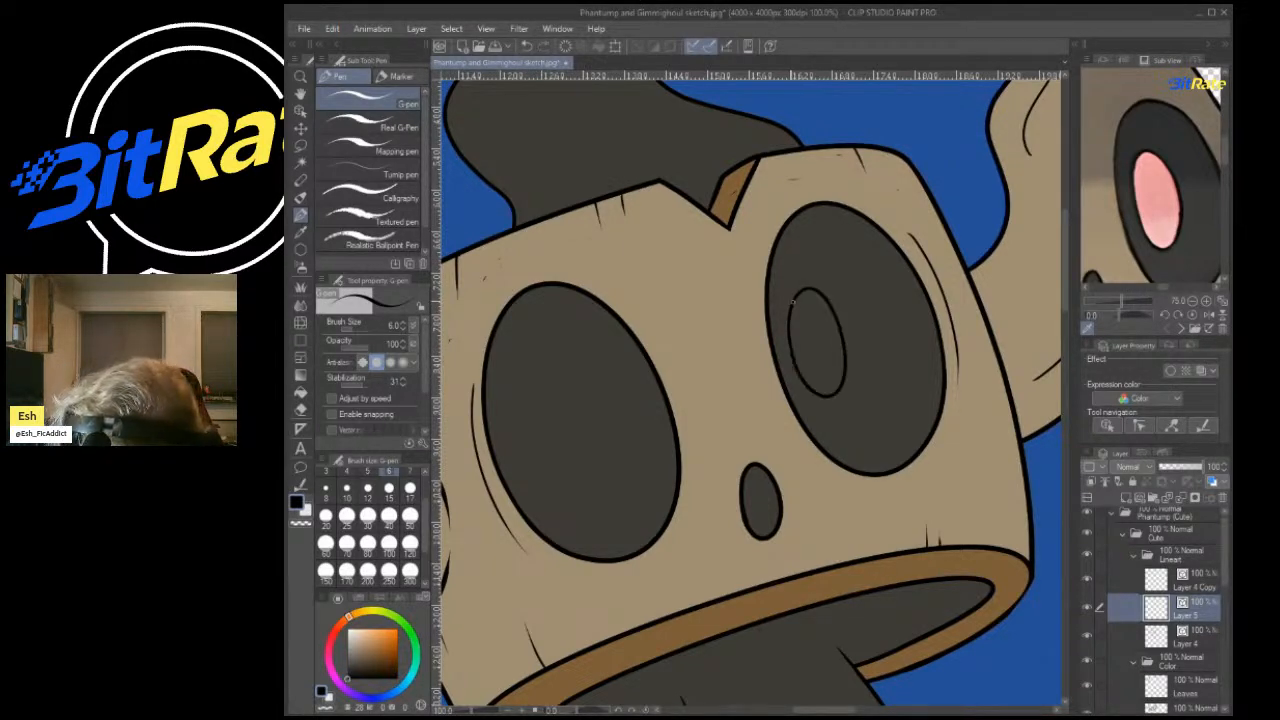
Duplicate the pupil outline, move the copy into the other eye socket and rotate it slightly to match that eye's tilt.
scroll(802, 250, down, 2)
scroll(664, 165, up, 1)
key(ctrl+c)
key(ctrl+v)
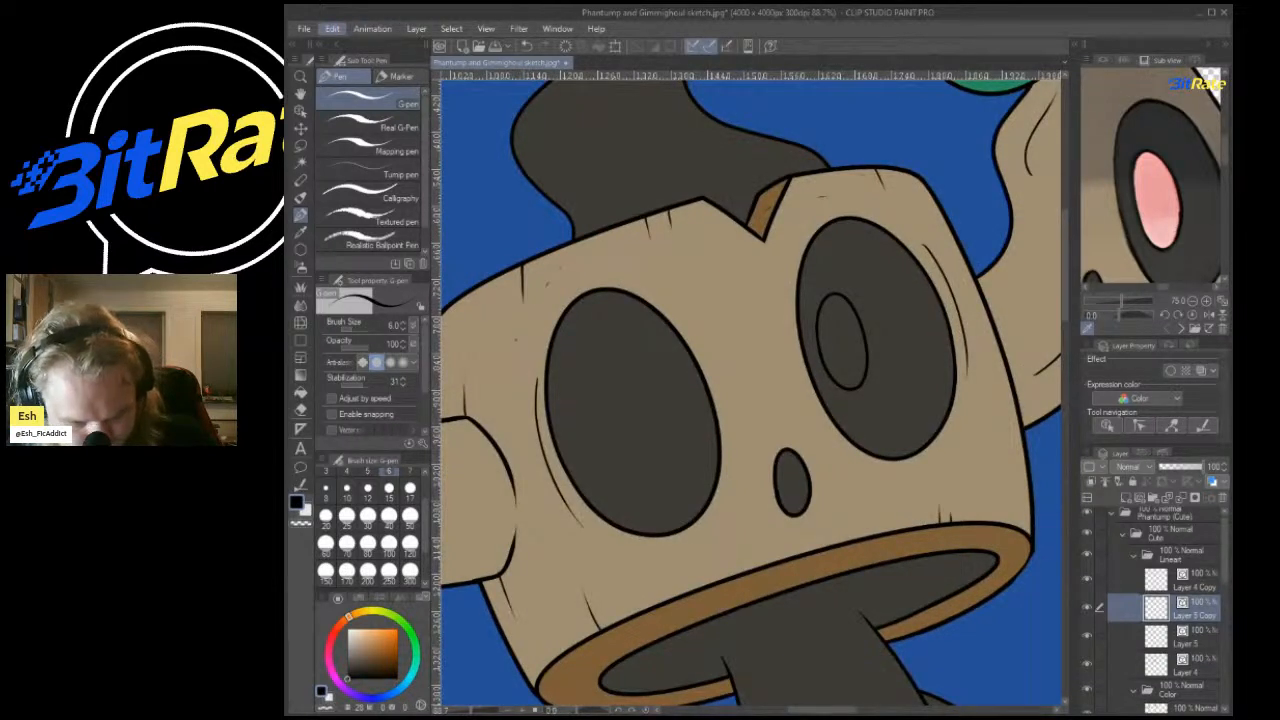
key(ctrl+t)
drag(842, 343, 648, 386)
mouse_move(694, 315)
mouse_down()
mouse_move(646, 302)
mouse_move(712, 328)
mouse_up()
drag(648, 385, 666, 393)
key(Return)
scroll(1165, 610, down, 2)
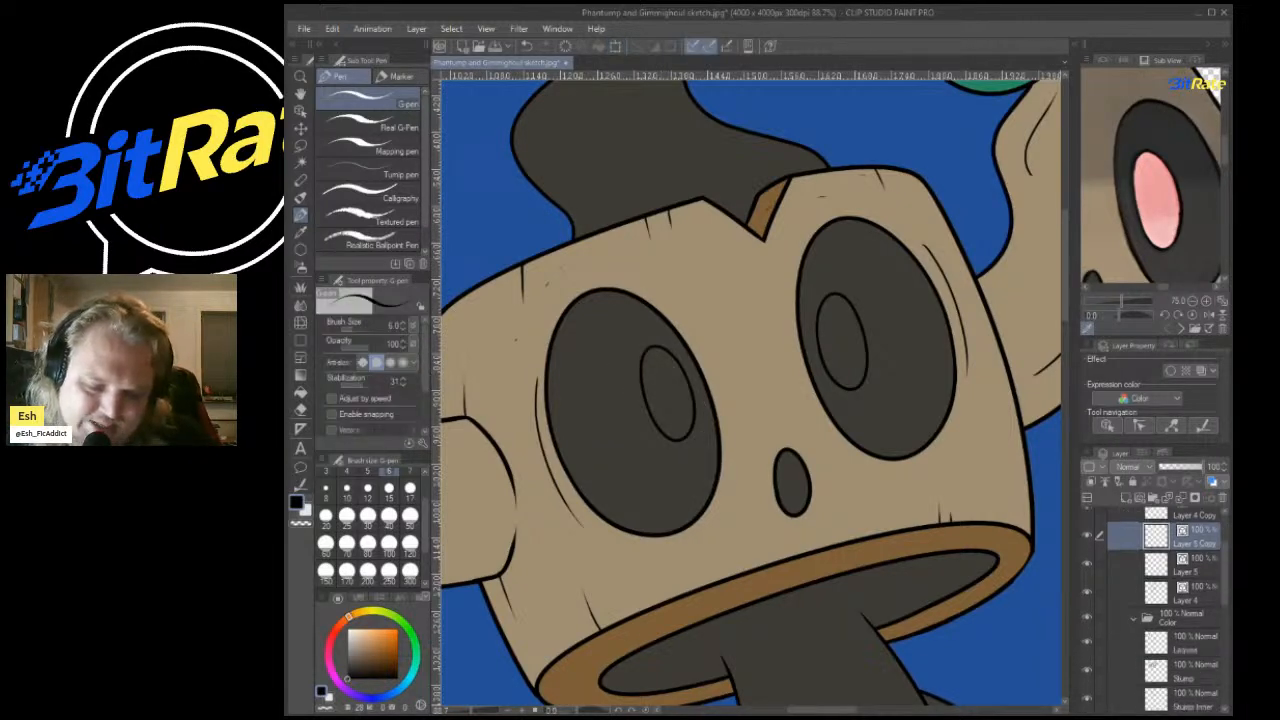
Sample the upper and lower pinks of the pupil in the reference image as the main and sub colors.
scroll(838, 412, down, 4)
scroll(838, 412, up, 2)
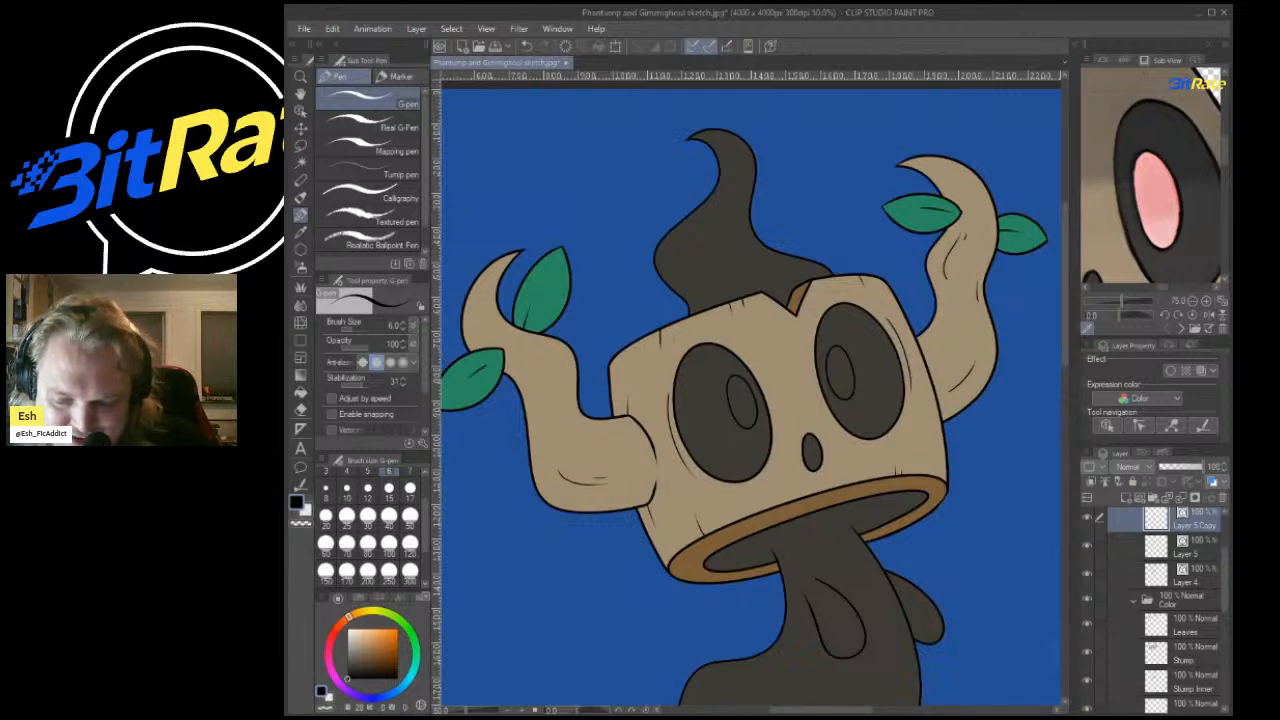
click(1147, 159)
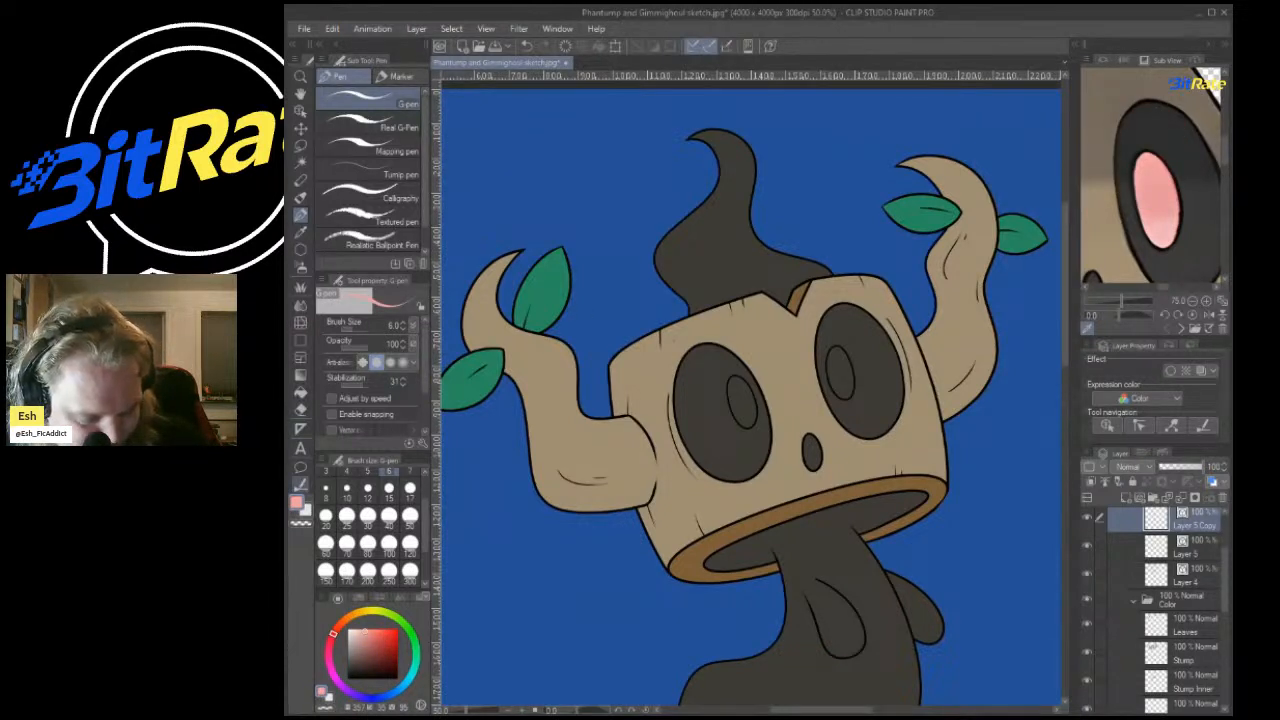
click(1163, 239)
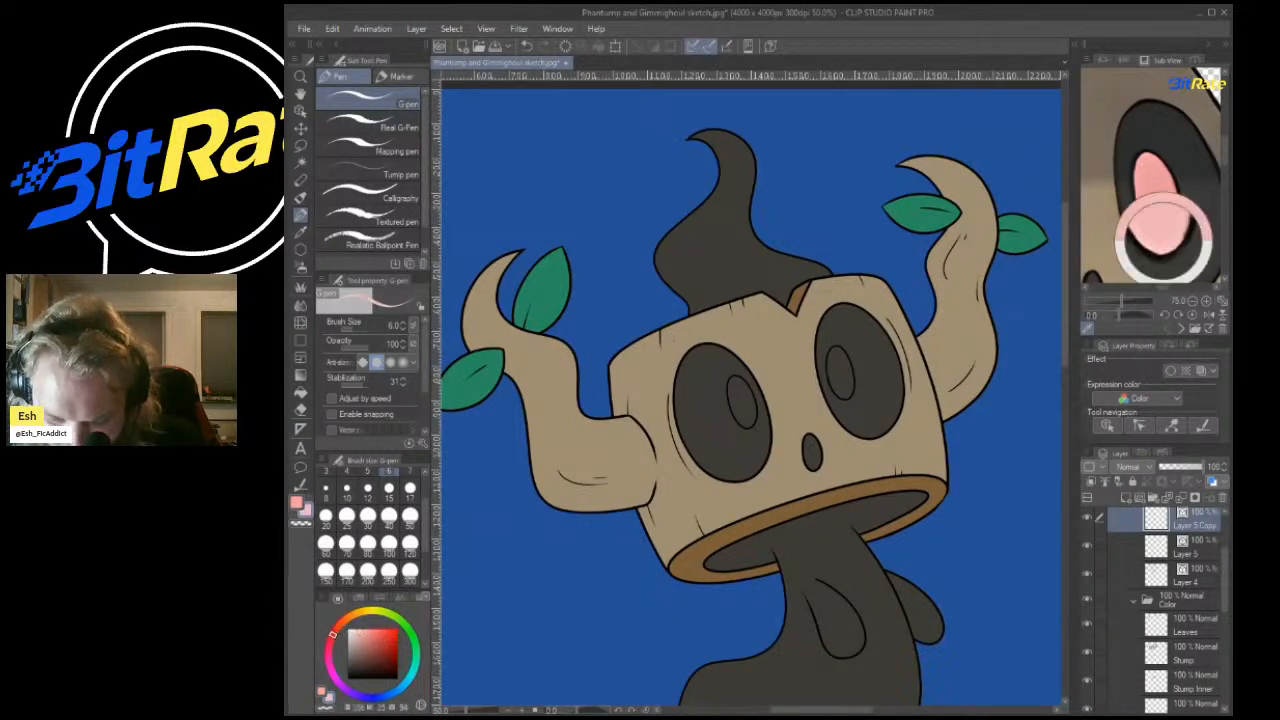
Select the insides of both pupil ovals with Auto select set to refer to all layers.
click(301, 146)
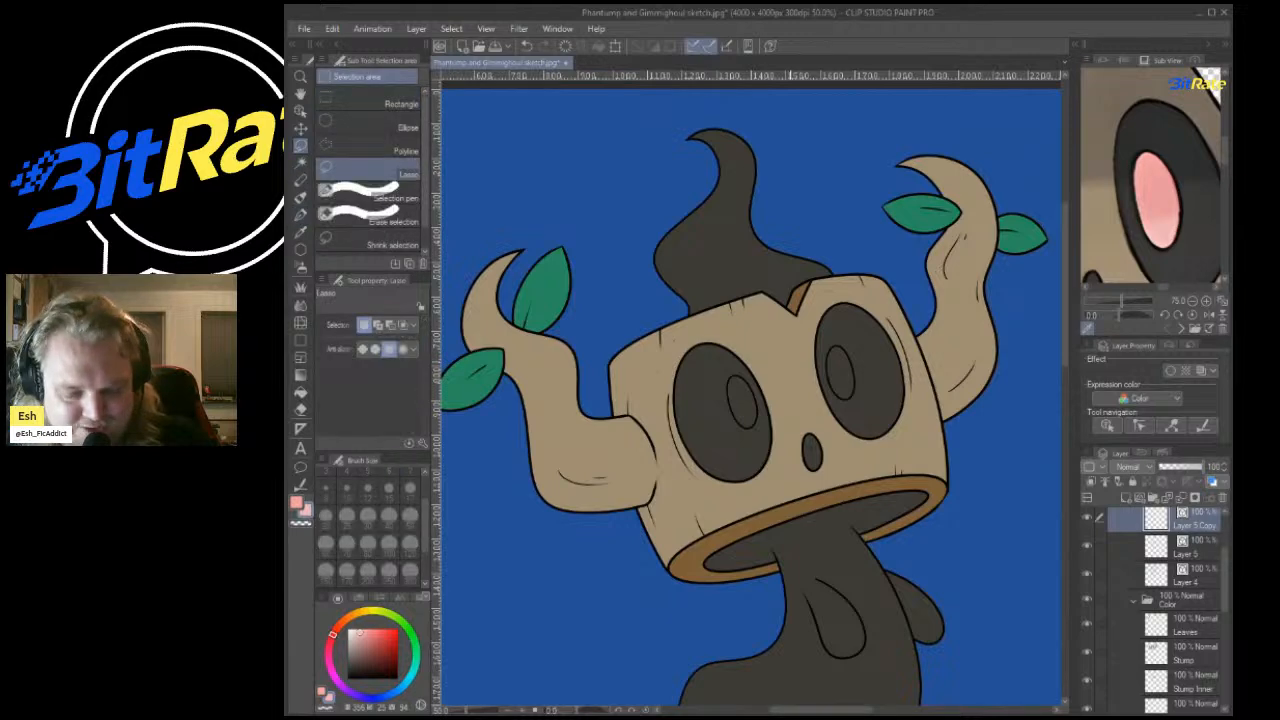
scroll(743, 349, up, 5)
click(301, 163)
scroll(619, 327, up, 3)
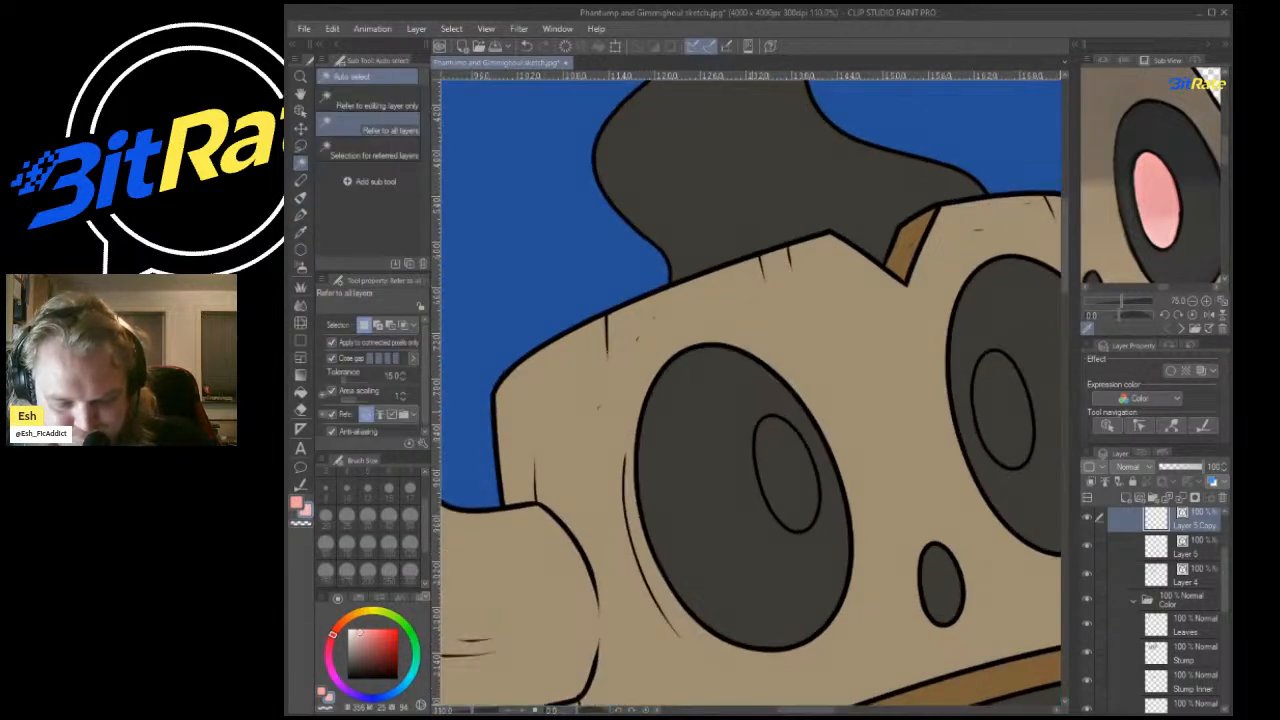
click(787, 474)
shift+click(1003, 410)
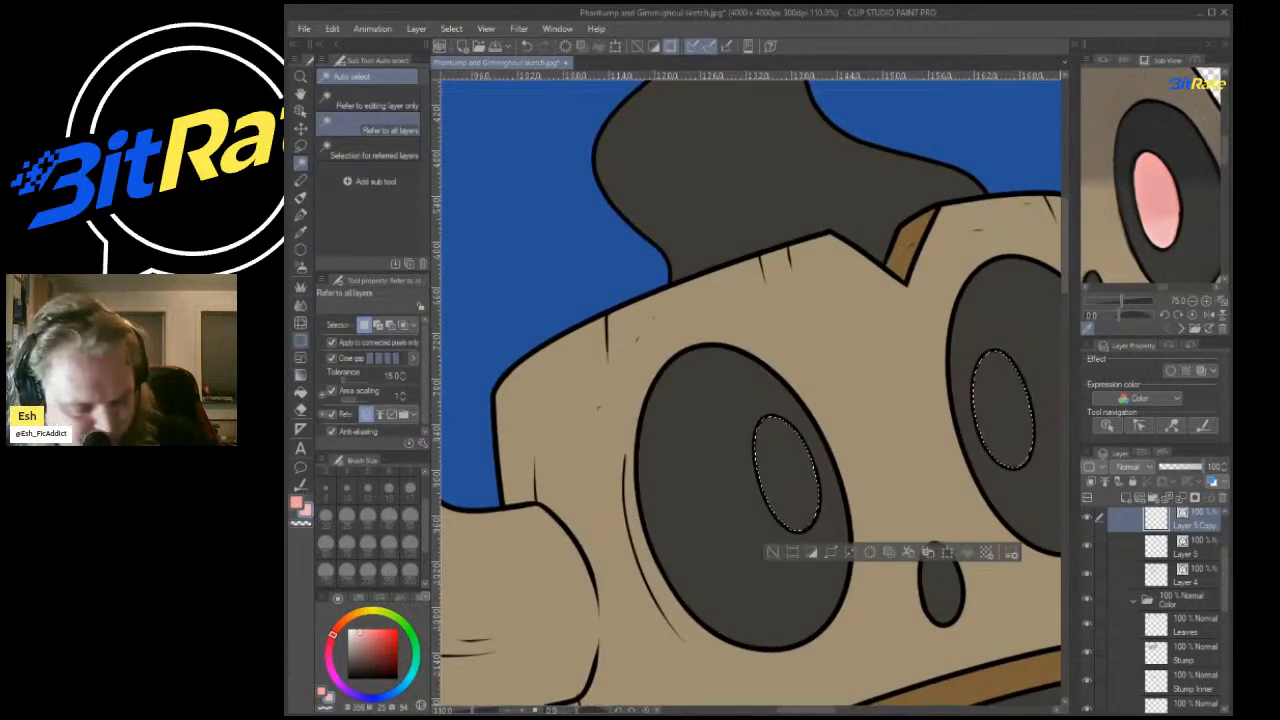
Apply a downward foreground-to-background pink gradient to the selected pupils on the Eyes layer and clear the selection.
click(300, 375)
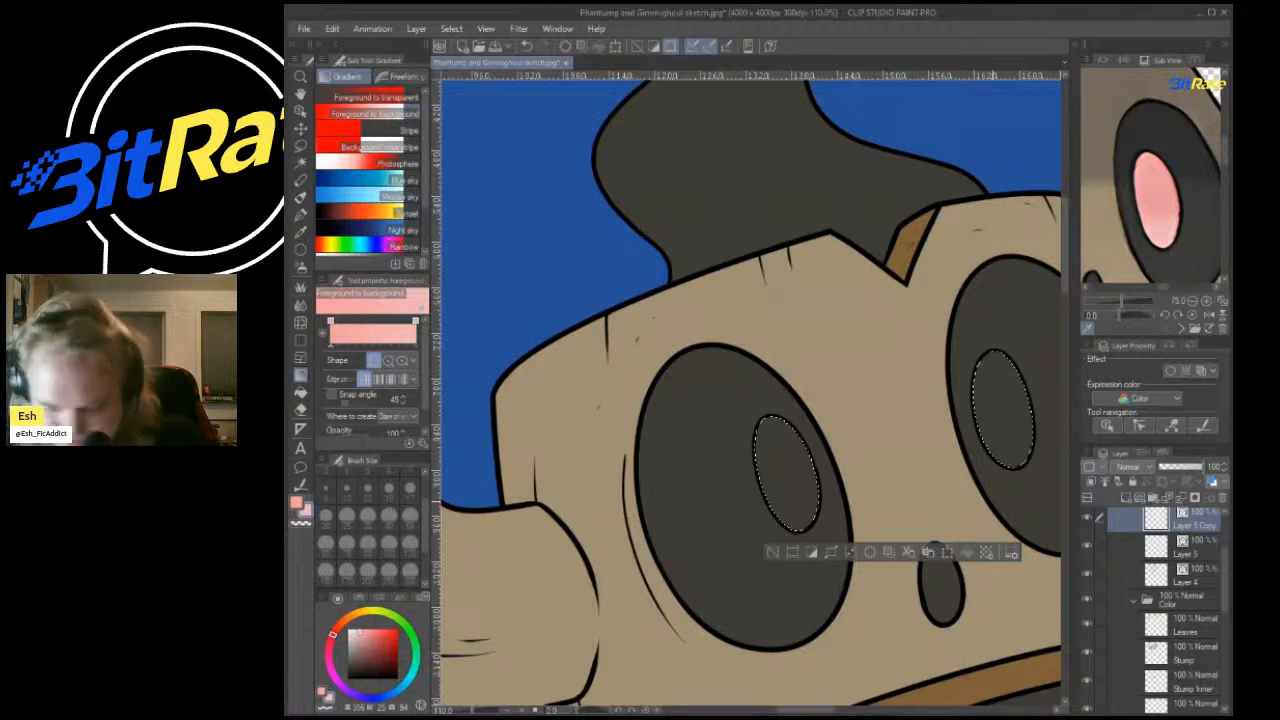
scroll(1155, 610, down, 3)
scroll(1160, 610, down, 1)
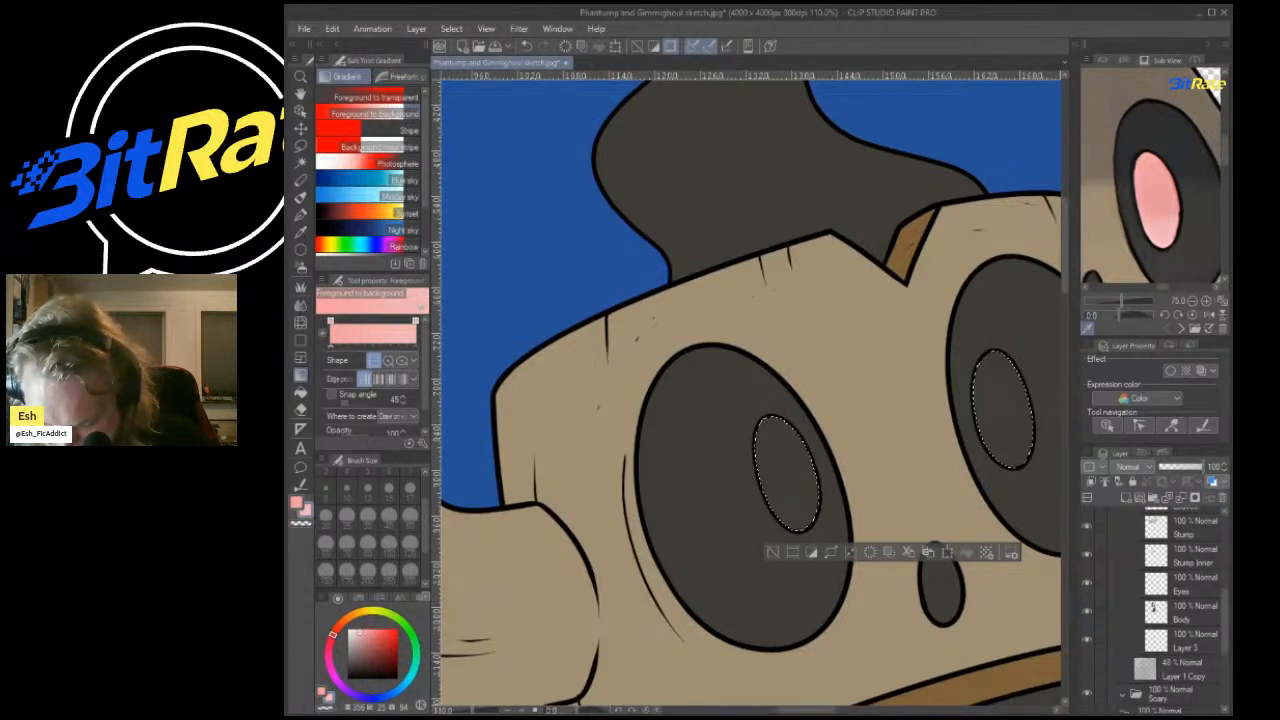
click(1186, 584)
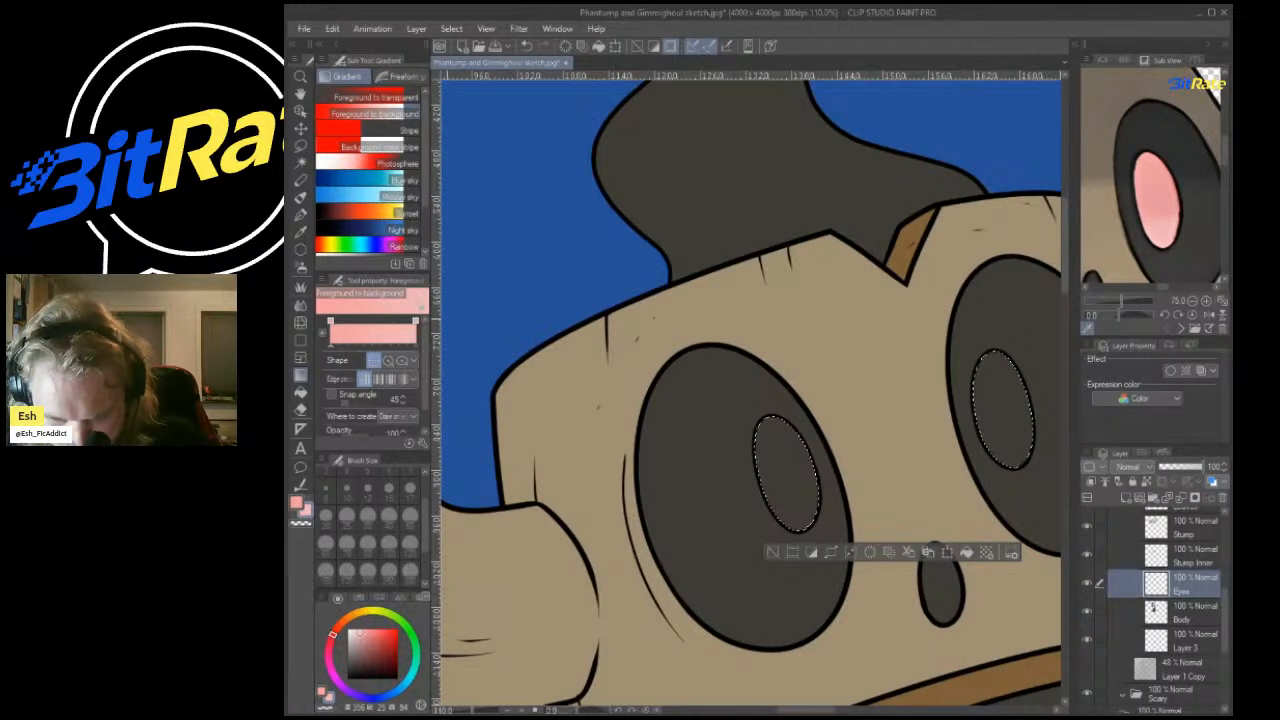
drag(882, 397, 916, 491)
key(ctrl+d)
Compare the colored eyes, stump and body with the reference image at several magnifications.
scroll(714, 283, down, 7)
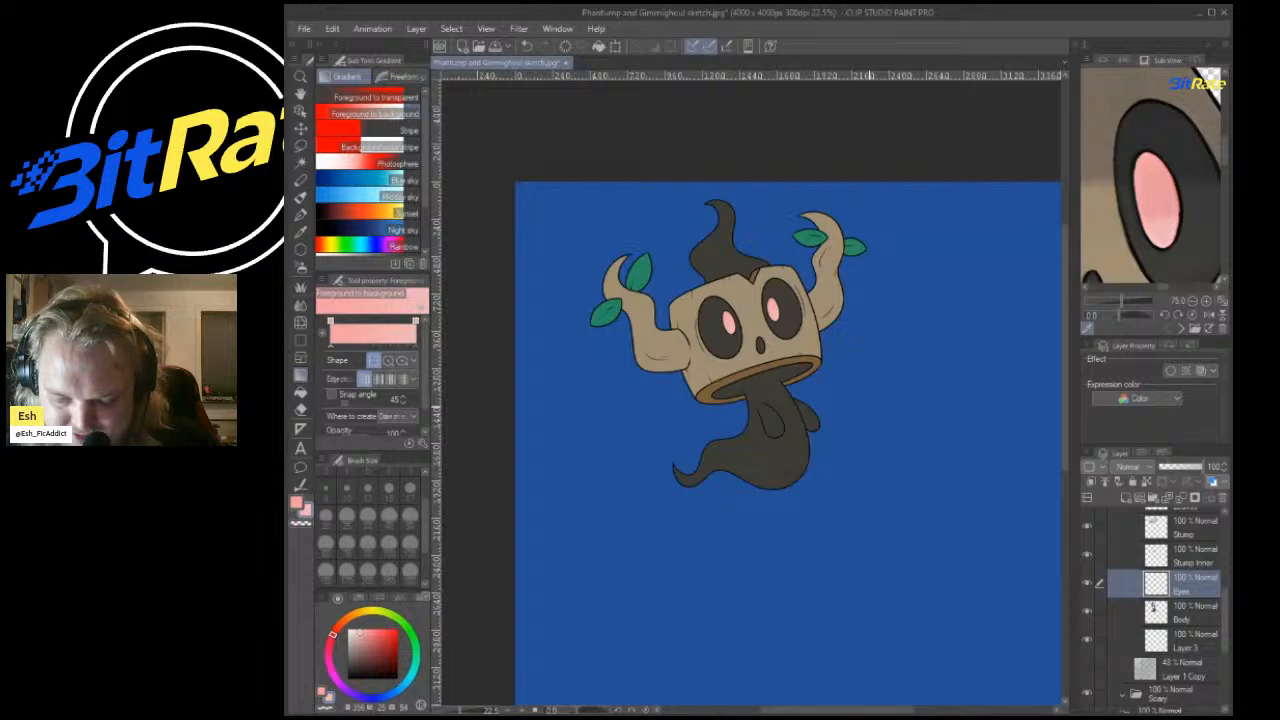
scroll(860, 390, up, 2)
scroll(850, 382, down, 1)
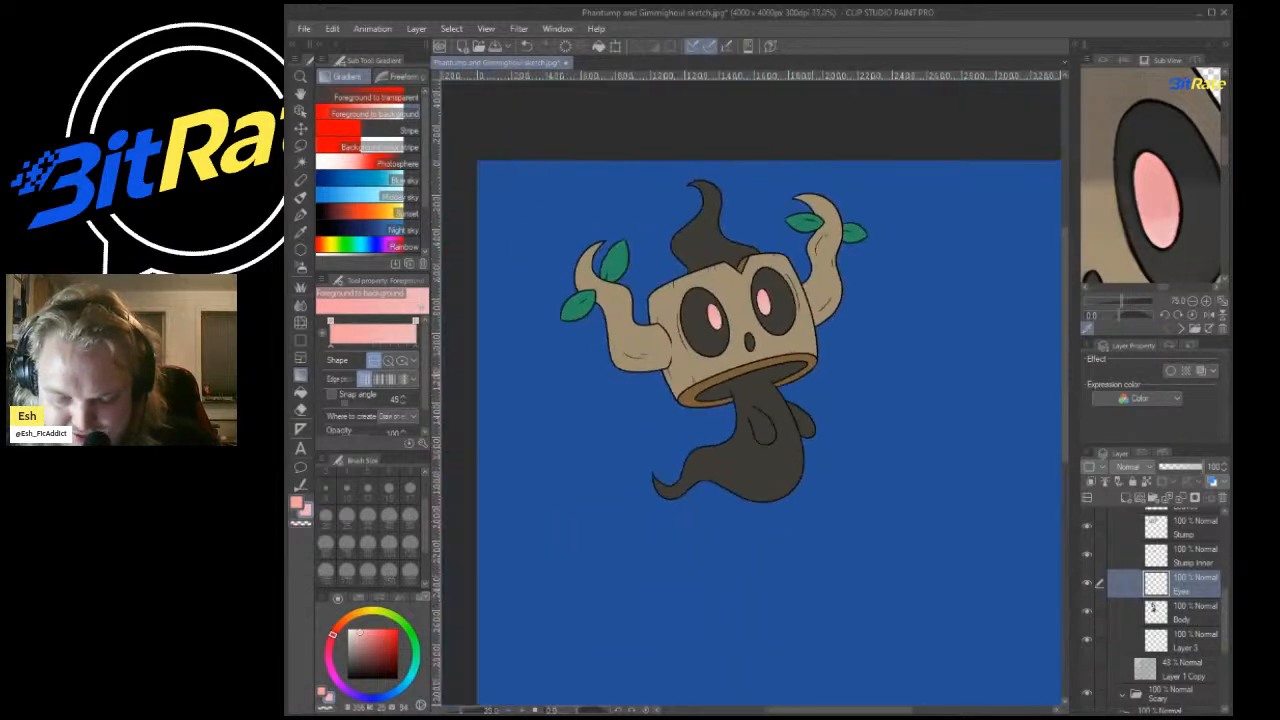
scroll(790, 332, up, 3)
scroll(1150, 180, down, 3)
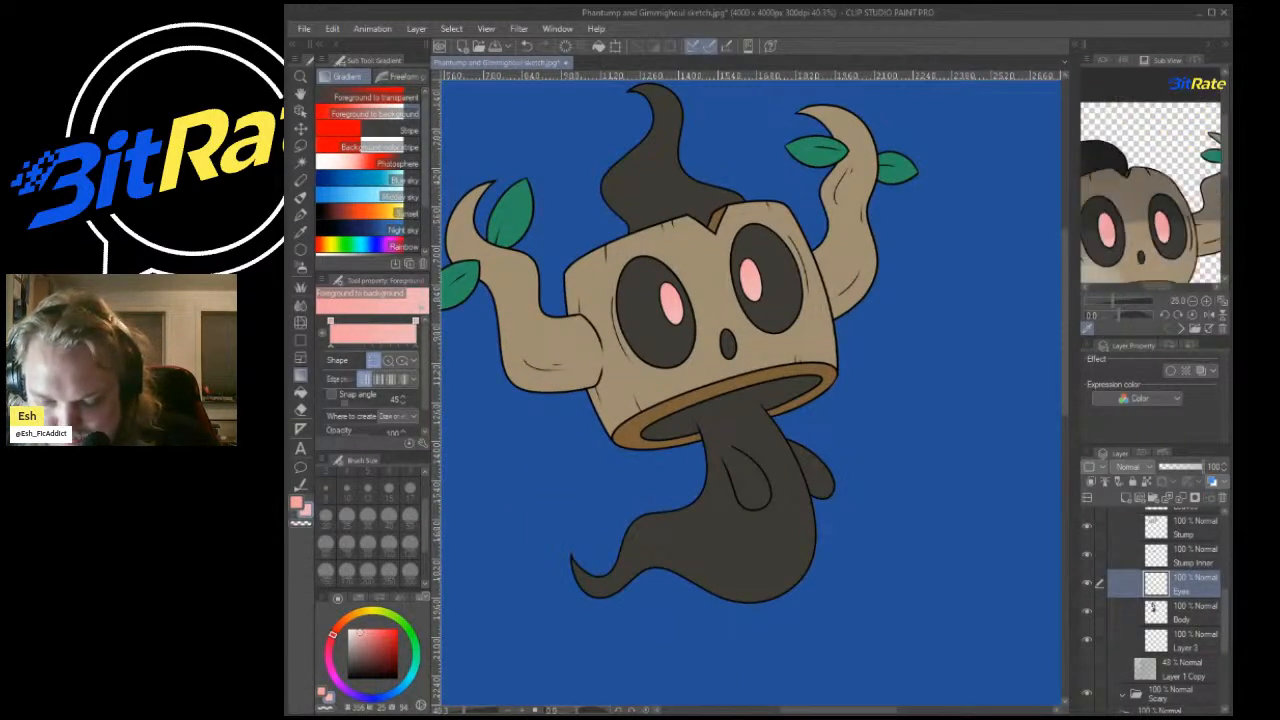
scroll(1150, 180, up, 2)
scroll(1150, 180, down, 1)
scroll(1150, 180, up, 3)
scroll(1150, 180, down, 2)
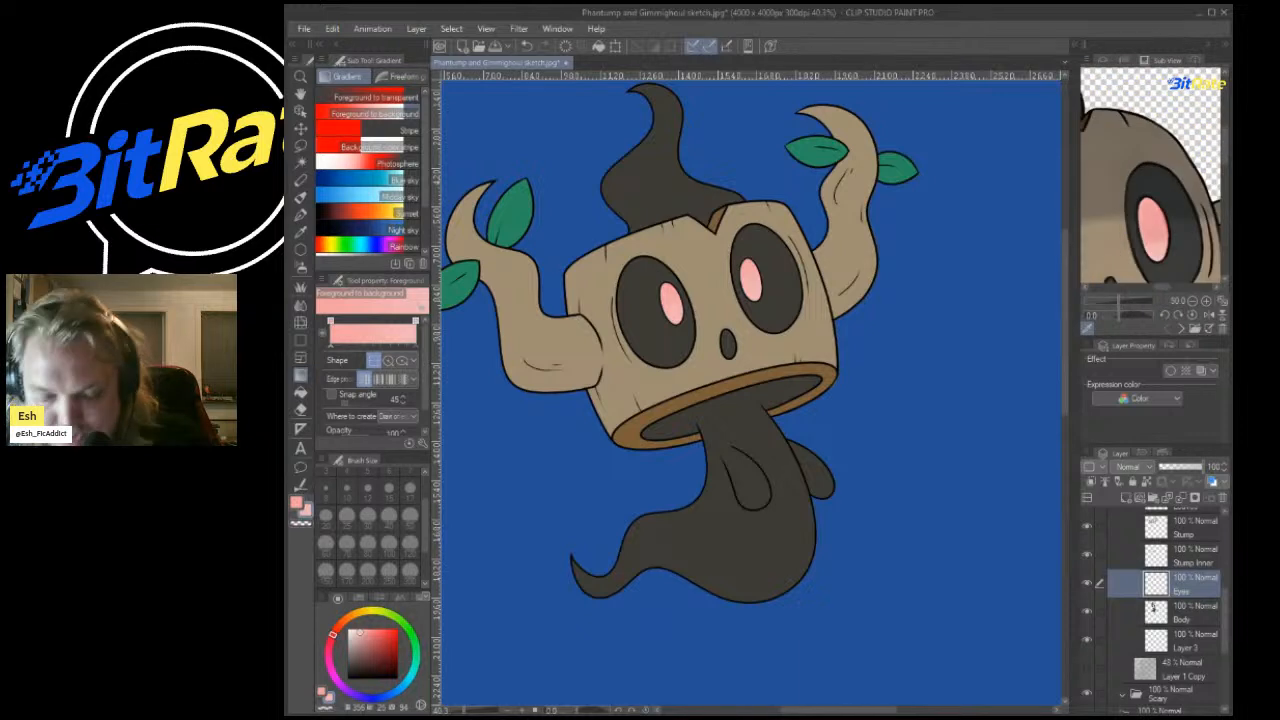
scroll(1150, 180, up, 3)
scroll(1150, 180, down, 5)
scroll(1150, 180, up, 4)
scroll(1154, 177, down, 2)
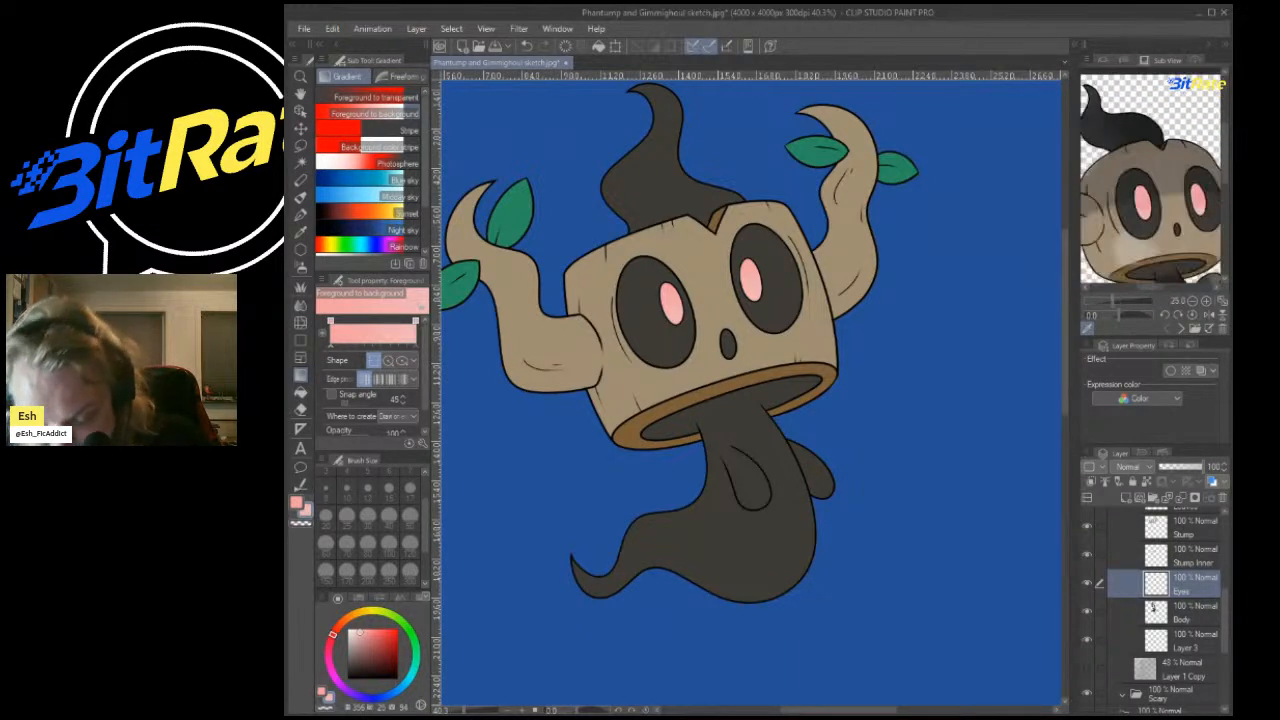
scroll(1154, 177, up, 2)
scroll(1154, 177, down, 3)
scroll(1154, 177, up, 1)
scroll(1150, 222, up, 3)
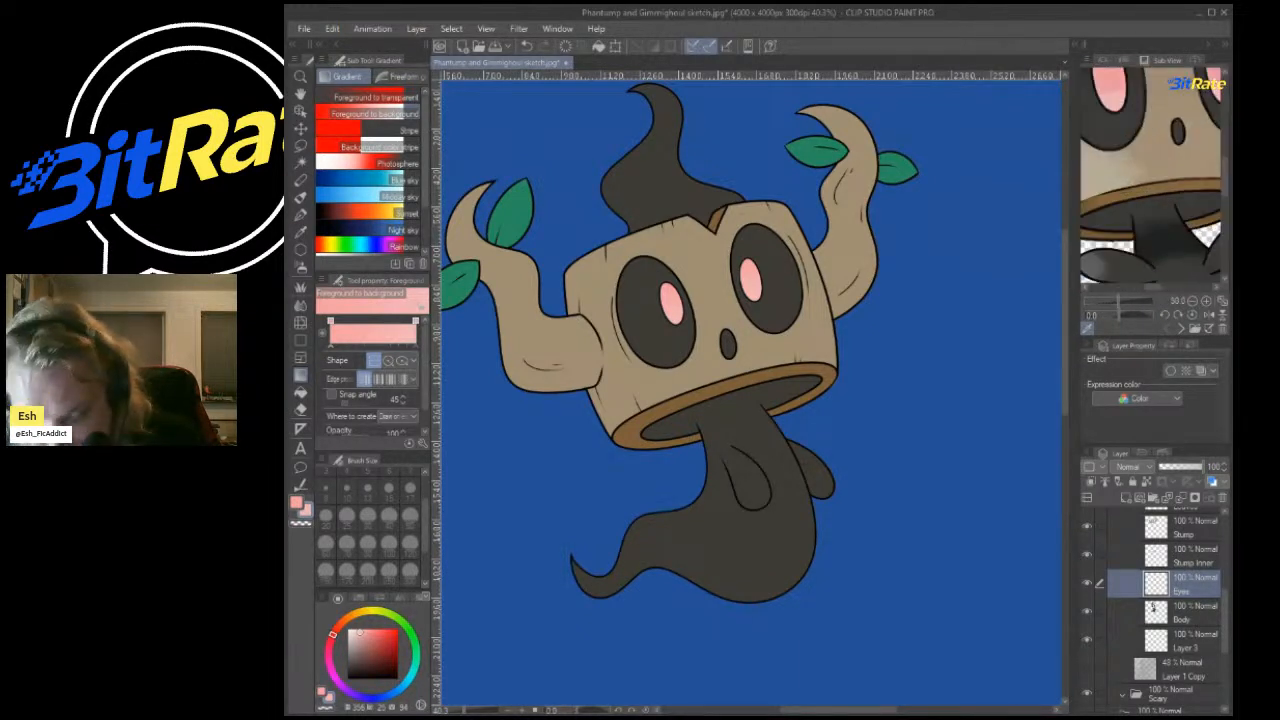
Sample the dark shadow tone of the reference body as the sub color and add a new layer clipped to the Body layer.
click(1163, 239)
click(1184, 613)
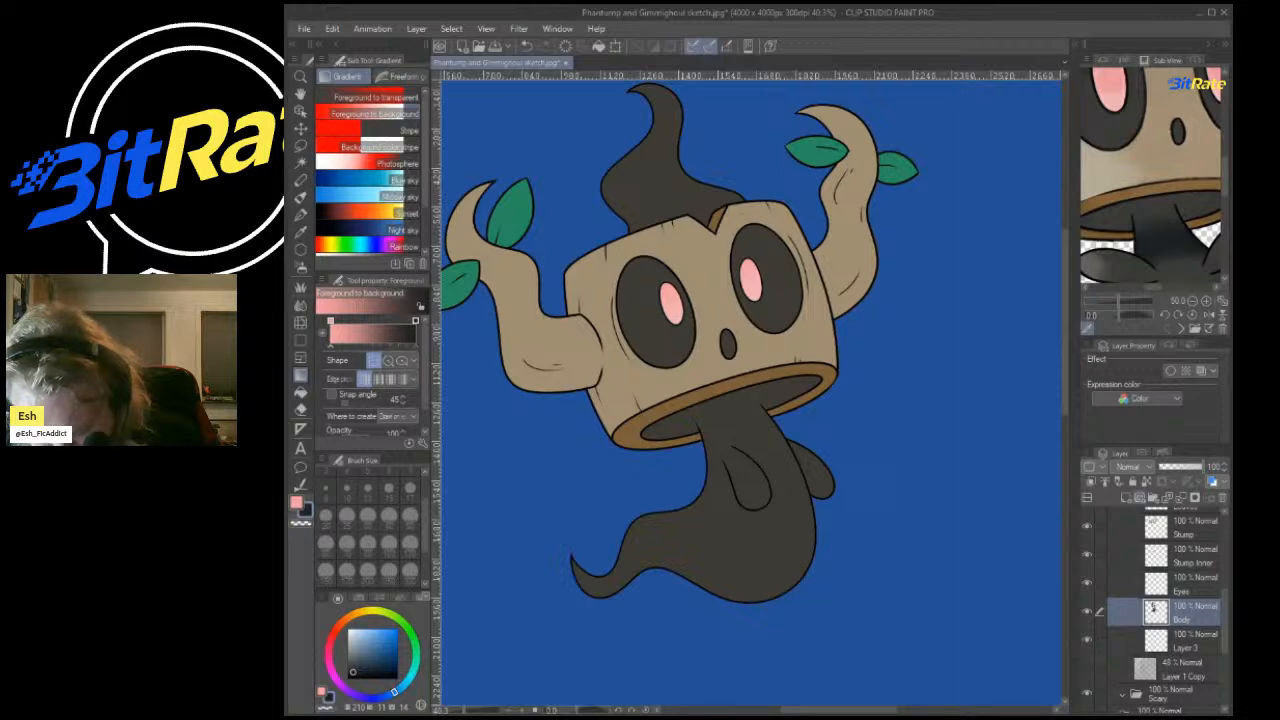
click(1119, 480)
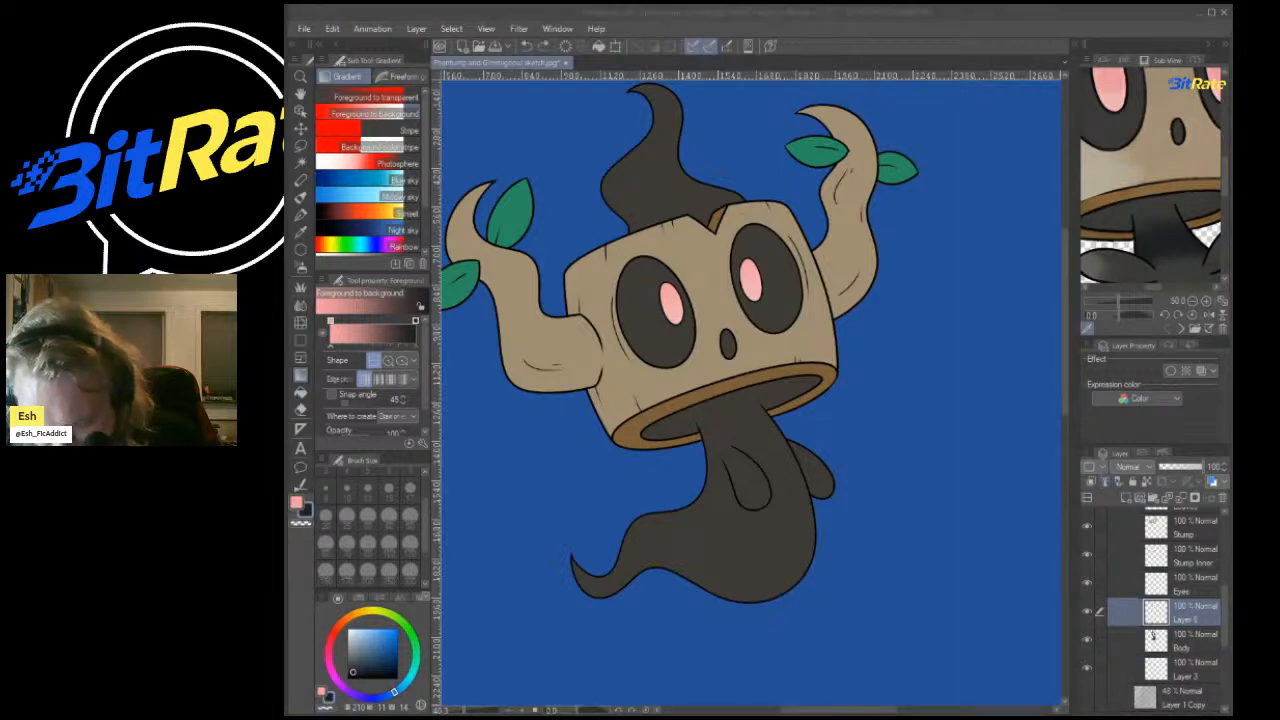
key(ctrl+alt+g)
Draw a curved shadow boundary across the neck just below the stump opening with the G-pen at size 6.0.
scroll(673, 416, up, 3)
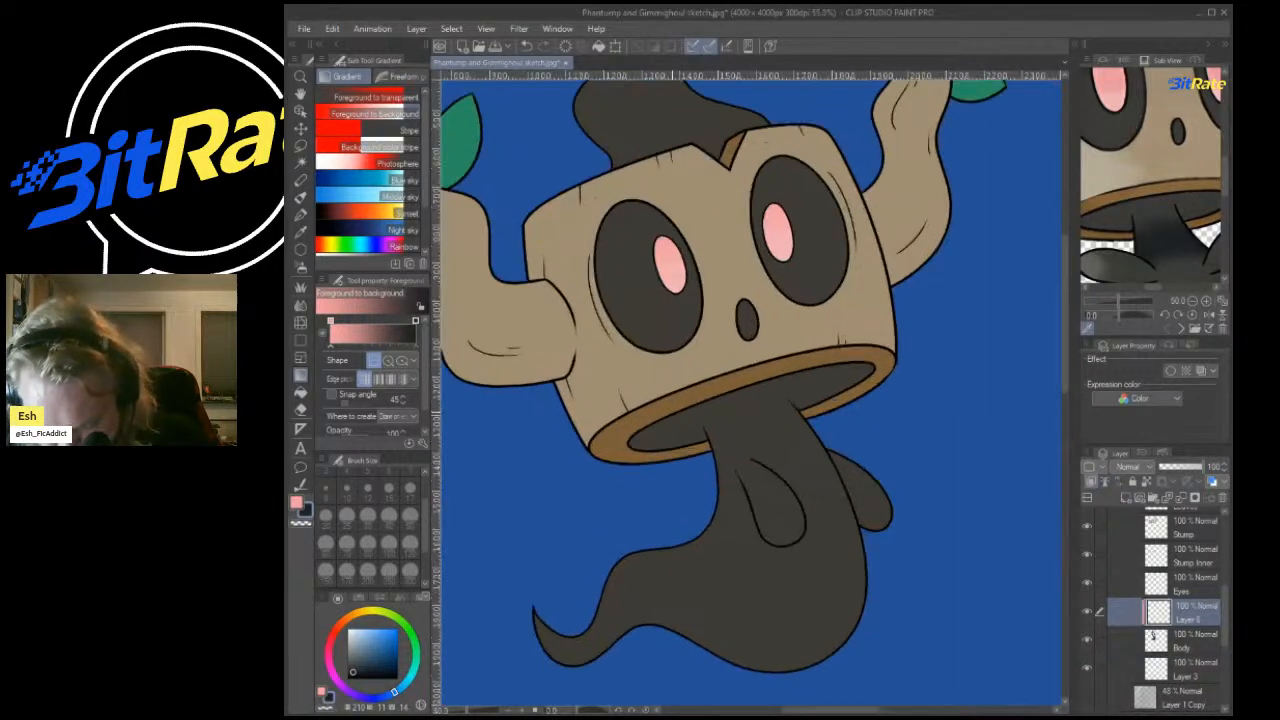
key(p)
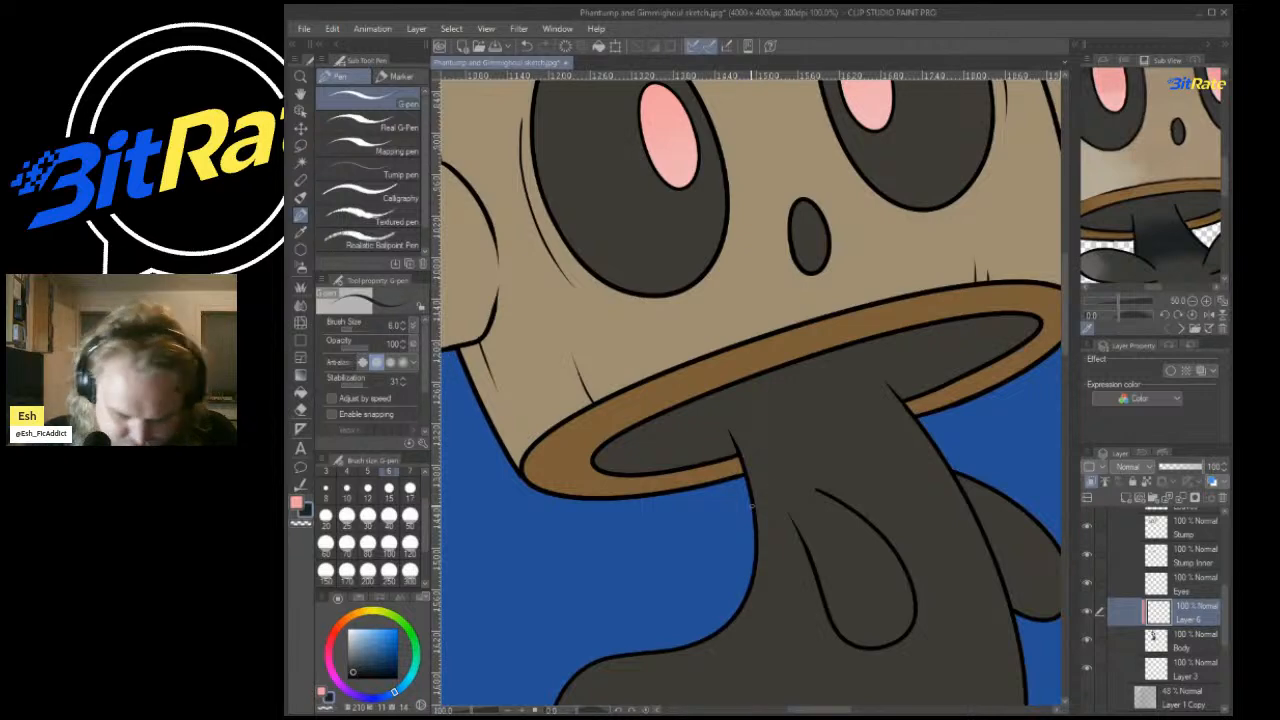
drag(798, 463, 920, 430)
scroll(1022, 460, down, 3)
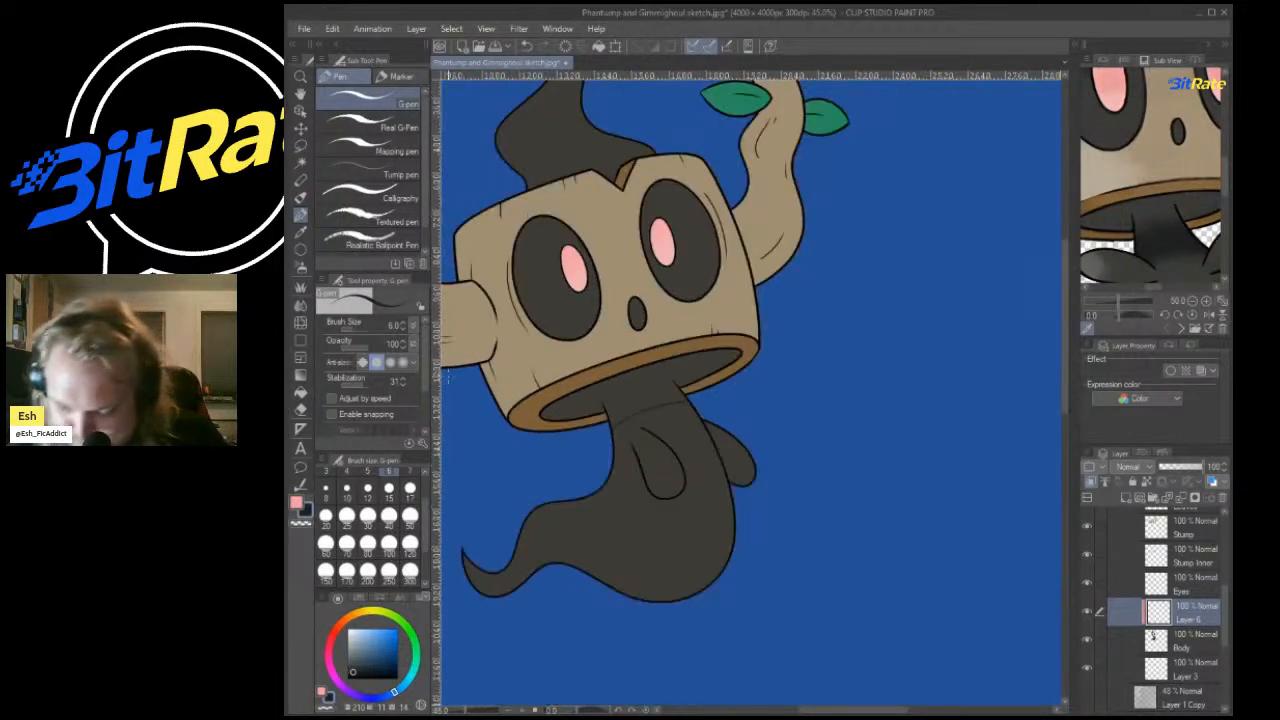
Outline a shadow along the lower-left inside edge of the near arm and fill it with the sampled dark tone.
scroll(619, 392, up, 6)
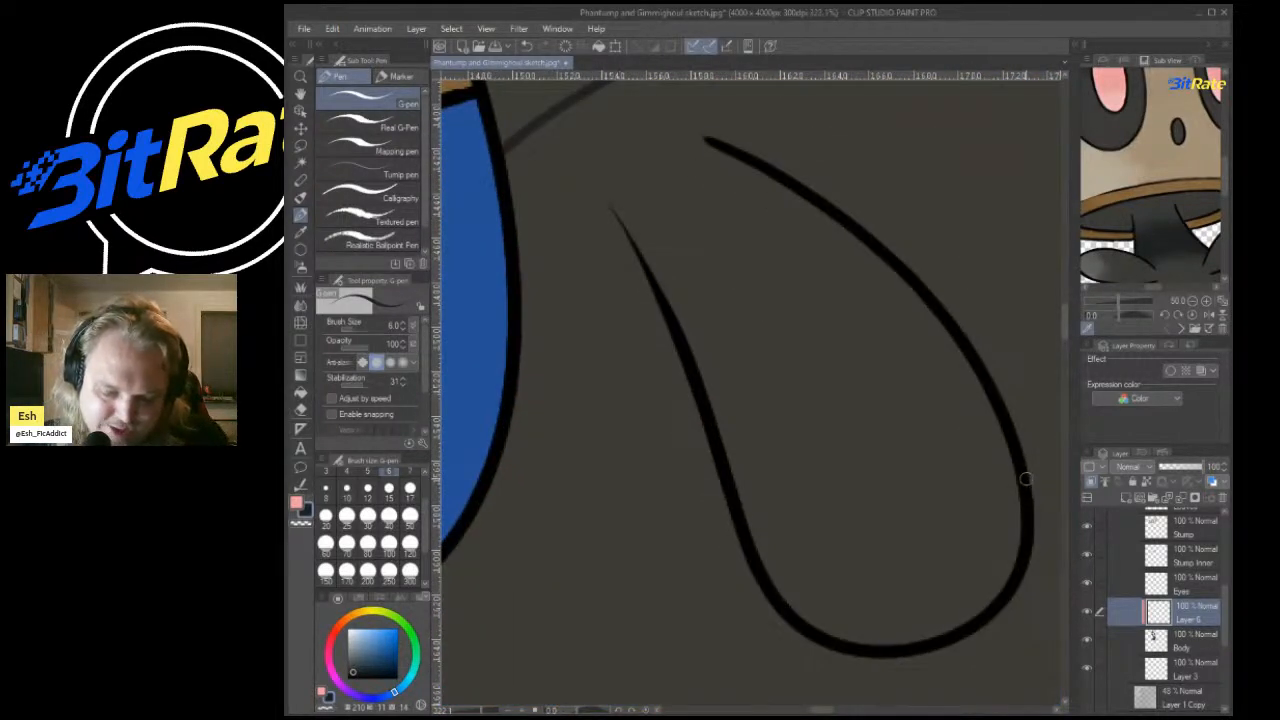
mouse_move(1032, 525)
mouse_down()
mouse_move(905, 578)
mouse_move(614, 207)
mouse_up()
click(301, 393)
click(752, 408)
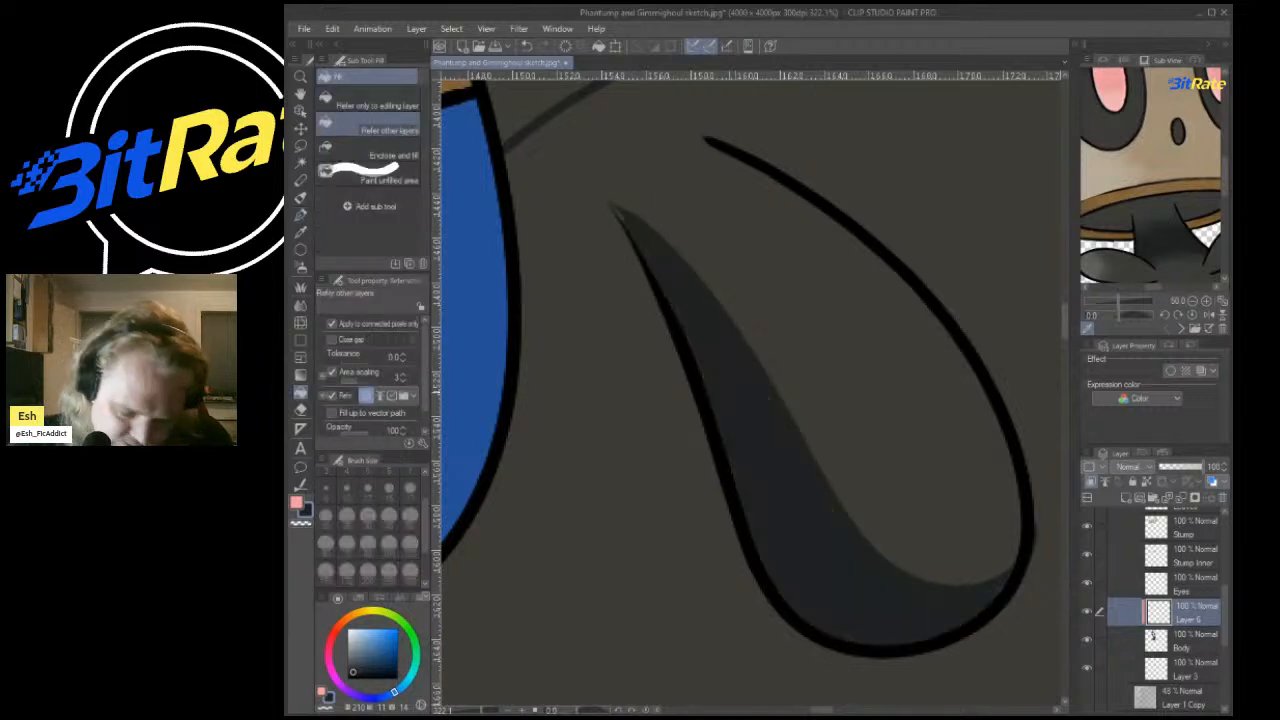
click(300, 214)
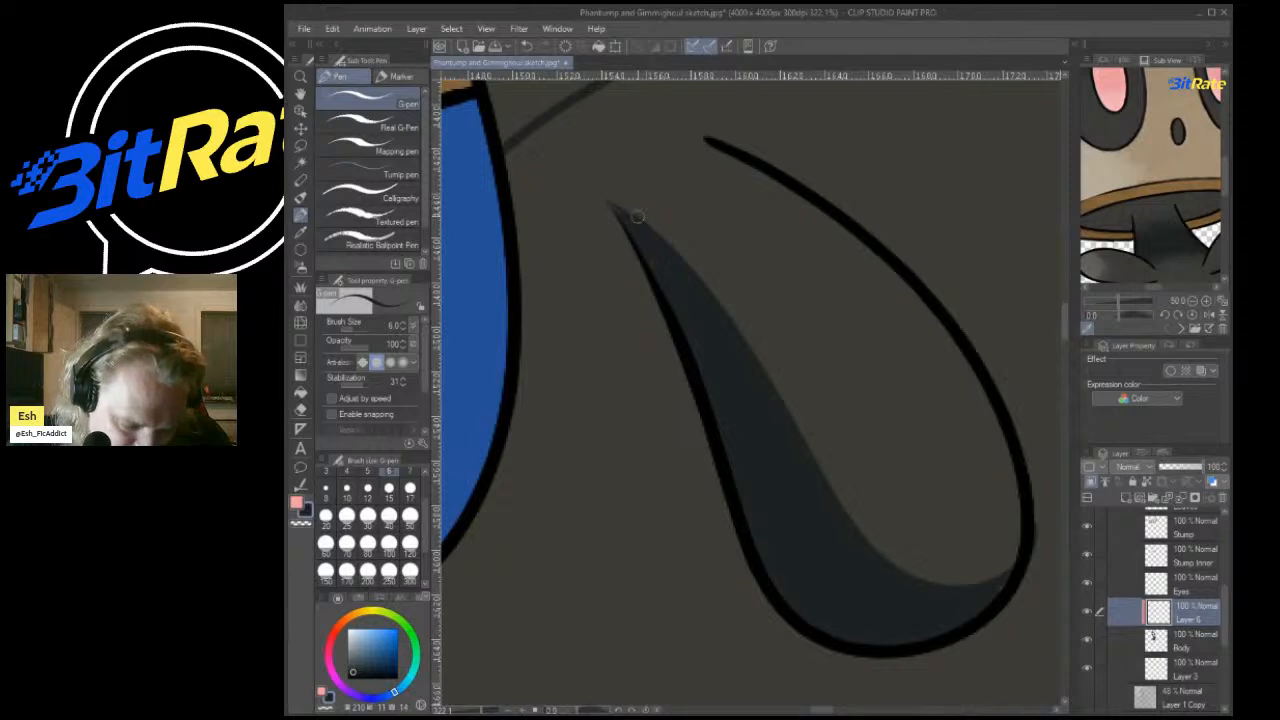
scroll(584, 557, down, 7)
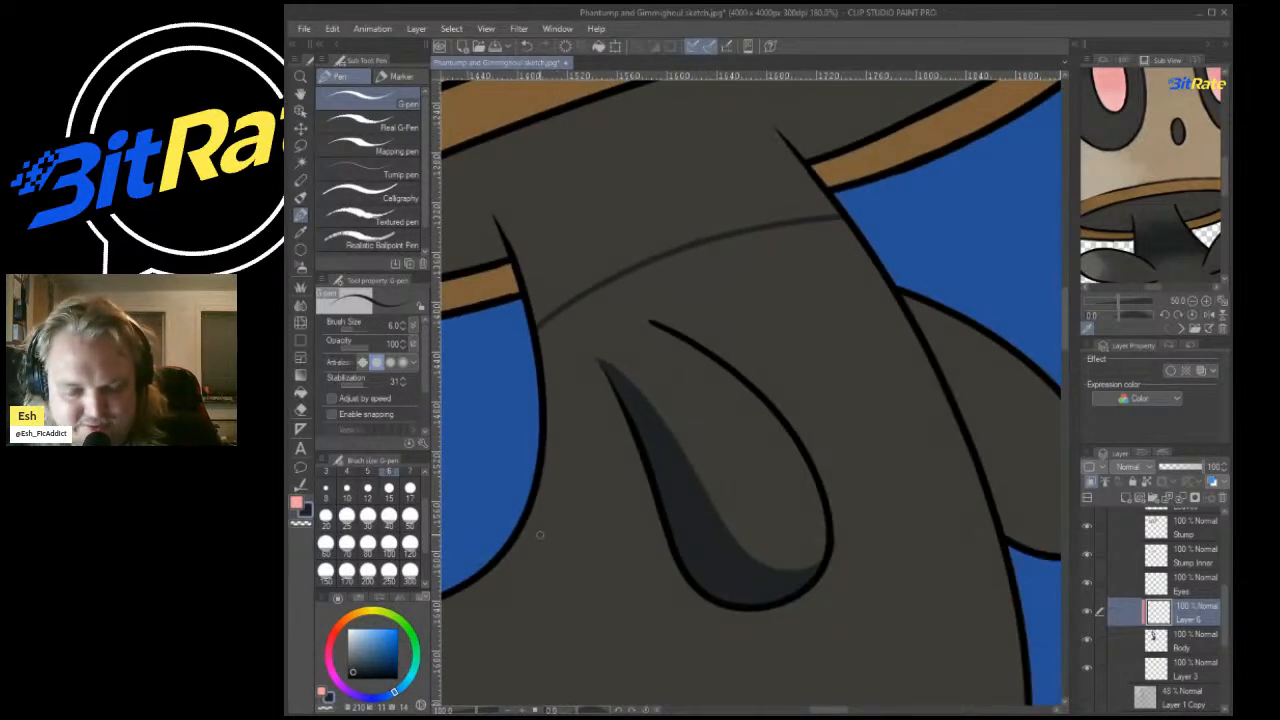
Draw a wavy shadow boundary from the neck line down the left side of the body to the tip of the tail.
scroll(675, 540, up, 4)
scroll(788, 440, down, 2)
scroll(1152, 180, down, 2)
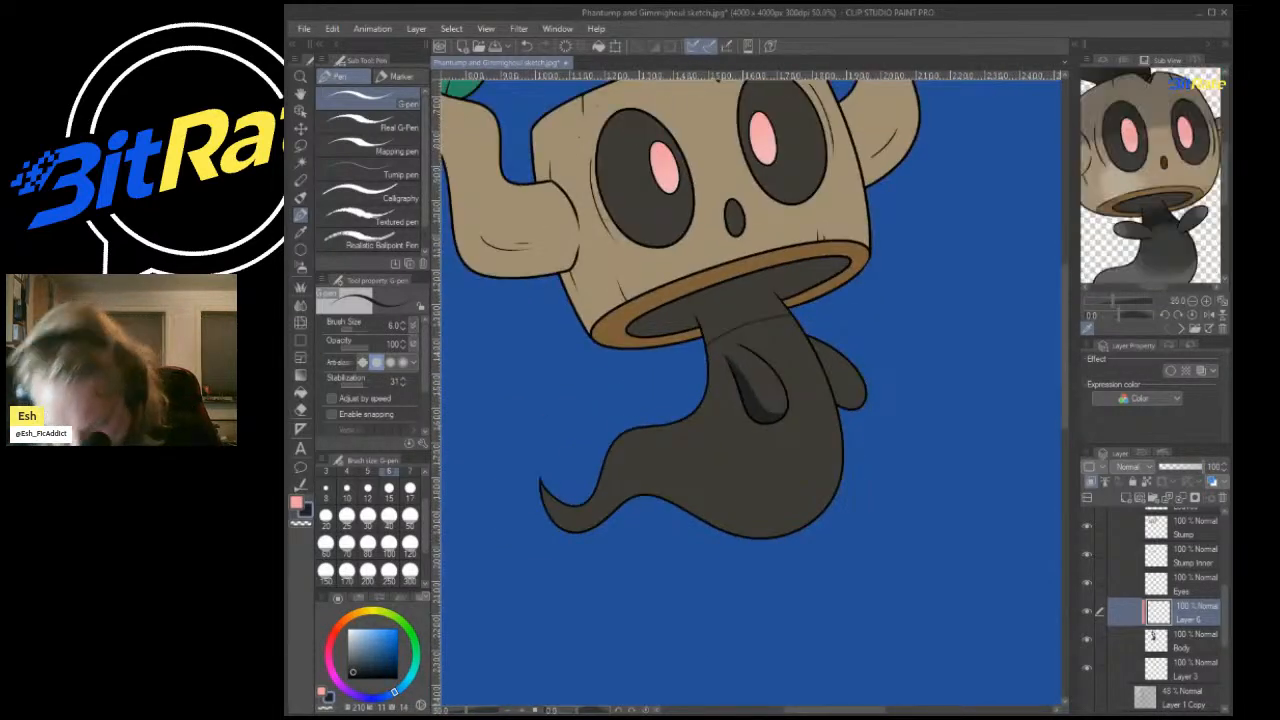
scroll(1155, 220, up, 2)
scroll(1150, 165, down, 2)
scroll(702, 403, up, 4)
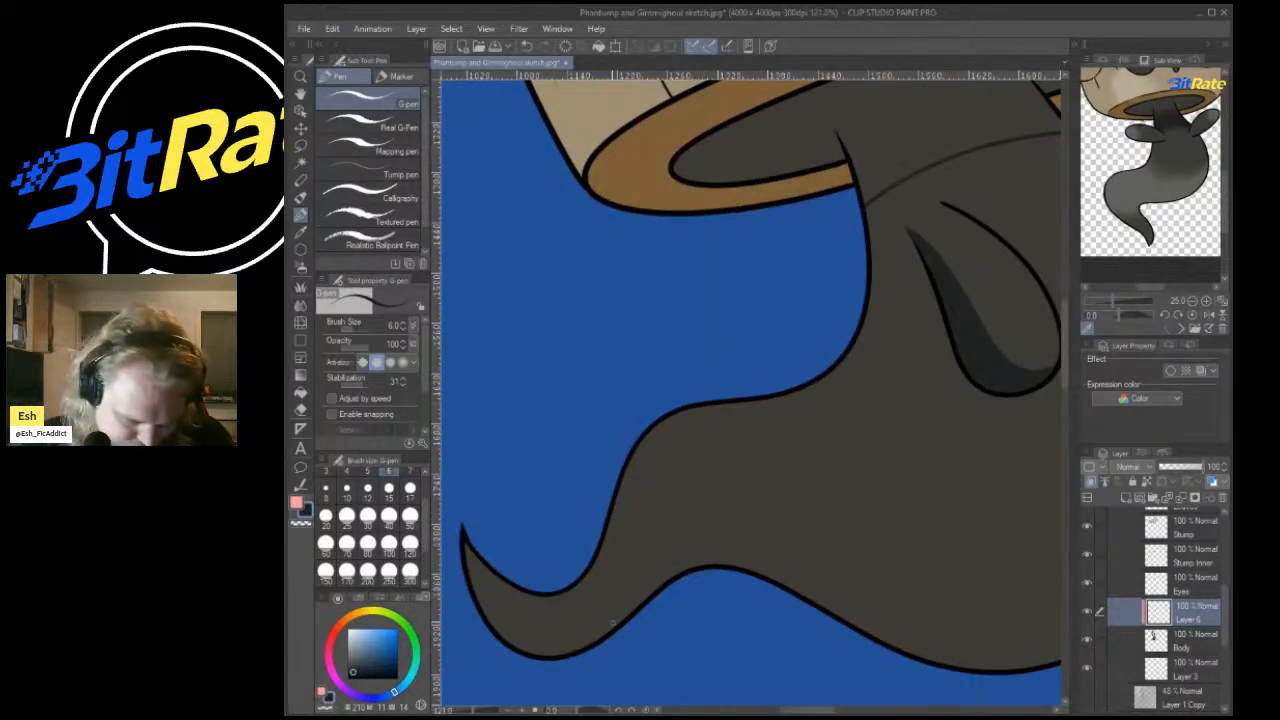
mouse_move(475, 574)
mouse_down()
mouse_move(542, 625)
mouse_move(648, 507)
mouse_move(776, 423)
mouse_move(901, 284)
mouse_move(914, 173)
mouse_move(968, 174)
mouse_move(957, 158)
mouse_move(937, 166)
mouse_move(915, 228)
mouse_up()
key(ctrl+z)
mouse_move(935, 274)
mouse_down()
mouse_move(918, 396)
mouse_move(690, 470)
mouse_move(470, 565)
mouse_up()
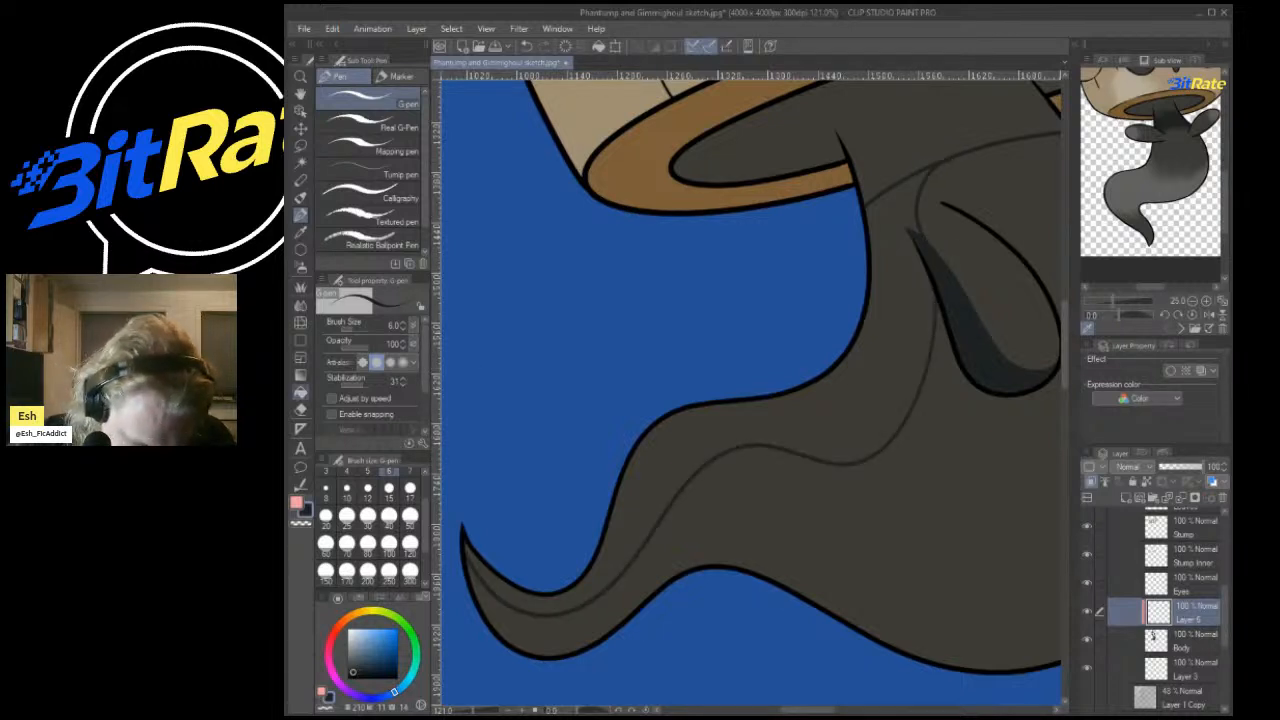
Fill the left side of the body and the area inside the stump opening with the dark shadow tone.
click(300, 393)
click(890, 290)
click(930, 128)
scroll(985, 188, down, 3)
scroll(900, 295, down, 5)
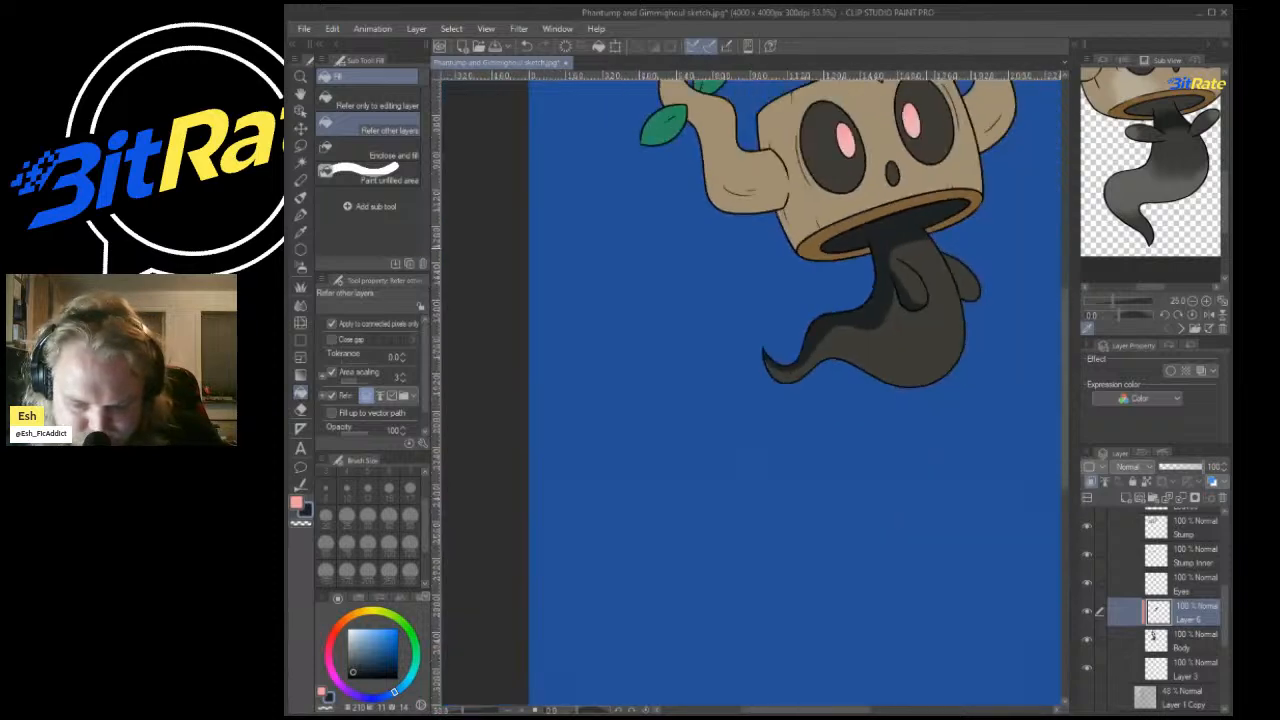
Extend the neck shadow around the top of the near arm with two rounded G-pen curves and fill the enclosed gap.
scroll(960, 250, up, 12)
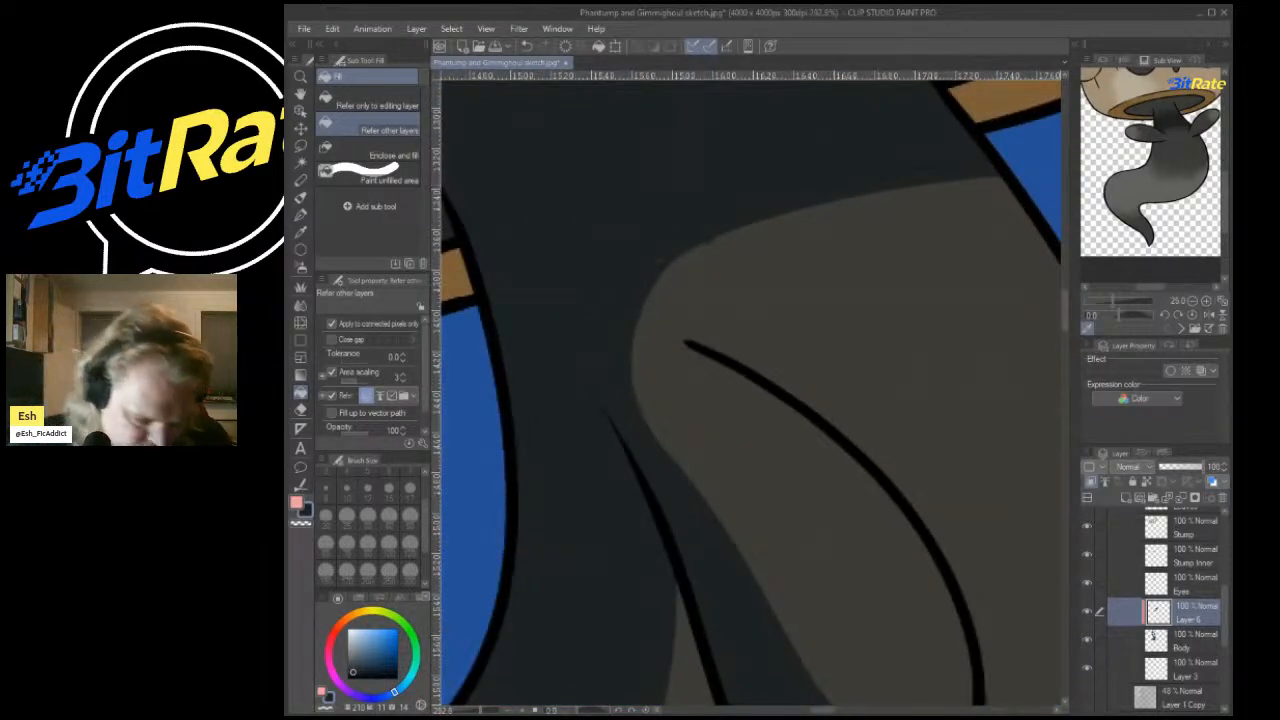
key(p)
mouse_move(643, 418)
mouse_down()
mouse_move(694, 351)
mouse_move(749, 382)
mouse_up()
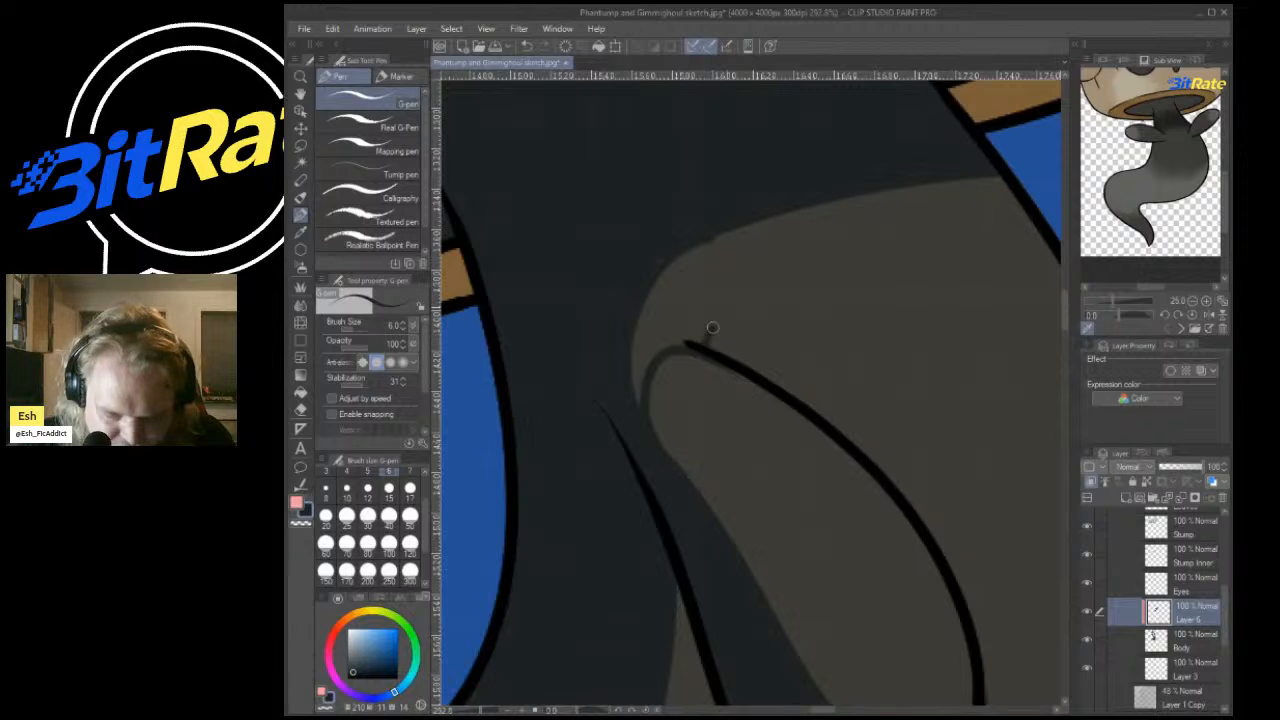
drag(708, 336, 1058, 232)
key(g)
click(657, 353)
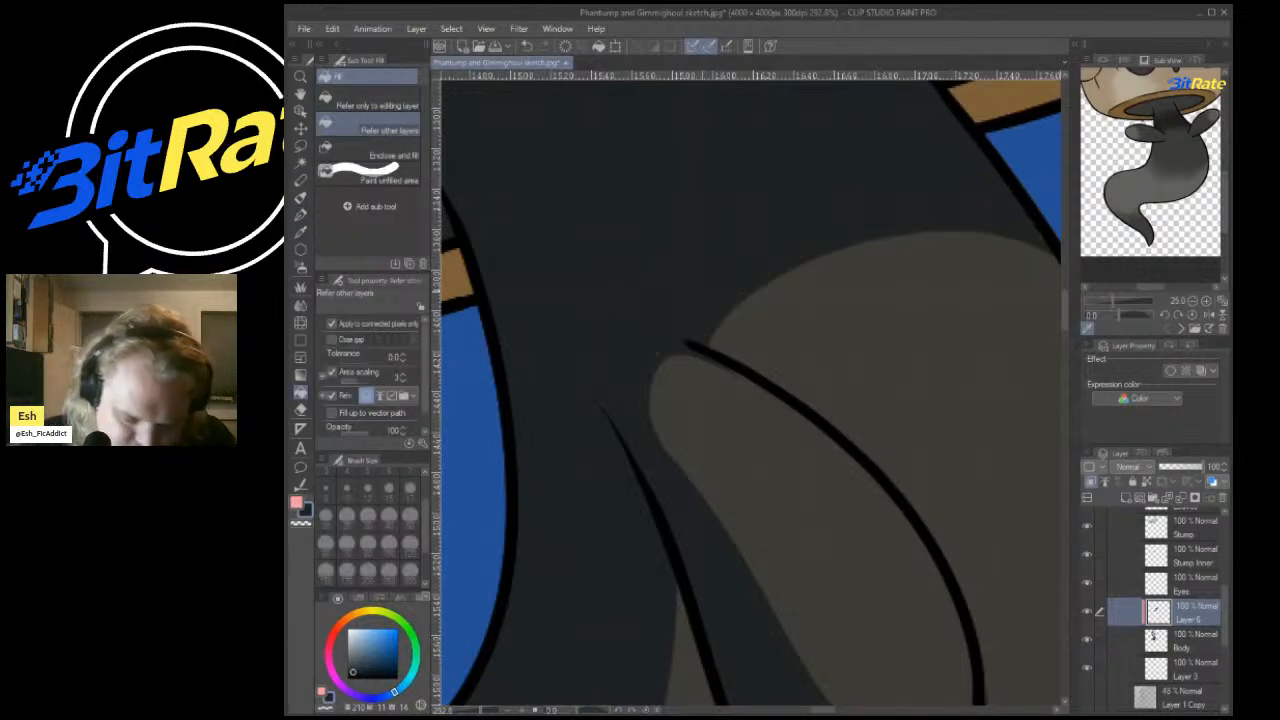
scroll(750, 390, down, 6)
Outline a shadow along the underside of the far arm and fill it with the dark tone.
scroll(750, 390, up, 4)
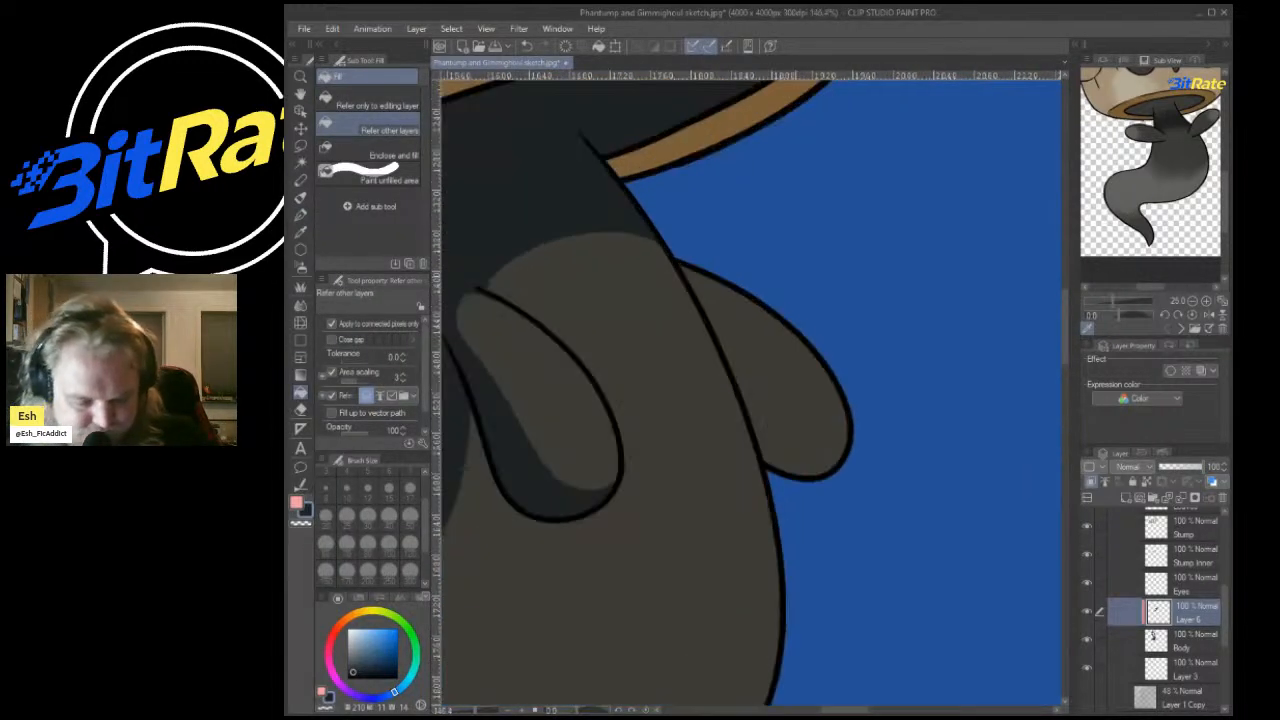
key(p)
mouse_move(730, 366)
mouse_down()
mouse_move(788, 430)
mouse_move(846, 446)
mouse_up()
key(g)
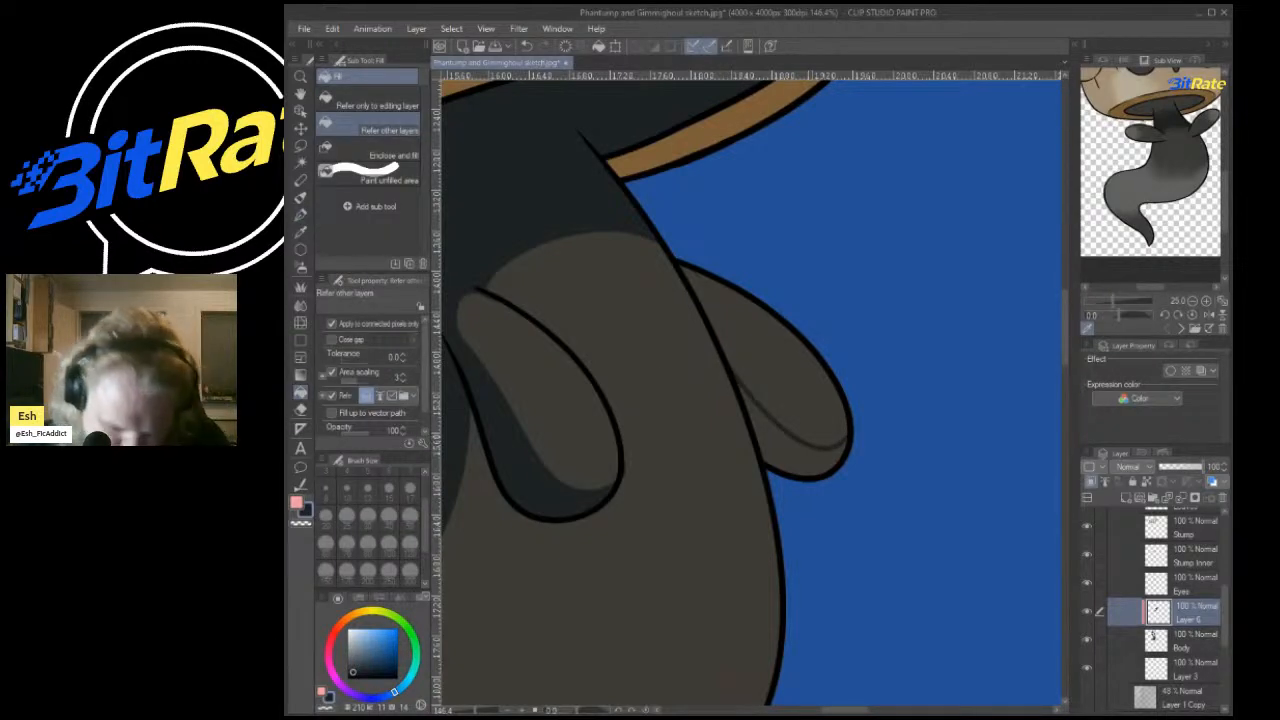
click(798, 447)
scroll(750, 390, down, 10)
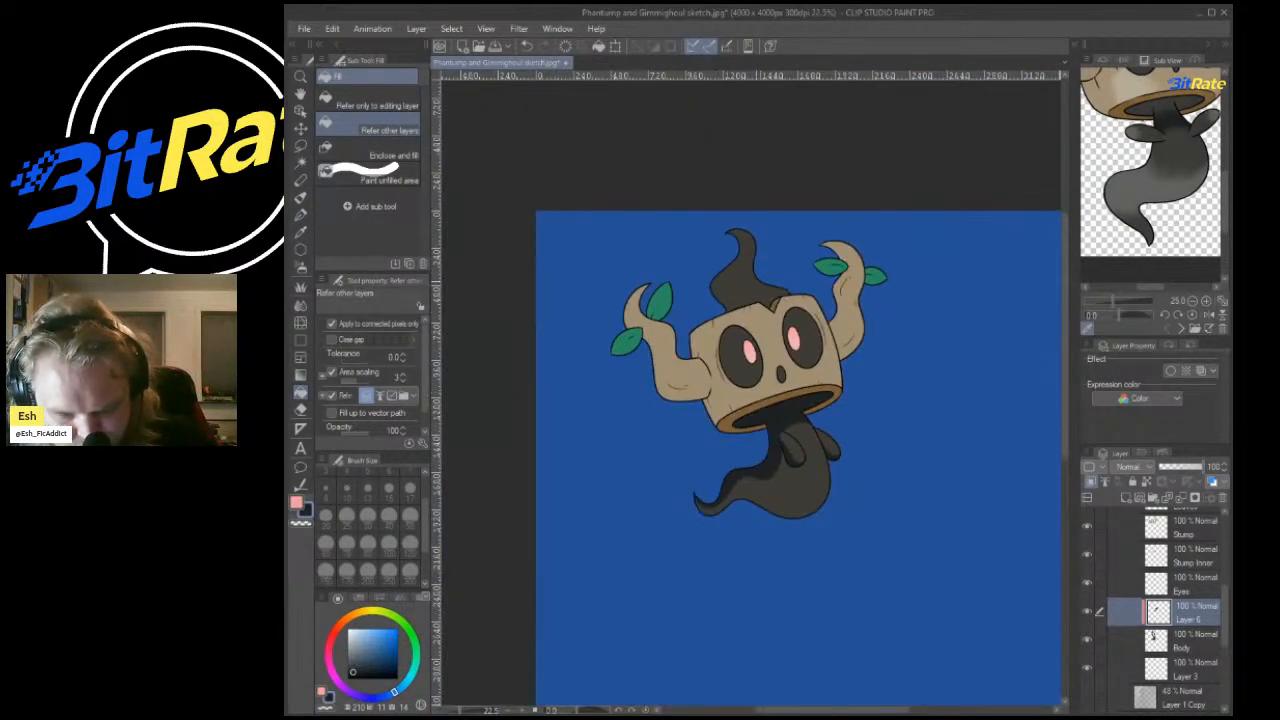
Draw a shadow boundary line across each dark eye socket at about pupil height.
scroll(740, 360, up, 5)
scroll(750, 390, down, 5)
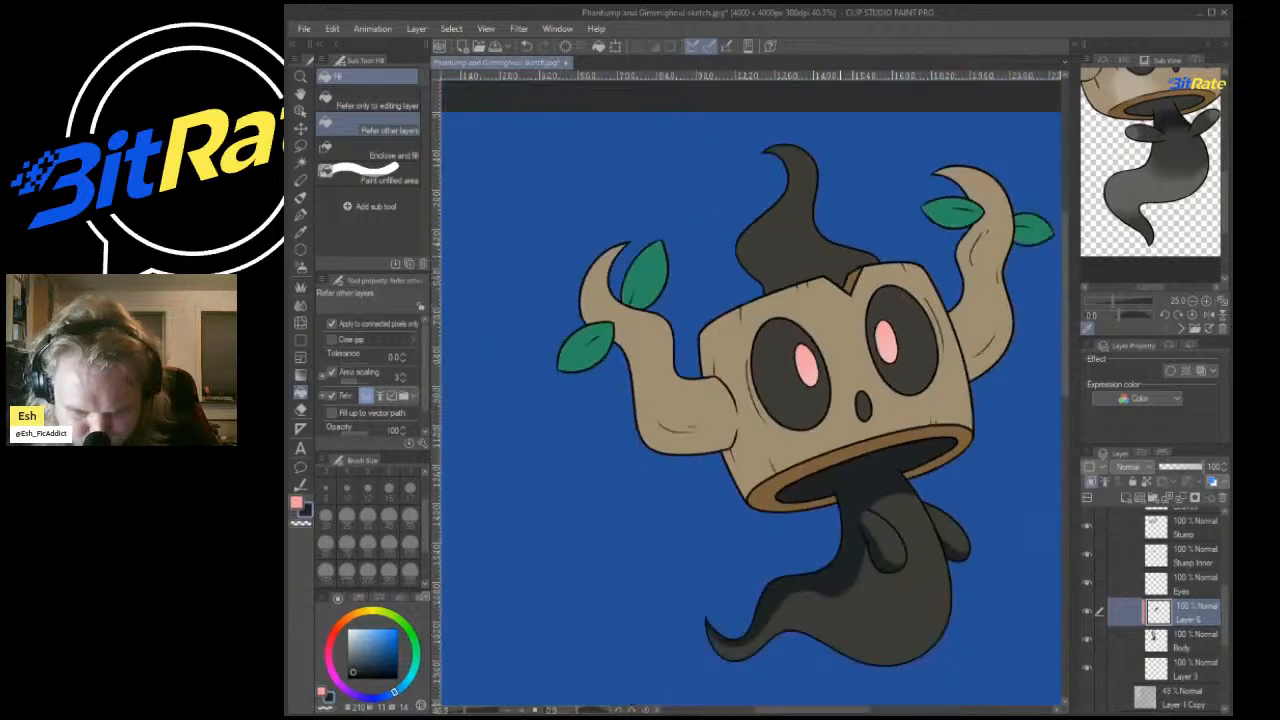
scroll(750, 390, up, 6)
key(p)
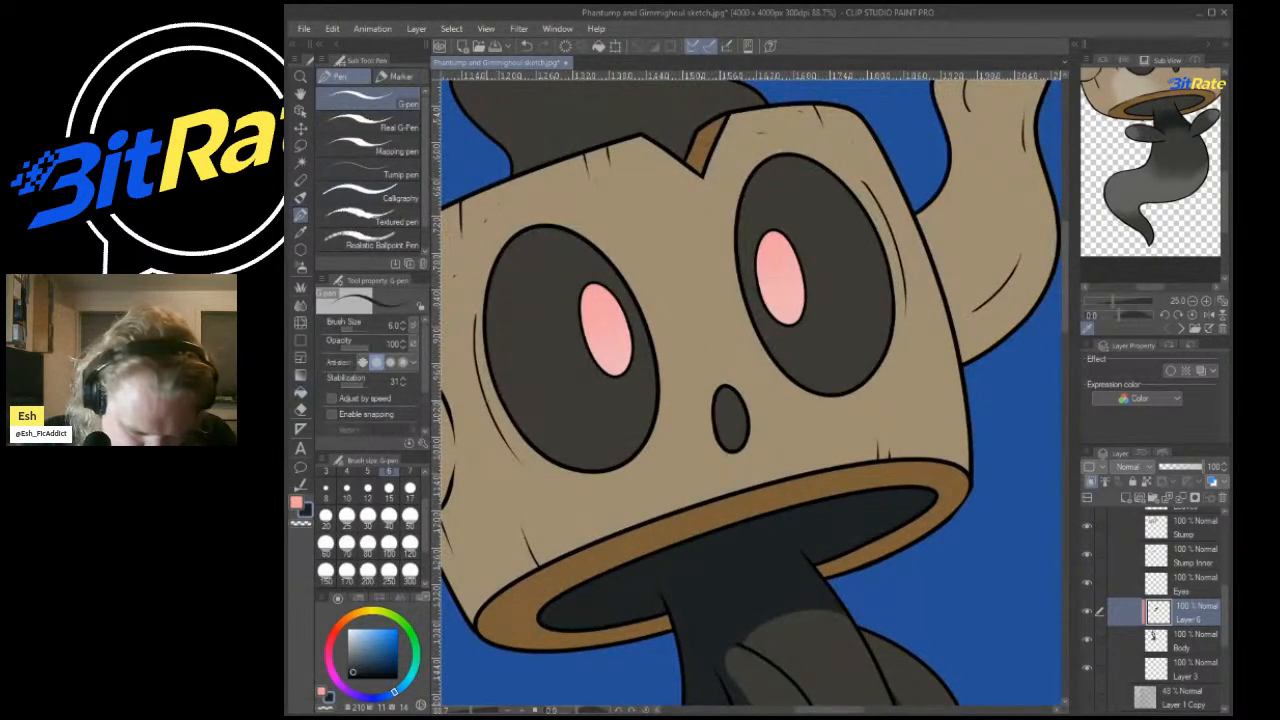
key(ctrl+z)
key(ctrl+z)
drag(492, 374, 574, 336)
drag(800, 260, 880, 249)
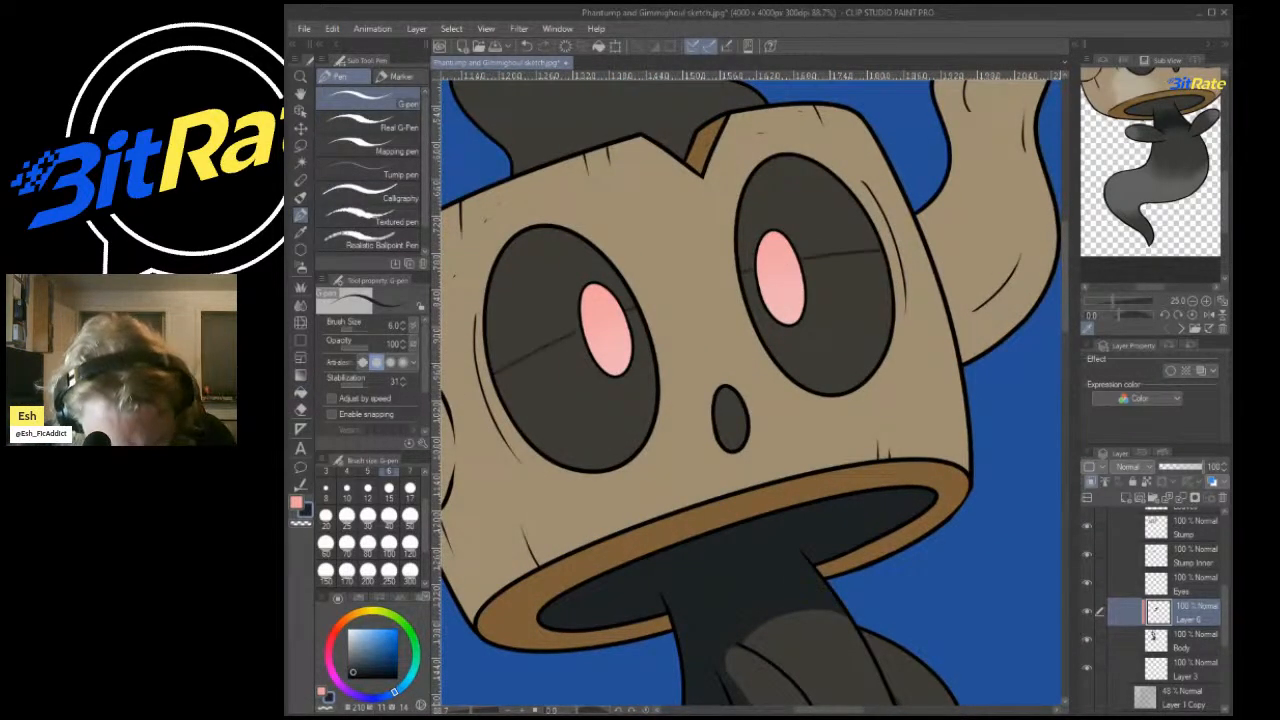
Try out different shadow shapes on the left side of the wisp above the stump, undoing each attempt.
scroll(794, 232, down, 4)
scroll(794, 232, up, 5)
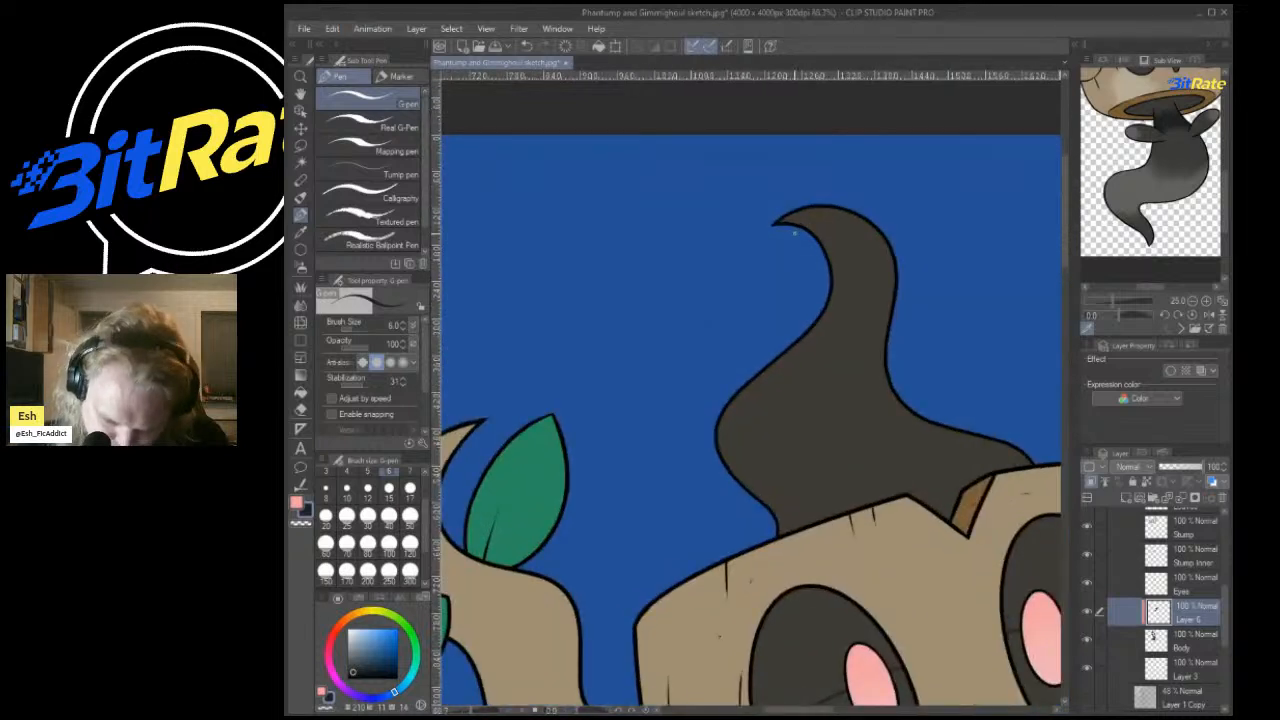
mouse_move(838, 488)
mouse_down()
mouse_move(836, 282)
mouse_move(786, 220)
mouse_up()
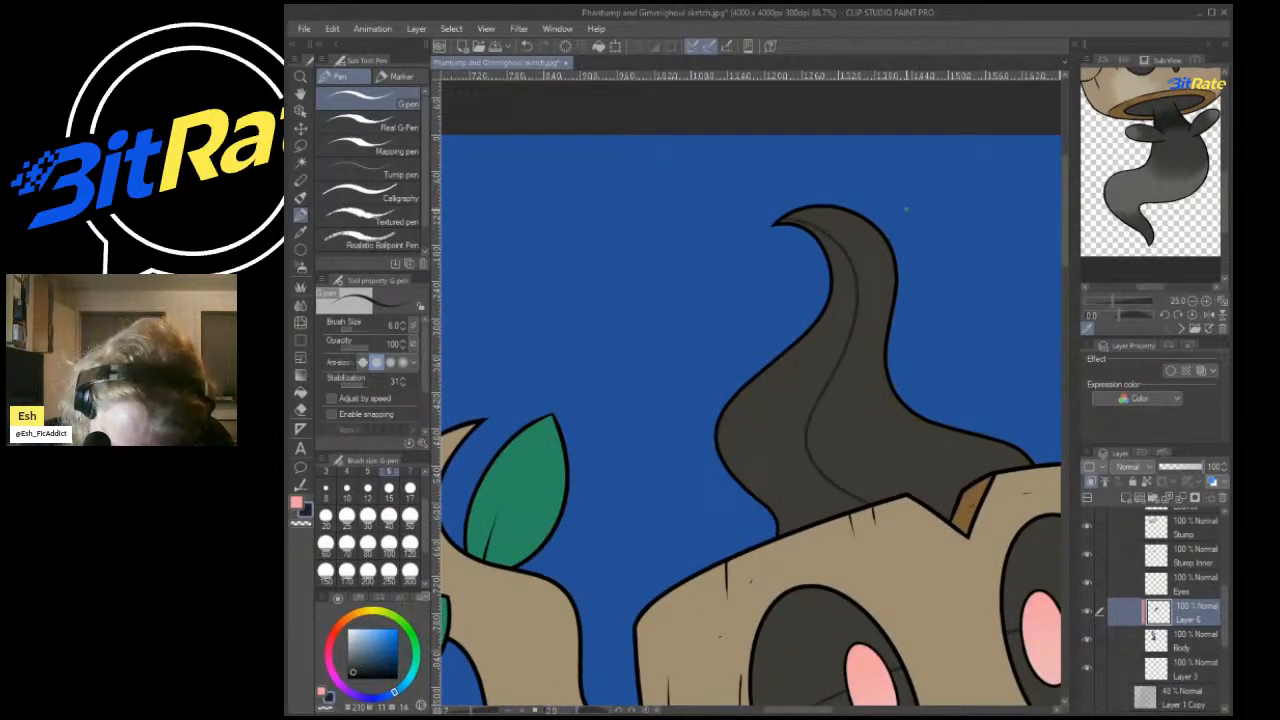
key(ctrl+z)
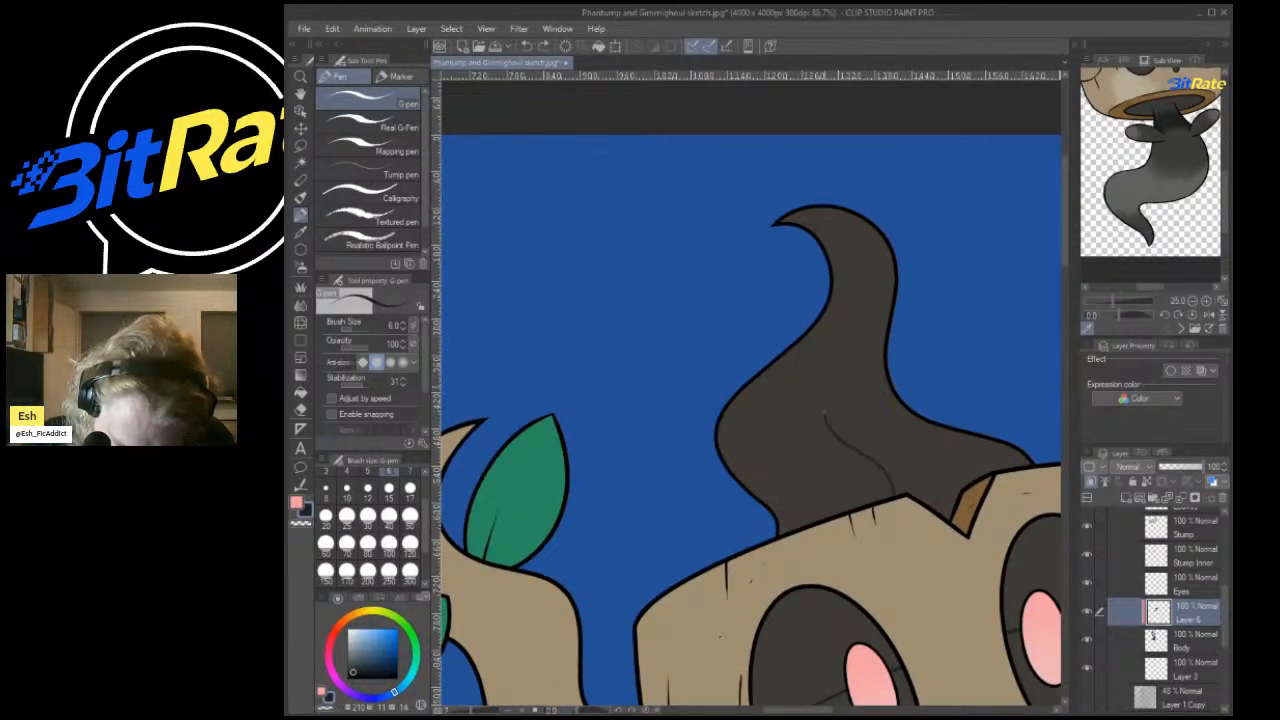
mouse_move(823, 411)
mouse_down()
mouse_move(861, 322)
mouse_move(810, 218)
mouse_up()
key(ctrl+z)
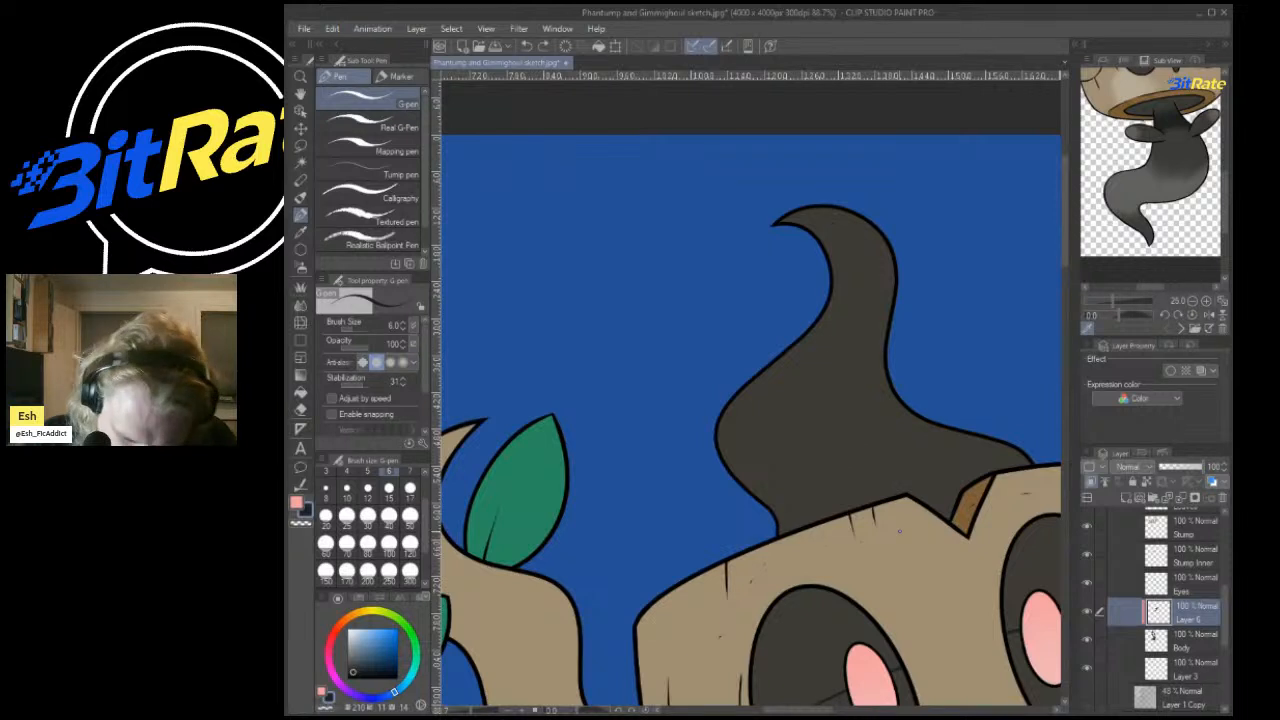
mouse_move(838, 425)
mouse_down()
mouse_move(858, 310)
mouse_move(854, 412)
mouse_move(946, 514)
mouse_up()
key(ctrl+z)
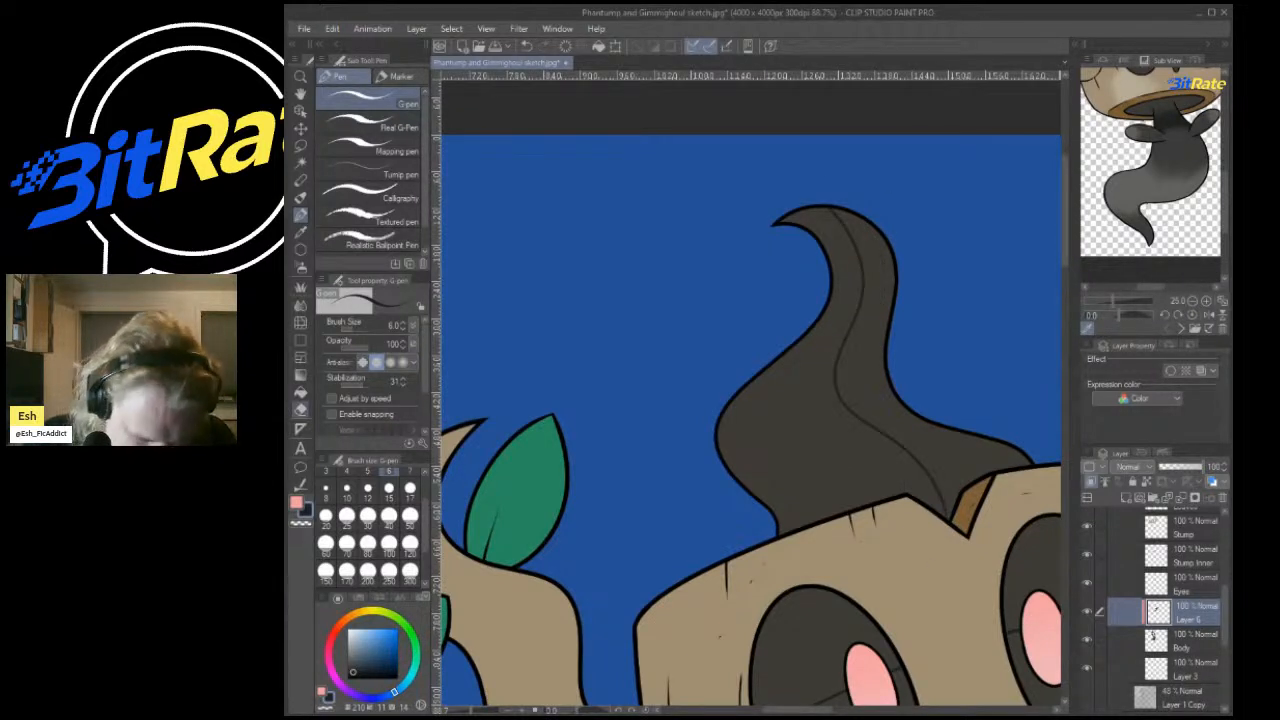
click(301, 393)
click(770, 400)
scroll(769, 389, down, 6)
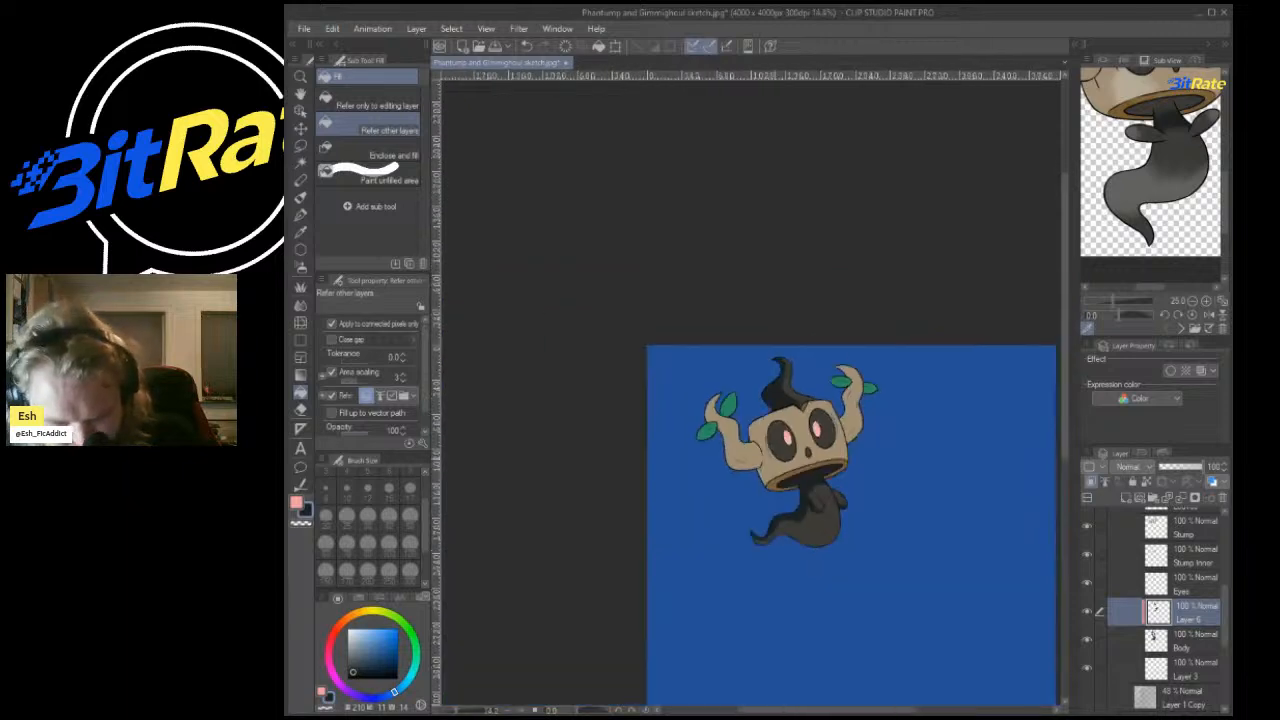
scroll(817, 390, up, 7)
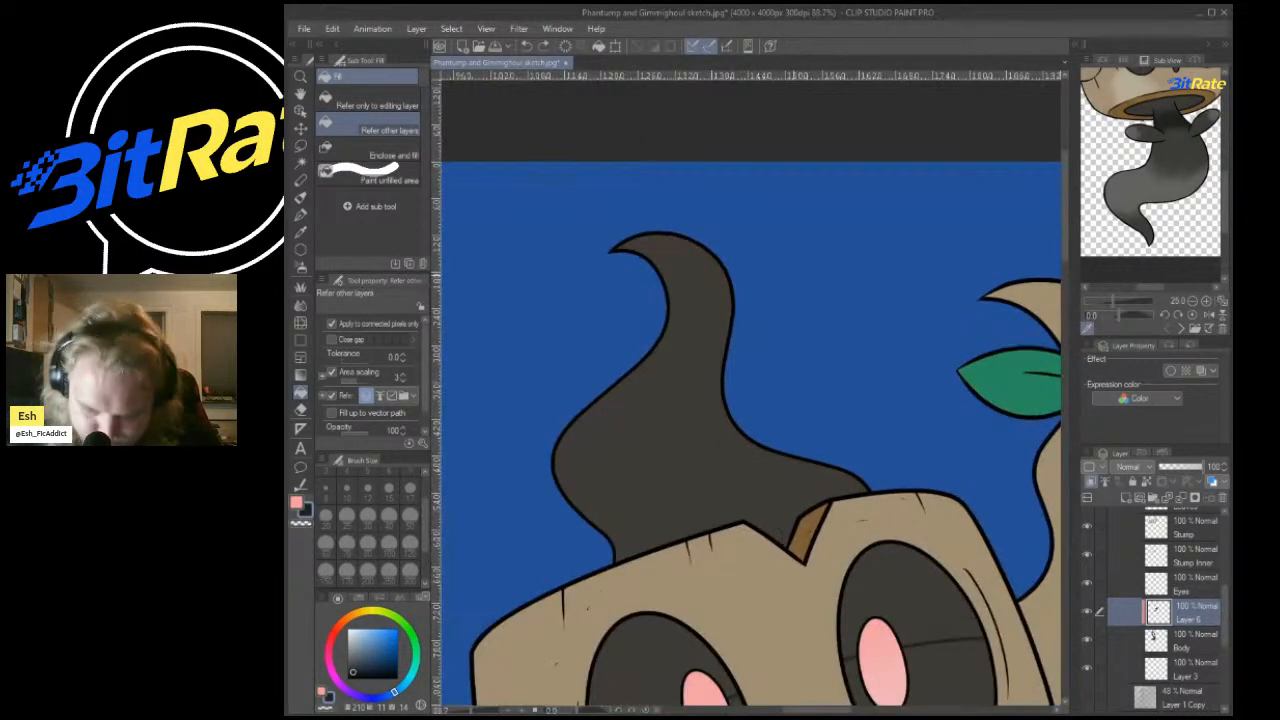
Draw a shadow boundary from the wisp's base above the stump up to its tip and fill its left side with the dark tone.
key(p)
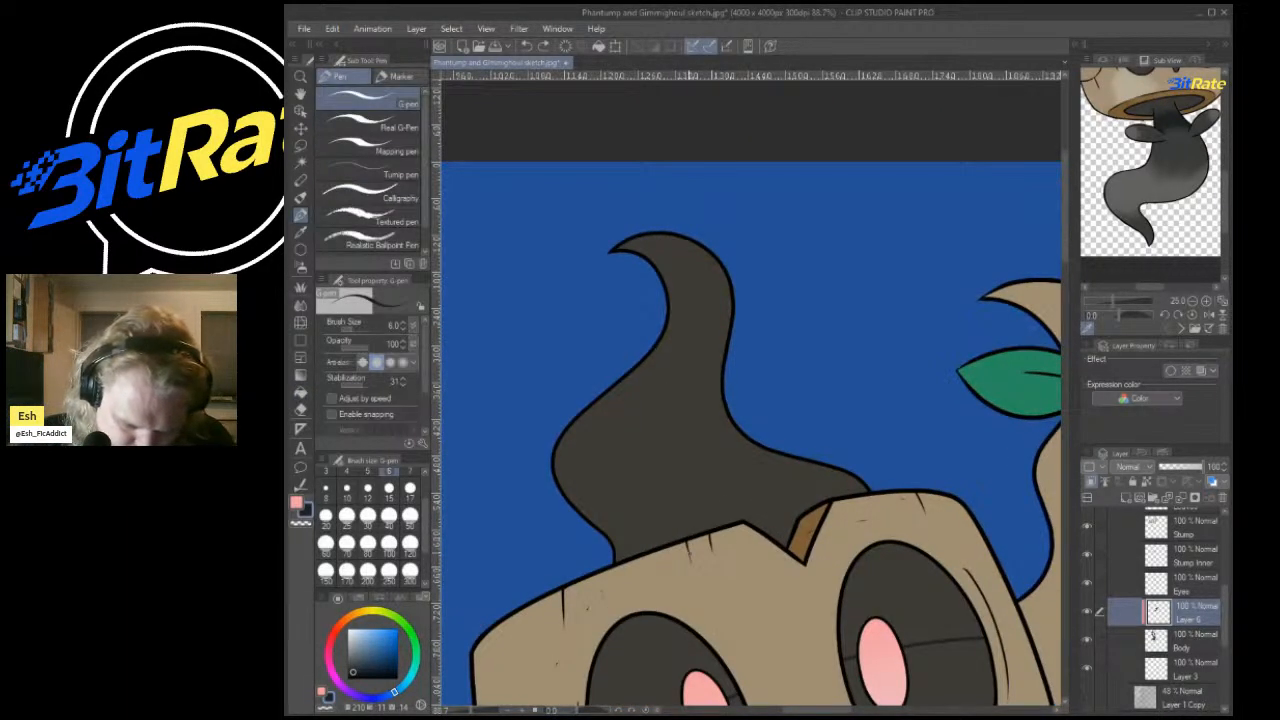
mouse_move(695, 511)
mouse_down()
mouse_move(641, 451)
mouse_move(685, 339)
mouse_move(663, 253)
mouse_move(628, 248)
mouse_up()
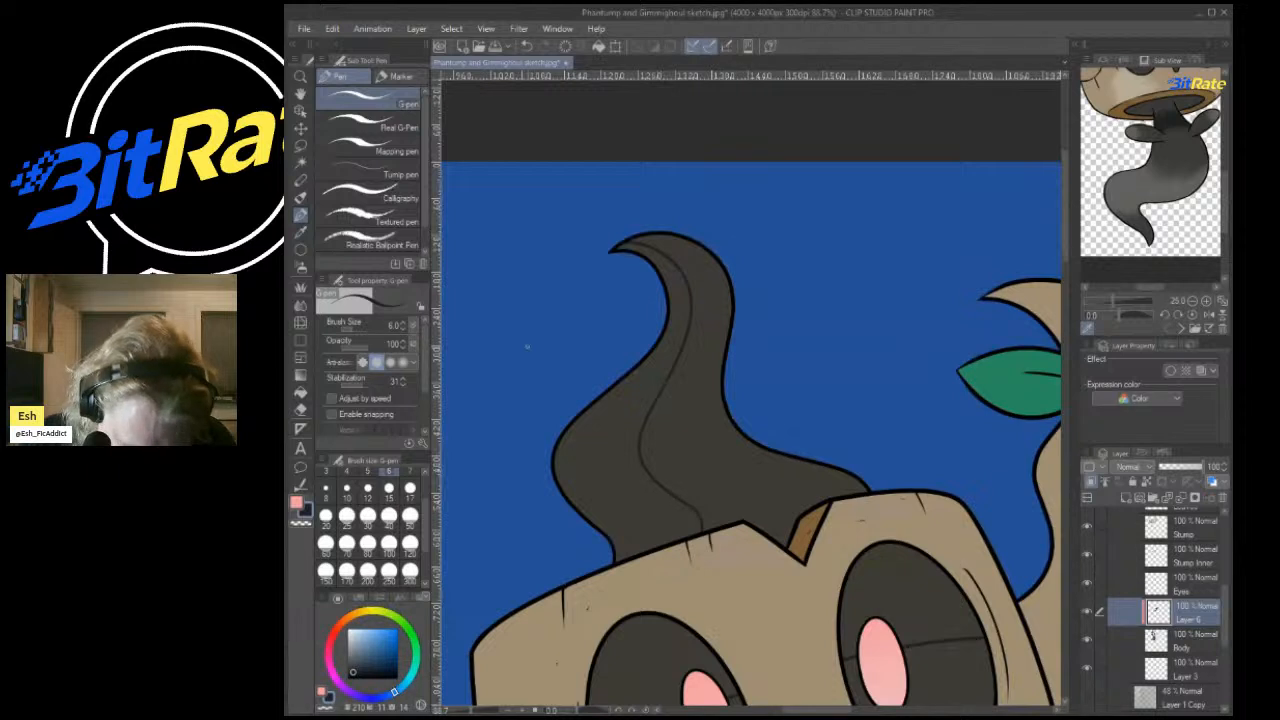
key(g)
click(610, 430)
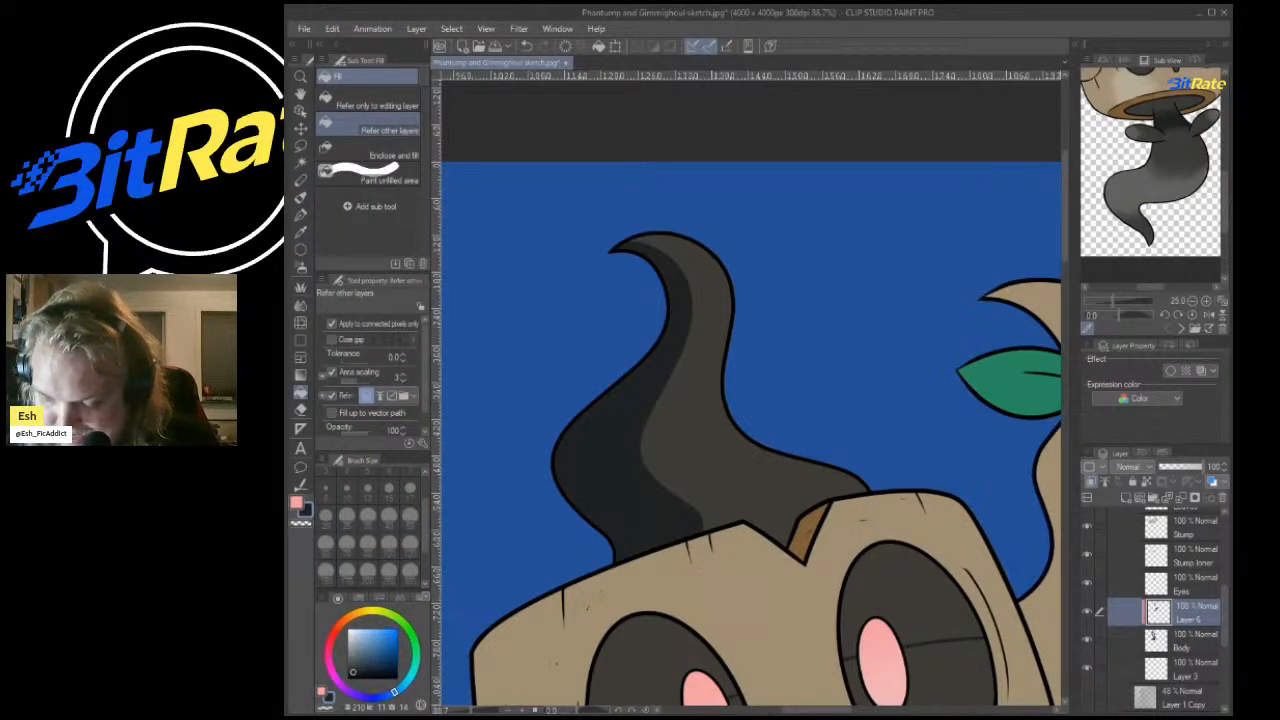
scroll(746, 376, down, 5)
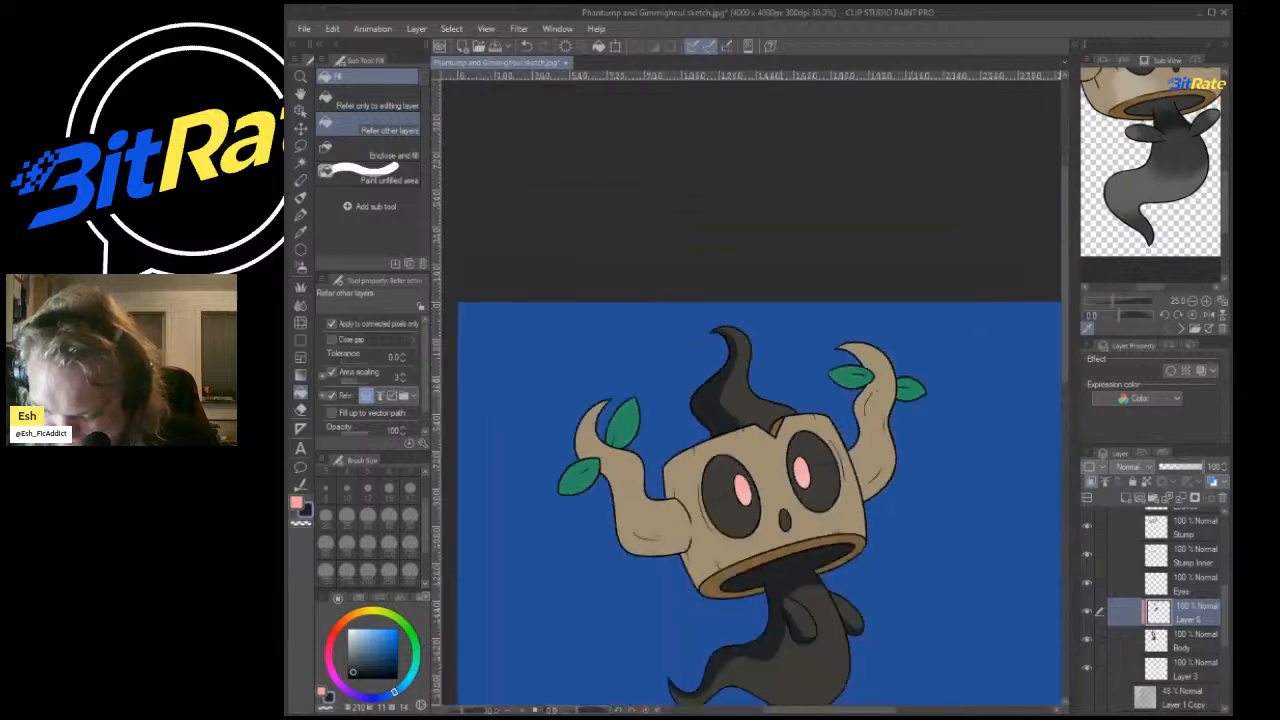
scroll(810, 556, up, 4)
scroll(797, 482, down, 2)
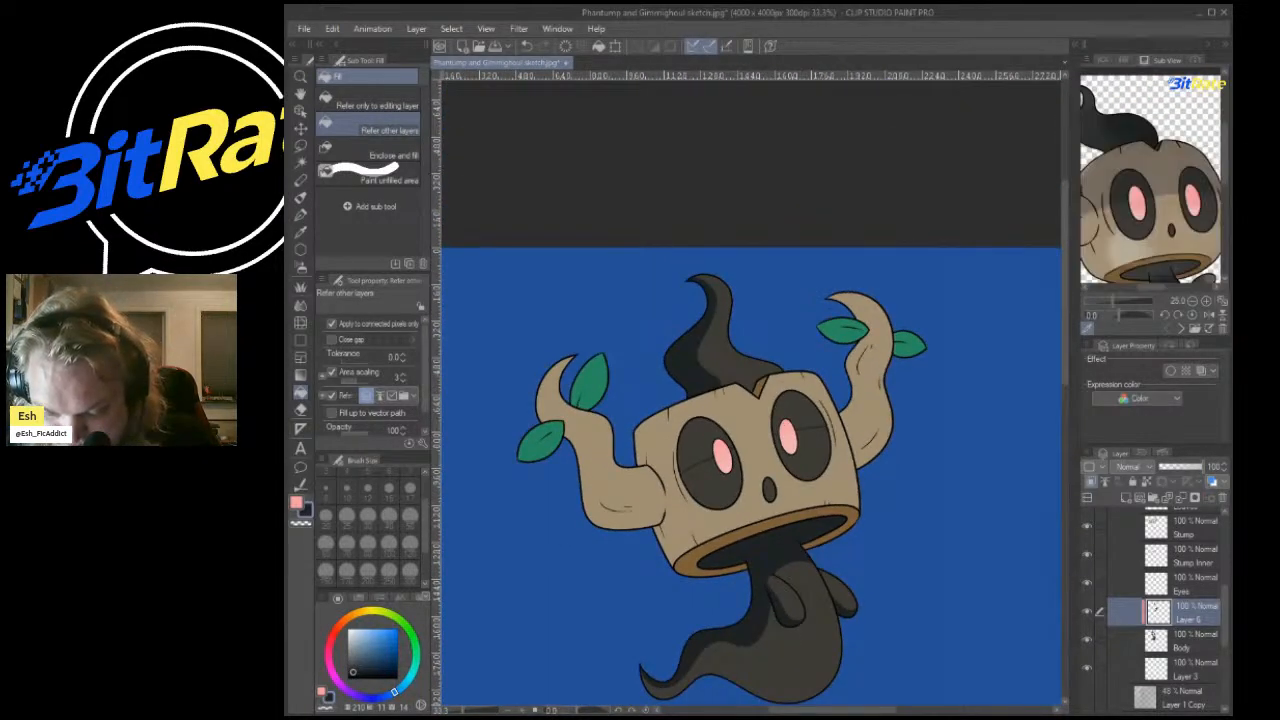
Sample a brown from the reference stump as the sub color and examine the branch arm in the reference image.
click(1140, 153)
scroll(1140, 145, down, 4)
scroll(1139, 135, up, 5)
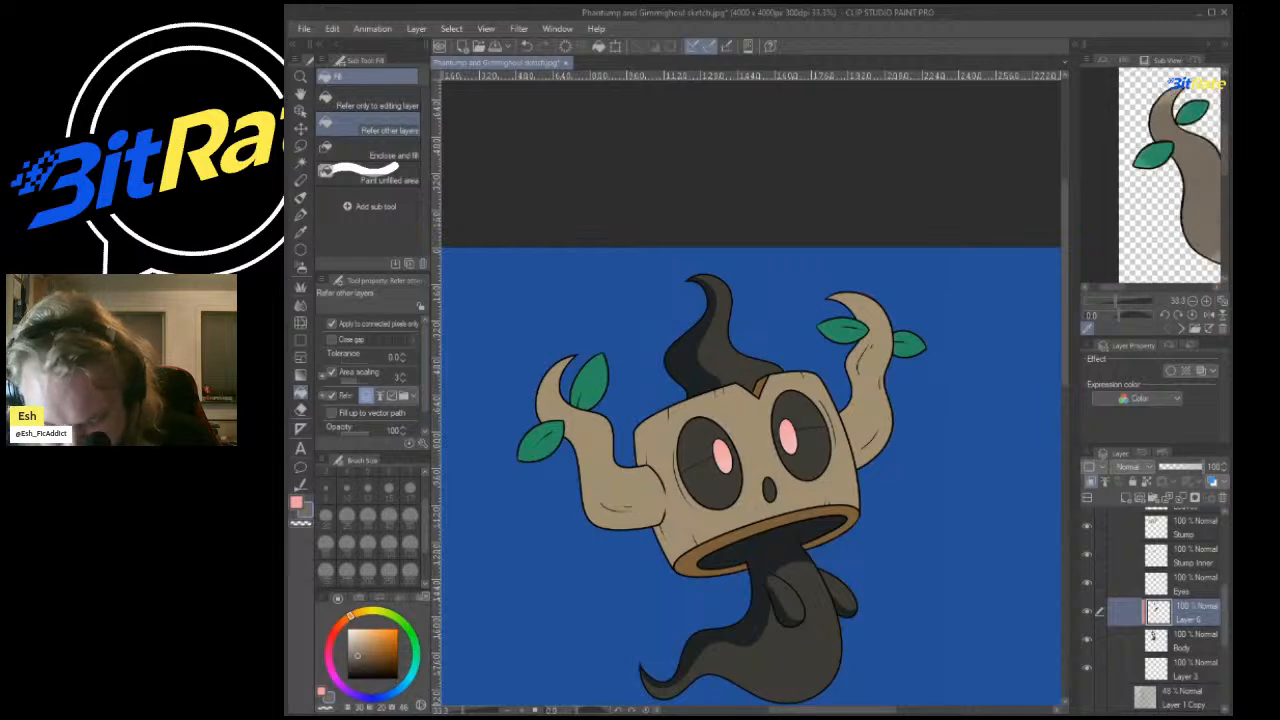
Add a new layer directly above the Stump layer and clip it to the Stump color.
scroll(1139, 140, down, 8)
scroll(1160, 610, up, 1)
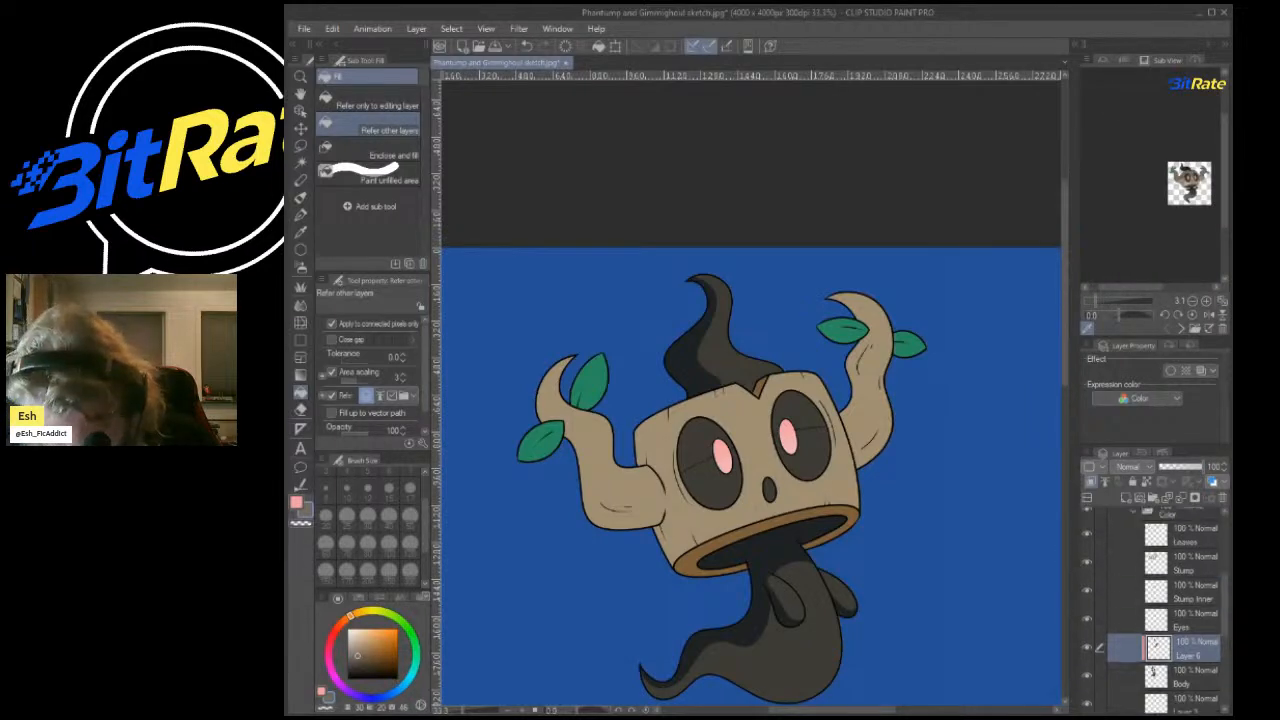
click(1186, 564)
click(1125, 497)
click(1091, 482)
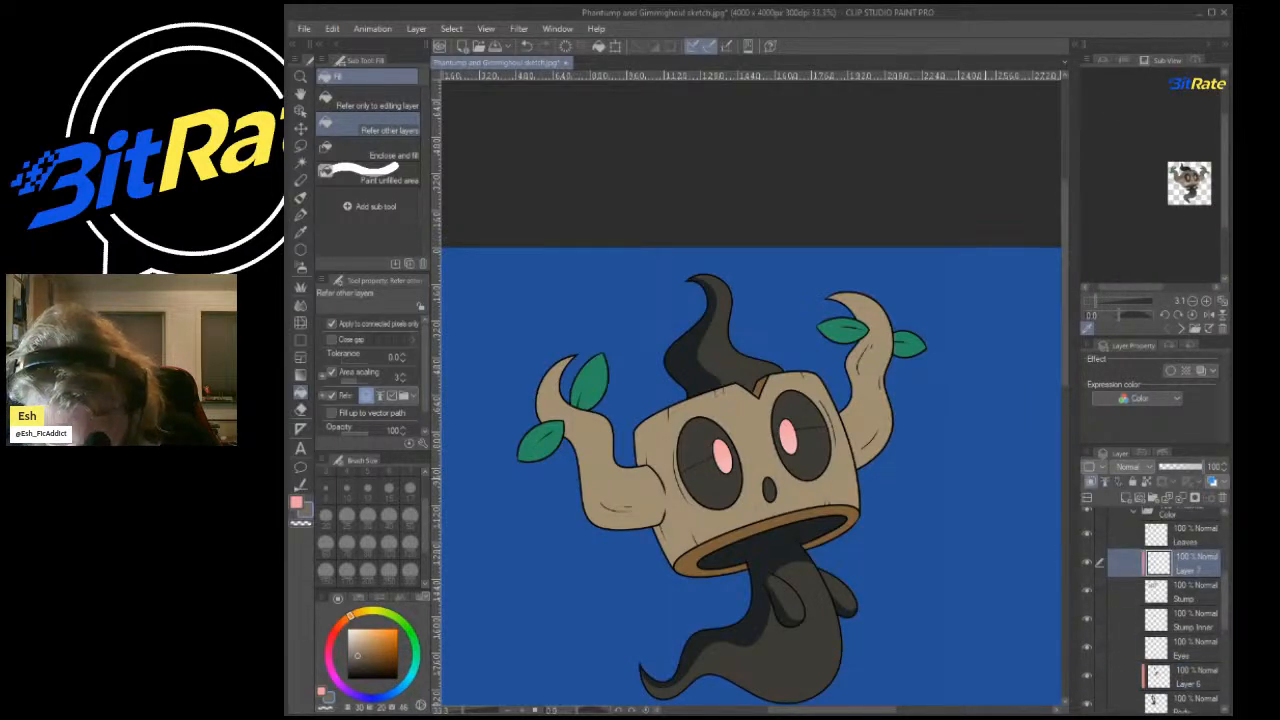
Sample the shaded brown of the stump from the reference image as the drawing color.
scroll(727, 468, up, 3)
scroll(798, 382, down, 1)
scroll(853, 367, down, 2)
scroll(665, 452, up, 4)
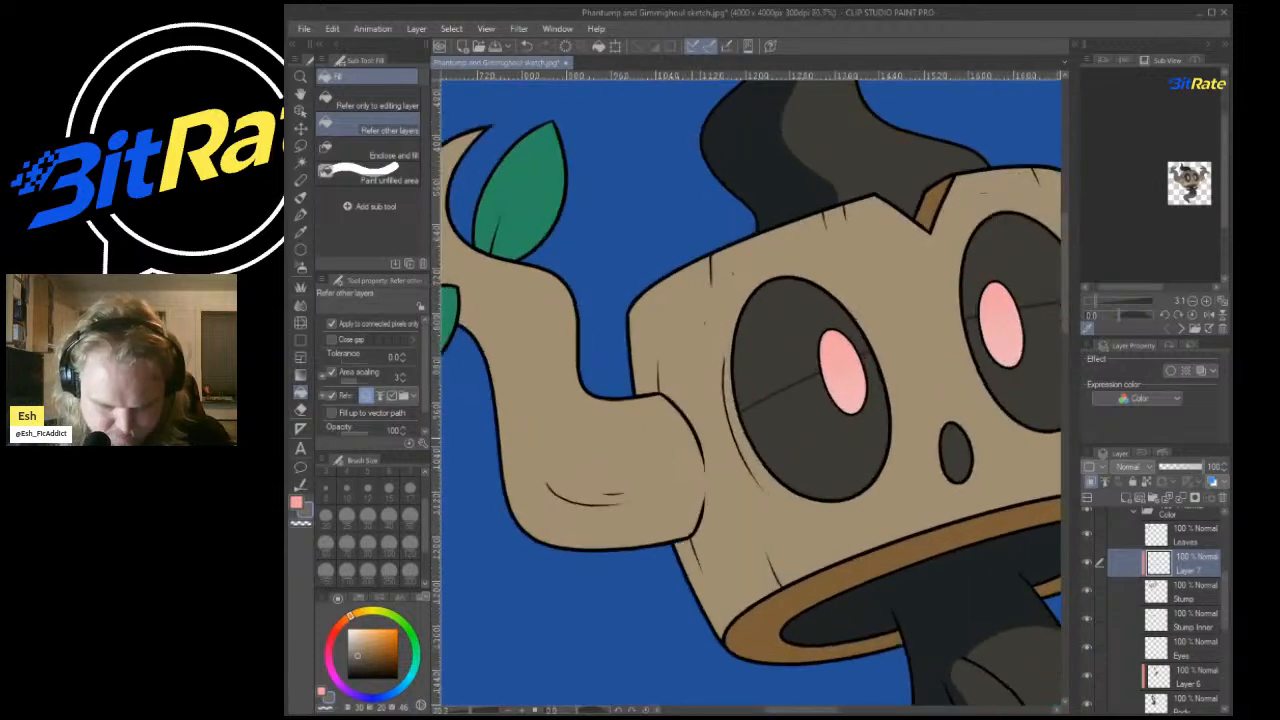
key(i)
click(567, 502)
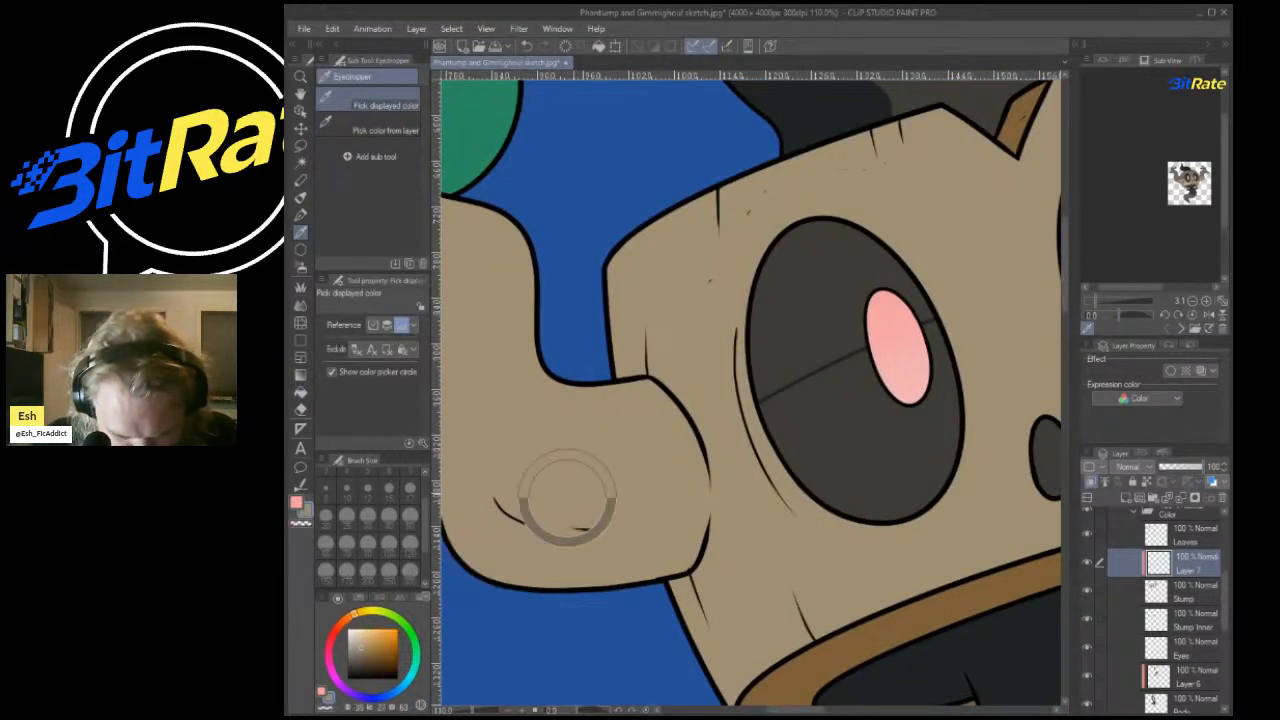
click(846, 351)
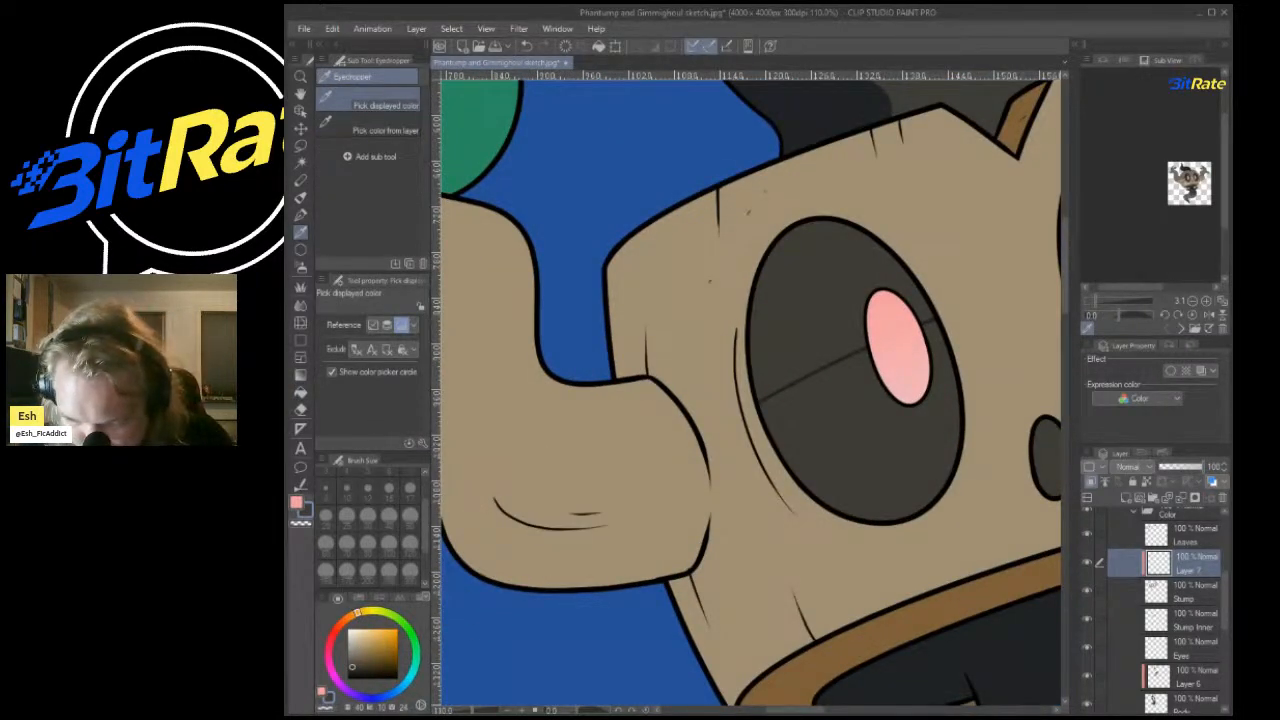
scroll(1188, 160, up, 5)
scroll(1160, 220, down, 4)
scroll(1154, 238, up, 3)
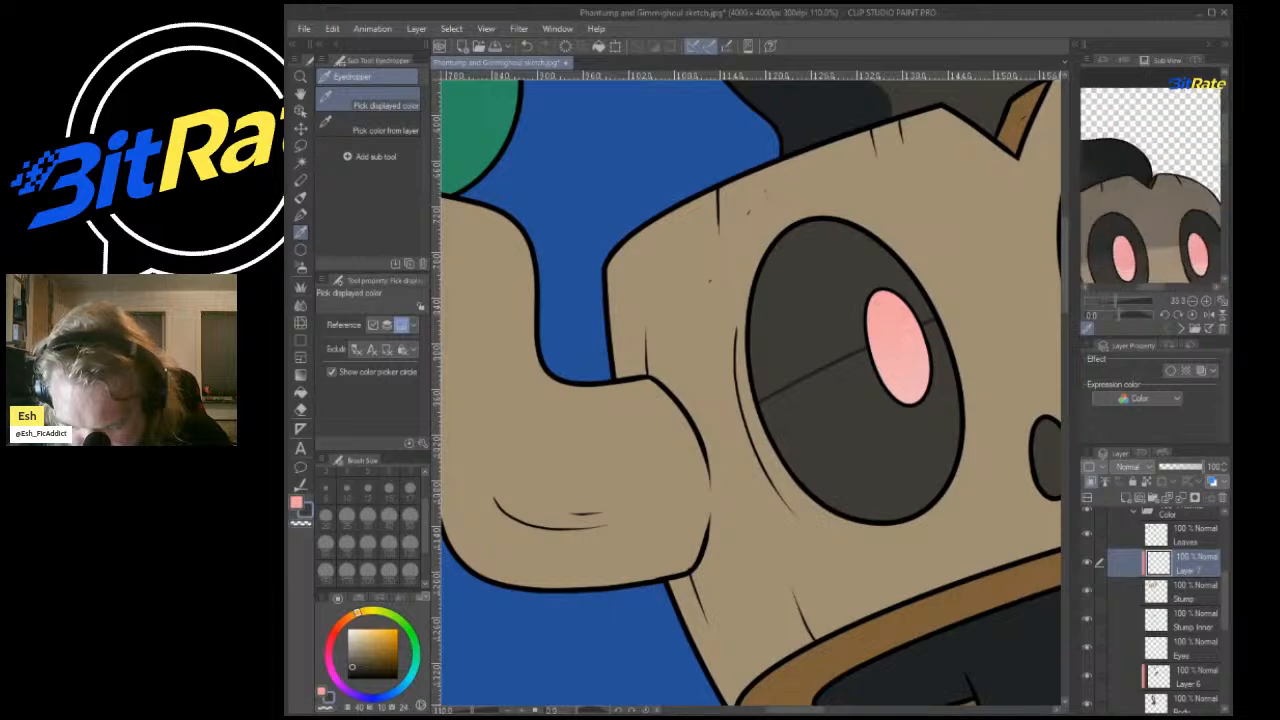
click(1159, 206)
scroll(751, 392, down, 2)
With the G-pen at size 6, draw a diagonal shadow boundary from the left arm's lower edge up toward the left eye socket.
click(301, 215)
click(389, 363)
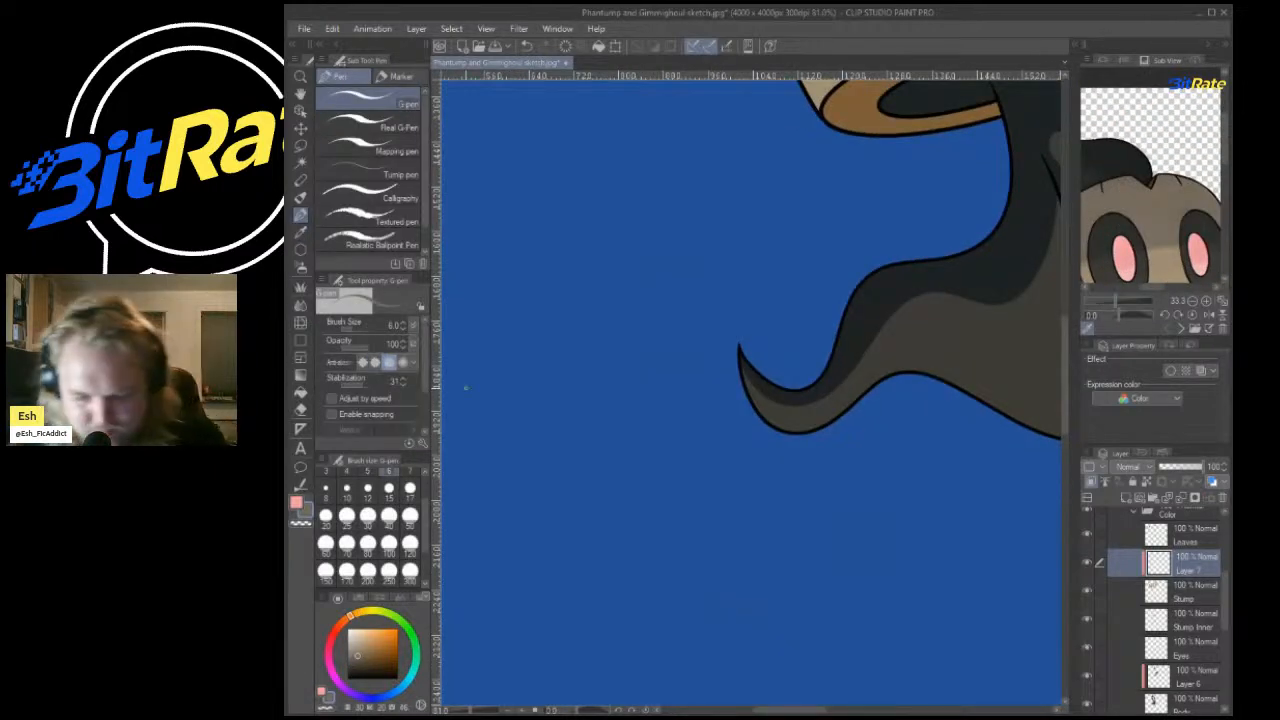
scroll(675, 405, down, 4)
scroll(735, 280, up, 3)
scroll(735, 260, down, 2)
scroll(734, 236, up, 3)
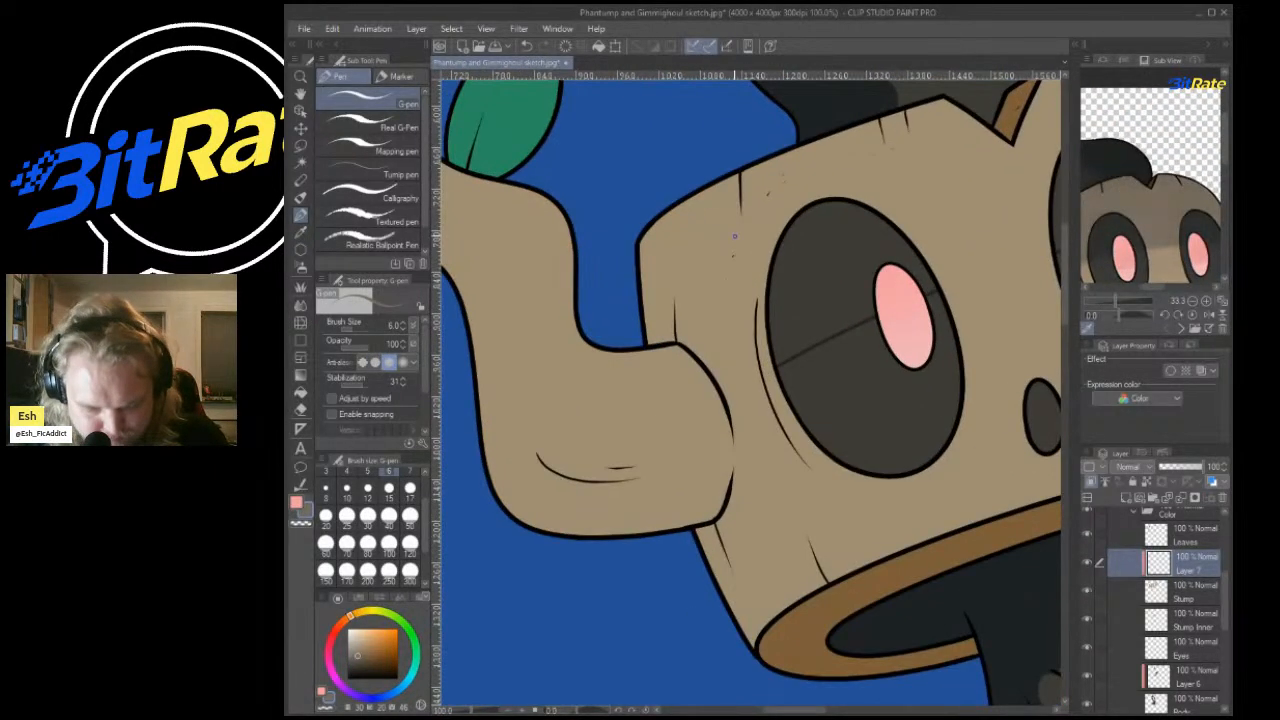
drag(499, 539, 738, 388)
key(ctrl+z)
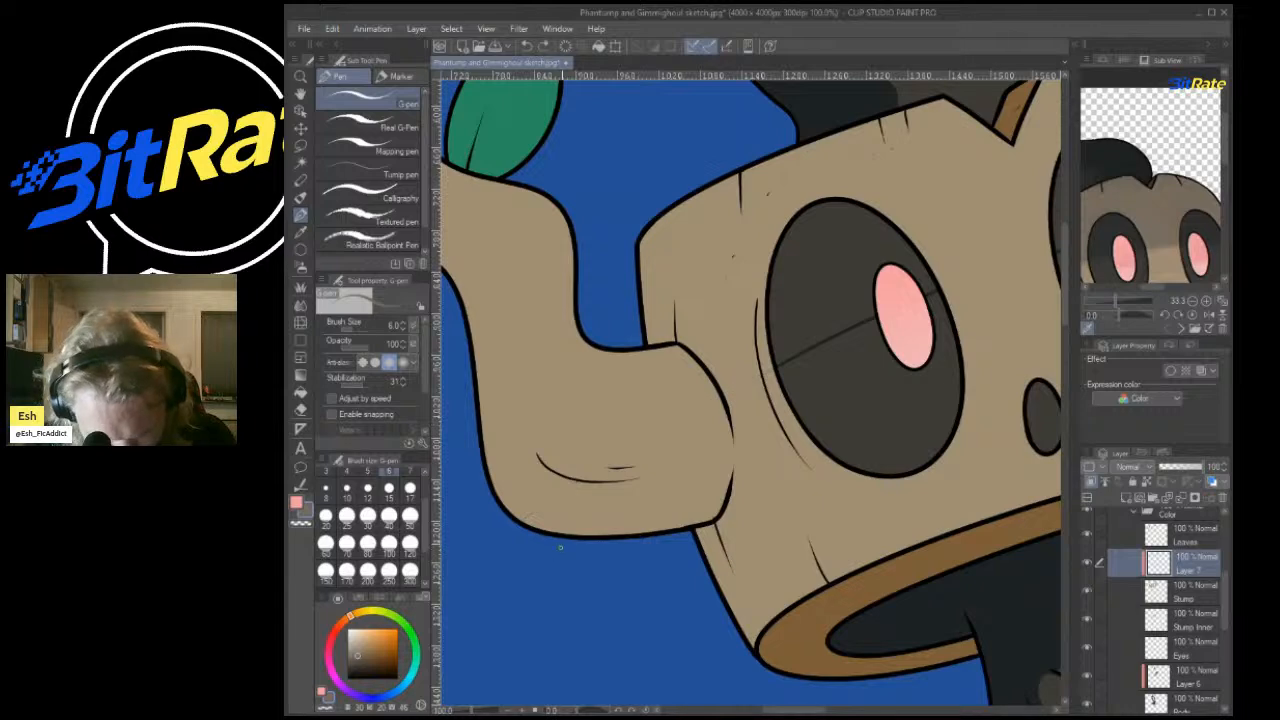
drag(545, 530, 766, 354)
key(ctrl+z)
drag(542, 530, 716, 386)
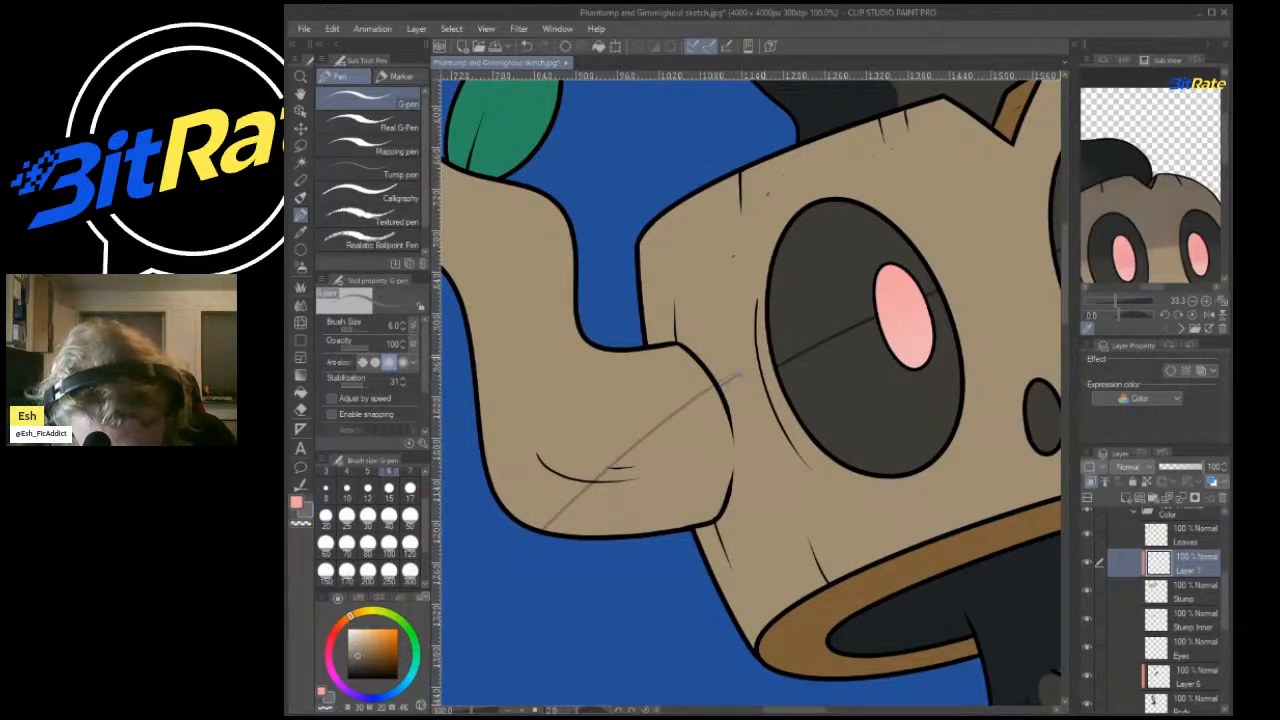
Erase the boundary stretch between the left arm's outline and the left eye socket and redraw it as one clean line.
key(e)
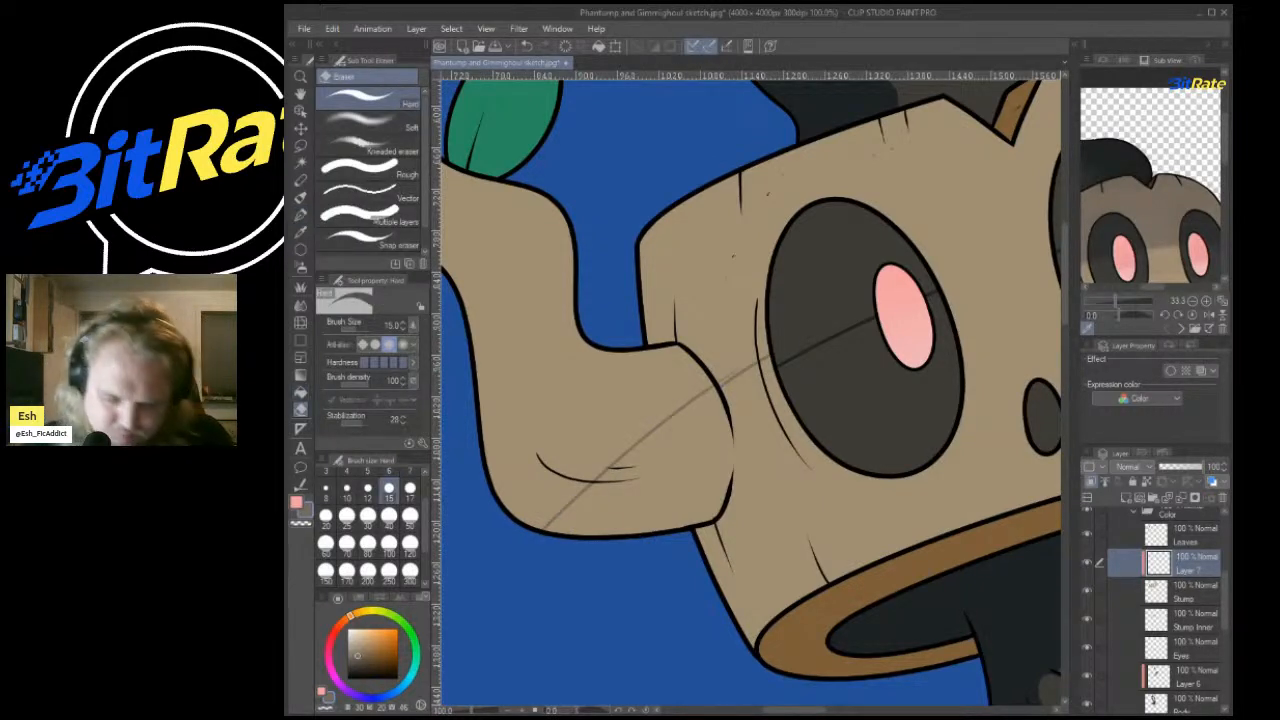
scroll(770, 354, up, 5)
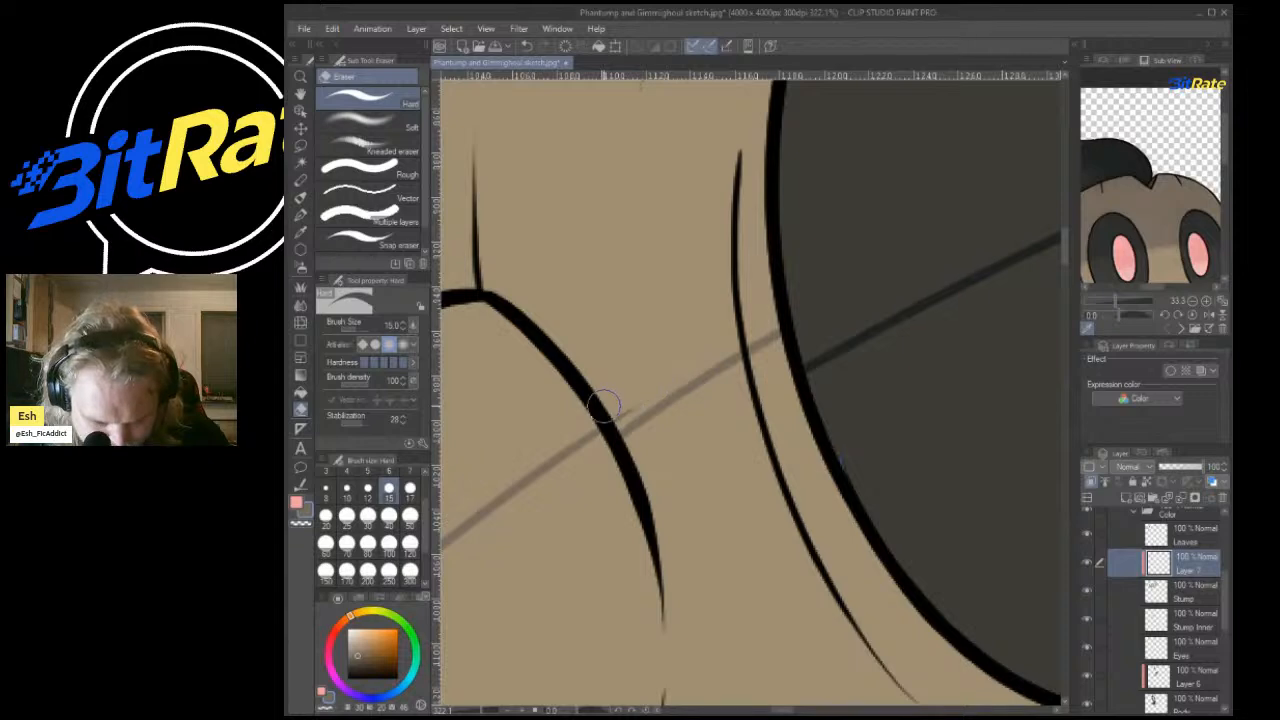
scroll(623, 386, down, 5)
scroll(706, 345, up, 3)
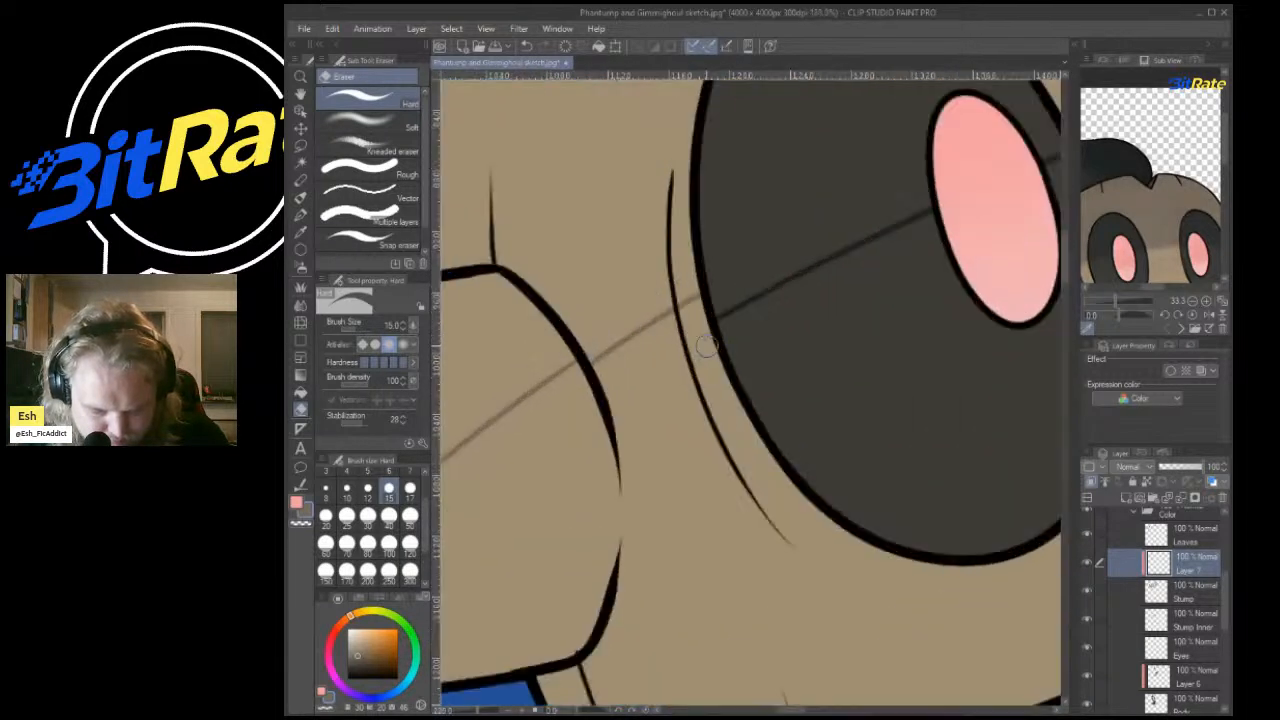
scroll(706, 345, up, 2)
drag(550, 376, 695, 288)
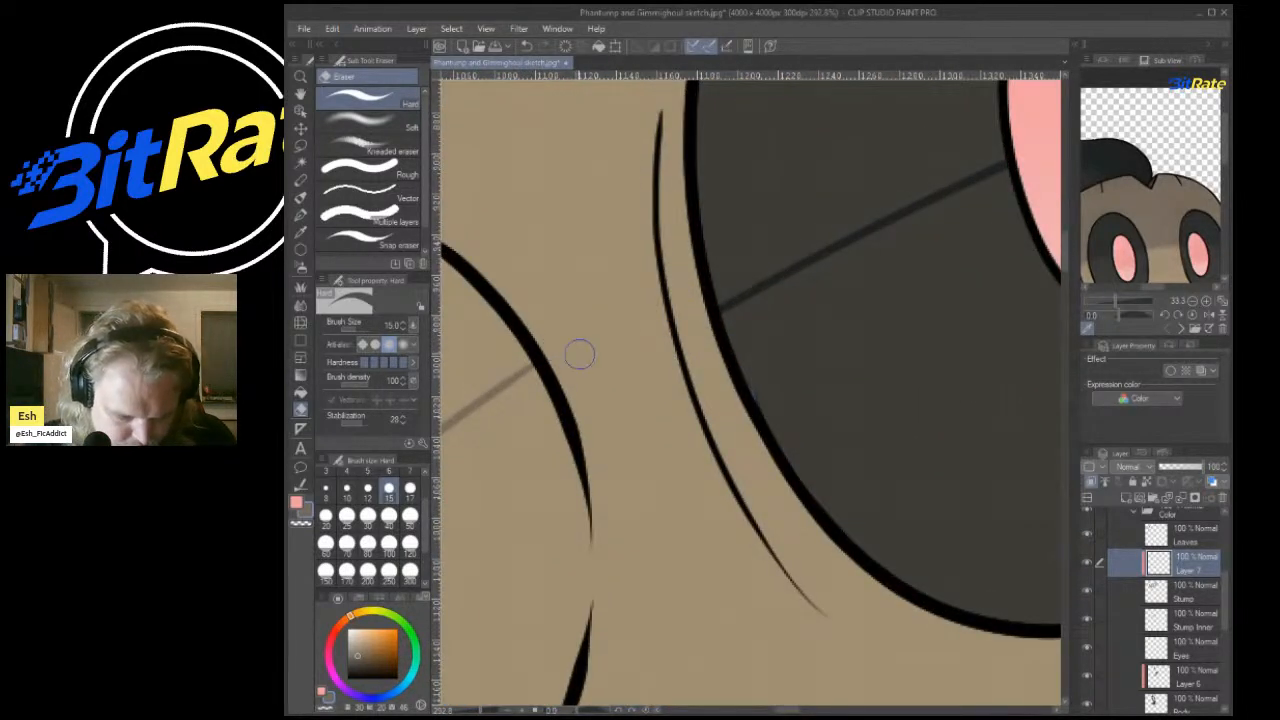
key(p)
drag(535, 386, 692, 287)
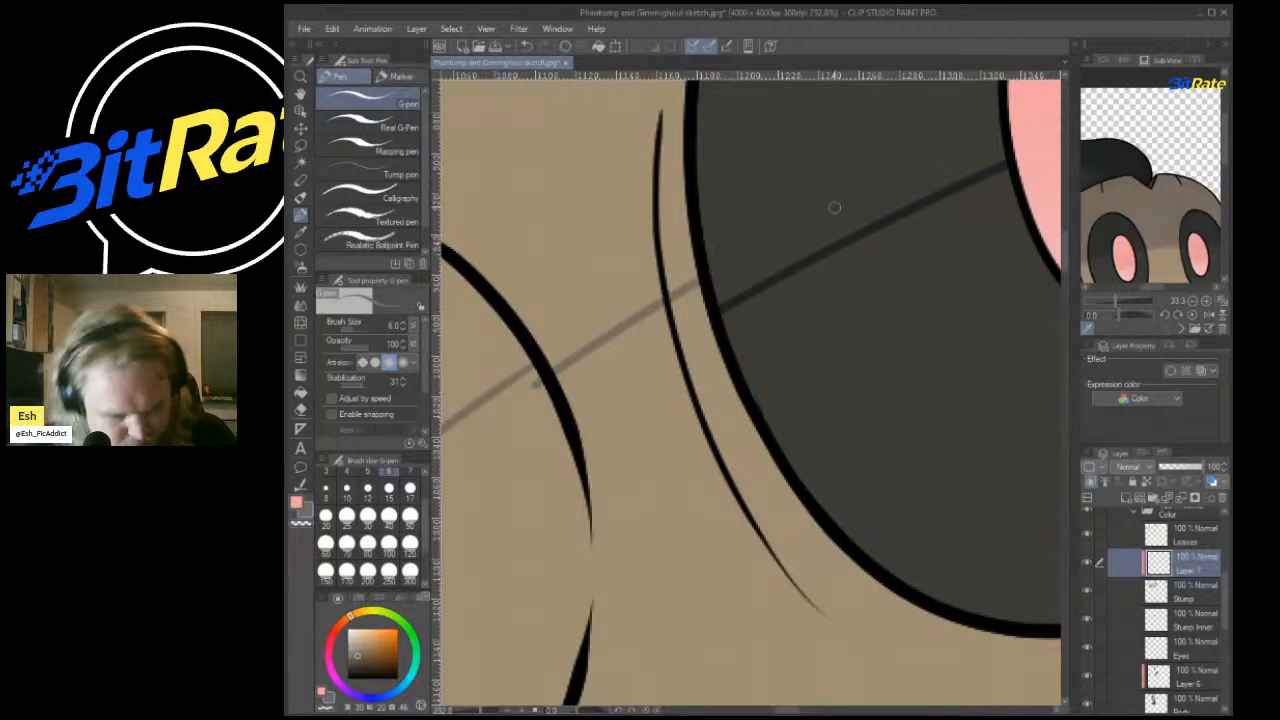
key(g)
click(502, 456)
key(ctrl+z)
Draw the shadow boundary from the right eye socket's outer edge across the stump's side and the right arm.
scroll(500, 456, down, 5)
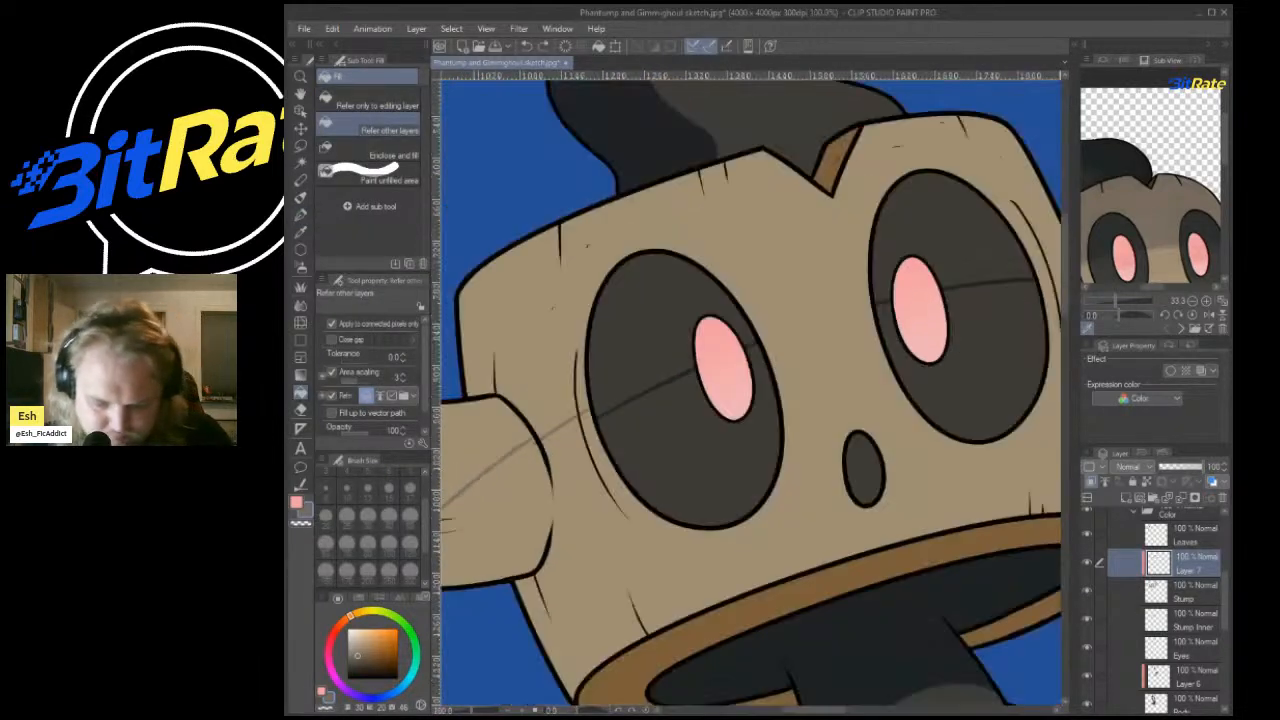
scroll(720, 355, up, 4)
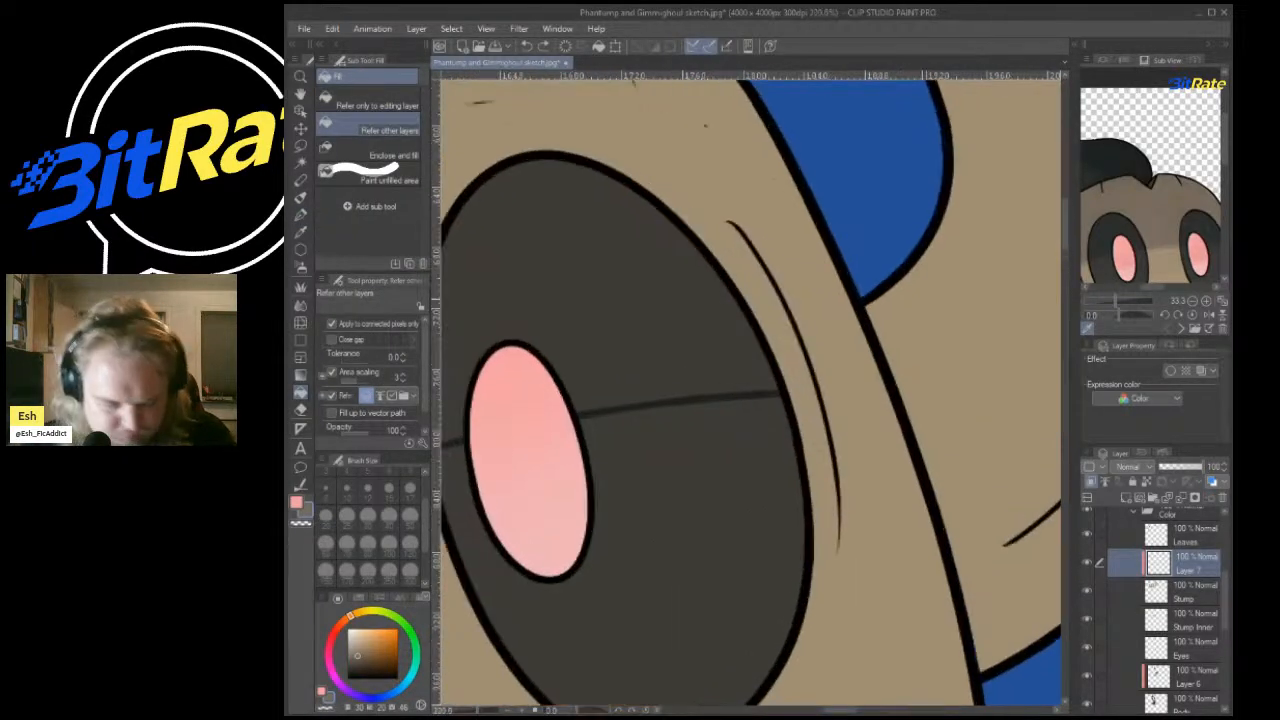
key(p)
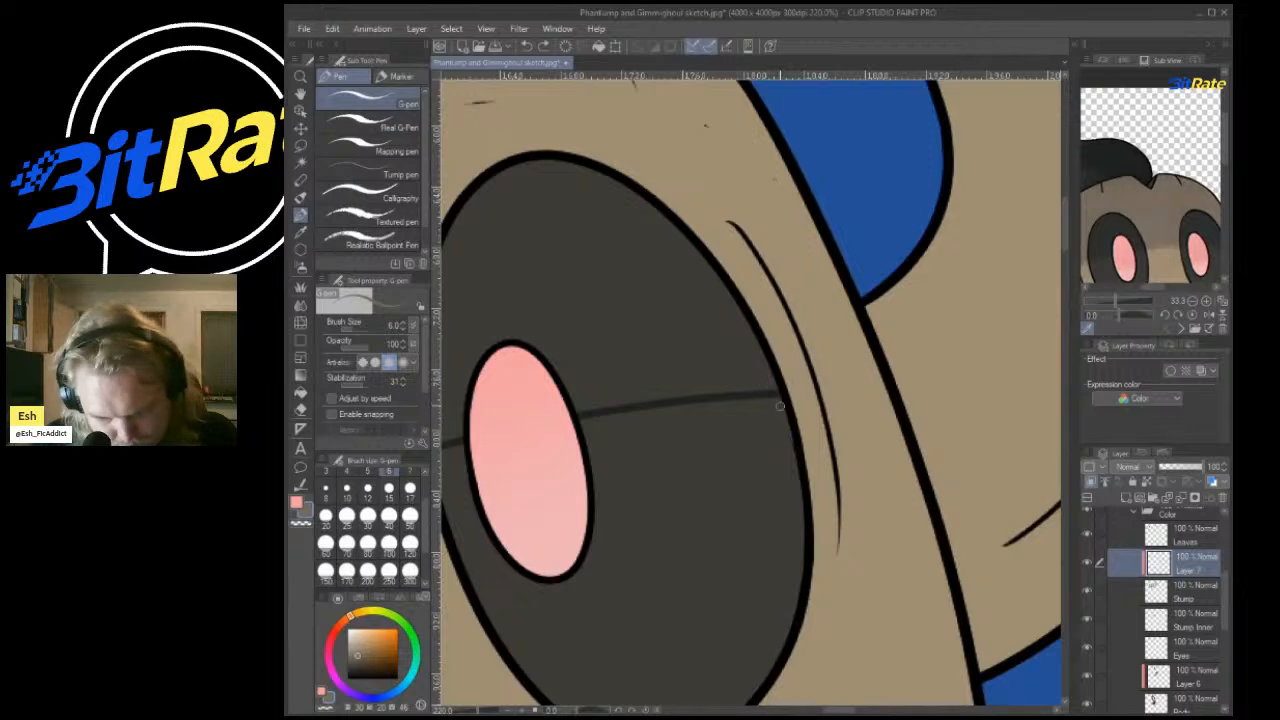
drag(780, 405, 940, 404)
scroll(845, 412, down, 7)
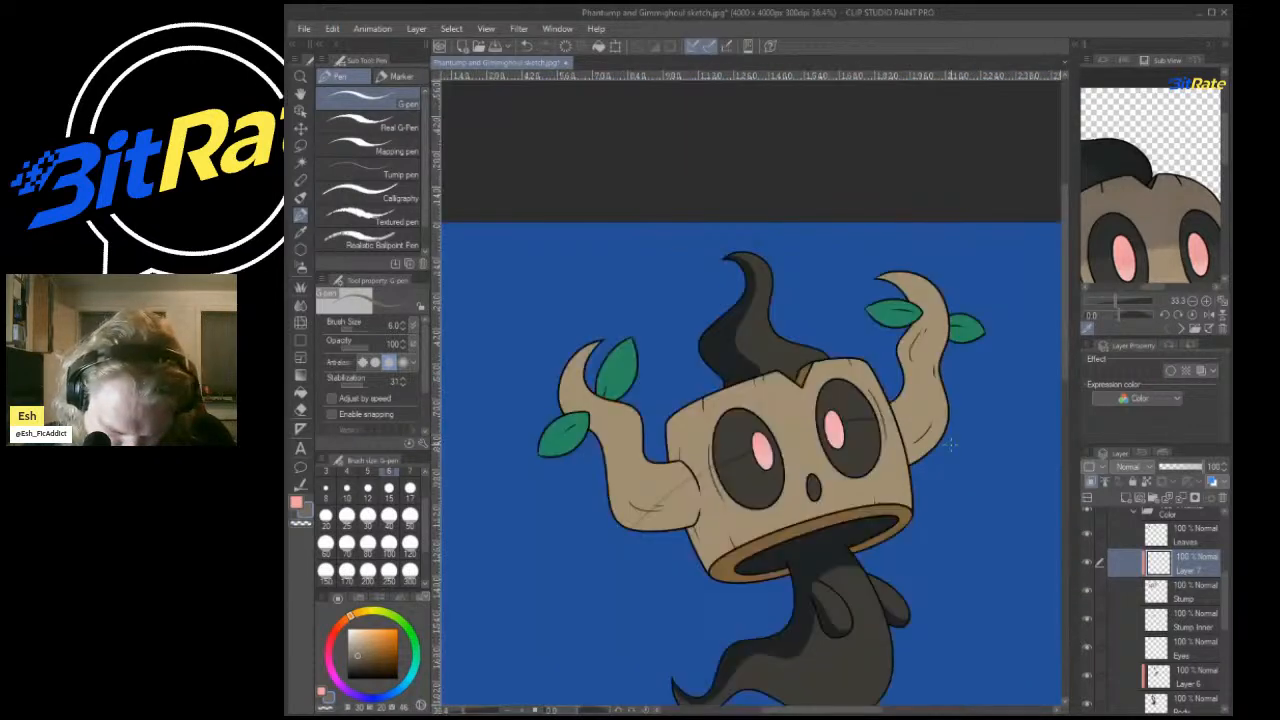
scroll(951, 446, up, 8)
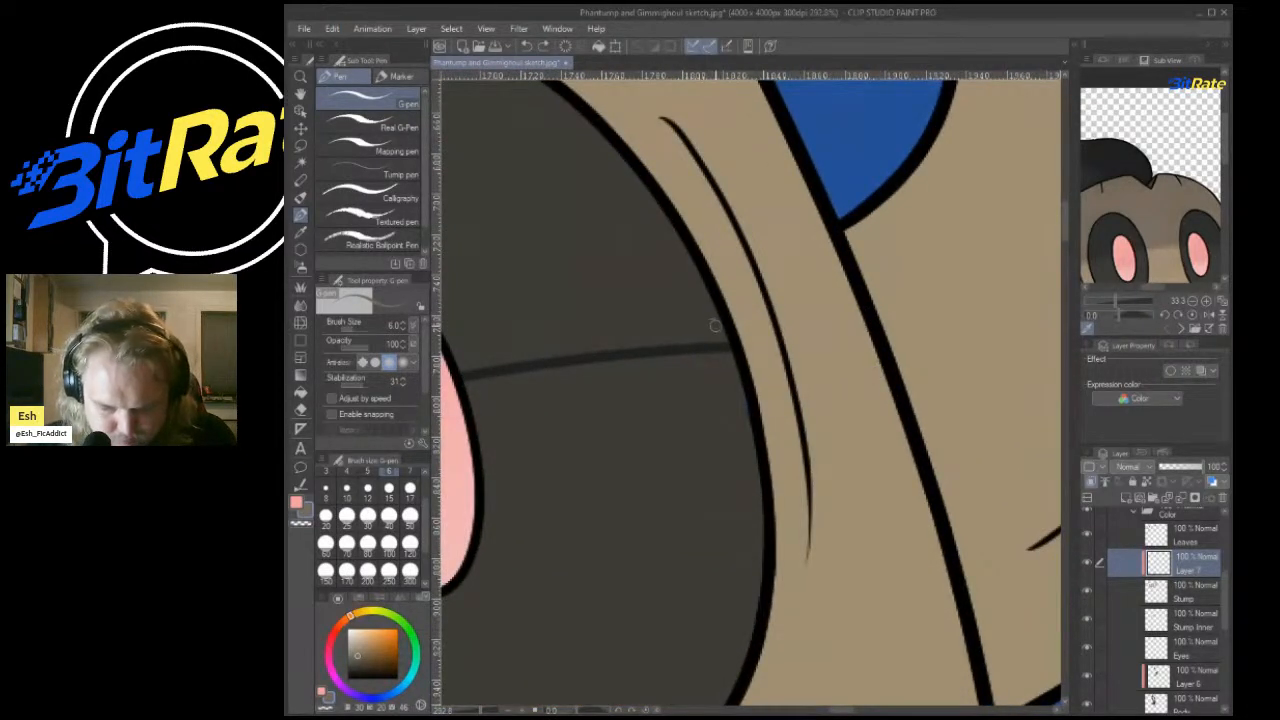
mouse_move(736, 322)
mouse_down()
mouse_move(905, 315)
mouse_move(1062, 285)
mouse_up()
key(ctrl+z)
scroll(745, 405, down, 6)
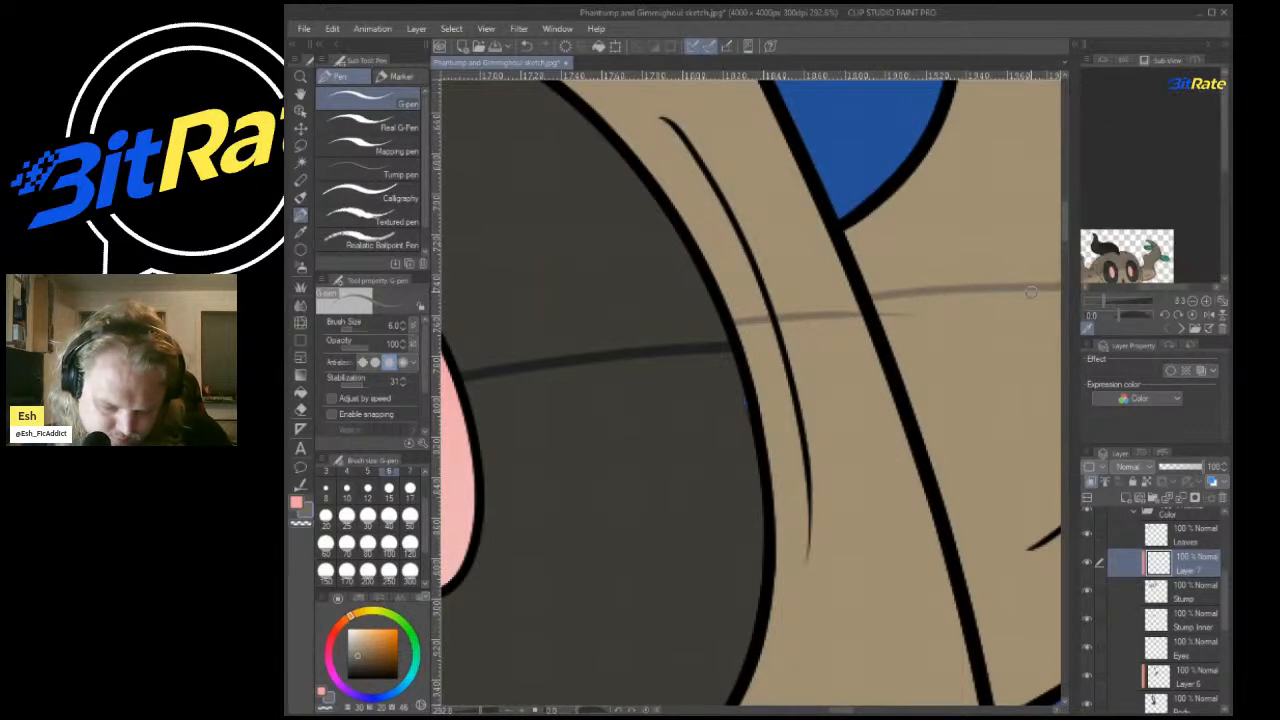
scroll(718, 405, up, 2)
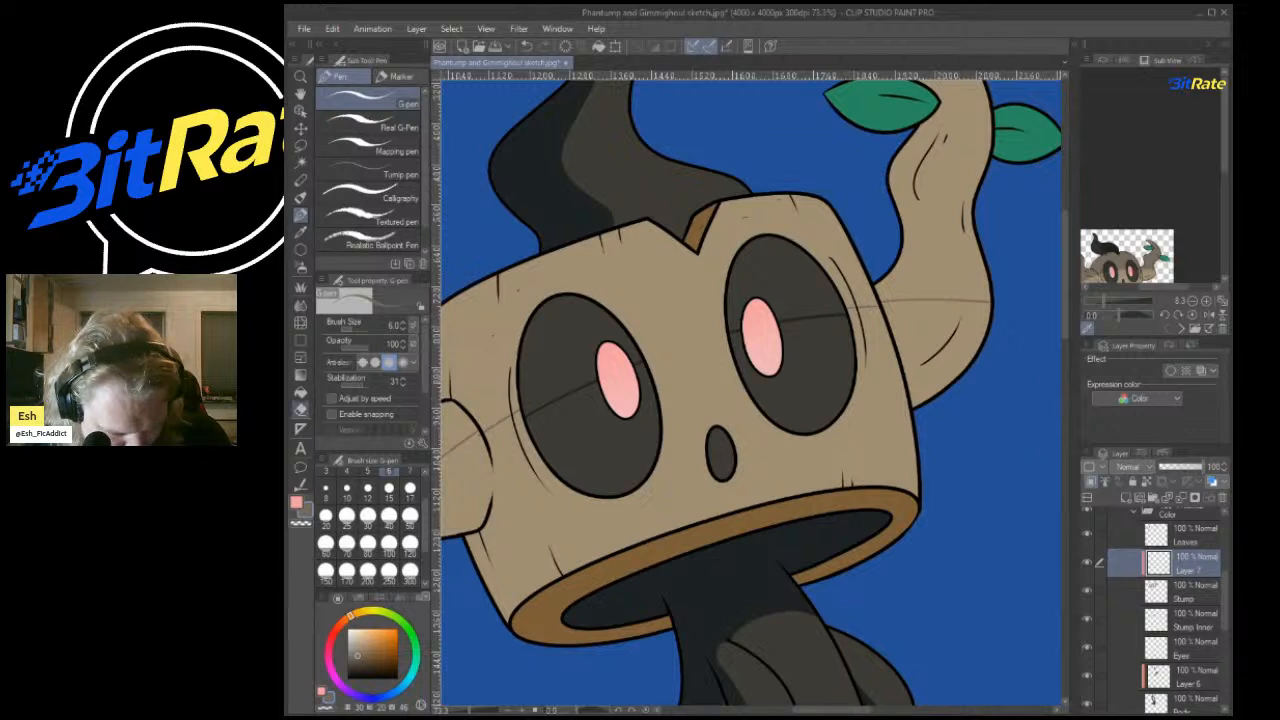
Hide and reshow the Stump layer to check the shadow boundary lines against the linework.
key(g)
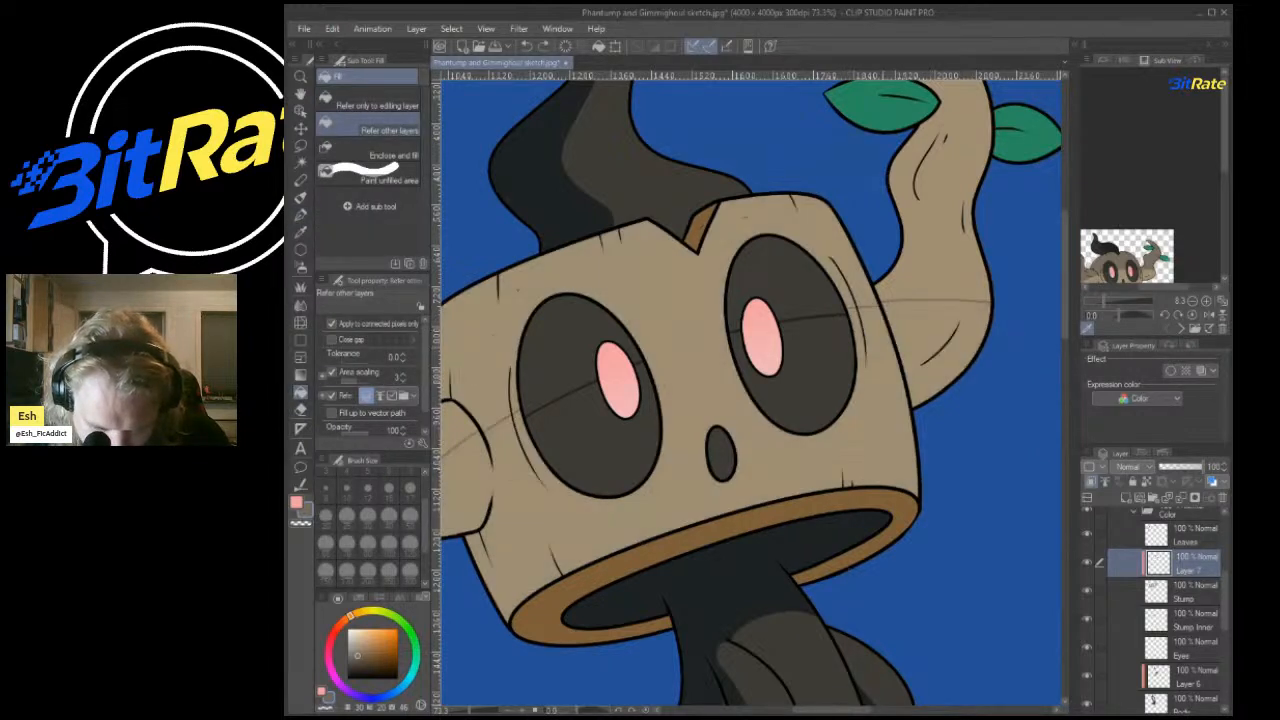
scroll(868, 394, down, 1)
click(1087, 591)
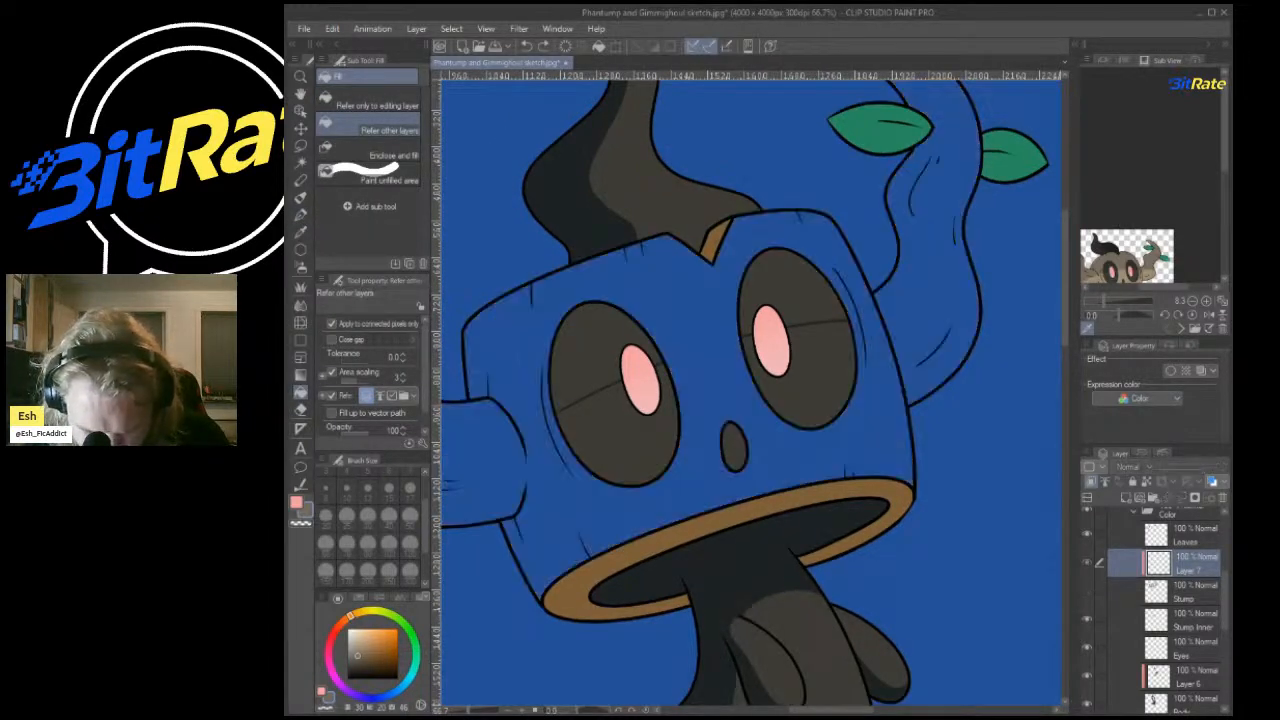
click(1087, 591)
Draw a slightly curved shadow boundary between the two eye sockets, linking the lines inside them at about pupil height.
scroll(486, 445, up, 5)
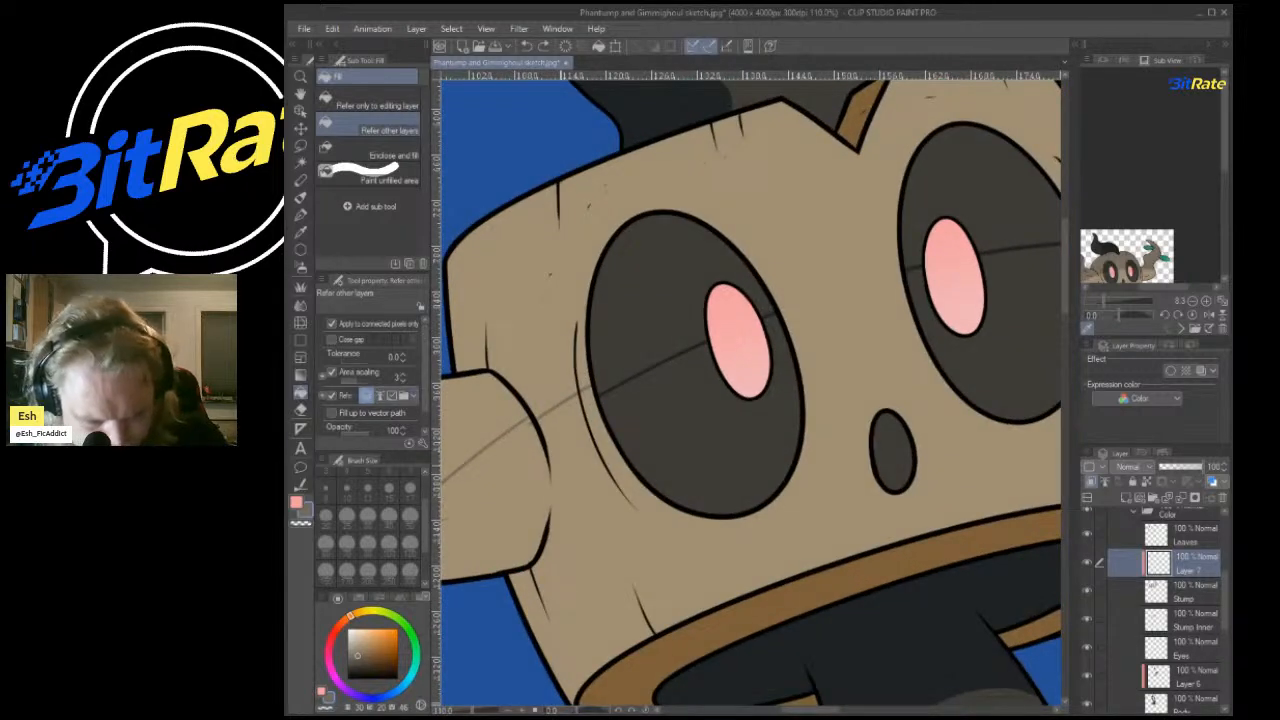
scroll(590, 414, down, 5)
scroll(705, 334, up, 7)
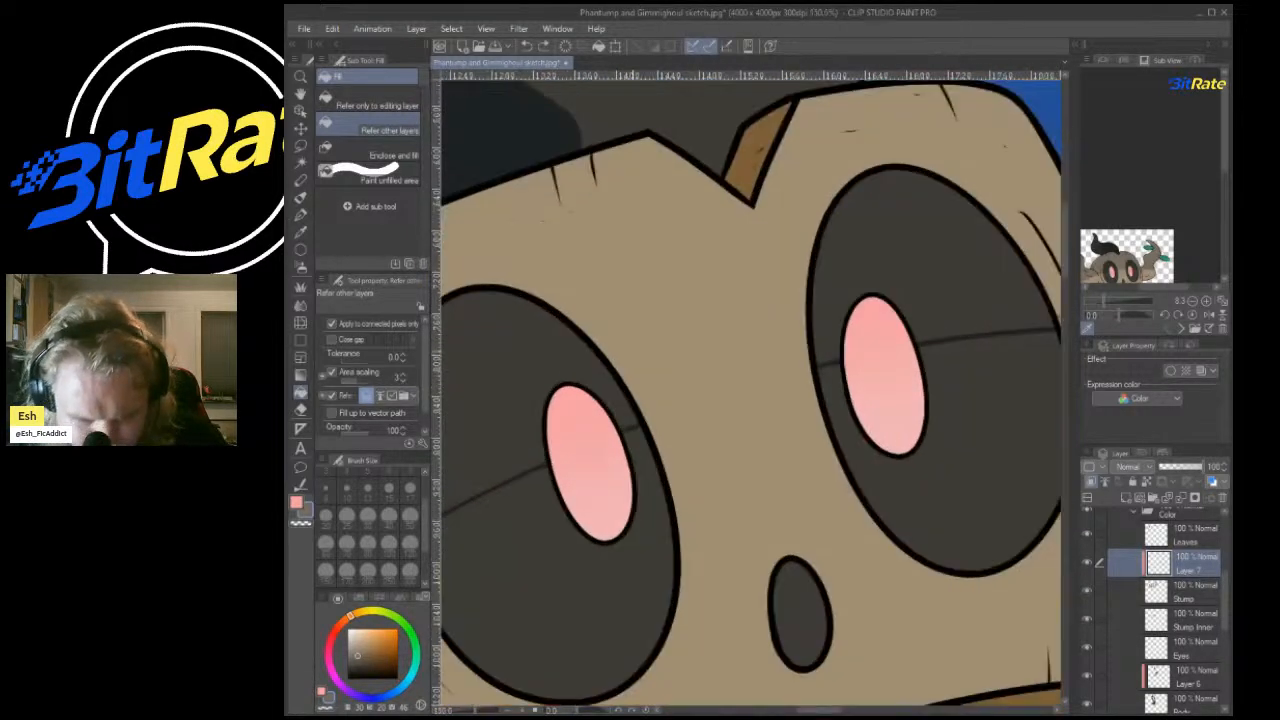
key(p)
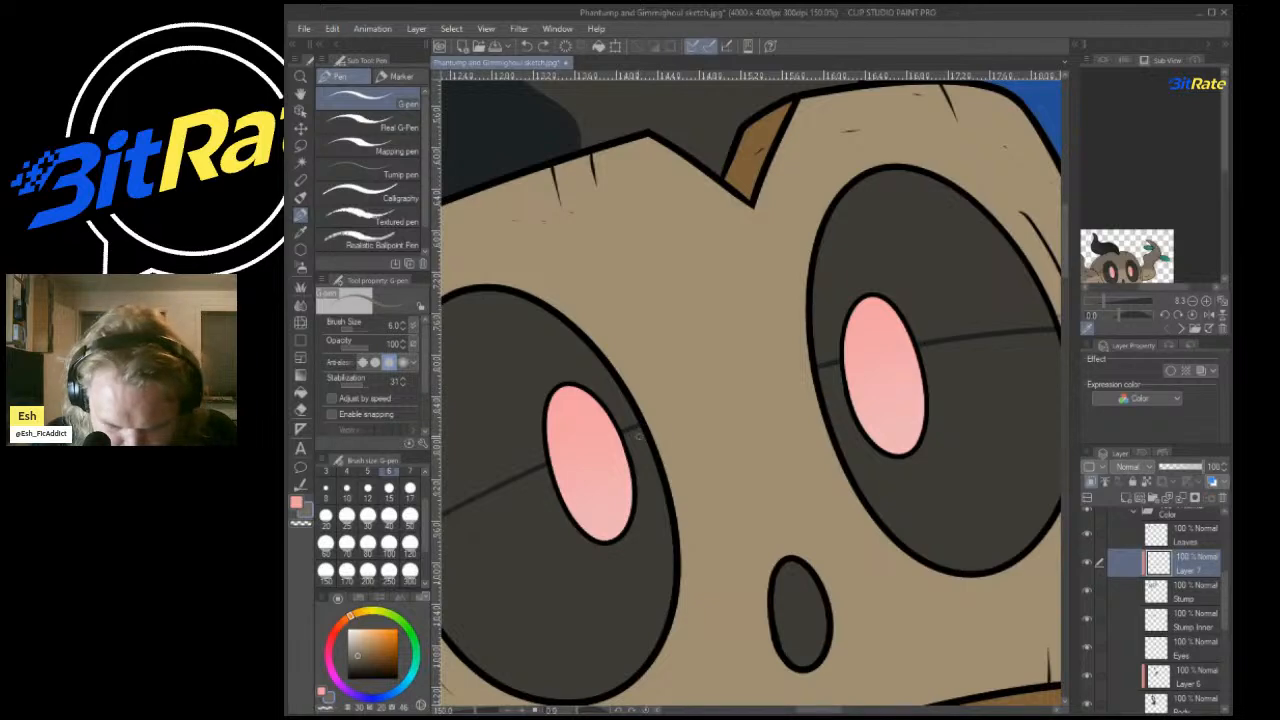
drag(644, 432, 812, 370)
key(ctrl+z)
drag(642, 414, 835, 366)
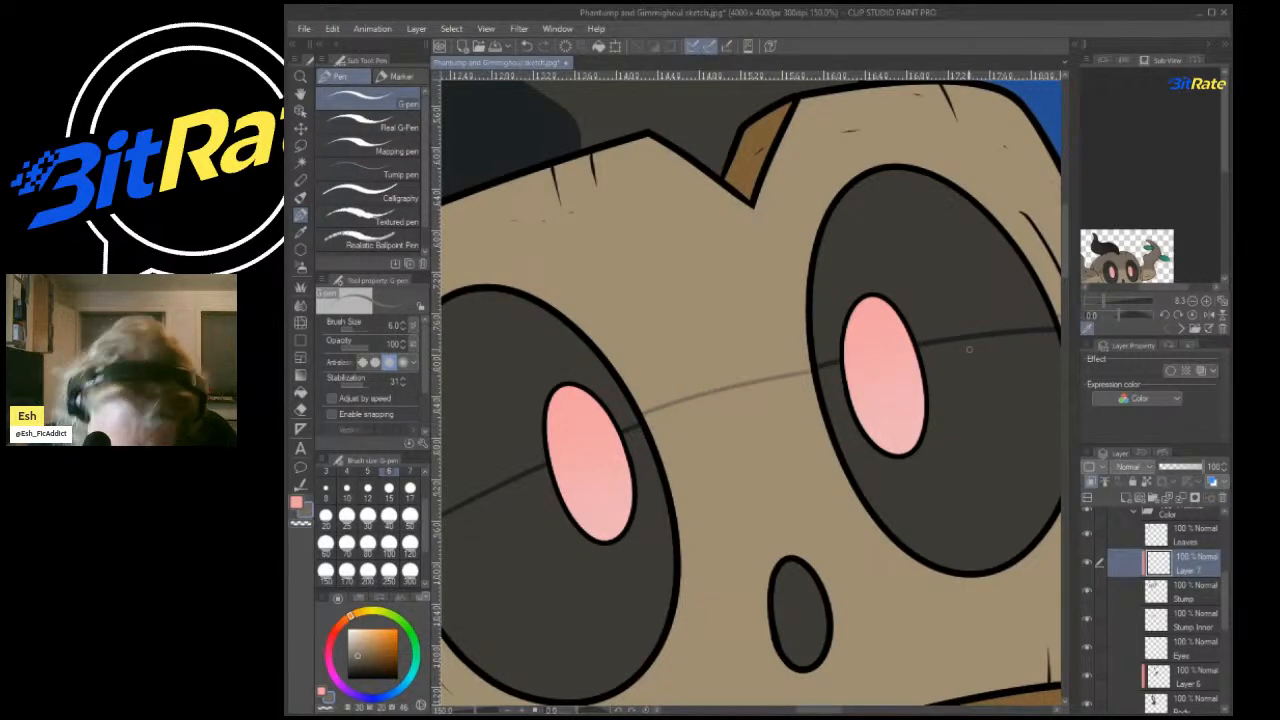
scroll(968, 349, down, 3)
scroll(753, 399, up, 3)
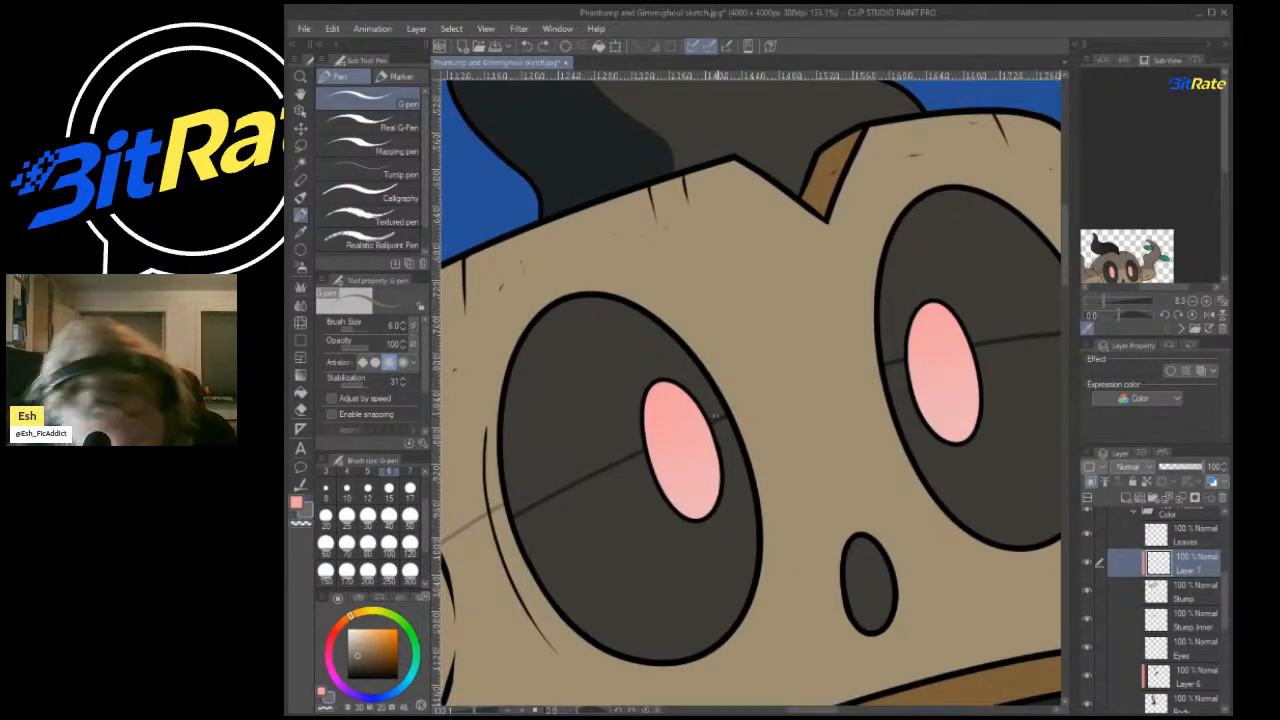
mouse_move(716, 414)
mouse_down()
mouse_move(846, 373)
mouse_move(951, 370)
mouse_move(743, 396)
mouse_move(994, 356)
mouse_up()
key(ctrl+z)
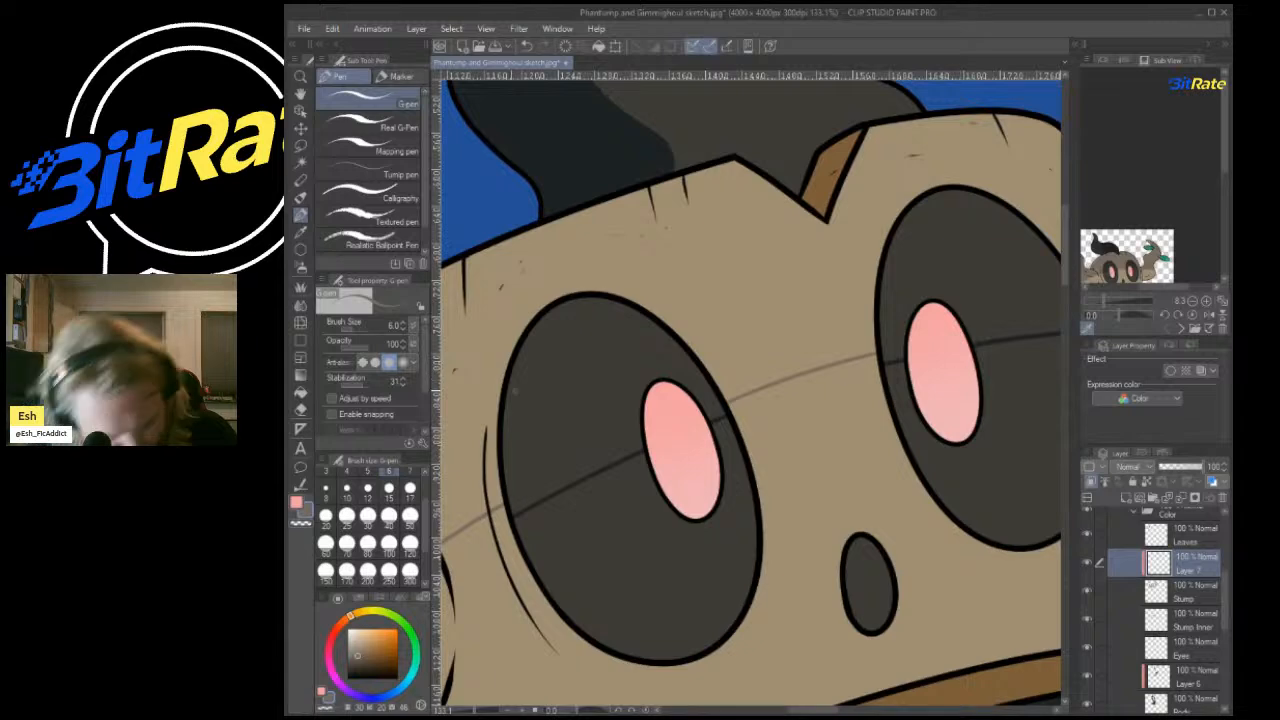
Try filling the stump and arms below the shadow boundary with the shadow brown, and undo the fills.
click(300, 393)
click(781, 434)
scroll(690, 378, down, 5)
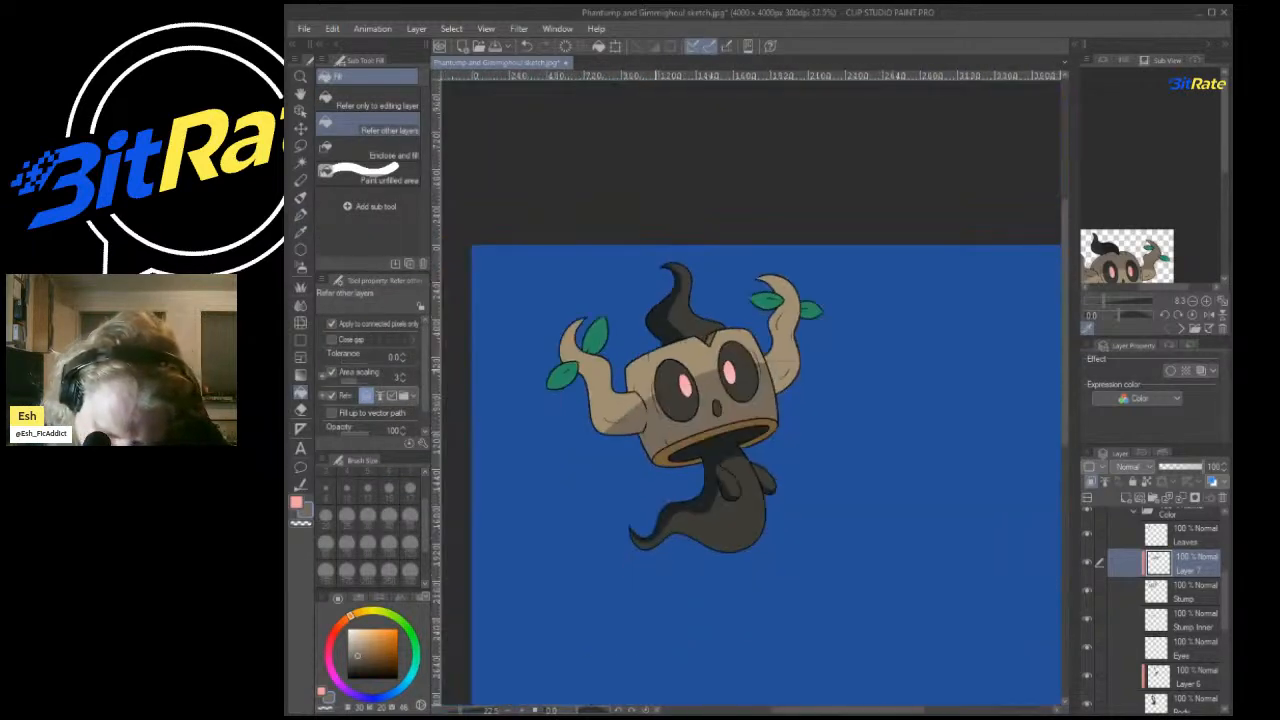
scroll(742, 362, up, 3)
scroll(930, 312, down, 3)
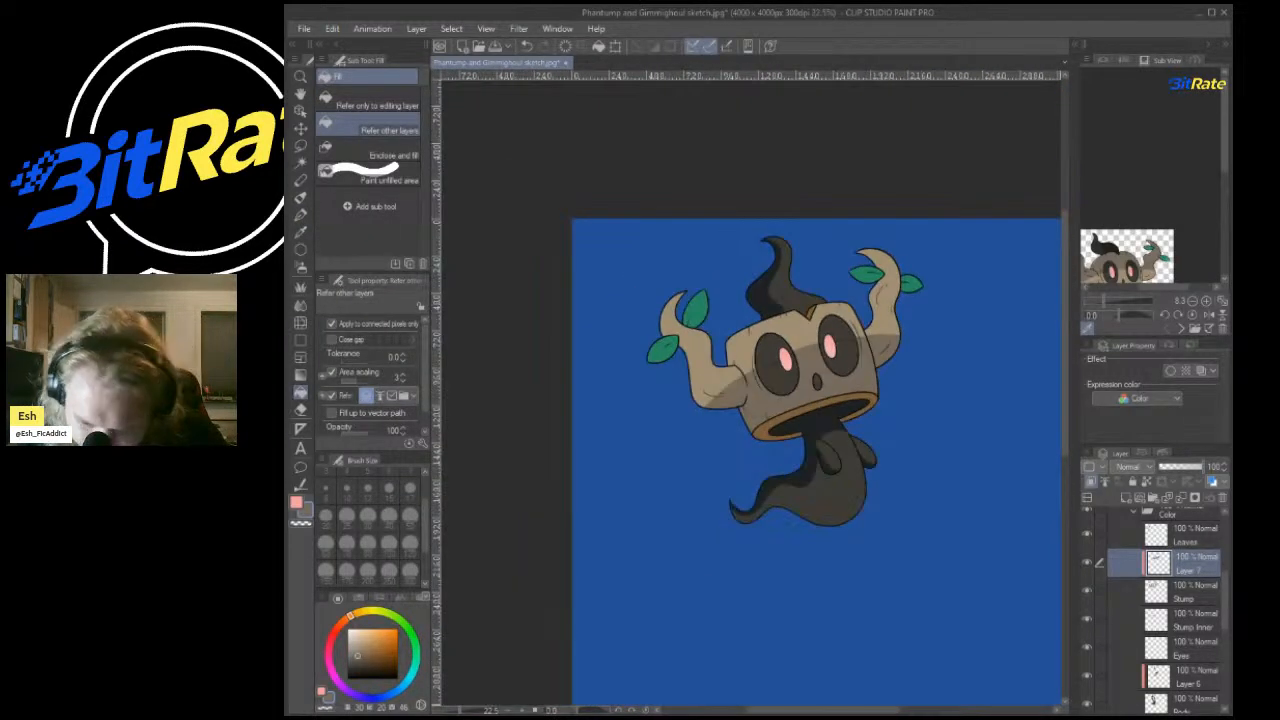
key(ctrl+z)
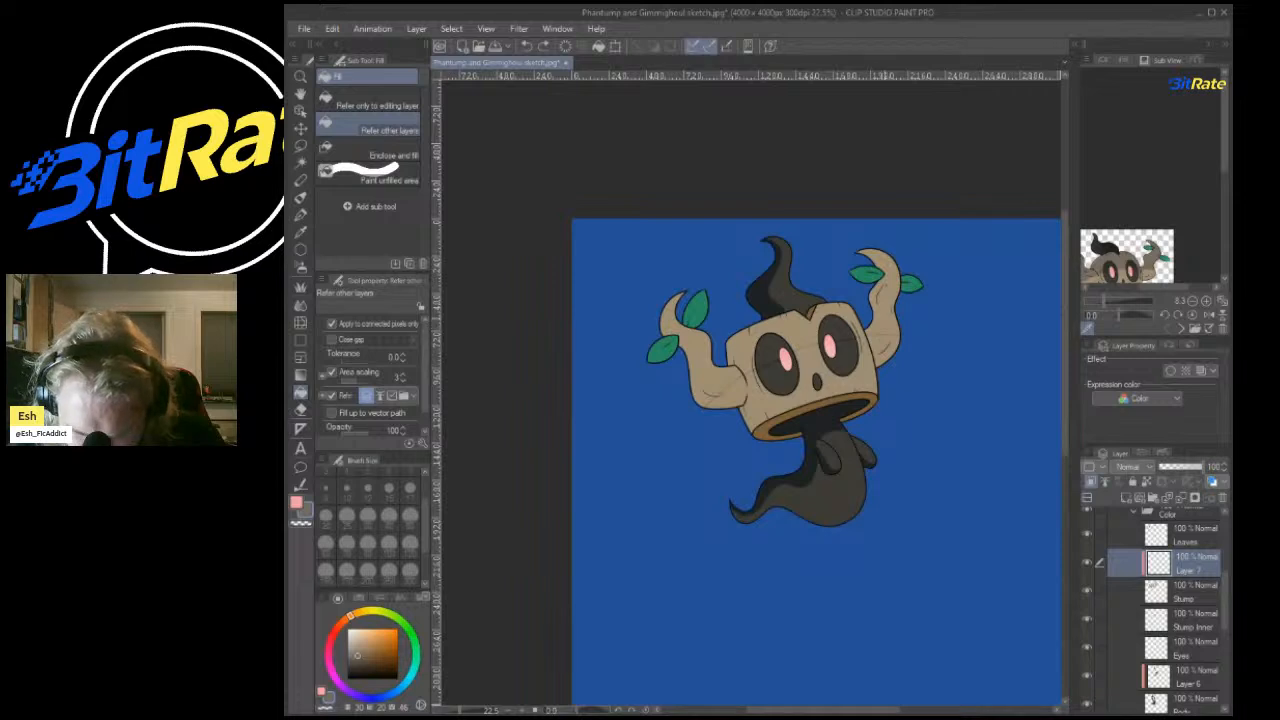
Fill the right arm, the stump's face and the left arm above the shadow boundary with the shadow brown.
scroll(801, 236, up, 1)
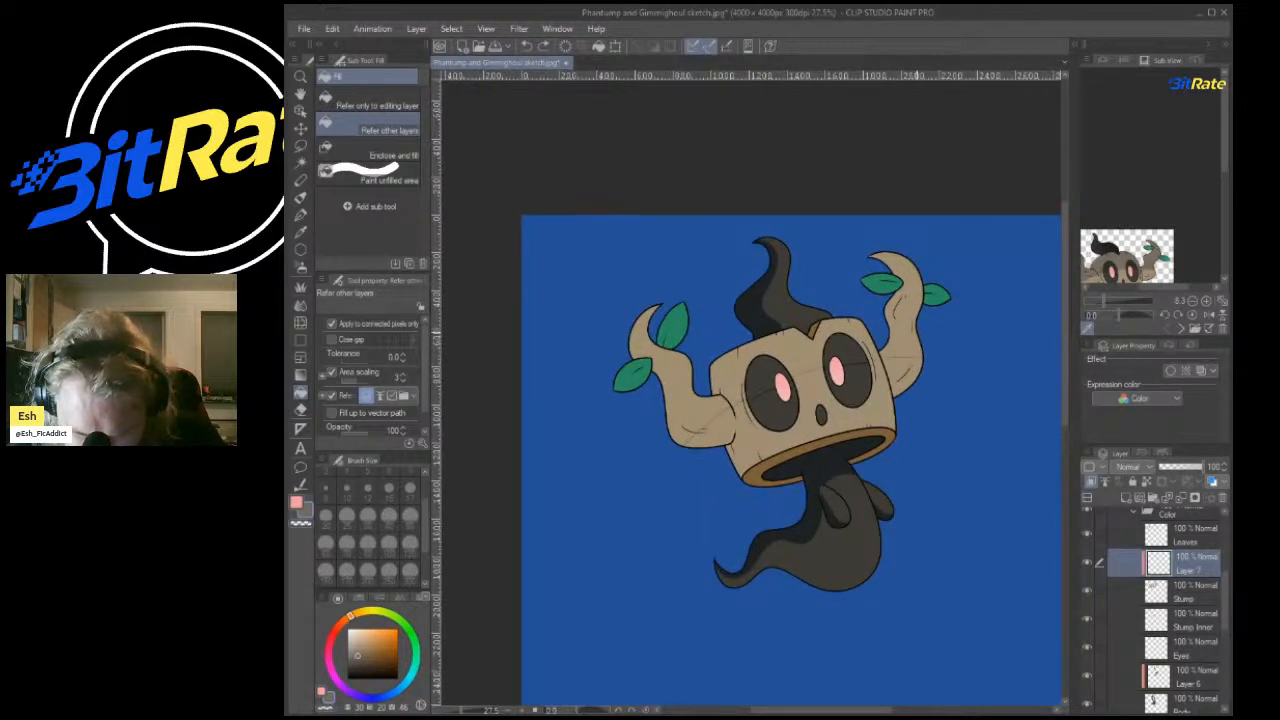
click(911, 332)
click(809, 350)
click(690, 394)
scroll(832, 322, down, 3)
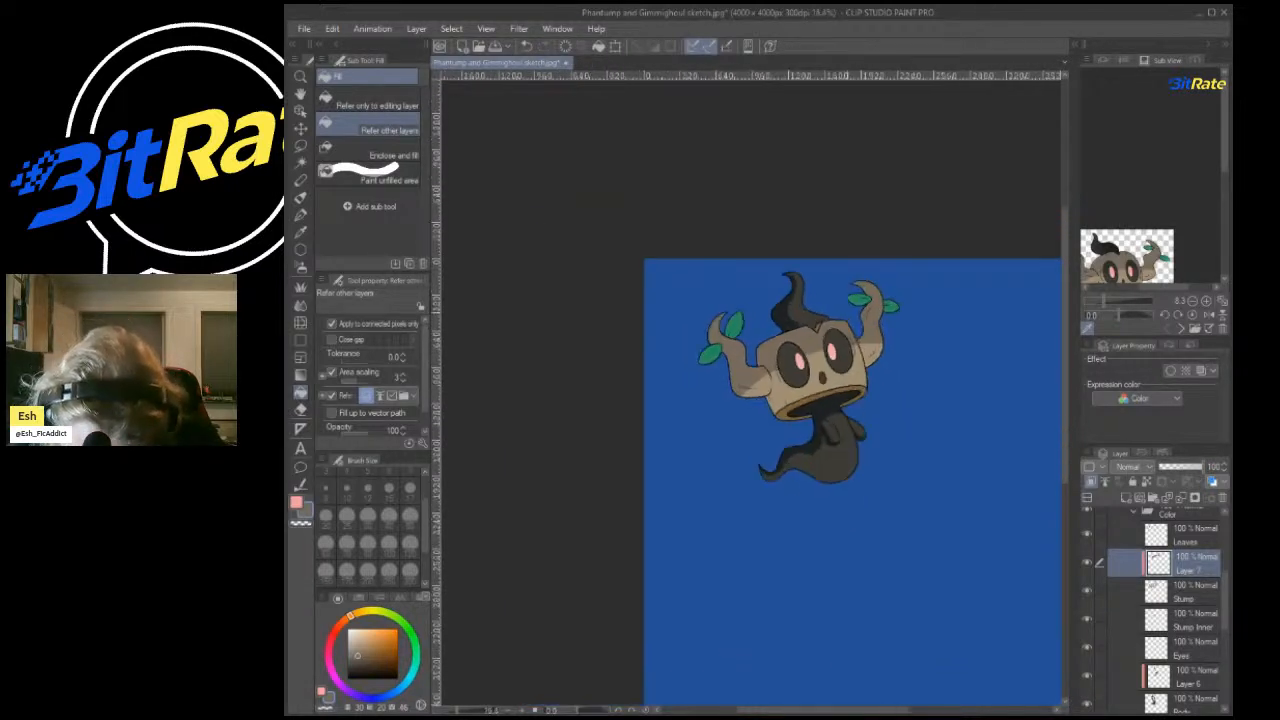
Switch to the G-pen with brush size 12 for working around the eye sockets.
scroll(805, 348, up, 6)
scroll(818, 240, down, 3)
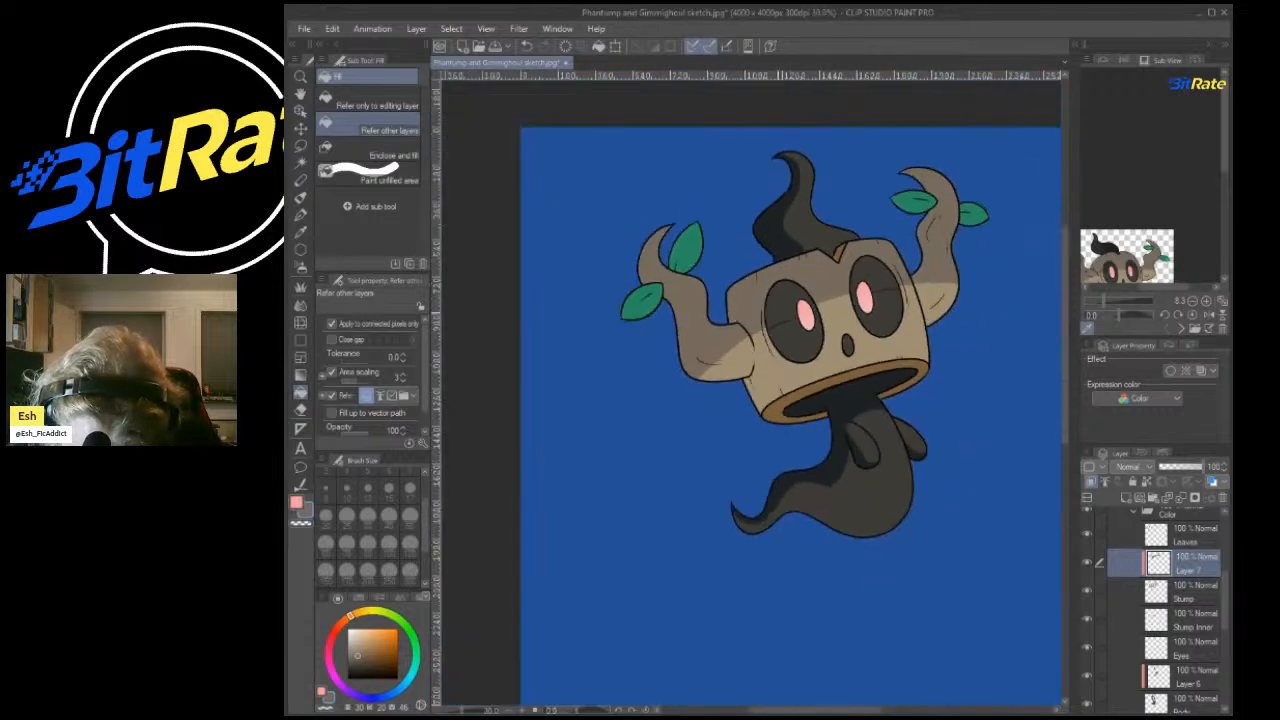
scroll(880, 272, up, 6)
scroll(860, 306, down, 3)
scroll(648, 355, up, 3)
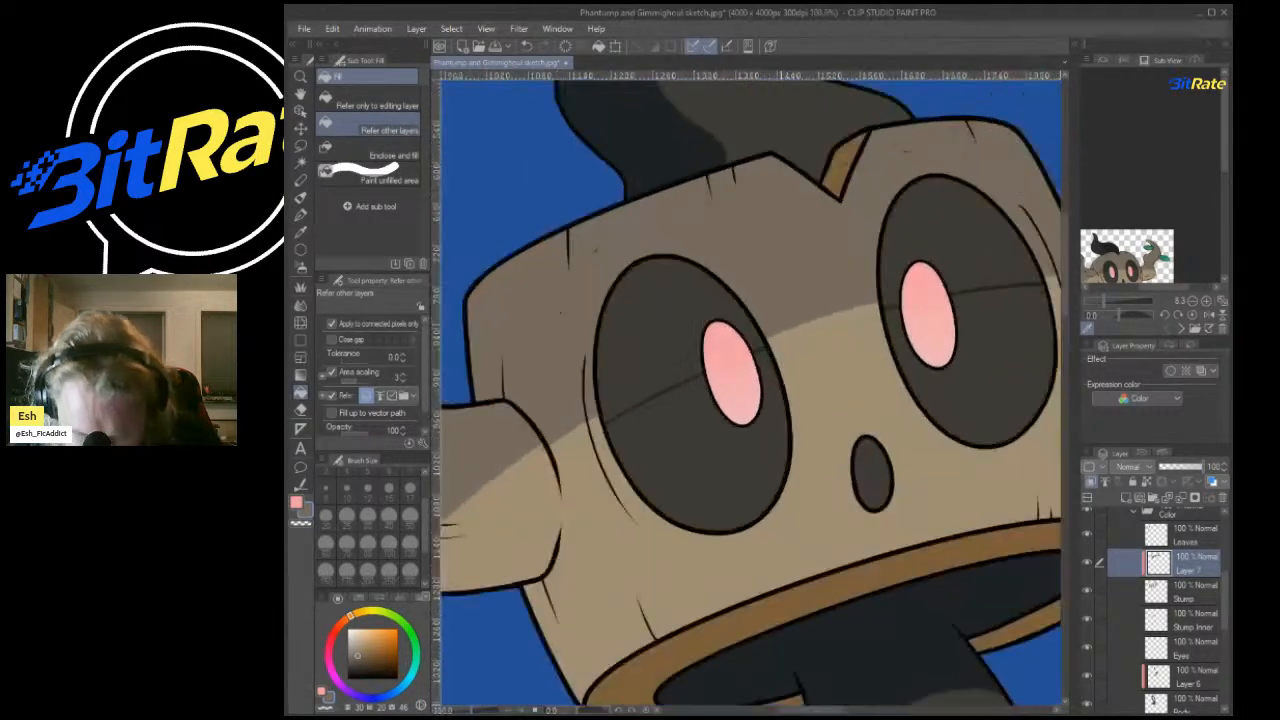
key(p)
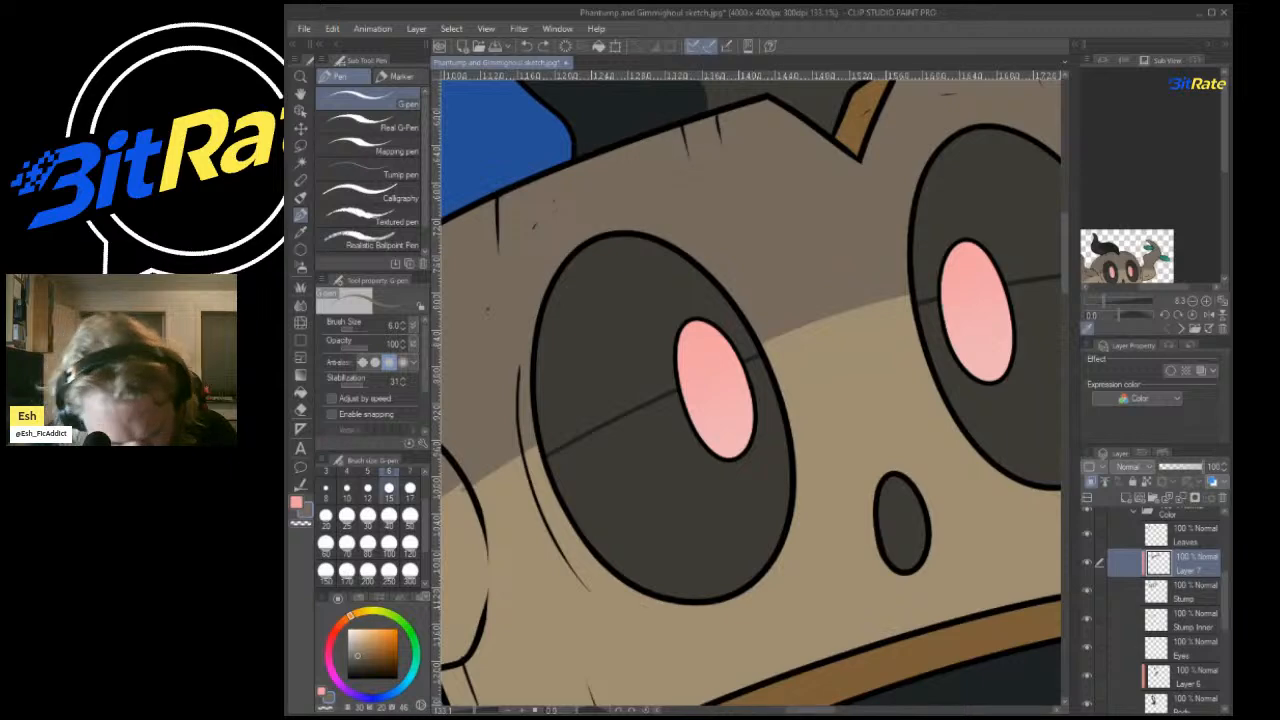
click(367, 488)
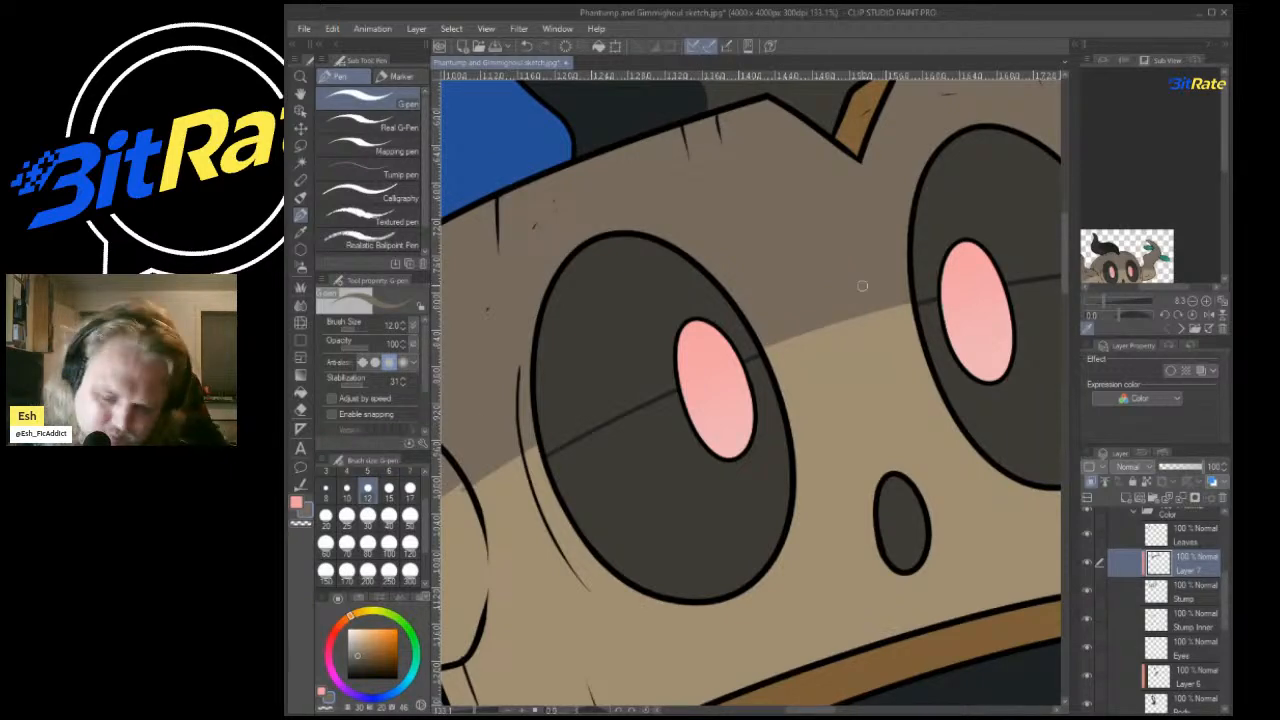
On Layer 6 above Body, fill both eye sockets above their boundary lines with the near-black body shadow color sampled beneath the stump.
scroll(862, 286, down, 5)
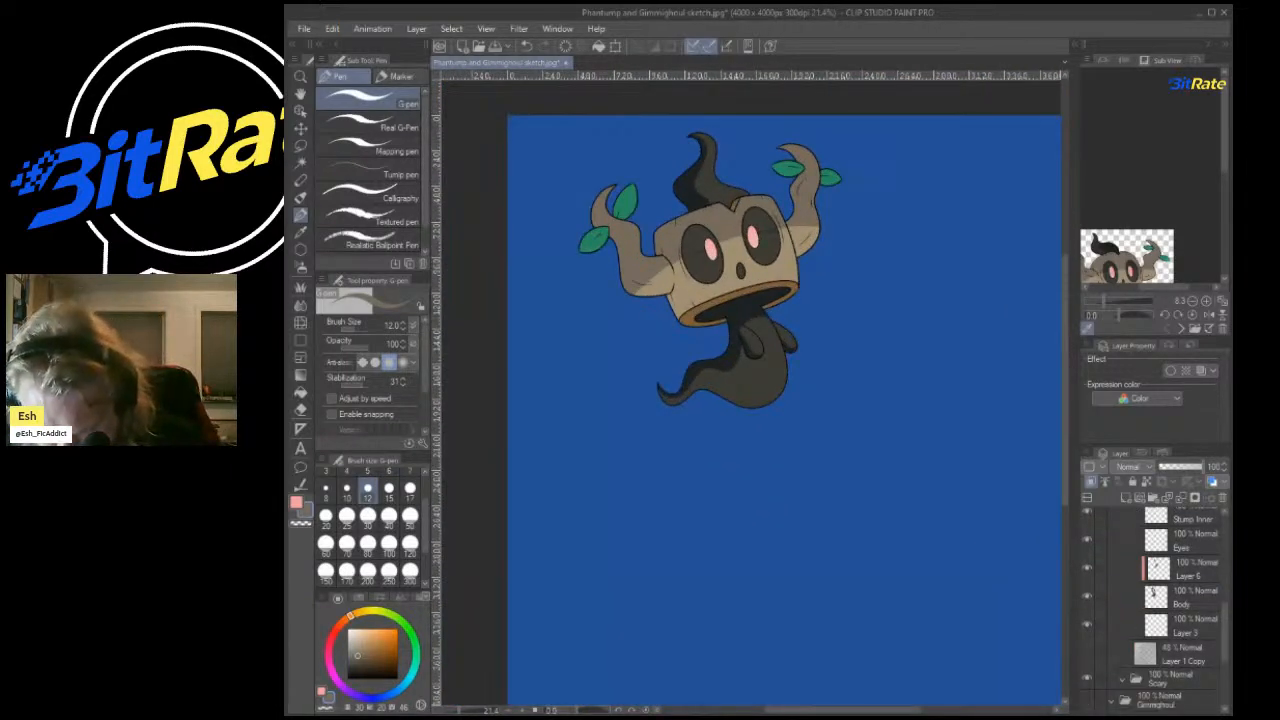
click(1187, 597)
click(1187, 568)
scroll(778, 263, up, 2)
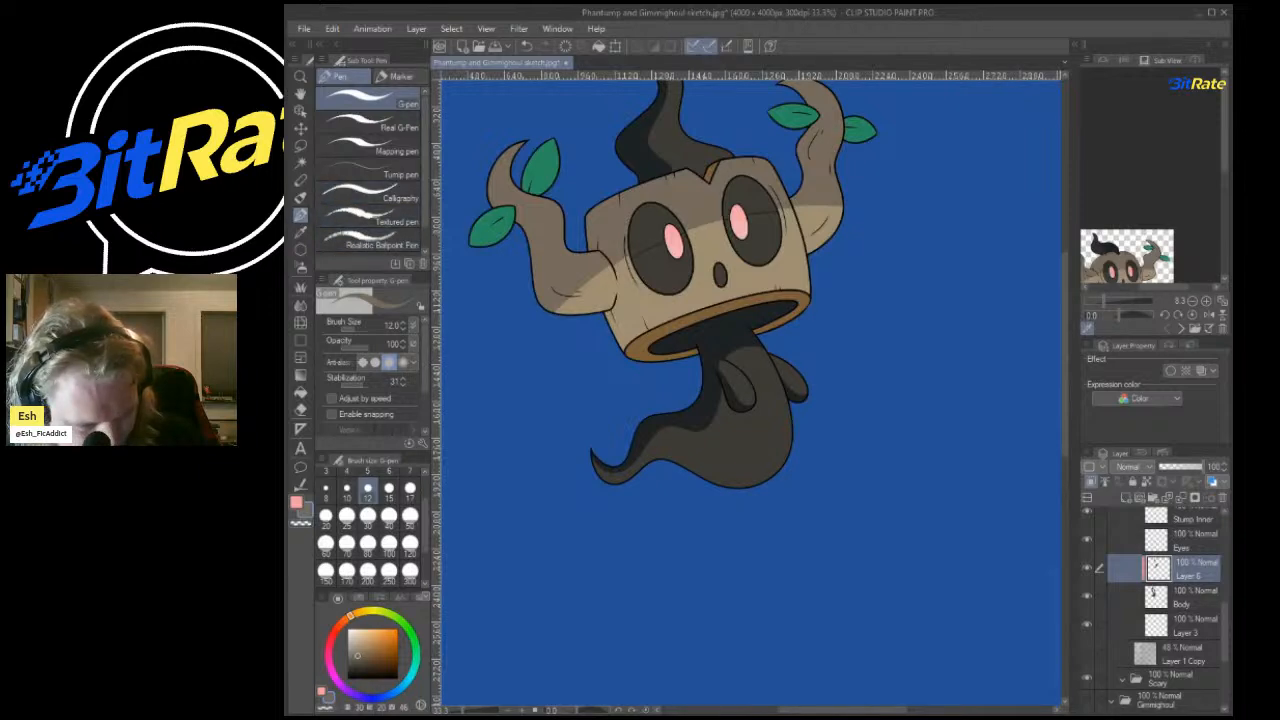
scroll(479, 262, up, 2)
key(i)
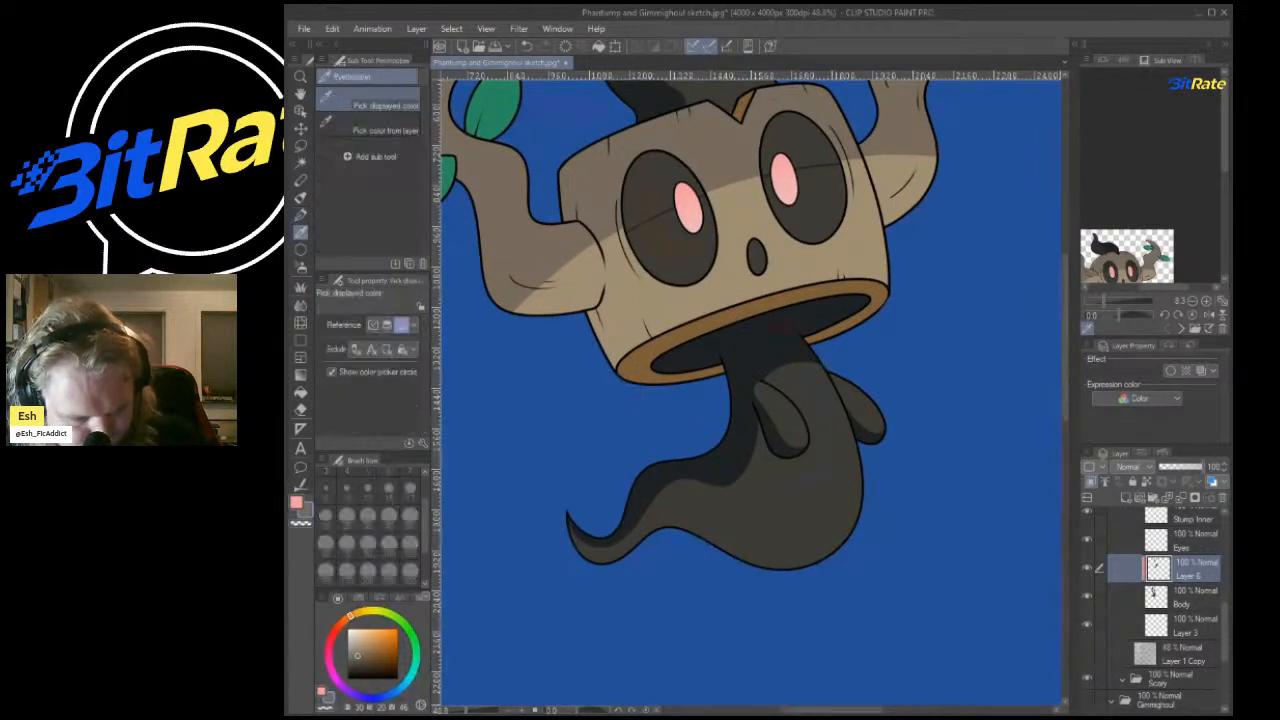
click(749, 342)
scroll(693, 200, up, 3)
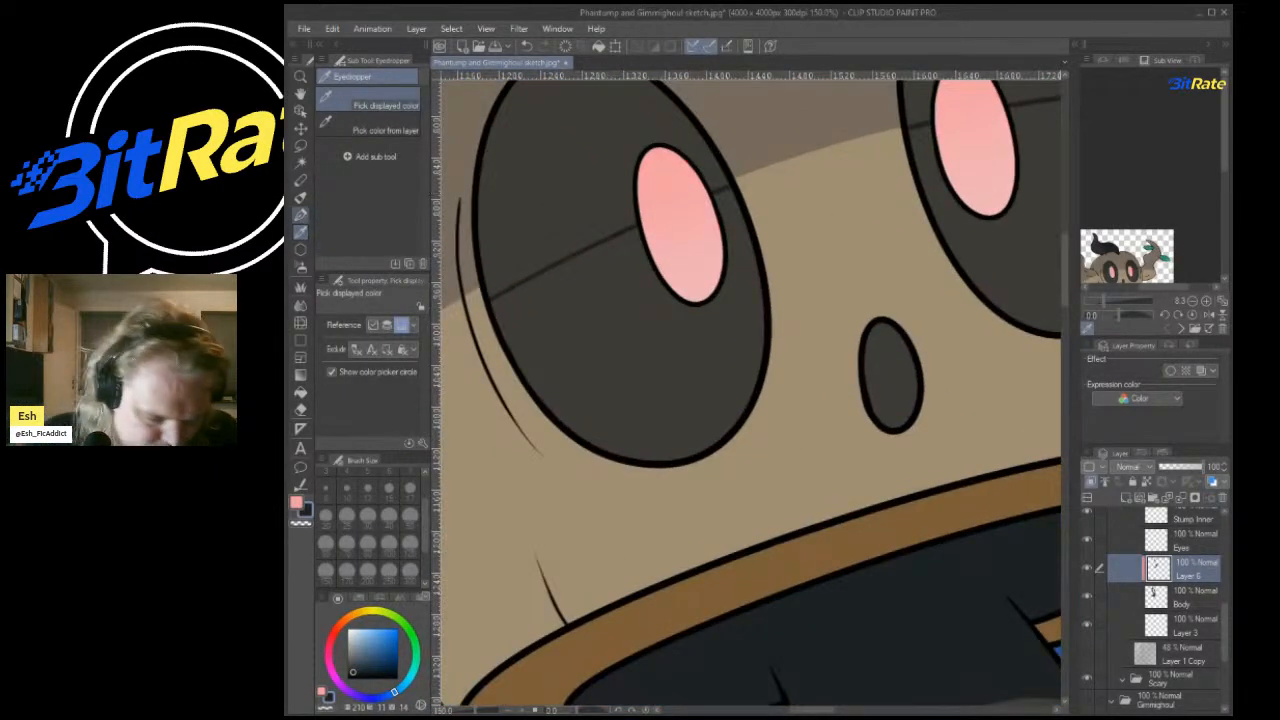
click(300, 215)
click(300, 393)
click(549, 163)
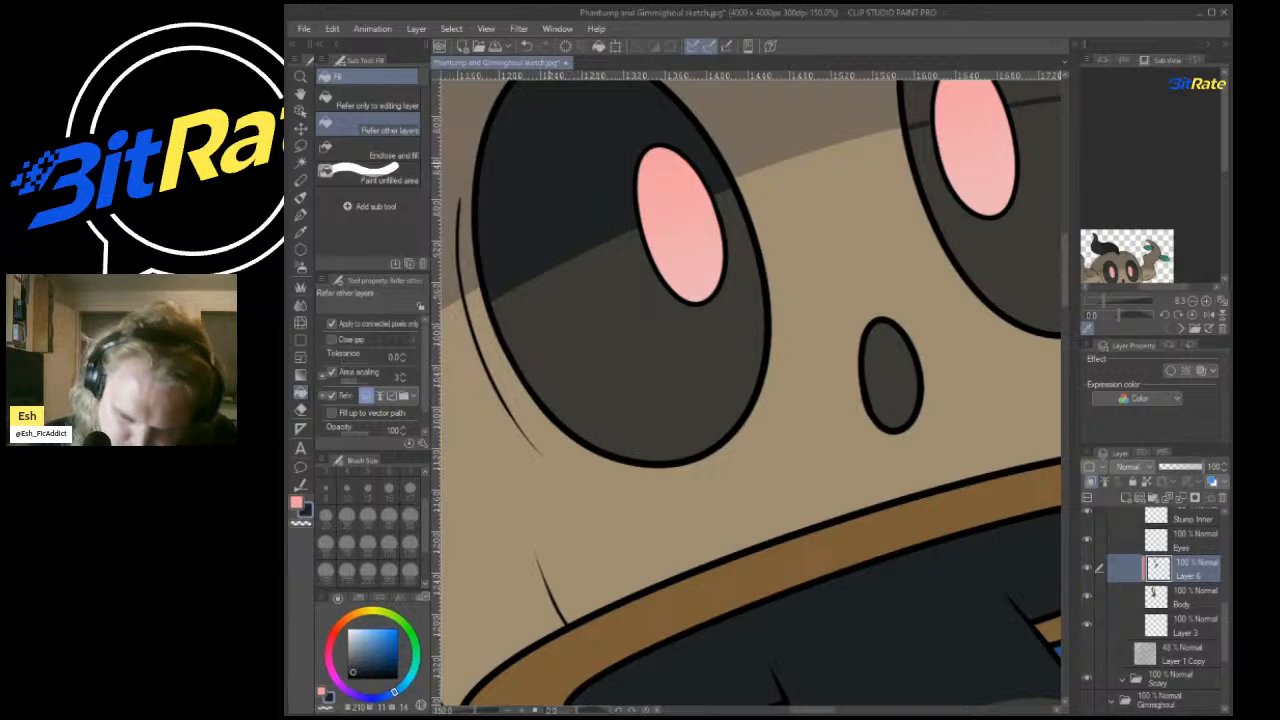
scroll(773, 340, down, 10)
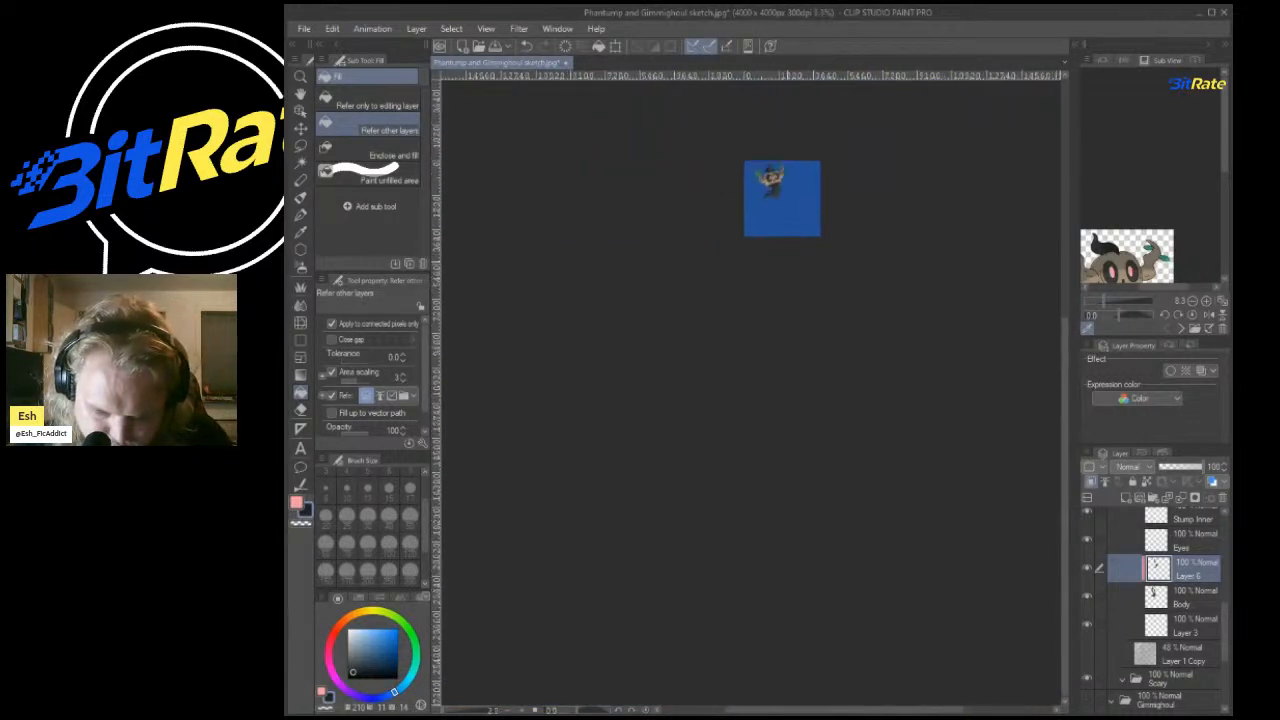
scroll(776, 170, up, 5)
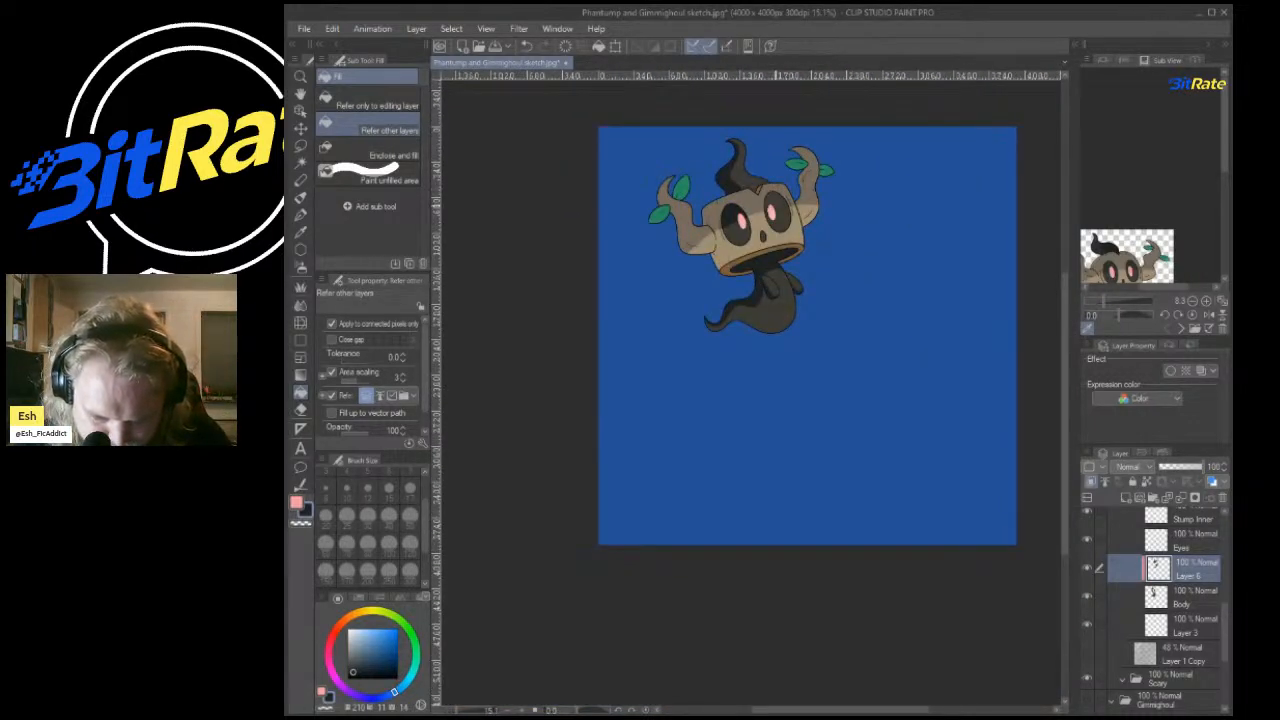
scroll(766, 192, up, 4)
scroll(1150, 178, up, 7)
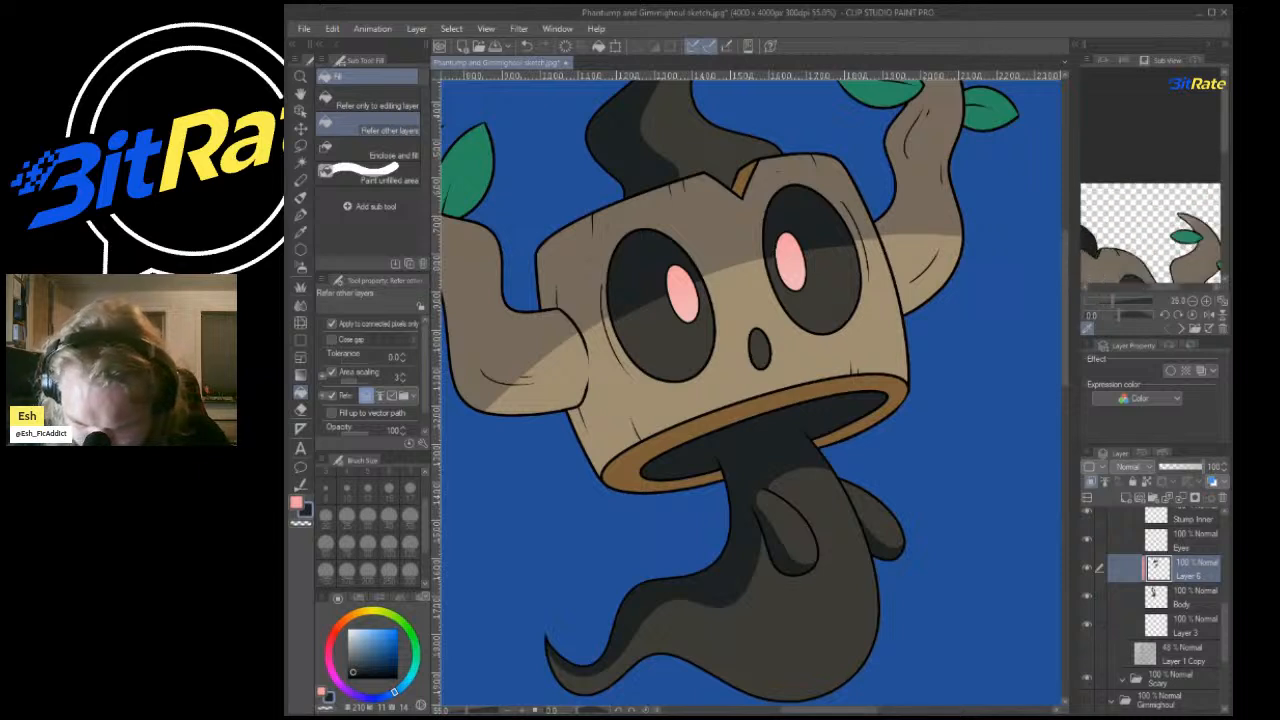
Sample the dark inner-wood brown from the reference image and fill the notch atop the stump with it on the Stump Inner layer.
click(1100, 246)
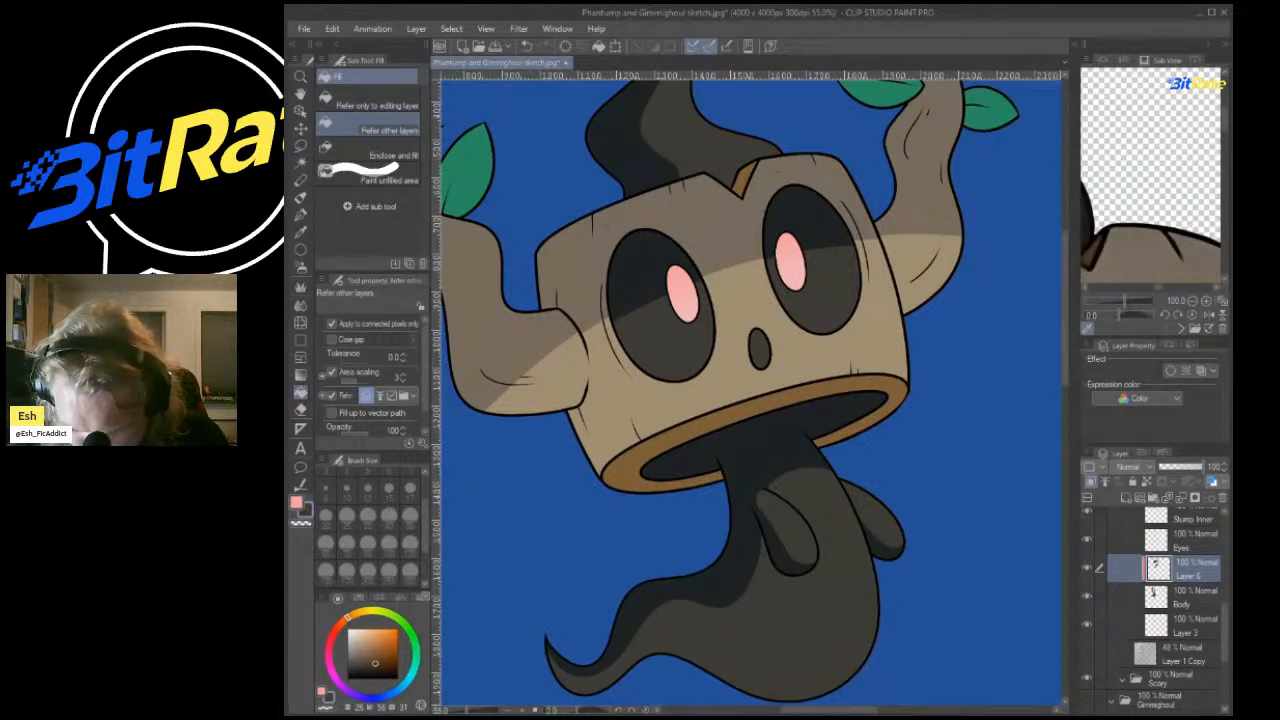
scroll(1165, 590, up, 1)
click(1182, 576)
click(1182, 548)
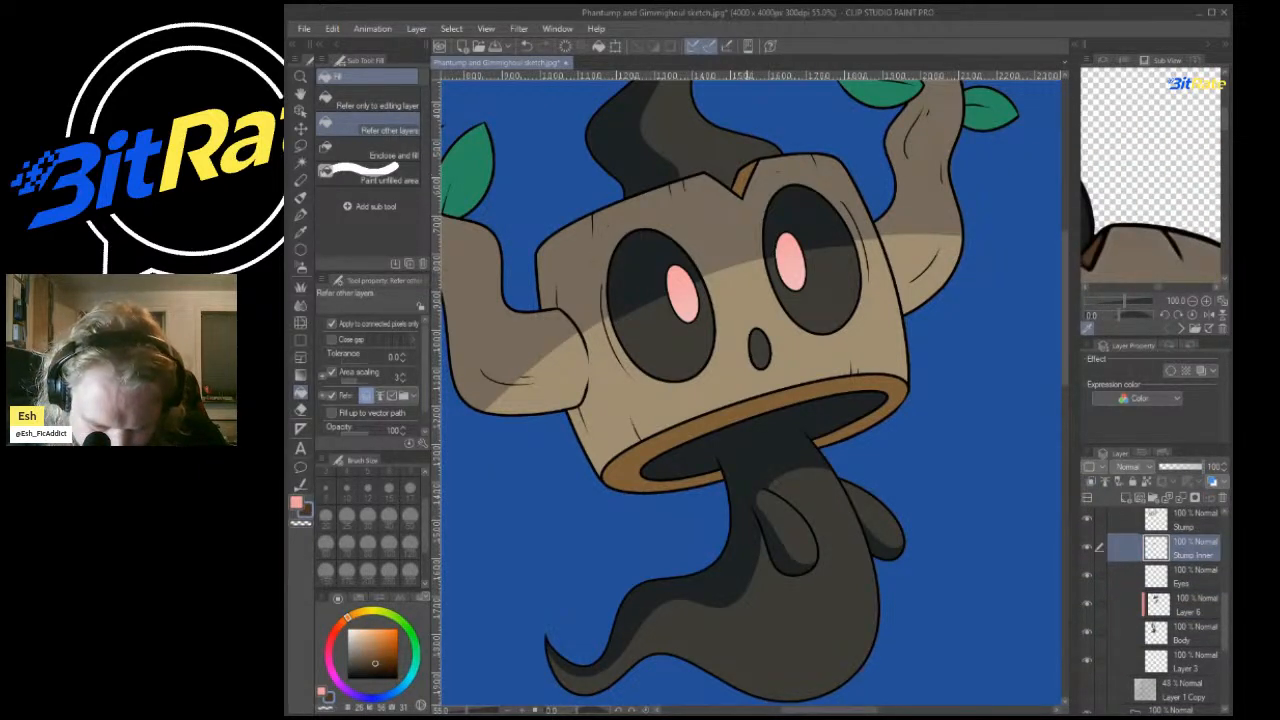
scroll(919, 130, down, 3)
scroll(1150, 178, down, 4)
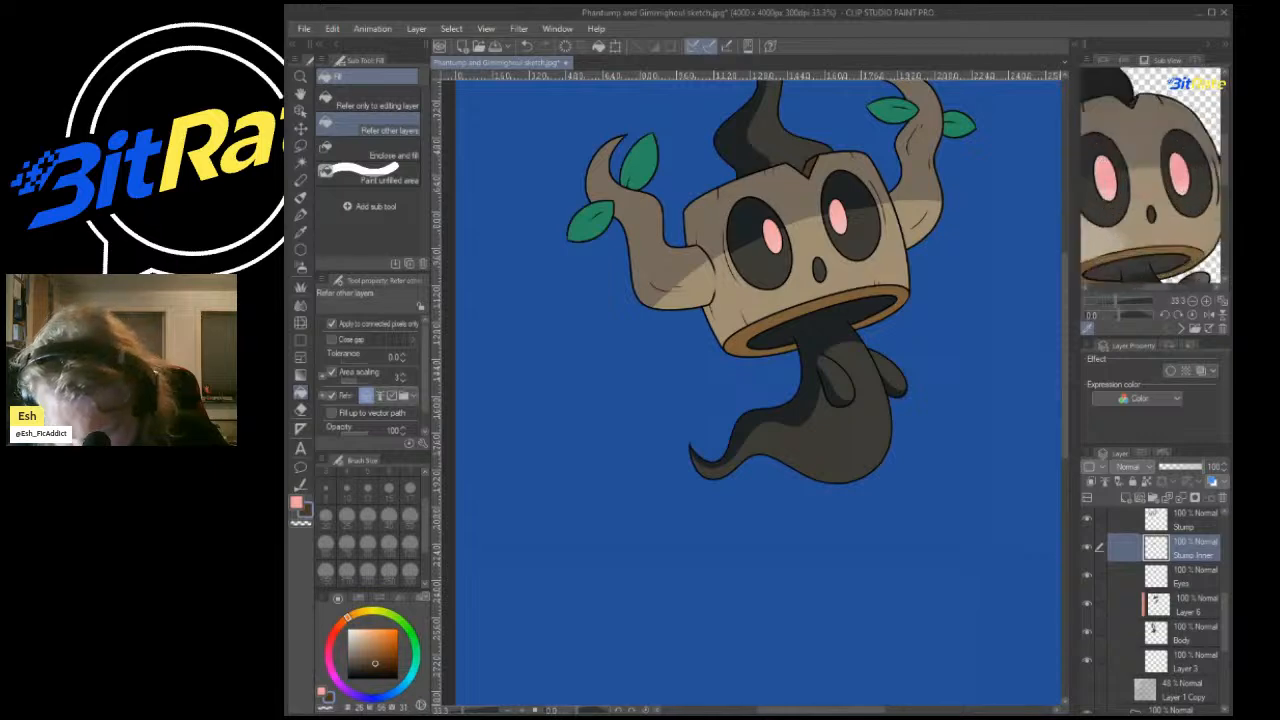
Draw a dark brown shadow boundary with the G-pen, curving around the left end of the stump's lower rim.
scroll(1150, 178, down, 2)
scroll(1150, 178, up, 3)
scroll(1150, 178, down, 1)
scroll(717, 361, up, 4)
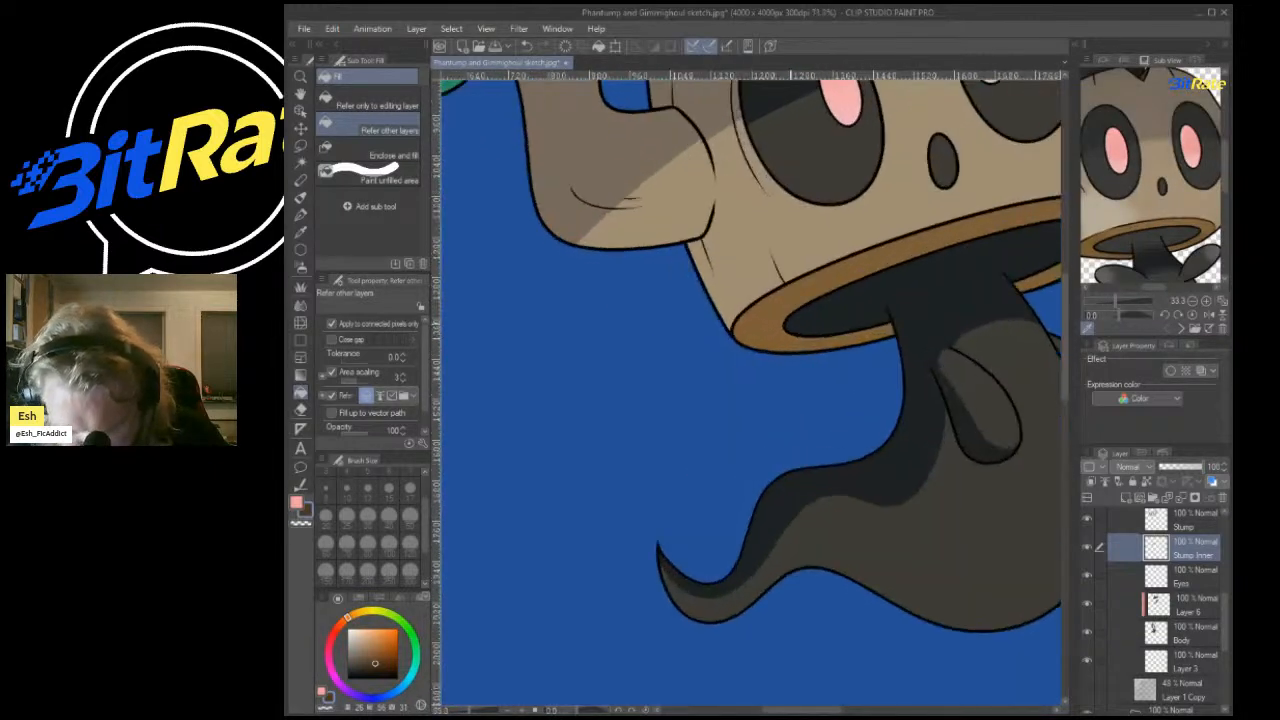
scroll(811, 318, up, 5)
key(p)
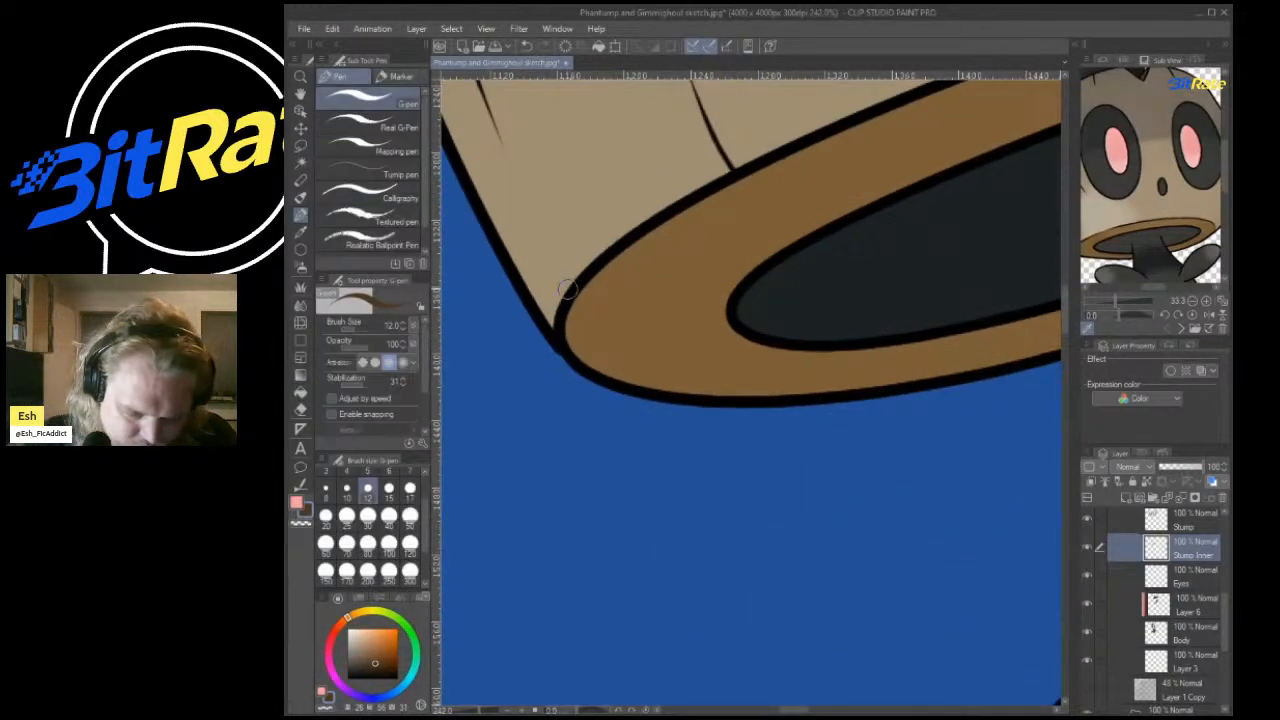
mouse_move(569, 336)
mouse_down()
mouse_move(777, 367)
mouse_move(1034, 277)
mouse_up()
key(ctrl+z)
drag(576, 351, 1020, 328)
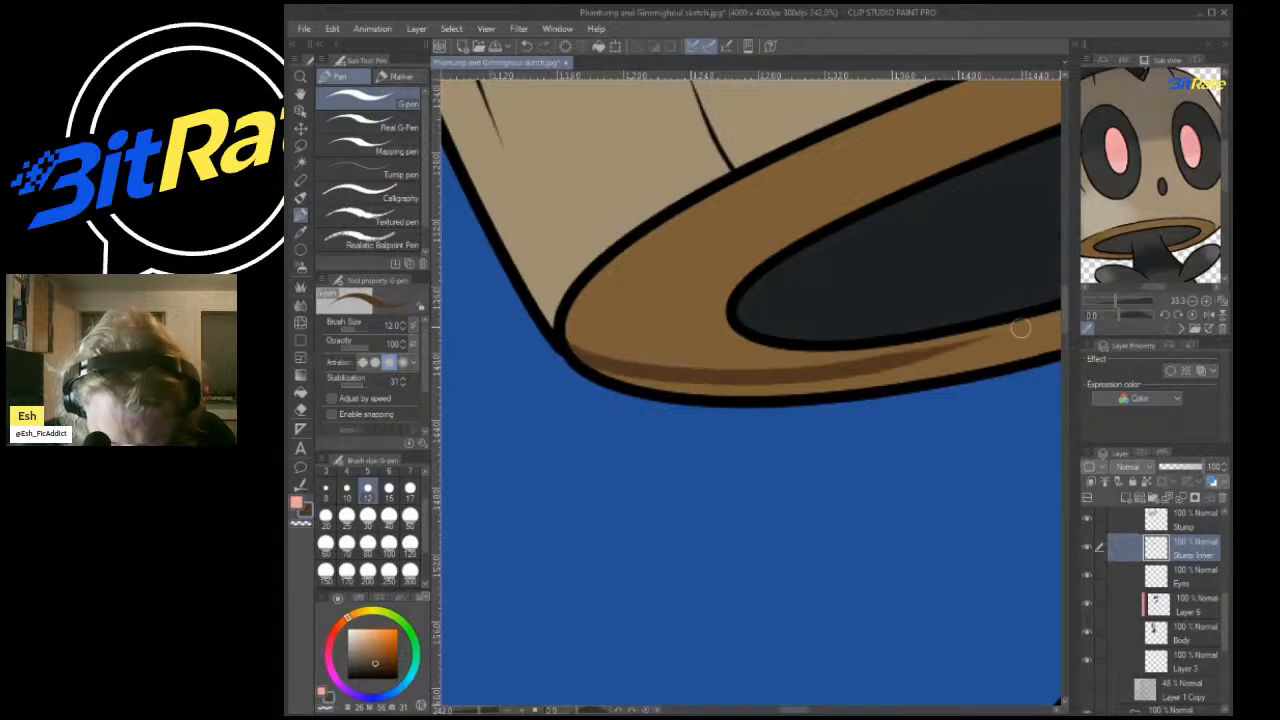
key(ctrl+z)
mouse_move(558, 318)
mouse_down()
mouse_move(644, 361)
mouse_move(1002, 323)
mouse_up()
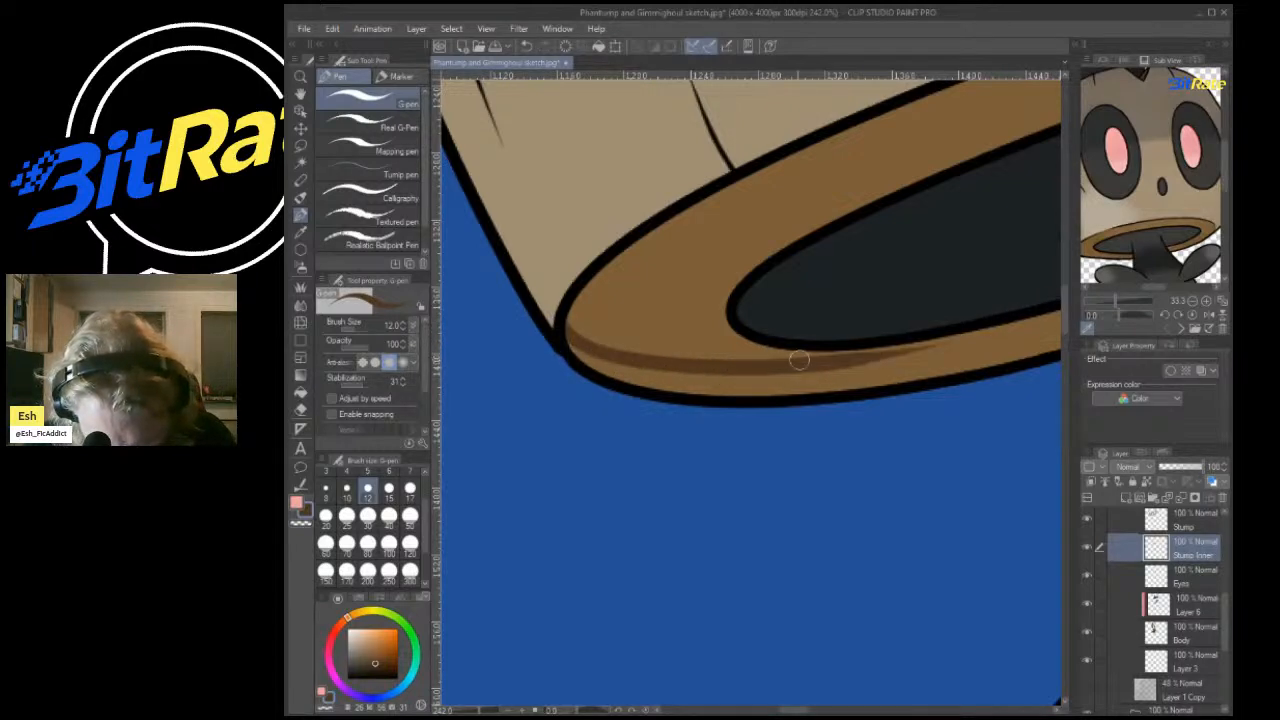
key(ctrl+z)
mouse_move(890, 352)
mouse_down()
mouse_move(600, 326)
mouse_move(597, 276)
mouse_up()
Draw a shadow boundary across the lower rim's right side and fill below both rim boundaries with the dark brown.
scroll(648, 303, down, 10)
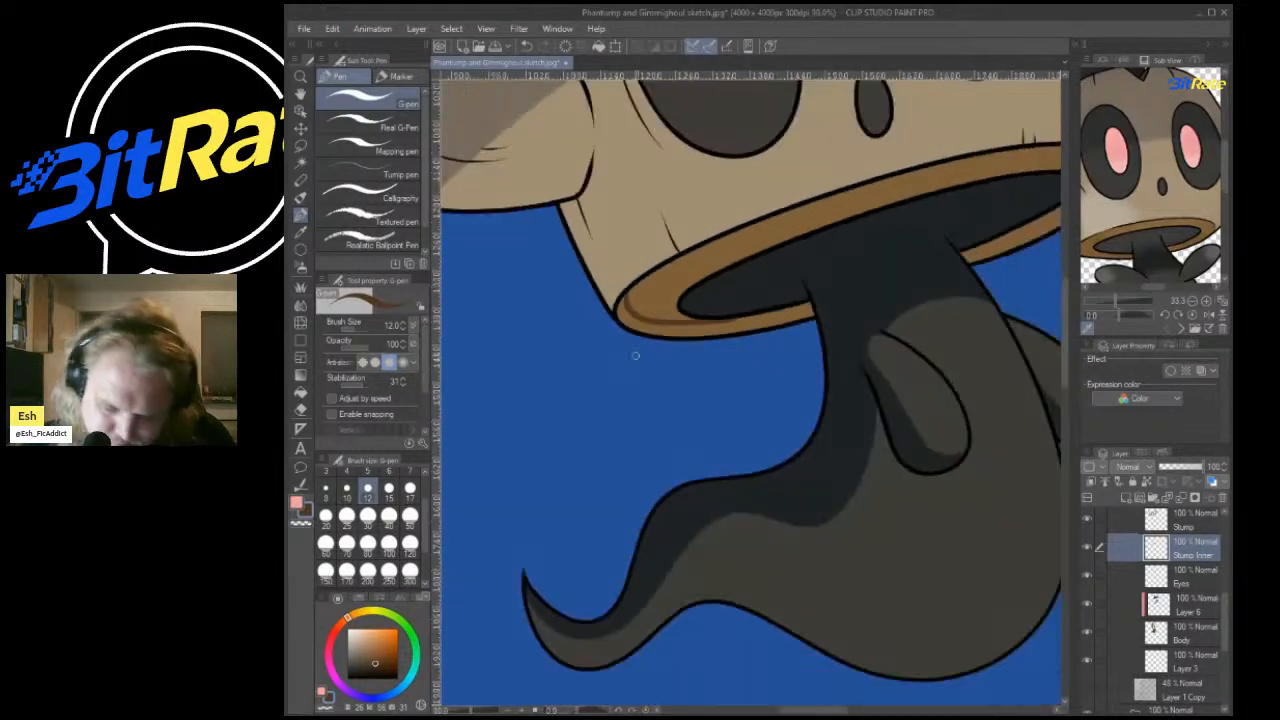
scroll(635, 356, down, 5)
scroll(869, 246, up, 10)
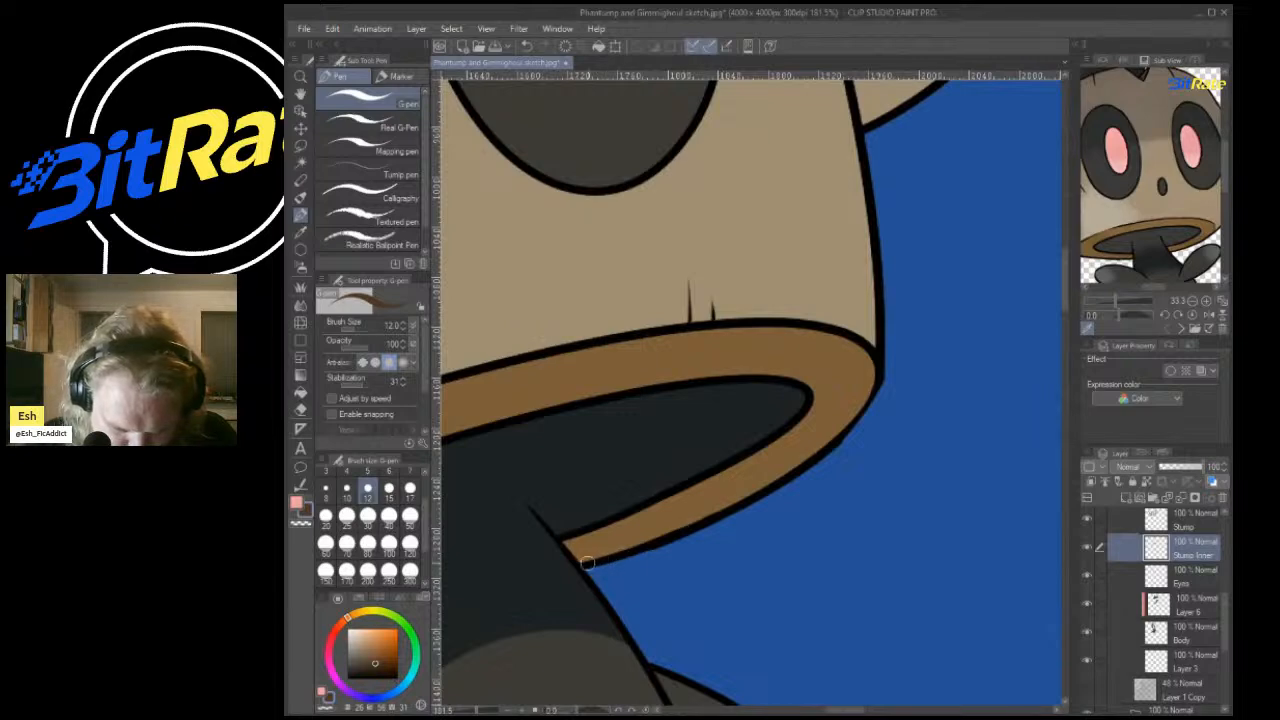
drag(587, 563, 792, 422)
key(g)
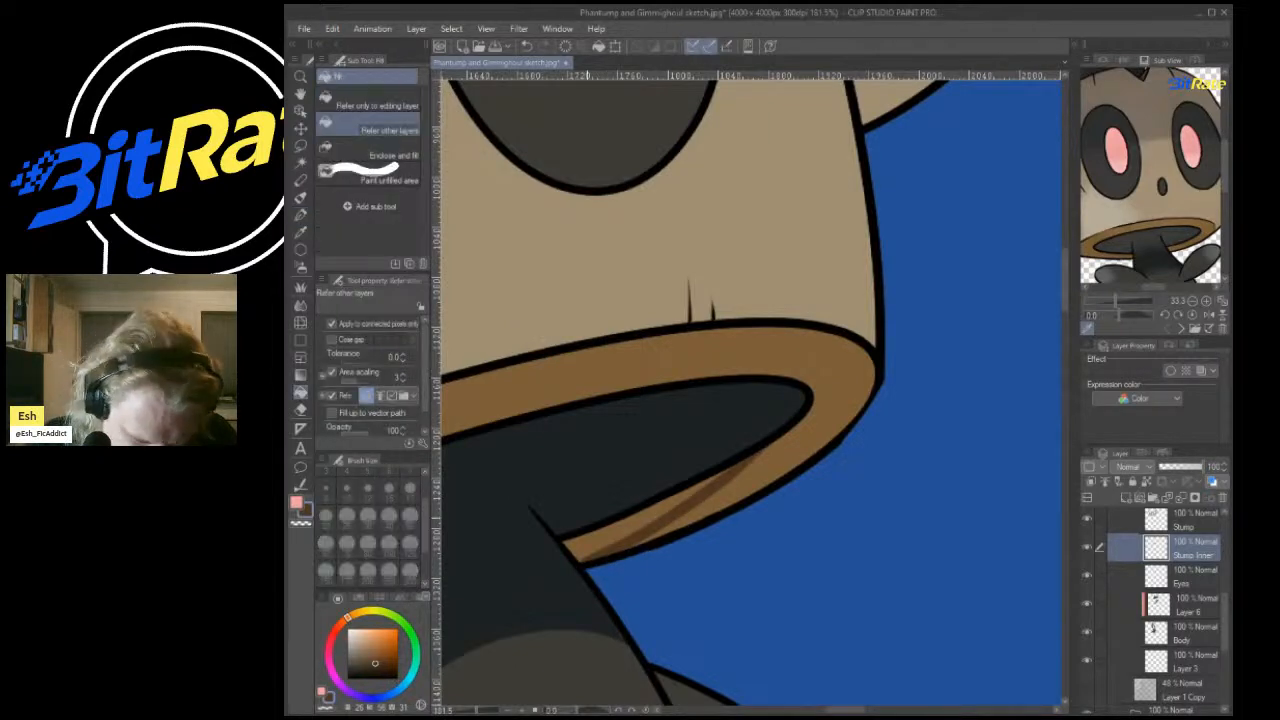
click(632, 529)
scroll(657, 525, down, 15)
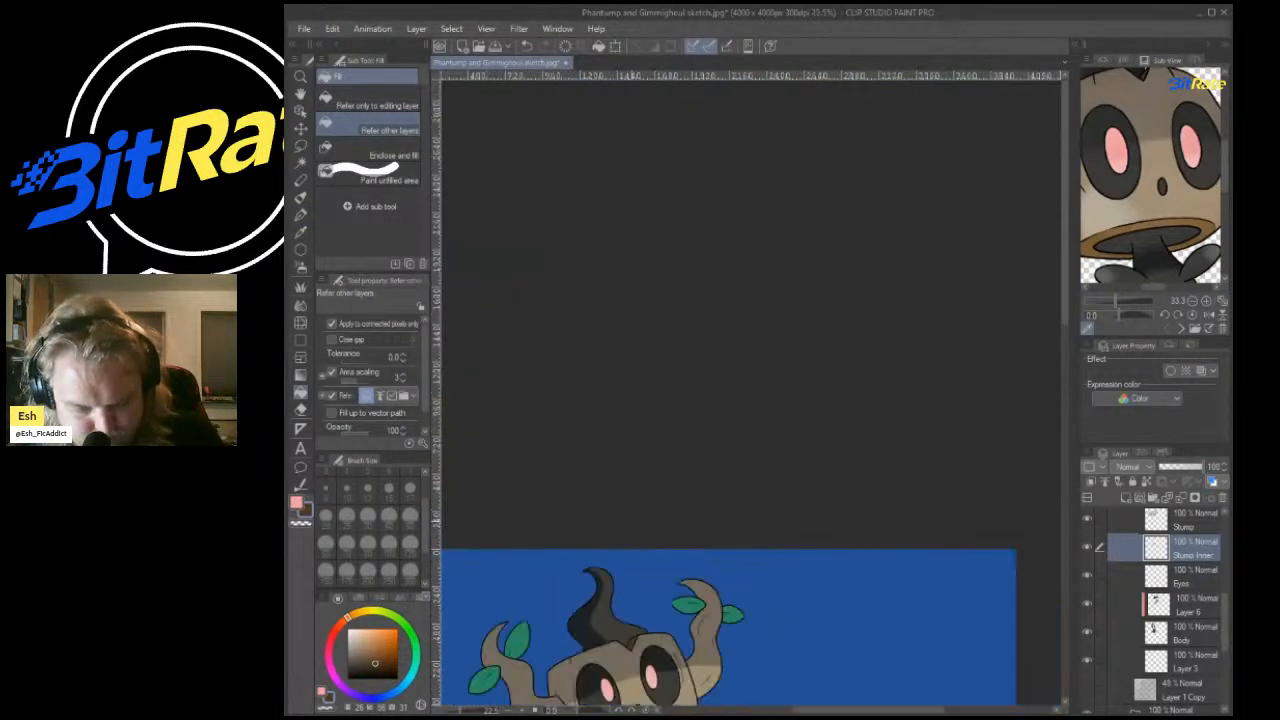
scroll(655, 620, up, 8)
scroll(700, 565, up, 5)
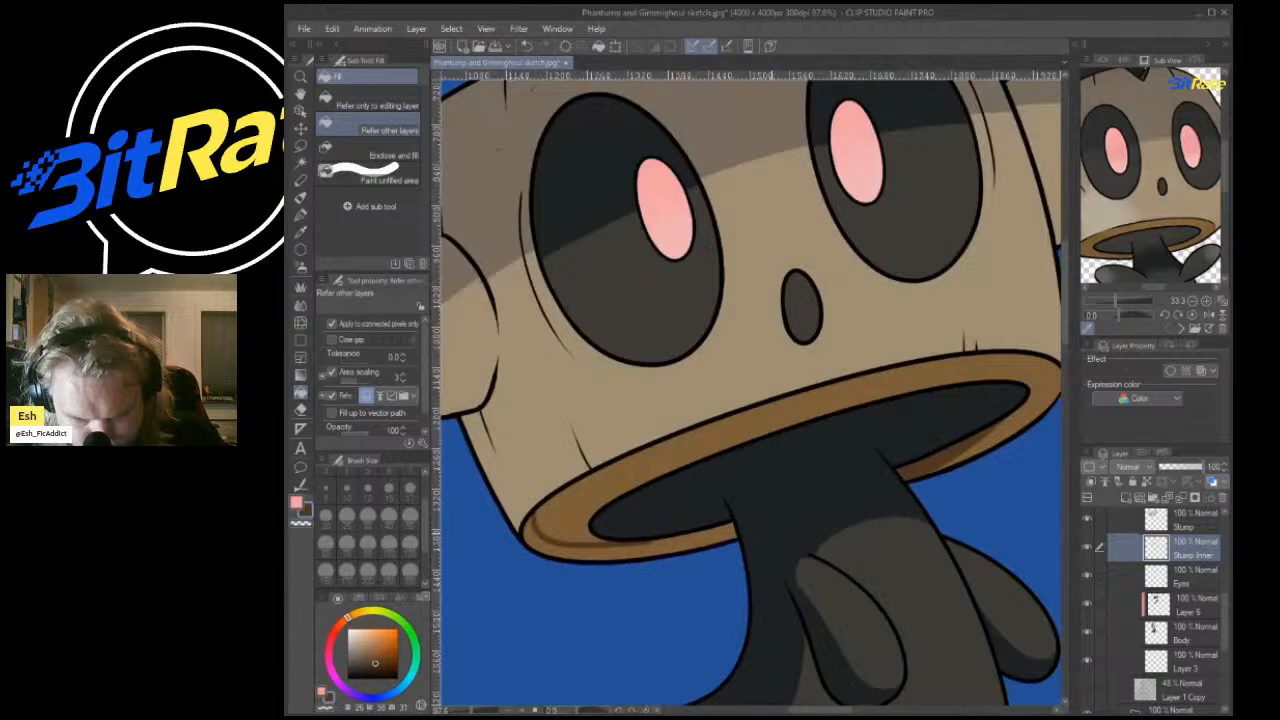
scroll(977, 490, down, 3)
scroll(860, 515, up, 5)
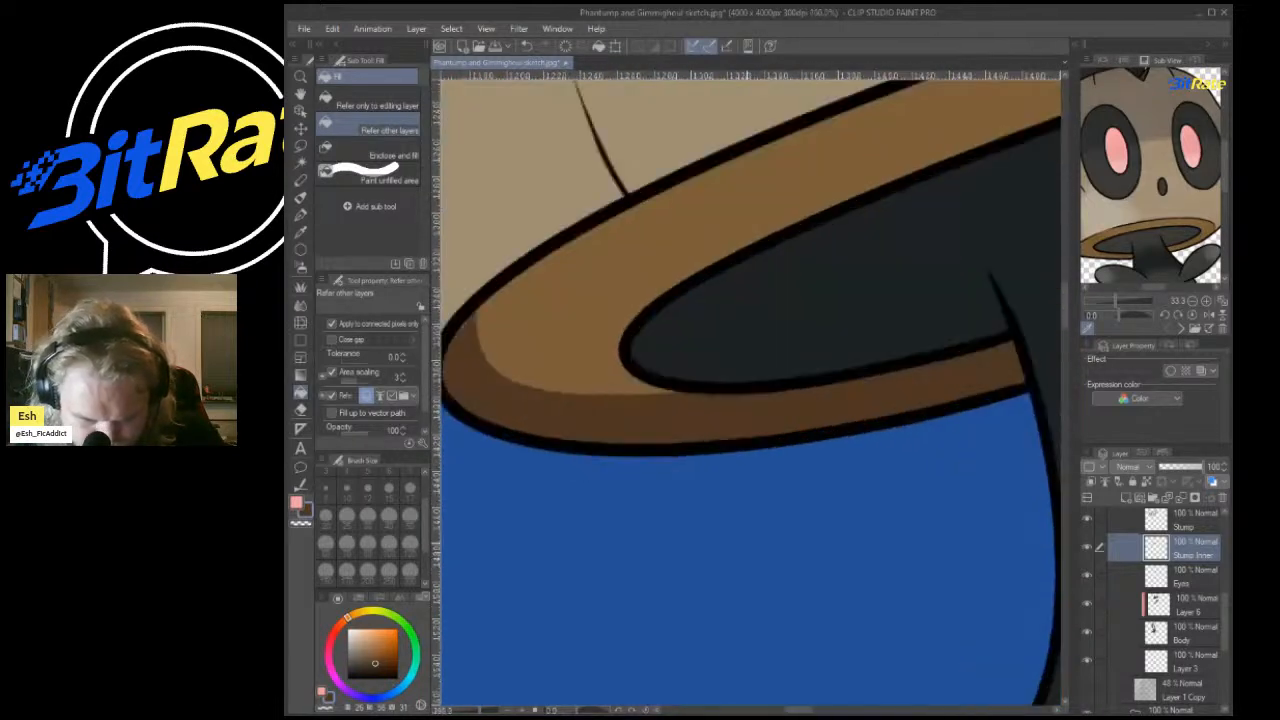
Sample the rim's light brown and repaint the shadow edge at its left end as a smoother, lower curve extending farther right.
key(p)
alt+click(572, 312)
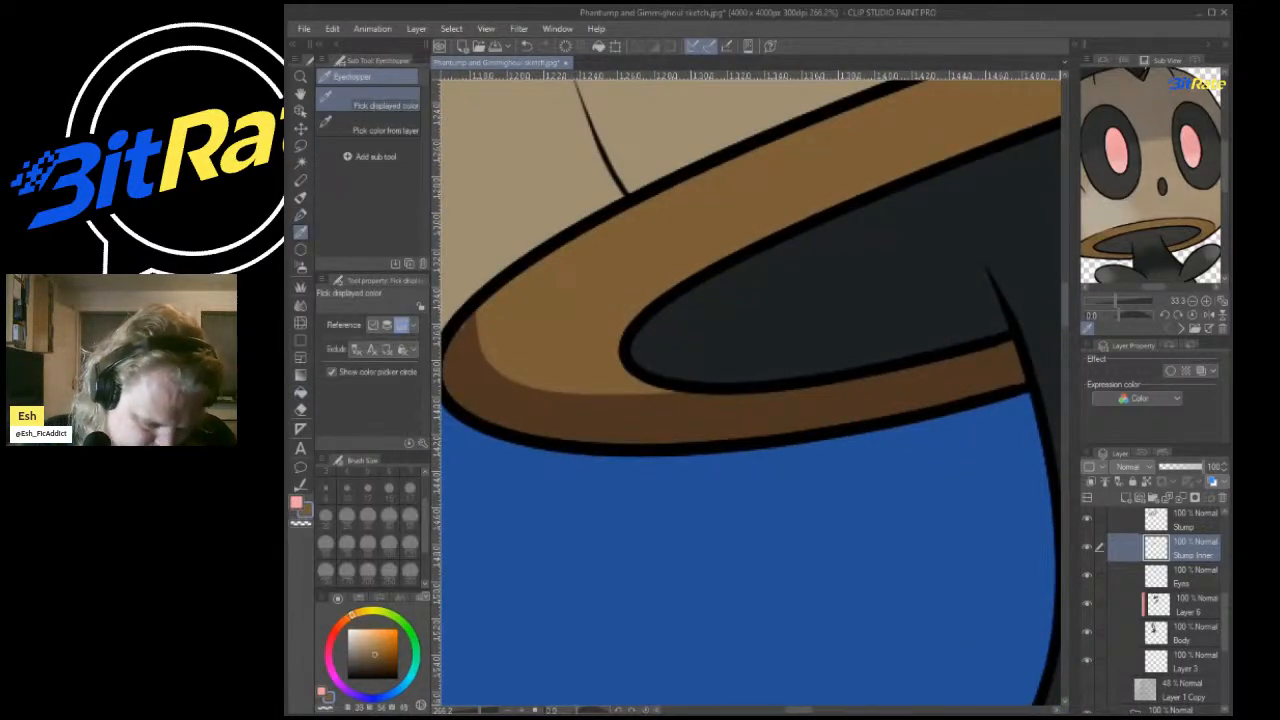
mouse_move(476, 312)
mouse_down()
mouse_move(593, 391)
mouse_move(962, 322)
mouse_up()
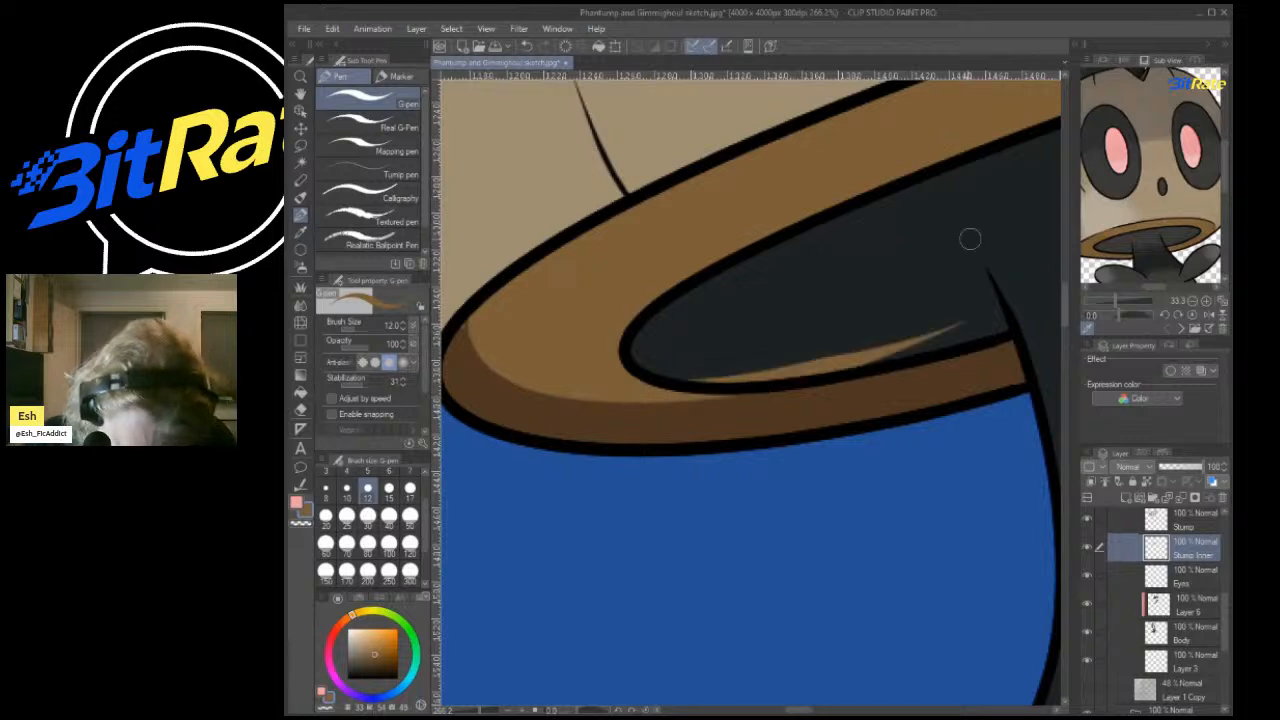
key(ctrl+z)
mouse_move(472, 312)
mouse_down()
mouse_move(571, 392)
mouse_move(894, 381)
mouse_move(966, 343)
mouse_up()
key(ctrl+z)
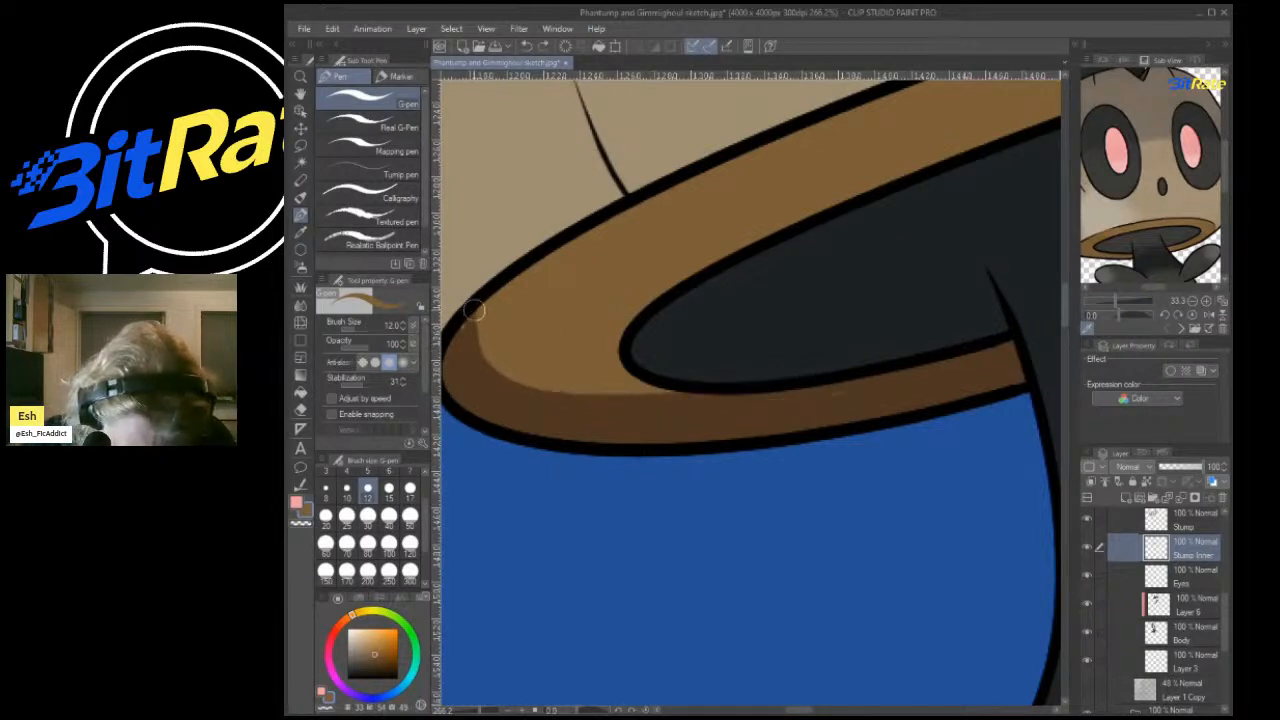
mouse_move(477, 309)
mouse_down()
mouse_move(514, 375)
mouse_move(796, 359)
mouse_up()
key(ctrl+z)
mouse_move(480, 305)
mouse_down()
mouse_move(684, 400)
mouse_move(777, 392)
mouse_up()
mouse_move(528, 358)
mouse_down()
mouse_move(716, 400)
mouse_move(840, 375)
mouse_up()
key(ctrl+z)
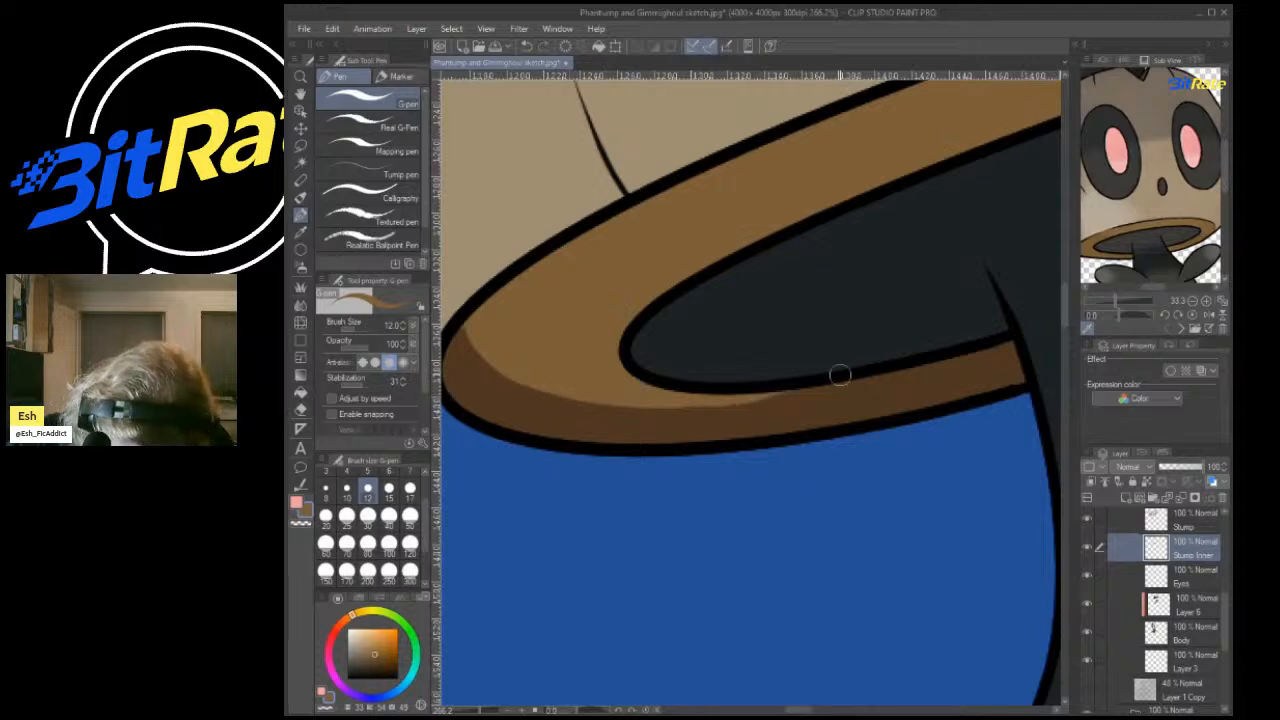
scroll(820, 358, down, 10)
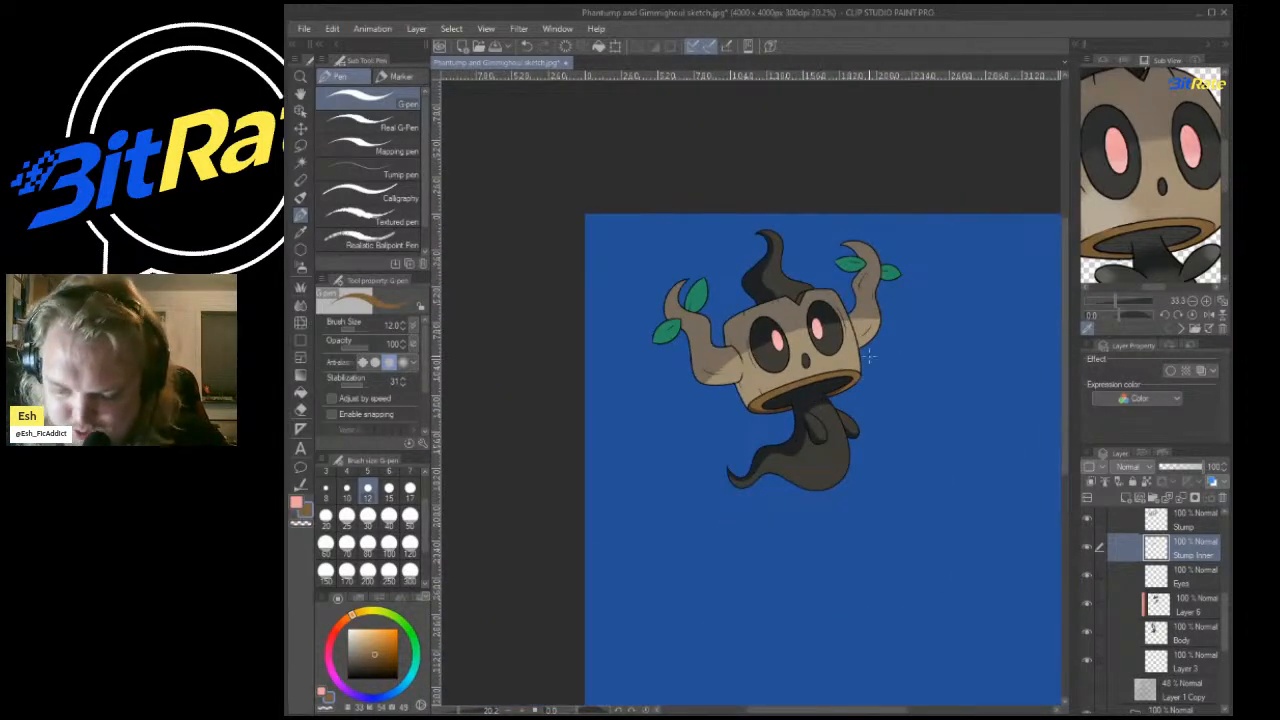
scroll(868, 355, down, 2)
scroll(727, 341, up, 6)
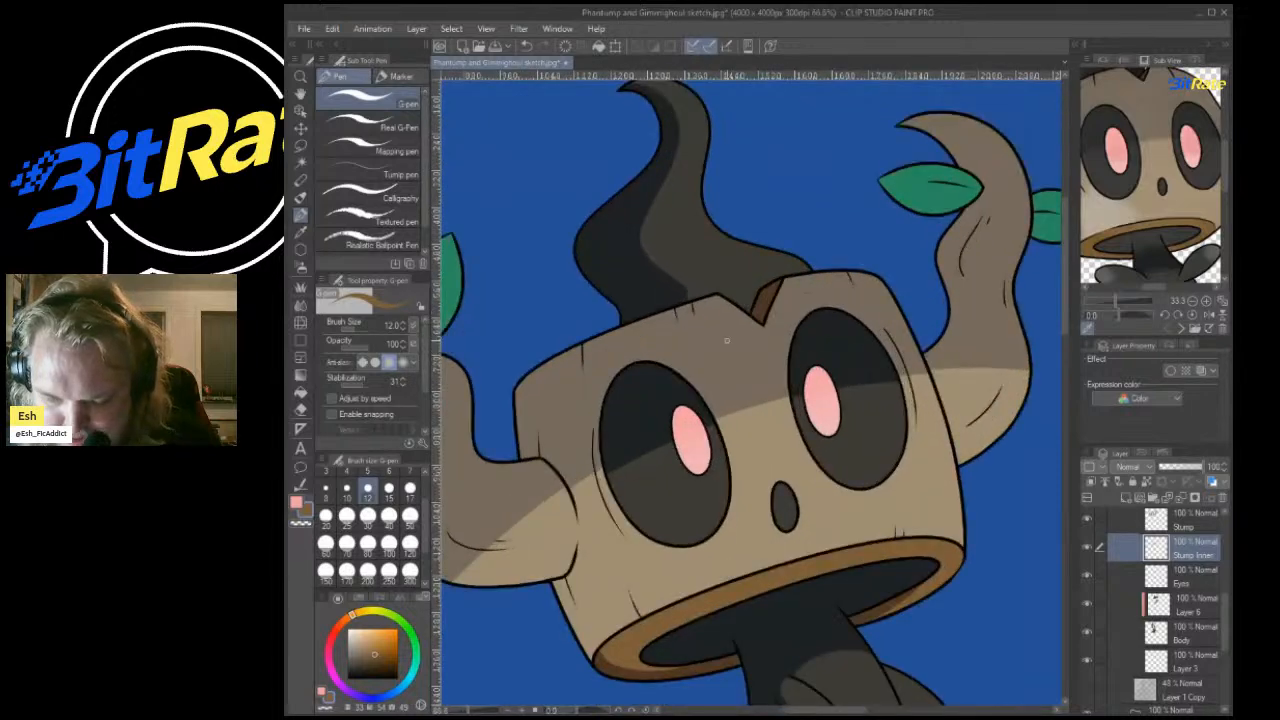
scroll(727, 341, down, 4)
scroll(727, 341, up, 3)
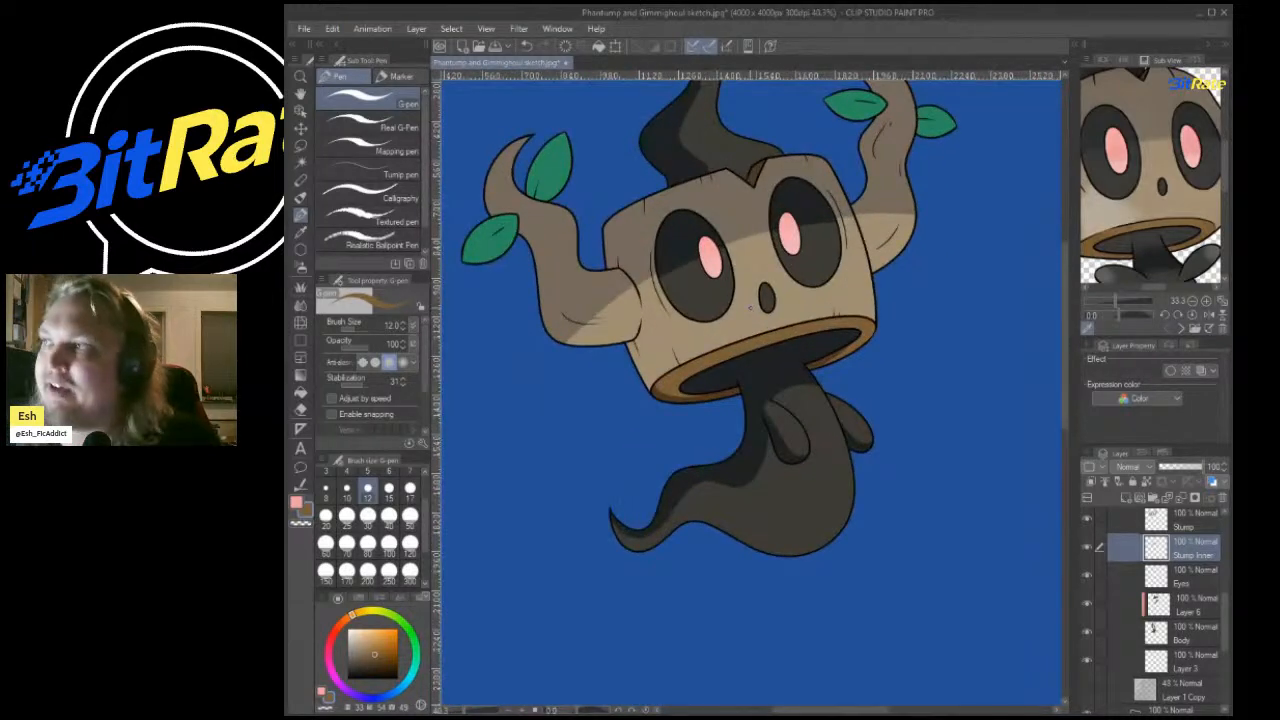
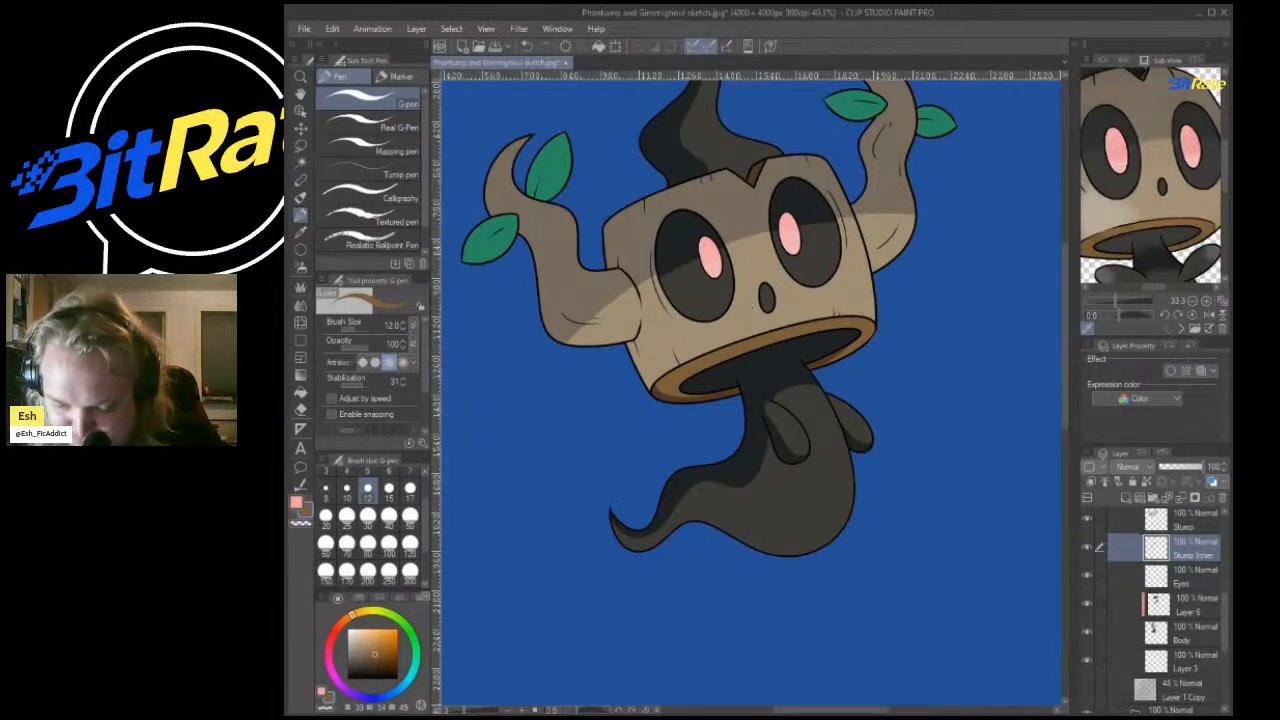
Make Layer 6 the active layer and switch to the Blur tool for the body shadows.
click(1190, 604)
click(300, 305)
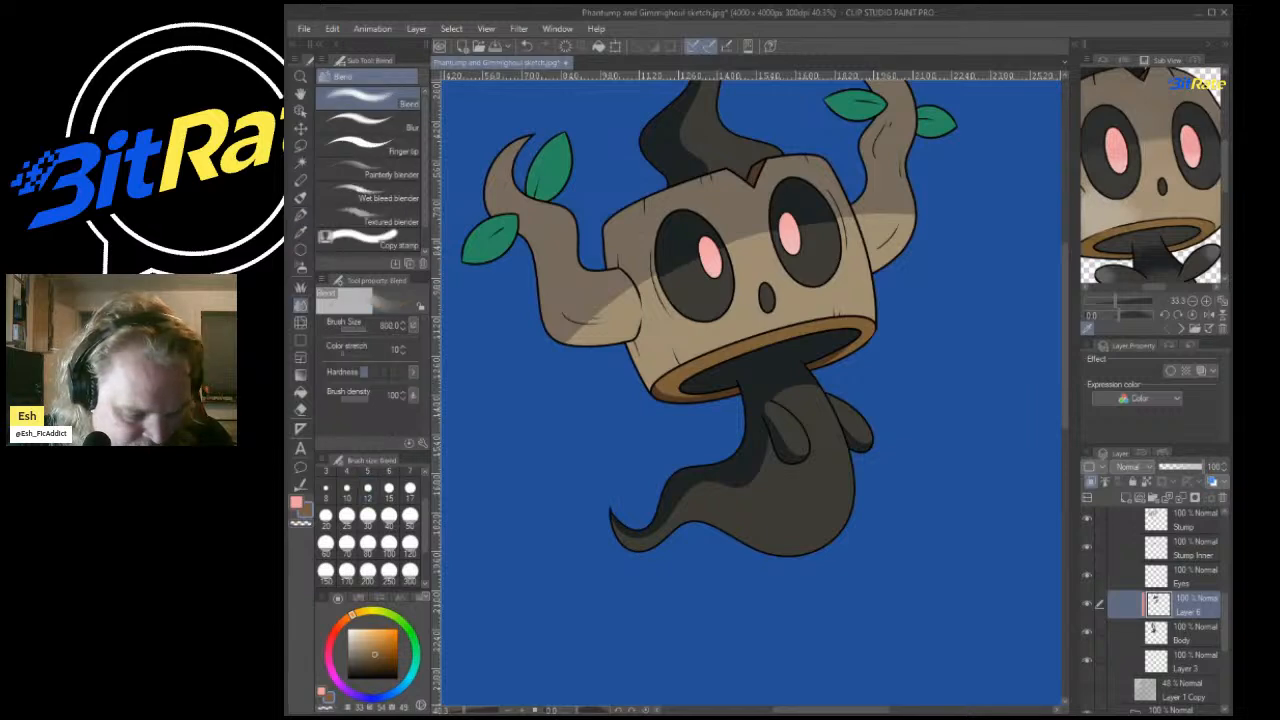
click(394, 122)
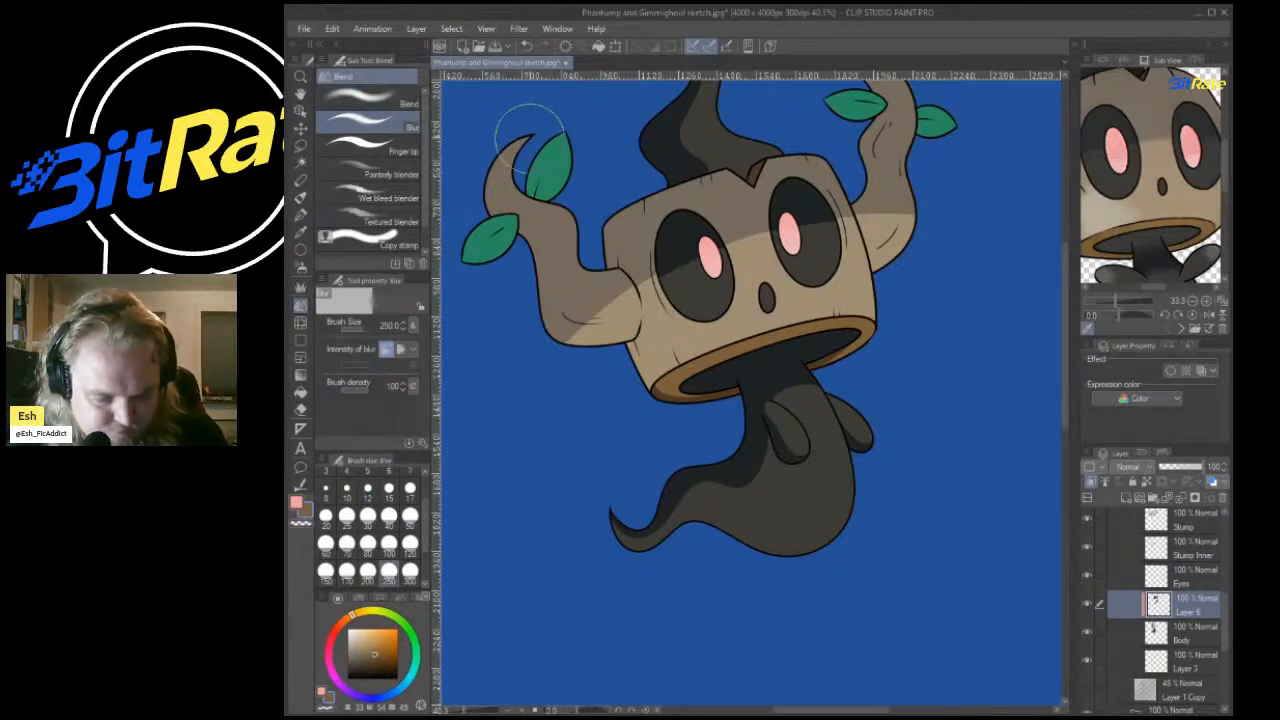
Try to soften the shadow edge below the stump with the Blend tool at sizes 100 and 15, undoing both strokes.
click(368, 97)
scroll(808, 457, up, 5)
click(389, 546)
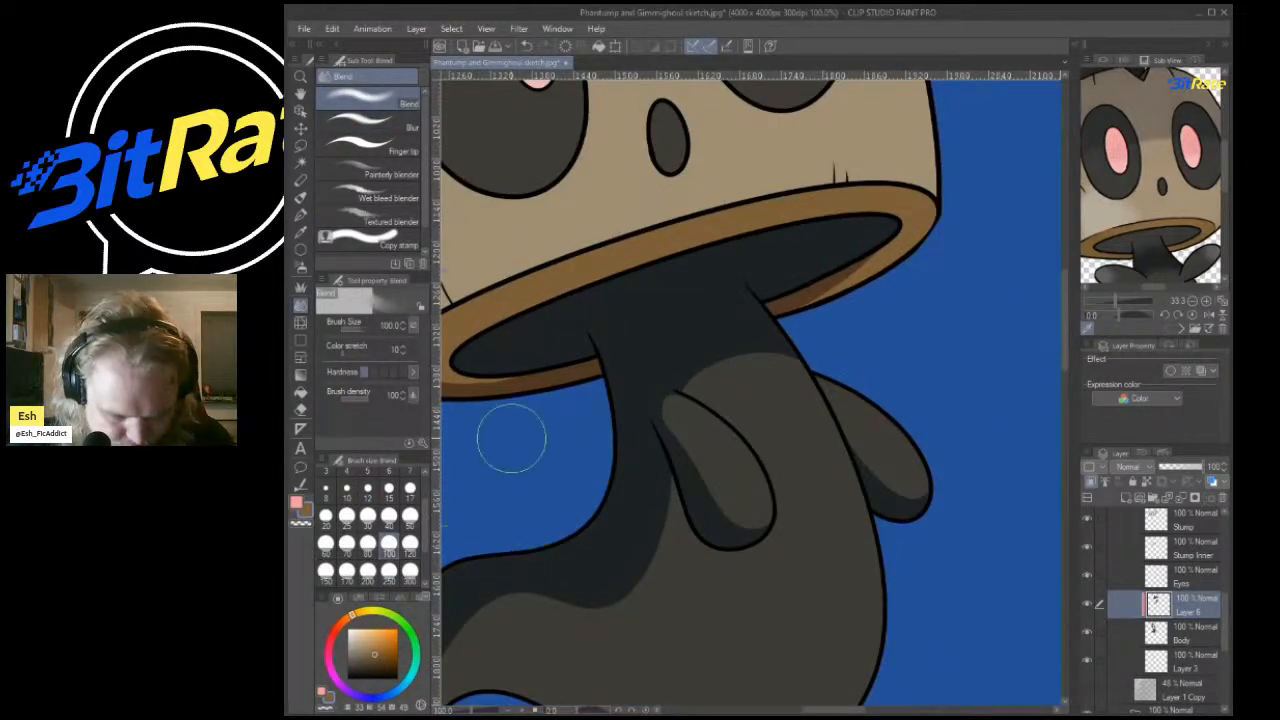
scroll(711, 355, up, 2)
drag(701, 426, 965, 428)
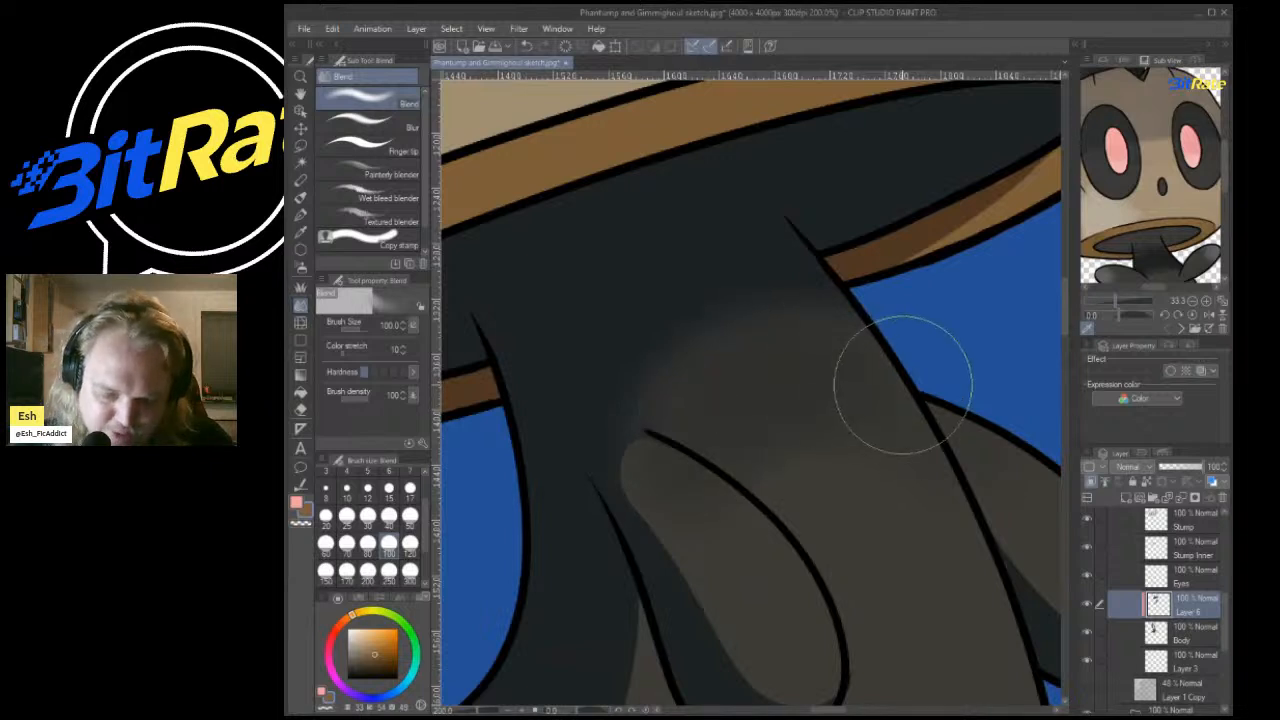
key(ctrl+z)
click(389, 488)
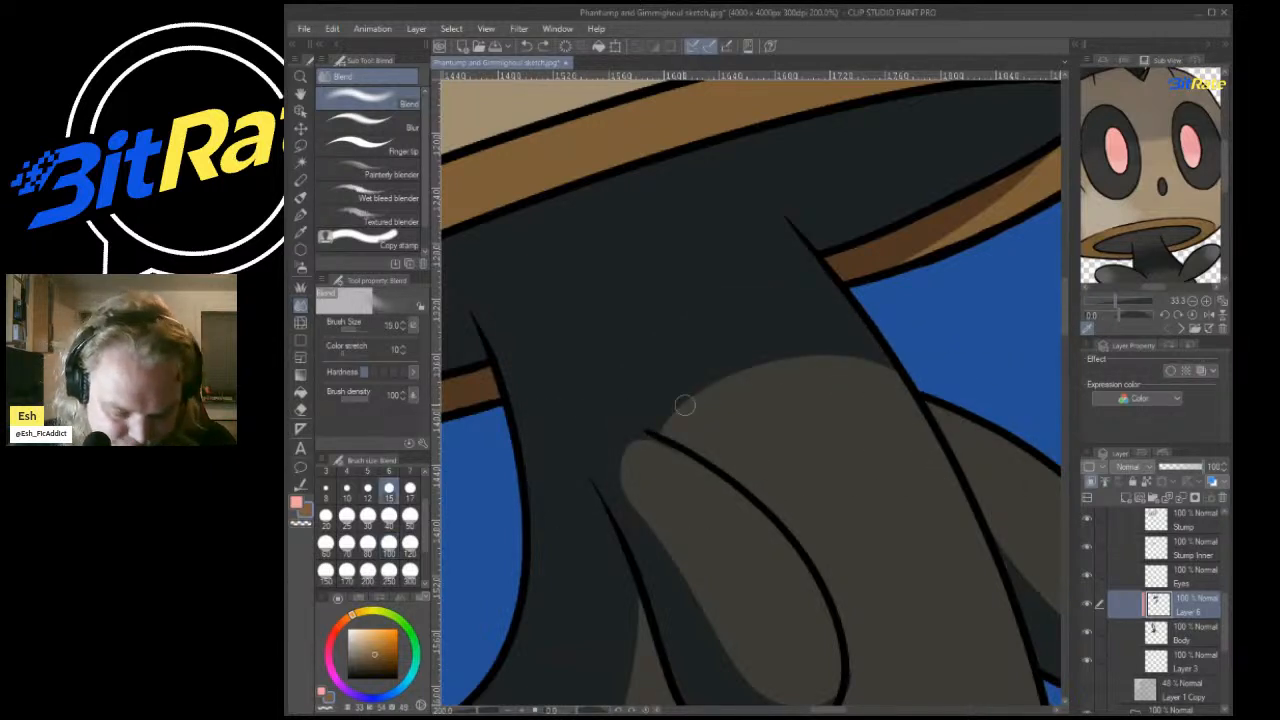
drag(672, 418, 849, 367)
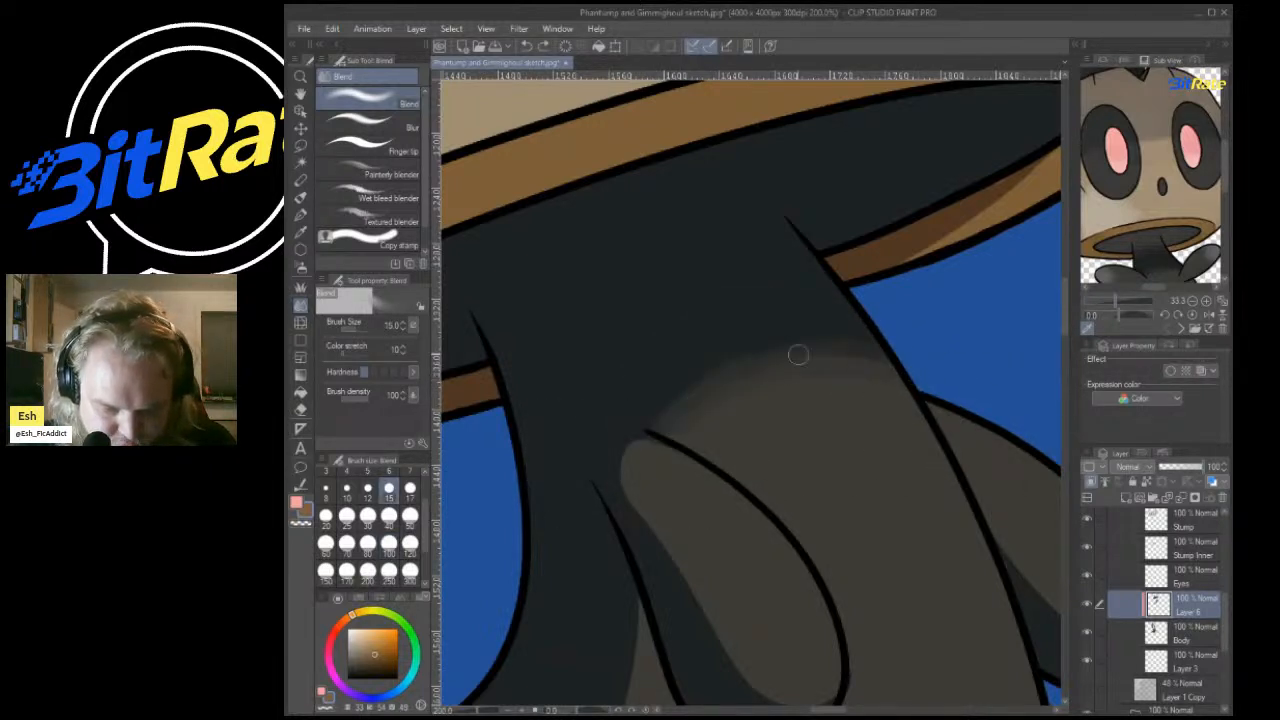
key(ctrl+z)
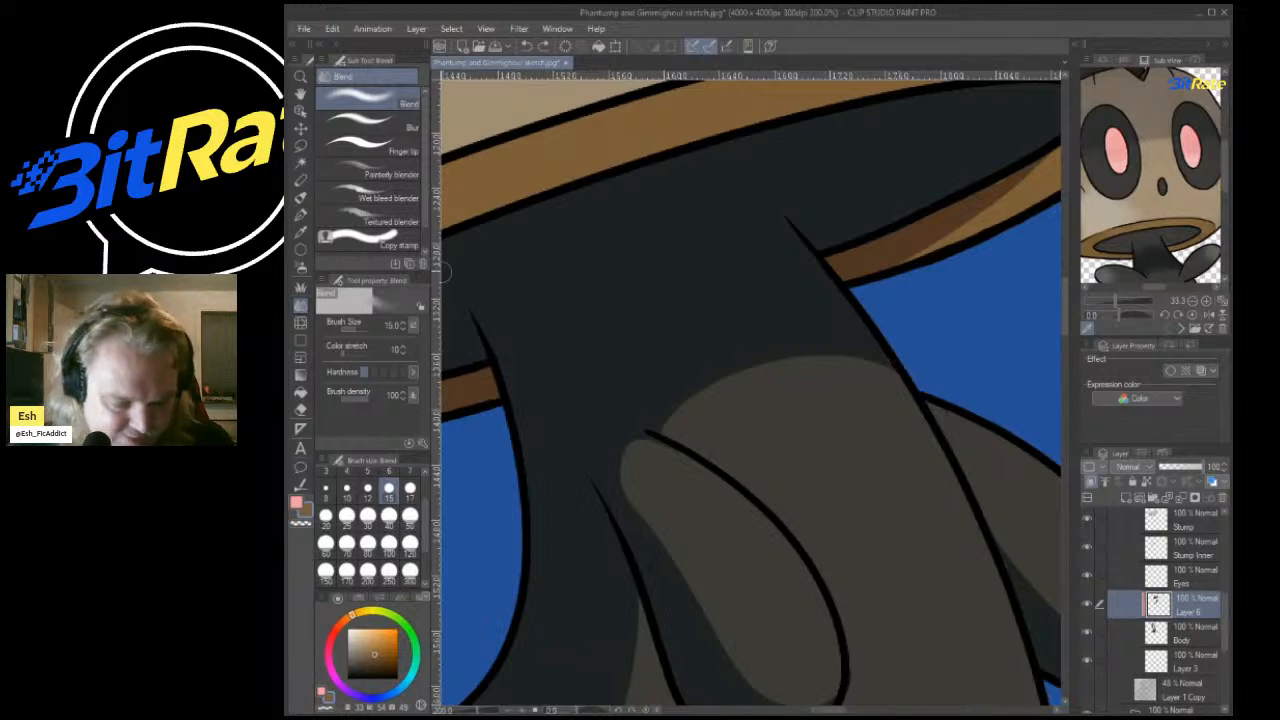
Soften the shadow edges on the upper body and both small dark arms with the Blur tool at size 17.
click(368, 126)
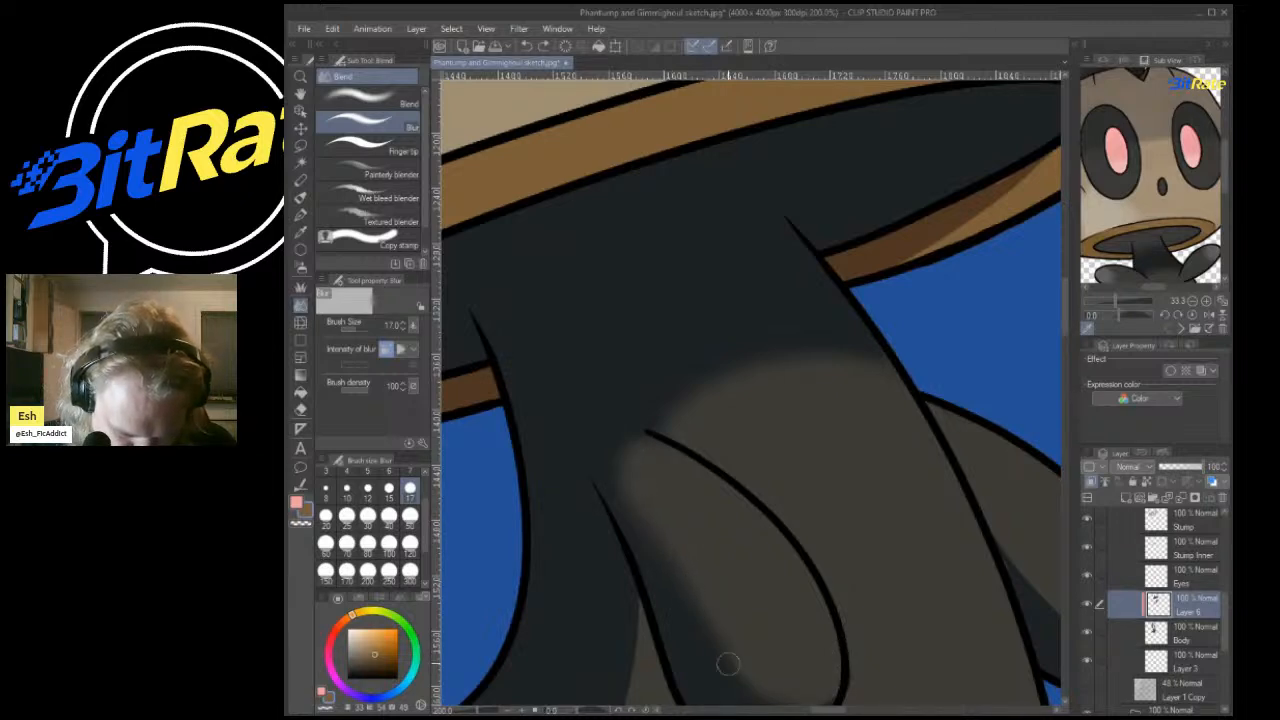
scroll(836, 603, down, 5)
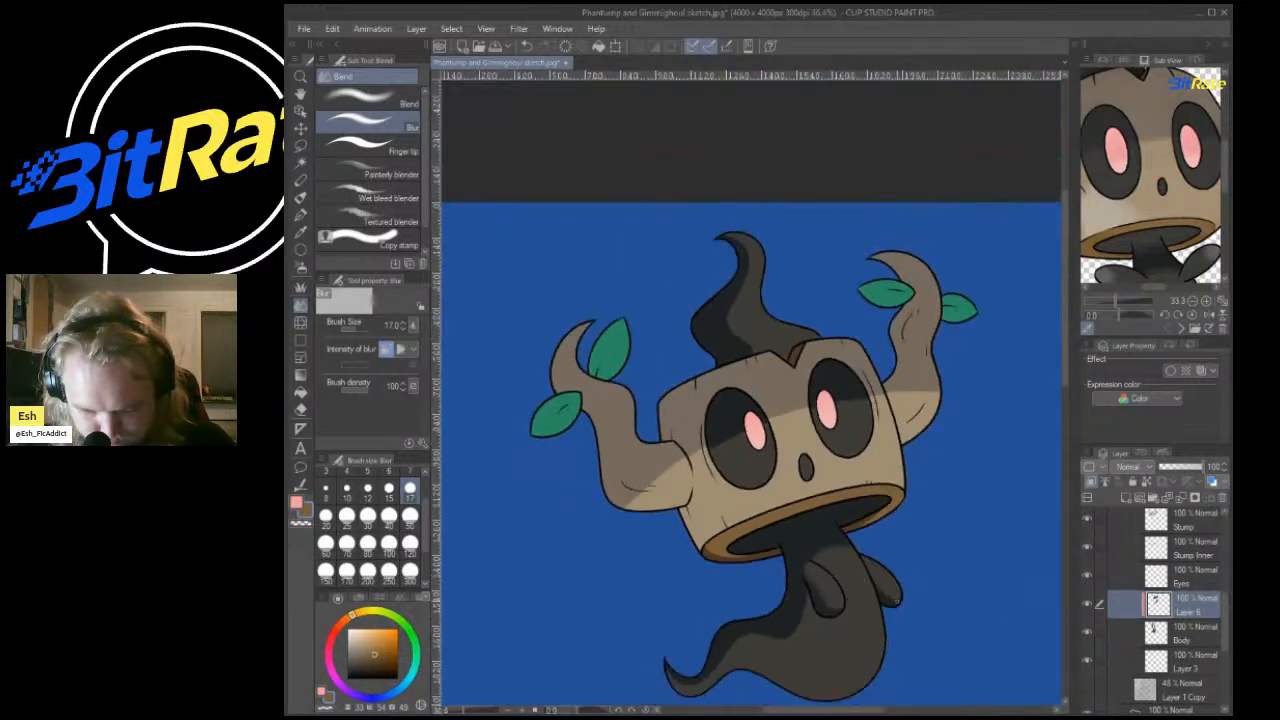
scroll(899, 659, up, 4)
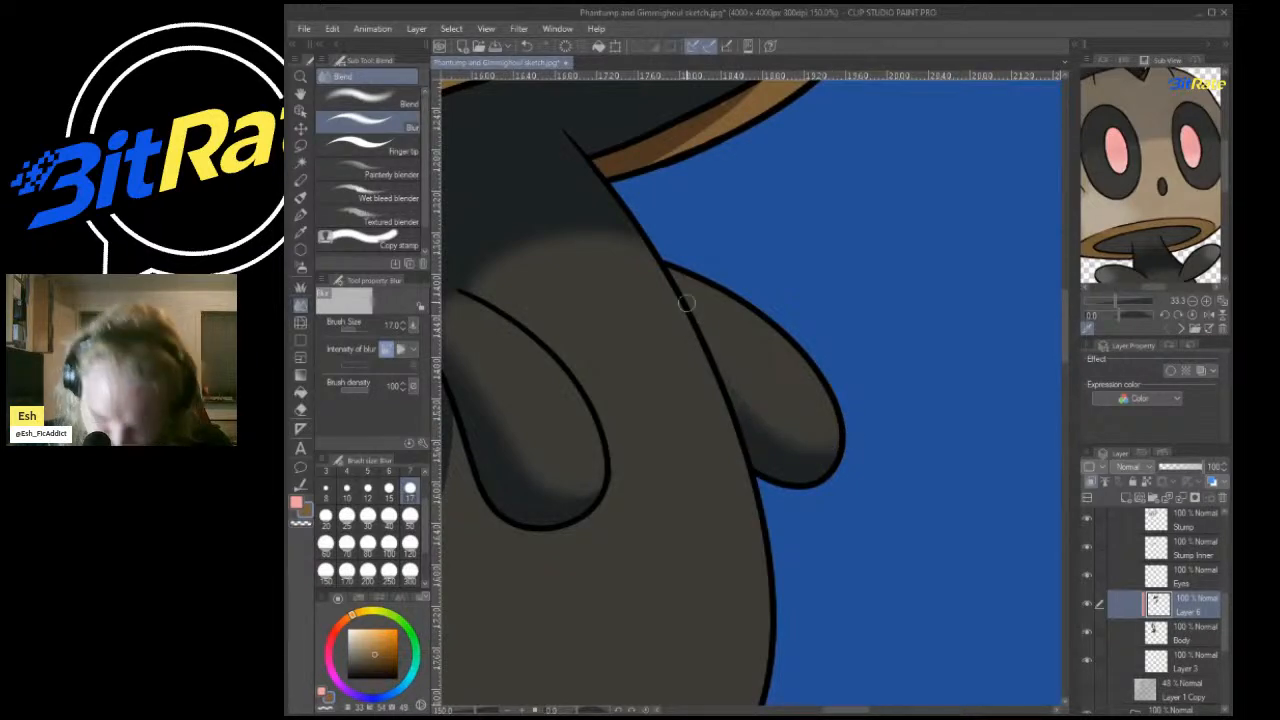
Blur the shadow edge along the tail and up to the front arm with a brush size of 40.
scroll(686, 302, down, 4)
scroll(546, 403, up, 3)
click(389, 517)
scroll(728, 350, up, 2)
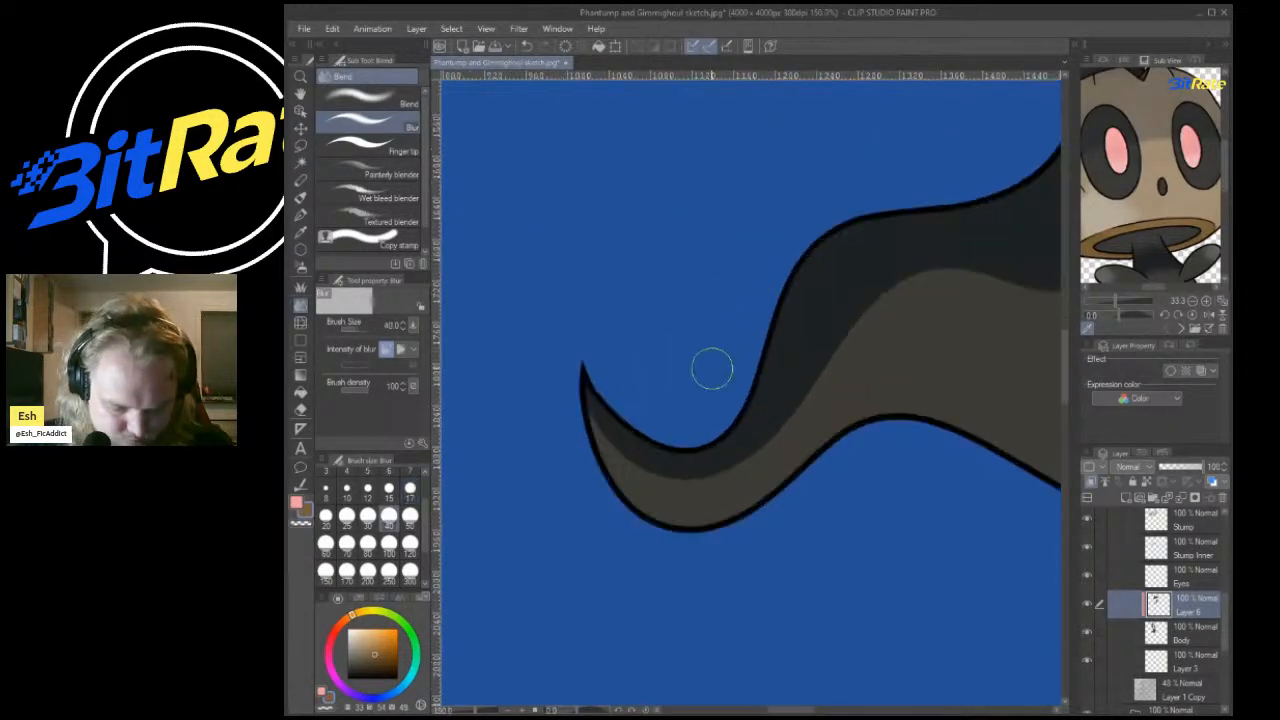
mouse_move(587, 394)
mouse_down()
mouse_move(707, 473)
mouse_move(796, 387)
mouse_move(722, 475)
mouse_move(902, 271)
mouse_move(981, 282)
mouse_move(799, 390)
mouse_move(793, 380)
mouse_move(1015, 294)
mouse_up()
scroll(1035, 265, down, 4)
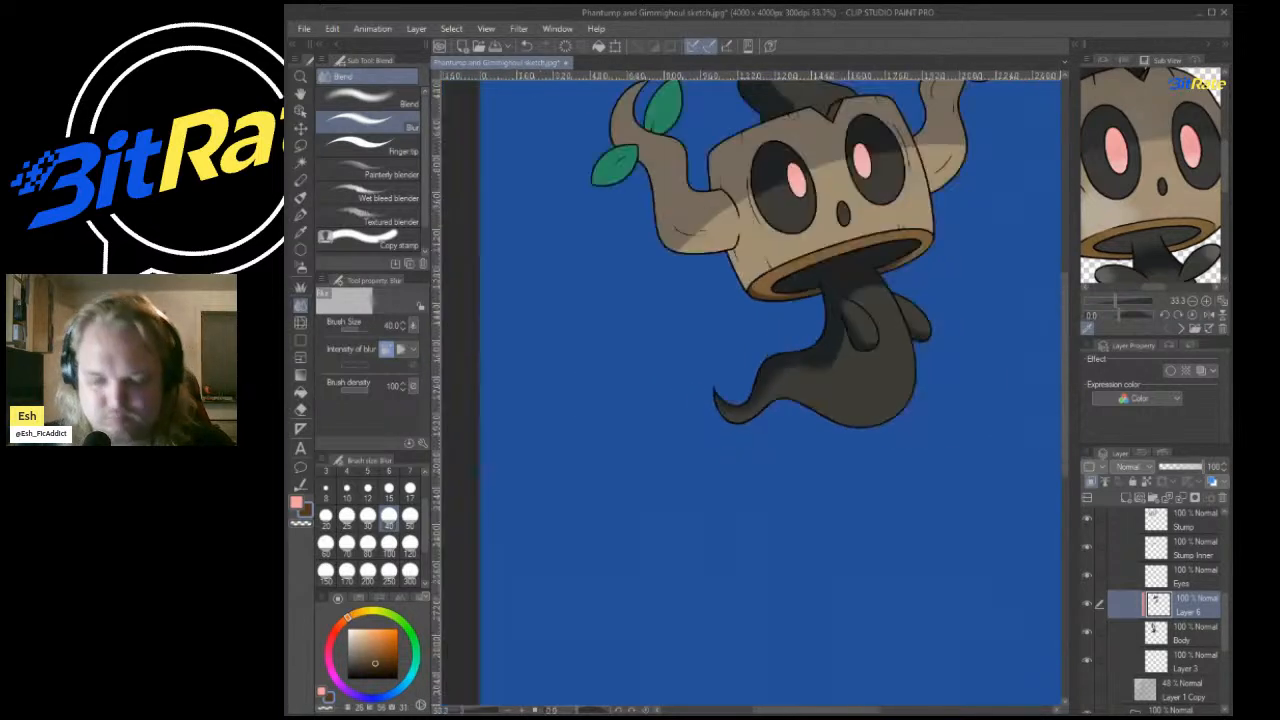
scroll(977, 201, up, 3)
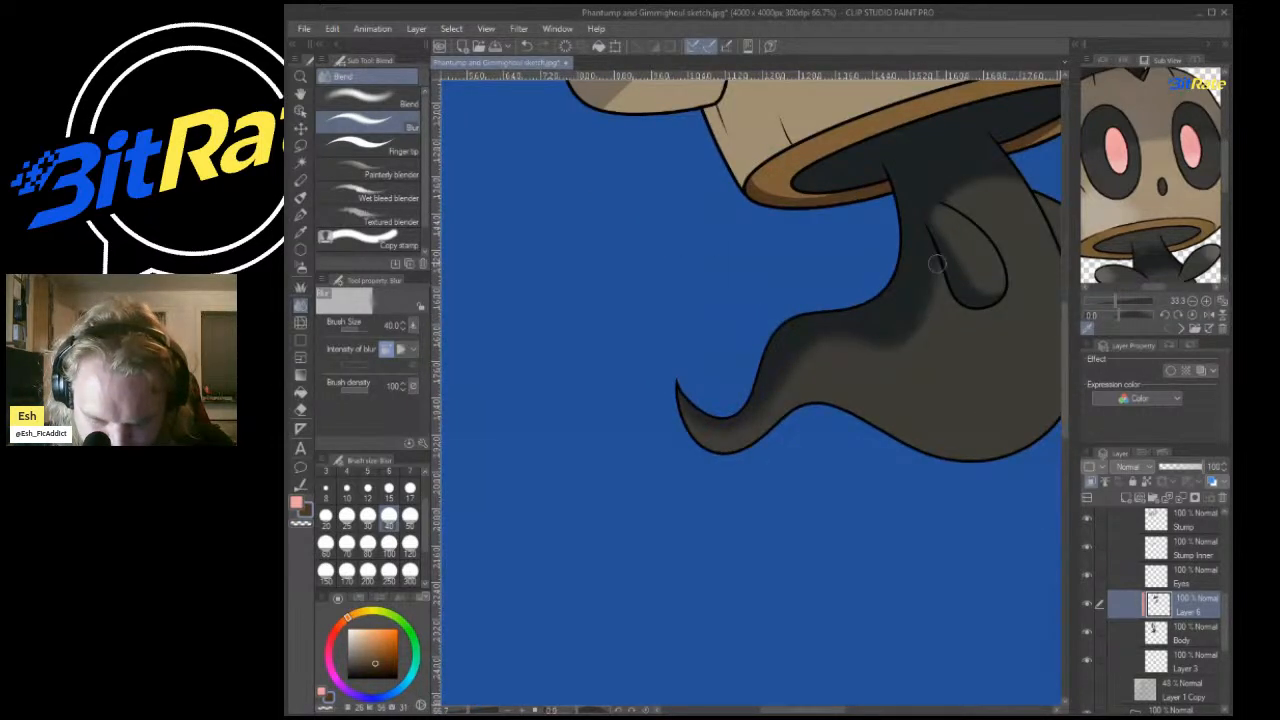
scroll(1006, 204, down, 5)
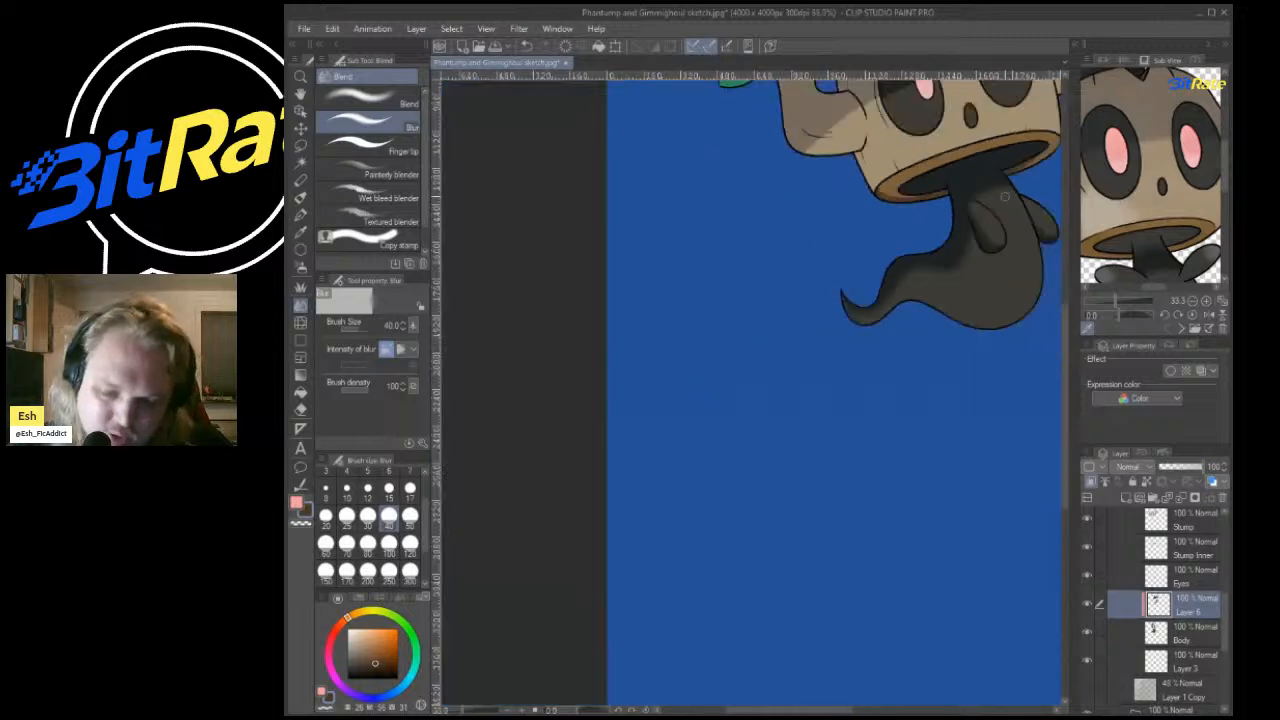
Blur the shadow edge along the dark wisp above the stump from its base to the curled tip.
scroll(945, 225, up, 6)
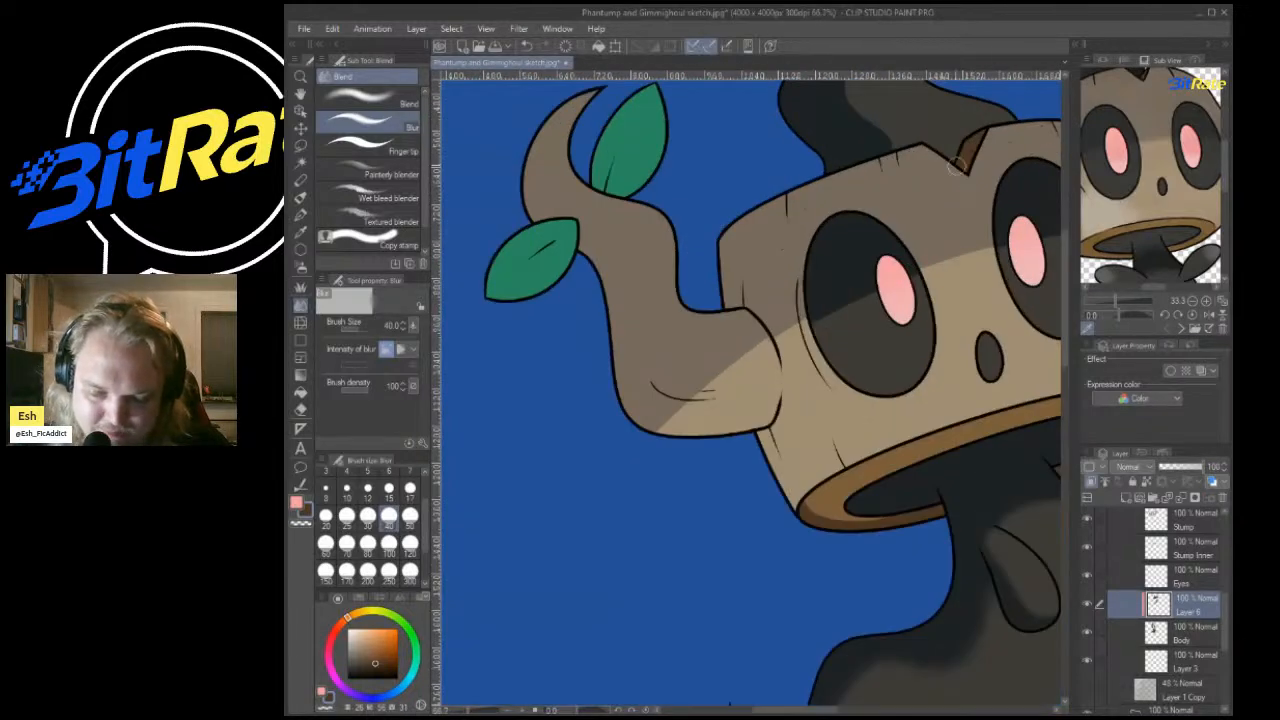
scroll(945, 225, down, 3)
scroll(945, 225, up, 1)
scroll(945, 225, up, 4)
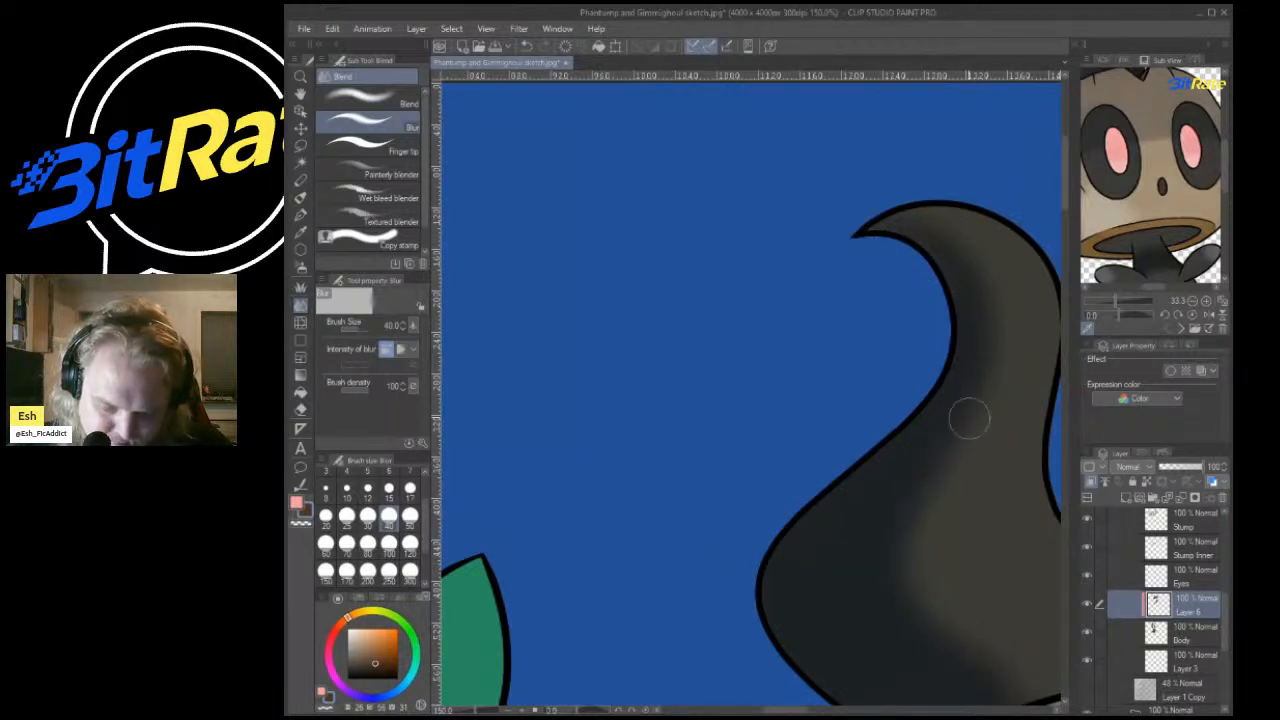
scroll(808, 246, down, 4)
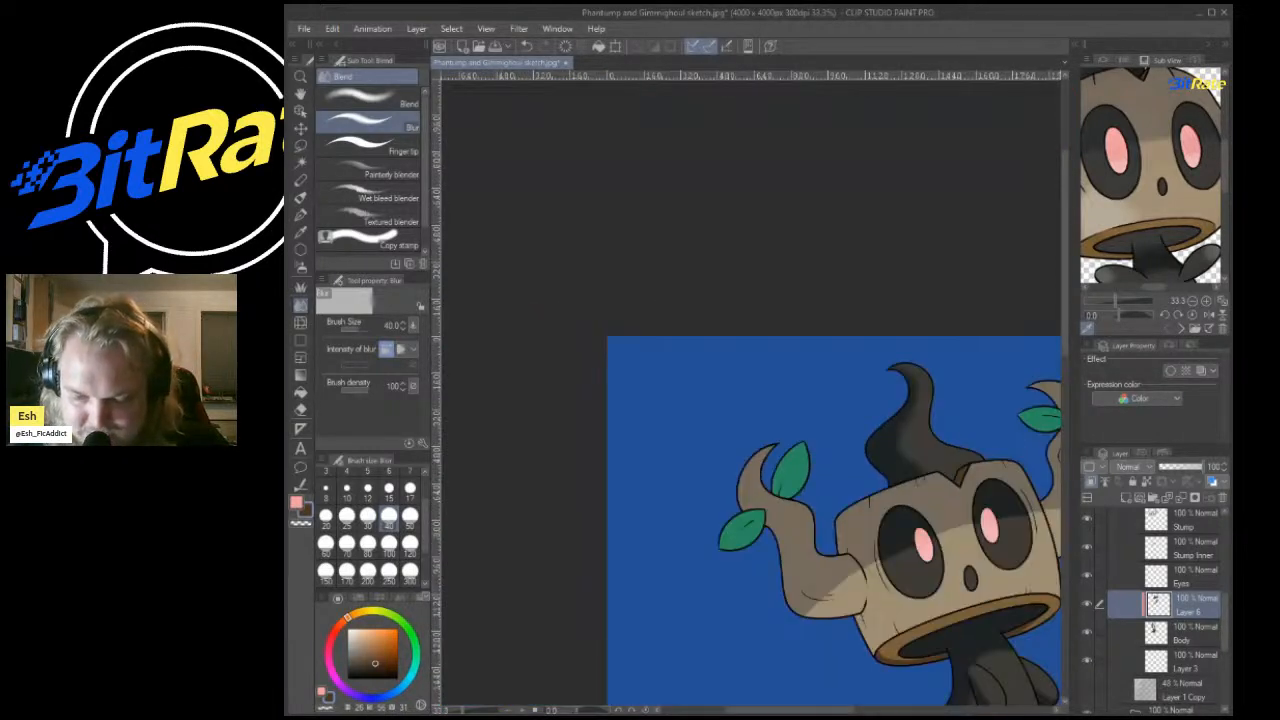
Zoom the reference image out and soften the shadow edges inside both eye sockets with the size 40 Blur tool.
scroll(1160, 165, down, 3)
scroll(1160, 165, up, 2)
scroll(1150, 170, down, 2)
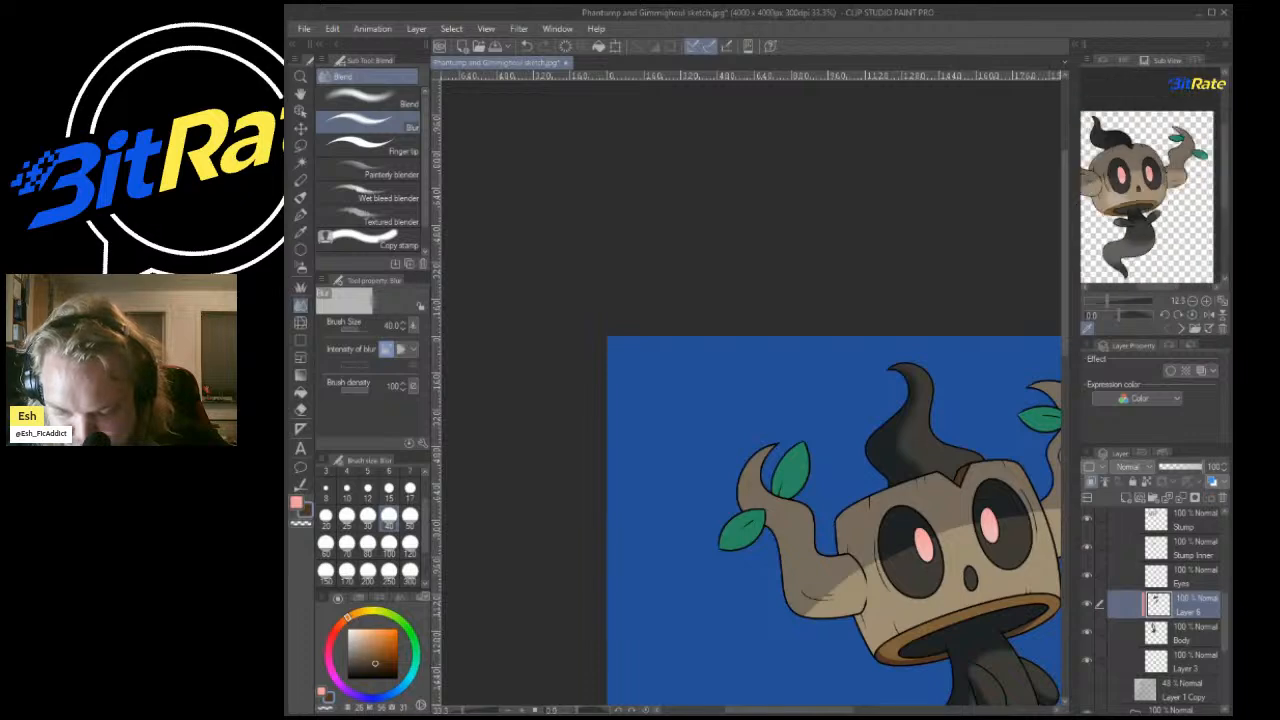
scroll(1150, 180, down, 3)
scroll(893, 334, down, 3)
scroll(940, 385, up, 4)
scroll(772, 450, up, 2)
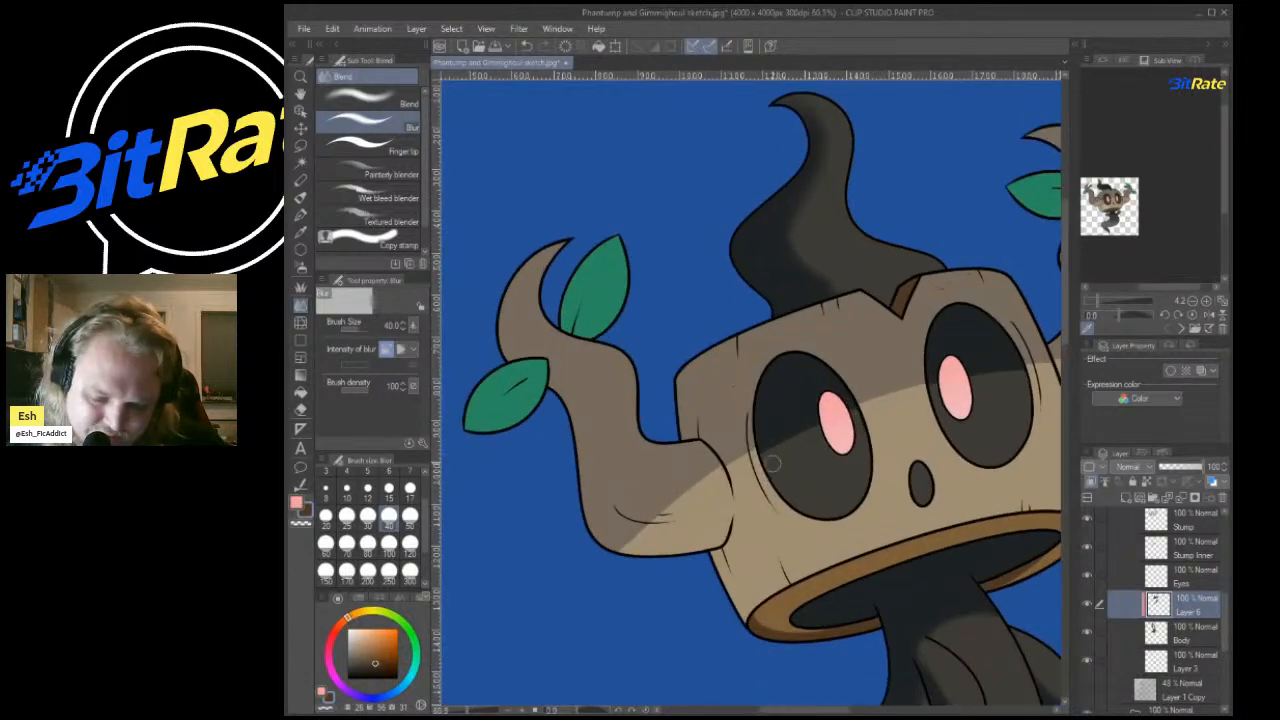
scroll(772, 463, up, 2)
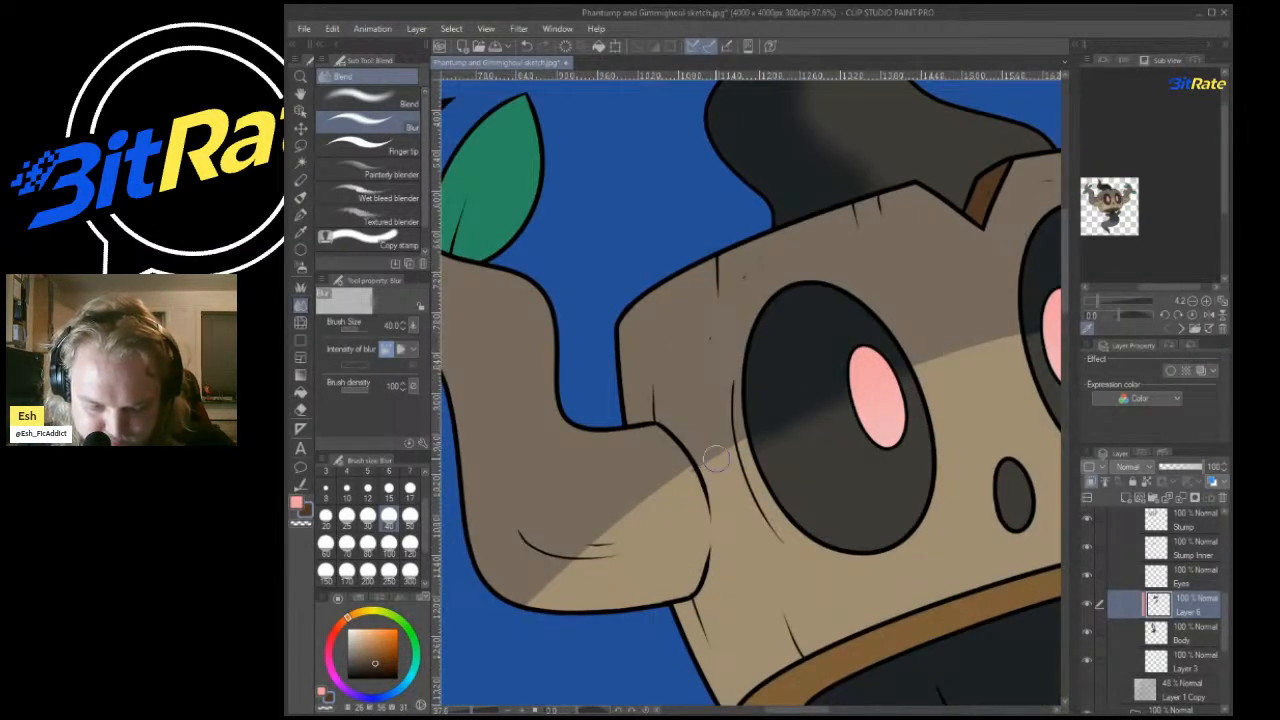
scroll(963, 378, down, 5)
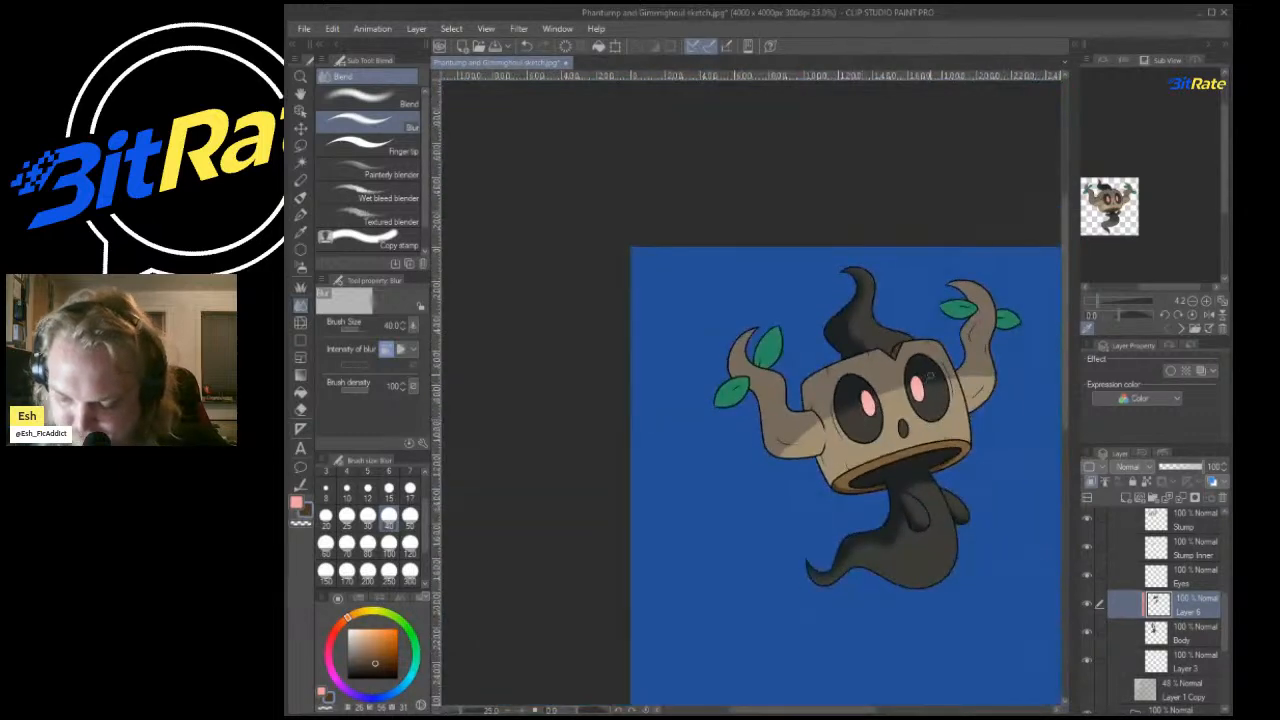
scroll(963, 378, up, 6)
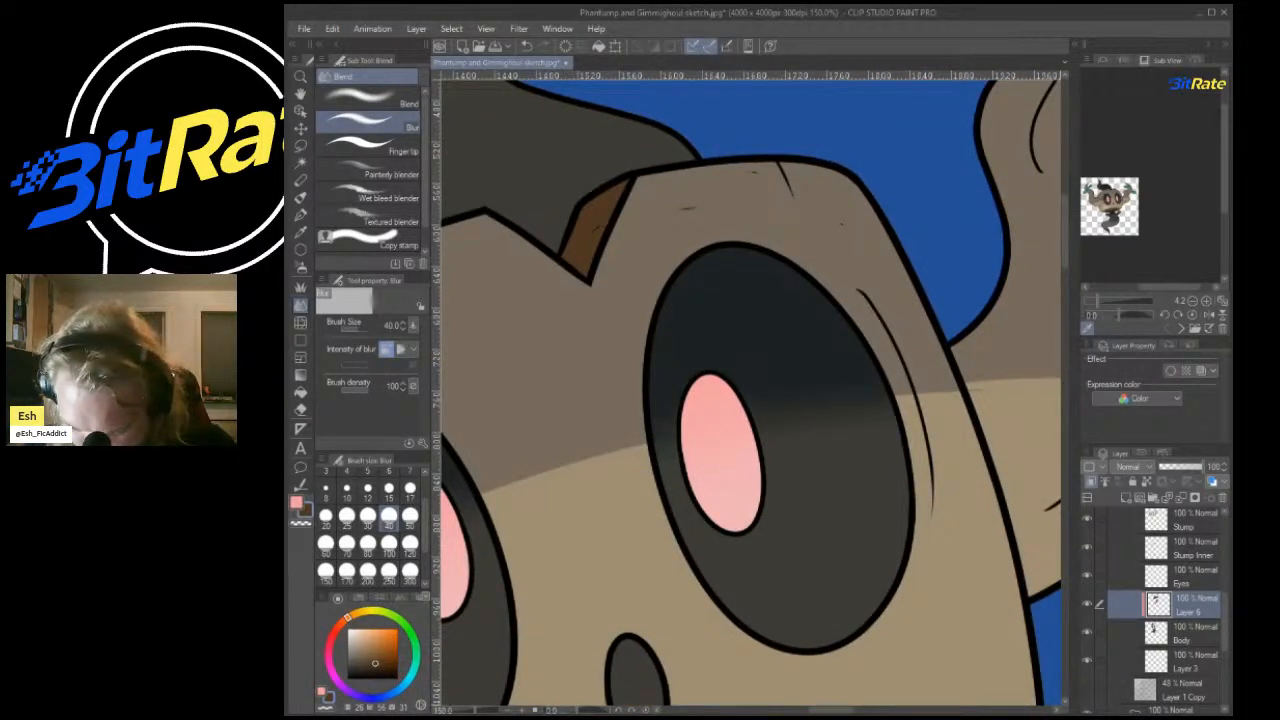
On Layer 7, blur the shadow edge across the stump's right side and the right branch, reducing the brush size to 30.
scroll(1160, 600, up, 1)
click(1190, 537)
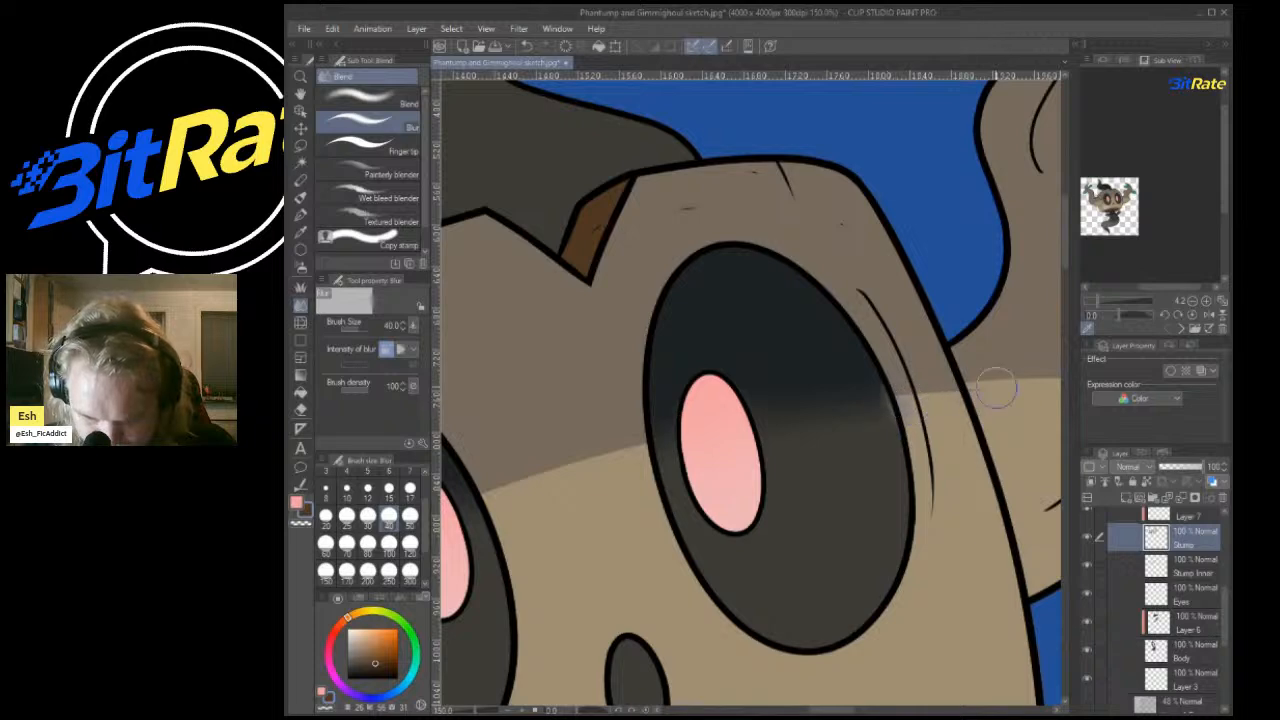
click(1188, 517)
drag(928, 402, 1040, 368)
key([)
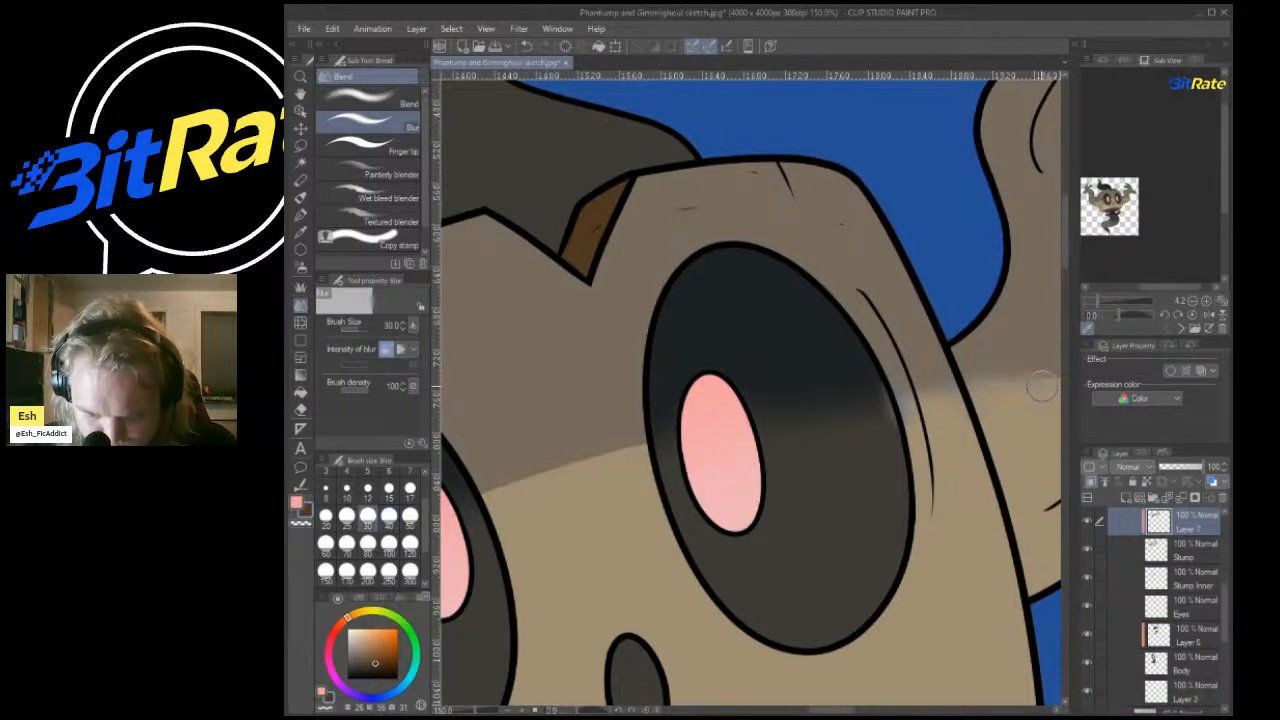
key(ctrl+z)
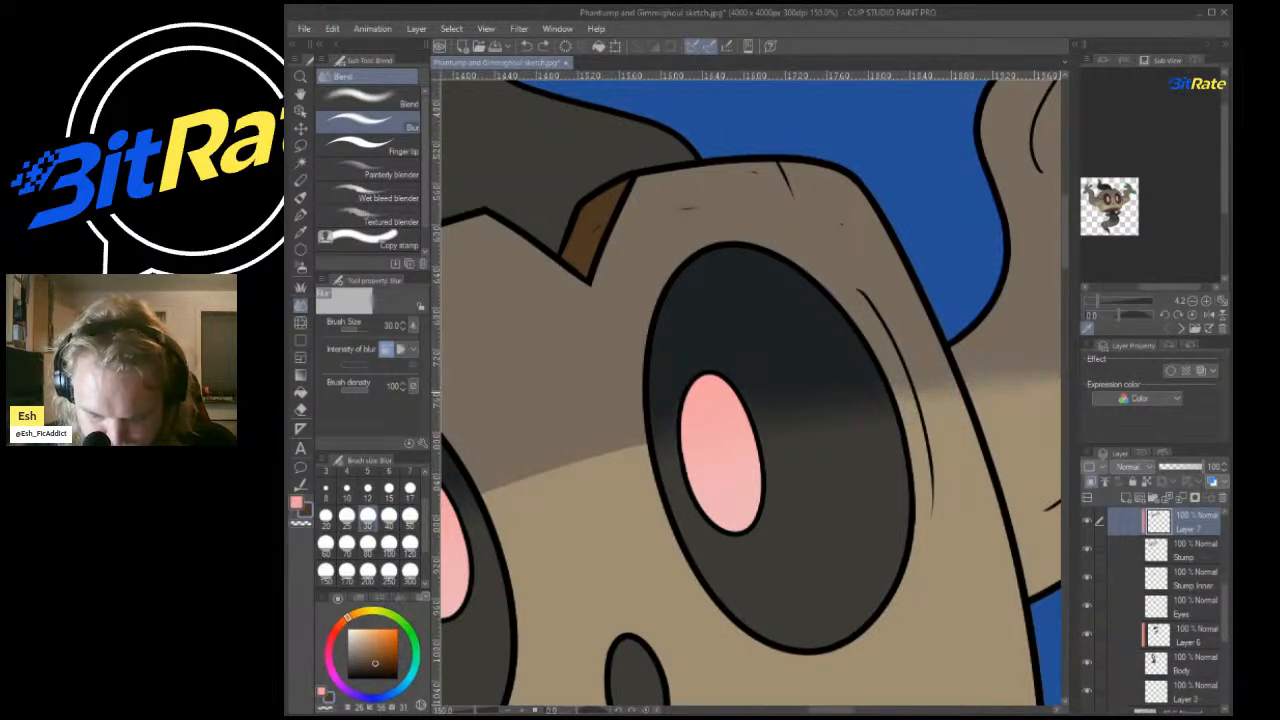
scroll(868, 323, down, 6)
scroll(988, 315, up, 6)
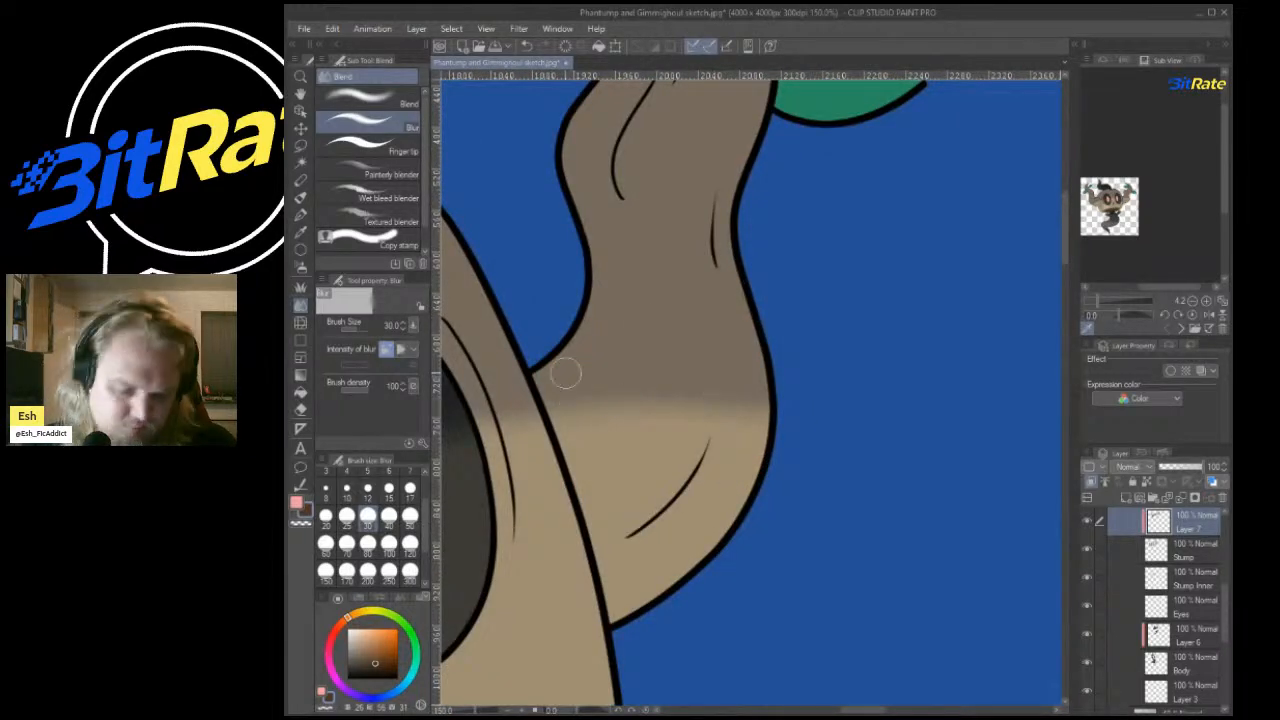
Soften the shadow edge on the left branch and across the stump's face between the eyes with the size 30 Blur tool.
scroll(565, 373, down, 6)
scroll(707, 311, up, 5)
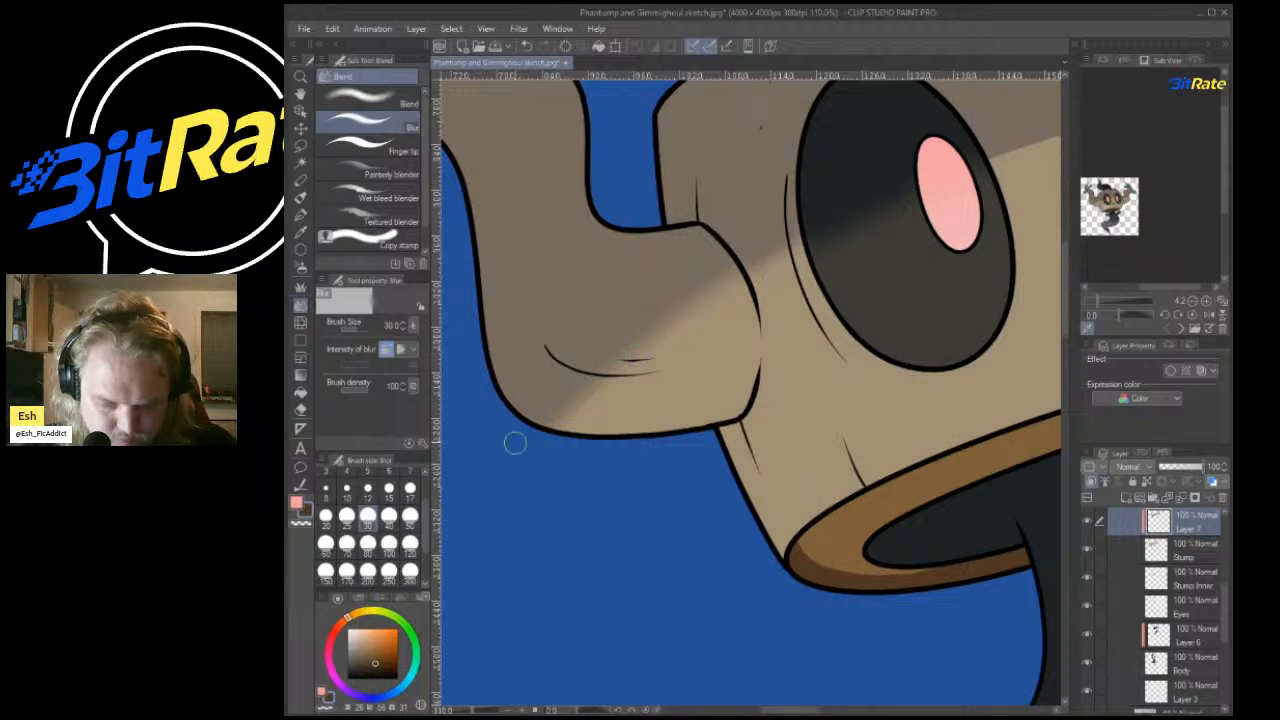
scroll(760, 126, down, 6)
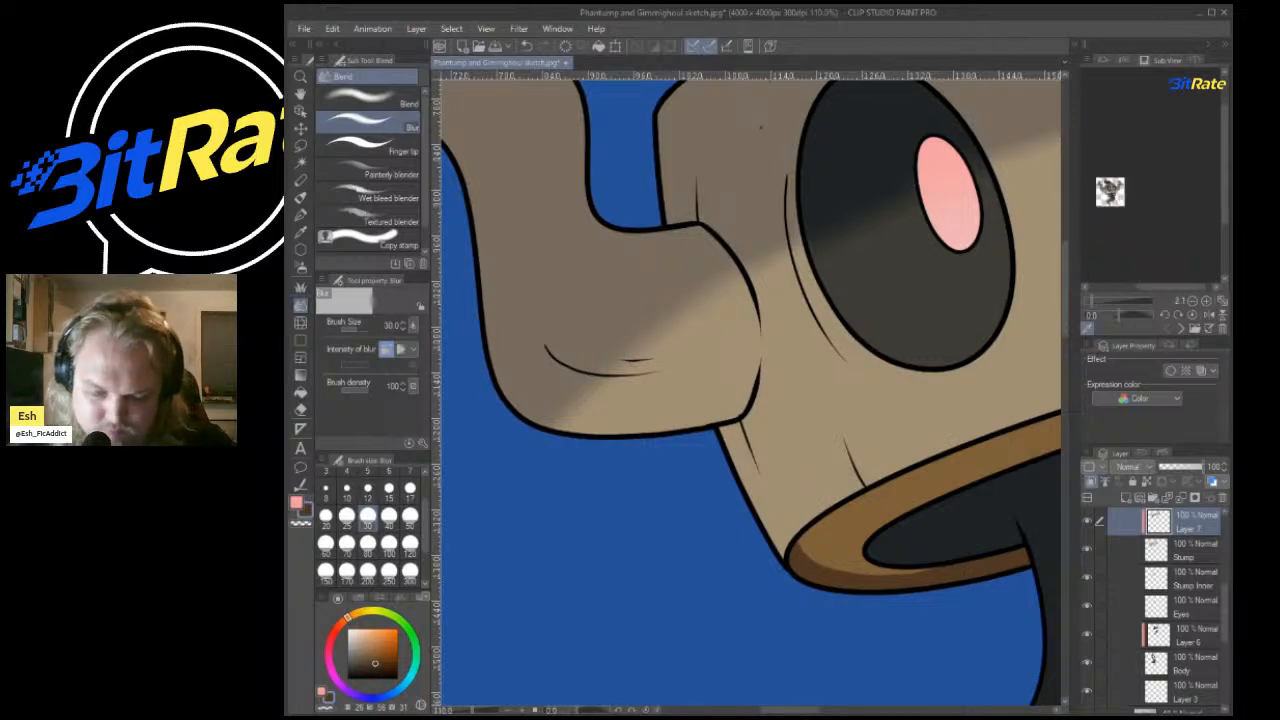
scroll(740, 193, up, 4)
scroll(744, 187, up, 3)
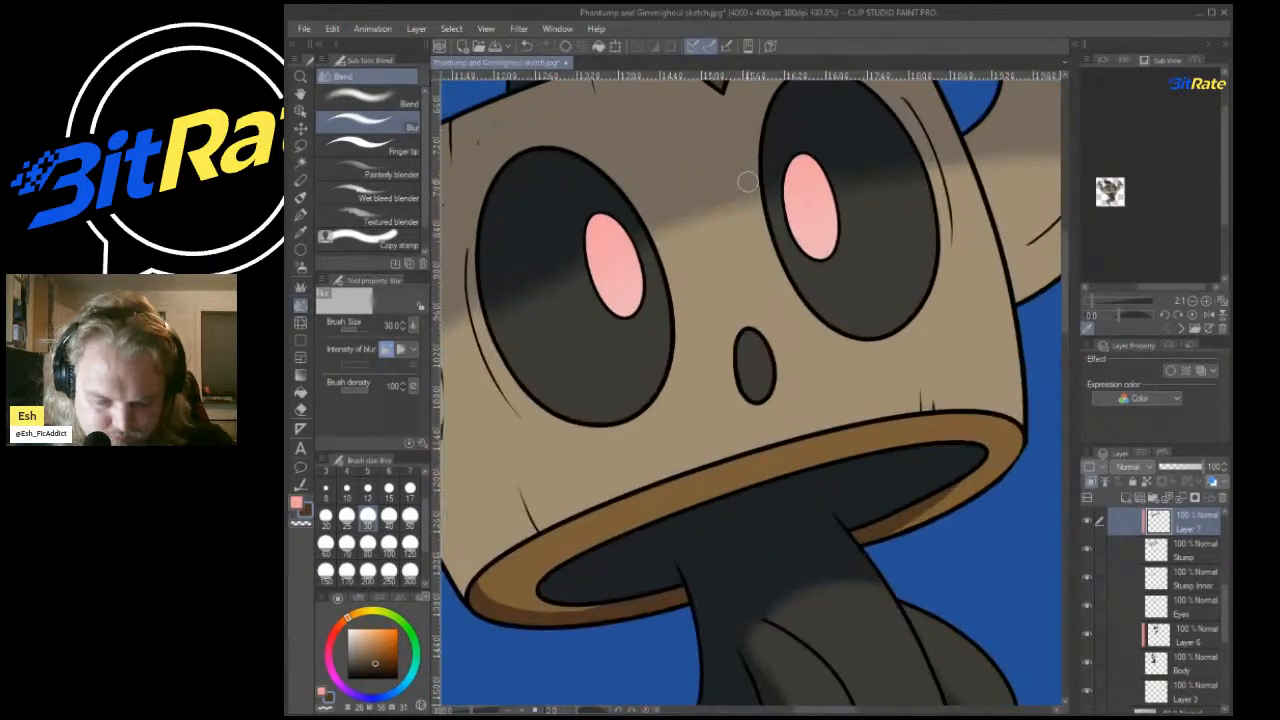
scroll(640, 228, down, 5)
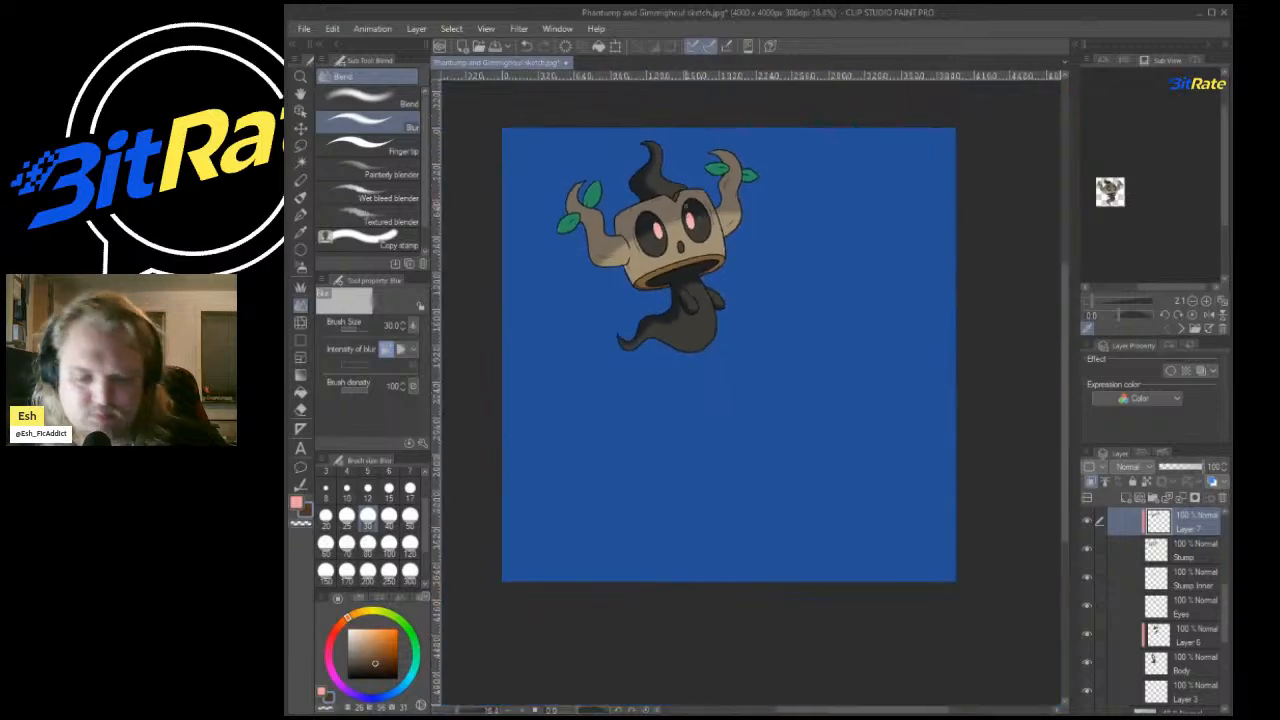
scroll(640, 228, up, 2)
scroll(640, 228, down, 2)
scroll(699, 166, up, 5)
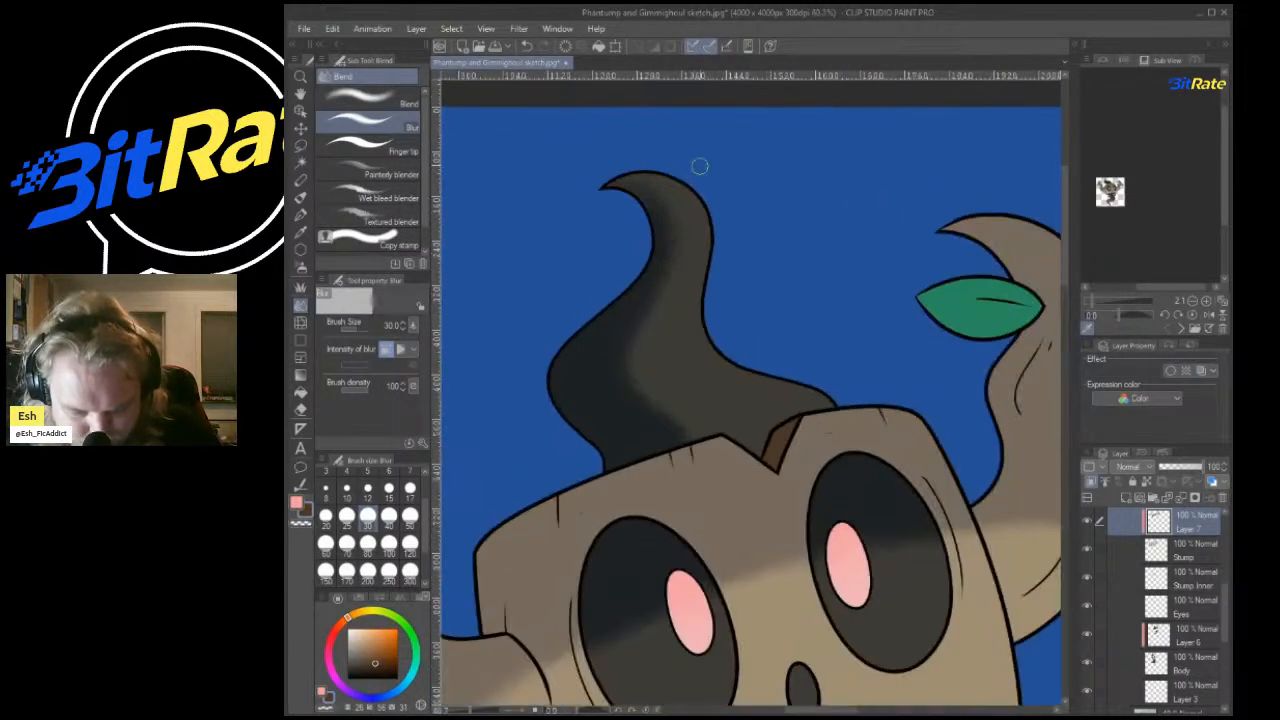
On Layer 6, soften the shadow edges on the dark wisp and lower body with the size 100 Blur tool.
click(1188, 635)
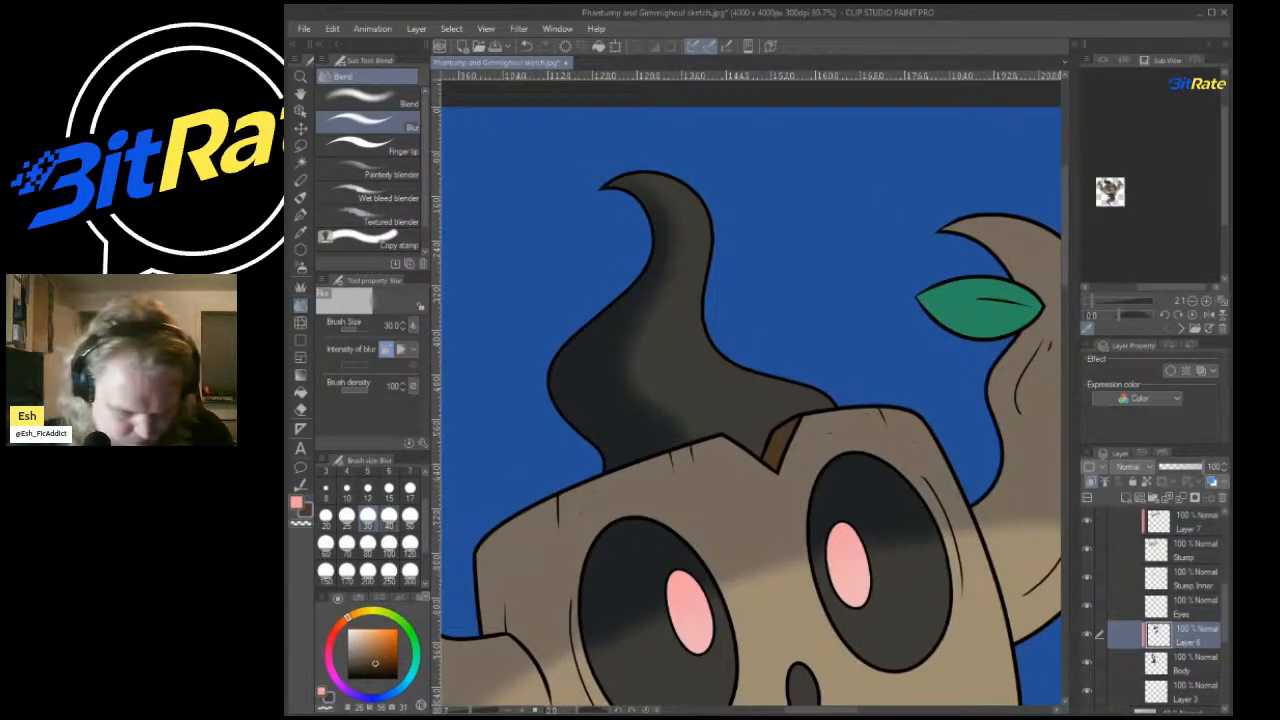
click(389, 543)
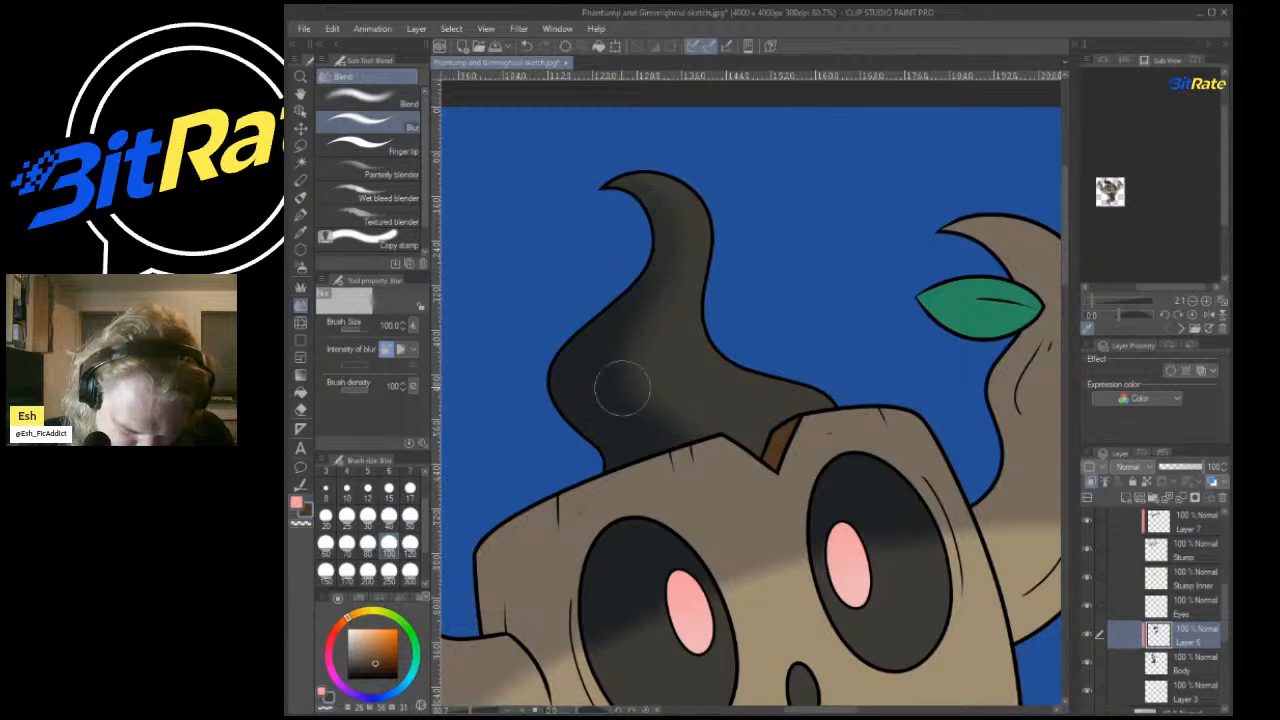
scroll(830, 440, down, 1)
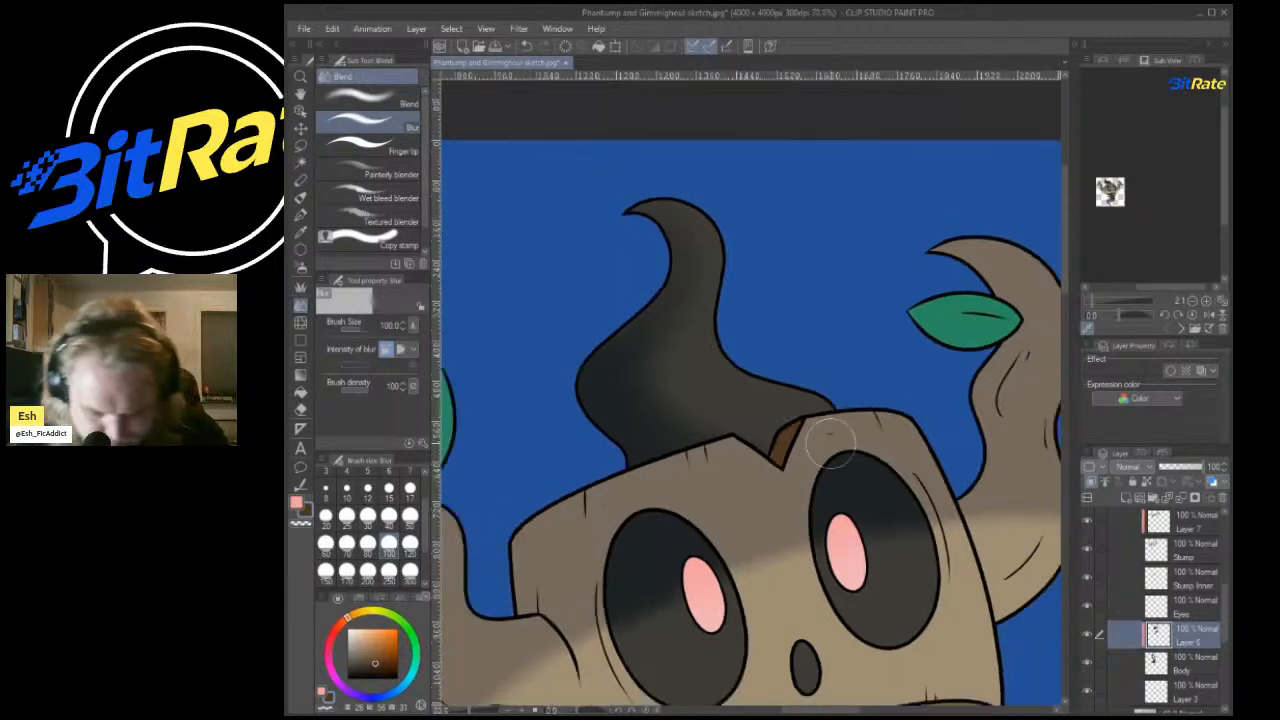
scroll(897, 629, down, 5)
scroll(897, 629, up, 5)
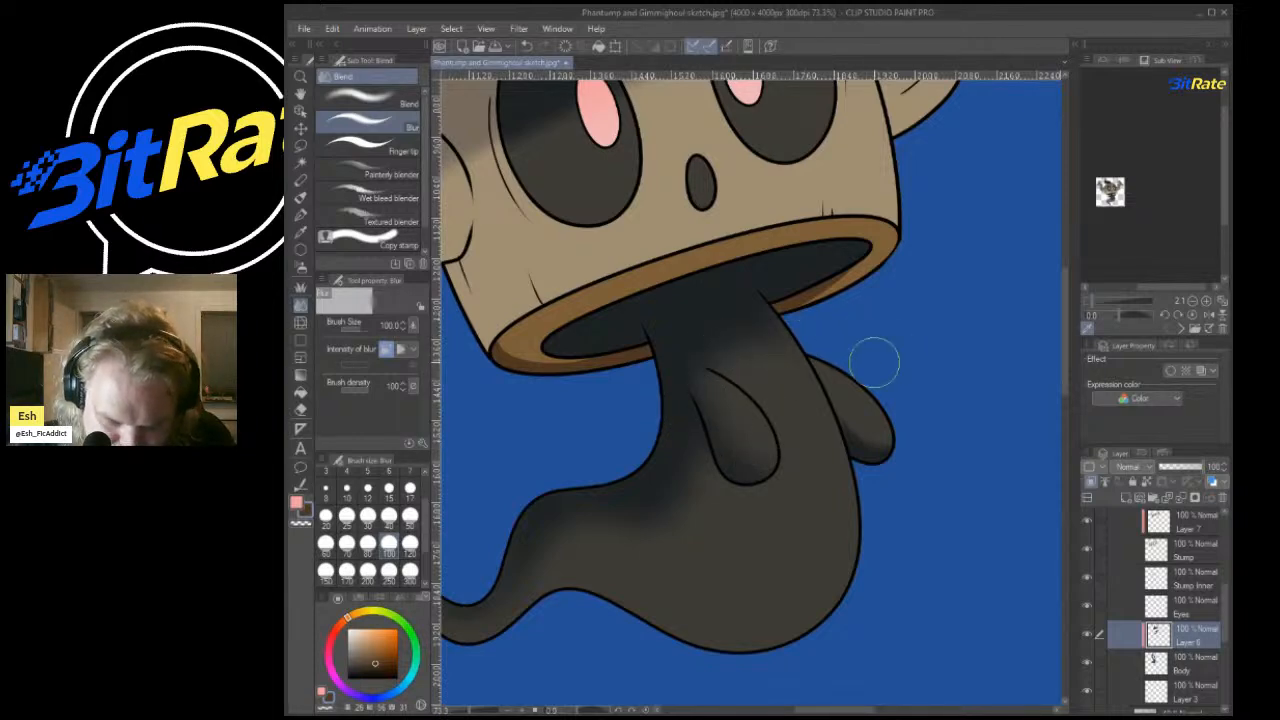
Hide the blue background on Layer 2 and enlarge the reference image to compare it with the colored Phantump.
scroll(930, 372, down, 5)
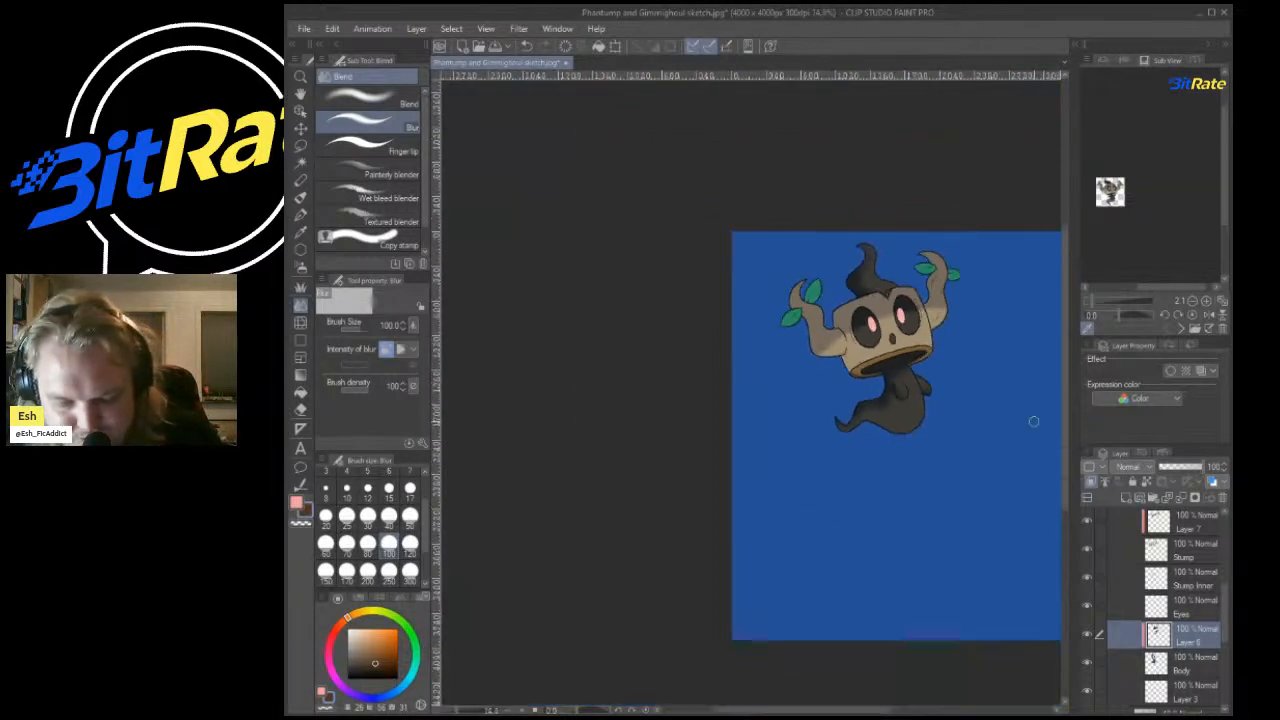
scroll(1031, 420, up, 4)
scroll(652, 297, down, 5)
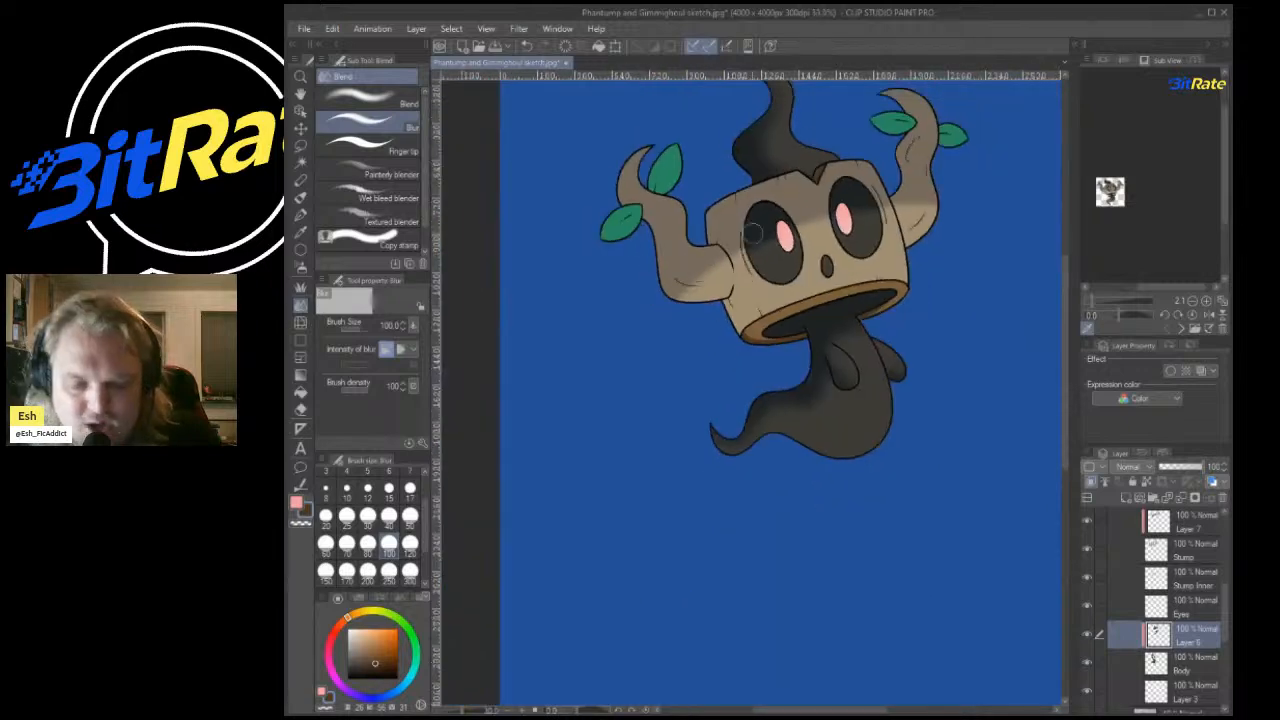
scroll(741, 193, up, 2)
scroll(1160, 610, down, 10)
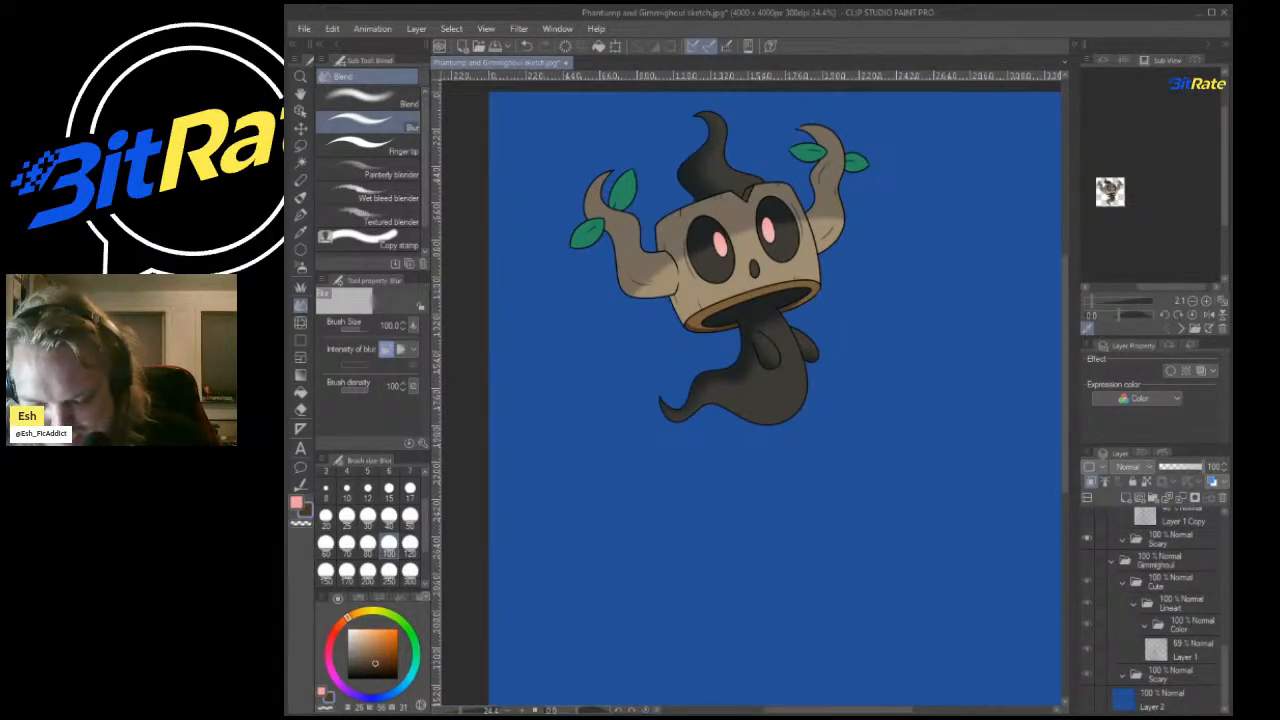
click(1087, 699)
scroll(743, 348, down, 3)
scroll(771, 311, up, 5)
scroll(820, 300, down, 1)
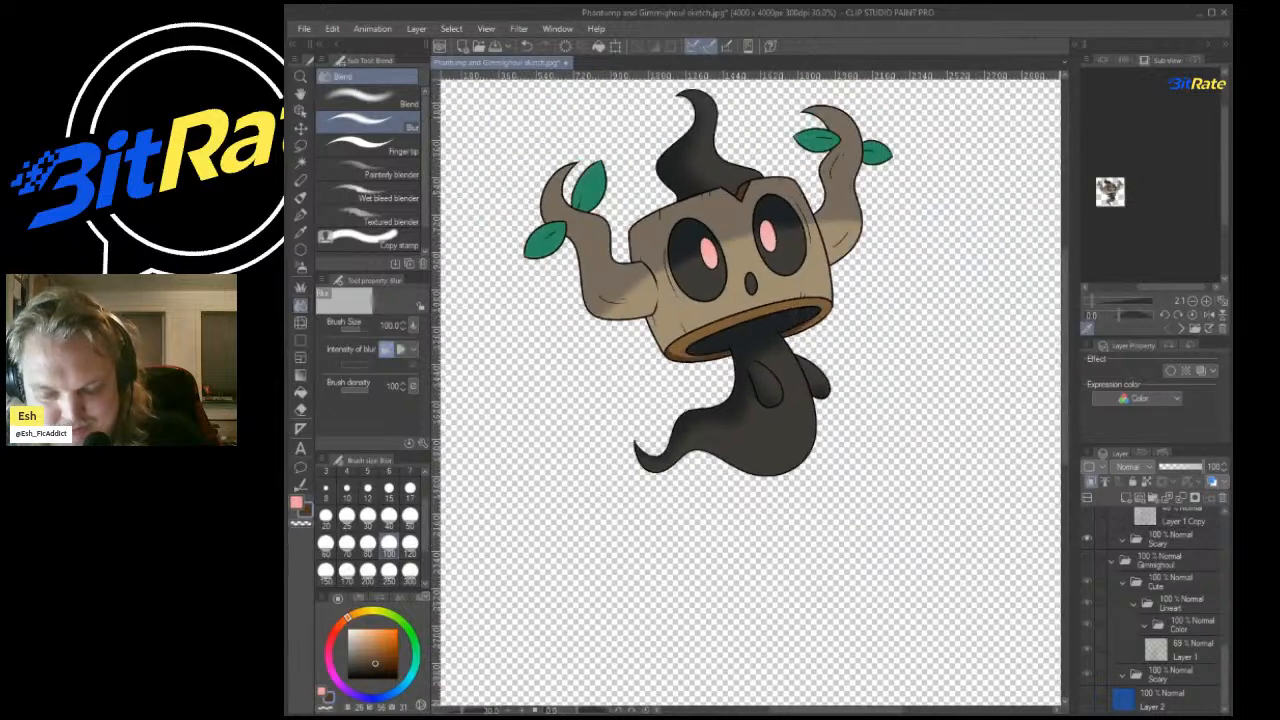
scroll(1110, 192, up, 6)
scroll(1110, 192, down, 2)
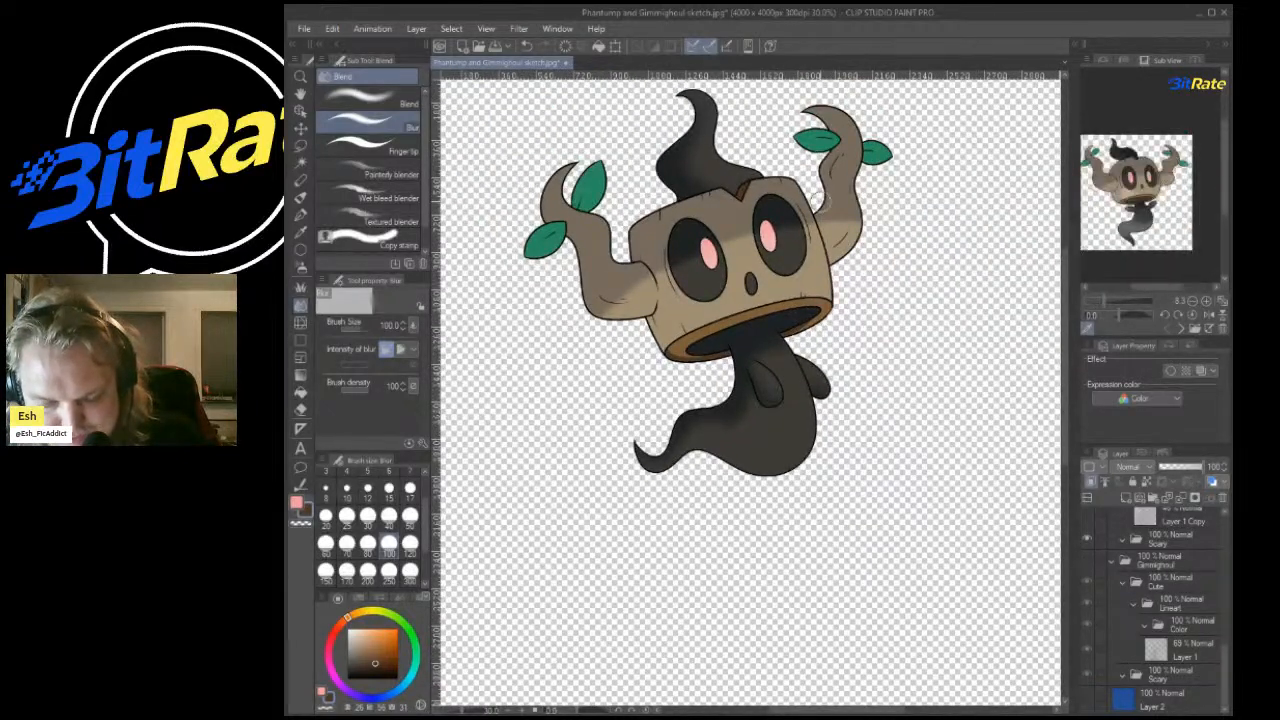
scroll(816, 297, down, 1)
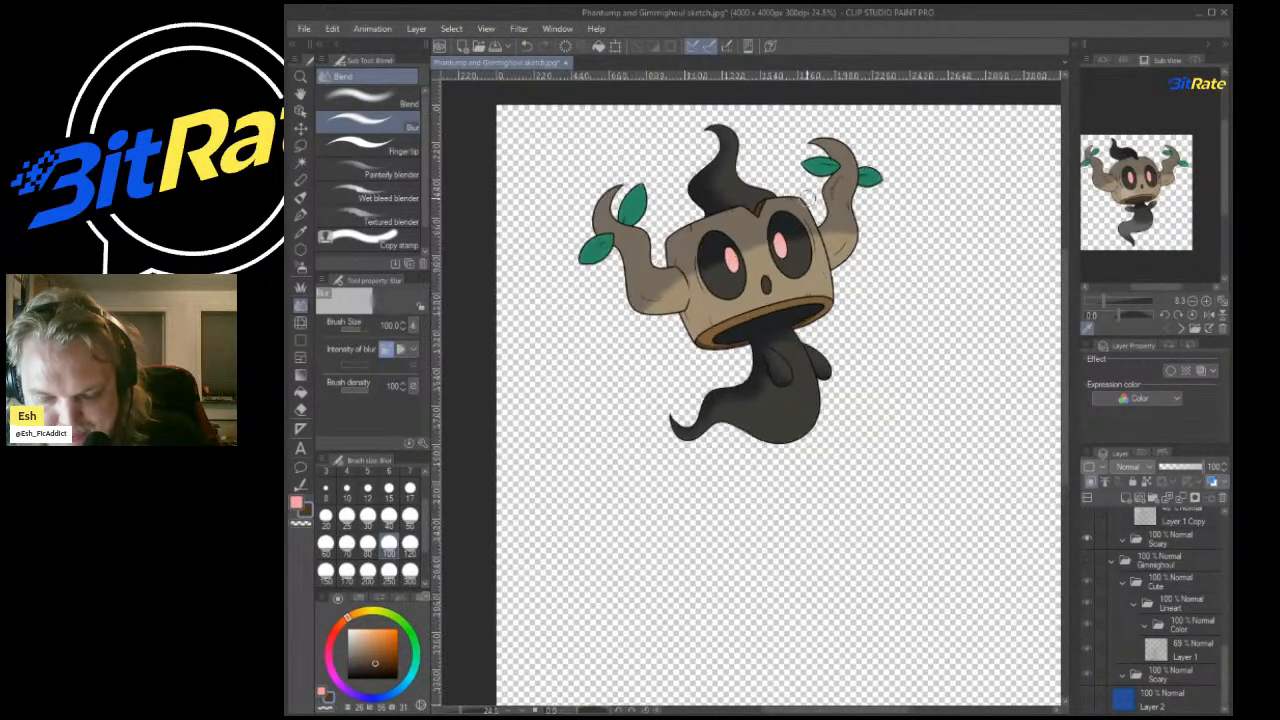
Move the whole Phantump (Cute) folder horizontally toward the canvas's left edge with the Move layer tool.
scroll(1160, 600, up, 5)
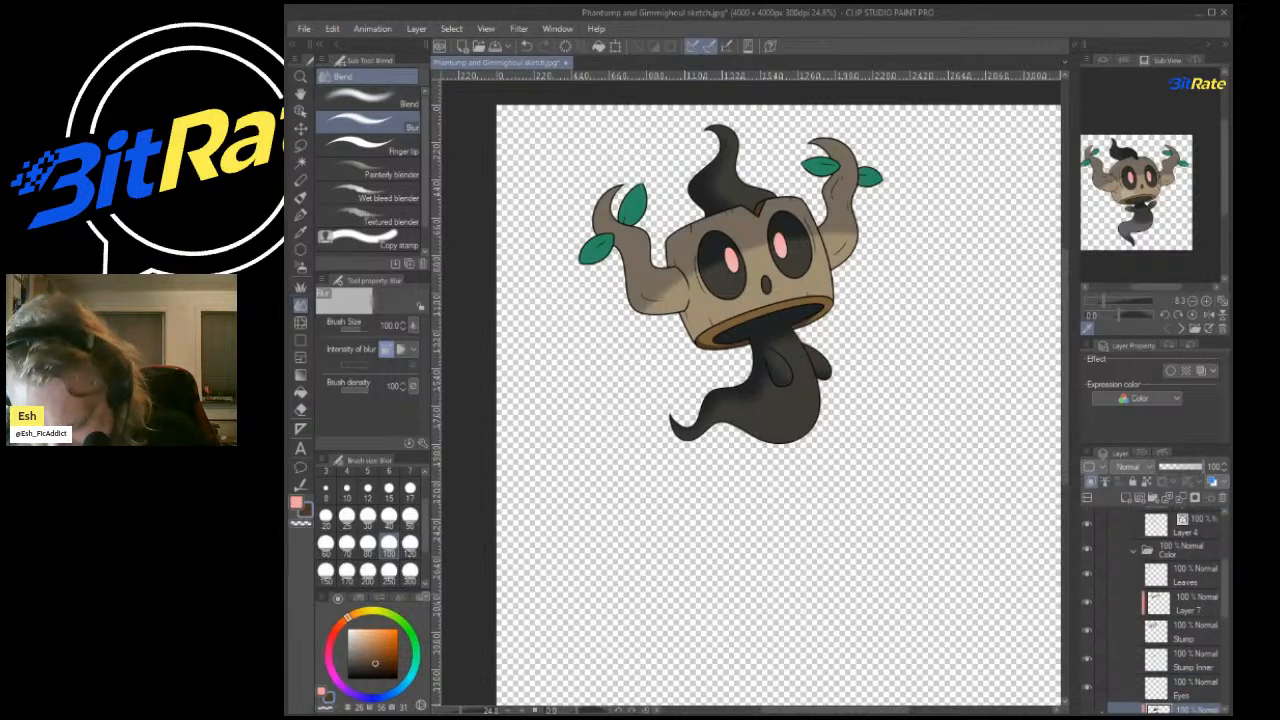
click(1170, 537)
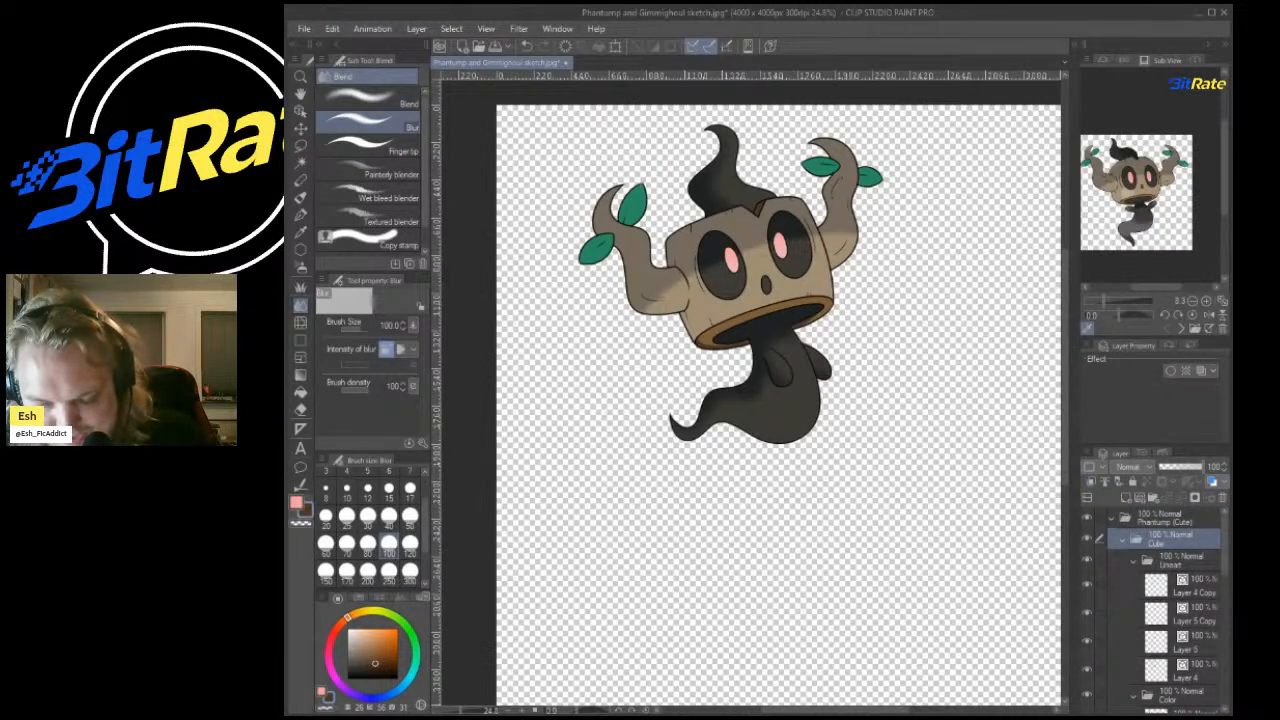
click(1166, 518)
click(300, 146)
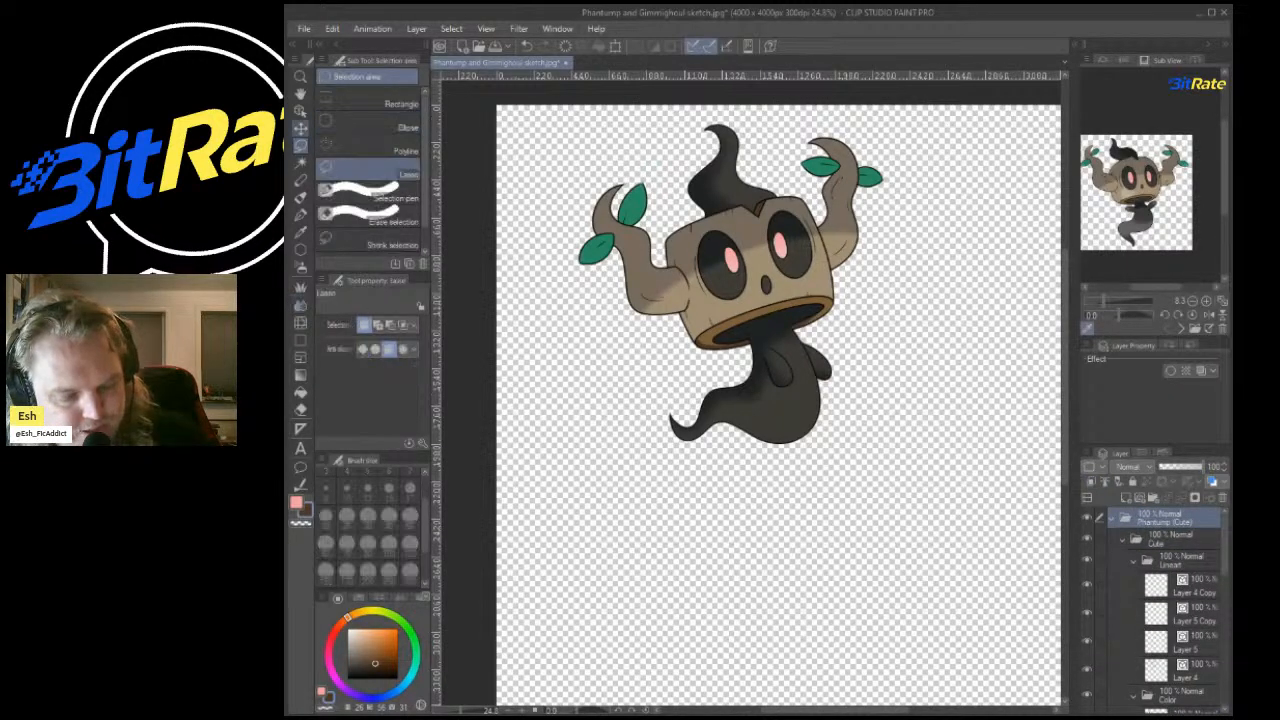
click(300, 128)
drag(848, 300, 788, 300)
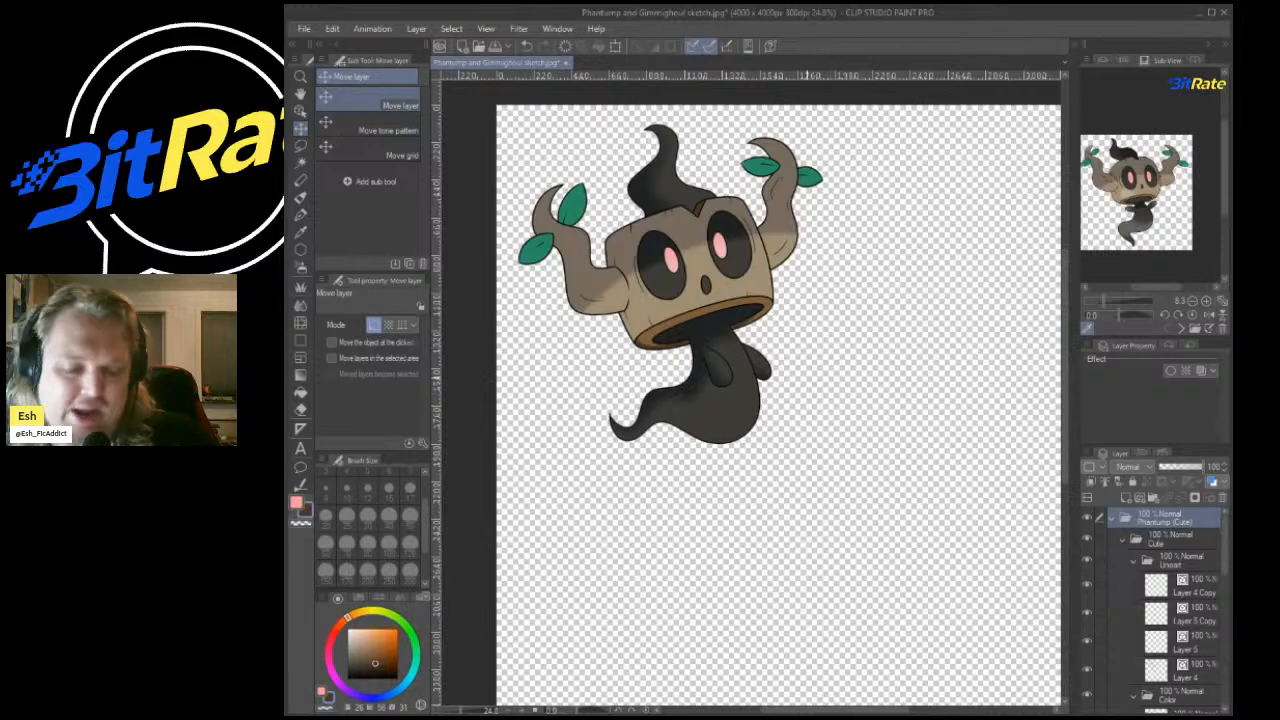
drag(807, 377, 802, 377)
scroll(803, 371, down, 3)
scroll(810, 355, up, 1)
scroll(730, 320, down, 3)
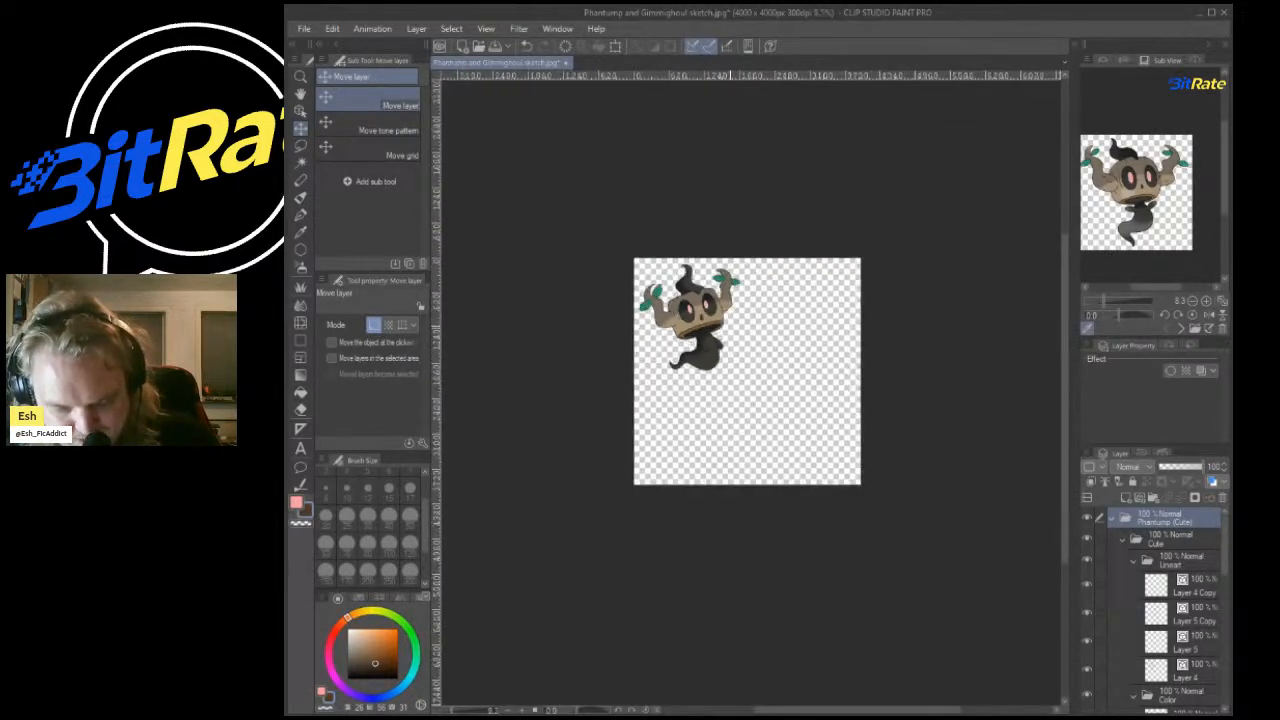
scroll(787, 327, up, 1)
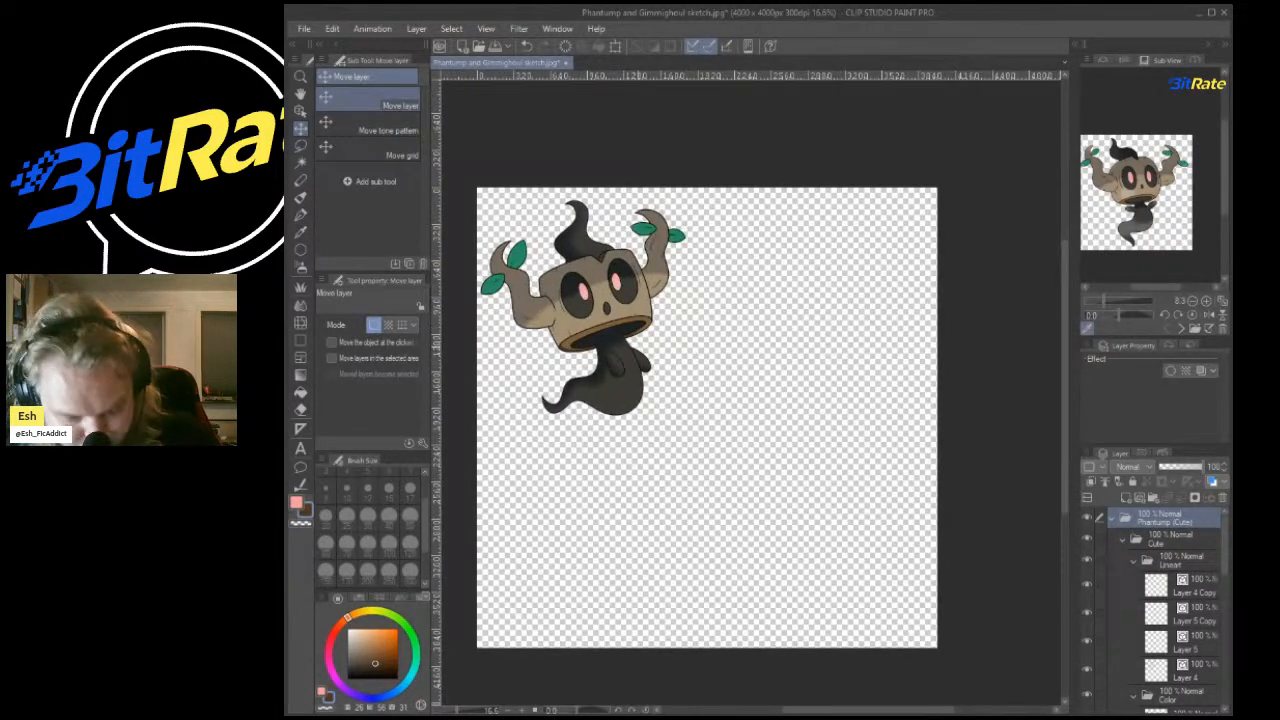
key(ctrl+t)
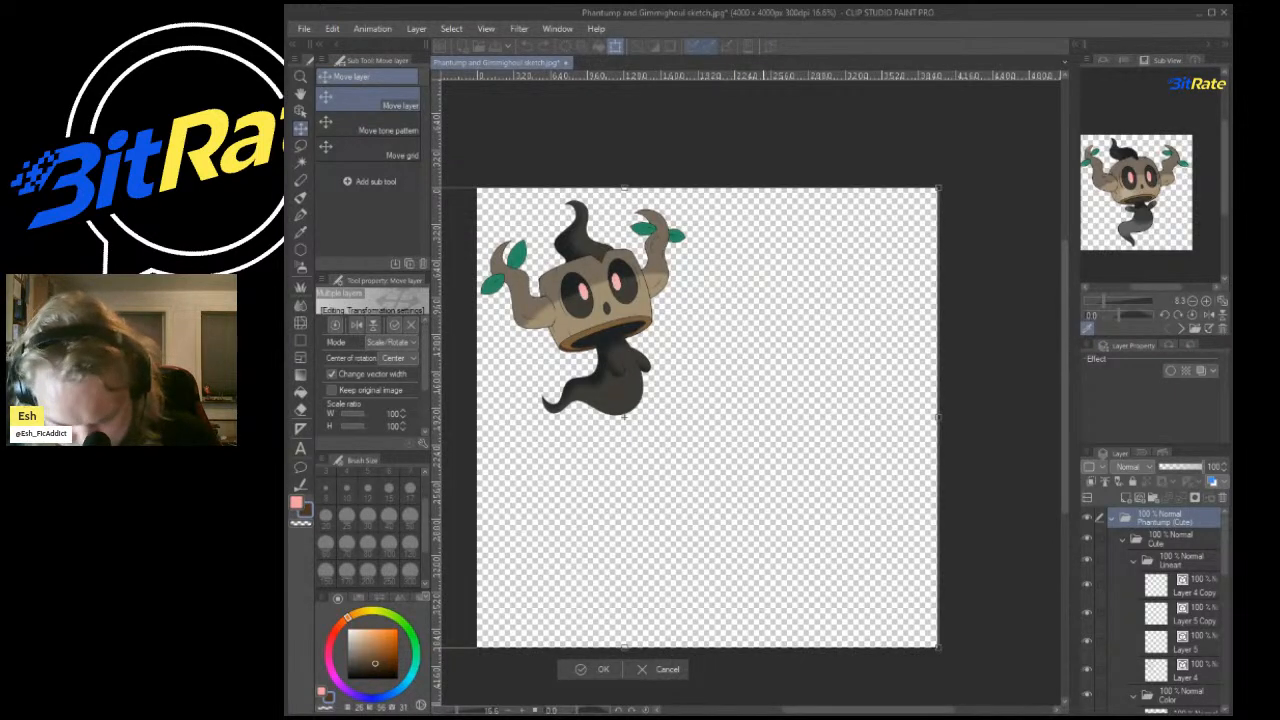
scroll(860, 374, down, 1)
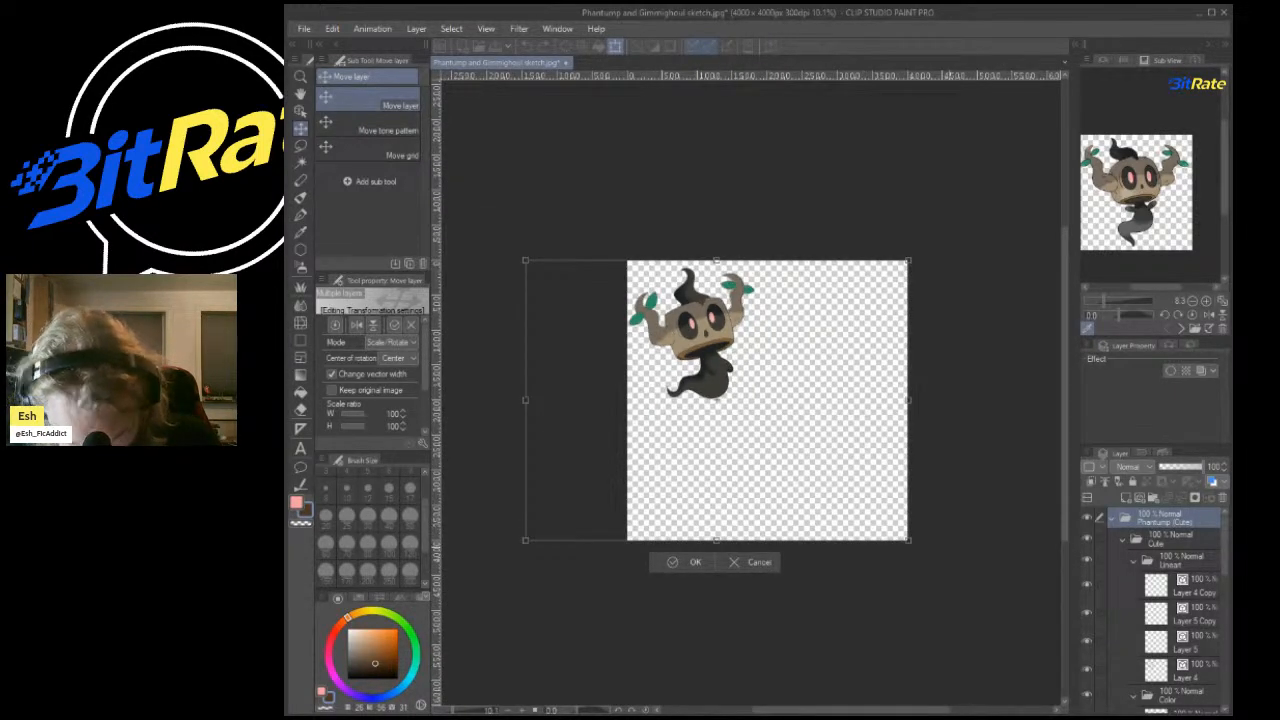
key(Escape)
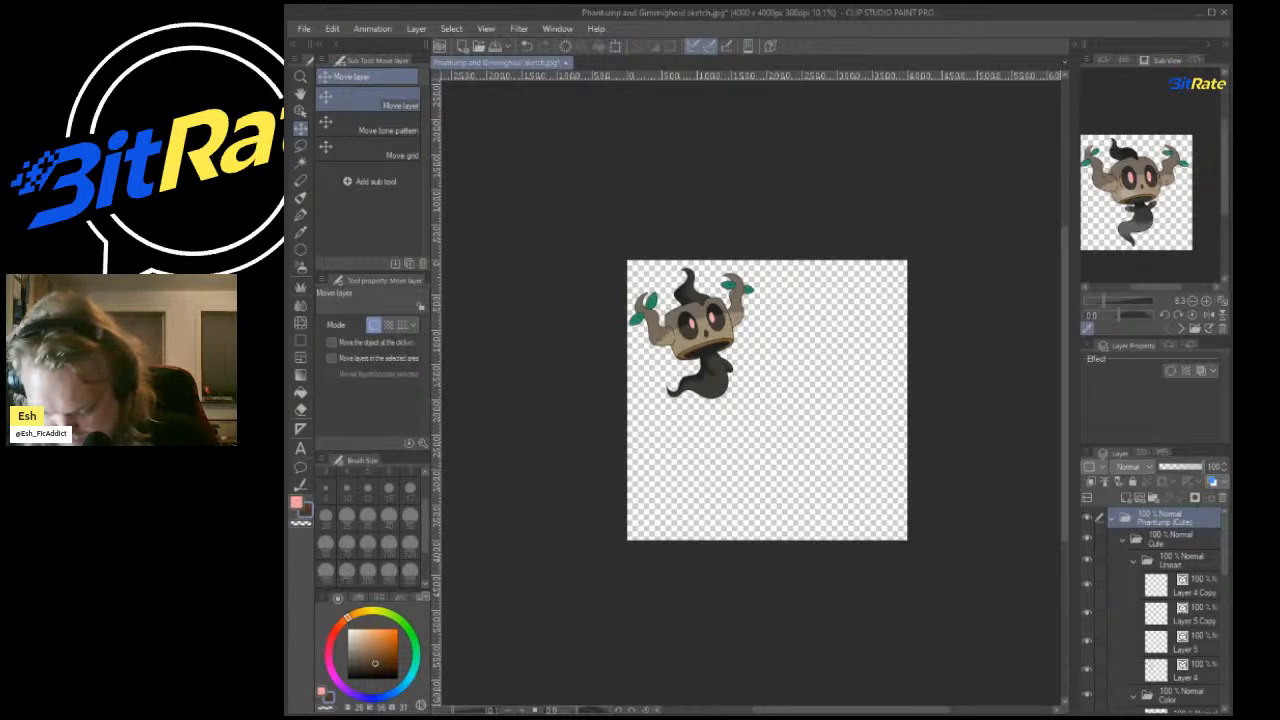
Move Layer 1 Copy out of the Phantump (Cute) folder, placing it directly above the Gimmighoul folder.
scroll(1155, 610, down, 8)
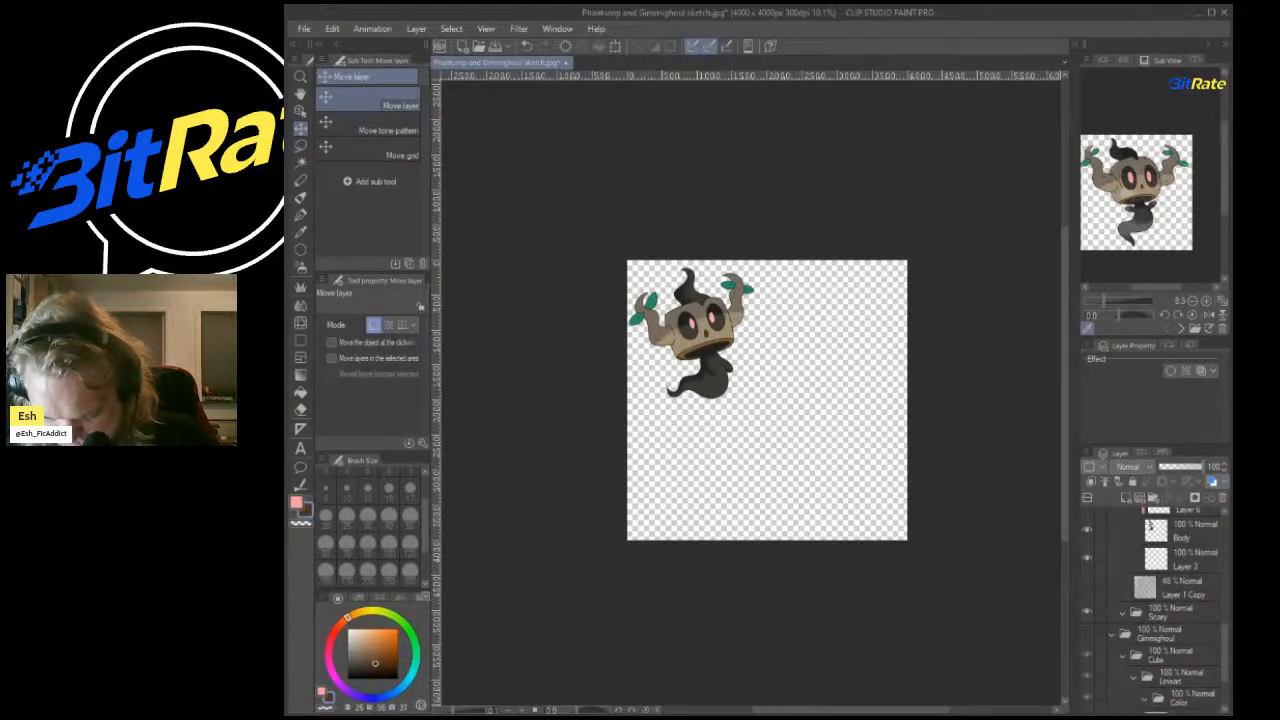
click(1184, 588)
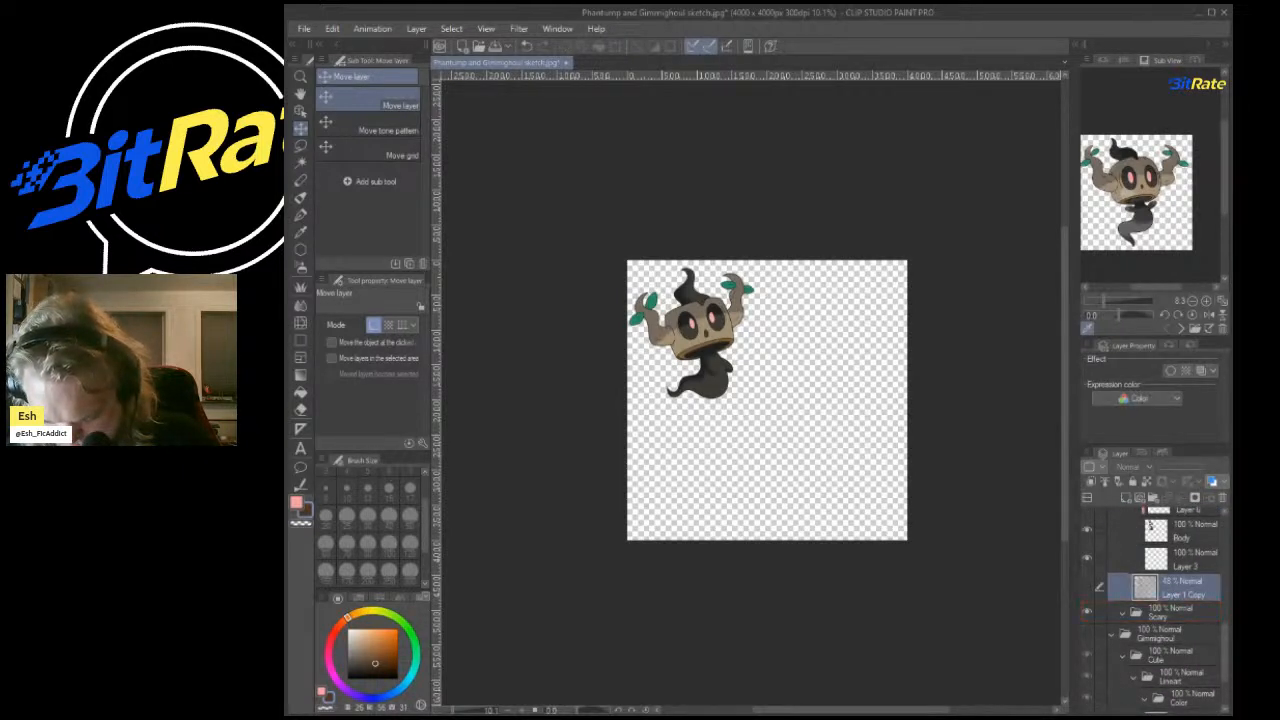
drag(1155, 630, 1155, 632)
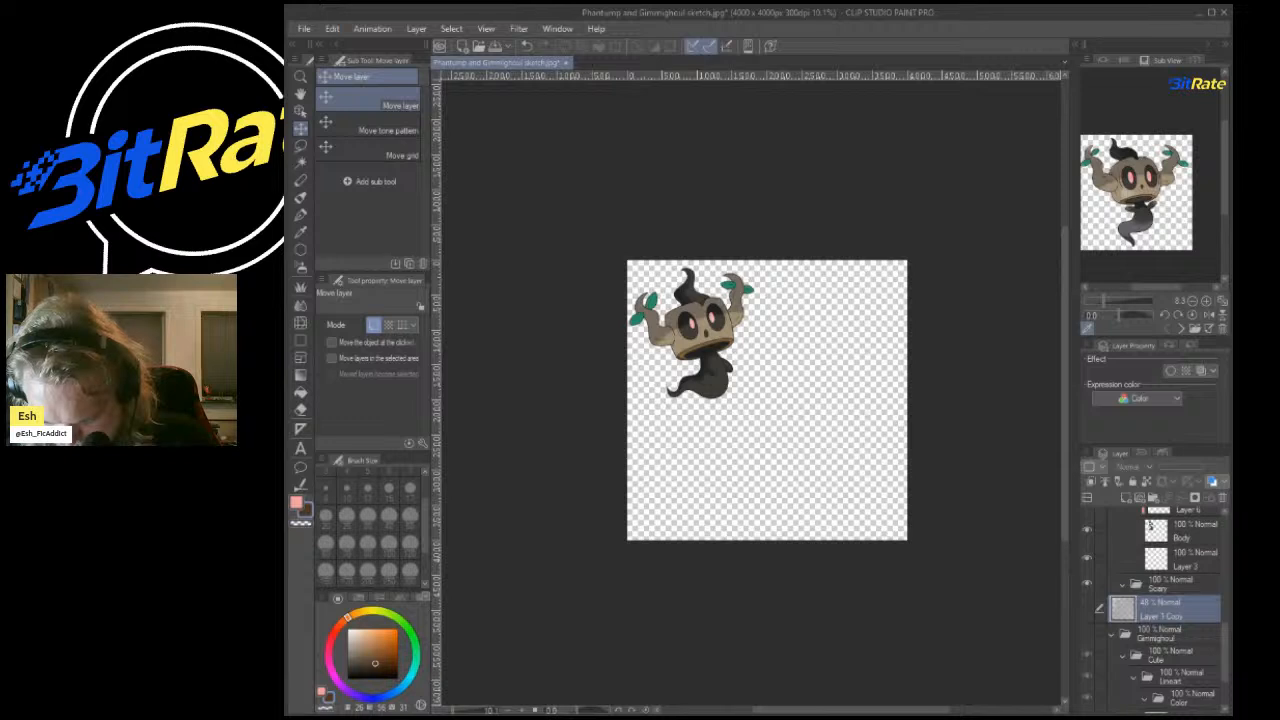
Scale the artwork in Phantump's Cute folder down to about half size and place it near the canvas's upper-left corner.
scroll(1155, 610, up, 8)
click(1170, 539)
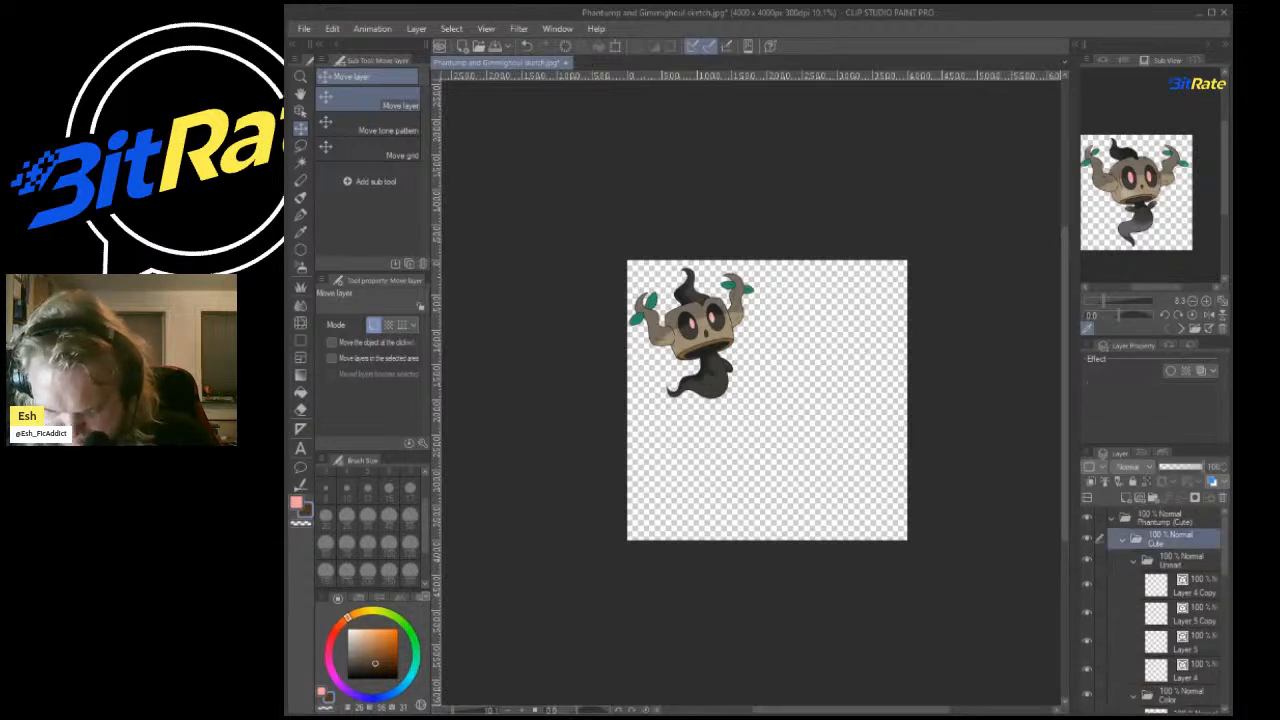
click(1170, 561)
click(1170, 539)
key(ctrl+t)
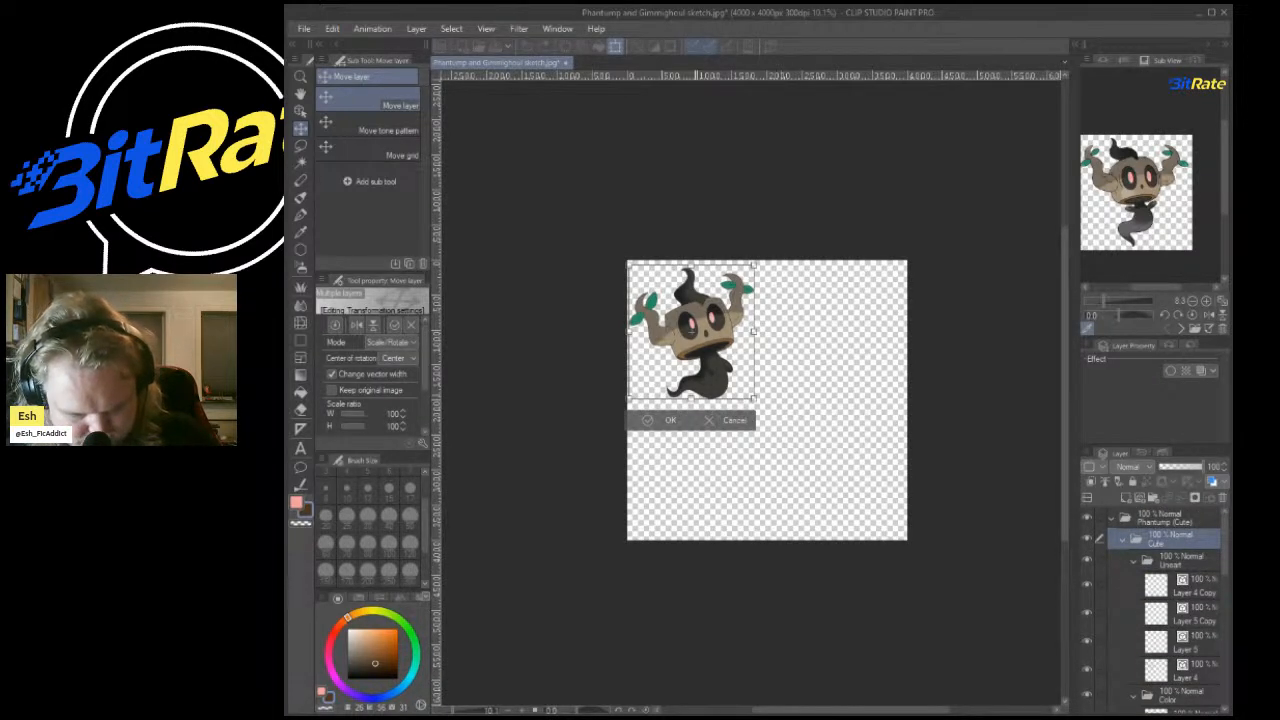
drag(692, 399, 668, 300)
key(Return)
scroll(677, 286, up, 10)
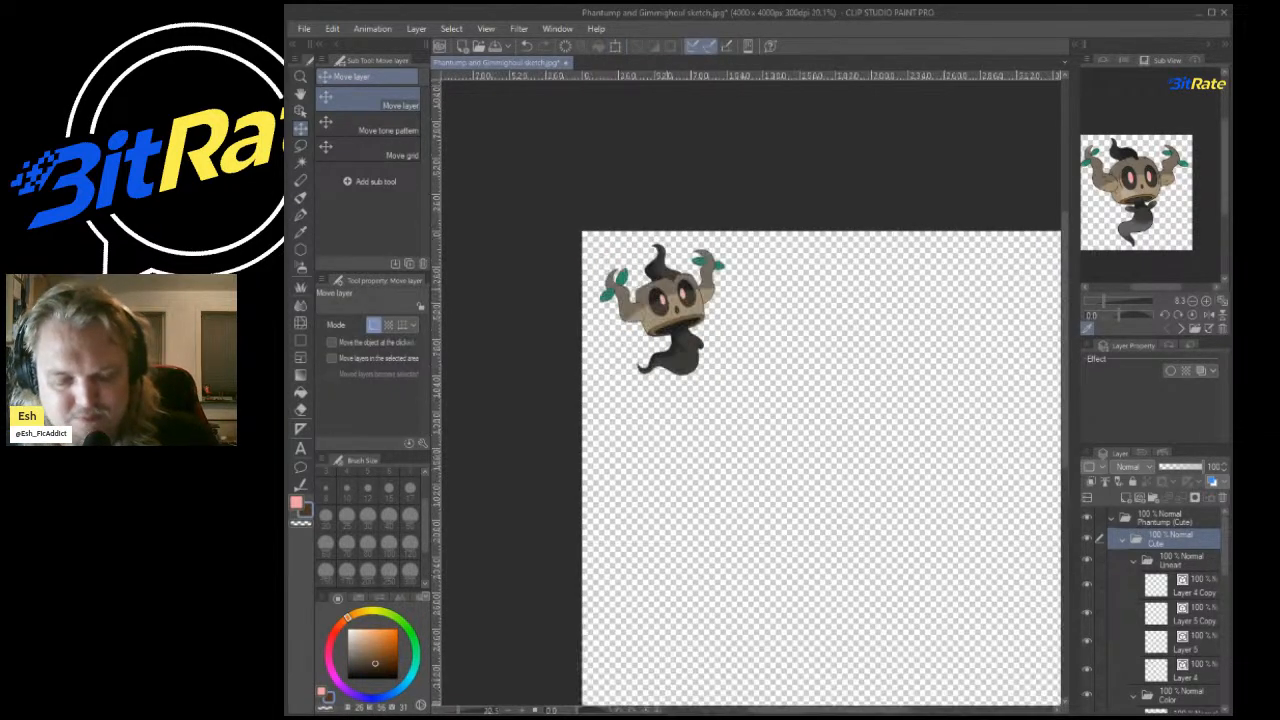
Examine the scaled-down Phantump's face, branches and shading both up close and as a whole.
scroll(600, 235, up, 2)
scroll(660, 215, down, 3)
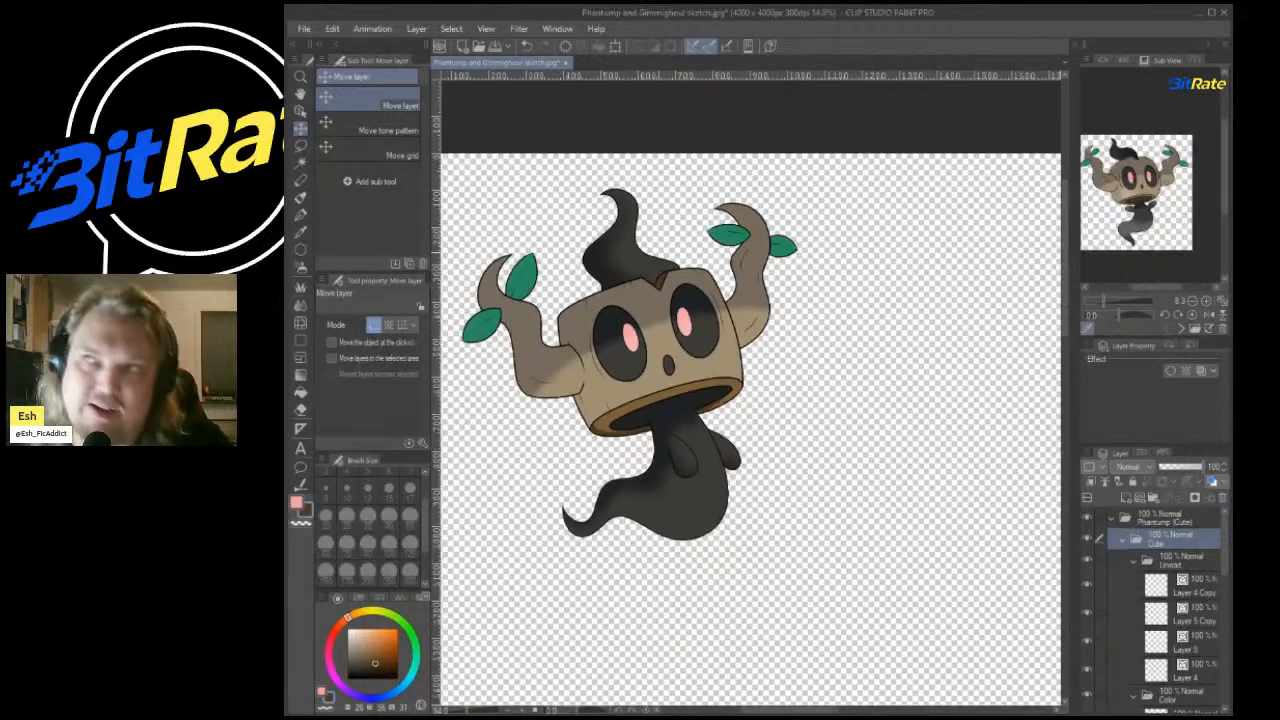
scroll(661, 309, up, 5)
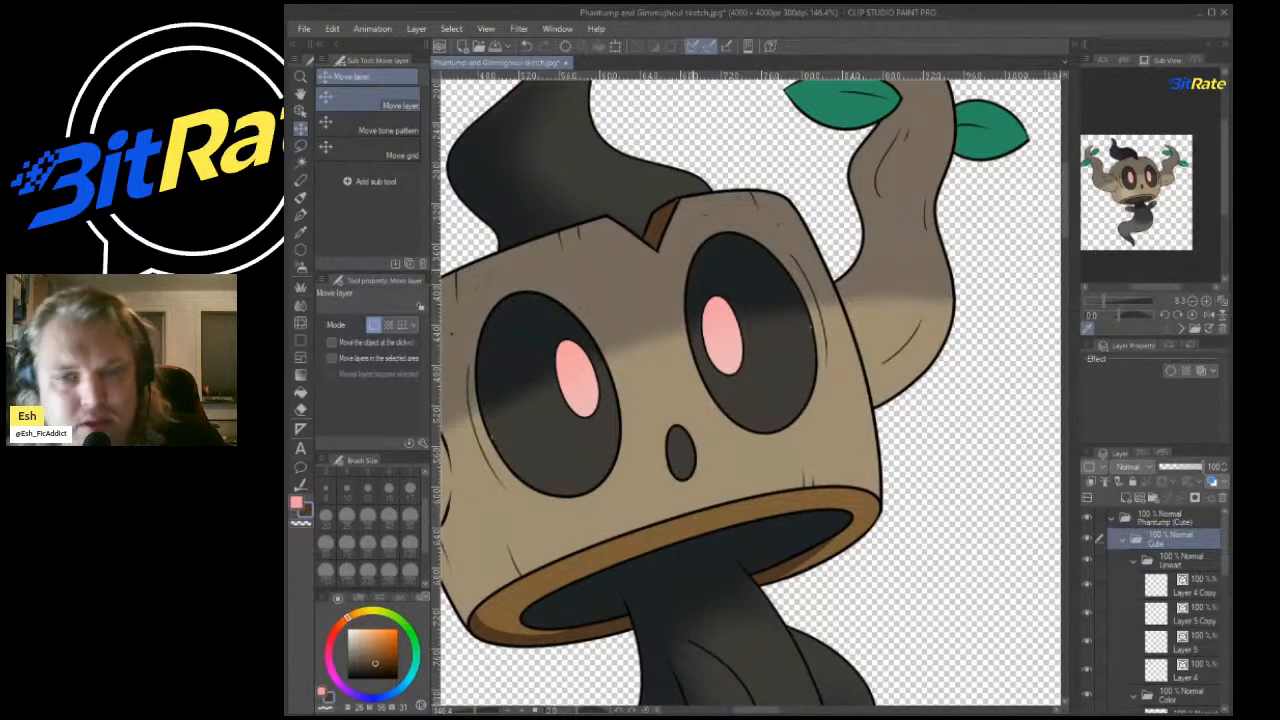
scroll(745, 255, down, 10)
scroll(780, 260, up, 6)
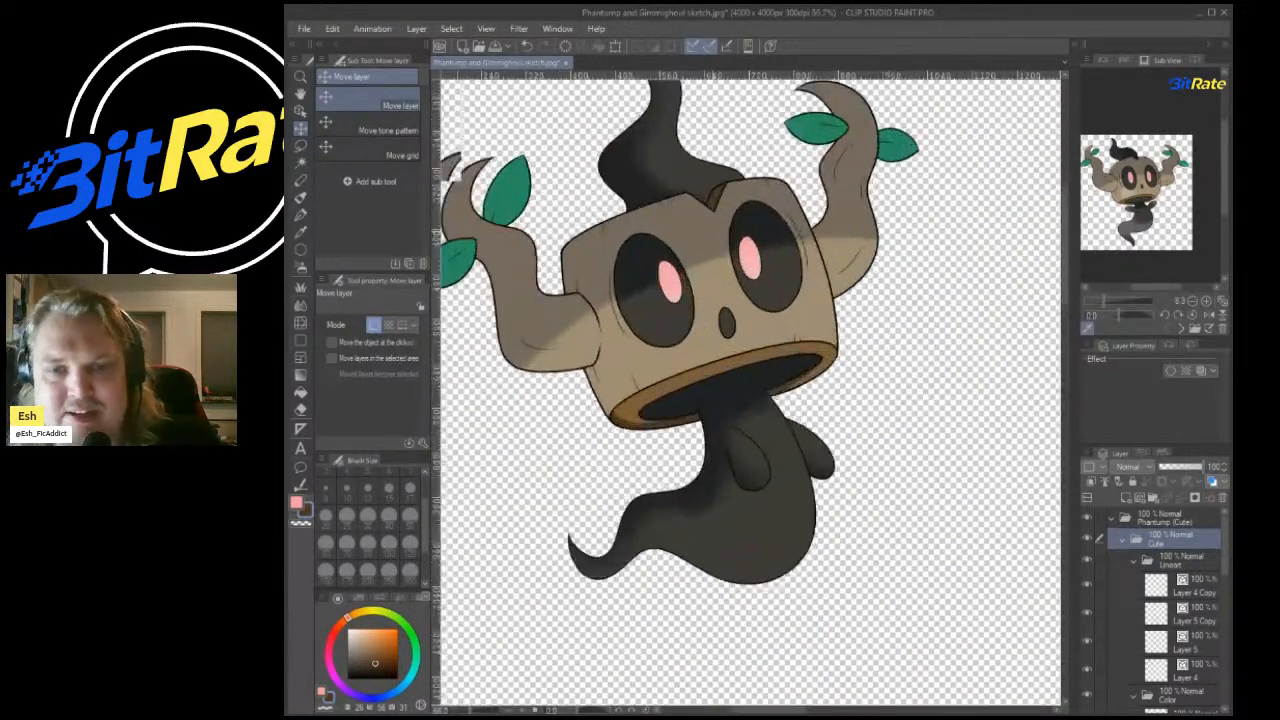
scroll(600, 300, down, 2)
scroll(600, 300, up, 6)
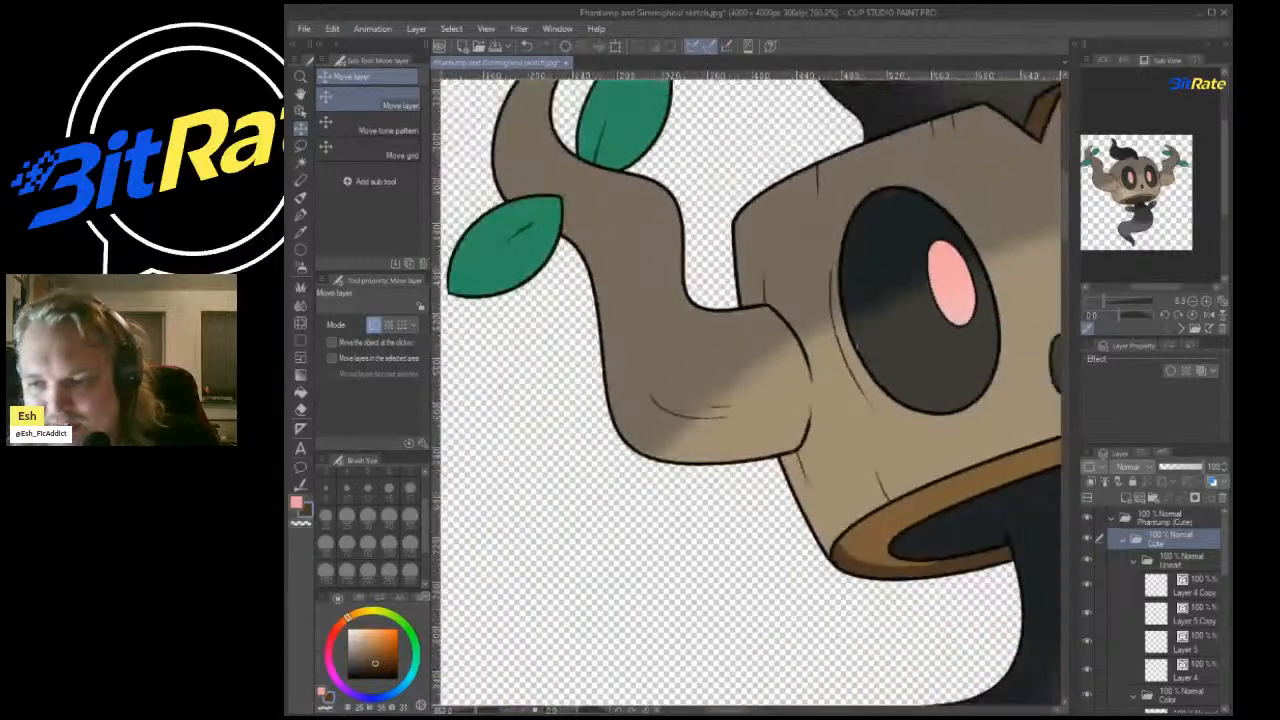
Select the Body layer, sample the dark gray of the eye socket and switch to the size 12 G-pen.
scroll(1160, 610, down, 5)
click(1182, 657)
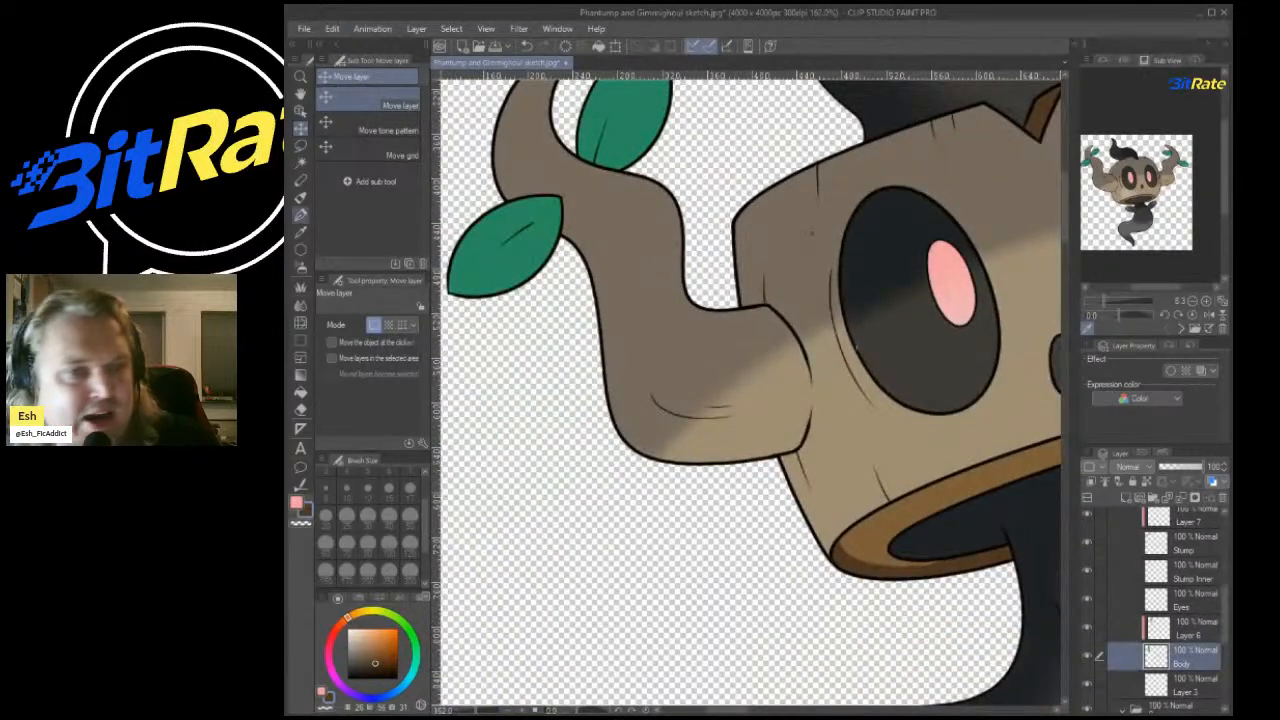
click(300, 232)
scroll(915, 310, up, 4)
click(887, 368)
key(p)
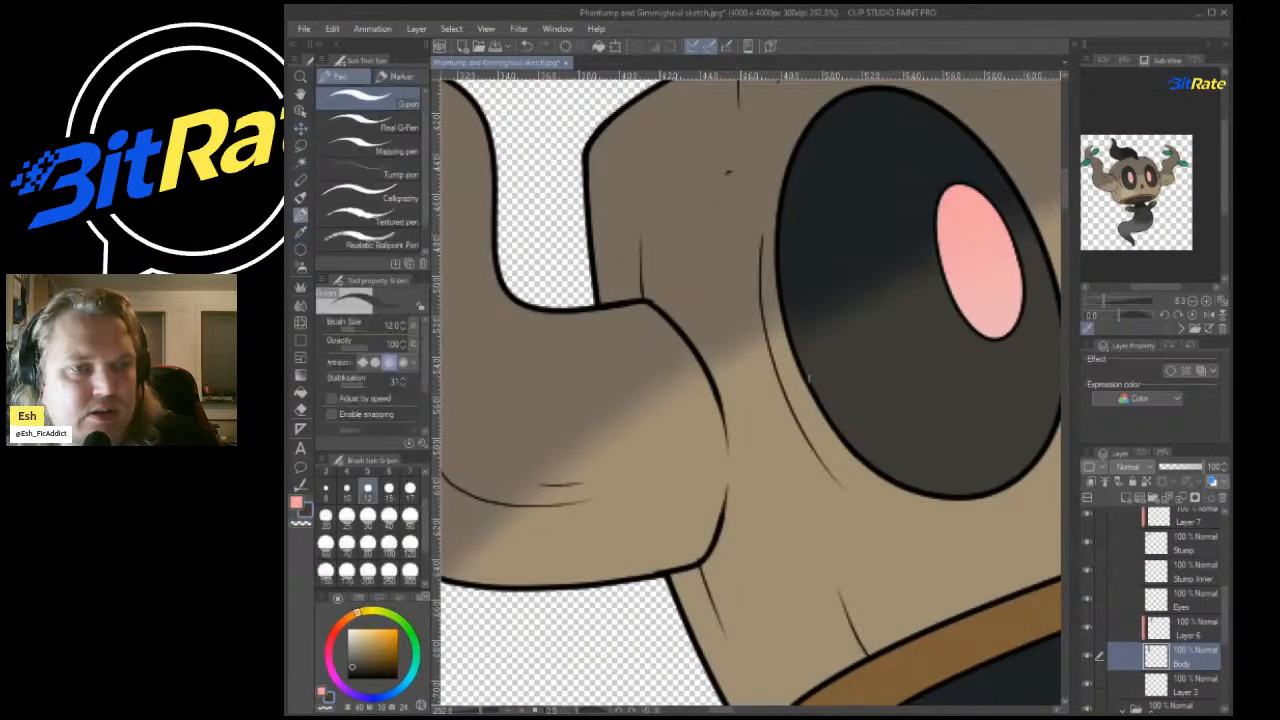
Examine the color edges along the outlines of the eye sockets, pink pupils and nose up close.
scroll(857, 415, up, 5)
scroll(882, 403, down, 8)
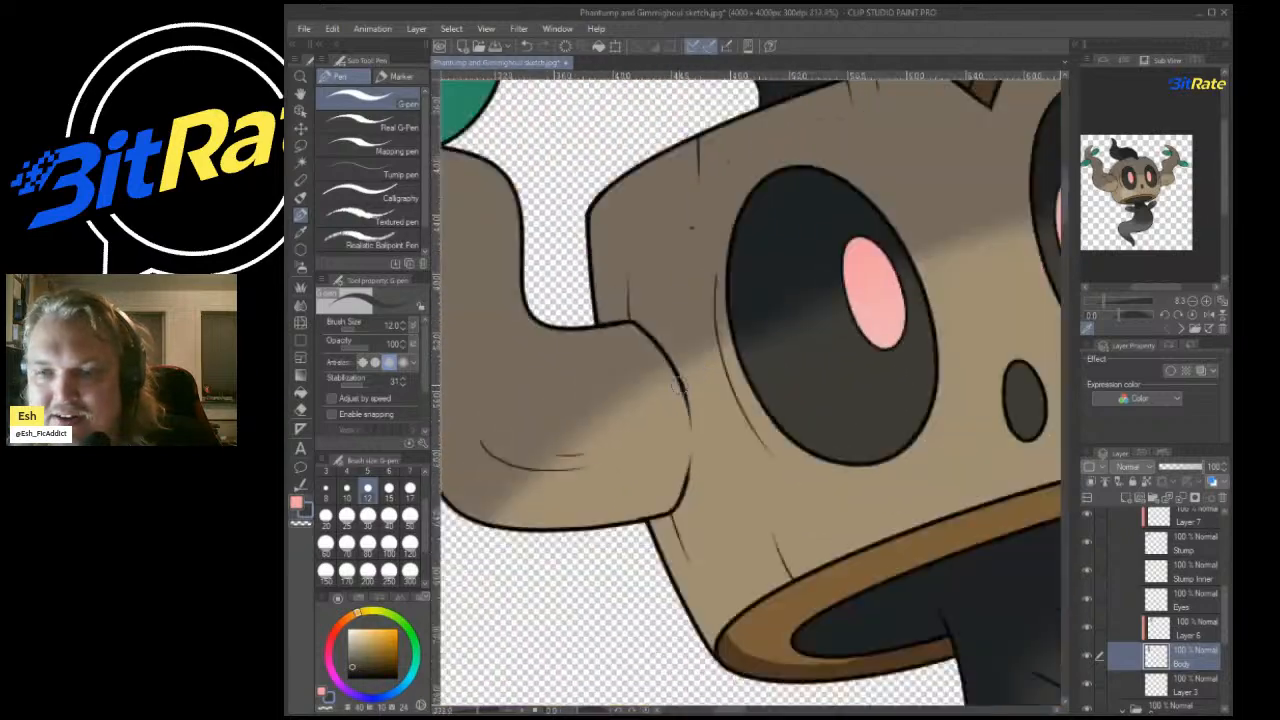
scroll(874, 389, up, 7)
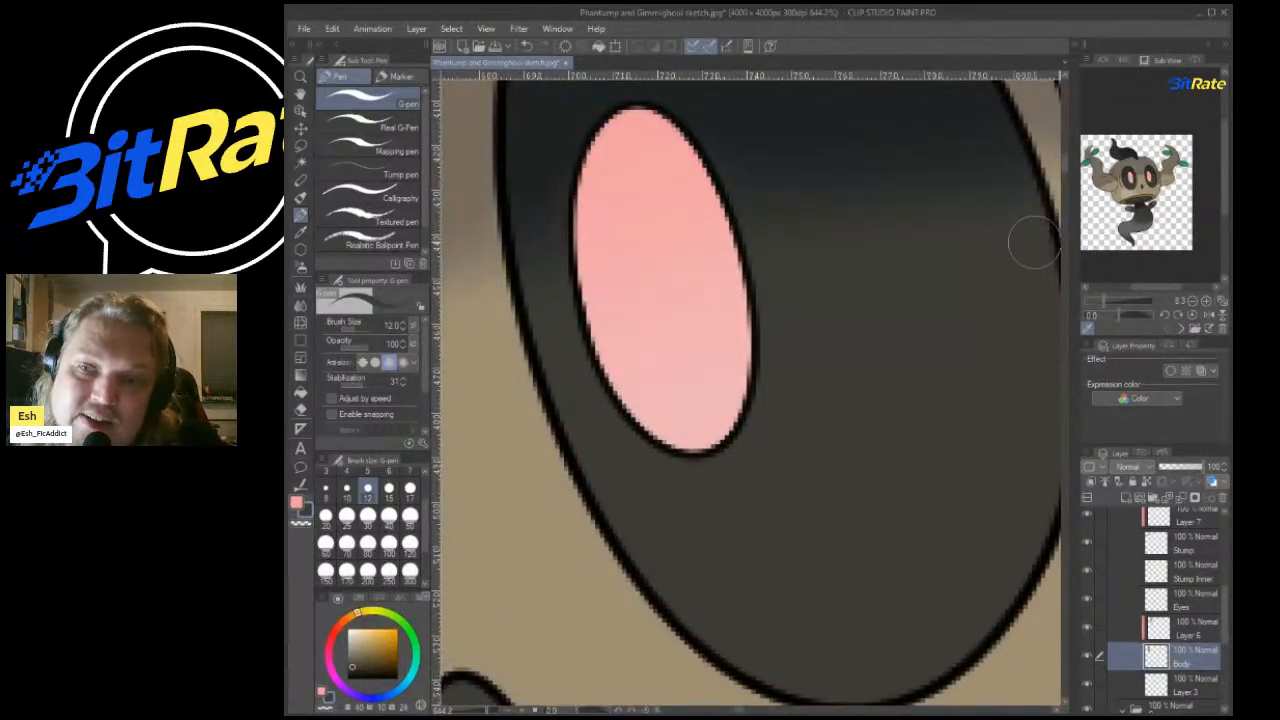
scroll(914, 277, down, 4)
scroll(762, 440, up, 4)
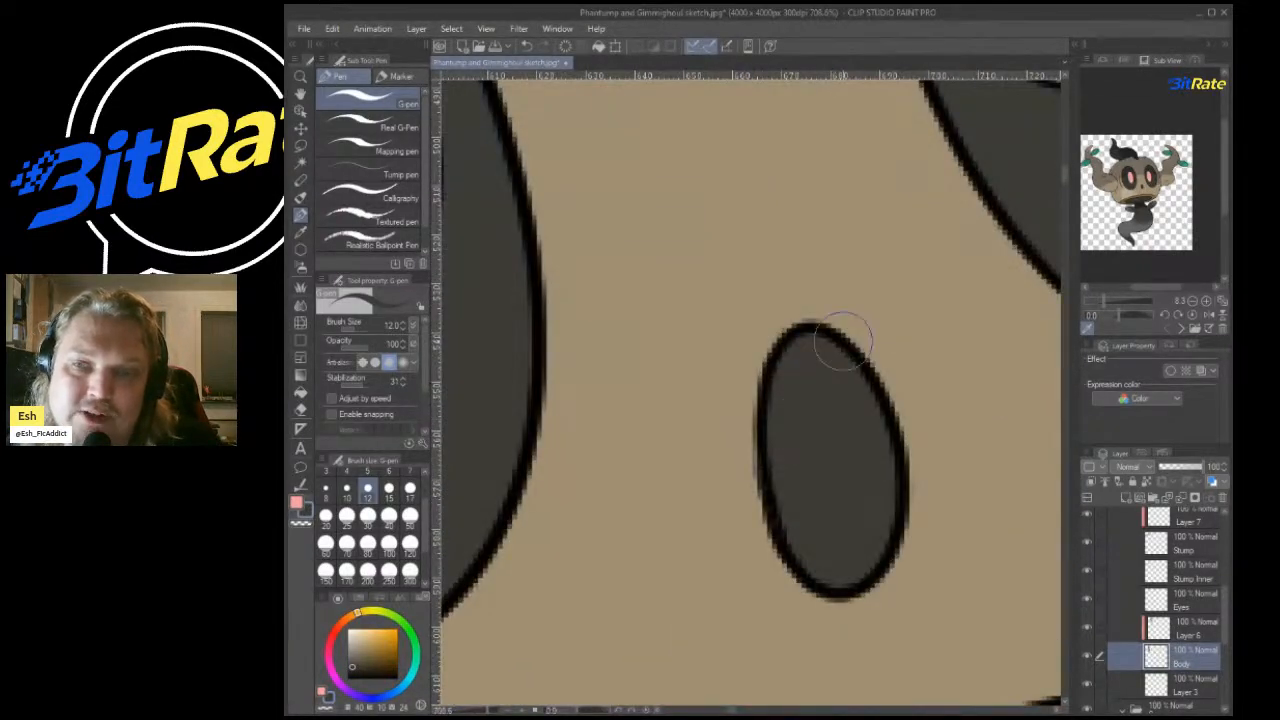
scroll(857, 403, down, 6)
scroll(918, 296, up, 3)
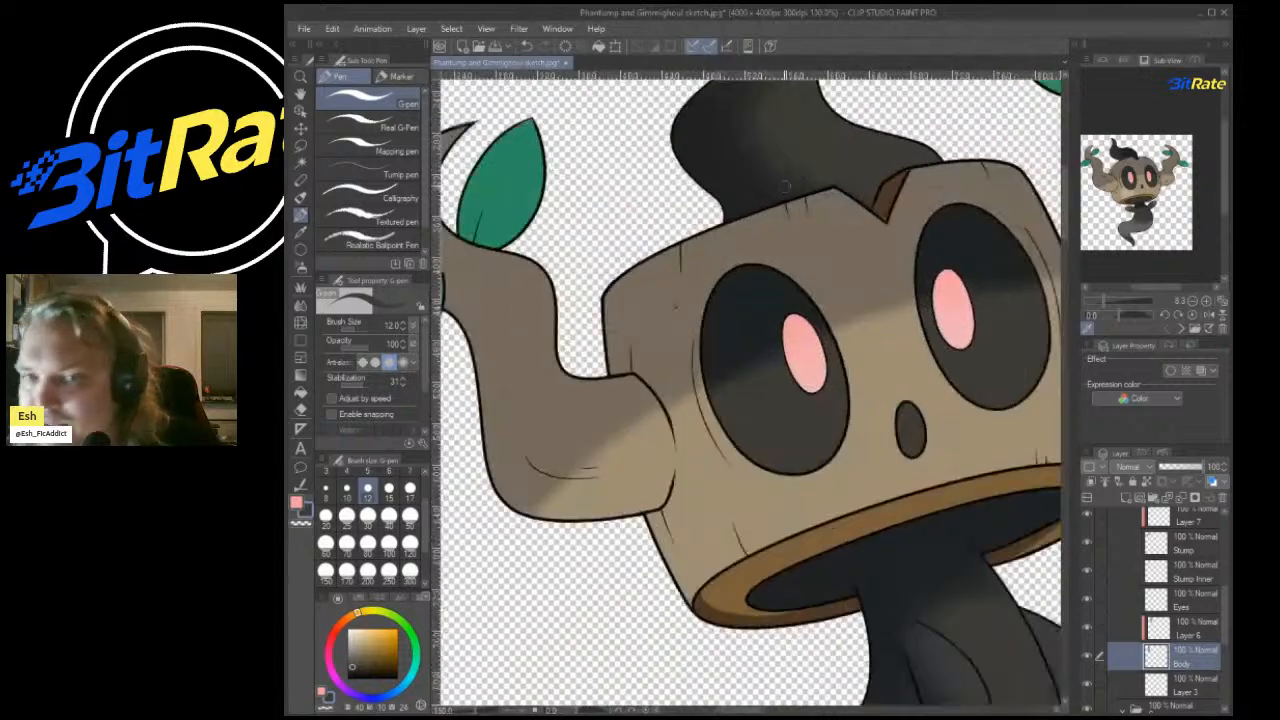
Select the Stump Inner layer to work on the shadow along the lower rim of the stump's opening.
scroll(918, 296, down, 5)
scroll(918, 296, up, 3)
scroll(750, 390, up, 3)
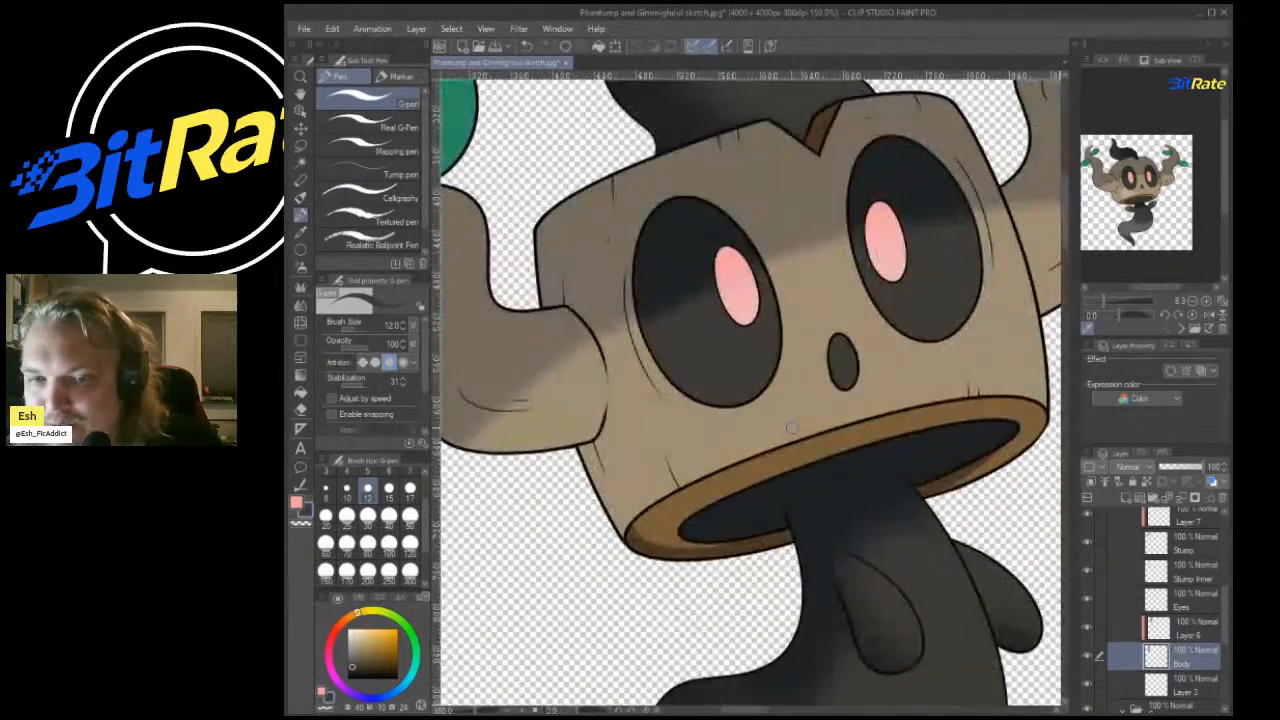
scroll(750, 390, down, 4)
scroll(750, 390, up, 4)
click(1190, 633)
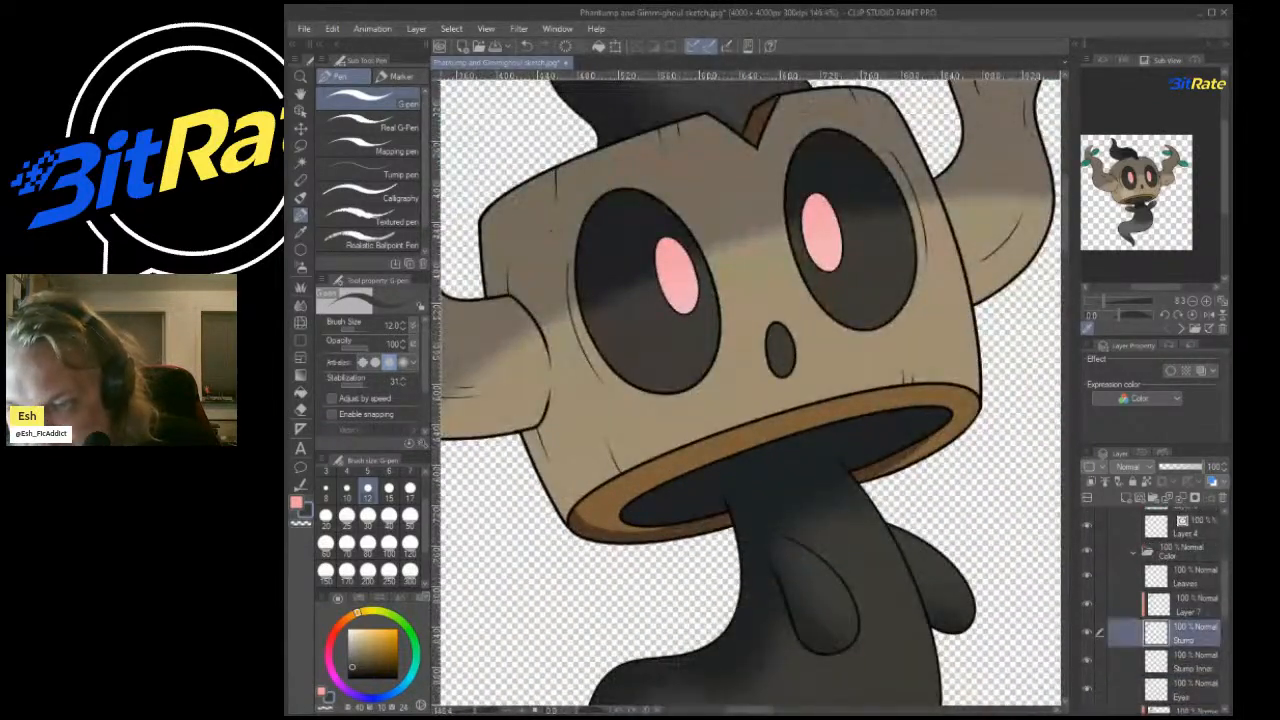
click(1190, 605)
click(1190, 661)
scroll(901, 487, up, 5)
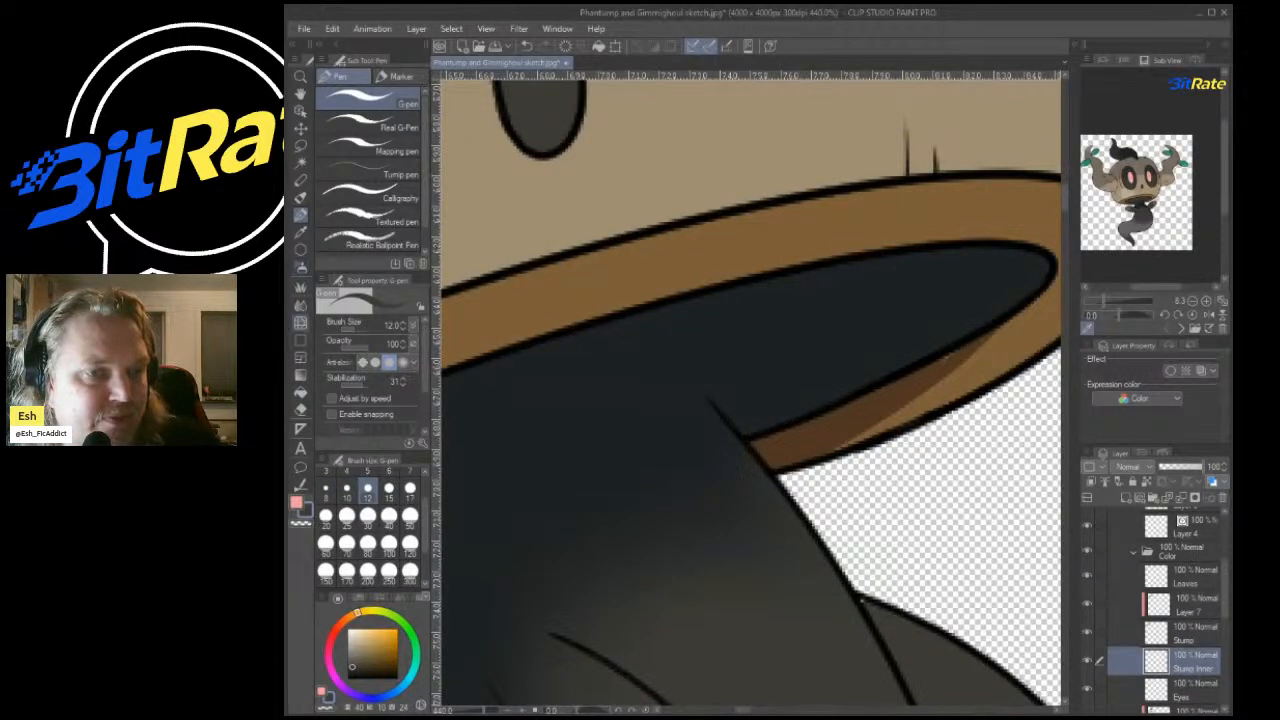
Try to soften the dark shadow edge on the lower rim with the size 12 Blur tool and the size 15 Blend tool.
click(300, 304)
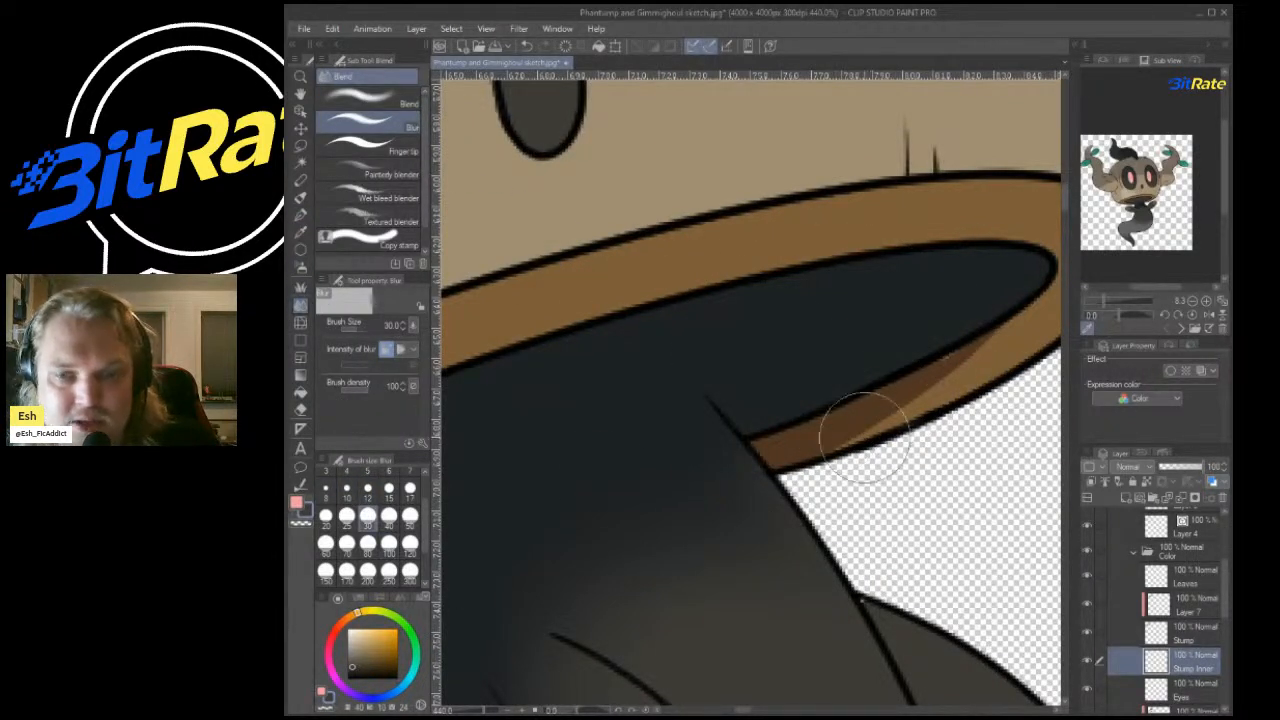
click(368, 487)
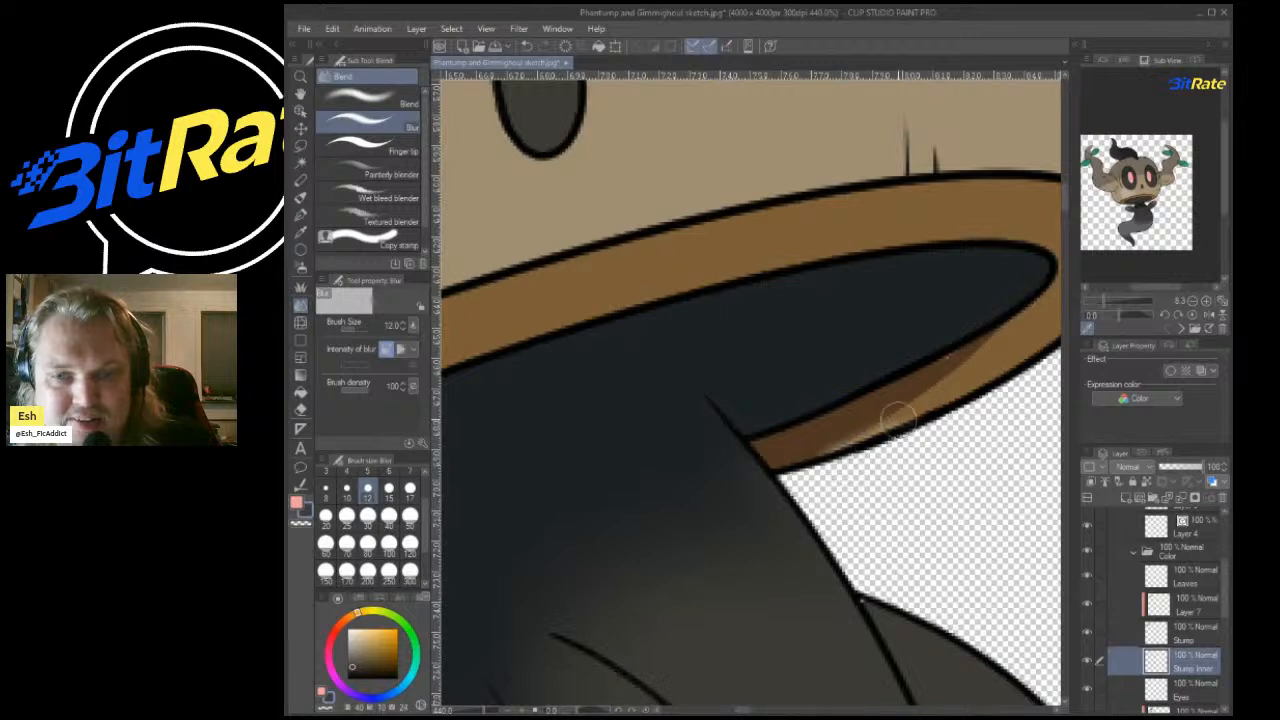
click(368, 97)
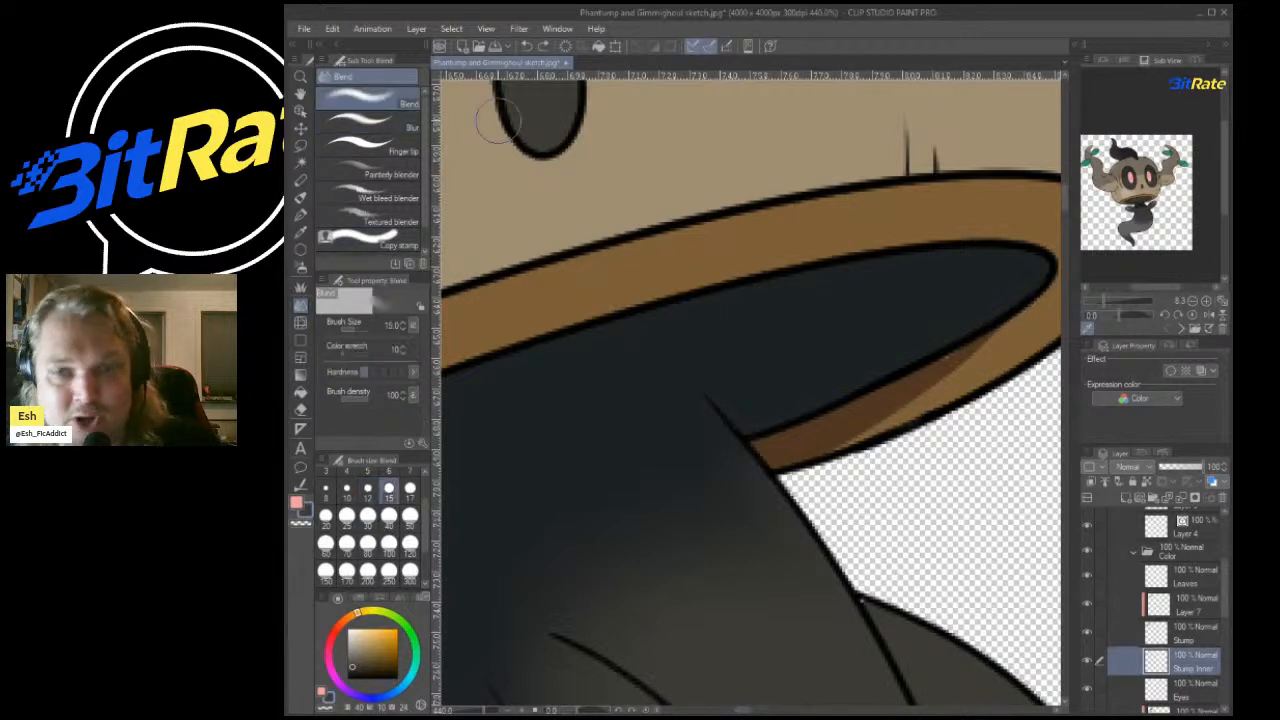
drag(1004, 347, 920, 390)
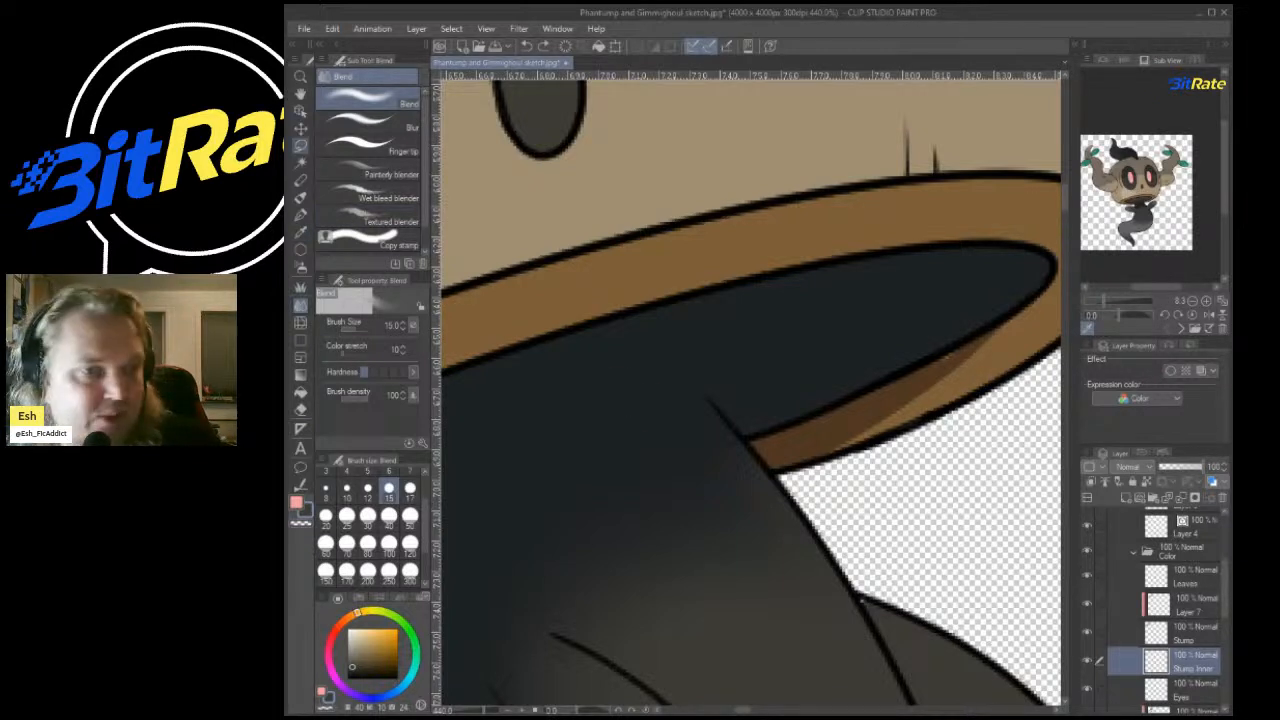
Sample the rim's lighter brown and paint over the dark shadow on the rim to the right of the body with the size 12 G-pen.
click(300, 232)
click(935, 210)
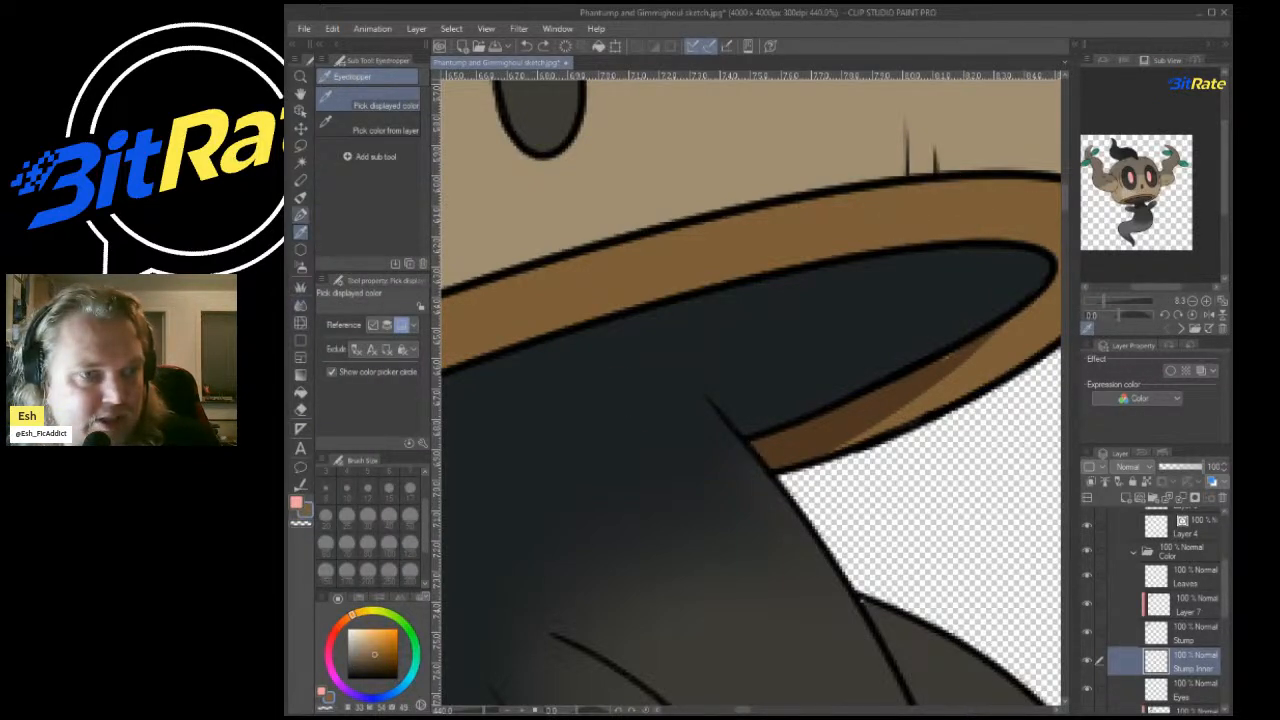
click(300, 196)
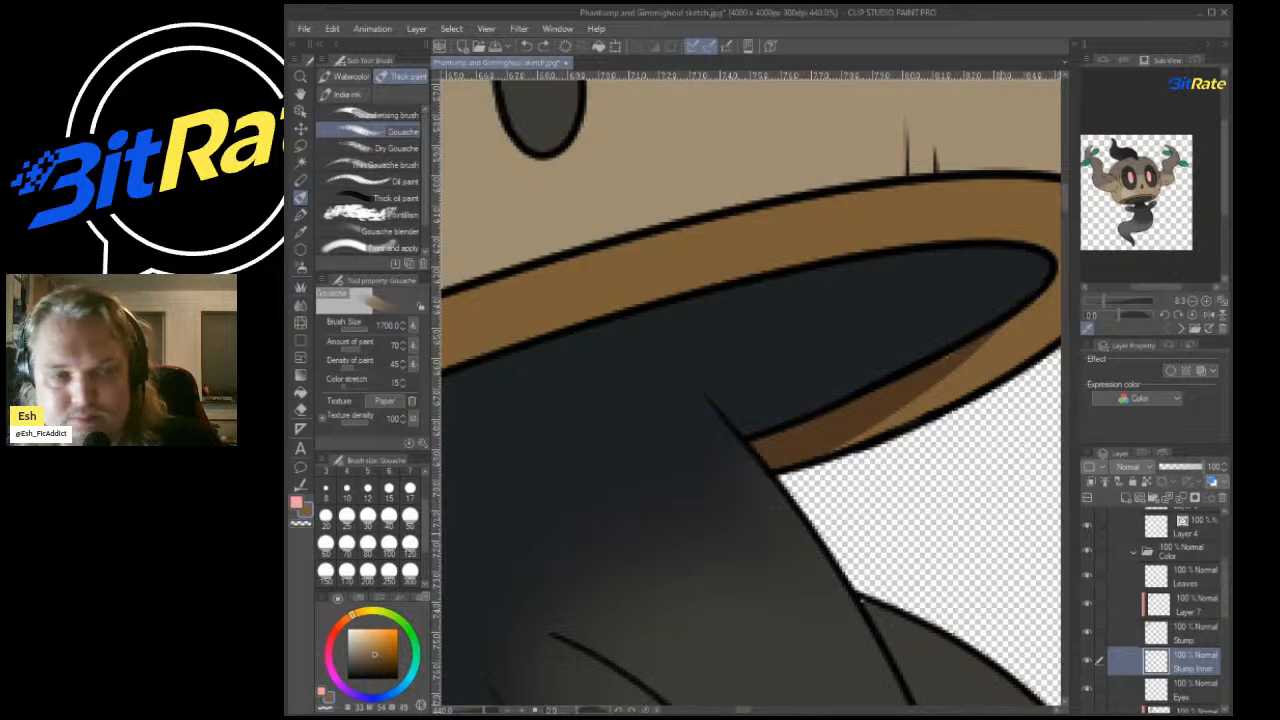
click(300, 214)
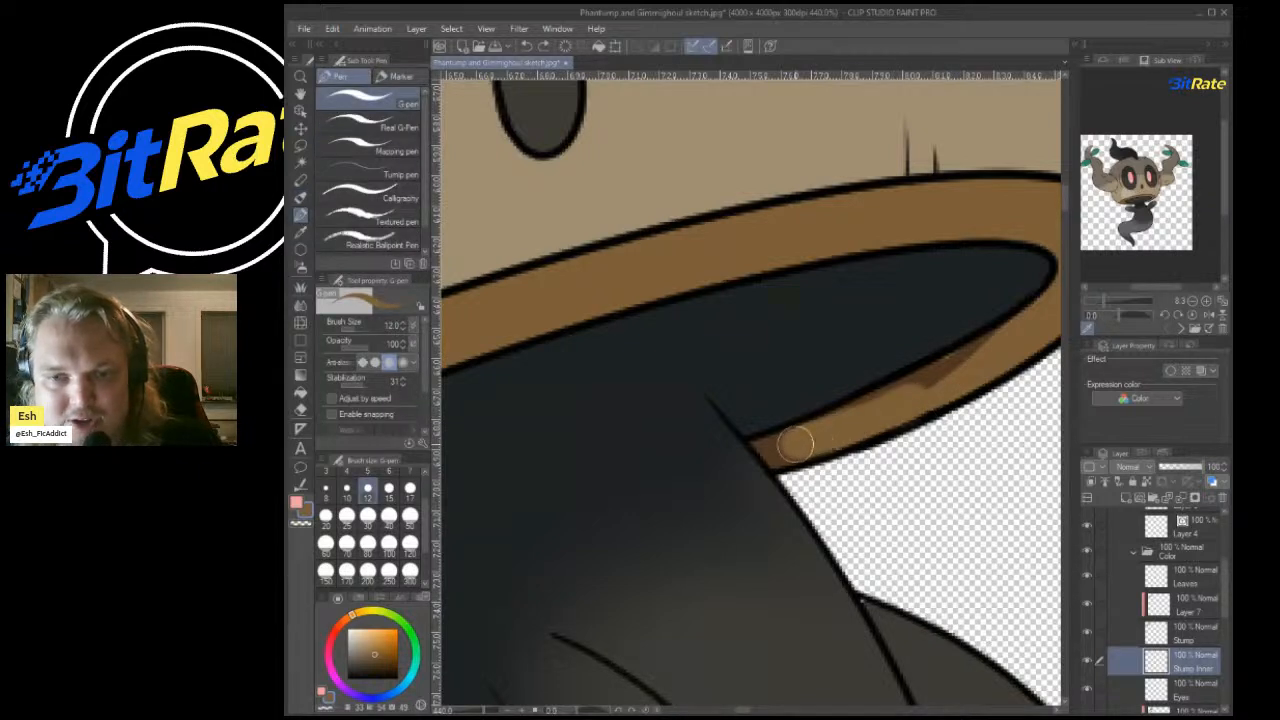
drag(925, 386, 758, 440)
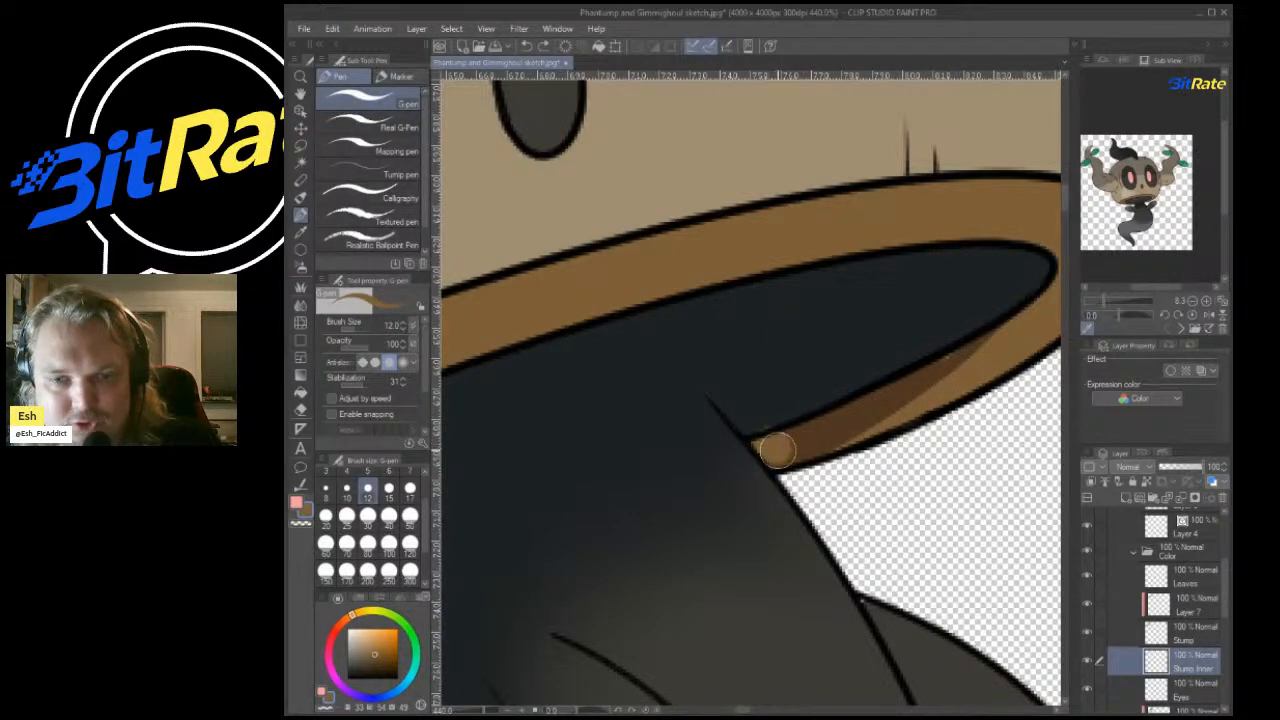
key(ctrl+z)
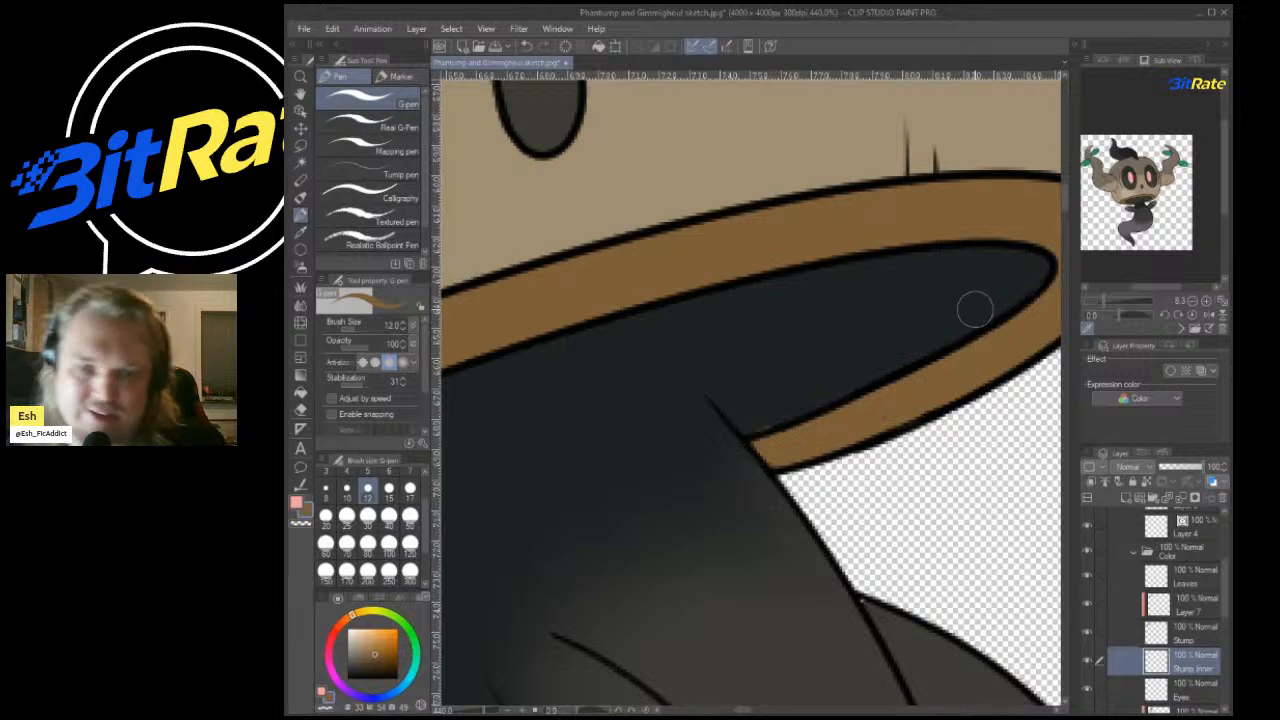
click(300, 393)
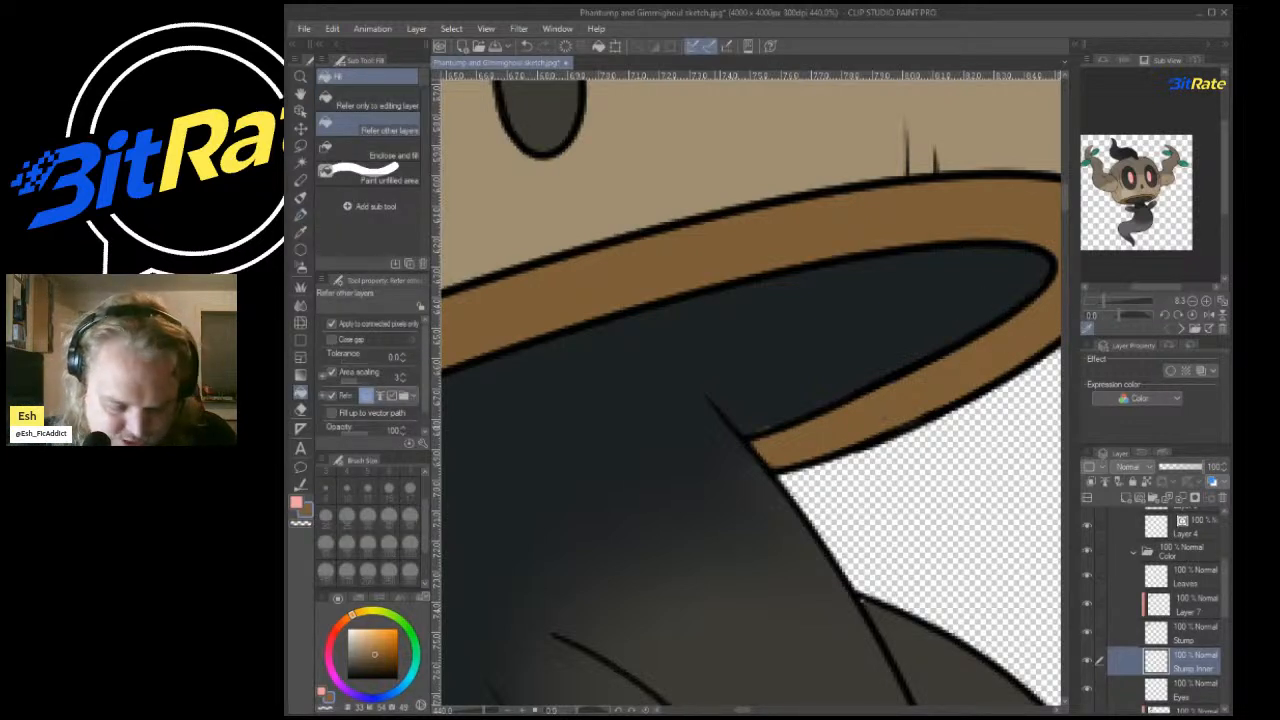
click(300, 409)
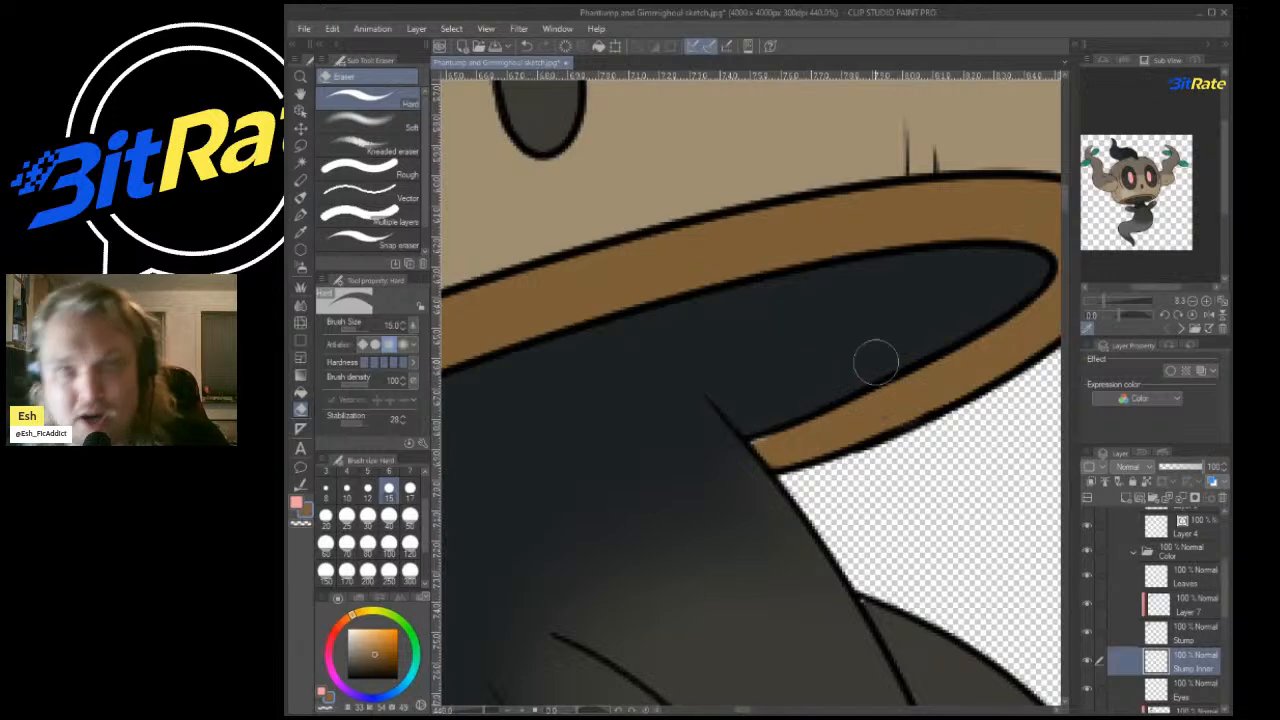
Paint over the shadow on the rim to the left of the body in the same brown and erase the stray color past the body outline.
scroll(874, 404, down, 9)
drag(556, 456, 843, 329)
scroll(843, 329, up, 11)
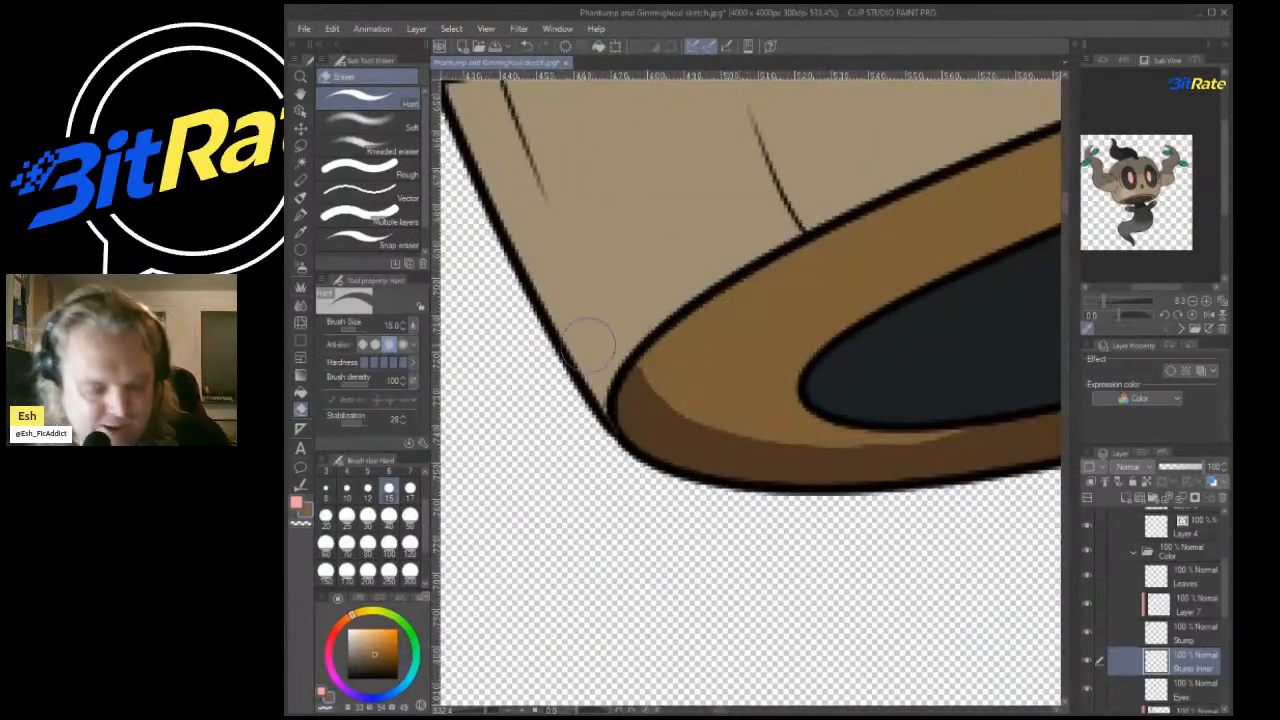
click(300, 215)
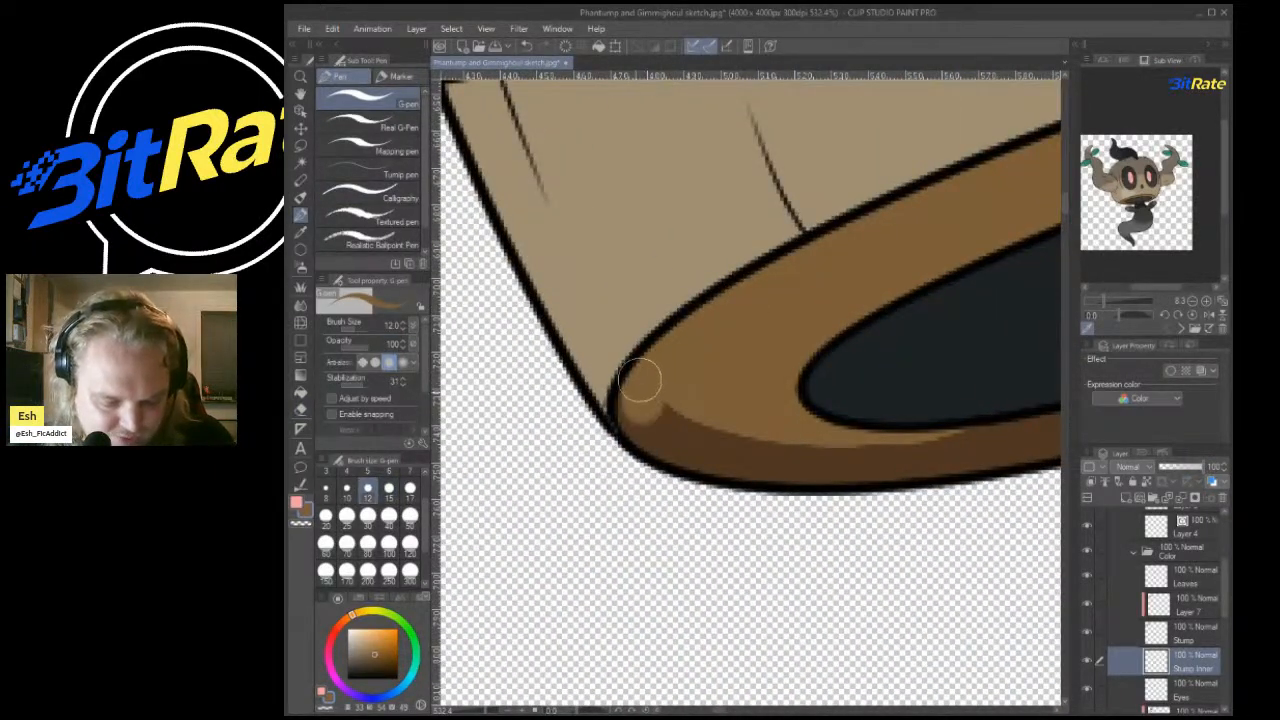
mouse_move(640, 378)
mouse_down()
mouse_move(643, 423)
mouse_move(683, 443)
mouse_move(665, 418)
mouse_move(722, 438)
mouse_move(735, 456)
mouse_move(720, 458)
mouse_move(850, 471)
mouse_move(832, 445)
mouse_move(775, 444)
mouse_move(986, 434)
mouse_up()
scroll(980, 426, down, 4)
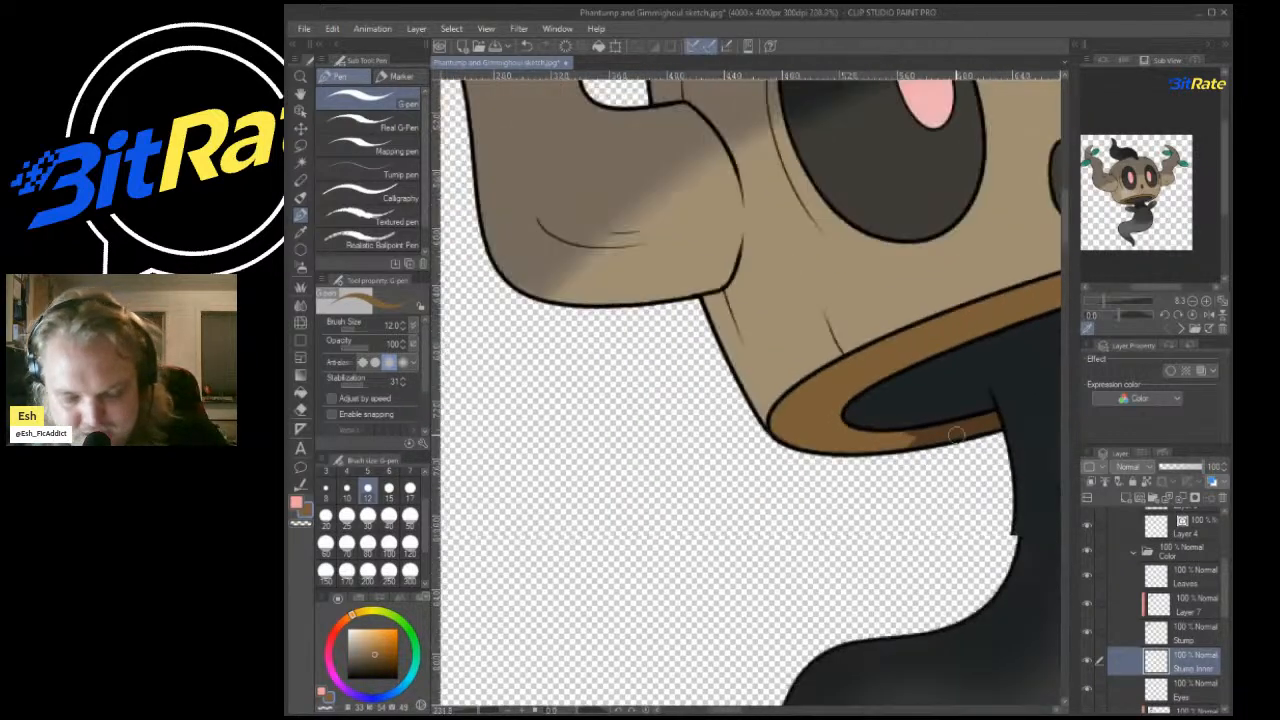
scroll(956, 434, up, 5)
mouse_move(534, 434)
mouse_down()
mouse_move(585, 453)
mouse_move(944, 378)
mouse_up()
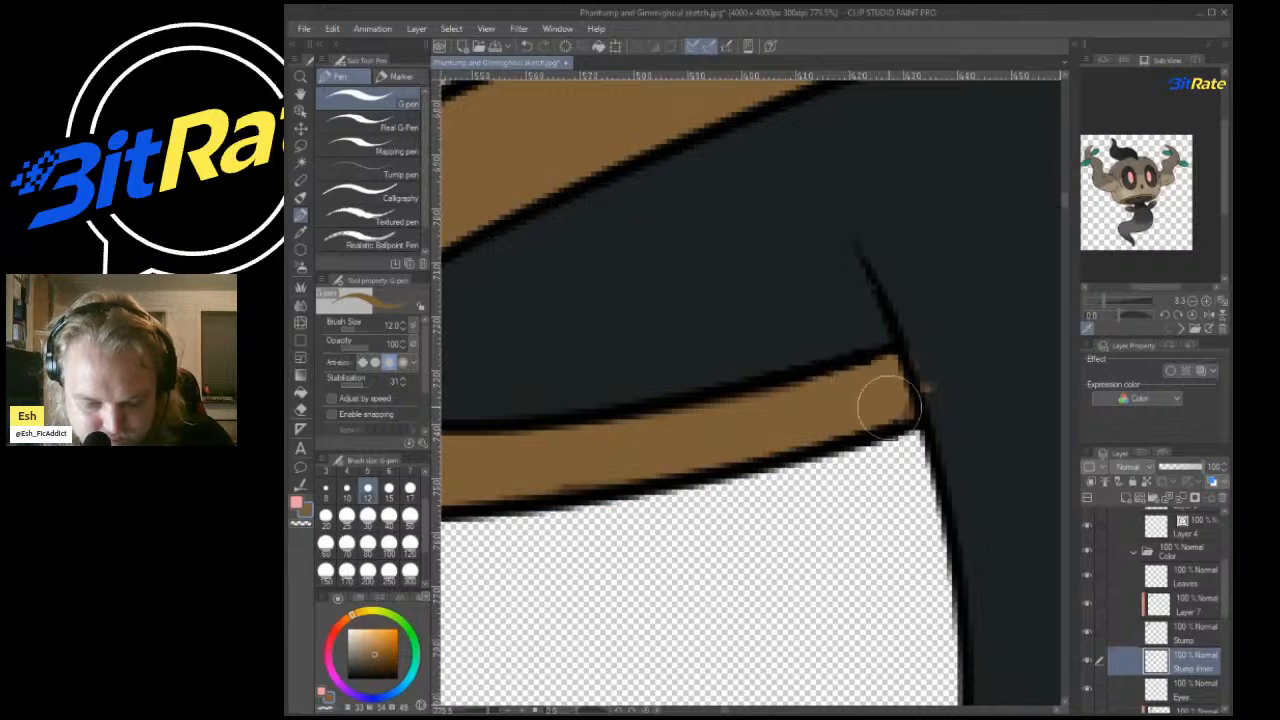
key(e)
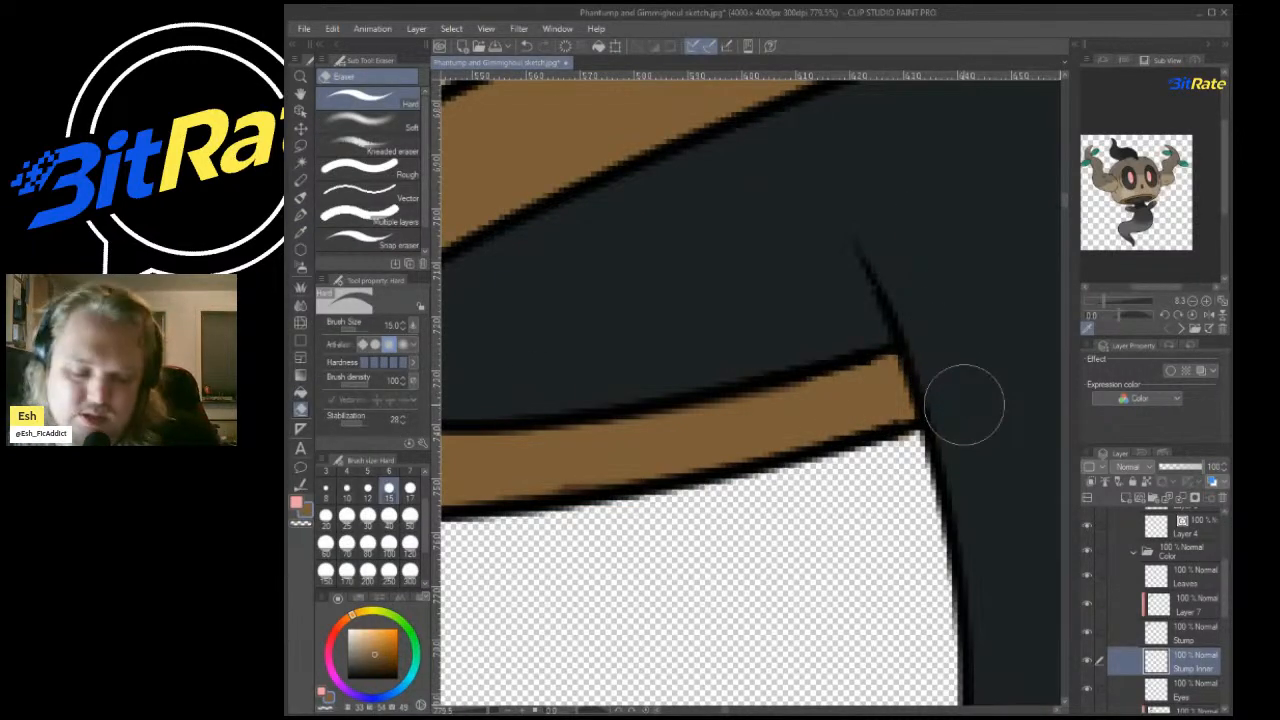
scroll(964, 404, down, 12)
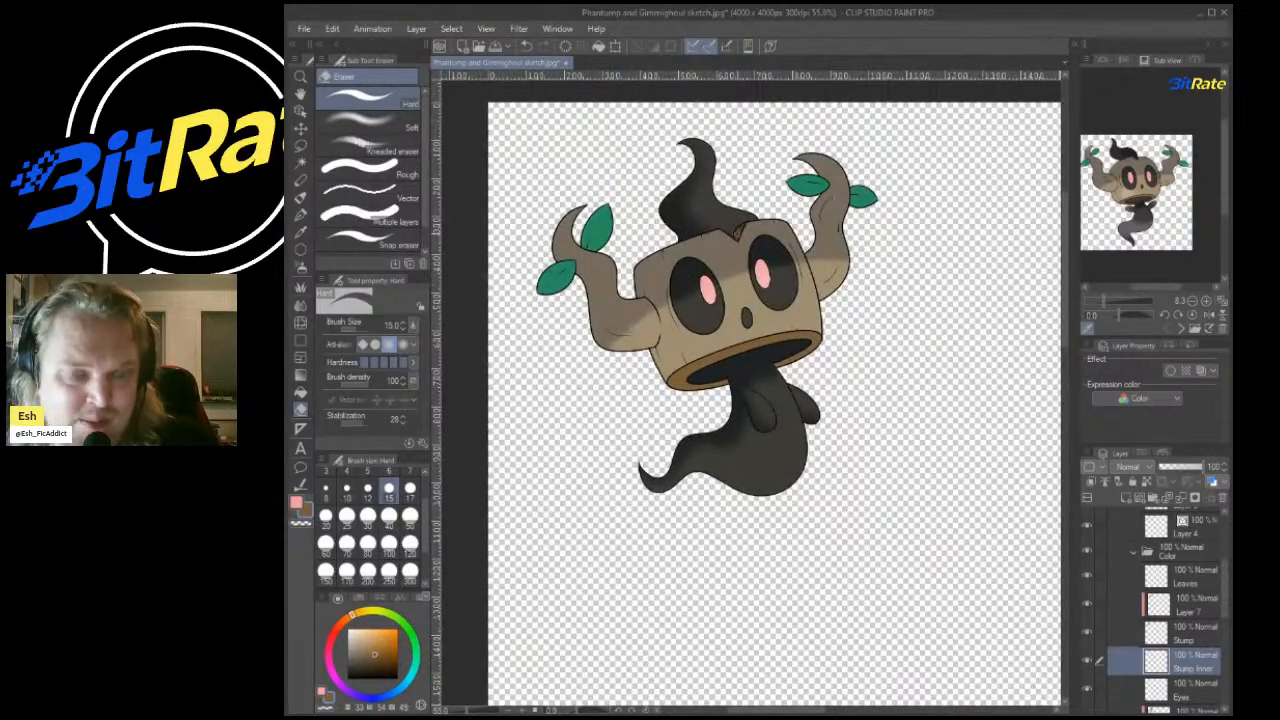
scroll(737, 234, down, 2)
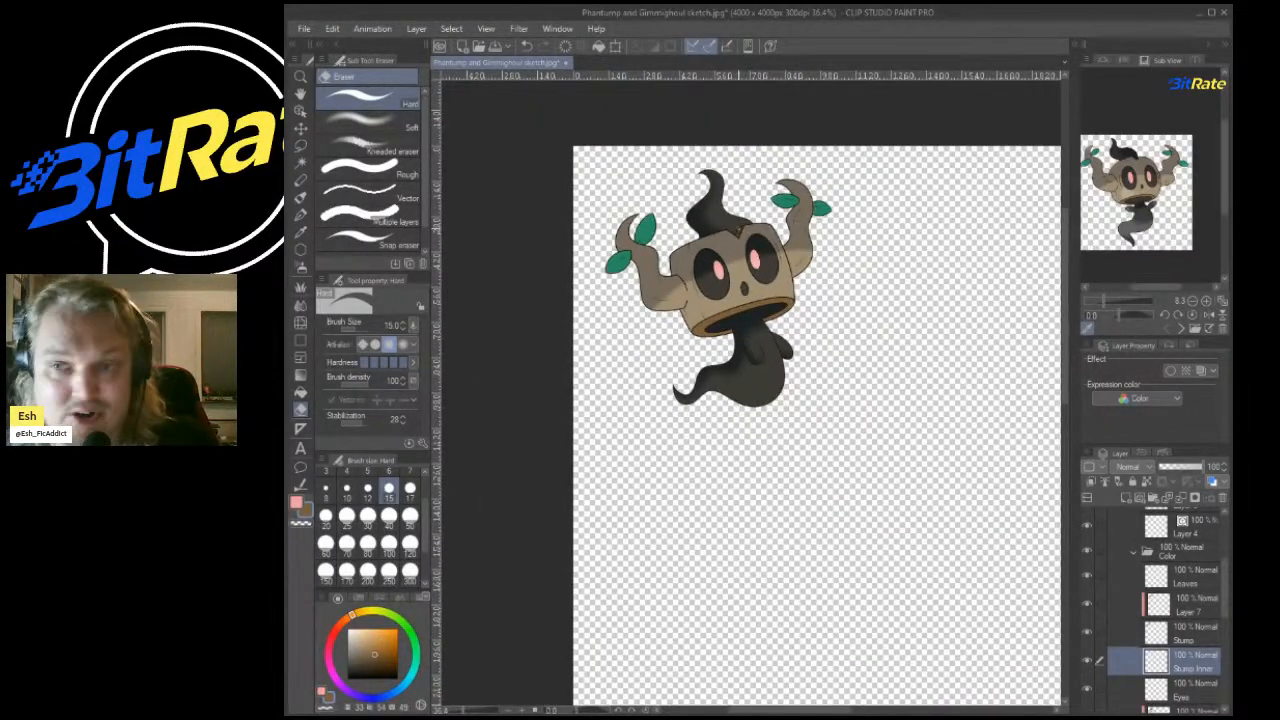
Browse the reference images up to the CUB poster with the wooden mask.
click(1181, 328)
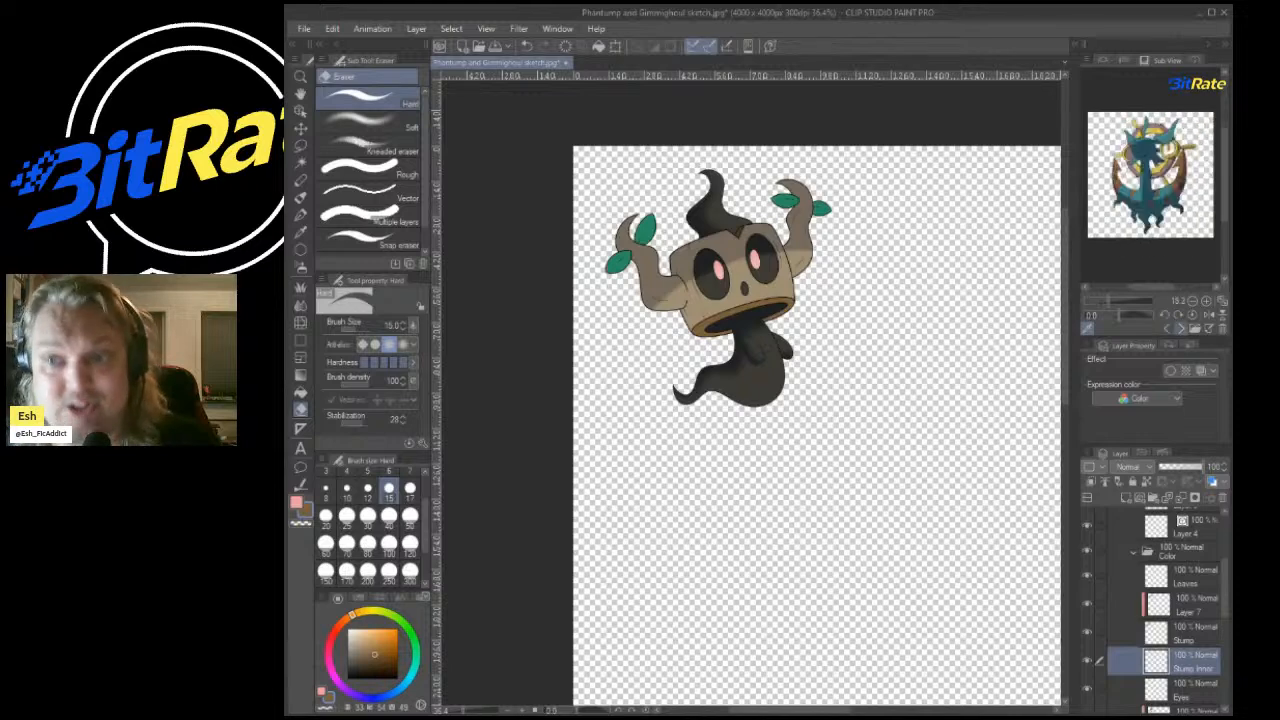
click(1181, 328)
click(1181, 328)
click(1181, 328)
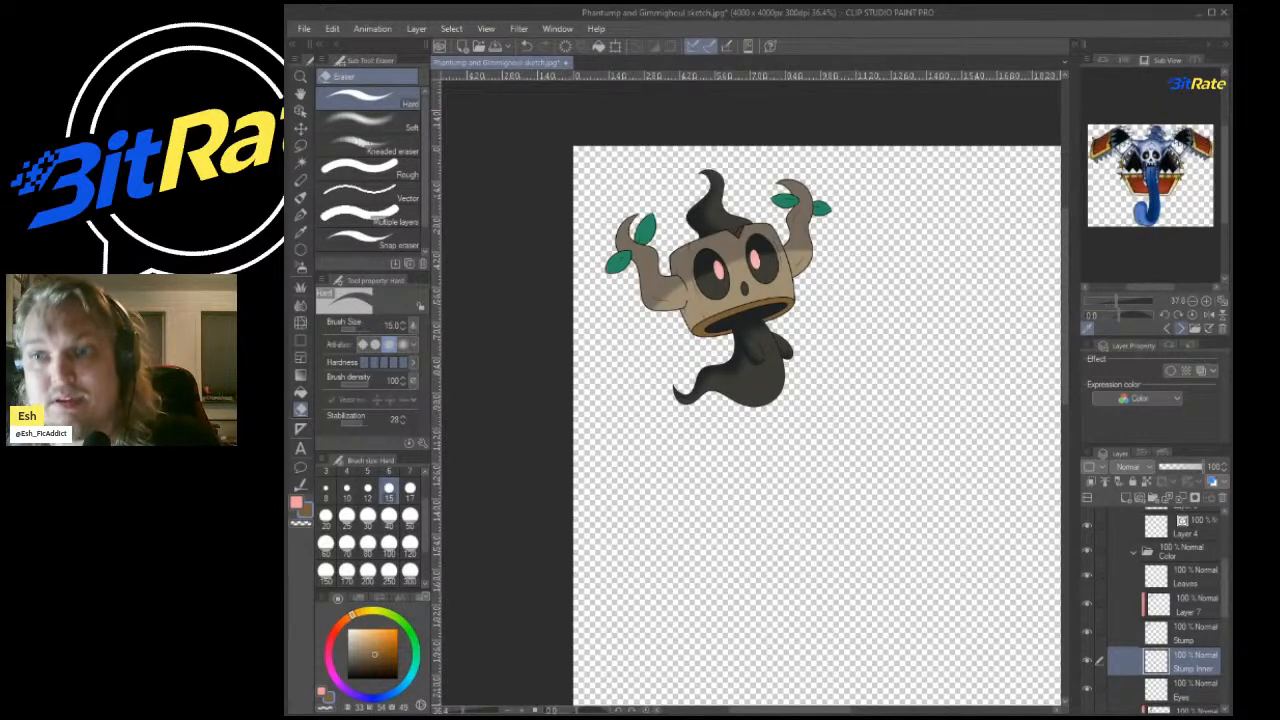
click(1181, 328)
Examine the CUB poster's wooden face up close and as a whole, and bring up the reference of the shadowy figure in a dark room.
scroll(1155, 195, up, 3)
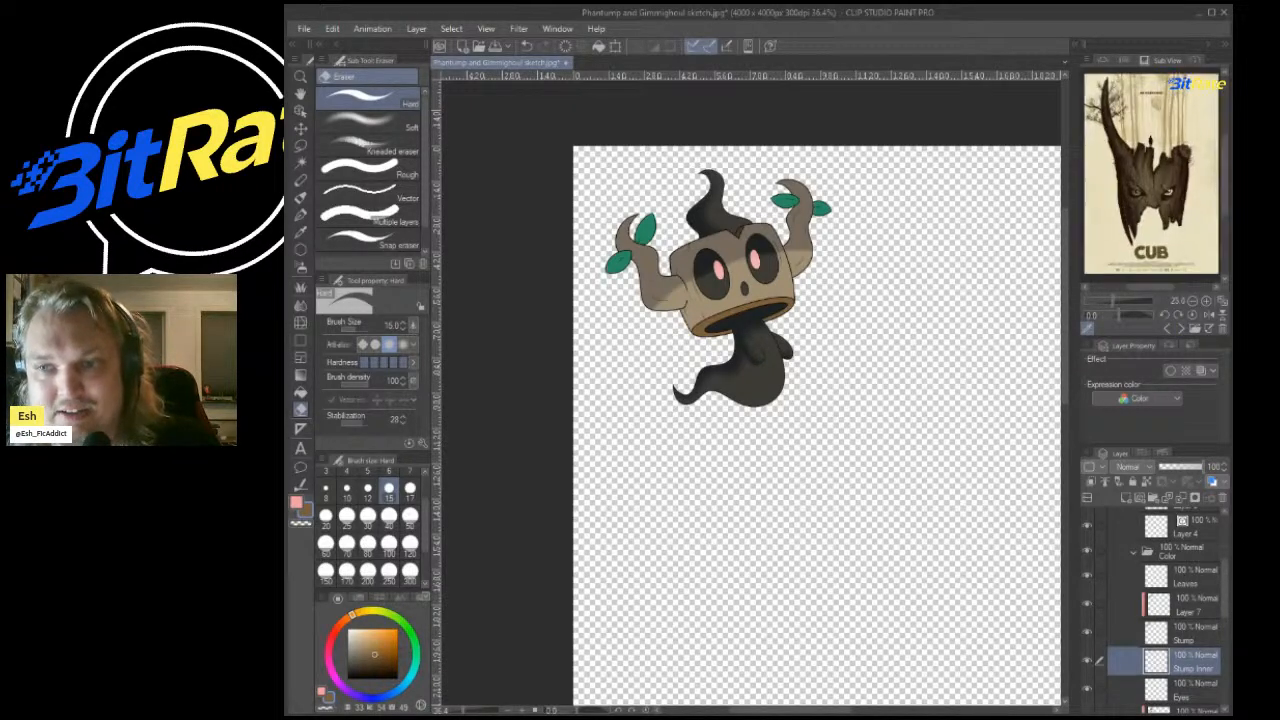
scroll(1155, 195, down, 2)
scroll(1155, 195, up, 1)
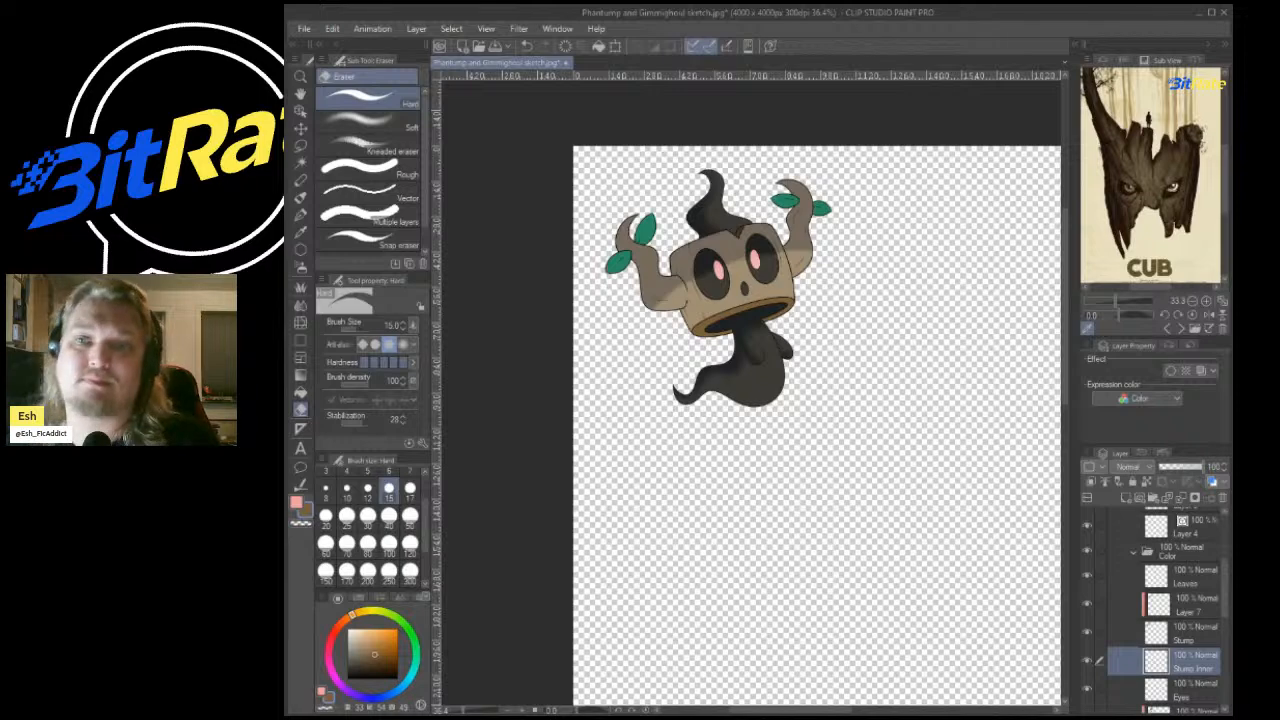
scroll(1155, 195, down, 3)
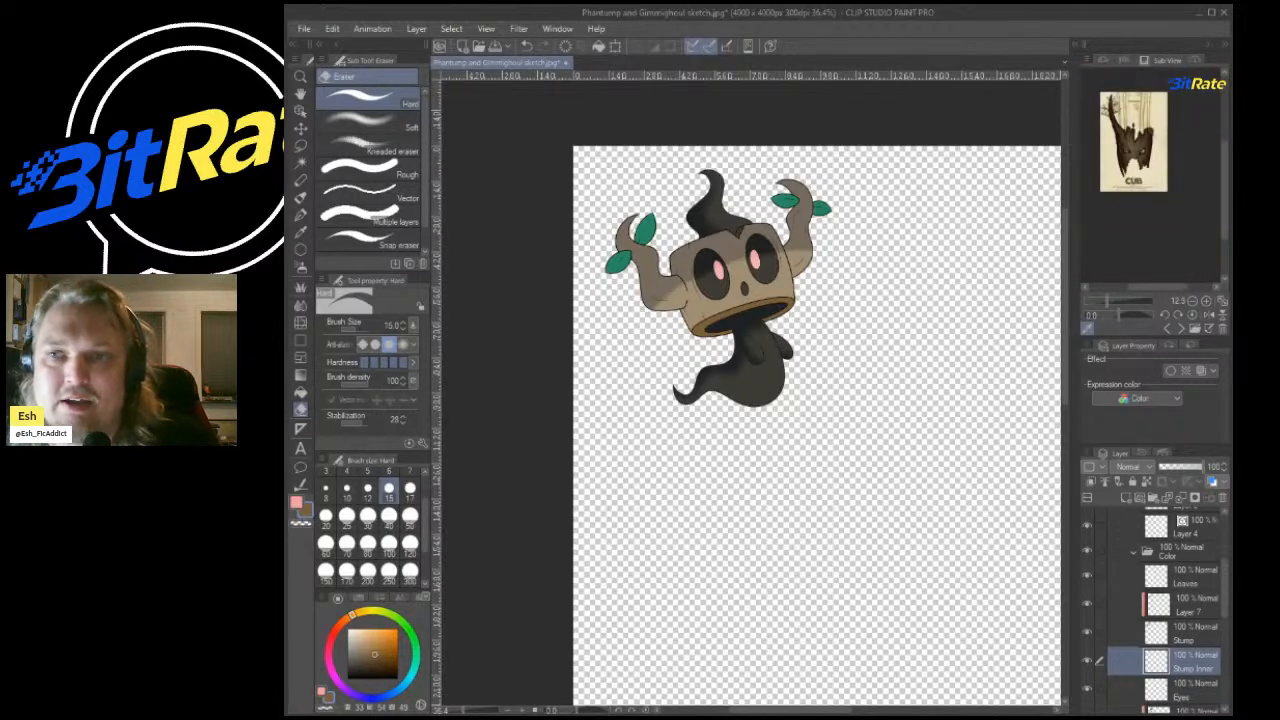
scroll(1155, 195, up, 2)
scroll(1155, 195, up, 1)
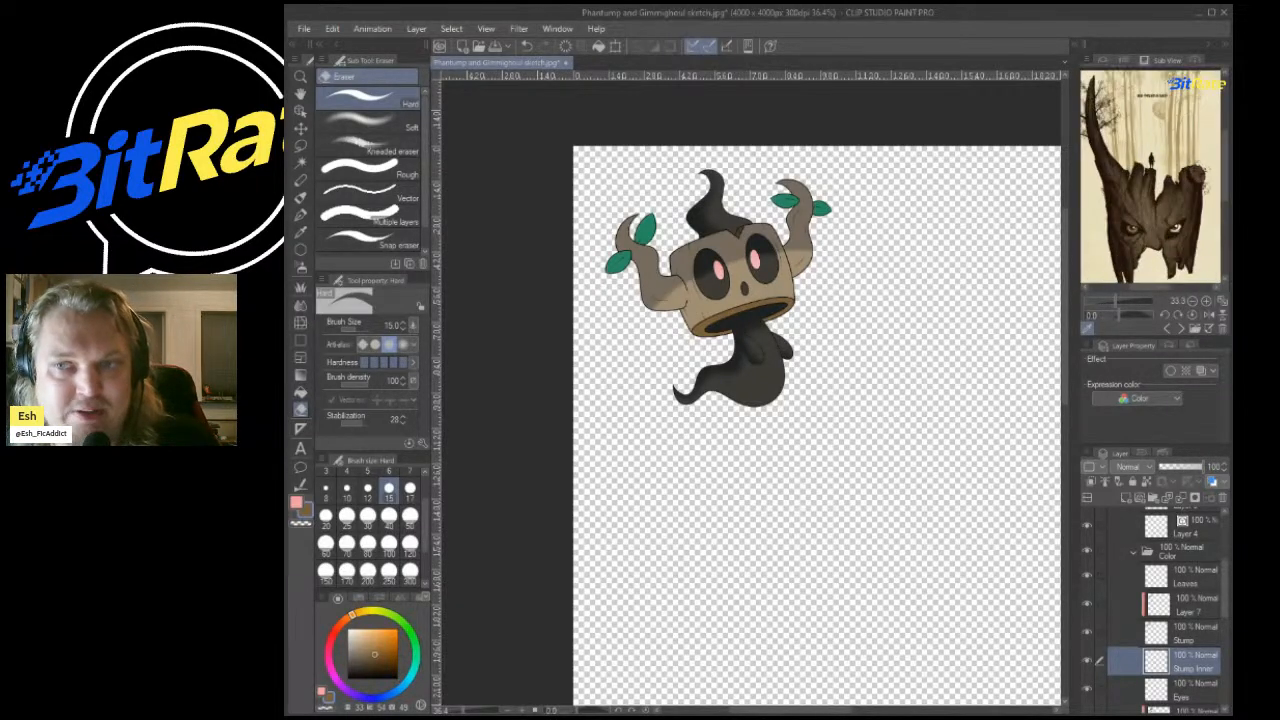
scroll(1155, 195, down, 1)
scroll(1155, 195, up, 1)
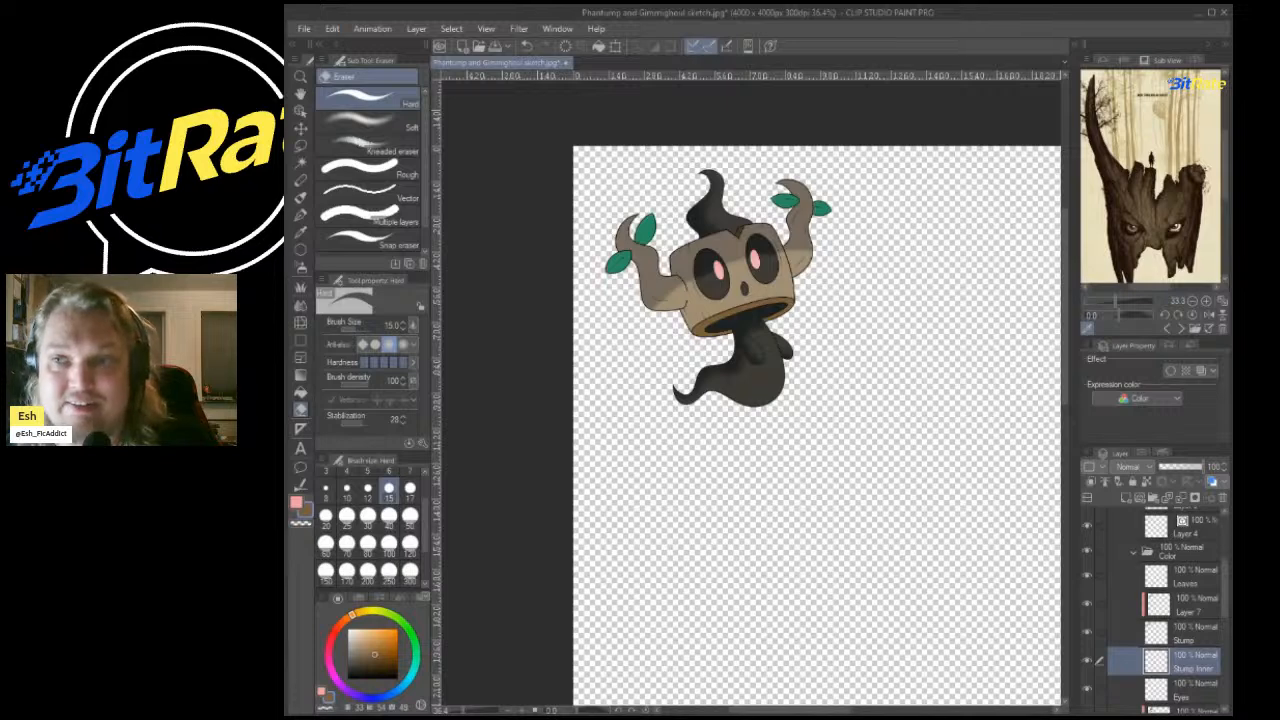
mouse_move(1225, 165)
mouse_down()
mouse_move(1225, 112)
mouse_move(1225, 172)
mouse_up()
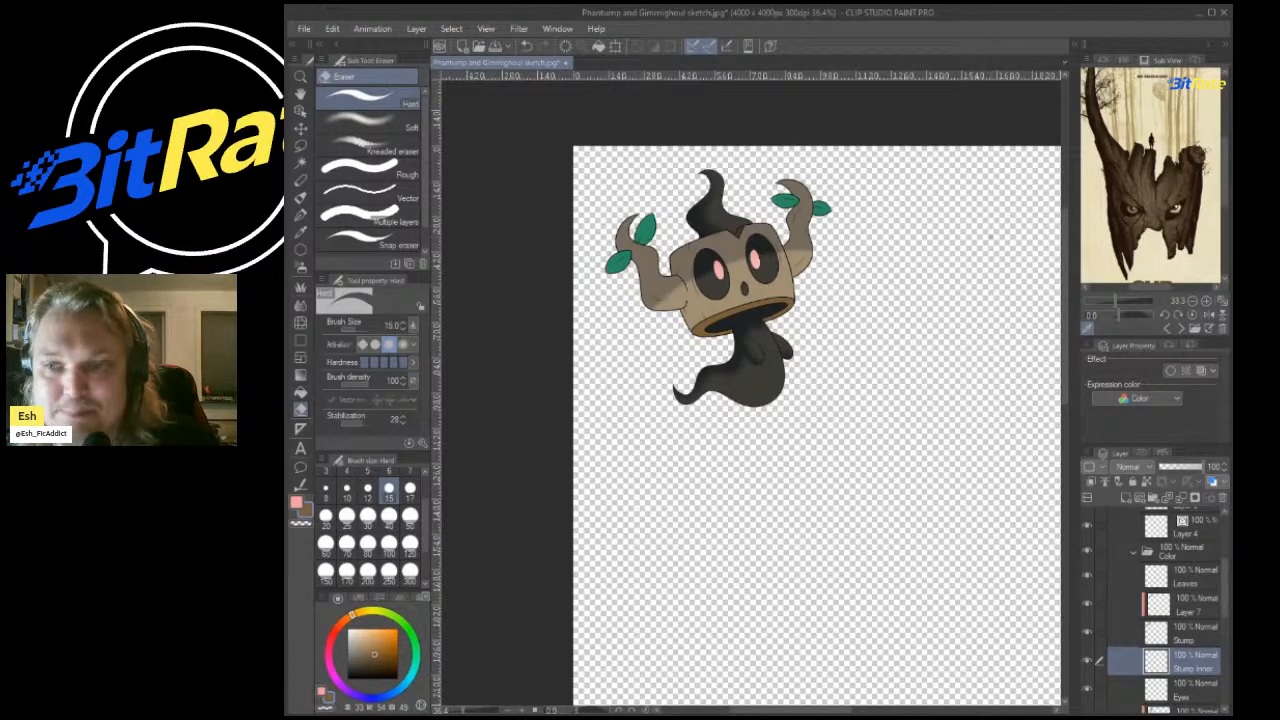
click(1181, 328)
click(1181, 328)
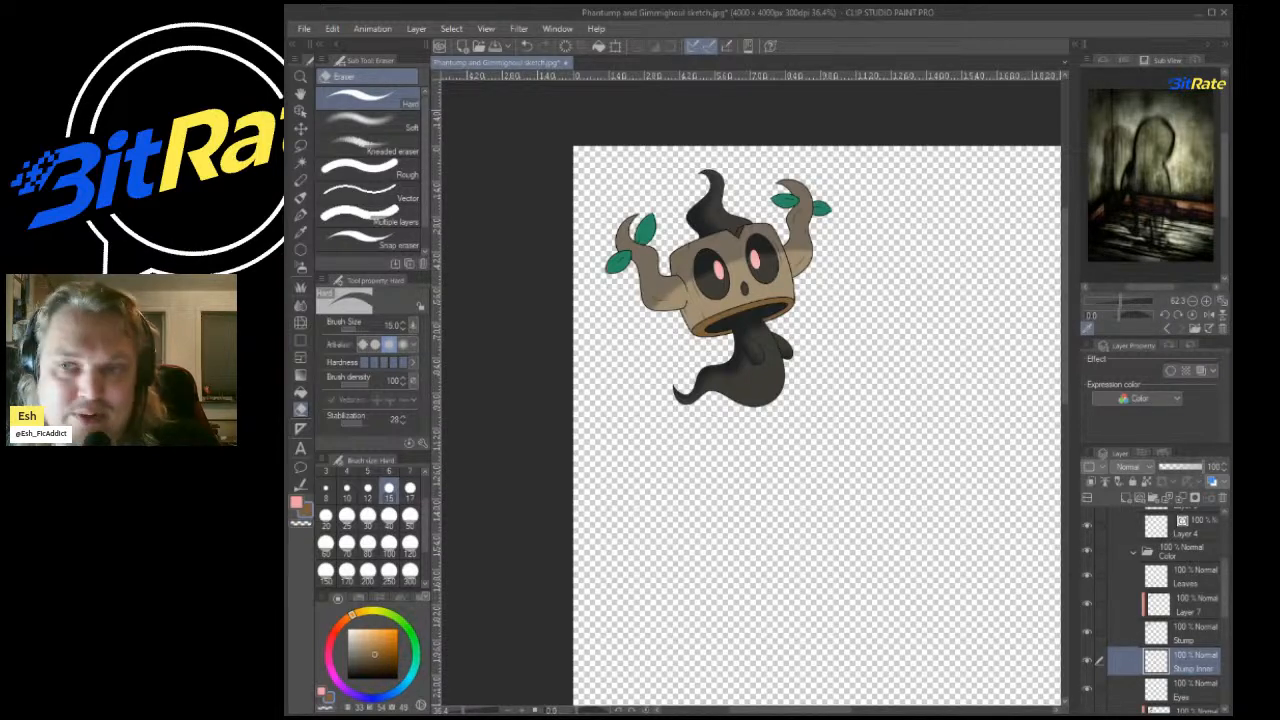
Collapse Phantump's Cute folder and add a new vector layer inside the Scary folder.
scroll(690, 239, down, 10)
scroll(822, 230, up, 7)
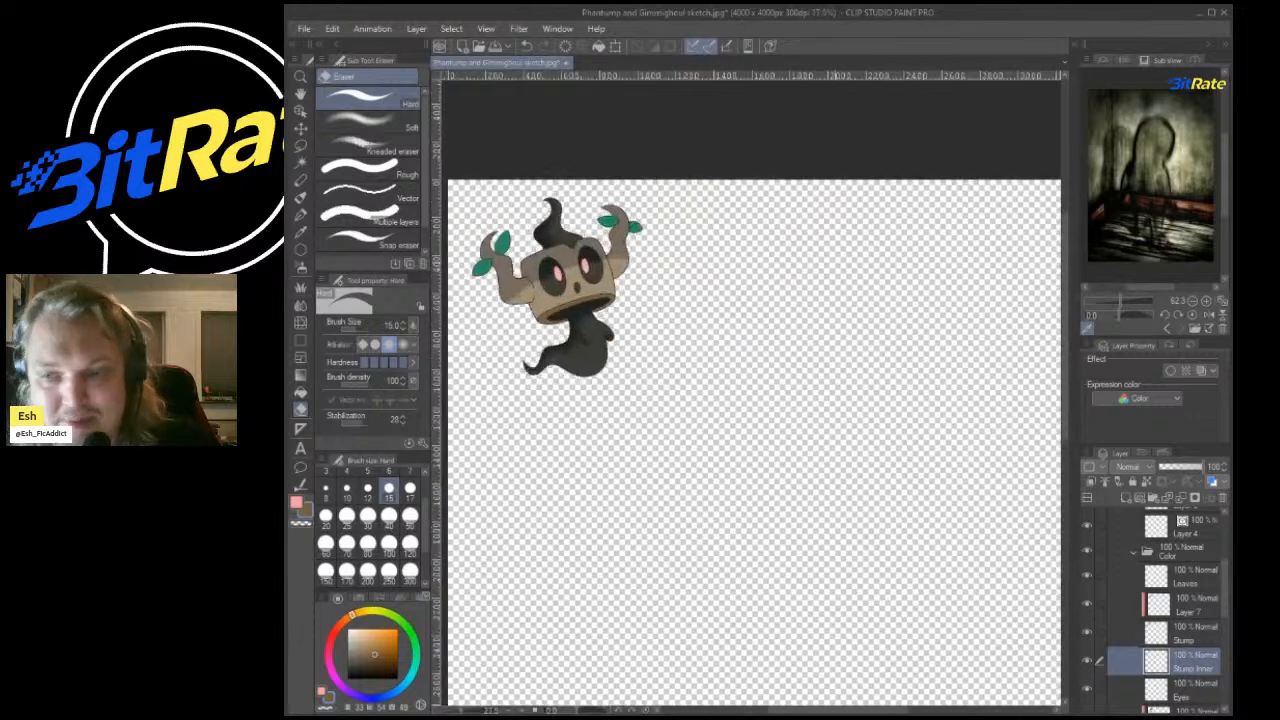
scroll(1168, 610, up, 5)
click(1123, 539)
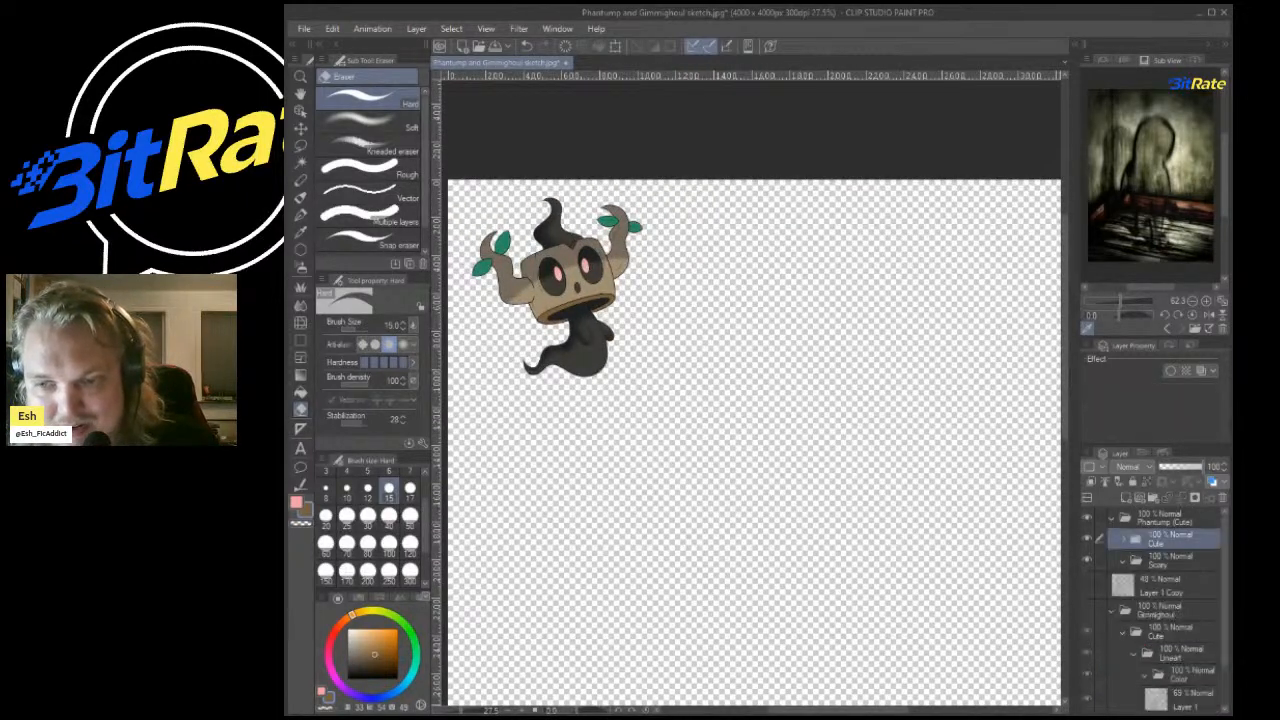
click(1123, 561)
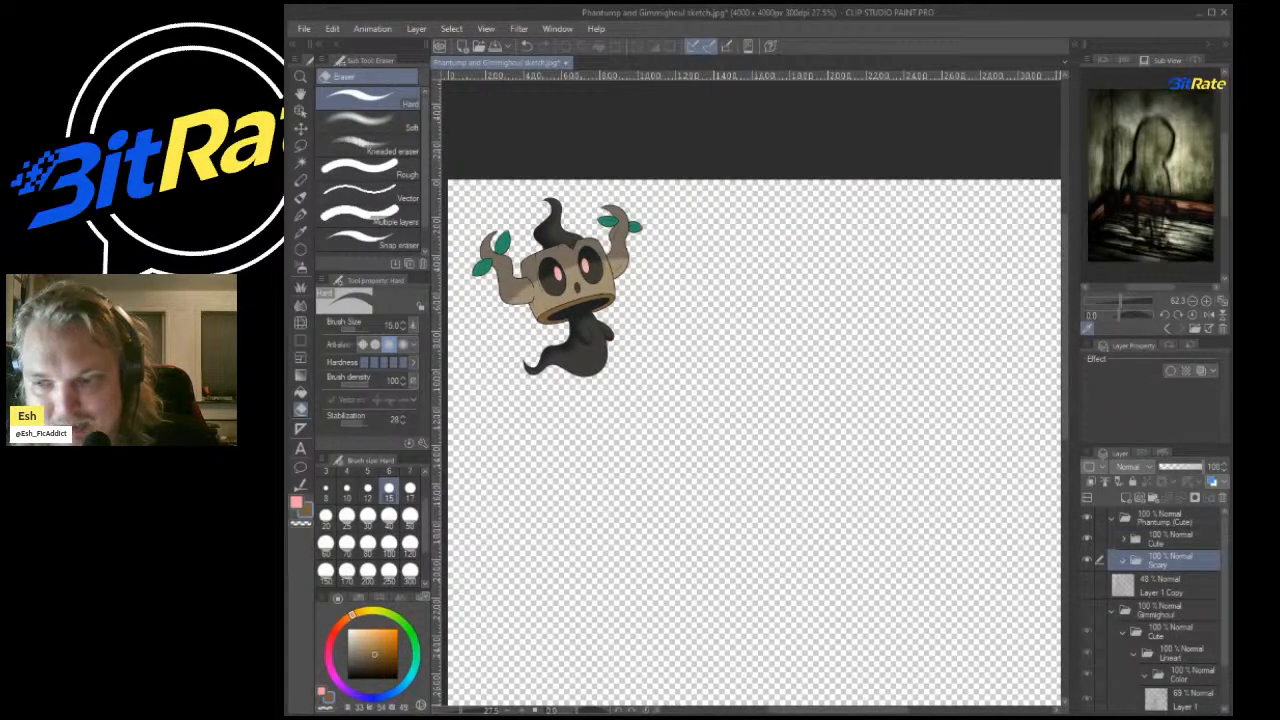
click(1126, 498)
key(ctrl+z)
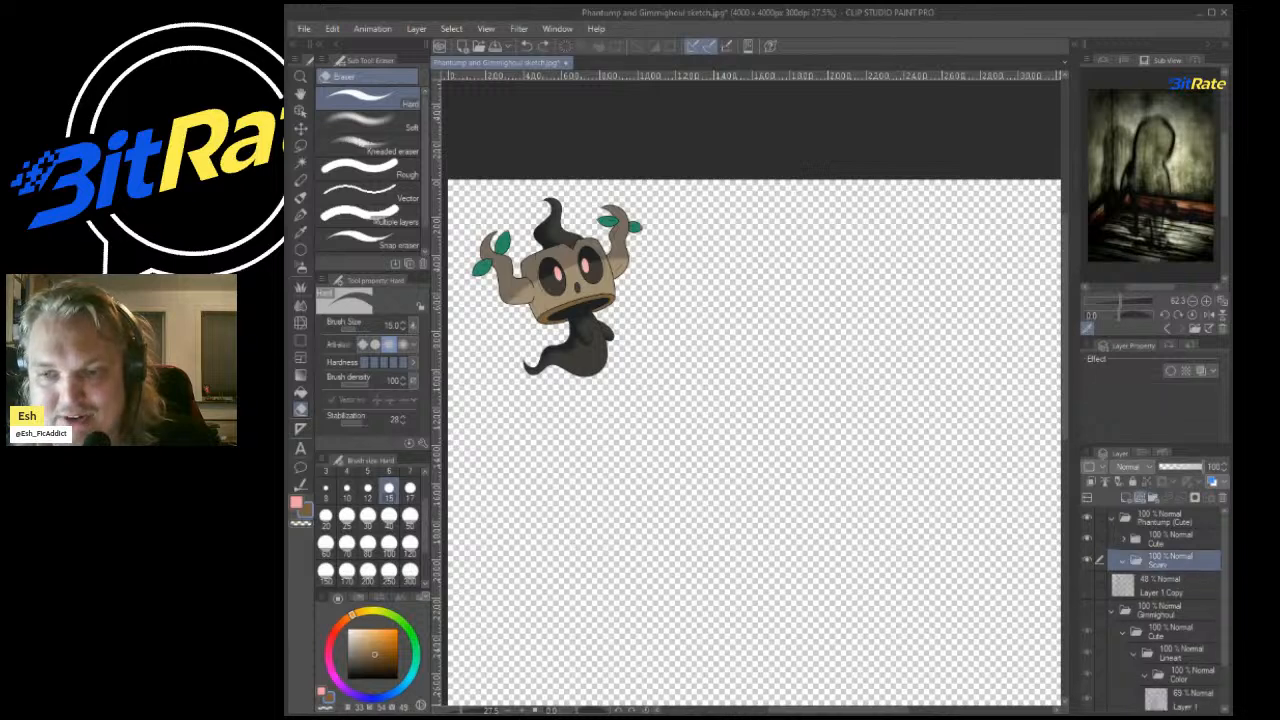
click(1140, 498)
scroll(779, 339, down, 7)
scroll(784, 339, up, 5)
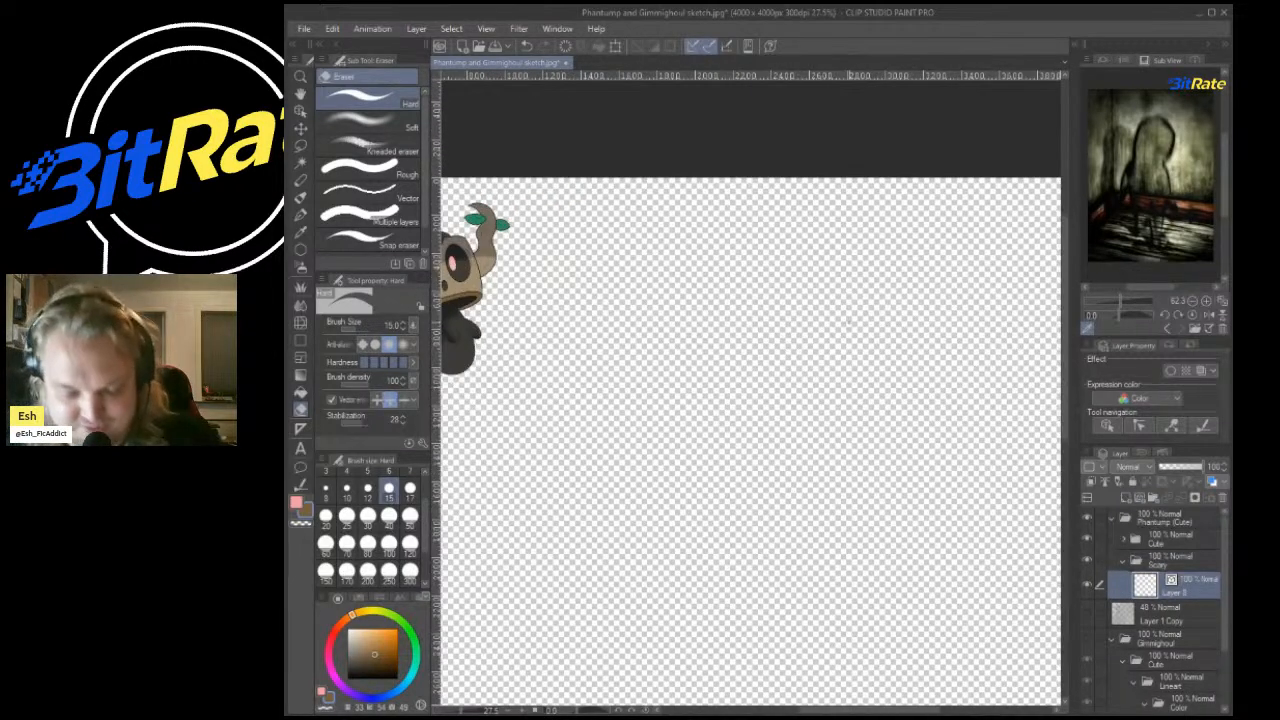
Show the blue background layer at the bottom of the layer stack and cover the whole canvas with a filled white rectangle.
scroll(850, 365, down, 5)
scroll(899, 387, up, 1)
scroll(899, 387, up, 4)
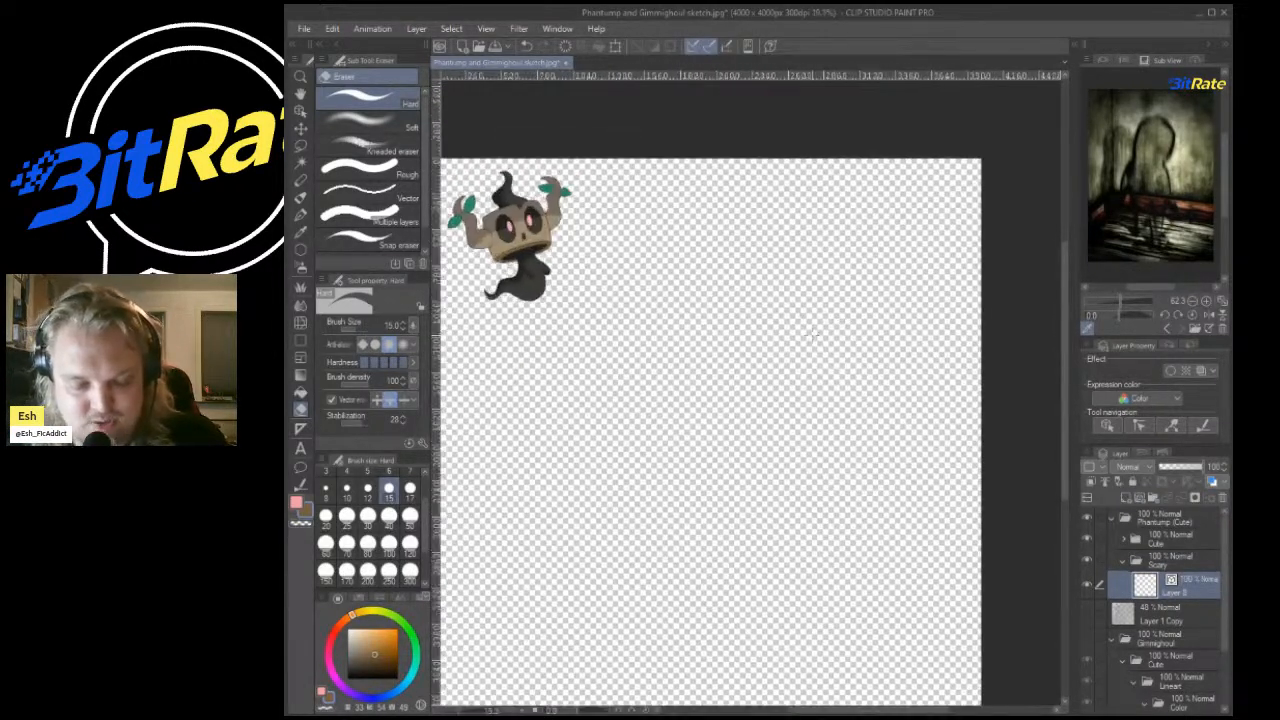
scroll(1155, 600, down, 2)
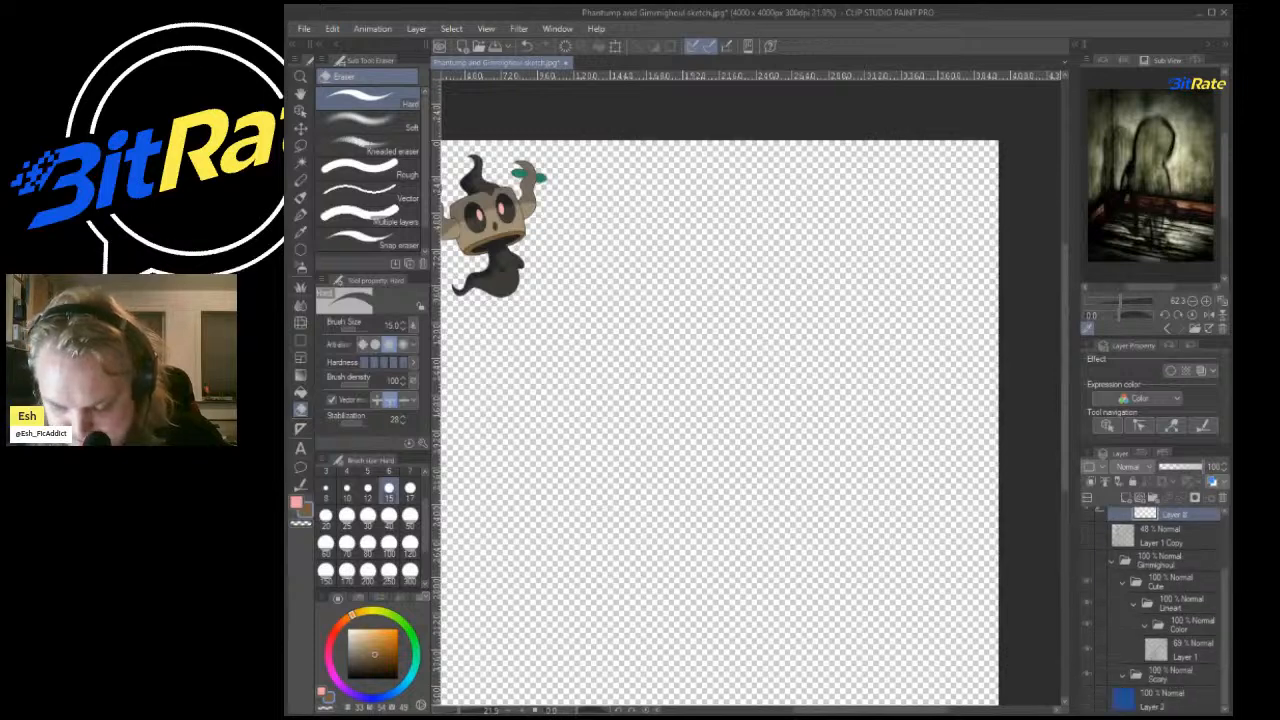
click(1087, 699)
click(1165, 700)
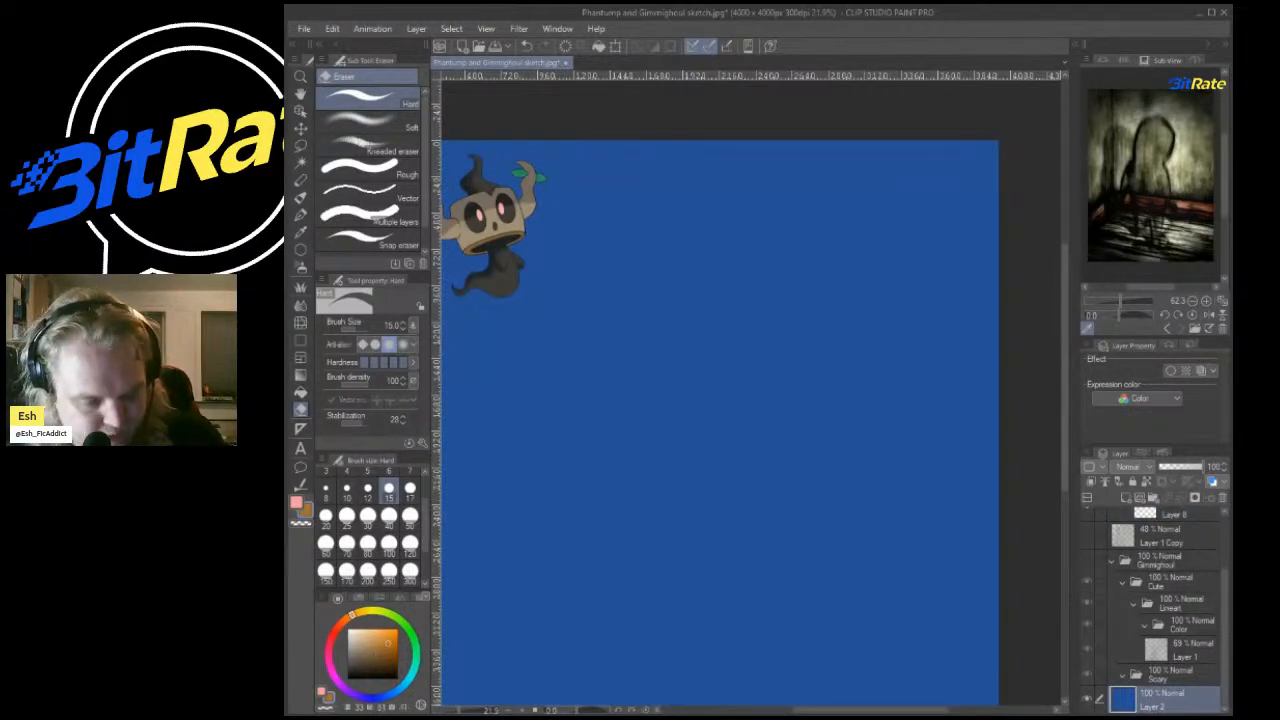
click(348, 630)
click(301, 357)
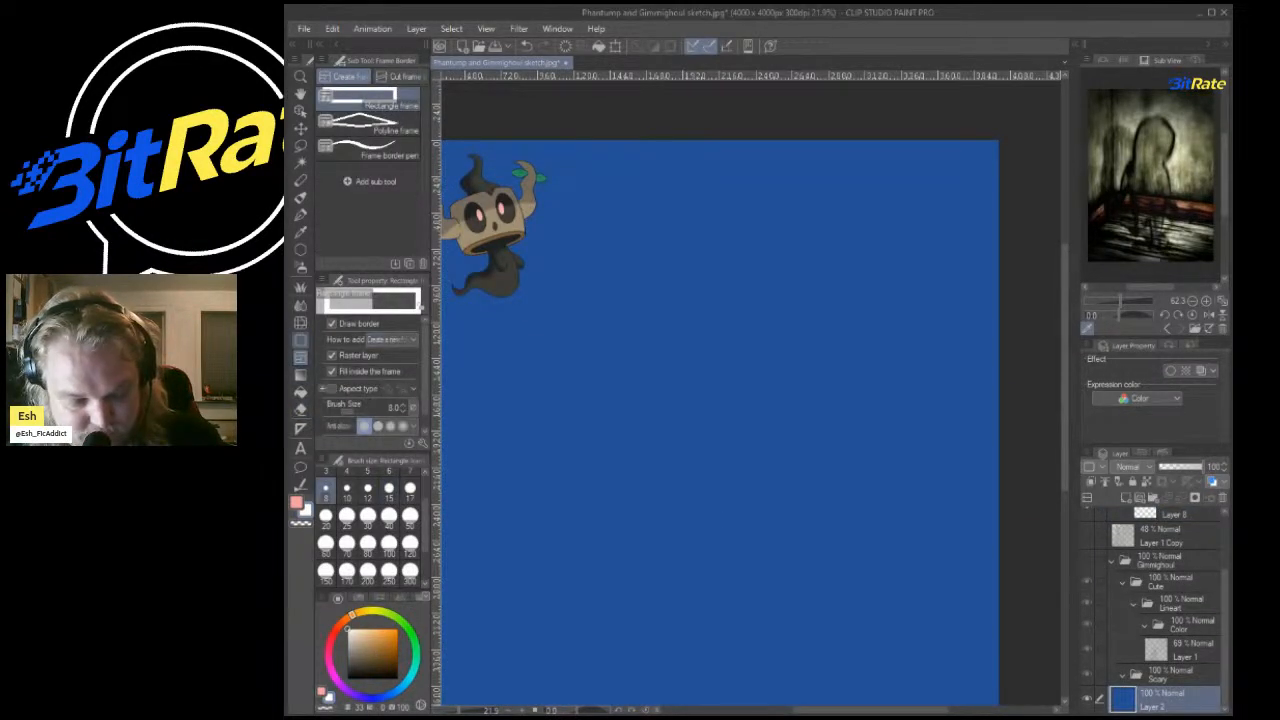
click(301, 341)
scroll(779, 272, down, 6)
drag(634, 198, 936, 468)
click(936, 468)
scroll(780, 304, up, 3)
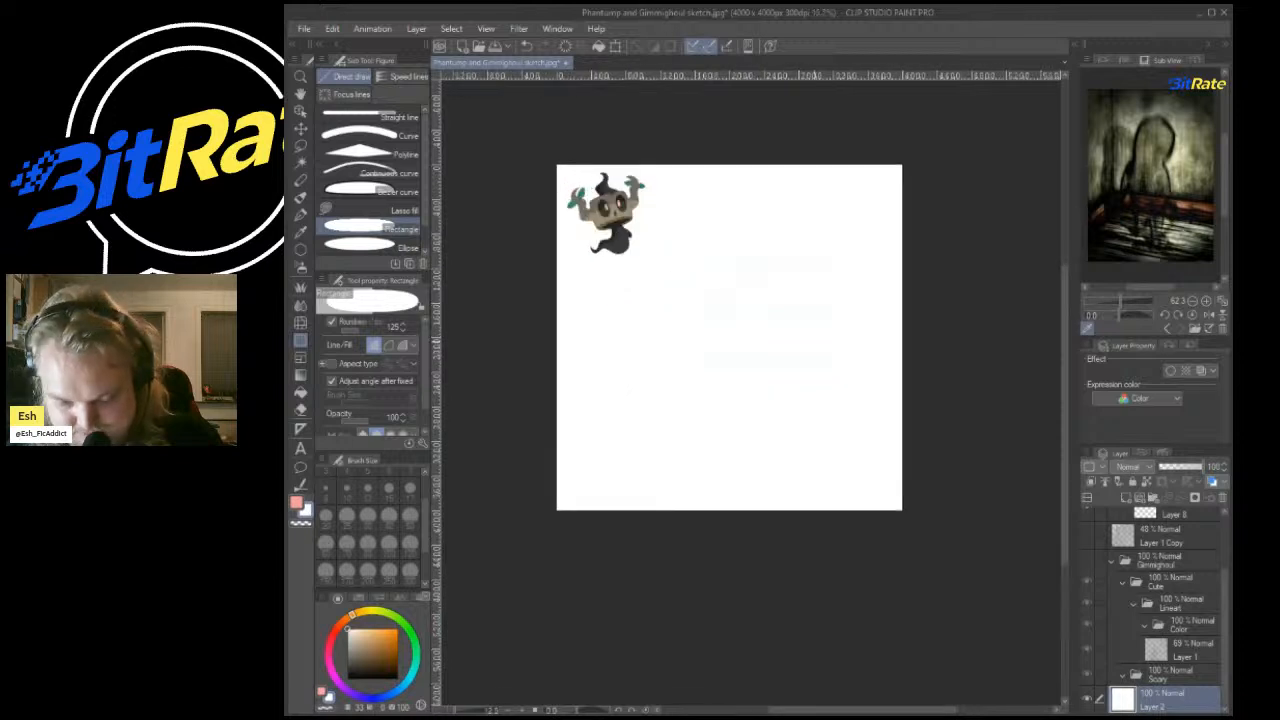
Select the vector layer inside Phantump's Scary folder and set up the G-pen with a dark blue colour and brush size 10.
scroll(811, 338, up, 3)
click(1165, 536)
click(1174, 515)
scroll(1170, 520, up, 1)
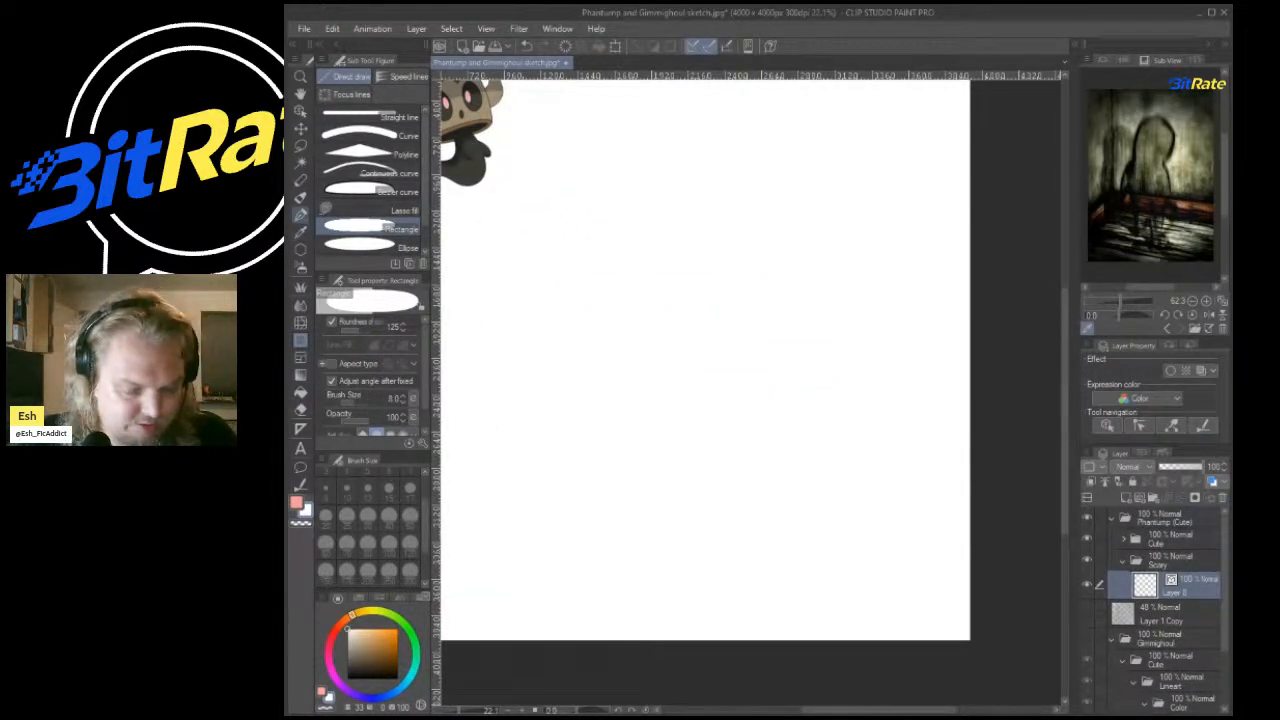
click(301, 215)
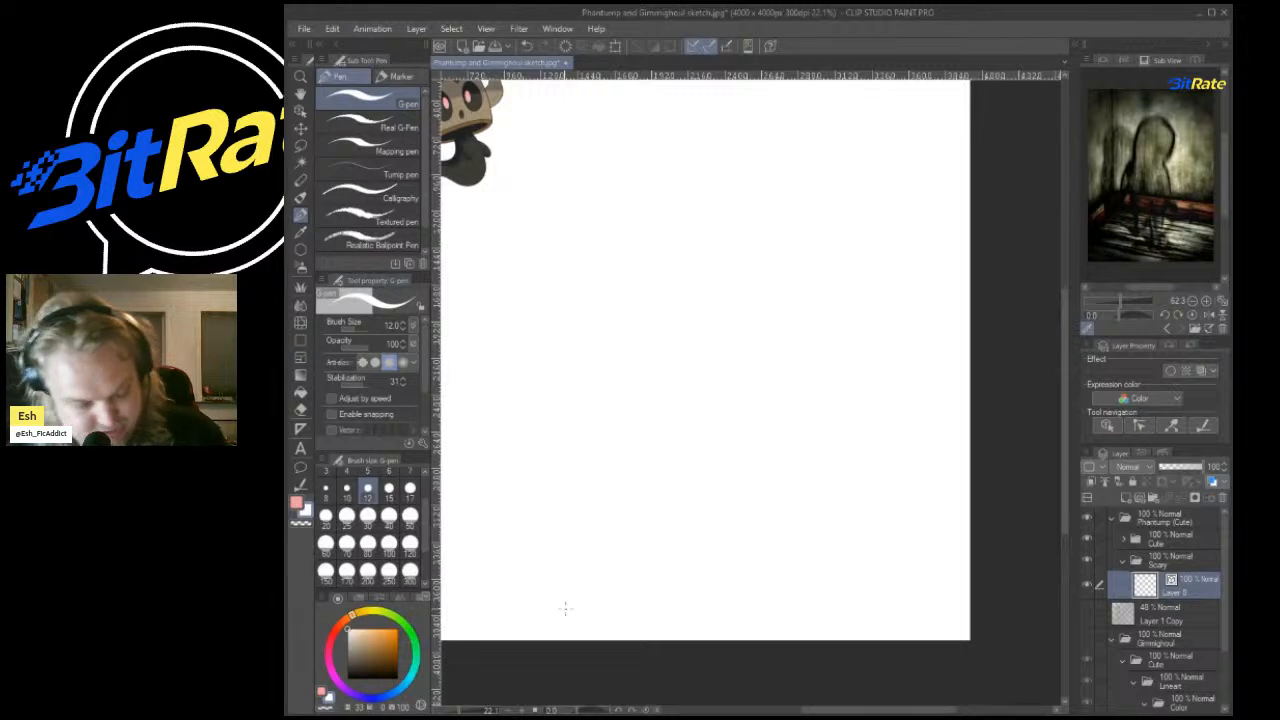
click(392, 693)
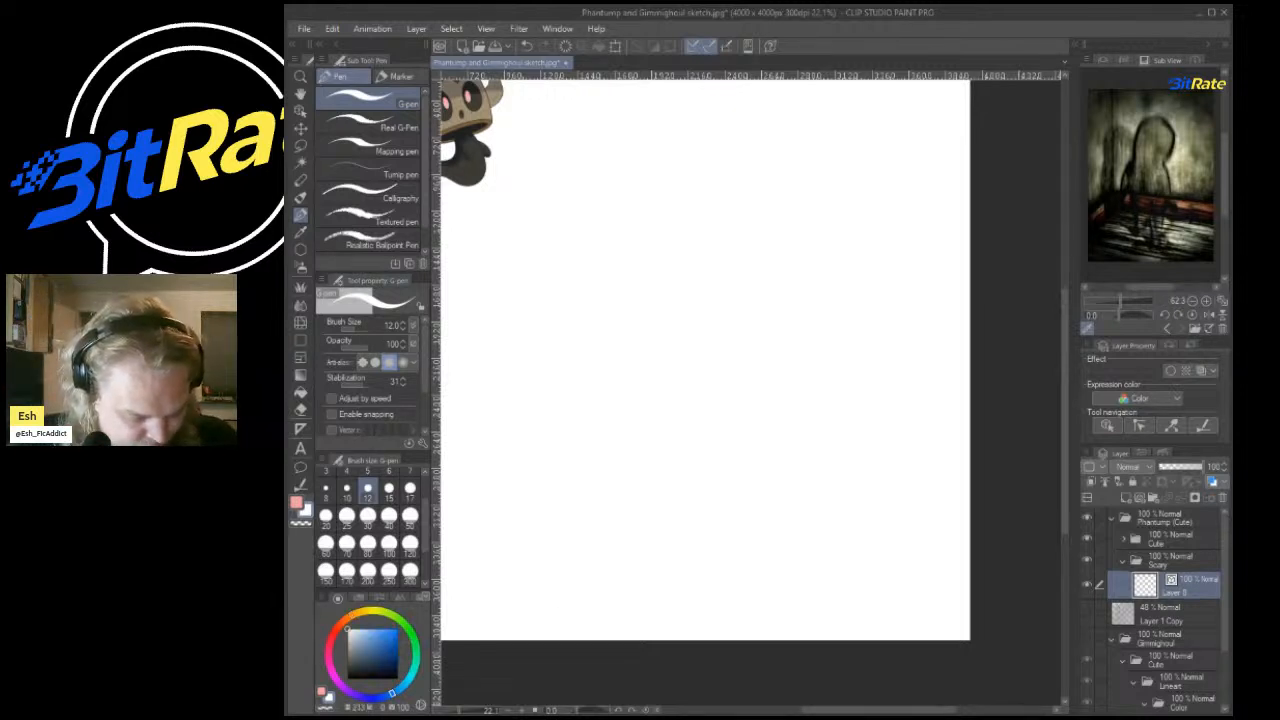
click(379, 663)
scroll(634, 367, up, 1)
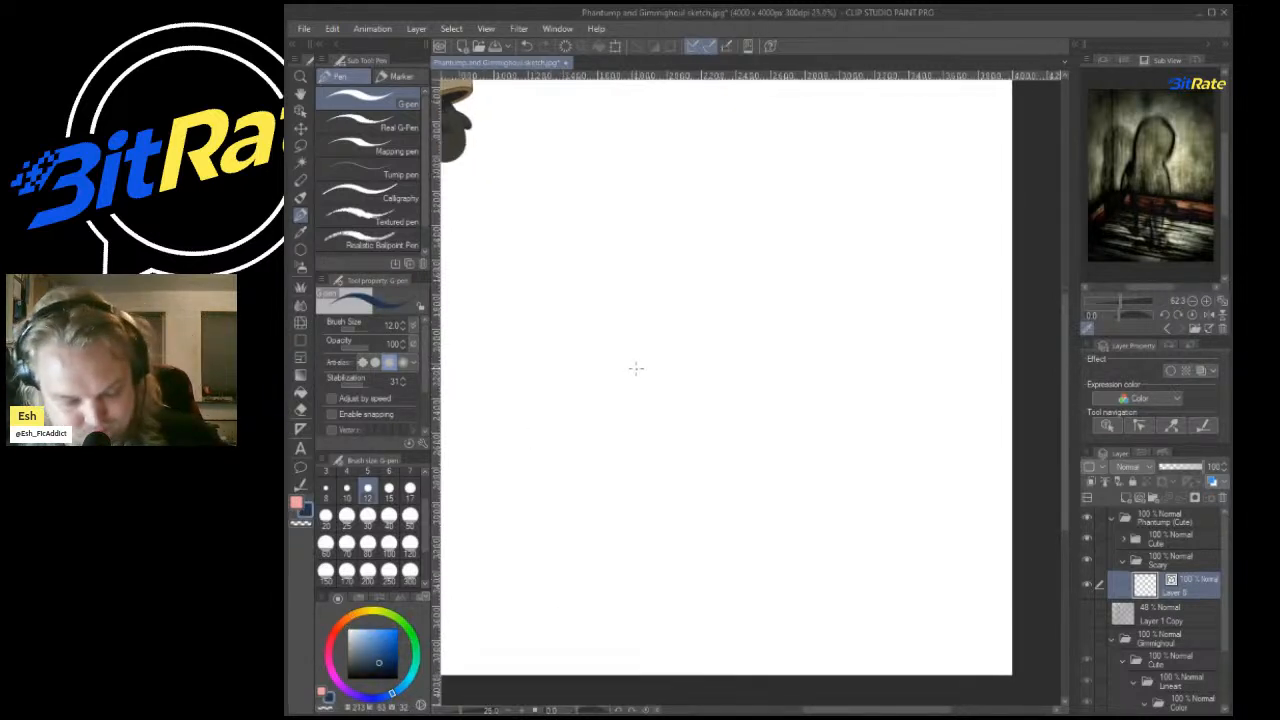
scroll(637, 371, down, 5)
scroll(616, 196, up, 7)
key(bracketleft)
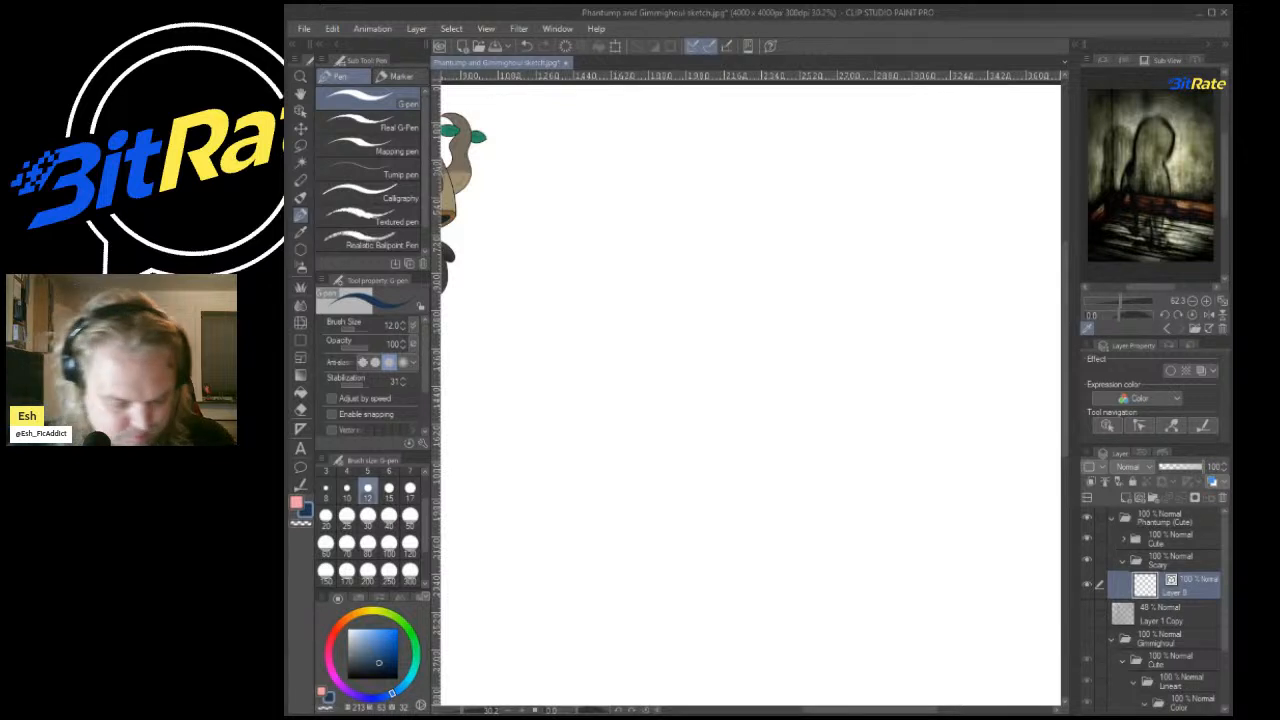
Sketch the upper arc of a head circle in the empty area to the right of the cute Phantump.
scroll(744, 140, down, 3)
scroll(900, 240, down, 2)
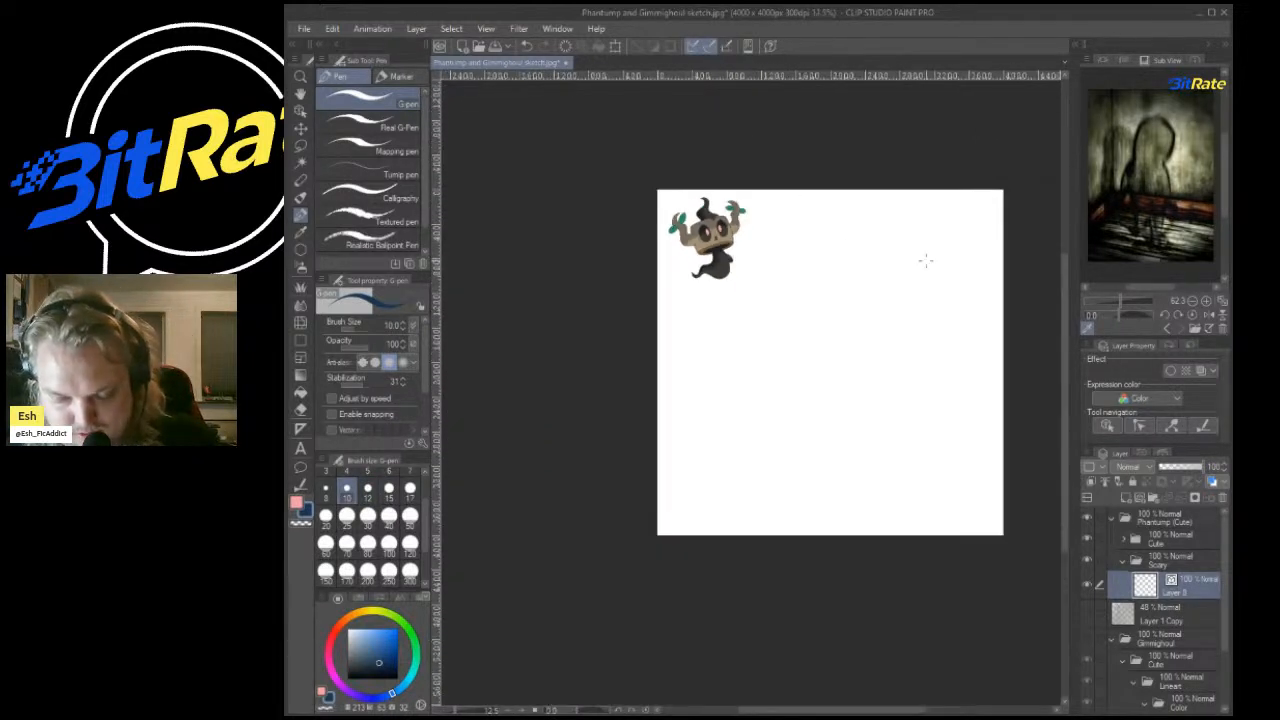
scroll(840, 251, up, 4)
scroll(856, 254, down, 1)
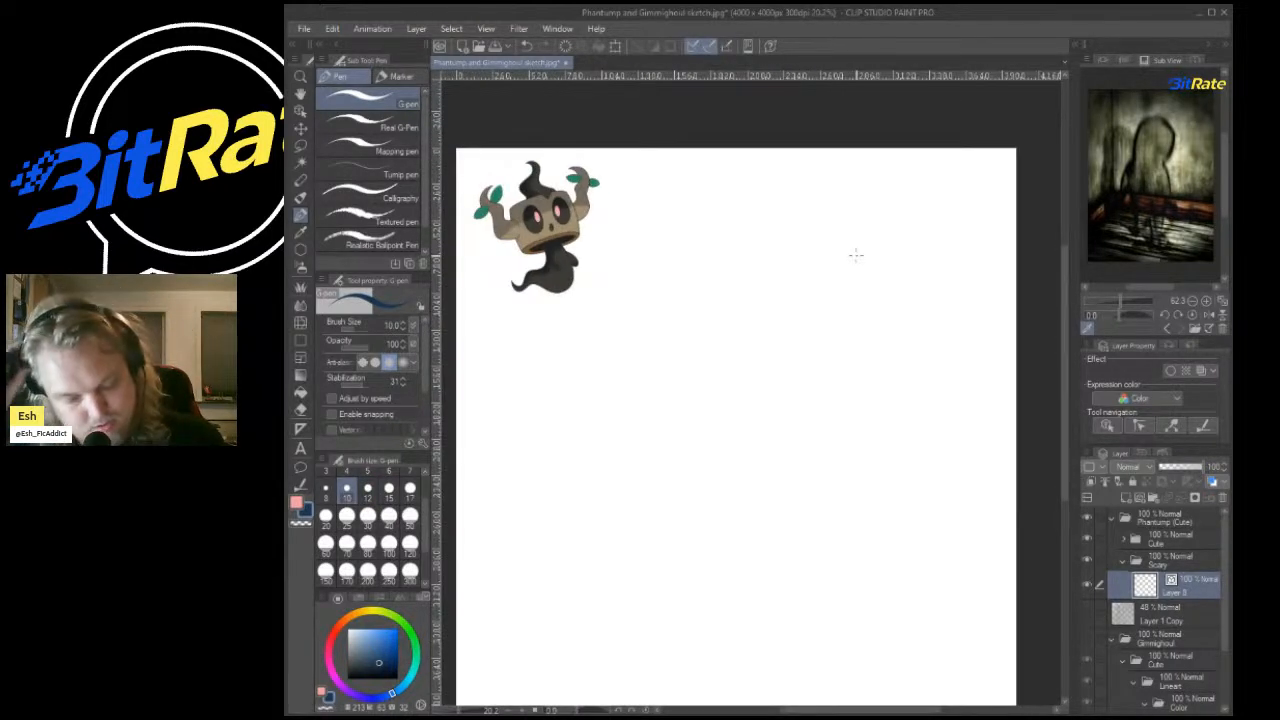
scroll(856, 254, up, 1)
scroll(854, 271, down, 2)
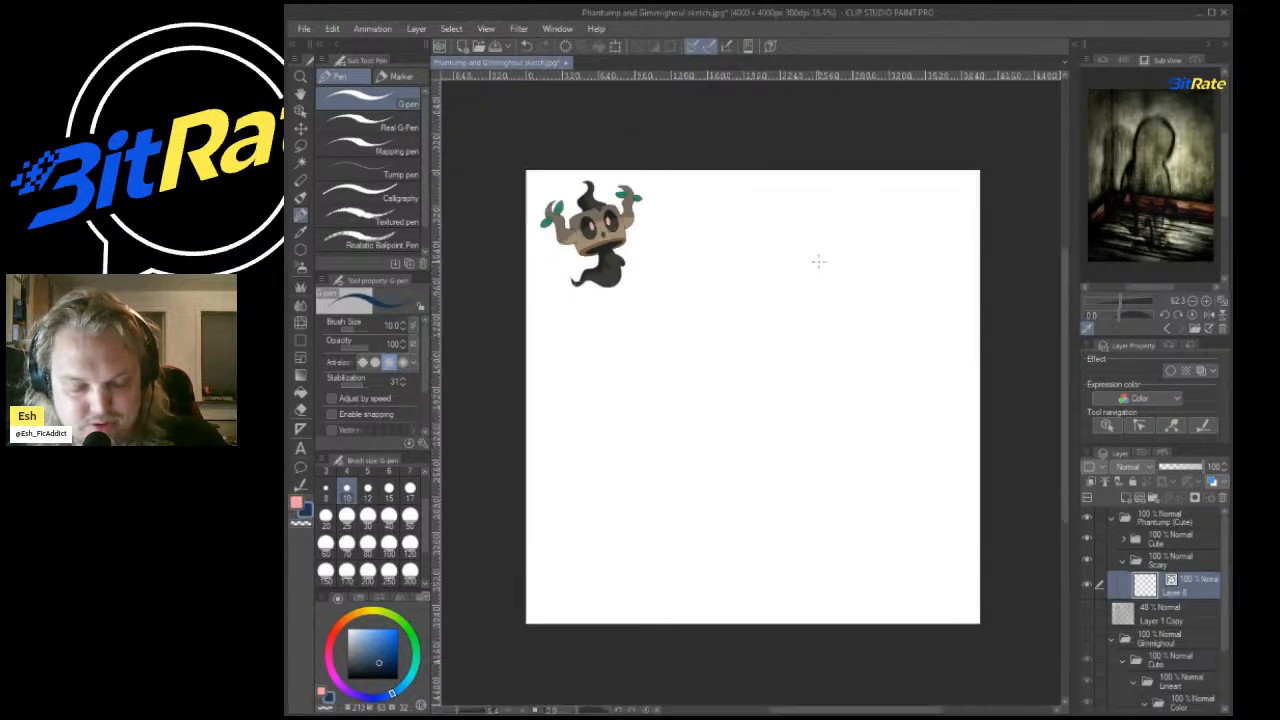
scroll(817, 260, up, 2)
scroll(766, 243, down, 3)
scroll(784, 270, up, 2)
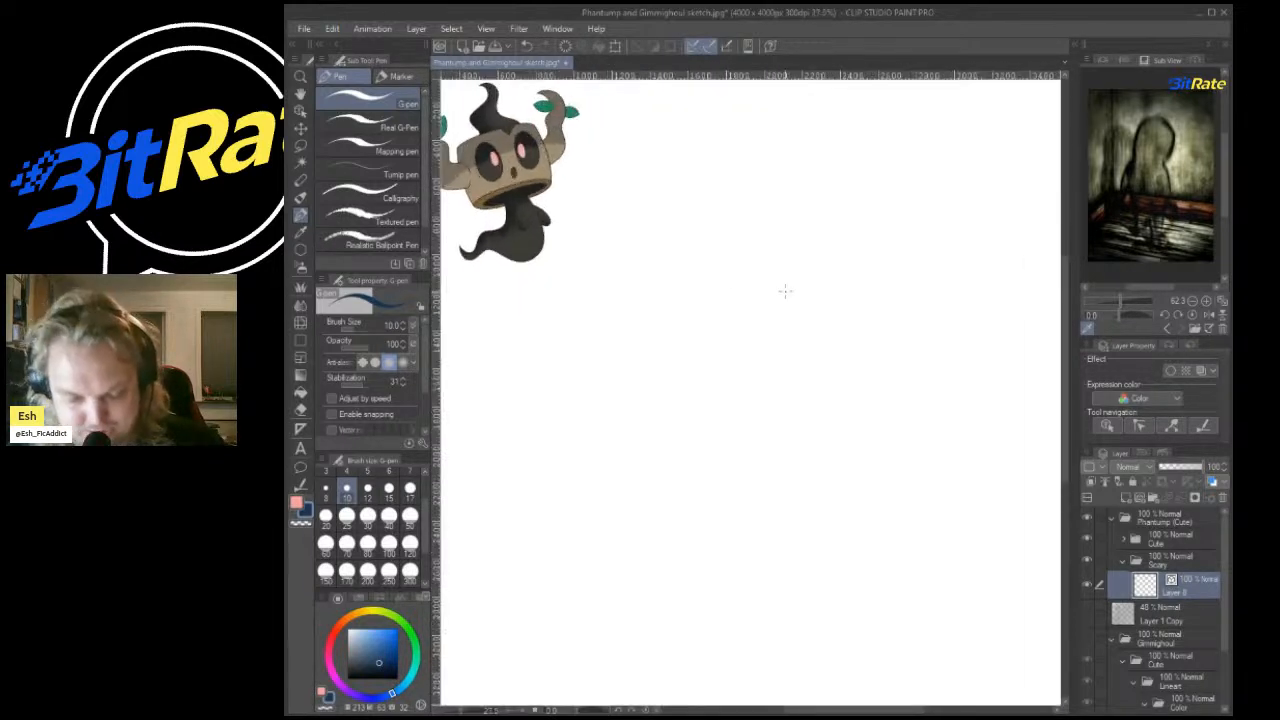
scroll(800, 280, down, 1)
scroll(815, 278, up, 1)
mouse_move(731, 292)
mouse_down()
mouse_move(722, 263)
mouse_move(748, 224)
mouse_up()
key(ctrl+z)
mouse_move(720, 292)
mouse_down()
mouse_move(758, 210)
mouse_move(775, 204)
mouse_up()
mouse_move(730, 249)
mouse_down()
mouse_move(755, 213)
mouse_move(833, 217)
mouse_move(805, 204)
mouse_move(855, 247)
mouse_up()
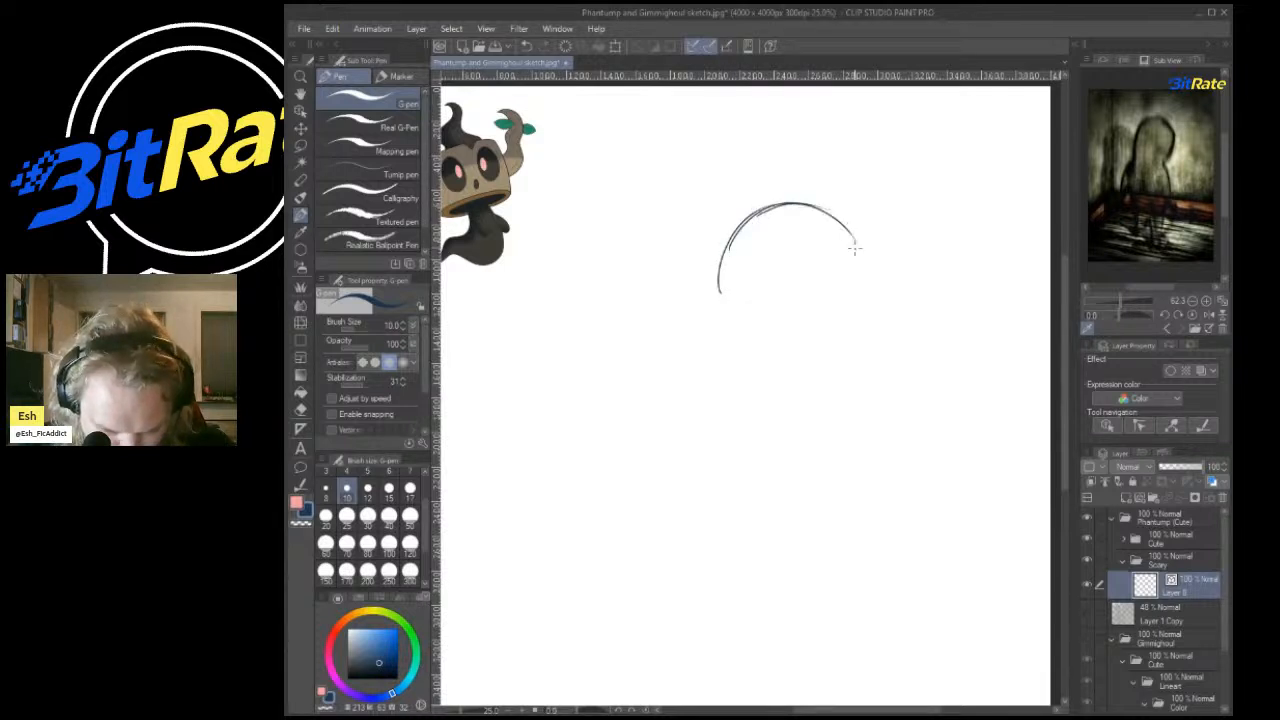
Close the head circle with curved strokes along its lower left, bottom and right side, redoing strokes that miss the round shape.
scroll(865, 200, up, 3)
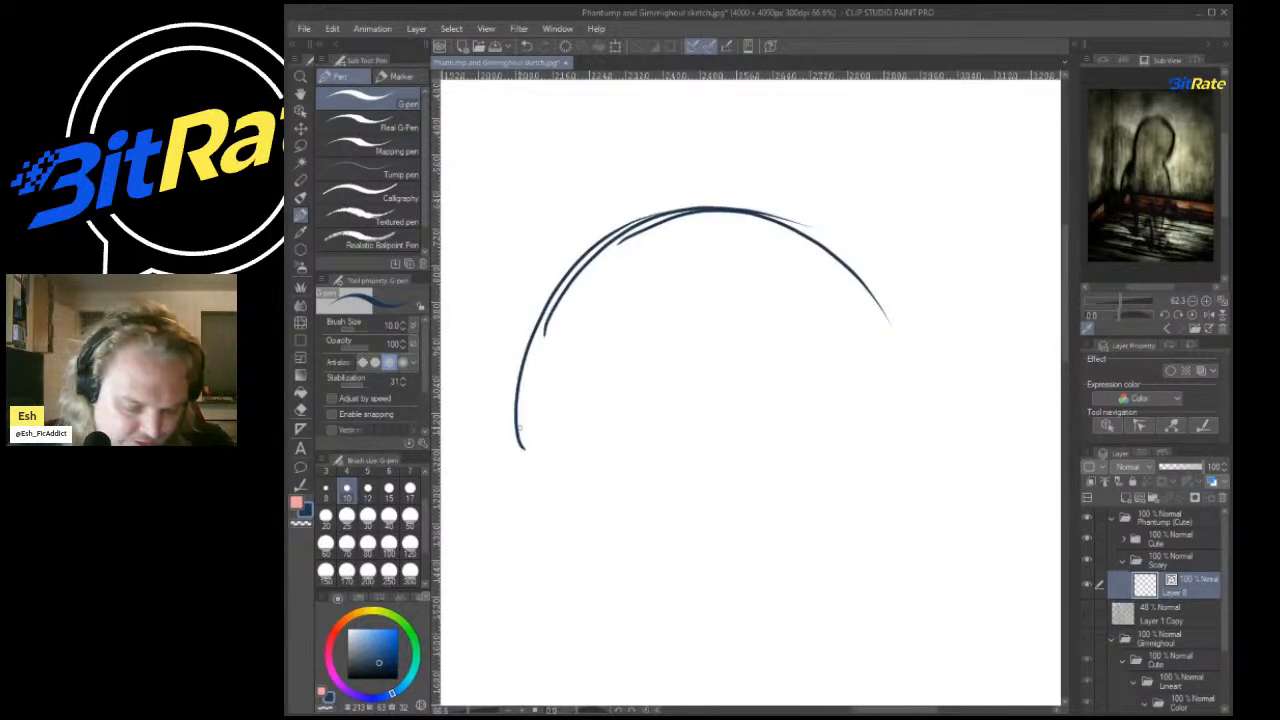
drag(518, 436, 566, 526)
key(ctrl+z)
mouse_move(518, 420)
mouse_down()
mouse_move(530, 482)
mouse_move(588, 537)
mouse_move(728, 565)
mouse_up()
key(ctrl+z)
mouse_move(518, 444)
mouse_down()
mouse_move(592, 544)
mouse_move(748, 555)
mouse_up()
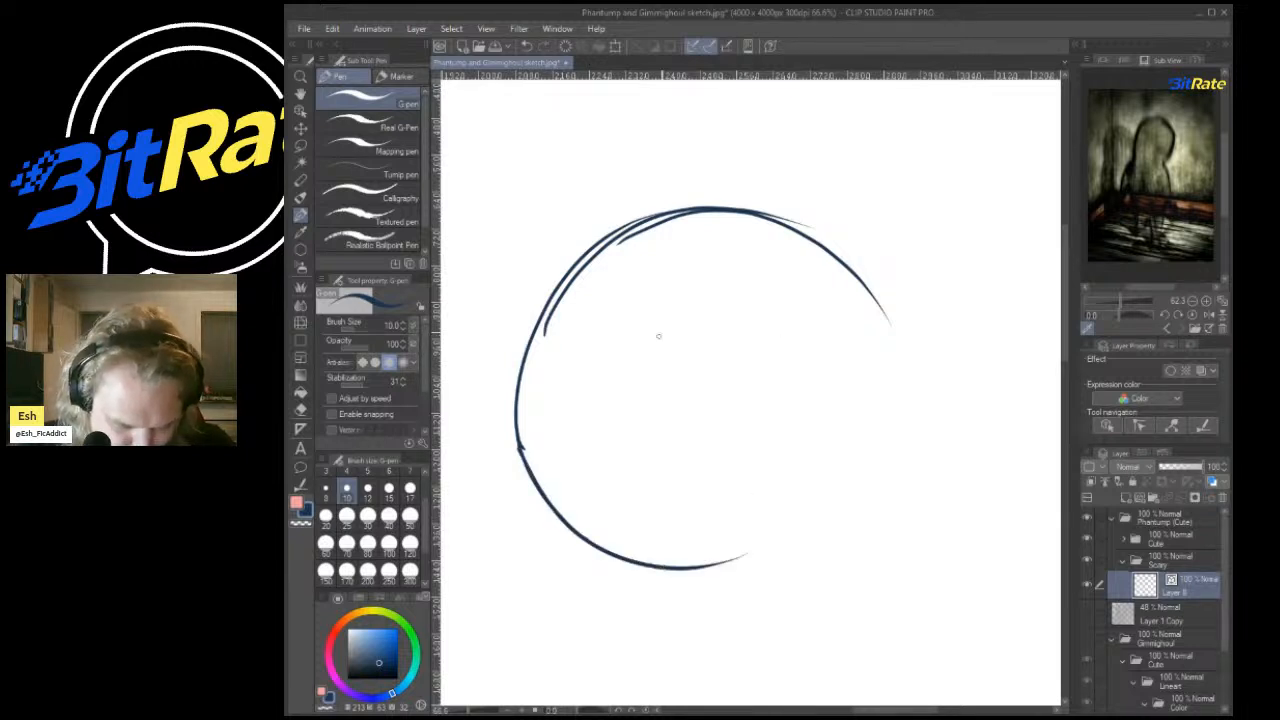
key(ctrl+z)
mouse_move(514, 410)
mouse_down()
mouse_move(525, 468)
mouse_move(705, 578)
mouse_up()
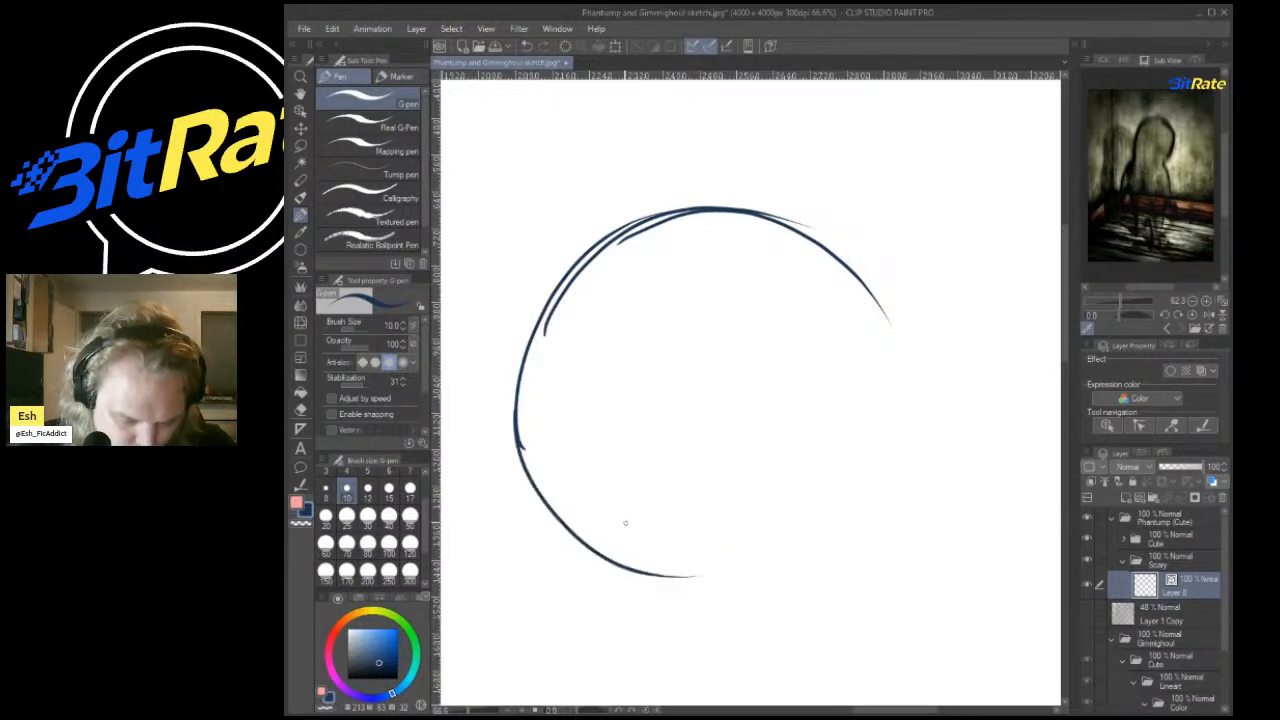
mouse_move(610, 565)
mouse_down()
mouse_move(658, 585)
mouse_move(855, 530)
mouse_move(627, 574)
mouse_move(862, 518)
mouse_up()
key(ctrl+z)
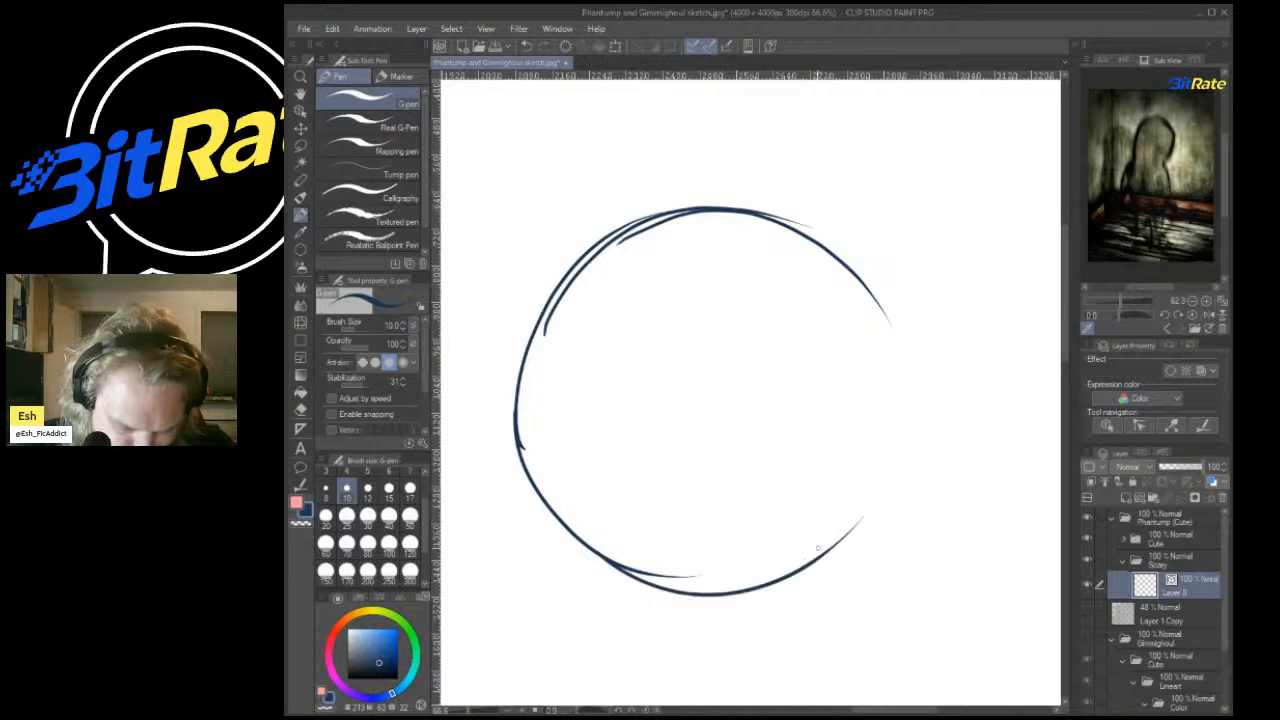
mouse_move(818, 560)
mouse_down()
mouse_move(876, 502)
mouse_move(890, 334)
mouse_up()
mouse_move(894, 421)
mouse_down()
mouse_move(874, 312)
mouse_move(851, 273)
mouse_up()
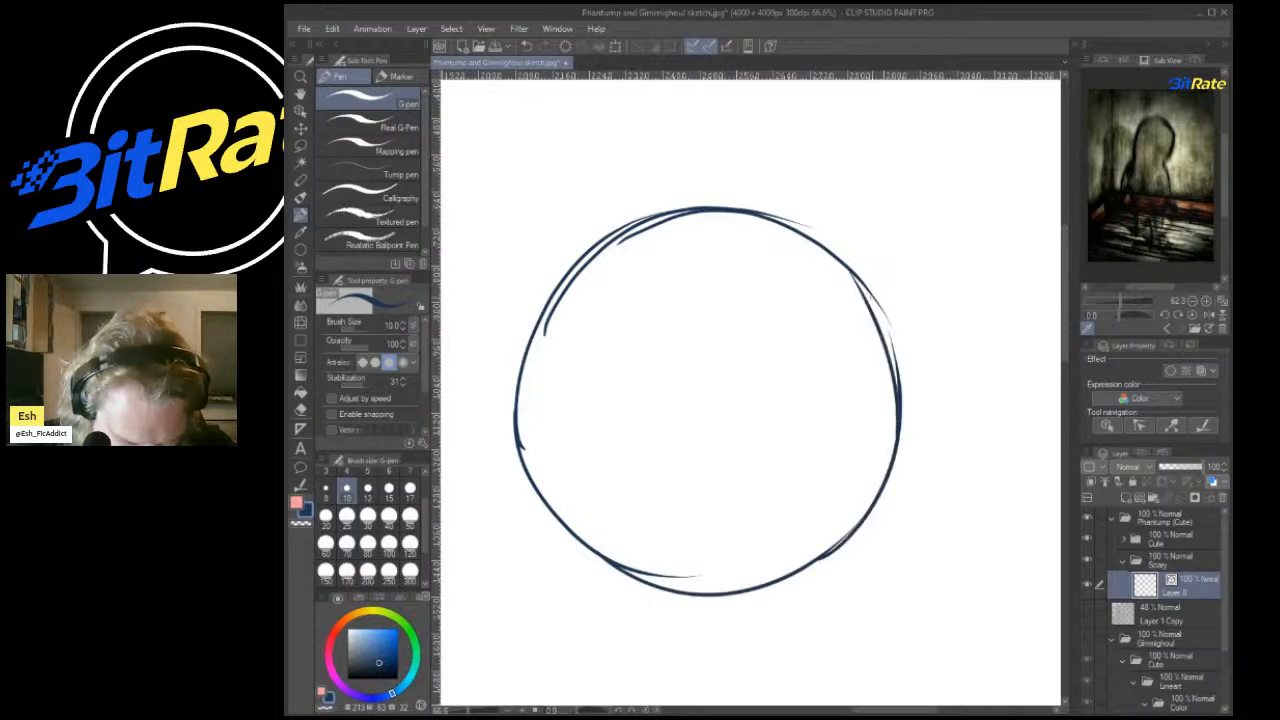
Try a curved centre line from the bottom of the head circle towards its upper left and undo it.
mouse_move(745, 588)
mouse_down()
mouse_move(714, 551)
mouse_move(621, 270)
mouse_up()
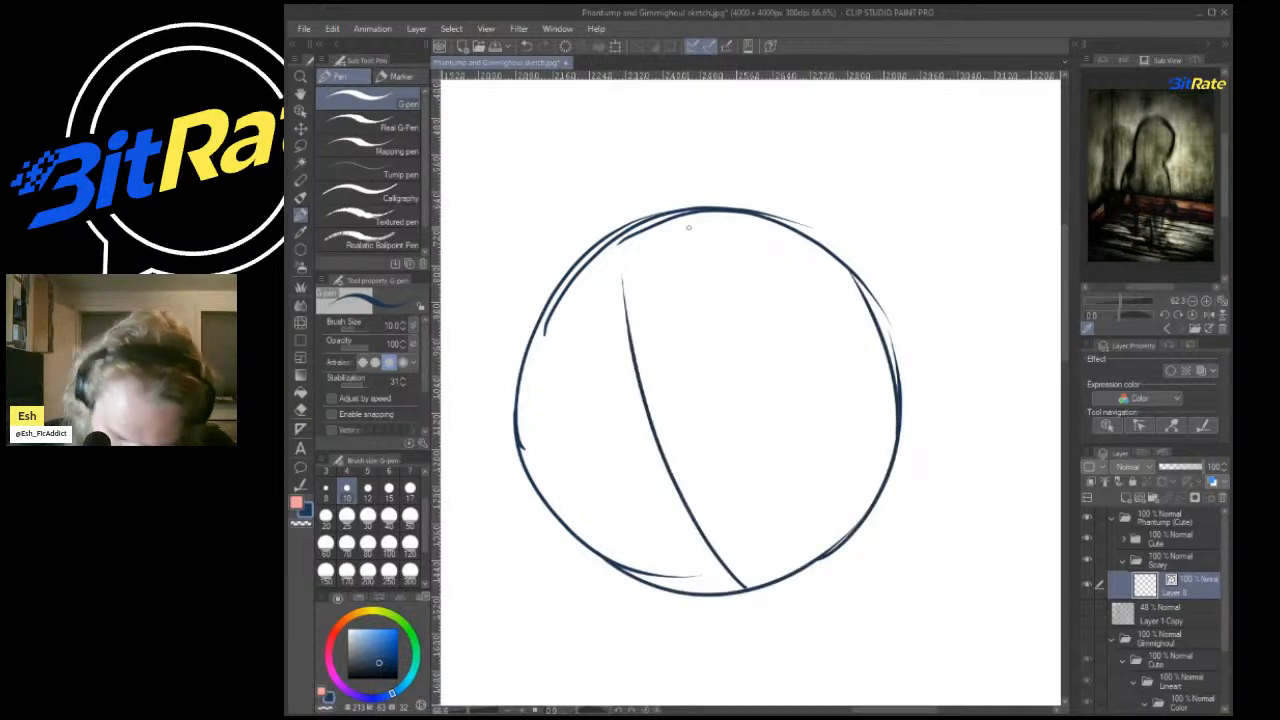
key(ctrl+z)
scroll(785, 195, down, 5)
scroll(755, 188, up, 5)
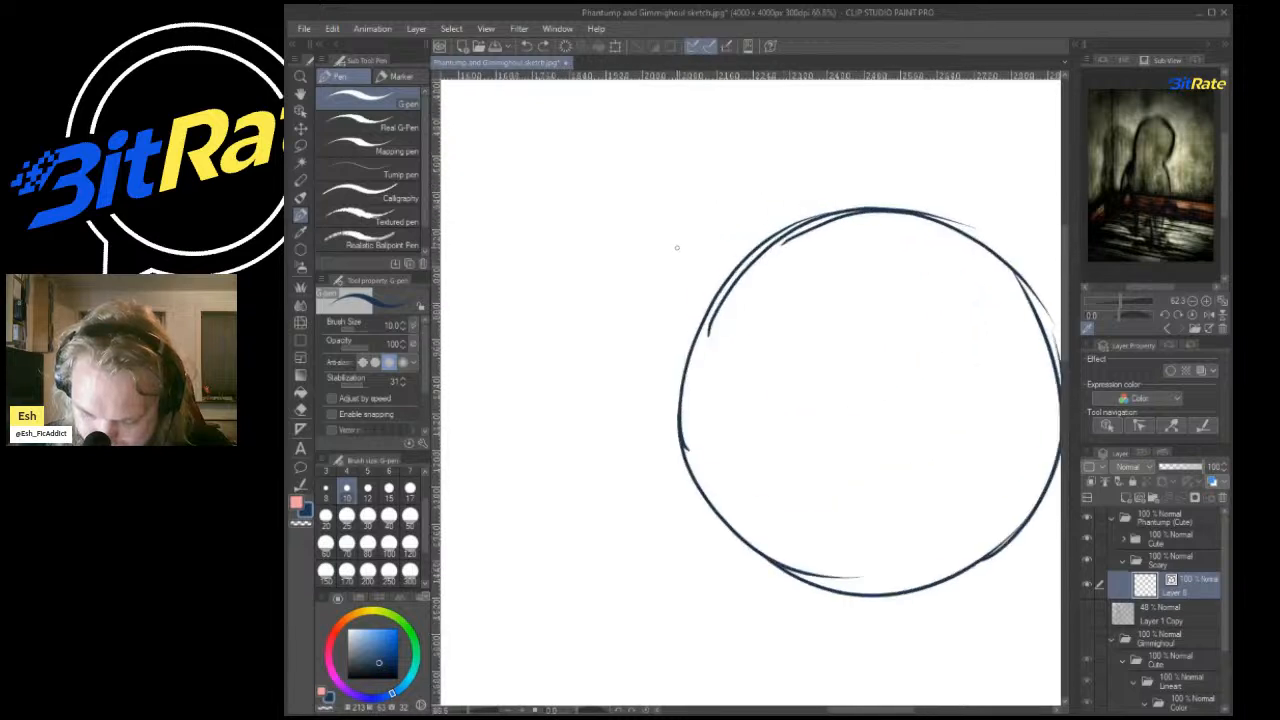
Try several jaw curves hanging below the head circle and undo each of them.
scroll(676, 247, down, 2)
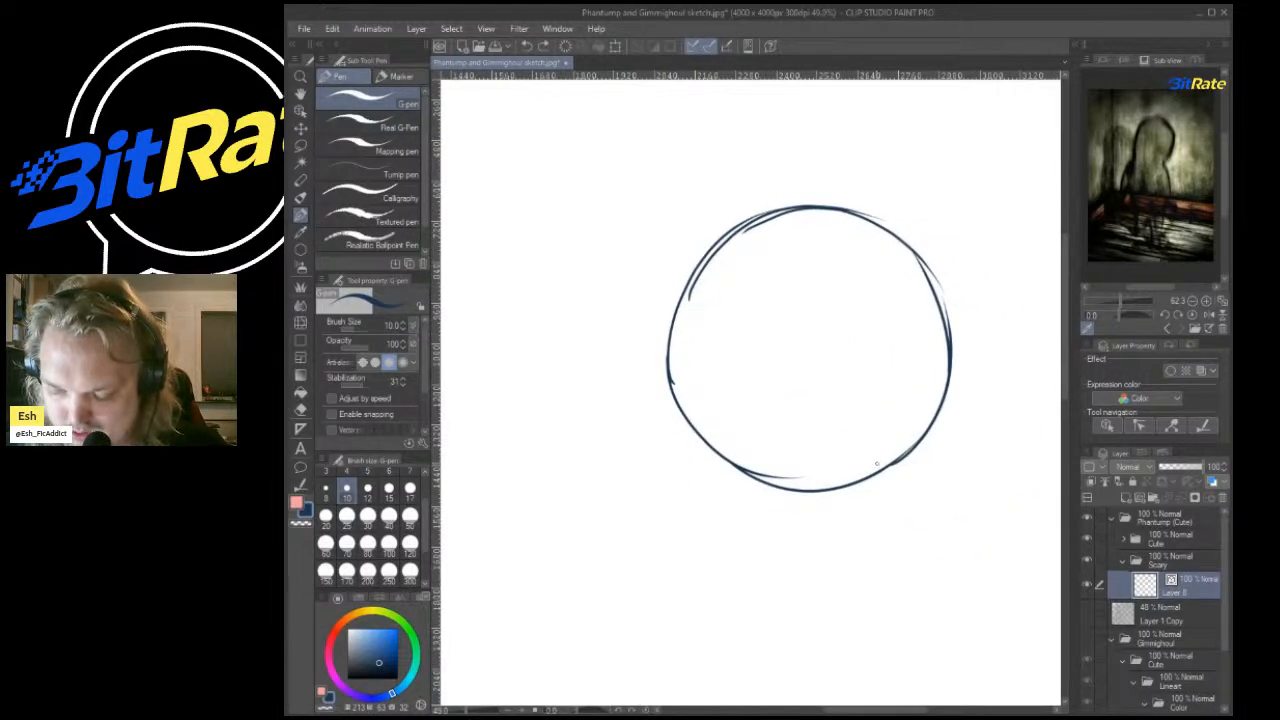
scroll(843, 638, up, 4)
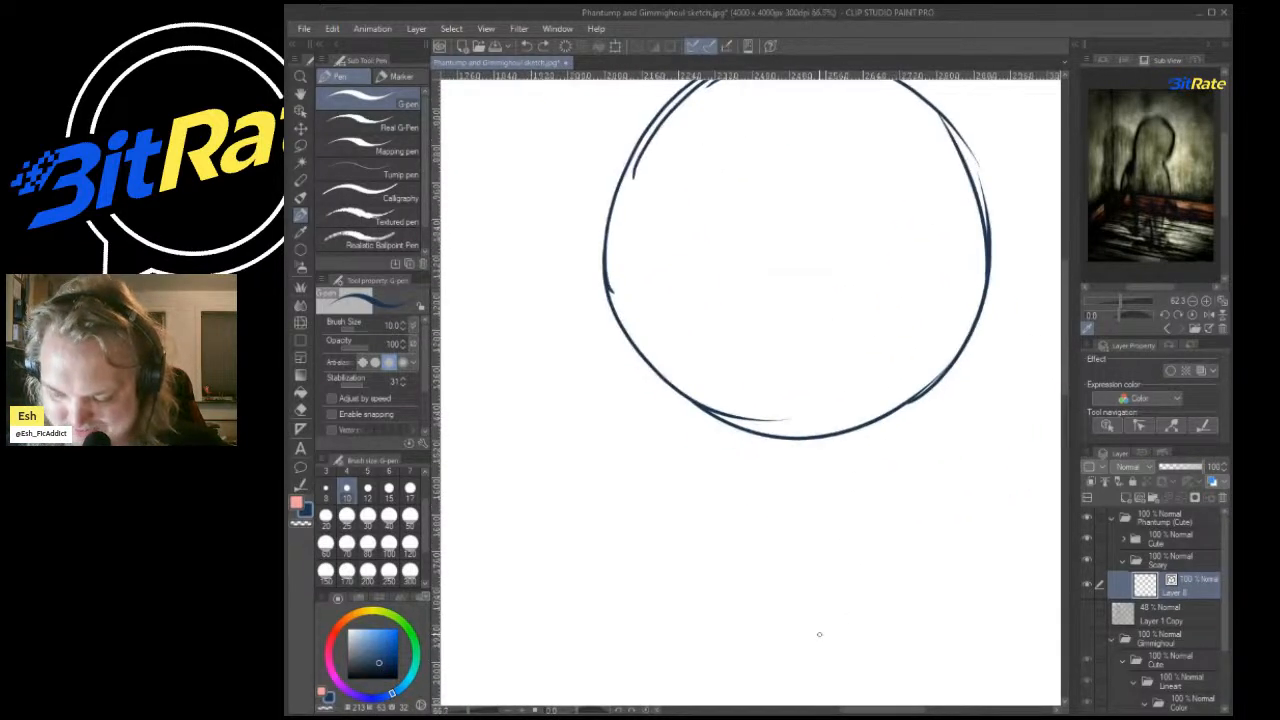
mouse_move(590, 268)
mouse_down()
mouse_move(720, 480)
mouse_move(812, 532)
mouse_move(1060, 448)
mouse_up()
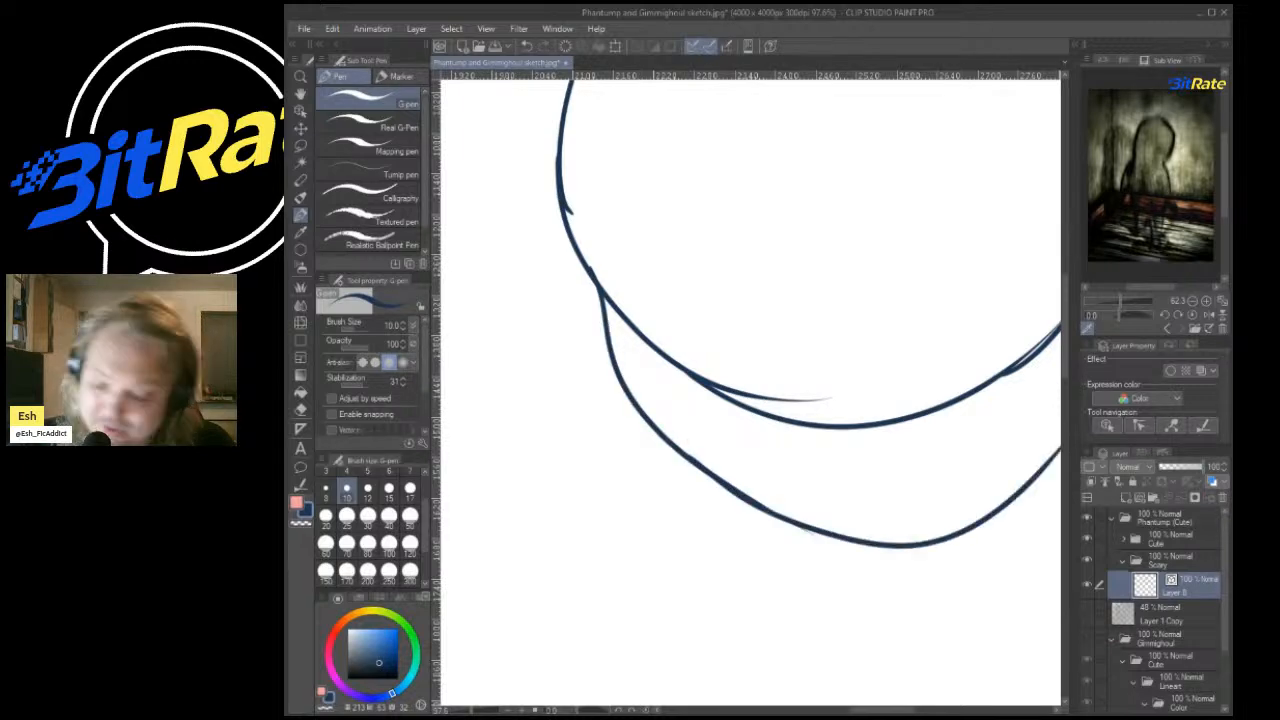
scroll(922, 325, down, 10)
scroll(980, 322, up, 9)
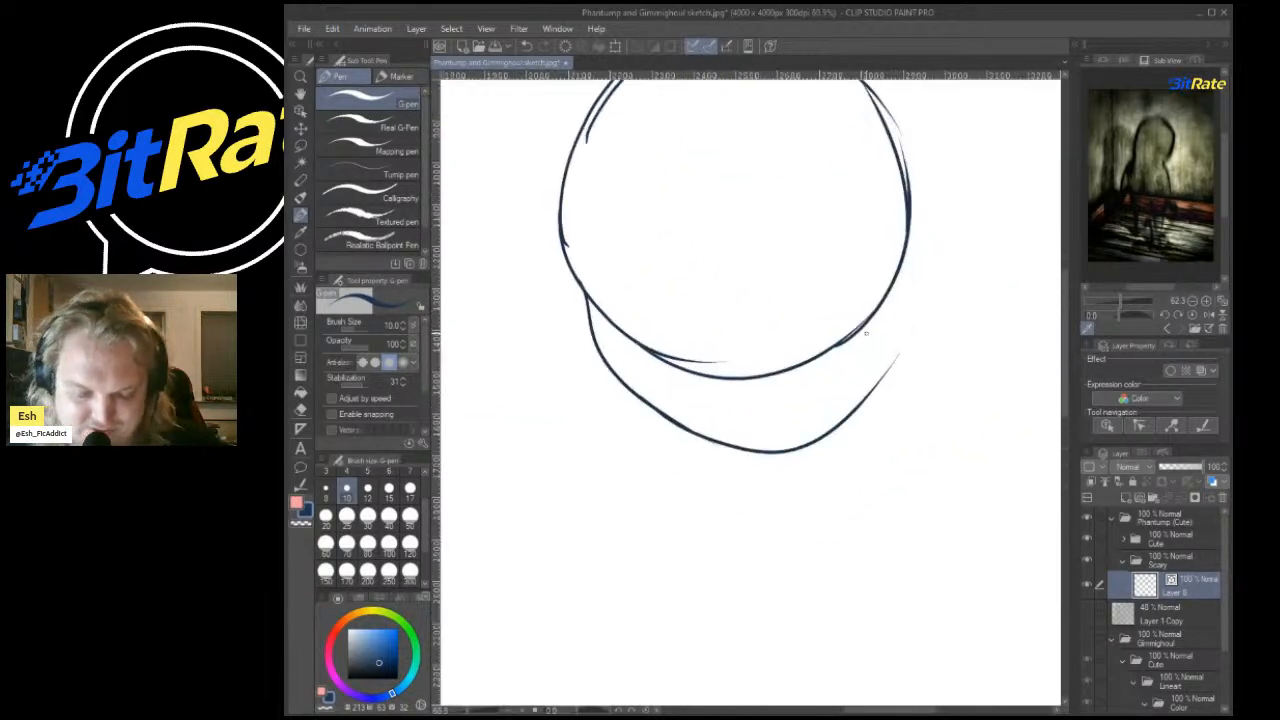
scroll(857, 318, down, 8)
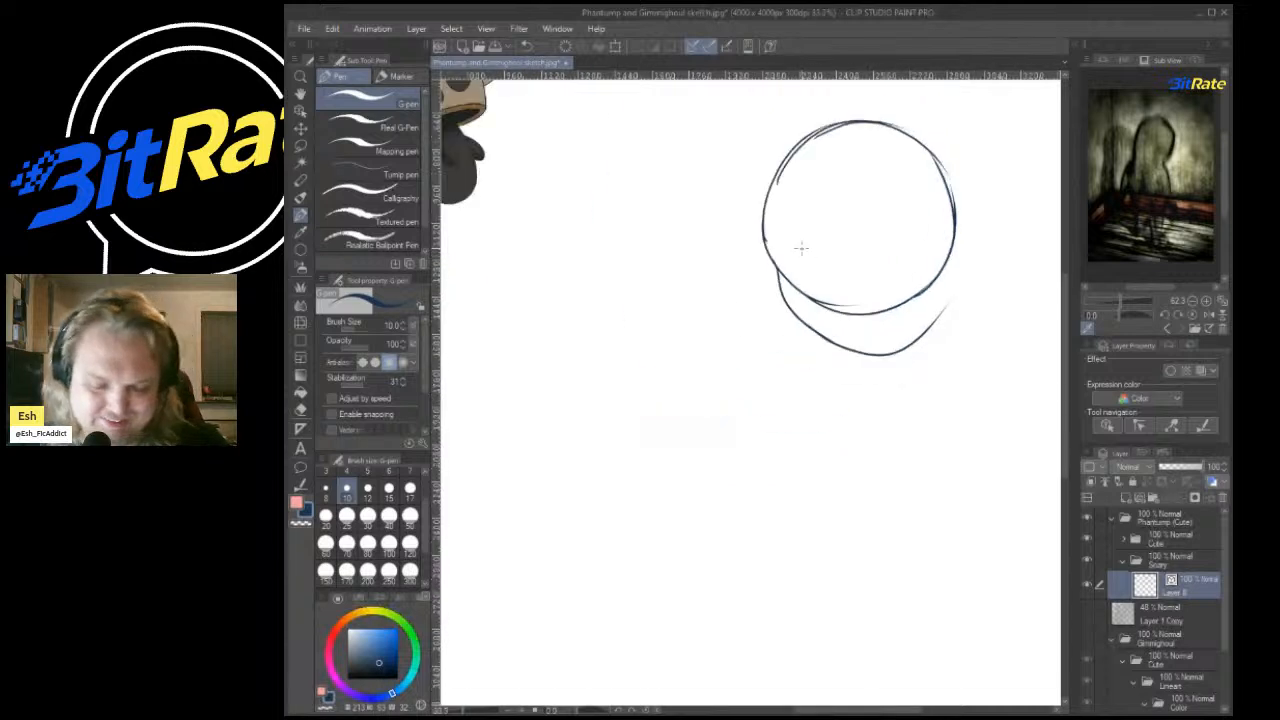
scroll(799, 248, up, 4)
key(ctrl+z)
key(ctrl+z)
mouse_move(760, 280)
mouse_down()
mouse_move(829, 400)
mouse_move(1060, 310)
mouse_up()
key(ctrl+z)
mouse_move(756, 266)
mouse_down()
mouse_move(769, 334)
mouse_move(810, 399)
mouse_move(936, 452)
mouse_move(1060, 300)
mouse_up()
key(ctrl+z)
scroll(914, 228, down, 6)
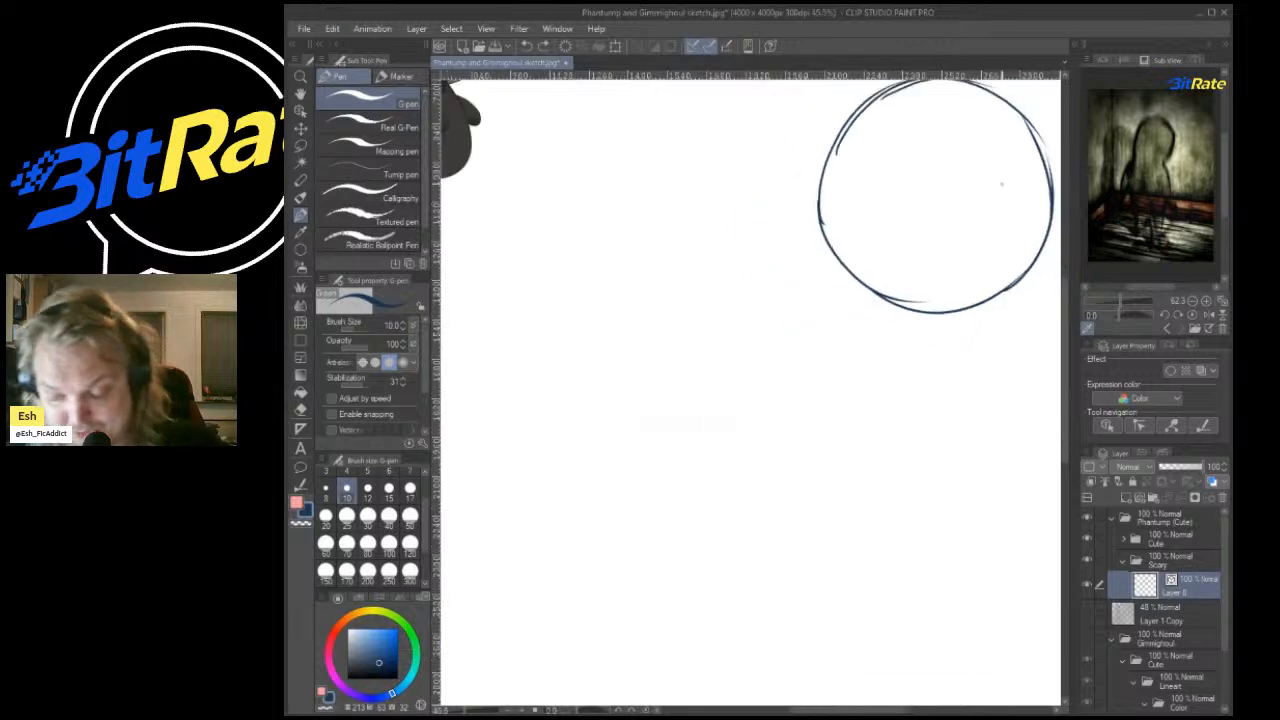
Enlarge the shadowy-figure reference to 75% and draw a jaw tapering to a chin below the head circle, redoing the rounder versions.
scroll(914, 228, up, 2)
scroll(914, 228, up, 5)
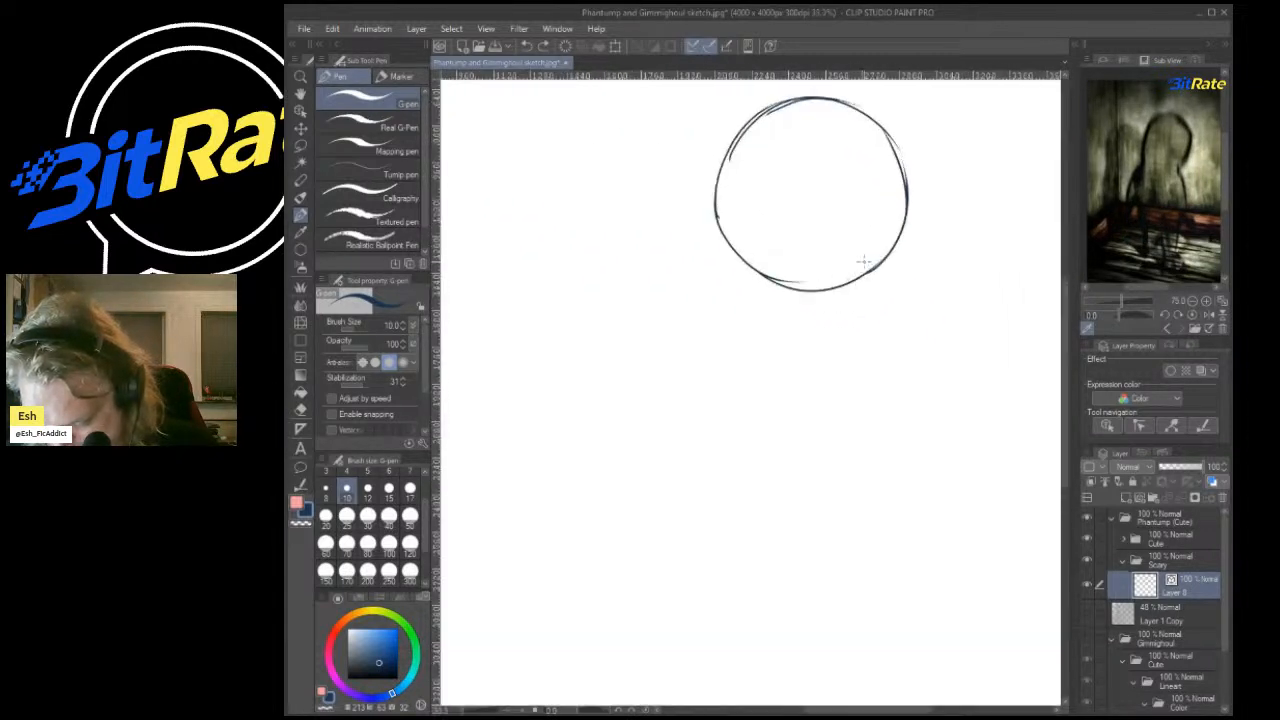
scroll(840, 175, down, 1)
scroll(835, 190, up, 2)
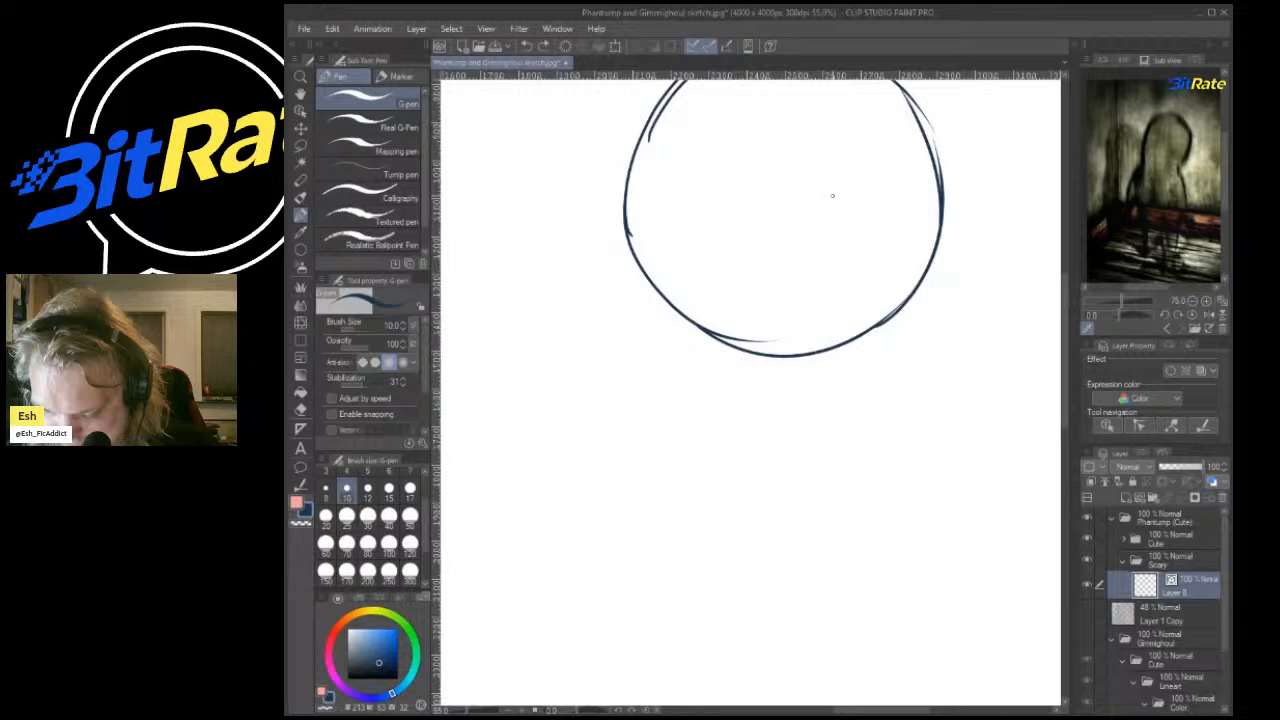
scroll(832, 195, up, 1)
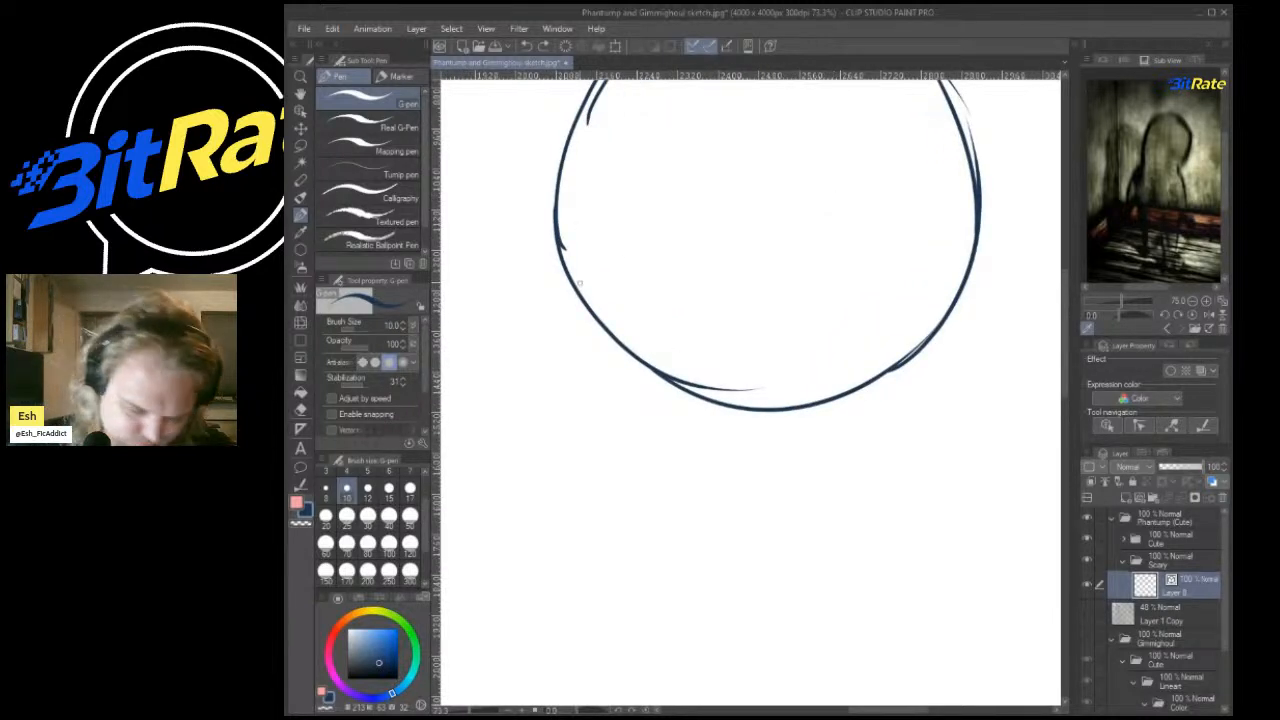
mouse_move(576, 290)
mouse_down()
mouse_move(582, 384)
mouse_move(650, 468)
mouse_move(766, 502)
mouse_move(889, 416)
mouse_move(984, 250)
mouse_up()
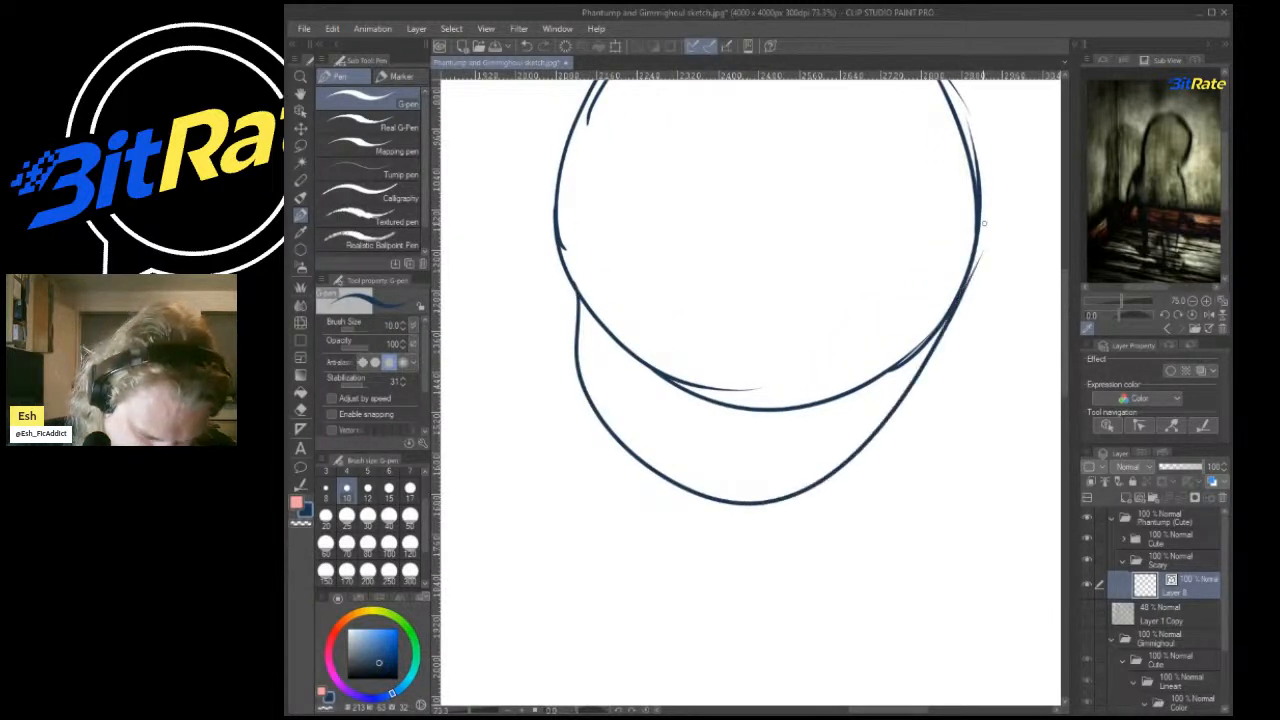
key(ctrl+z)
mouse_move(576, 294)
mouse_down()
mouse_move(660, 464)
mouse_move(727, 494)
mouse_move(830, 471)
mouse_move(947, 374)
mouse_move(984, 246)
mouse_up()
key(ctrl+z)
mouse_move(563, 262)
mouse_down()
mouse_move(575, 379)
mouse_move(639, 472)
mouse_move(721, 501)
mouse_move(830, 458)
mouse_move(924, 348)
mouse_up()
Draw a curved vertical centre line on the face from the chin up to the top of the head circle.
scroll(942, 230, down, 6)
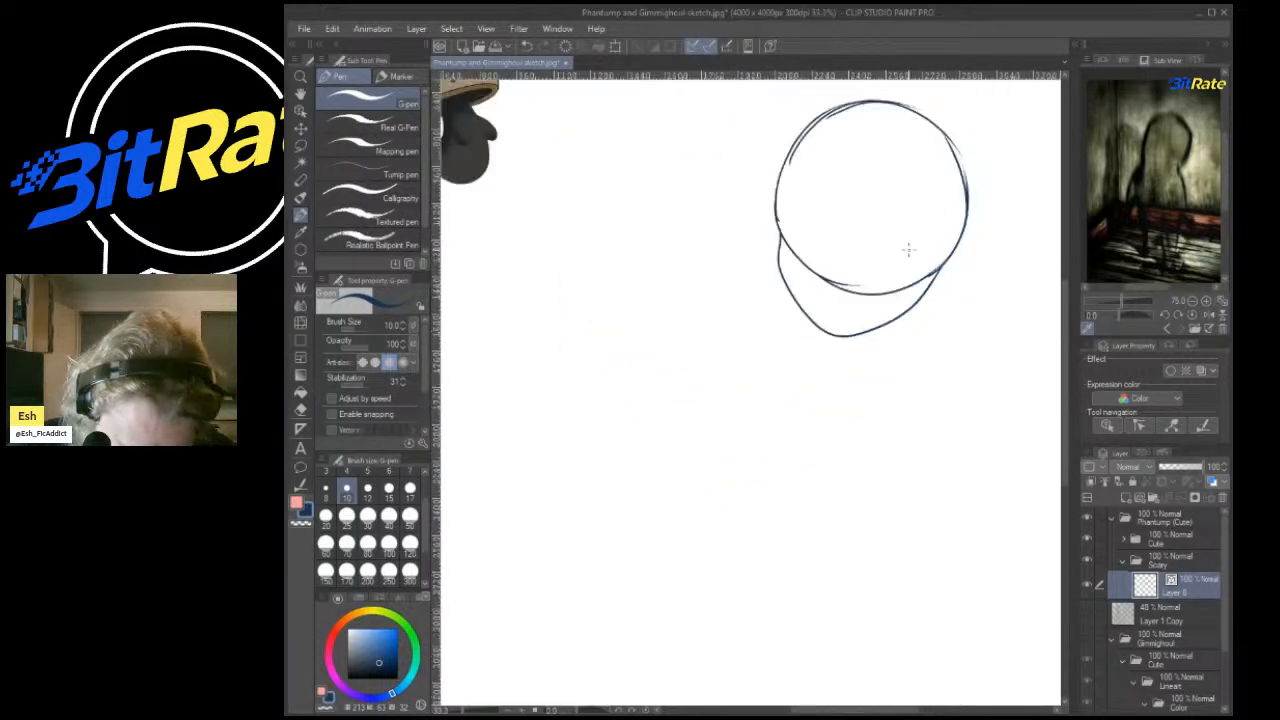
scroll(970, 221, up, 3)
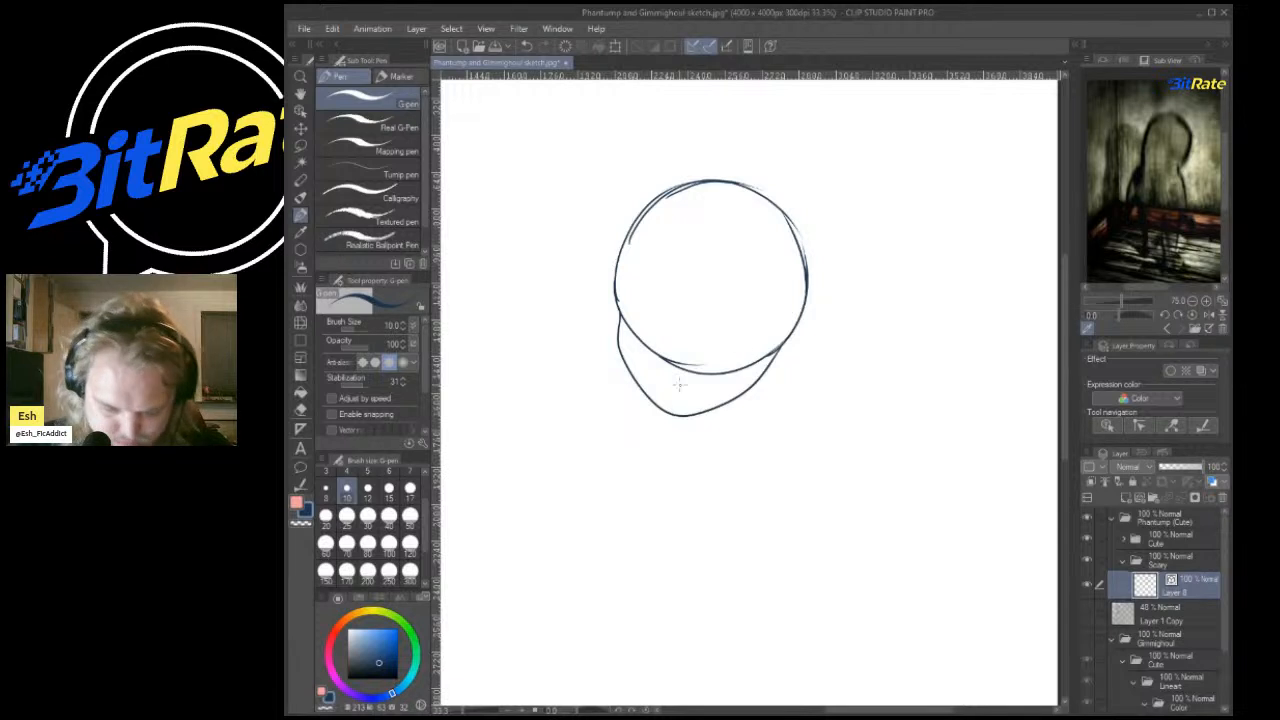
mouse_move(676, 412)
mouse_down()
mouse_move(660, 328)
mouse_move(677, 200)
mouse_up()
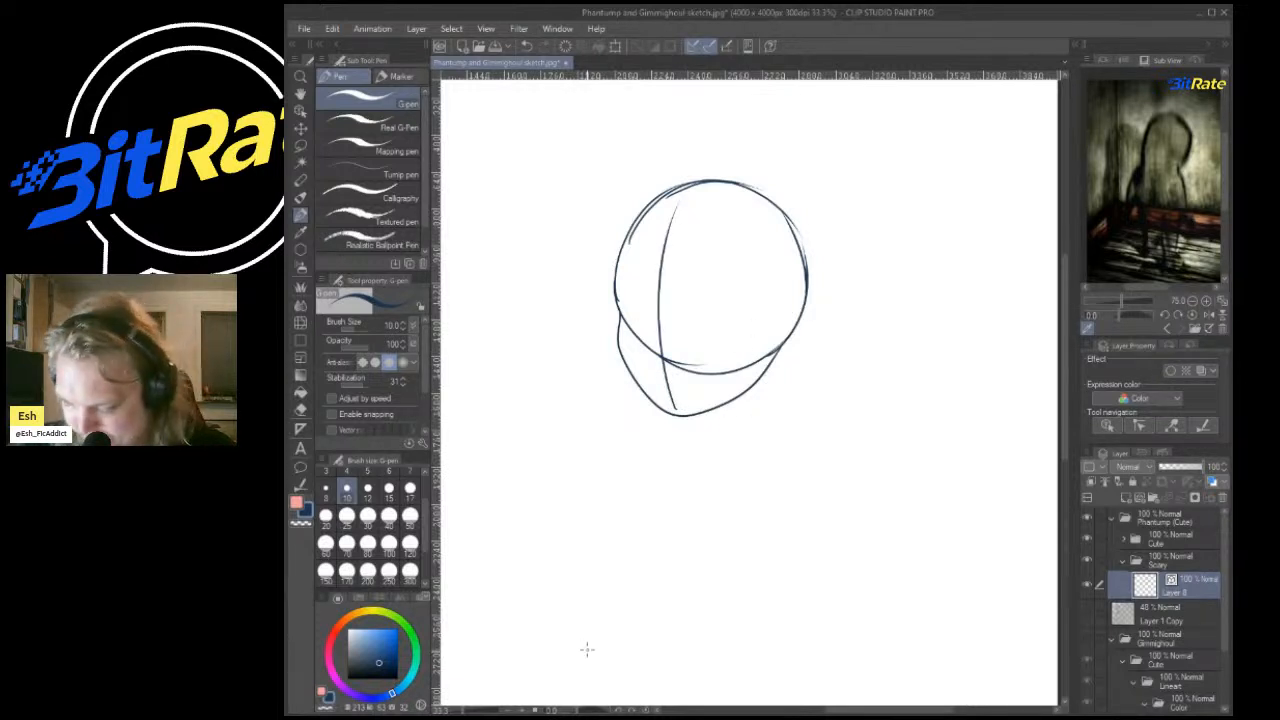
Turn on vector erasing and erase the head circle's lower arc where it crosses the face inside the jaw outline.
scroll(597, 443, up, 1)
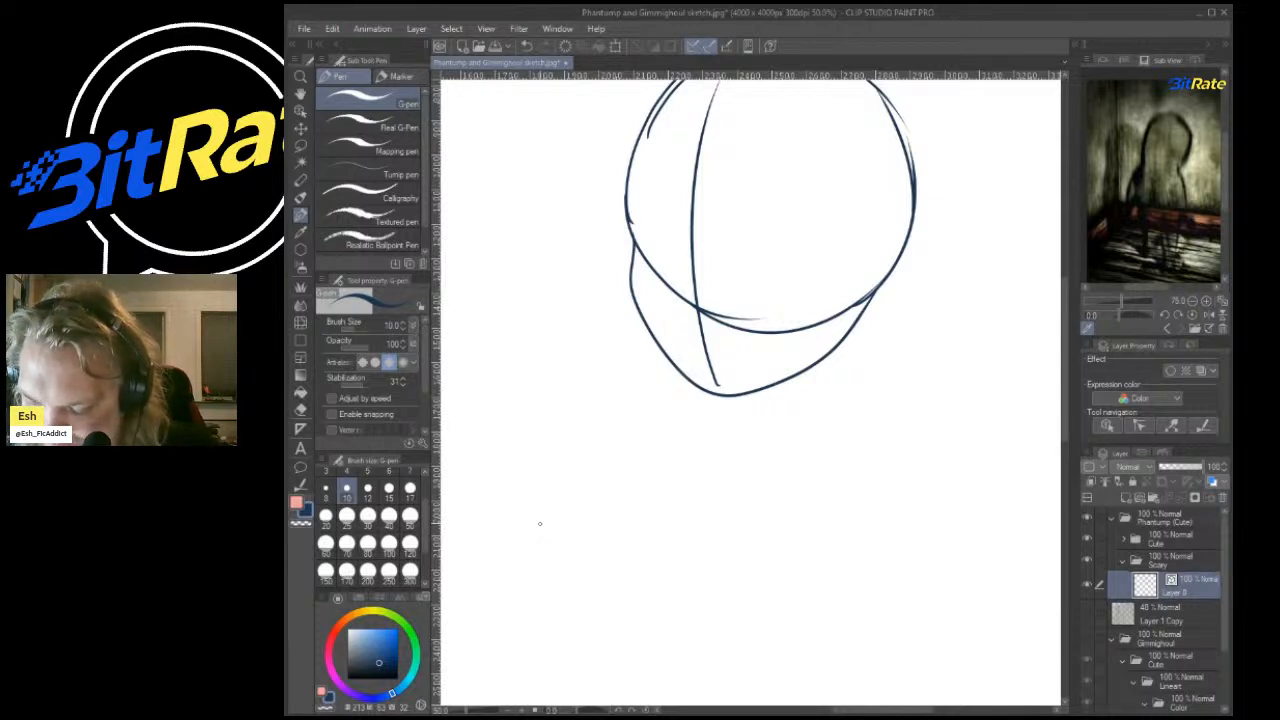
scroll(600, 435, down, 2)
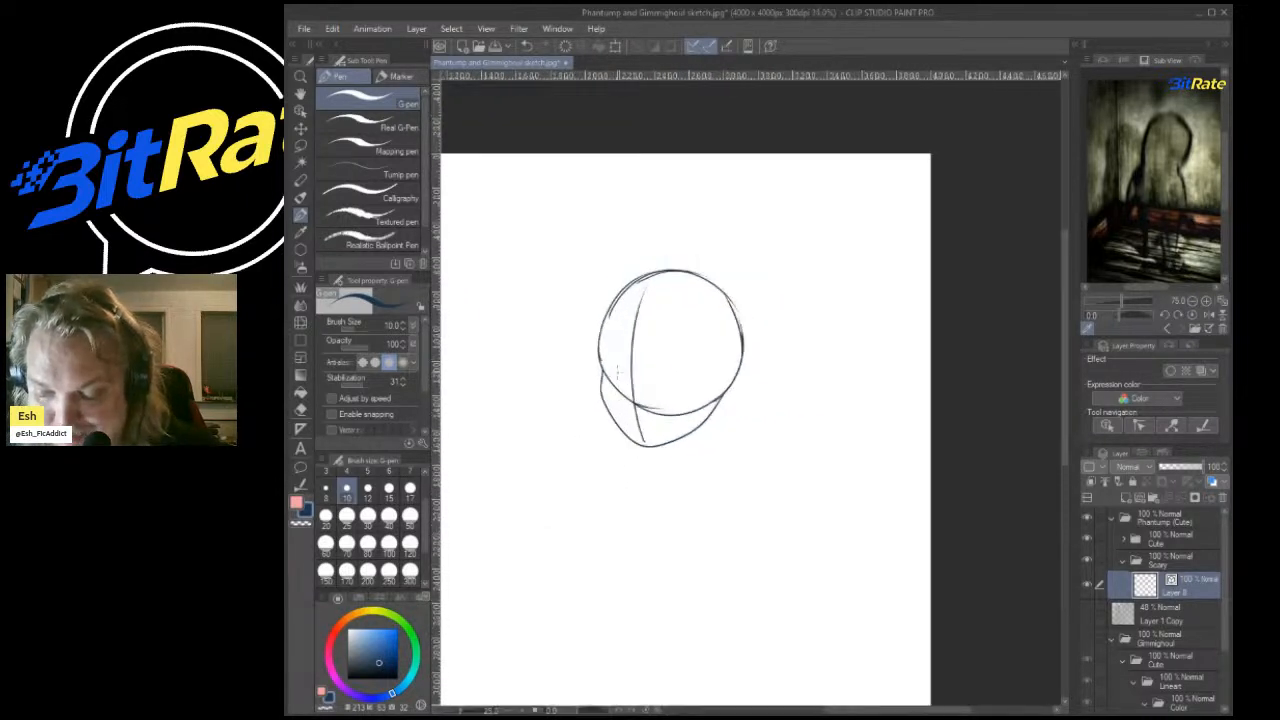
scroll(514, 342, up, 2)
scroll(563, 380, down, 1)
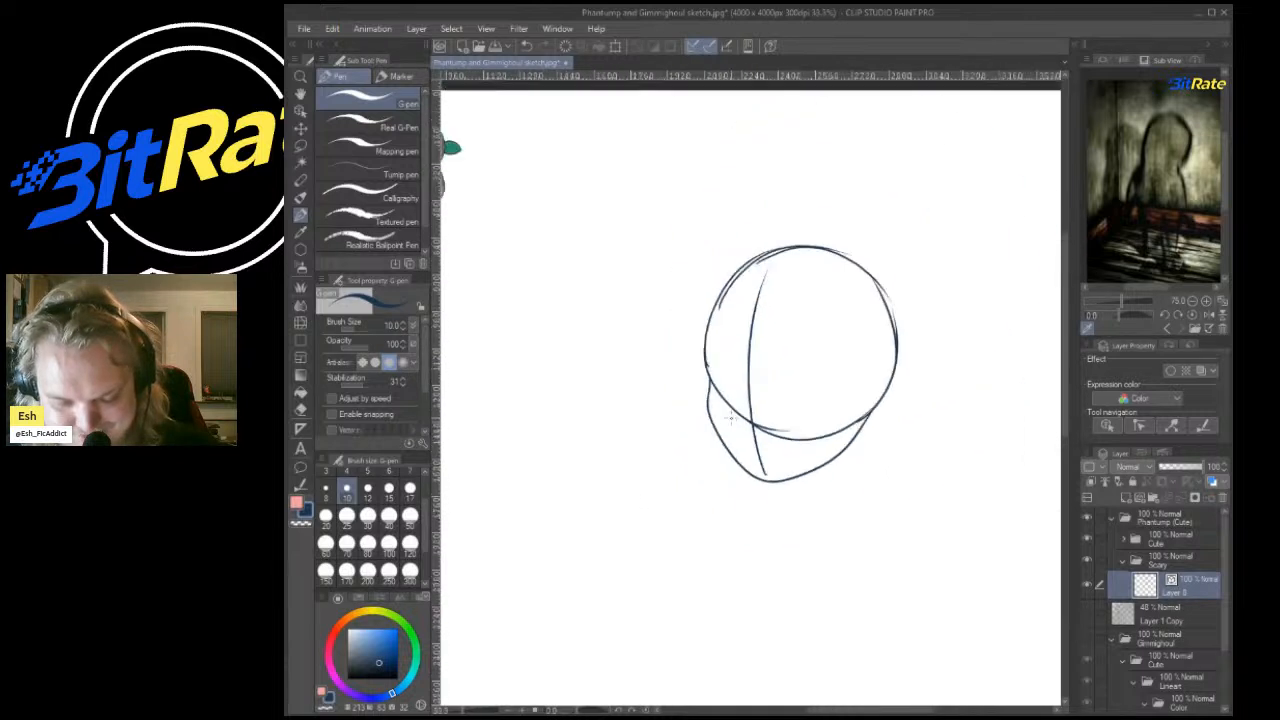
scroll(730, 407, up, 3)
scroll(730, 407, up, 2)
key(e)
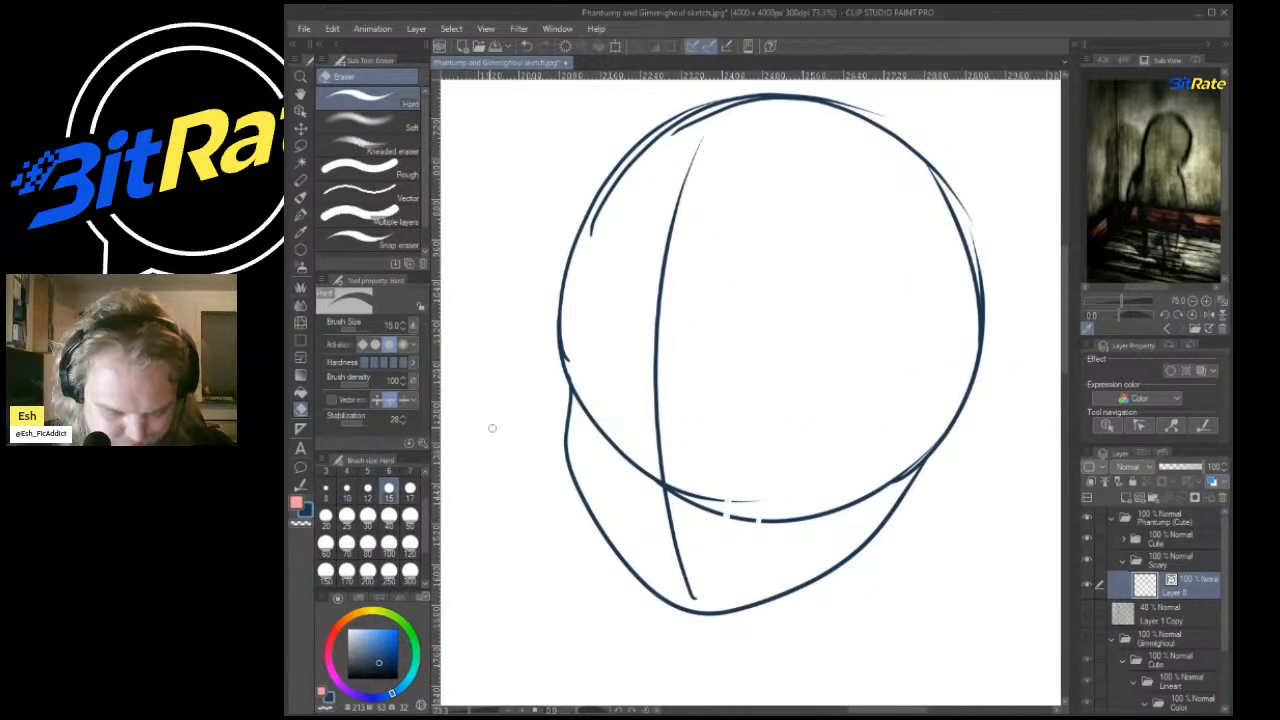
mouse_move(668, 486)
mouse_down()
mouse_move(758, 520)
mouse_move(860, 483)
mouse_up()
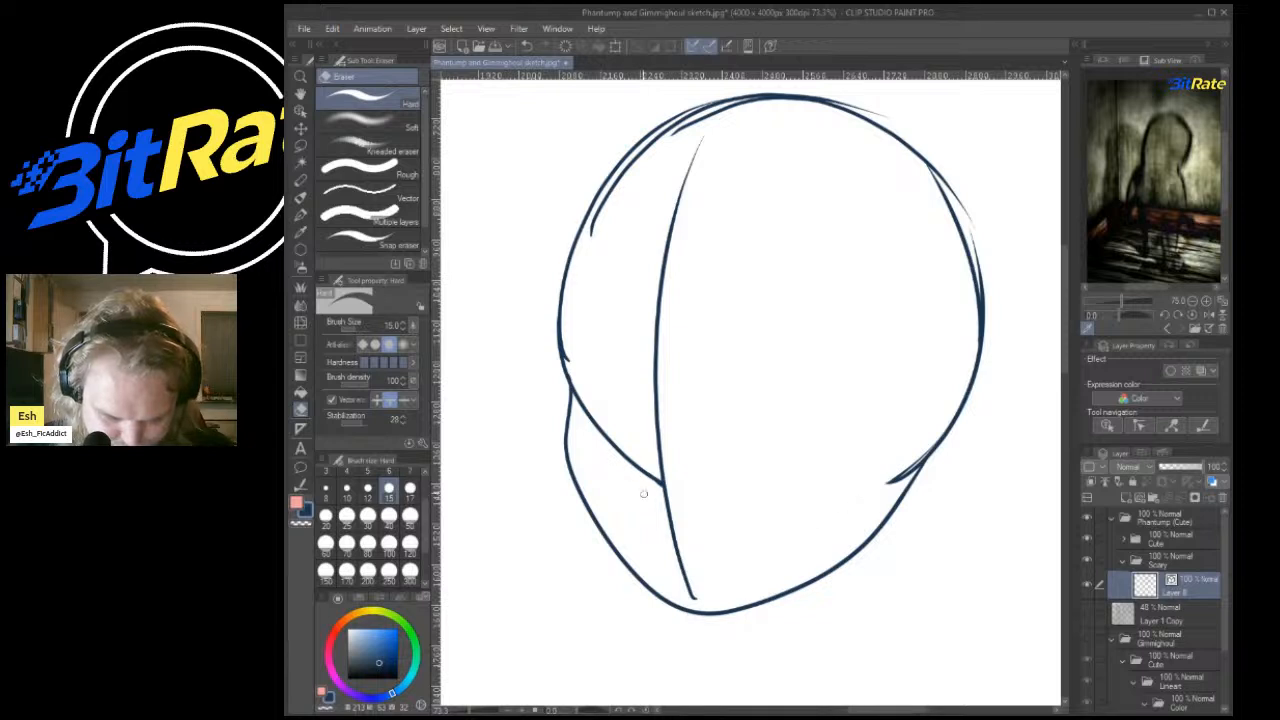
drag(644, 493, 627, 320)
drag(650, 455, 653, 487)
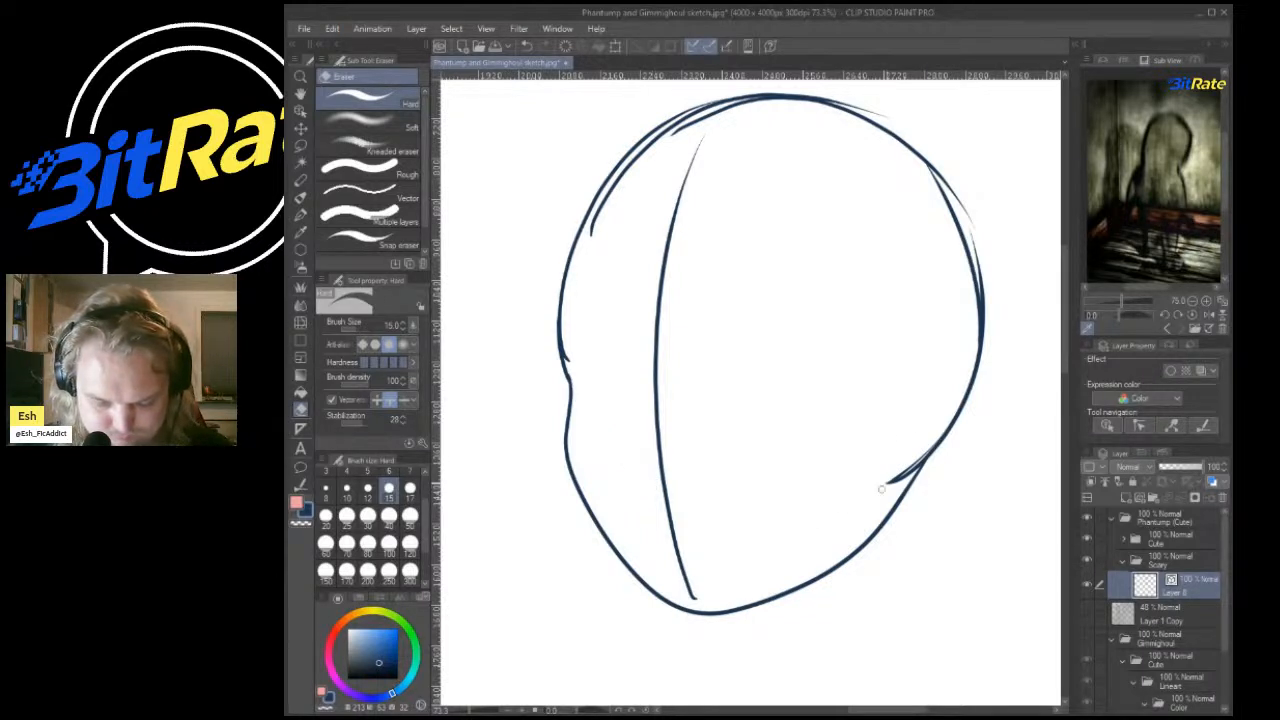
drag(884, 489, 903, 443)
Draw two curved horizontal guidelines across the face with the G-pen, one at the jaw notch and one above it.
key(p)
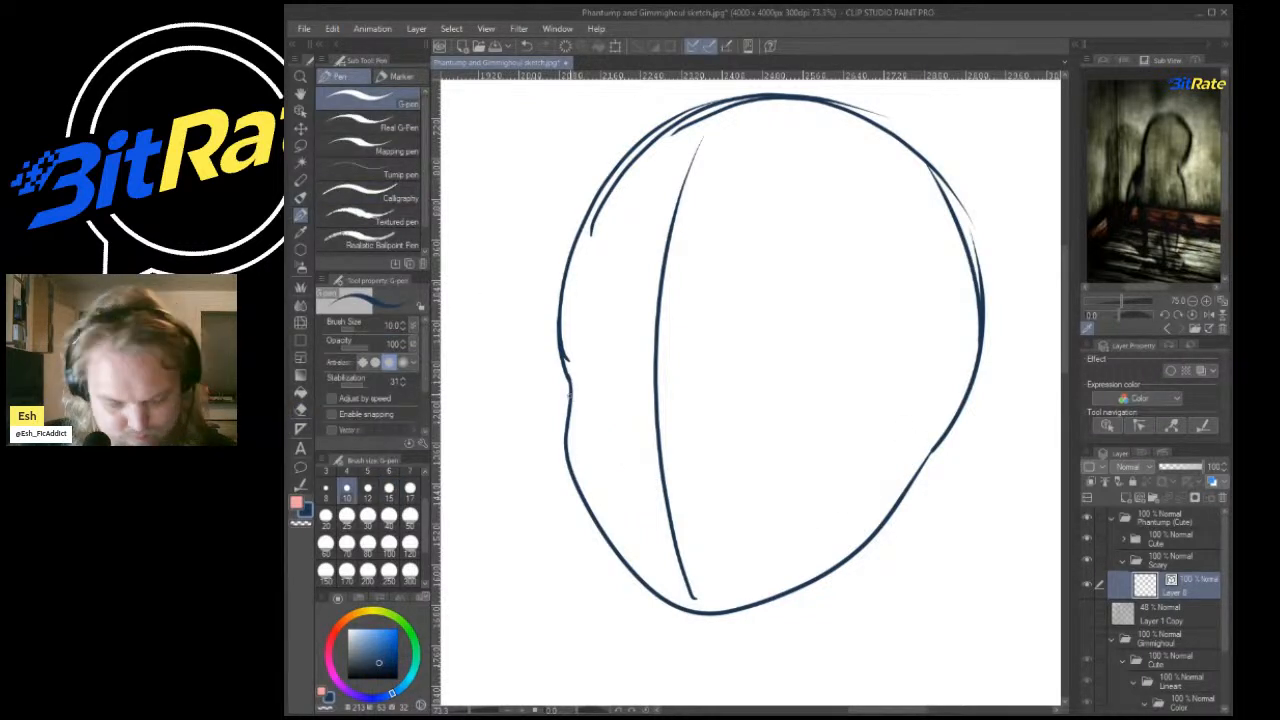
mouse_move(568, 397)
mouse_down()
mouse_move(651, 355)
mouse_move(920, 388)
mouse_up()
key(ctrl+z)
mouse_move(570, 400)
mouse_down()
mouse_move(750, 348)
mouse_move(922, 386)
mouse_up()
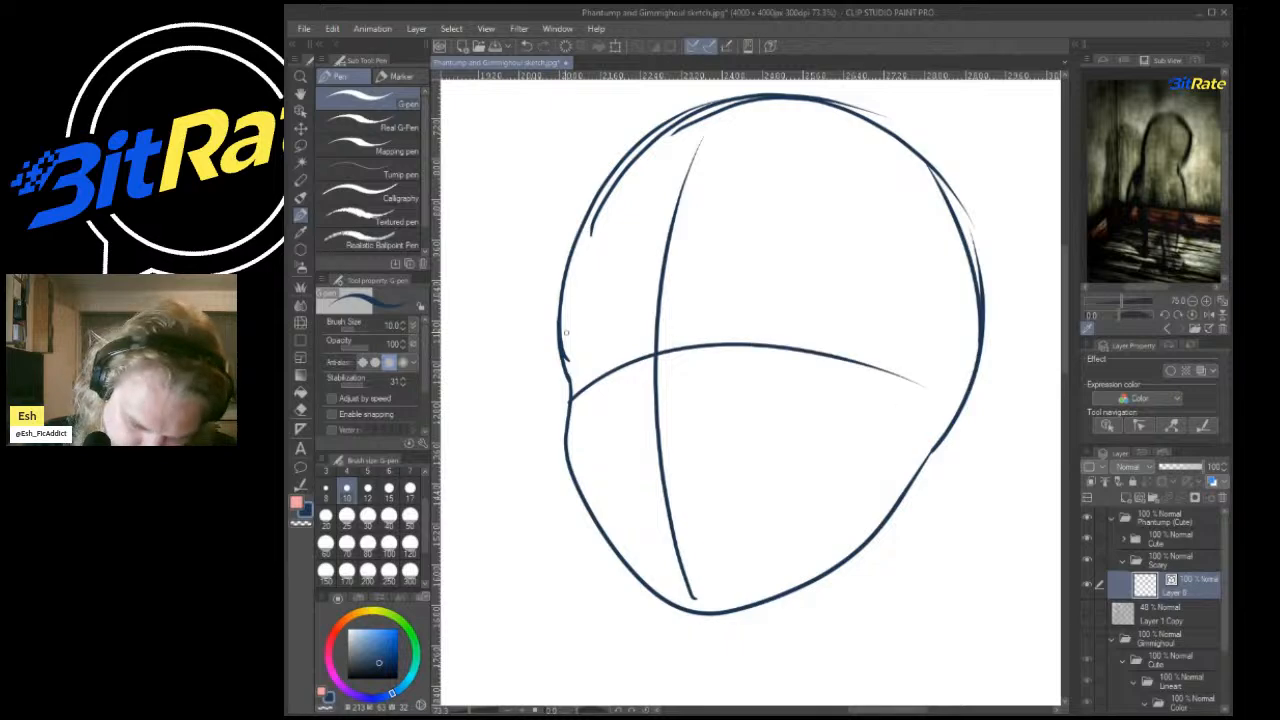
mouse_move(566, 333)
mouse_down()
mouse_move(835, 240)
mouse_move(576, 303)
mouse_move(912, 306)
mouse_up()
key(ctrl+z)
scroll(927, 343, down, 2)
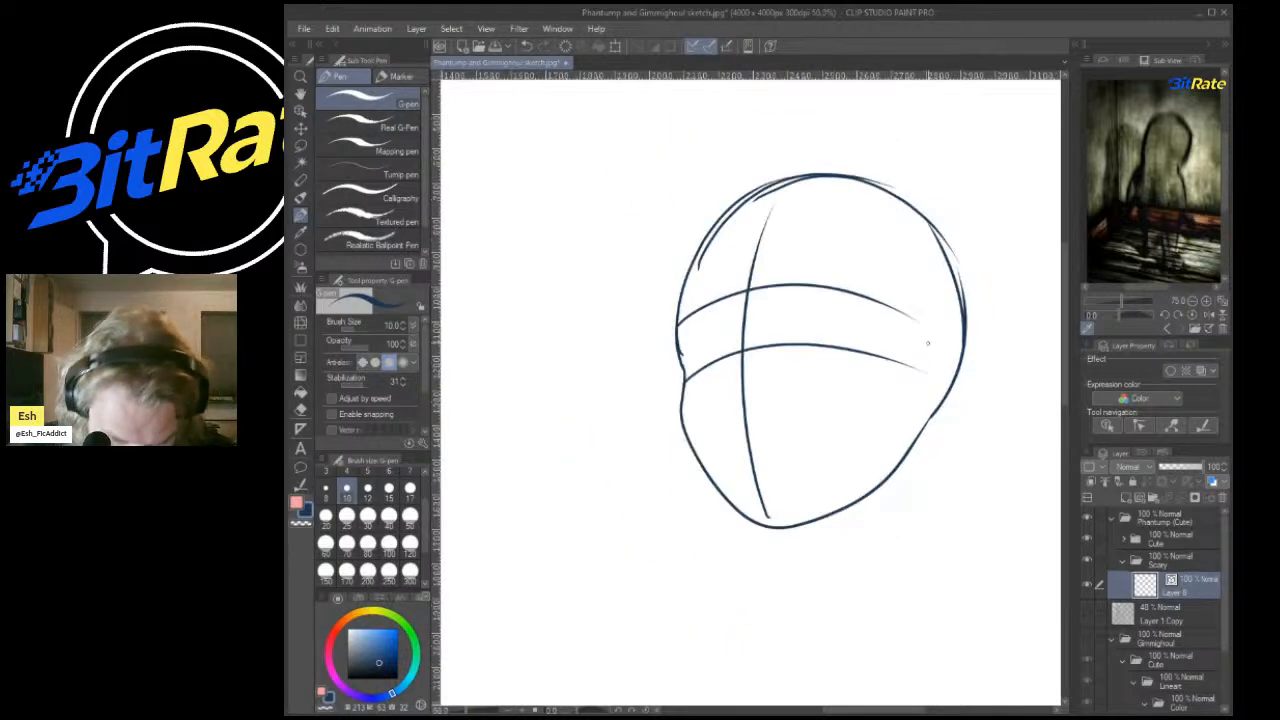
Draw a short neck with a pointed base below the jaw and a shoulder line crossing it, redoing the first attempts.
scroll(927, 343, down, 4)
scroll(951, 391, up, 4)
scroll(1000, 377, down, 2)
scroll(820, 343, up, 2)
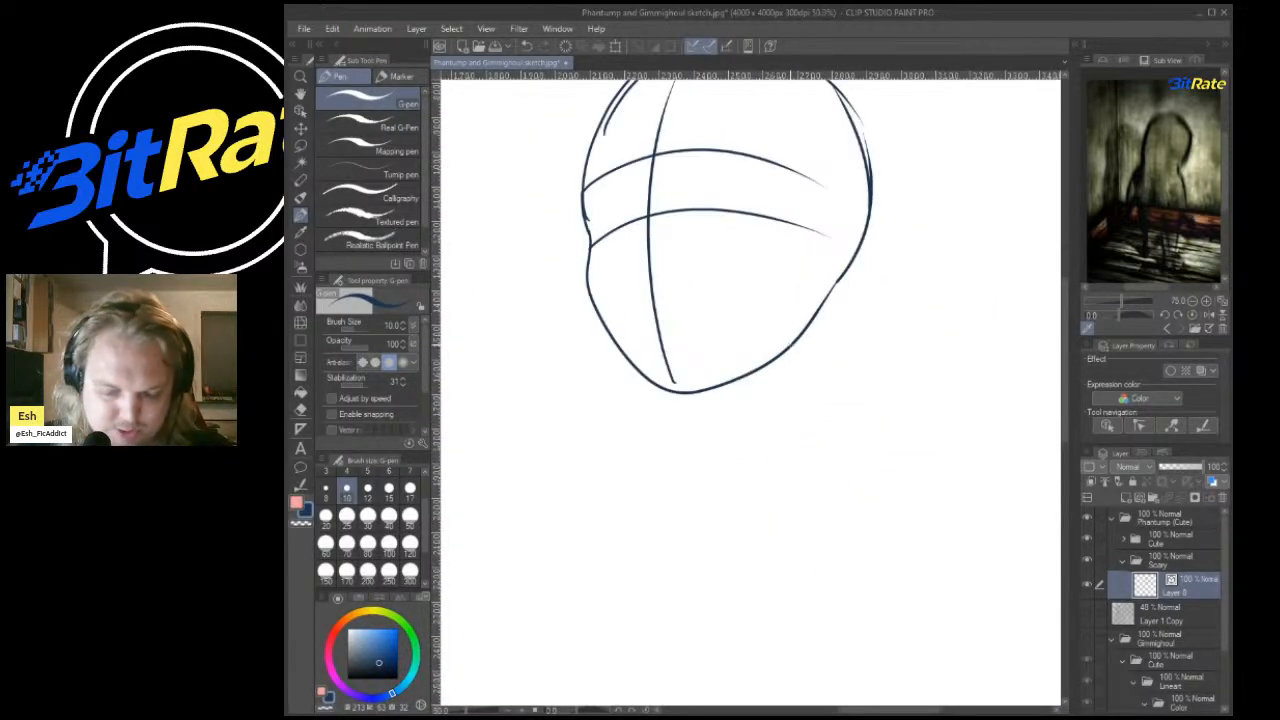
scroll(772, 370, up, 1)
drag(743, 384, 743, 430)
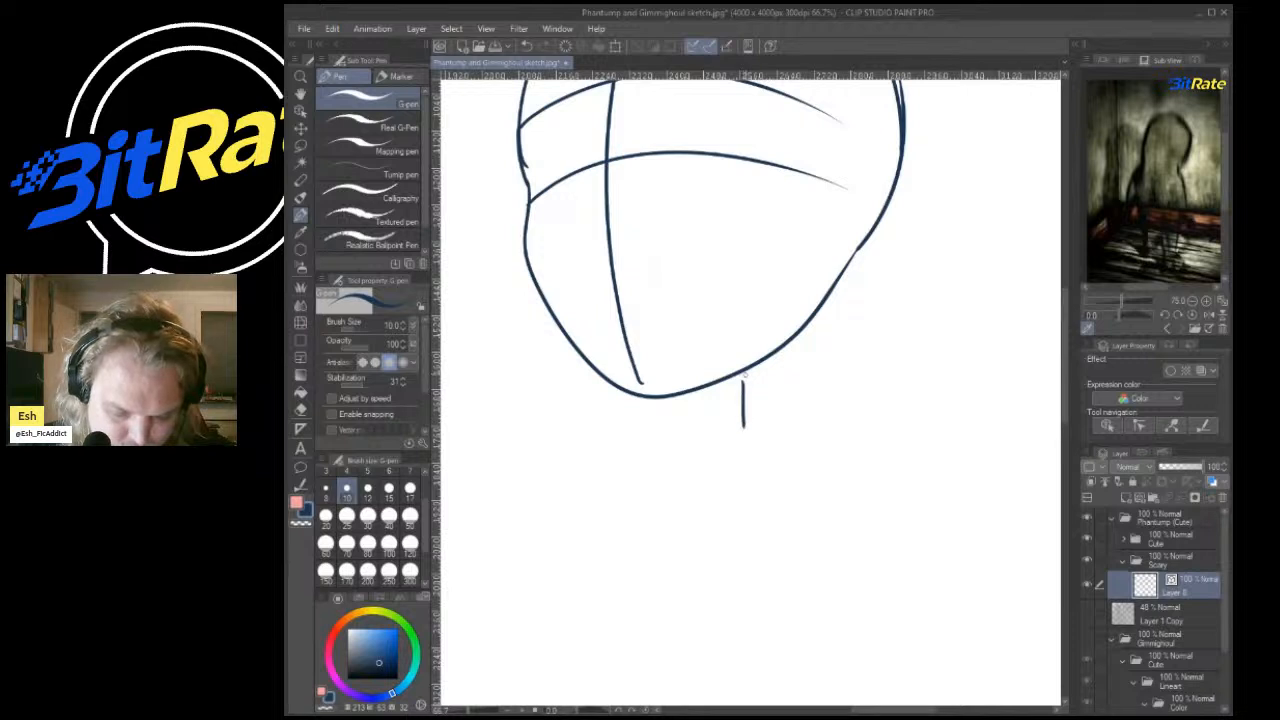
key(ctrl+z)
mouse_move(746, 371)
mouse_down()
mouse_move(750, 407)
mouse_move(813, 400)
mouse_up()
scroll(848, 268, down, 4)
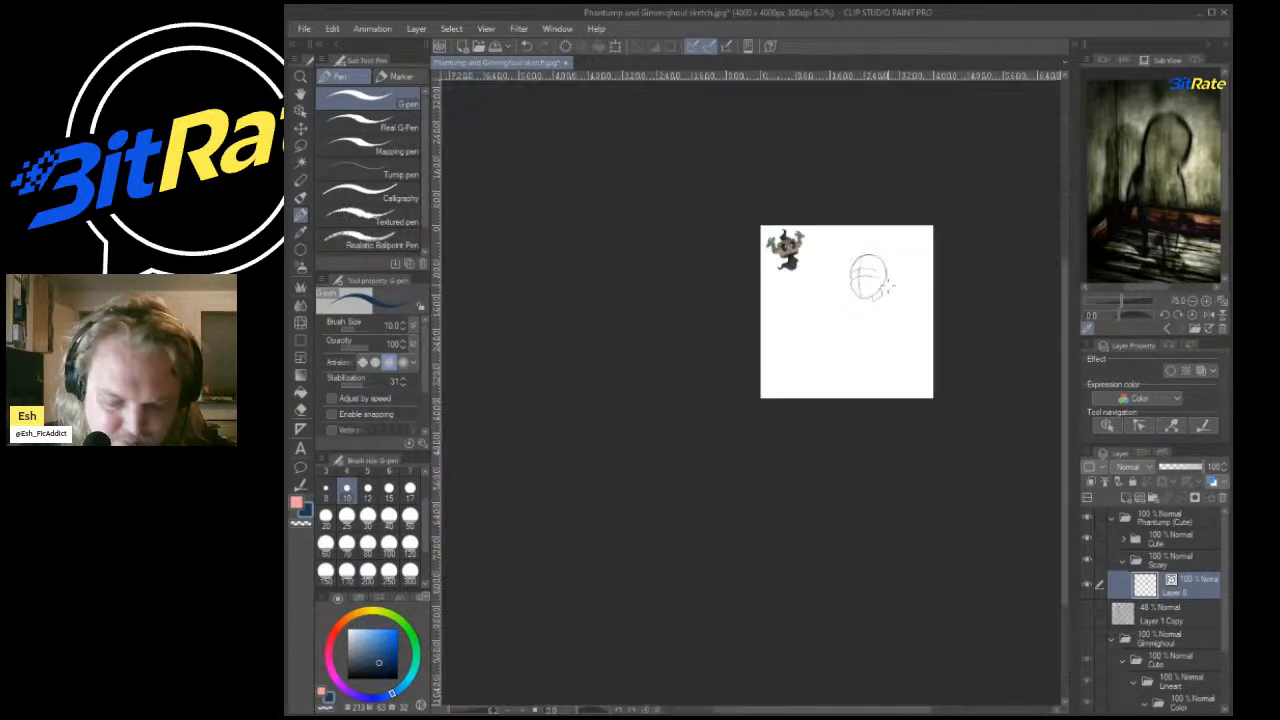
scroll(850, 270, up, 3)
scroll(848, 245, up, 1)
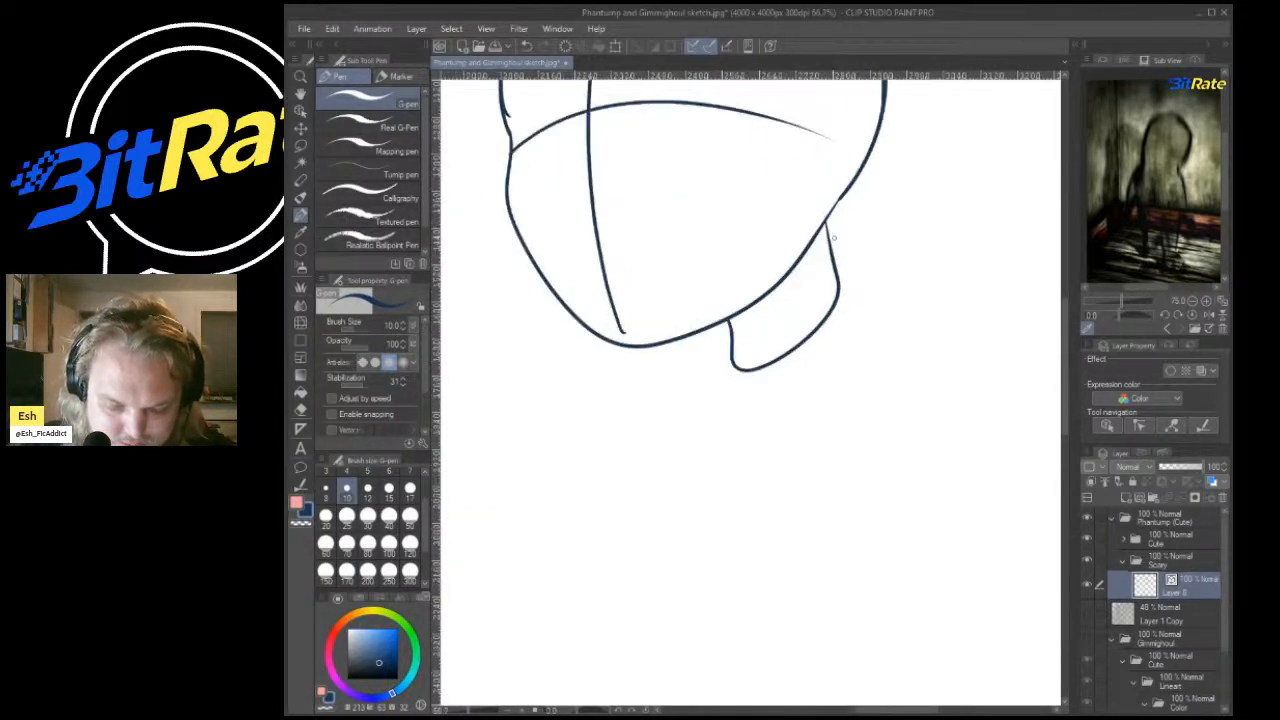
key(ctrl+z)
mouse_move(828, 222)
mouse_down()
mouse_move(846, 290)
mouse_move(829, 336)
mouse_move(770, 384)
mouse_move(723, 348)
mouse_move(880, 304)
mouse_up()
Draw the chest as a rounded block hanging from the shoulder line, redoing its side strokes.
mouse_move(687, 362)
mouse_down()
mouse_move(646, 399)
mouse_move(628, 484)
mouse_up()
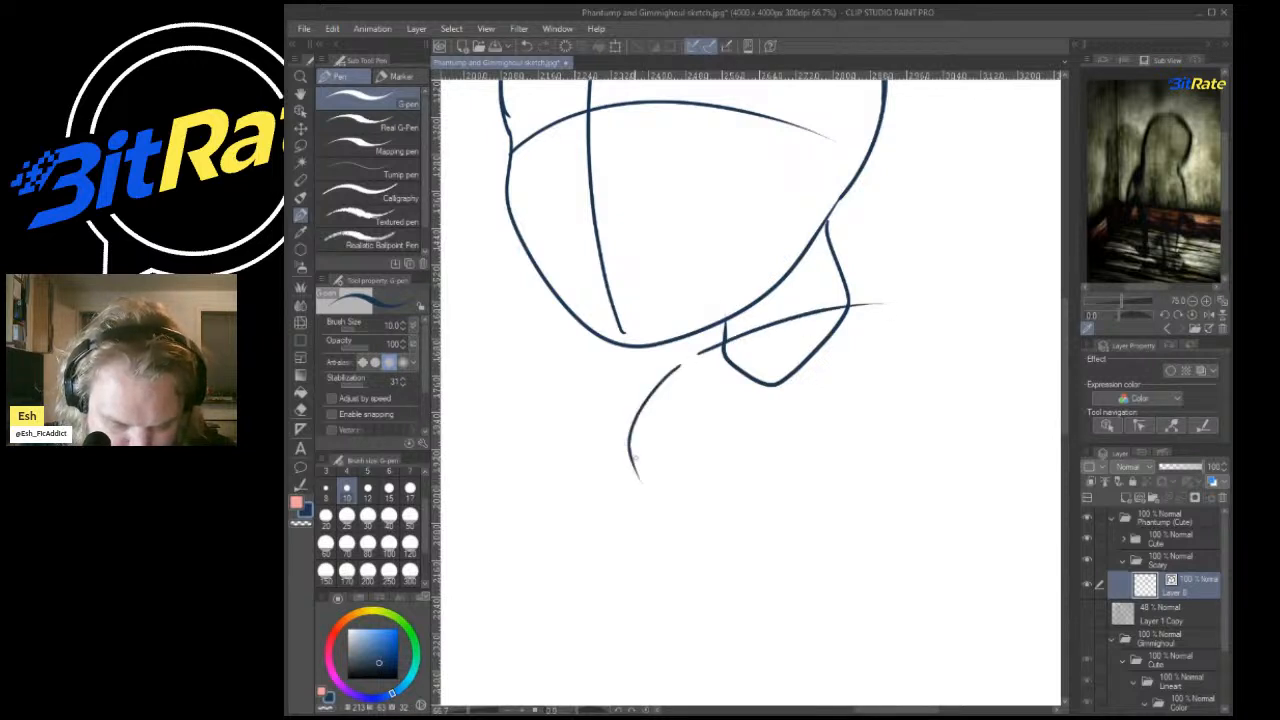
key(ctrl+z)
mouse_move(680, 368)
mouse_down()
mouse_move(642, 422)
mouse_move(636, 507)
mouse_move(741, 496)
mouse_move(820, 518)
mouse_up()
key(ctrl+z)
mouse_move(737, 487)
mouse_down()
mouse_move(825, 502)
mouse_move(897, 436)
mouse_move(918, 332)
mouse_move(862, 306)
mouse_up()
drag(703, 353, 646, 406)
key(ctrl+z)
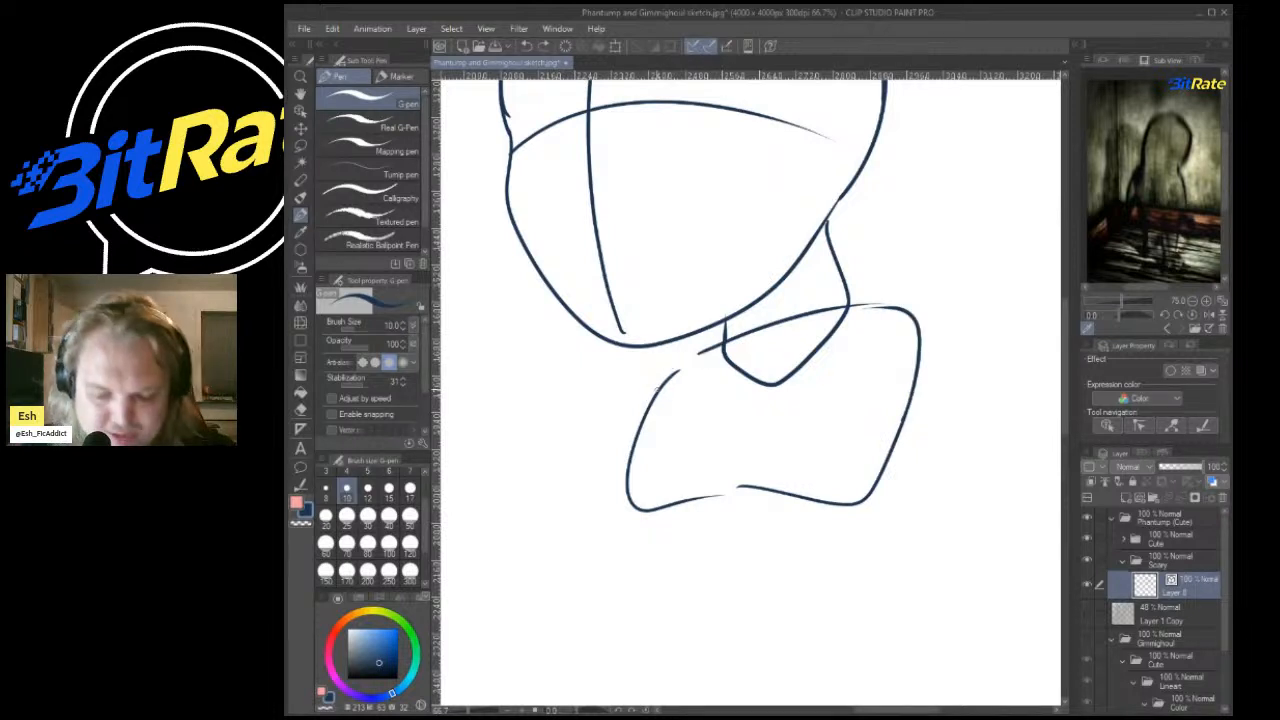
Try several curves for the belly's left side from the chest's lower-left corner and undo each of them.
scroll(650, 405, down, 5)
scroll(660, 456, up, 2)
scroll(660, 456, up, 8)
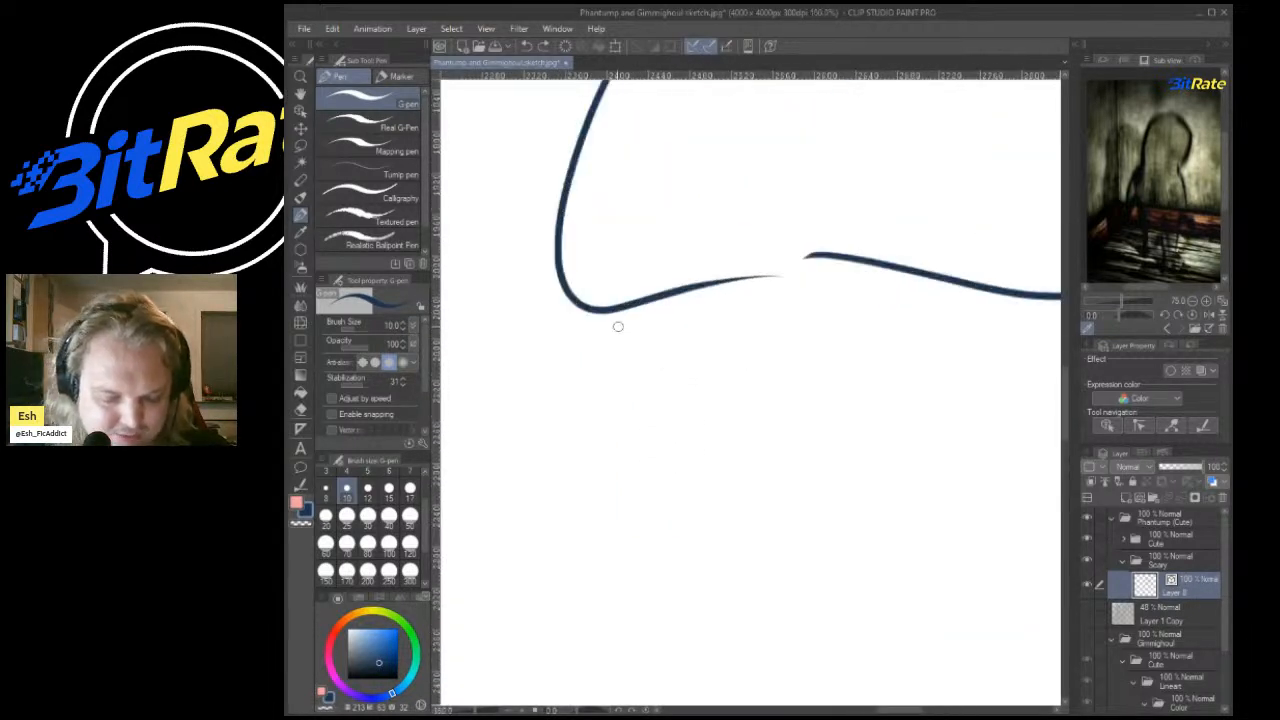
mouse_move(581, 305)
mouse_down()
mouse_move(558, 322)
mouse_move(498, 616)
mouse_up()
key(ctrl+z)
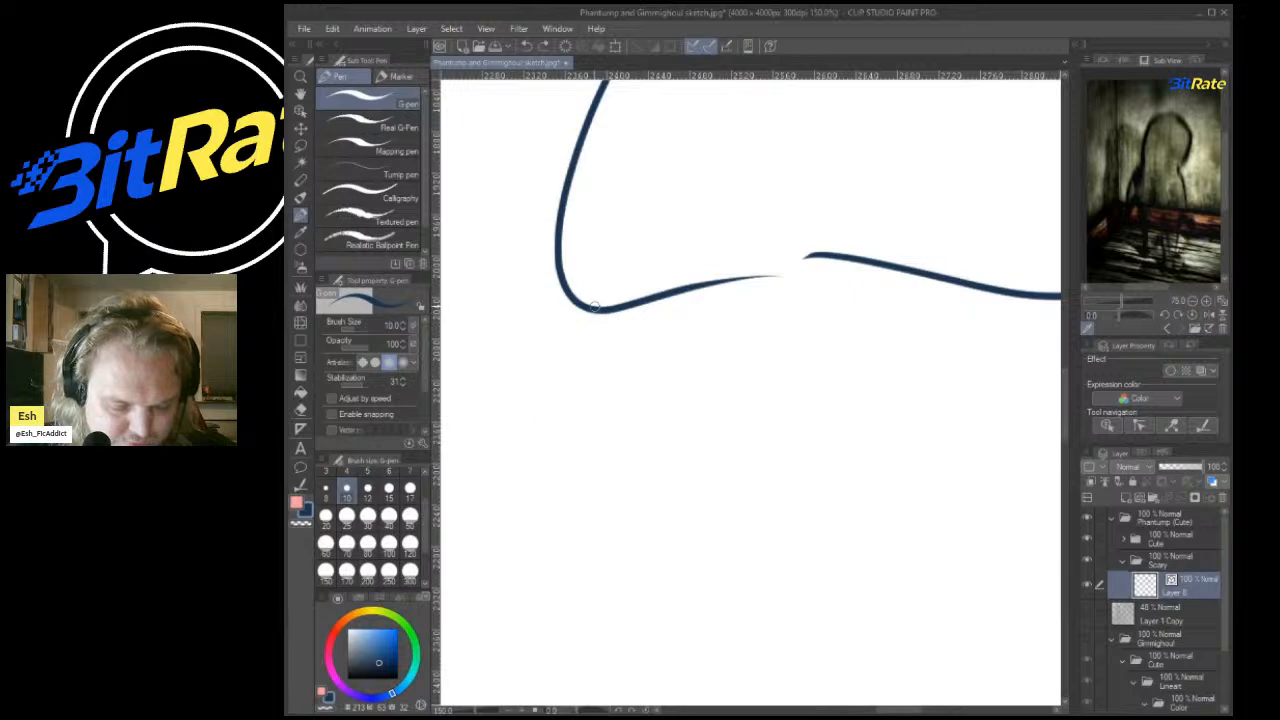
drag(593, 310, 508, 628)
scroll(529, 590, down, 5)
scroll(531, 676, up, 3)
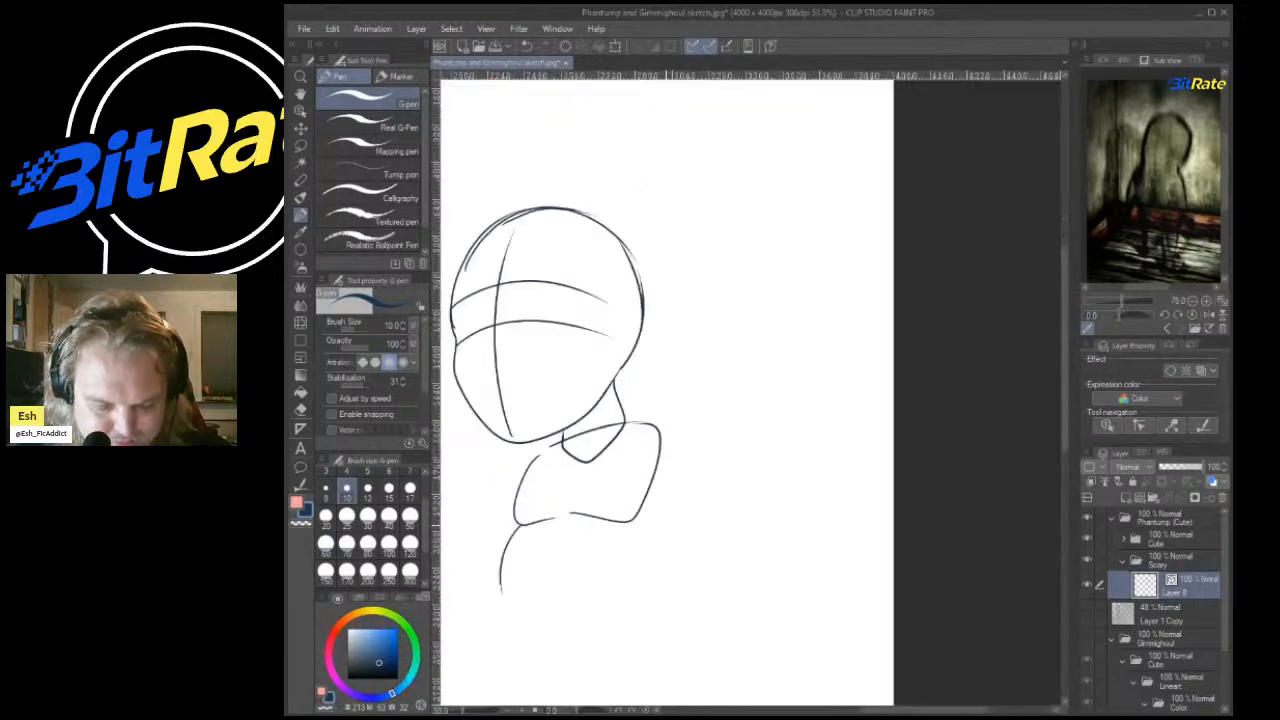
scroll(625, 222, up, 2)
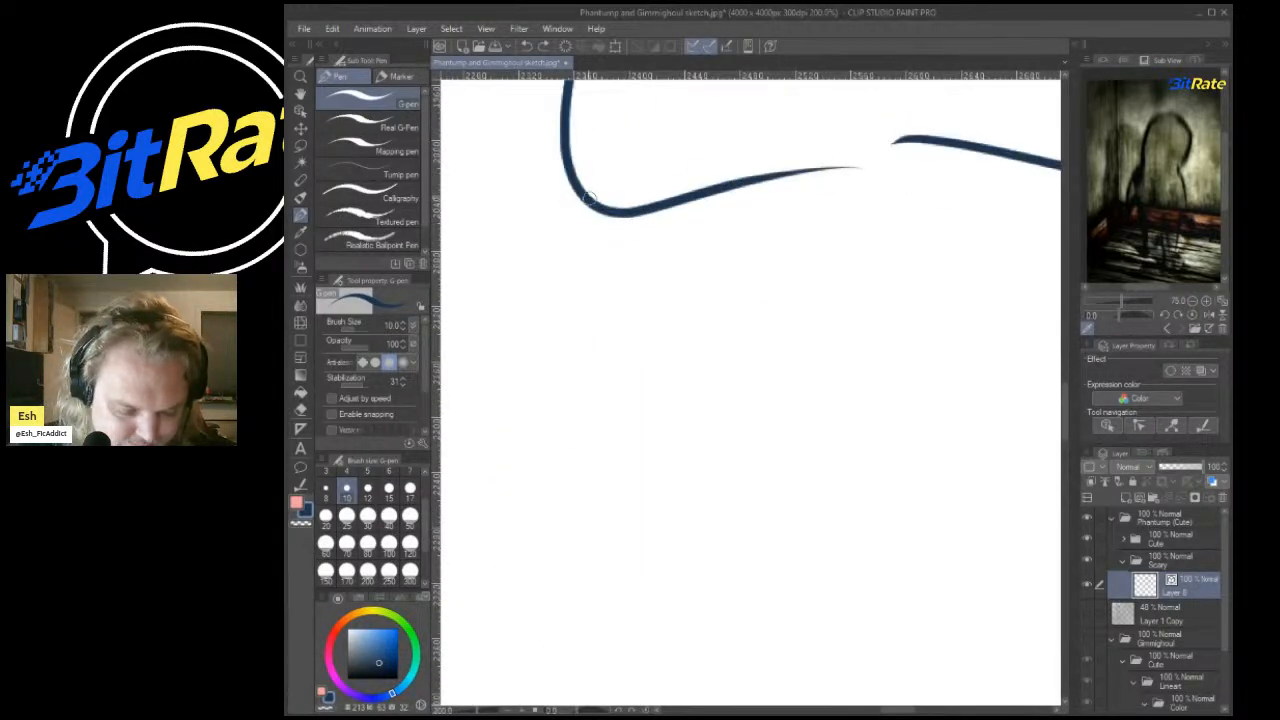
mouse_move(590, 200)
mouse_down()
mouse_move(493, 428)
mouse_move(628, 676)
mouse_up()
scroll(669, 491, down, 5)
scroll(890, 260, up, 3)
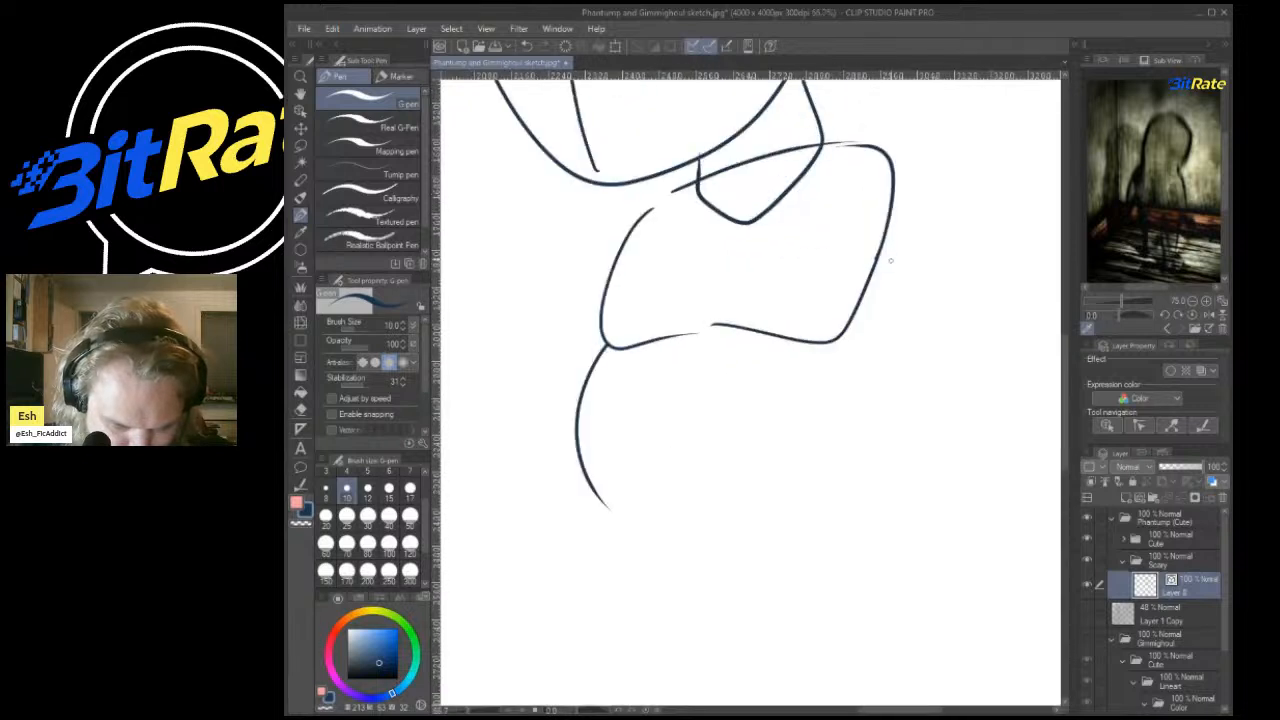
scroll(888, 259, down, 1)
scroll(862, 251, up, 1)
key(ctrl+z)
mouse_move(619, 341)
mouse_down()
mouse_move(585, 403)
mouse_move(578, 550)
mouse_up()
key(ctrl+z)
drag(601, 369, 612, 582)
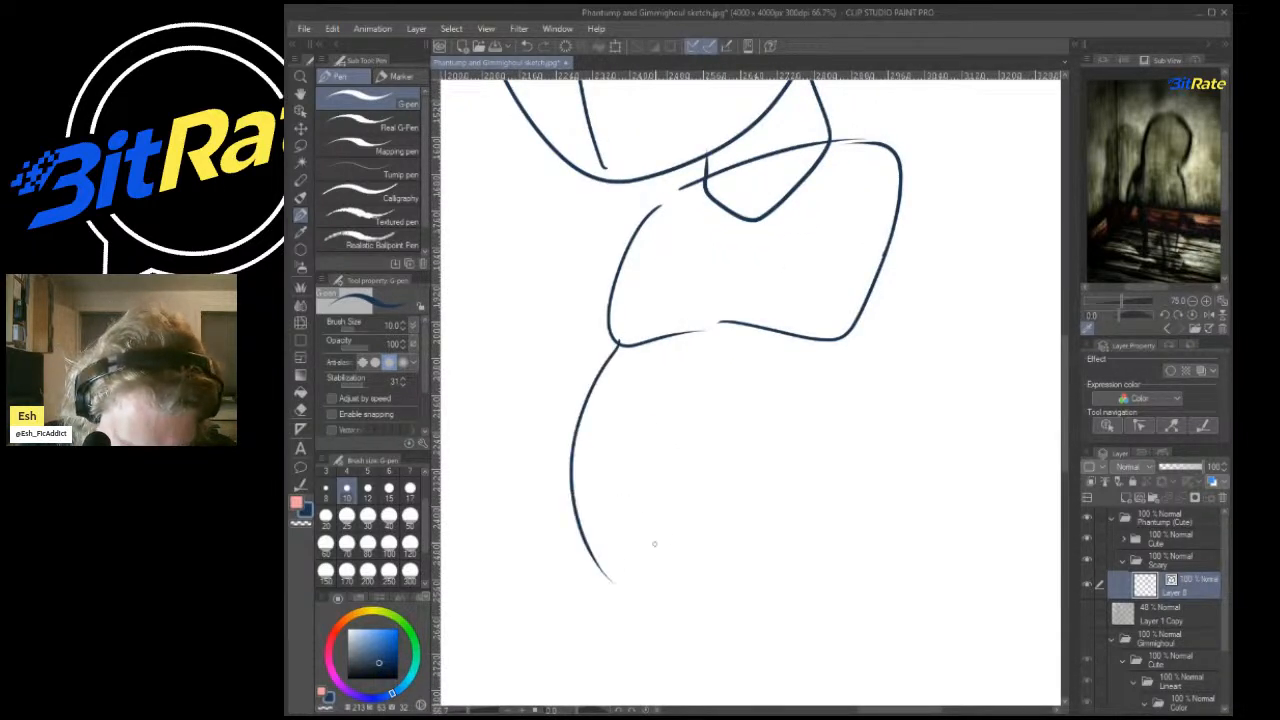
key(ctrl+z)
Draw a round belly outline below the chest and a narrow arm-socket oval at the chest's right shoulder.
drag(620, 343, 588, 548)
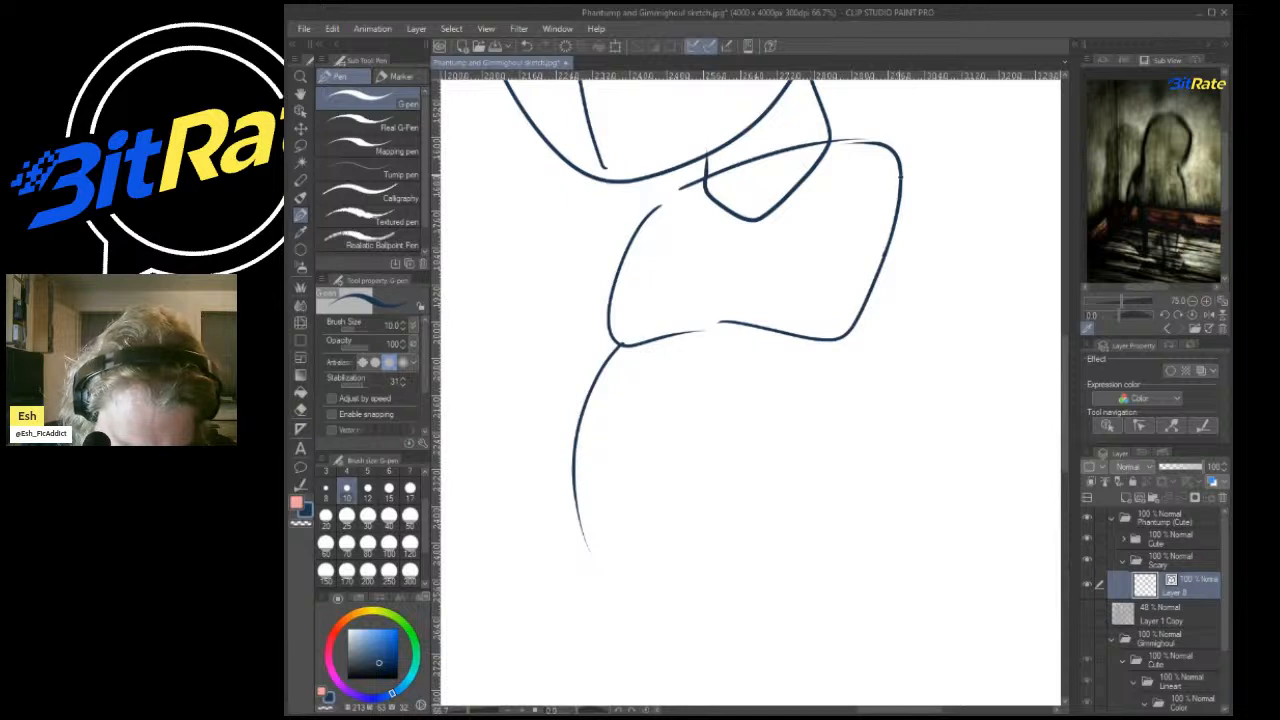
mouse_move(878, 150)
mouse_down()
mouse_move(860, 262)
mouse_move(889, 250)
mouse_up()
mouse_move(896, 186)
mouse_down()
mouse_move(866, 455)
mouse_move(648, 592)
mouse_move(575, 462)
mouse_up()
Close the gap between the shoulder line beside the neck and the chest's left side with a curved stroke.
scroll(592, 380, down, 5)
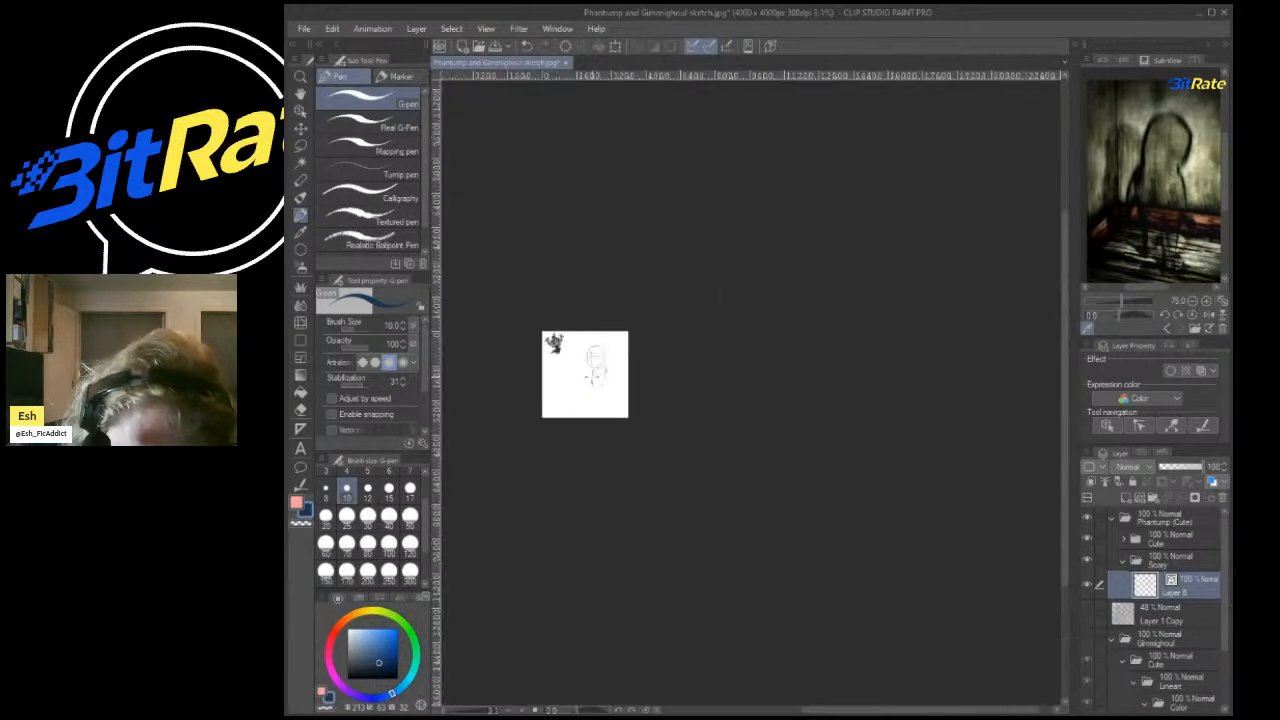
scroll(590, 418, up, 2)
scroll(592, 418, up, 2)
scroll(593, 362, down, 4)
scroll(534, 258, up, 2)
scroll(655, 380, up, 6)
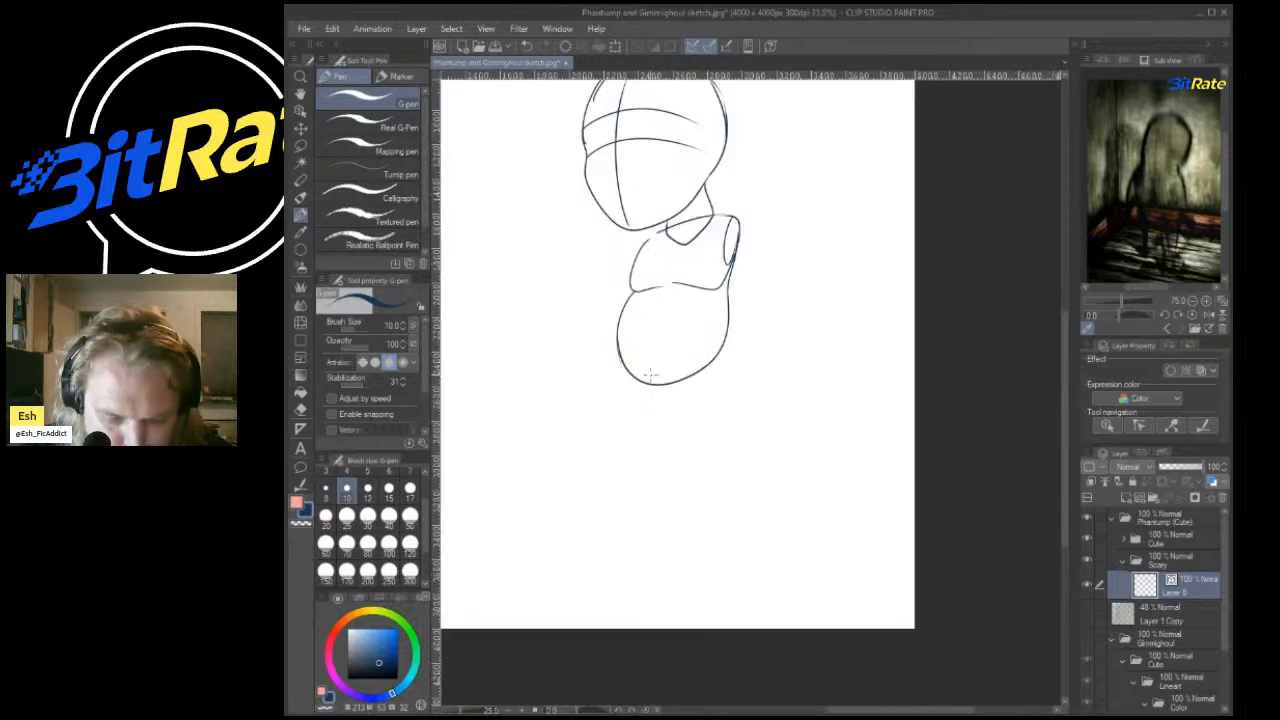
scroll(635, 279, down, 4)
scroll(655, 240, up, 4)
scroll(668, 270, down, 2)
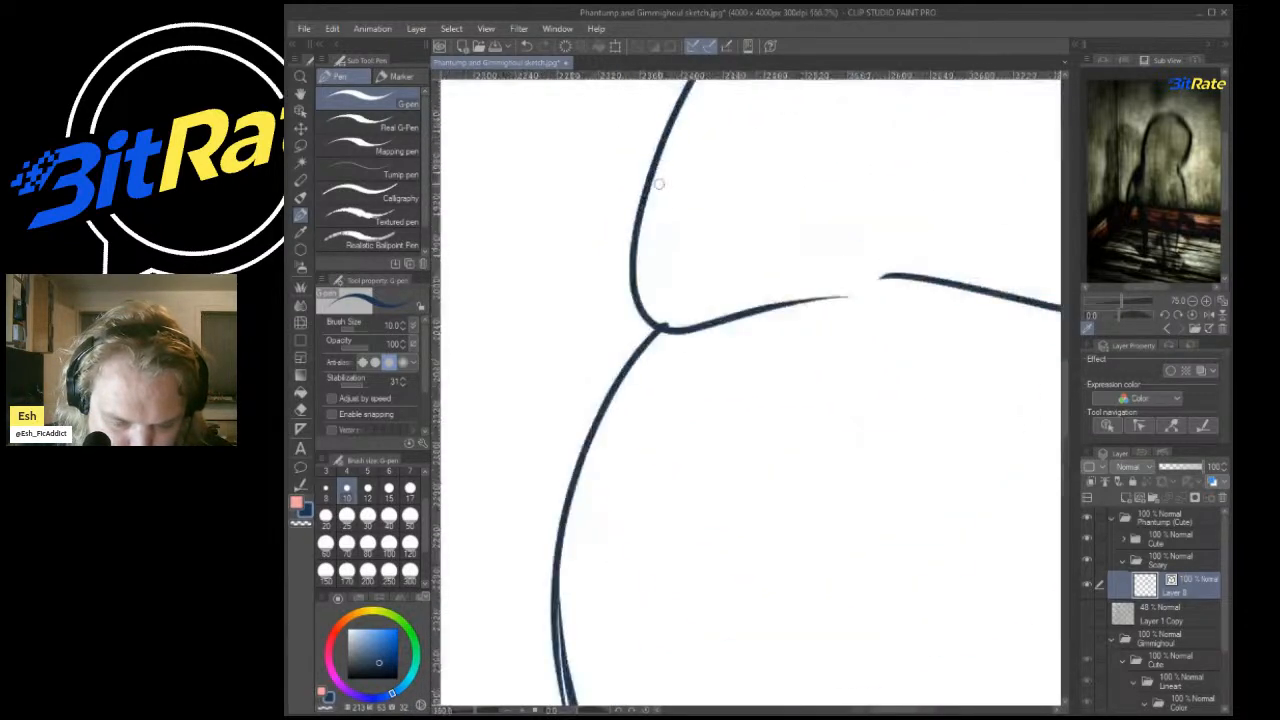
scroll(675, 315, up, 5)
scroll(931, 159, down, 3)
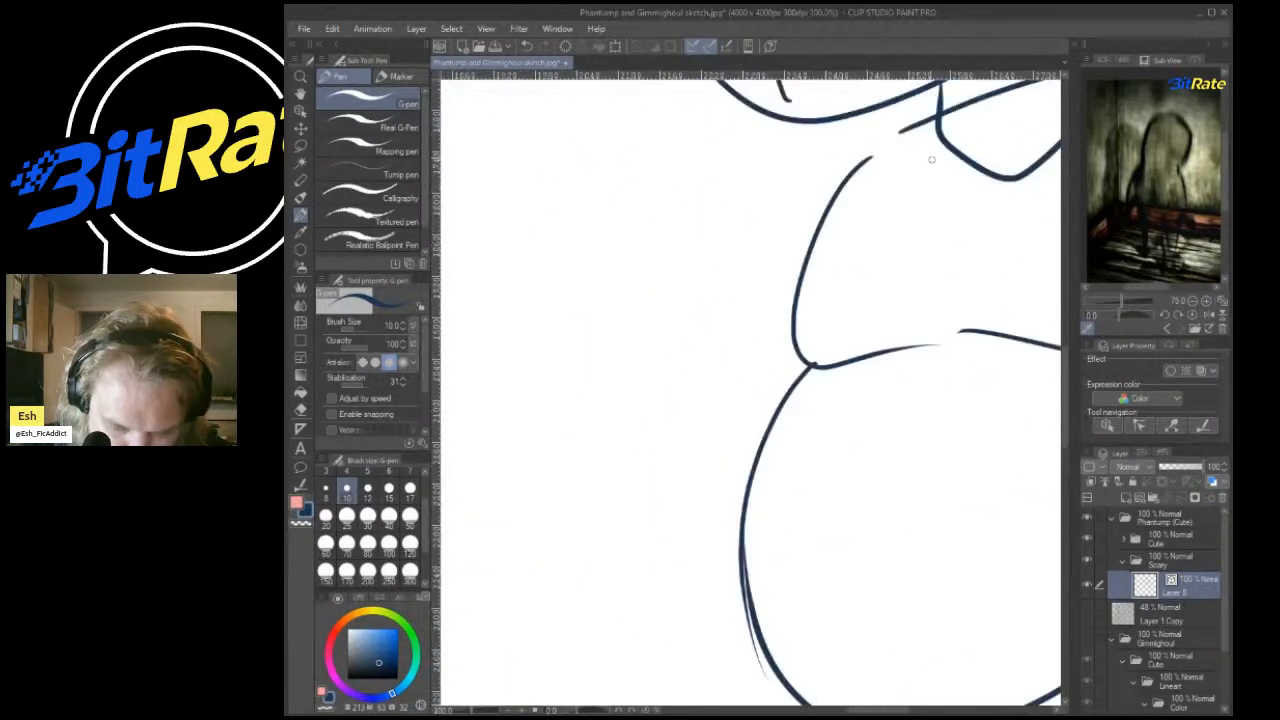
mouse_move(900, 130)
mouse_down()
mouse_move(860, 156)
mouse_move(824, 240)
mouse_up()
scroll(810, 240, down, 5)
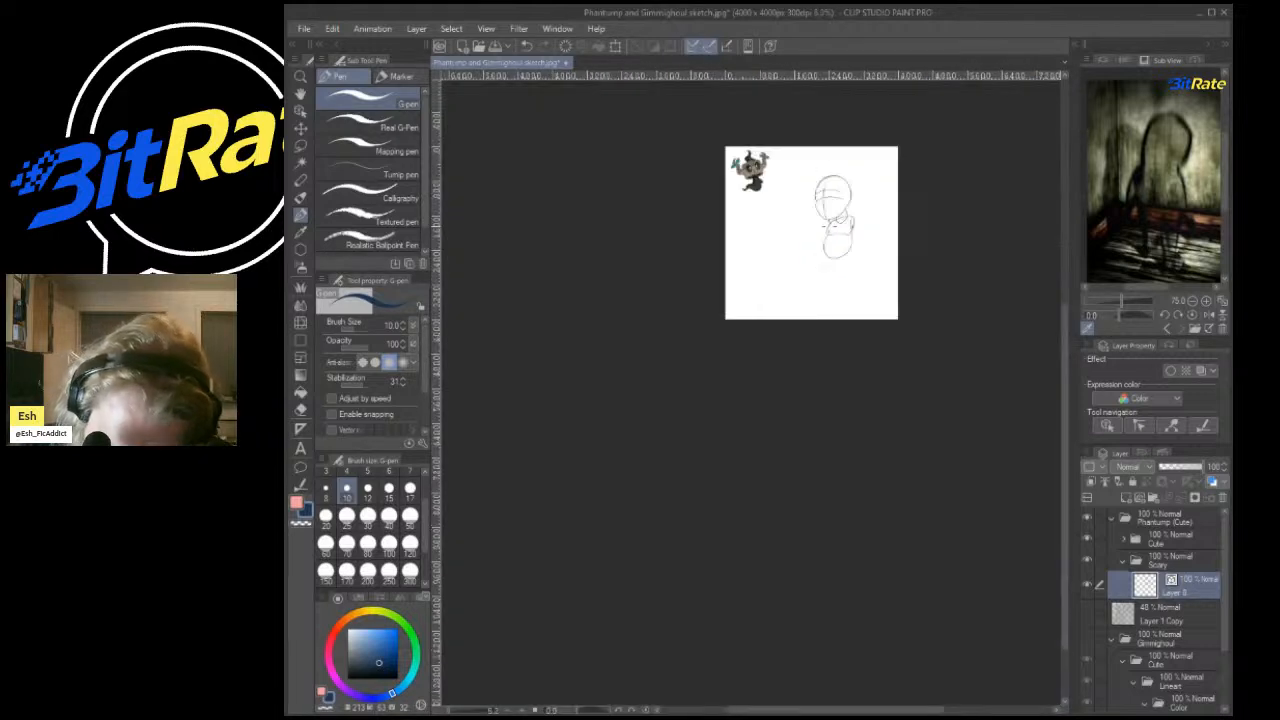
Draw a pelvis shape tapering to a blunt point beneath the belly, joined to both of its sides.
scroll(810, 240, up, 3)
scroll(810, 240, down, 3)
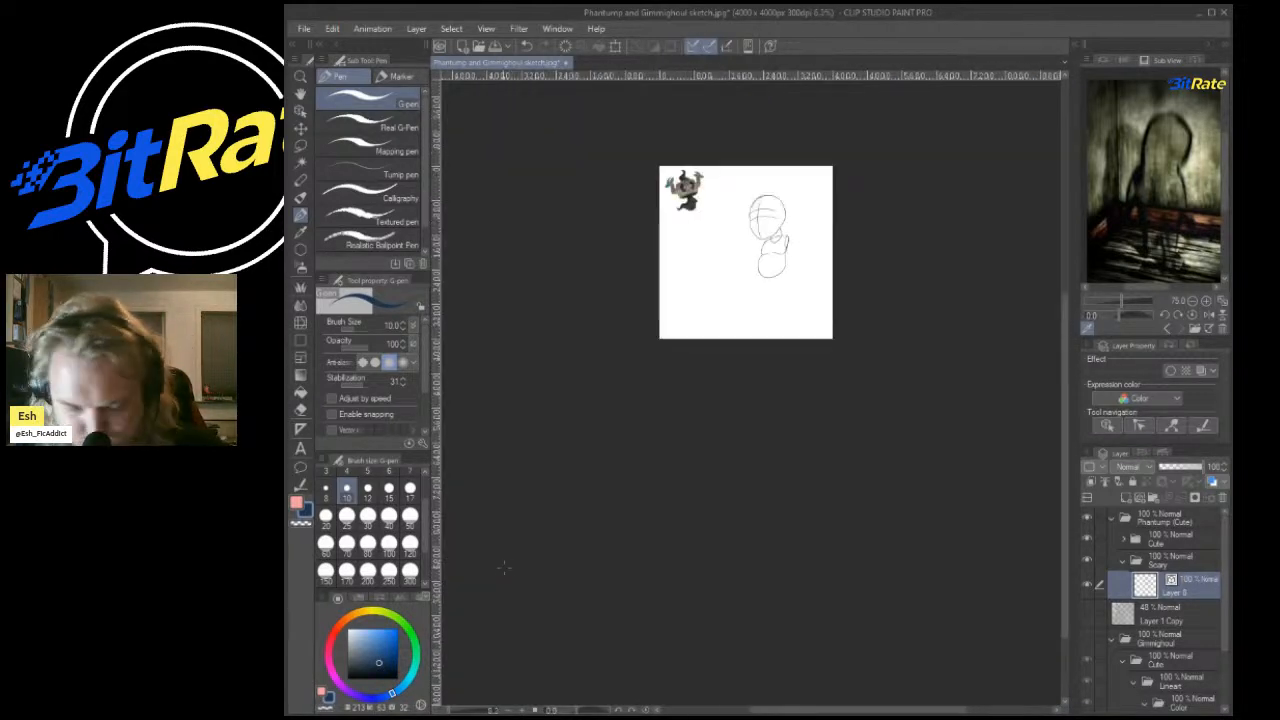
scroll(810, 240, up, 5)
scroll(900, 238, down, 4)
scroll(989, 235, up, 3)
scroll(989, 235, down, 3)
scroll(1005, 220, up, 2)
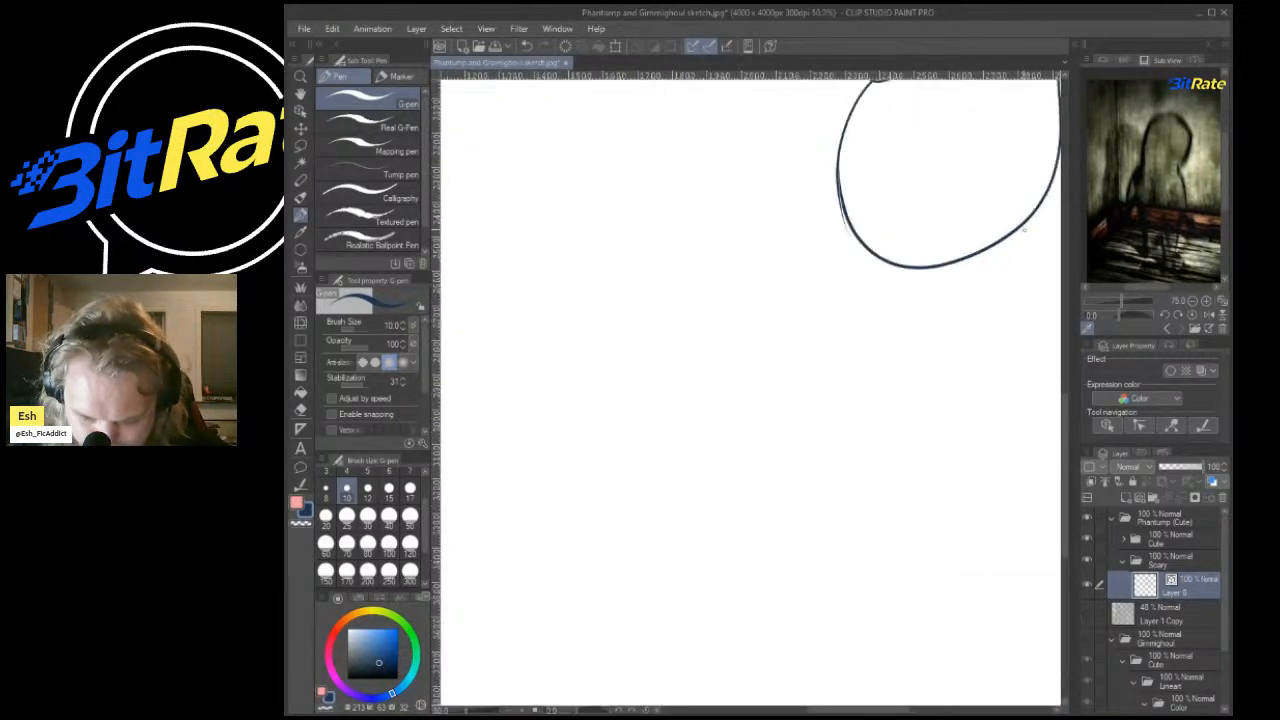
scroll(1030, 200, up, 1)
scroll(1045, 190, down, 1)
scroll(1058, 181, up, 1)
mouse_move(1052, 186)
mouse_down()
mouse_move(1030, 242)
mouse_move(864, 354)
mouse_move(770, 165)
mouse_up()
Examine the proportions of the head and body construction beside the finished cute Phantump.
scroll(800, 160, down, 5)
scroll(853, 172, up, 2)
scroll(853, 172, up, 3)
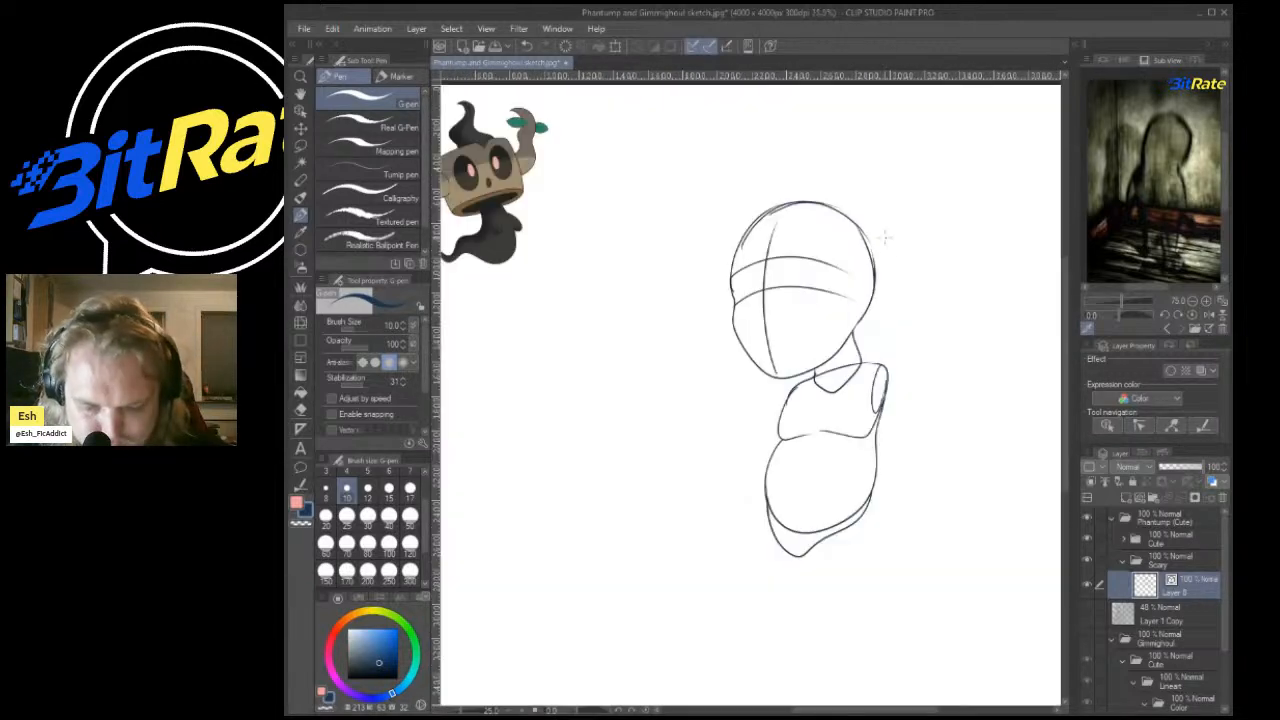
scroll(894, 283, down, 1)
scroll(826, 284, up, 3)
scroll(826, 284, down, 5)
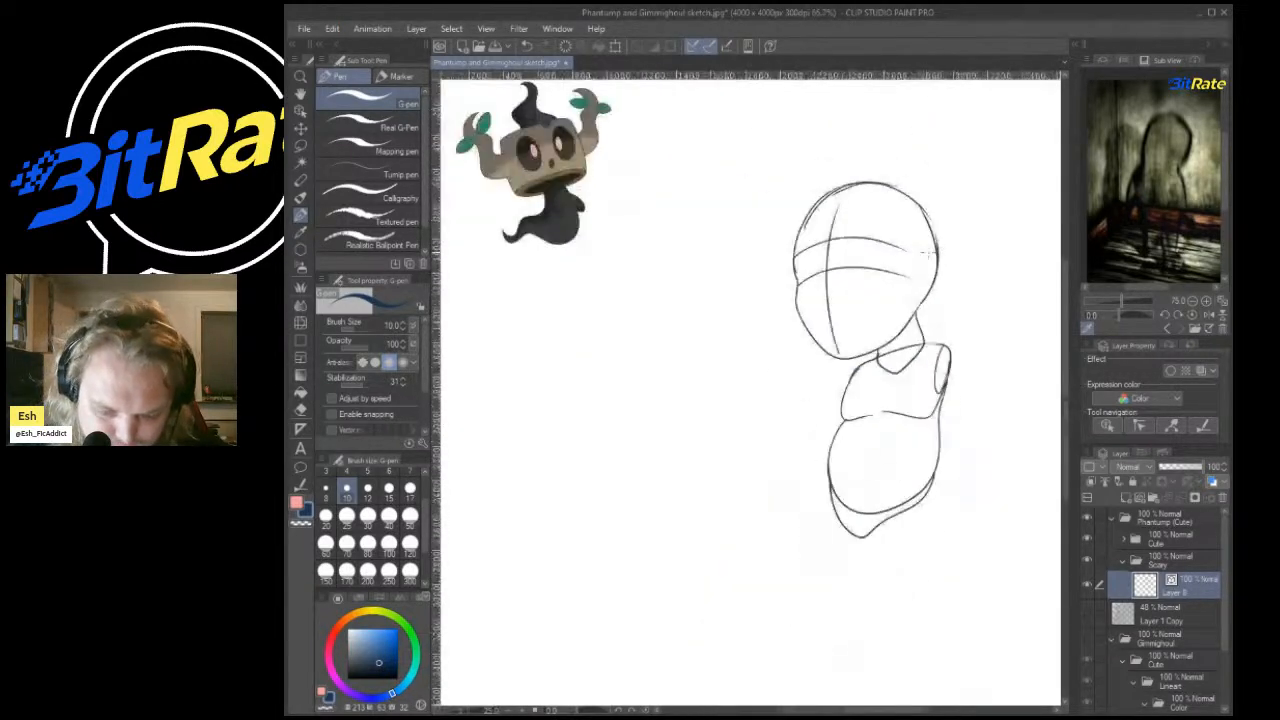
scroll(958, 353, up, 4)
scroll(948, 308, down, 5)
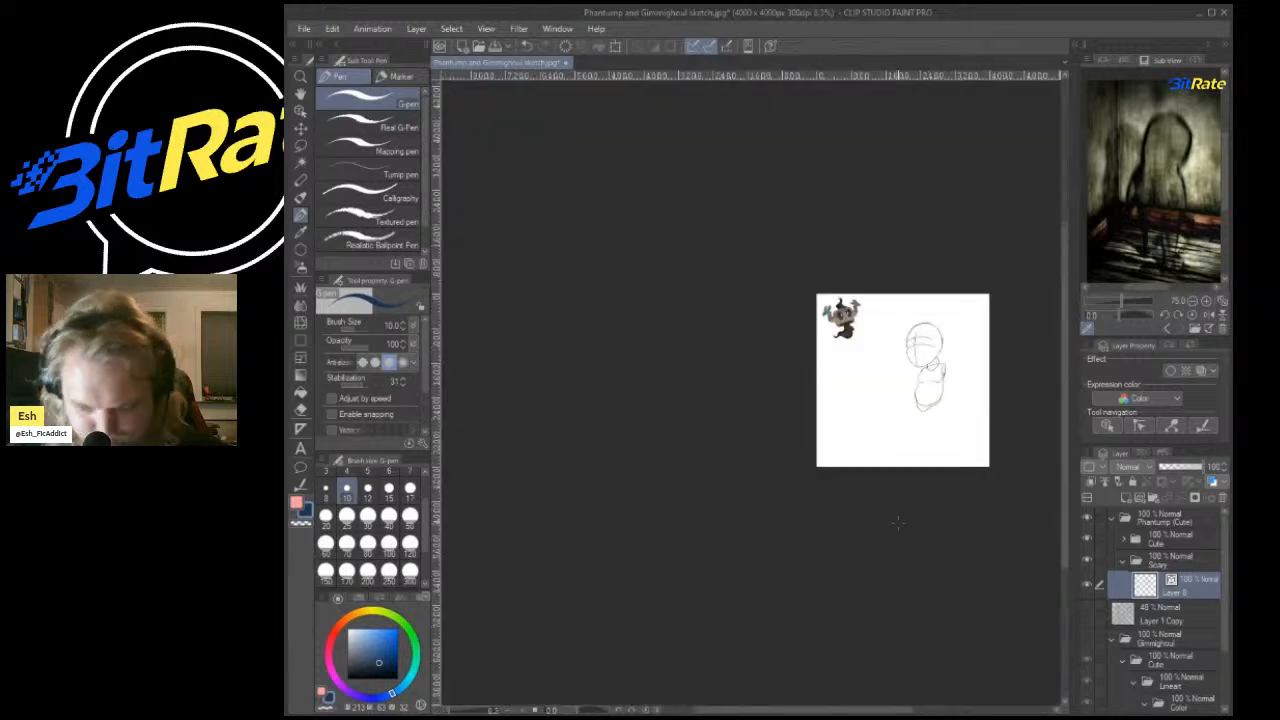
scroll(971, 363, up, 5)
scroll(971, 363, down, 5)
scroll(981, 332, up, 4)
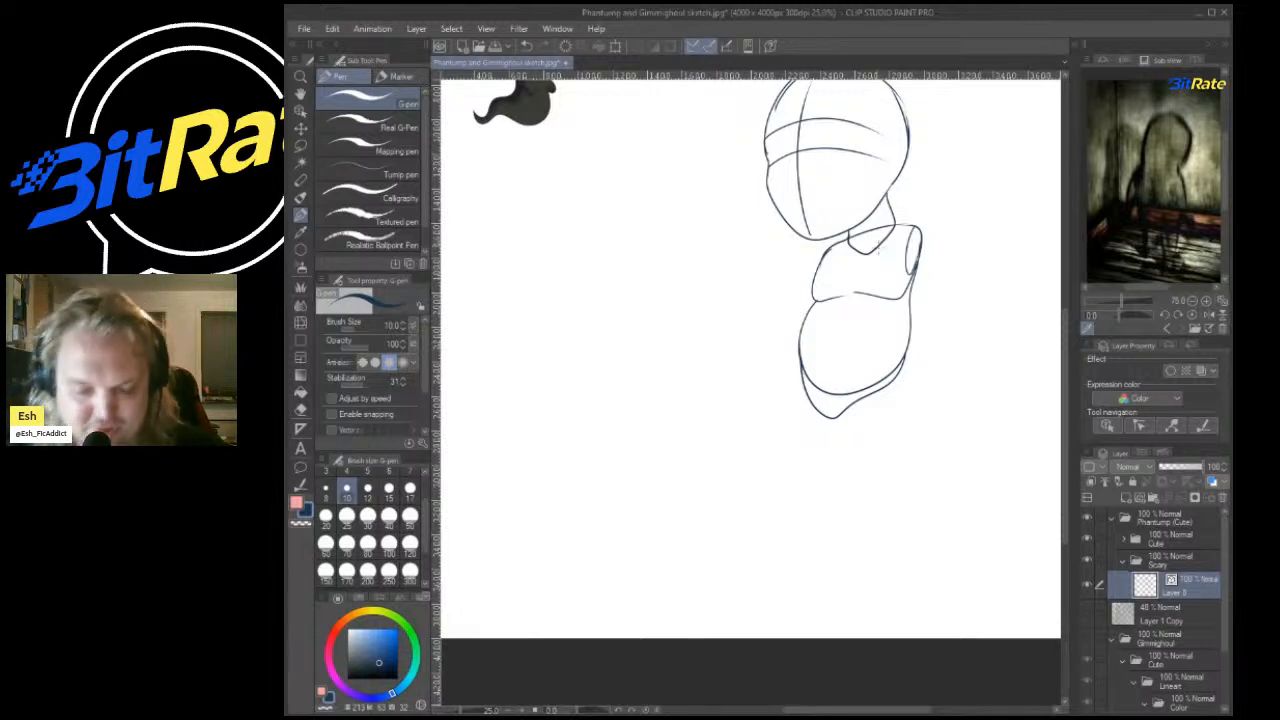
Erase the right half of the chest's lower edge and redraw it as a flatter curve from below the arm socket toward the middle.
scroll(867, 224, up, 2)
click(301, 410)
click(301, 394)
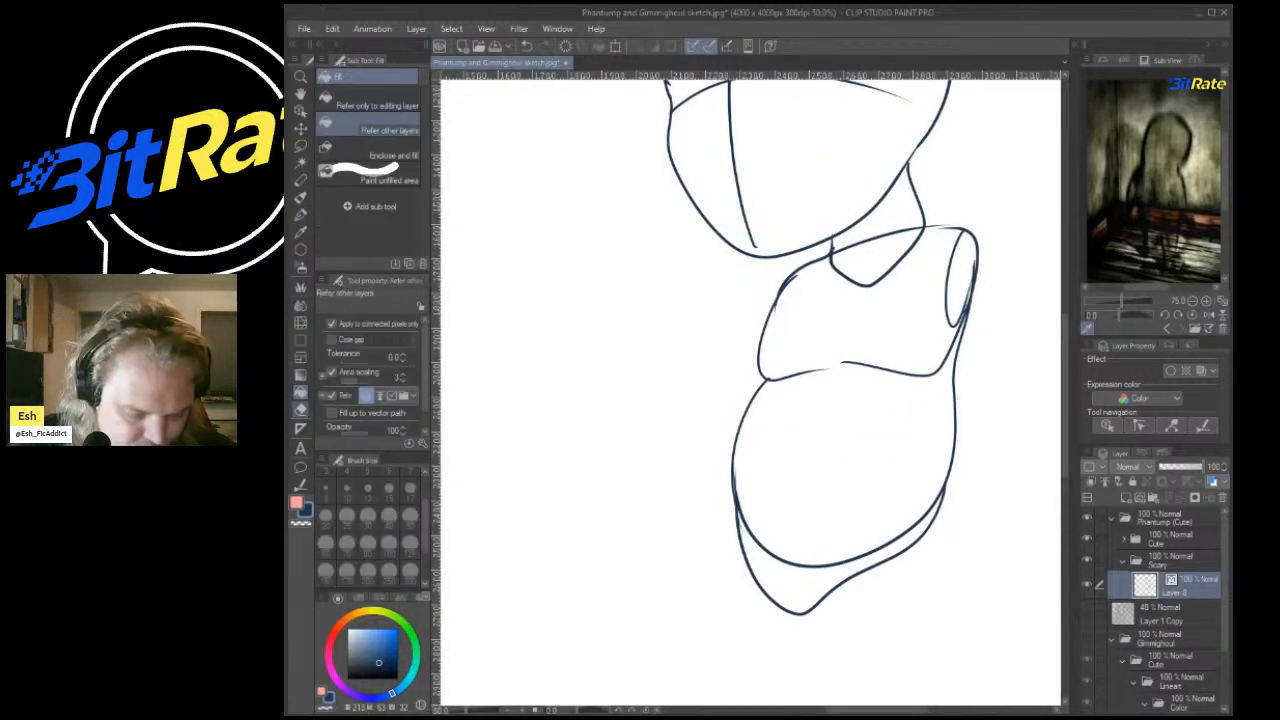
scroll(965, 330, up, 2)
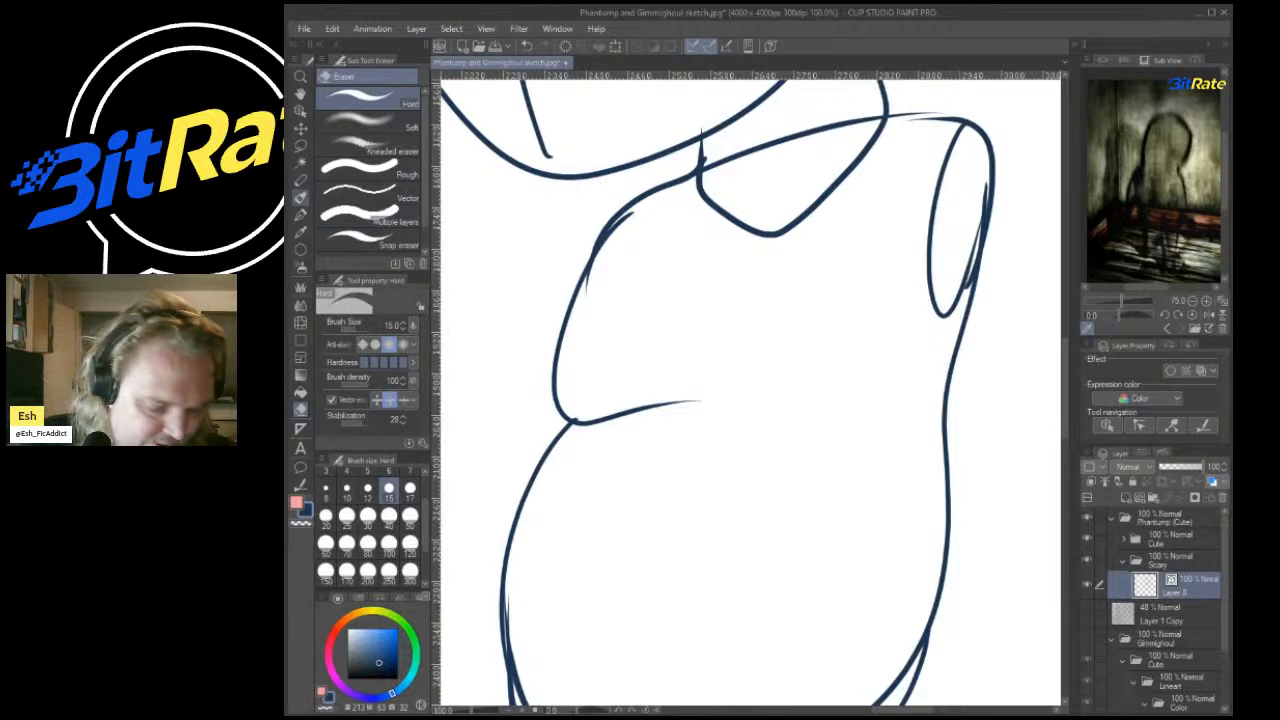
click(301, 214)
mouse_move(958, 310)
mouse_down()
mouse_move(938, 364)
mouse_move(843, 393)
mouse_move(742, 390)
mouse_up()
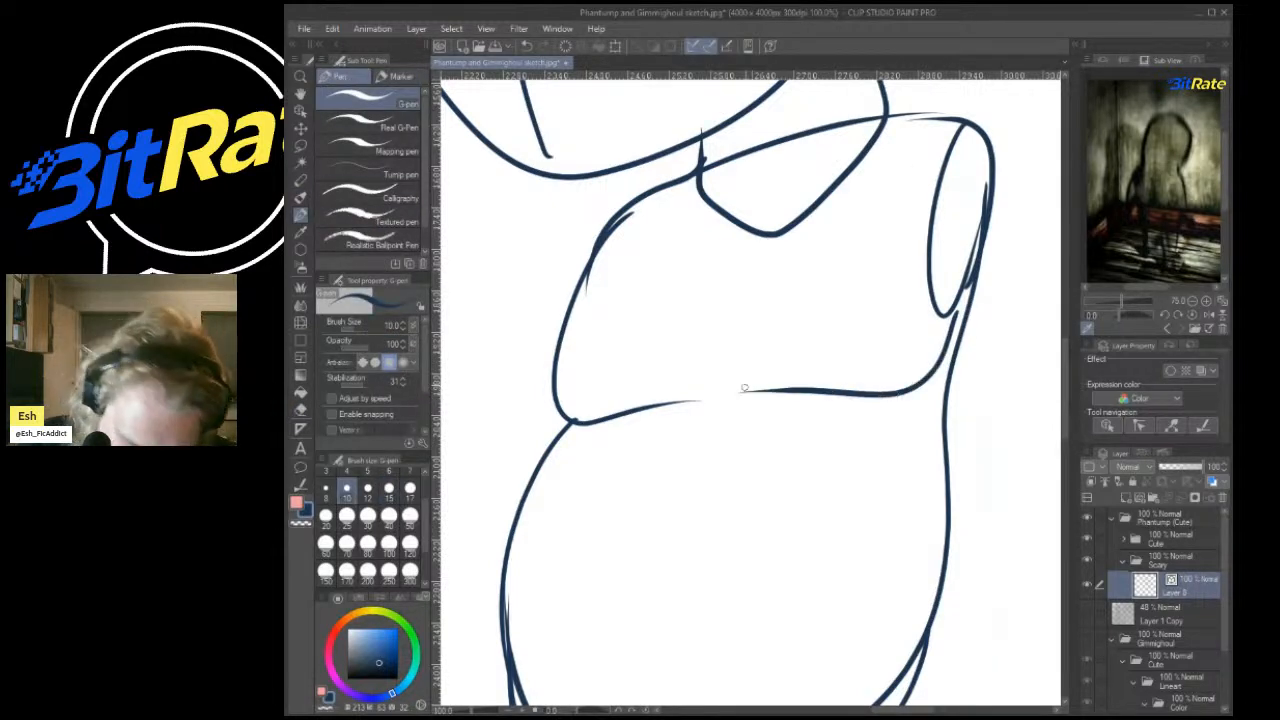
scroll(870, 328, down, 3)
scroll(889, 311, up, 4)
scroll(902, 336, down, 2)
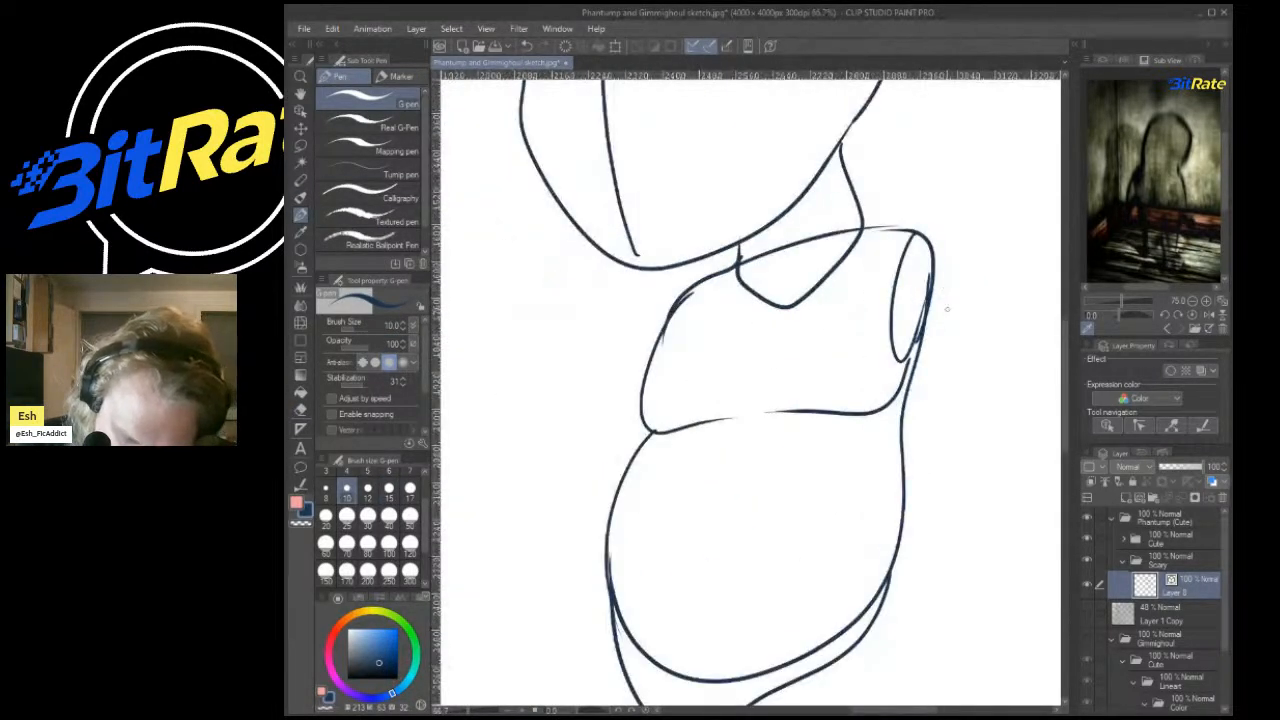
scroll(923, 312, up, 3)
drag(899, 248, 808, 700)
scroll(863, 443, down, 5)
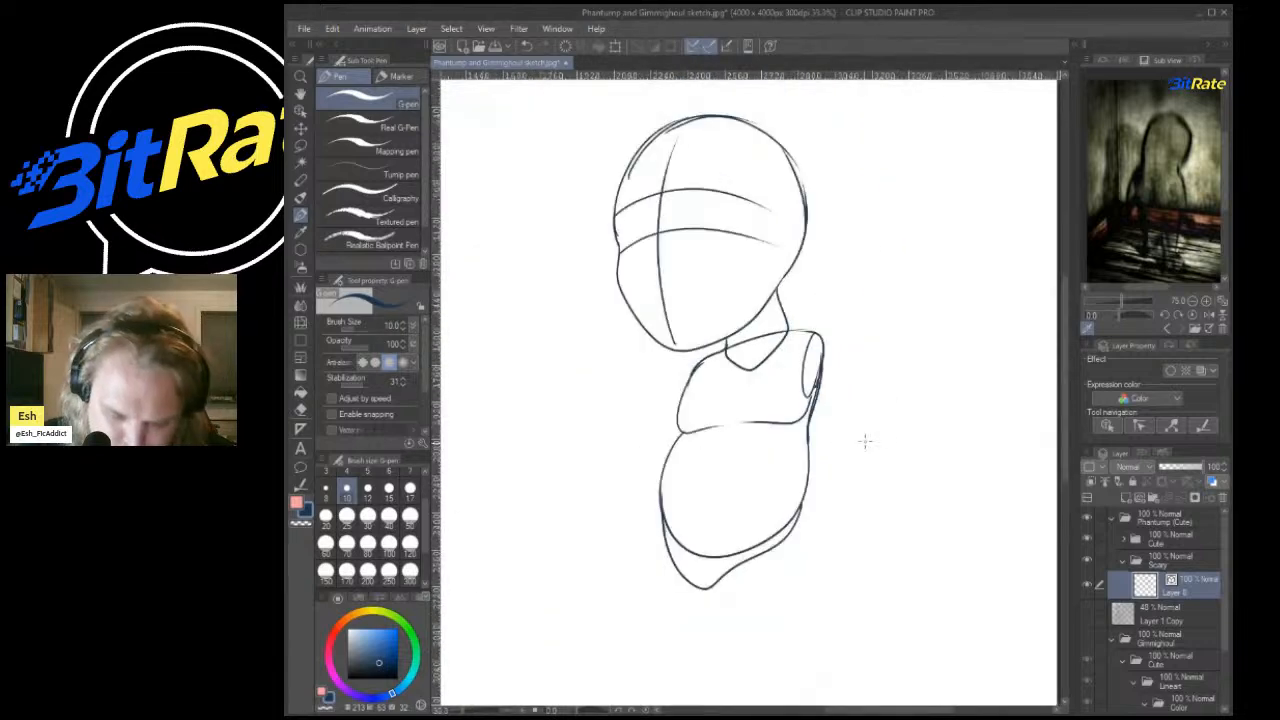
Trim the tapered end of the chest's lower-left edge and extend the right half of that edge toward it.
scroll(783, 490, up, 2)
scroll(783, 490, up, 4)
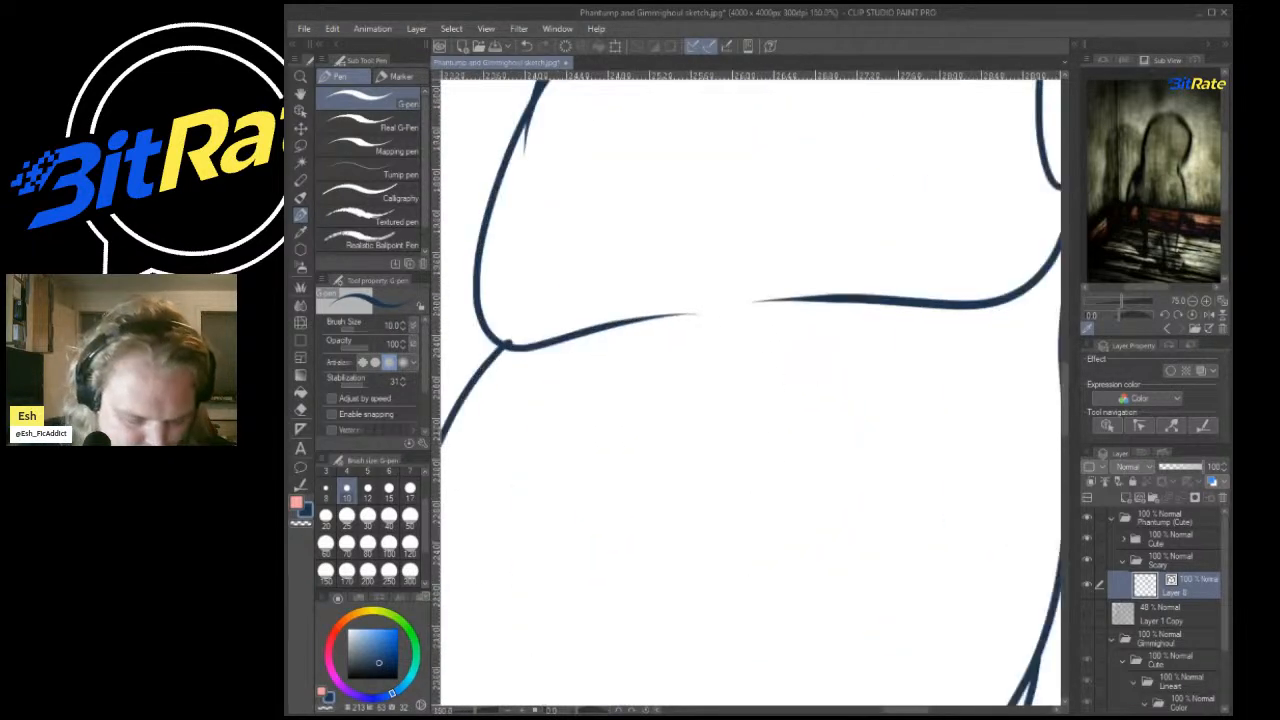
click(300, 409)
mouse_move(663, 323)
mouse_down()
mouse_move(663, 306)
mouse_move(629, 306)
mouse_up()
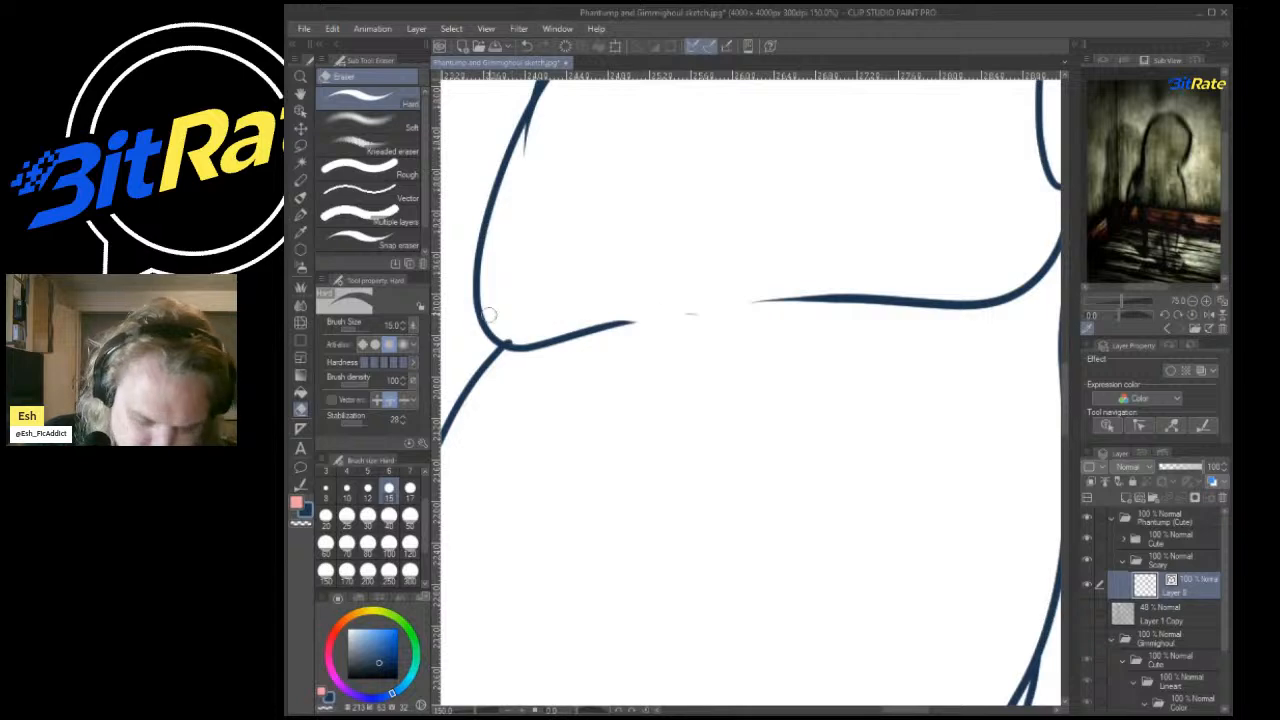
key(p)
drag(853, 303, 687, 303)
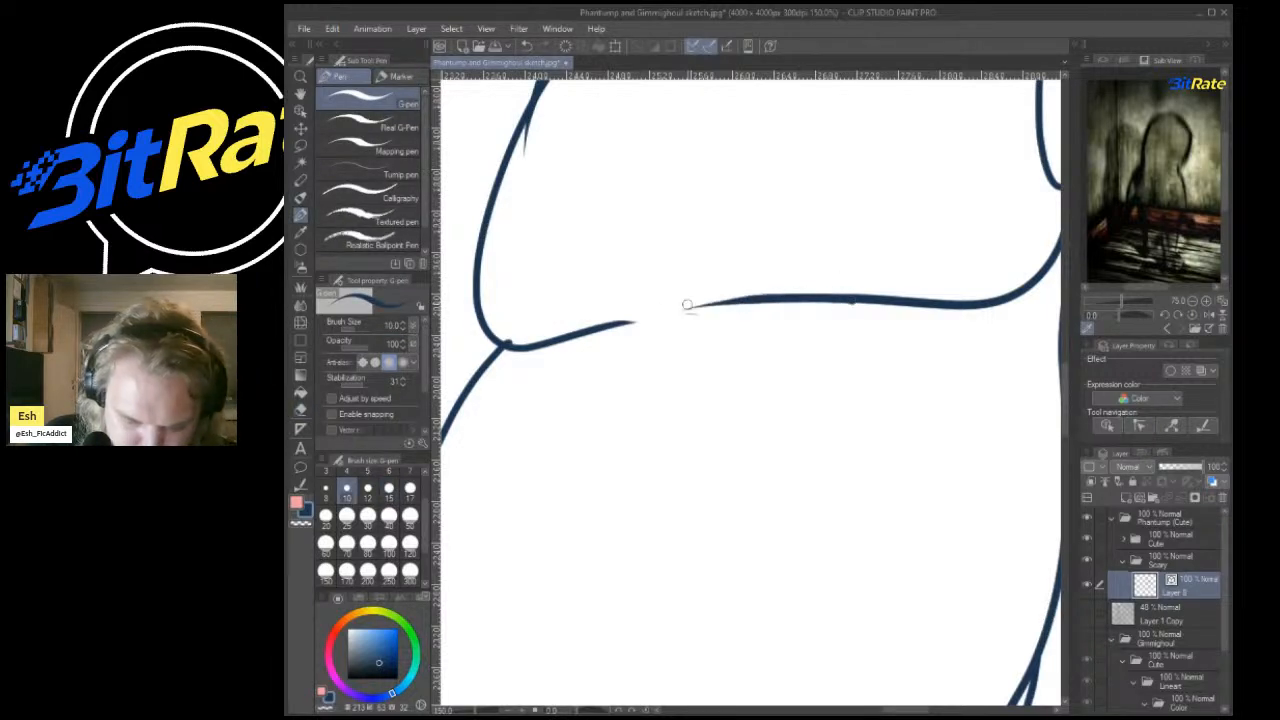
scroll(743, 233, down, 4)
scroll(738, 235, up, 3)
scroll(719, 268, down, 3)
scroll(716, 271, down, 3)
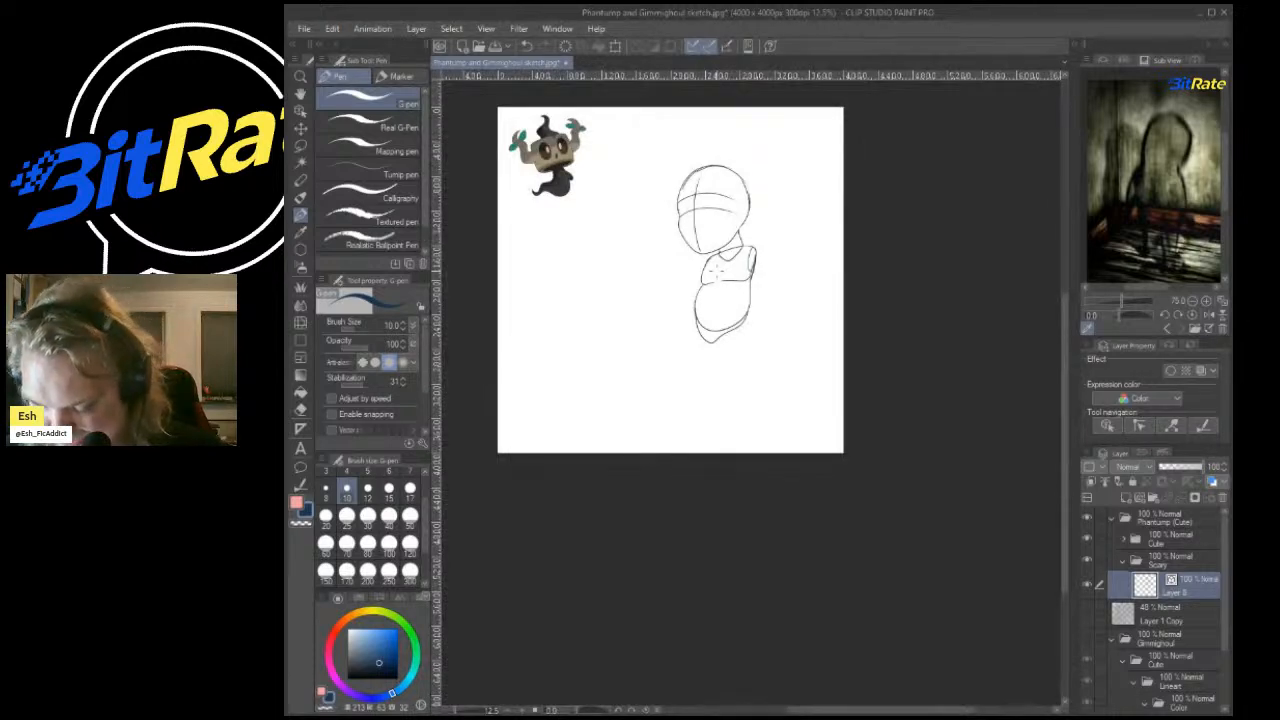
scroll(719, 268, down, 1)
Try a rounded, tapering thigh hanging straight down from the pelvis's point and right side.
scroll(740, 348, up, 5)
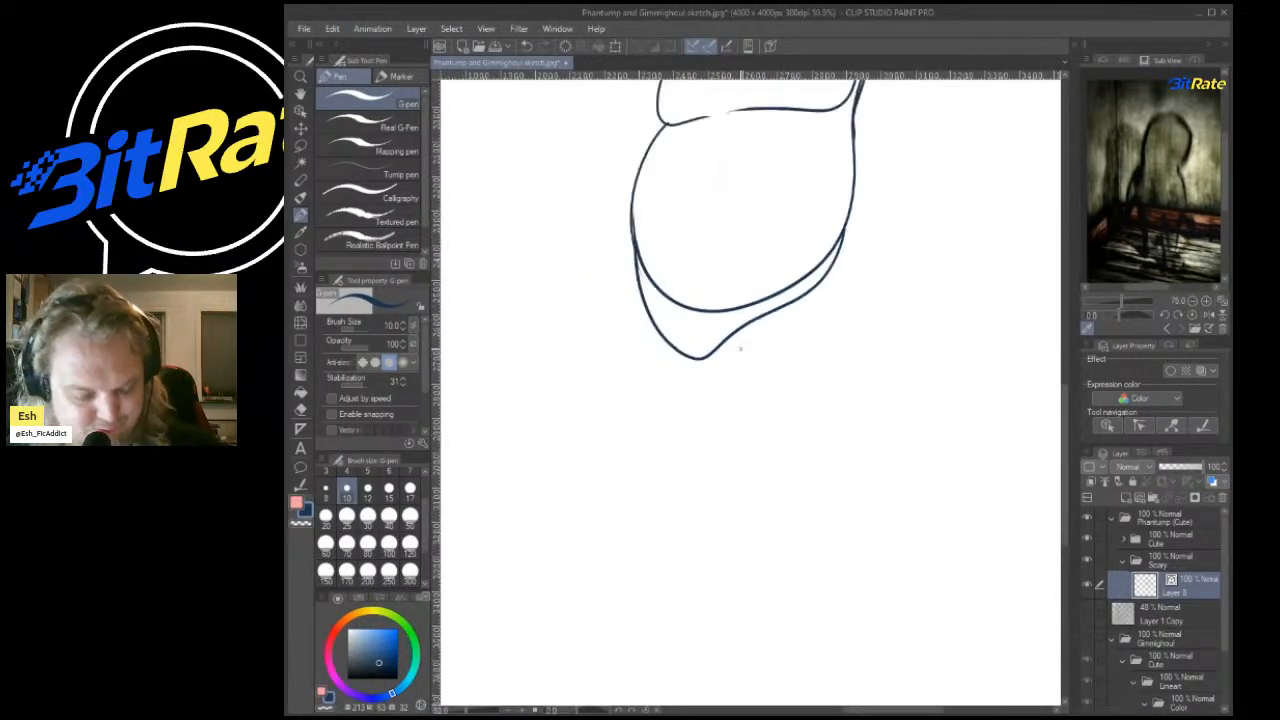
scroll(740, 348, up, 2)
mouse_move(668, 390)
mouse_down()
mouse_move(709, 476)
mouse_move(820, 584)
mouse_move(902, 483)
mouse_move(922, 178)
mouse_up()
scroll(845, 255, down, 2)
scroll(845, 257, down, 5)
scroll(862, 228, up, 5)
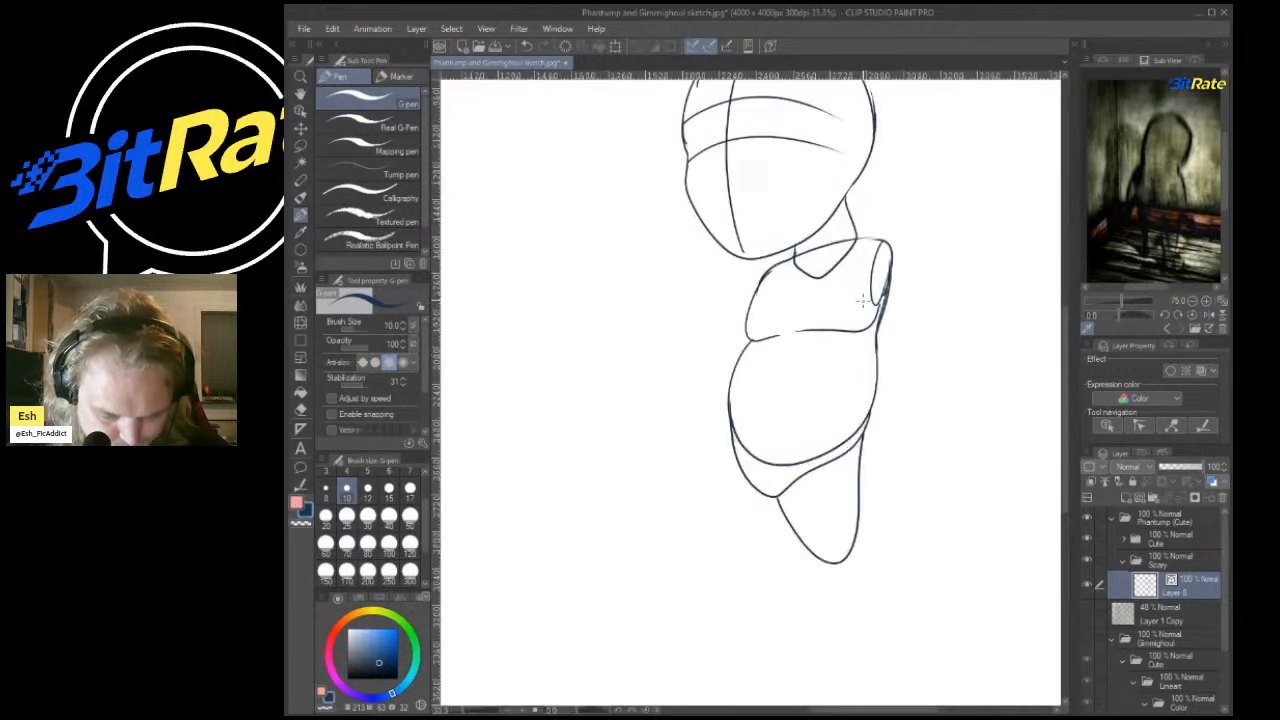
scroll(865, 336, down, 1)
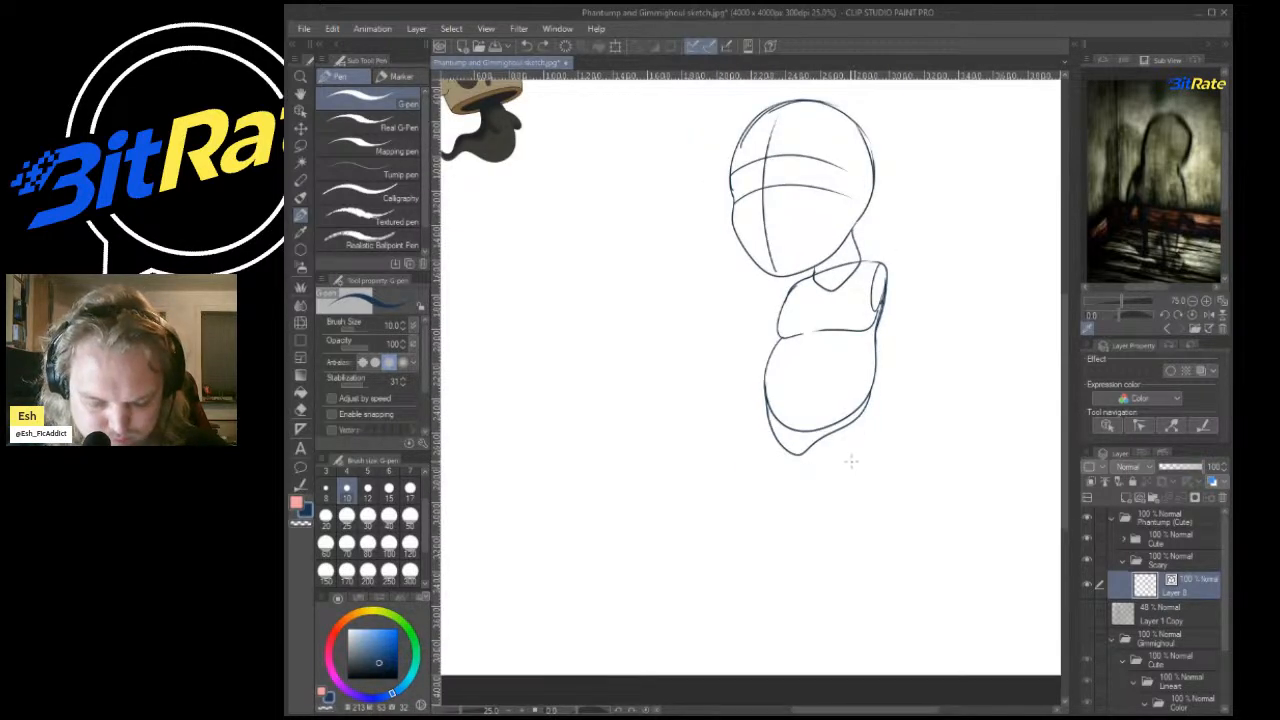
scroll(855, 468, up, 4)
scroll(862, 443, down, 1)
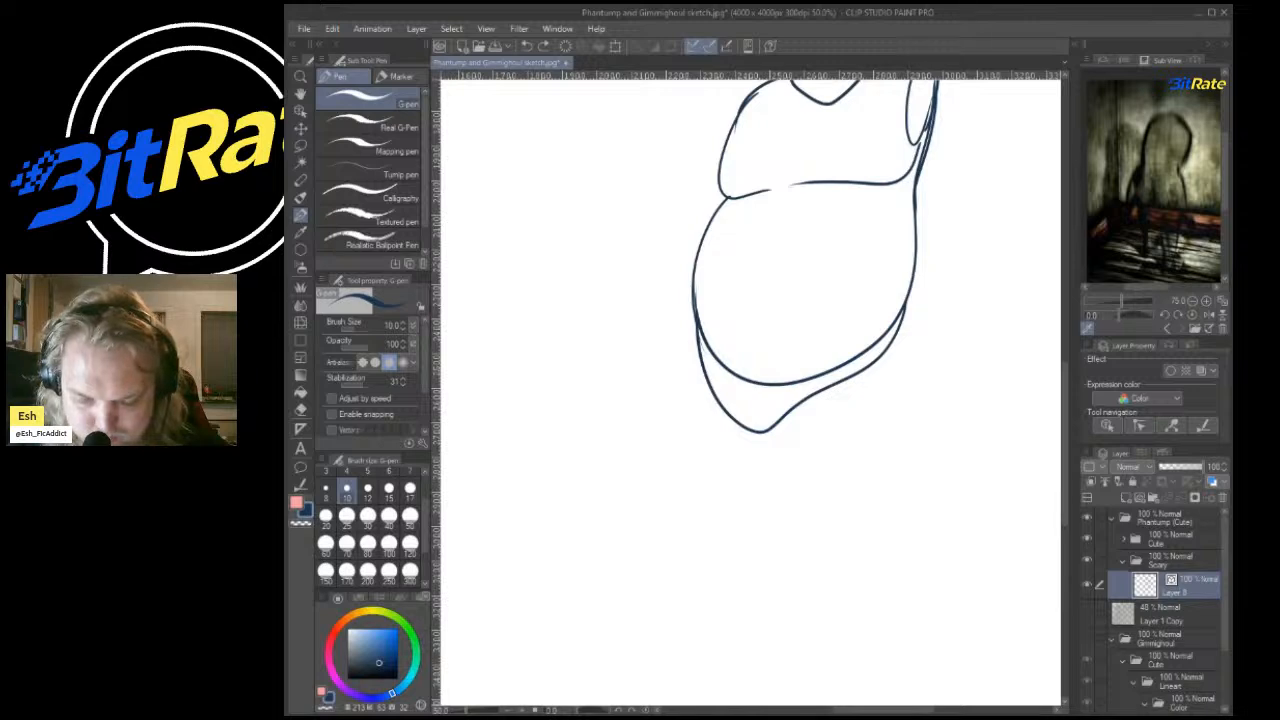
mouse_move(766, 432)
mouse_down()
mouse_move(785, 491)
mouse_move(856, 559)
mouse_move(893, 370)
mouse_up()
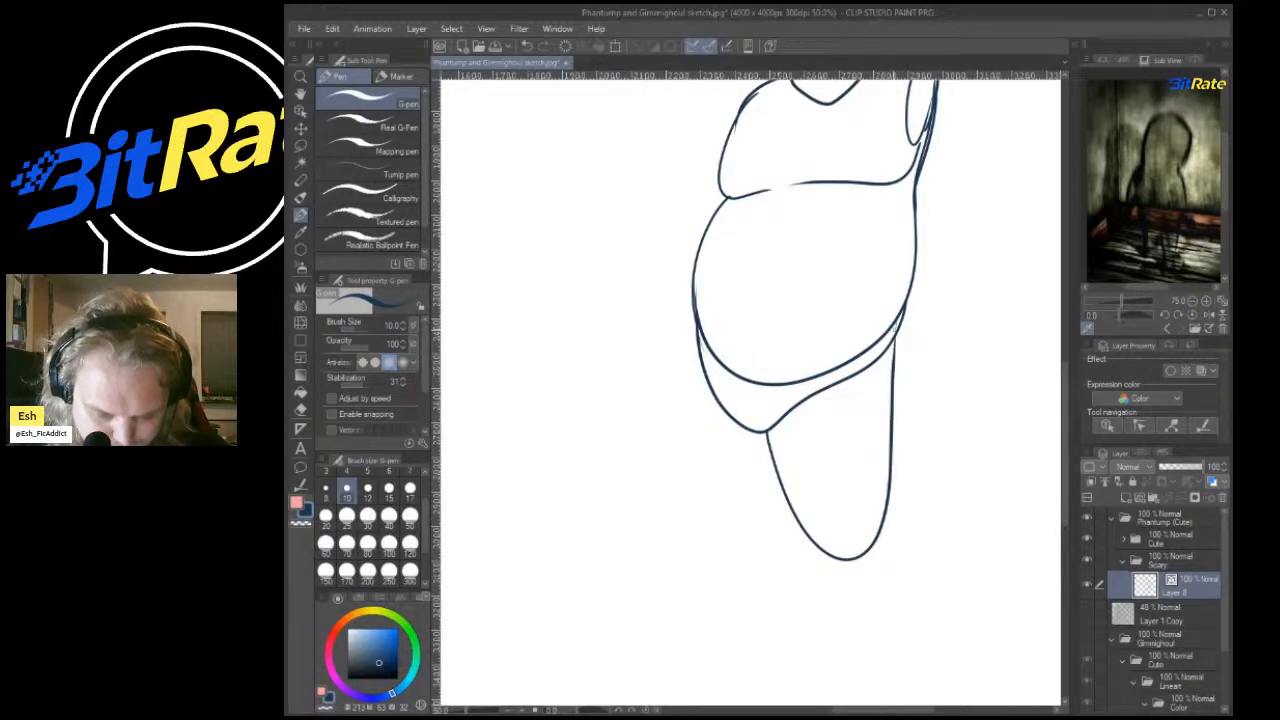
scroll(875, 370, down, 4)
scroll(875, 370, up, 4)
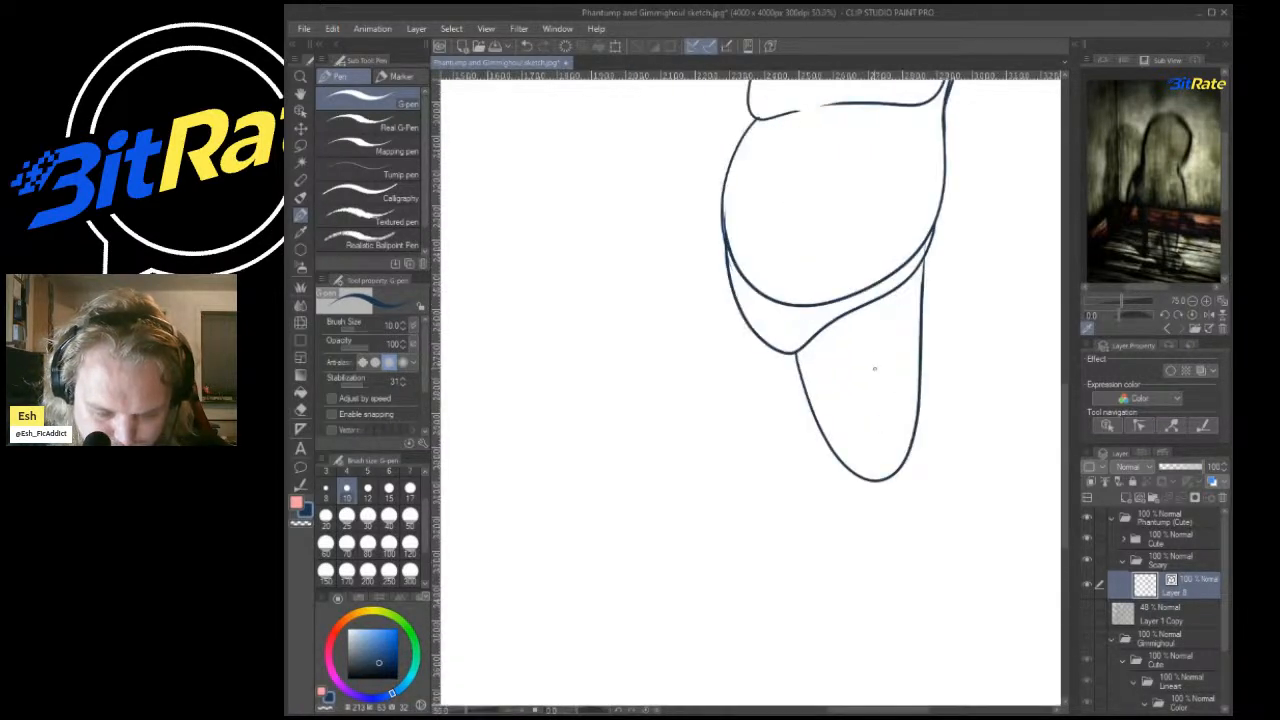
scroll(860, 440, down, 4)
scroll(860, 440, up, 3)
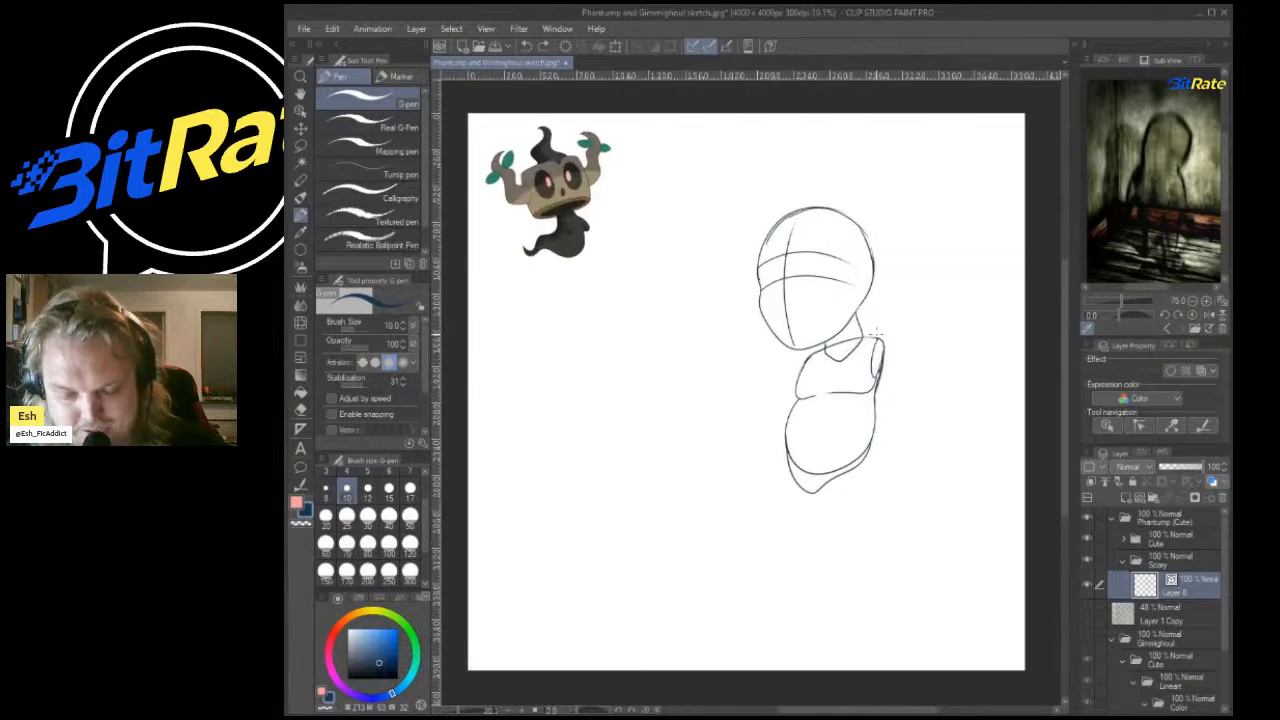
Rotate the whole head and body sketch slightly counter-clockwise so the figure leans to the left.
key(ctrl+t)
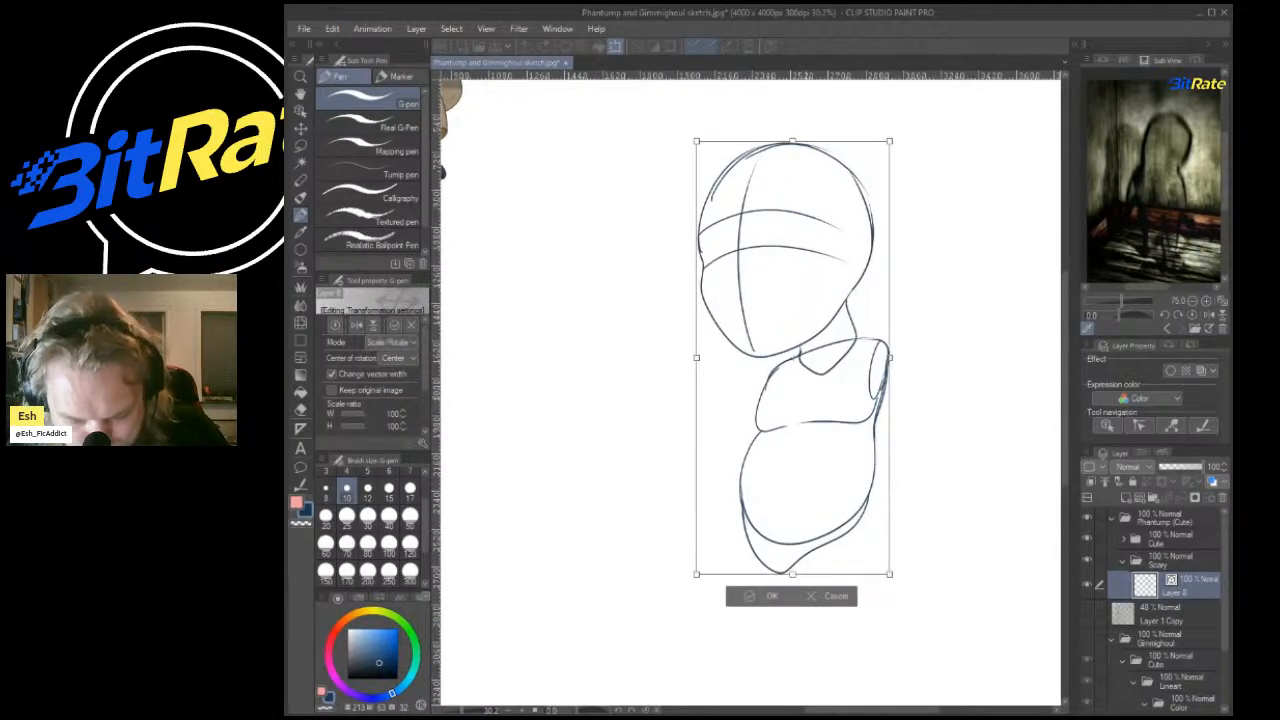
drag(981, 414, 944, 374)
scroll(944, 374, down, 3)
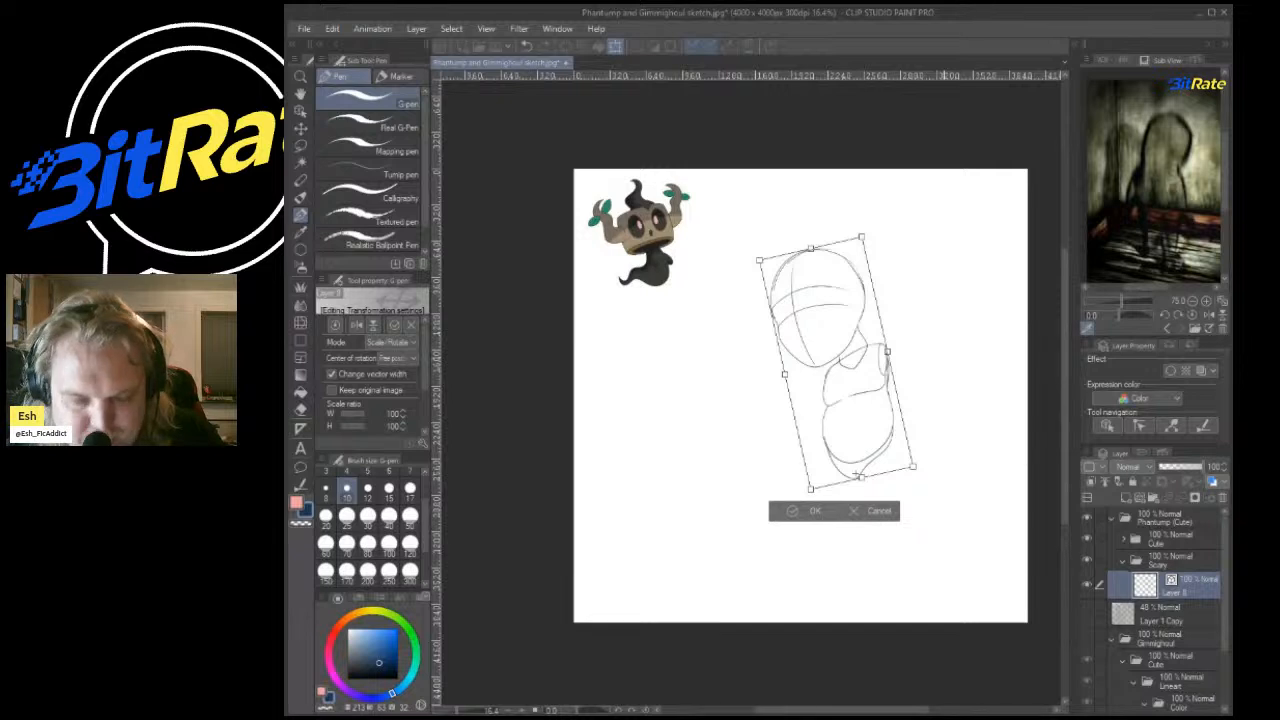
key(Return)
scroll(1000, 280, up, 3)
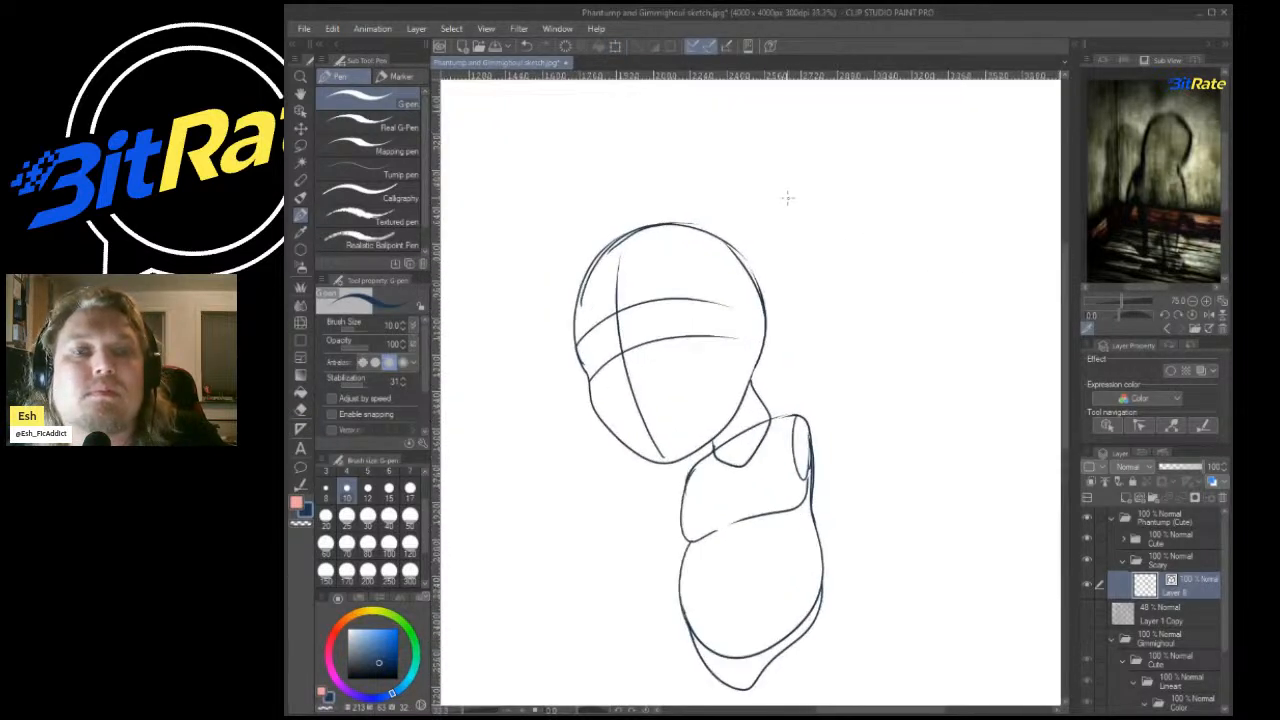
Lasso the head and neck and rotate them slightly counter-clockwise around the base of the neck.
key(m)
mouse_move(470, 198)
mouse_down()
mouse_move(571, 166)
mouse_move(787, 318)
mouse_up()
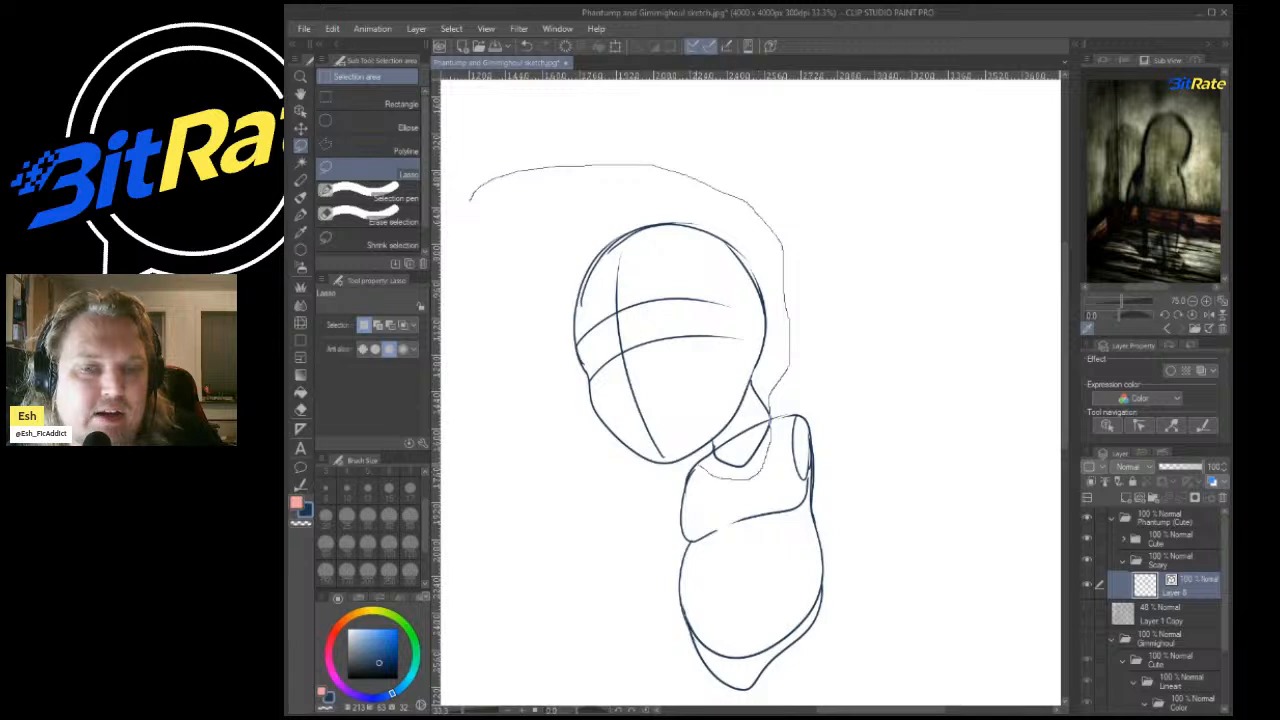
drag(700, 468, 470, 200)
key(ctrl+t)
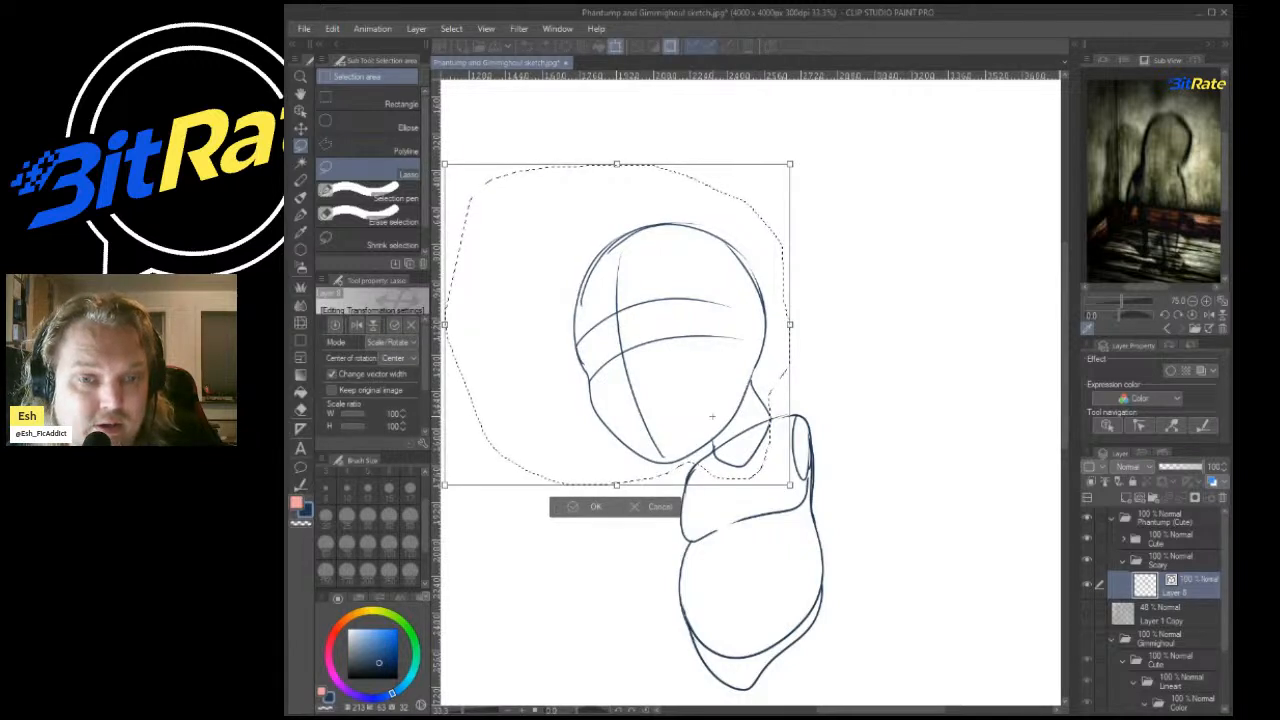
drag(712, 416, 743, 468)
mouse_move(840, 200)
mouse_down()
mouse_move(875, 215)
mouse_move(800, 189)
mouse_up()
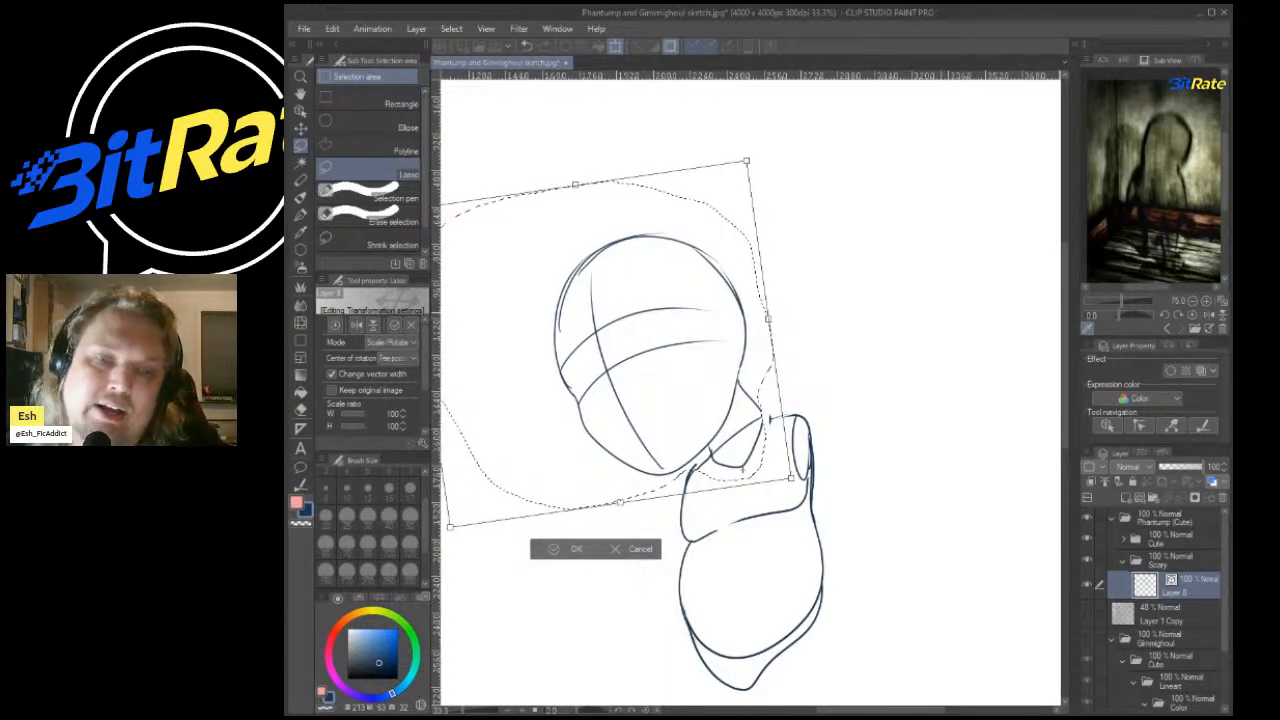
key(Return)
key(ctrl+d)
scroll(942, 297, down, 3)
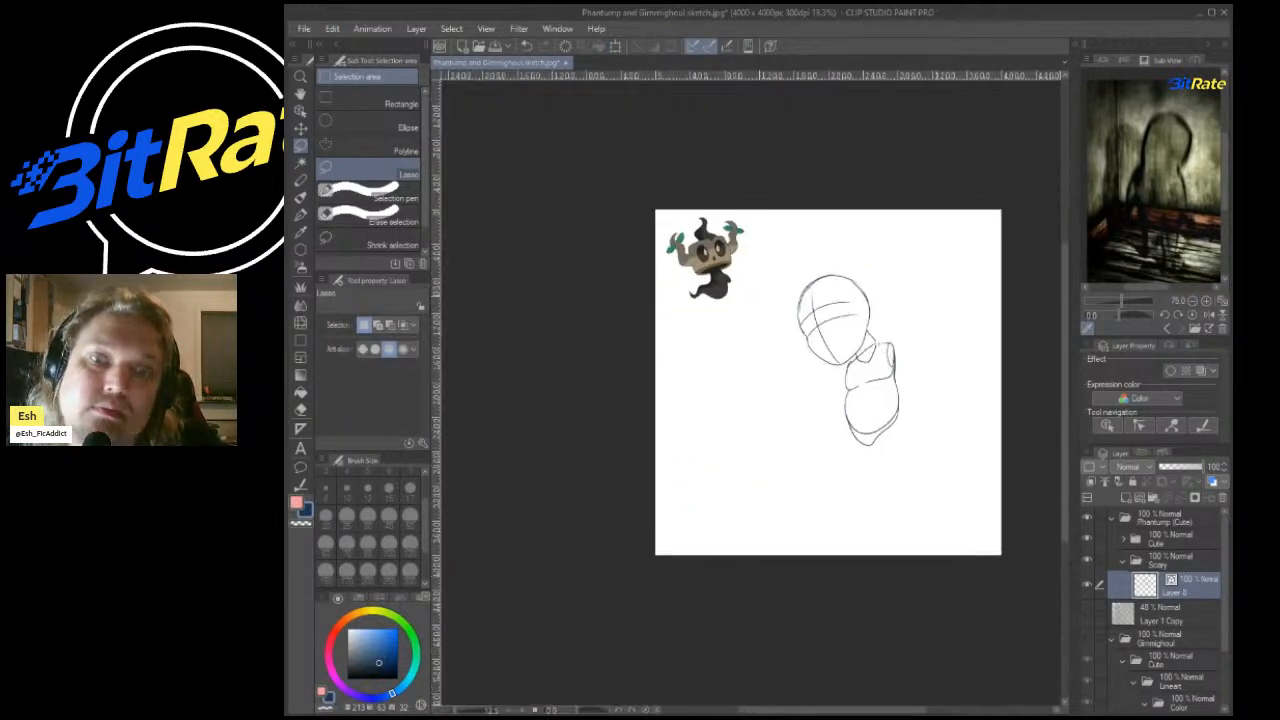
Draw a rounded thigh angling down and outward from the pelvis's left side with the G-pen.
scroll(852, 389, up, 5)
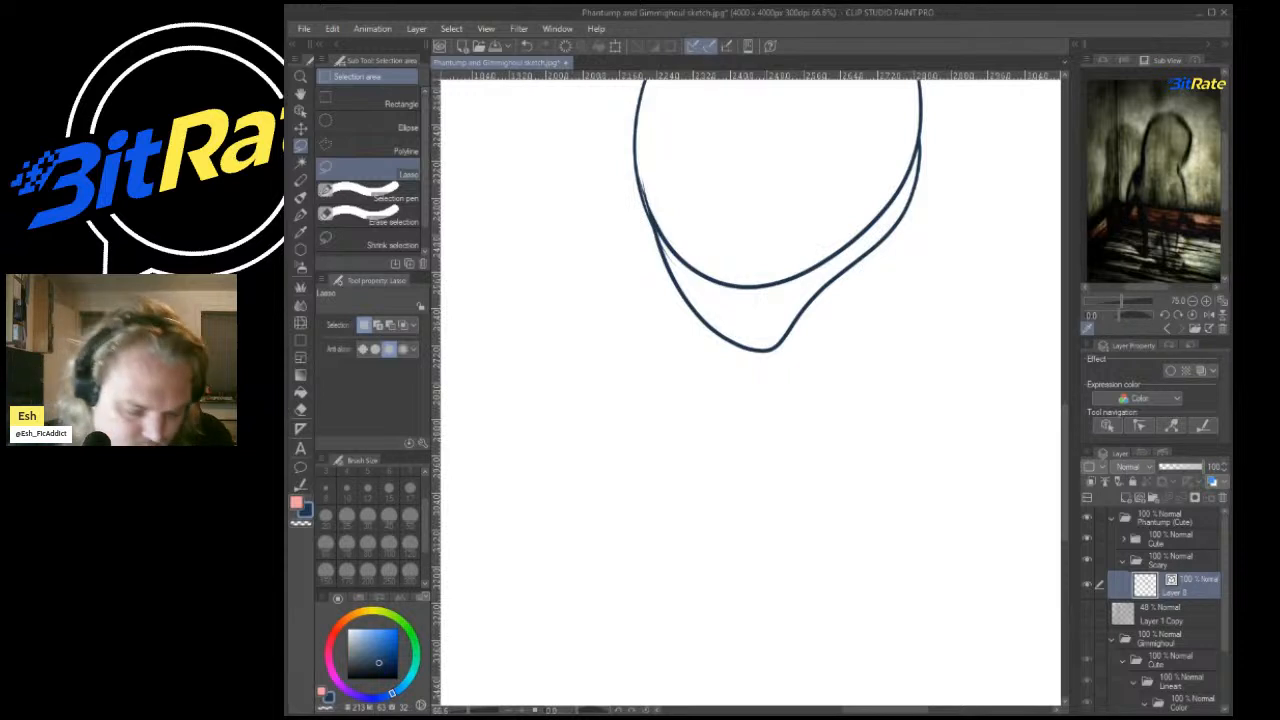
drag(639, 244, 586, 348)
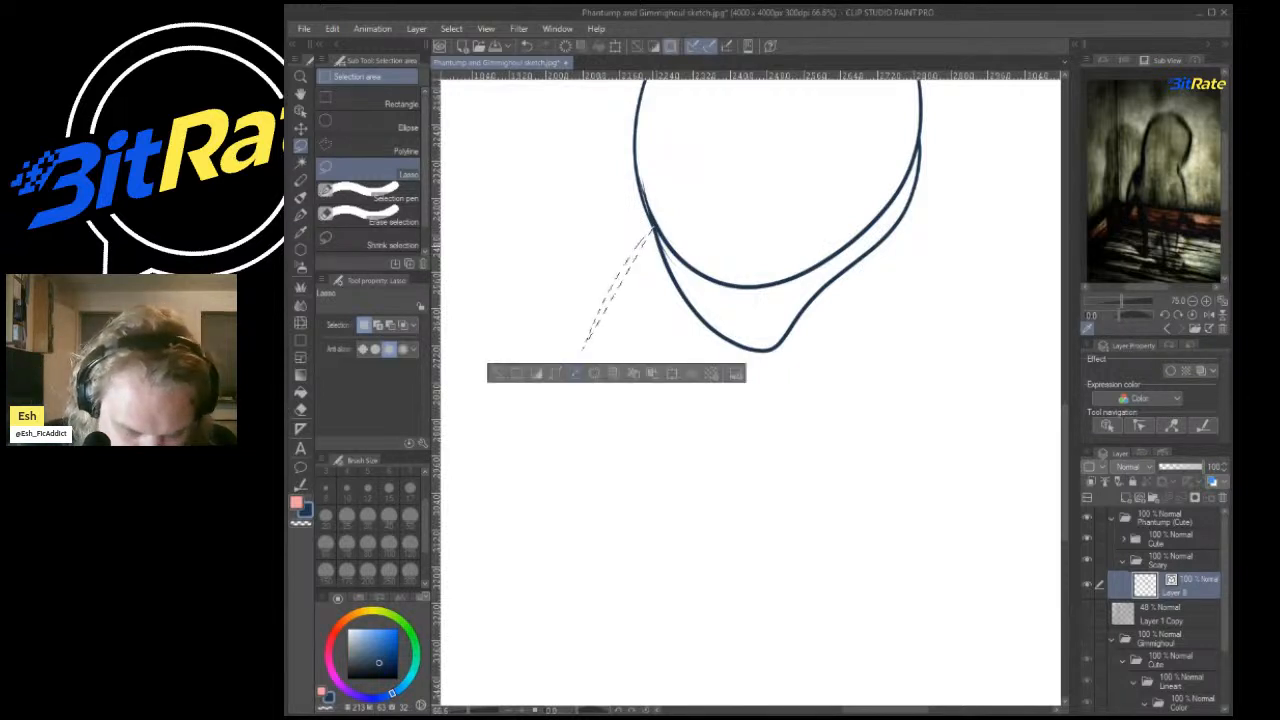
key(ctrl+z)
key(p)
mouse_move(645, 238)
mouse_down()
mouse_move(574, 371)
mouse_move(716, 387)
mouse_move(702, 404)
mouse_move(645, 253)
mouse_up()
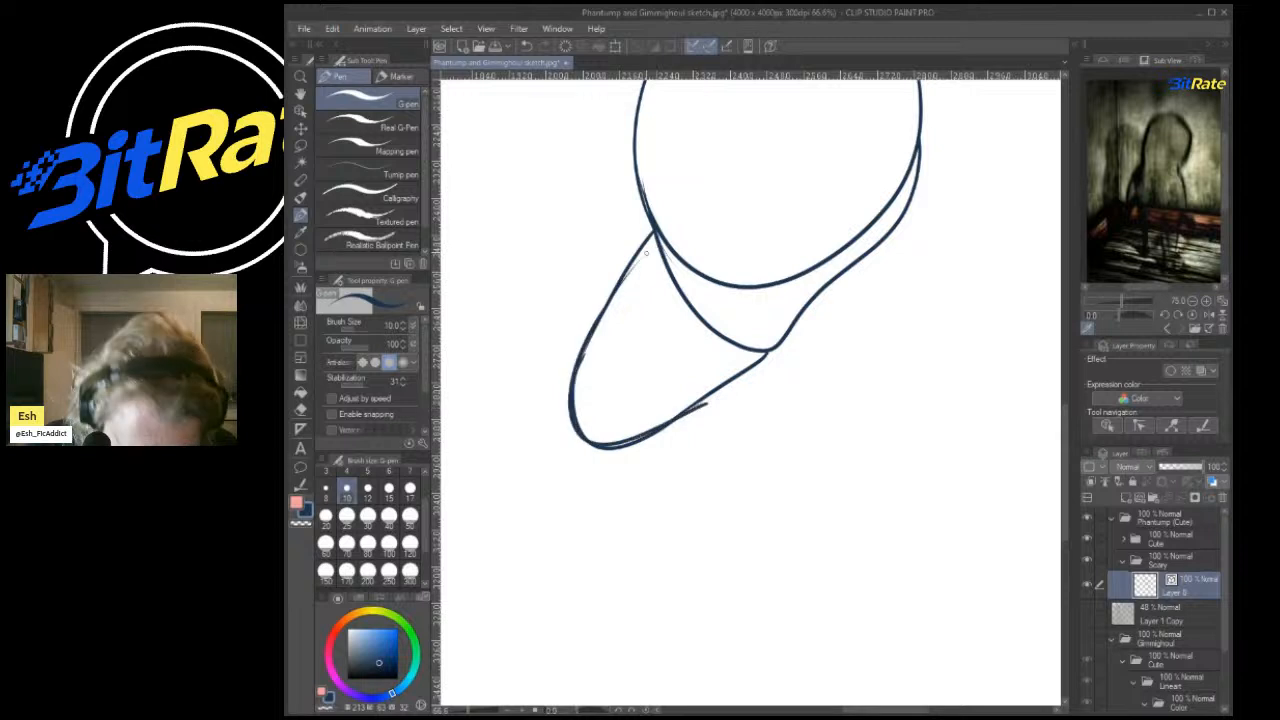
Draw a matching rounded thigh from the pelvis's point to its right side, angled slightly outward.
mouse_move(778, 345)
mouse_down()
mouse_move(857, 443)
mouse_move(945, 325)
mouse_move(938, 214)
mouse_move(940, 387)
mouse_up()
key(ctrl+z)
key(ctrl+z)
drag(915, 187, 943, 425)
scroll(914, 408, down, 4)
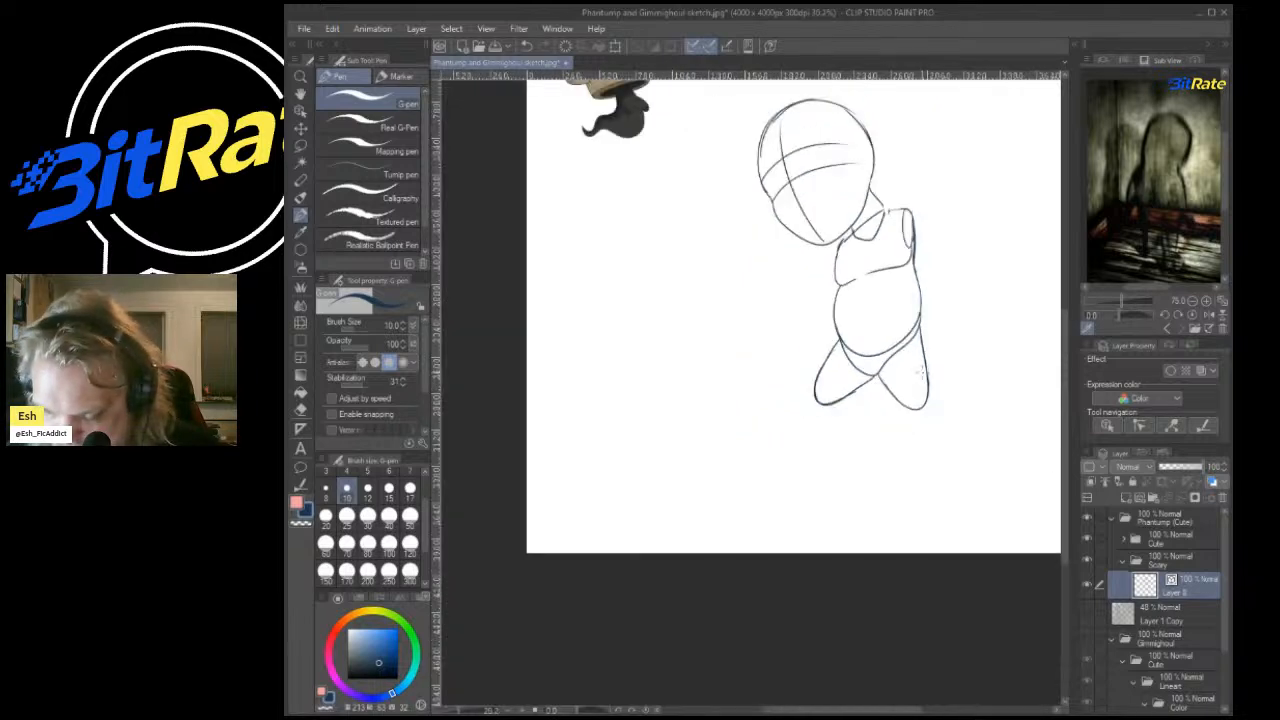
Examine the two thighs against the torso and head to judge the pose and leg proportions.
scroll(923, 370, up, 3)
scroll(923, 367, down, 1)
scroll(926, 369, down, 1)
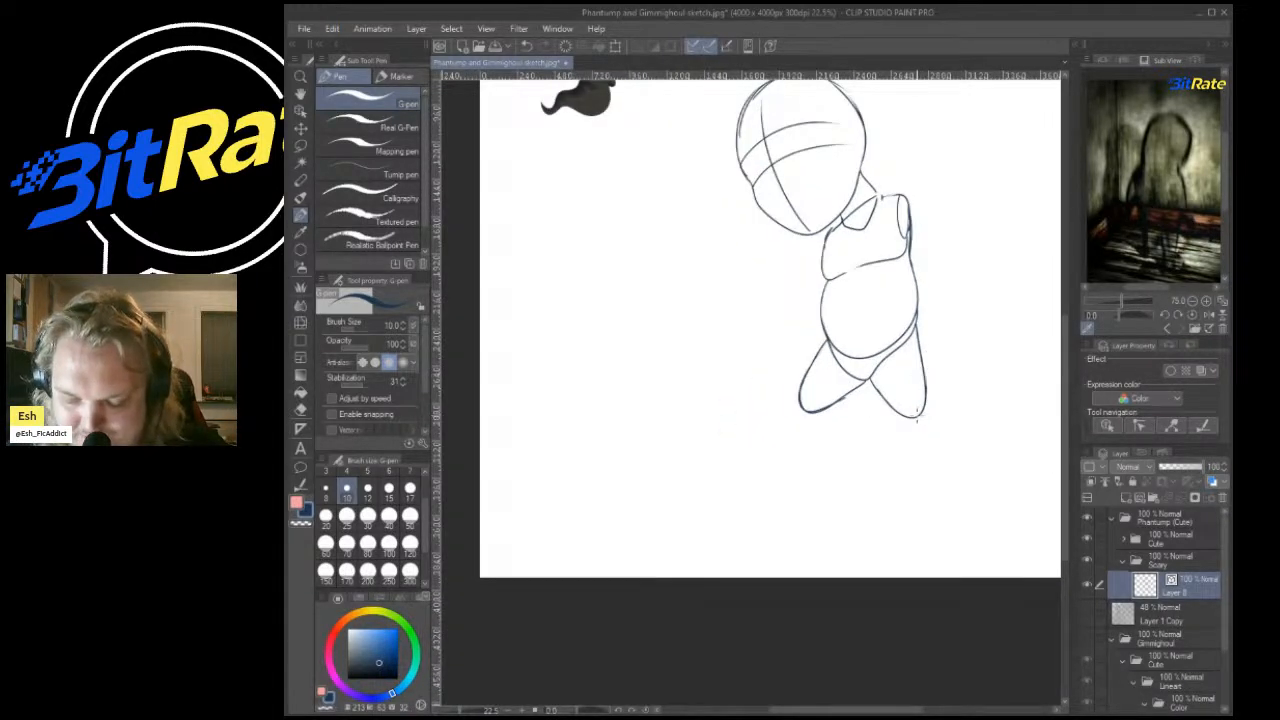
scroll(875, 450, up, 2)
scroll(786, 480, down, 2)
scroll(873, 428, up, 2)
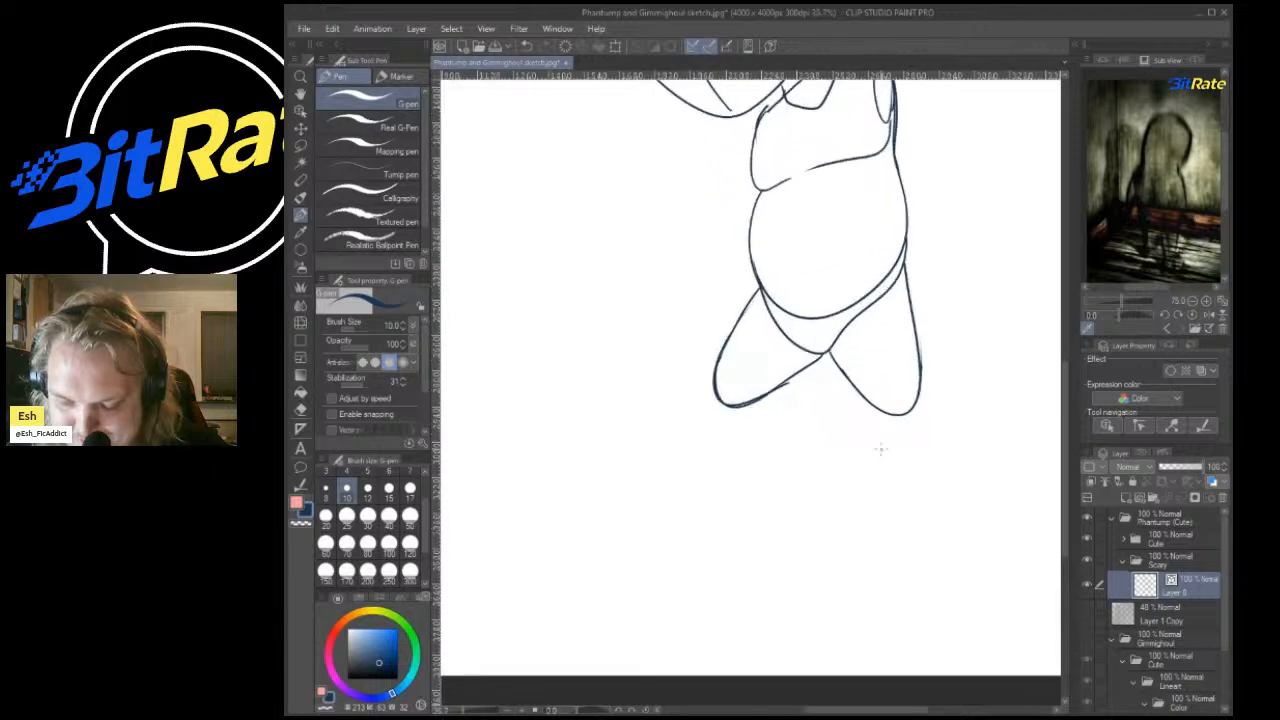
scroll(880, 449, up, 4)
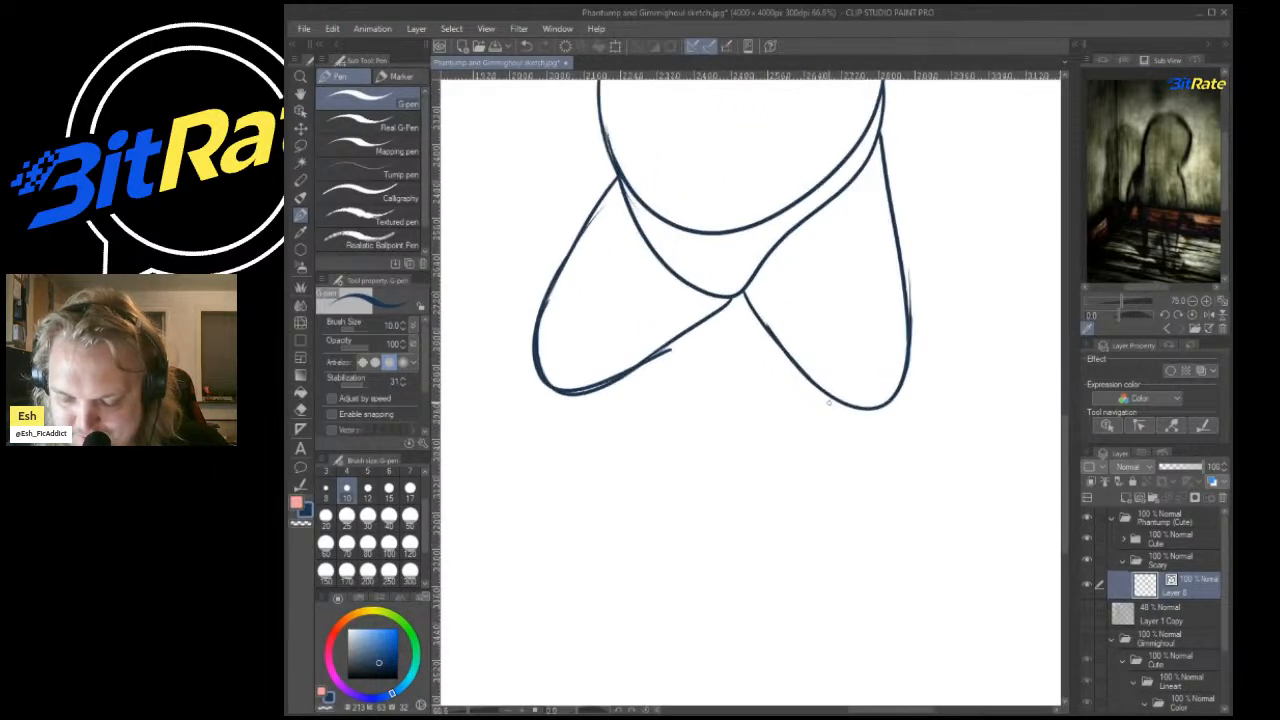
scroll(854, 415, down, 2)
scroll(851, 373, up, 2)
scroll(854, 372, down, 5)
scroll(752, 334, up, 4)
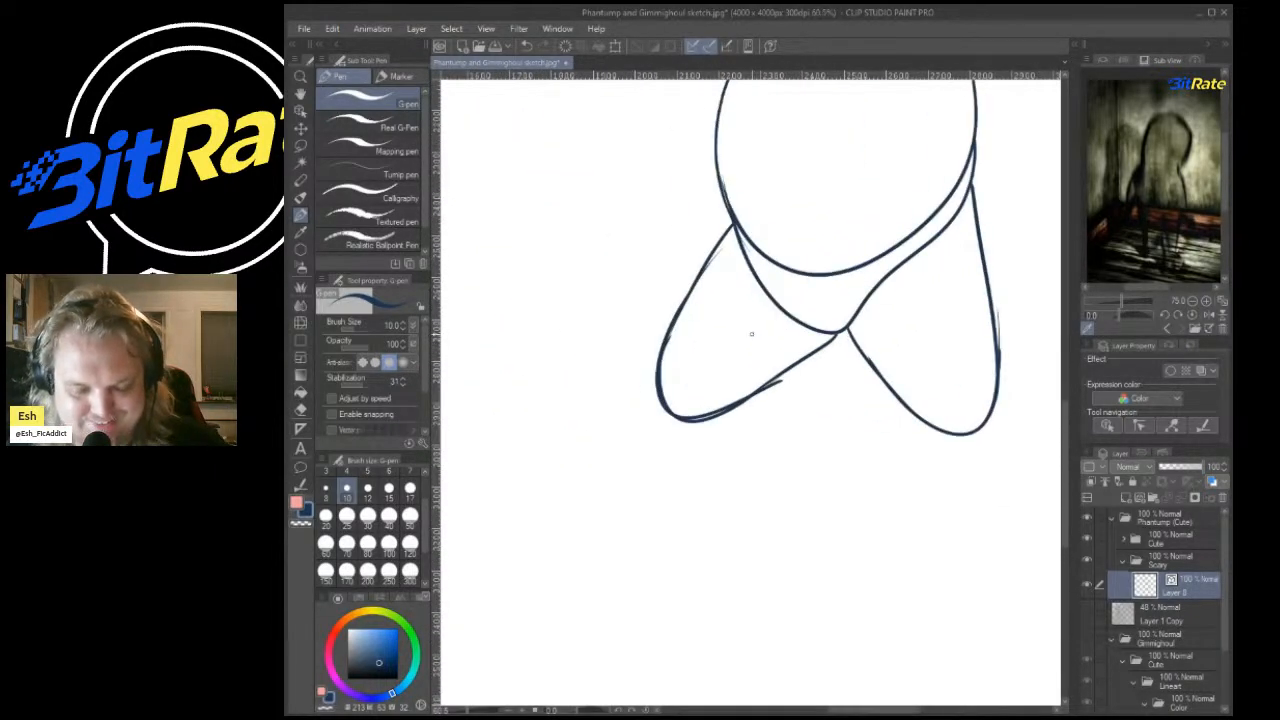
scroll(752, 334, down, 4)
scroll(808, 420, up, 3)
scroll(834, 349, down, 1)
scroll(791, 420, up, 2)
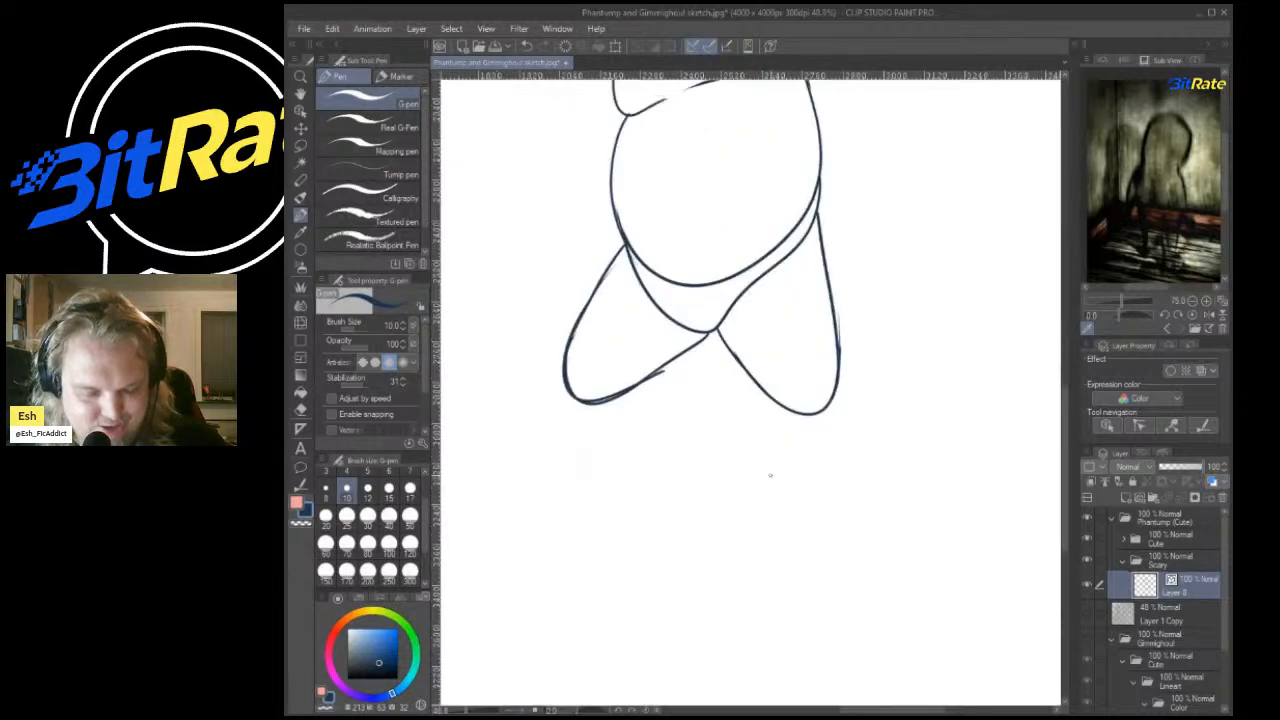
Draw a small knee circle at the end of the right thigh and a rounded lower leg extending down and outward.
scroll(770, 475, up, 3)
mouse_move(826, 376)
mouse_down()
mouse_move(821, 325)
mouse_move(877, 344)
mouse_move(861, 397)
mouse_move(793, 409)
mouse_move(884, 550)
mouse_move(941, 580)
mouse_move(991, 504)
mouse_move(965, 430)
mouse_up()
drag(922, 328, 968, 430)
scroll(890, 300, down, 5)
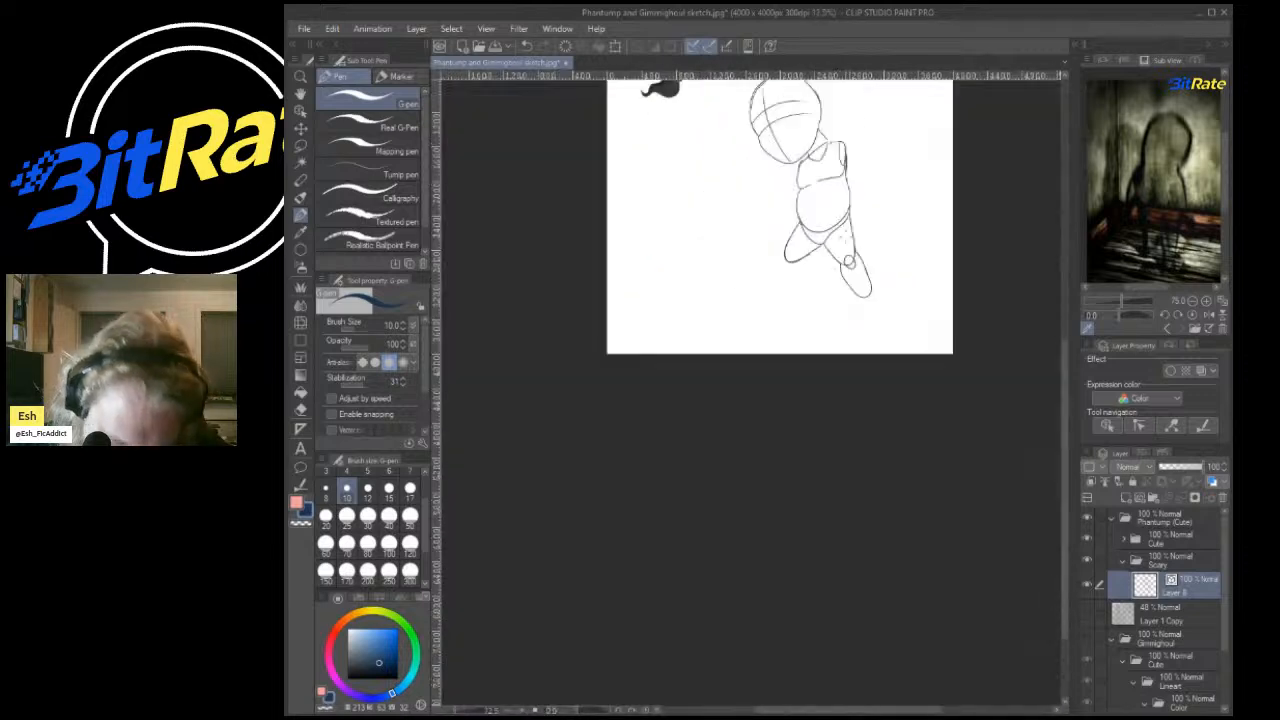
Draw a small narrow oval for the knee joint at the end of the figure's left-hand thigh.
scroll(636, 397, up, 6)
mouse_move(636, 397)
mouse_down()
mouse_move(652, 359)
mouse_move(666, 437)
mouse_move(645, 351)
mouse_up()
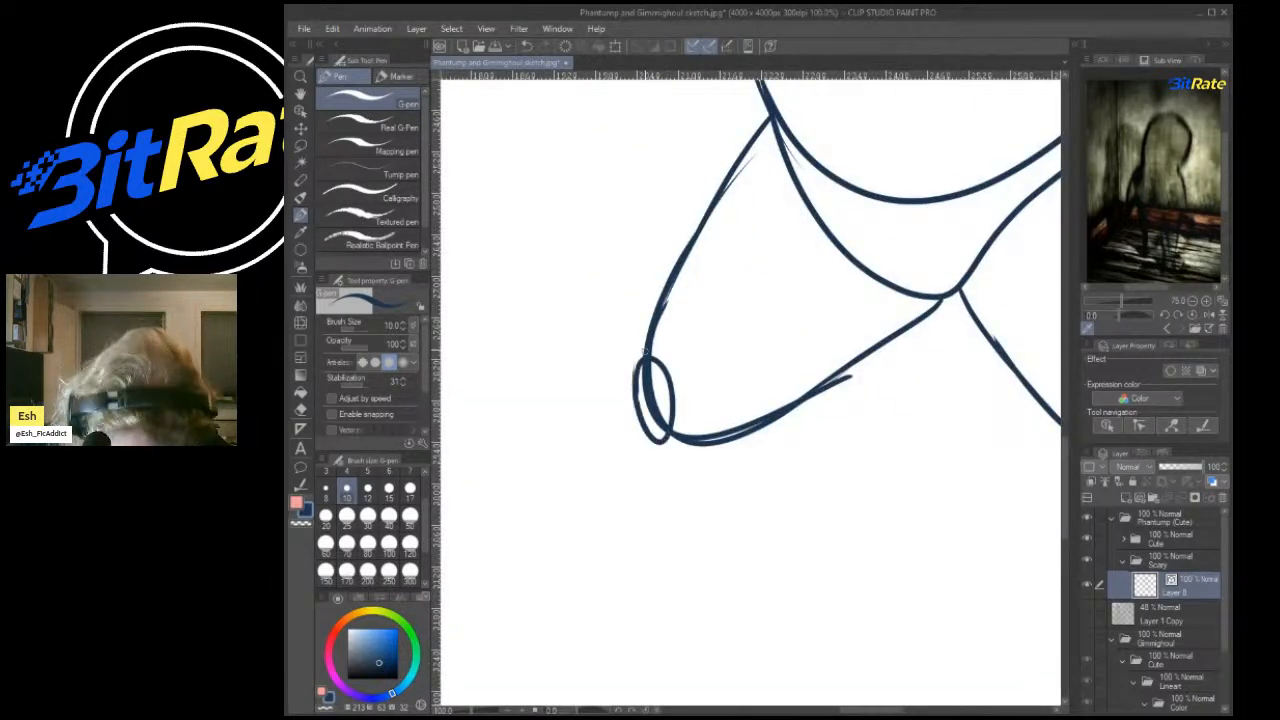
mouse_move(734, 377)
mouse_down()
mouse_move(795, 452)
mouse_move(798, 565)
mouse_up()
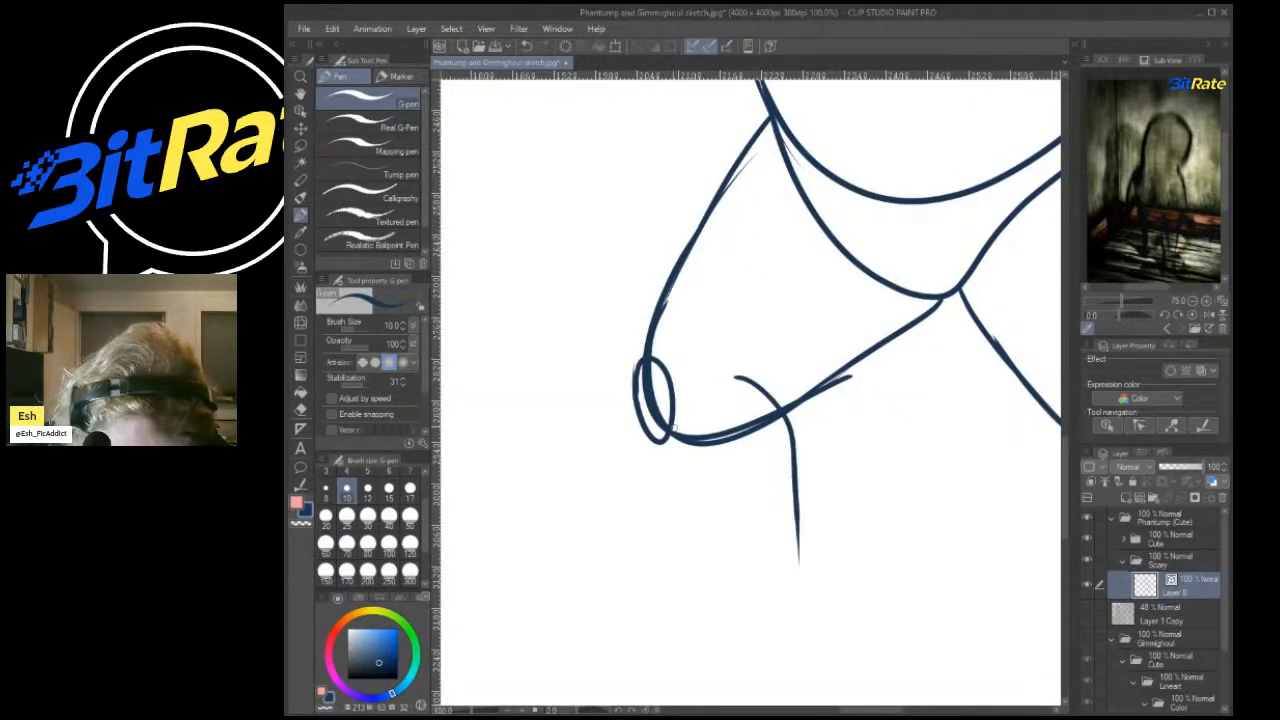
mouse_move(638, 428)
mouse_down()
mouse_move(677, 555)
mouse_move(658, 515)
mouse_move(791, 521)
mouse_move(789, 489)
mouse_up()
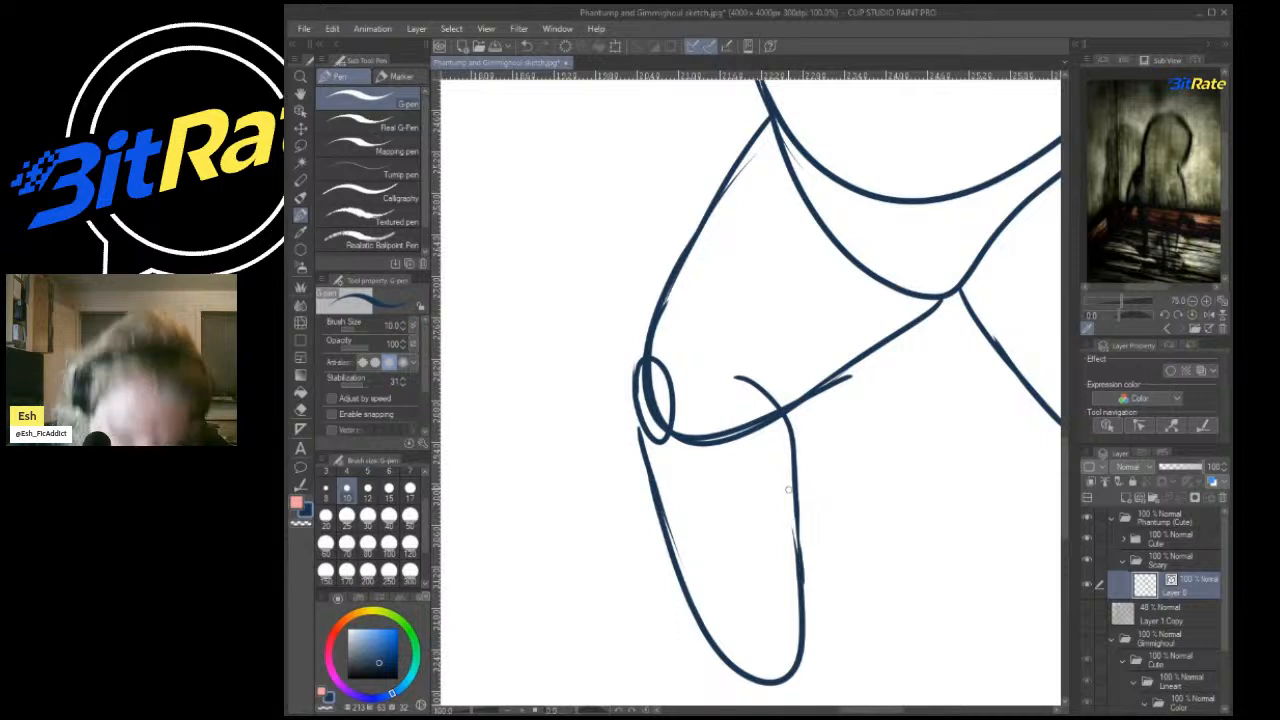
scroll(789, 489, down, 4)
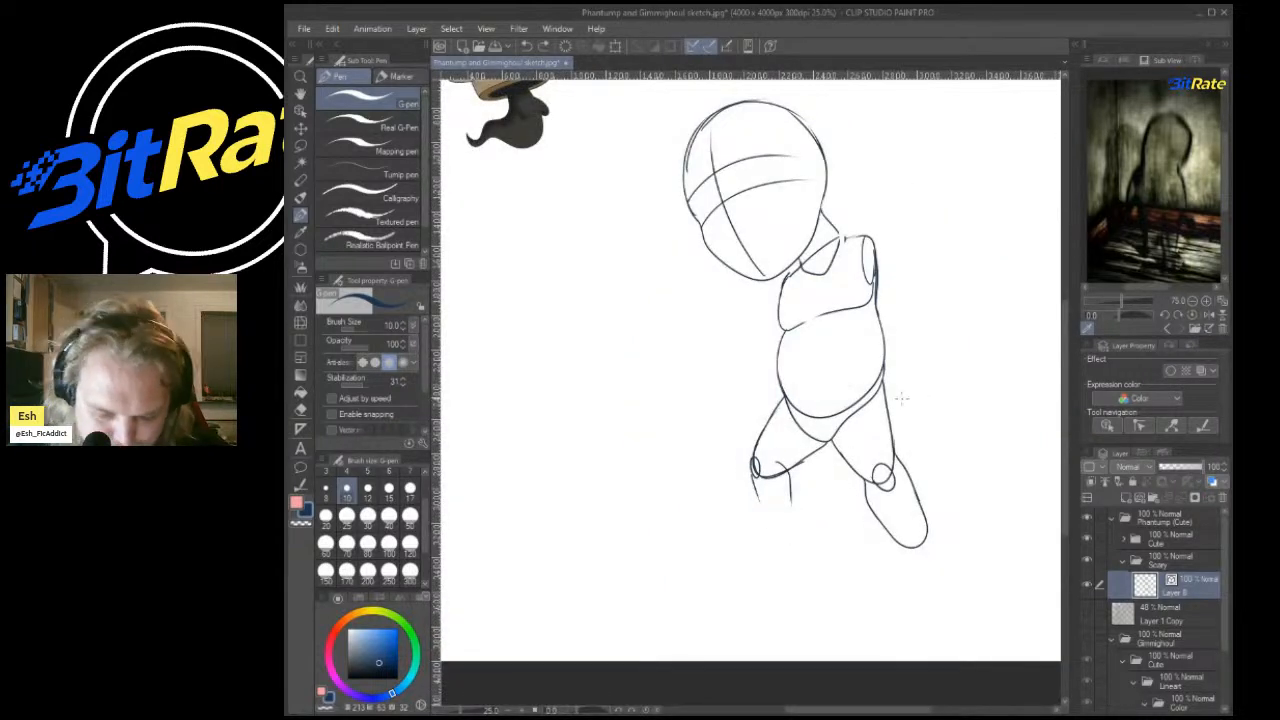
scroll(825, 493, up, 5)
key(ctrl+z)
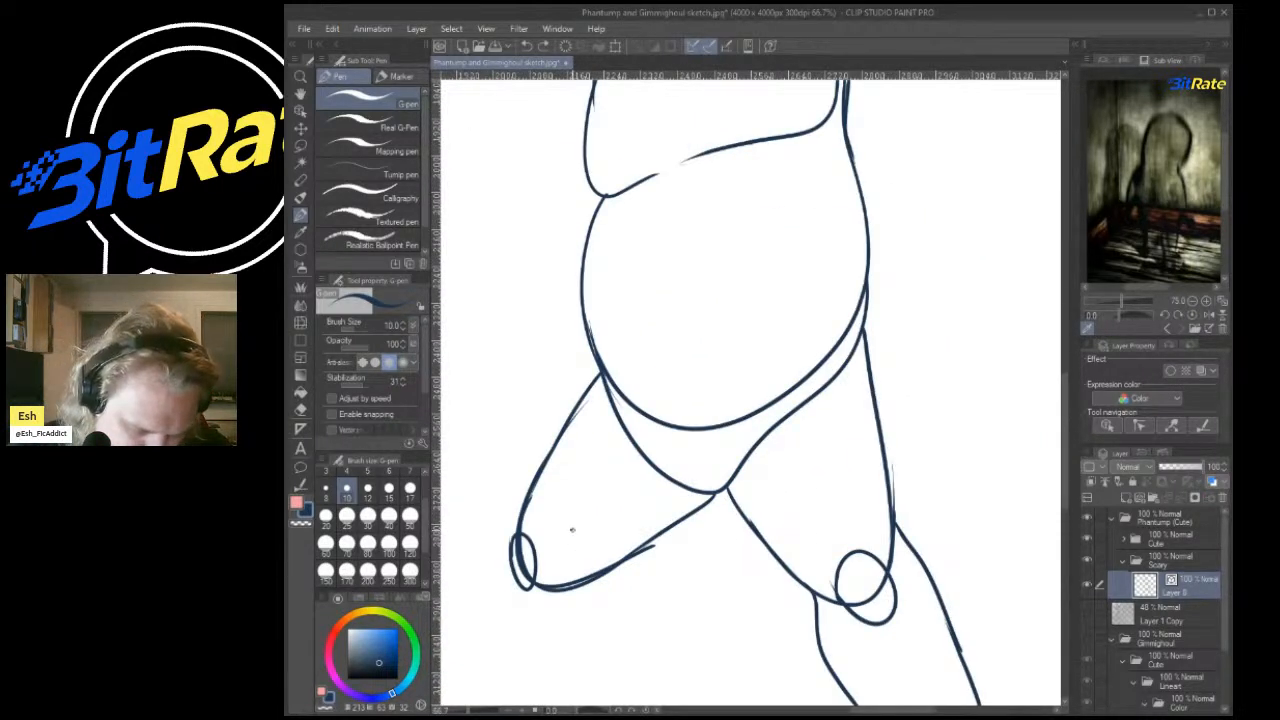
Draw the left-hand lower leg as an elongated rounded shape hanging from the knee joint.
mouse_move(572, 530)
mouse_down()
mouse_move(617, 568)
mouse_move(635, 705)
mouse_up()
drag(512, 551, 545, 704)
key(ctrl+minus)
key(ctrl+minus)
key(ctrl+minus)
key(ctrl+minus)
key(ctrl+minus)
key(ctrl+minus)
key(ctrl+minus)
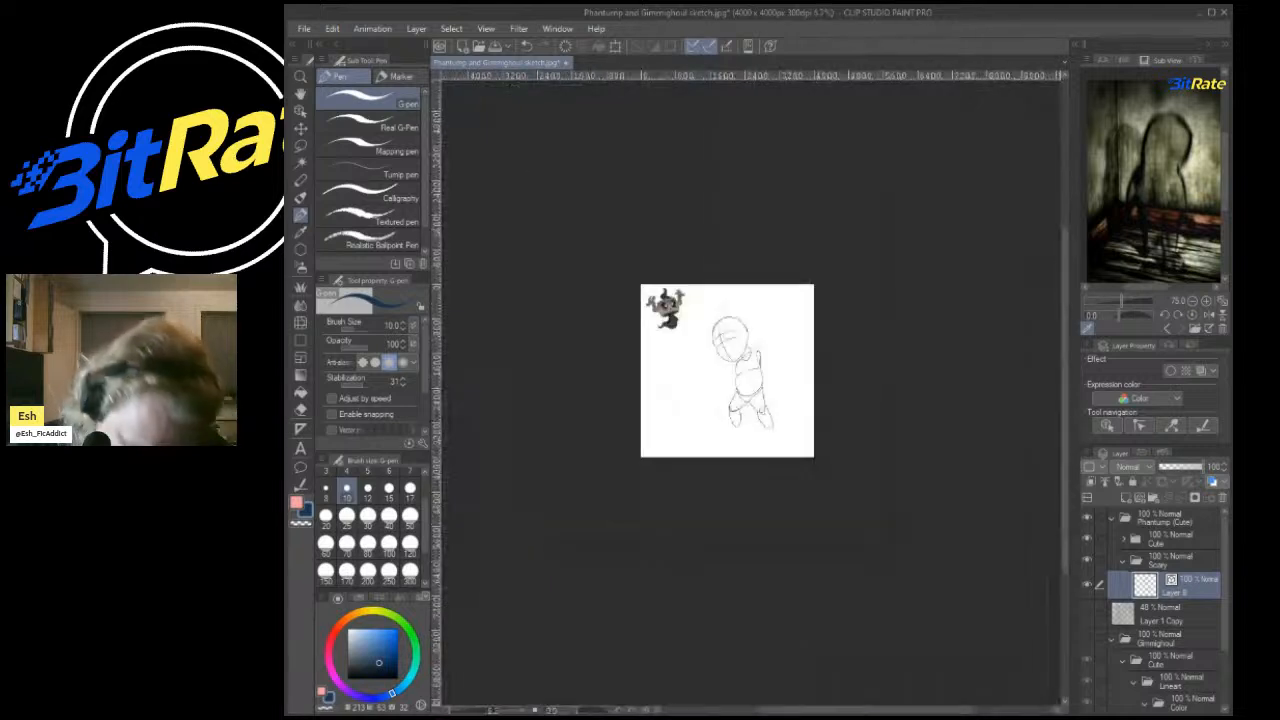
Examine the proportions of the sketched head, torso and legs, up close and as a whole.
key(ctrl+plus)
key(ctrl+plus)
key(ctrl+plus)
key(ctrl+plus)
scroll(711, 676, up, 2)
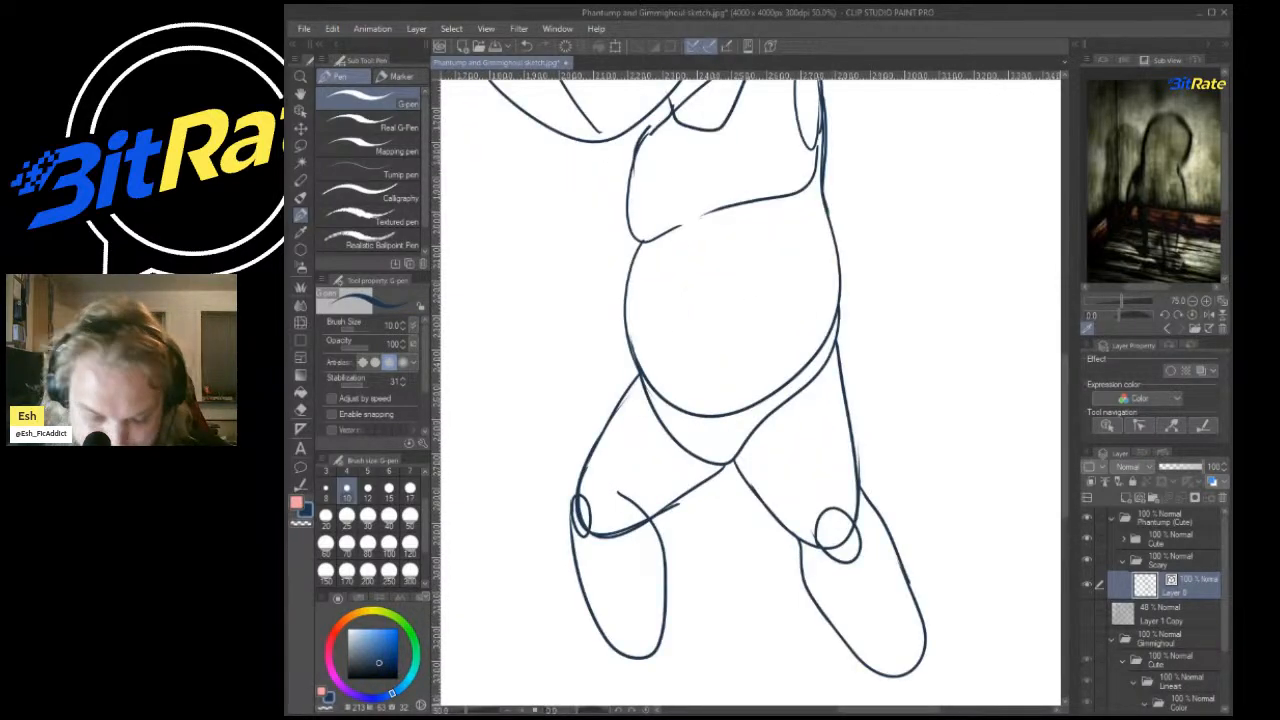
scroll(894, 463, down, 2)
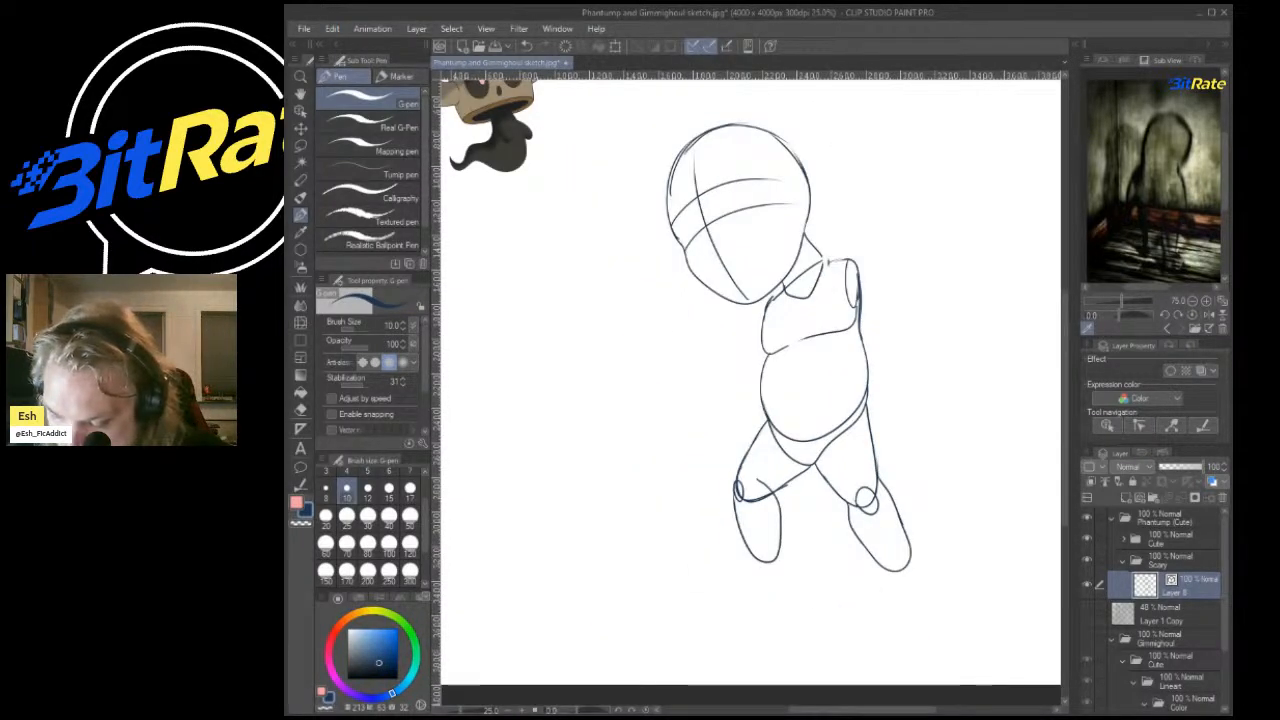
scroll(772, 520, up, 2)
scroll(787, 512, down, 4)
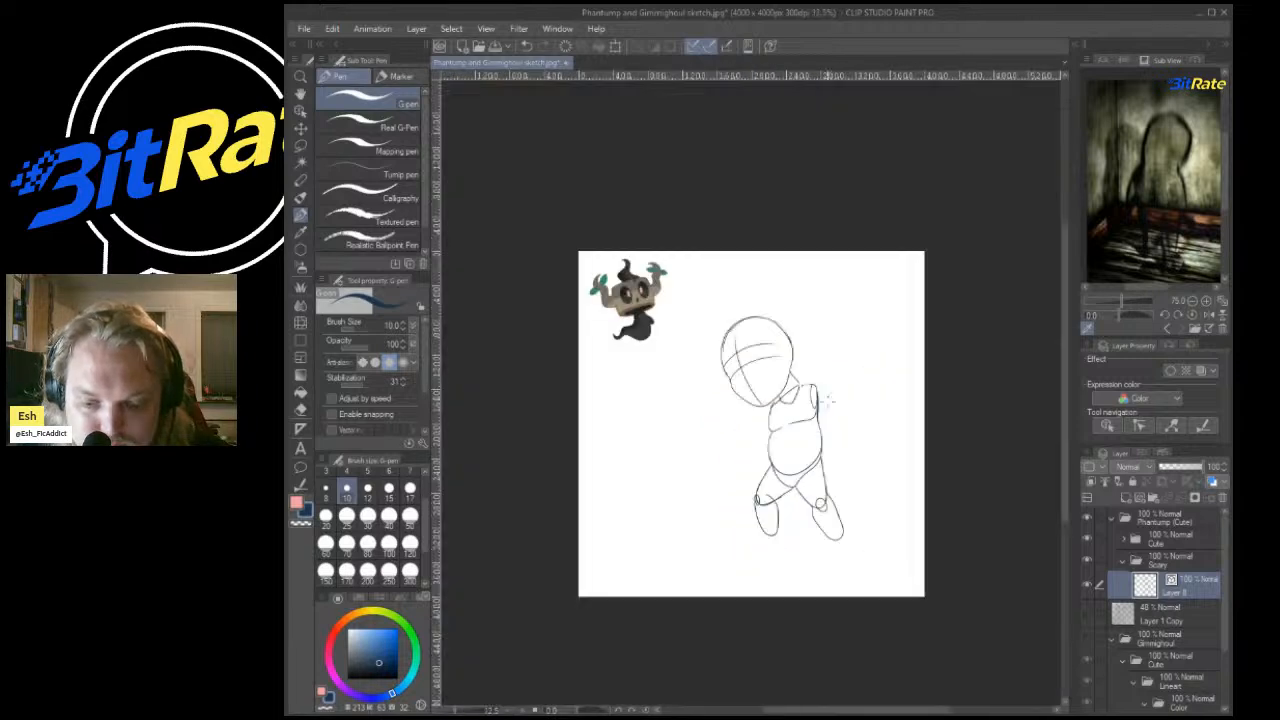
scroll(858, 370, up, 2)
scroll(828, 485, up, 1)
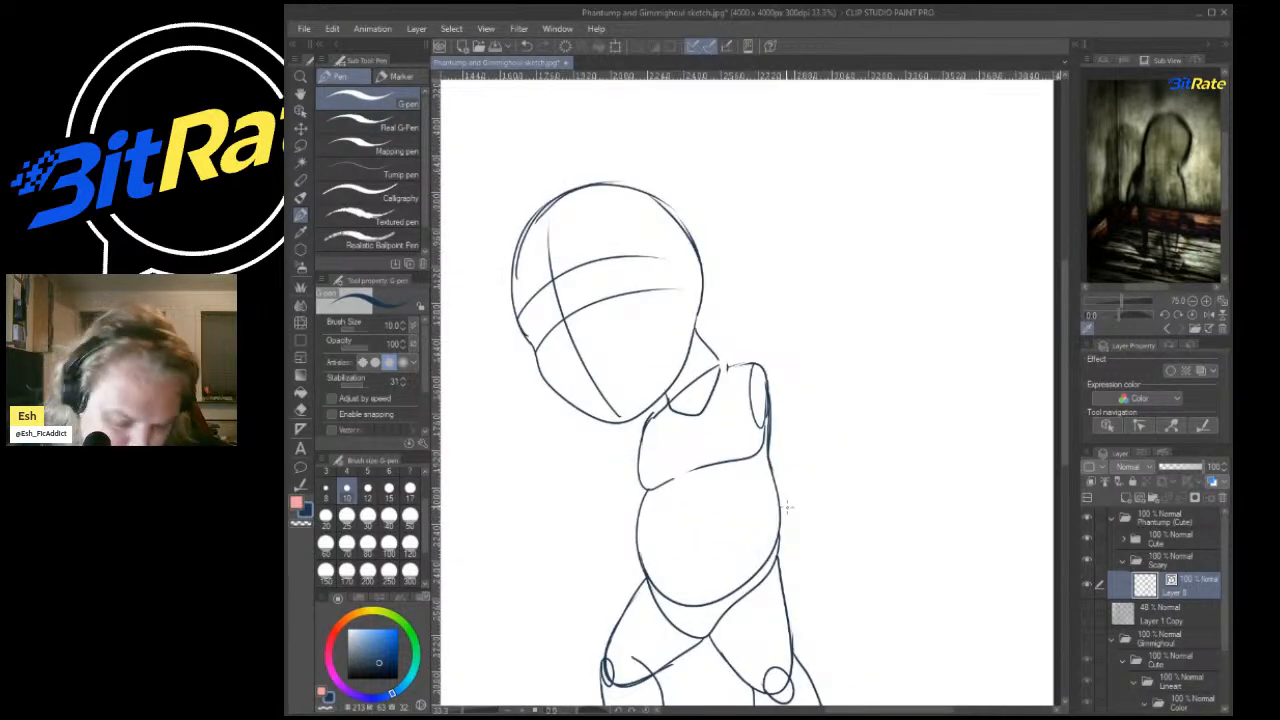
scroll(885, 440, down, 2)
scroll(866, 443, up, 3)
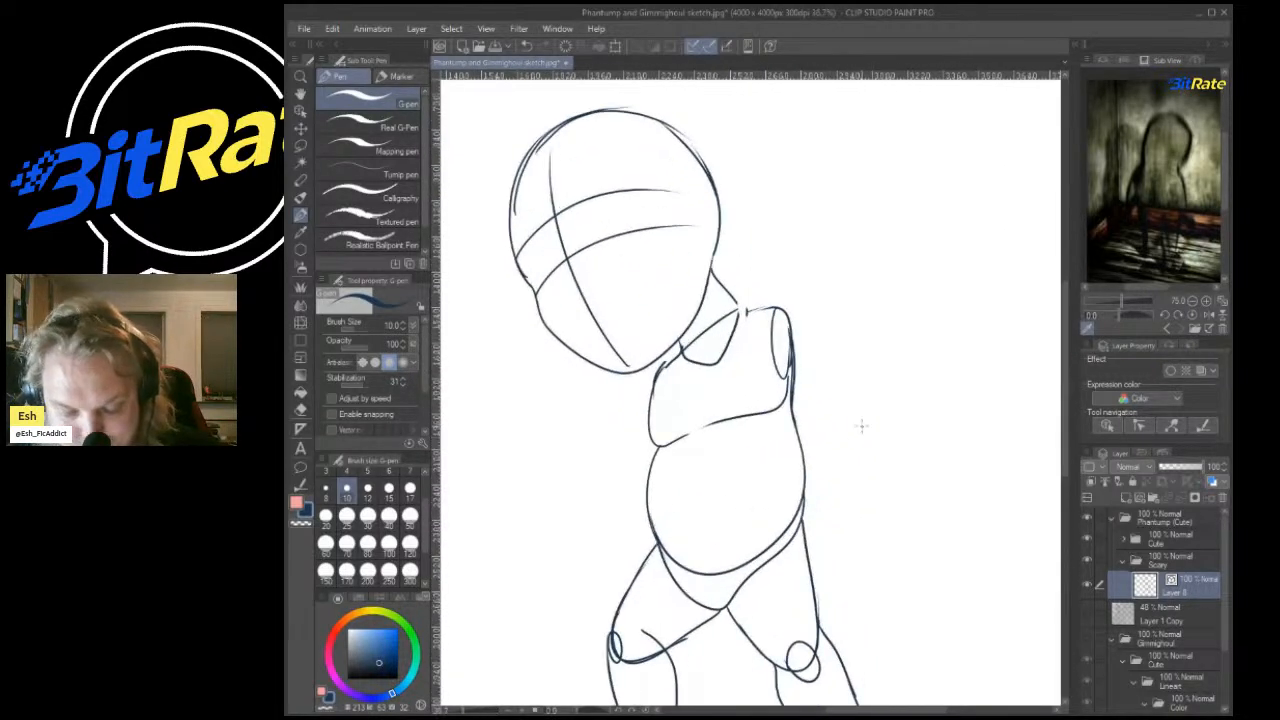
Sketch the right-hand arm from the shoulder with a rounded upper arm, an elbow circle and an elongated forearm.
scroll(814, 413, up, 1)
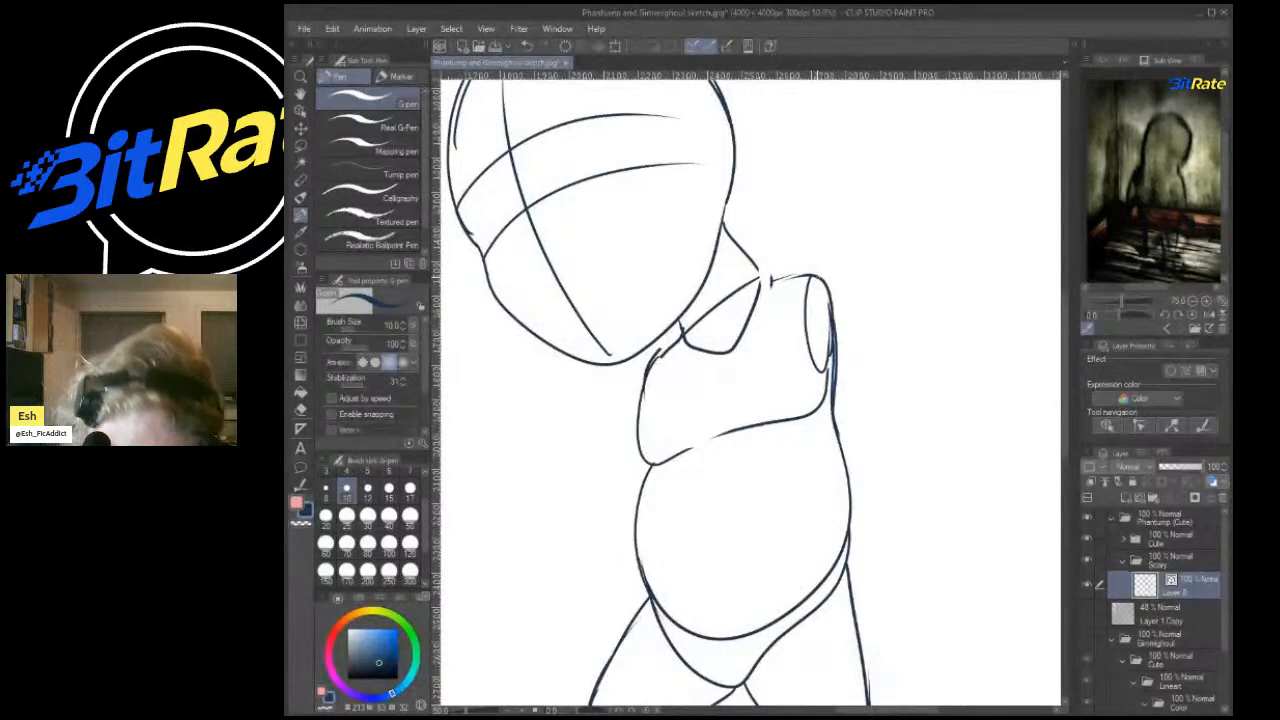
drag(816, 278, 905, 396)
mouse_move(804, 378)
mouse_down()
mouse_move(882, 460)
mouse_move(906, 378)
mouse_up()
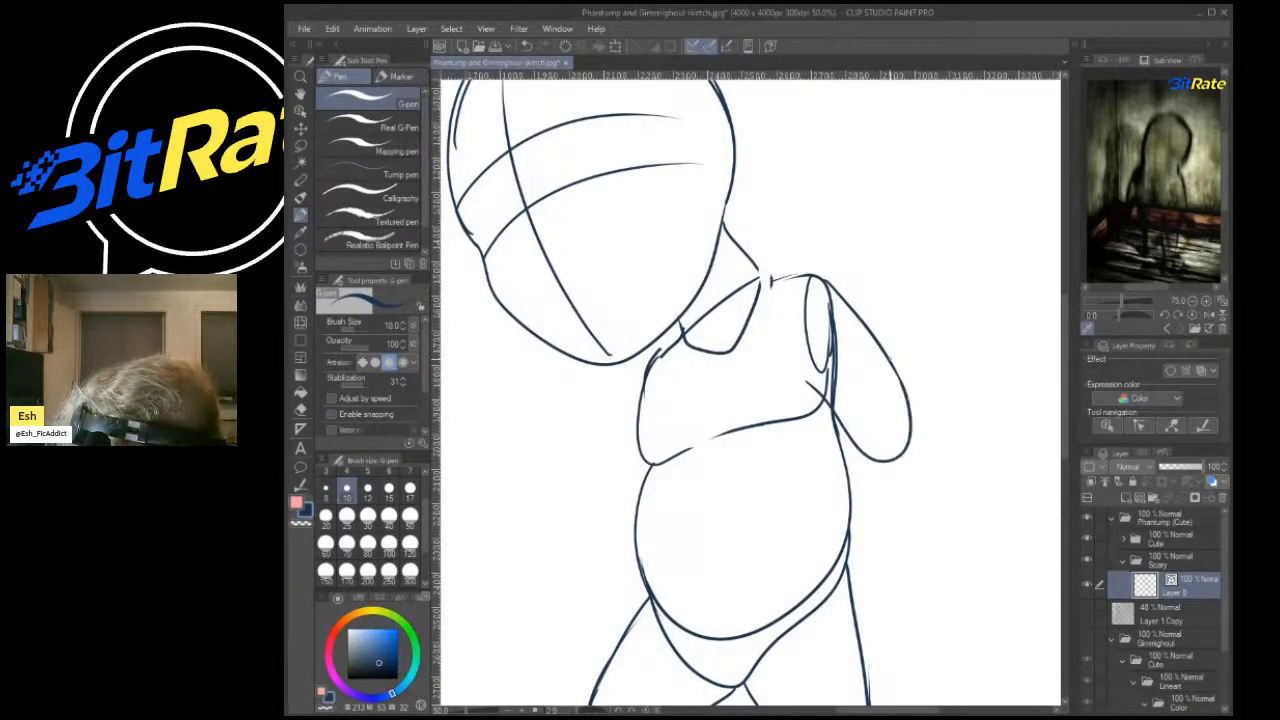
drag(862, 443, 912, 428)
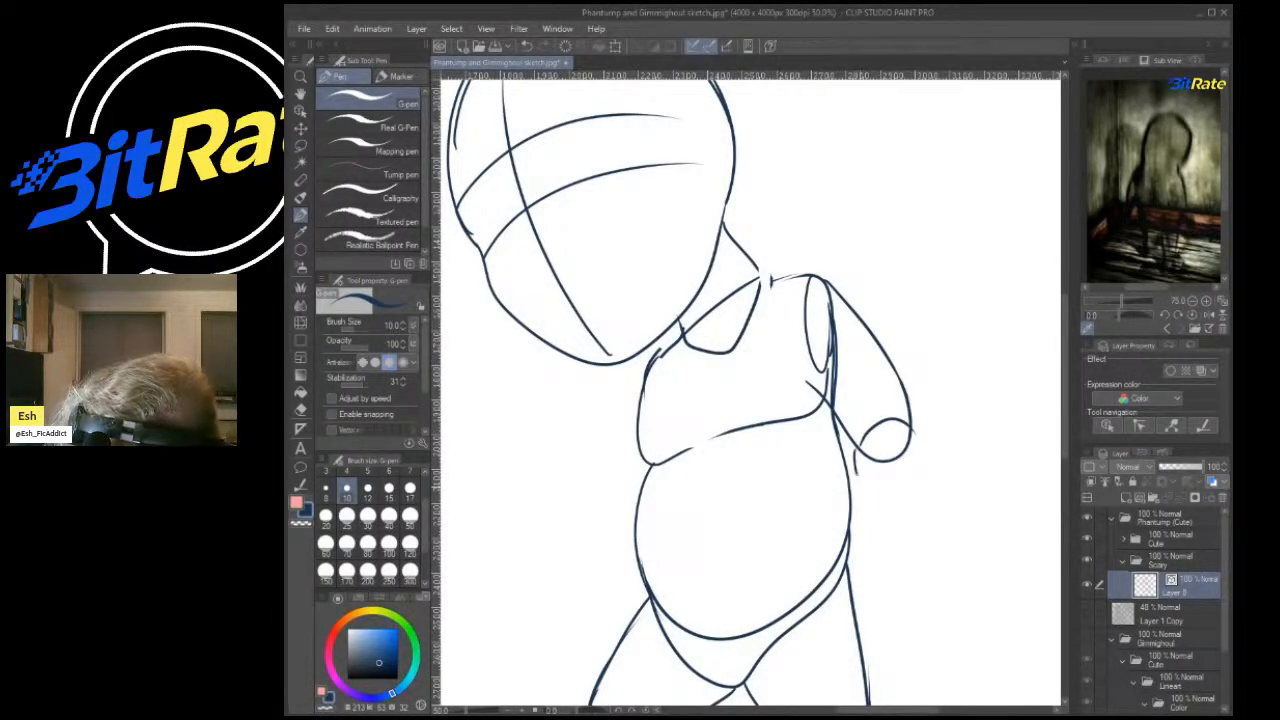
mouse_move(855, 462)
mouse_down()
mouse_move(888, 566)
mouse_move(944, 514)
mouse_move(926, 434)
mouse_up()
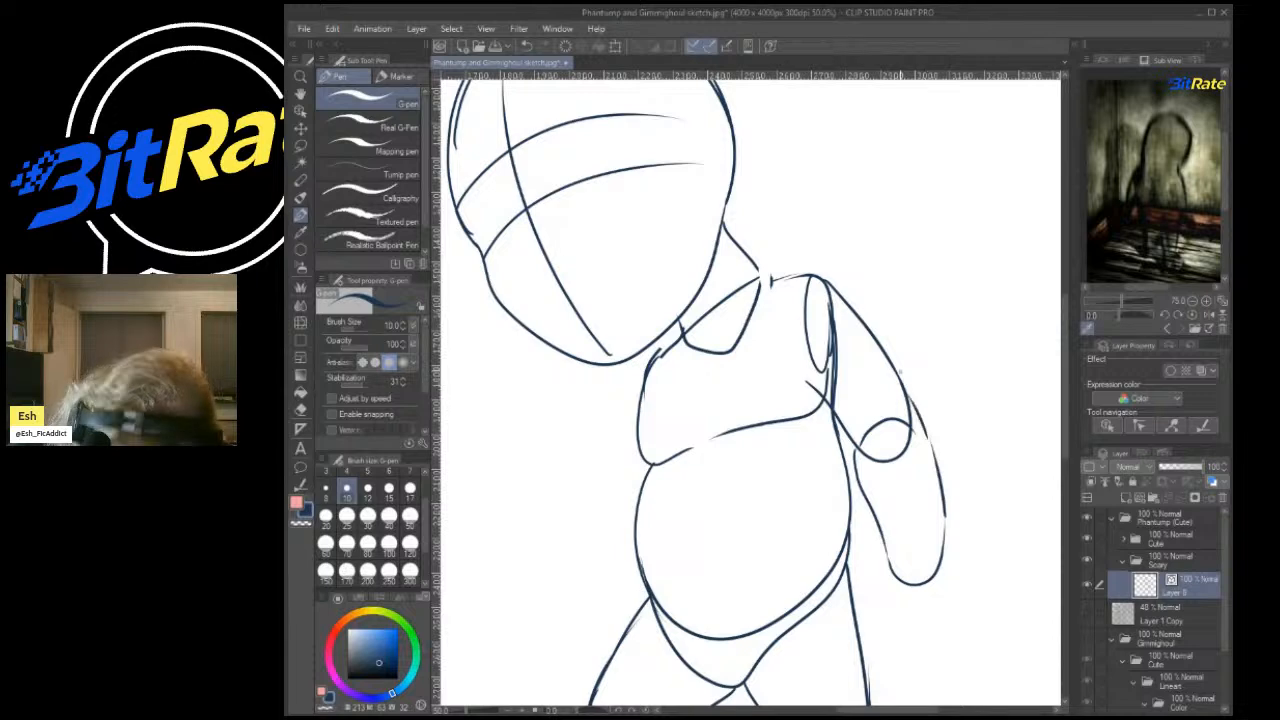
scroll(898, 366, down, 3)
scroll(868, 364, up, 2)
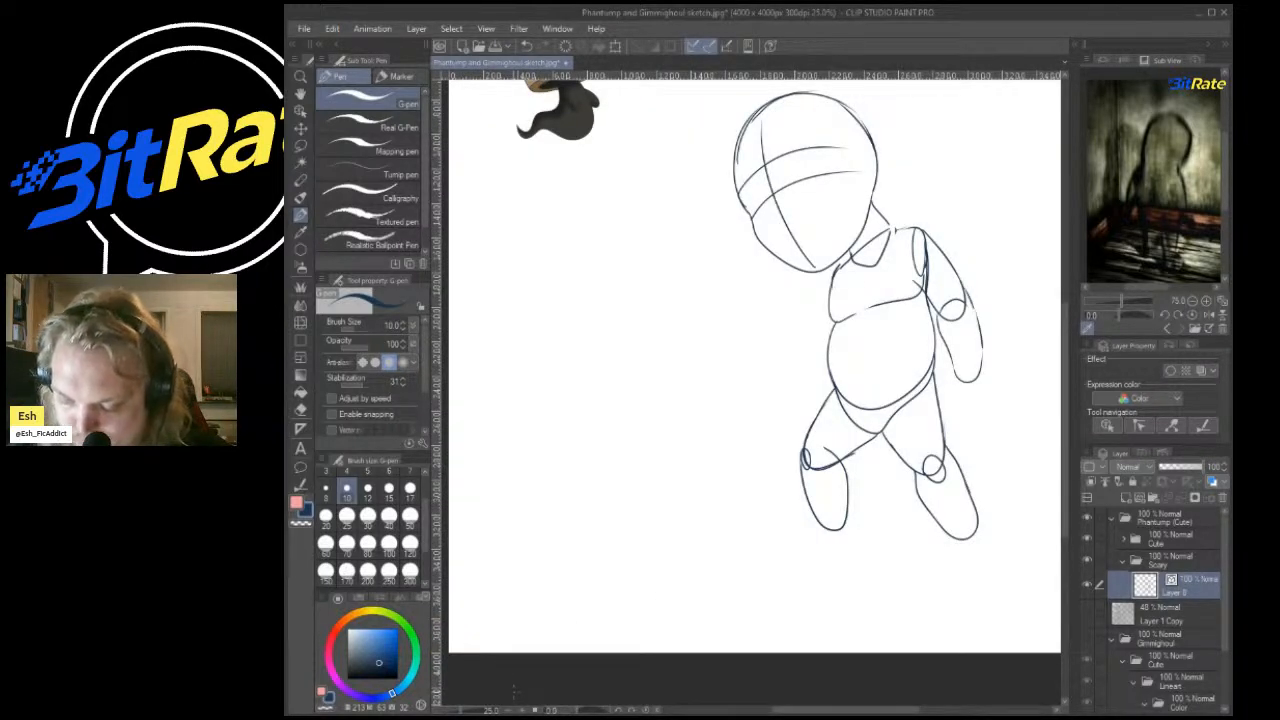
scroll(515, 665, up, 1)
scroll(895, 290, down, 2)
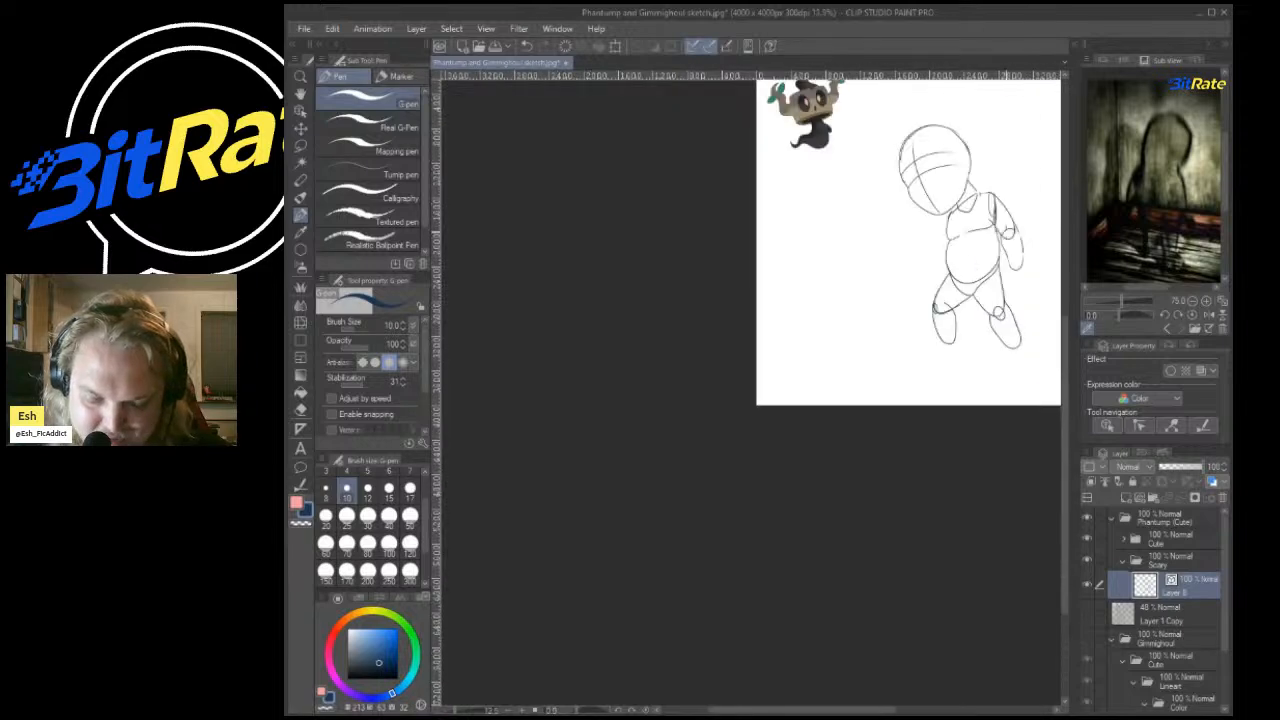
Reinforce the left-hand shoulder with short strokes where the torso meets the neck below the chin.
scroll(945, 210, up, 3)
scroll(900, 175, down, 1)
scroll(852, 126, up, 2)
drag(840, 153, 796, 224)
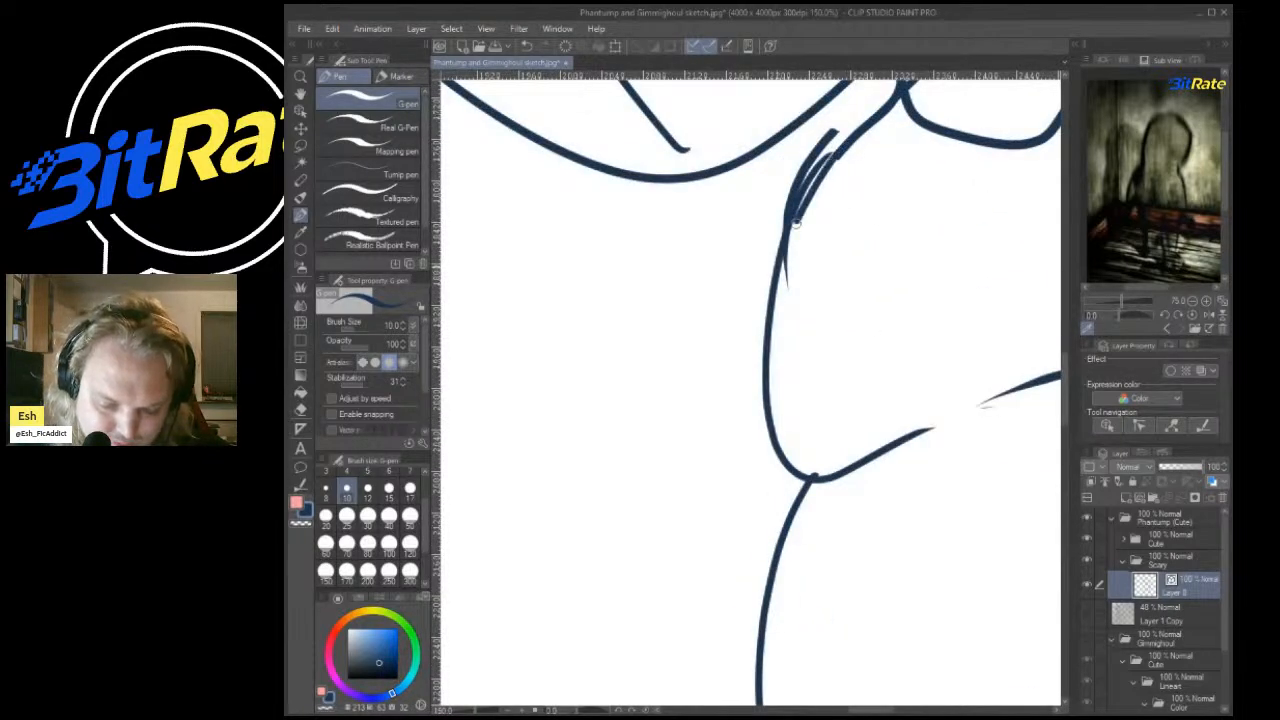
drag(845, 150, 782, 187)
scroll(767, 260, down, 3)
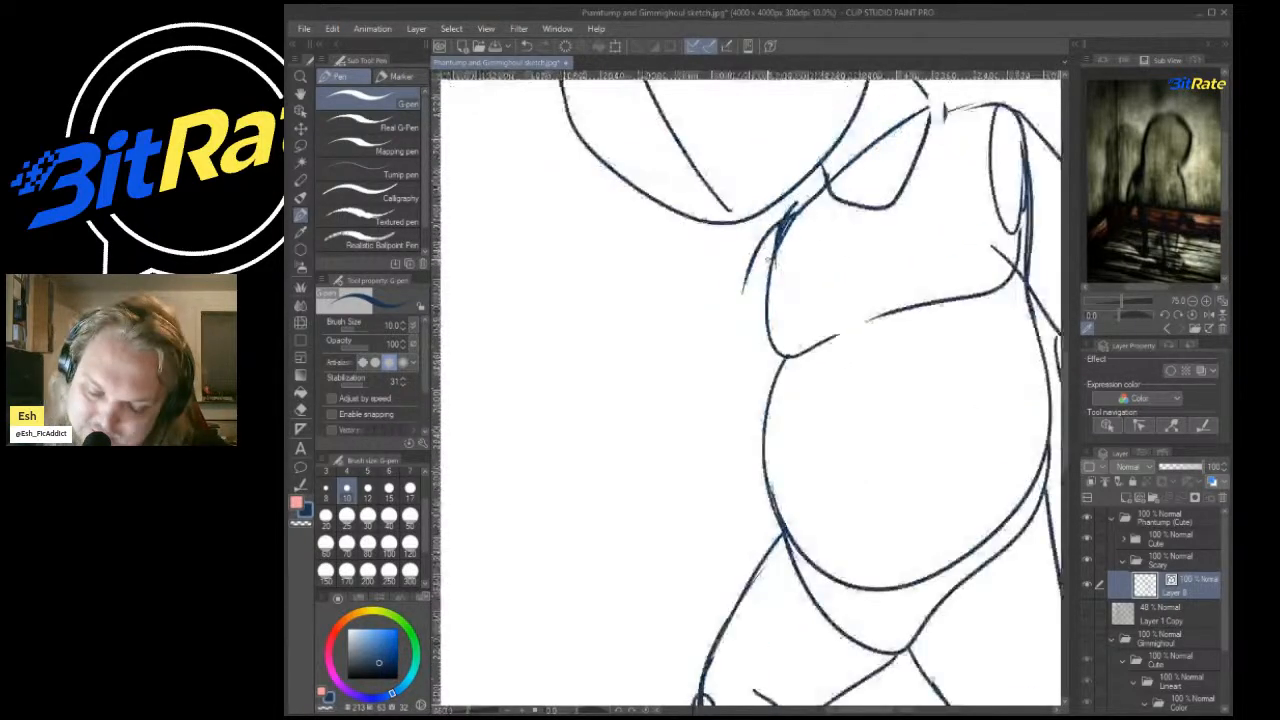
key(ctrl+z)
Draw the left-hand upper arm as a narrow rounded shape running from the shoulder down behind the torso.
scroll(812, 213, up, 3)
mouse_move(813, 211)
mouse_down()
mouse_move(760, 262)
mouse_move(690, 440)
mouse_up()
scroll(725, 320, down, 4)
scroll(760, 350, up, 4)
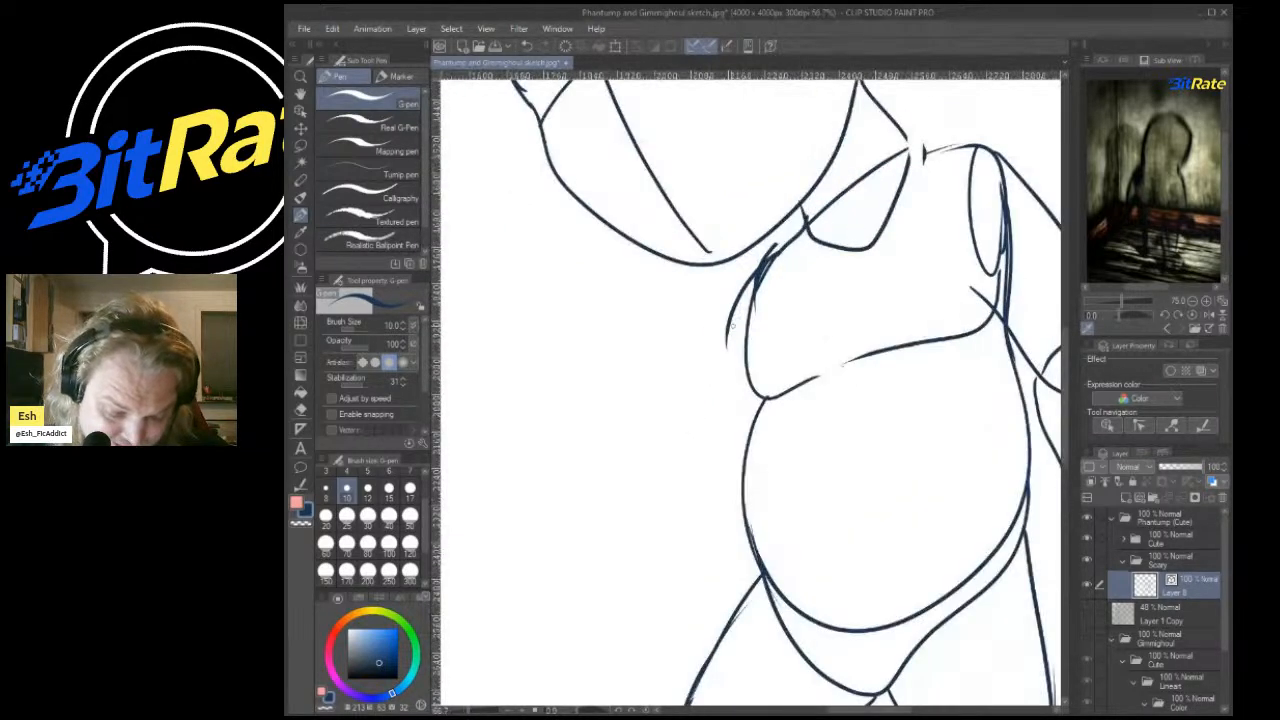
mouse_move(724, 334)
mouse_down()
mouse_move(677, 493)
mouse_move(762, 545)
mouse_up()
scroll(774, 510, down, 3)
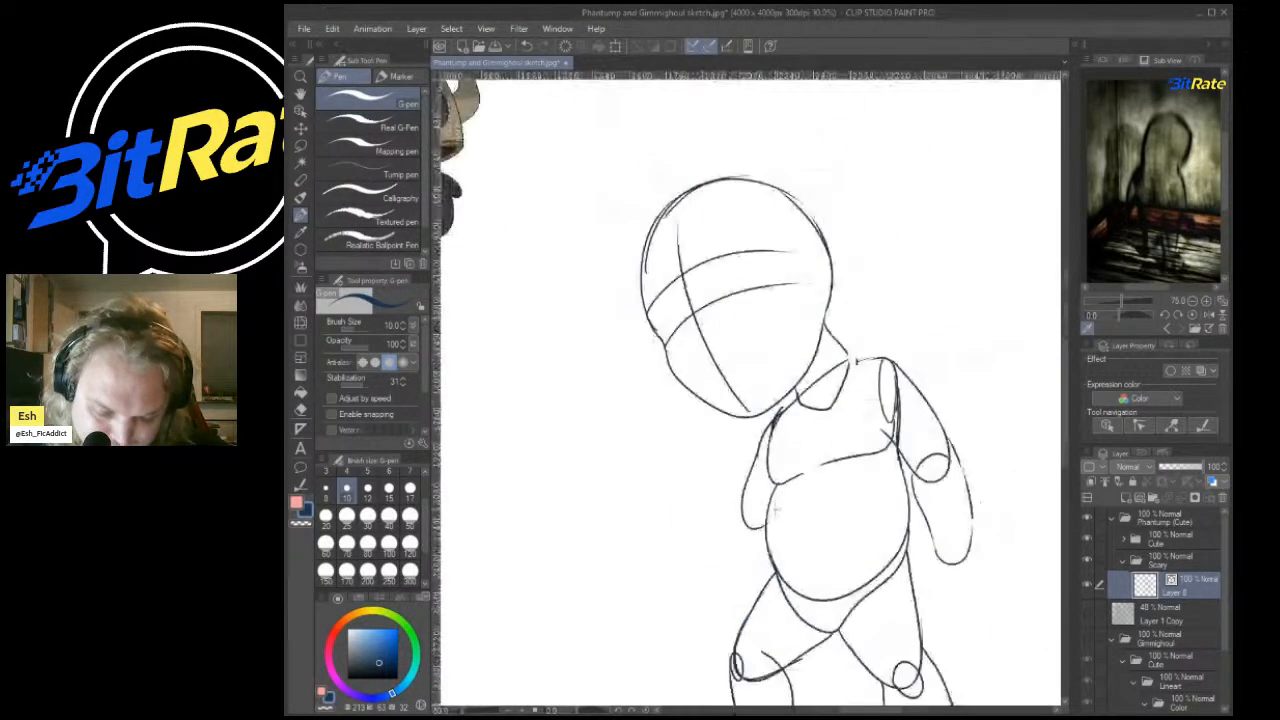
scroll(765, 480, down, 1)
scroll(755, 451, up, 3)
scroll(755, 451, down, 2)
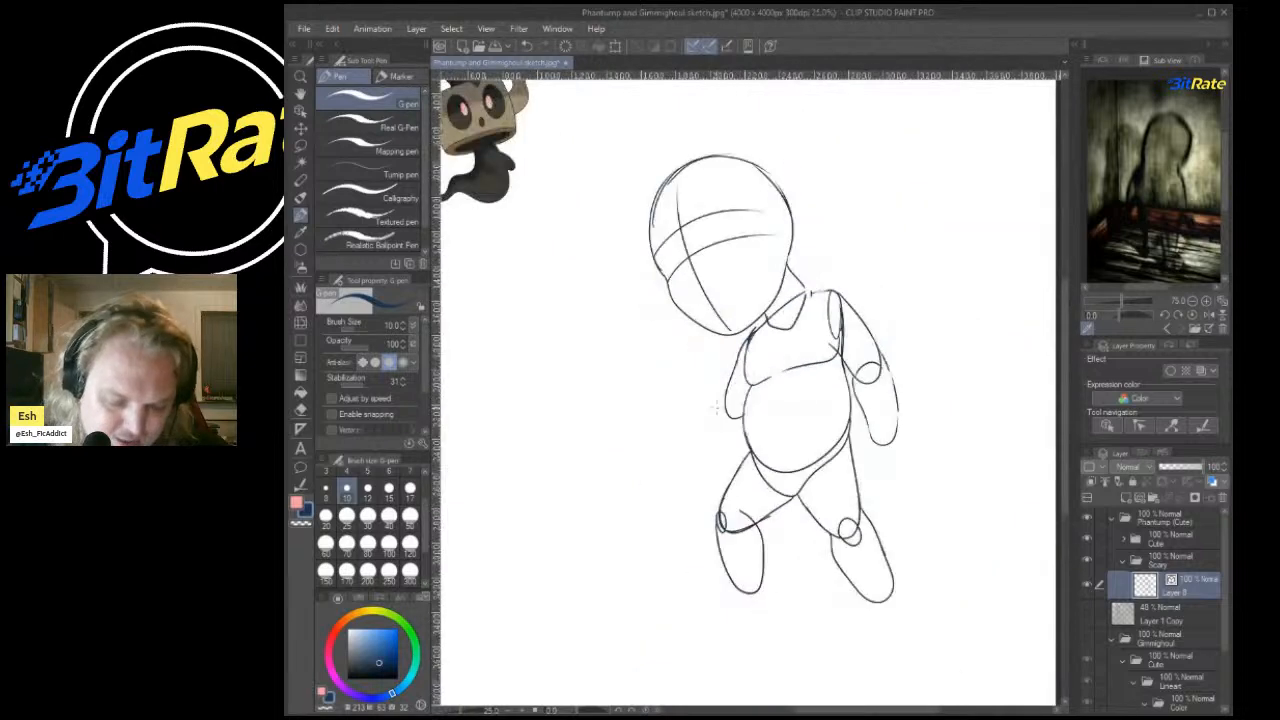
Close the end of the left-hand upper arm with a curved elbow joint against the belly outline.
scroll(763, 349, up, 5)
mouse_move(763, 349)
mouse_down()
mouse_move(891, 373)
mouse_move(899, 432)
mouse_up()
mouse_move(893, 383)
mouse_down()
mouse_move(905, 428)
mouse_move(872, 570)
mouse_up()
mouse_move(770, 346)
mouse_down()
mouse_move(708, 363)
mouse_move(545, 492)
mouse_up()
key(ctrl+z)
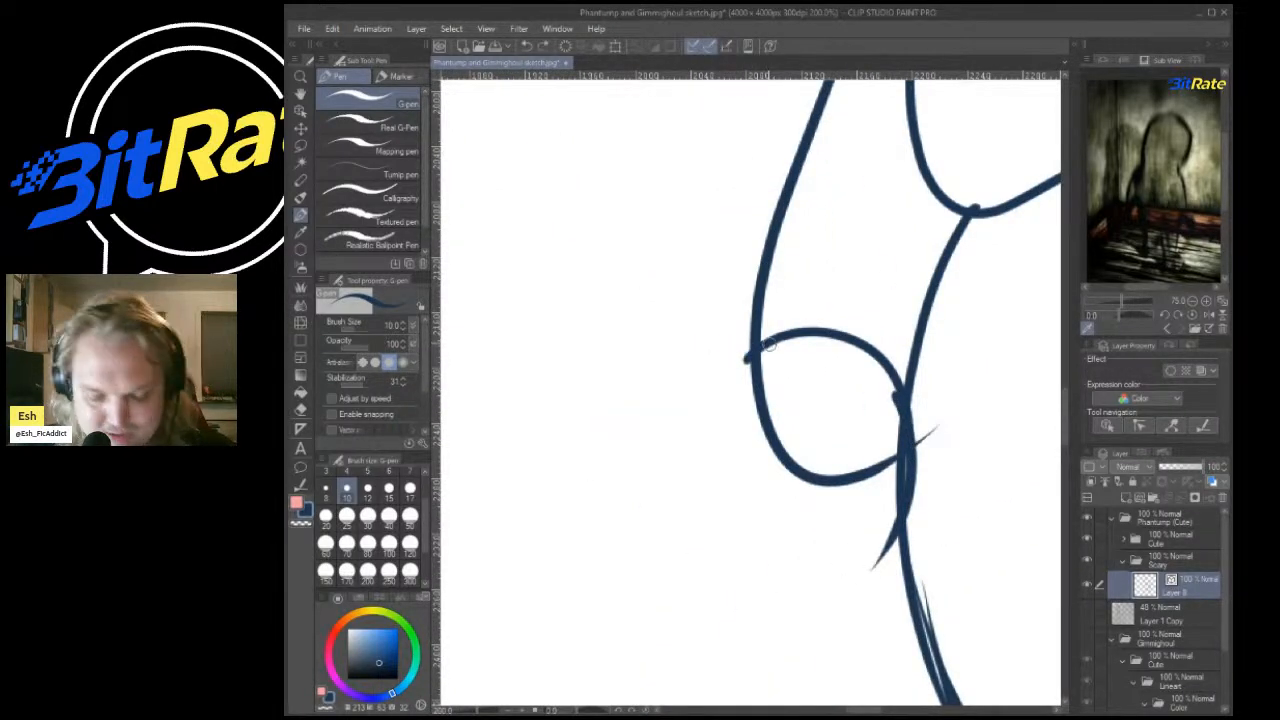
drag(766, 346, 545, 548)
mouse_move(912, 432)
mouse_down()
mouse_move(870, 558)
mouse_move(520, 618)
mouse_move(560, 514)
mouse_up()
scroll(855, 350, down, 5)
scroll(870, 345, up, 6)
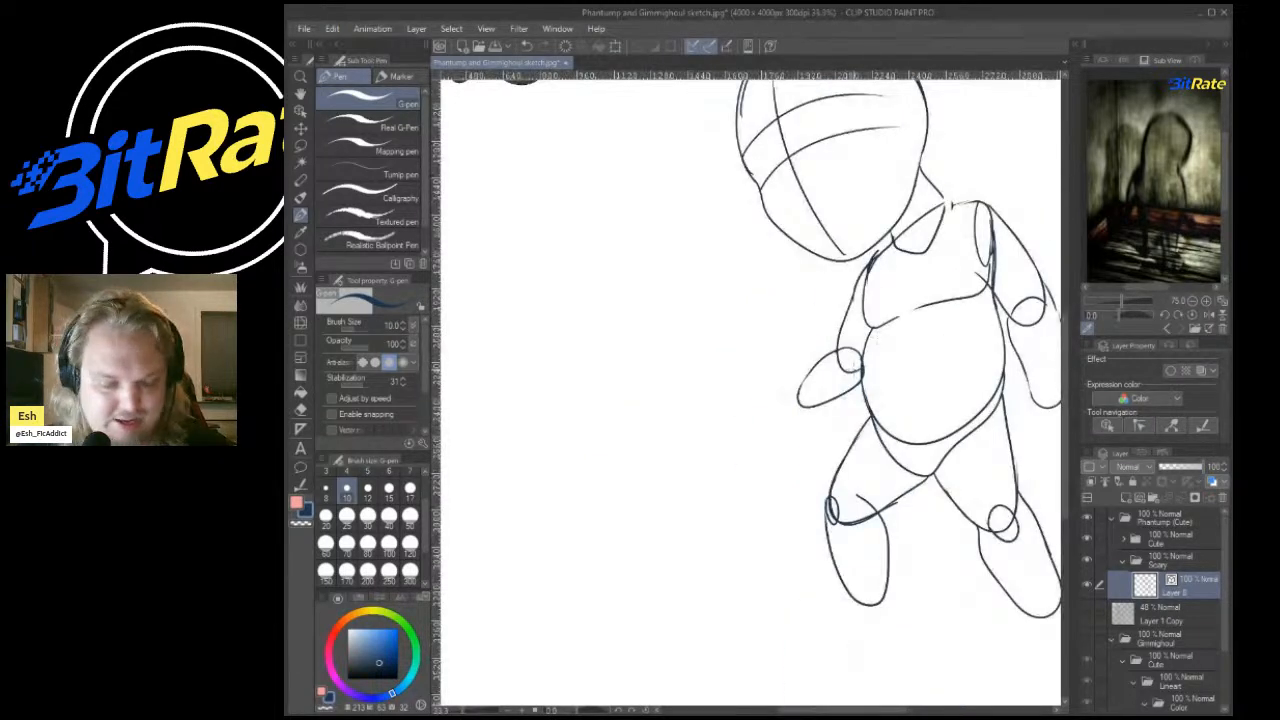
Draw the left-hand forearm as a long rounded shape angled outward and down from the elbow joint.
mouse_move(857, 334)
mouse_down()
mouse_move(822, 314)
mouse_move(508, 478)
mouse_up()
mouse_move(865, 408)
mouse_down()
mouse_move(680, 598)
mouse_move(672, 352)
mouse_up()
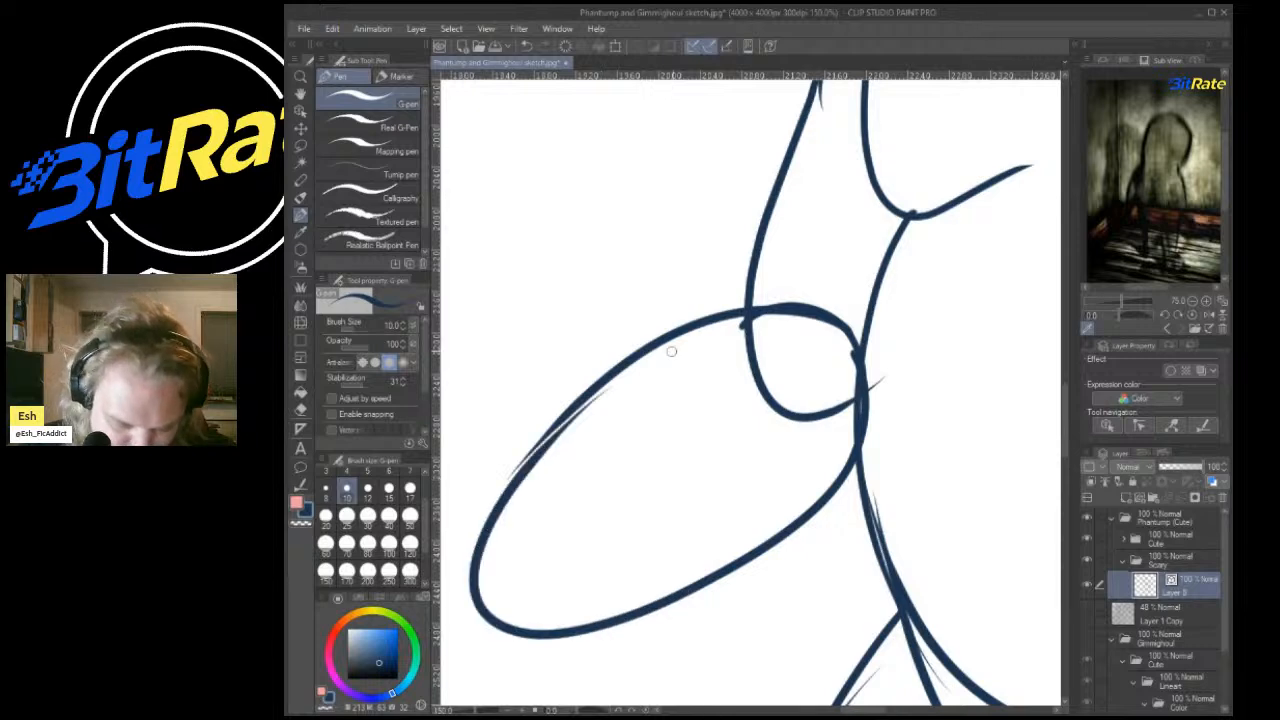
scroll(672, 352, down, 8)
scroll(729, 357, up, 8)
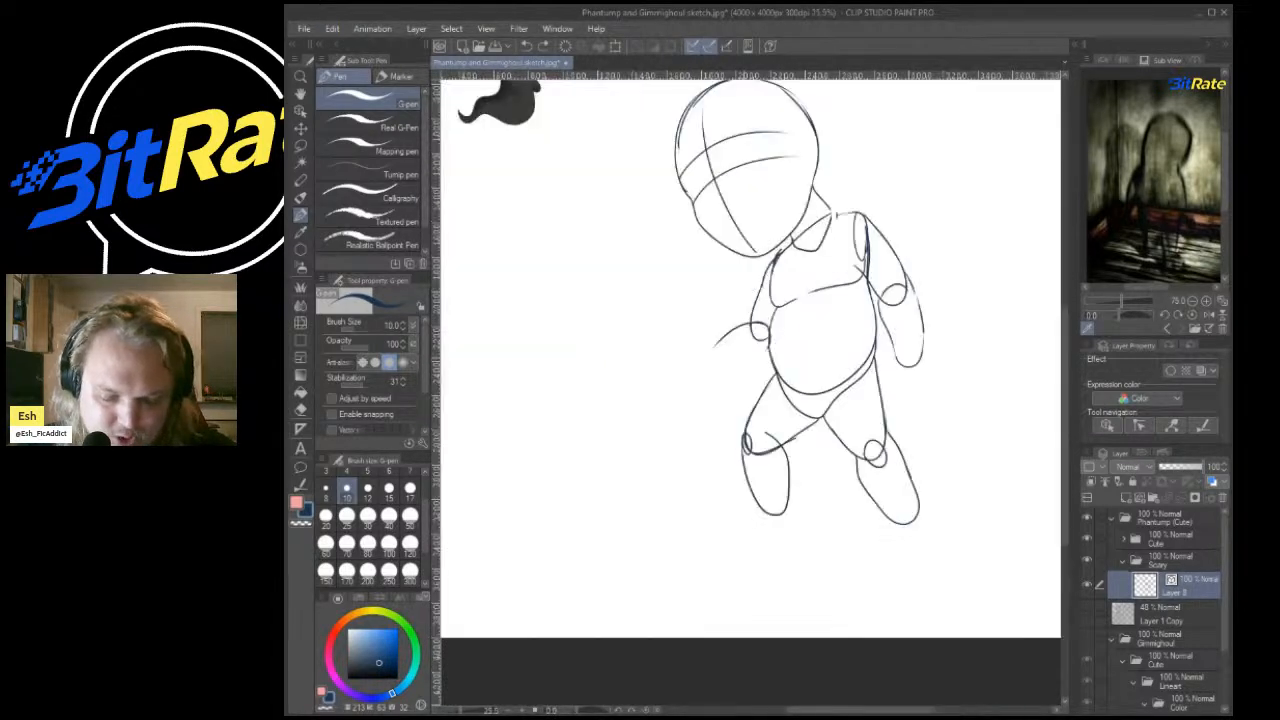
mouse_move(779, 200)
mouse_down()
mouse_move(600, 298)
mouse_move(630, 451)
mouse_move(908, 318)
mouse_move(606, 486)
mouse_move(682, 238)
mouse_up()
key(ctrl+z)
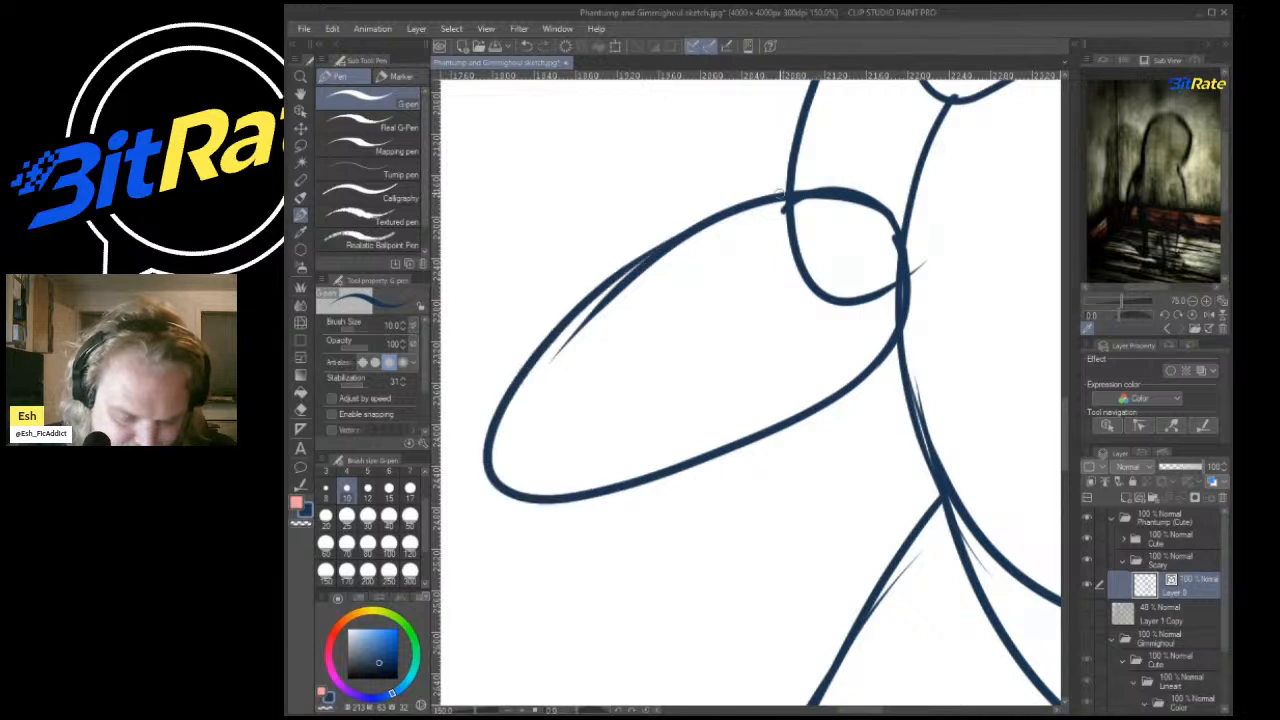
scroll(858, 188, down, 8)
scroll(992, 182, down, 2)
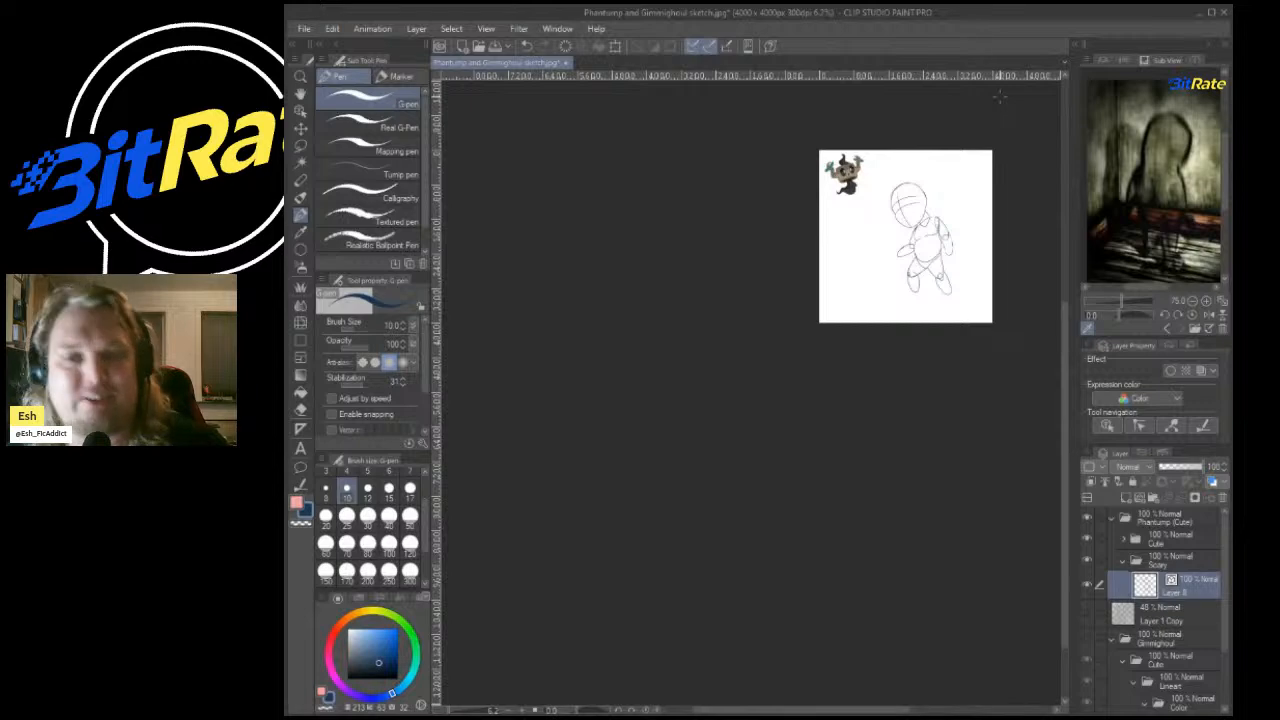
scroll(927, 381, up, 7)
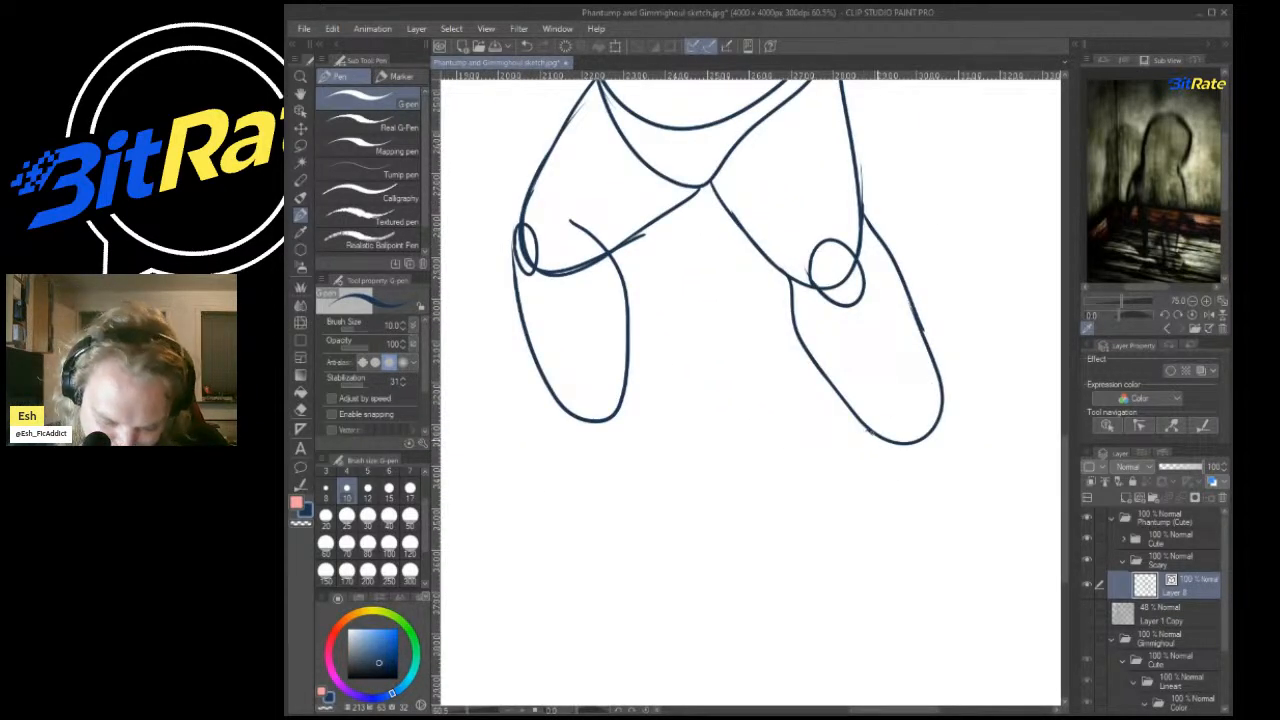
mouse_move(868, 430)
mouse_down()
mouse_move(897, 528)
mouse_move(940, 542)
mouse_move(974, 503)
mouse_move(943, 398)
mouse_up()
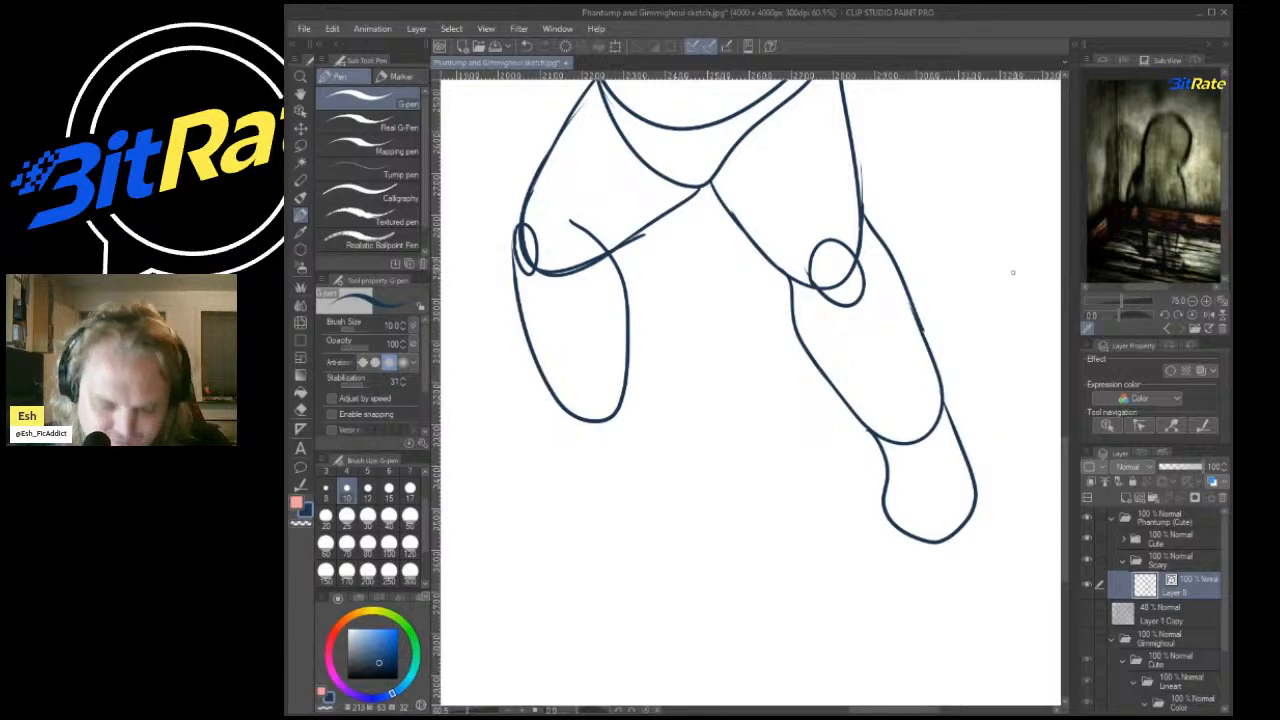
scroll(1012, 272, down, 10)
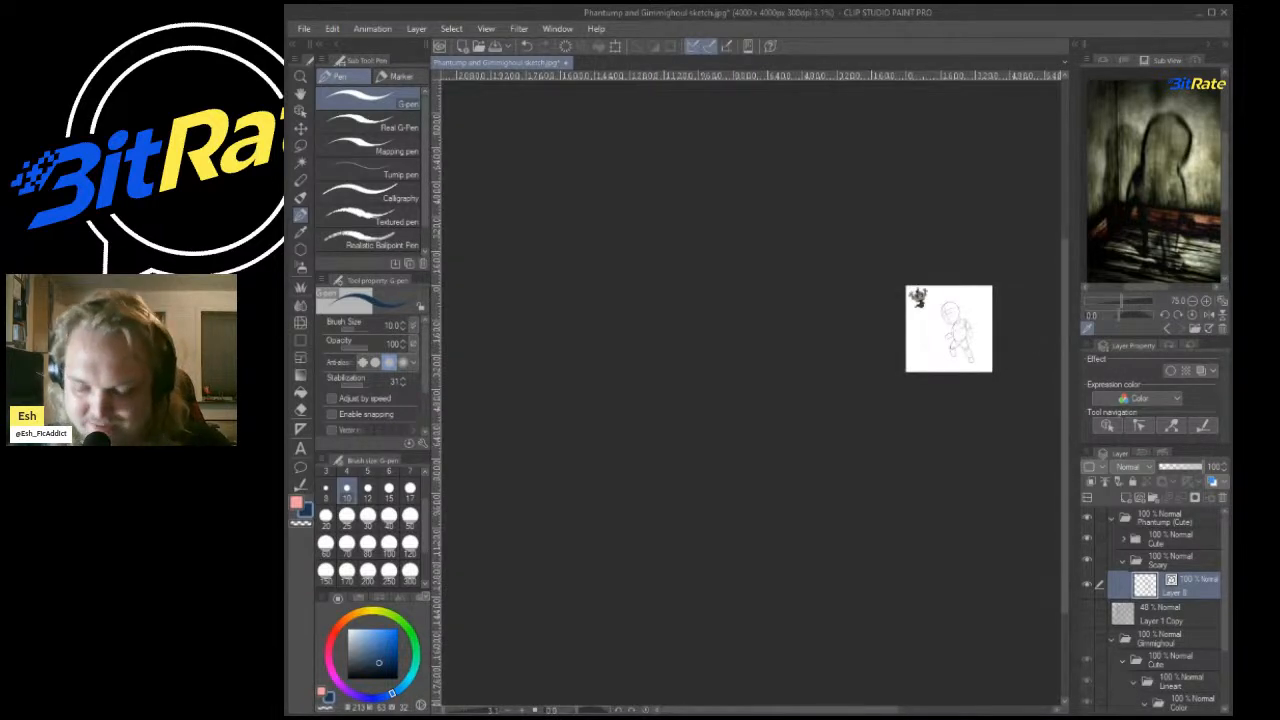
scroll(906, 394, up, 2)
scroll(755, 394, down, 2)
scroll(877, 288, up, 2)
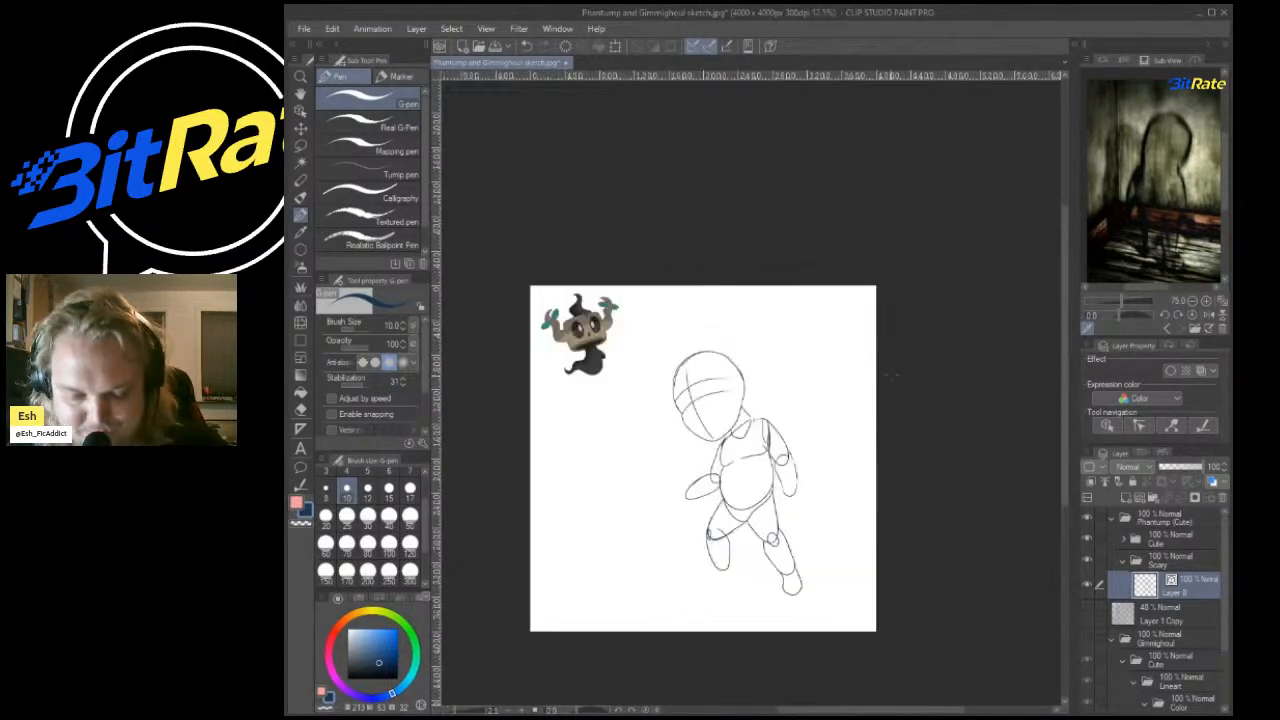
scroll(864, 406, down, 2)
scroll(853, 462, up, 2)
Draw a rounded foot shape at the lower end of the figure's right-hand leg.
scroll(853, 462, up, 5)
scroll(630, 248, up, 2)
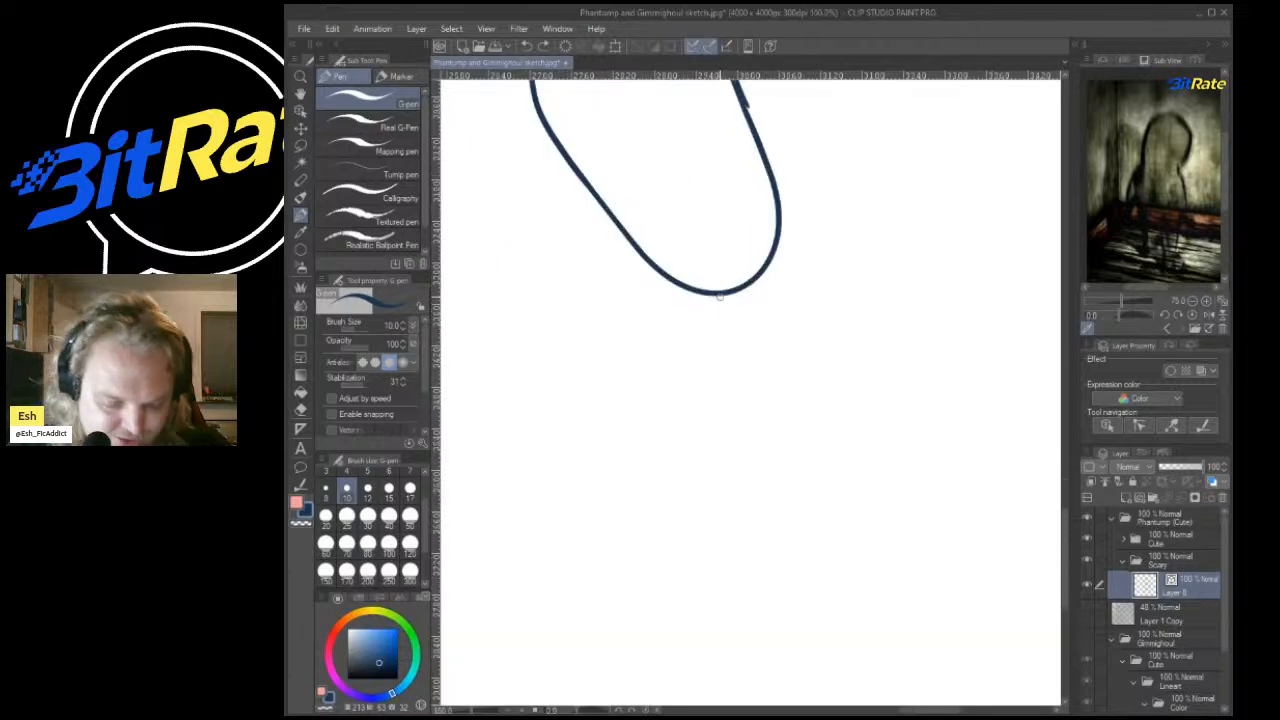
mouse_move(630, 248)
mouse_down()
mouse_move(656, 346)
mouse_move(632, 496)
mouse_move(744, 580)
mouse_move(866, 560)
mouse_move(939, 454)
mouse_move(790, 85)
mouse_up()
scroll(800, 140, down, 5)
Add a foot shape pointing outward at the lower end of the figure's left-hand leg.
scroll(960, 360, up, 3)
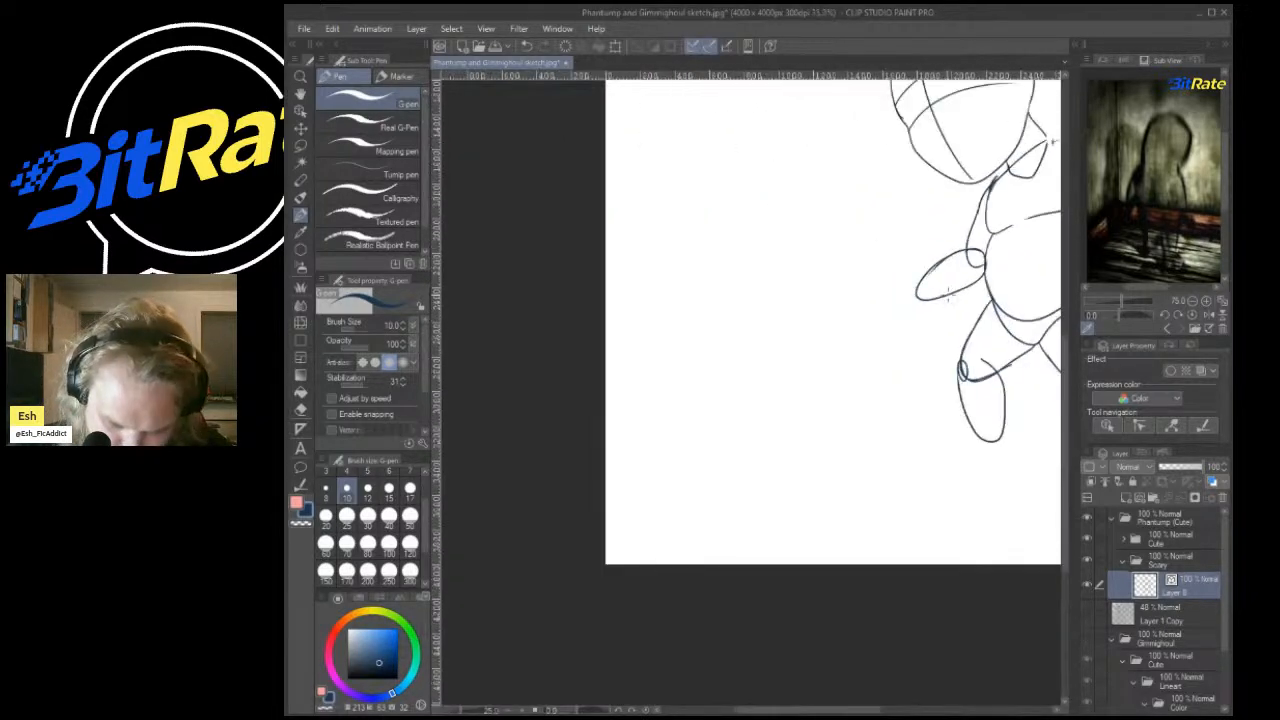
scroll(727, 190, up, 2)
mouse_move(708, 170)
mouse_down()
mouse_move(621, 343)
mouse_move(640, 373)
mouse_move(777, 350)
mouse_move(832, 259)
mouse_move(864, 159)
mouse_move(828, 86)
mouse_up()
scroll(992, 102, down, 8)
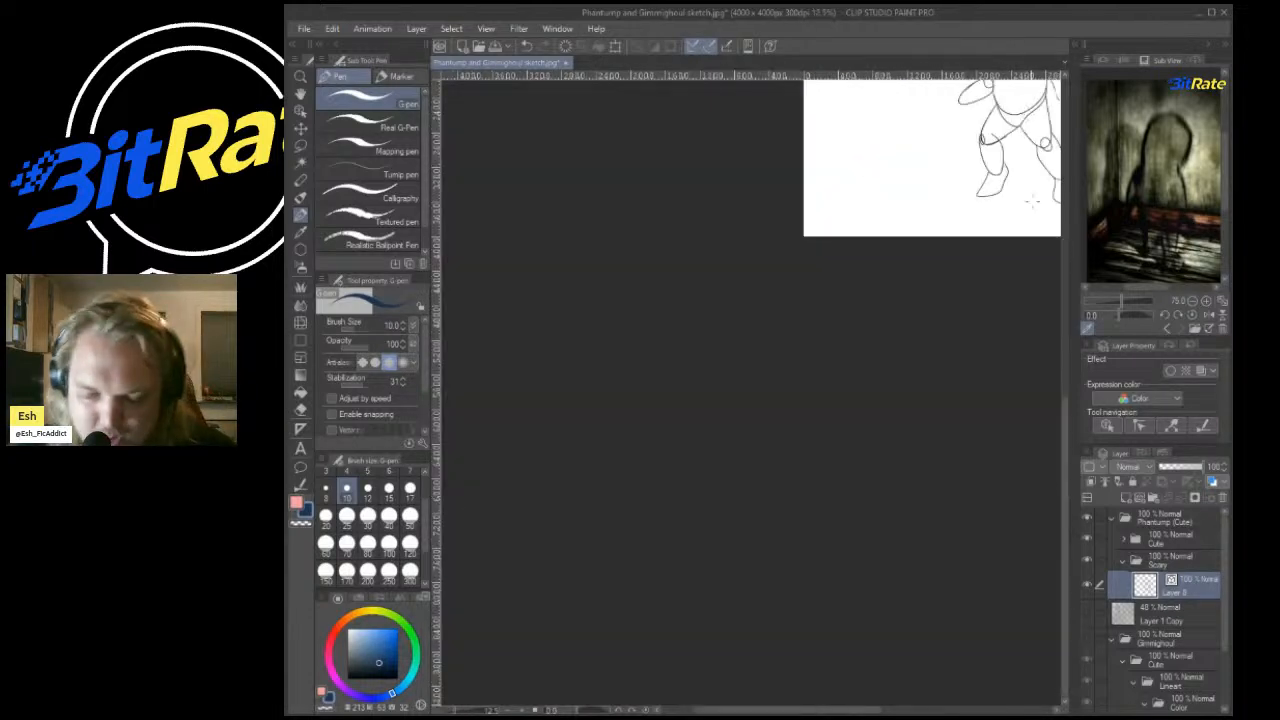
Draw the palm of the hand at the end of the left-hand forearm and add a rounded thumb hanging below it.
scroll(883, 215, up, 3)
scroll(883, 215, up, 2)
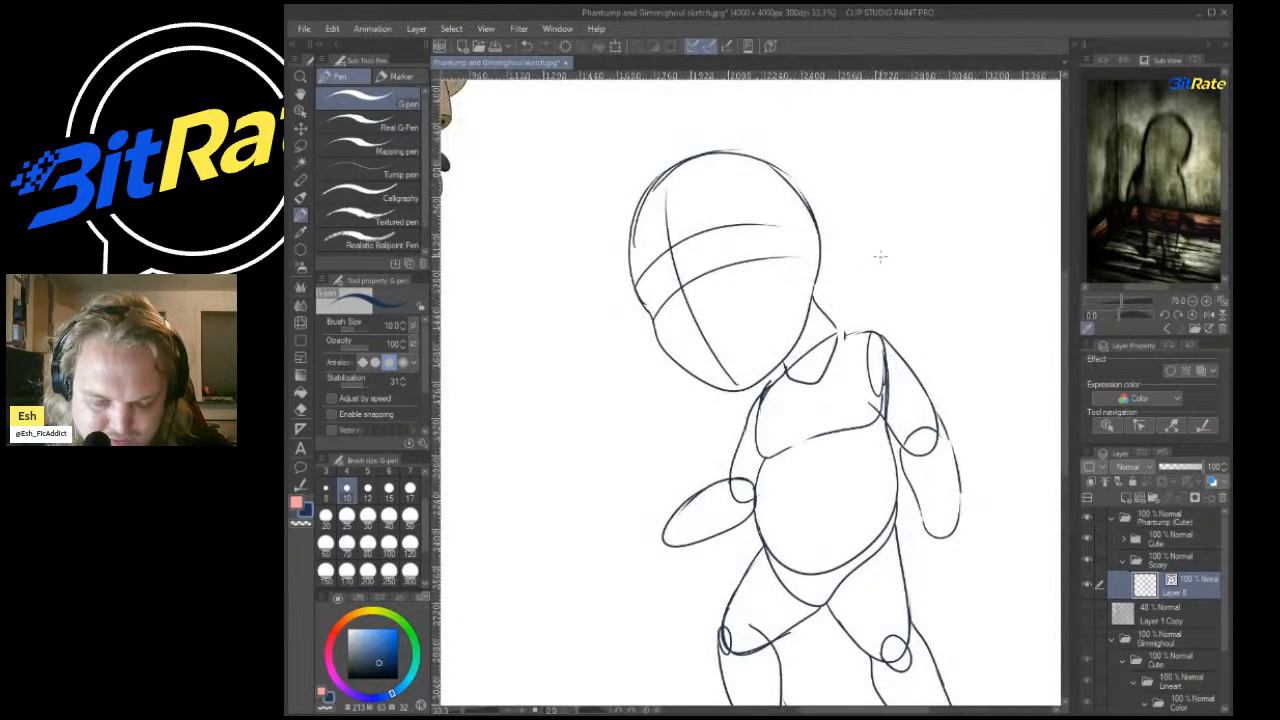
scroll(906, 390, down, 2)
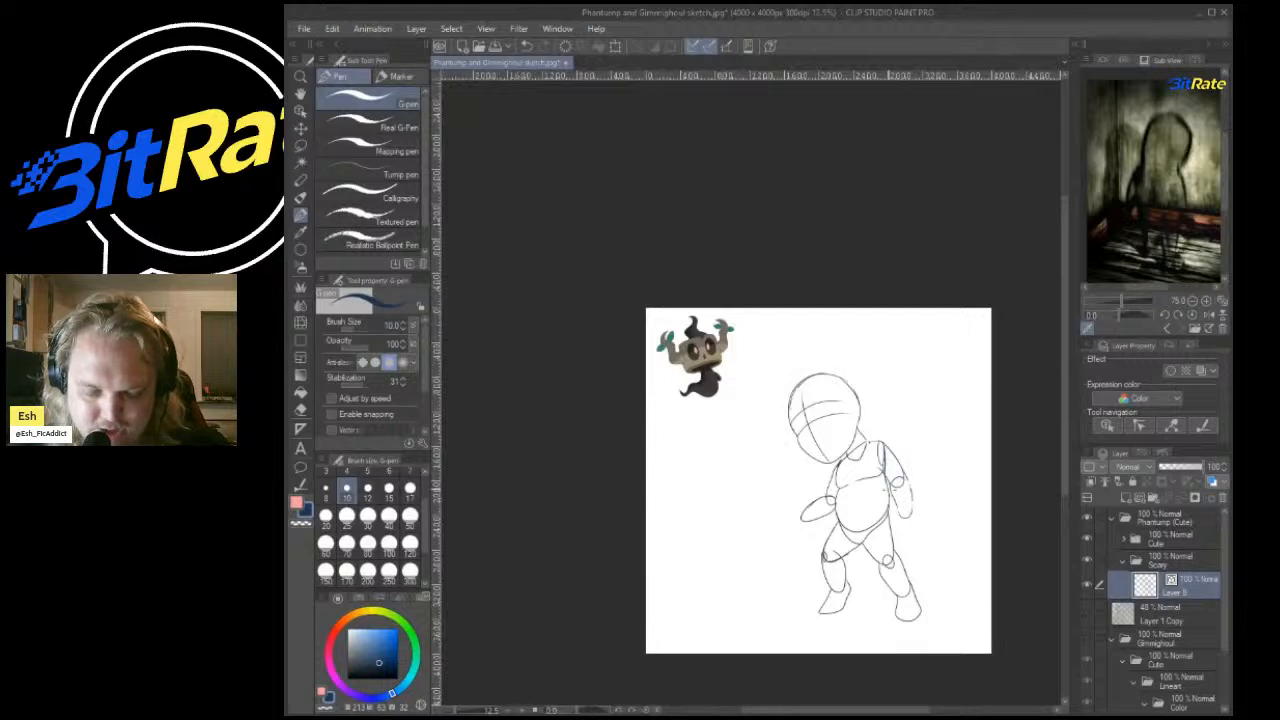
scroll(933, 508, down, 1)
scroll(933, 508, up, 1)
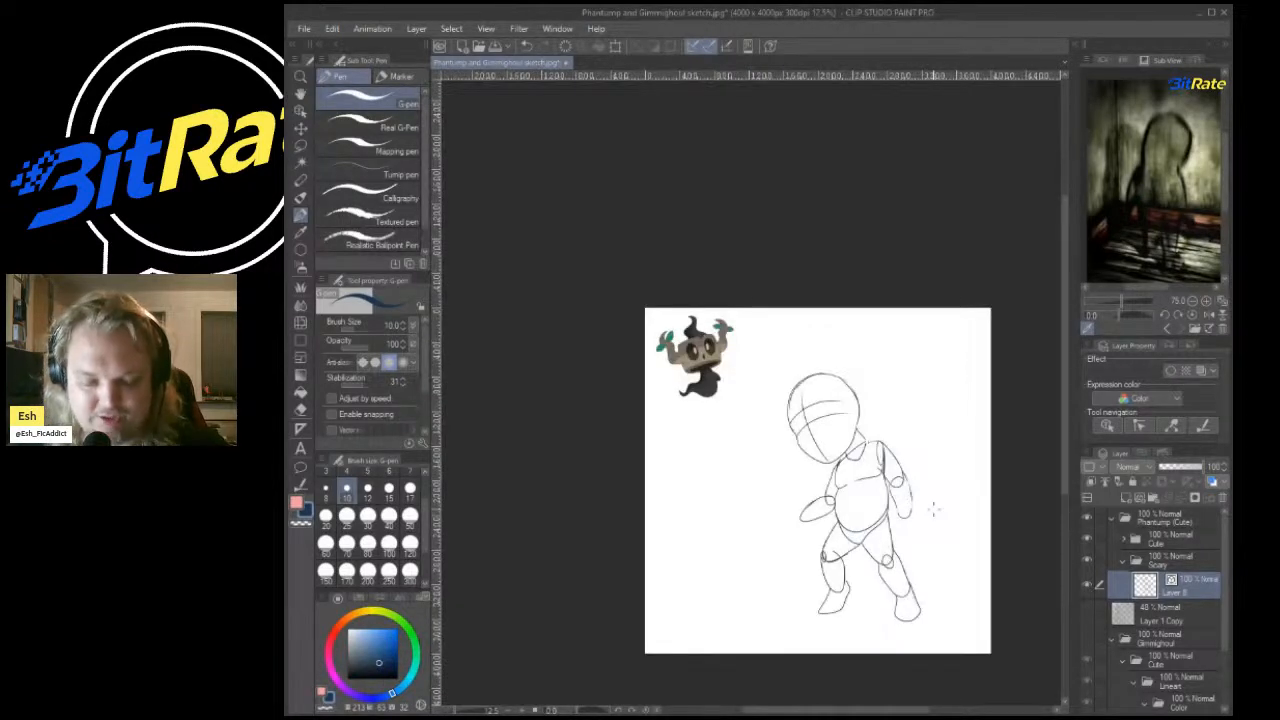
scroll(907, 541, up, 4)
scroll(903, 486, down, 3)
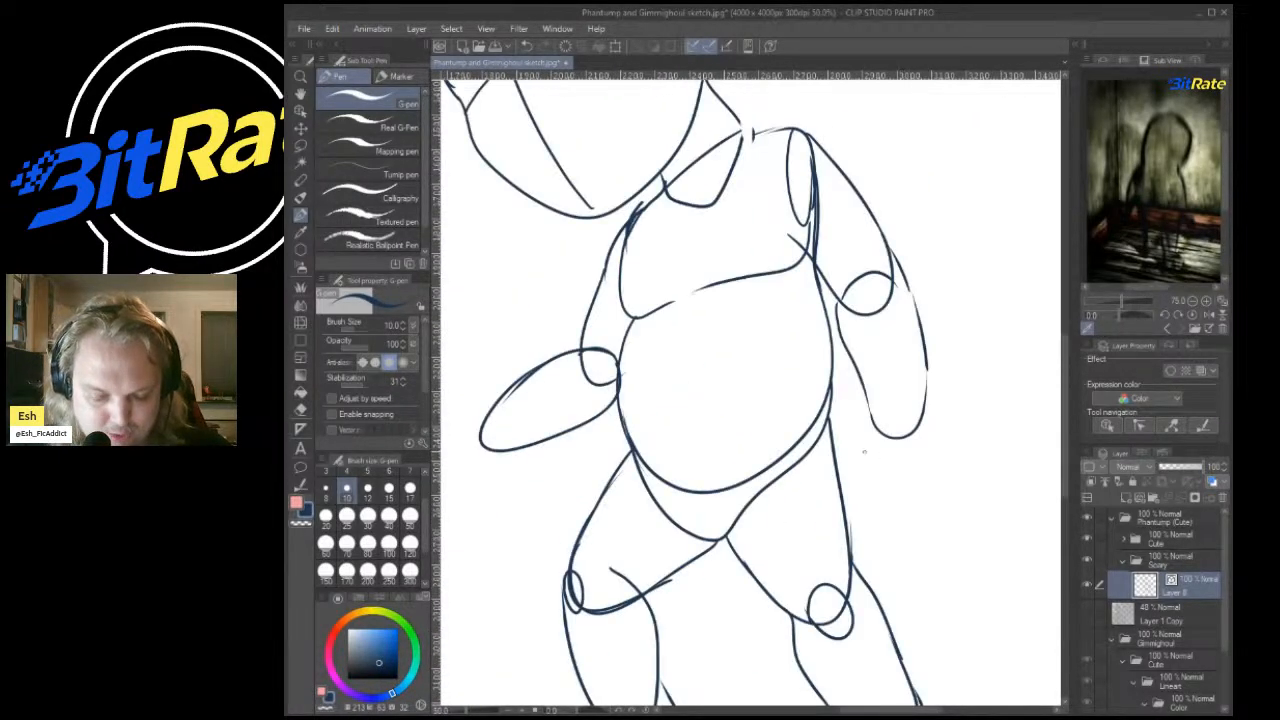
scroll(680, 480, up, 5)
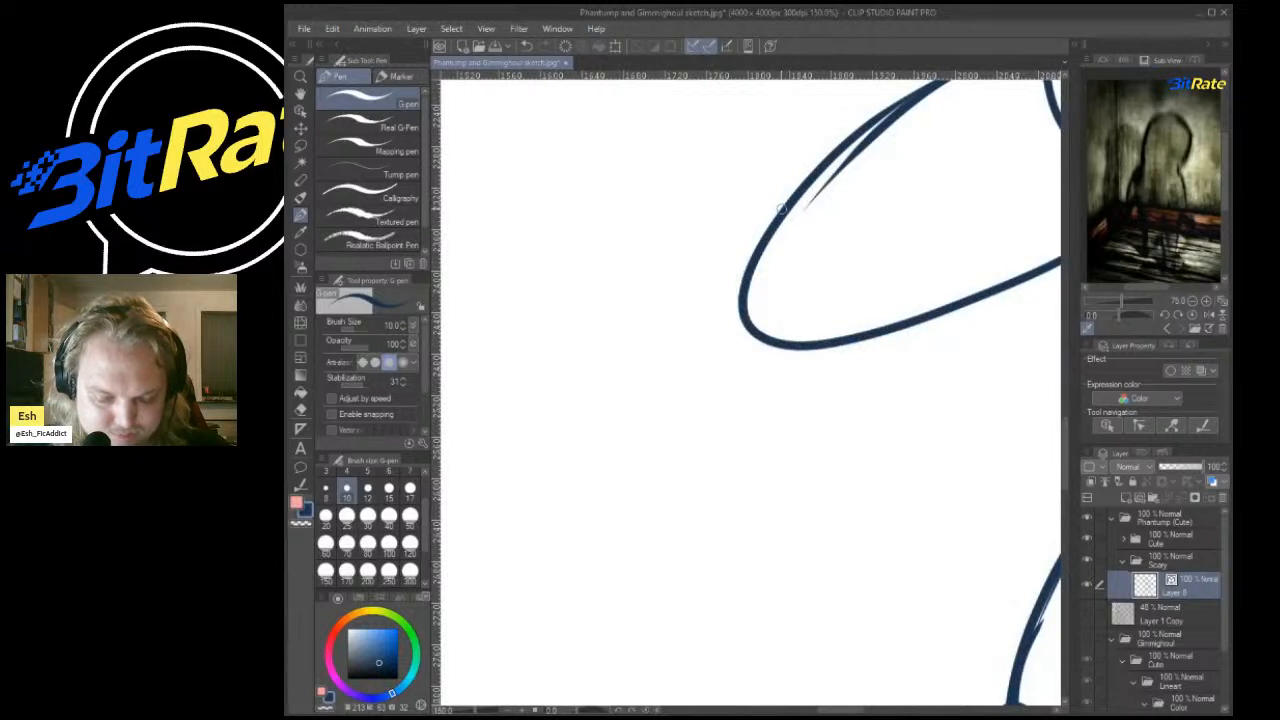
mouse_move(781, 209)
mouse_down()
mouse_move(650, 311)
mouse_move(616, 413)
mouse_move(805, 385)
mouse_move(886, 272)
mouse_up()
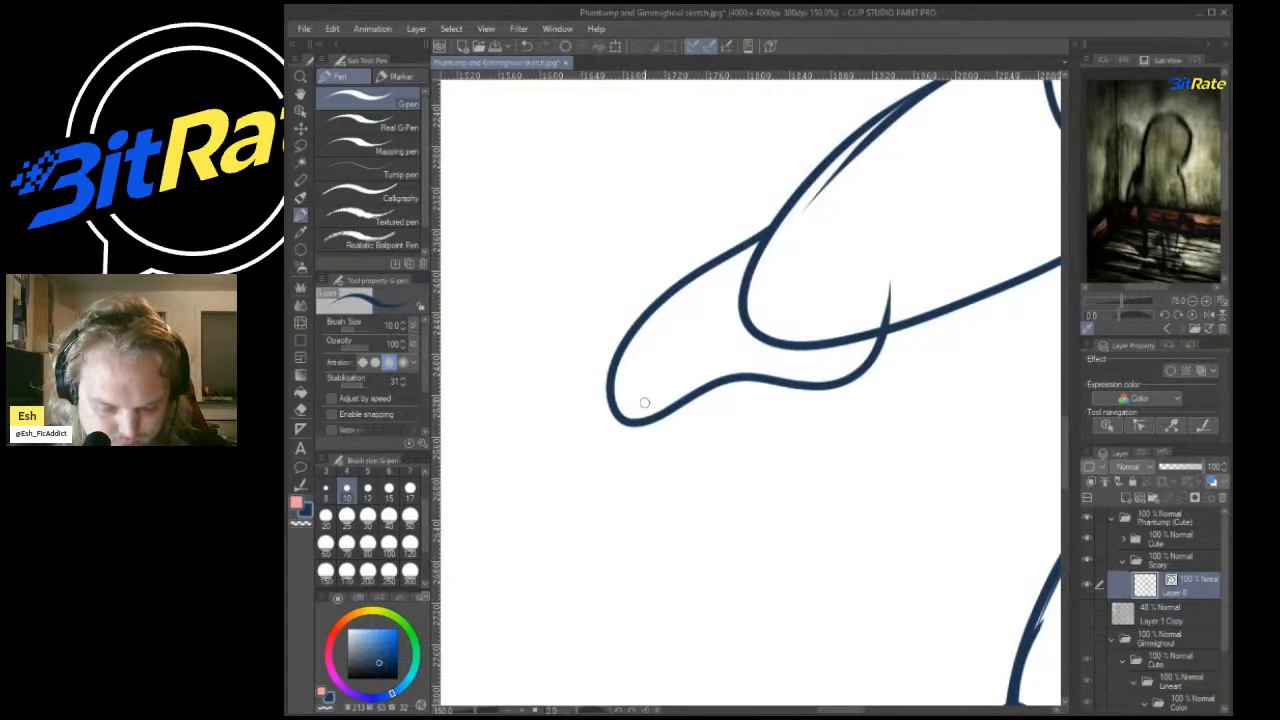
mouse_move(752, 372)
mouse_down()
mouse_move(802, 453)
mouse_move(845, 477)
mouse_move(875, 355)
mouse_up()
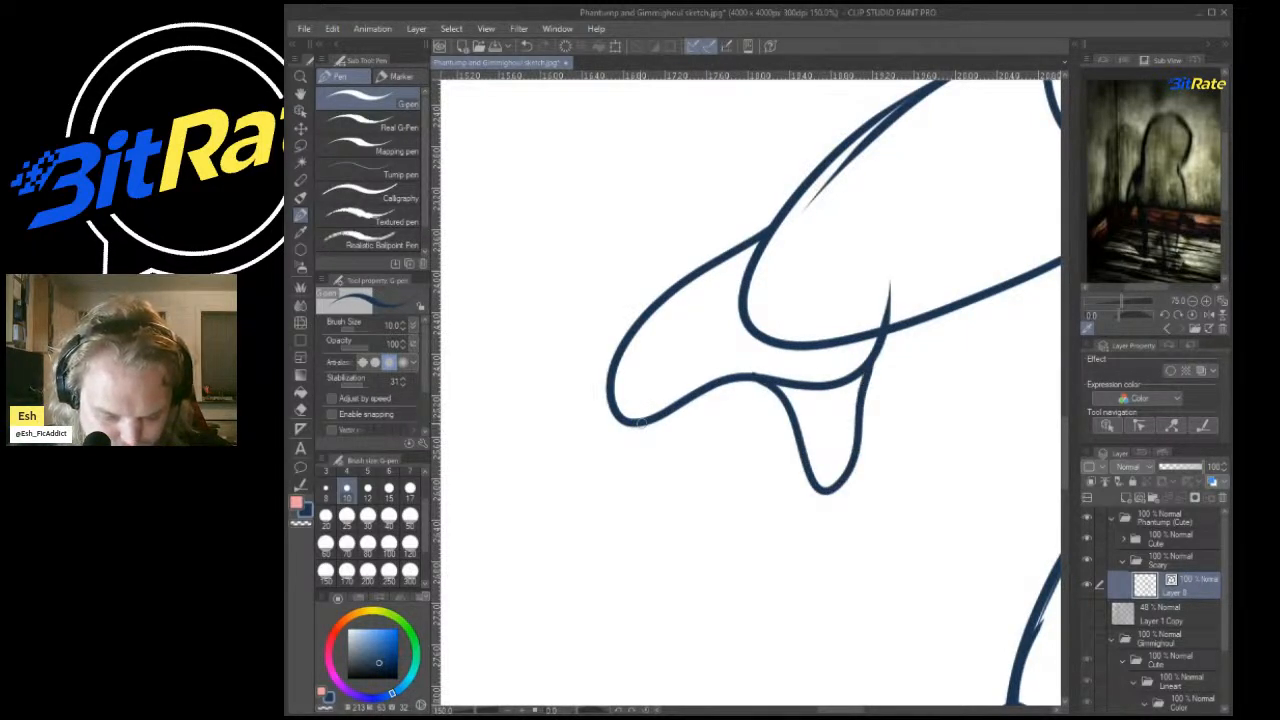
Add drooping rounded fingers along the outer end of the left-hand palm.
mouse_move(617, 370)
mouse_down()
mouse_move(600, 500)
mouse_move(662, 416)
mouse_up()
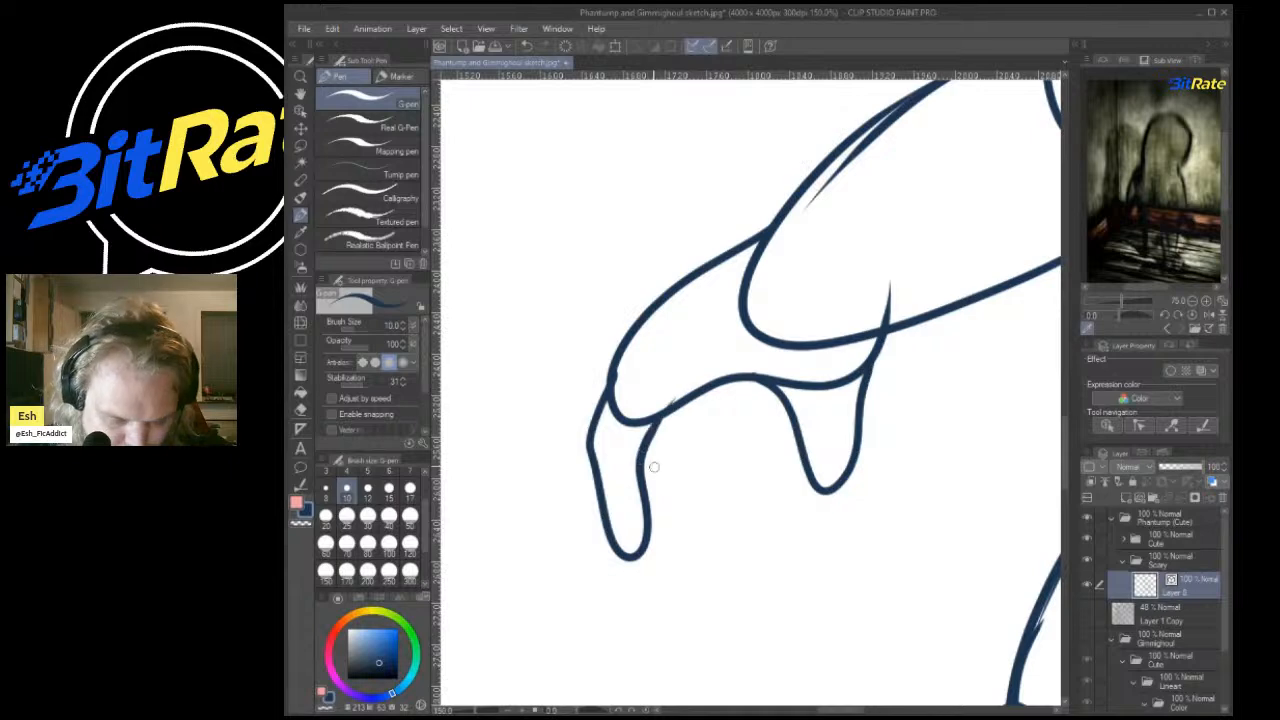
mouse_move(645, 472)
mouse_down()
mouse_move(686, 521)
mouse_move(706, 495)
mouse_move(678, 438)
mouse_move(687, 402)
mouse_up()
mouse_move(701, 489)
mouse_down()
mouse_move(714, 488)
mouse_move(692, 399)
mouse_move(710, 388)
mouse_up()
Draw a palm shape hanging from the end of the right-hand forearm with a short thumb on its inner side.
scroll(780, 325, down, 7)
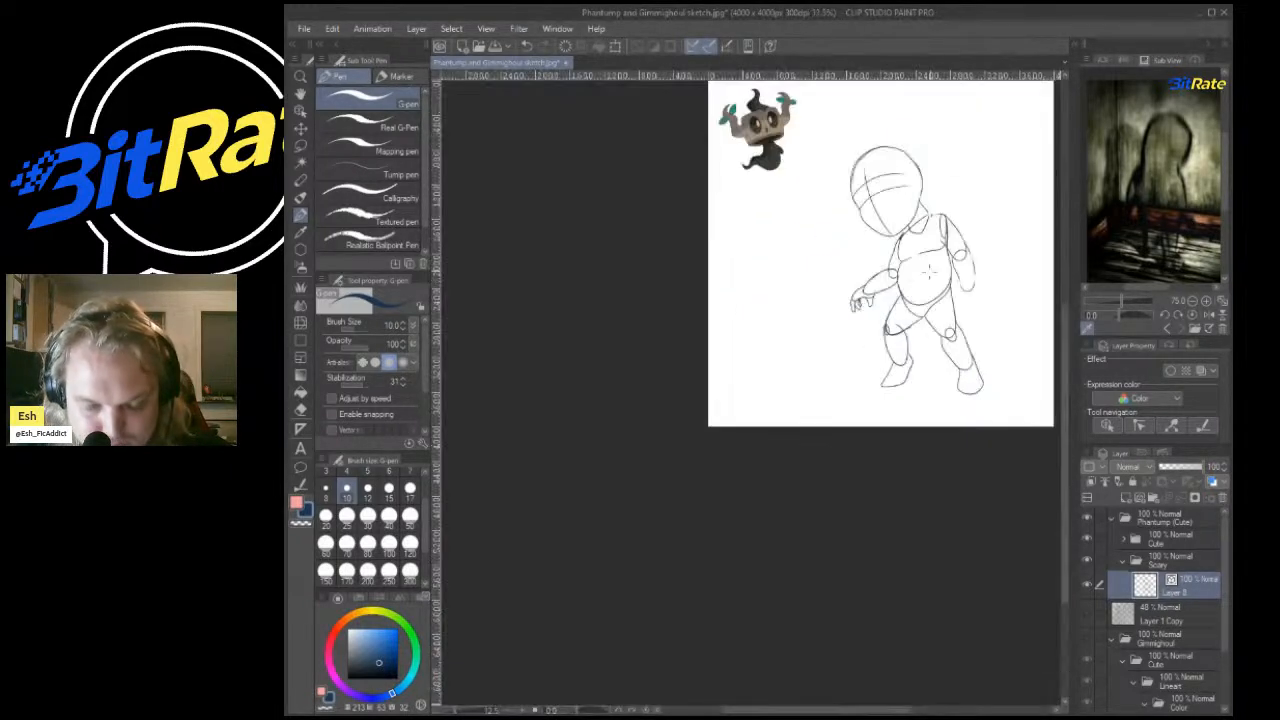
scroll(1010, 279, up, 4)
scroll(1010, 279, up, 3)
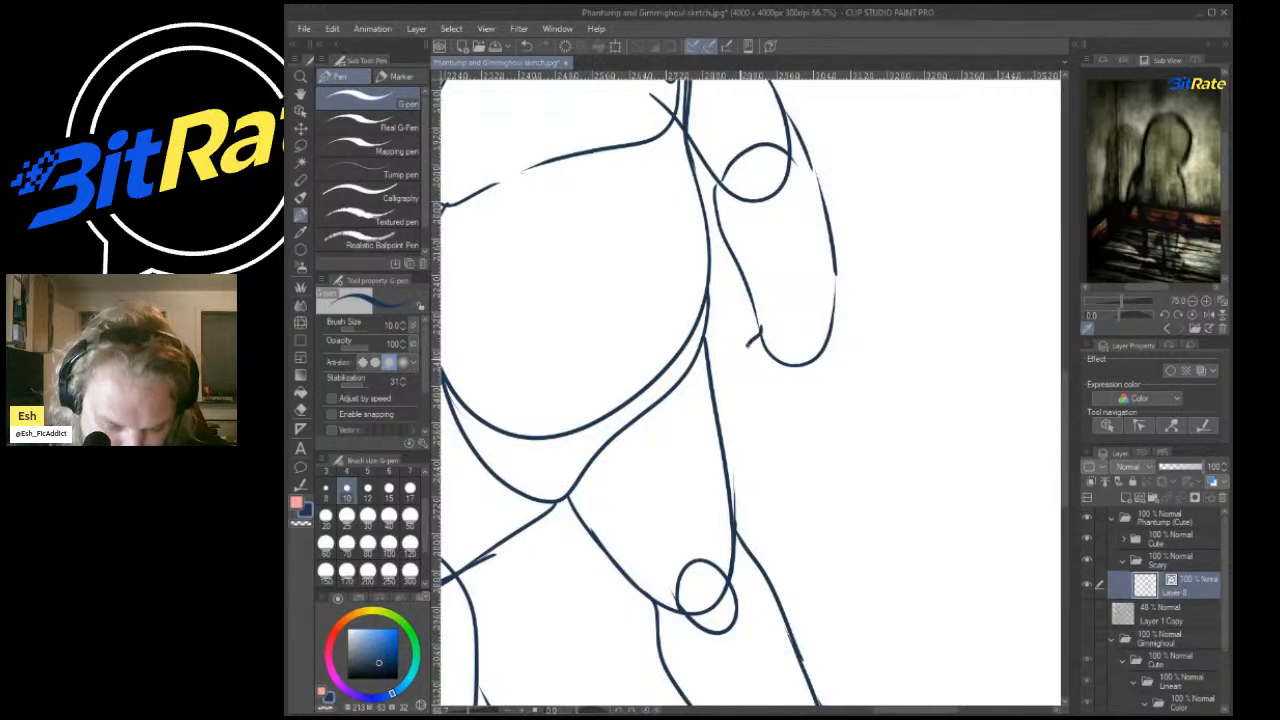
mouse_move(748, 343)
mouse_down()
mouse_move(789, 456)
mouse_move(823, 426)
mouse_move(838, 296)
mouse_up()
scroll(838, 296, down, 4)
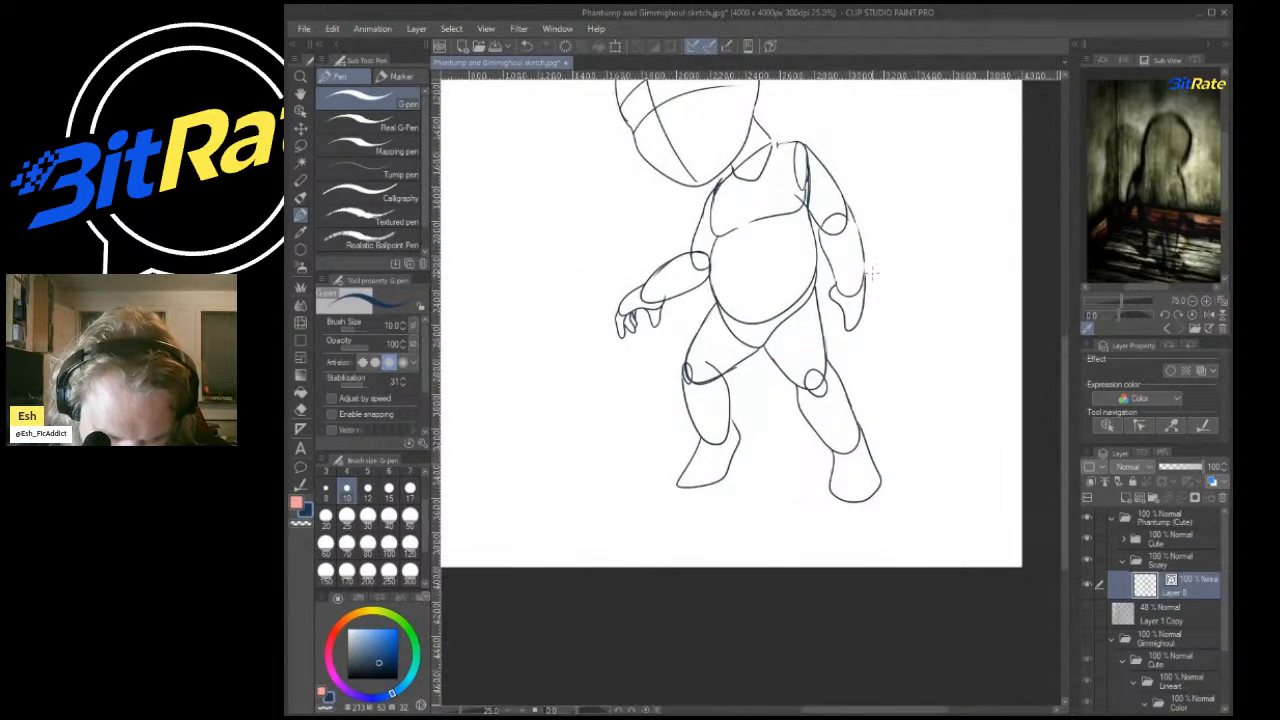
scroll(872, 272, up, 6)
mouse_move(756, 130)
mouse_down()
mouse_move(698, 192)
mouse_move(648, 286)
mouse_move(644, 383)
mouse_move(709, 367)
mouse_move(728, 294)
mouse_move(778, 290)
mouse_up()
scroll(785, 298, down, 5)
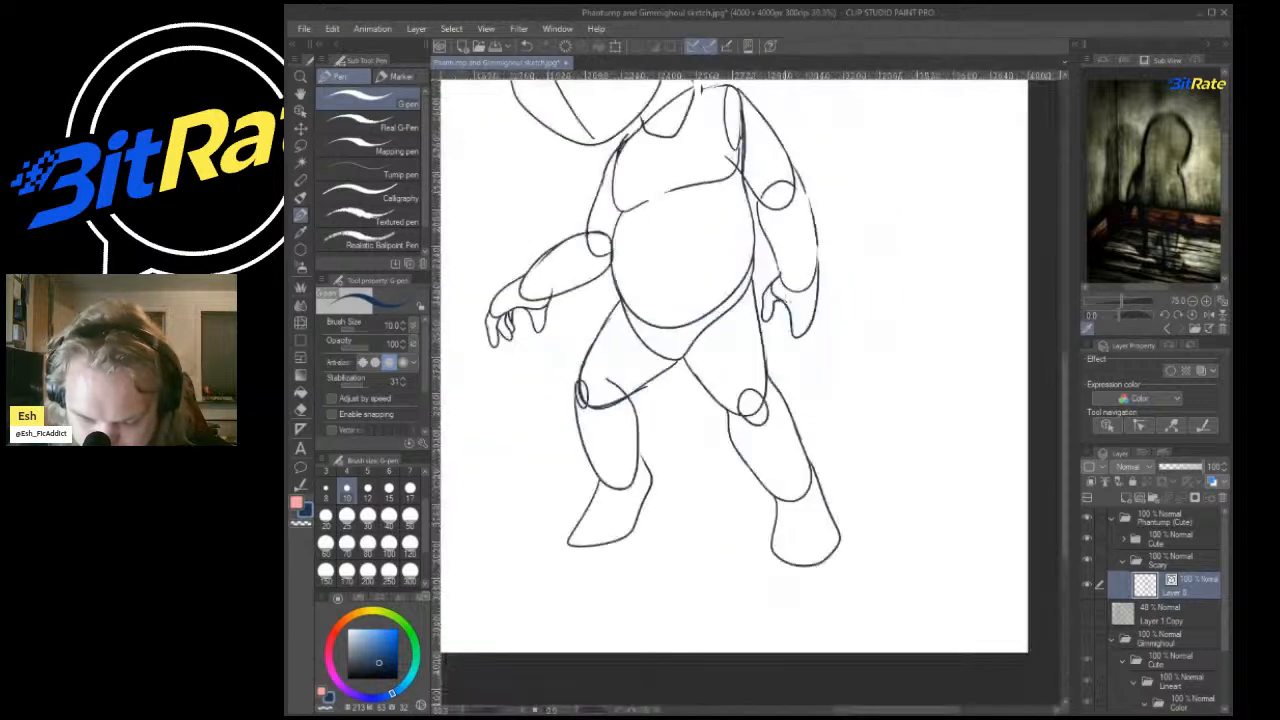
Add overlapping fingers to the lower end and outer edge of the right-hand palm.
scroll(786, 300, down, 5)
scroll(567, 518, up, 5)
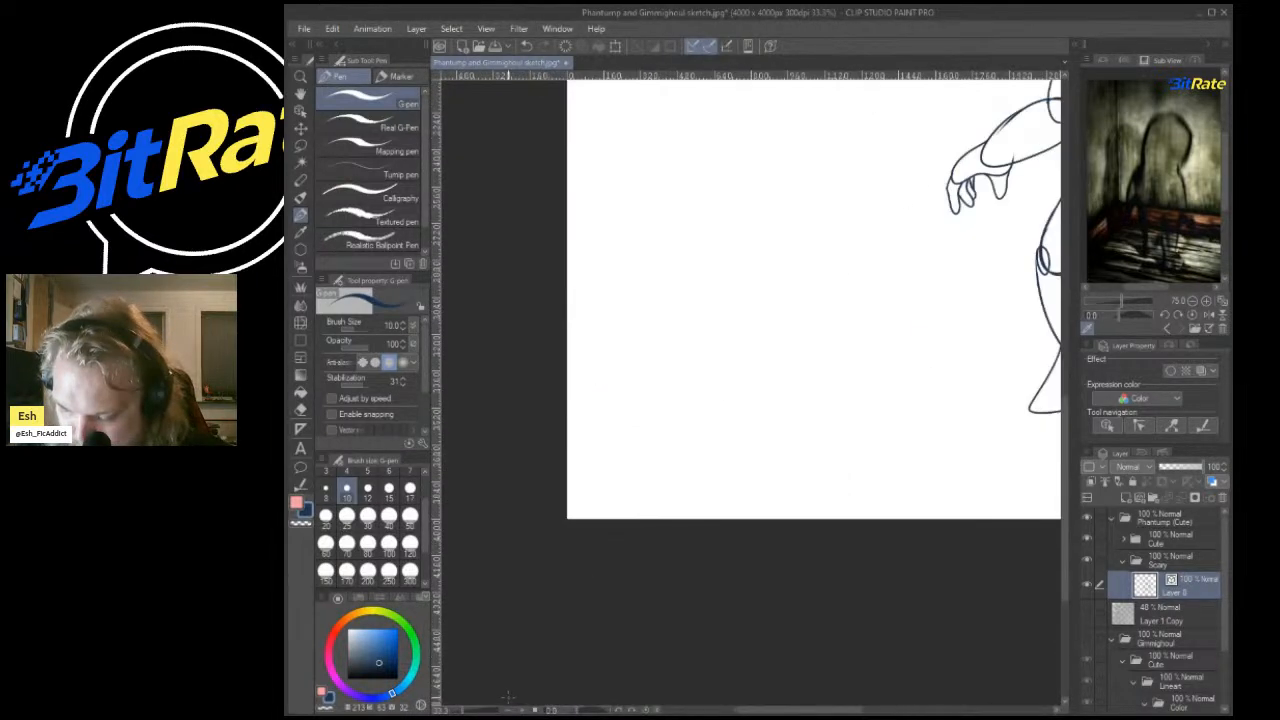
scroll(754, 392, down, 3)
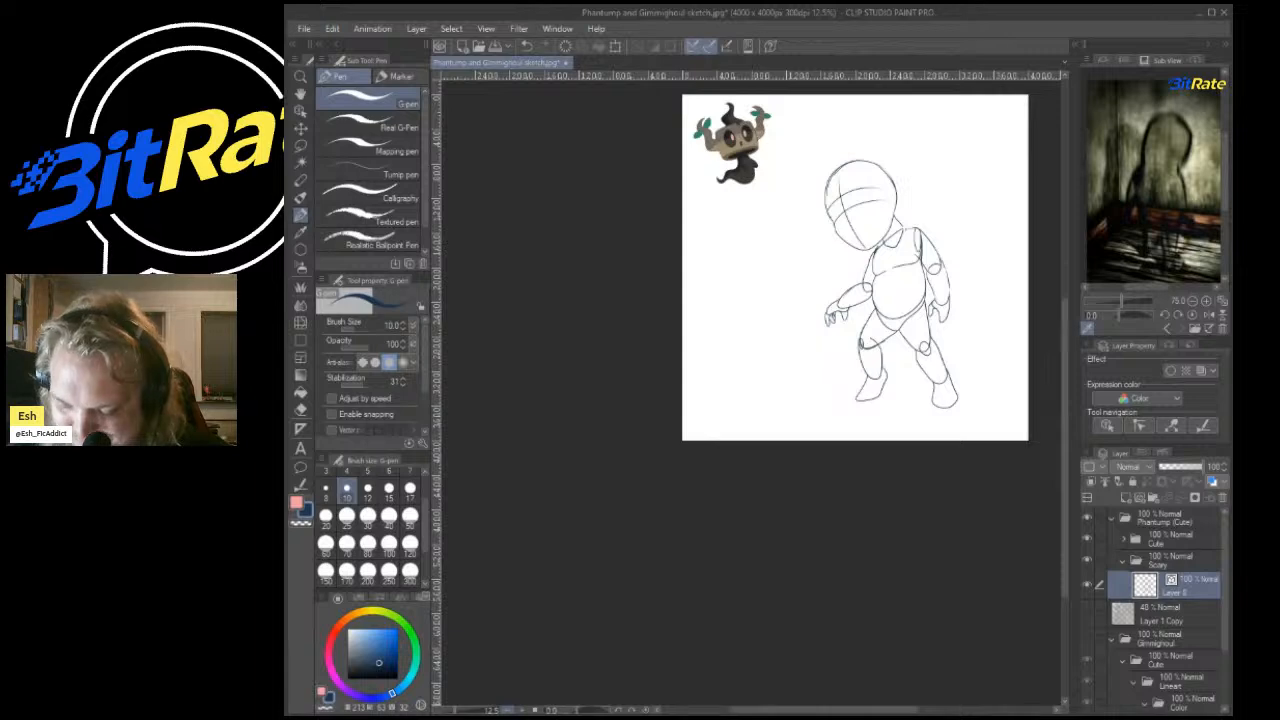
scroll(840, 330, up, 9)
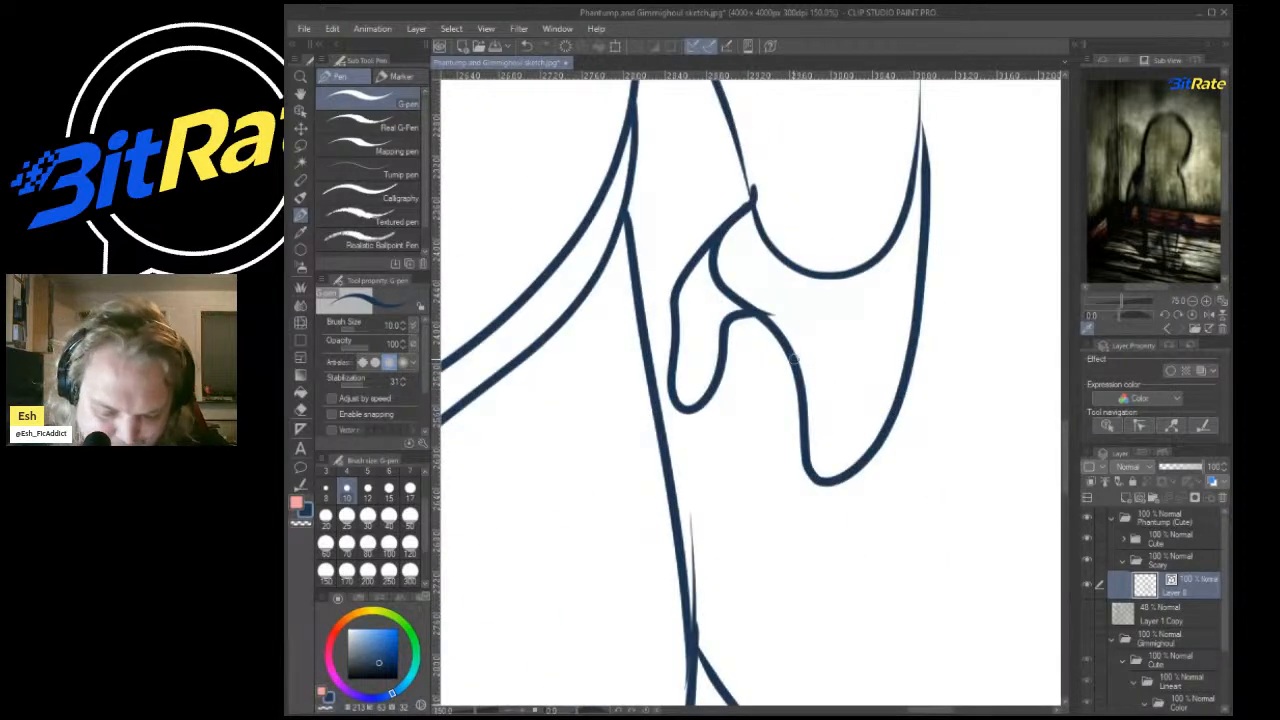
mouse_move(798, 390)
mouse_down()
mouse_move(797, 515)
mouse_move(858, 432)
mouse_move(862, 340)
mouse_up()
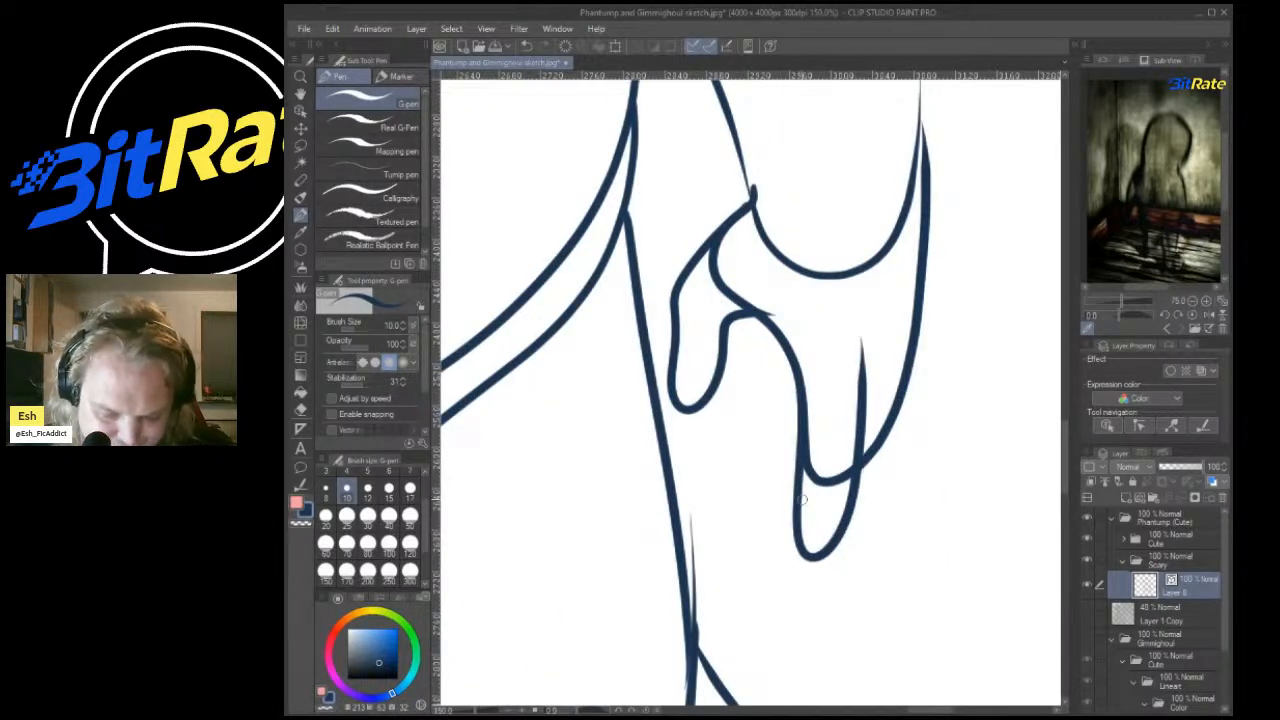
mouse_move(800, 500)
mouse_down()
mouse_move(782, 488)
mouse_move(790, 450)
mouse_up()
drag(855, 494, 908, 308)
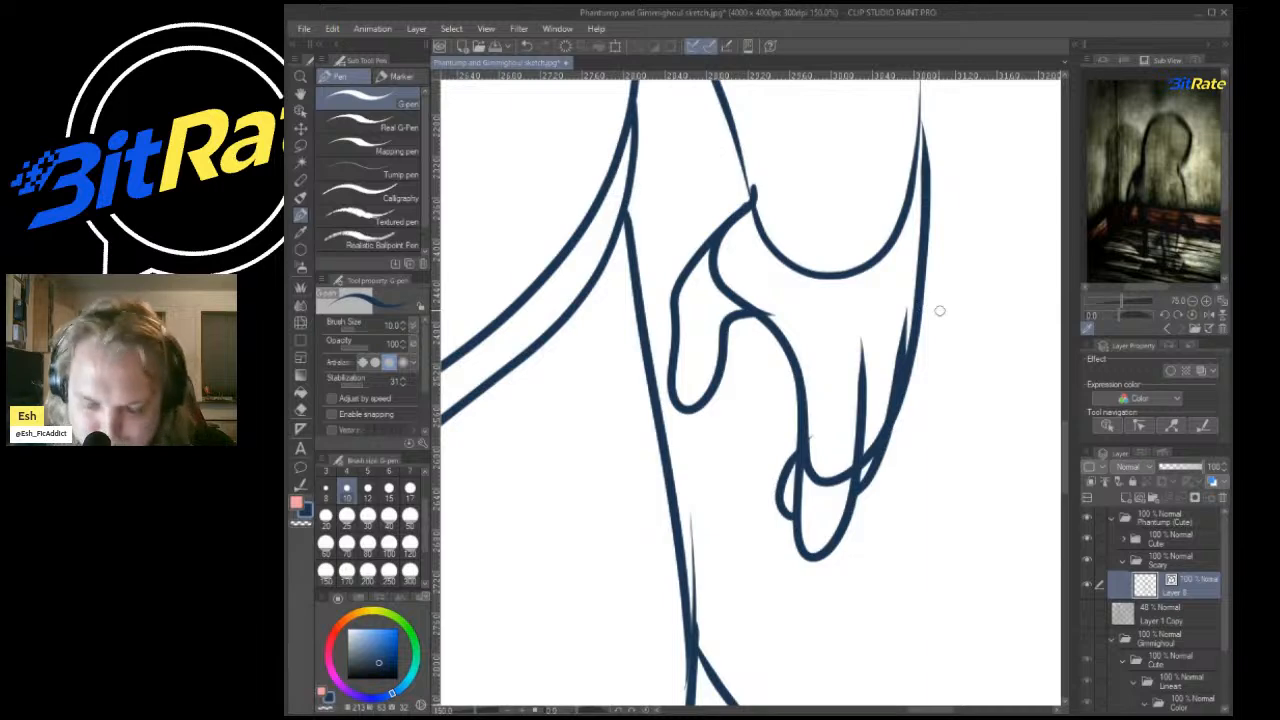
drag(884, 451, 926, 224)
key(ctrl+z)
mouse_move(882, 446)
mouse_down()
mouse_move(920, 378)
mouse_move(918, 272)
mouse_up()
mouse_move(930, 392)
mouse_down()
mouse_move(934, 341)
mouse_move(898, 105)
mouse_up()
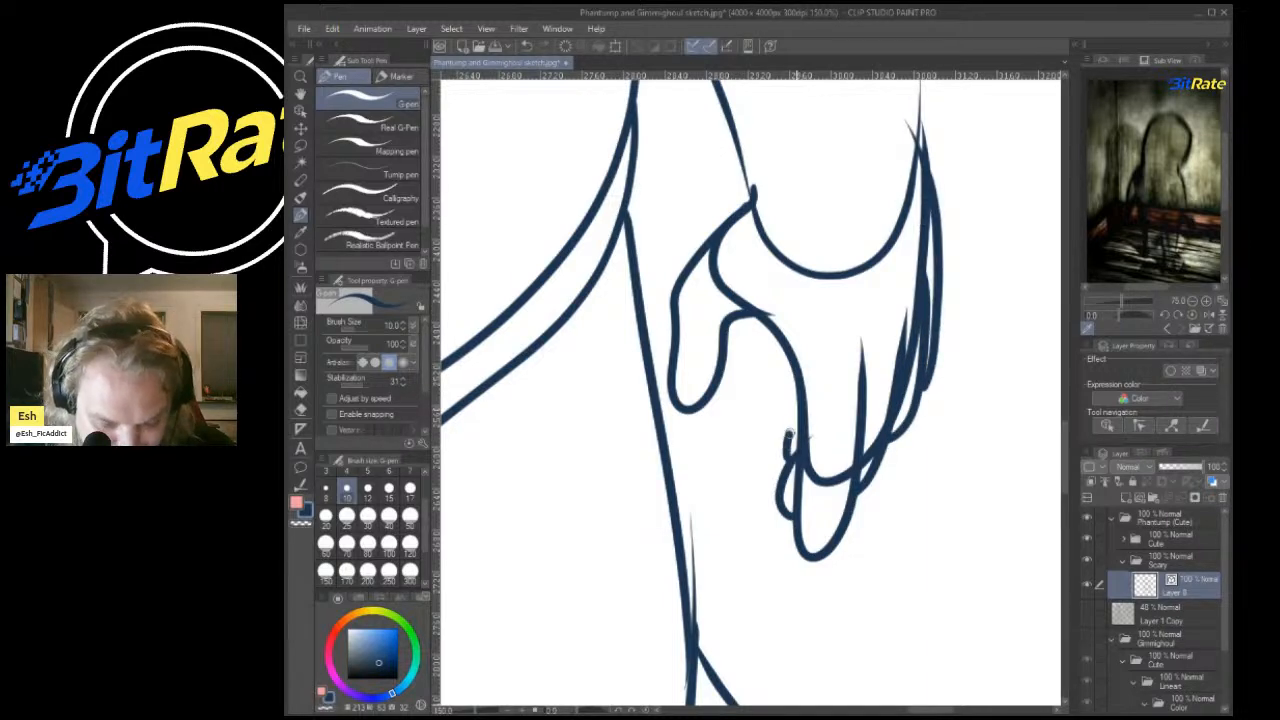
Redraw the outer contours of both thighs from hip to knee and reinforce the lower edge of the left-hand thigh.
scroll(848, 358, down, 6)
scroll(848, 360, up, 3)
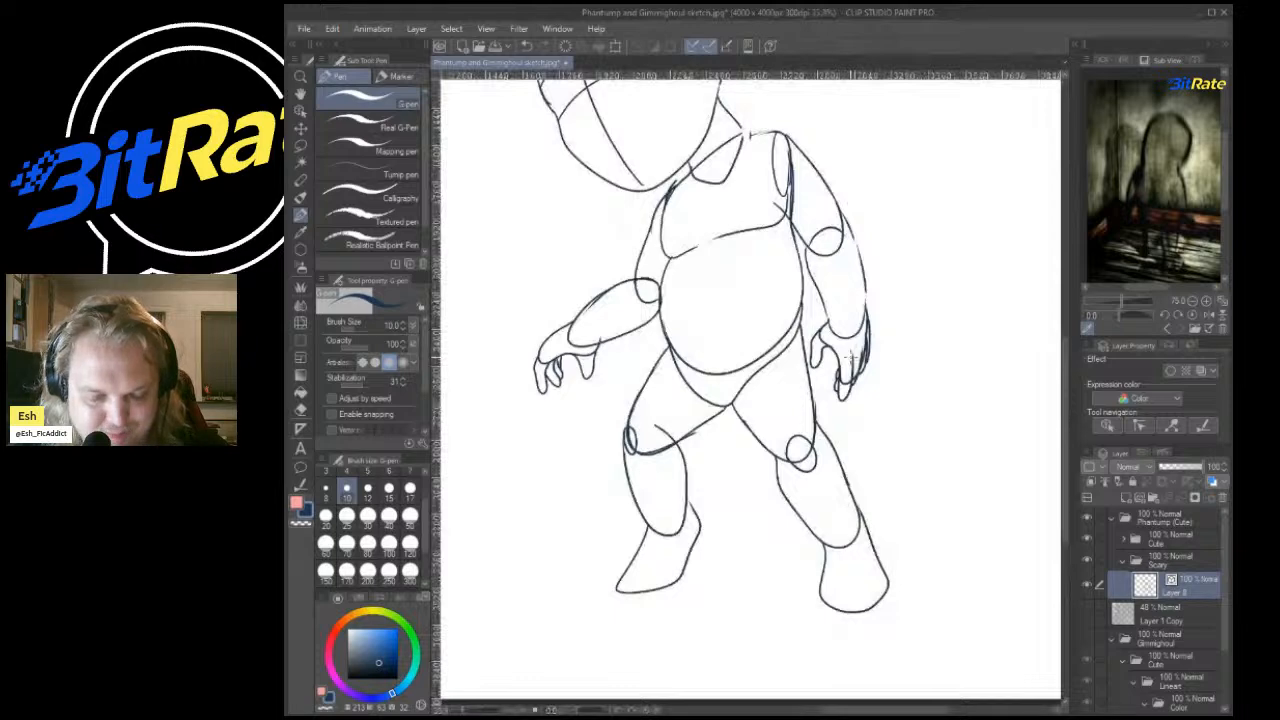
scroll(849, 357, down, 3)
scroll(849, 357, up, 4)
scroll(849, 357, down, 1)
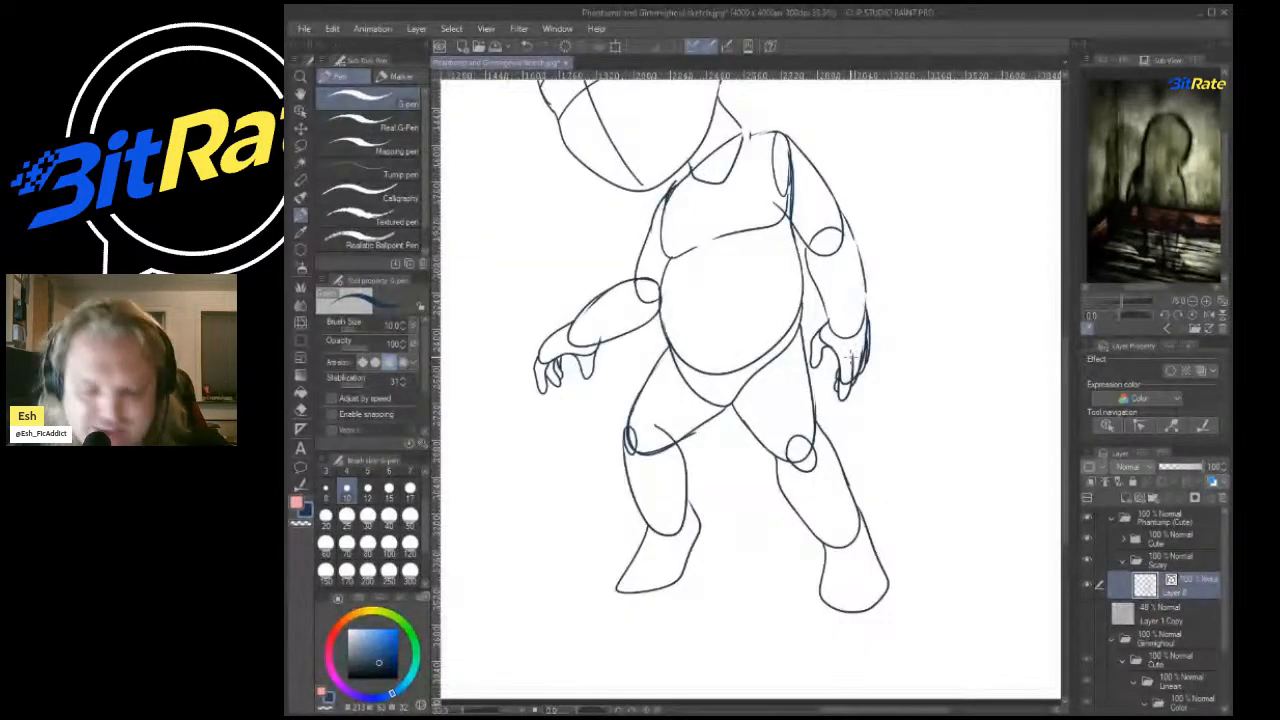
scroll(849, 357, up, 5)
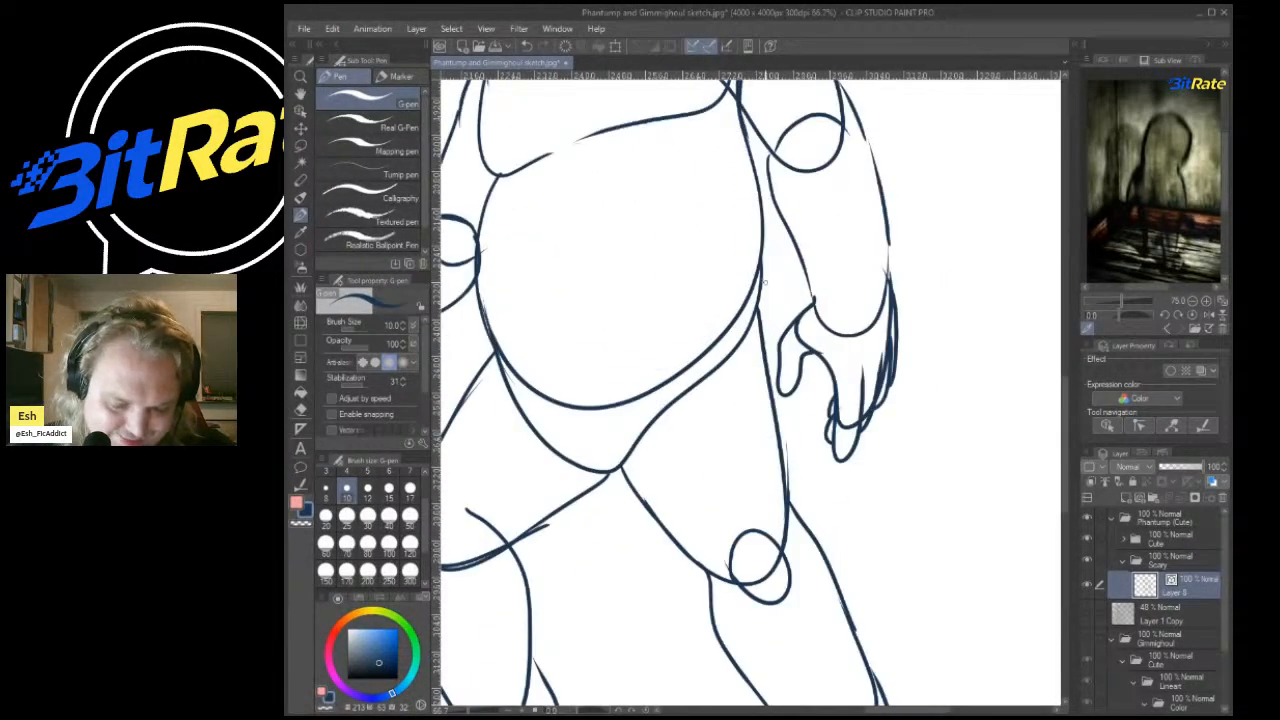
mouse_move(753, 256)
mouse_down()
mouse_move(786, 491)
mouse_move(790, 600)
mouse_up()
scroll(790, 600, down, 4)
scroll(790, 520, up, 5)
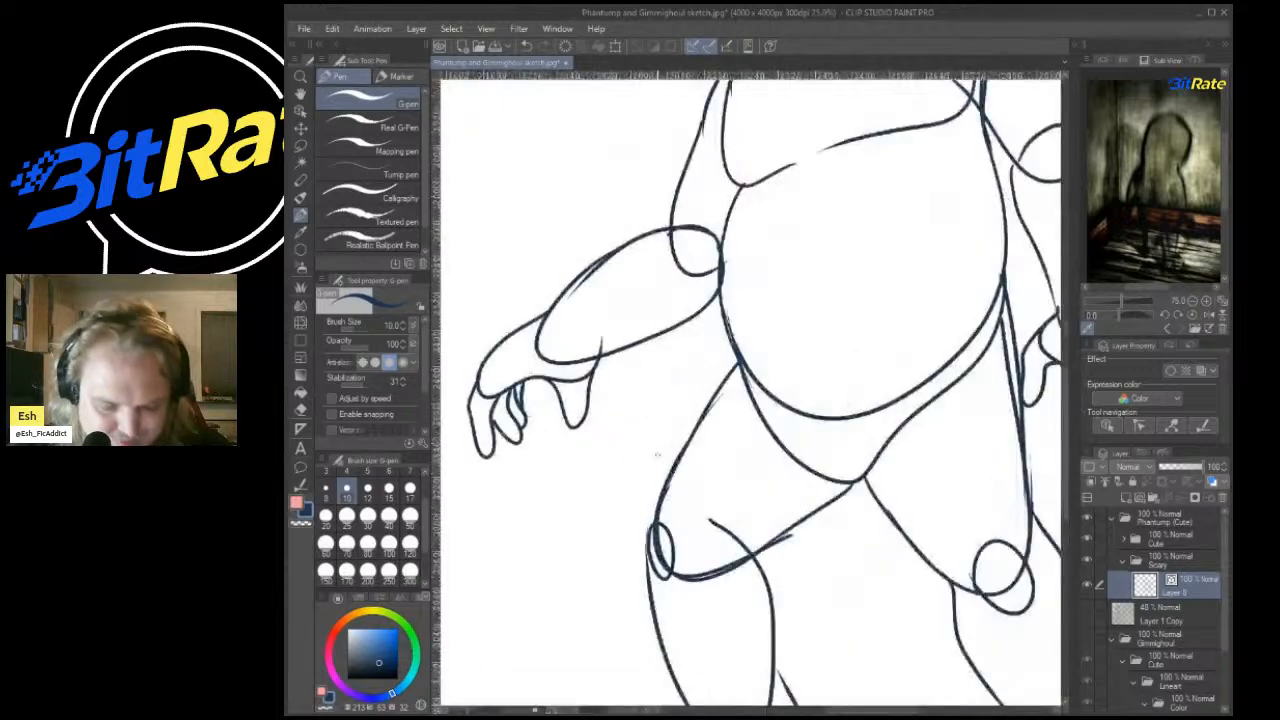
mouse_move(648, 554)
mouse_down()
mouse_move(668, 468)
mouse_move(805, 283)
mouse_up()
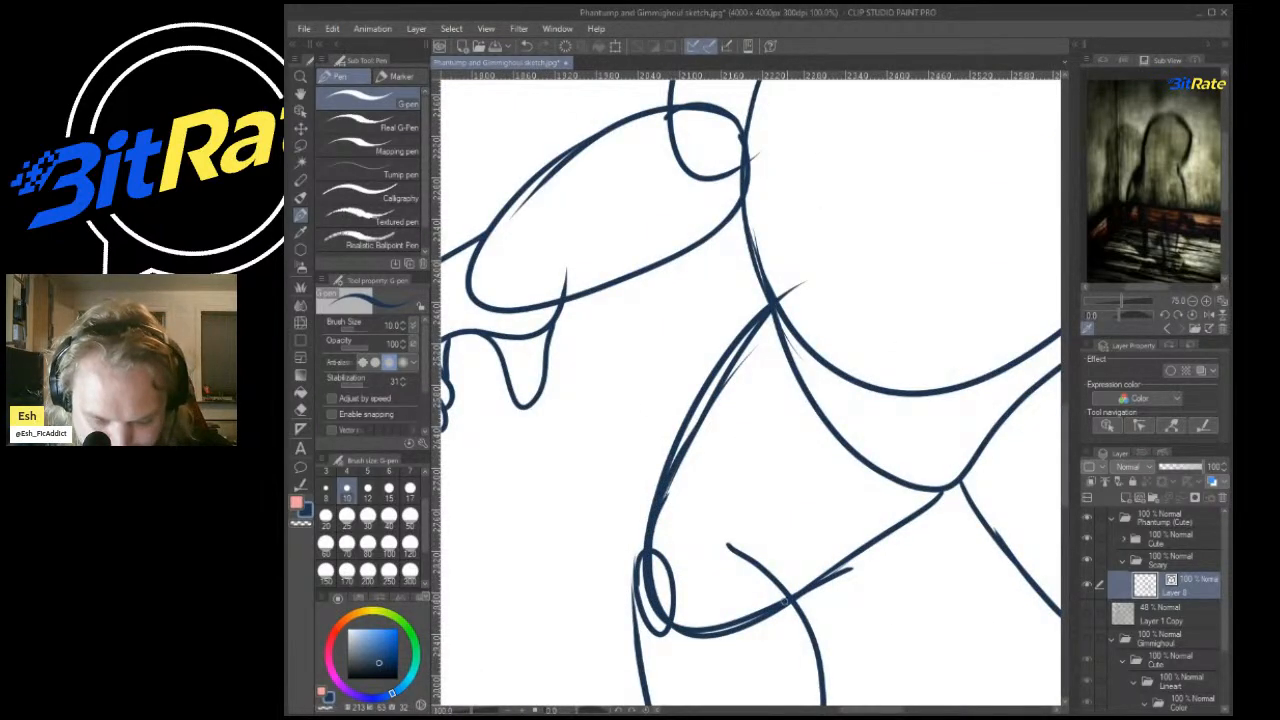
mouse_move(786, 600)
mouse_down()
mouse_move(952, 476)
mouse_move(1044, 590)
mouse_up()
Create a new vector layer above the body sketch and draw a round eye on the right-hand side of the face guidelines.
scroll(1044, 590, down, 6)
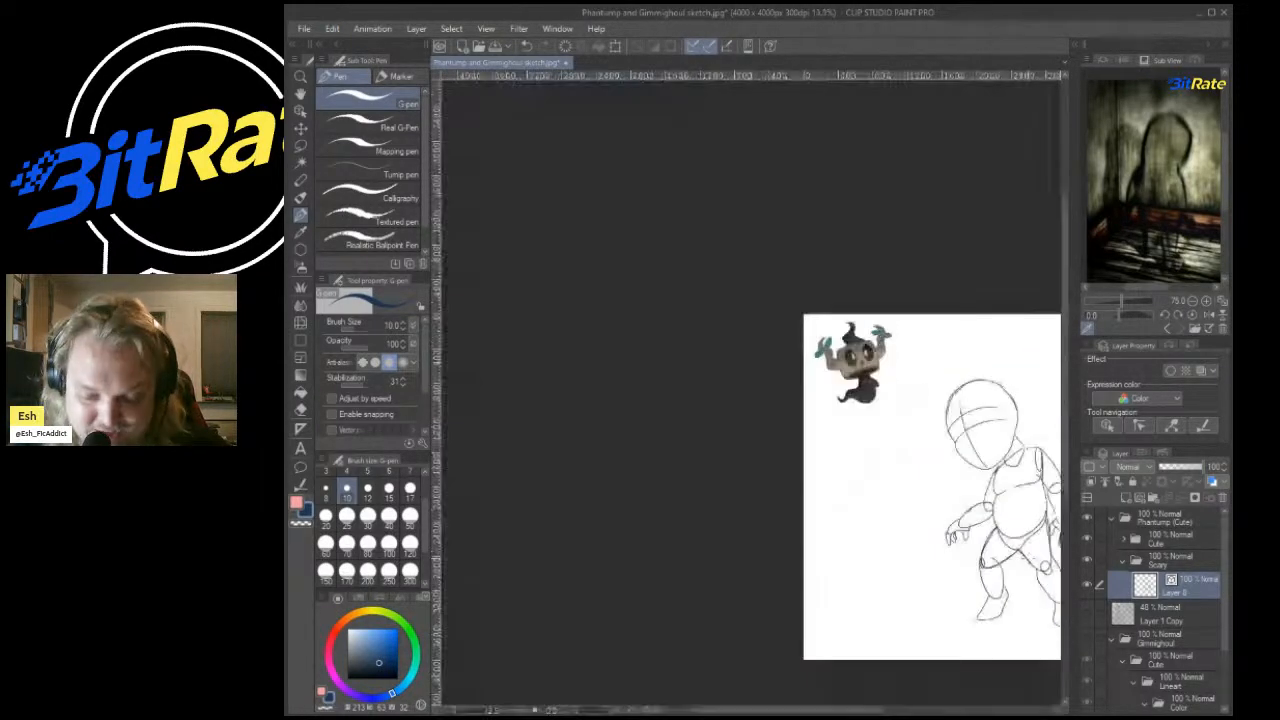
scroll(992, 585, up, 4)
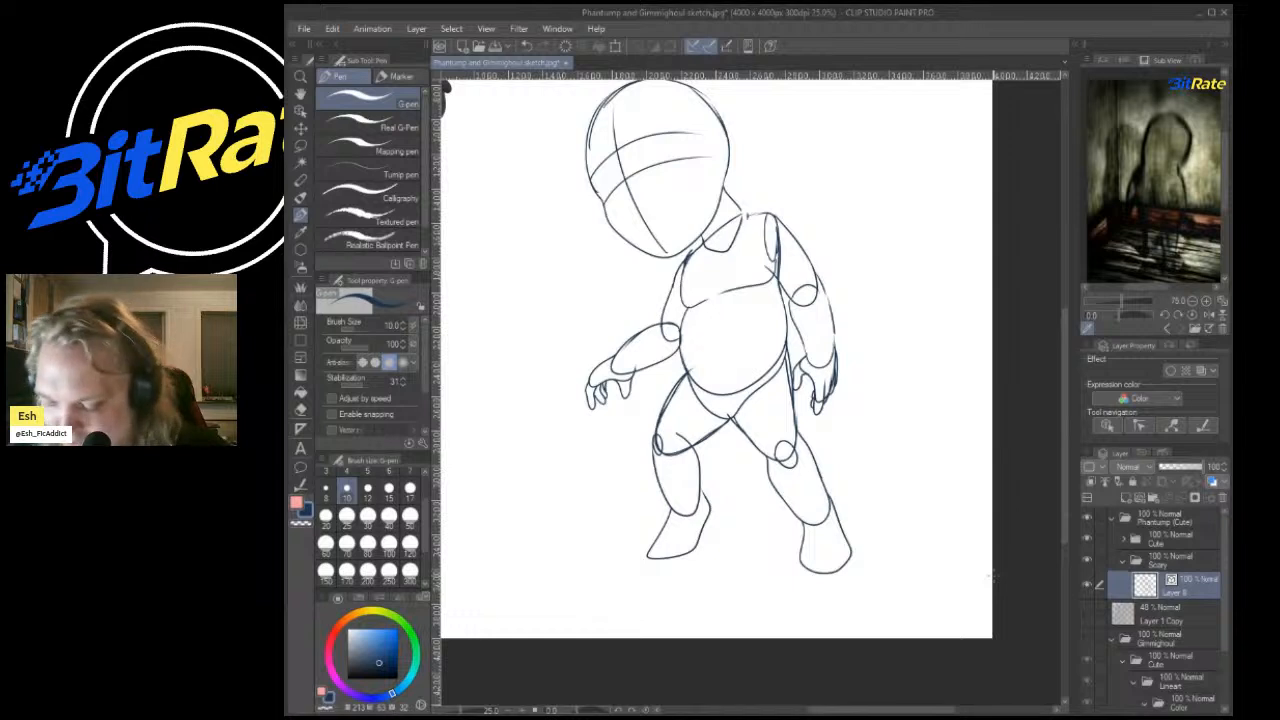
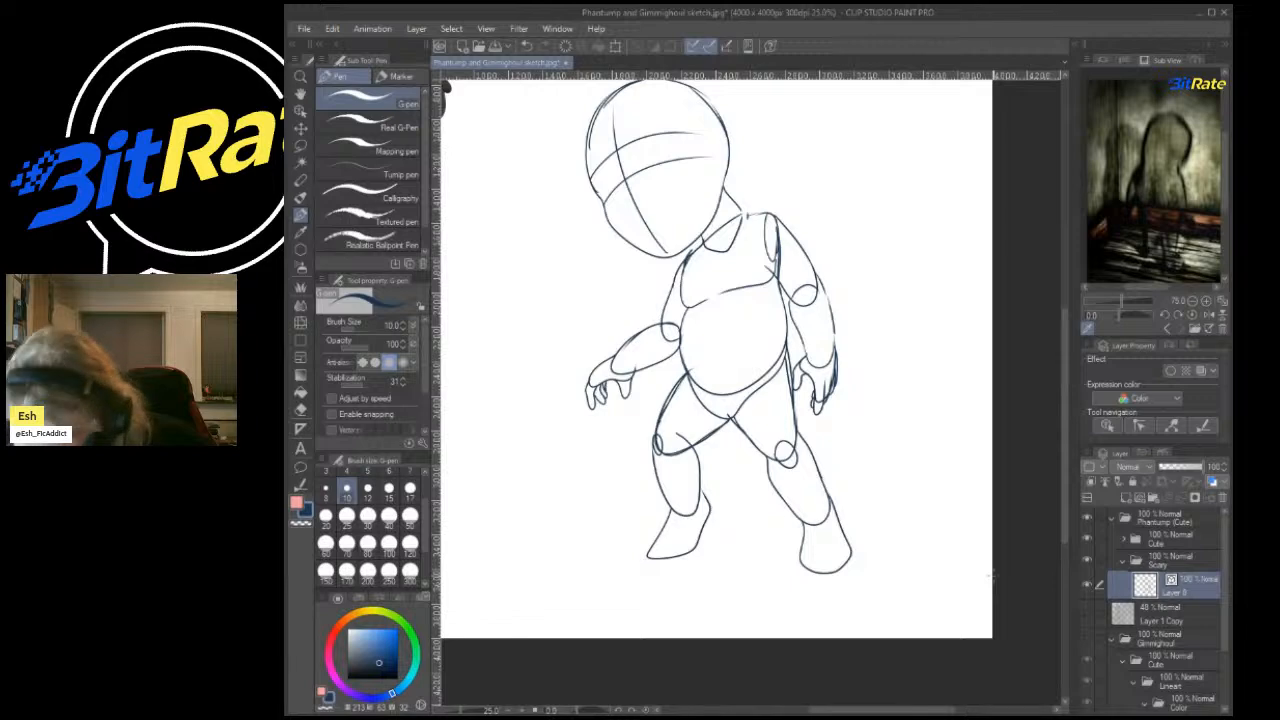
scroll(993, 400, down, 4)
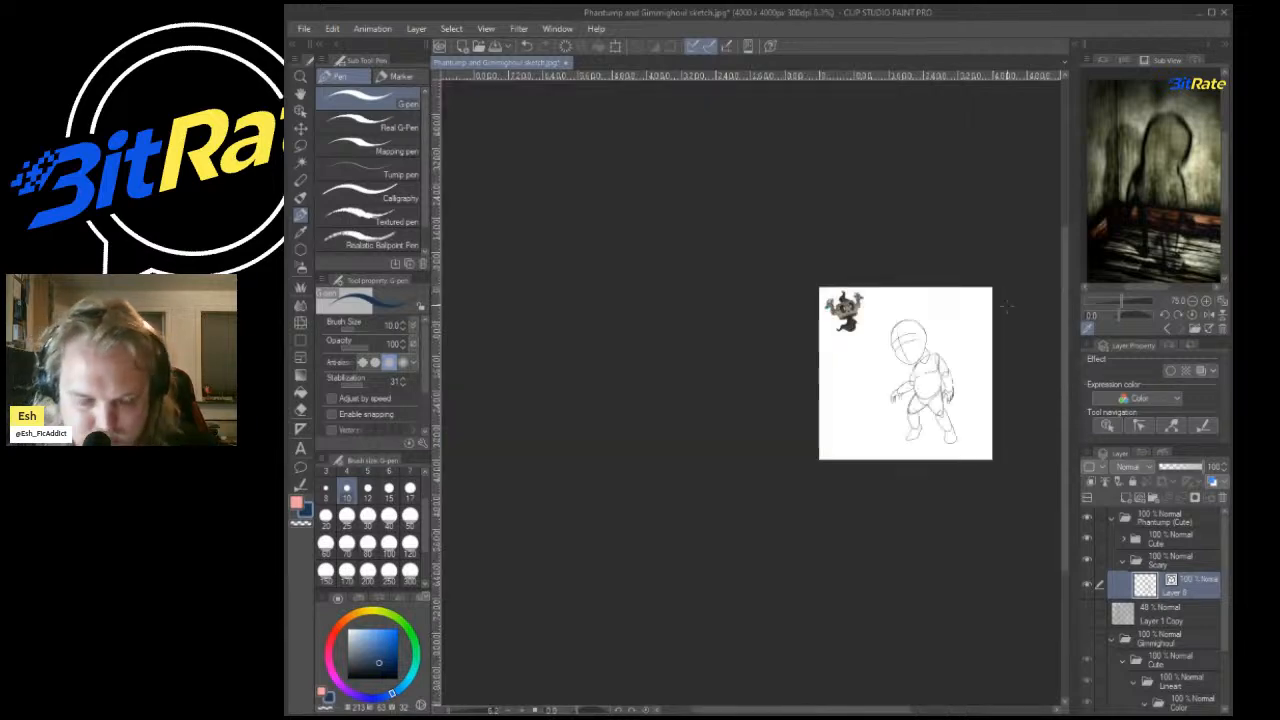
scroll(995, 315, up, 4)
scroll(1015, 483, up, 4)
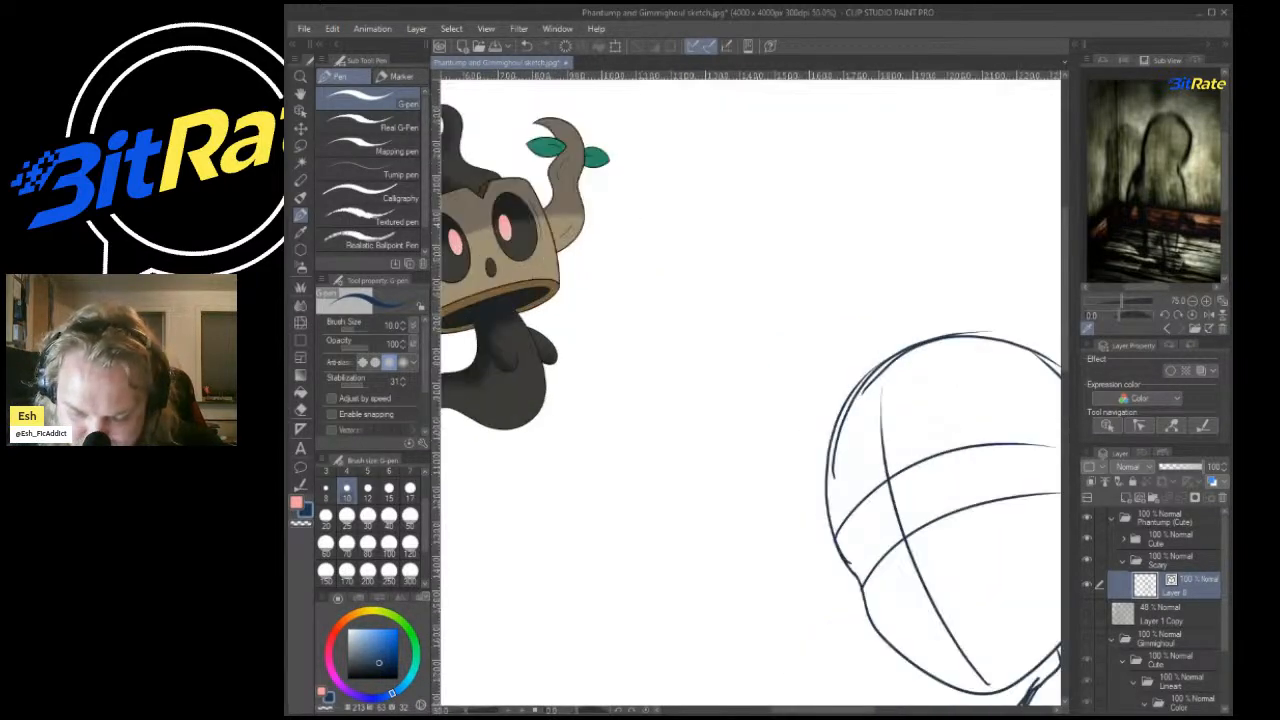
scroll(1015, 483, down, 3)
scroll(1020, 515, up, 5)
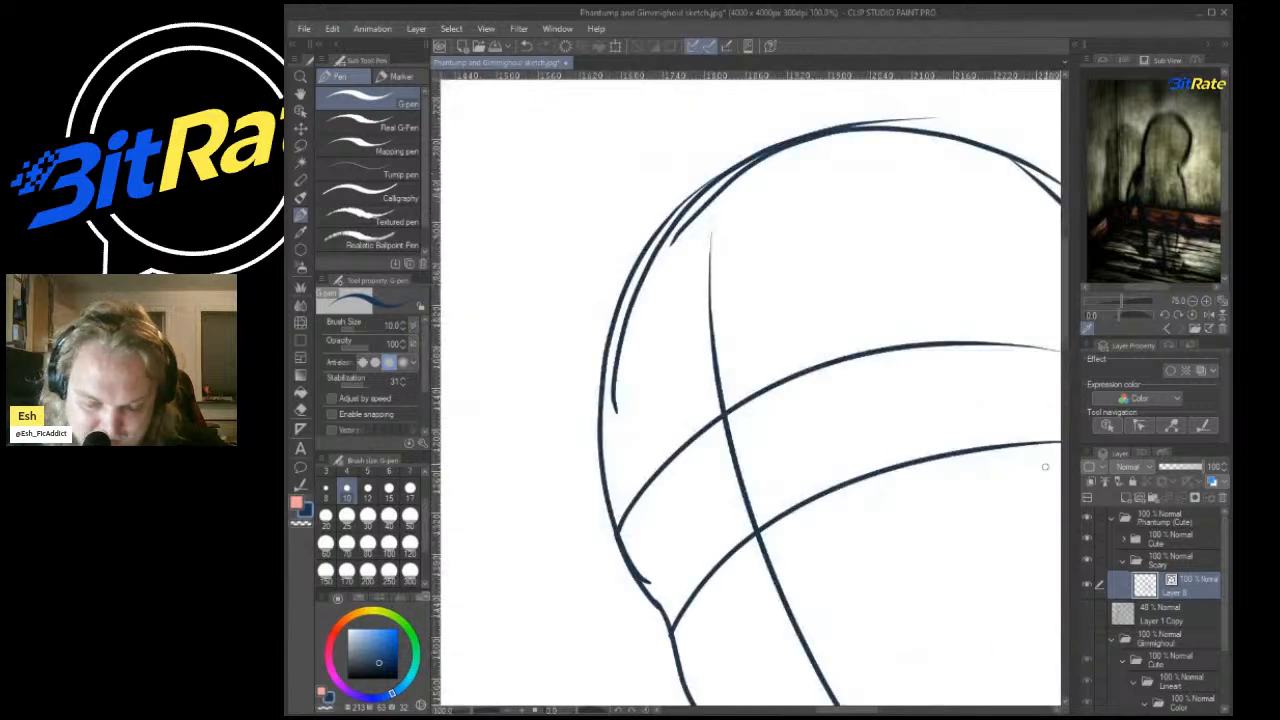
click(1153, 497)
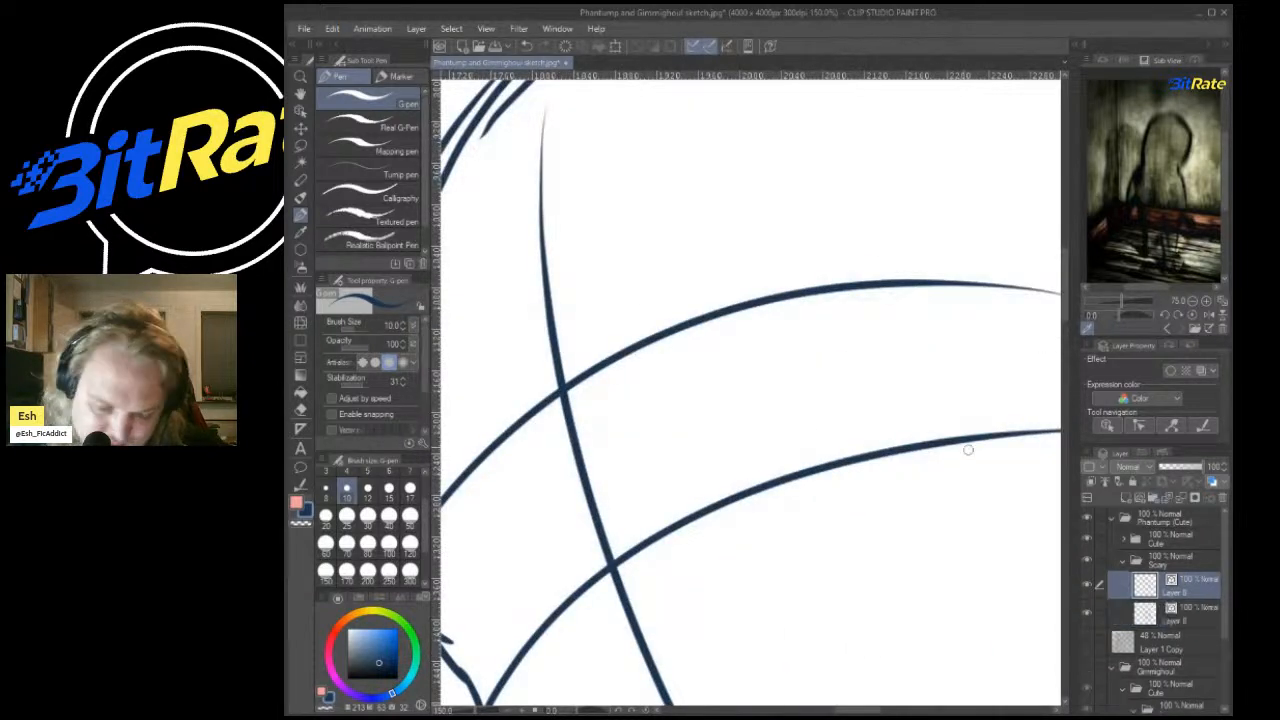
mouse_move(703, 408)
mouse_down()
mouse_move(743, 309)
mouse_move(888, 295)
mouse_move(934, 353)
mouse_move(926, 329)
mouse_move(940, 383)
mouse_move(886, 472)
mouse_move(750, 460)
mouse_move(712, 383)
mouse_up()
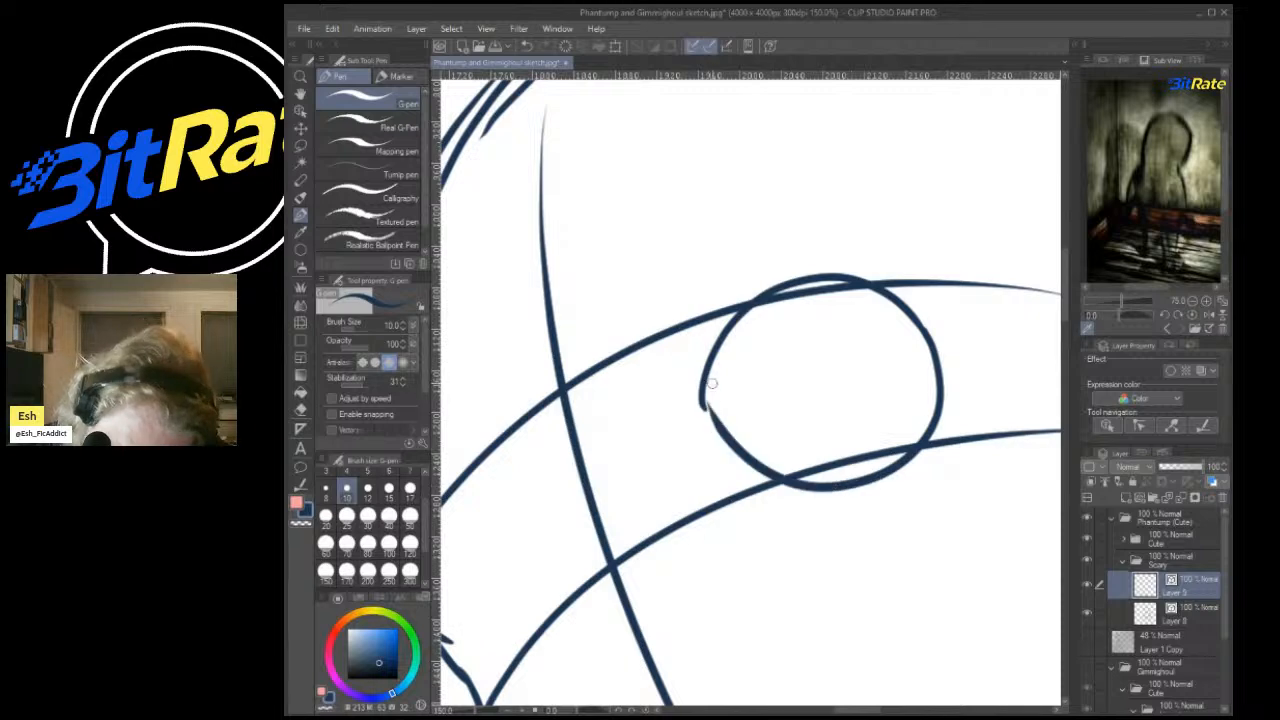
Transform the eye circle, shifting it slightly down and to the left between the two curved face guidelines.
scroll(733, 360, down, 3)
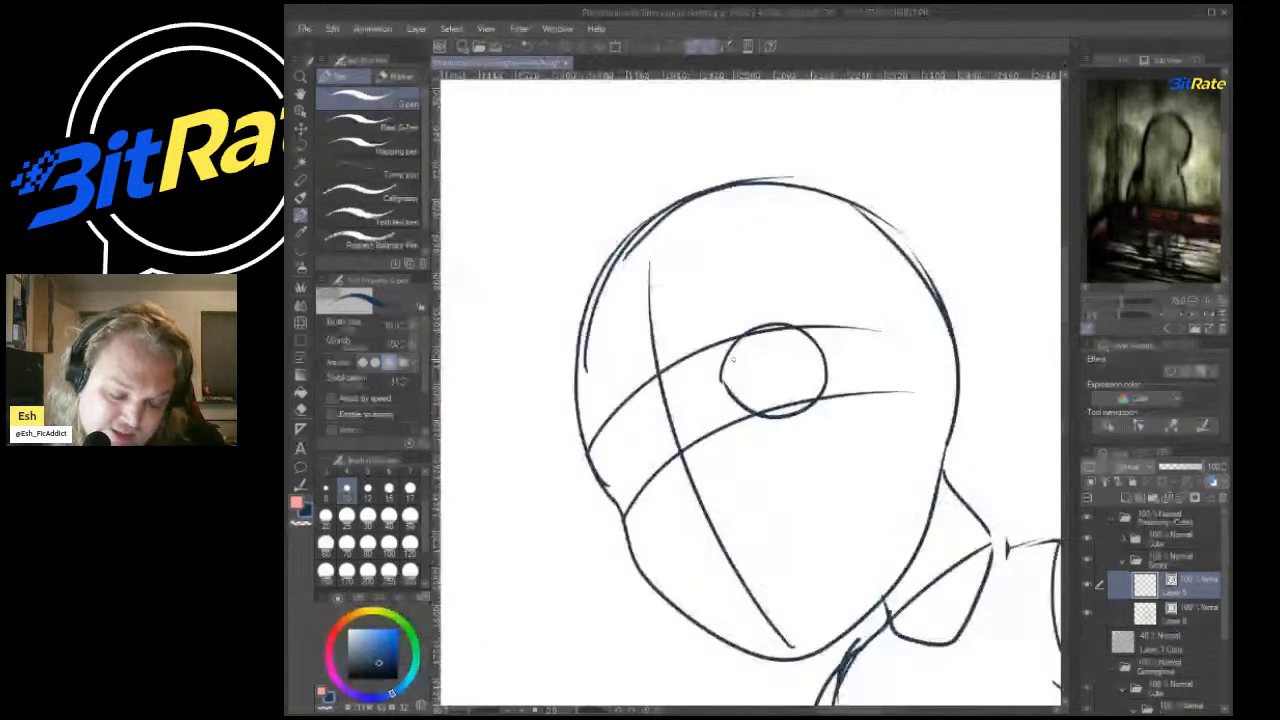
key(ctrl+t)
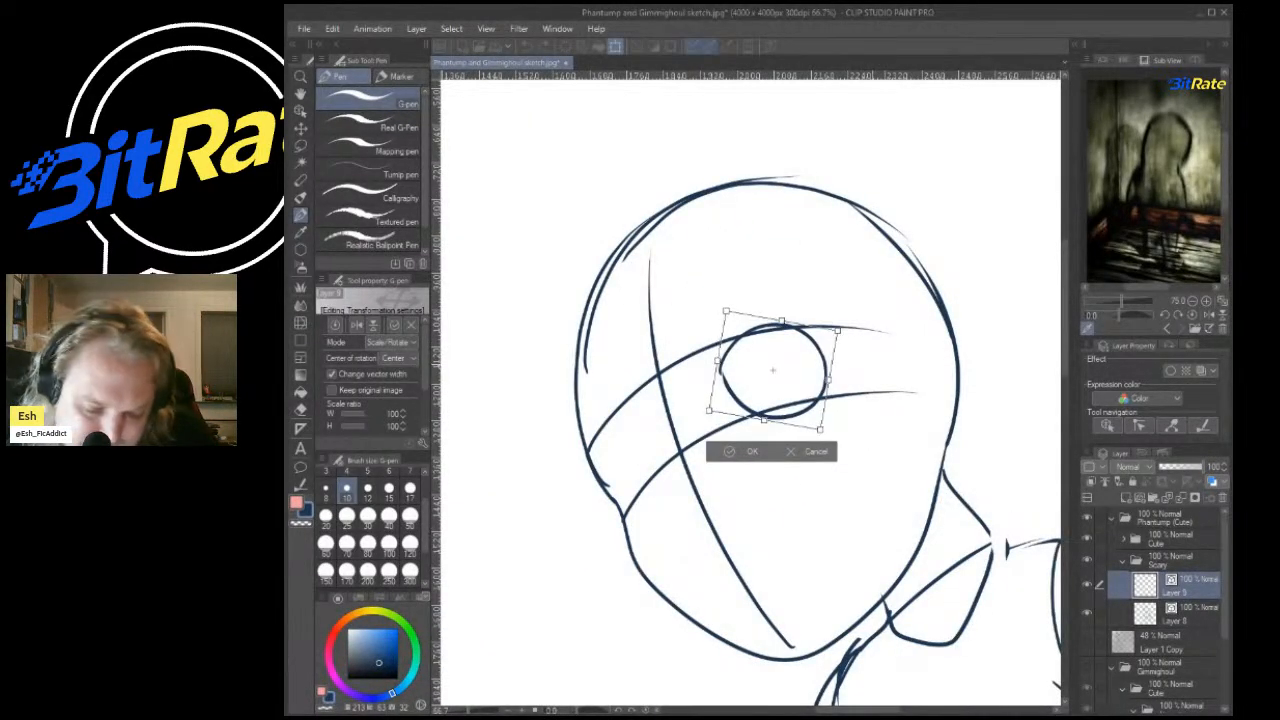
drag(772, 370, 770, 379)
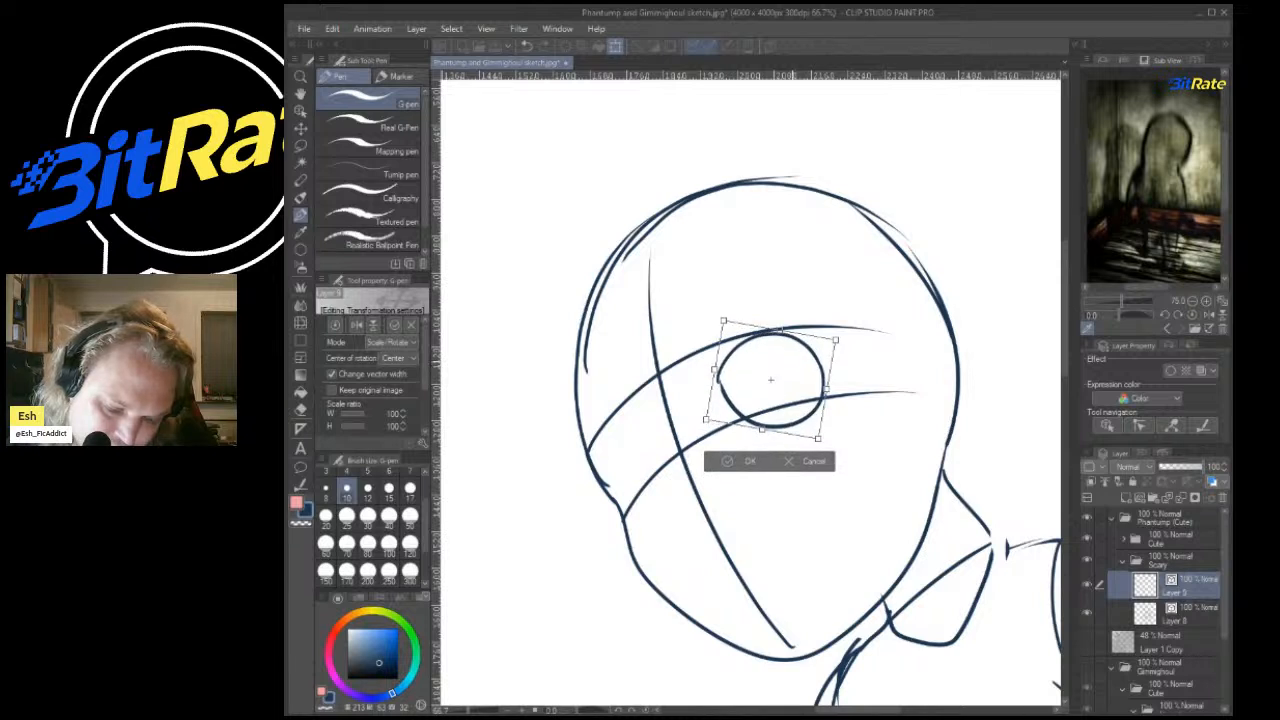
key(Return)
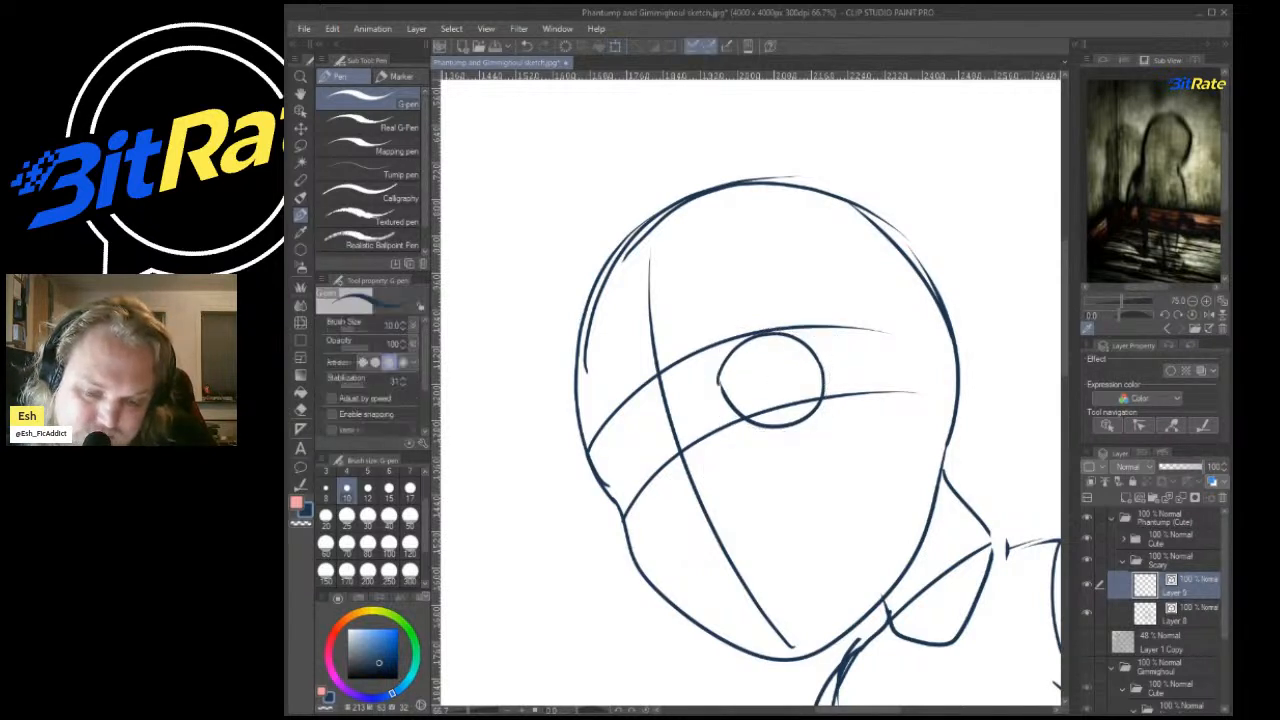
Duplicate the eye layer, flip the copy horizontally, scale it to about 84 by 91 percent and place it rotated at the face's left-hand edge.
key(ctrl+v)
key(ctrl+t)
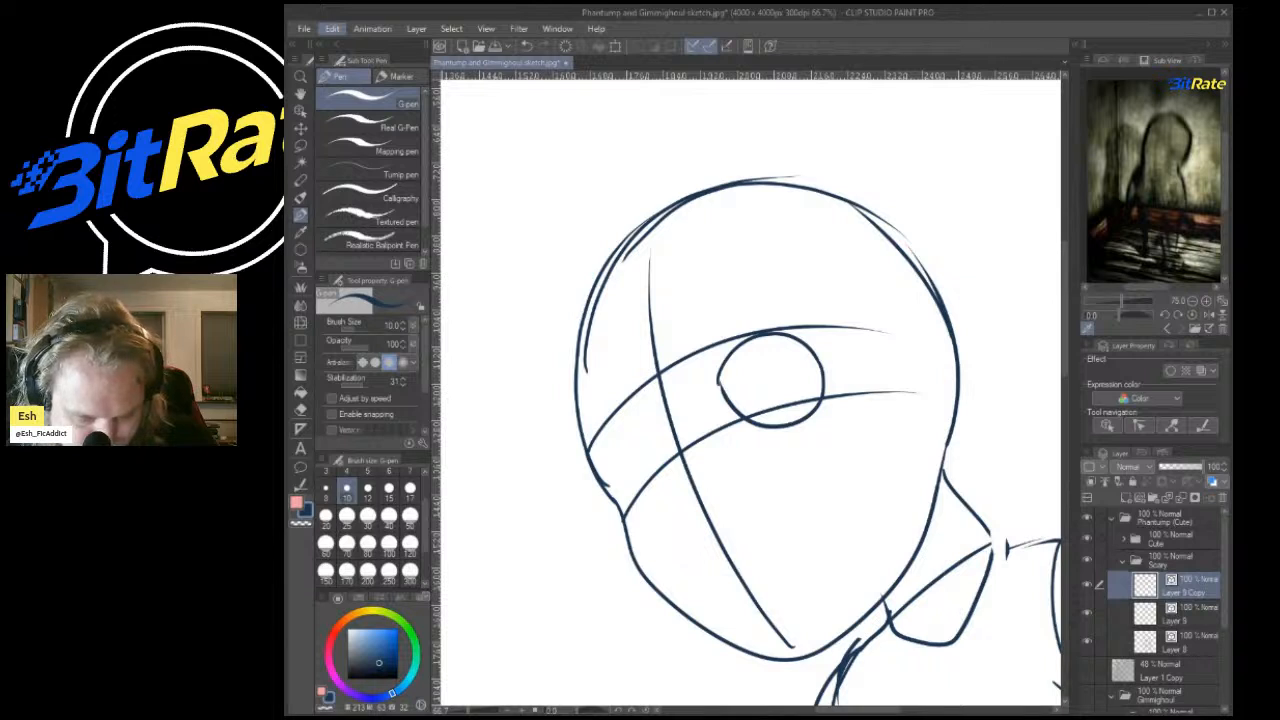
drag(771, 380, 821, 380)
drag(706, 438, 757, 490)
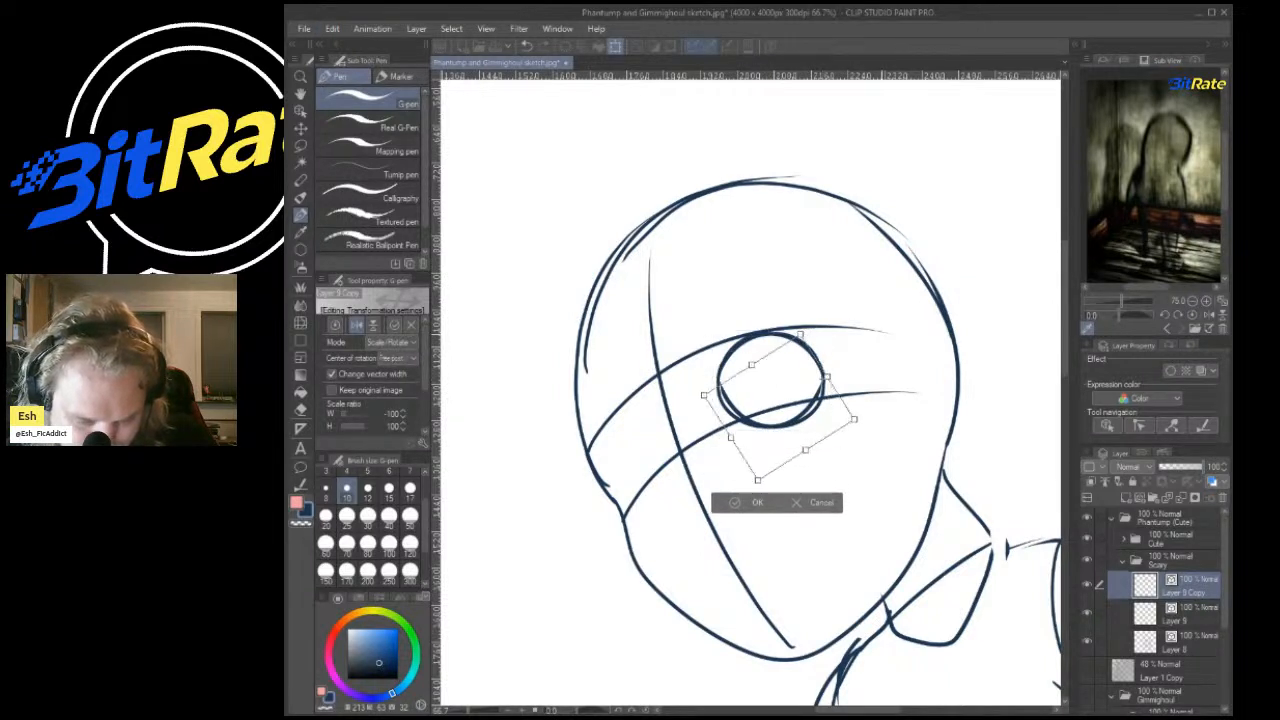
drag(780, 408, 706, 446)
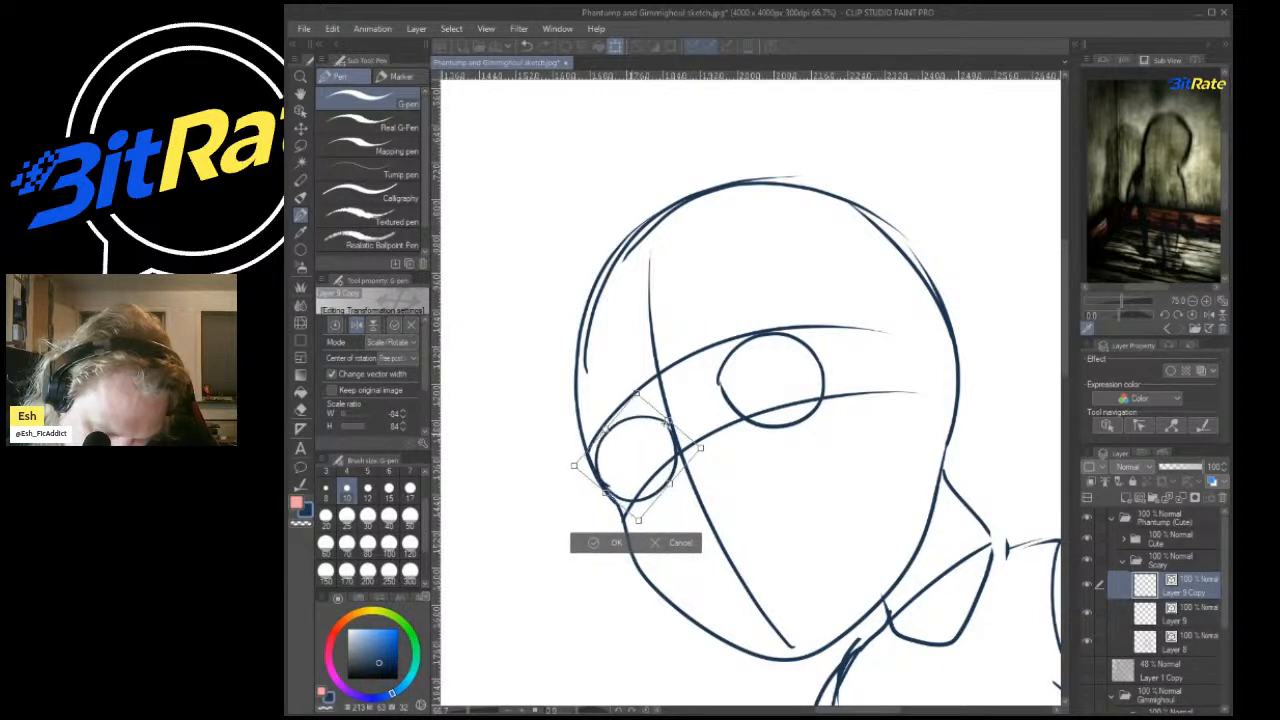
drag(606, 428, 665, 420)
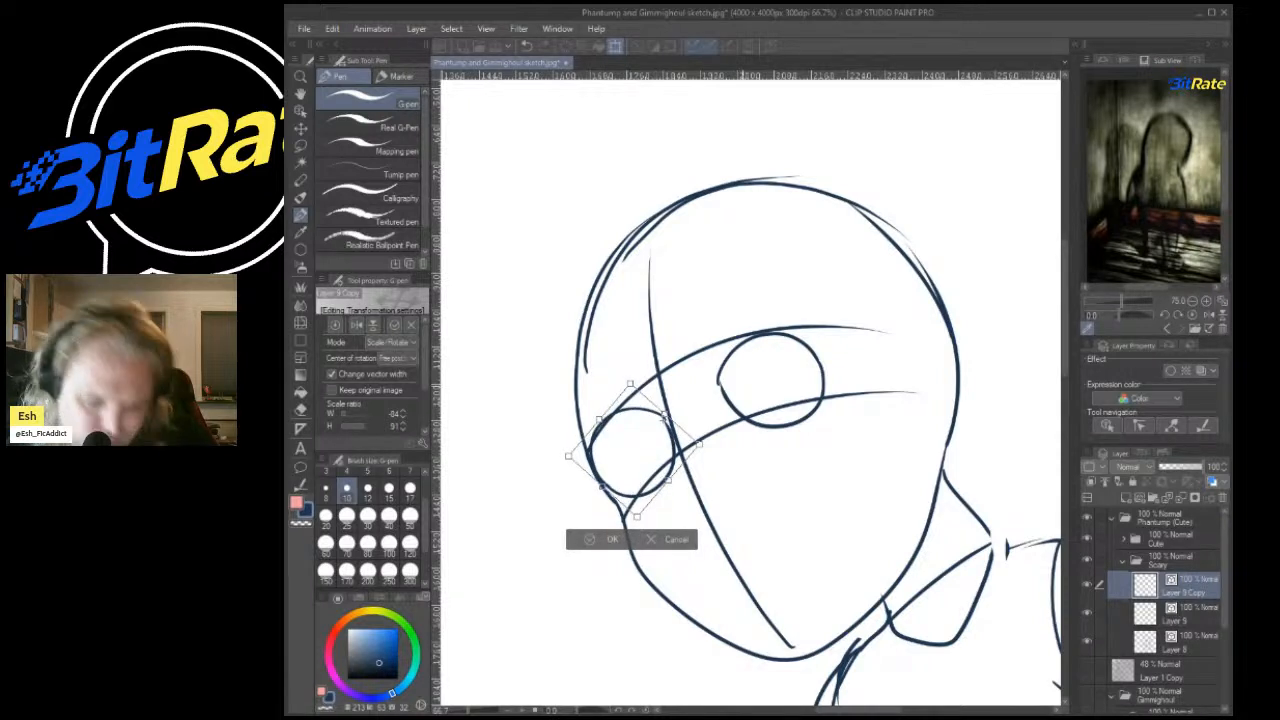
key(Return)
Transform the original right-hand eye circle, shifting it slightly left and down toward the vertical face guideline.
click(1175, 615)
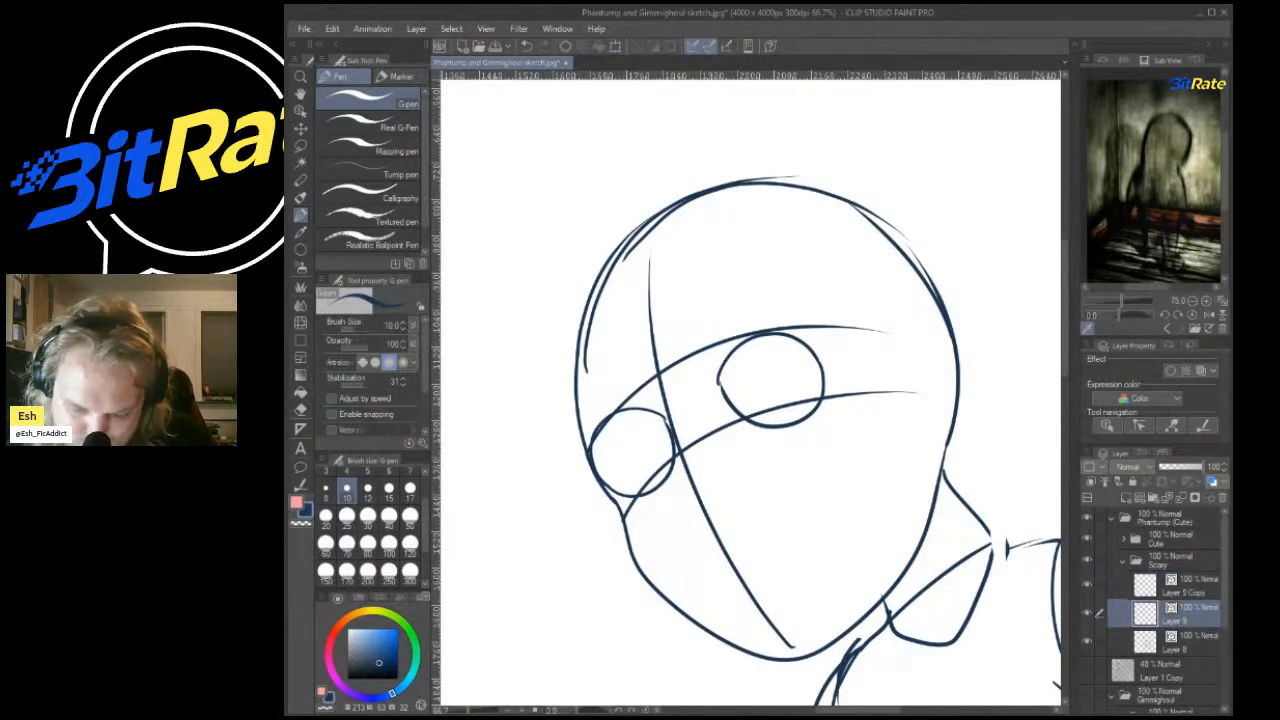
key(ctrl+t)
drag(838, 438, 841, 433)
drag(771, 380, 756, 384)
key(Return)
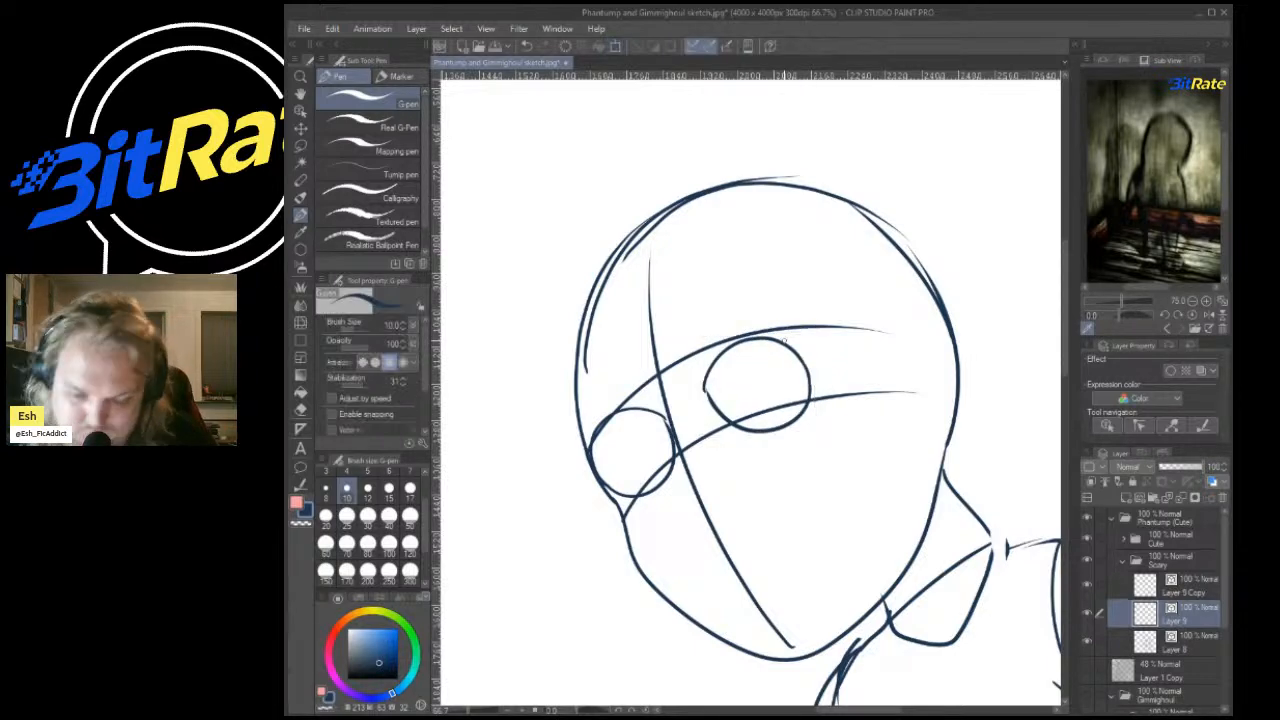
Switch the reference image to the cracked wooden mask with glaring eyes and a tall branch.
scroll(793, 336, down, 6)
scroll(777, 330, up, 6)
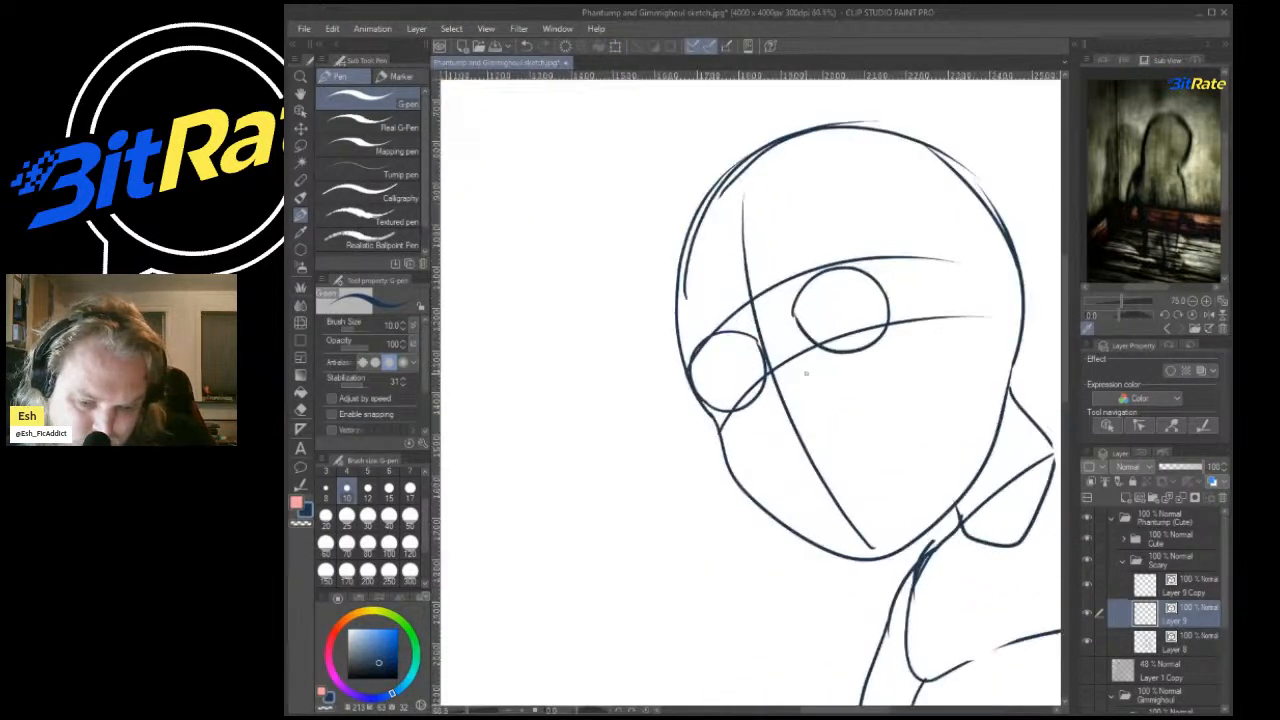
scroll(820, 290, down, 2)
scroll(861, 200, down, 2)
click(1168, 329)
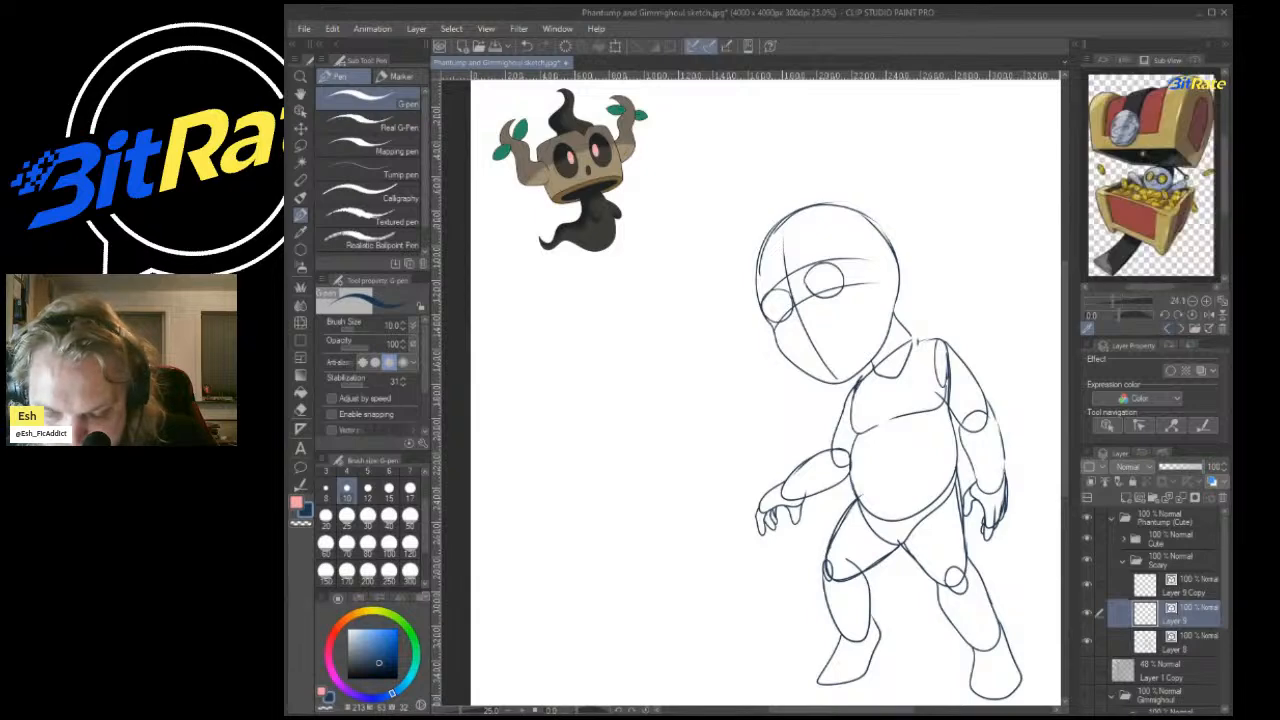
click(1168, 329)
click(1168, 329)
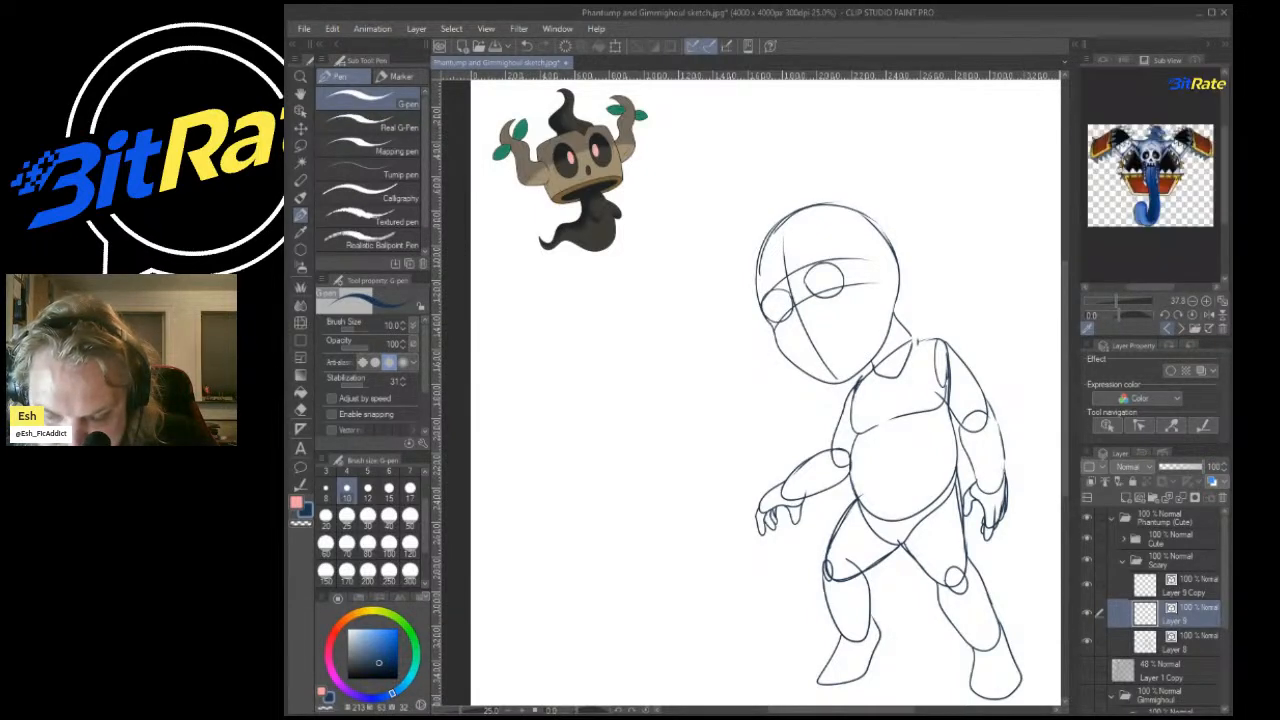
click(1181, 329)
scroll(890, 183, up, 1)
scroll(800, 215, up, 1)
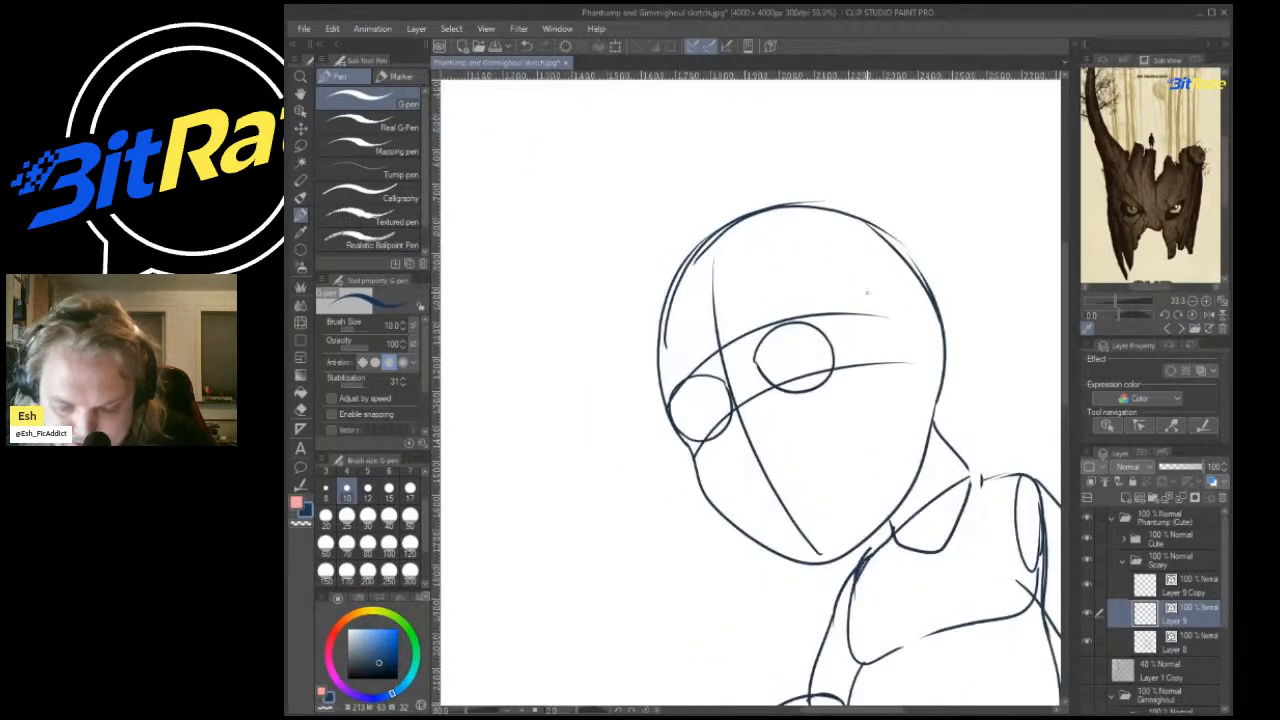
Check the eye layers by toggling their visibility, then merge the copied and original eye layers down into the body sketch layer.
click(1184, 587)
click(1088, 584)
click(1088, 584)
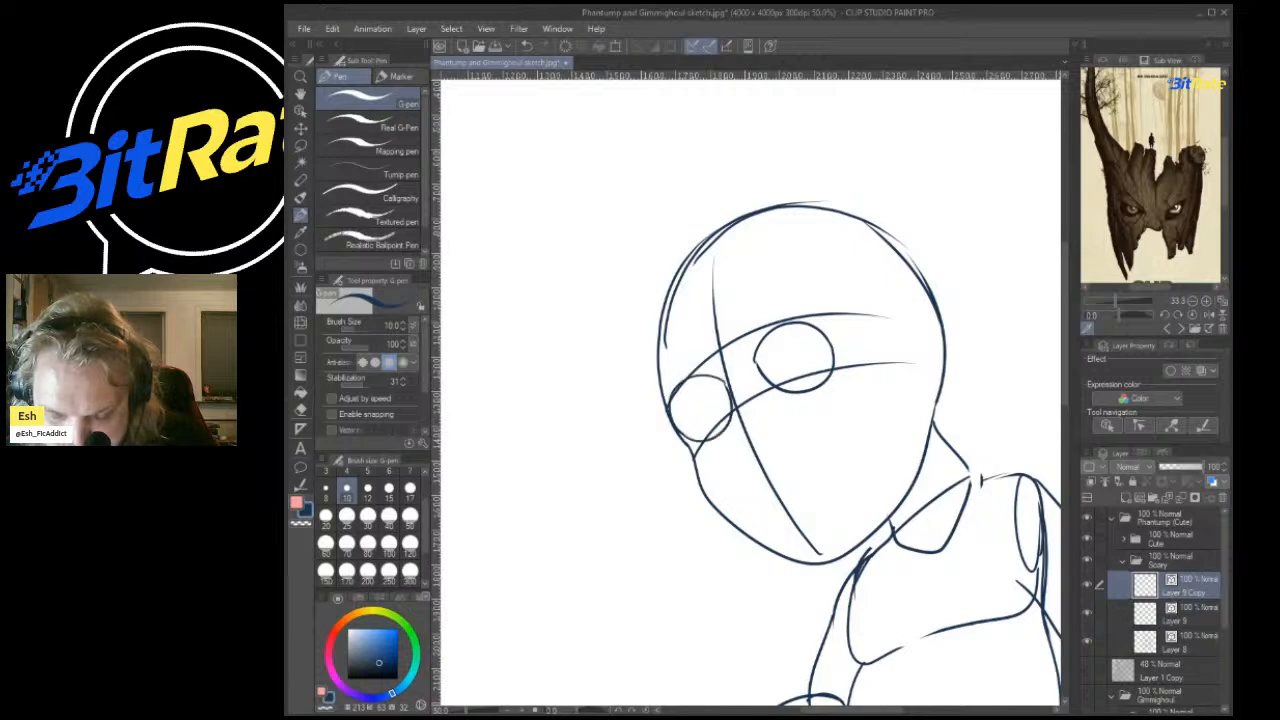
click(1088, 584)
click(1088, 612)
click(1088, 612)
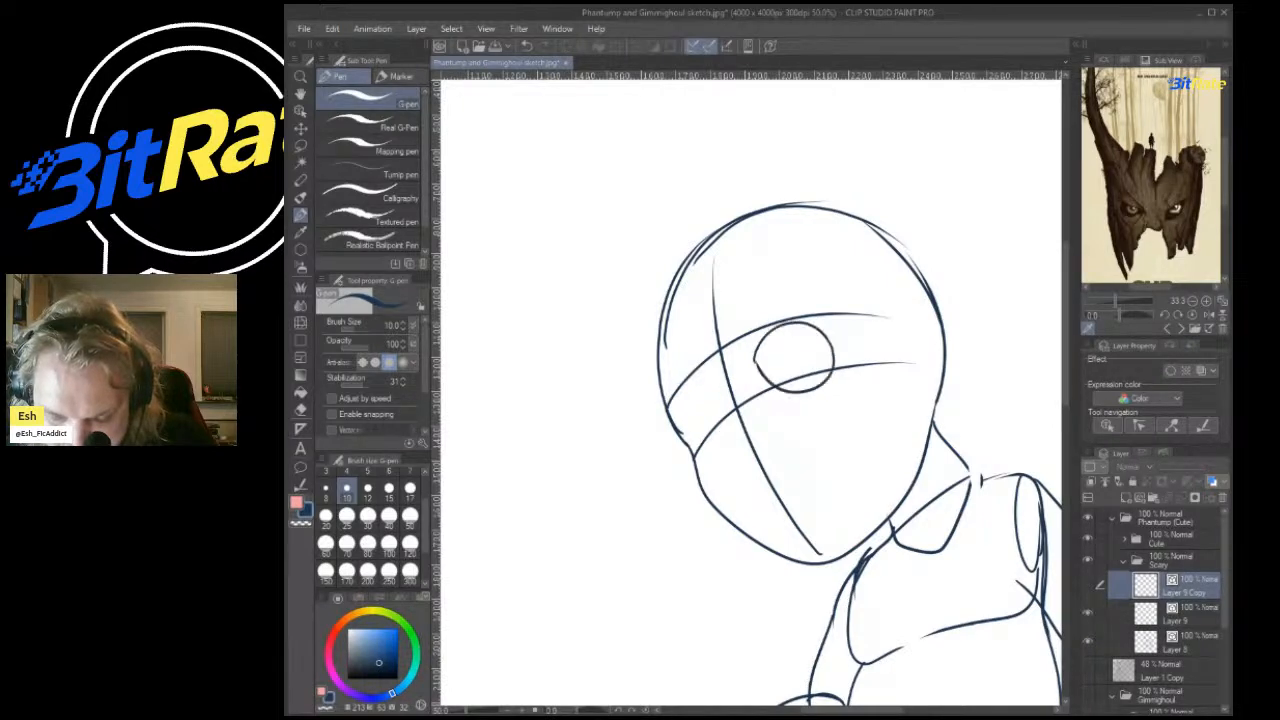
click(1088, 584)
click(1181, 497)
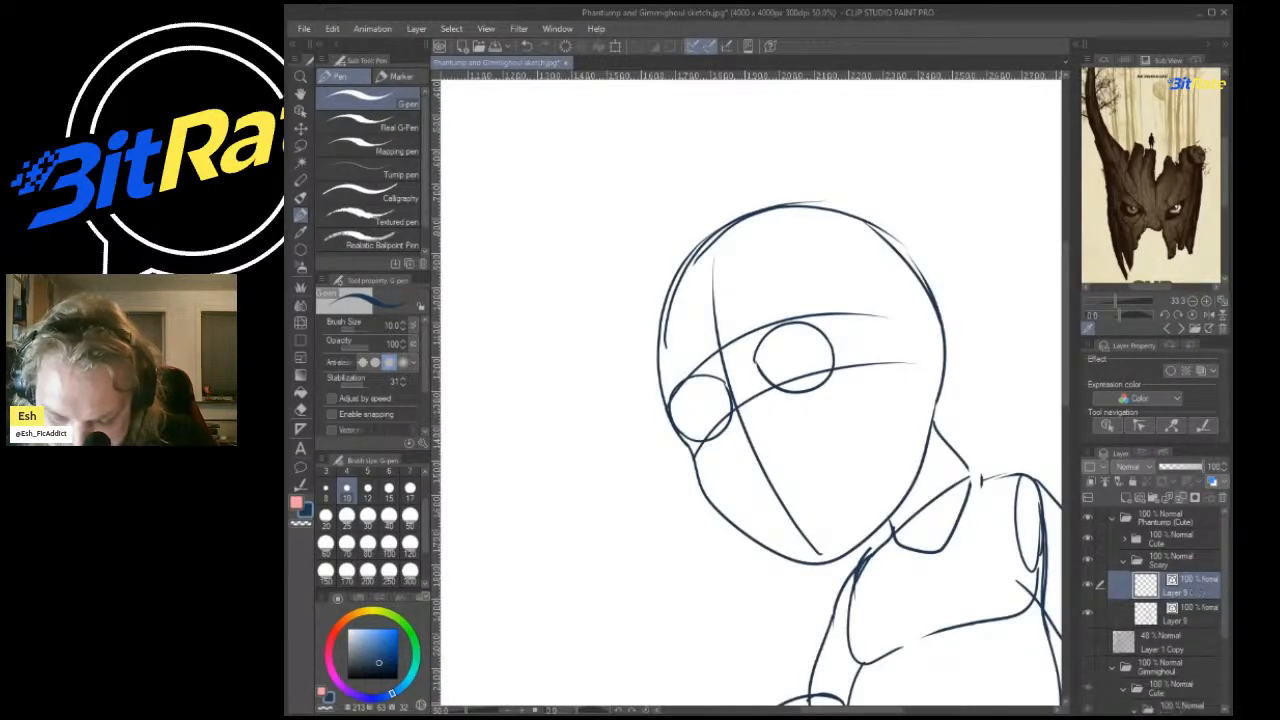
click(1181, 497)
Draw jagged, pointed eye sockets around both eye circles, with spikes above and below each eye.
scroll(930, 470, down, 5)
scroll(824, 403, up, 1)
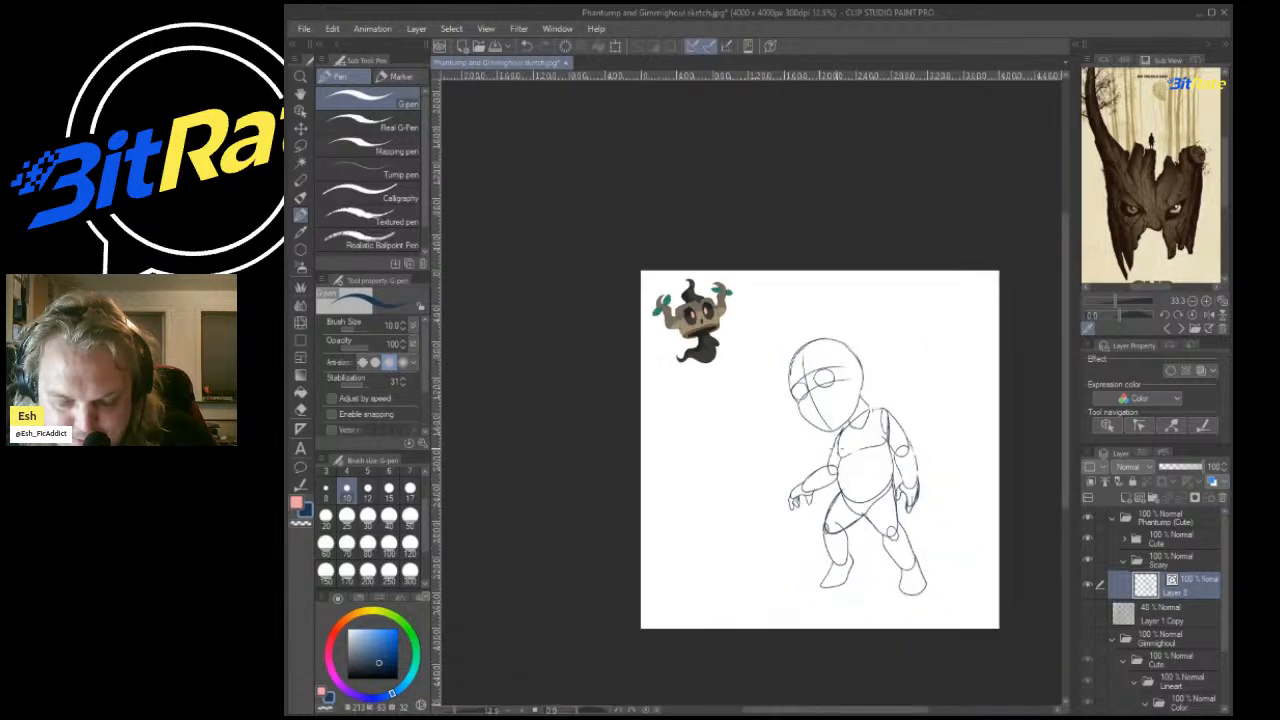
scroll(835, 455, up, 6)
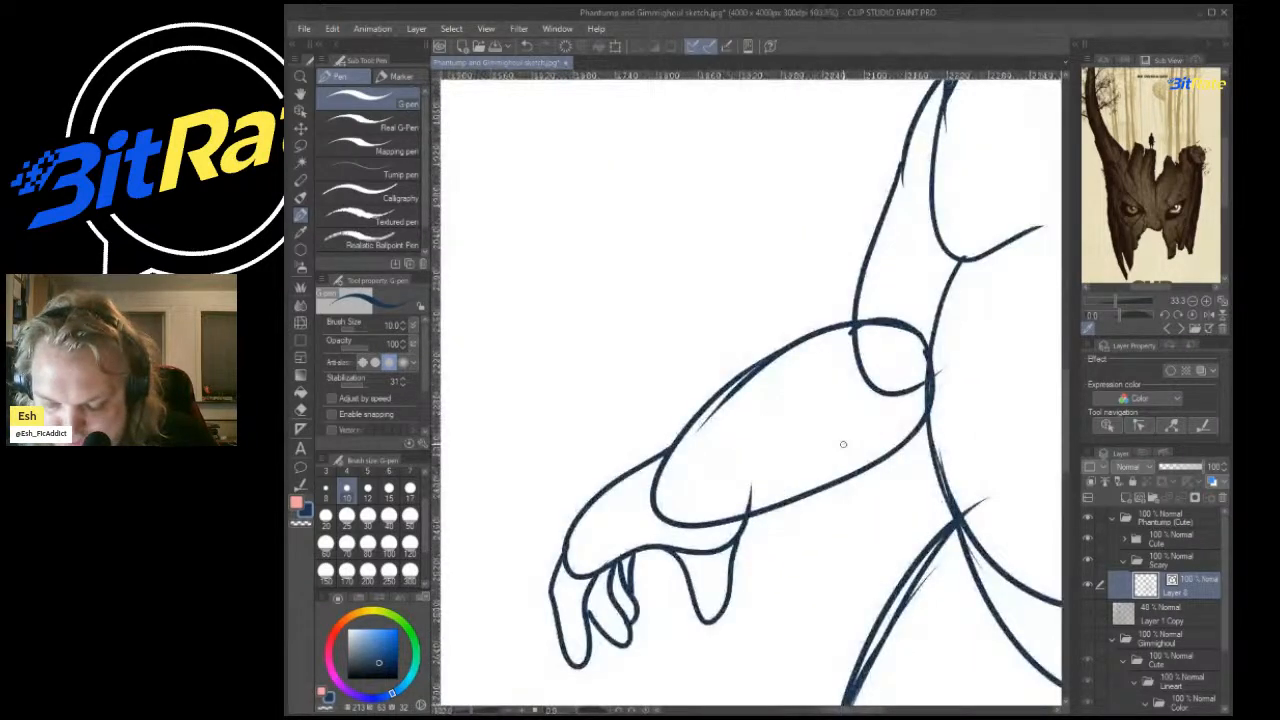
scroll(843, 444, down, 6)
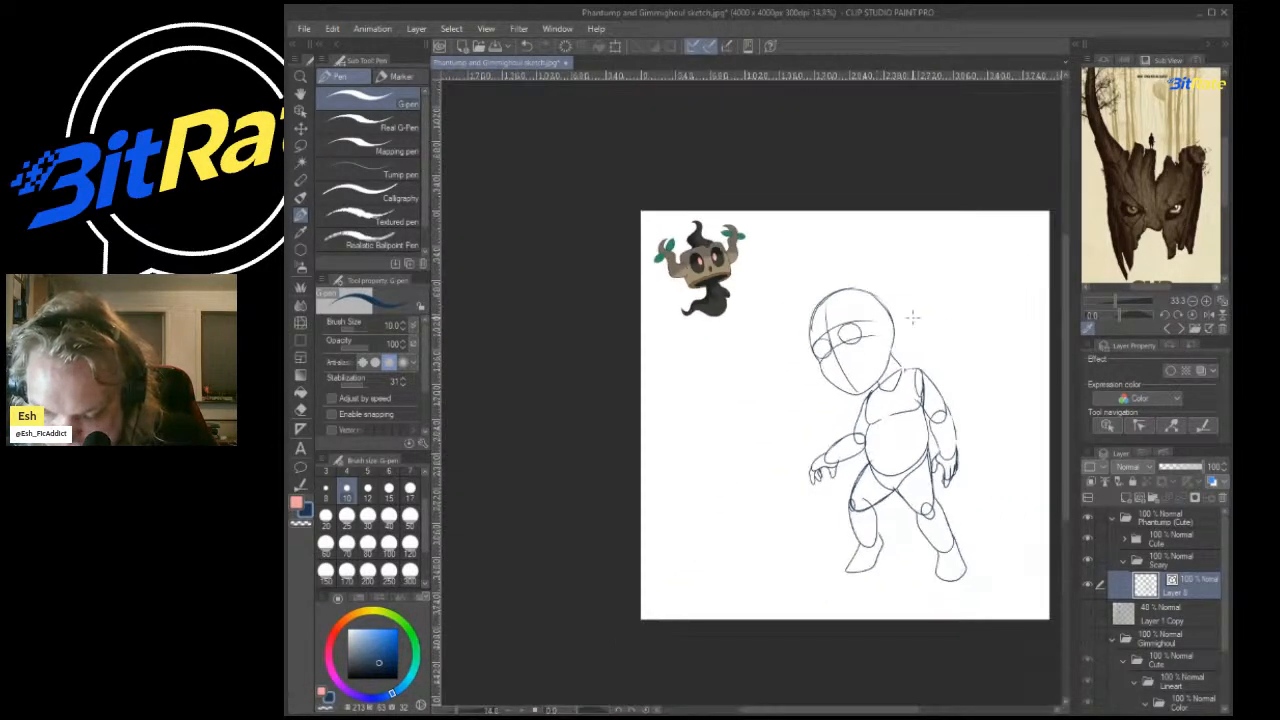
scroll(909, 343, down, 1)
scroll(845, 320, up, 4)
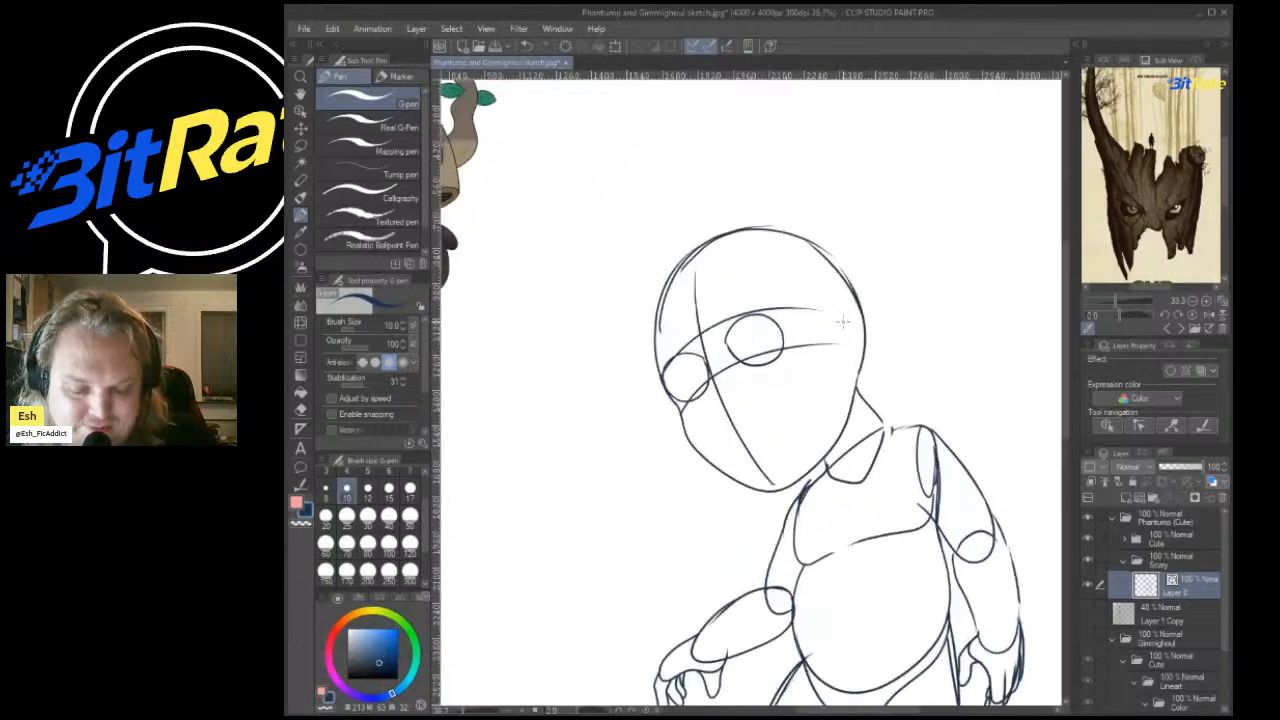
scroll(845, 320, down, 1)
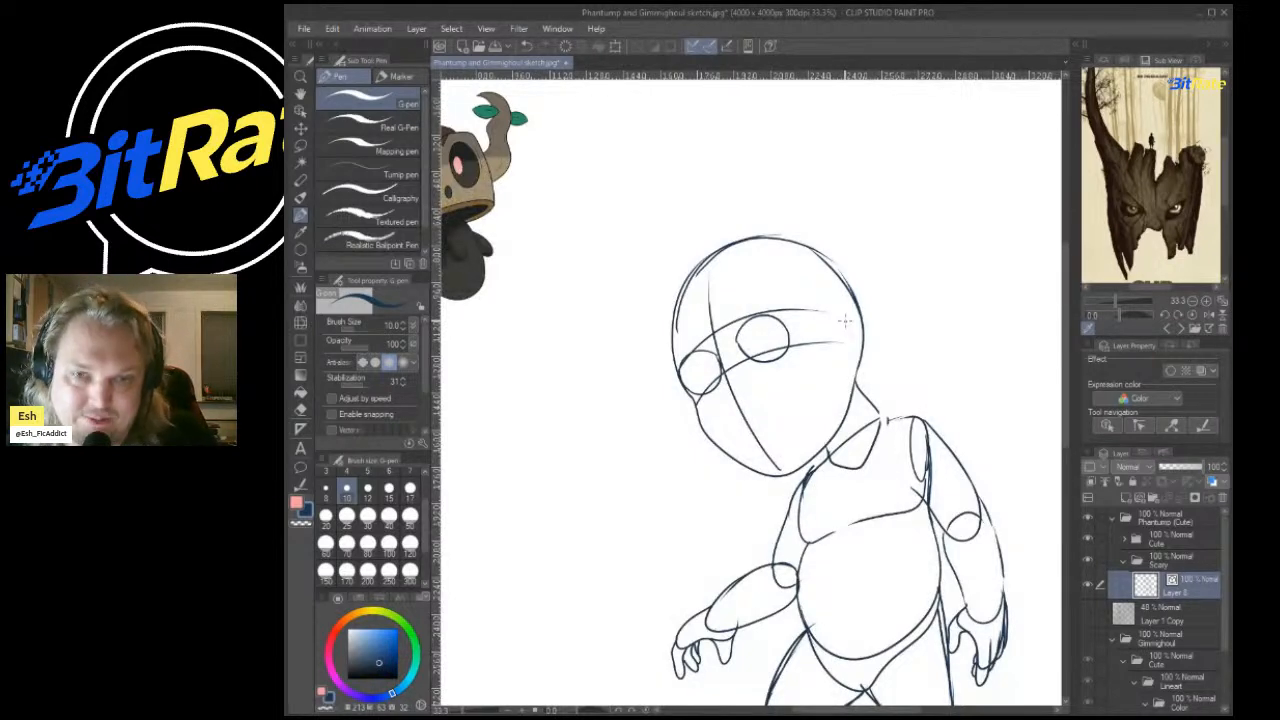
scroll(845, 320, up, 5)
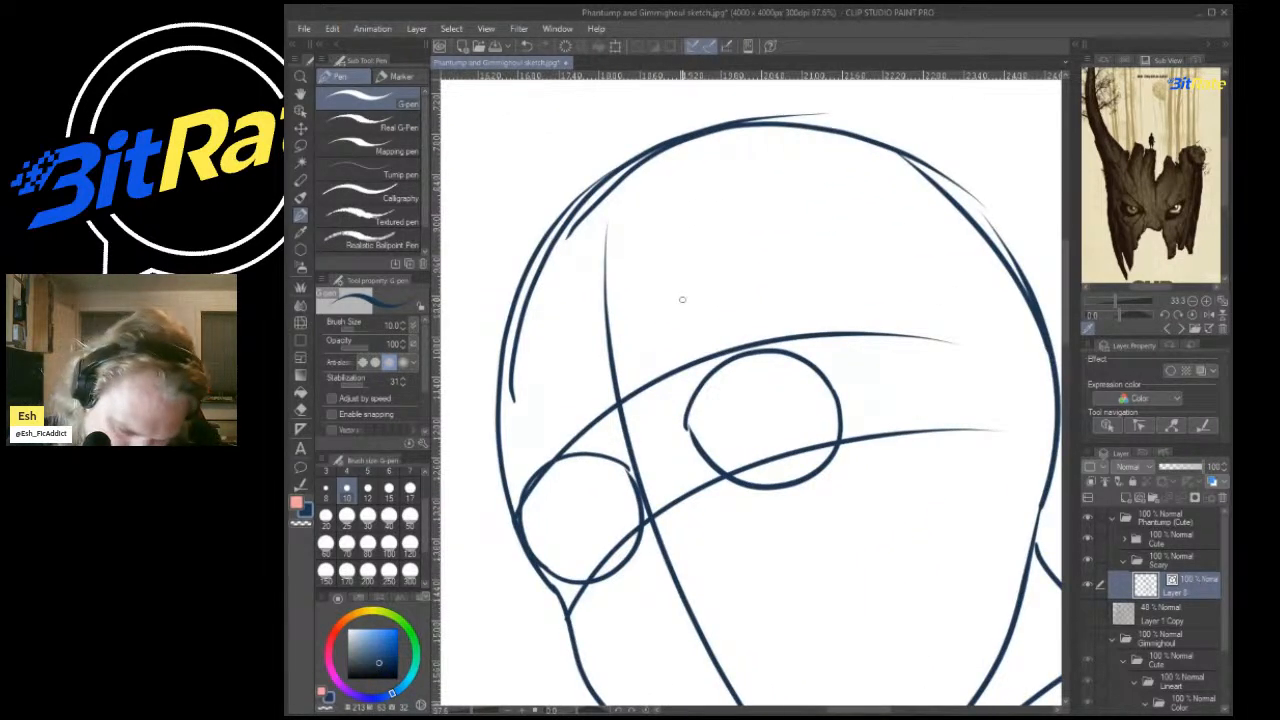
mouse_move(682, 299)
mouse_down()
mouse_move(674, 411)
mouse_move(708, 499)
mouse_move(751, 512)
mouse_move(792, 548)
mouse_move(828, 496)
mouse_move(851, 500)
mouse_move(858, 420)
mouse_move(811, 291)
mouse_move(770, 320)
mouse_move(702, 270)
mouse_move(678, 281)
mouse_move(690, 322)
mouse_up()
mouse_move(636, 456)
mouse_down()
mouse_move(564, 368)
mouse_move(516, 506)
mouse_move(546, 566)
mouse_up()
mouse_move(584, 608)
mouse_down()
mouse_move(630, 660)
mouse_move(656, 593)
mouse_move(682, 528)
mouse_up()
drag(636, 464, 674, 522)
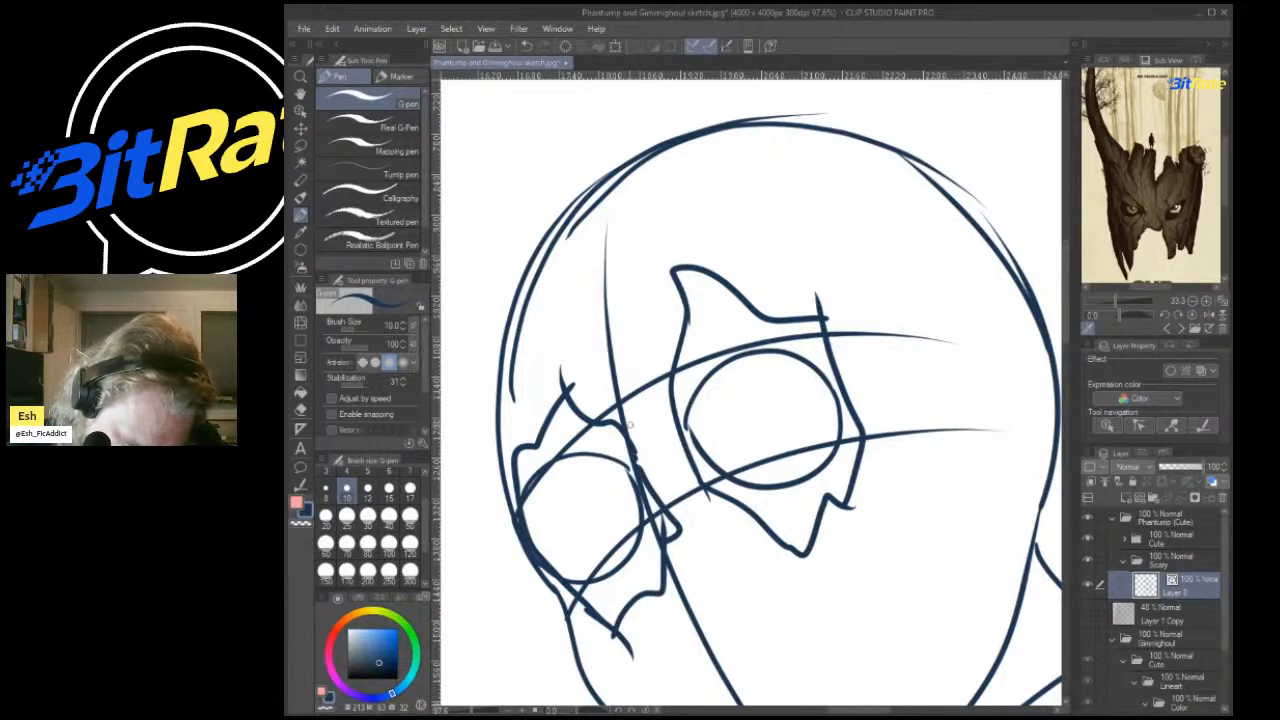
Erase the overshooting line ends at the upper and lower tips of the left-hand eye socket with the size 15 hard eraser.
scroll(630, 425, down, 5)
scroll(847, 300, up, 8)
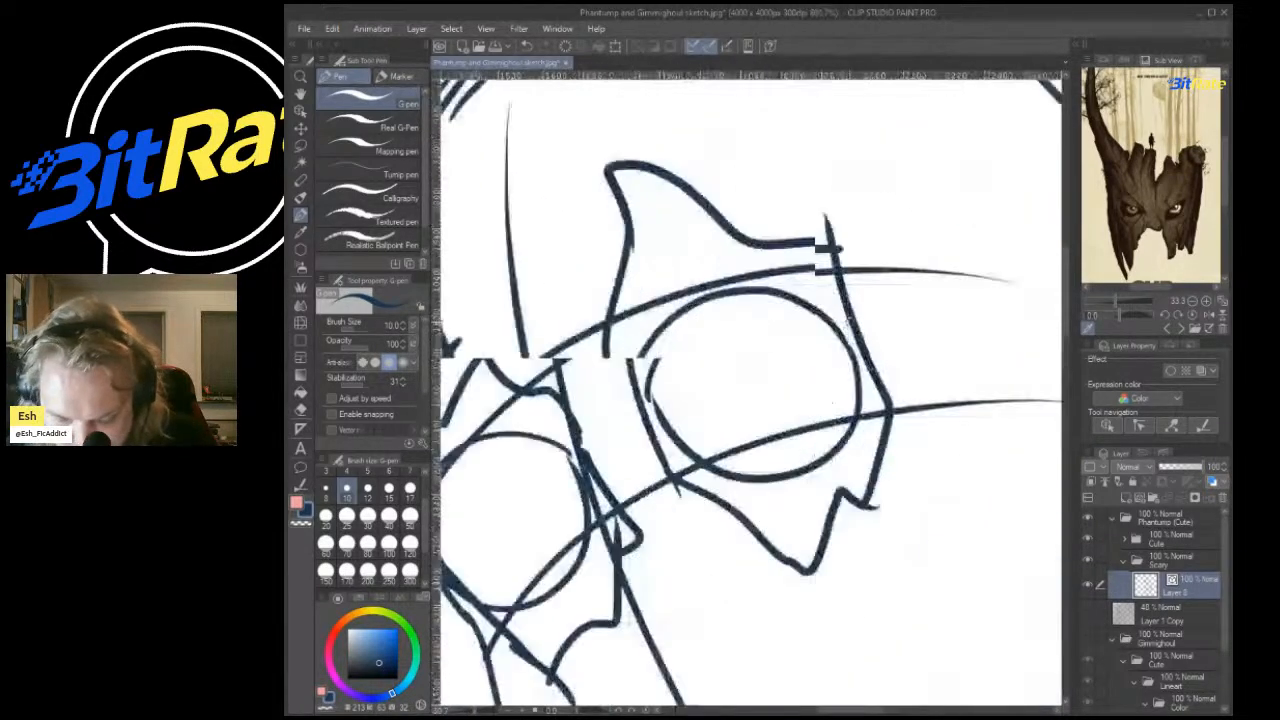
scroll(848, 301, down, 6)
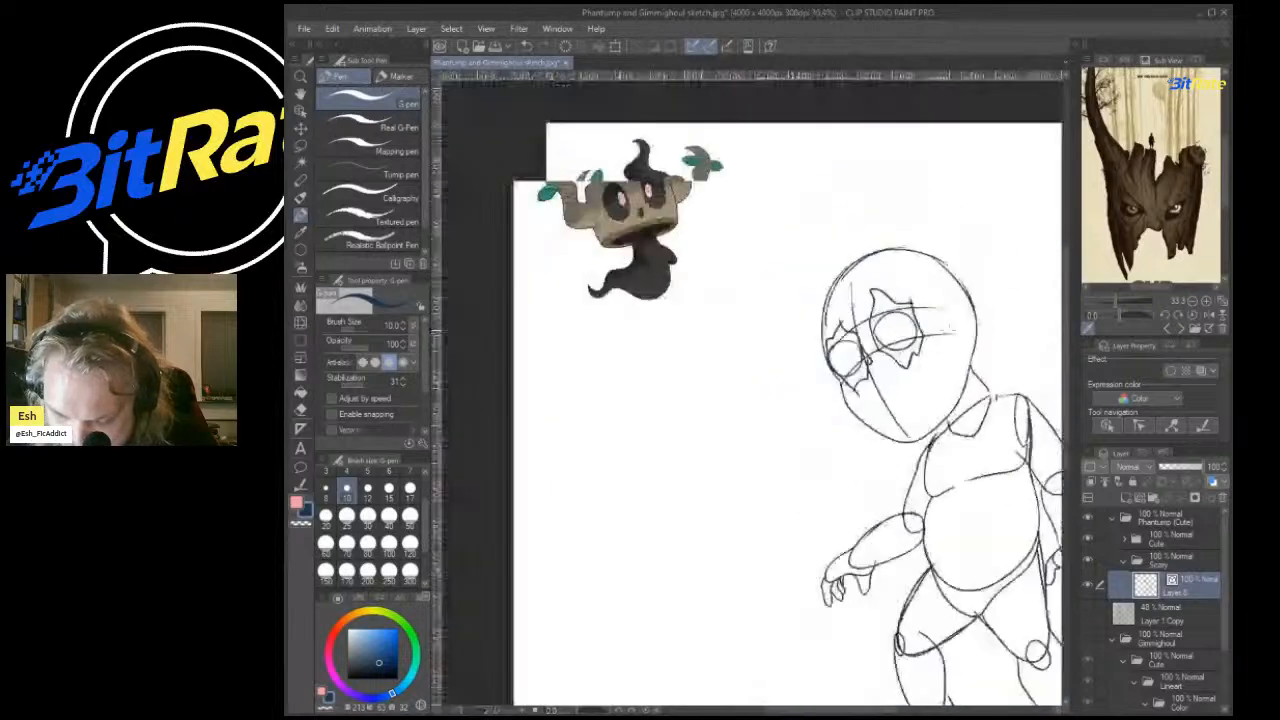
scroll(898, 333, up, 2)
scroll(898, 333, up, 6)
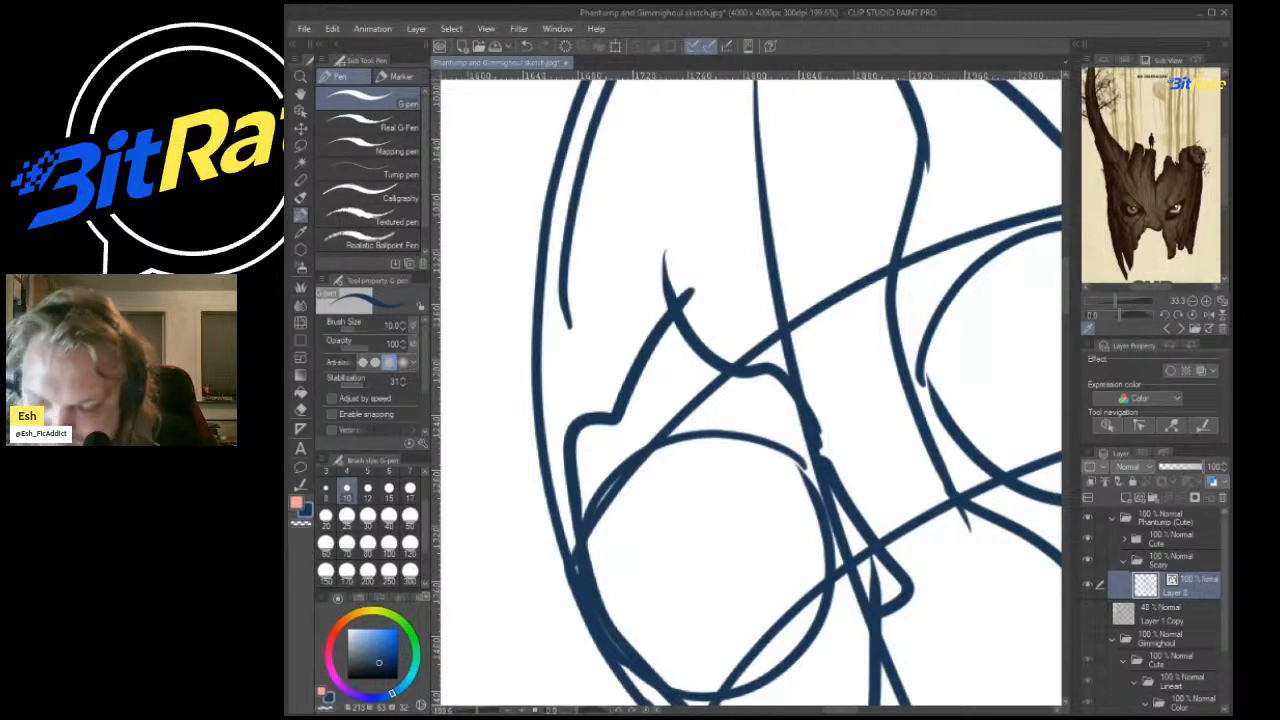
scroll(913, 285, down, 3)
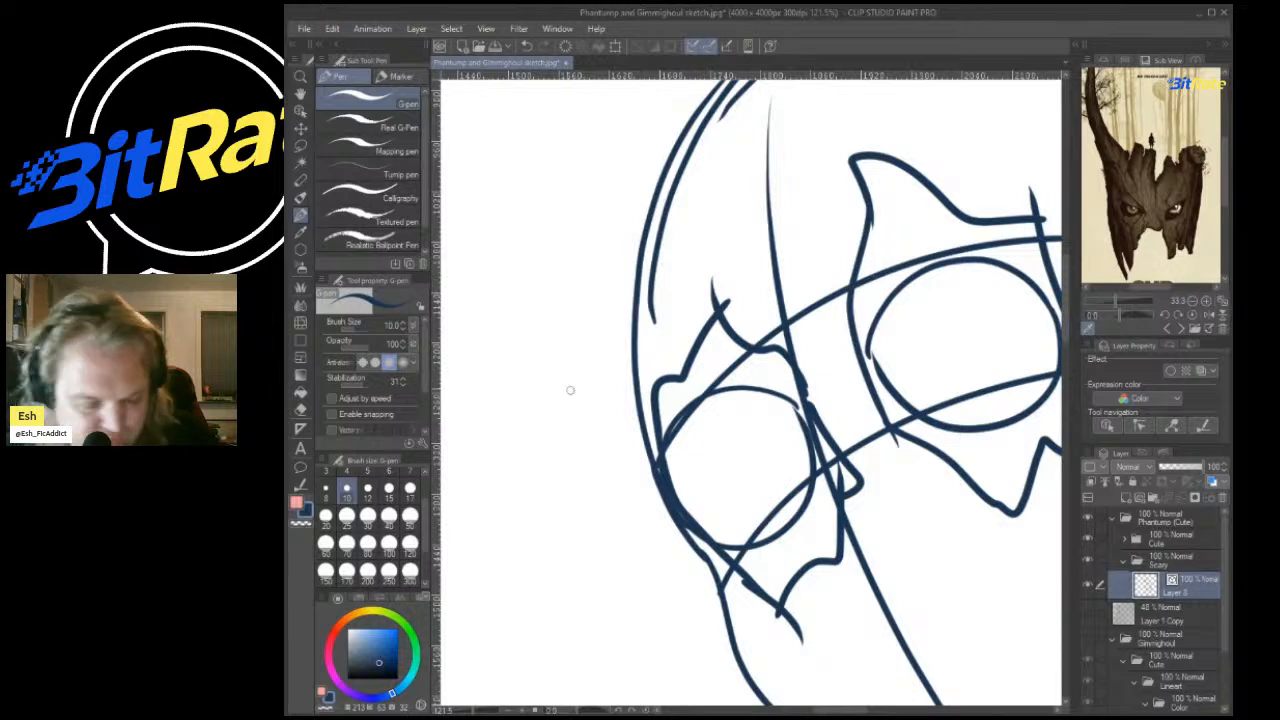
key(e)
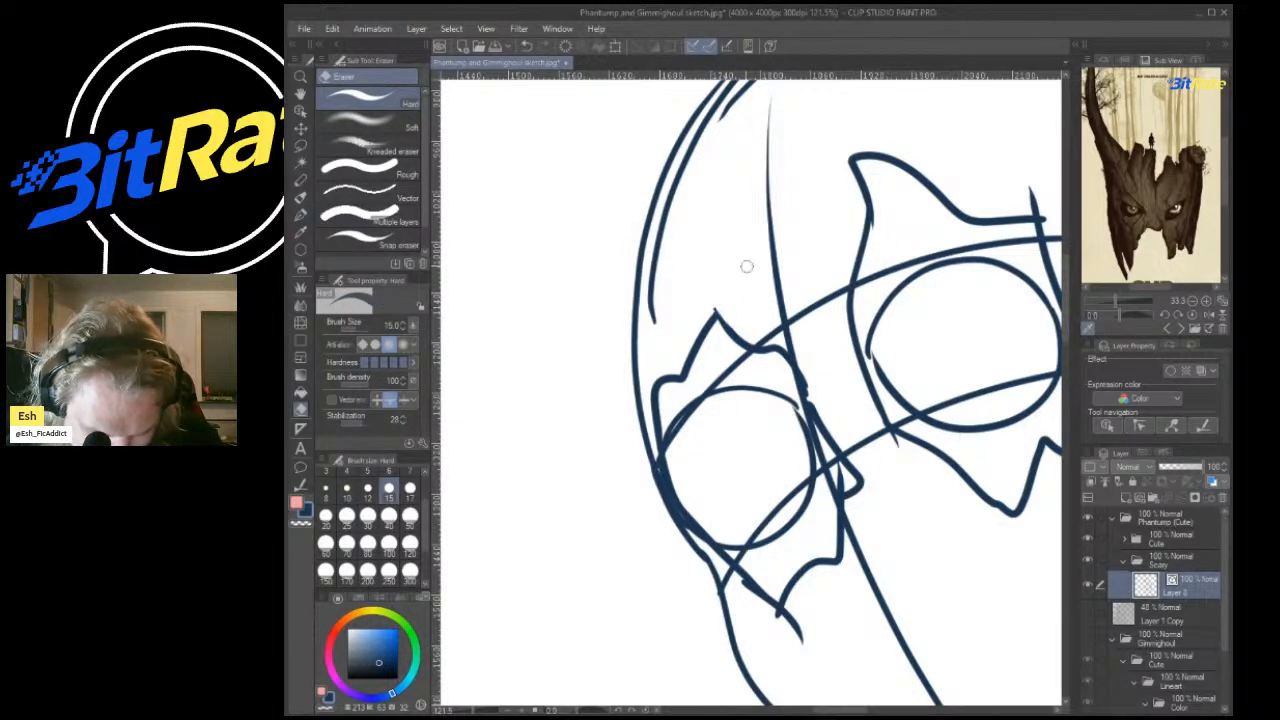
drag(774, 623, 802, 617)
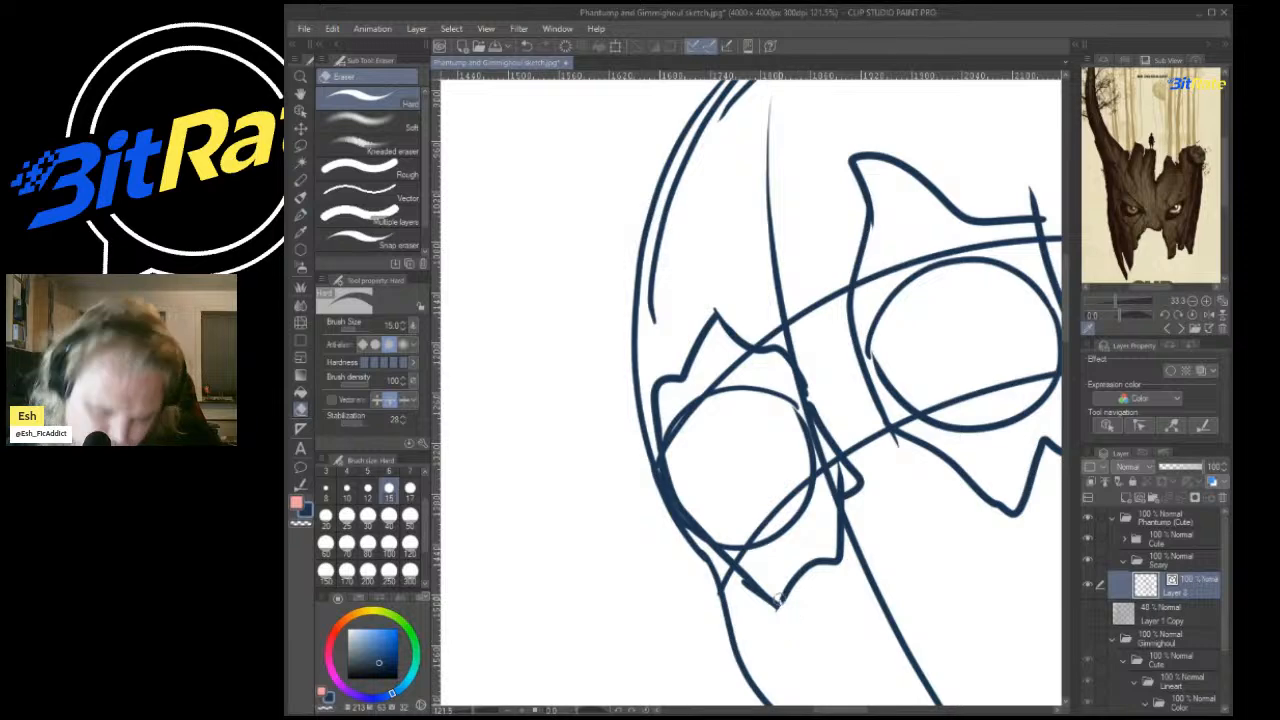
Draw the wooden mask's left-hand edge outside the head and a jagged lower edge with tall pointed gaps using the G-pen.
scroll(758, 485, down, 8)
scroll(748, 456, up, 6)
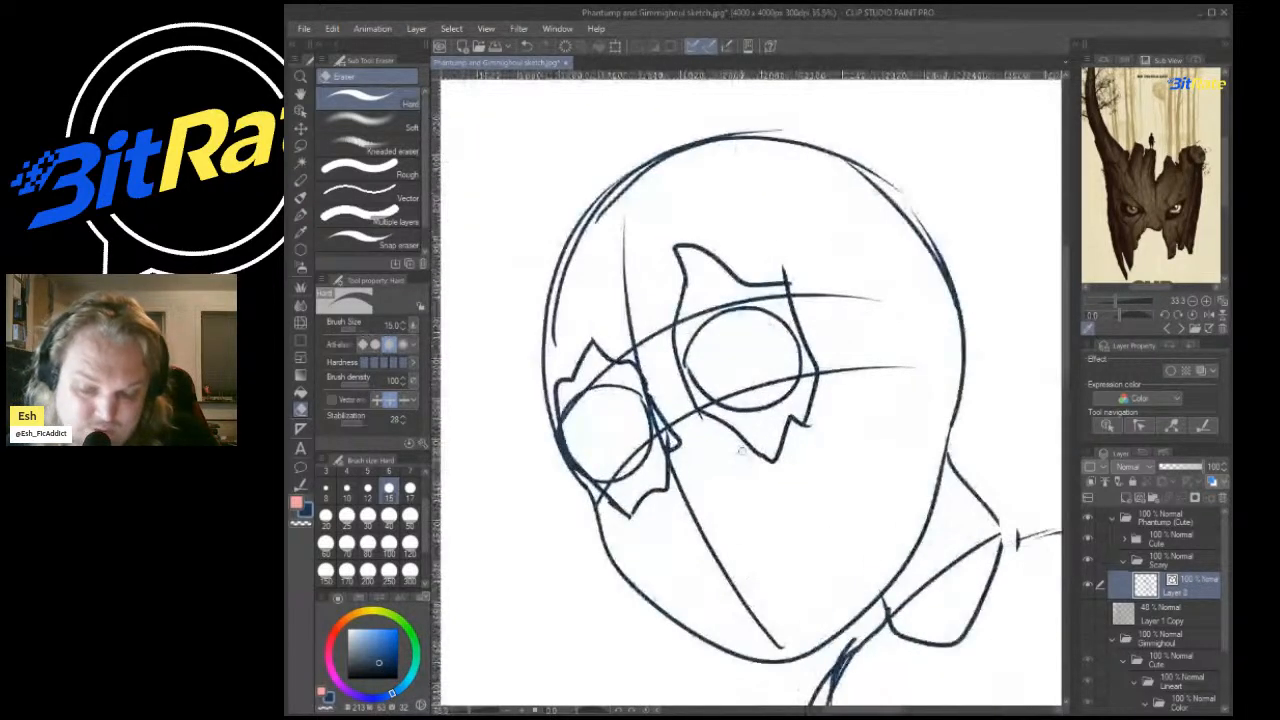
key(p)
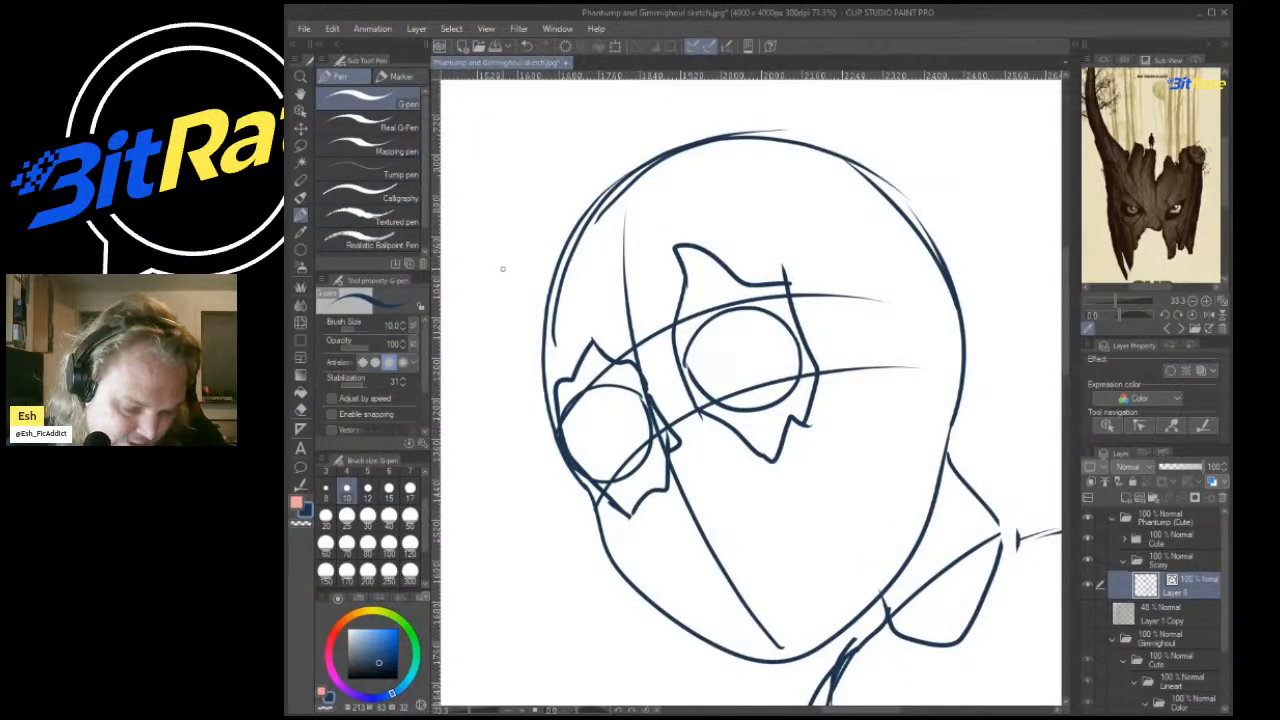
drag(502, 268, 536, 454)
key(ctrl+z)
mouse_move(516, 273)
mouse_down()
mouse_move(509, 345)
mouse_move(572, 525)
mouse_move(622, 598)
mouse_up()
mouse_move(556, 496)
mouse_down()
mouse_move(690, 686)
mouse_move(692, 578)
mouse_move(757, 680)
mouse_move(786, 578)
mouse_move(836, 662)
mouse_move(858, 532)
mouse_move(903, 458)
mouse_up()
key(ctrl+z)
Draw the mask's uneven right-hand edge up to a pointed upper corner and close the outline with a curved top edge.
mouse_move(859, 579)
mouse_down()
mouse_move(890, 476)
mouse_move(918, 460)
mouse_move(918, 369)
mouse_move(948, 327)
mouse_move(934, 220)
mouse_move(868, 82)
mouse_up()
mouse_move(522, 418)
mouse_down()
mouse_move(494, 298)
mouse_move(591, 152)
mouse_up()
mouse_move(526, 242)
mouse_down()
mouse_move(612, 152)
mouse_move(771, 82)
mouse_up()
mouse_move(645, 132)
mouse_down()
mouse_move(802, 98)
mouse_move(888, 118)
mouse_up()
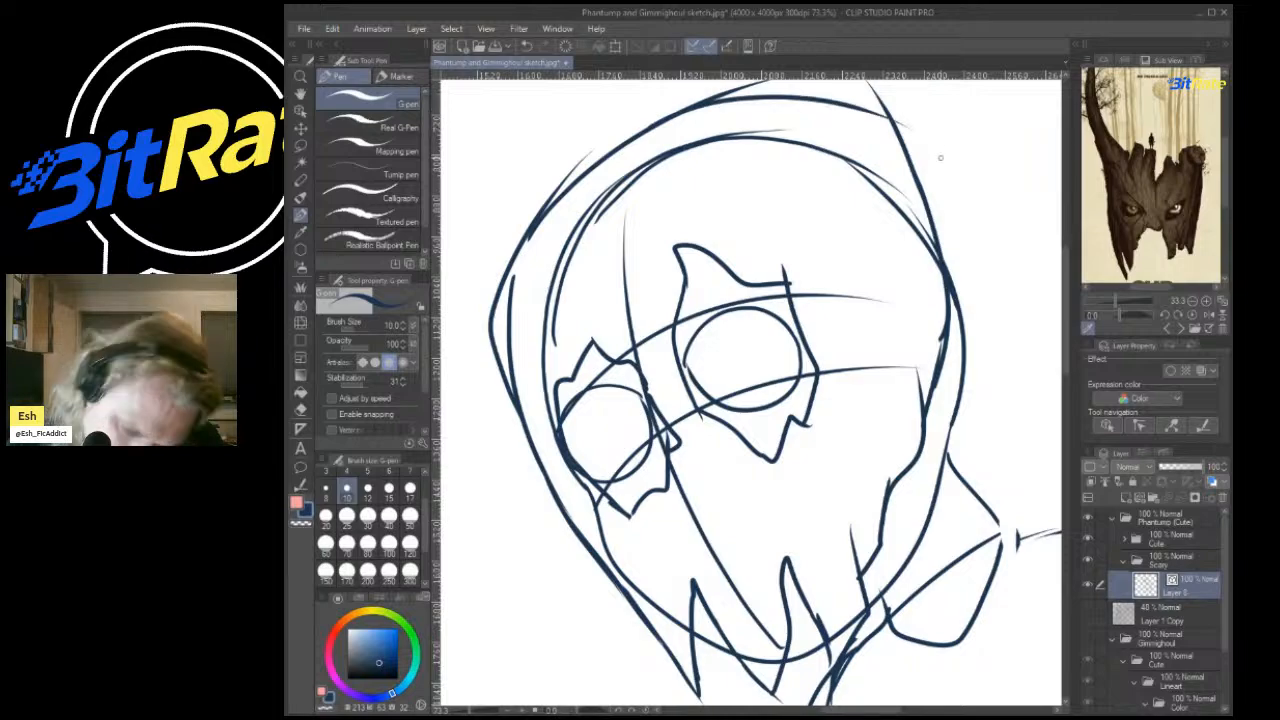
Examine the closed mask outline up close and against the whole figure.
scroll(943, 157, down, 6)
scroll(950, 160, up, 4)
scroll(783, 205, down, 3)
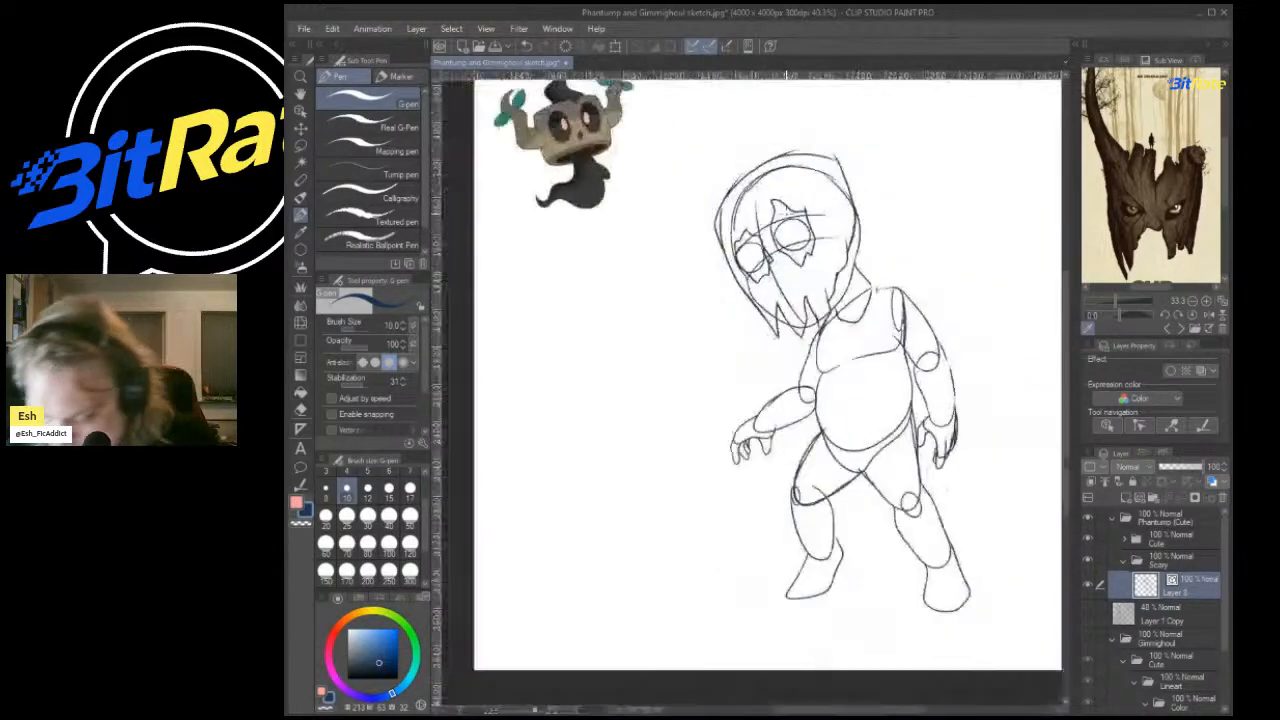
scroll(783, 210, up, 6)
scroll(783, 220, down, 3)
scroll(786, 167, up, 2)
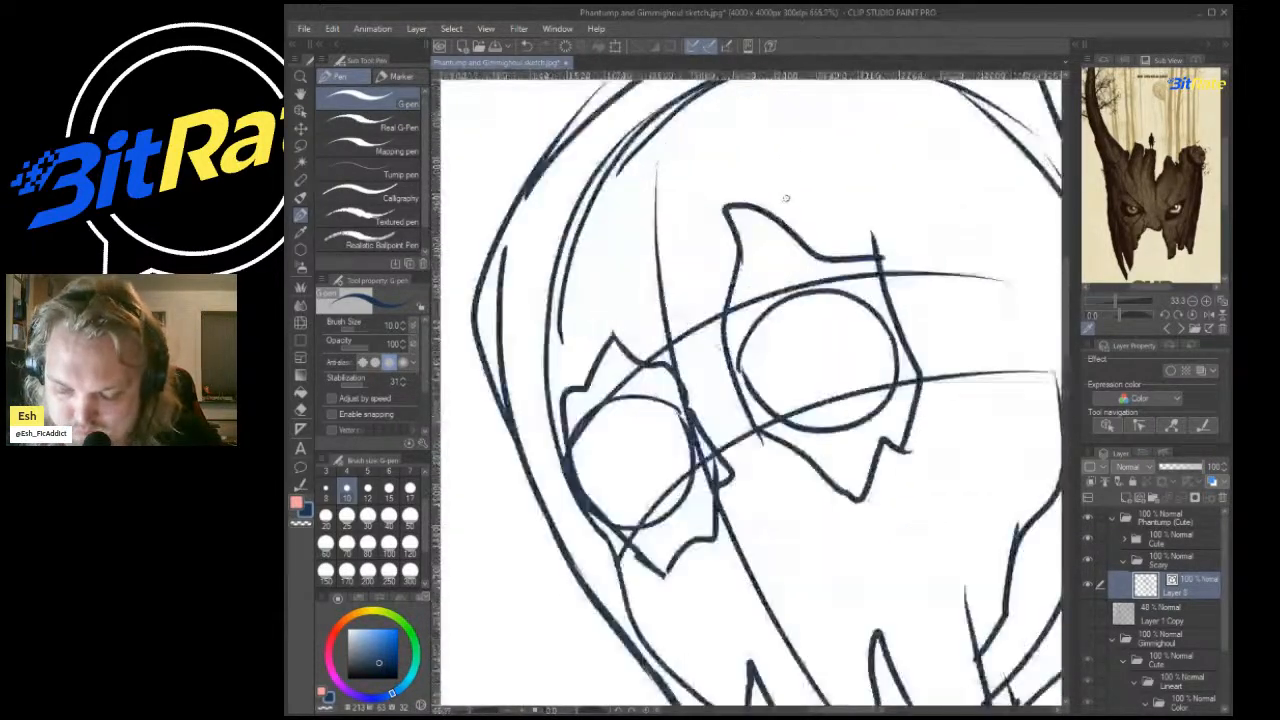
scroll(780, 250, down, 5)
scroll(760, 393, up, 1)
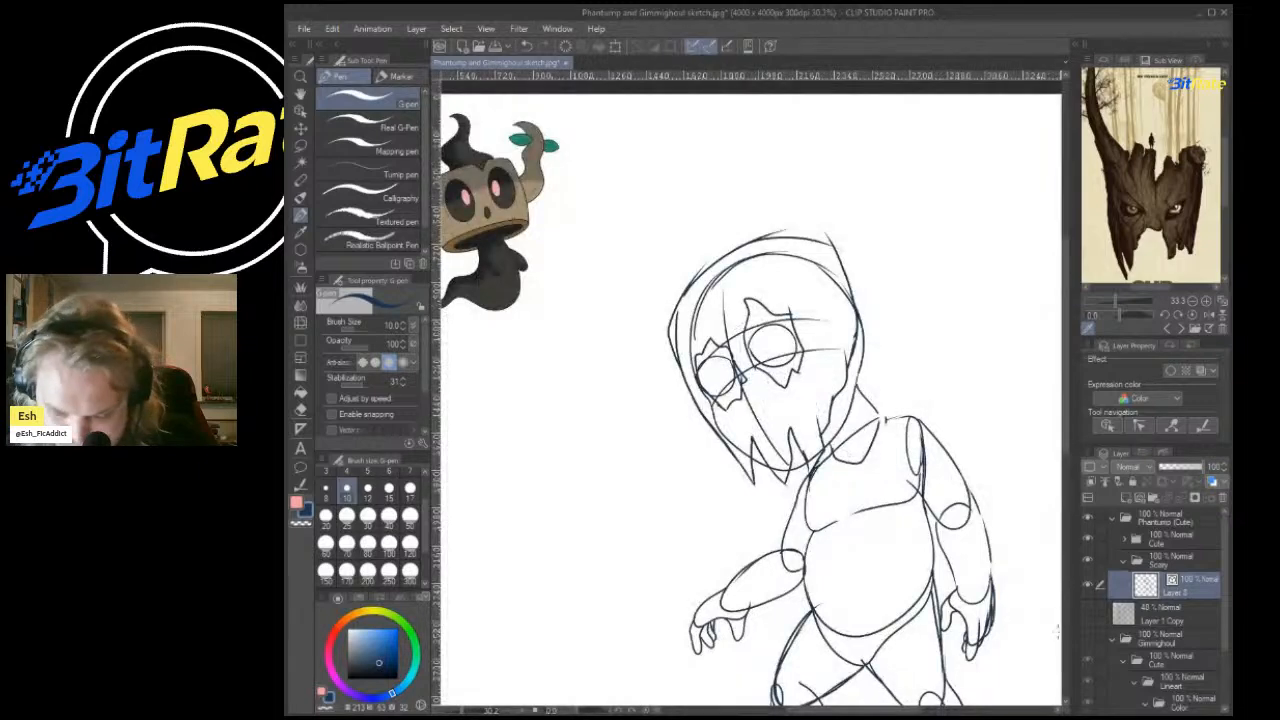
scroll(782, 339, up, 2)
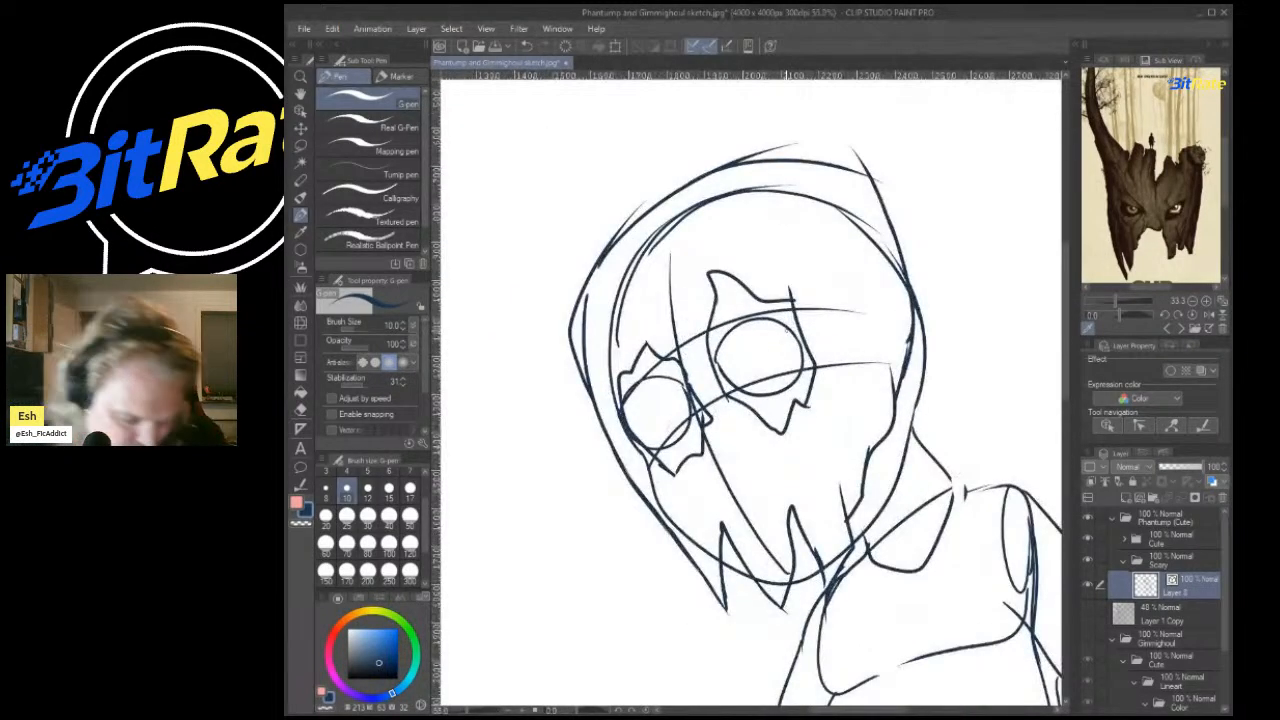
Erase the construction head's circle and leftover lines inside the mask using the size 40 hard eraser with vector erasing enabled.
key(e)
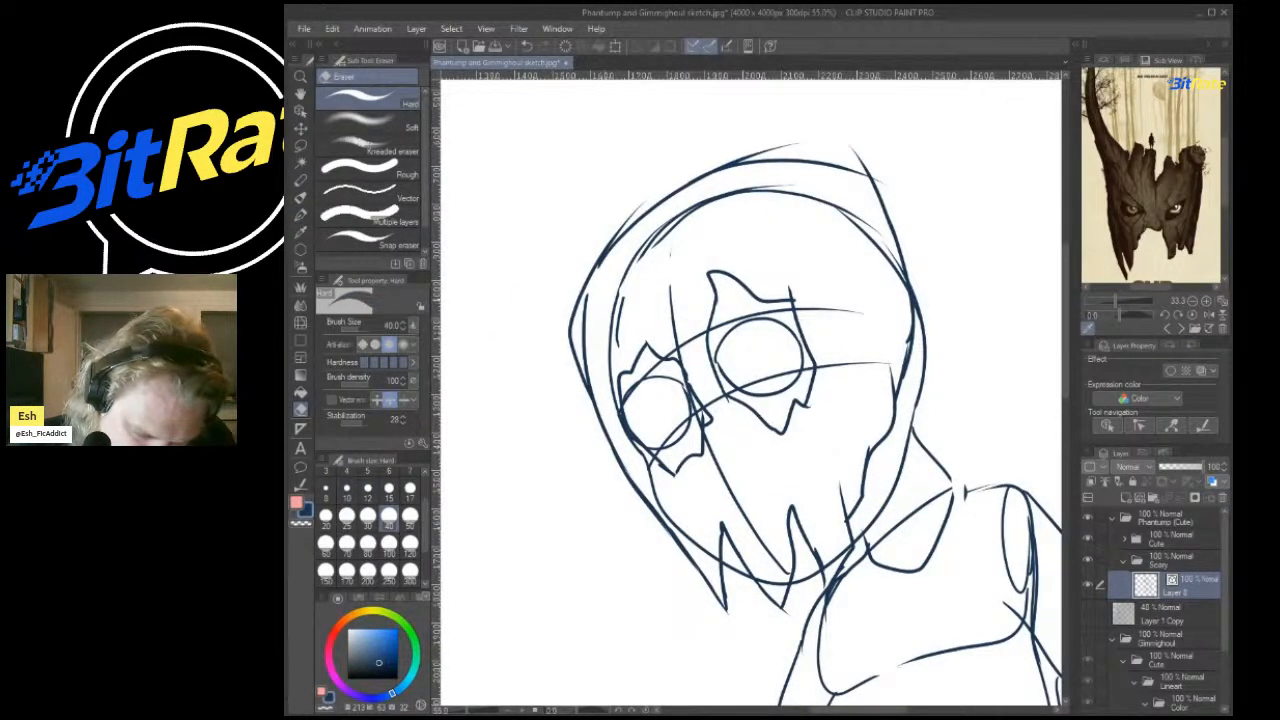
mouse_move(644, 290)
mouse_down()
mouse_move(675, 250)
mouse_move(726, 431)
mouse_move(691, 519)
mouse_move(740, 545)
mouse_move(851, 536)
mouse_move(885, 452)
mouse_up()
drag(867, 213, 899, 303)
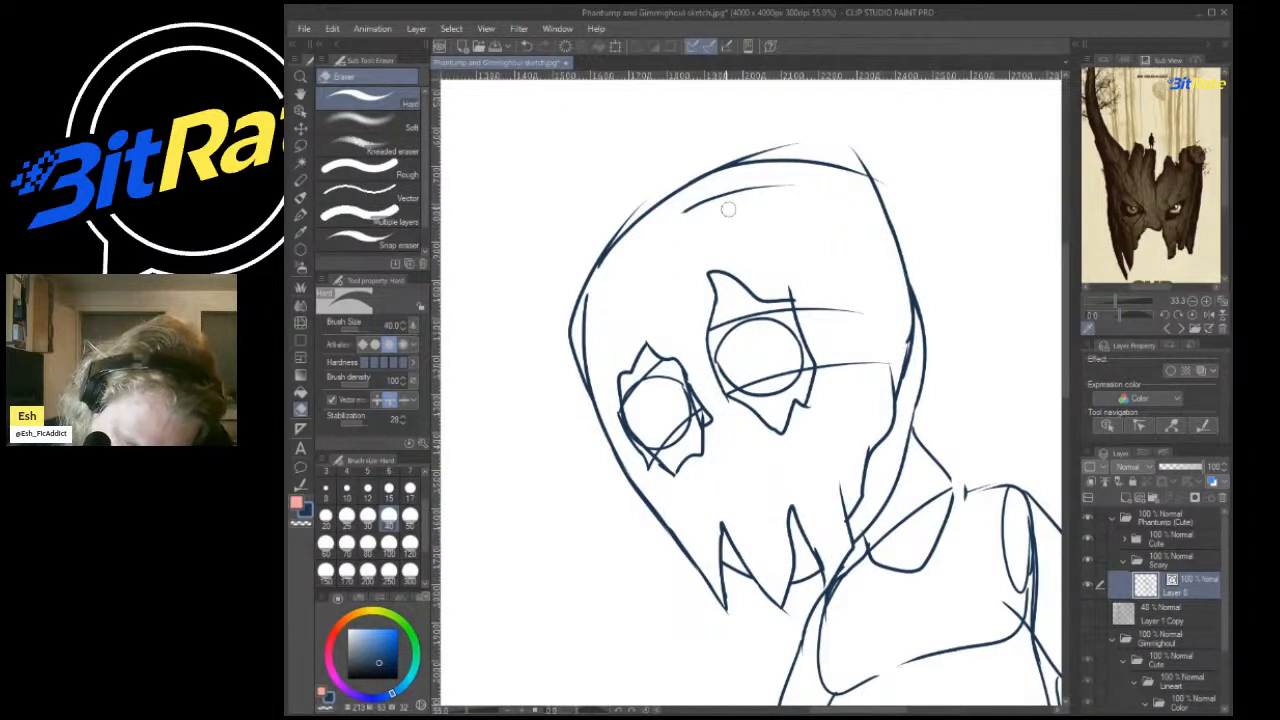
drag(729, 206, 791, 211)
mouse_move(601, 312)
mouse_down()
mouse_move(608, 383)
mouse_move(599, 323)
mouse_up()
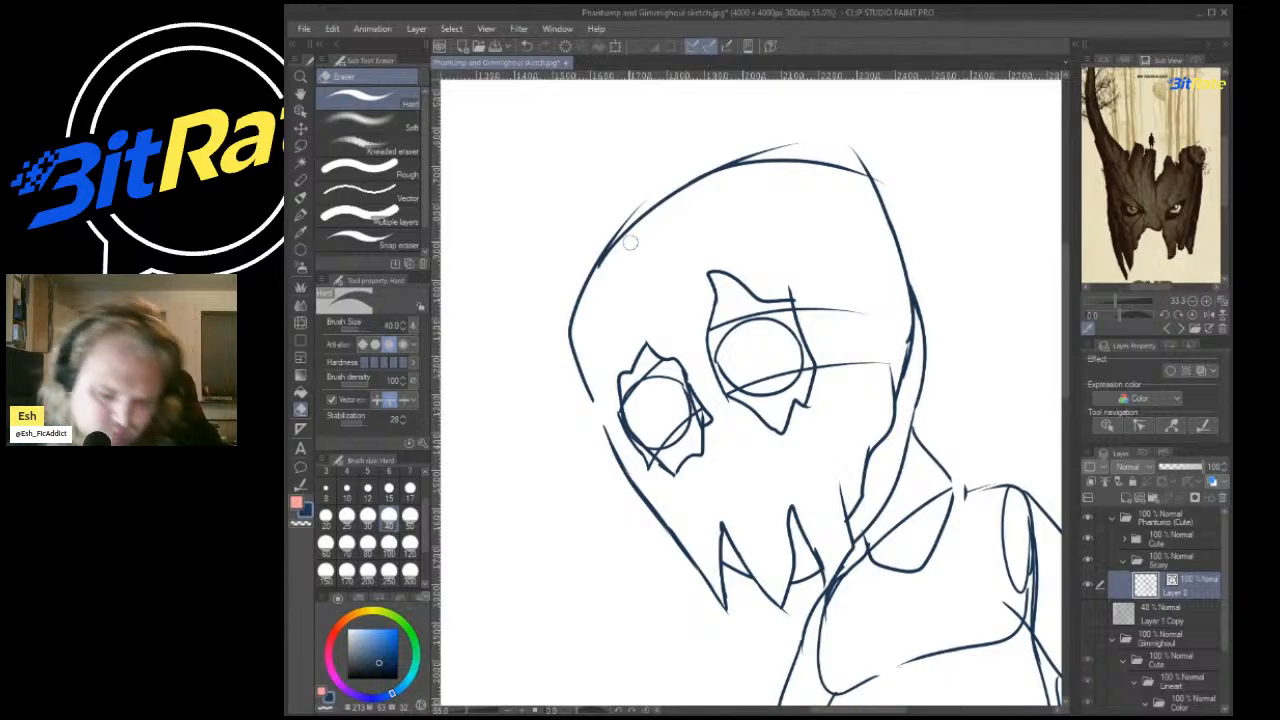
Erase the curved eye guidelines running across the face and through the eye circles.
scroll(636, 243, down, 1)
drag(817, 296, 828, 384)
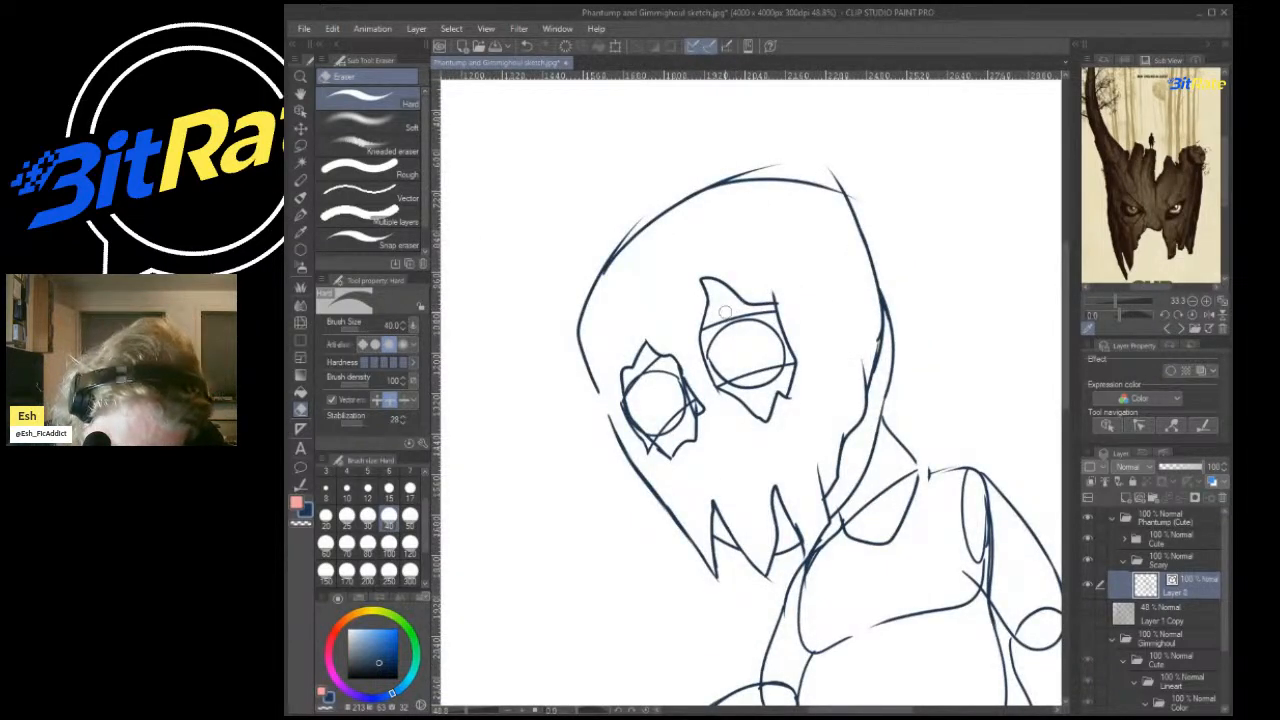
drag(724, 312, 754, 369)
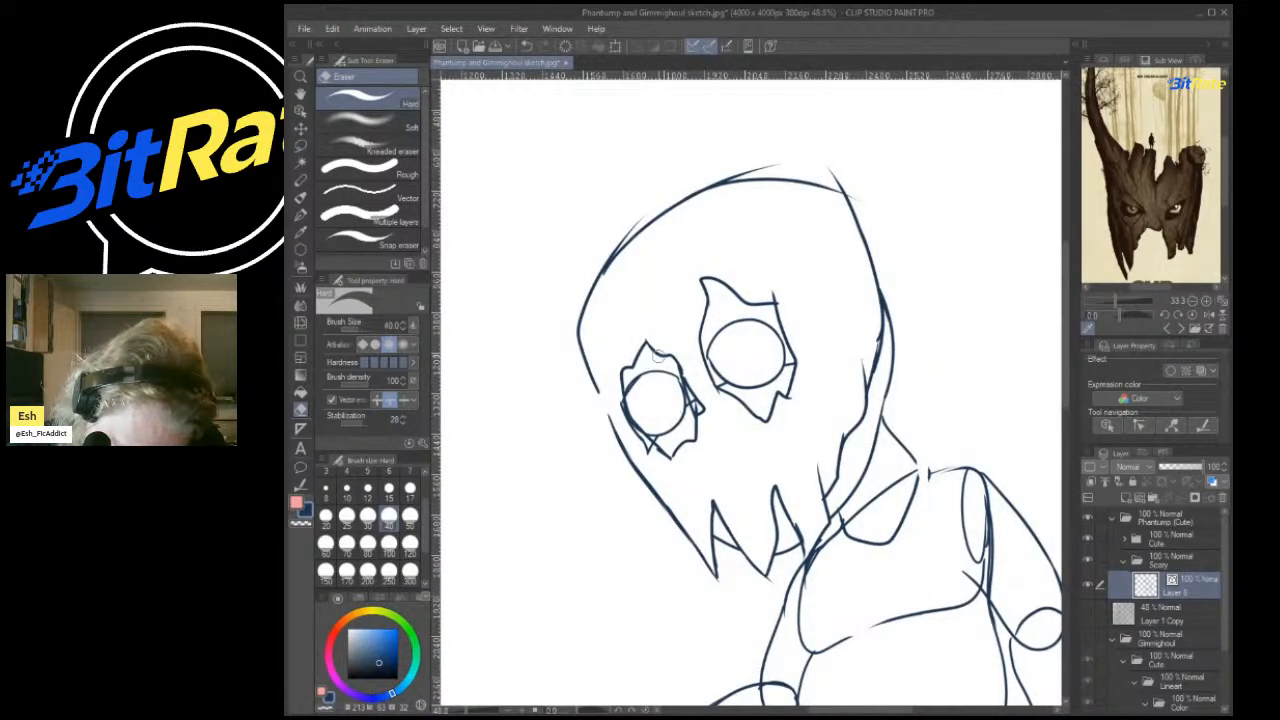
Trim the overlapping line ends around the left-hand eye socket with the hard eraser at size 15.
click(389, 489)
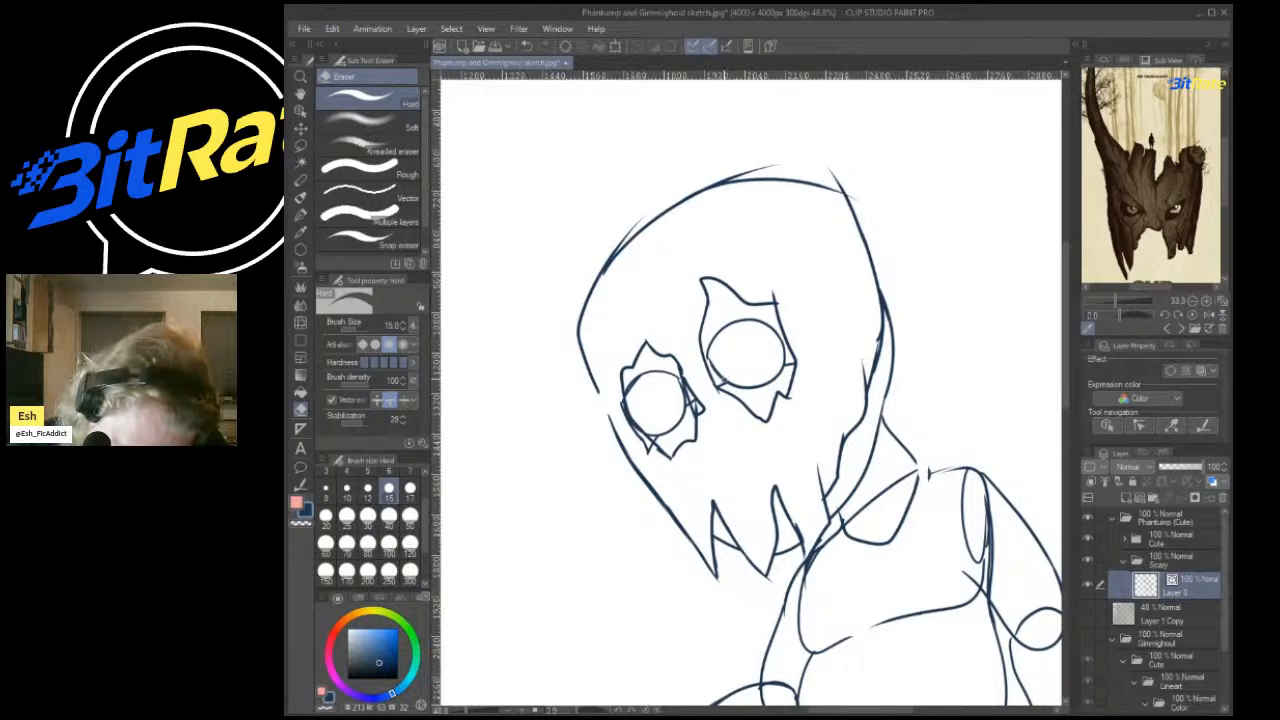
drag(722, 384, 692, 406)
key(ctrl+z)
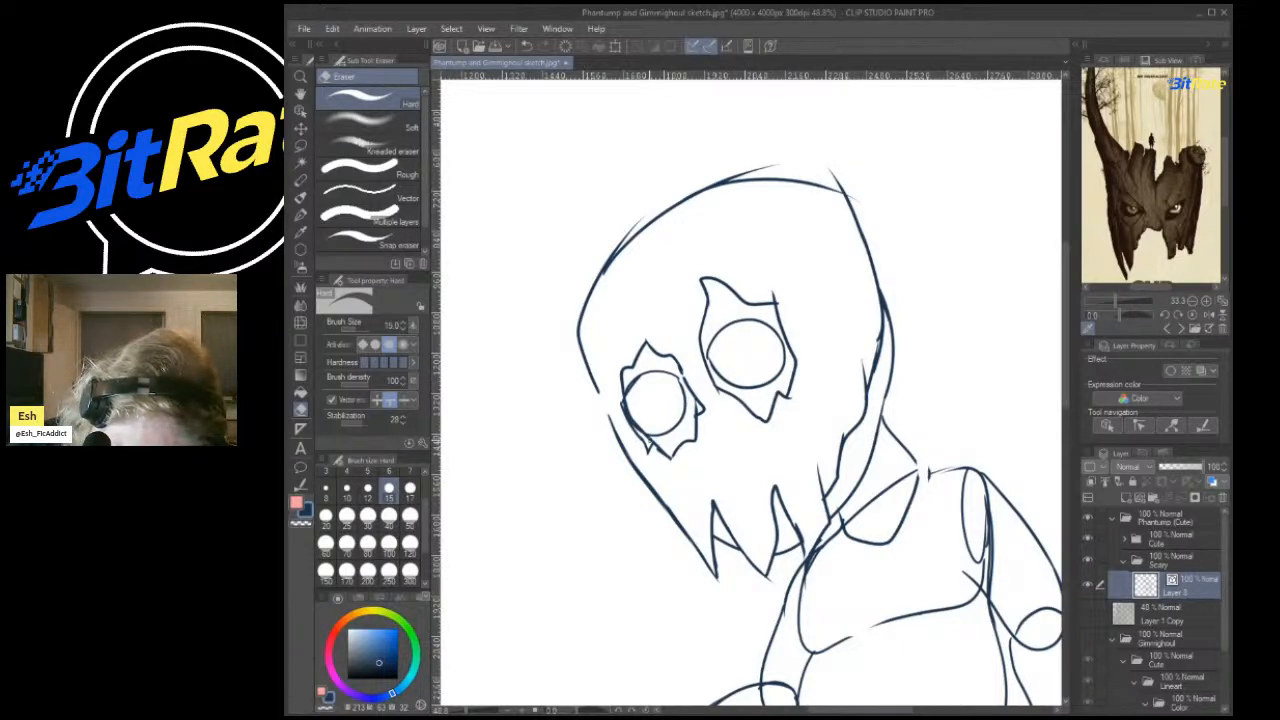
Examine the cleaned-up mask against the whole figure and the Phantump reference.
scroll(905, 383, down, 18)
scroll(828, 335, up, 15)
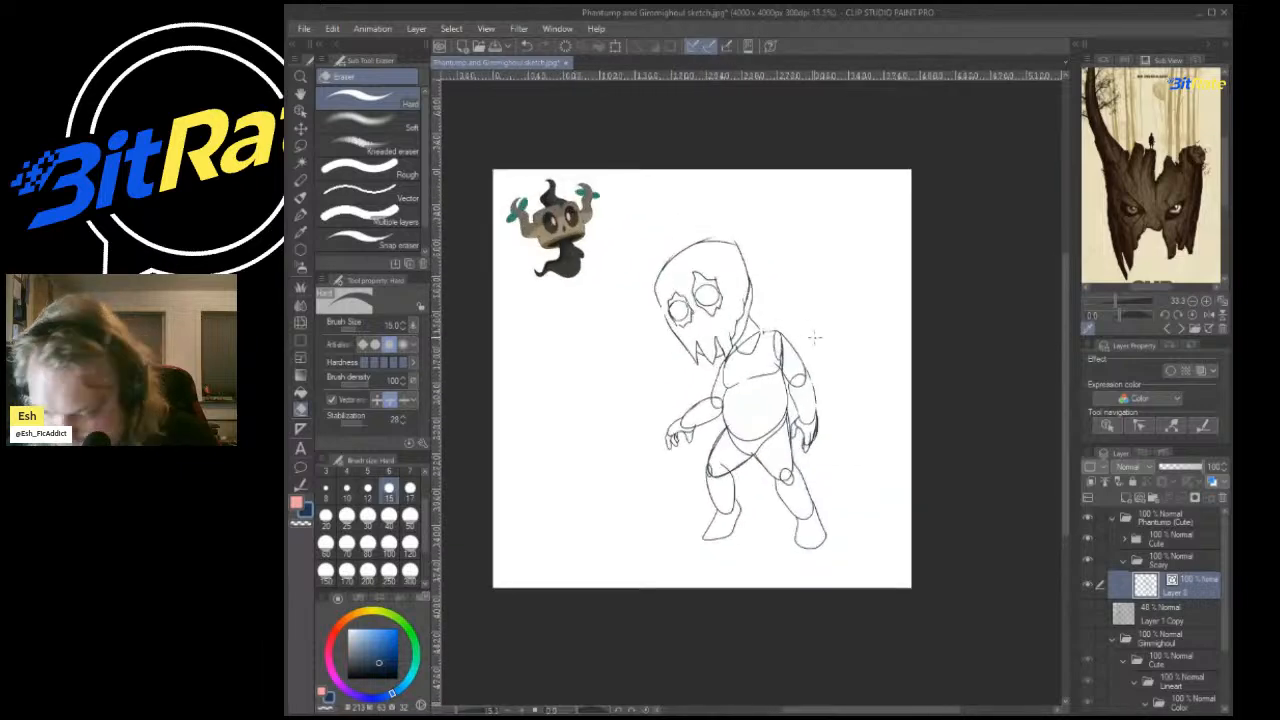
scroll(793, 289, down, 5)
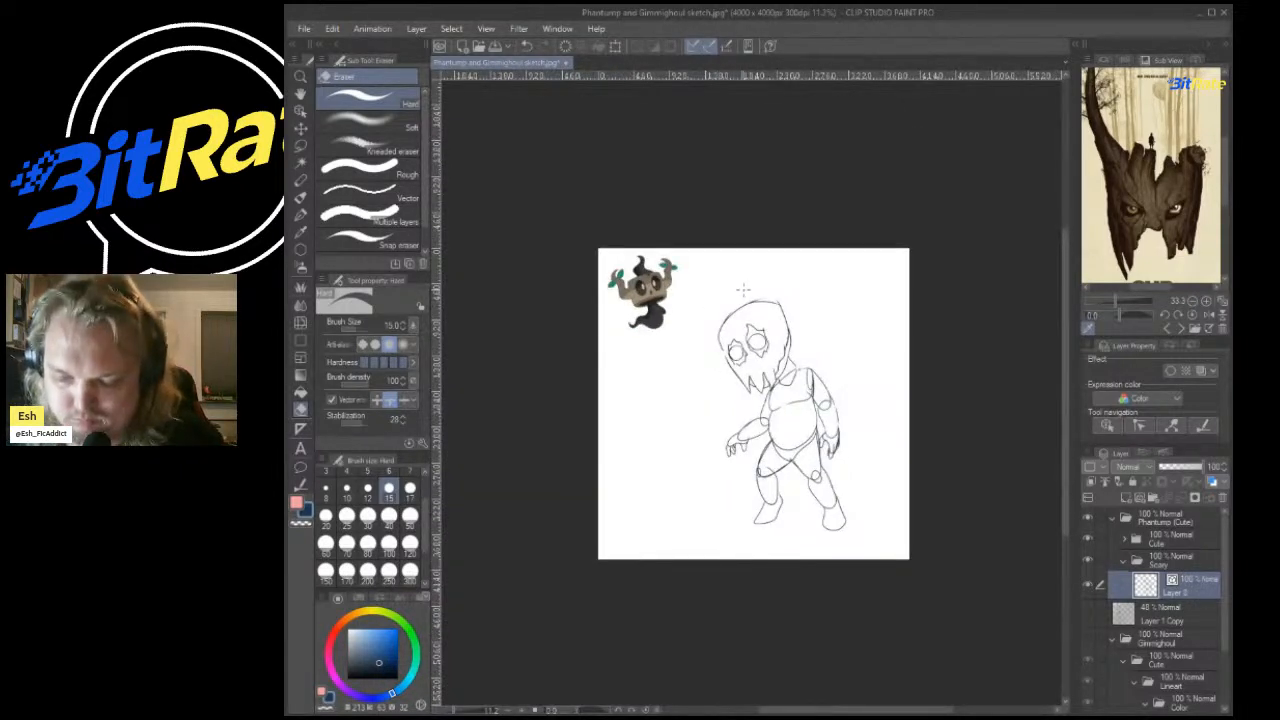
scroll(743, 289, up, 4)
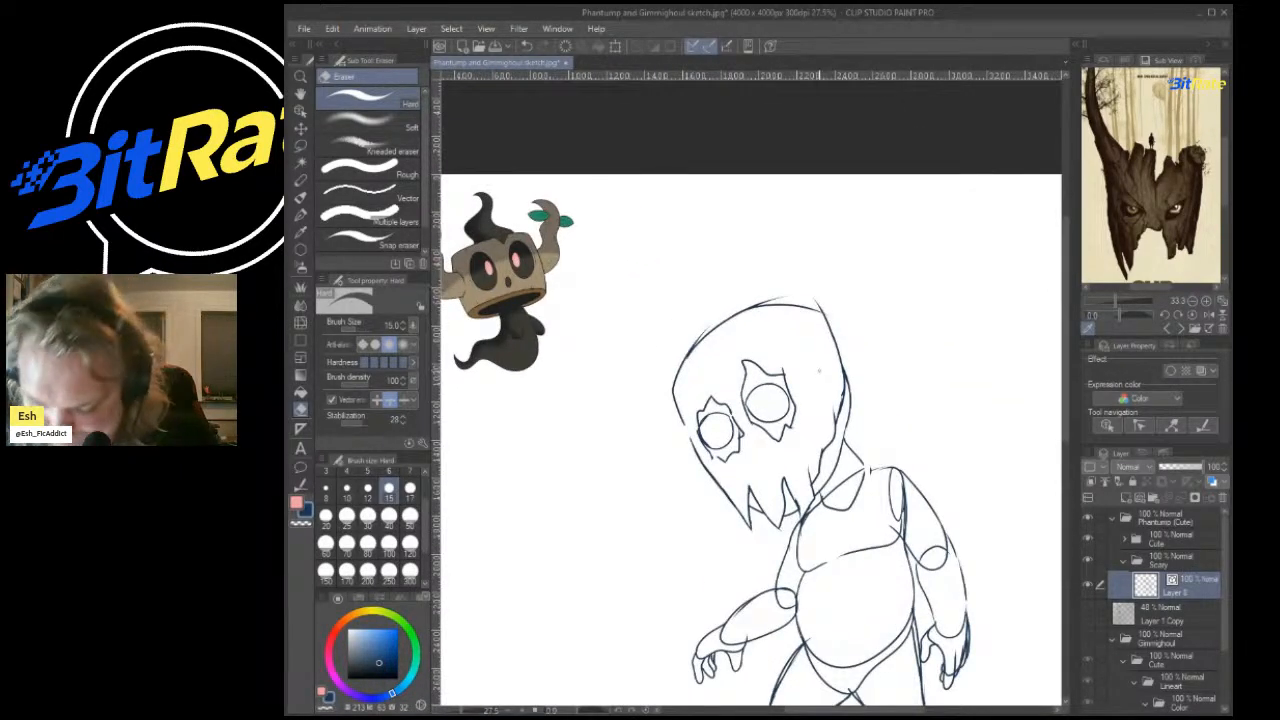
scroll(820, 372, up, 3)
scroll(840, 365, down, 1)
scroll(870, 356, up, 3)
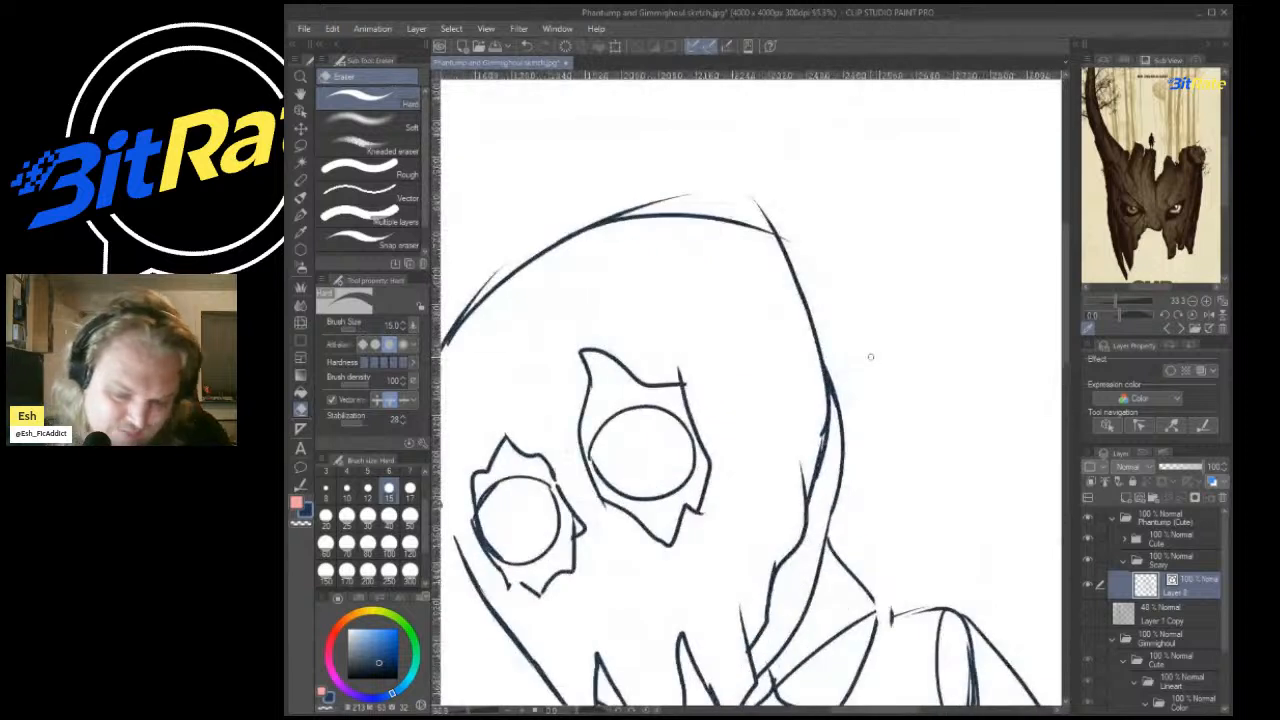
Draw the inner edge of a crooked branch horn with the G-pen, rising from a curved base on the mask's upper right side.
key(p)
drag(740, 325, 790, 425)
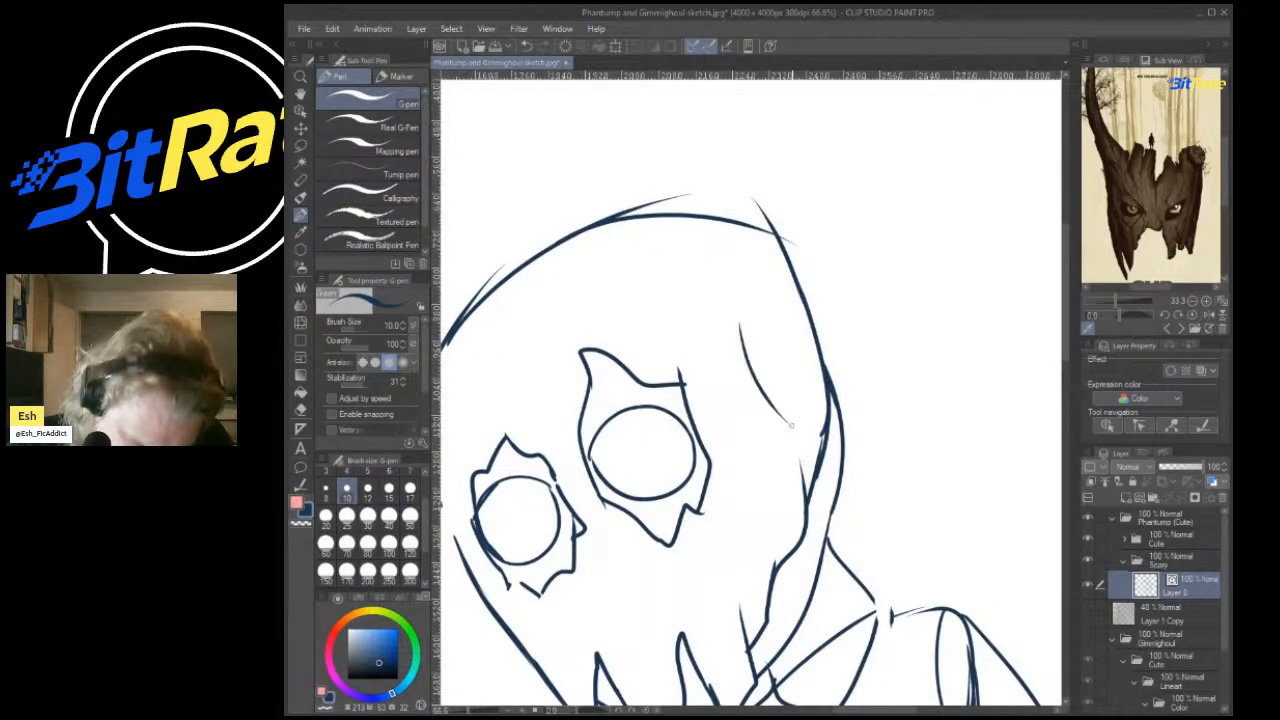
key(ctrl+z)
drag(745, 313, 752, 378)
drag(745, 313, 866, 246)
key(ctrl+z)
mouse_move(745, 313)
mouse_down()
mouse_move(838, 235)
mouse_move(865, 142)
mouse_move(836, 89)
mouse_move(750, 48)
mouse_up()
Draw the branch horn's forked tip and its wavy outer edge, ending in a short side twig near the mask.
scroll(828, 252, down, 1)
scroll(846, 362, down, 3)
scroll(791, 223, up, 4)
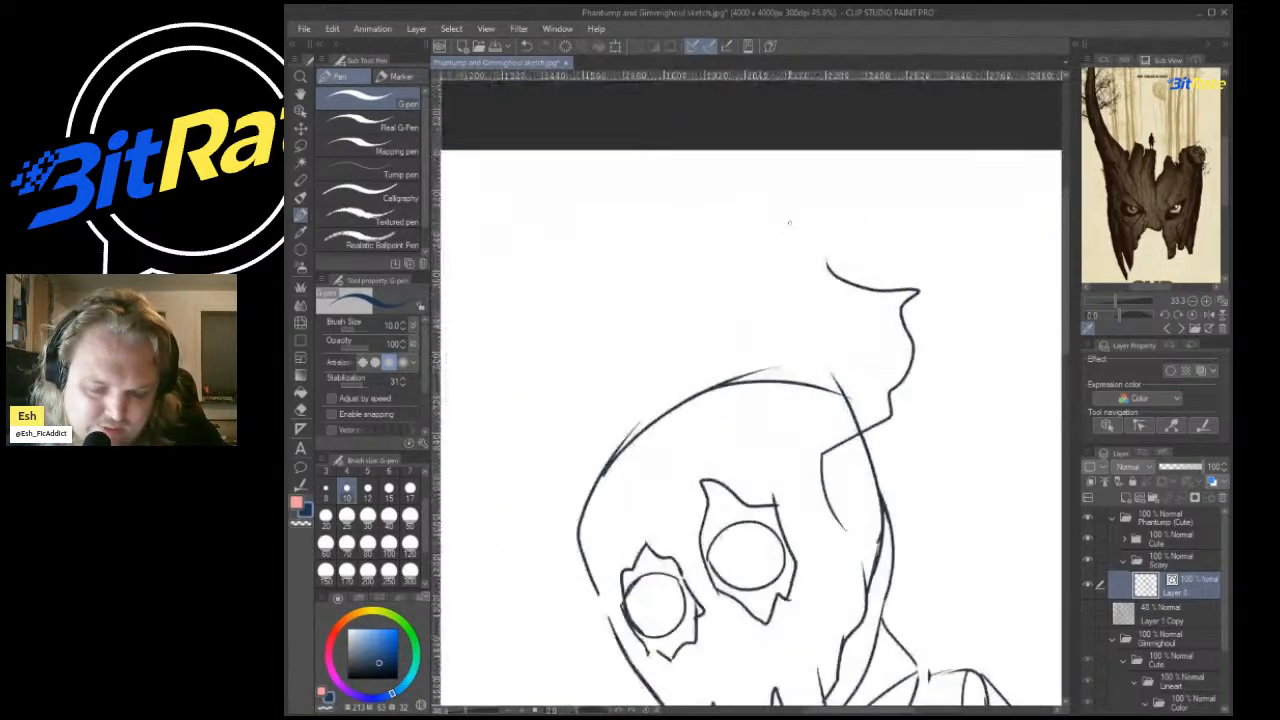
mouse_move(831, 273)
mouse_down()
mouse_move(936, 283)
mouse_move(1020, 268)
mouse_move(1084, 232)
mouse_up()
scroll(671, 215, down, 4)
scroll(744, 199, up, 3)
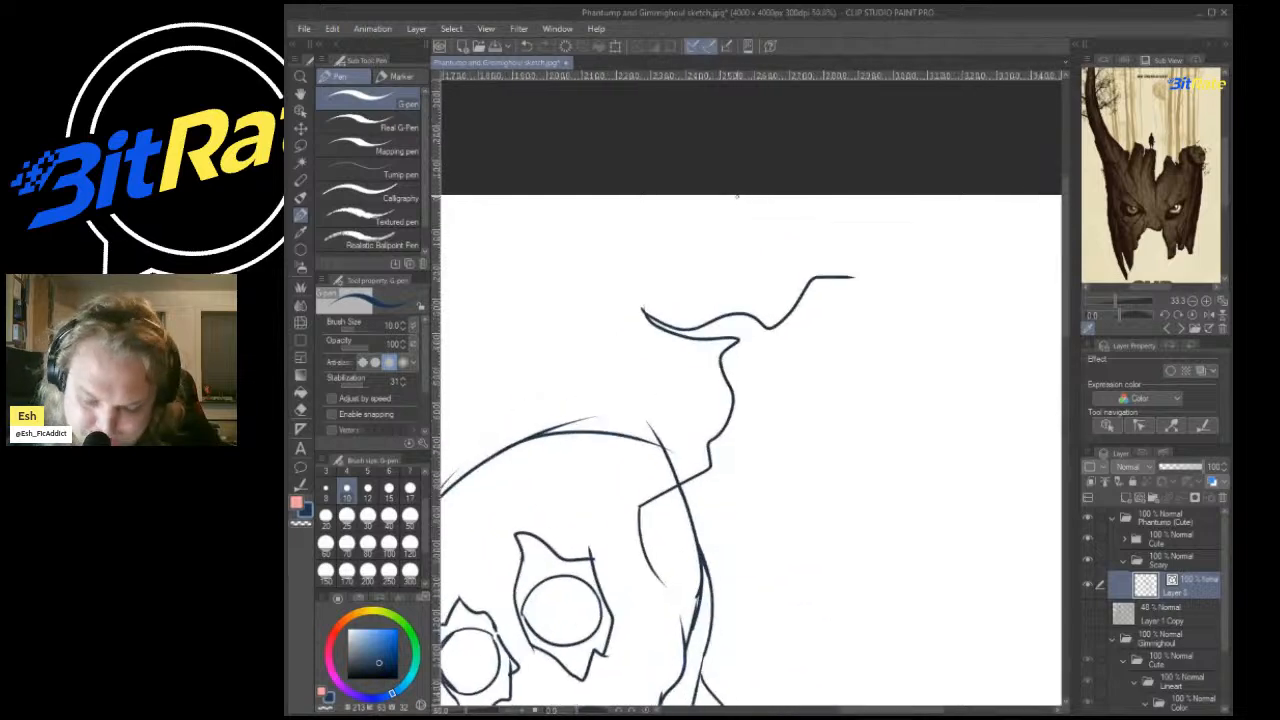
mouse_move(833, 326)
mouse_down()
mouse_move(779, 374)
mouse_move(762, 426)
mouse_move(774, 471)
mouse_move(750, 541)
mouse_move(828, 622)
mouse_up()
drag(778, 577, 832, 604)
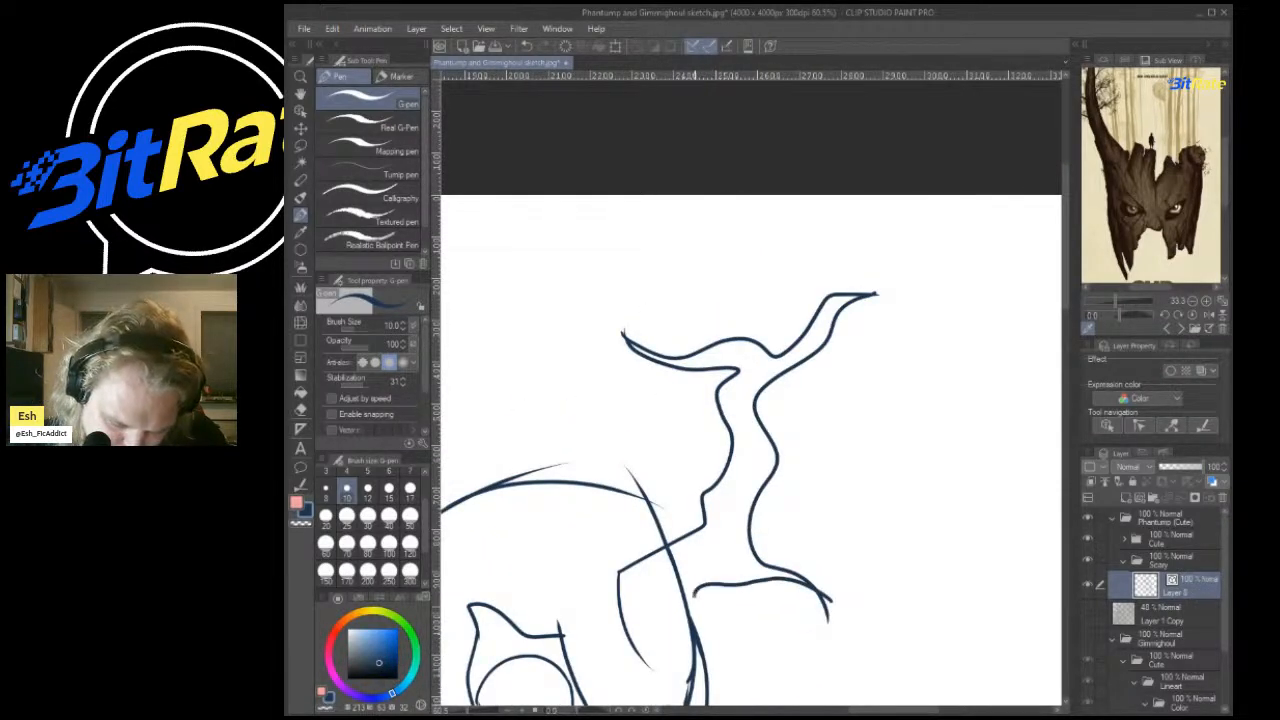
Redraw the missing section of the mask's left-hand edge beside the left-hand eye socket.
scroll(647, 643, down, 3)
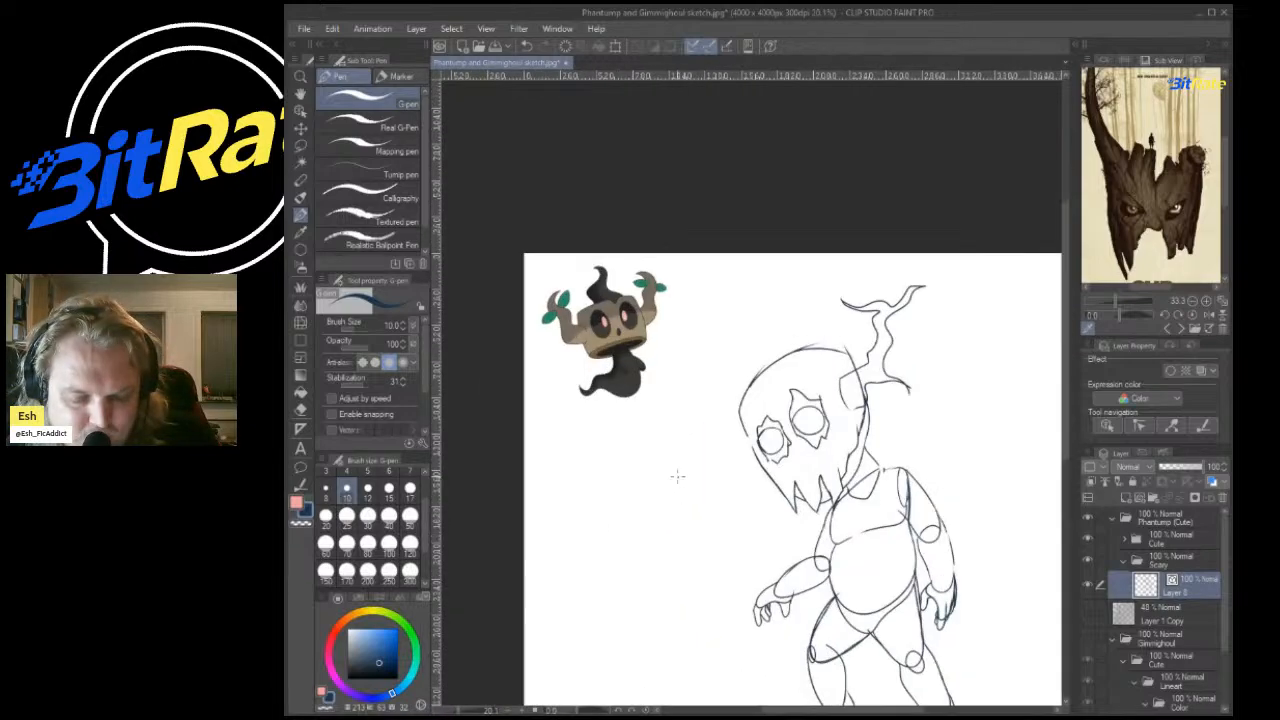
scroll(677, 474, up, 3)
scroll(677, 474, down, 3)
scroll(757, 420, up, 3)
scroll(757, 420, down, 4)
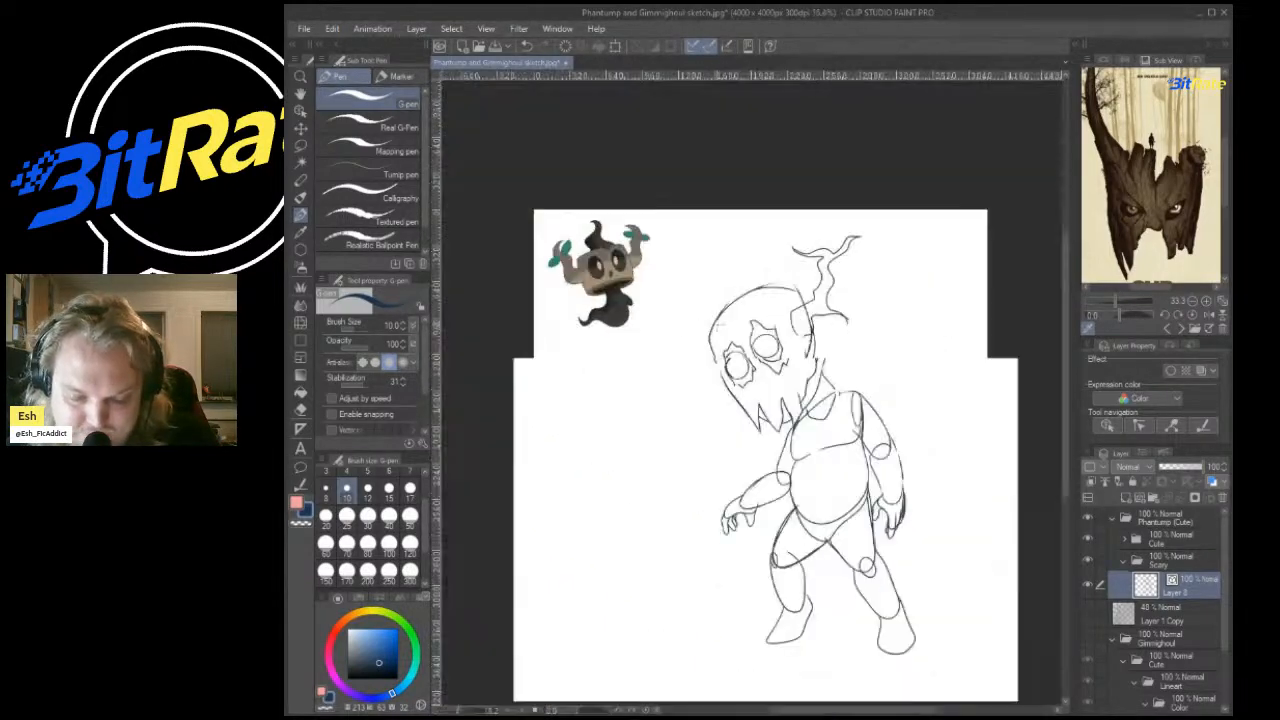
scroll(580, 462, up, 3)
scroll(580, 462, down, 1)
scroll(580, 462, up, 3)
scroll(651, 437, down, 1)
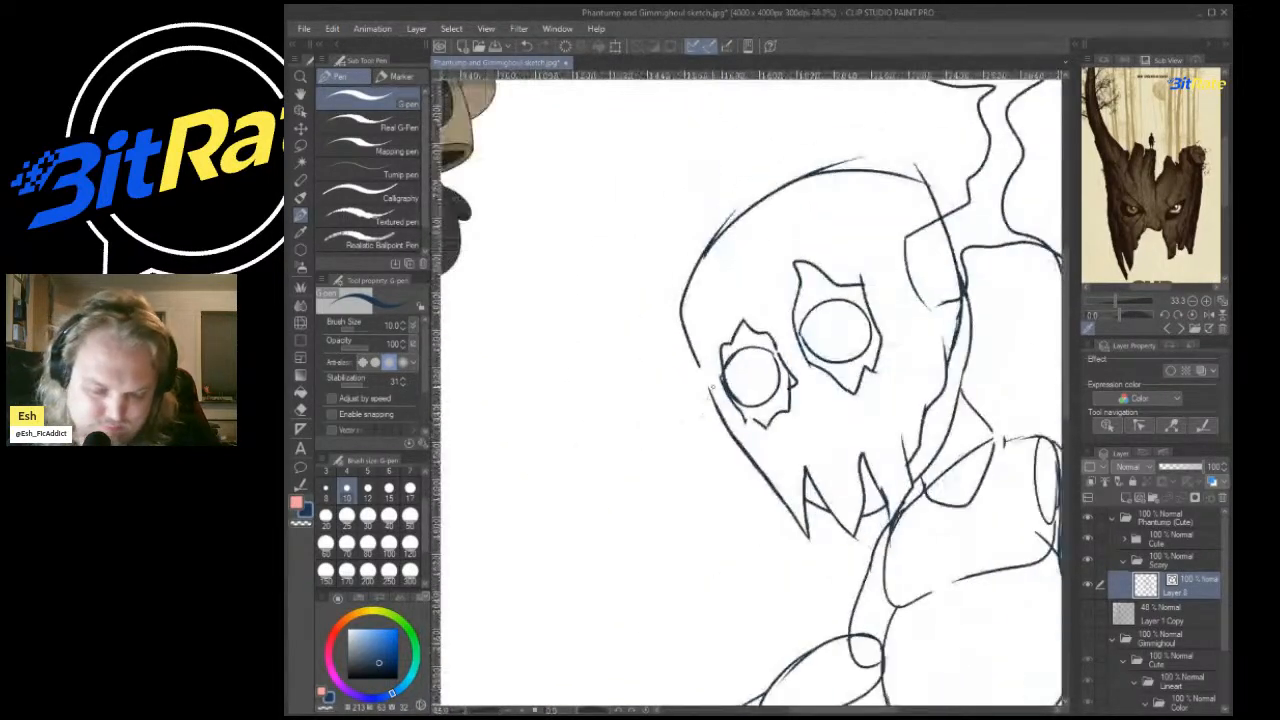
scroll(651, 437, up, 2)
drag(684, 352, 730, 444)
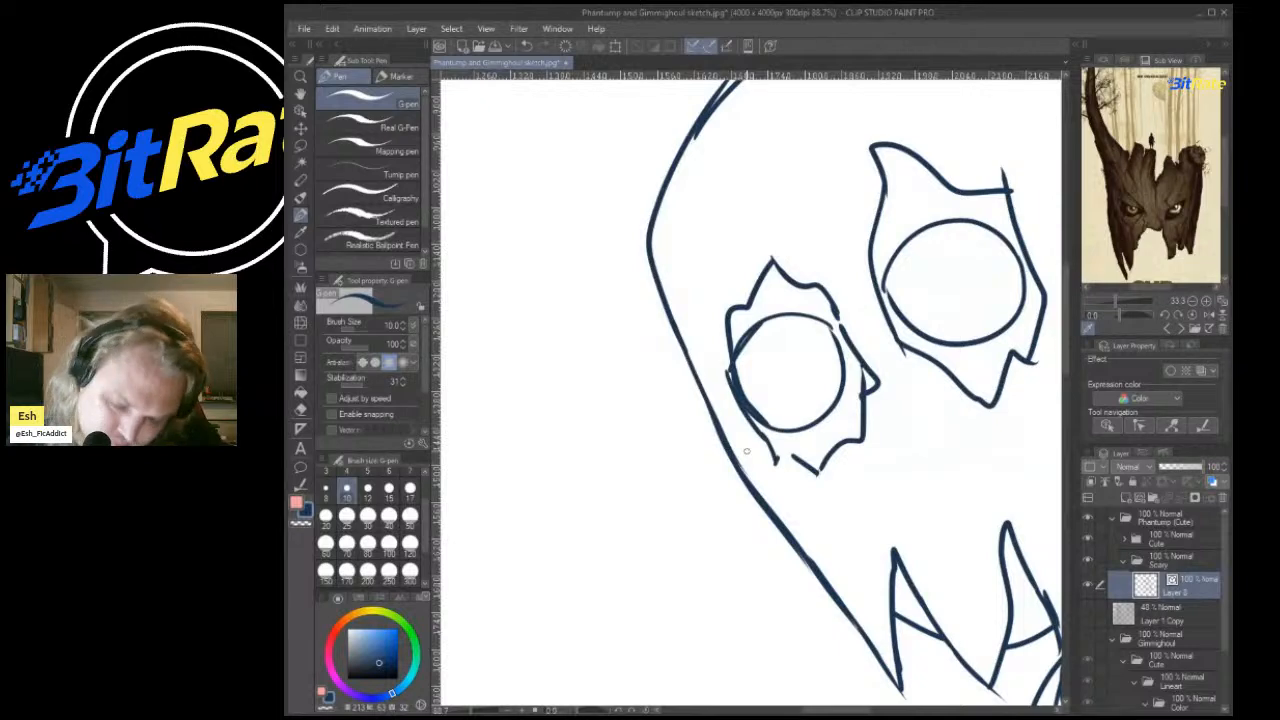
Draw an inner thickness line along the left side of the right-hand eye socket, from its upper spike to its lower spike.
scroll(746, 451, down, 3)
scroll(746, 451, up, 4)
scroll(746, 451, down, 5)
scroll(746, 451, up, 3)
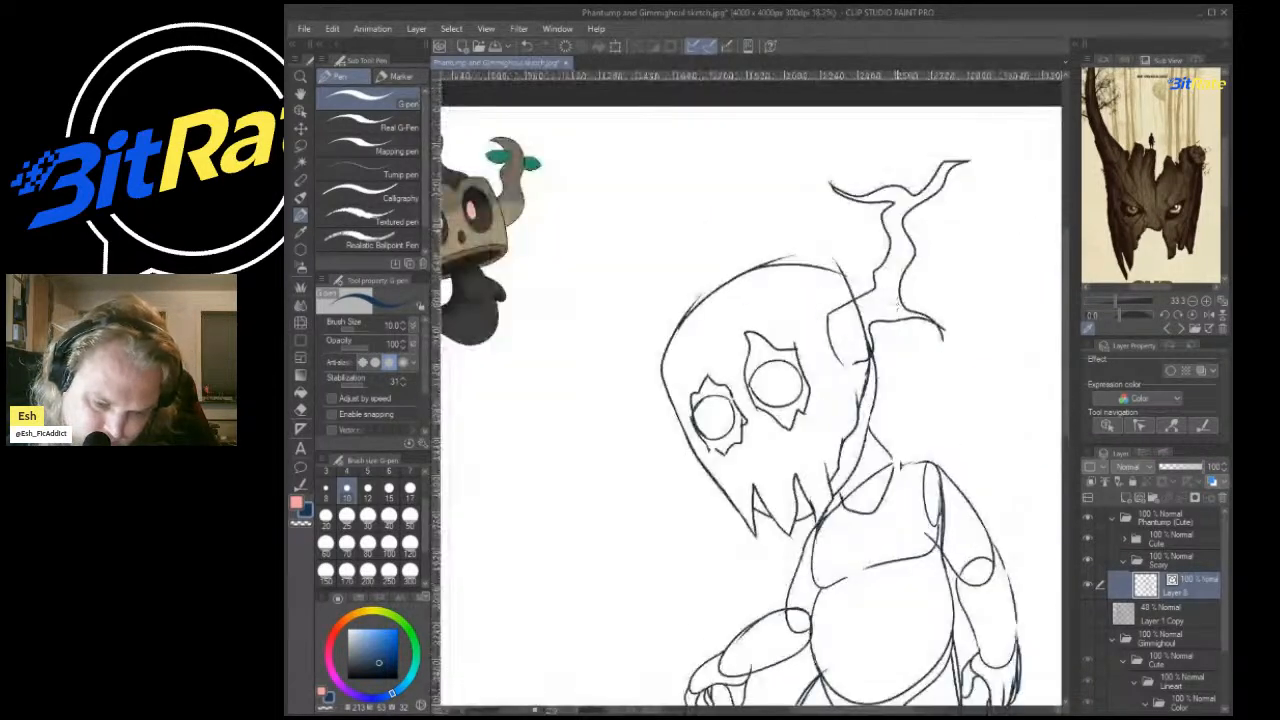
scroll(711, 390, up, 5)
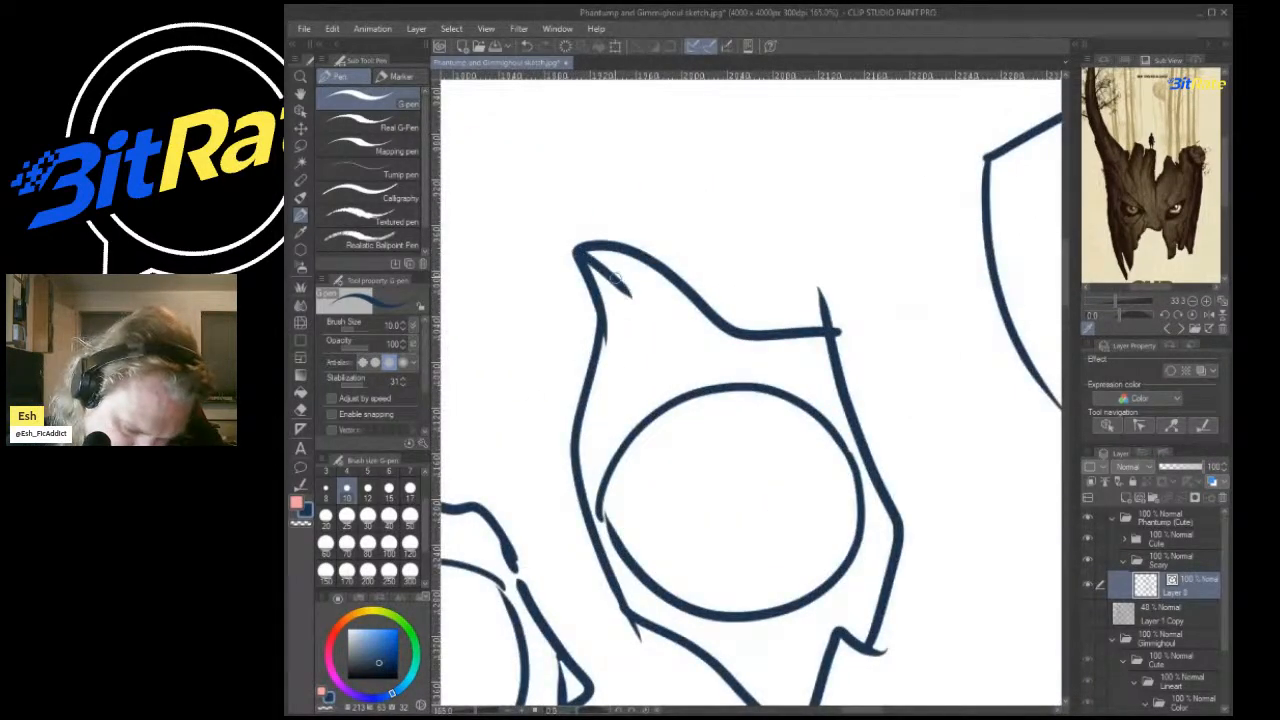
drag(616, 281, 700, 310)
mouse_move(626, 286)
mouse_down()
mouse_move(608, 404)
mouse_move(618, 560)
mouse_move(775, 704)
mouse_up()
scroll(750, 400, down, 5)
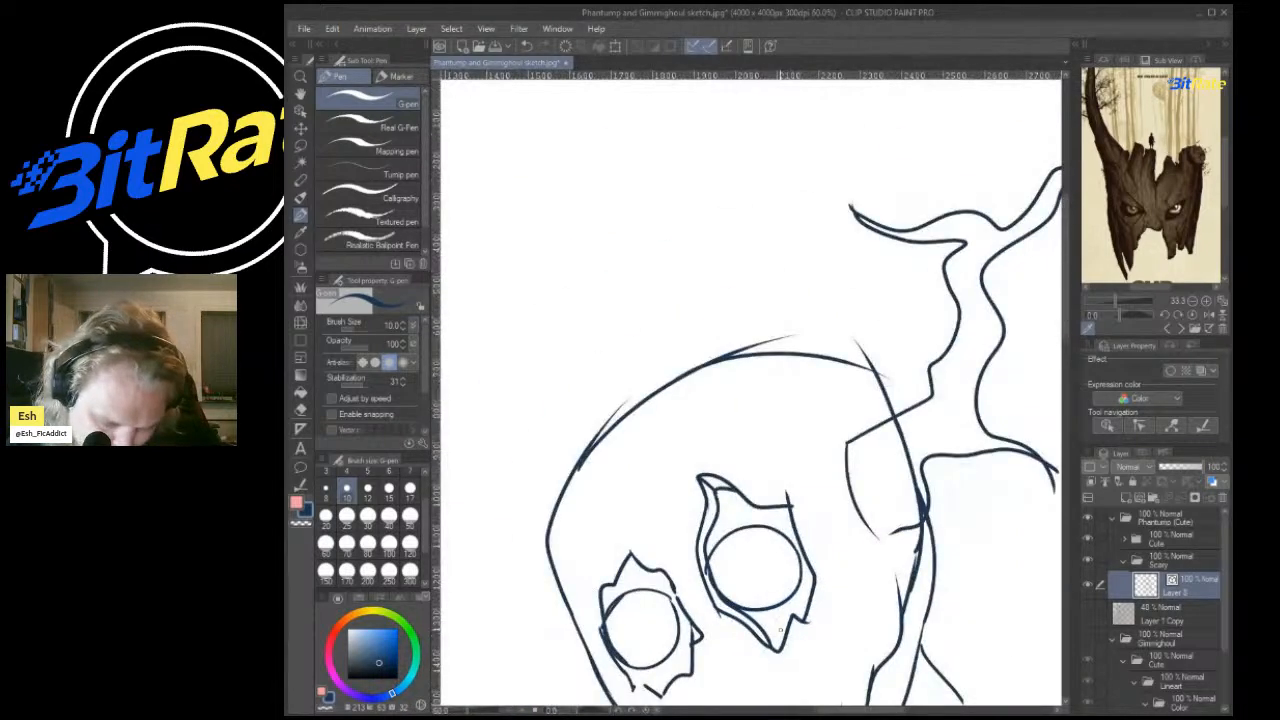
Reinforce the inner line at the right-hand socket's lower spike and continue it up to the neighbouring notch.
scroll(968, 402, up, 5)
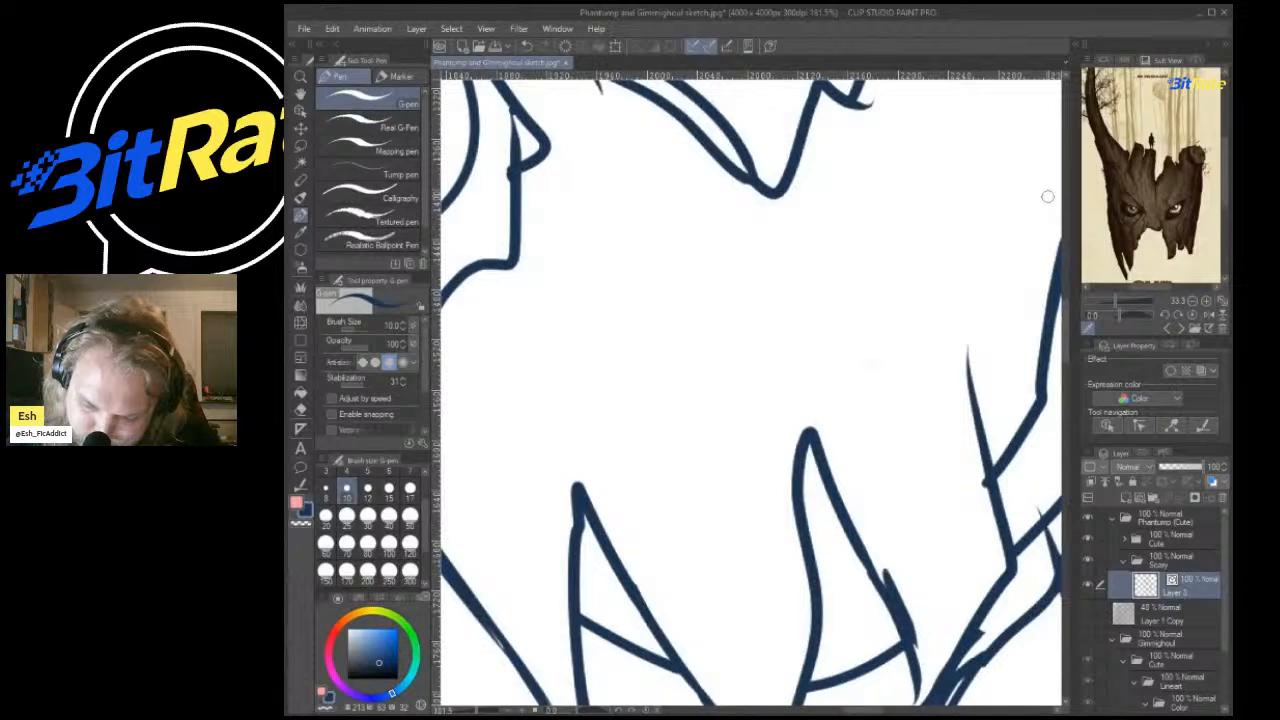
drag(771, 190, 700, 96)
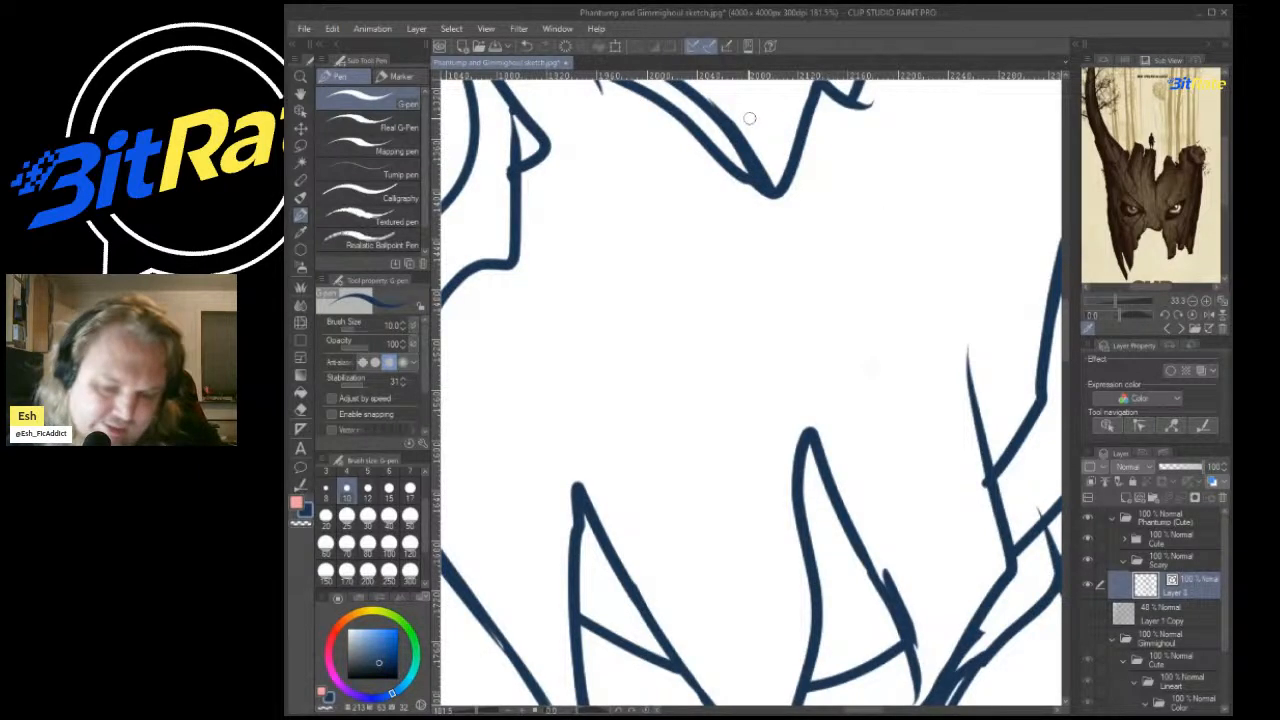
scroll(750, 118, down, 5)
scroll(803, 405, up, 6)
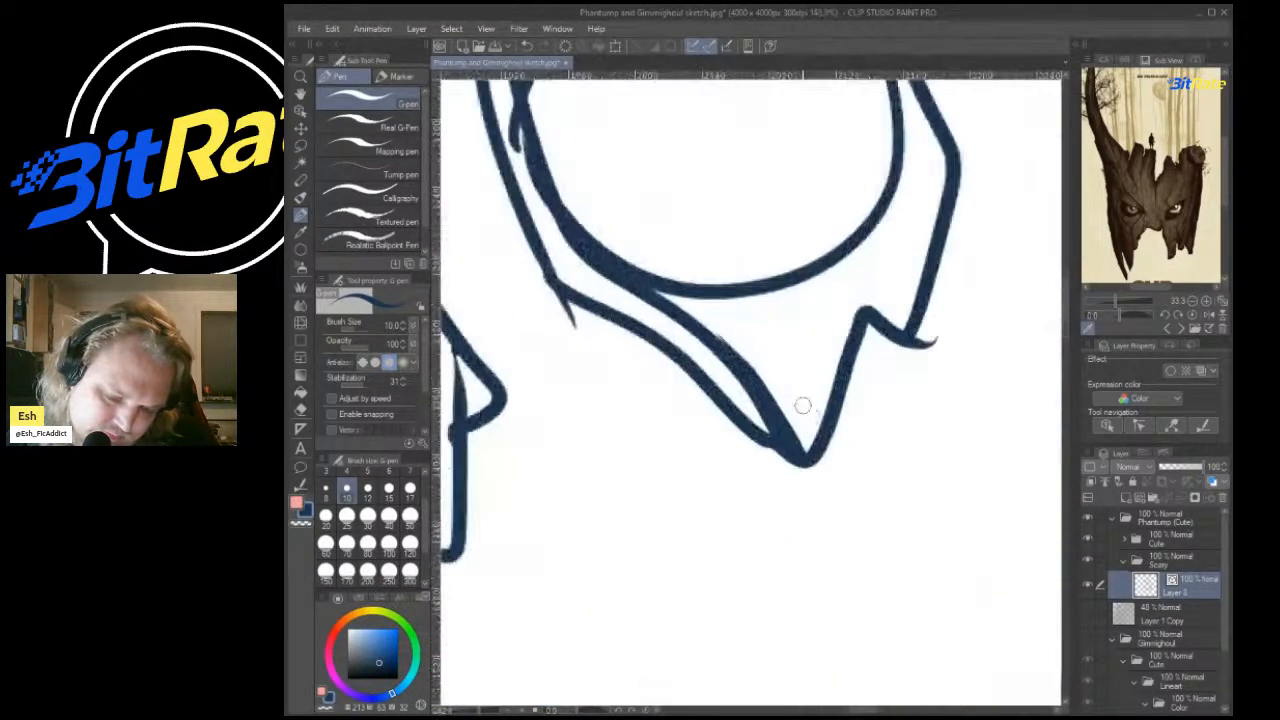
drag(787, 437, 866, 314)
scroll(841, 365, down, 1)
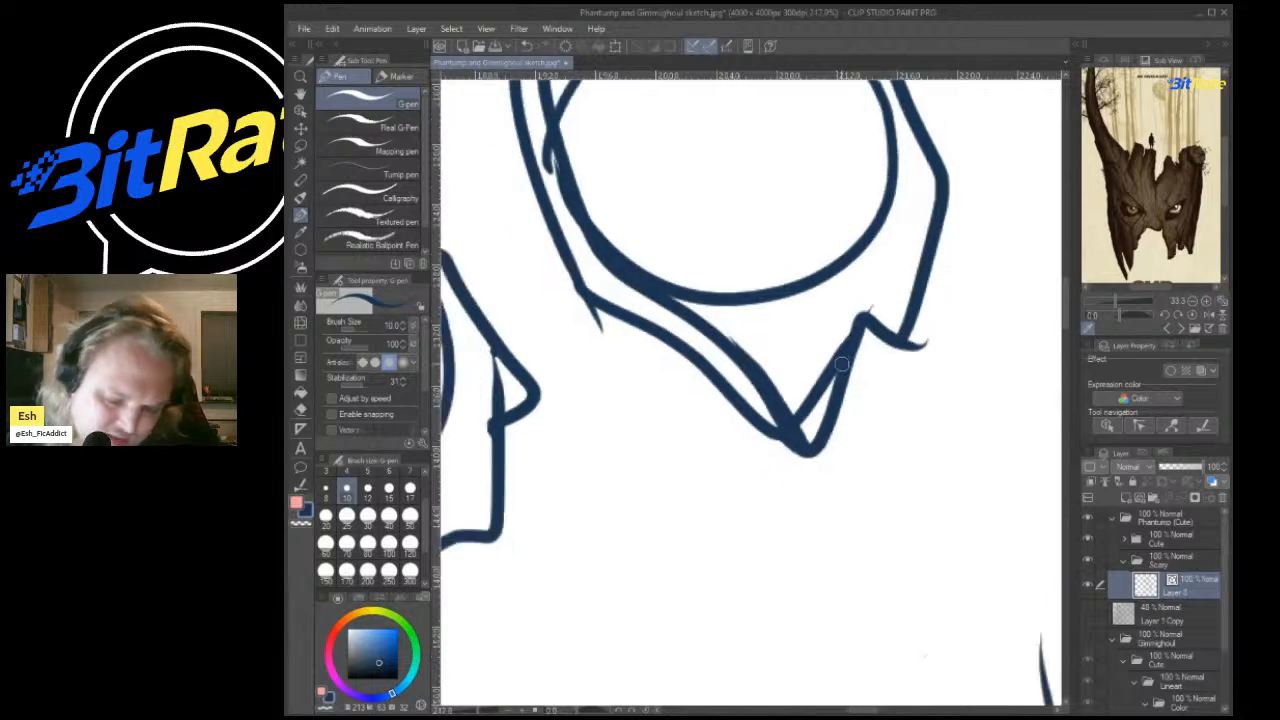
Add inner thickness lines to the left-hand eye socket along its upper spike, outer side and lower gap.
scroll(841, 364, down, 5)
scroll(561, 146, up, 4)
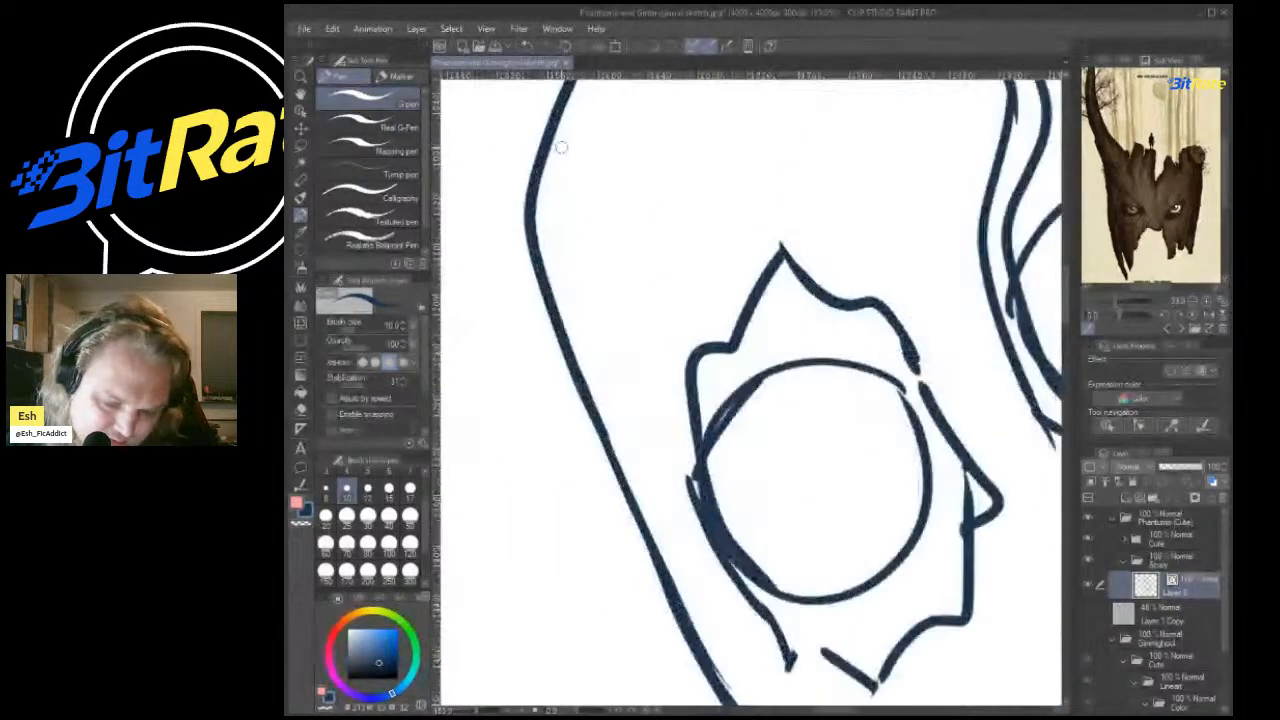
mouse_move(783, 250)
mouse_down()
mouse_move(785, 312)
mouse_move(720, 370)
mouse_move(695, 425)
mouse_up()
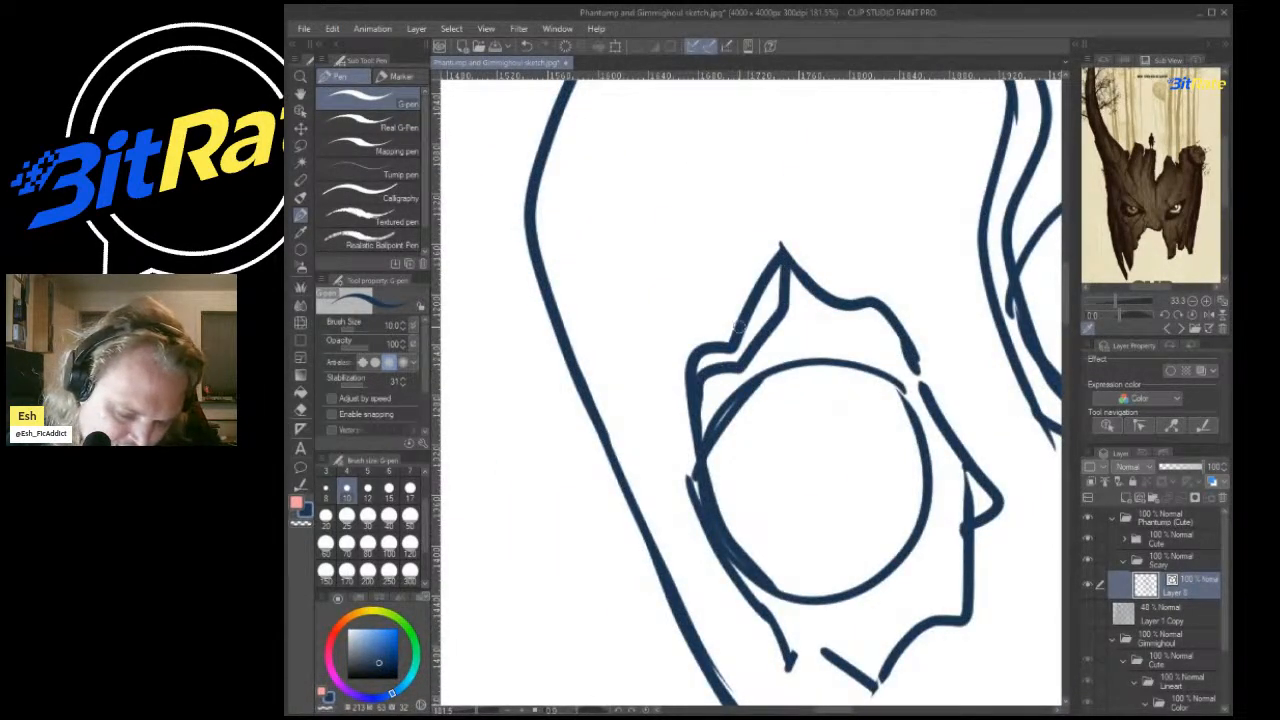
drag(793, 303, 898, 318)
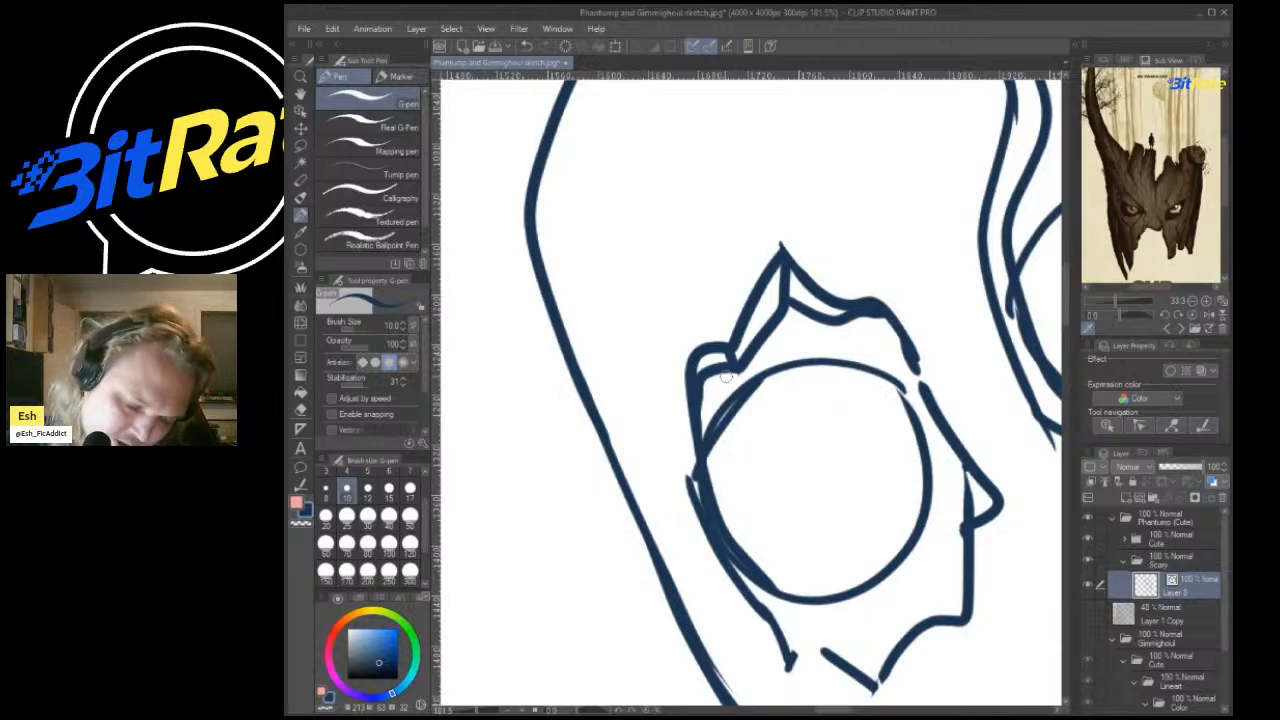
mouse_move(714, 388)
mouse_down()
mouse_move(768, 591)
mouse_move(742, 528)
mouse_move(795, 613)
mouse_move(789, 658)
mouse_move(800, 616)
mouse_move(860, 675)
mouse_up()
drag(785, 662, 850, 676)
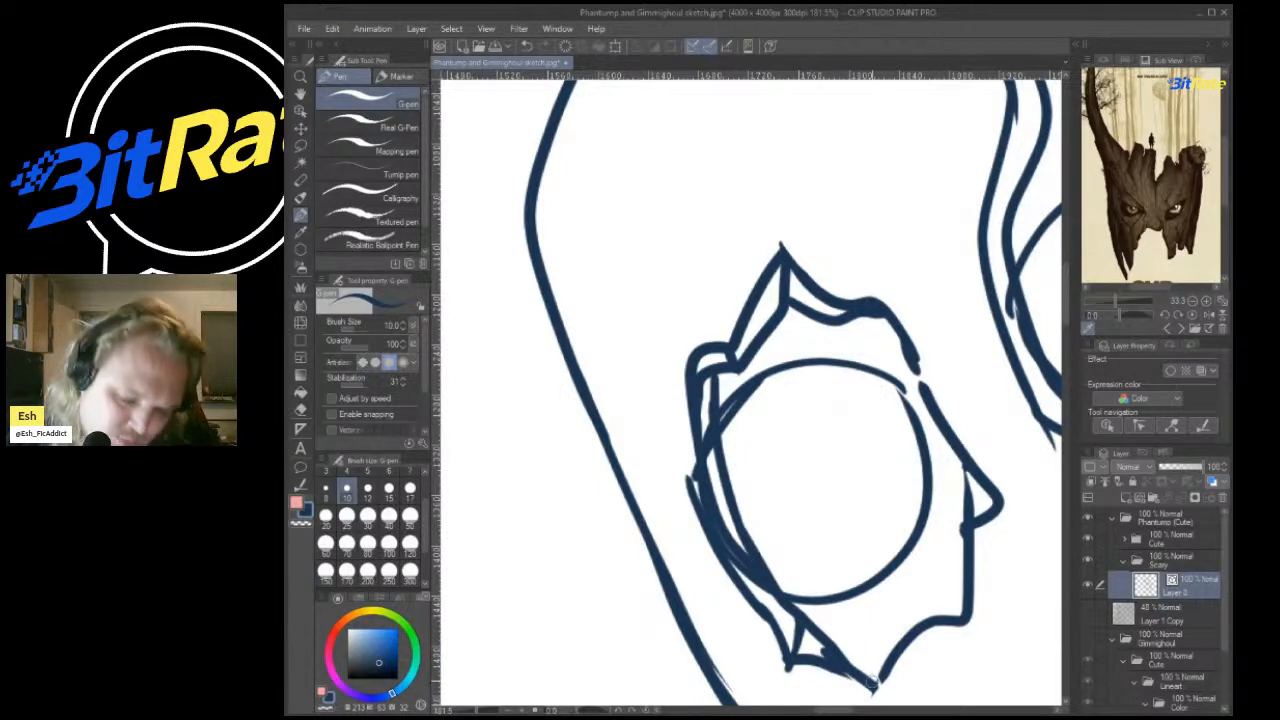
scroll(871, 680, down, 12)
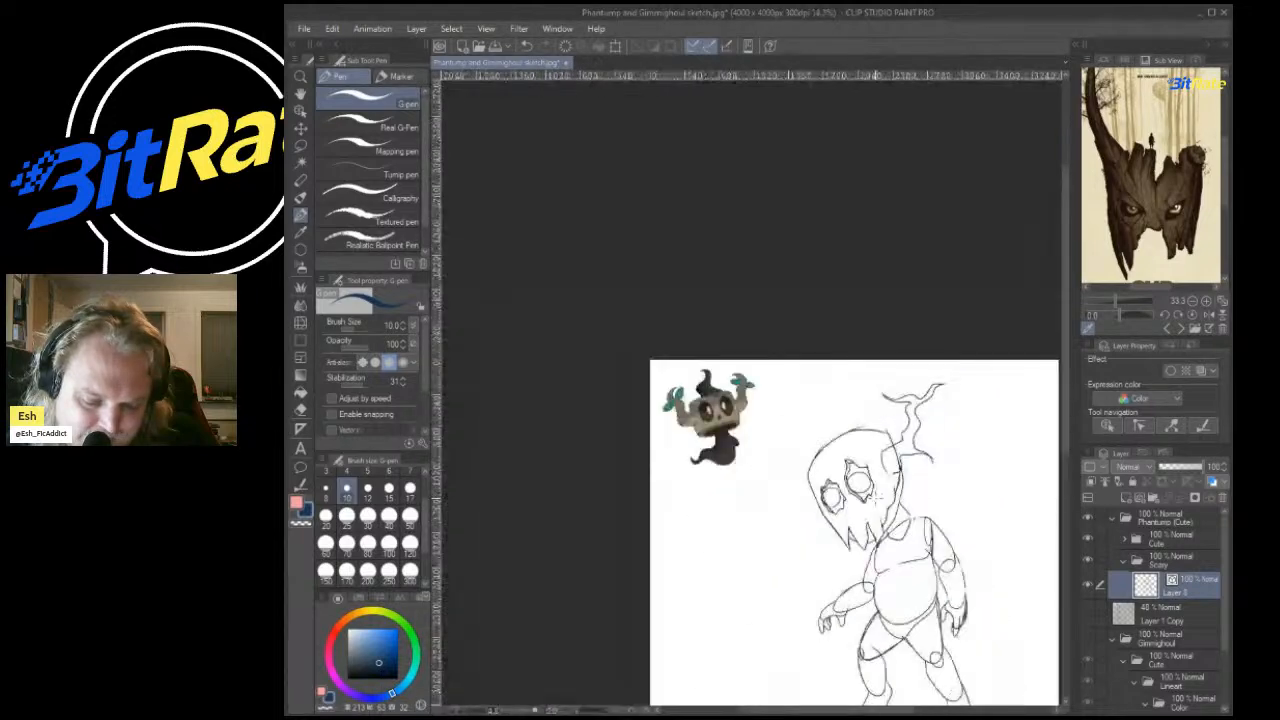
Set the brush size to 6 and draw thin wood-grain lines down the mask beside the right-hand eye socket.
scroll(877, 497, up, 8)
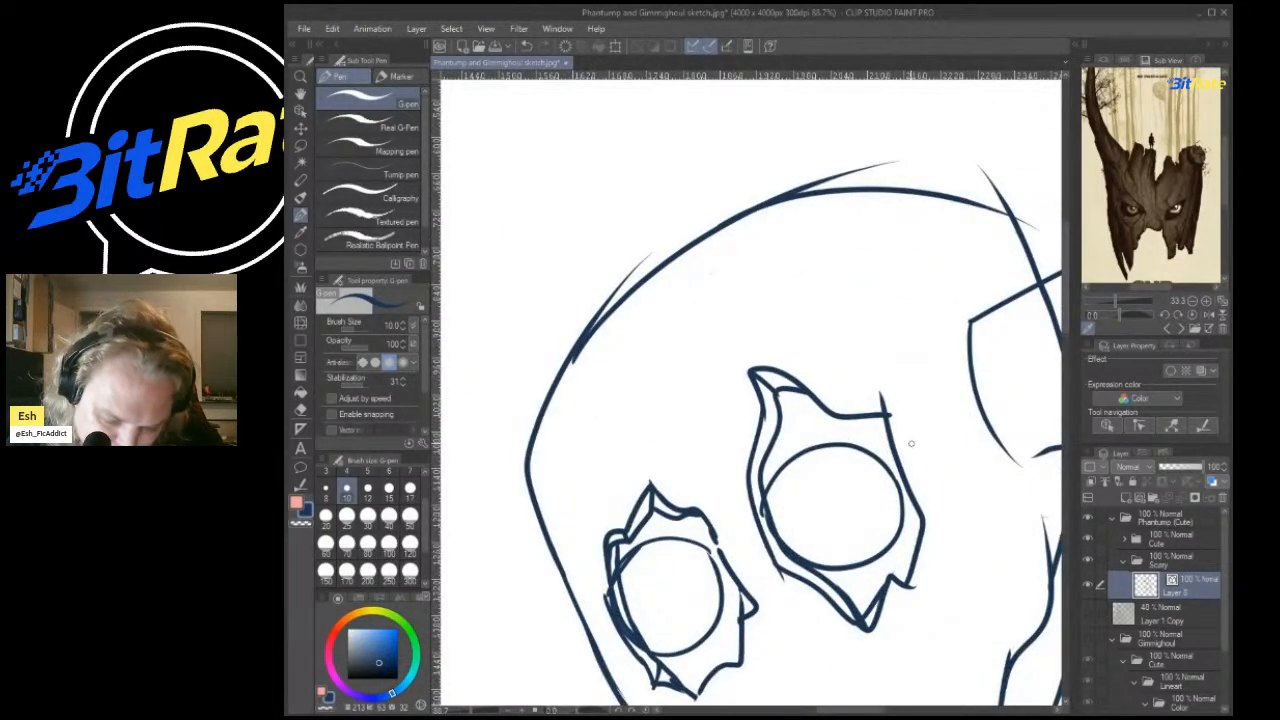
drag(911, 443, 937, 505)
key(ctrl+z)
key(bracketleft)
key(bracketleft)
key(bracketleft)
drag(911, 439, 940, 512)
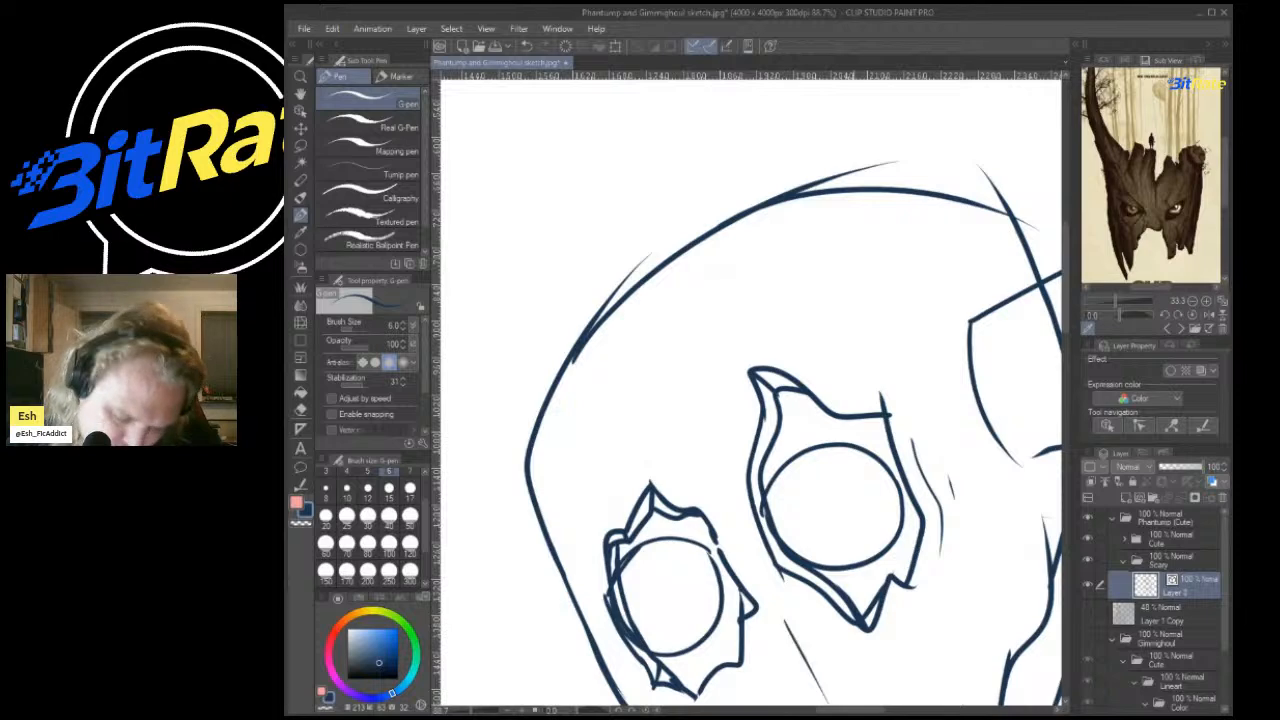
Redraw the grain line running down between the eye sockets towards the teeth and add small nose marks beside it.
scroll(784, 622, down, 5)
scroll(823, 679, up, 5)
key(ctrl+z)
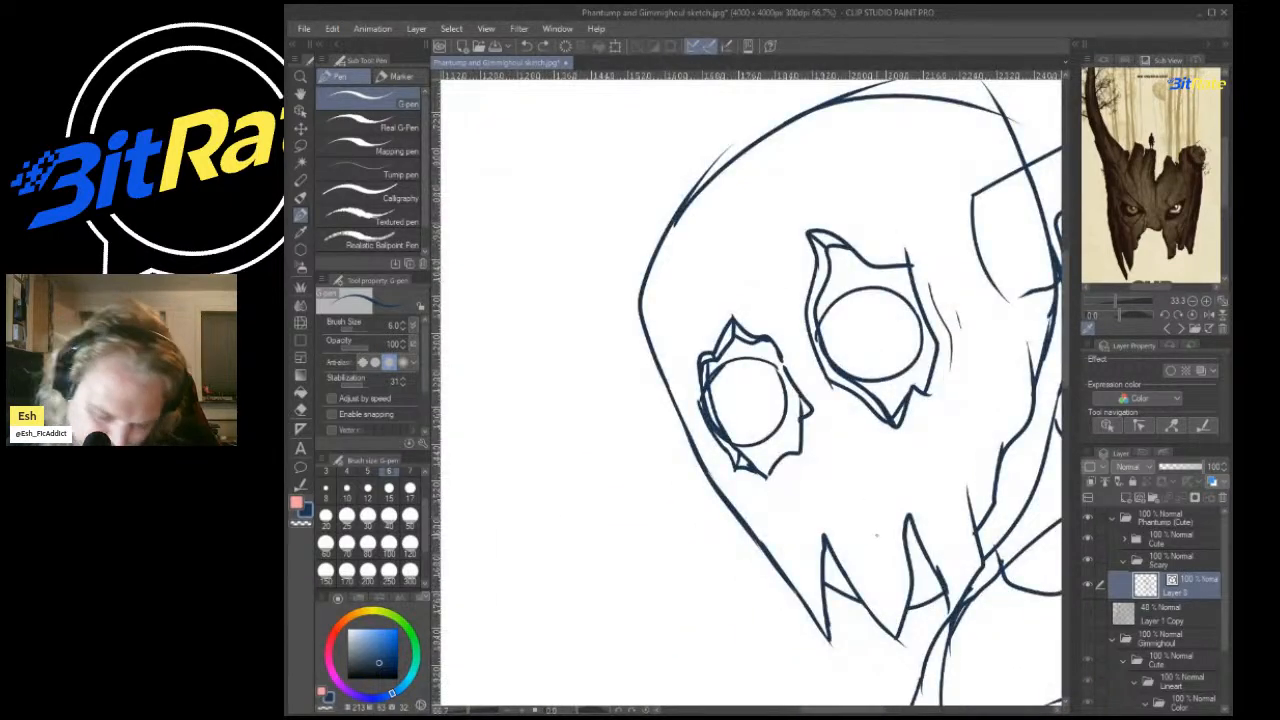
drag(835, 465, 868, 540)
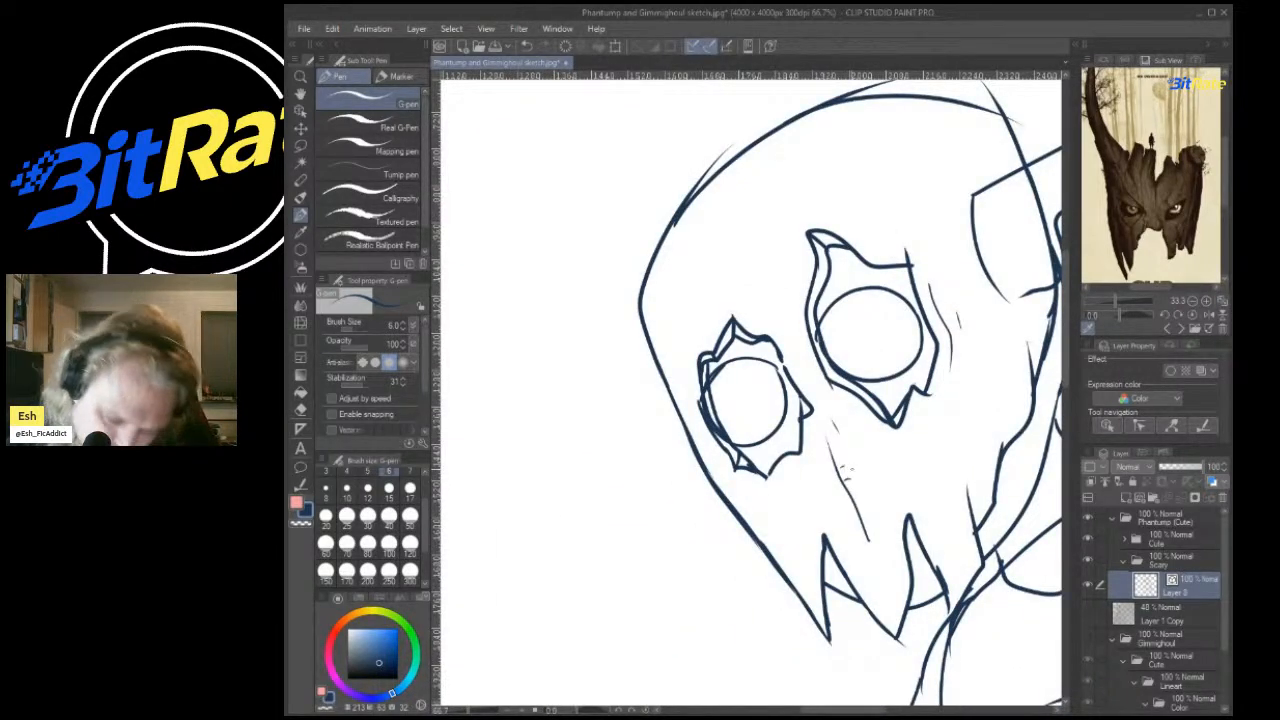
drag(848, 472, 795, 339)
Set the brush size to 8 and draw inner thickness lines along the mask's two lower fangs.
scroll(880, 560, up, 5)
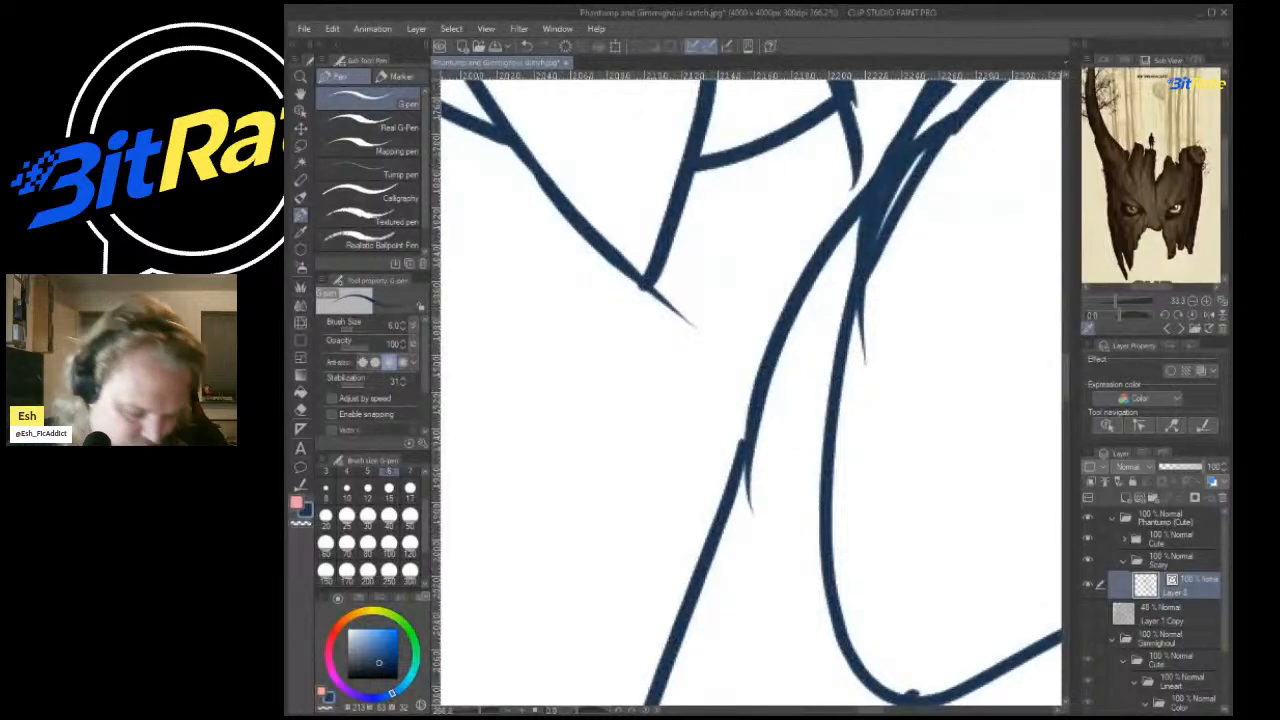
click(326, 490)
mouse_move(645, 287)
mouse_down()
mouse_move(691, 289)
mouse_move(718, 184)
mouse_up()
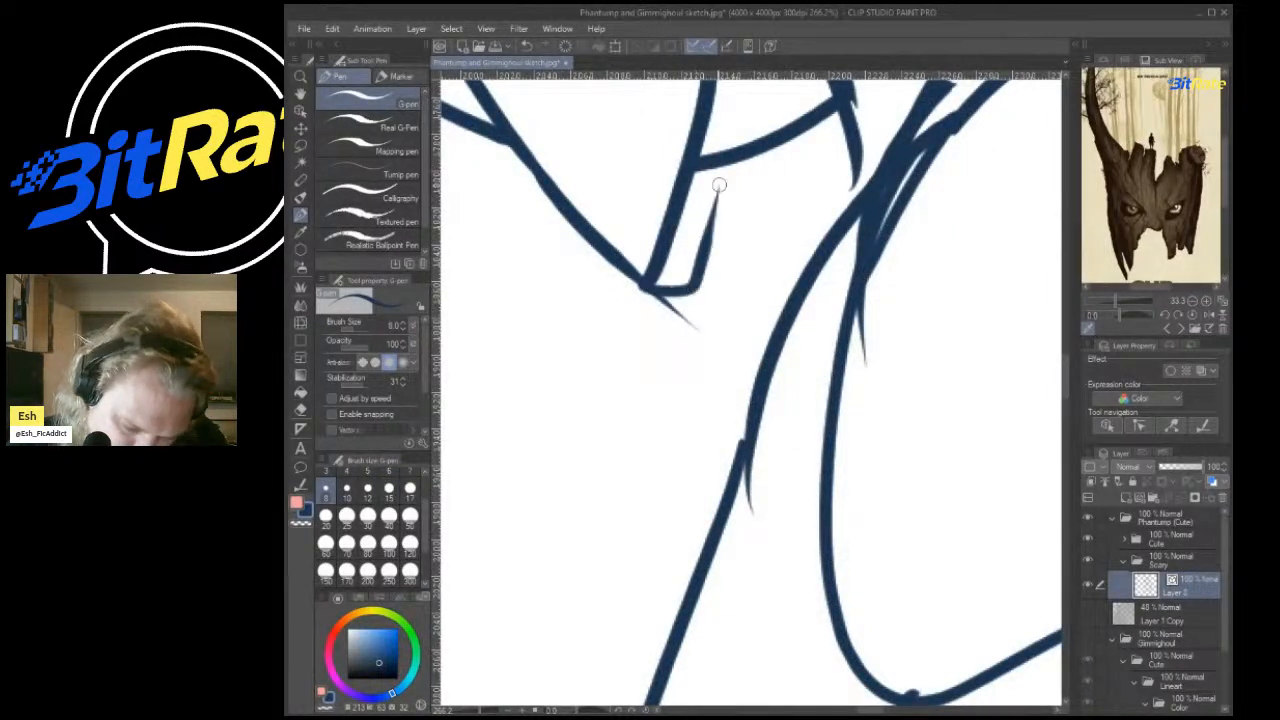
scroll(893, 293, down, 3)
drag(725, 138, 683, 246)
scroll(683, 246, up, 1)
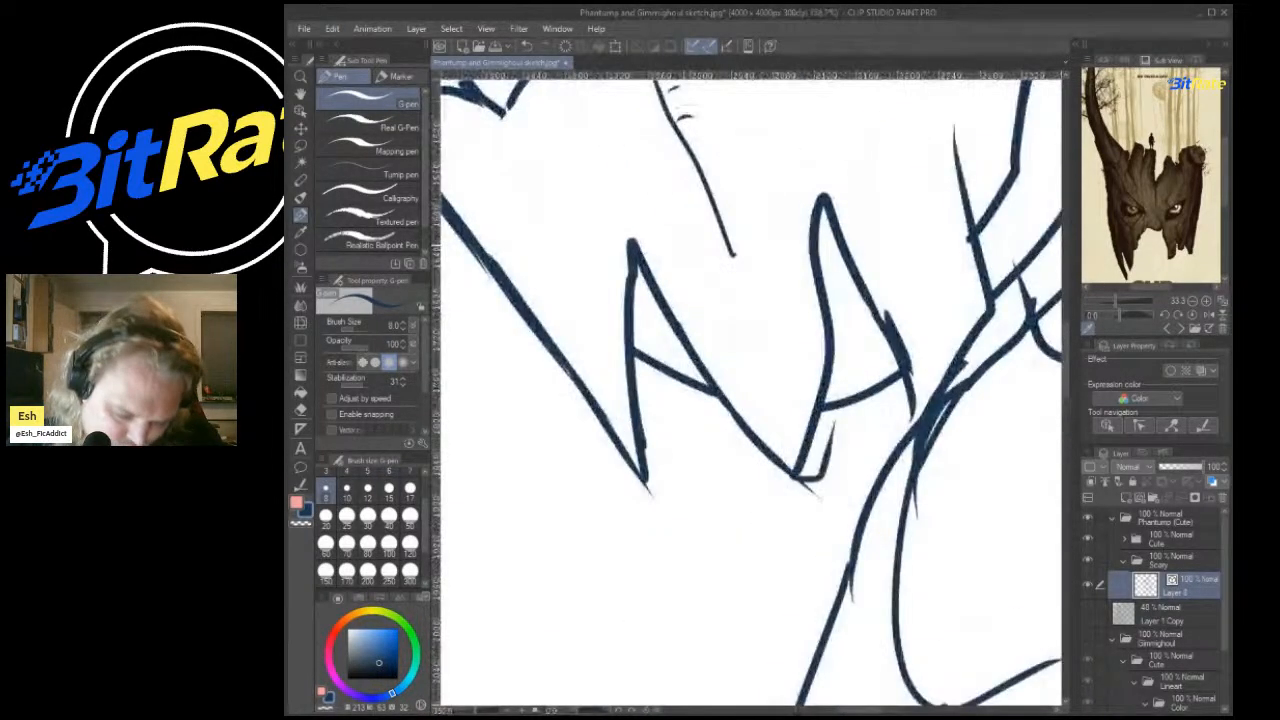
key(ctrl+z)
drag(648, 486, 653, 296)
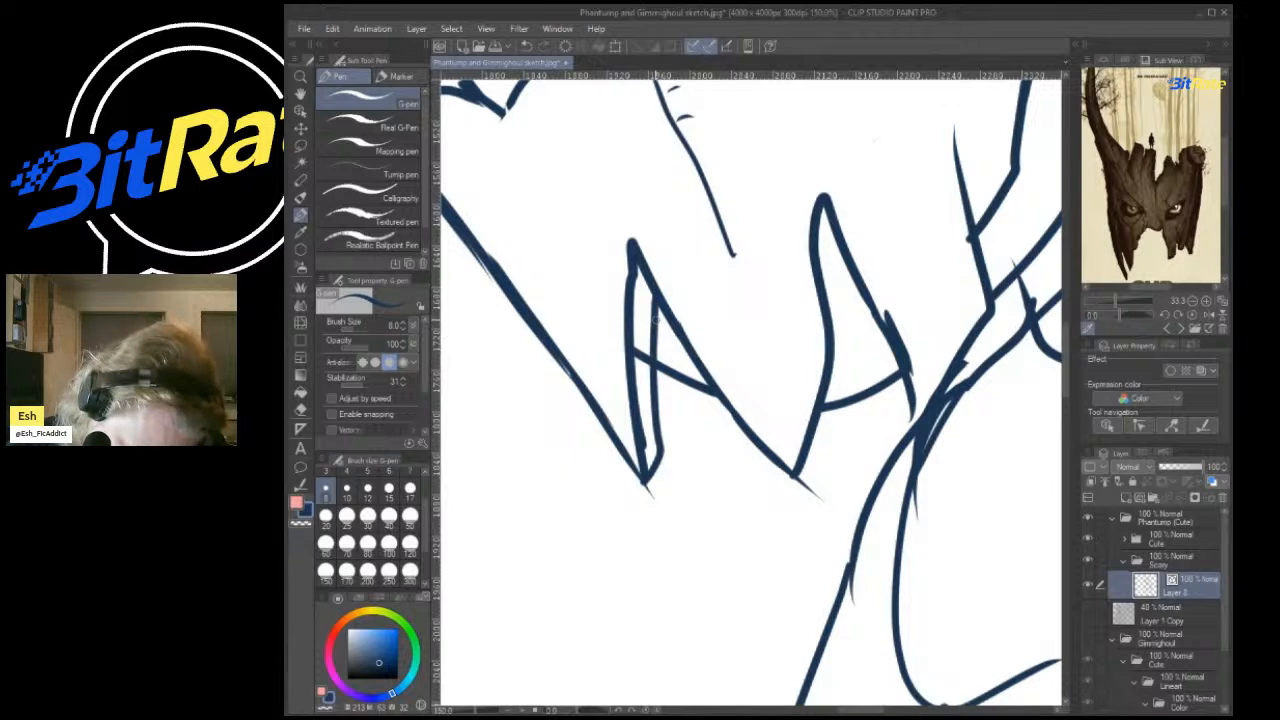
mouse_move(795, 482)
mouse_down()
mouse_move(852, 337)
mouse_move(840, 252)
mouse_up()
Draw a thickness line along the mask's jagged lower right-hand edge, from the jaw up towards the cheek.
mouse_move(912, 420)
mouse_down()
mouse_move(995, 343)
mouse_move(1018, 145)
mouse_up()
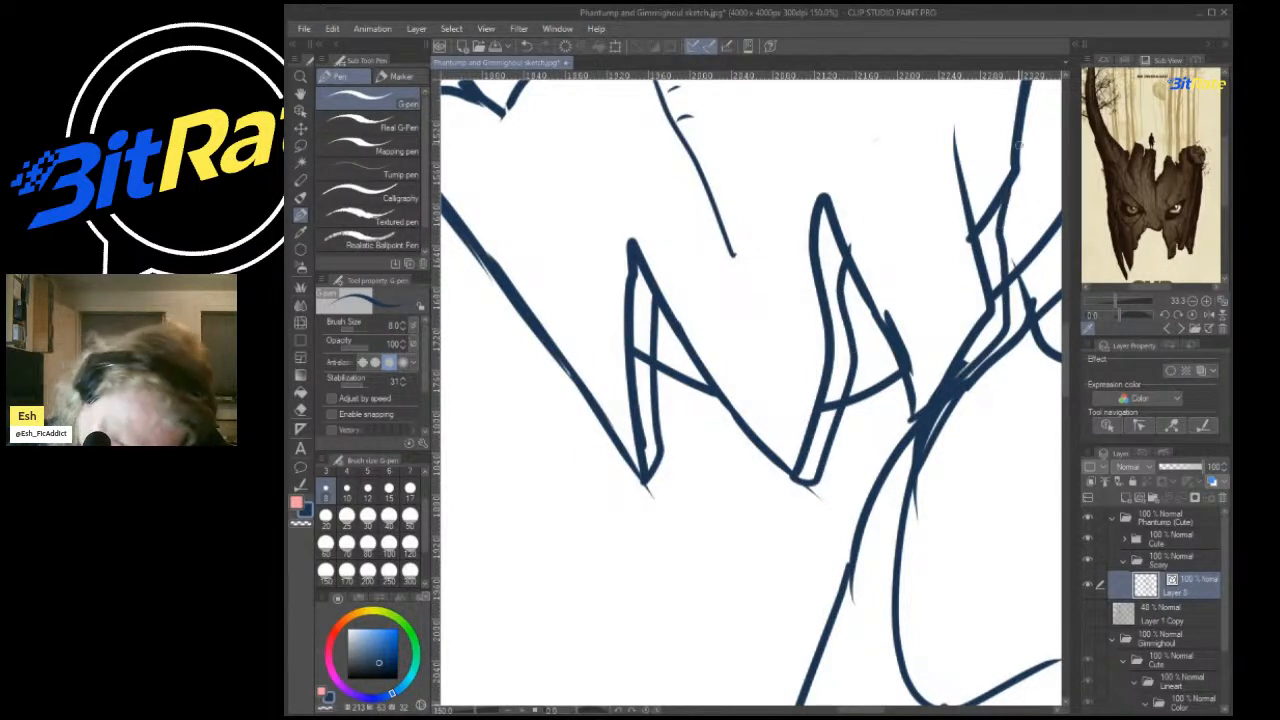
key(ctrl+z)
scroll(1035, 152, down, 4)
scroll(1030, 156, up, 8)
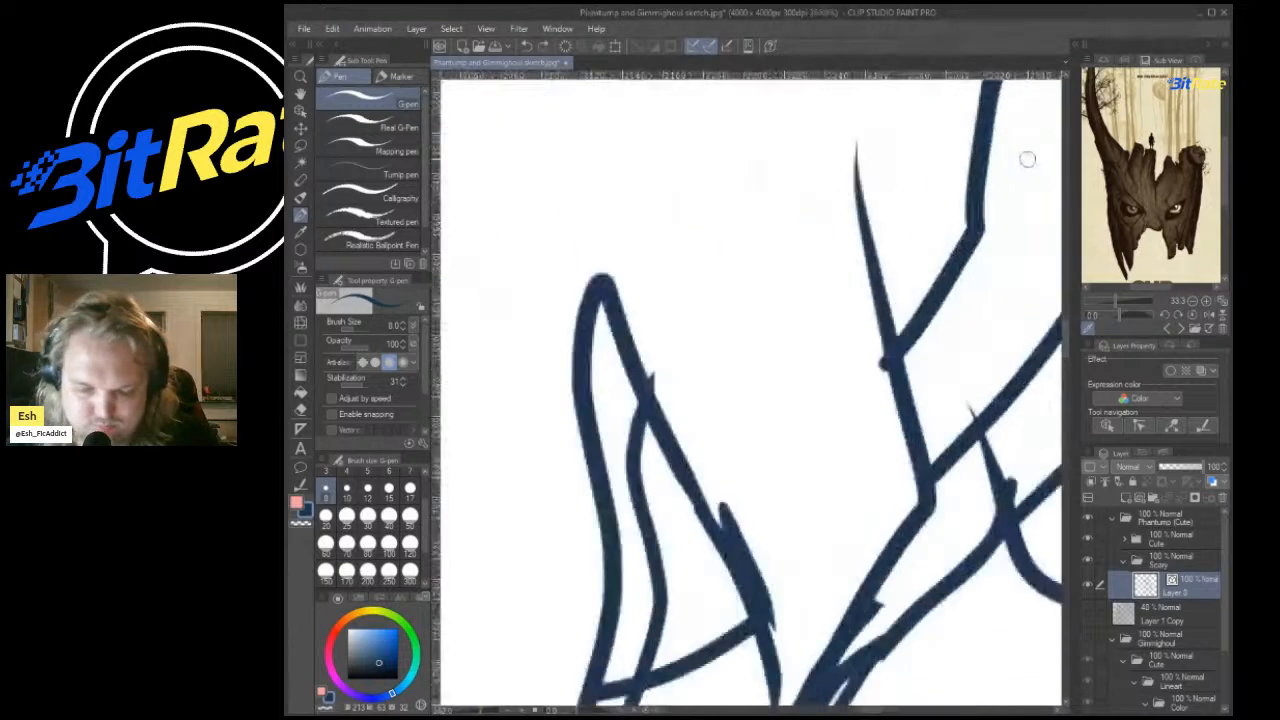
mouse_move(828, 682)
mouse_down()
mouse_move(908, 592)
mouse_move(944, 473)
mouse_move(913, 373)
mouse_move(942, 376)
mouse_move(918, 378)
mouse_move(1016, 246)
mouse_move(1018, 80)
mouse_up()
scroll(940, 290, down, 8)
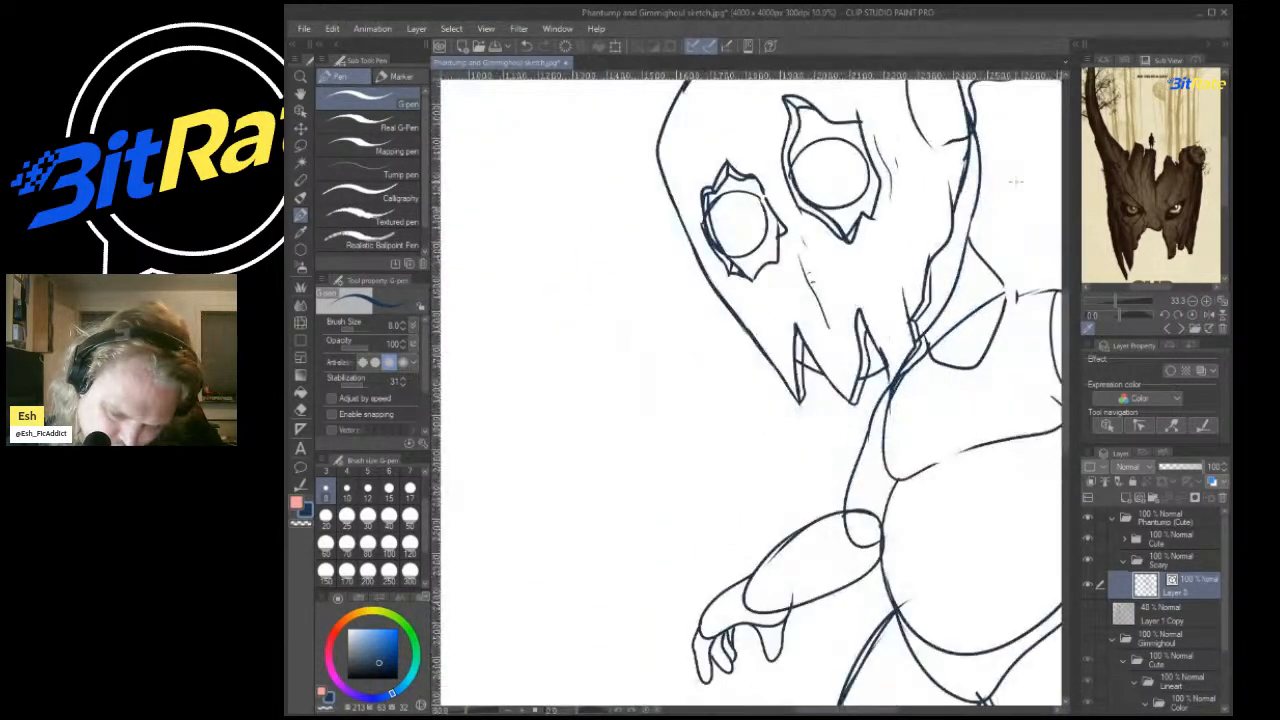
scroll(1000, 177, up, 6)
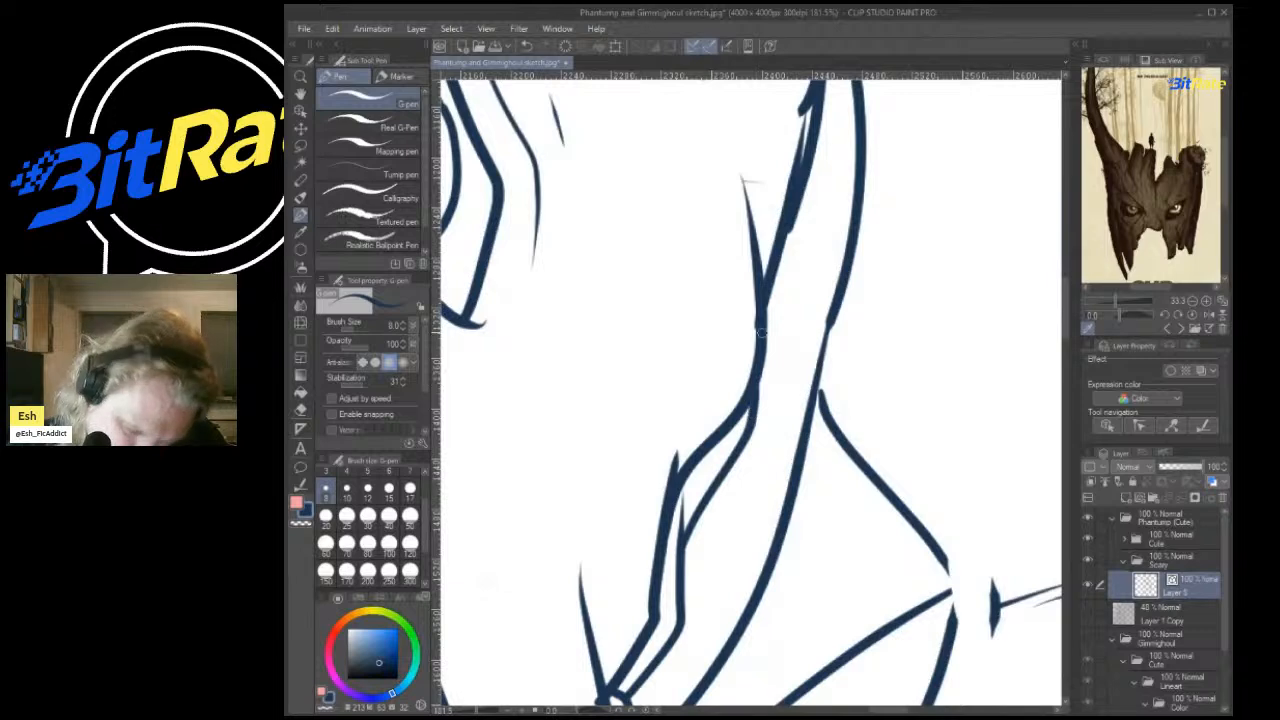
Draw the wavy upper outline of a branch growing out of the mask's left-hand side, with a hooked twig pointing up.
scroll(800, 320, down, 6)
scroll(750, 390, down, 4)
scroll(750, 390, up, 5)
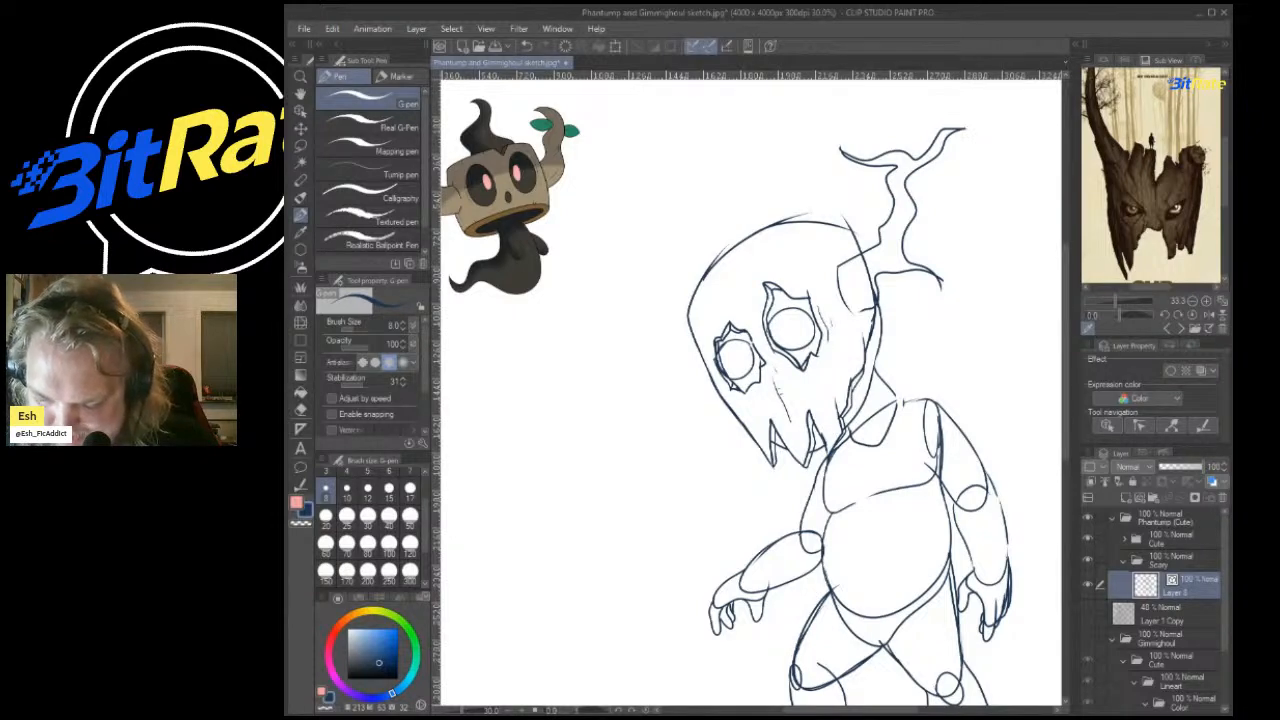
scroll(712, 412, up, 2)
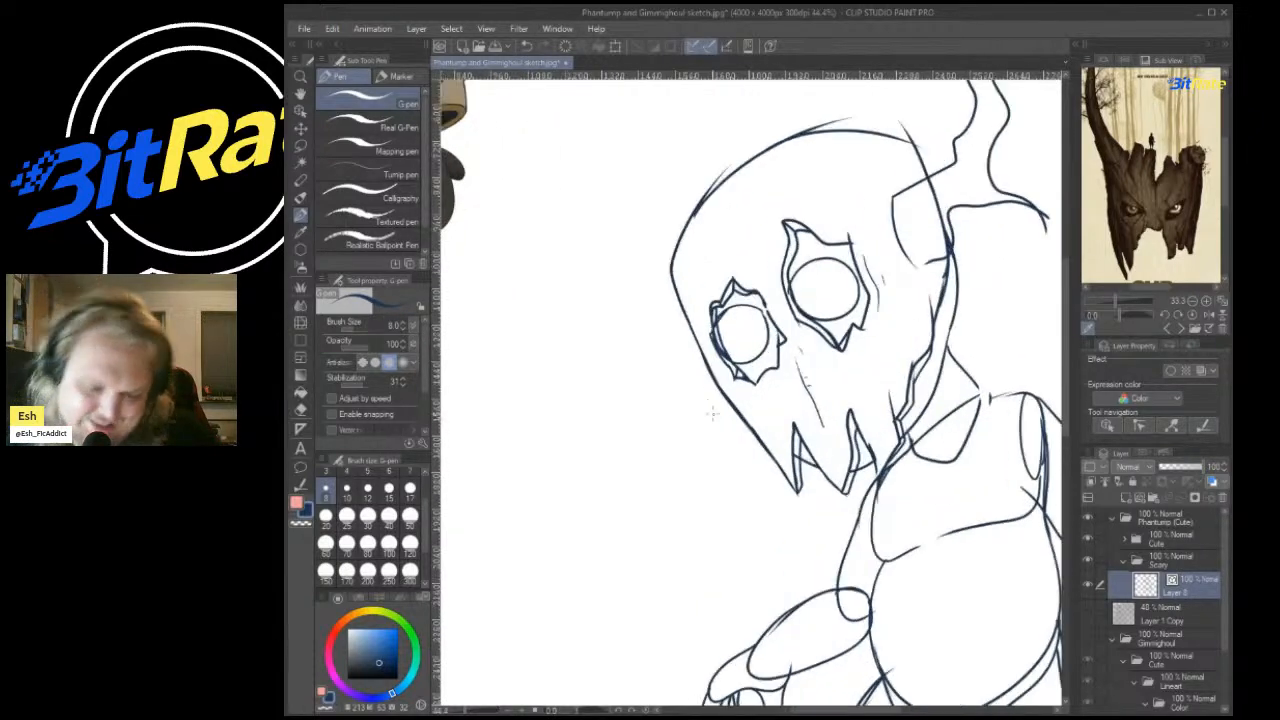
scroll(708, 340, down, 5)
scroll(686, 278, up, 7)
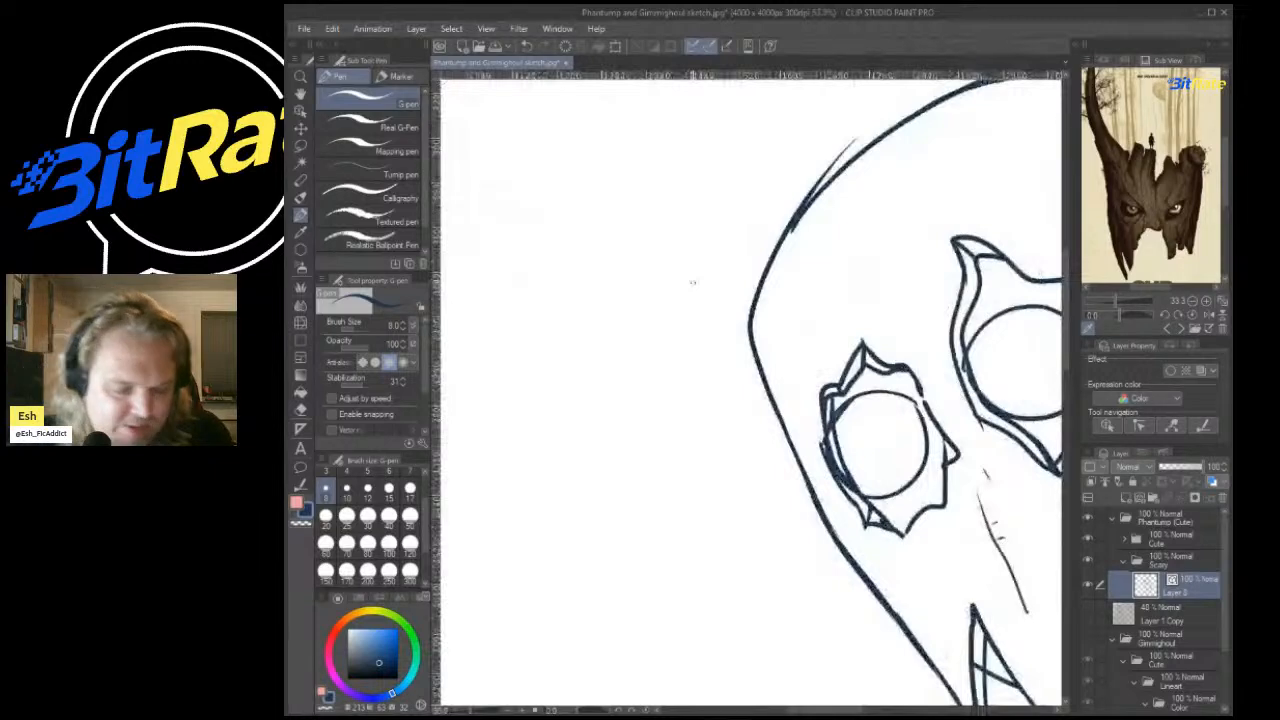
mouse_move(811, 437)
mouse_down()
mouse_move(654, 447)
mouse_move(568, 414)
mouse_move(472, 450)
mouse_move(506, 379)
mouse_move(478, 341)
mouse_move(450, 452)
mouse_up()
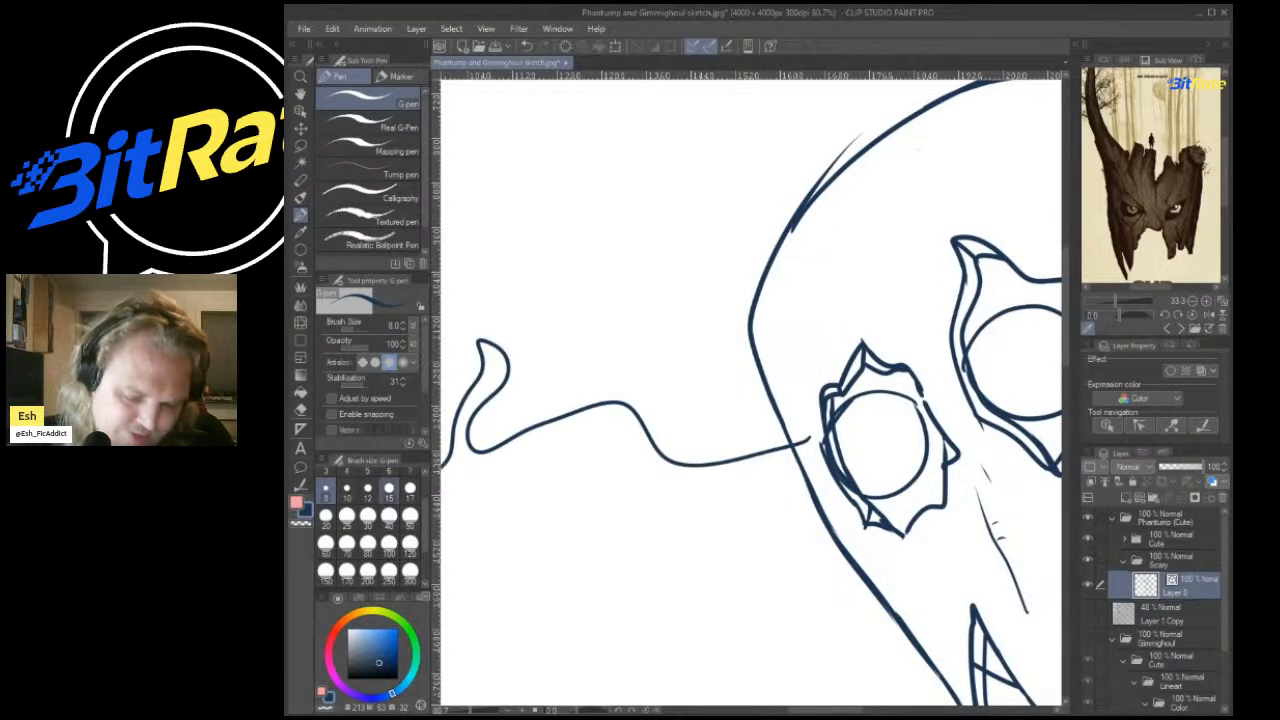
scroll(750, 400, down, 5)
scroll(750, 358, up, 3)
scroll(750, 358, up, 4)
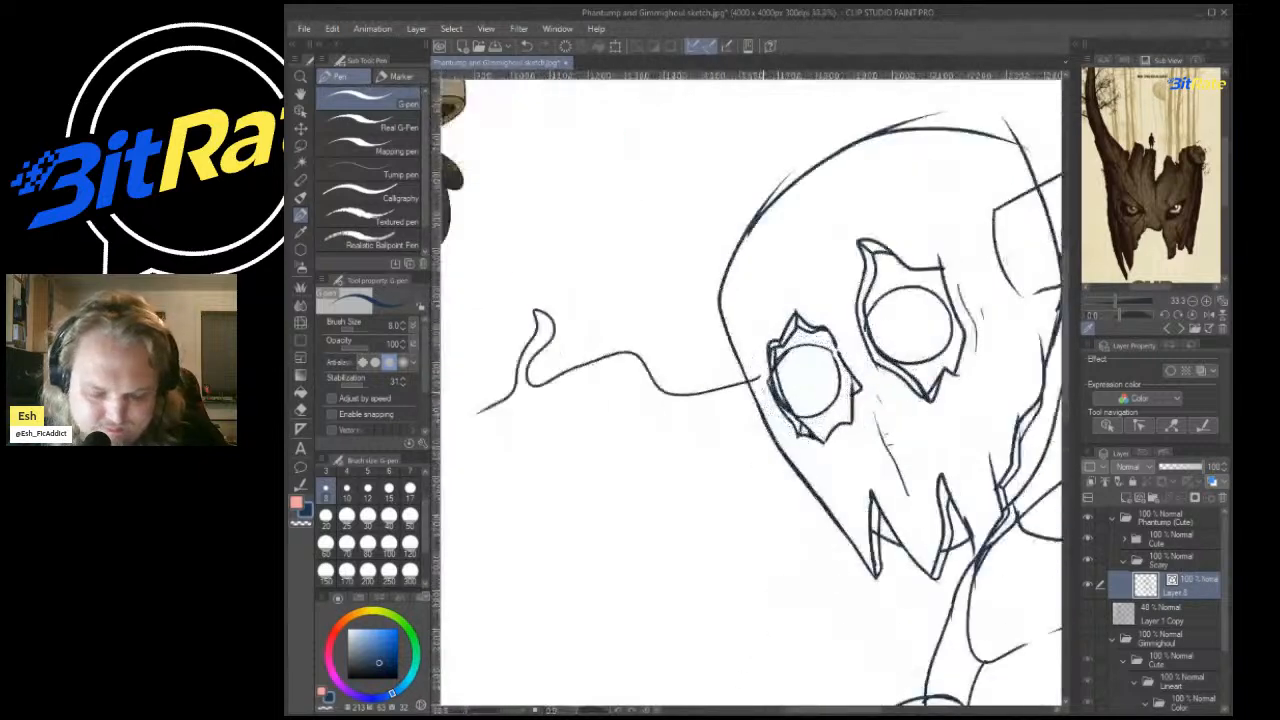
scroll(760, 380, down, 3)
scroll(792, 441, up, 4)
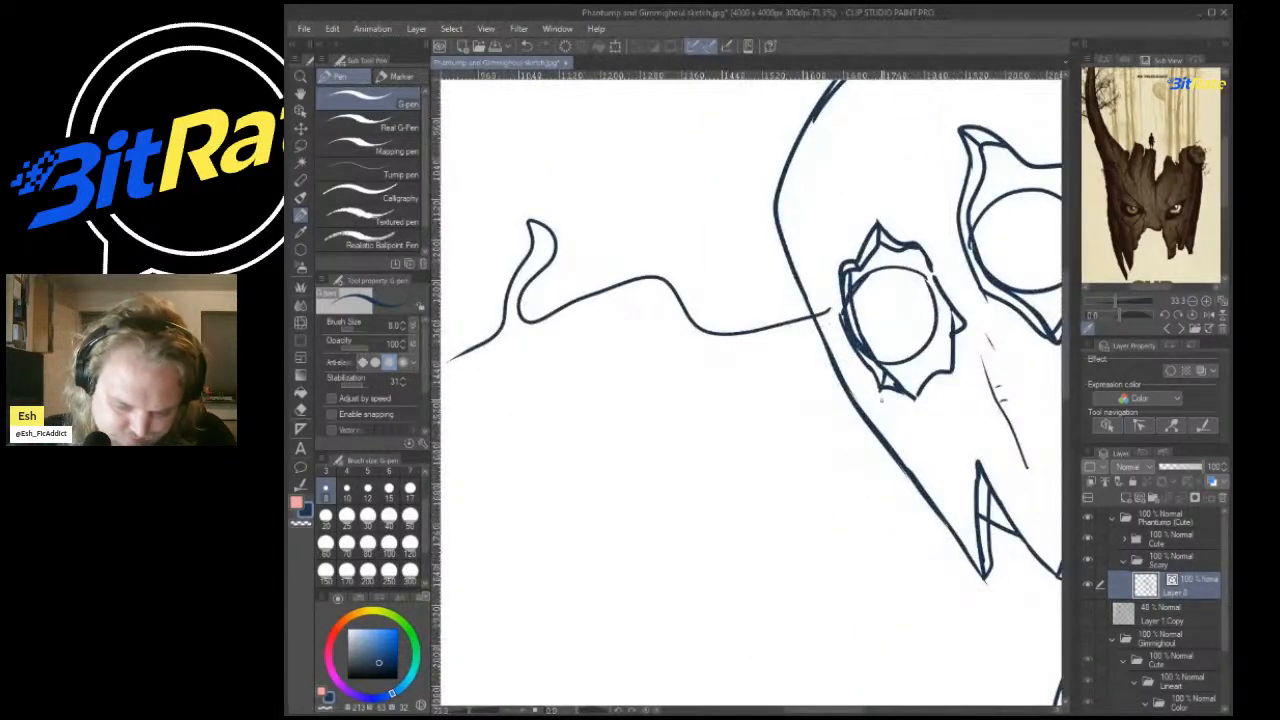
mouse_move(882, 400)
mouse_down()
mouse_move(802, 420)
mouse_move(664, 342)
mouse_move(635, 410)
mouse_move(737, 497)
mouse_move(610, 425)
mouse_move(568, 442)
mouse_move(520, 352)
mouse_up()
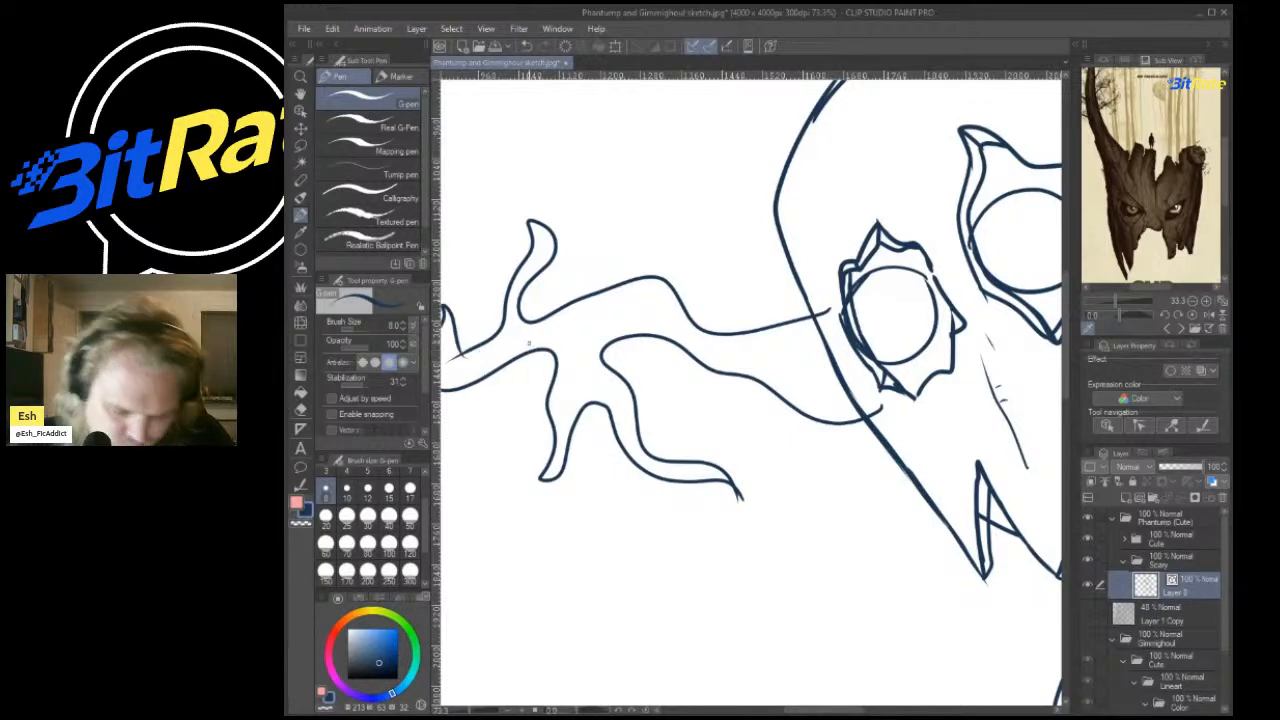
scroll(614, 344, down, 7)
scroll(614, 338, up, 6)
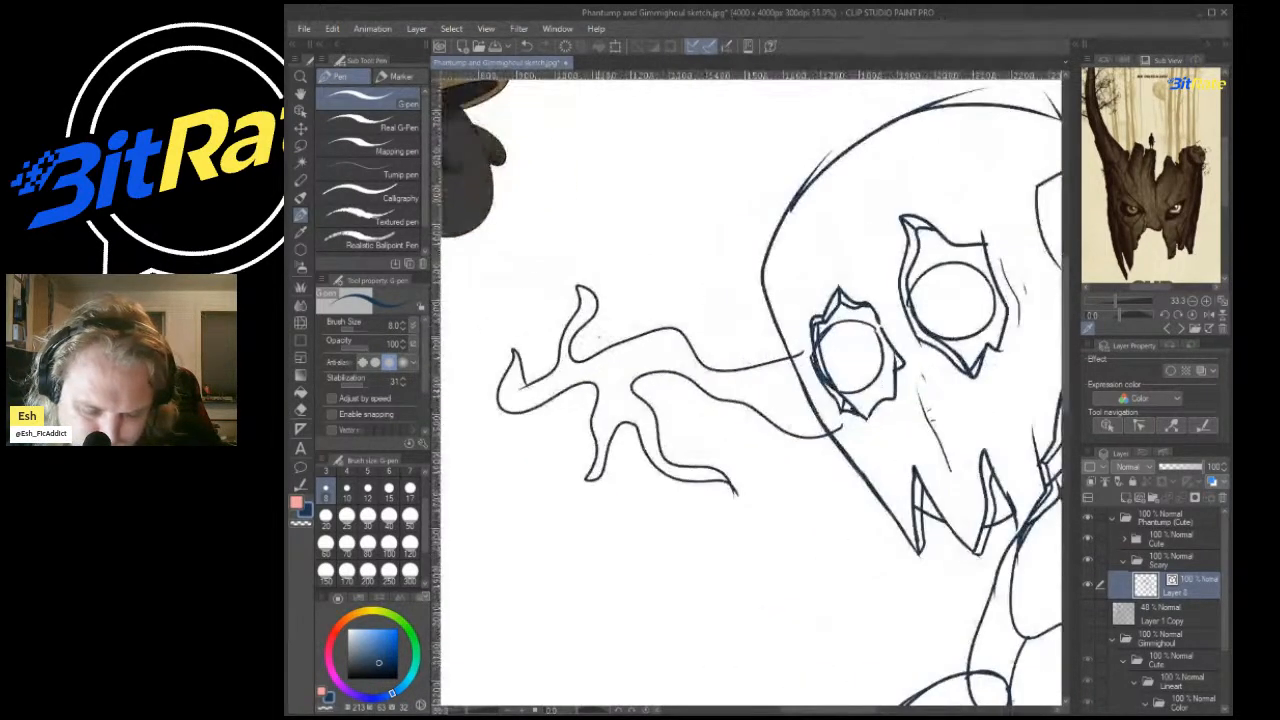
scroll(600, 337, down, 3)
scroll(600, 337, up, 4)
key(ctrl+z)
key(ctrl+z)
key(ctrl+z)
scroll(617, 290, down, 2)
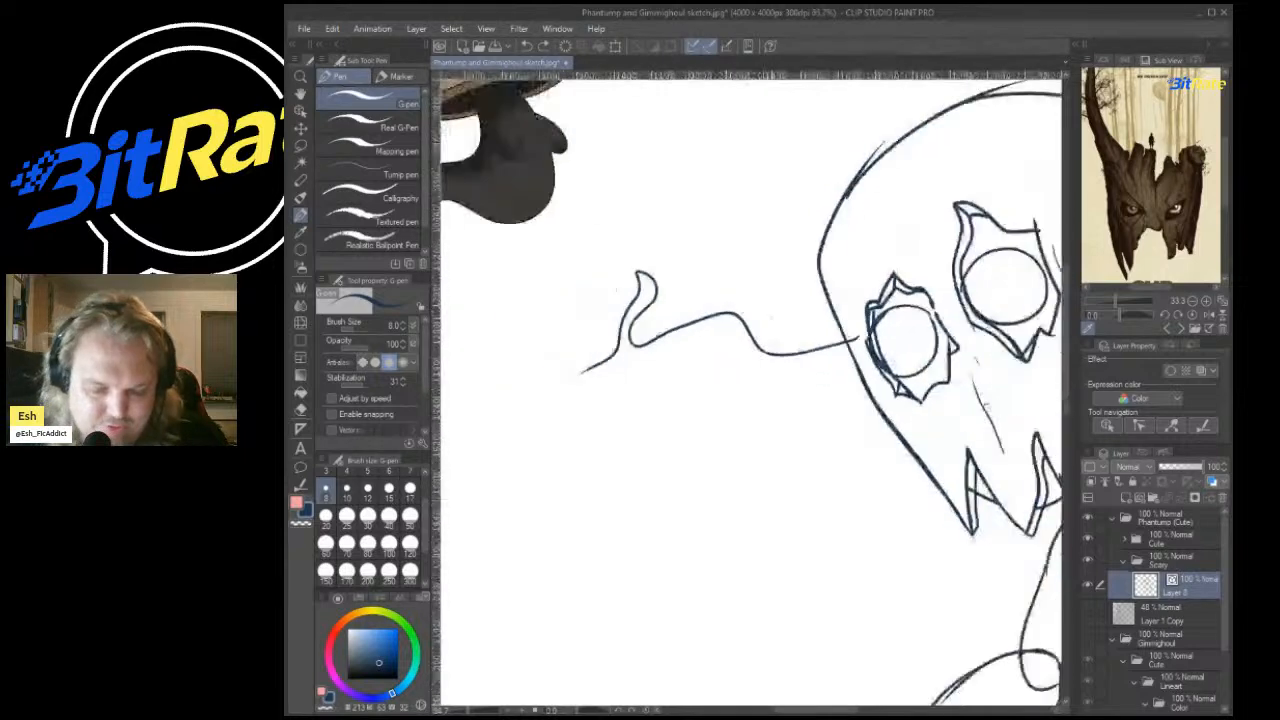
Complete the left-hand branch with an upturned tip, a curved hanging twig and a wavy lower outline back to the mask.
scroll(735, 329, up, 3)
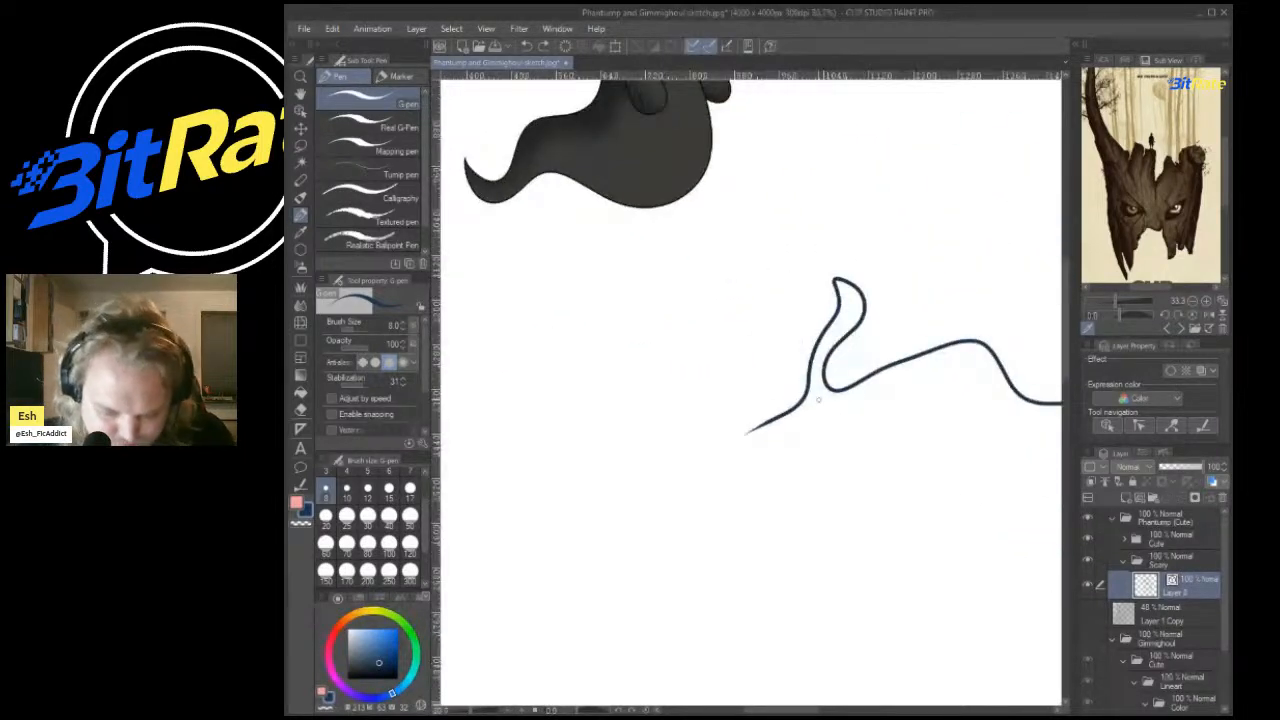
drag(800, 404, 742, 422)
mouse_move(724, 340)
mouse_down()
mouse_move(735, 432)
mouse_move(872, 430)
mouse_move(975, 398)
mouse_move(920, 543)
mouse_move(950, 470)
mouse_move(966, 494)
mouse_move(1043, 451)
mouse_move(1060, 488)
mouse_up()
scroll(690, 472, down, 5)
drag(900, 458, 694, 475)
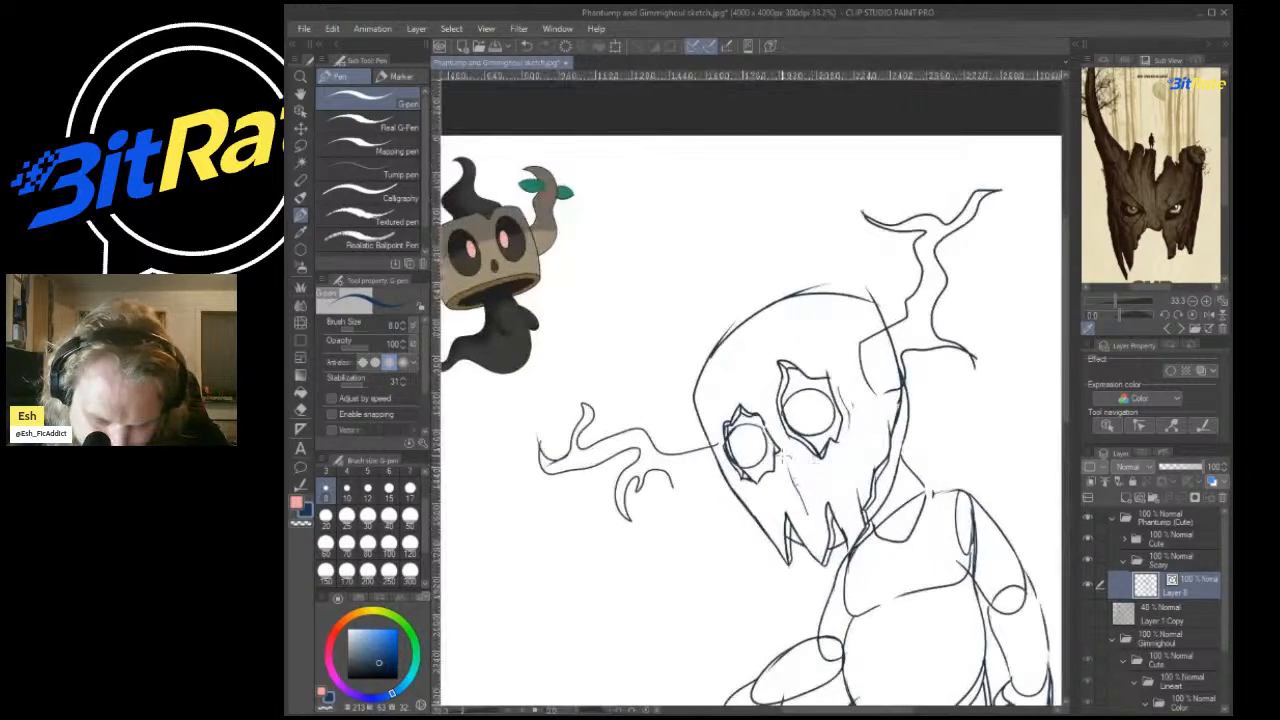
scroll(694, 475, up, 5)
scroll(610, 462, up, 4)
mouse_move(608, 495)
mouse_down()
mouse_move(677, 557)
mouse_move(775, 488)
mouse_move(892, 455)
mouse_up()
scroll(893, 406, down, 8)
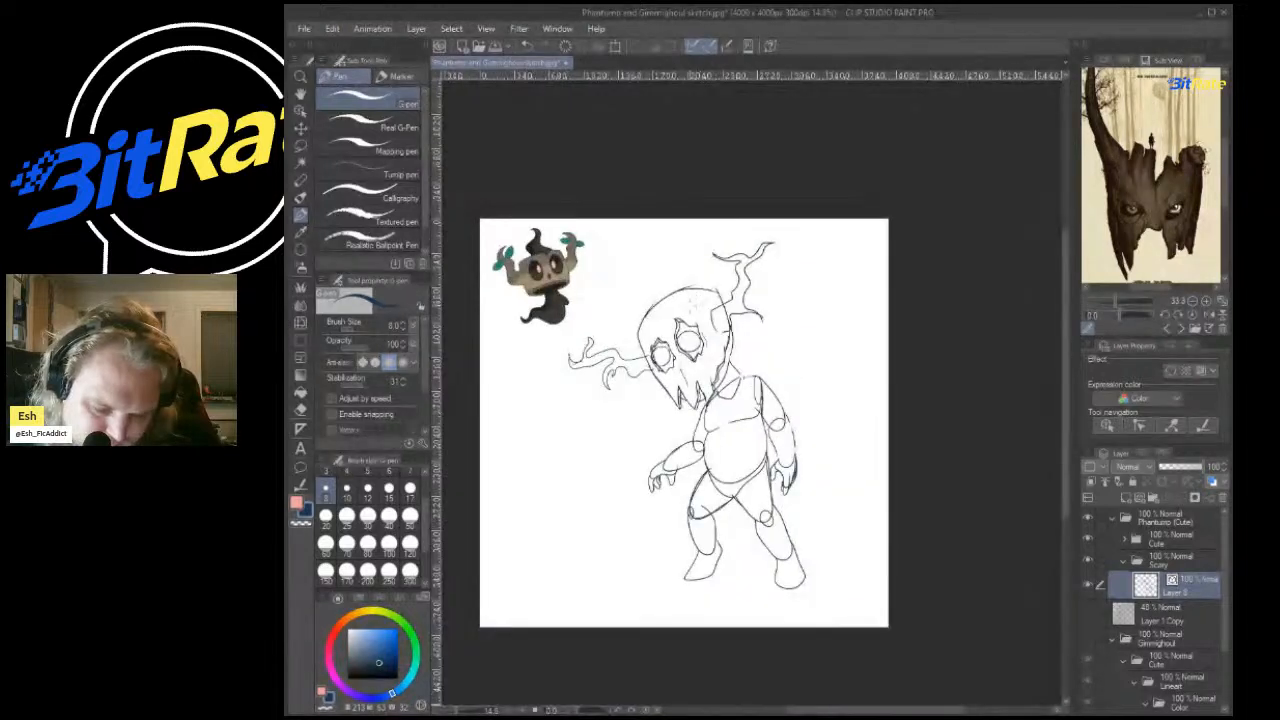
Draw an upright, jagged-edged leaf with a stem and midrib on the upper tip of the right-hand branch horn.
scroll(660, 400, up, 2)
scroll(840, 191, up, 6)
scroll(840, 191, down, 1)
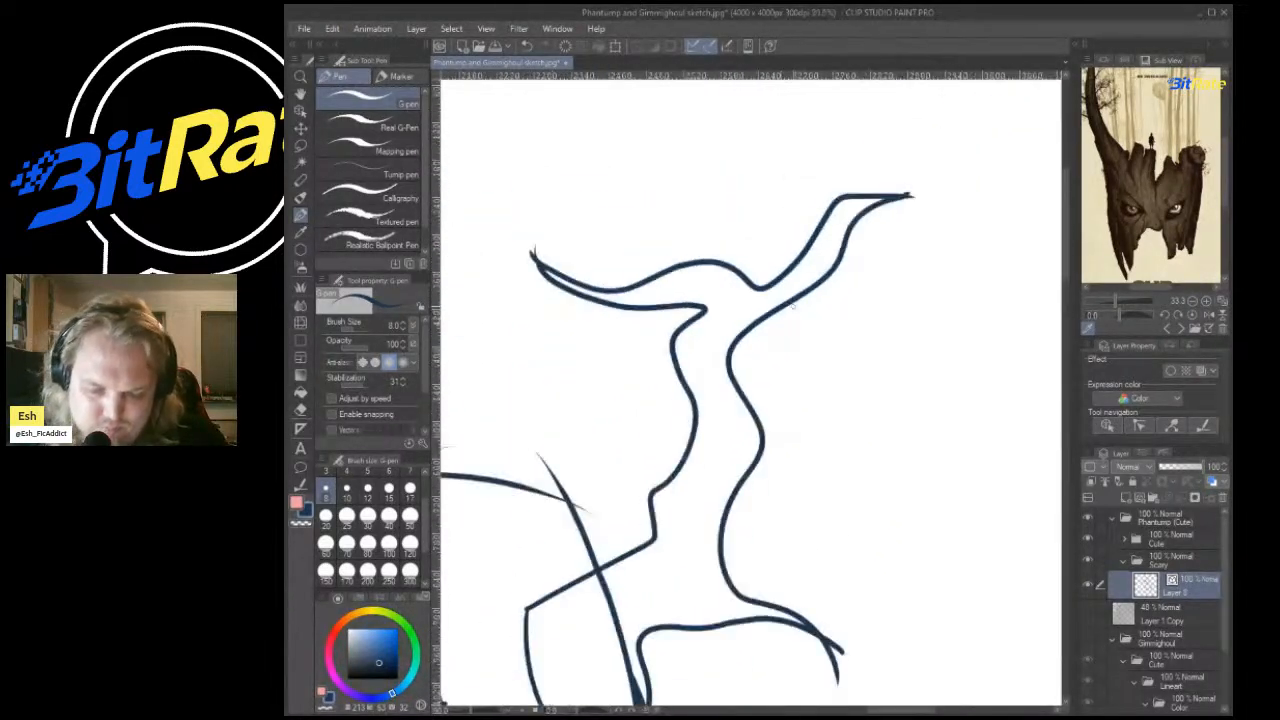
scroll(840, 191, up, 2)
mouse_move(727, 367)
mouse_down()
mouse_move(729, 266)
mouse_move(747, 244)
mouse_move(730, 365)
mouse_up()
mouse_move(722, 310)
mouse_down()
mouse_move(663, 158)
mouse_move(734, 82)
mouse_up()
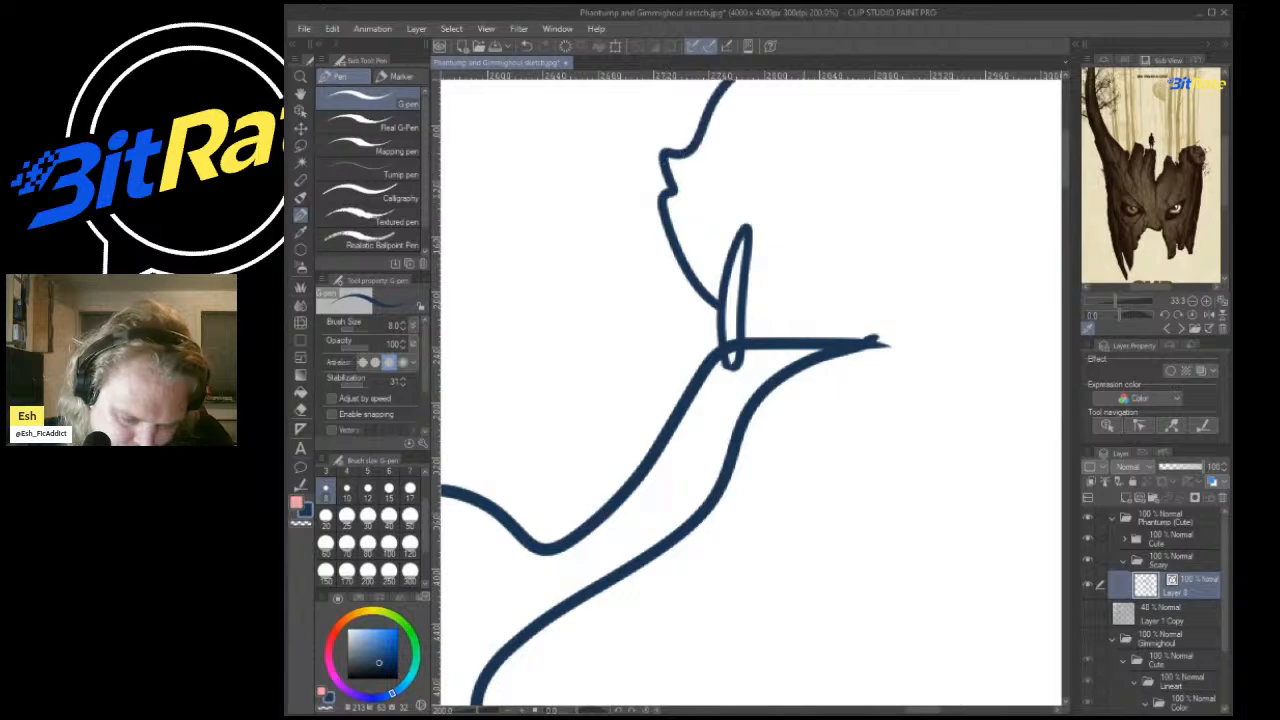
mouse_move(888, 82)
mouse_down()
mouse_move(814, 232)
mouse_move(746, 296)
mouse_up()
drag(748, 228, 795, 88)
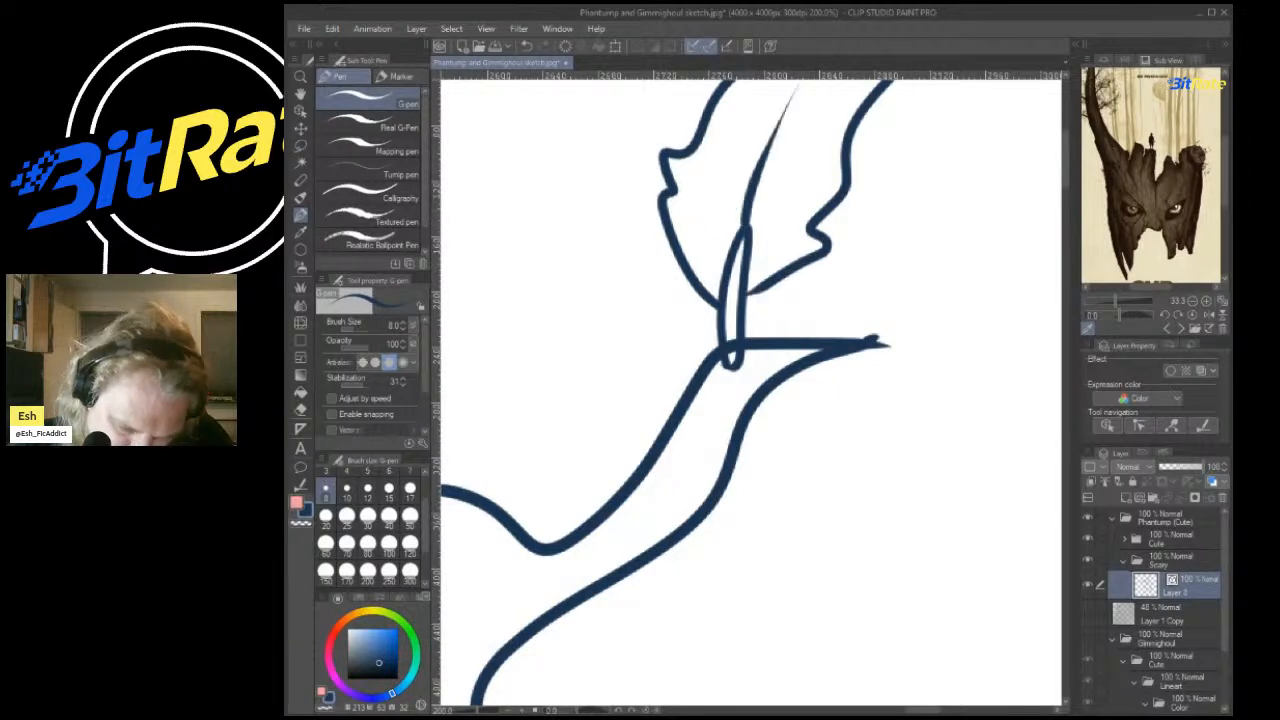
scroll(750, 390, down, 5)
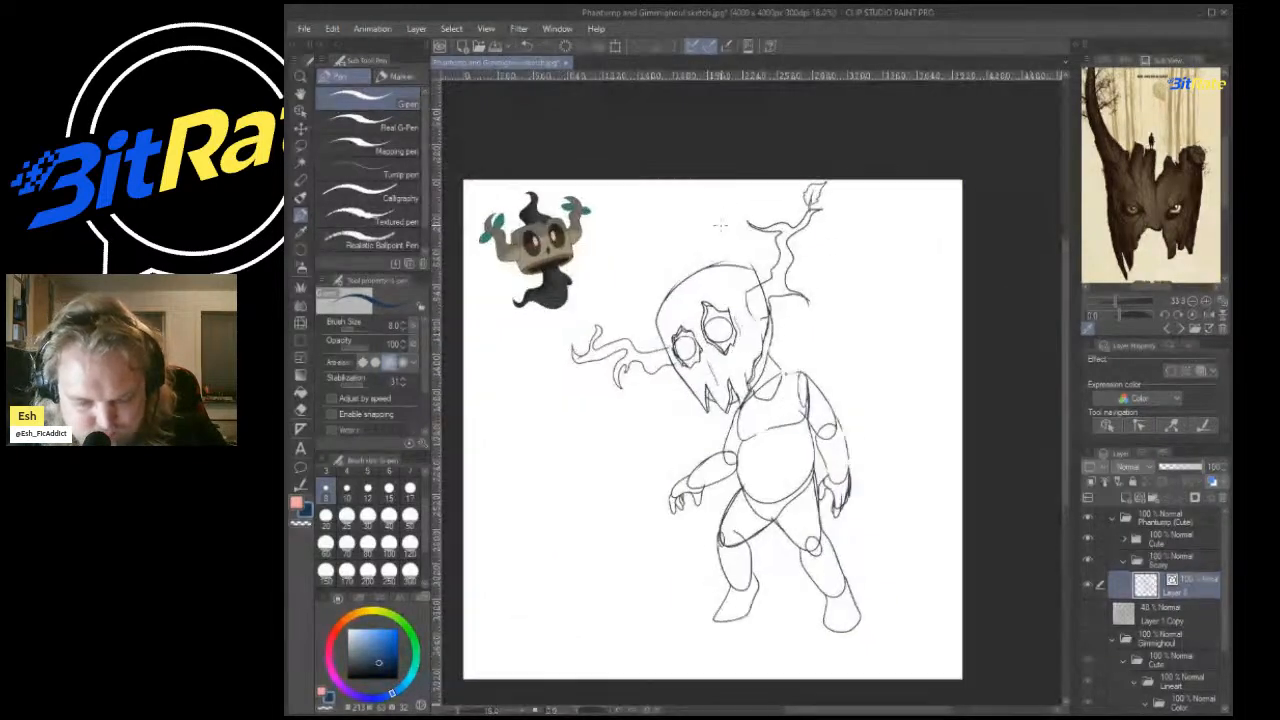
Outline a drooping leaf with a curled end on the tip of the horn's left-pointing twig.
scroll(714, 300, up, 4)
scroll(760, 210, up, 5)
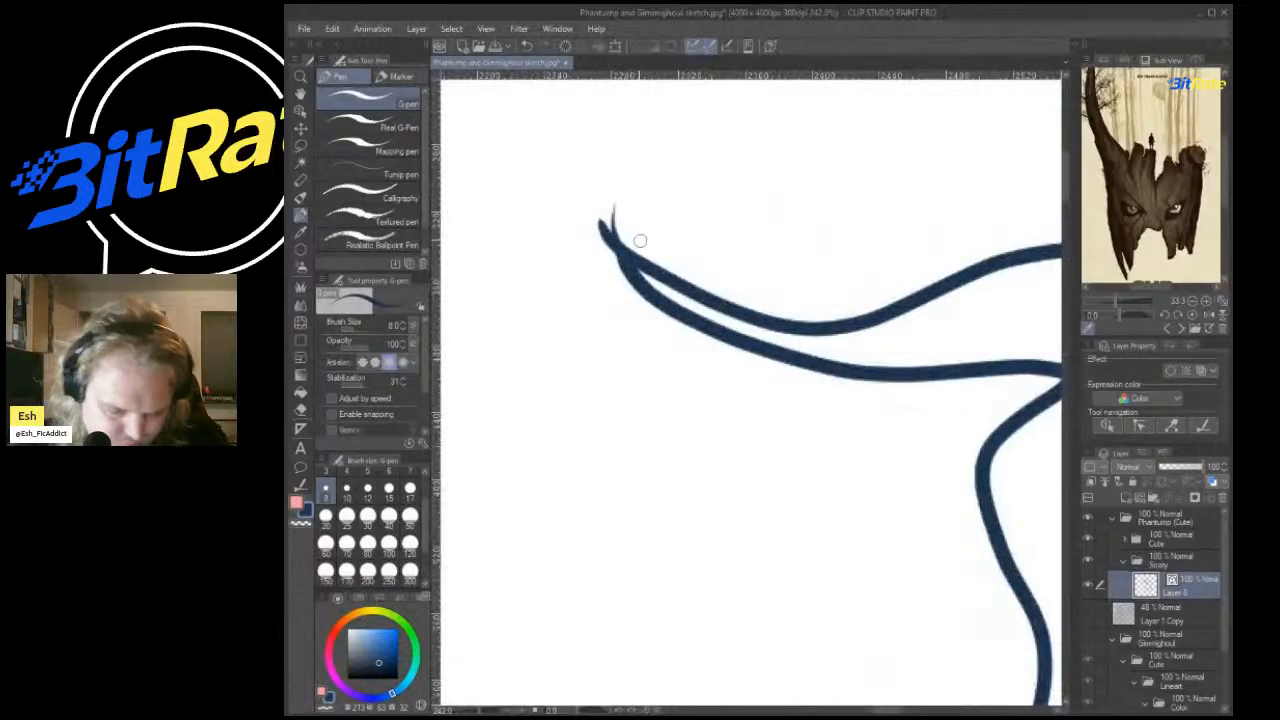
mouse_move(630, 250)
mouse_down()
mouse_move(594, 209)
mouse_move(490, 203)
mouse_move(445, 432)
mouse_up()
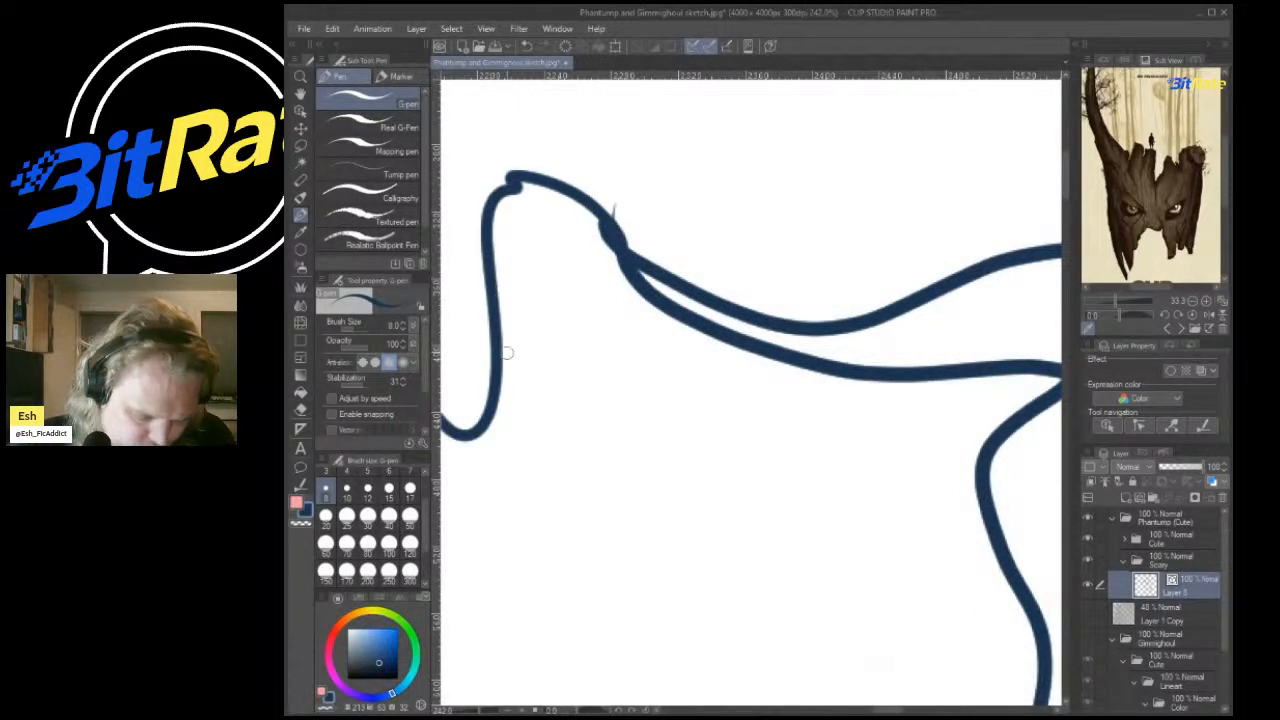
scroll(507, 352, down, 4)
scroll(589, 337, up, 3)
mouse_move(752, 296)
mouse_down()
mouse_move(731, 325)
mouse_move(612, 372)
mouse_move(616, 322)
mouse_up()
drag(662, 436, 618, 320)
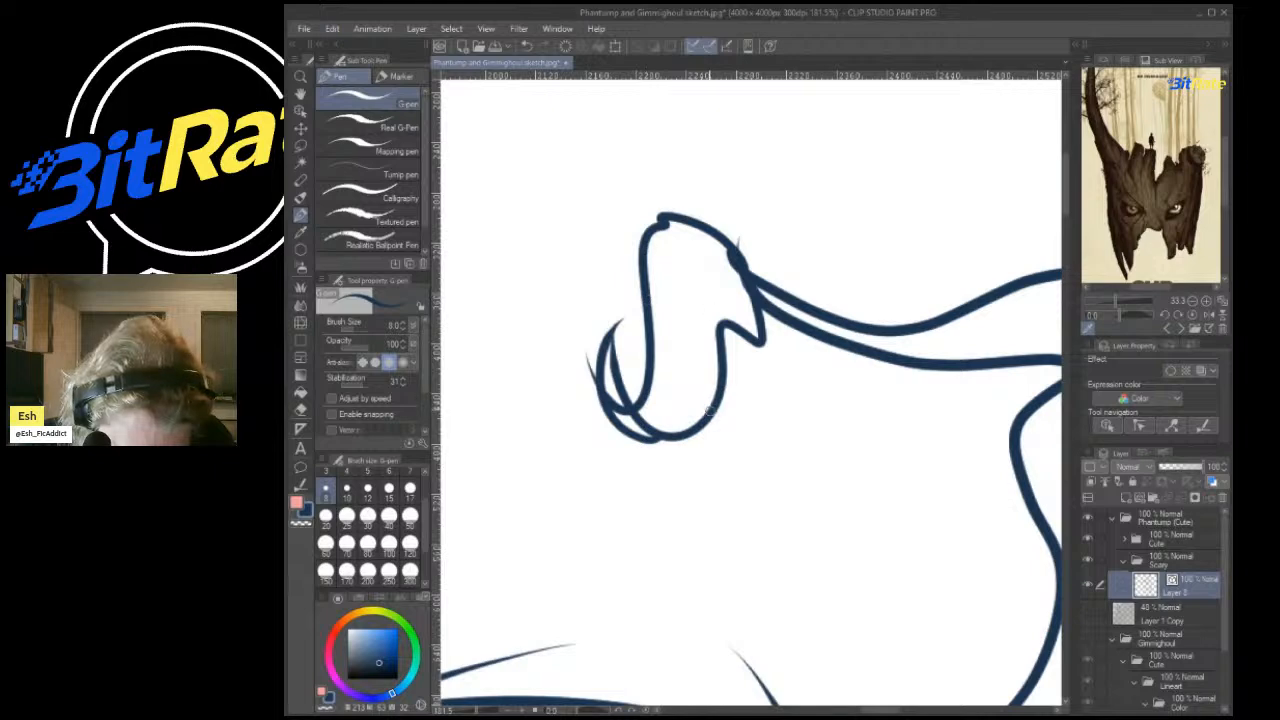
Add a curved midrib and small edge notches to the drooping leaf.
drag(710, 408, 704, 384)
mouse_move(732, 252)
mouse_down()
mouse_move(670, 345)
mouse_move(668, 392)
mouse_up()
drag(654, 270, 650, 218)
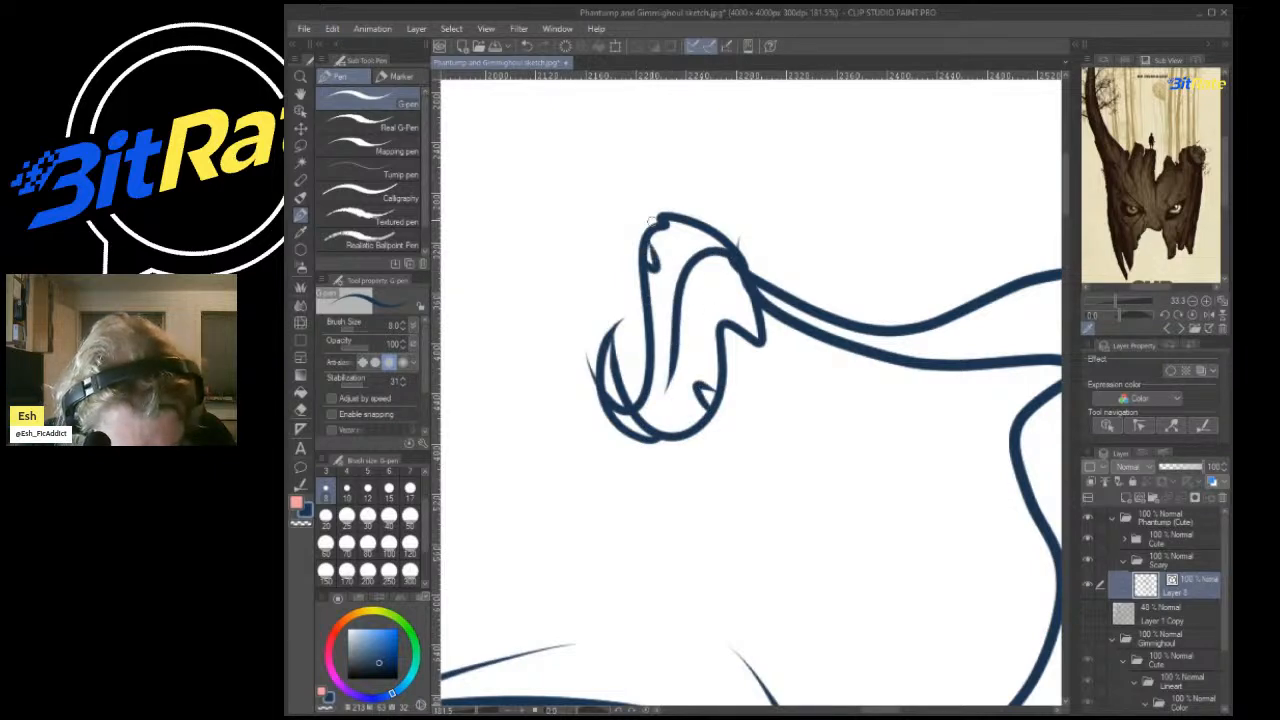
scroll(937, 234, down, 4)
Draw a hanging leaf with a folded tip, midrib and edge notches on the end of the horn's lower twig.
scroll(950, 300, up, 4)
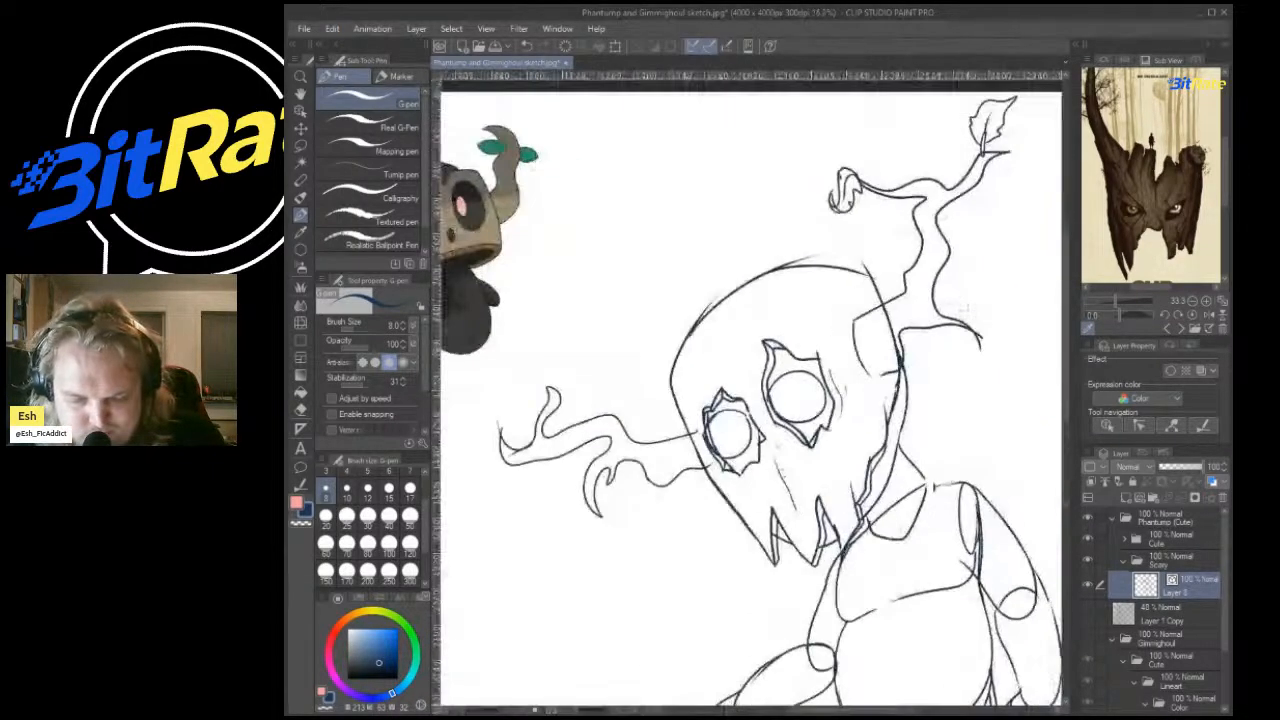
mouse_move(1000, 295)
mouse_down()
mouse_move(951, 350)
mouse_move(913, 513)
mouse_move(948, 517)
mouse_move(1016, 311)
mouse_move(951, 478)
mouse_move(1002, 436)
mouse_move(1017, 397)
mouse_up()
drag(985, 487, 906, 575)
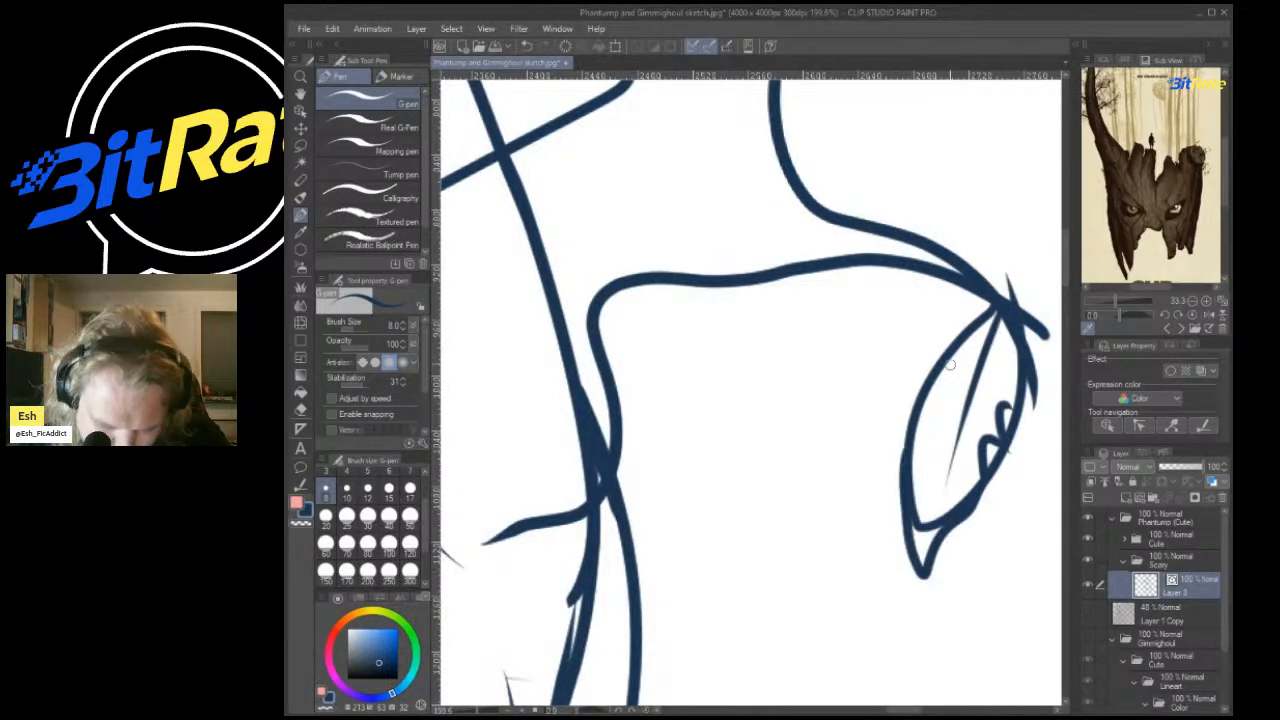
scroll(930, 420, down, 6)
scroll(785, 440, up, 6)
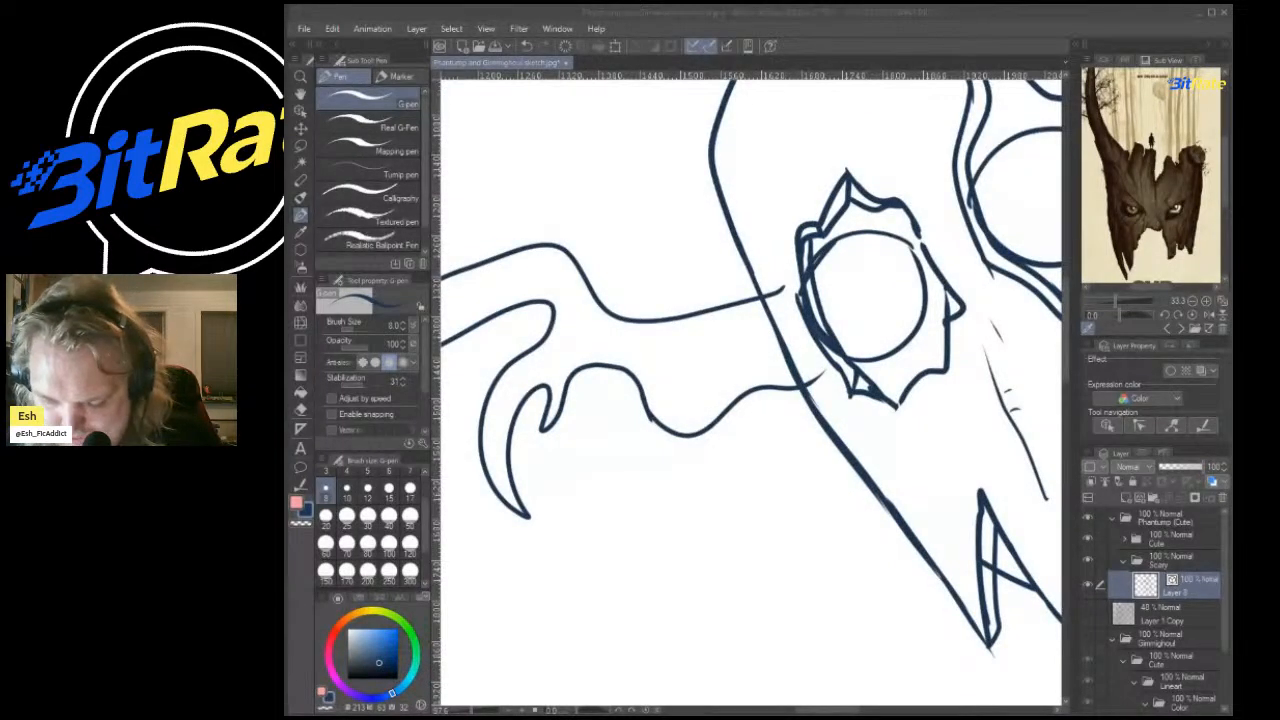
Erase the ends of the left-hand branch horn's lines where they overlap the mask outline.
scroll(827, 383, down, 5)
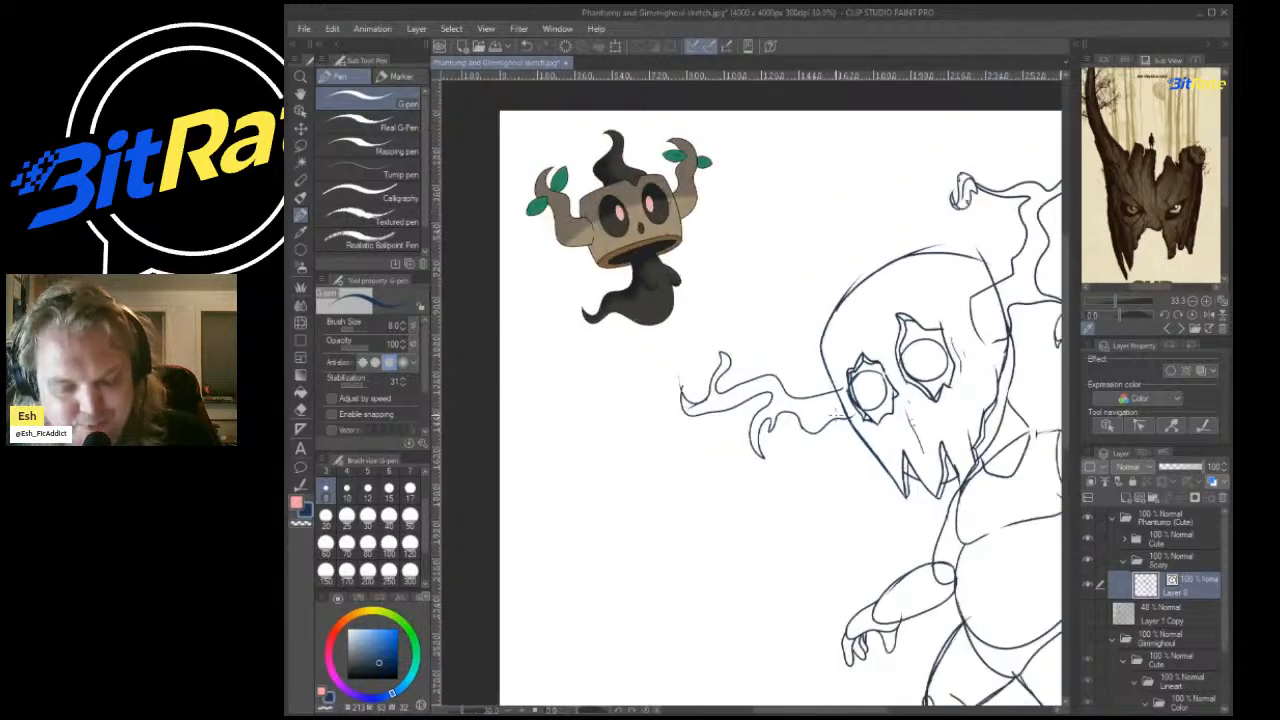
scroll(827, 383, up, 8)
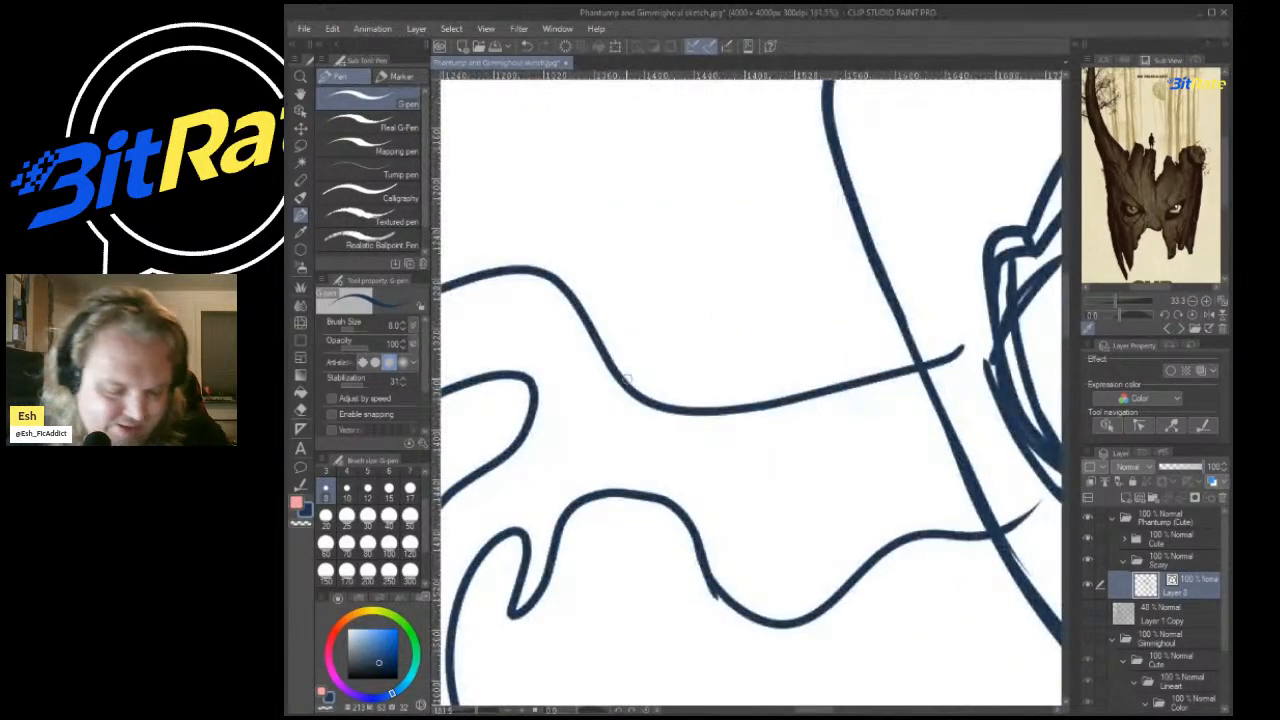
mouse_move(620, 382)
mouse_down()
mouse_move(727, 393)
mouse_move(944, 214)
mouse_up()
key(ctrl+z)
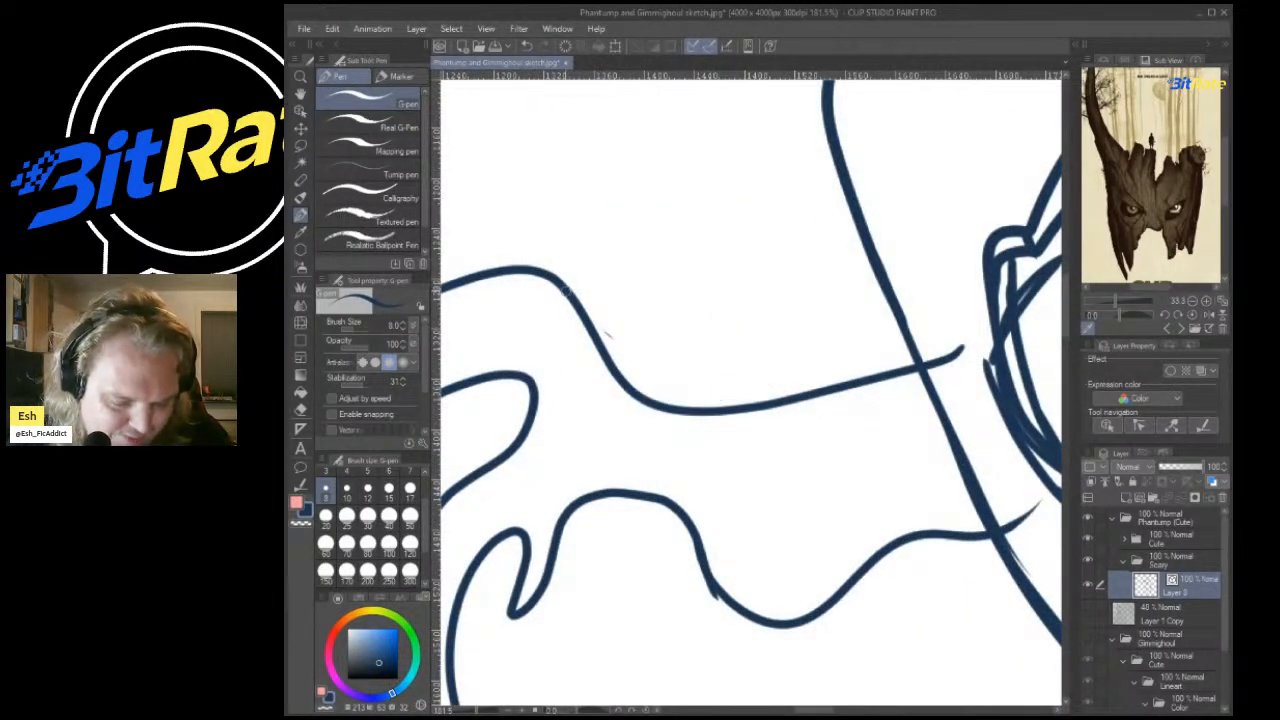
mouse_move(562, 283)
mouse_down()
mouse_move(647, 347)
mouse_move(958, 212)
mouse_up()
key(e)
drag(846, 376, 853, 410)
drag(907, 256, 920, 295)
drag(940, 345, 950, 373)
drag(1012, 505, 1022, 535)
scroll(1045, 583, down, 10)
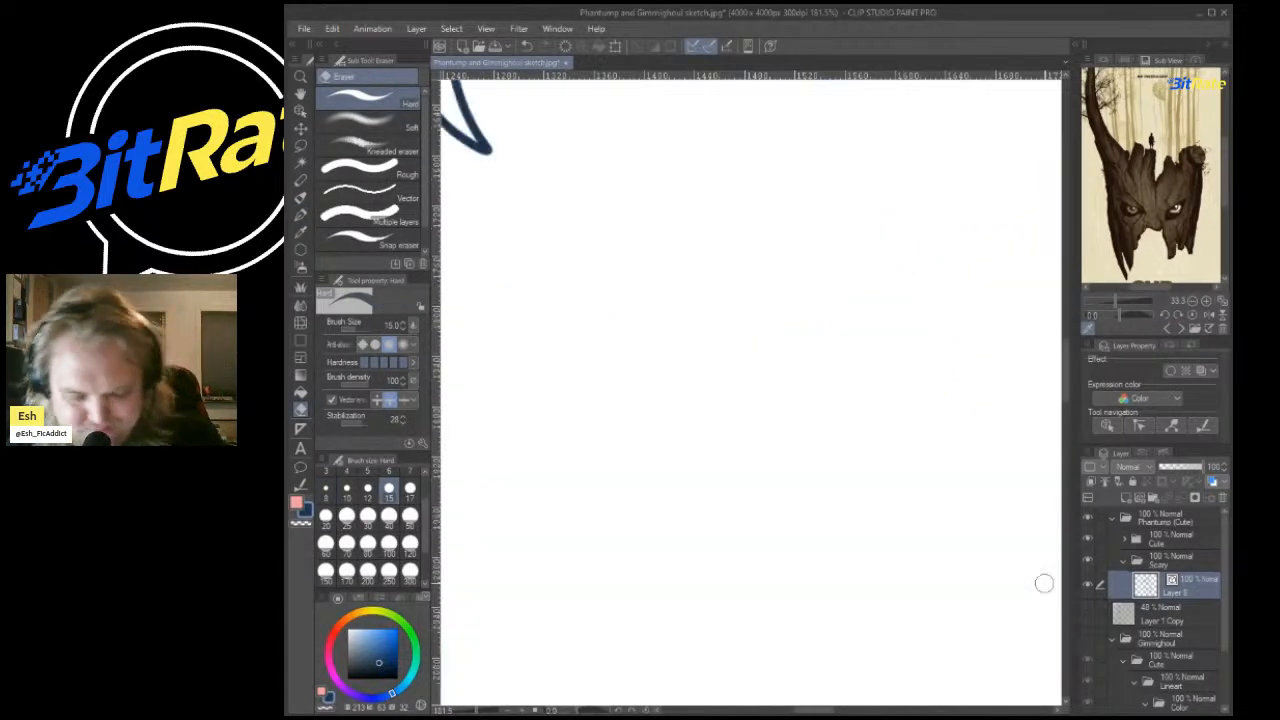
Erase the stray line extending past the pointed tip of the left-hand horn's outermost twig.
scroll(680, 430, down, 10)
scroll(685, 451, down, 2)
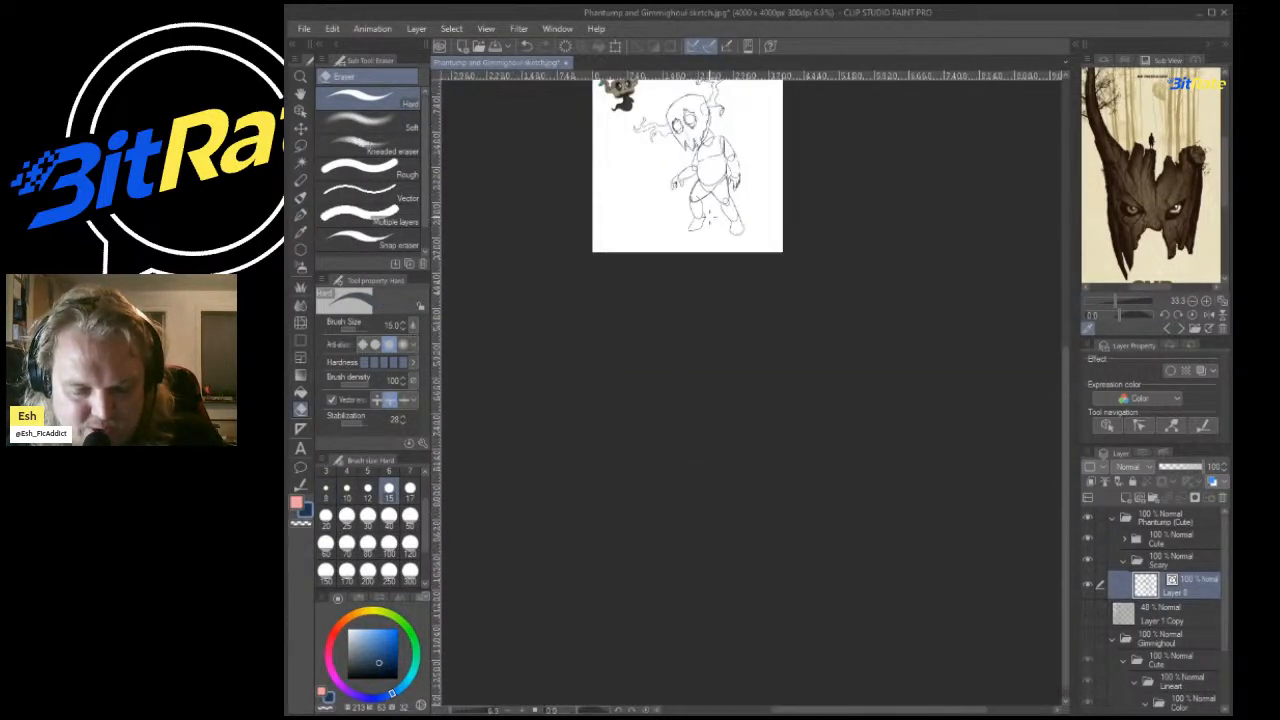
scroll(680, 140, up, 10)
scroll(534, 275, up, 6)
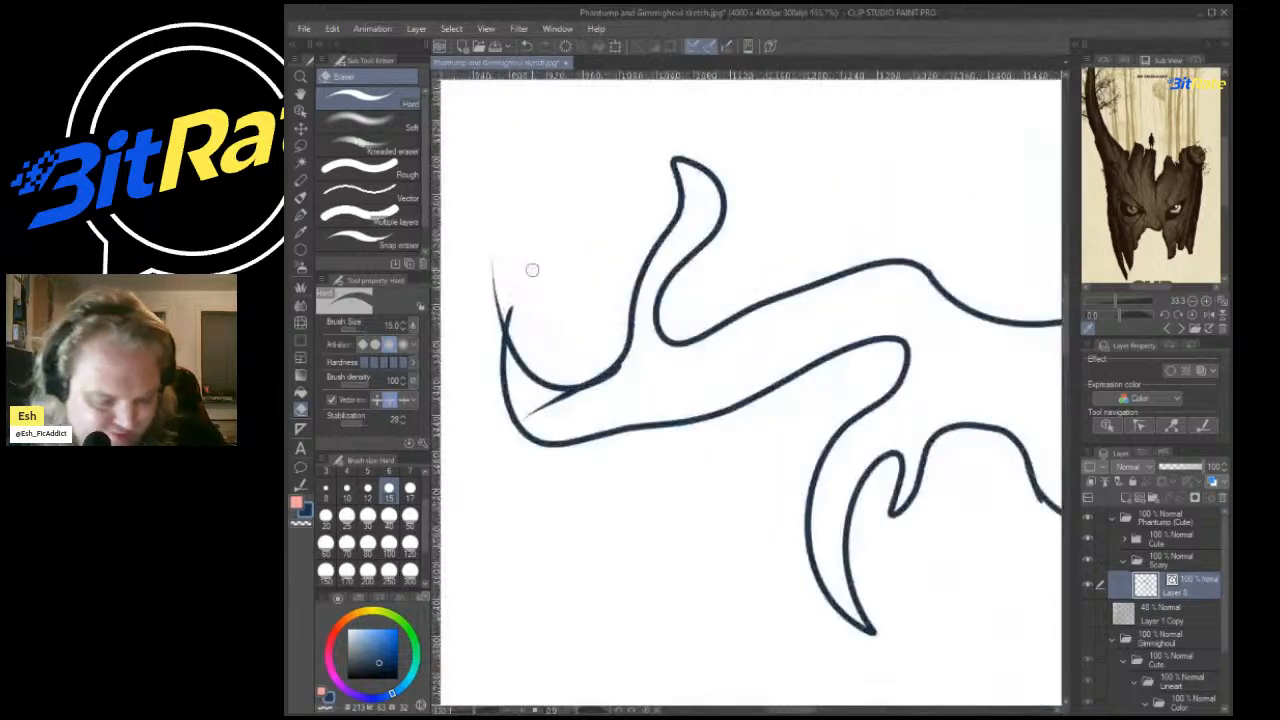
drag(518, 284, 490, 298)
click(301, 215)
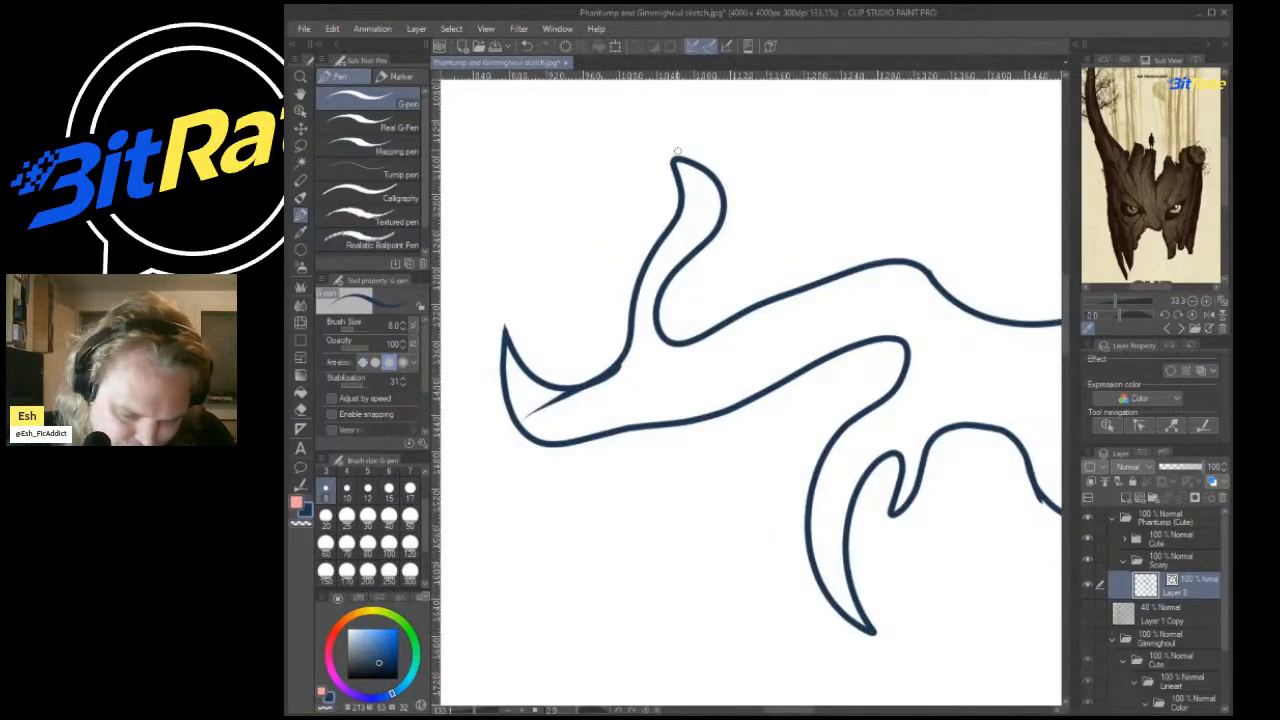
Draw an upright leaf with a jagged edge, midrib and side vein on the left-hand horn's upper twig.
drag(662, 160, 659, 82)
drag(776, 82, 680, 170)
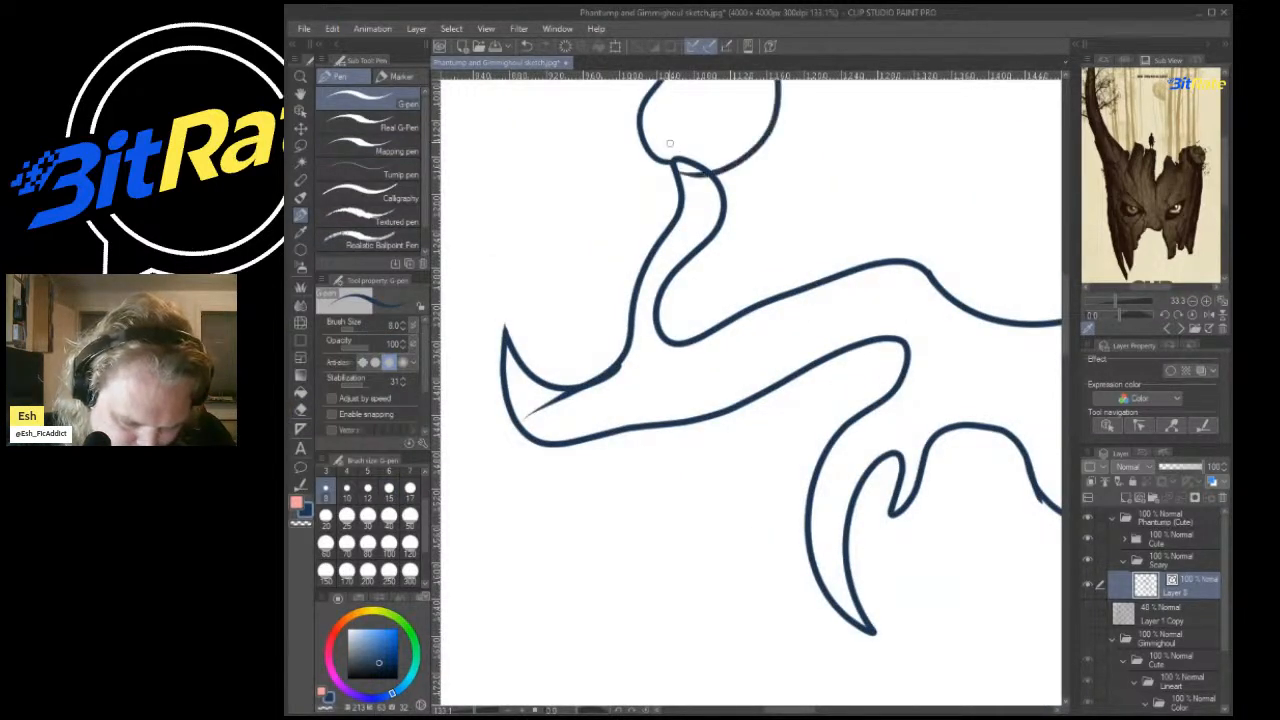
scroll(704, 150, down, 2)
scroll(689, 184, up, 2)
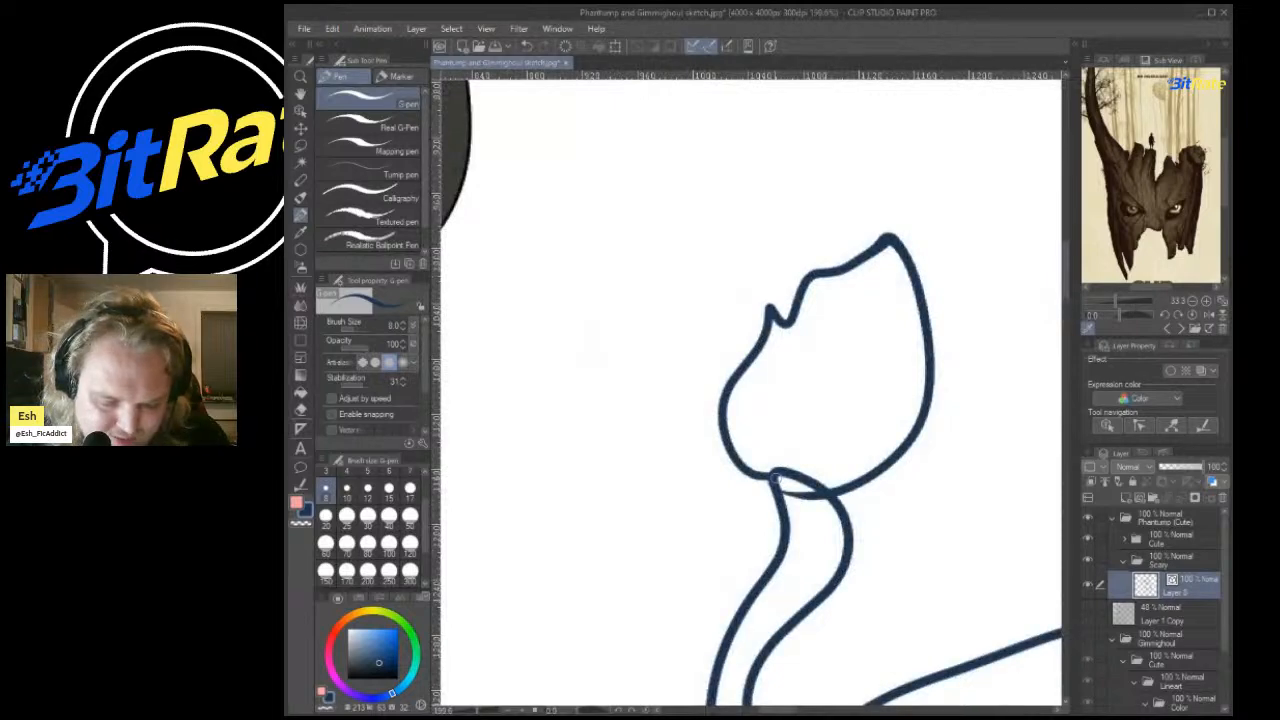
drag(773, 478, 866, 301)
mouse_move(831, 393)
mouse_down()
mouse_move(887, 346)
mouse_move(788, 369)
mouse_up()
Draw a hanging leaf with a curled tip, uneven edges and a midrib beneath the left-hand horn's lower branch.
scroll(775, 330, down, 3)
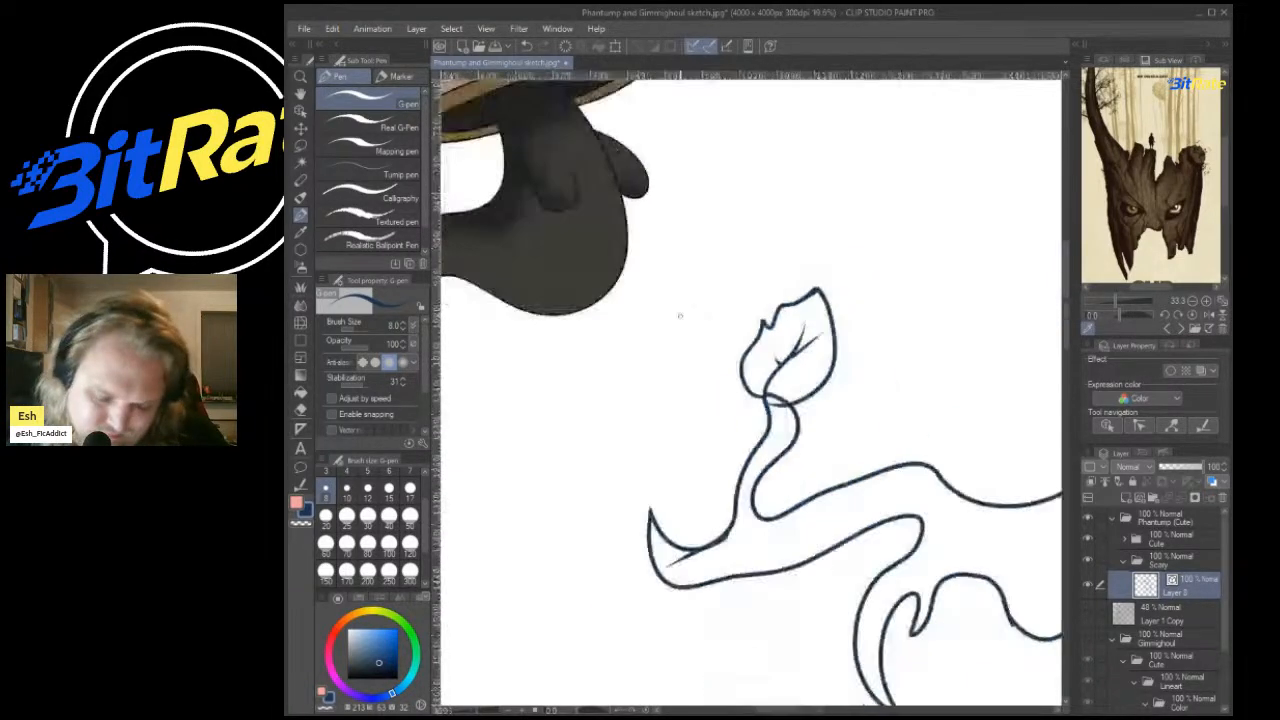
scroll(655, 422, up, 3)
mouse_move(872, 444)
mouse_down()
mouse_move(860, 497)
mouse_move(877, 440)
mouse_up()
mouse_move(860, 492)
mouse_down()
mouse_move(819, 519)
mouse_move(768, 665)
mouse_move(727, 662)
mouse_move(833, 666)
mouse_move(898, 568)
mouse_move(860, 494)
mouse_up()
drag(868, 500, 838, 598)
scroll(850, 560, down, 8)
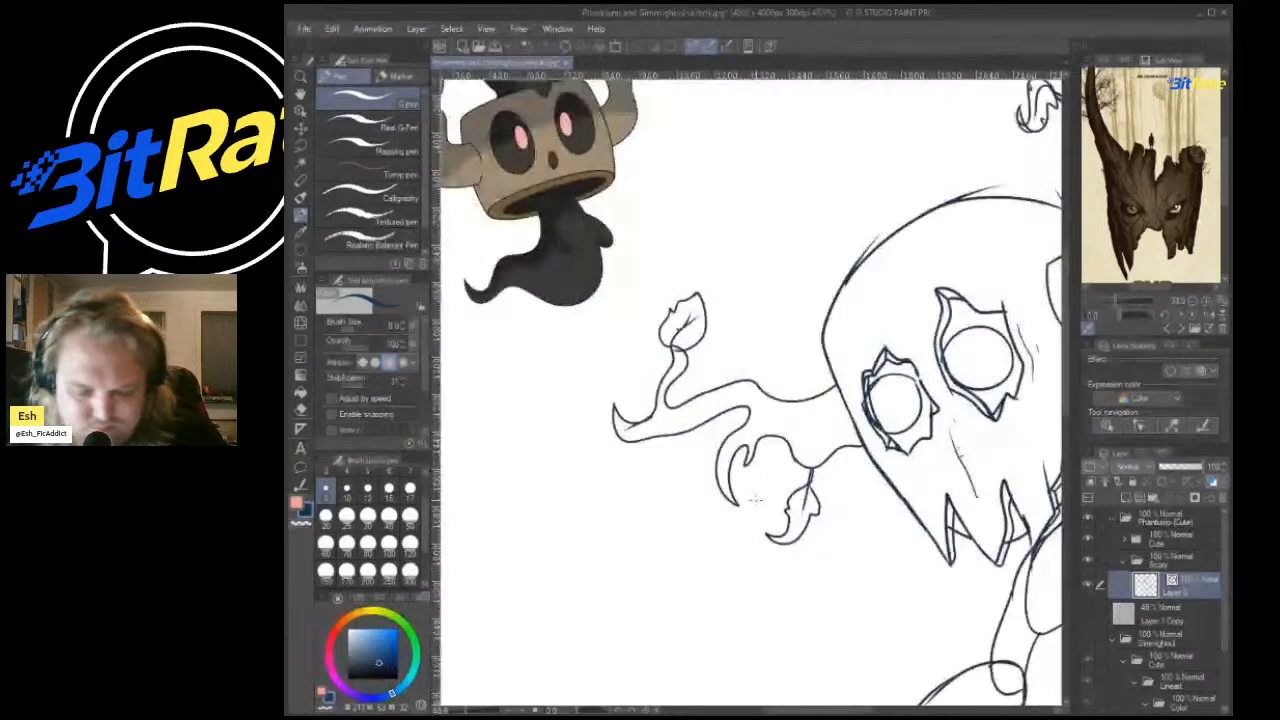
Erase the mask outline crossing the base of the right-hand horn and the stray line at the top of the head.
scroll(895, 437, up, 6)
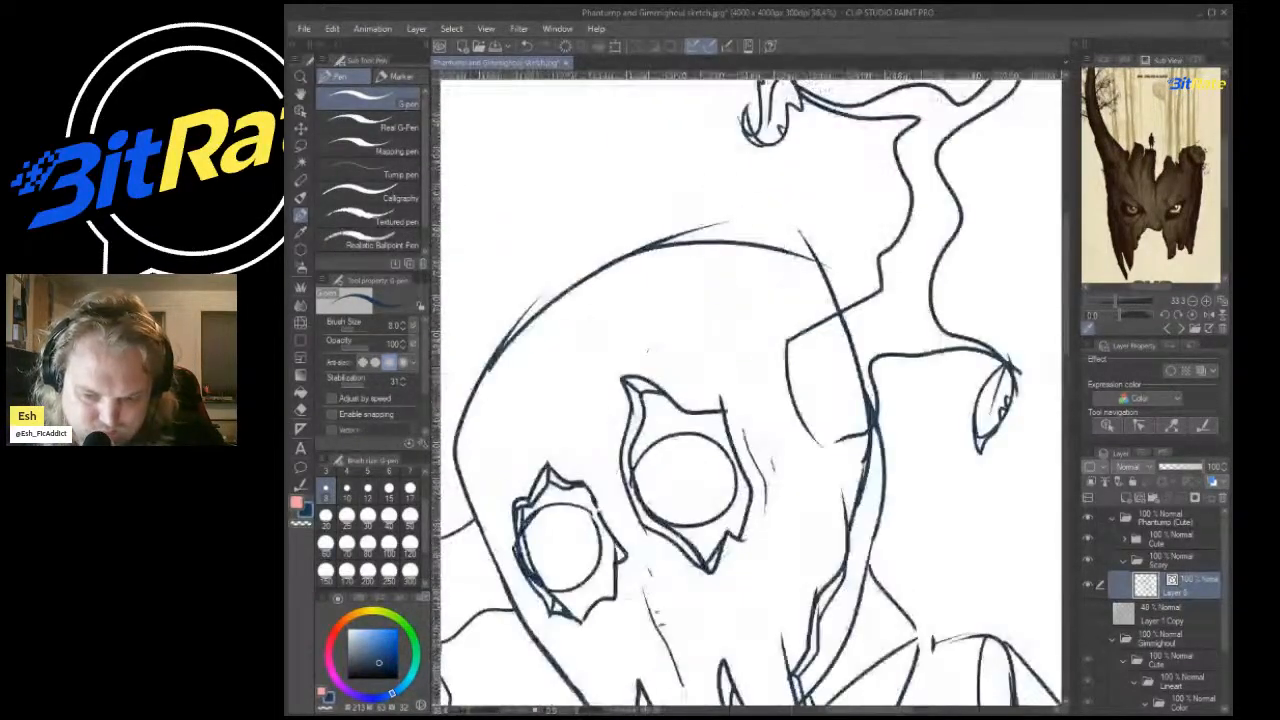
scroll(725, 341, up, 4)
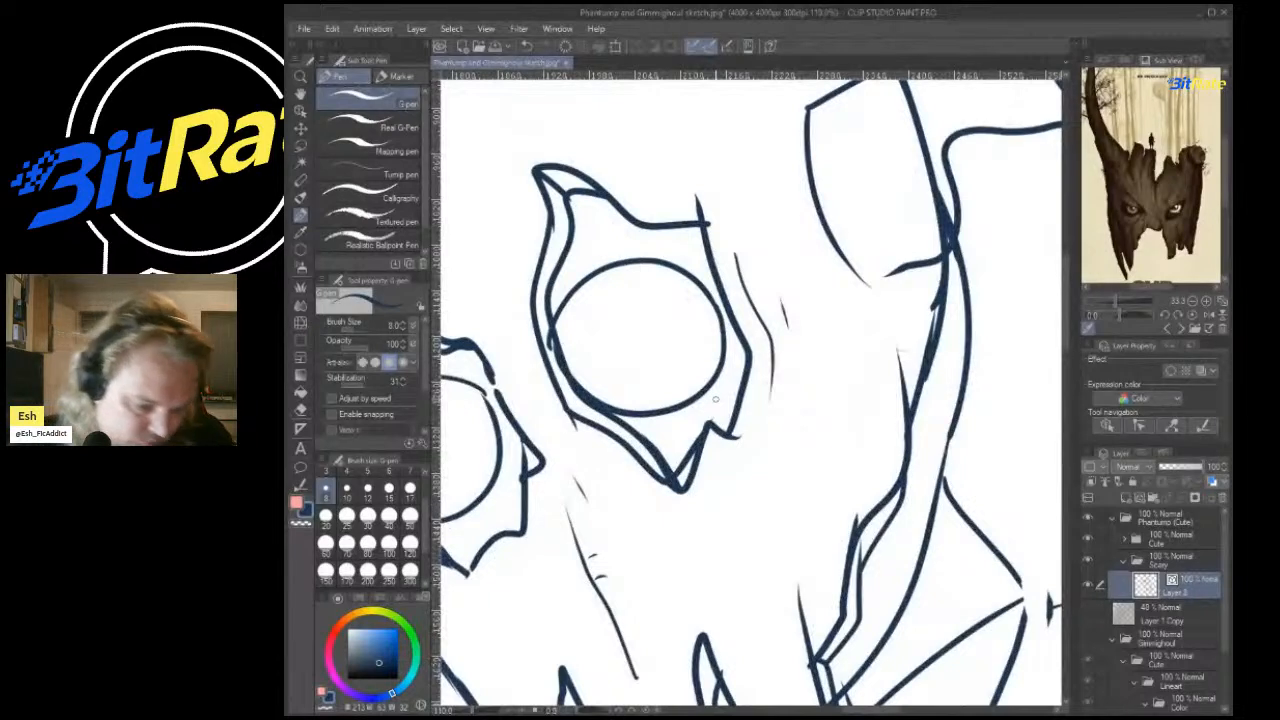
scroll(884, 188, down, 5)
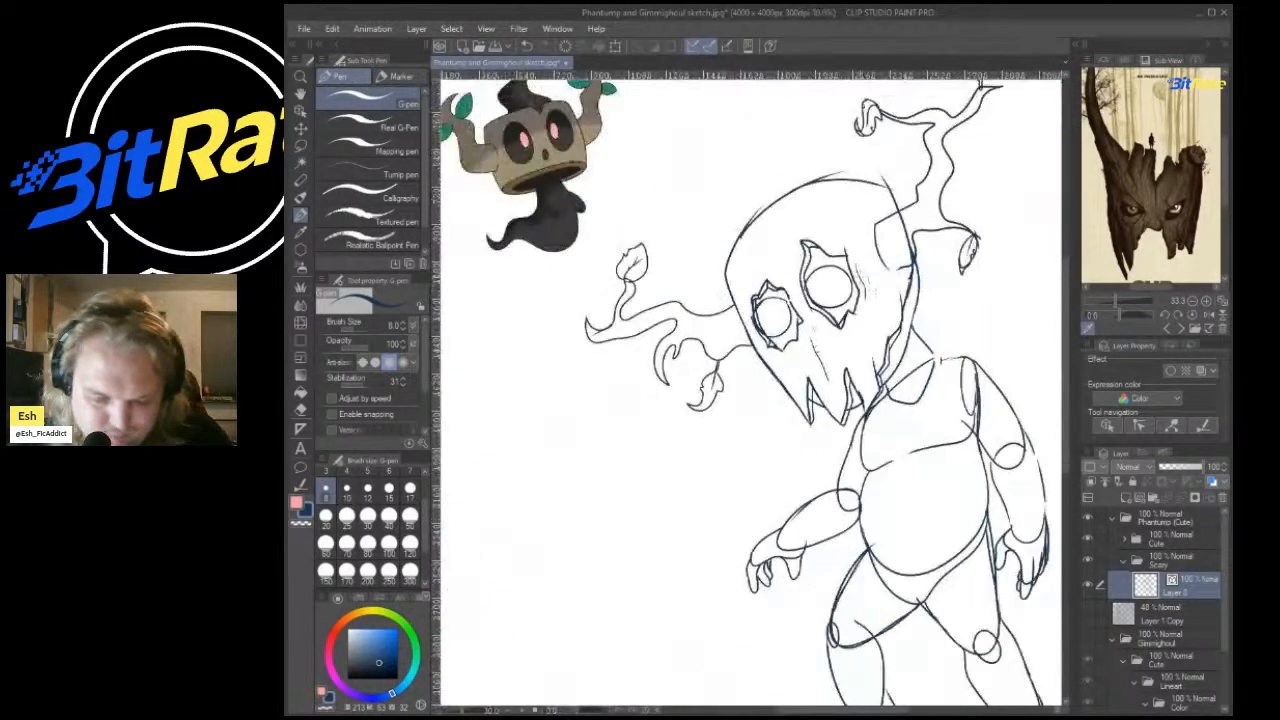
key(e)
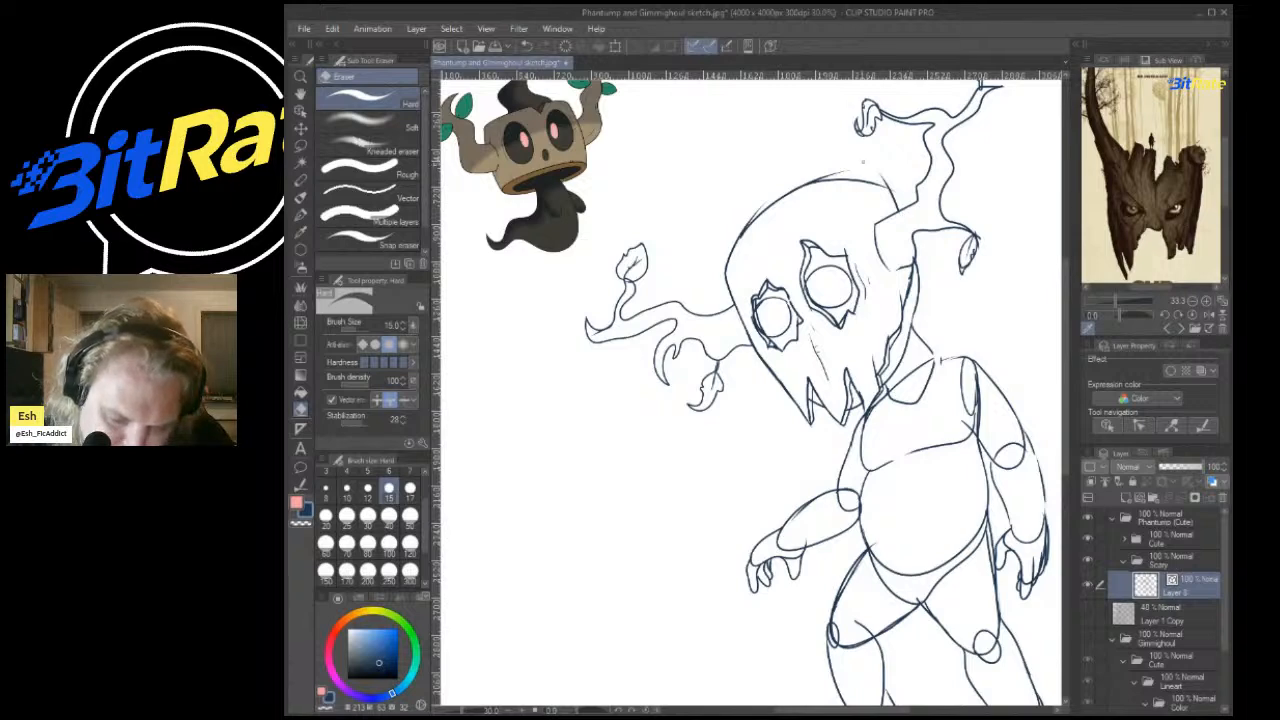
scroll(857, 141, up, 3)
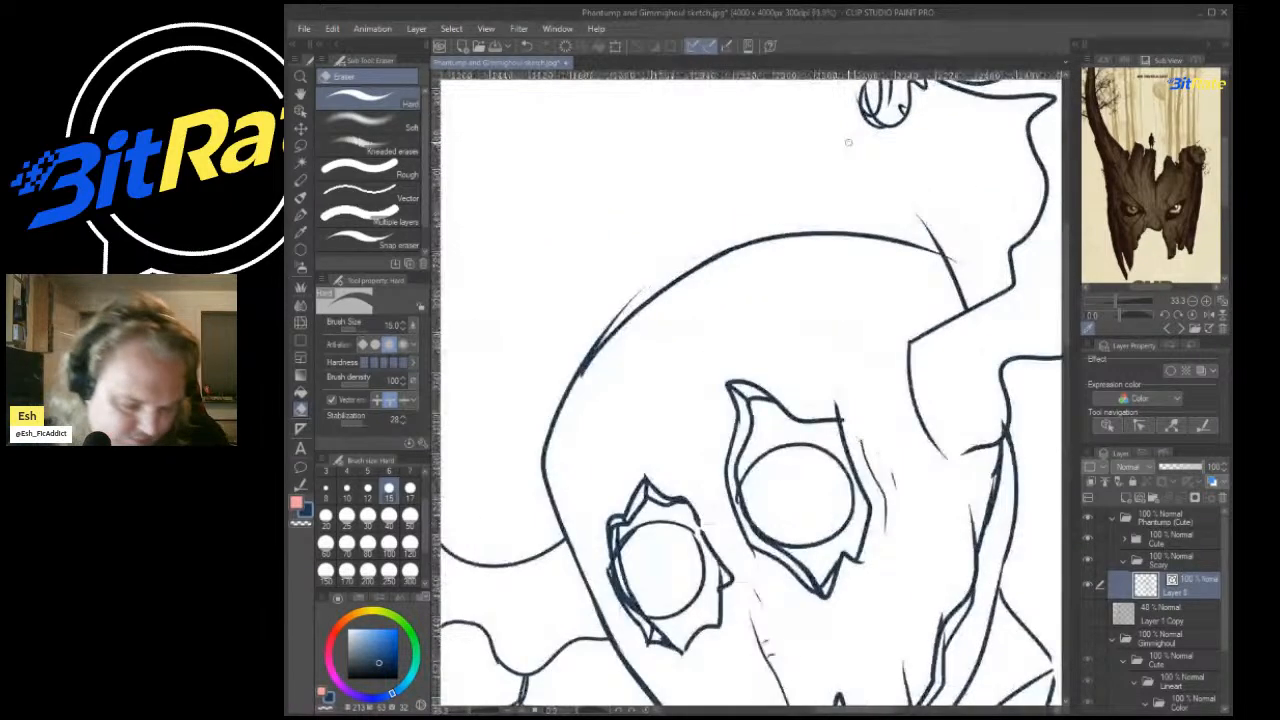
Draw a forked crack, a narrow wedge crack and a small nick along the mask's top edge, plus grain lines on its left side.
key(p)
mouse_move(610, 372)
mouse_down()
mouse_move(655, 431)
mouse_move(644, 306)
mouse_move(620, 362)
mouse_move(652, 428)
mouse_up()
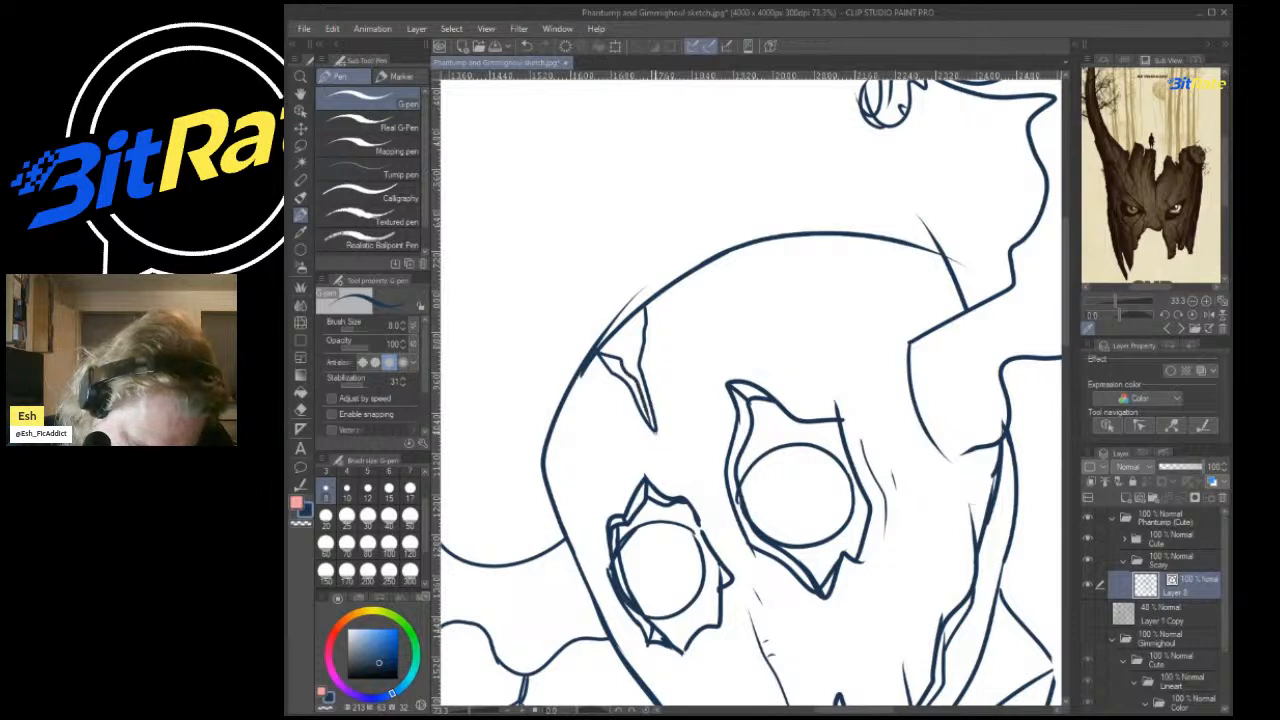
mouse_move(812, 234)
mouse_down()
mouse_move(831, 310)
mouse_move(847, 237)
mouse_move(824, 242)
mouse_move(831, 304)
mouse_up()
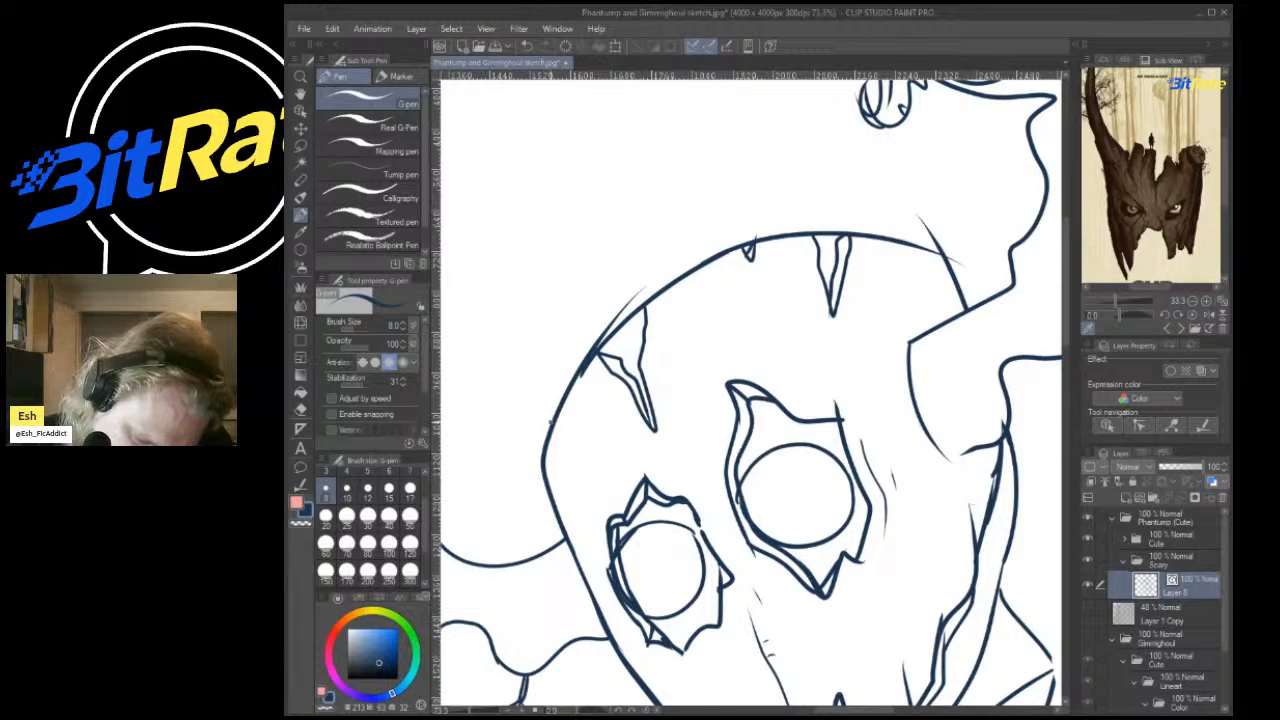
drag(551, 423, 577, 505)
Set the G-pen brush size to 6 and draw a grain line following the bend in the right-hand horn.
scroll(885, 190, down, 9)
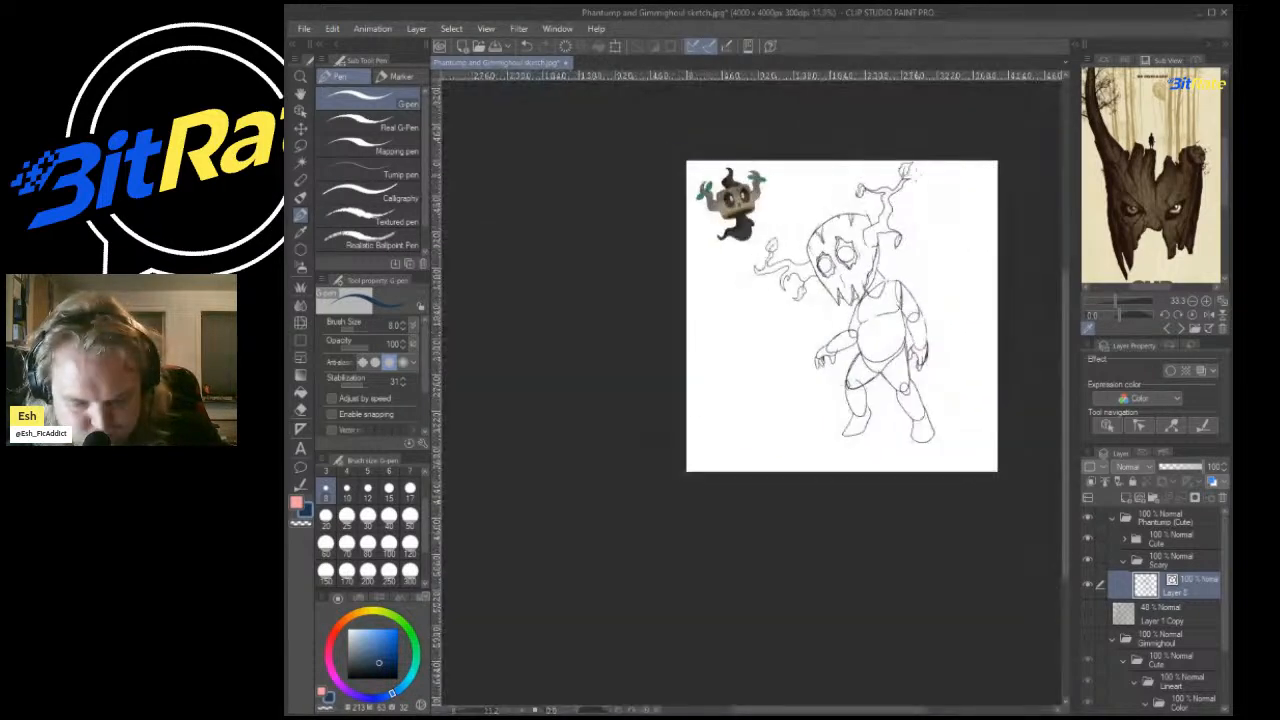
scroll(900, 195, up, 10)
click(389, 473)
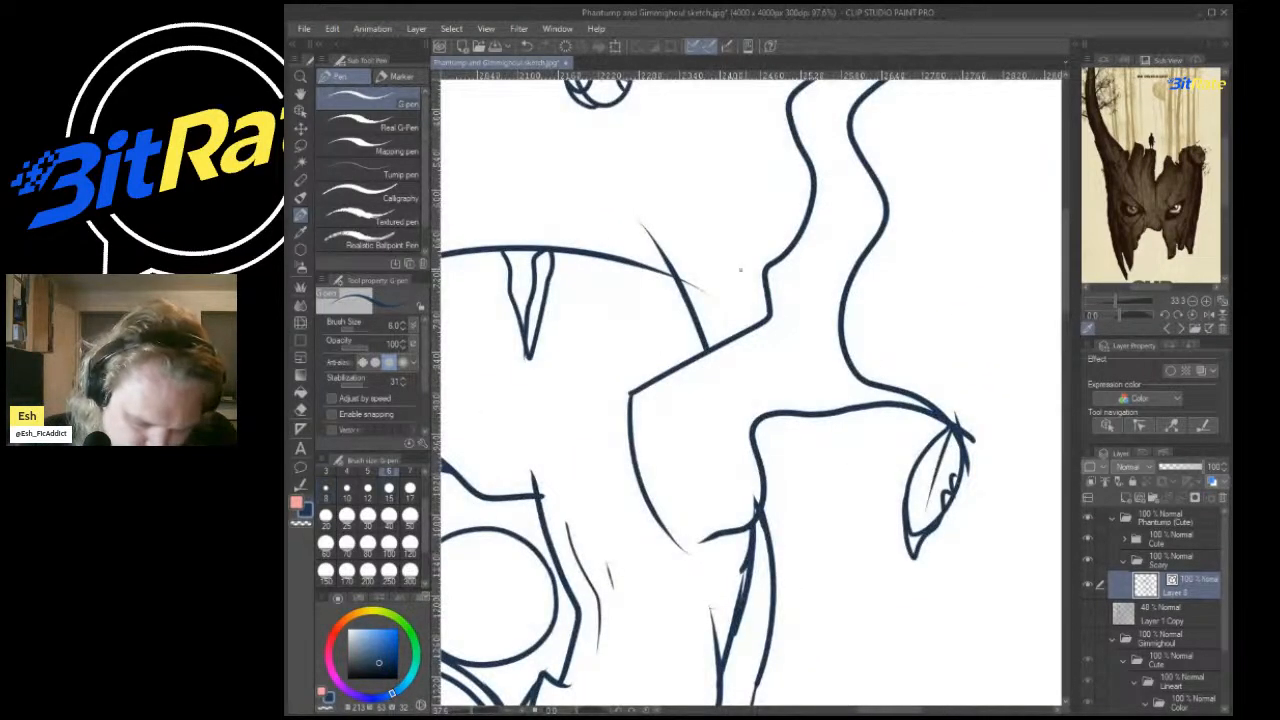
mouse_move(706, 380)
mouse_down()
mouse_move(773, 331)
mouse_move(783, 293)
mouse_move(808, 266)
mouse_up()
key(ctrl+z)
key(ctrl+z)
drag(740, 358, 780, 334)
drag(790, 330, 786, 284)
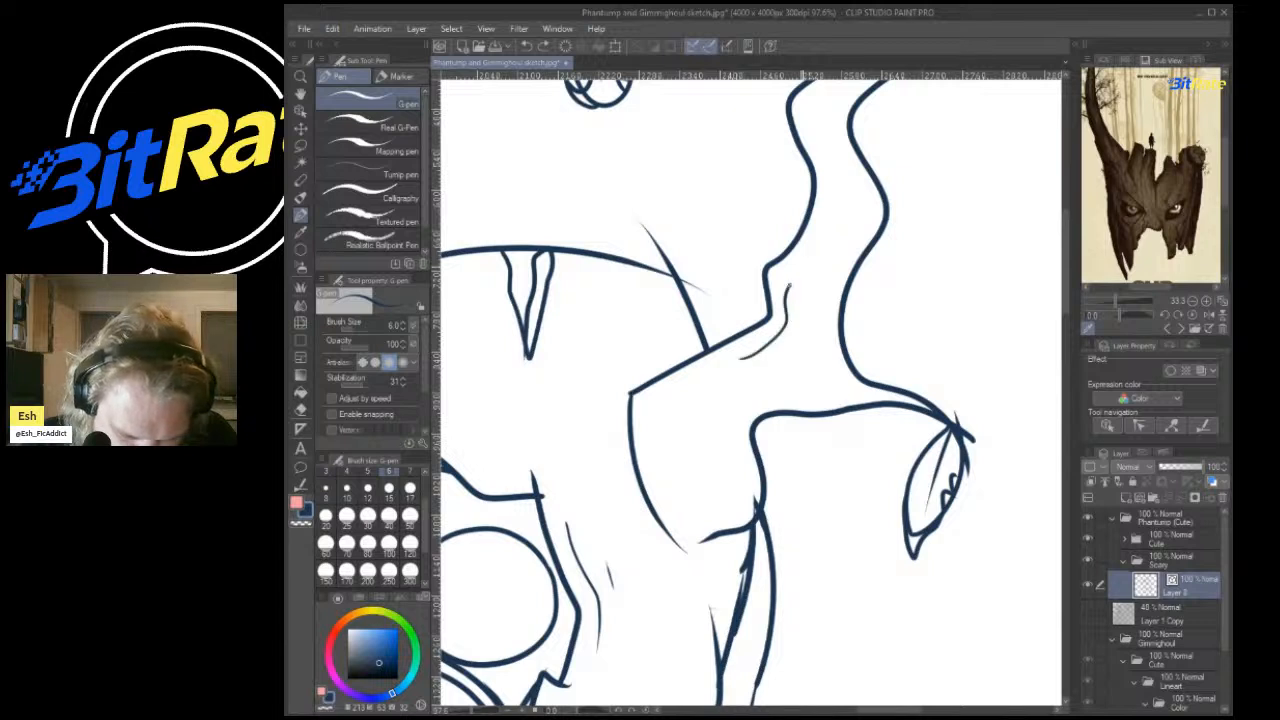
Add bark grain up the right-hand horn, a ringed knot near its base and contour lines around the base.
drag(864, 201, 838, 110)
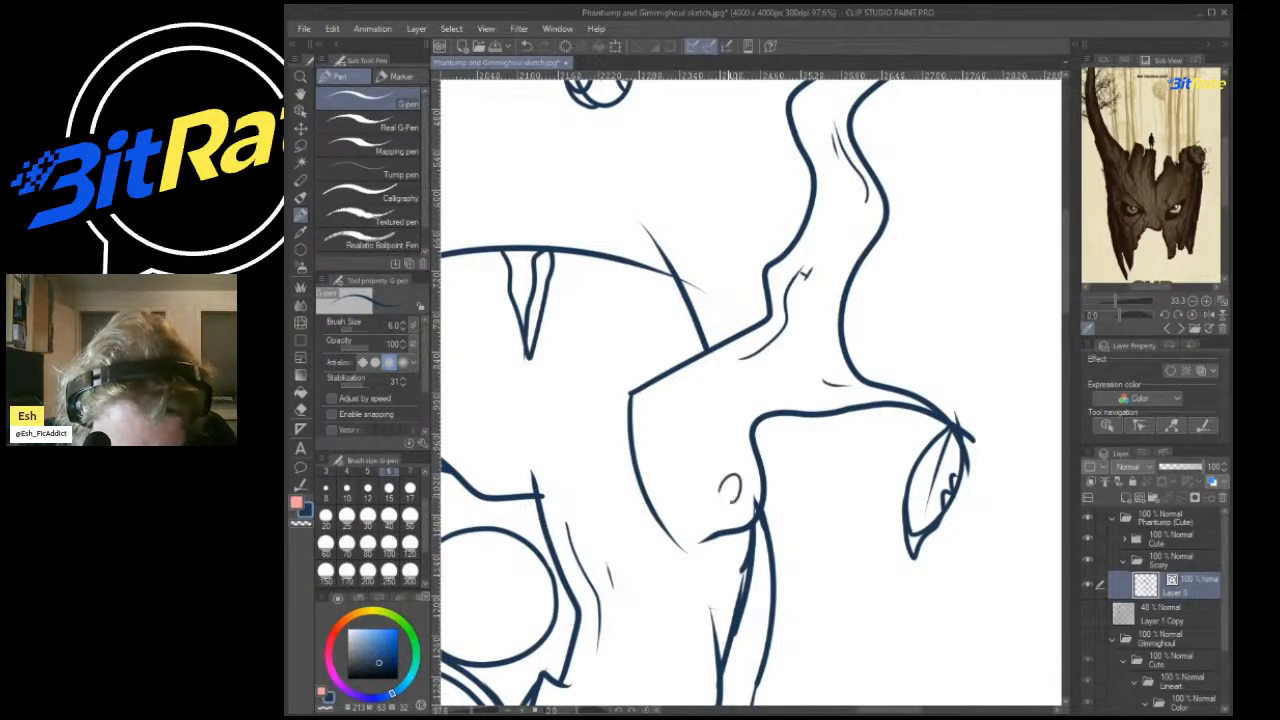
drag(729, 505, 748, 410)
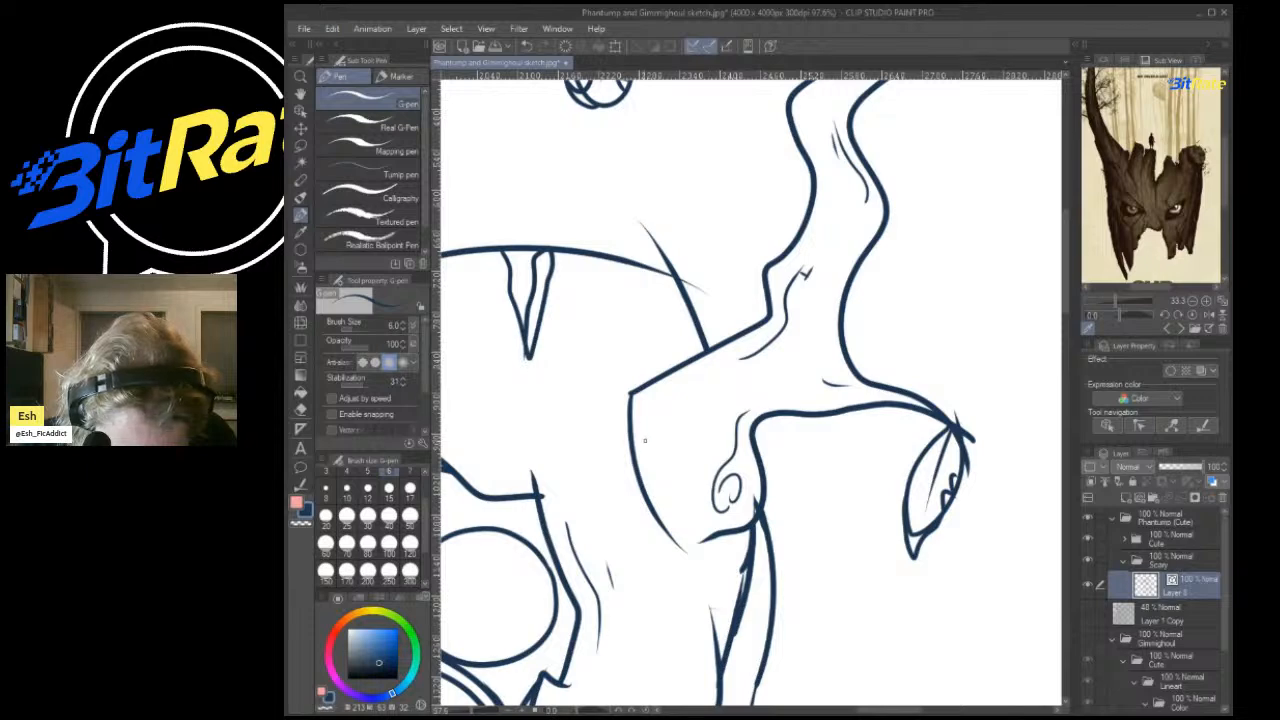
drag(704, 562, 643, 535)
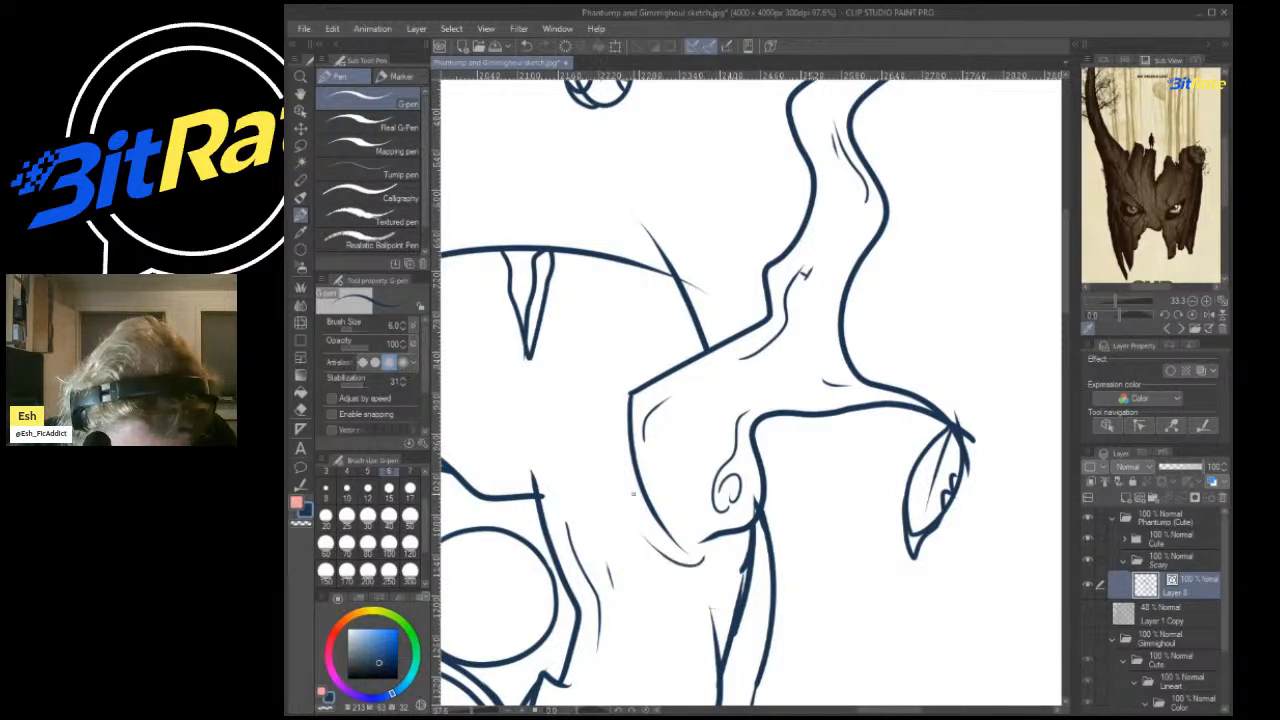
Draw short grain lines above the right-hand eye hole and small ticks along its thick left rim.
drag(488, 432, 500, 496)
drag(509, 487, 513, 495)
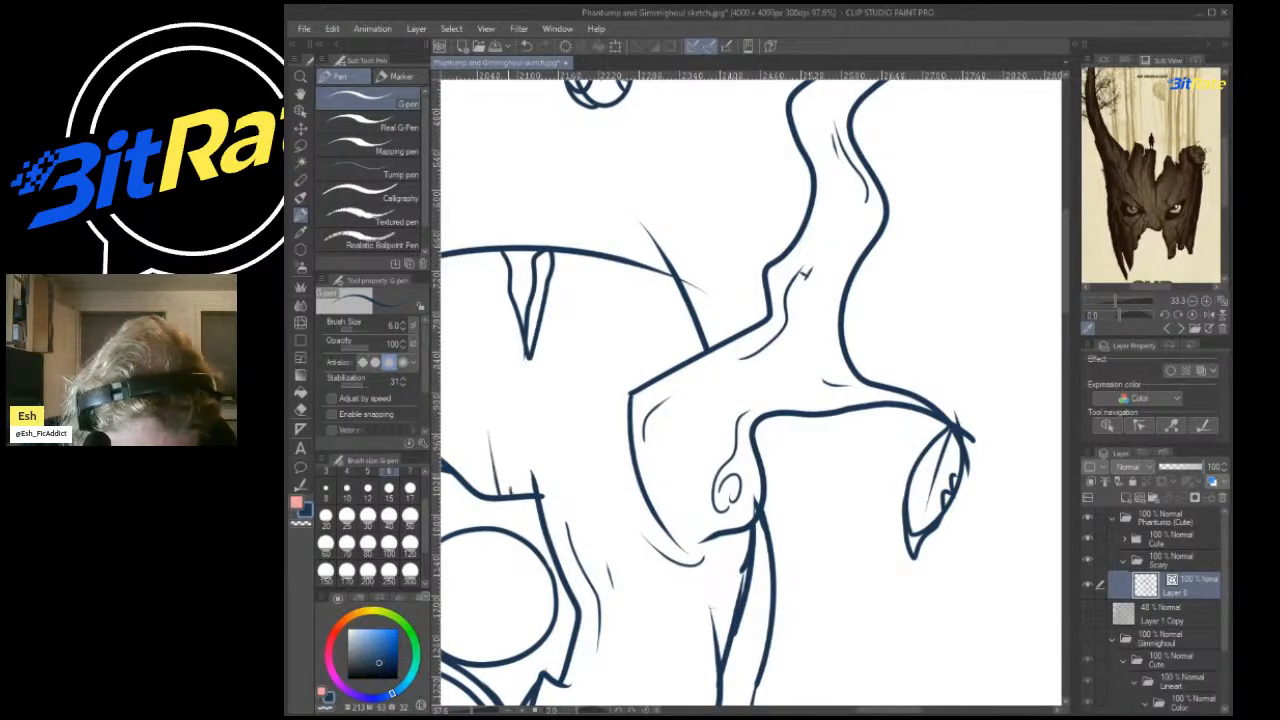
scroll(530, 390, down, 5)
drag(541, 430, 706, 341)
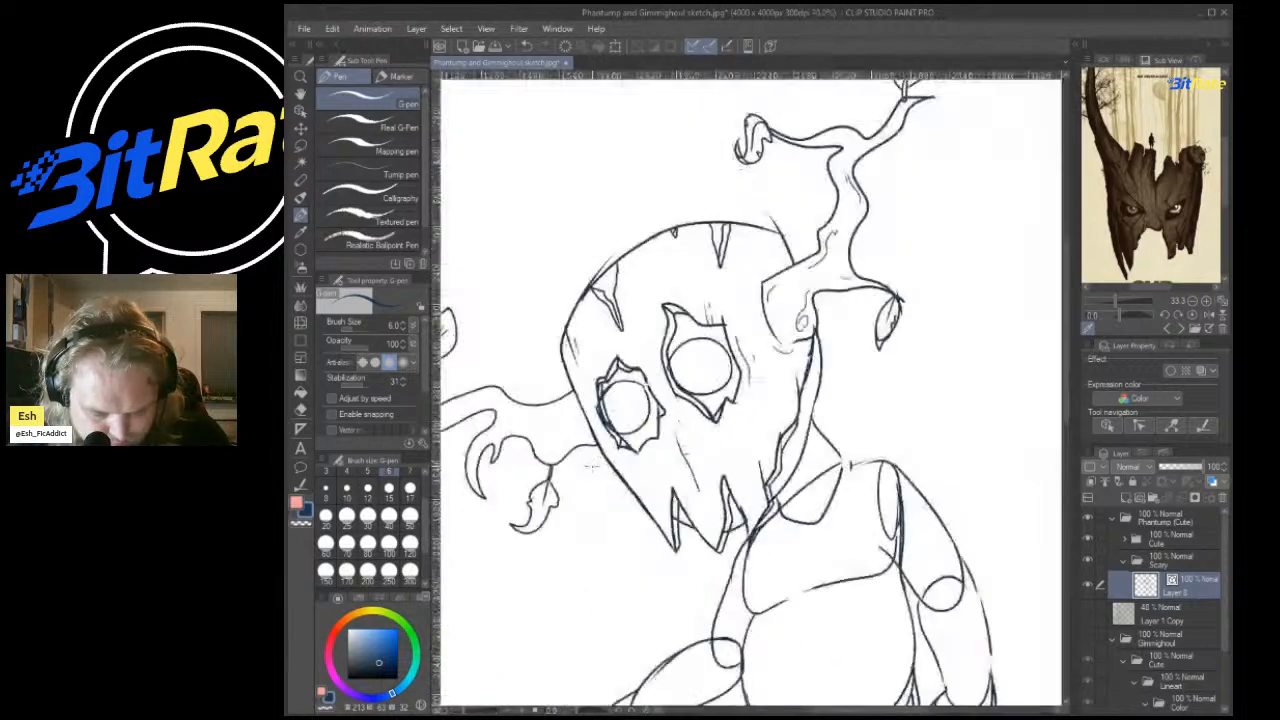
scroll(615, 350, up, 4)
scroll(620, 355, up, 4)
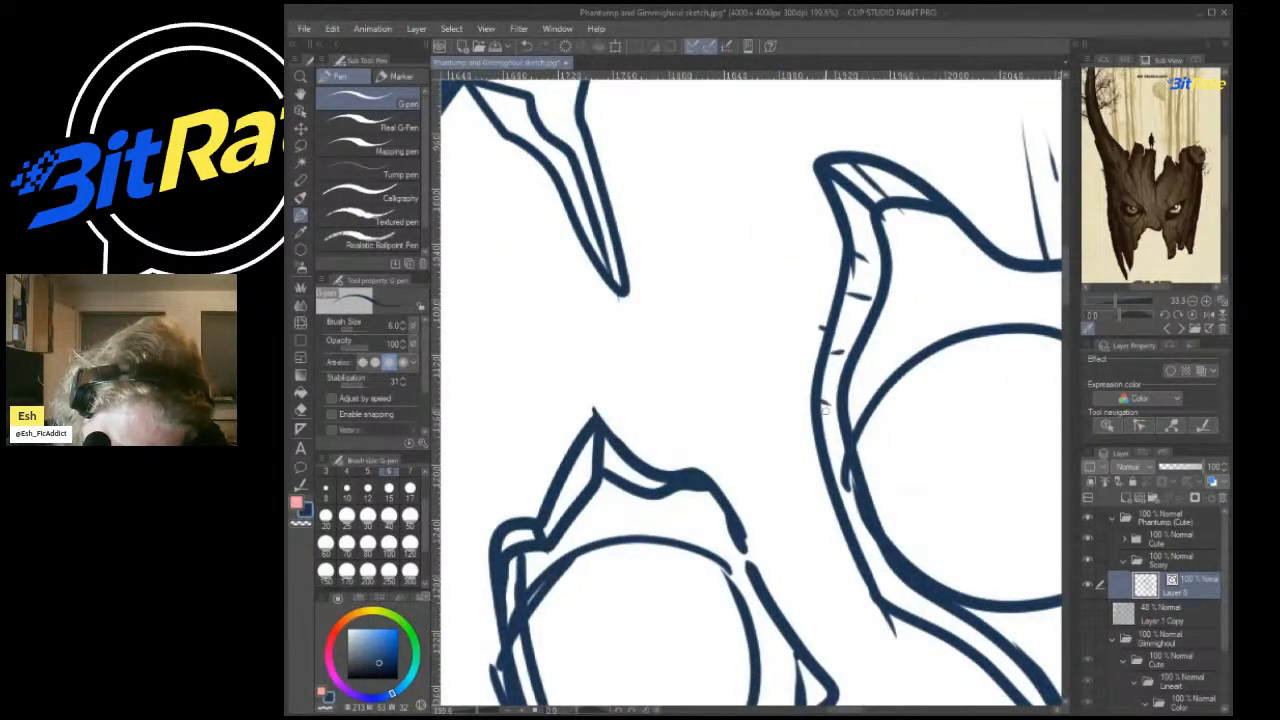
Draw long, wavy wood-grain lines down both cheeks and above the jagged teeth of the mask.
scroll(824, 406, down, 6)
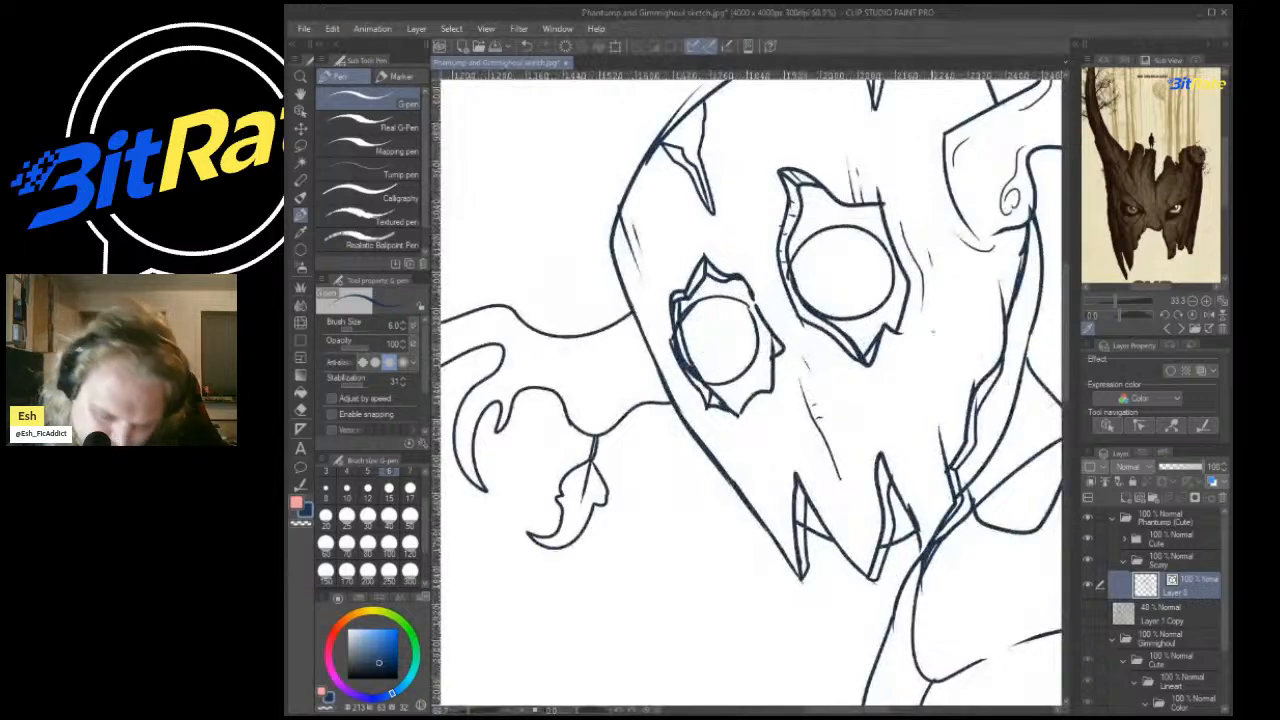
drag(936, 306, 922, 480)
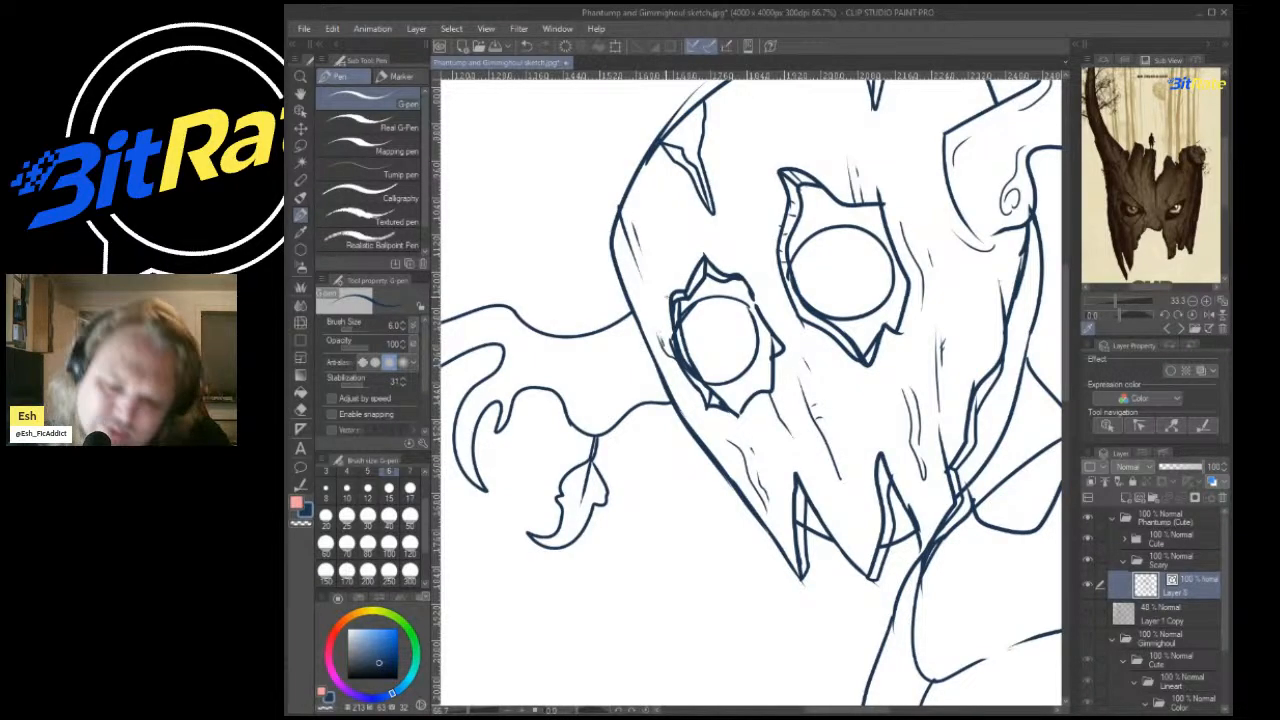
scroll(788, 420, down, 10)
scroll(788, 420, up, 1)
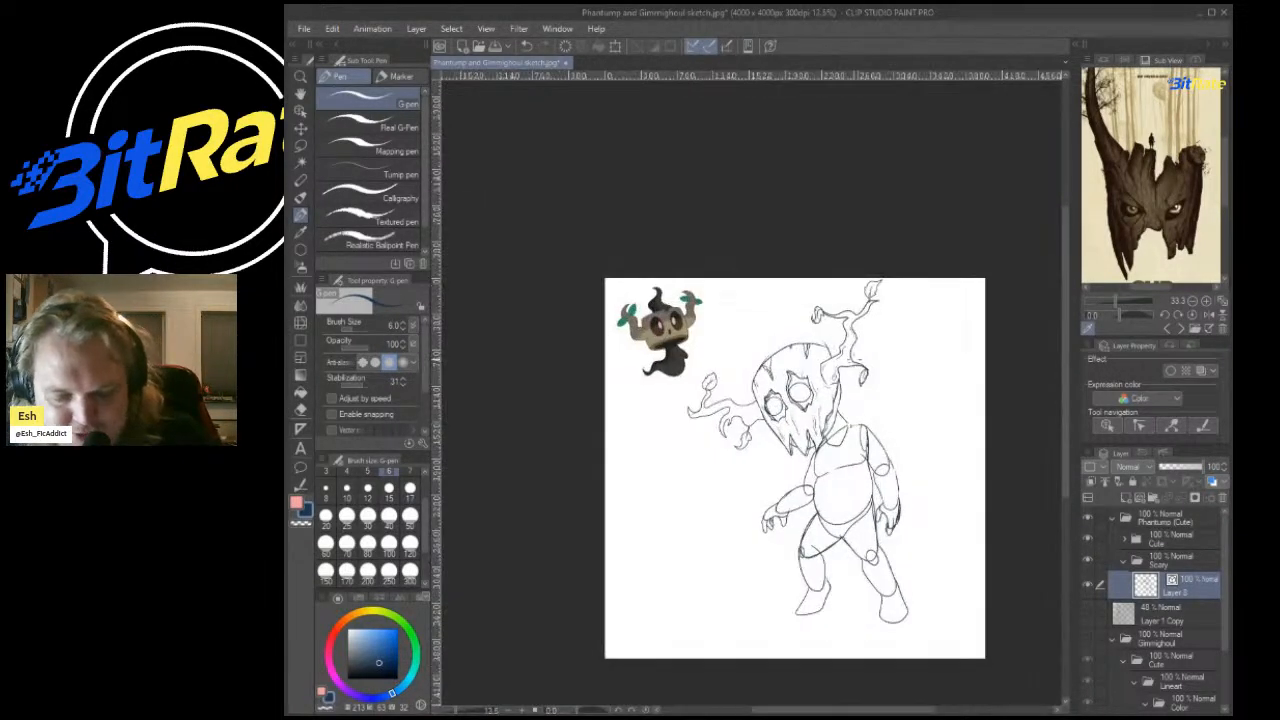
Draw a small oval knot with an inner mark on the hump of the right-hand horn's upper branch.
scroll(790, 400, up, 10)
scroll(790, 400, down, 3)
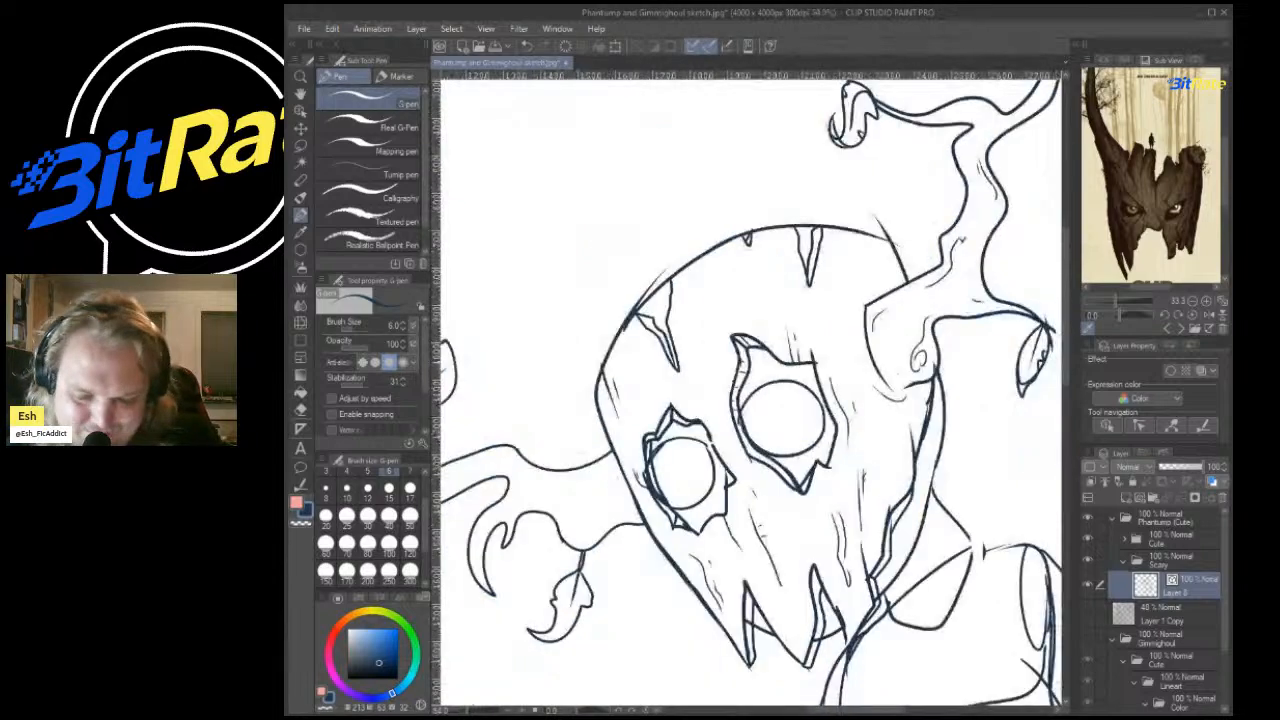
scroll(792, 262, down, 2)
scroll(942, 180, up, 5)
scroll(942, 316, down, 6)
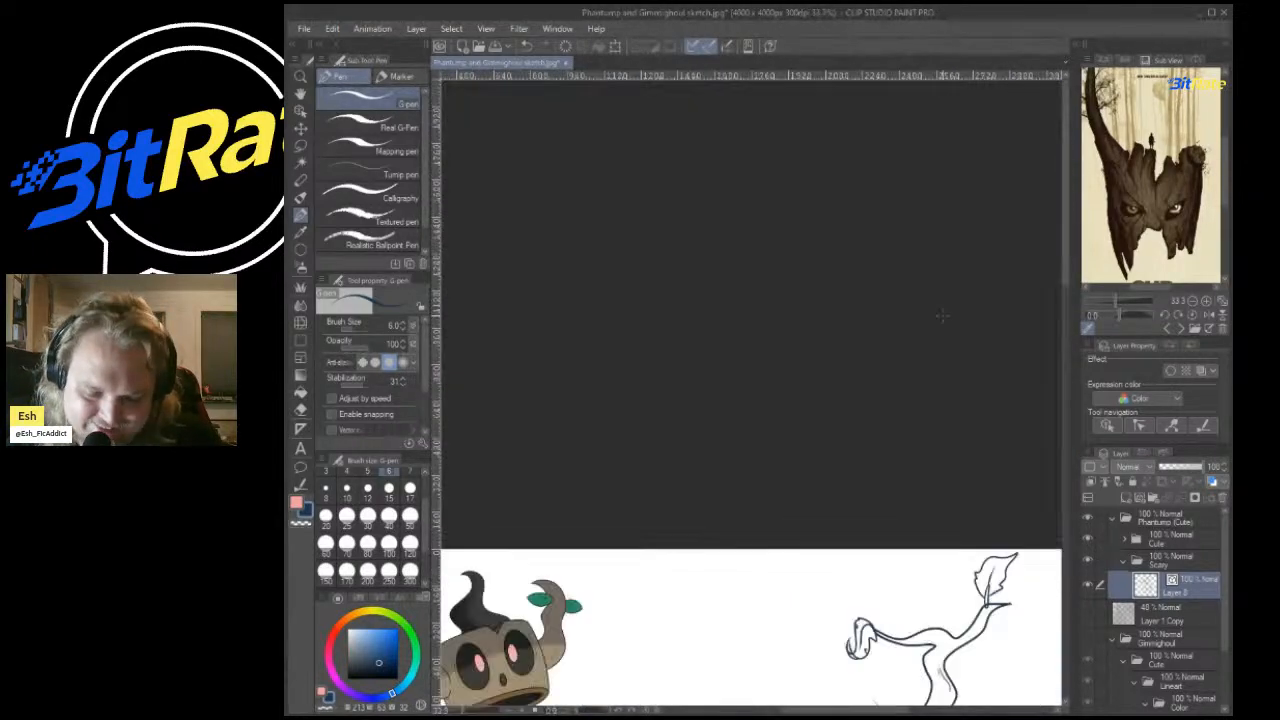
scroll(955, 530, down, 5)
scroll(968, 520, up, 6)
scroll(900, 600, down, 2)
scroll(848, 645, up, 8)
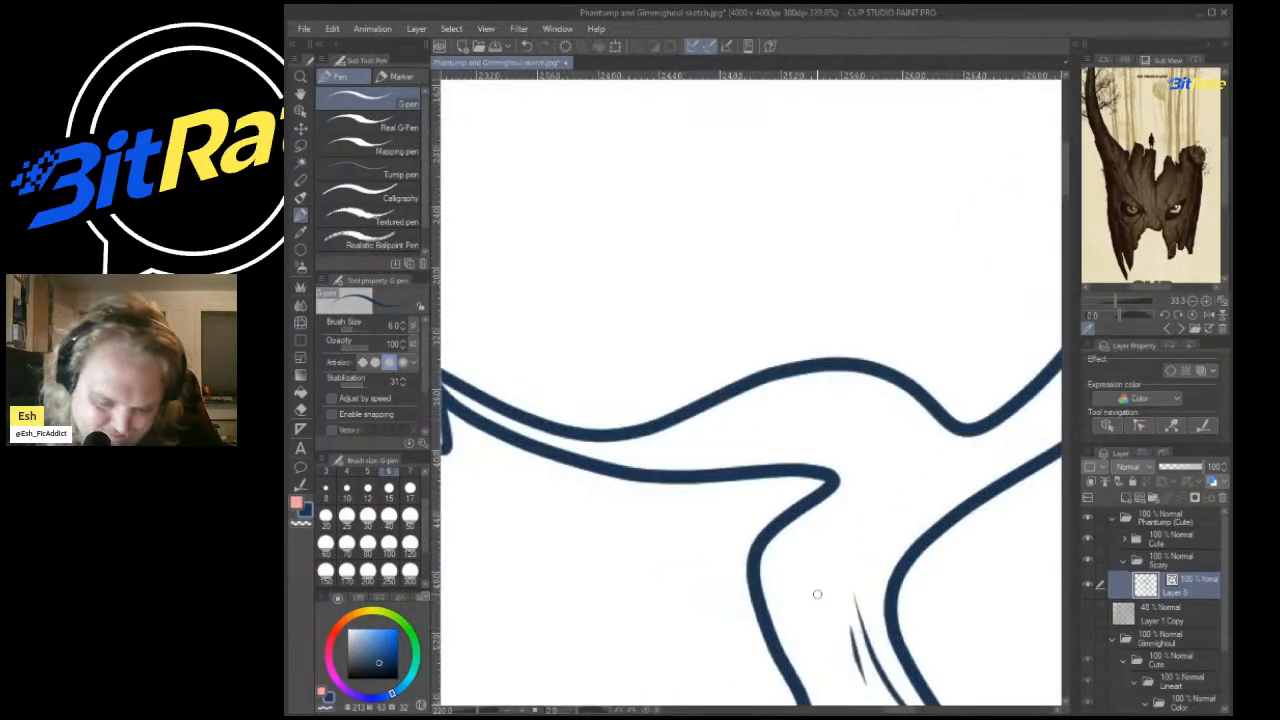
mouse_move(795, 388)
mouse_down()
mouse_move(868, 406)
mouse_move(856, 388)
mouse_up()
drag(826, 393, 846, 404)
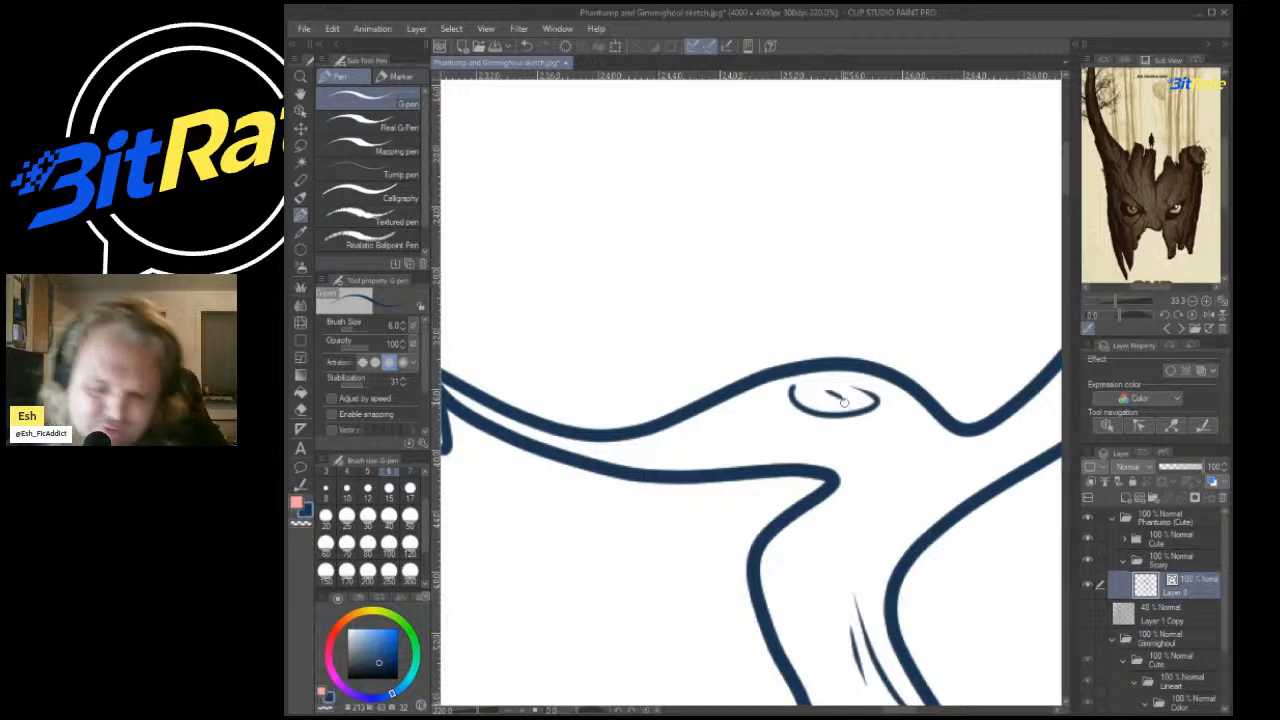
scroll(843, 402, down, 6)
scroll(771, 432, up, 3)
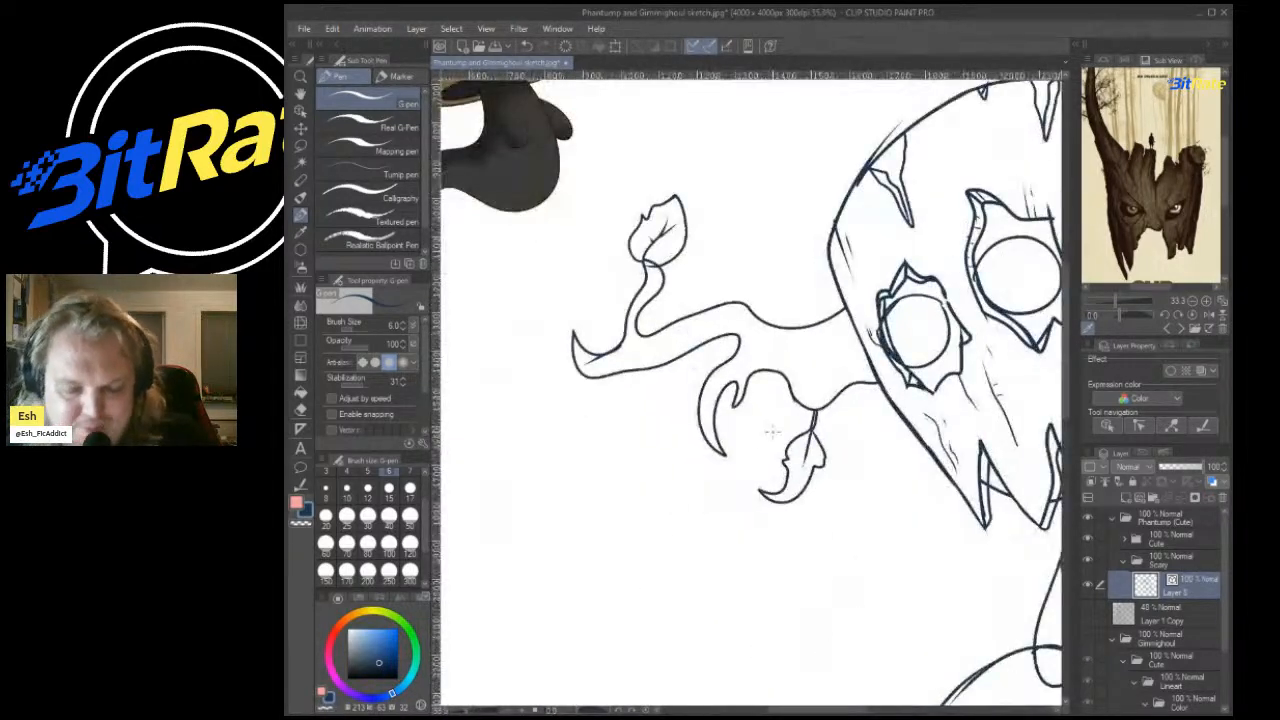
Draw a small knot on the left-hand horn's lower branch and short grain lines beneath its hump, in the leaf stem and along the hooked twig.
scroll(771, 432, up, 5)
mouse_move(853, 289)
mouse_down()
mouse_move(945, 286)
mouse_move(910, 284)
mouse_move(1020, 310)
mouse_up()
scroll(935, 268, down, 5)
scroll(758, 282, up, 4)
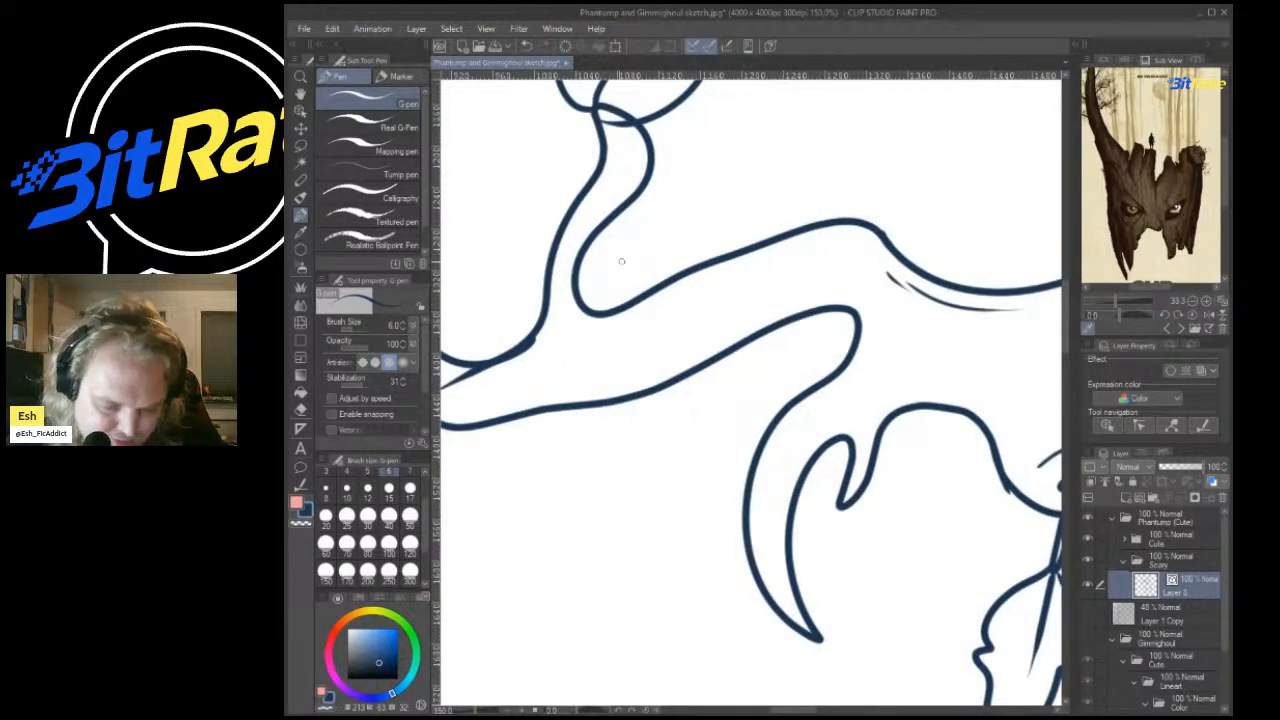
drag(636, 147, 599, 195)
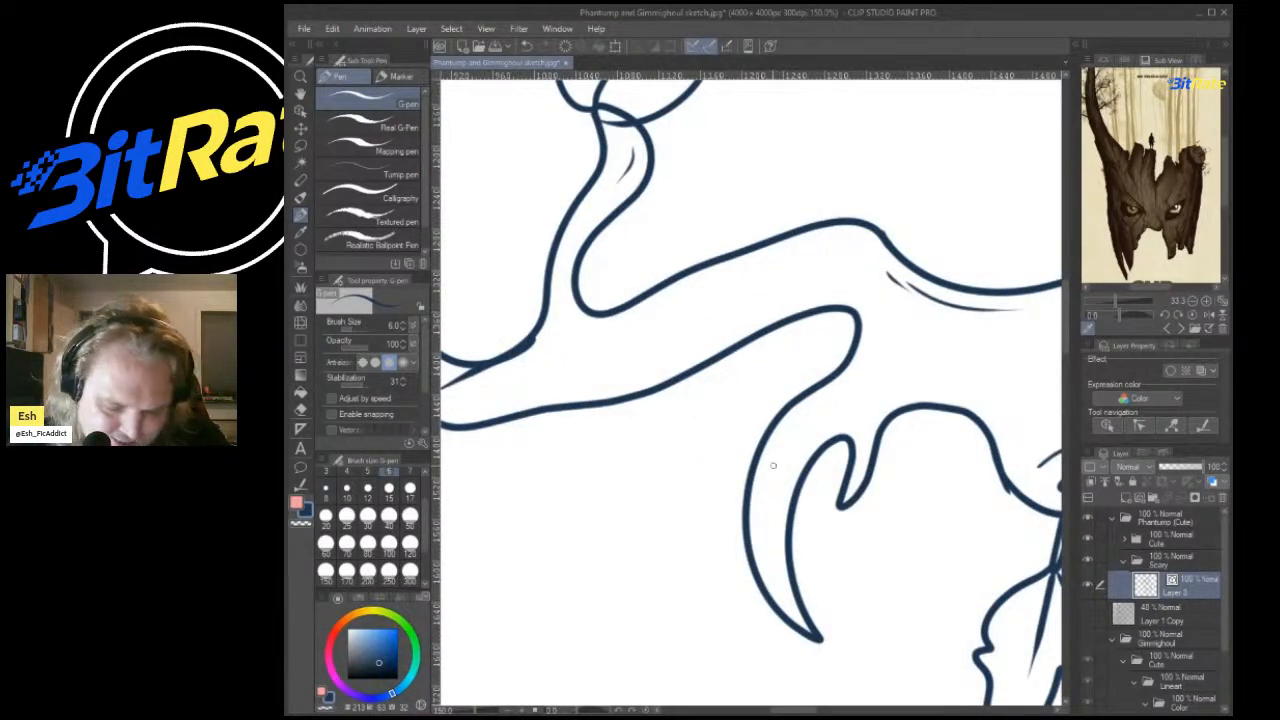
drag(773, 465, 858, 366)
Add crossed grain marks near the left-hand horn's pointed tip and a long grain line with short ticks along its middle.
scroll(880, 360, down, 9)
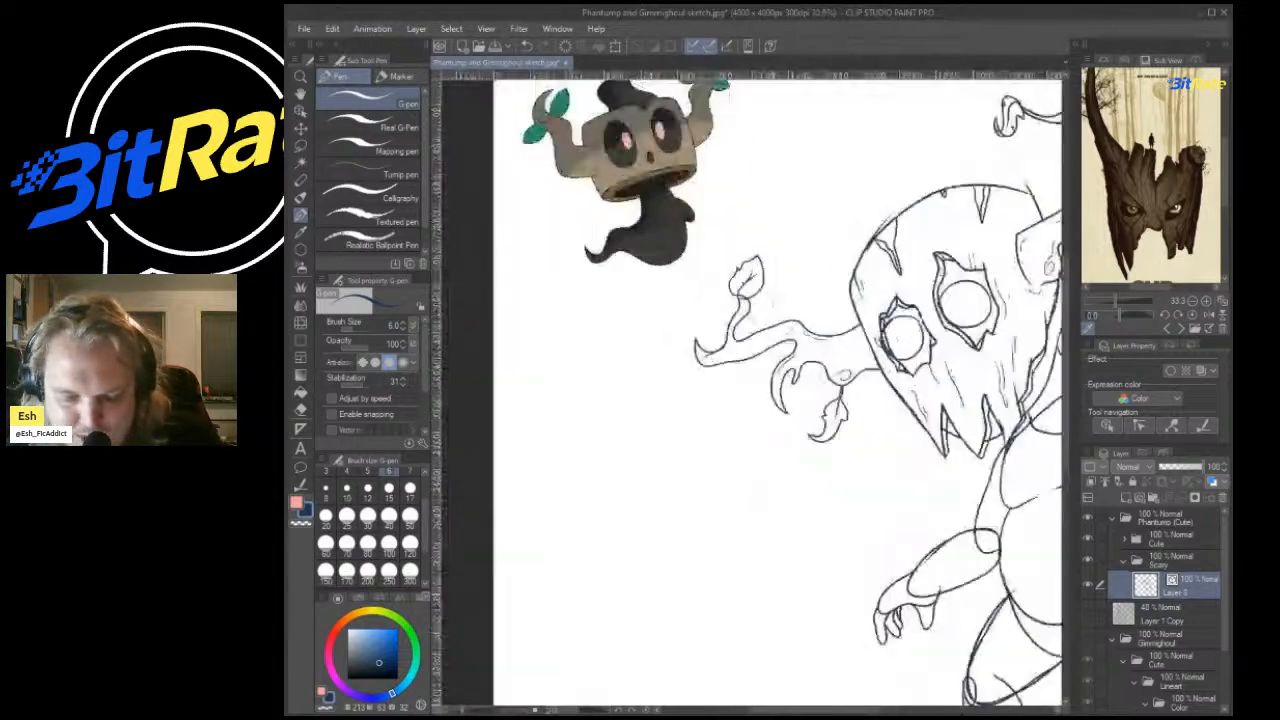
scroll(680, 362, up, 4)
scroll(612, 354, up, 4)
scroll(800, 318, down, 2)
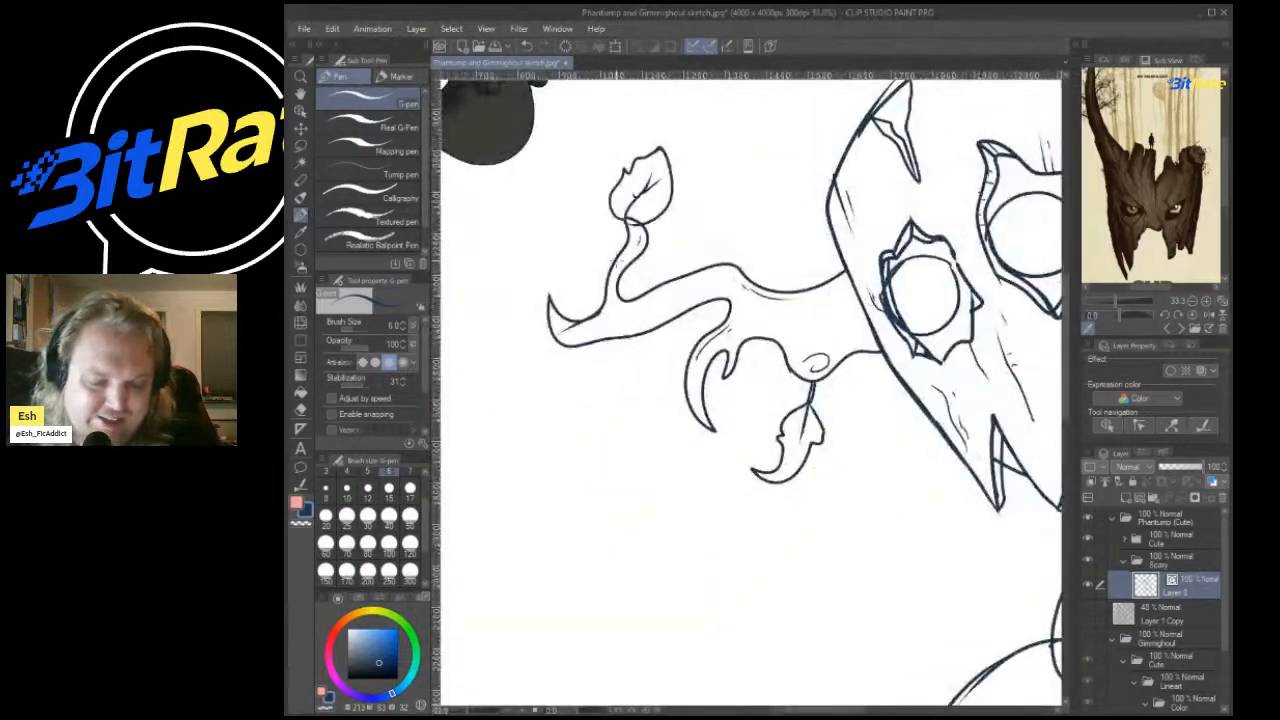
scroll(560, 288, up, 3)
mouse_move(555, 408)
mouse_down()
mouse_move(627, 421)
mouse_move(564, 416)
mouse_move(608, 427)
mouse_up()
key(ctrl+z)
drag(594, 433, 608, 435)
scroll(631, 408, down, 2)
scroll(700, 400, up, 3)
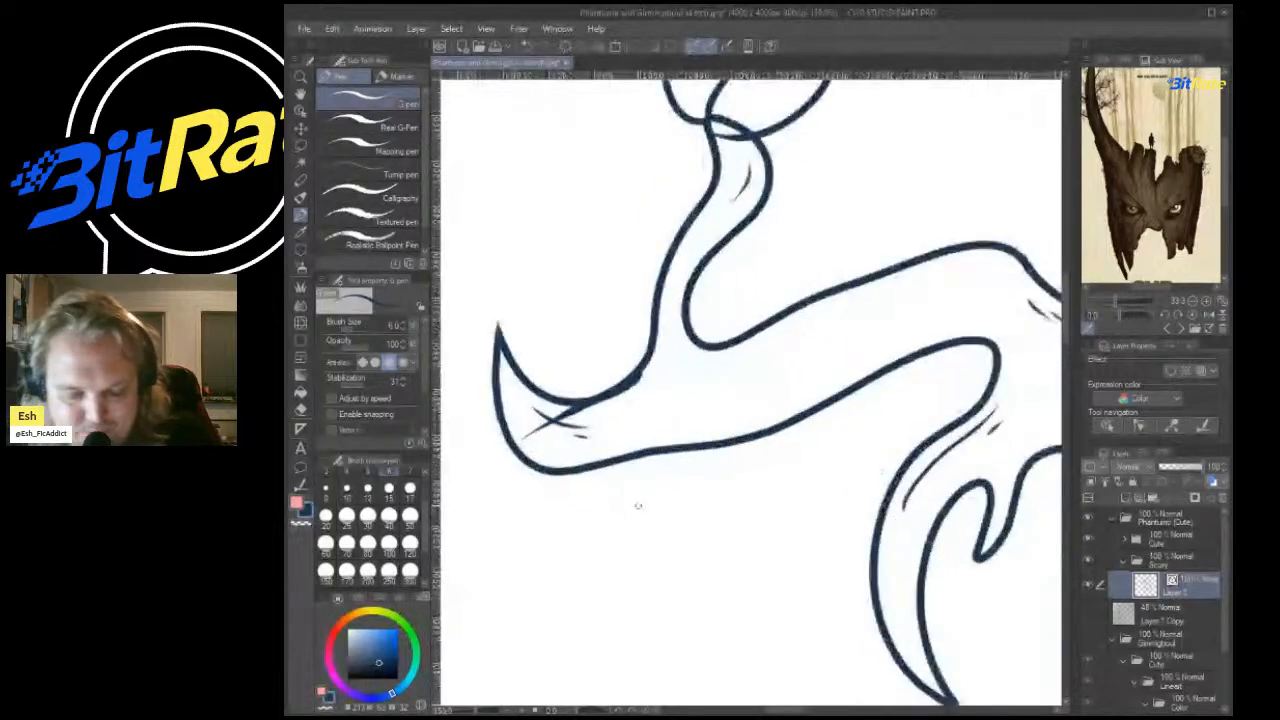
mouse_move(740, 405)
mouse_down()
mouse_move(905, 328)
mouse_move(886, 320)
mouse_up()
drag(872, 346, 900, 316)
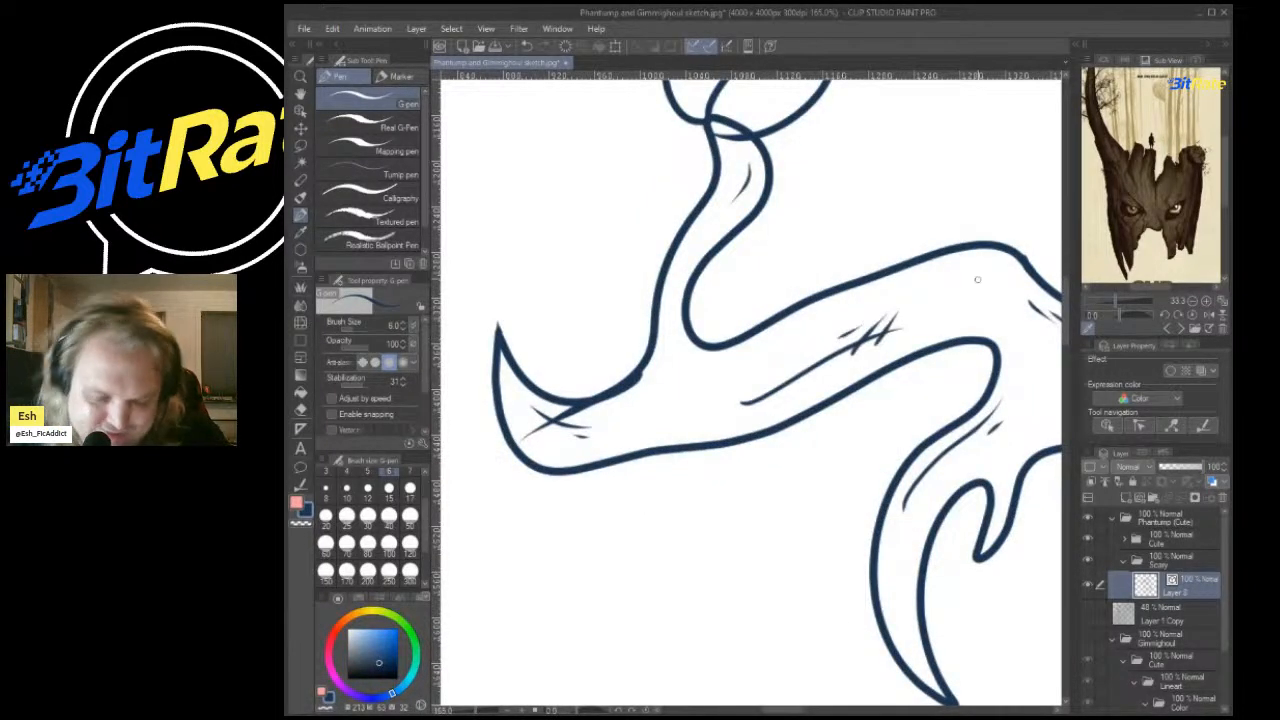
scroll(850, 245, down, 6)
scroll(706, 370, up, 1)
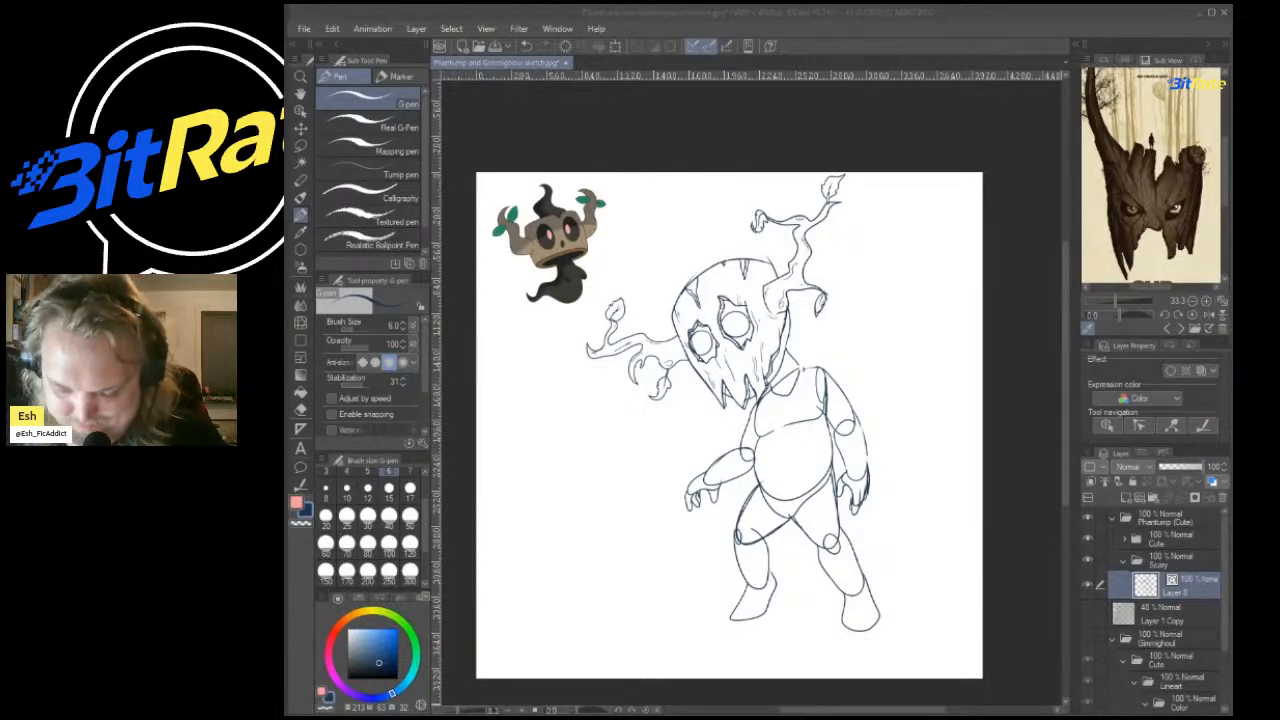
scroll(942, 519, down, 1)
scroll(805, 440, up, 4)
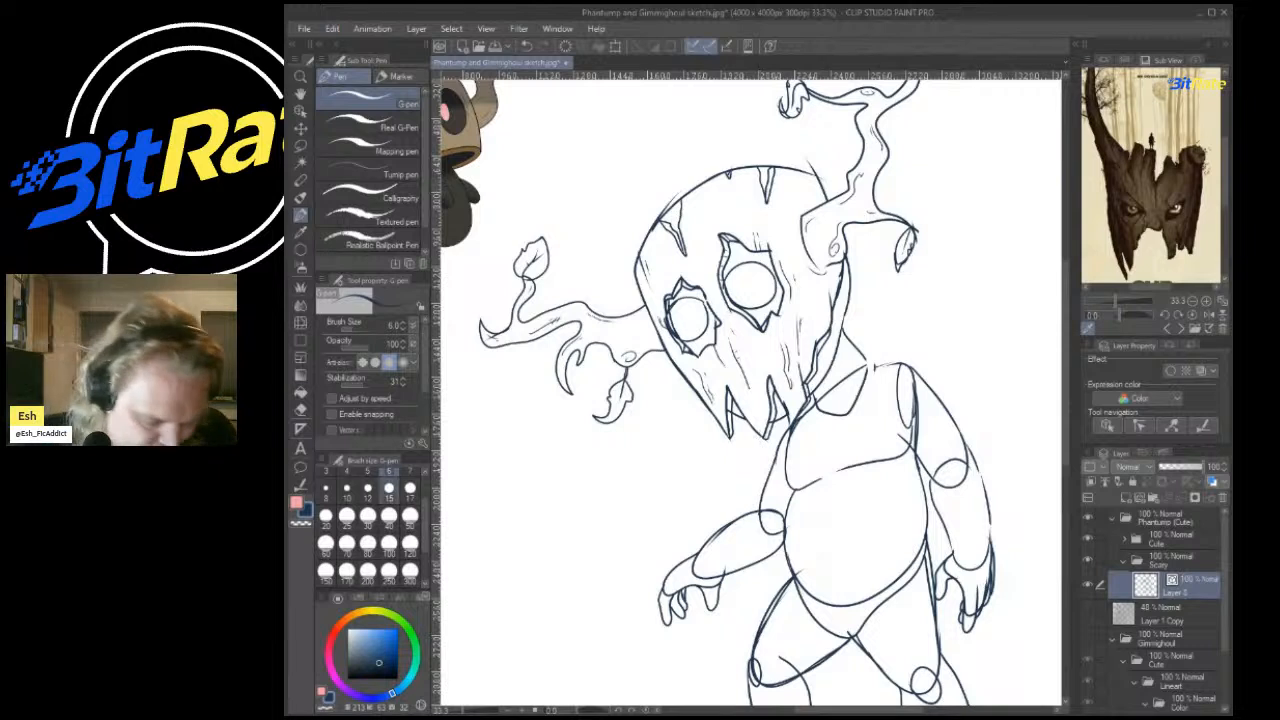
click(389, 544)
drag(845, 385, 849, 442)
key(ctrl+z)
Erase the construction circles and overlapping guide lines at the shoulders, chest, elbows, belly and pelvis.
key(e)
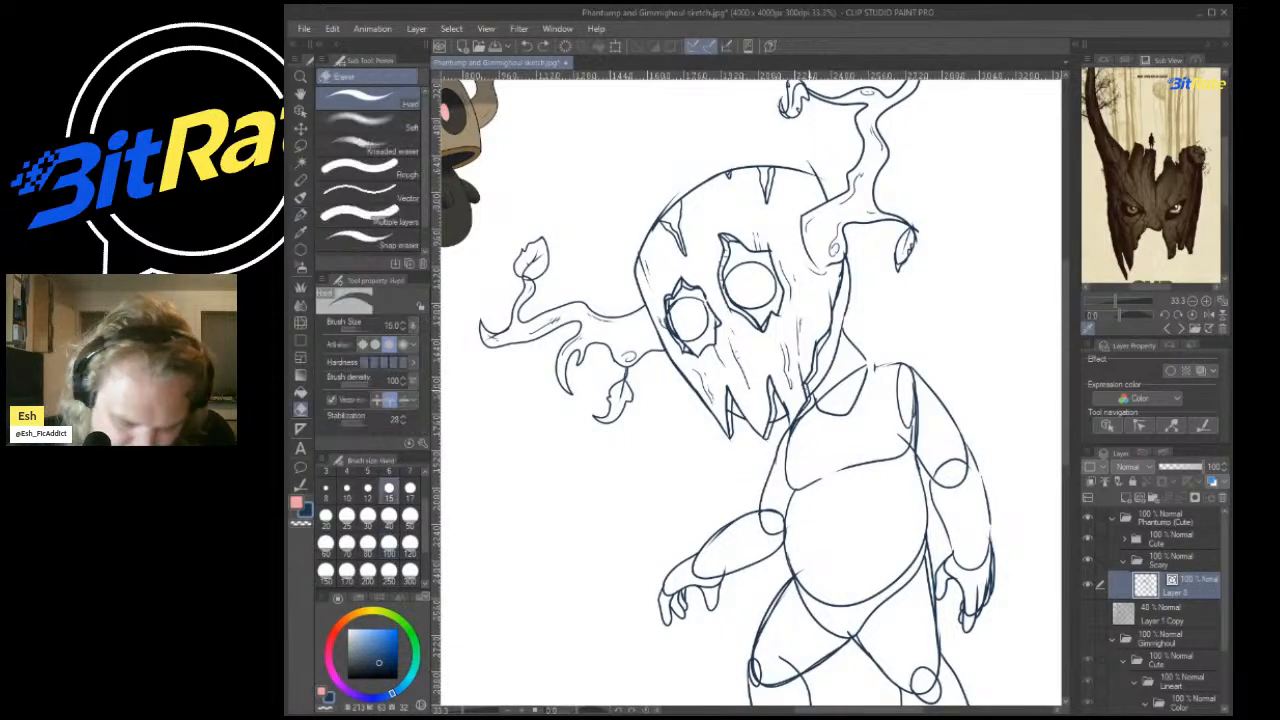
drag(903, 368, 966, 488)
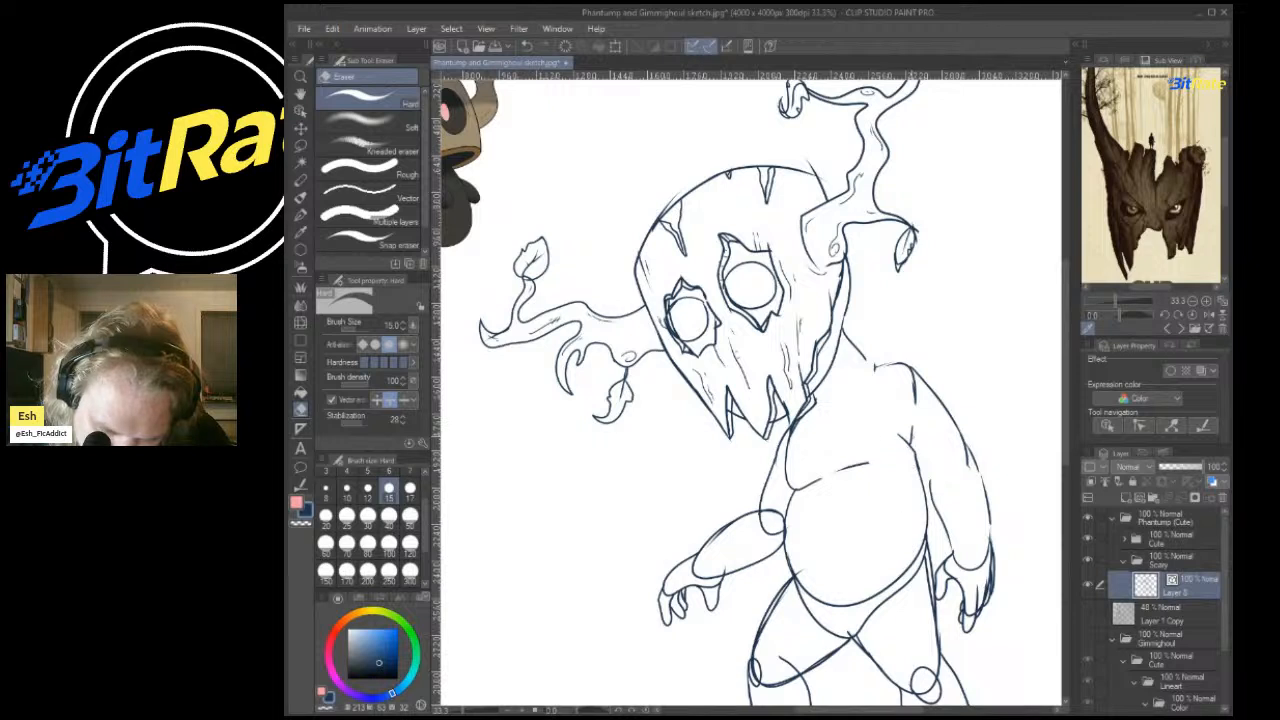
key(ctrl+z)
drag(918, 406, 886, 364)
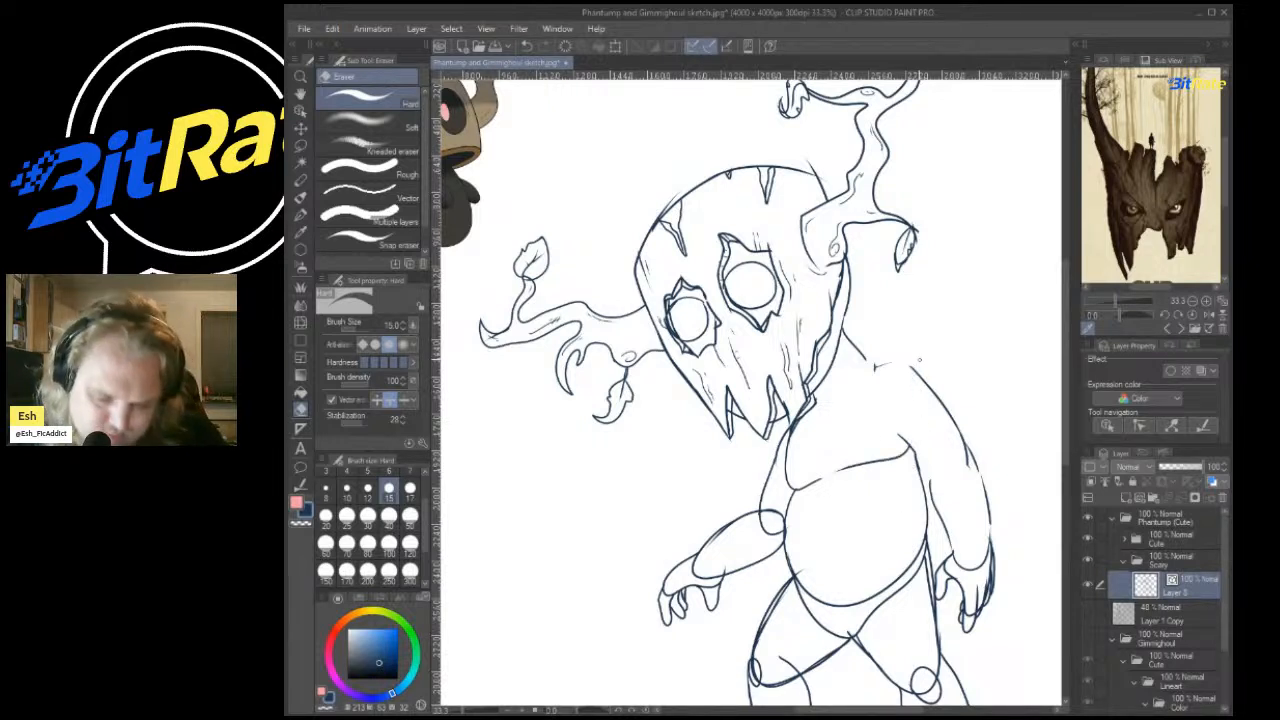
key(ctrl+z)
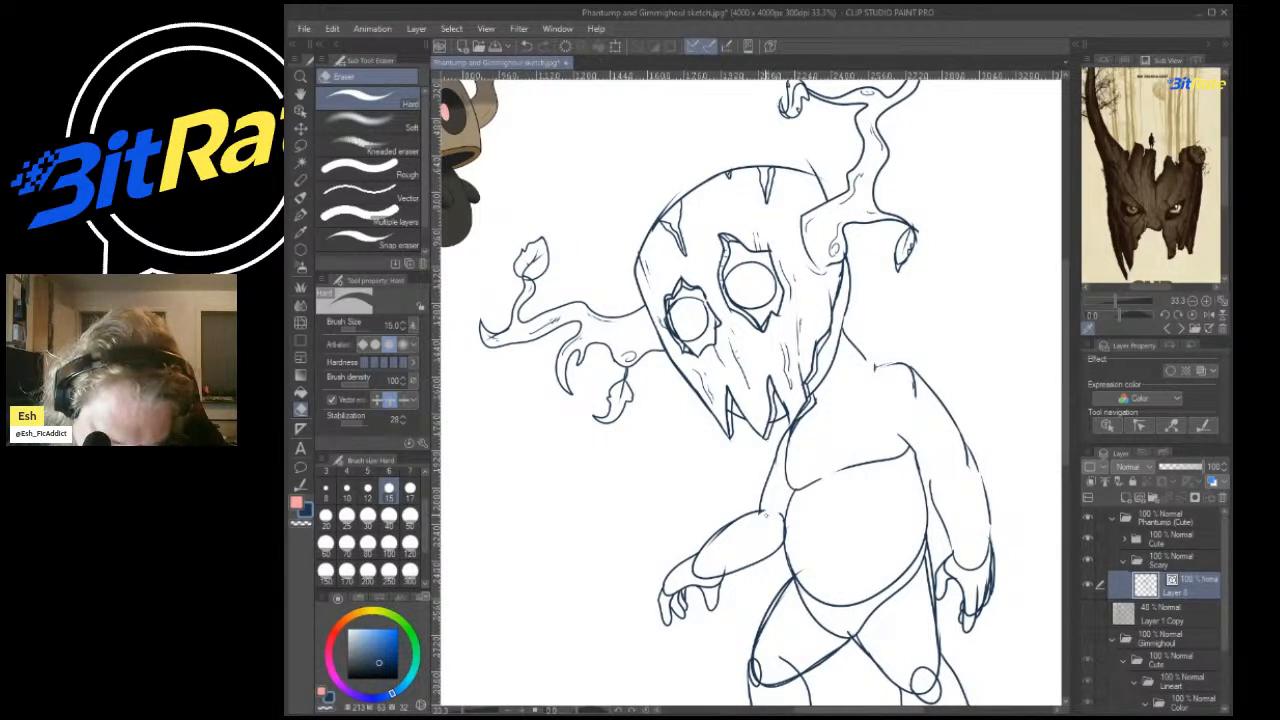
mouse_move(868, 584)
mouse_down()
mouse_move(906, 630)
mouse_move(798, 580)
mouse_up()
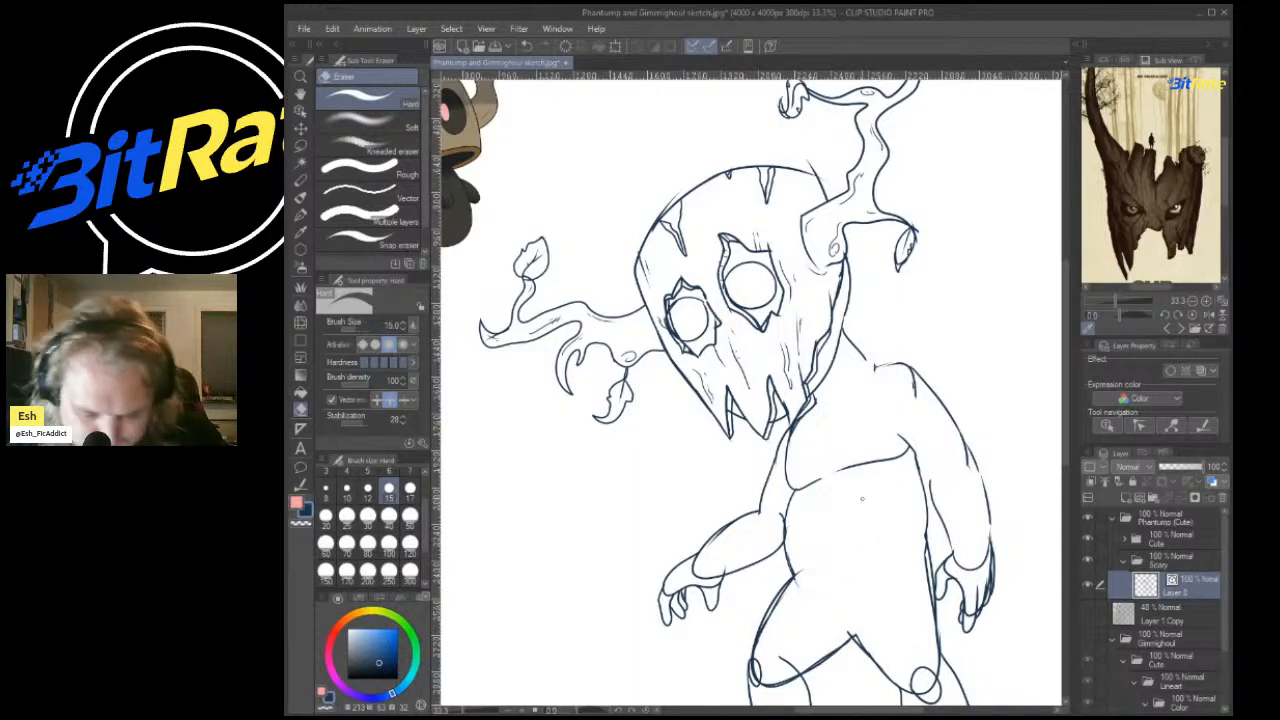
Set the G-pen to size 12 and draw a crease line from the crotch diagonally up across the lower belly.
scroll(862, 498, down, 1)
scroll(880, 500, up, 2)
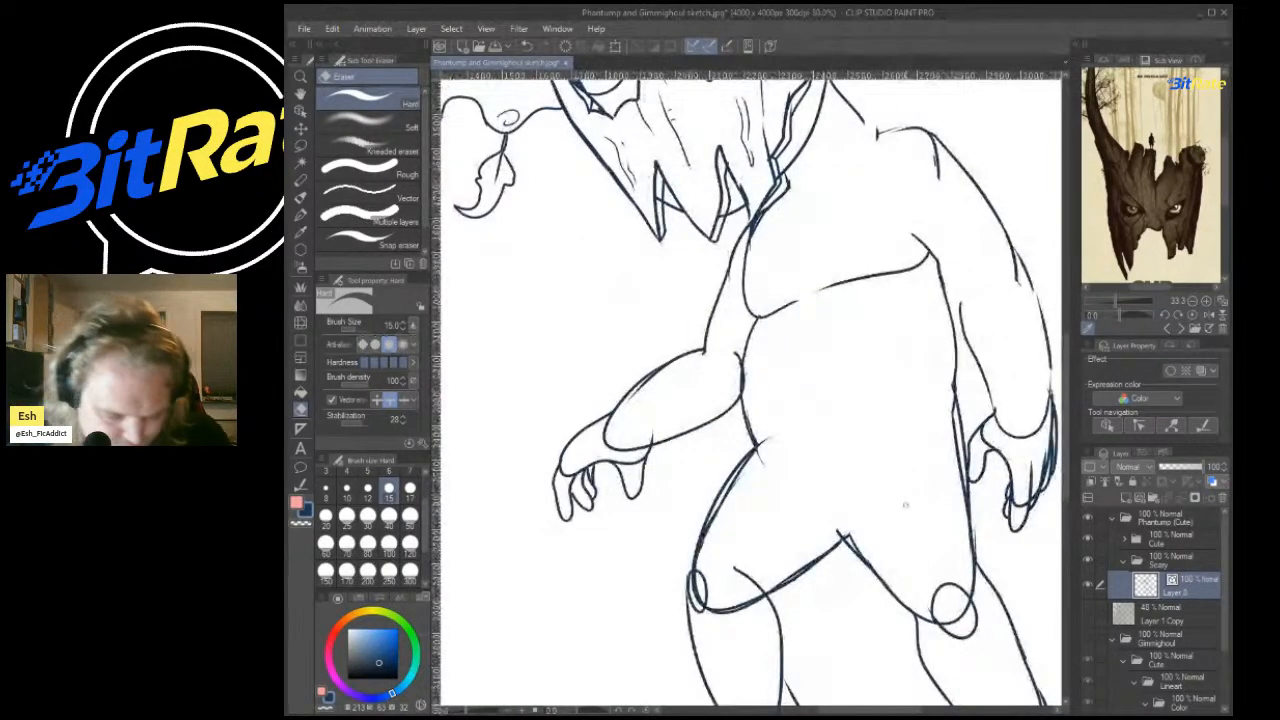
click(300, 215)
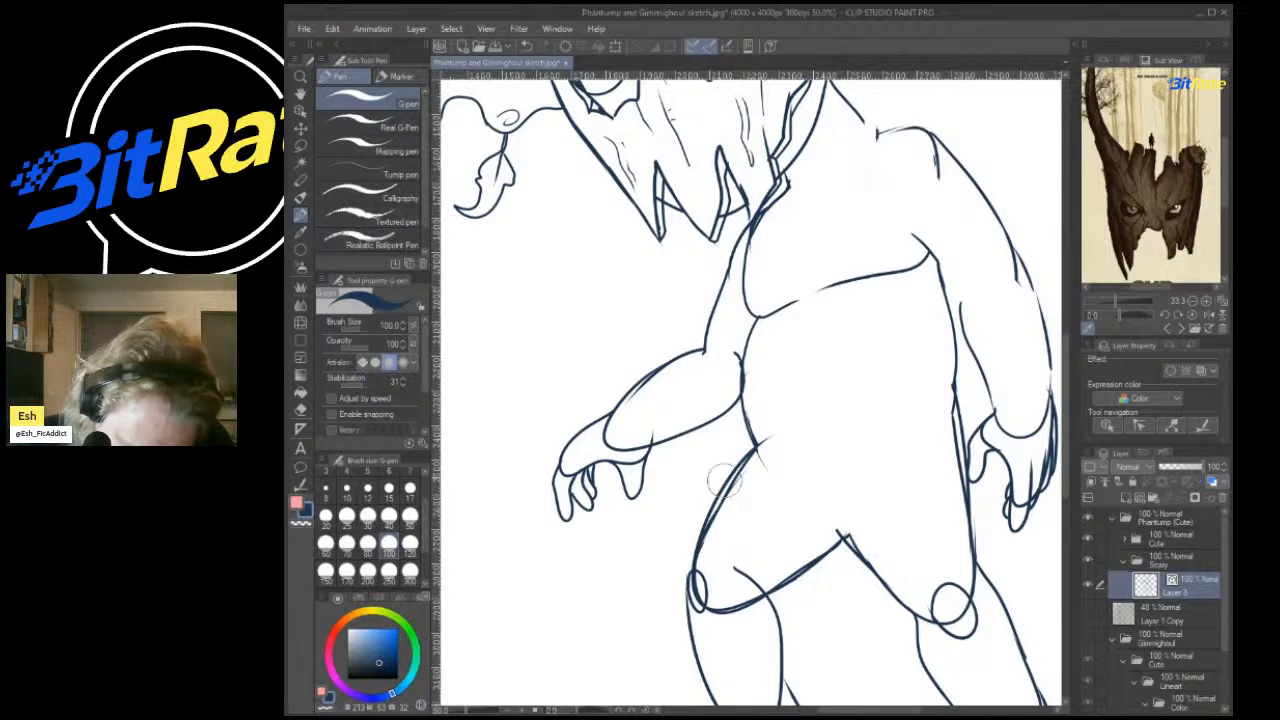
click(368, 490)
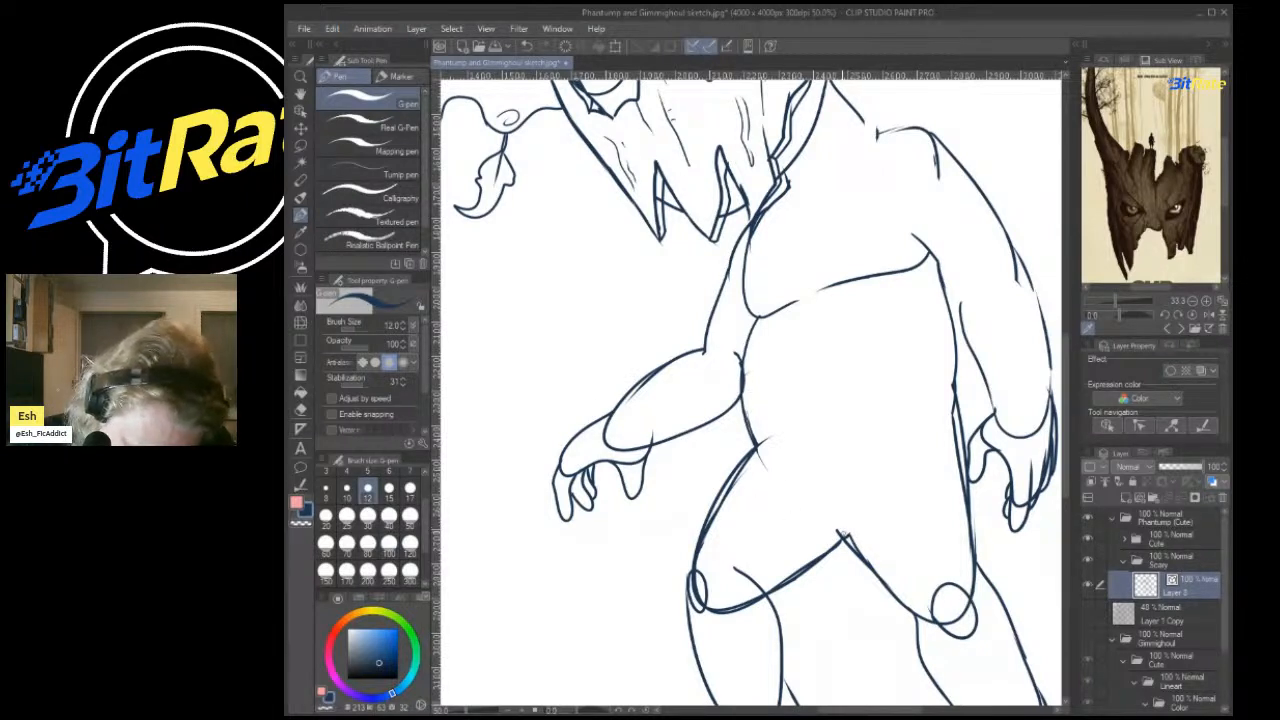
drag(846, 537, 780, 490)
key(ctrl+z)
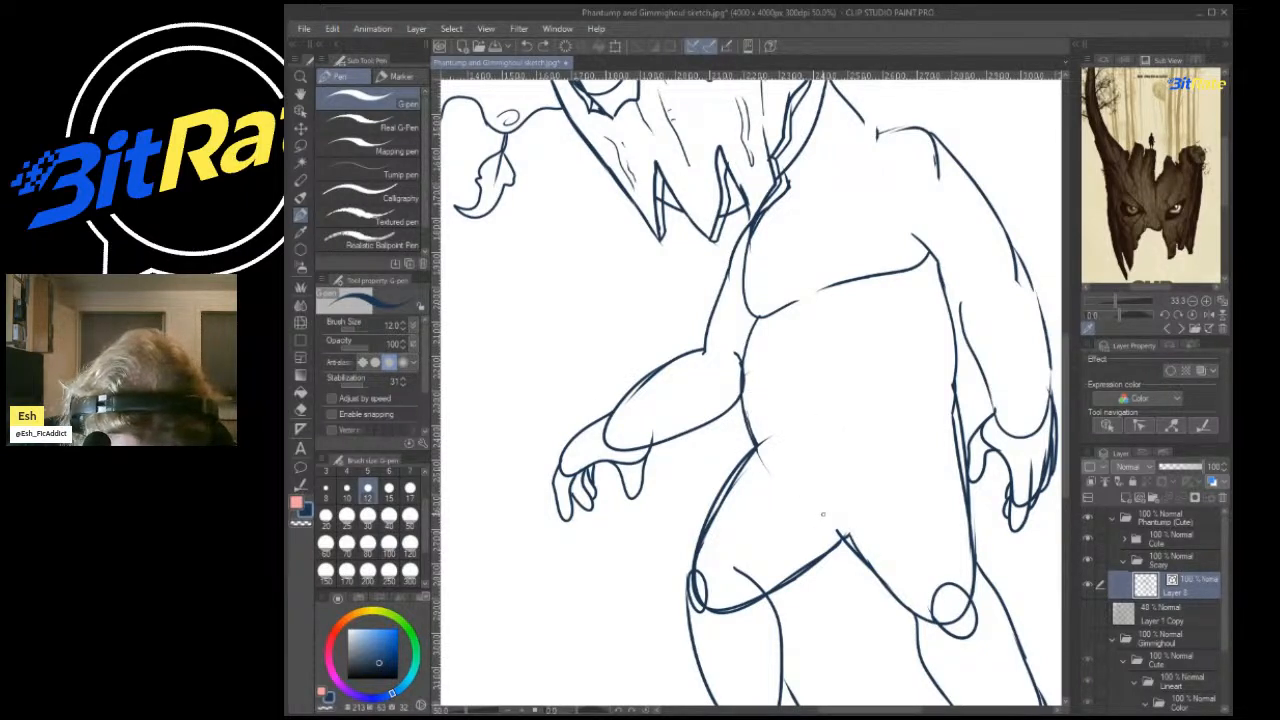
drag(872, 572, 796, 486)
key(ctrl+z)
drag(858, 552, 796, 484)
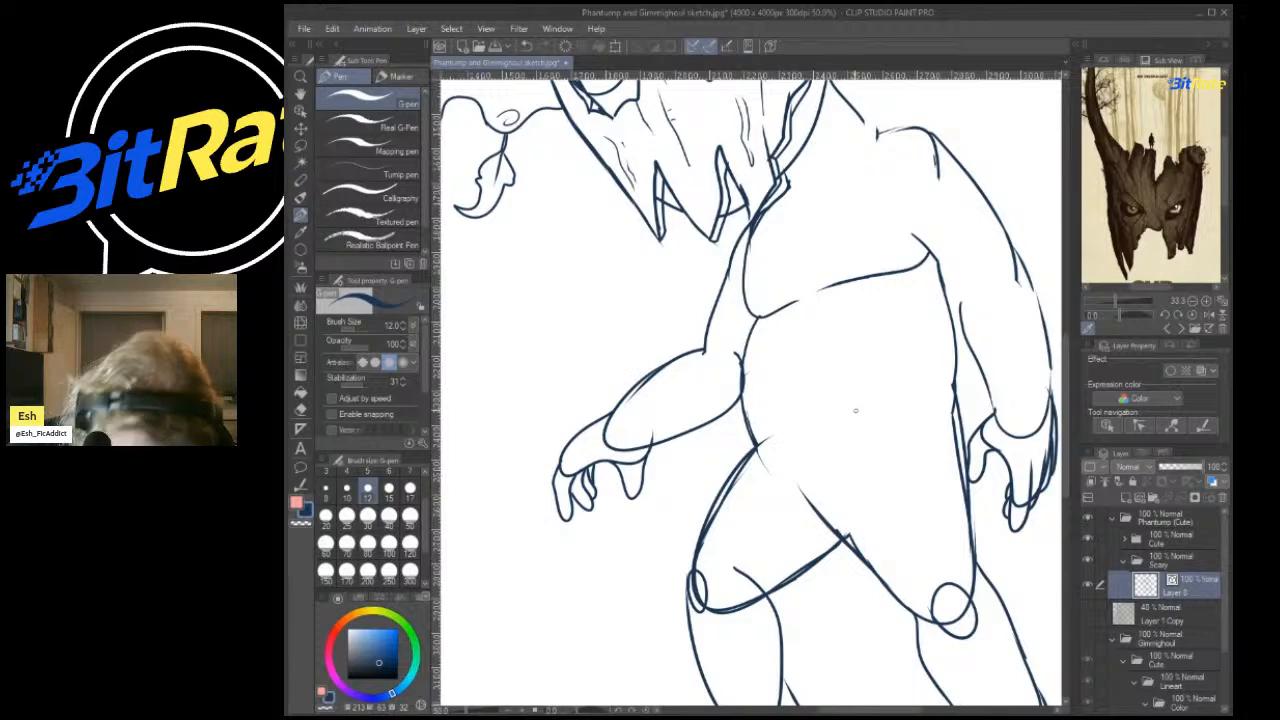
Erase the knee circles and the overlapping thigh and ankle guide lines inside both legs, raising the eraser size to 100.
scroll(985, 372, down, 10)
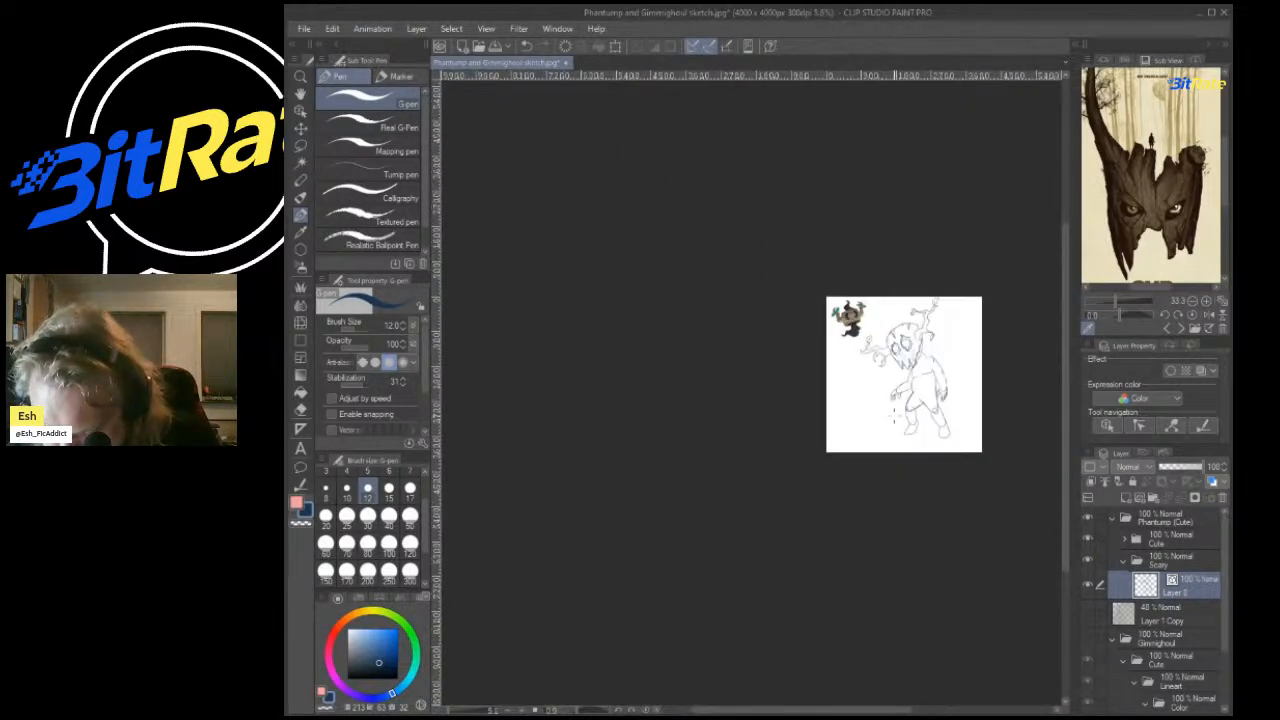
scroll(958, 418, up, 6)
scroll(970, 451, up, 3)
key(e)
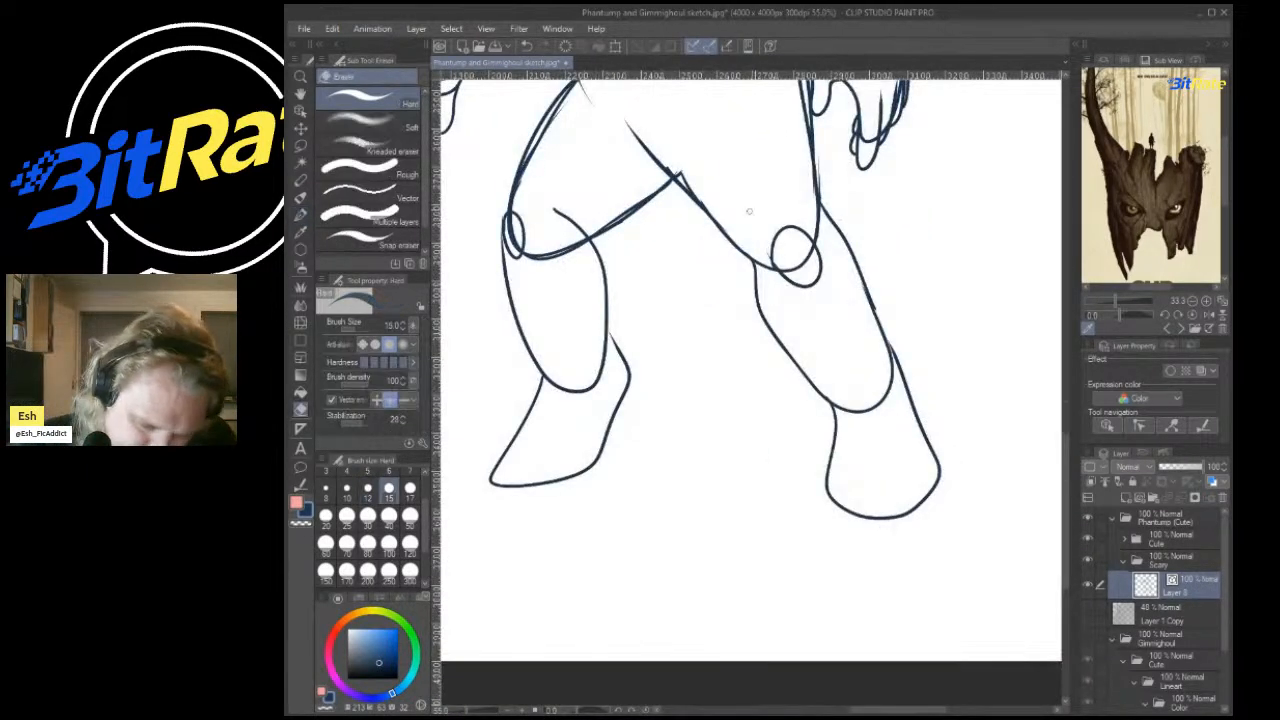
mouse_move(750, 212)
mouse_down()
mouse_move(770, 216)
mouse_move(762, 232)
mouse_move(779, 258)
mouse_move(818, 228)
mouse_up()
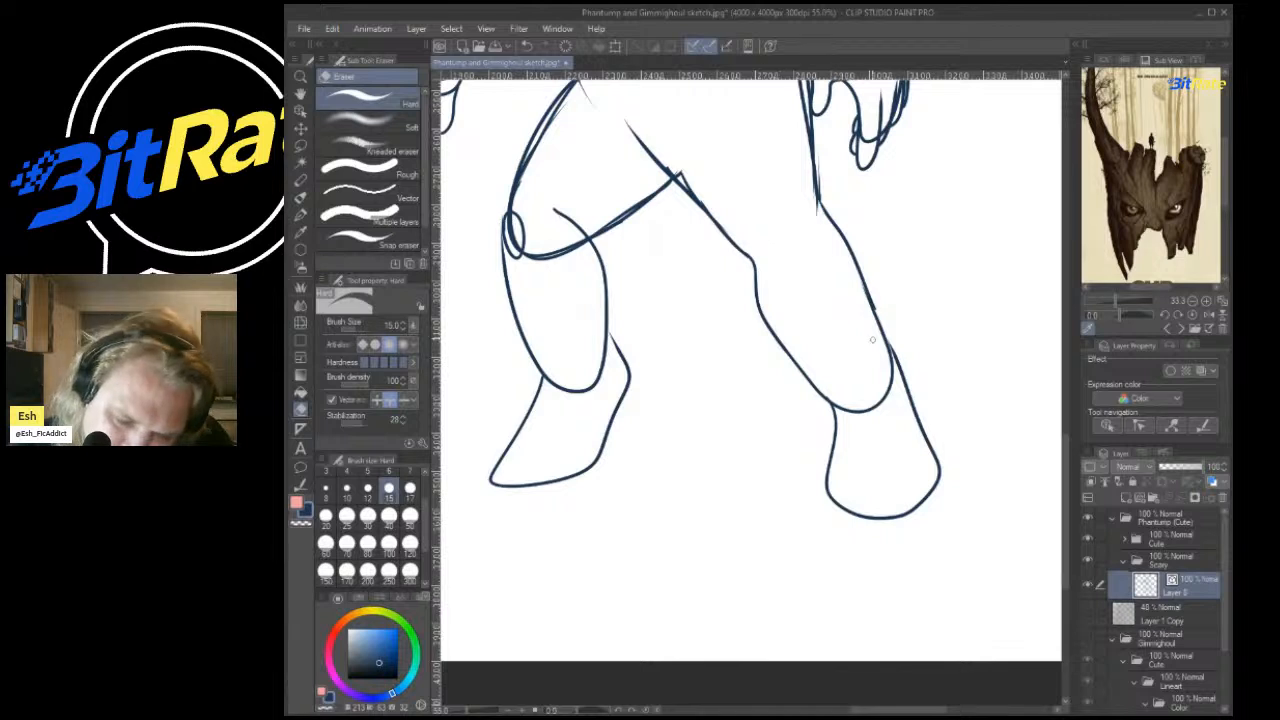
drag(880, 343, 832, 336)
mouse_move(588, 266)
mouse_down()
mouse_move(521, 251)
mouse_move(593, 319)
mouse_up()
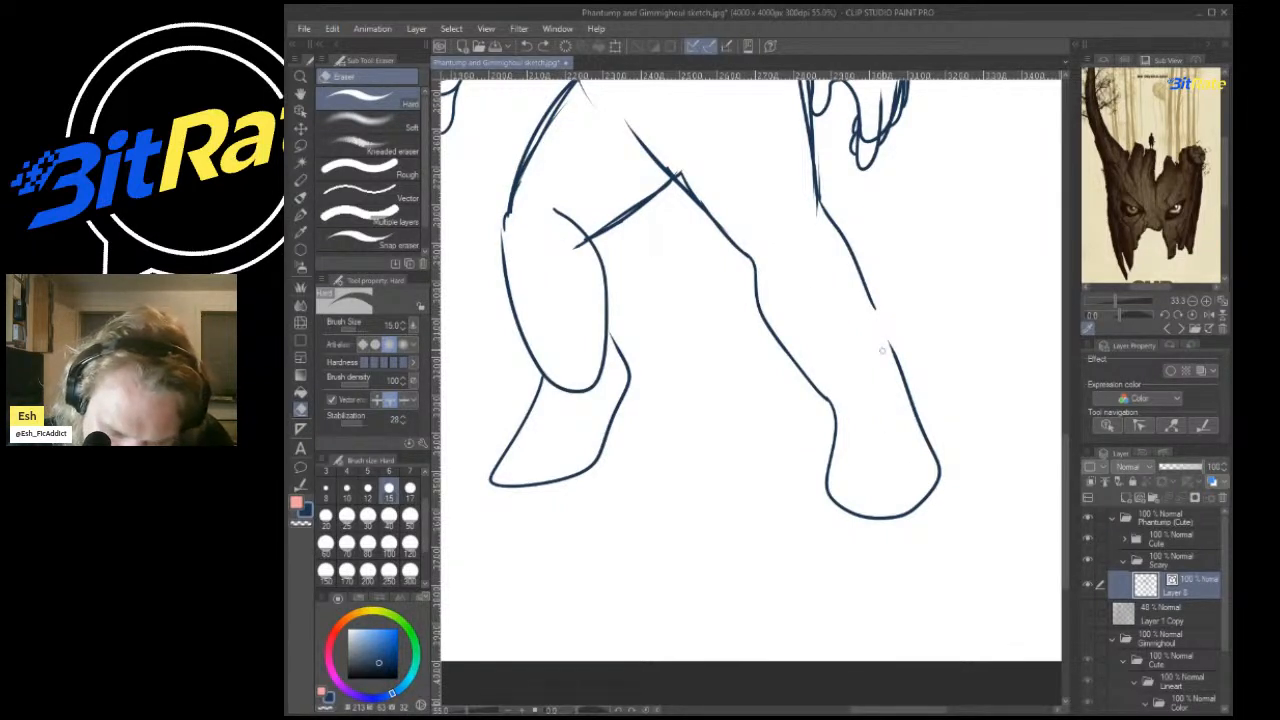
click(388, 543)
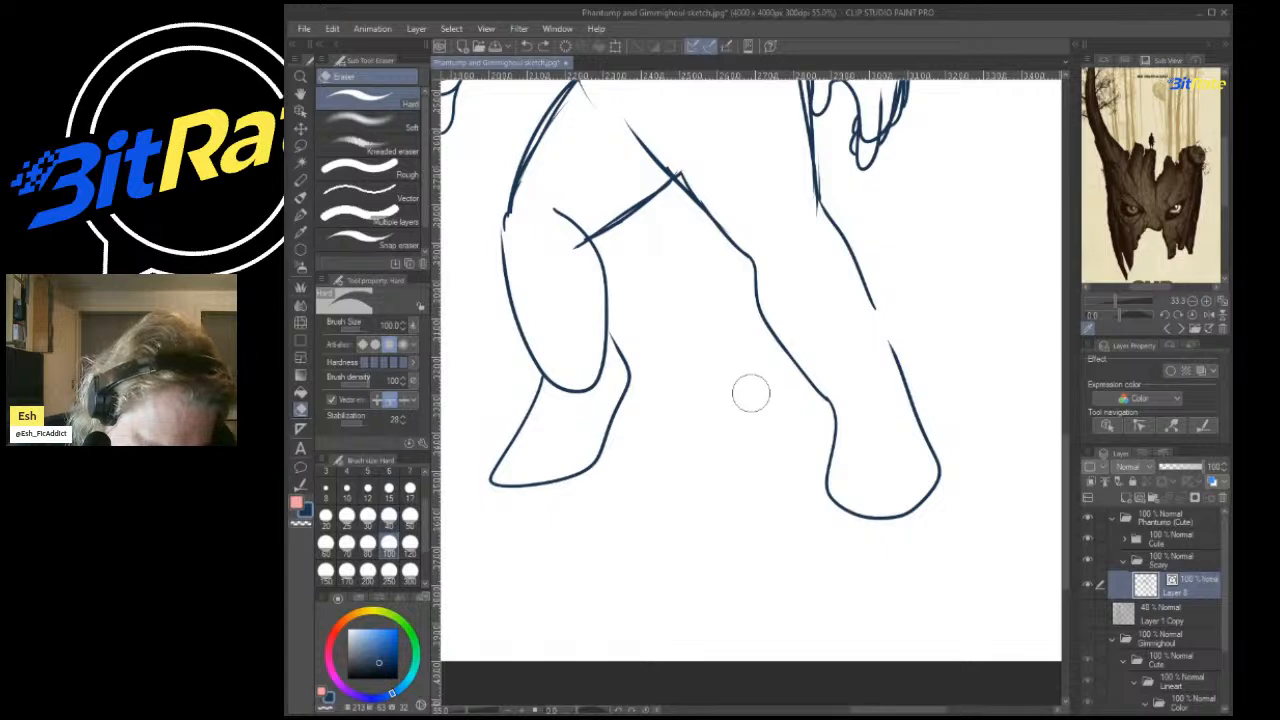
drag(588, 399, 598, 370)
key(ctrl+z)
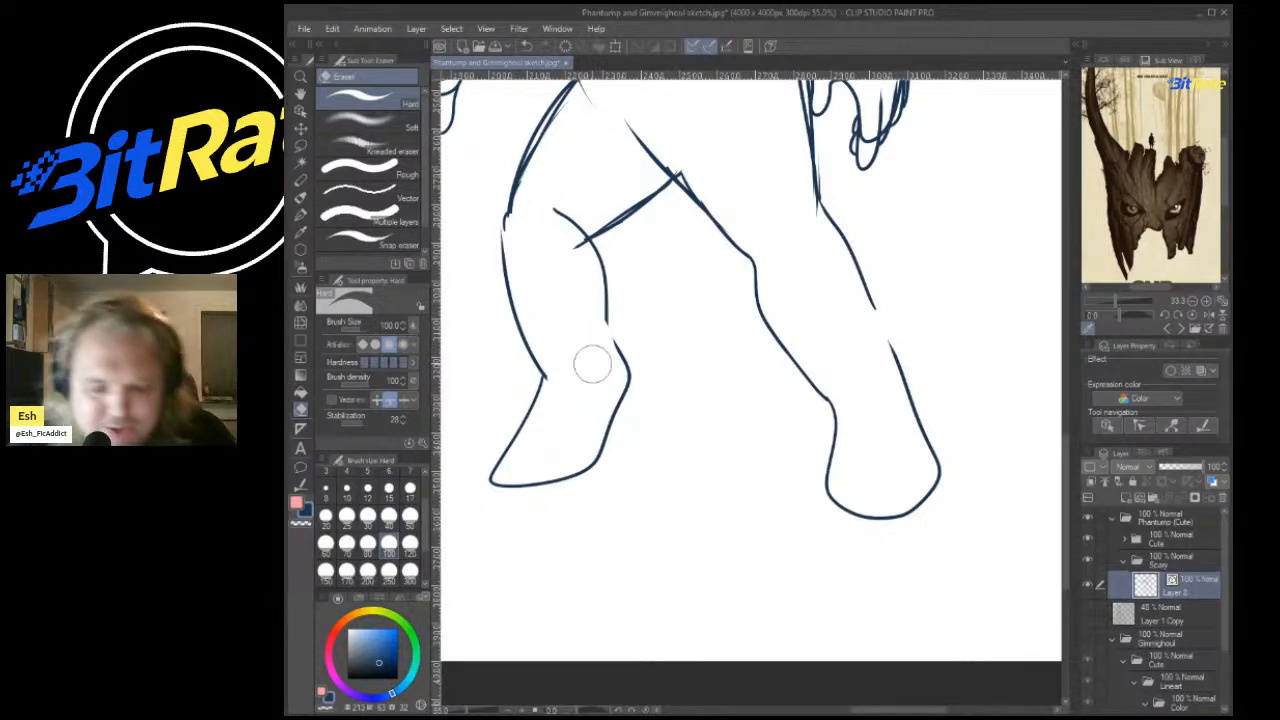
Draw the inner contour of the right-hand upper arm with the G-pen, joining the armpit to the forearm line.
scroll(591, 365, down, 6)
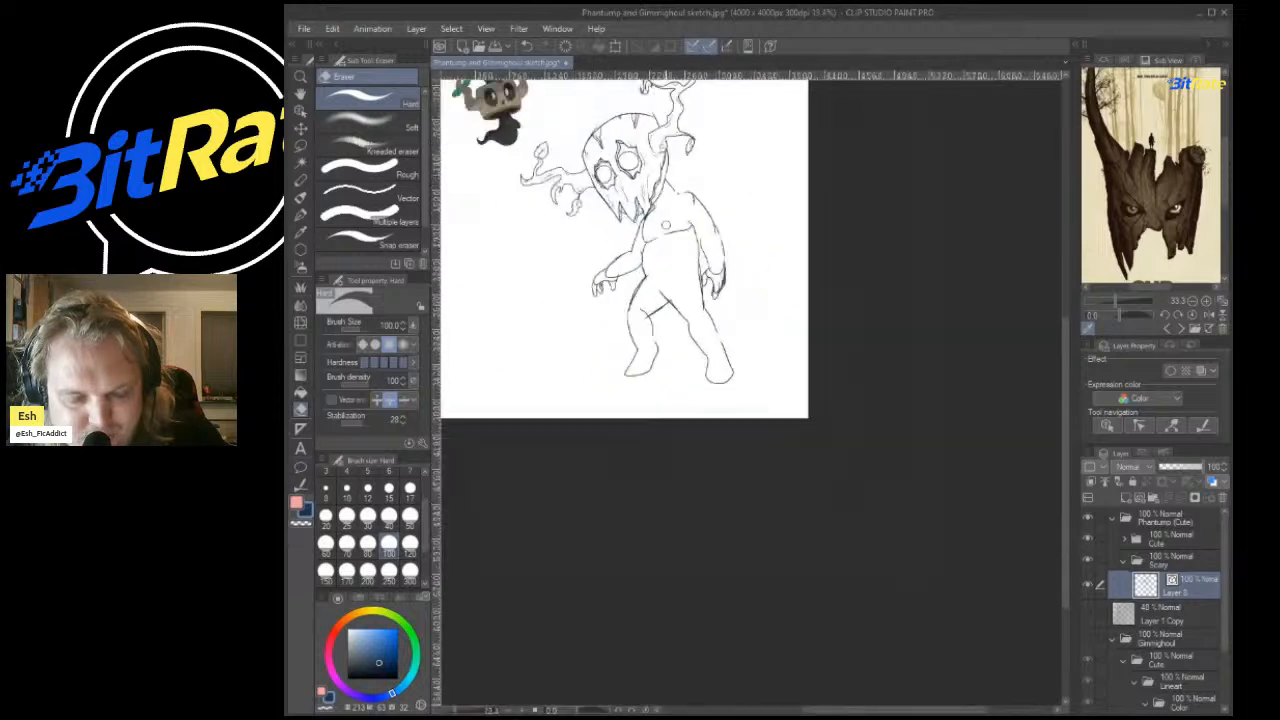
scroll(667, 225, up, 5)
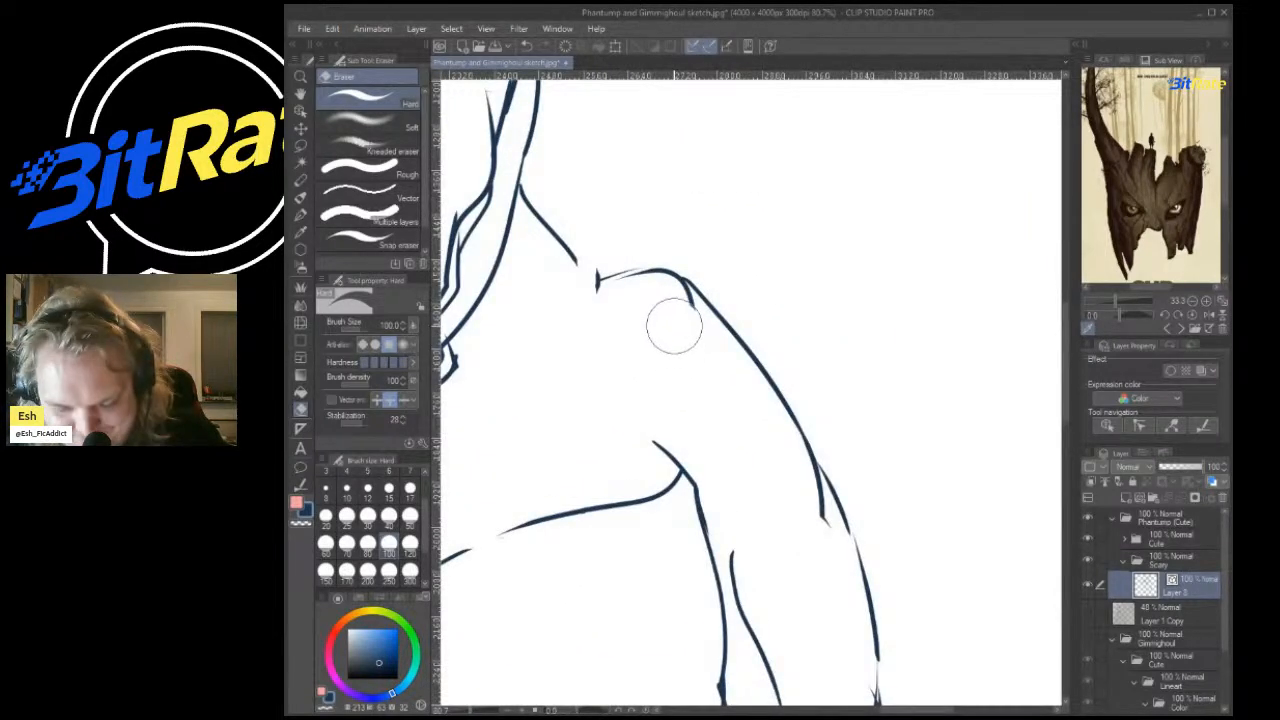
scroll(657, 309, down, 5)
scroll(736, 318, up, 5)
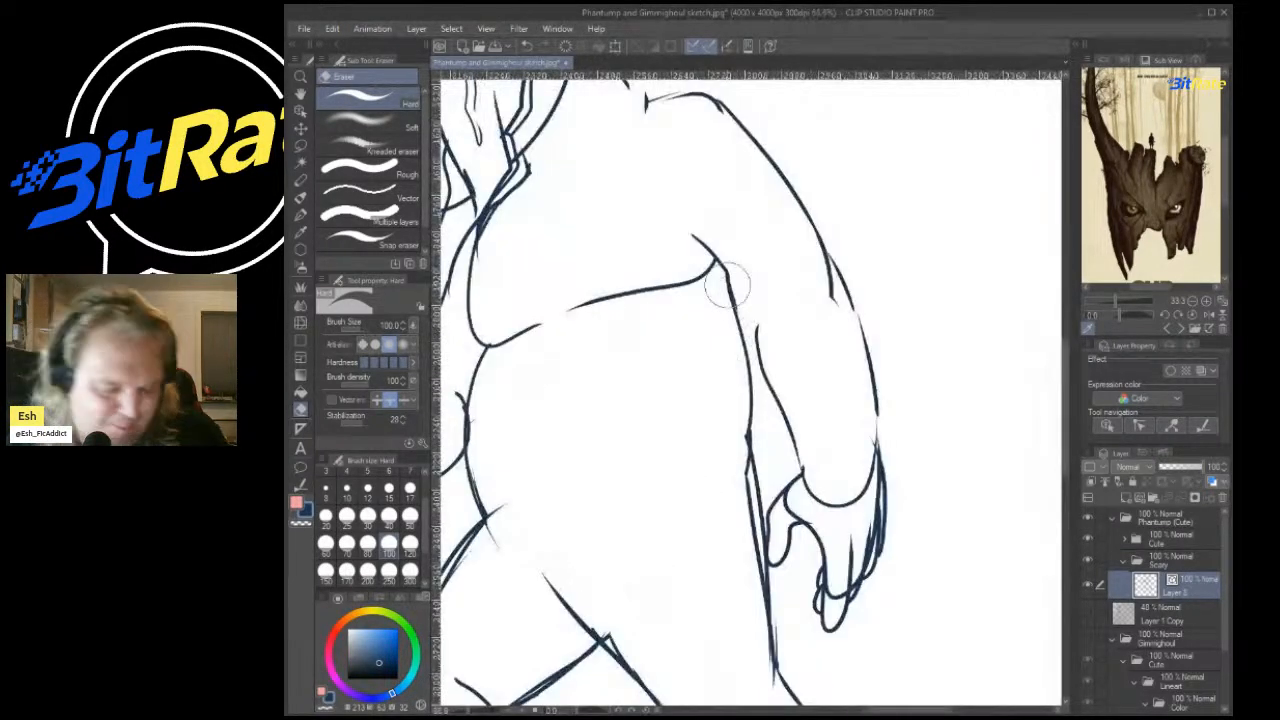
key(p)
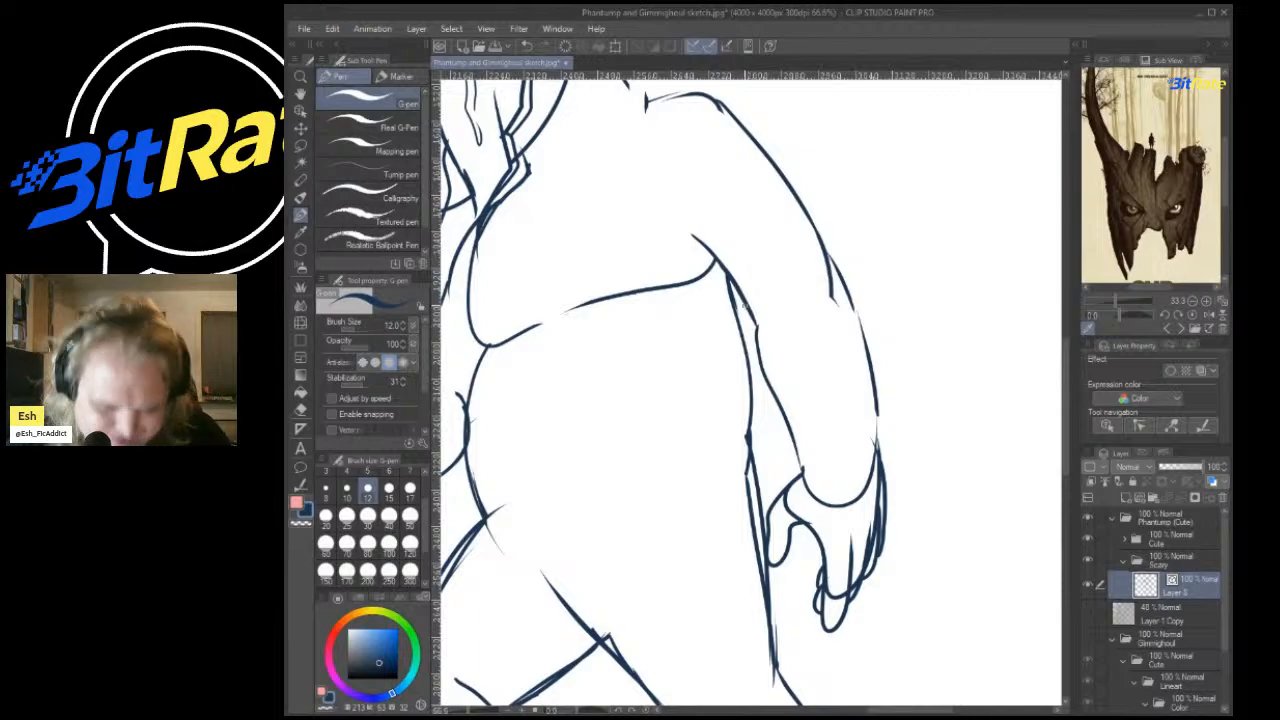
Erase the straight crease above the crotch and redraw it as a shallower curve sweeping up toward the left-hand hip.
scroll(740, 390, down, 5)
scroll(740, 390, up, 4)
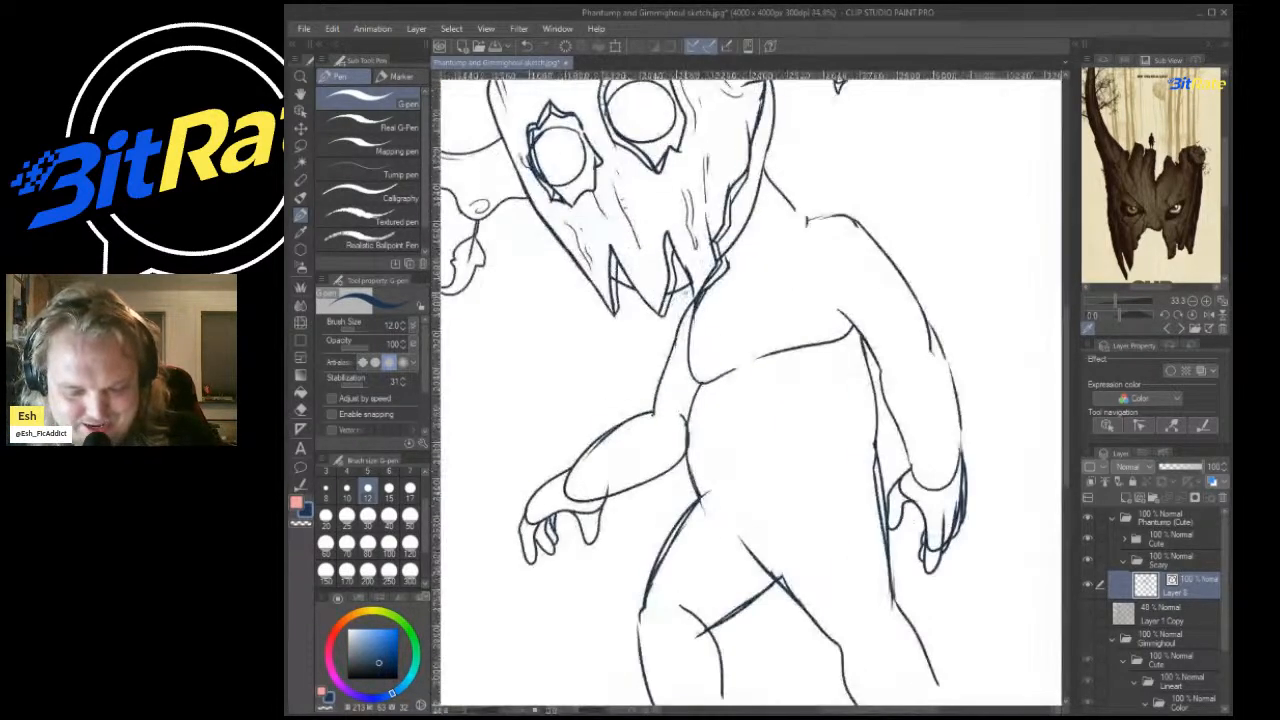
scroll(820, 407, down, 5)
scroll(820, 407, up, 6)
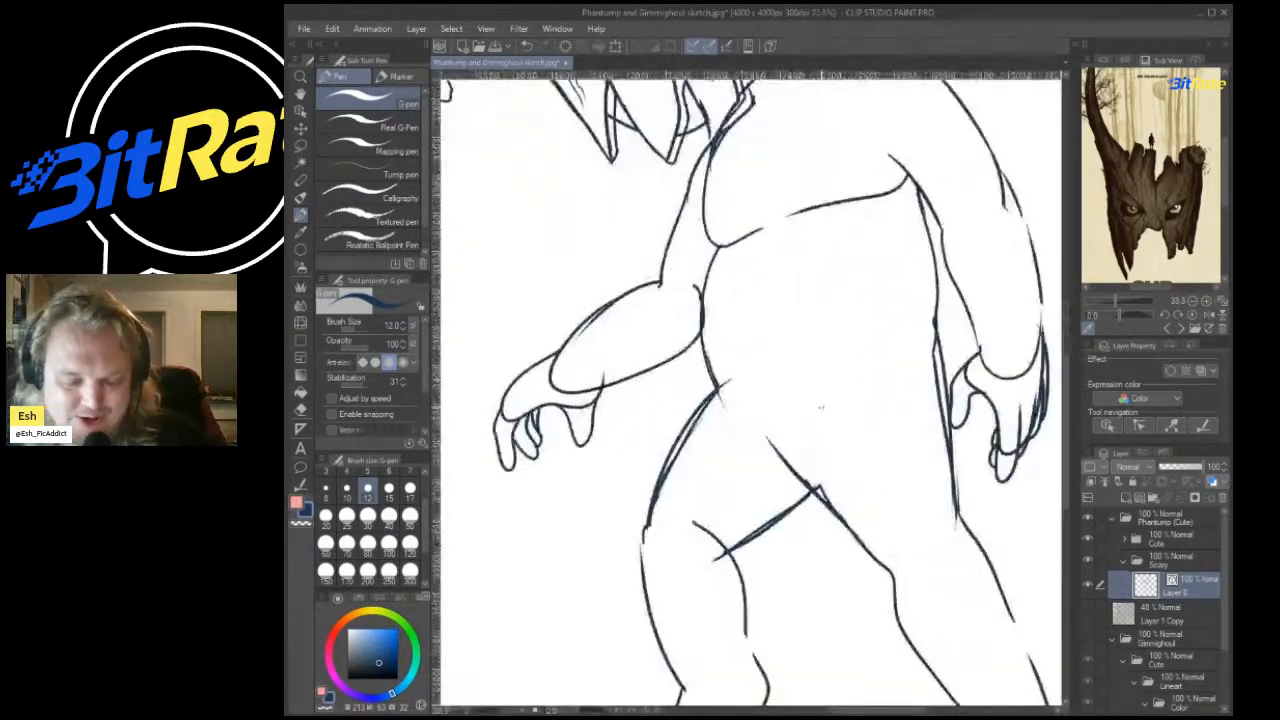
scroll(820, 407, up, 3)
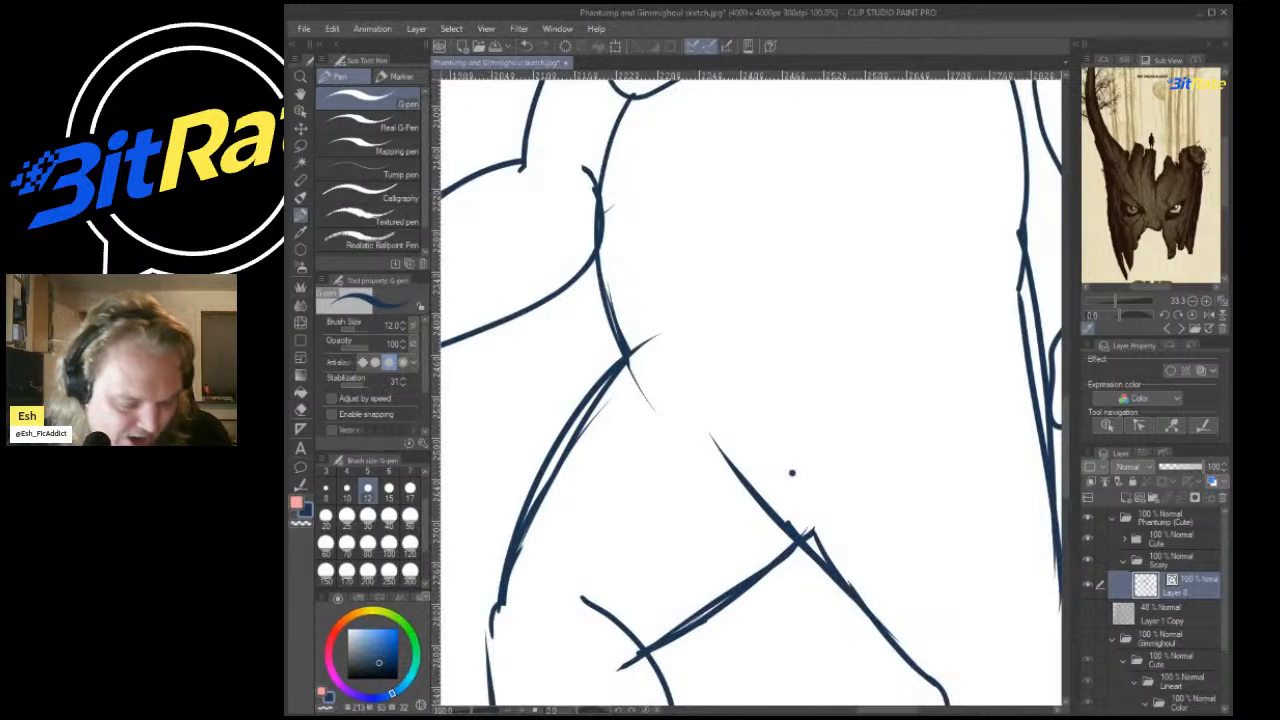
key(e)
mouse_move(726, 425)
mouse_down()
mouse_move(839, 407)
mouse_move(769, 478)
mouse_move(834, 425)
mouse_move(777, 509)
mouse_up()
key(p)
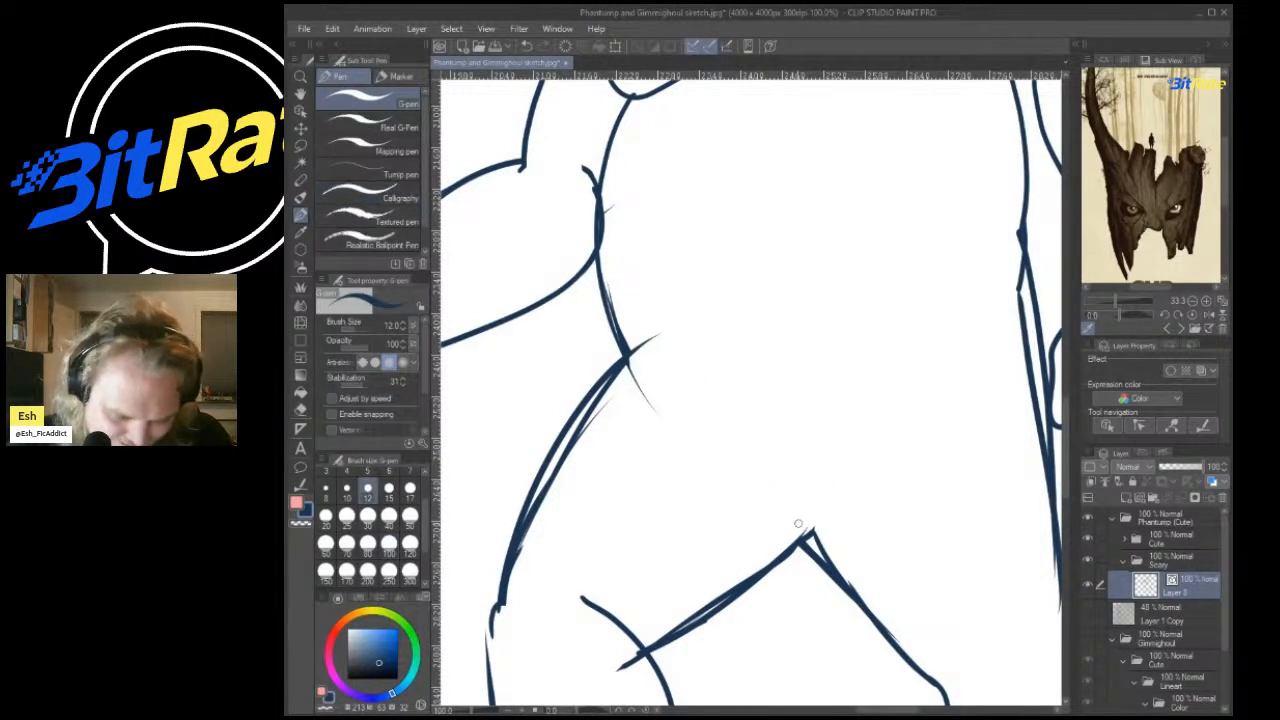
key(ctrl+z)
drag(806, 537, 672, 457)
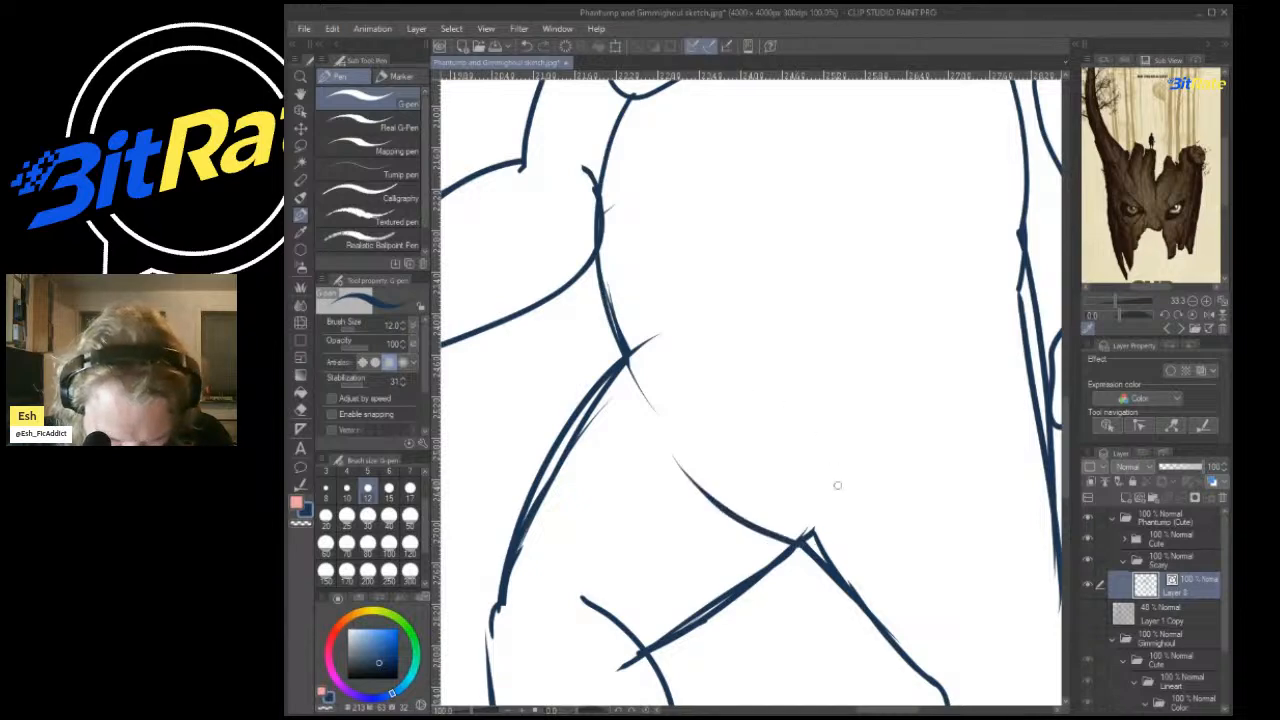
scroll(942, 451, down, 10)
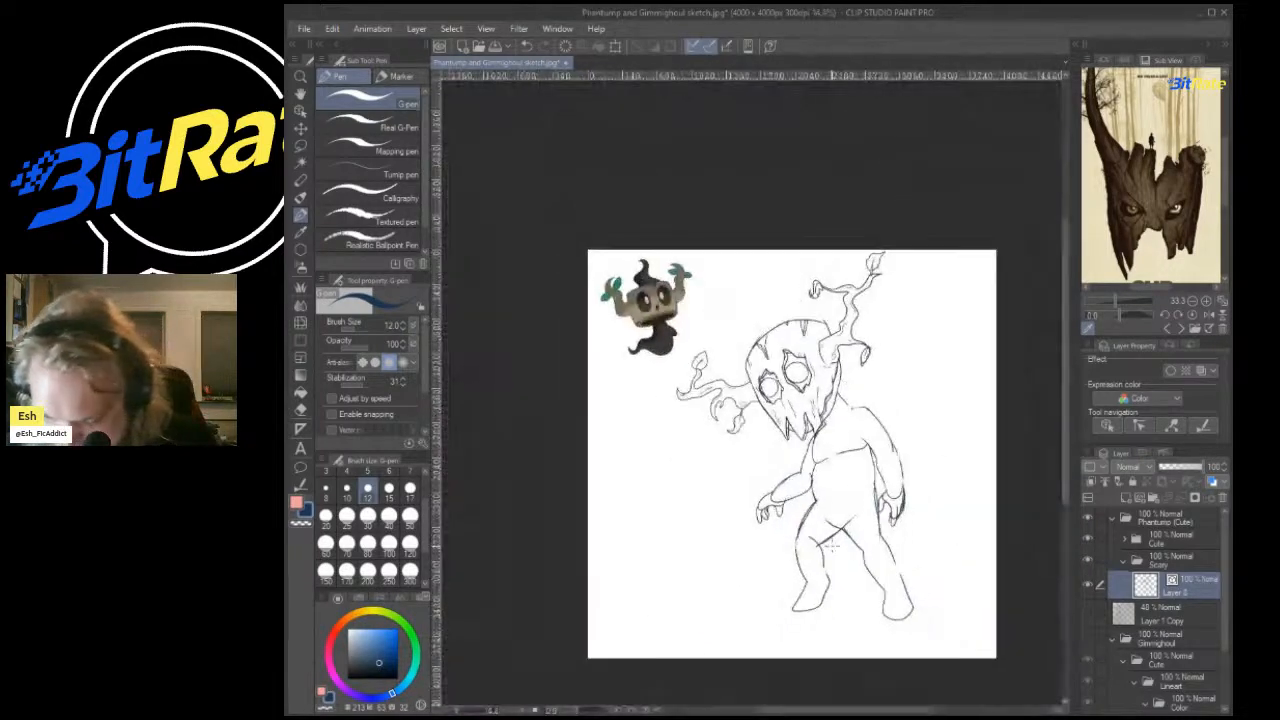
scroll(854, 486, up, 5)
scroll(854, 486, down, 2)
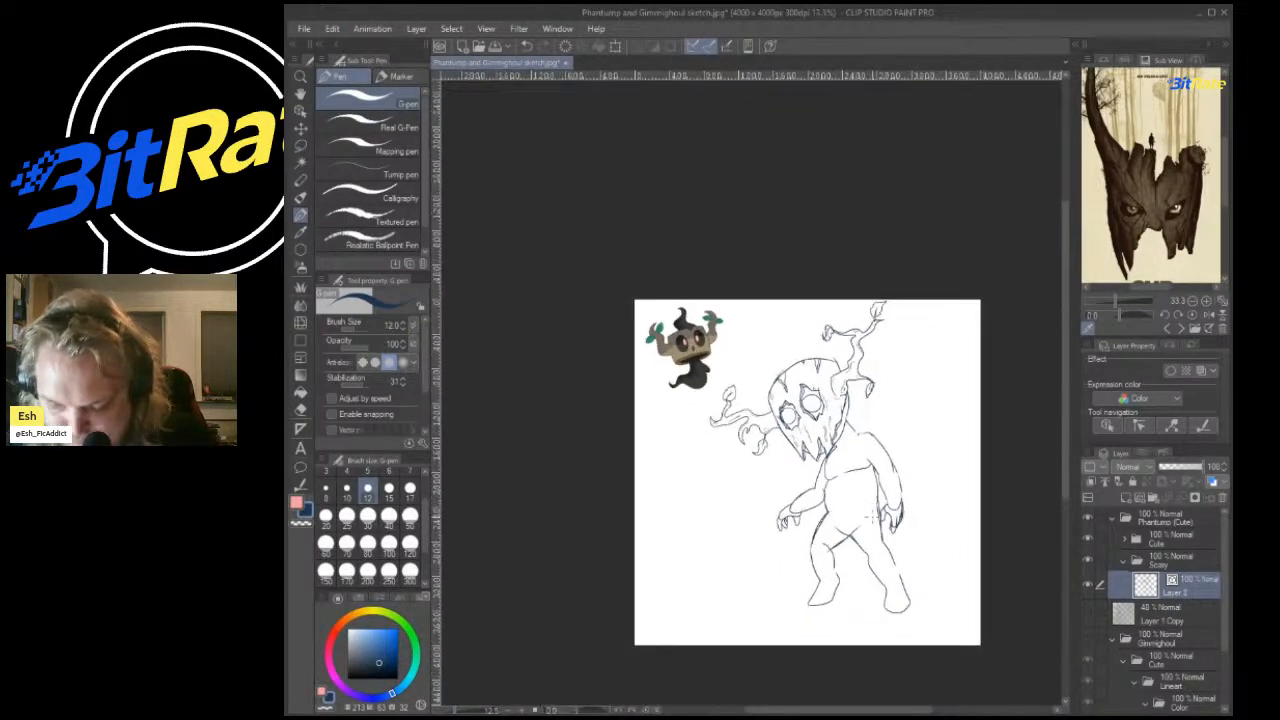
Erase the right-hand crease above the crotch and redraw it with the G-pen as a longer stroke rising toward the hip.
scroll(854, 486, up, 9)
scroll(854, 486, down, 3)
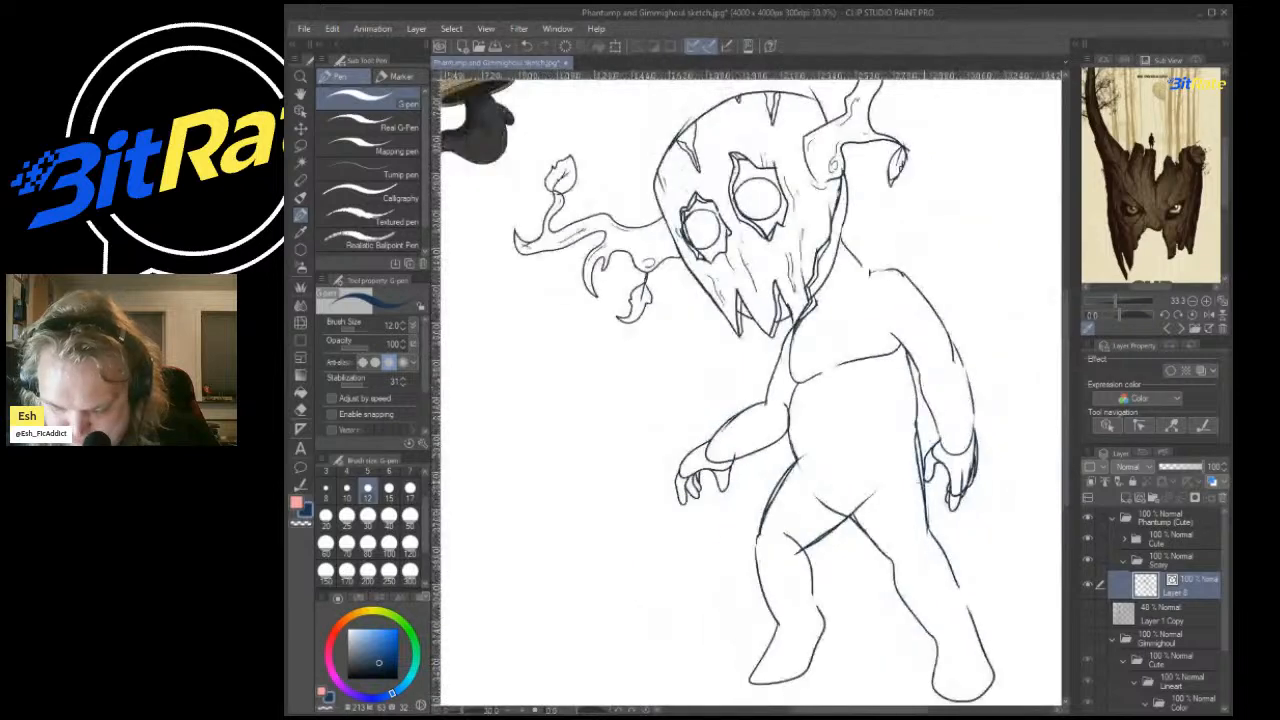
scroll(926, 452, up, 5)
scroll(926, 452, down, 3)
scroll(926, 452, up, 3)
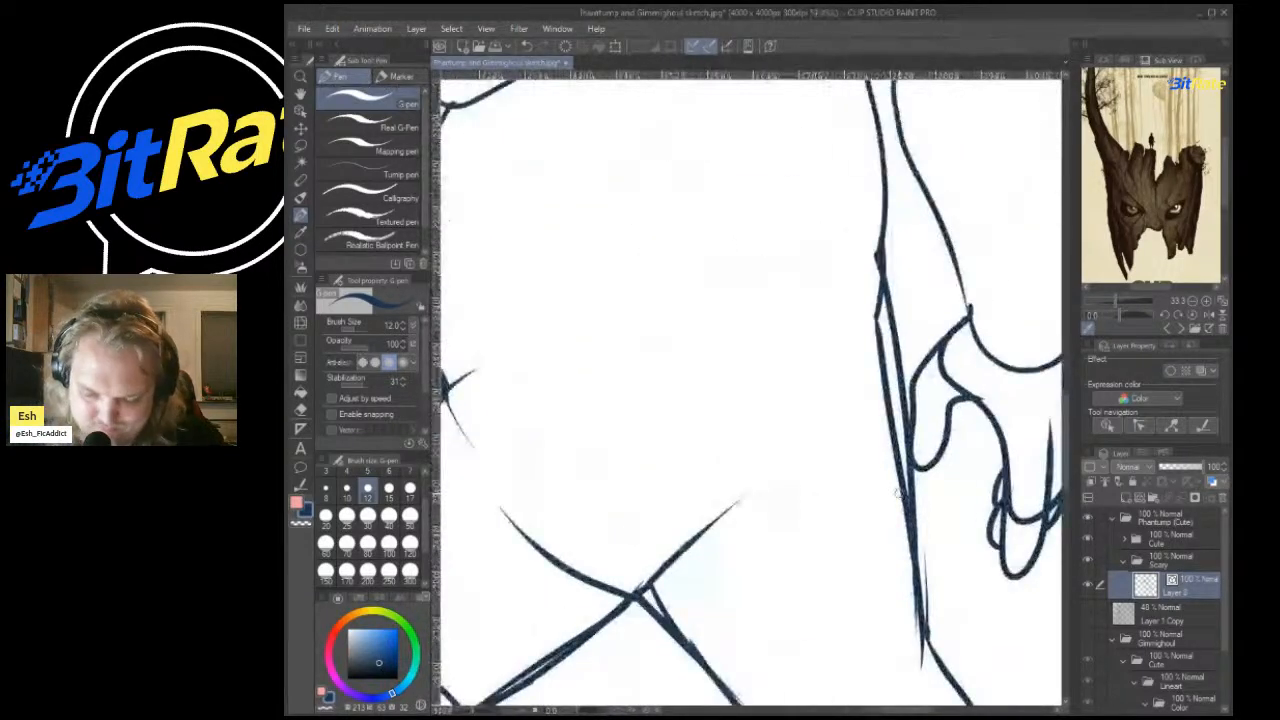
key(e)
drag(712, 480, 626, 415)
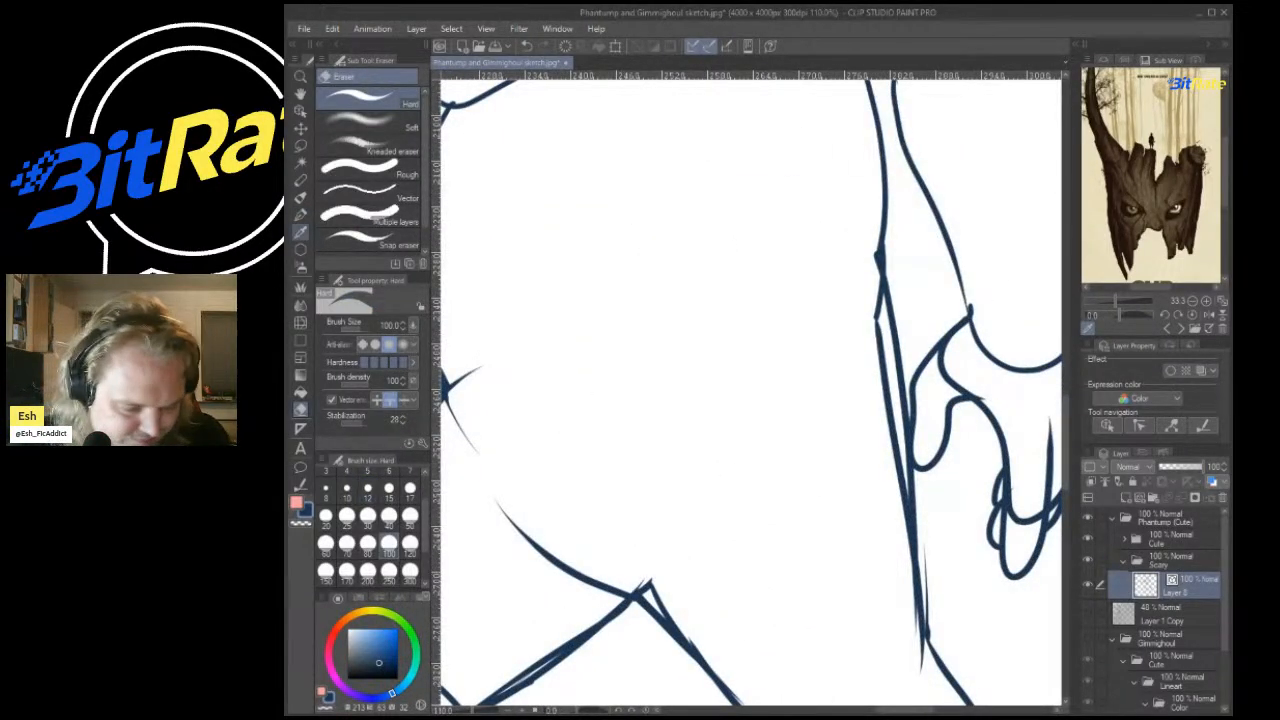
key(p)
drag(641, 592, 766, 452)
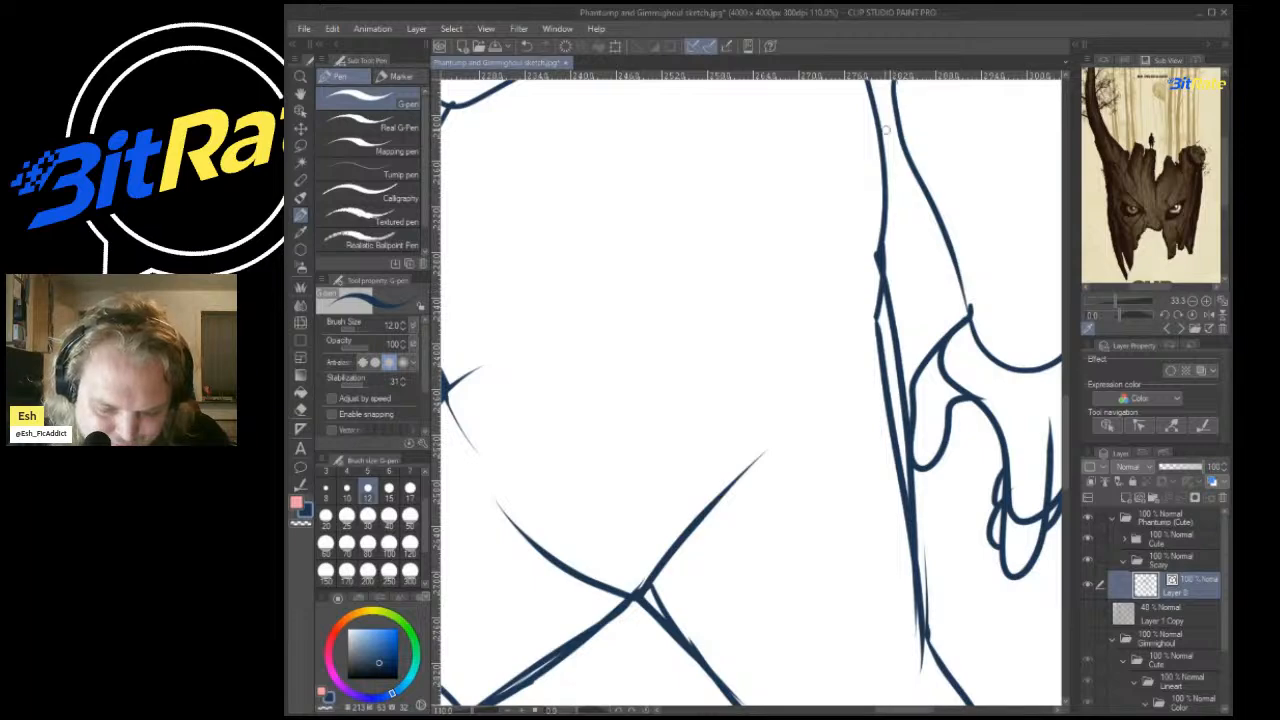
Draw the torso's right-hand side with the G-pen as one curve bulging outward from the armpit to the hip.
drag(889, 147, 884, 358)
scroll(840, 264, down, 5)
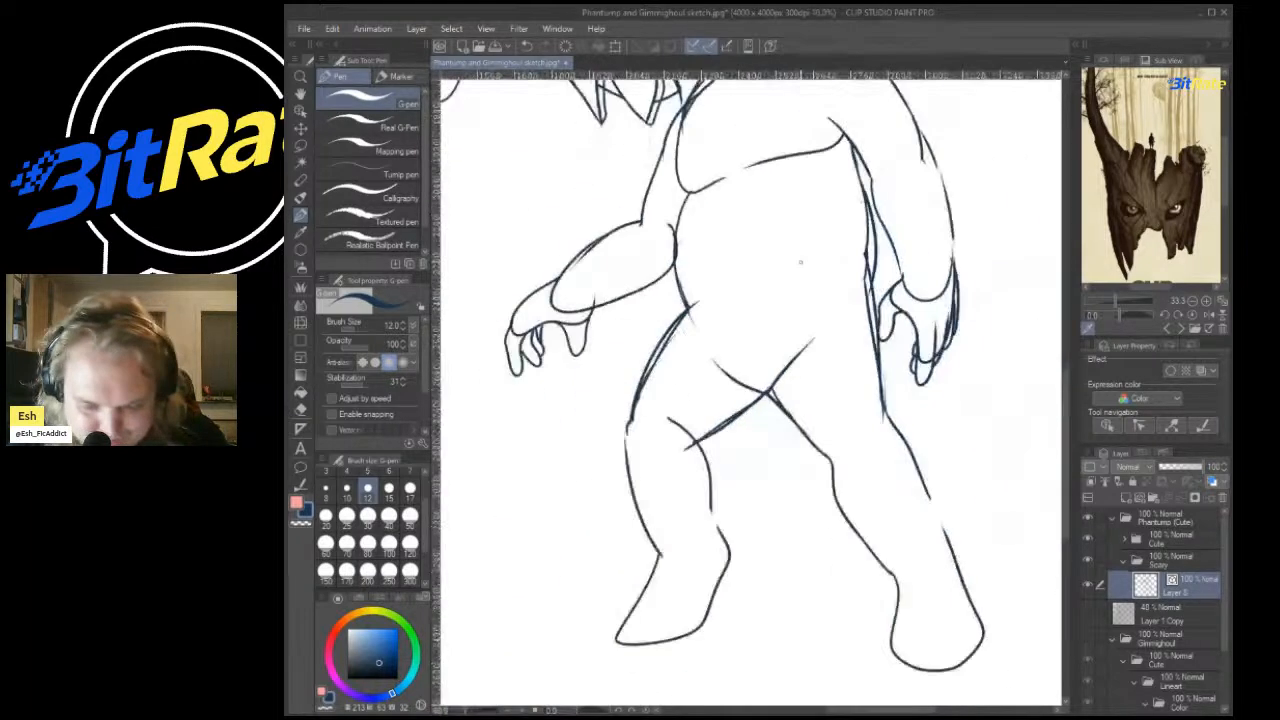
scroll(817, 190, up, 4)
key(ctrl+z)
mouse_move(879, 175)
mouse_down()
mouse_move(910, 252)
mouse_move(882, 462)
mouse_up()
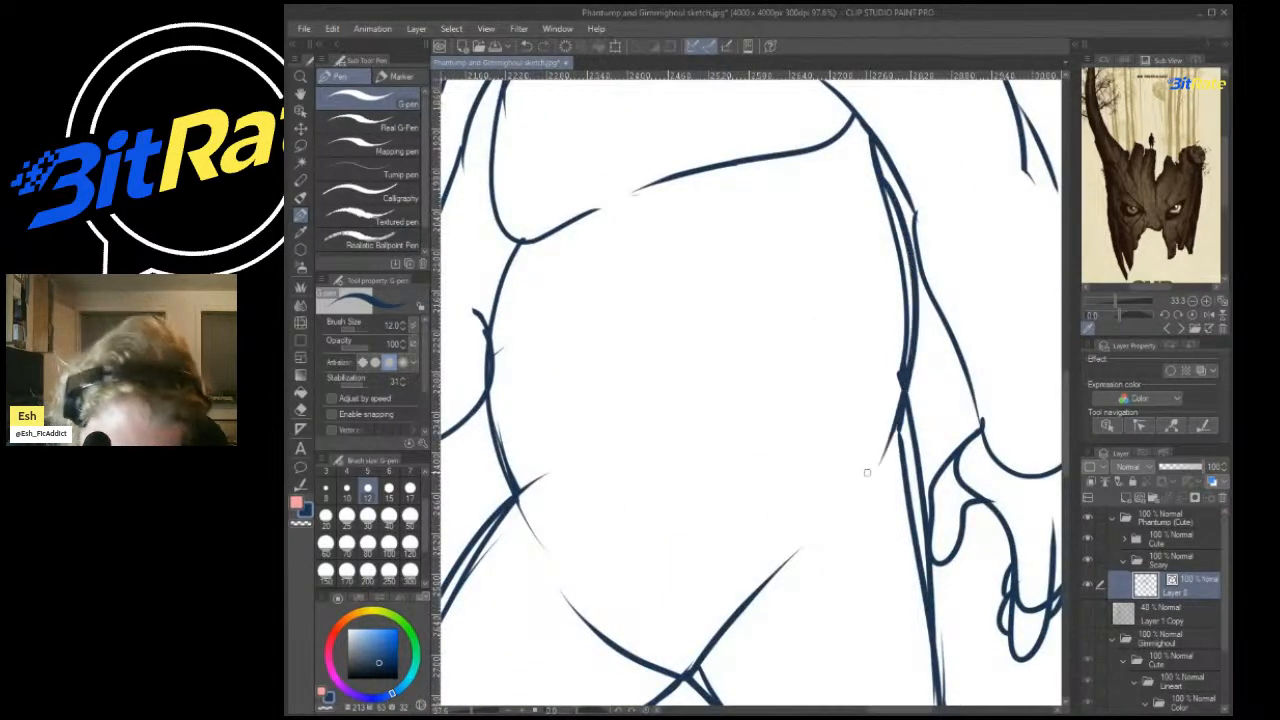
key(ctrl+z)
drag(903, 215, 872, 493)
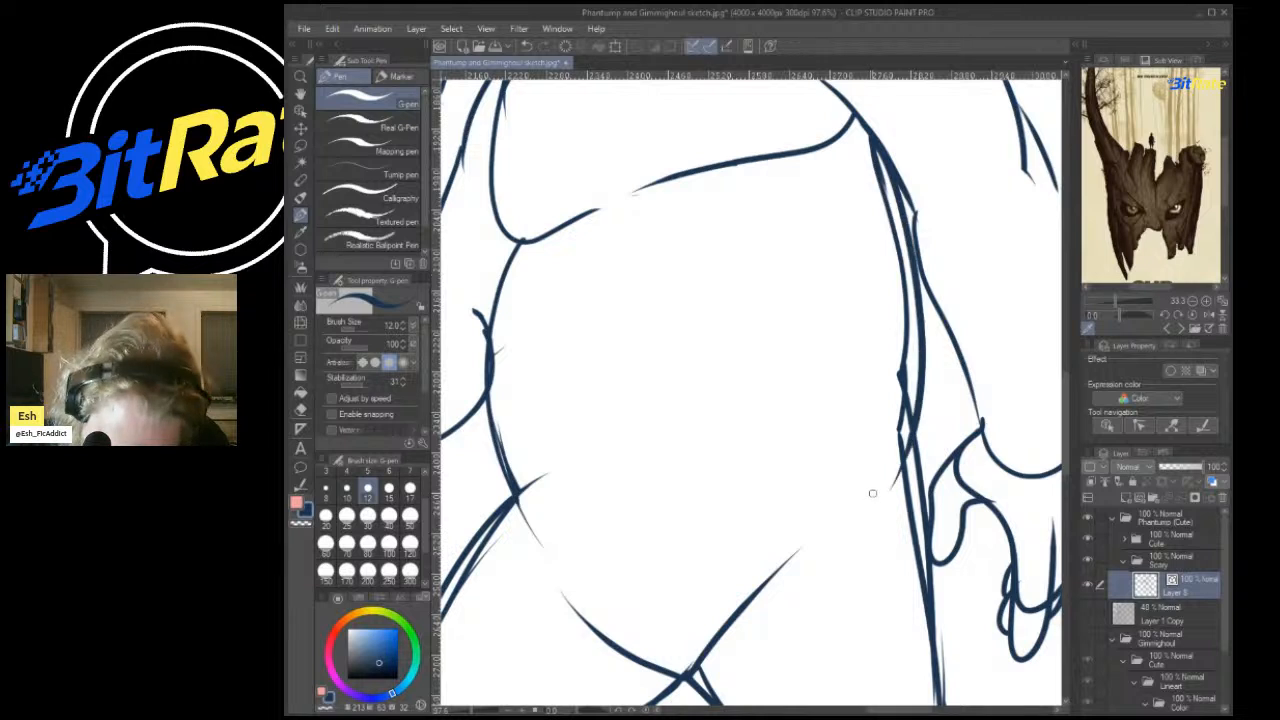
Erase the old inner torso line and the stray ends beside the new right-hand waist contour.
key(e)
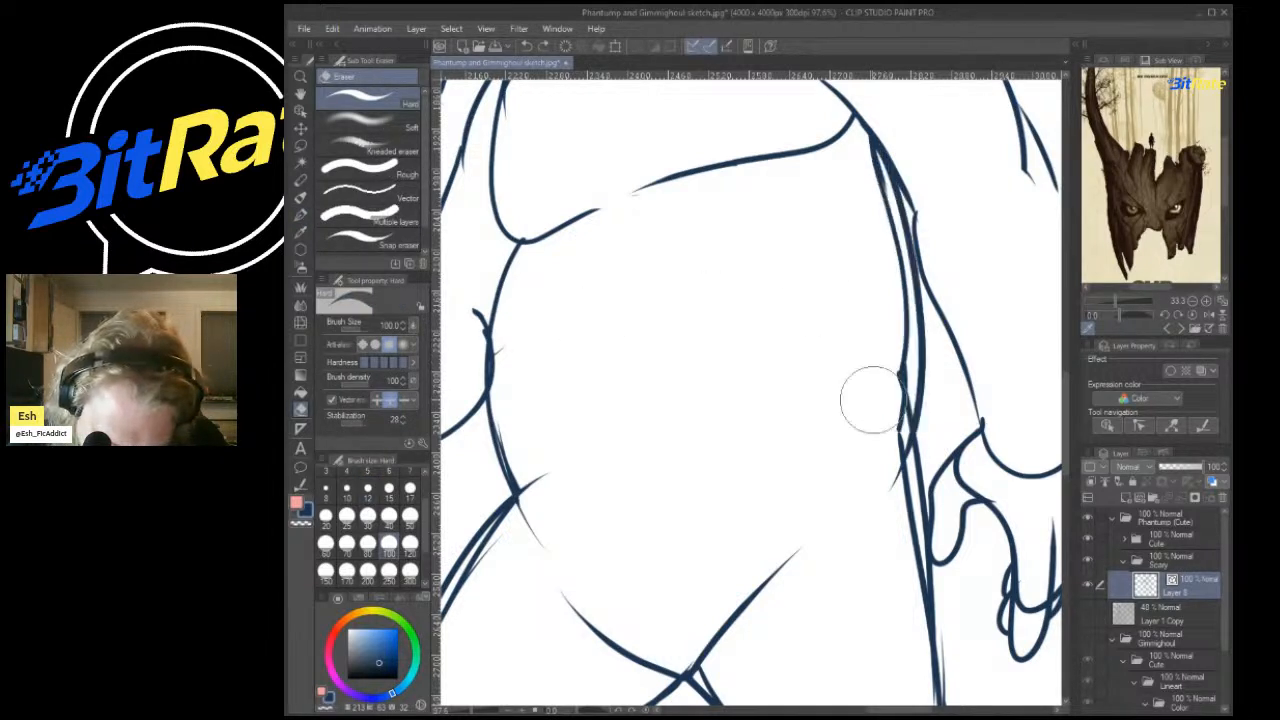
drag(860, 171, 854, 211)
key(ctrl+z)
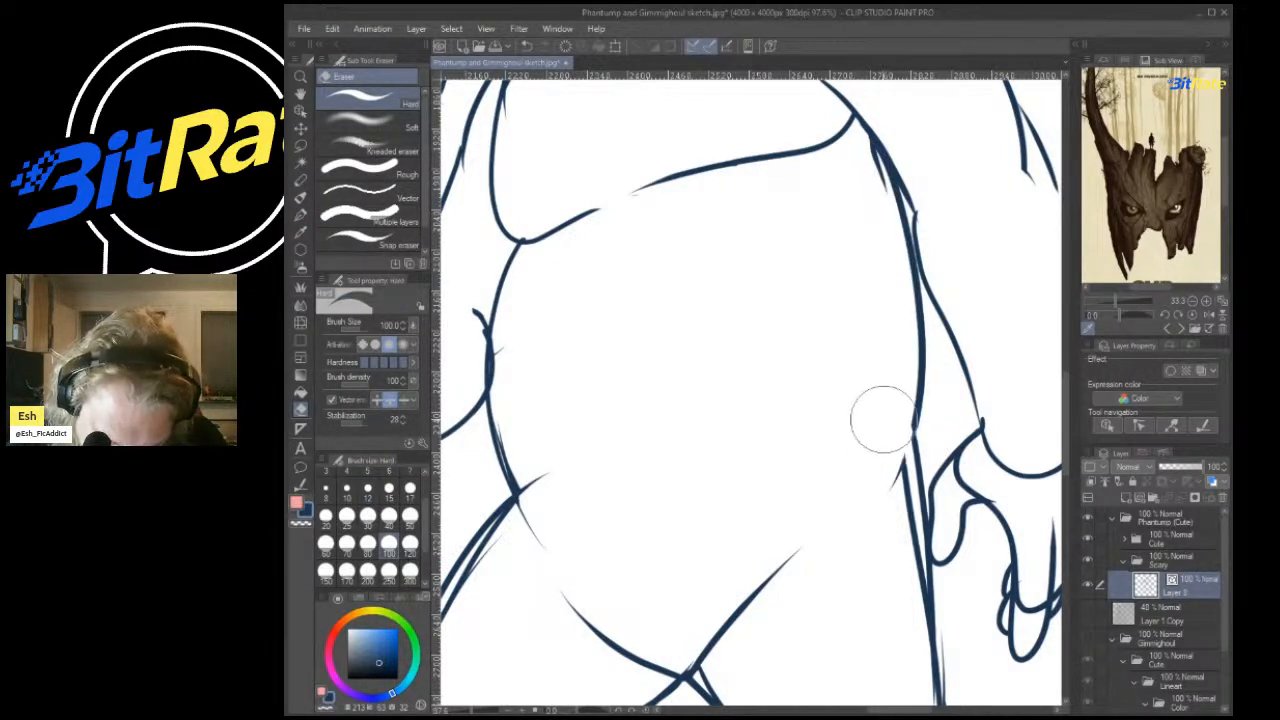
drag(886, 529, 882, 533)
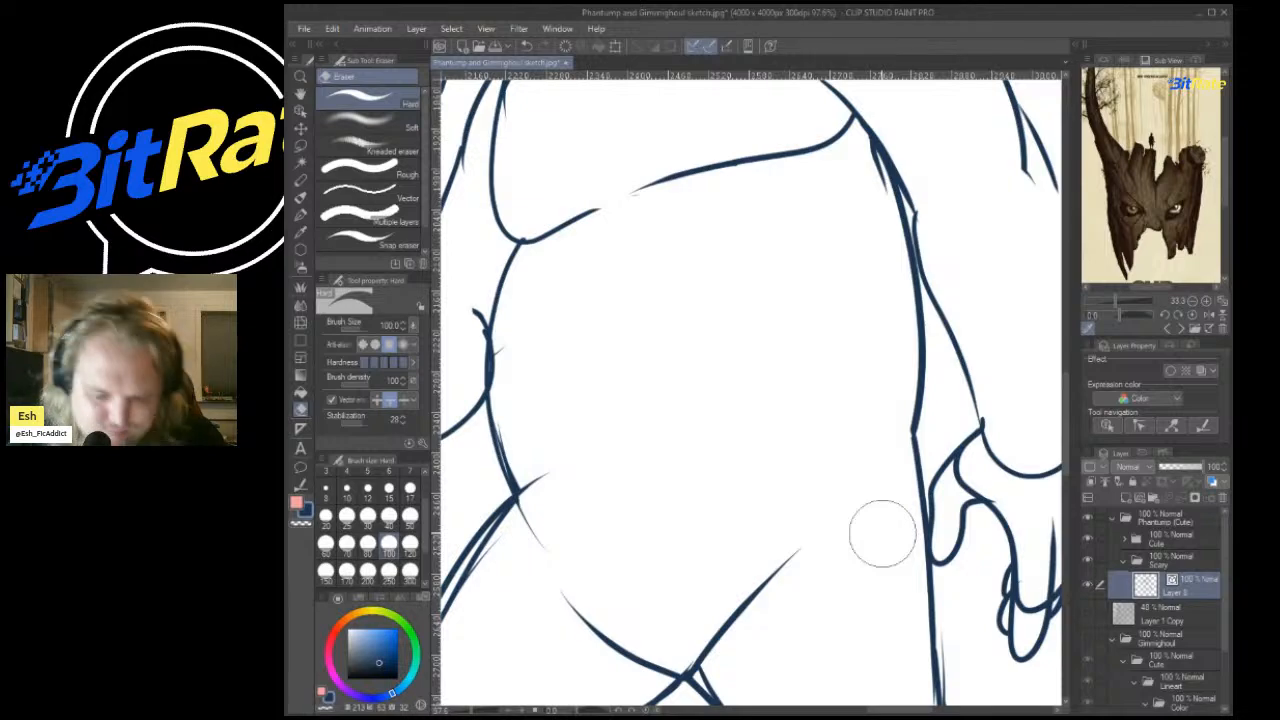
Erase the doubled line segments along the outer thigh of the left-hand leg.
scroll(882, 533, down, 10)
scroll(971, 493, up, 5)
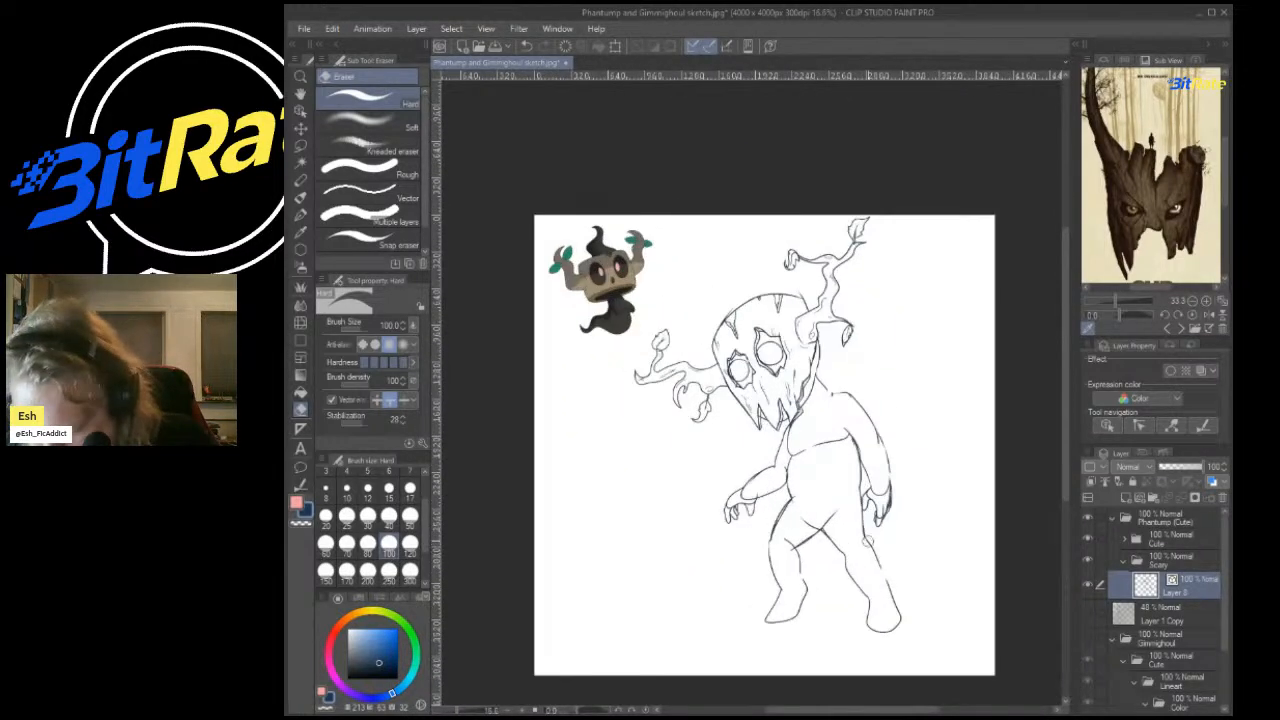
scroll(853, 399, down, 2)
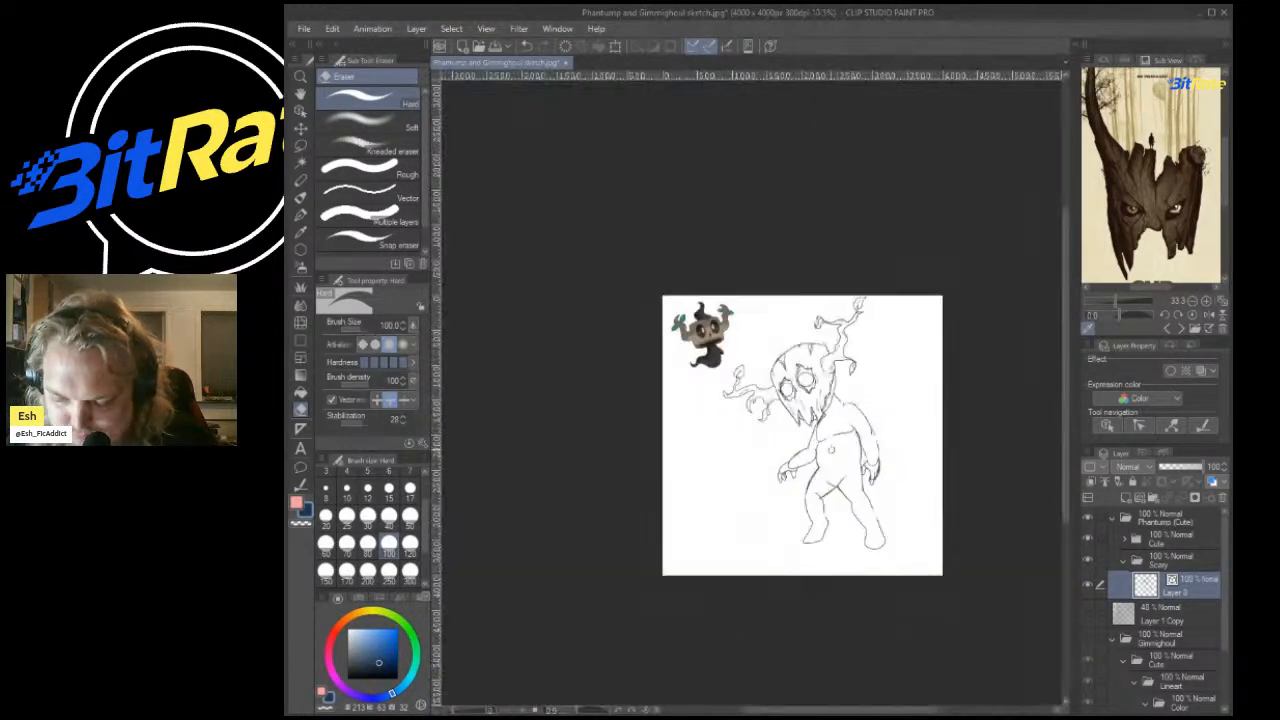
scroll(831, 445, up, 6)
scroll(832, 538, up, 3)
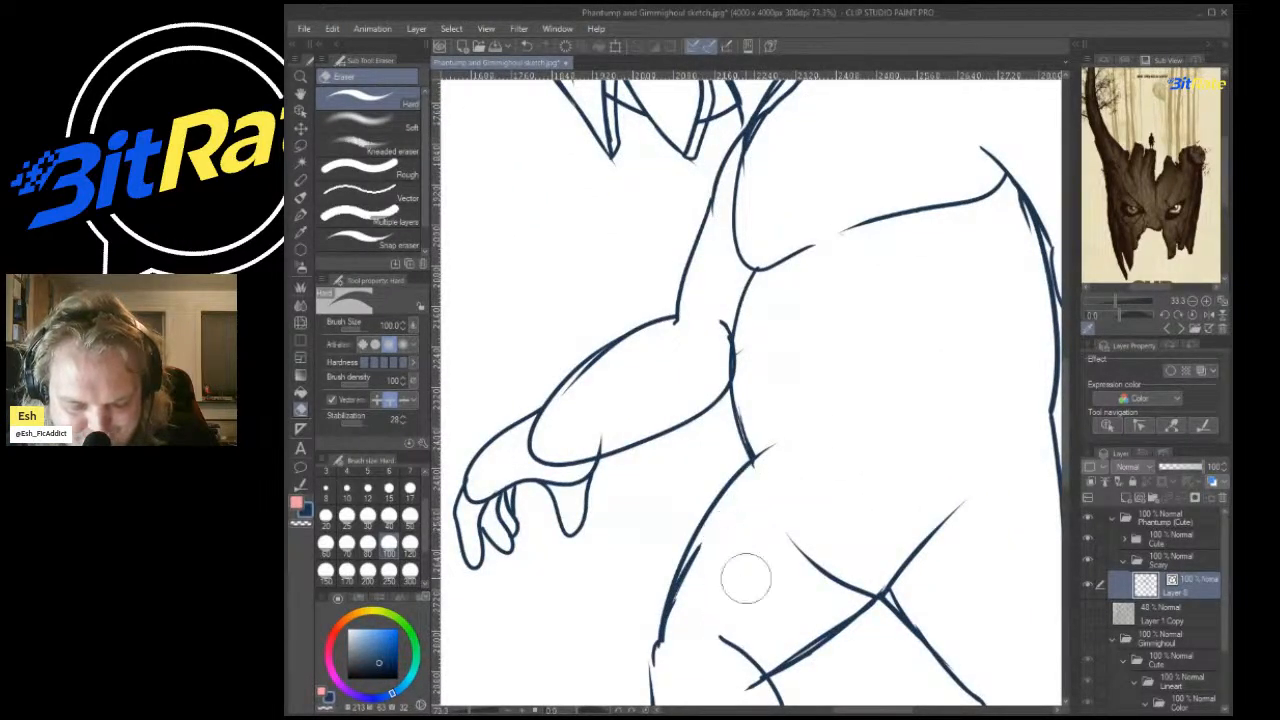
scroll(740, 568, up, 2)
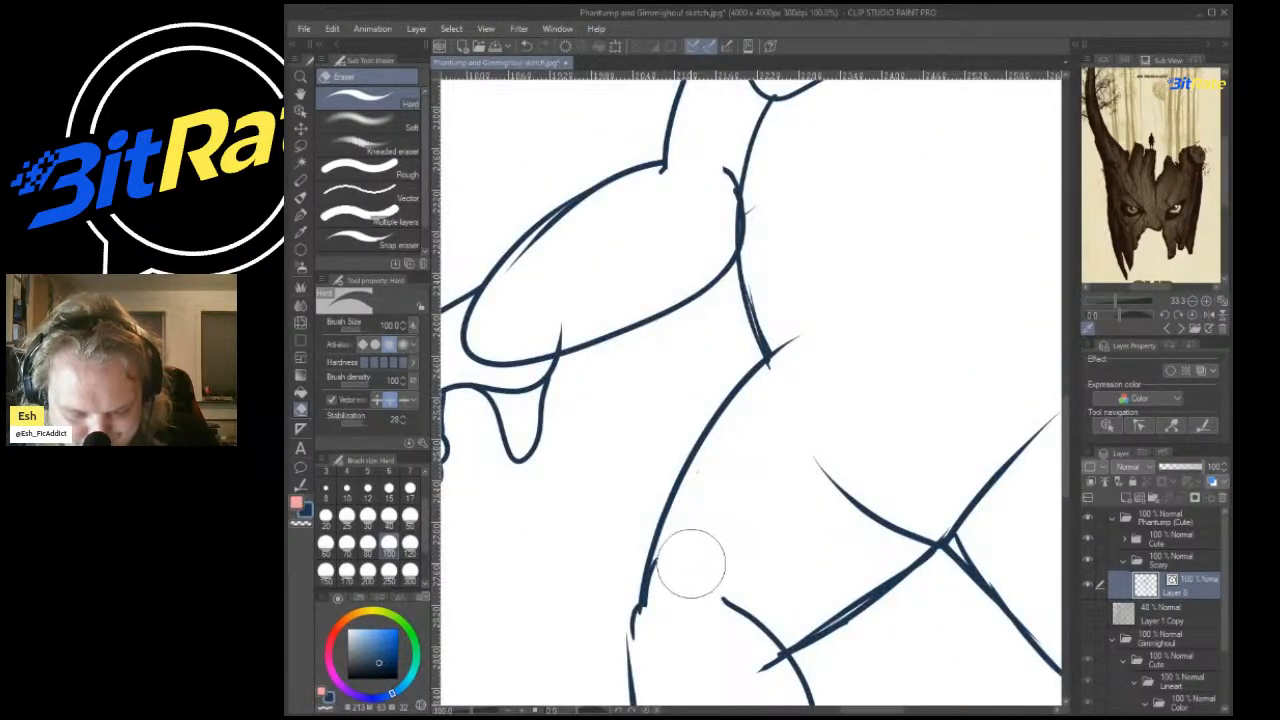
scroll(737, 669, down, 8)
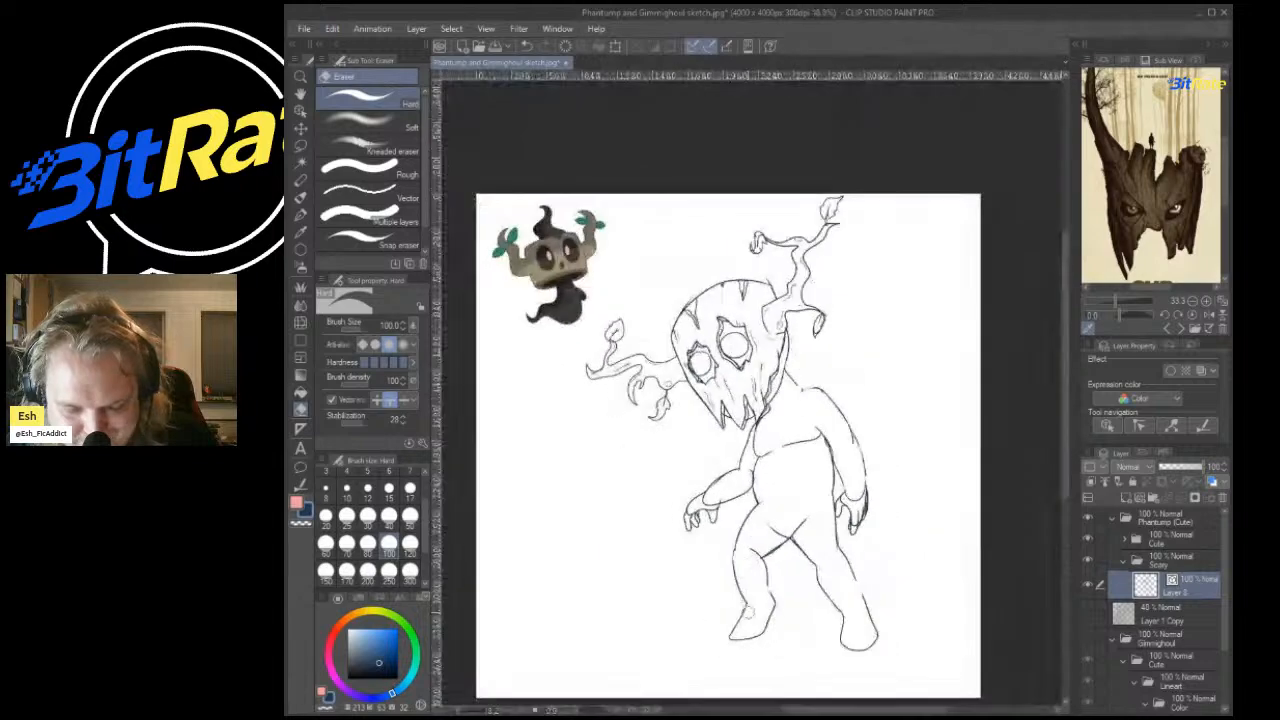
Erase the stray hooked line at the left-hand elbow where the forearm meets the waist.
scroll(760, 580, up, 5)
scroll(795, 548, down, 2)
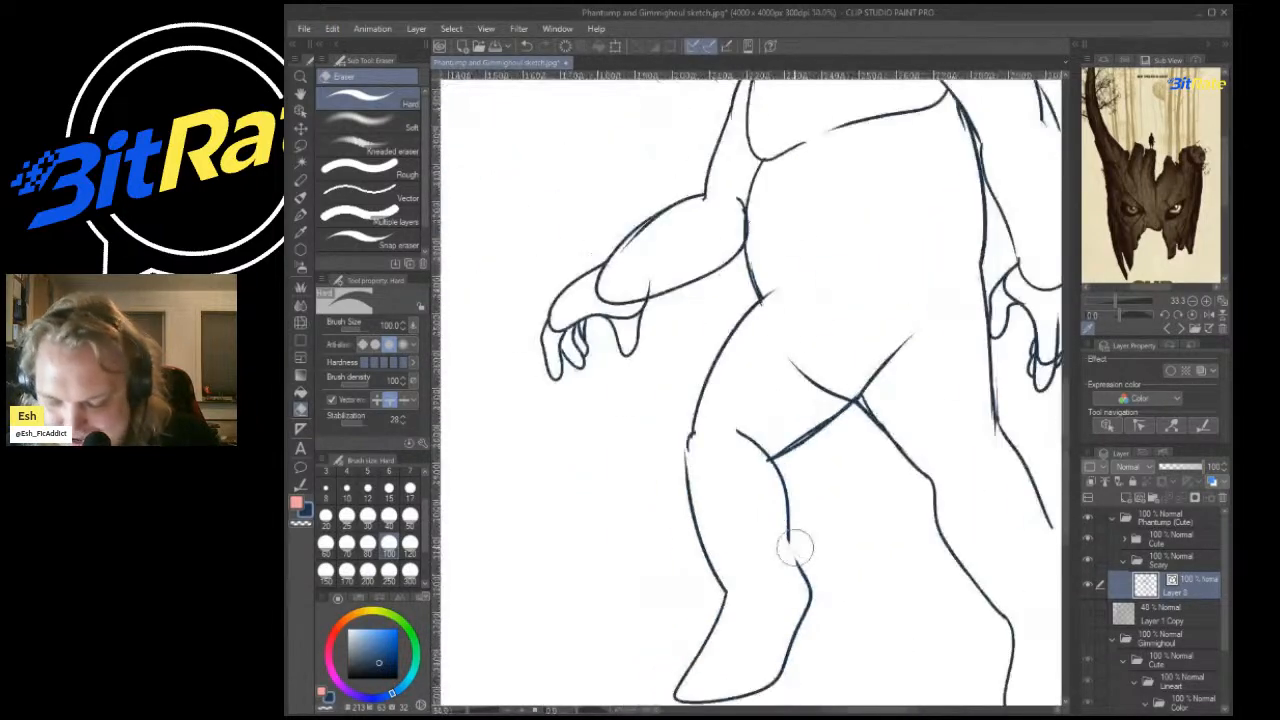
scroll(795, 548, down, 3)
scroll(806, 529, up, 4)
scroll(800, 520, down, 5)
scroll(752, 483, up, 5)
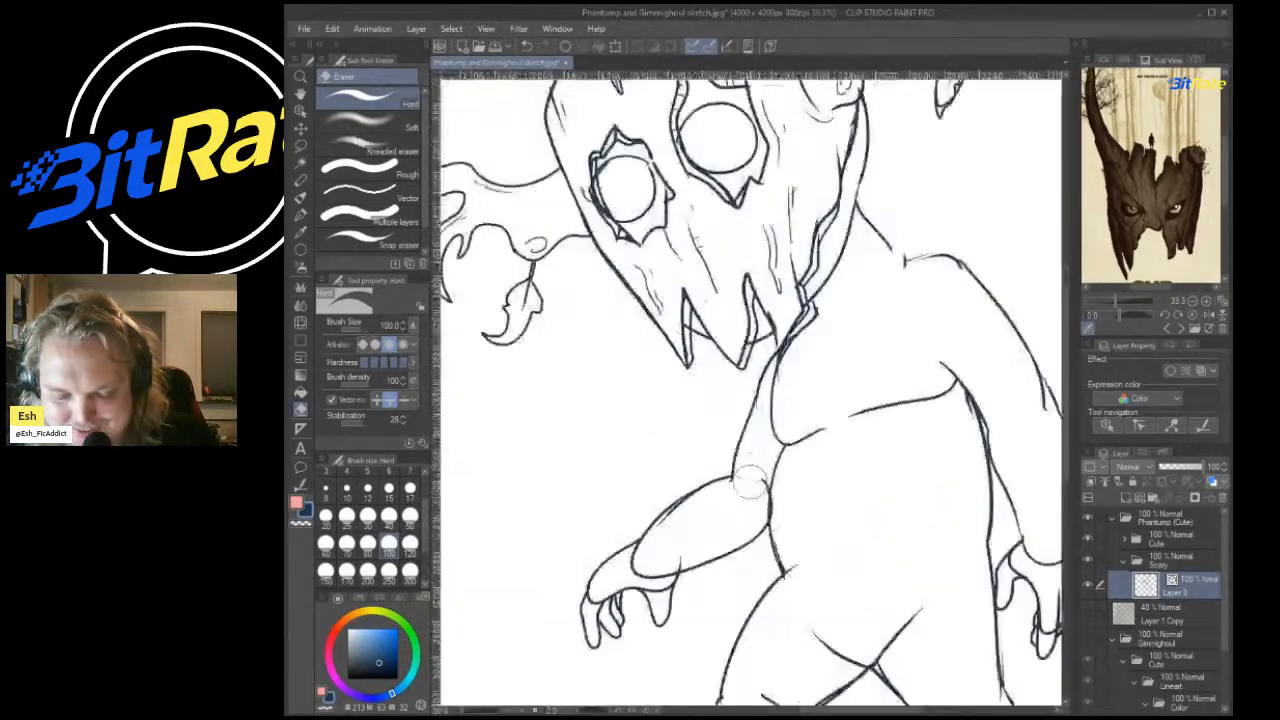
scroll(752, 483, up, 3)
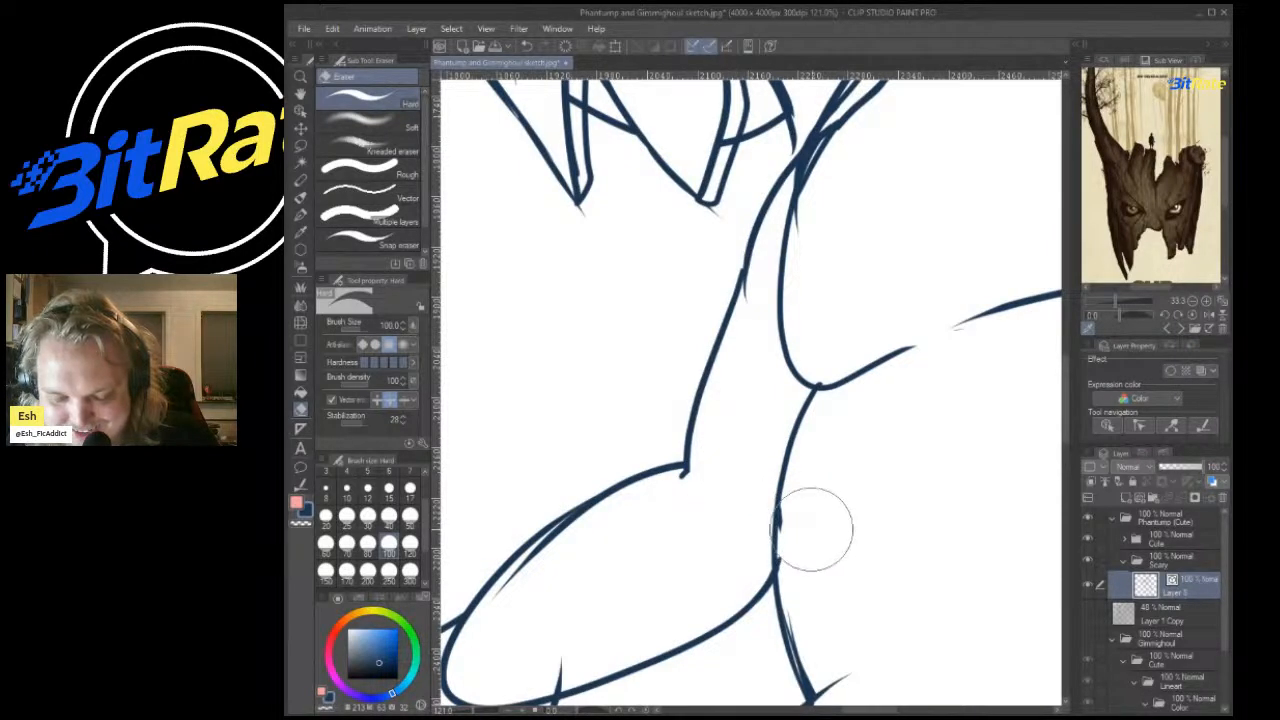
Erase the wrist curve and palm guide lines inside the left-hand hand, lowering the eraser size to 15.
scroll(818, 557, down, 4)
scroll(634, 560, up, 4)
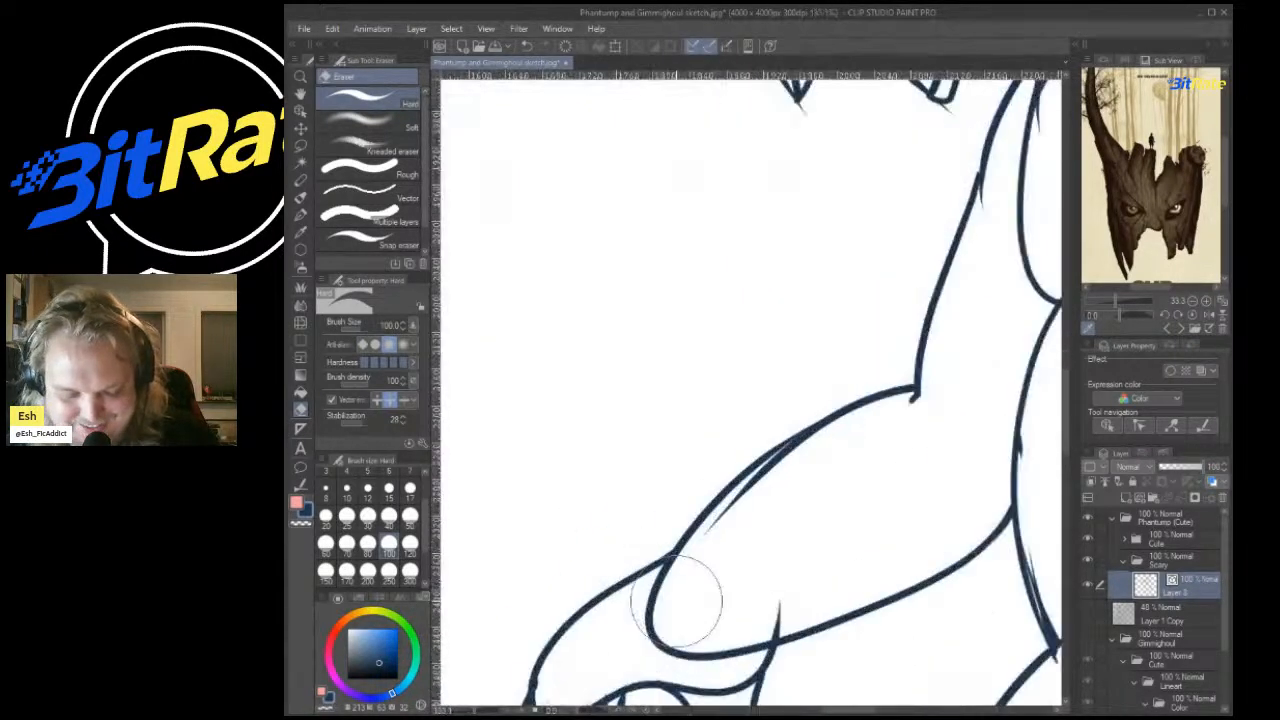
scroll(806, 560, up, 2)
scroll(773, 575, up, 1)
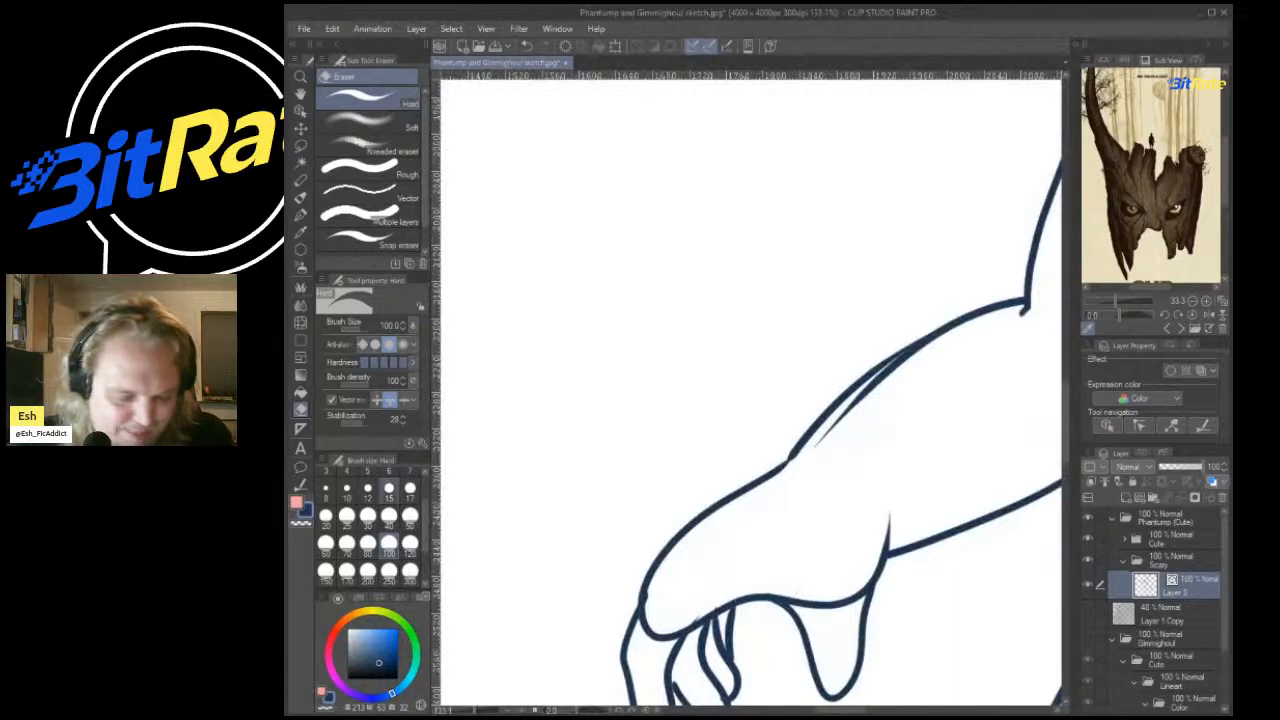
drag(821, 587, 842, 588)
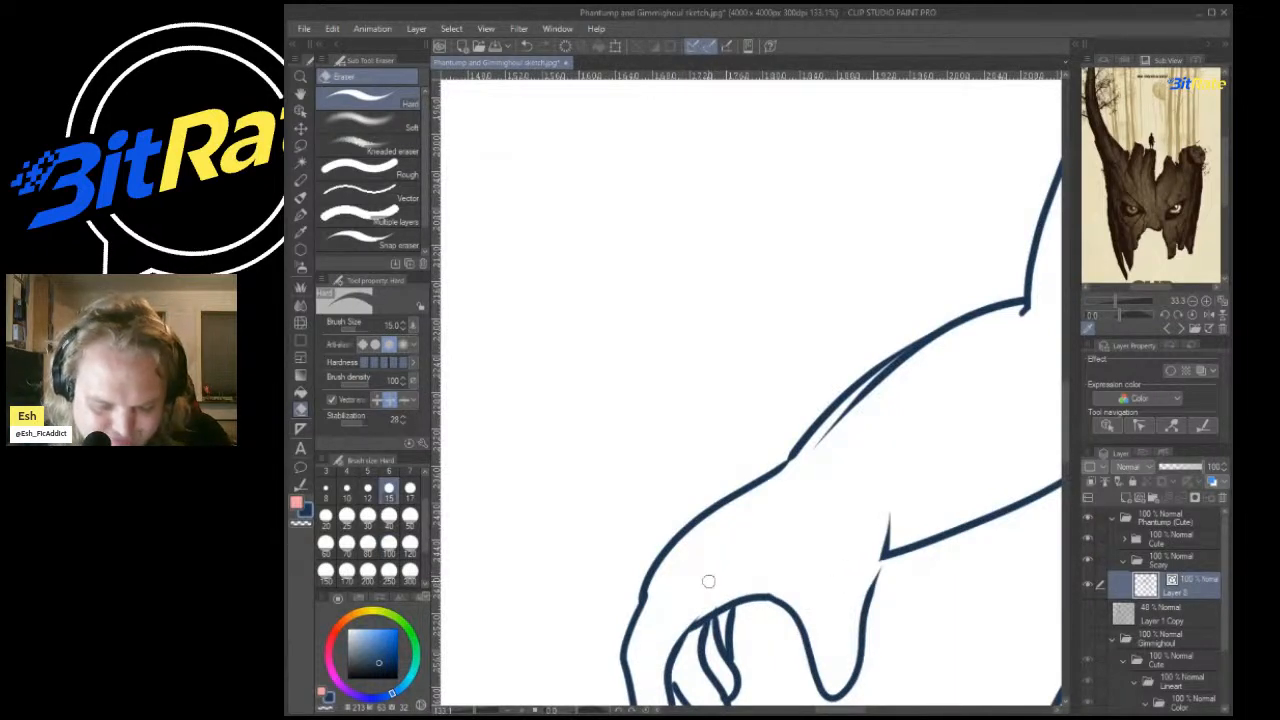
scroll(708, 581, down, 7)
Erase the wrist curve and the overlapping thumb and finger lines inside the right-hand hand.
scroll(924, 478, up, 5)
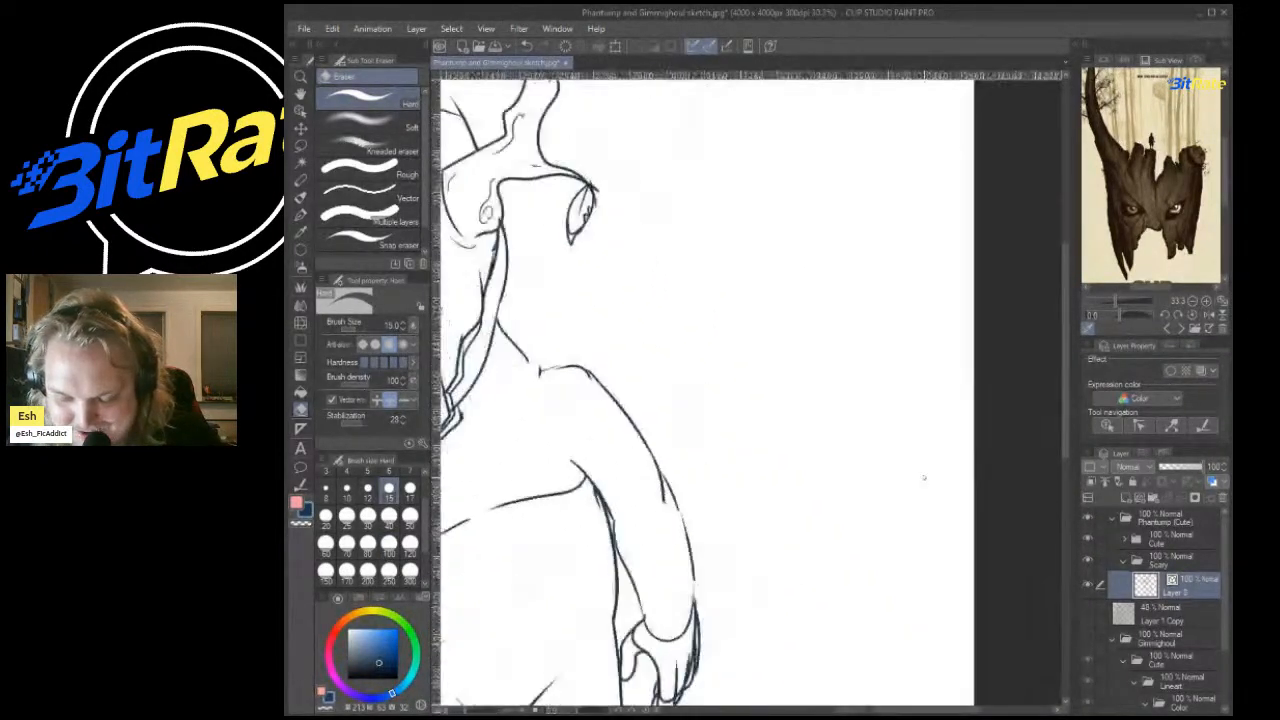
scroll(924, 478, down, 5)
scroll(848, 418, up, 6)
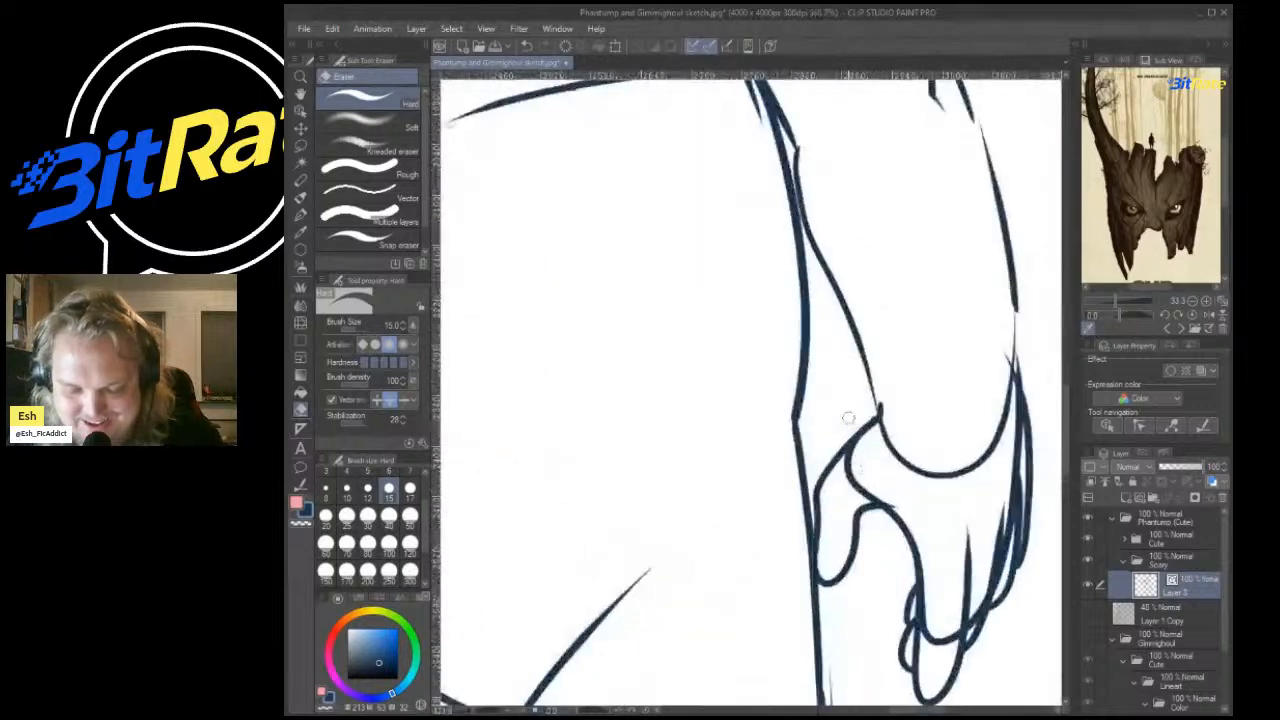
drag(955, 475, 1004, 429)
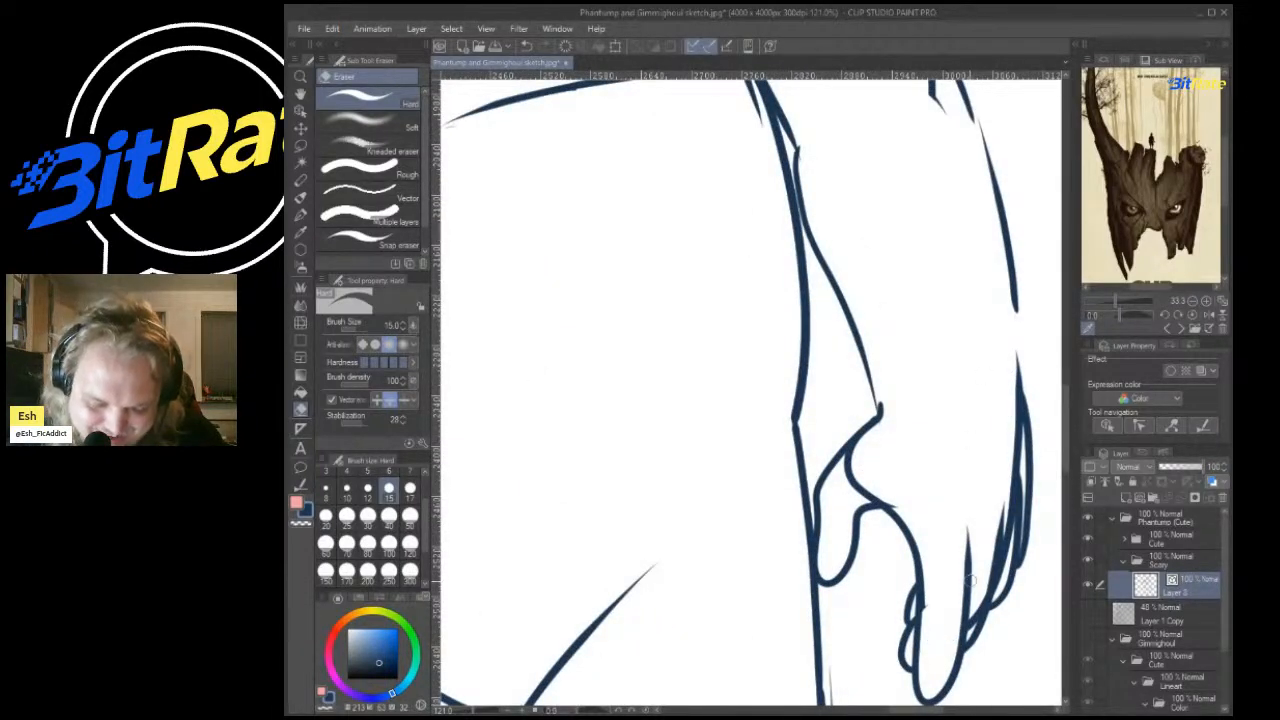
click(844, 480)
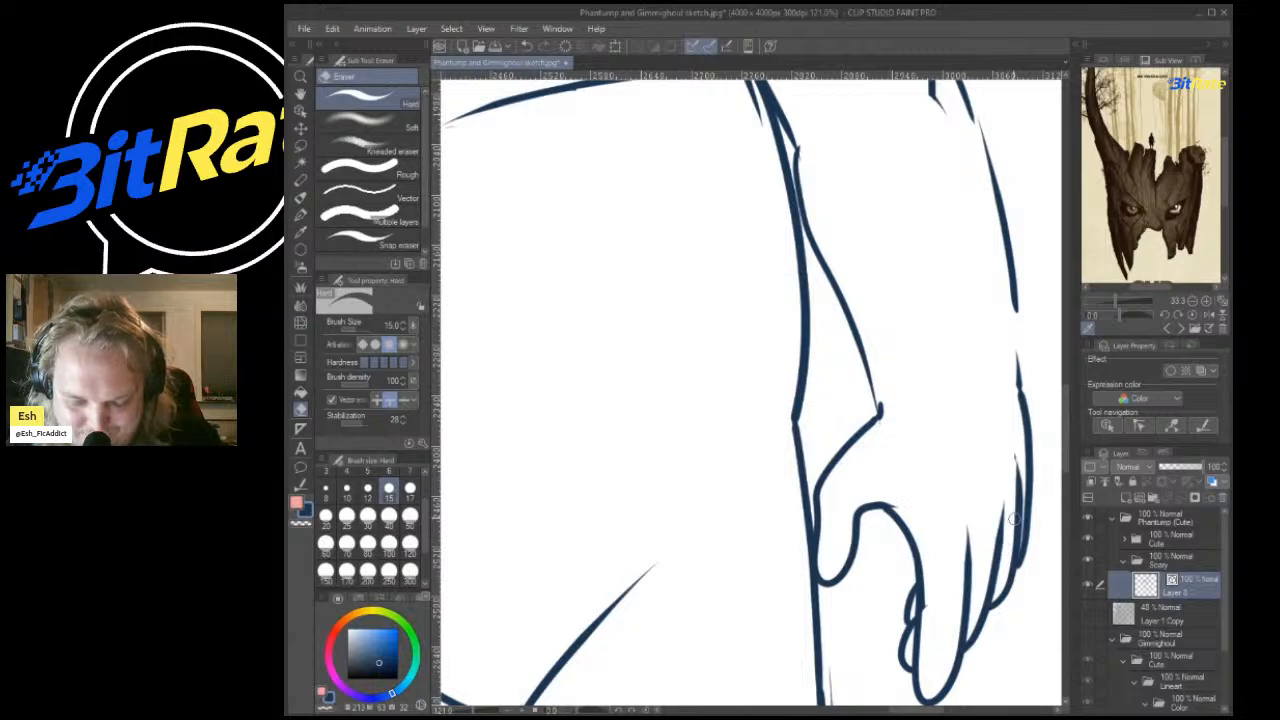
Erase the overlapping stray line end on the outer contour of the right-hand upper arm.
scroll(1000, 519, down, 8)
scroll(930, 472, up, 7)
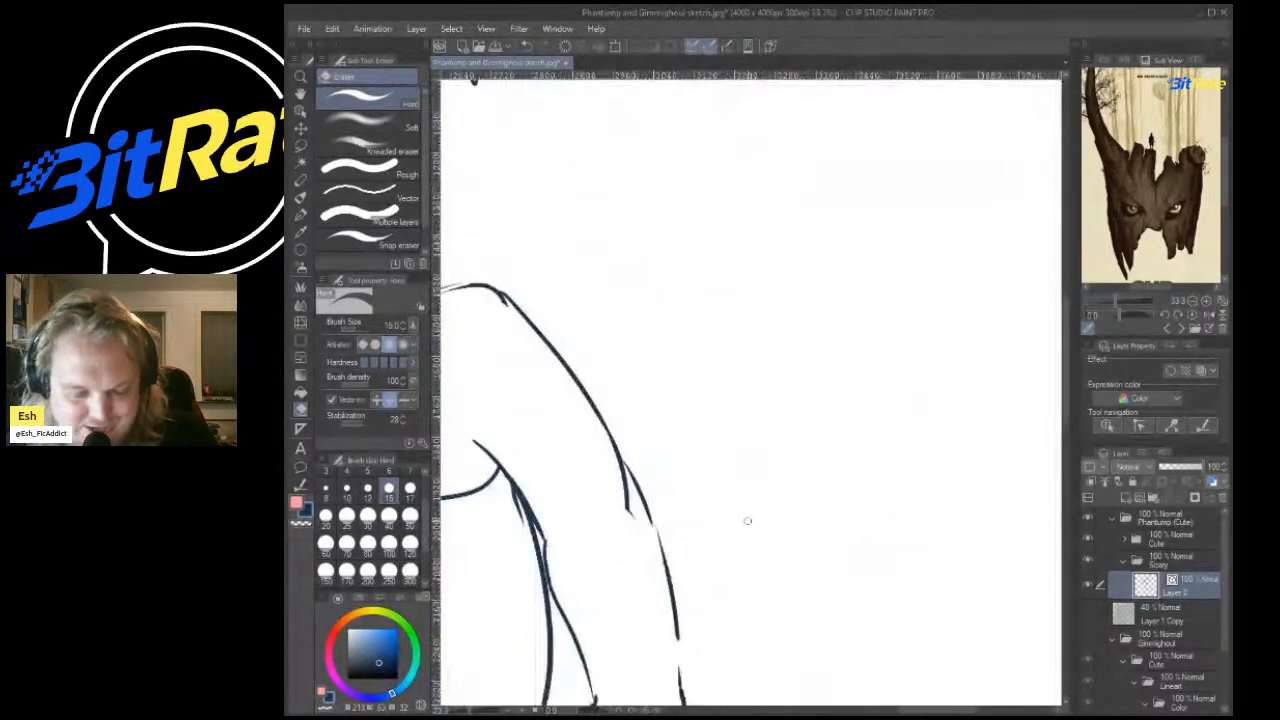
scroll(749, 520, down, 2)
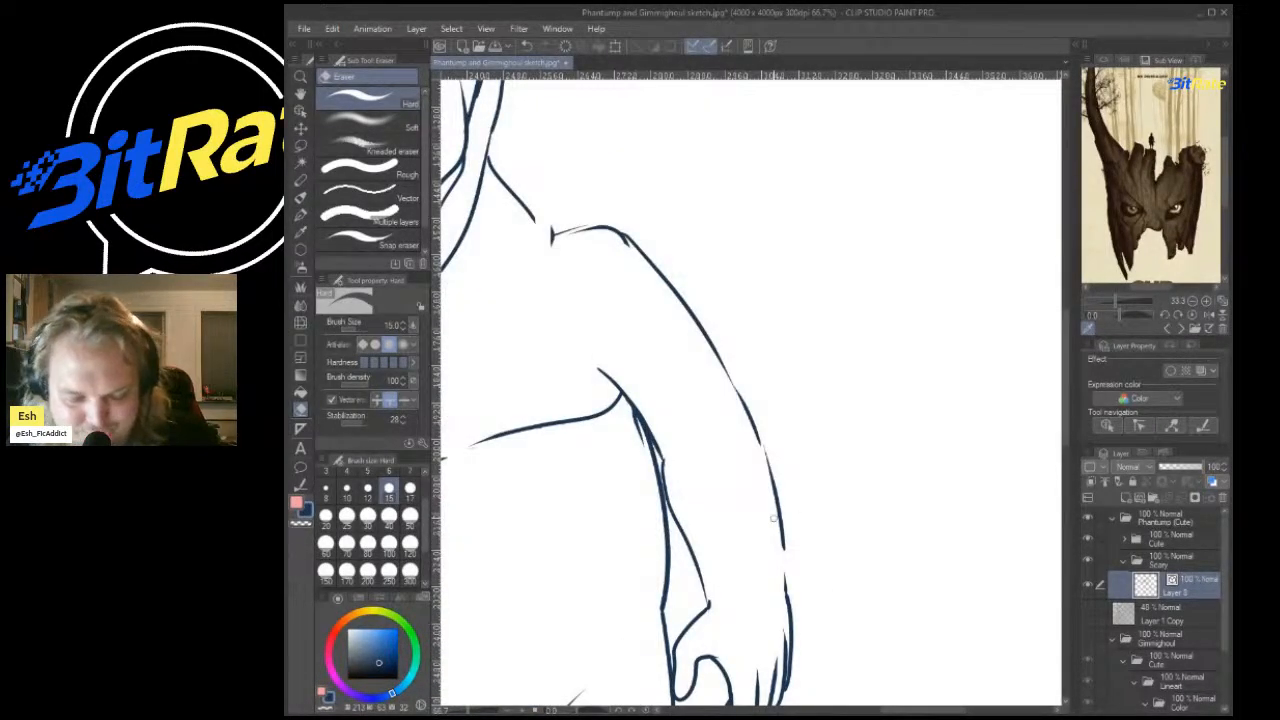
scroll(774, 518, down, 5)
scroll(1003, 289, down, 7)
scroll(922, 458, up, 1)
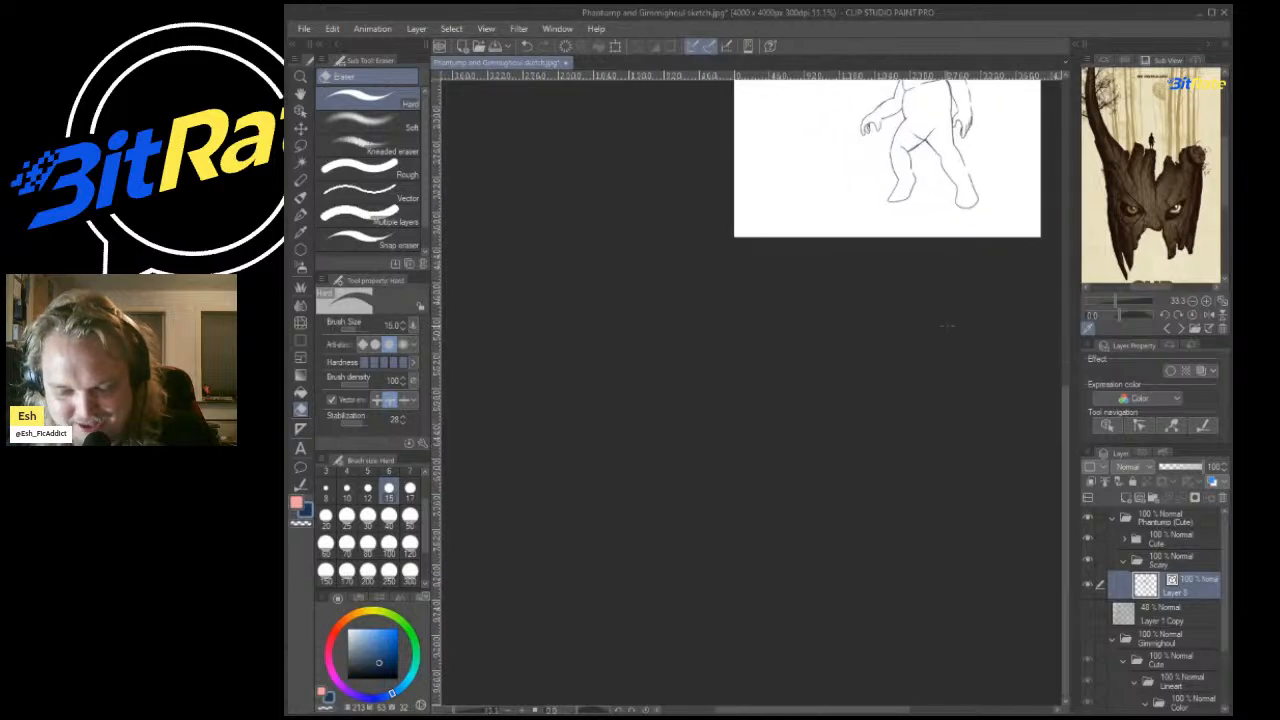
scroll(947, 325, down, 3)
scroll(974, 277, up, 4)
scroll(689, 517, down, 5)
scroll(671, 394, up, 4)
scroll(682, 453, down, 3)
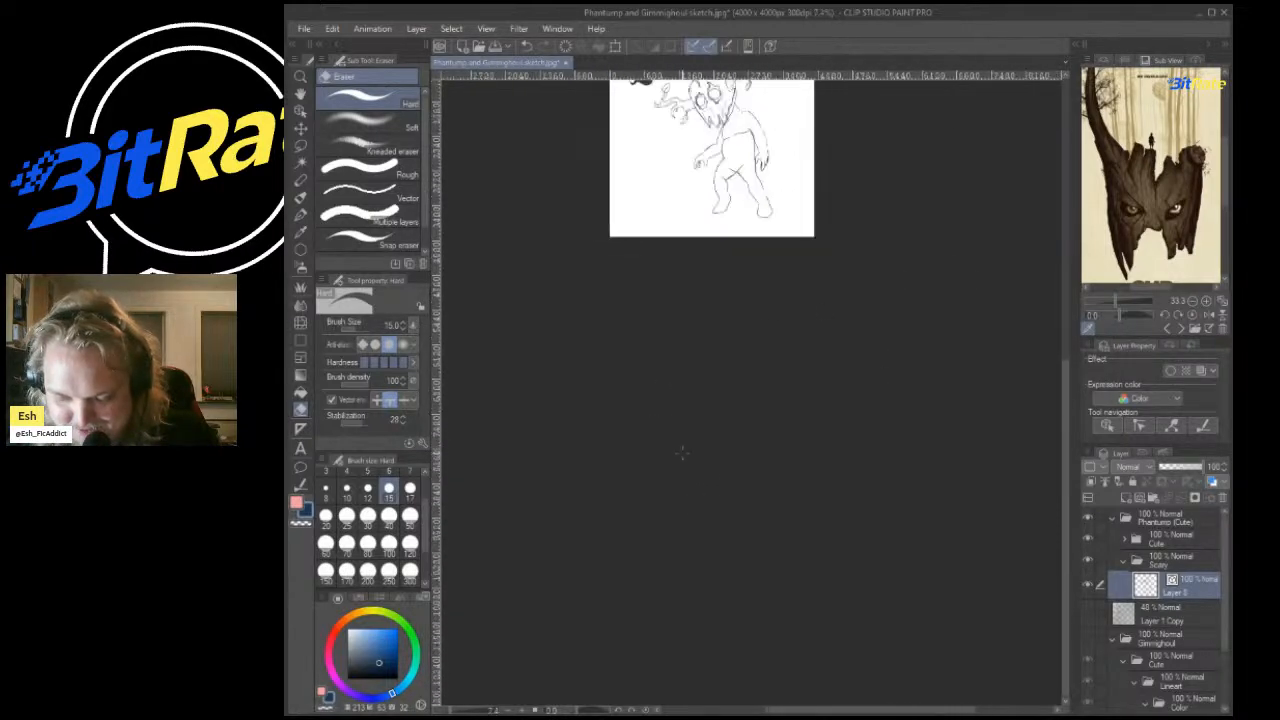
scroll(682, 453, up, 4)
scroll(720, 400, down, 1)
scroll(740, 300, down, 4)
scroll(762, 293, up, 2)
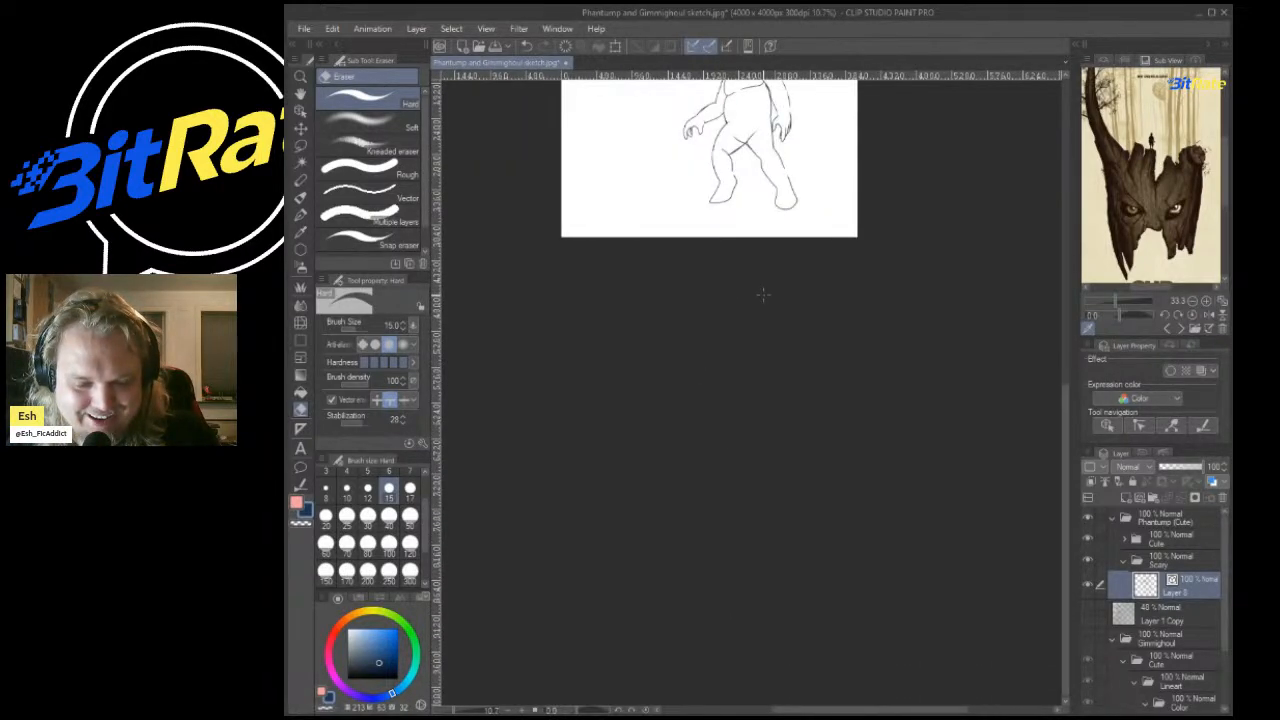
Erase the right-hand crease and doubled line at the crotch, then redraw the crease with the G-pen as a steeper upward curve.
scroll(762, 293, up, 8)
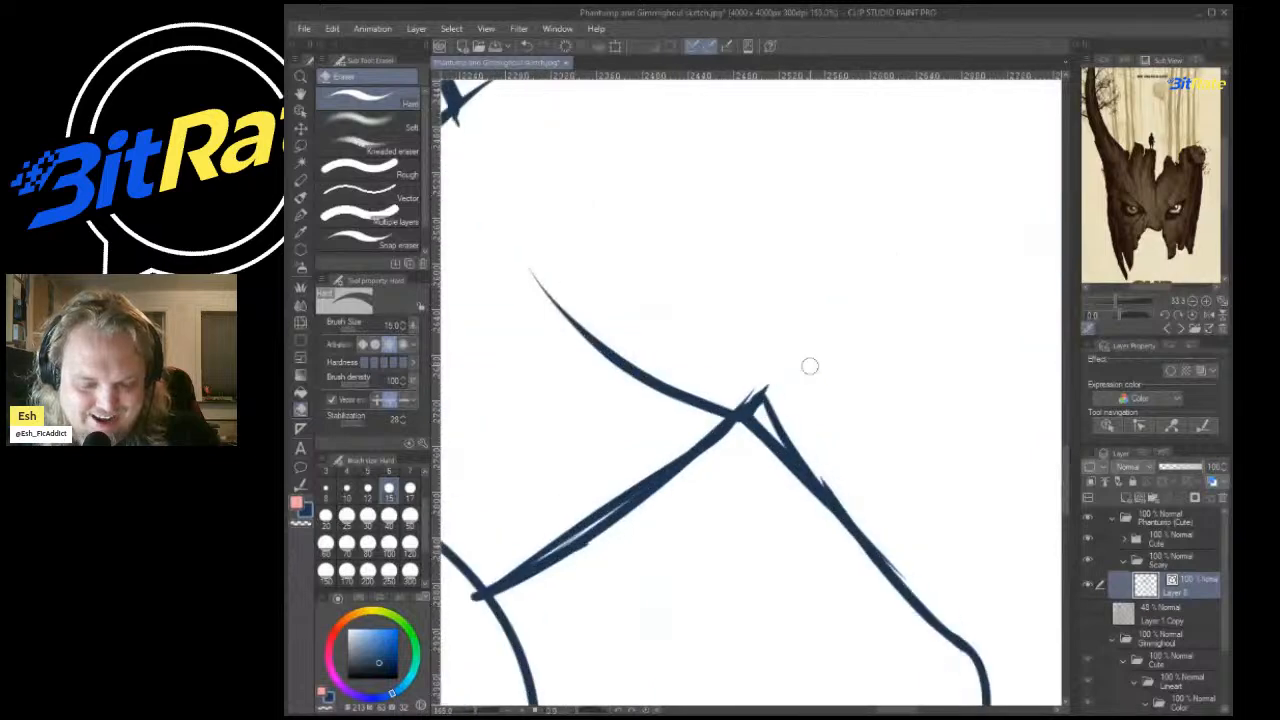
key(ctrl+z)
scroll(758, 402, down, 5)
scroll(826, 297, up, 5)
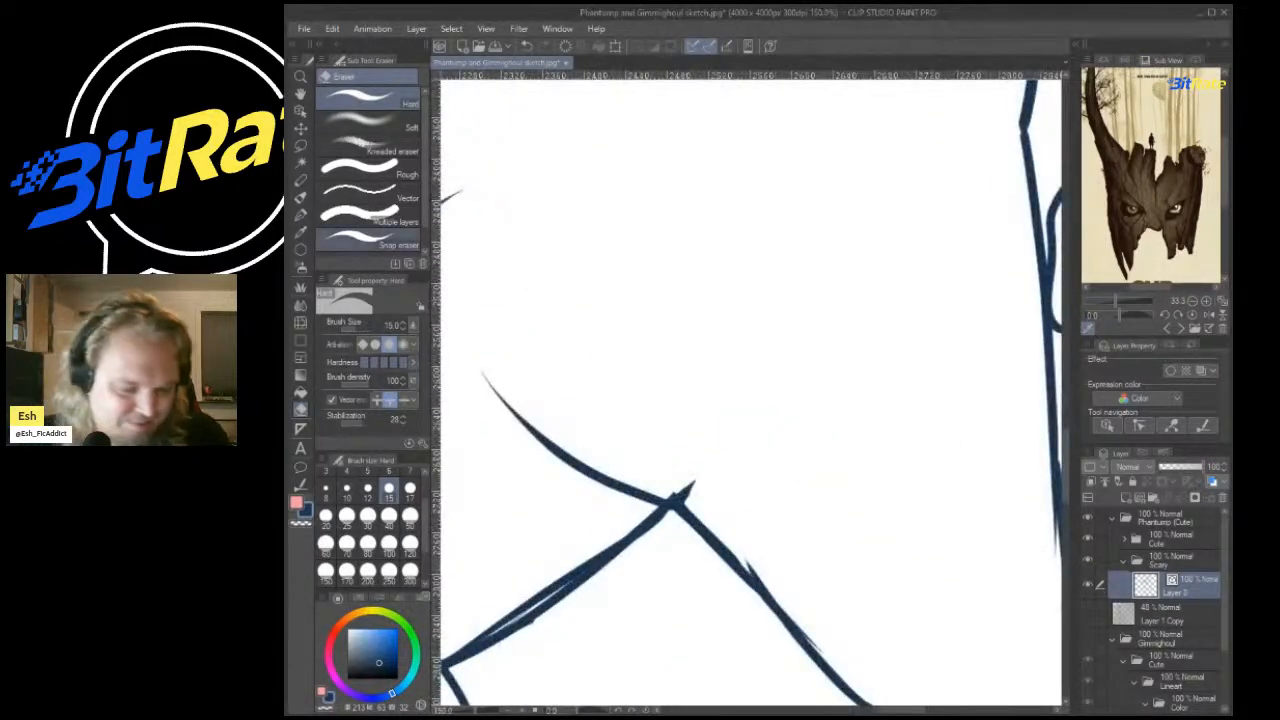
key(p)
drag(678, 508, 862, 215)
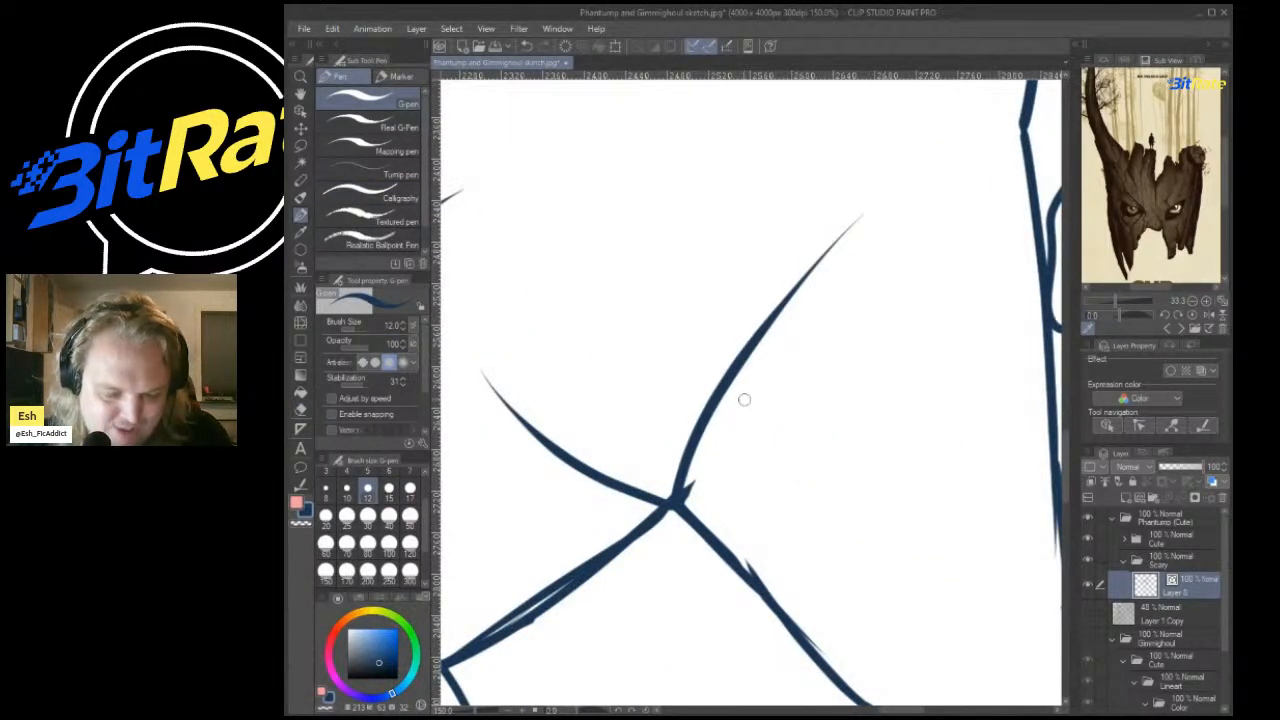
scroll(744, 399, down, 8)
scroll(775, 368, up, 3)
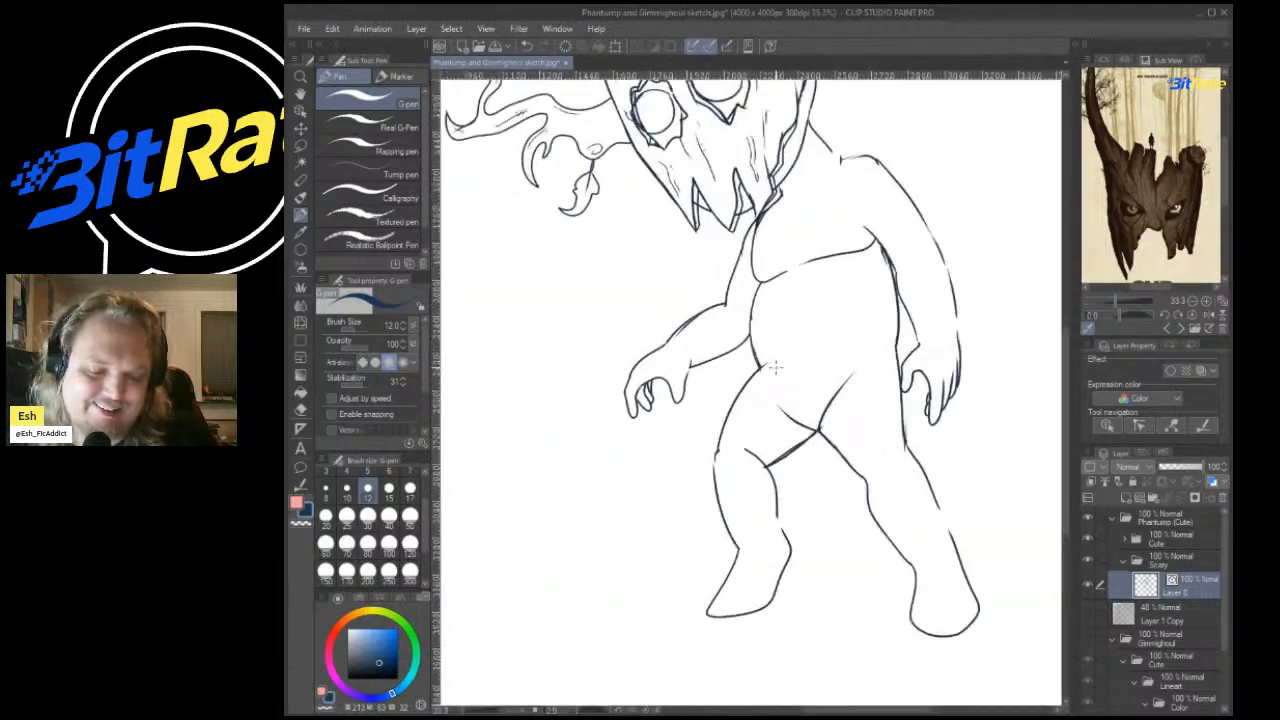
scroll(775, 368, up, 5)
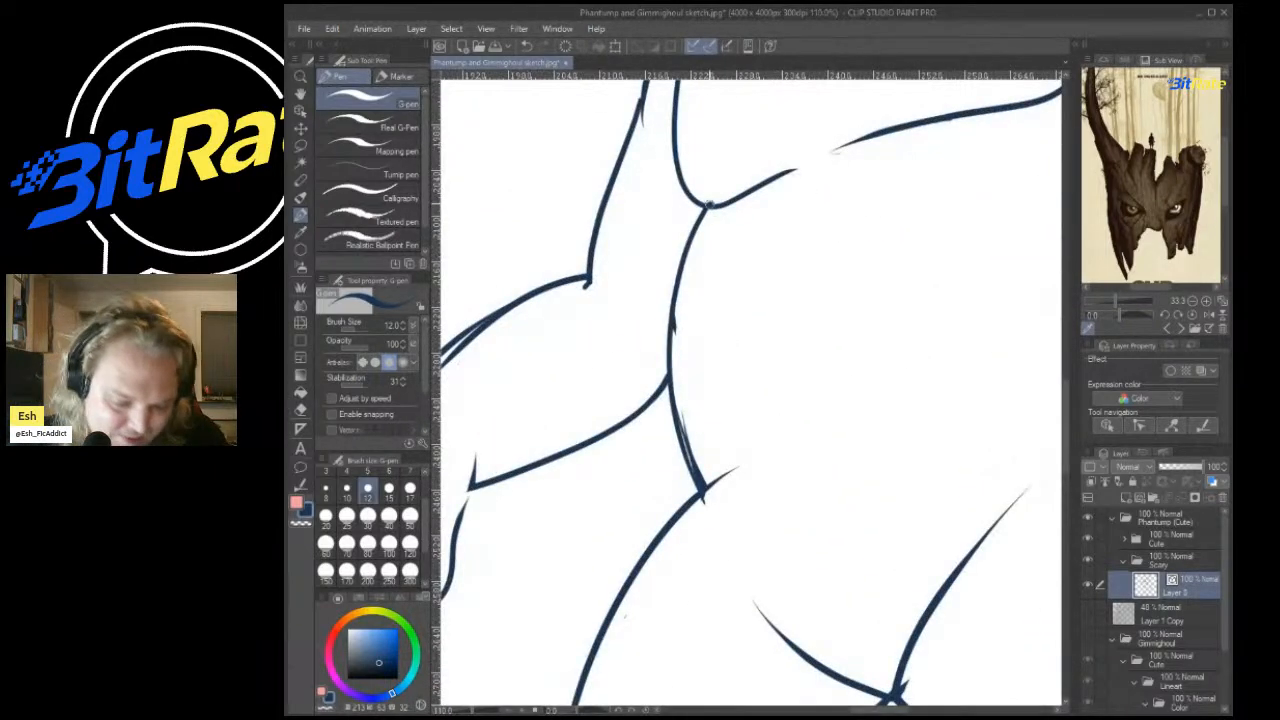
Redraw the left-hand waist contour from the chest to the hip with the G-pen and erase the doubled line at the hip.
mouse_move(707, 205)
mouse_down()
mouse_move(694, 237)
mouse_move(722, 575)
mouse_up()
key(g)
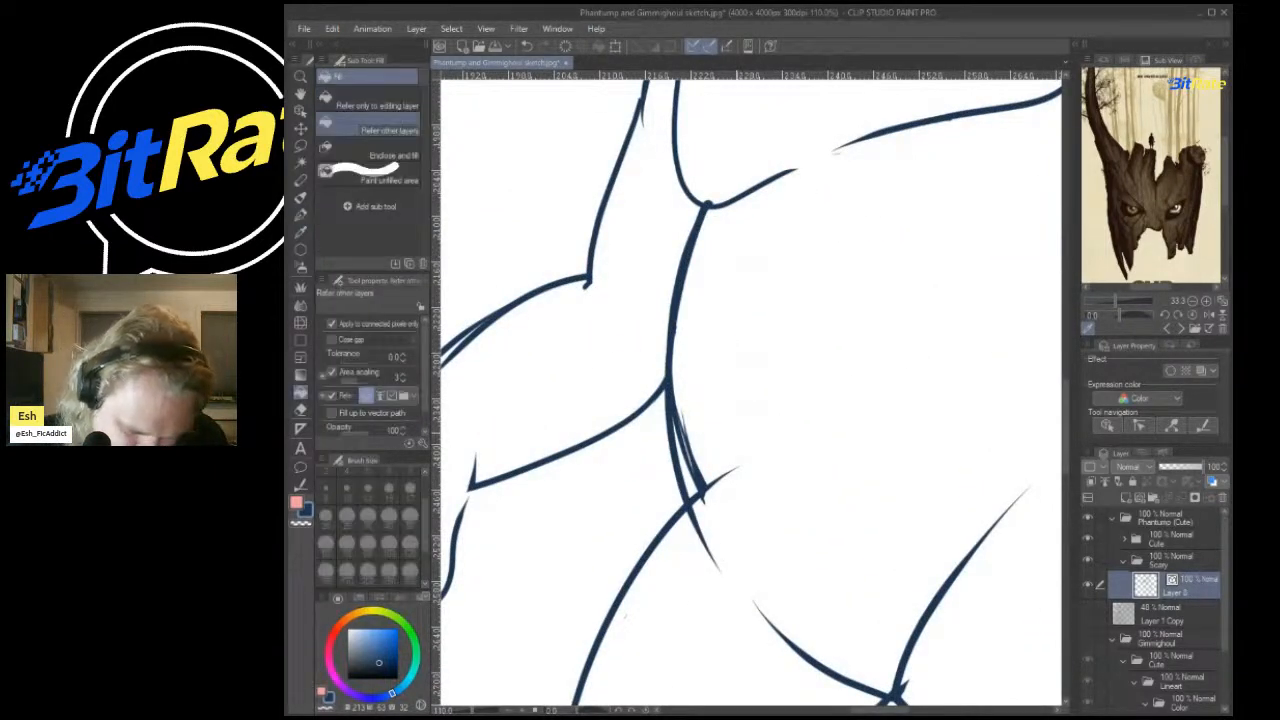
key(e)
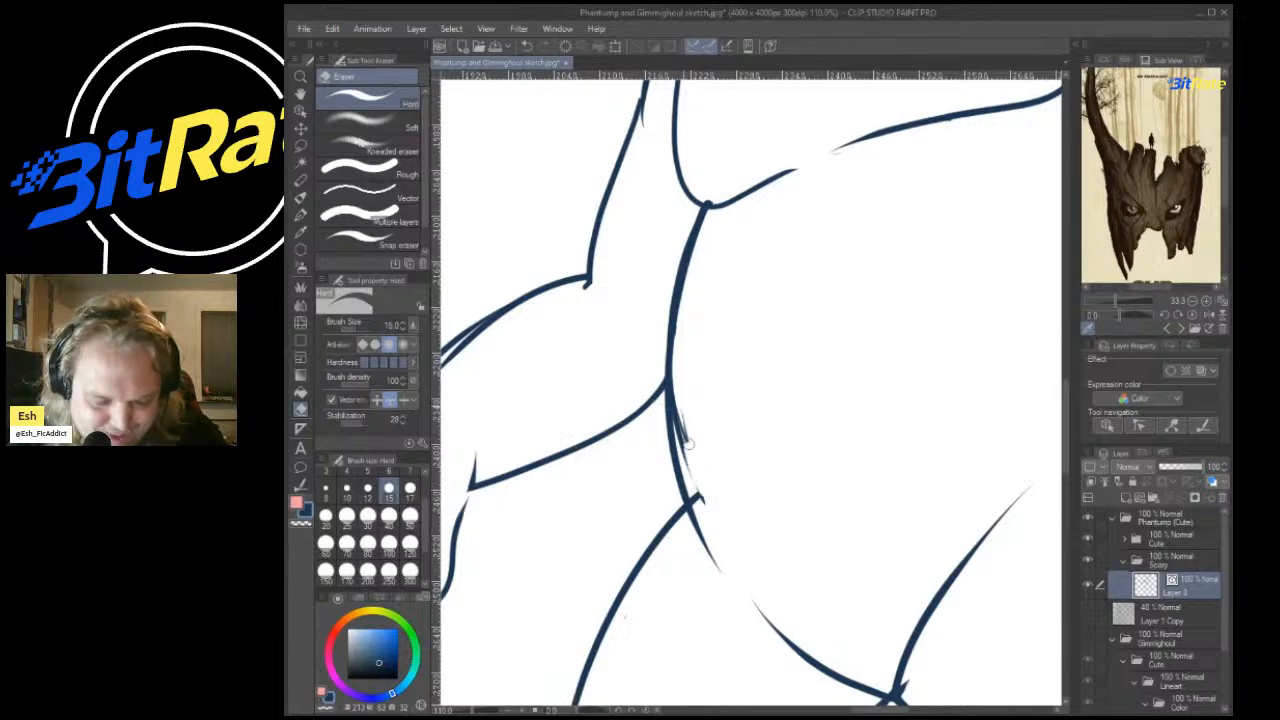
drag(688, 443, 703, 484)
scroll(734, 530, down, 6)
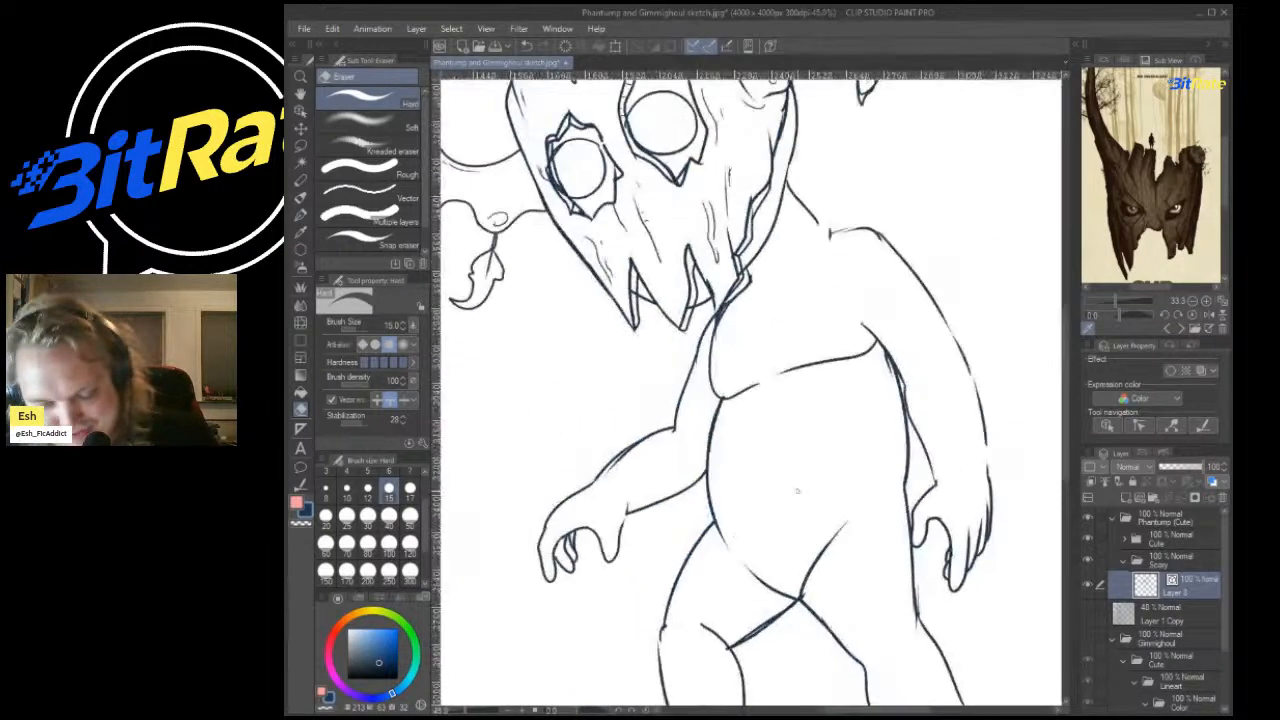
Draw one continuous G-pen curve from the right-hand edge of the head down the neck and over the right-hand shoulder.
scroll(845, 345, up, 4)
scroll(845, 345, up, 3)
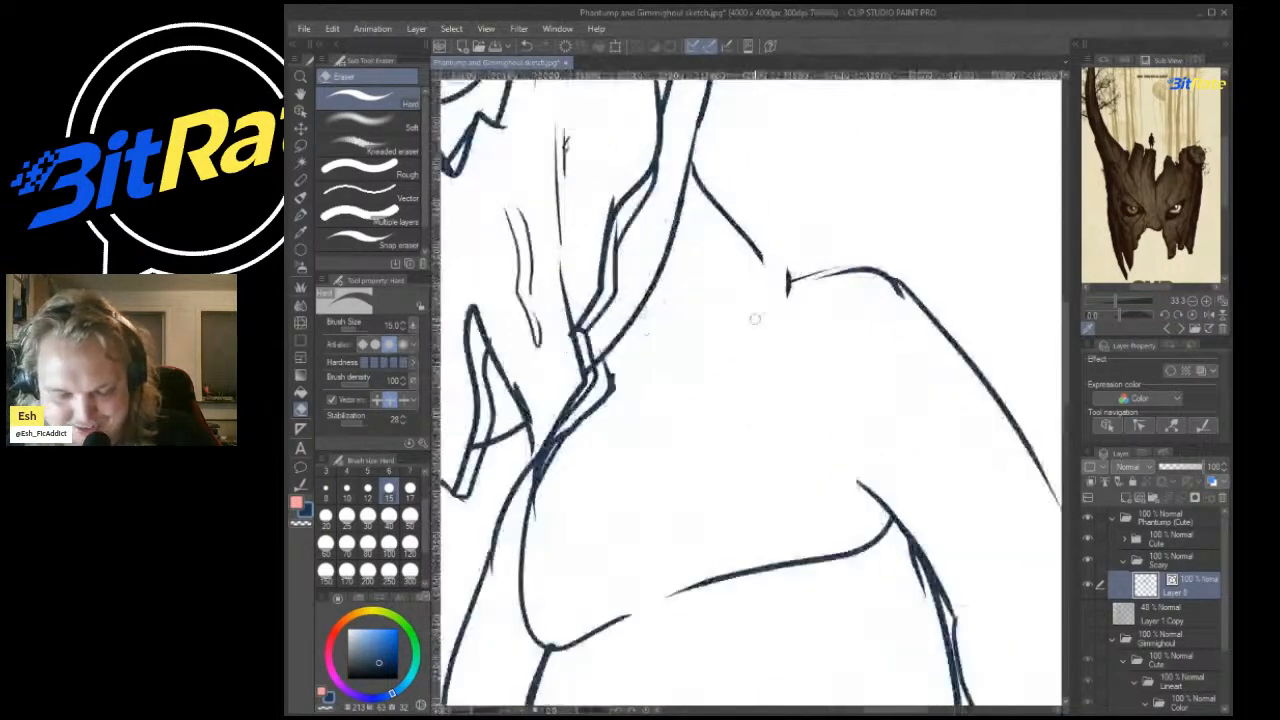
scroll(806, 243, up, 3)
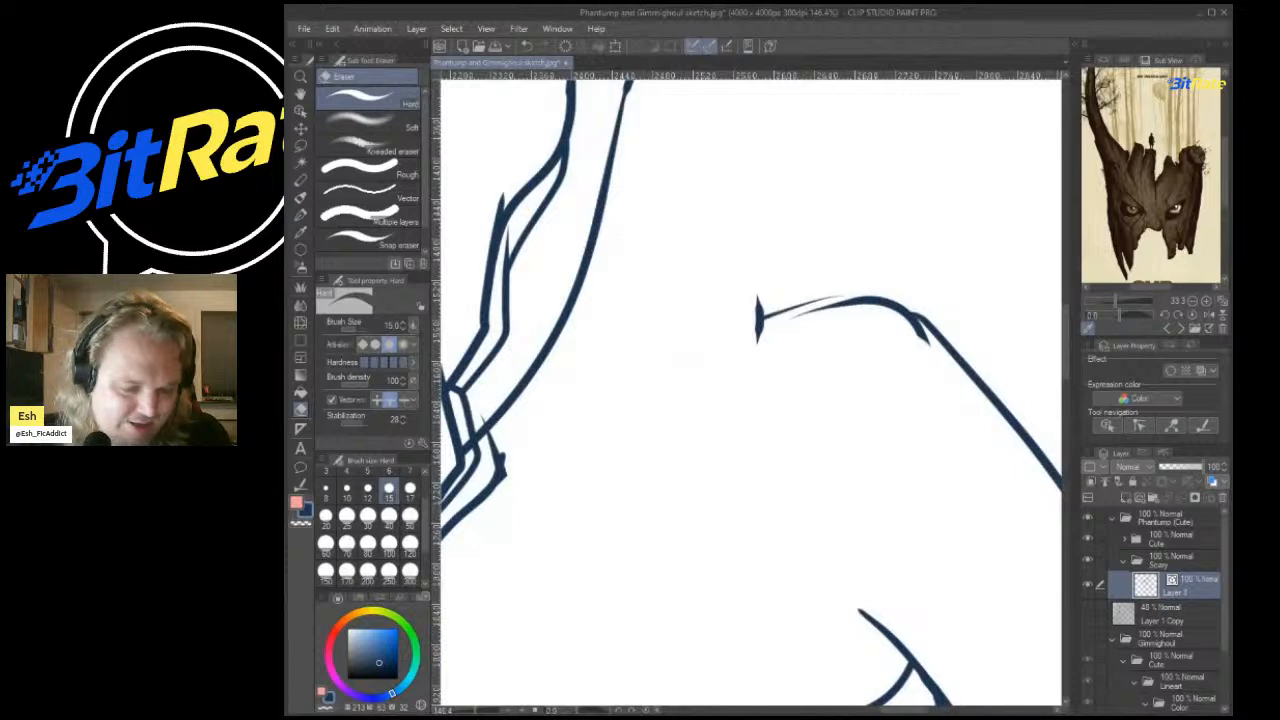
key(p)
mouse_move(604, 186)
mouse_down()
mouse_move(686, 288)
mouse_move(936, 314)
mouse_move(958, 332)
mouse_up()
key(ctrl+z)
mouse_move(606, 180)
mouse_down()
mouse_move(640, 253)
mouse_move(761, 310)
mouse_move(941, 335)
mouse_move(998, 410)
mouse_up()
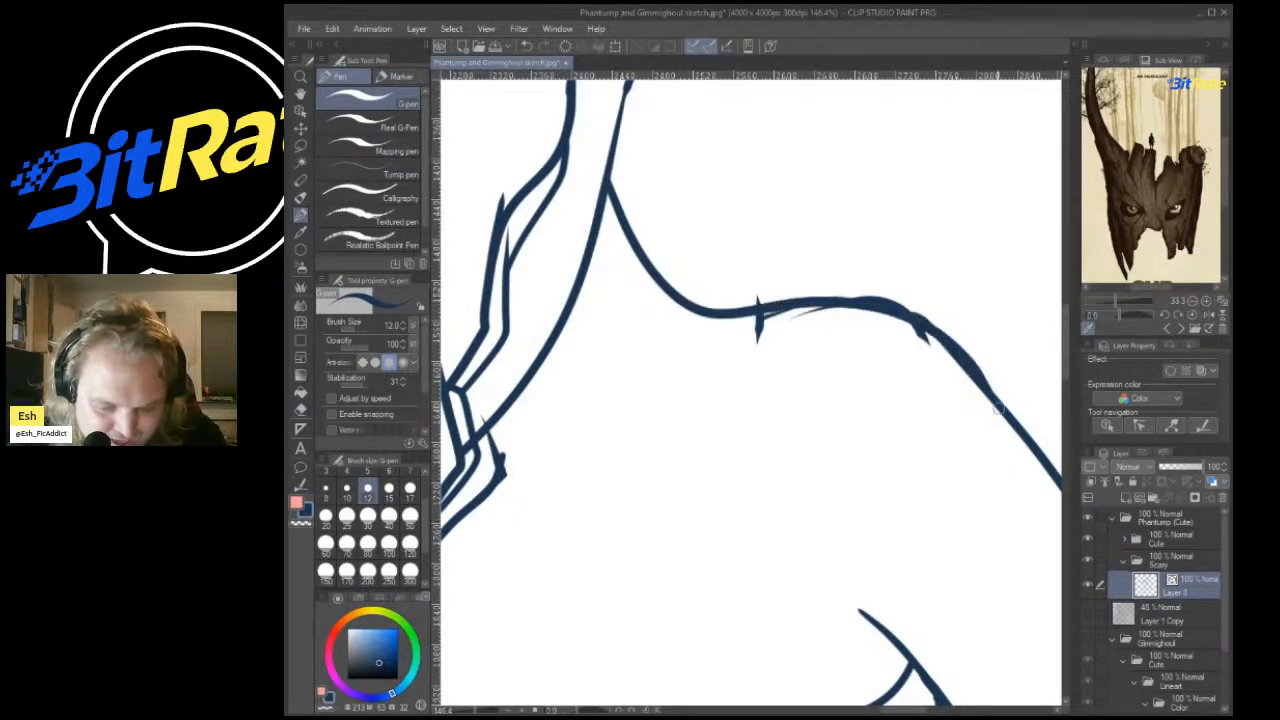
Draw a slanted collarbone line with a hooked lower end and a short neck tendon stroke beside the mask.
scroll(985, 385, down, 4)
scroll(906, 400, up, 5)
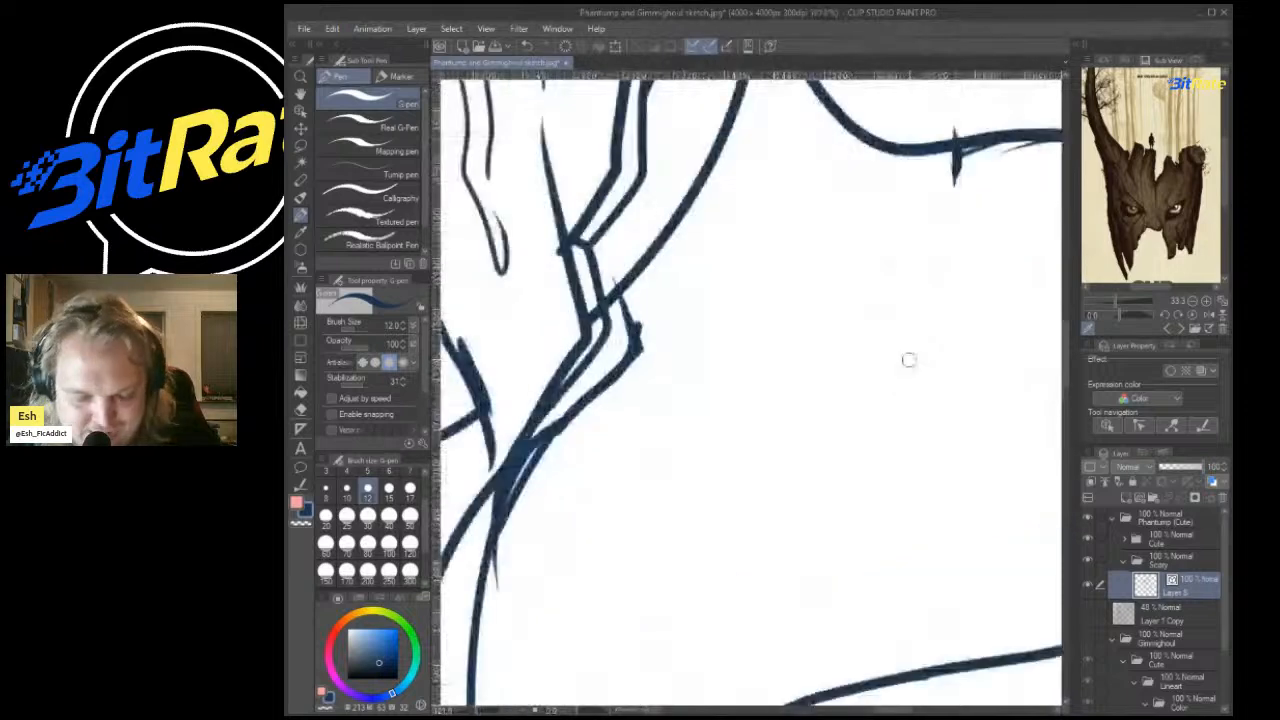
drag(898, 204, 683, 404)
drag(762, 298, 782, 138)
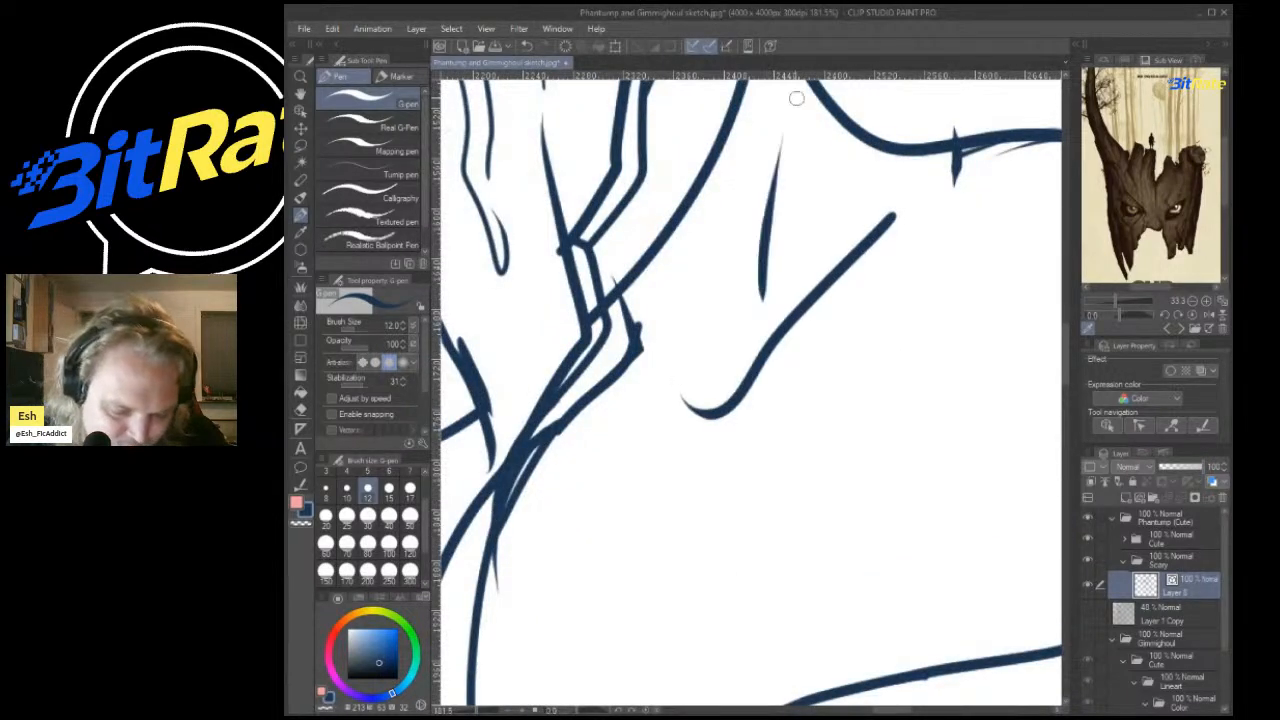
scroll(818, 94, down, 6)
Reduce the G-pen size to 8 and draw a short diagonal crease on the upper belly below the chest line.
scroll(823, 388, up, 8)
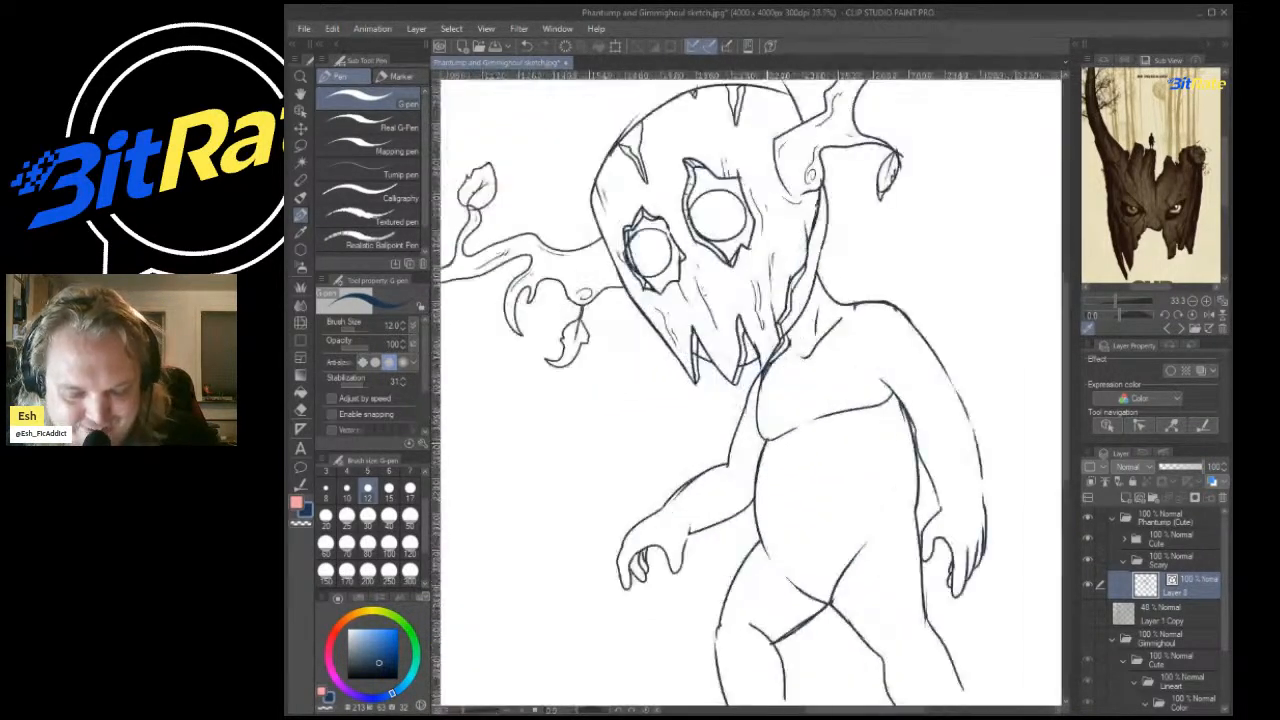
scroll(825, 385, down, 5)
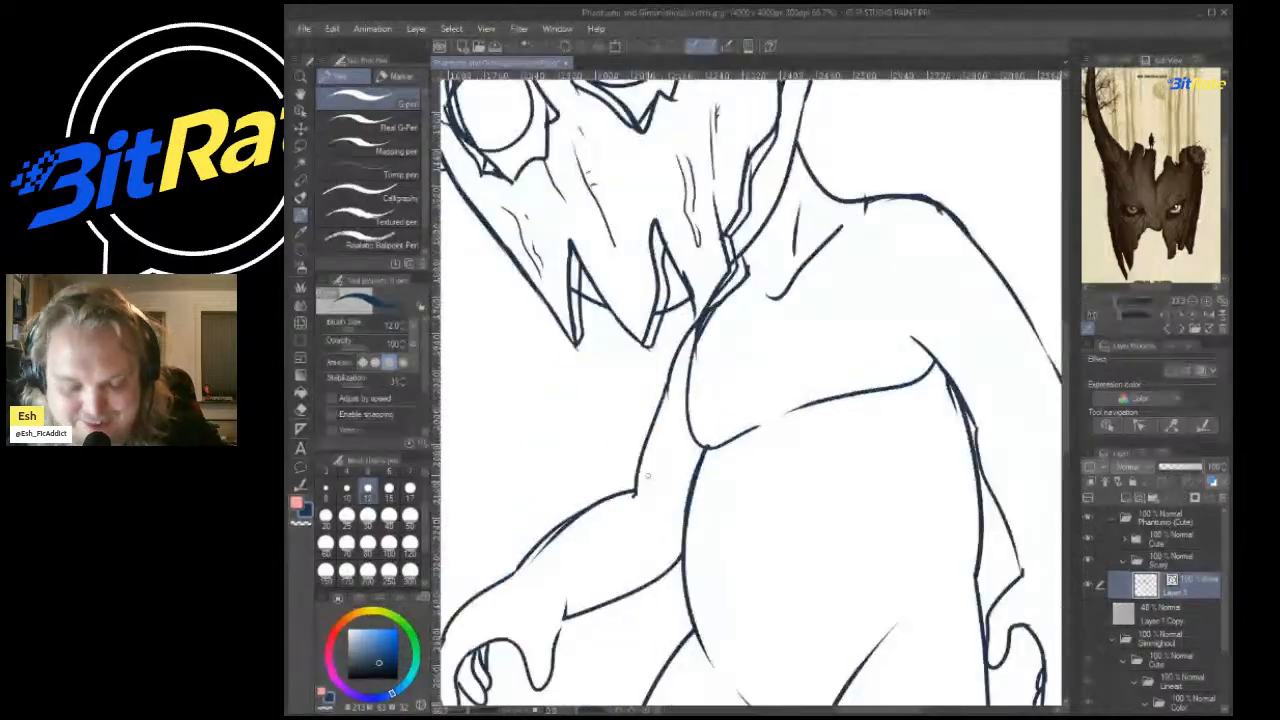
scroll(769, 520, up, 4)
key(bracketleft)
key(bracketleft)
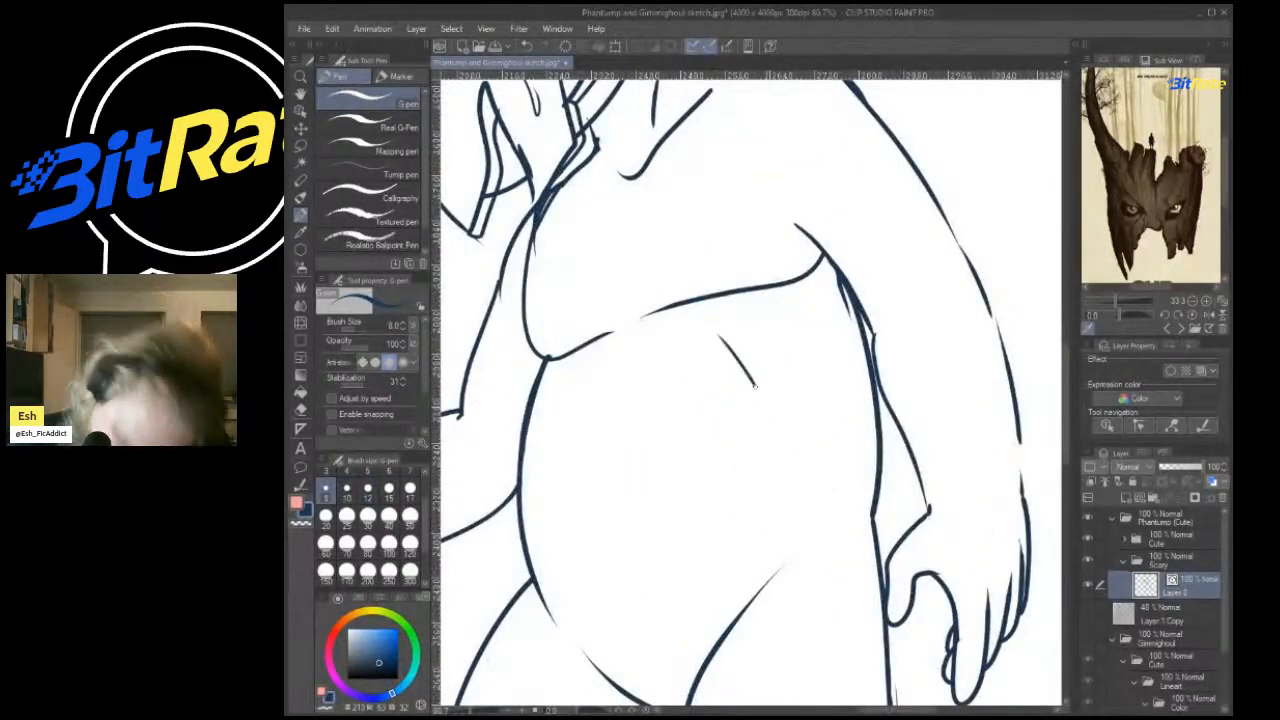
scroll(728, 337, down, 5)
scroll(780, 260, up, 6)
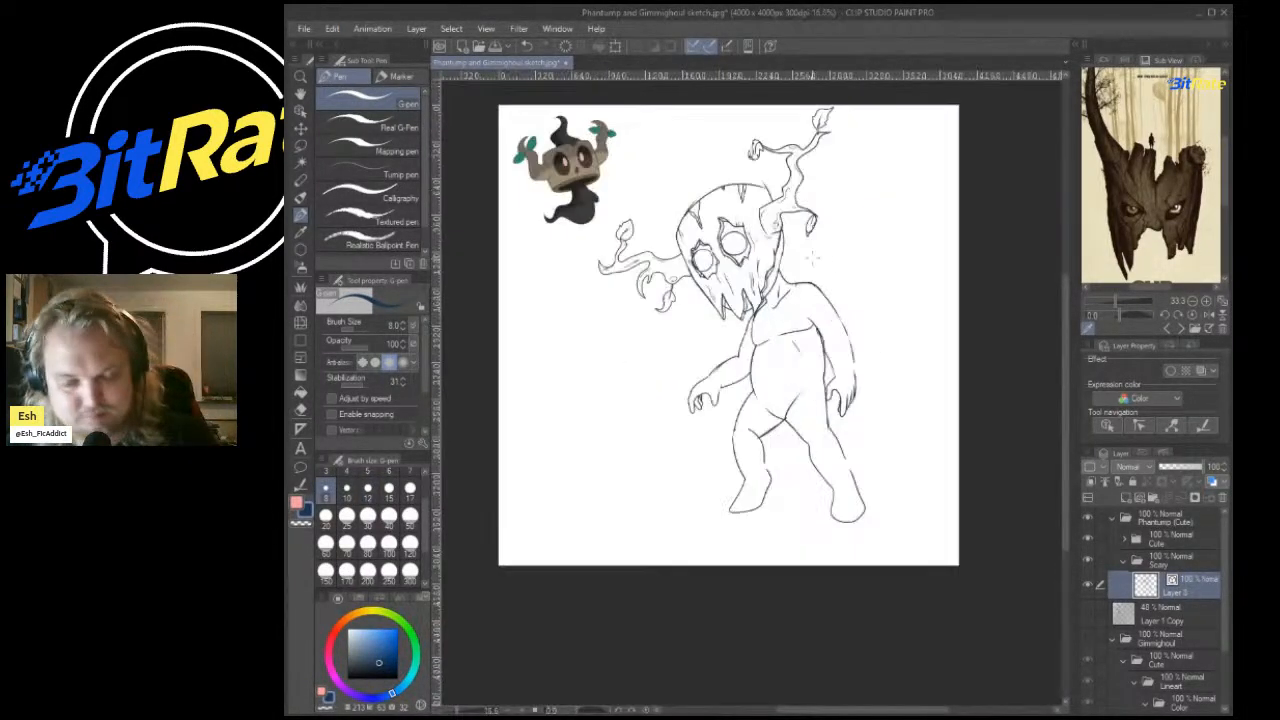
scroll(791, 256, up, 2)
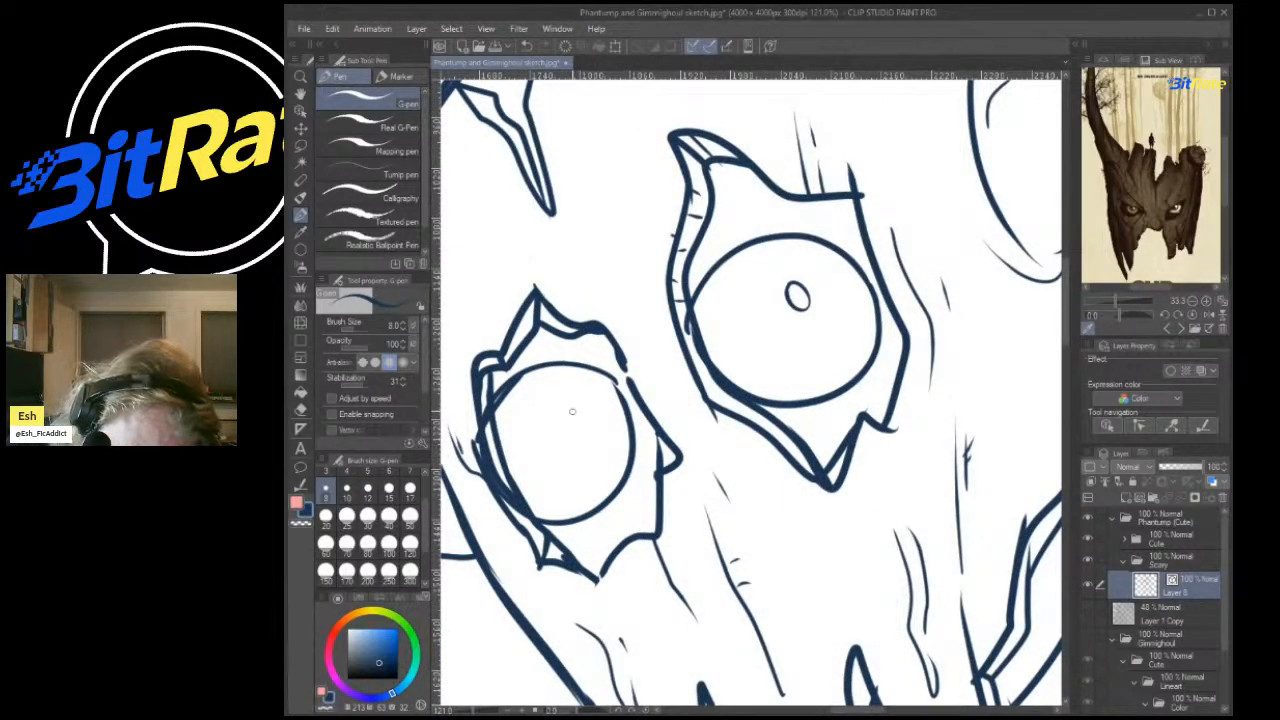
scroll(579, 383, down, 5)
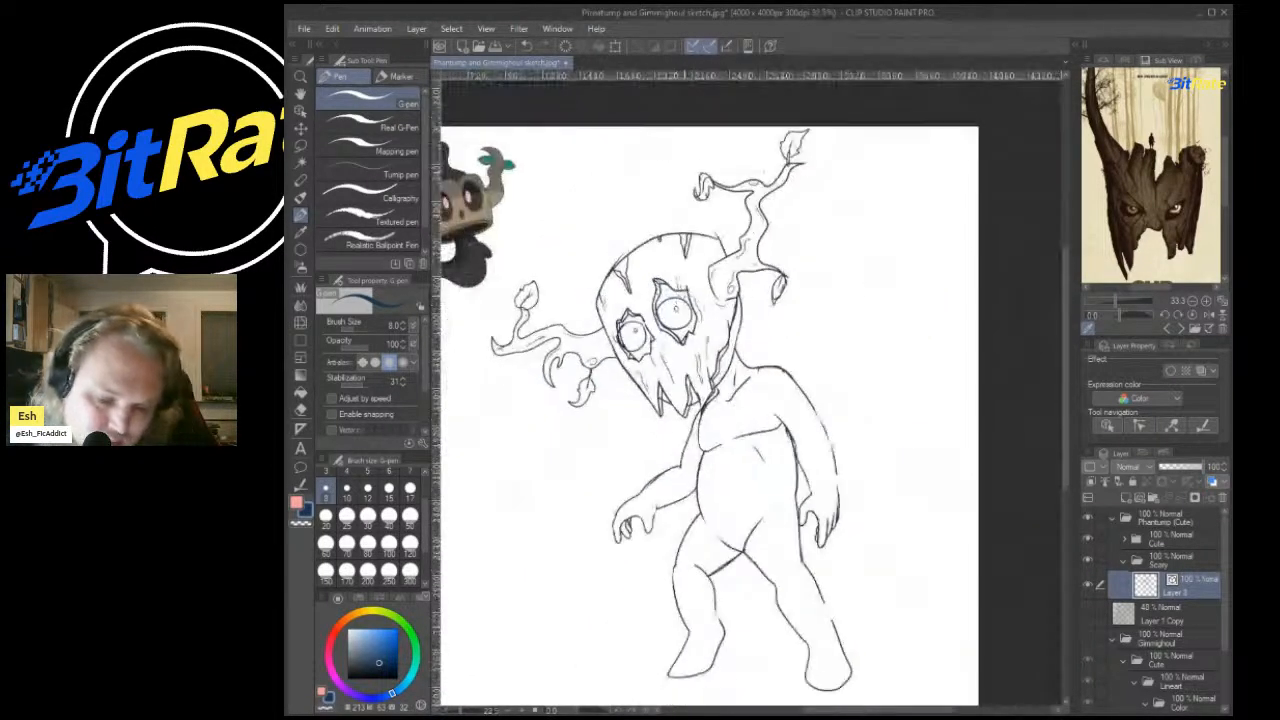
Draw thin curved wrinkle lines around the right-hand eyeball, below it and along its upper edges inside the socket.
scroll(735, 230, up, 3)
scroll(735, 230, up, 6)
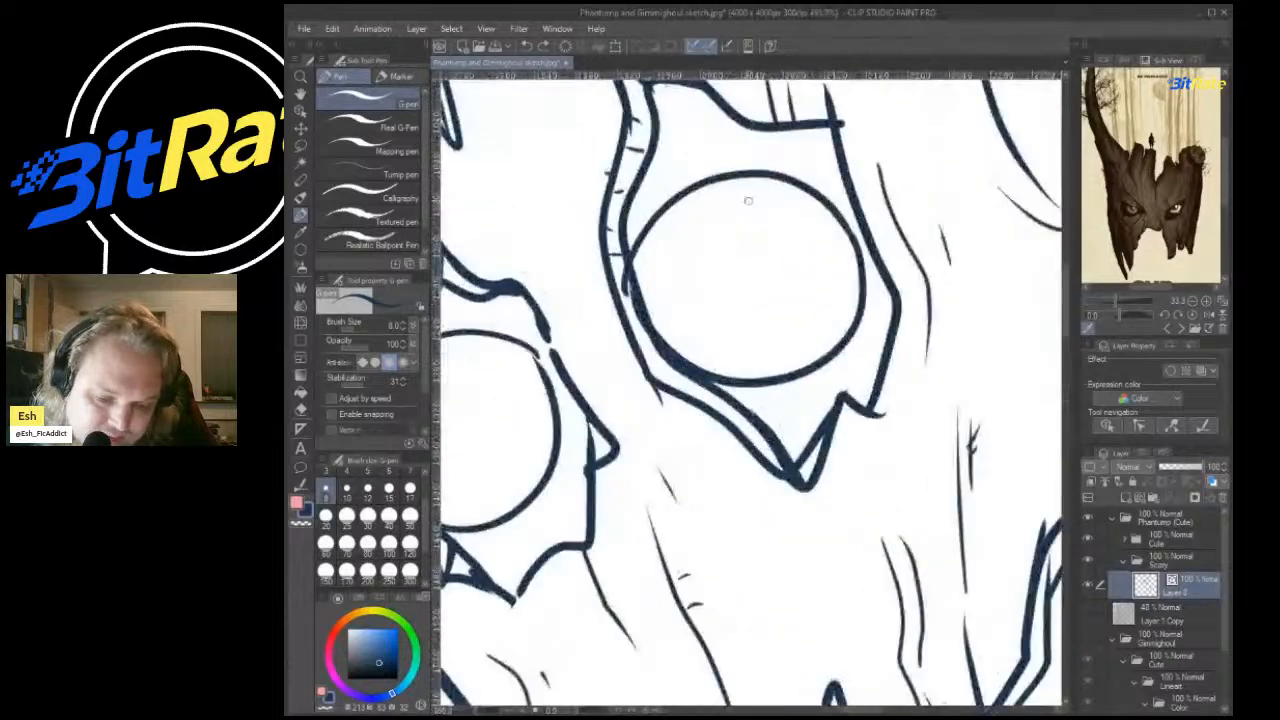
drag(716, 617, 925, 568)
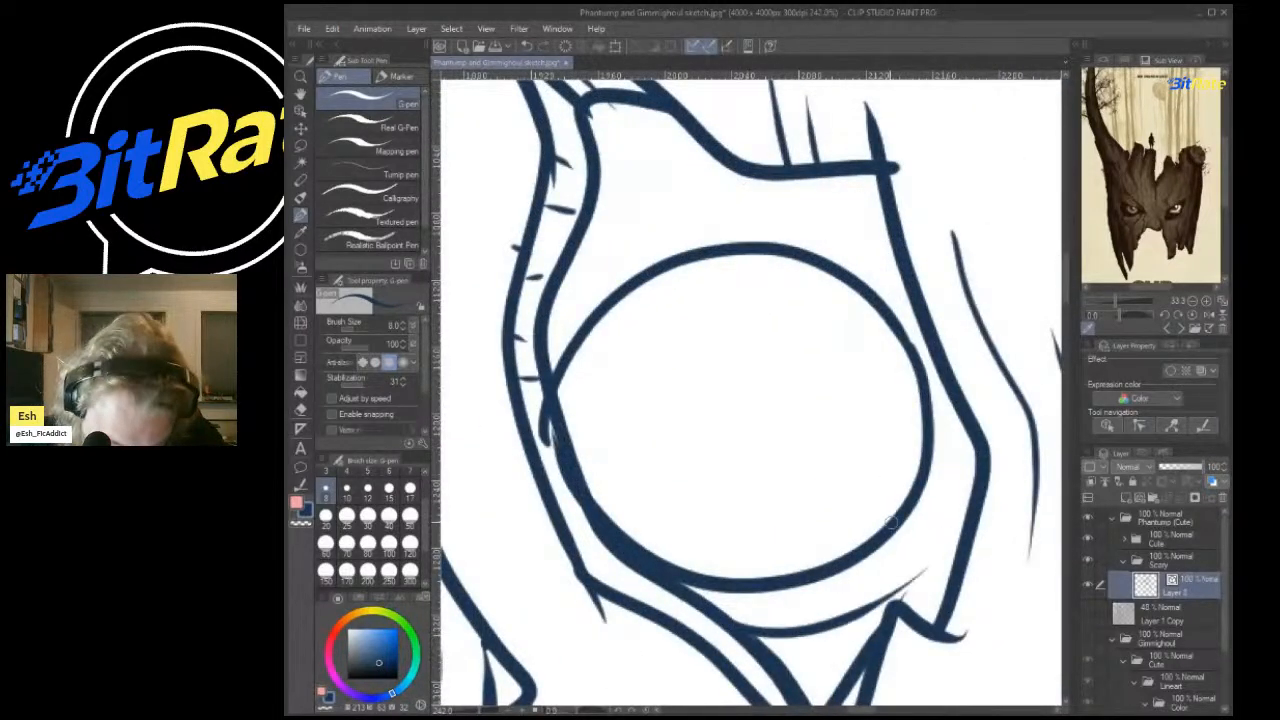
drag(706, 601, 806, 595)
mouse_move(739, 216)
mouse_down()
mouse_move(900, 284)
mouse_move(710, 203)
mouse_up()
key(ctrl+z)
drag(538, 350, 603, 270)
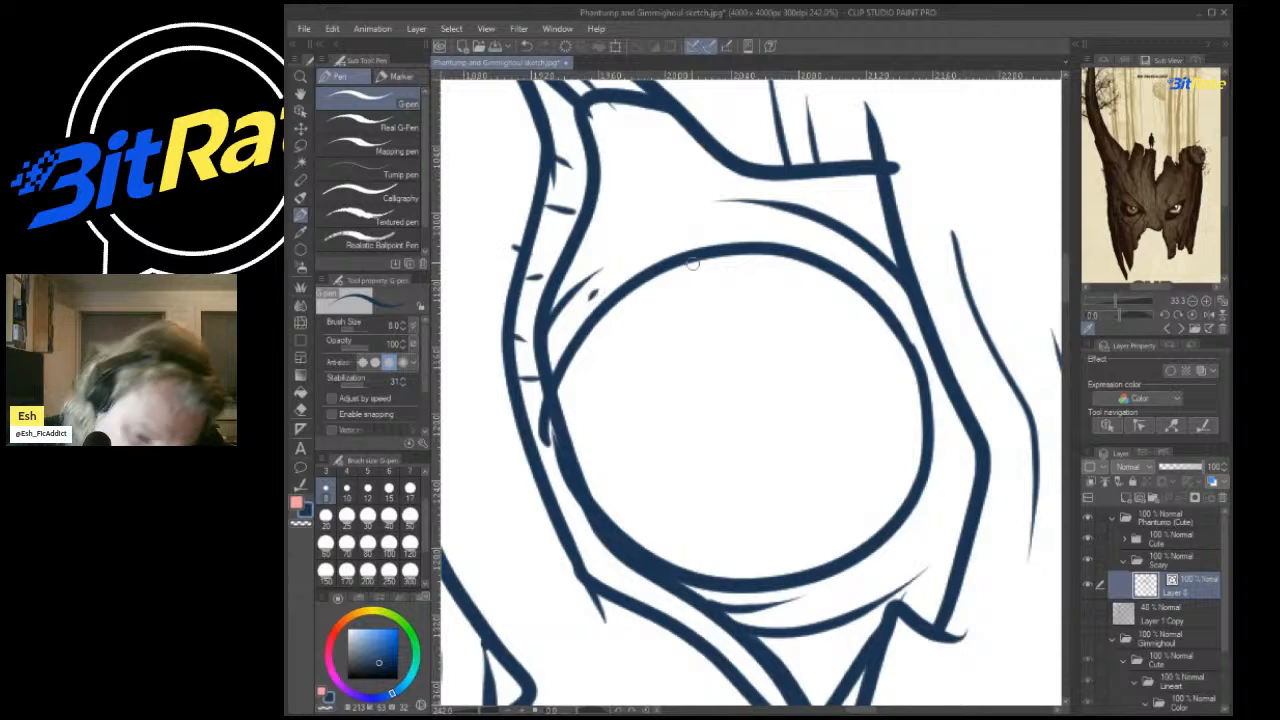
Draw thin curved wrinkle lines along the right side and above the left-hand eyeball inside its socket.
scroll(760, 280, down, 5)
scroll(690, 350, up, 4)
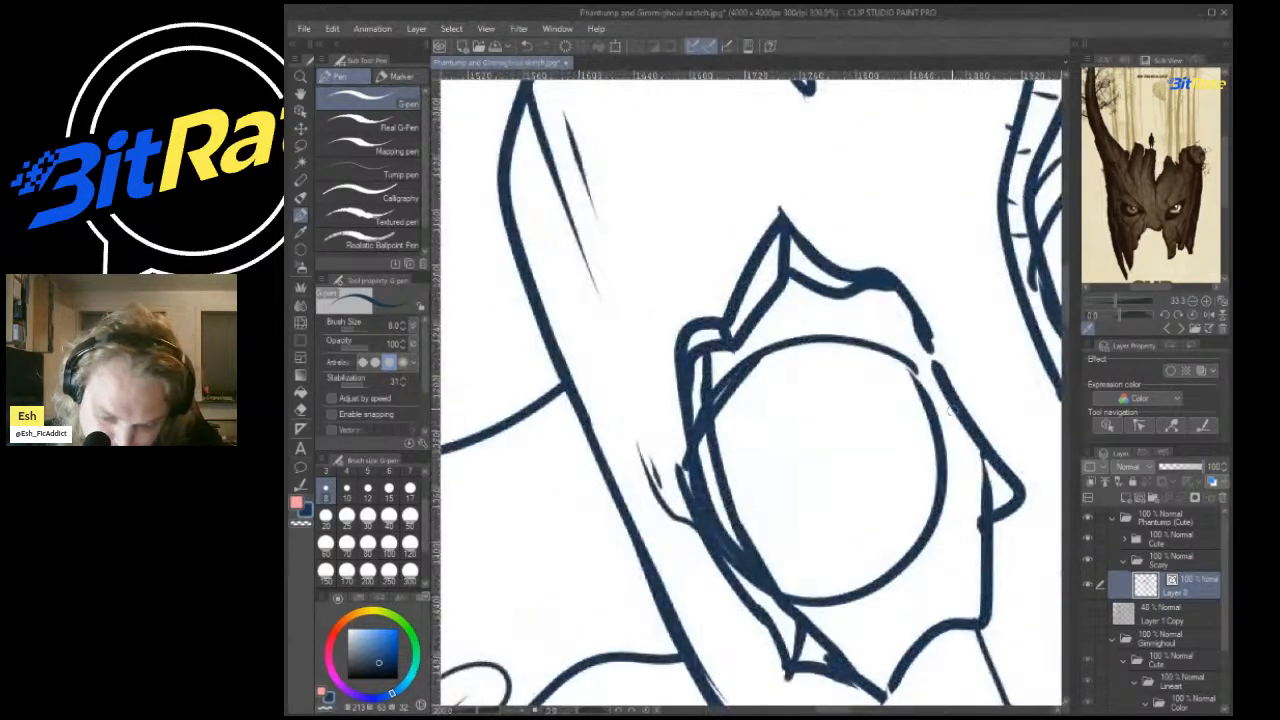
drag(941, 388, 953, 532)
drag(716, 378, 828, 296)
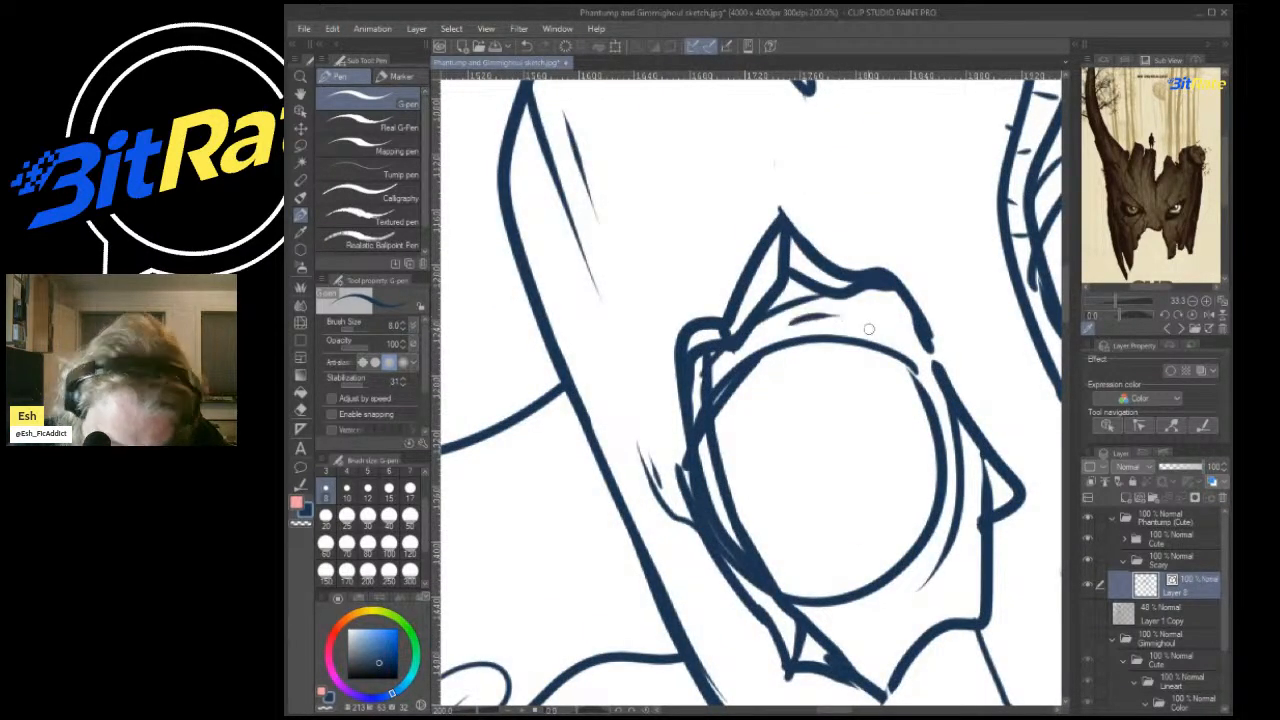
Examine the whole figure from the mask and branches down to the arms, torso and legs.
scroll(927, 482, down, 8)
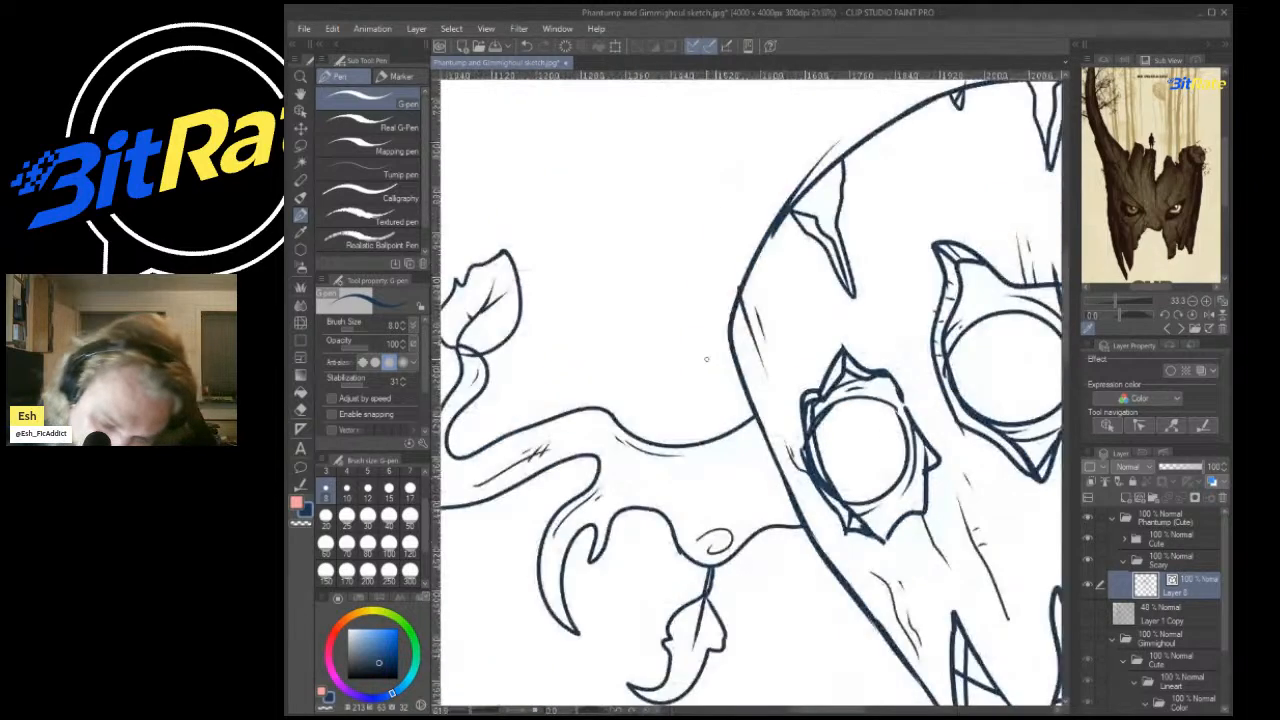
scroll(850, 482, down, 2)
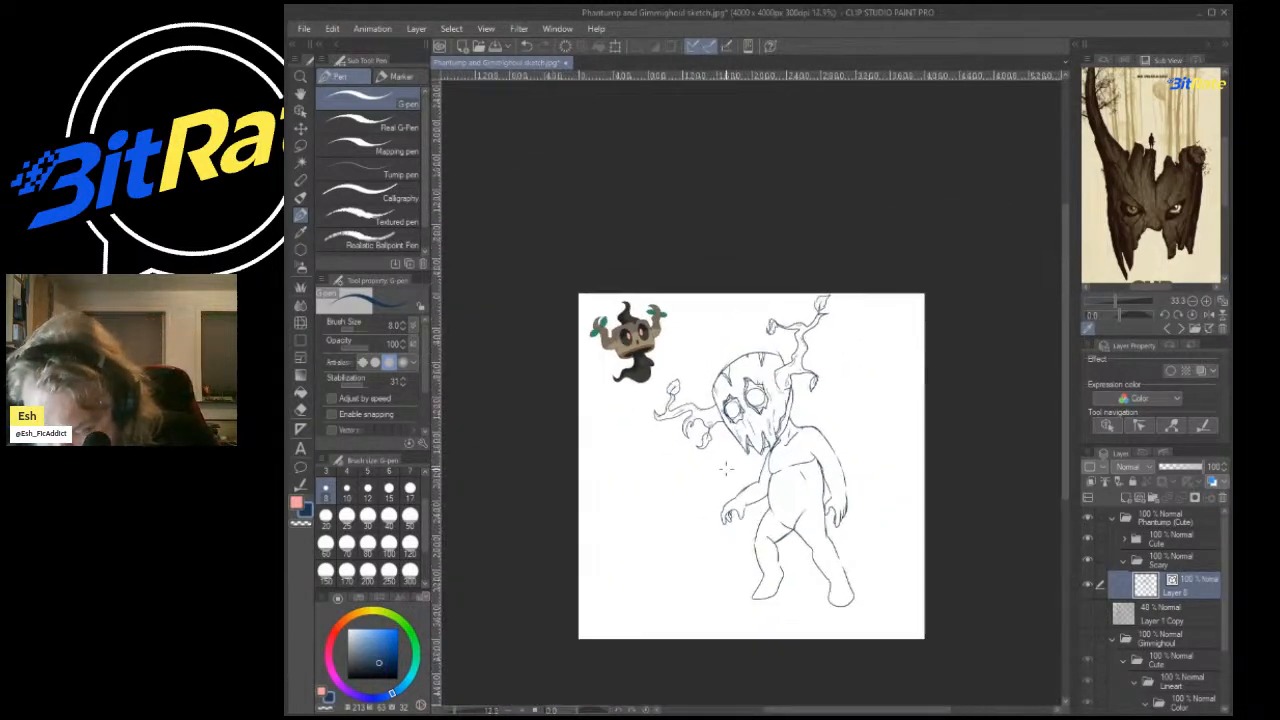
scroll(752, 397, up, 4)
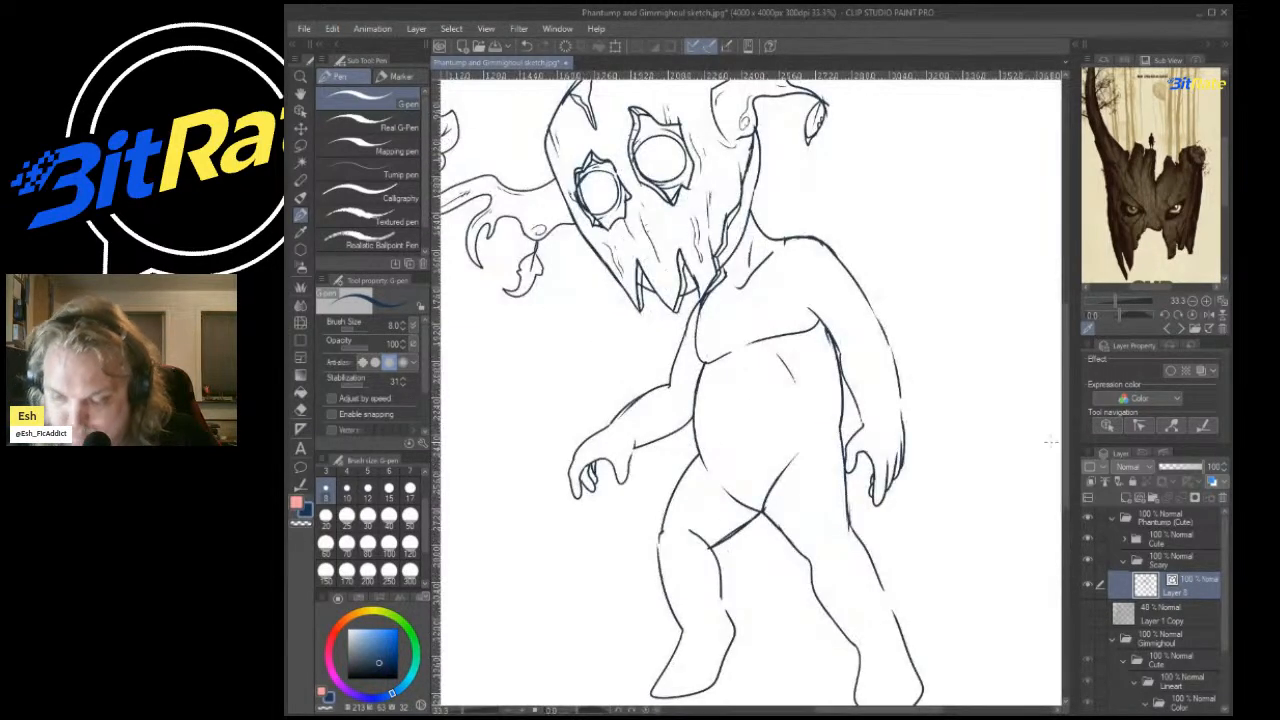
scroll(975, 430, down, 3)
scroll(696, 252, up, 2)
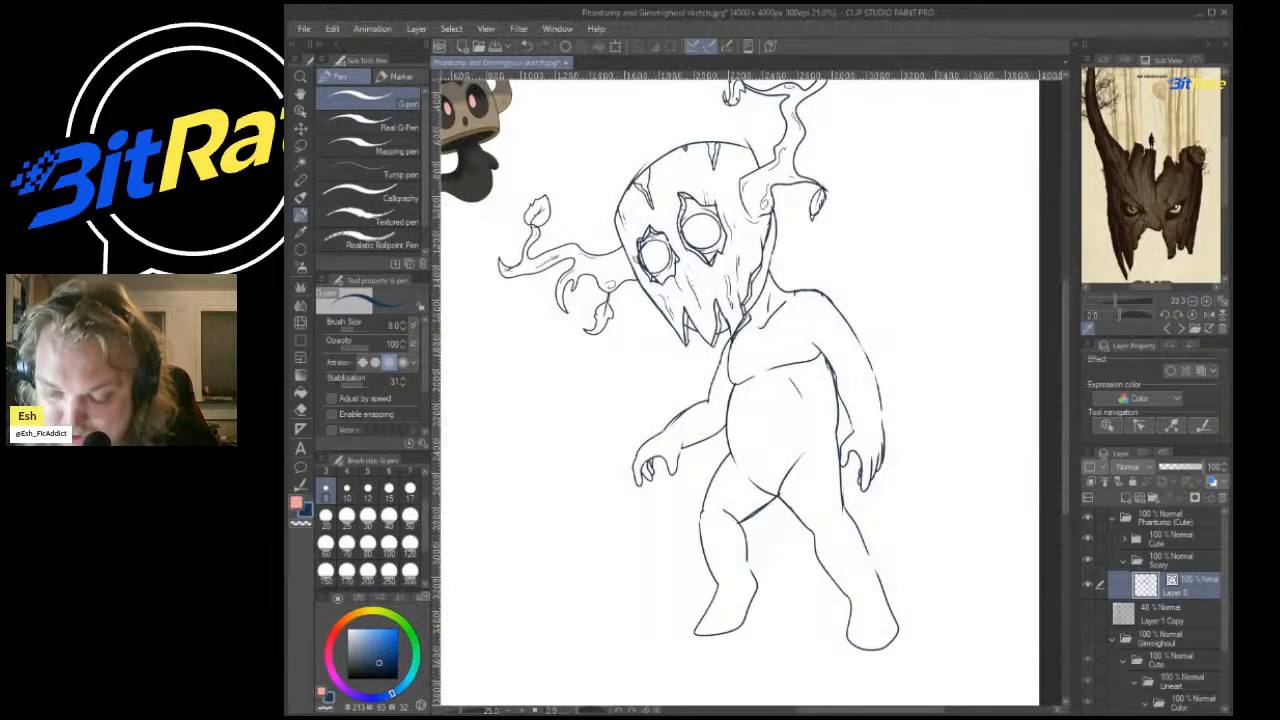
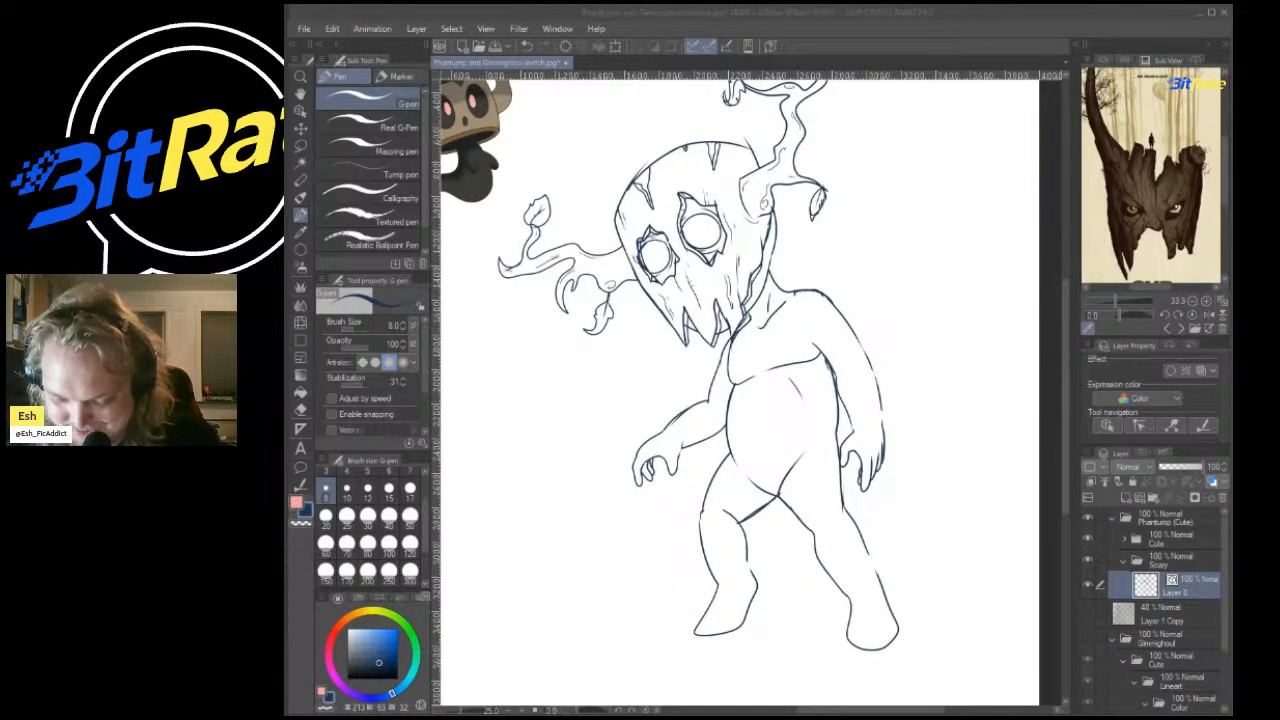
scroll(802, 385, down, 5)
scroll(802, 385, up, 10)
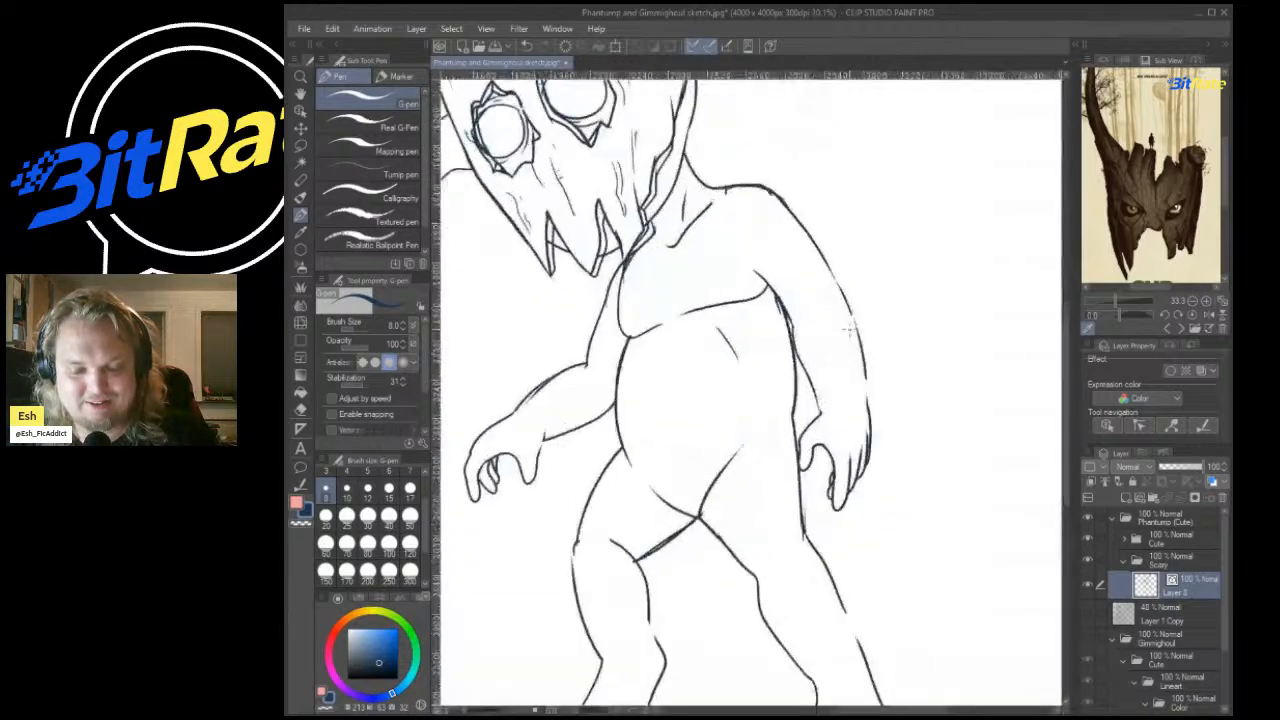
scroll(733, 345, down, 6)
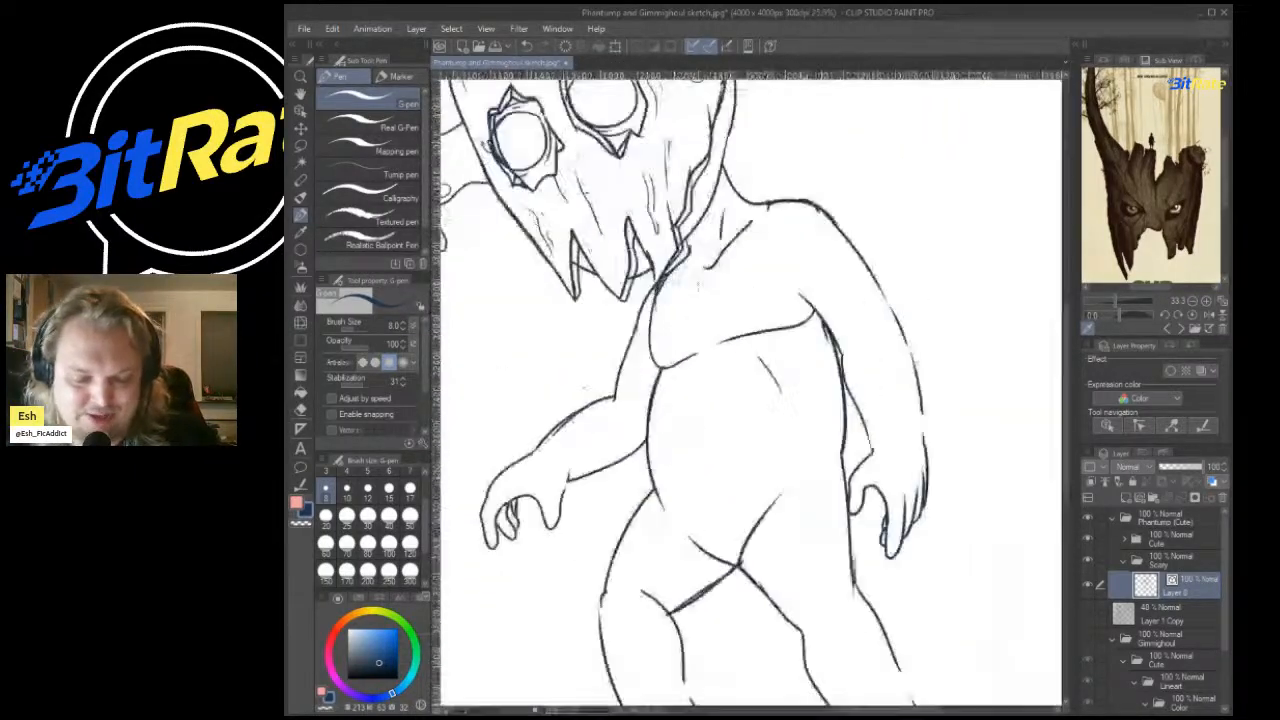
scroll(733, 335, up, 4)
scroll(745, 330, down, 4)
Thin and taper the slanted collarbone line with the hard eraser at size 15.
scroll(735, 270, up, 6)
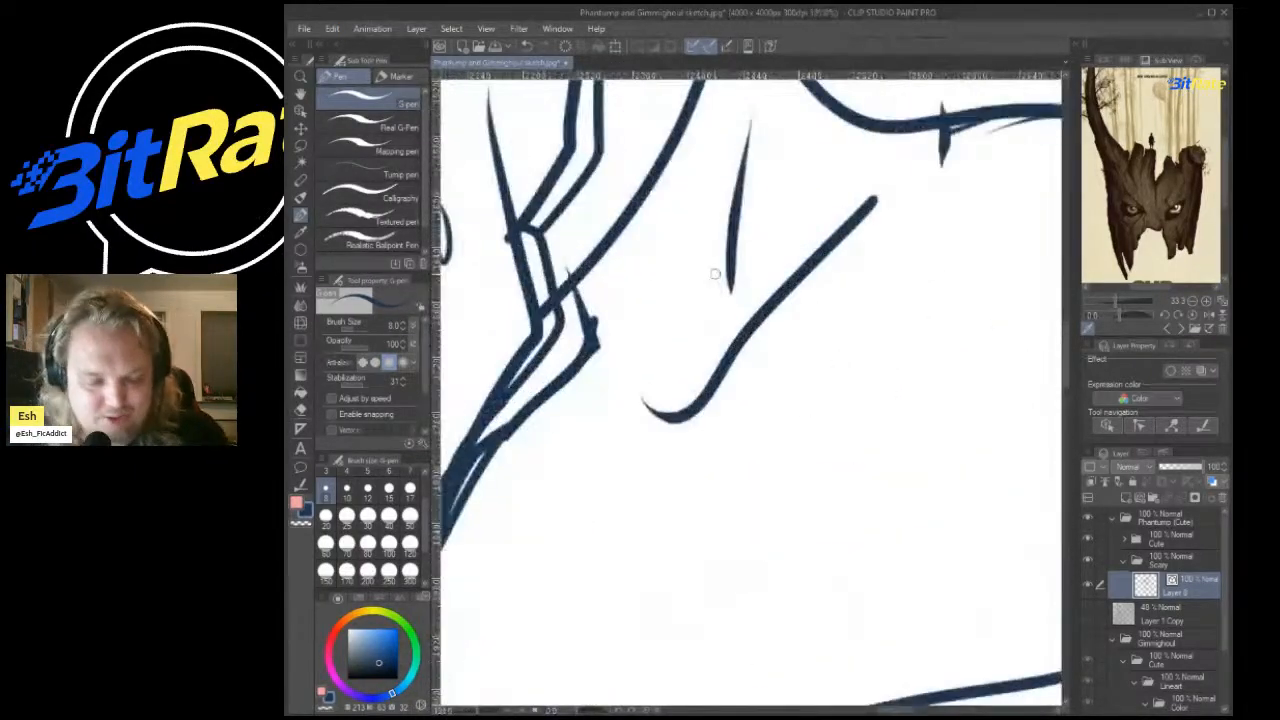
key(e)
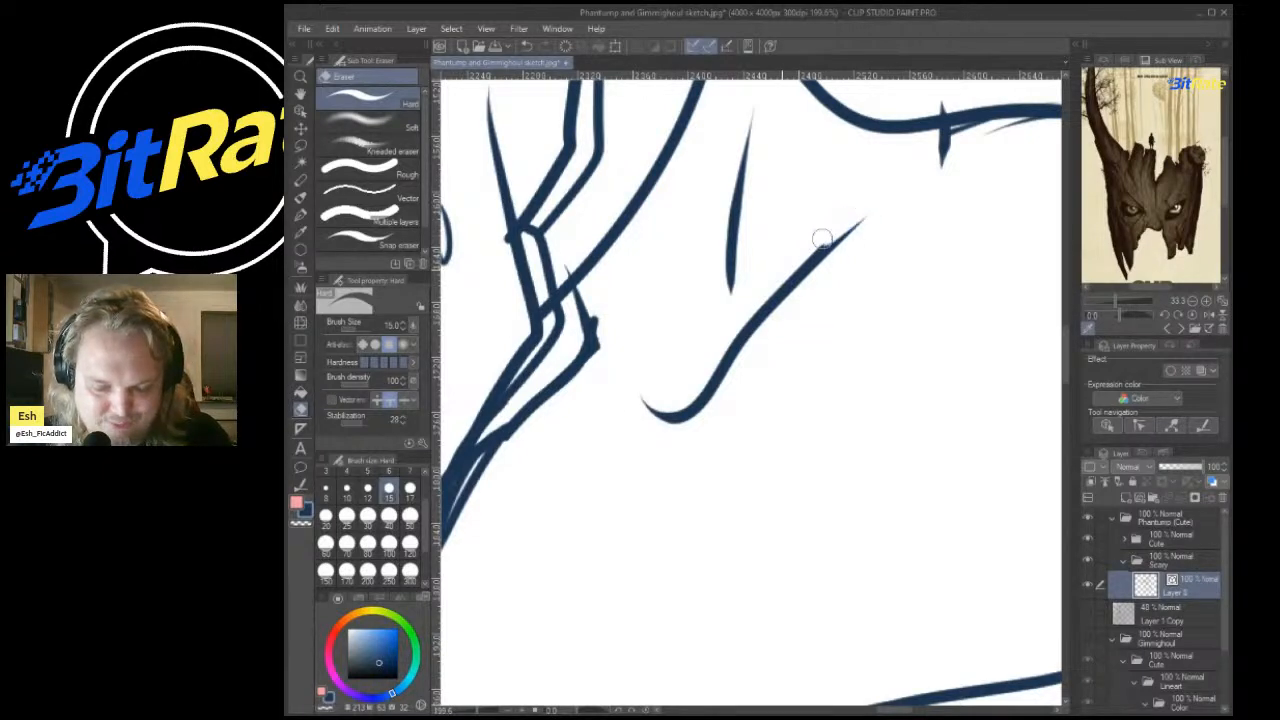
drag(840, 230, 730, 341)
scroll(696, 338, down, 5)
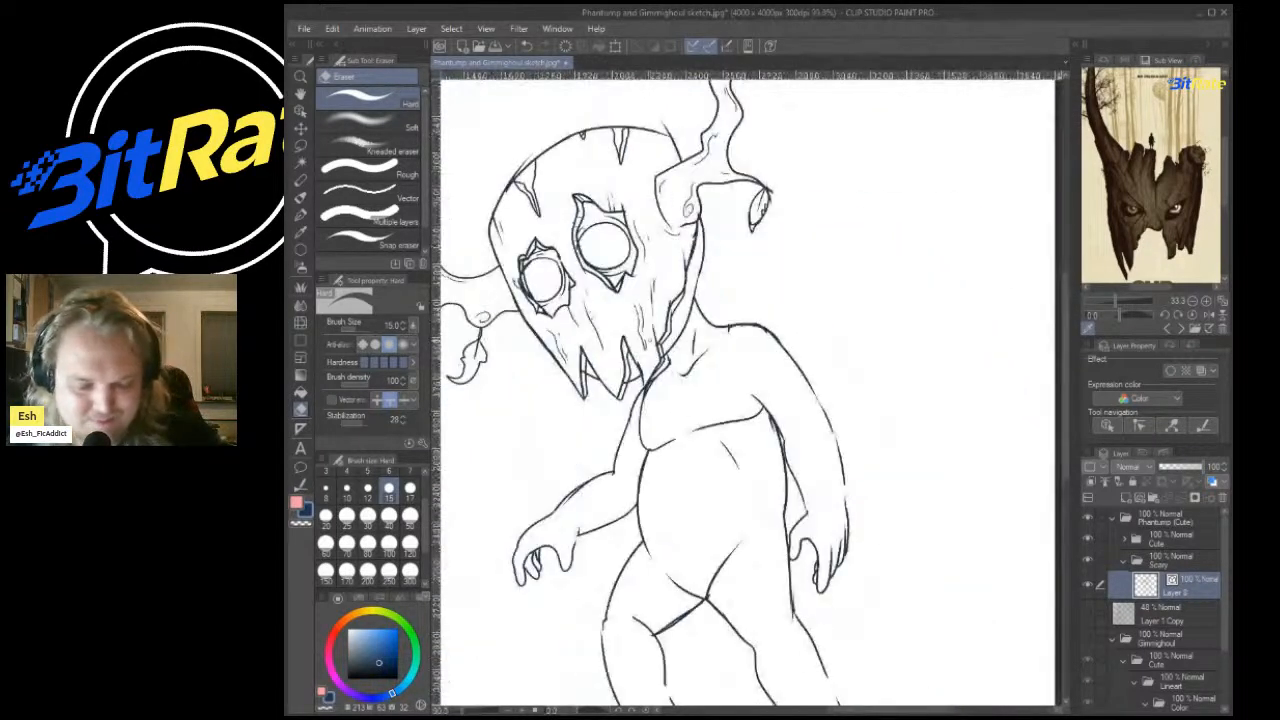
Erase the gap in the head outline where it crosses the neck, then thicken the outer contour above the neck with the G-pen.
scroll(647, 316, up, 2)
scroll(647, 316, up, 5)
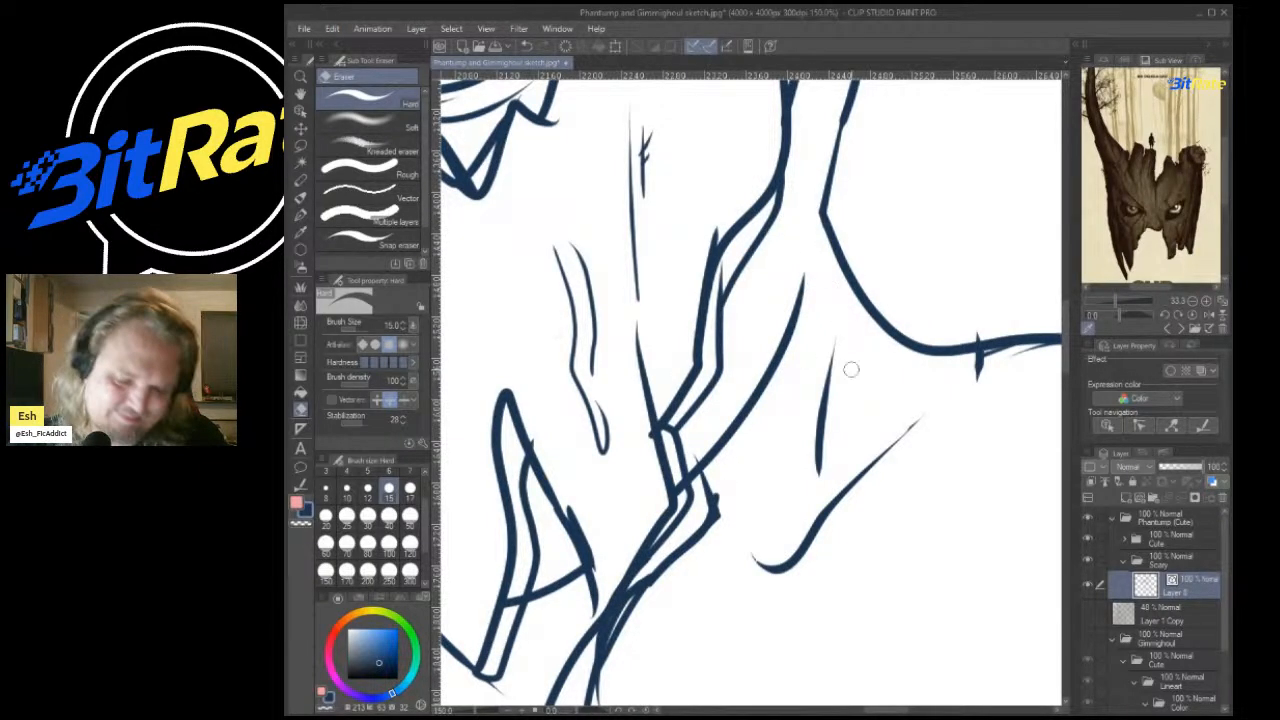
scroll(851, 369, down, 5)
scroll(860, 299, up, 4)
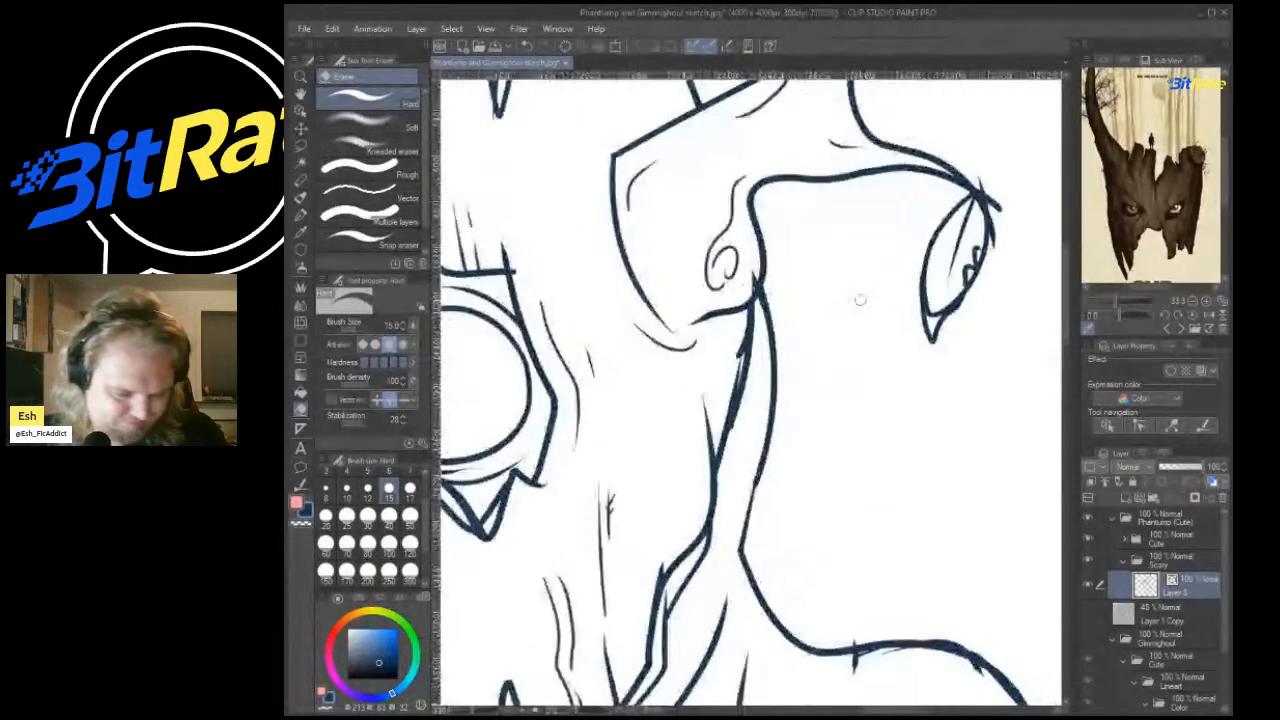
key(p)
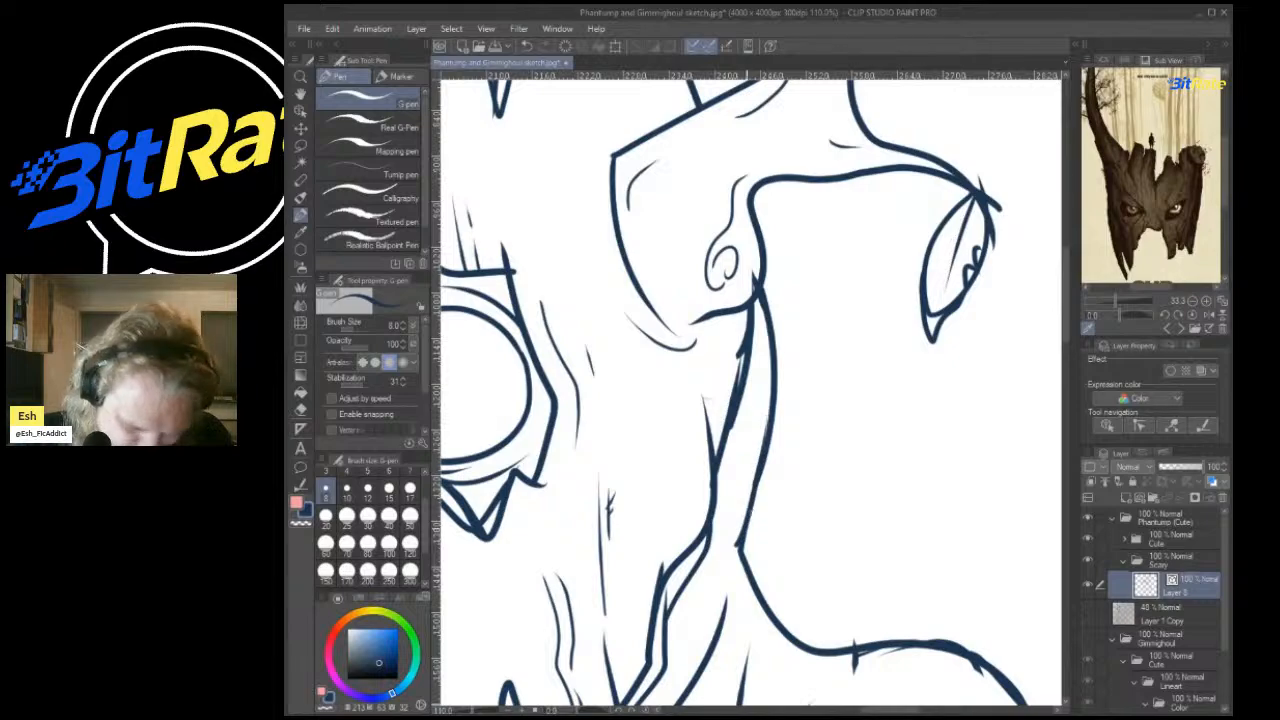
scroll(767, 387, down, 6)
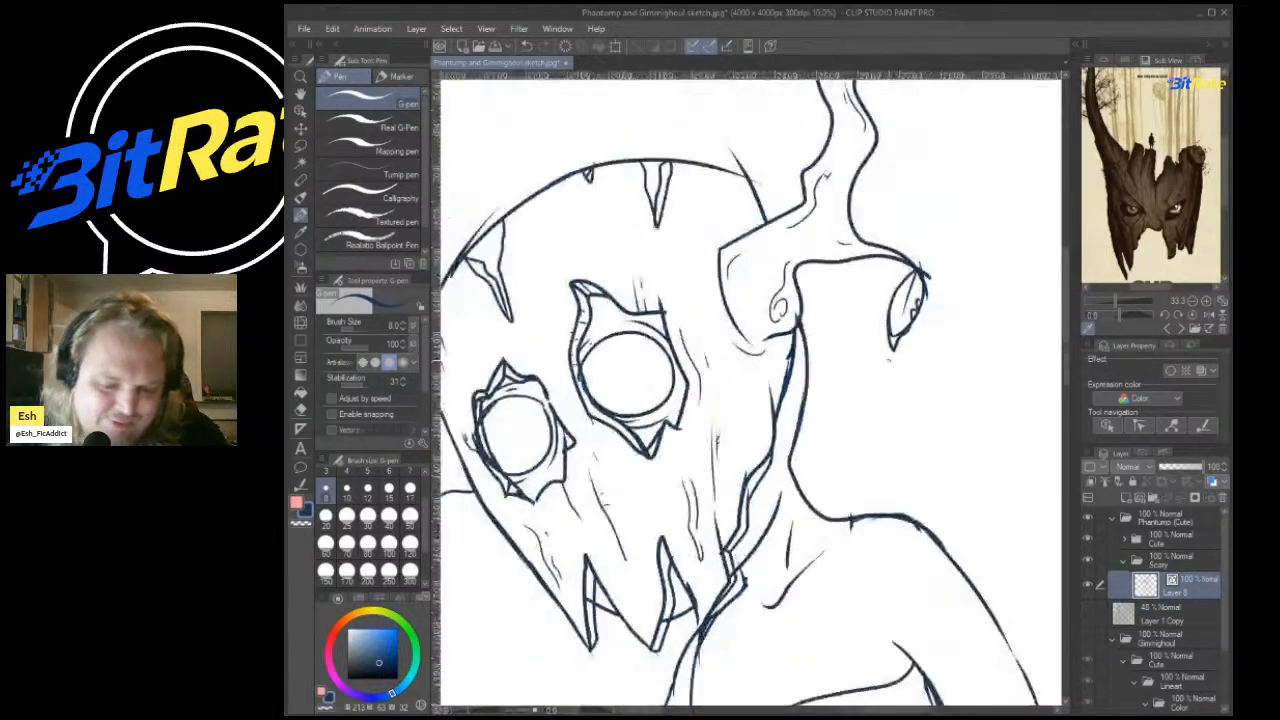
Draw a small pointed crack with an inner depth line on the mask's top edge beside the right-hand branch.
scroll(885, 355, up, 3)
scroll(885, 355, up, 3)
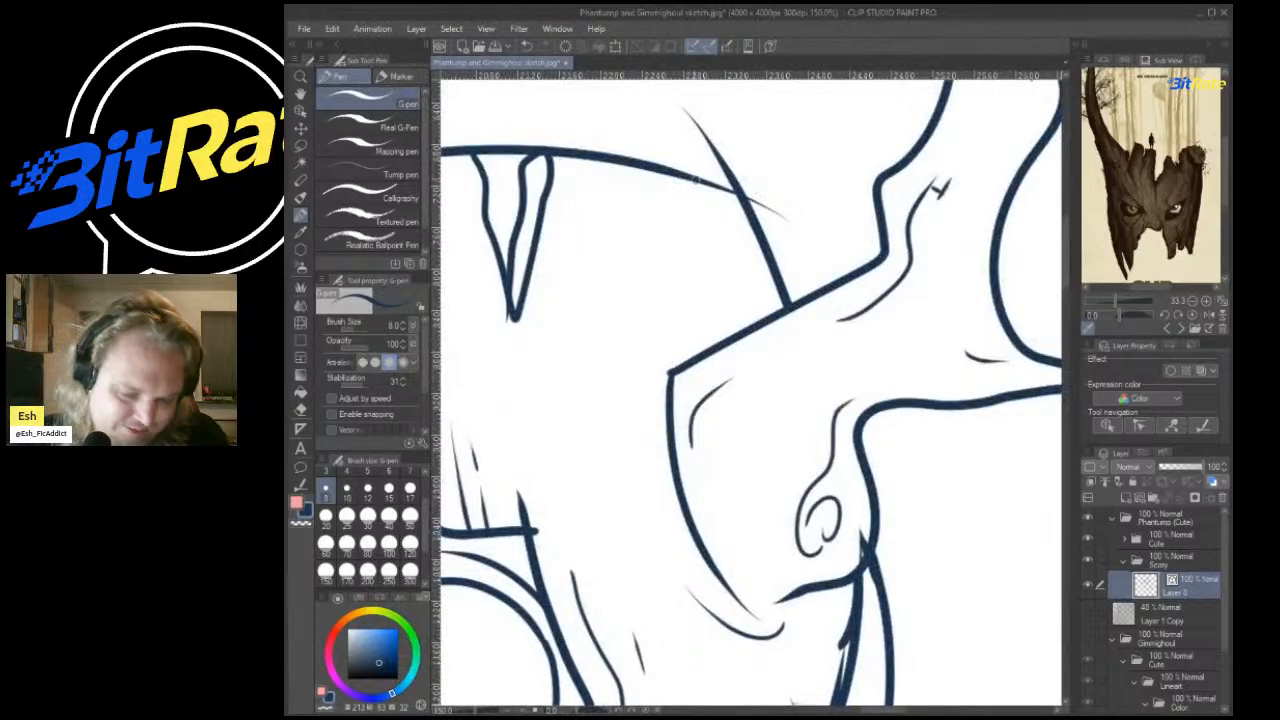
mouse_move(698, 182)
mouse_down()
mouse_move(716, 294)
mouse_move(748, 202)
mouse_move(706, 280)
mouse_up()
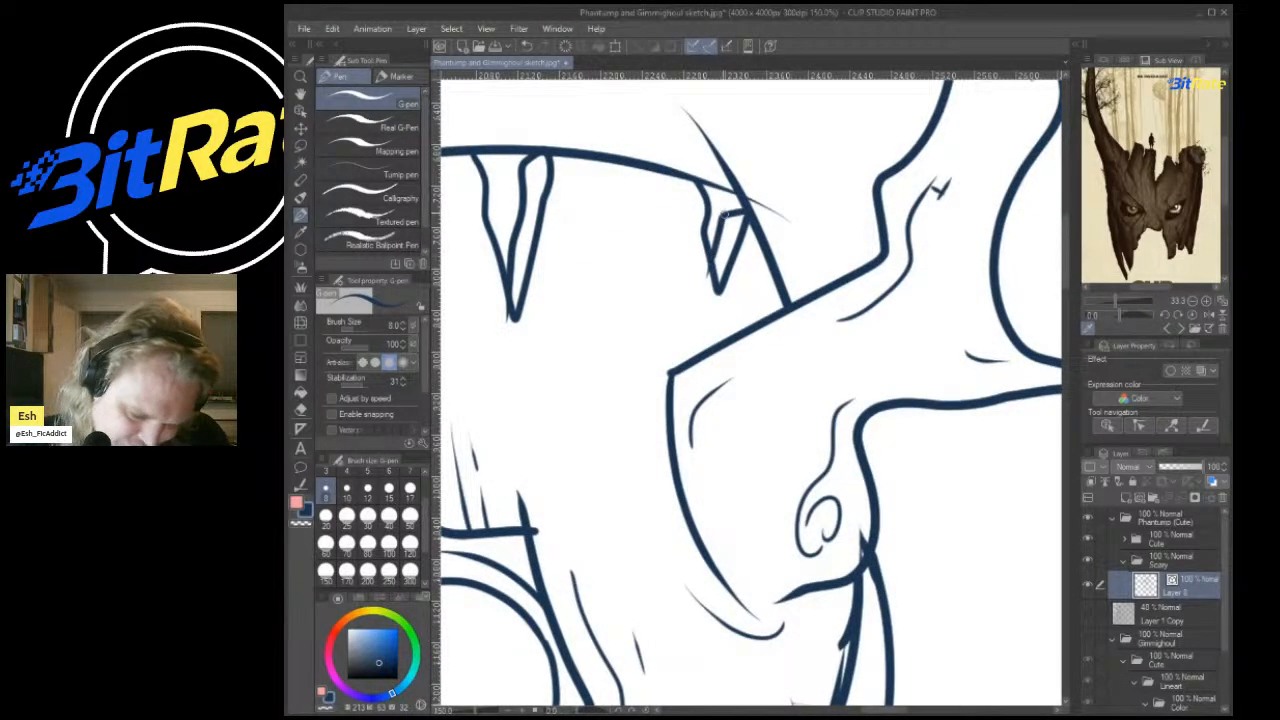
Extend the central forehead crack down toward the larger eye with the G-pen and add short wood-grain lines beside it.
scroll(712, 393, down, 5)
scroll(656, 219, up, 4)
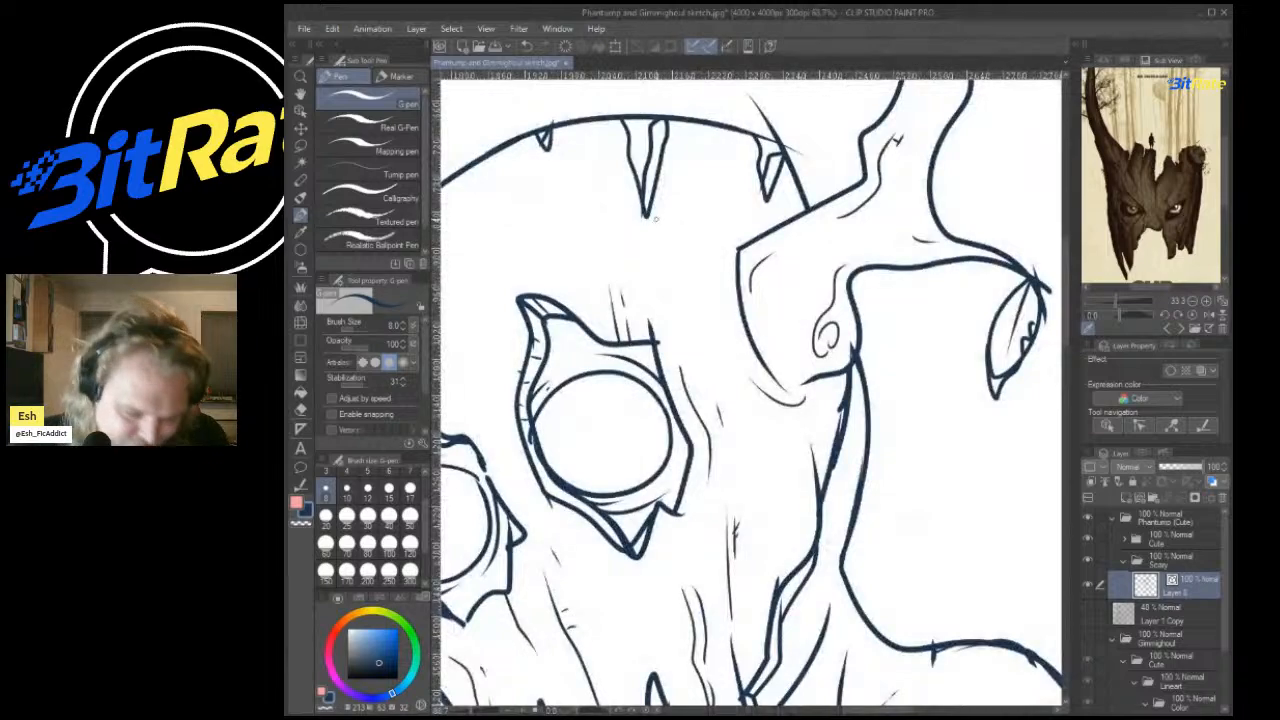
drag(646, 219, 672, 312)
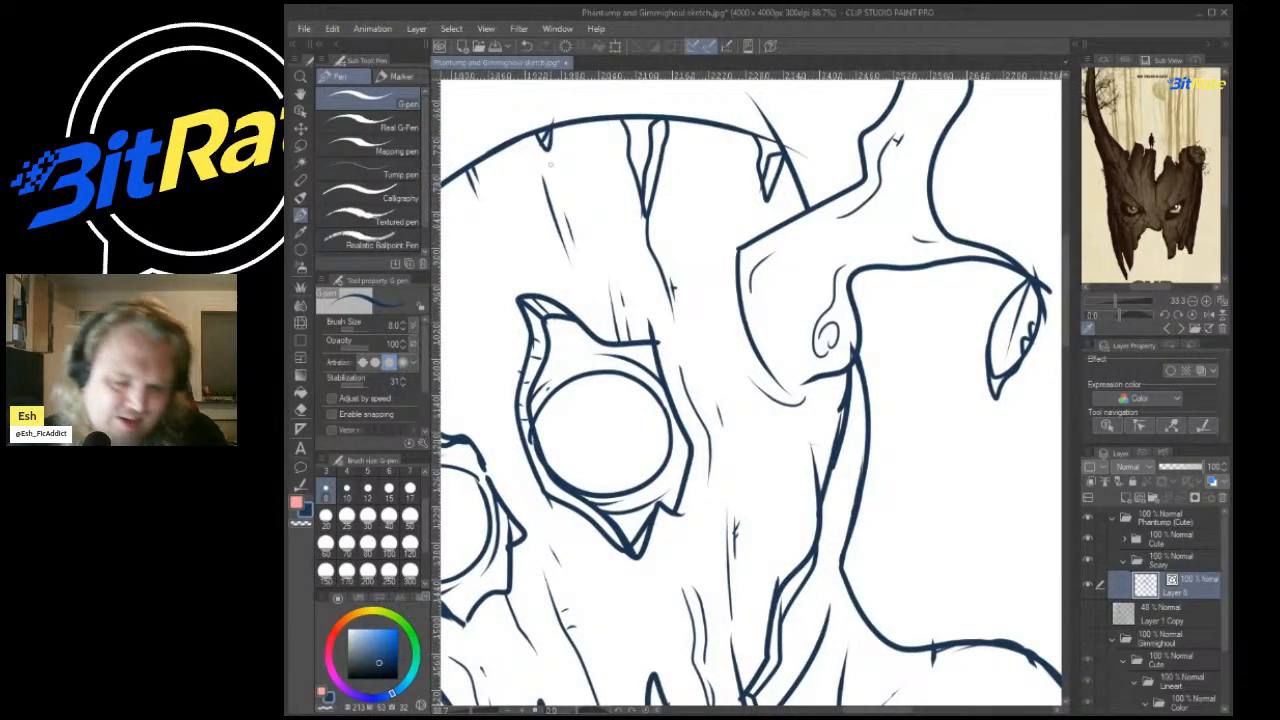
Add wood-grain strokes to the left-hand branch where it joins the side of the mask.
scroll(549, 163, down, 4)
scroll(600, 220, up, 3)
scroll(620, 240, down, 3)
scroll(668, 277, up, 4)
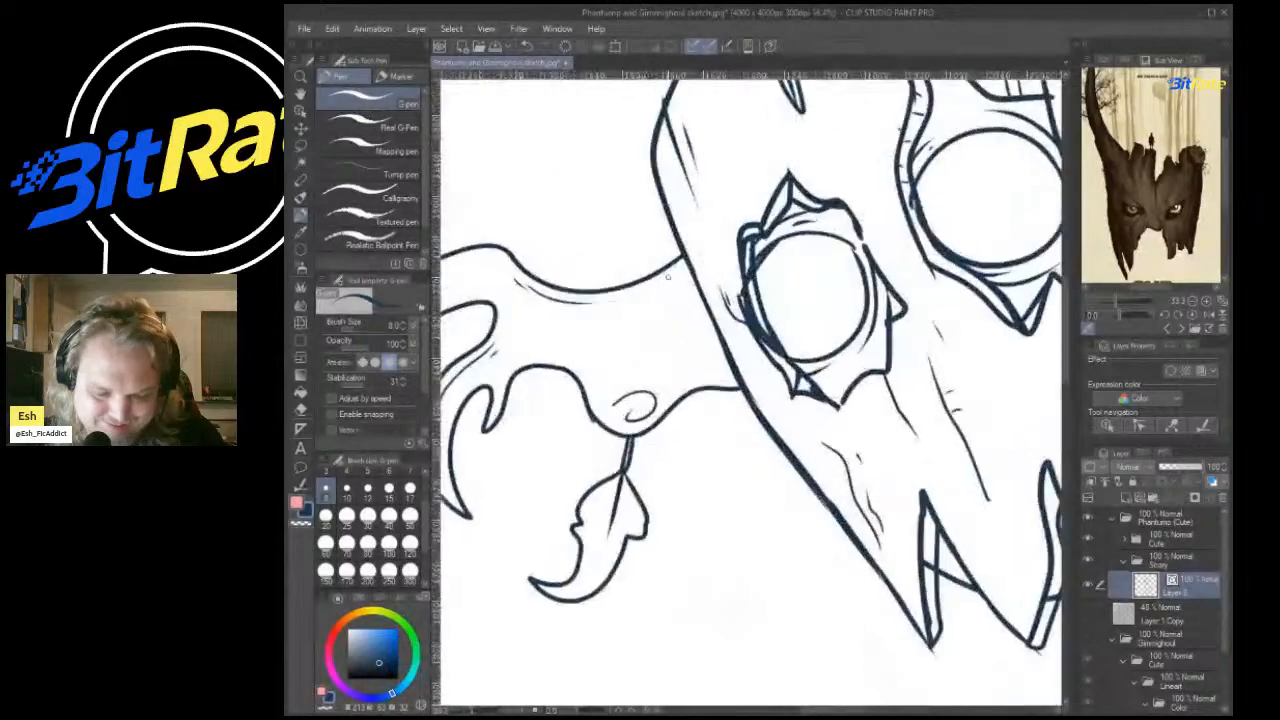
scroll(668, 277, up, 3)
mouse_move(640, 338)
mouse_down()
mouse_move(540, 358)
mouse_move(632, 346)
mouse_up()
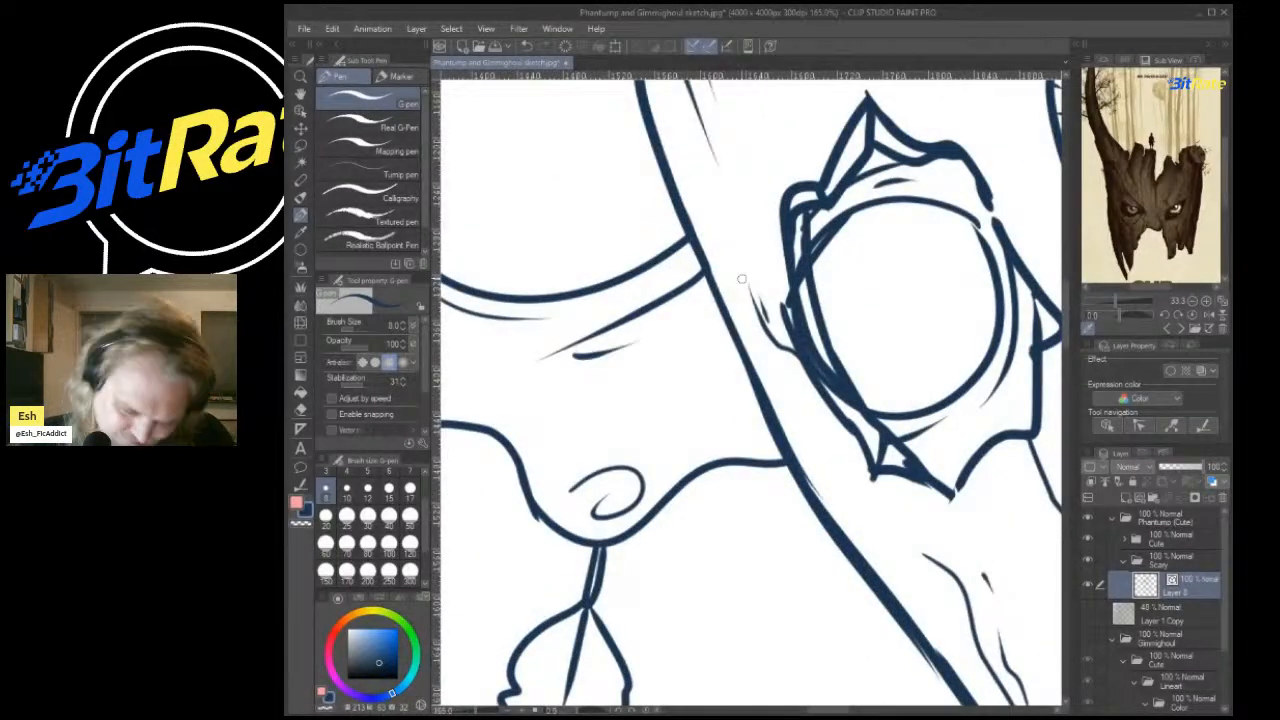
Draw flame-like wisps rising from the shoulder and the base of the neck, with a small detached wisp above the larger one.
scroll(741, 279, down, 8)
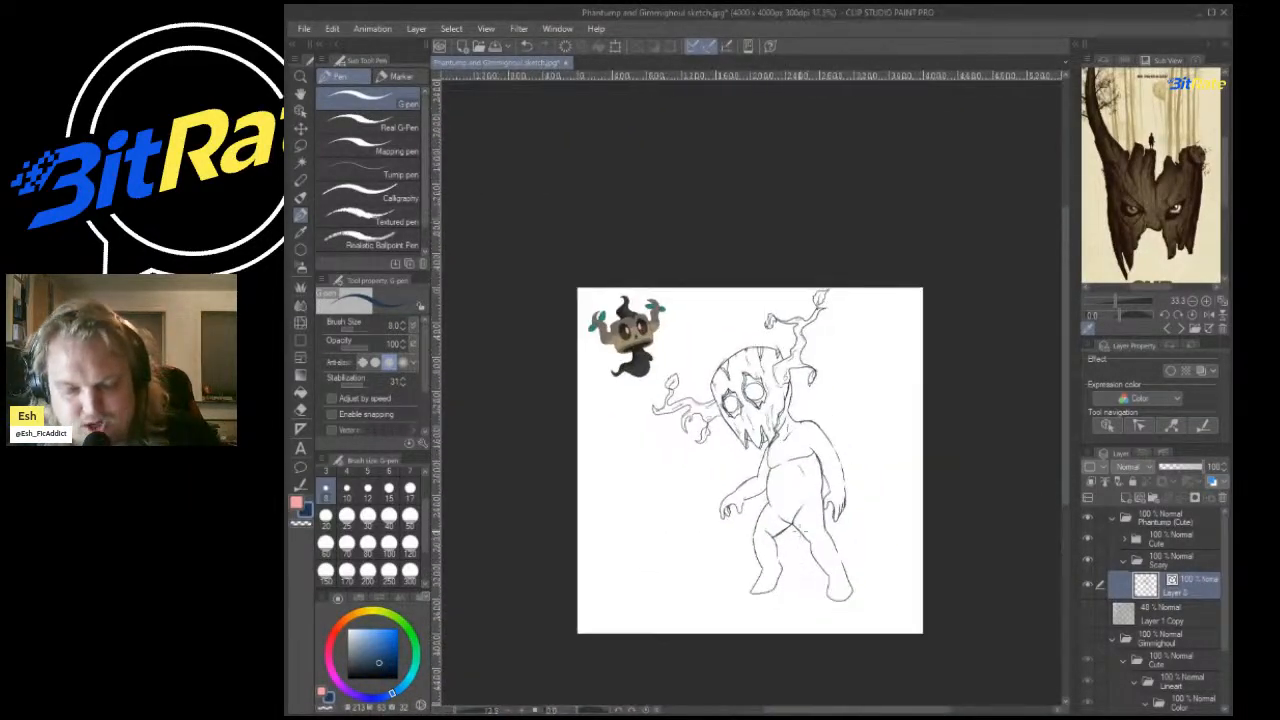
scroll(786, 451, up, 3)
scroll(786, 451, down, 3)
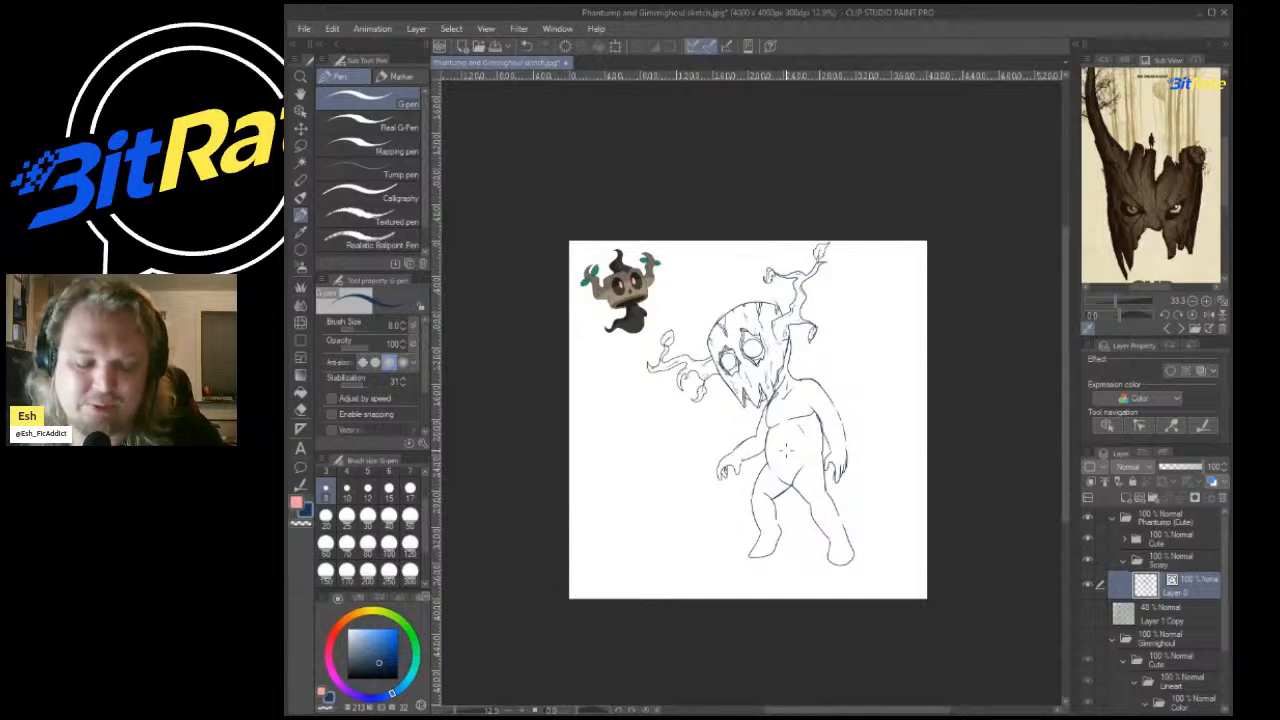
scroll(786, 451, up, 3)
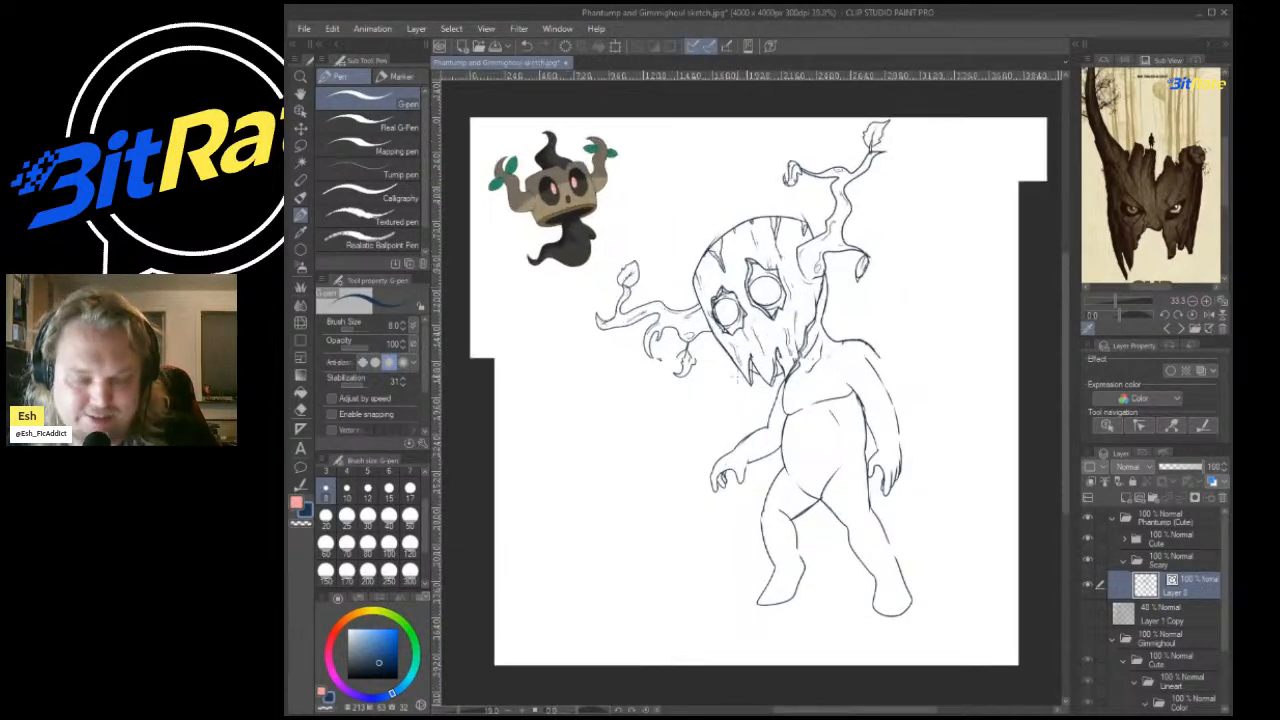
scroll(789, 460, down, 2)
scroll(789, 460, up, 6)
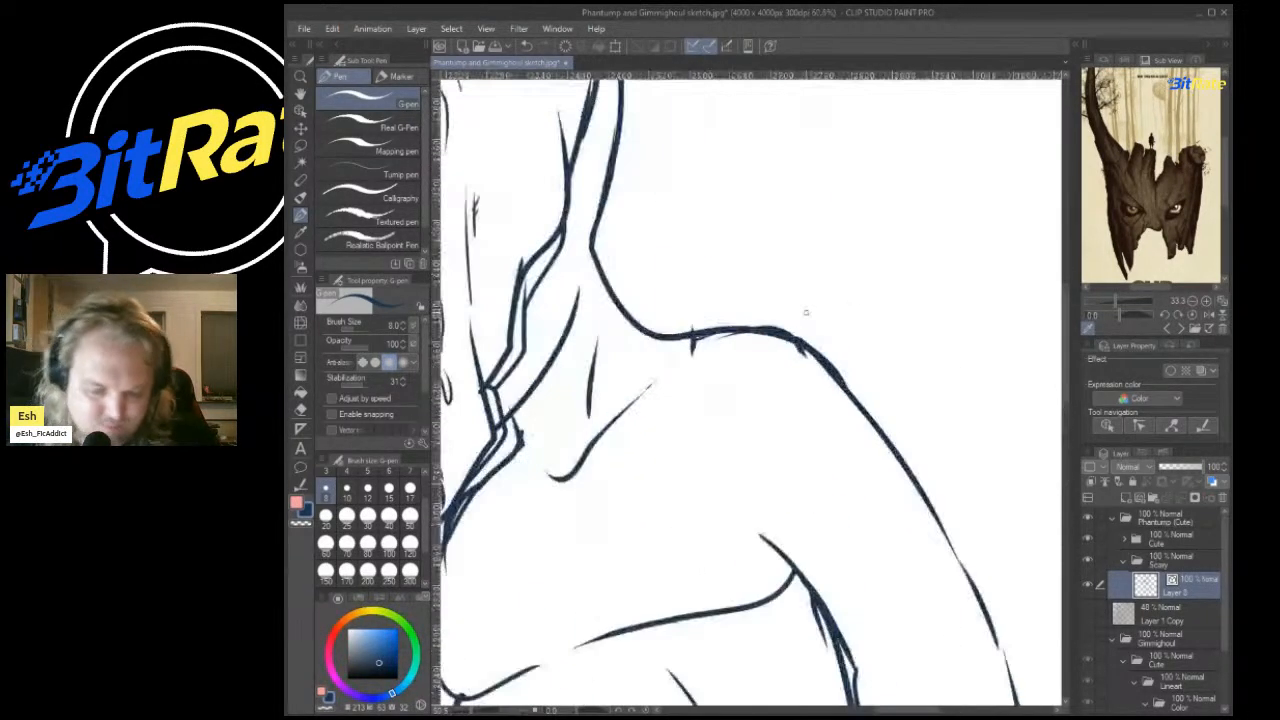
mouse_move(850, 368)
mouse_down()
mouse_move(965, 207)
mouse_move(921, 362)
mouse_move(975, 468)
mouse_move(916, 478)
mouse_up()
mouse_move(995, 183)
mouse_down()
mouse_move(1009, 132)
mouse_move(1000, 186)
mouse_up()
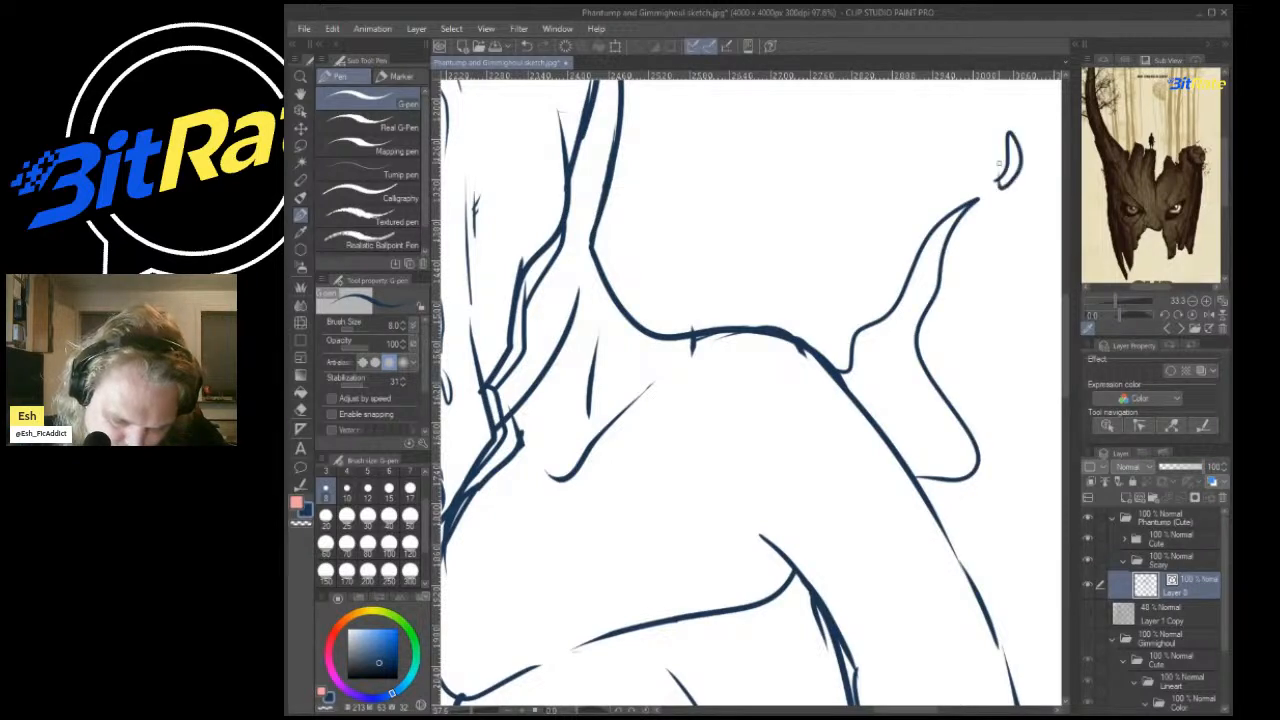
mouse_move(658, 302)
mouse_down()
mouse_move(708, 258)
mouse_move(690, 332)
mouse_up()
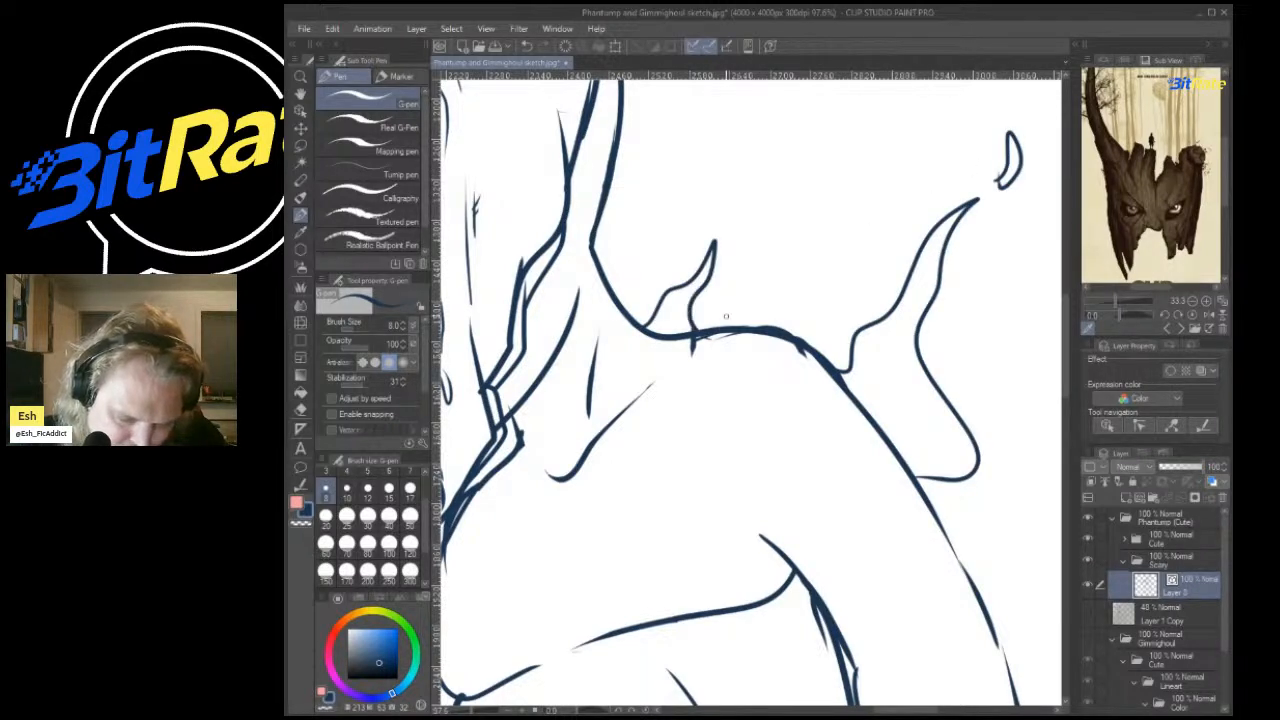
Draw a flame-like wisp with a small detached piece rising from the forearm of the figure's left-hand arm.
scroll(855, 405, down, 8)
scroll(745, 490, up, 11)
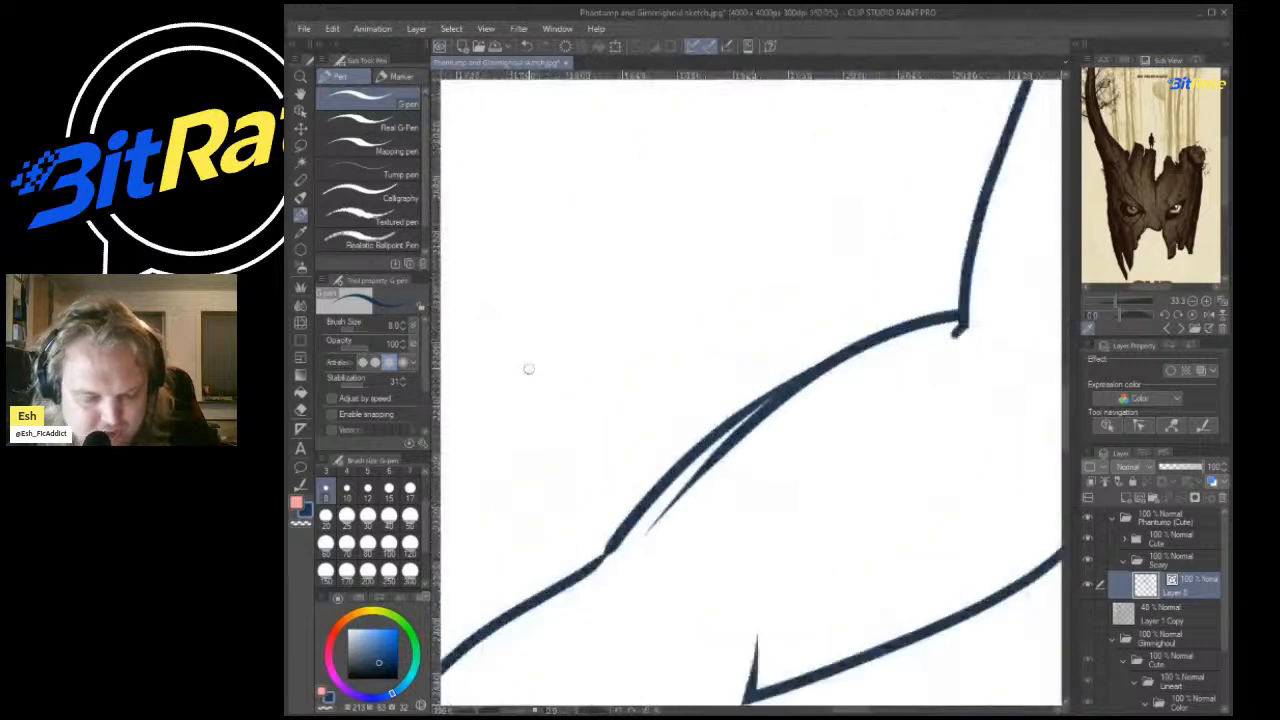
mouse_move(645, 505)
mouse_down()
mouse_move(711, 360)
mouse_move(846, 176)
mouse_move(804, 300)
mouse_move(816, 366)
mouse_up()
mouse_move(840, 272)
mouse_down()
mouse_move(928, 172)
mouse_move(840, 292)
mouse_up()
Draw flame-like wisps in the outline gaps of both legs and add a detached wisp above the outer one.
scroll(817, 385, down, 4)
scroll(817, 385, down, 5)
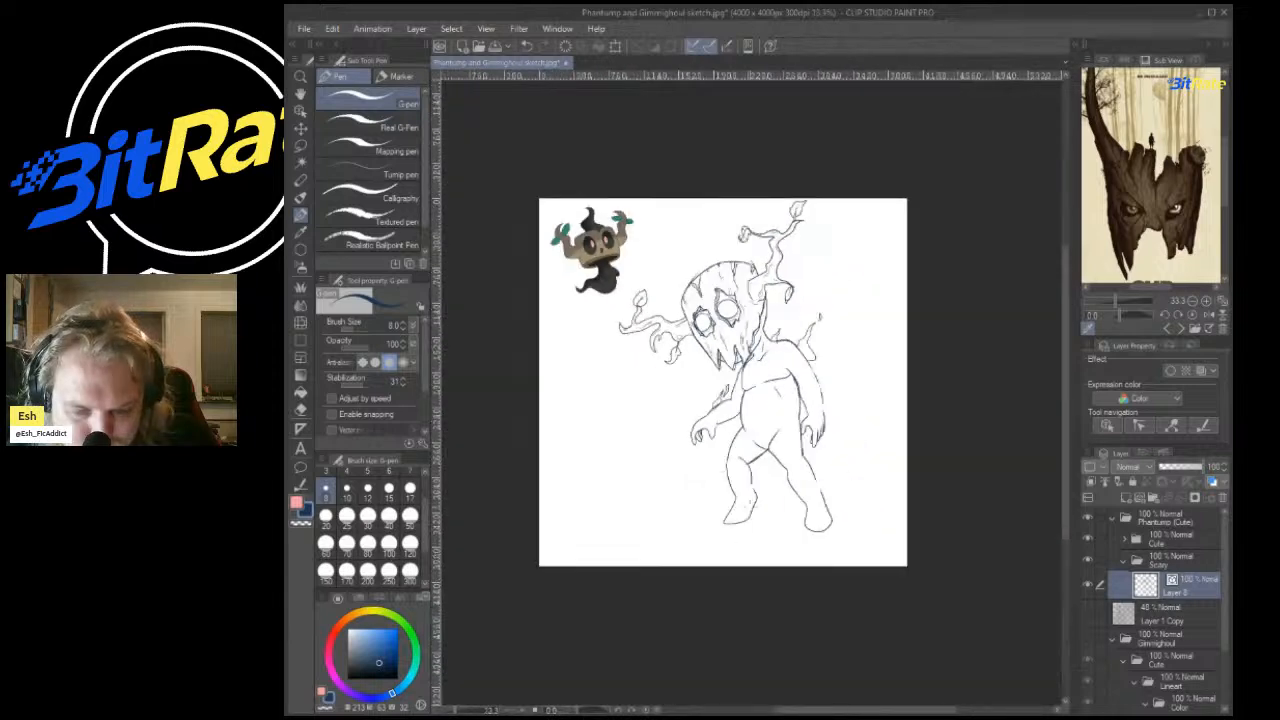
scroll(835, 392, up, 9)
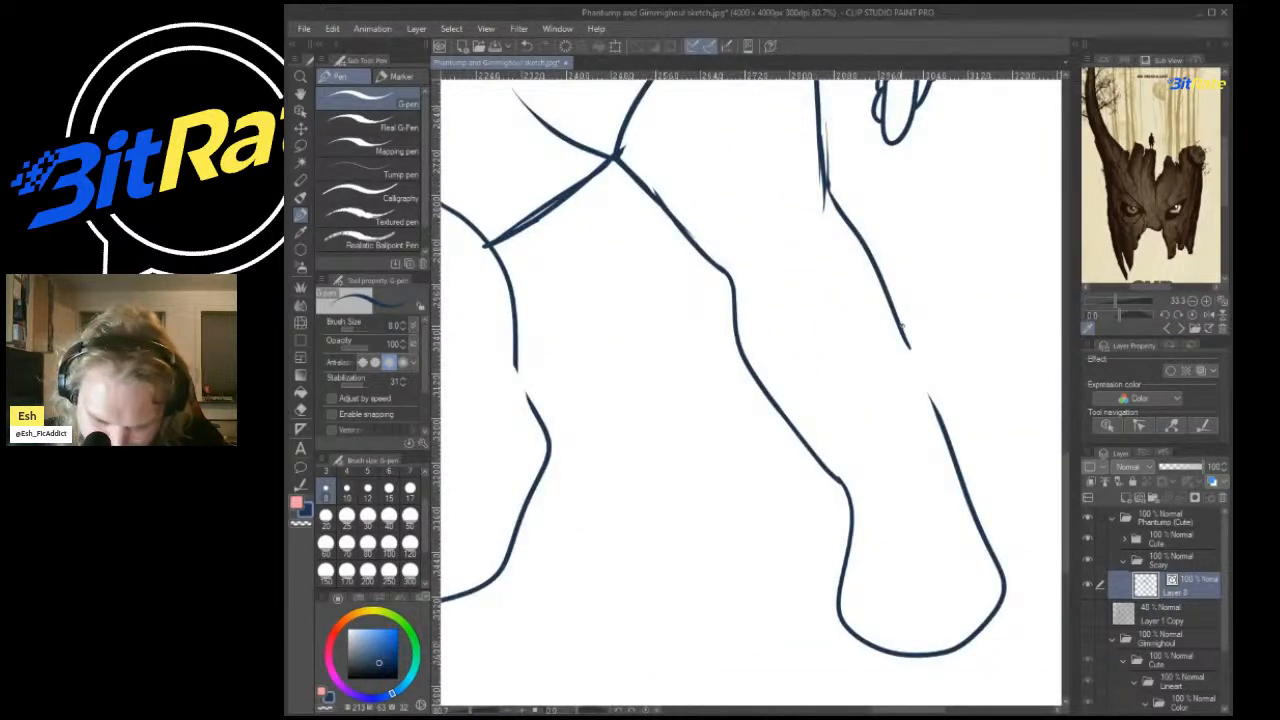
mouse_move(900, 325)
mouse_down()
mouse_move(963, 306)
mouse_move(1036, 213)
mouse_move(976, 397)
mouse_move(950, 438)
mouse_up()
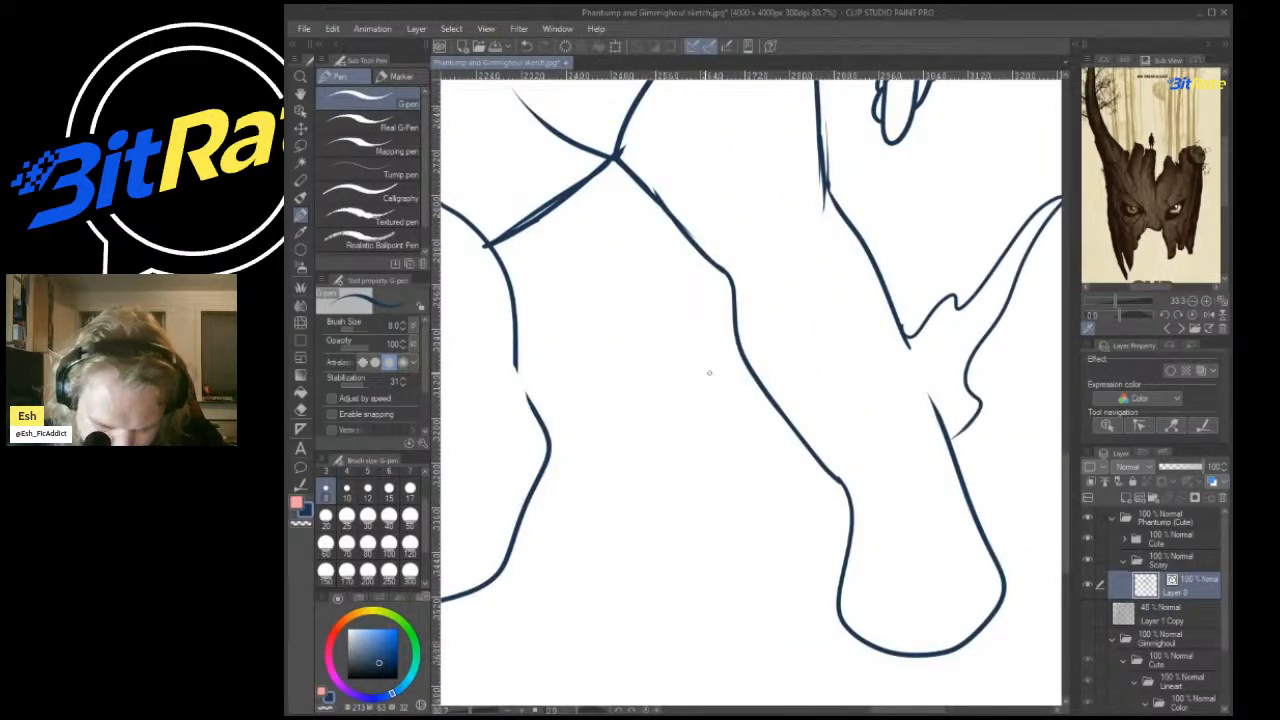
mouse_move(514, 368)
mouse_down()
mouse_move(586, 350)
mouse_move(535, 405)
mouse_up()
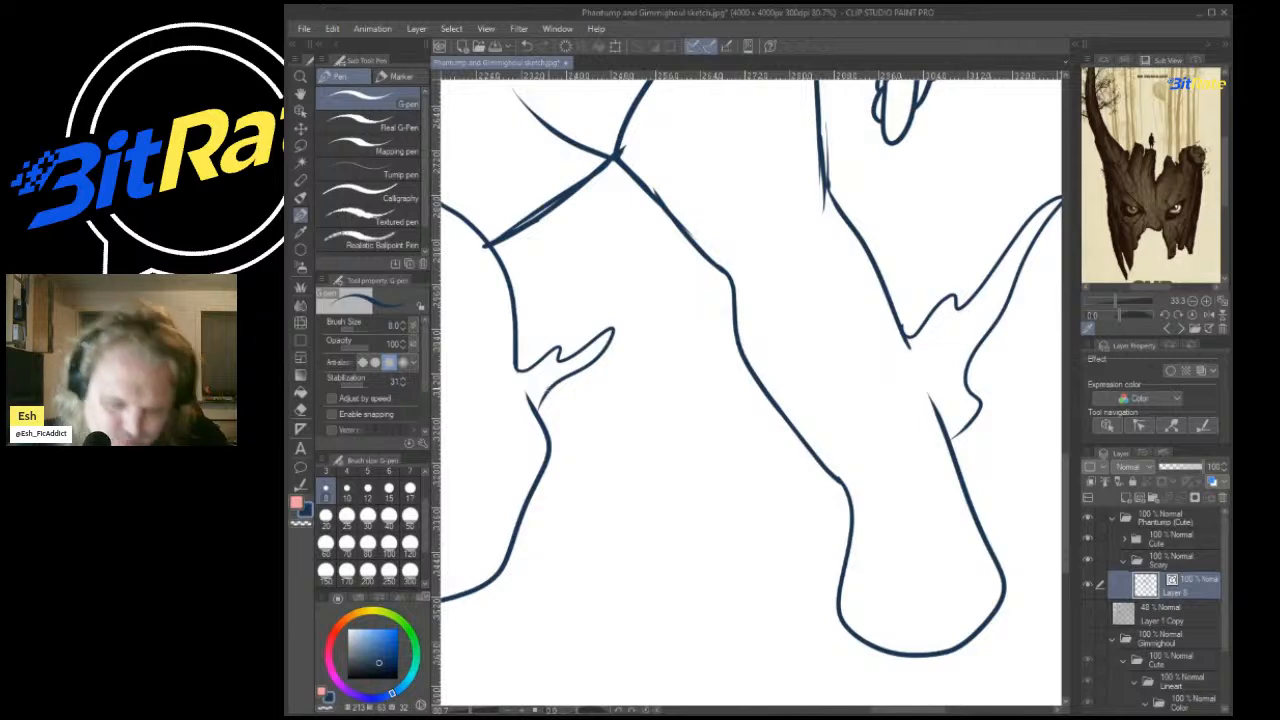
scroll(609, 385, down, 4)
scroll(609, 385, up, 2)
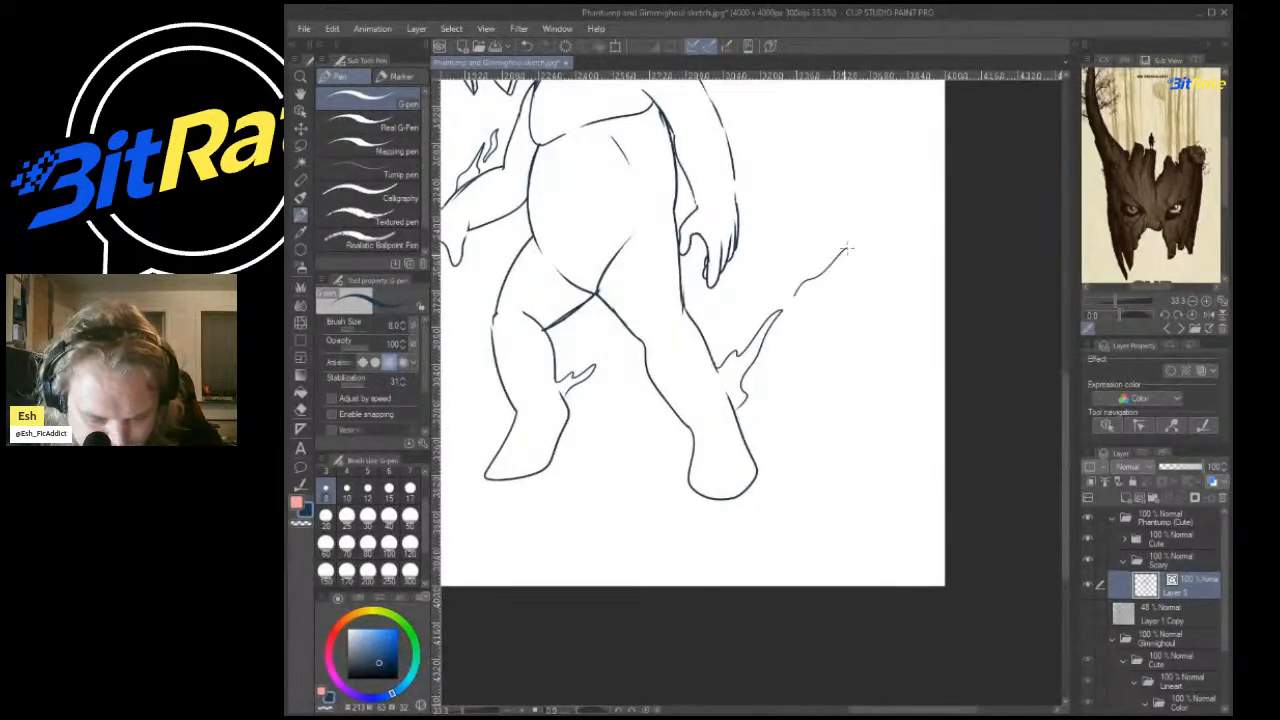
Examine the whole figure with the wisps on its shoulder, arm and legs.
scroll(840, 222, down, 5)
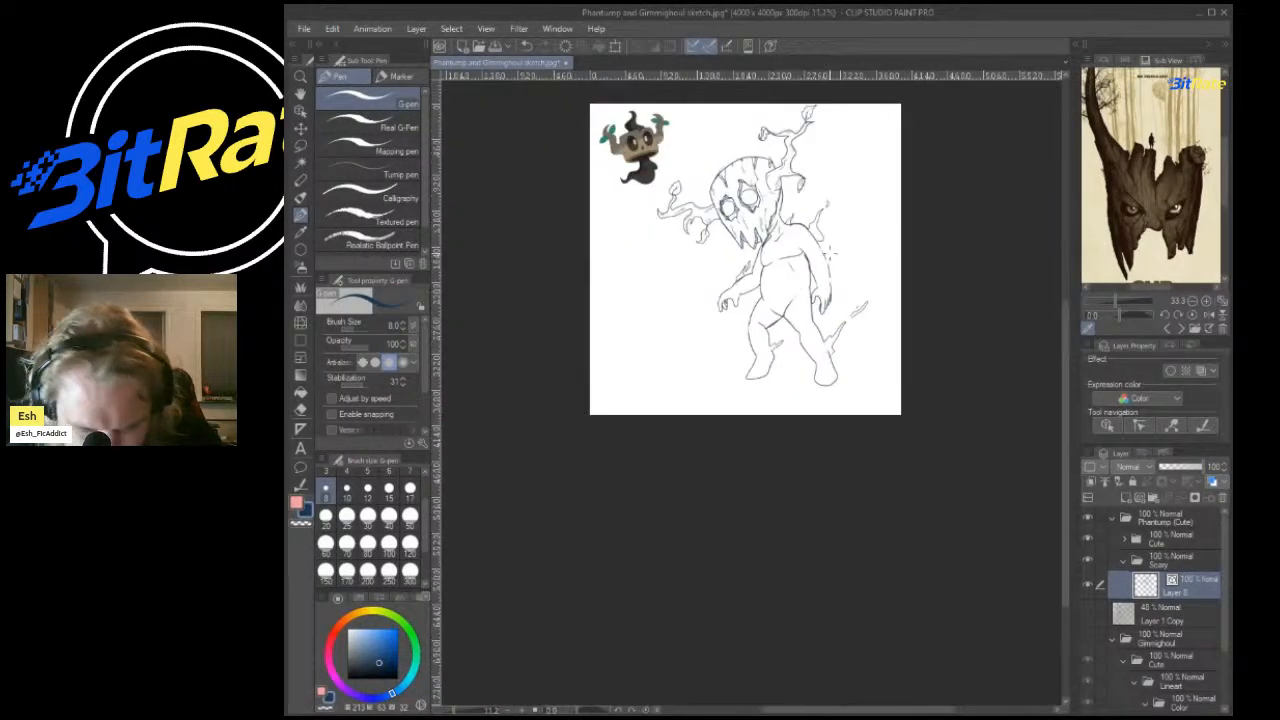
scroll(840, 222, up, 1)
scroll(840, 222, down, 1)
scroll(704, 207, up, 4)
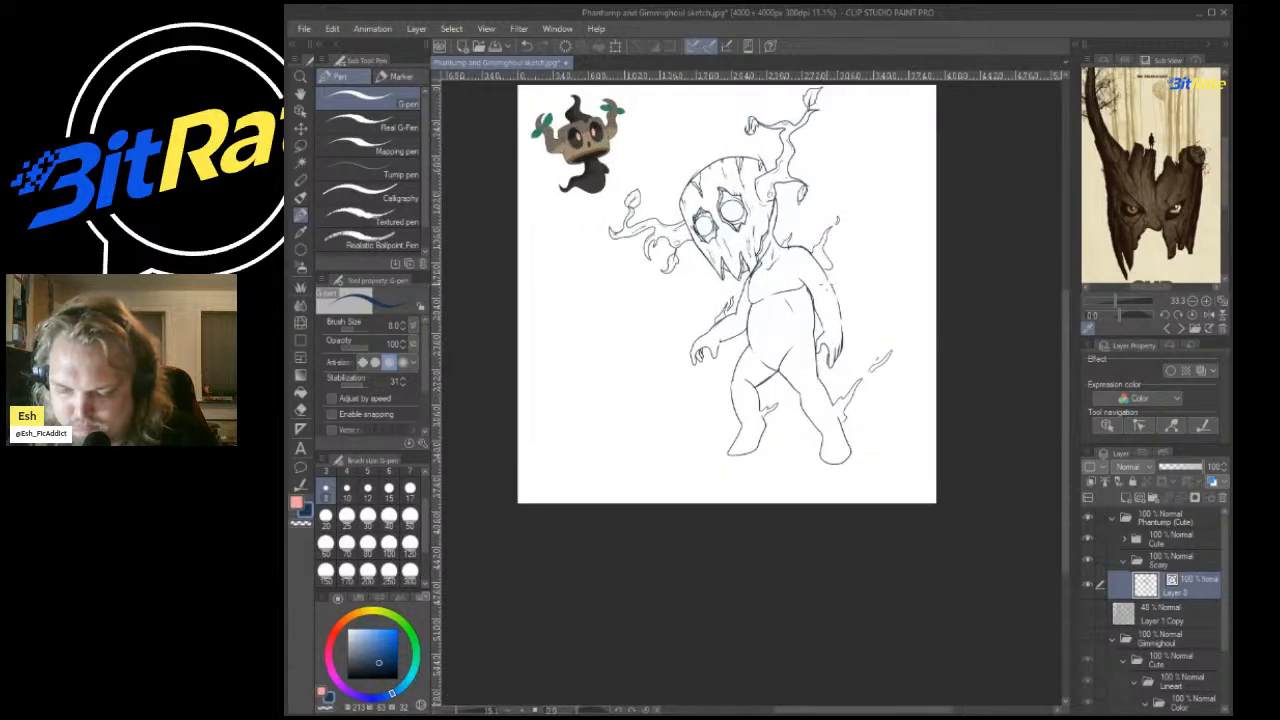
scroll(704, 207, down, 3)
scroll(770, 135, up, 3)
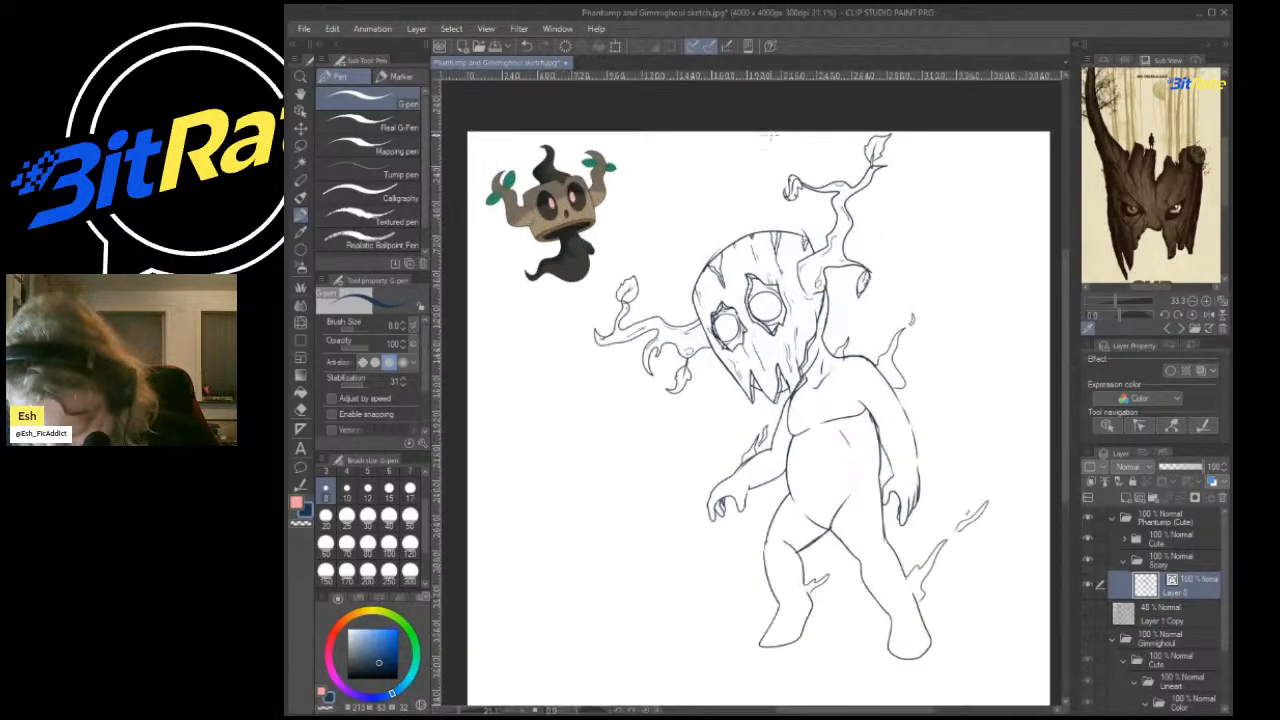
scroll(773, 314, down, 2)
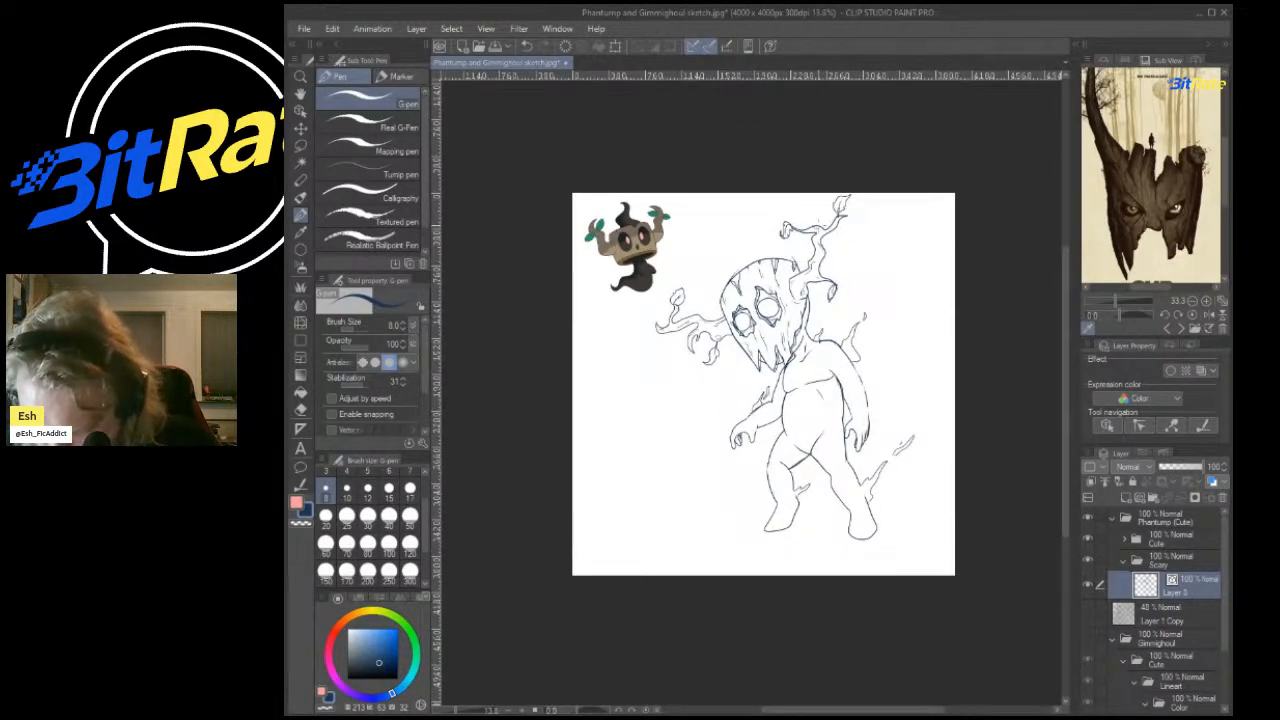
scroll(818, 308, up, 1)
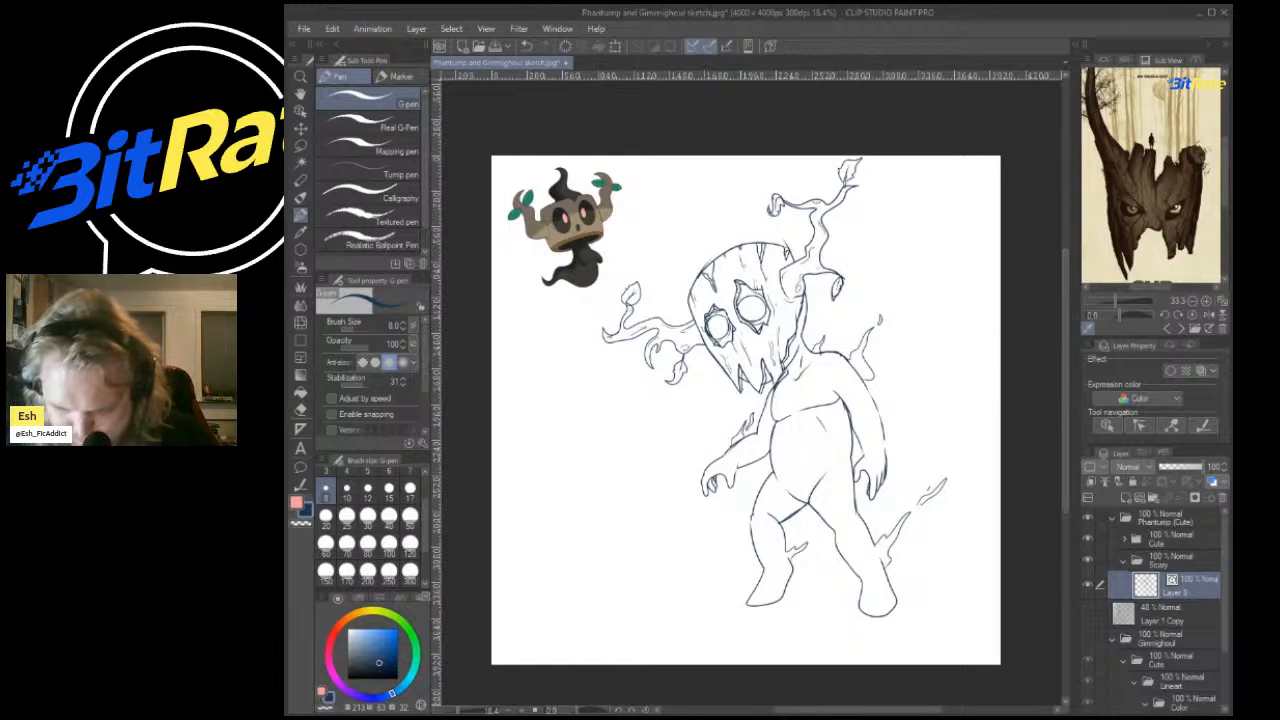
Lower the scary sketch layer's opacity to 20% and hide the Cute folder with the coloured Phantump.
click(1168, 467)
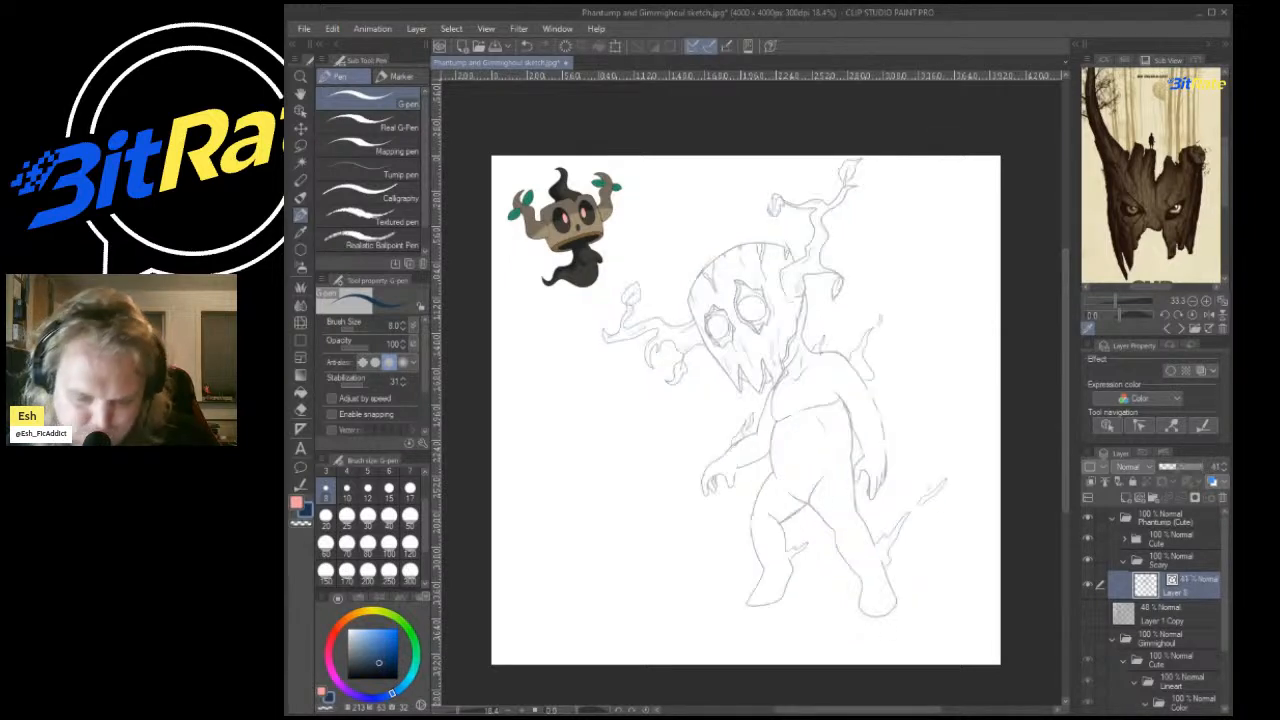
scroll(923, 452, down, 1)
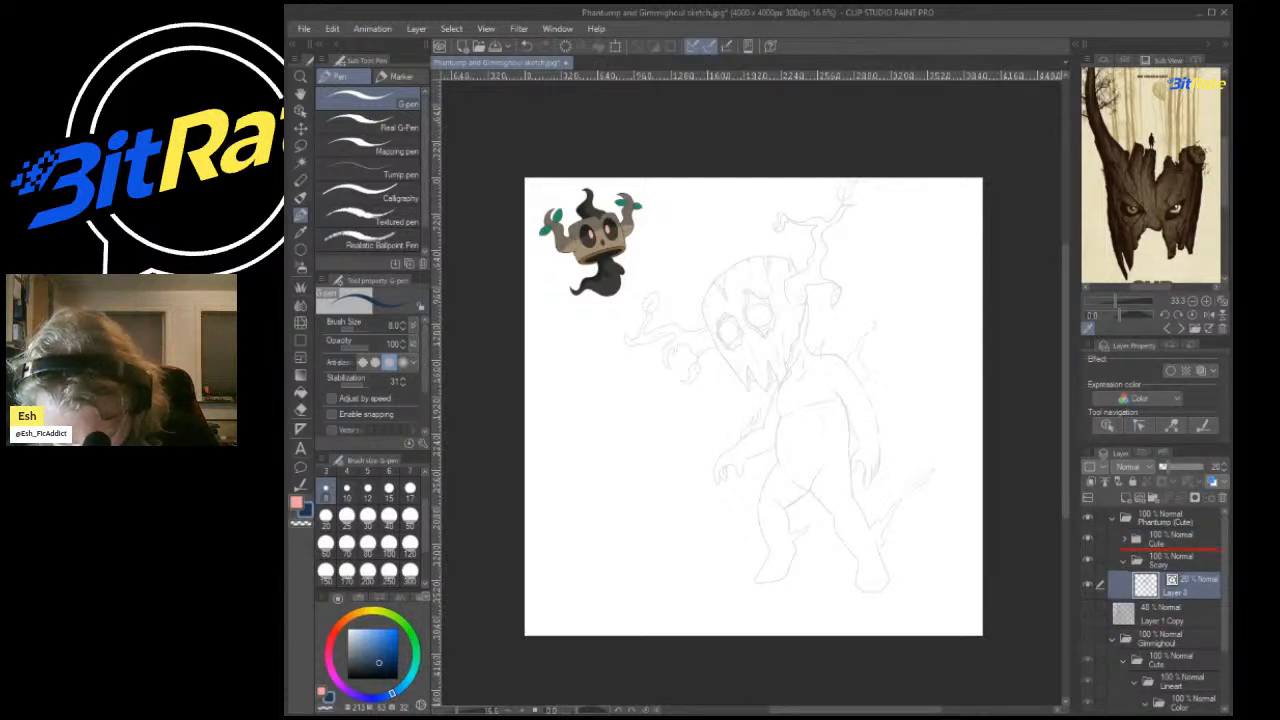
drag(1165, 549, 1165, 588)
click(1088, 538)
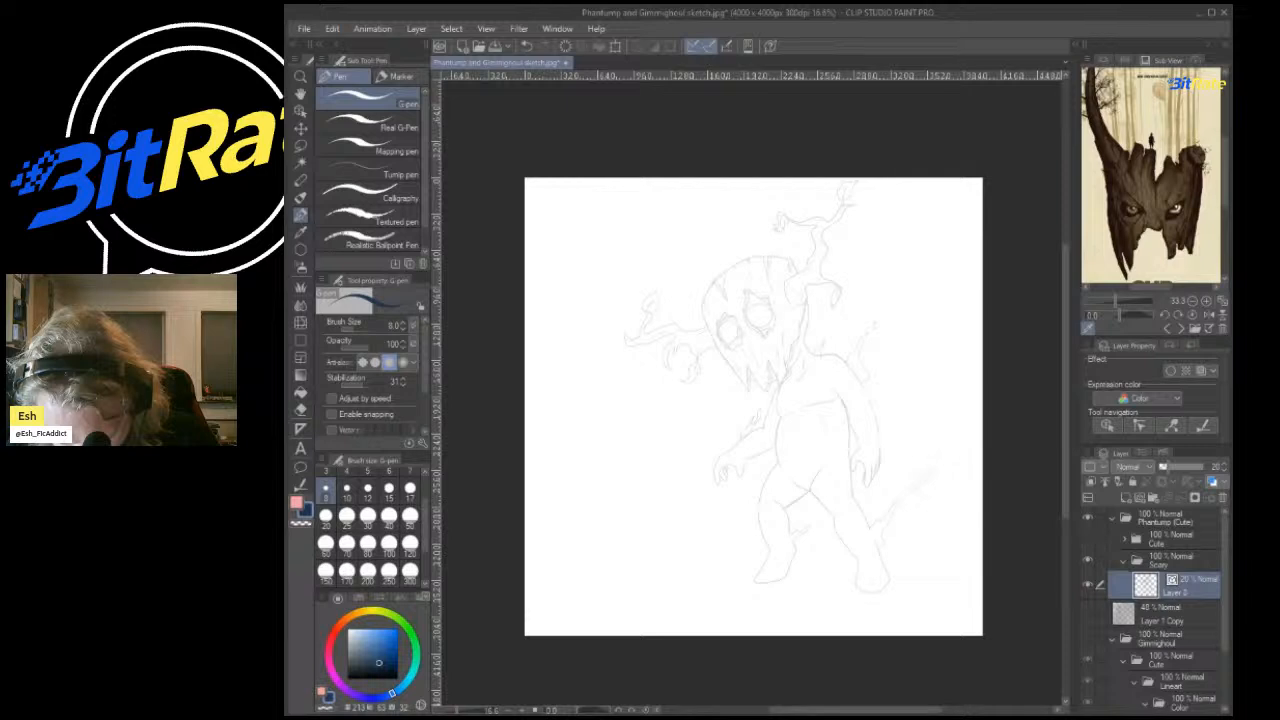
Create two folders inside the Scary folder, name one Lineart, and add a new vector layer inside it.
click(1165, 562)
click(1170, 586)
click(1168, 561)
click(1153, 497)
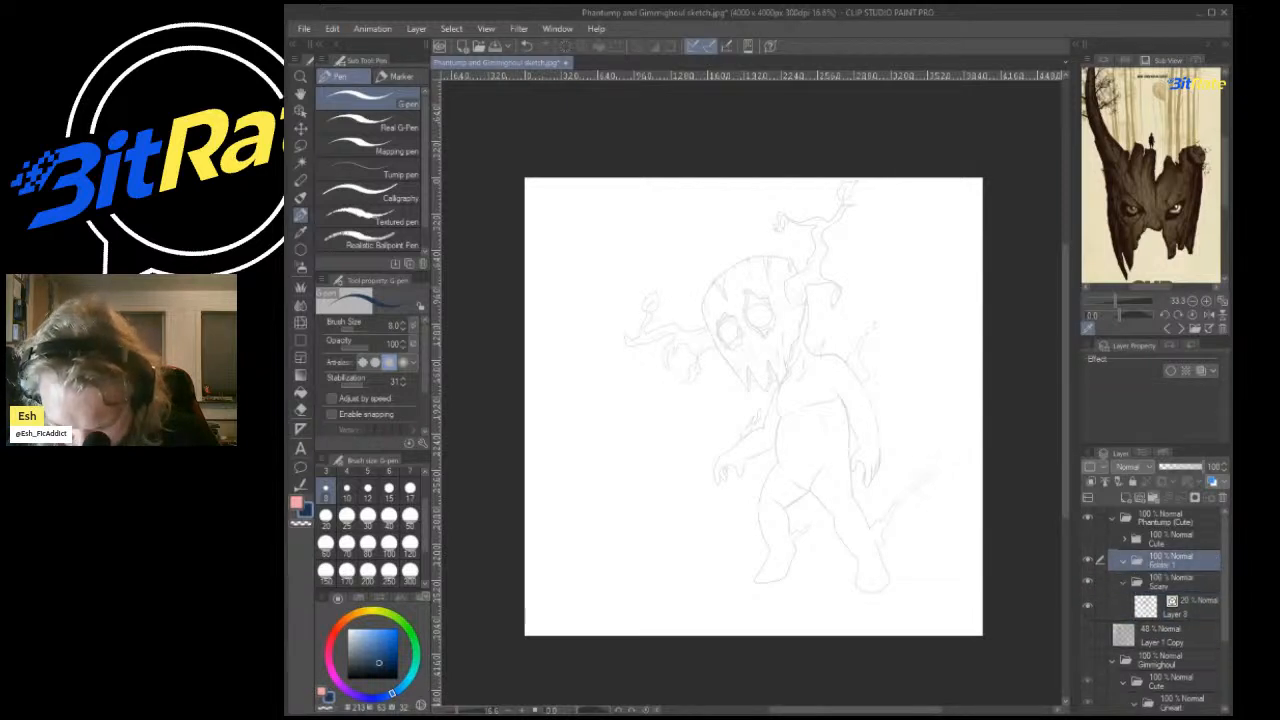
click(1153, 497)
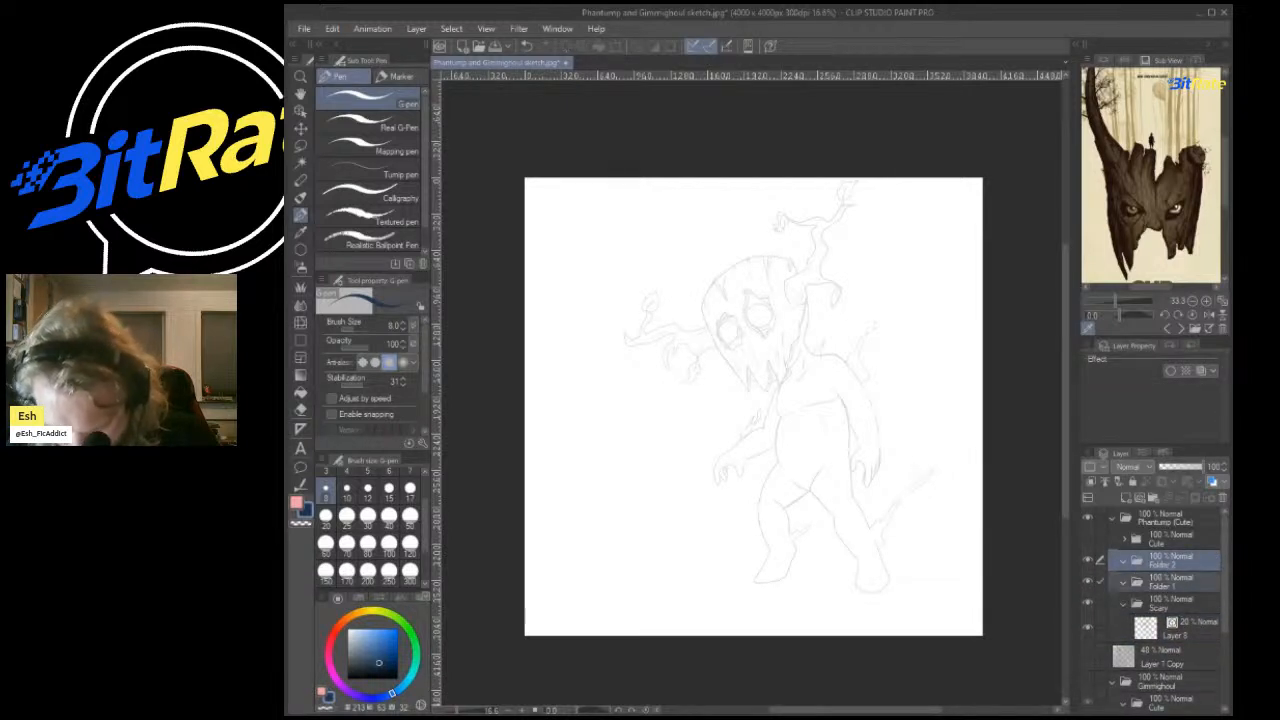
drag(1088, 604, 1088, 604)
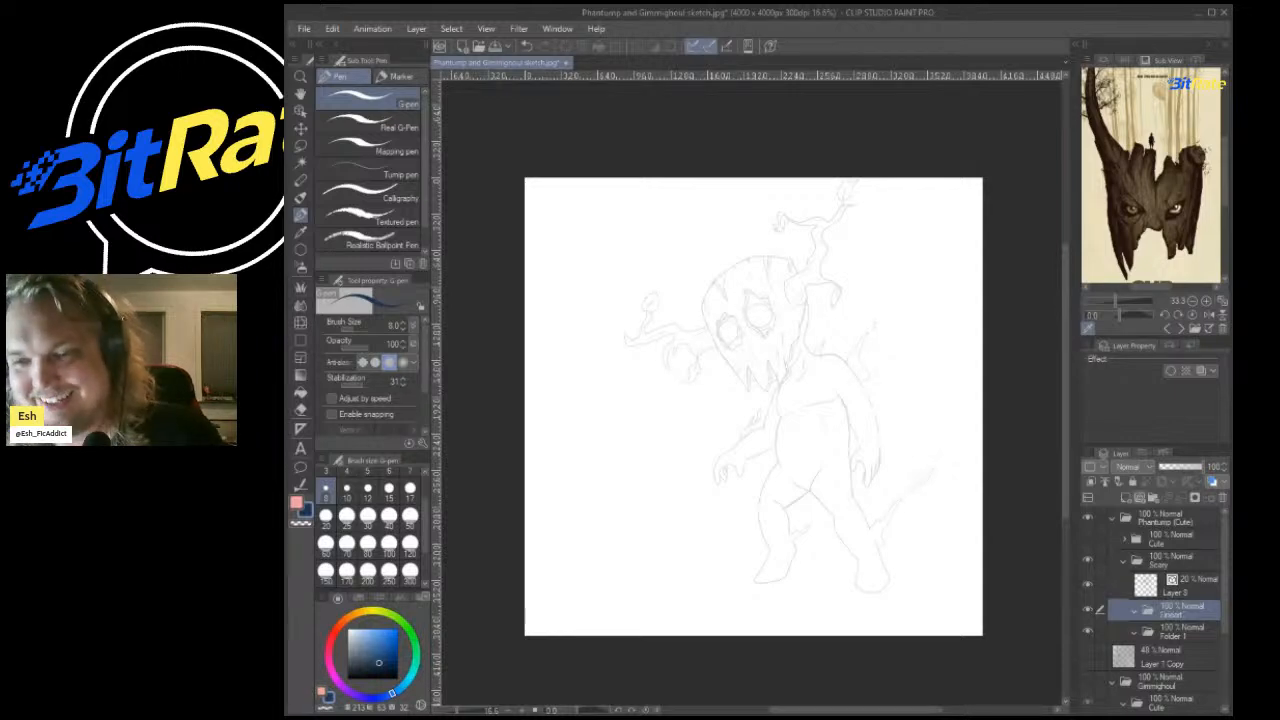
click(1141, 497)
Try to ink the mask's top curve in black with the Real G-Pen at size 12.
scroll(785, 270, up, 4)
scroll(714, 295, up, 1)
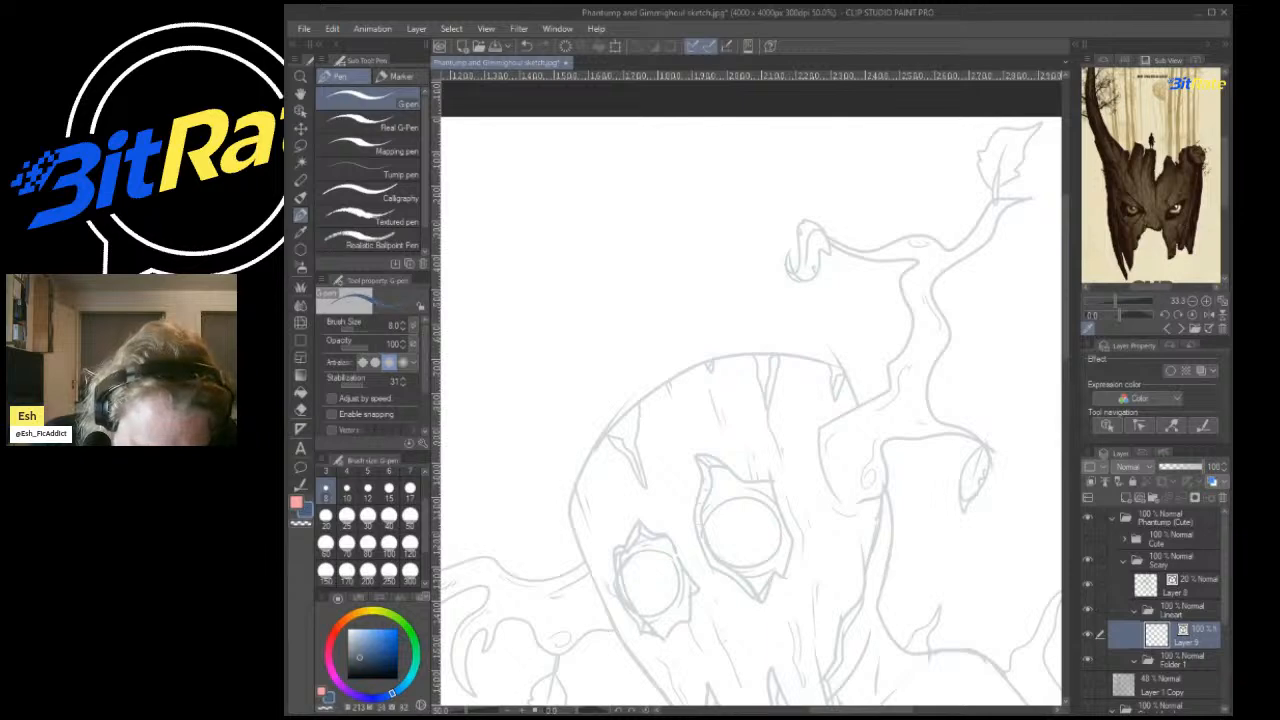
click(375, 122)
mouse_move(561, 515)
mouse_down()
mouse_move(594, 458)
mouse_move(905, 385)
mouse_up()
scroll(749, 334, up, 5)
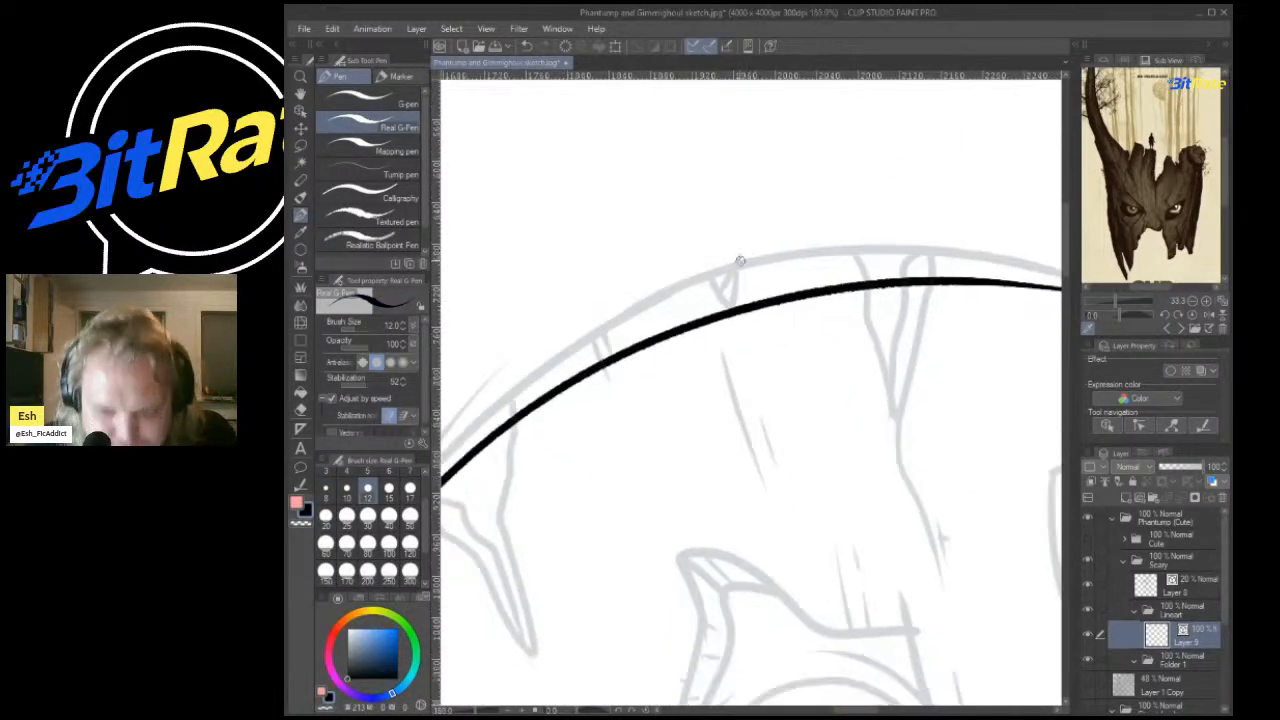
scroll(695, 251, down, 4)
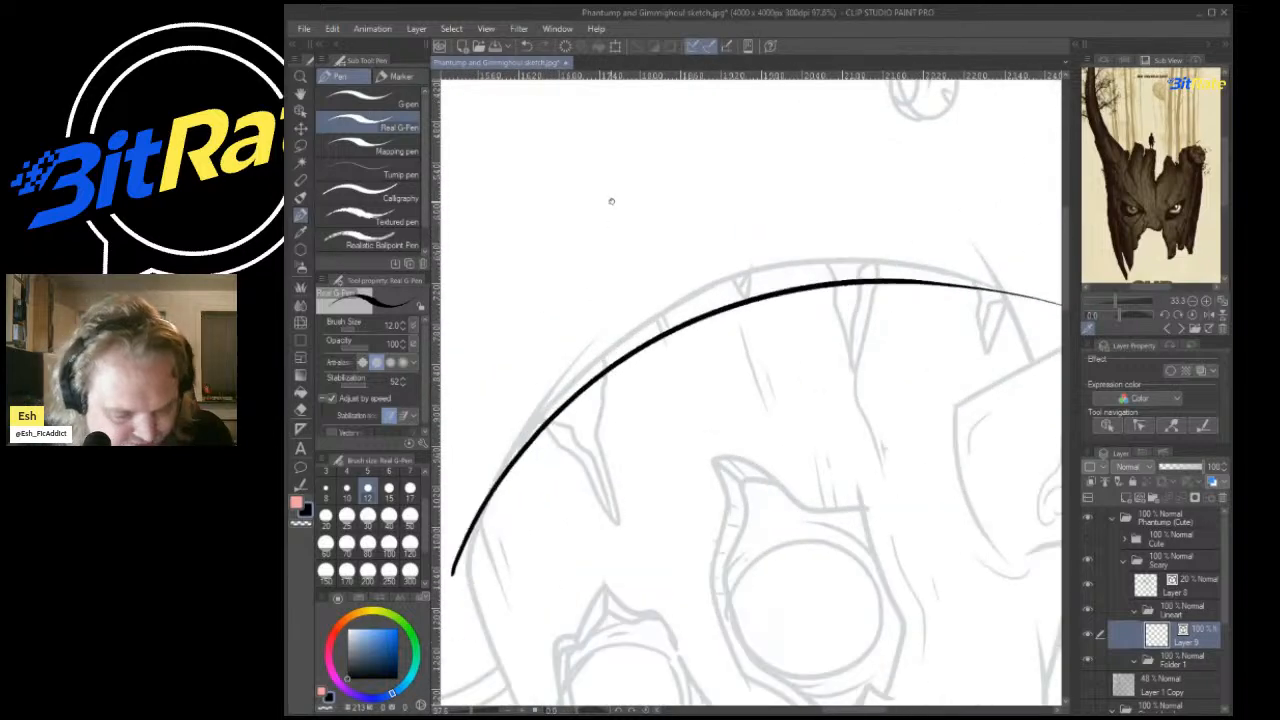
key(ctrl+z)
Ink the mask's top curve in black with the Textured pen at size 15.
click(370, 215)
drag(468, 552, 526, 480)
key(ctrl+z)
click(389, 490)
mouse_move(465, 565)
mouse_down()
mouse_move(486, 506)
mouse_move(665, 310)
mouse_up()
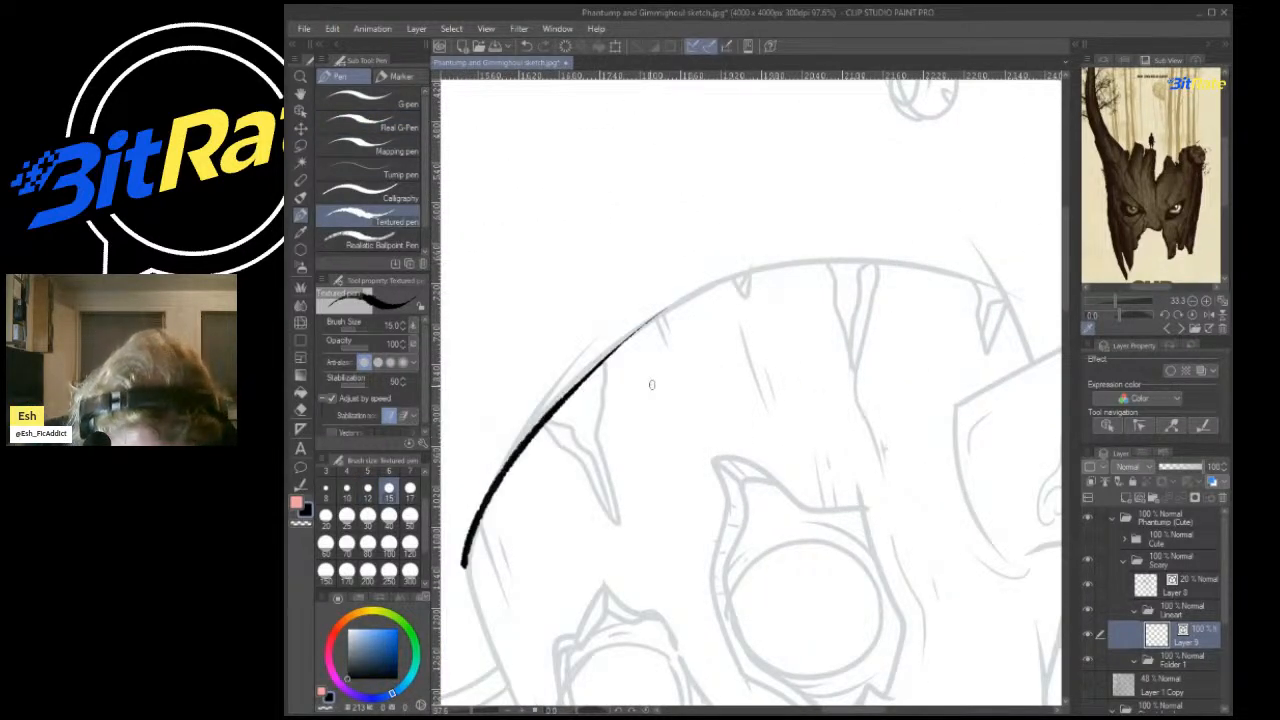
key(ctrl+z)
mouse_move(467, 570)
mouse_down()
mouse_move(507, 455)
mouse_move(864, 256)
mouse_move(1060, 294)
mouse_up()
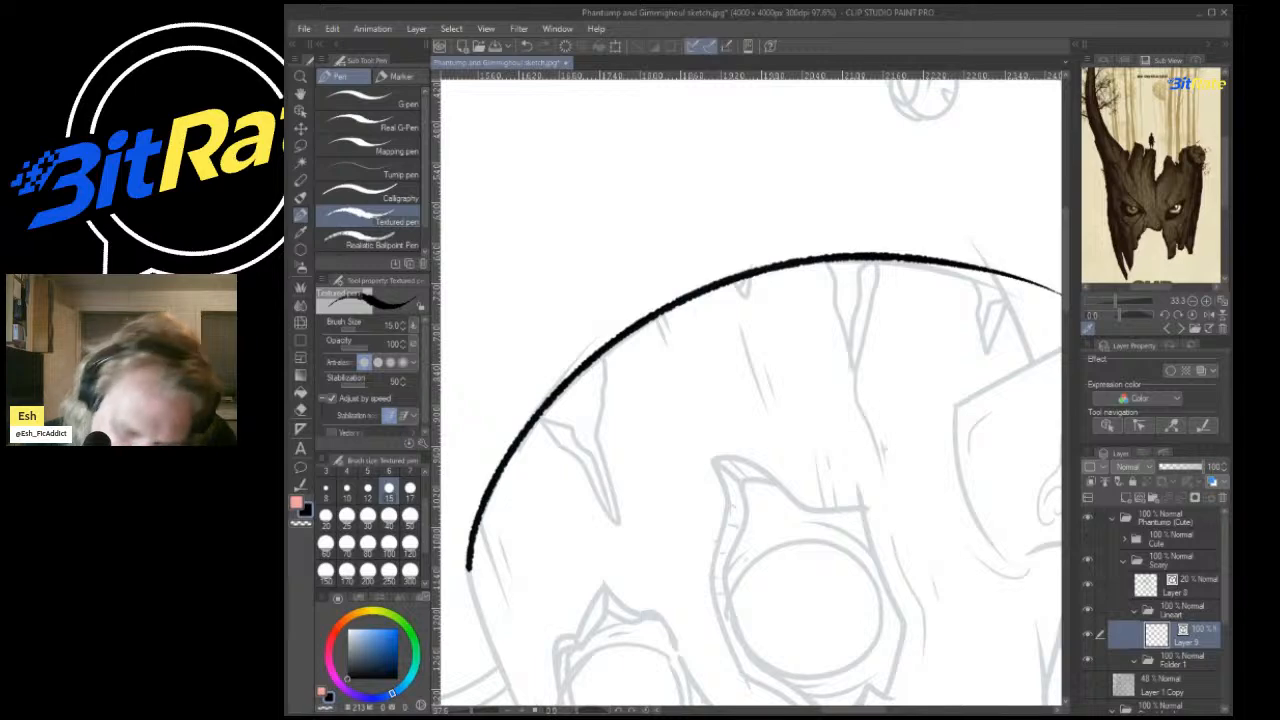
Ink the mask's left-hand side down to the first tooth's tip and back up that tooth's inner edge.
scroll(860, 368, down, 5)
scroll(820, 392, up, 3)
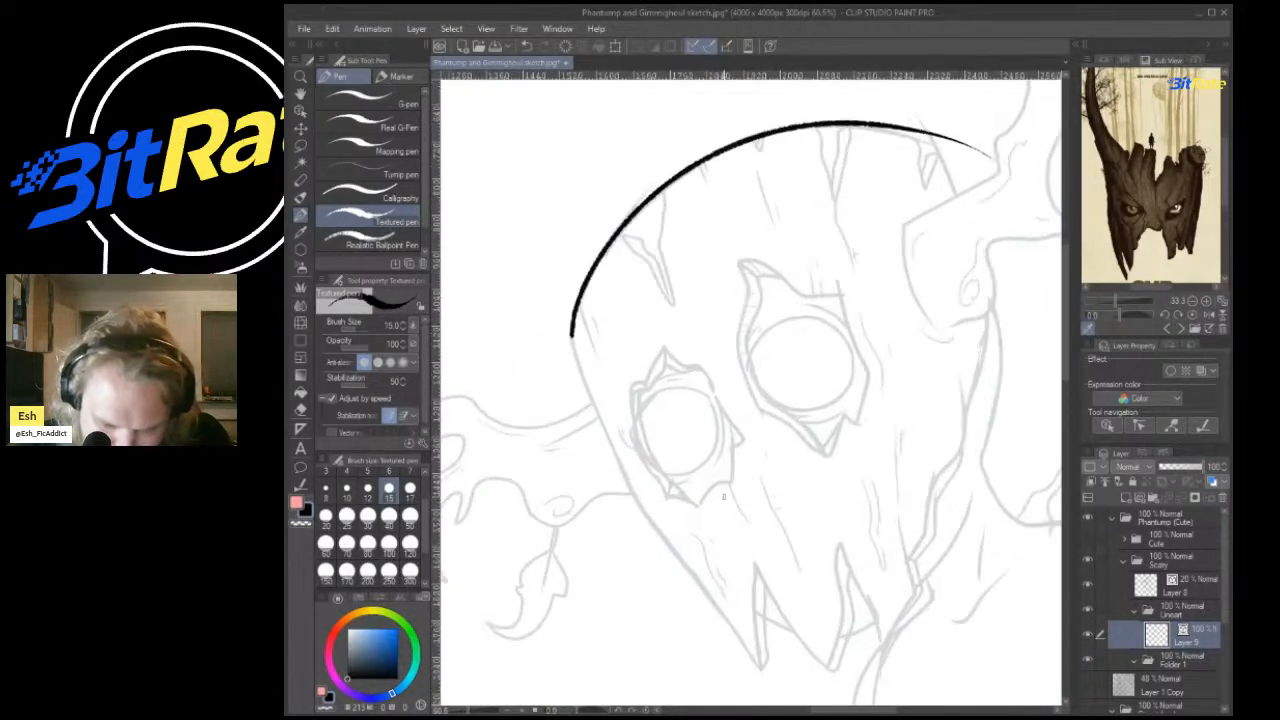
scroll(723, 495, up, 2)
mouse_move(530, 318)
mouse_down()
mouse_move(553, 420)
mouse_move(613, 545)
mouse_move(731, 690)
mouse_move(745, 610)
mouse_move(729, 542)
mouse_up()
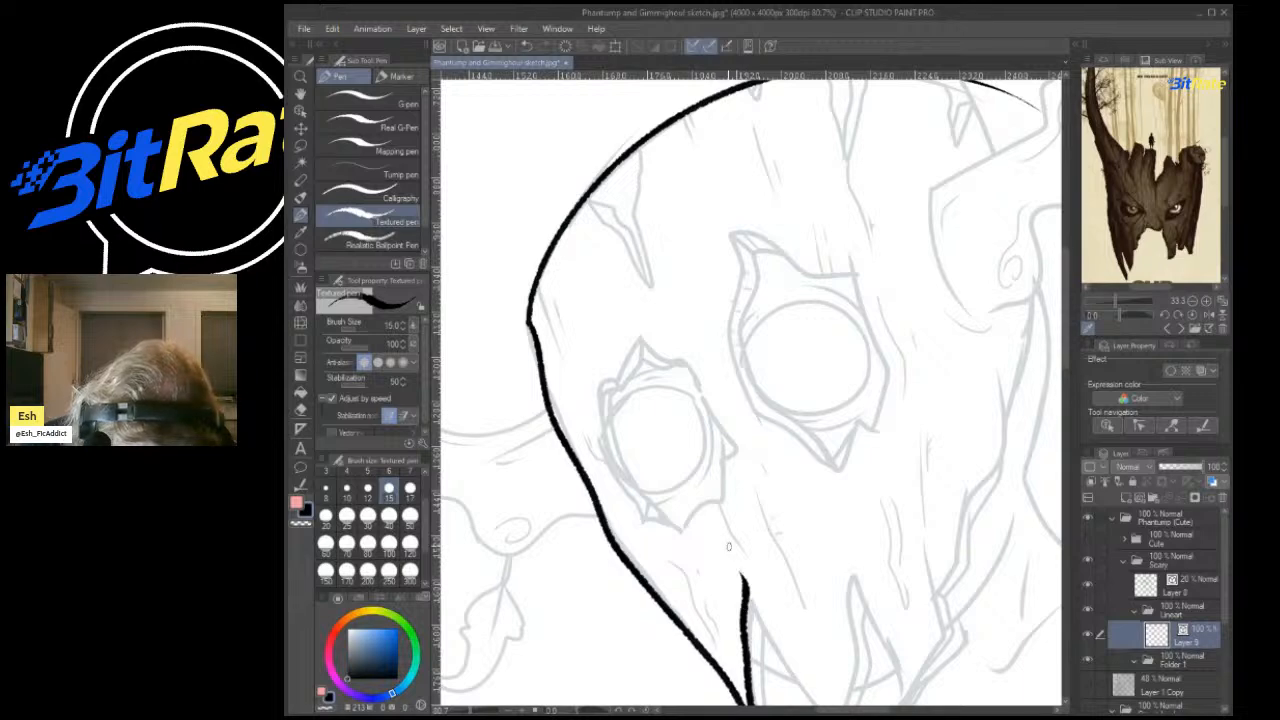
scroll(740, 530, down, 4)
scroll(745, 517, up, 5)
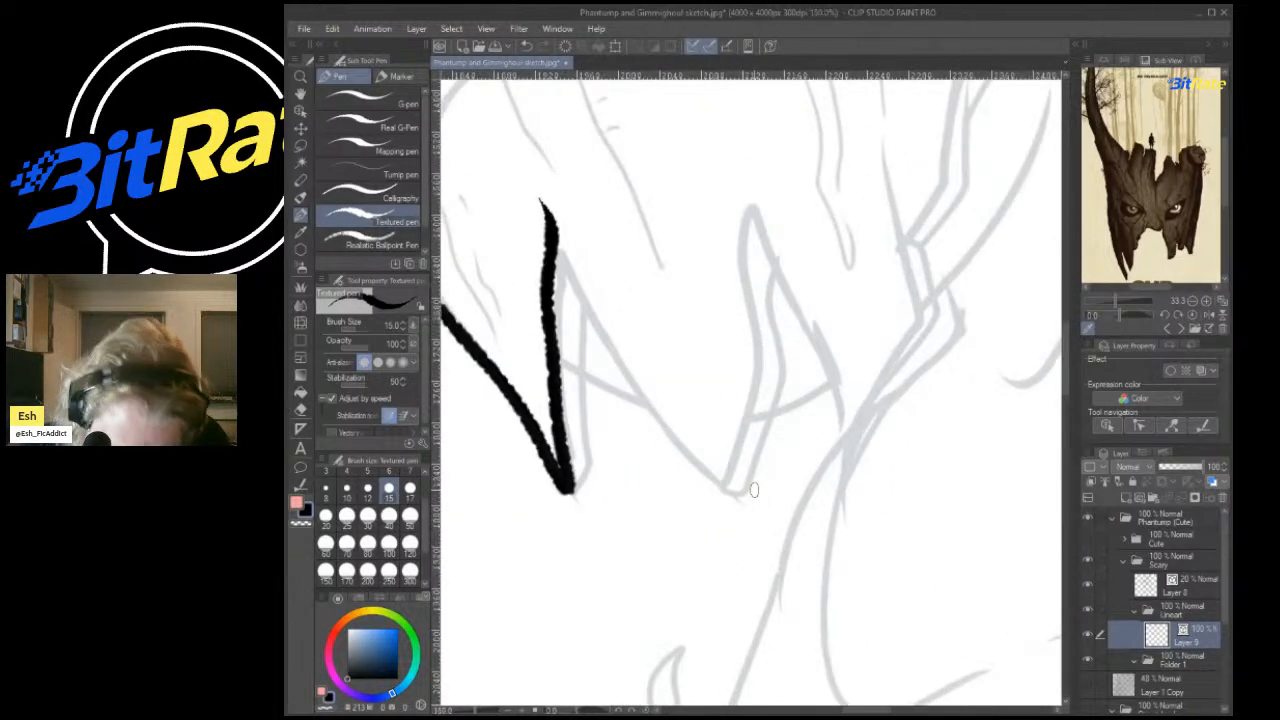
Try to ink the remaining teeth along the mask's lower edge with the Textured pen at size 15.
mouse_move(555, 230)
mouse_down()
mouse_move(630, 390)
mouse_move(730, 488)
mouse_move(783, 412)
mouse_move(768, 262)
mouse_up()
mouse_move(728, 486)
mouse_down()
mouse_move(752, 387)
mouse_move(738, 292)
mouse_move(754, 208)
mouse_move(854, 422)
mouse_move(925, 327)
mouse_move(931, 264)
mouse_move(919, 245)
mouse_move(917, 290)
mouse_move(848, 430)
mouse_up()
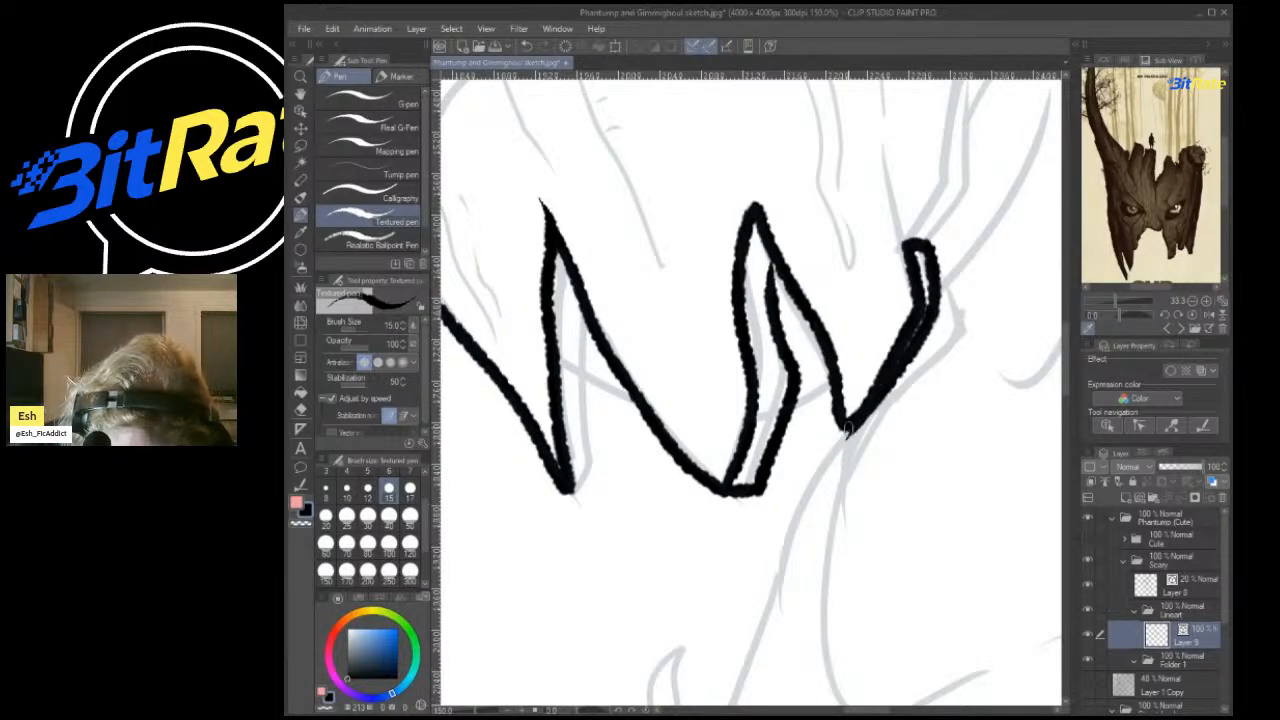
drag(904, 257, 875, 105)
scroll(876, 205, down, 5)
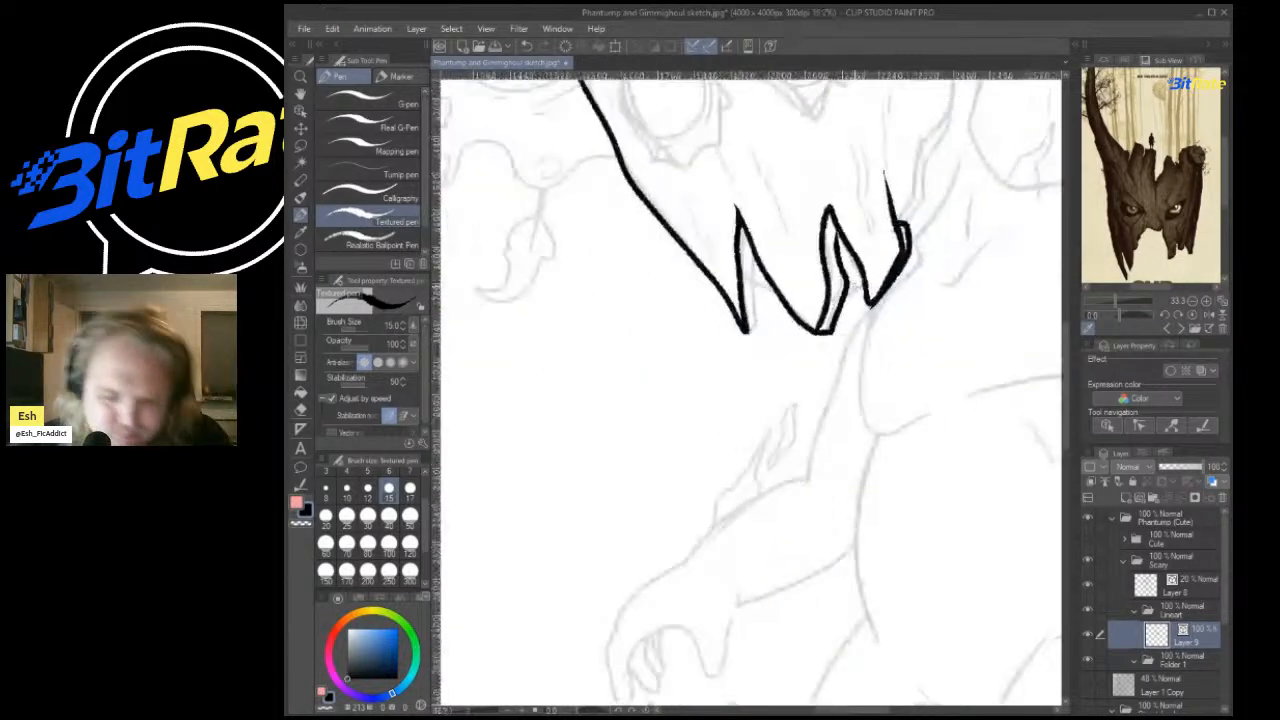
Undo all the inked strokes of the mask outline and set the Textured pen's brush size to 10.
scroll(845, 220, up, 4)
key(ctrl+z)
key(ctrl+z)
key(ctrl+z)
key(ctrl+z)
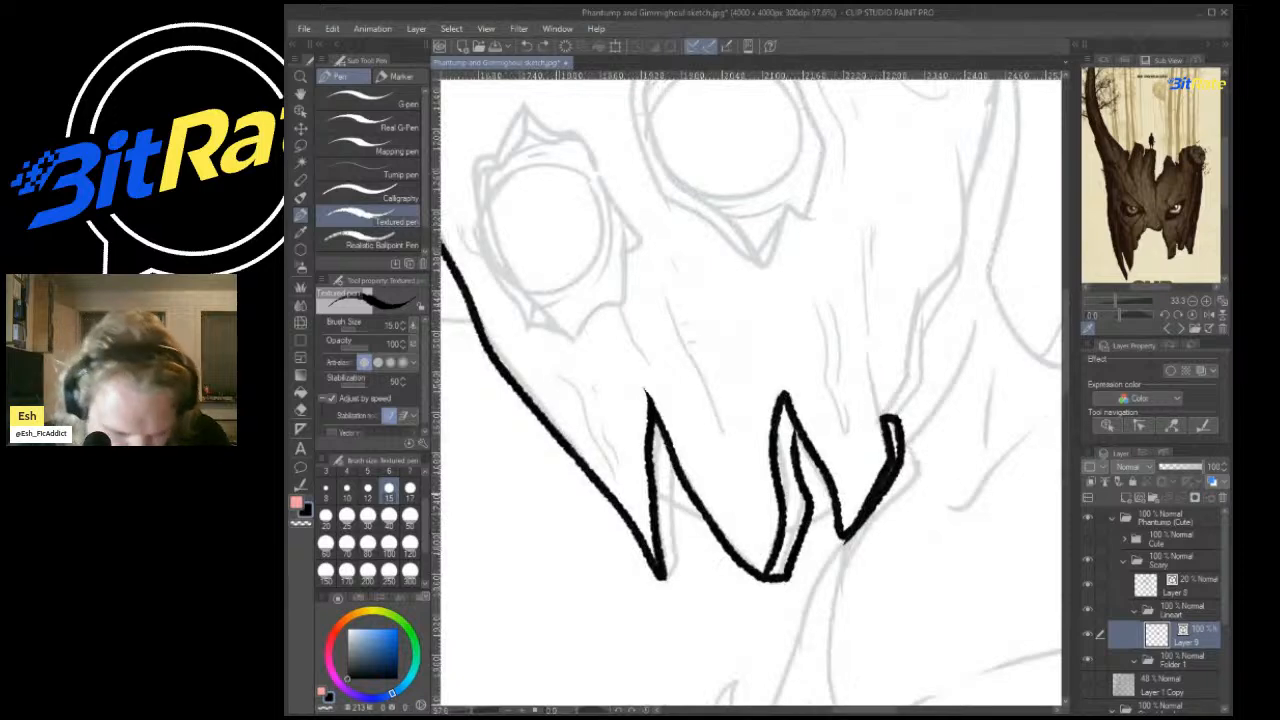
scroll(751, 393, down, 6)
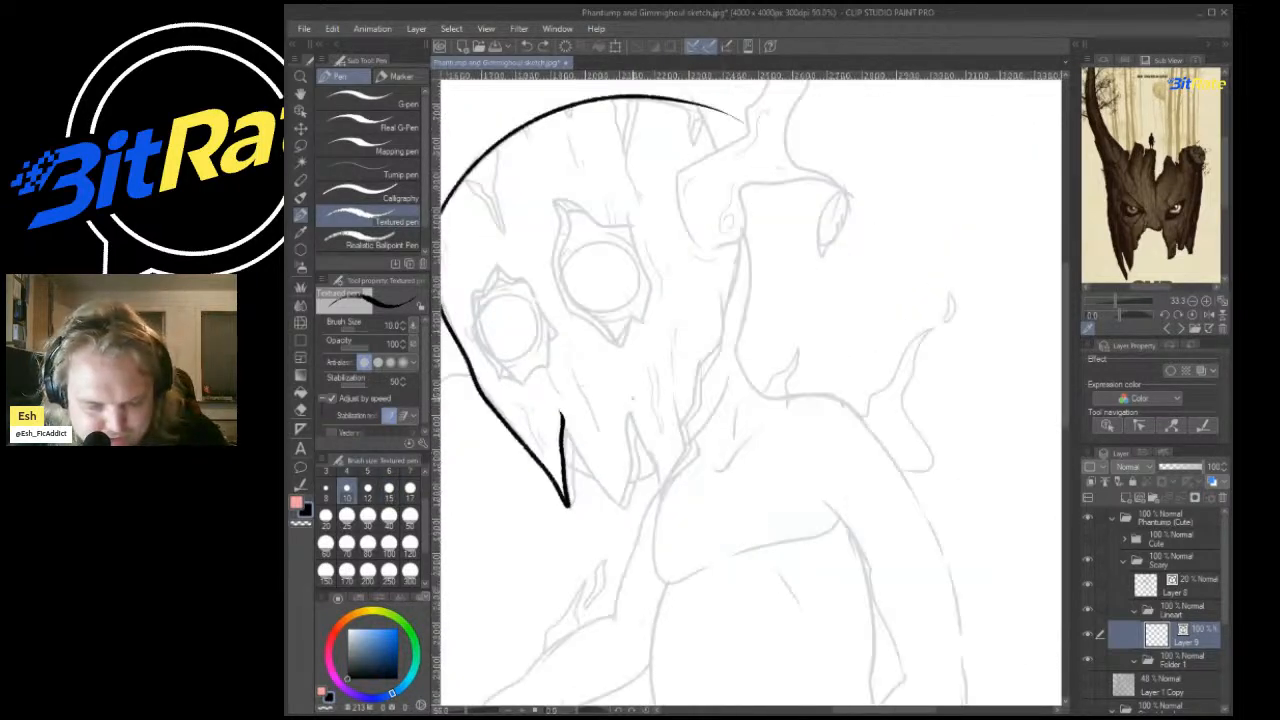
key(ctrl+z)
key(ctrl+z)
scroll(528, 320, up, 5)
scroll(750, 390, down, 5)
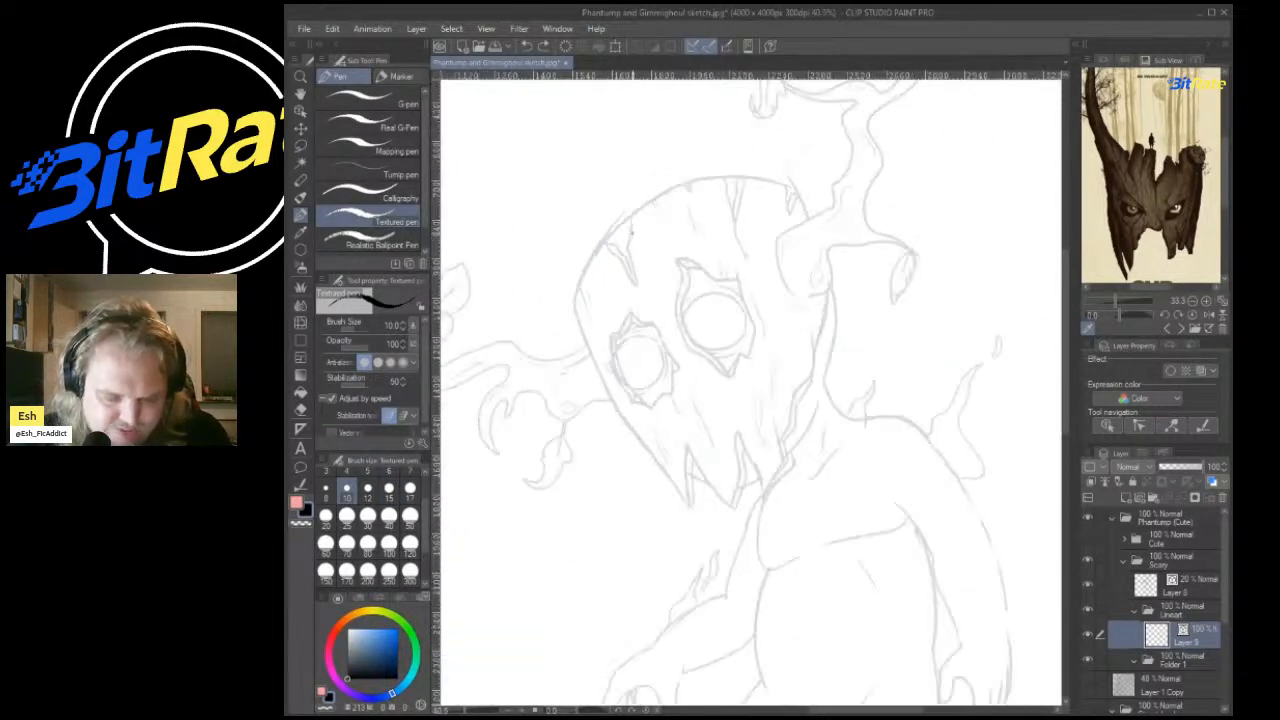
Ink the mask's top curve in black, followed by its left-hand side down around the first tooth's tip.
scroll(750, 390, up, 4)
mouse_move(525, 370)
mouse_down()
mouse_move(540, 300)
mouse_move(920, 177)
mouse_up()
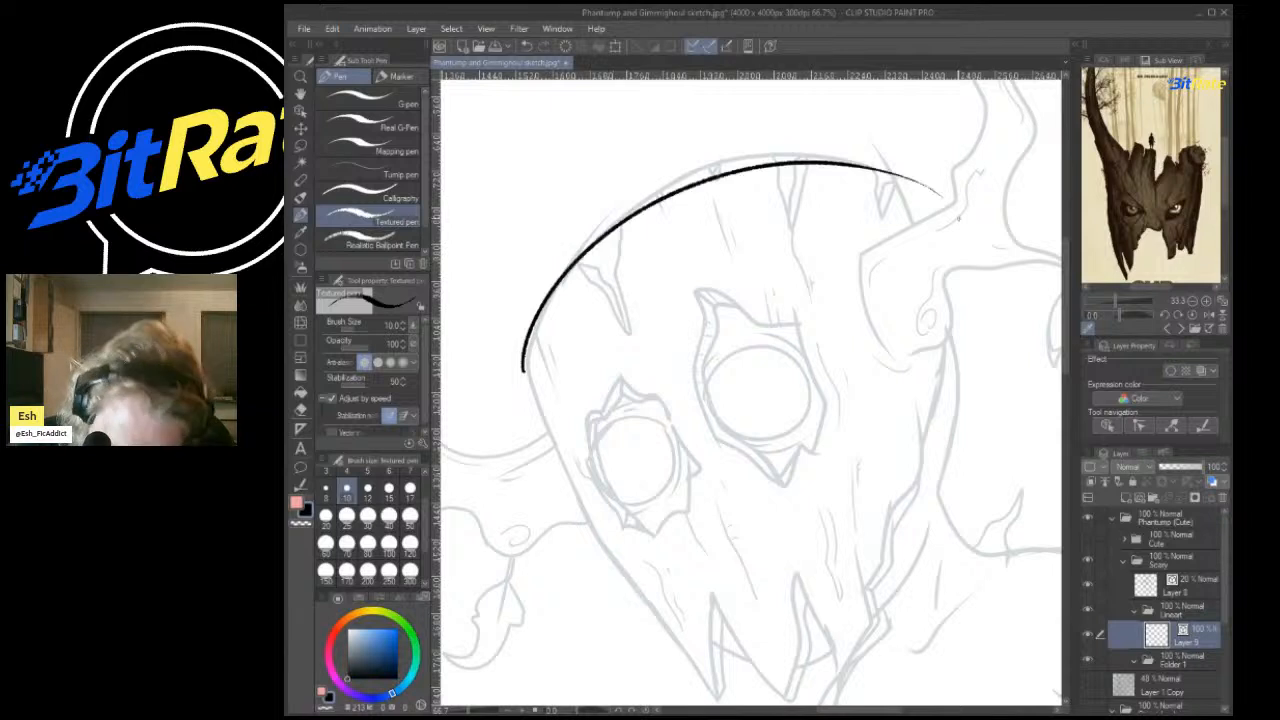
key(ctrl+z)
mouse_move(529, 340)
mouse_down()
mouse_move(626, 222)
mouse_move(936, 210)
mouse_up()
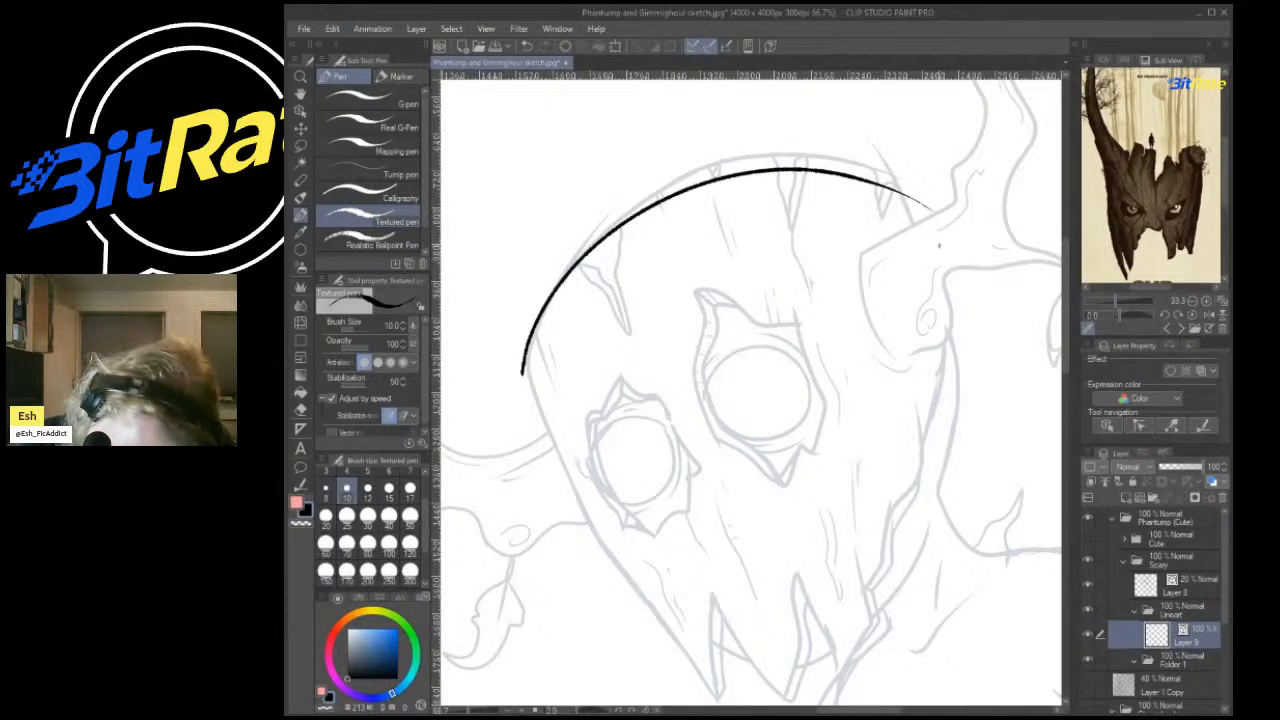
mouse_move(522, 374)
mouse_down()
mouse_move(582, 526)
mouse_move(710, 690)
mouse_up()
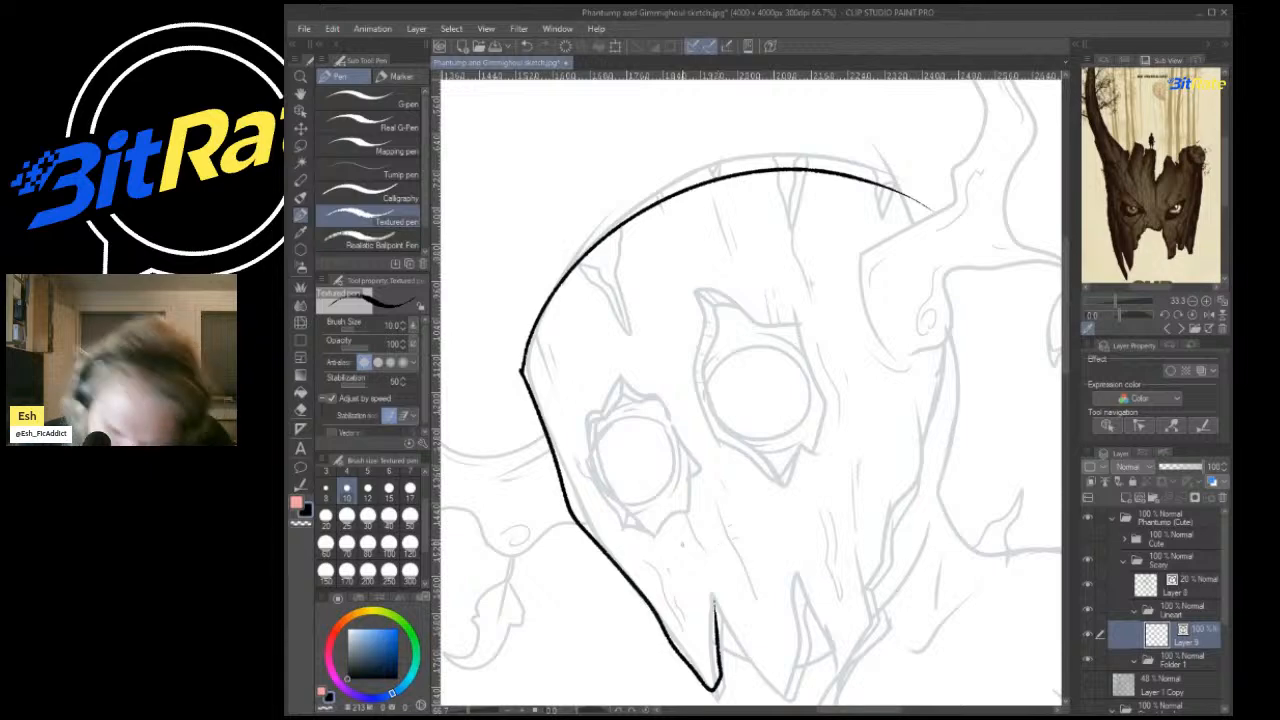
Ink the middle and last teeth along the mask's lower edge, with a second line for thickness on the middle tooth.
scroll(630, 508, down, 6)
scroll(648, 555, up, 5)
scroll(640, 400, up, 6)
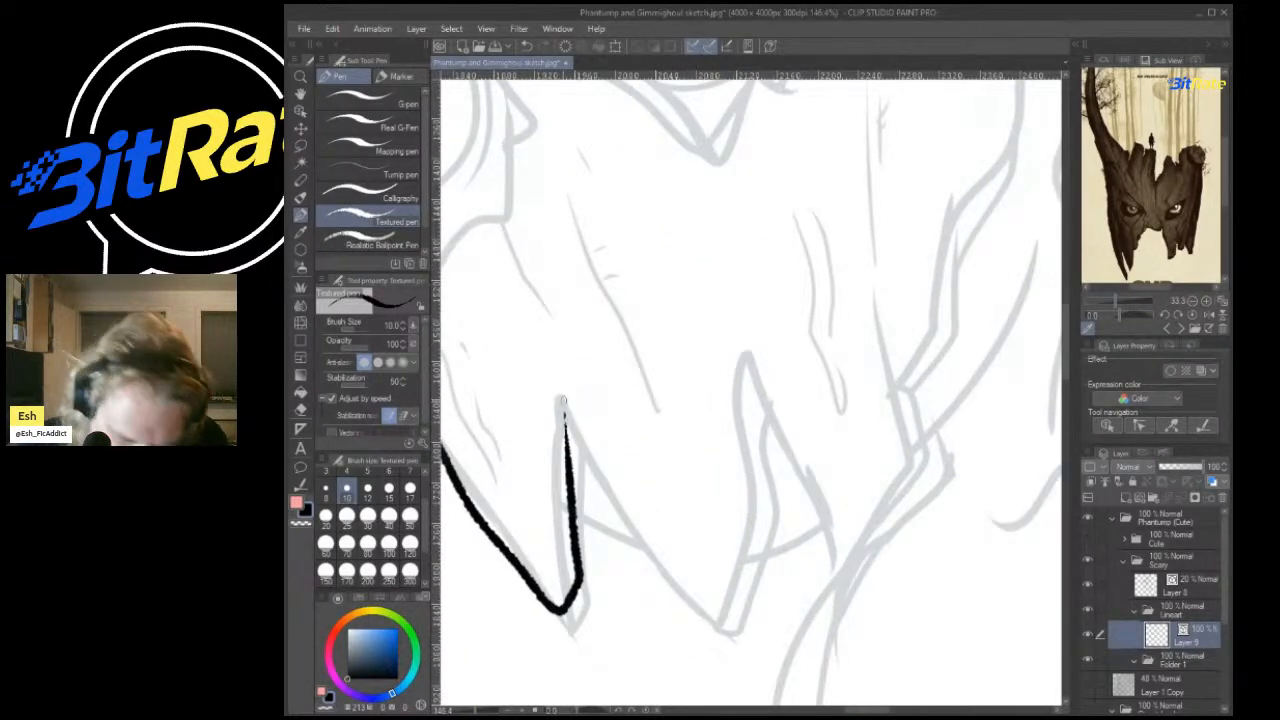
mouse_move(560, 400)
mouse_down()
mouse_move(688, 608)
mouse_move(755, 630)
mouse_move(776, 390)
mouse_up()
mouse_move(718, 628)
mouse_down()
mouse_move(752, 502)
mouse_move(755, 358)
mouse_move(828, 575)
mouse_move(920, 450)
mouse_move(886, 378)
mouse_up()
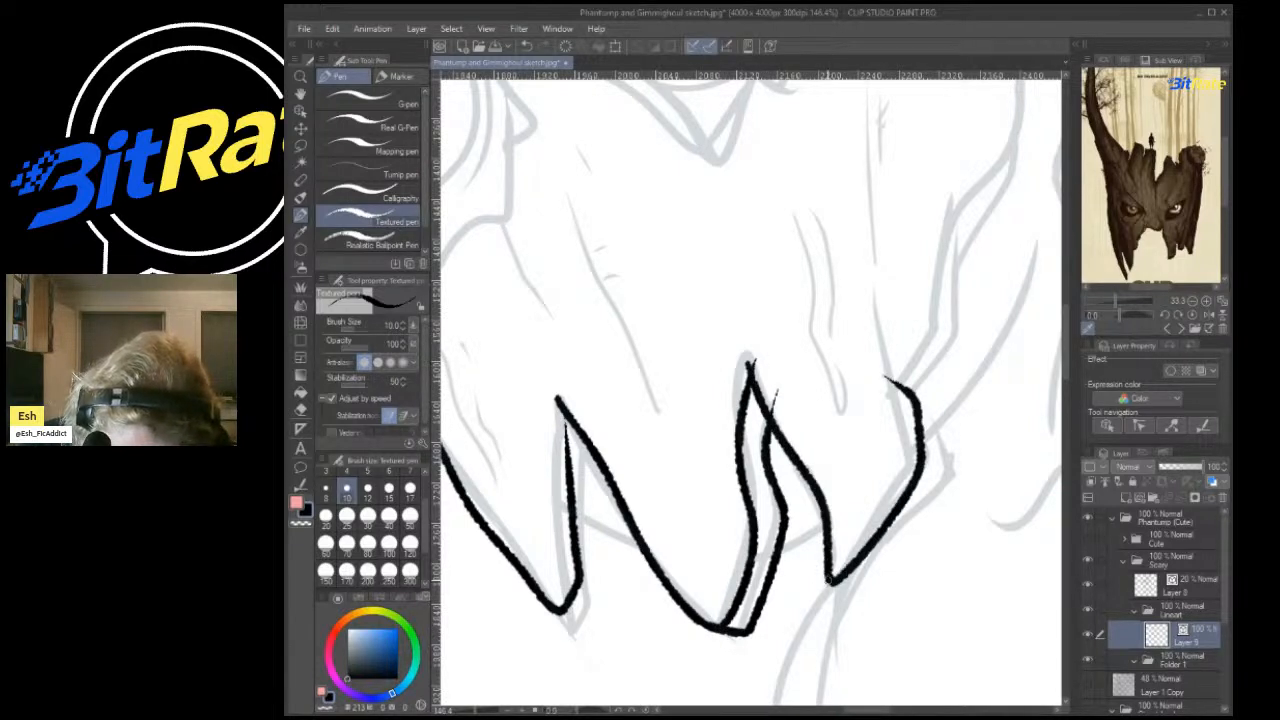
Ink the last tooth's inner line and the mask's jagged right-hand edge above it, tapering the upper end.
mouse_move(828, 580)
mouse_down()
mouse_move(894, 478)
mouse_move(895, 367)
mouse_move(888, 378)
mouse_move(930, 325)
mouse_move(946, 238)
mouse_move(1002, 163)
mouse_move(1024, 106)
mouse_up()
scroll(875, 377, down, 6)
scroll(977, 212, up, 5)
scroll(847, 289, down, 5)
scroll(966, 150, up, 5)
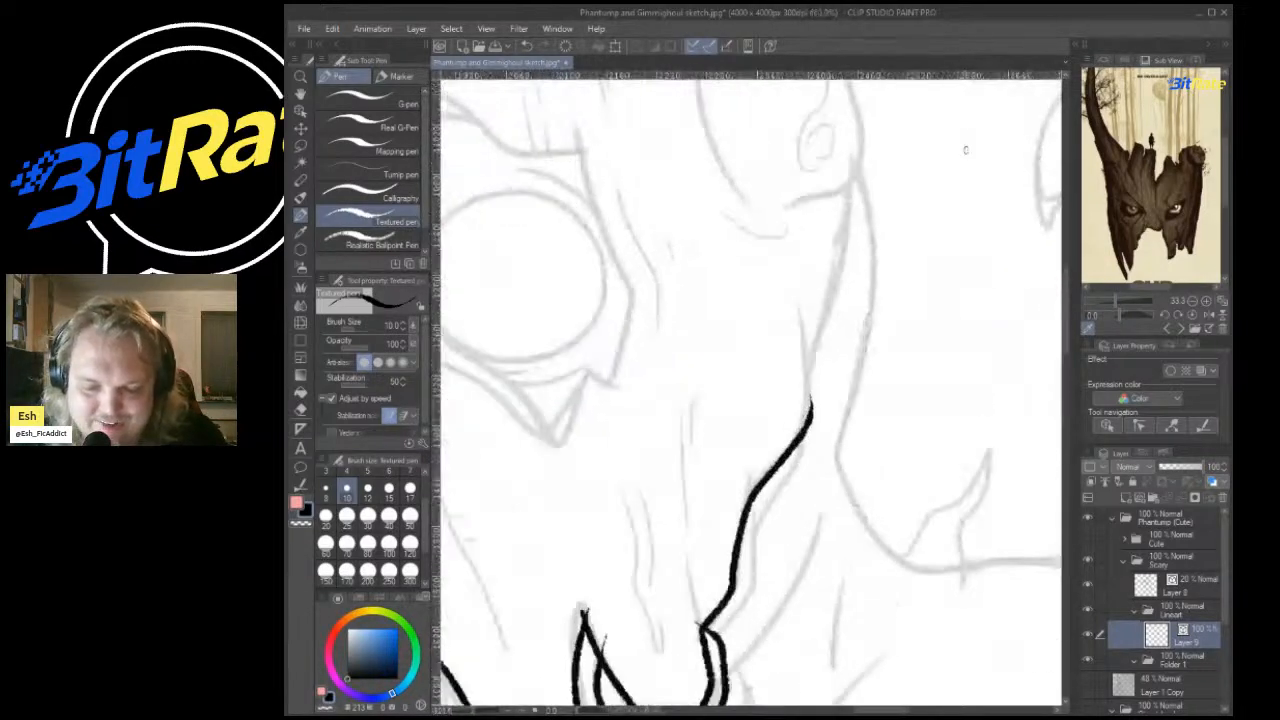
scroll(965, 150, up, 3)
drag(735, 512, 721, 319)
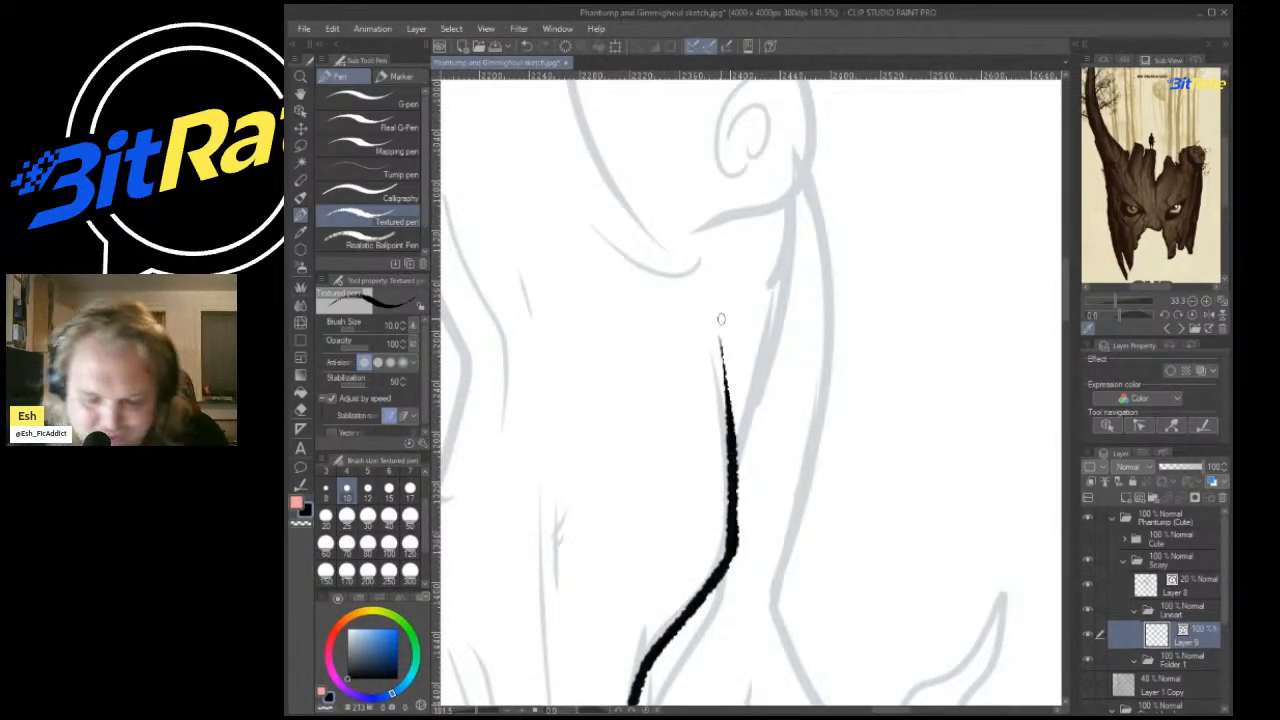
Ink a parallel outer line along the mask's jagged right-hand edge to give the wood thickness.
scroll(721, 319, down, 5)
scroll(655, 445, up, 6)
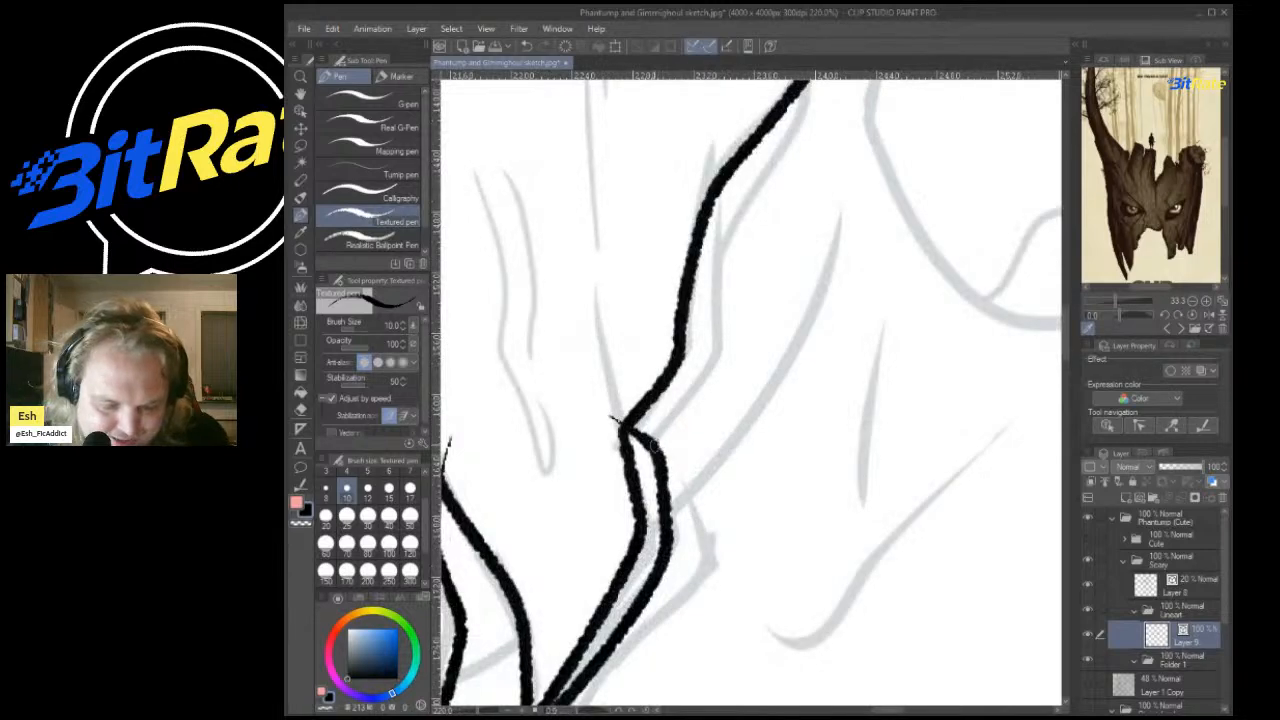
mouse_move(648, 440)
mouse_down()
mouse_move(719, 353)
mouse_move(727, 264)
mouse_move(756, 201)
mouse_move(832, 82)
mouse_up()
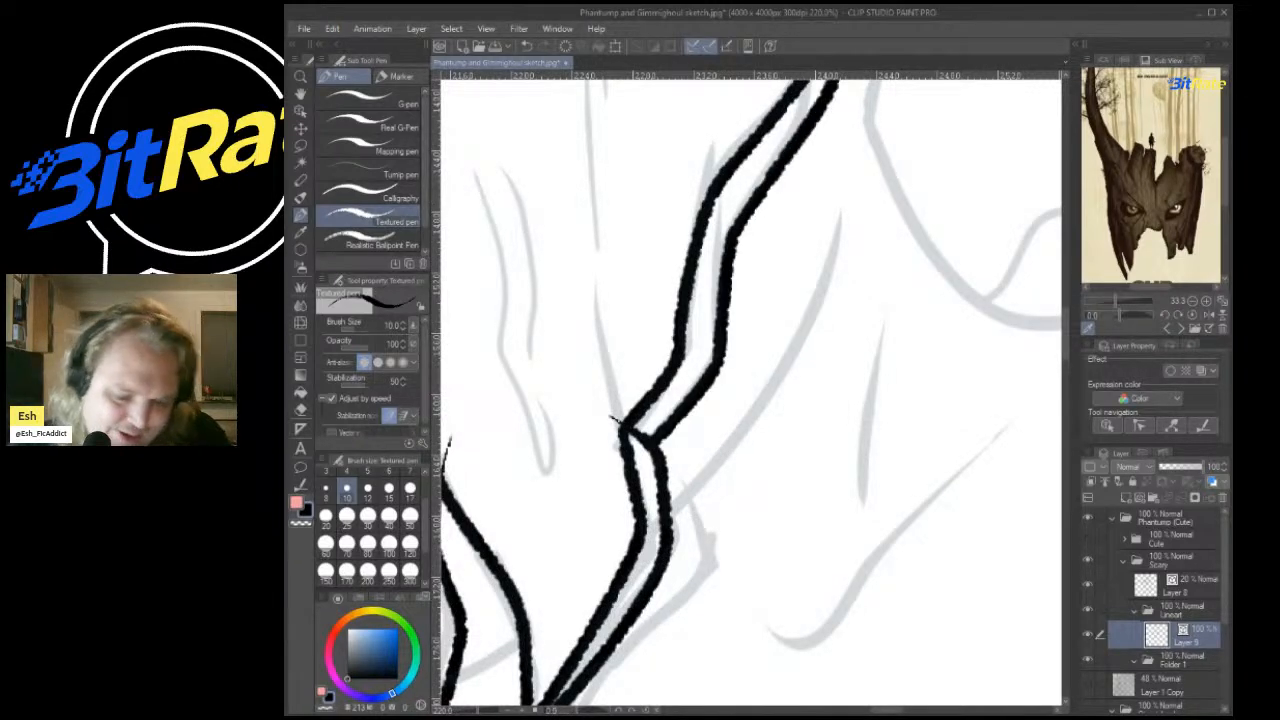
scroll(888, 530, down, 3)
scroll(880, 98, up, 3)
mouse_move(826, 428)
mouse_down()
mouse_move(828, 368)
mouse_move(806, 230)
mouse_up()
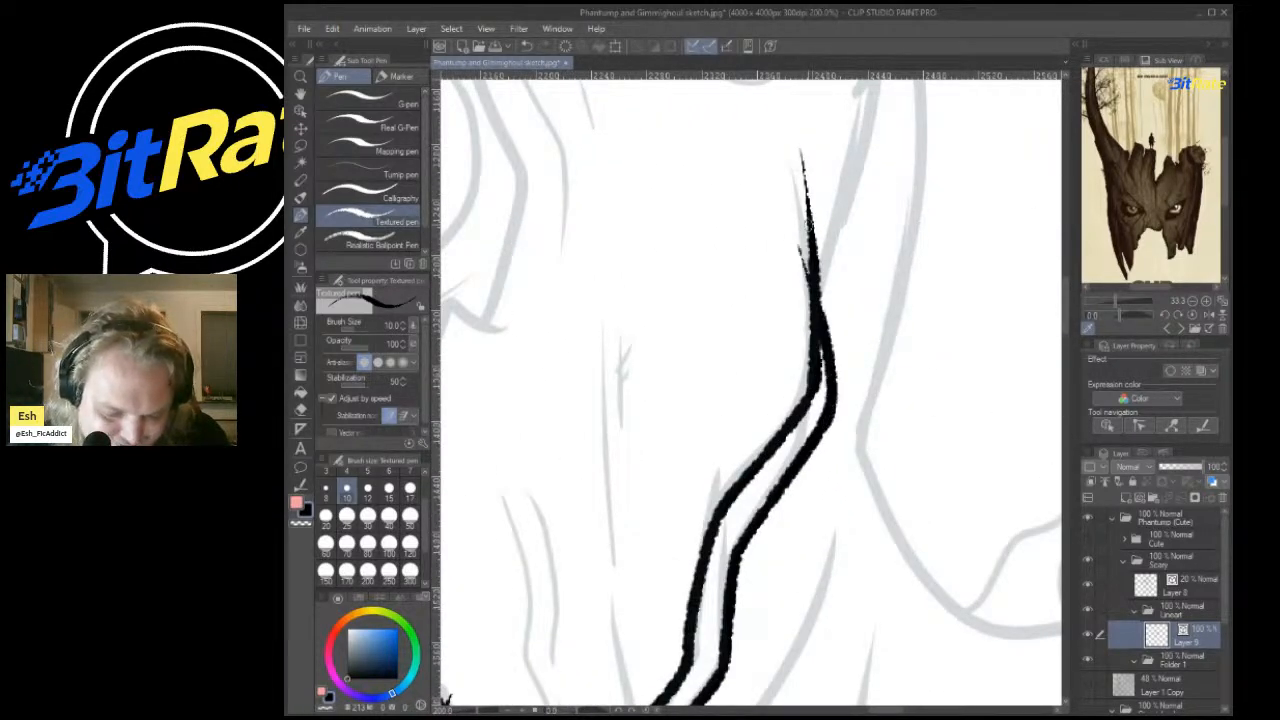
key(ctrl+z)
drag(826, 426, 845, 193)
scroll(845, 193, down, 4)
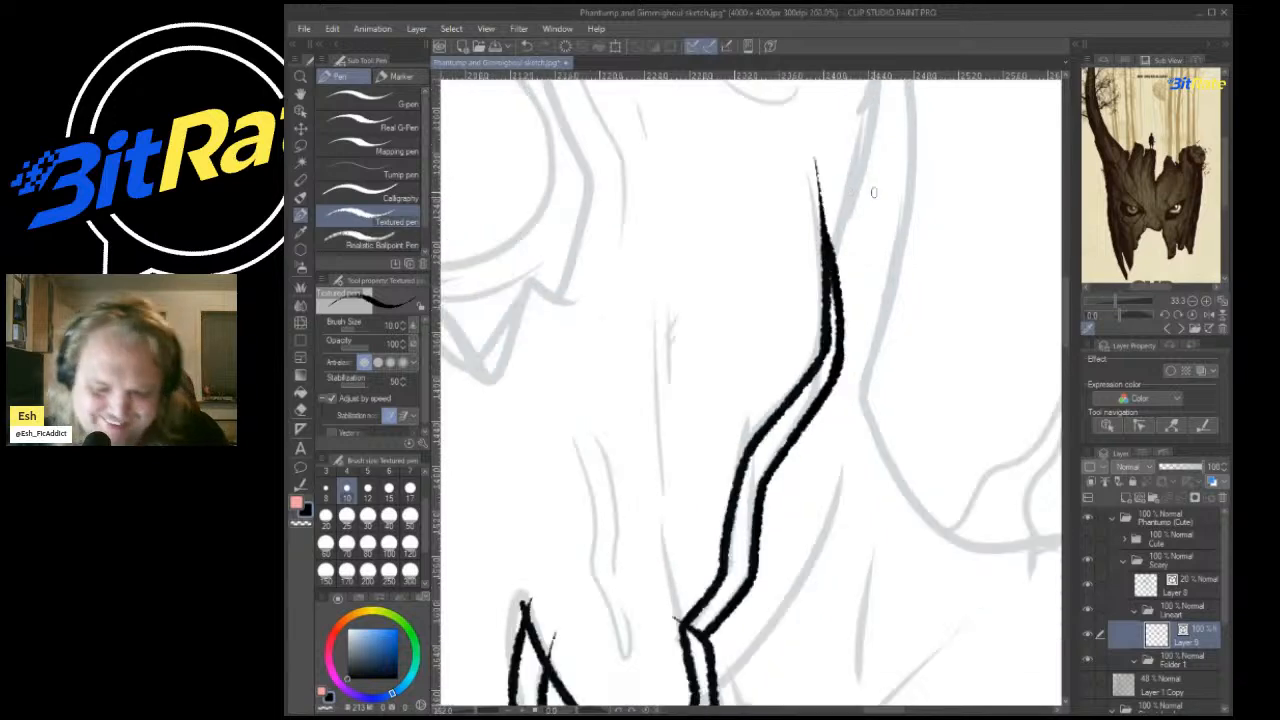
Ink a thickness line on the first tooth and short tapered cracks above the two gaps between the teeth.
scroll(743, 484, up, 5)
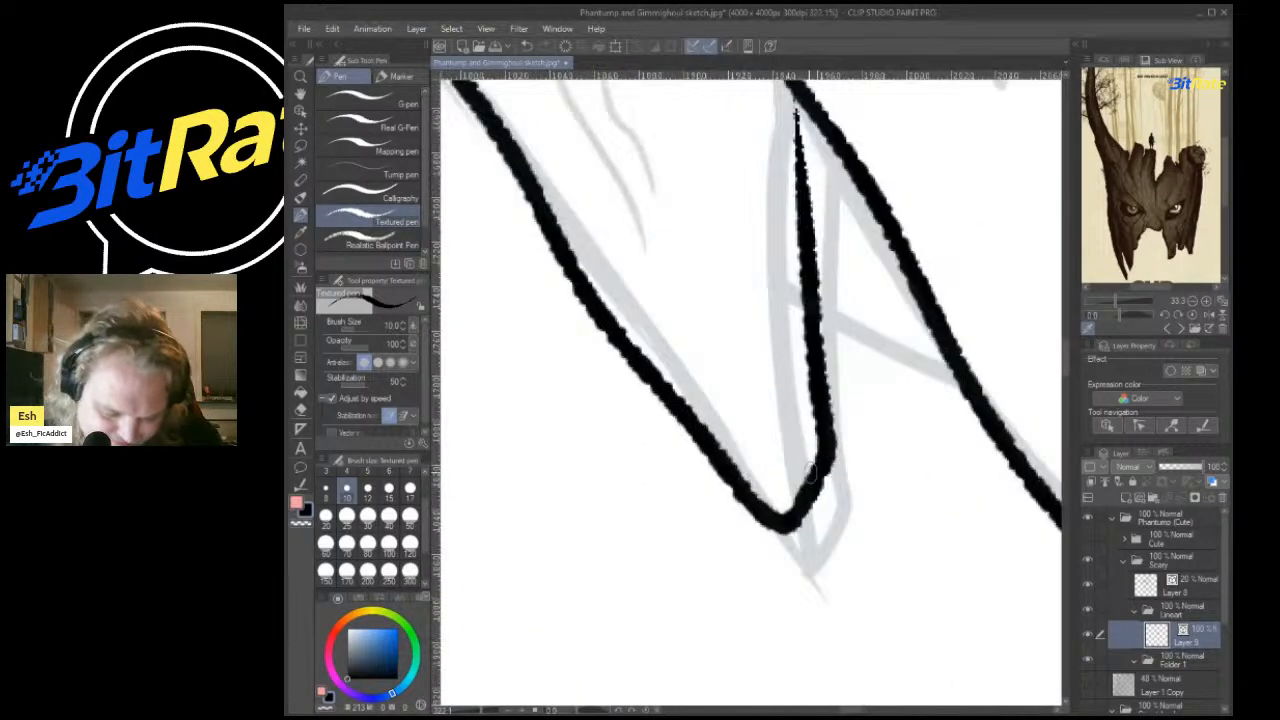
mouse_move(810, 470)
mouse_down()
mouse_move(772, 488)
mouse_move(760, 262)
mouse_move(790, 96)
mouse_move(795, 295)
mouse_up()
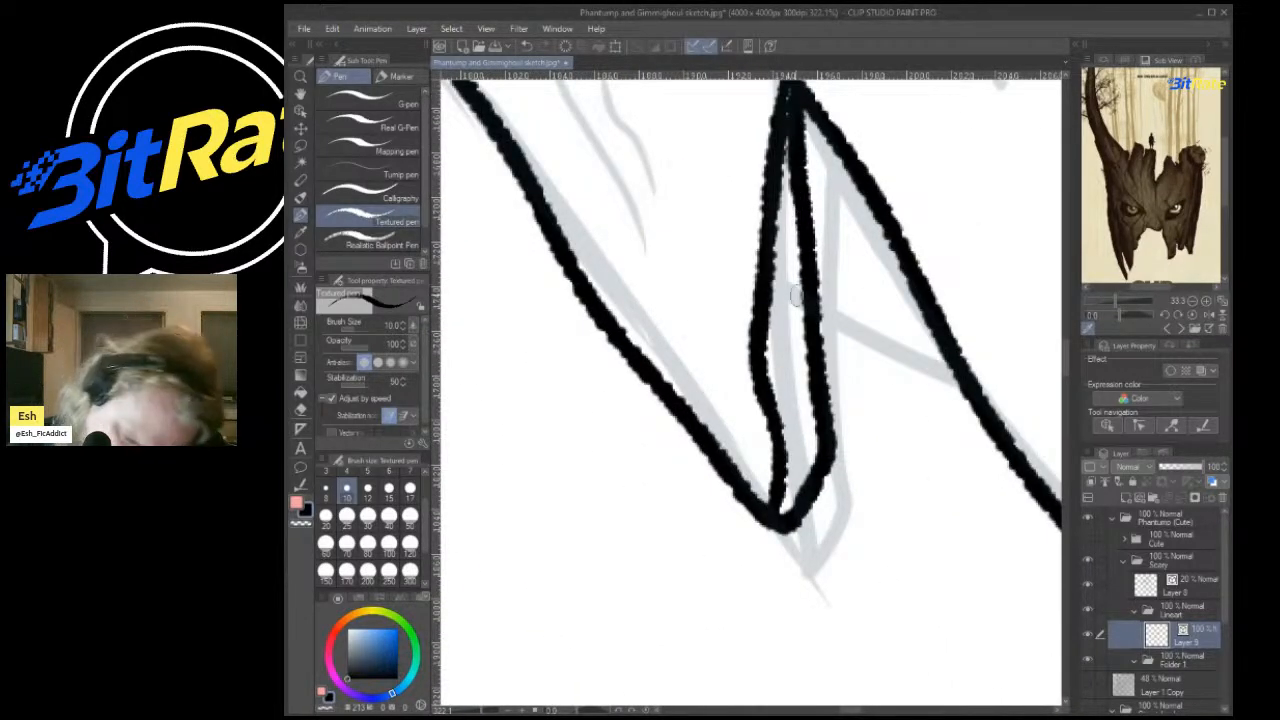
scroll(796, 296, down, 4)
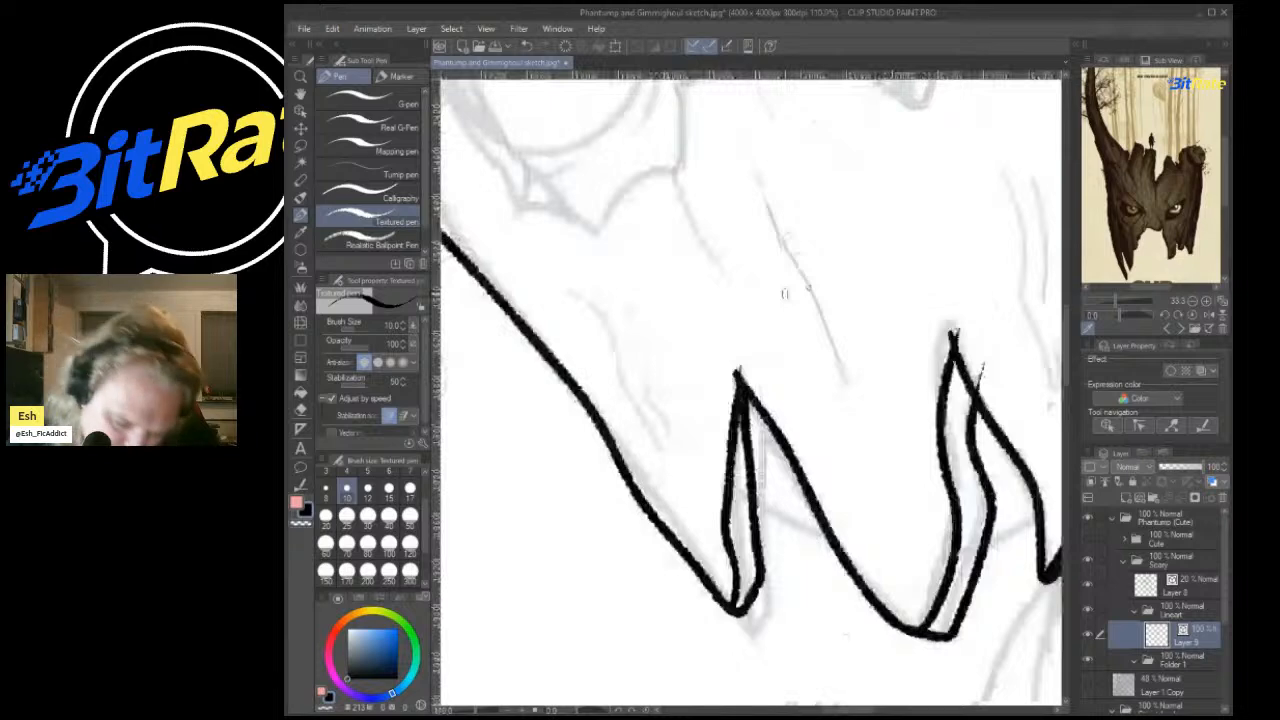
drag(742, 378, 686, 256)
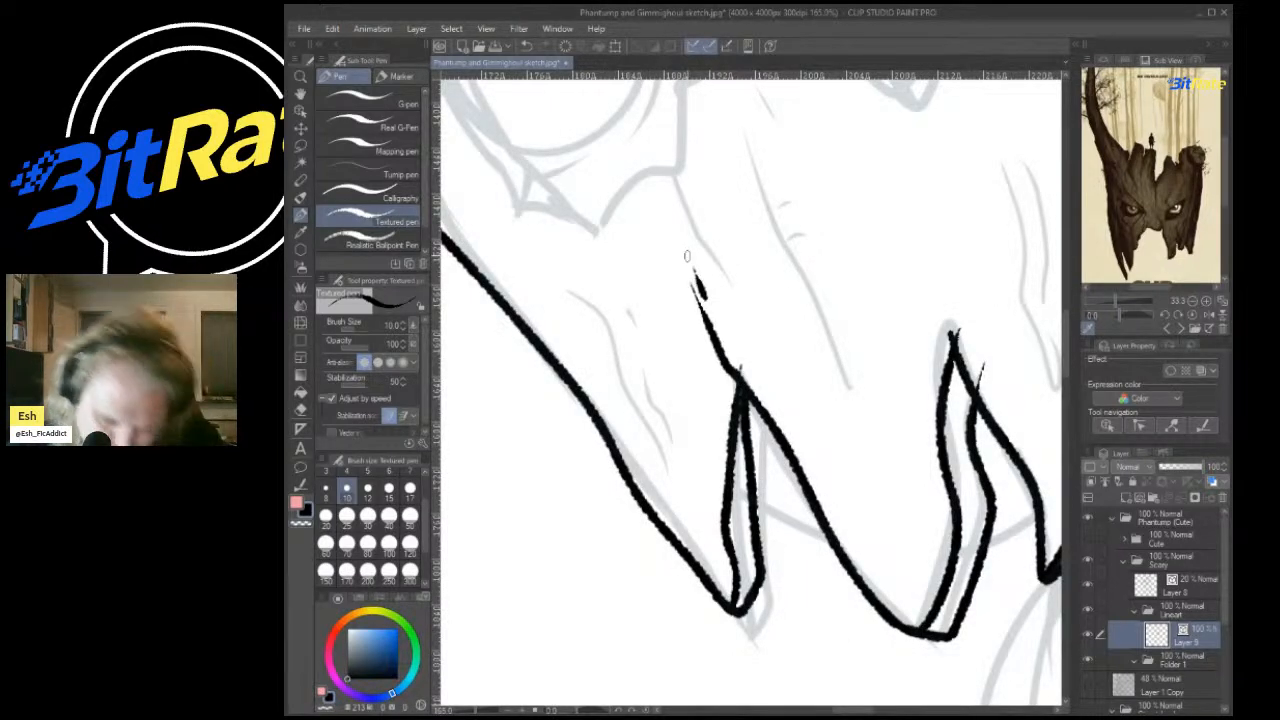
scroll(687, 256, down, 2)
drag(714, 372, 705, 322)
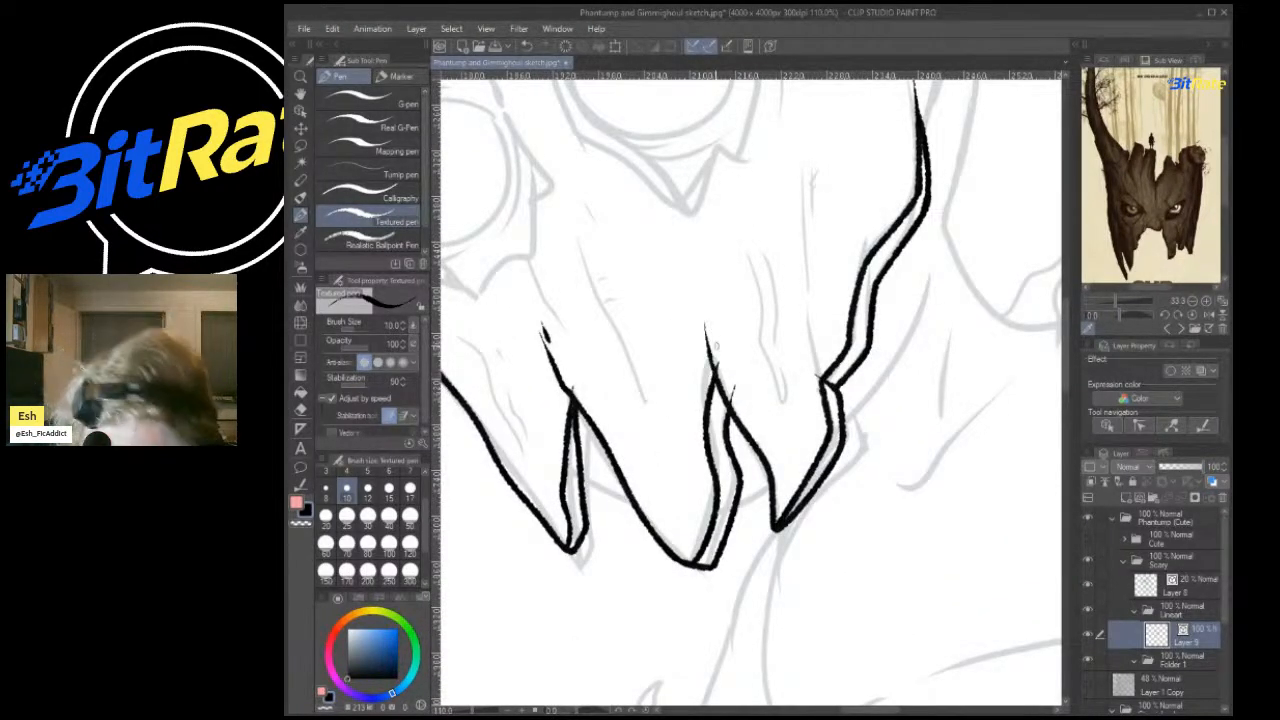
Continue inking the mask's right-hand edge from the tapered crack up to the base of the branch.
scroll(714, 320, down, 6)
scroll(616, 264, up, 3)
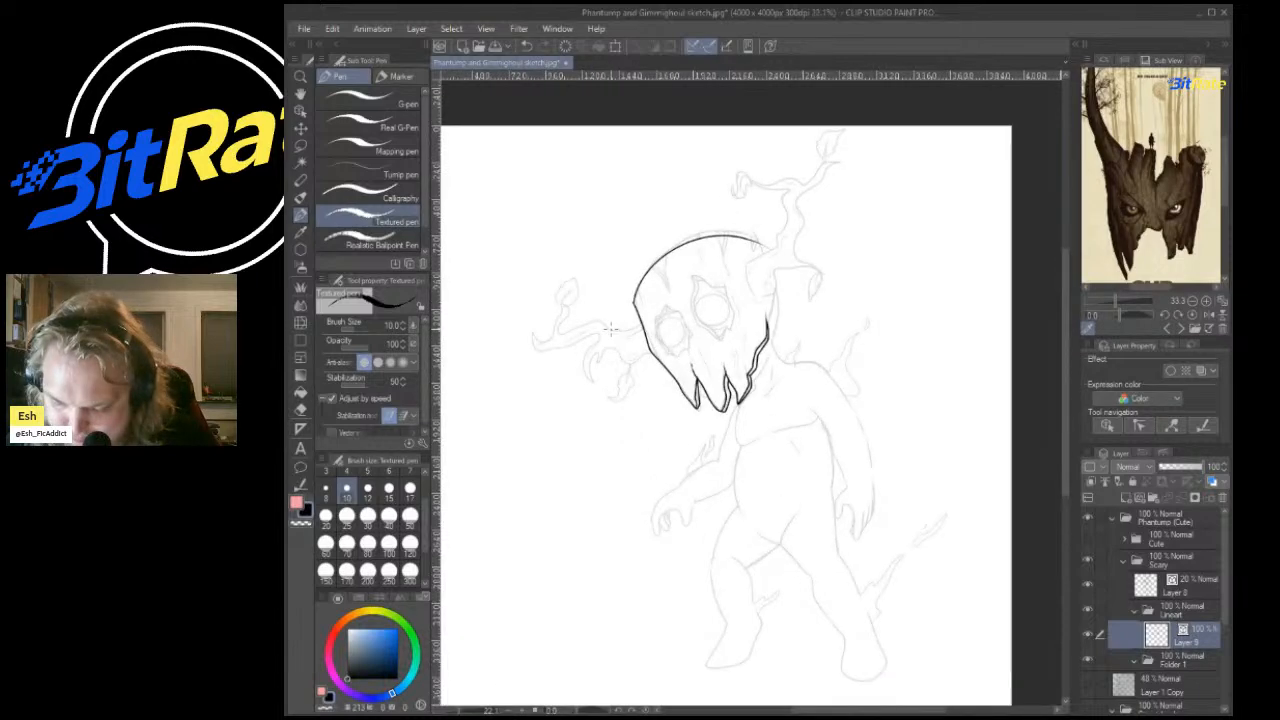
scroll(616, 264, up, 5)
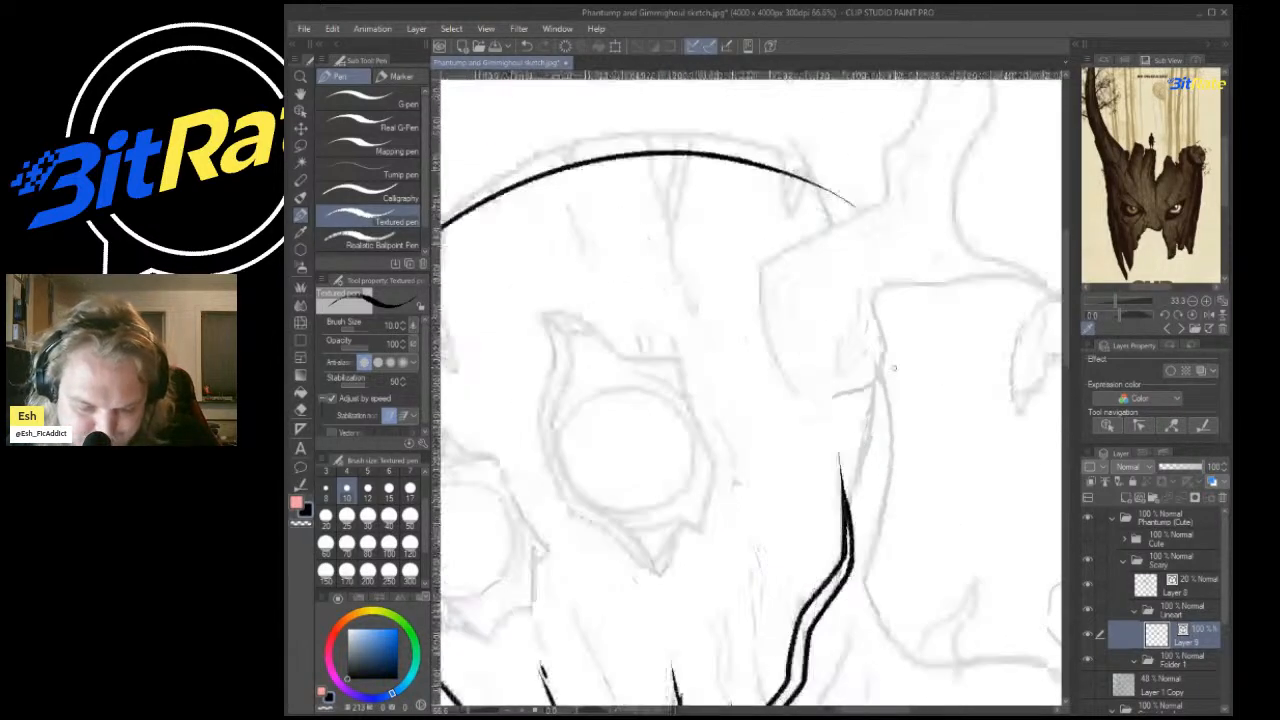
mouse_move(820, 562)
mouse_down()
mouse_move(850, 474)
mouse_move(860, 349)
mouse_up()
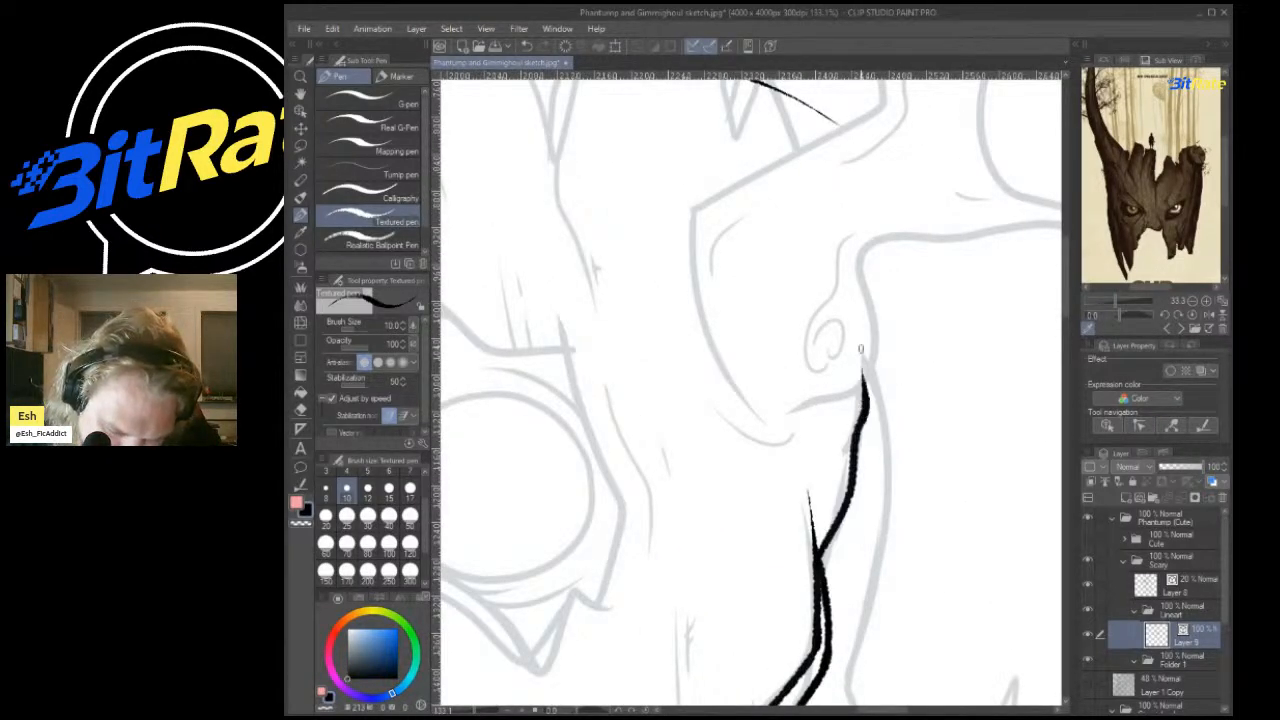
Ink the mask's upper right-hand edge across the branch base to the top curve and add a small V-shaped crack there.
scroll(867, 408, down, 4)
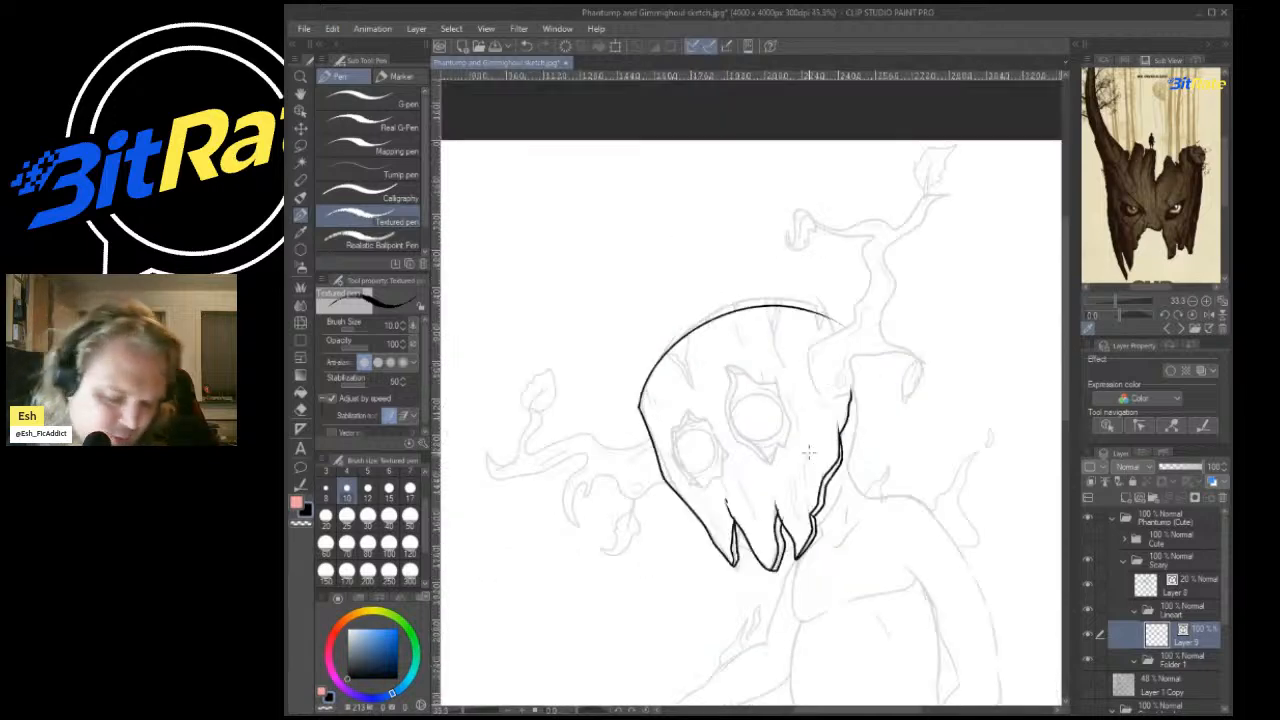
scroll(894, 249, up, 3)
scroll(830, 280, up, 4)
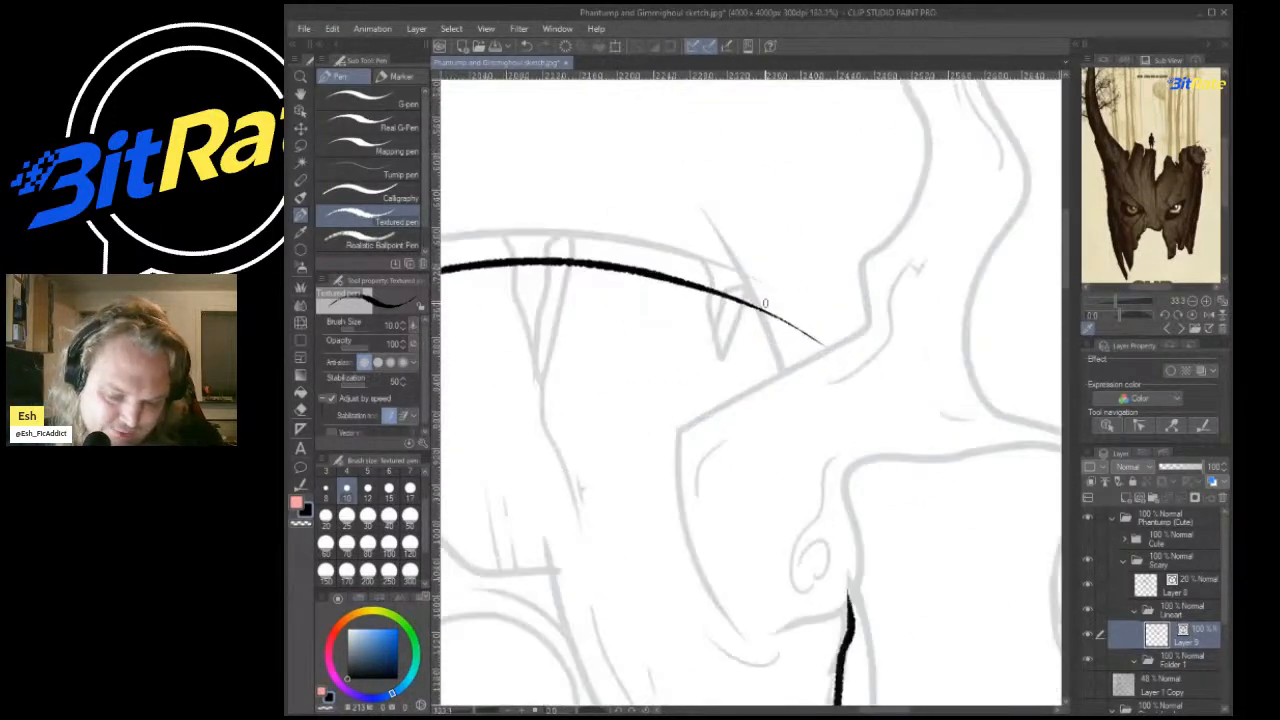
mouse_move(848, 605)
mouse_down()
mouse_move(824, 476)
mouse_move(754, 306)
mouse_move(744, 302)
mouse_move(714, 381)
mouse_move(700, 276)
mouse_up()
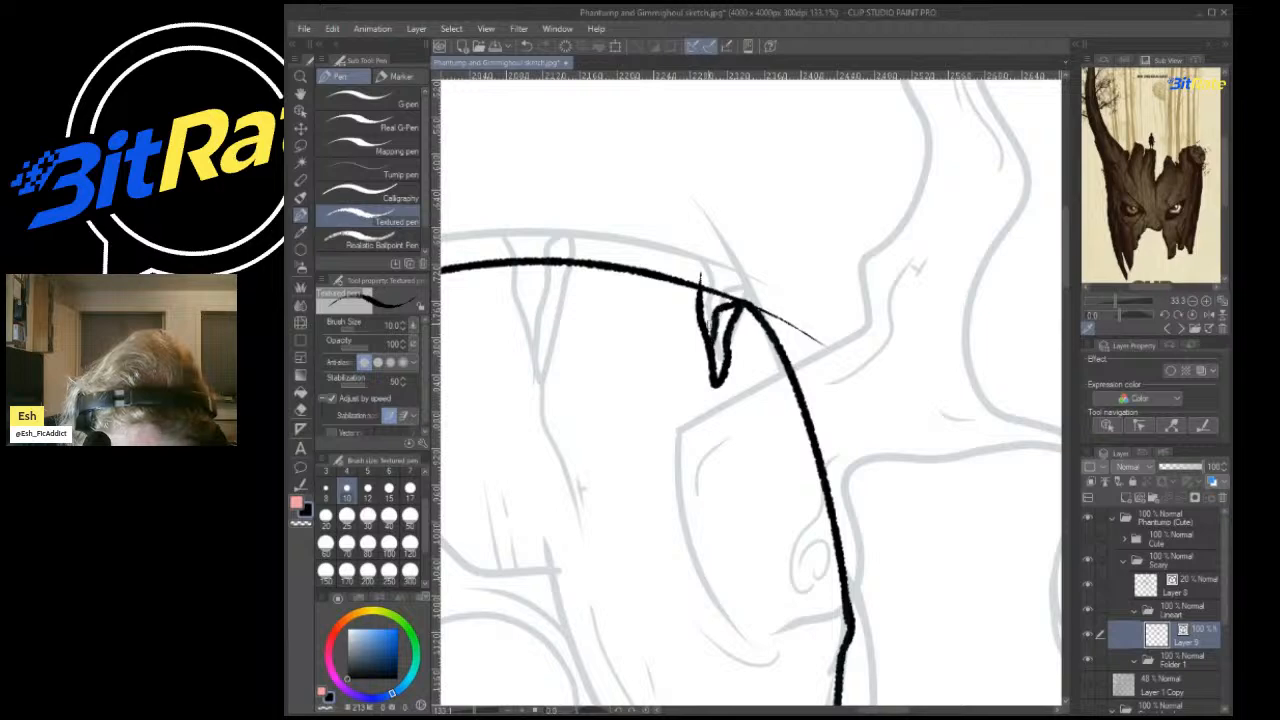
Ink the large crack on the left-hand side of the forehead, with thin branches running from its tip toward the eye.
scroll(700, 276, down, 3)
scroll(520, 277, up, 4)
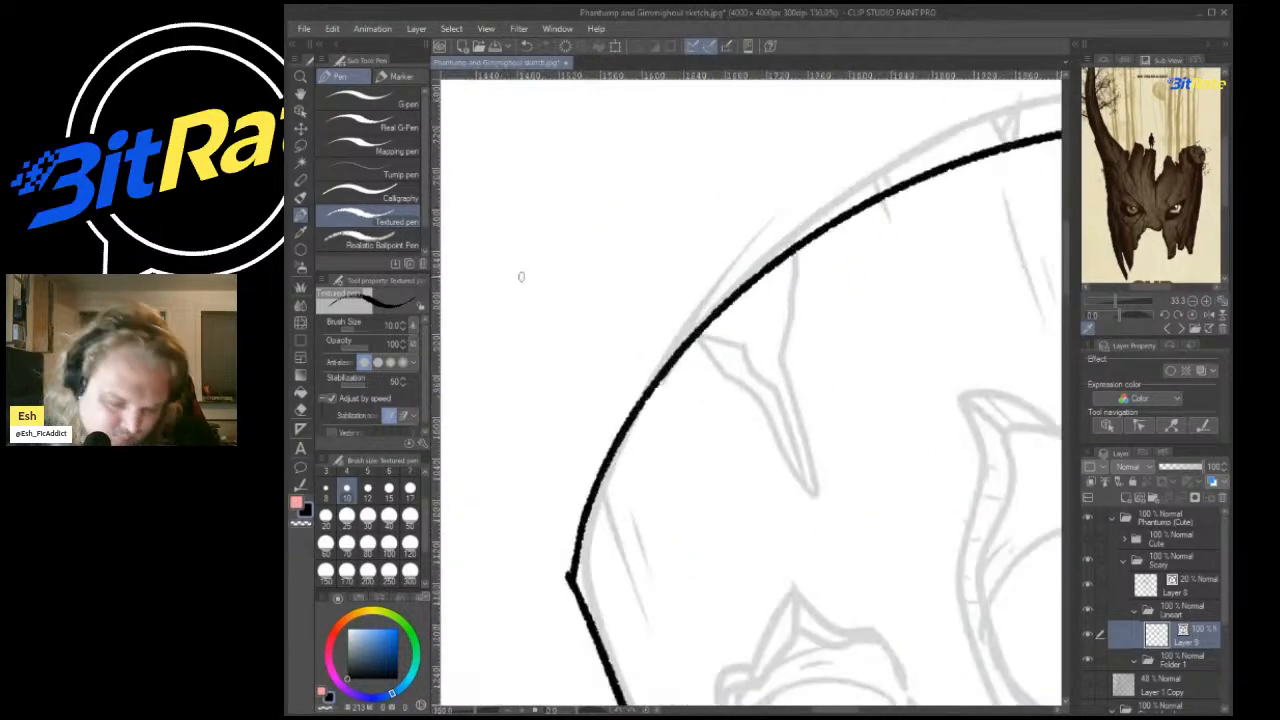
mouse_move(697, 330)
mouse_down()
mouse_move(786, 473)
mouse_move(880, 541)
mouse_up()
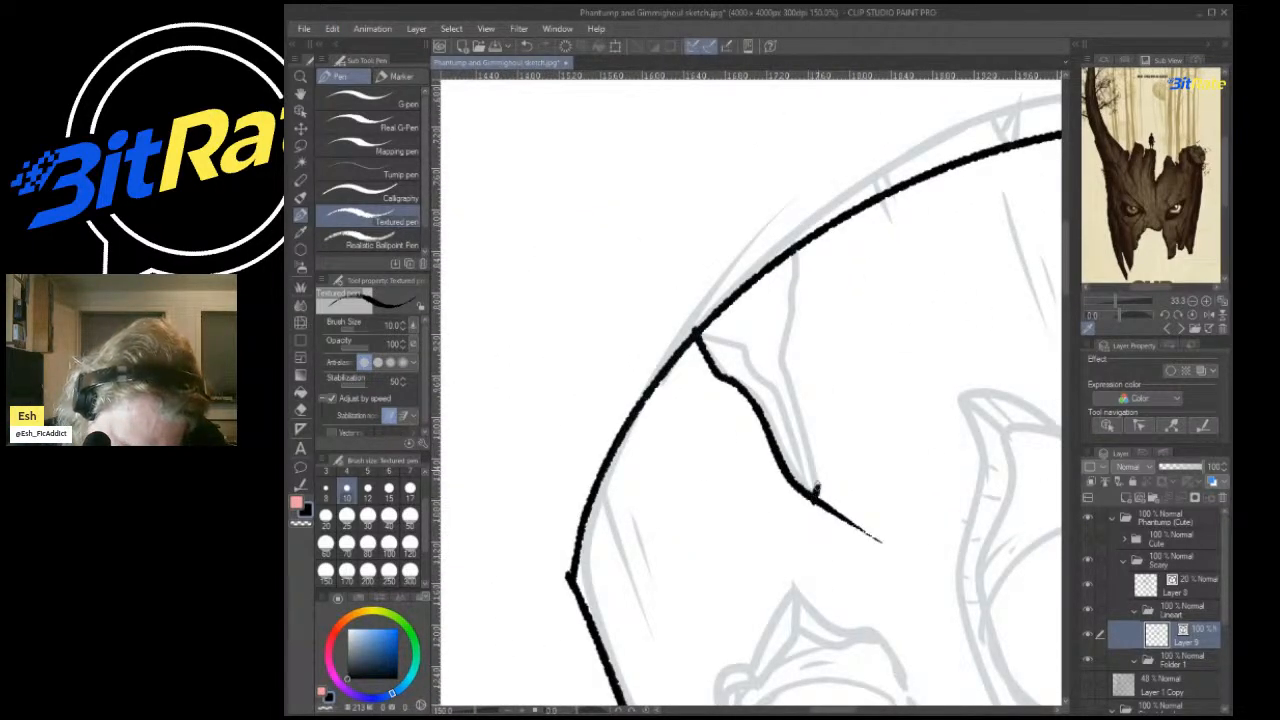
mouse_move(815, 490)
mouse_down()
mouse_move(788, 332)
mouse_move(818, 225)
mouse_up()
mouse_move(838, 513)
mouse_down()
mouse_move(894, 505)
mouse_move(928, 519)
mouse_move(927, 500)
mouse_up()
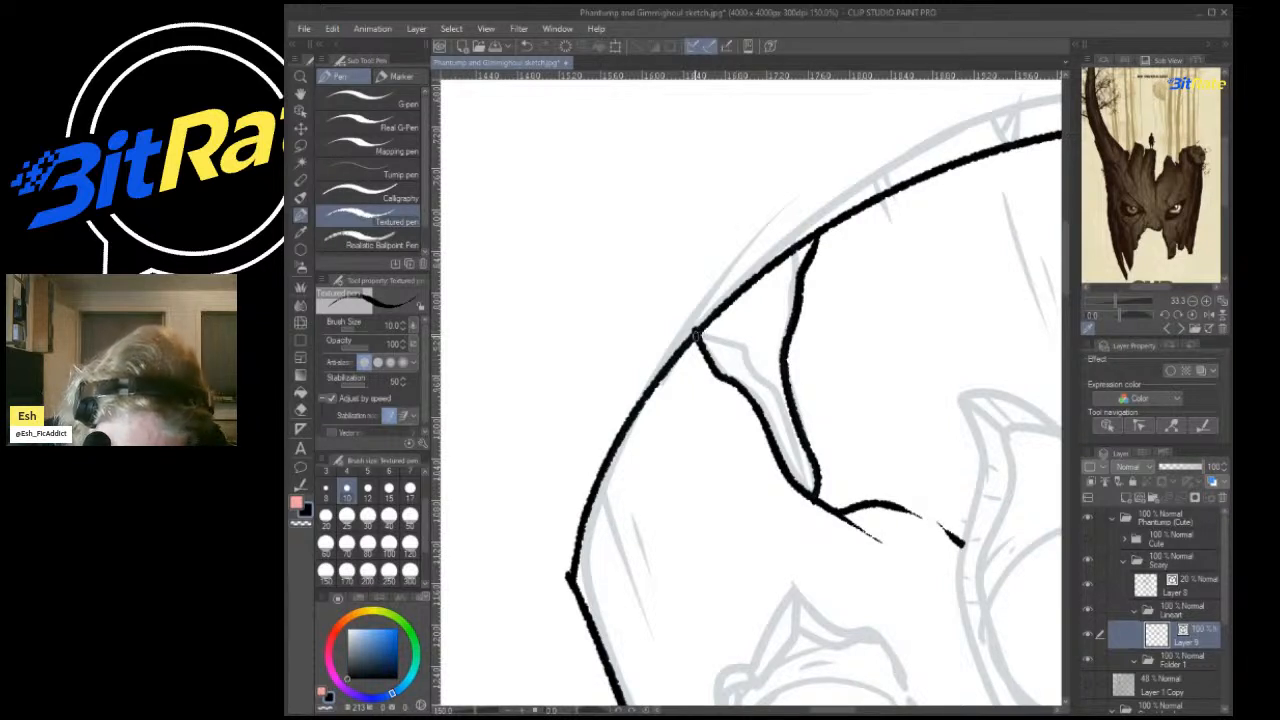
Ink the inner edge of the crack at the mask's upper-left outline, redrawing the stroke until it follows the sketch.
mouse_move(697, 332)
mouse_down()
mouse_move(740, 347)
mouse_move(820, 496)
mouse_up()
key(ctrl+z)
mouse_move(696, 332)
mouse_down()
mouse_move(765, 396)
mouse_move(818, 496)
mouse_up()
key(ctrl+z)
mouse_move(697, 333)
mouse_down()
mouse_move(741, 357)
mouse_move(816, 470)
mouse_up()
Erase the outline across the upper-left crack's opening and retouch the crack's upper corner with the Textured pen.
key(e)
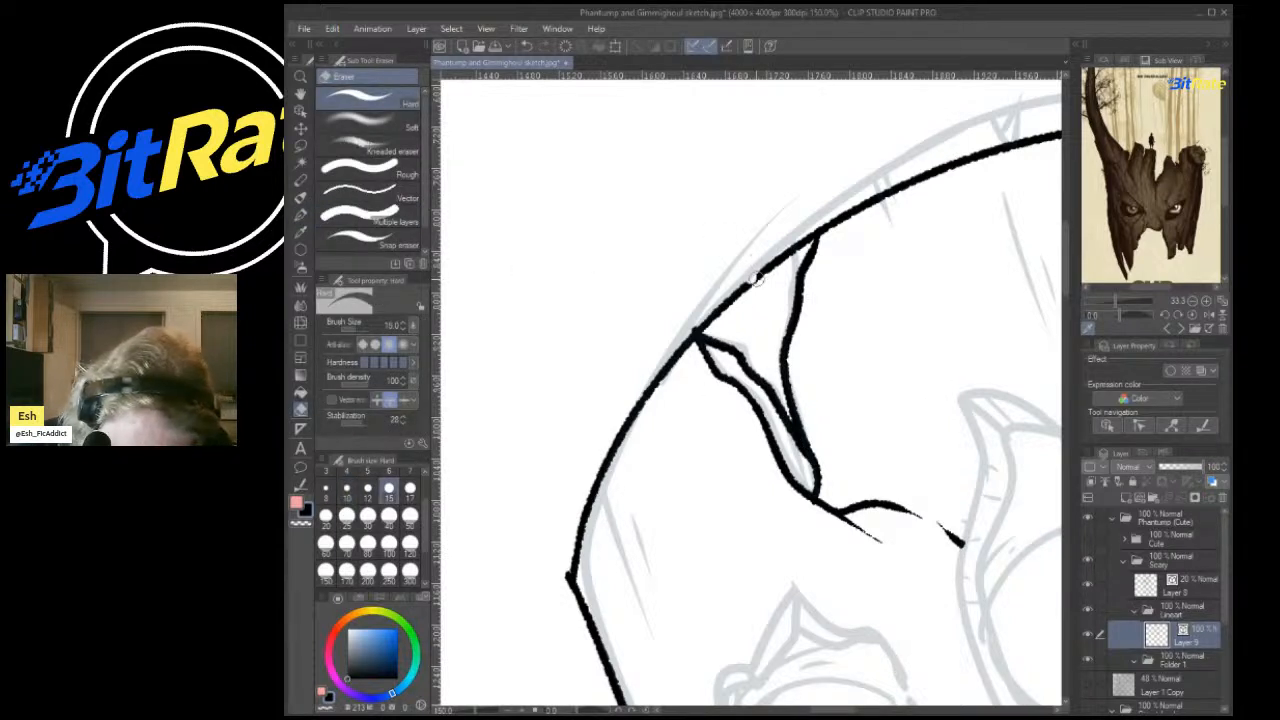
mouse_move(758, 282)
mouse_down()
mouse_move(735, 288)
mouse_move(743, 319)
mouse_move(745, 294)
mouse_move(793, 253)
mouse_up()
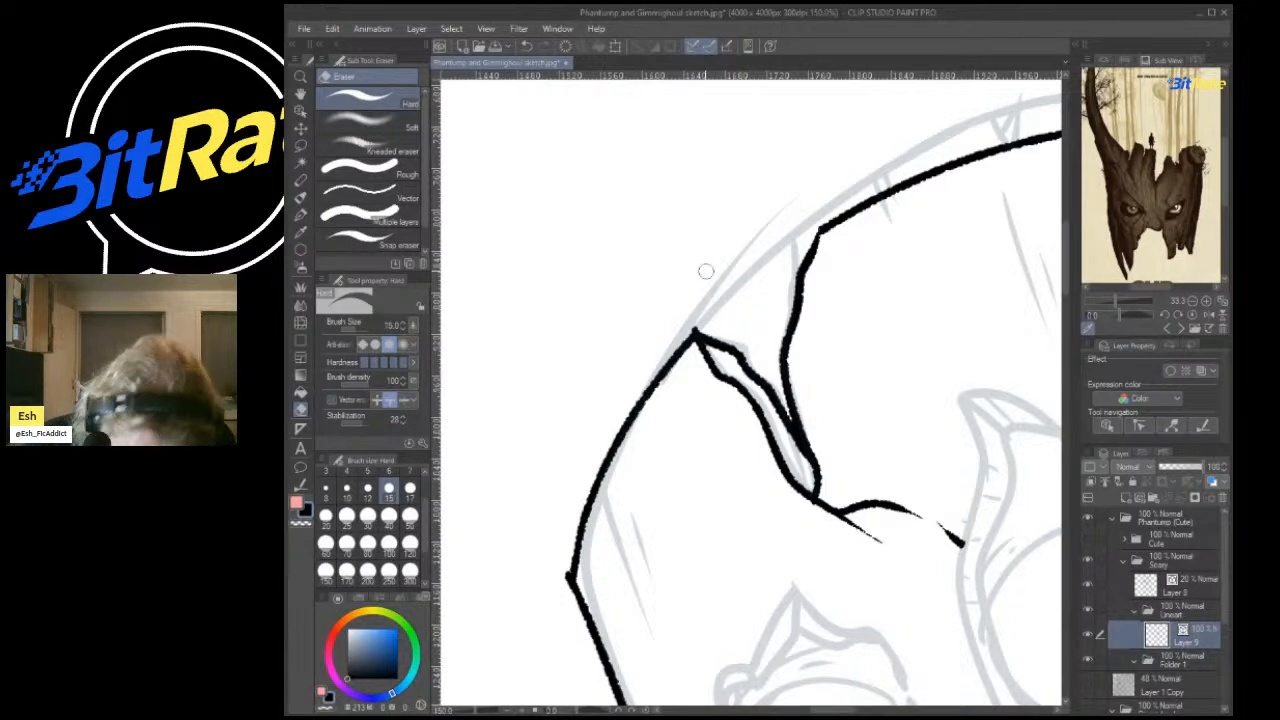
key(p)
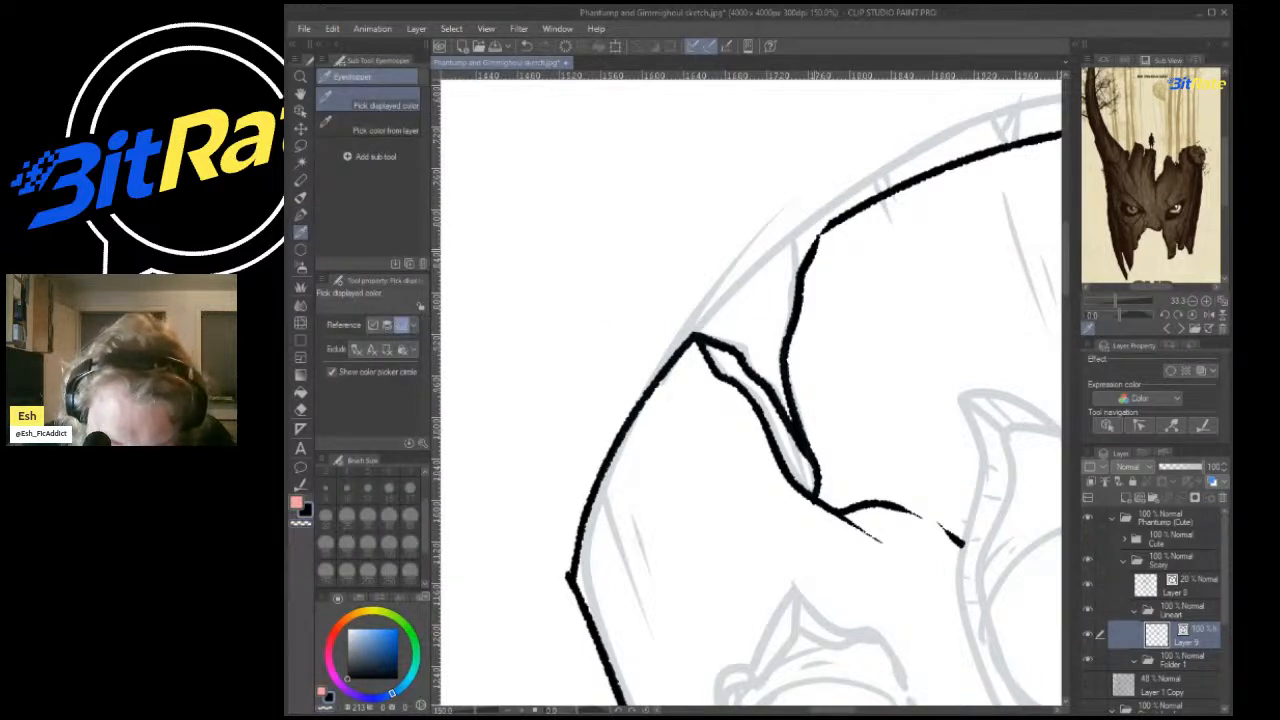
key(p)
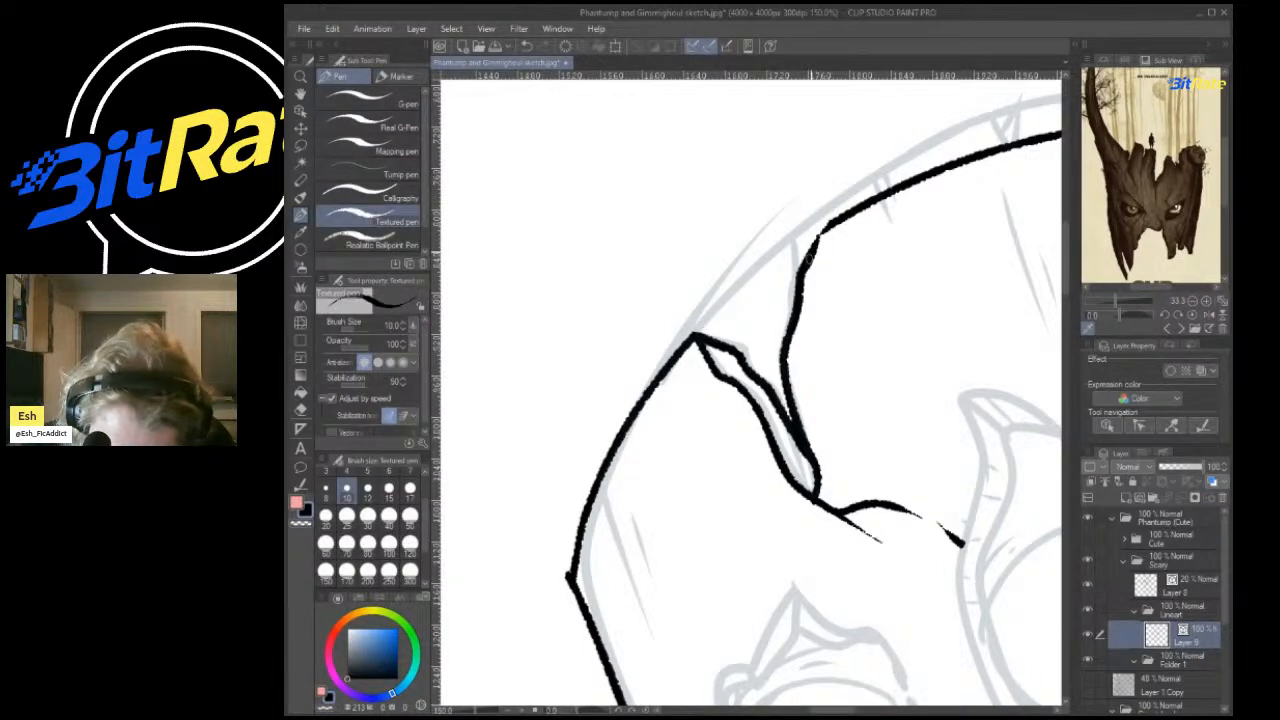
mouse_move(809, 259)
mouse_down()
mouse_move(825, 232)
mouse_move(869, 249)
mouse_up()
Ink the forked crack running down from the top of the mask, including its inner edge.
scroll(768, 226, down, 9)
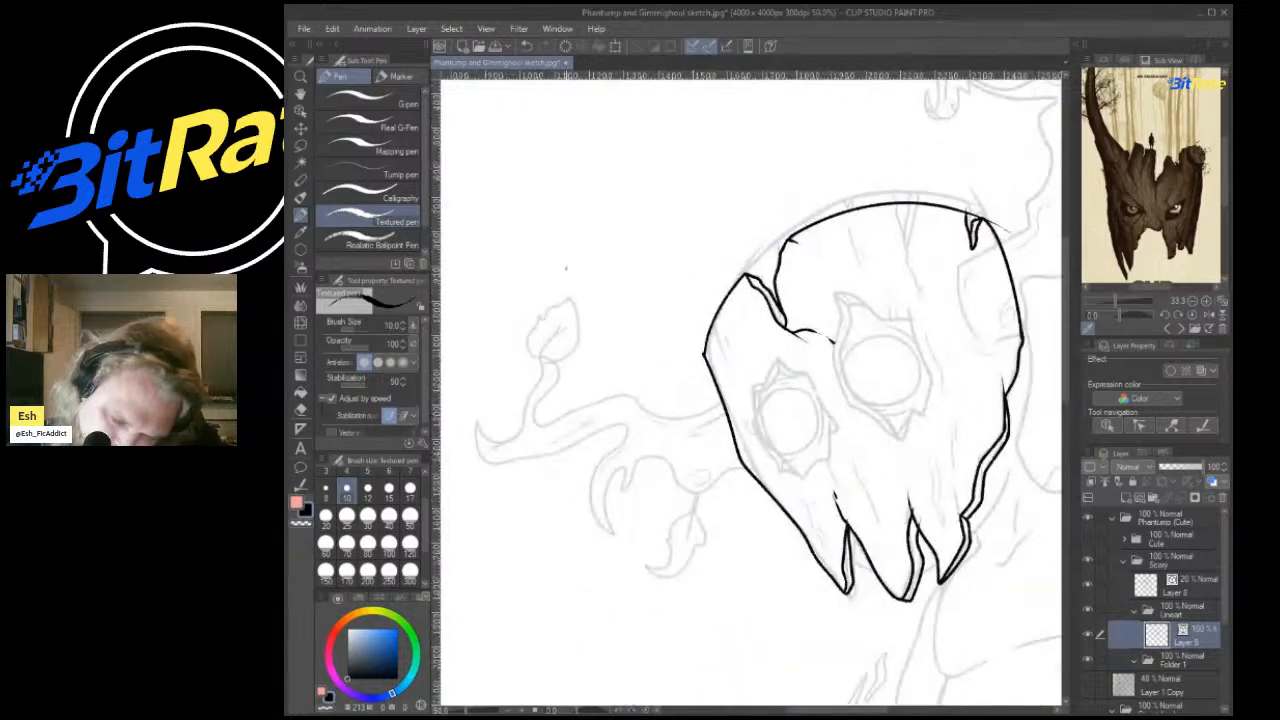
scroll(762, 220, up, 5)
scroll(762, 213, down, 1)
scroll(762, 213, up, 5)
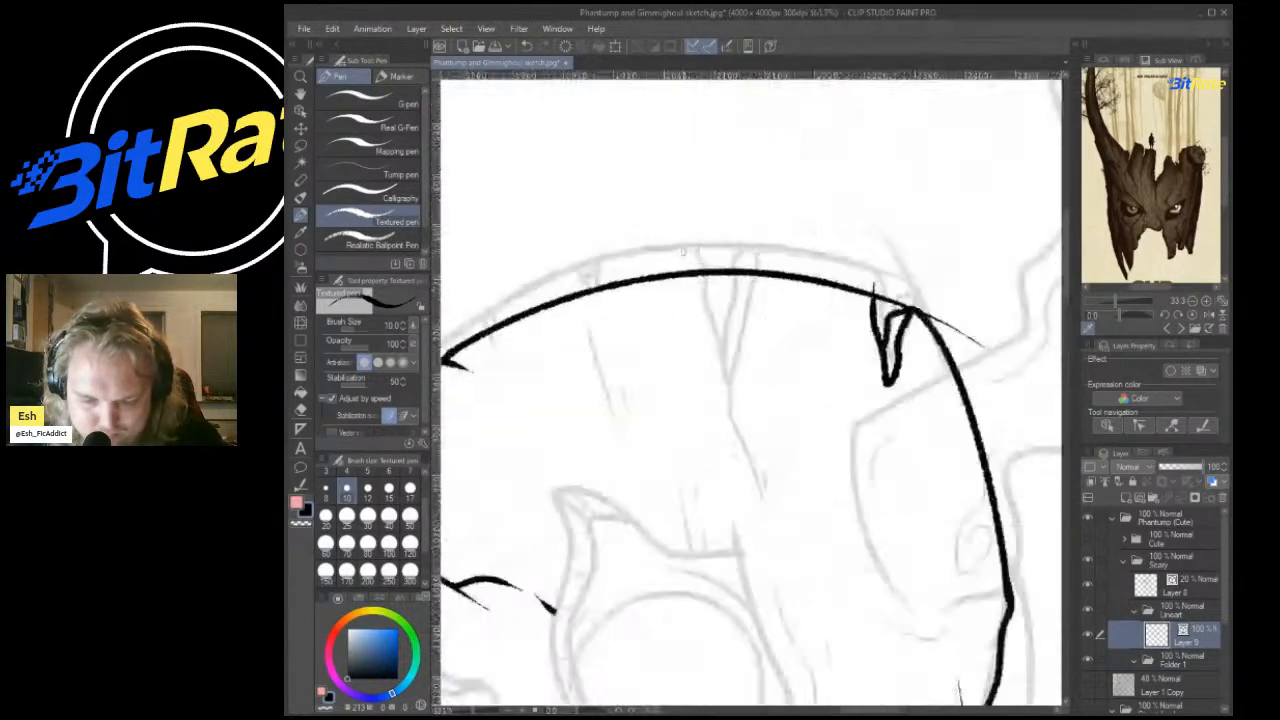
mouse_move(858, 284)
mouse_down()
mouse_move(798, 511)
mouse_move(815, 611)
mouse_move(860, 705)
mouse_up()
drag(815, 610, 880, 672)
mouse_move(797, 485)
mouse_down()
mouse_move(759, 401)
mouse_move(742, 292)
mouse_up()
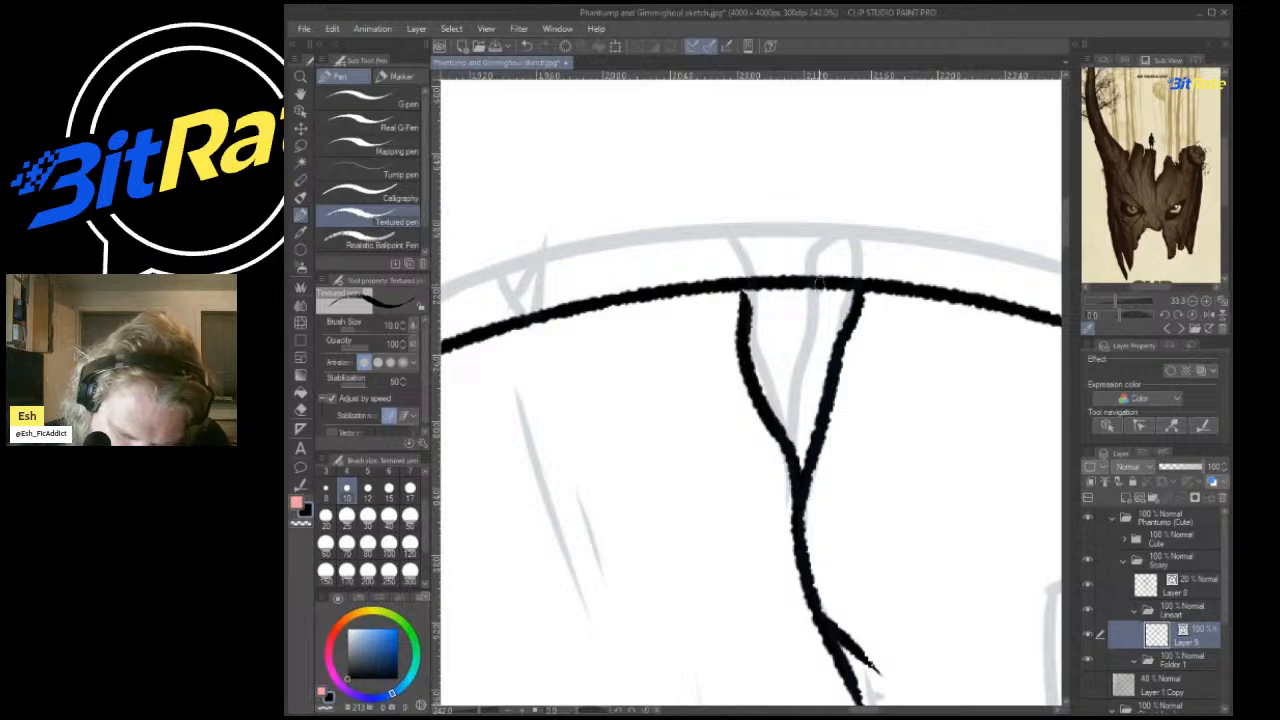
mouse_move(855, 286)
mouse_down()
mouse_move(793, 335)
mouse_move(806, 389)
mouse_up()
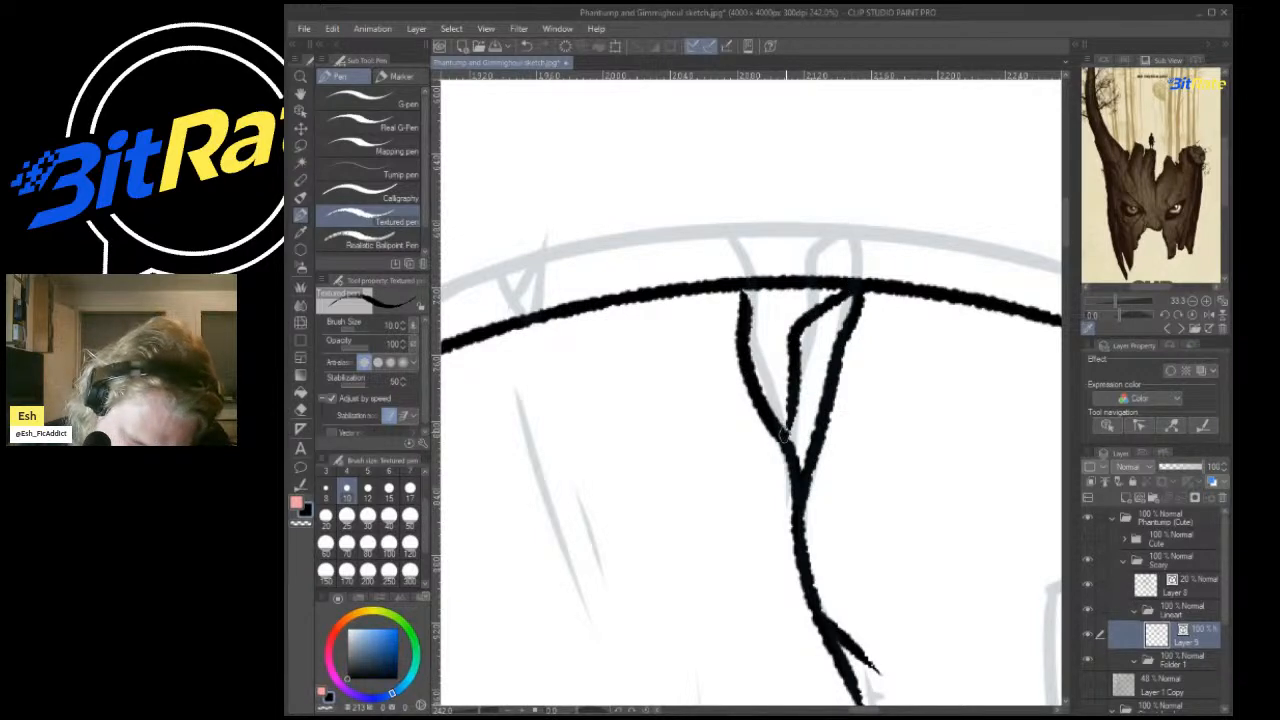
Erase the mask outline across the top crack's opening, up to where the inner edge meets the outline.
scroll(782, 434, down, 5)
scroll(770, 294, up, 4)
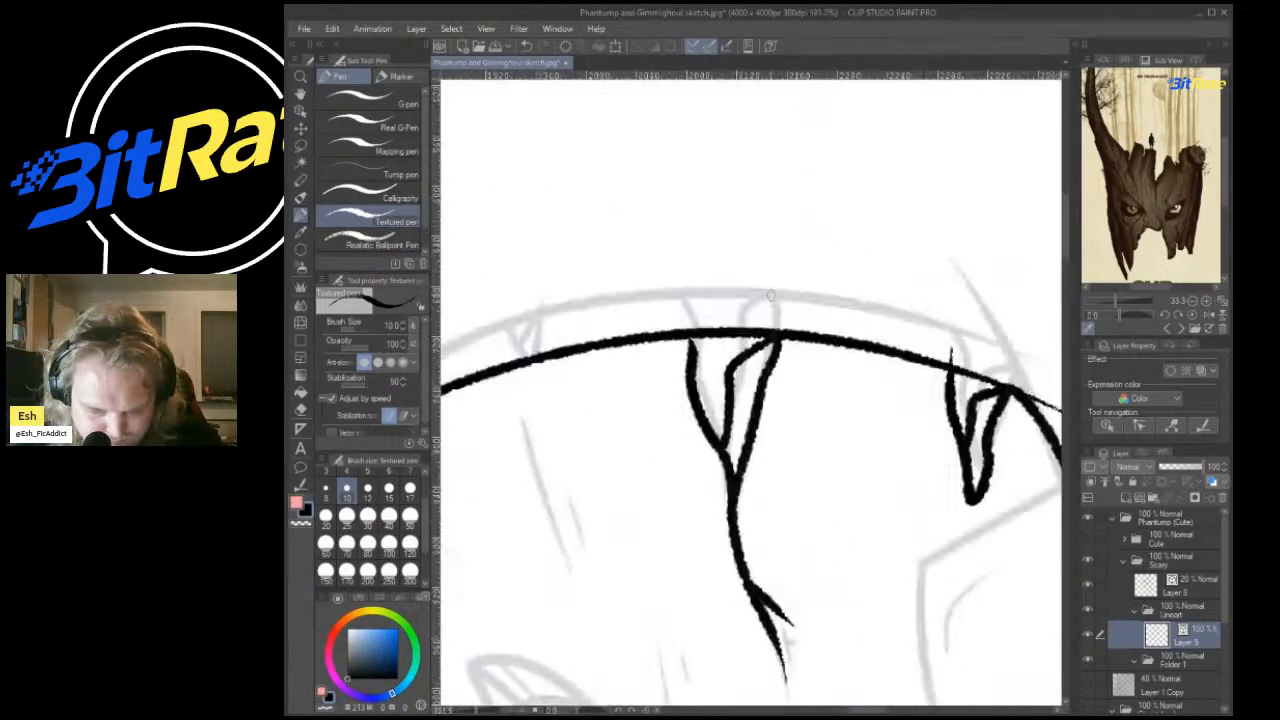
scroll(770, 294, up, 3)
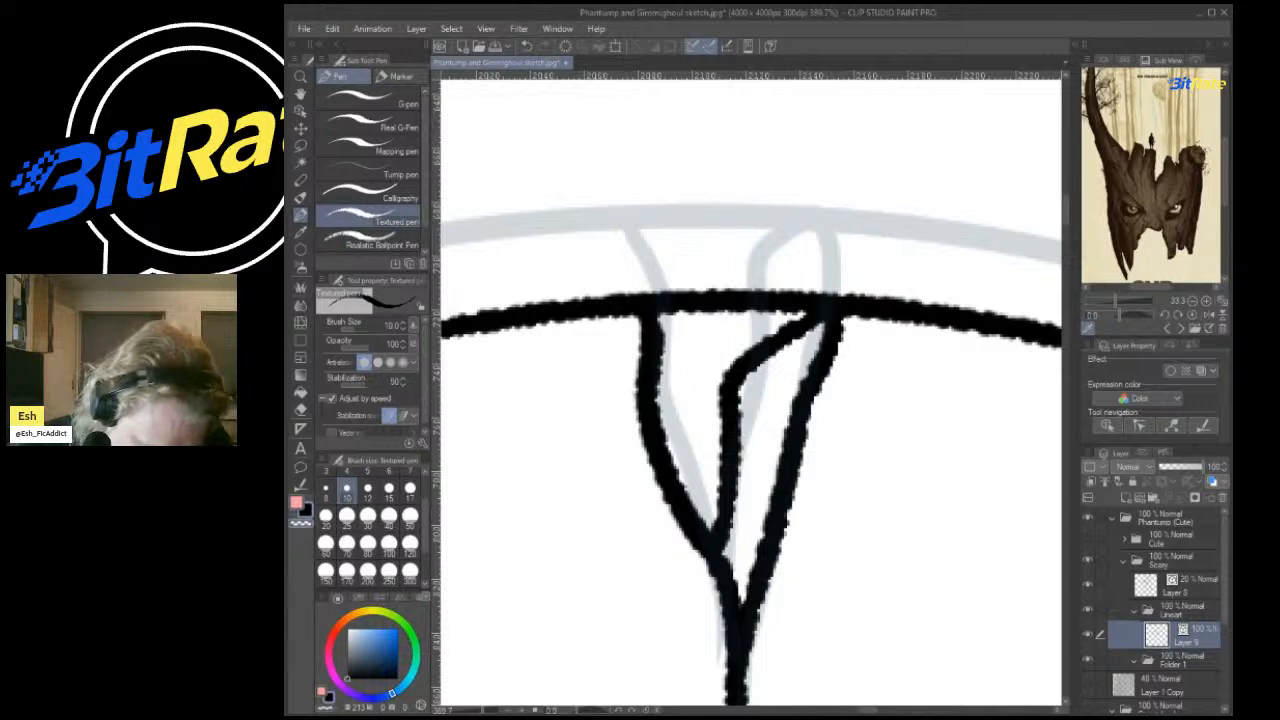
mouse_move(680, 251)
mouse_down()
mouse_move(706, 343)
mouse_move(643, 278)
mouse_move(717, 294)
mouse_move(706, 291)
mouse_up()
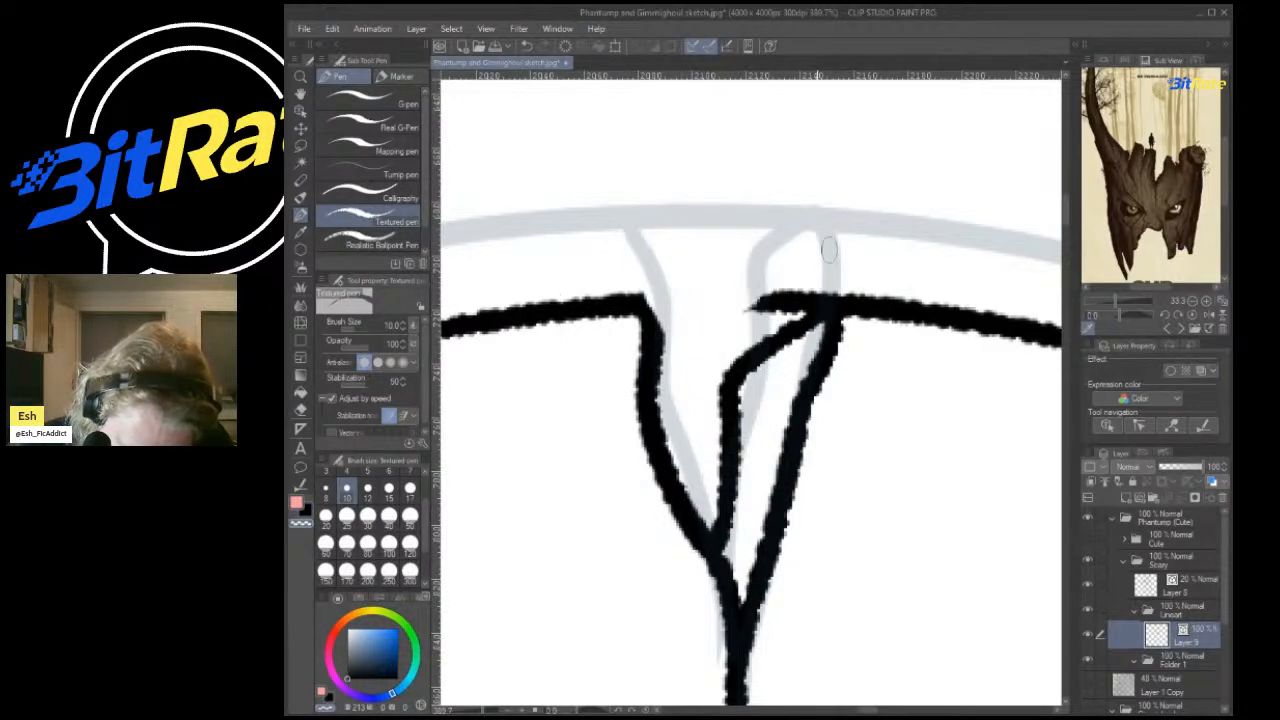
mouse_move(829, 250)
mouse_down()
mouse_move(749, 320)
mouse_move(830, 305)
mouse_up()
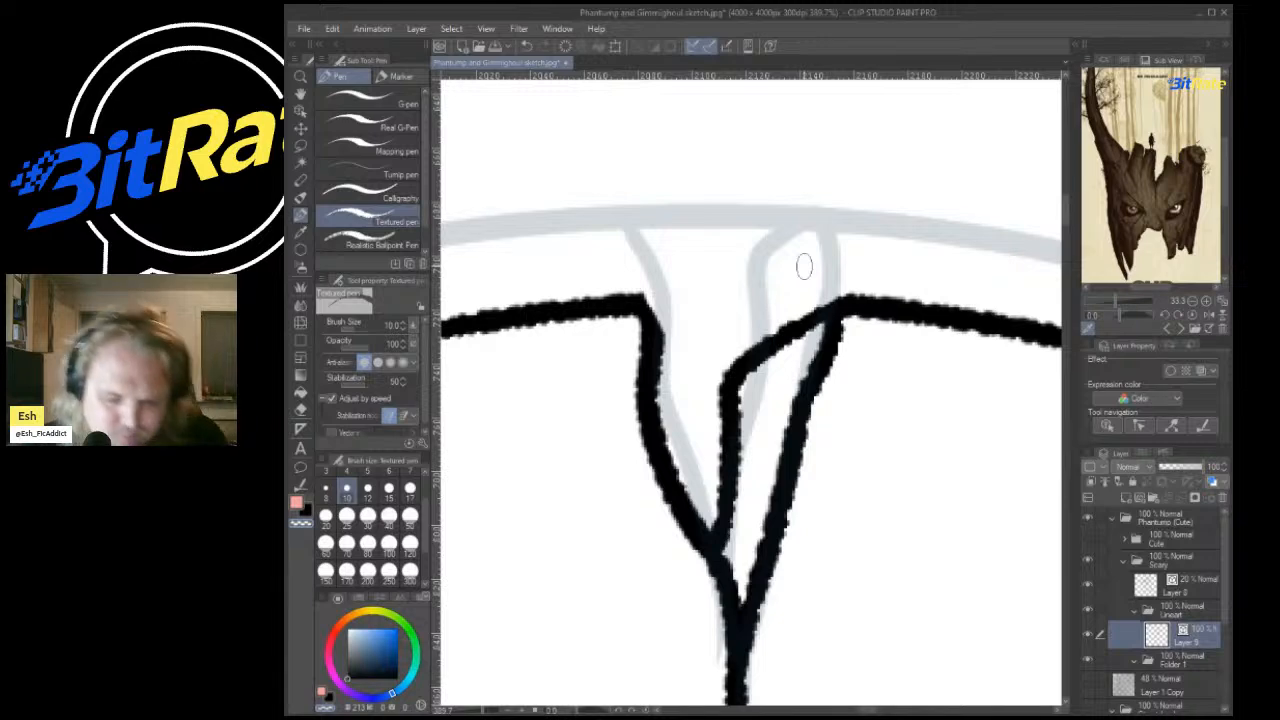
Ink the jagged outline of the larger eye socket in black, with a short crack at its upper-left tip.
scroll(804, 266, down, 18)
scroll(785, 250, up, 10)
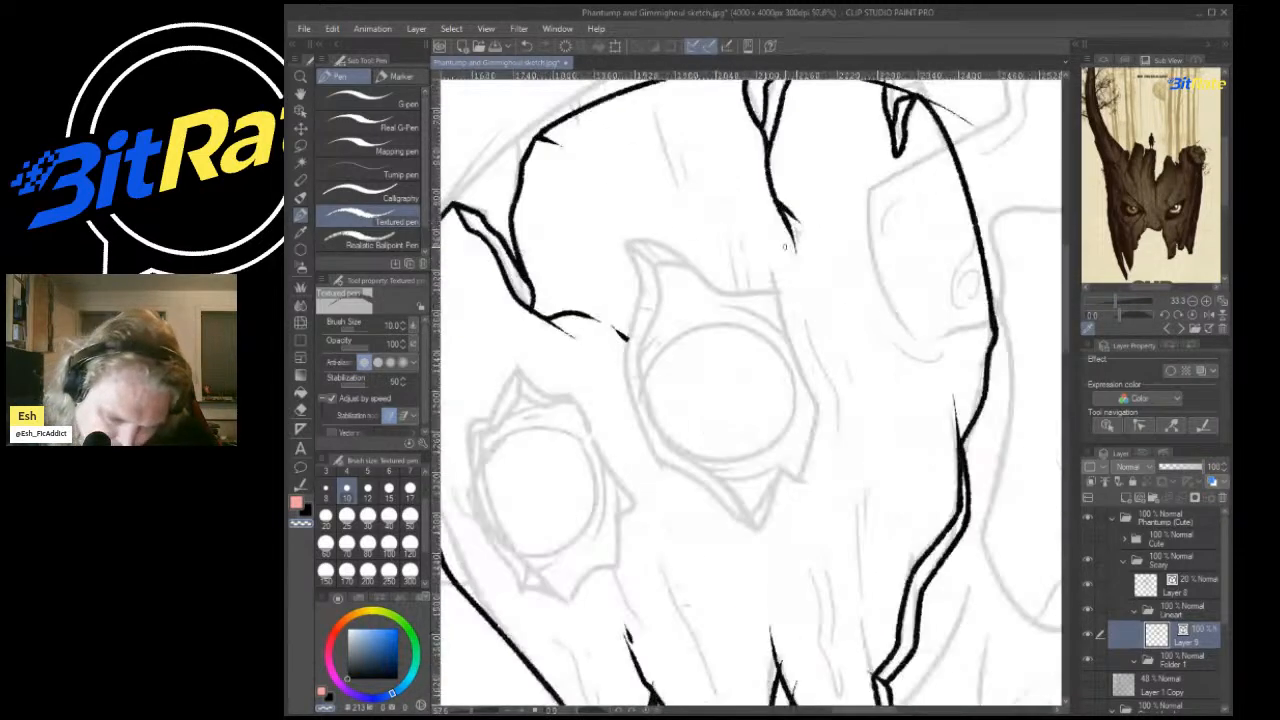
scroll(785, 247, down, 3)
scroll(785, 247, up, 4)
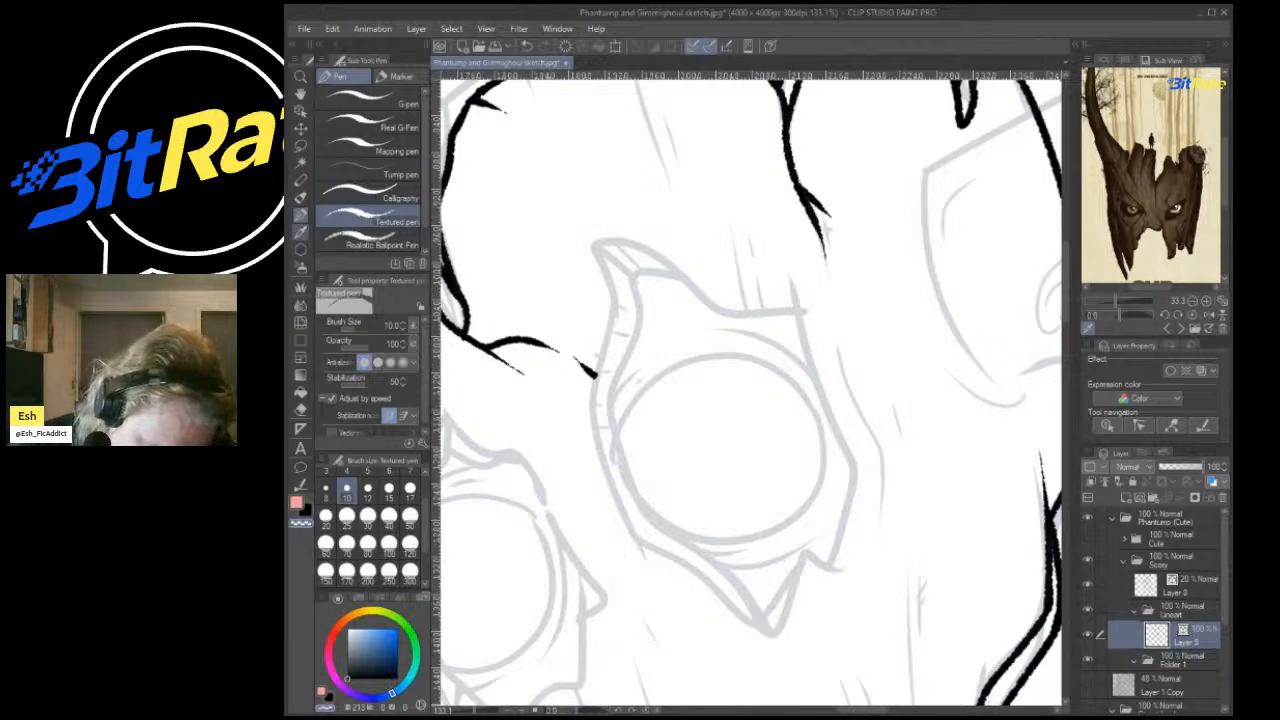
click(297, 503)
click(306, 511)
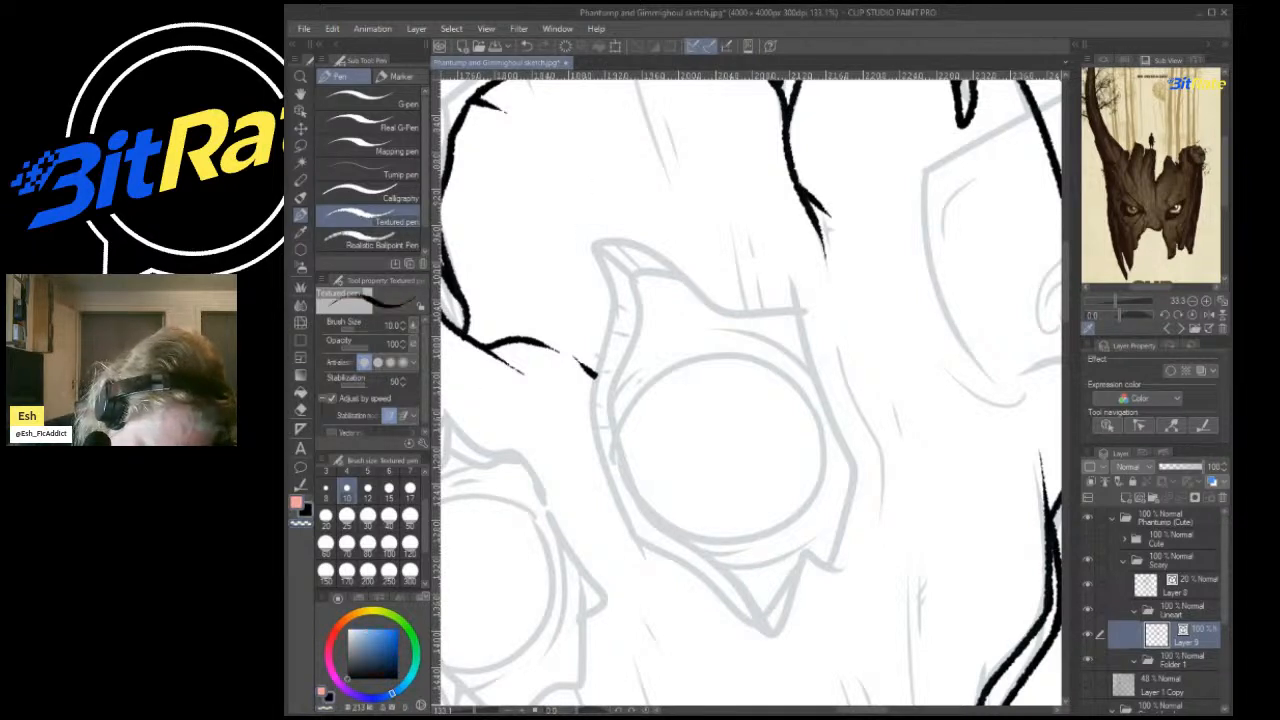
mouse_move(590, 401)
mouse_down()
mouse_move(611, 266)
mouse_move(576, 222)
mouse_move(575, 196)
mouse_move(604, 140)
mouse_up()
mouse_move(596, 238)
mouse_down()
mouse_move(667, 260)
mouse_move(708, 310)
mouse_move(774, 307)
mouse_move(798, 285)
mouse_move(799, 327)
mouse_move(849, 453)
mouse_move(829, 545)
mouse_move(783, 588)
mouse_move(787, 642)
mouse_move(749, 620)
mouse_move(719, 568)
mouse_move(635, 540)
mouse_move(577, 426)
mouse_move(588, 398)
mouse_up()
Ink the closed jagged outline around the smaller left eye socket, following the sketch's pointed corners.
scroll(680, 267, down, 5)
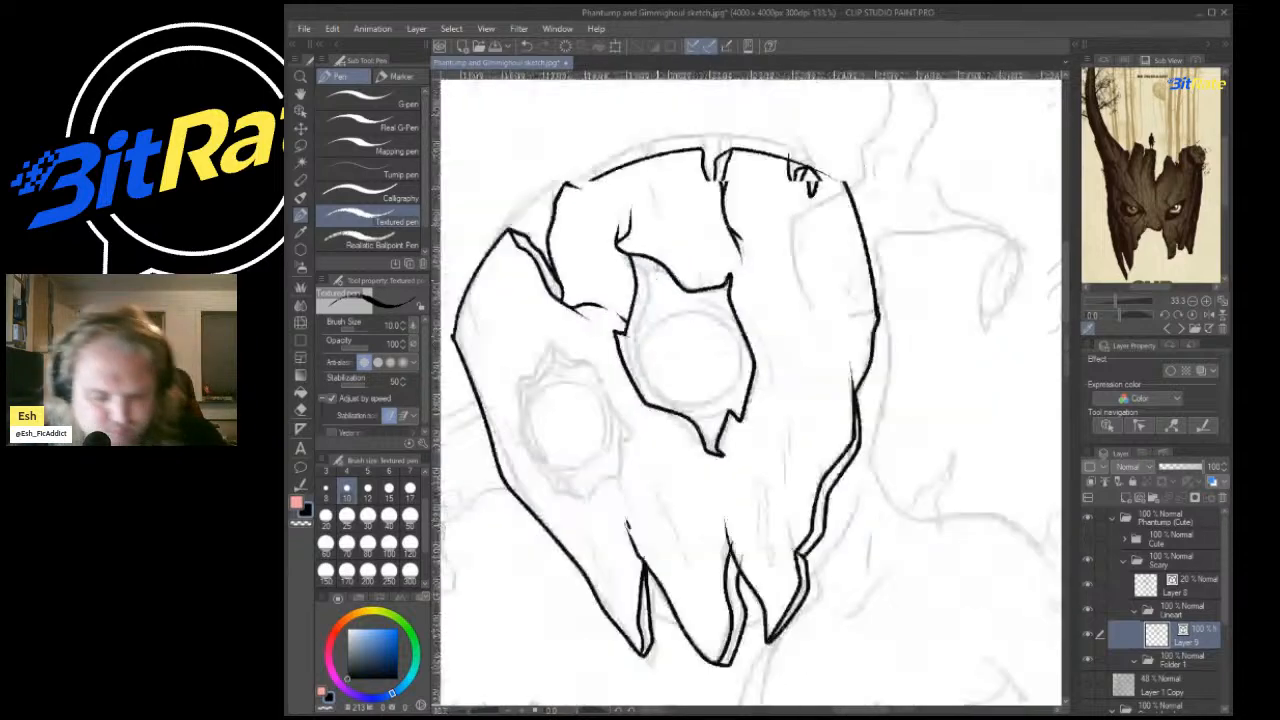
scroll(612, 307, up, 5)
scroll(689, 257, down, 2)
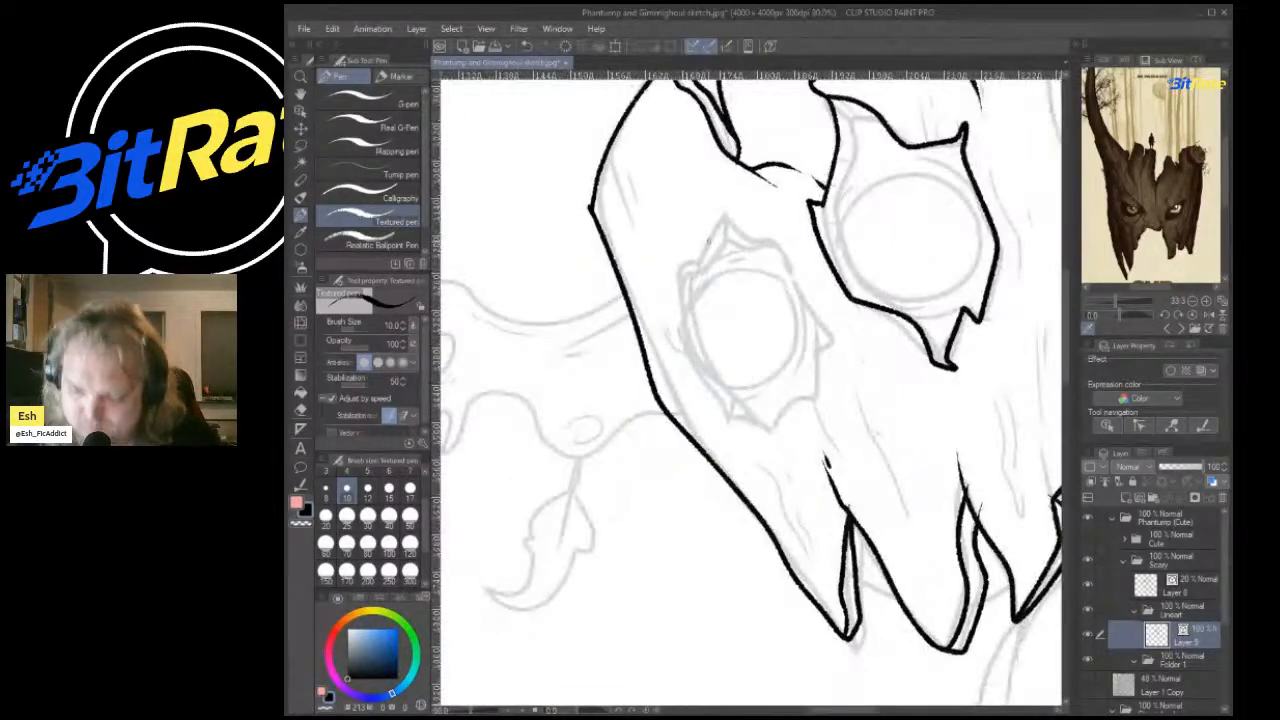
scroll(729, 215, up, 3)
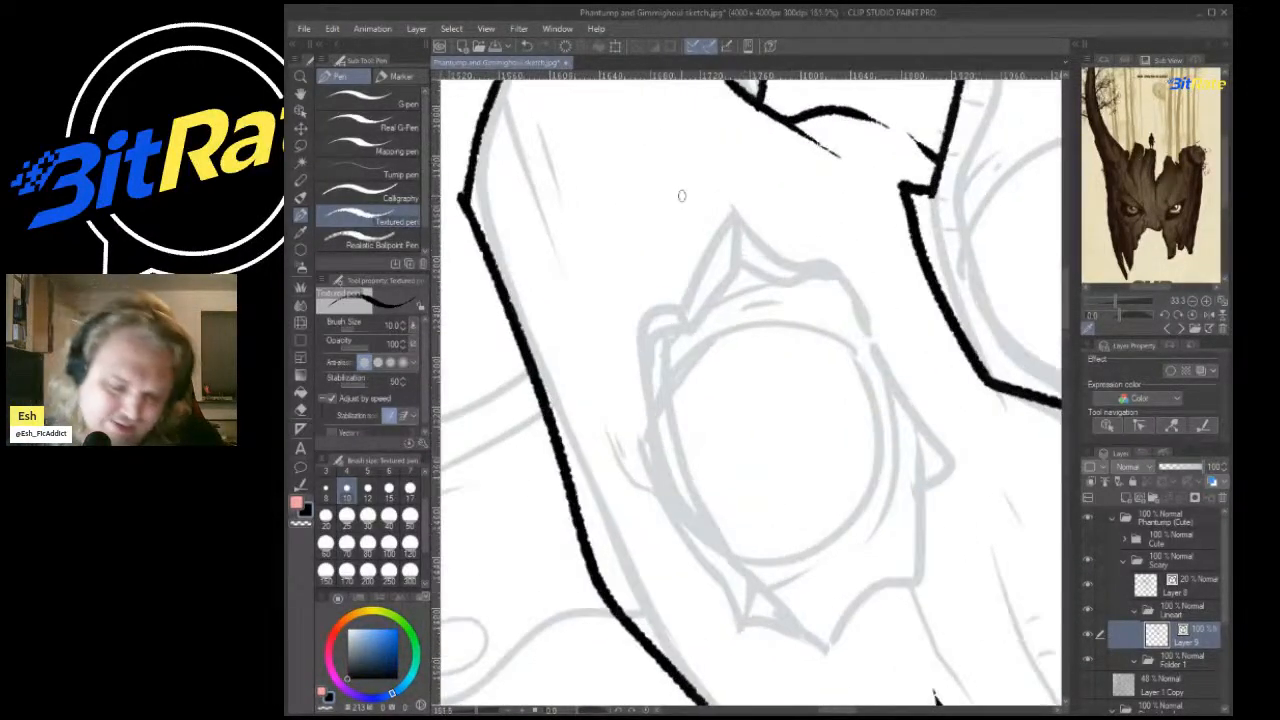
mouse_move(738, 205)
mouse_down()
mouse_move(682, 302)
mouse_move(644, 318)
mouse_move(641, 443)
mouse_move(717, 583)
mouse_move(858, 683)
mouse_move(852, 630)
mouse_move(879, 600)
mouse_move(917, 611)
mouse_move(921, 502)
mouse_move(944, 466)
mouse_move(832, 270)
mouse_move(772, 262)
mouse_move(736, 203)
mouse_move(761, 261)
mouse_up()
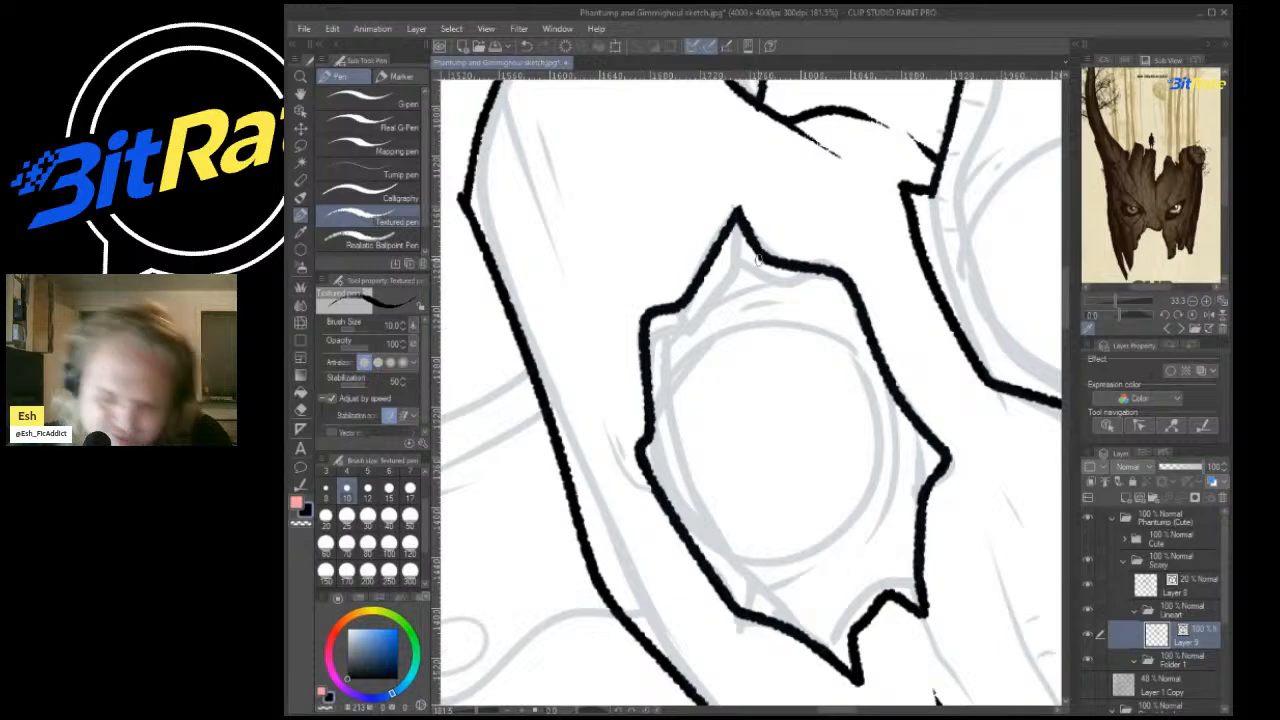
Ink short branching cracks extending from the smaller eye socket's top point and left corner.
scroll(554, 460, down, 10)
scroll(703, 545, down, 3)
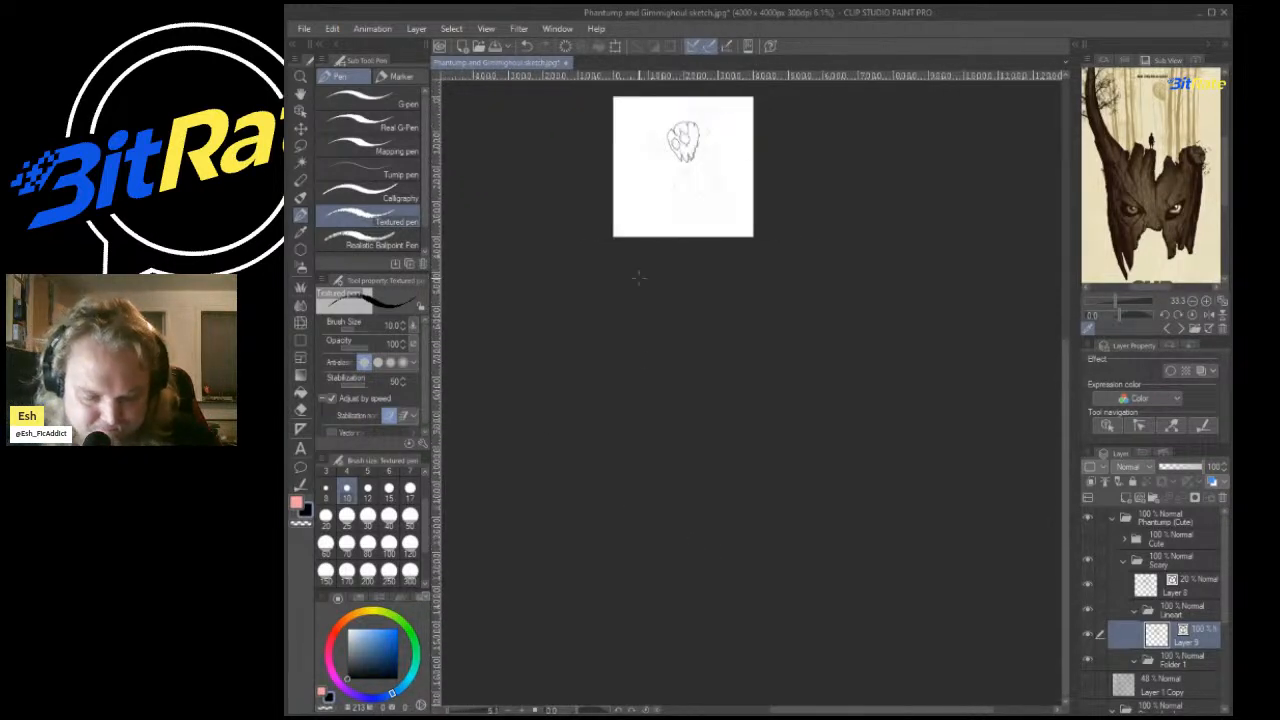
scroll(637, 277, up, 3)
scroll(654, 423, down, 1)
scroll(697, 172, up, 1)
scroll(696, 172, up, 10)
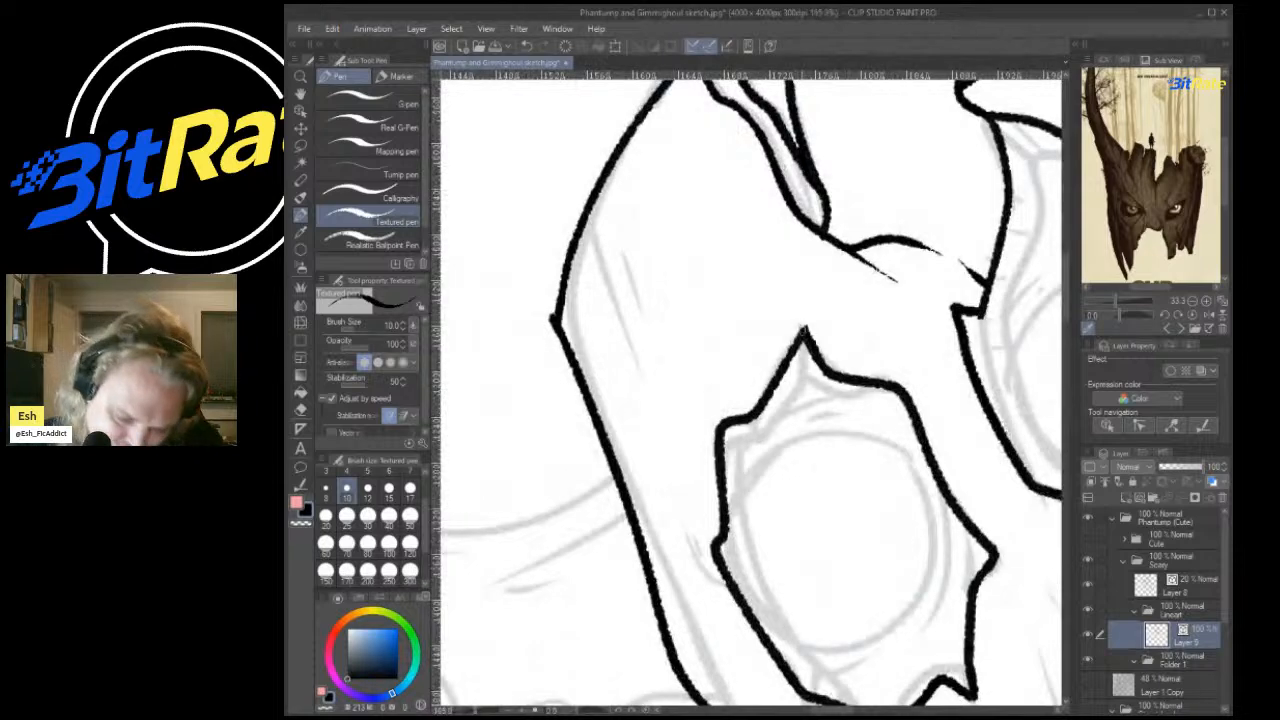
mouse_move(806, 335)
mouse_down()
mouse_move(787, 288)
mouse_move(736, 268)
mouse_move(780, 289)
mouse_up()
key(ctrl+z)
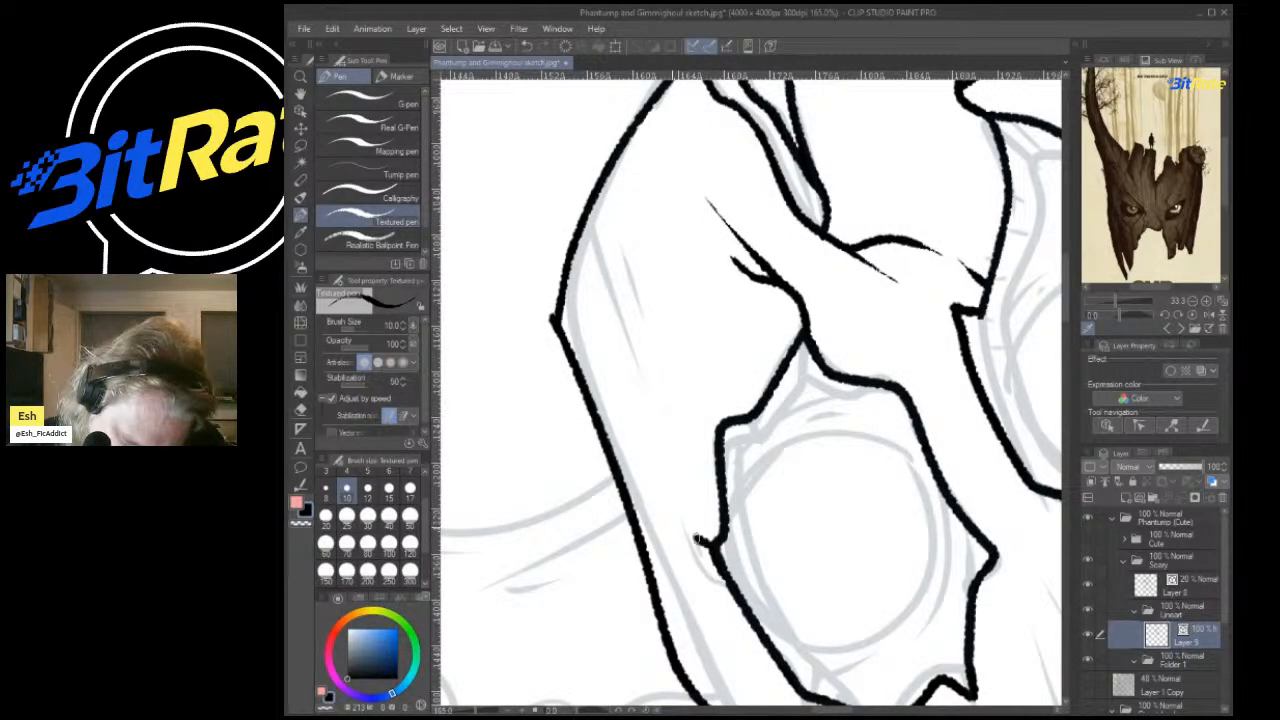
drag(712, 545, 650, 466)
Set the Textured pen's brush size to 7 and ink thin wood-grain lines on the mask below the smaller eye socket.
scroll(657, 435, down, 5)
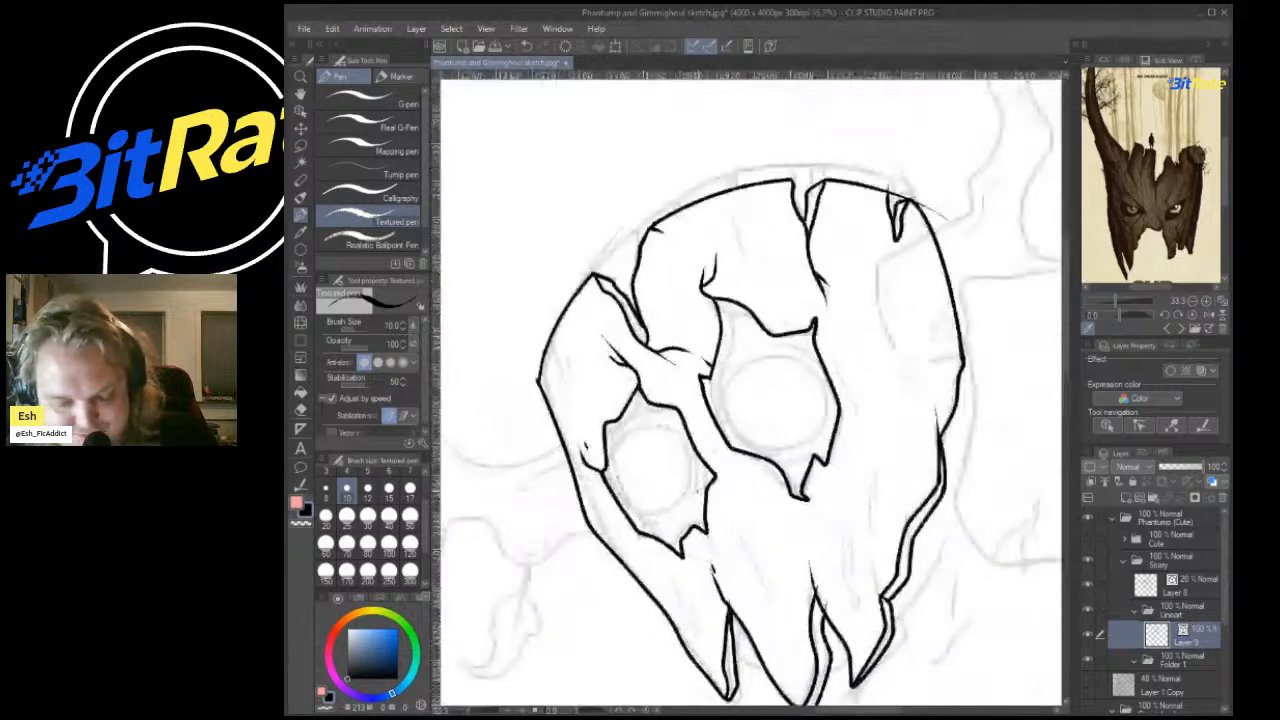
scroll(820, 400, down, 2)
scroll(813, 486, up, 2)
scroll(820, 470, up, 1)
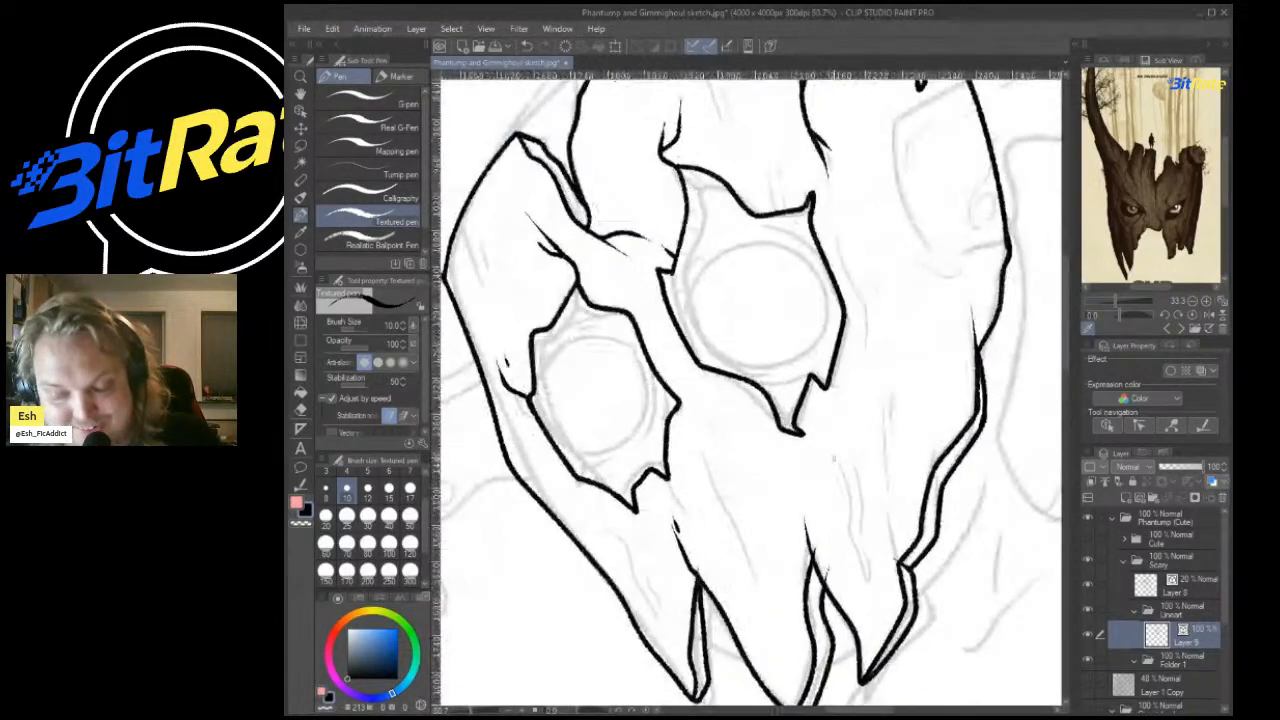
scroll(833, 457, down, 1)
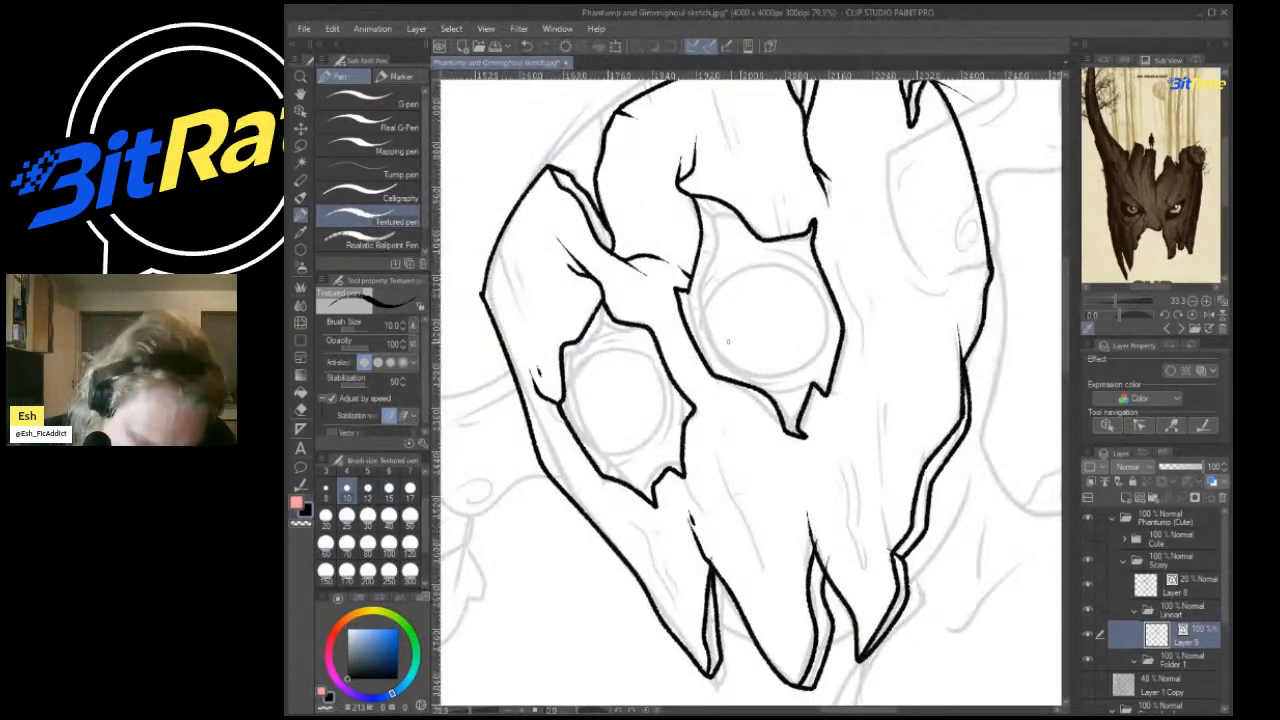
drag(712, 460, 748, 536)
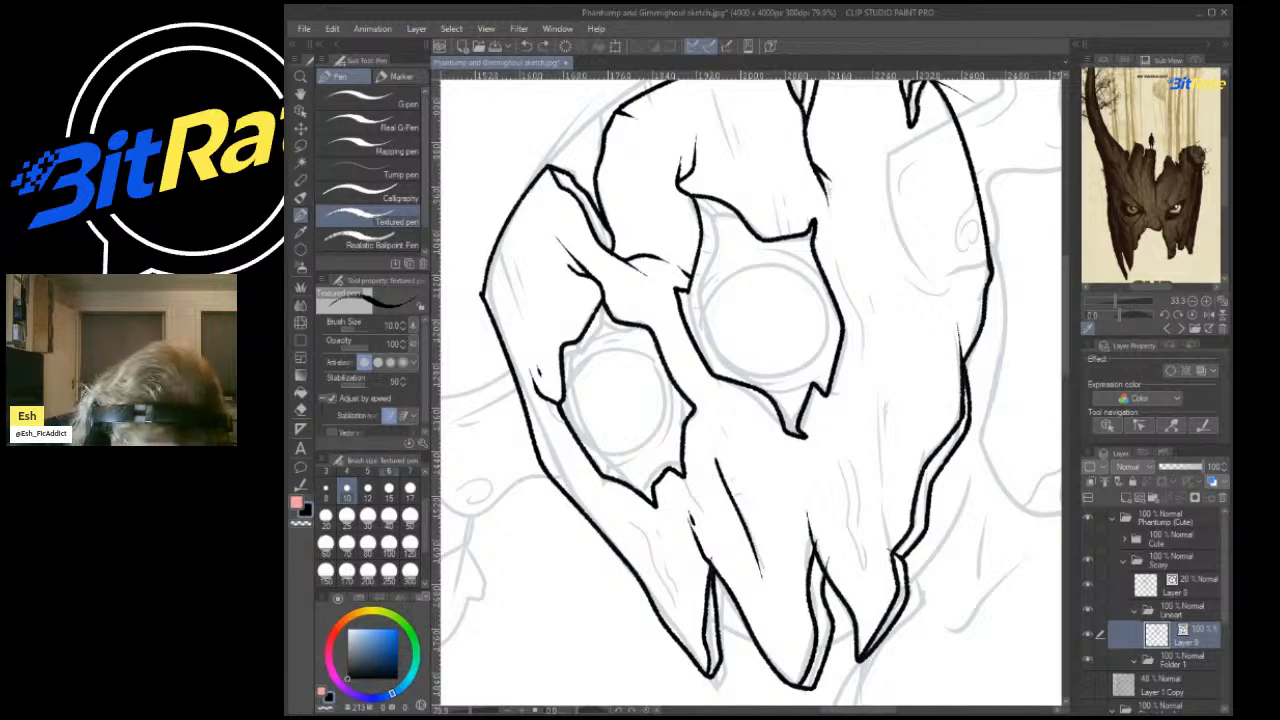
click(410, 472)
key(ctrl+z)
drag(717, 456, 750, 535)
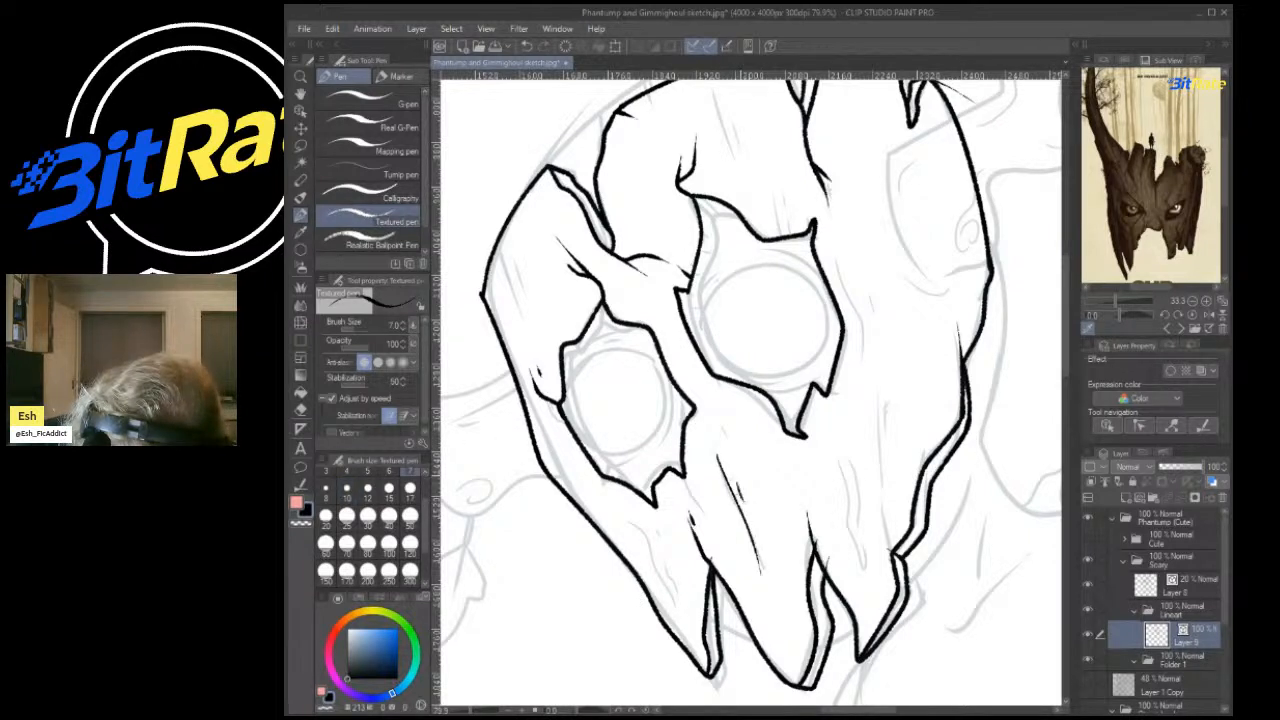
drag(676, 604, 638, 521)
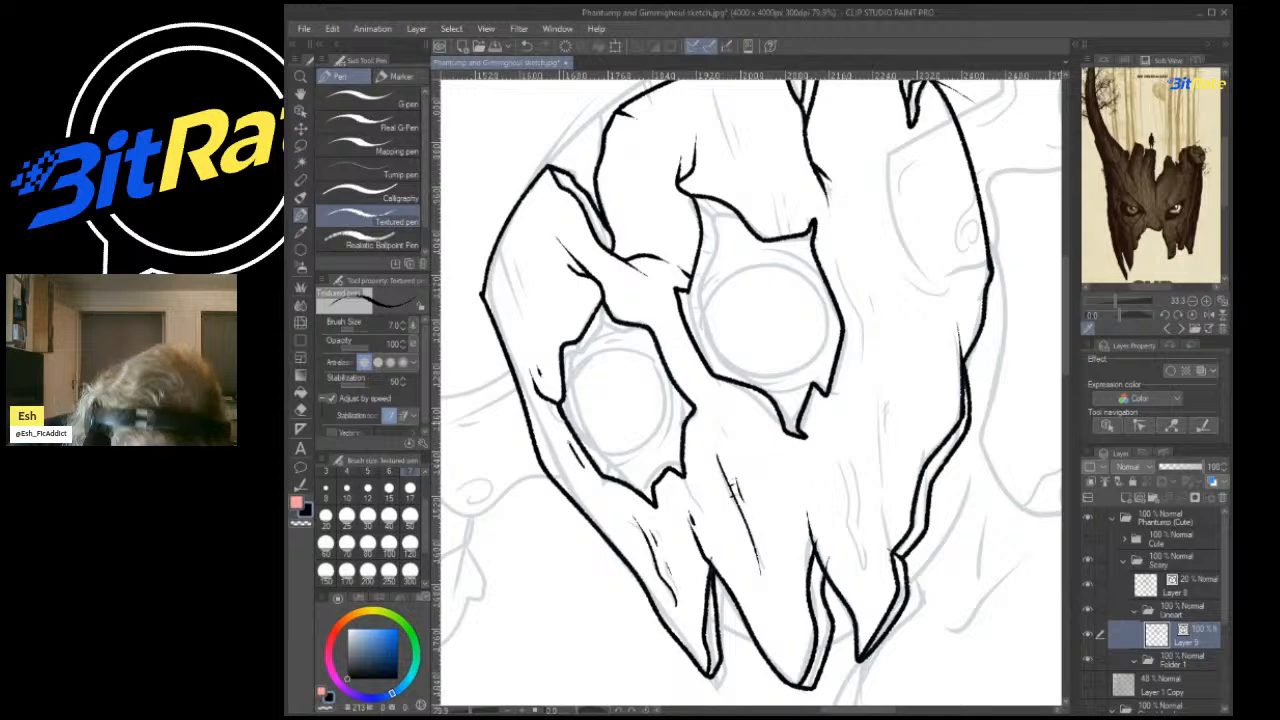
Ink a thin branching crack from the smaller eye socket's right corner toward the larger socket, redrawing its branch.
drag(697, 409, 745, 438)
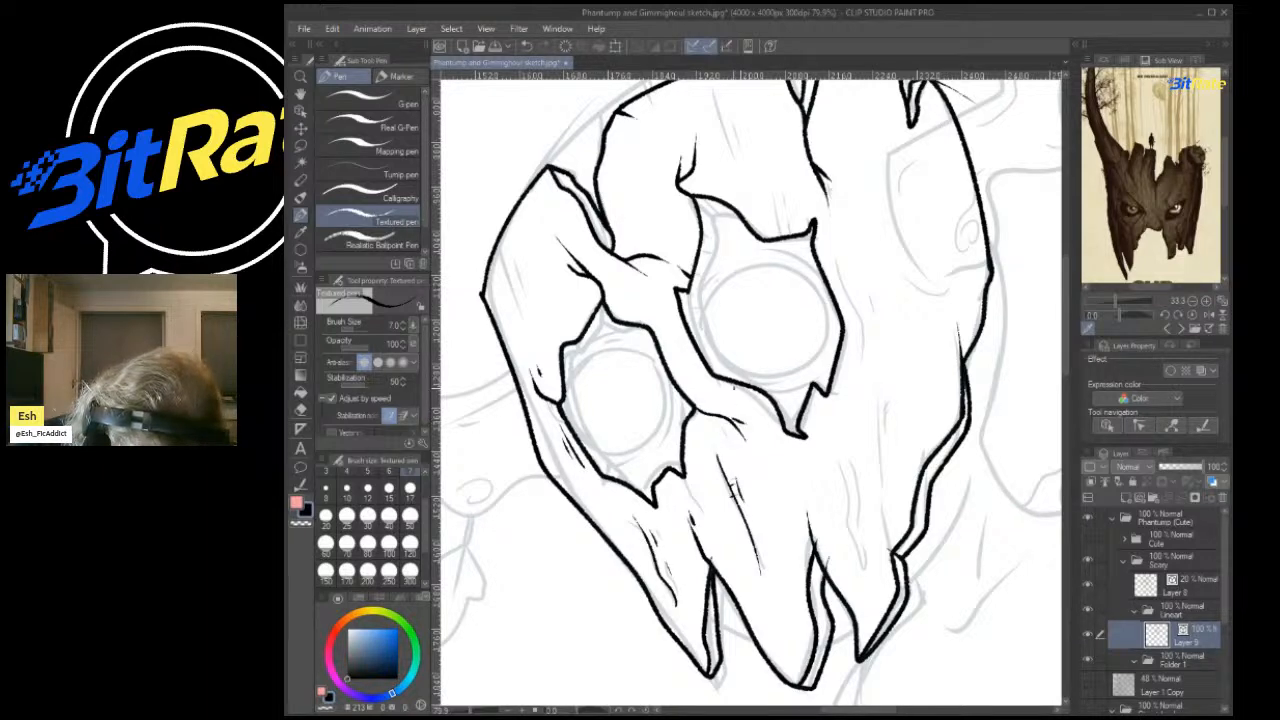
scroll(612, 461, up, 2)
key(ctrl+z)
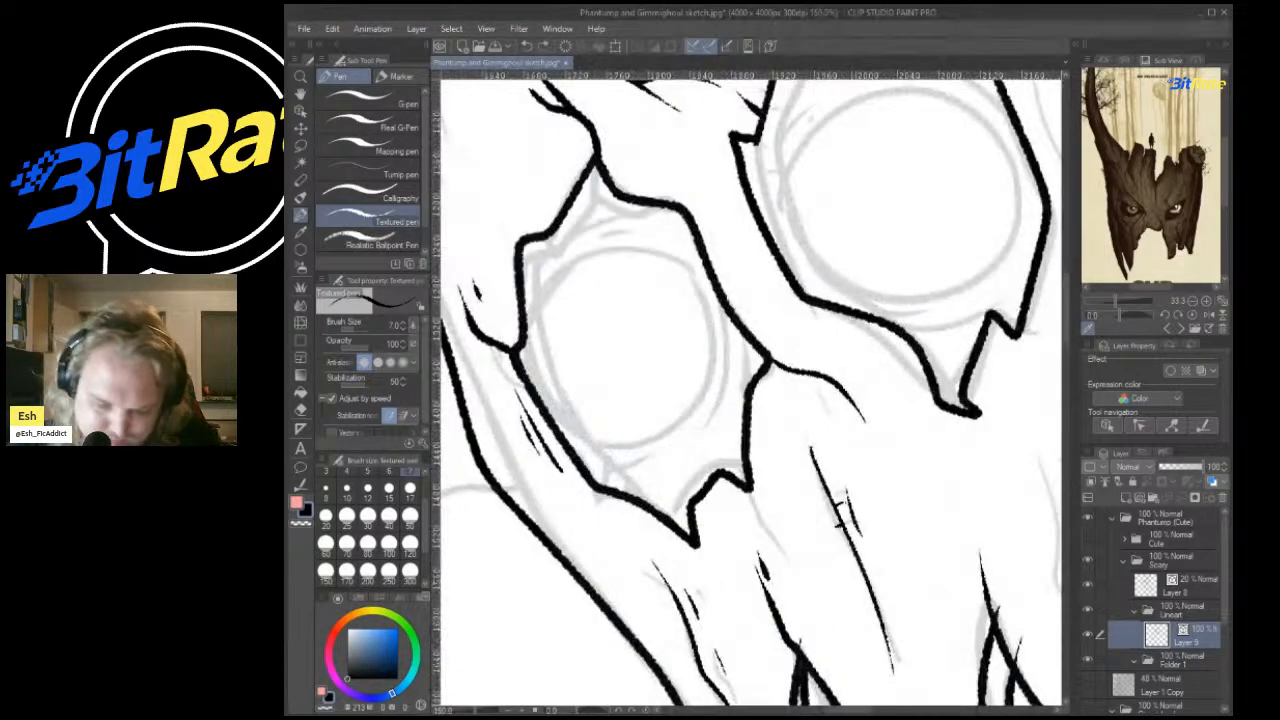
drag(836, 380, 896, 401)
Ink thin wood-grain lines inside the mask's left edge, above the smaller eye socket.
scroll(896, 452, down, 4)
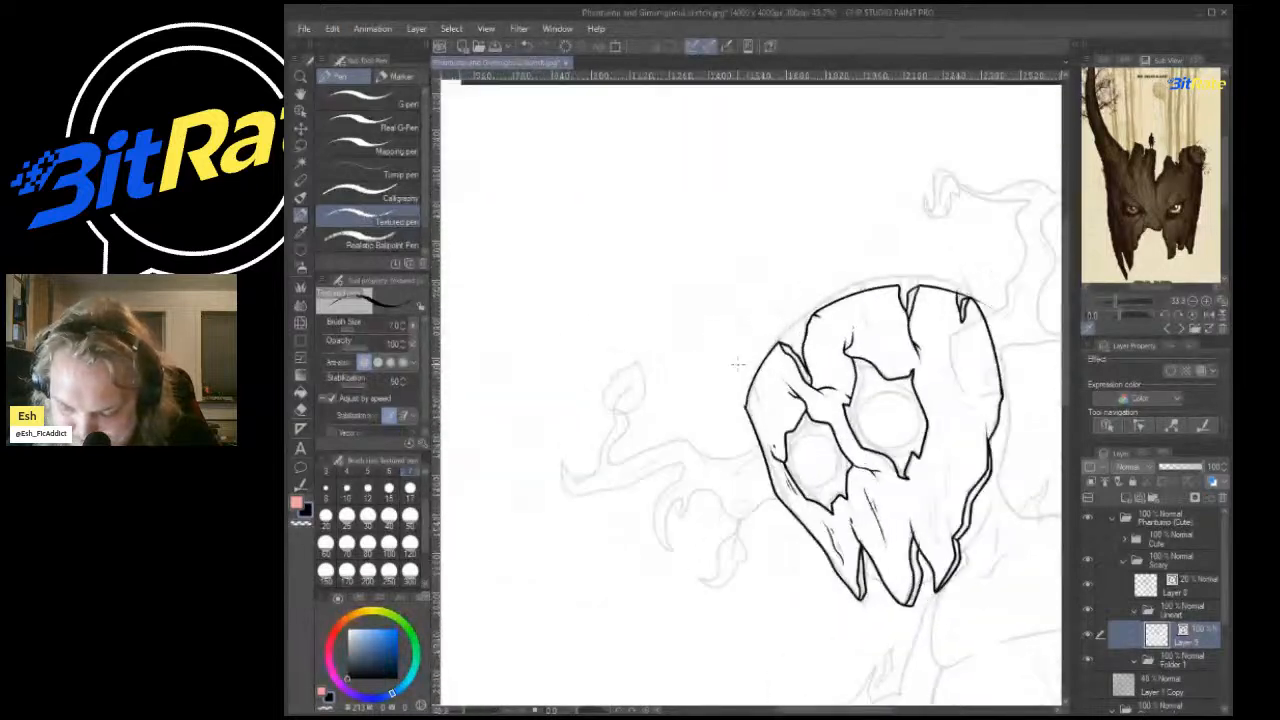
scroll(730, 384, up, 2)
scroll(884, 411, up, 3)
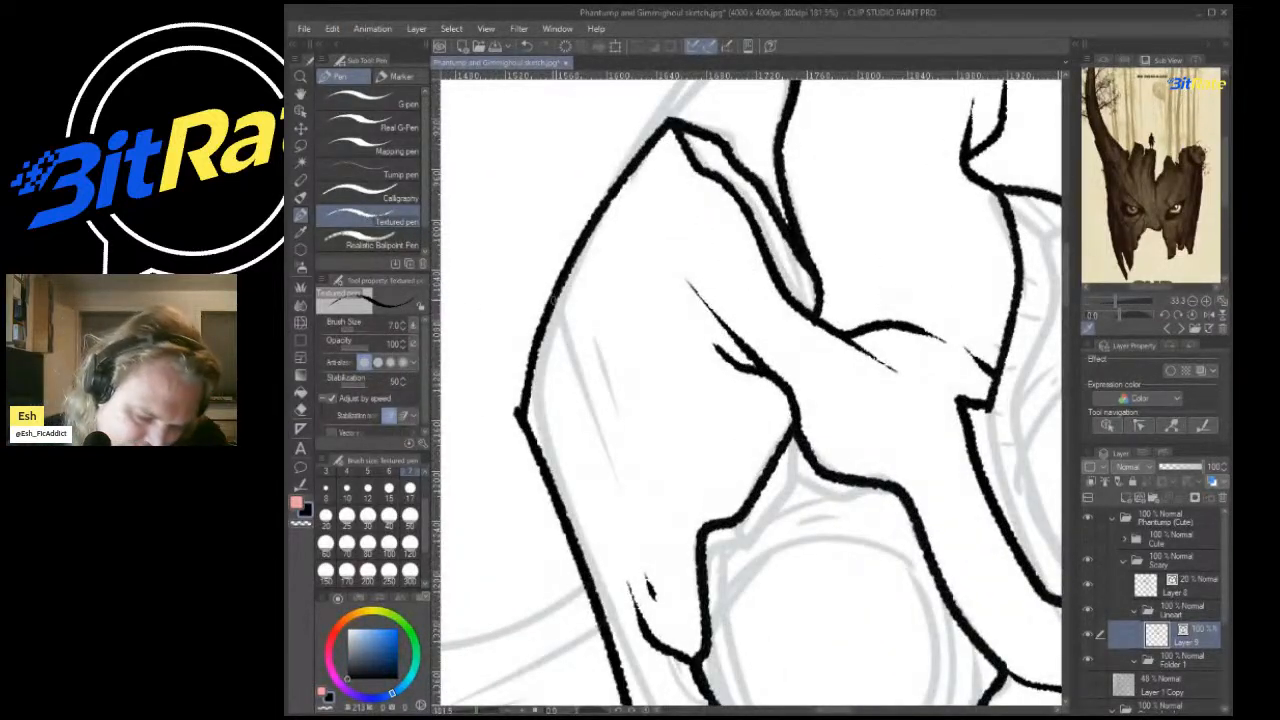
drag(556, 300, 602, 466)
key(ctrl+z)
drag(570, 274, 584, 333)
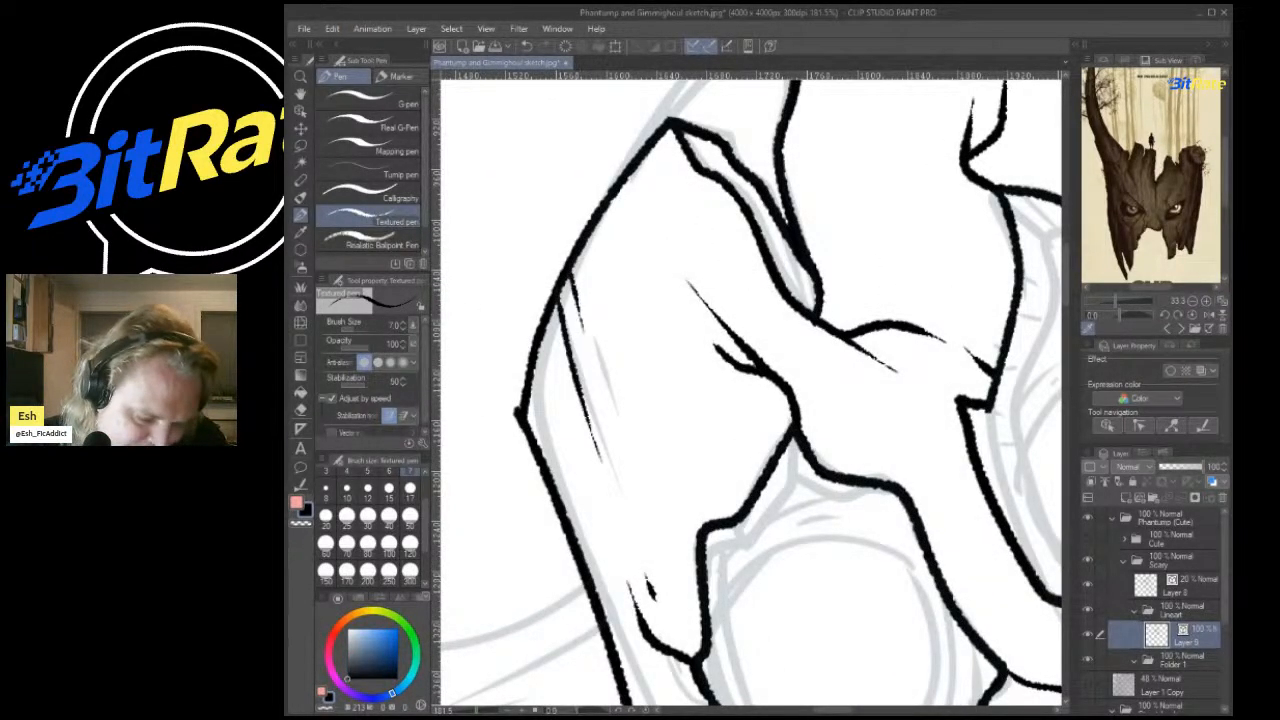
Erase the stray tip sticking out at the mask outline's left corner.
key(e)
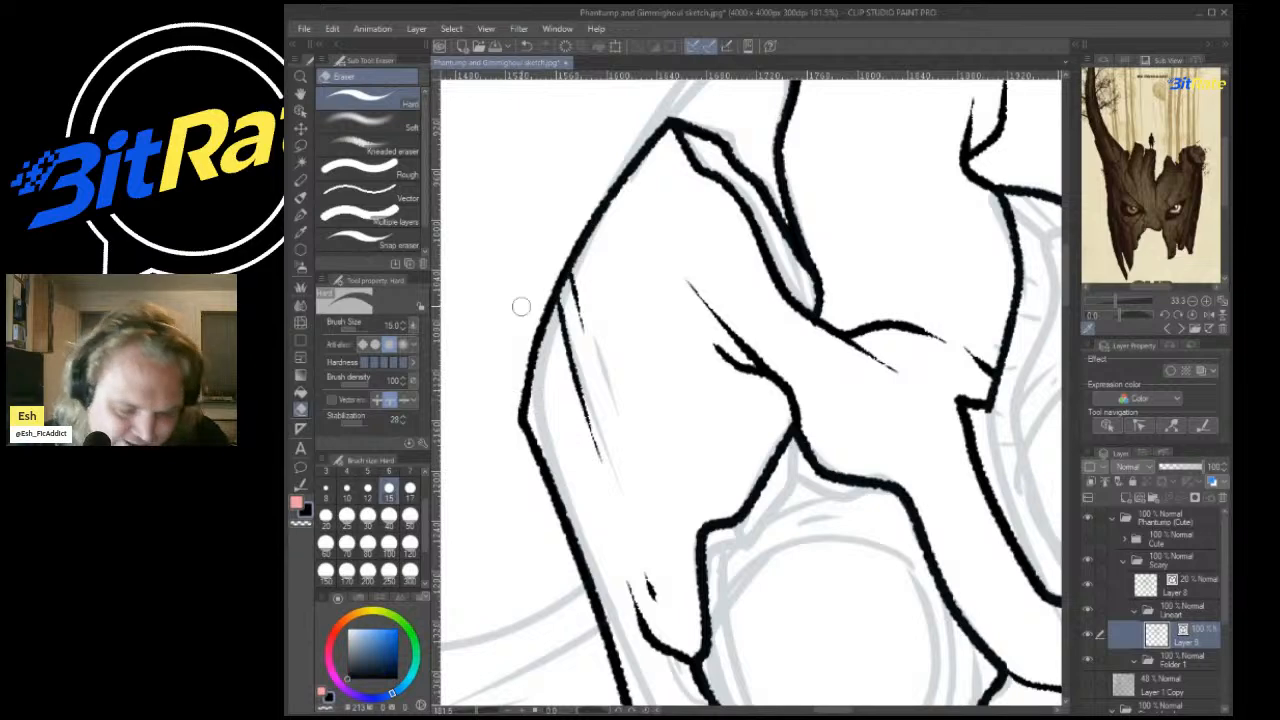
scroll(548, 297, down, 5)
scroll(775, 286, up, 3)
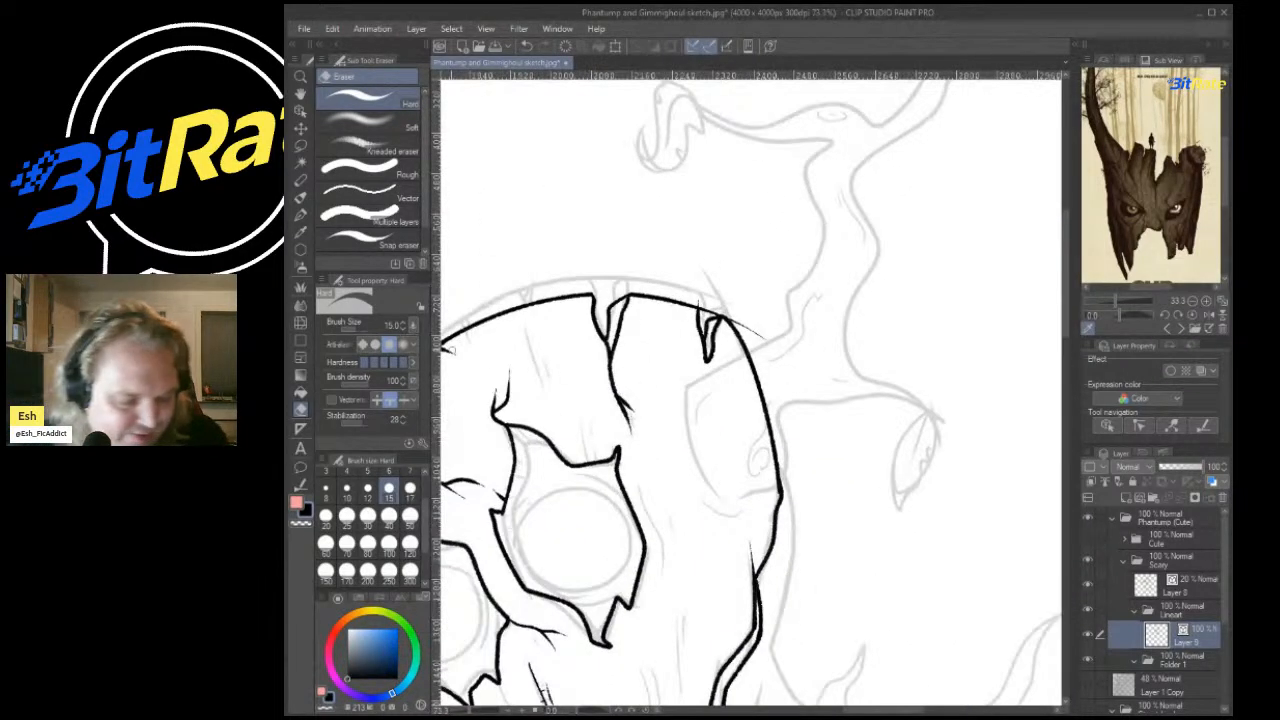
Ink thin wood-grain lines with the Textured pen on the mask's right side, below and beside the larger eye socket.
key(p)
drag(683, 682, 679, 592)
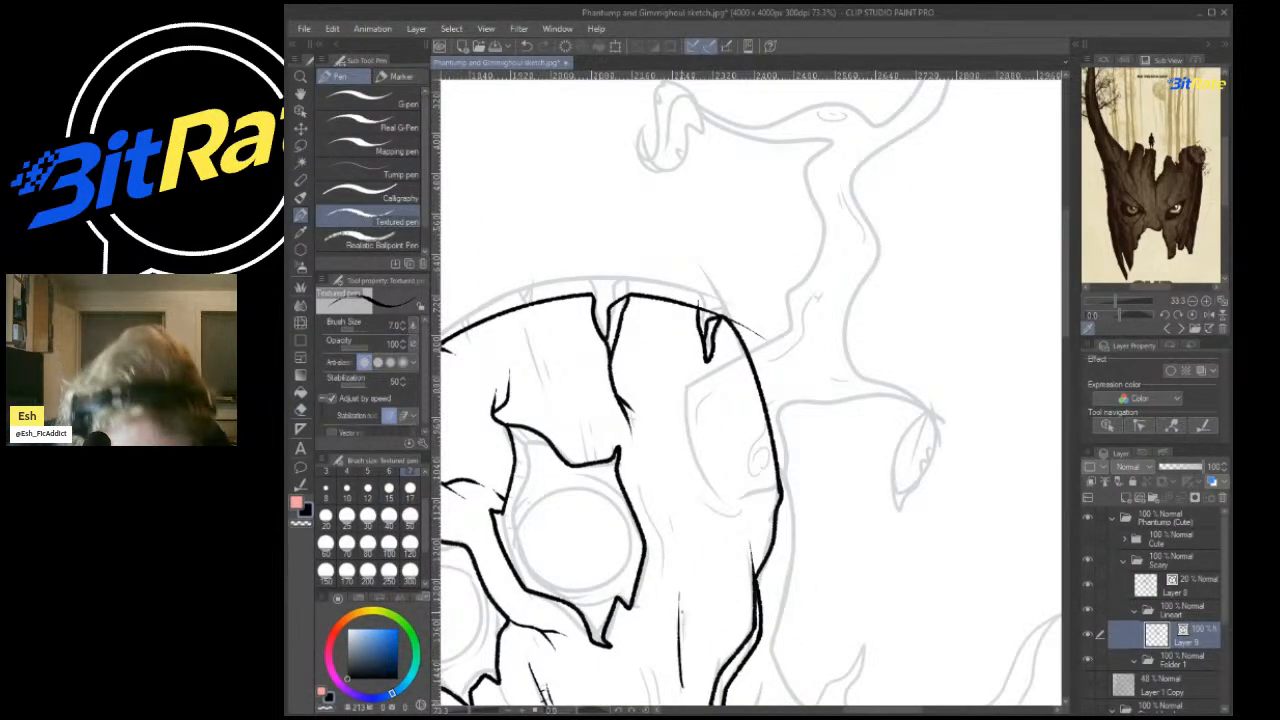
scroll(750, 390, down, 4)
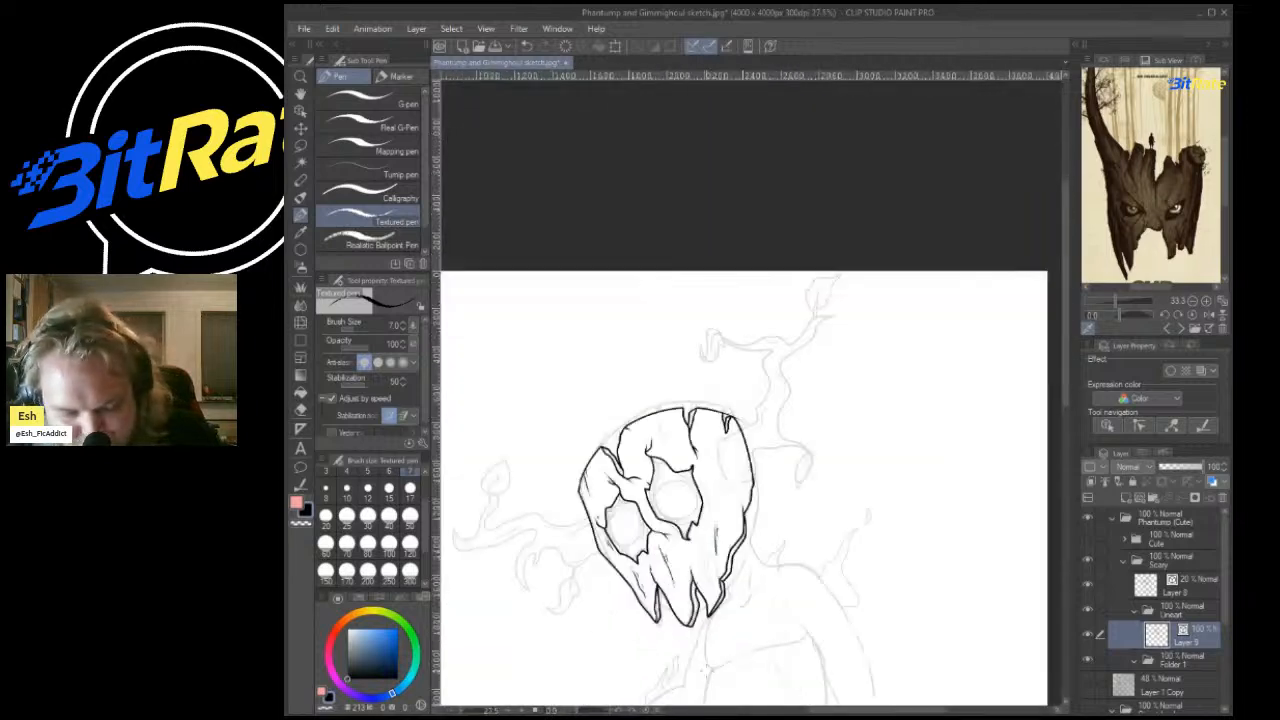
scroll(640, 500, up, 5)
mouse_move(805, 700)
mouse_down()
mouse_move(828, 625)
mouse_move(810, 478)
mouse_up()
mouse_move(828, 545)
mouse_down()
mouse_move(829, 478)
mouse_move(815, 395)
mouse_up()
drag(807, 448, 806, 432)
mouse_move(745, 200)
mouse_down()
mouse_move(743, 242)
mouse_move(768, 288)
mouse_up()
drag(748, 208, 760, 230)
Ink short wood-grain lines on the narrow strip of wood between the two eye sockets.
scroll(757, 222, down, 8)
scroll(735, 200, up, 7)
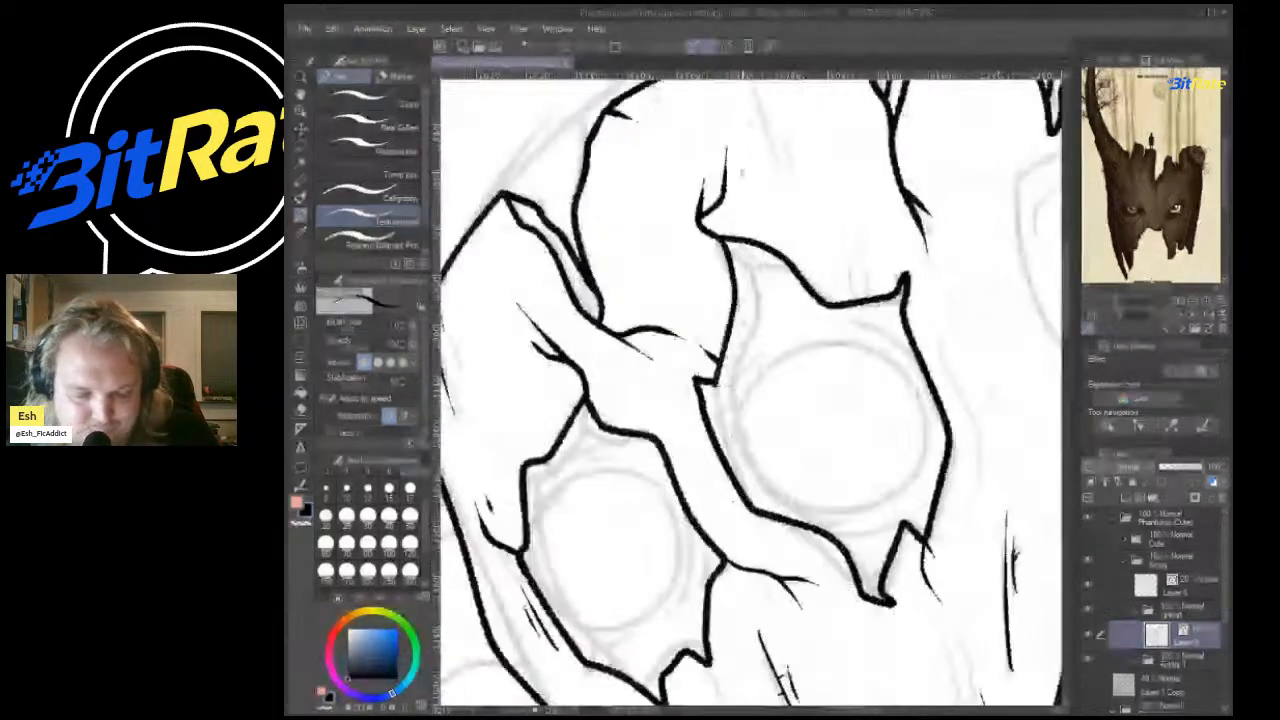
drag(682, 426, 718, 512)
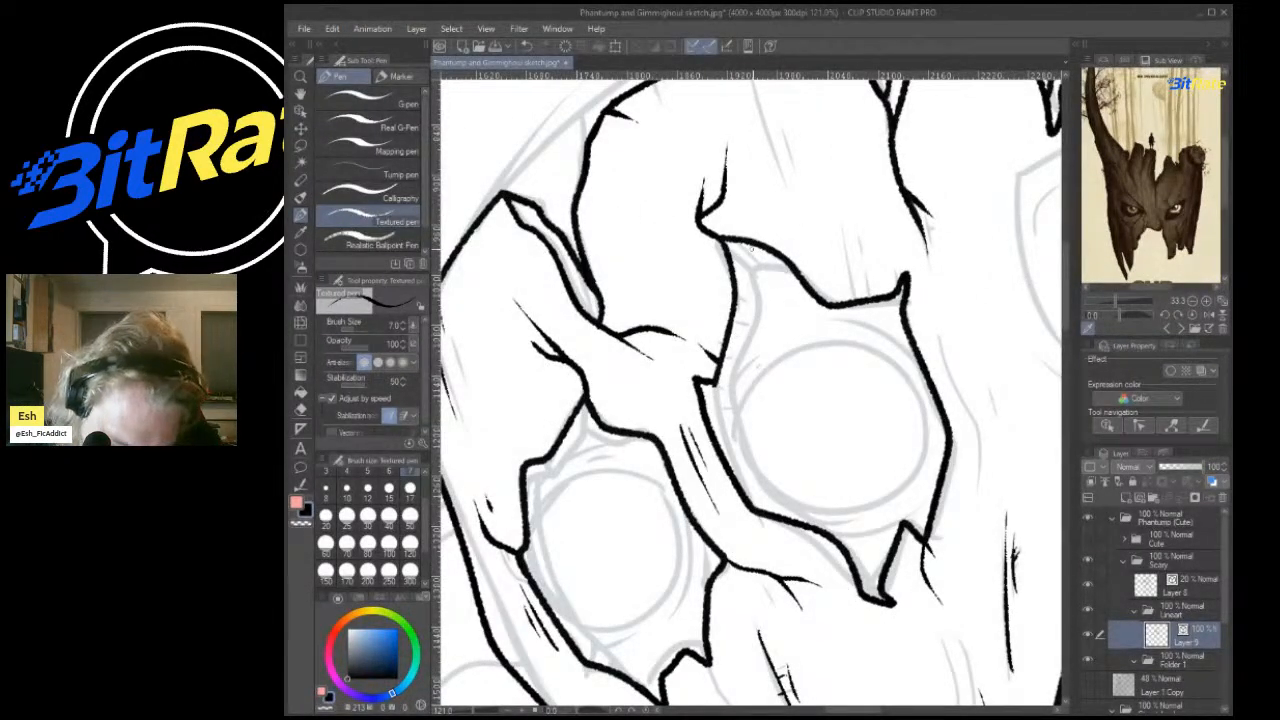
Ink an inner rim line along the larger eye socket's left and lower edges to show the wood's thickness.
mouse_move(773, 268)
mouse_down()
mouse_move(728, 243)
mouse_move(748, 267)
mouse_move(797, 272)
mouse_move(760, 316)
mouse_move(740, 436)
mouse_move(826, 512)
mouse_move(878, 586)
mouse_up()
key(ctrl+z)
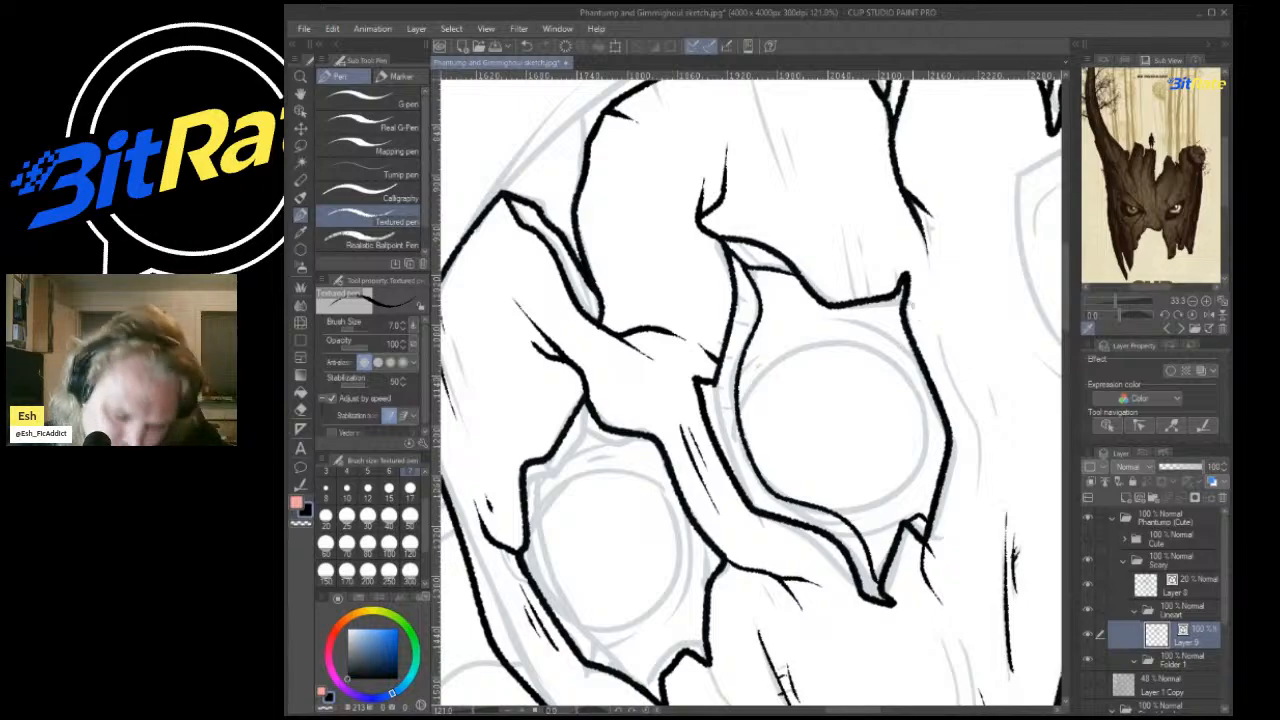
Ink an inner rim line along the smaller eye socket's upper-left edge, redrawing its lower end.
scroll(893, 303, down, 10)
scroll(842, 382, up, 10)
scroll(780, 340, down, 2)
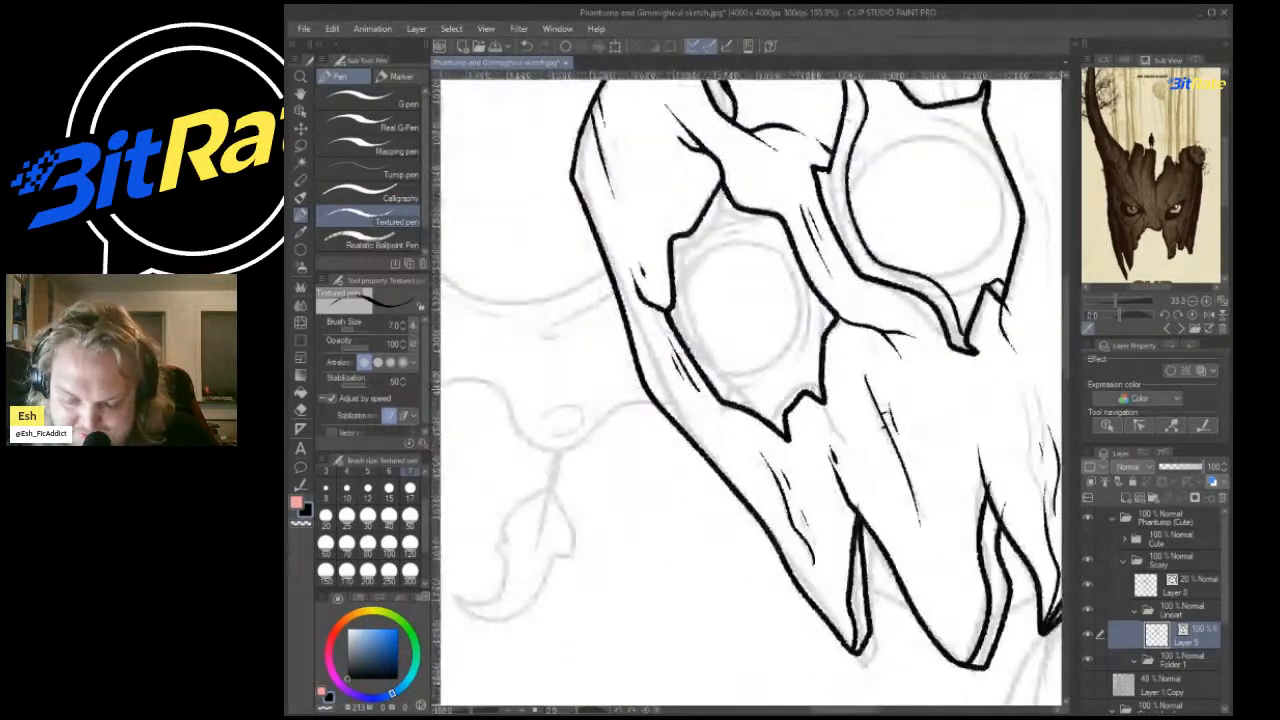
scroll(776, 336, up, 3)
scroll(754, 274, up, 3)
scroll(752, 272, down, 7)
scroll(742, 146, up, 7)
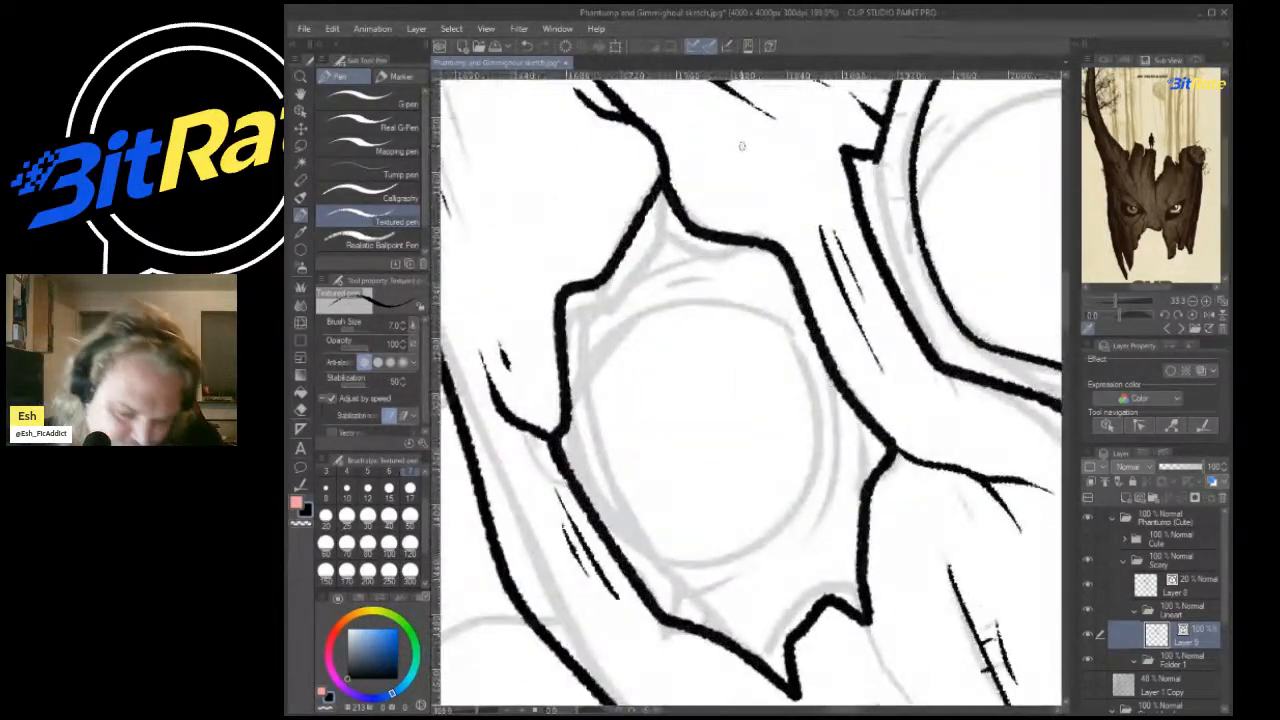
mouse_move(662, 180)
mouse_down()
mouse_move(664, 238)
mouse_move(602, 308)
mouse_move(567, 318)
mouse_up()
key(ctrl+z)
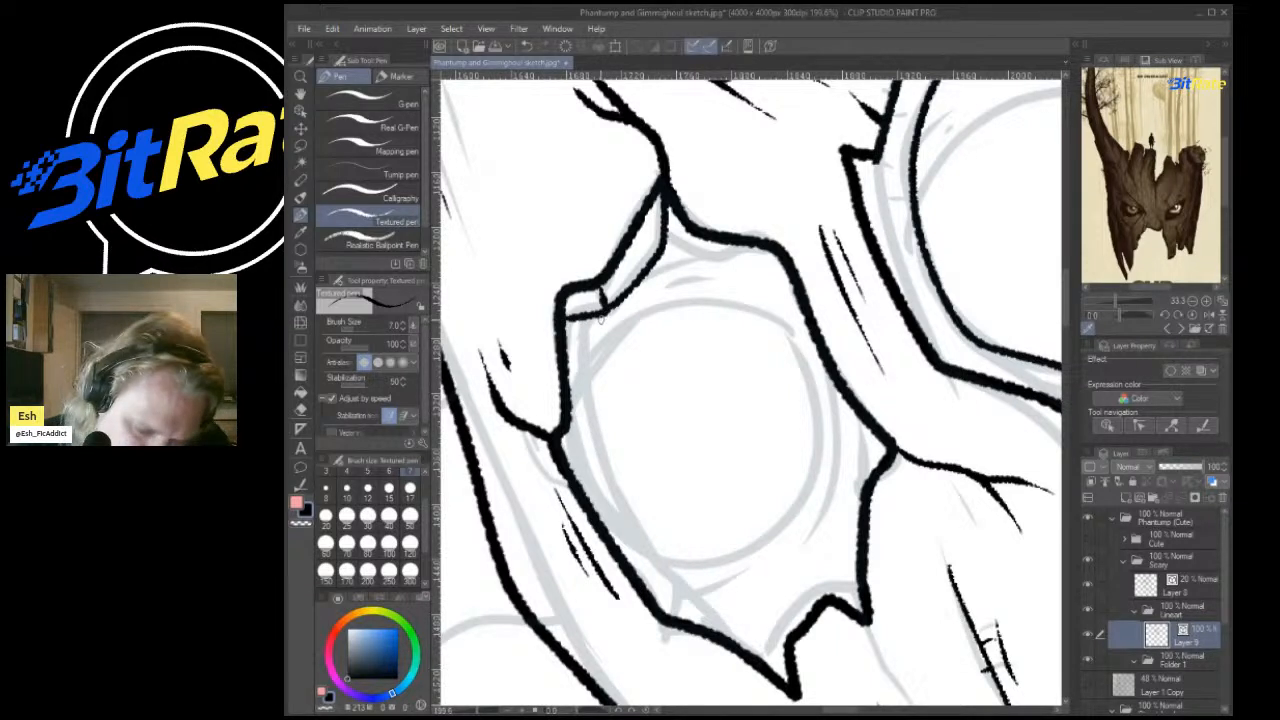
key(ctrl+z)
drag(612, 299, 578, 318)
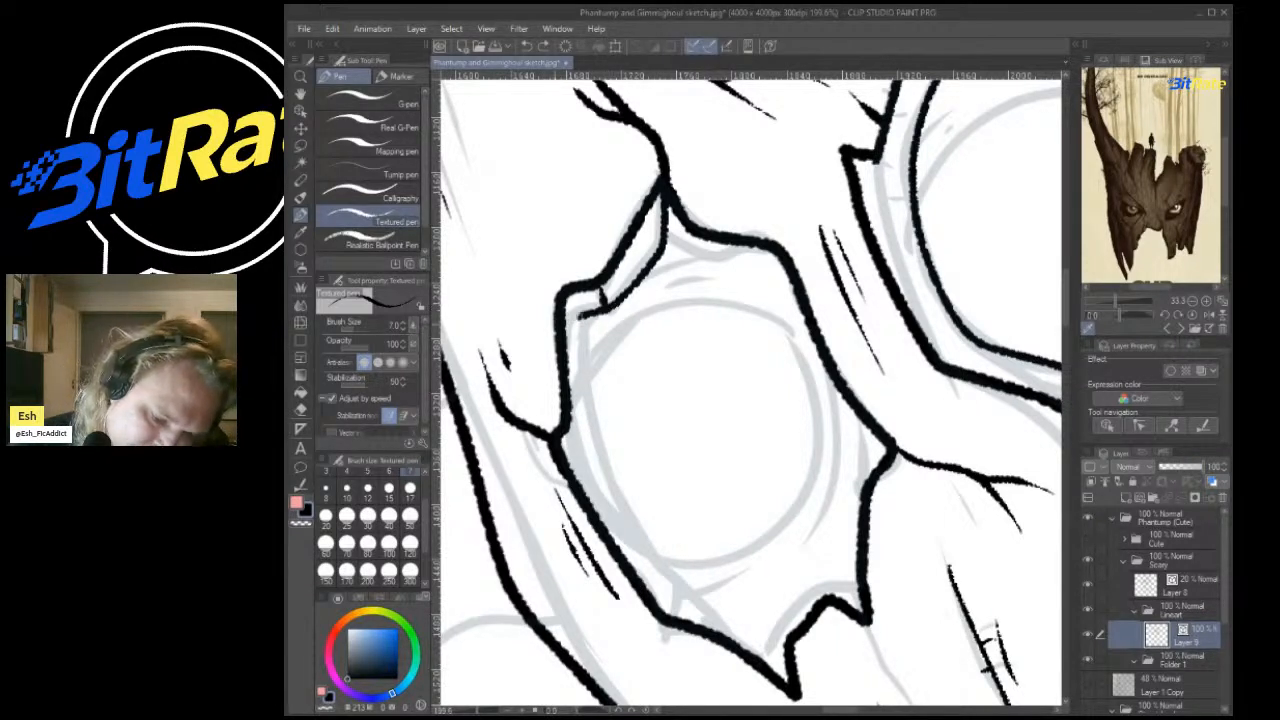
Ink a small curved inner edge at the smaller eye socket's left corner and undo the unwanted rim strokes.
mouse_move(566, 426)
mouse_down()
mouse_move(569, 463)
mouse_move(574, 434)
mouse_move(622, 536)
mouse_up()
key(ctrl+z)
key(ctrl+z)
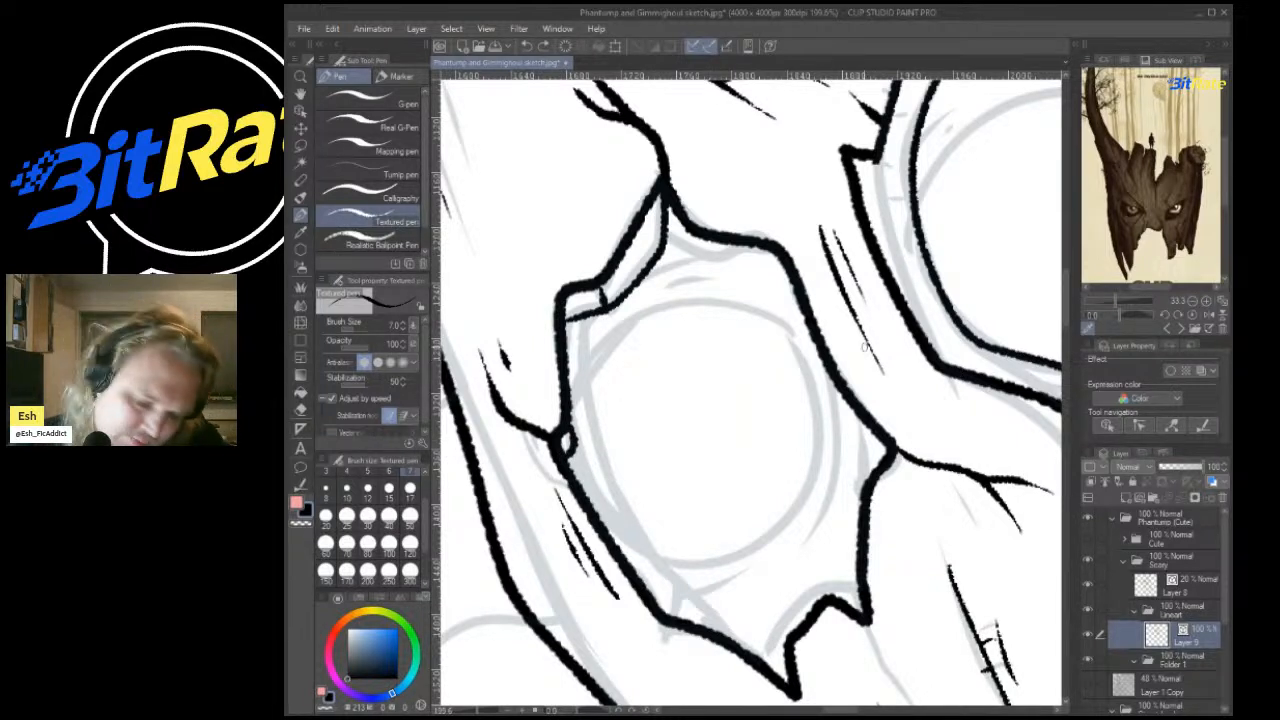
Ink inner rim lines at the smaller eye socket's right notch and bottom tip, with small marks inside the notch.
drag(864, 476, 838, 598)
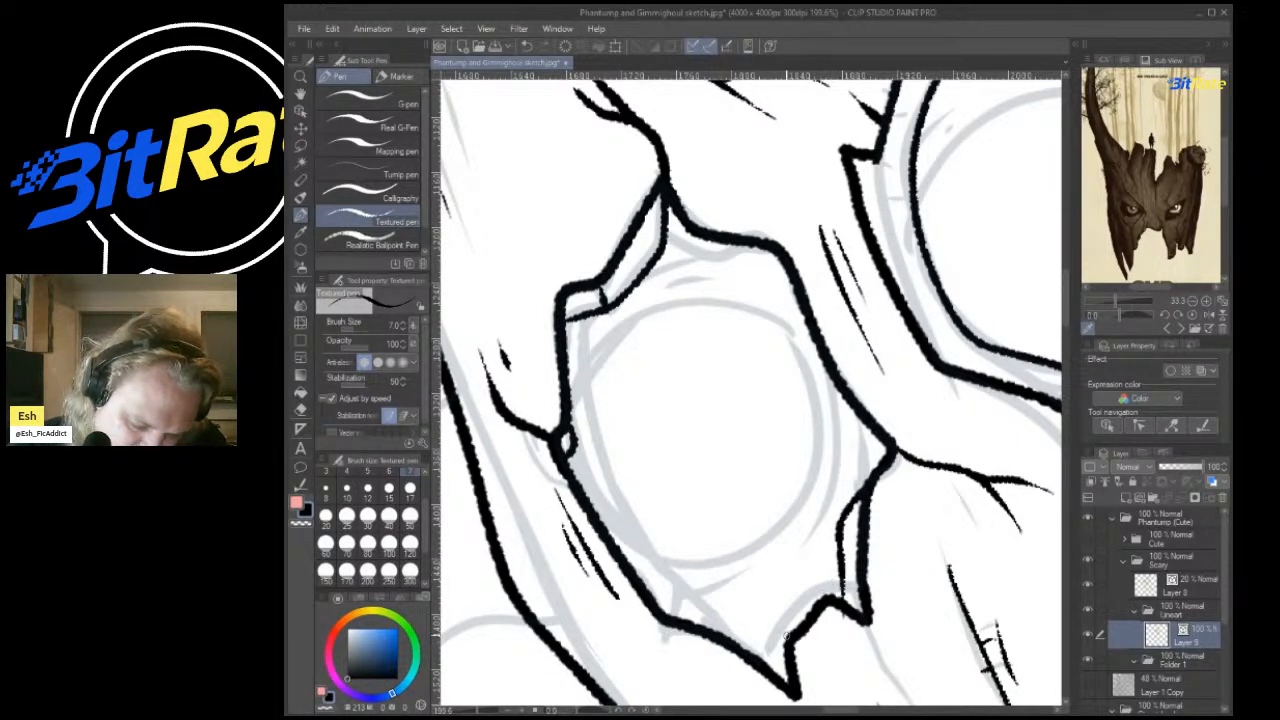
drag(785, 670, 773, 628)
key(ctrl+z)
drag(774, 673, 792, 639)
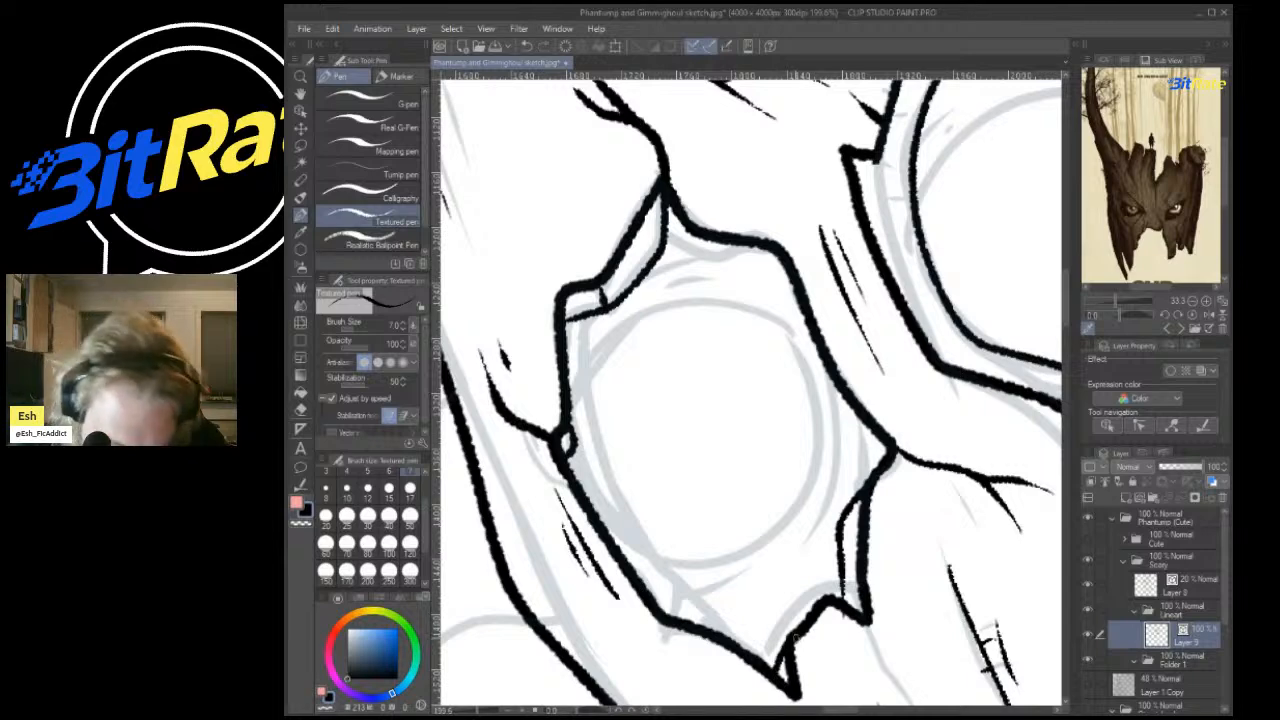
drag(841, 594, 843, 562)
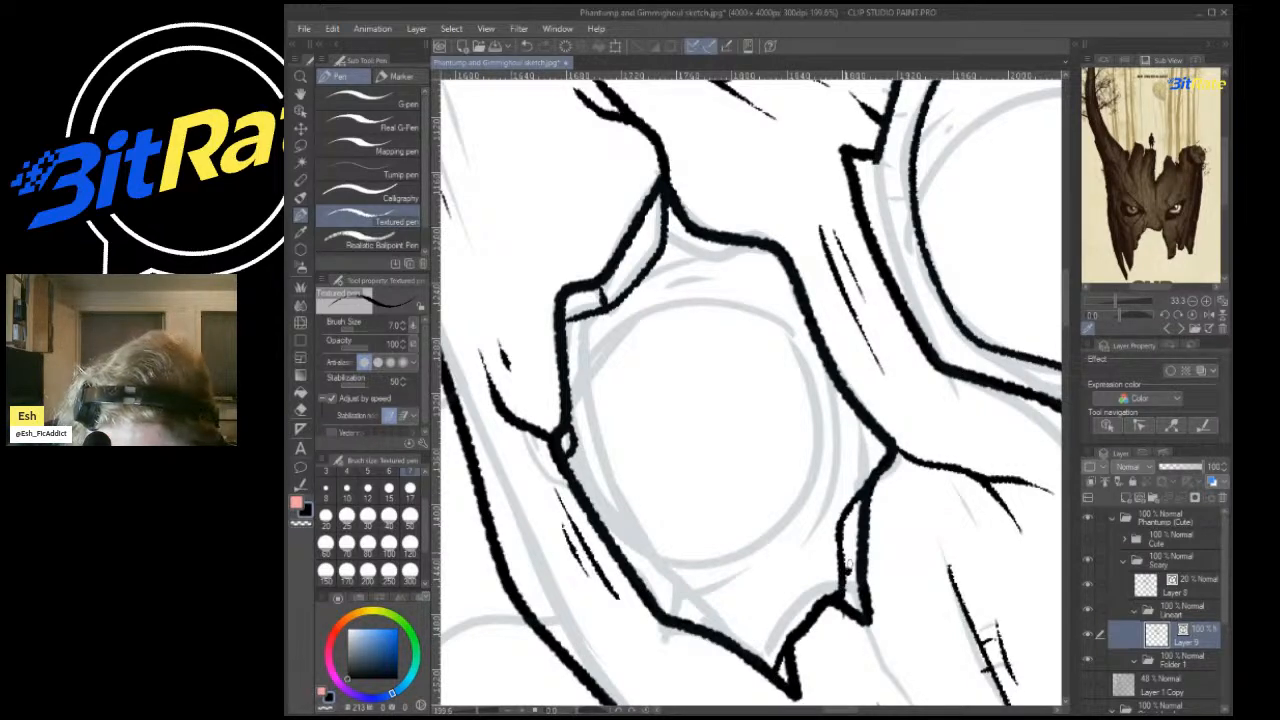
Ink an inner rim line along the smaller eye socket's lower-left and bottom edges, joining it to the bottom tip.
scroll(716, 403, down, 15)
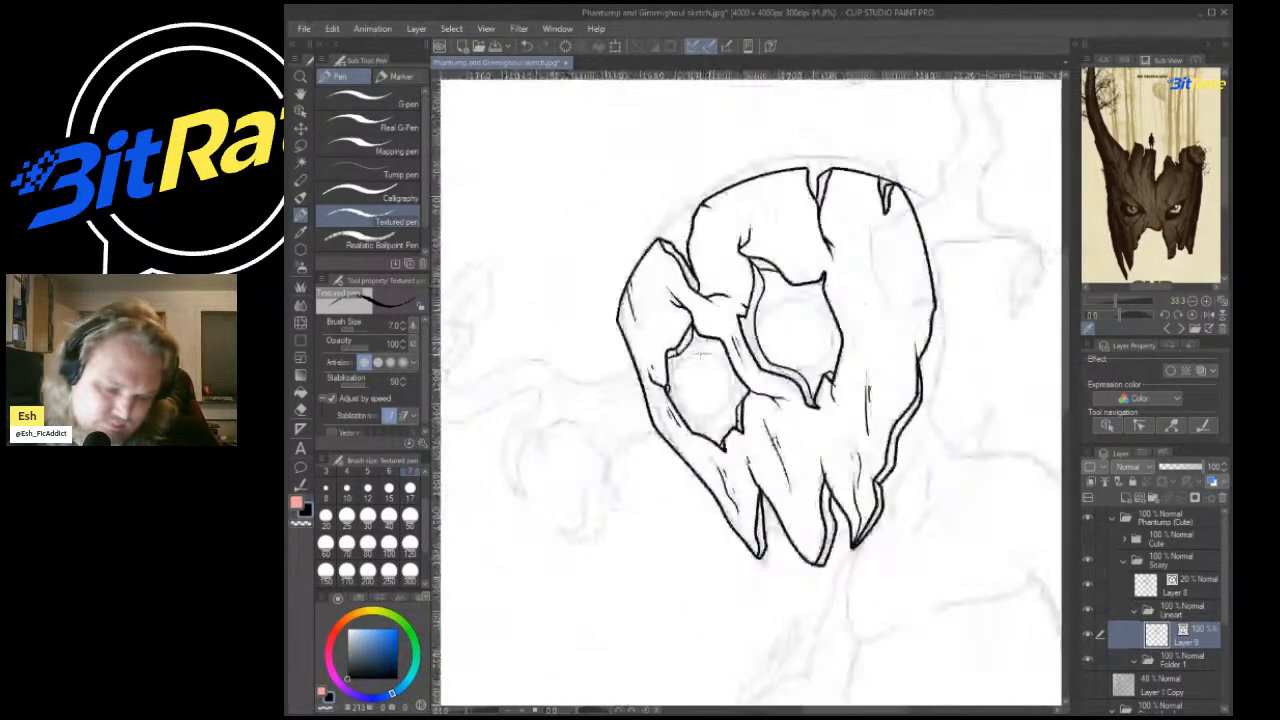
scroll(699, 480, up, 13)
mouse_move(634, 220)
mouse_down()
mouse_move(740, 372)
mouse_move(816, 398)
mouse_move(805, 410)
mouse_move(662, 262)
mouse_move(643, 220)
mouse_up()
key(ctrl+z)
key(ctrl+z)
drag(718, 370, 640, 210)
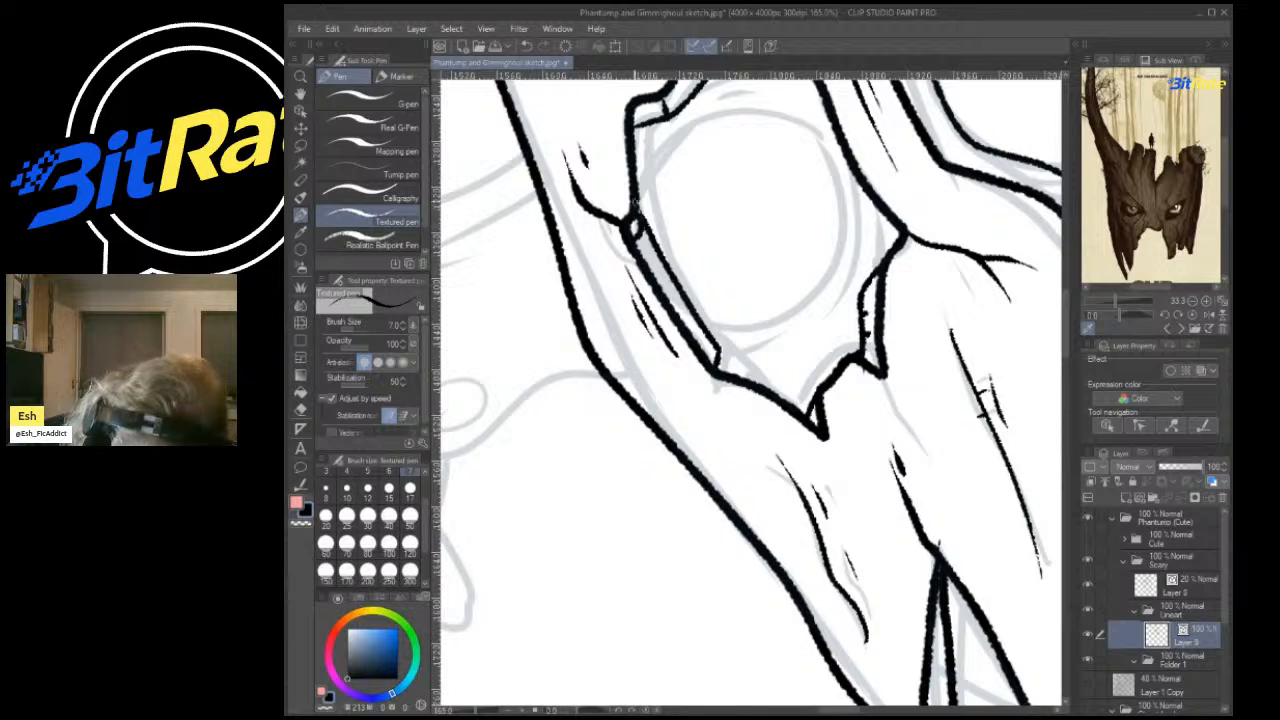
drag(720, 352, 800, 404)
key(ctrl+z)
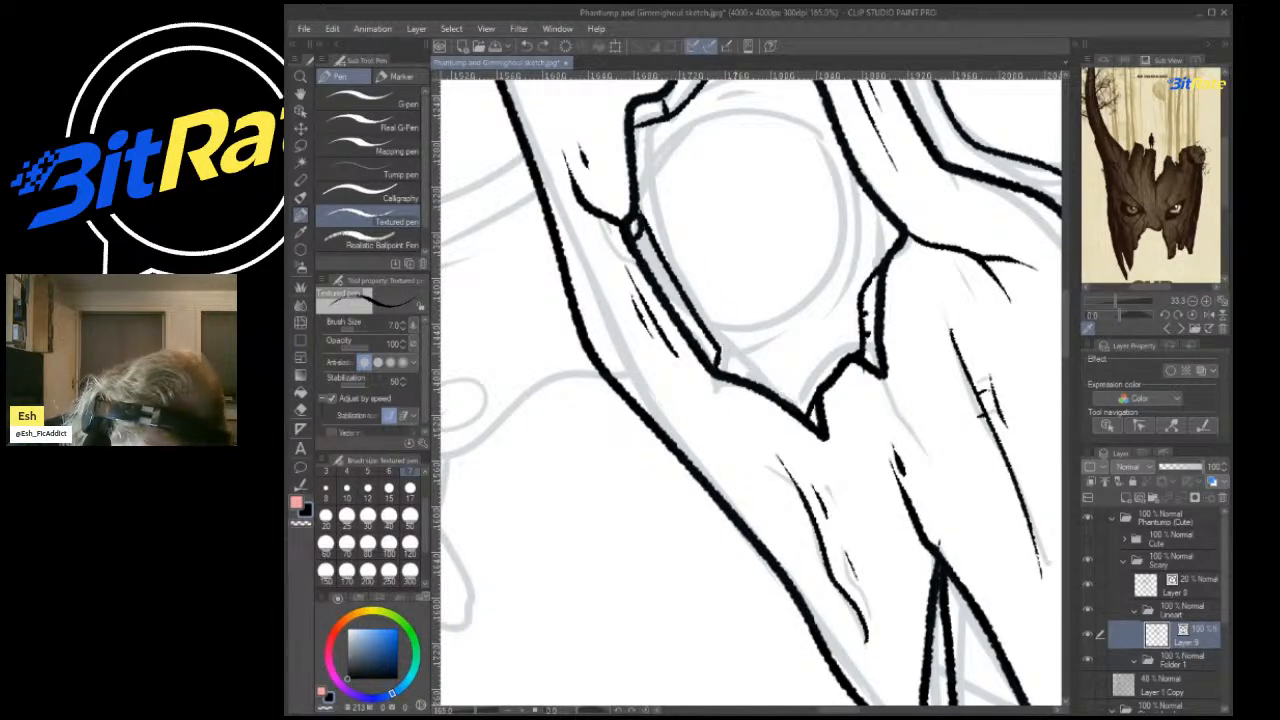
drag(716, 350, 798, 390)
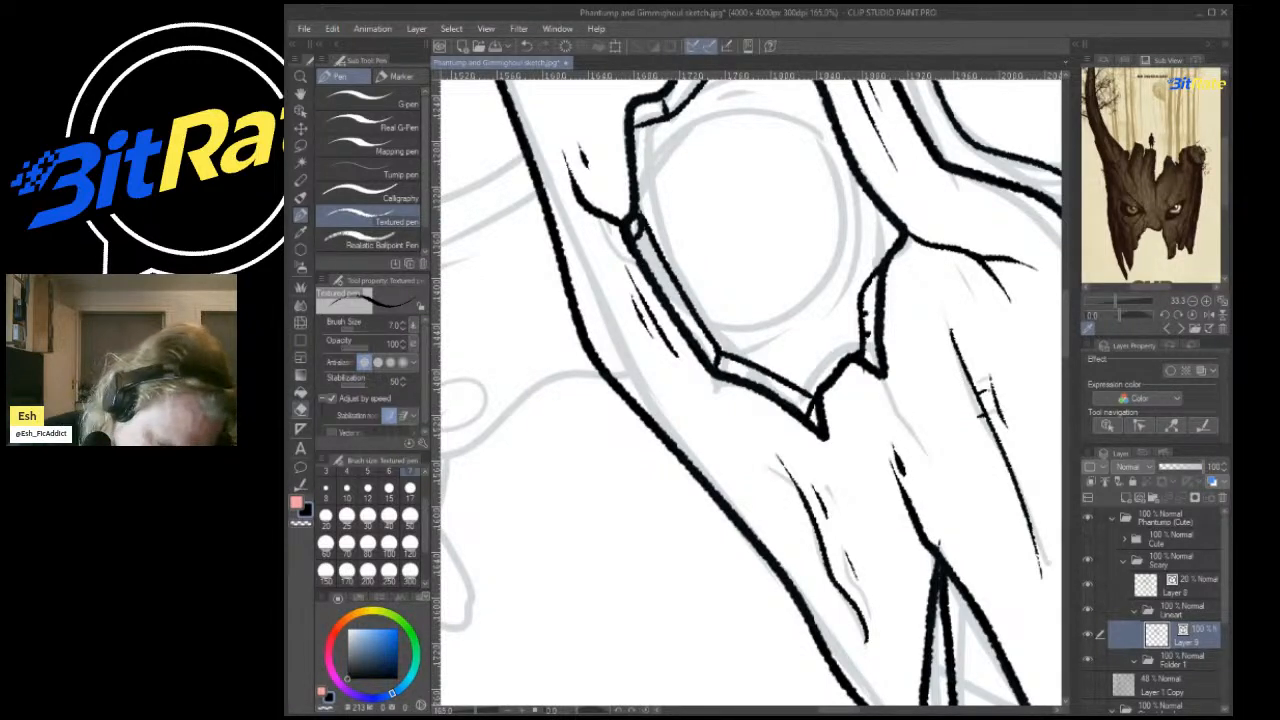
Erase overlapping lines where the smaller eye socket's inner rim meets its left corner and bottom tip, and patch the left joint.
key(e)
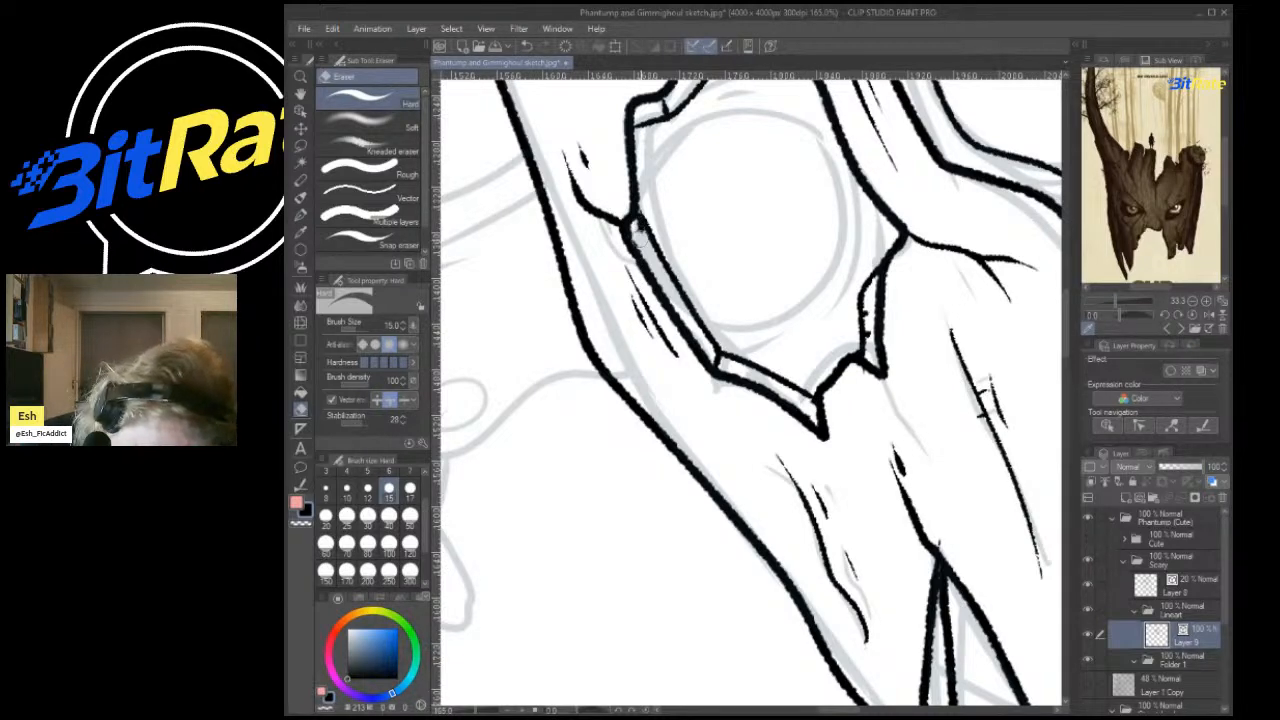
scroll(645, 207, down, 15)
scroll(635, 200, up, 18)
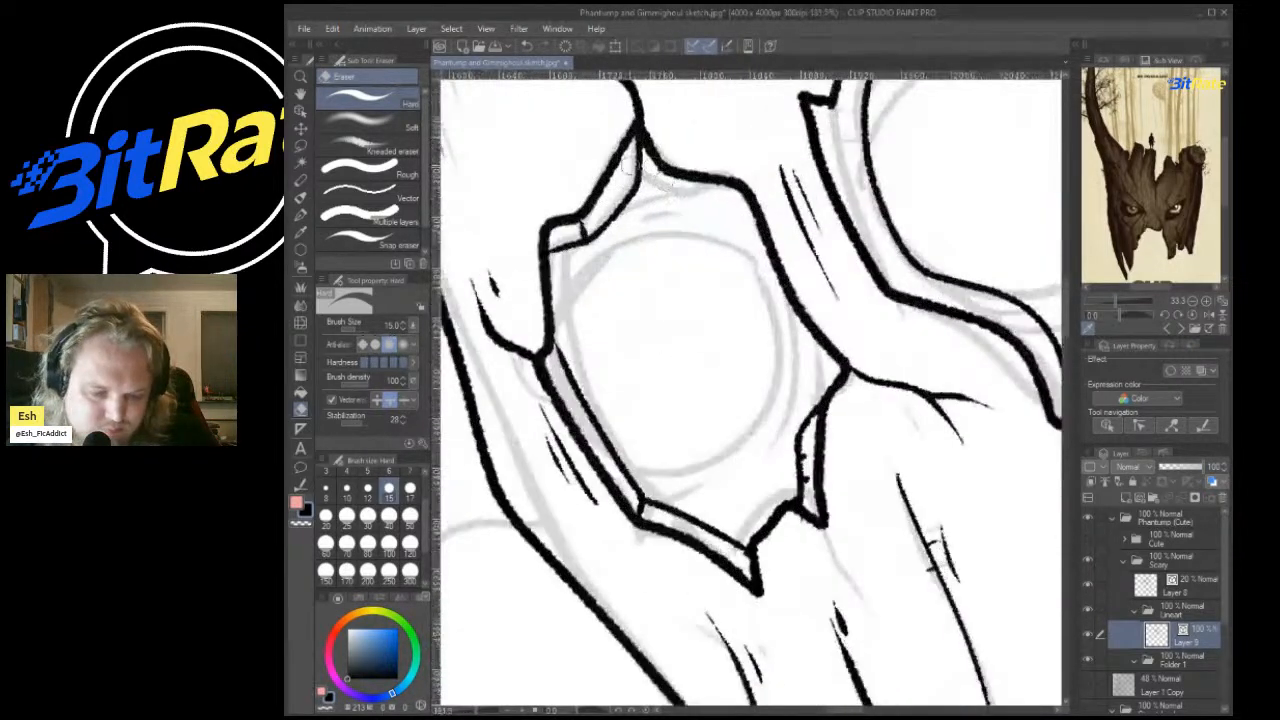
key(p)
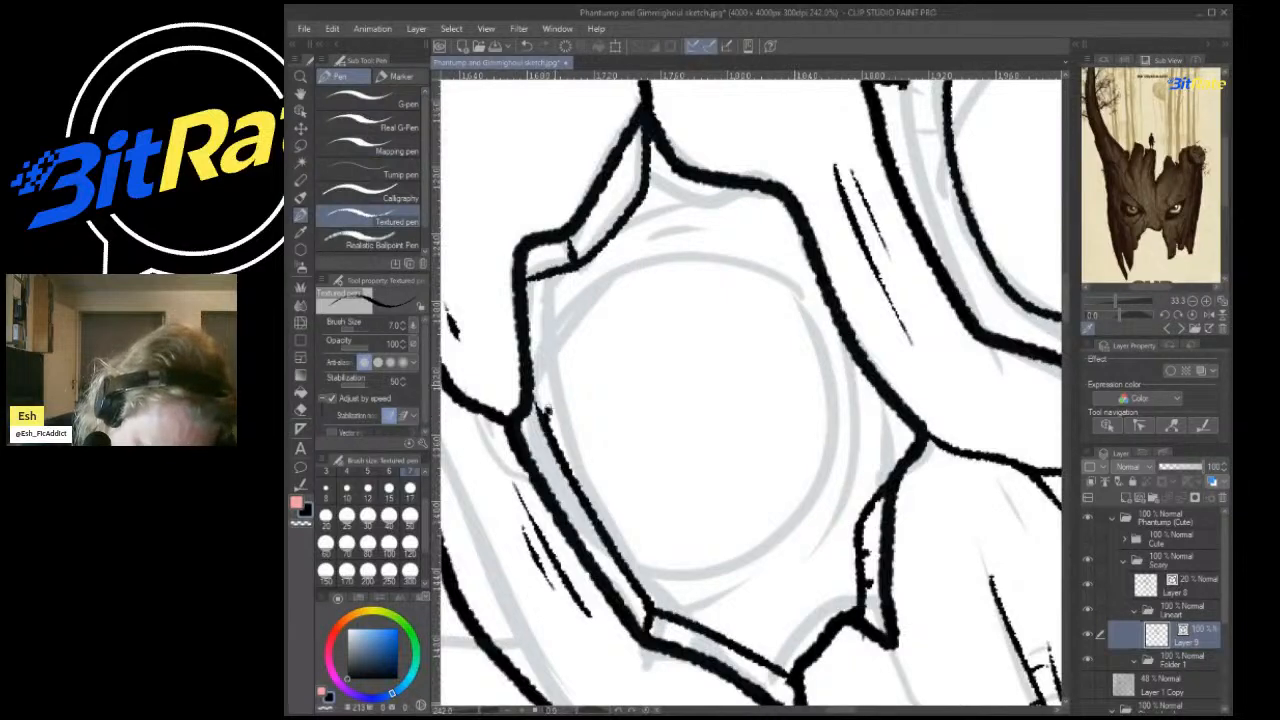
mouse_move(552, 412)
mouse_down()
mouse_move(563, 257)
mouse_move(541, 276)
mouse_move(567, 243)
mouse_move(529, 273)
mouse_move(546, 266)
mouse_move(537, 420)
mouse_up()
key(e)
Identify the sketch layer by toggling its visibility, and move Layer 8 into Folder 1 beneath the Lineart folder.
scroll(627, 358, down, 6)
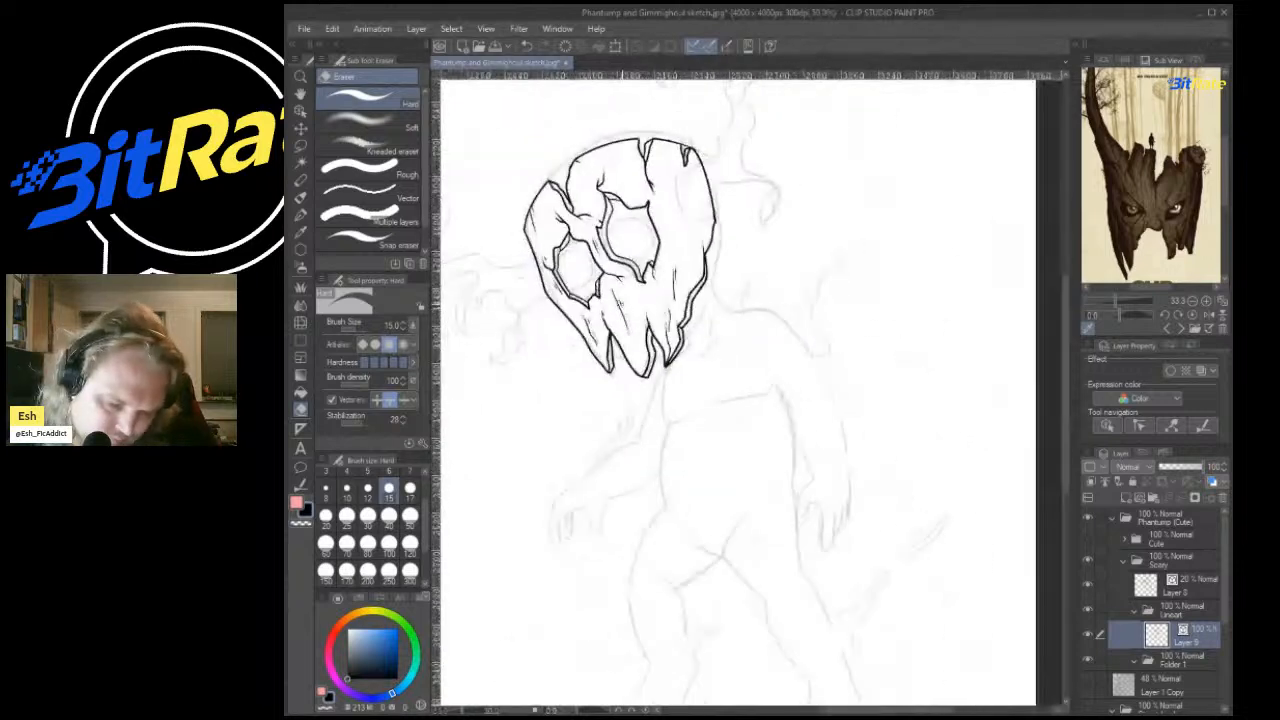
scroll(618, 296, down, 2)
scroll(596, 222, up, 4)
scroll(668, 208, down, 2)
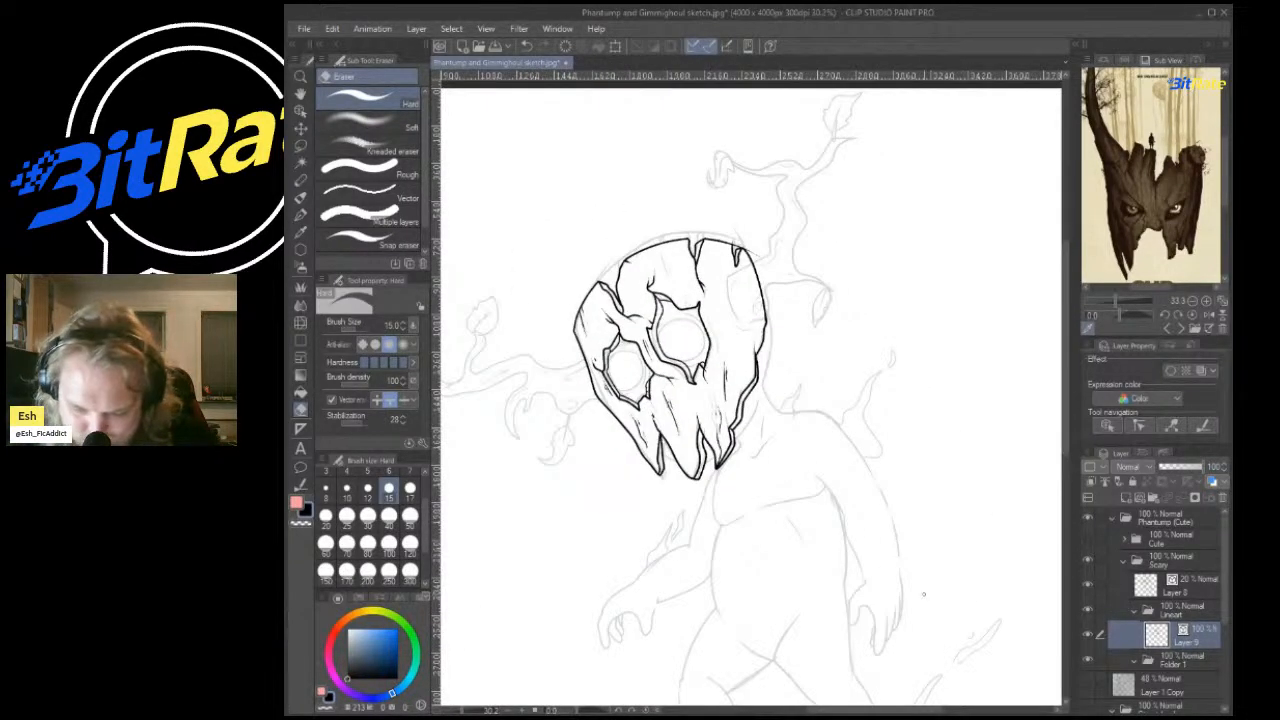
scroll(1160, 610, down, 3)
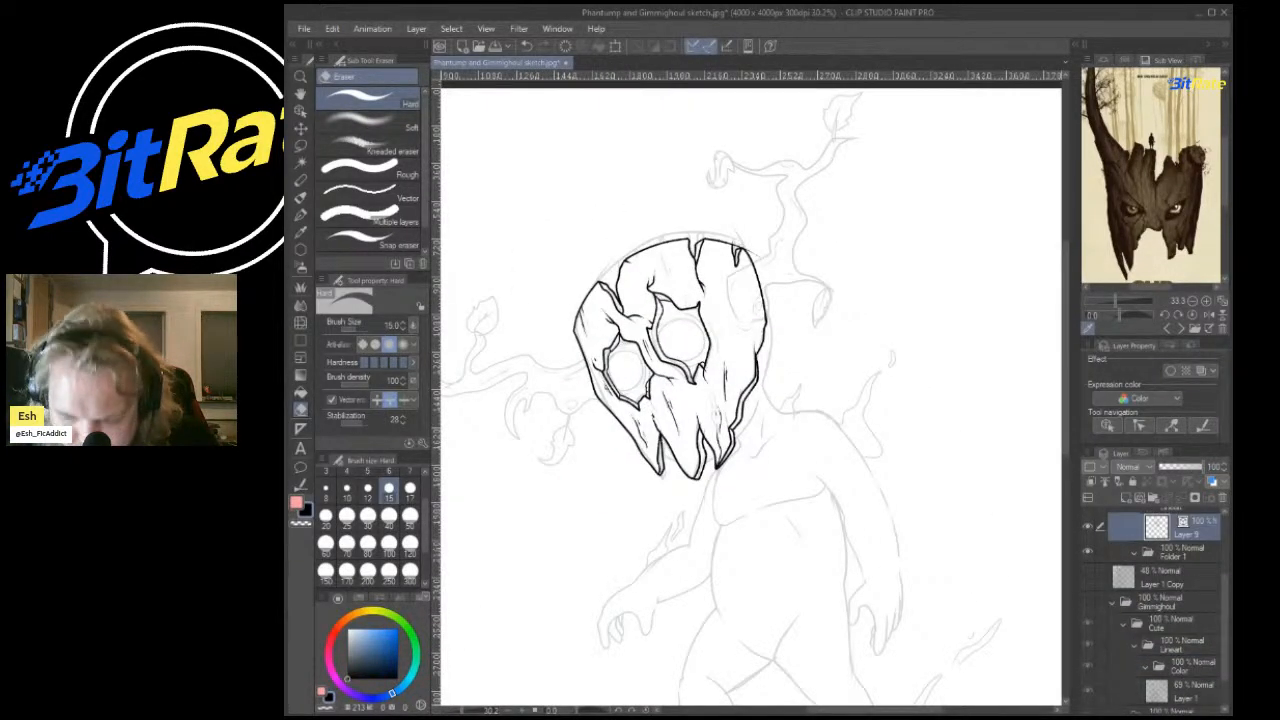
scroll(1155, 610, down, 2)
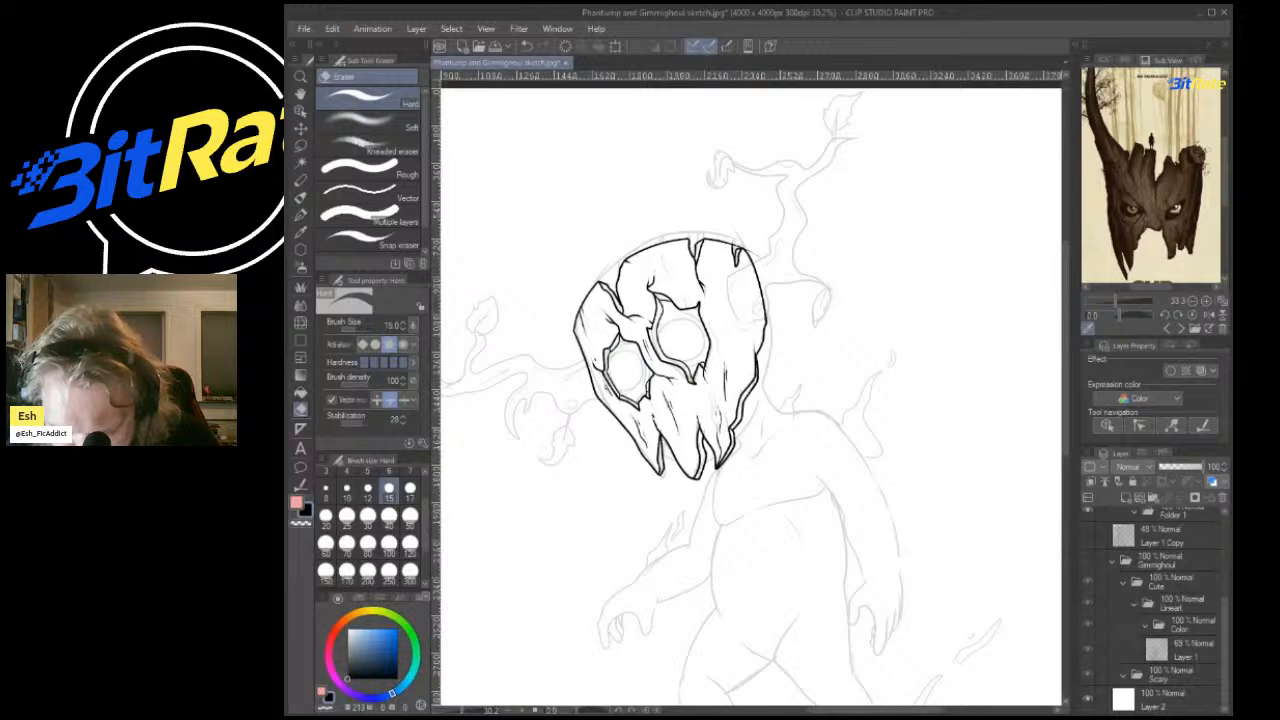
scroll(1160, 610, up, 5)
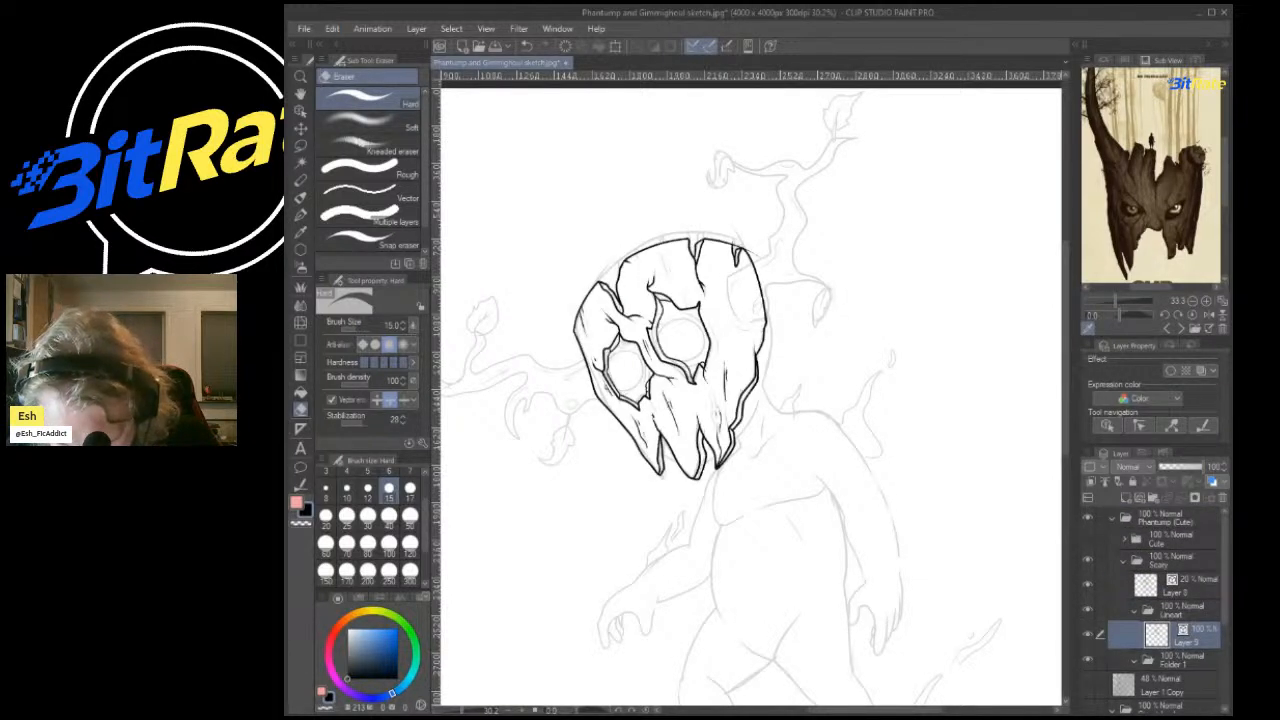
click(1088, 585)
click(1088, 585)
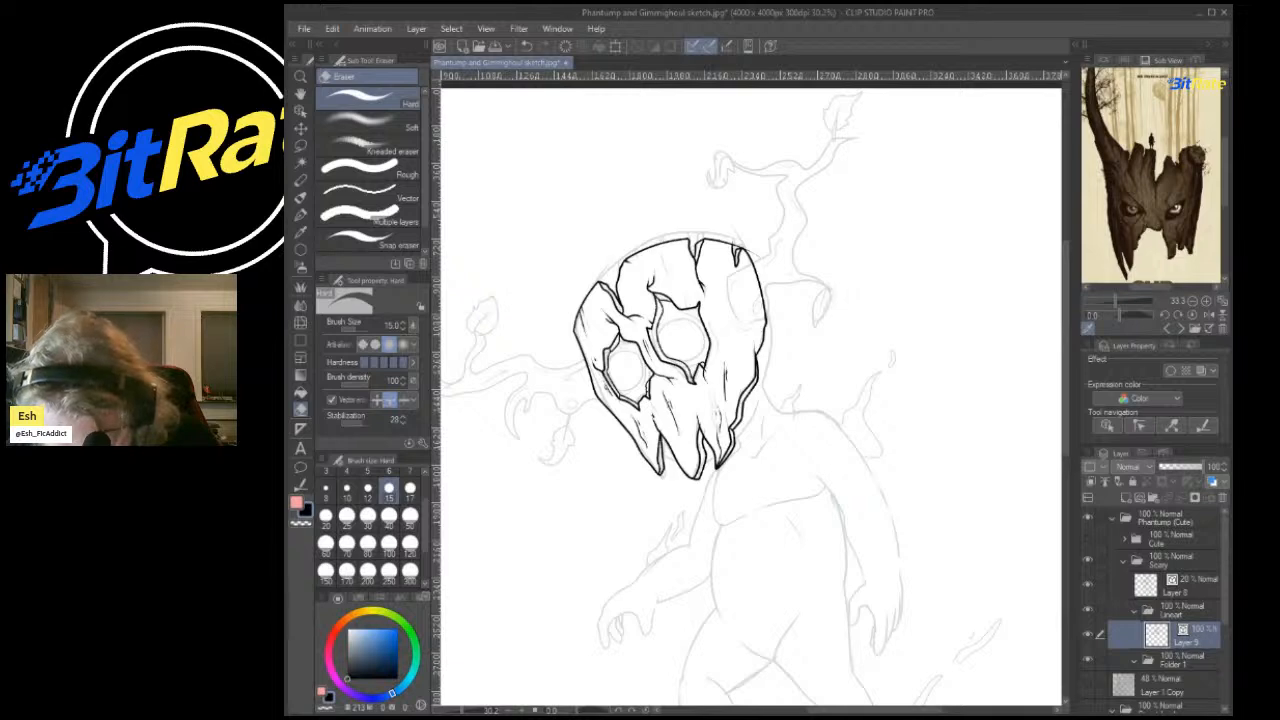
click(1176, 586)
drag(1165, 658, 1165, 660)
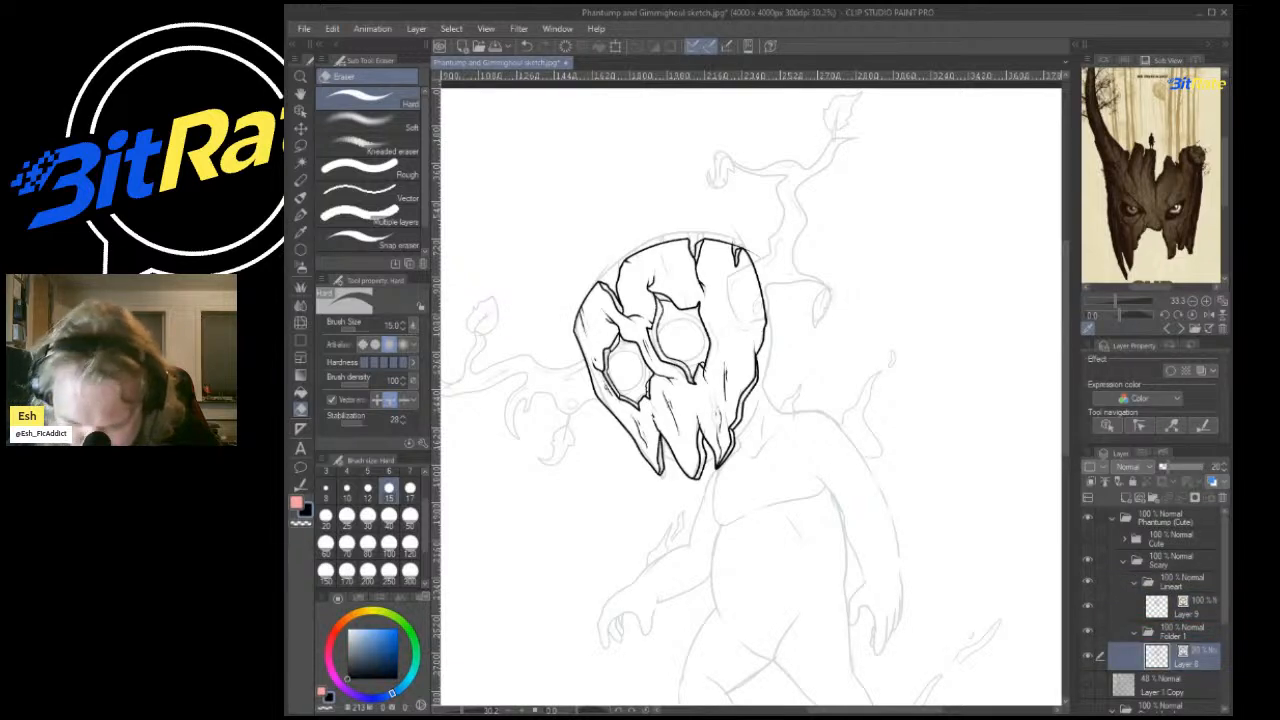
Select Layer 9, hide the sketch layer to examine the mask's line art alone, and show the sketch again.
click(1186, 608)
click(1088, 656)
scroll(850, 530, down, 3)
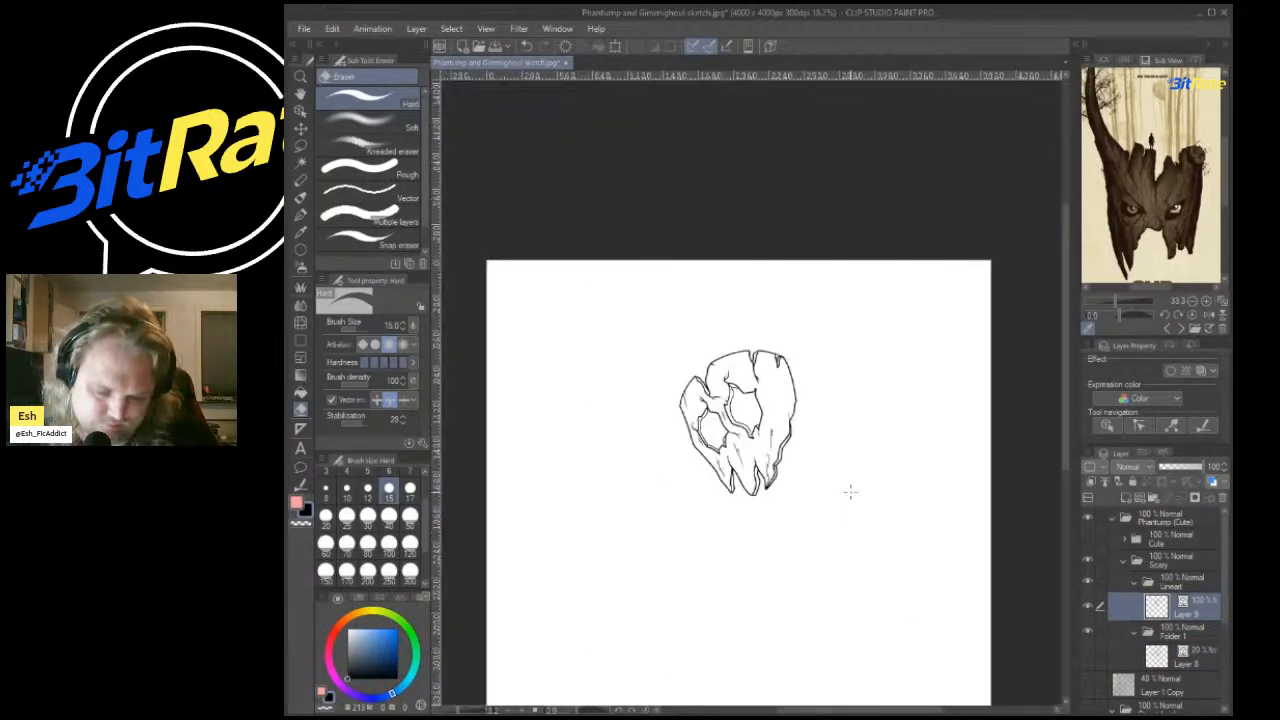
scroll(738, 412, up, 8)
scroll(742, 310, down, 2)
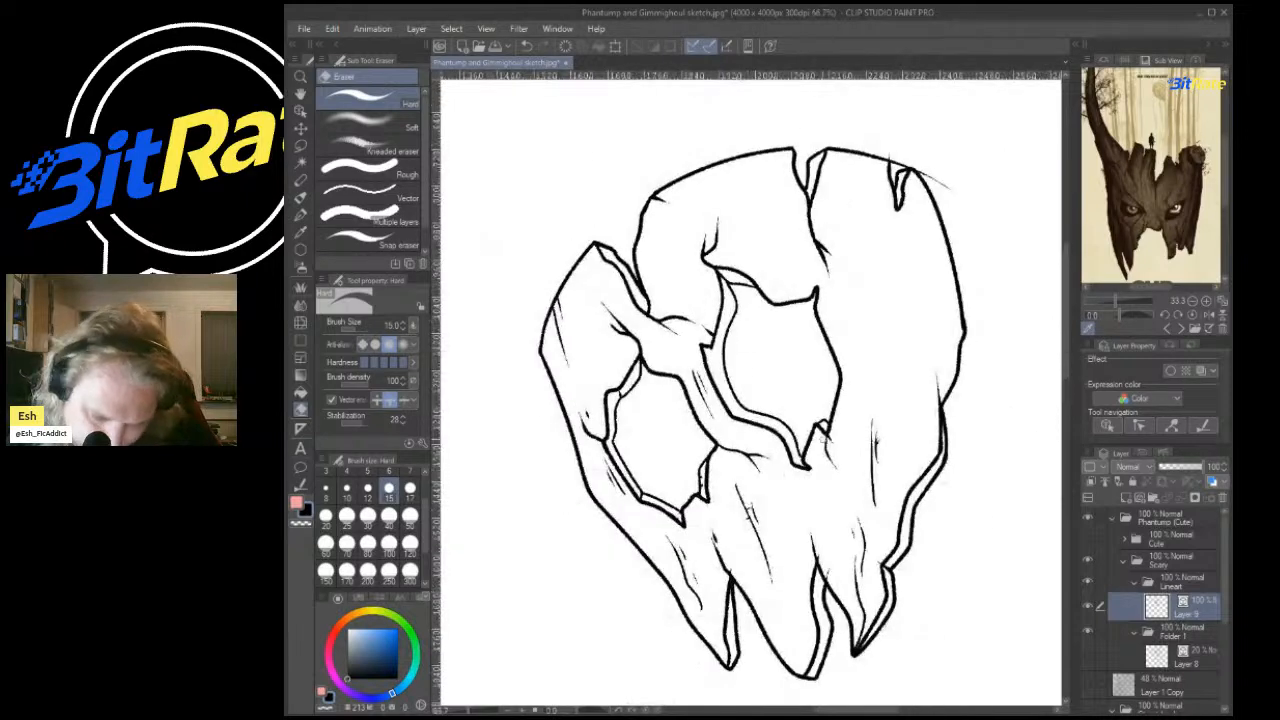
click(1088, 656)
Set the Textured pen's brush size to 4 and ink small crack marks across the larger socket's left and lower rim.
scroll(752, 377, up, 7)
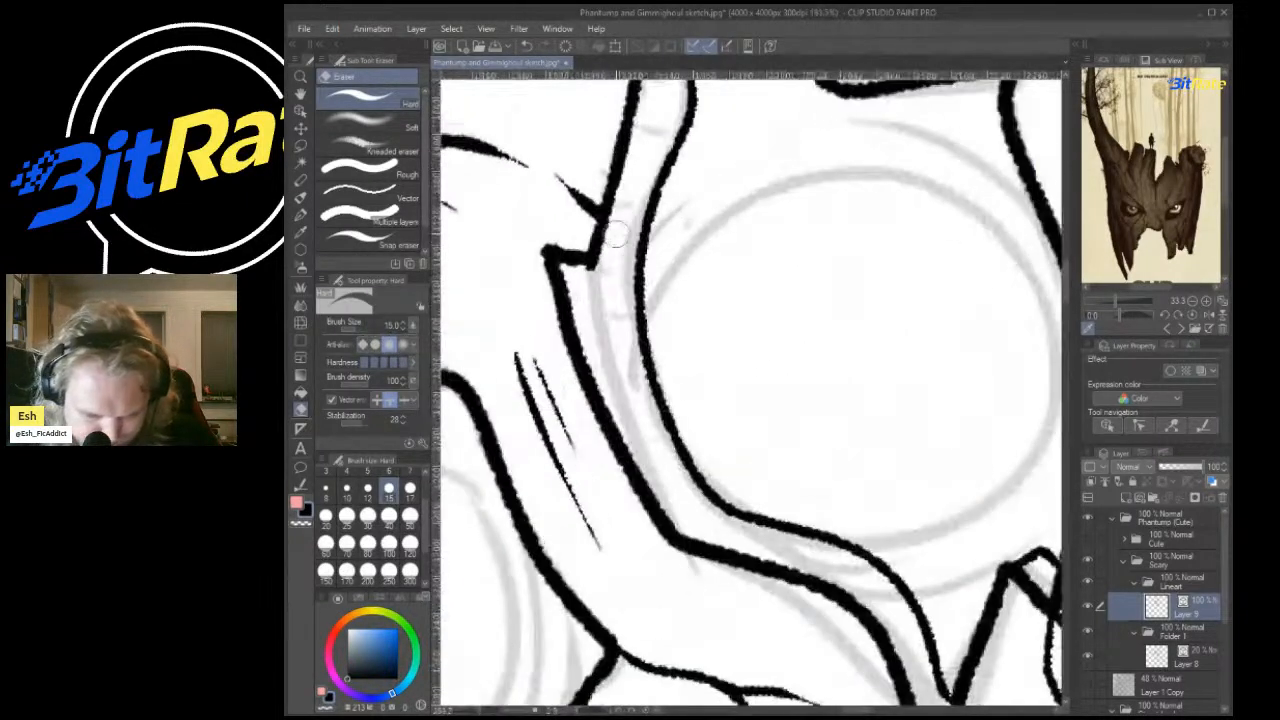
key(p)
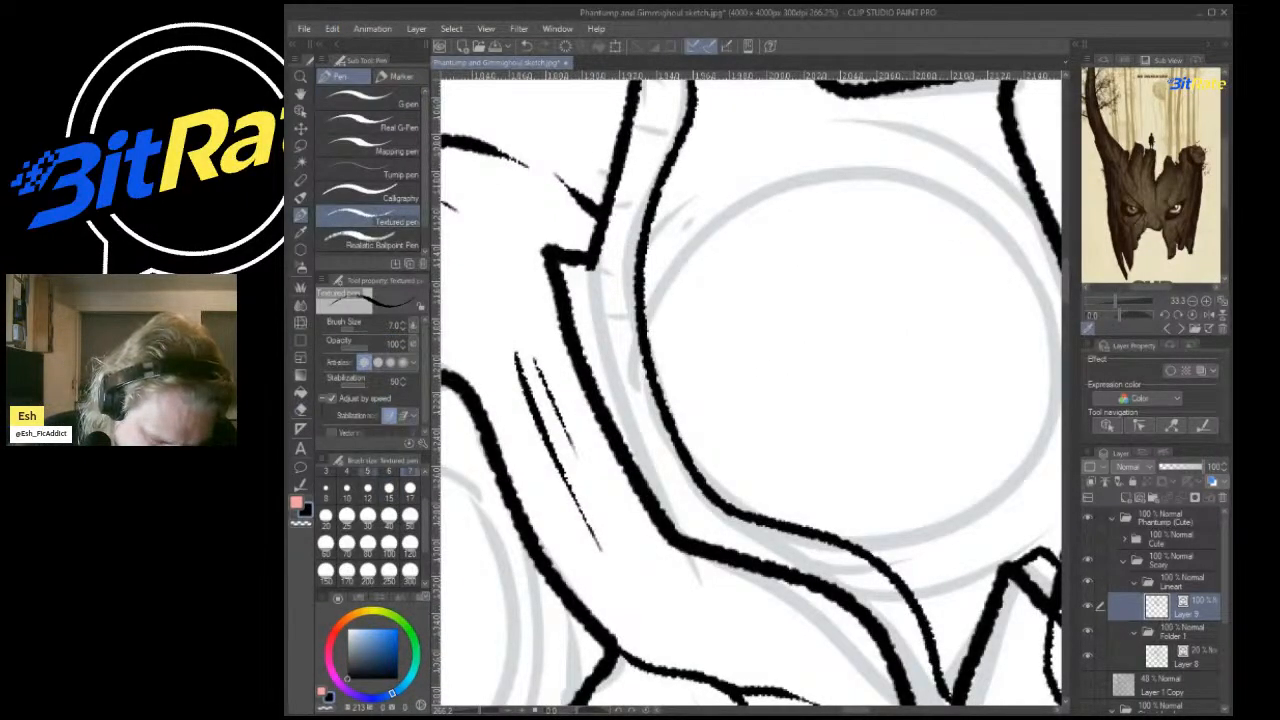
key(bracketleft)
key(bracketleft)
key(bracketleft)
drag(567, 319, 616, 316)
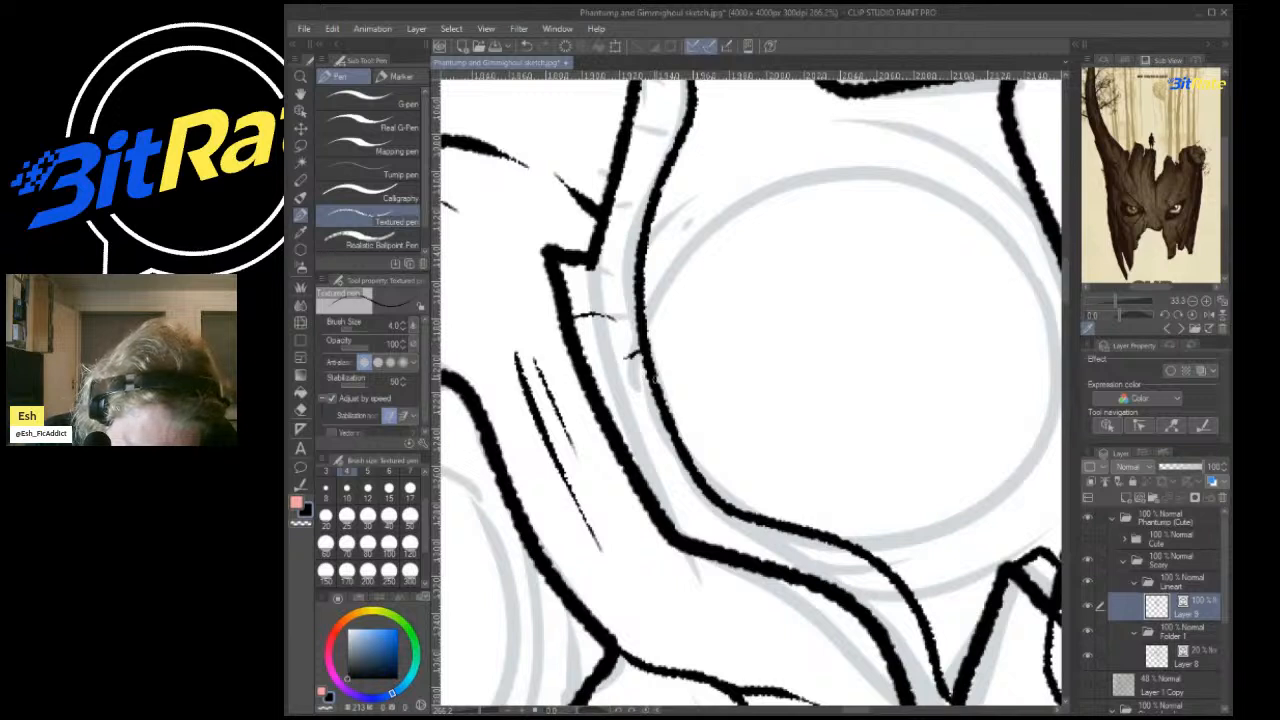
drag(645, 478, 681, 462)
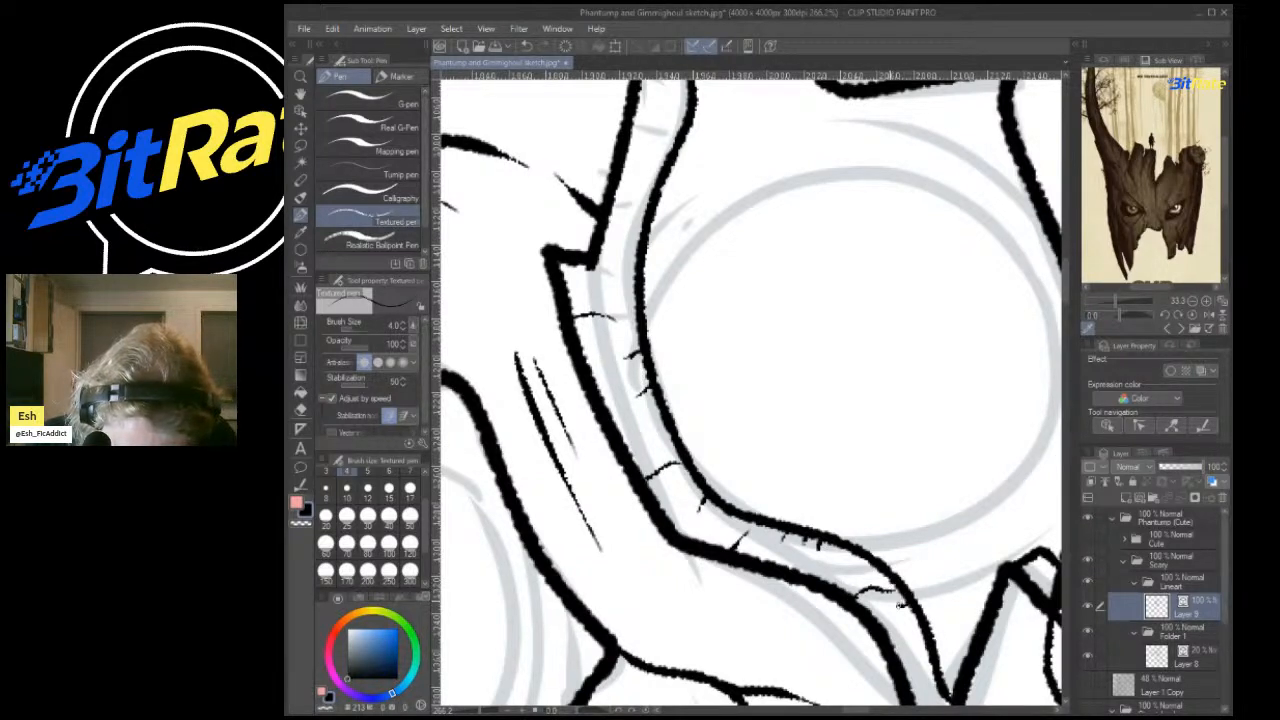
Ink small crack marks across the upper-left part of the larger eye socket's rim.
scroll(551, 503, down, 6)
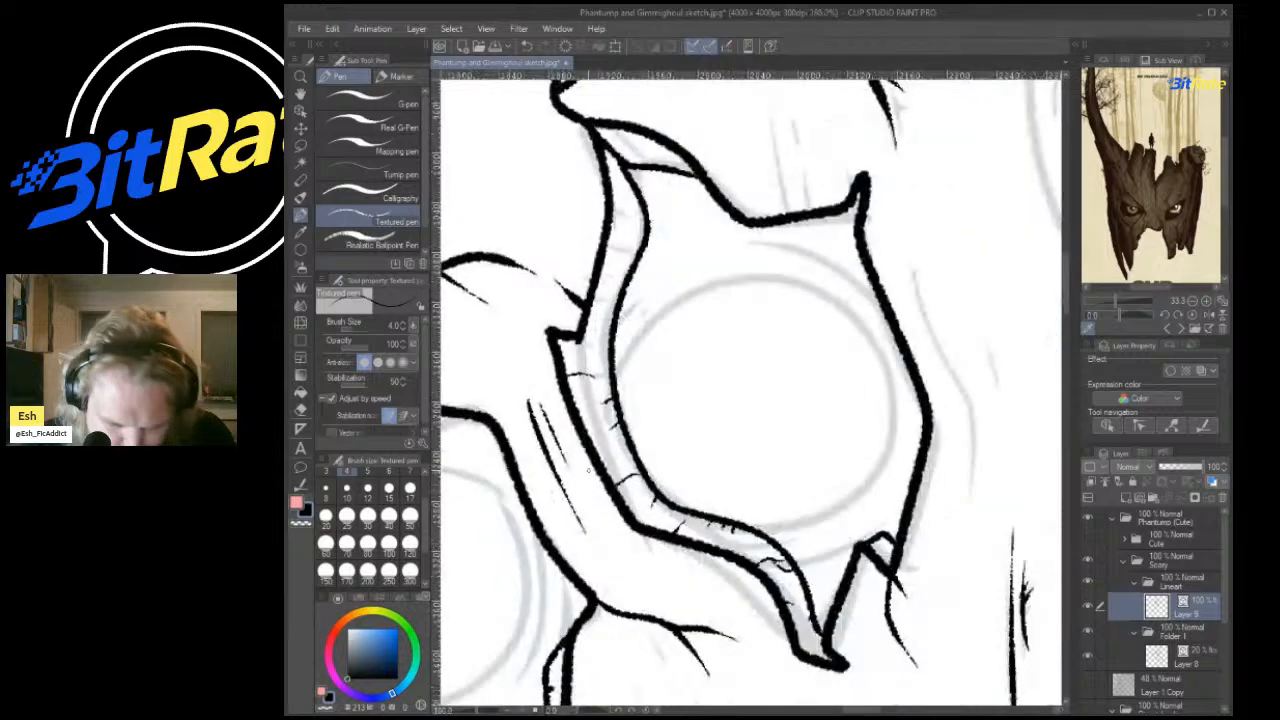
drag(702, 292, 674, 372)
scroll(675, 374, up, 4)
drag(556, 363, 533, 335)
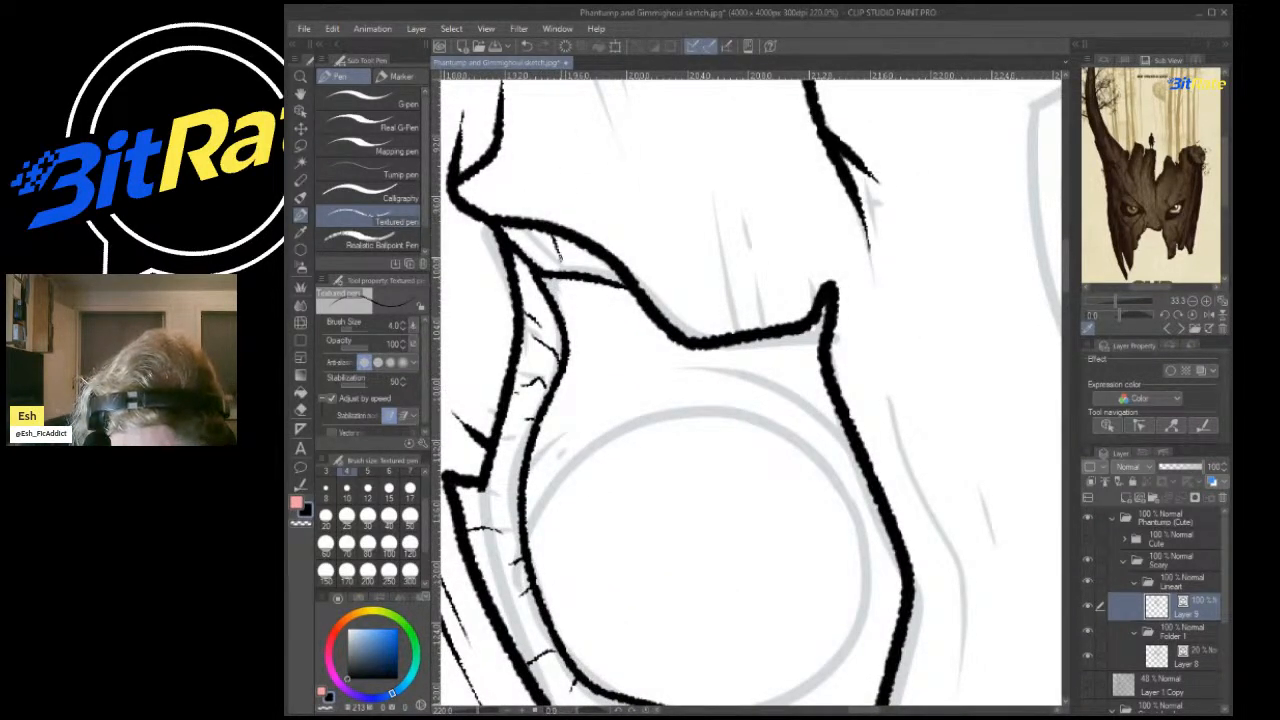
Ink a short crack mark across the inside of the pointed notch at the larger eye socket's upper-right corner.
scroll(650, 320, up, 2)
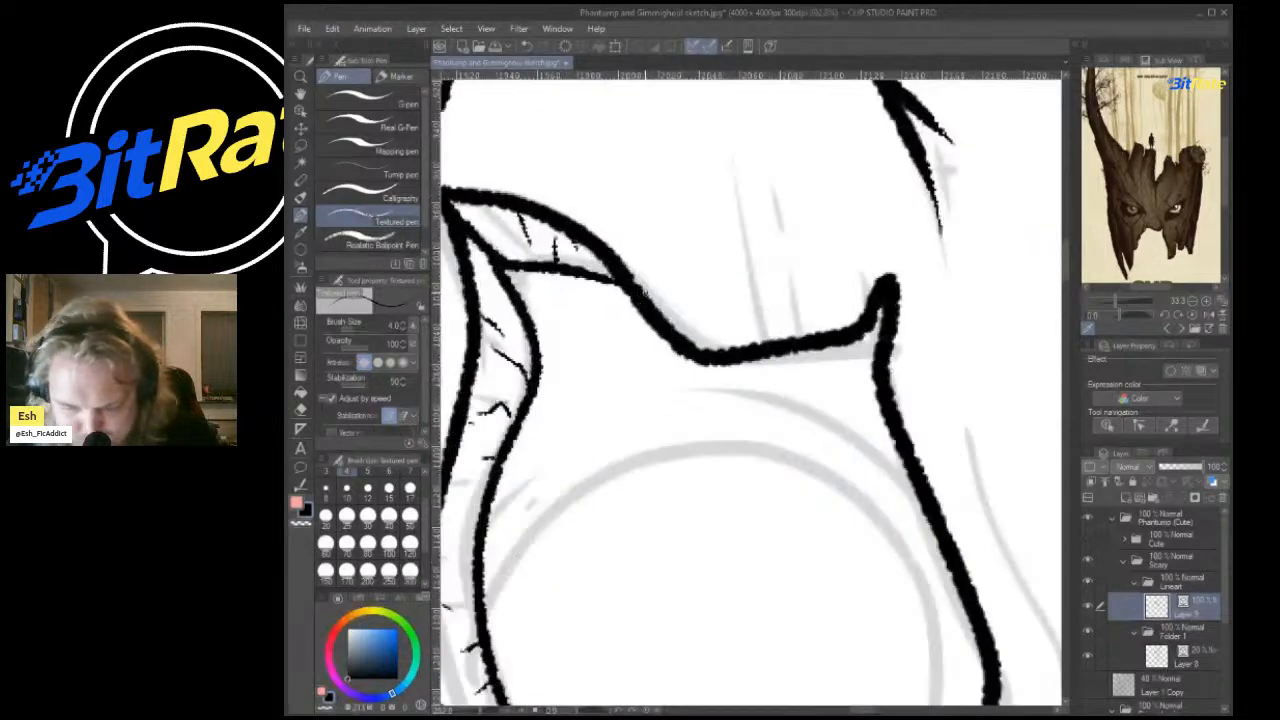
drag(864, 336, 878, 360)
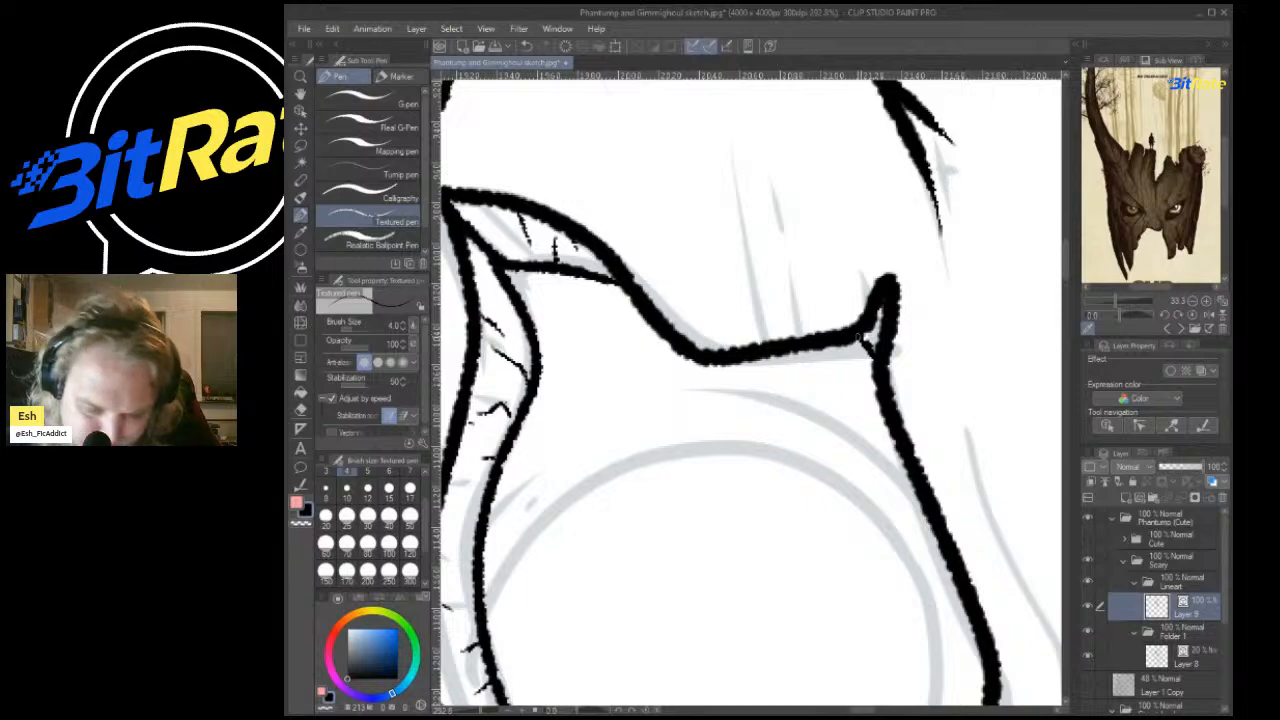
scroll(937, 418, down, 17)
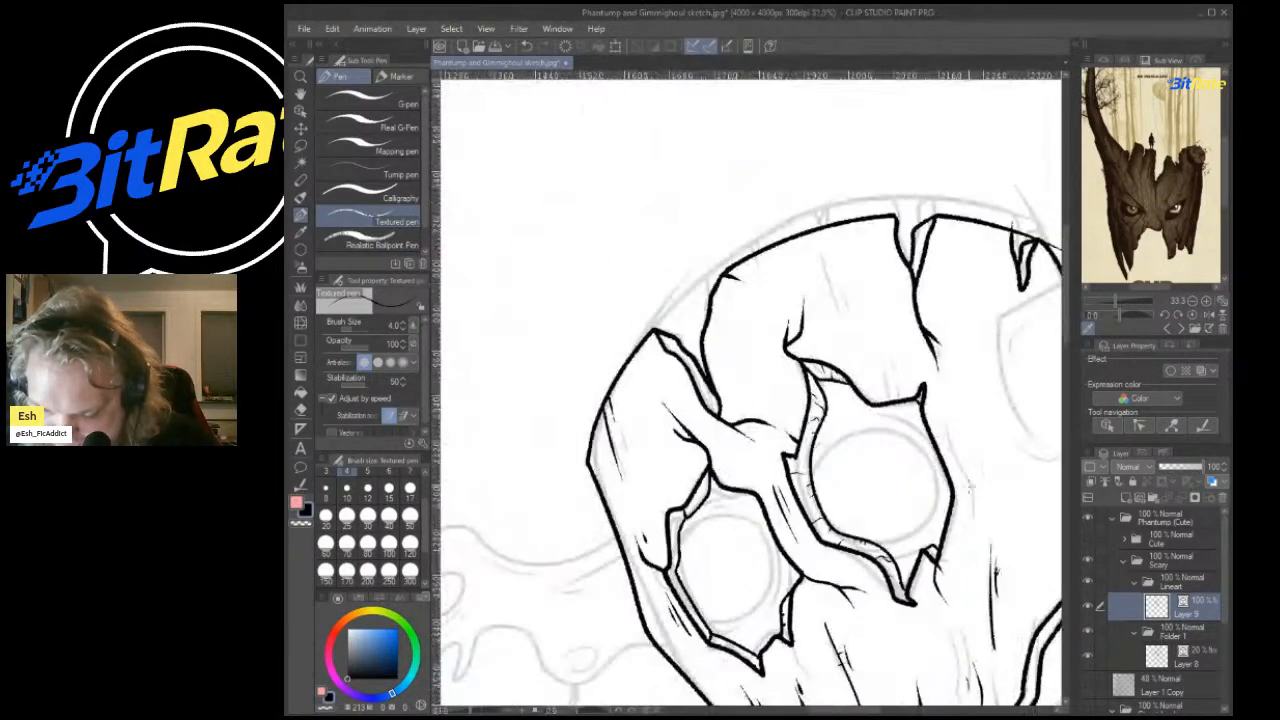
scroll(946, 562, up, 14)
scroll(620, 248, down, 10)
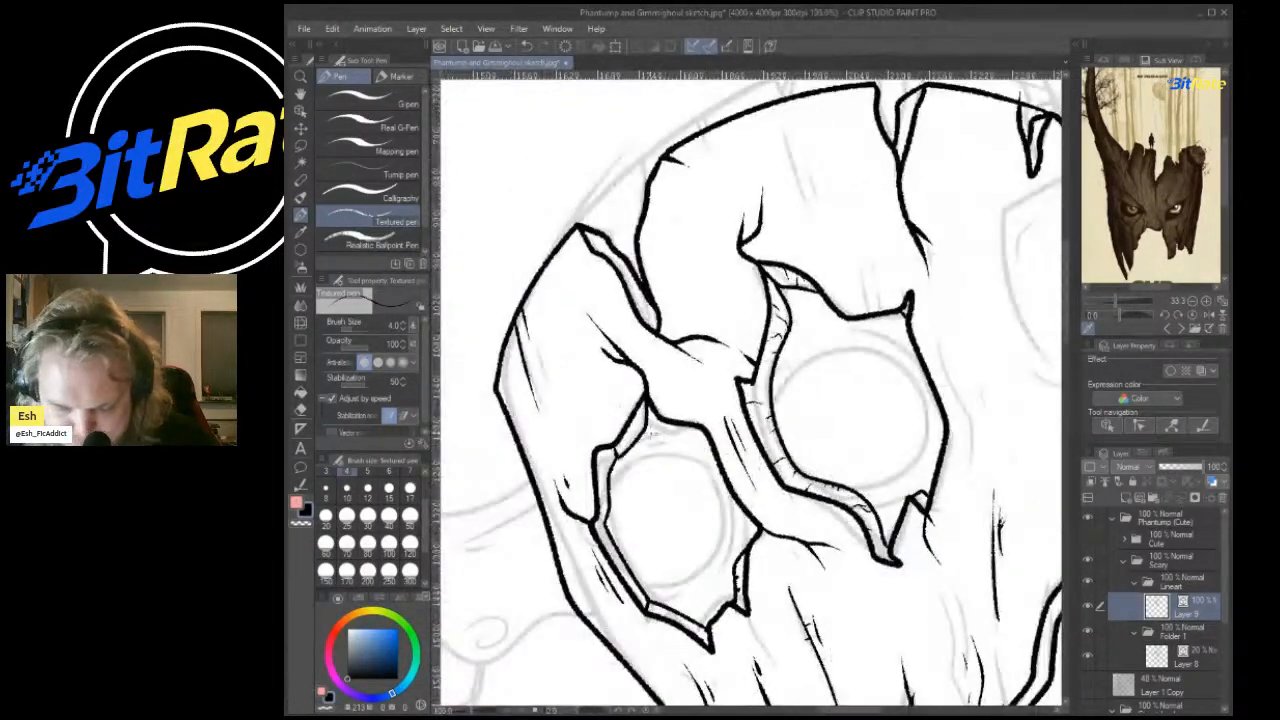
Ink small crack and grain marks along the upper-left part of the smaller eye socket's rim.
scroll(630, 300, up, 9)
mouse_move(638, 265)
mouse_down()
mouse_move(640, 322)
mouse_move(582, 372)
mouse_move(604, 372)
mouse_up()
scroll(750, 400, down, 5)
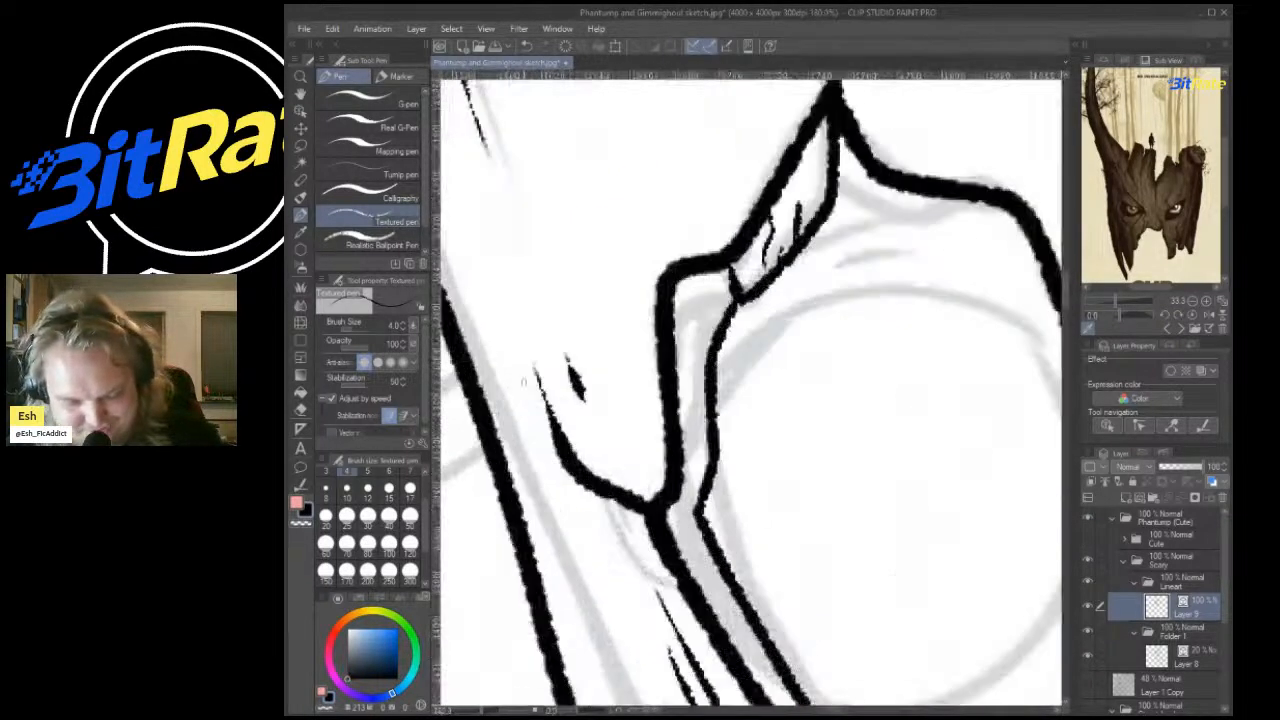
scroll(750, 400, up, 5)
drag(795, 237, 830, 320)
drag(798, 193, 822, 238)
drag(828, 204, 834, 222)
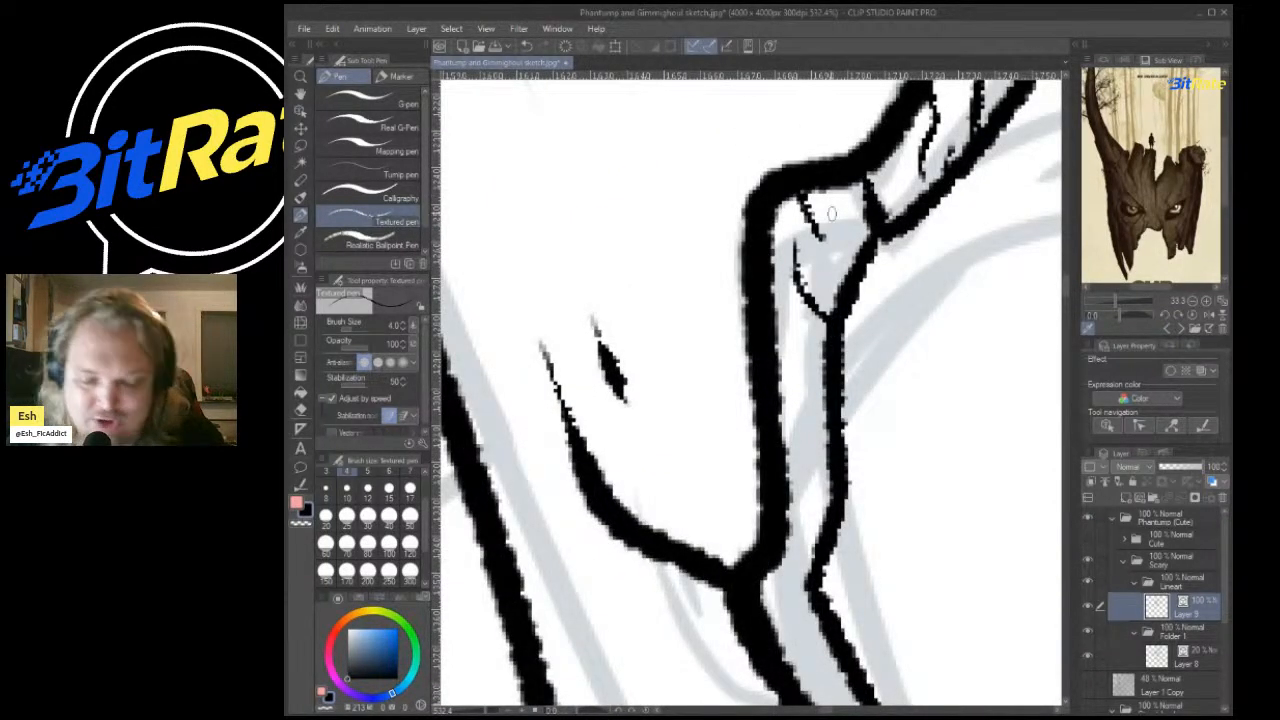
Ink crack marks and thin grain lines down the left and lower-left part of the smaller eye socket's rim.
mouse_move(770, 580)
mouse_down()
mouse_move(825, 508)
mouse_move(806, 471)
mouse_move(804, 383)
mouse_up()
scroll(804, 383, down, 2)
scroll(750, 400, down, 3)
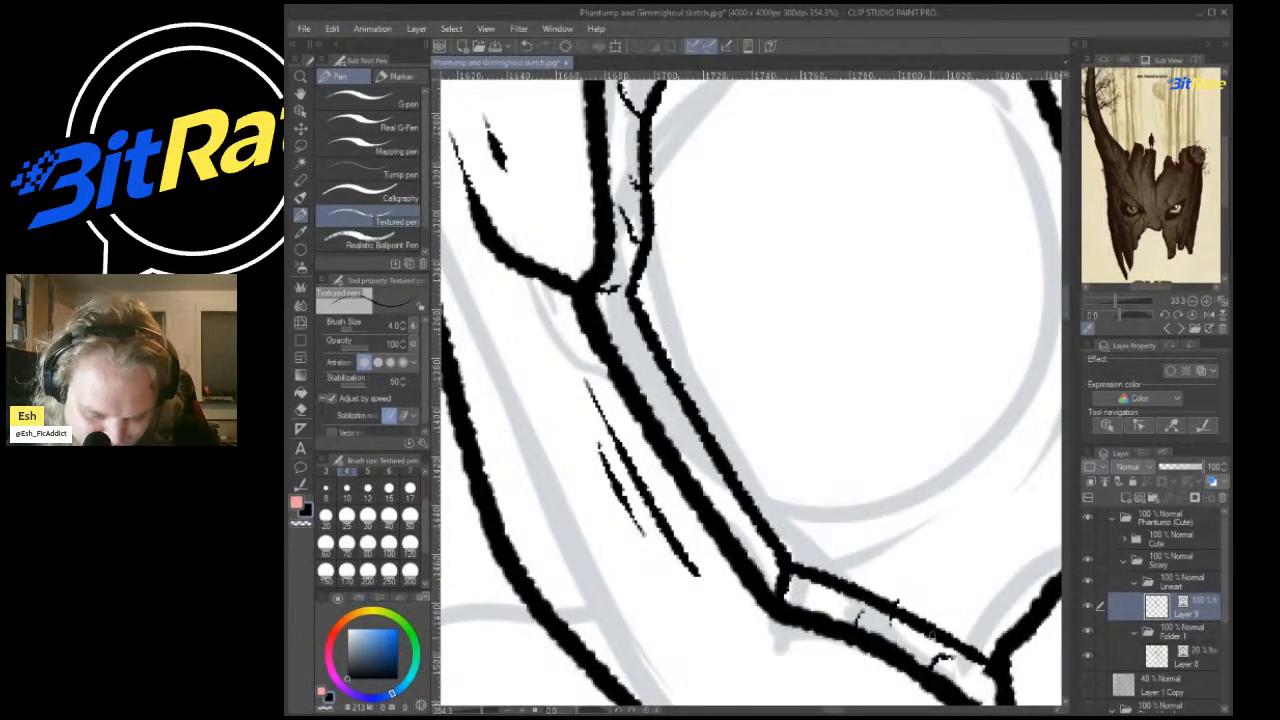
mouse_move(724, 530)
mouse_down()
mouse_move(722, 464)
mouse_move(636, 342)
mouse_up()
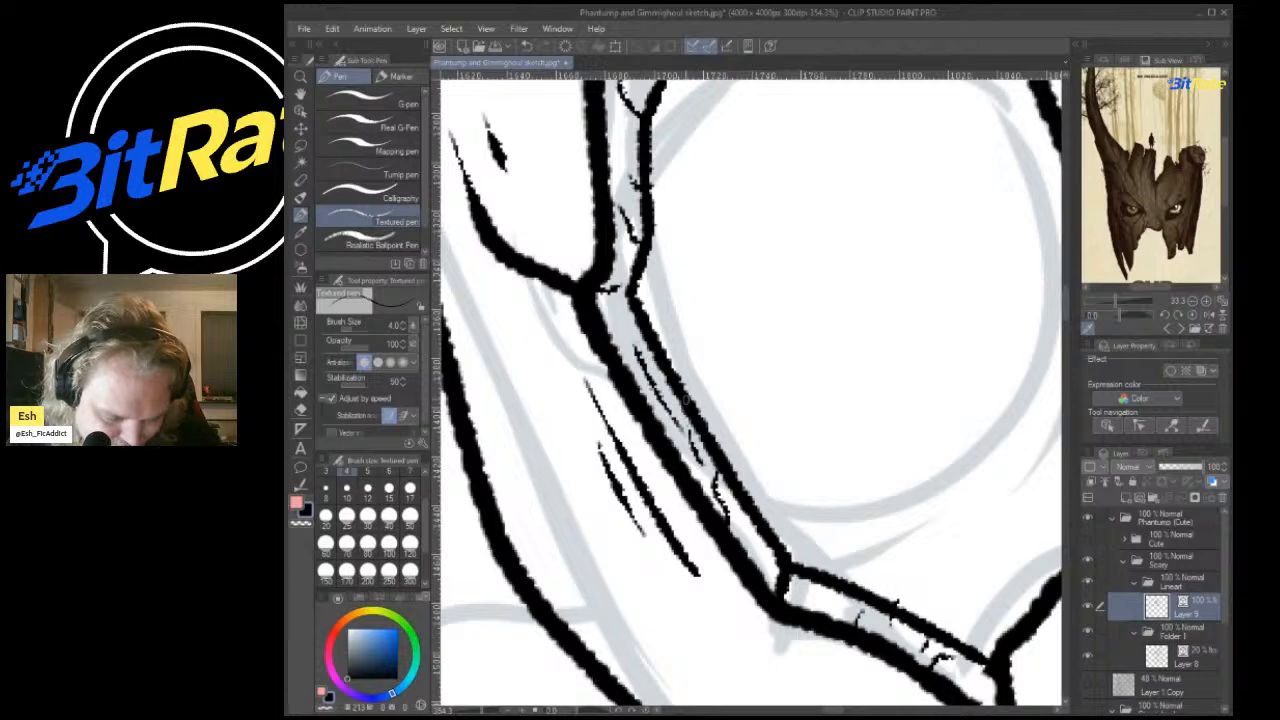
scroll(686, 399, down, 10)
scroll(838, 285, up, 5)
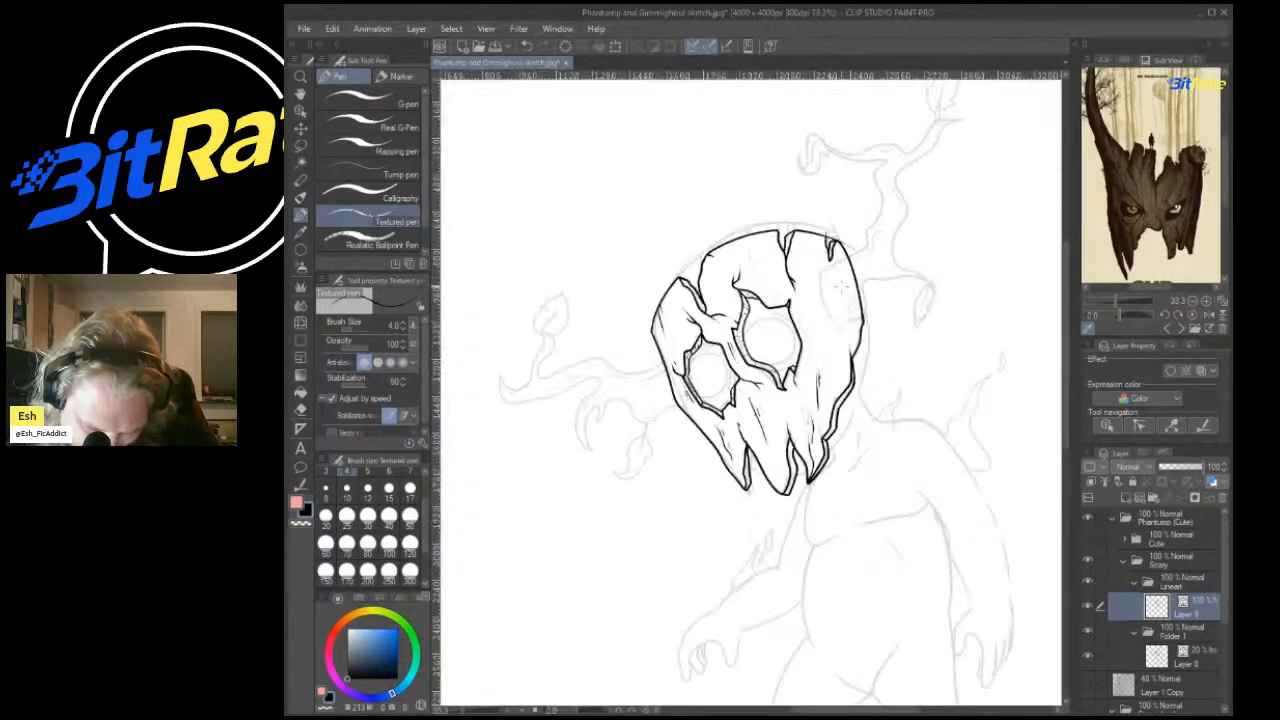
Add a new layer above Layer 9 in the Lineart folder and set the Textured pen's brush size to 10.
click(1148, 497)
scroll(834, 312, down, 2)
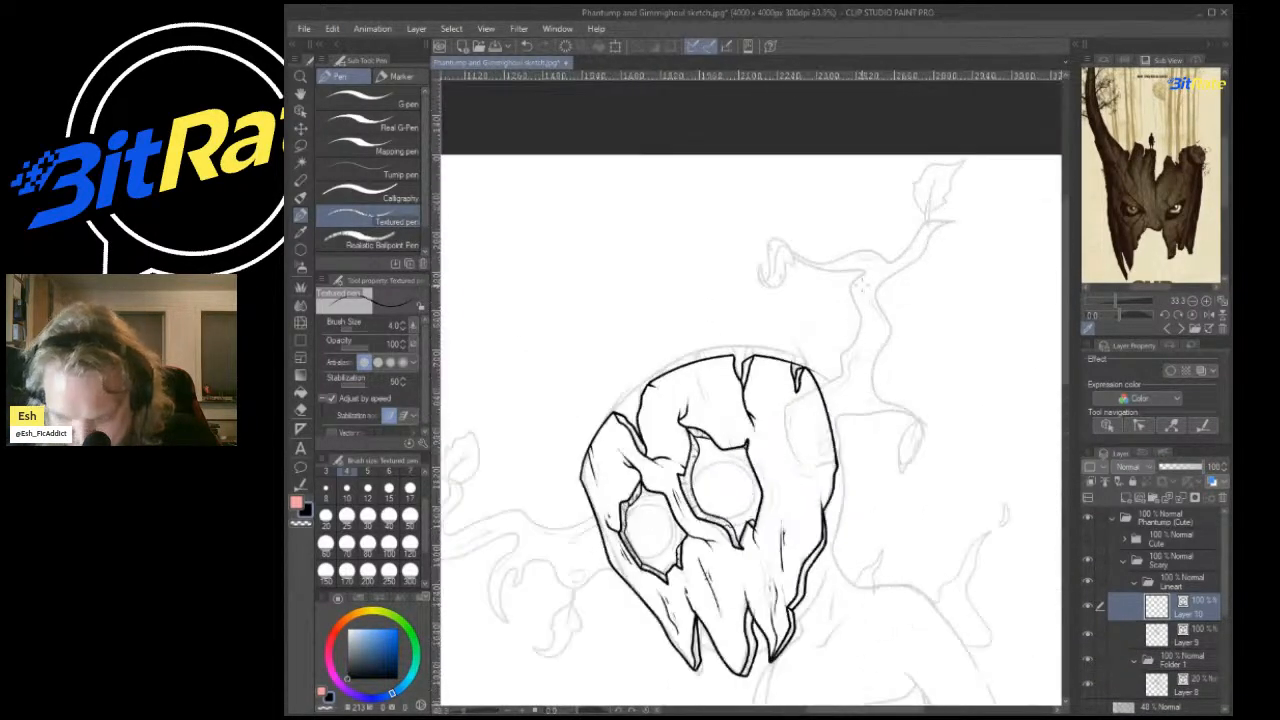
scroll(834, 312, up, 3)
scroll(834, 312, up, 1)
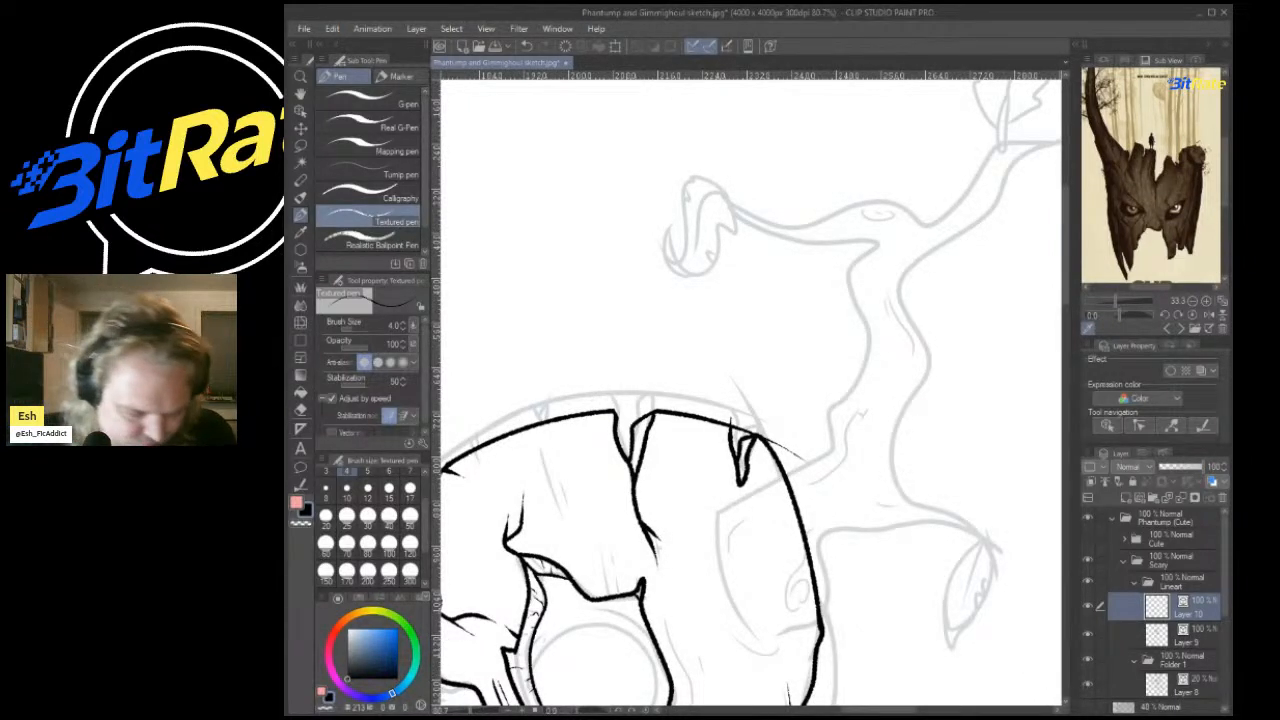
click(346, 488)
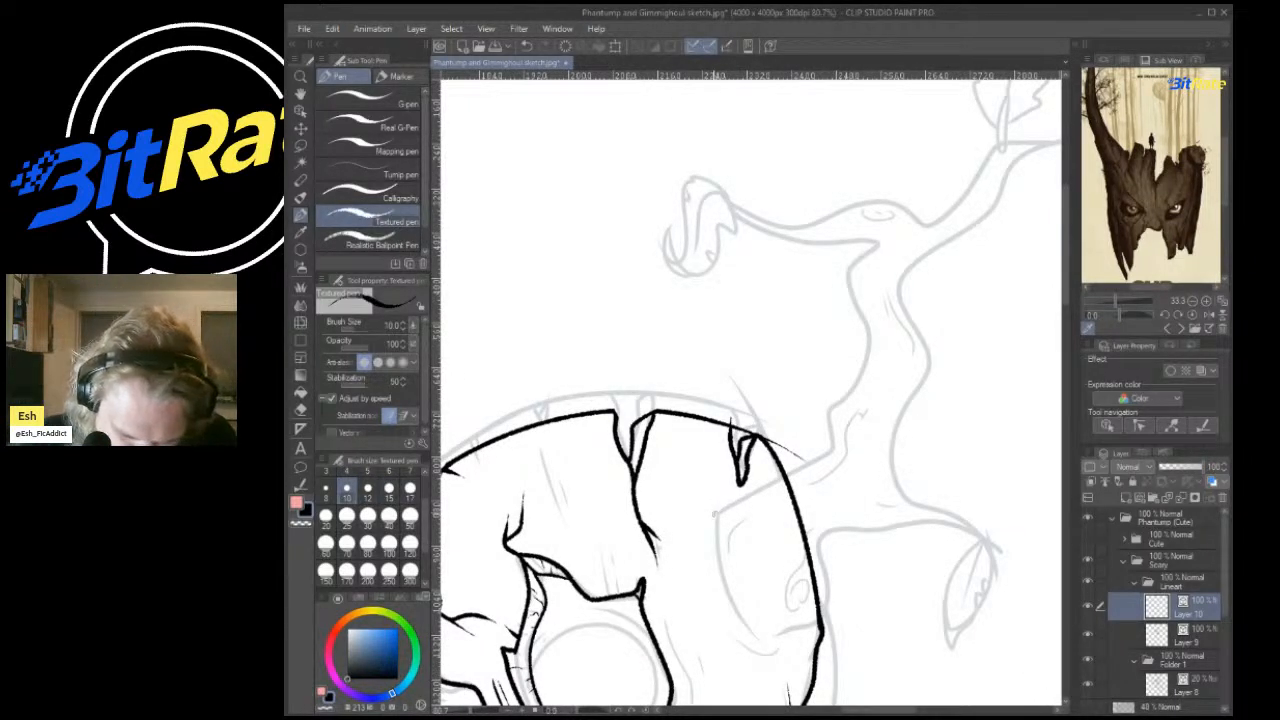
Ink the outline of the forked branch at the mask's upper right, including its rounded base overlapping the mask.
mouse_move(714, 513)
mouse_down()
mouse_move(808, 470)
mouse_move(860, 389)
mouse_move(856, 300)
mouse_move(885, 242)
mouse_move(718, 196)
mouse_up()
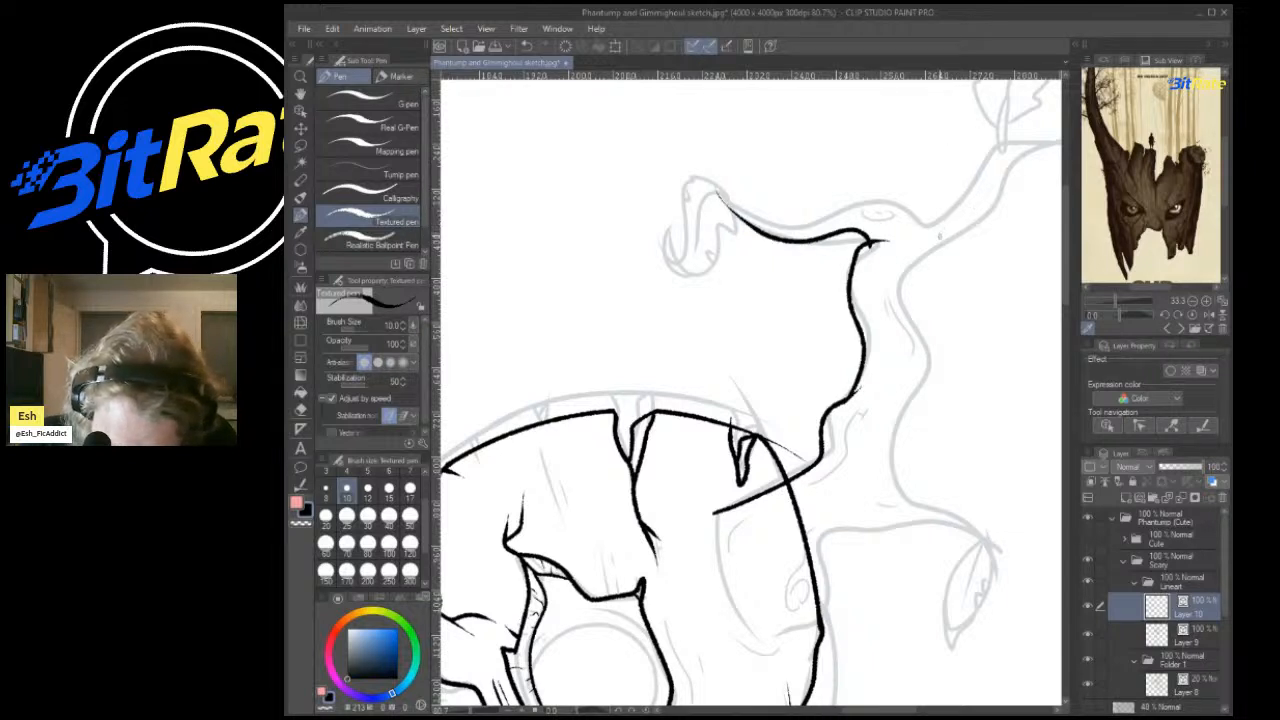
mouse_move(940, 237)
mouse_down()
mouse_move(865, 197)
mouse_move(866, 212)
mouse_move(762, 216)
mouse_up()
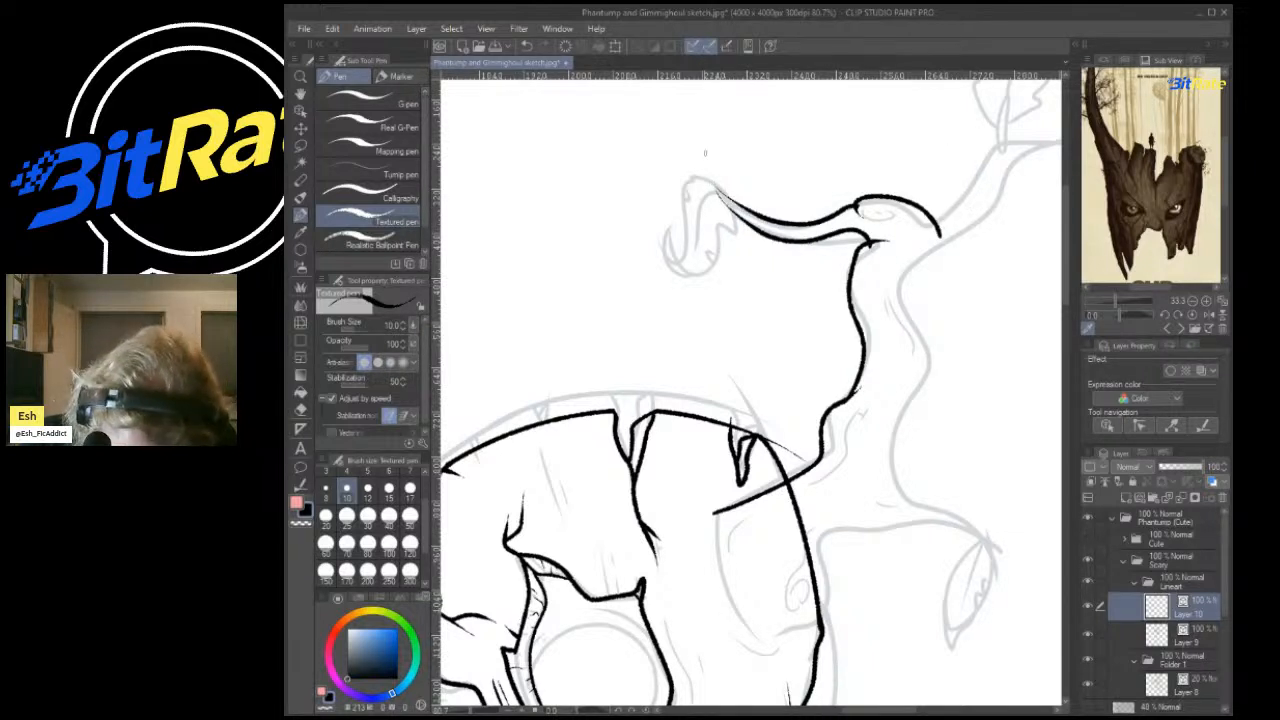
mouse_move(940, 228)
mouse_down()
mouse_move(1034, 142)
mouse_move(966, 240)
mouse_move(901, 488)
mouse_move(995, 545)
mouse_move(922, 520)
mouse_move(824, 550)
mouse_move(748, 643)
mouse_up()
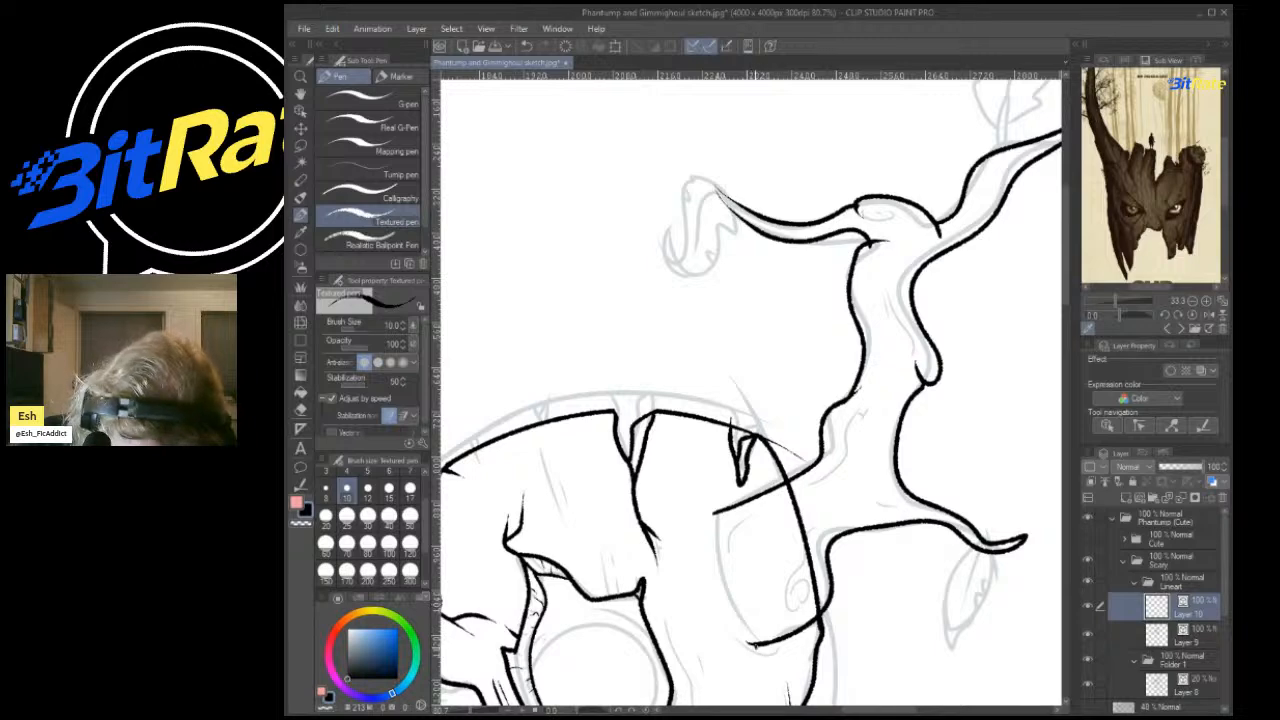
drag(701, 577, 742, 642)
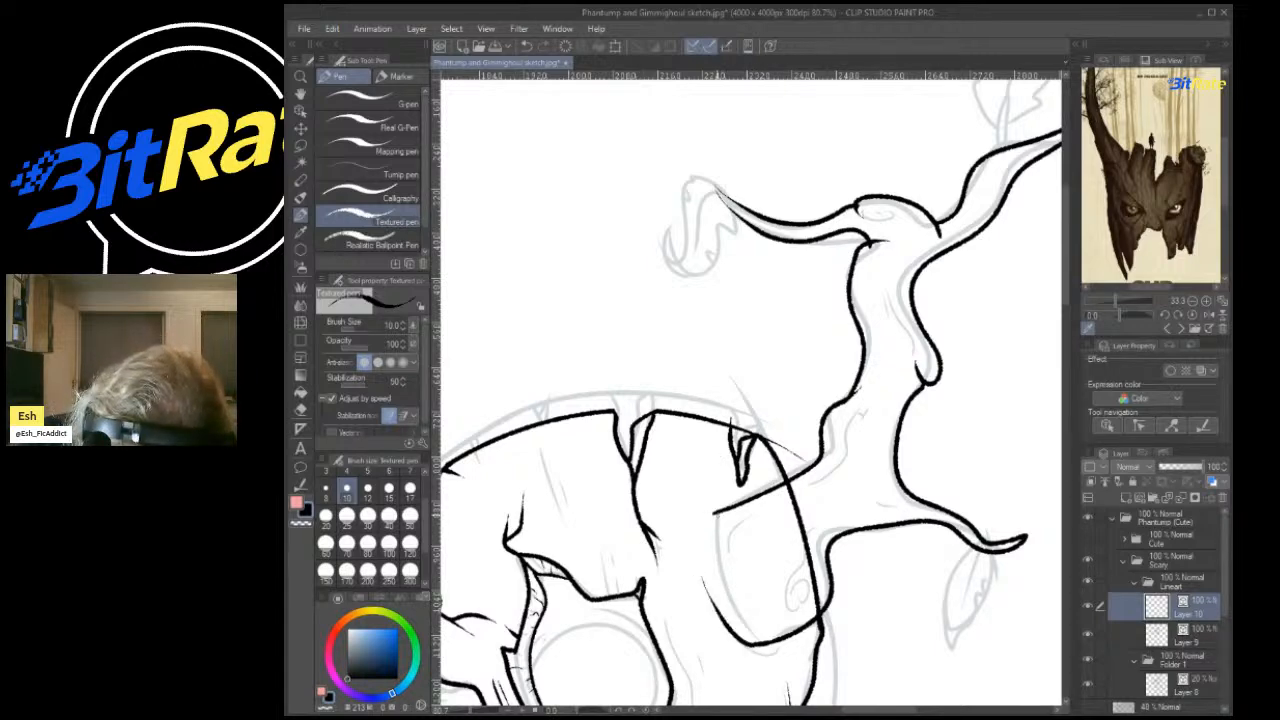
scroll(735, 430, down, 5)
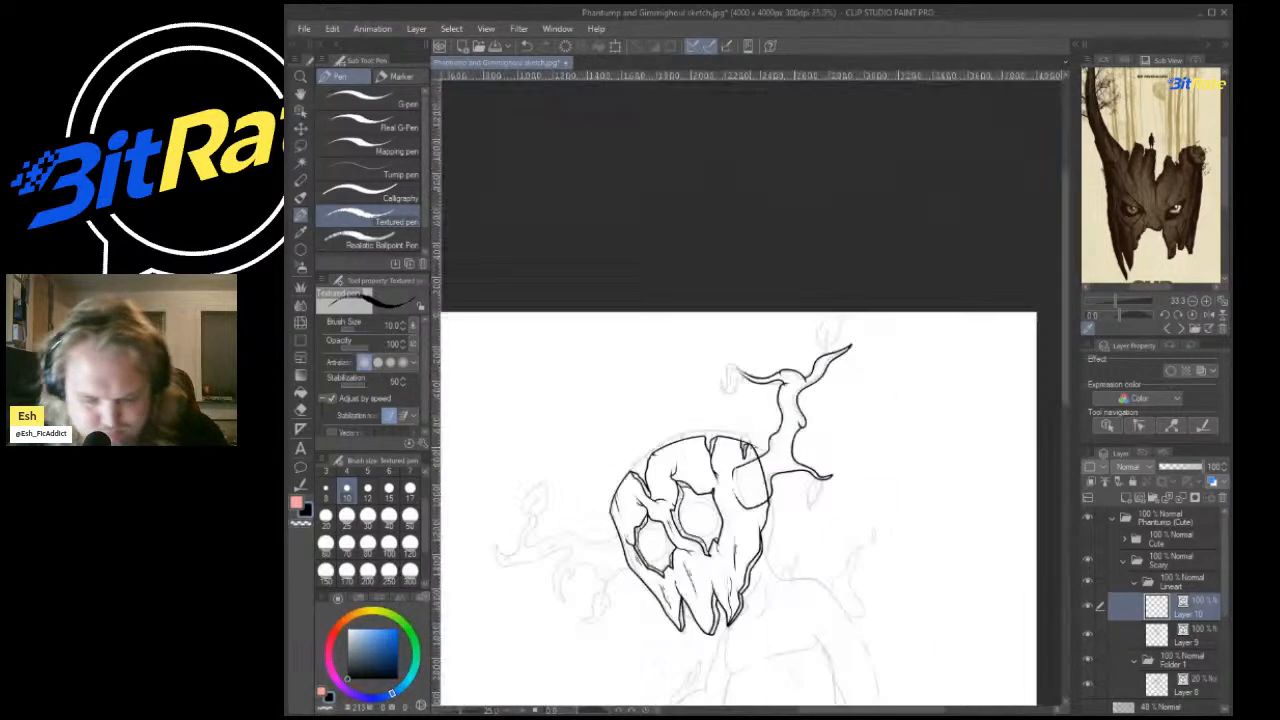
On Layer 9, erase the mask outline inside the branch's base and the stray line ends beside the upper-right crack.
scroll(800, 470, up, 4)
click(1187, 635)
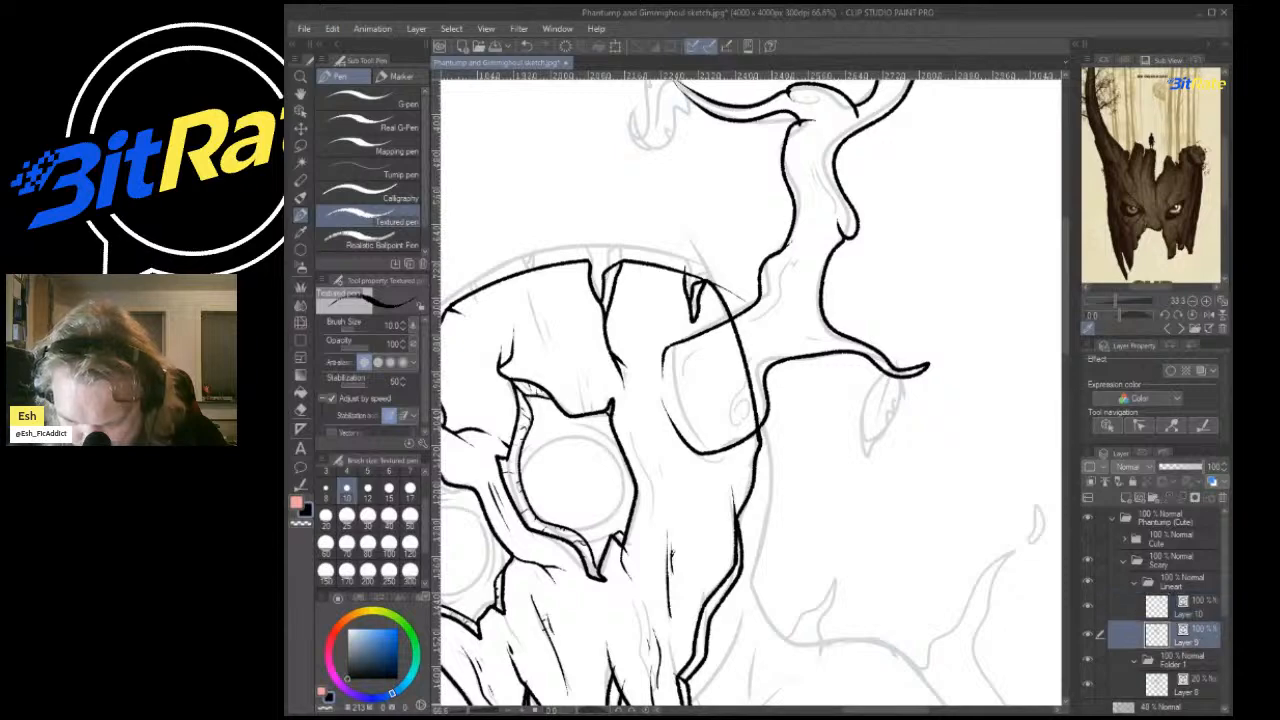
scroll(690, 435, up, 1)
key(e)
mouse_move(790, 262)
mouse_down()
mouse_move(755, 307)
mouse_move(785, 373)
mouse_up()
scroll(790, 262, up, 2)
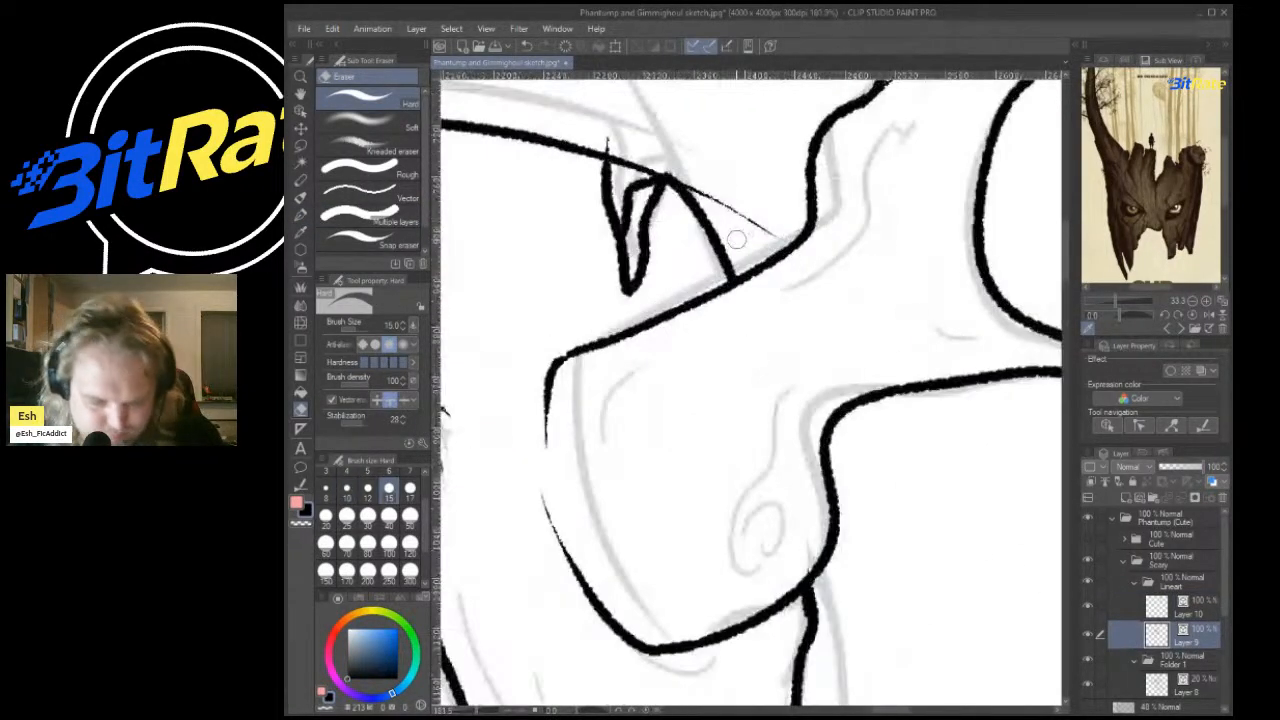
drag(772, 232, 742, 181)
mouse_move(606, 125)
mouse_down()
mouse_move(624, 162)
mouse_move(648, 121)
mouse_move(674, 117)
mouse_move(656, 152)
mouse_up()
scroll(663, 138, down, 4)
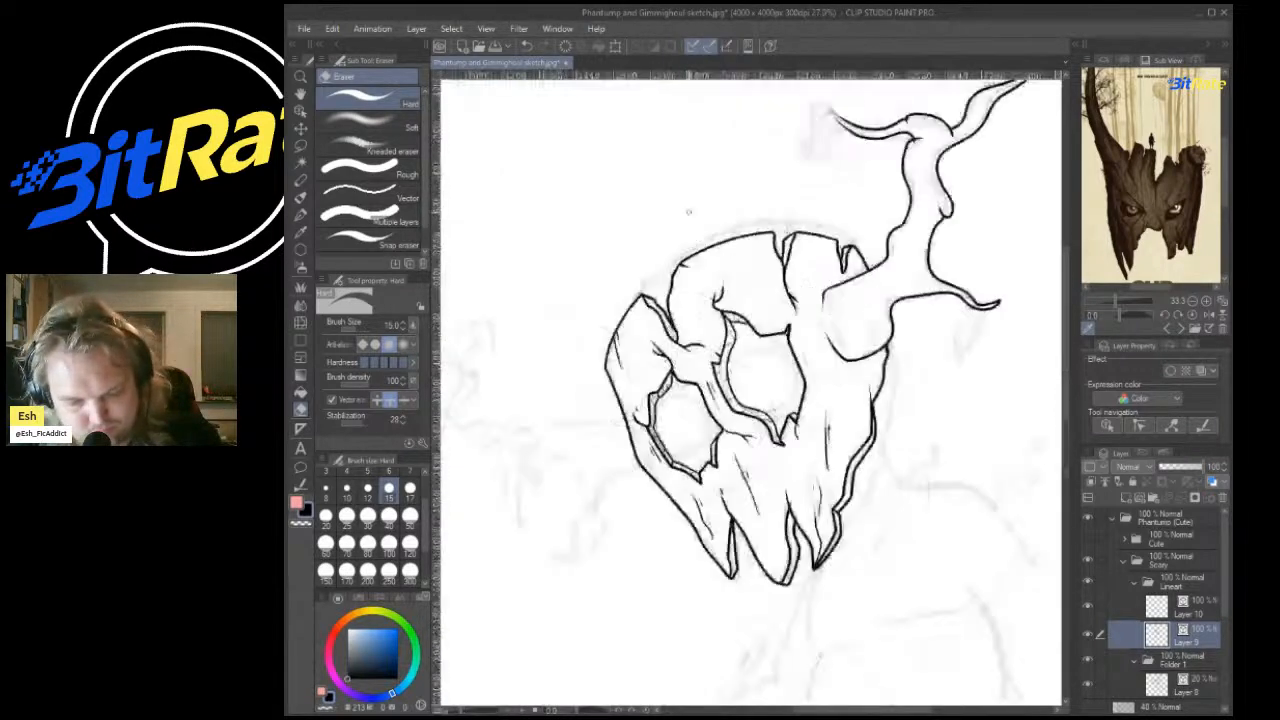
Set the Textured pen's brush size to 5 and ink grain marks on the inner edge of the mask's top crack.
scroll(893, 252, up, 5)
key(i)
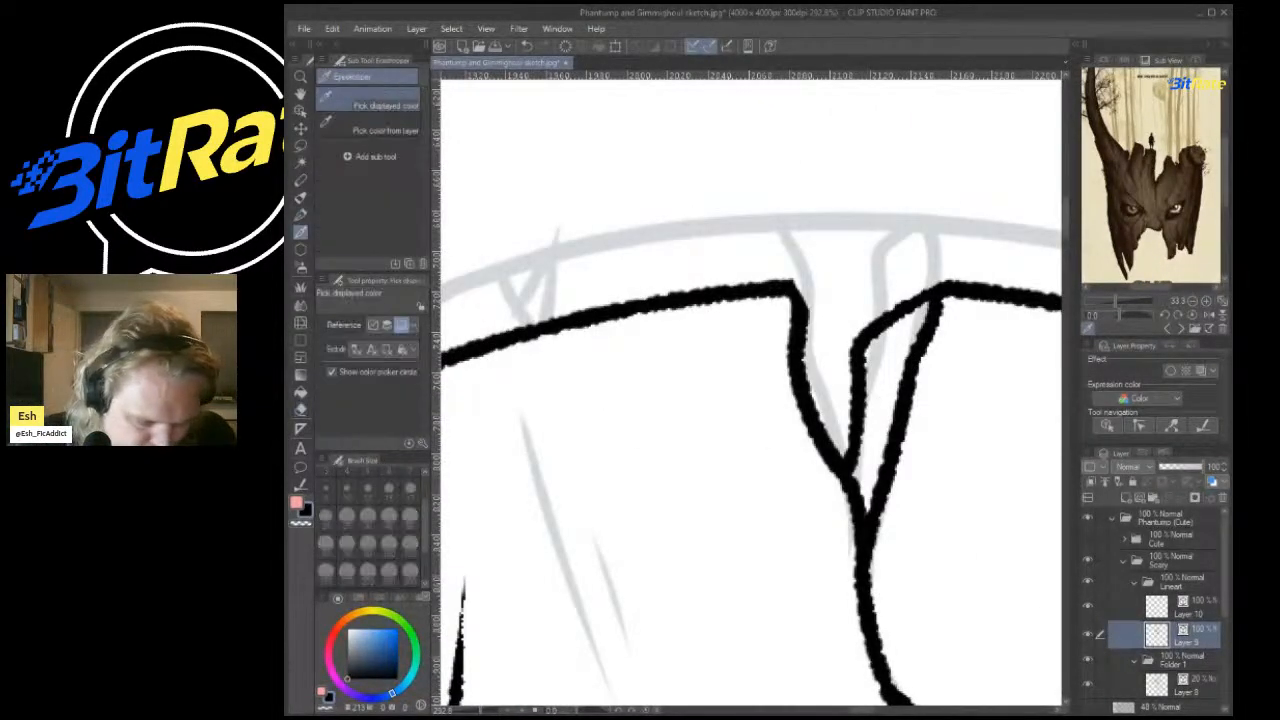
key(p)
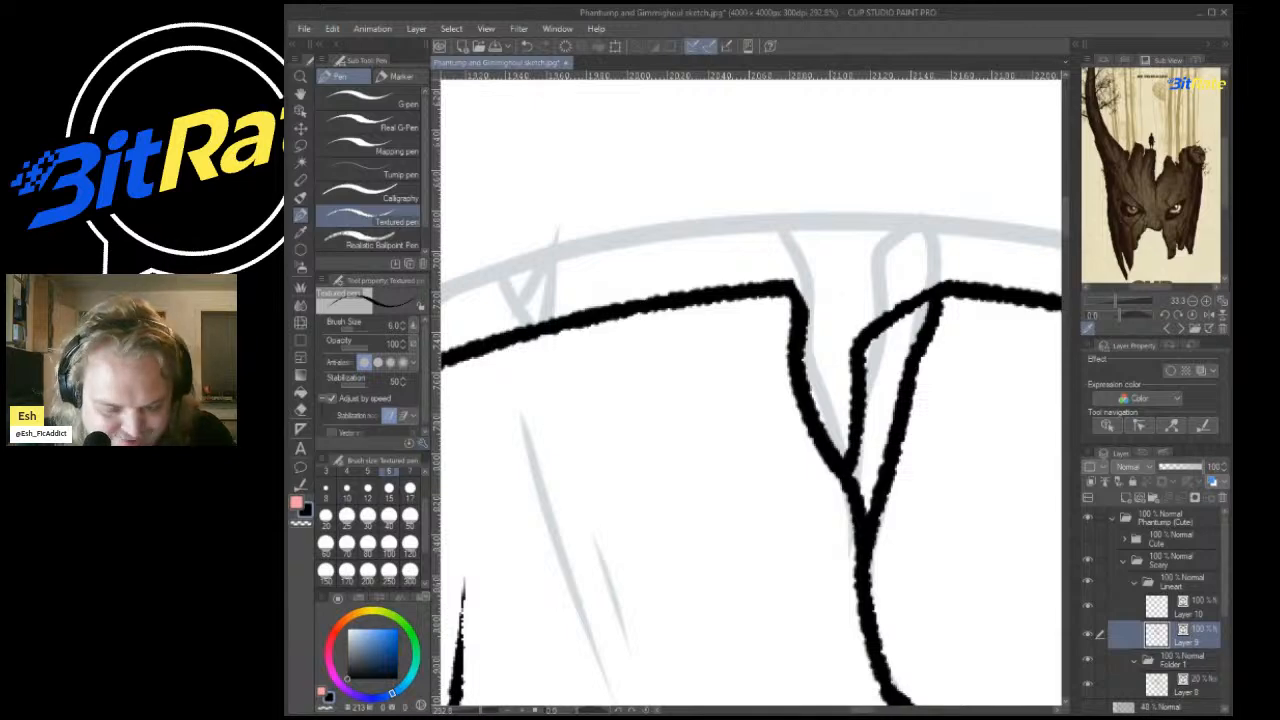
mouse_move(912, 352)
mouse_down()
mouse_move(853, 418)
mouse_move(881, 400)
mouse_move(861, 356)
mouse_move(909, 330)
mouse_move(877, 437)
mouse_up()
key(ctrl+z)
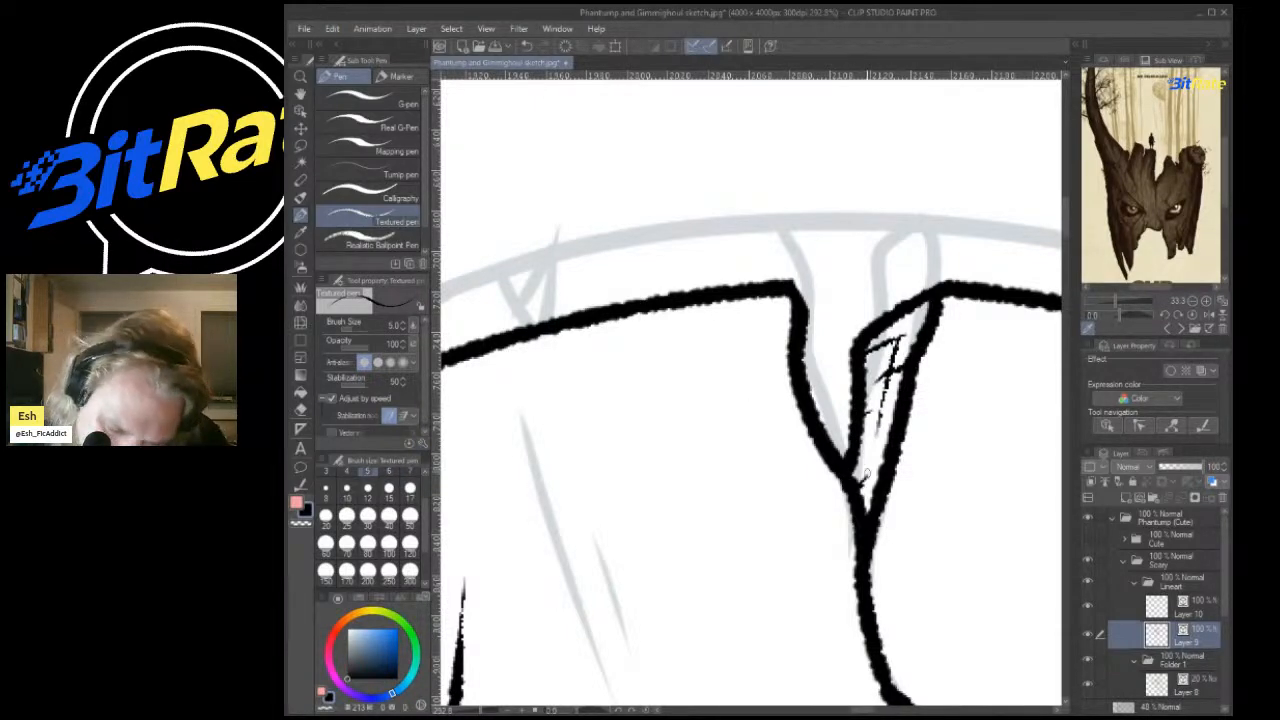
scroll(657, 315, down, 18)
scroll(589, 369, up, 9)
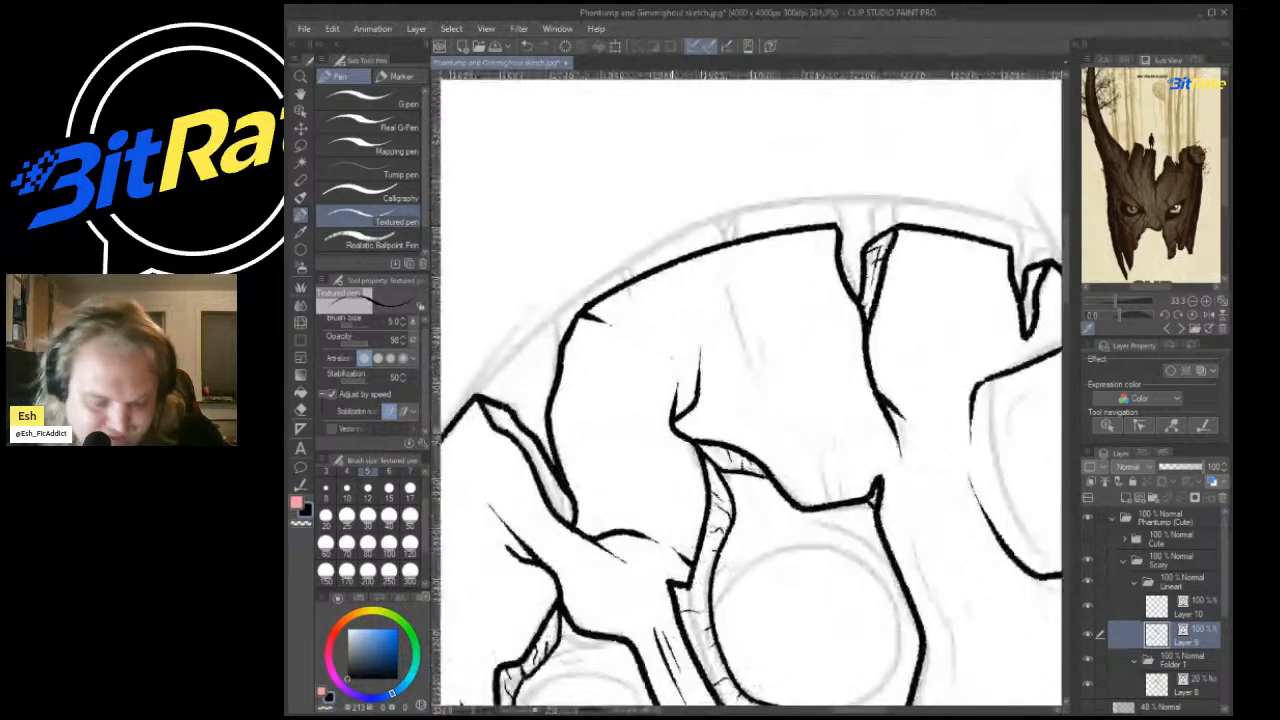
Ink wood grain lines on the forehead, directly above the larger eye socket and to its right.
drag(728, 288, 768, 412)
drag(756, 336, 776, 404)
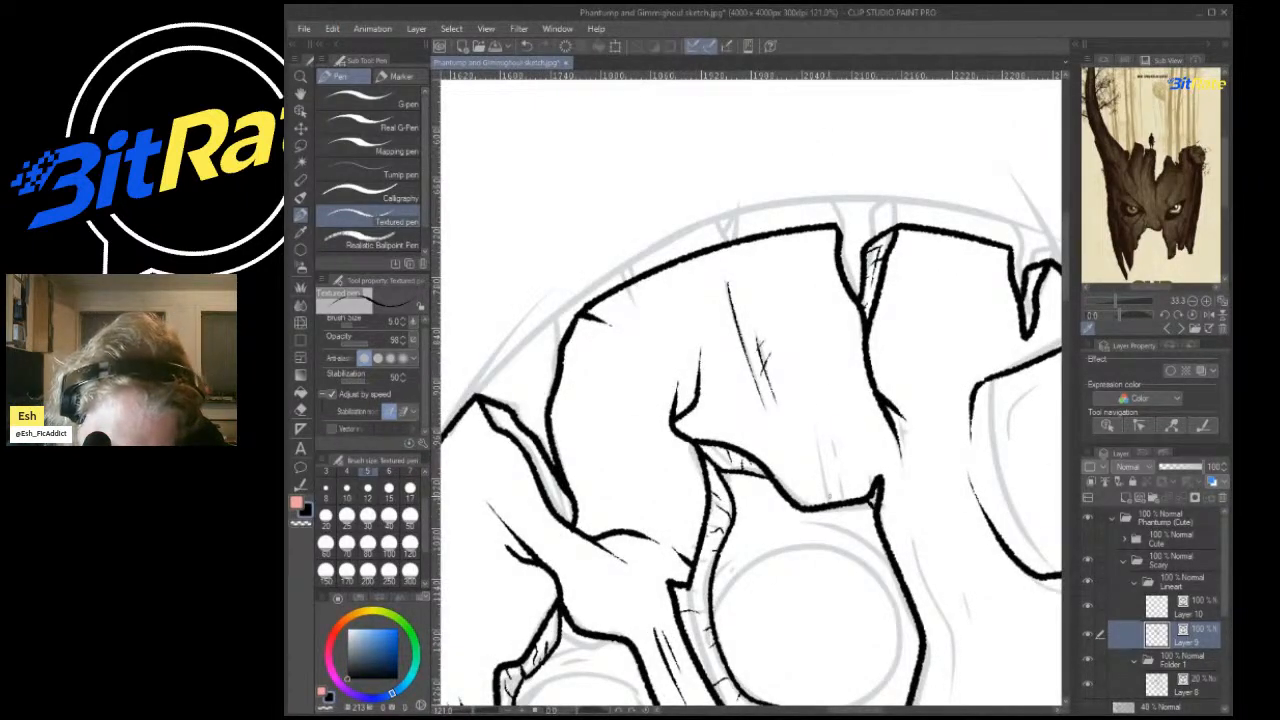
drag(910, 526, 952, 688)
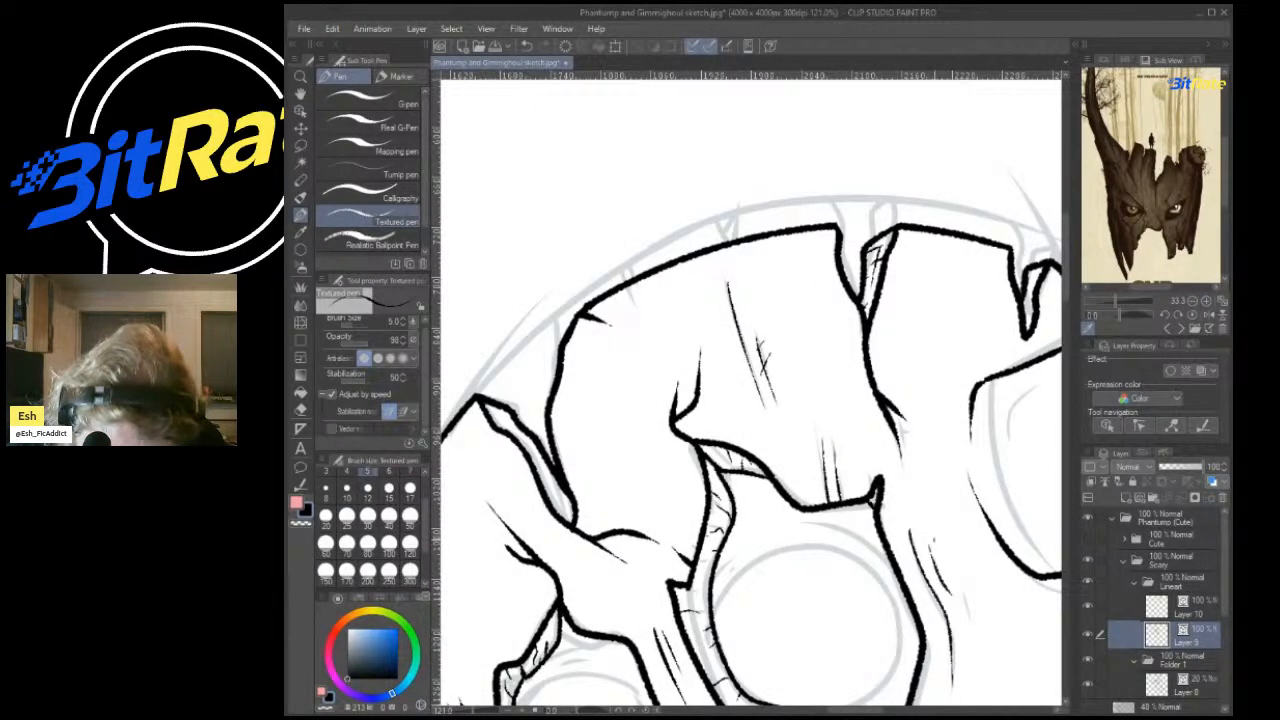
scroll(856, 530, down, 10)
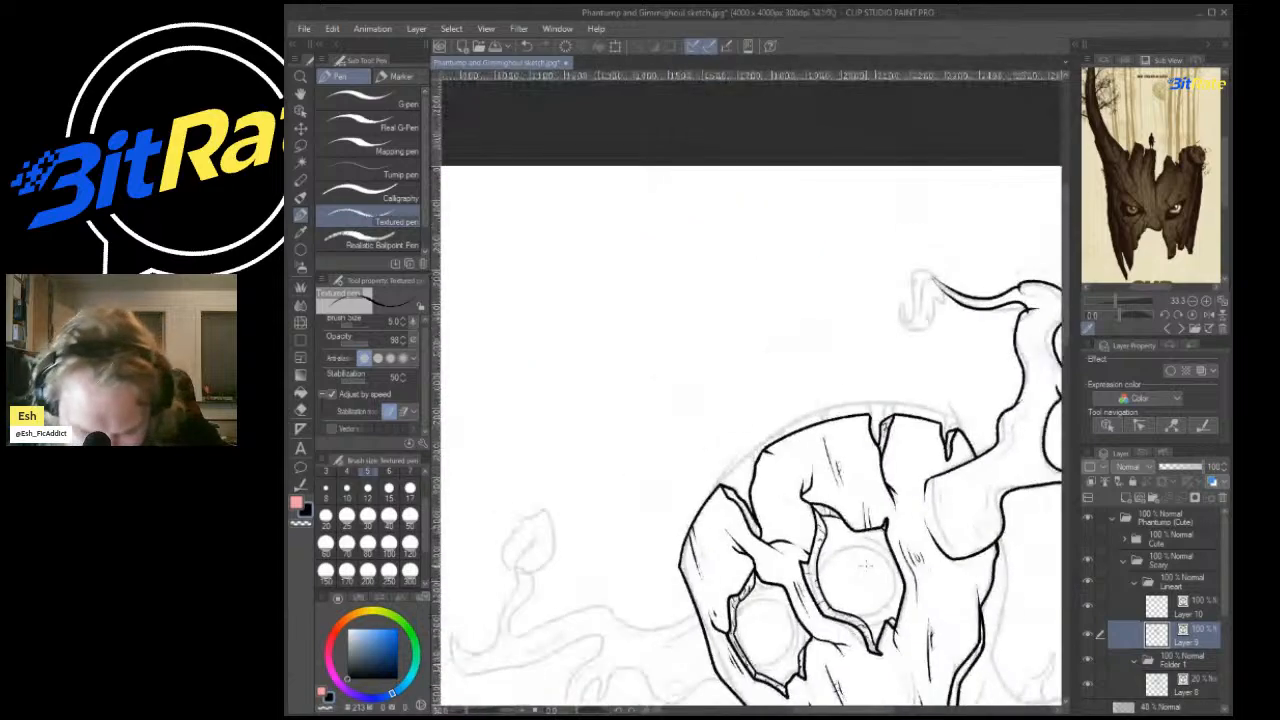
Ink a small knot in the grain beside the larger socket and grain lines on the mask's right edge below the branch.
scroll(939, 607, up, 10)
drag(952, 462, 972, 532)
drag(964, 486, 968, 506)
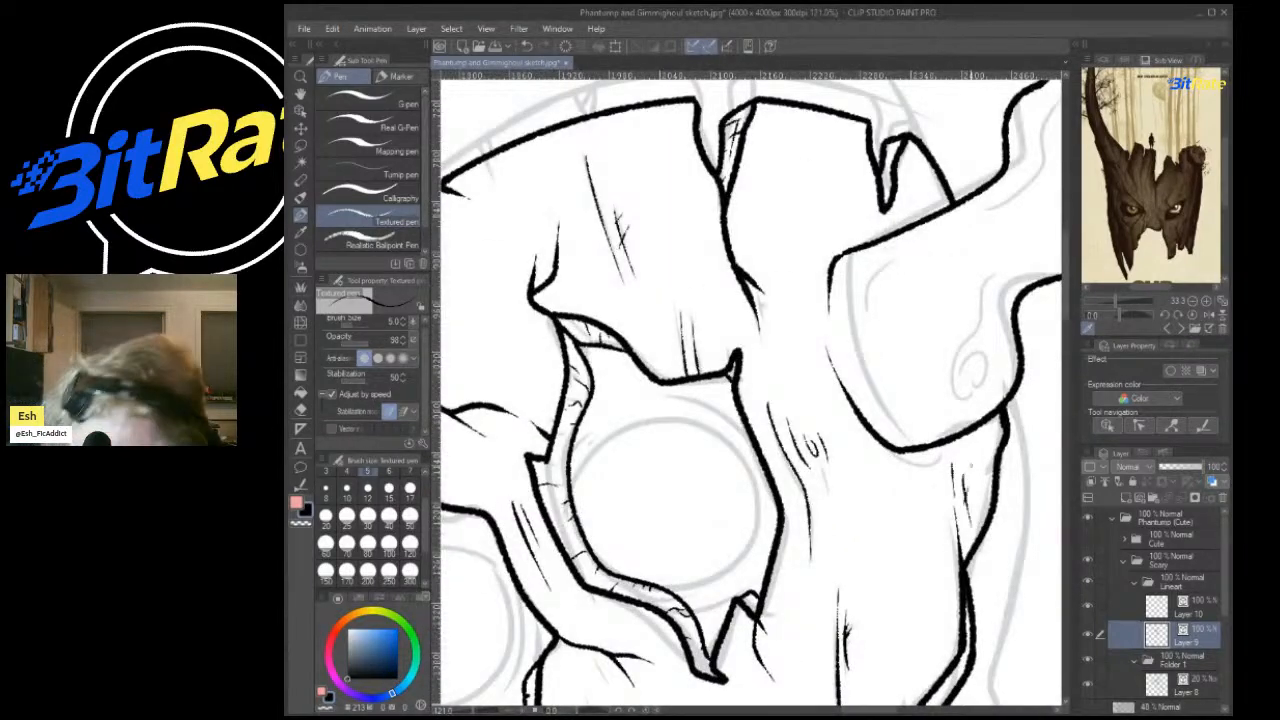
scroll(985, 440, down, 8)
scroll(985, 440, up, 2)
scroll(985, 440, down, 5)
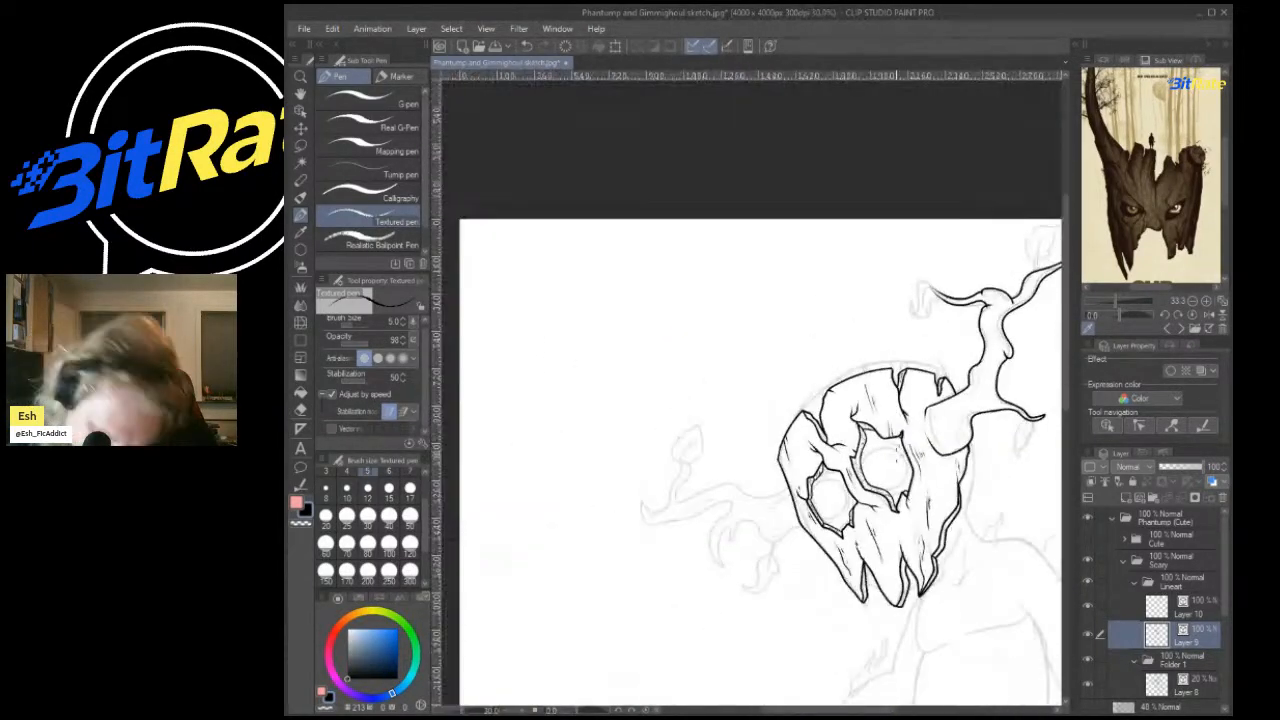
scroll(985, 440, up, 5)
scroll(950, 400, down, 3)
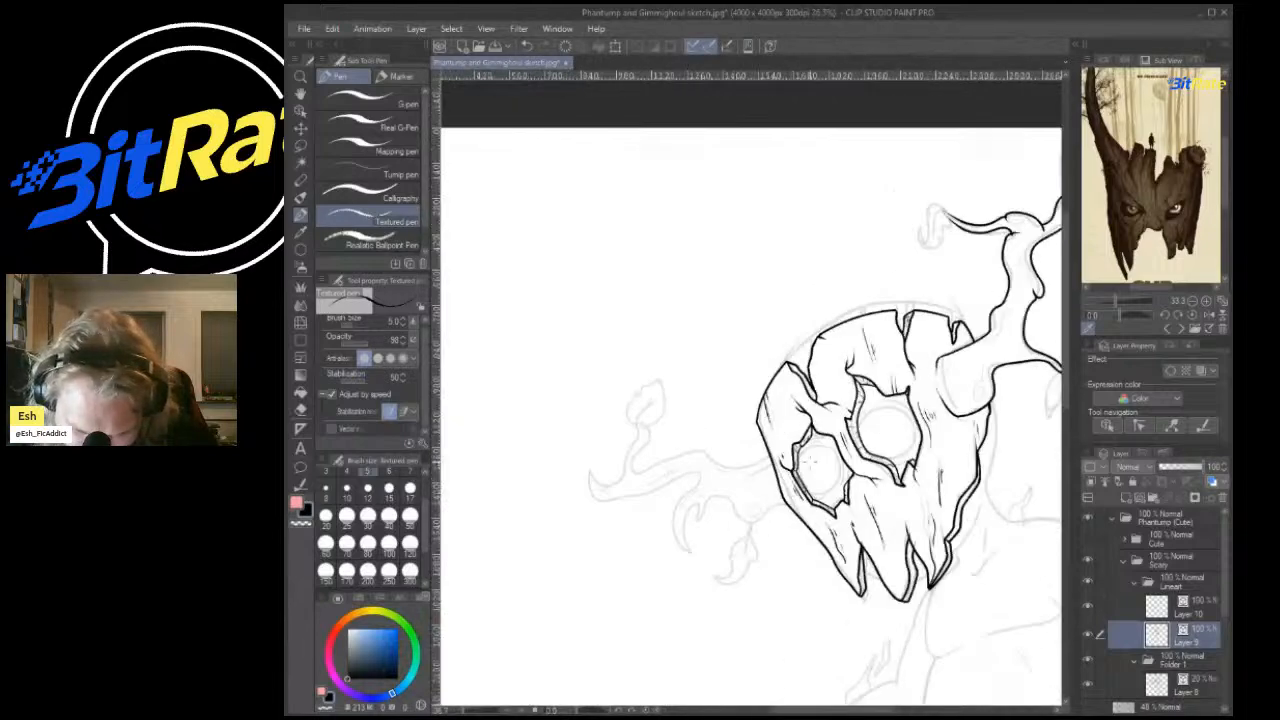
Ink a swirling knot, a curved contour line and small cross-grain marks on the branch's rounded base.
scroll(912, 364, up, 4)
scroll(912, 364, up, 6)
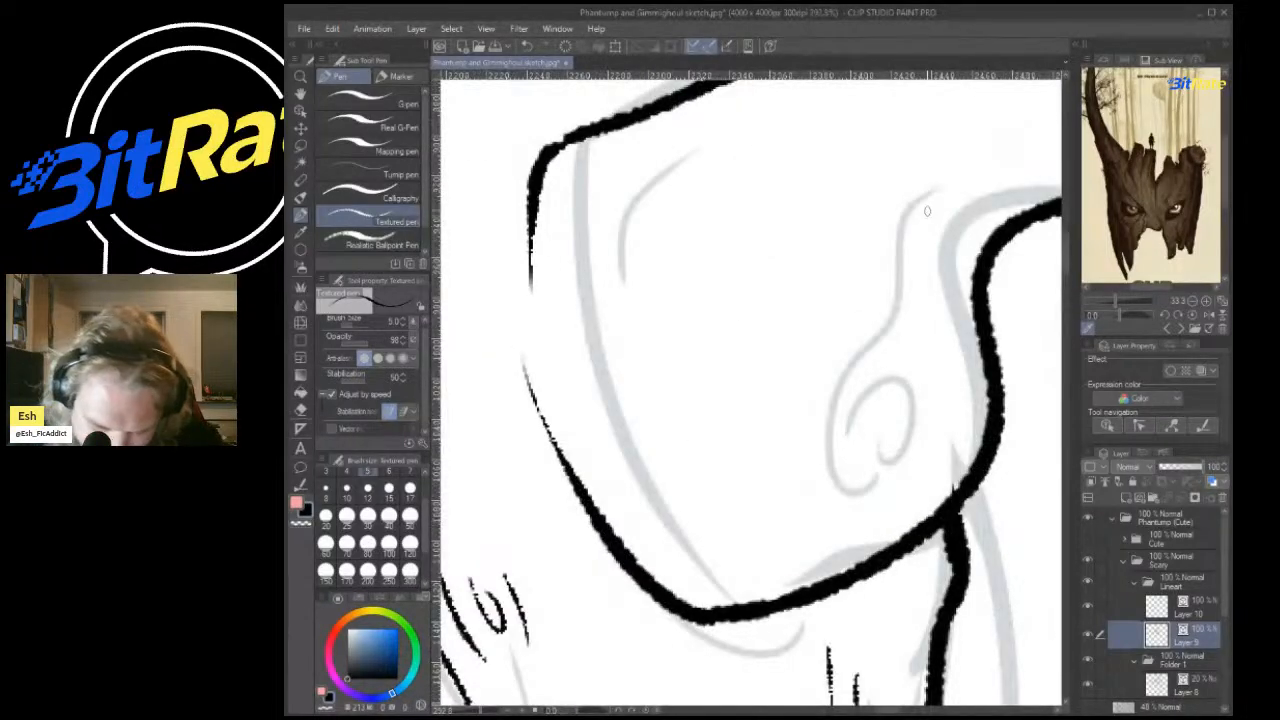
mouse_move(915, 215)
mouse_down()
mouse_move(858, 405)
mouse_move(933, 424)
mouse_move(900, 494)
mouse_up()
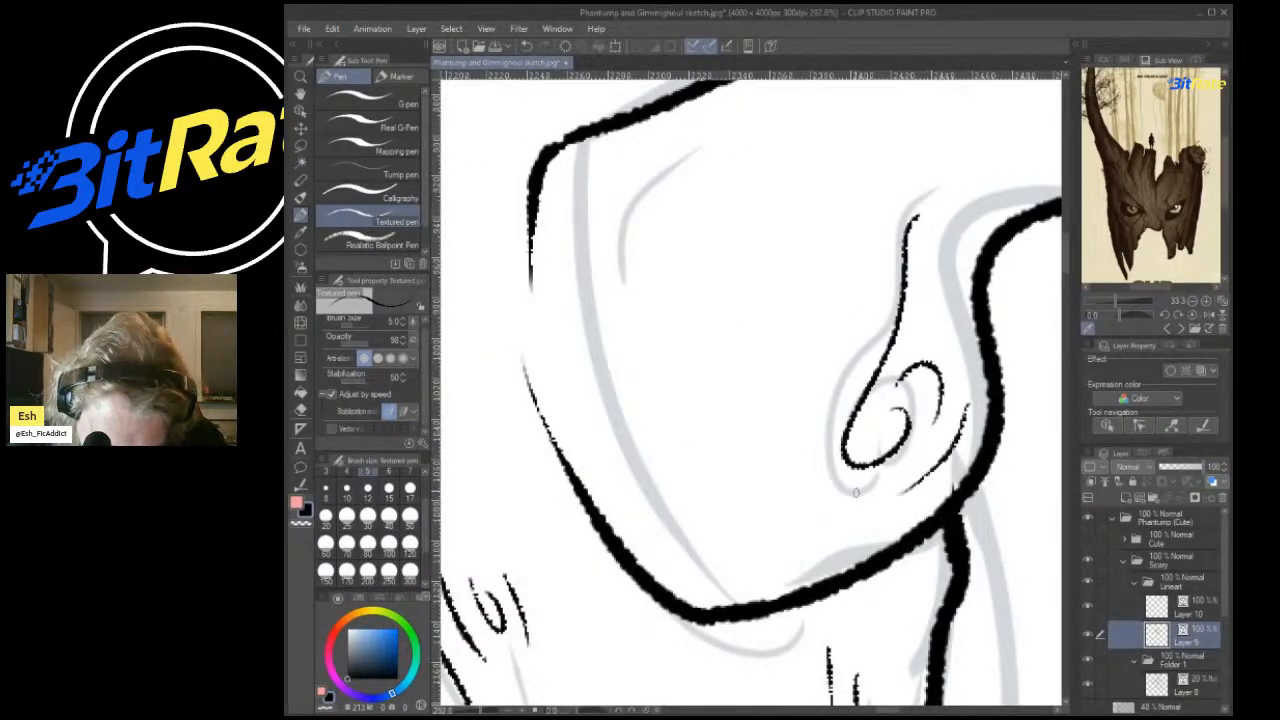
mouse_move(632, 323)
mouse_down()
mouse_move(658, 187)
mouse_move(788, 91)
mouse_up()
mouse_move(747, 162)
mouse_down()
mouse_move(795, 119)
mouse_move(777, 153)
mouse_up()
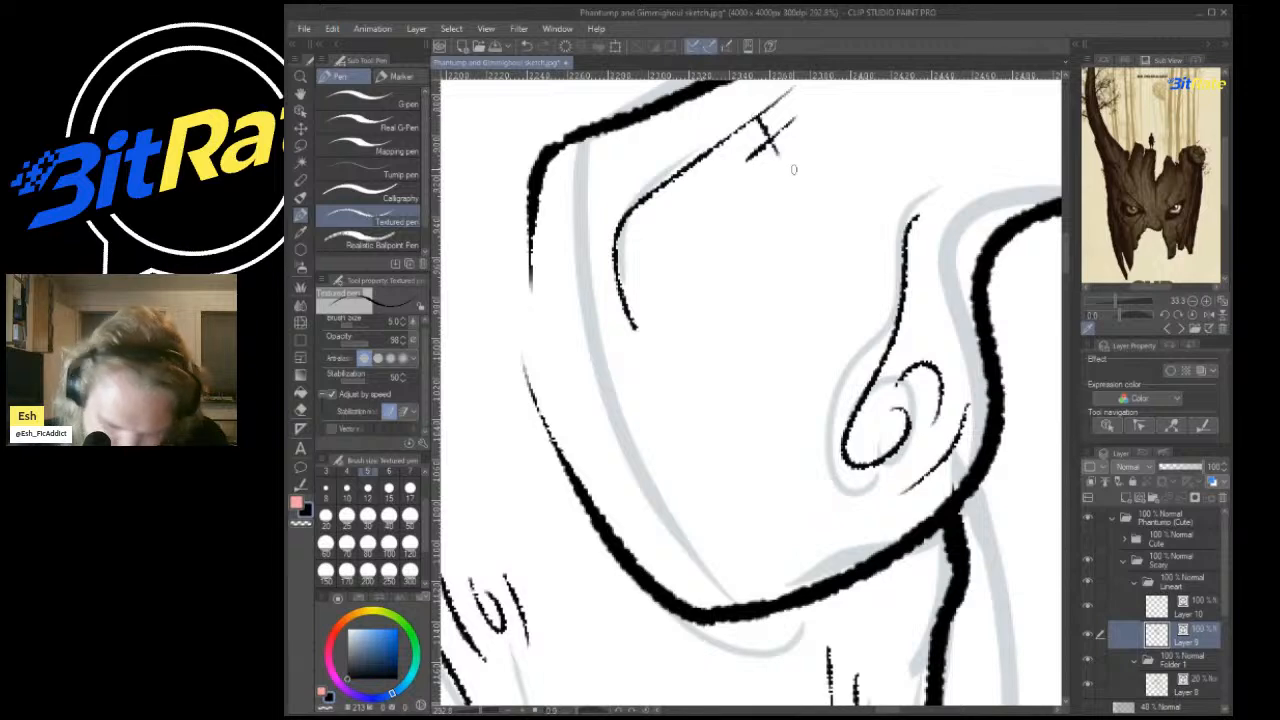
Ink contour and cross-grain lines on the lower branch stem, a swirl in its side bump and grain marks at the lower twig's base.
scroll(815, 298, down, 3)
scroll(740, 560, down, 5)
scroll(937, 290, up, 3)
drag(657, 470, 747, 299)
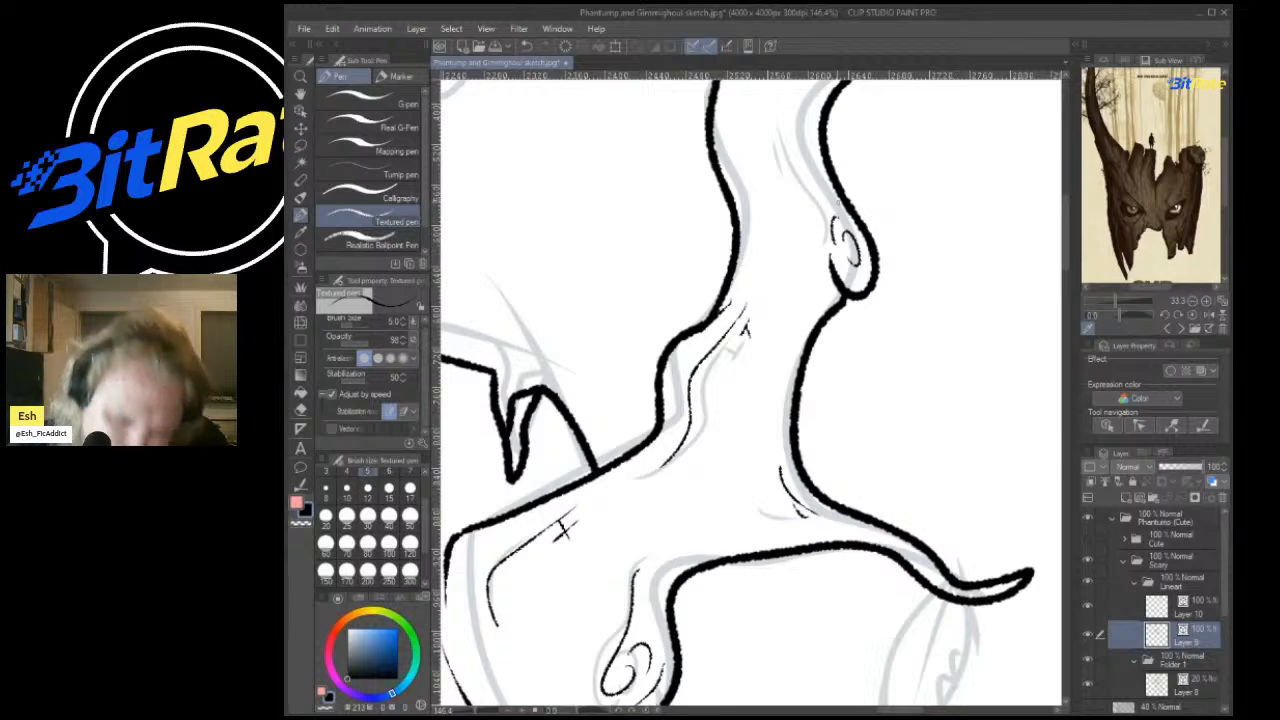
Ink an oval knot in the branch's upper fork and short grain lines along the two twigs growing from it.
scroll(832, 252, down, 4)
scroll(815, 144, up, 4)
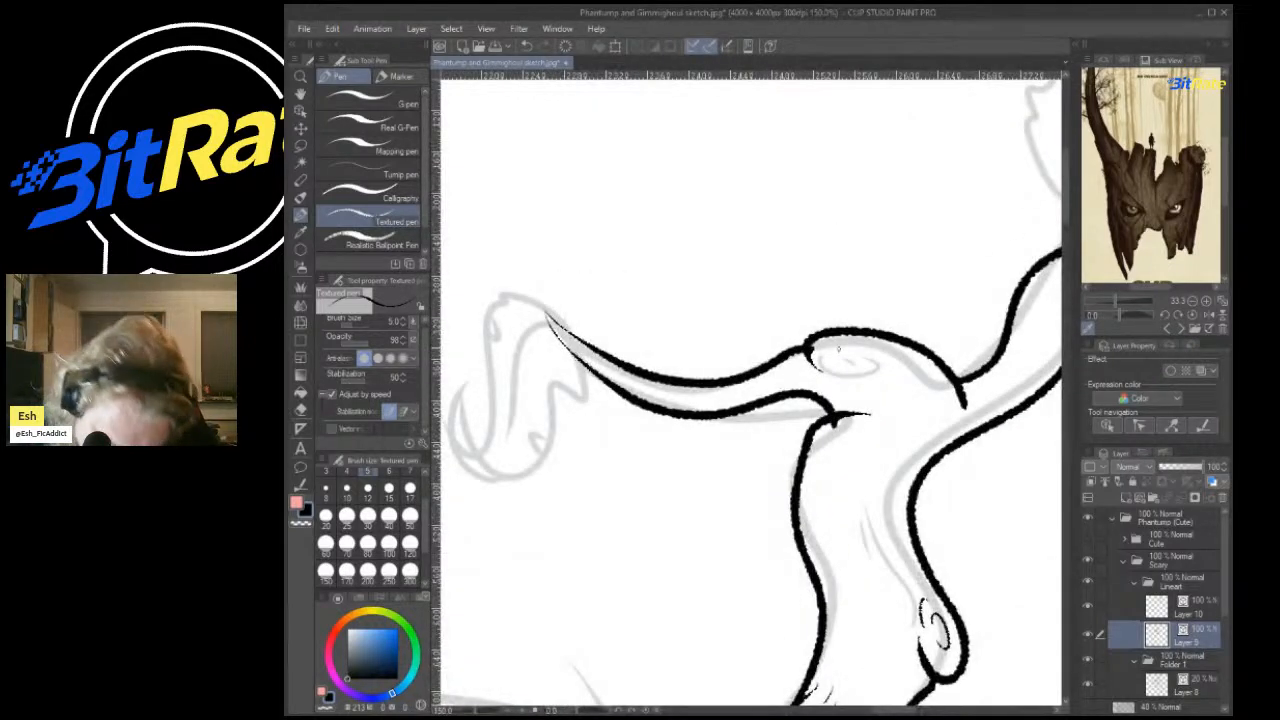
drag(838, 348, 857, 364)
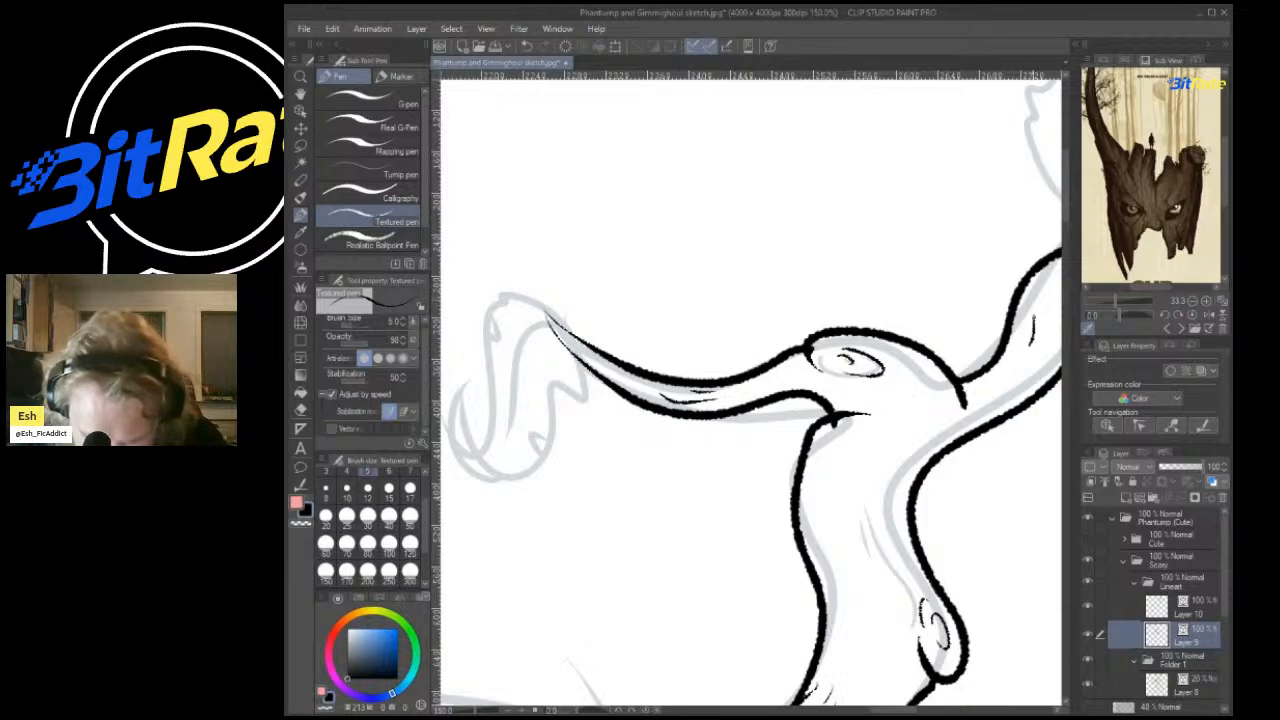
drag(1034, 317, 1059, 292)
scroll(875, 285, down, 4)
scroll(820, 265, up, 4)
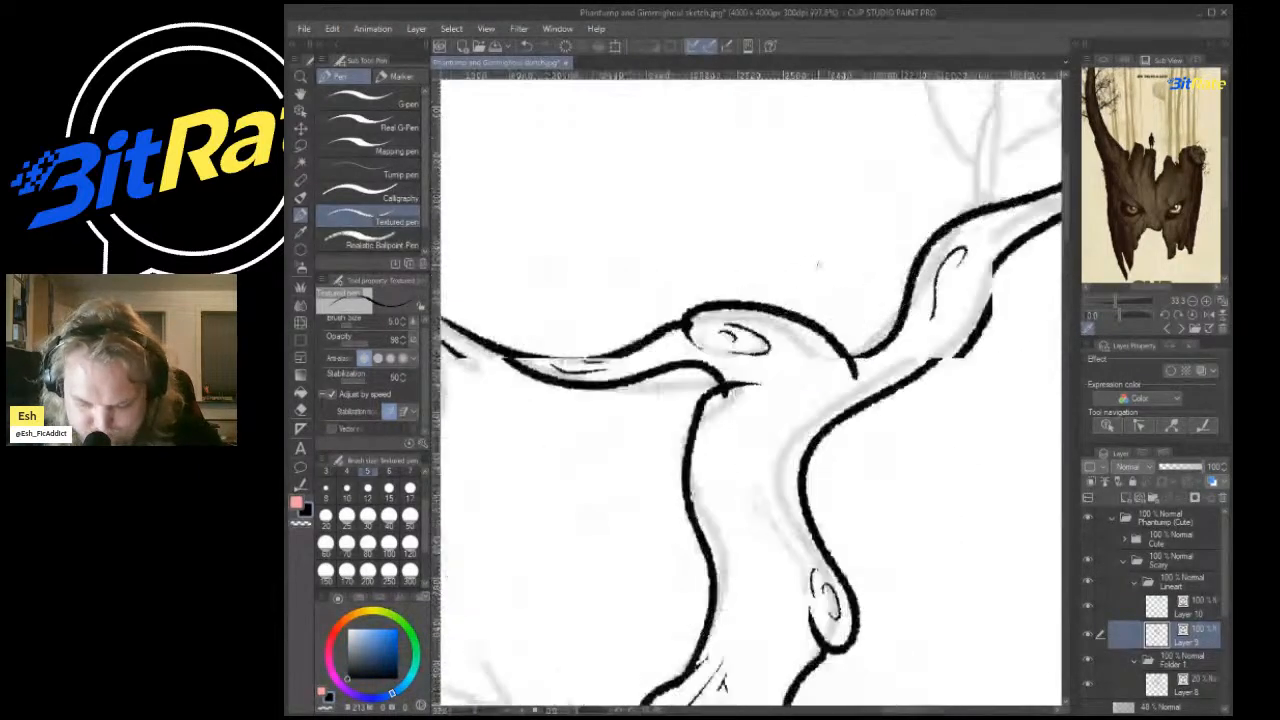
On Layer 10, trim the overshooting line ends at the upper fork and set the Textured pen's brush size to 15.
scroll(830, 240, up, 2)
key(e)
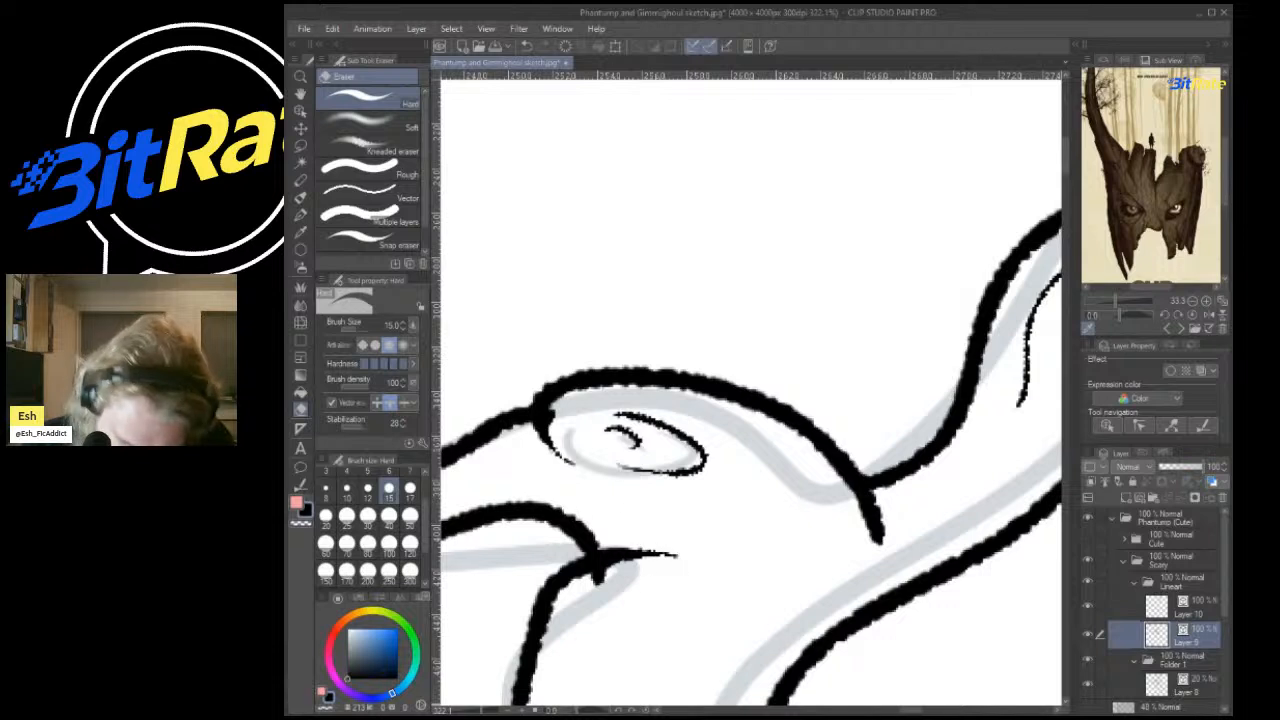
click(1195, 605)
mouse_move(678, 553)
mouse_down()
mouse_move(622, 556)
mouse_move(616, 541)
mouse_up()
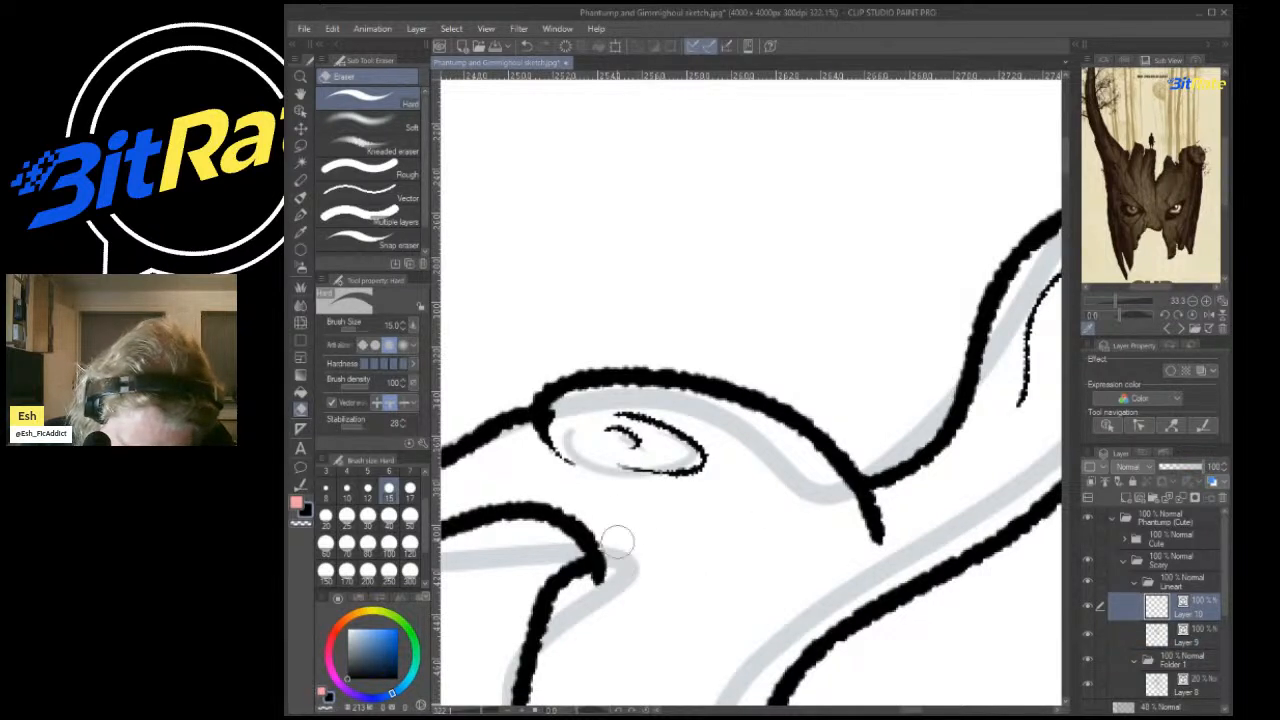
key(p)
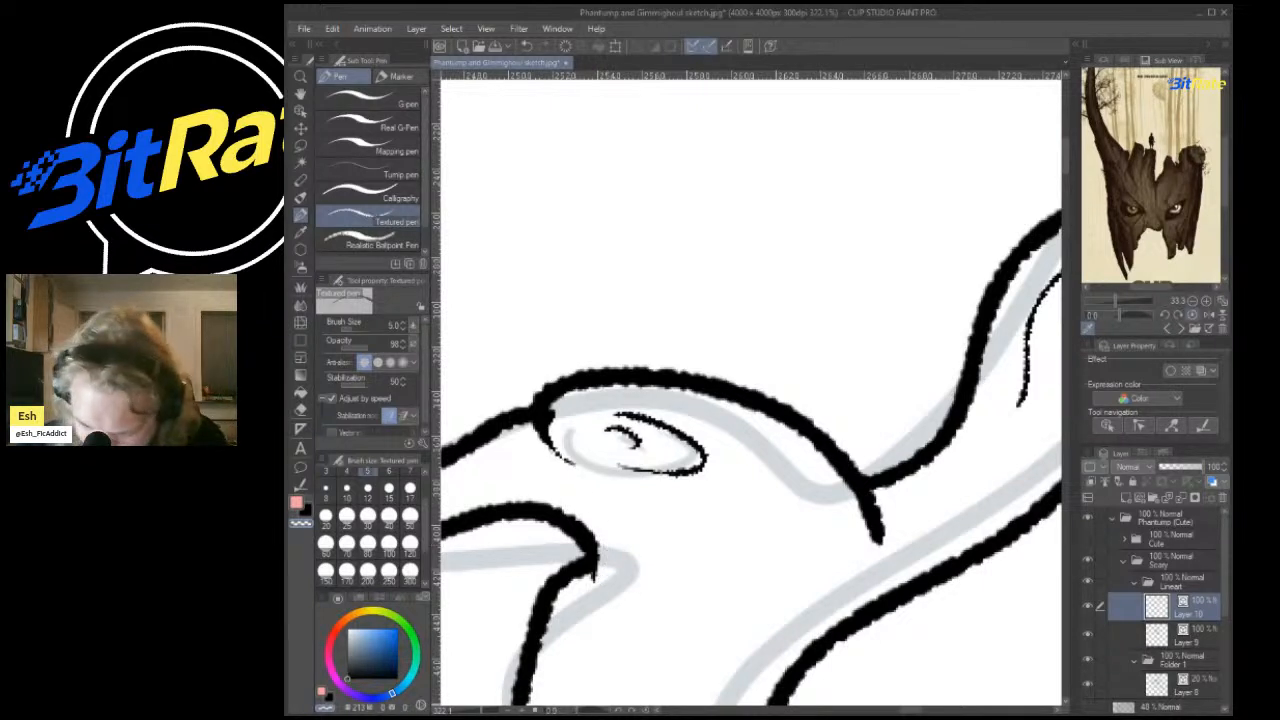
click(389, 488)
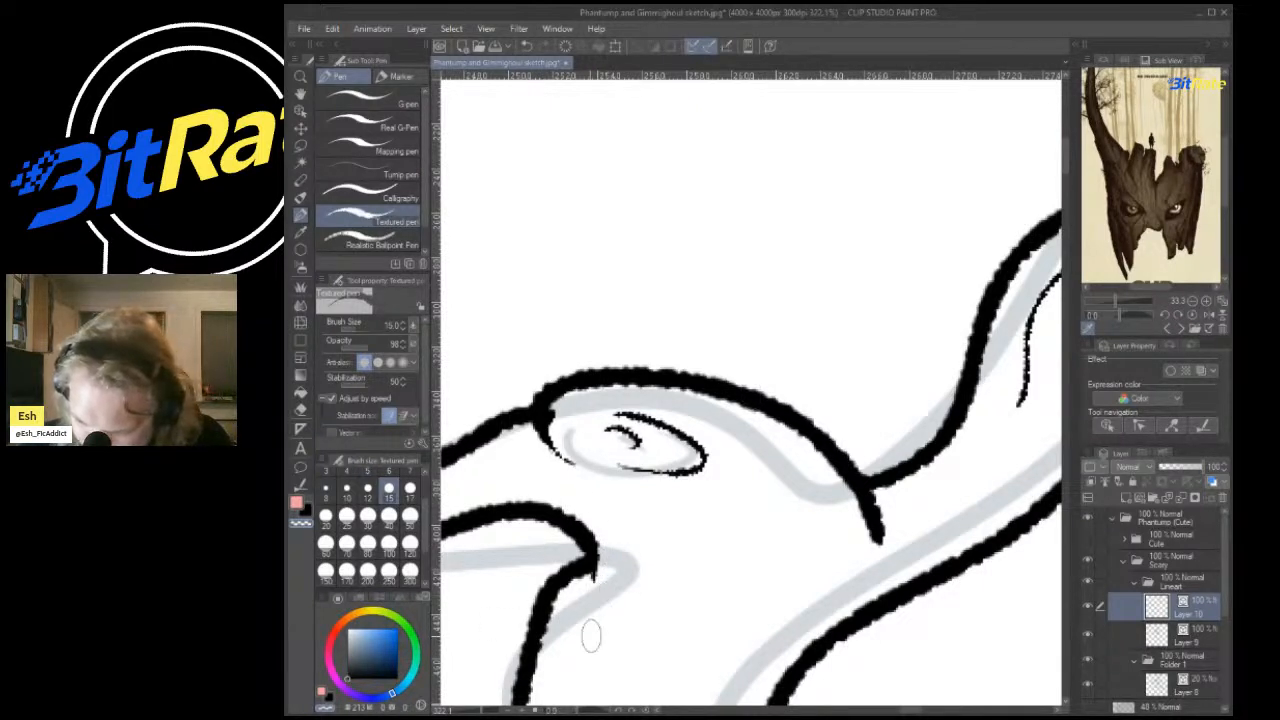
key(ctrl+z)
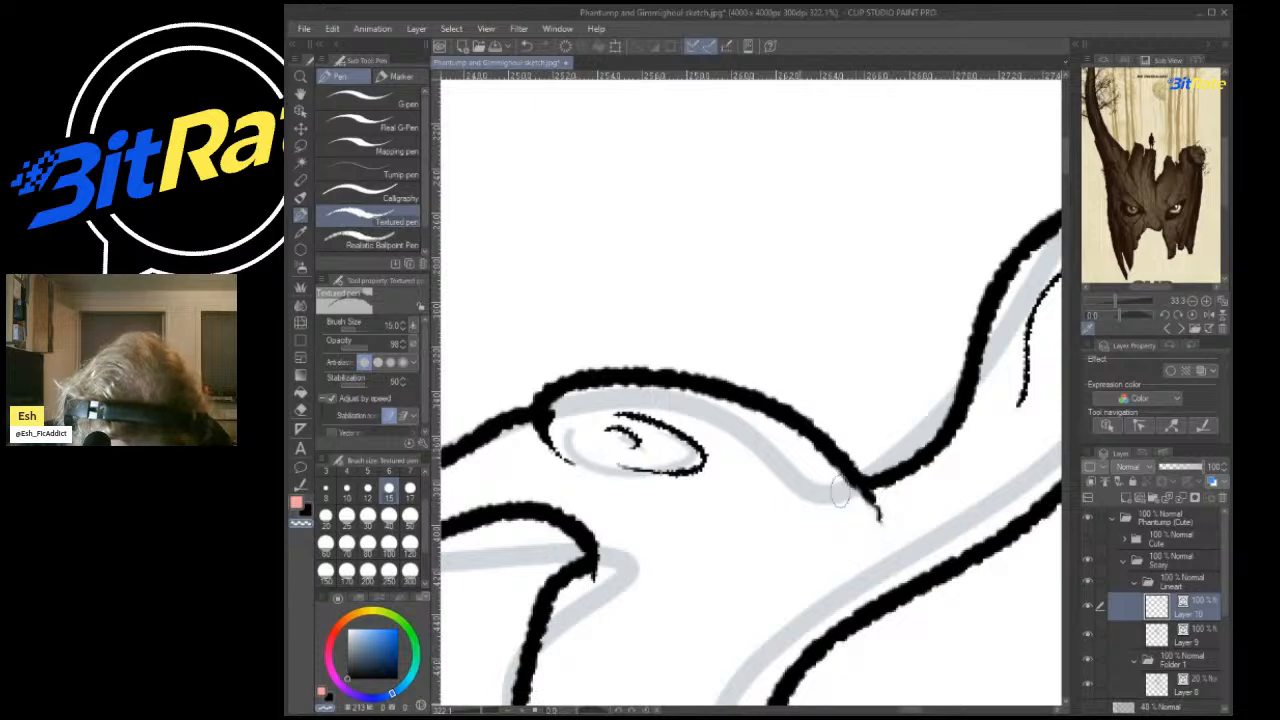
Examine the inked mask and branches as a whole and toggle Layer 9's visibility to compare the grain detail.
scroll(728, 433, down, 10)
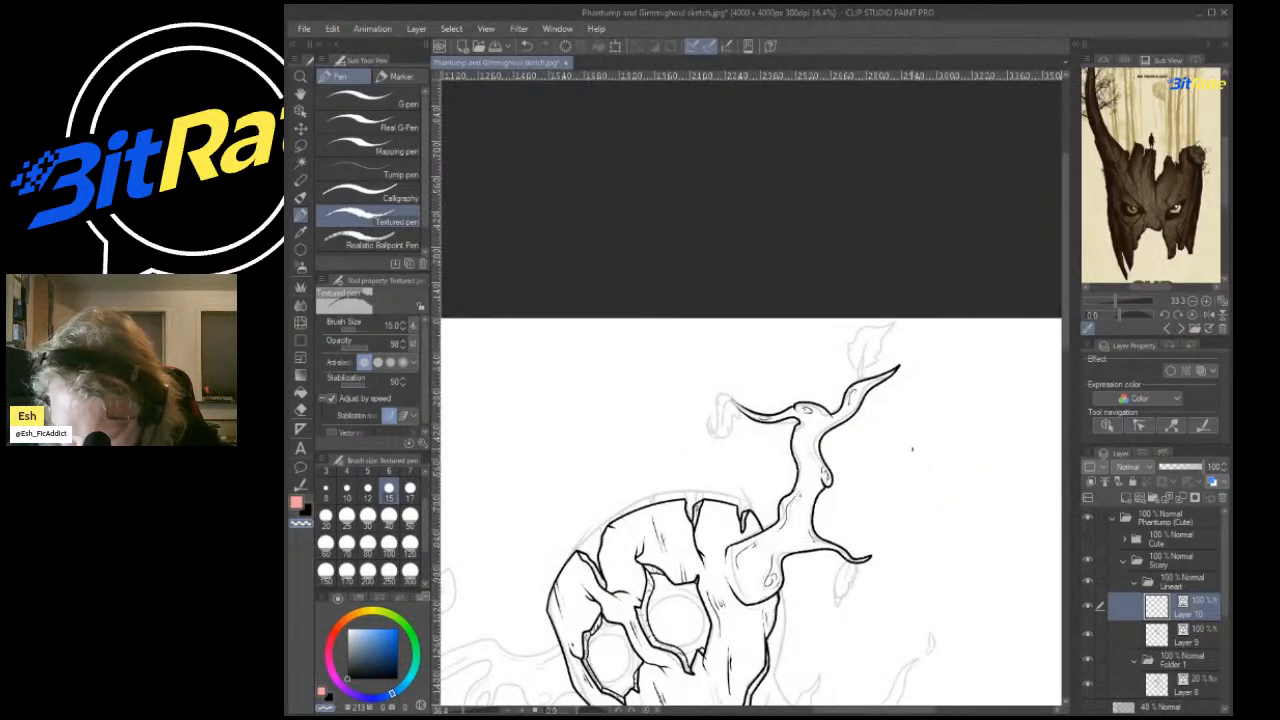
scroll(876, 543, up, 4)
scroll(750, 410, up, 3)
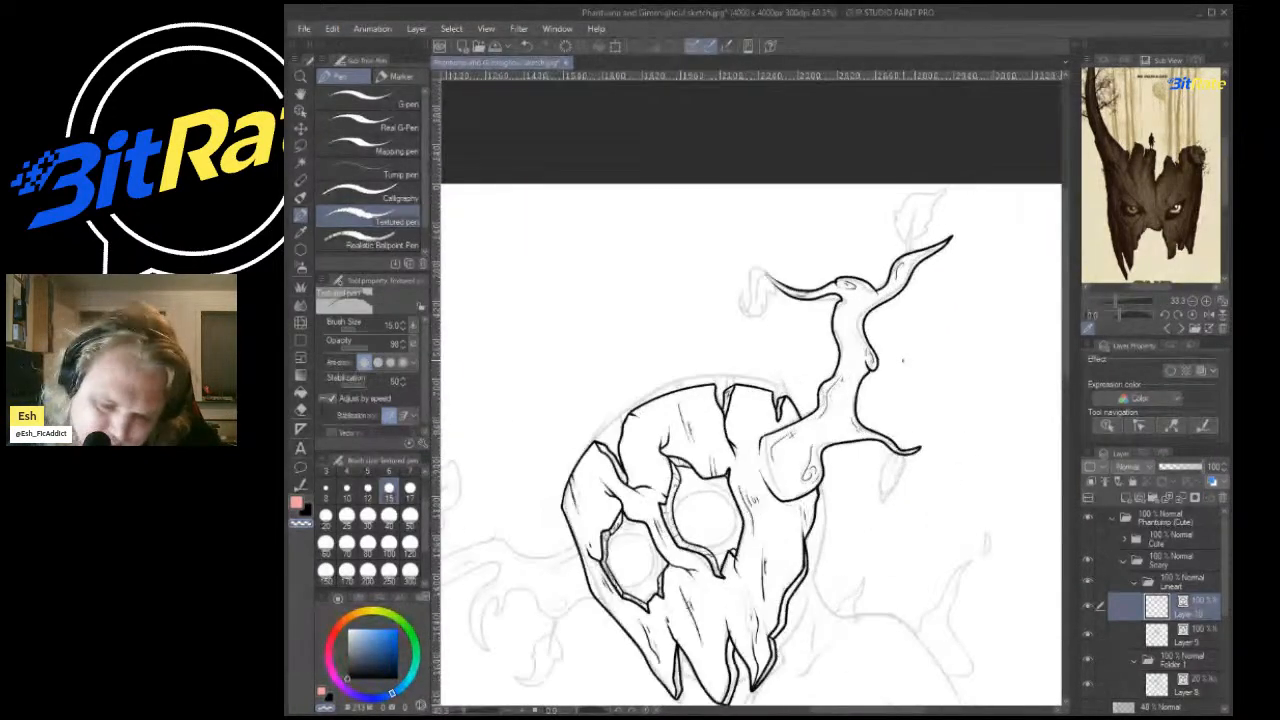
scroll(750, 395, up, 2)
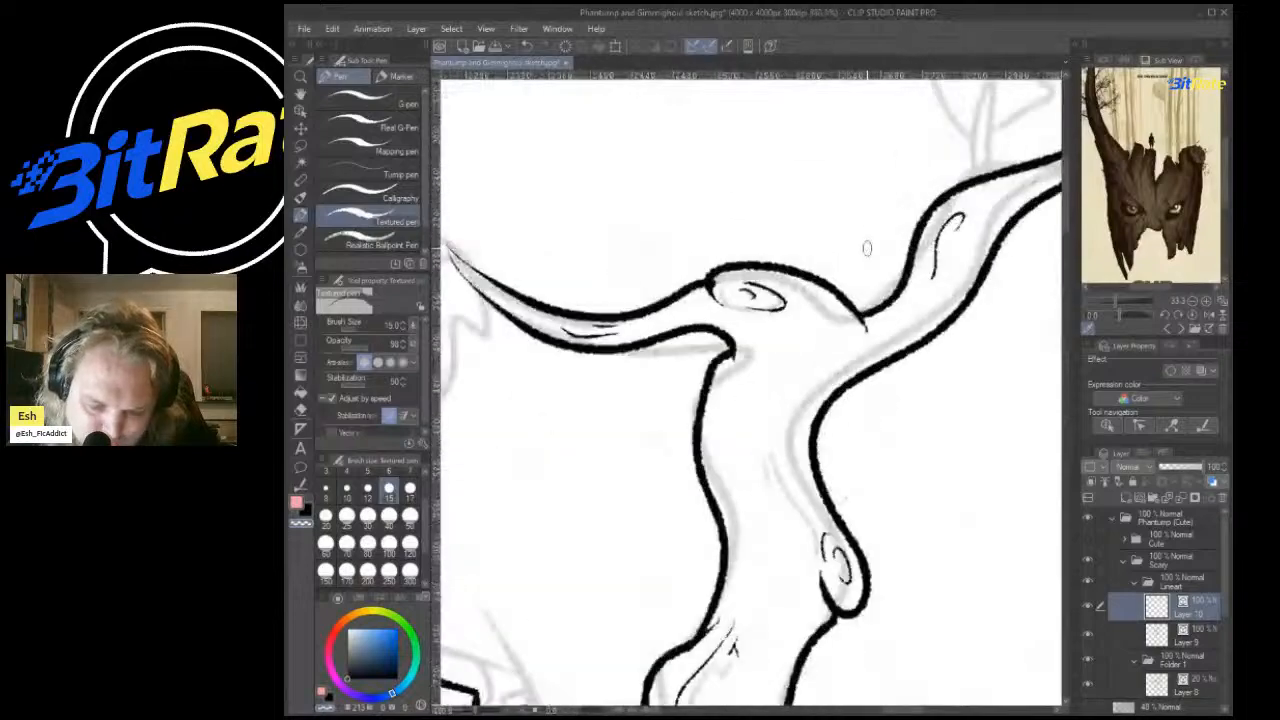
scroll(750, 395, down, 5)
scroll(750, 395, down, 1)
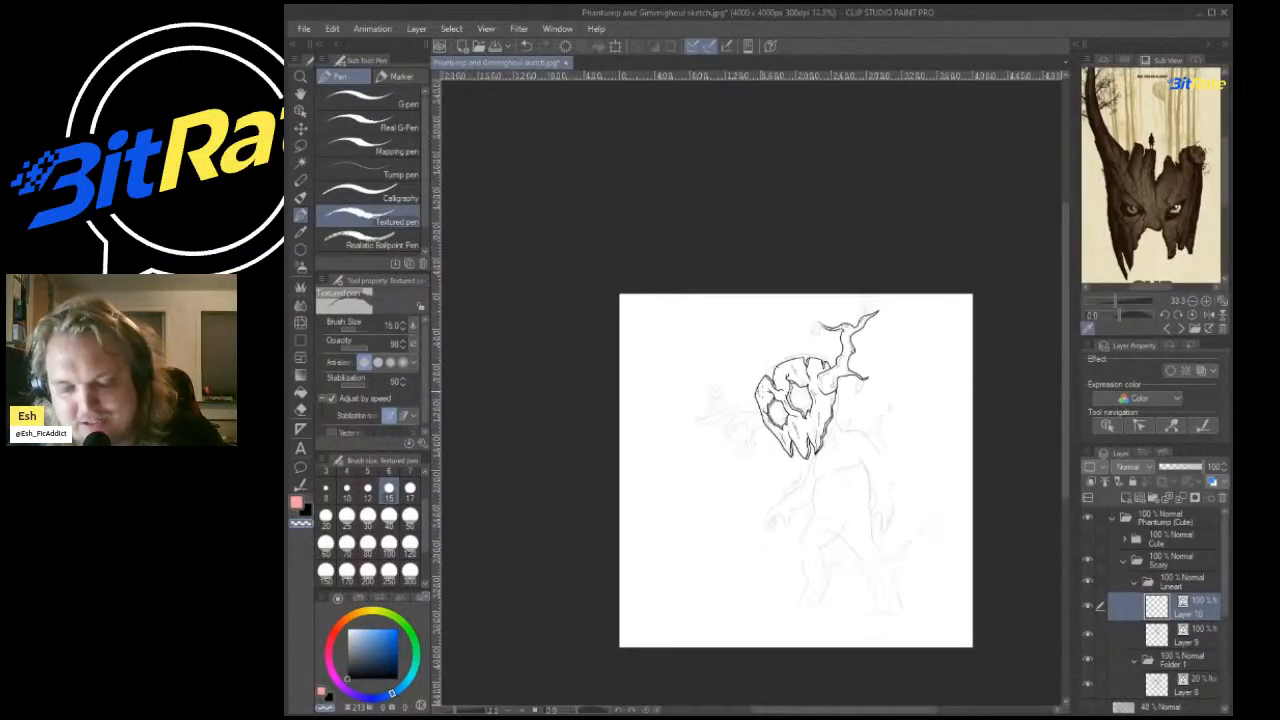
scroll(740, 405, up, 3)
scroll(716, 418, up, 2)
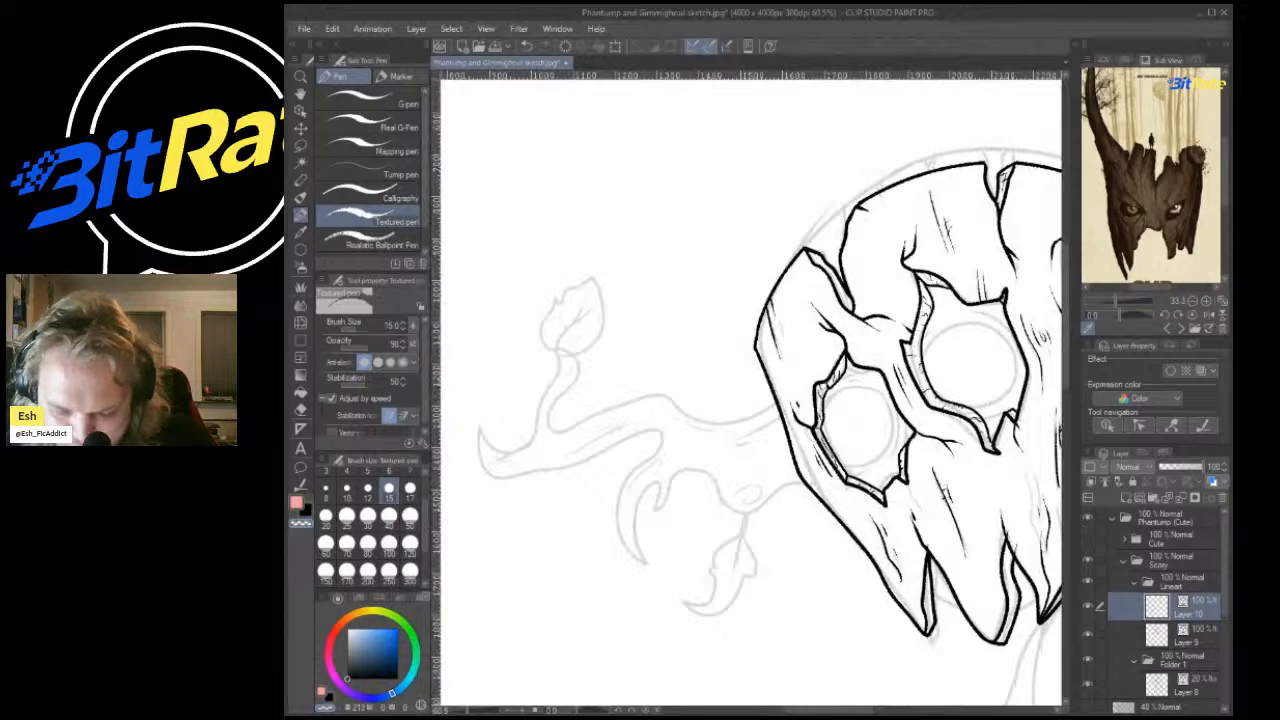
click(1088, 634)
click(1088, 634)
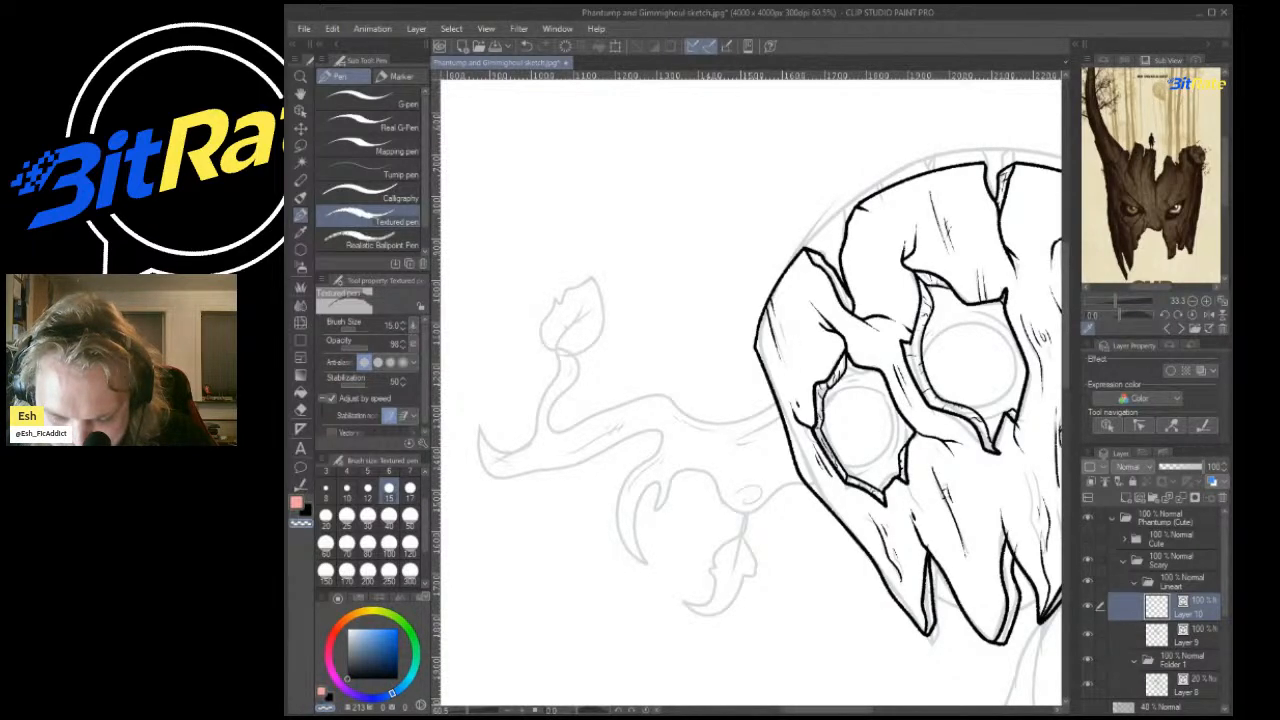
scroll(900, 560, down, 1)
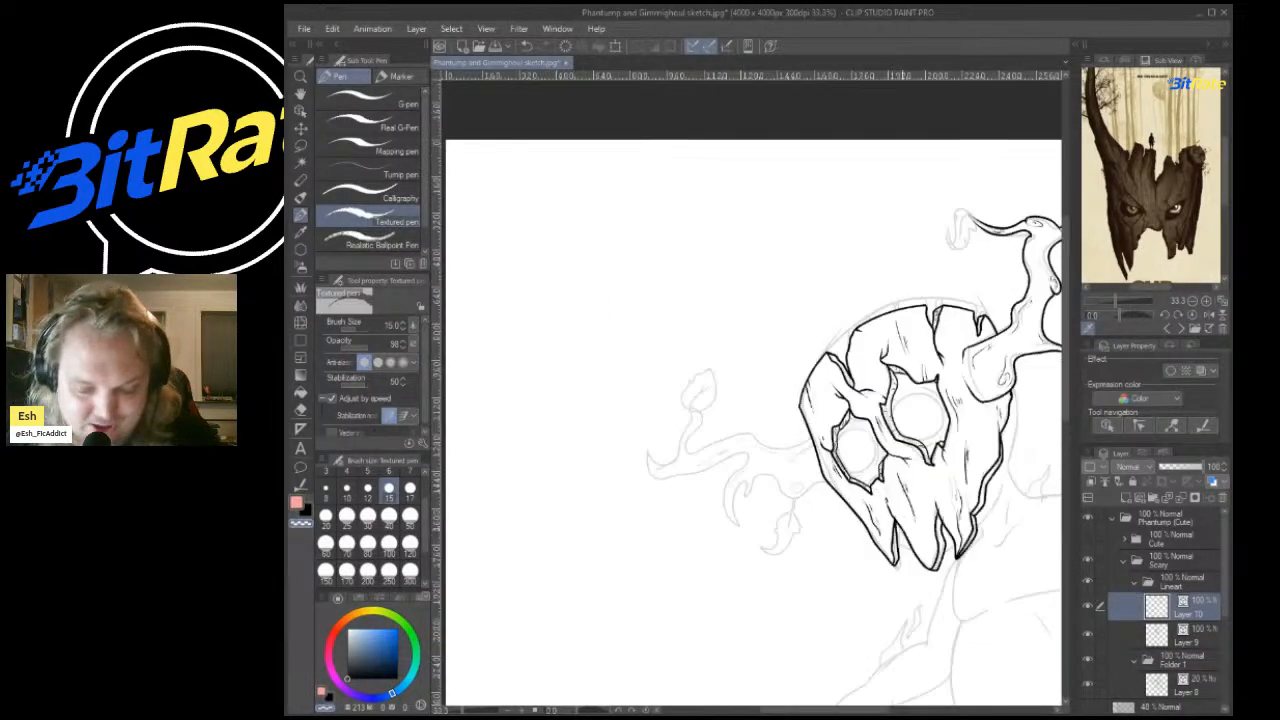
Remove the stray line tip poking above the first gap between the mask's jagged lower points.
scroll(887, 587, up, 3)
scroll(875, 530, up, 4)
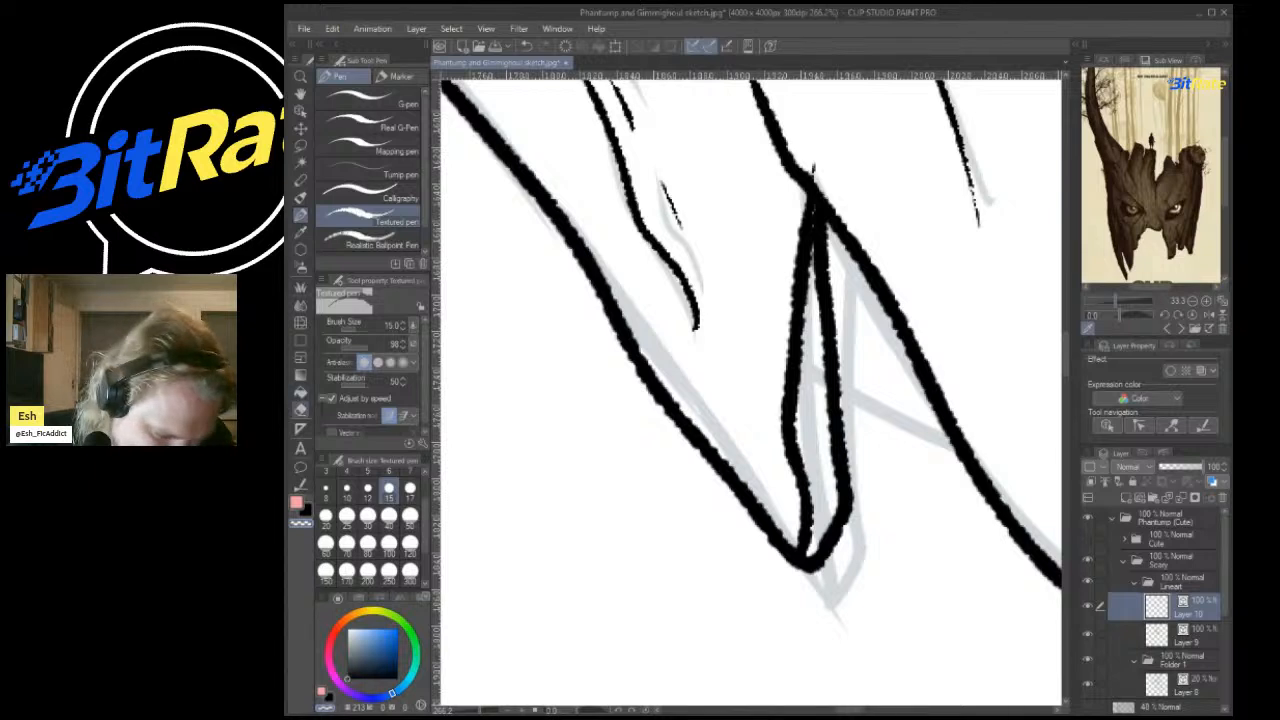
key(e)
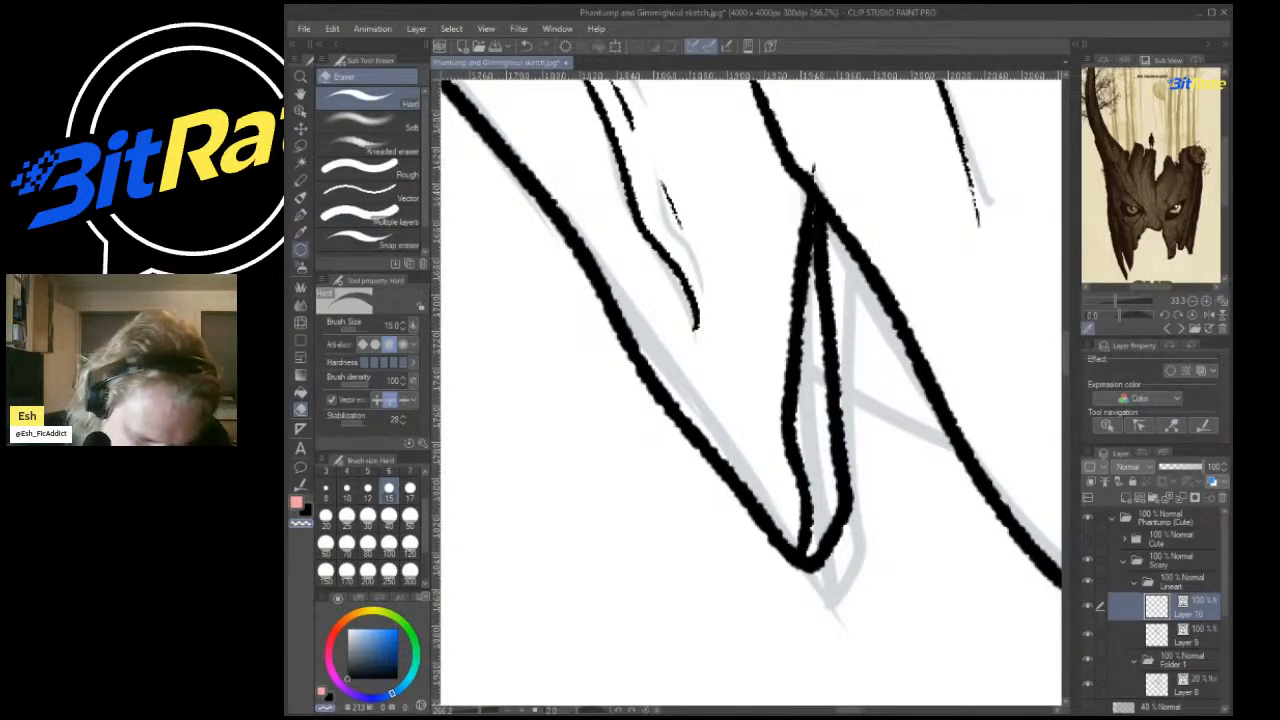
click(300, 250)
click(300, 215)
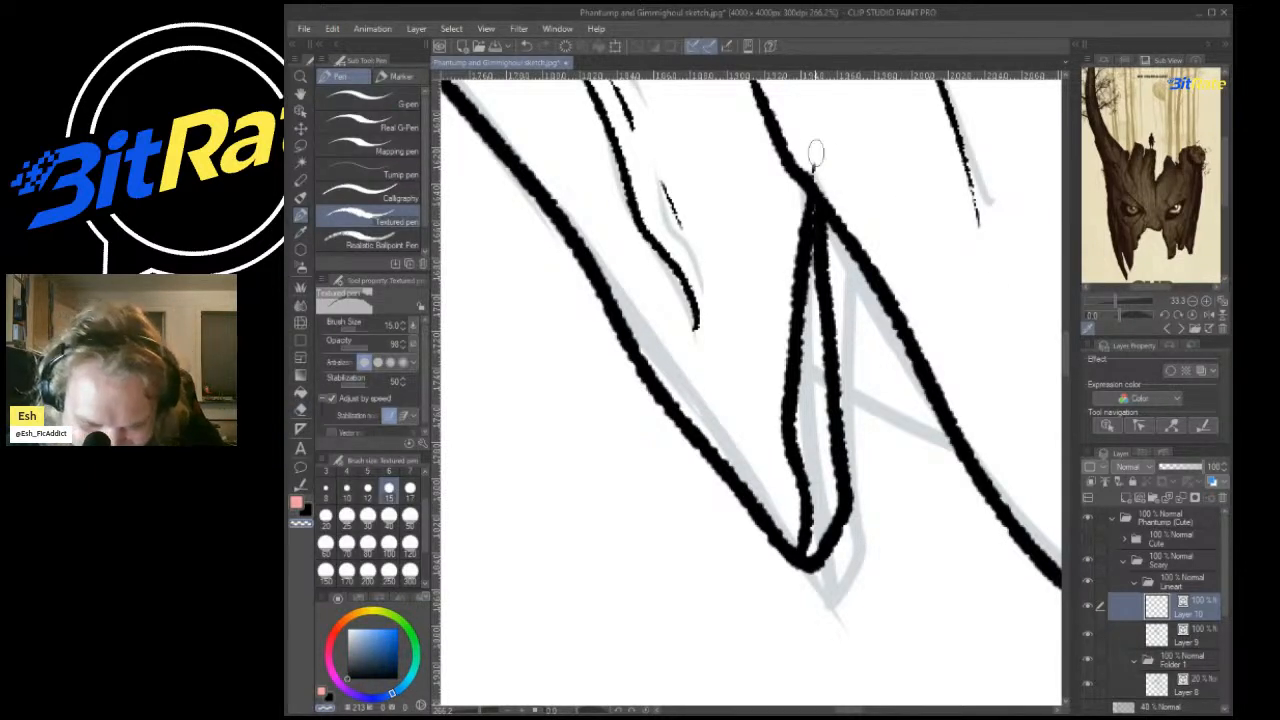
On Layer 9, ink short cross-grain marks with the Textured pen at size 7 inside the first lower point's thickness edge.
key(alt+bracketleft)
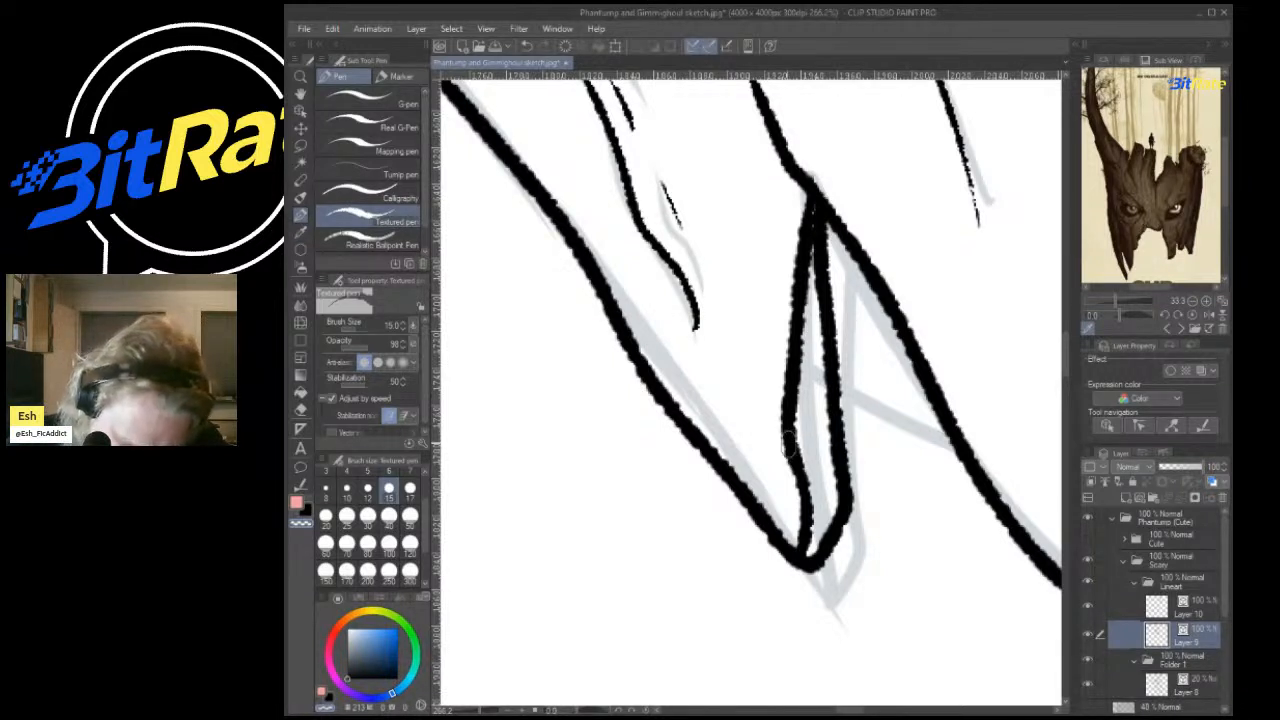
key(i)
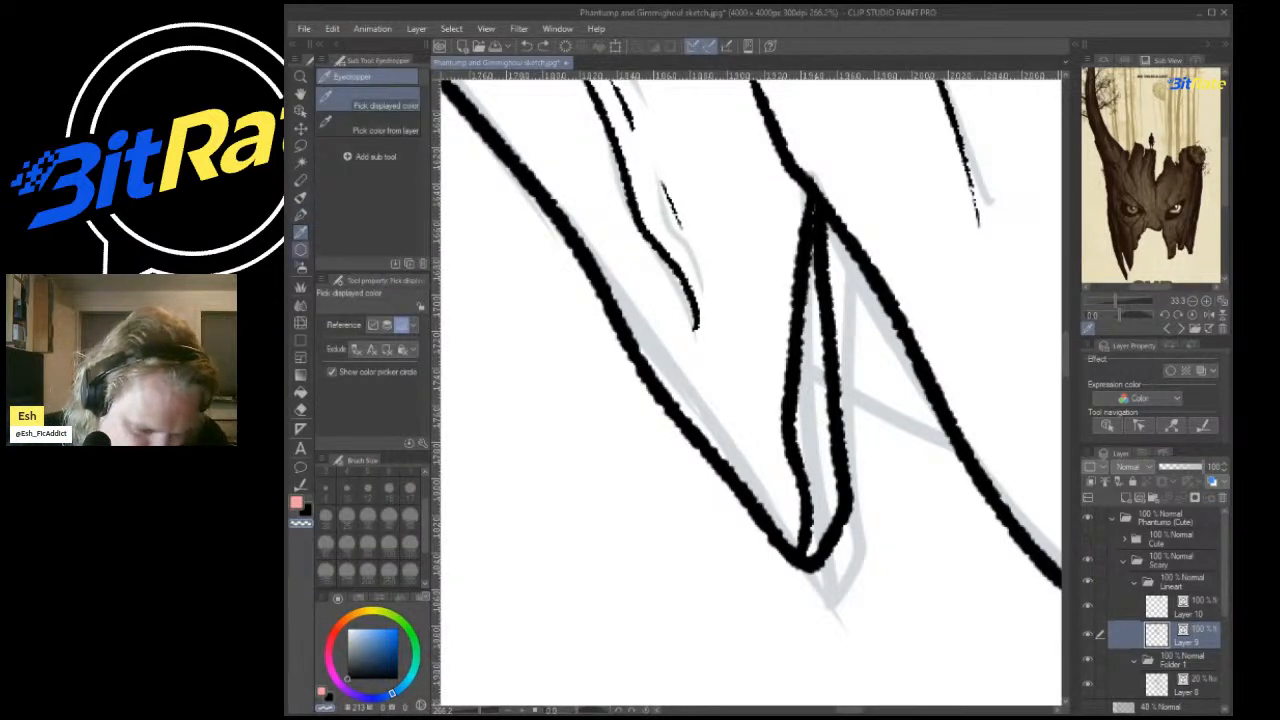
key(p)
click(410, 472)
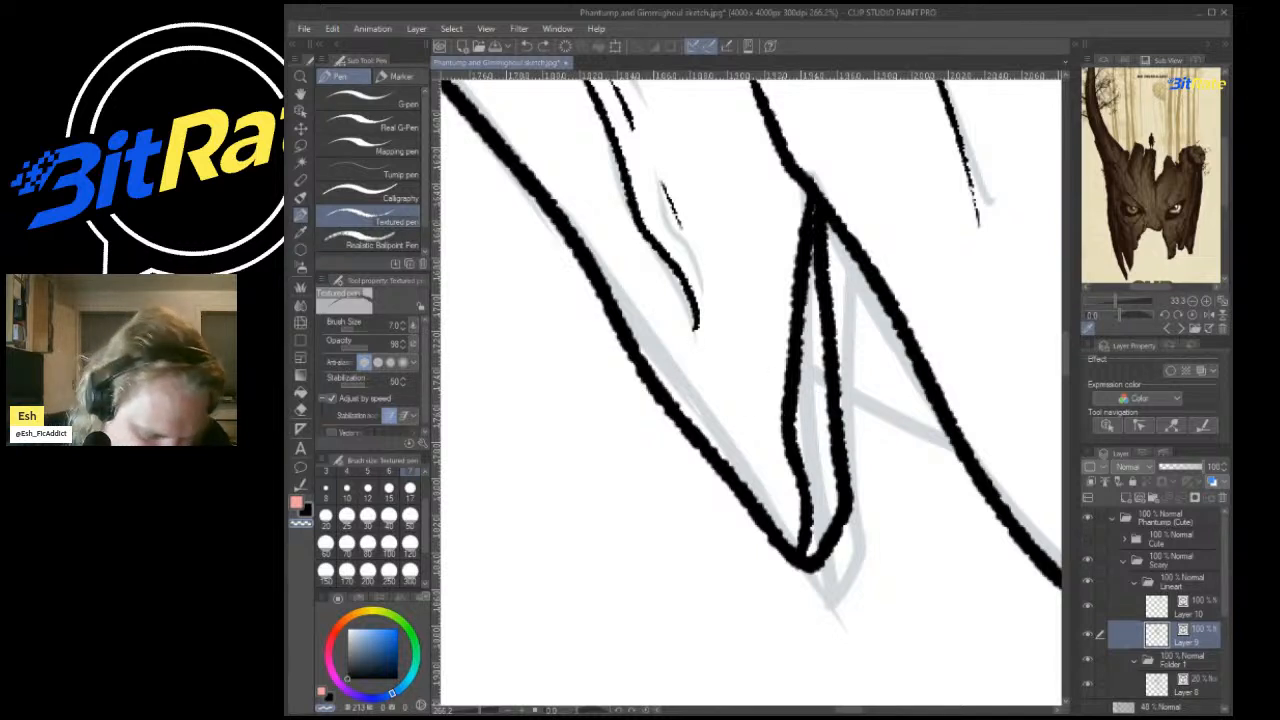
mouse_move(795, 428)
mouse_down()
mouse_move(823, 394)
mouse_move(809, 315)
mouse_move(821, 503)
mouse_up()
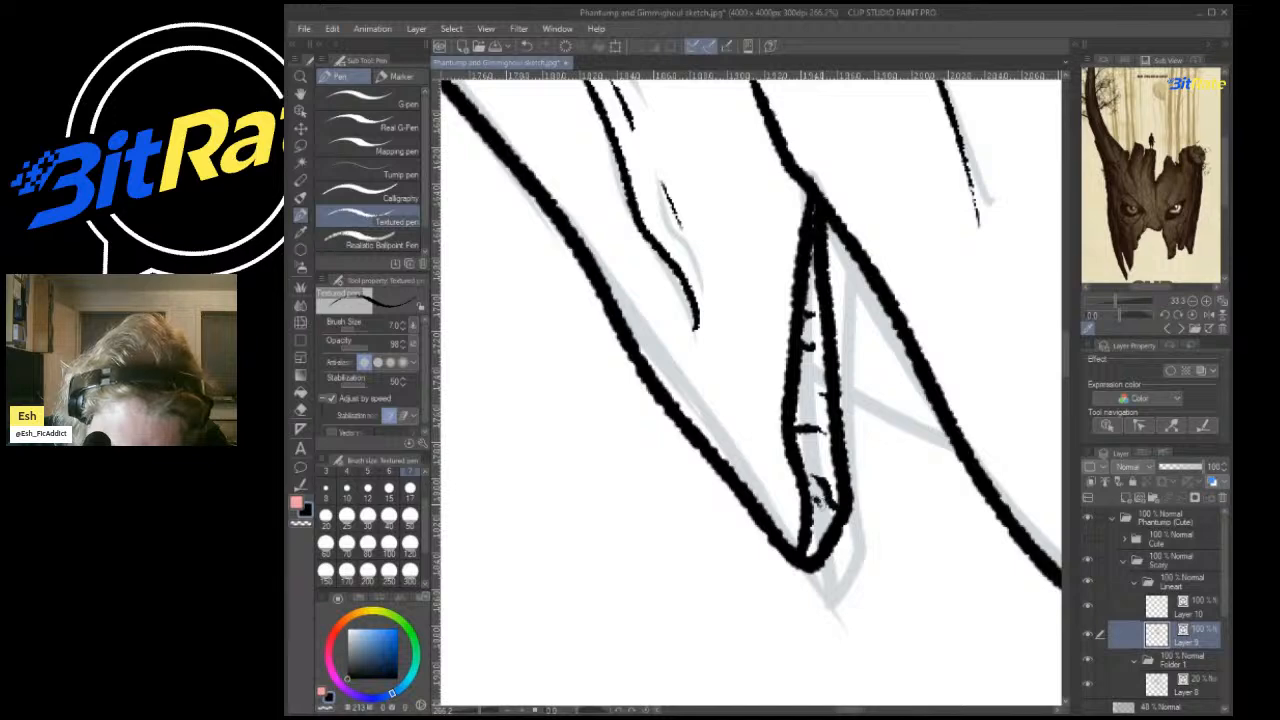
Ink long grain lines and small cross marks inside the thickness edge of the mask's middle lower point.
scroll(812, 502, down, 16)
scroll(880, 520, up, 14)
scroll(741, 466, up, 5)
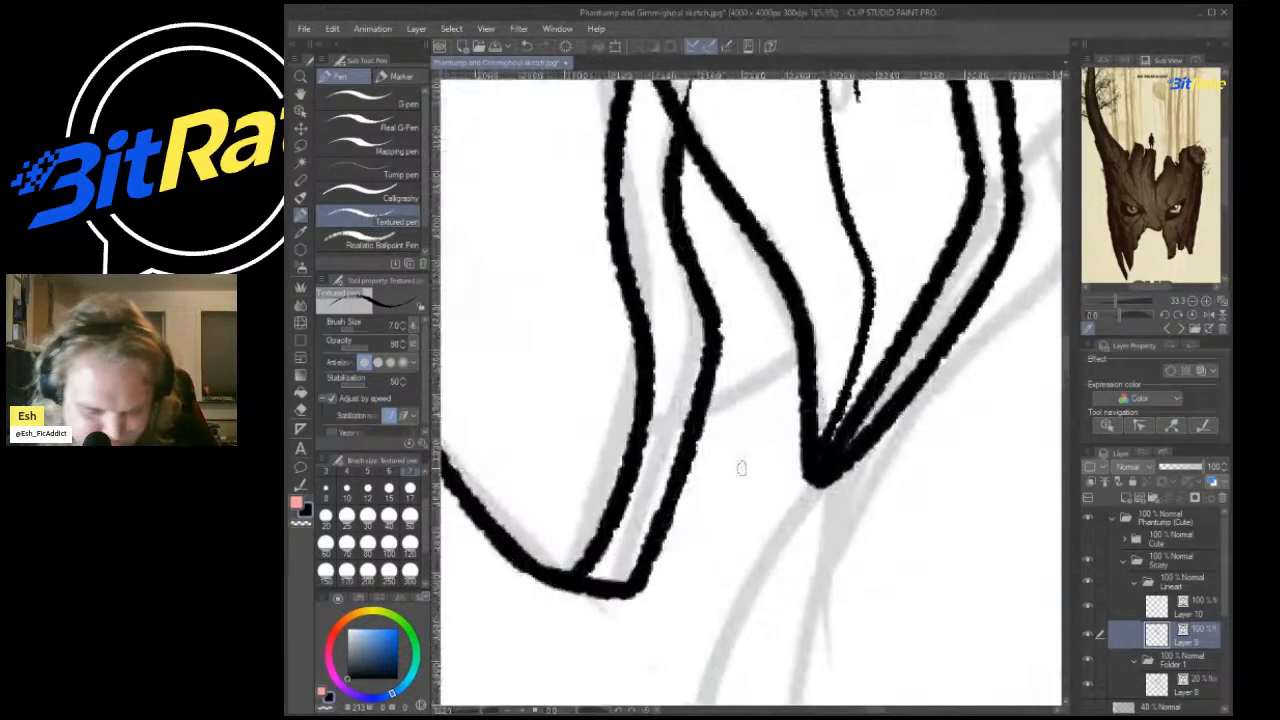
mouse_move(621, 497)
mouse_down()
mouse_move(690, 388)
mouse_move(642, 206)
mouse_move(668, 140)
mouse_move(655, 178)
mouse_up()
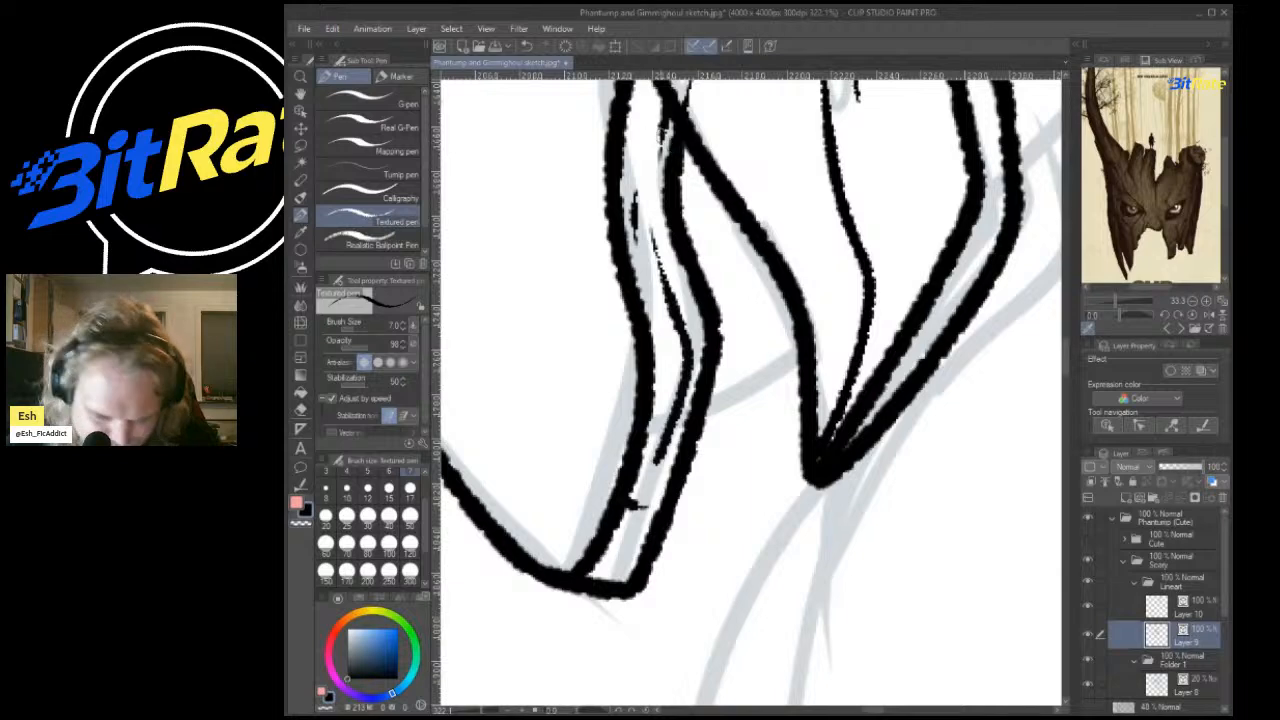
mouse_move(622, 124)
mouse_down()
mouse_move(646, 156)
mouse_move(662, 150)
mouse_up()
scroll(746, 640, down, 4)
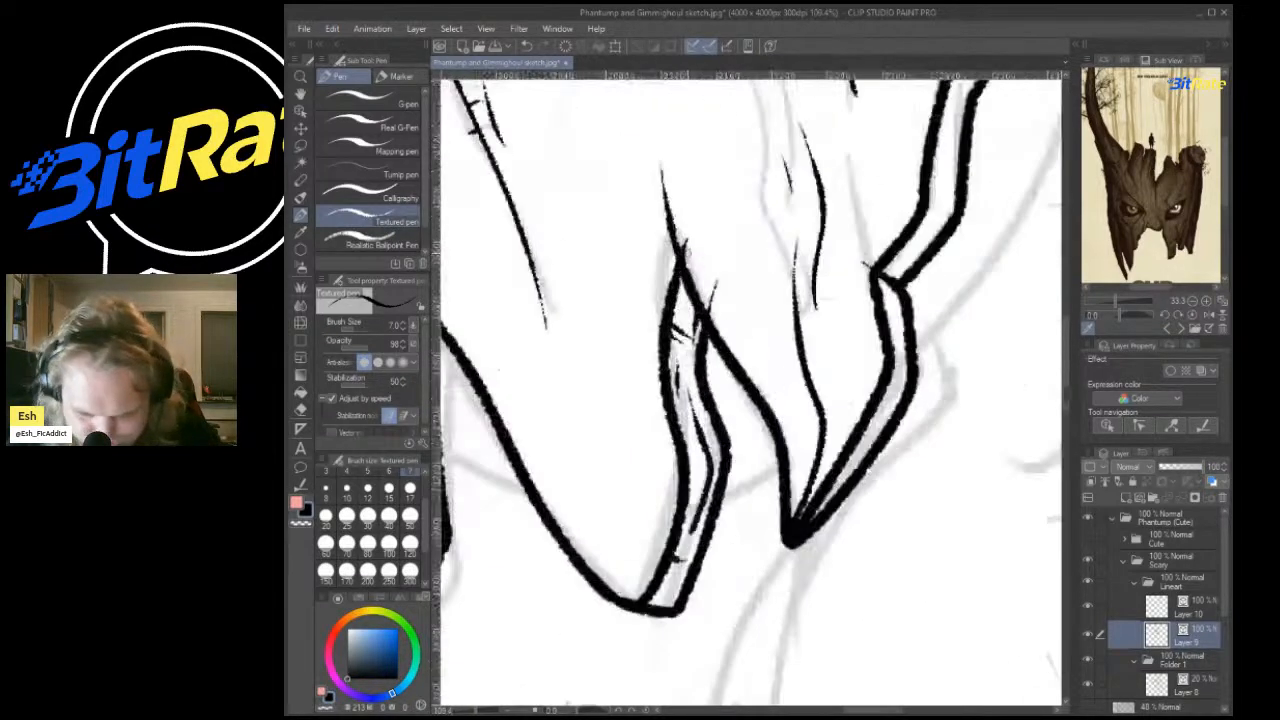
Ink grain lines and small cross marks along the thickness edge of the mask's rightmost lower point.
scroll(684, 225, up, 3)
drag(976, 468, 1020, 416)
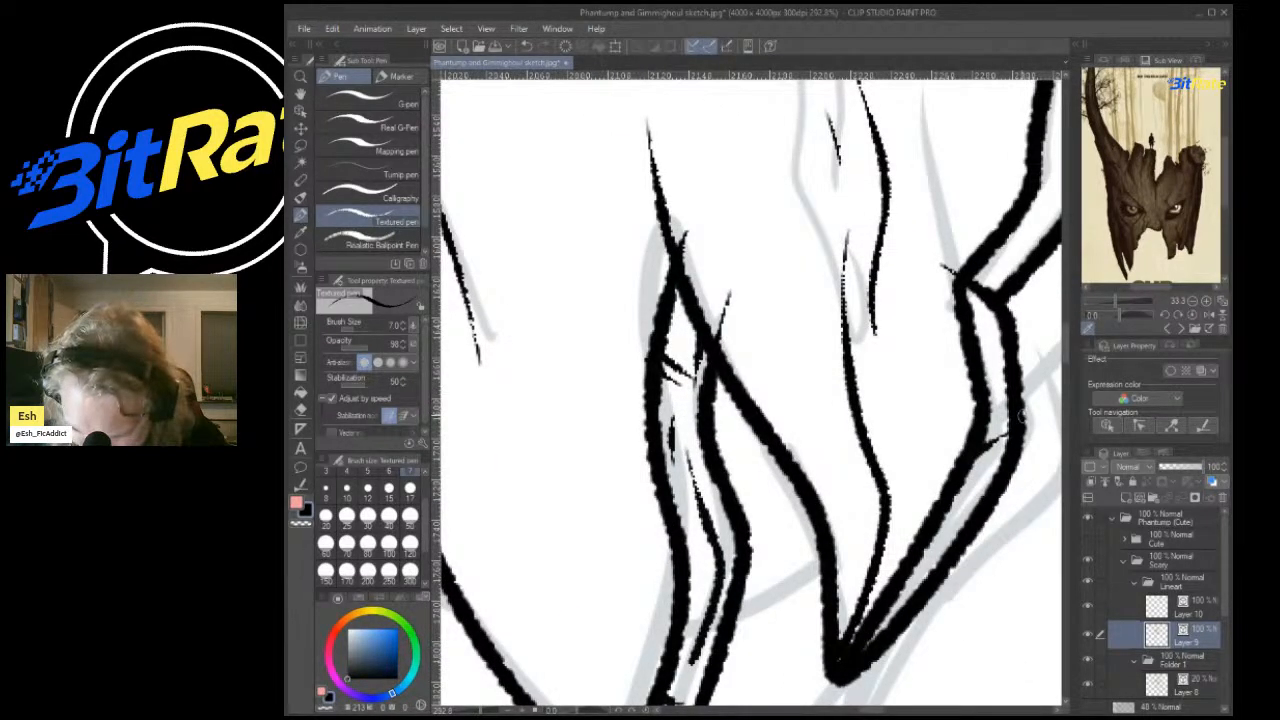
mouse_move(946, 546)
mouse_down()
mouse_move(954, 512)
mouse_move(978, 482)
mouse_up()
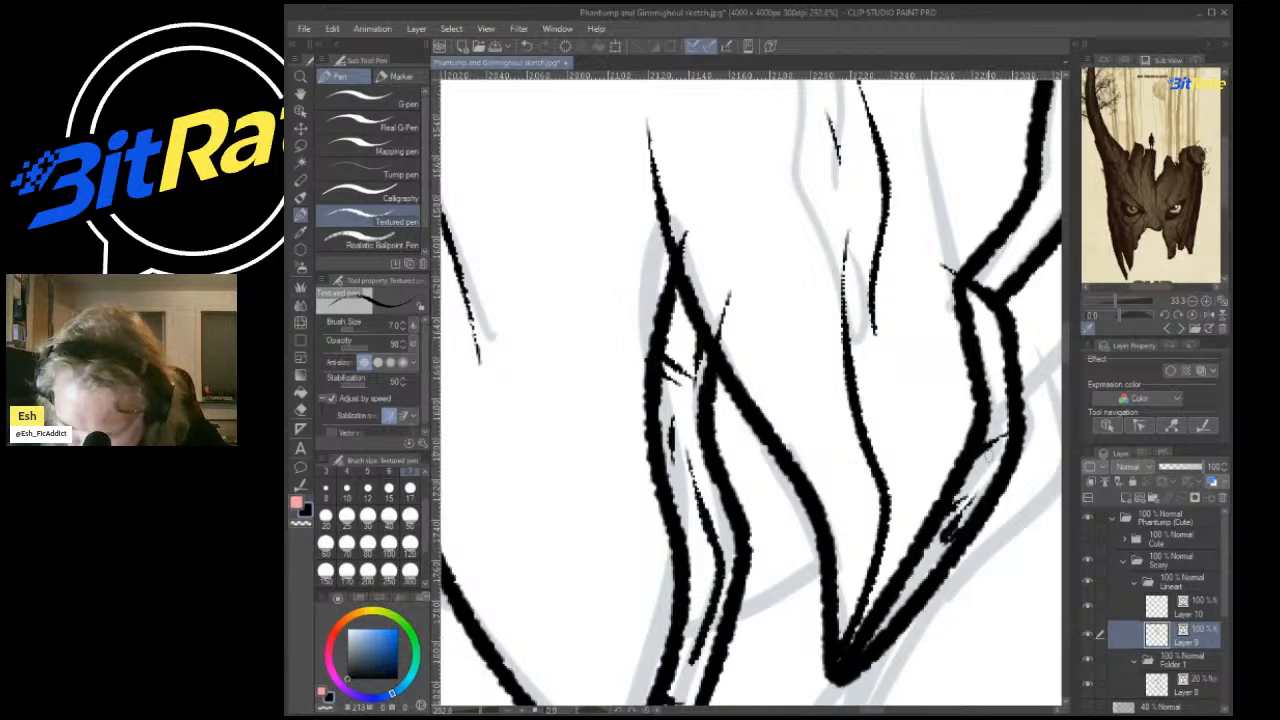
drag(994, 352, 976, 316)
drag(1002, 410, 988, 338)
drag(1000, 262, 1058, 188)
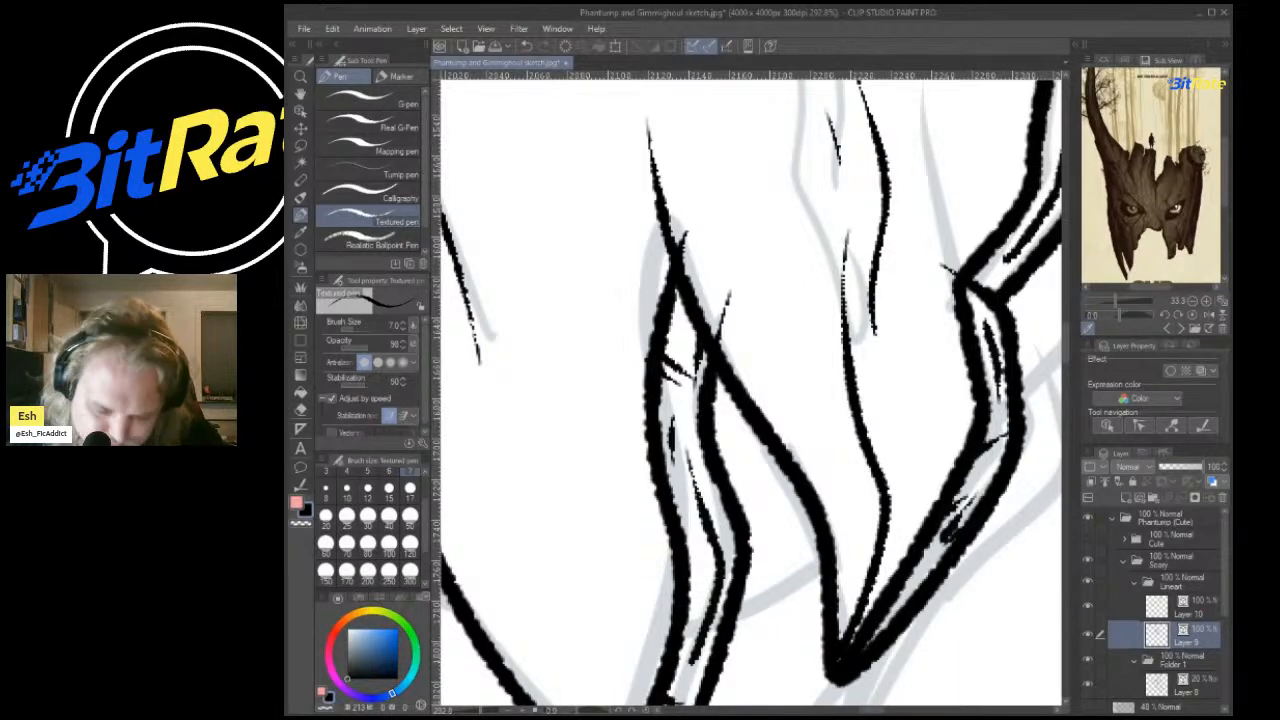
Erase the overshooting line ends at the top of the gap beside the middle lower point with the Hard eraser.
scroll(880, 249, down, 10)
scroll(860, 258, down, 2)
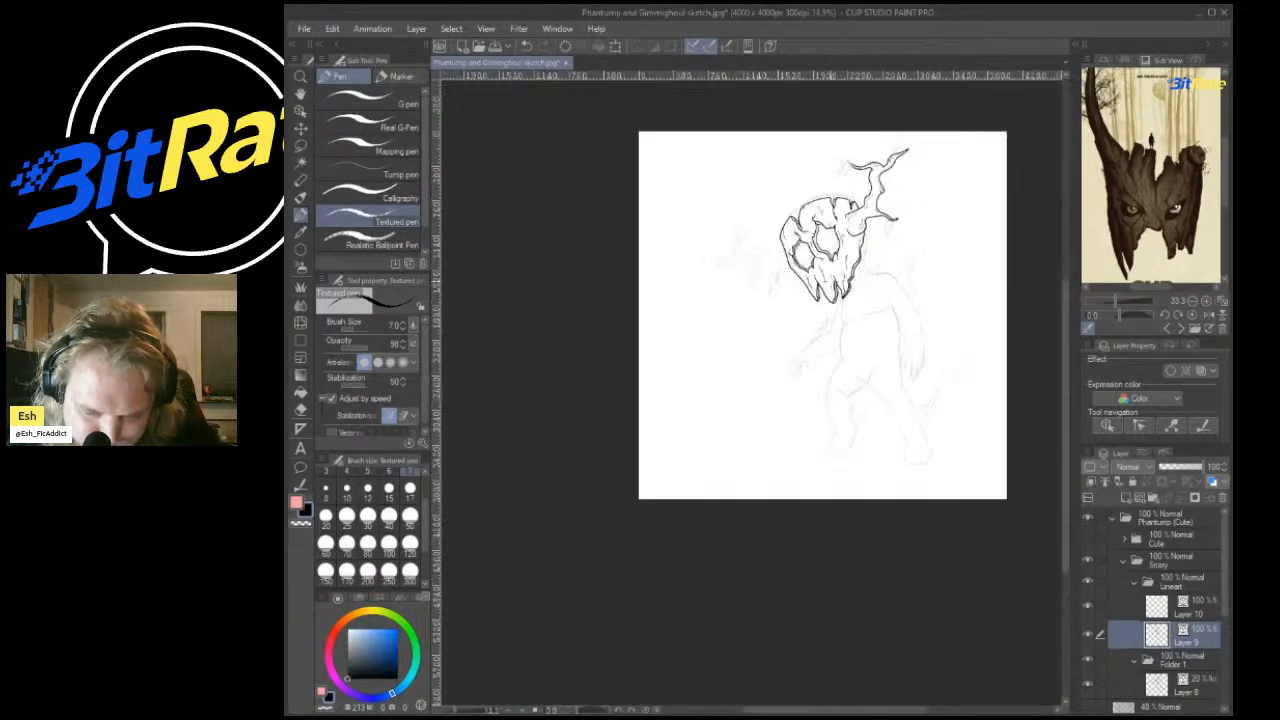
scroll(860, 258, up, 10)
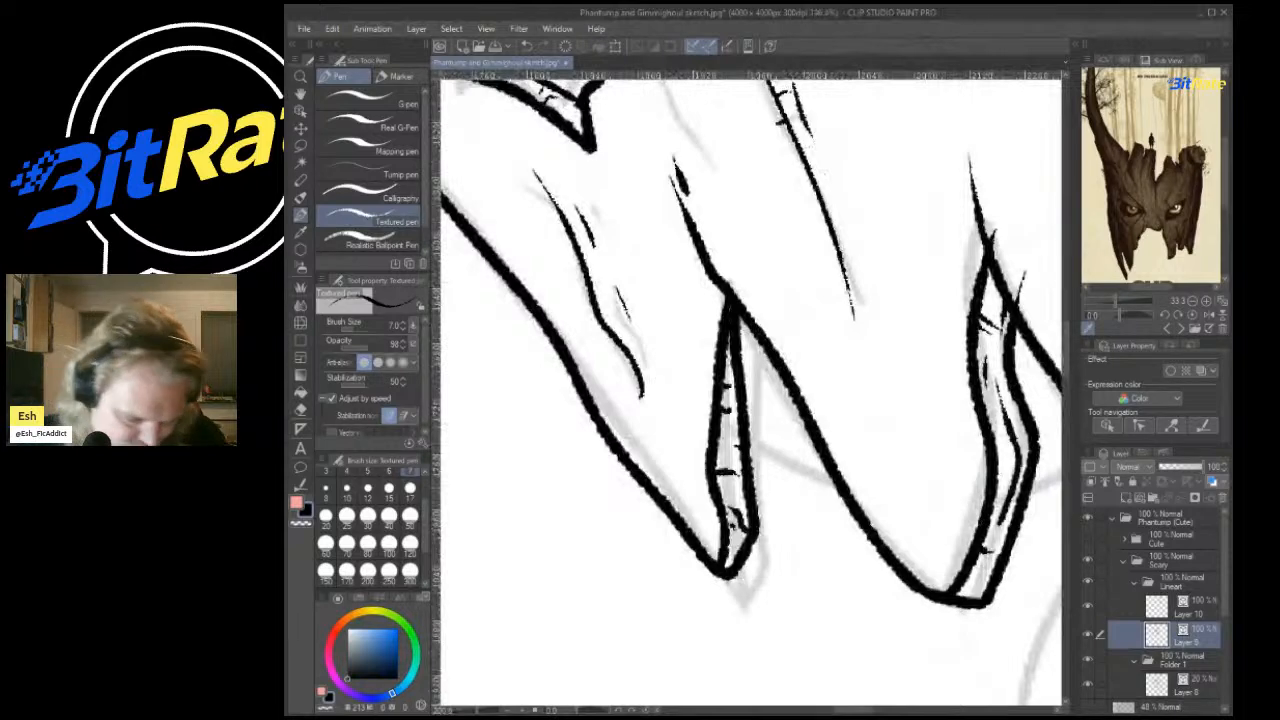
click(300, 409)
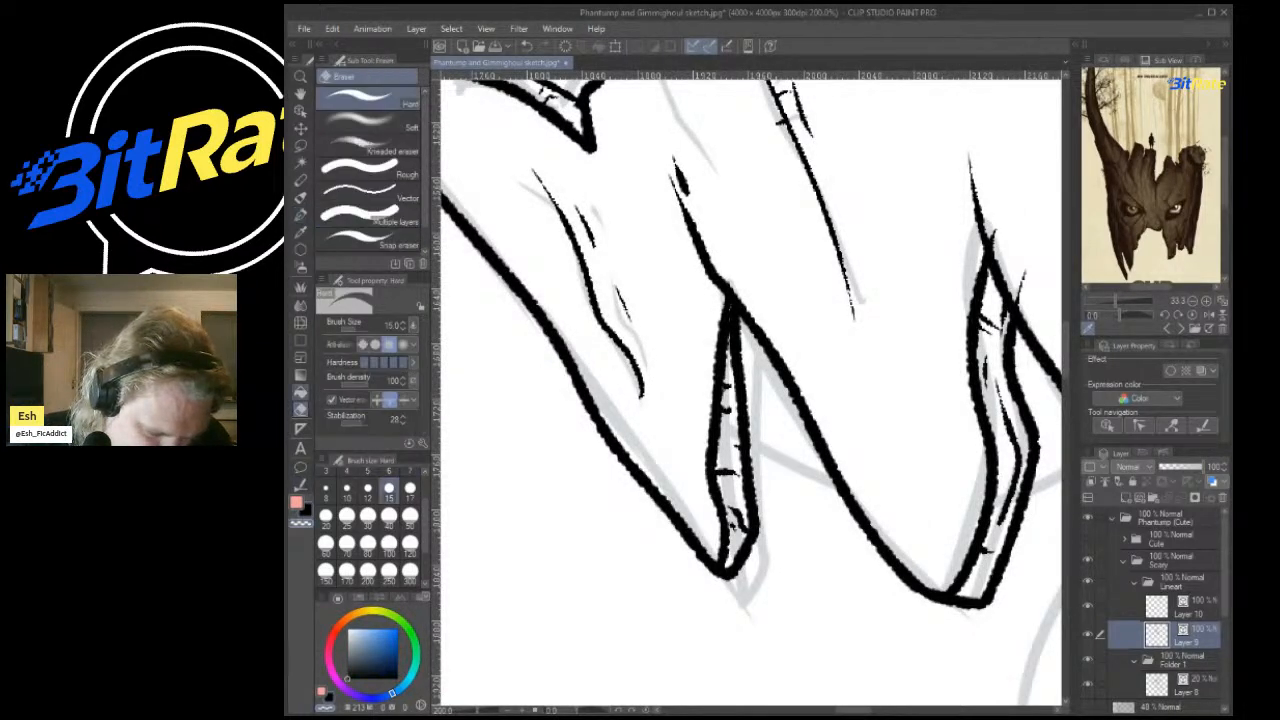
scroll(486, 357, down, 8)
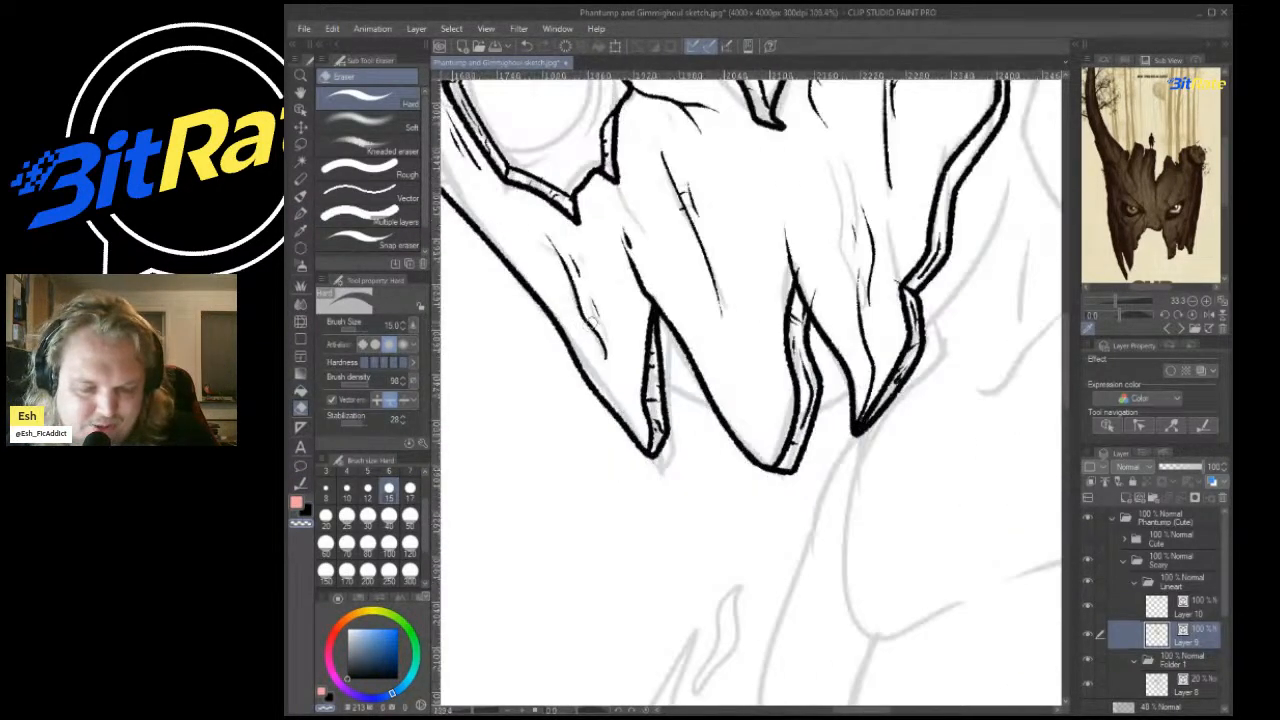
scroll(651, 323, up, 8)
drag(760, 195, 768, 255)
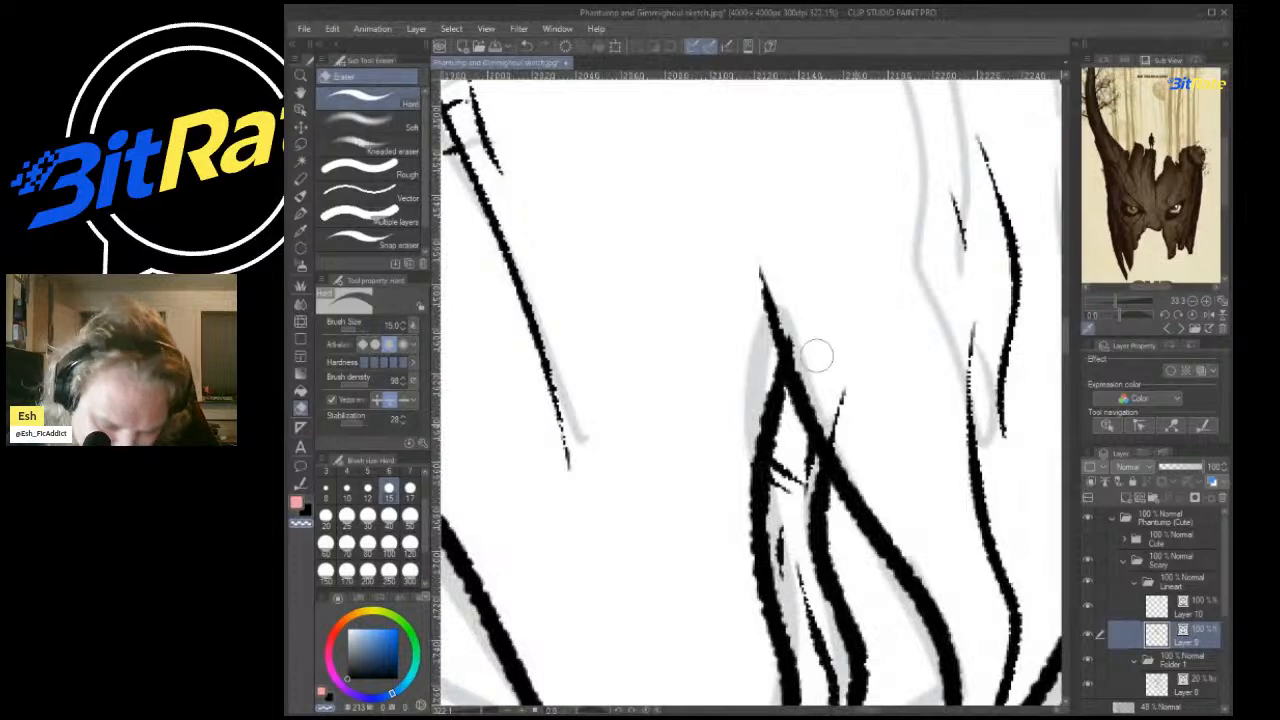
drag(816, 357, 843, 405)
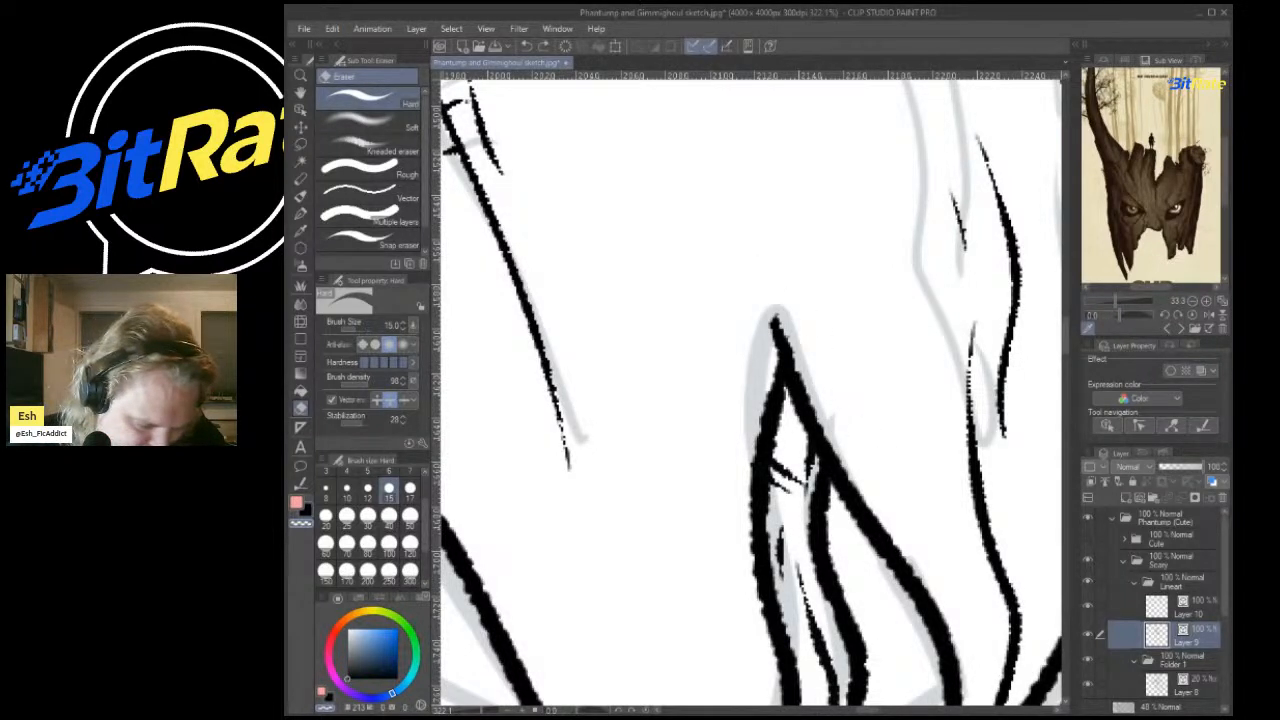
With black and the Textured pen at size 7, ink short grain lines inward from the mask's upper-left outer edges.
key(i)
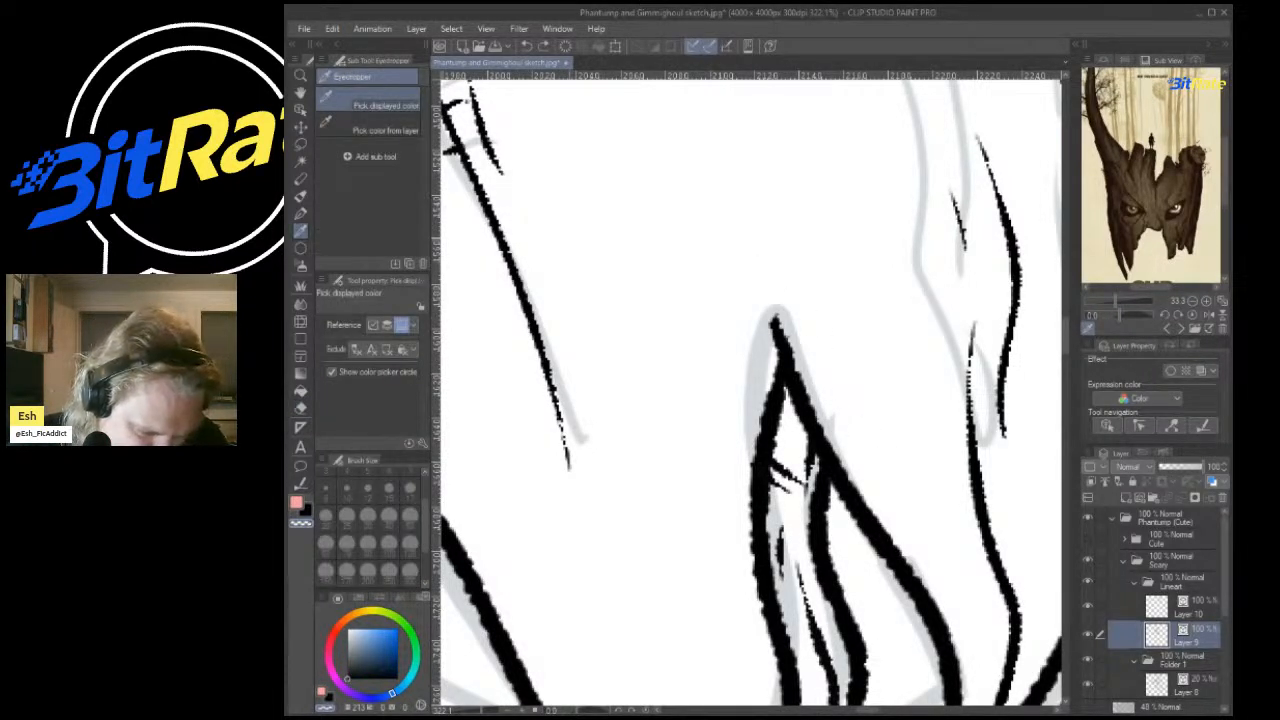
key(p)
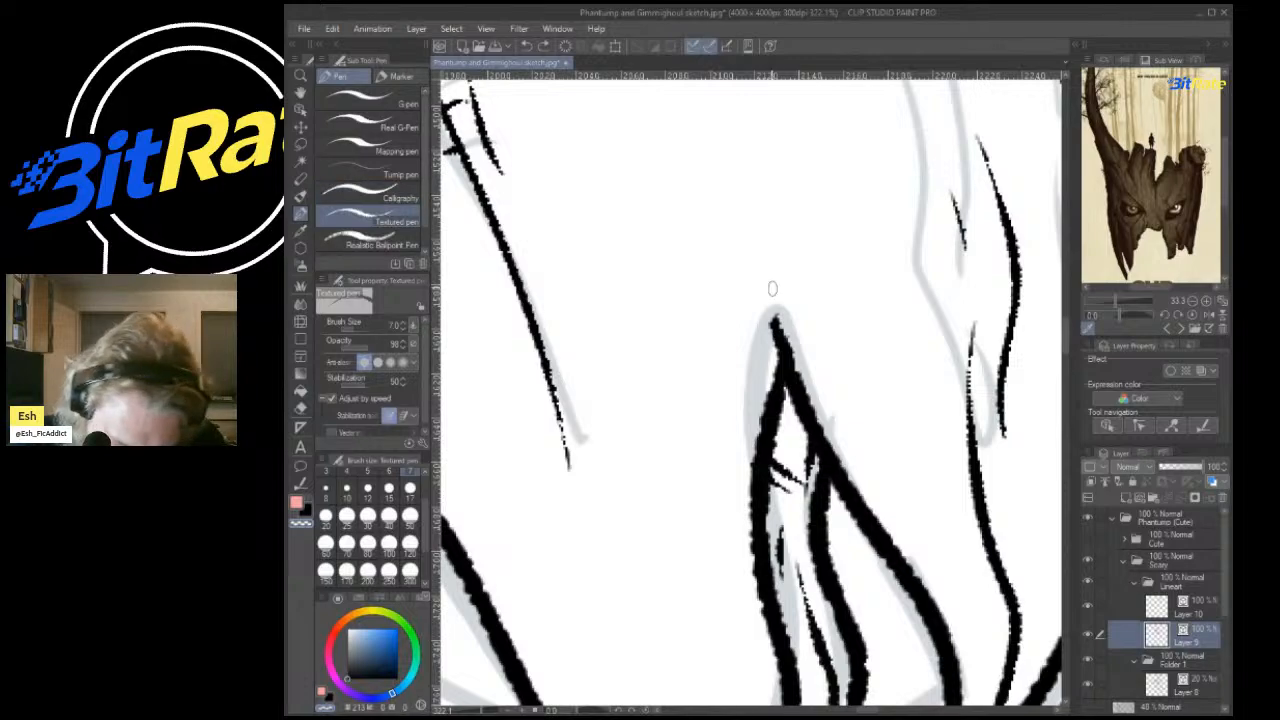
scroll(885, 452, down, 8)
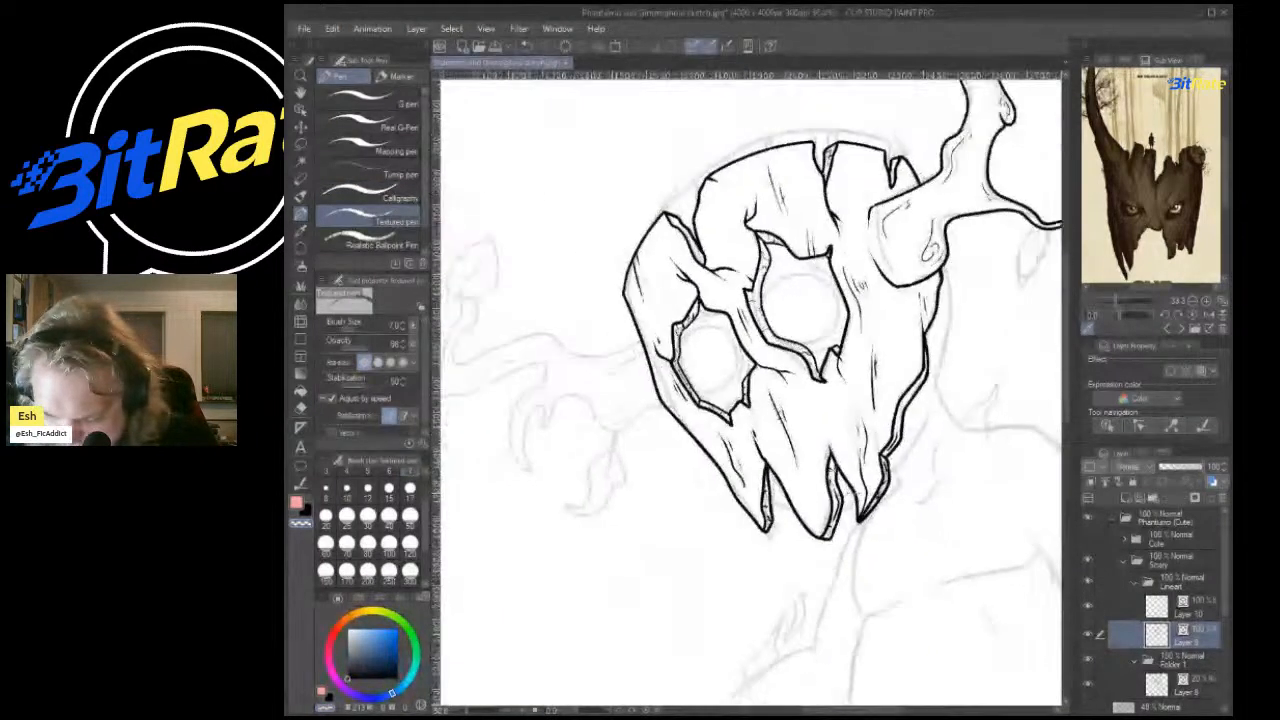
scroll(901, 477, up, 5)
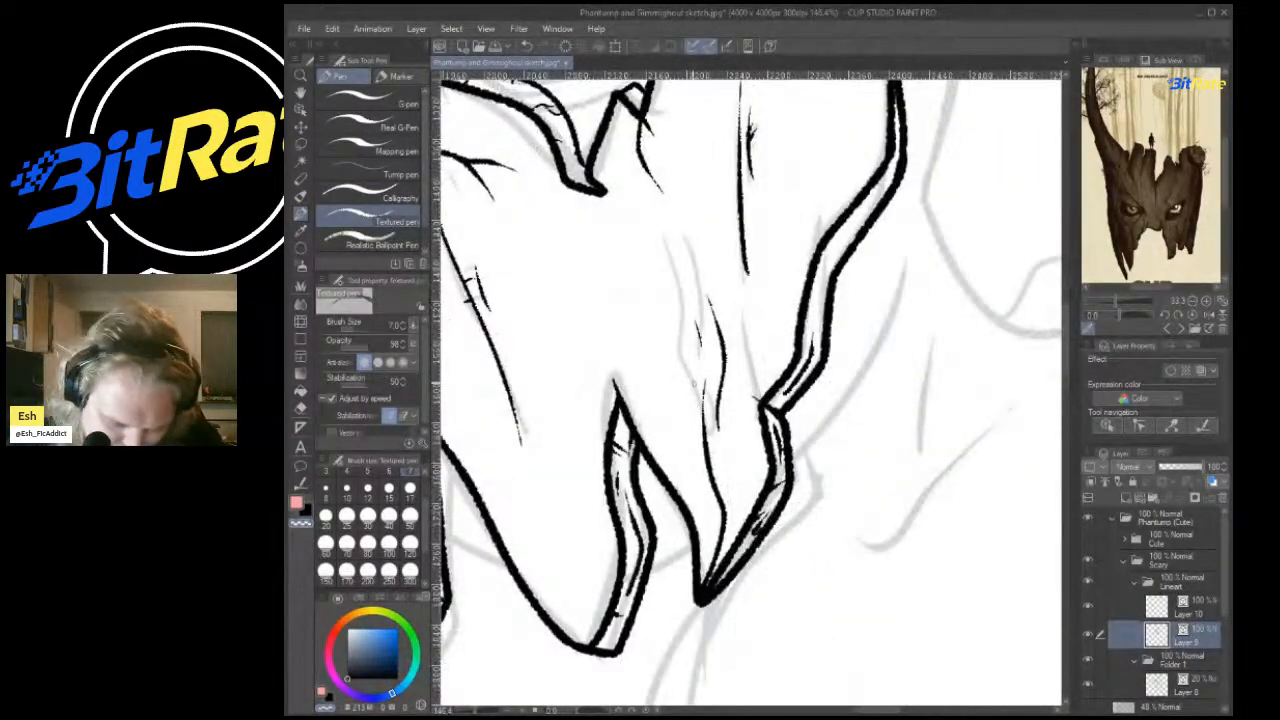
scroll(690, 381, down, 6)
scroll(696, 429, up, 3)
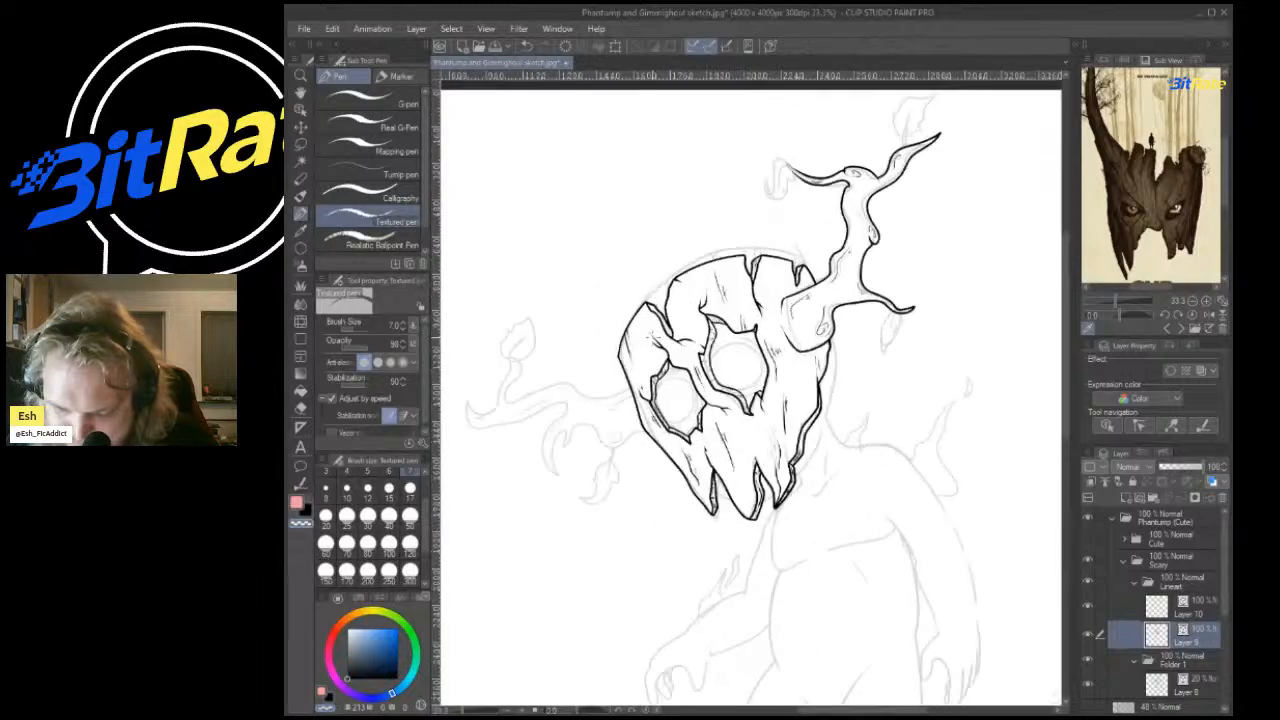
scroll(740, 264, up, 6)
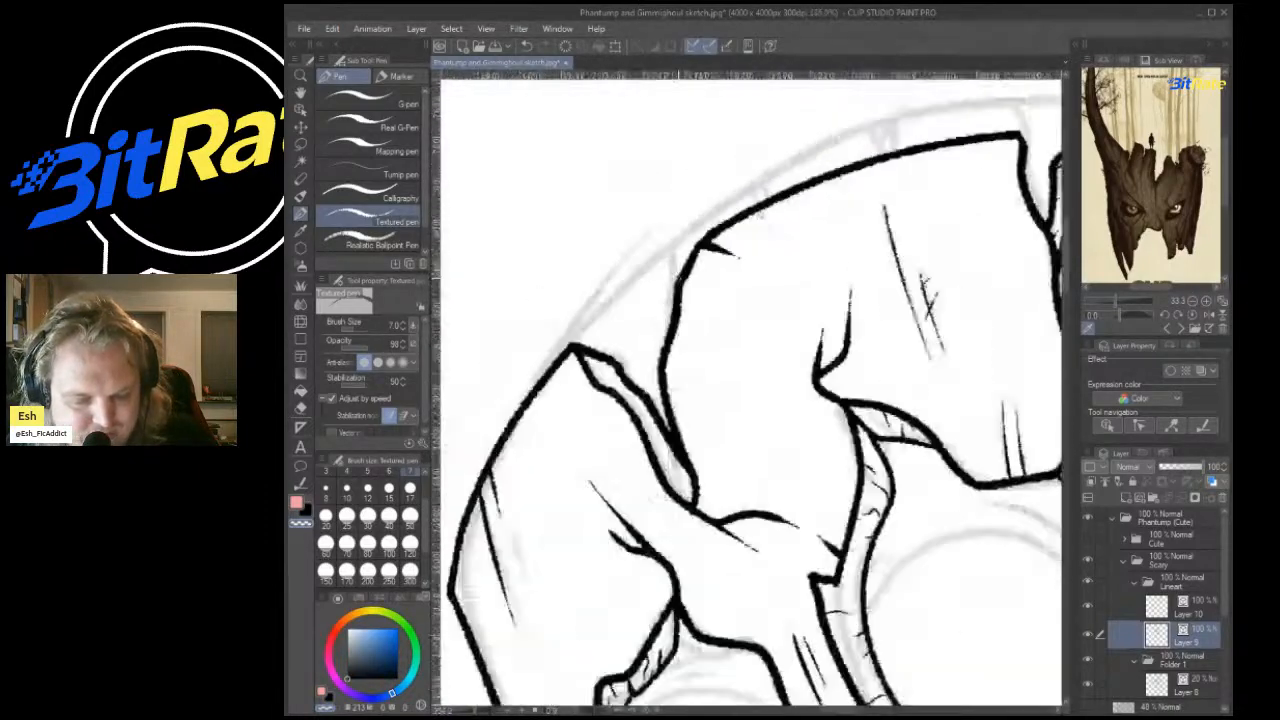
scroll(740, 264, down, 6)
scroll(603, 180, up, 4)
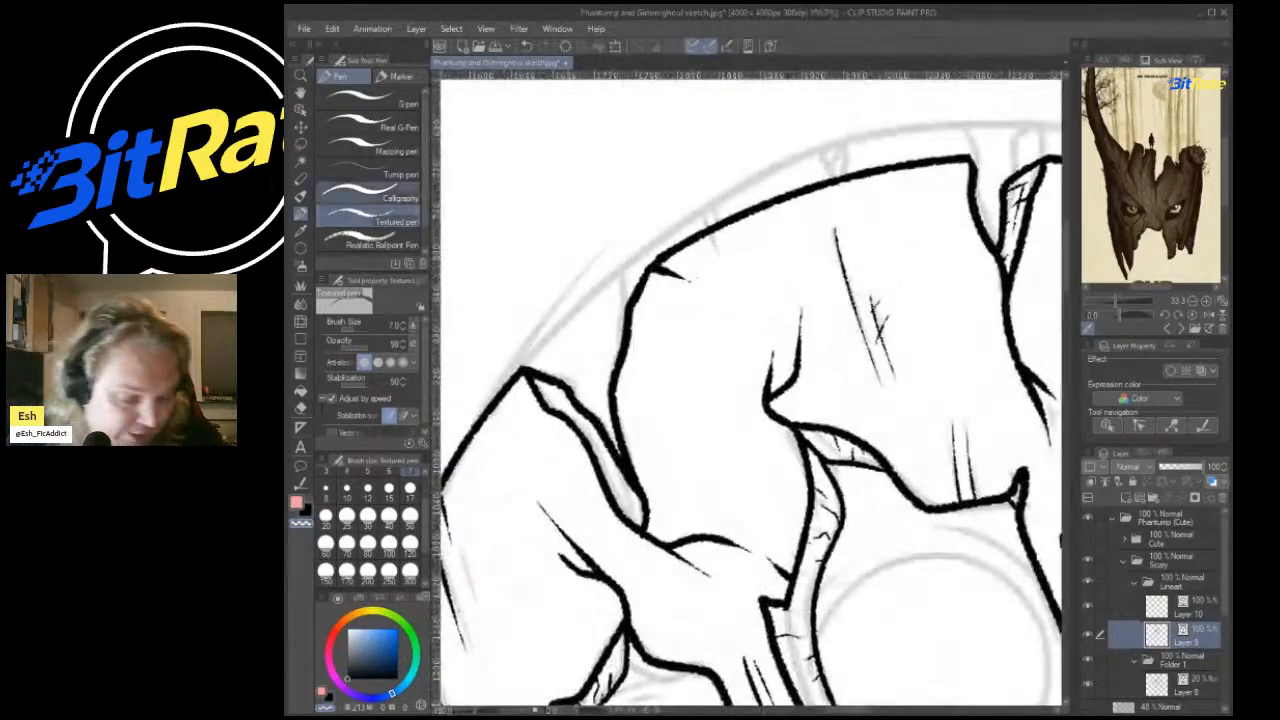
key(x)
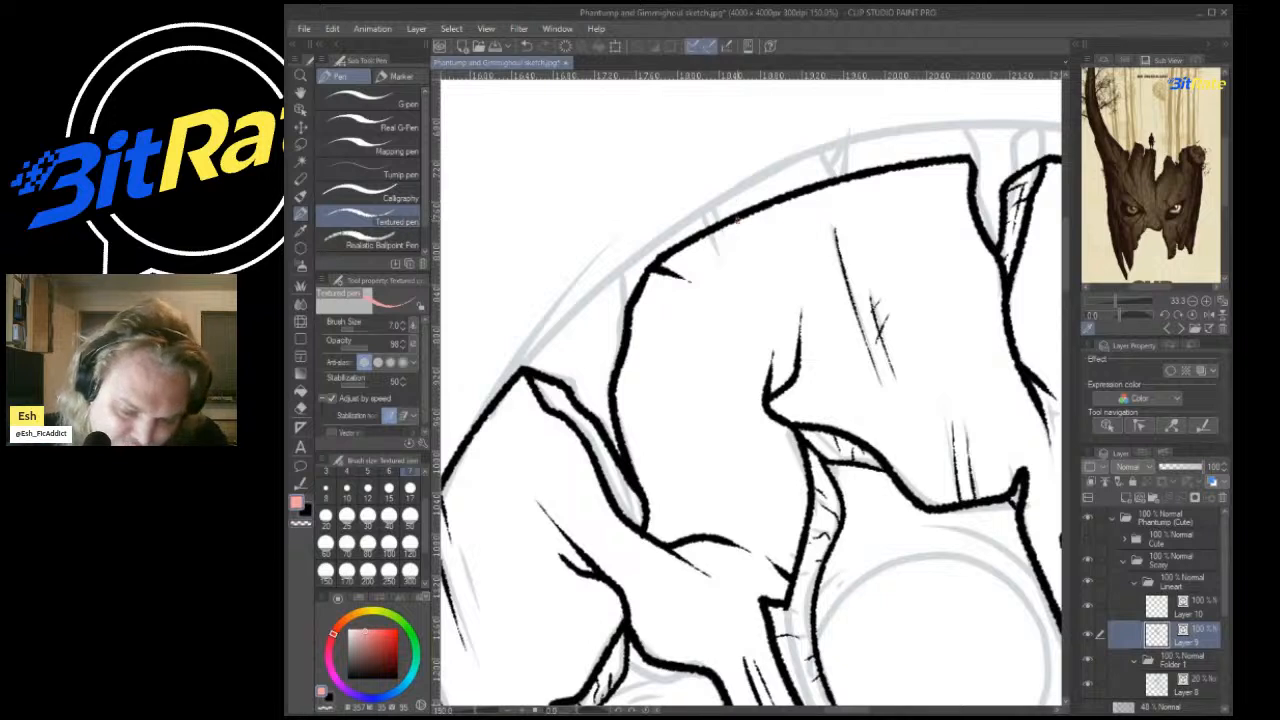
key(x)
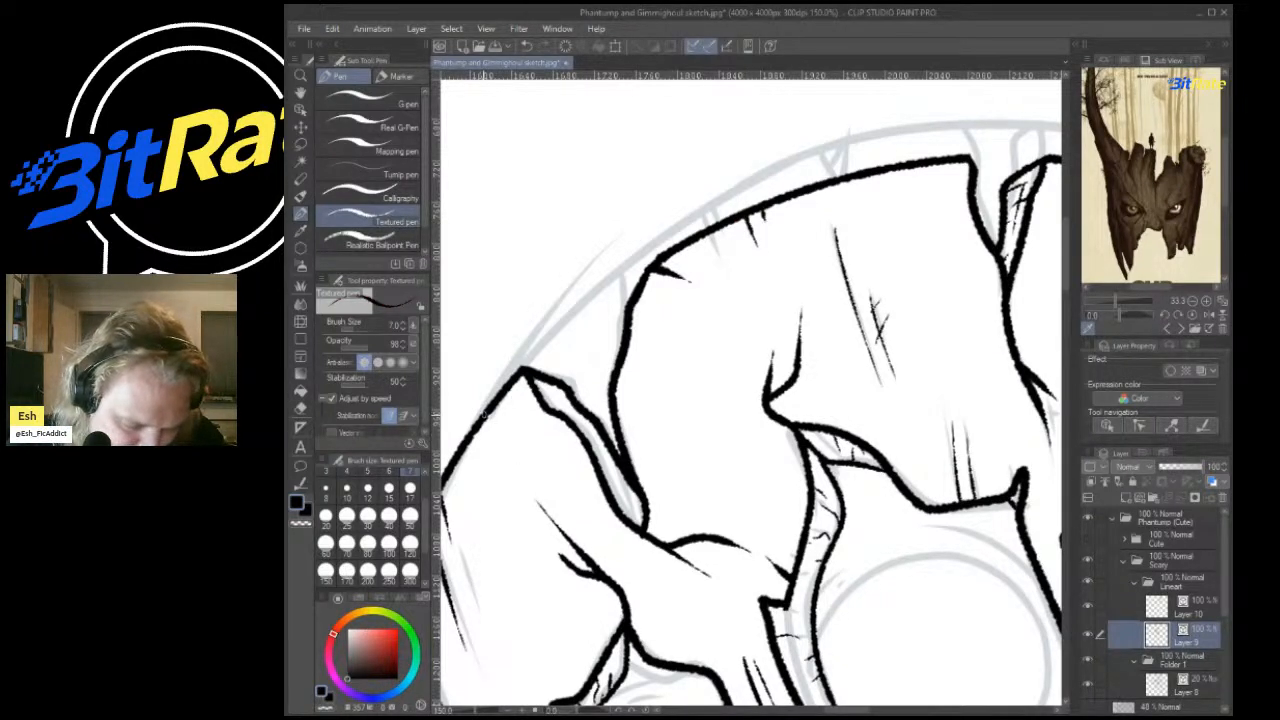
drag(483, 411, 518, 452)
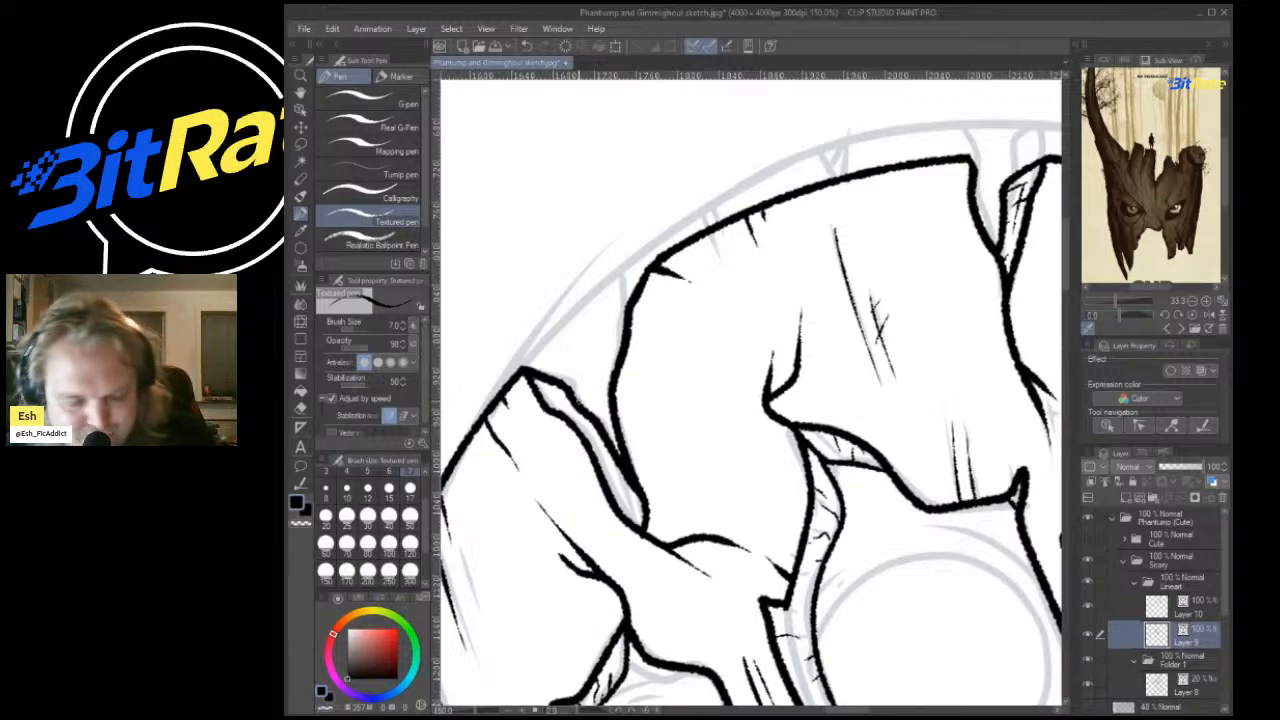
Ink small grain marks inside the thickness edges of the mask's left crack and right upper notch, reshaping the notch's top to meet the peak.
scroll(580, 409, up, 1)
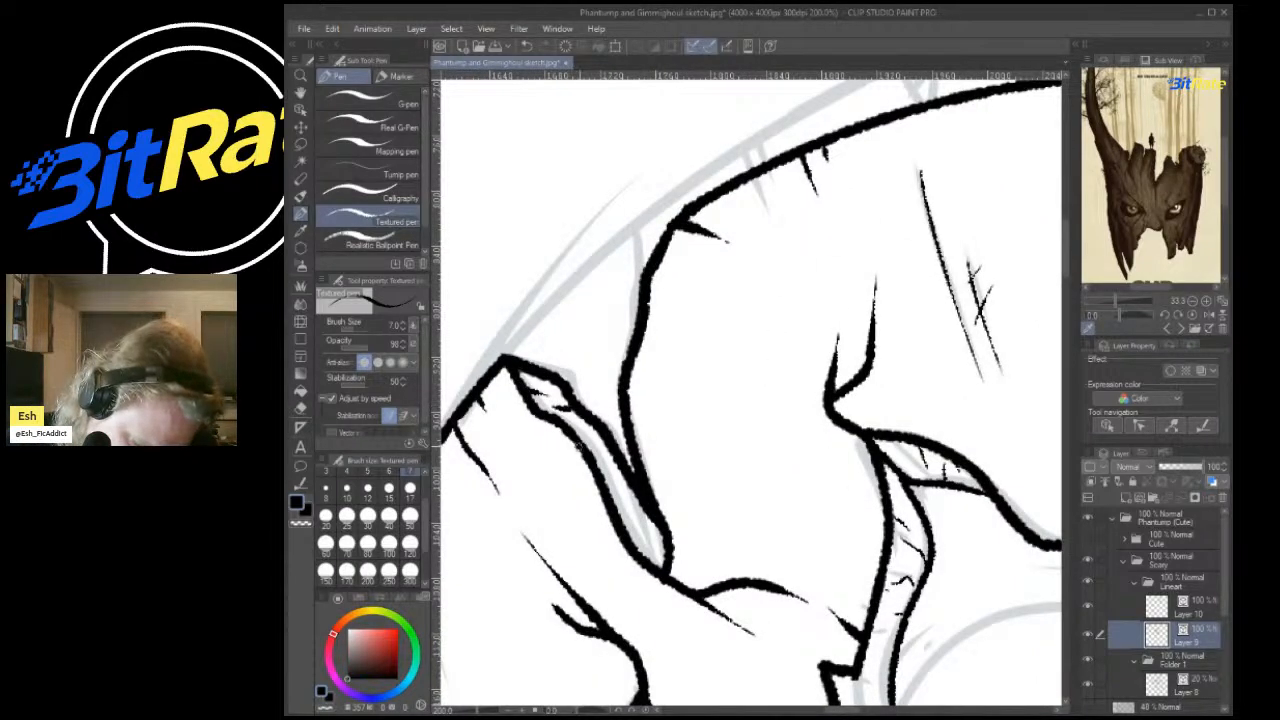
drag(588, 449, 643, 528)
scroll(587, 491, down, 4)
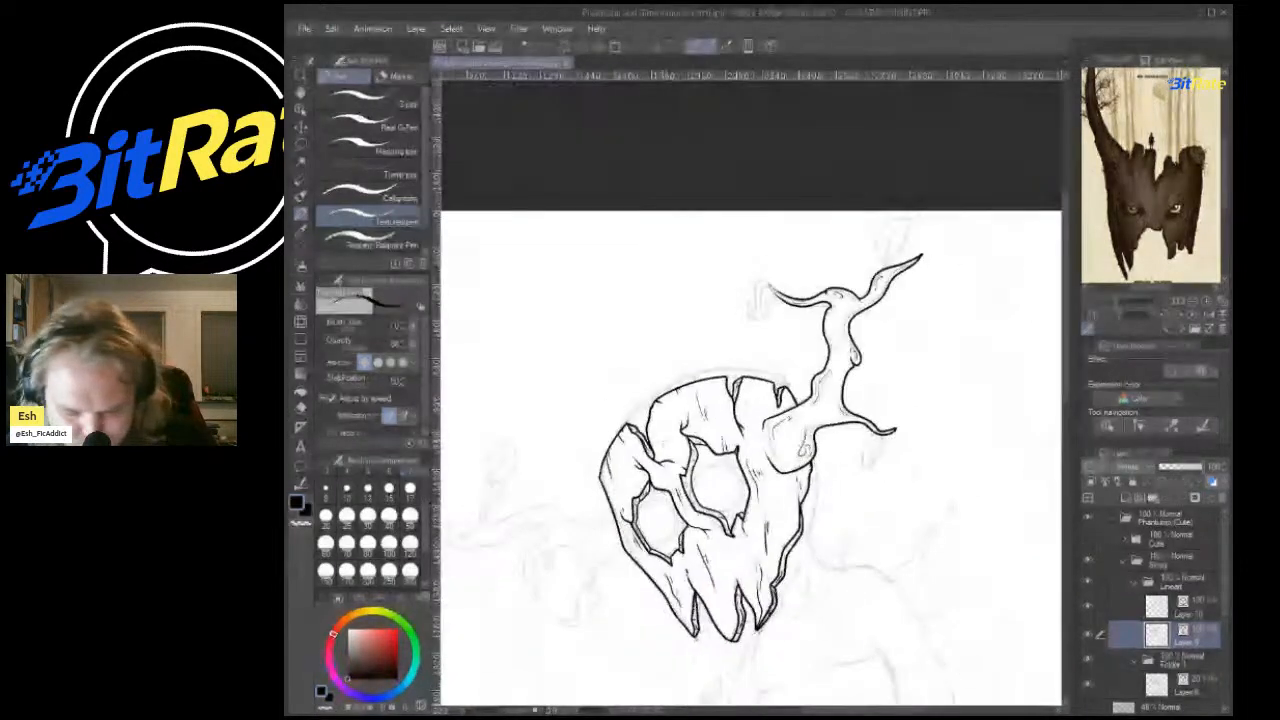
scroll(756, 425, up, 3)
scroll(756, 425, up, 5)
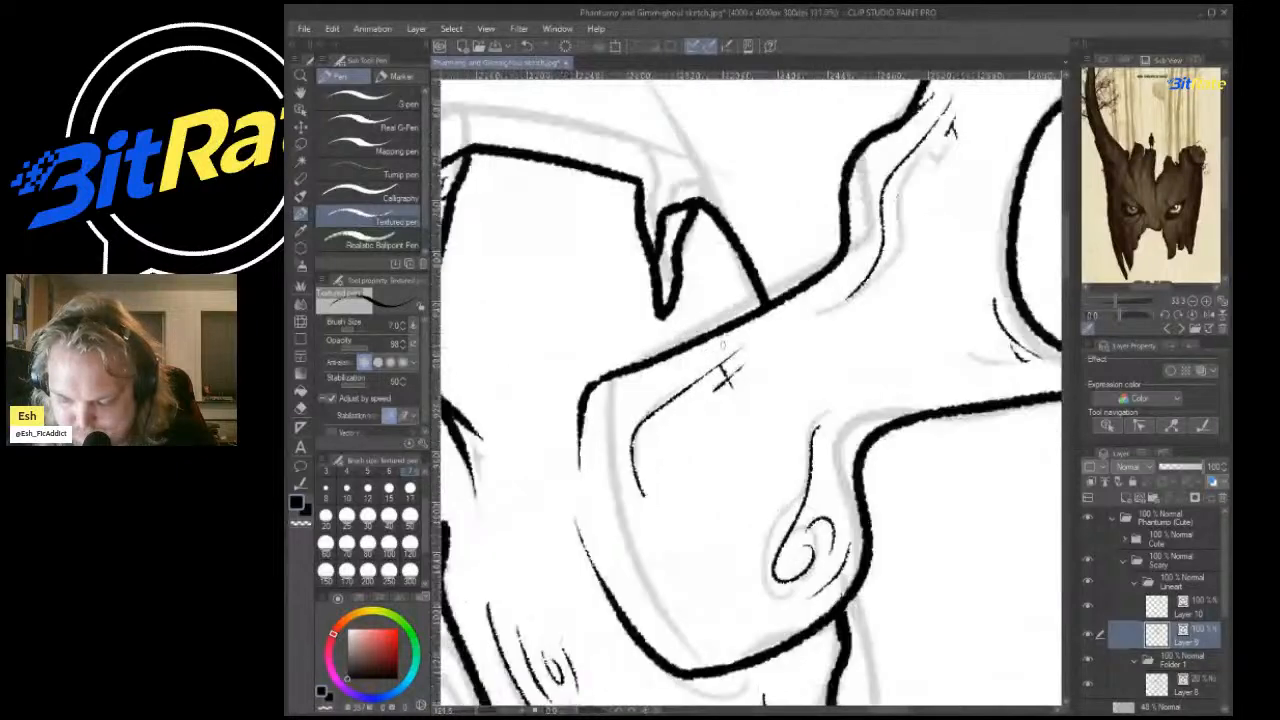
mouse_move(537, 432)
mouse_down()
mouse_move(566, 447)
mouse_move(578, 486)
mouse_up()
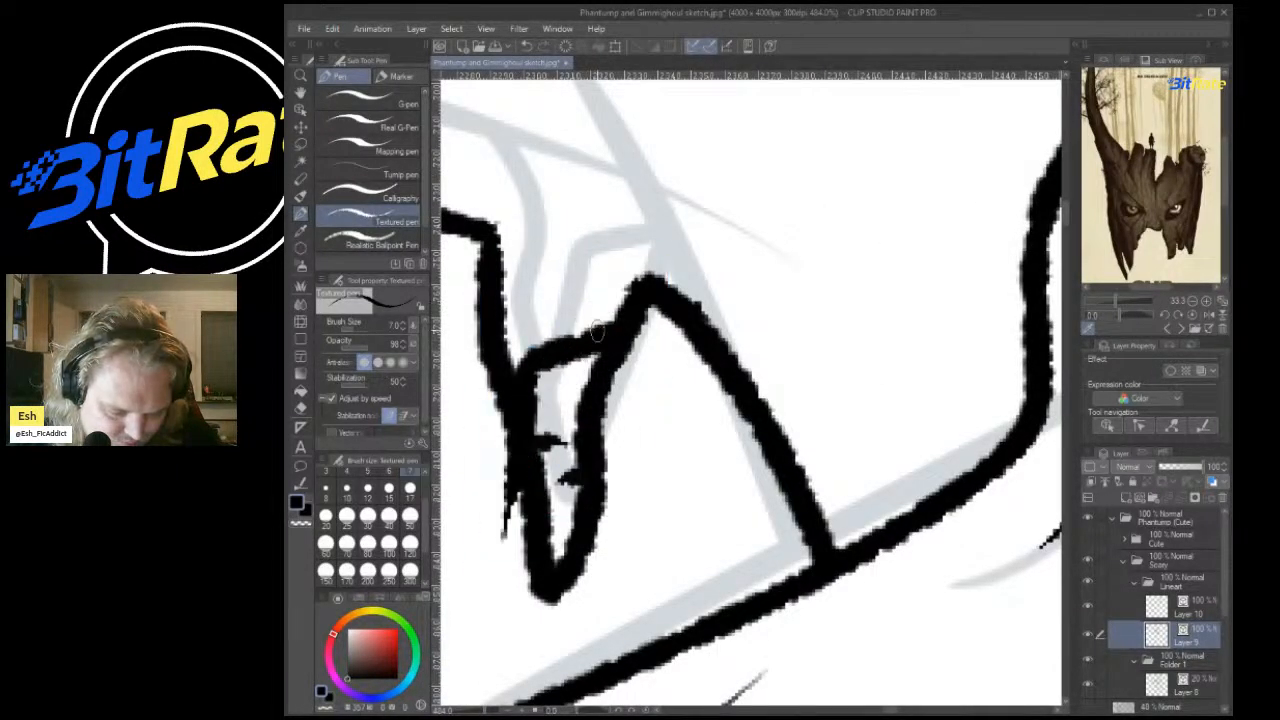
drag(616, 288, 572, 400)
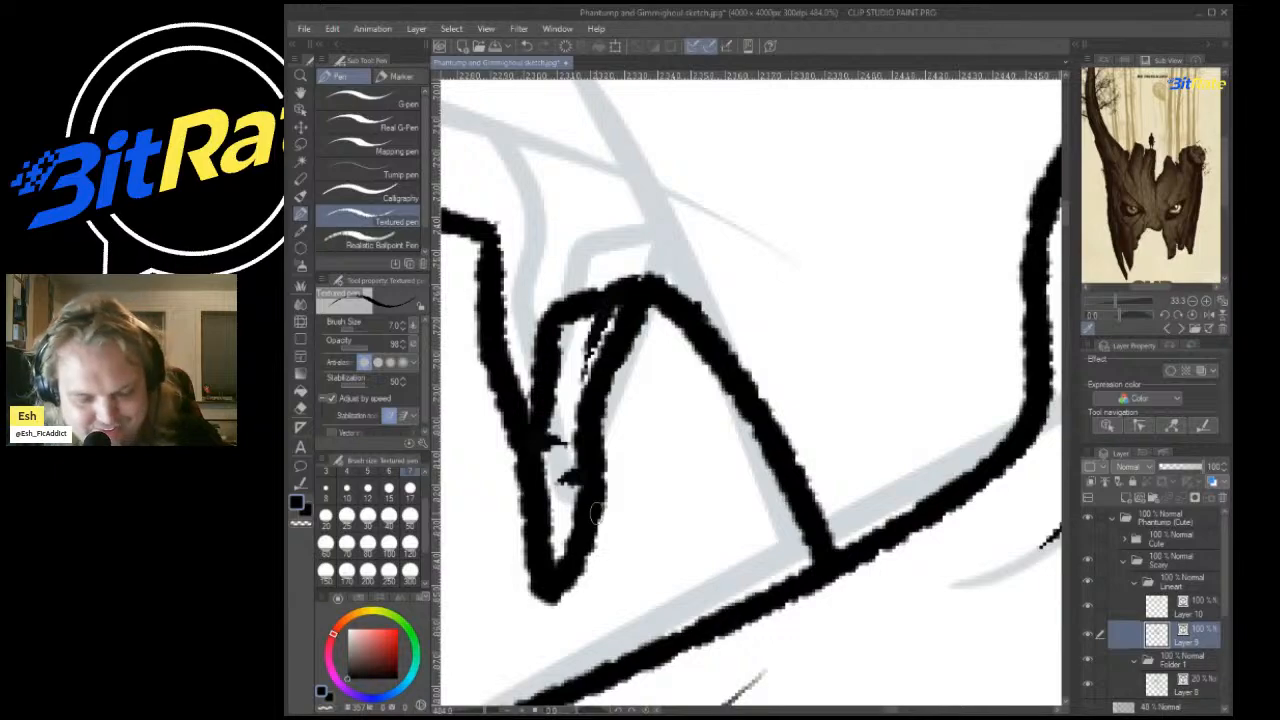
On Layer 10, ink the left branch's upper outline and curling twigs over the sketch with the Textured pen at size 12.
scroll(595, 512, down, 10)
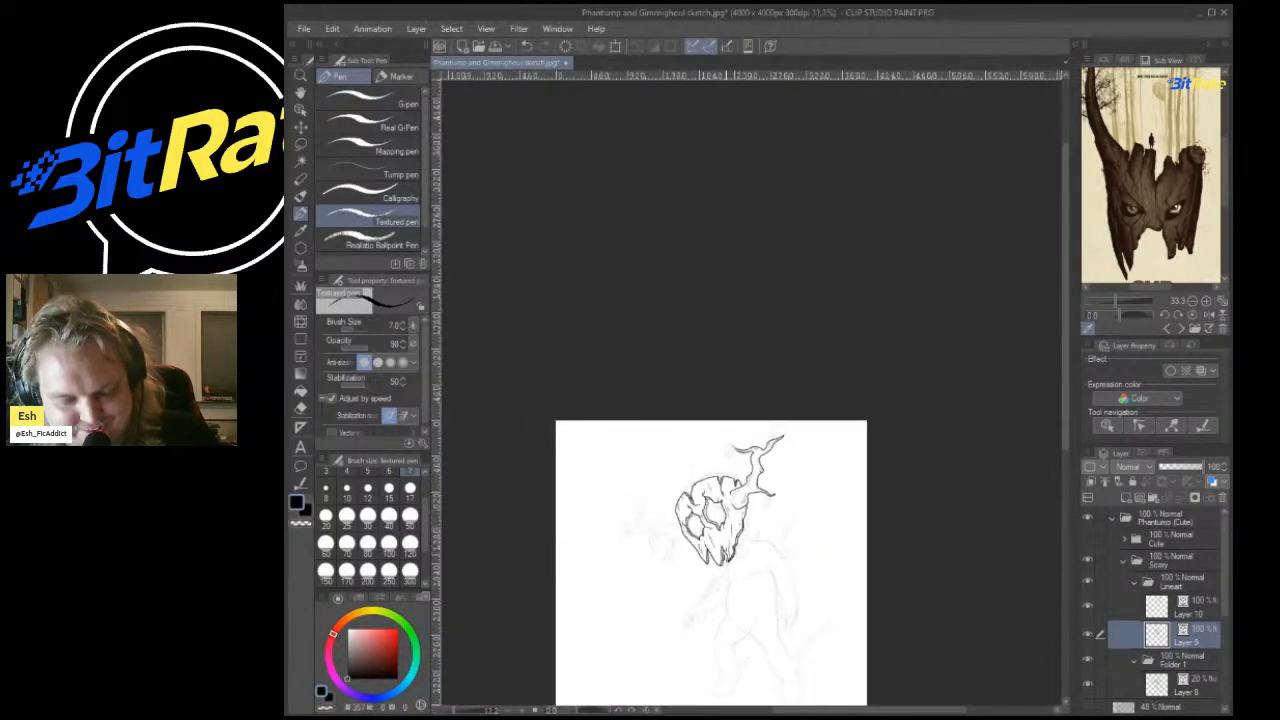
scroll(617, 437, up, 3)
scroll(617, 437, up, 4)
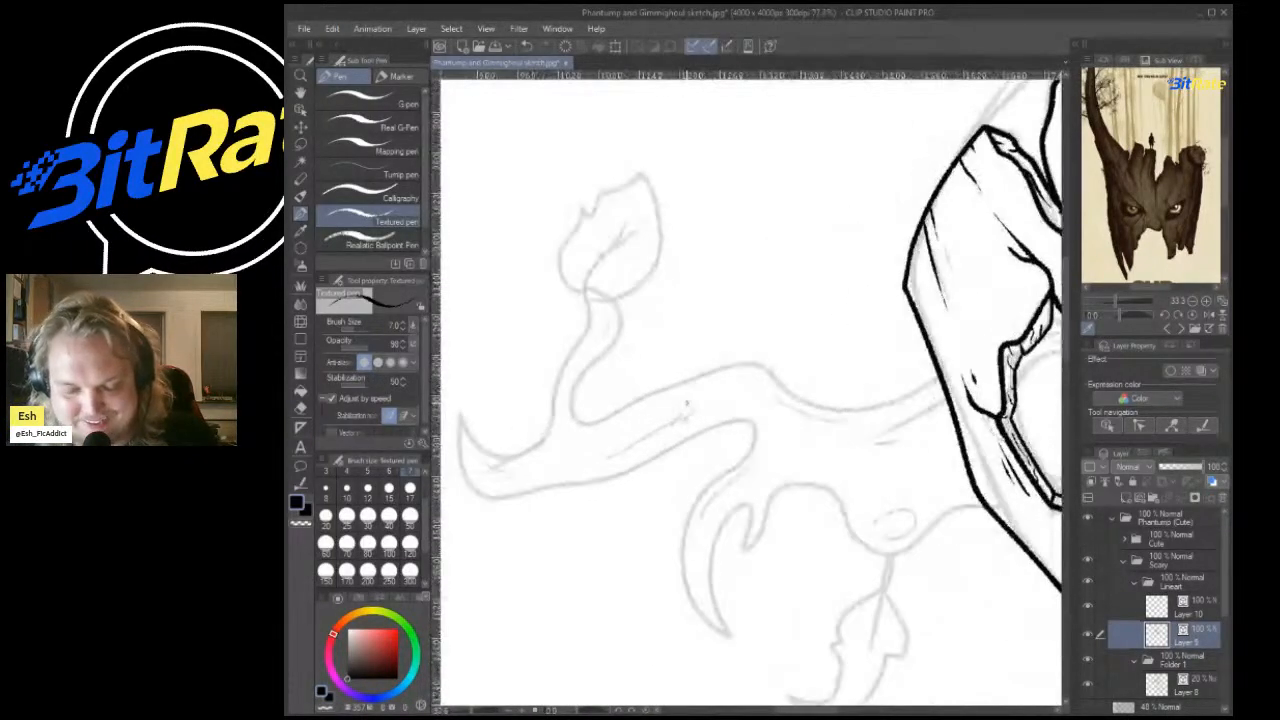
key(bracketright)
key(bracketright)
key(bracketright)
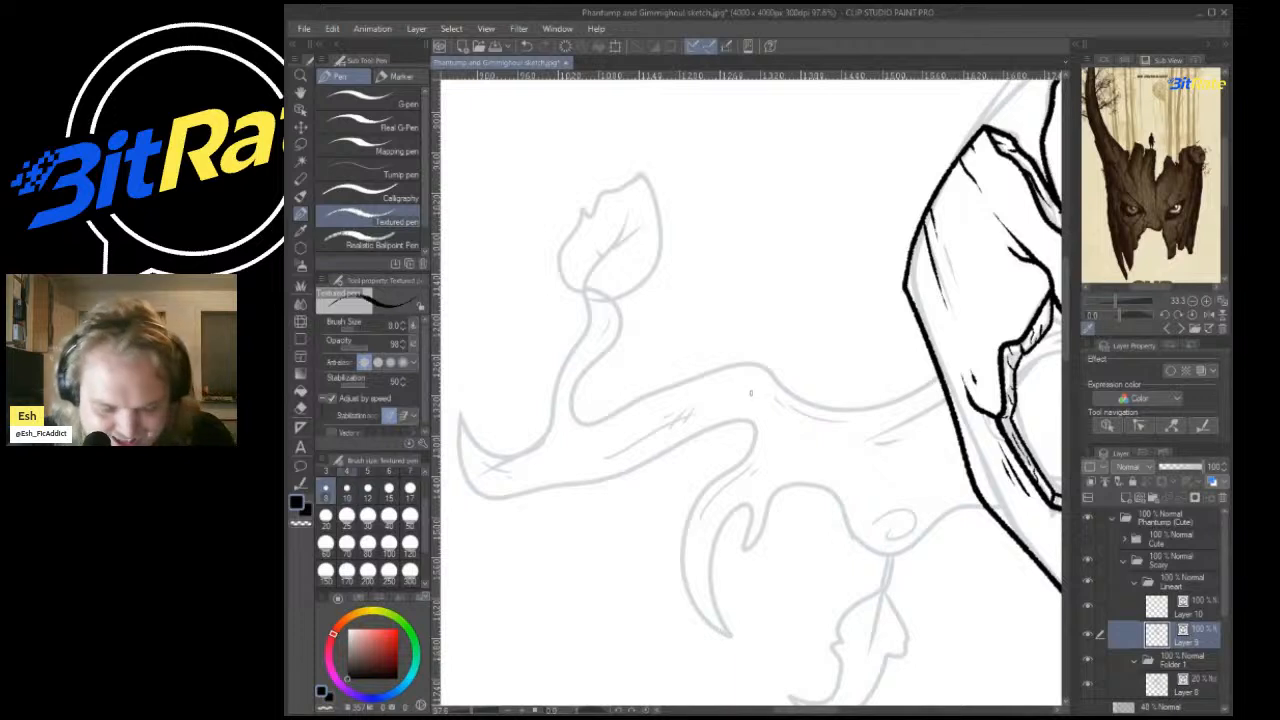
click(1188, 608)
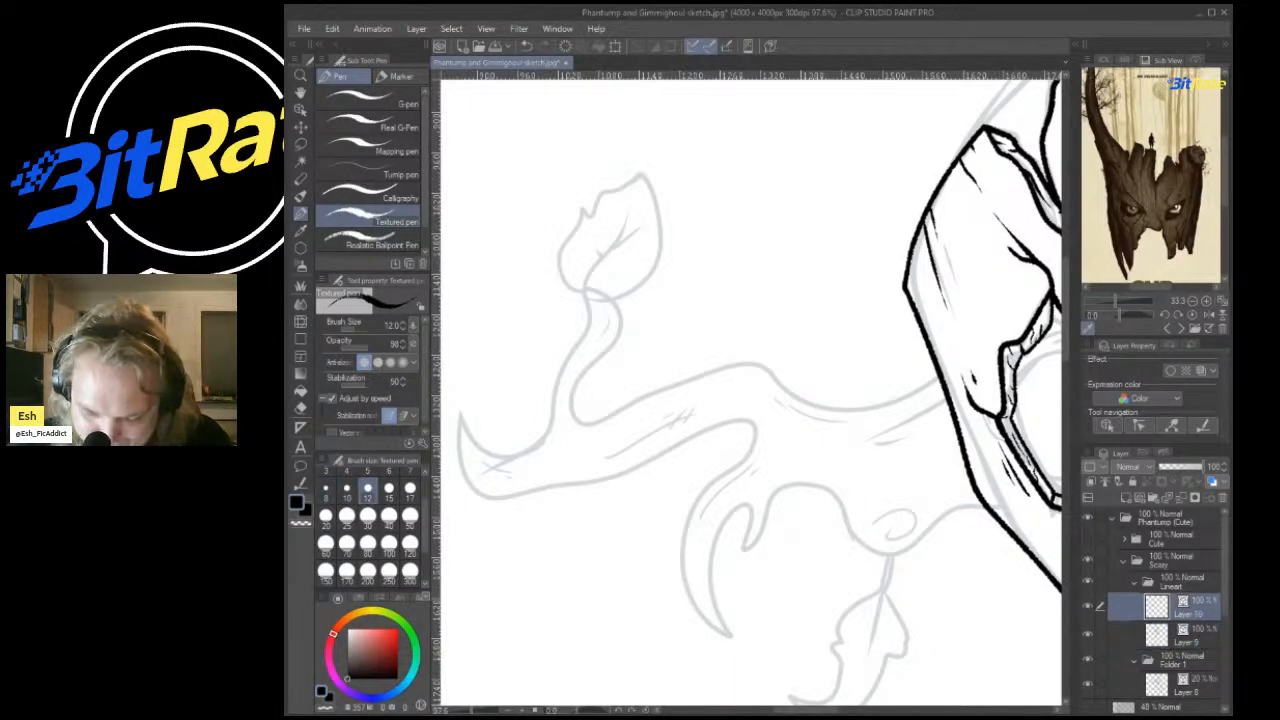
mouse_move(963, 373)
mouse_down()
mouse_move(826, 401)
mouse_move(739, 361)
mouse_move(609, 413)
mouse_move(582, 378)
mouse_move(631, 310)
mouse_move(623, 255)
mouse_move(594, 281)
mouse_move(592, 337)
mouse_move(532, 441)
mouse_move(498, 467)
mouse_move(494, 400)
mouse_move(488, 489)
mouse_move(596, 484)
mouse_move(733, 416)
mouse_move(767, 457)
mouse_move(733, 463)
mouse_move(691, 598)
mouse_move(749, 629)
mouse_move(709, 574)
mouse_move(739, 495)
mouse_move(758, 523)
mouse_move(754, 571)
mouse_move(786, 458)
mouse_up()
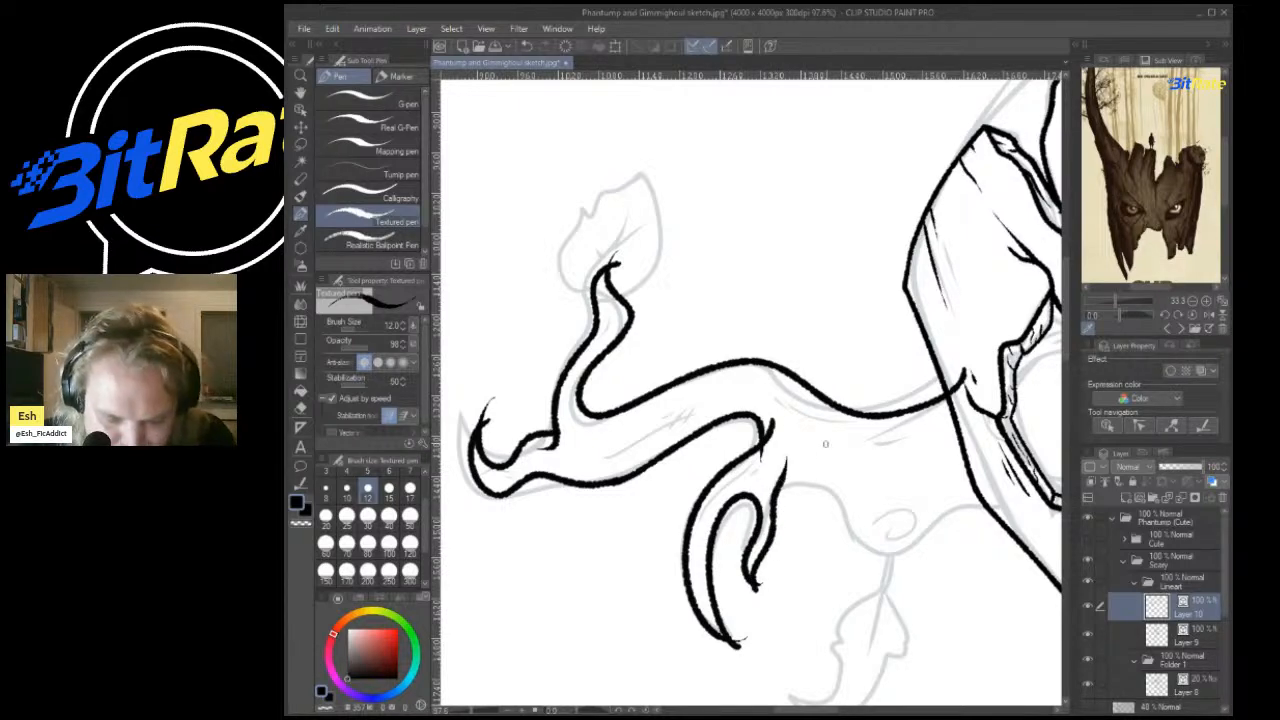
Erase the overshooting line ends at the left branch's fork and the short curled twig's tip with the Hard eraser.
scroll(876, 410, down, 5)
scroll(825, 421, up, 8)
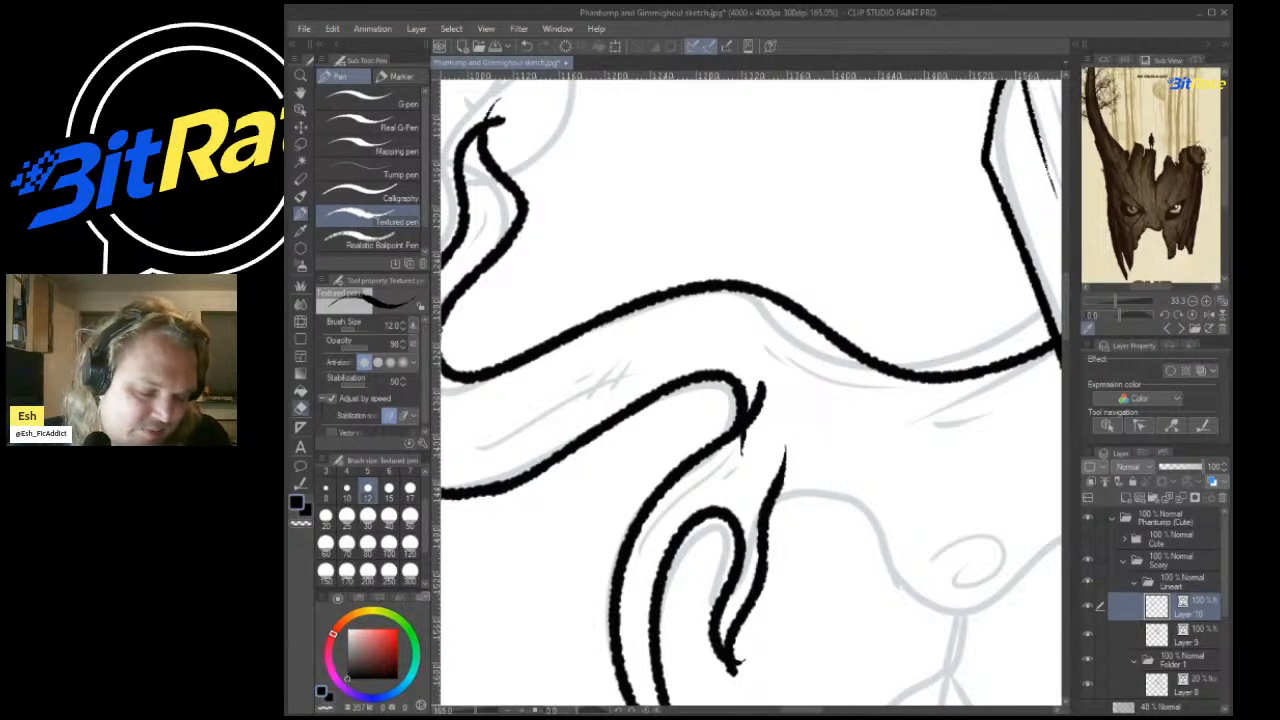
key(e)
drag(764, 425, 760, 402)
drag(752, 452, 766, 423)
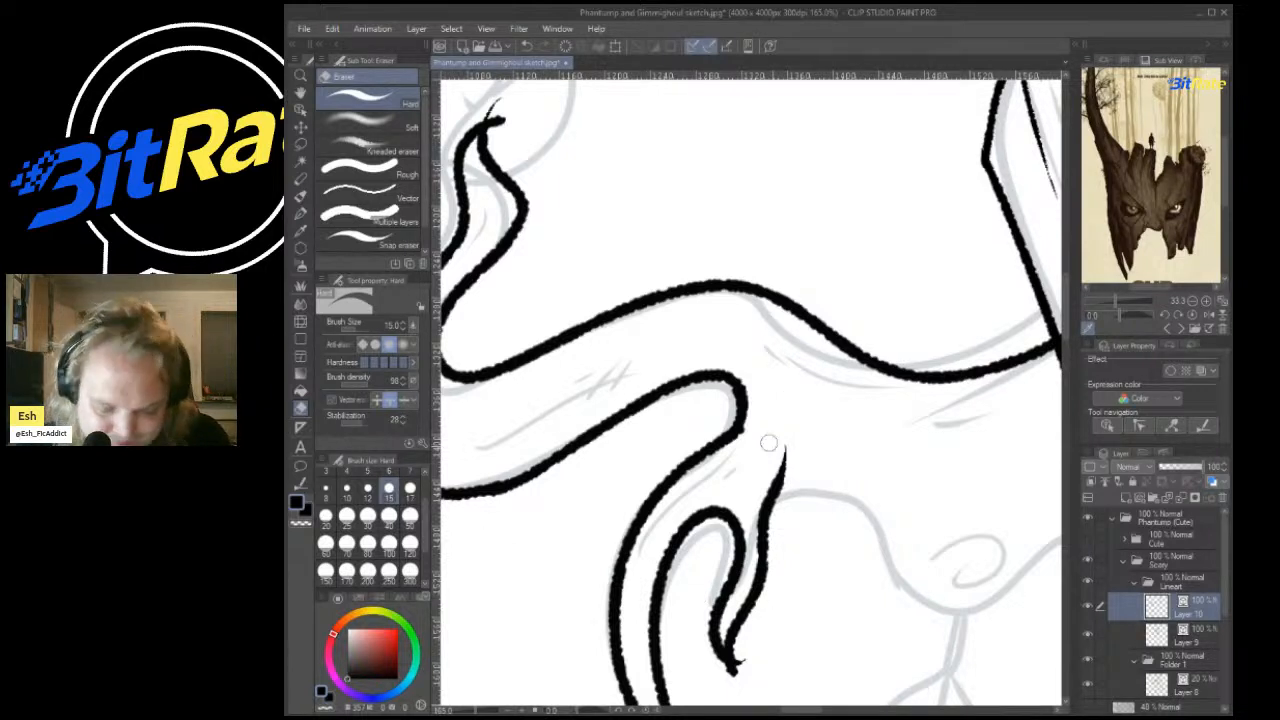
mouse_move(744, 679)
mouse_down()
mouse_move(752, 655)
mouse_move(728, 668)
mouse_up()
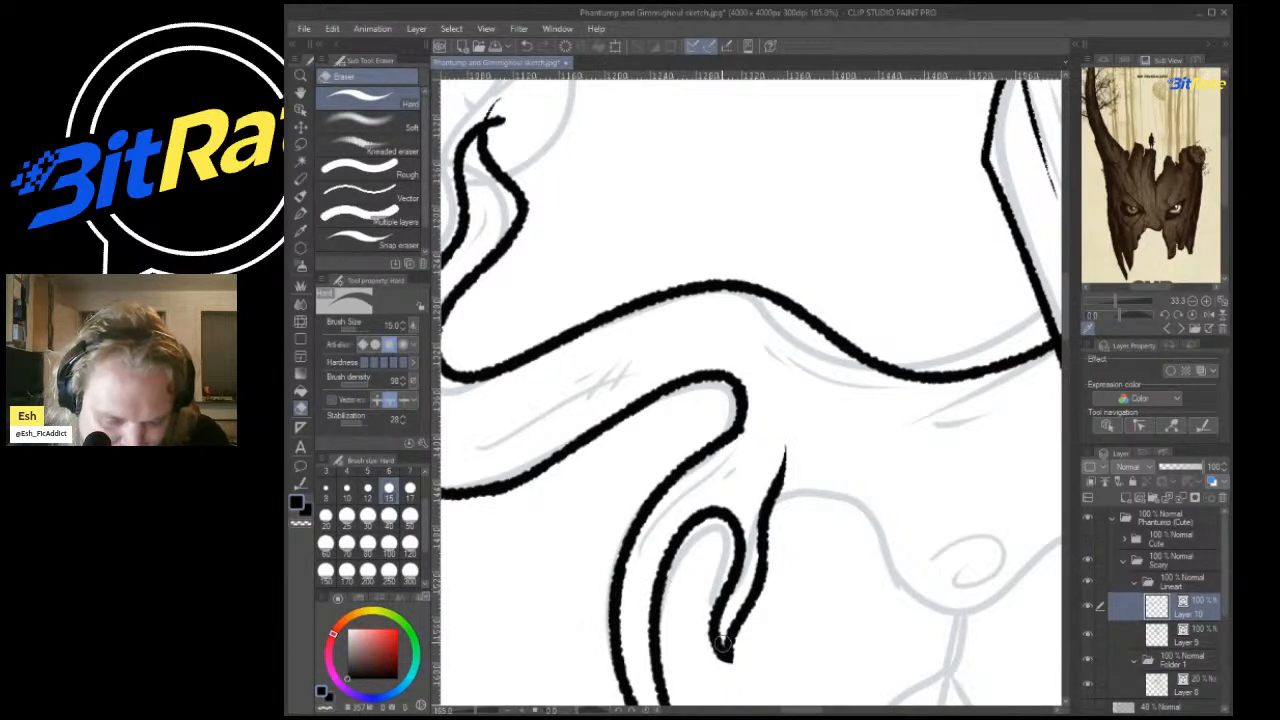
Ink the left branch's lower edge with the Textured pen, from the curled twig around the knot bulge into the mask.
key(p)
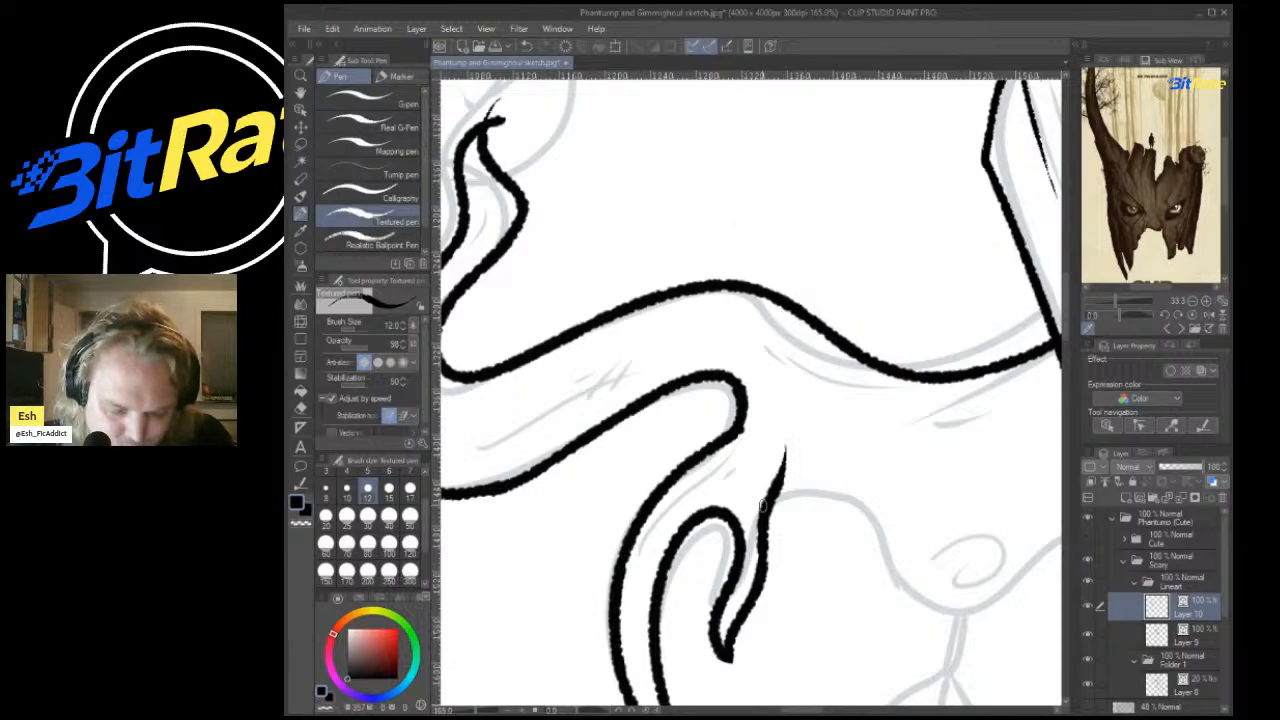
mouse_move(762, 505)
mouse_down()
mouse_move(867, 510)
mouse_move(890, 562)
mouse_move(1000, 588)
mouse_move(993, 505)
mouse_up()
scroll(993, 505, down, 1)
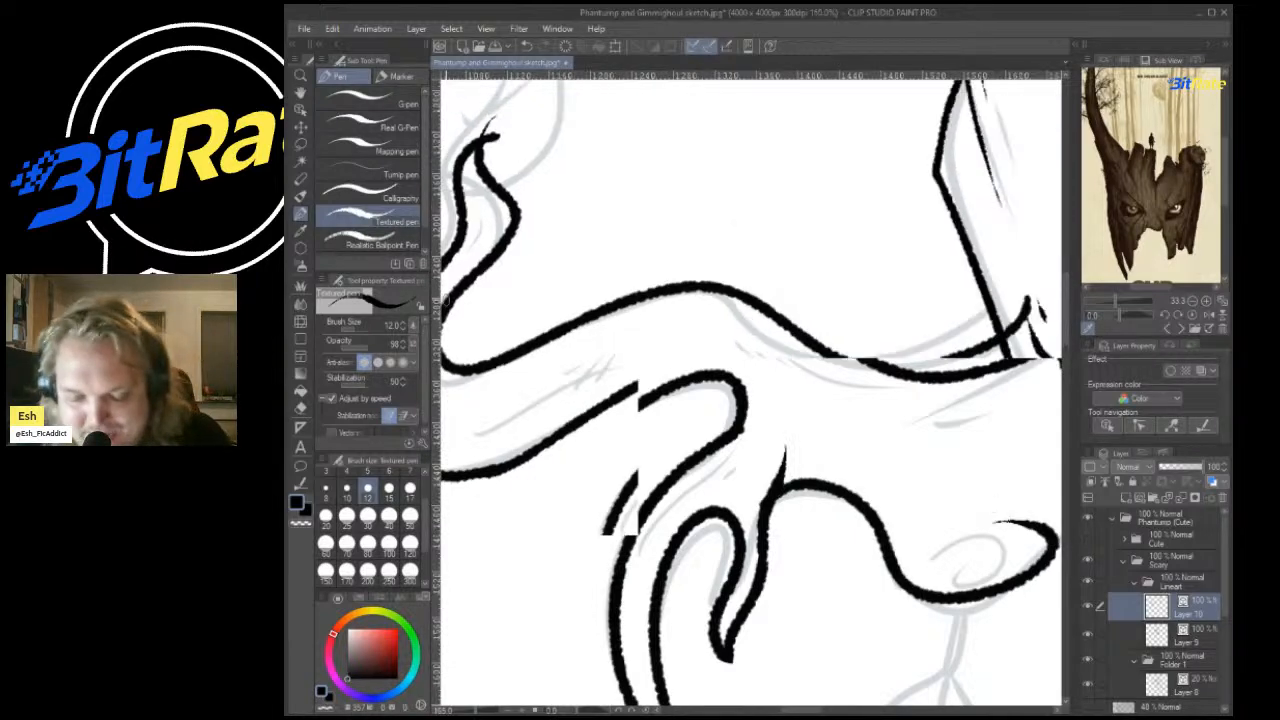
scroll(447, 300, down, 4)
scroll(909, 418, up, 9)
drag(642, 478, 923, 520)
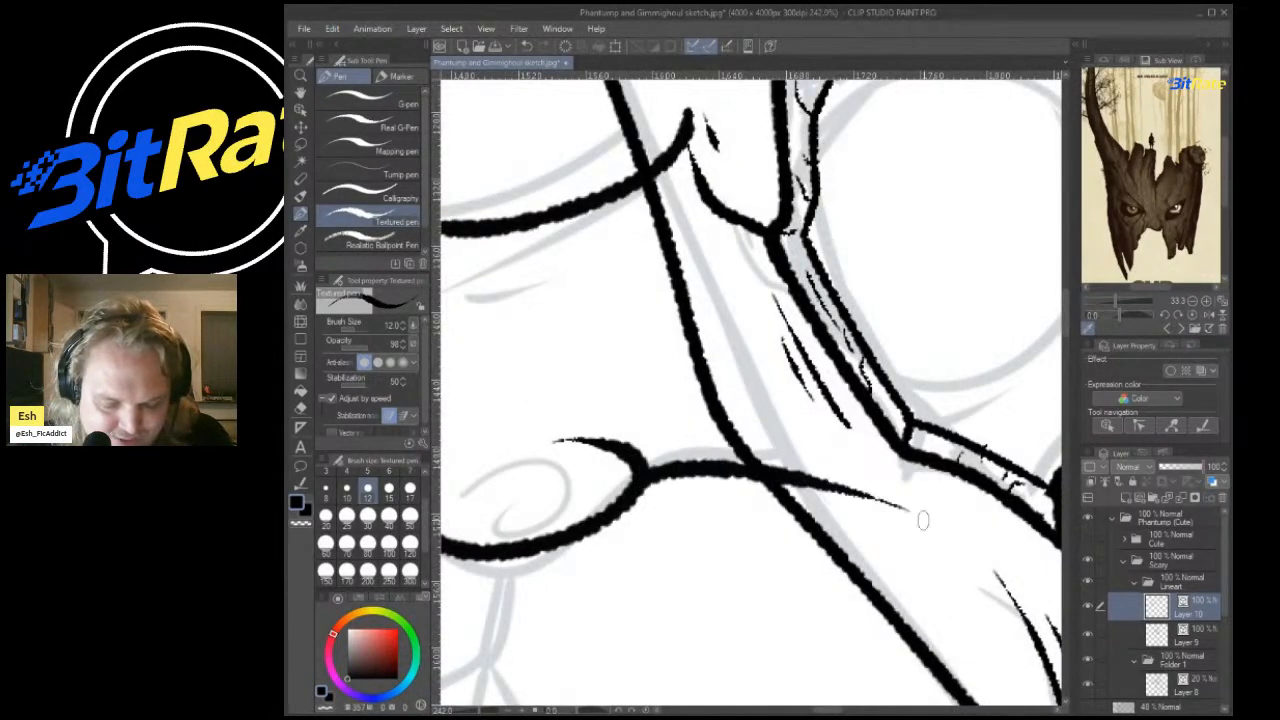
Erase the left branch's upper and lower line ends that cross inside the mask's outline.
key(e)
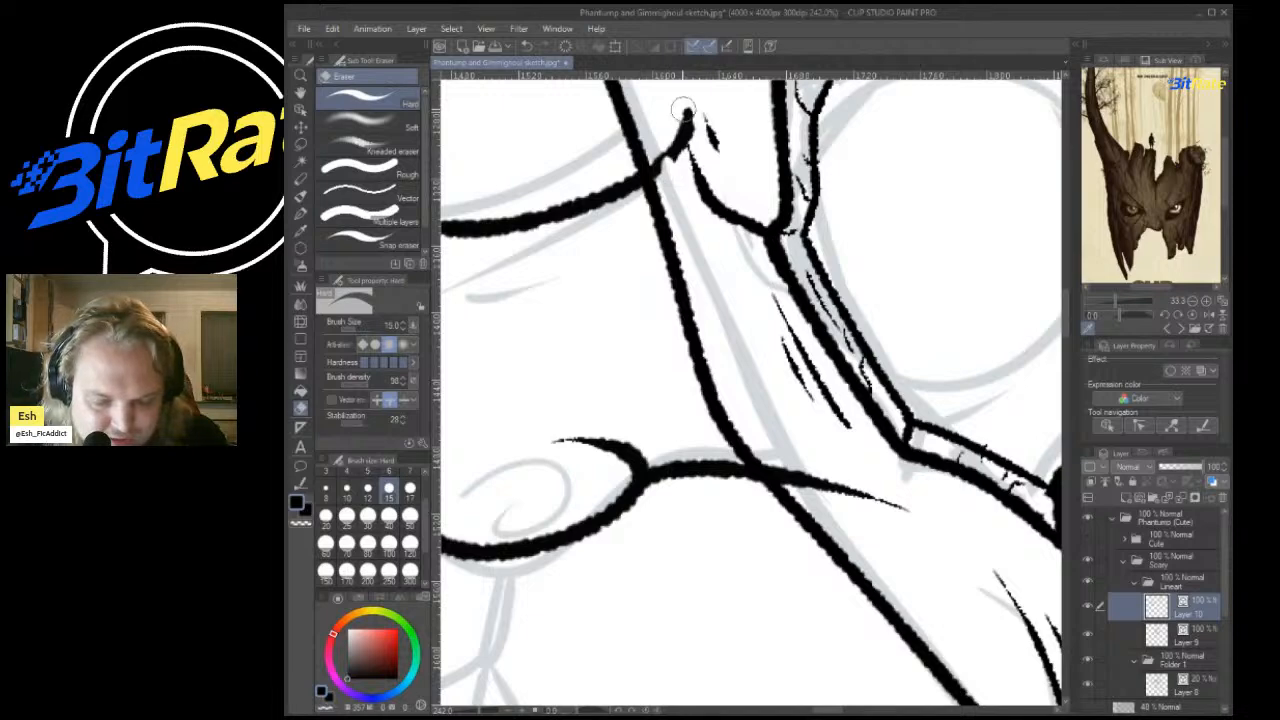
mouse_move(679, 107)
mouse_down()
mouse_move(686, 176)
mouse_move(687, 101)
mouse_move(664, 157)
mouse_move(694, 185)
mouse_up()
mouse_move(805, 478)
mouse_down()
mouse_move(886, 520)
mouse_move(803, 467)
mouse_up()
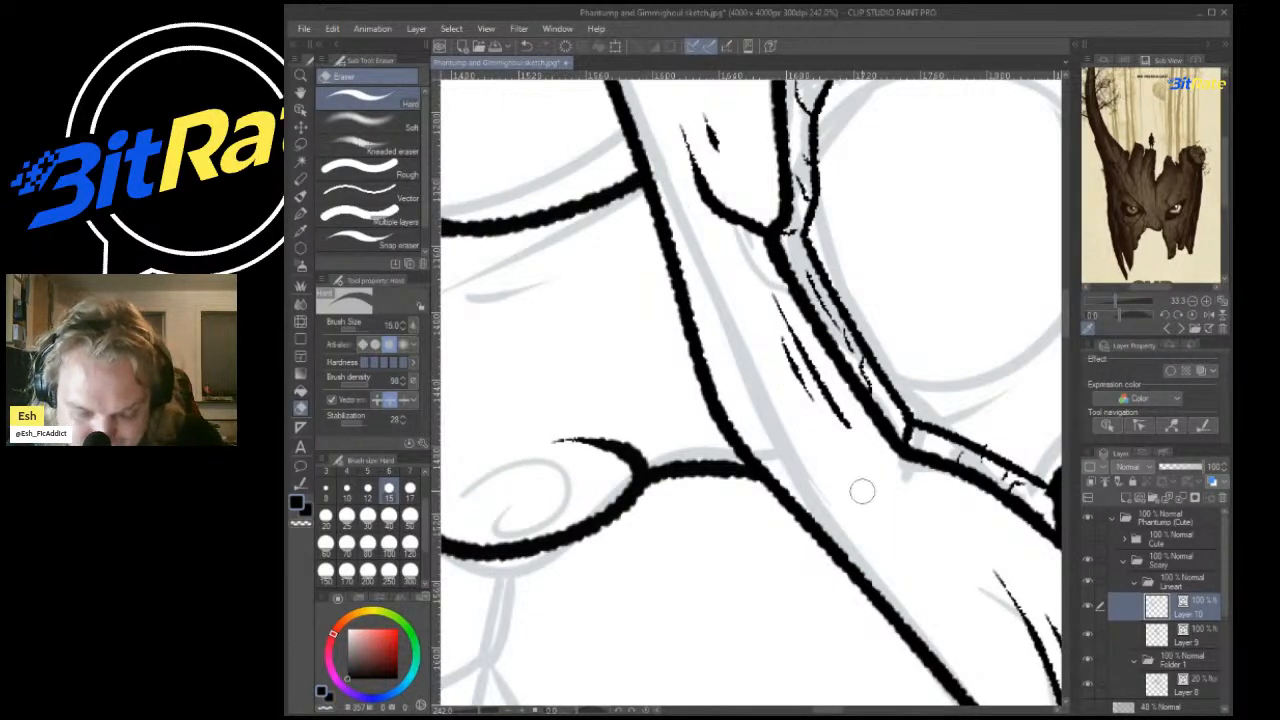
Erase the stray line ends at the tips of the left branch's leaf twig and outermost hooked twig.
scroll(760, 500, down, 7)
scroll(724, 534, up, 5)
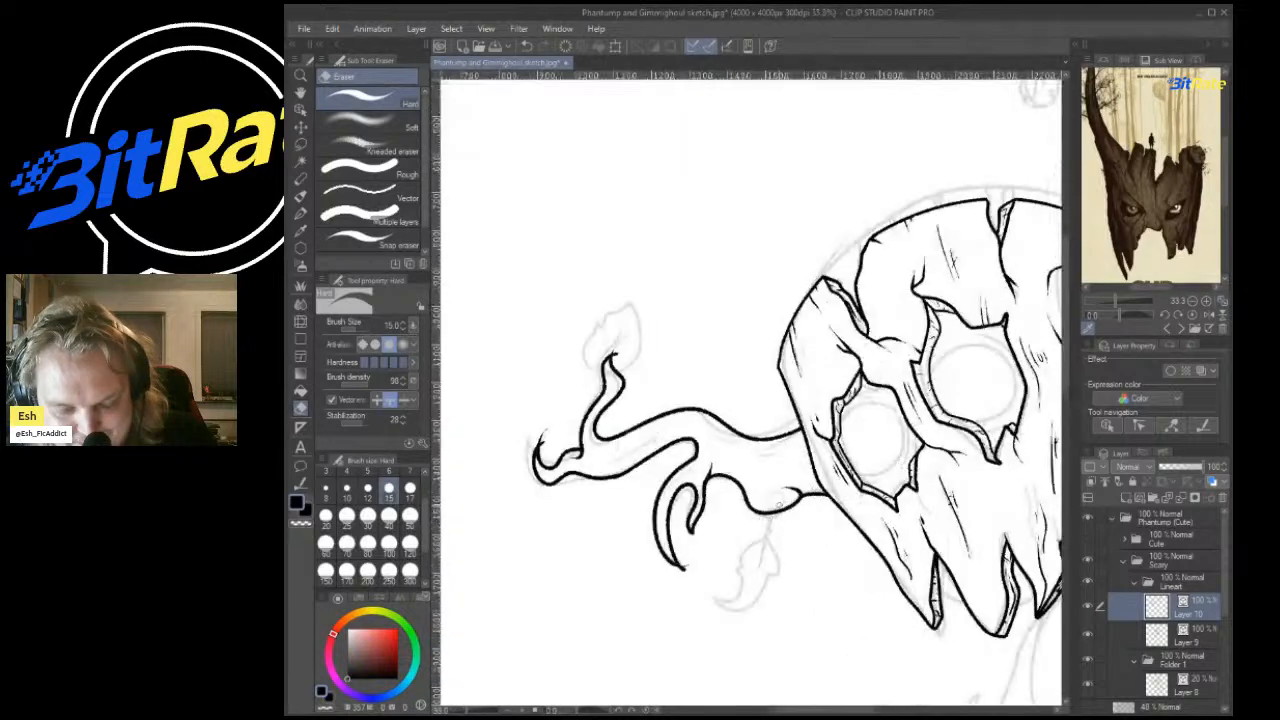
scroll(728, 477, down, 1)
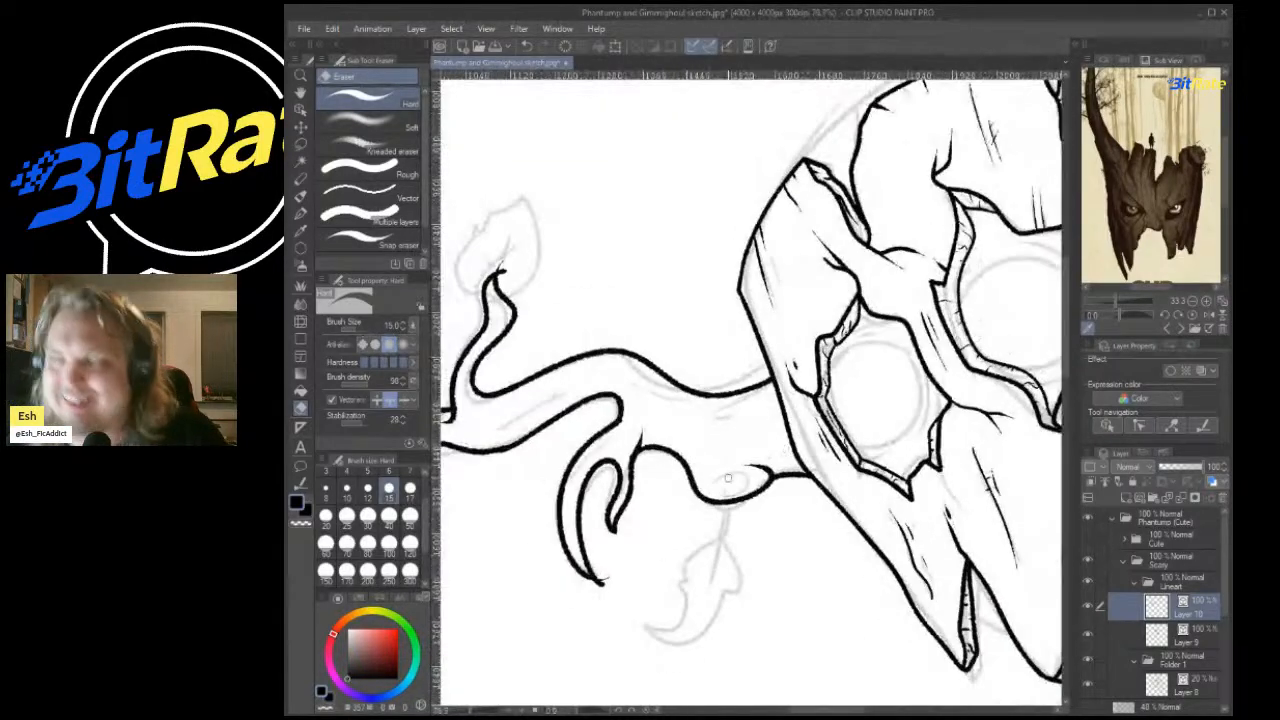
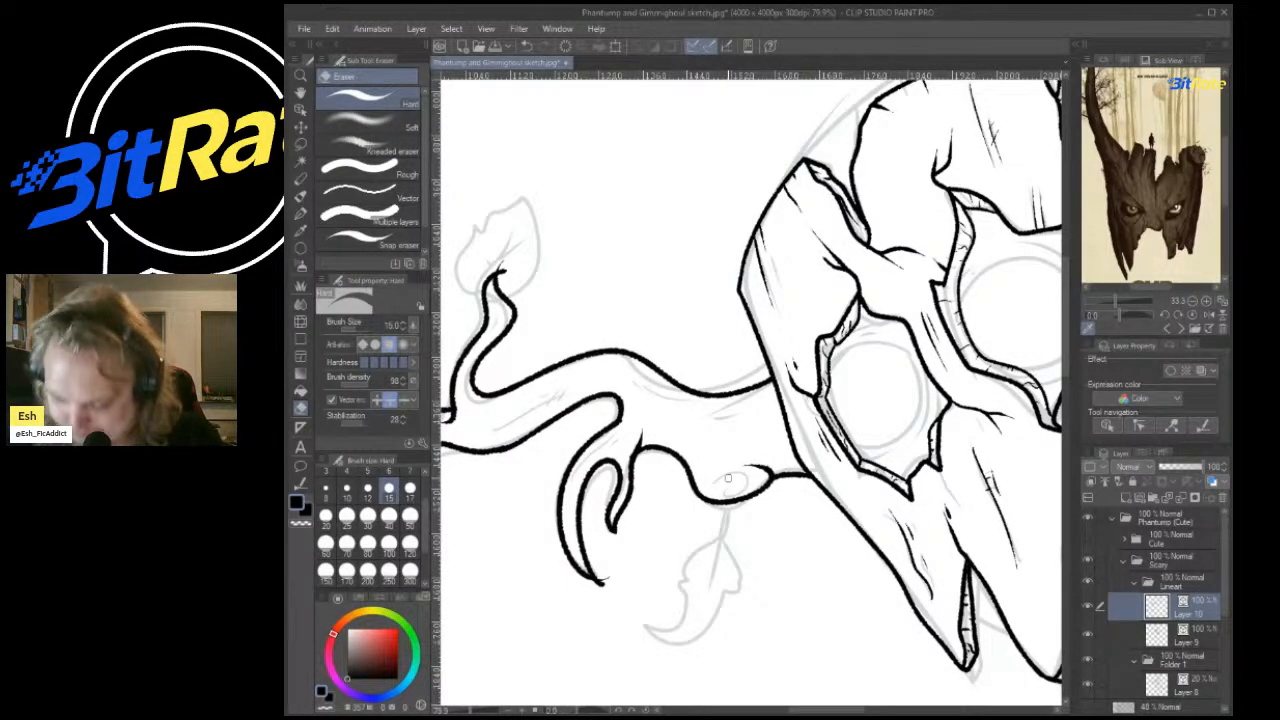
scroll(773, 479, down, 5)
scroll(520, 470, up, 3)
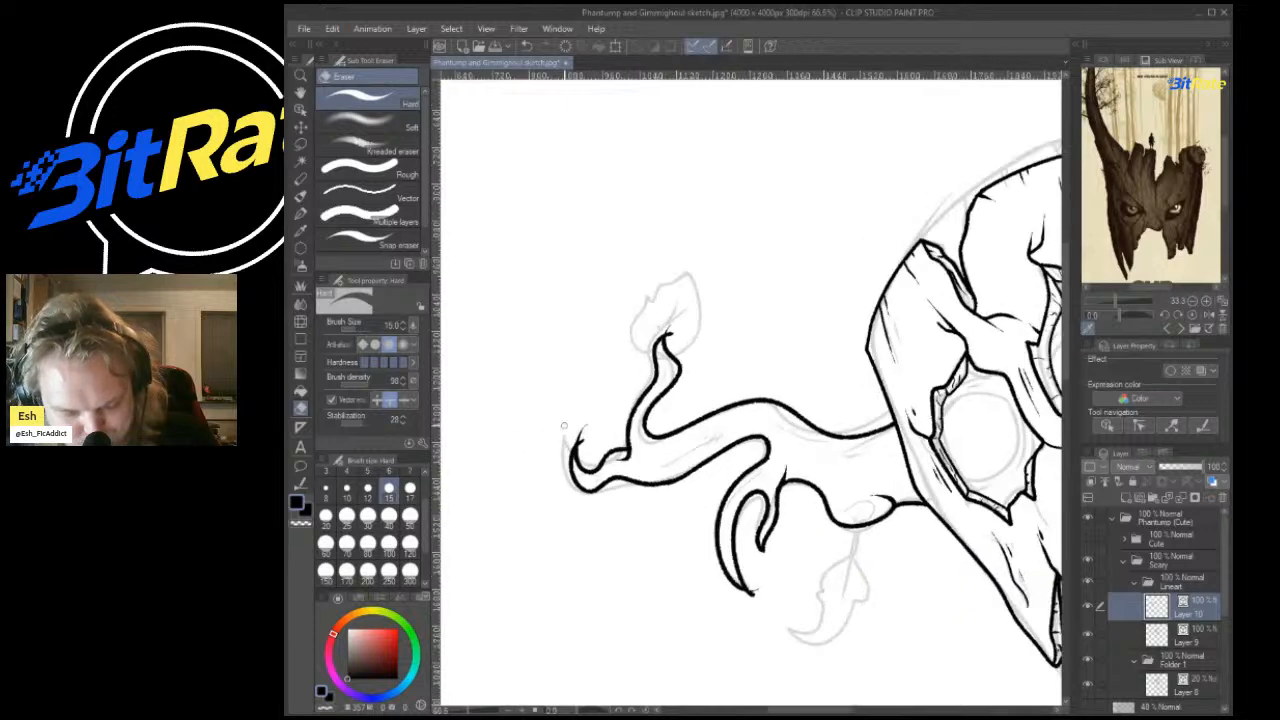
scroll(682, 150, down, 3)
scroll(672, 295, up, 10)
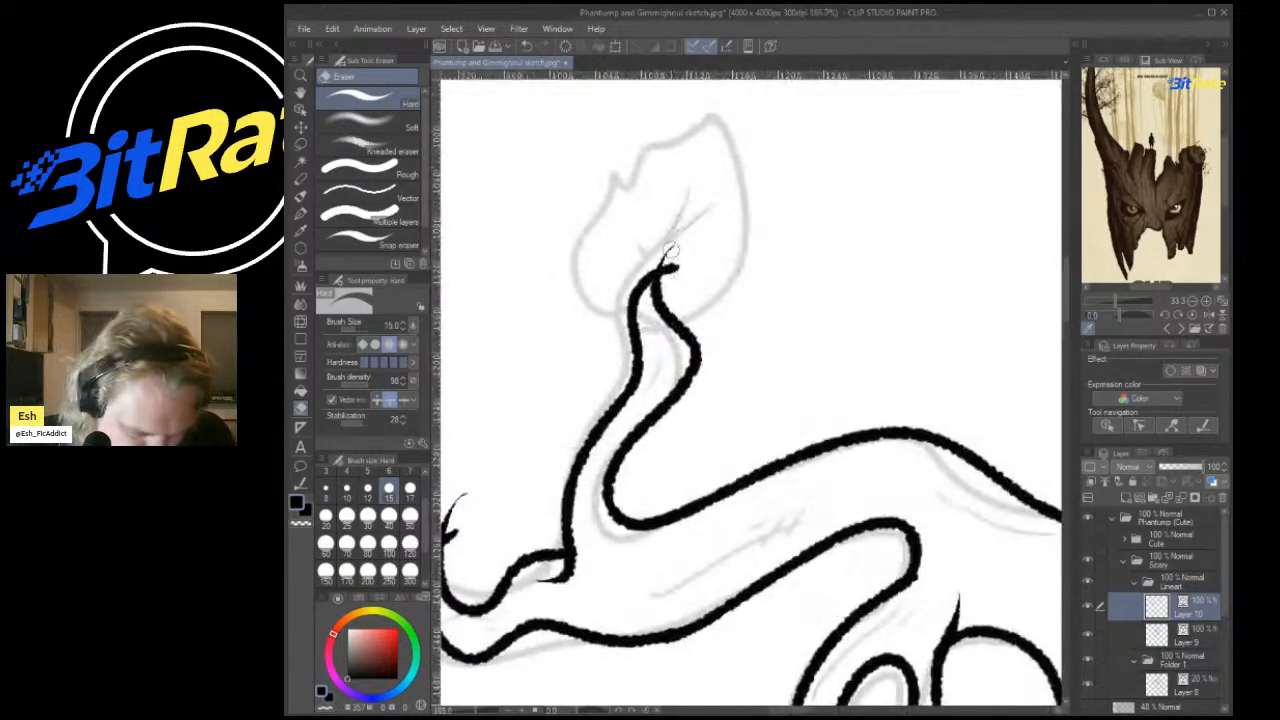
drag(670, 250, 712, 283)
drag(456, 495, 486, 554)
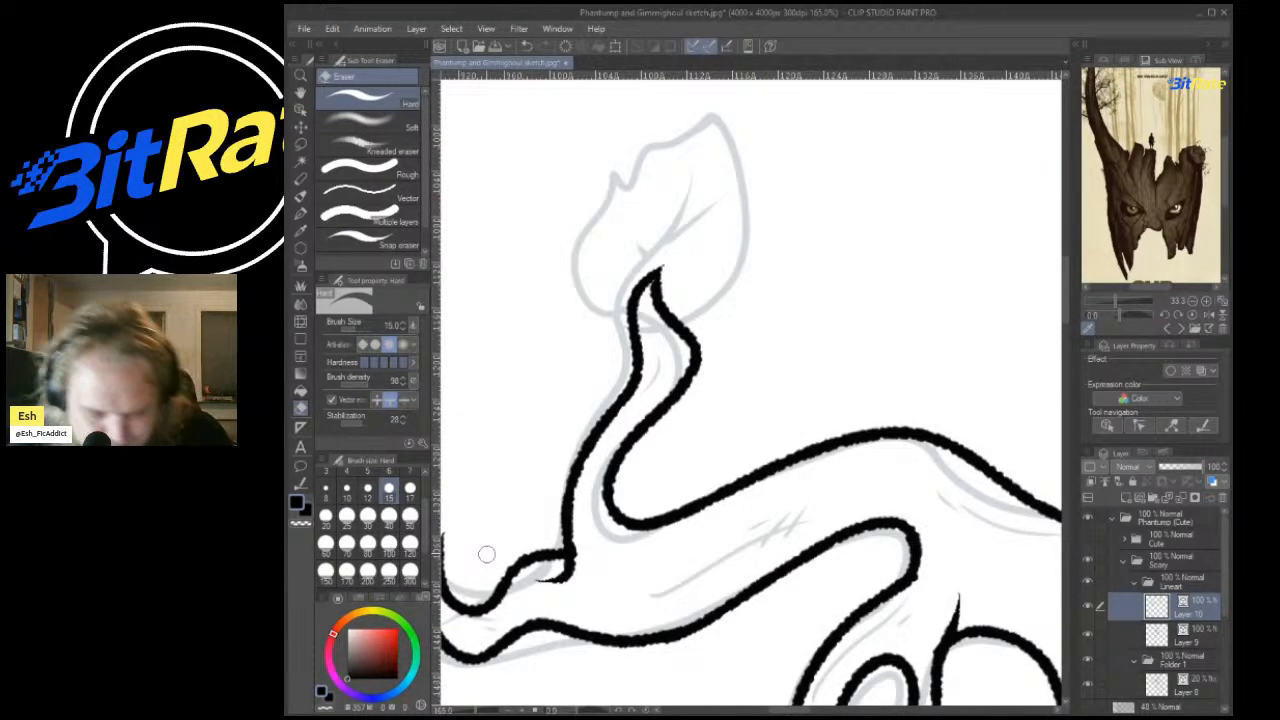
scroll(486, 554, down, 5)
scroll(460, 420, up, 5)
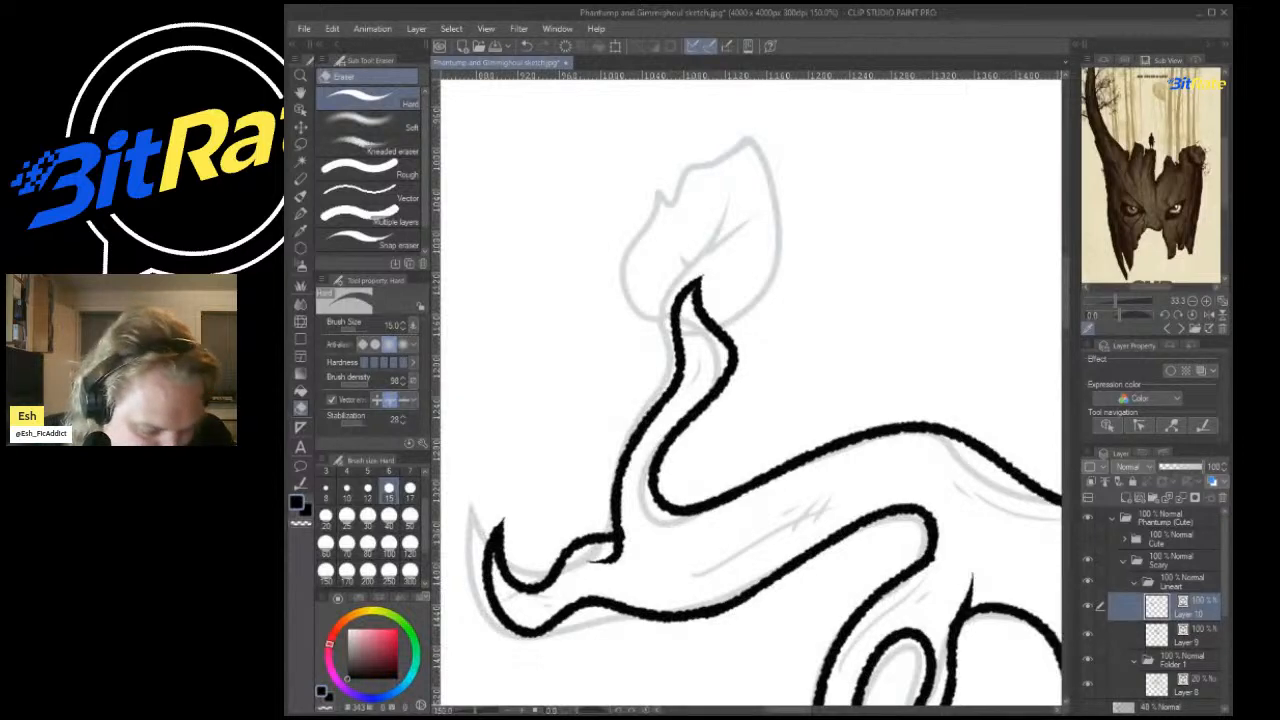
Trim the leaf twig's overshooting line end where it meets the left branch's outermost twig, using the Textured pen in transparent colour.
scroll(709, 451, up, 7)
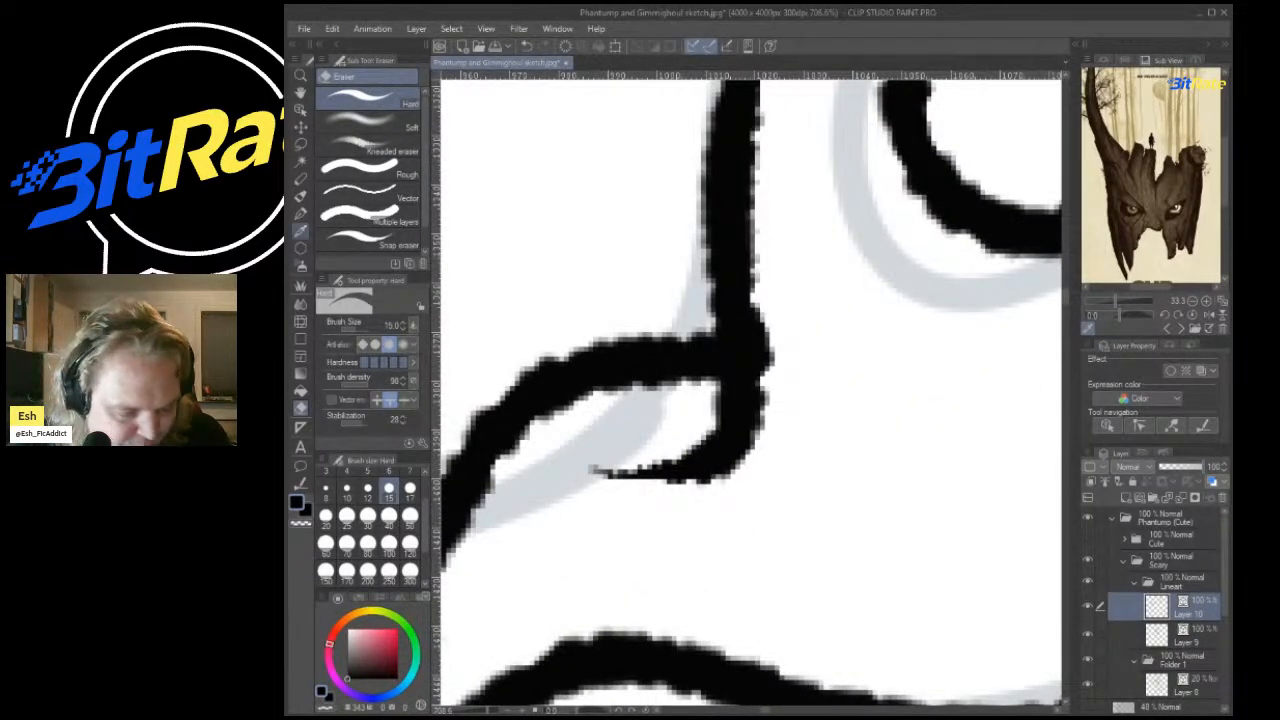
key(p)
mouse_move(591, 463)
mouse_down()
mouse_move(775, 417)
mouse_move(794, 276)
mouse_up()
mouse_move(629, 451)
mouse_down()
mouse_move(697, 459)
mouse_move(785, 305)
mouse_up()
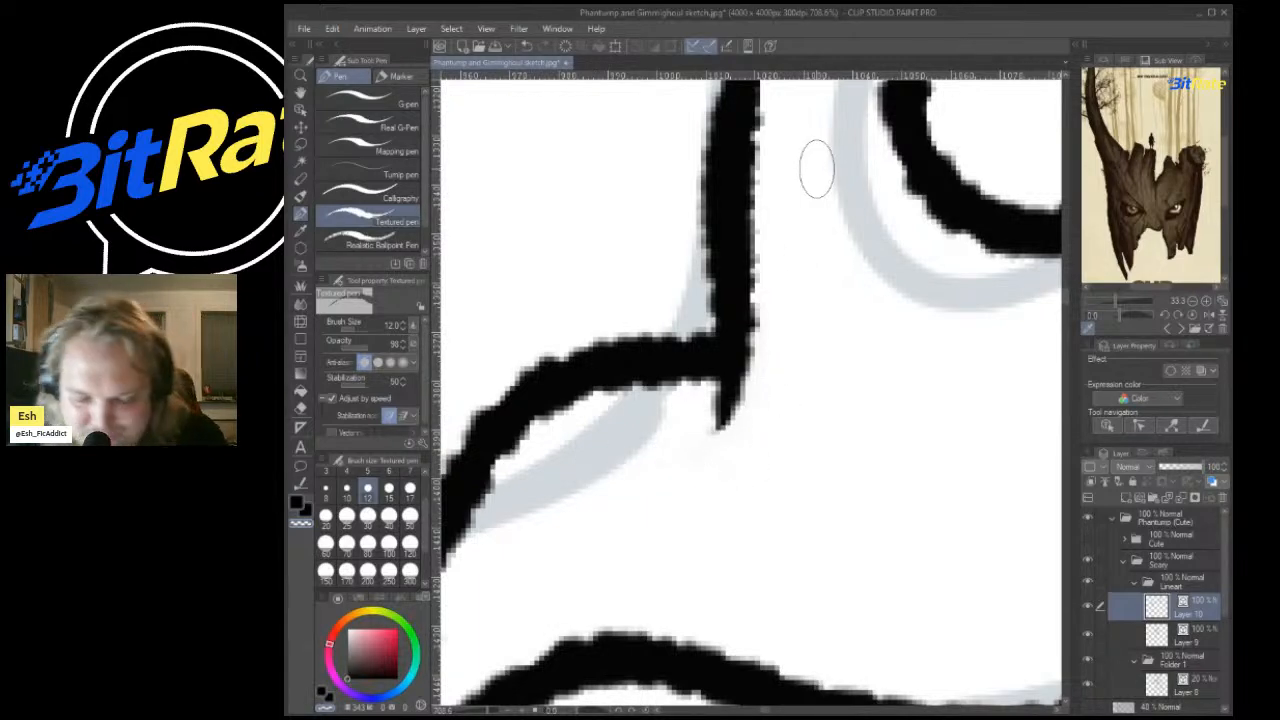
scroll(816, 170, down, 15)
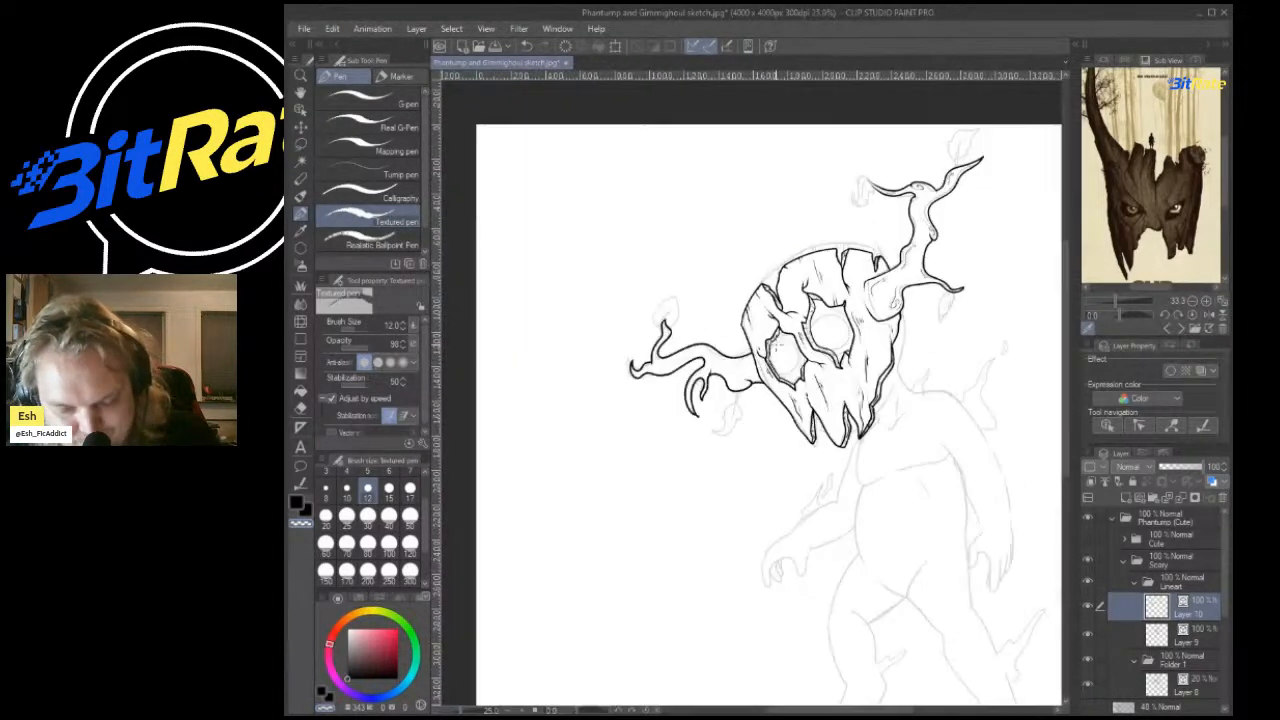
Ink fine wood-grain lines on the left branch's knot and beside the mask with the Textured pen at size 6.
scroll(832, 361, up, 7)
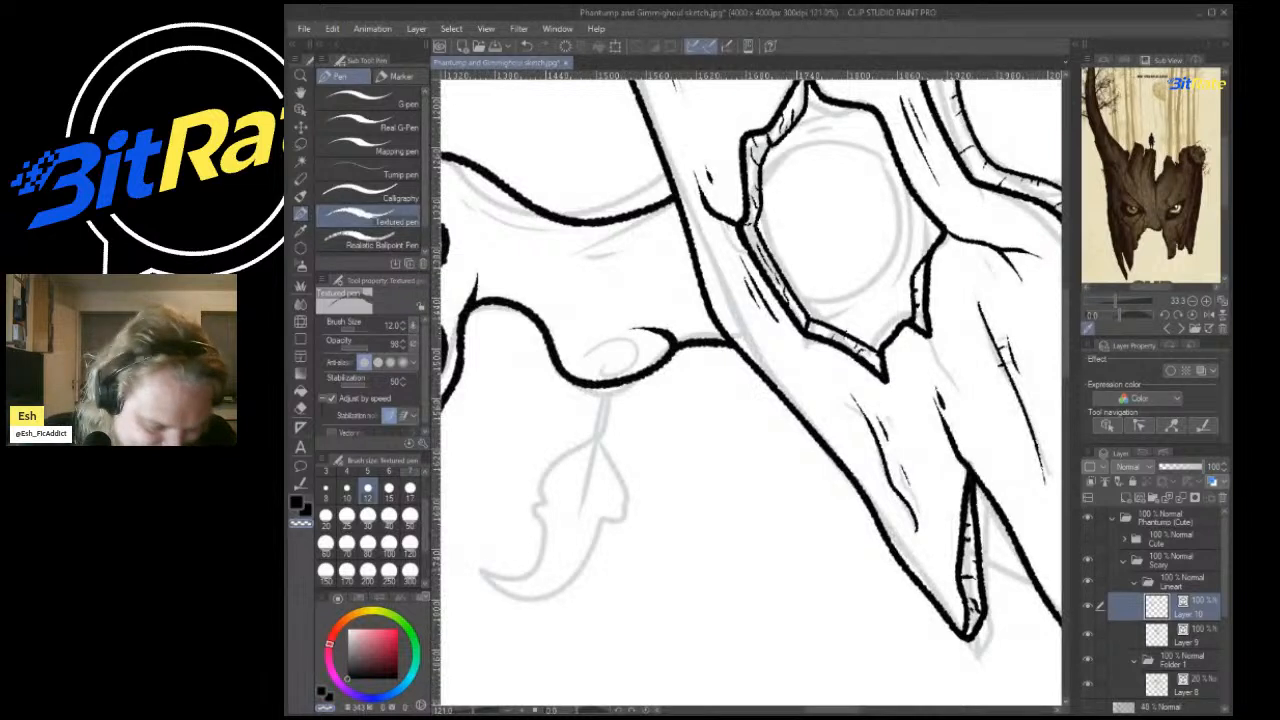
key(bracketleft)
key(bracketleft)
key(bracketleft)
key(bracketleft)
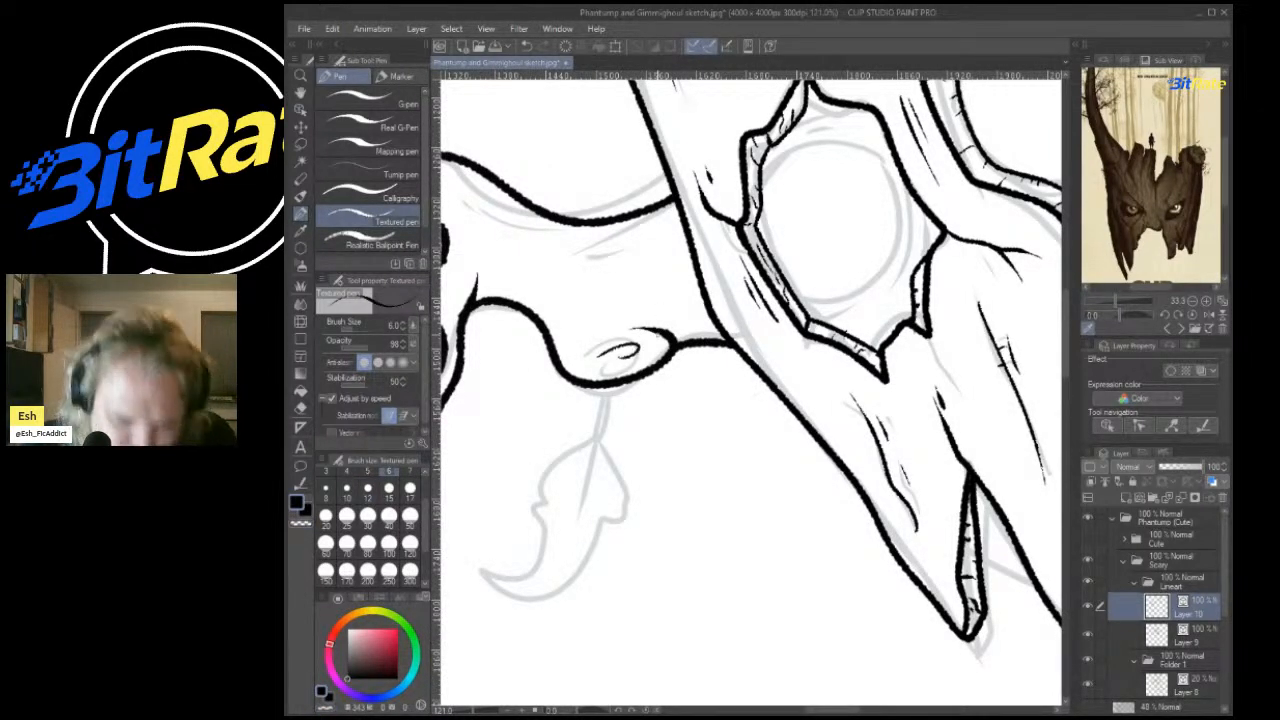
drag(686, 220, 546, 245)
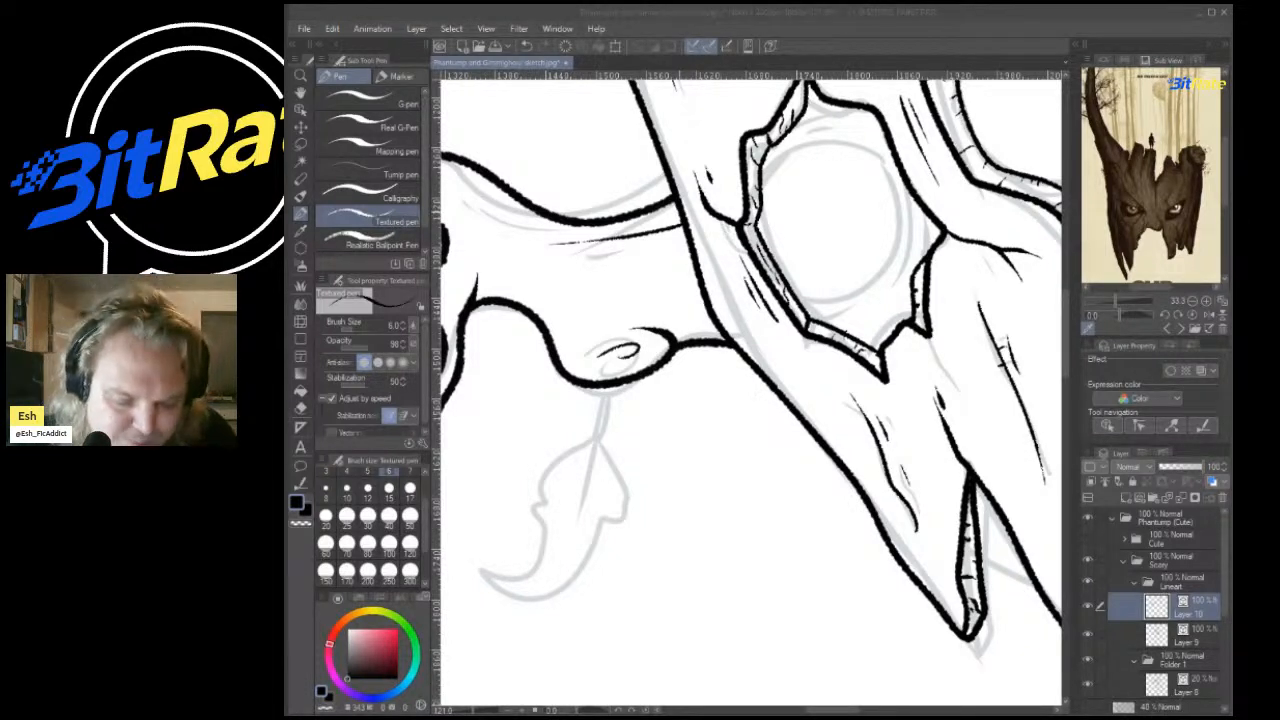
scroll(617, 208, up, 3)
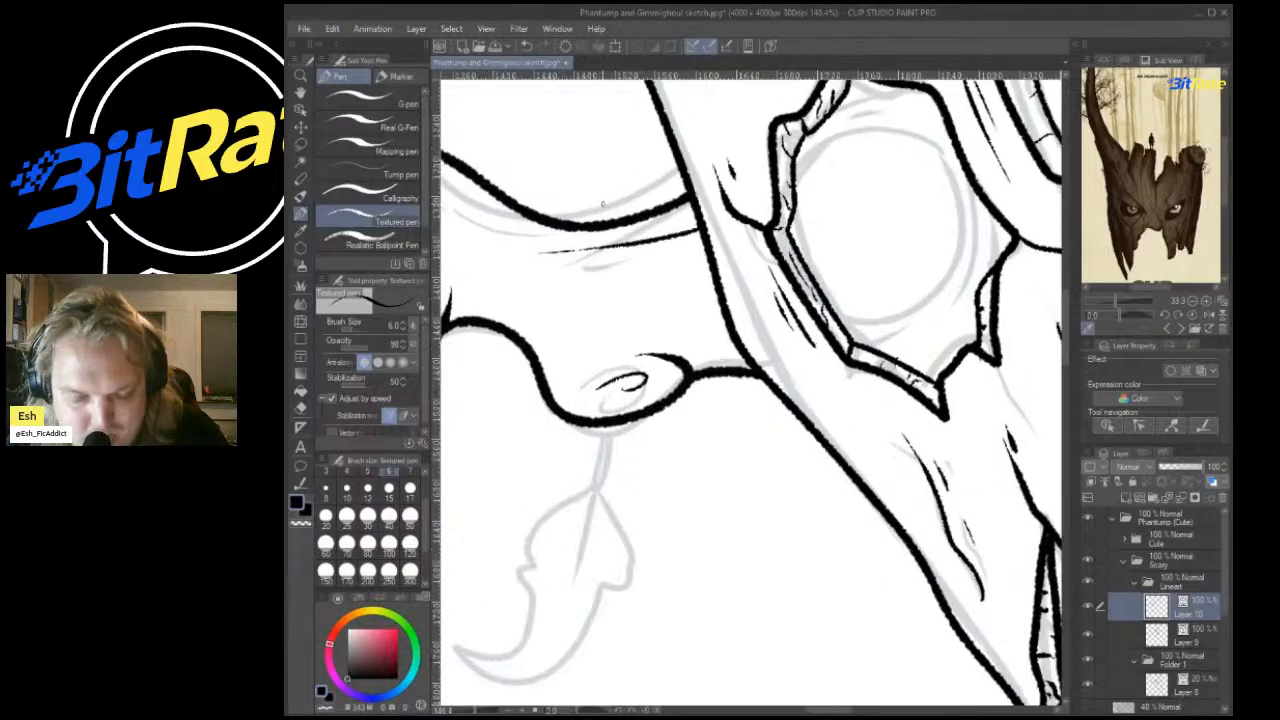
mouse_move(785, 241)
mouse_down()
mouse_move(548, 312)
mouse_move(699, 317)
mouse_up()
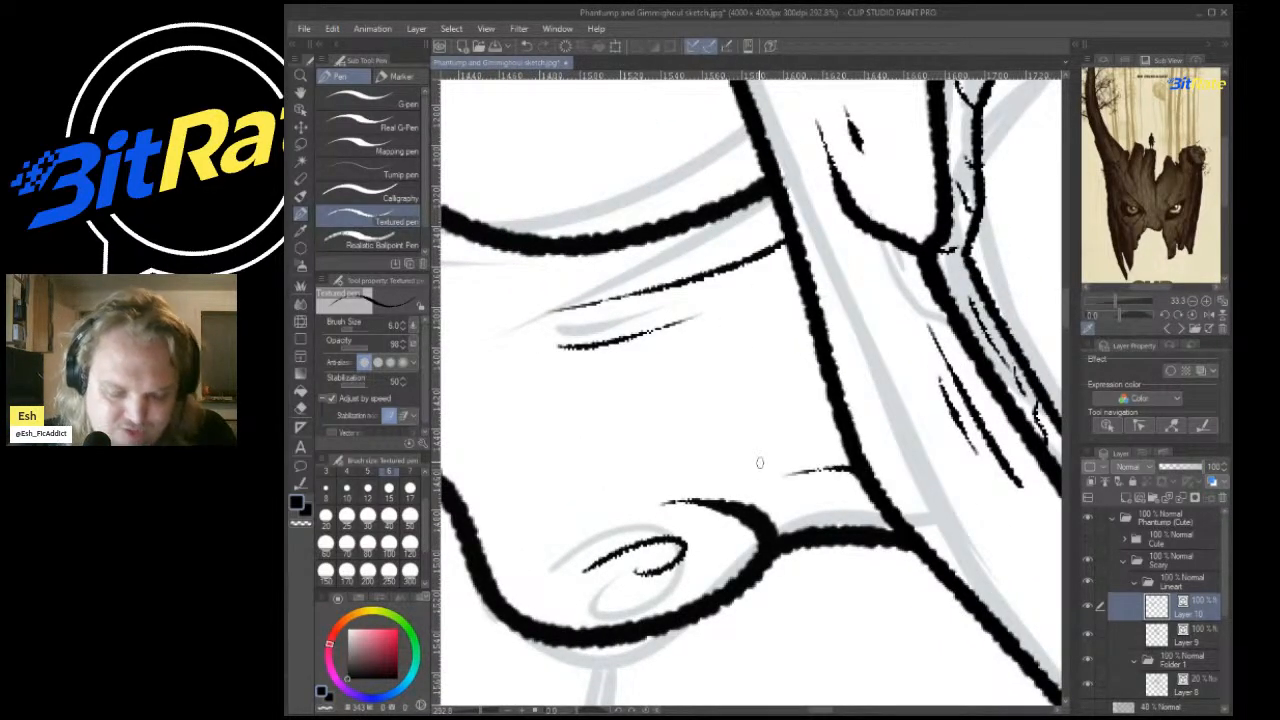
Ink fine grain lines and a small knot along the left branch's middle, the curled twig's base and the leaf twig.
scroll(843, 481, down, 5)
scroll(630, 430, up, 5)
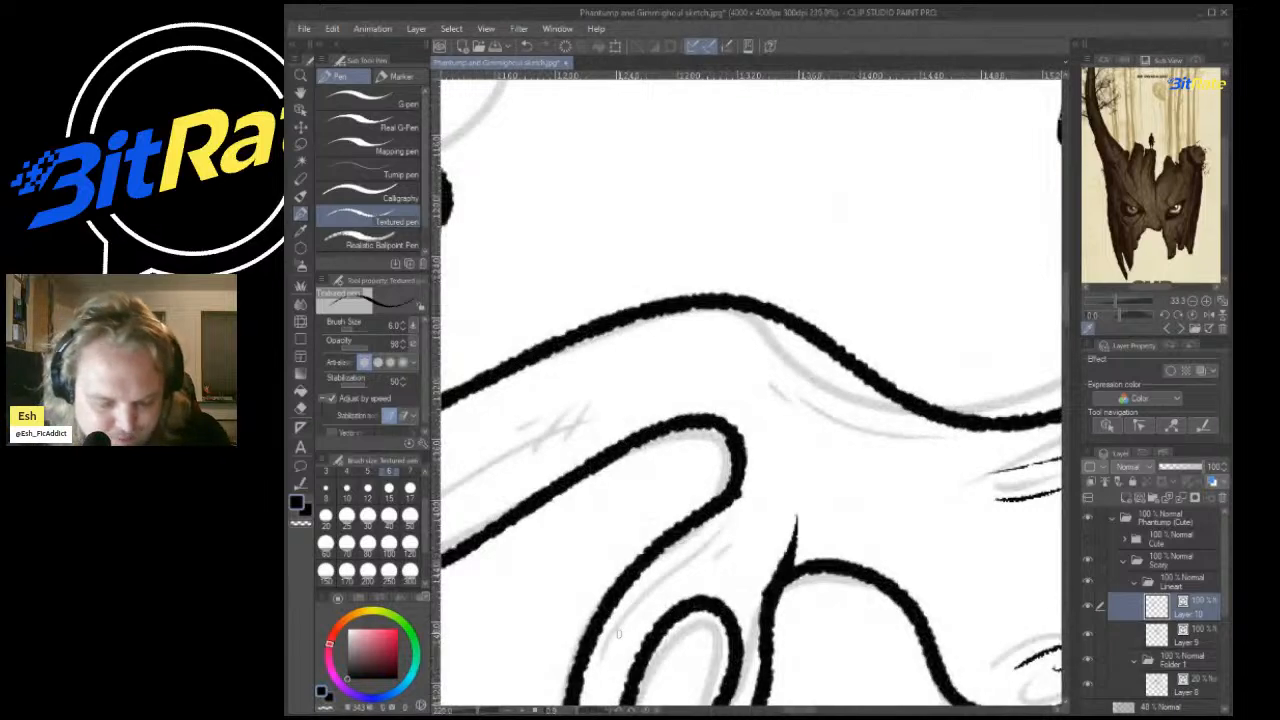
drag(620, 624, 752, 506)
scroll(814, 458, down, 5)
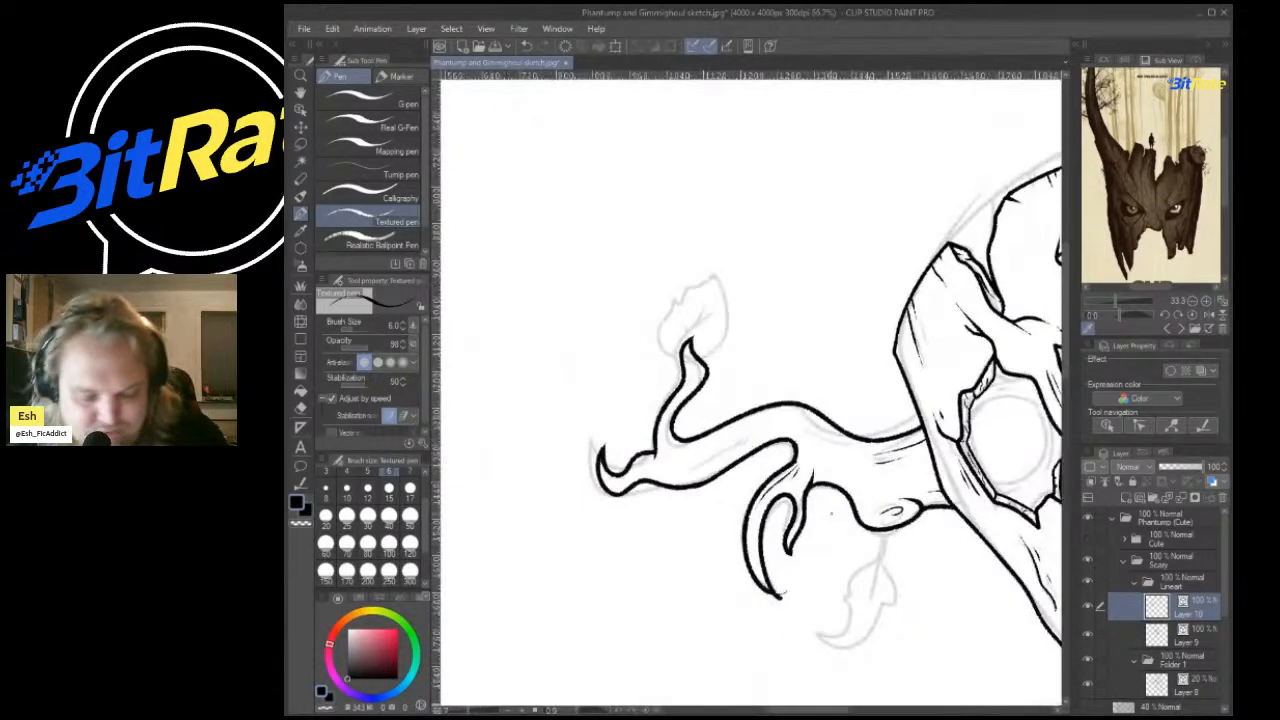
scroll(645, 300, up, 5)
scroll(645, 300, down, 1)
mouse_move(664, 322)
mouse_down()
mouse_move(726, 286)
mouse_move(920, 246)
mouse_up()
key(ctrl+z)
mouse_move(722, 287)
mouse_down()
mouse_move(920, 250)
mouse_move(855, 257)
mouse_up()
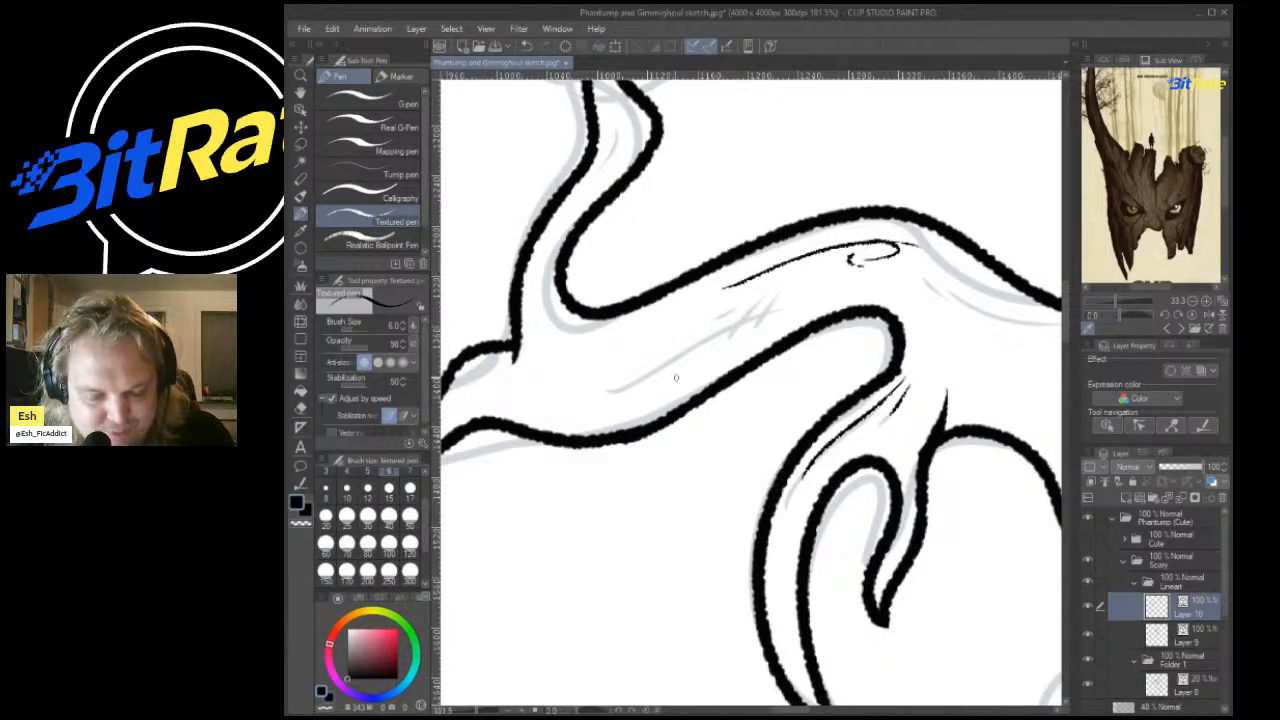
drag(640, 399, 722, 342)
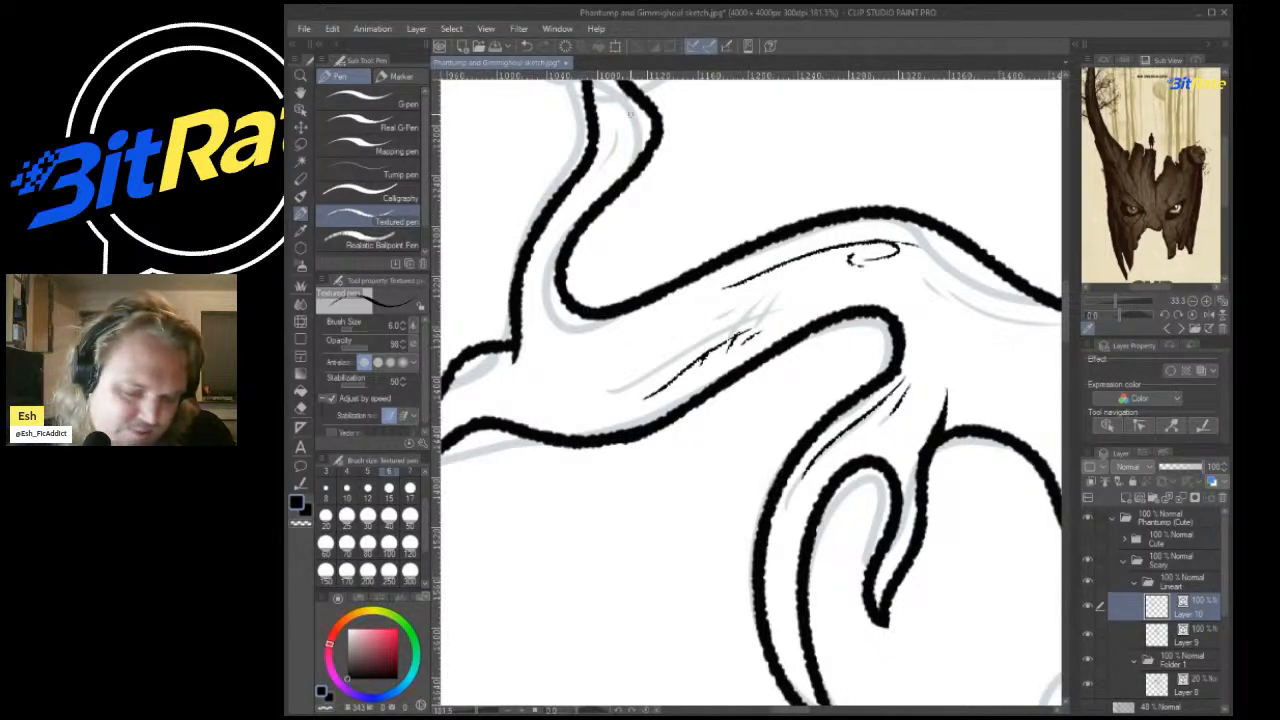
drag(537, 336, 535, 372)
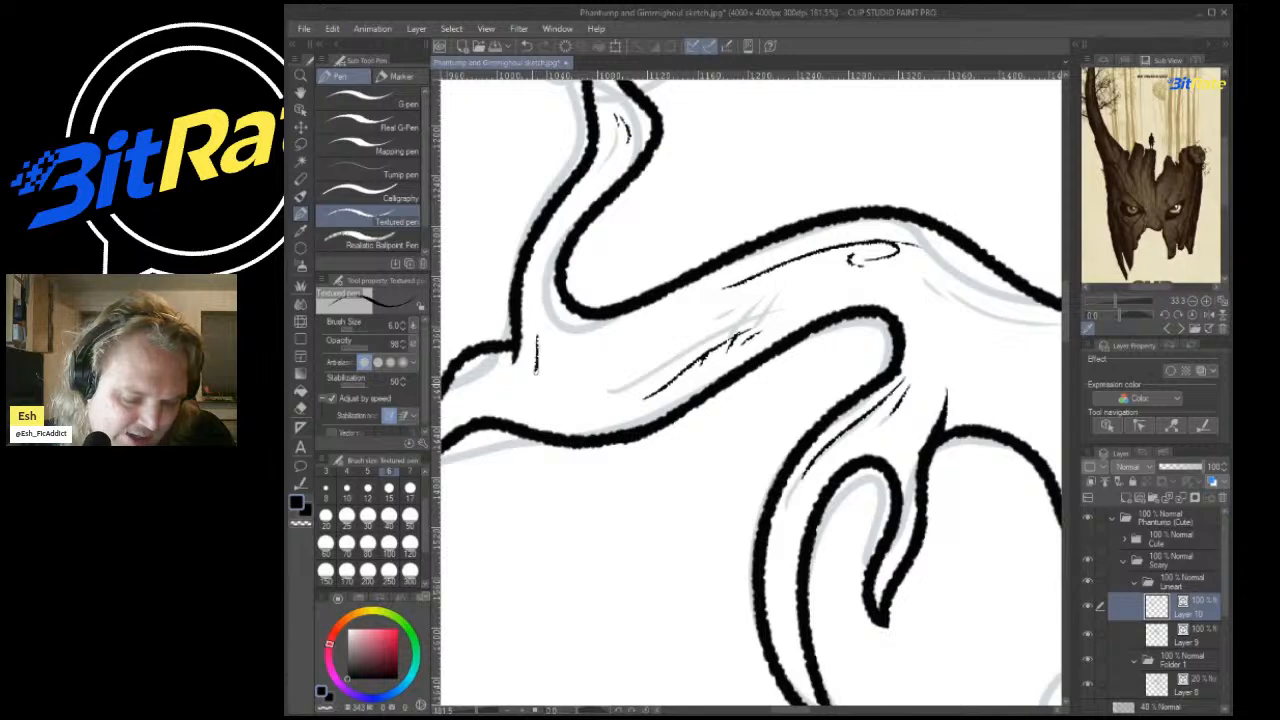
Ink short grain strokes at the leaf twig's base and inside the left branch's outermost hooked twig.
scroll(560, 281, down, 5)
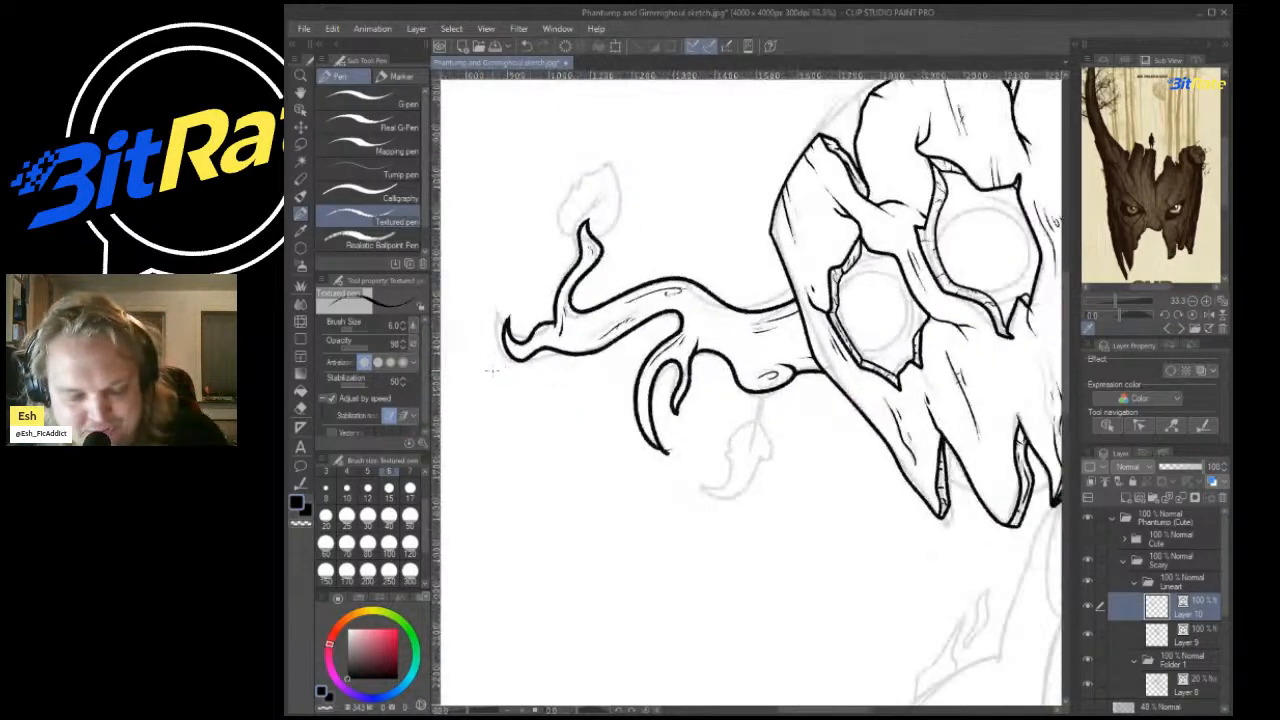
scroll(509, 214, up, 8)
drag(707, 490, 750, 455)
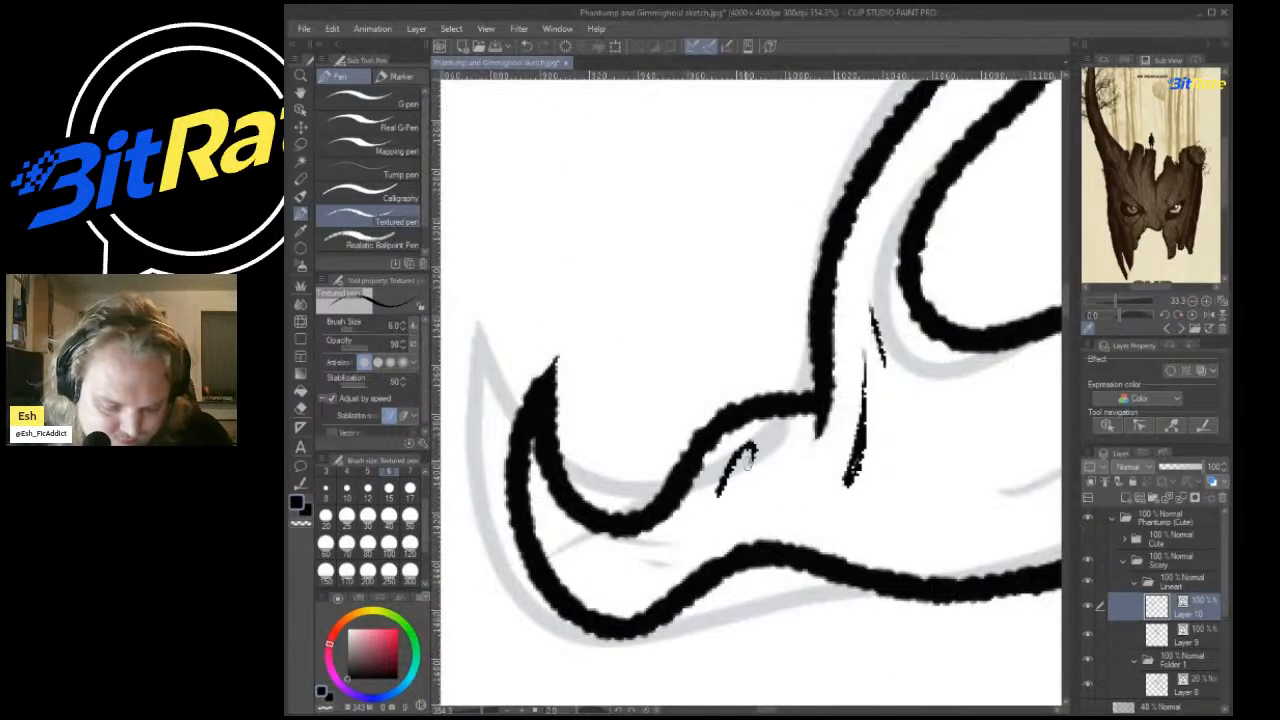
mouse_move(567, 548)
mouse_down()
mouse_move(618, 590)
mouse_move(630, 575)
mouse_up()
scroll(600, 510, down, 5)
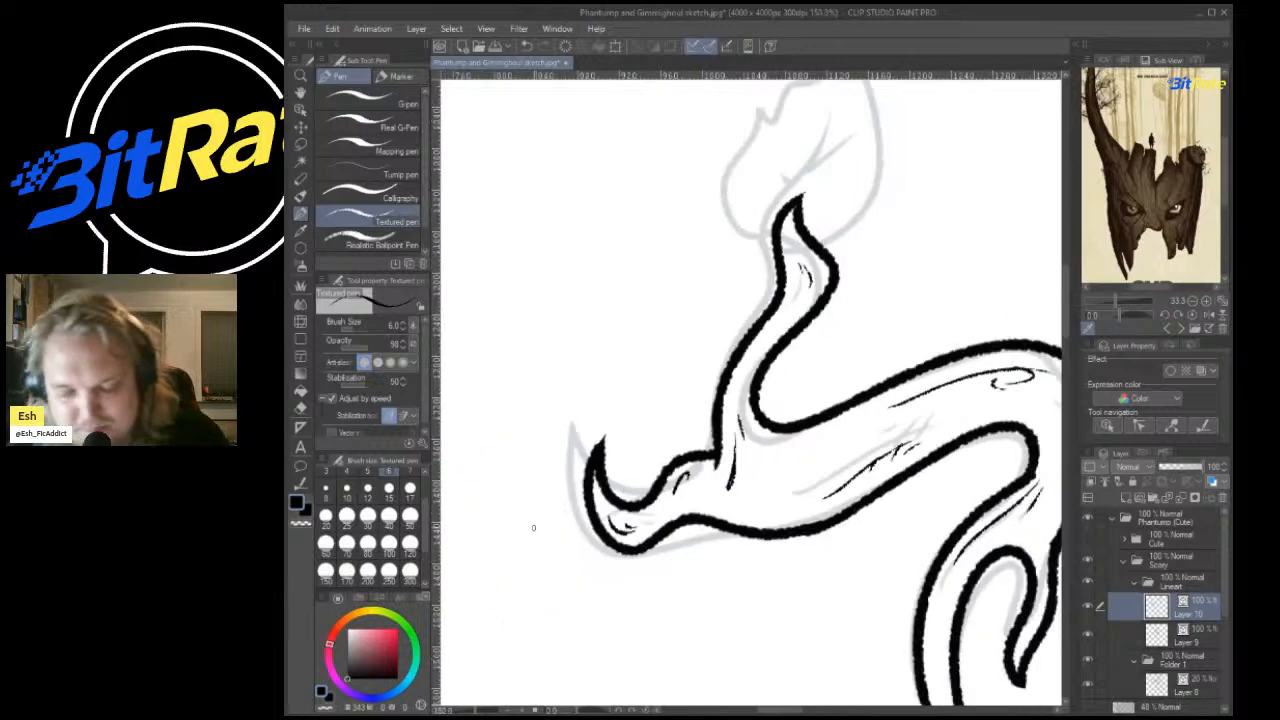
scroll(648, 366, up, 5)
mouse_move(590, 250)
mouse_down()
mouse_move(576, 320)
mouse_move(556, 336)
mouse_up()
scroll(522, 447, down, 5)
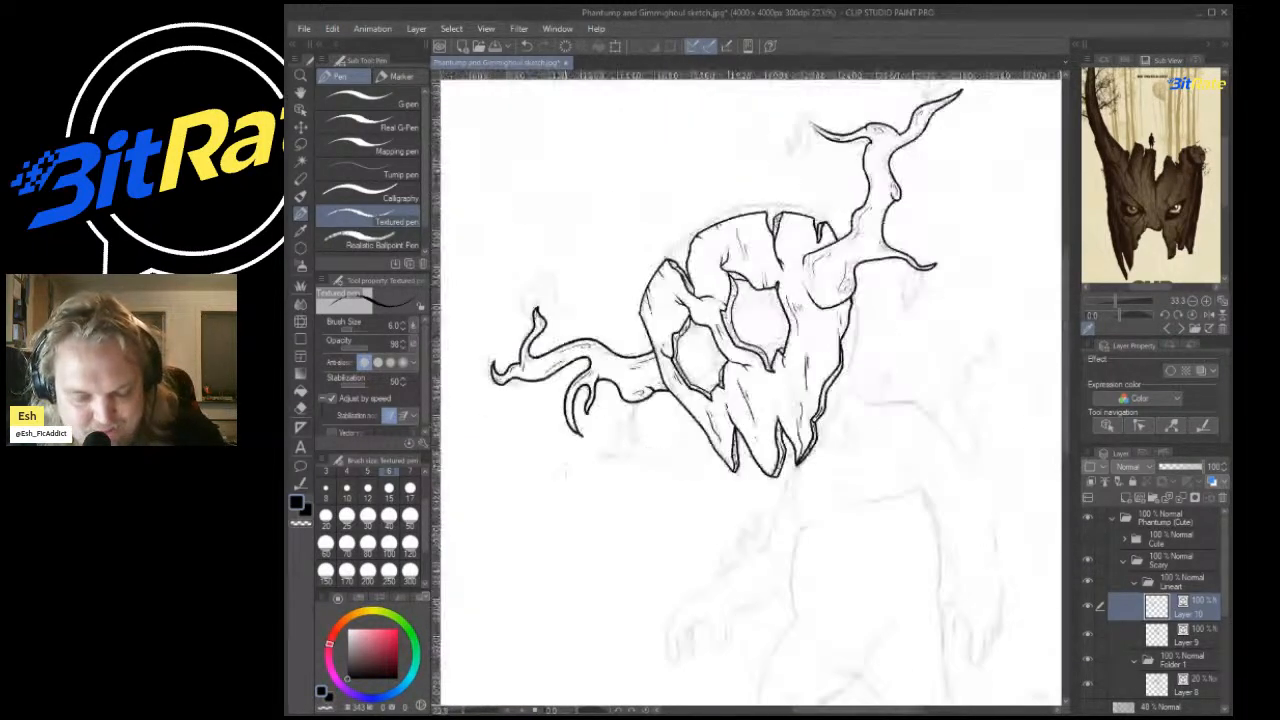
Trim the overshooting tip of the left branch's long curled twig with the transparent Textured pen at size 15.
scroll(568, 466, up, 1)
scroll(568, 466, up, 6)
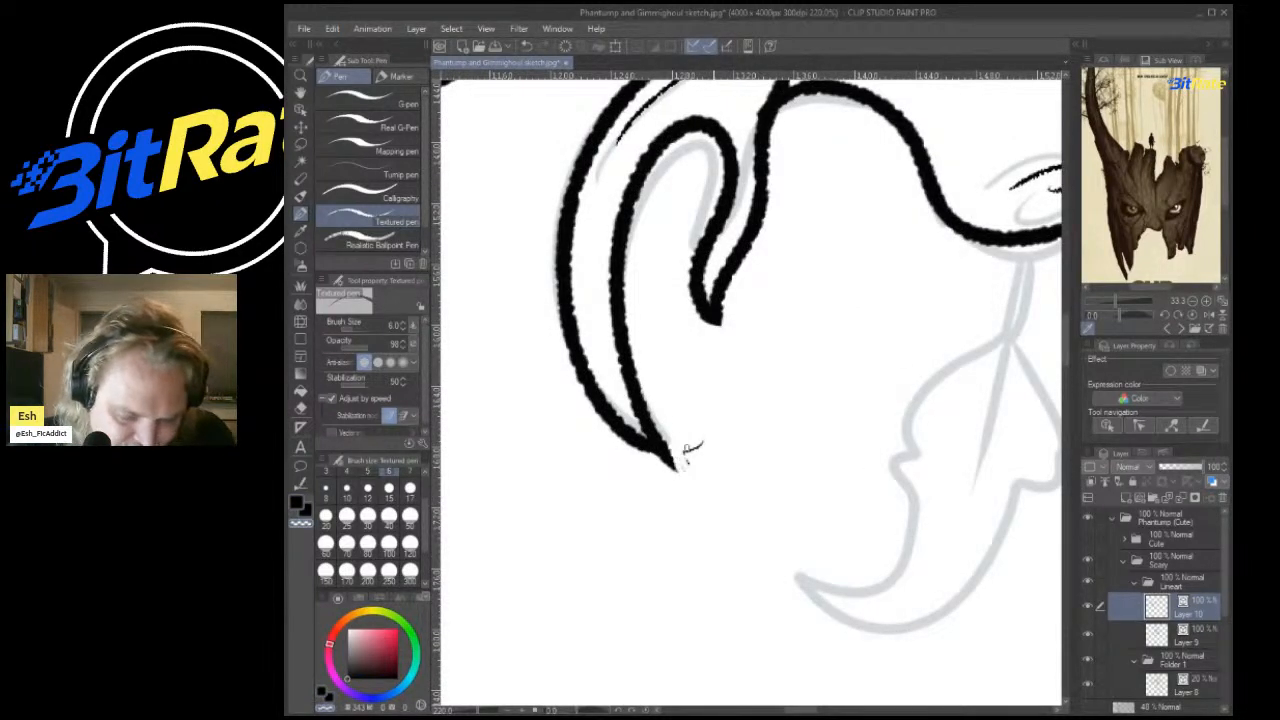
click(390, 544)
drag(712, 441, 720, 462)
key(ctrl+z)
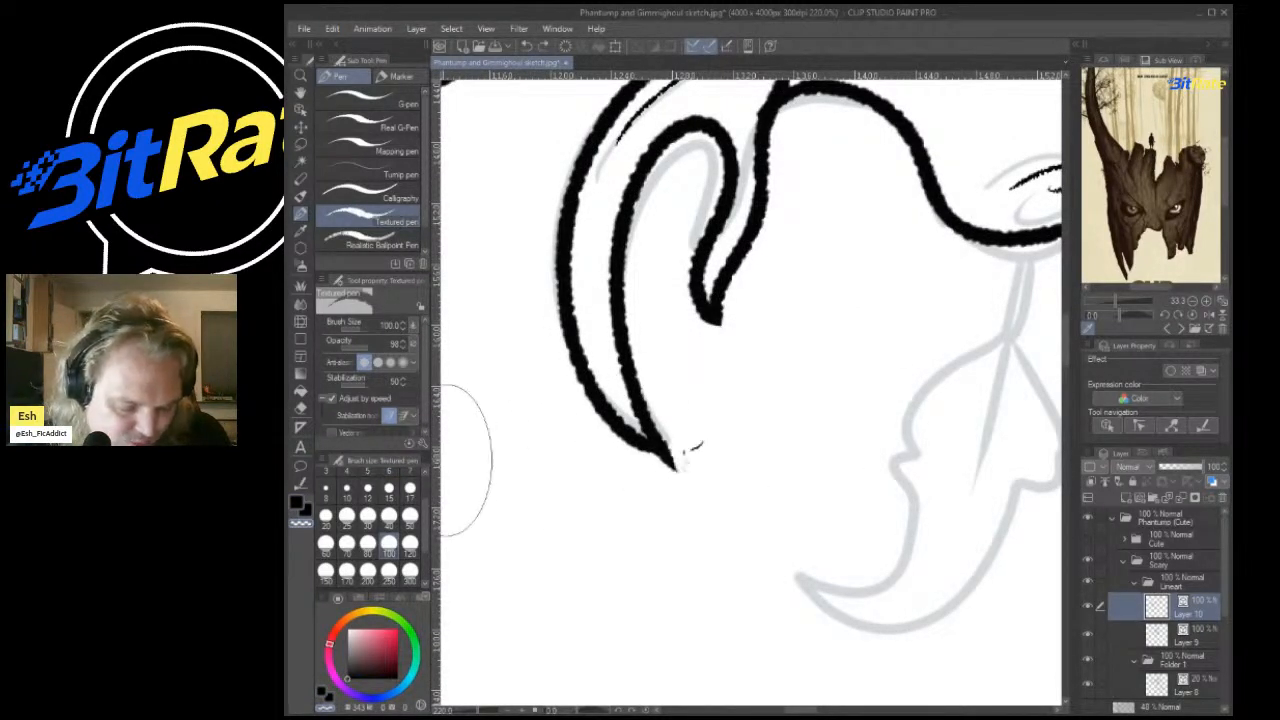
click(389, 471)
click(389, 488)
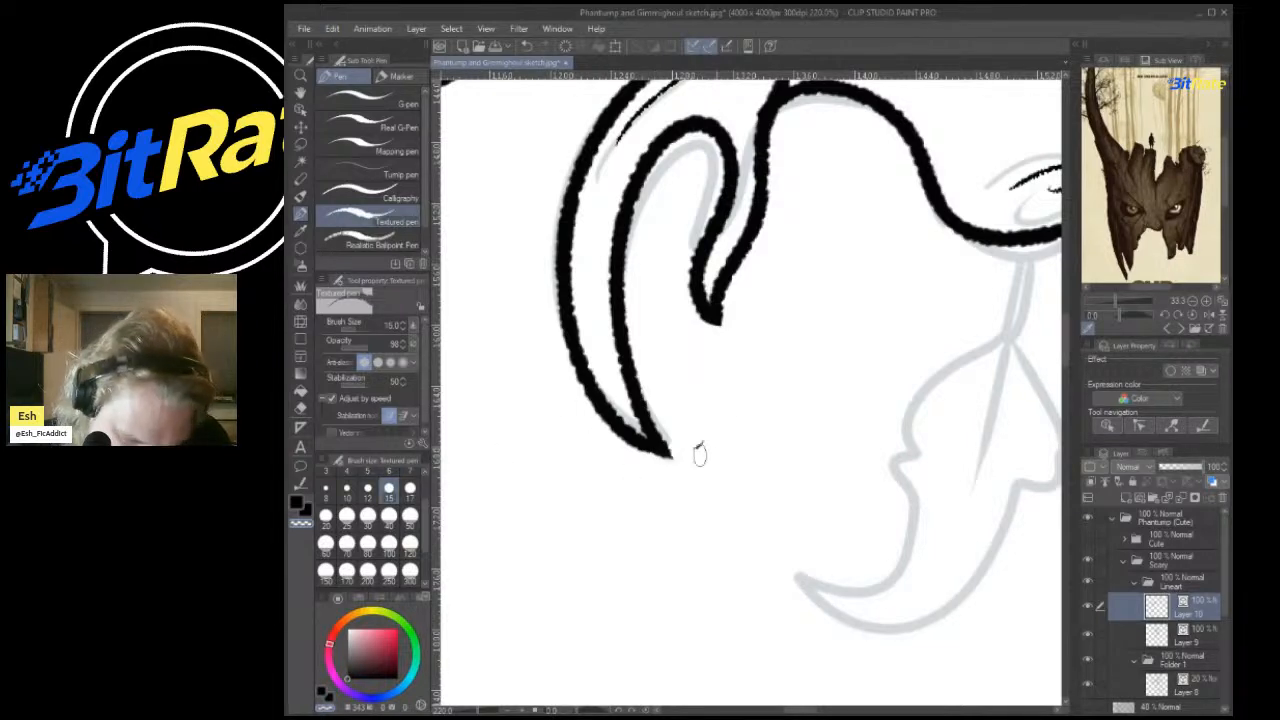
key(ctrl+z)
scroll(720, 405, down, 10)
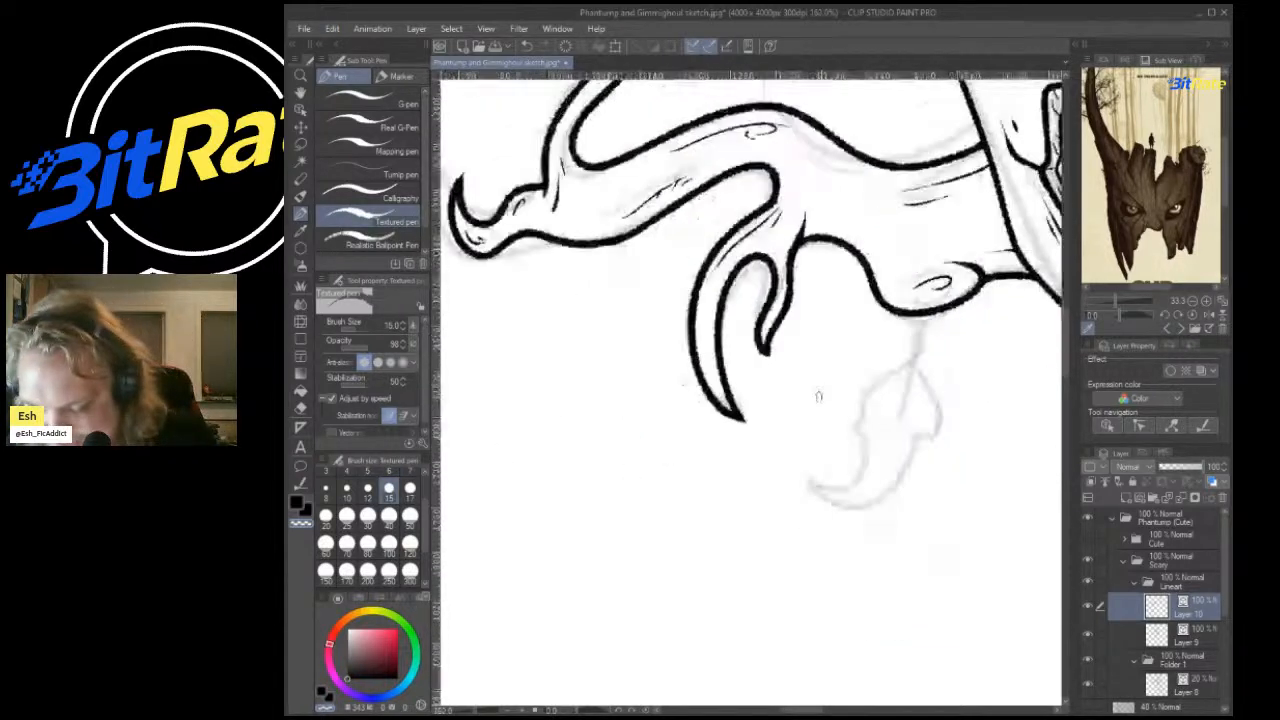
Merge the left branch's layer into the line-art layer below it, and add a new layer above in the Lineart folder.
scroll(902, 328, up, 3)
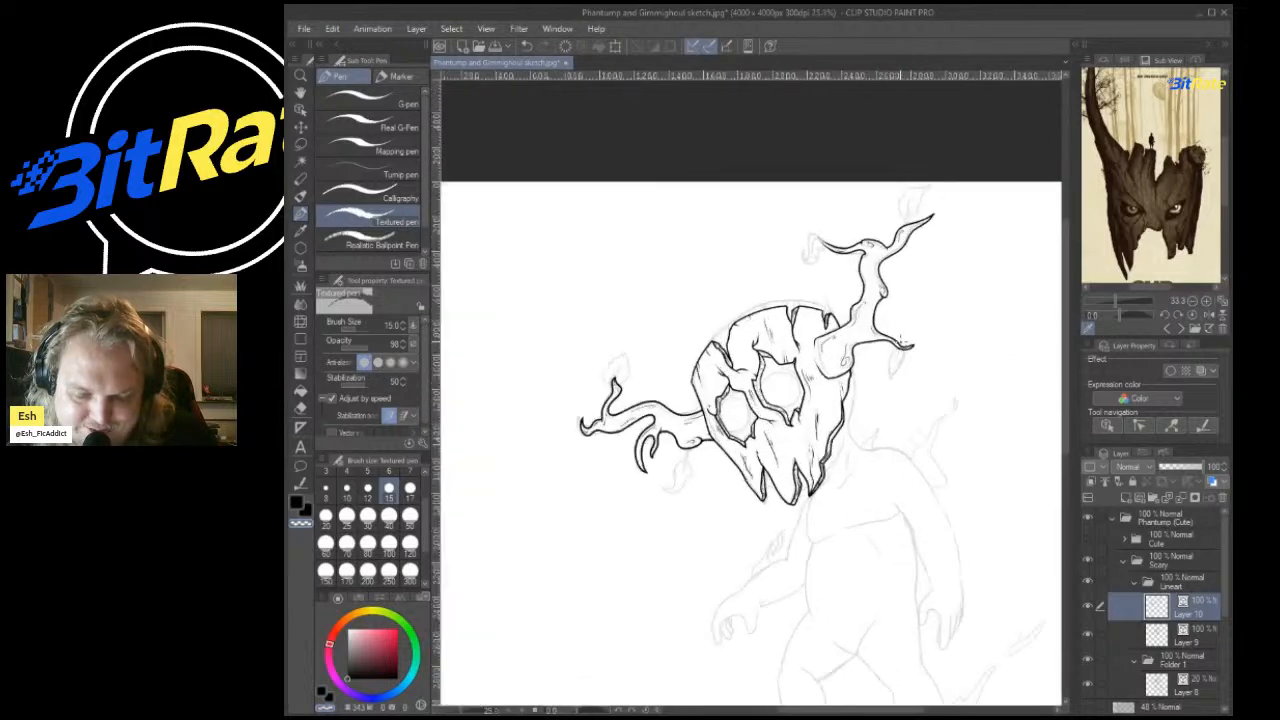
scroll(880, 327, down, 3)
scroll(946, 412, up, 3)
scroll(684, 232, down, 1)
scroll(680, 225, up, 2)
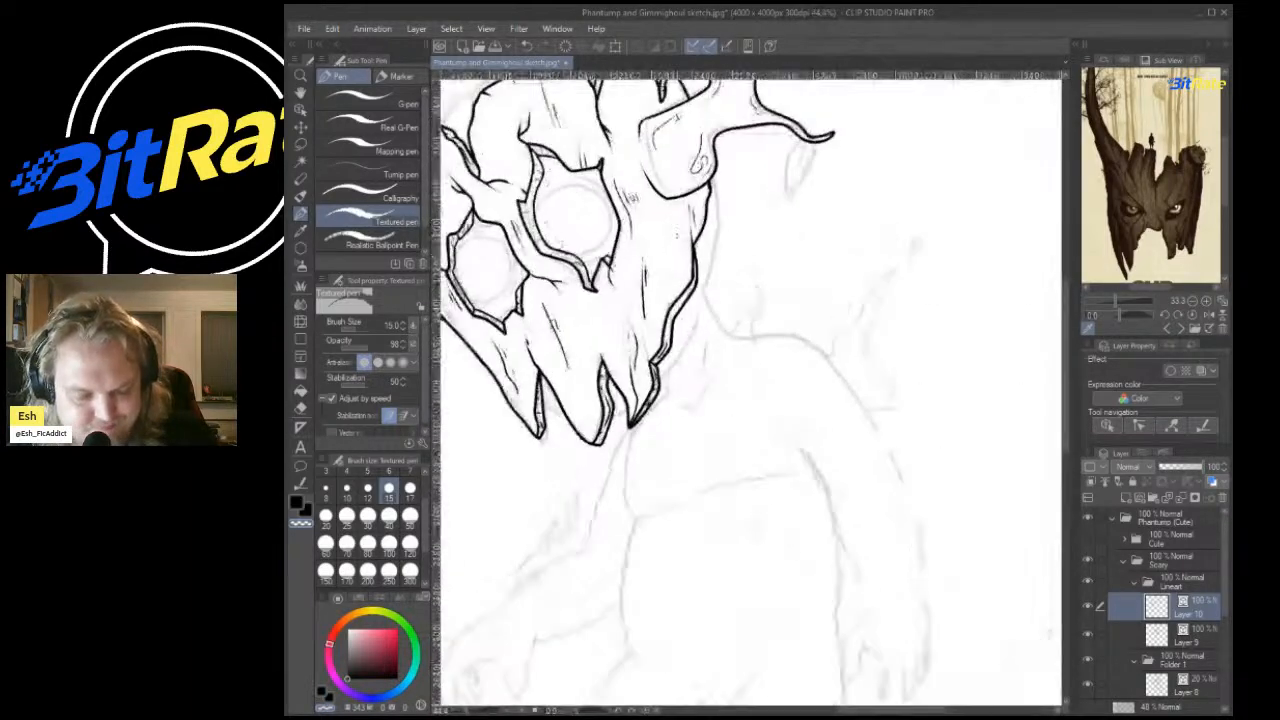
scroll(700, 300, down, 2)
scroll(700, 300, up, 1)
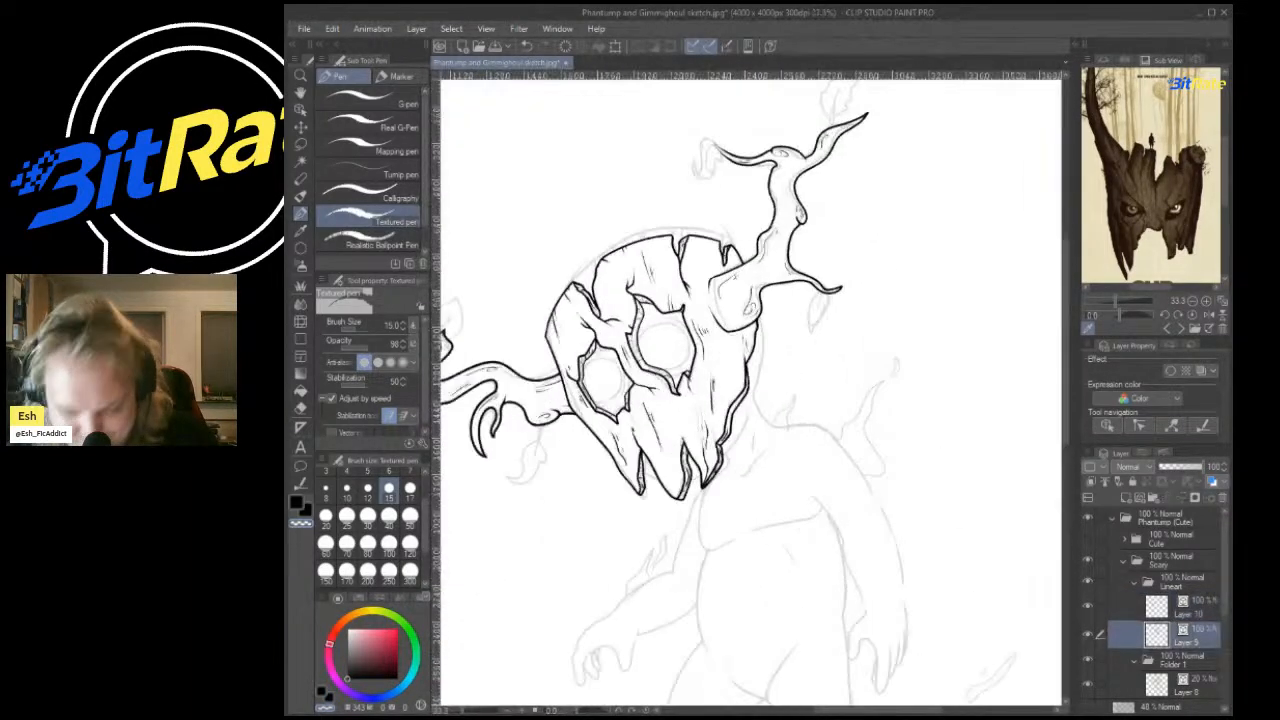
scroll(861, 424, down, 2)
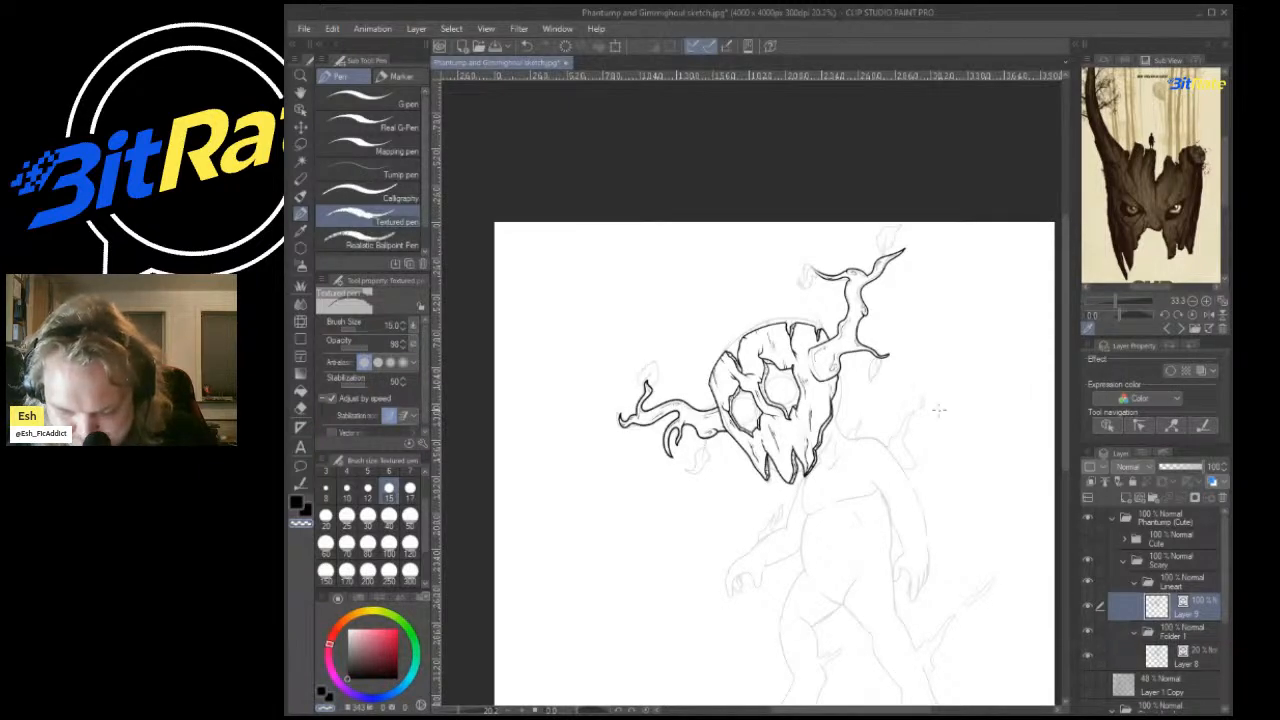
scroll(938, 408, up, 10)
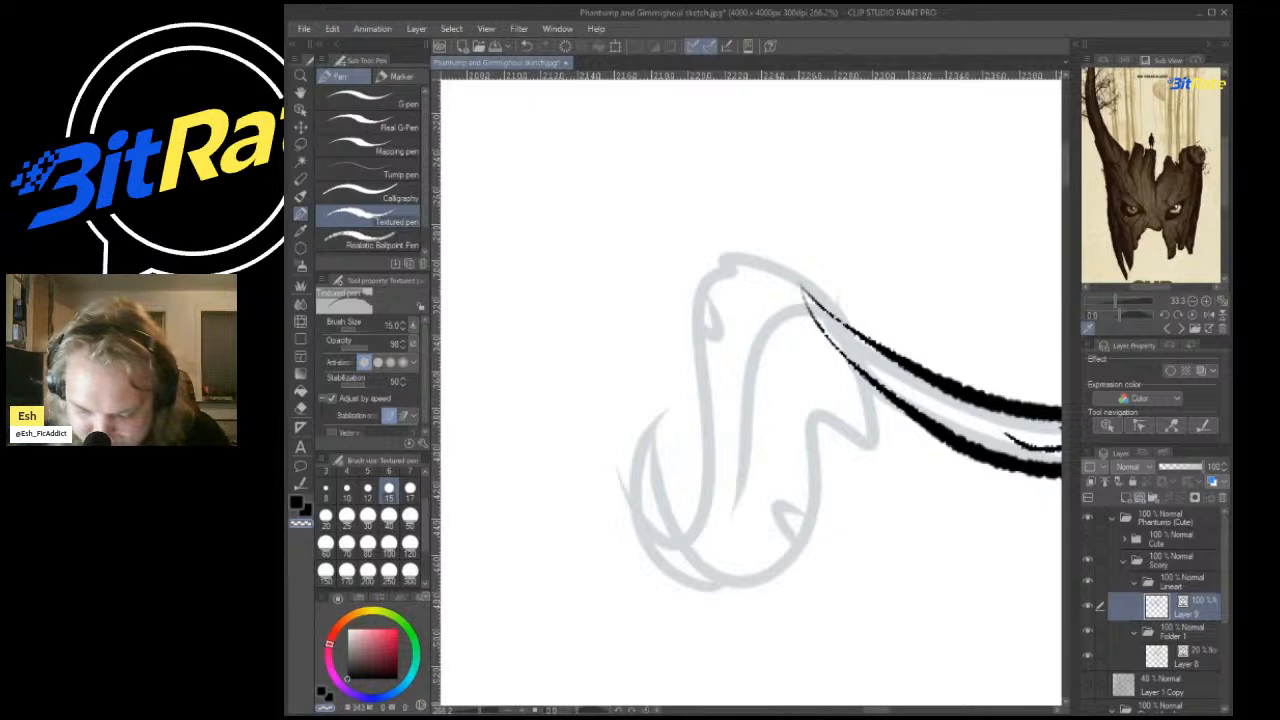
click(1139, 498)
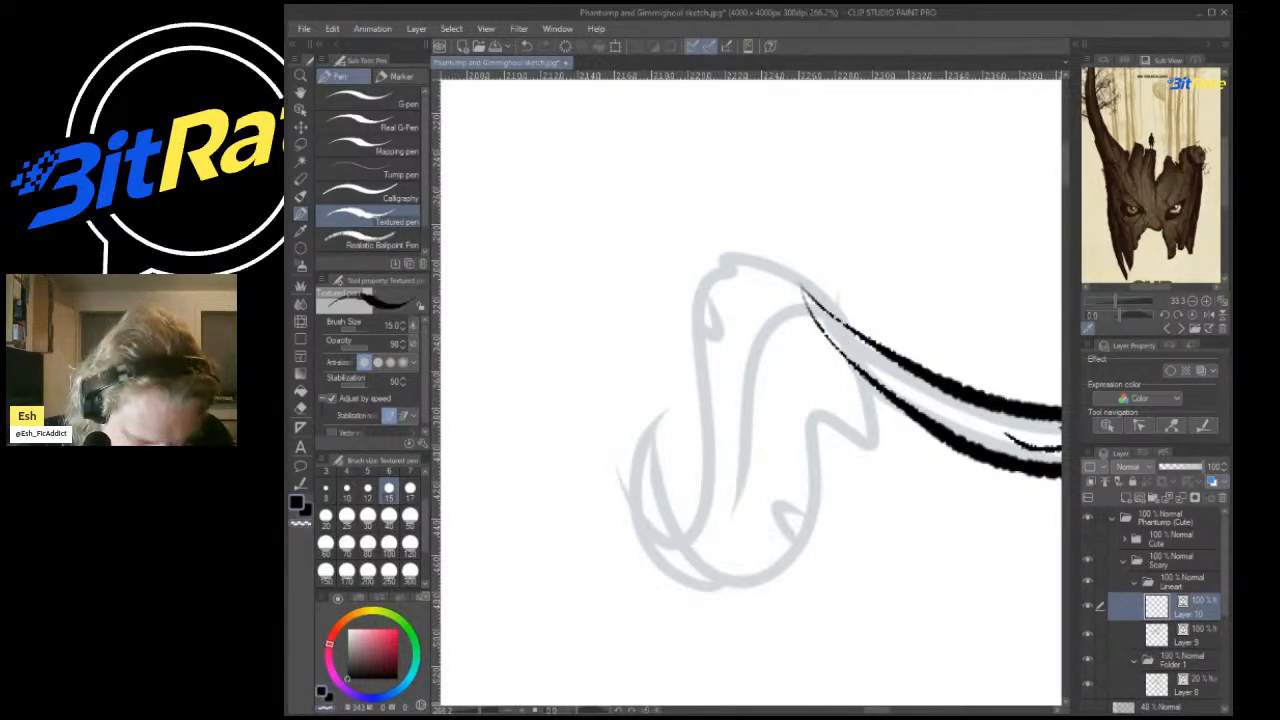
Outline the curled leaf on the right branch's upper-left twig with the Textured pen at size 8, and erase its overshooting tip.
click(325, 487)
mouse_move(881, 348)
mouse_down()
mouse_move(874, 313)
mouse_move(700, 290)
mouse_move(718, 588)
mouse_move(652, 405)
mouse_move(690, 562)
mouse_move(820, 462)
mouse_move(816, 378)
mouse_move(888, 378)
mouse_move(795, 573)
mouse_move(653, 407)
mouse_up()
key(ctrl+z)
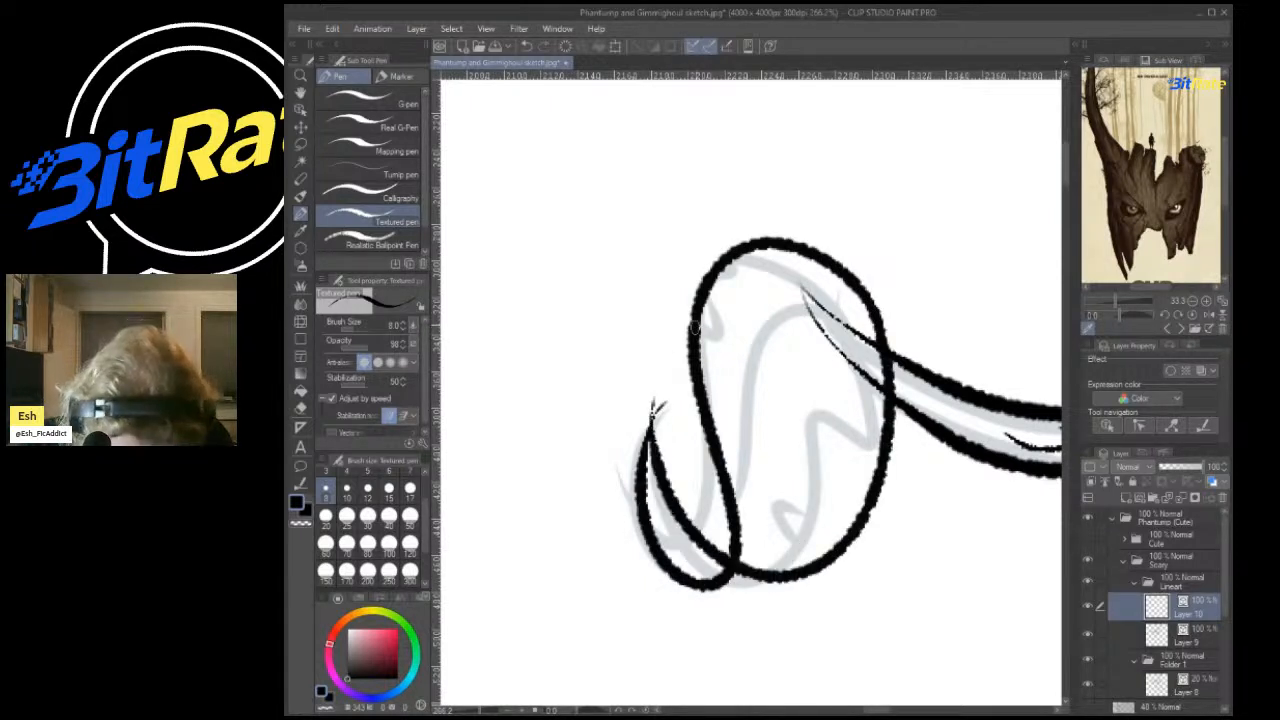
mouse_move(683, 577)
mouse_down()
mouse_move(782, 578)
mouse_move(723, 565)
mouse_up()
click(300, 407)
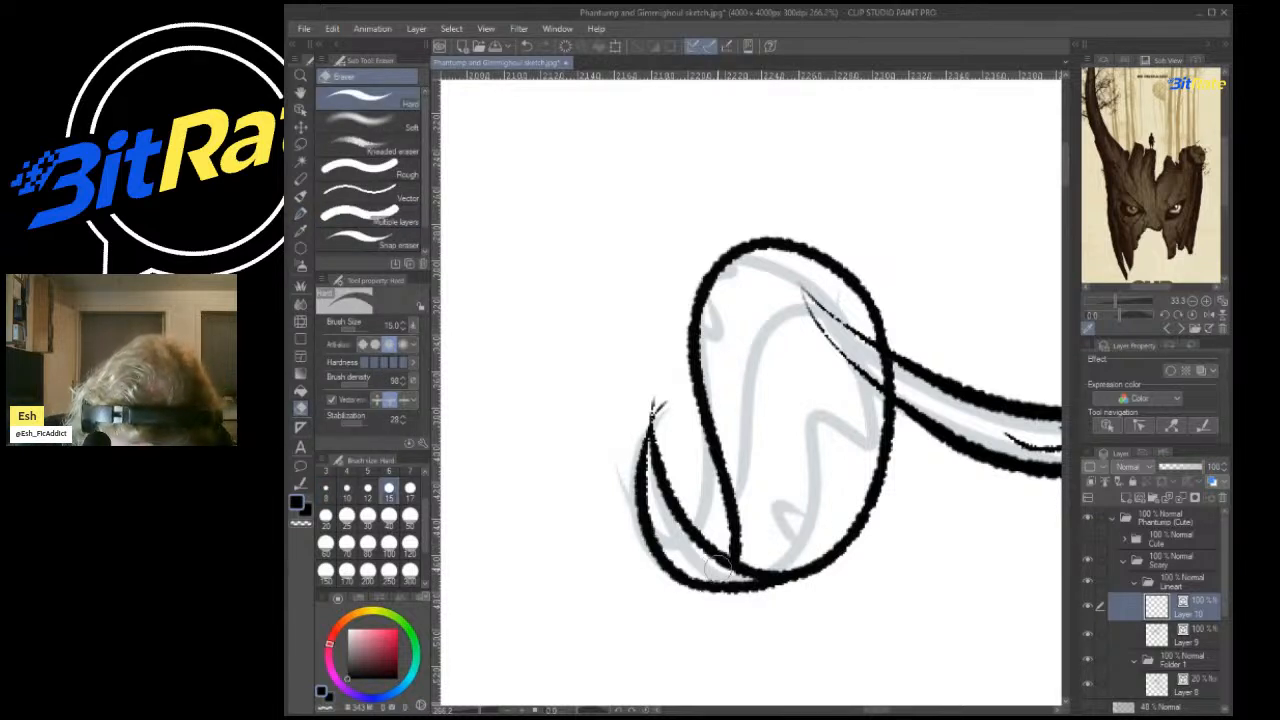
drag(645, 392, 670, 408)
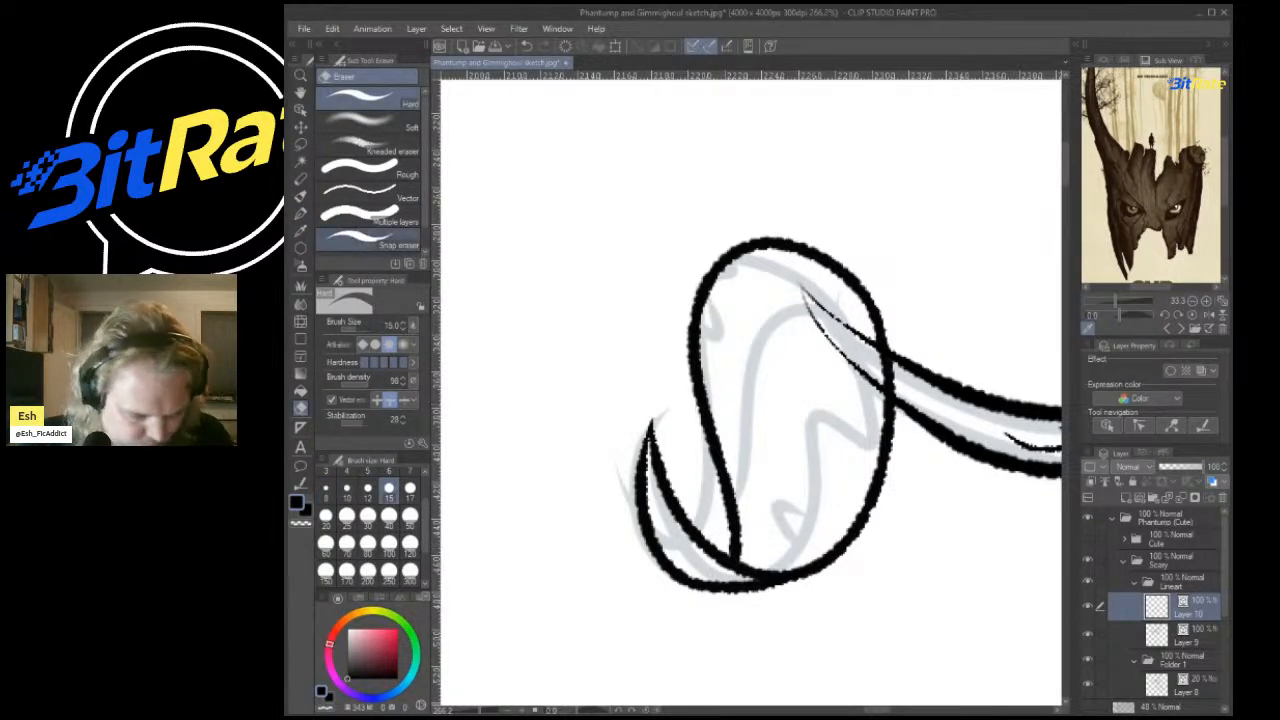
Ink the upper part of the curled leaf's midrib and a pointed edge reaching from the leaf along the twig.
click(300, 213)
mouse_move(840, 300)
mouse_down()
mouse_move(771, 406)
mouse_move(840, 278)
mouse_move(766, 391)
mouse_up()
key(ctrl+z)
key(ctrl+z)
mouse_move(825, 260)
mouse_down()
mouse_move(770, 308)
mouse_move(766, 378)
mouse_up()
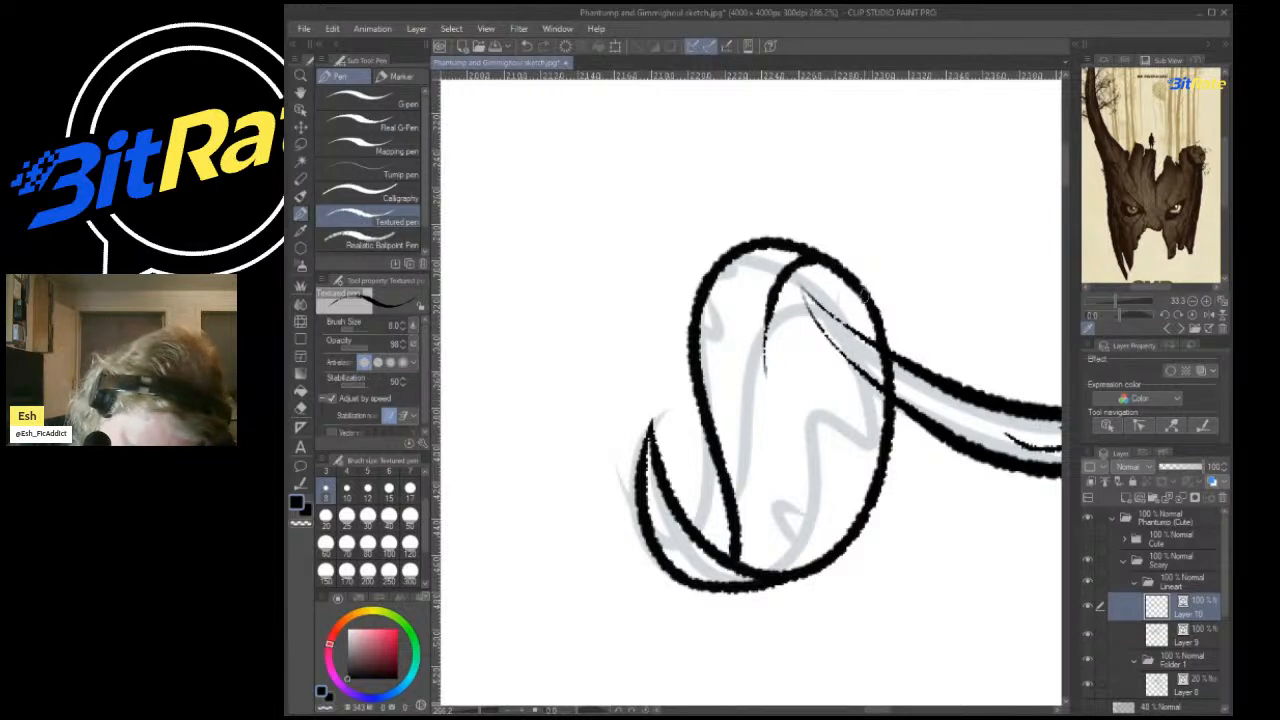
mouse_move(866, 290)
mouse_down()
mouse_move(944, 364)
mouse_move(886, 330)
mouse_move(962, 412)
mouse_move(886, 336)
mouse_up()
key(ctrl+z)
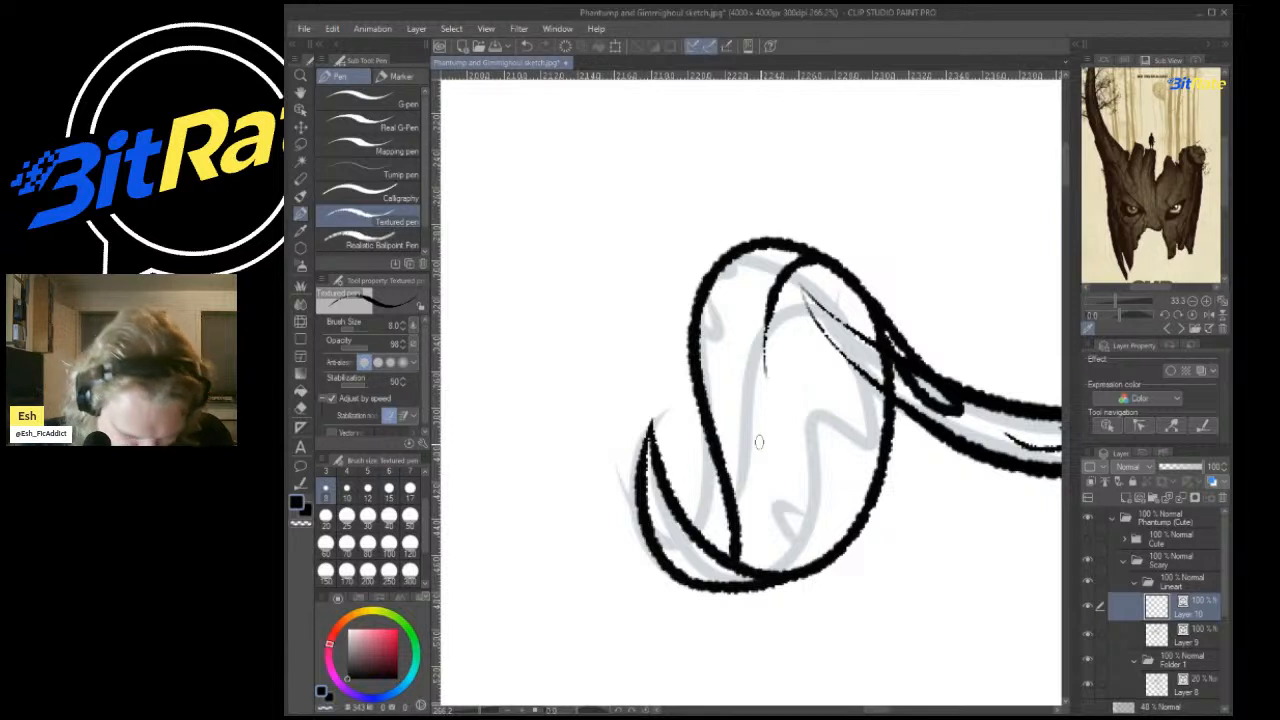
Ink a small notch in the curled leaf's lower right edge and the lower midrib with short side veins.
mouse_move(845, 540)
mouse_down()
mouse_move(826, 506)
mouse_move(872, 530)
mouse_up()
mouse_move(771, 418)
mouse_down()
mouse_move(776, 476)
mouse_move(738, 562)
mouse_move(766, 420)
mouse_up()
key(ctrl+z)
drag(768, 490, 792, 443)
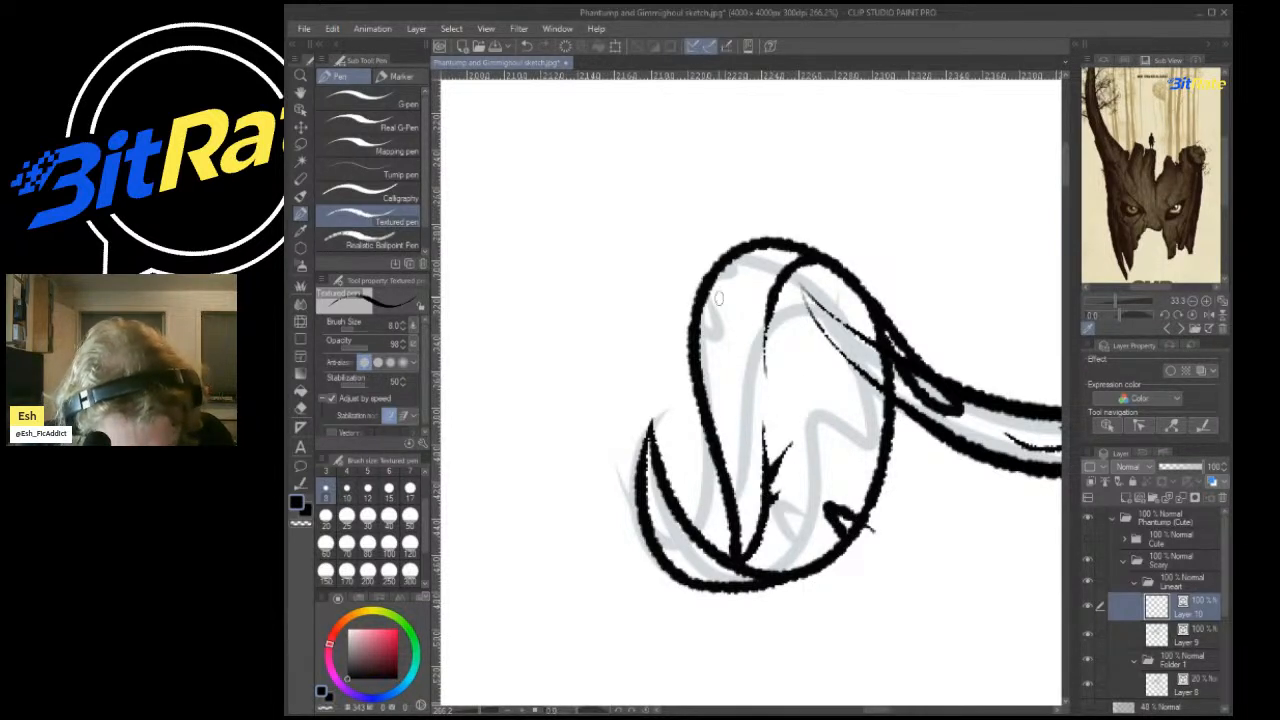
Ink jagged notches into the curled leaf's left edge, and erase the outline and overshoots crossing its left and lower-right notches.
mouse_move(717, 298)
mouse_down()
mouse_move(732, 336)
mouse_move(702, 362)
mouse_move(724, 422)
mouse_move(714, 426)
mouse_up()
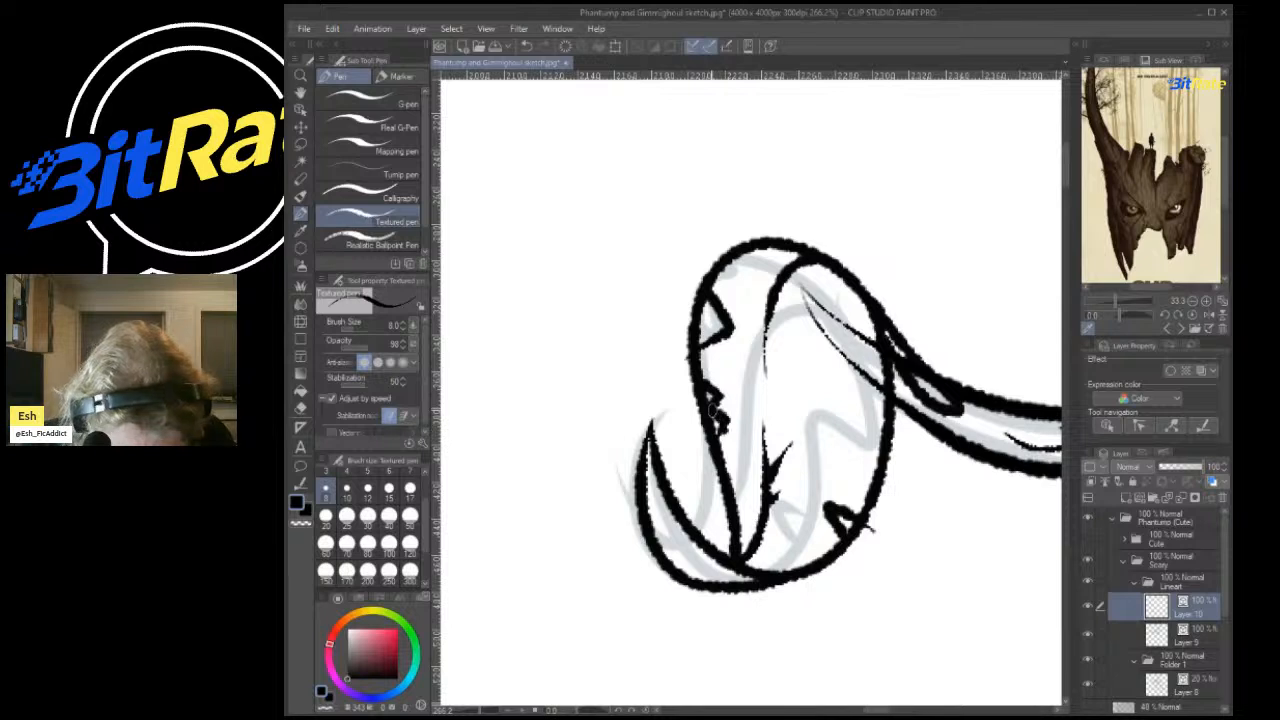
click(301, 408)
drag(689, 318, 703, 310)
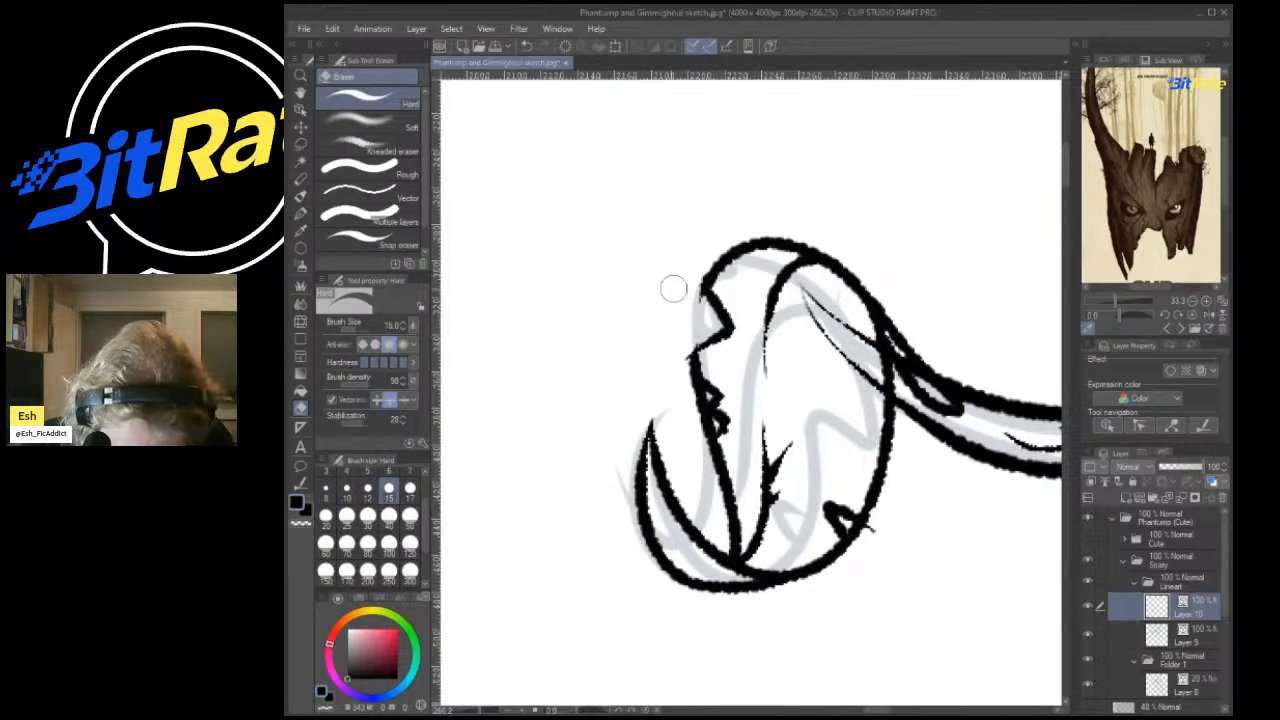
click(301, 212)
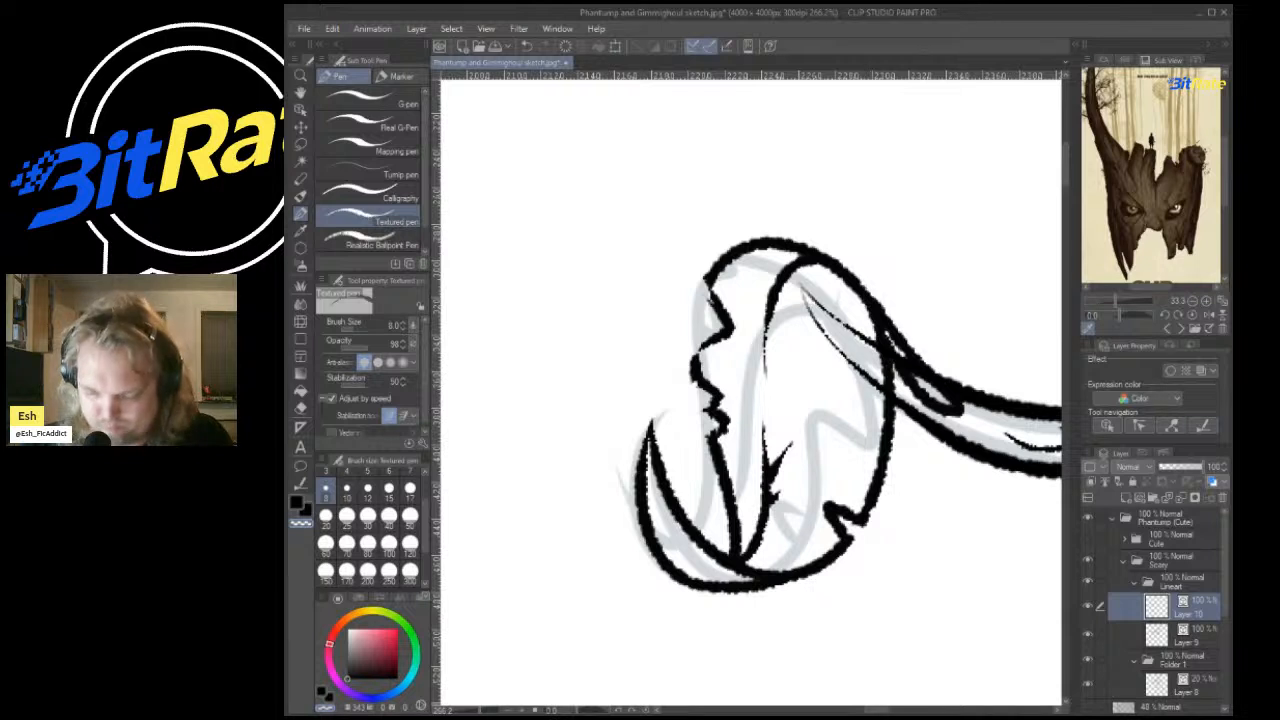
Erase the twig lines inside the curled leaf on Layer 9, and re-ink the upper-left notch's edge on Layer 10.
click(1187, 636)
drag(836, 312, 822, 324)
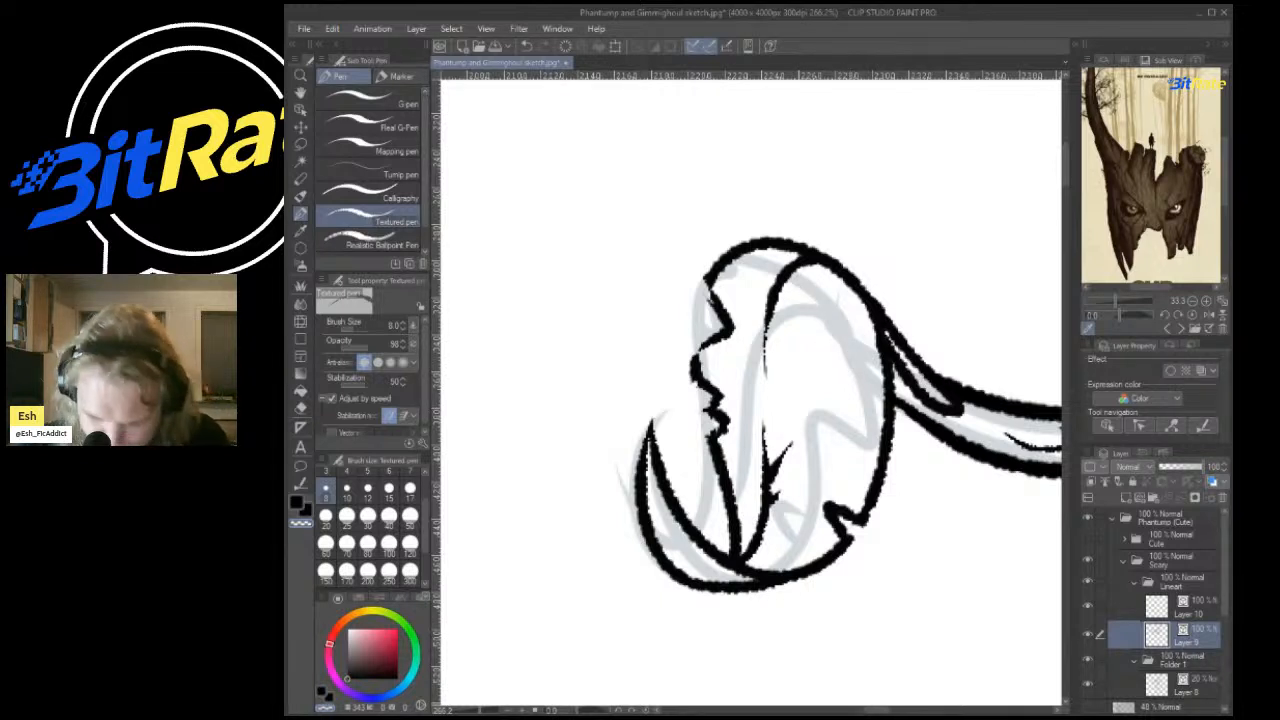
click(1185, 605)
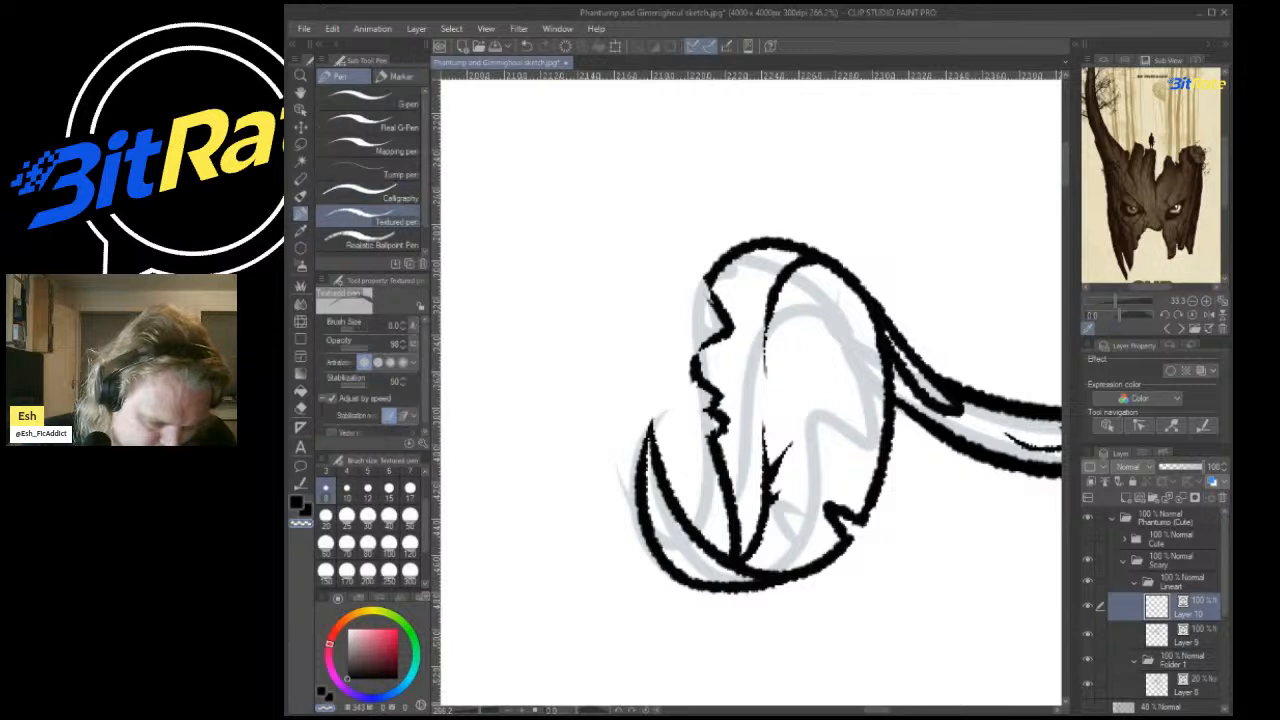
drag(701, 270, 716, 312)
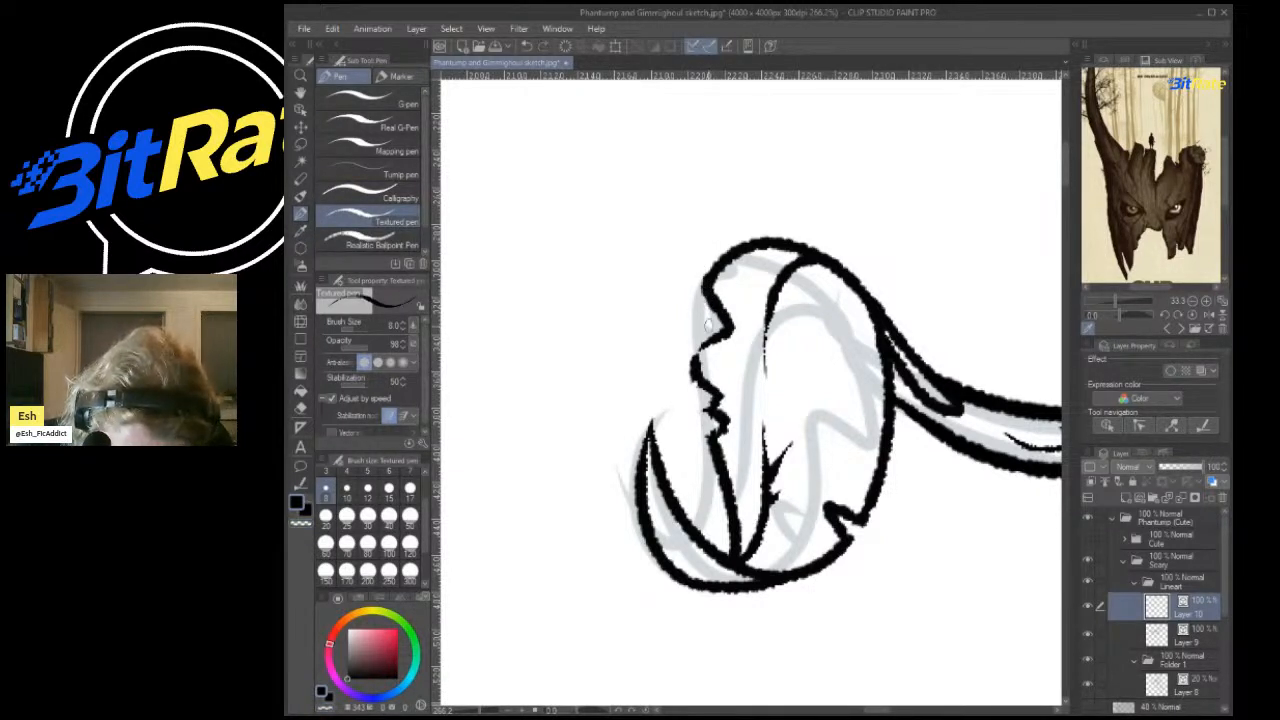
Ink a narrow pointed stem on top of the right branch's uppermost twig and outline a notched leaf around it.
scroll(643, 206, down, 8)
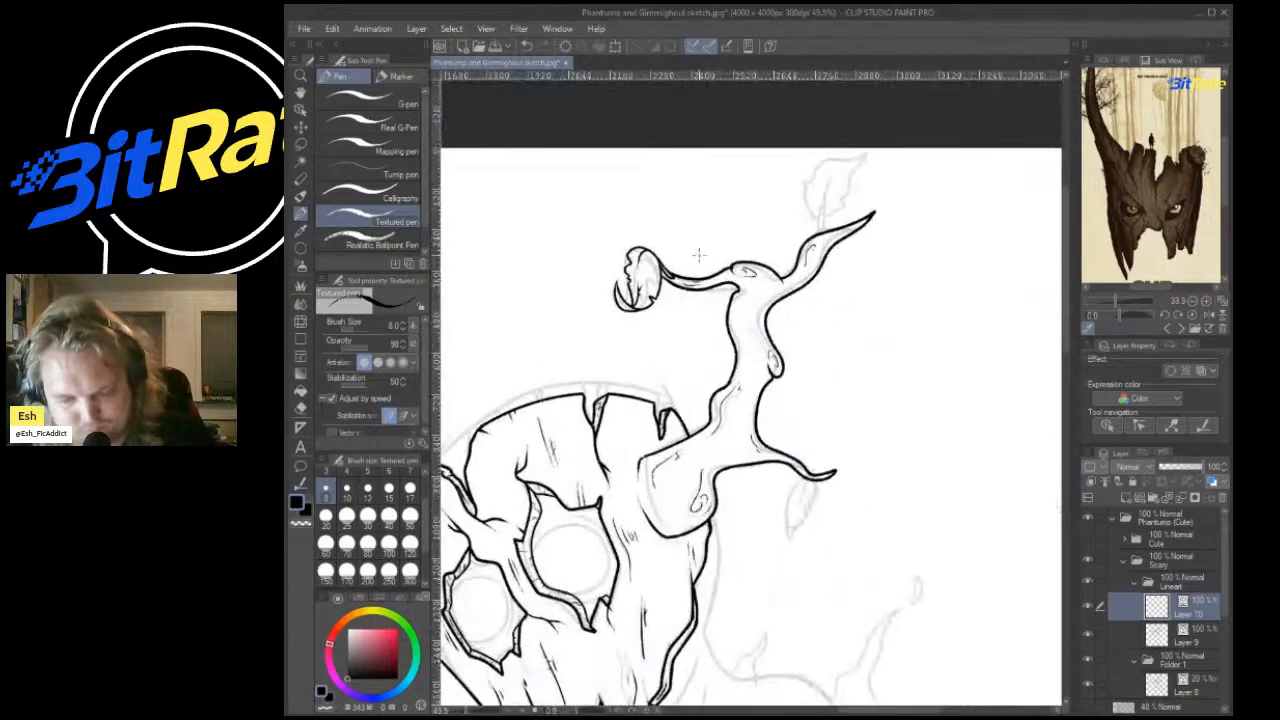
scroll(886, 360, down, 1)
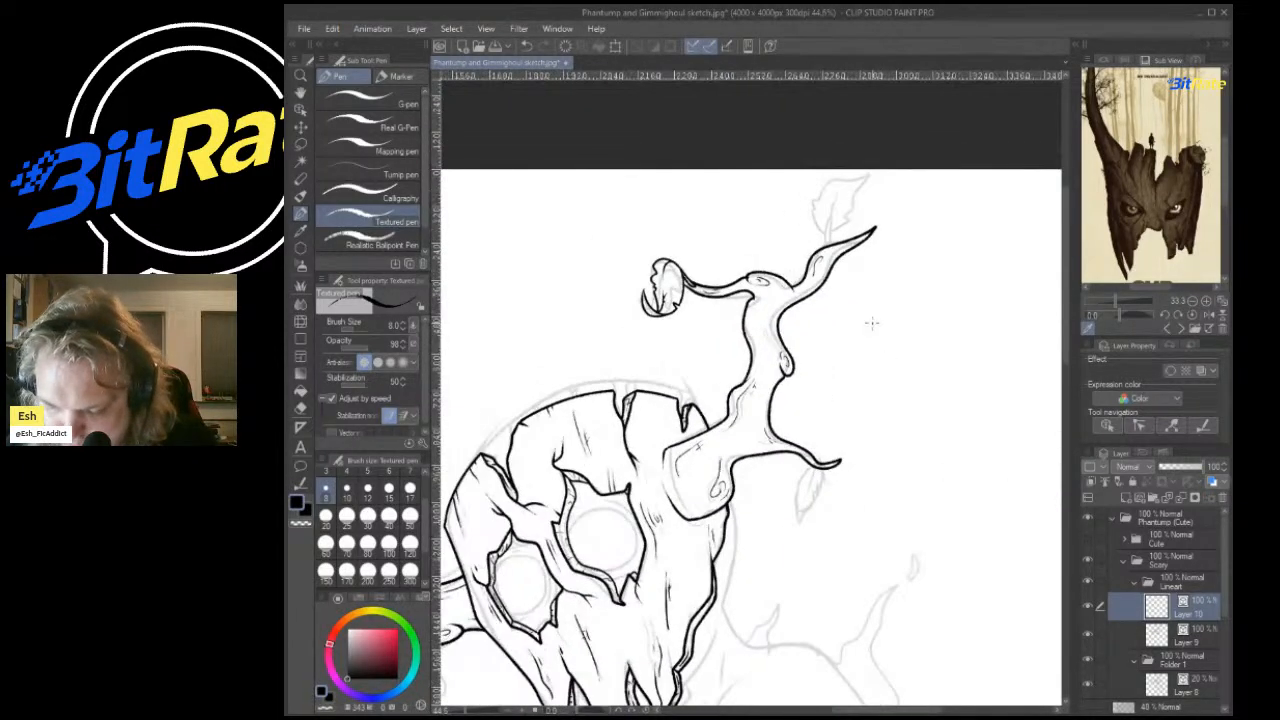
scroll(857, 289, up, 5)
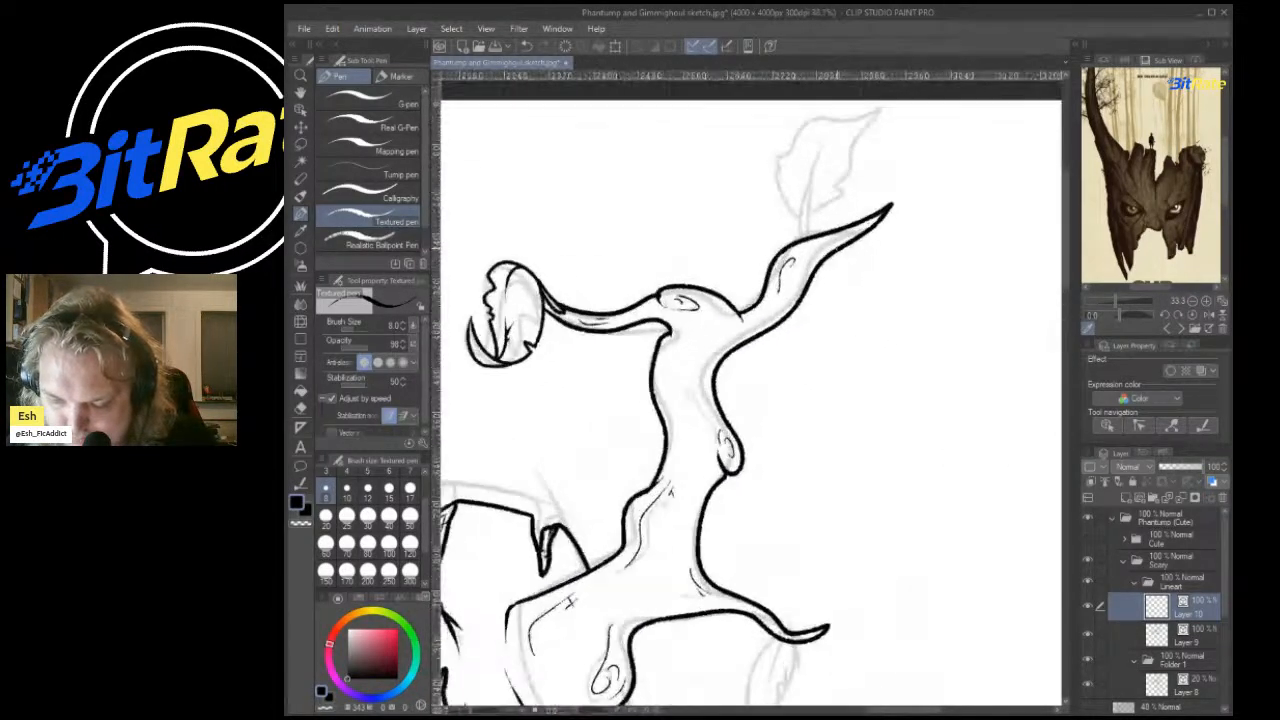
scroll(830, 234, up, 4)
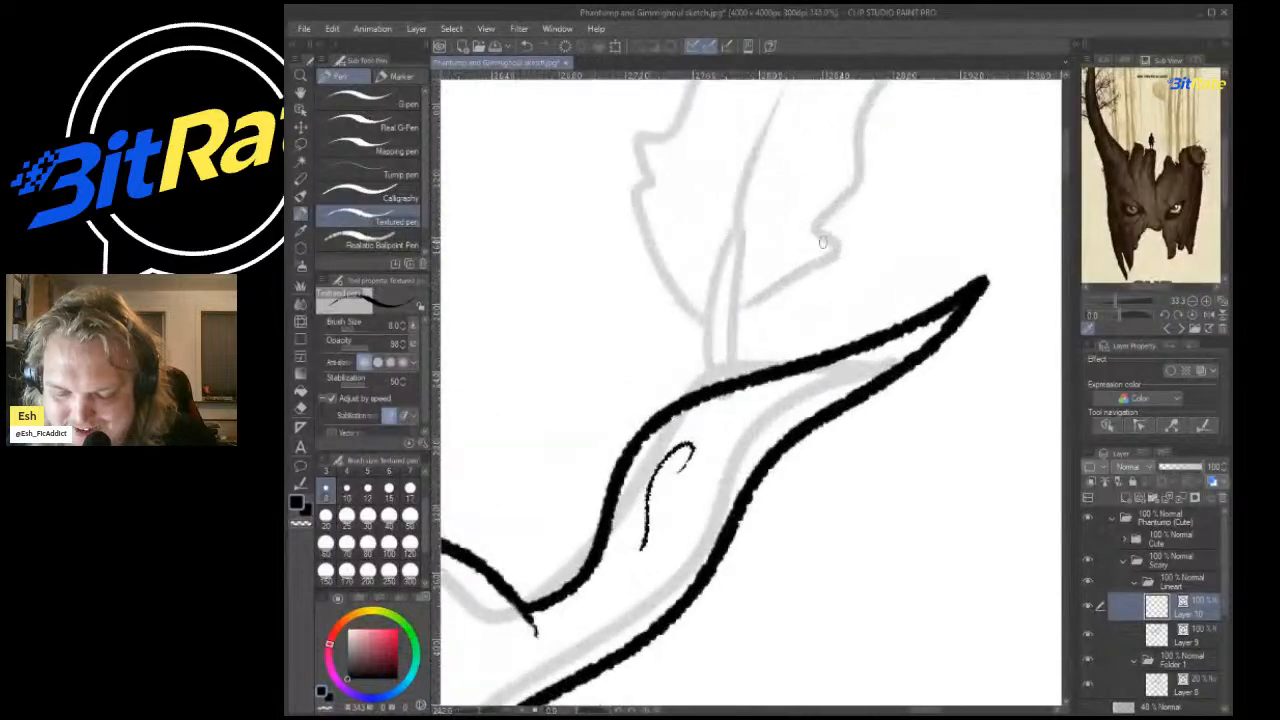
mouse_move(731, 441)
mouse_down()
mouse_move(754, 226)
mouse_move(767, 228)
mouse_move(762, 425)
mouse_up()
scroll(727, 434, down, 9)
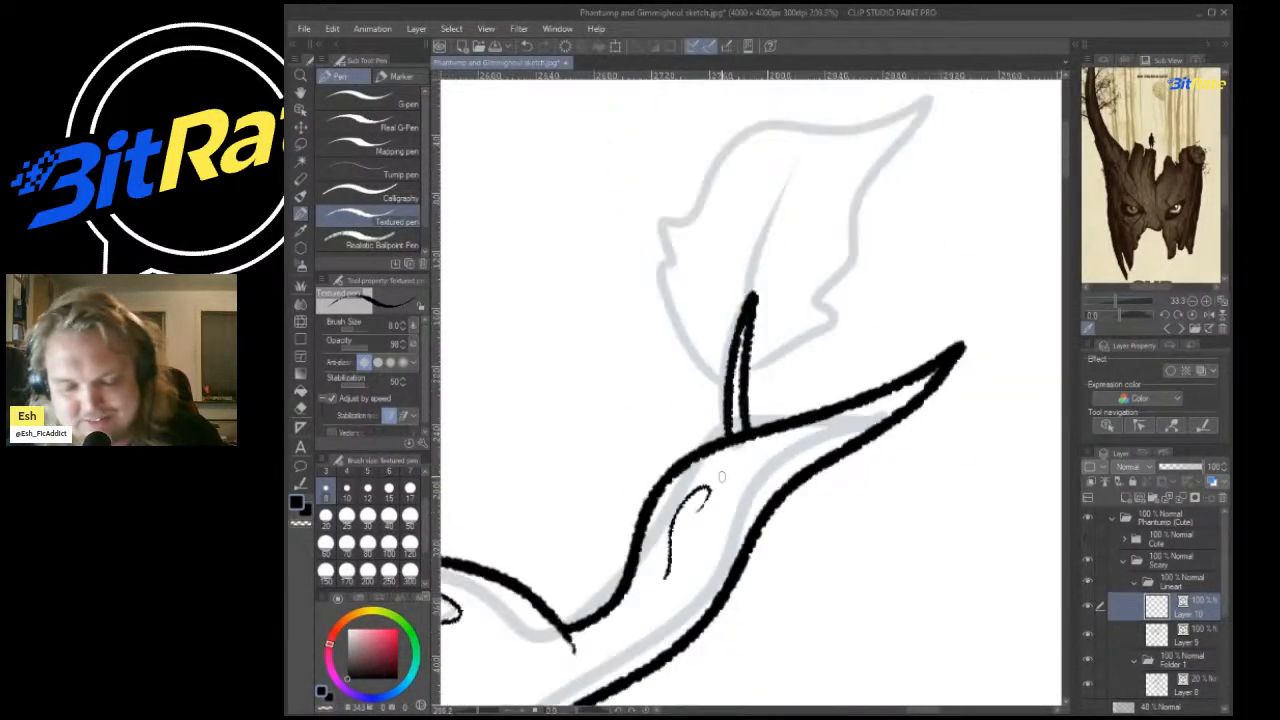
drag(728, 168, 731, 290)
scroll(729, 300, up, 5)
mouse_move(737, 648)
mouse_down()
mouse_move(677, 592)
mouse_move(661, 469)
mouse_move(677, 445)
mouse_move(735, 369)
mouse_move(836, 338)
mouse_move(865, 354)
mouse_move(953, 329)
mouse_move(973, 347)
mouse_move(919, 420)
mouse_move(887, 520)
mouse_move(847, 568)
mouse_move(845, 605)
mouse_move(760, 662)
mouse_up()
drag(763, 556, 870, 372)
mouse_move(772, 442)
mouse_down()
mouse_move(790, 490)
mouse_move(778, 552)
mouse_move(820, 516)
mouse_up()
key(ctrl+z)
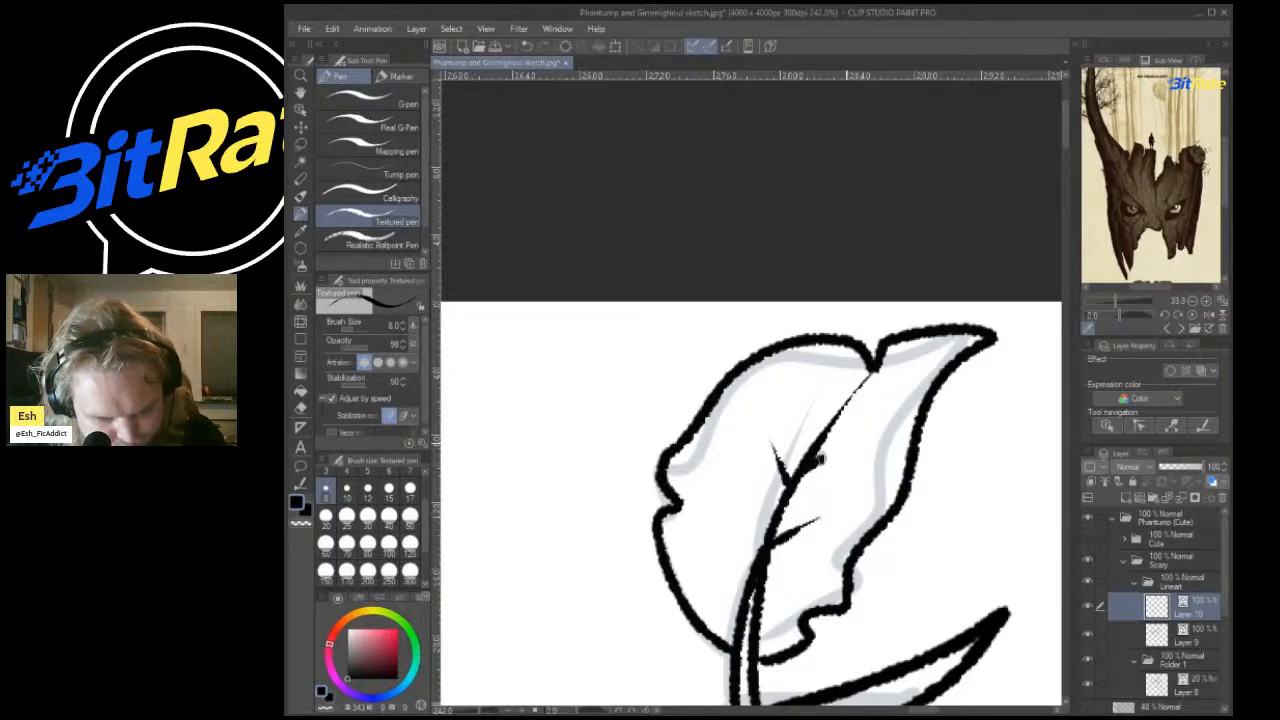
key(ctrl+z)
key(ctrl+z)
key(ctrl+z)
key(ctrl+z)
Ink the uppermost leaf's curved midrib, stopping short of the top notch, with short side veins on both sides.
drag(762, 574, 850, 408)
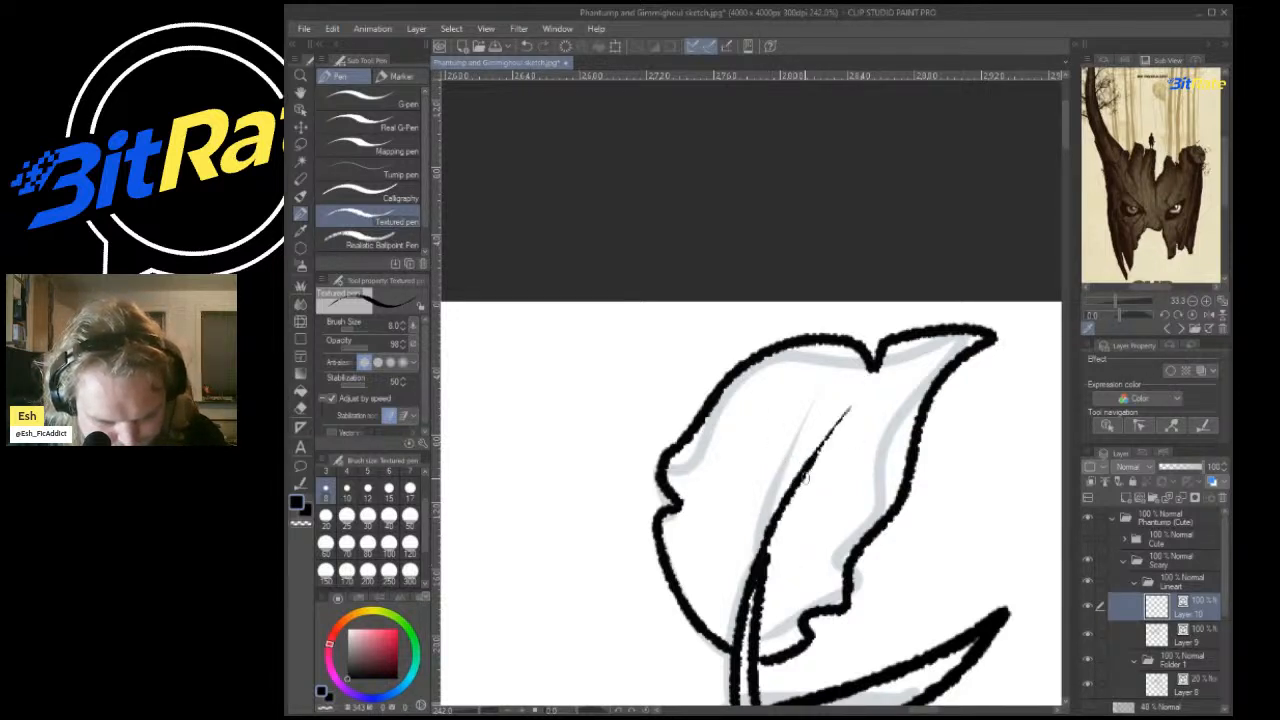
key(ctrl+z)
mouse_move(764, 574)
mouse_down()
mouse_move(773, 524)
mouse_move(850, 404)
mouse_up()
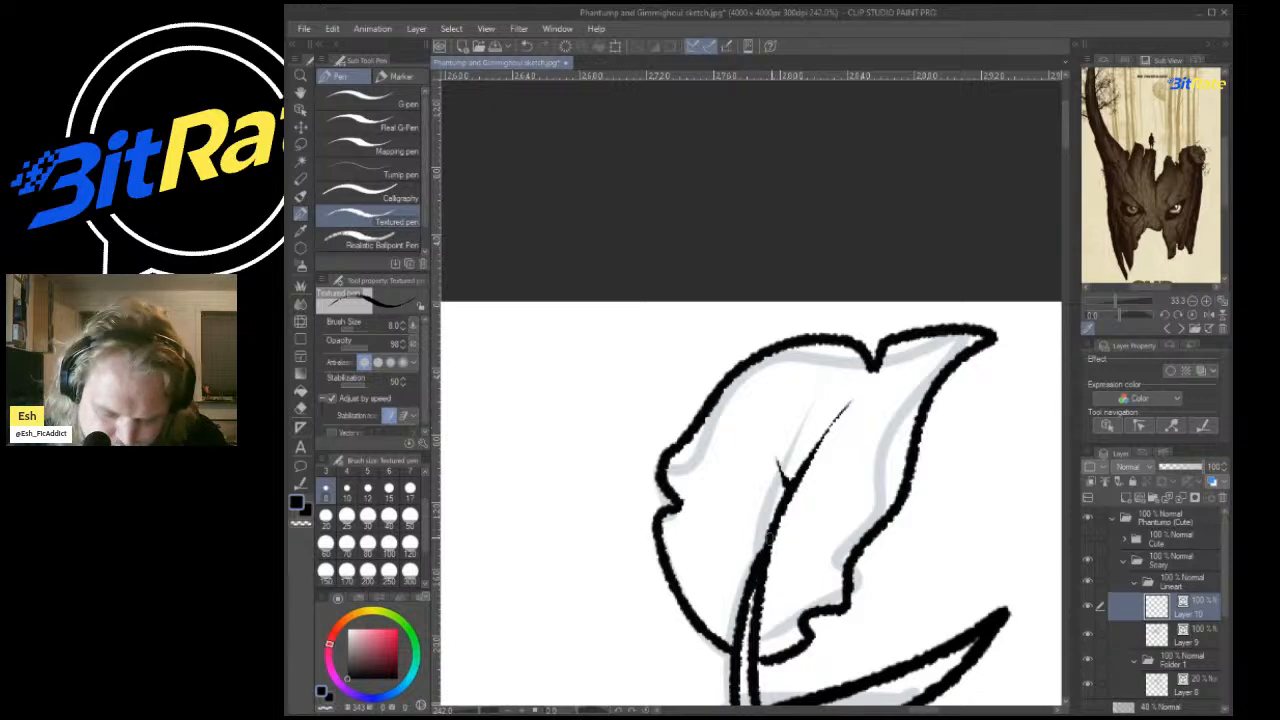
drag(768, 545, 818, 486)
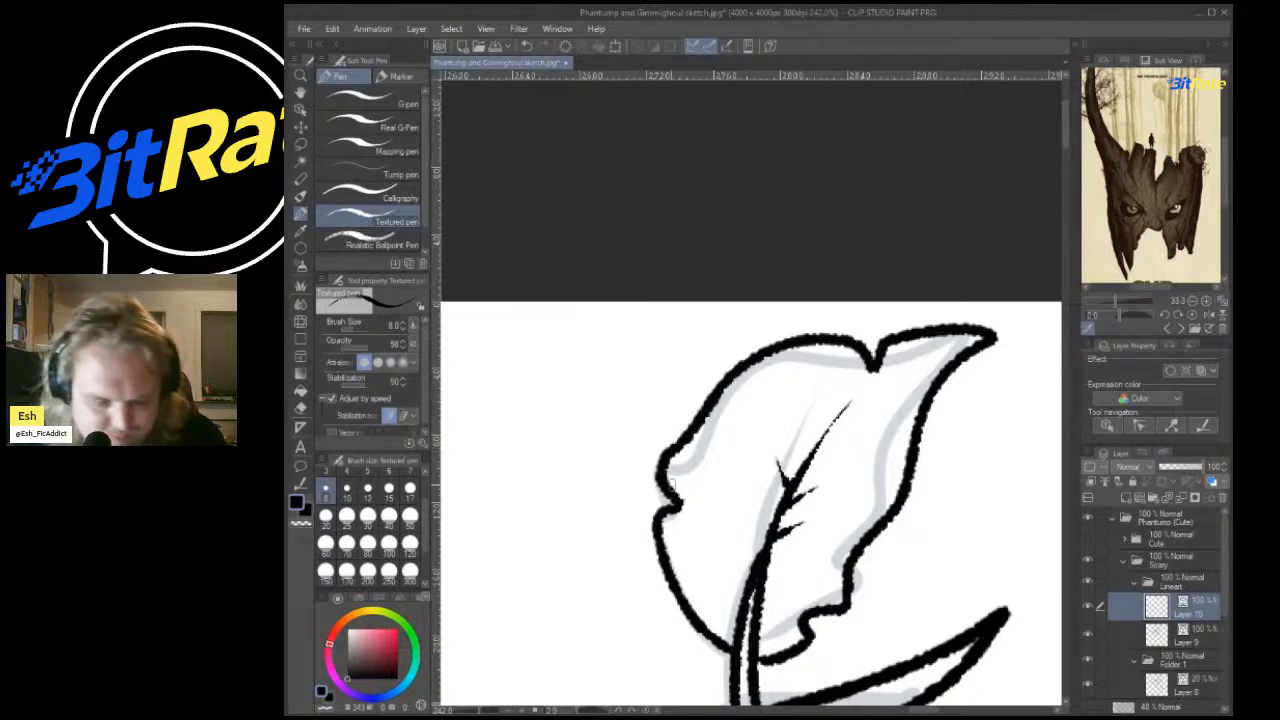
Ink a short stem hanging under the right branch's lower twig, and try a jagged leaf outline below it, undoing that outline.
scroll(745, 480, down, 12)
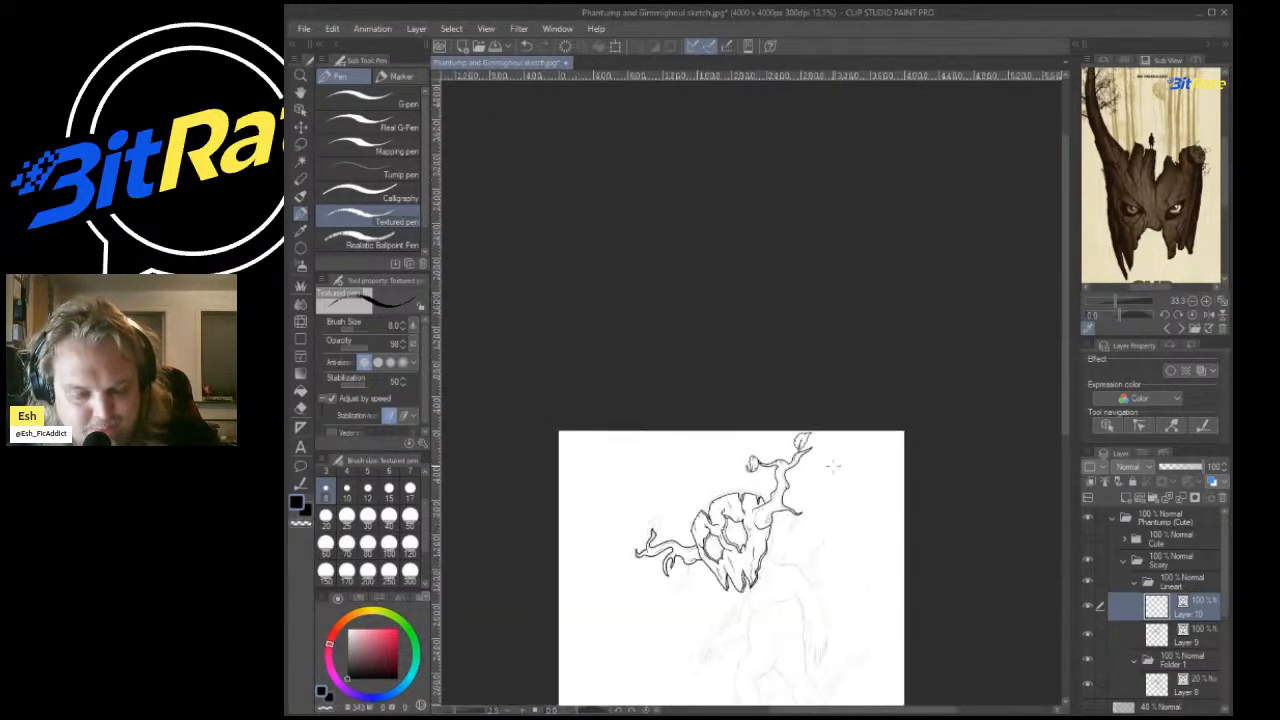
scroll(801, 494, up, 6)
scroll(804, 512, down, 5)
scroll(820, 330, up, 10)
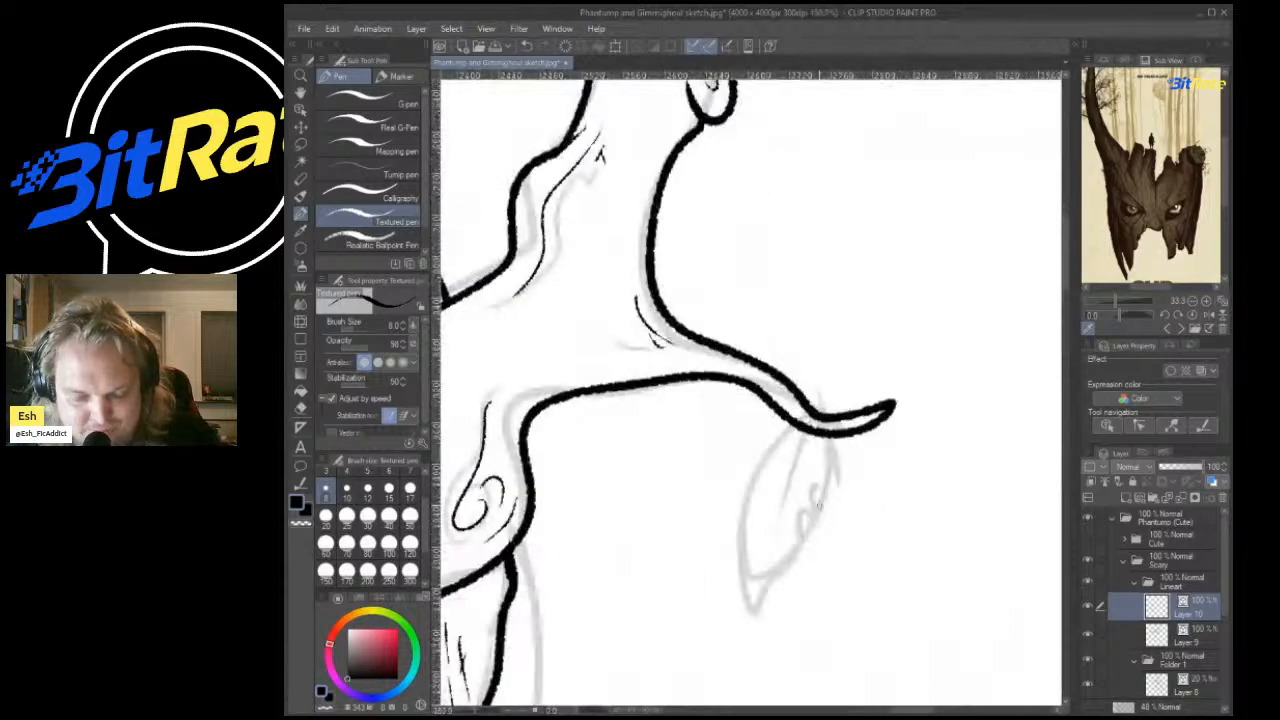
mouse_move(822, 330)
mouse_down()
mouse_move(797, 383)
mouse_move(836, 328)
mouse_move(807, 402)
mouse_up()
key(ctrl+z)
key(ctrl+z)
mouse_move(828, 332)
mouse_down()
mouse_move(716, 426)
mouse_move(680, 508)
mouse_move(692, 658)
mouse_move(723, 692)
mouse_move(820, 506)
mouse_move(843, 492)
mouse_move(850, 417)
mouse_move(862, 418)
mouse_move(866, 494)
mouse_move(830, 497)
mouse_move(835, 547)
mouse_move(770, 705)
mouse_up()
key(ctrl+z)
mouse_move(730, 704)
mouse_down()
mouse_move(680, 587)
mouse_move(722, 440)
mouse_move(756, 397)
mouse_move(817, 380)
mouse_move(757, 563)
mouse_up()
key(ctrl+z)
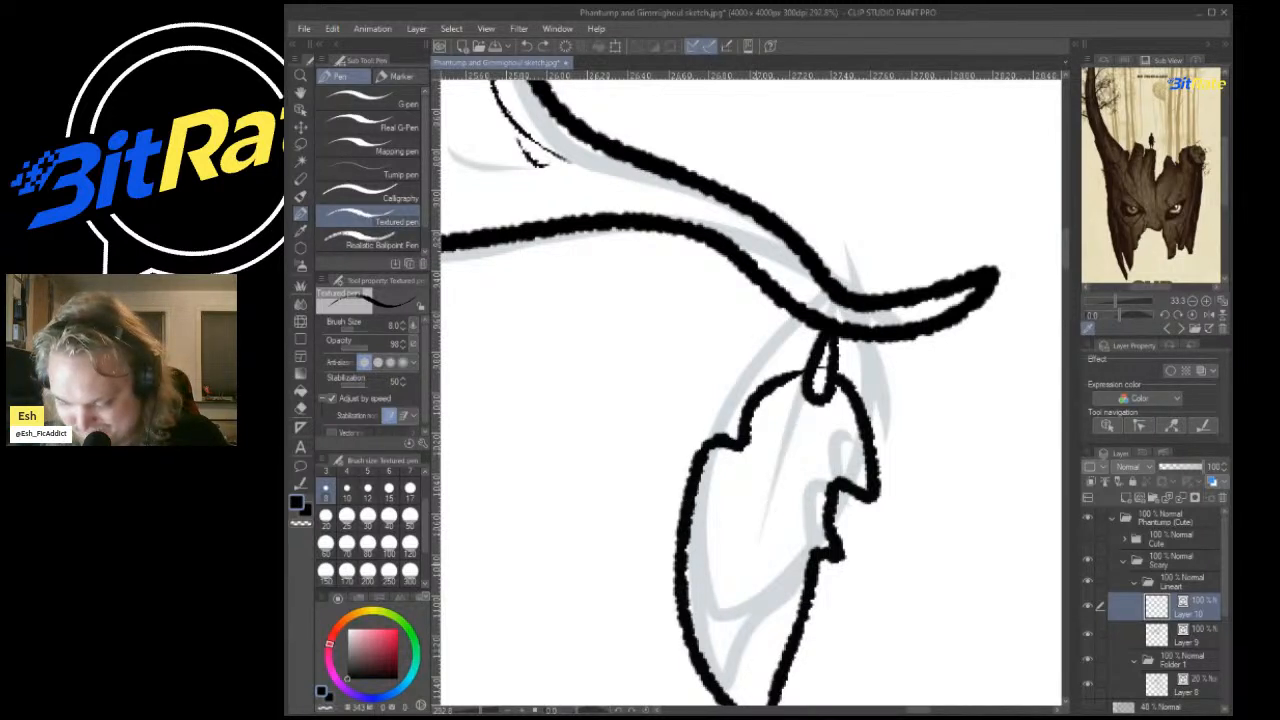
key(ctrl+z)
key(ctrl+z)
Outline a smooth pointed leaf hanging from the lower twig's stem and ink an angular notch across its right edge.
mouse_move(816, 390)
mouse_down()
mouse_move(741, 428)
mouse_move(701, 650)
mouse_move(716, 684)
mouse_move(820, 561)
mouse_move(848, 387)
mouse_up()
mouse_move(872, 530)
mouse_down()
mouse_move(827, 491)
mouse_move(798, 486)
mouse_up()
drag(822, 477, 849, 577)
Ink an angular notch across the hanging leaf's left edge, and a midrib with a short side vein.
drag(780, 631, 761, 566)
mouse_move(748, 580)
mouse_down()
mouse_move(828, 616)
mouse_move(816, 577)
mouse_move(765, 549)
mouse_up()
key(ctrl+z)
key(ctrl+z)
key(ctrl+z)
drag(684, 553, 748, 533)
drag(675, 488, 735, 540)
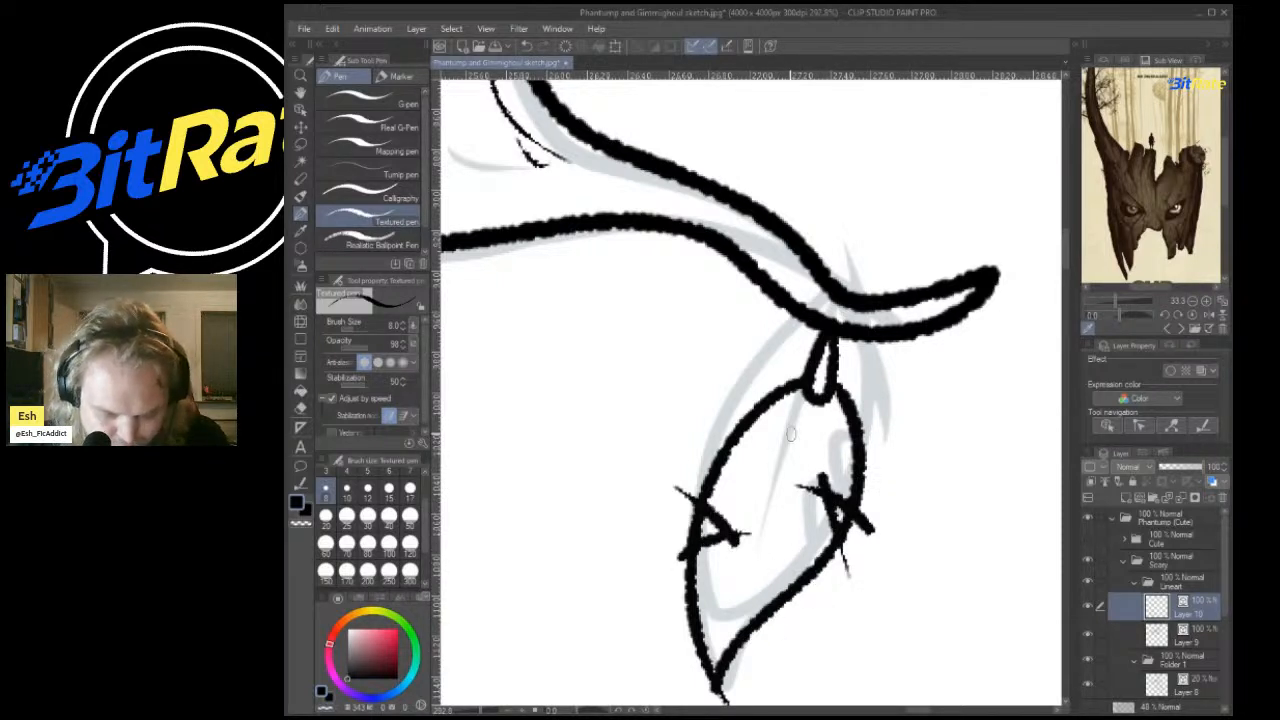
mouse_move(818, 402)
mouse_down()
mouse_move(782, 466)
mouse_move(756, 562)
mouse_up()
drag(782, 470, 740, 505)
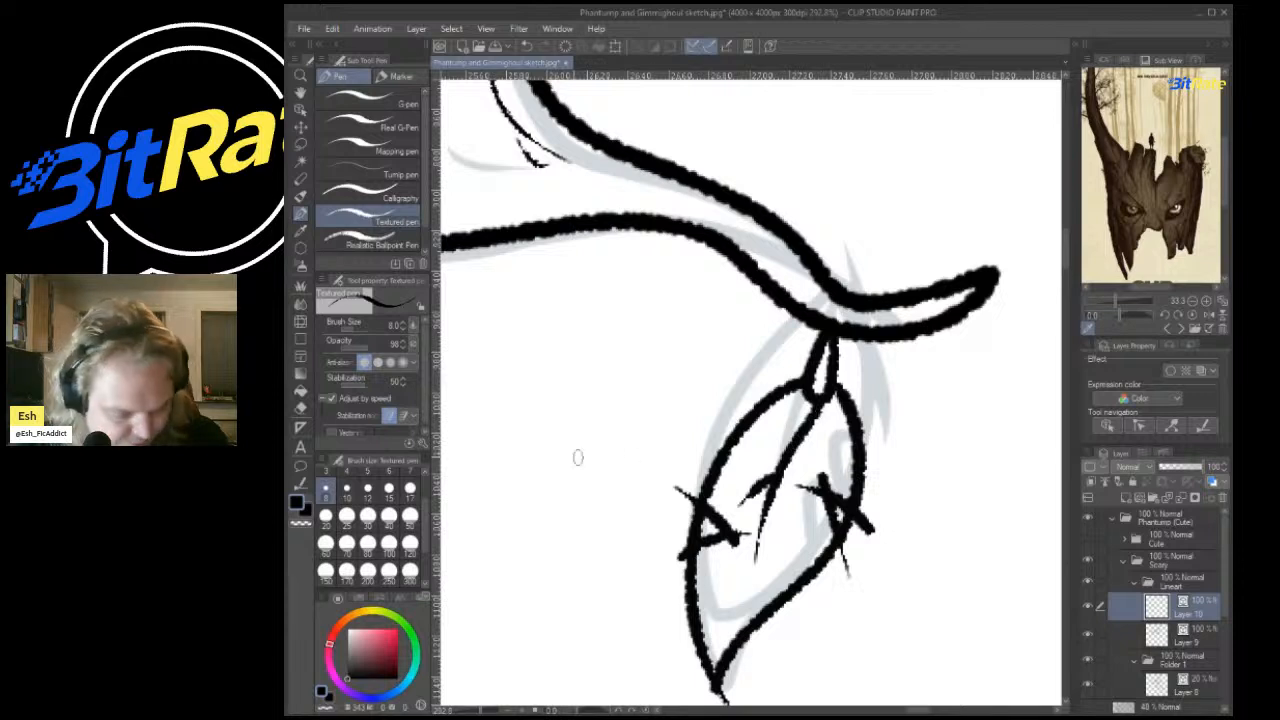
Erase the overshooting notch strokes and the outline across both notches of the hanging leaf, reducing the Hard eraser to size 12.
click(301, 408)
mouse_move(690, 471)
mouse_down()
mouse_move(677, 500)
mouse_move(688, 560)
mouse_up()
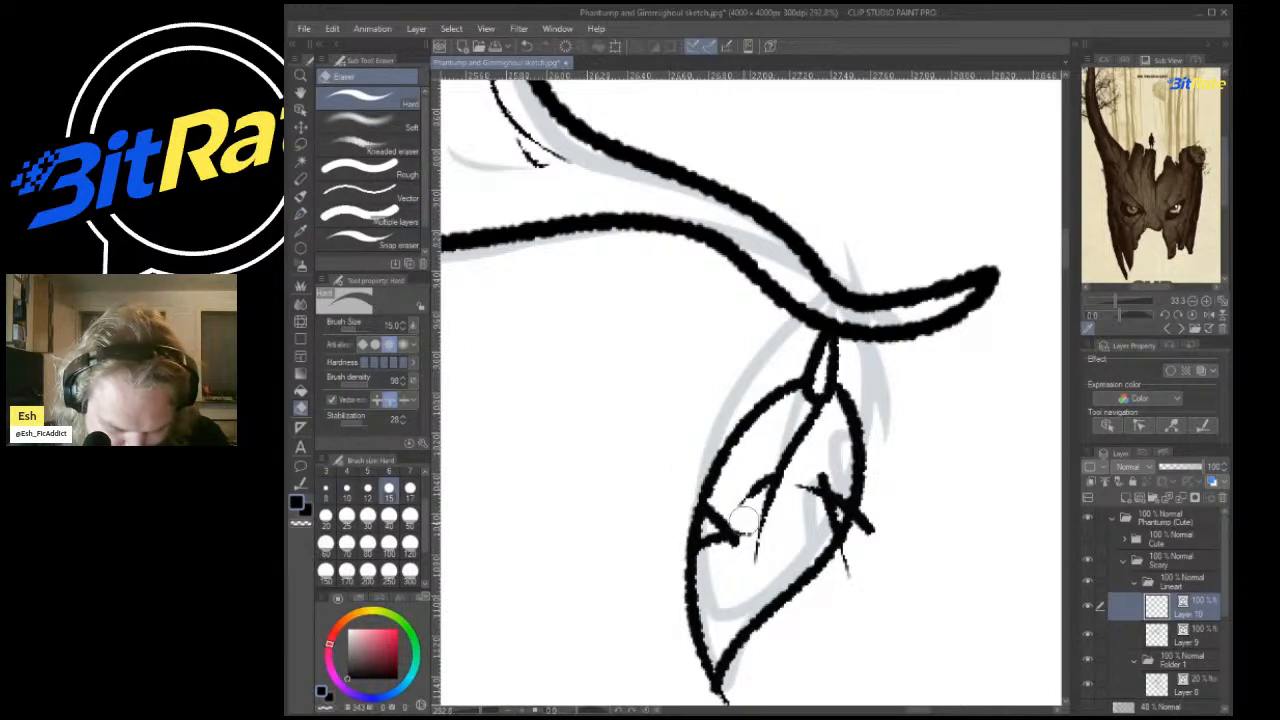
drag(742, 518, 738, 552)
mouse_move(830, 505)
mouse_down()
mouse_move(822, 459)
mouse_move(876, 545)
mouse_move(854, 566)
mouse_move(854, 528)
mouse_move(886, 523)
mouse_up()
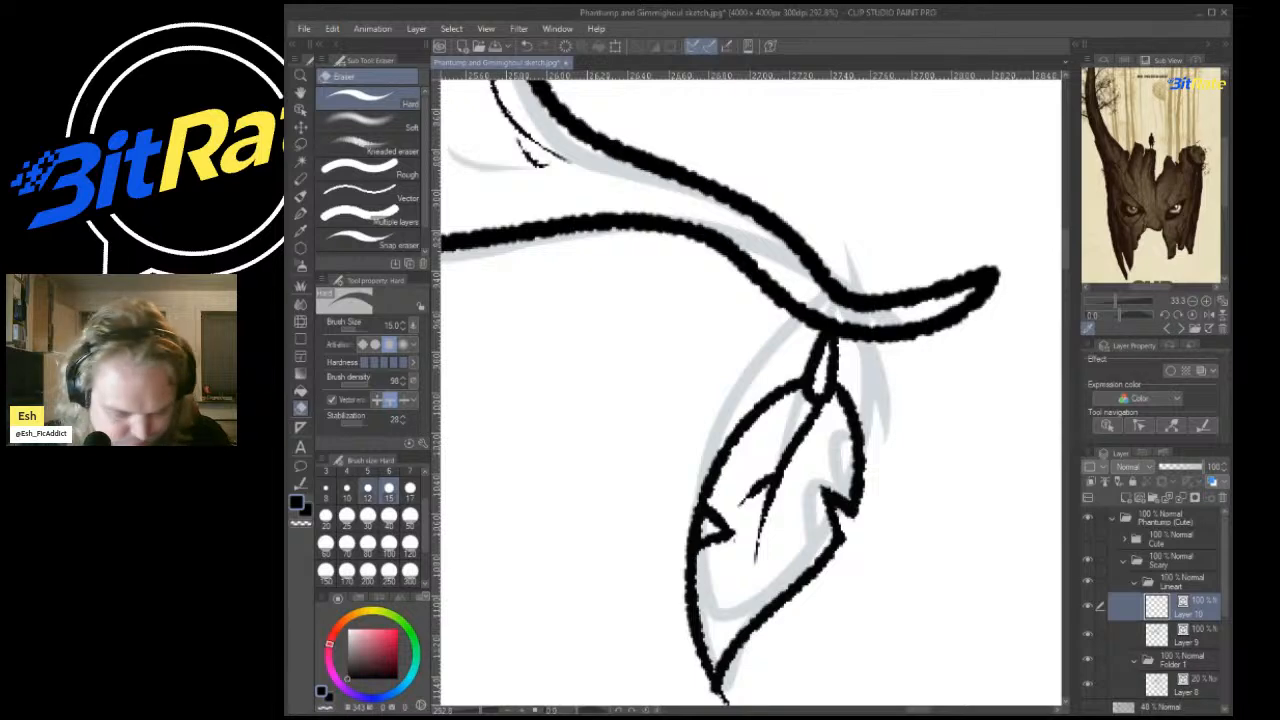
click(367, 488)
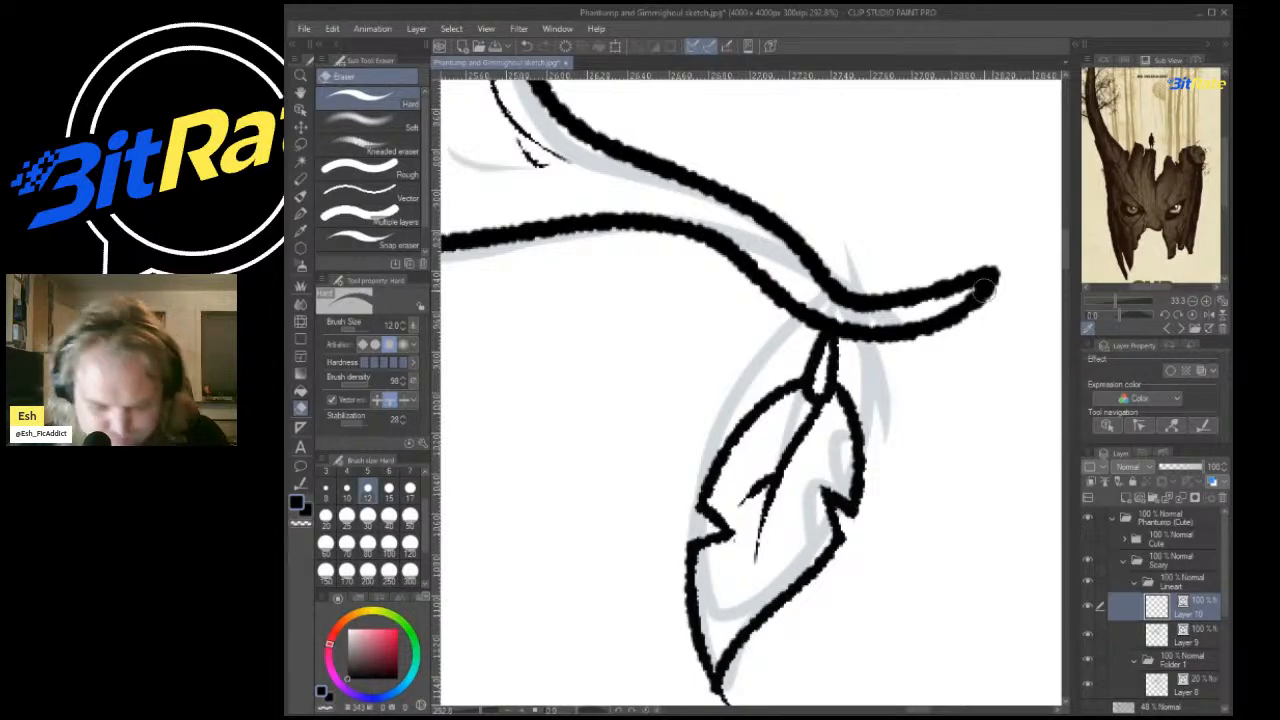
Hide and show the sketch on Layer 8 to check the inked head and branches without it.
scroll(985, 290, down, 3)
scroll(908, 441, down, 8)
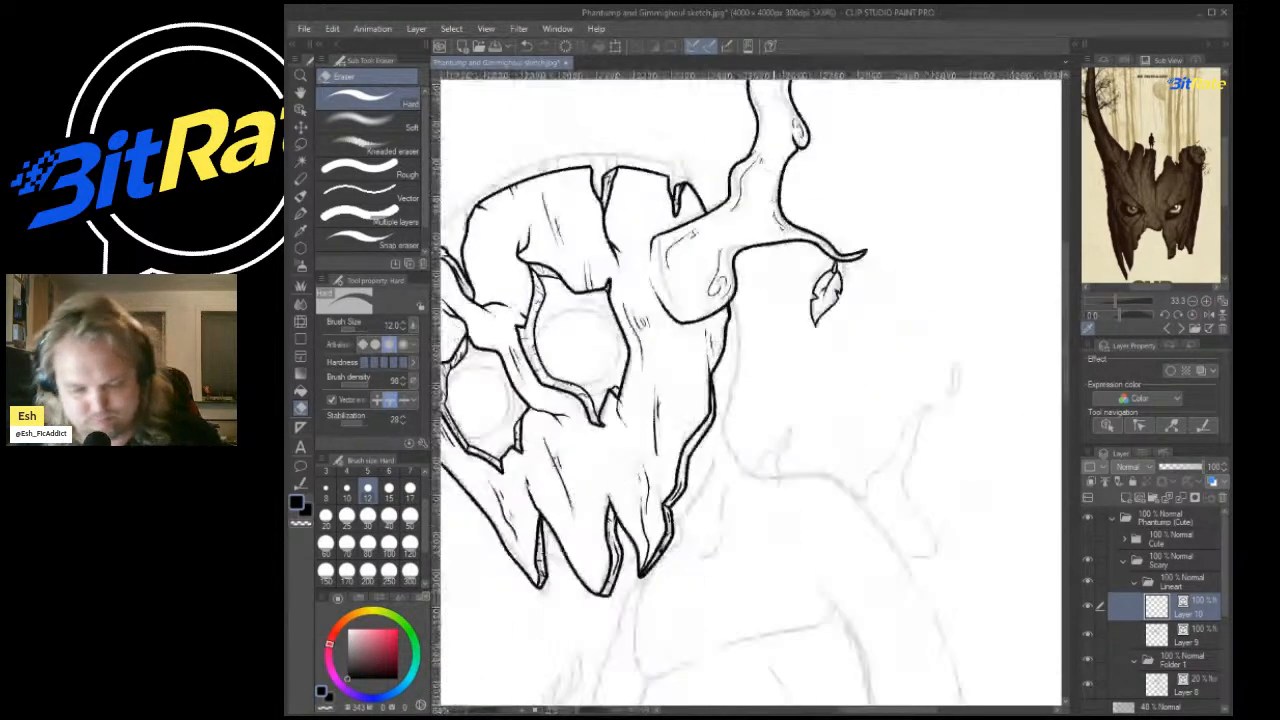
scroll(1155, 609, down, 3)
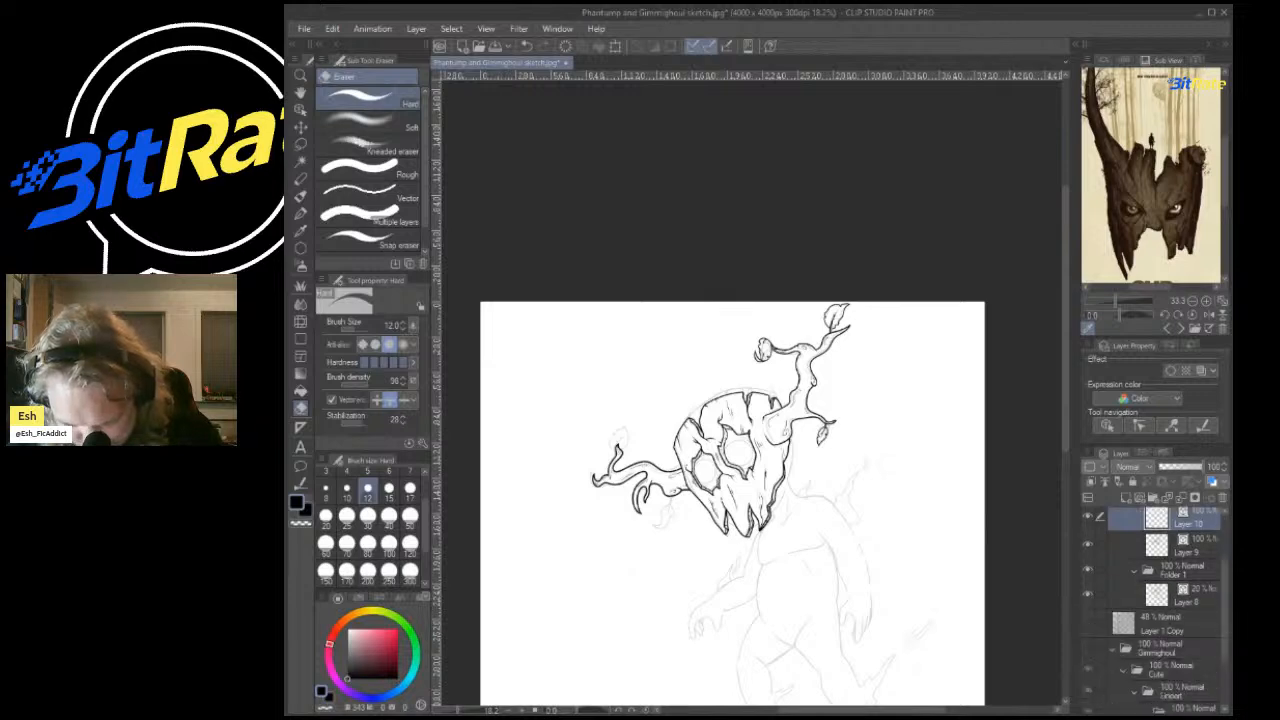
click(1088, 595)
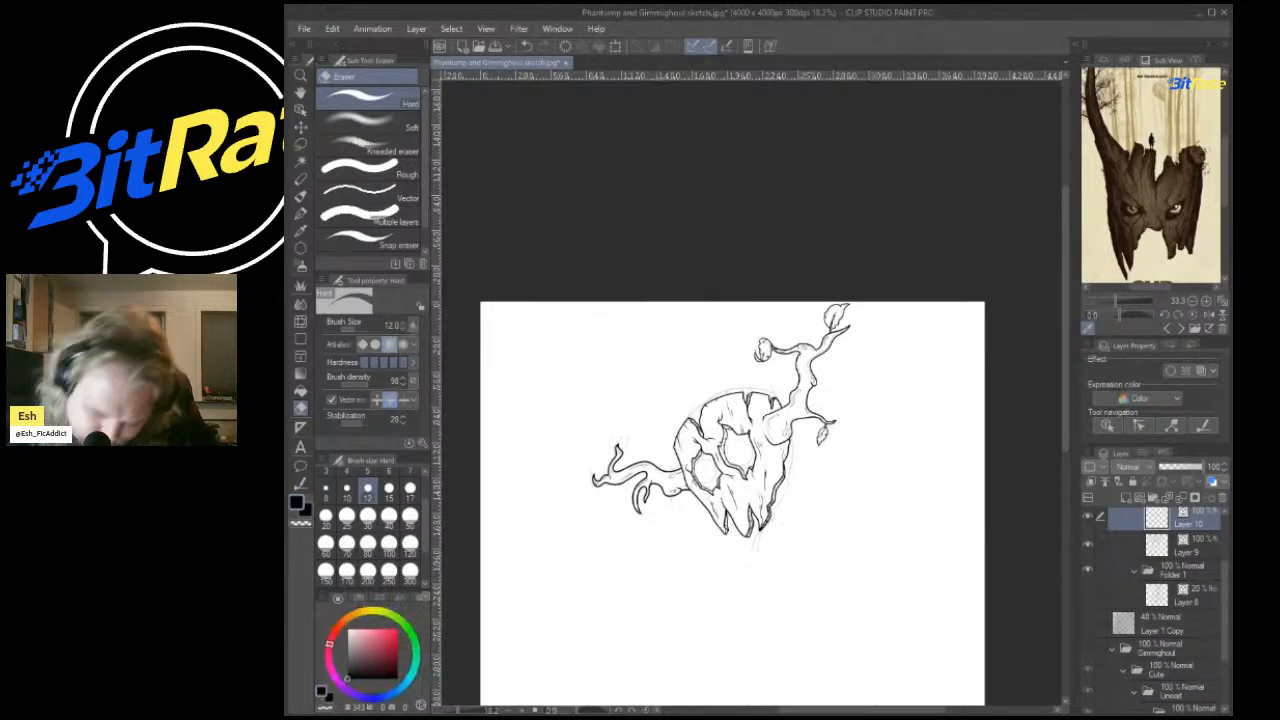
click(1088, 595)
scroll(660, 415, down, 2)
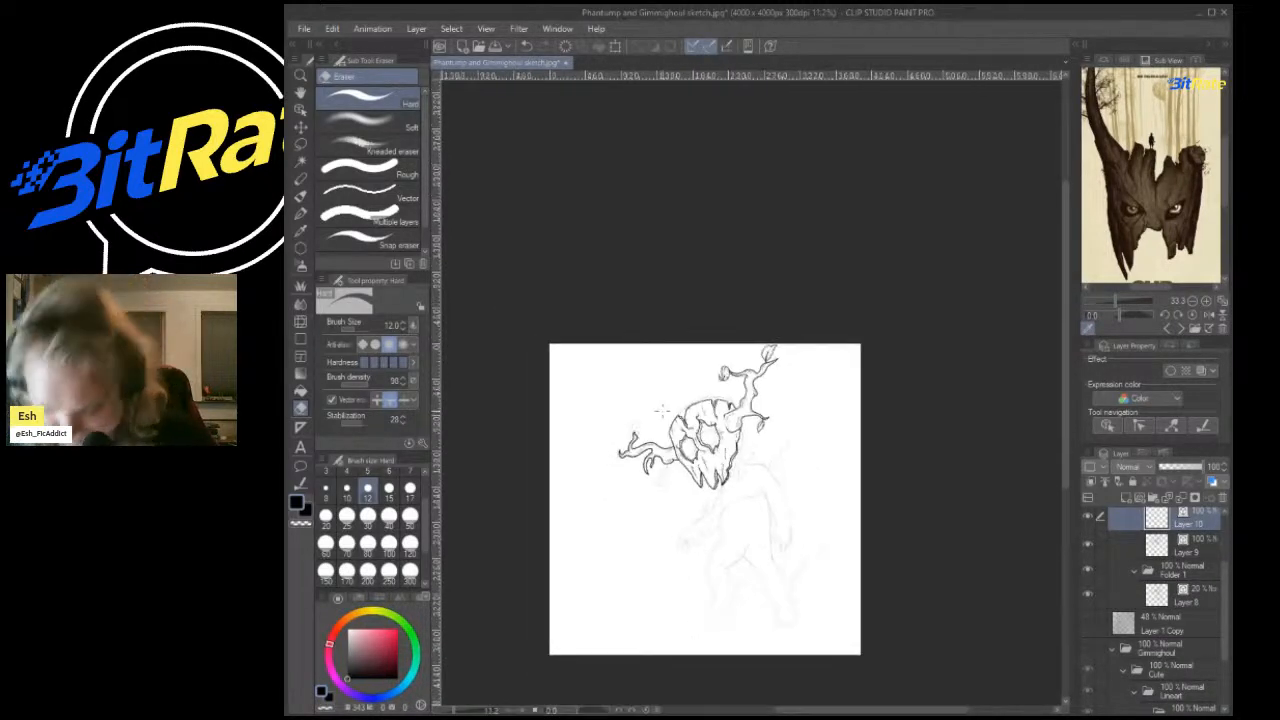
scroll(611, 427, up, 5)
scroll(707, 284, up, 7)
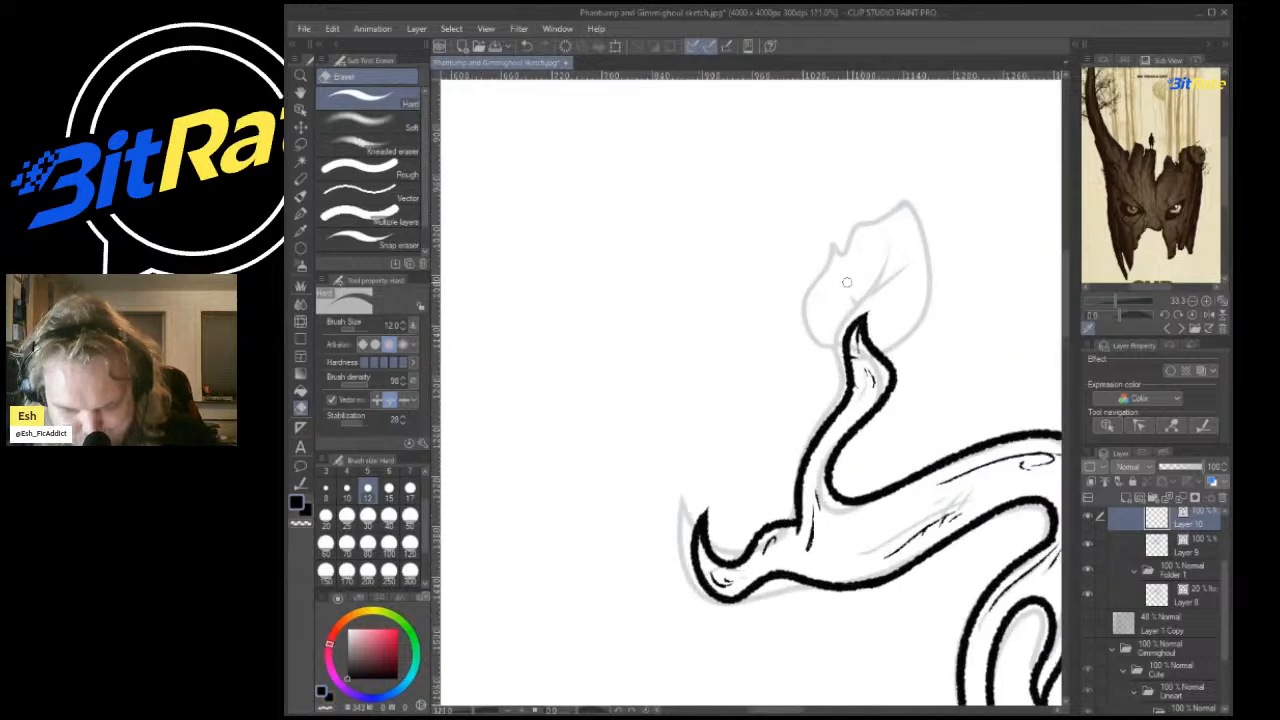
key(p)
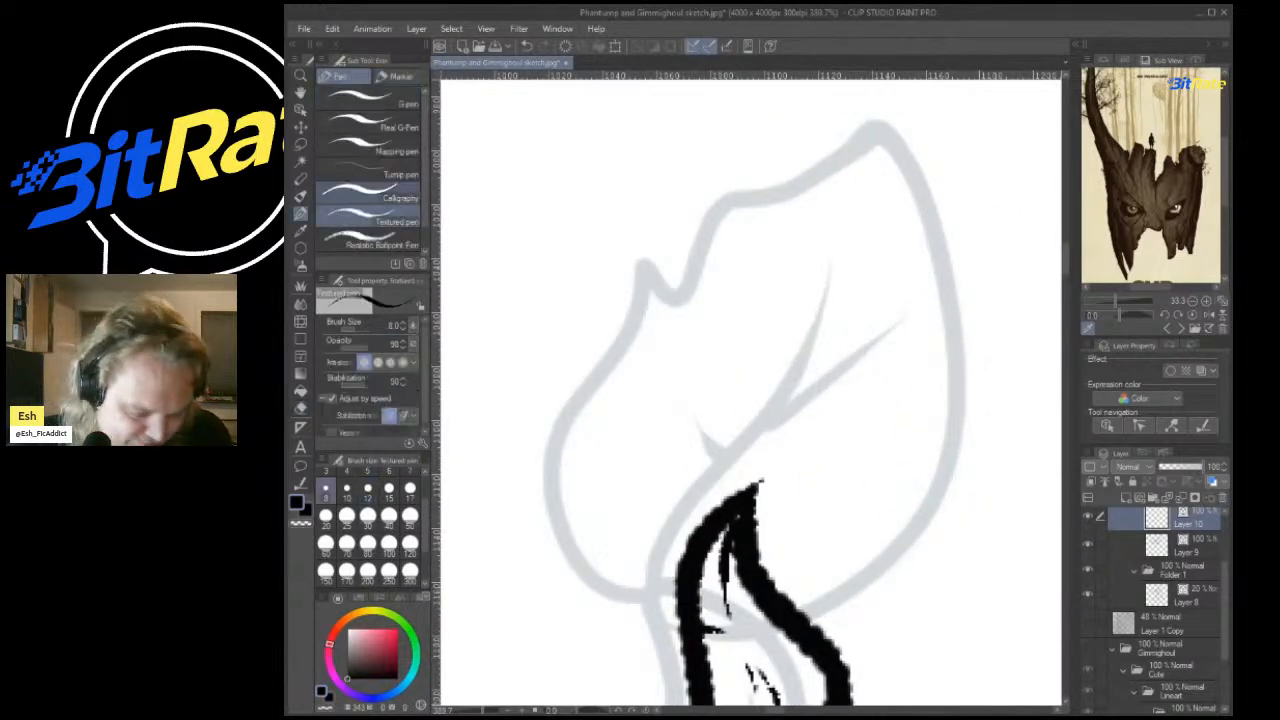
mouse_move(757, 487)
mouse_down()
mouse_move(626, 437)
mouse_move(701, 209)
mouse_move(900, 85)
mouse_up()
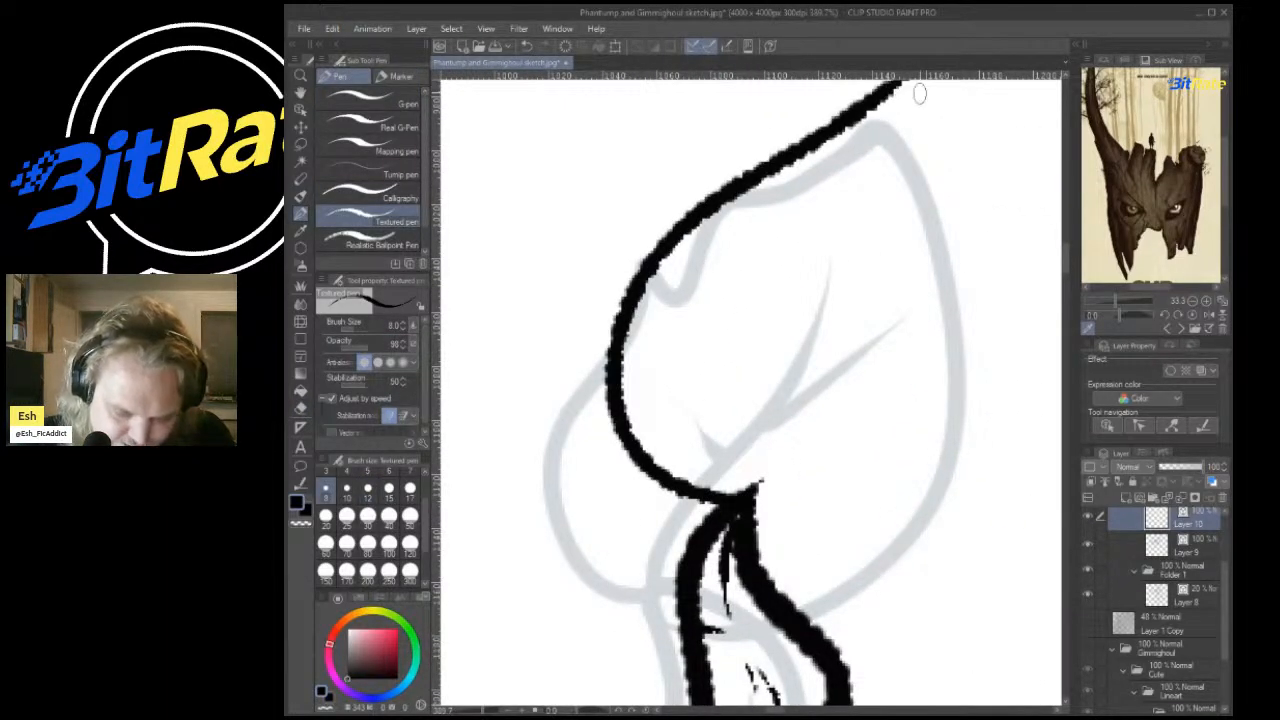
mouse_move(755, 490)
mouse_down()
mouse_move(886, 520)
mouse_move(972, 115)
mouse_move(946, 80)
mouse_up()
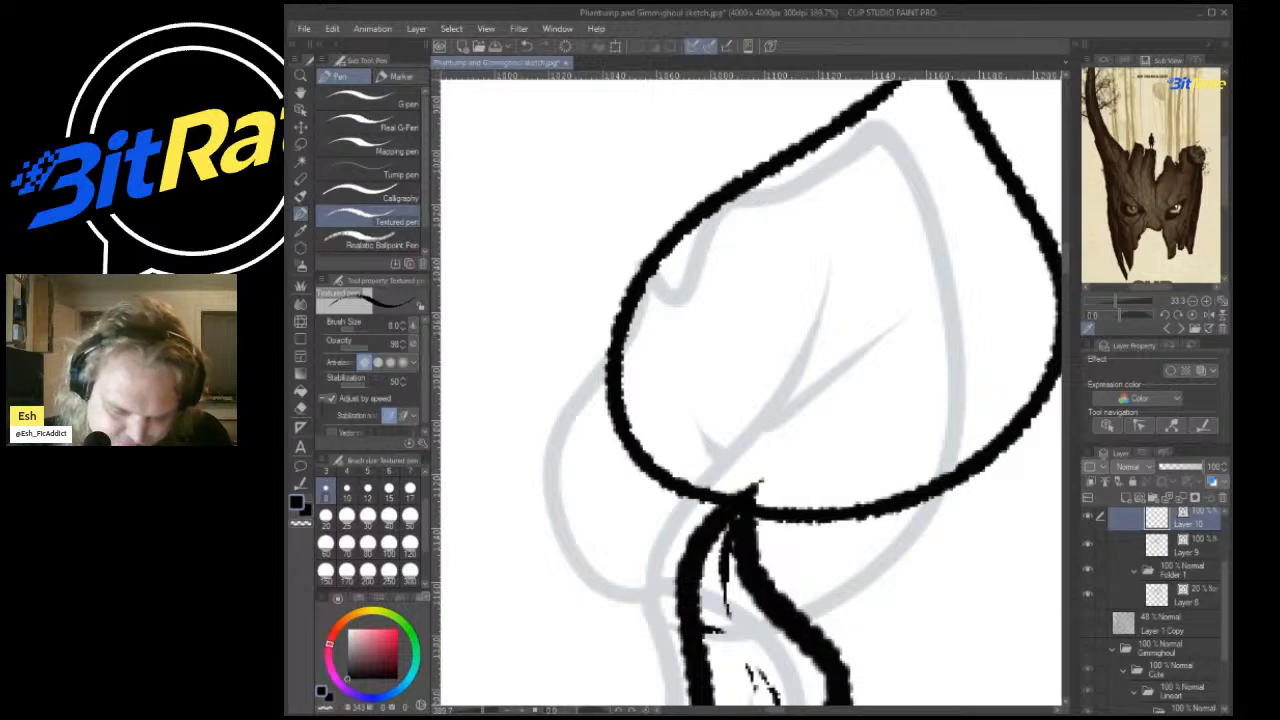
scroll(721, 286, down, 4)
scroll(721, 286, up, 6)
key(ctrl+z)
key(ctrl+z)
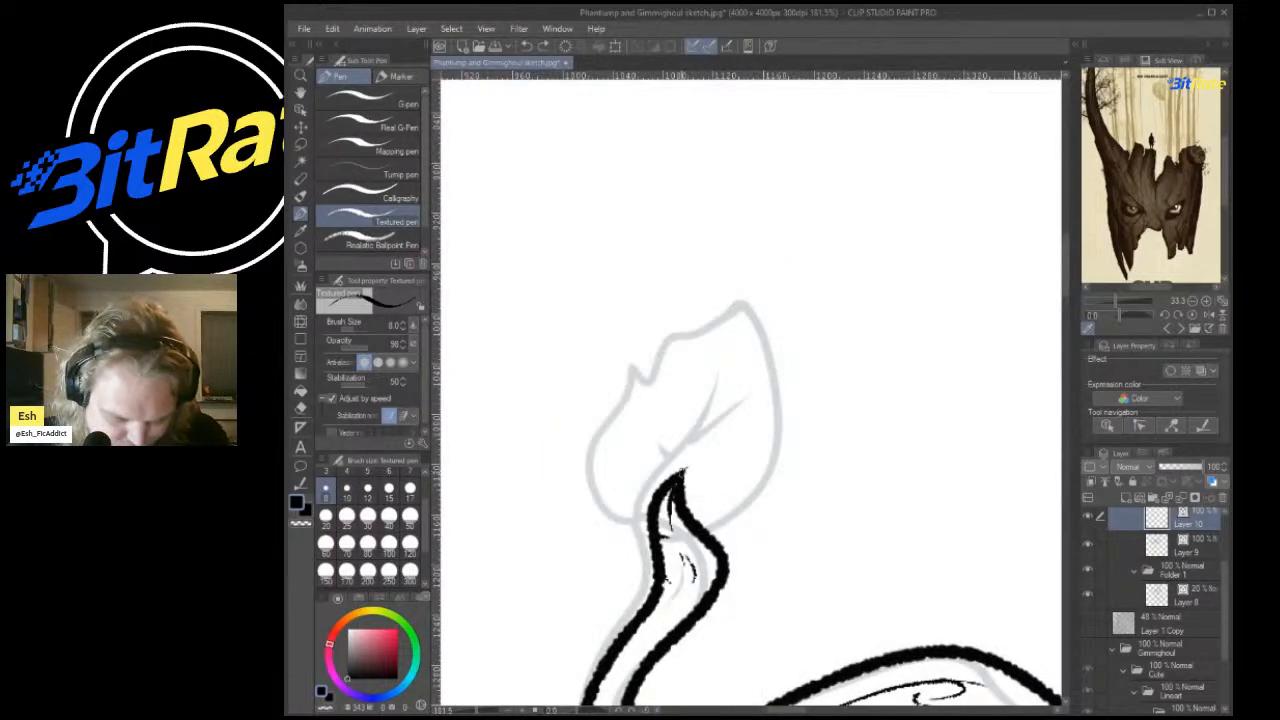
Ink a large pointed leaf with midrib and side veins on the left branch's upper twig, and erase the outline across its left-edge notches.
mouse_move(680, 474)
mouse_down()
mouse_move(632, 397)
mouse_move(718, 280)
mouse_move(750, 180)
mouse_move(818, 277)
mouse_move(825, 354)
mouse_move(796, 373)
mouse_move(820, 428)
mouse_move(771, 487)
mouse_move(681, 472)
mouse_move(772, 290)
mouse_up()
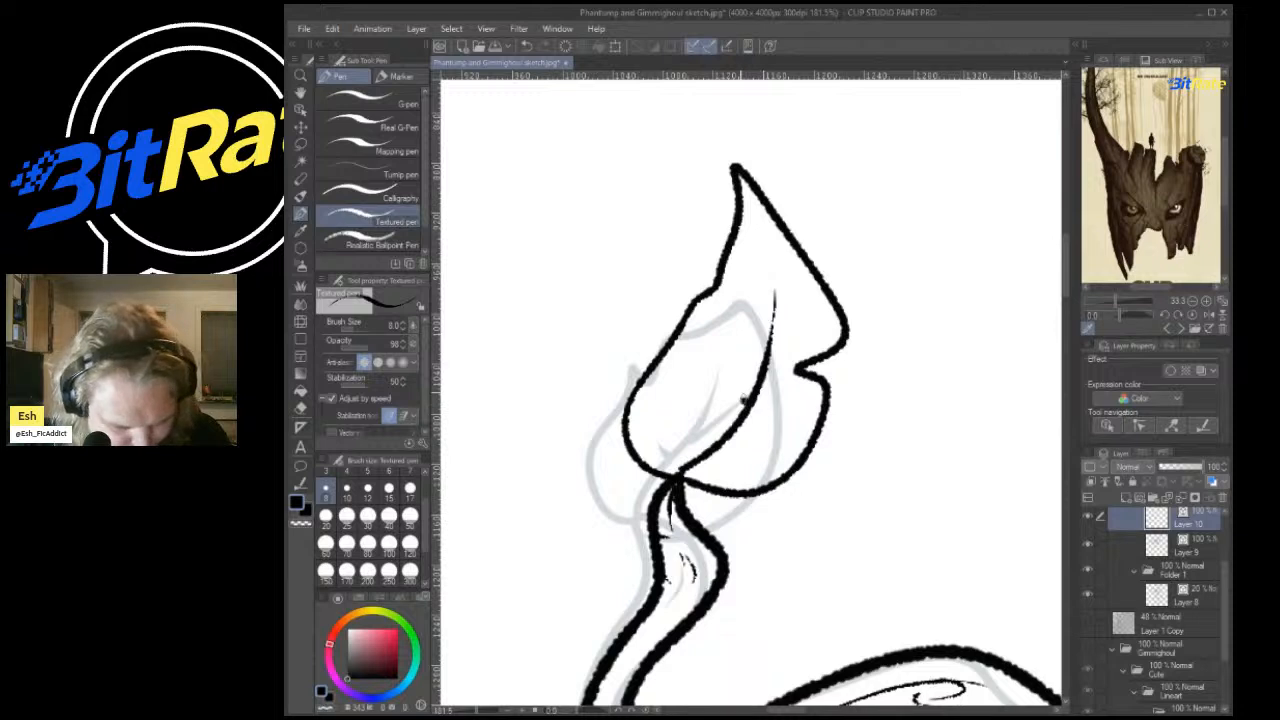
mouse_move(676, 330)
mouse_down()
mouse_move(692, 367)
mouse_move(634, 354)
mouse_move(645, 394)
mouse_up()
scroll(620, 336, up, 2)
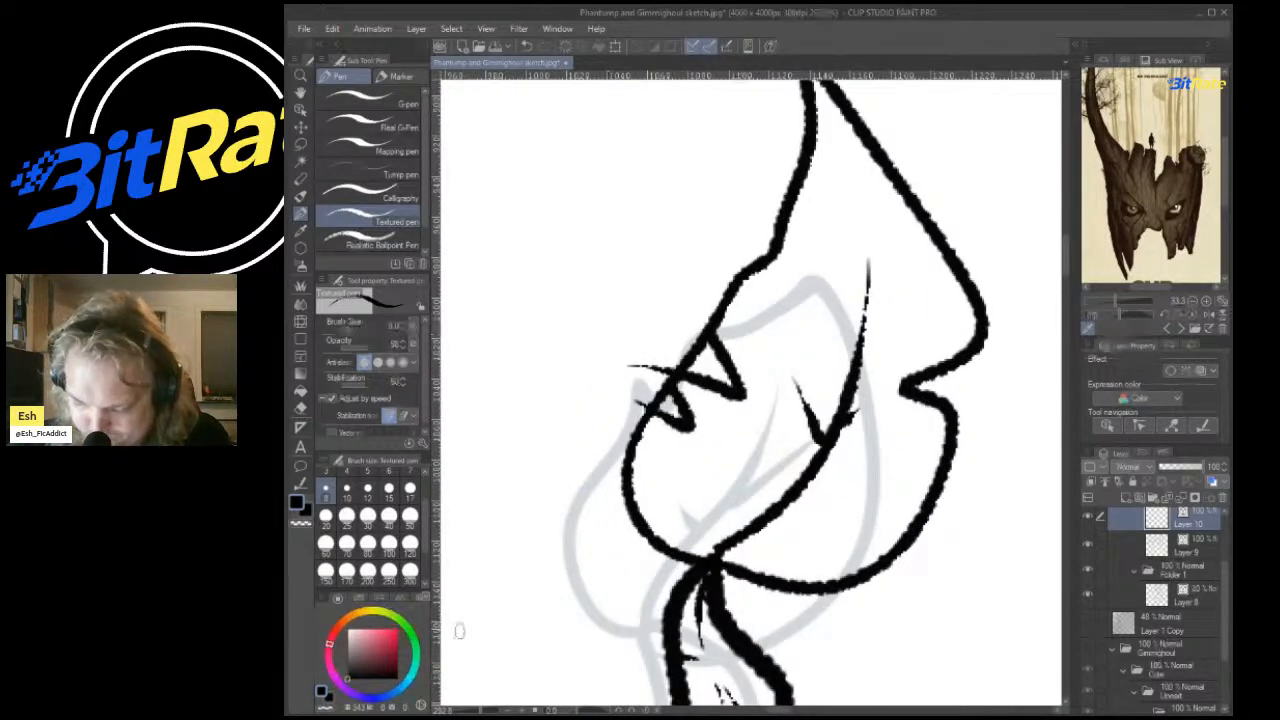
click(301, 409)
mouse_move(625, 400)
mouse_down()
mouse_move(674, 343)
mouse_move(700, 342)
mouse_move(660, 385)
mouse_move(663, 371)
mouse_up()
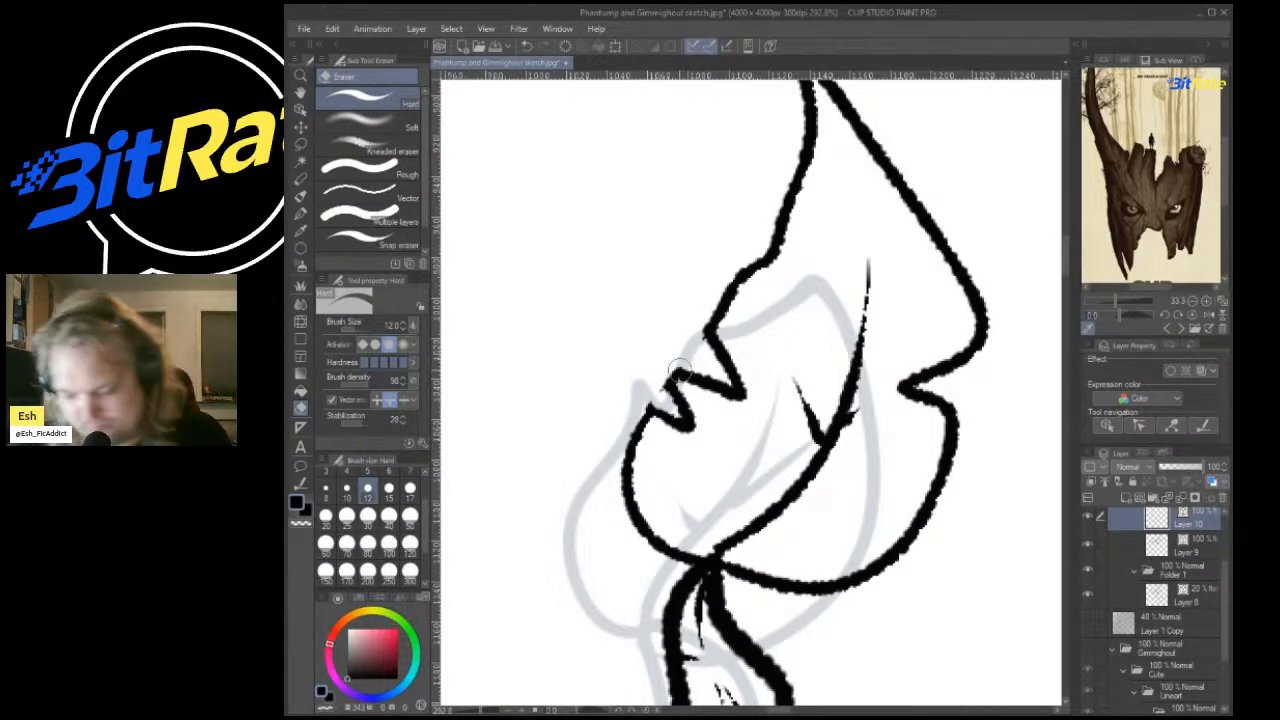
Ink the stem and outline of a leaf hanging beneath the left branch's knot with the Textured pen, undoing the last stroke at its tip.
scroll(643, 382, down, 8)
scroll(750, 426, up, 7)
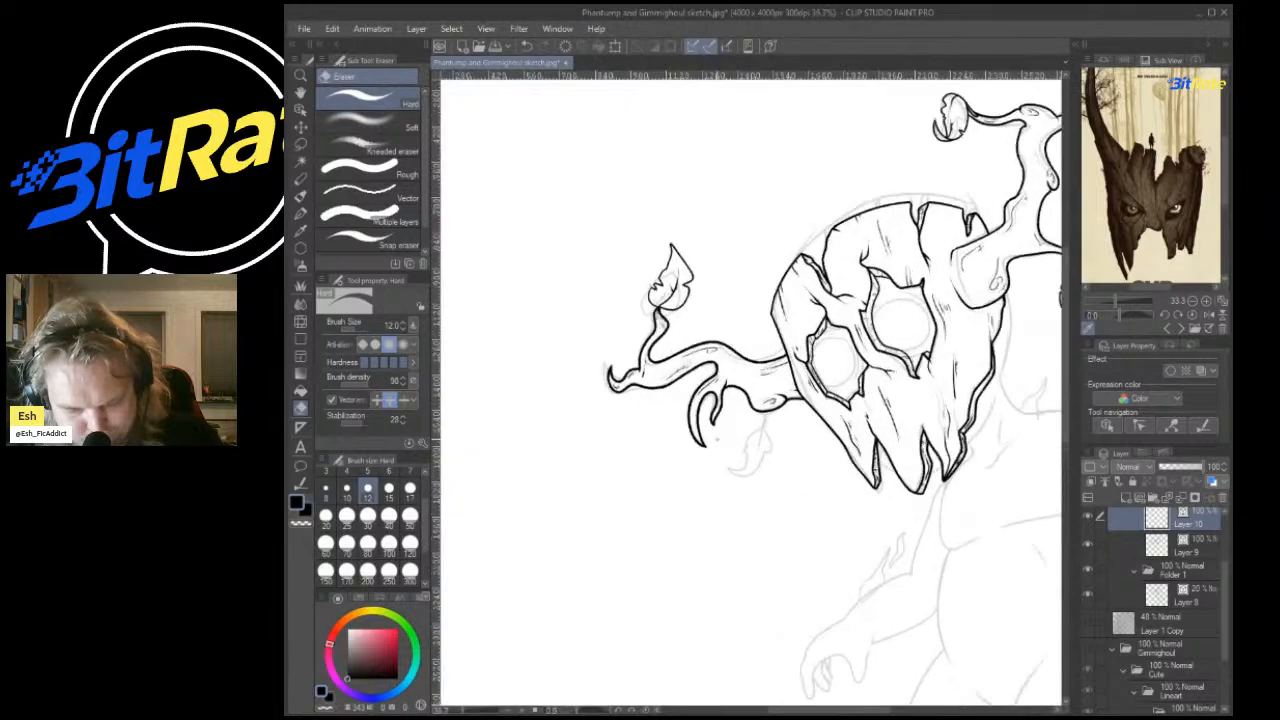
scroll(830, 432, up, 3)
click(300, 213)
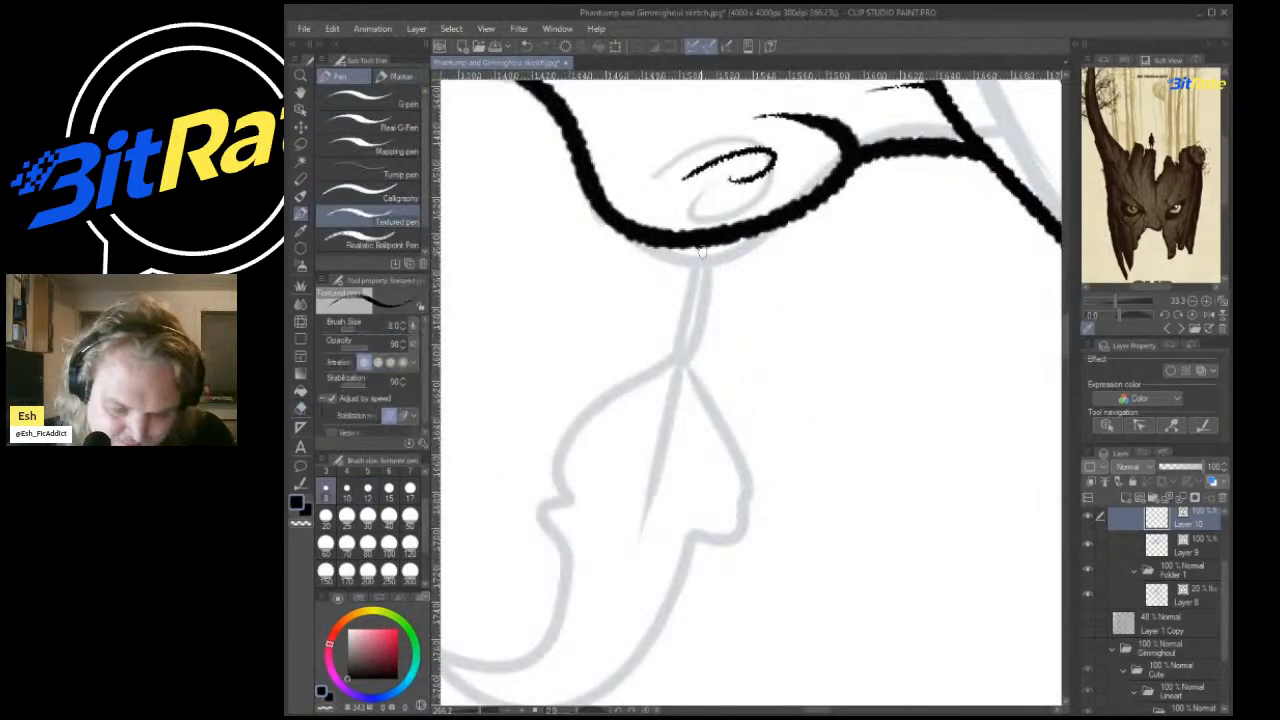
mouse_move(697, 250)
mouse_down()
mouse_move(678, 372)
mouse_move(714, 246)
mouse_up()
mouse_move(684, 340)
mouse_down()
mouse_move(571, 402)
mouse_move(565, 618)
mouse_move(448, 678)
mouse_up()
mouse_move(695, 340)
mouse_down()
mouse_move(752, 480)
mouse_move(470, 685)
mouse_move(455, 525)
mouse_up()
mouse_move(462, 558)
mouse_down()
mouse_move(455, 578)
mouse_move(556, 676)
mouse_move(643, 630)
mouse_up()
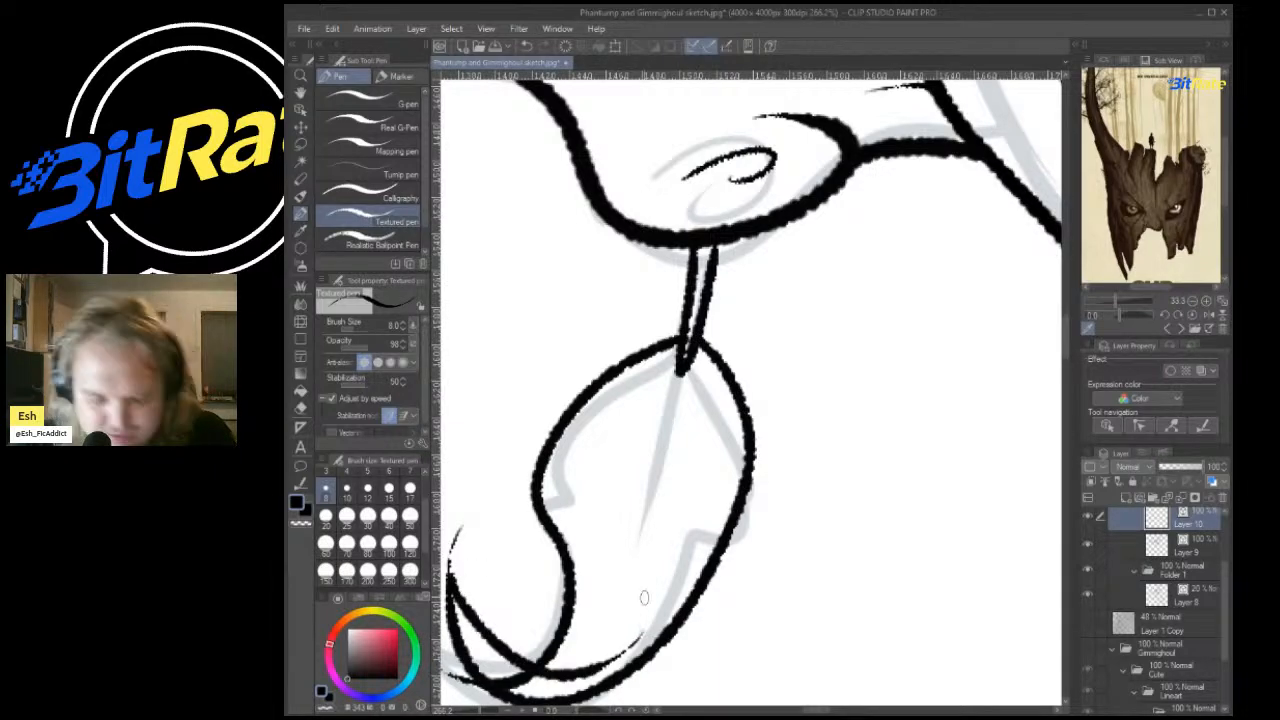
key(ctrl+z)
Ink a pointed crescent at the lower end of the hanging leaf to form its curled-over tip.
scroll(812, 438, down, 3)
scroll(660, 522, up, 4)
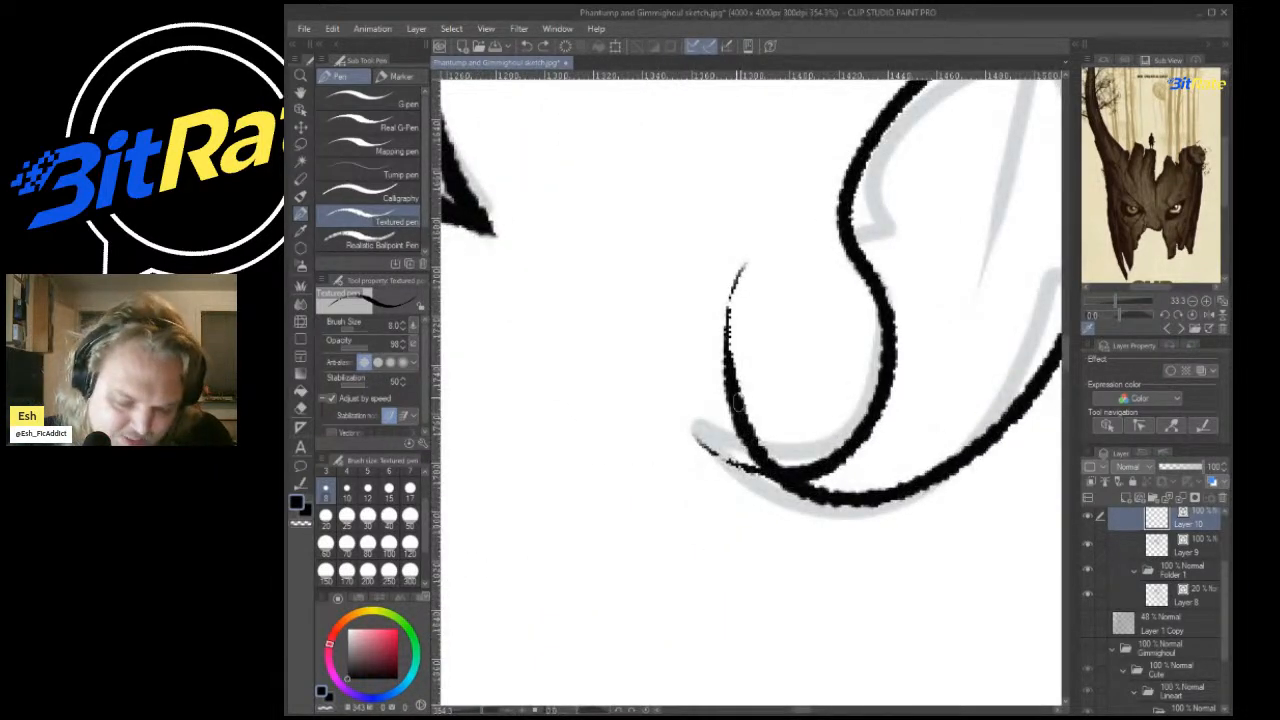
drag(740, 405, 770, 222)
mouse_move(746, 272)
mouse_down()
mouse_move(844, 419)
mouse_move(1048, 385)
mouse_up()
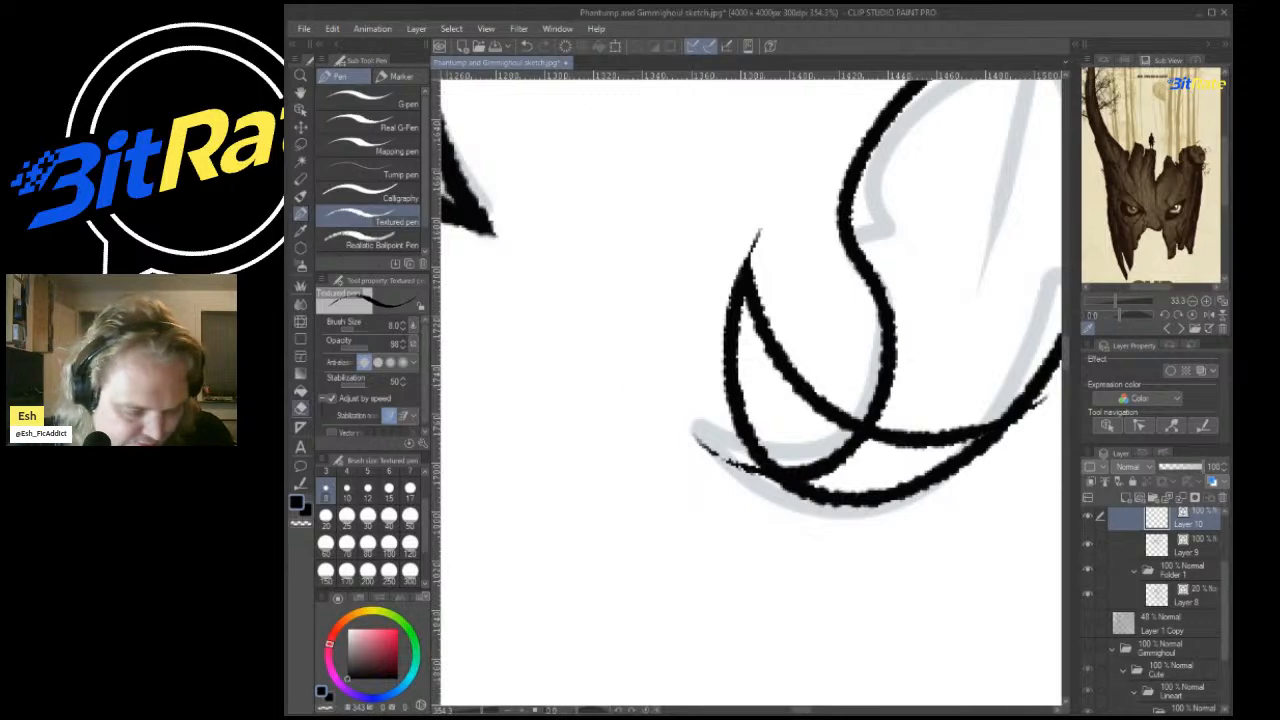
Erase the overshooting strokes and the hidden outline around the leaf's curled tip with the Hard eraser.
key(e)
drag(708, 458, 728, 462)
drag(808, 450, 815, 476)
drag(758, 452, 752, 470)
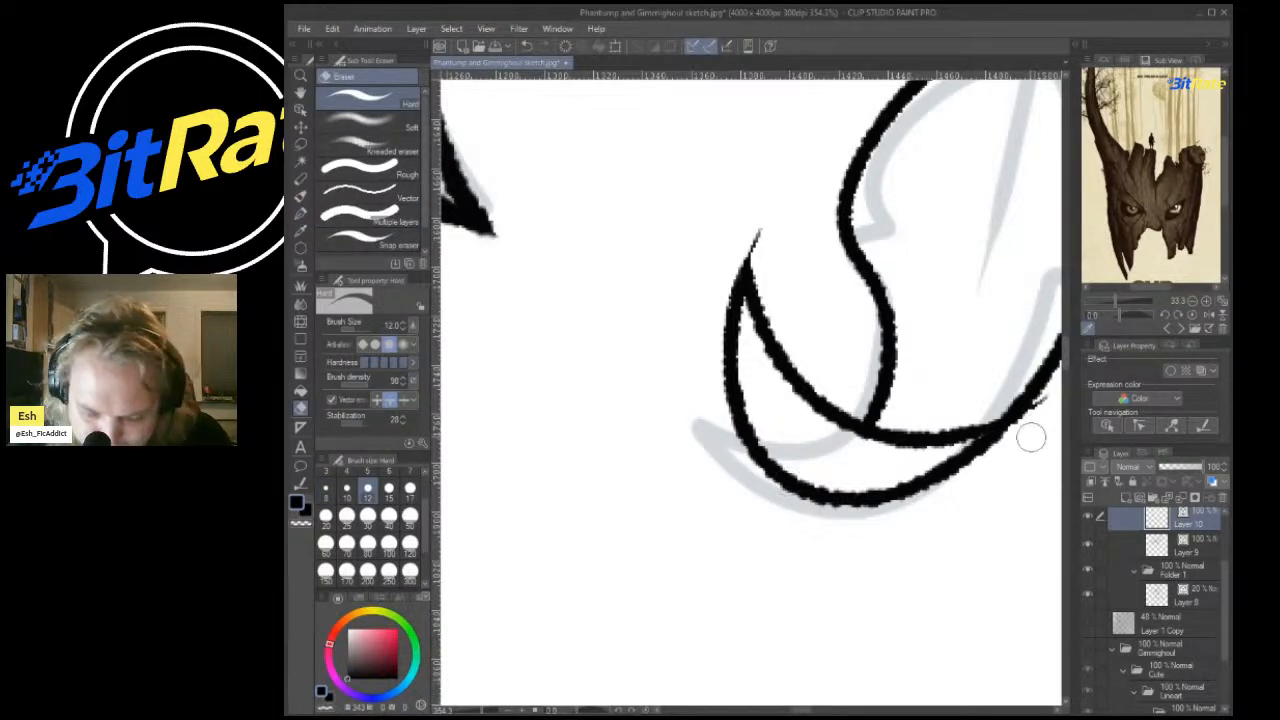
drag(1031, 437, 1050, 398)
drag(768, 236, 755, 244)
scroll(729, 370, down, 4)
scroll(847, 310, up, 2)
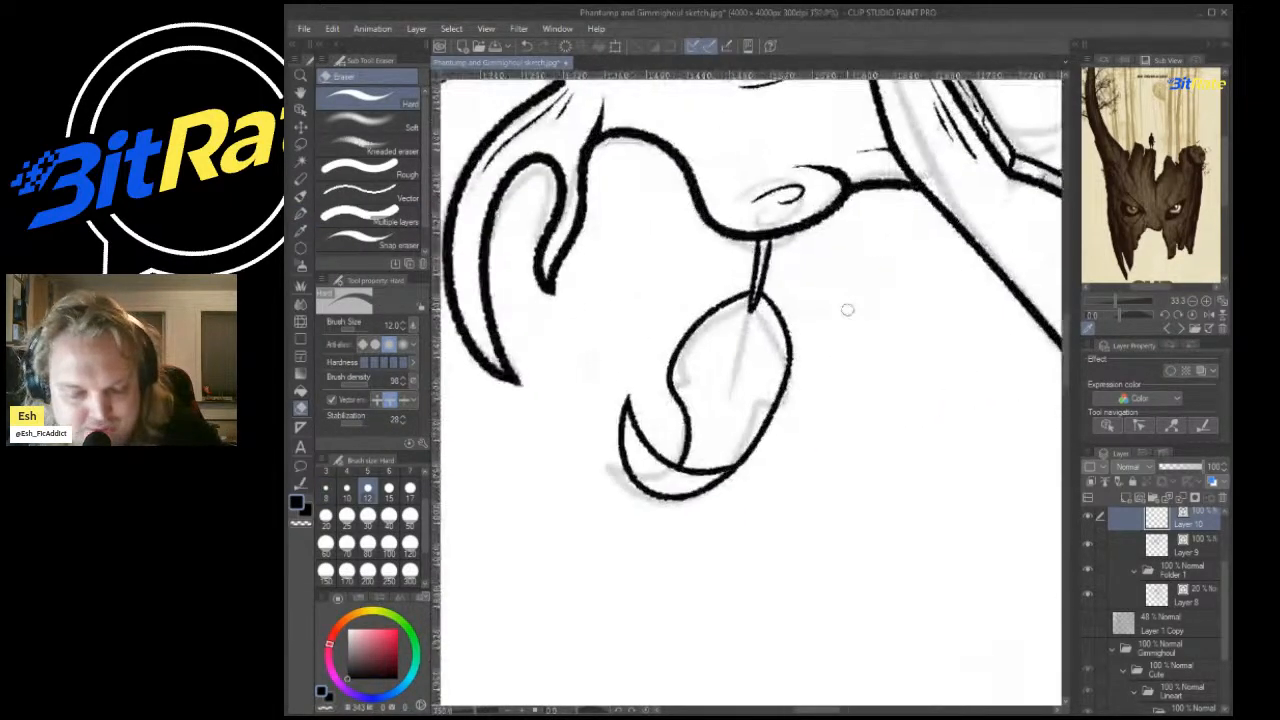
Ink one angular notch on the right edge and two on the left edge of the leaf beneath the left branch.
scroll(847, 310, up, 3)
key(p)
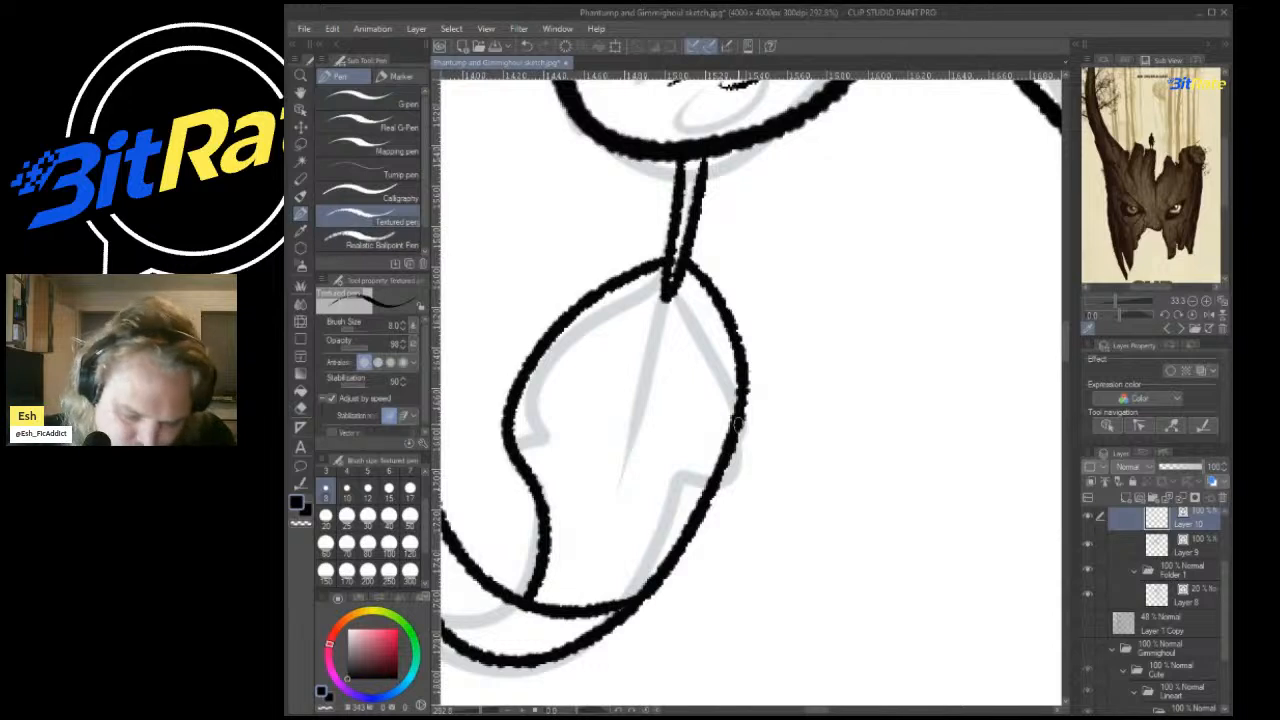
mouse_move(737, 424)
mouse_down()
mouse_move(674, 479)
mouse_move(746, 526)
mouse_up()
mouse_move(506, 424)
mouse_down()
mouse_move(536, 442)
mouse_move(511, 358)
mouse_up()
drag(577, 309, 598, 278)
Erase the outline and overshooting strokes across the three notches of the leaf beneath the left branch.
key(e)
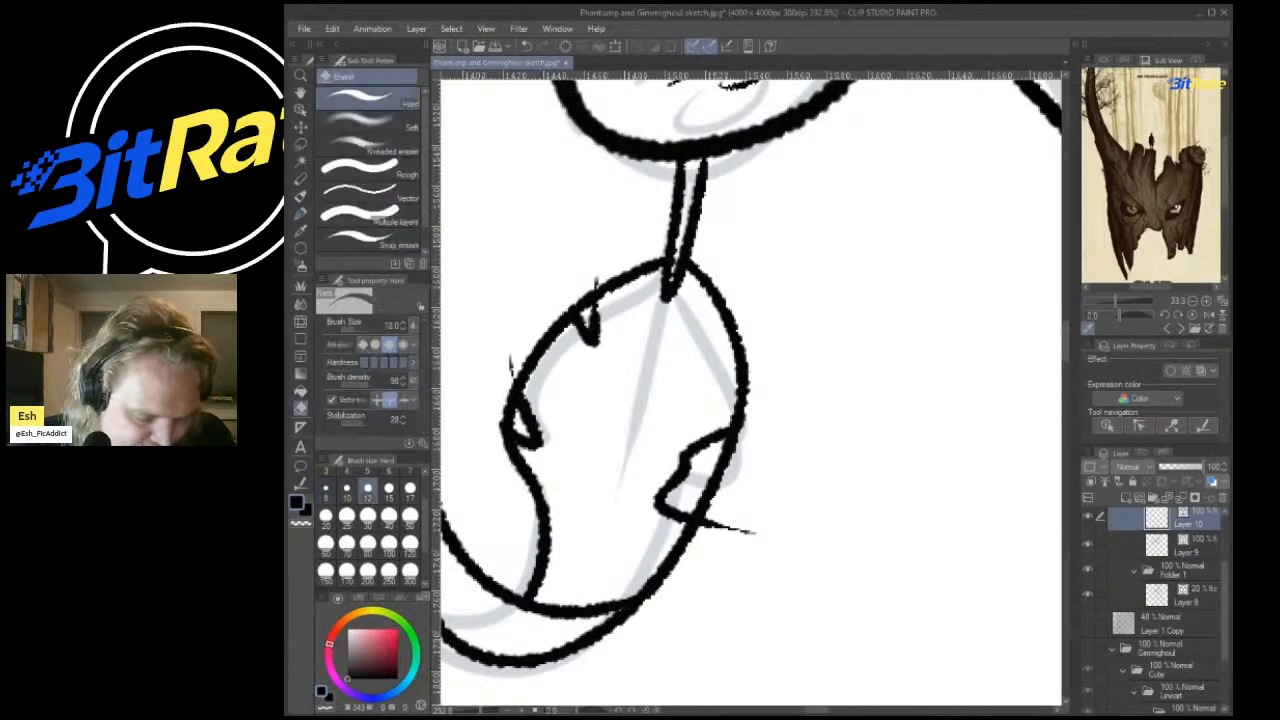
drag(505, 377, 507, 405)
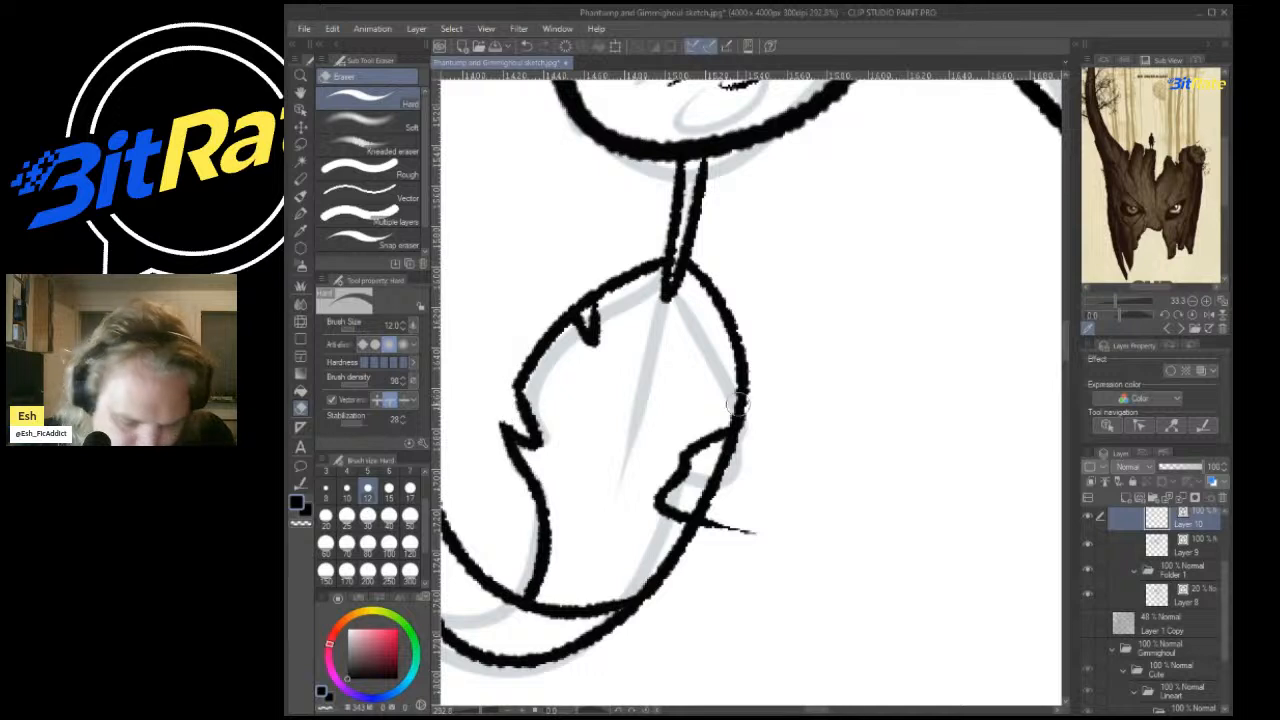
drag(714, 482, 725, 523)
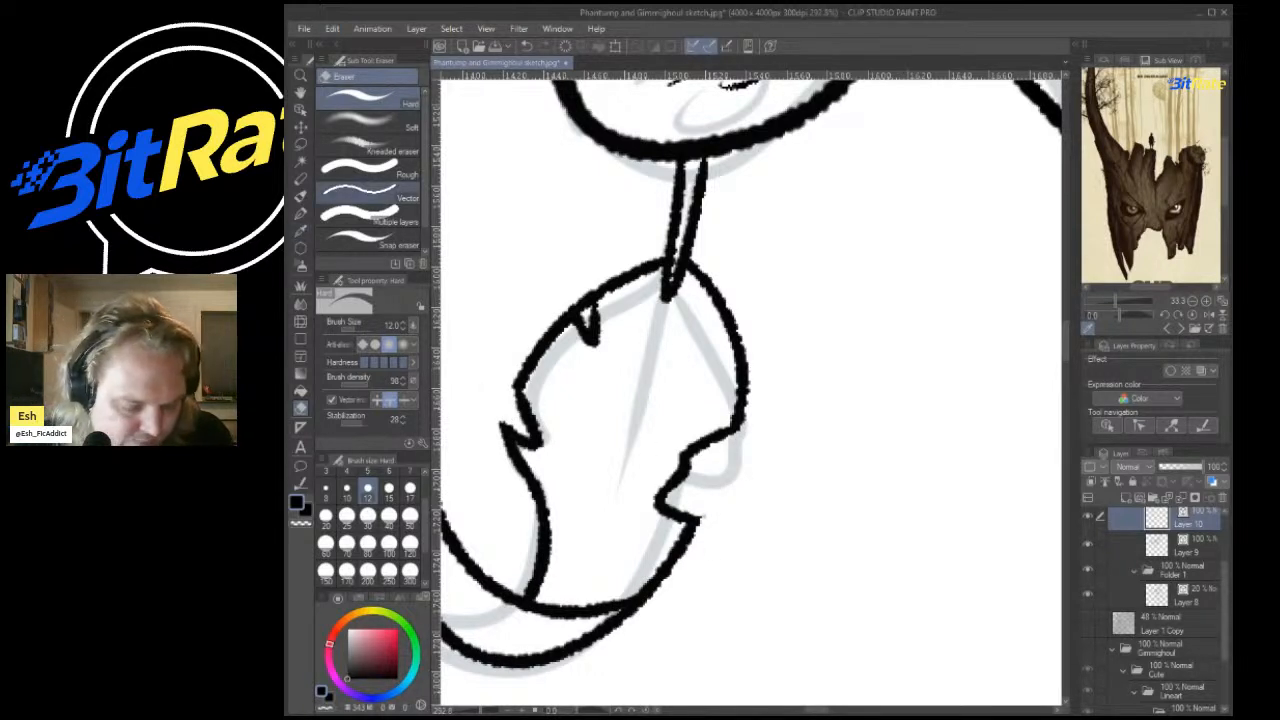
Ink a midrib with a short side vein on the notched leaf, and a vein inside its curled tip.
key(p)
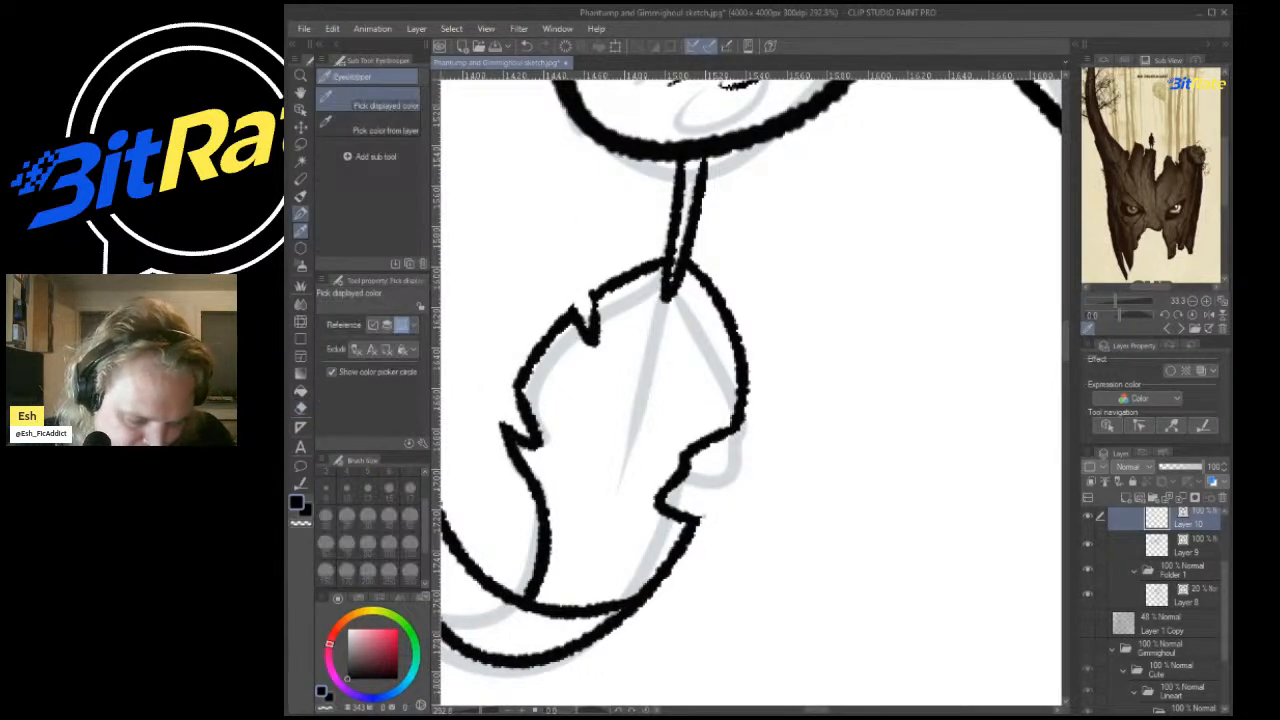
mouse_move(672, 288)
mouse_down()
mouse_move(620, 410)
mouse_move(598, 520)
mouse_up()
mouse_move(622, 416)
mouse_down()
mouse_move(665, 364)
mouse_move(683, 366)
mouse_up()
key(ctrl+z)
drag(569, 632, 446, 596)
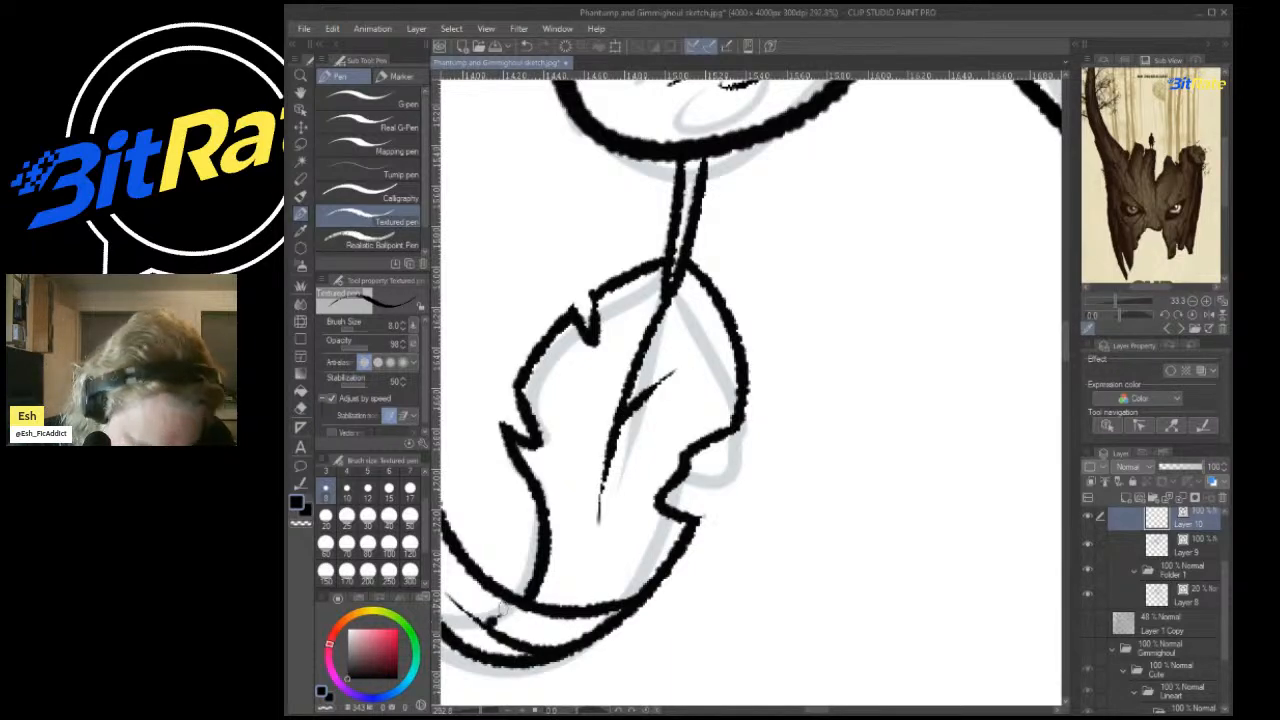
drag(614, 437, 567, 496)
key(ctrl+z)
scroll(700, 437, down, 8)
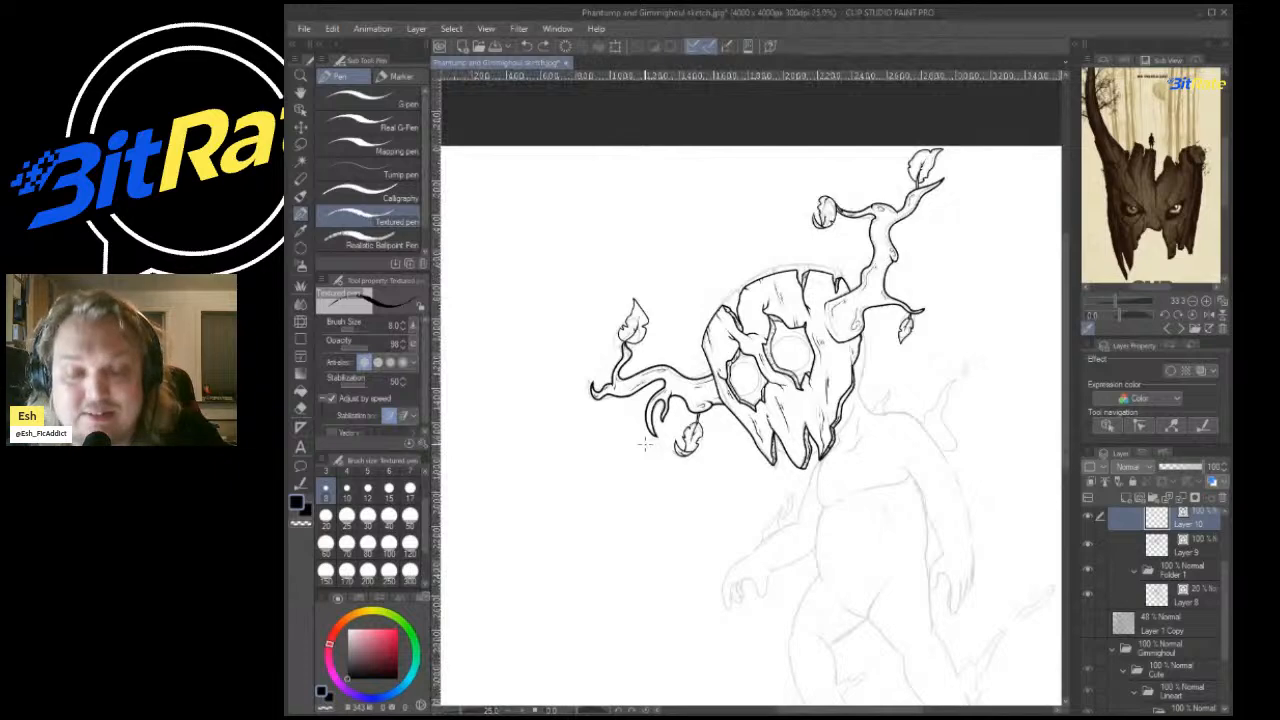
Merge the leaf line art on Layer 10 down into Layer 9.
scroll(676, 391, down, 5)
scroll(800, 392, up, 5)
scroll(680, 382, down, 4)
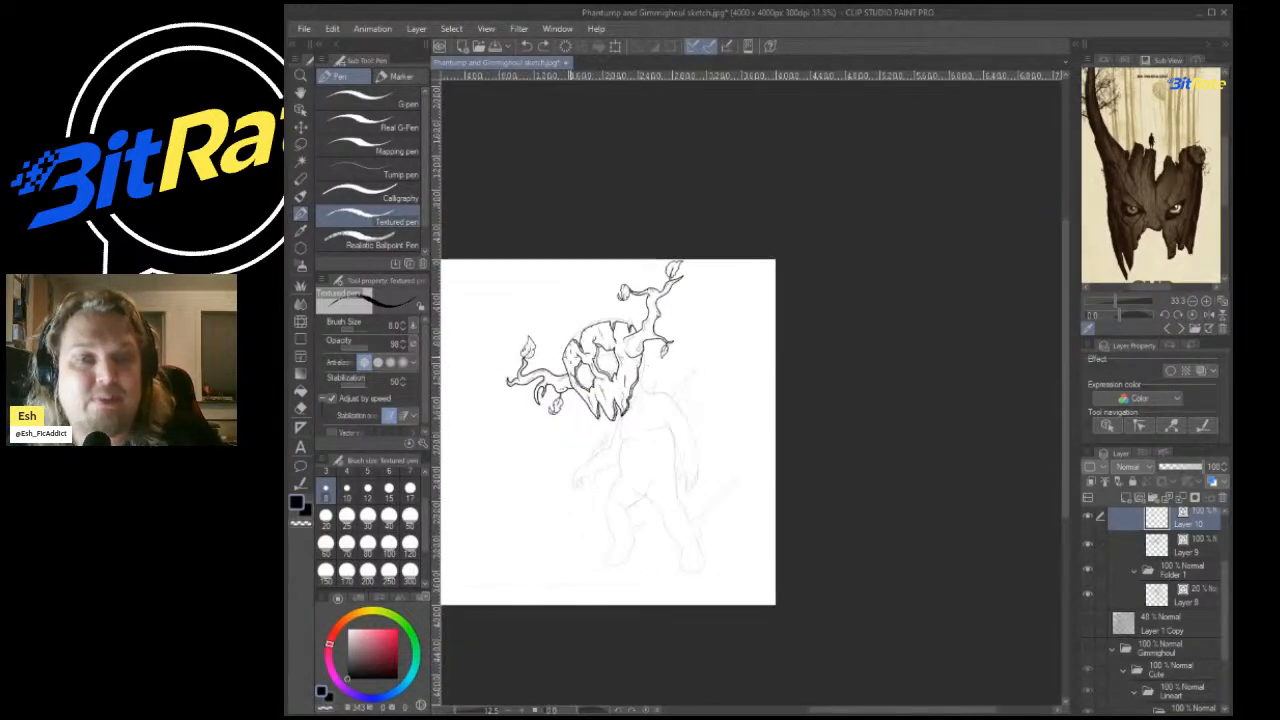
scroll(700, 350, up, 4)
scroll(722, 338, down, 3)
scroll(675, 355, up, 5)
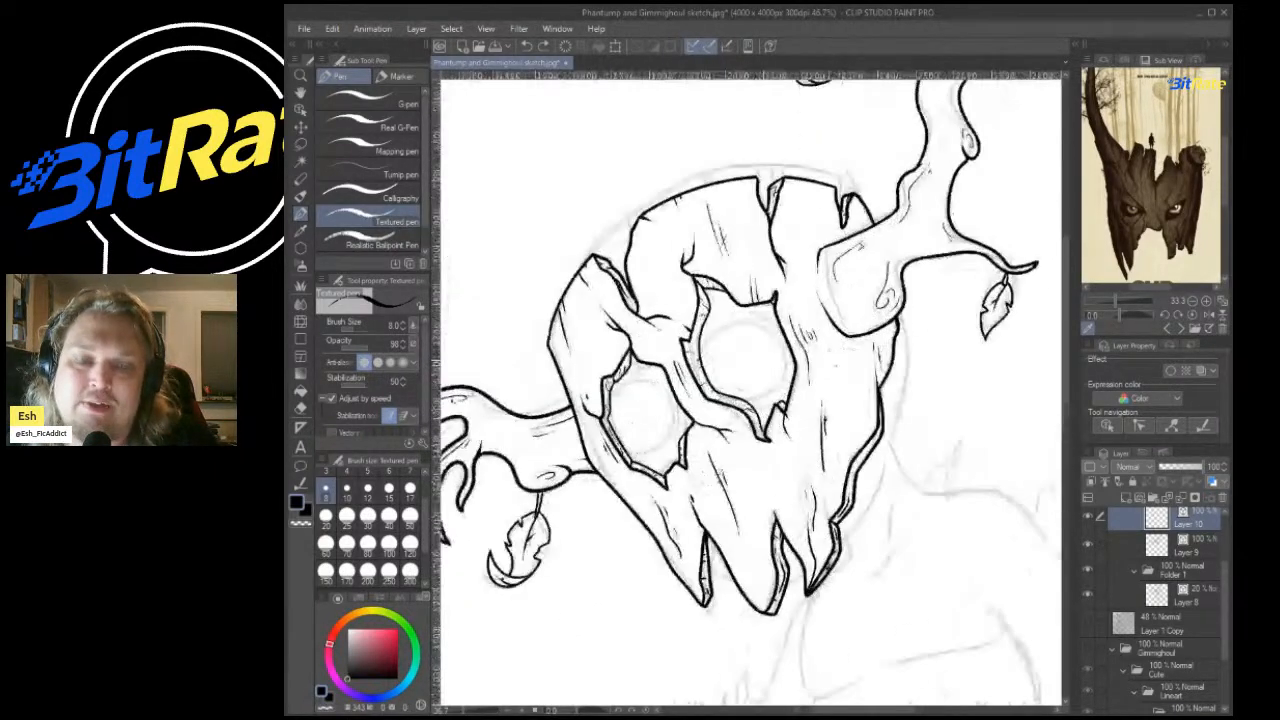
scroll(865, 293, down, 3)
scroll(865, 293, up, 3)
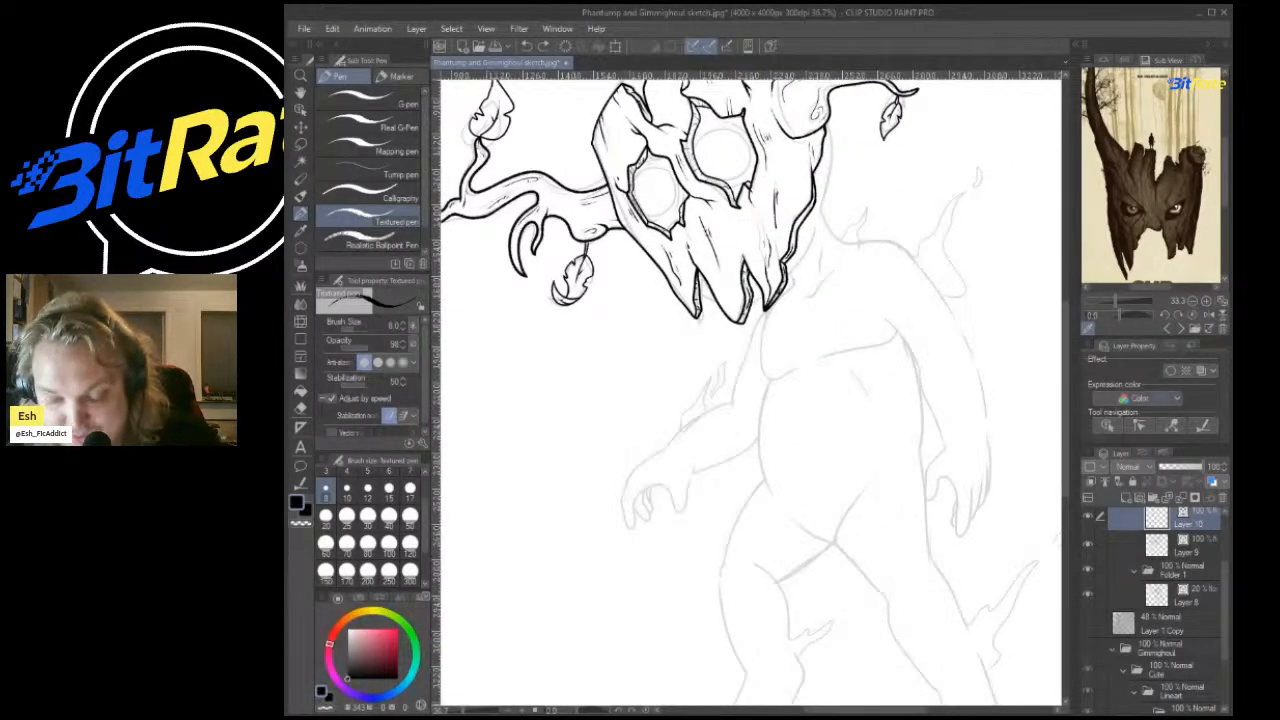
key(ctrl+e)
scroll(1049, 547, down, 3)
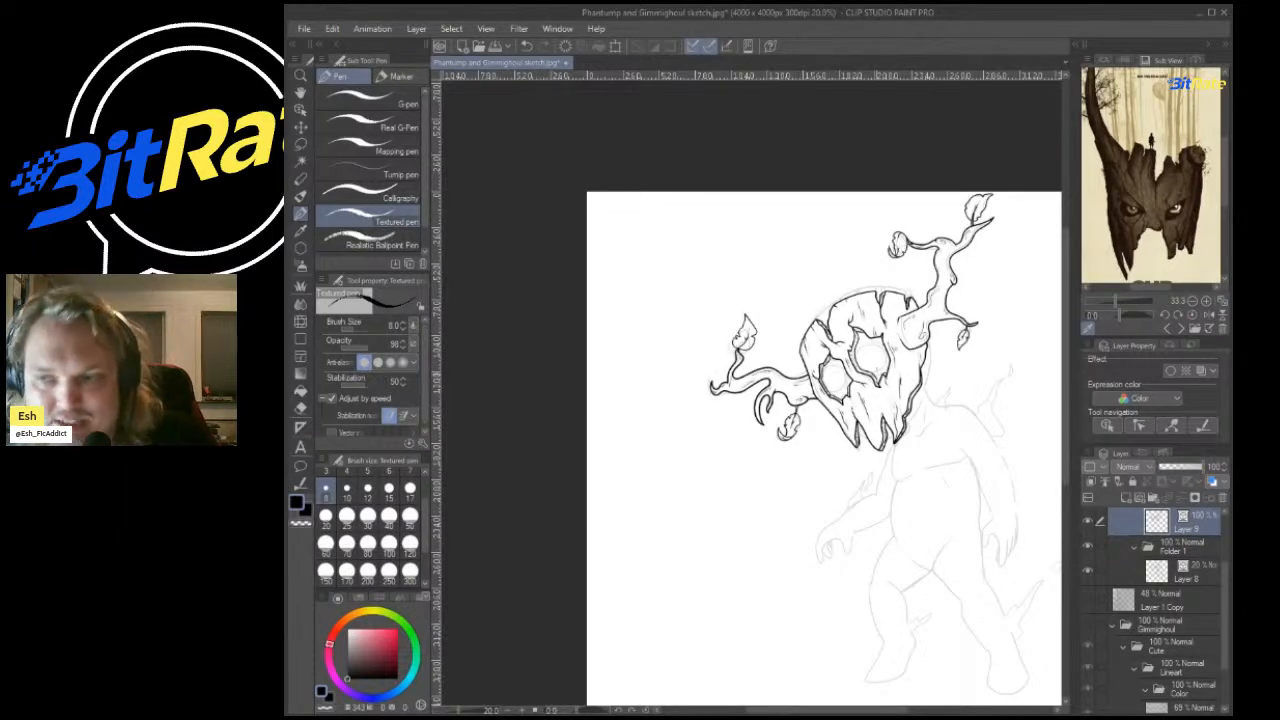
Examine the body sketch around the inked head, from the neck and shoulders down to the legs.
scroll(780, 425, down, 4)
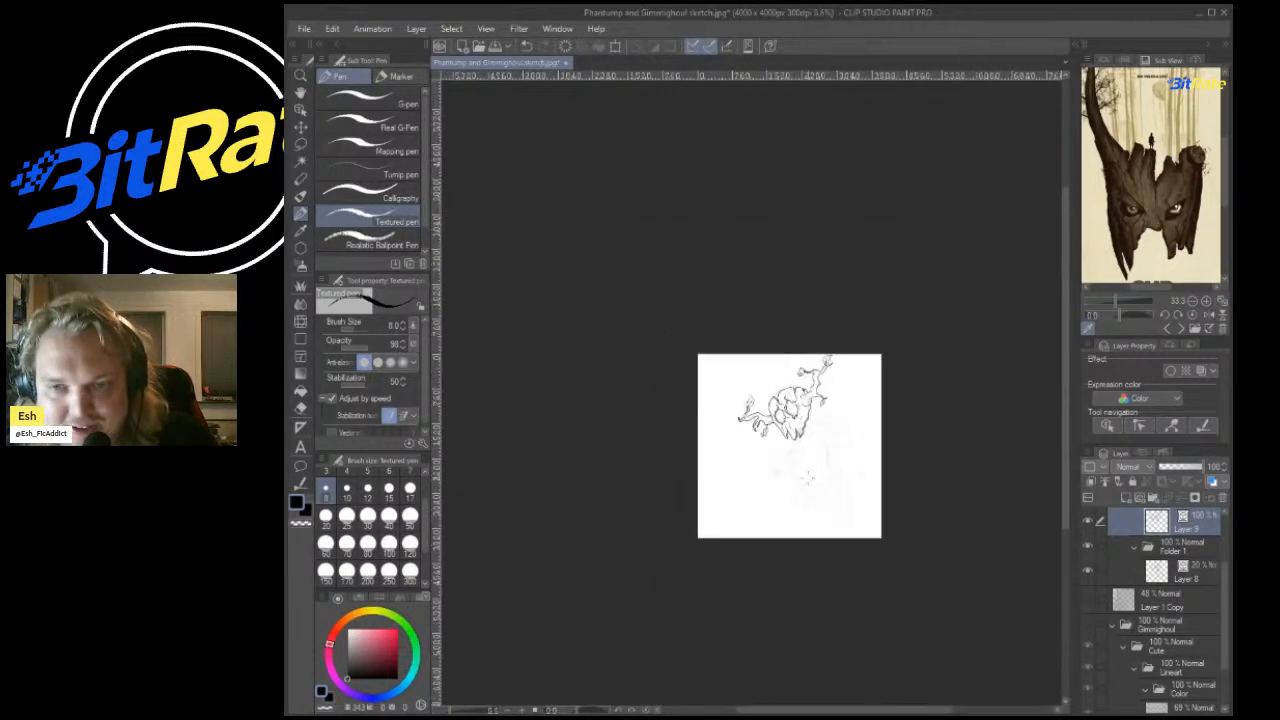
scroll(868, 450, up, 6)
scroll(760, 240, down, 4)
scroll(670, 265, up, 5)
scroll(697, 257, down, 4)
scroll(705, 265, up, 2)
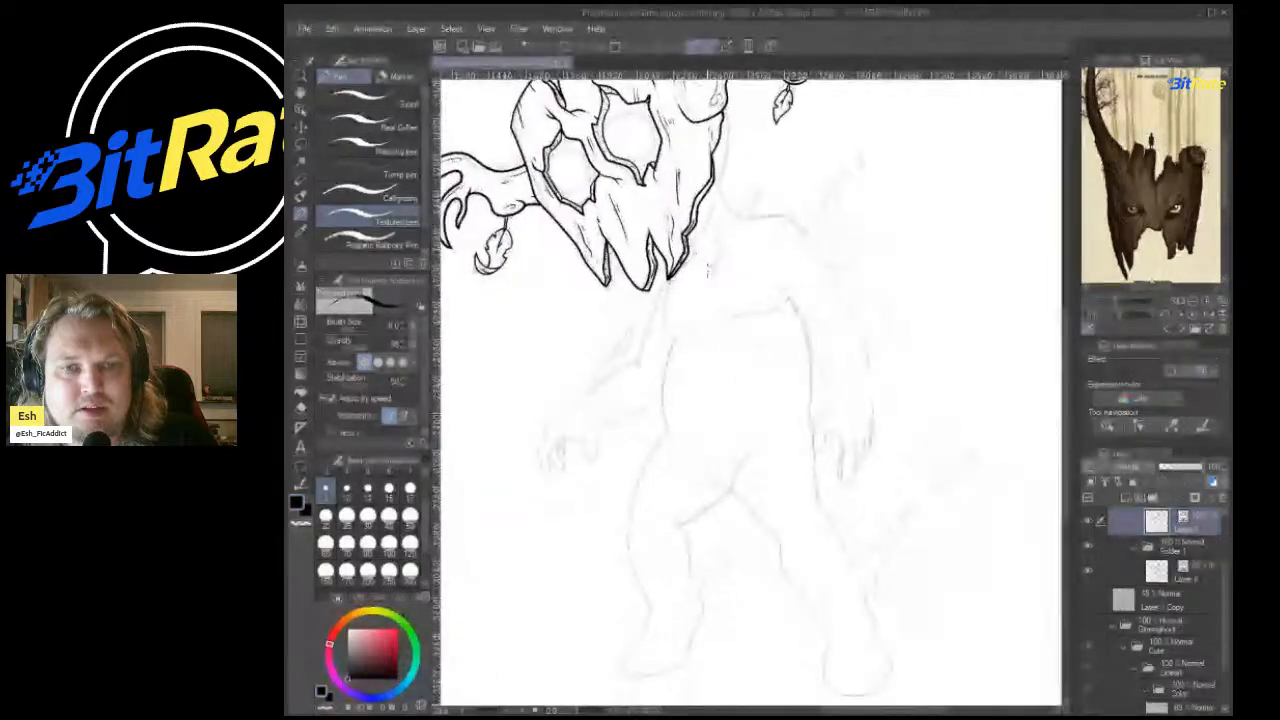
scroll(715, 272, down, 3)
scroll(732, 285, up, 5)
scroll(732, 285, down, 3)
scroll(725, 287, up, 3)
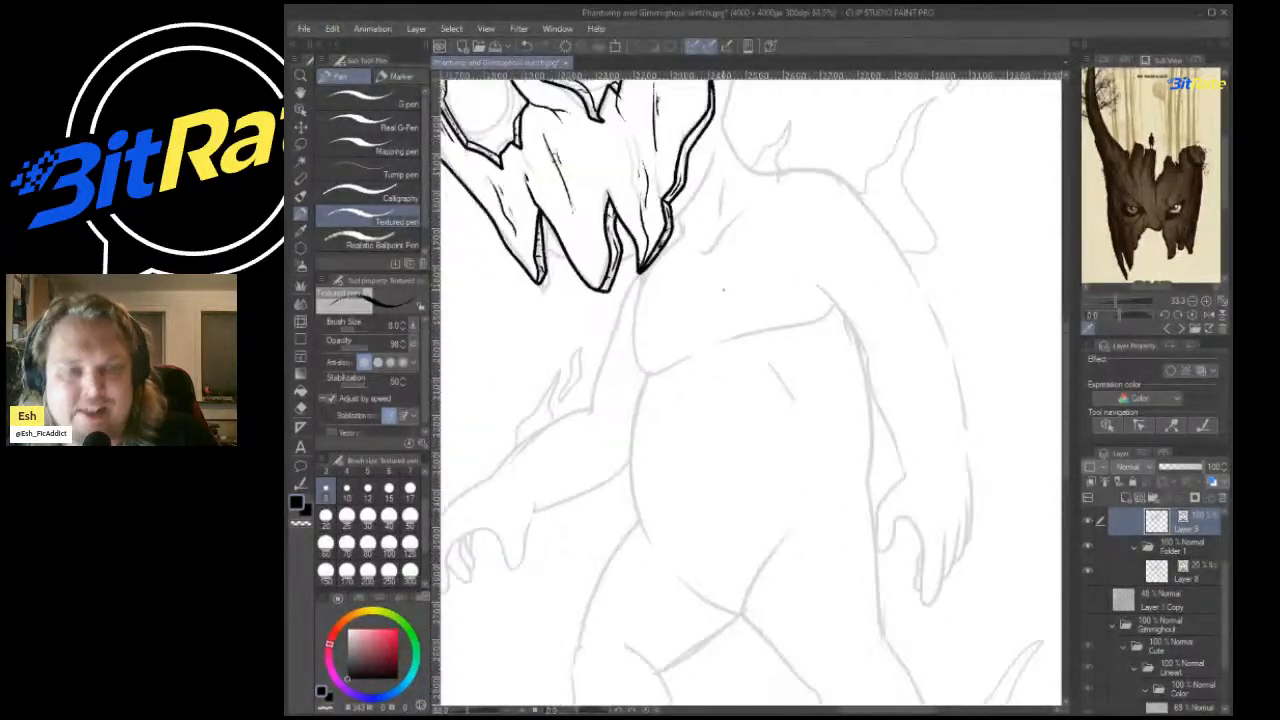
scroll(711, 304, up, 2)
scroll(715, 303, down, 5)
scroll(738, 365, up, 1)
scroll(740, 373, up, 2)
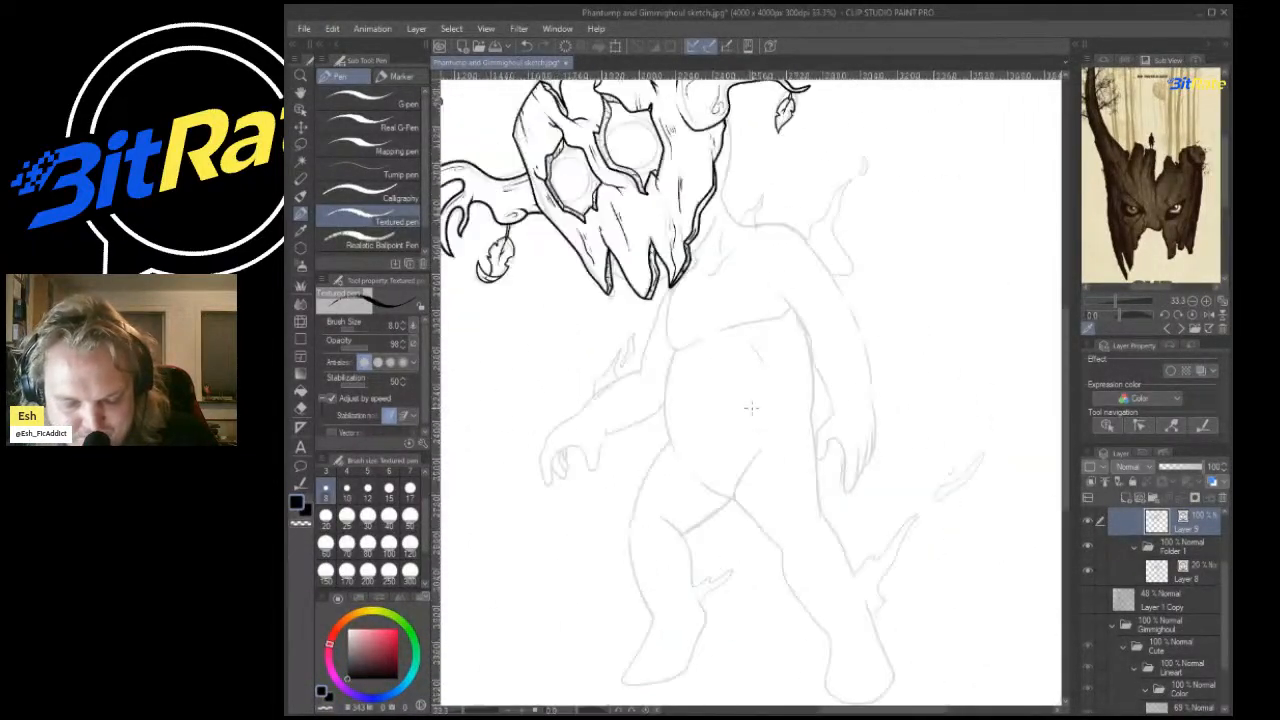
scroll(750, 300, down, 2)
scroll(766, 214, up, 4)
scroll(767, 214, up, 3)
scroll(760, 227, down, 1)
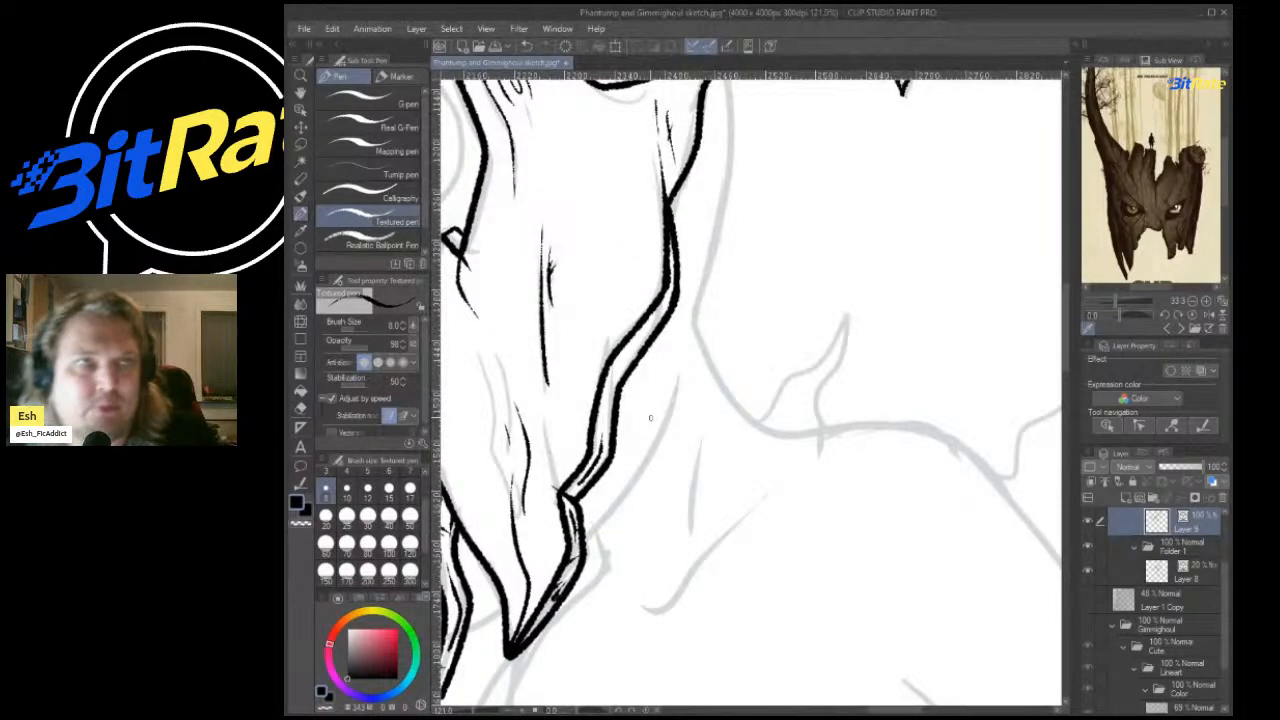
scroll(650, 418, down, 6)
scroll(710, 256, up, 3)
scroll(710, 256, down, 1)
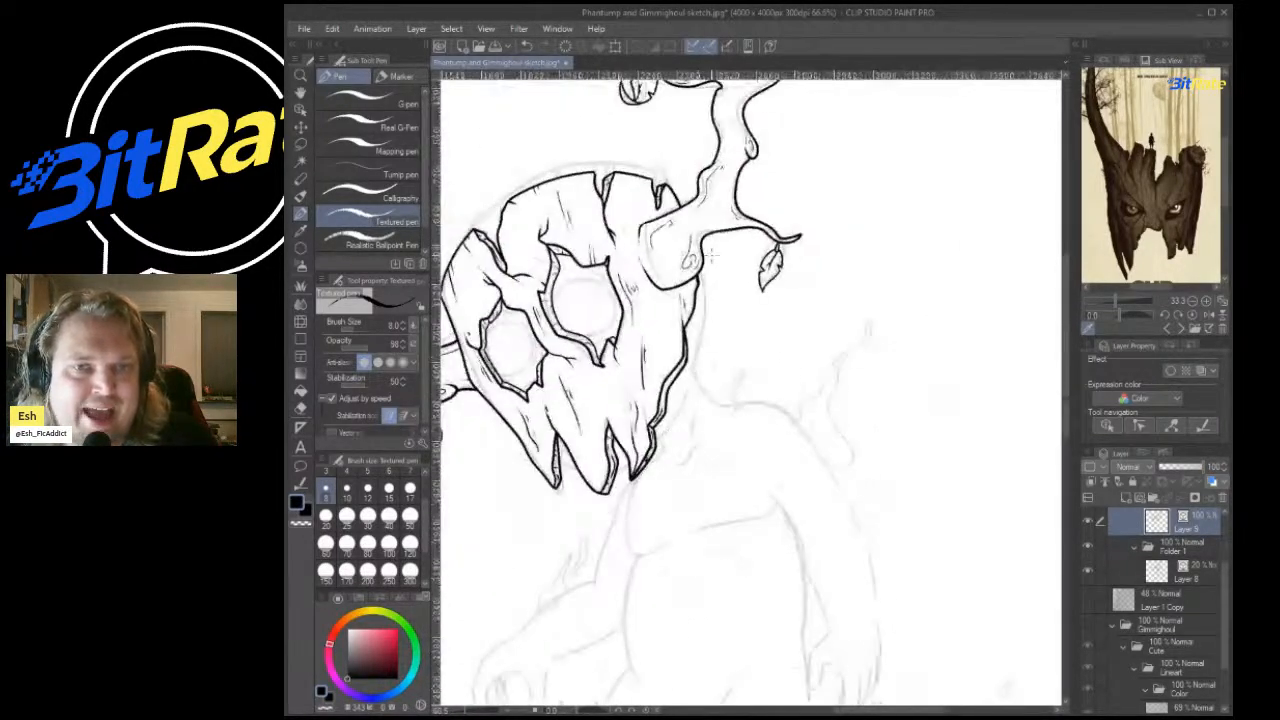
Set the Textured pen size to 10 and try inking the back of the neck and the shoulder line behind the head.
scroll(710, 256, up, 2)
scroll(710, 256, down, 2)
scroll(890, 209, up, 2)
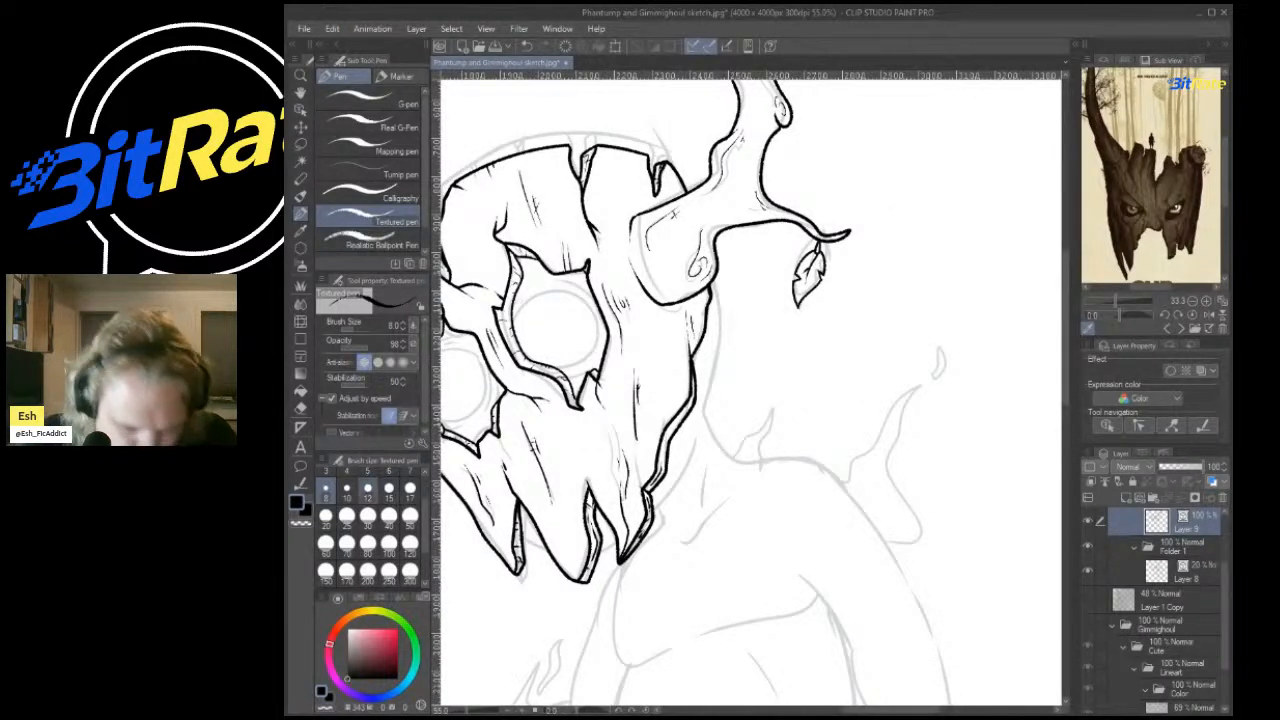
click(347, 491)
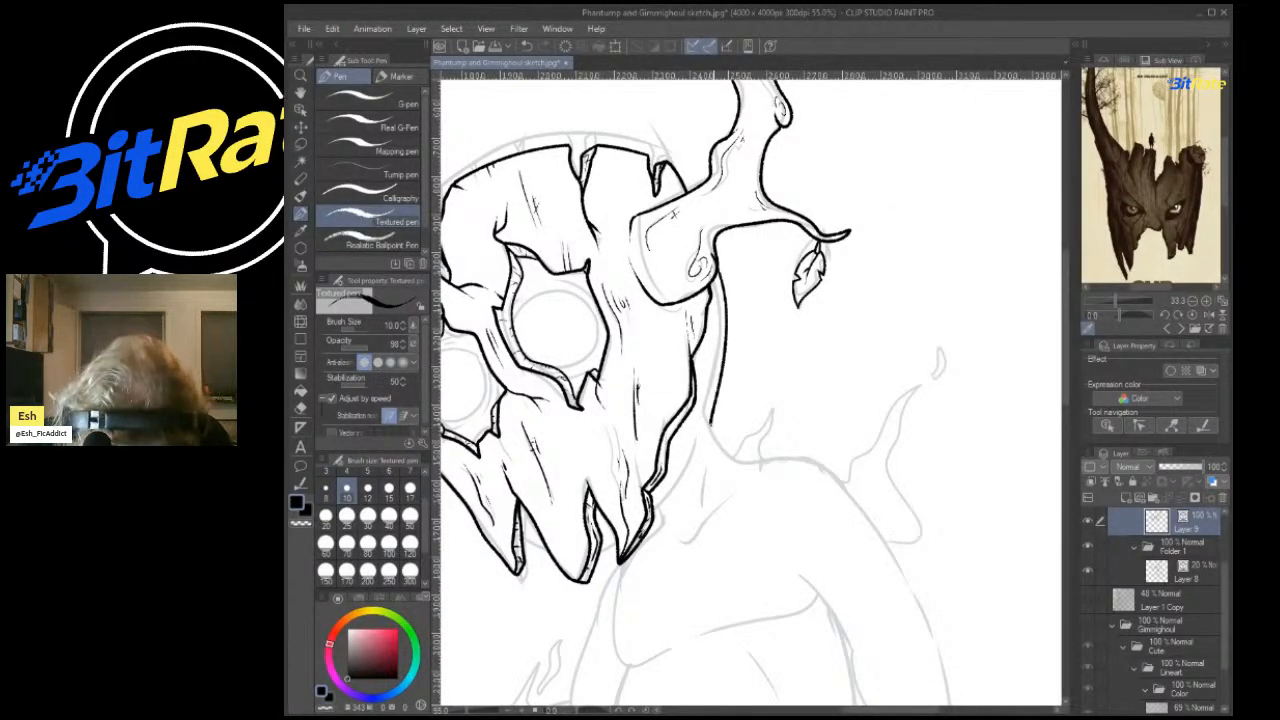
scroll(868, 484, down, 2)
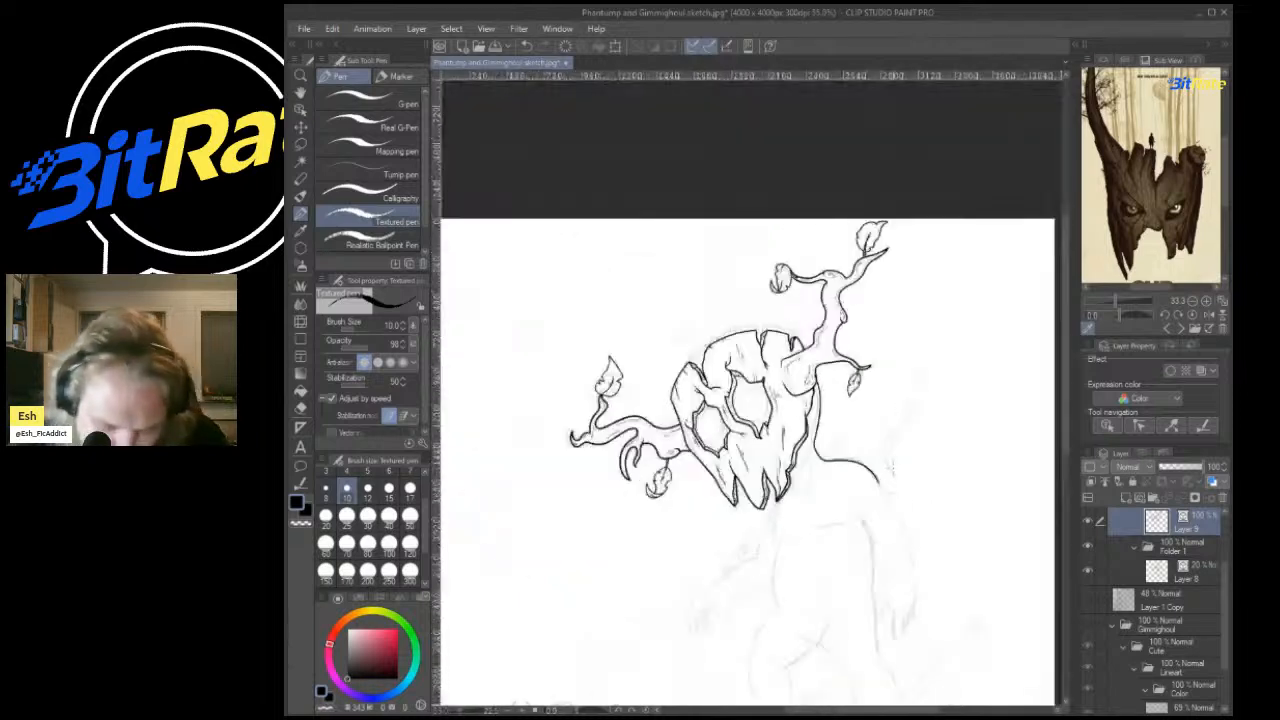
Try to ink a curved jaw line across the mask's teeth, and undo it together with the neck and shoulder line.
scroll(547, 410, up, 6)
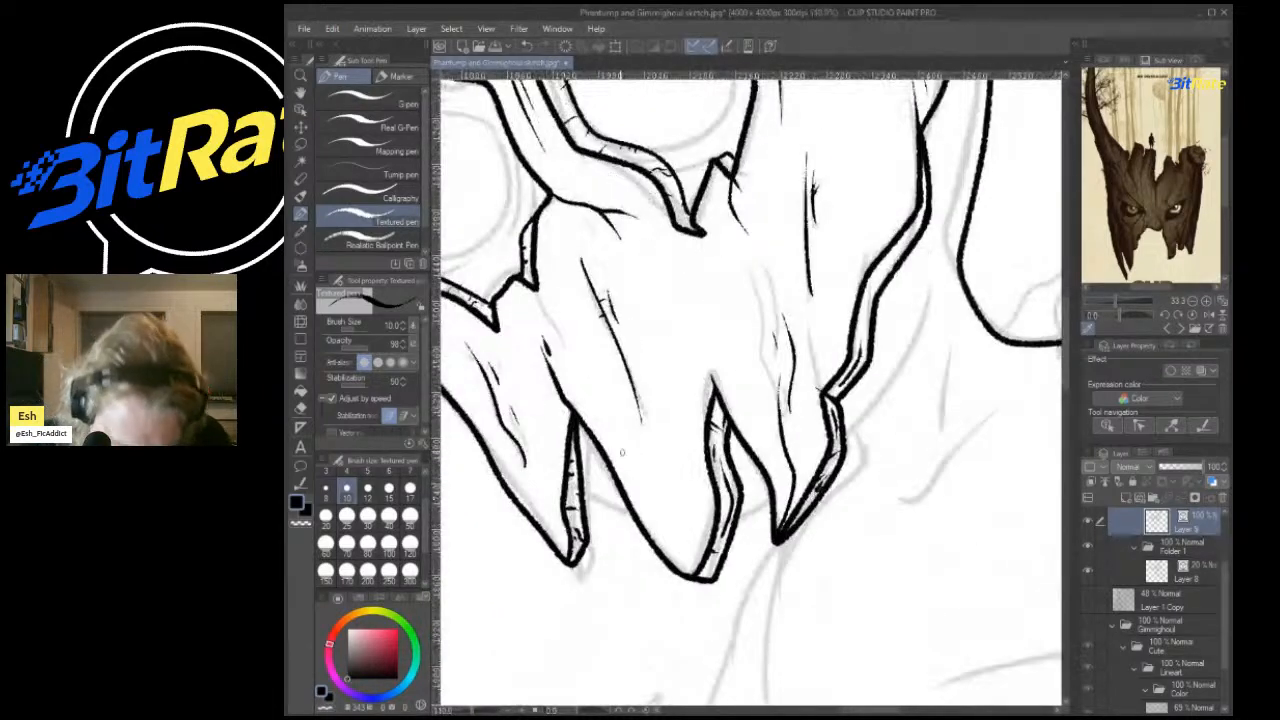
mouse_move(568, 465)
mouse_down()
mouse_move(636, 510)
mouse_move(924, 263)
mouse_up()
key(ctrl+z)
mouse_move(547, 458)
mouse_down()
mouse_move(716, 508)
mouse_move(939, 299)
mouse_up()
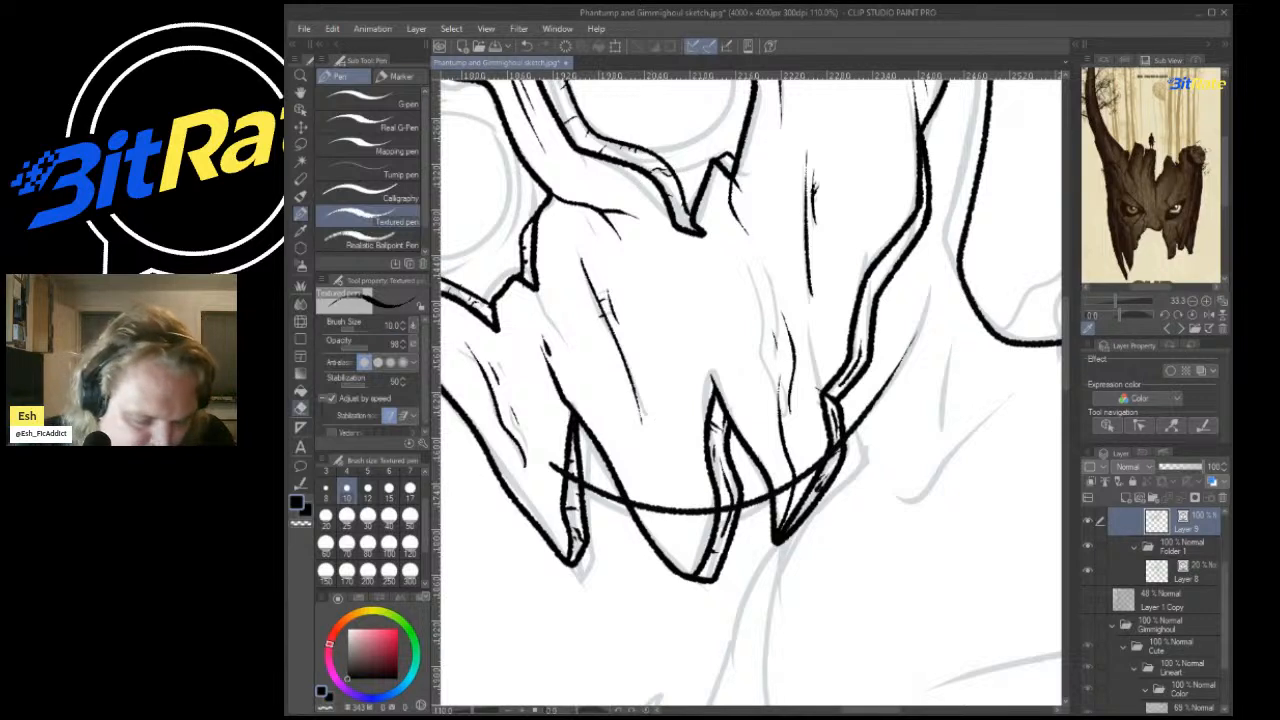
key(e)
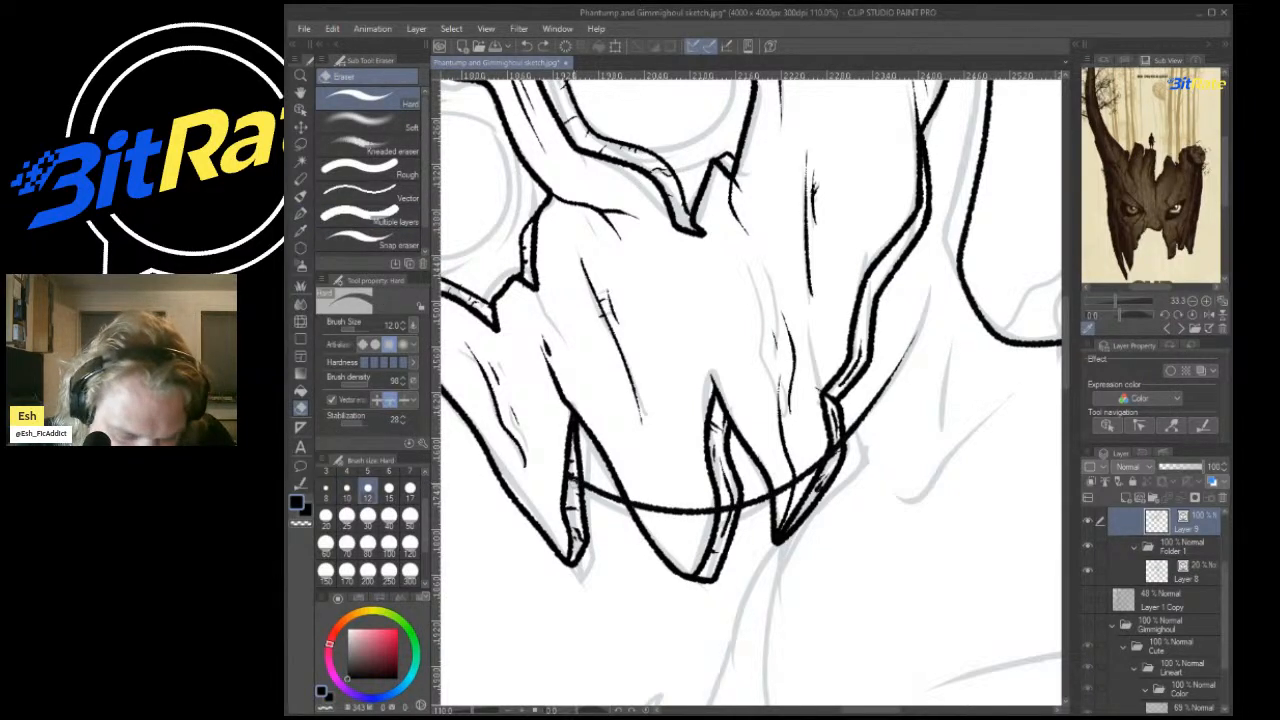
key(ctrl+z)
key(ctrl+z)
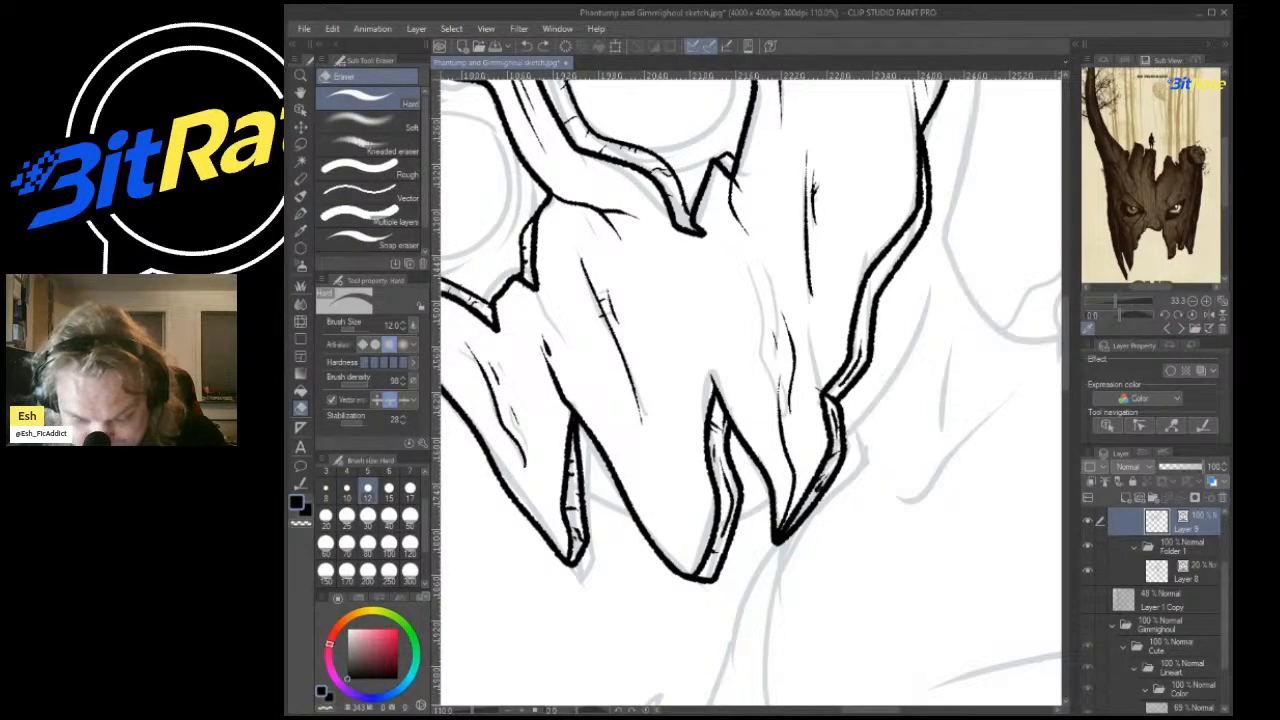
Add a new layer above Layer 9 for the body line art.
scroll(1036, 514, down, 4)
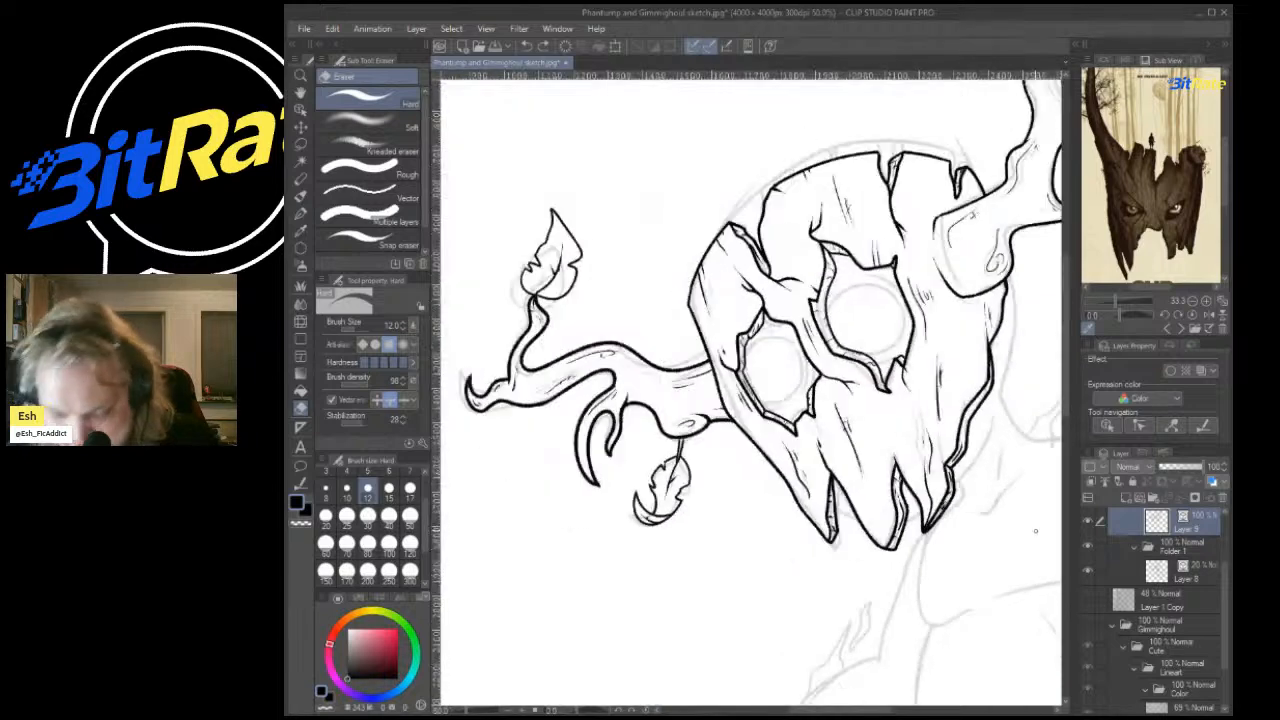
scroll(1150, 600, up, 1)
click(1138, 497)
scroll(789, 340, down, 2)
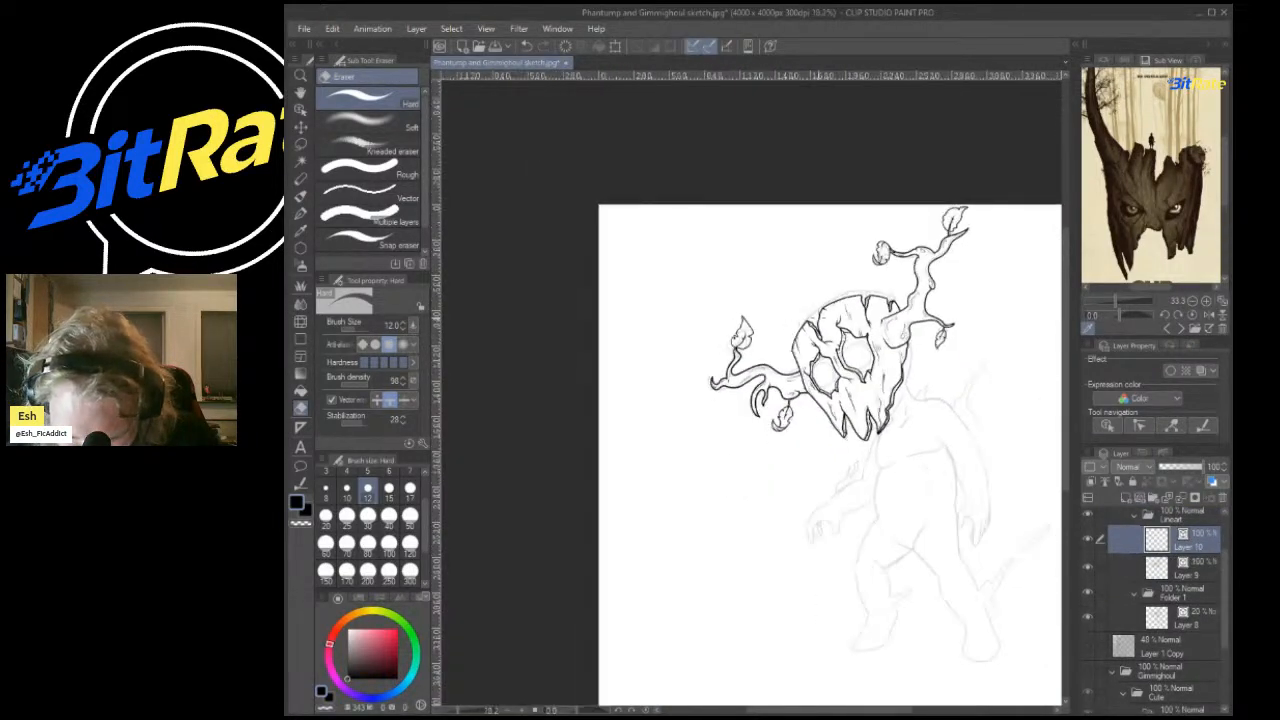
Ink the back of the neck down to the shoulder and a curved jaw line across the mask's teeth with the Textured pen.
scroll(930, 355, up, 4)
key(p)
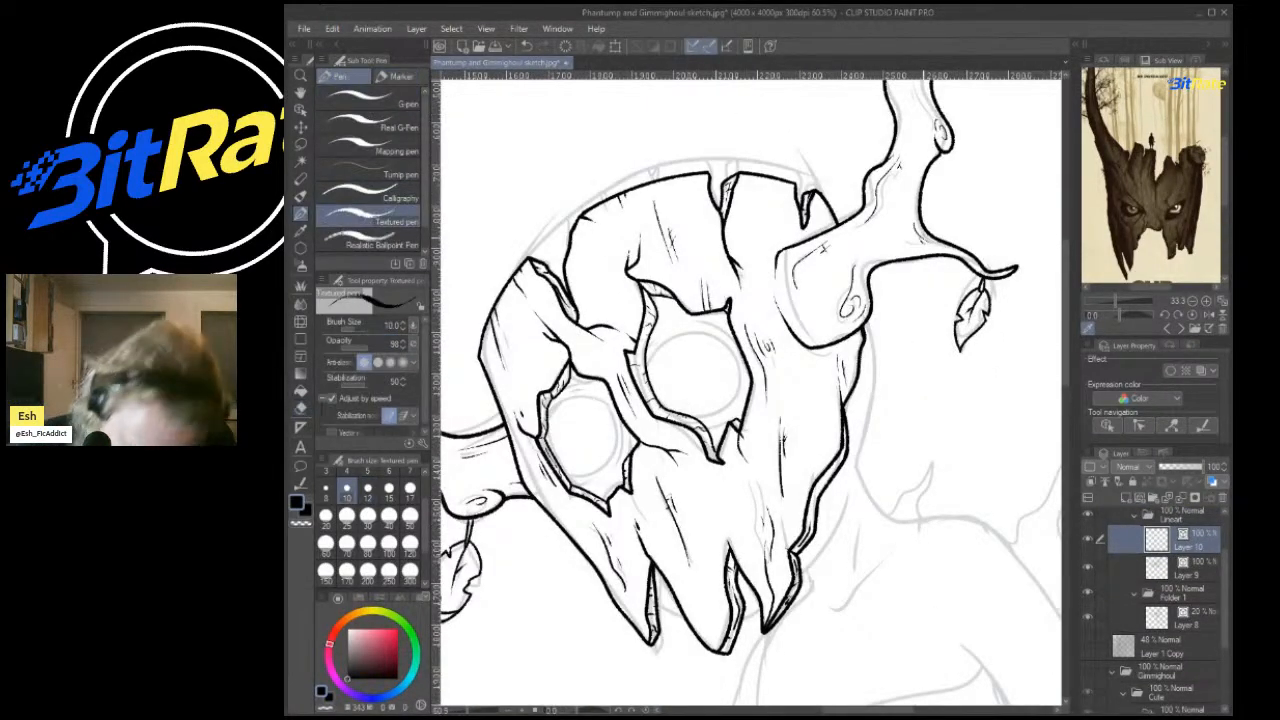
drag(868, 290, 858, 470)
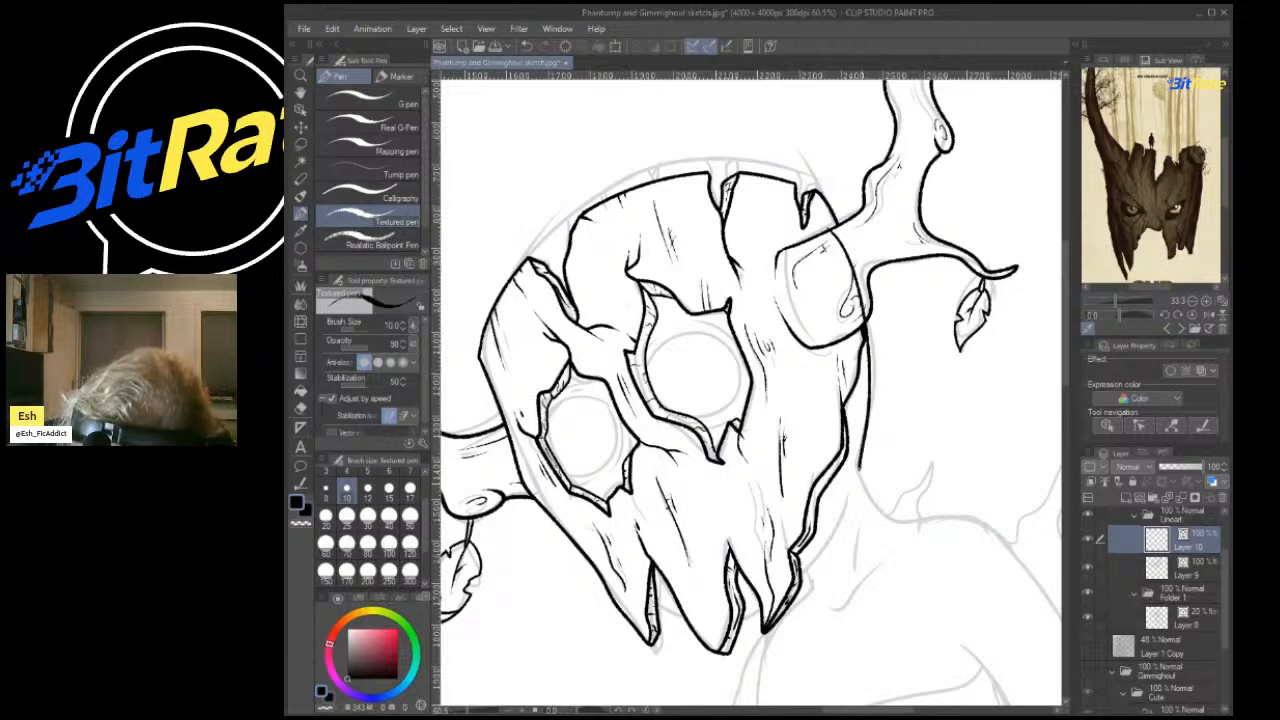
drag(705, 620, 850, 505)
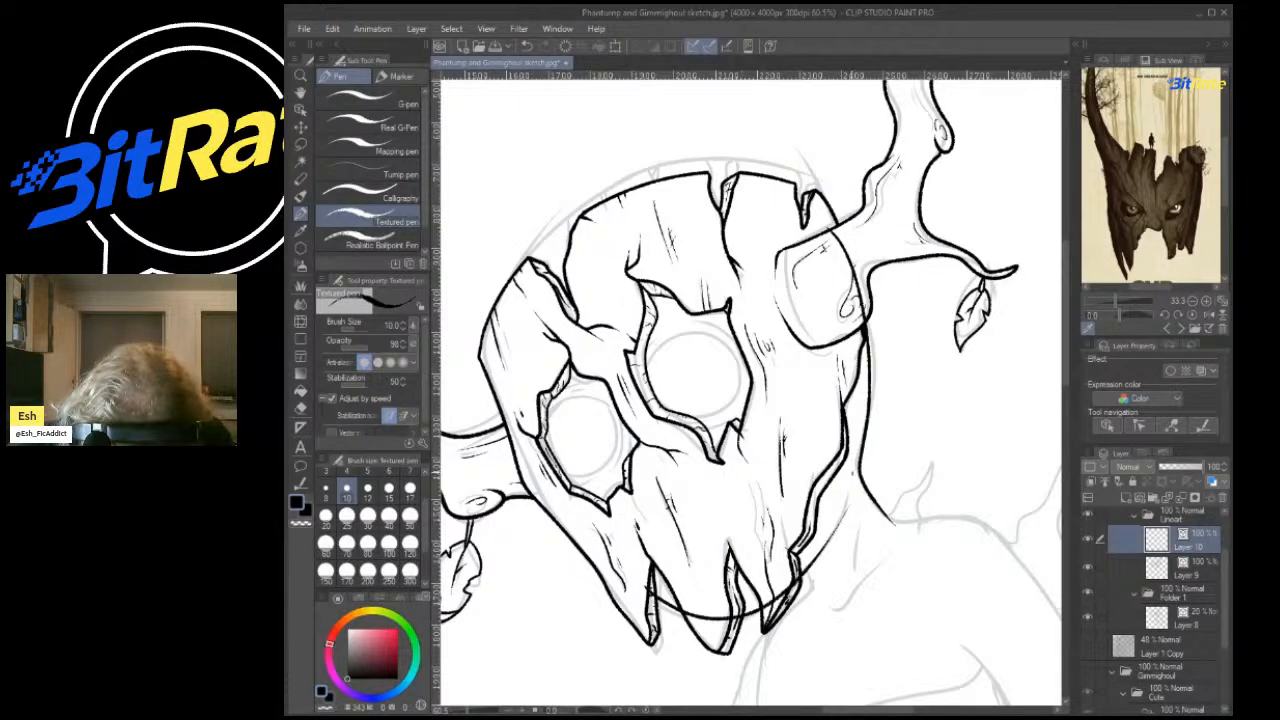
Erase the parts of the jaw line that overlap the mask's teeth with the Hard eraser, keeping it only in the gaps.
scroll(750, 390, down, 5)
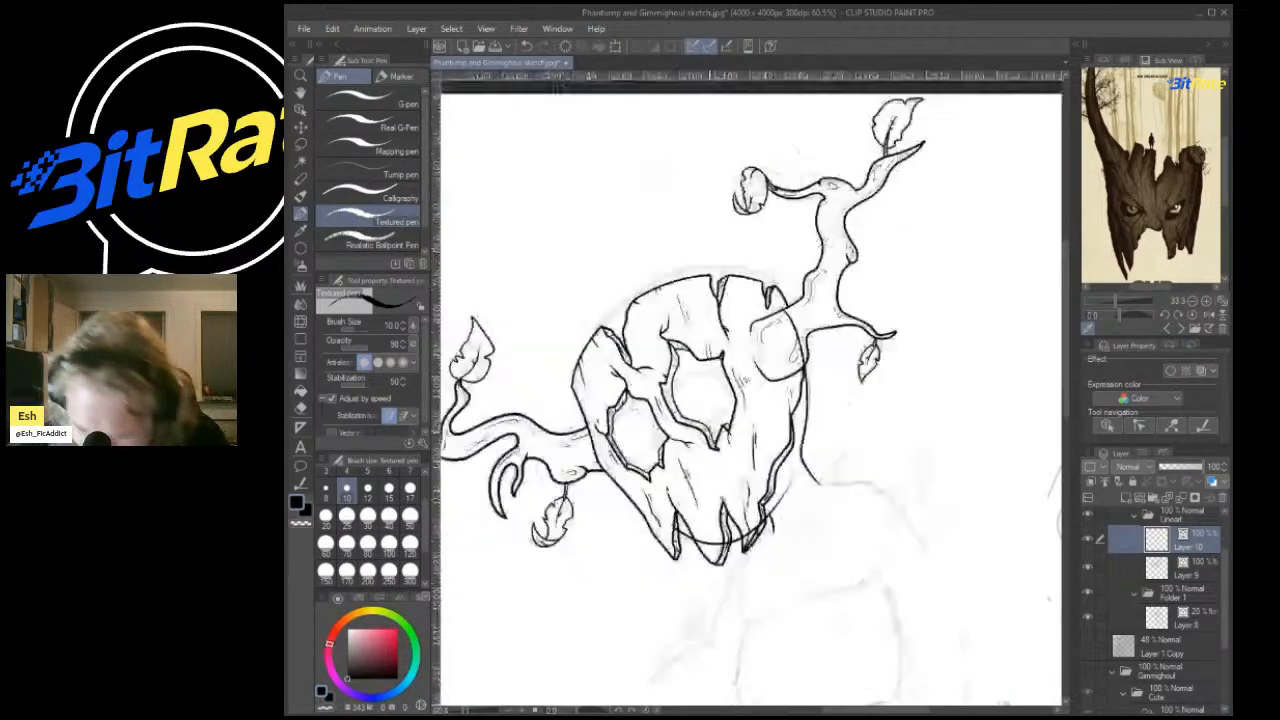
scroll(750, 390, up, 5)
scroll(635, 416, up, 5)
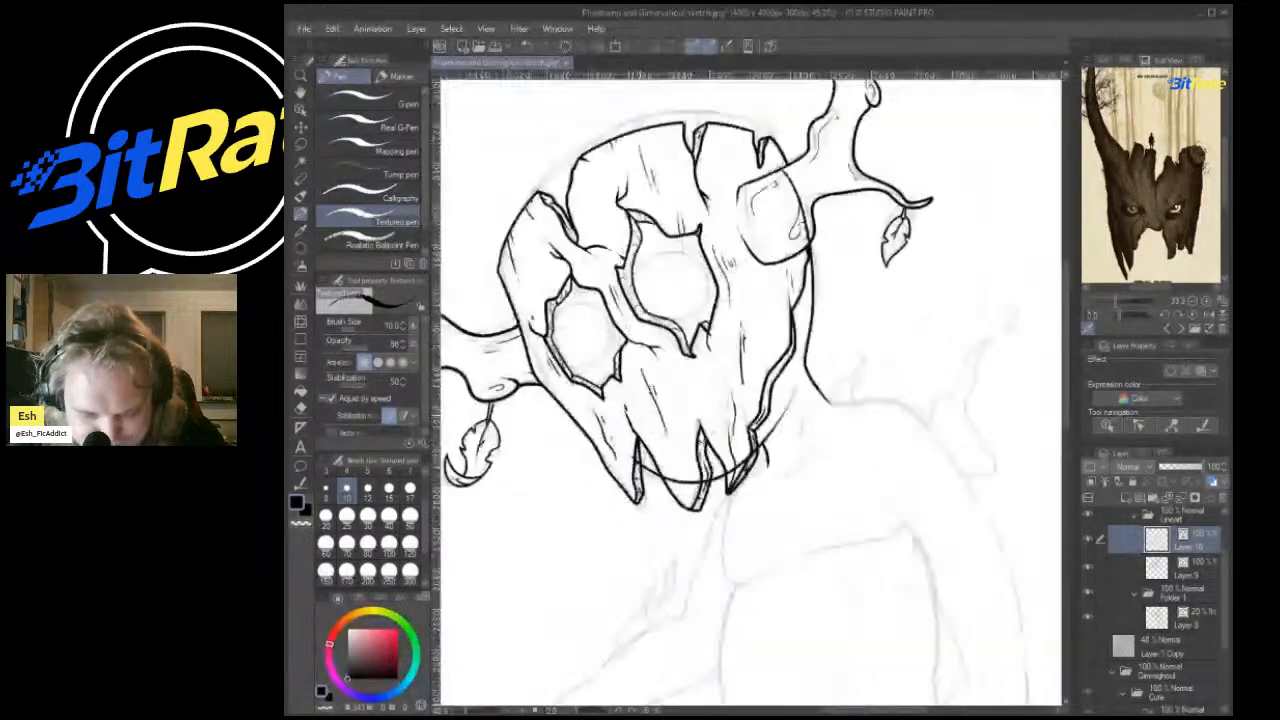
key(e)
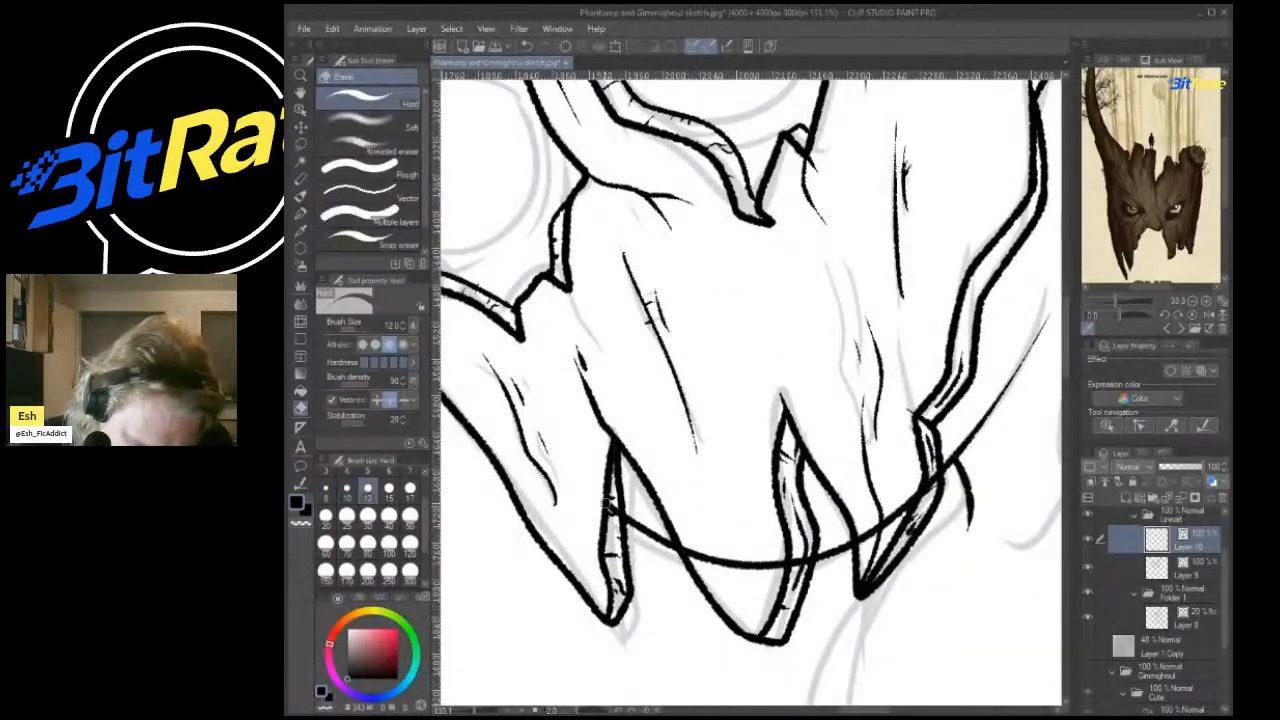
mouse_move(600, 505)
mouse_down()
mouse_move(615, 465)
mouse_move(727, 544)
mouse_move(855, 502)
mouse_up()
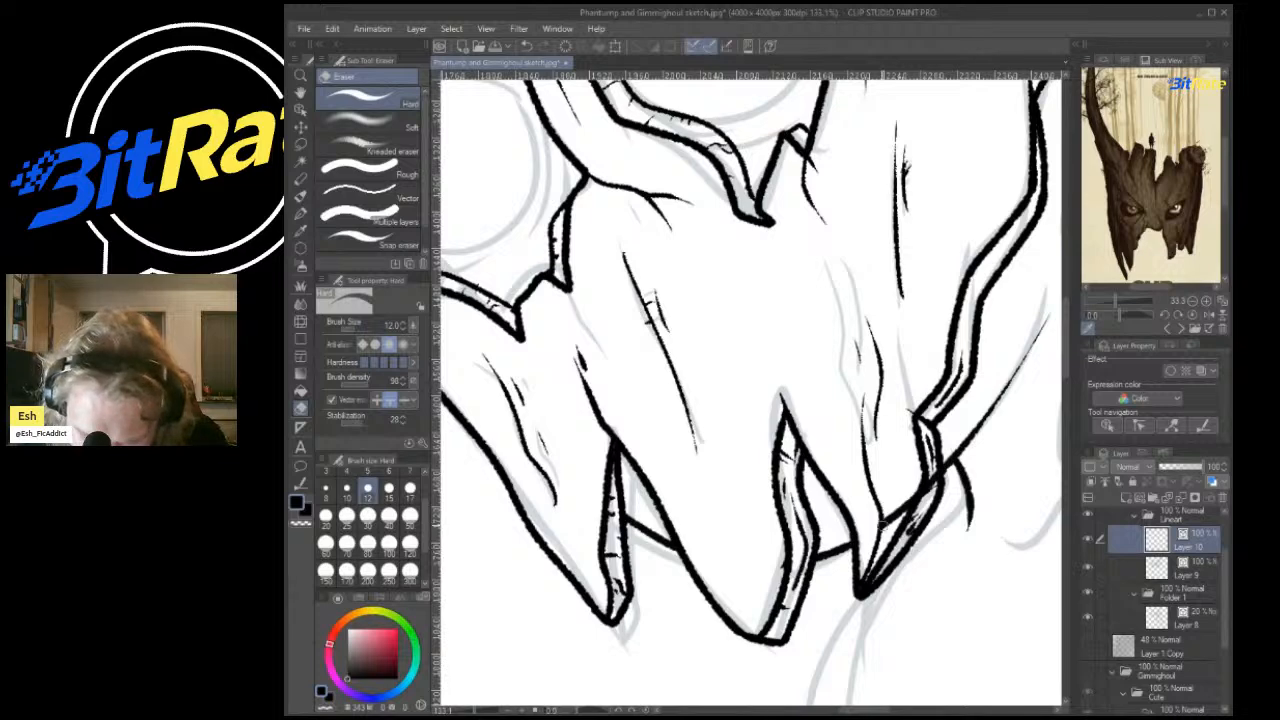
drag(882, 526, 972, 438)
scroll(913, 522, down, 6)
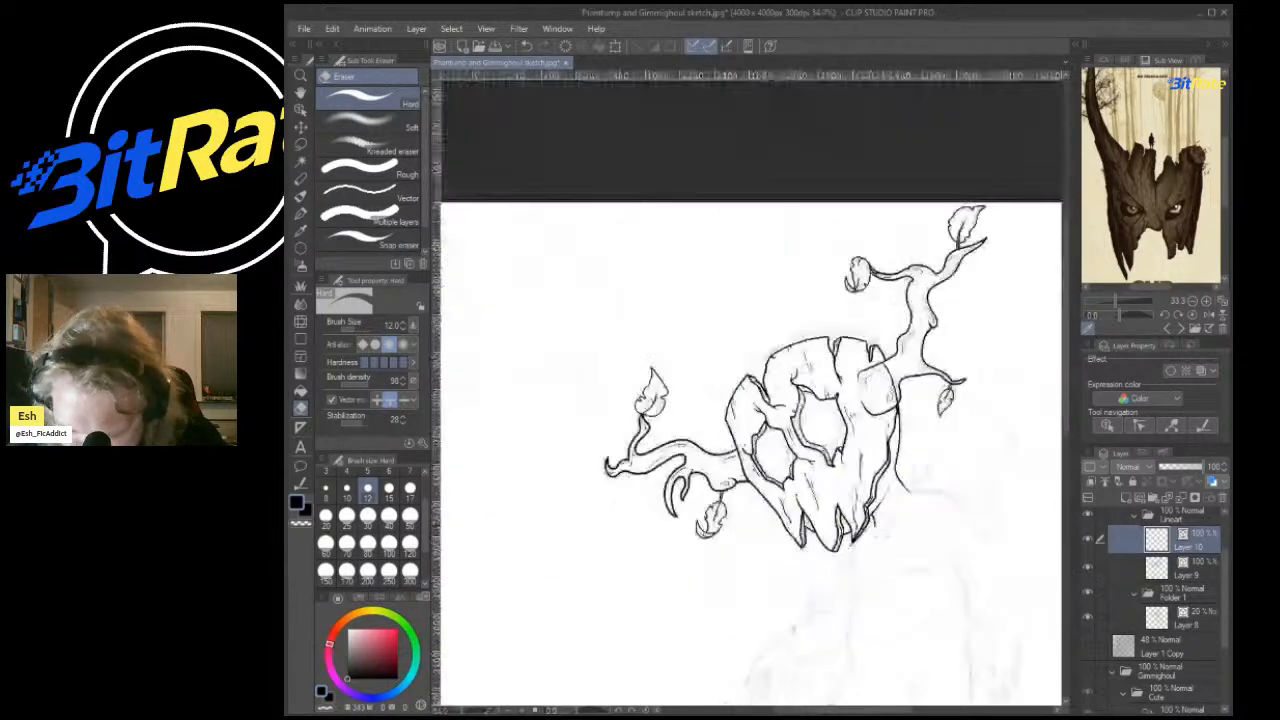
Ink the flame-like wisps rising from the shoulder, with a slim detached flame above the larger one's tip.
scroll(857, 501, up, 5)
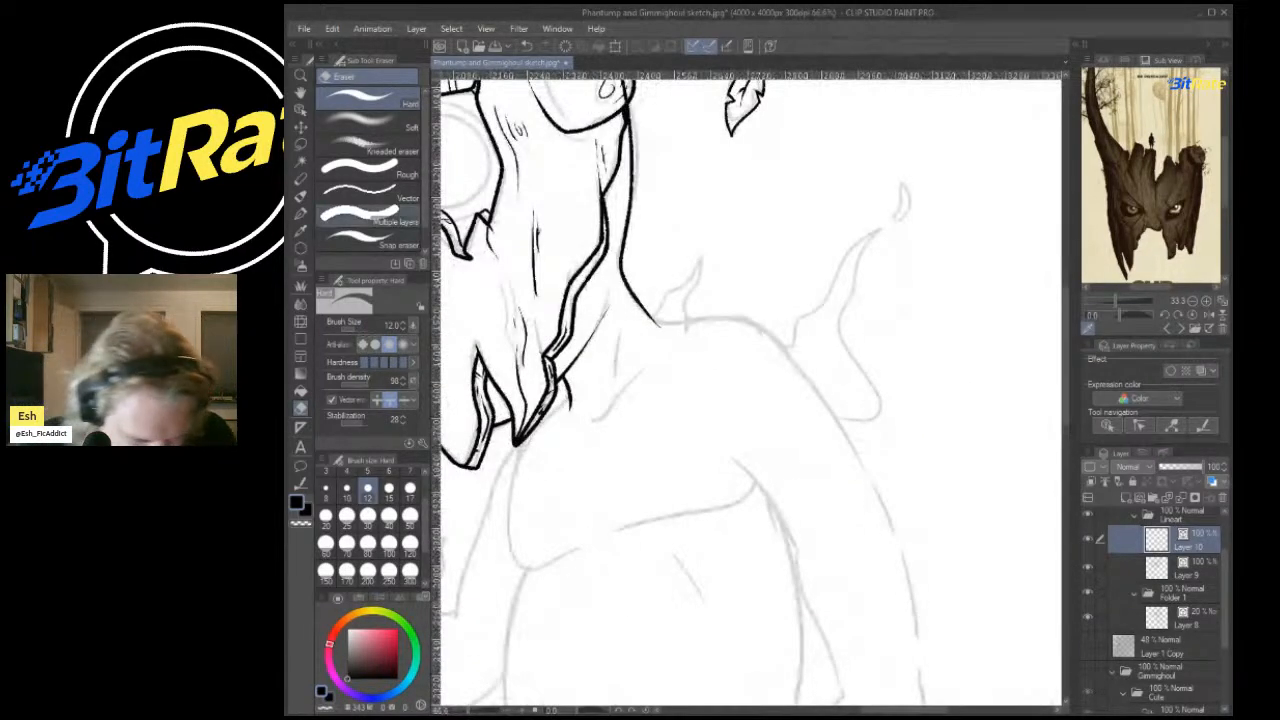
key(p)
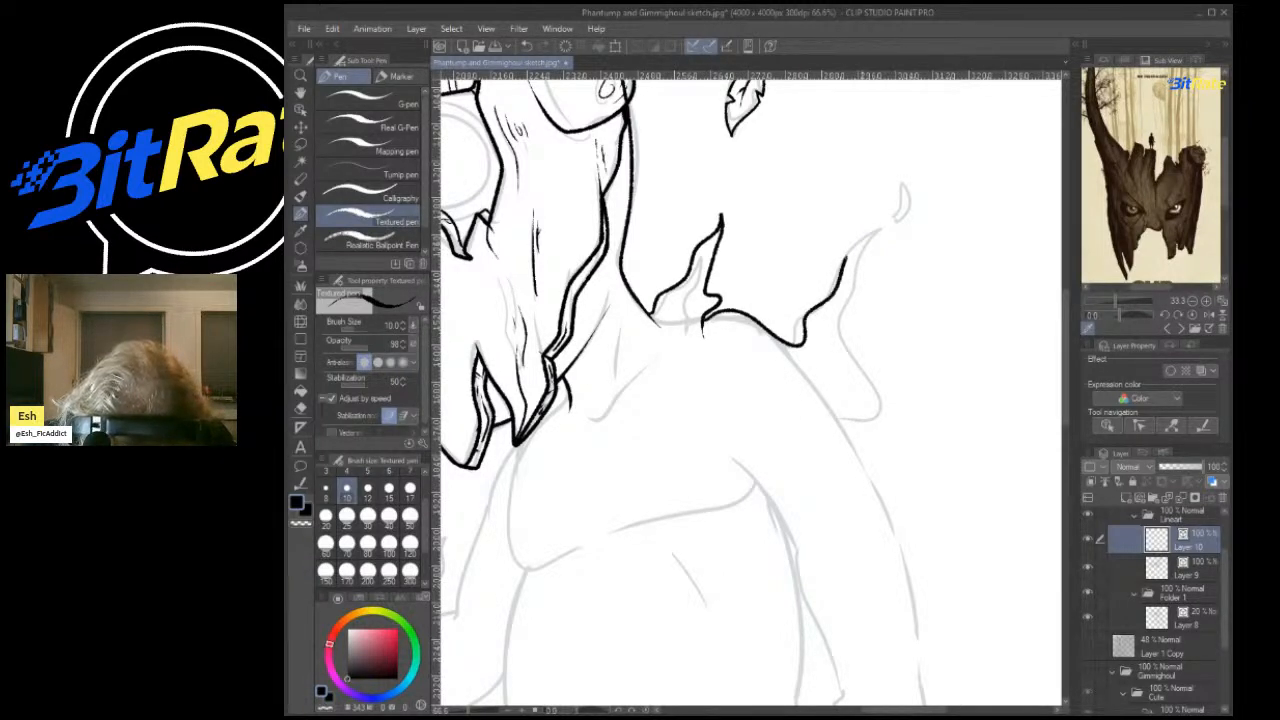
drag(896, 206, 866, 334)
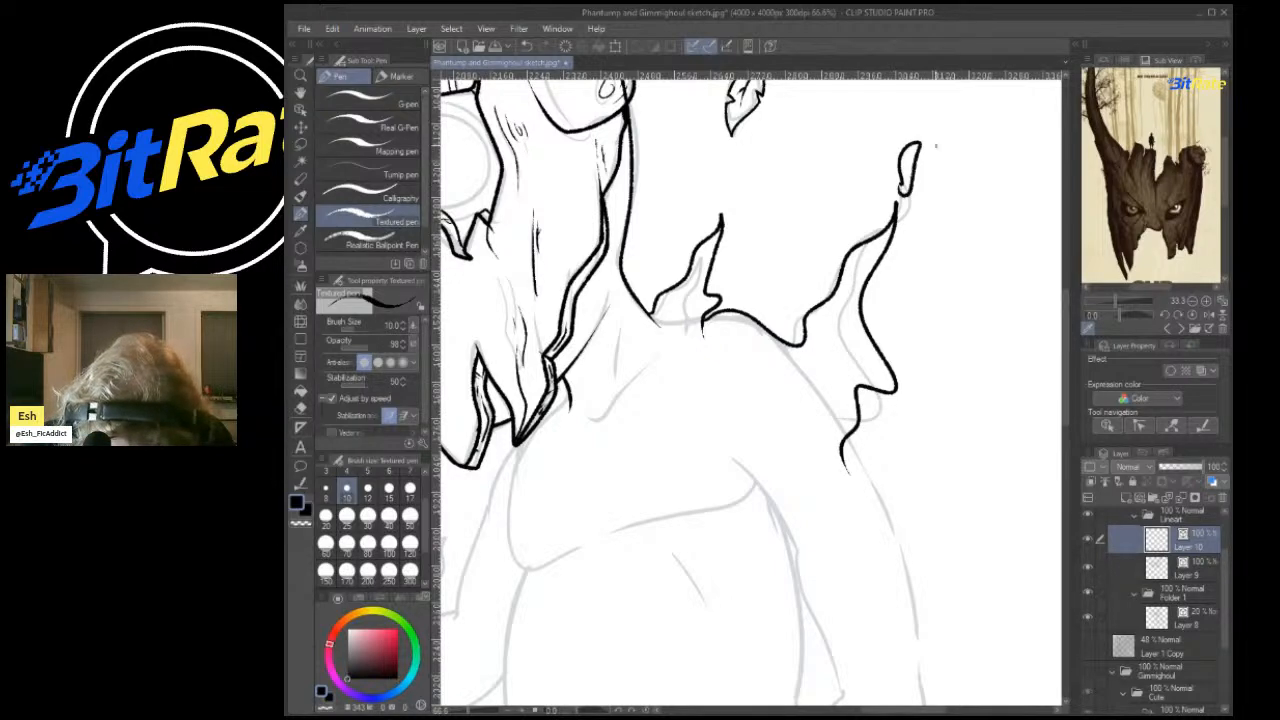
key(ctrl+z)
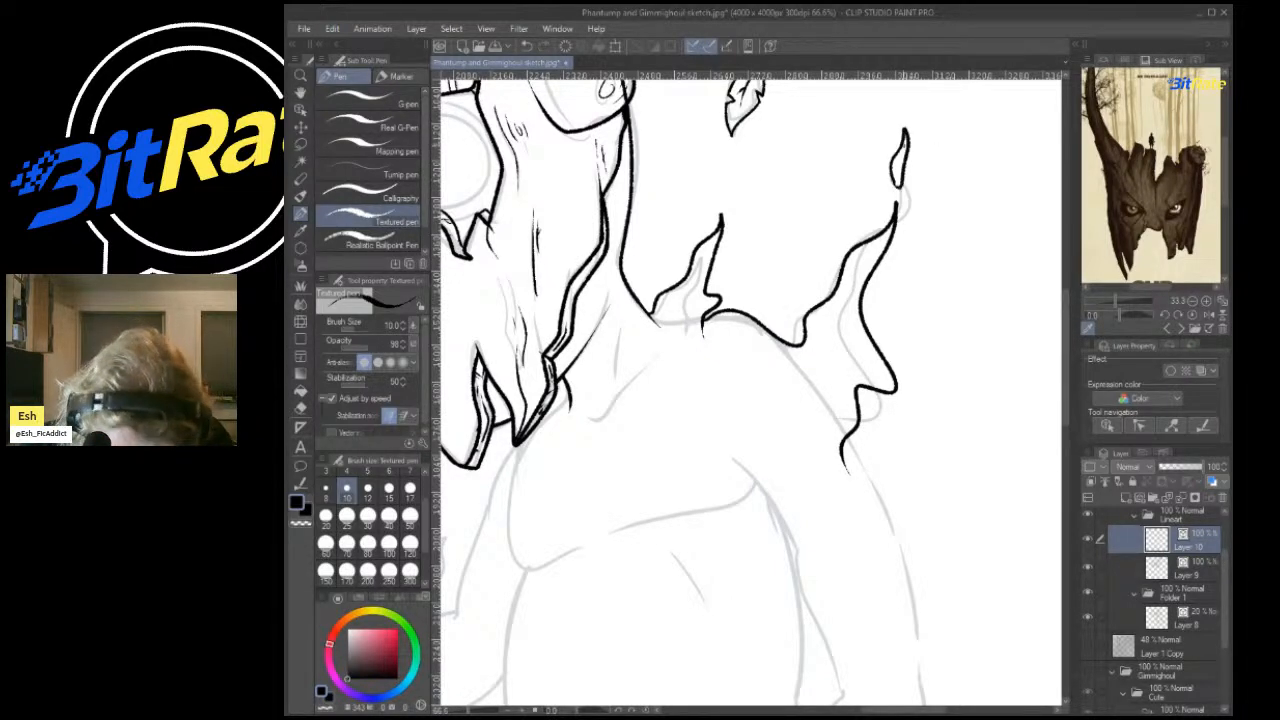
drag(830, 120, 830, 348)
Trim the blunt tip of the larger shoulder wisp into a point with the Hard eraser.
scroll(830, 348, up, 5)
scroll(830, 348, down, 10)
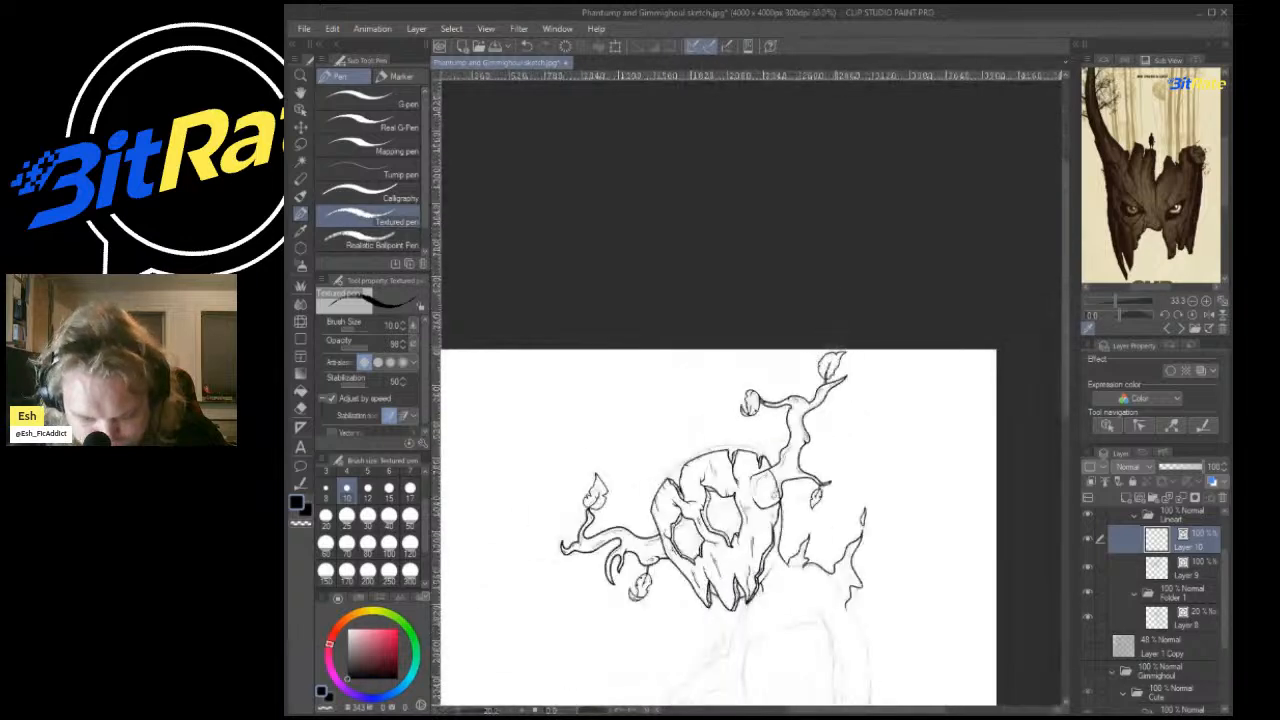
drag(917, 688, 882, 511)
scroll(867, 450, up, 4)
drag(785, 100, 791, 146)
scroll(791, 148, up, 3)
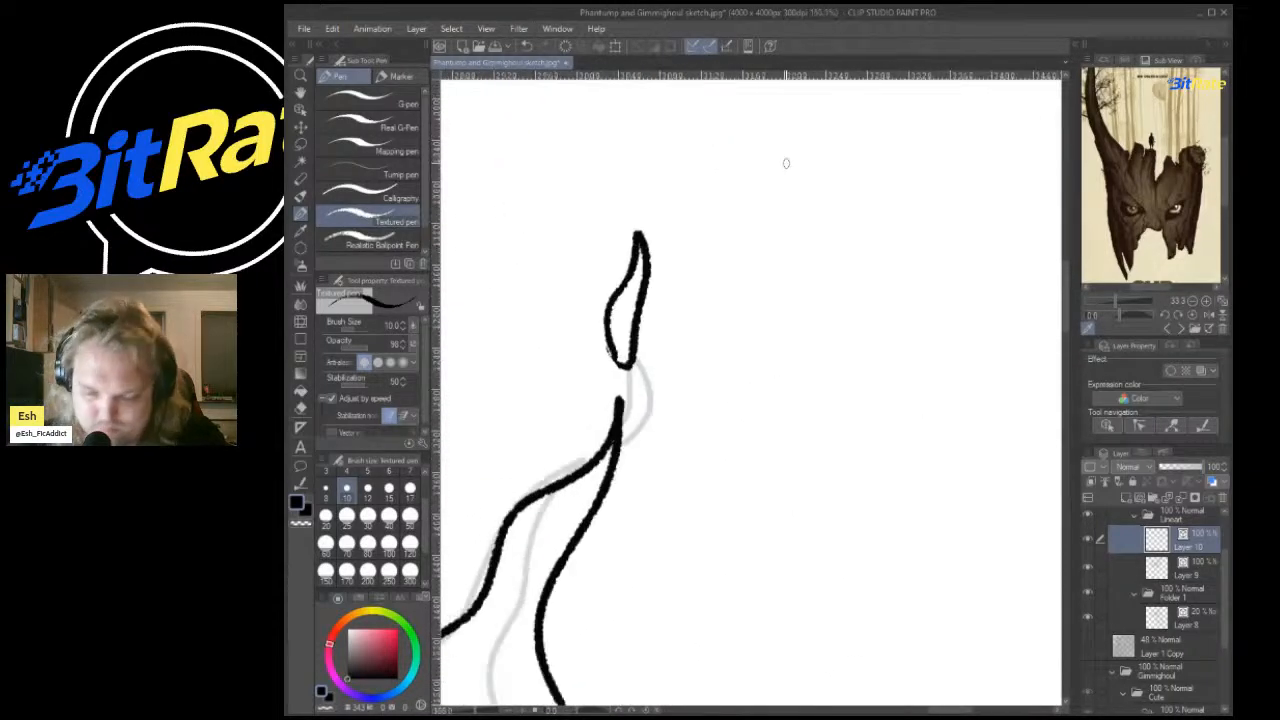
drag(485, 146, 603, 153)
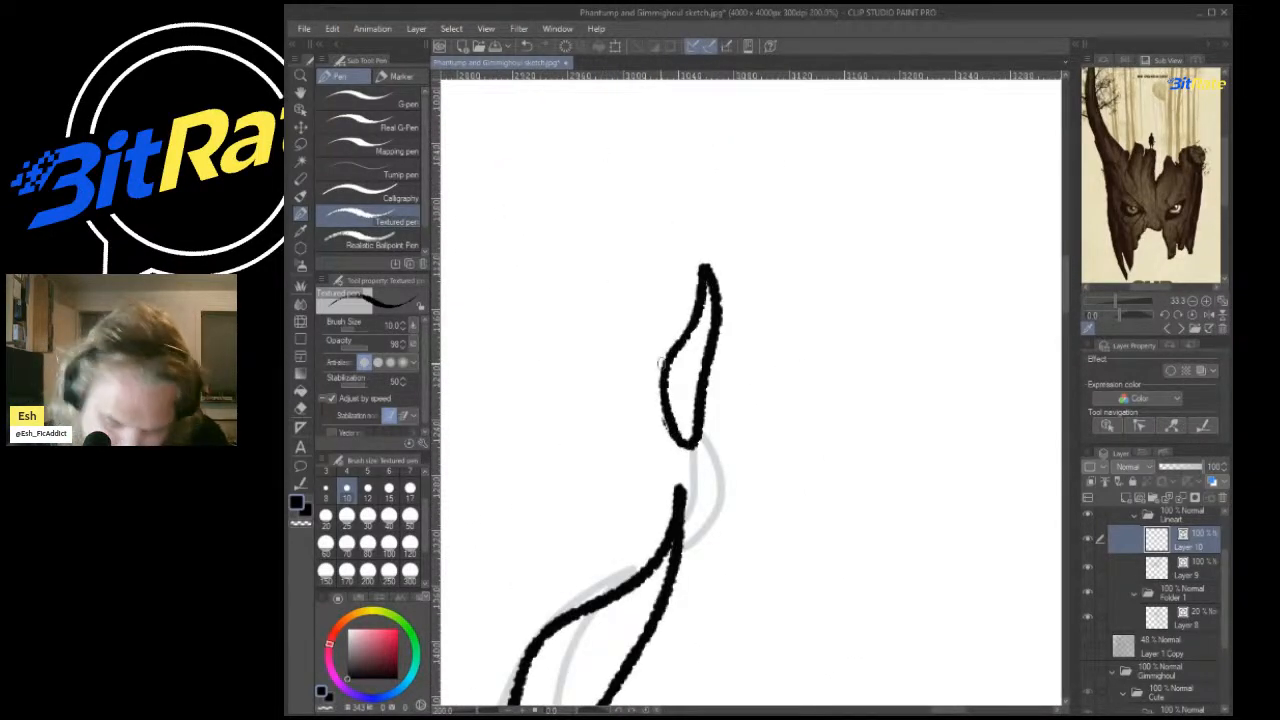
scroll(951, 286, down, 4)
scroll(908, 355, up, 5)
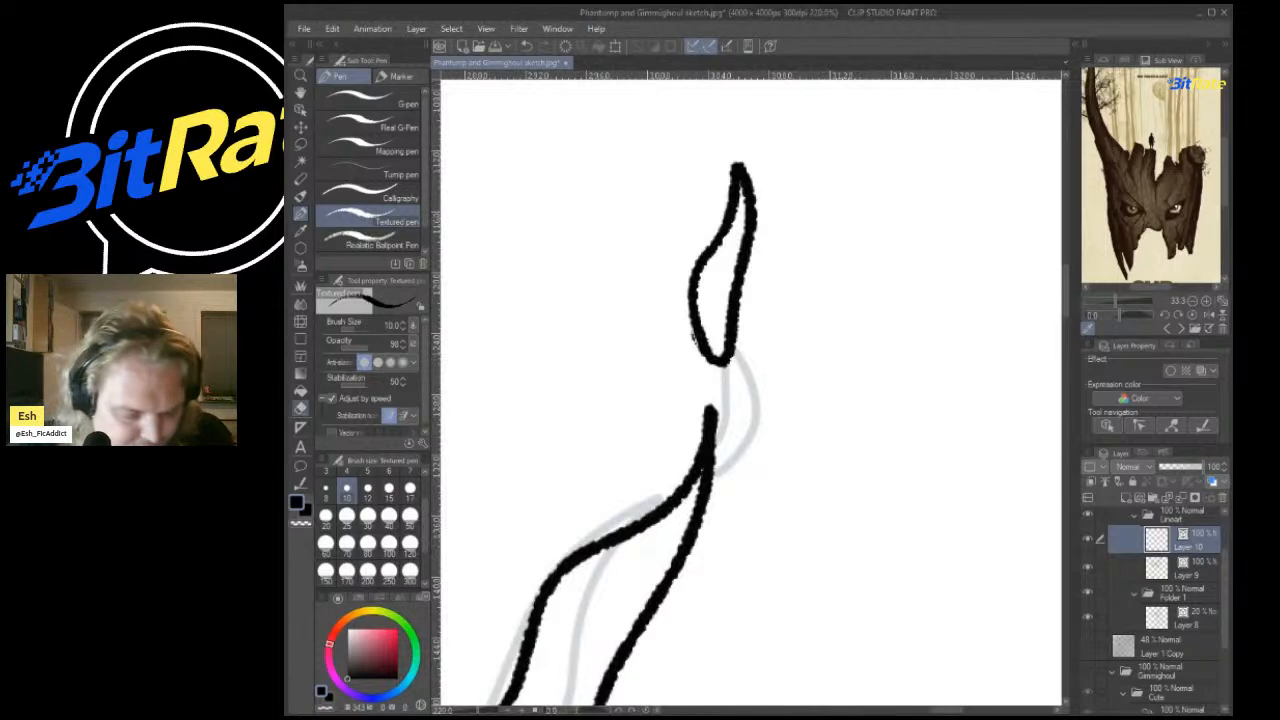
click(300, 407)
drag(705, 392, 707, 406)
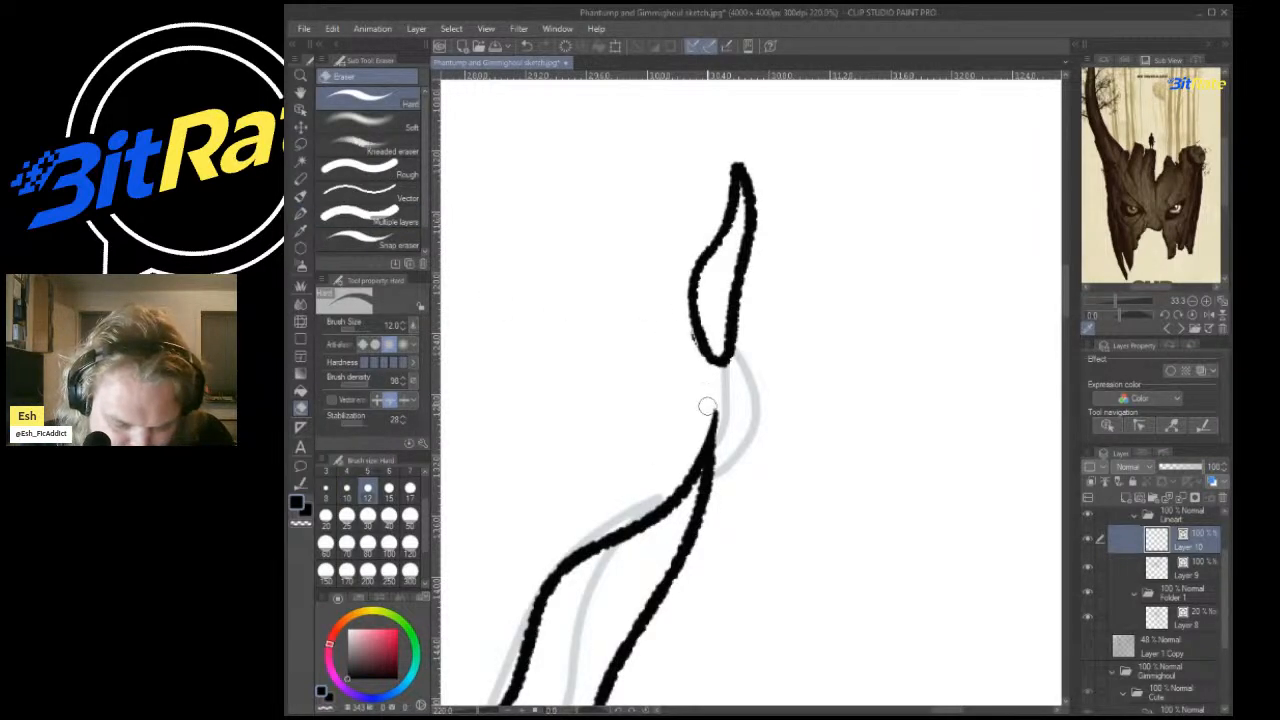
Erase the stray line end beneath the small wisp on the shoulder.
scroll(765, 370, down, 8)
scroll(640, 460, up, 12)
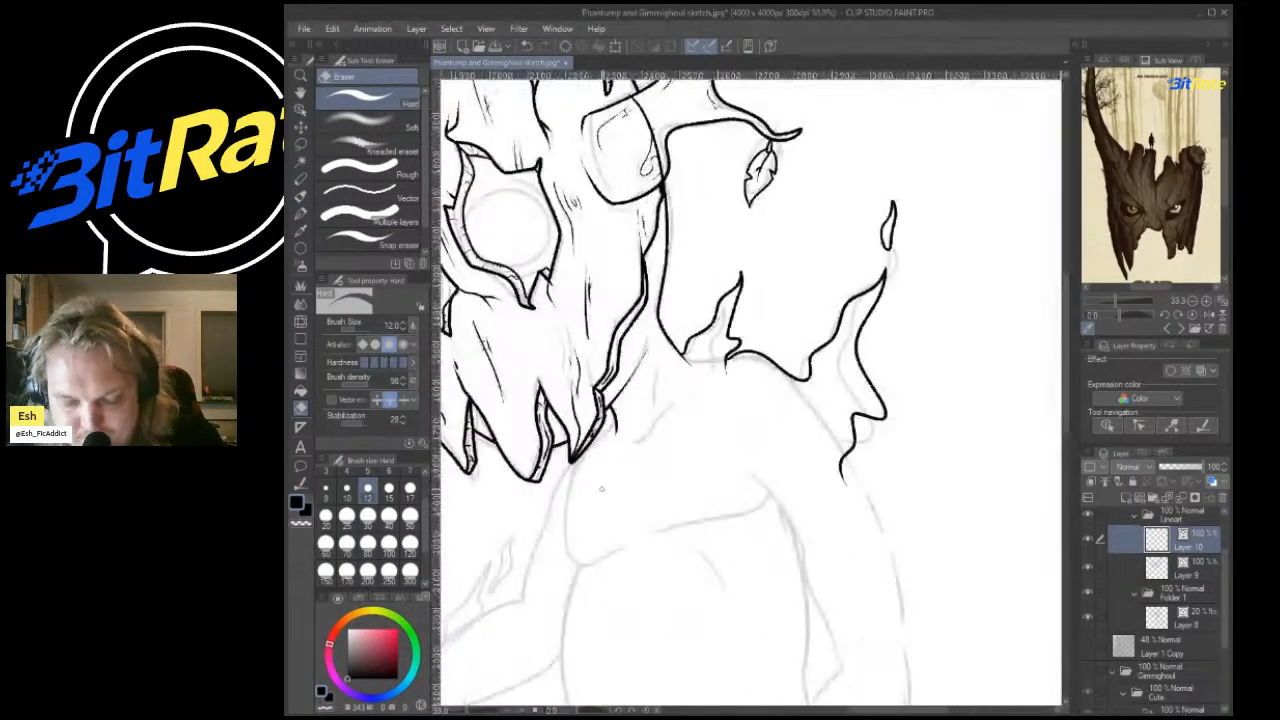
mouse_move(742, 262)
mouse_down()
mouse_move(707, 259)
mouse_move(800, 285)
mouse_move(725, 281)
mouse_move(798, 281)
mouse_move(722, 264)
mouse_move(784, 324)
mouse_move(752, 422)
mouse_up()
scroll(851, 480, down, 10)
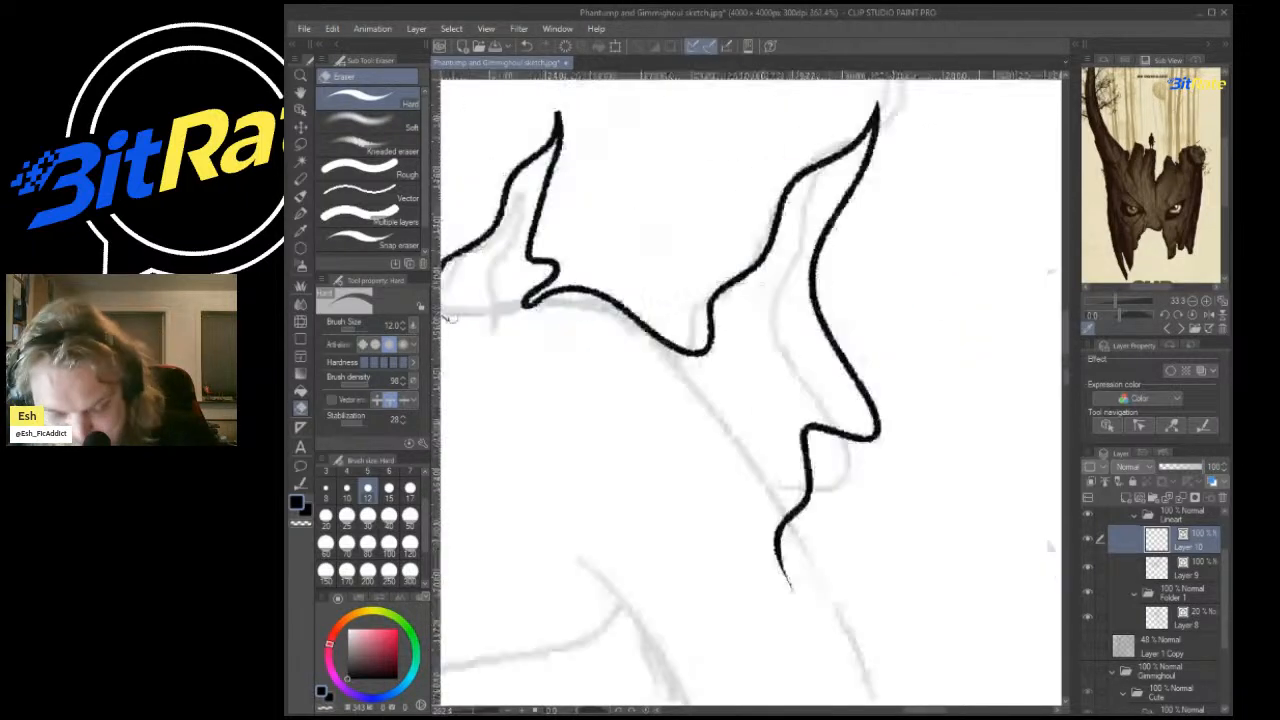
Try to ink the inner edge of the arm hanging behind the body, from the shoulder to the wrist, and undo the stroke.
scroll(723, 474, up, 3)
scroll(735, 485, down, 4)
scroll(770, 600, up, 3)
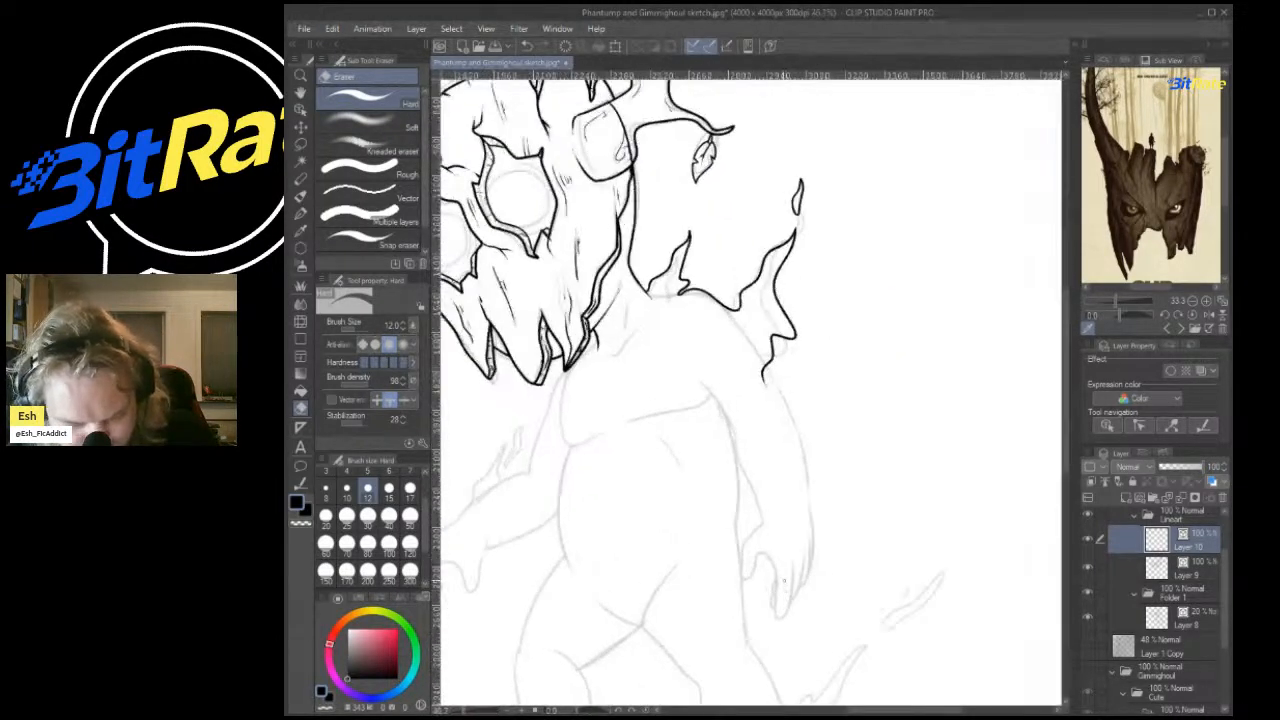
scroll(773, 600, down, 2)
scroll(810, 520, up, 2)
scroll(670, 436, up, 3)
scroll(670, 436, down, 2)
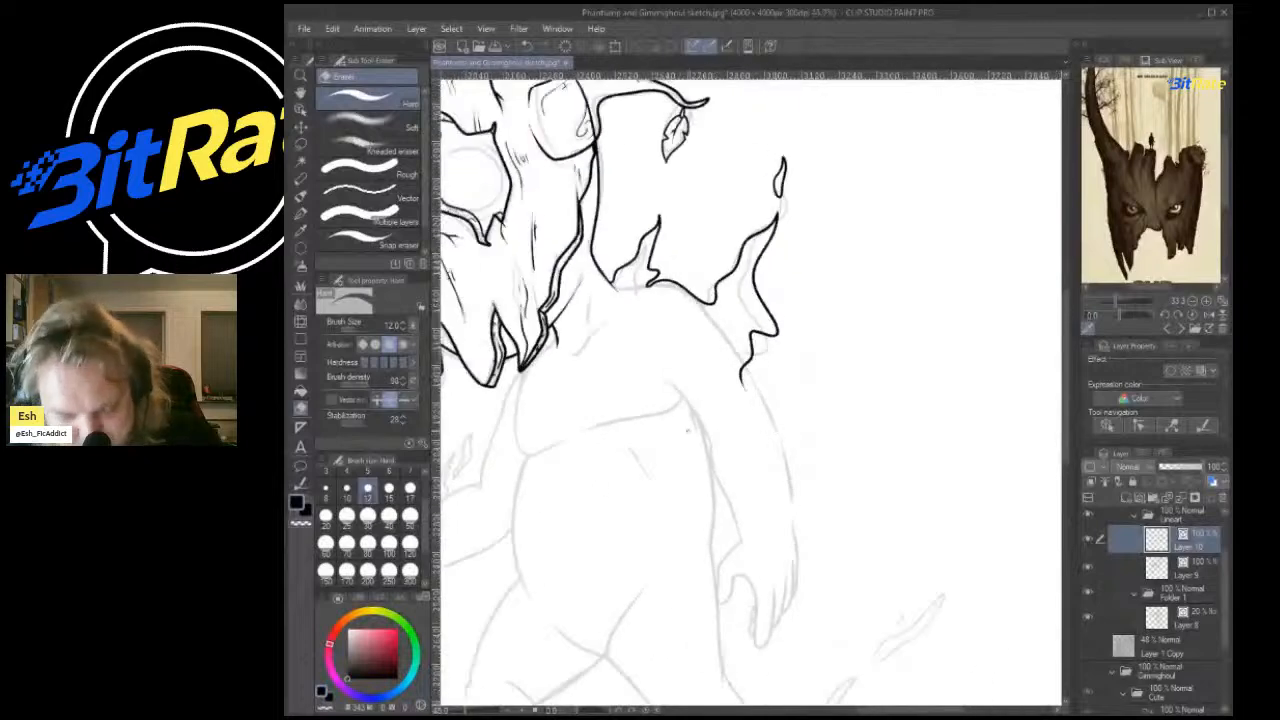
scroll(666, 436, up, 2)
key(p)
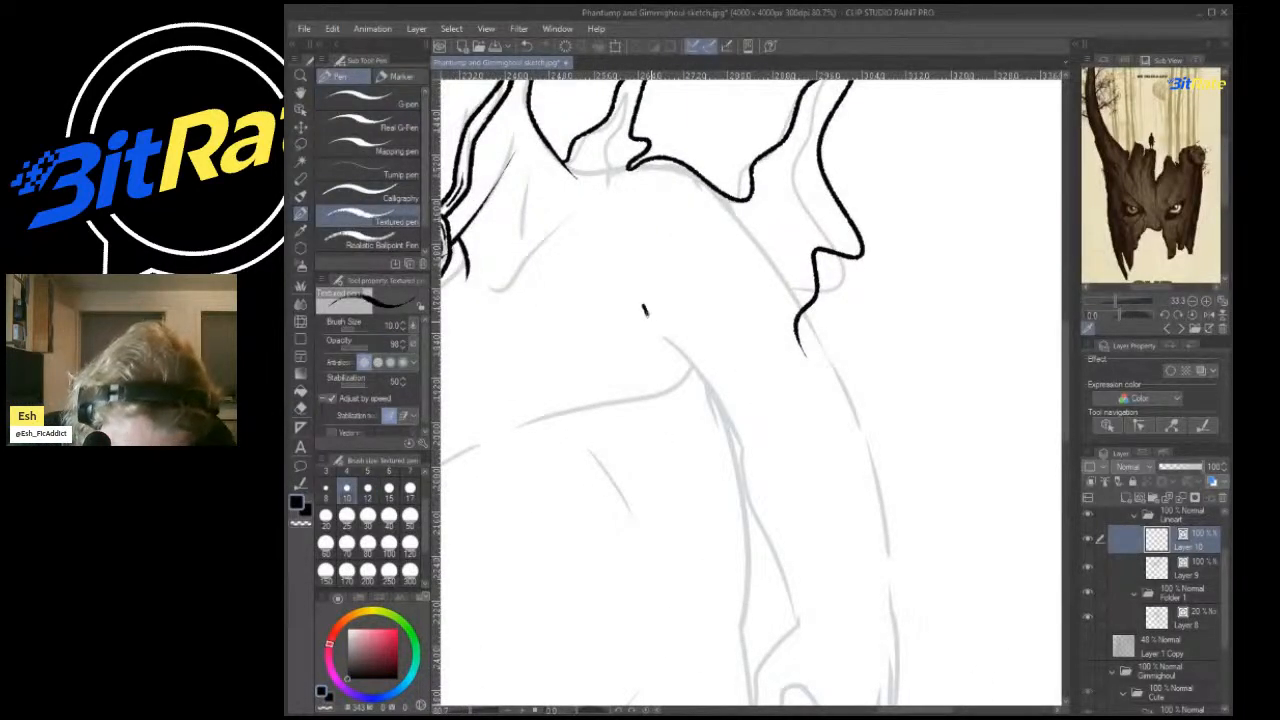
mouse_move(645, 311)
mouse_down()
mouse_move(739, 443)
mouse_move(784, 588)
mouse_up()
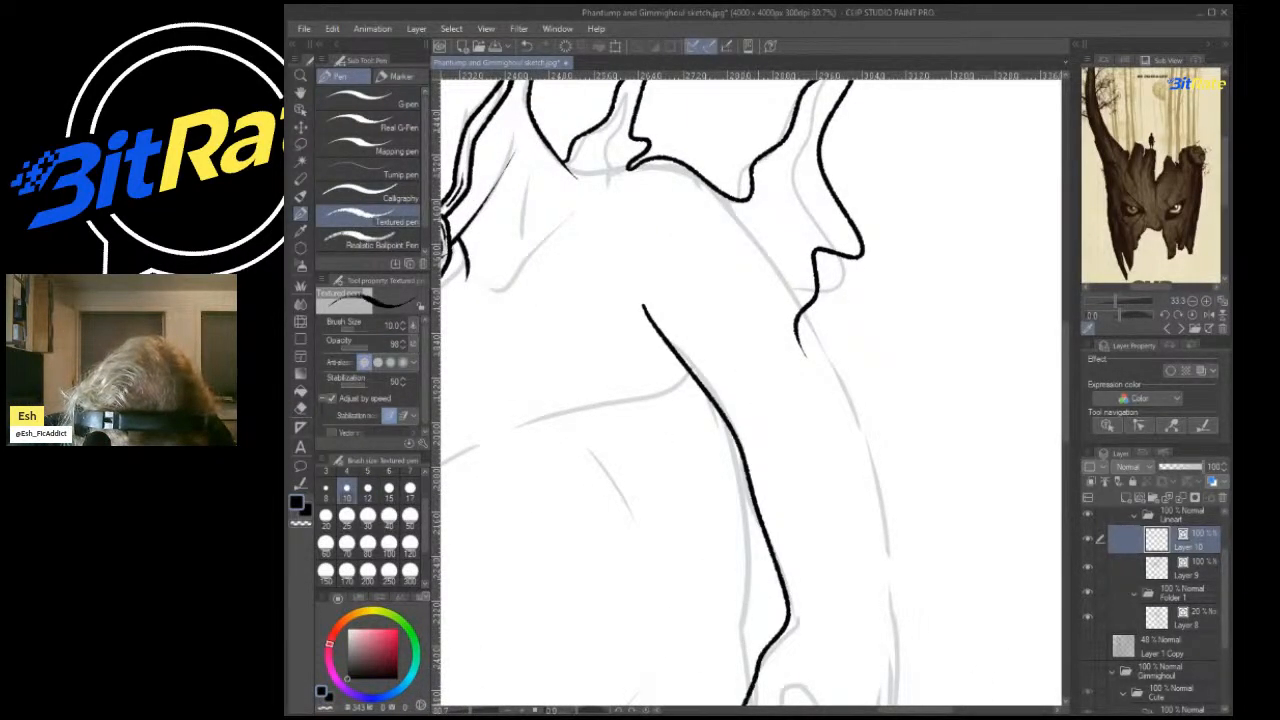
scroll(803, 679, down, 3)
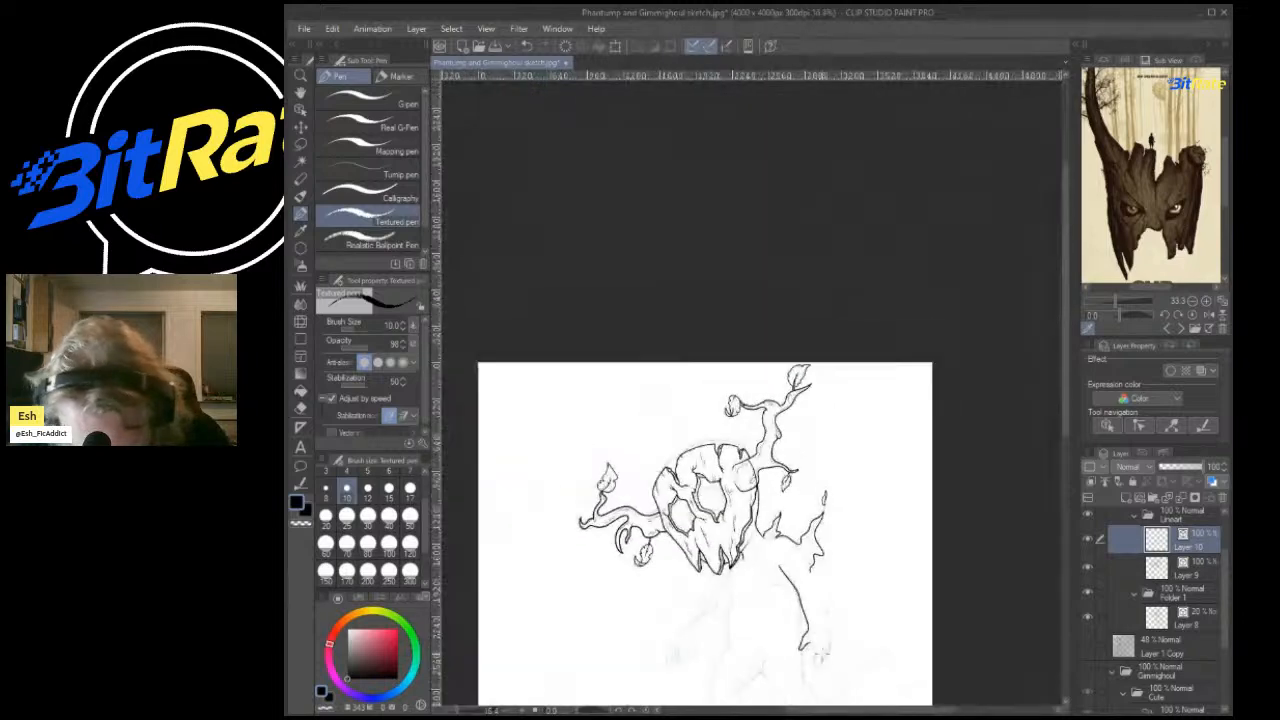
scroll(803, 679, up, 3)
scroll(835, 505, up, 2)
key(ctrl+z)
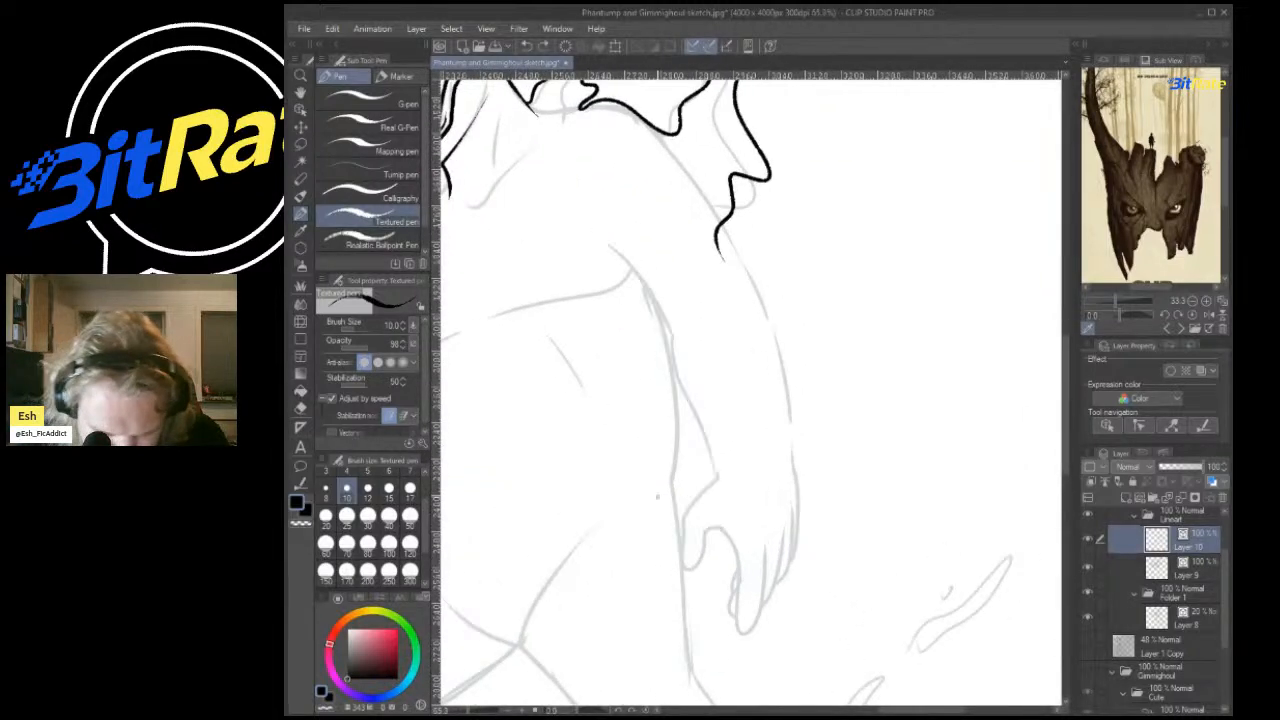
Ink the arm's inner edge from the shoulder through the wrist and thumb to the first fingertip.
mouse_move(619, 250)
mouse_down()
mouse_move(665, 316)
mouse_move(679, 383)
mouse_up()
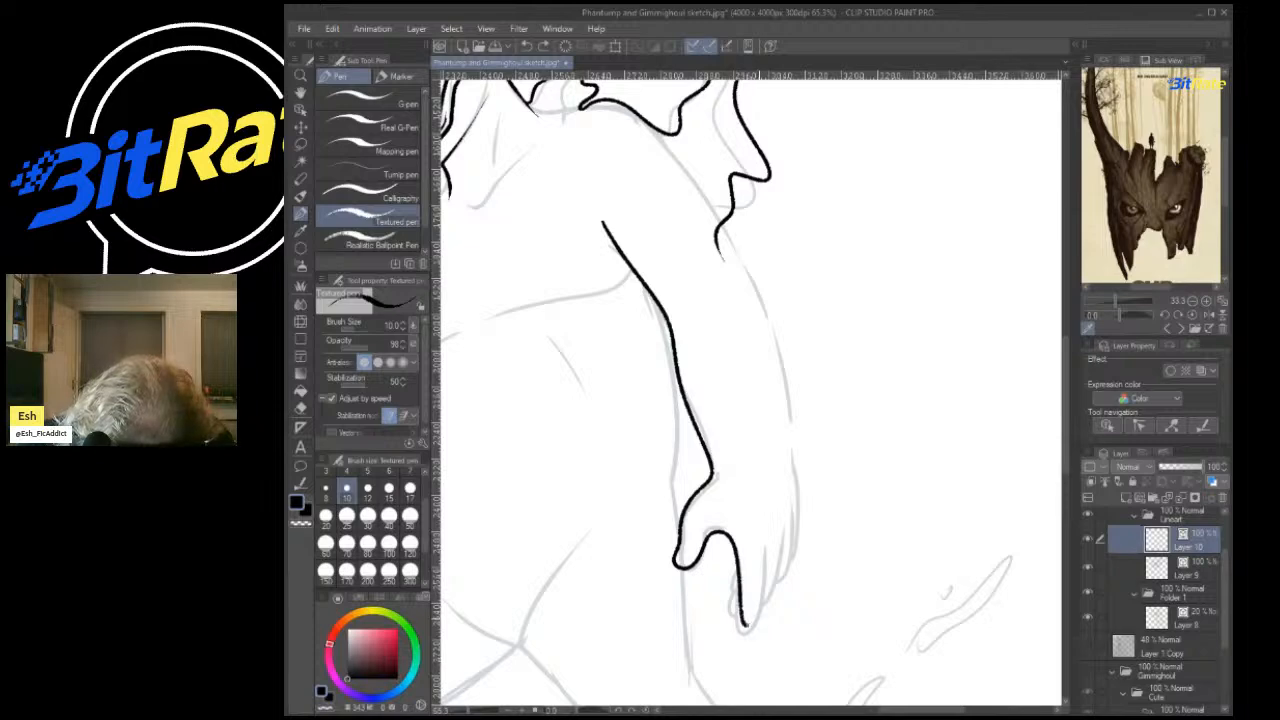
scroll(822, 455, down, 4)
scroll(846, 505, up, 6)
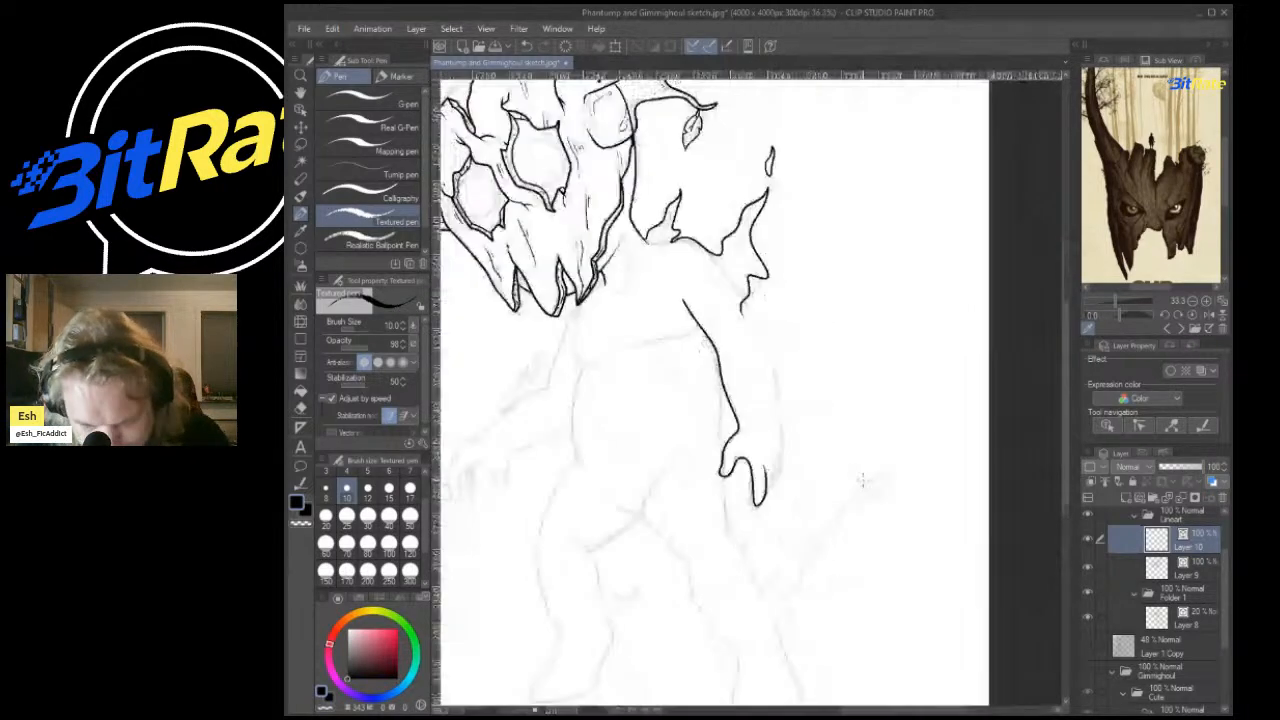
Ink the hand's next fingers and the small curled fingertips showing behind the first finger.
scroll(464, 431, up, 2)
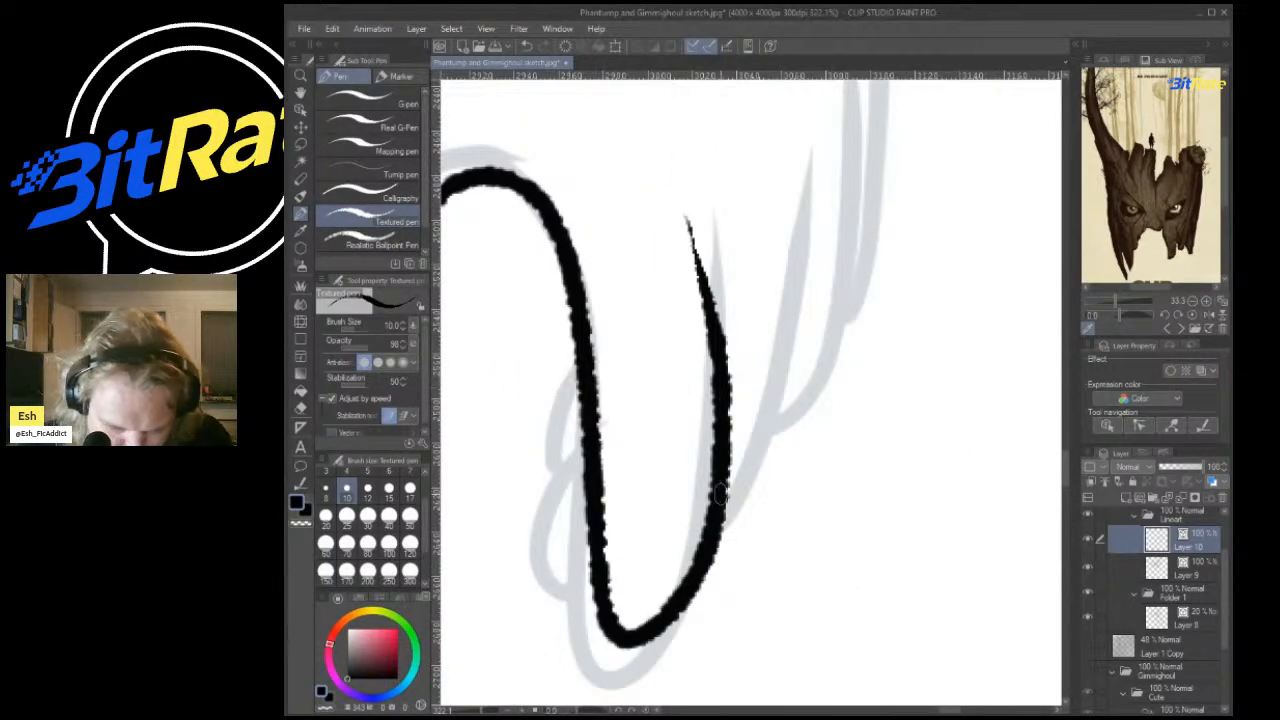
mouse_move(720, 495)
mouse_down()
mouse_move(794, 280)
mouse_move(791, 160)
mouse_up()
mouse_move(786, 415)
mouse_down()
mouse_move(828, 360)
mouse_move(838, 92)
mouse_up()
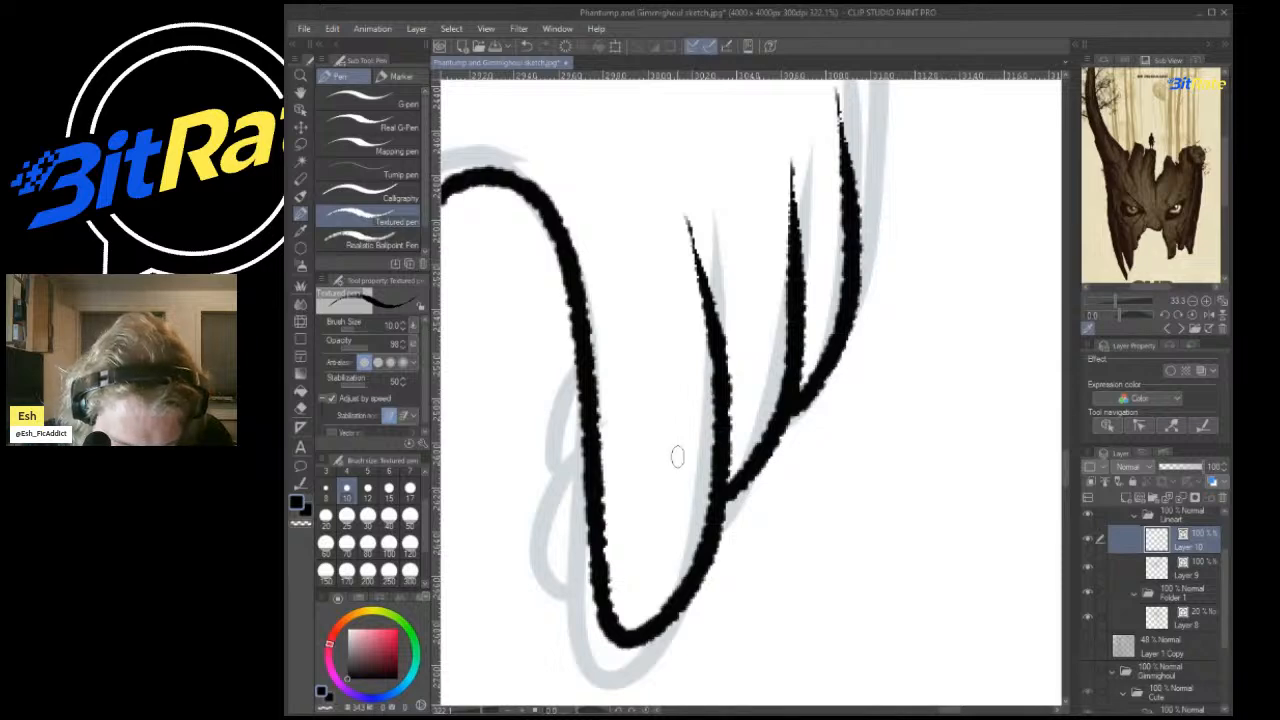
mouse_move(592, 545)
mouse_down()
mouse_move(591, 417)
mouse_move(568, 443)
mouse_move(577, 373)
mouse_up()
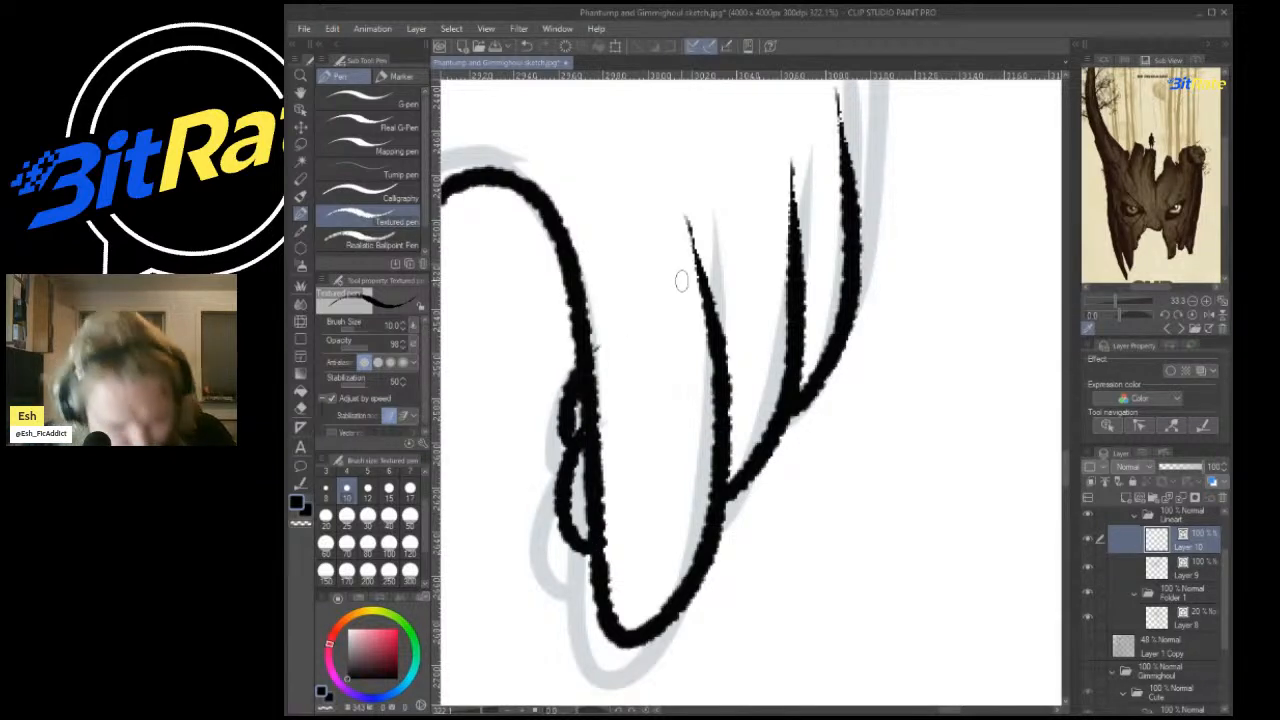
Ink the arm's outer edge from the shoulder wisp to the hand, redrawing the outermost finger's contour so it joins the hand.
scroll(680, 281, down, 5)
scroll(772, 393, up, 3)
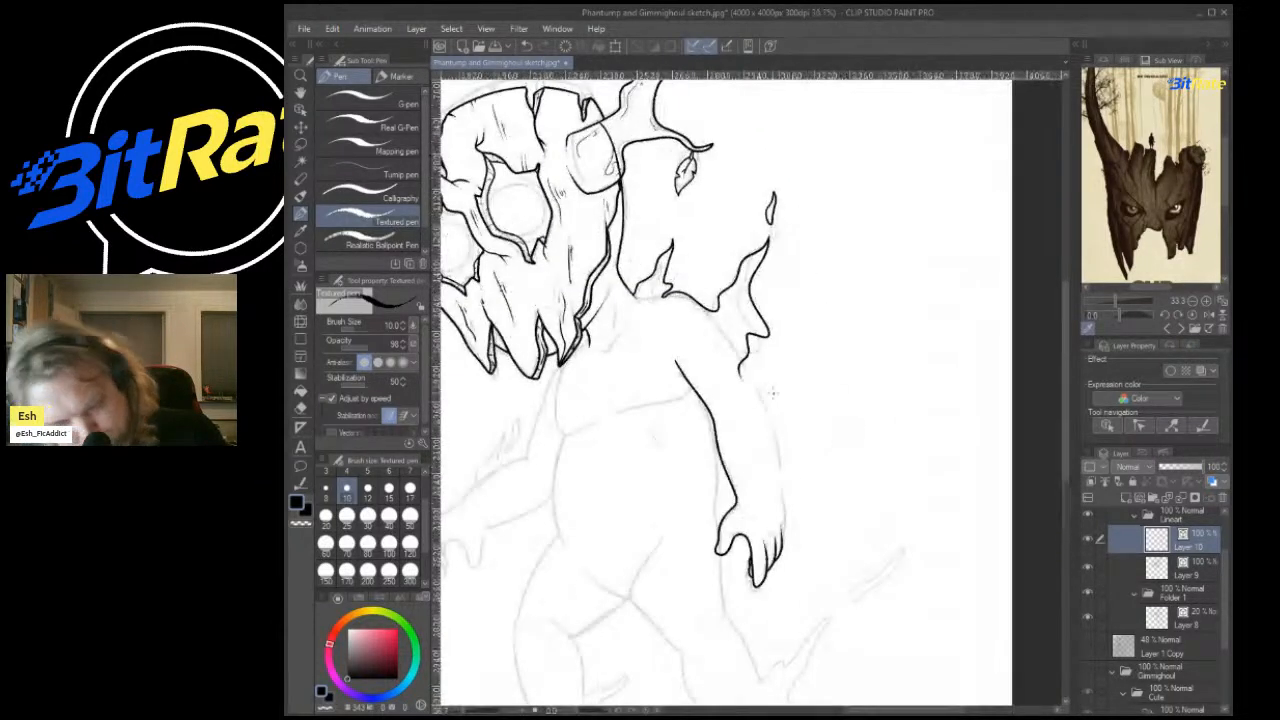
scroll(772, 393, up, 3)
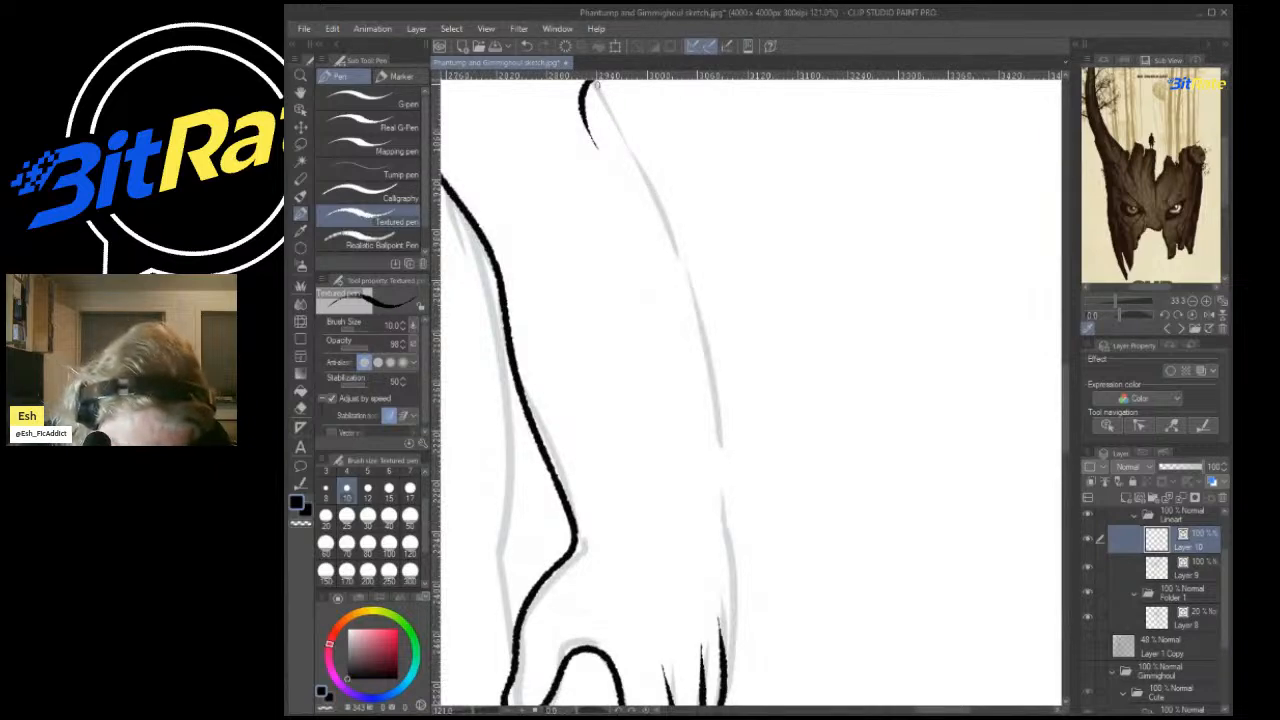
mouse_move(598, 86)
mouse_down()
mouse_move(682, 258)
mouse_move(715, 388)
mouse_move(737, 700)
mouse_up()
scroll(838, 418, down, 4)
scroll(792, 508, up, 5)
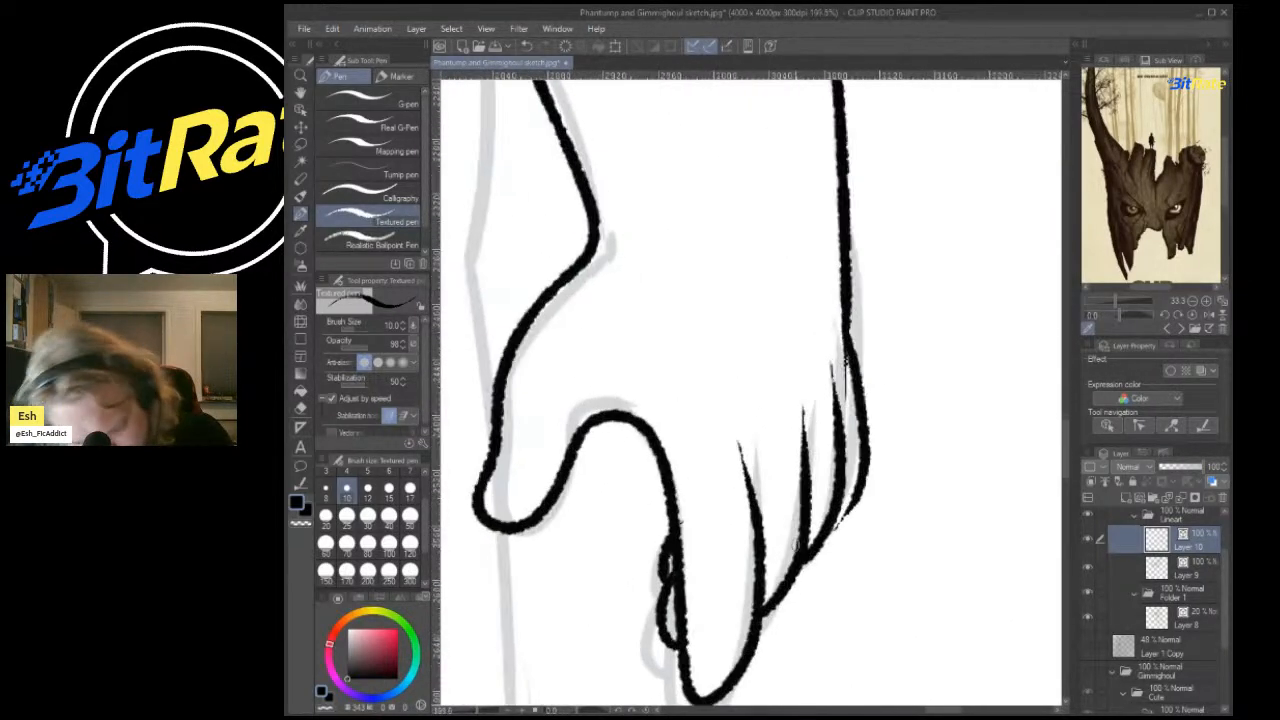
key(ctrl+z)
mouse_move(845, 495)
mouse_down()
mouse_move(858, 423)
mouse_move(848, 245)
mouse_up()
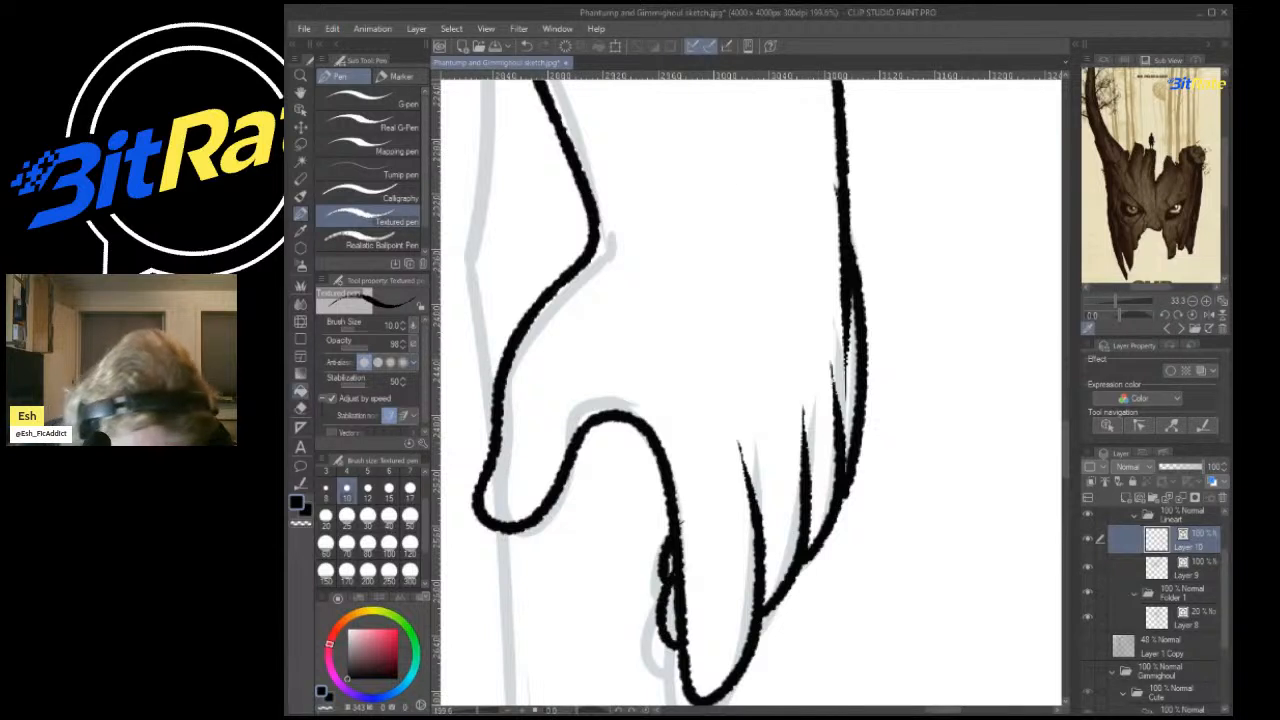
Try to erase the overlapping line inside the outermost finger, and undo the erasure.
key(e)
drag(847, 342, 846, 300)
key(ctrl+z)
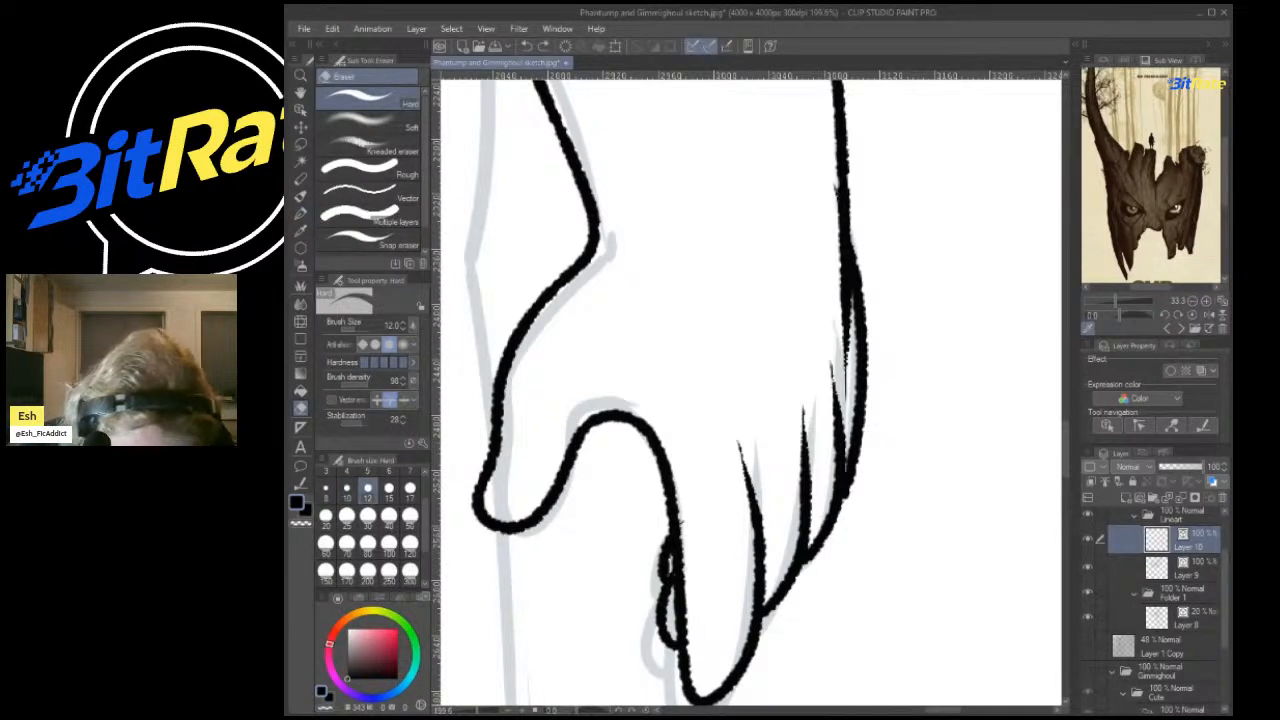
Erase the overlapping line inside the outermost finger with vector erasing and return to the Textured pen.
key(ctrl+y)
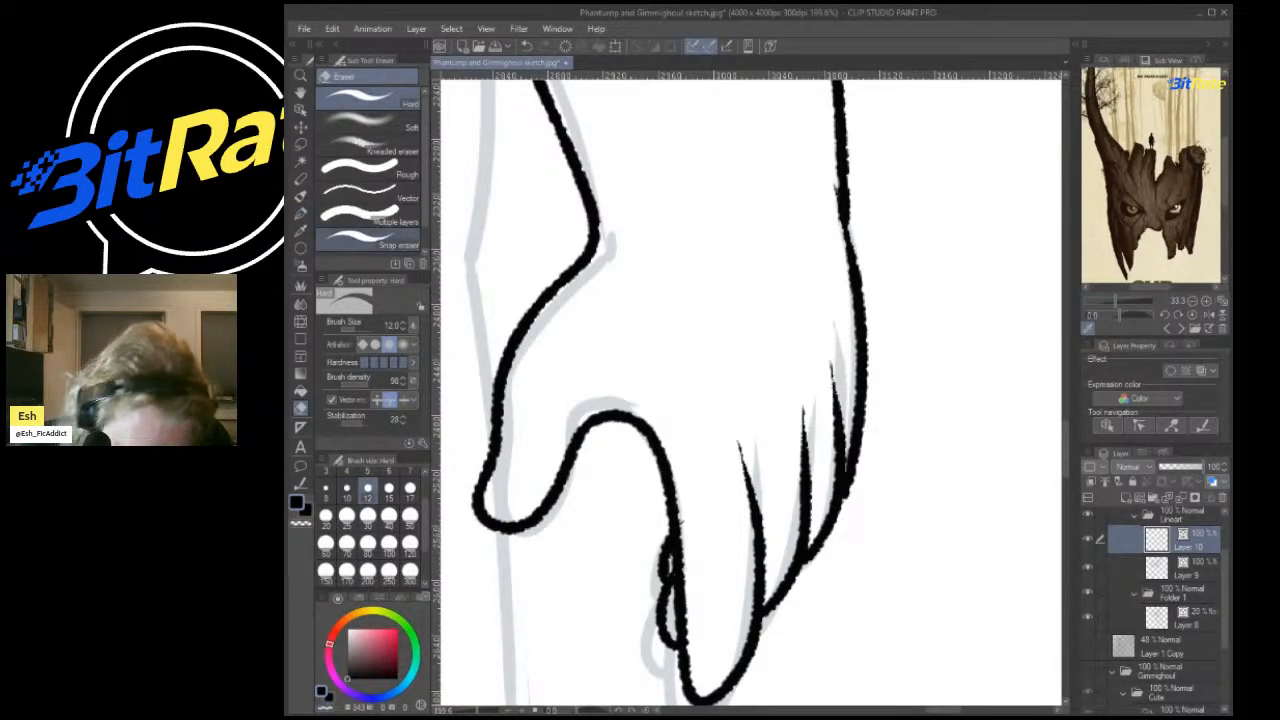
key(p)
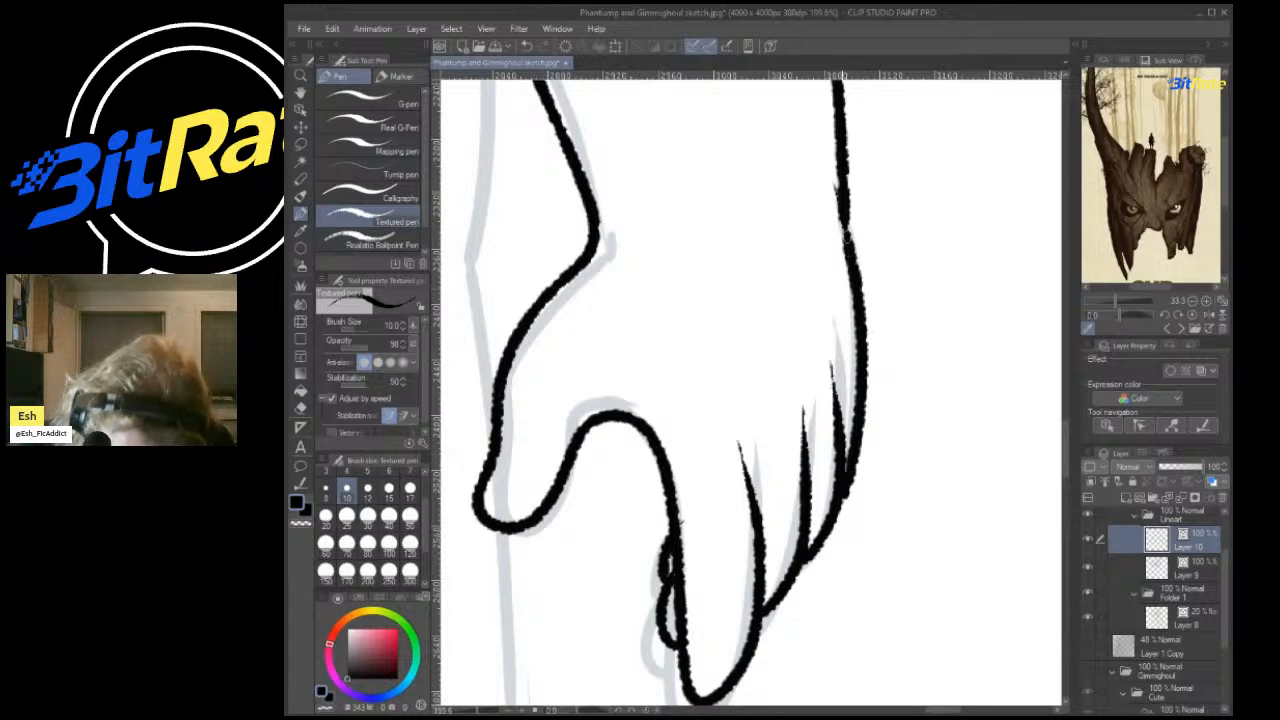
Ink the chest's lower crease from the inked arm toward the middle, and add a short stroke on the upper belly.
scroll(854, 150, down, 10)
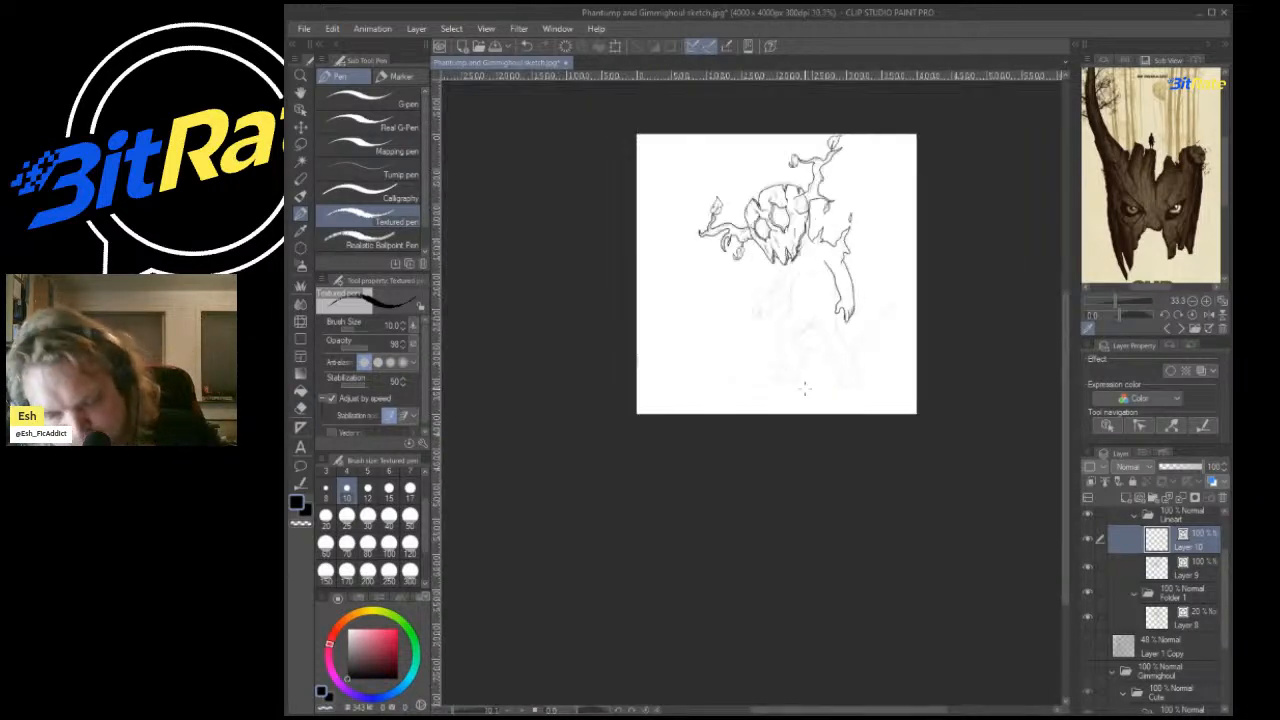
scroll(845, 215, up, 8)
scroll(789, 345, up, 3)
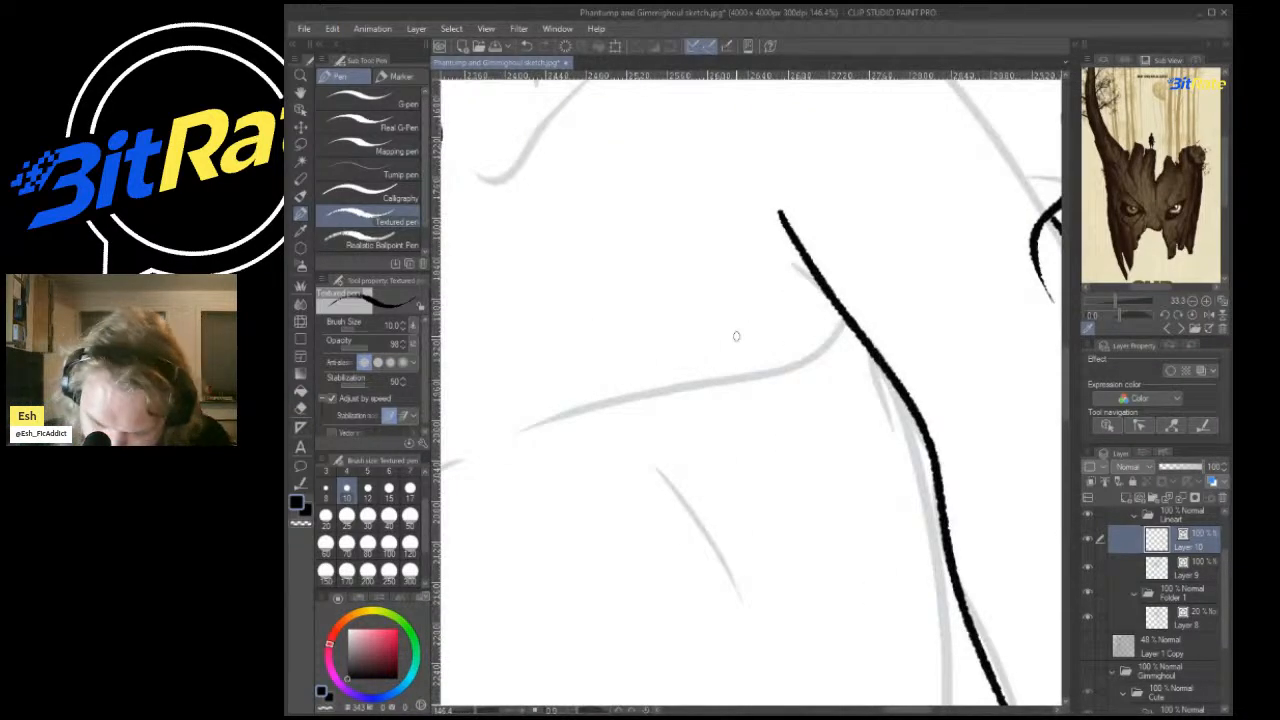
mouse_move(838, 337)
mouse_down()
mouse_move(608, 389)
mouse_move(493, 436)
mouse_up()
drag(662, 493, 742, 590)
scroll(757, 668, down, 5)
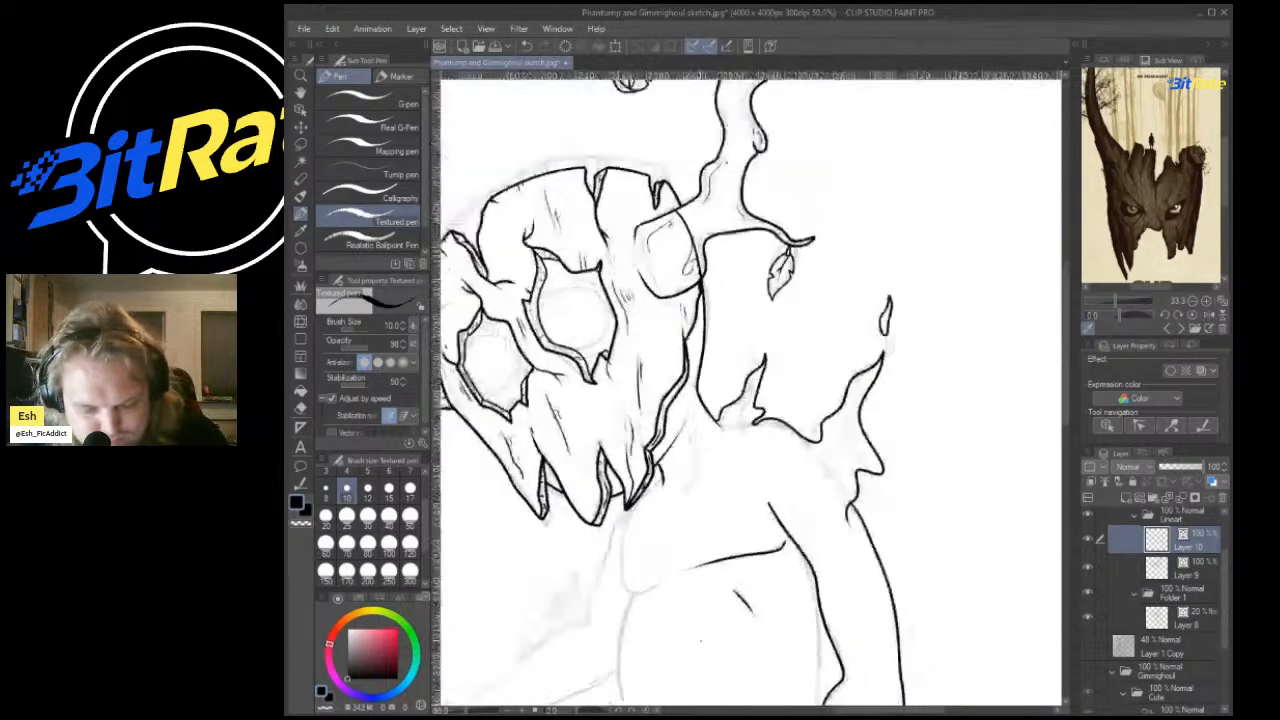
Ink the far chest contour curving down from below the jaw, and continue with the belly's front edge.
scroll(511, 523, up, 6)
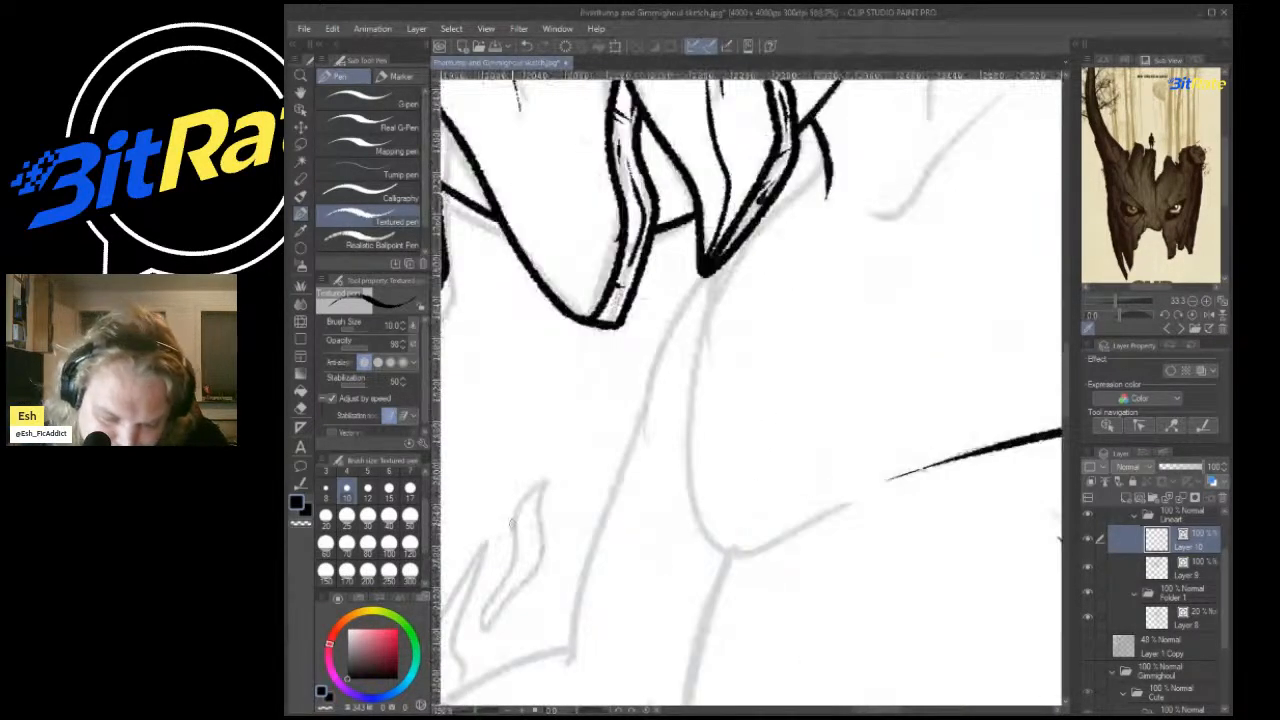
mouse_move(708, 305)
mouse_down()
mouse_move(743, 557)
mouse_move(830, 510)
mouse_up()
key(ctrl+z)
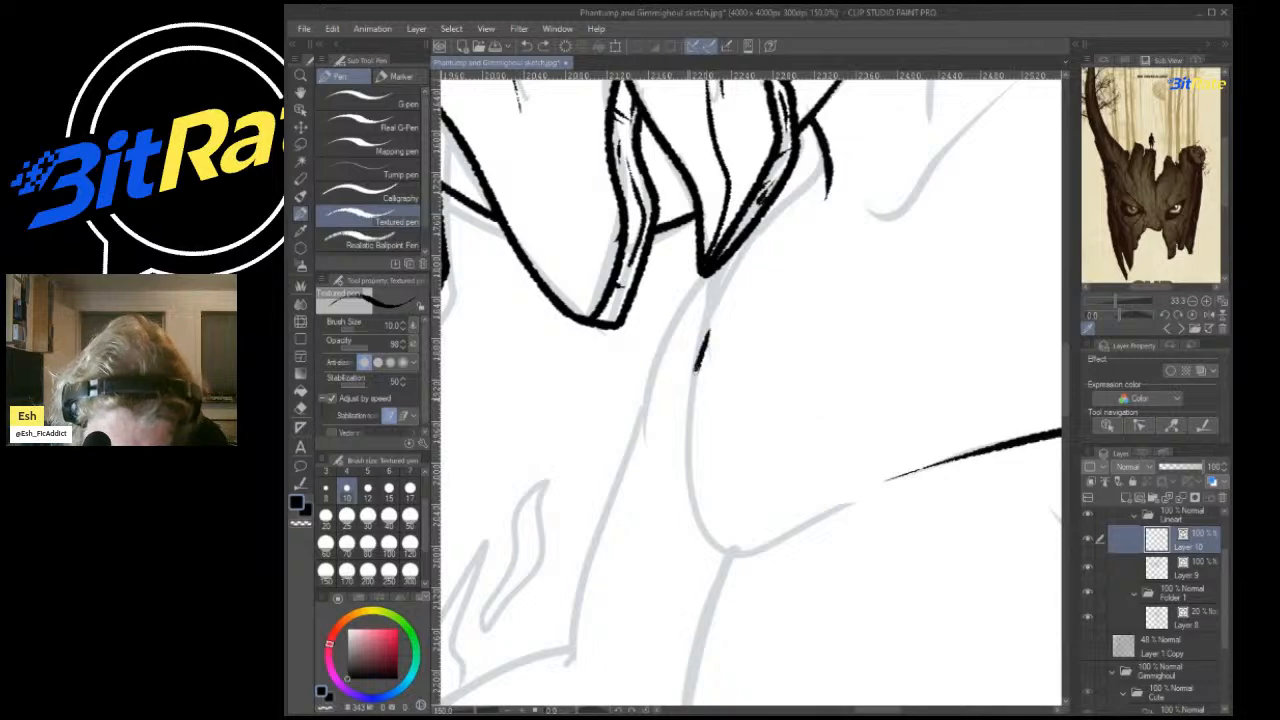
drag(695, 370, 845, 505)
scroll(947, 484, down, 5)
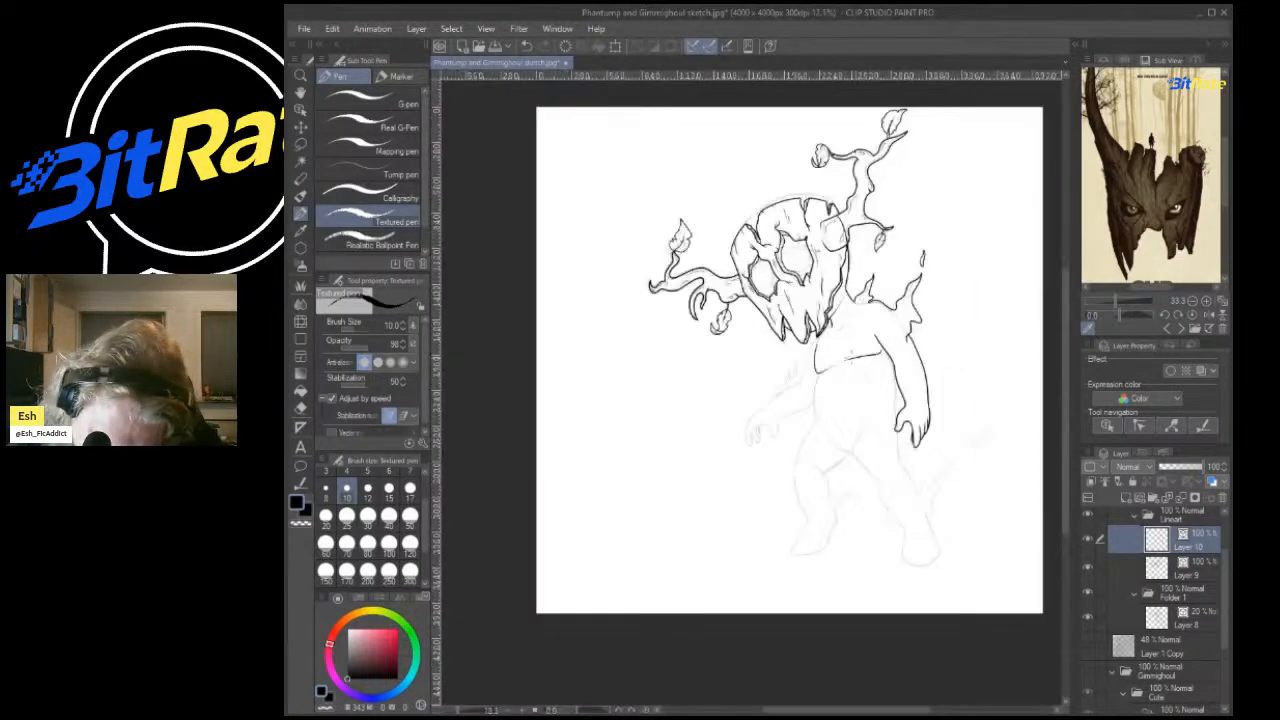
scroll(845, 405, up, 4)
drag(686, 372, 673, 625)
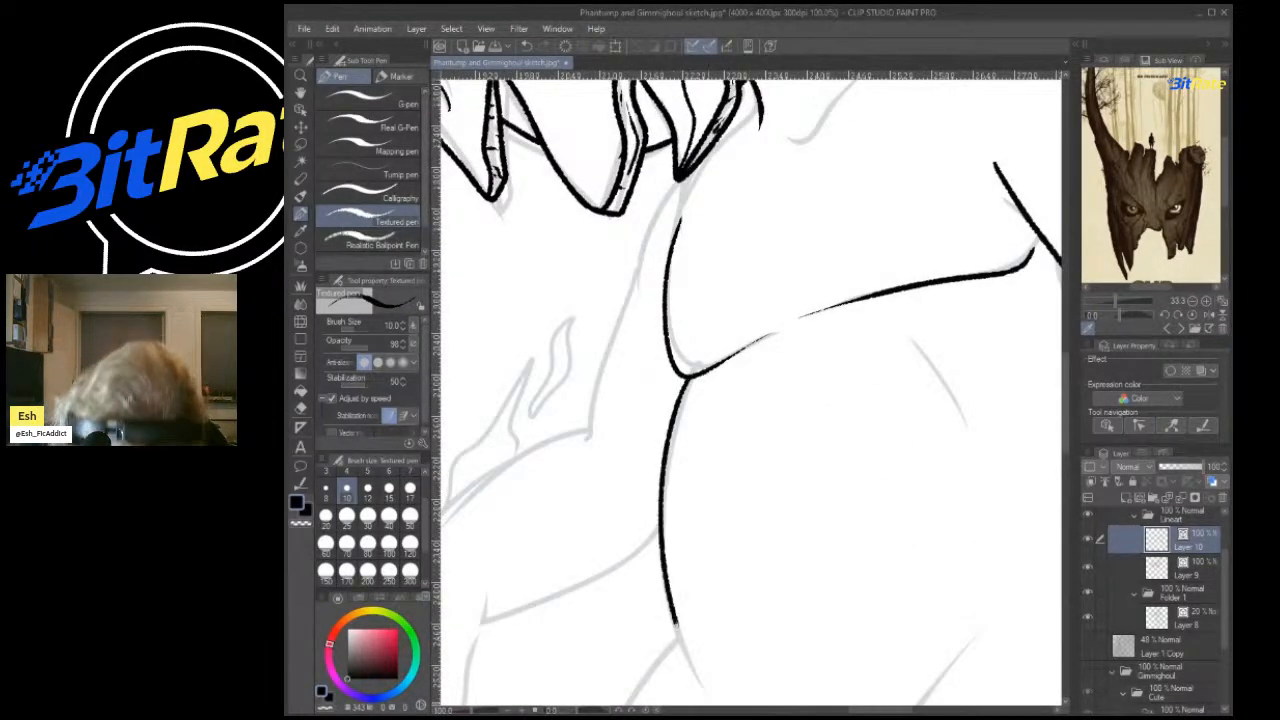
Ink the far arm's upper-arm edge, elbow crease, forearm underside and forearm top over the sketch.
scroll(695, 561, down, 5)
scroll(690, 520, up, 4)
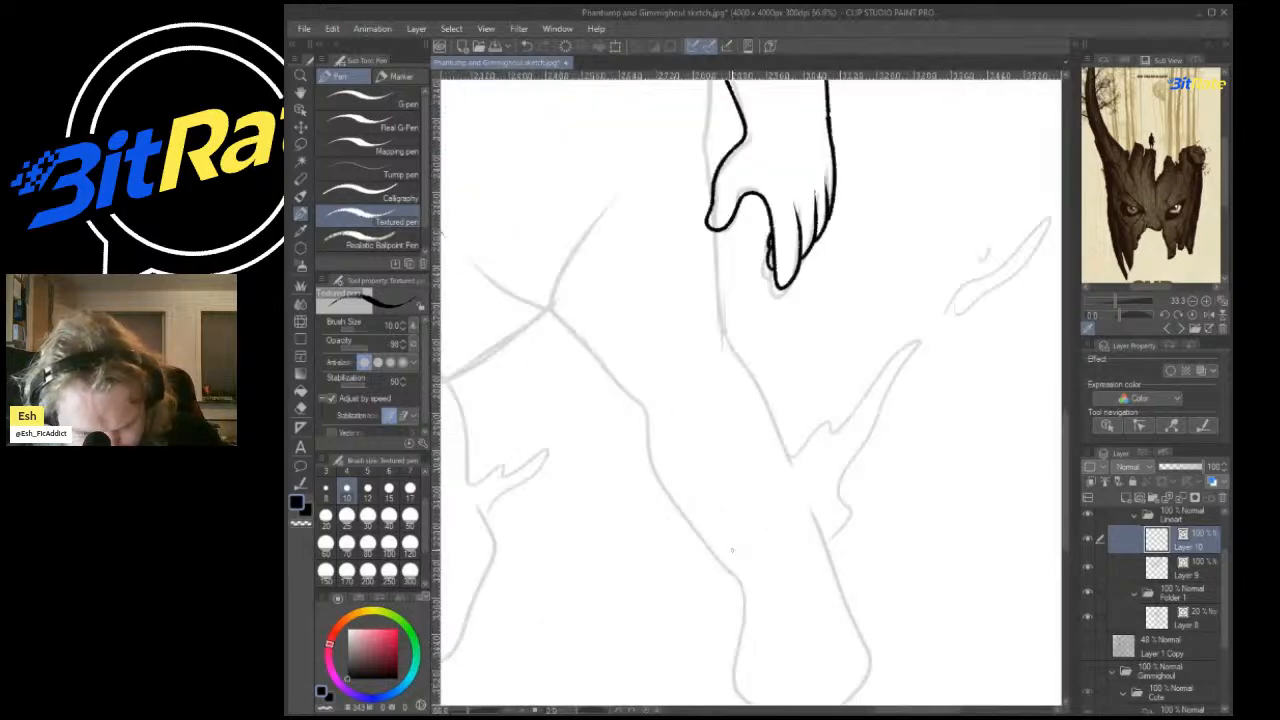
scroll(683, 479, down, 5)
scroll(682, 477, up, 4)
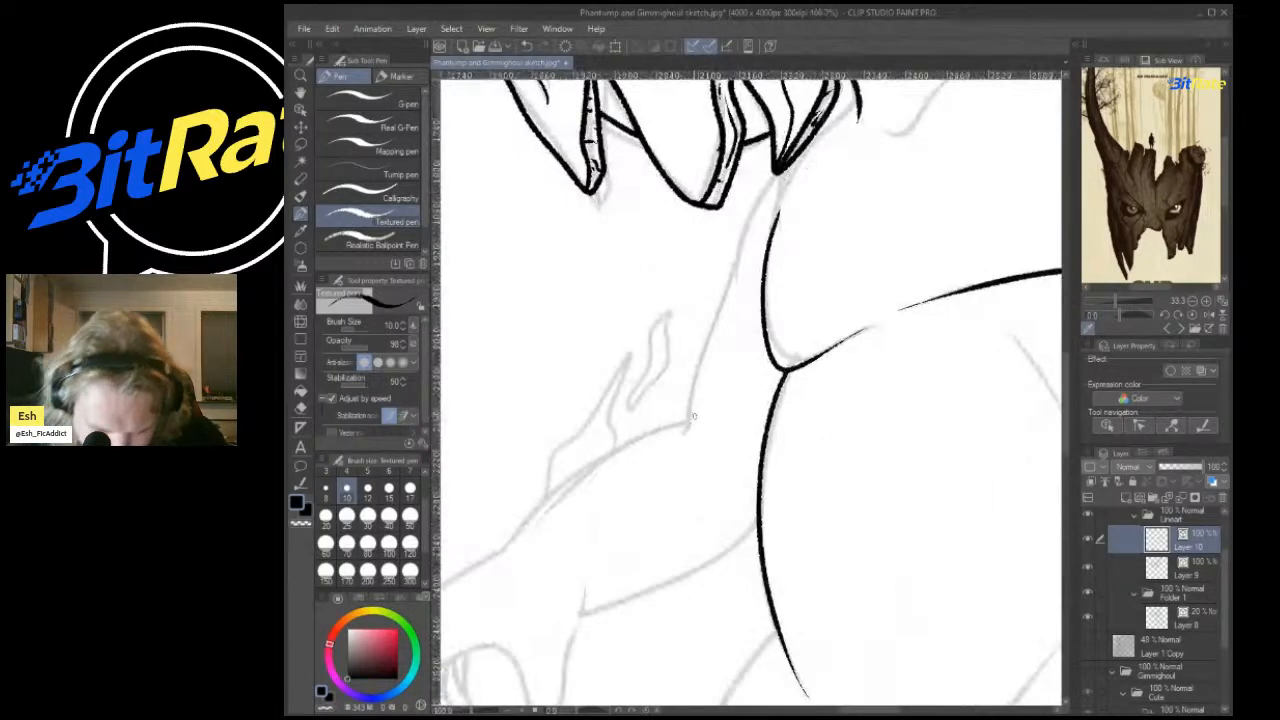
mouse_move(852, 114)
mouse_down()
mouse_move(738, 236)
mouse_move(686, 438)
mouse_up()
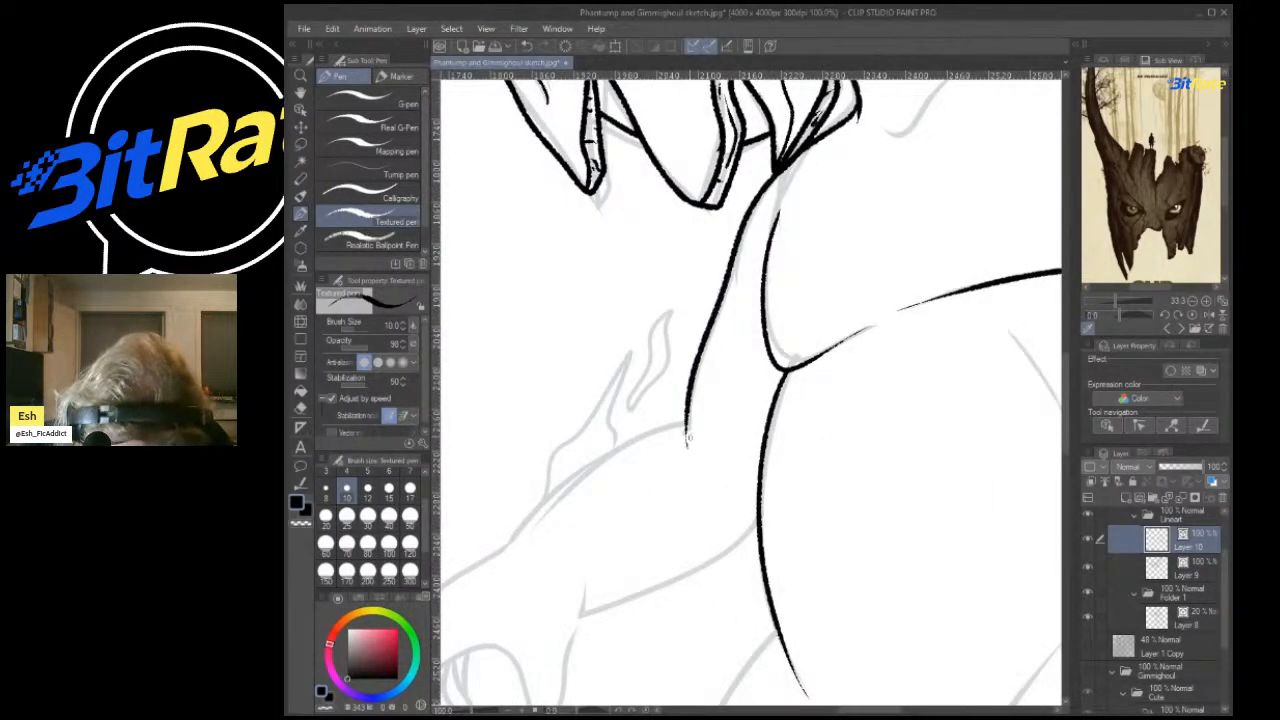
mouse_move(758, 515)
mouse_down()
mouse_move(727, 560)
mouse_move(560, 622)
mouse_up()
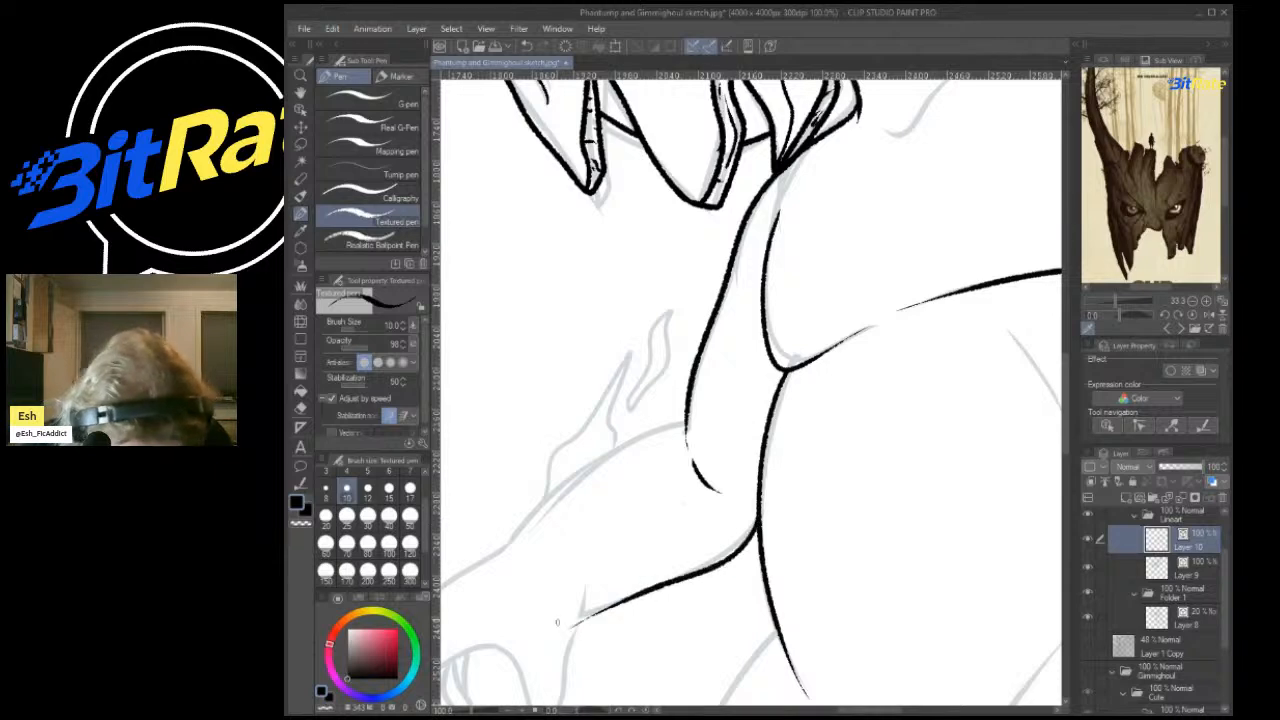
mouse_move(686, 415)
mouse_down()
mouse_move(615, 443)
mouse_move(500, 532)
mouse_up()
scroll(500, 532, down, 4)
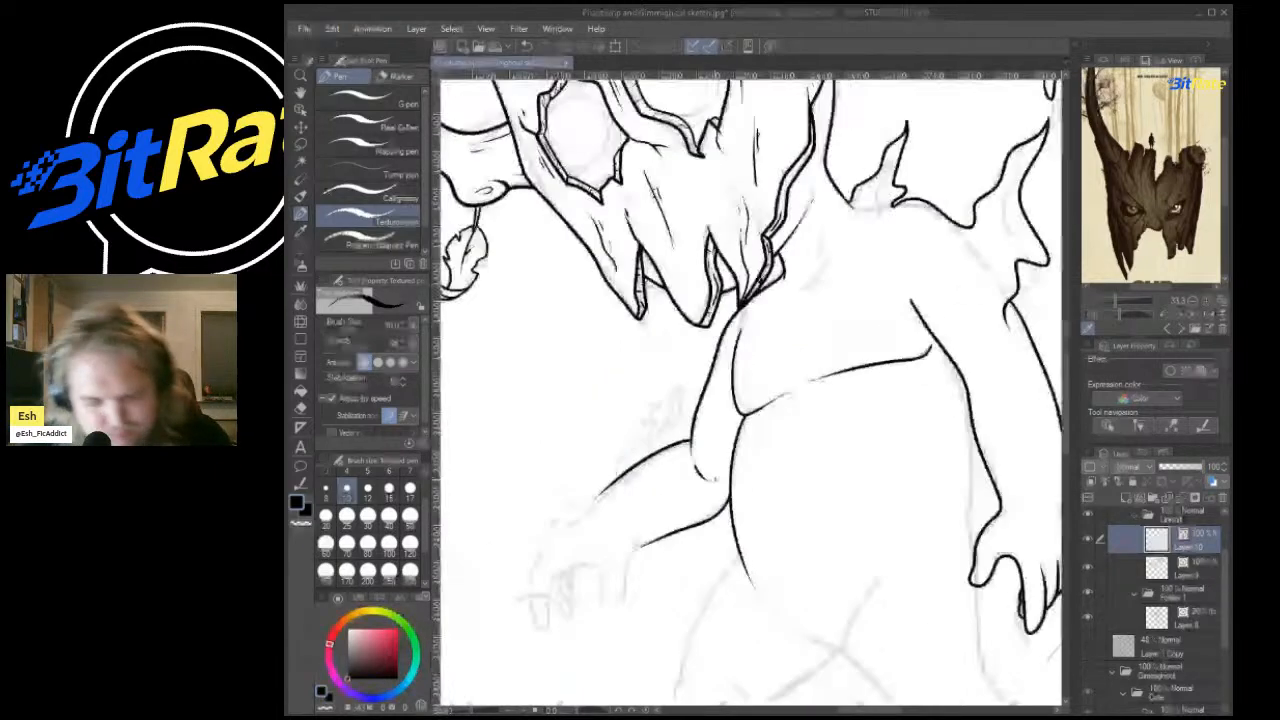
Ink the far hand's outline from the forearm around the first finger and thumb to the wrist.
scroll(708, 242, up, 8)
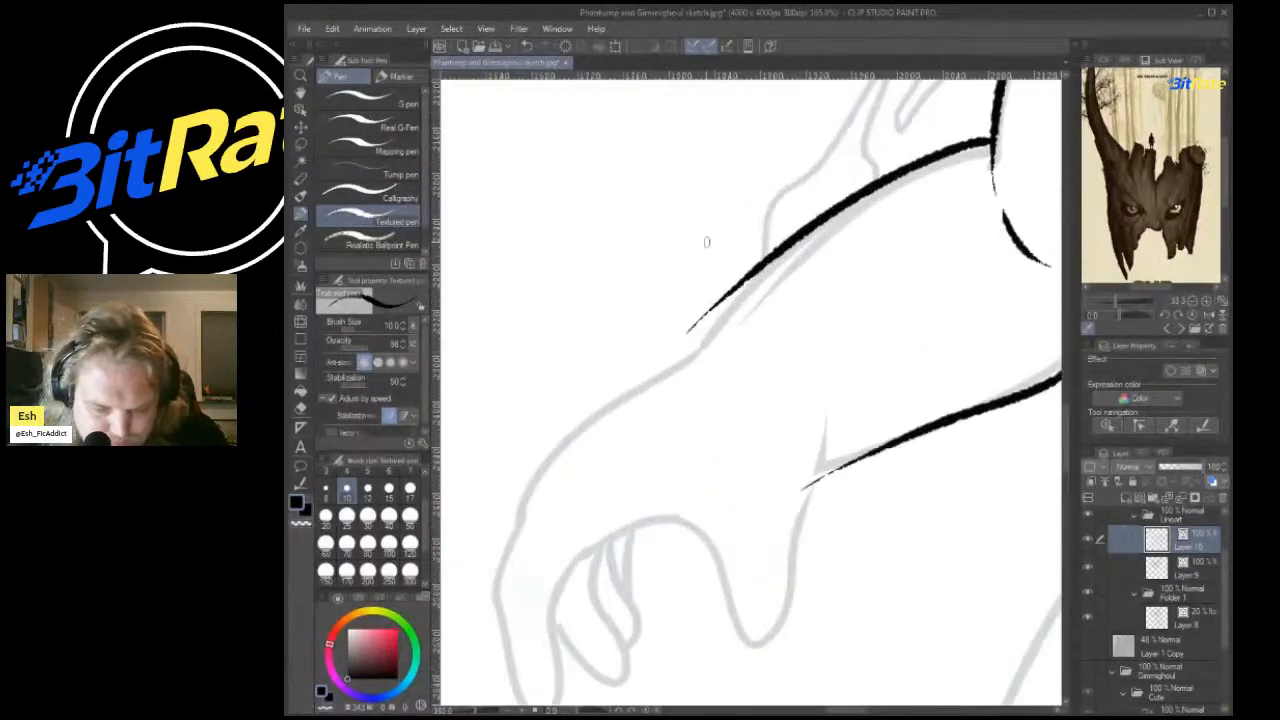
mouse_move(1020, 140)
mouse_down()
mouse_move(945, 169)
mouse_move(791, 276)
mouse_move(532, 488)
mouse_move(494, 559)
mouse_move(475, 648)
mouse_move(539, 630)
mouse_move(613, 560)
mouse_move(680, 558)
mouse_move(713, 626)
mouse_move(784, 693)
mouse_move(780, 642)
mouse_move(844, 398)
mouse_move(838, 448)
mouse_up()
scroll(843, 397, down, 5)
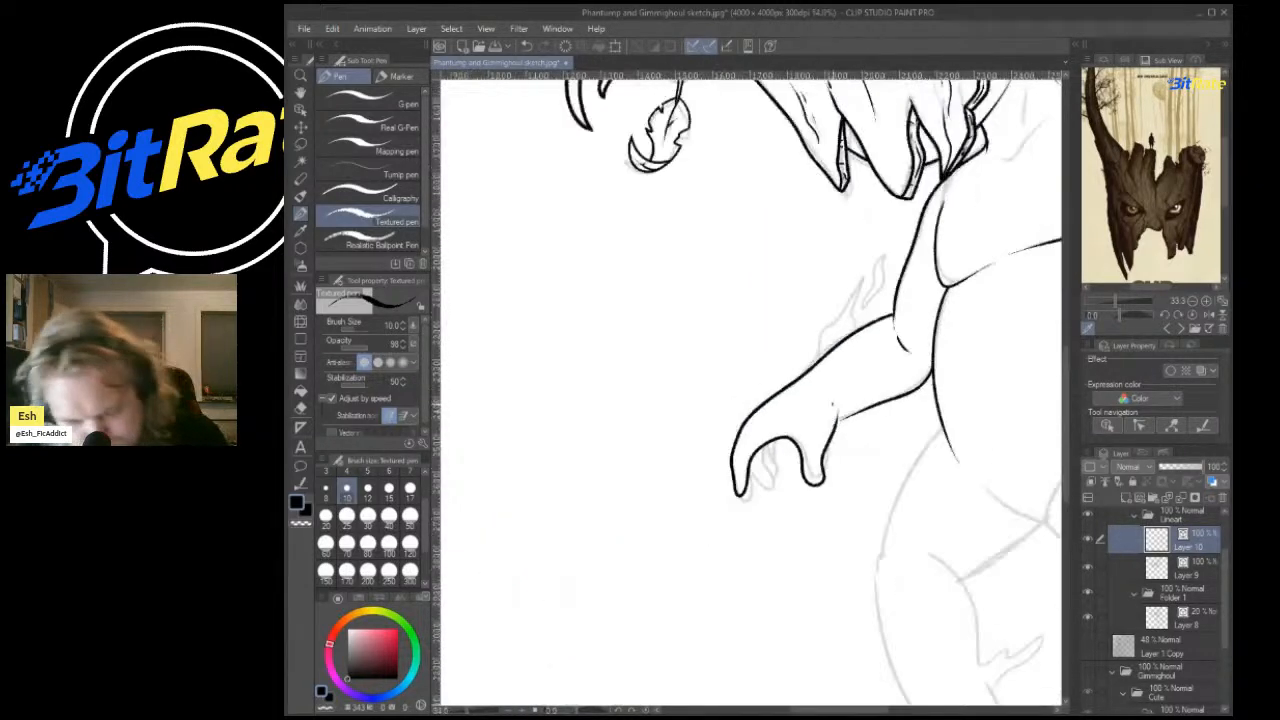
Ink the curled fingers visible between the far hand's first finger and thumb.
scroll(803, 485, up, 7)
mouse_move(507, 356)
mouse_down()
mouse_move(578, 462)
mouse_move(610, 357)
mouse_move(590, 236)
mouse_up()
mouse_move(640, 430)
mouse_down()
mouse_move(650, 365)
mouse_move(608, 218)
mouse_up()
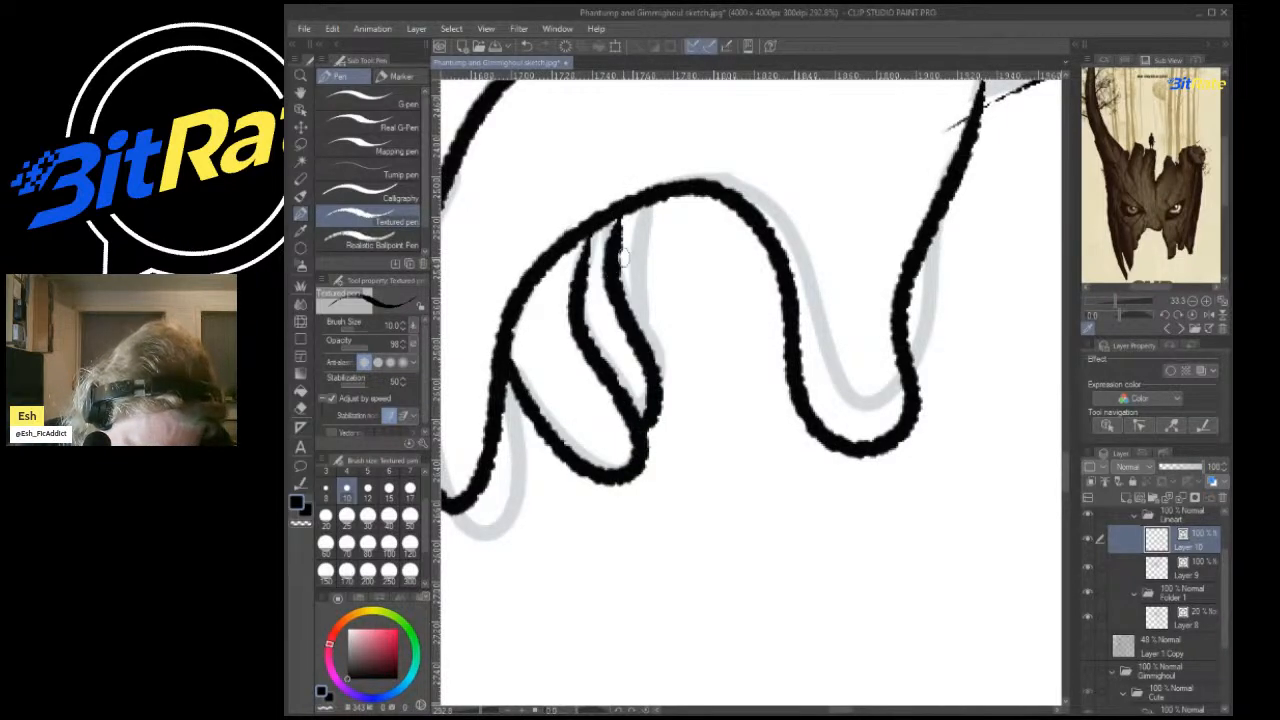
mouse_move(642, 348)
mouse_down()
mouse_move(630, 245)
mouse_move(665, 192)
mouse_up()
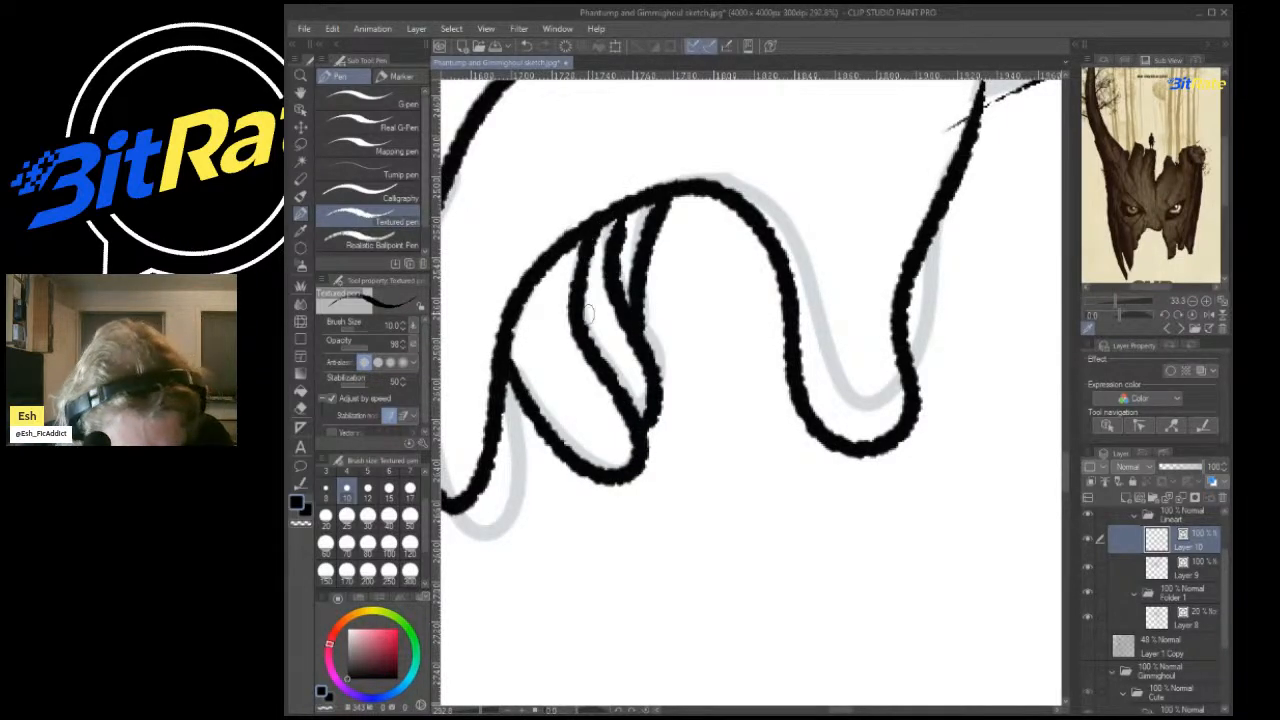
scroll(605, 308, down, 6)
Redraw the far hand's thumb tip wider, erase the overlapping old line and return to the Textured pen.
scroll(611, 151, up, 5)
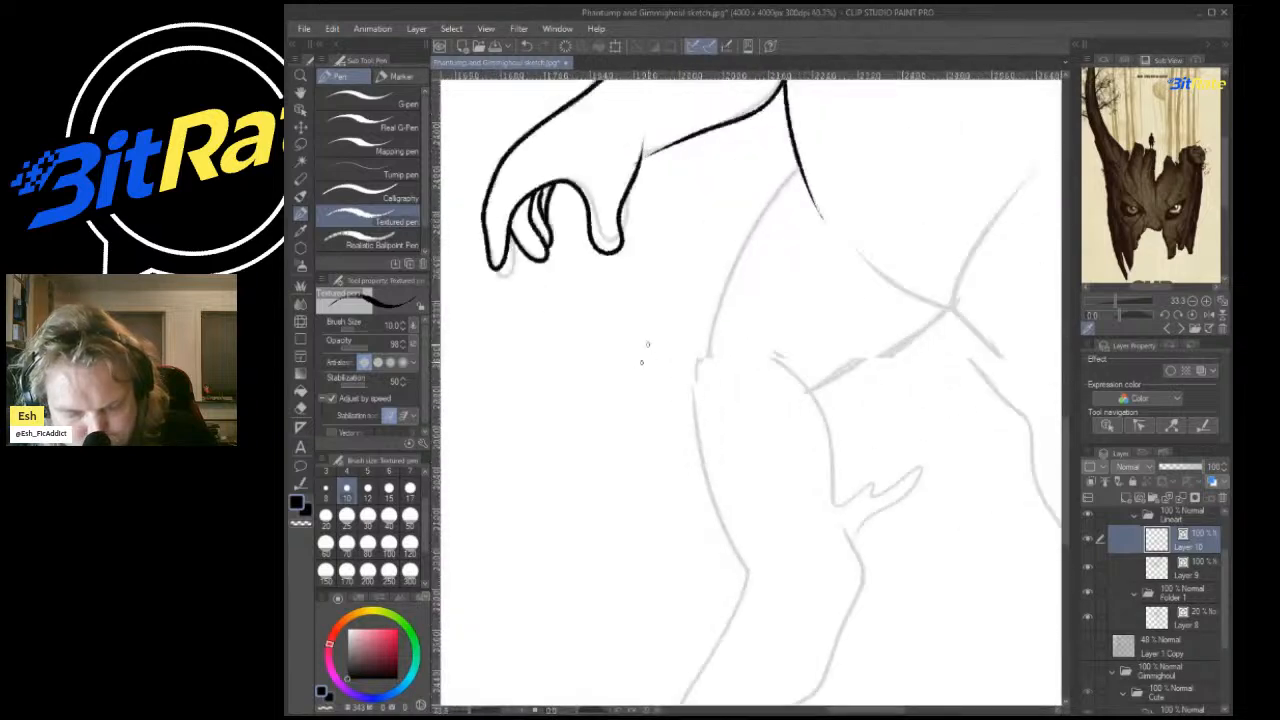
scroll(611, 151, up, 2)
mouse_move(598, 278)
mouse_down()
mouse_move(639, 388)
mouse_move(514, 368)
mouse_move(561, 425)
mouse_move(609, 264)
mouse_move(584, 421)
mouse_move(485, 318)
mouse_up()
key(ctrl+z)
key(ctrl+z)
key(e)
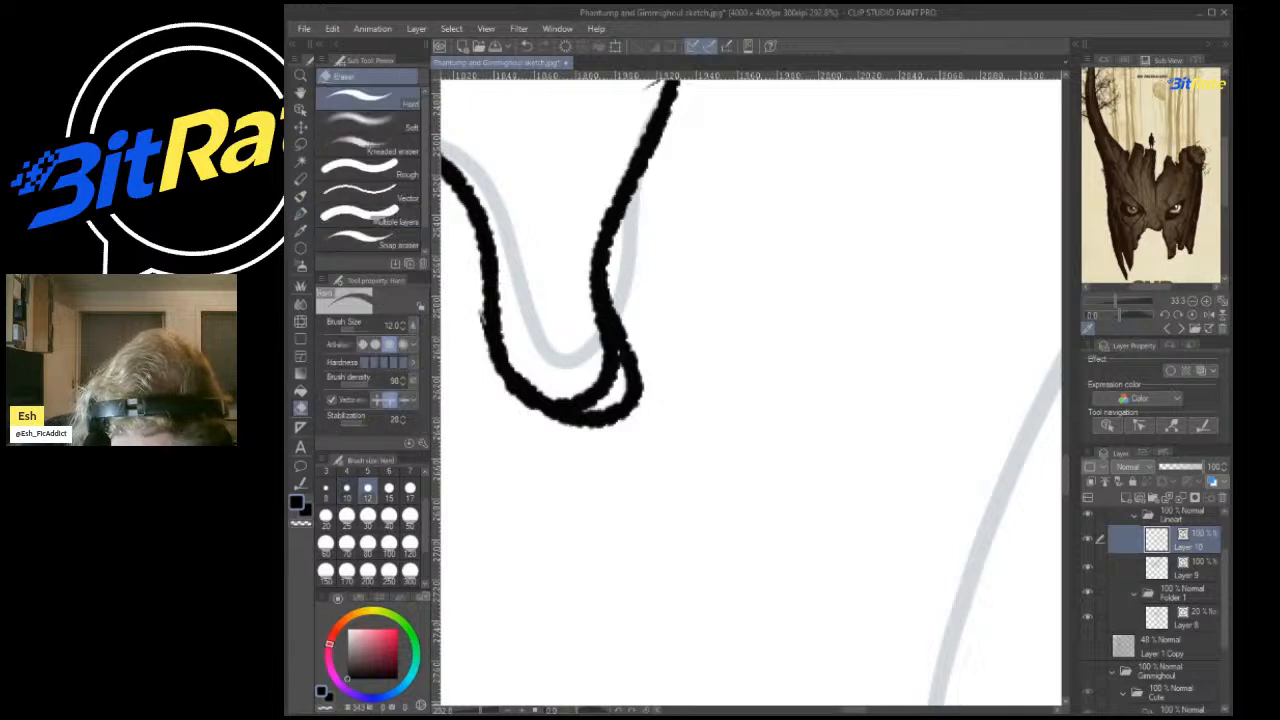
mouse_move(614, 398)
mouse_down()
mouse_move(594, 356)
mouse_move(578, 236)
mouse_up()
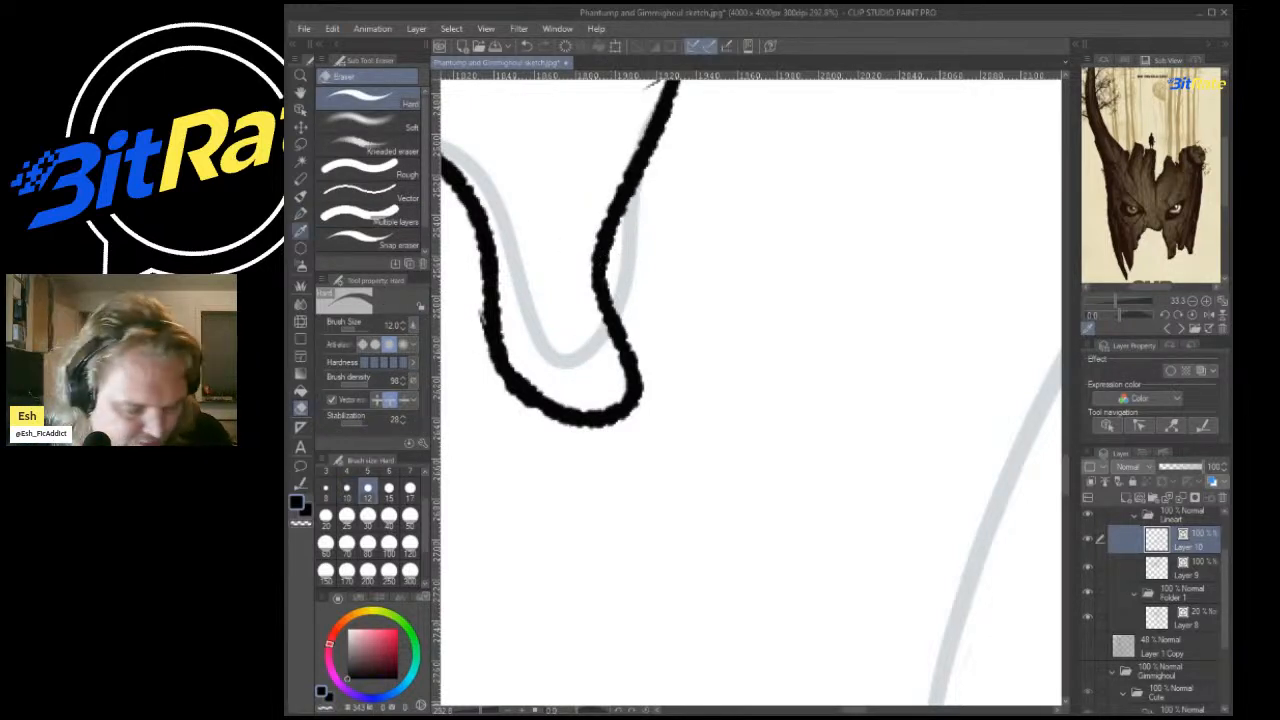
click(300, 213)
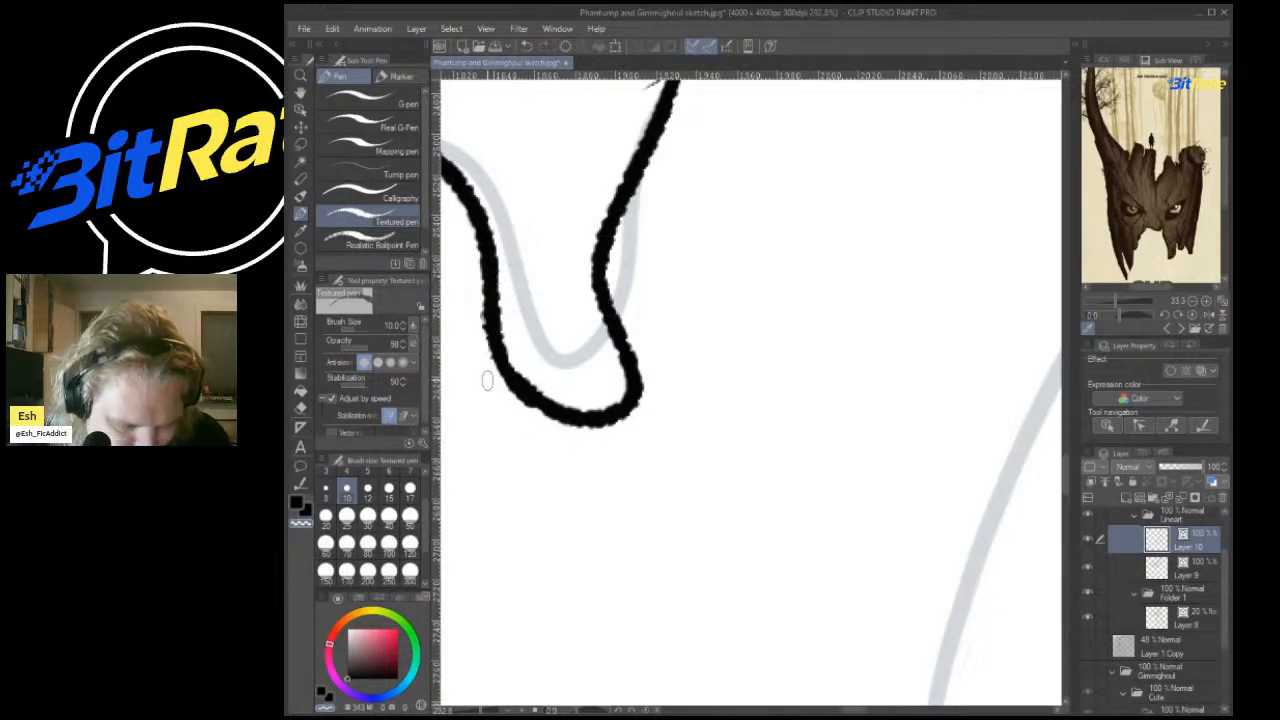
Redraw the tapered end of the far forearm's underside as a thicker line that joins the wrist.
scroll(575, 374, down, 8)
scroll(606, 262, up, 9)
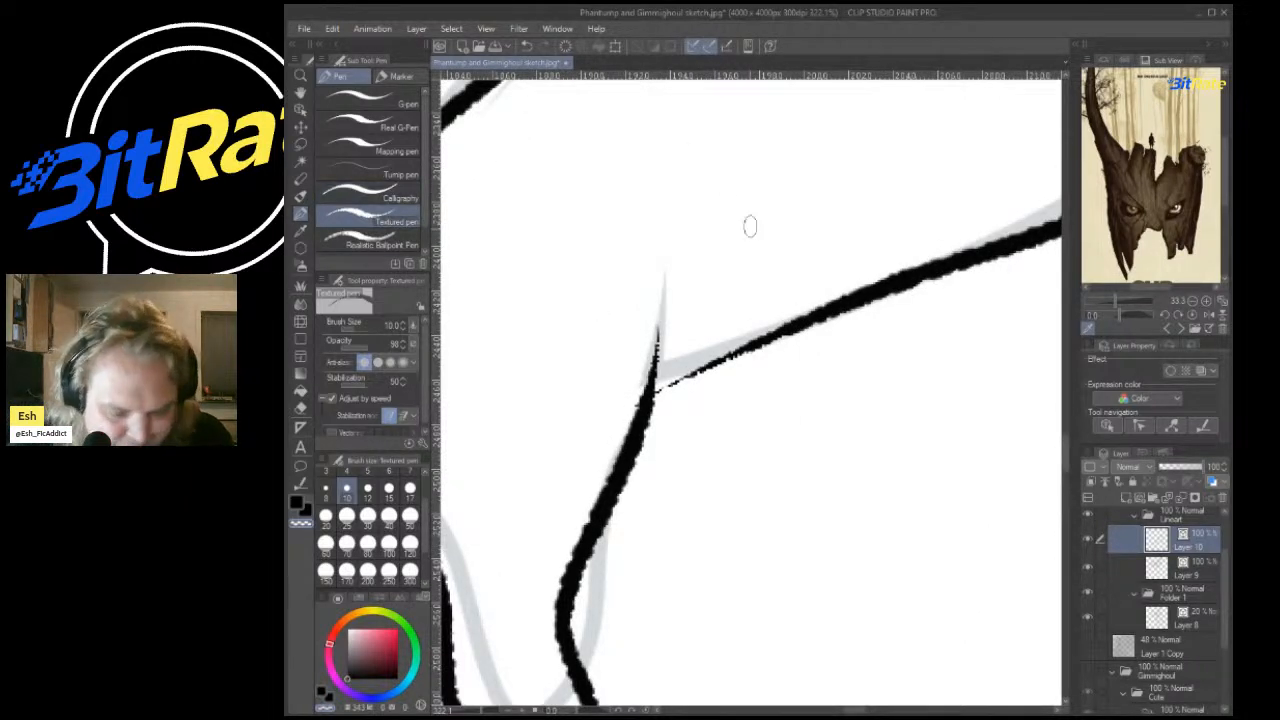
mouse_move(648, 400)
mouse_down()
mouse_move(829, 306)
mouse_move(968, 256)
mouse_up()
key(ctrl+z)
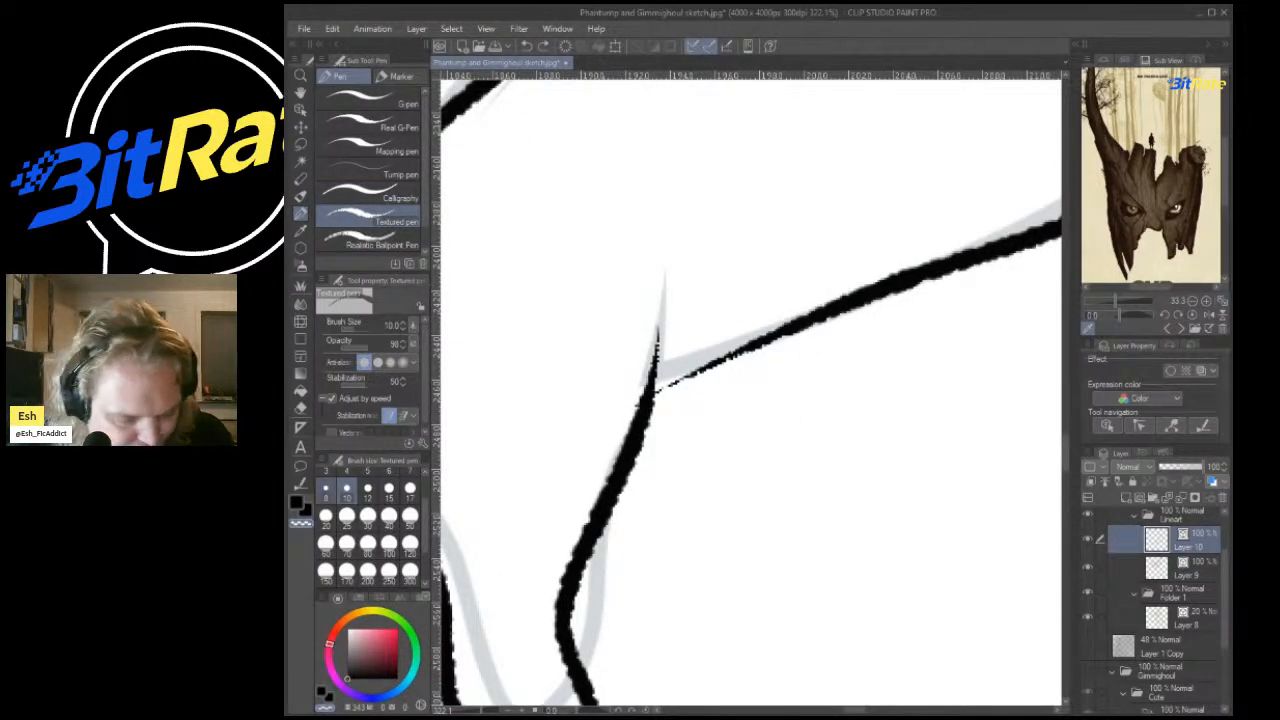
click(297, 502)
drag(646, 402, 1029, 261)
Try to redraw the thumb-side line up through the wrist crease, and undo the strokes.
drag(630, 440, 684, 285)
key(ctrl+z)
mouse_move(619, 464)
mouse_down()
mouse_move(648, 287)
mouse_move(656, 301)
mouse_up()
key(ctrl+z)
Ink a short curved crease on the upper belly and the body's back edge running down behind the near arm to the hip.
scroll(757, 400, down, 10)
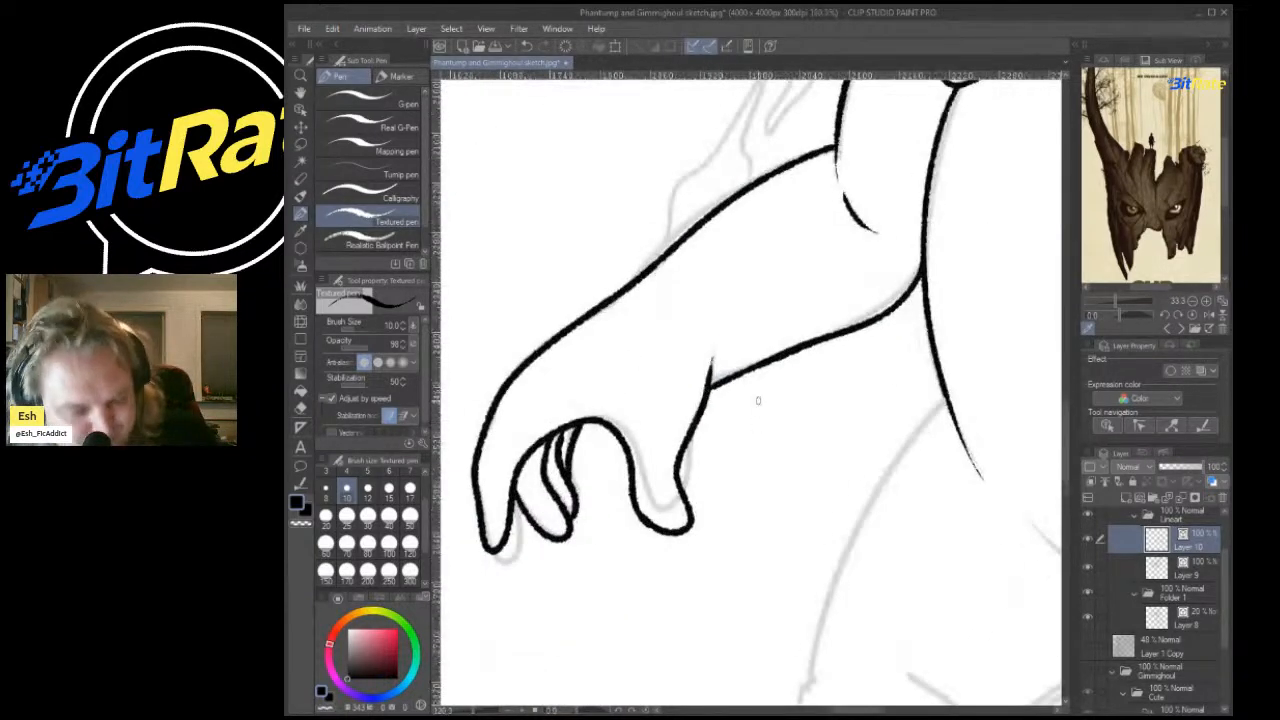
scroll(878, 332, up, 3)
scroll(878, 332, up, 5)
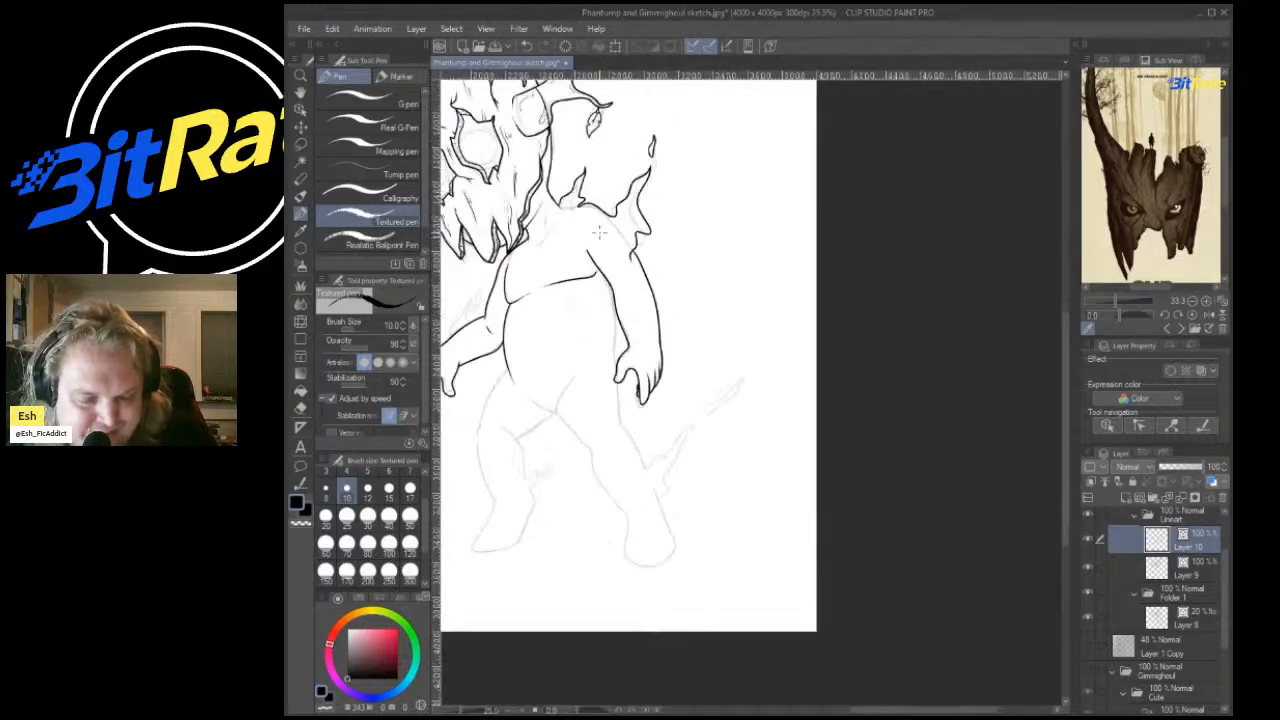
mouse_move(724, 300)
mouse_down()
mouse_move(664, 180)
mouse_move(648, 118)
mouse_up()
scroll(701, 223, down, 8)
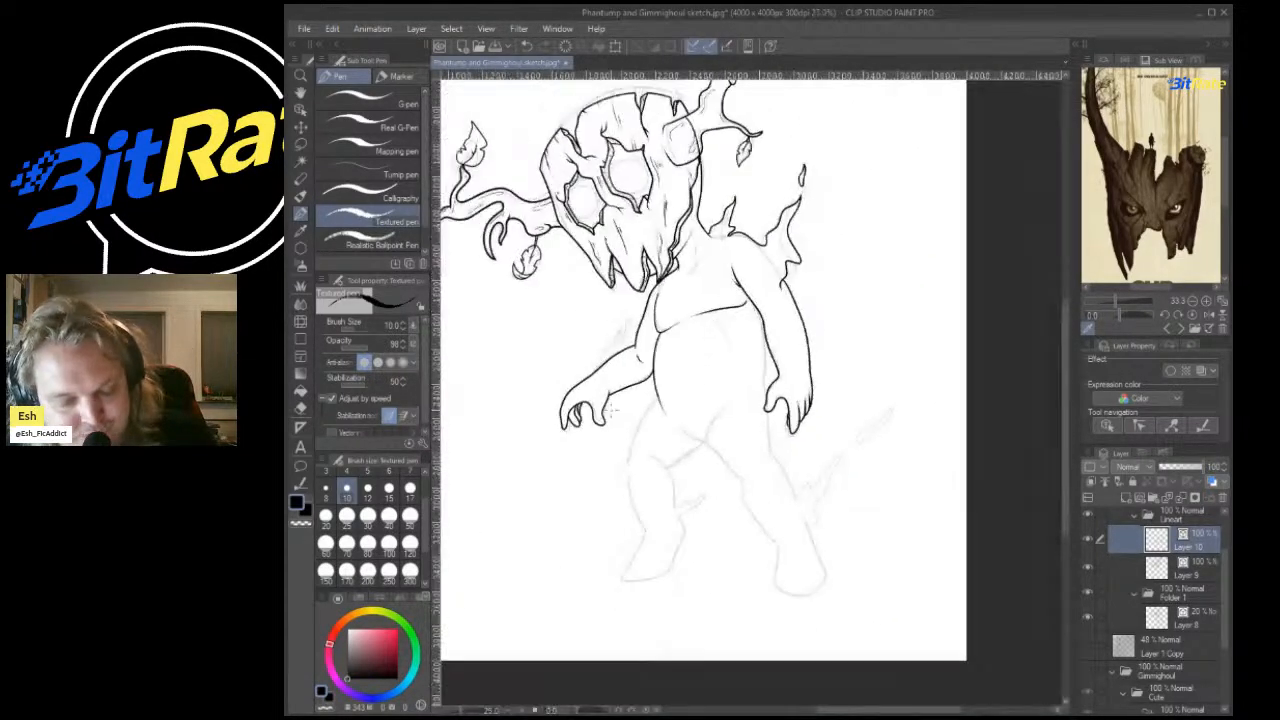
scroll(765, 140, up, 4)
drag(788, 139, 828, 170)
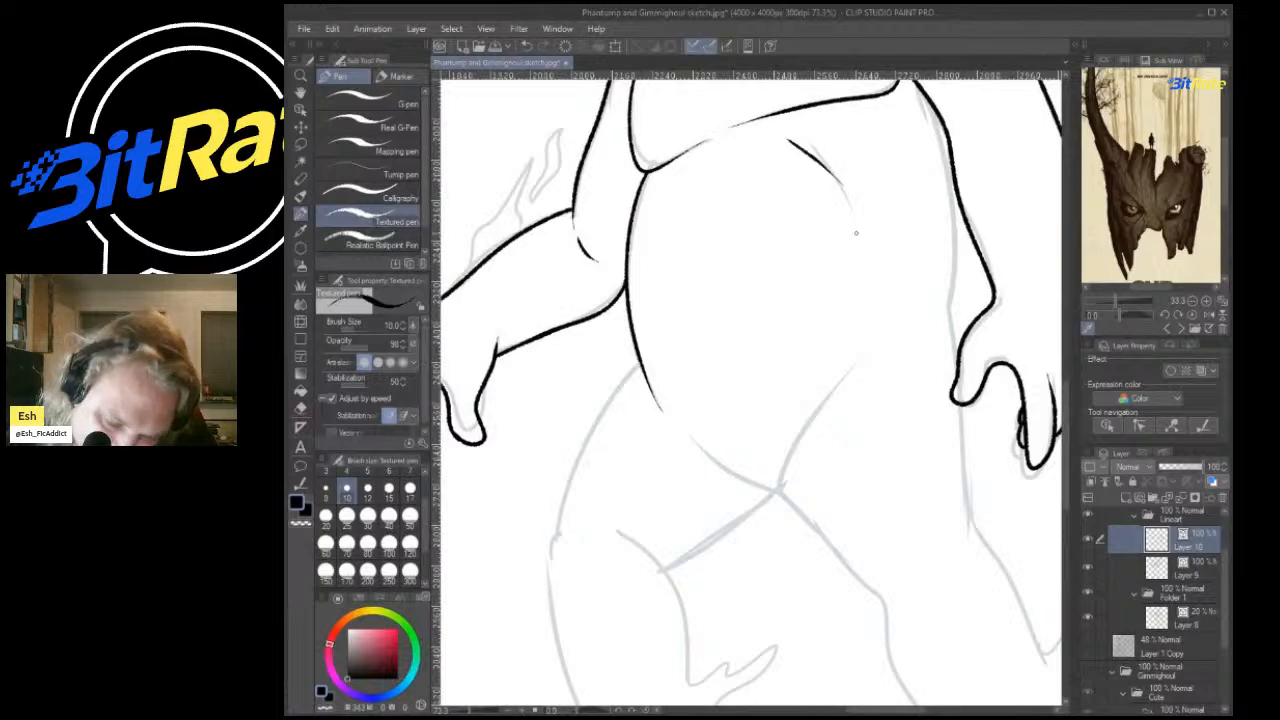
mouse_move(976, 182)
mouse_down()
mouse_move(957, 328)
mouse_move(988, 566)
mouse_up()
scroll(982, 543, down, 5)
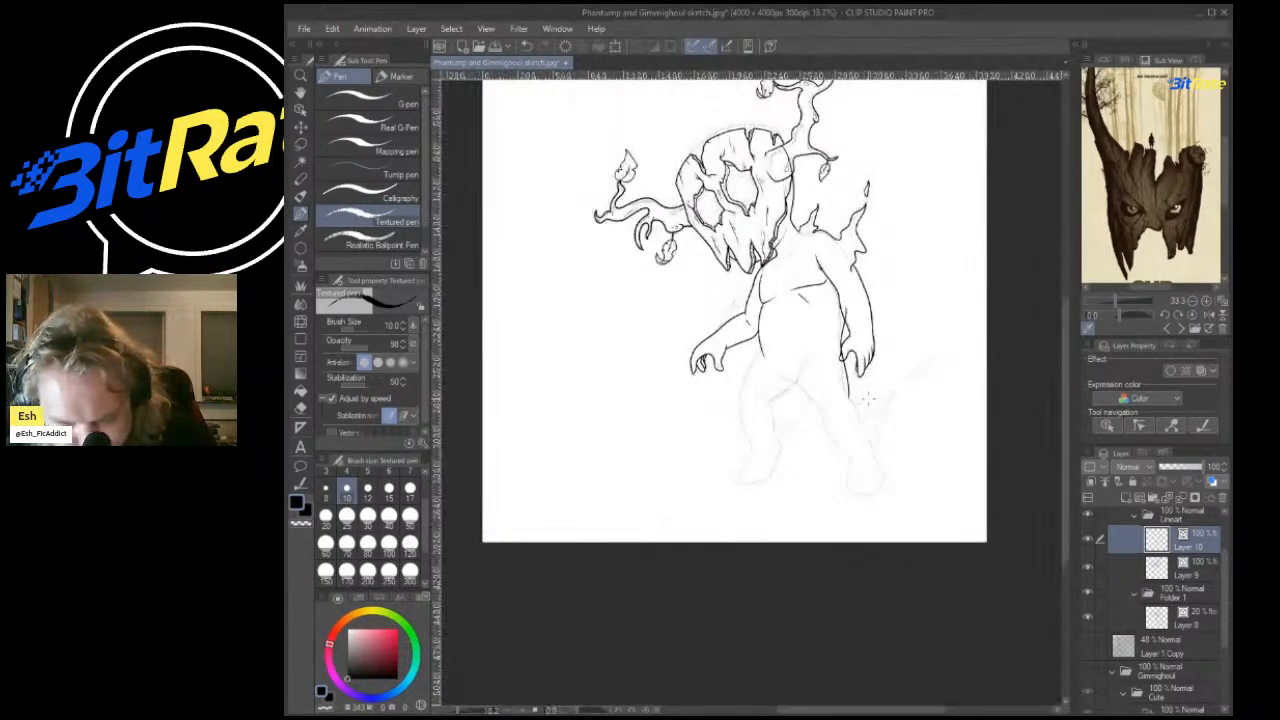
Show the Cute folder and examine the coloured Phantump beside the scary version's line art.
scroll(802, 336, up, 3)
scroll(804, 332, up, 1)
scroll(804, 320, down, 6)
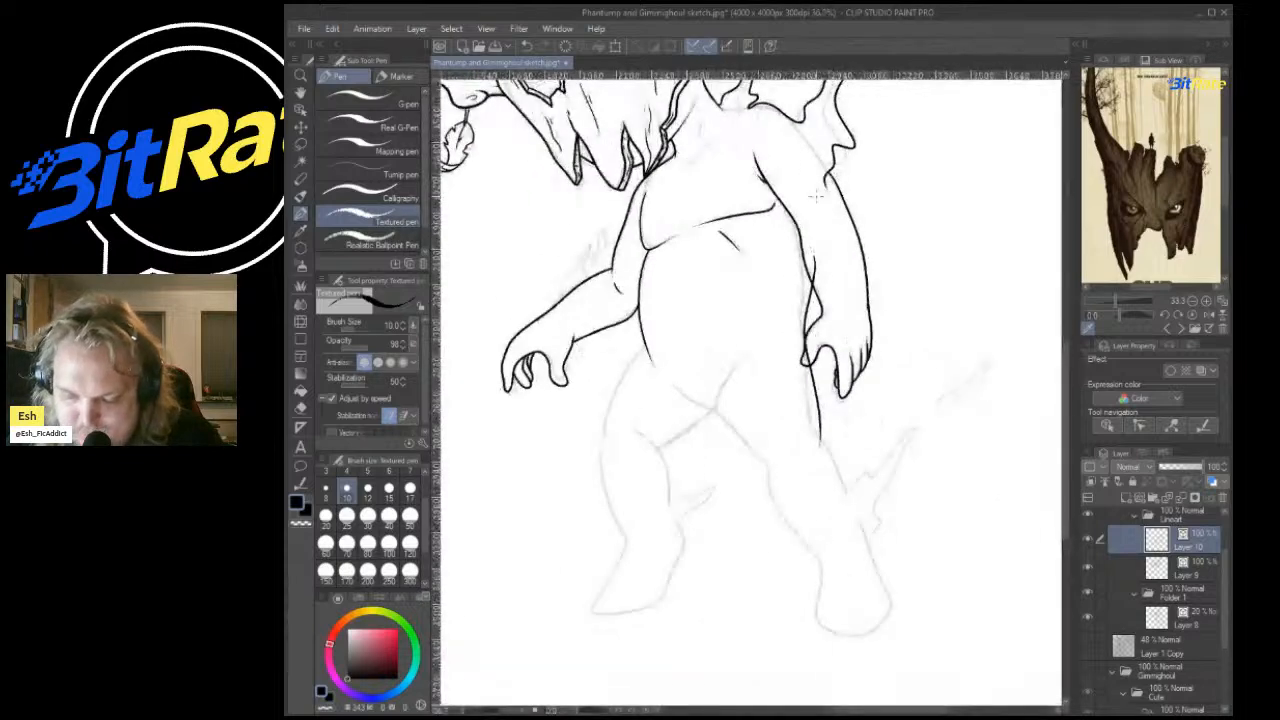
scroll(802, 275, up, 2)
scroll(1160, 608, up, 1)
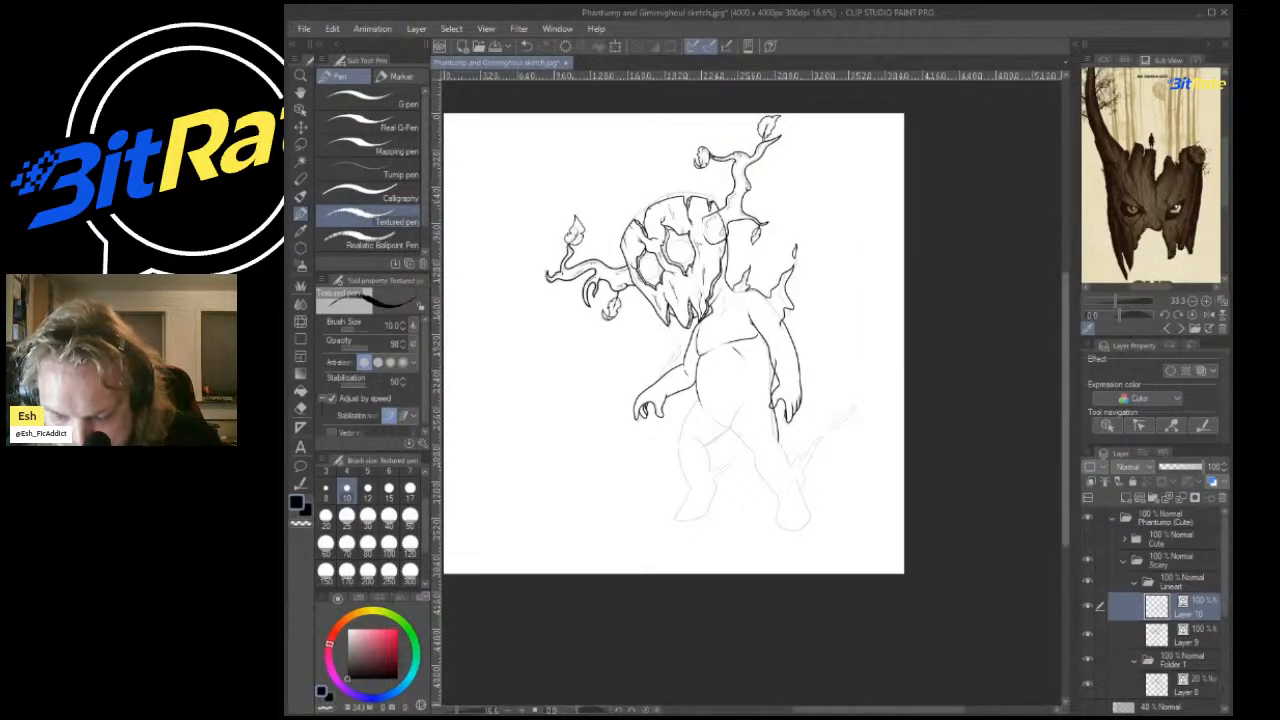
click(1088, 538)
scroll(782, 453, down, 2)
scroll(590, 250, up, 3)
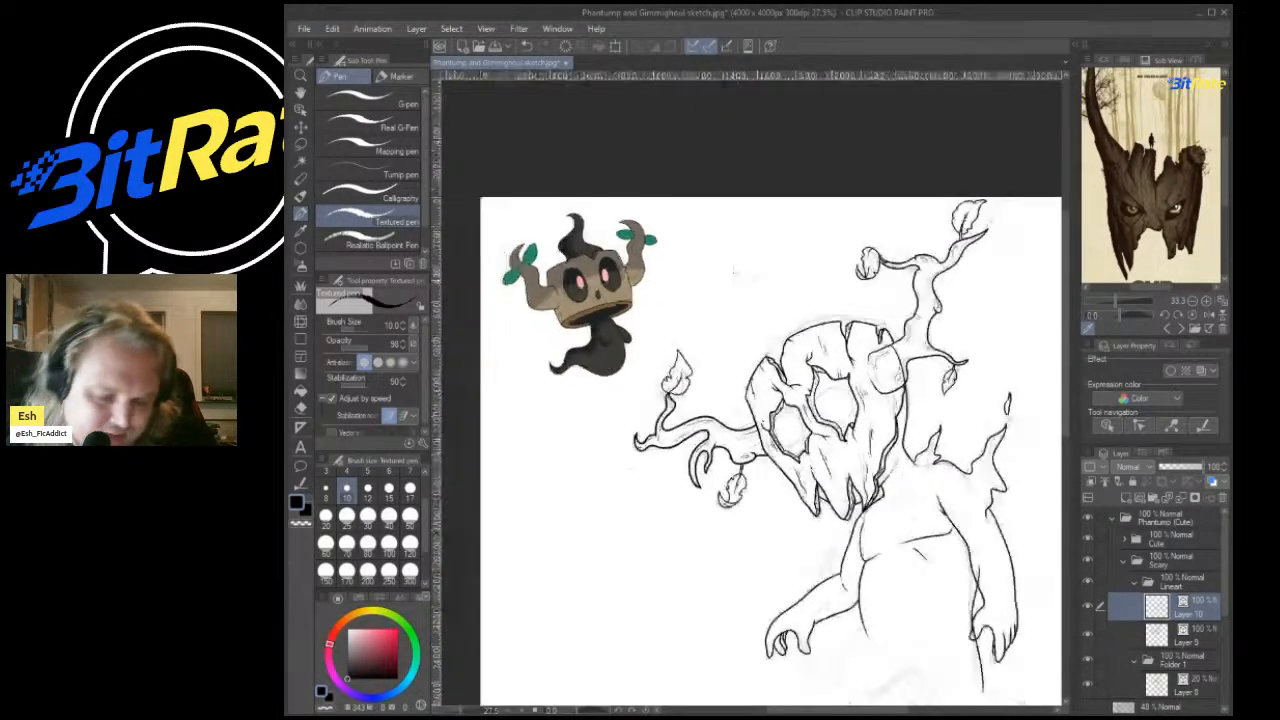
scroll(621, 328, up, 3)
scroll(634, 316, down, 2)
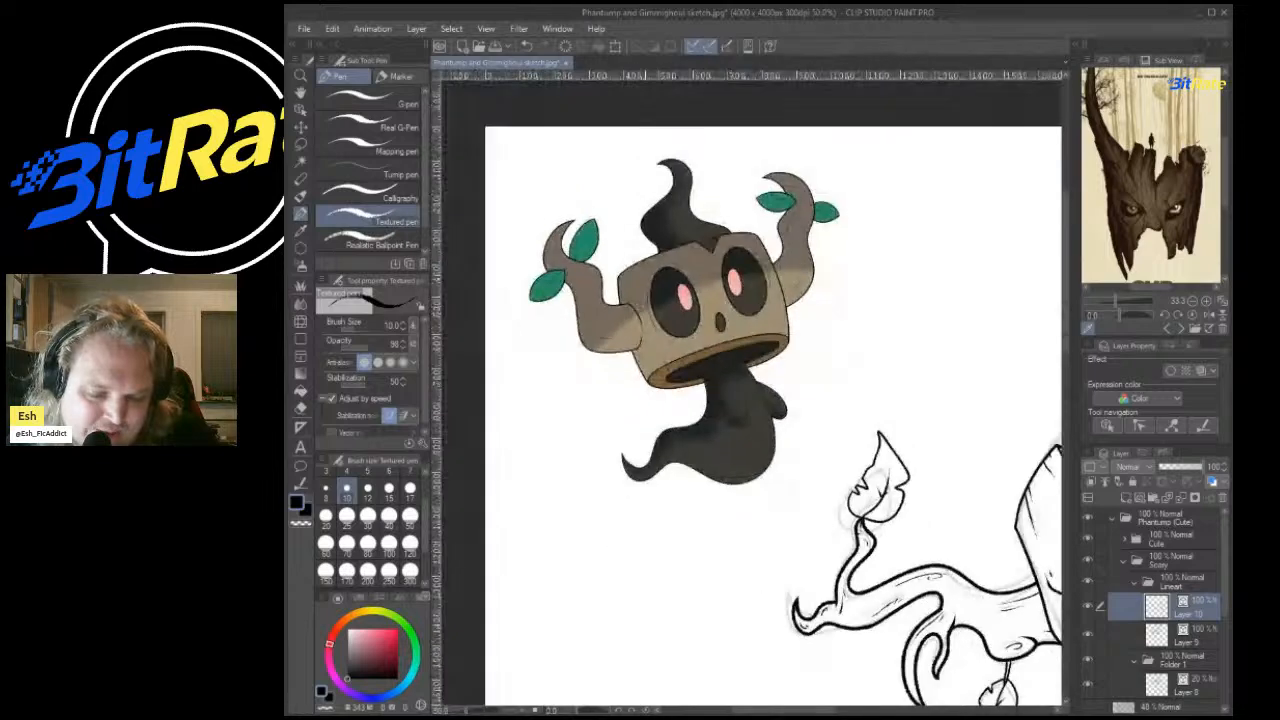
scroll(632, 310, up, 1)
scroll(627, 302, down, 3)
scroll(731, 423, down, 2)
scroll(731, 423, up, 2)
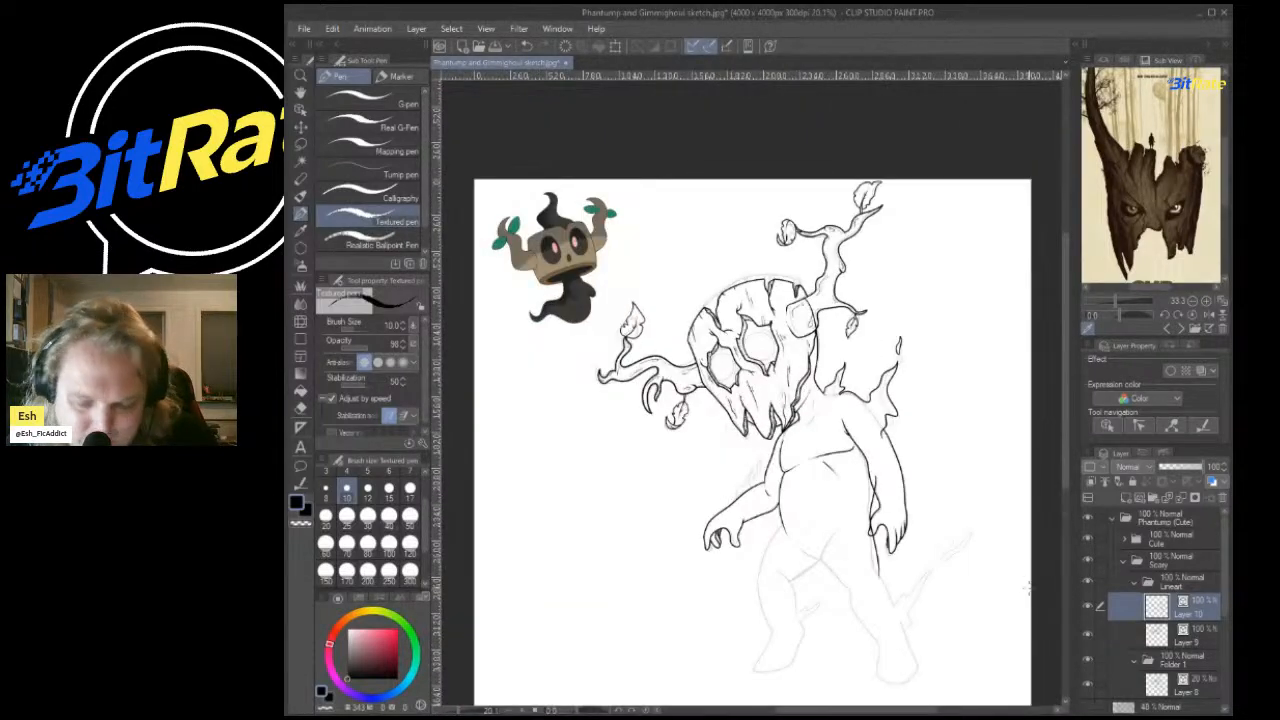
scroll(870, 472, down, 1)
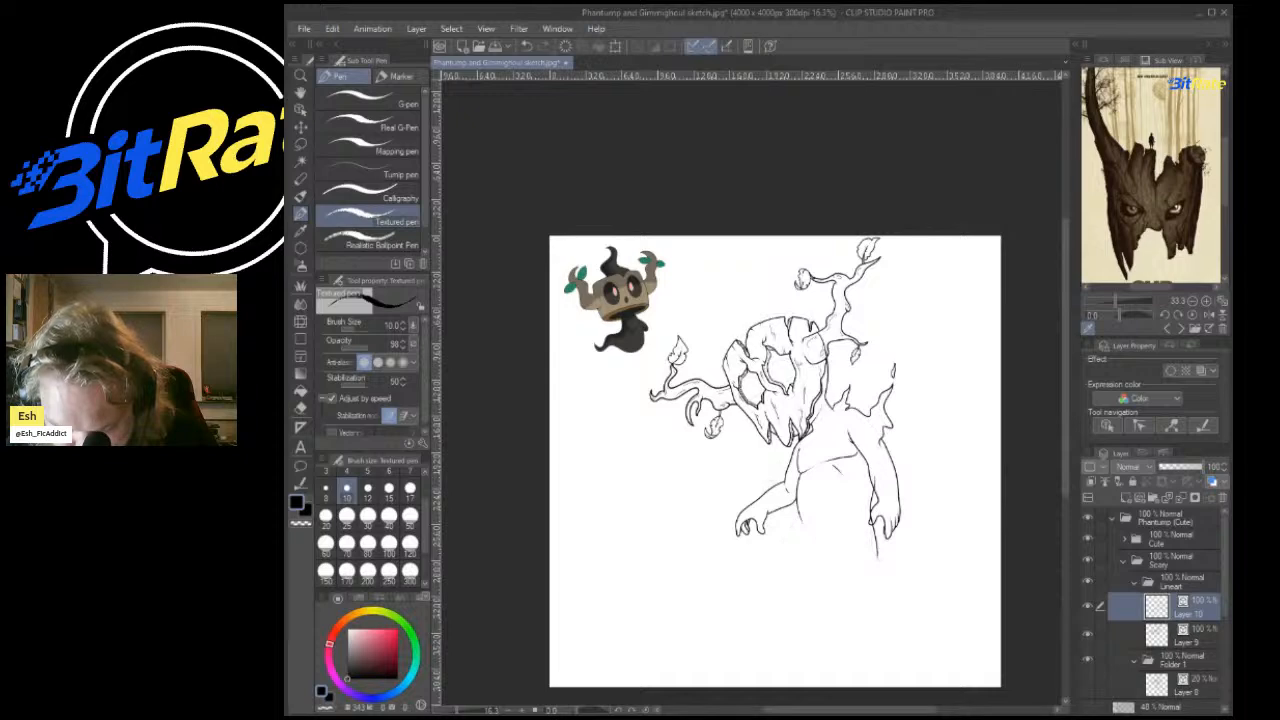
Hide the Cute folder, and erase and redraw the short chest line rising from the corner beside the far arm.
click(1088, 538)
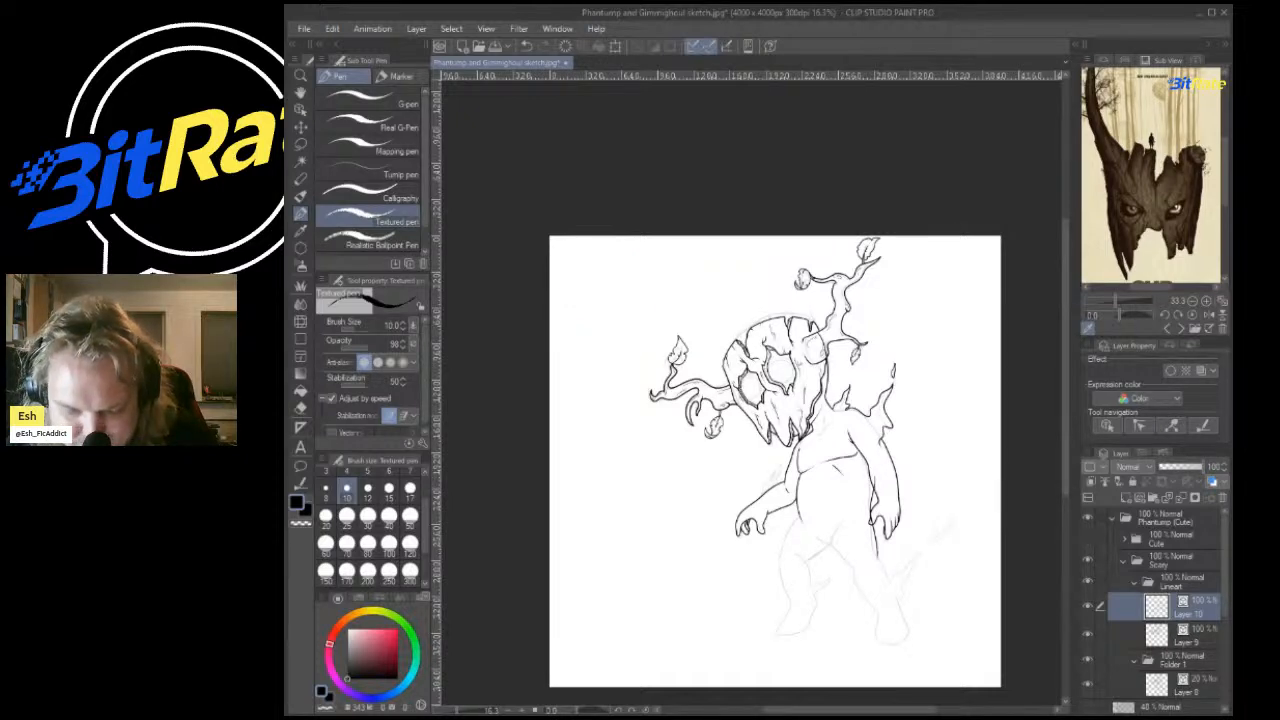
scroll(856, 440, down, 3)
scroll(856, 440, up, 4)
scroll(856, 440, down, 2)
scroll(884, 530, up, 2)
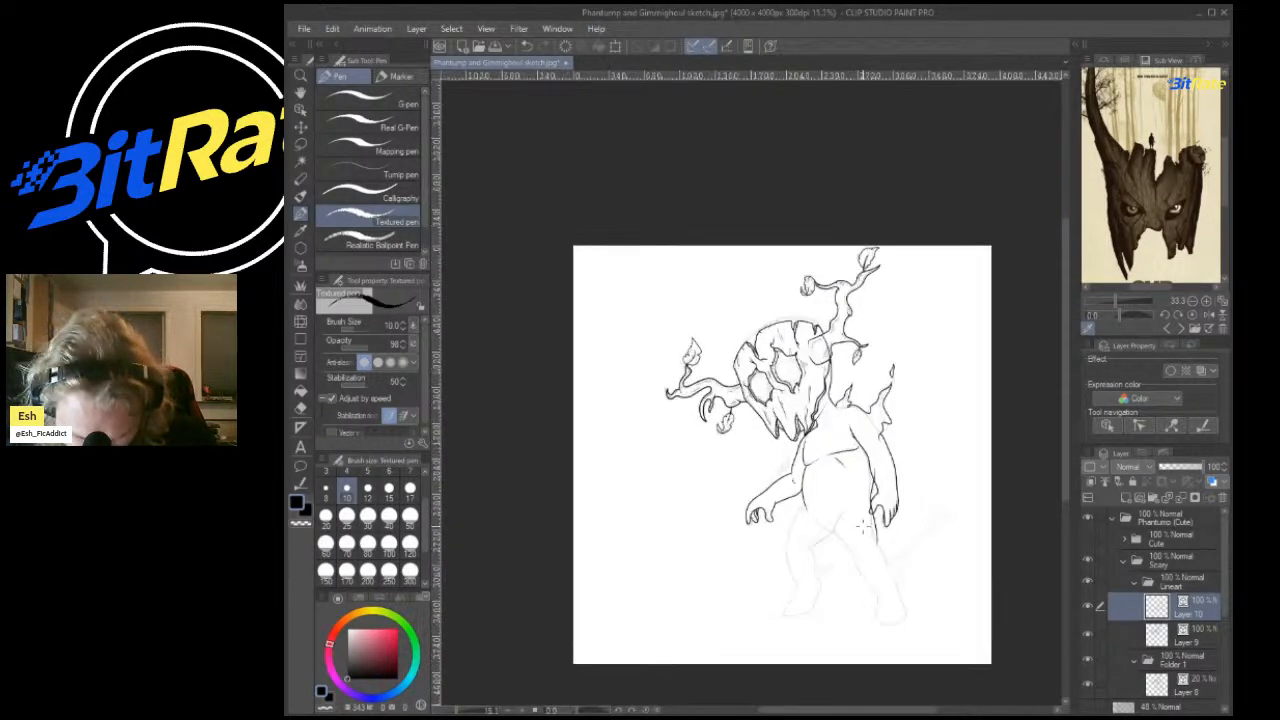
scroll(884, 530, down, 1)
scroll(876, 478, up, 6)
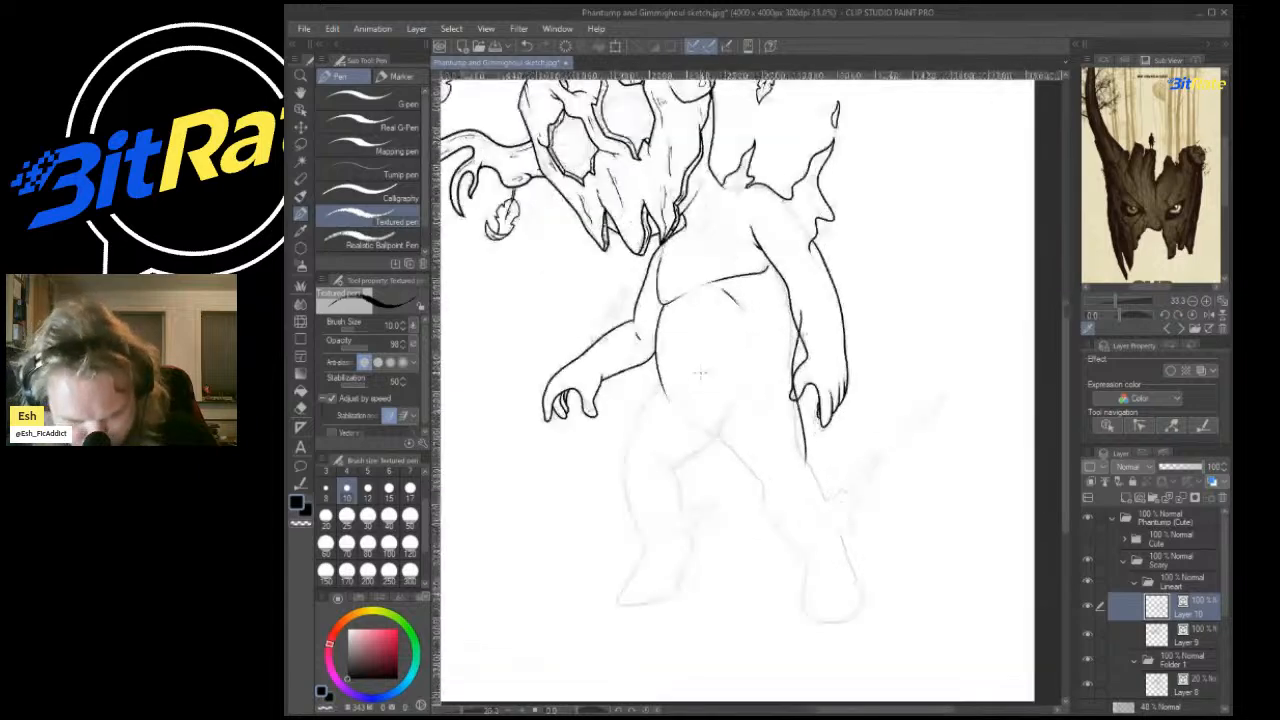
scroll(561, 203, up, 4)
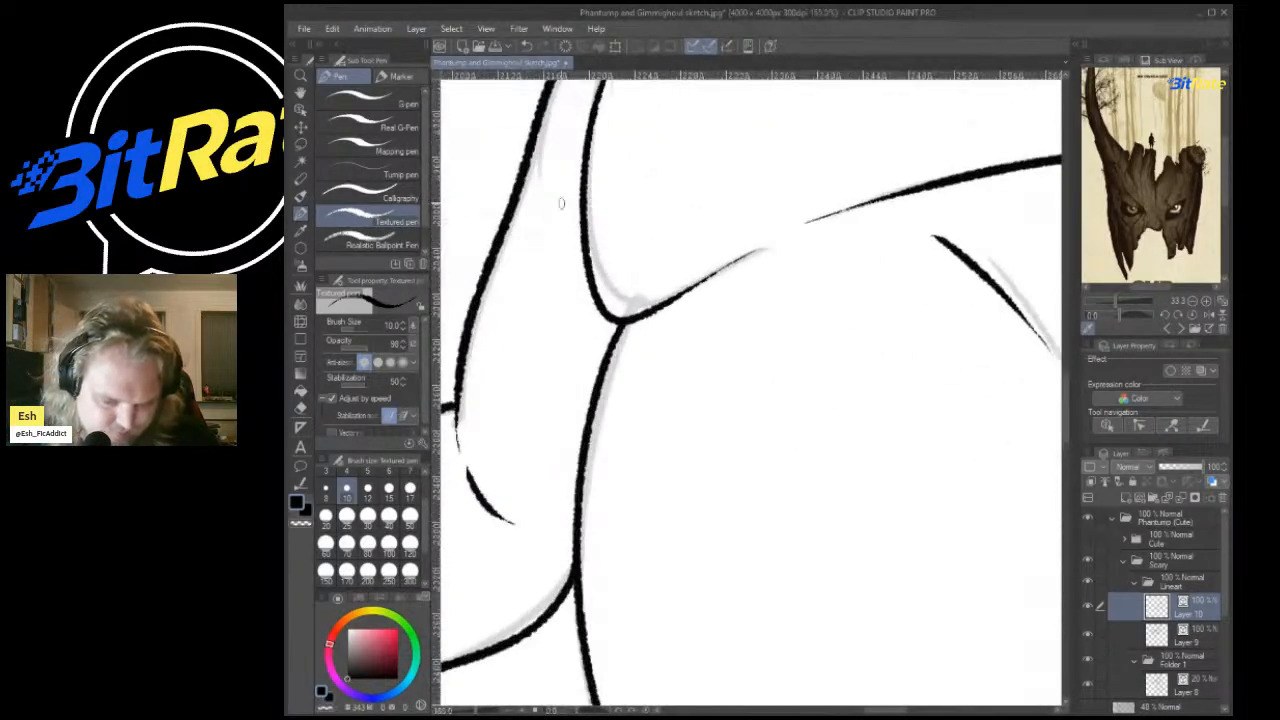
key(e)
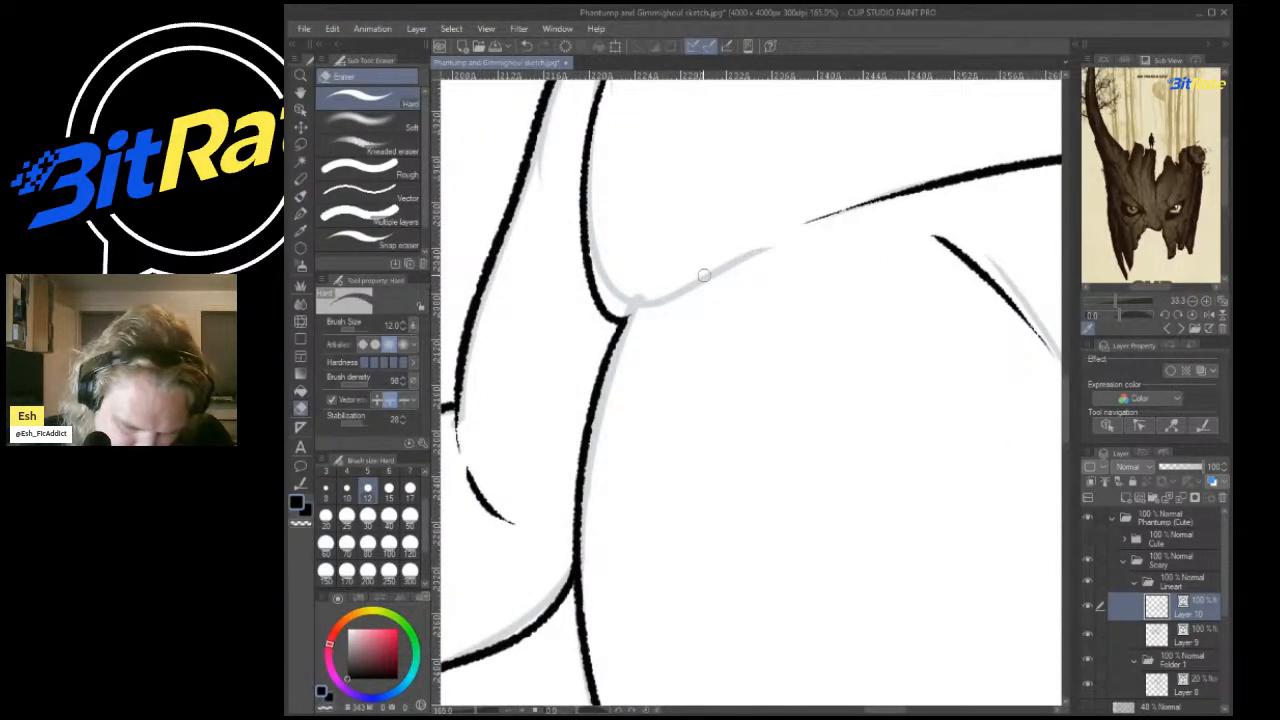
key(p)
drag(616, 318, 730, 237)
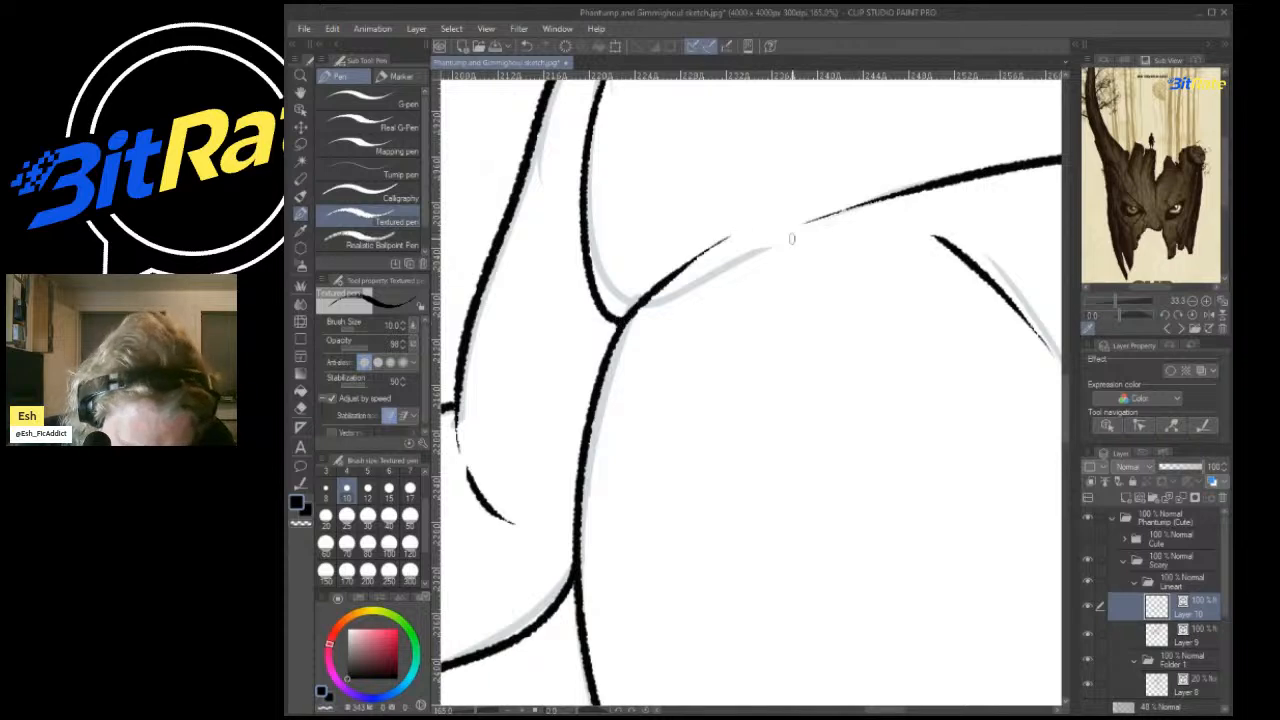
key(ctrl+z)
drag(620, 322, 767, 246)
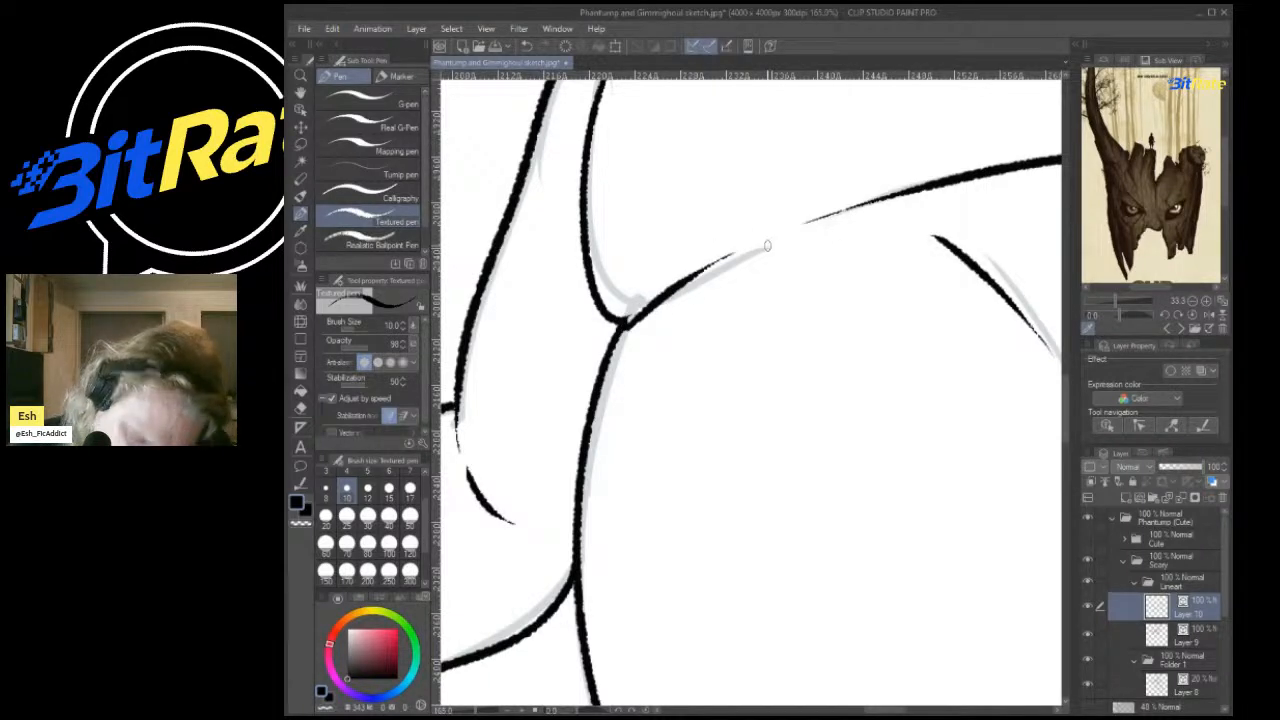
Erase the body's back edge where it crosses the near forearm and thumb and where it runs down to the hip.
scroll(660, 417, down, 5)
drag(657, 417, 591, 321)
scroll(700, 556, up, 1)
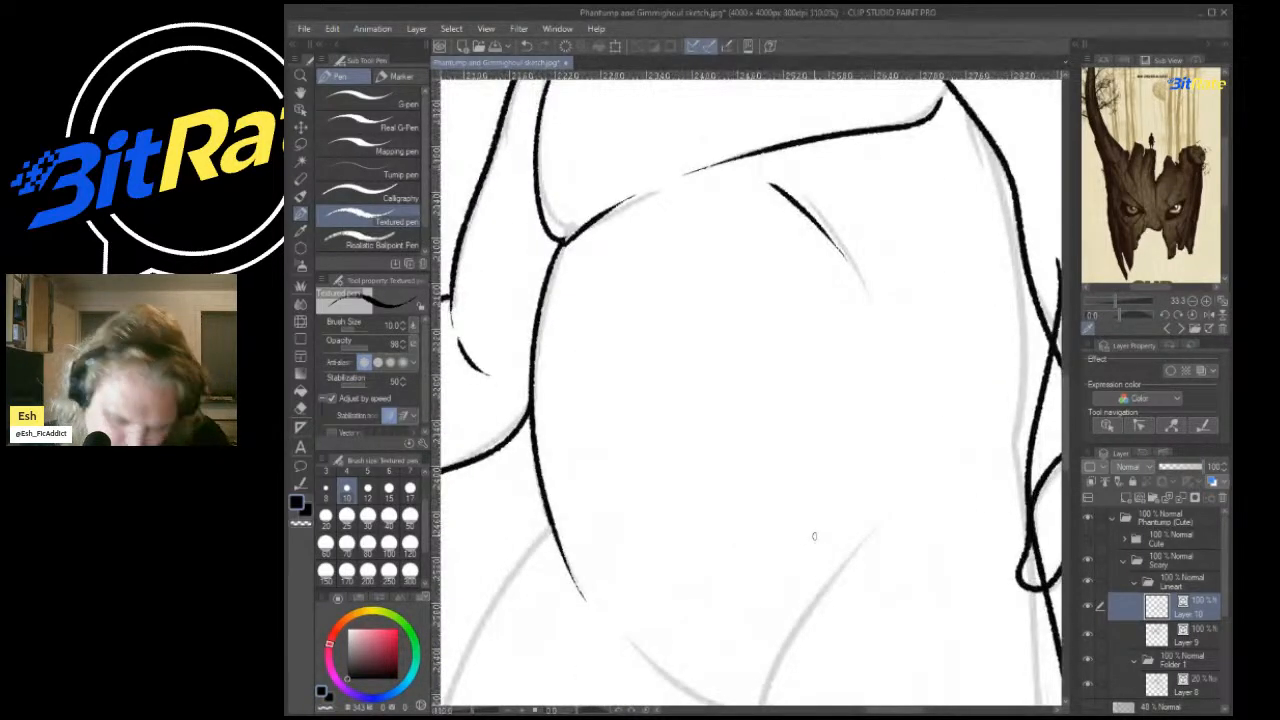
scroll(814, 536, down, 4)
scroll(924, 297, up, 1)
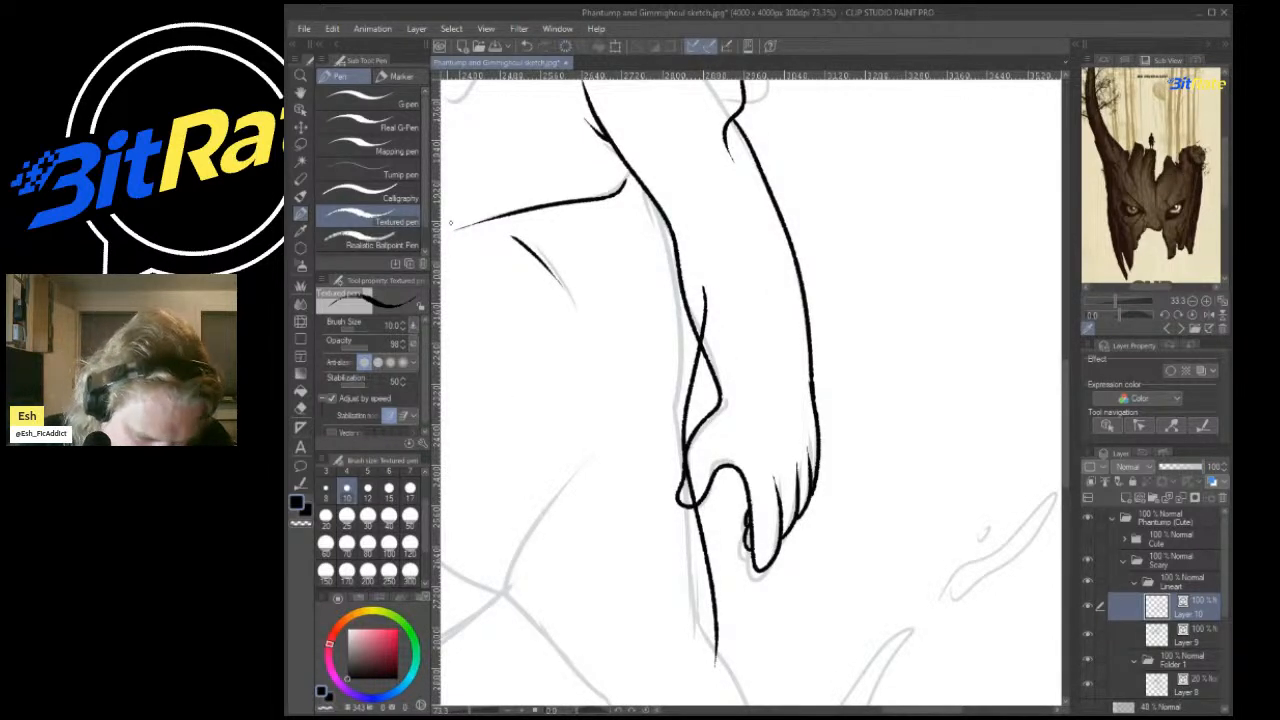
key(e)
drag(699, 298, 709, 305)
drag(688, 378, 698, 373)
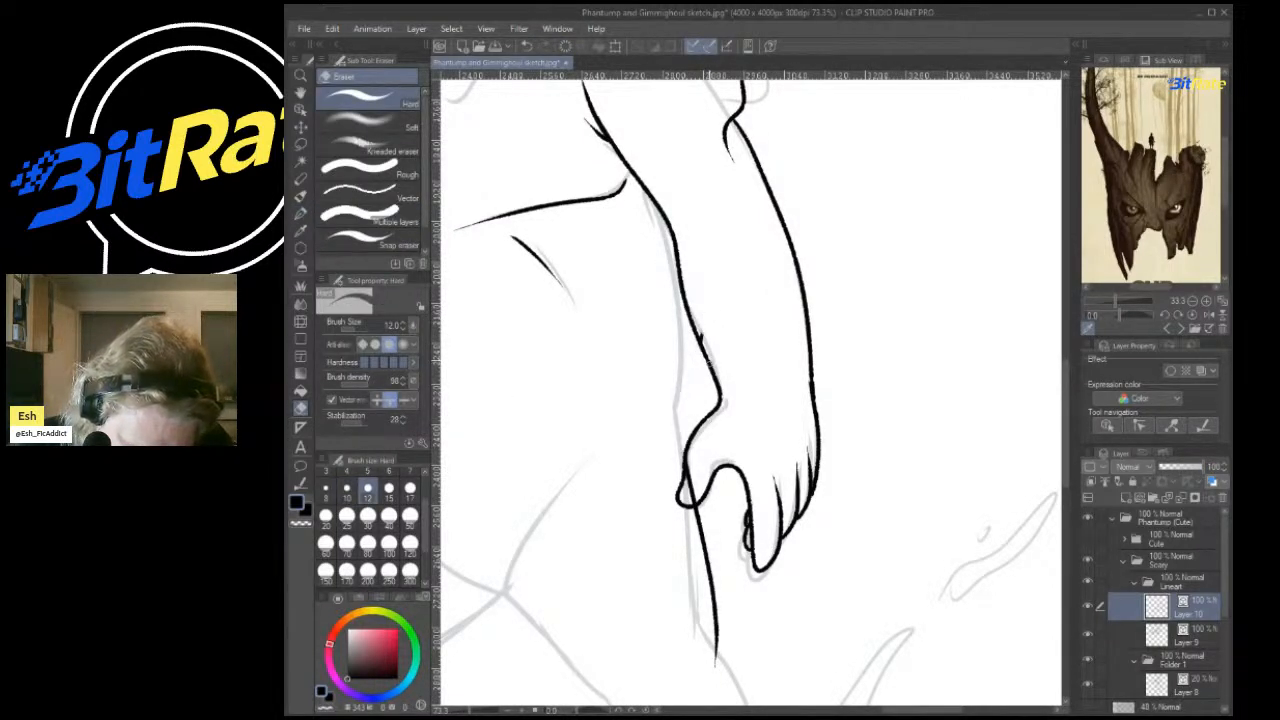
drag(698, 520, 690, 487)
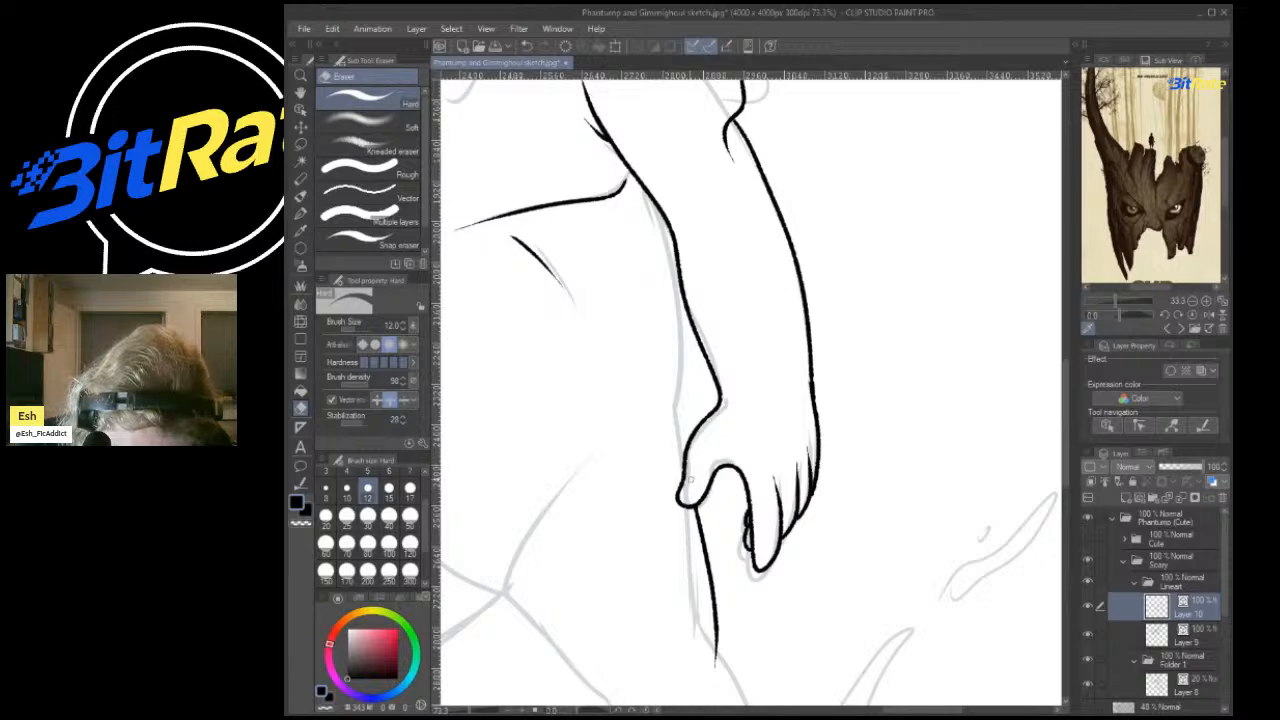
drag(713, 620, 719, 581)
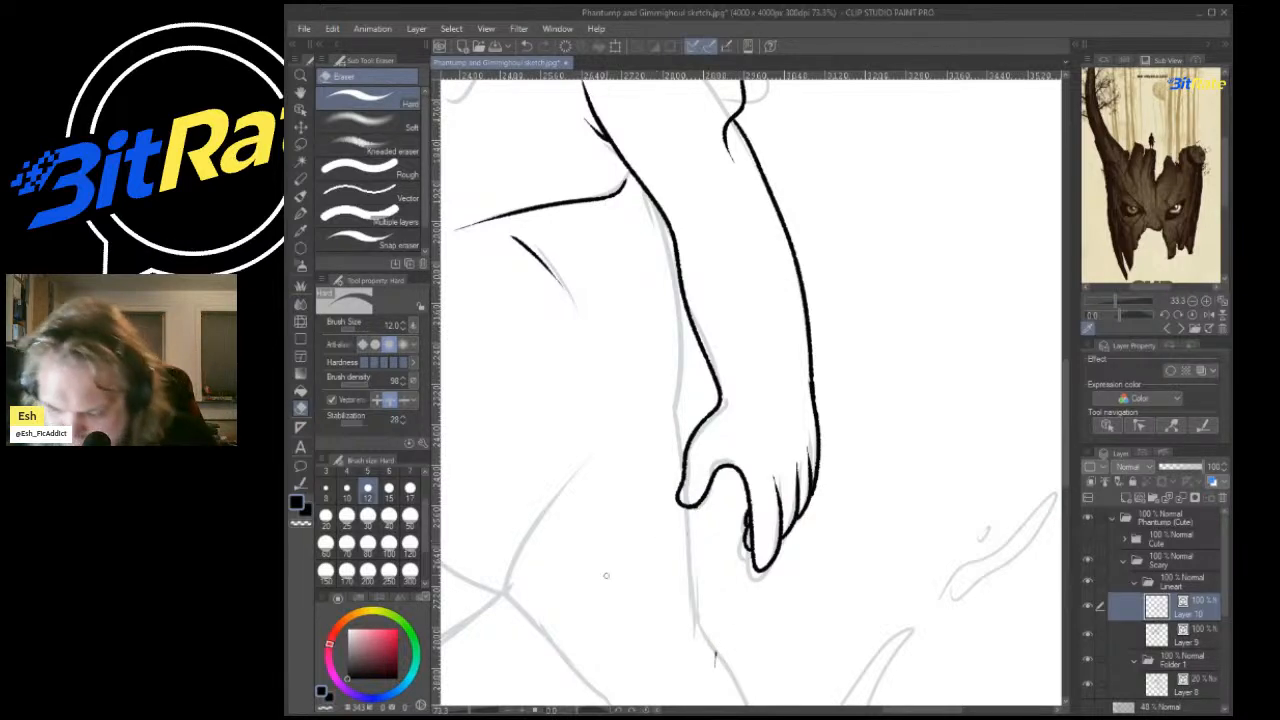
Try to ink the belly's underside and the far leg's inner edge down to the ankle, and undo the strokes.
scroll(640, 573, down, 10)
scroll(700, 612, up, 5)
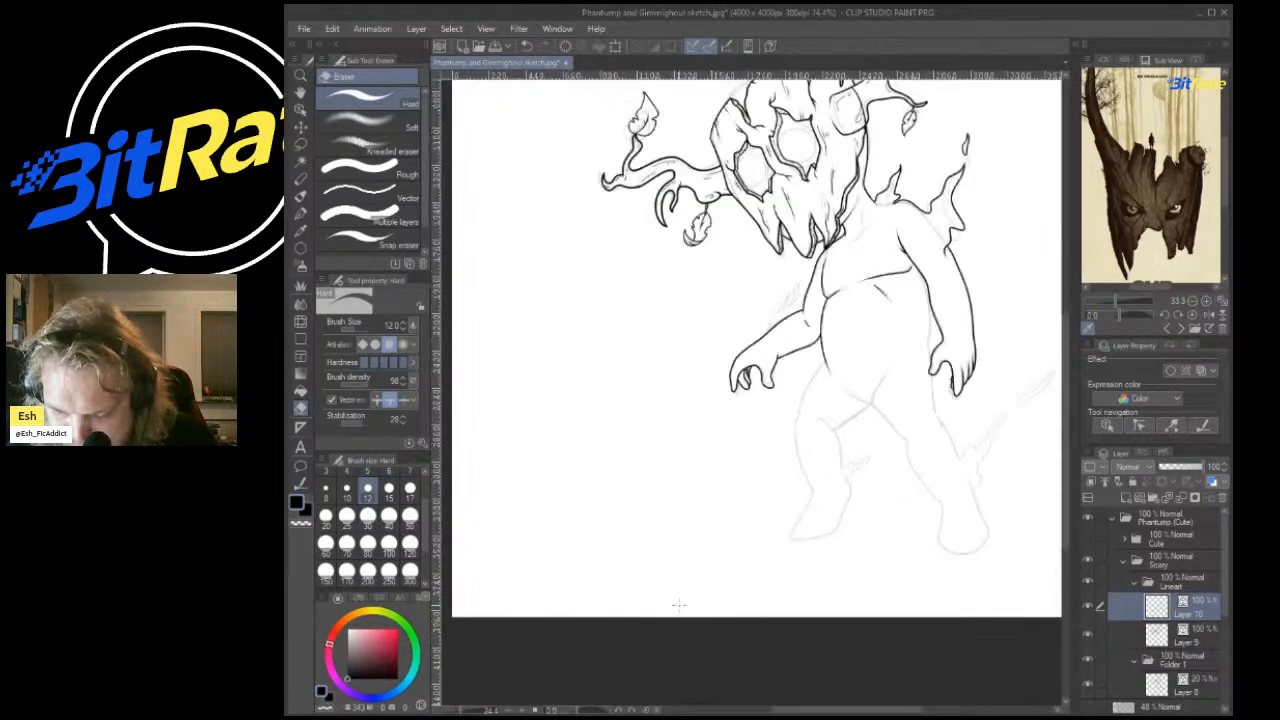
scroll(800, 420, up, 4)
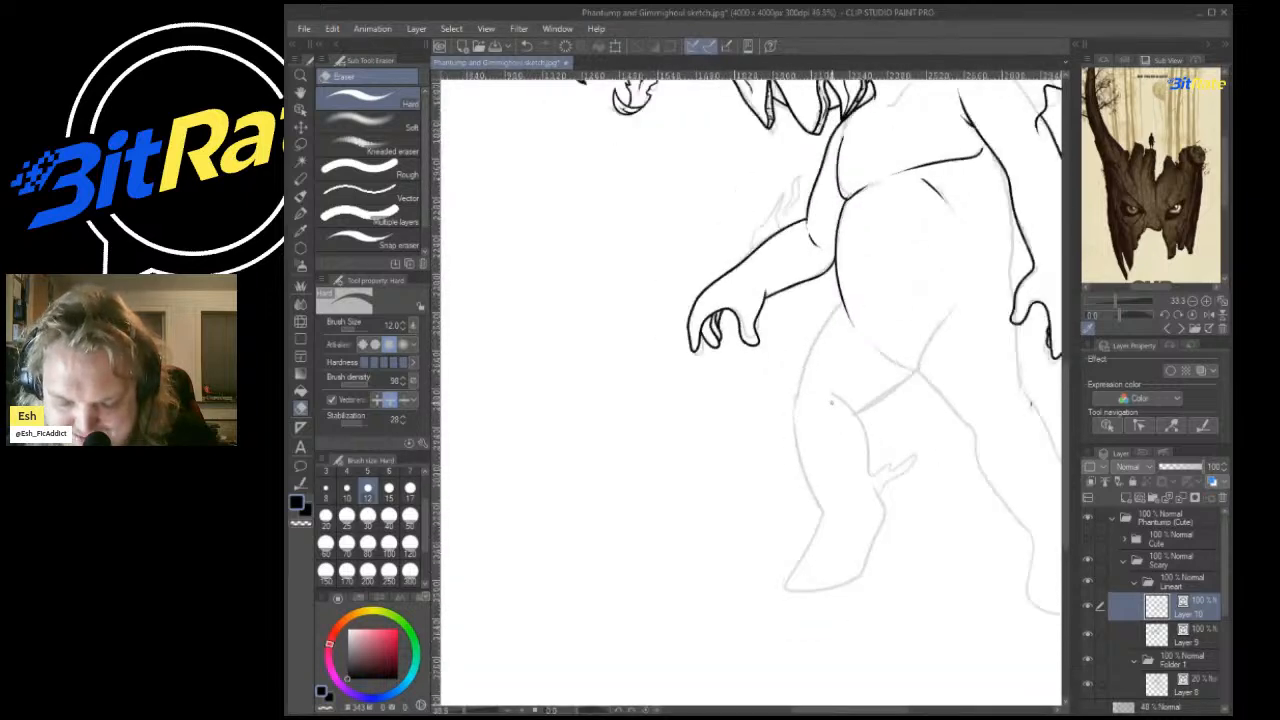
scroll(831, 401, up, 5)
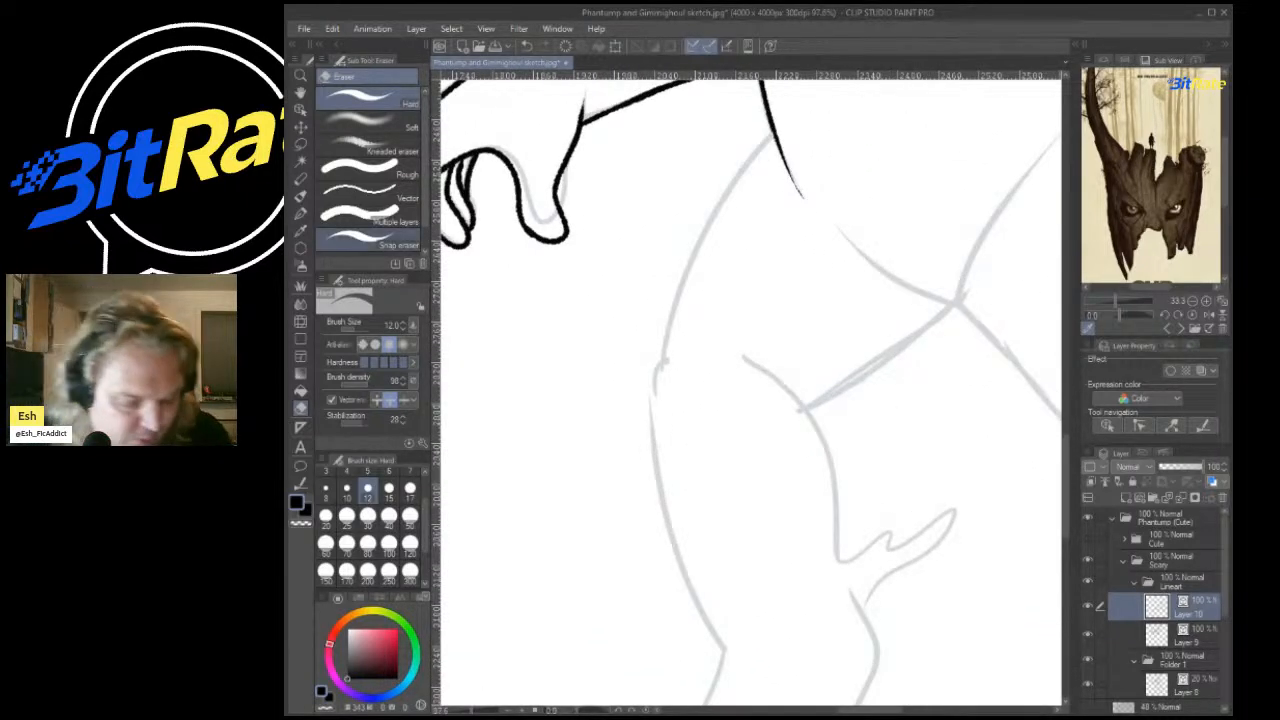
key(p)
mouse_move(967, 298)
mouse_down()
mouse_move(940, 306)
mouse_move(822, 214)
mouse_move(975, 282)
mouse_move(1050, 165)
mouse_up()
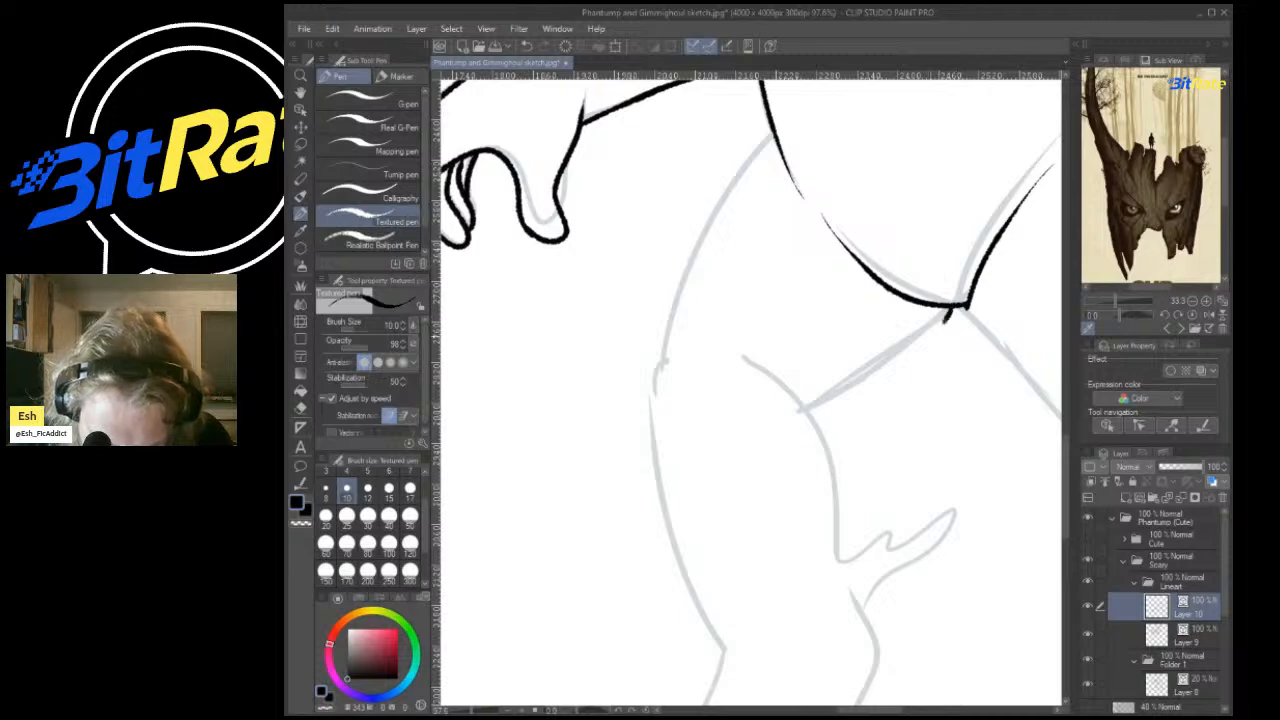
mouse_move(948, 314)
mouse_down()
mouse_move(814, 414)
mouse_move(868, 668)
mouse_move(858, 700)
mouse_up()
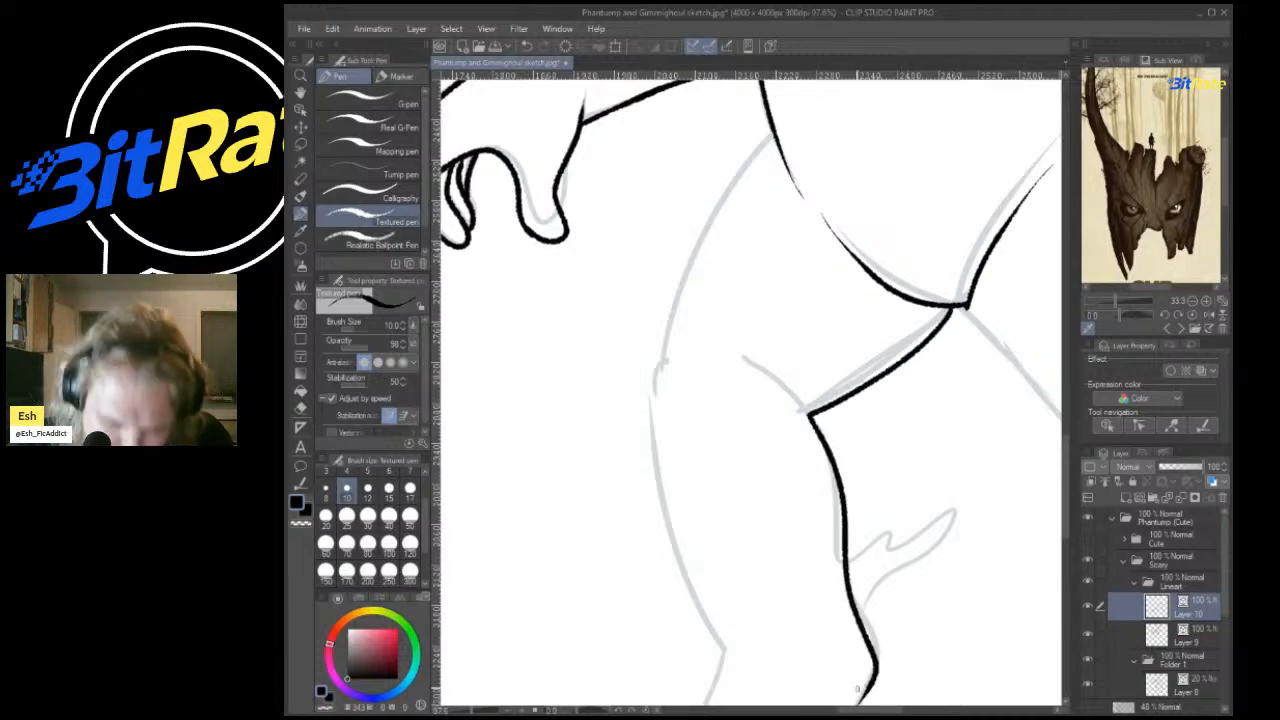
scroll(857, 688, down, 15)
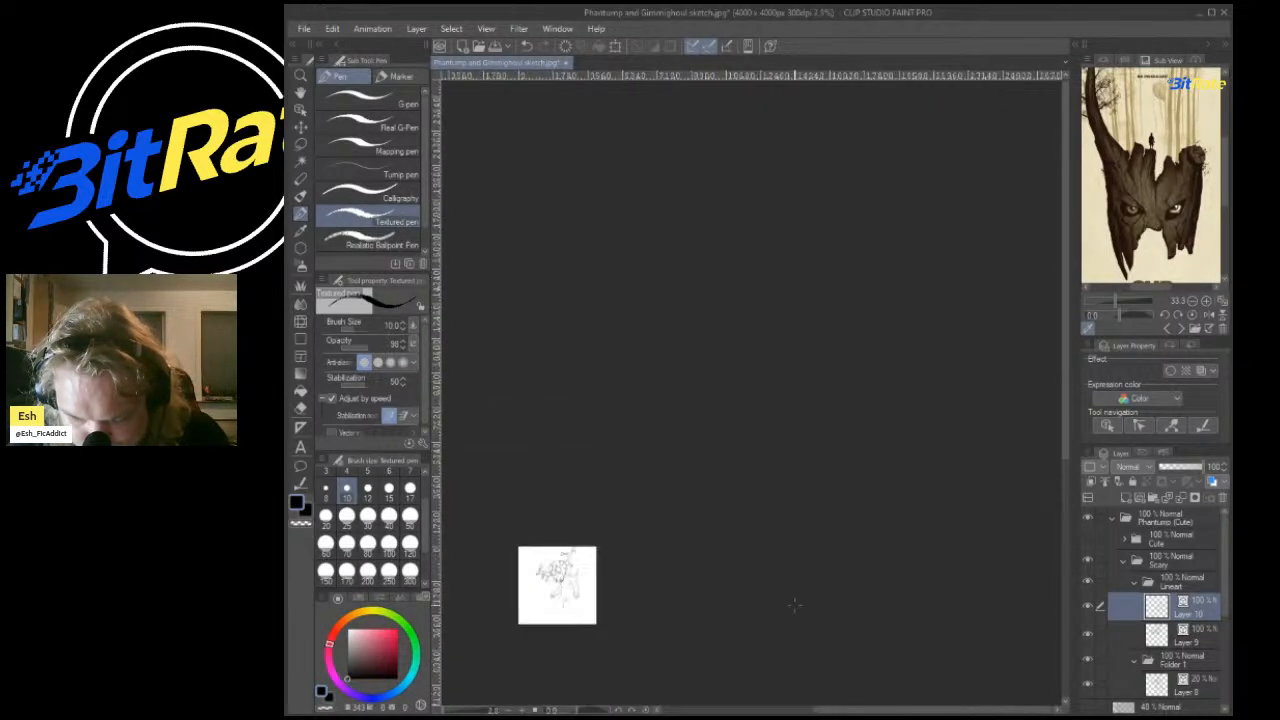
scroll(794, 604, up, 10)
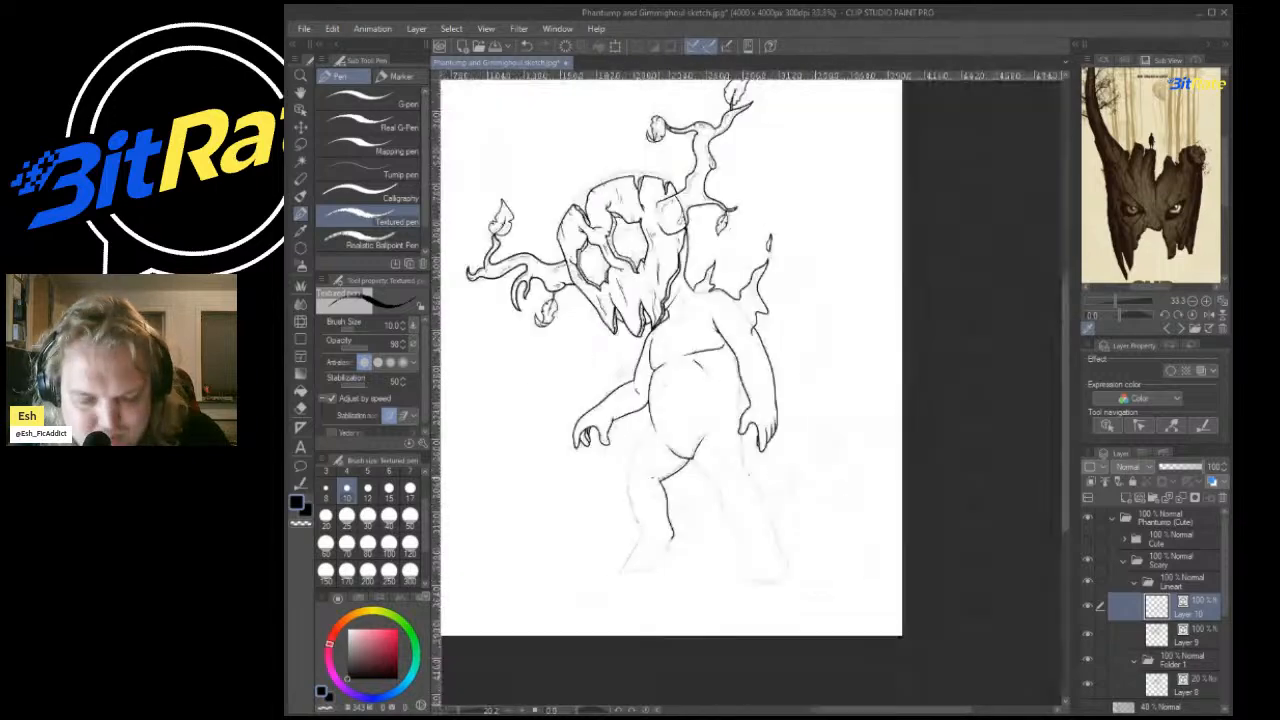
scroll(660, 470, up, 2)
scroll(685, 465, down, 3)
scroll(688, 470, up, 6)
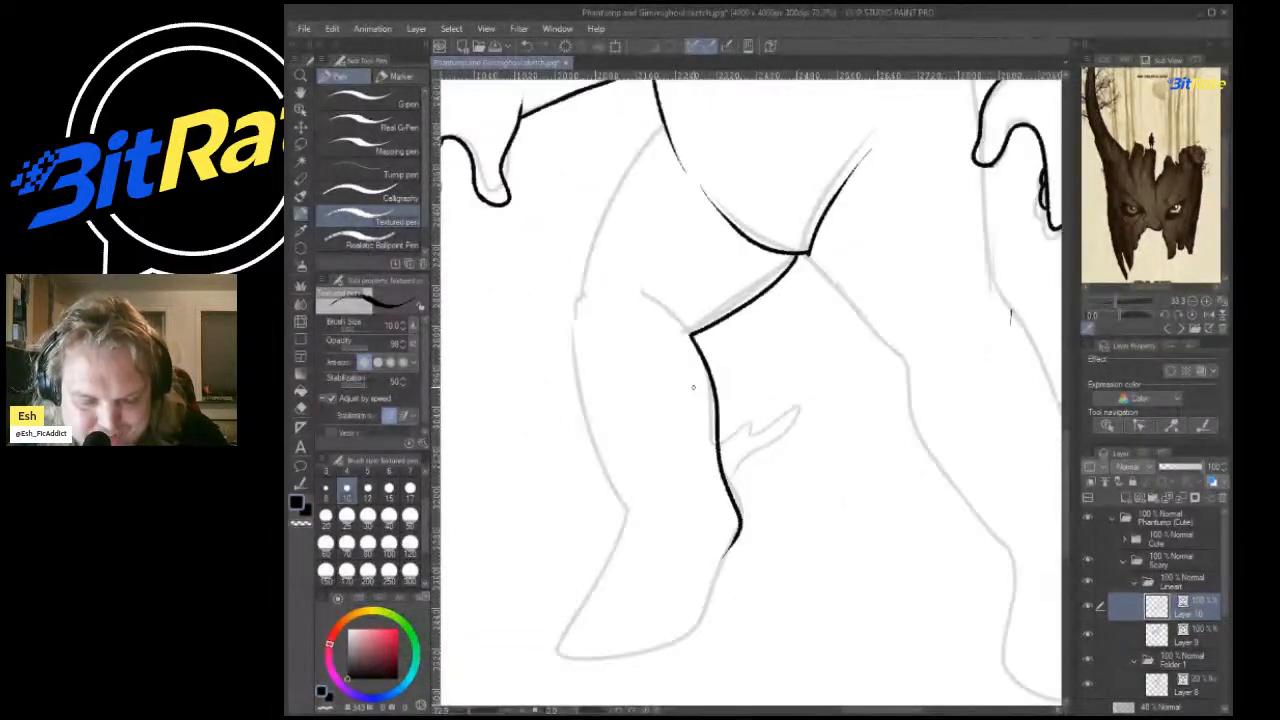
scroll(693, 387, up, 2)
key(ctrl+z)
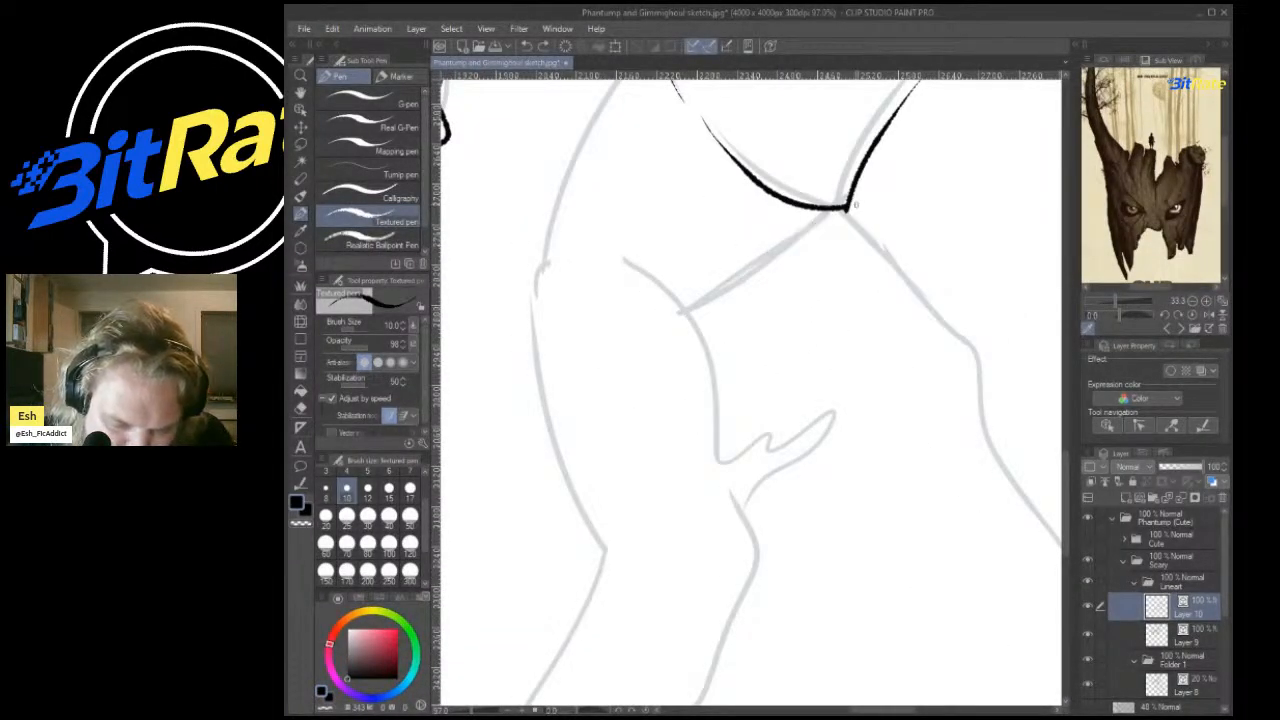
key(ctrl+z)
key(ctrl+z)
Ink the belly's underside and the far leg's inner edge with a pointed flame-like wisp behind the knee, plus a small detached wisp beside it.
mouse_move(727, 139)
mouse_down()
mouse_move(781, 193)
mouse_move(840, 201)
mouse_move(905, 95)
mouse_up()
mouse_move(836, 200)
mouse_down()
mouse_move(700, 310)
mouse_move(718, 440)
mouse_move(772, 436)
mouse_move(860, 378)
mouse_move(845, 433)
mouse_move(751, 525)
mouse_up()
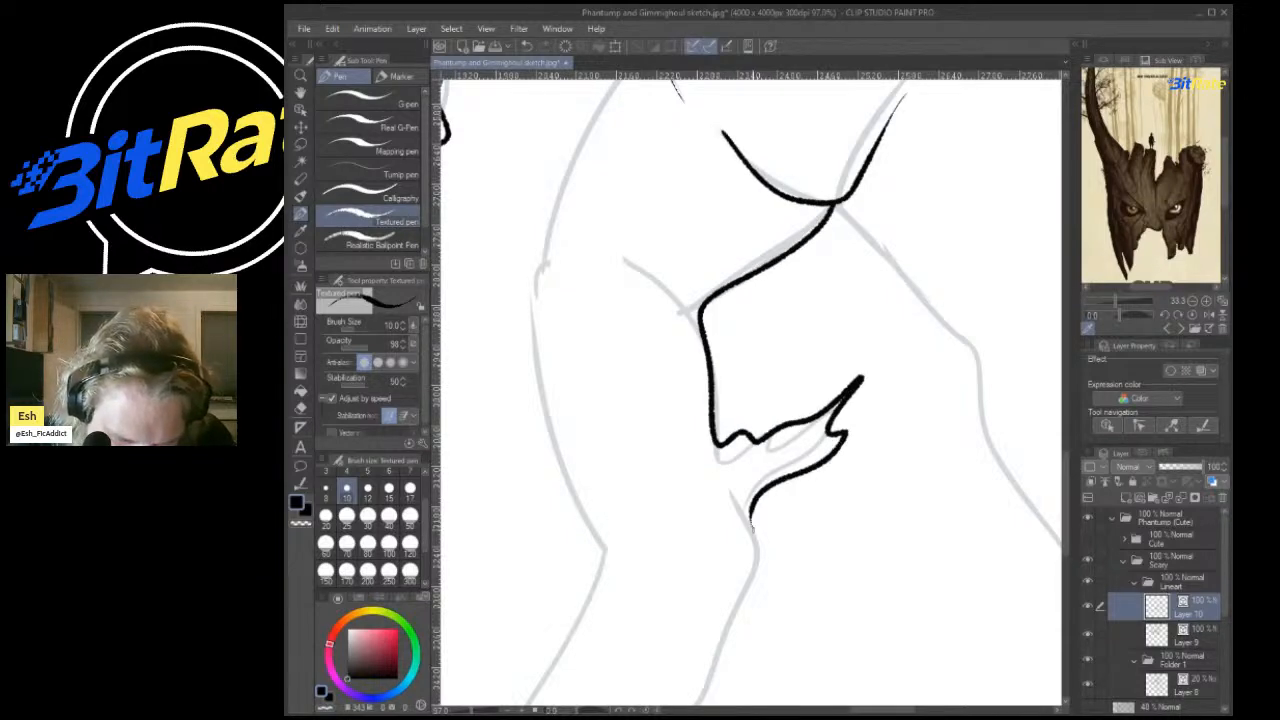
scroll(761, 487, down, 4)
scroll(817, 477, up, 5)
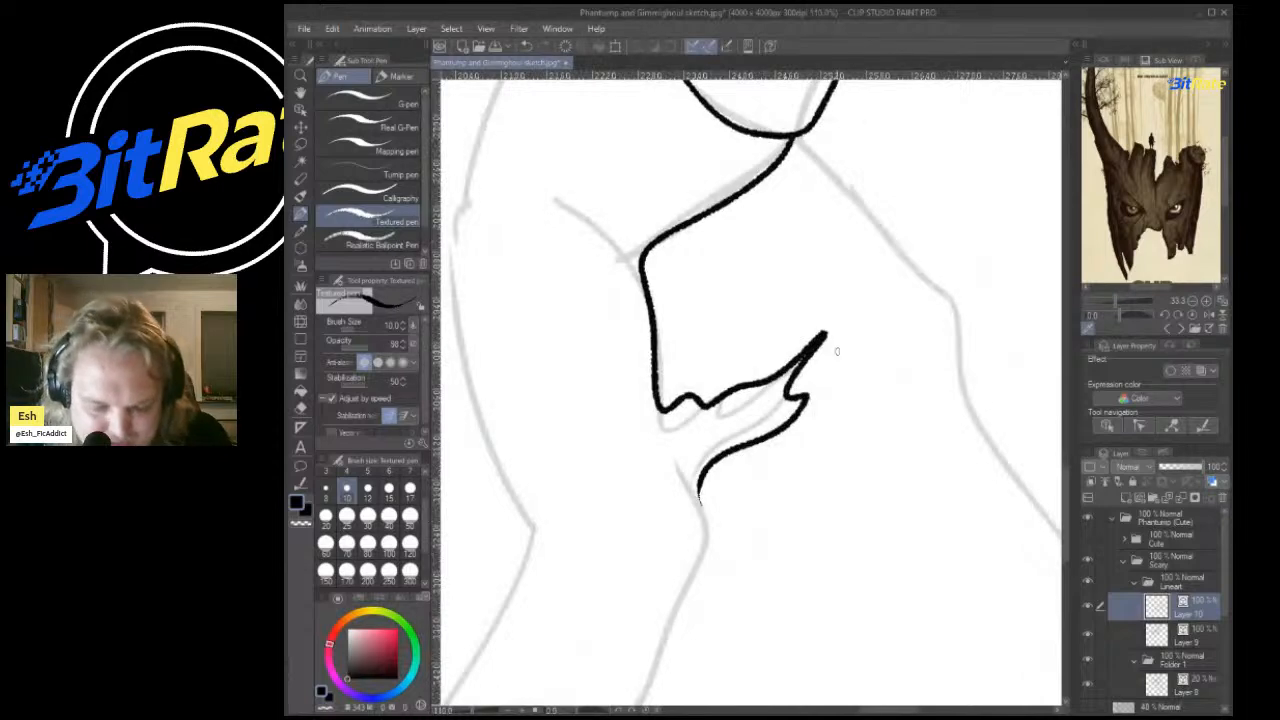
mouse_move(840, 362)
mouse_down()
mouse_move(868, 319)
mouse_move(846, 384)
mouse_move(878, 298)
mouse_up()
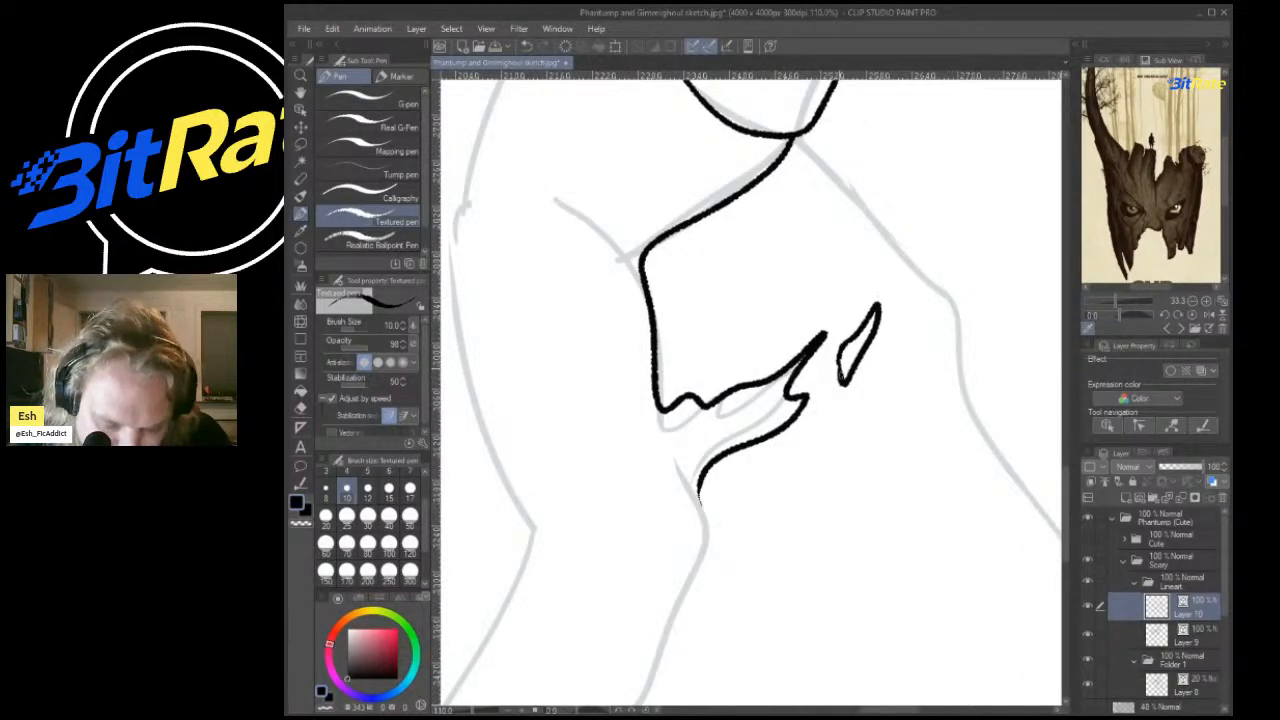
Sharpen the tips of the knee wisp and the small detached wisp using the pen with transparent colour.
scroll(840, 340, down, 3)
scroll(840, 340, up, 5)
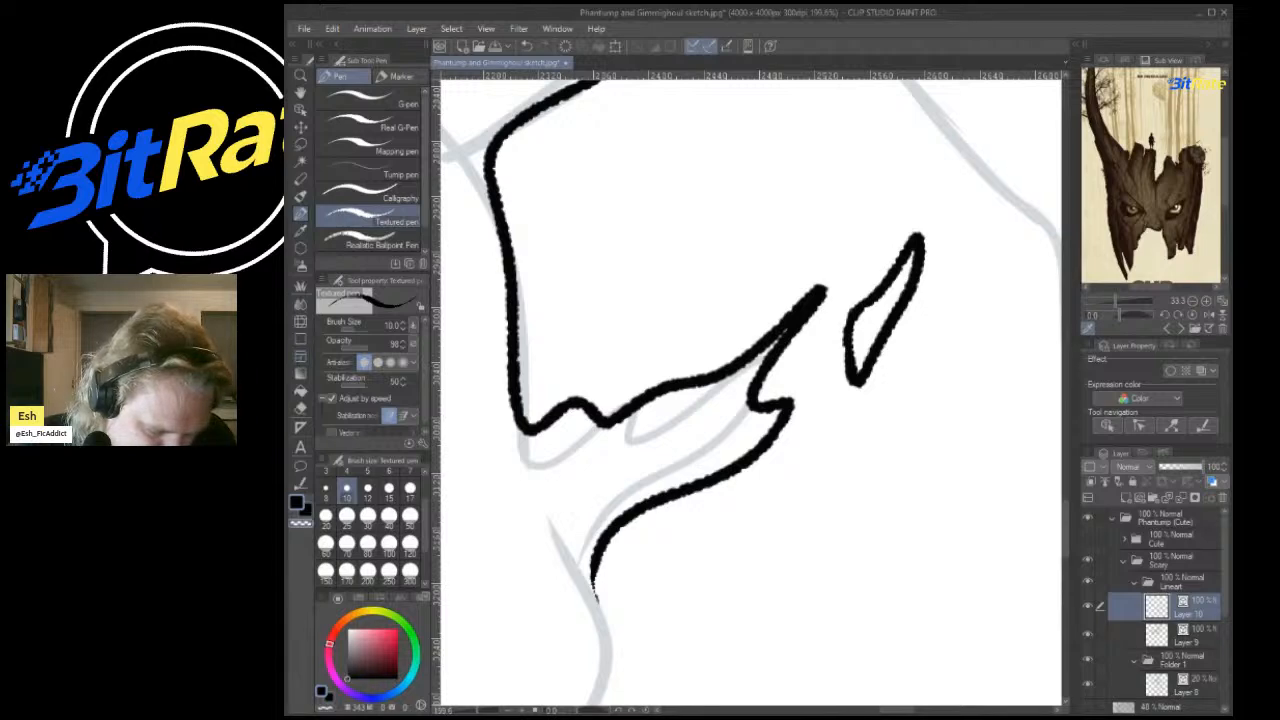
click(300, 523)
drag(775, 380, 873, 196)
drag(821, 317, 847, 250)
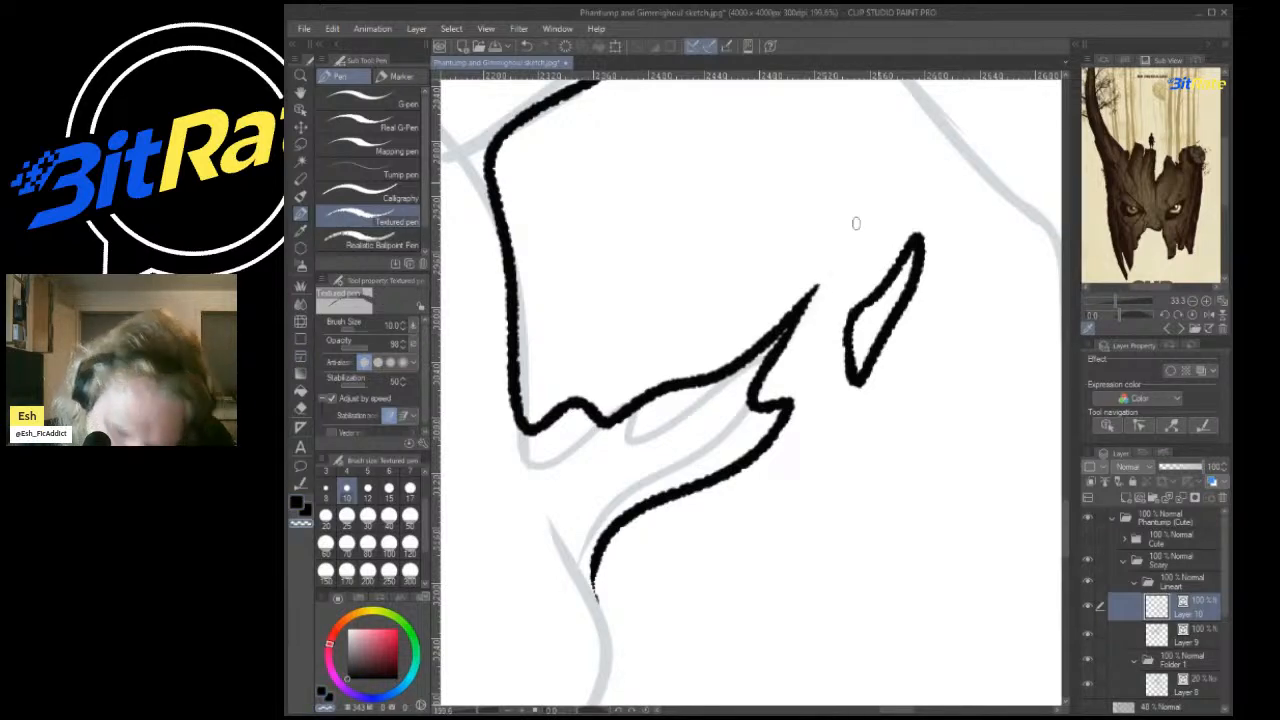
drag(917, 209, 890, 351)
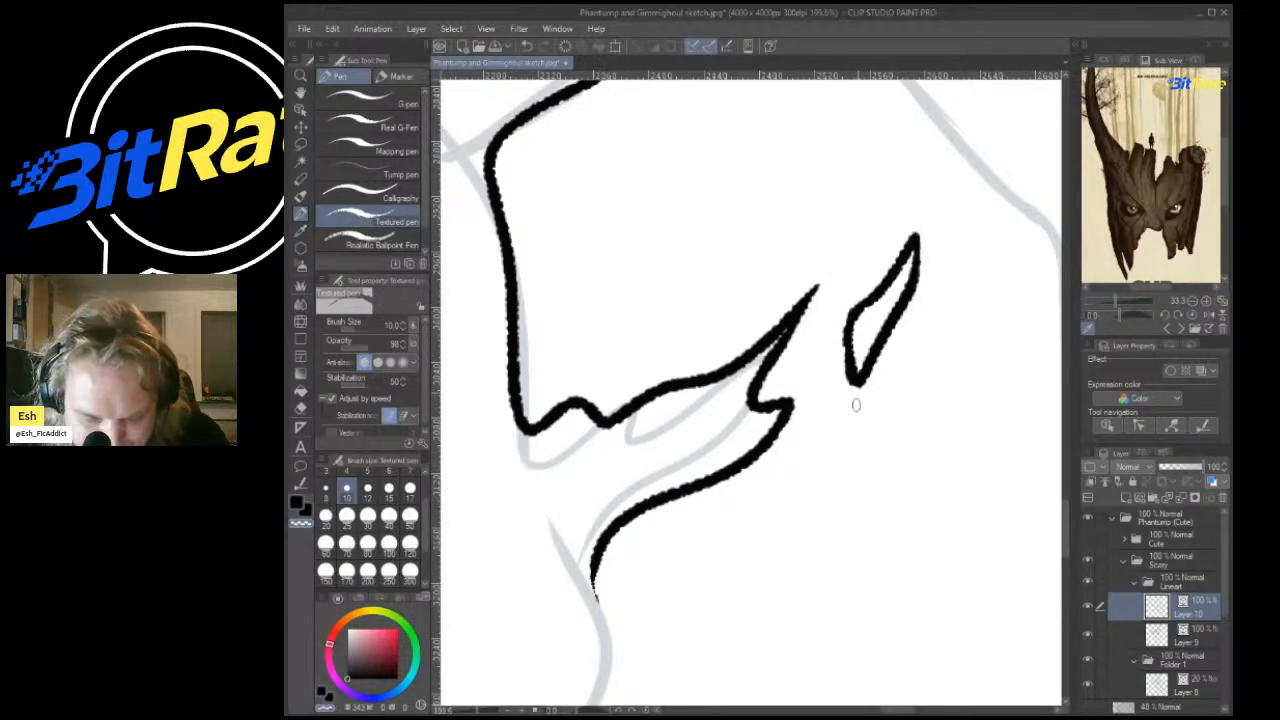
scroll(966, 234, down, 12)
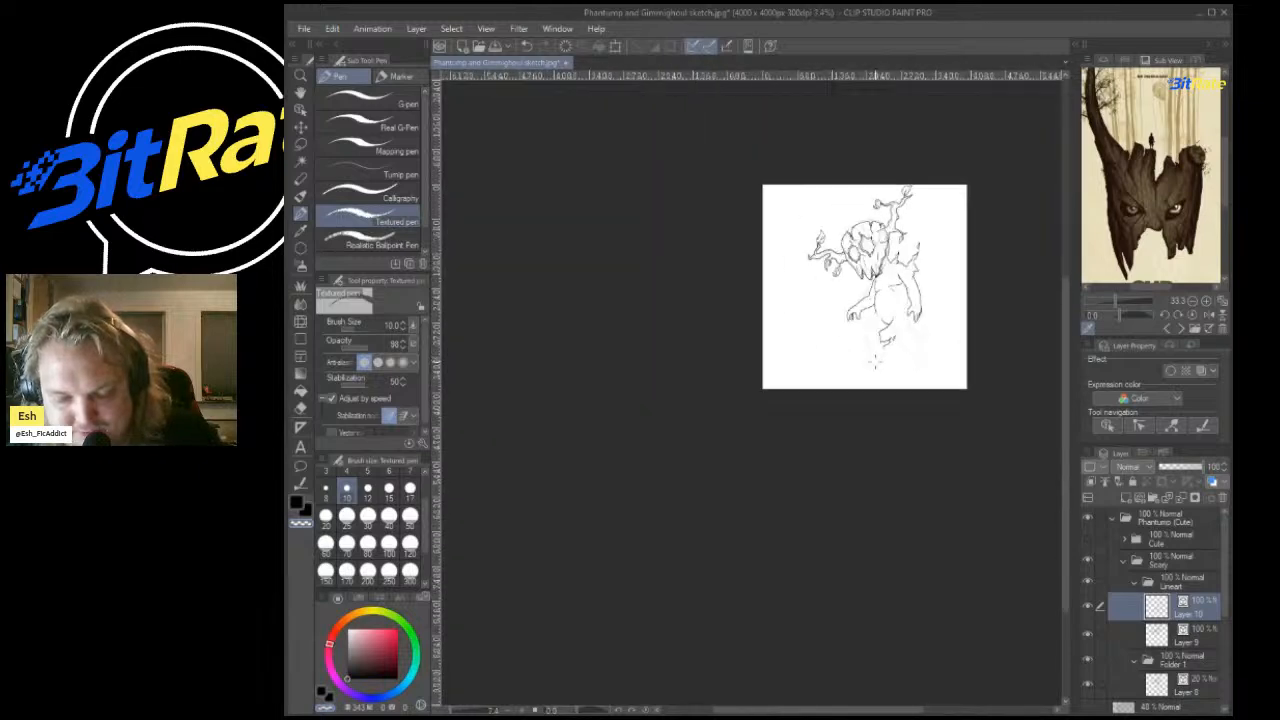
scroll(875, 362, up, 12)
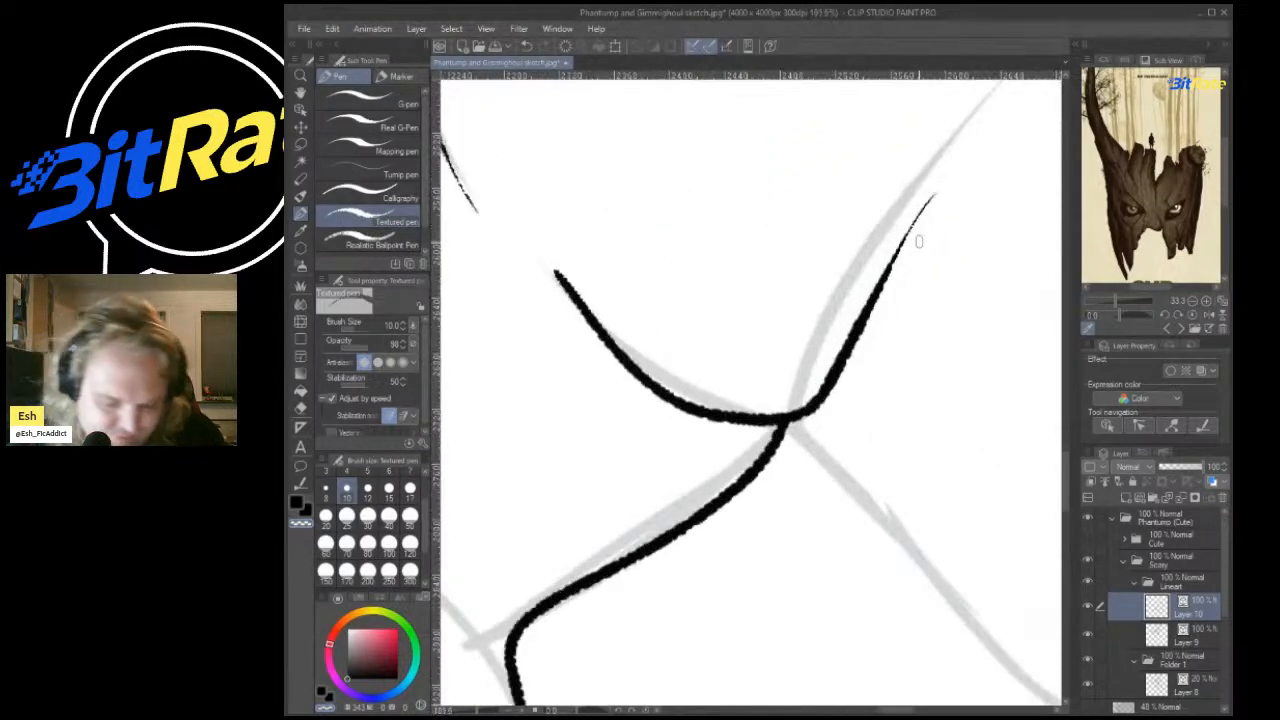
Erase the hip crease stroke that rises from the crotch on the creature's lineart.
key(e)
click(814, 293)
click(805, 406)
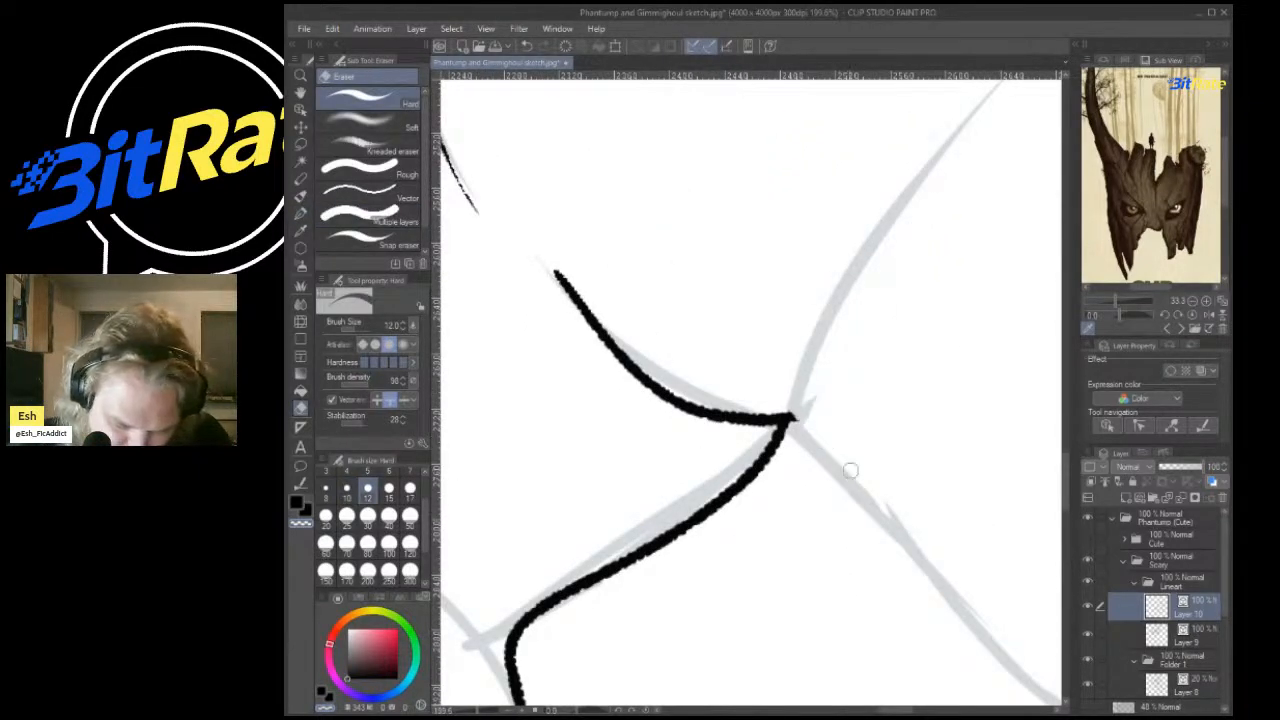
scroll(721, 431, down, 8)
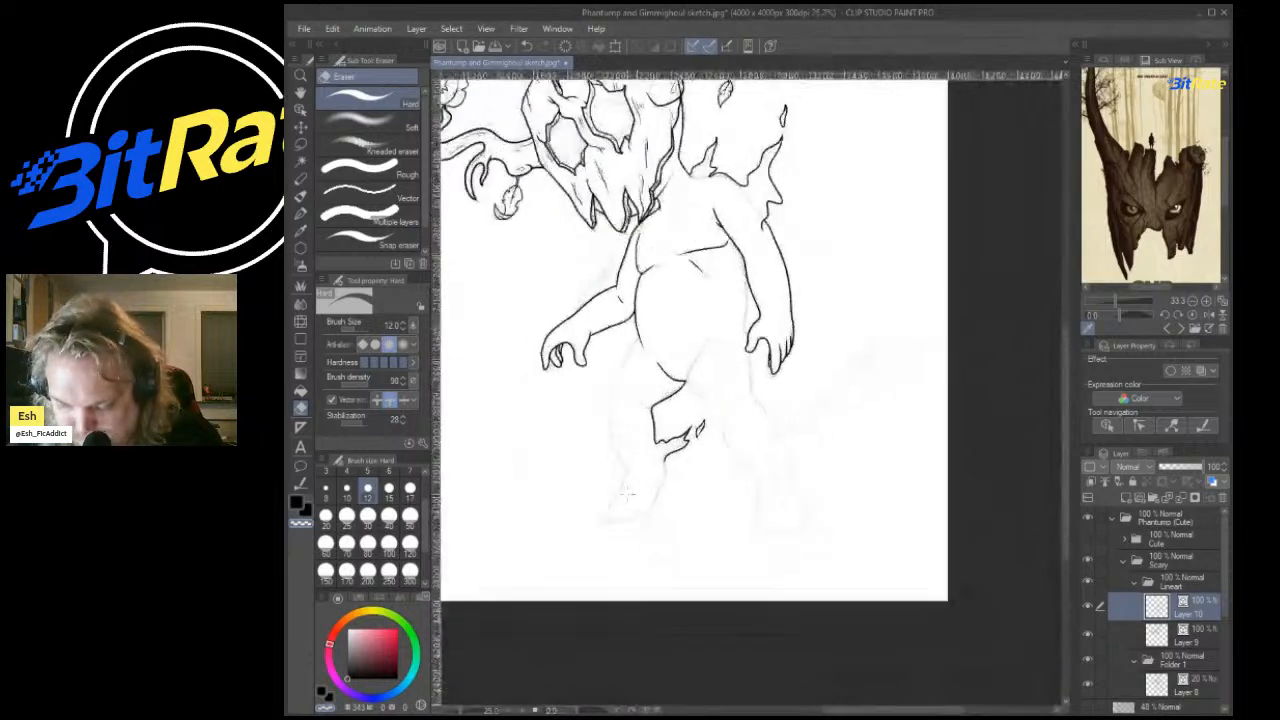
Ink the outer contour of the creature's left-hand leg and its foot over the sketch with the Textured pen.
scroll(591, 505, up, 2)
scroll(595, 500, up, 2)
key(p)
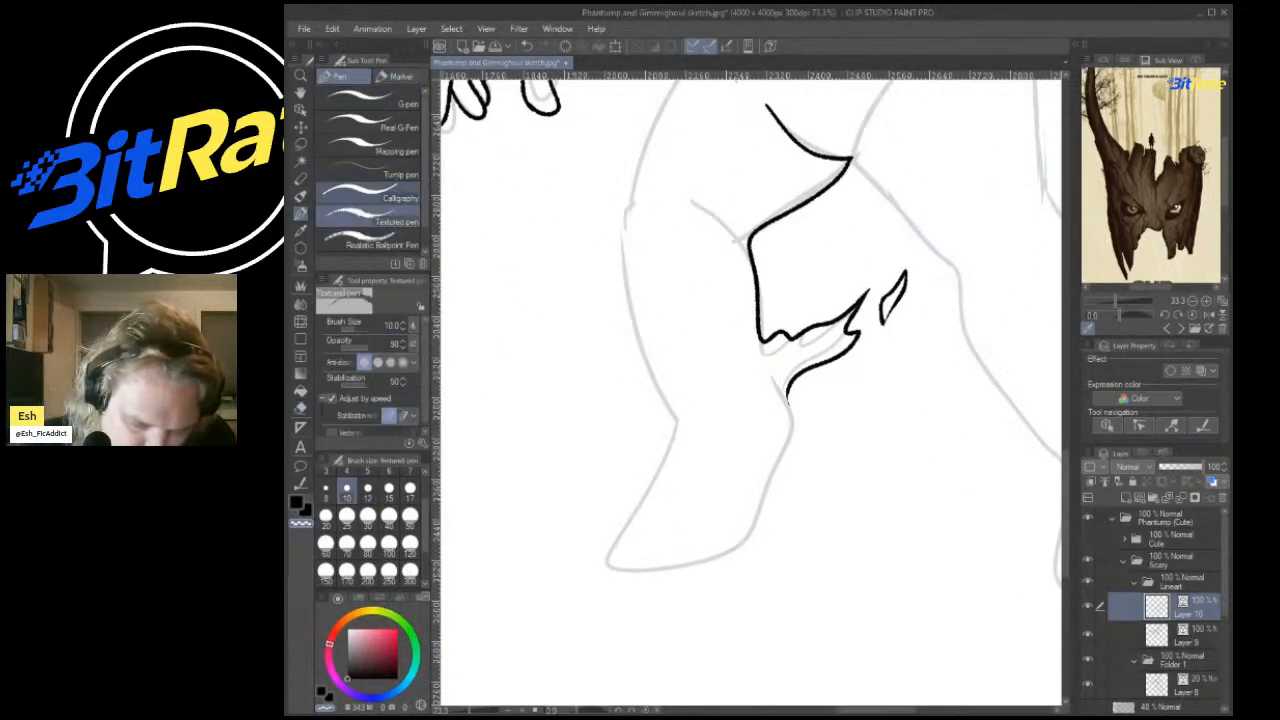
scroll(751, 395, down, 1)
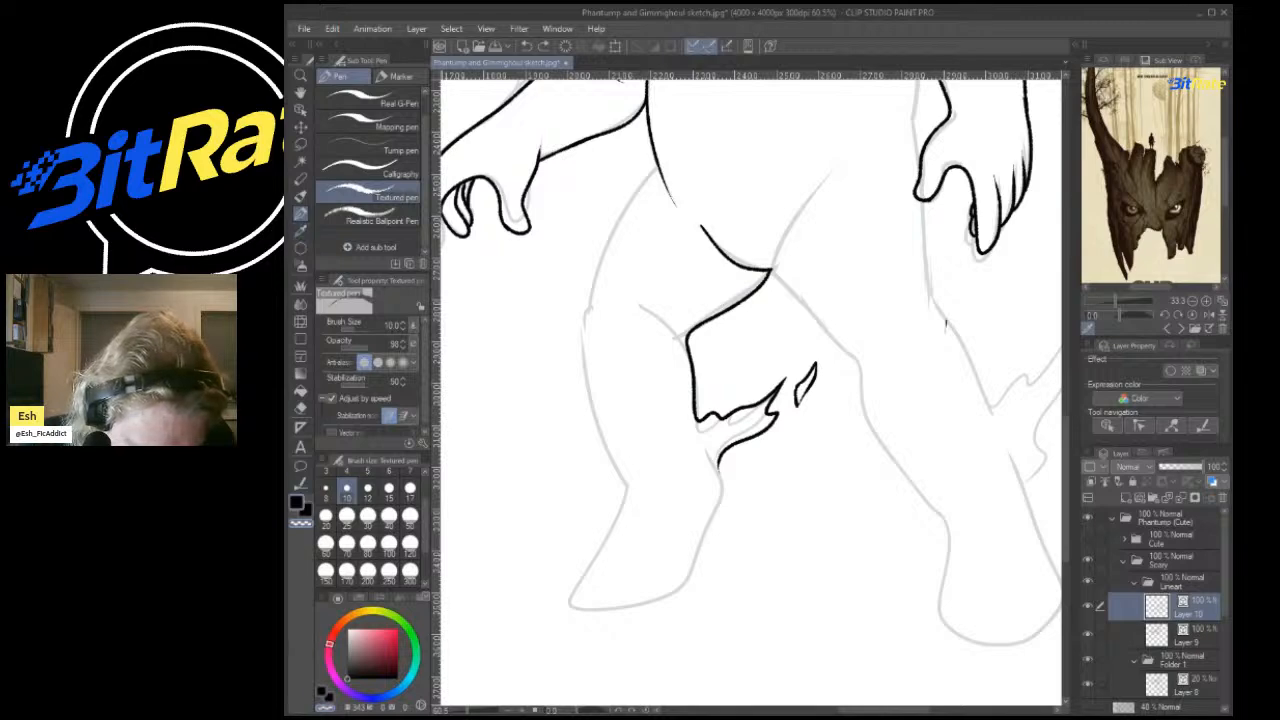
mouse_move(663, 160)
mouse_down()
mouse_move(614, 240)
mouse_move(589, 345)
mouse_move(625, 490)
mouse_move(579, 580)
mouse_move(591, 605)
mouse_move(652, 600)
mouse_move(696, 545)
mouse_move(721, 455)
mouse_up()
scroll(764, 360, down, 10)
scroll(820, 335, up, 5)
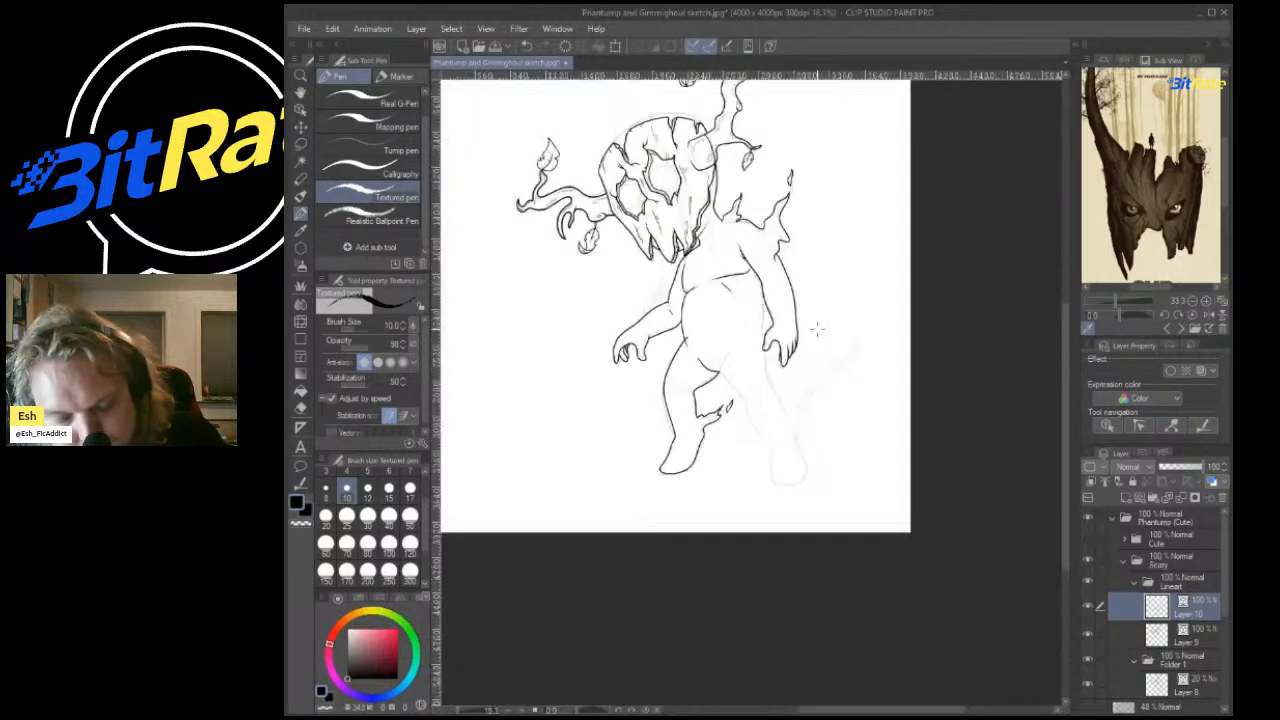
Erase the lower belly line where it meets the crotch, using the Hard eraser.
scroll(845, 345, down, 5)
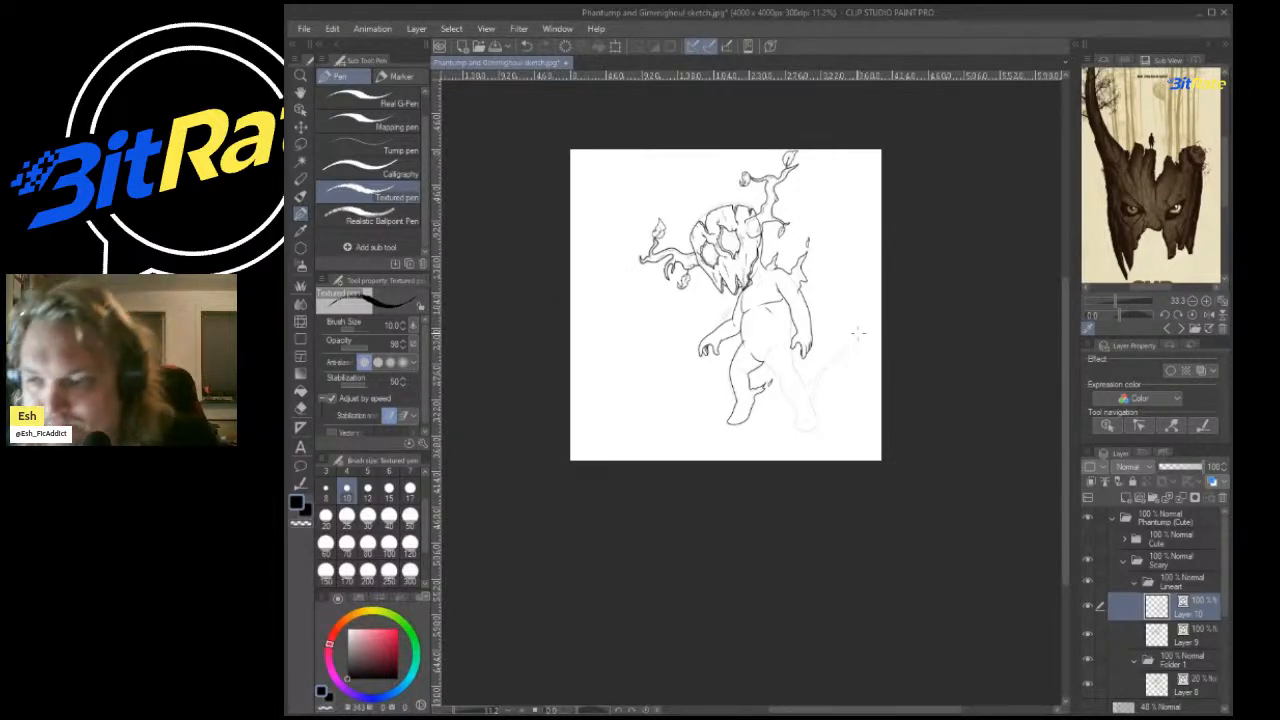
scroll(858, 333, down, 1)
scroll(820, 360, up, 5)
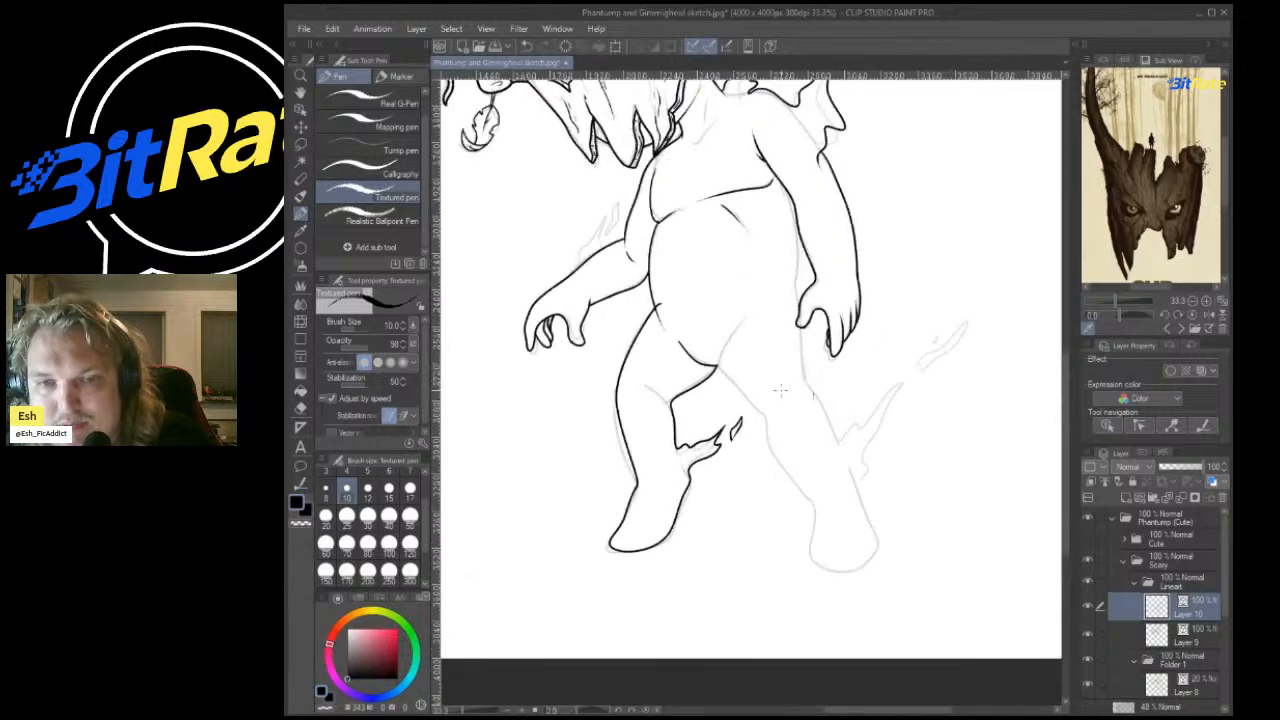
scroll(716, 233, up, 6)
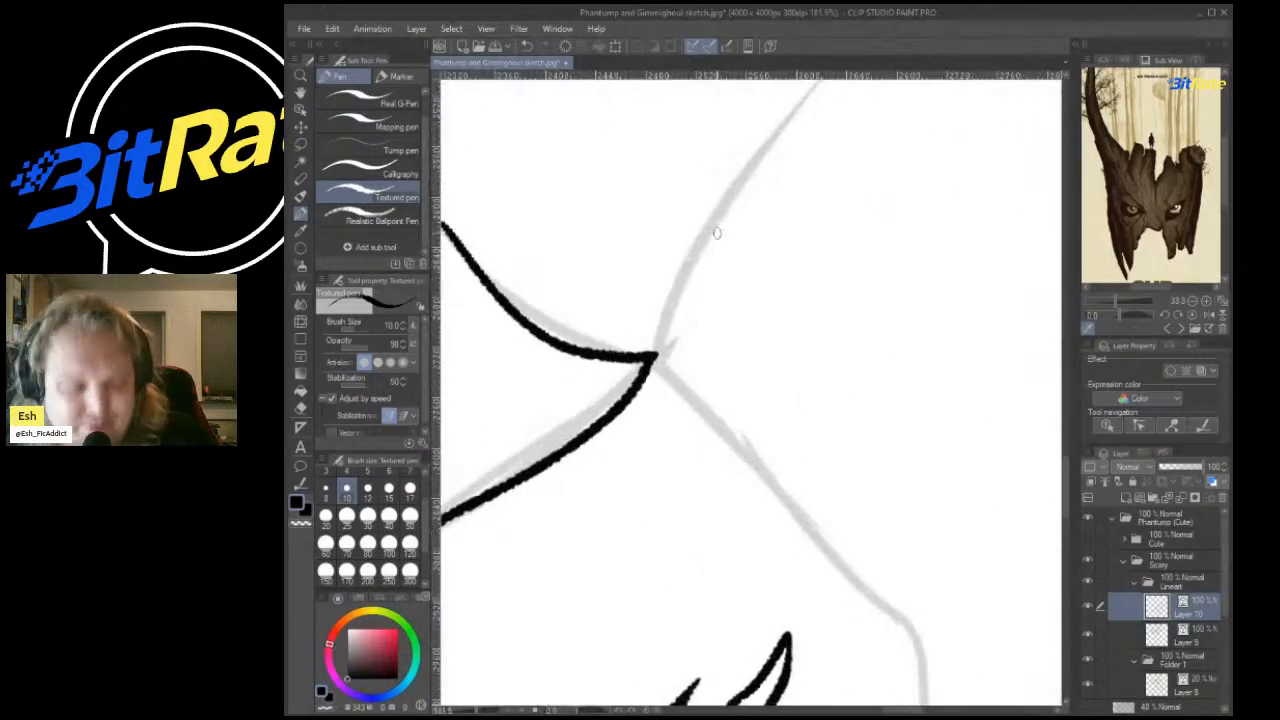
click(301, 409)
drag(494, 366, 600, 285)
drag(642, 340, 638, 357)
drag(478, 266, 442, 224)
scroll(568, 285, down, 6)
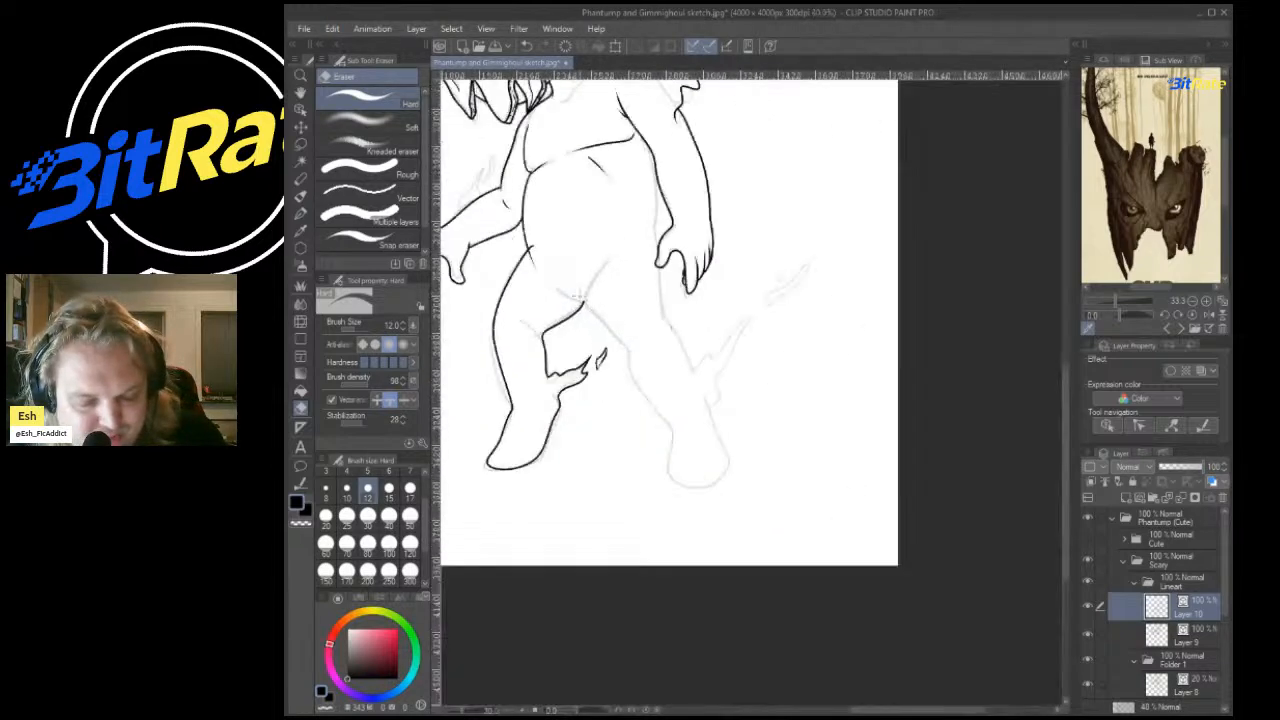
Ink the inner and outer contours of the right-hand leg, including the flame wisp flaring from its calf, with the Textured pen.
scroll(570, 284, up, 4)
scroll(584, 281, down, 2)
key(p)
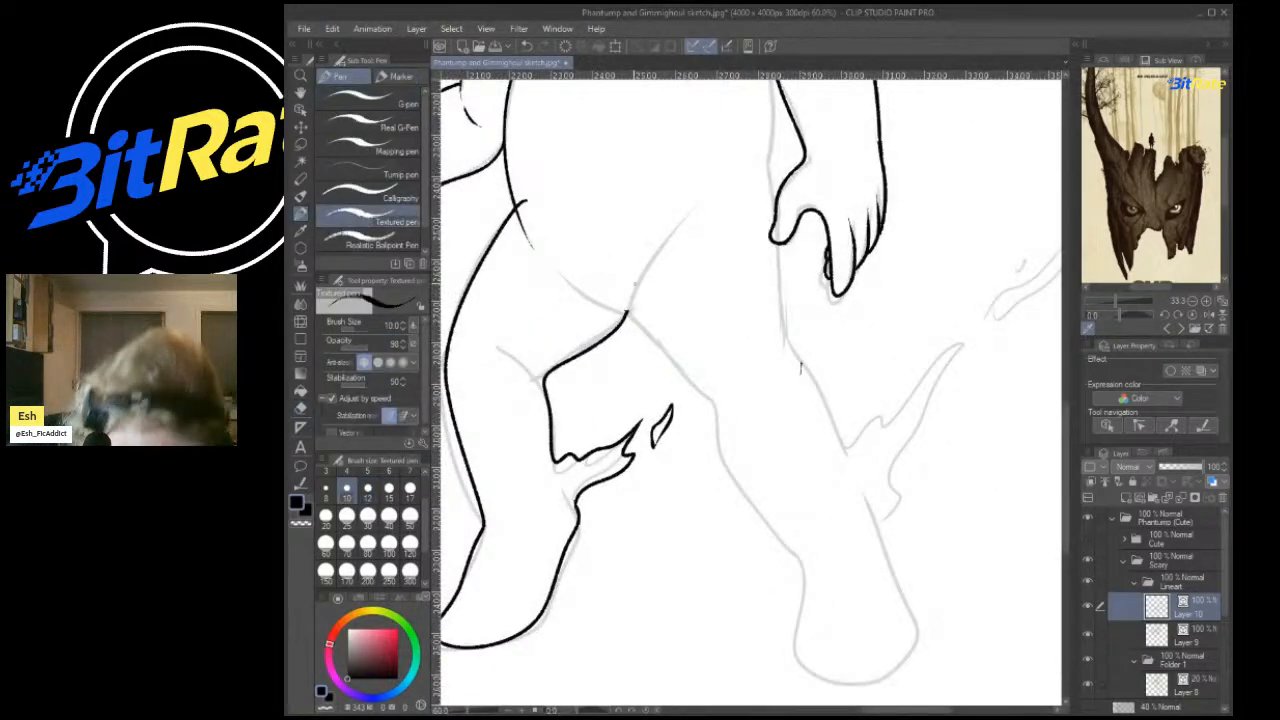
mouse_move(595, 313)
mouse_down()
mouse_move(628, 317)
mouse_move(690, 378)
mouse_move(730, 478)
mouse_move(798, 568)
mouse_up()
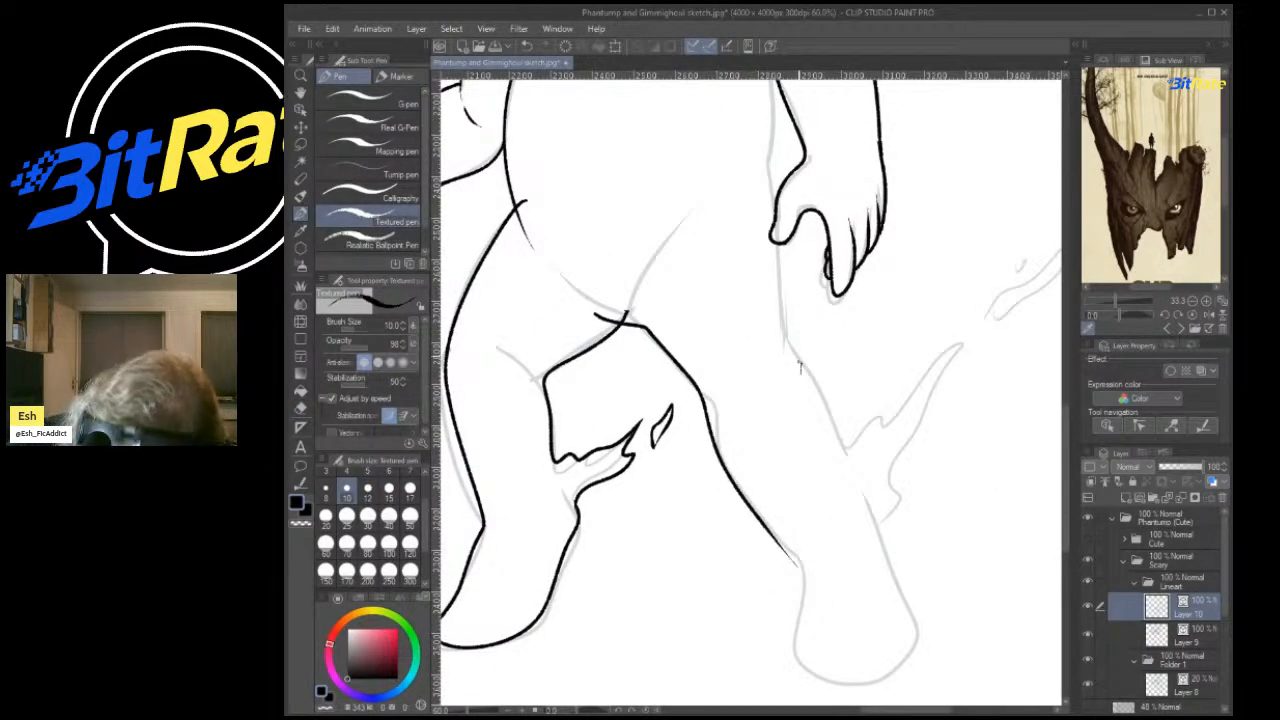
mouse_move(776, 165)
mouse_down()
mouse_move(792, 270)
mouse_move(850, 450)
mouse_move(912, 368)
mouse_move(921, 300)
mouse_move(933, 362)
mouse_move(872, 542)
mouse_up()
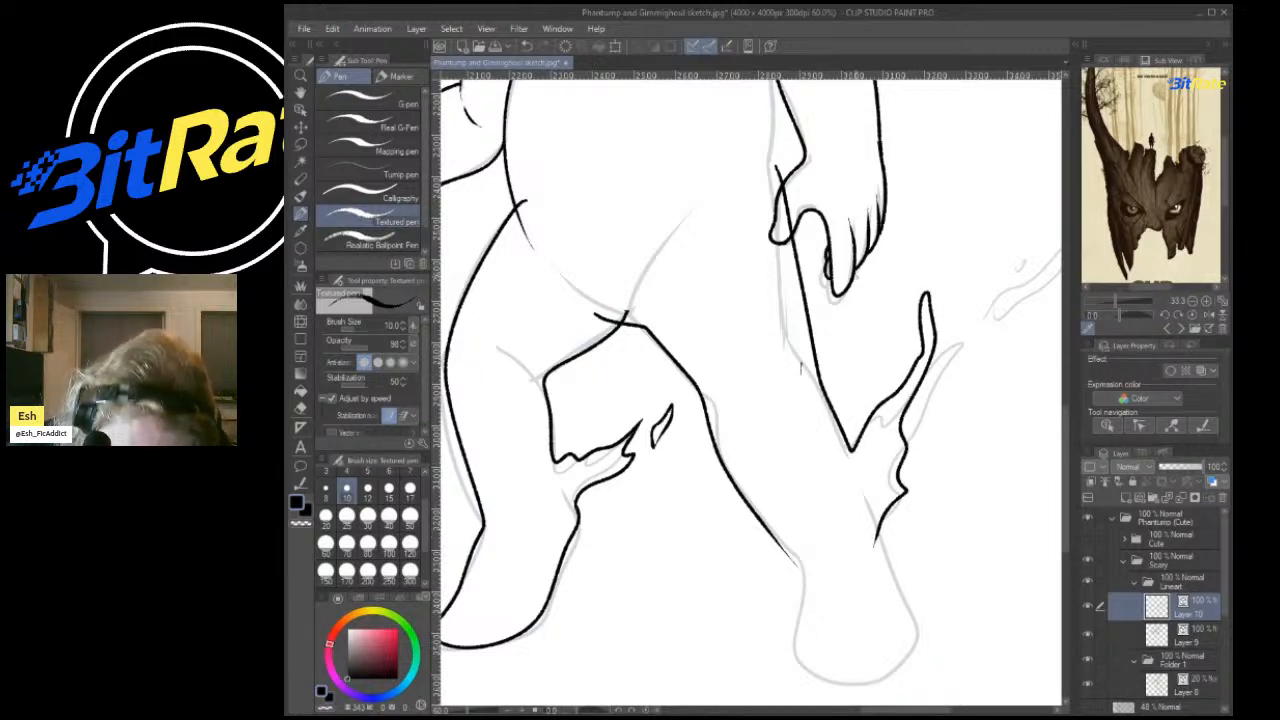
Ink the body's side line behind the hand and the hip crease above the right-hand thigh.
mouse_move(779, 176)
mouse_down()
mouse_move(788, 135)
mouse_move(795, 72)
mouse_up()
key(ctrl+z)
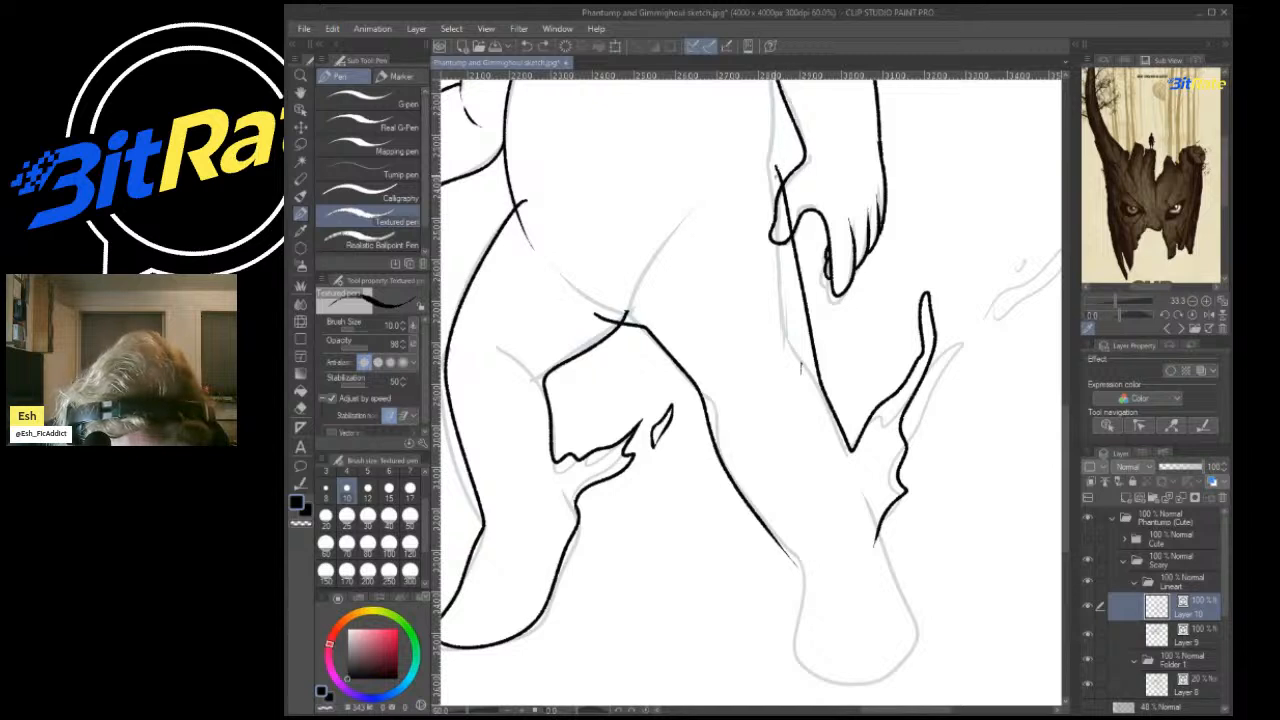
drag(780, 178, 794, 84)
drag(648, 316, 720, 210)
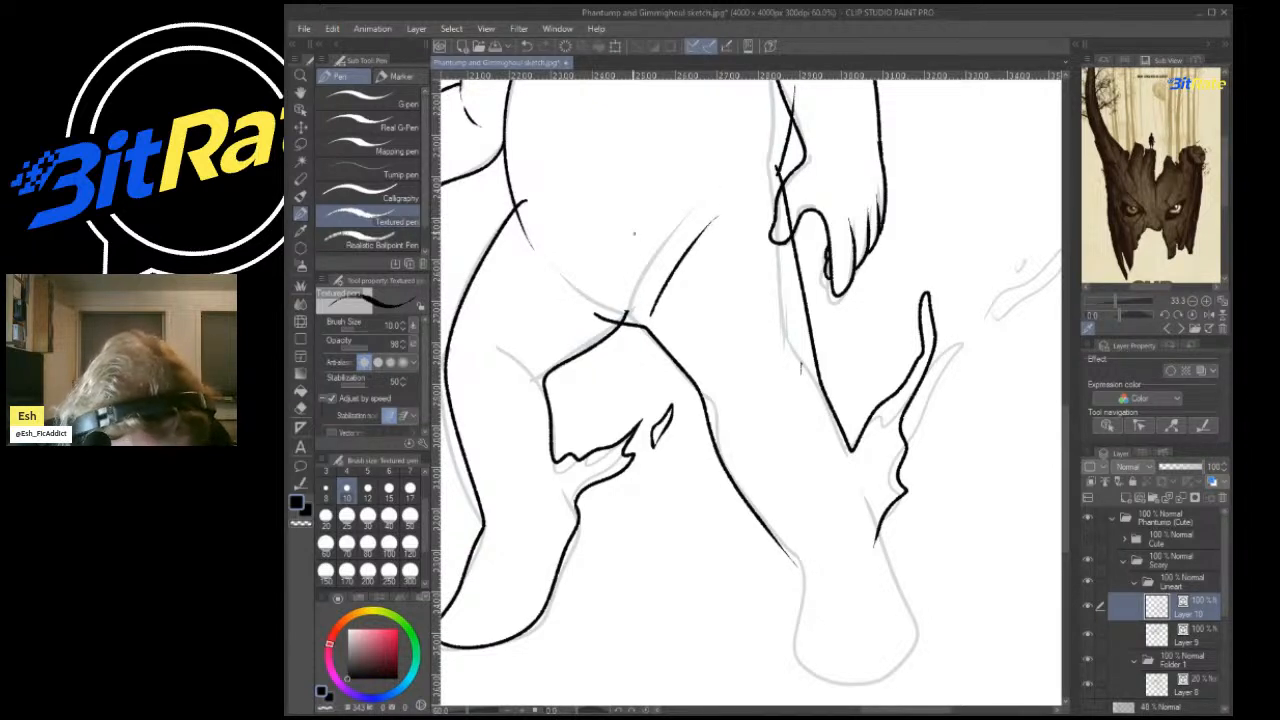
Ink the lower belly curve into the crotch and erase the left-hand thigh line's tip that overlaps the belly.
drag(561, 283, 614, 322)
key(ctrl+z)
key(e)
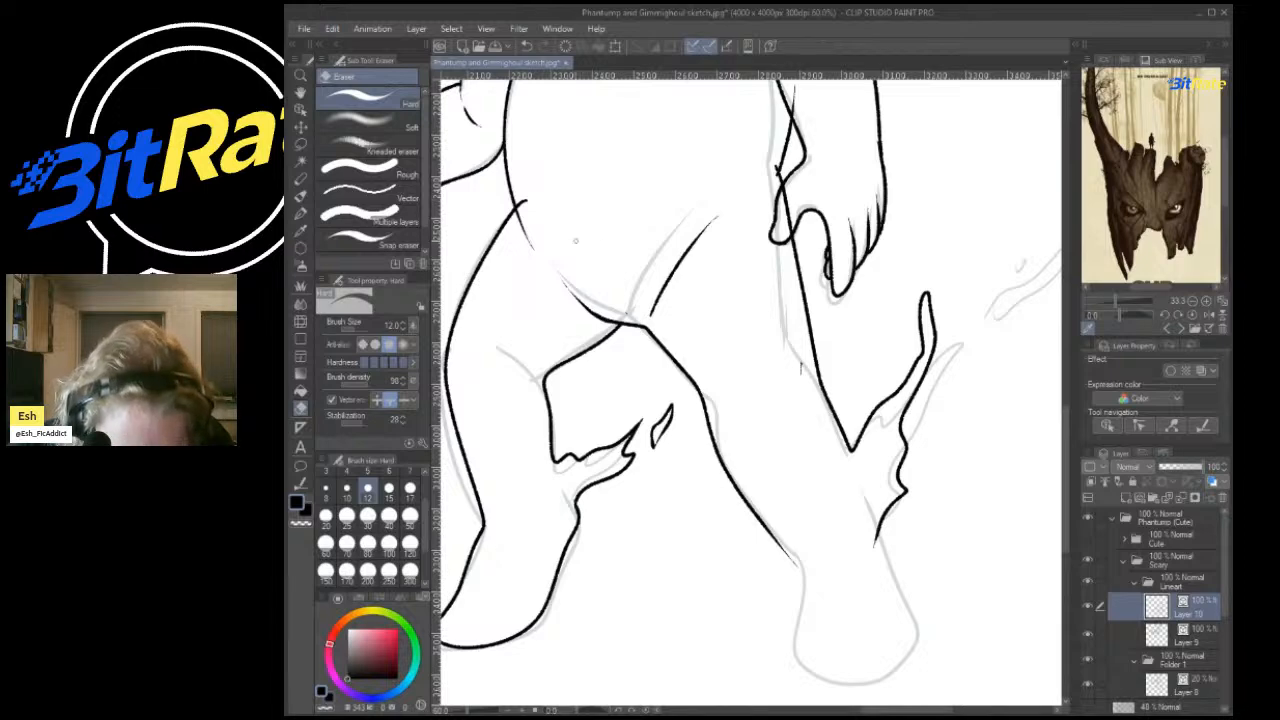
drag(522, 203, 538, 225)
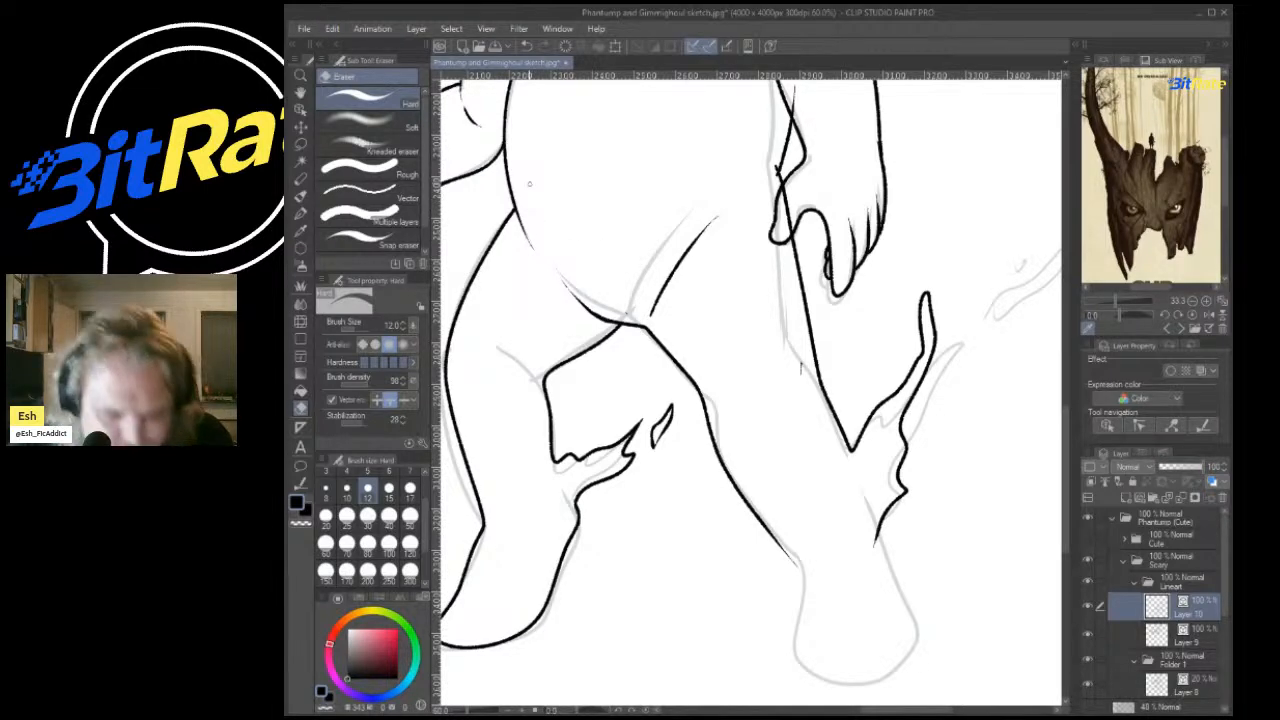
Clear the body and leg lines that cross the hand, and remove the hip crease stroke.
scroll(673, 238, down, 5)
scroll(716, 244, up, 6)
mouse_move(698, 196)
mouse_down()
mouse_move(683, 116)
mouse_move(683, 157)
mouse_up()
key(ctrl+z)
key(ctrl+z)
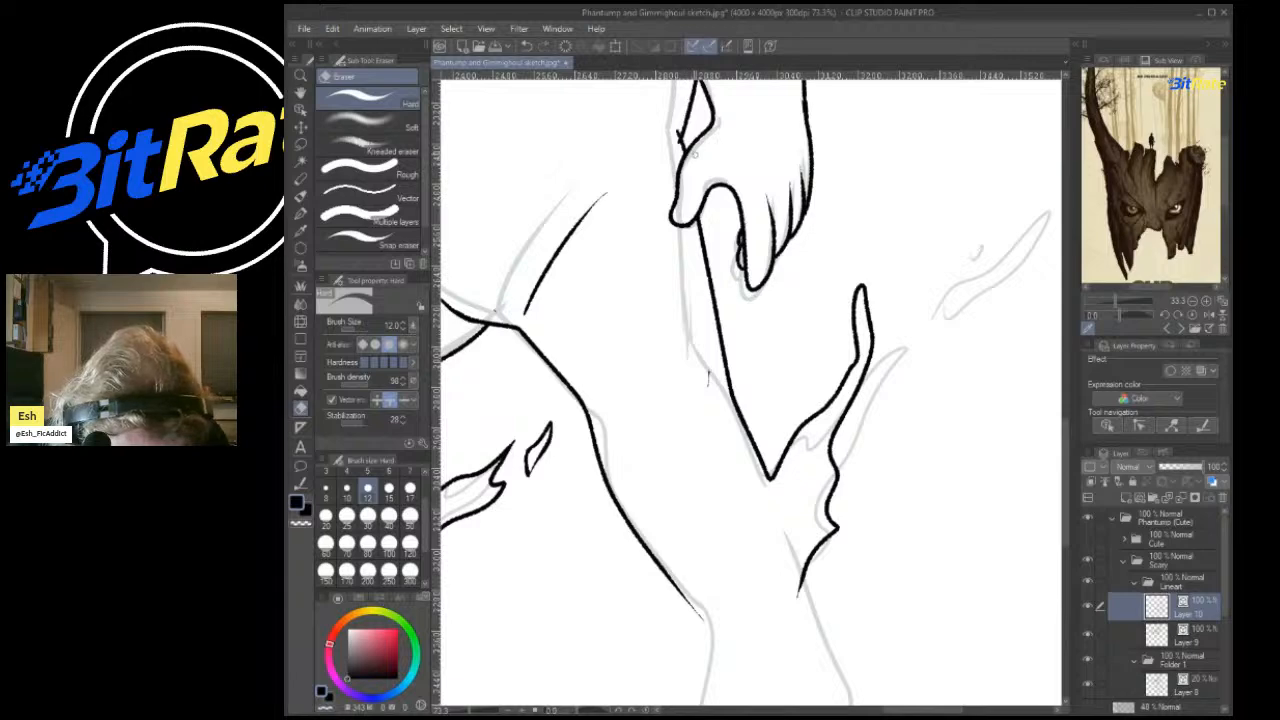
key(ctrl+z)
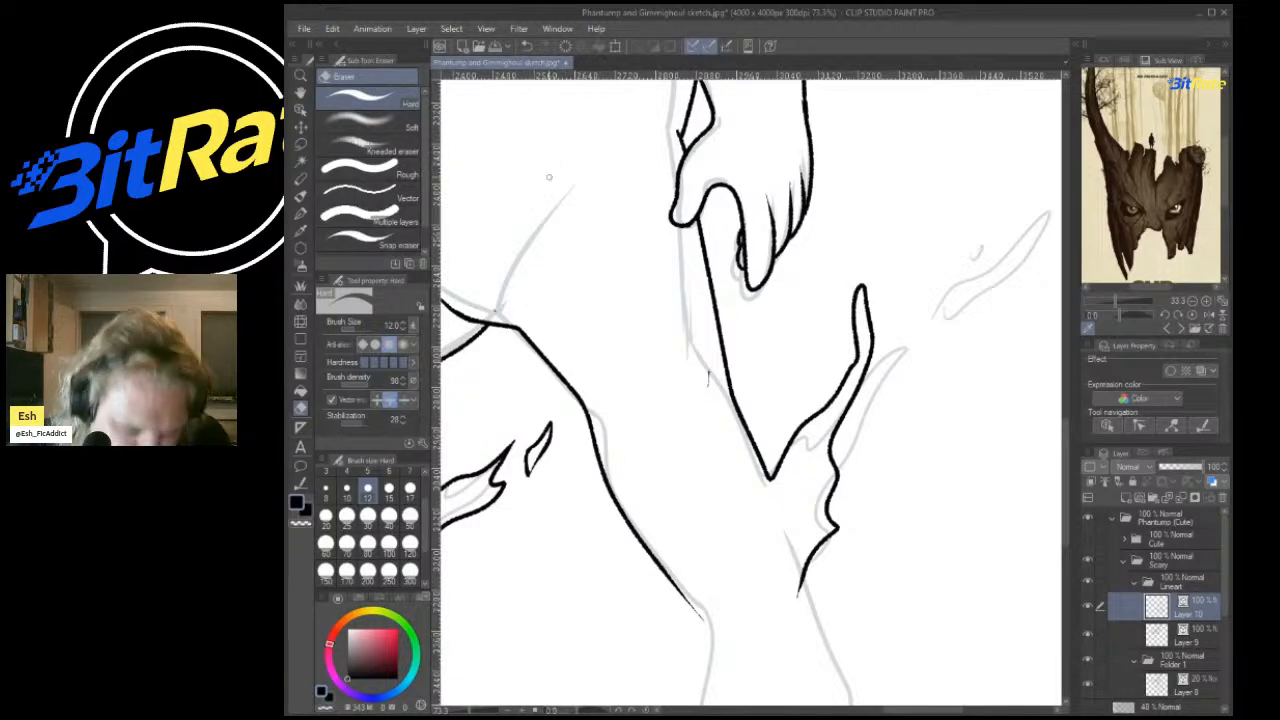
Redraw the hip crease above the right-hand thigh as a short curved stroke with the Textured pen.
key(p)
drag(575, 198, 620, 143)
key(ctrl+z)
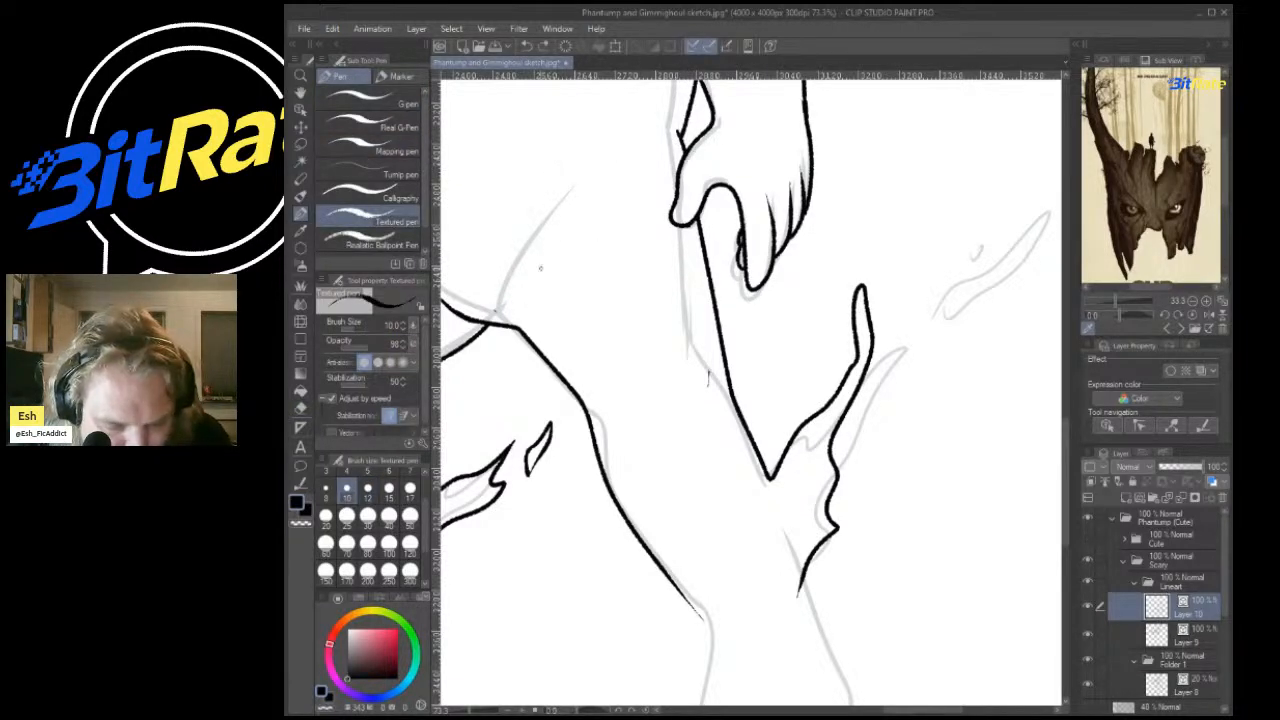
drag(545, 258, 600, 166)
scroll(676, 190, down, 8)
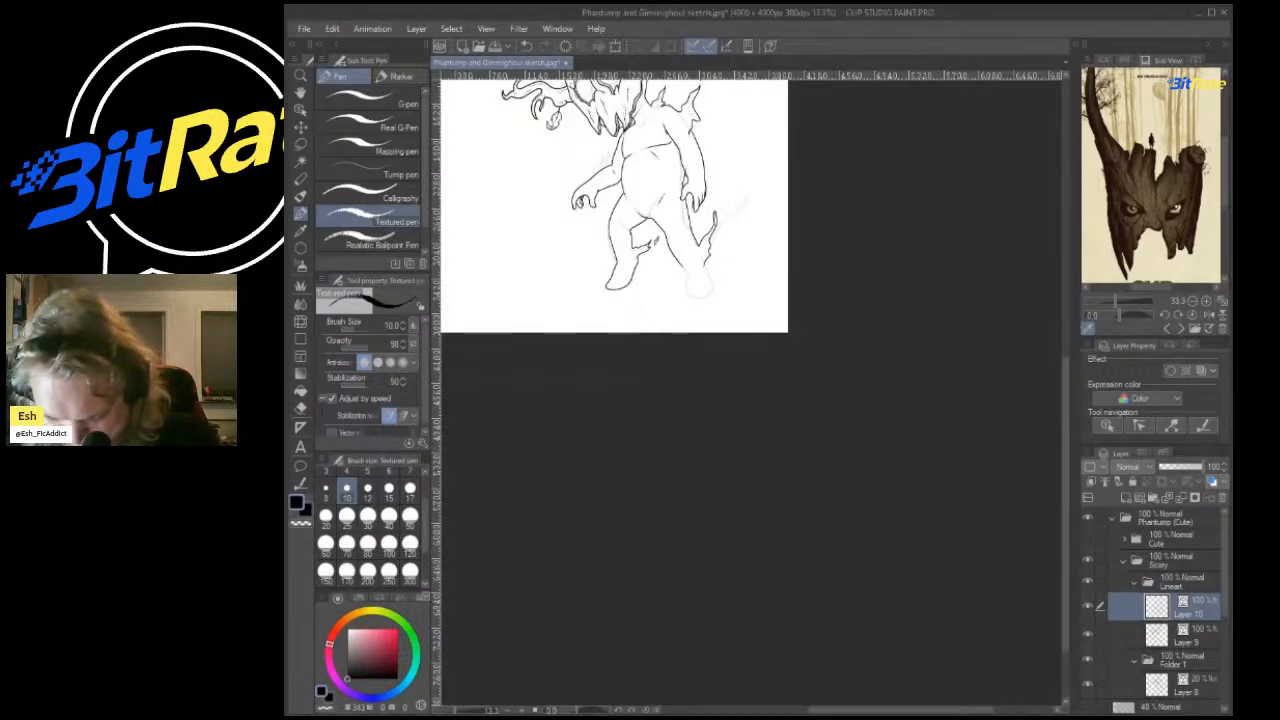
Toggle the visibility of Layer 9 and Layer 10 to check which lineart each contains.
scroll(789, 464, down, 3)
scroll(690, 160, up, 6)
scroll(726, 182, up, 6)
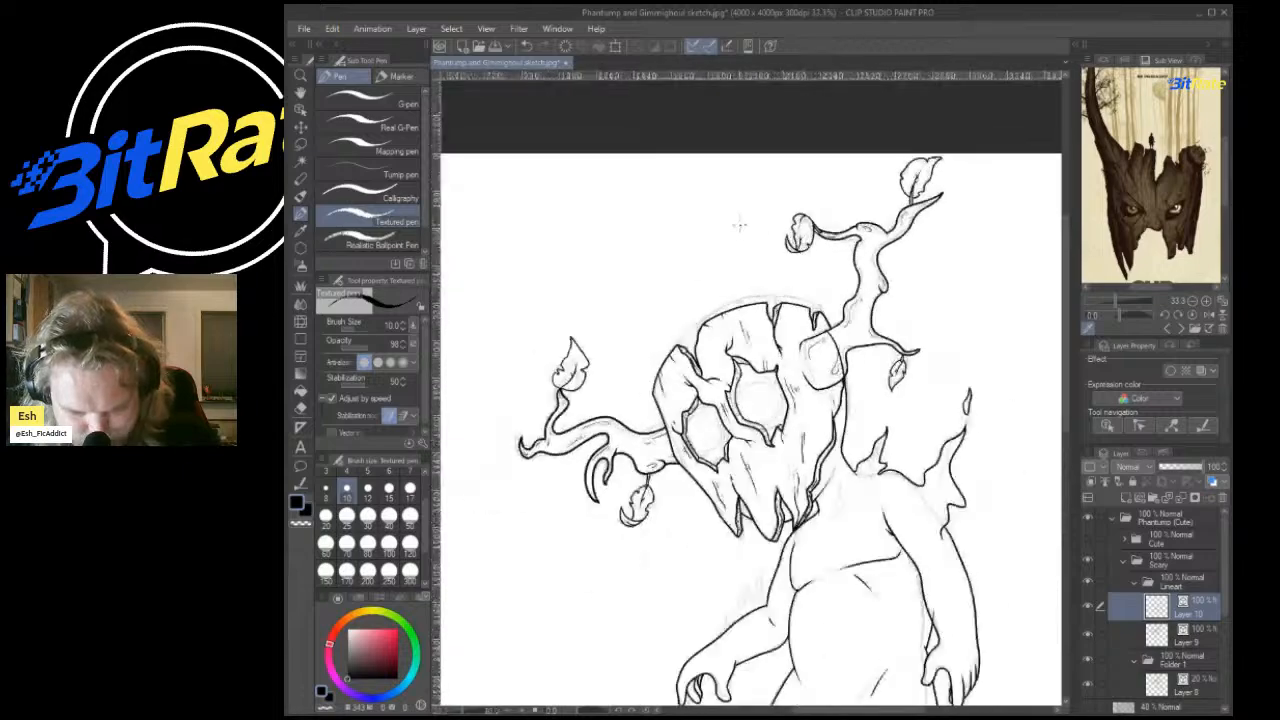
scroll(775, 294, down, 3)
scroll(765, 380, up, 2)
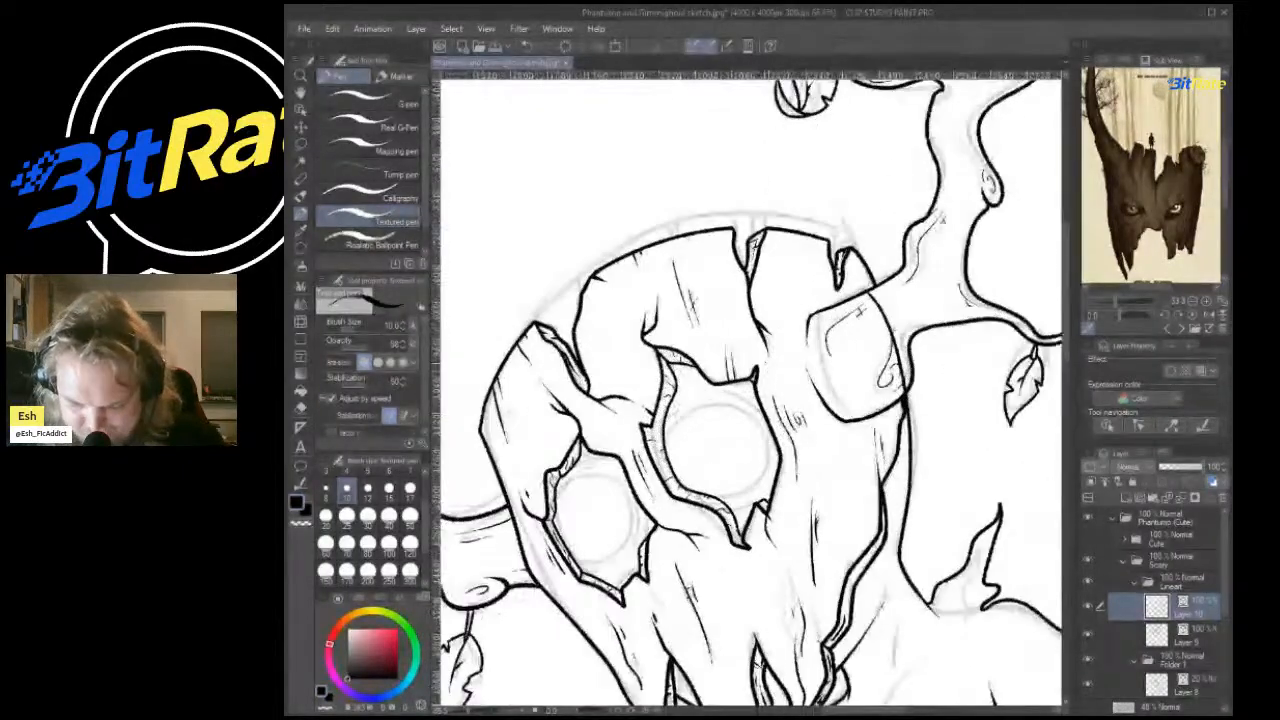
click(1088, 634)
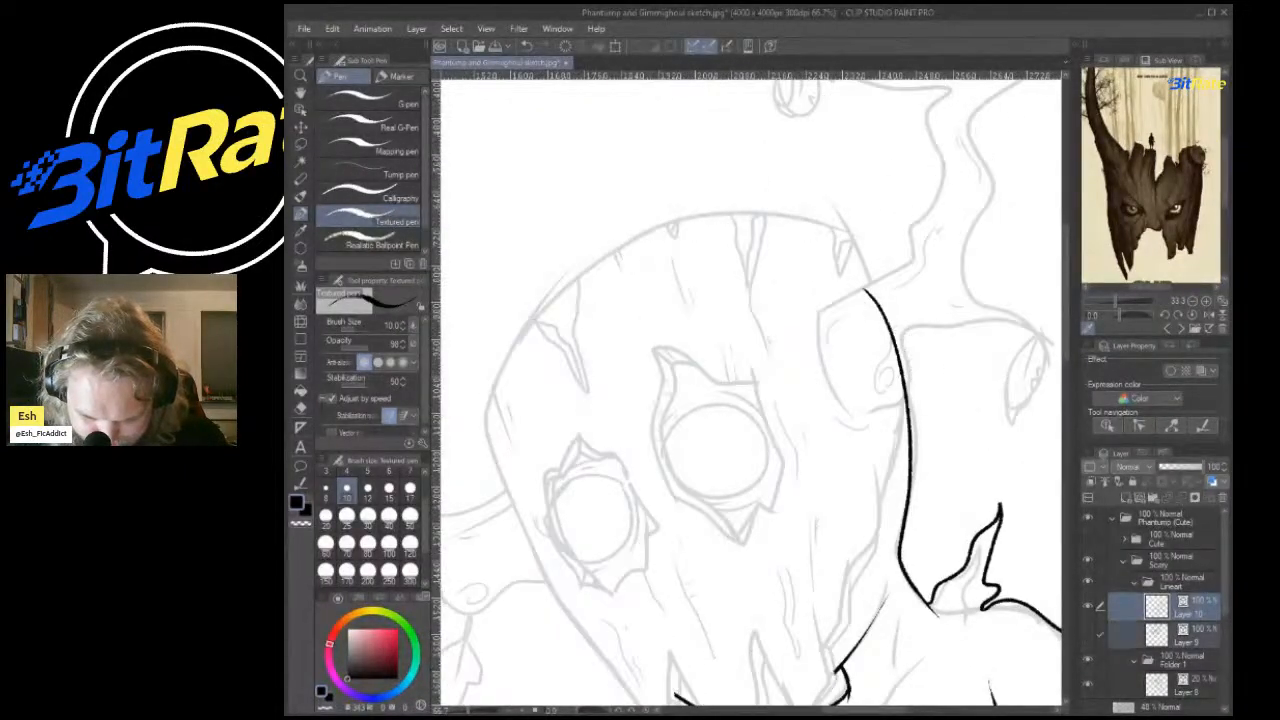
click(1100, 634)
click(1088, 634)
click(1088, 606)
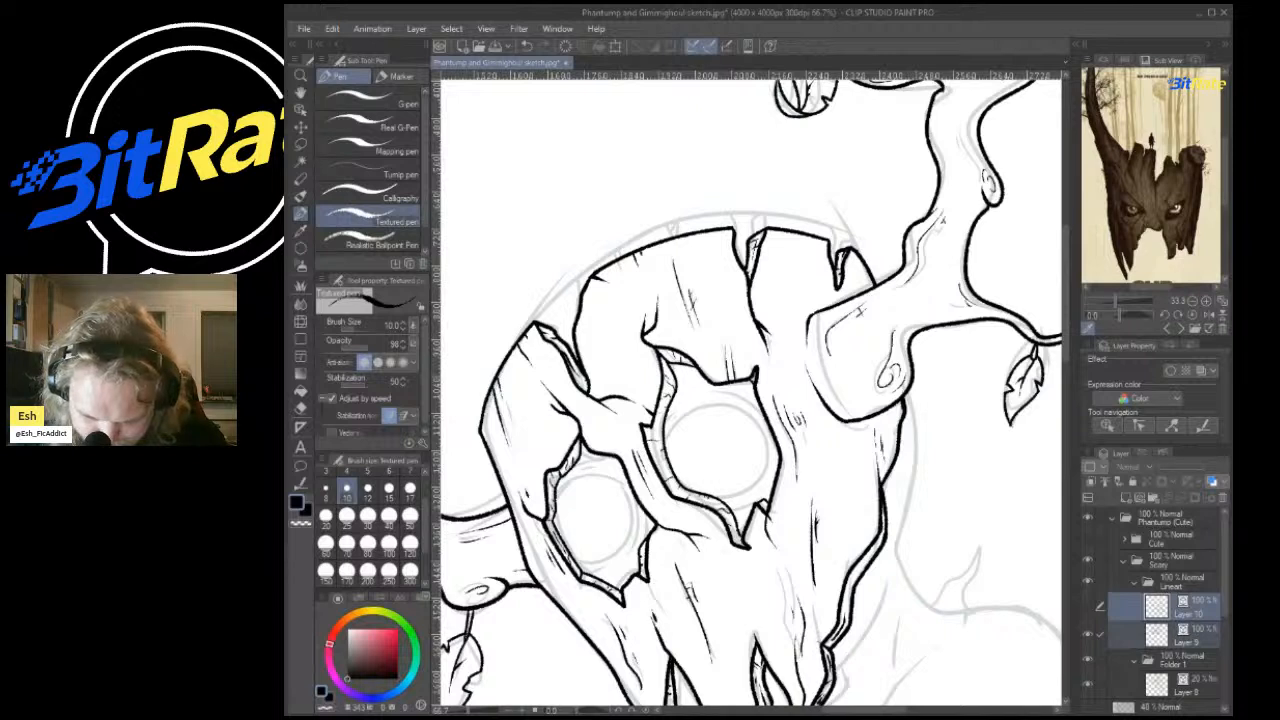
click(1088, 606)
Ink a dome curve for the head behind the cracked mask on Layer 10 with the Textured pen.
click(1175, 580)
key(i)
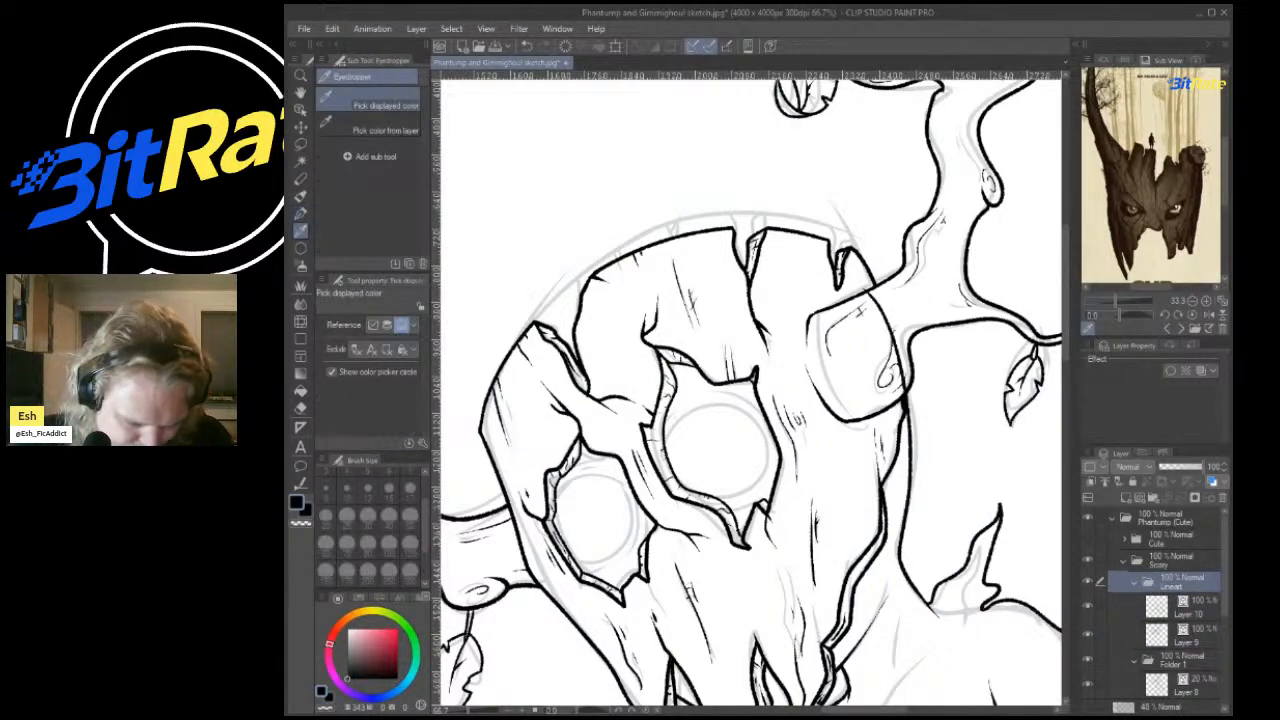
click(1160, 605)
drag(857, 366, 714, 243)
key(p)
mouse_move(896, 370)
mouse_down()
mouse_move(757, 254)
mouse_move(508, 410)
mouse_up()
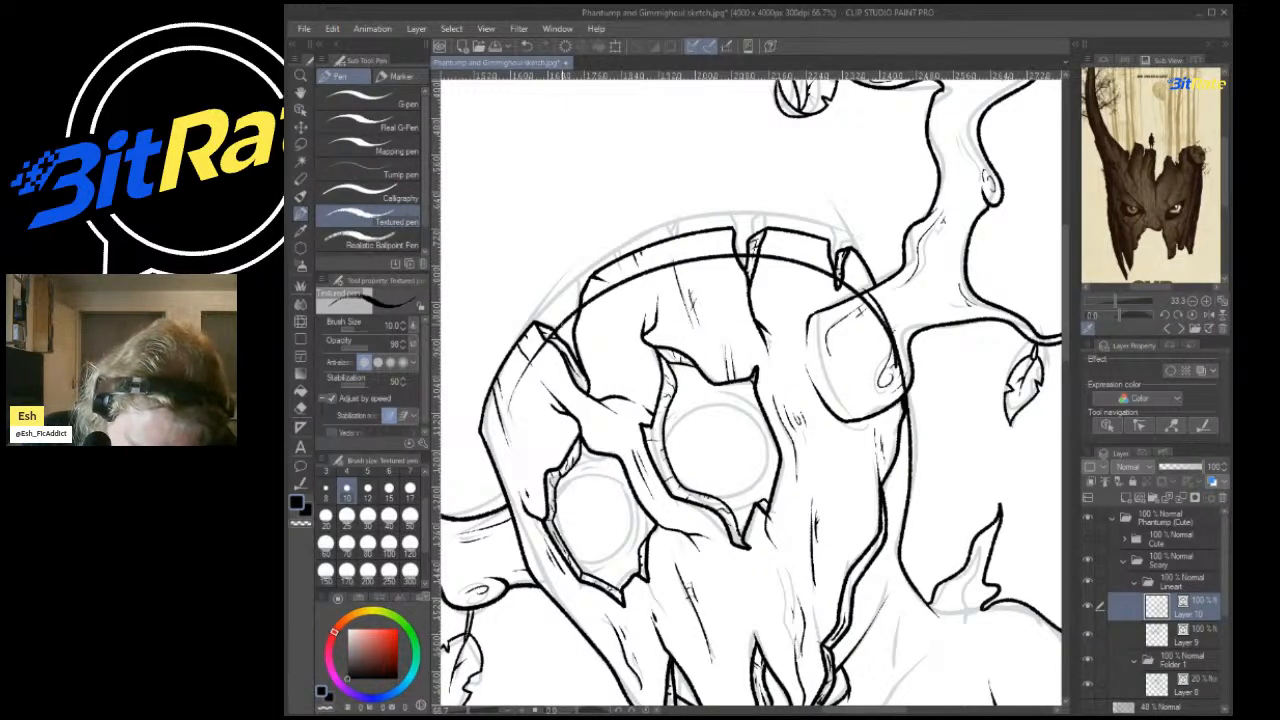
Try inking two flame wisps rising from the cracks at the top of the mask, and undo them.
mouse_move(569, 302)
mouse_down()
mouse_move(694, 121)
mouse_move(647, 228)
mouse_up()
key(ctrl+z)
mouse_move(570, 330)
mouse_down()
mouse_move(542, 162)
mouse_move(615, 92)
mouse_move(655, 222)
mouse_move(648, 250)
mouse_up()
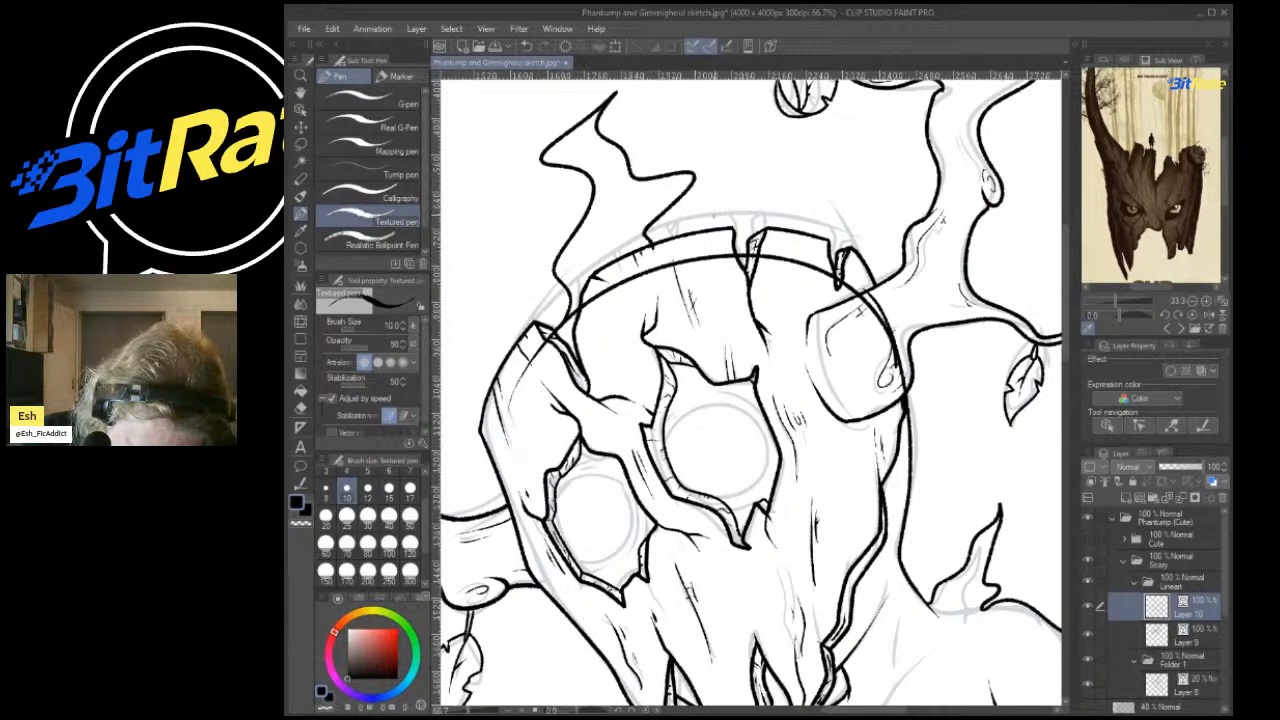
mouse_move(746, 256)
mouse_down()
mouse_move(752, 216)
mouse_move(796, 190)
mouse_move(798, 252)
mouse_move(742, 234)
mouse_move(772, 170)
mouse_move(840, 146)
mouse_move(858, 154)
mouse_move(826, 252)
mouse_up()
key(ctrl+z)
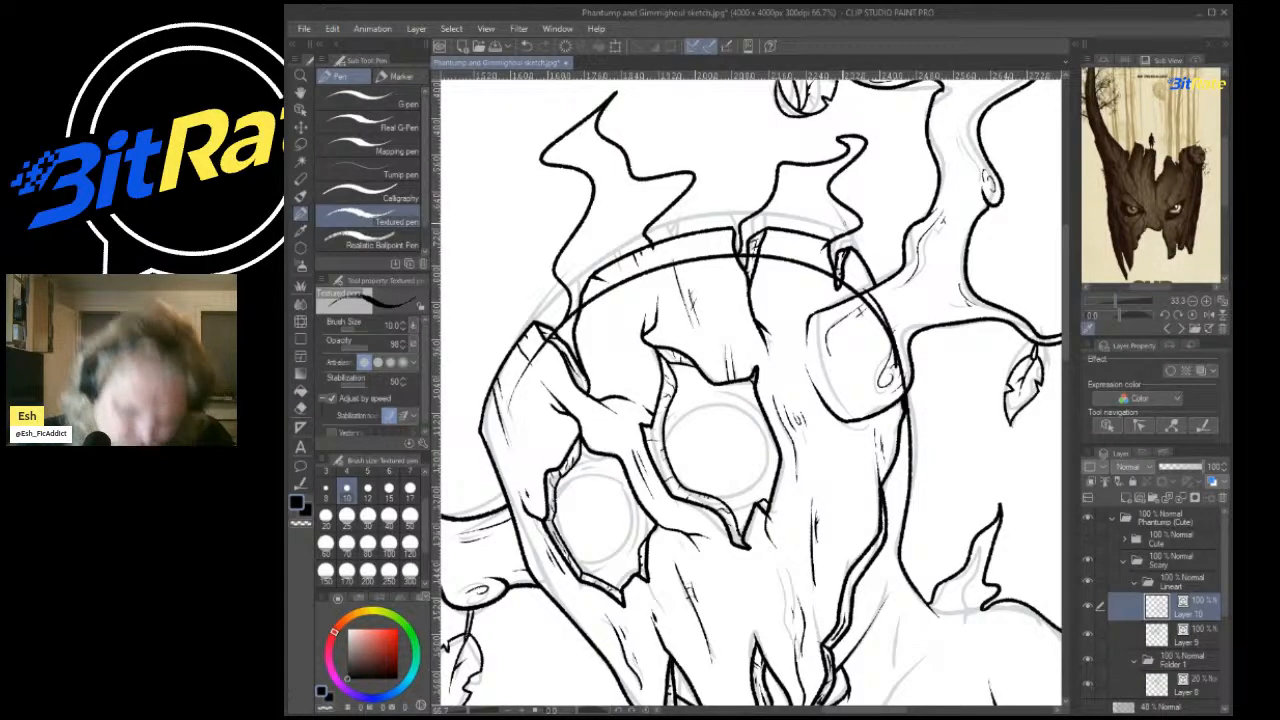
scroll(845, 298, down, 5)
scroll(822, 278, up, 4)
key(ctrl+z)
key(ctrl+z)
Erase the parts of the head's dome curve that overlap the mask and the branch base, keeping the pieces inside the gaps.
scroll(798, 287, up, 4)
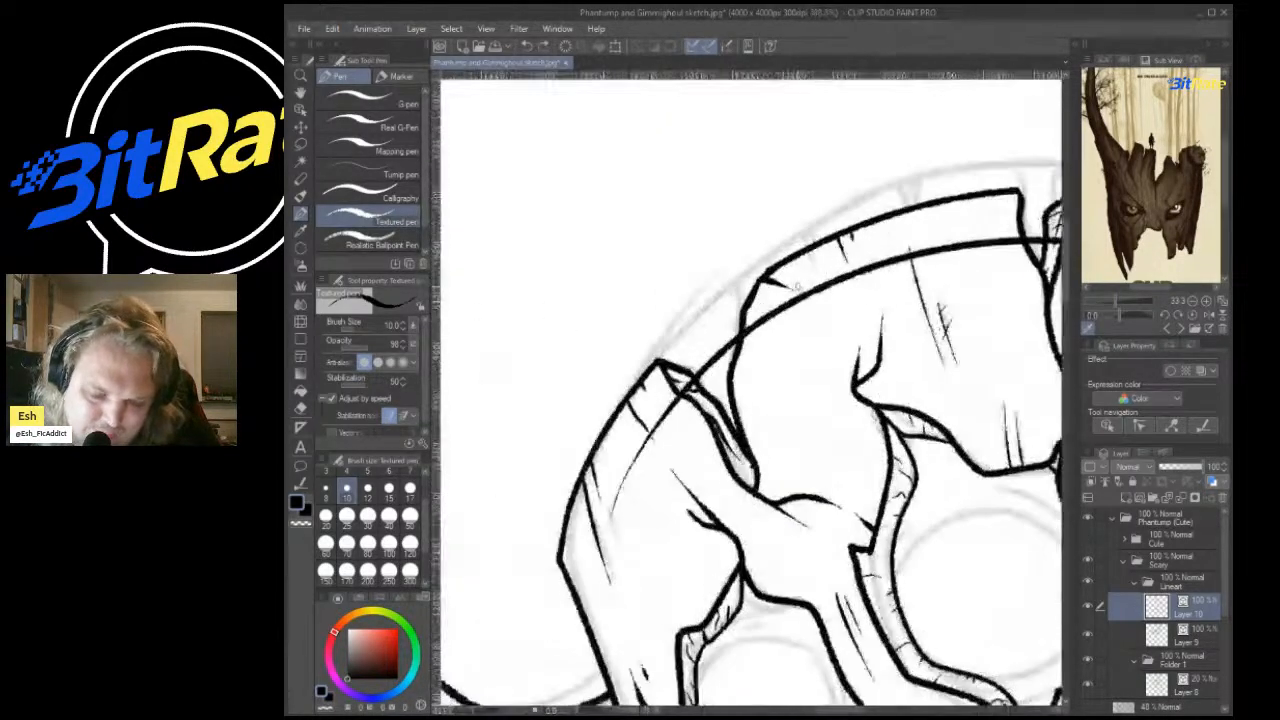
key(e)
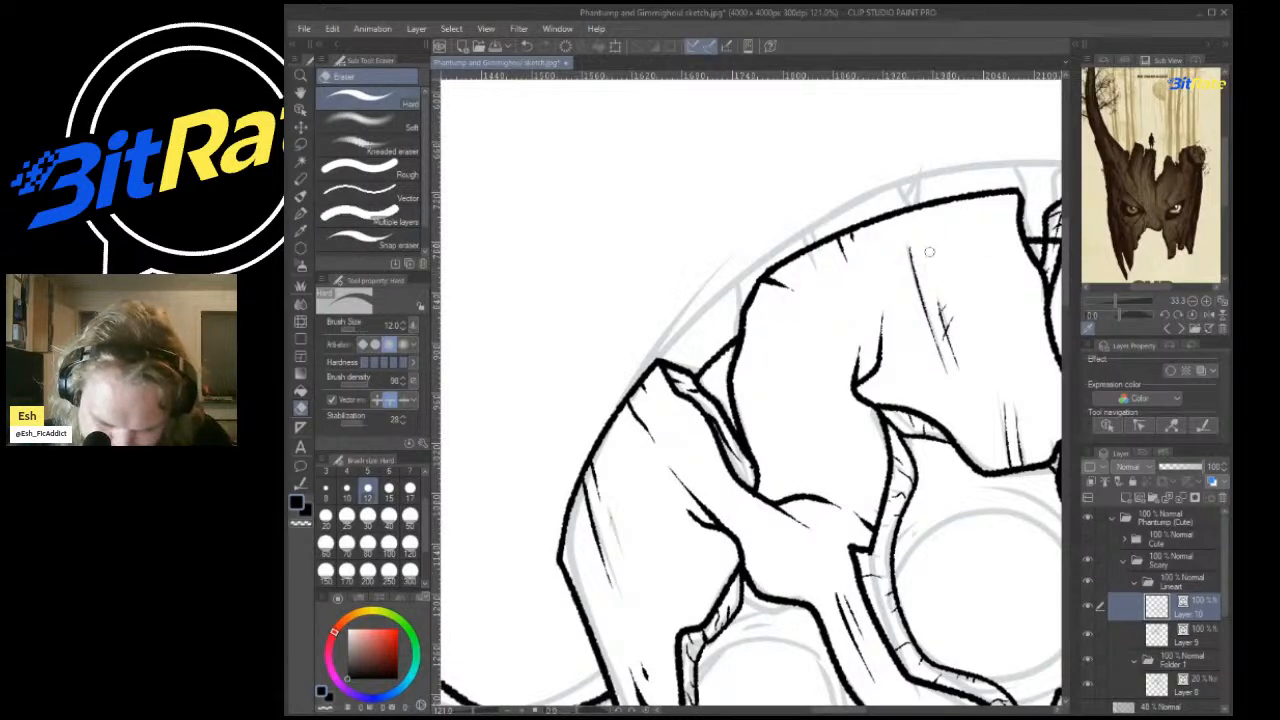
scroll(918, 284, down, 5)
drag(960, 275, 740, 285)
scroll(895, 252, up, 4)
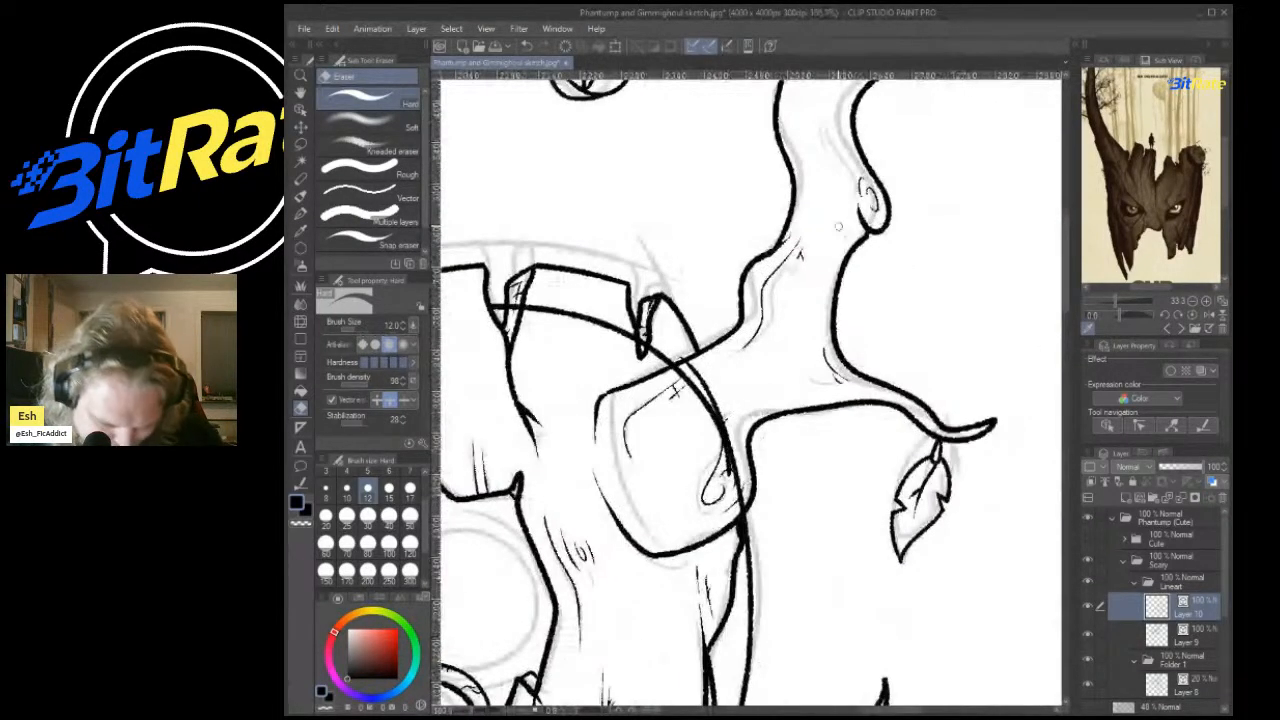
mouse_move(685, 372)
mouse_down()
mouse_move(729, 446)
mouse_move(740, 520)
mouse_up()
drag(661, 357, 622, 328)
click(677, 369)
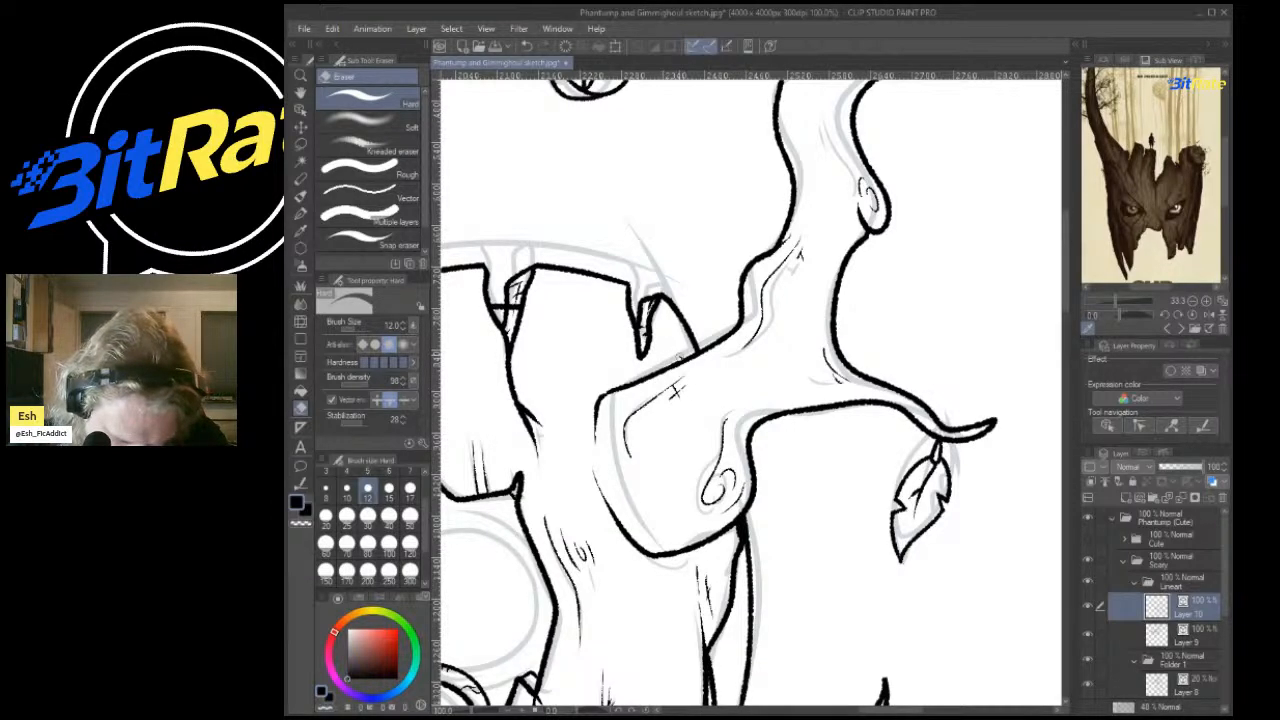
scroll(675, 392, down, 8)
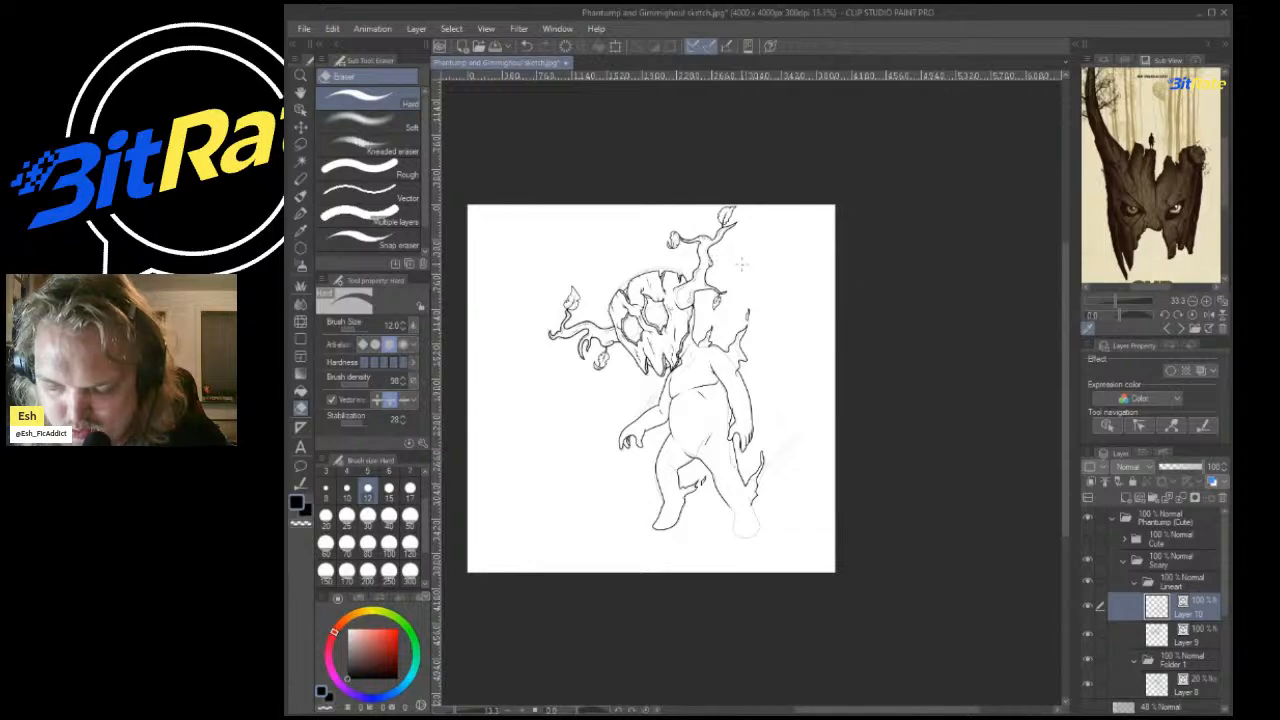
scroll(742, 263, down, 1)
scroll(633, 290, up, 5)
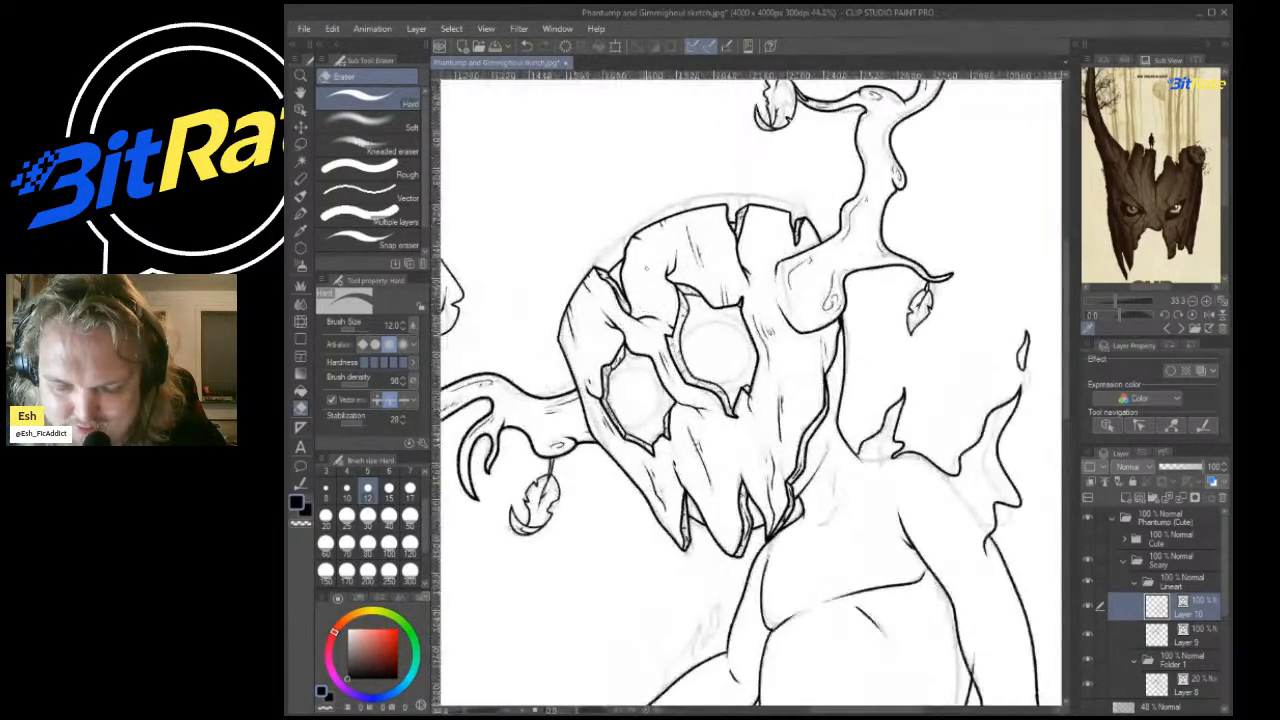
scroll(700, 330, down, 4)
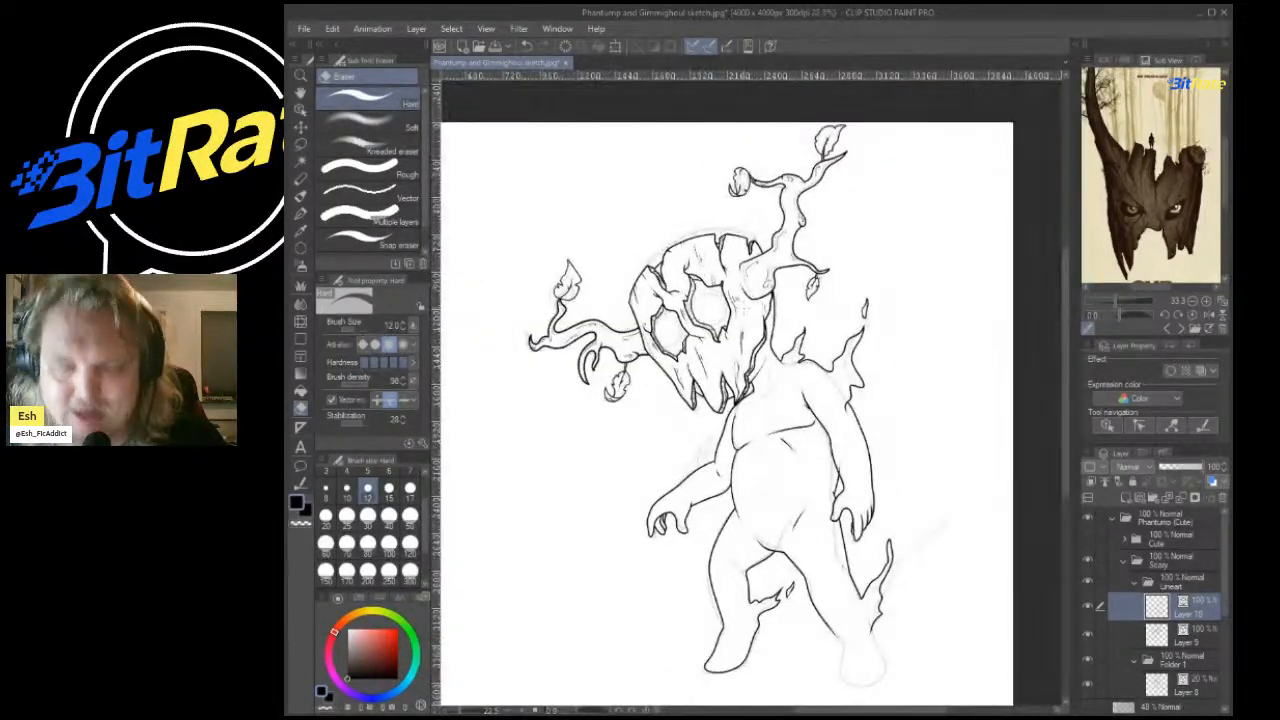
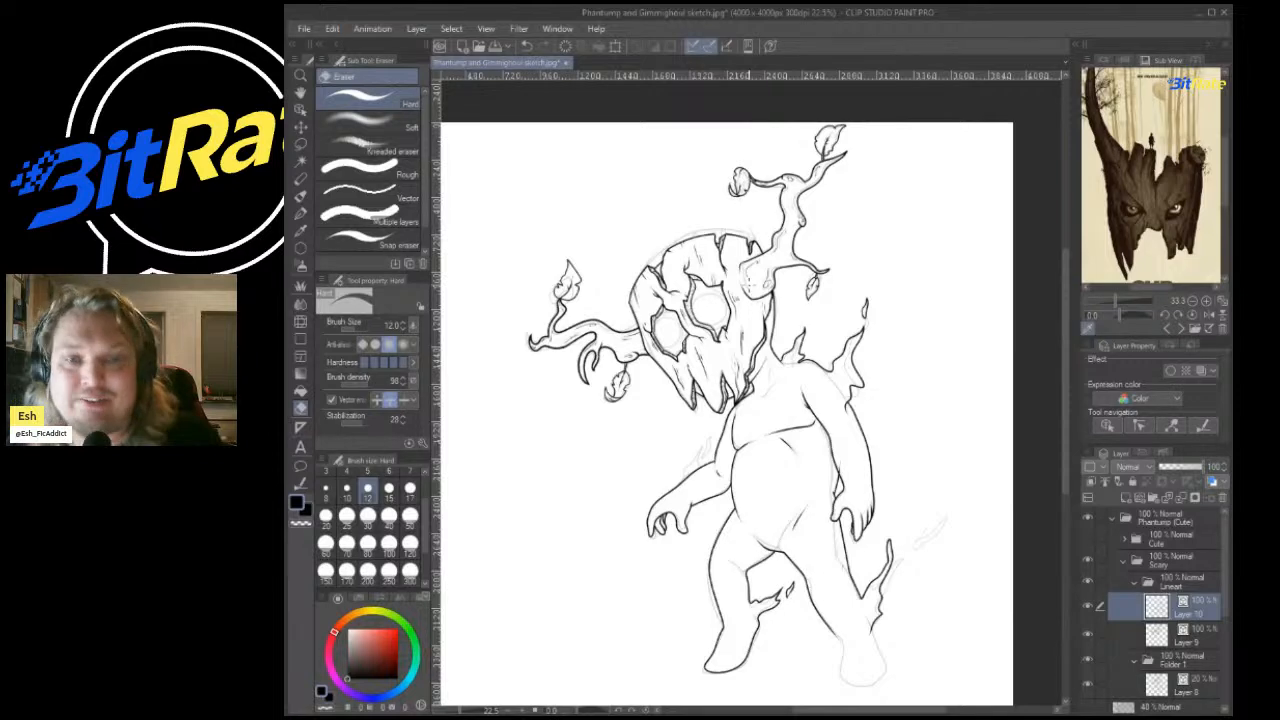
Ink thin bark grain lines along the upper and lower edges of the mask's side branch with the Textured pen at size 6.
scroll(679, 479, up, 10)
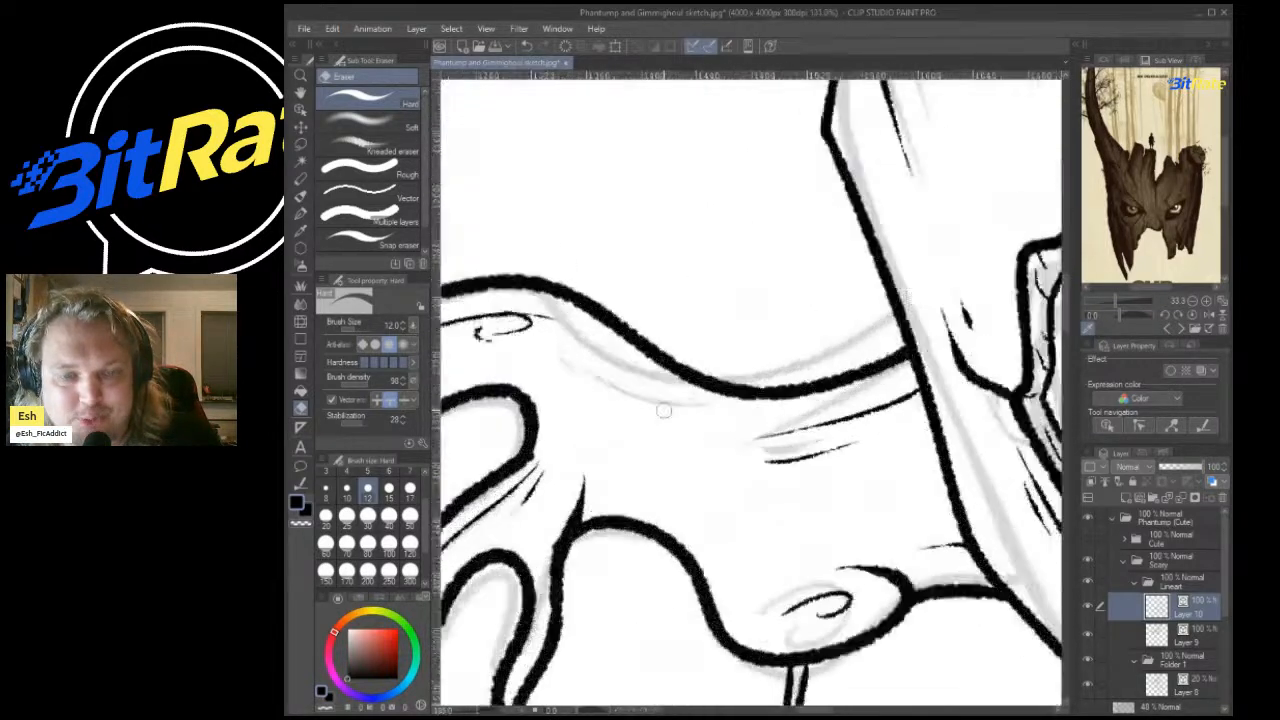
key(p)
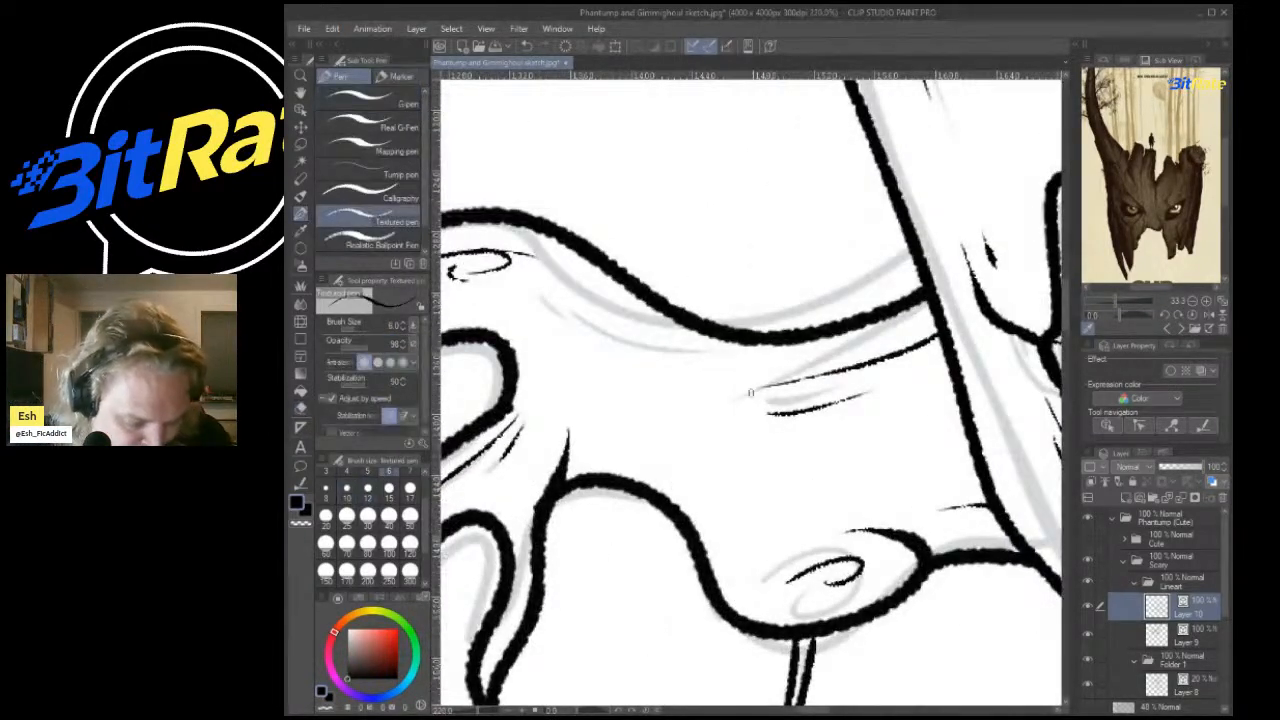
mouse_move(612, 310)
mouse_down()
mouse_move(686, 374)
mouse_move(767, 390)
mouse_move(684, 368)
mouse_move(729, 379)
mouse_up()
key(ctrl+z)
drag(659, 373, 721, 388)
drag(748, 534, 720, 505)
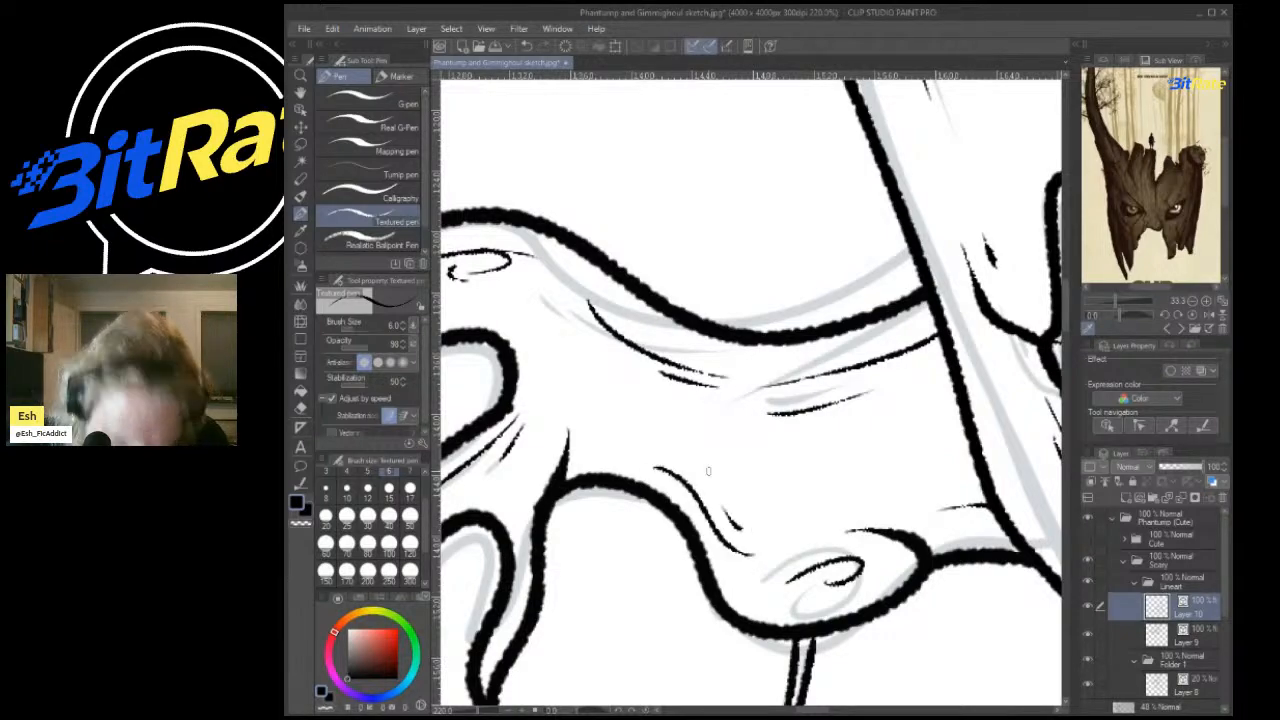
scroll(708, 471, down, 5)
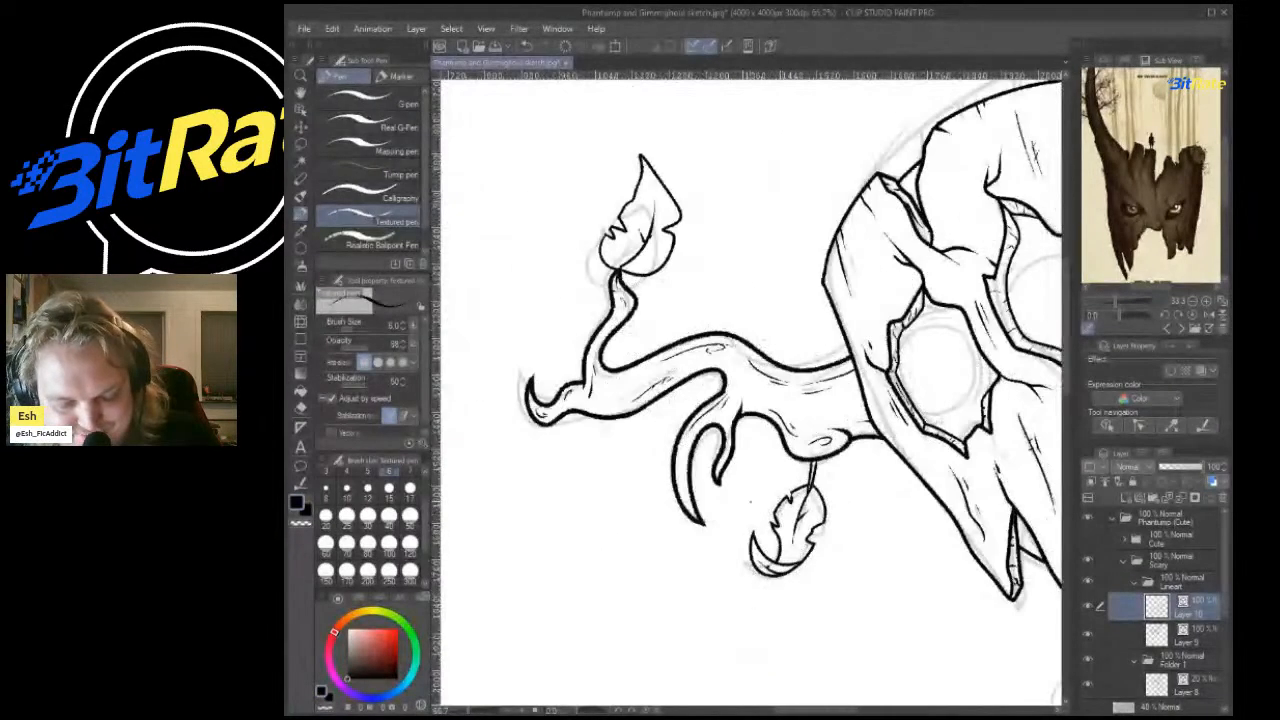
Ink the rounded foot outline below the flame-tailed leg with the Textured pen at size 10, joining it to both leg lines.
scroll(666, 504, down, 5)
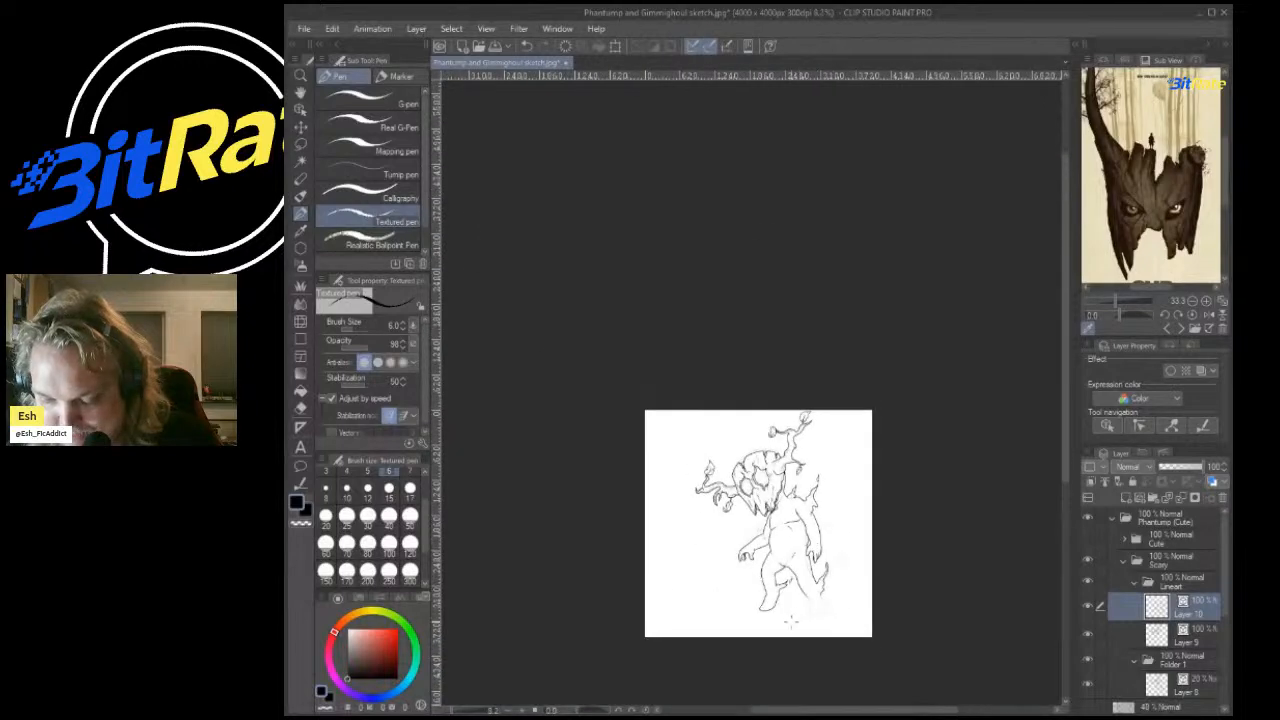
scroll(759, 576, up, 6)
scroll(759, 576, up, 4)
scroll(759, 576, down, 5)
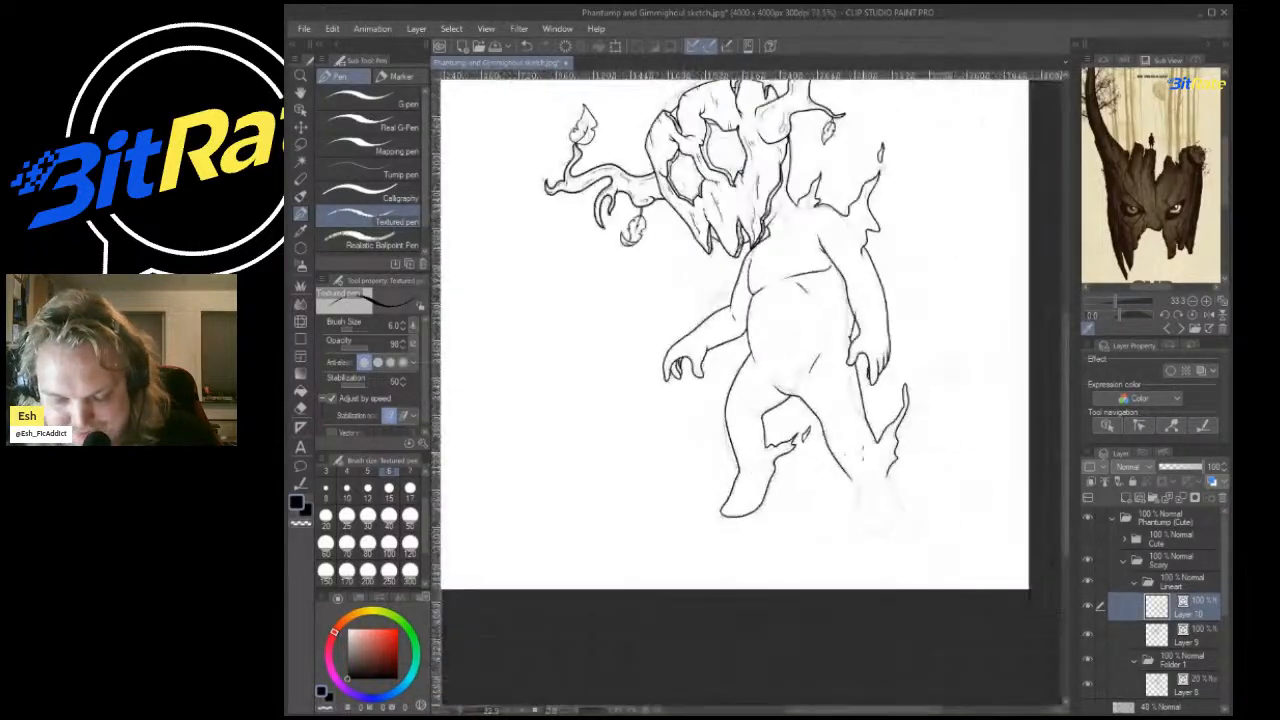
scroll(759, 576, up, 6)
scroll(889, 537, up, 2)
click(346, 490)
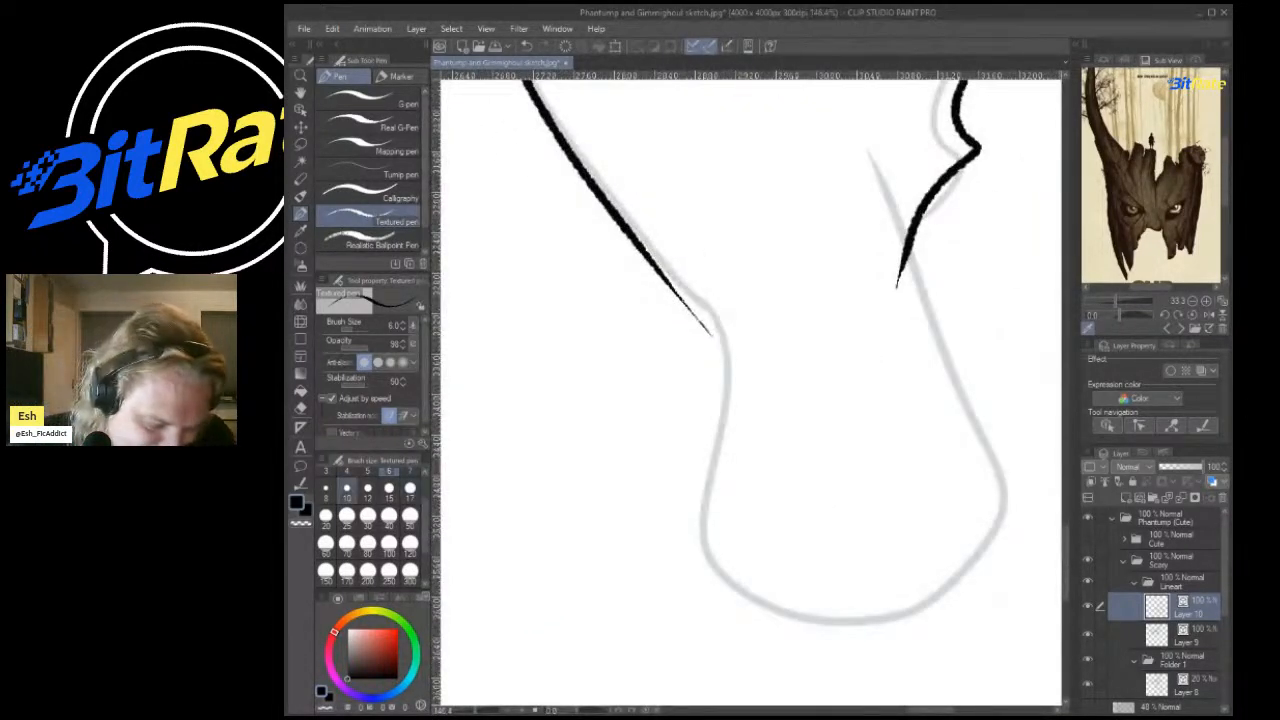
mouse_move(590, 185)
mouse_down()
mouse_move(708, 348)
mouse_move(675, 295)
mouse_move(723, 390)
mouse_move(697, 514)
mouse_move(774, 615)
mouse_move(897, 630)
mouse_move(998, 493)
mouse_move(923, 288)
mouse_move(916, 207)
mouse_move(913, 250)
mouse_move(992, 432)
mouse_up()
key(ctrl+z)
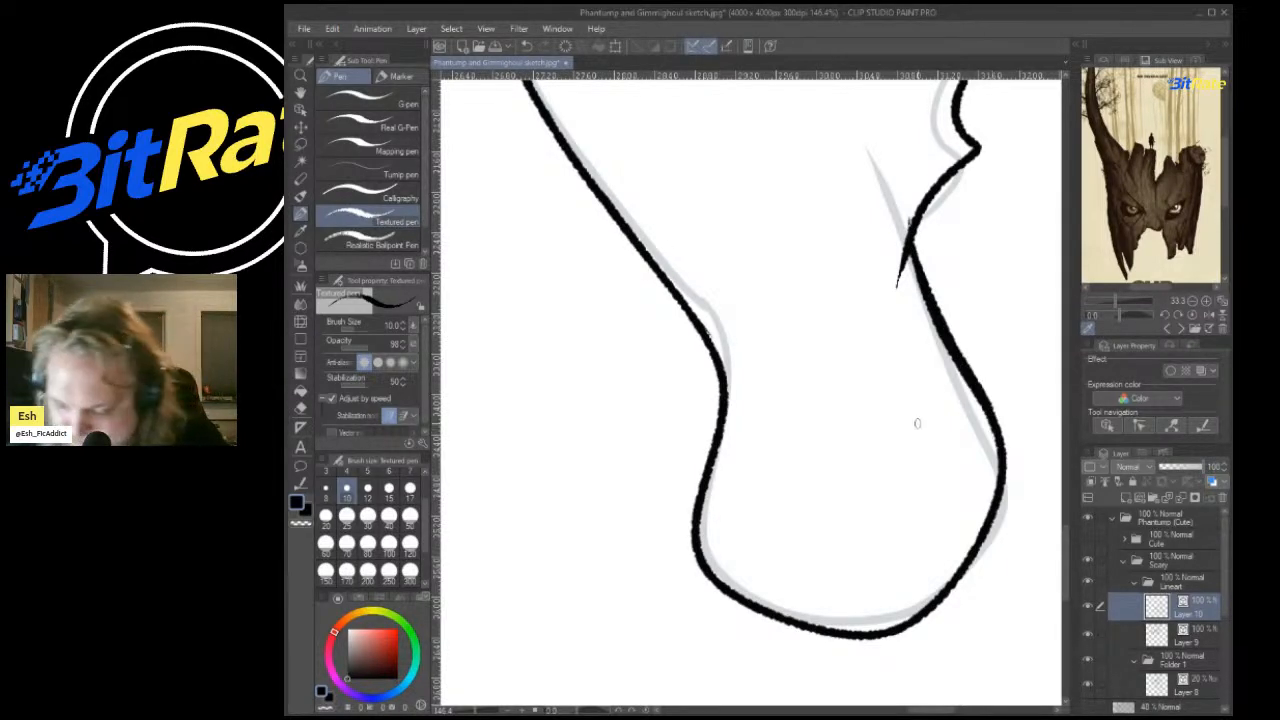
Ink a bulging outer curve on the other leg's lower section, starting just below the knee flame.
scroll(920, 432, down, 13)
scroll(955, 435, up, 9)
scroll(795, 378, down, 8)
scroll(788, 378, down, 4)
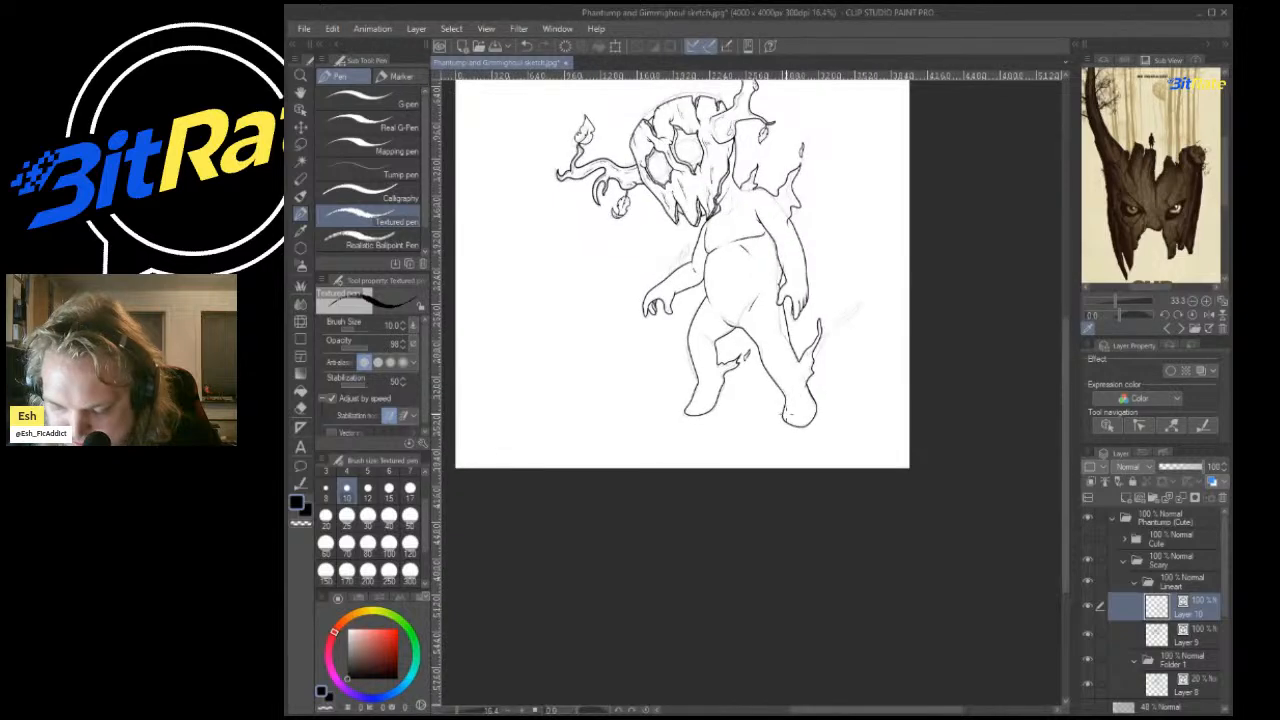
scroll(780, 370, up, 6)
scroll(768, 362, down, 3)
scroll(806, 254, up, 4)
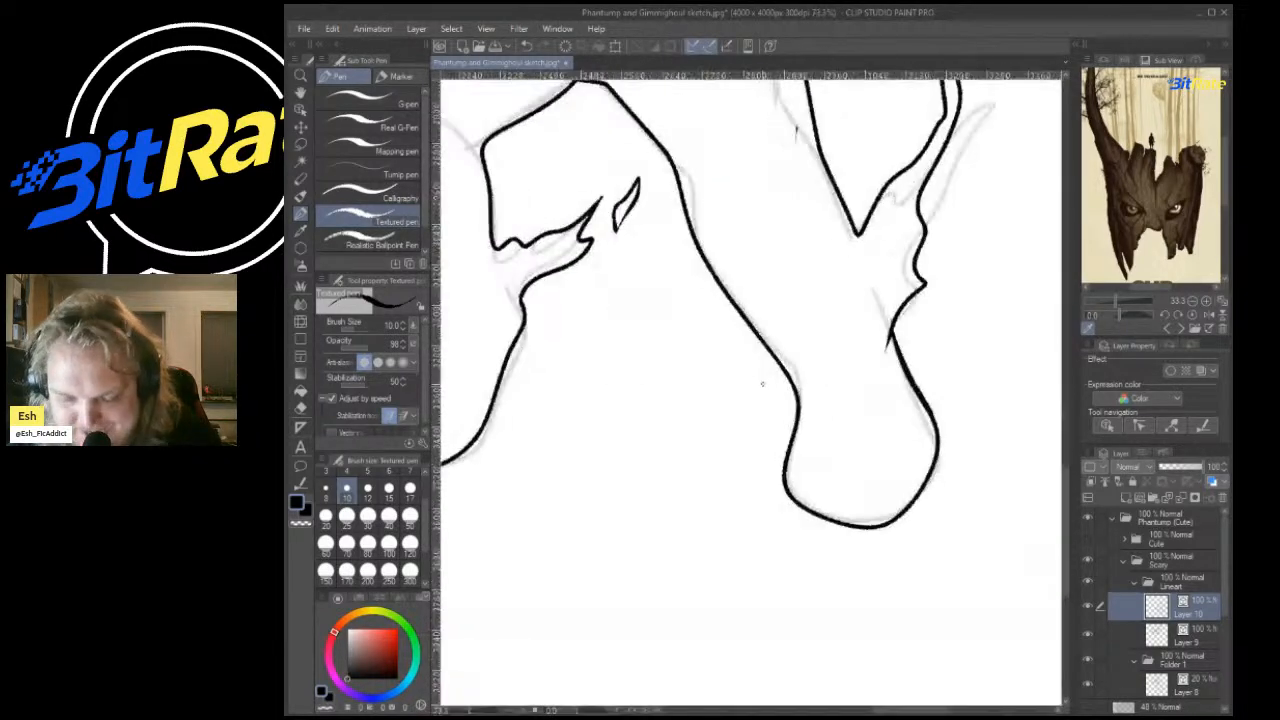
scroll(806, 254, down, 5)
scroll(806, 254, up, 8)
scroll(806, 254, up, 2)
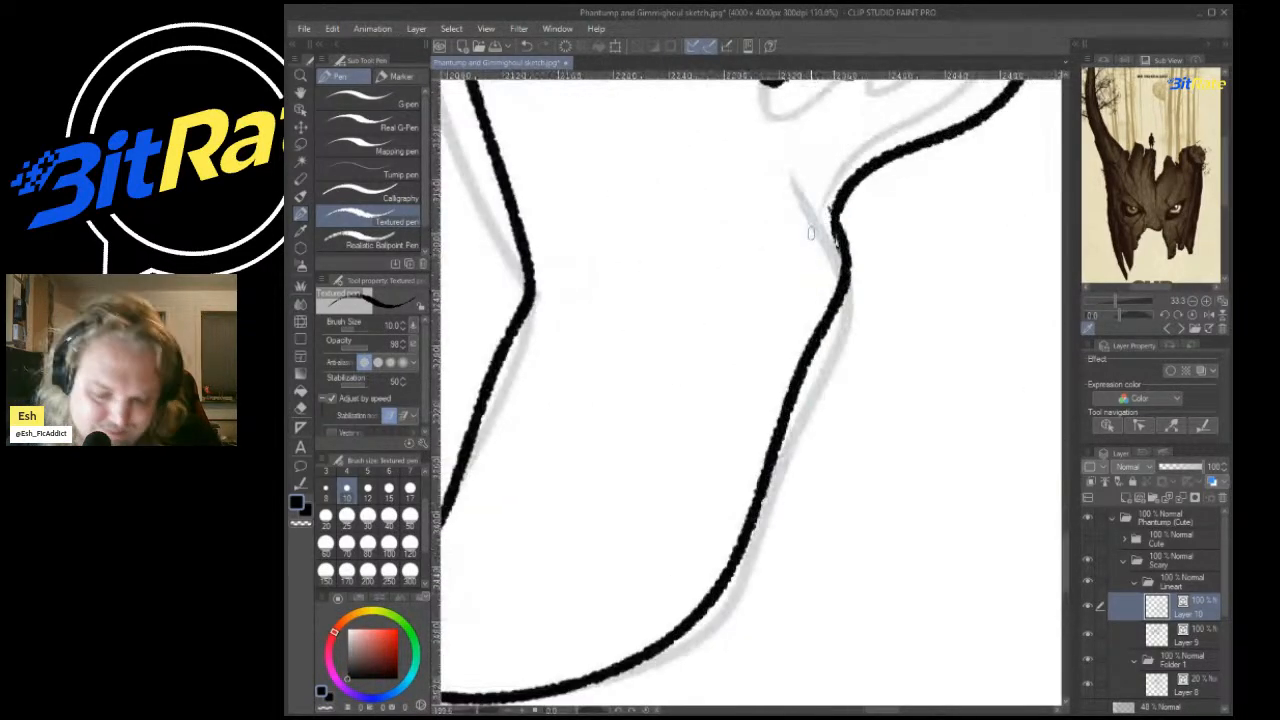
mouse_move(835, 208)
mouse_down()
mouse_move(857, 363)
mouse_move(783, 433)
mouse_up()
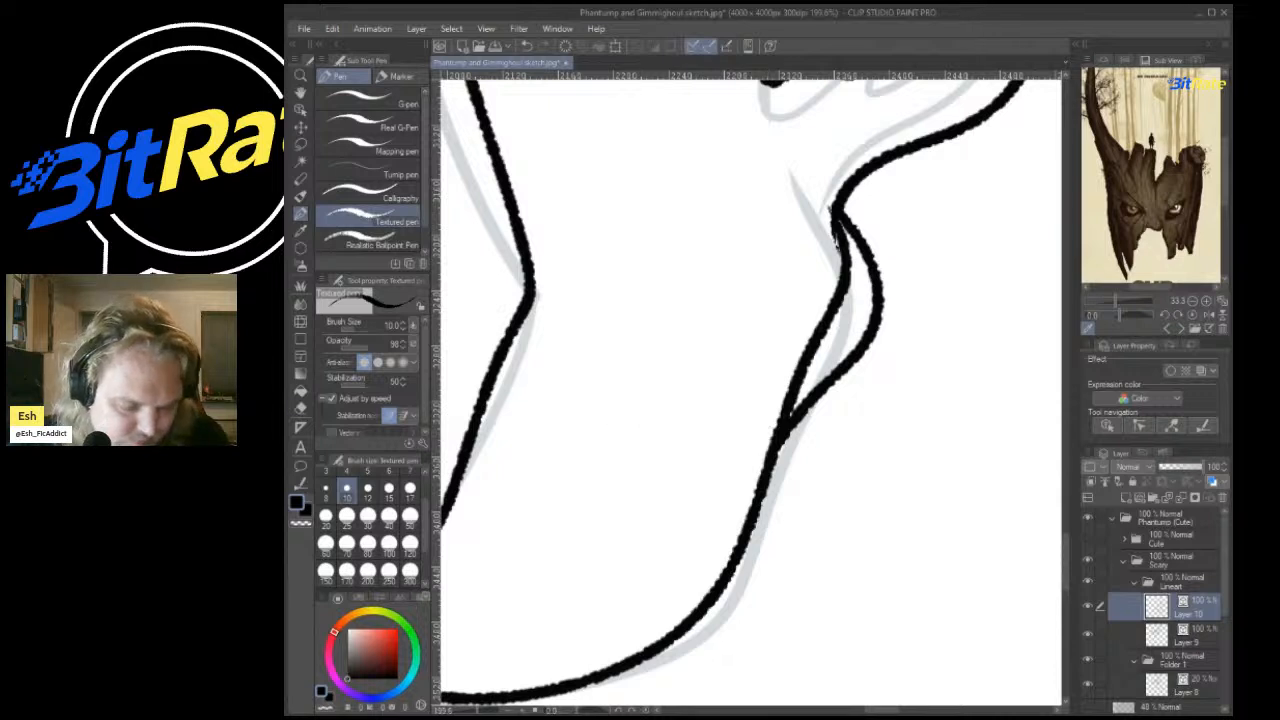
Erase the old leg line inside the new bulge and the stray tip at its upper end, using the Hard eraser.
key(e)
drag(830, 215, 848, 290)
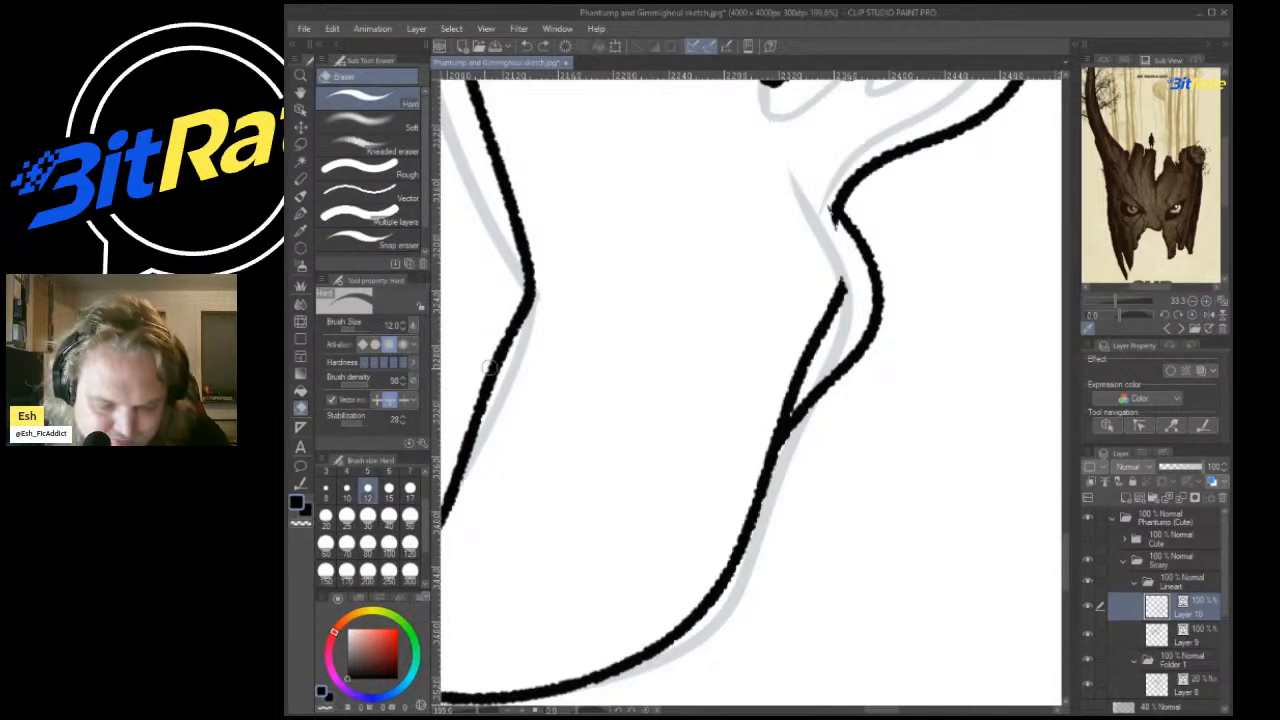
mouse_move(841, 265)
mouse_down()
mouse_move(783, 401)
mouse_move(817, 367)
mouse_move(765, 440)
mouse_up()
drag(823, 201, 839, 237)
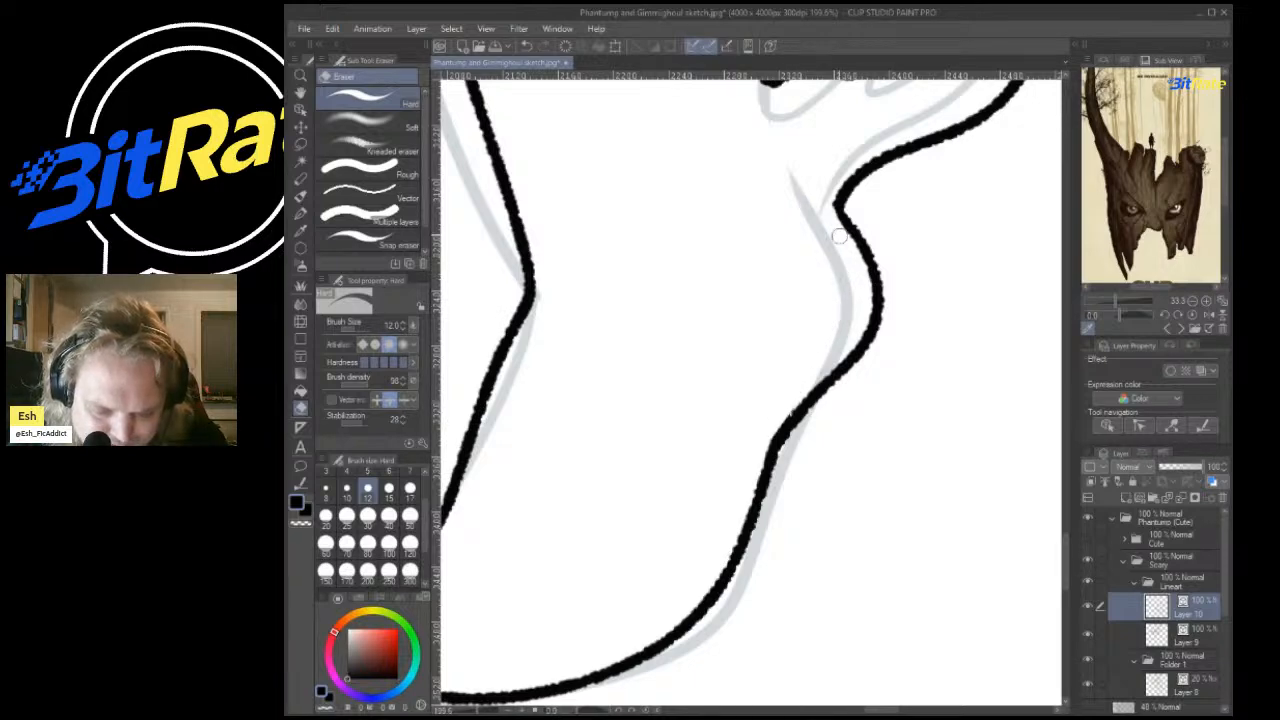
Erase the stray line end crossing the forearm above the hand with the Hard eraser at size 15 and the vector option on.
scroll(900, 368, down, 10)
scroll(808, 406, down, 4)
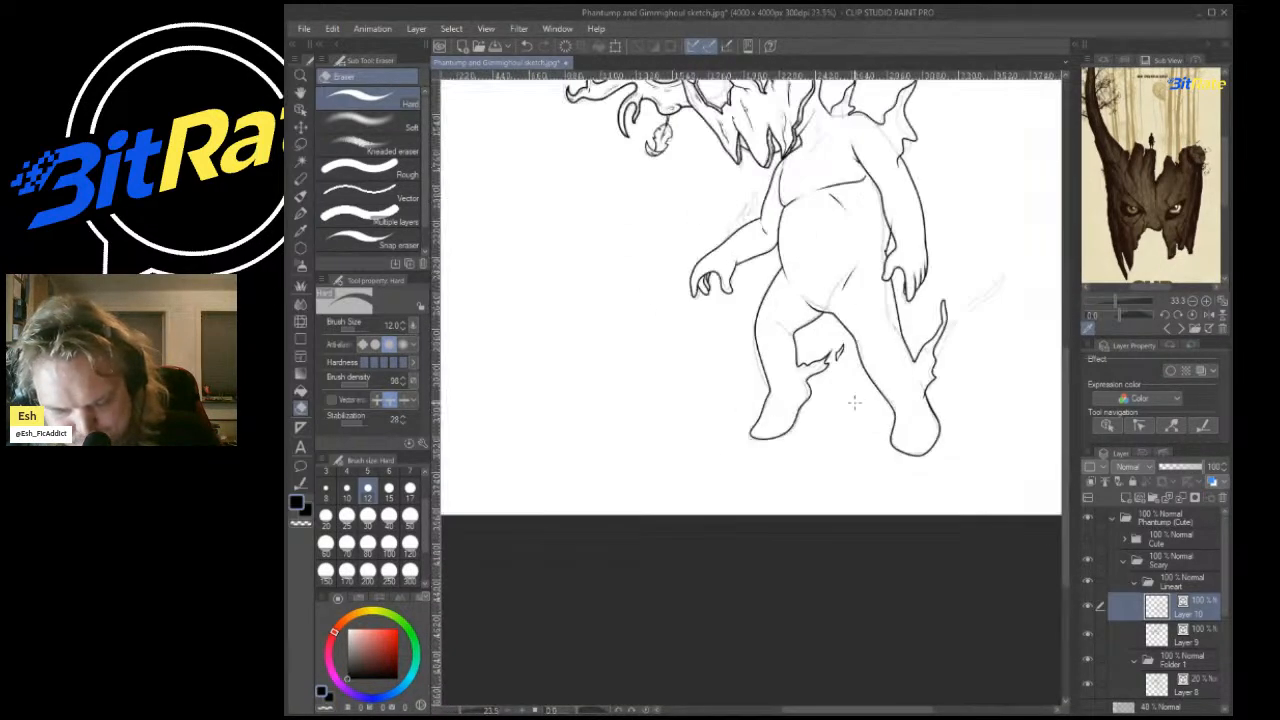
scroll(770, 300, up, 4)
scroll(844, 368, down, 2)
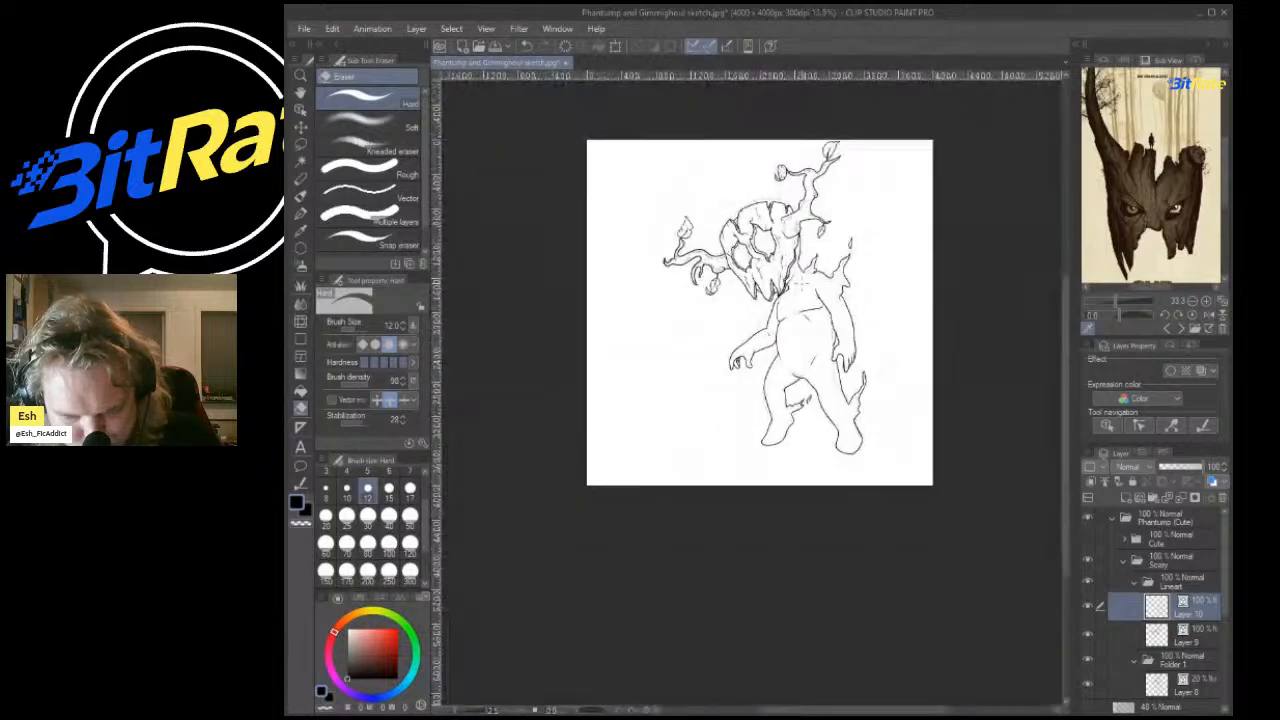
scroll(844, 368, up, 10)
key(bracketright)
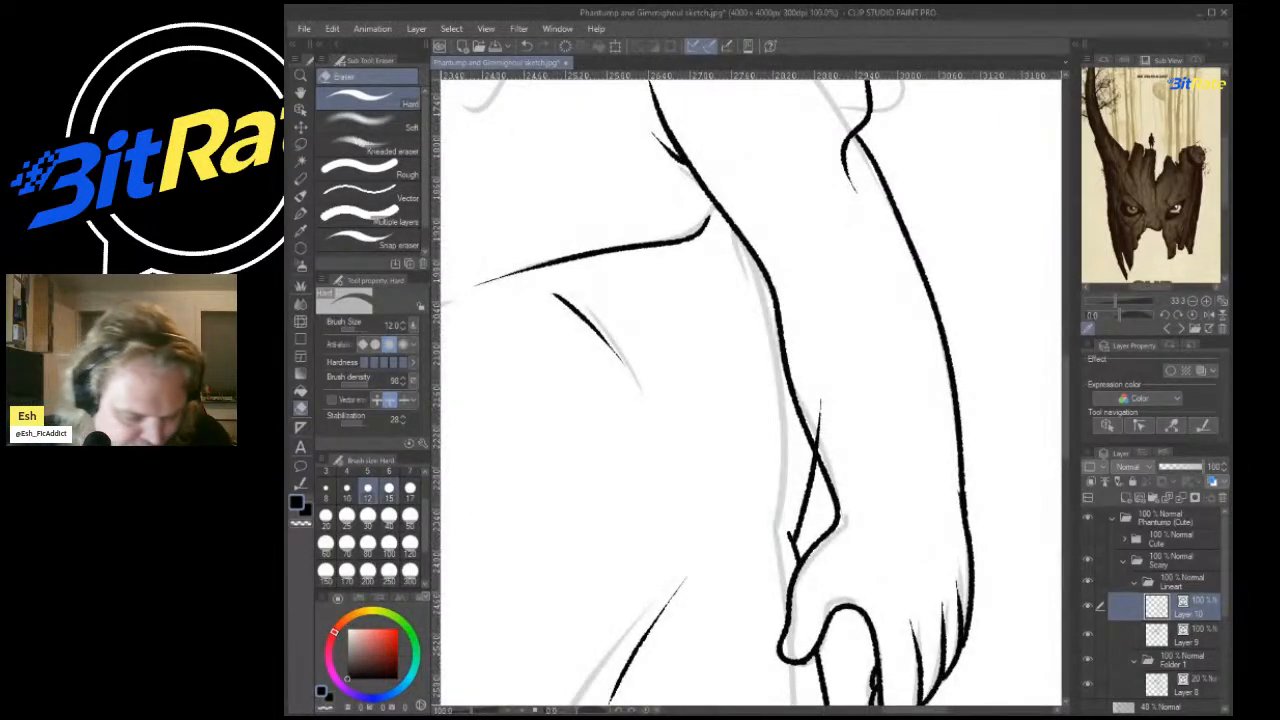
click(331, 399)
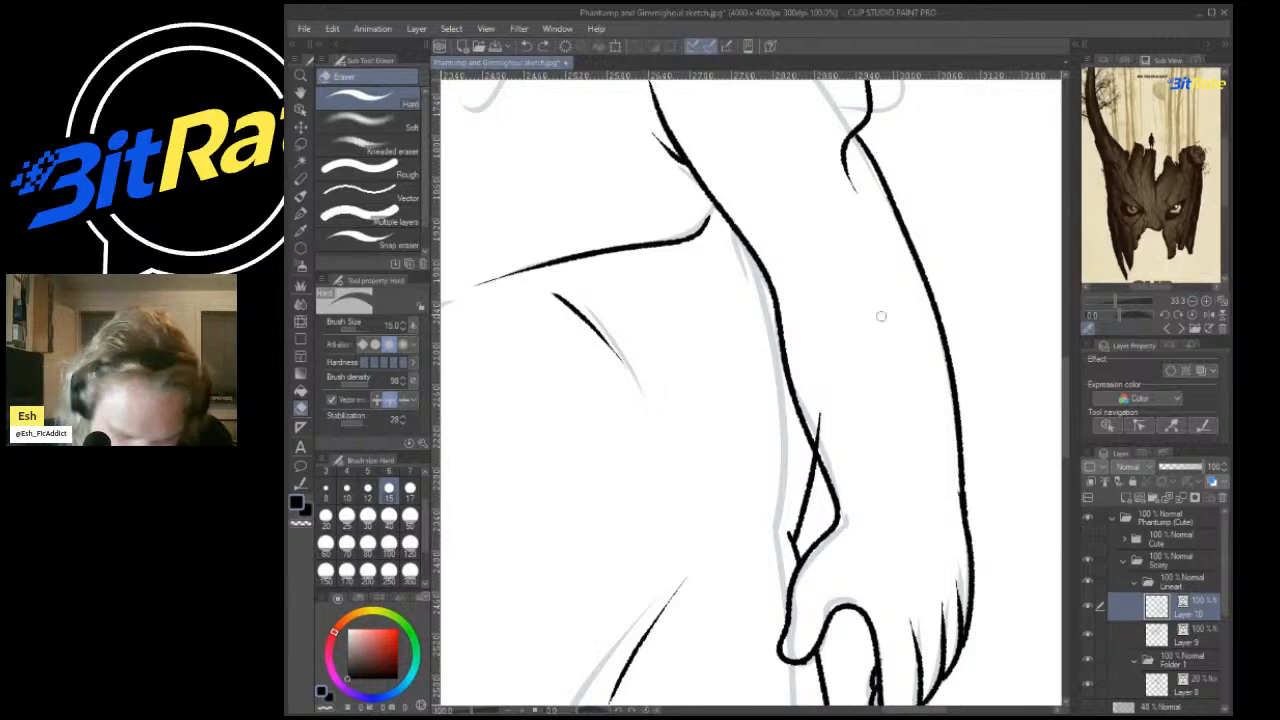
drag(825, 404, 818, 437)
Erase the stray line end hanging into the upper arm from the base of the shoulder flame.
scroll(845, 405, down, 5)
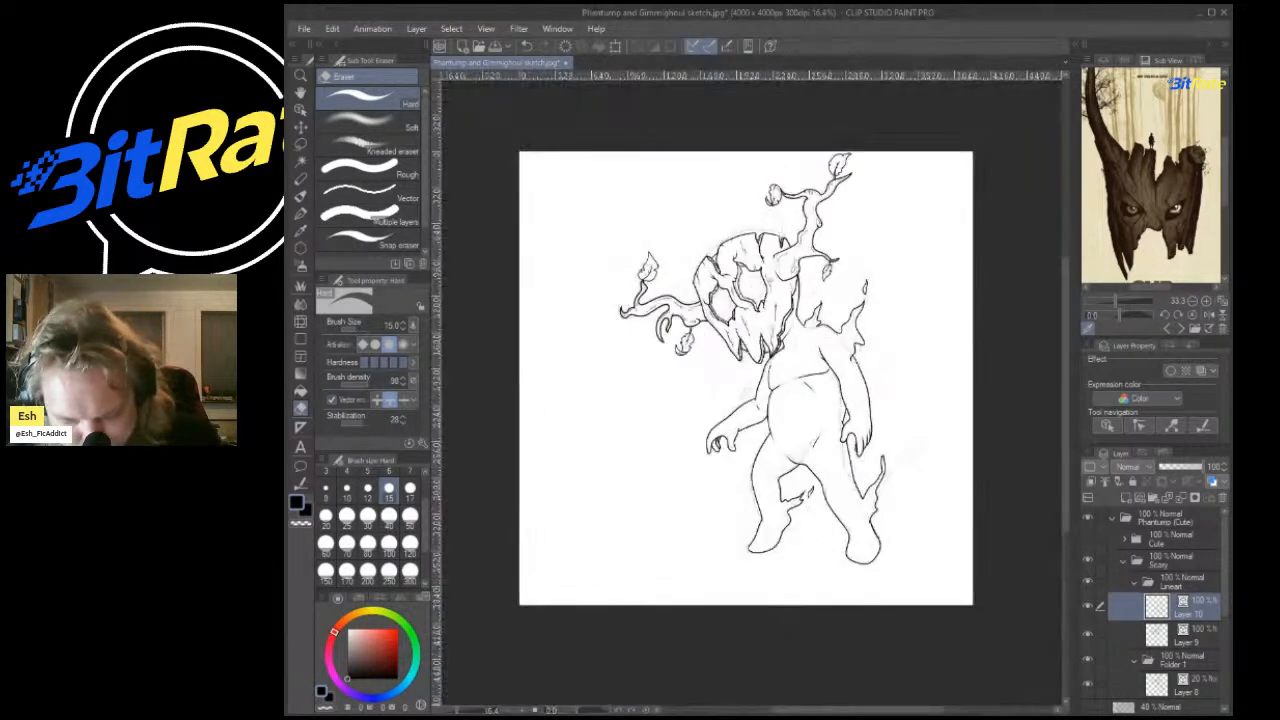
scroll(689, 281, up, 4)
scroll(689, 281, up, 3)
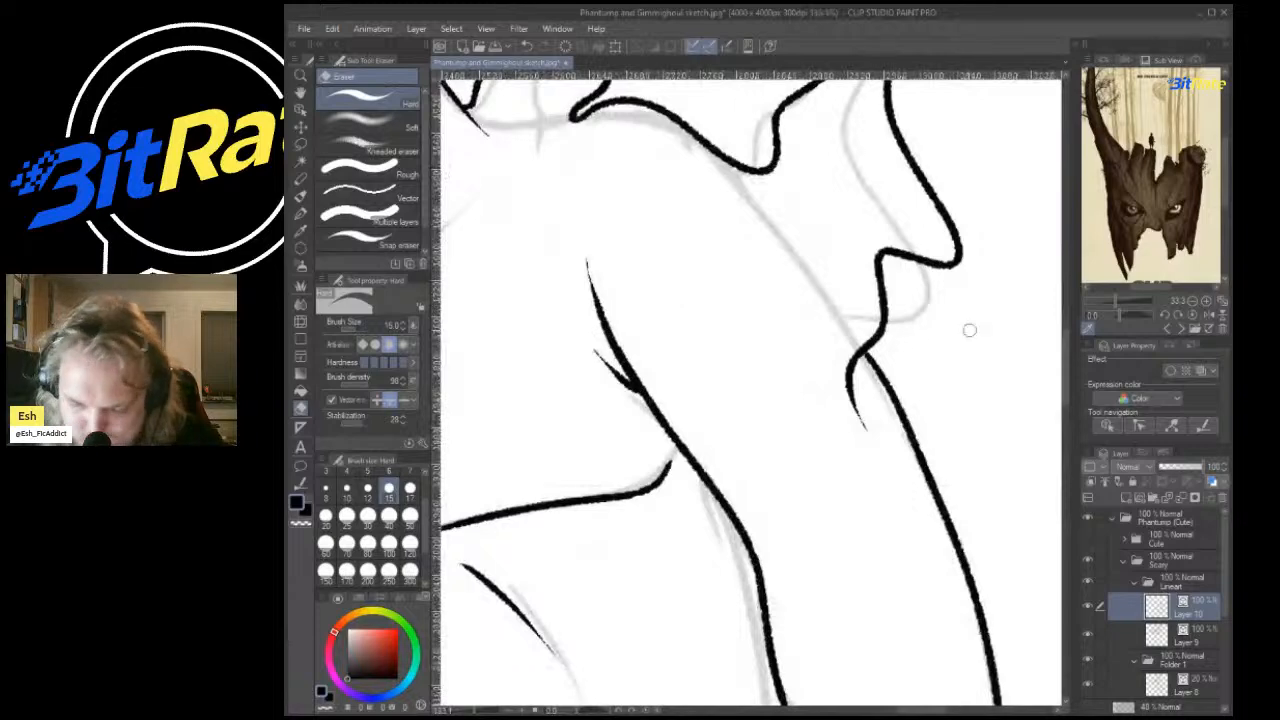
scroll(852, 342, down, 5)
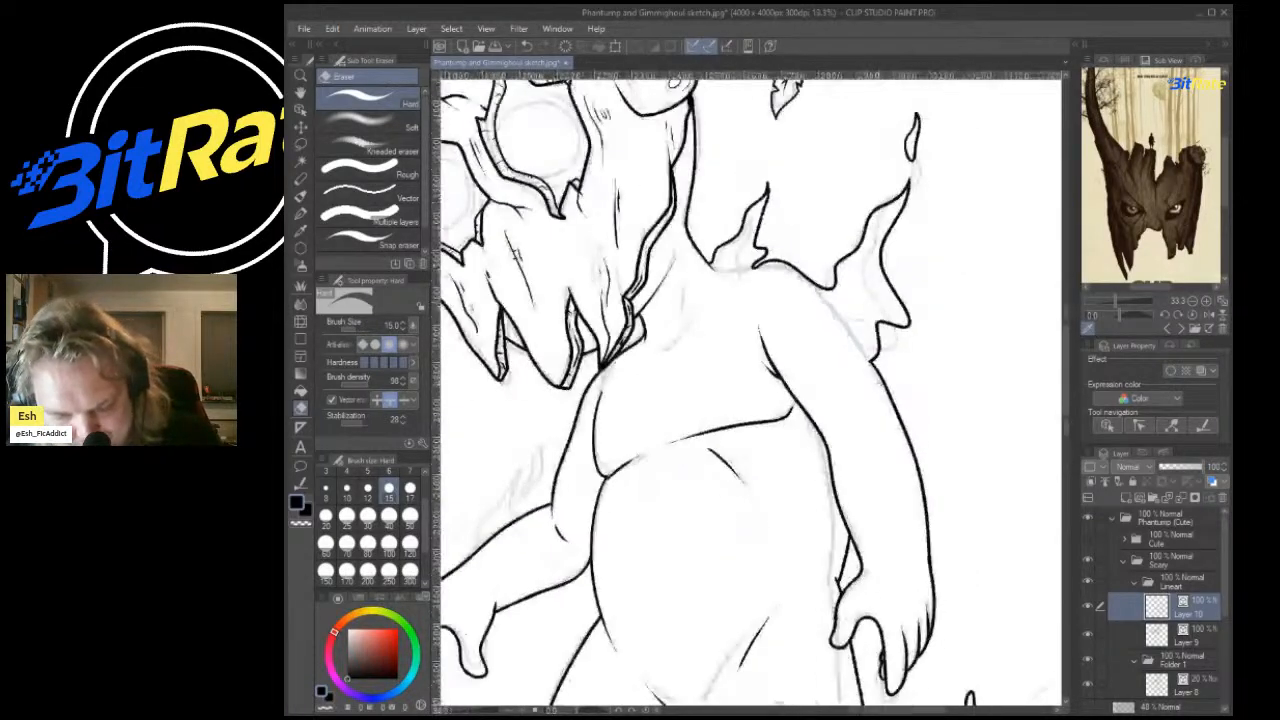
Ink a curved, detached flame wisp just beyond the tip of the leg flame with the Textured pen.
scroll(852, 342, up, 2)
scroll(852, 342, down, 2)
scroll(868, 310, down, 4)
scroll(943, 438, up, 7)
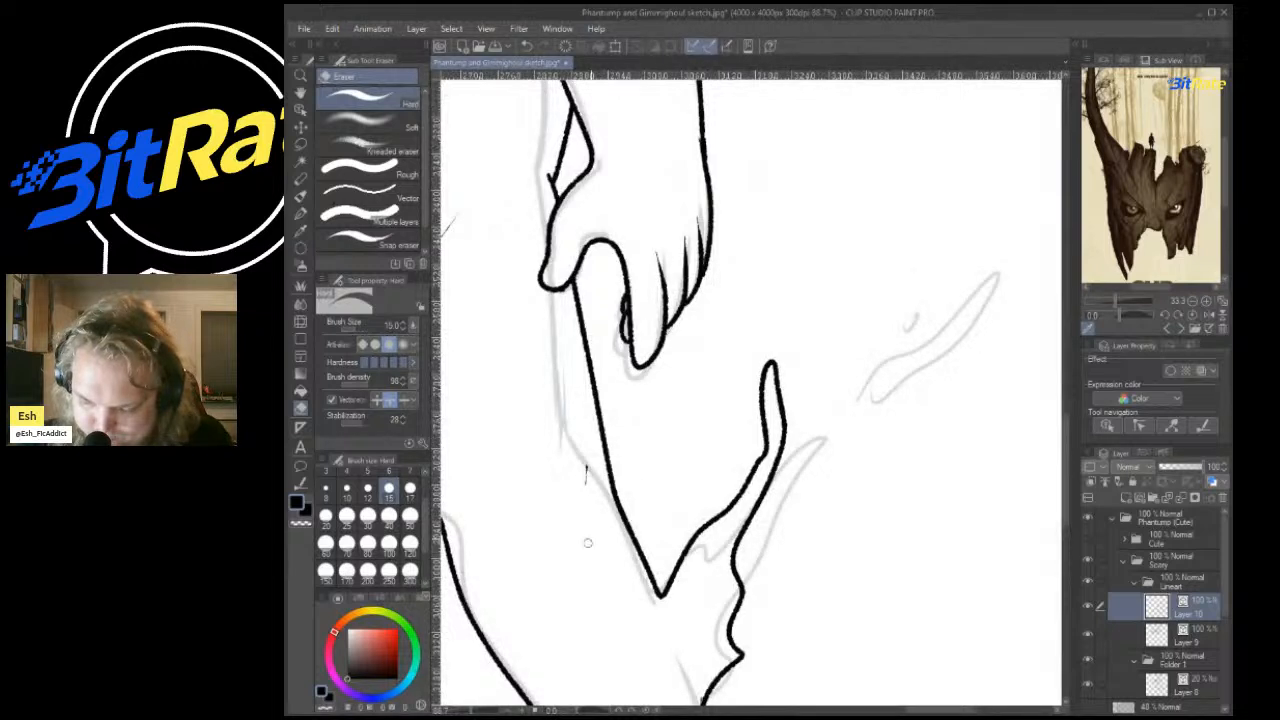
key(p)
mouse_move(815, 421)
mouse_down()
mouse_move(879, 358)
mouse_move(997, 215)
mouse_move(955, 323)
mouse_move(863, 380)
mouse_move(815, 421)
mouse_up()
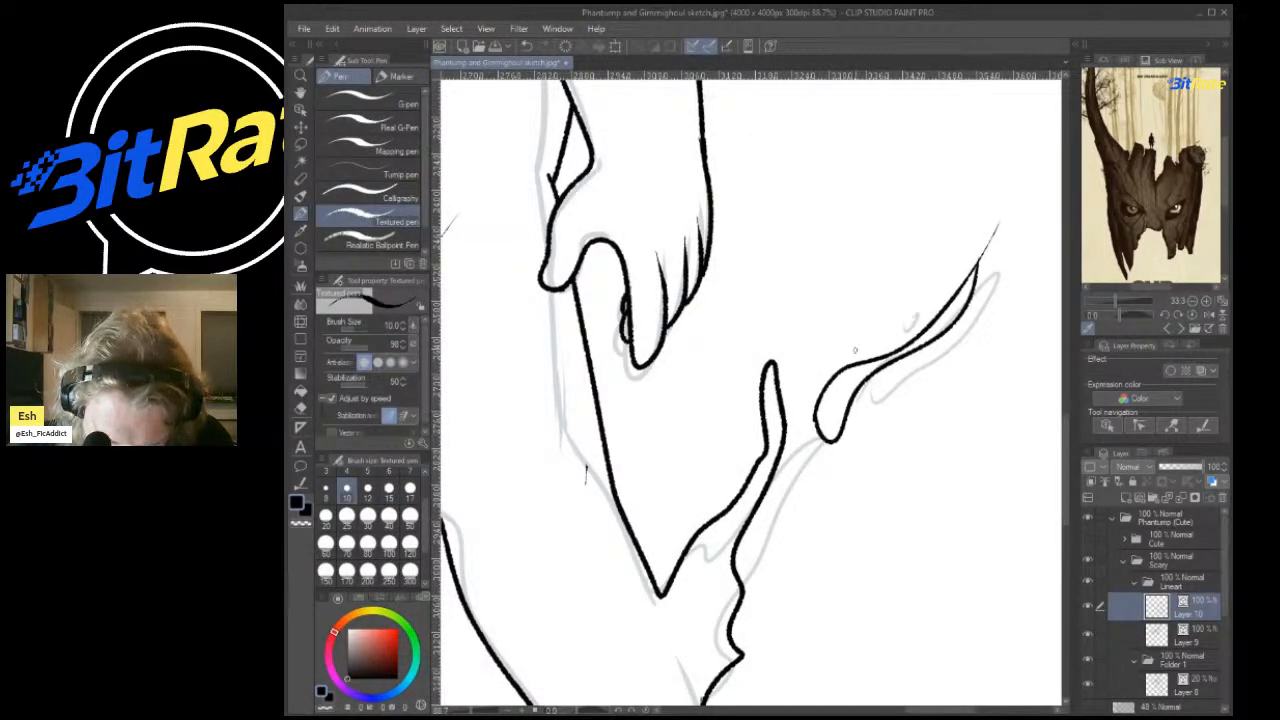
Ink a small oval ember above the detached wisp and erase the line overshooting the wisp's pointed tip.
mouse_move(892, 306)
mouse_down()
mouse_move(878, 326)
mouse_move(899, 296)
mouse_move(893, 320)
mouse_move(889, 306)
mouse_up()
key(ctrl+z)
key(ctrl+z)
key(ctrl+z)
key(ctrl+z)
key(ctrl+z)
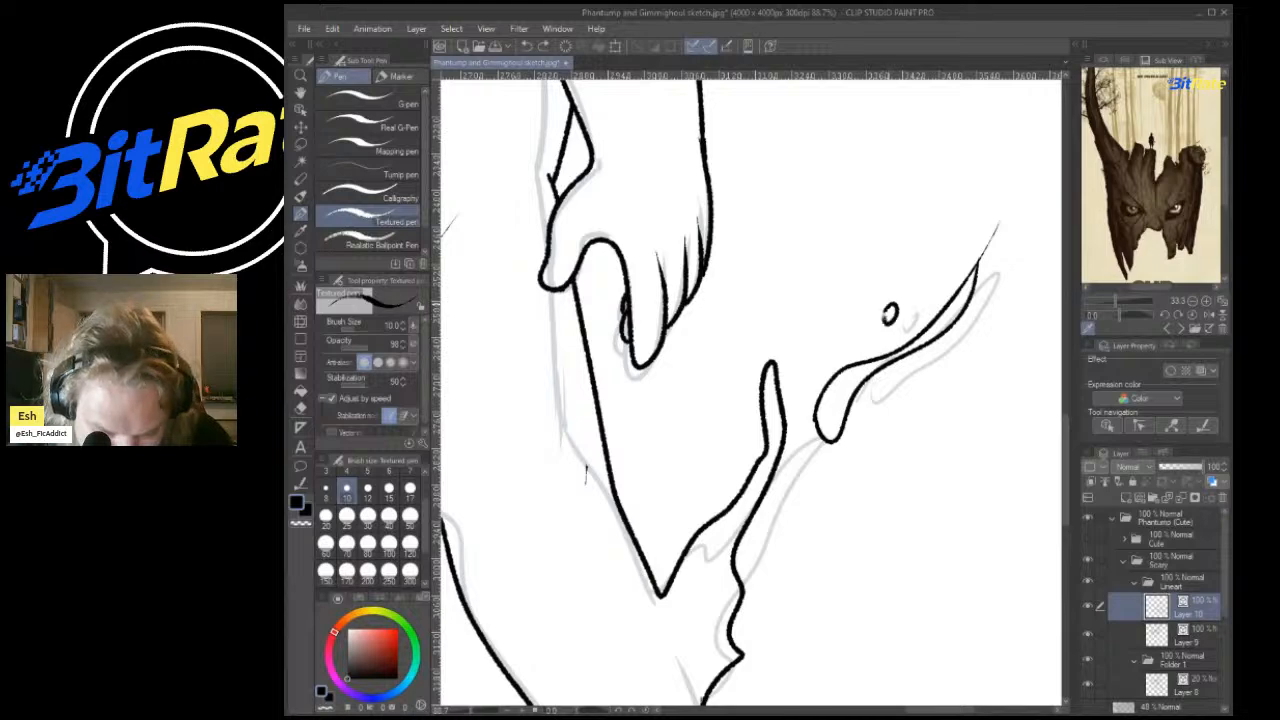
key(e)
drag(977, 213, 995, 258)
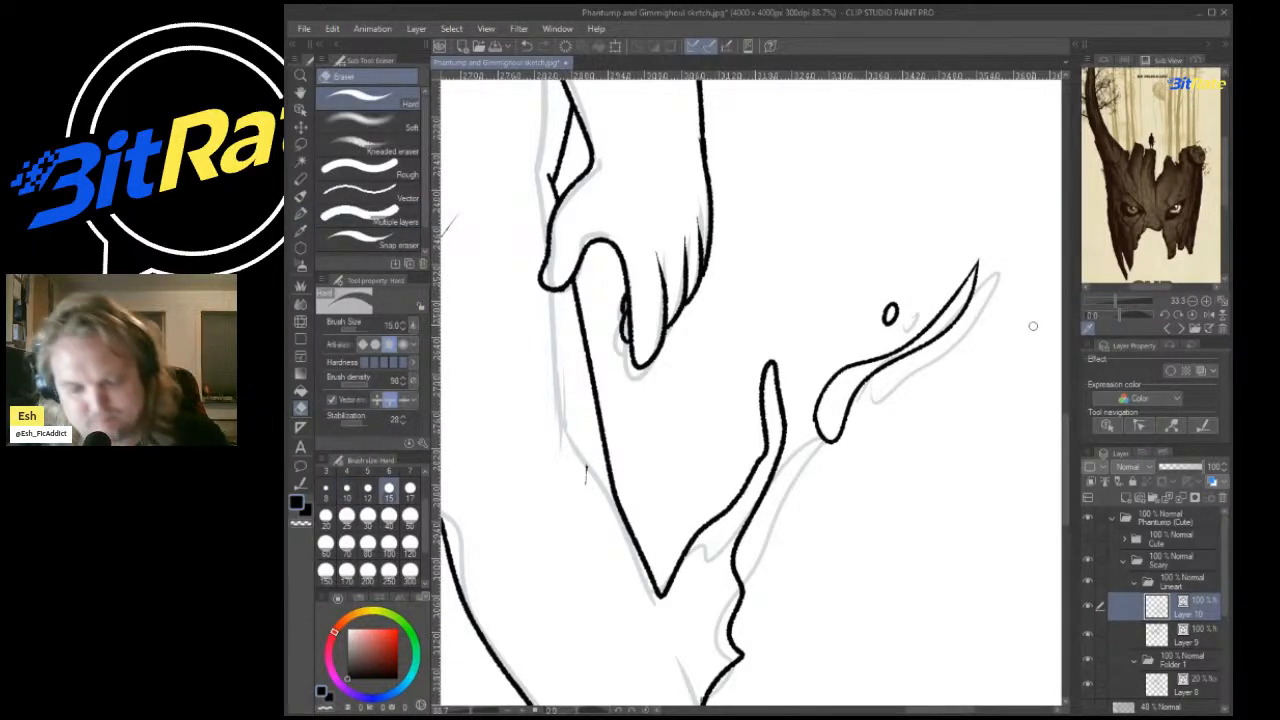
Ink a small oval hole inside the flame on the inner side of the bent leg with the Textured pen.
scroll(845, 495, down, 8)
scroll(745, 512, up, 9)
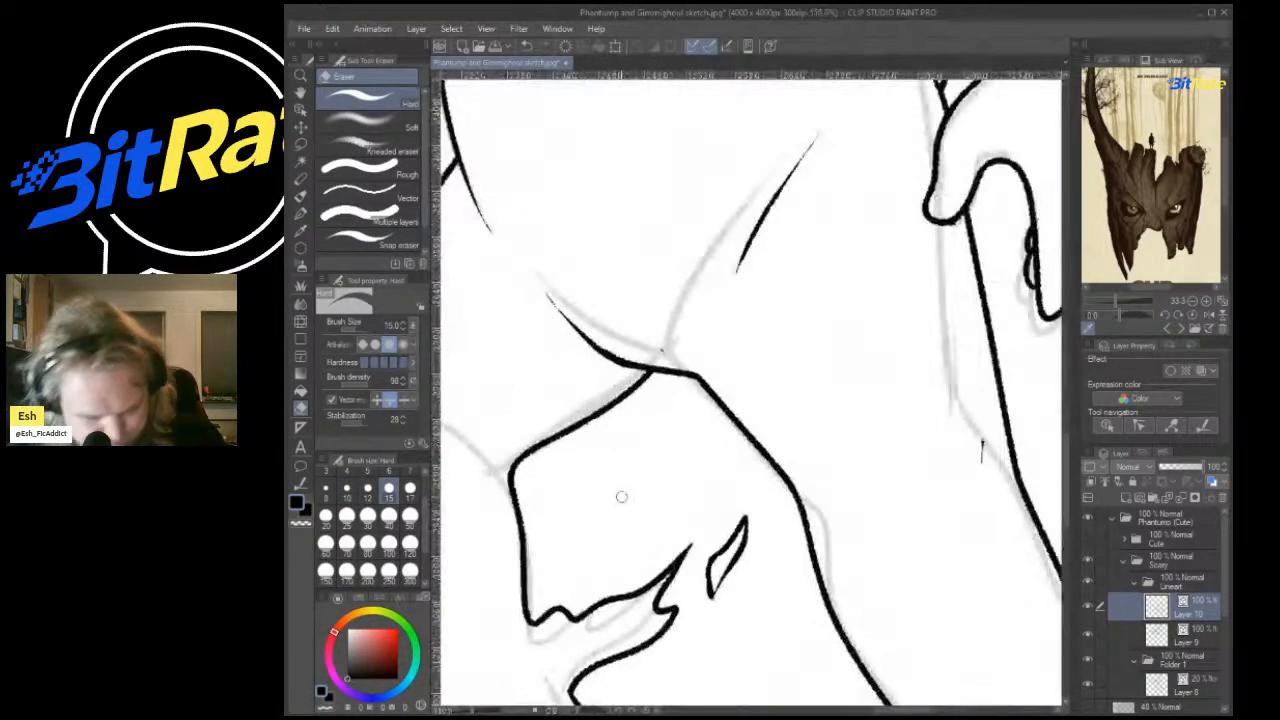
click(300, 212)
drag(623, 615, 618, 632)
key(ctrl+z)
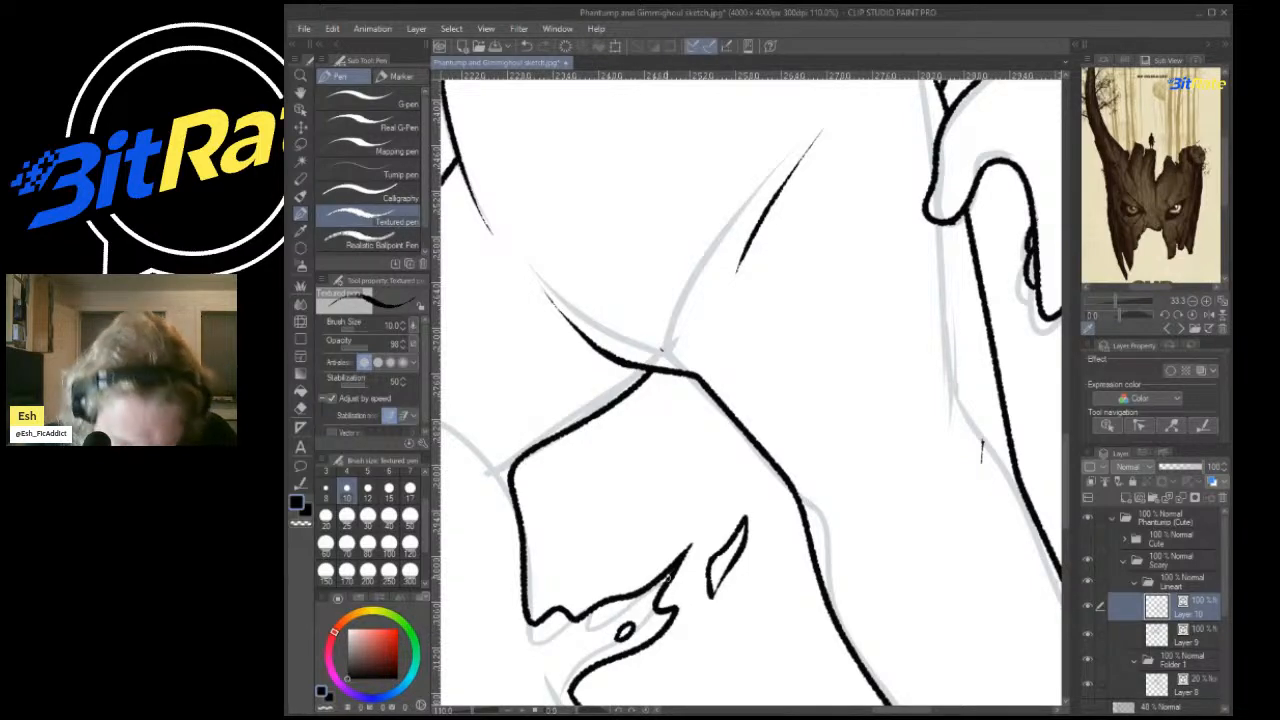
Ink a larger and a smaller oval hole inside the outer leg flame, and another oval inside the detached wisp.
scroll(375, 520, down, 3)
scroll(620, 461, down, 8)
scroll(825, 495, up, 7)
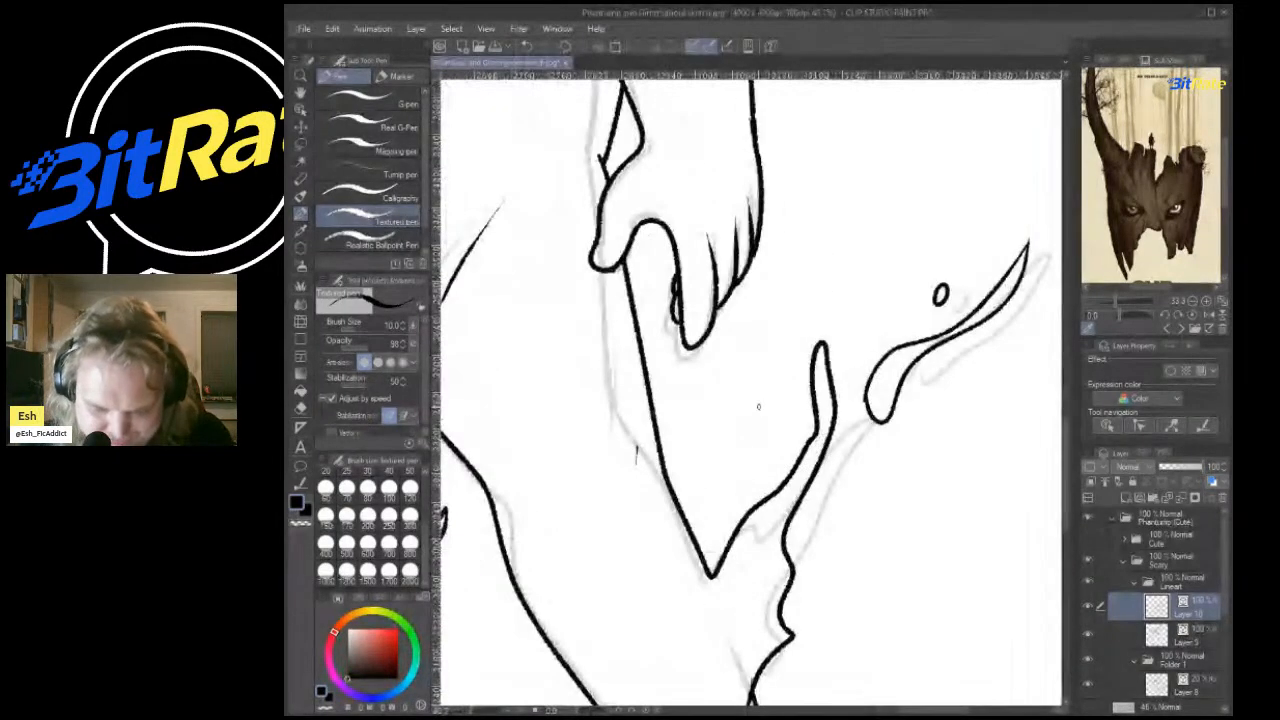
mouse_move(742, 588)
mouse_down()
mouse_move(760, 572)
mouse_move(752, 630)
mouse_move(740, 596)
mouse_up()
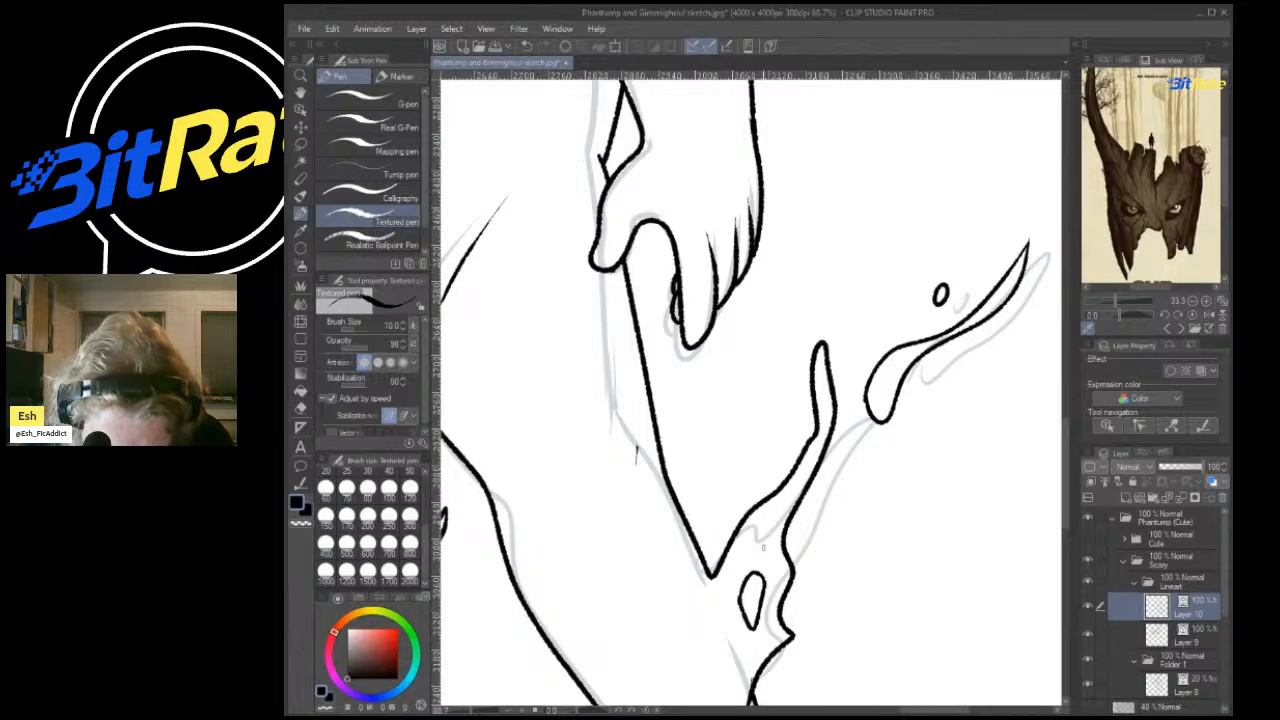
mouse_move(760, 546)
mouse_down()
mouse_move(764, 530)
mouse_move(758, 541)
mouse_up()
key(ctrl+z)
key(ctrl+z)
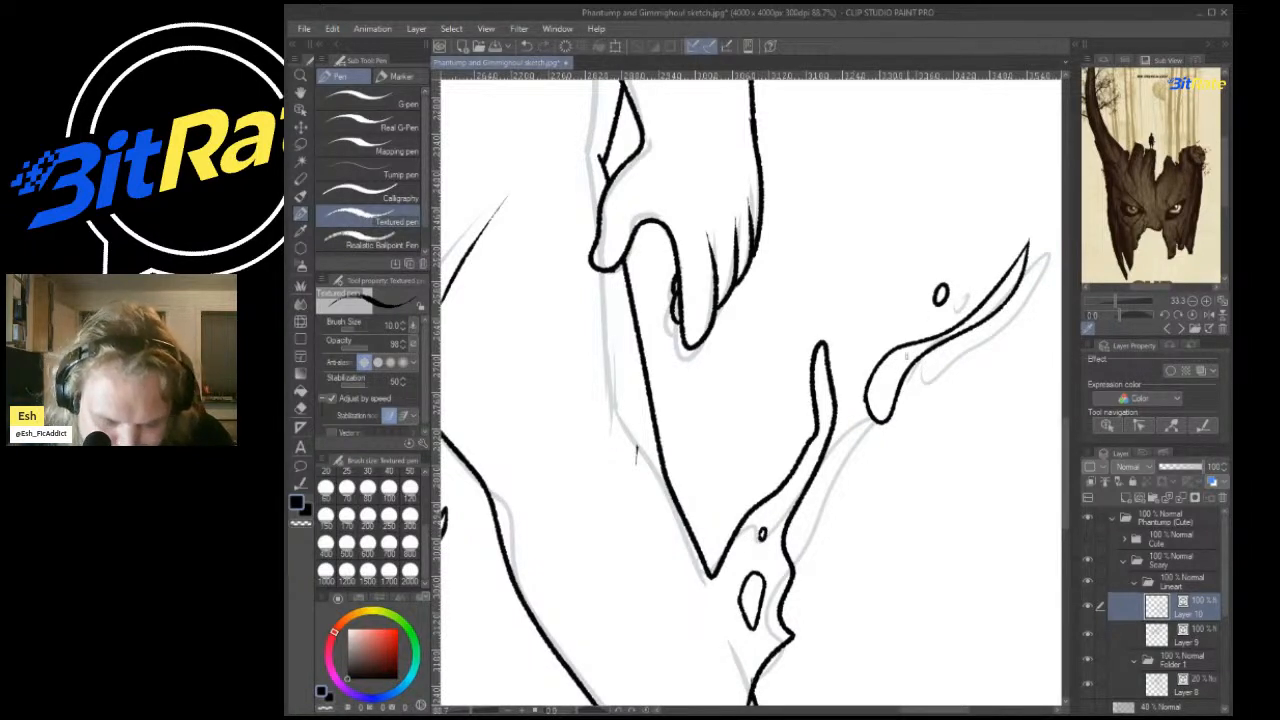
drag(880, 390, 883, 392)
Ink a small oval hole inside the larger shoulder flame.
scroll(915, 324, down, 5)
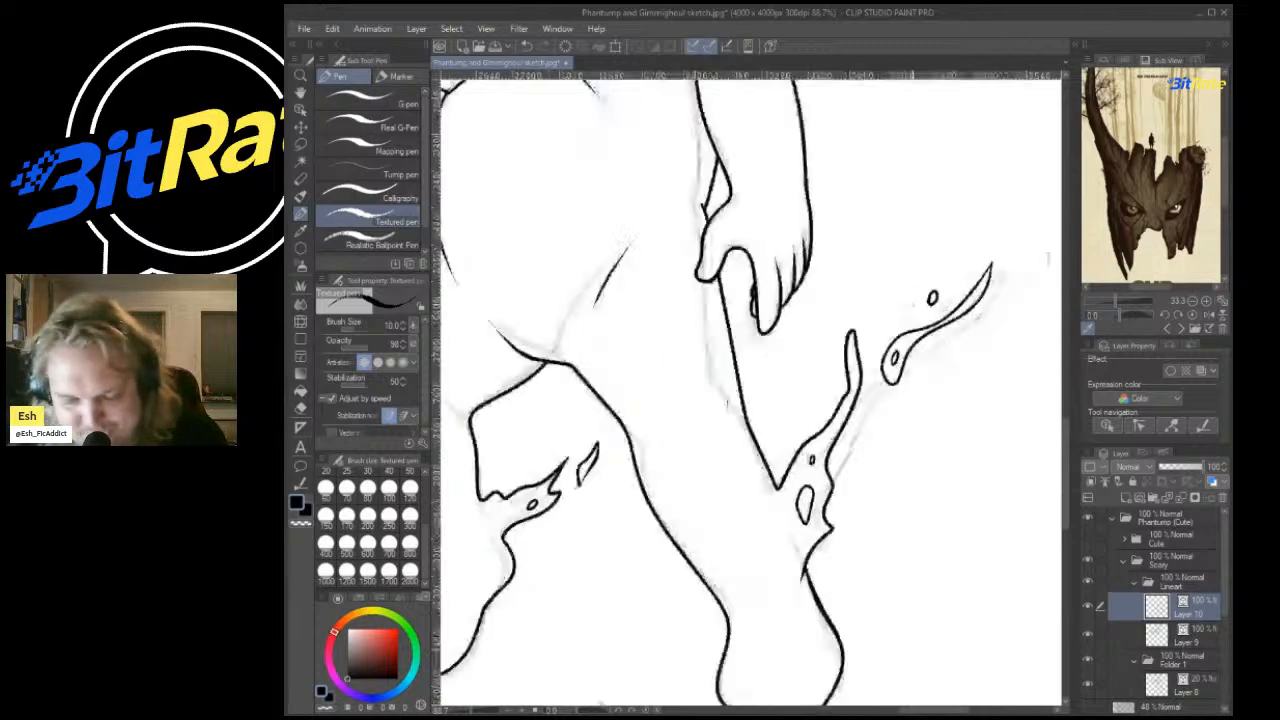
scroll(921, 195, up, 3)
scroll(921, 195, up, 2)
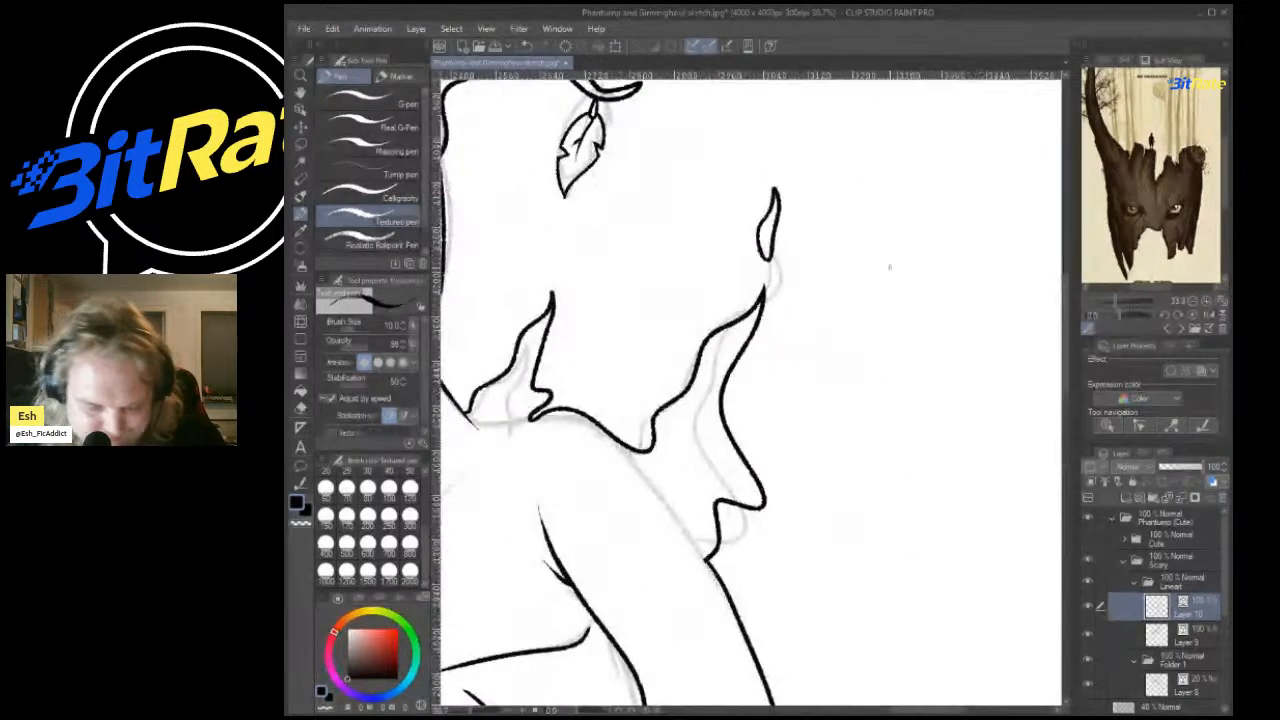
mouse_move(697, 512)
mouse_down()
mouse_move(709, 432)
mouse_move(680, 482)
mouse_move(697, 508)
mouse_up()
scroll(789, 213, down, 5)
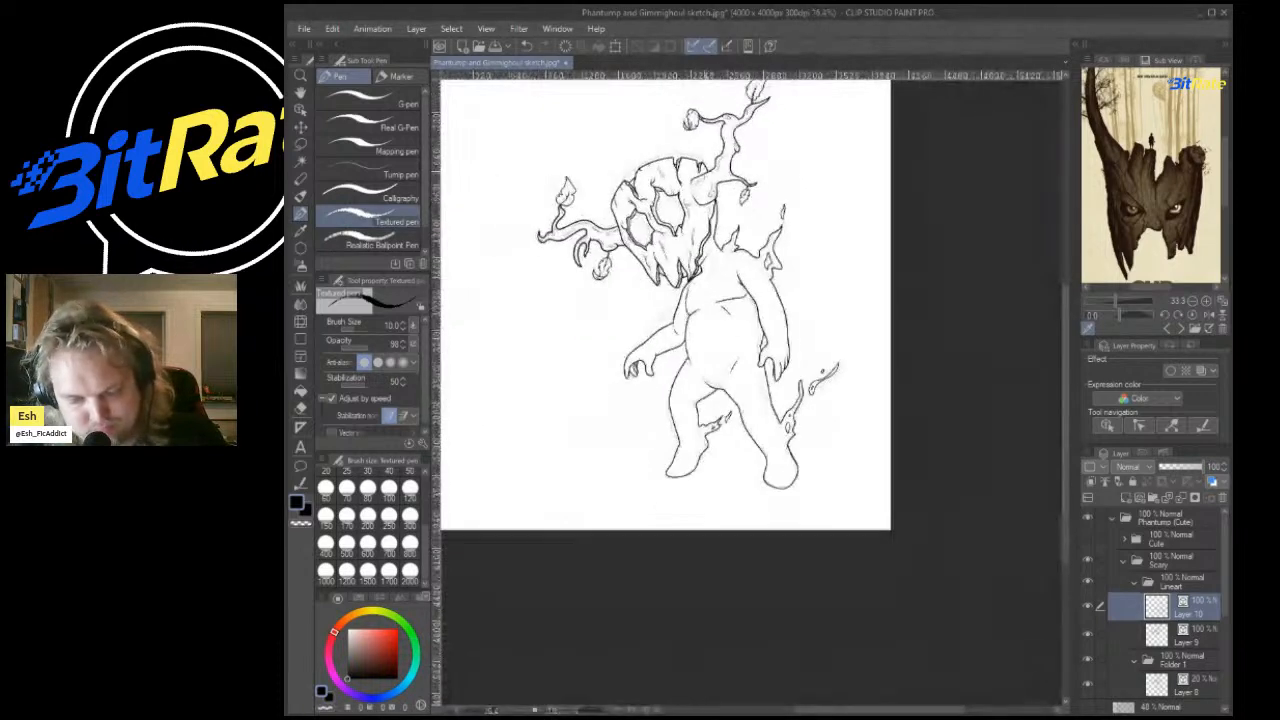
scroll(1155, 600, down, 3)
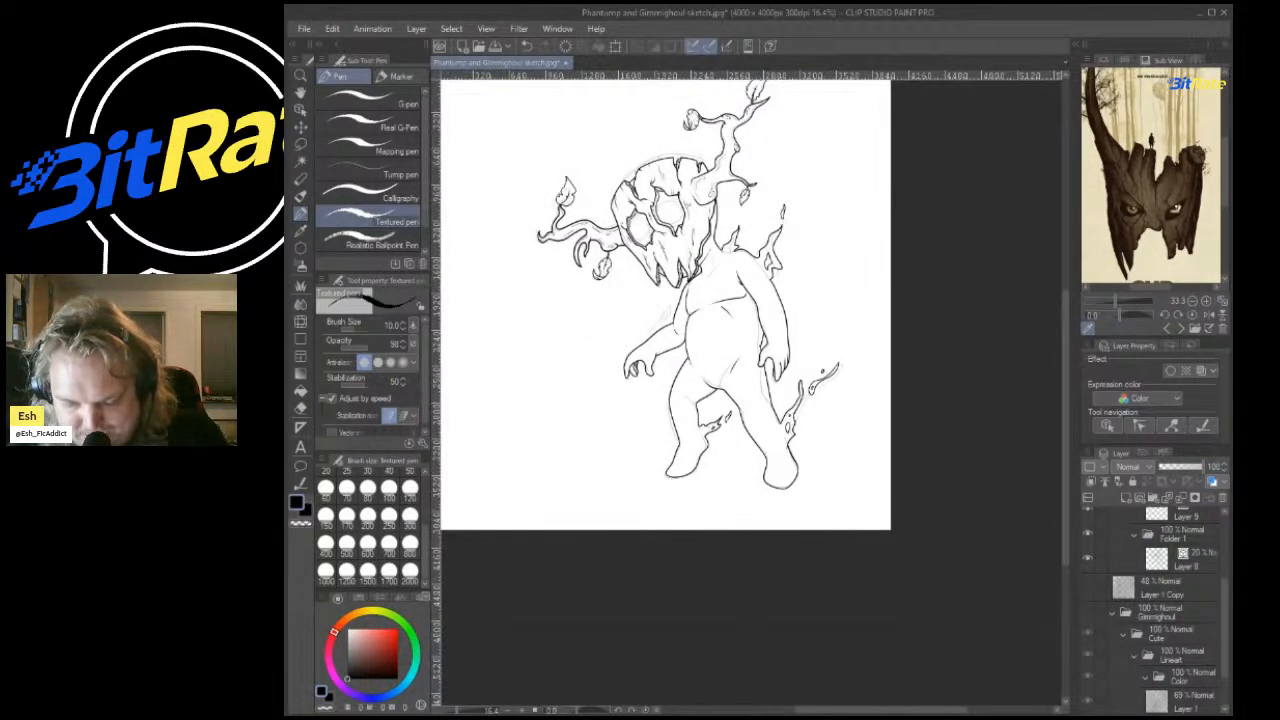
scroll(770, 418, down, 6)
scroll(672, 228, up, 6)
scroll(680, 260, down, 5)
scroll(682, 270, up, 5)
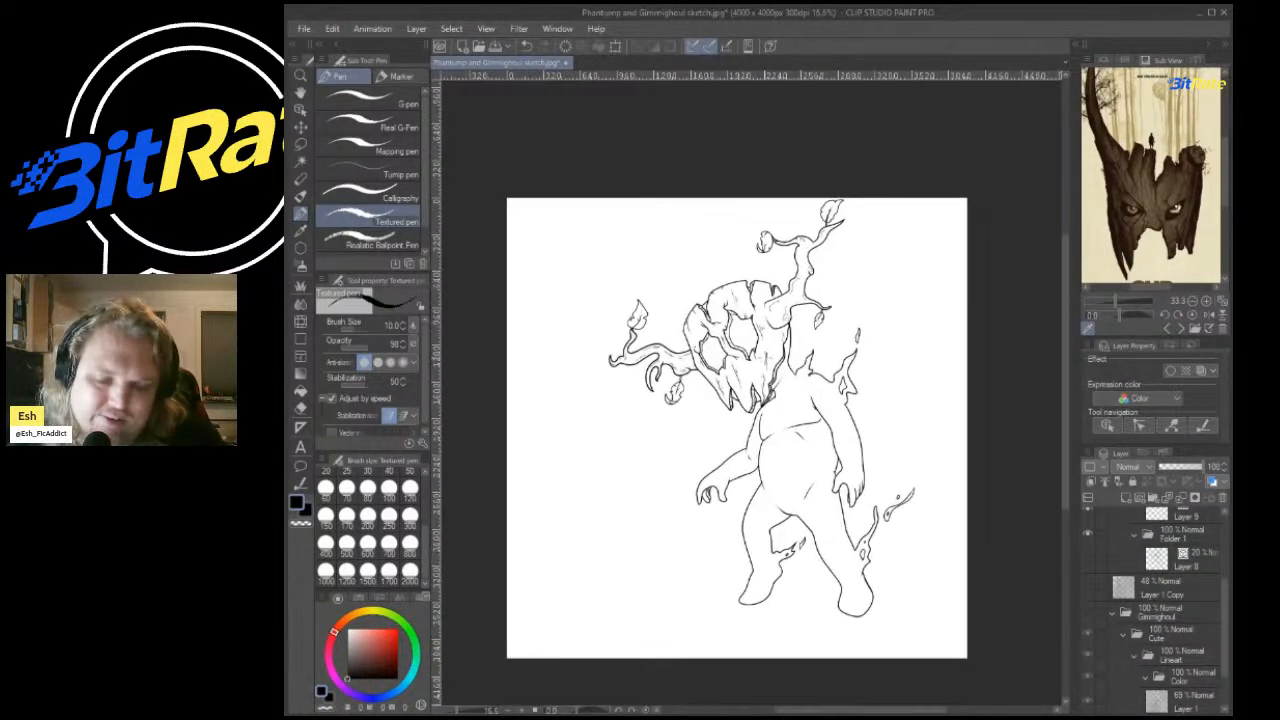
scroll(690, 300, down, 6)
scroll(692, 308, up, 5)
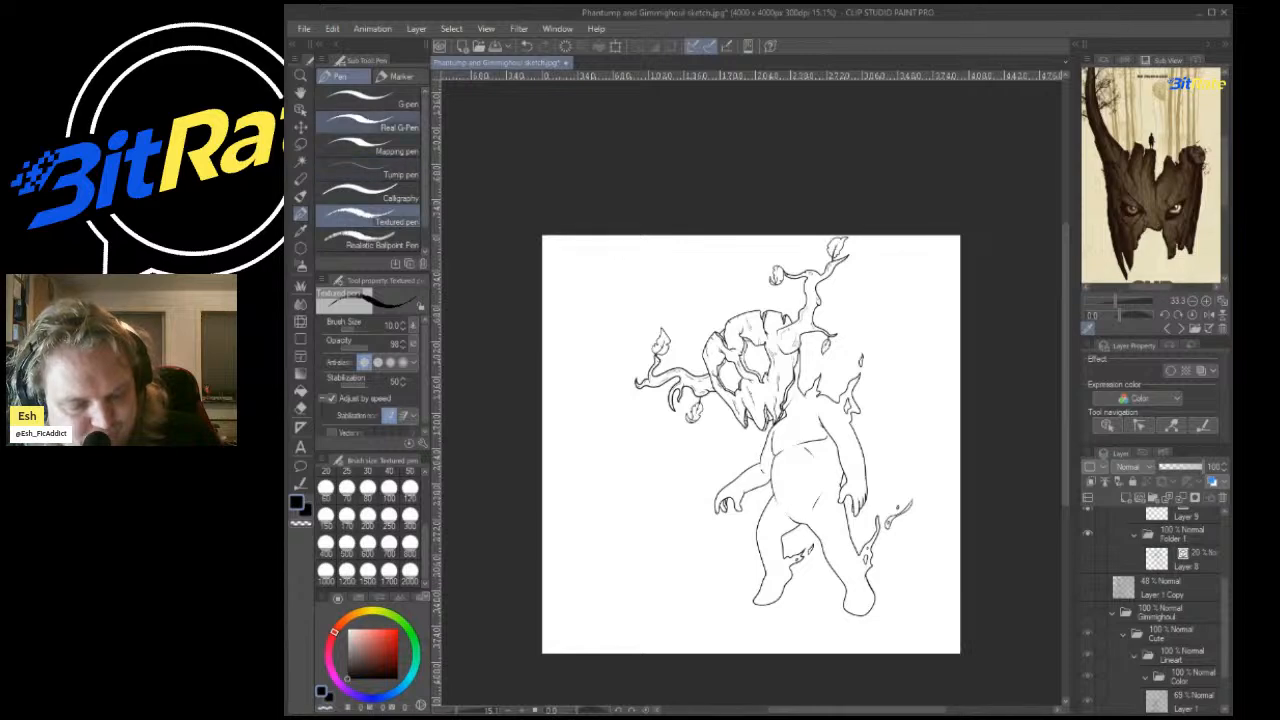
Try moving the selected lineart layer slightly and undo the move.
click(301, 127)
drag(694, 386, 694, 400)
key(ctrl+z)
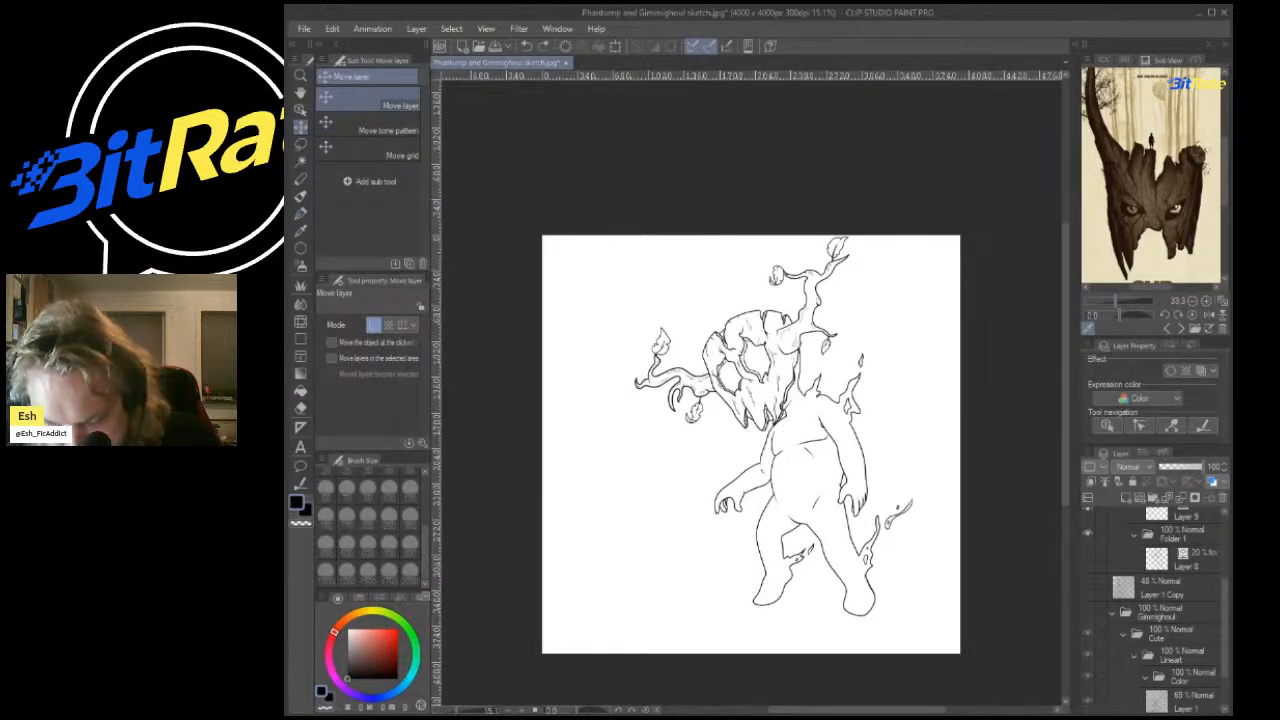
Merge the body lineart layer with the mask lineart layer below it in the Lineart folder.
scroll(1160, 610, up, 3)
click(1181, 498)
scroll(765, 395, up, 5)
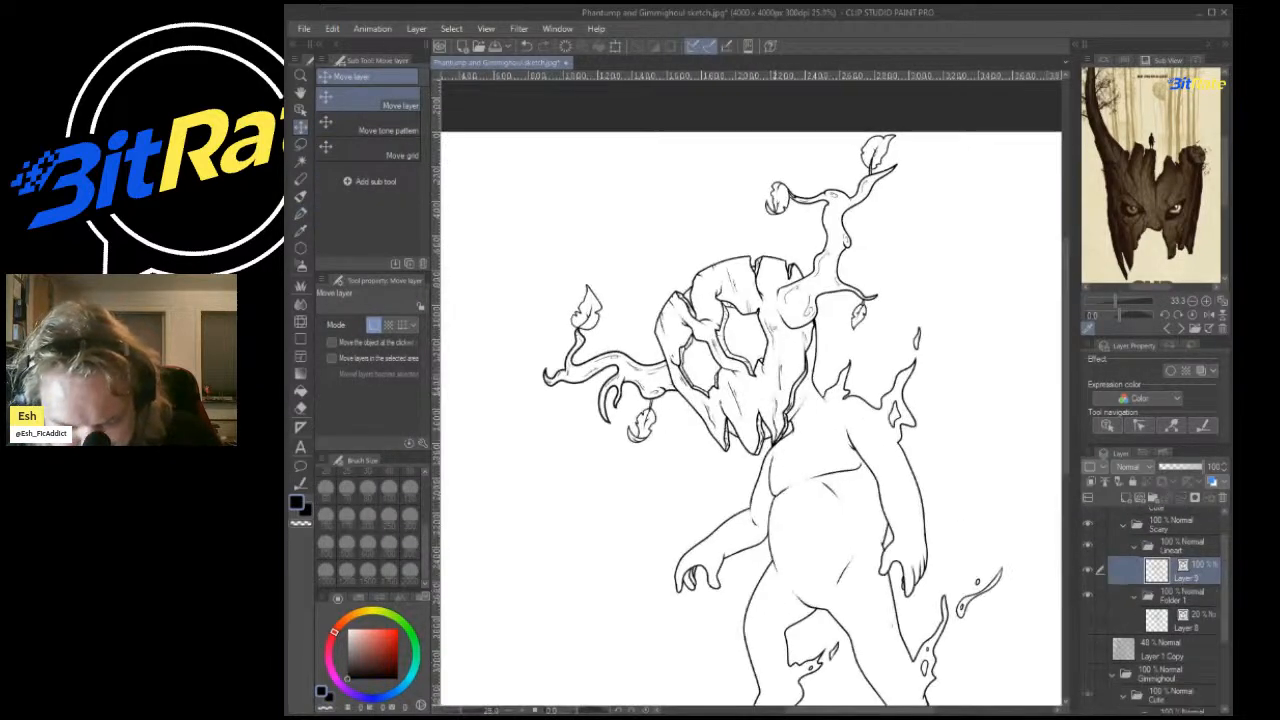
scroll(765, 395, down, 3)
drag(740, 390, 739, 404)
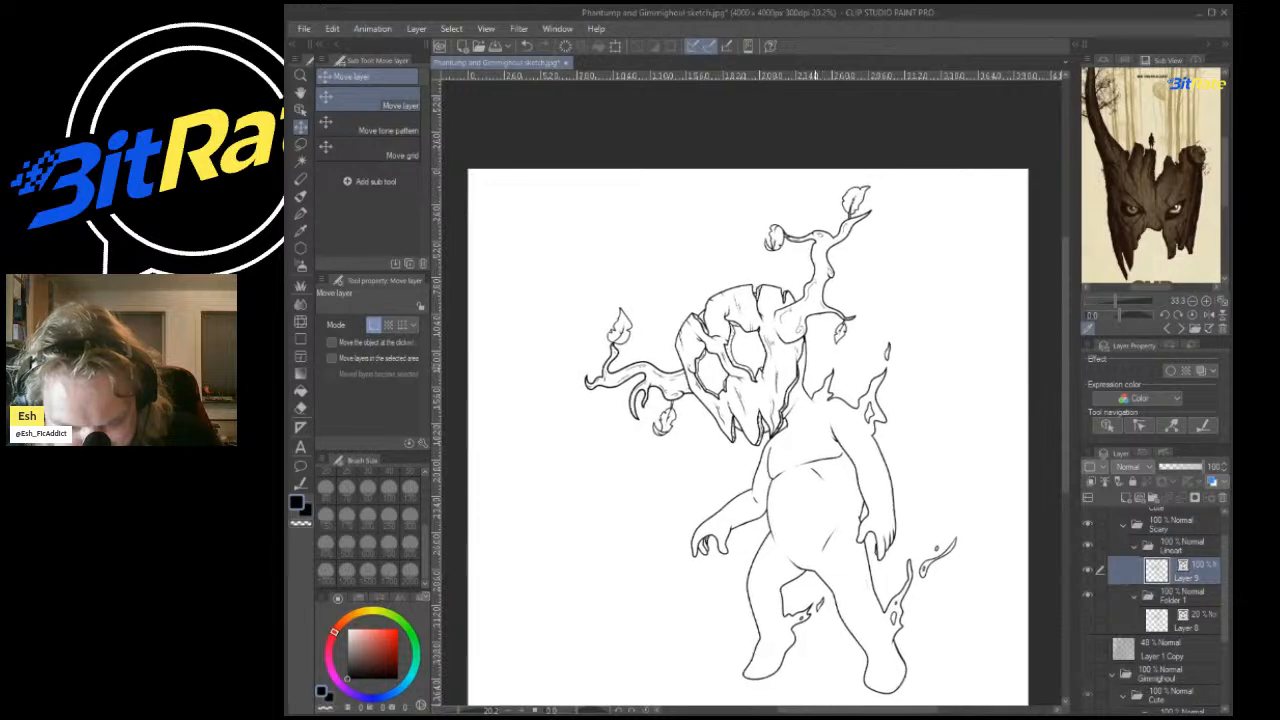
scroll(765, 395, down, 2)
scroll(765, 395, up, 6)
scroll(750, 390, up, 3)
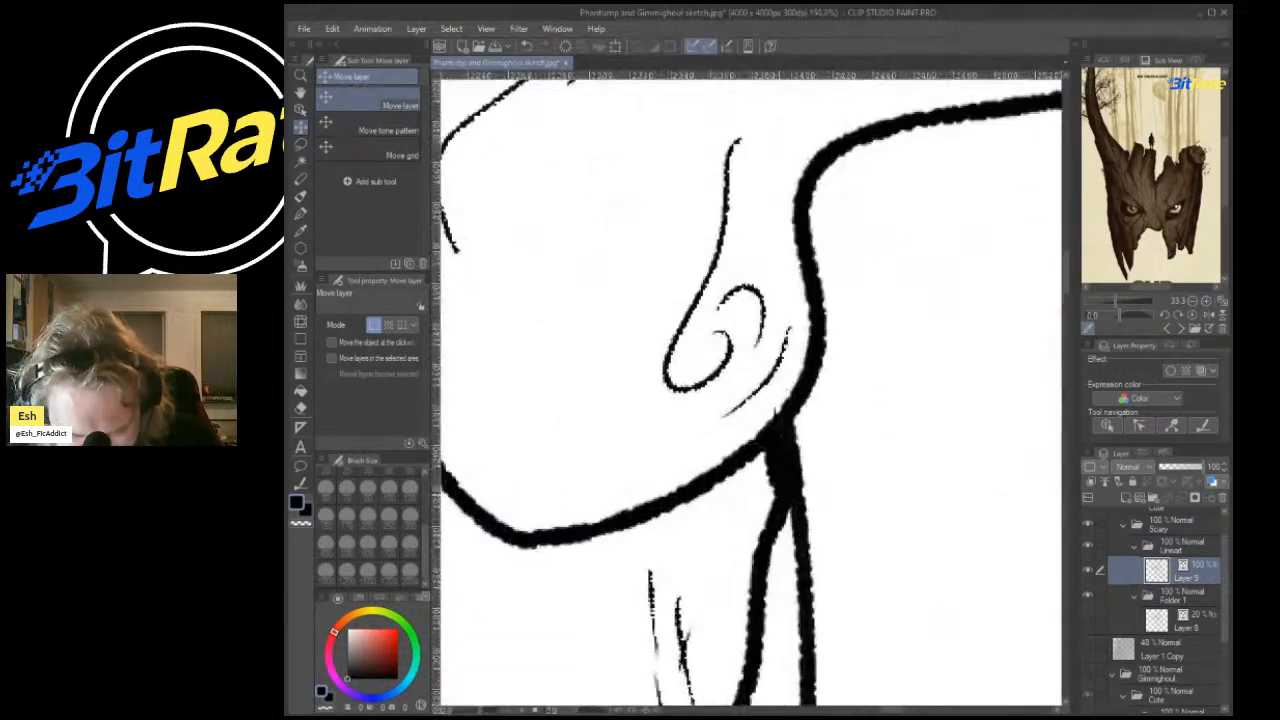
scroll(750, 390, down, 6)
scroll(750, 390, down, 1)
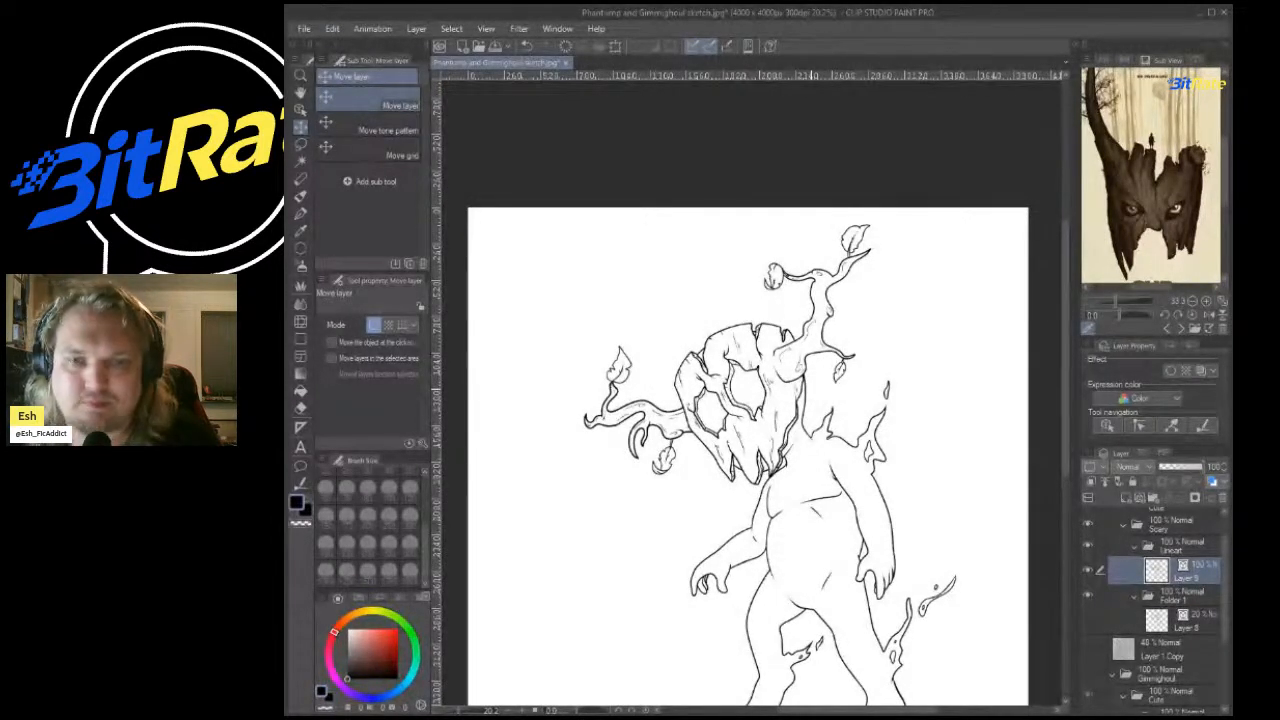
Rename Folder 1 as Color and duplicate the merged lineart layer, hiding the original.
click(1182, 596)
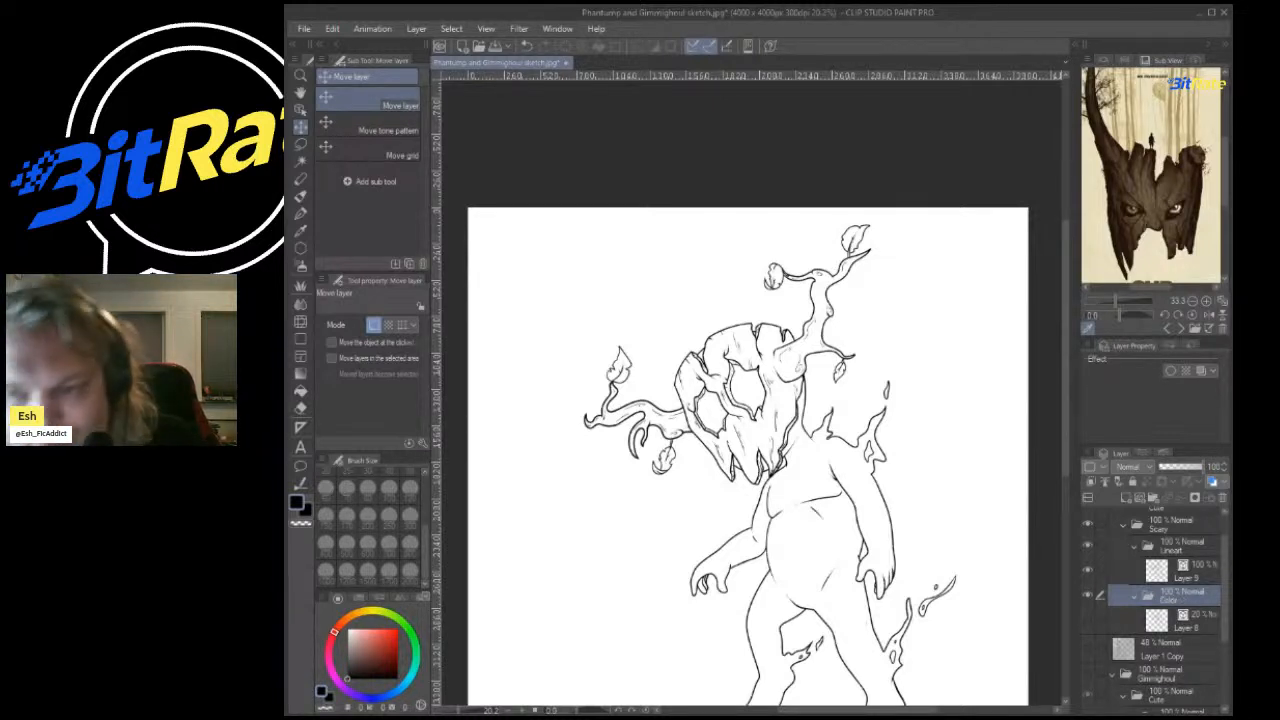
click(1186, 571)
key(ctrl+c)
key(ctrl+v)
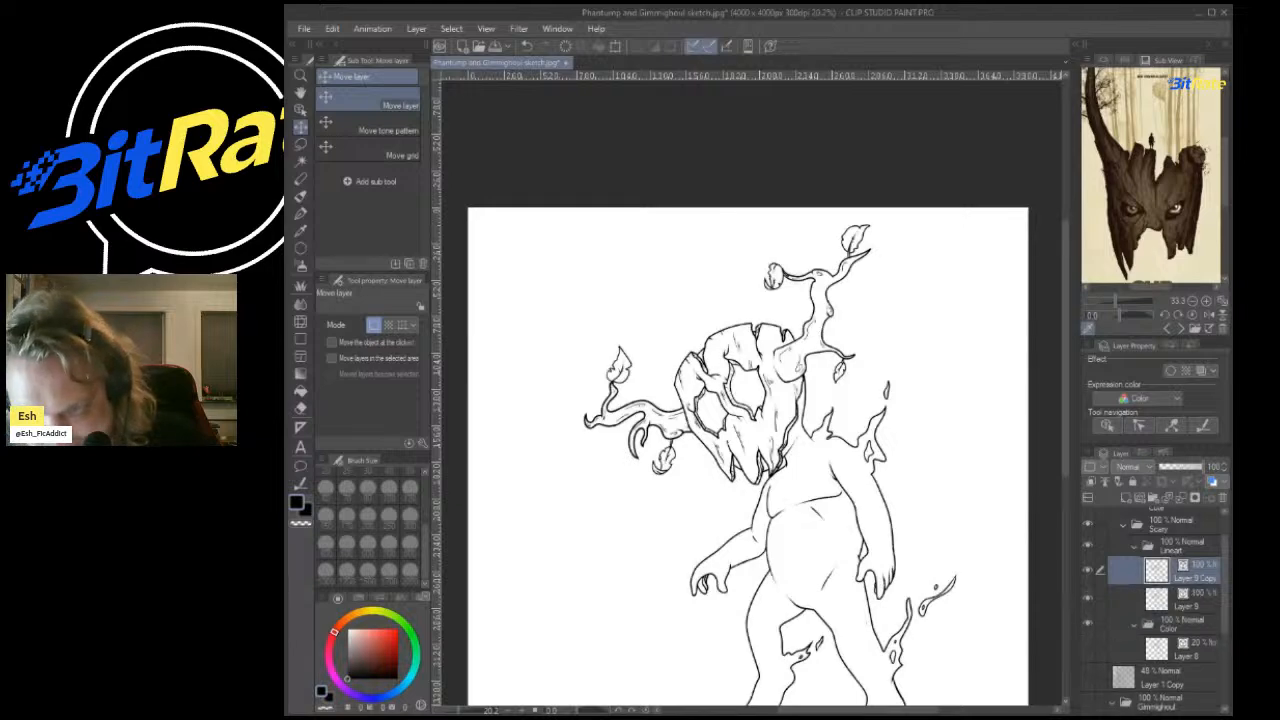
click(1186, 600)
click(1190, 572)
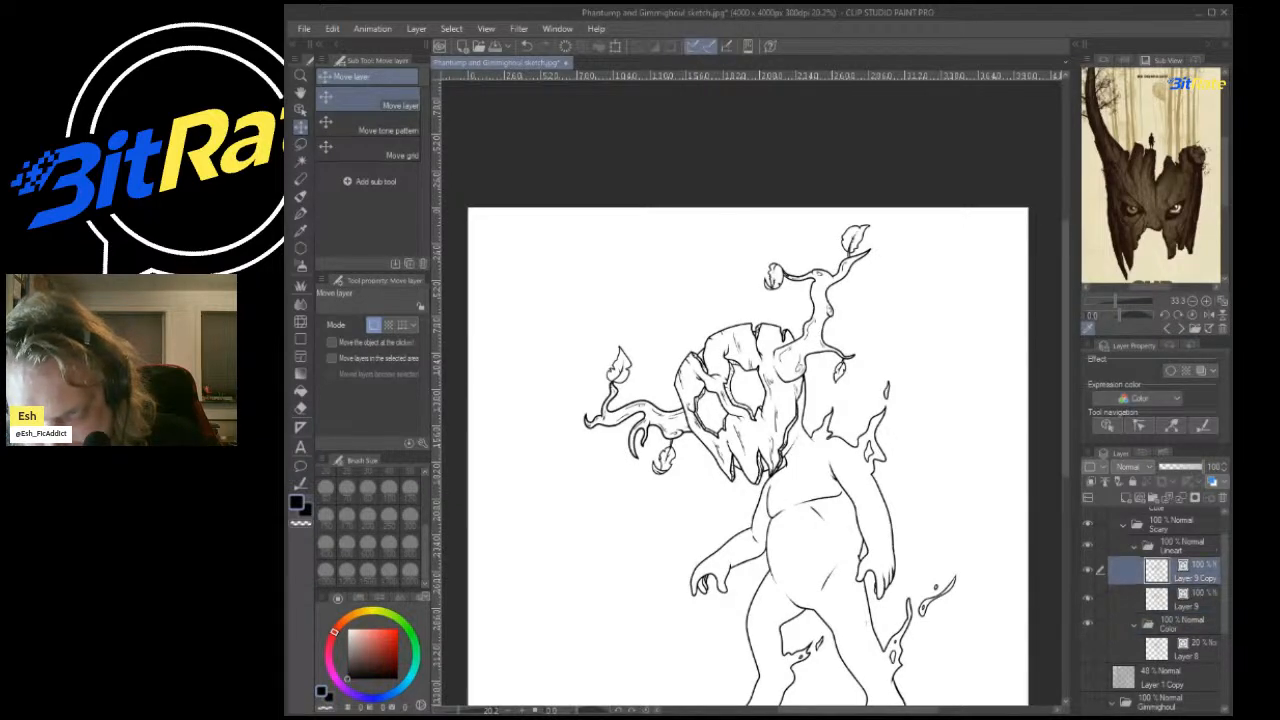
click(1088, 599)
scroll(924, 541, up, 4)
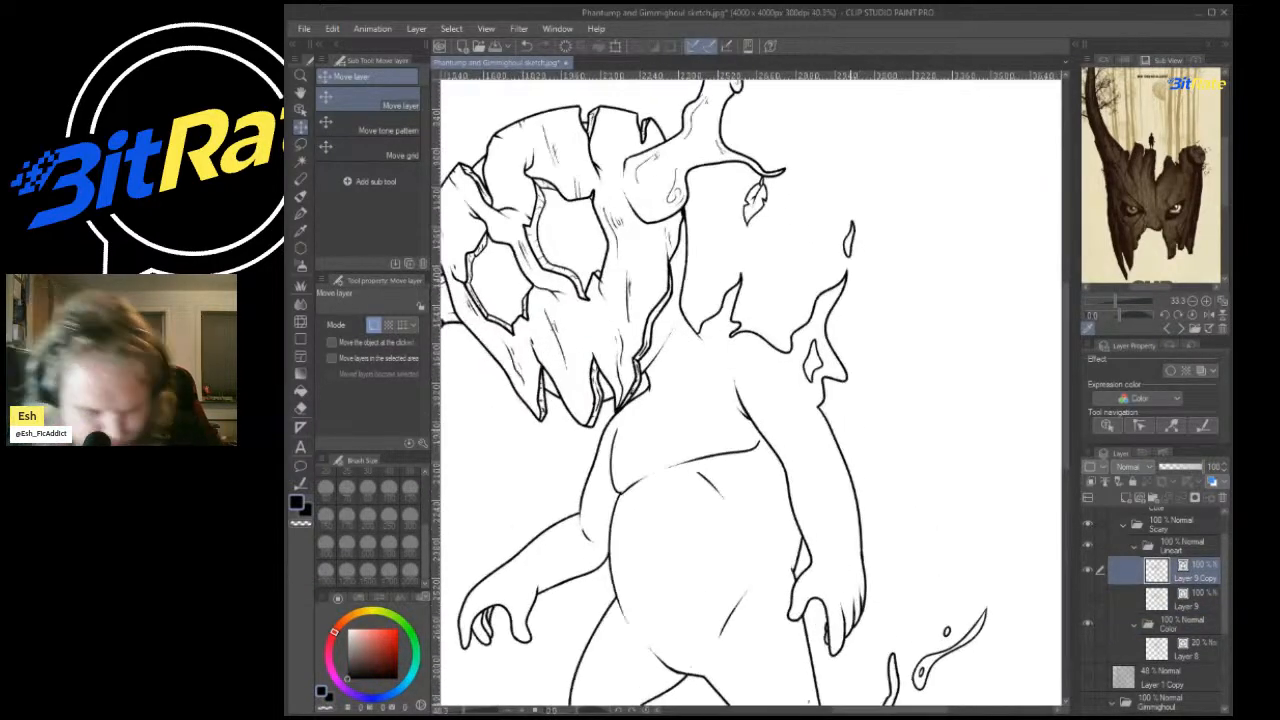
Undo the lineart duplication, the folder renaming and the merge of the two lineart layers.
key(ctrl+z)
key(ctrl+z)
key(ctrl+z)
key(ctrl+z)
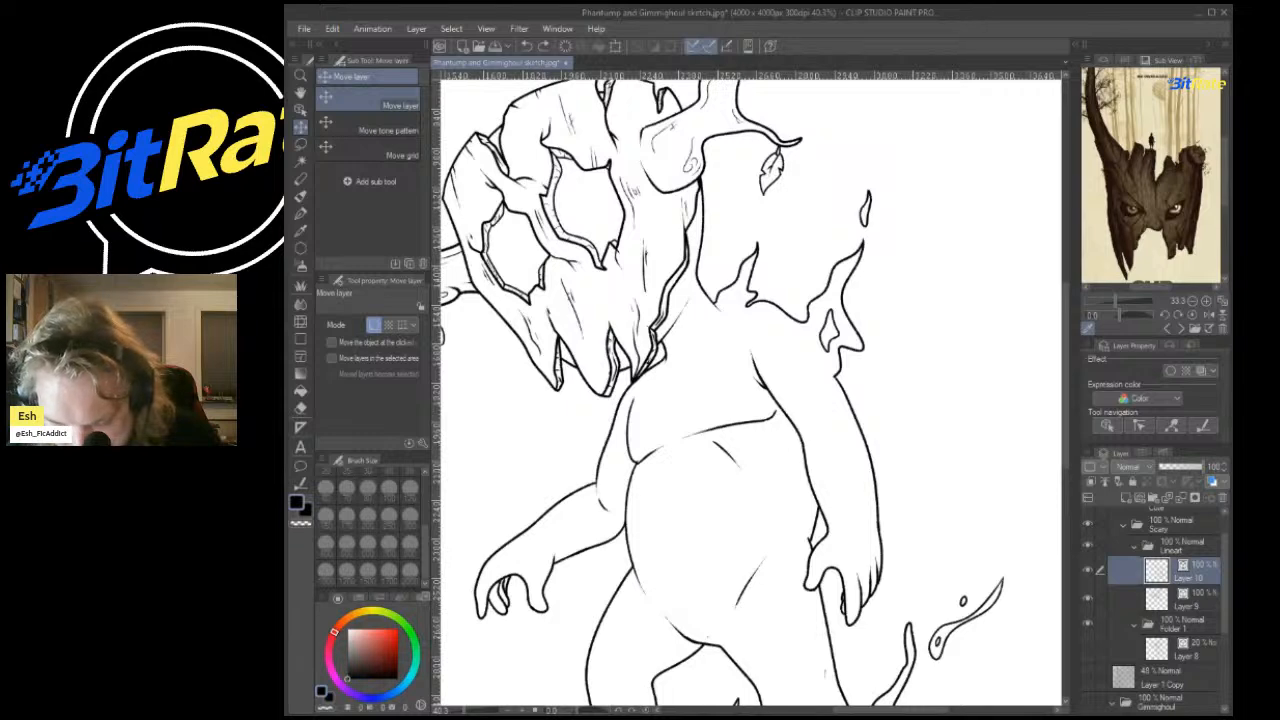
Rename the body lineart layer as Body and the skull lineart layer as Mask, placing Mask above Body.
click(1088, 570)
scroll(824, 427, down, 6)
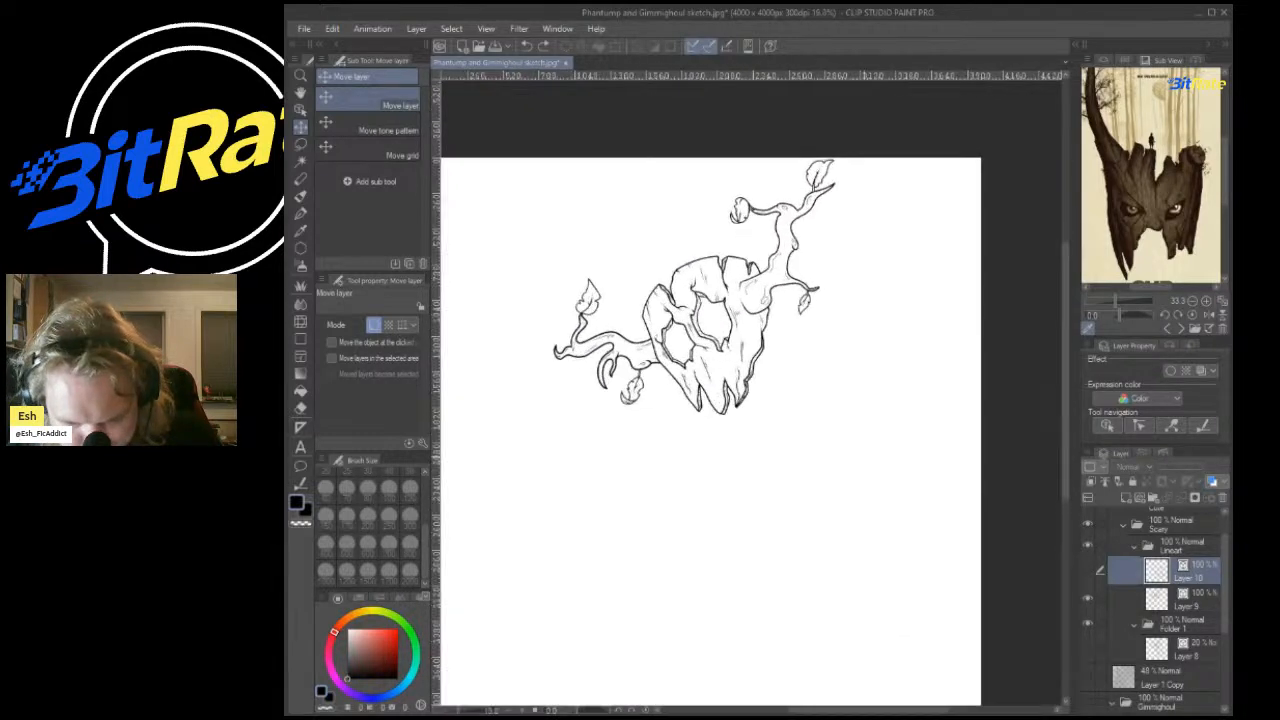
scroll(824, 427, up, 1)
click(1088, 570)
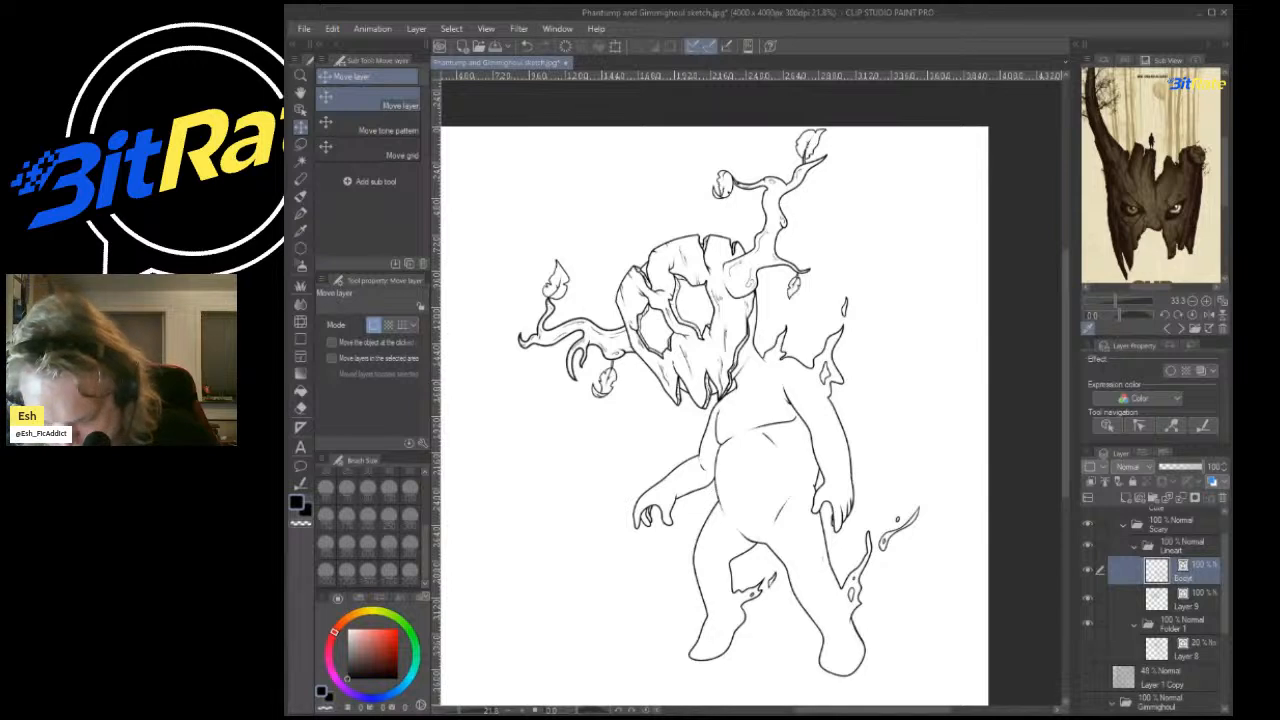
click(1187, 601)
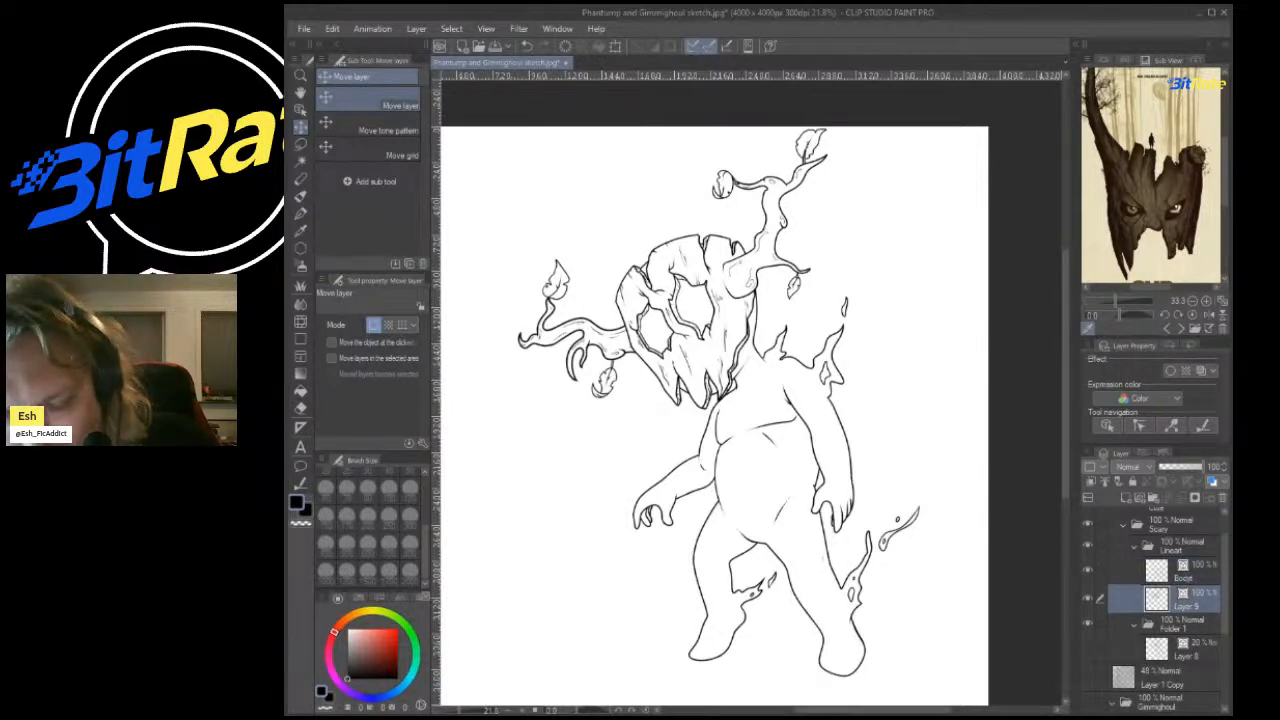
drag(1185, 601, 1183, 560)
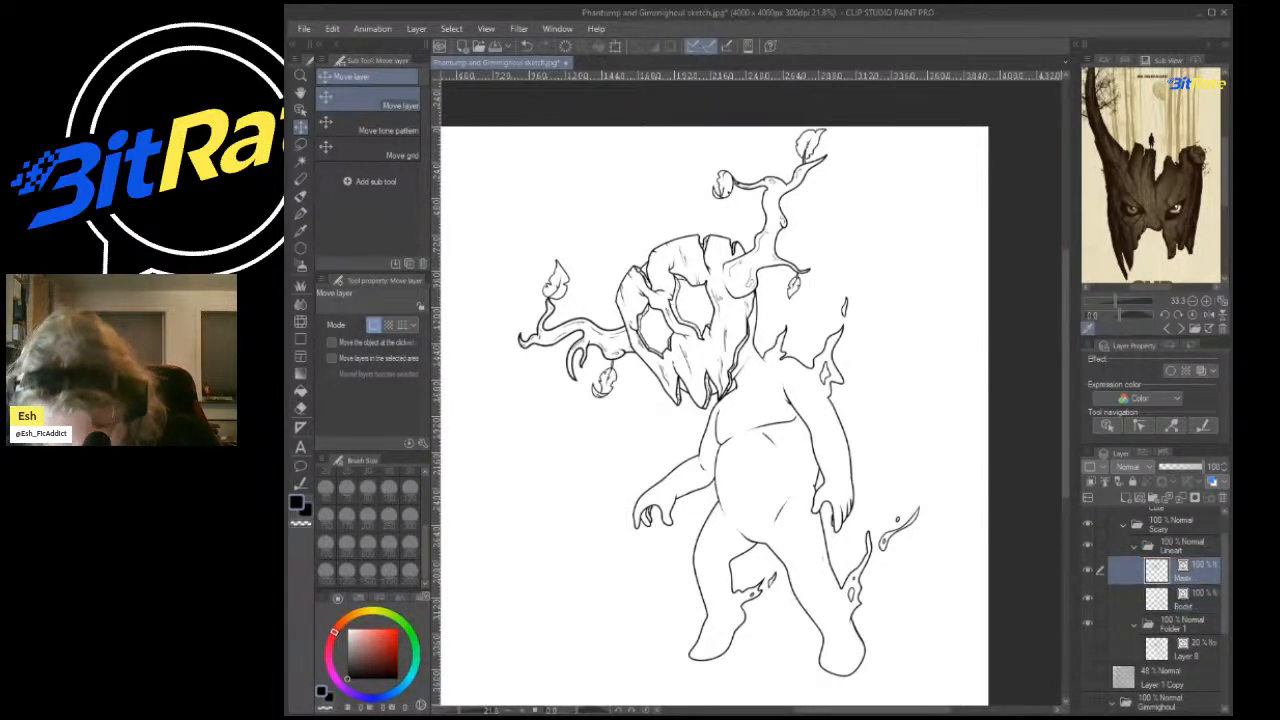
Paste a copy of the body lineart layer into Folder 1 above the sketch layer, and show the sketch layer.
click(1185, 601)
click(1186, 650)
key(ctrl+v)
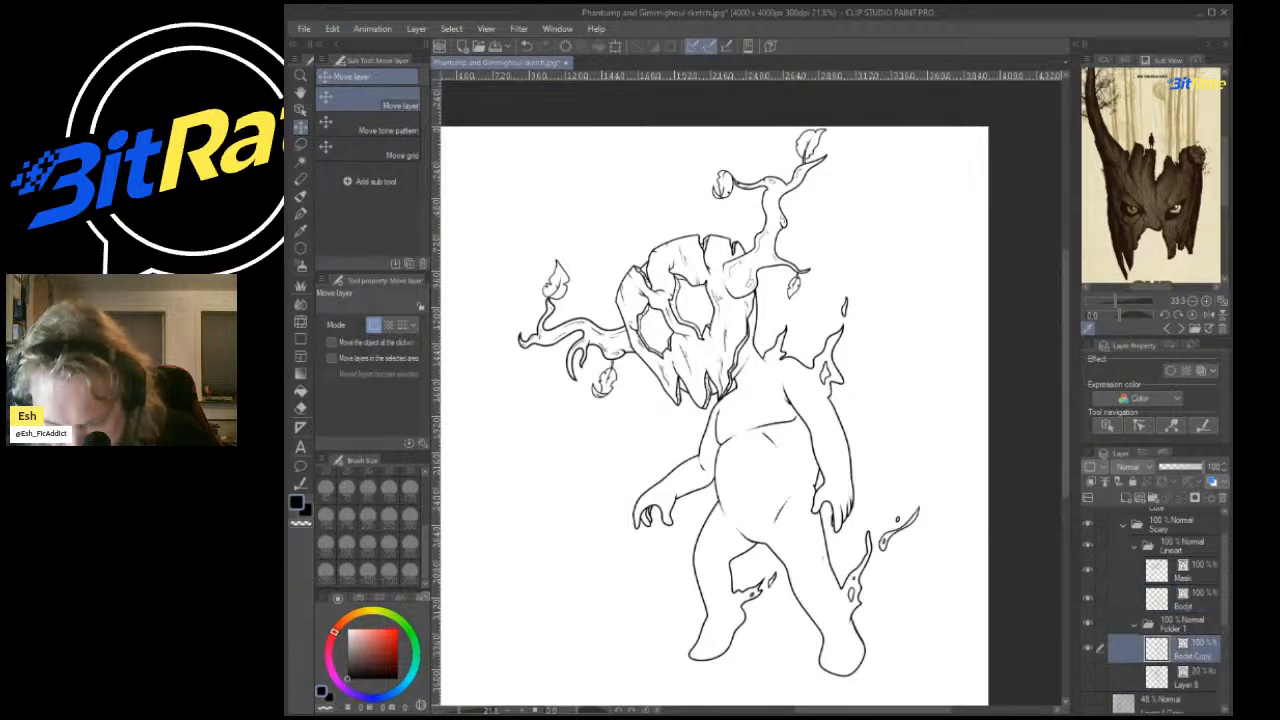
click(1088, 677)
click(1100, 677)
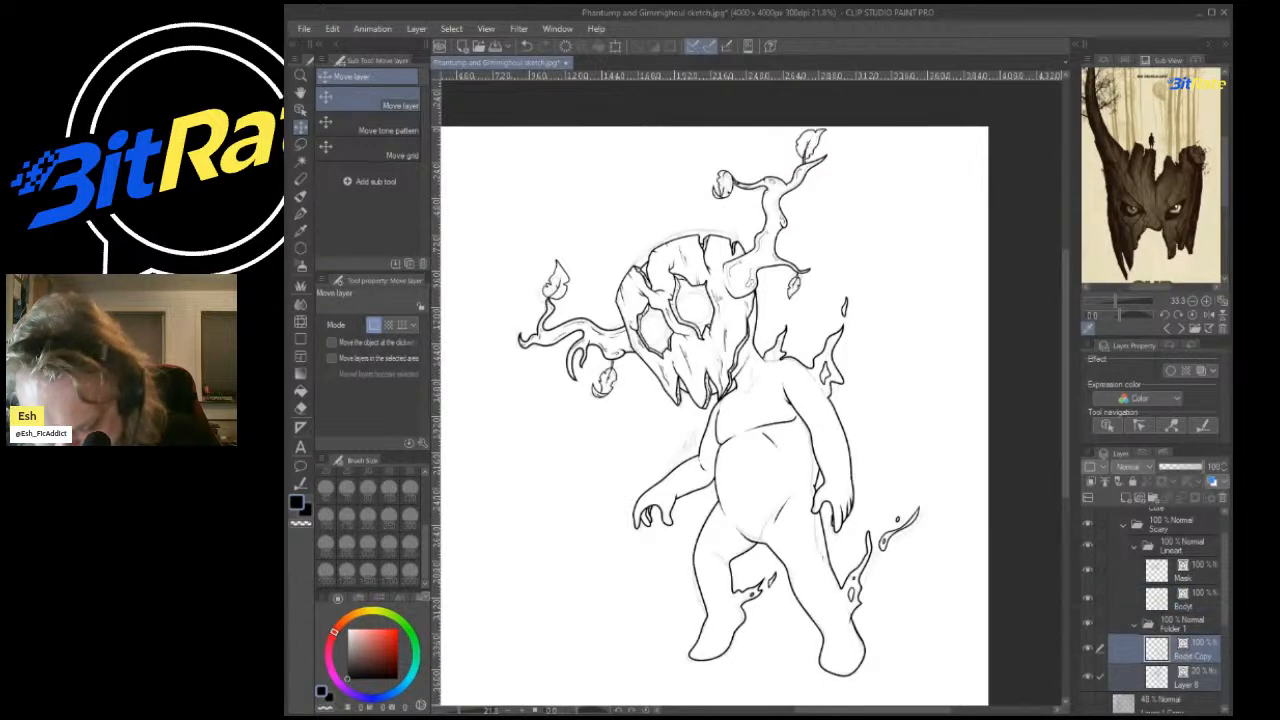
Rename the copied layer as Body Lineart copy and the 20% opacity layer below it as Mask.
click(1186, 680)
click(1190, 650)
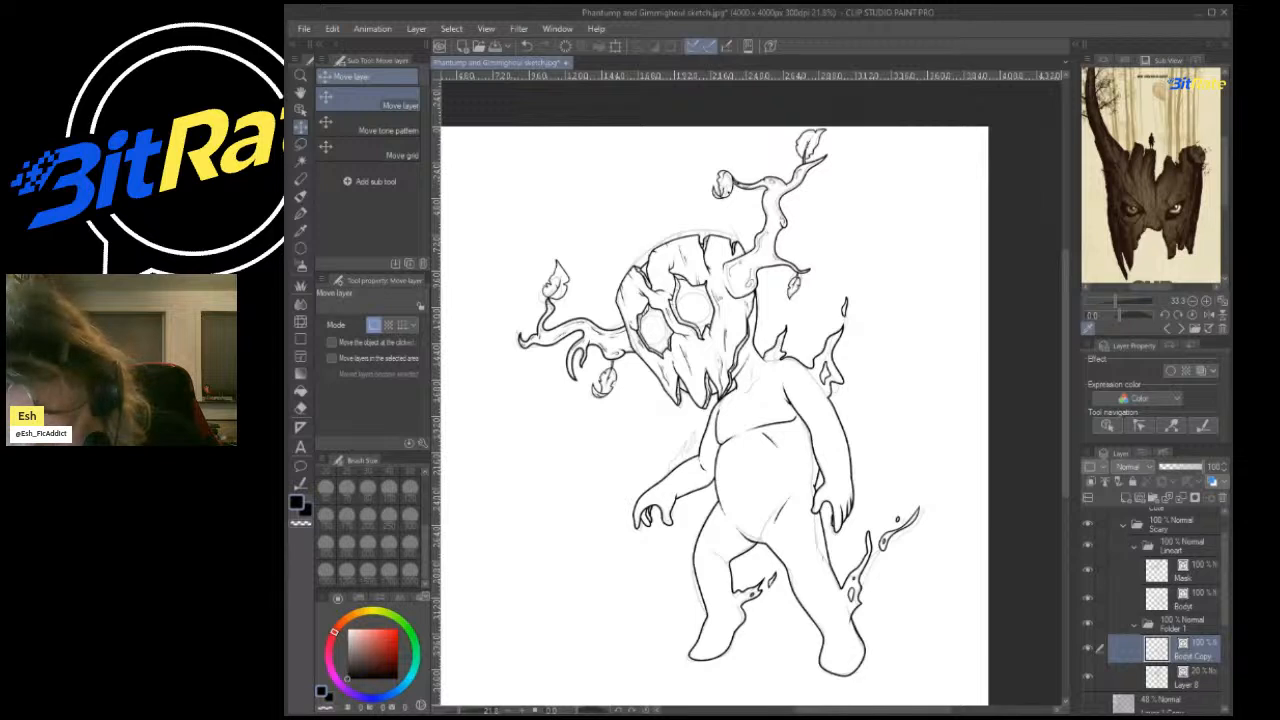
double_click(1192, 657)
click(1187, 679)
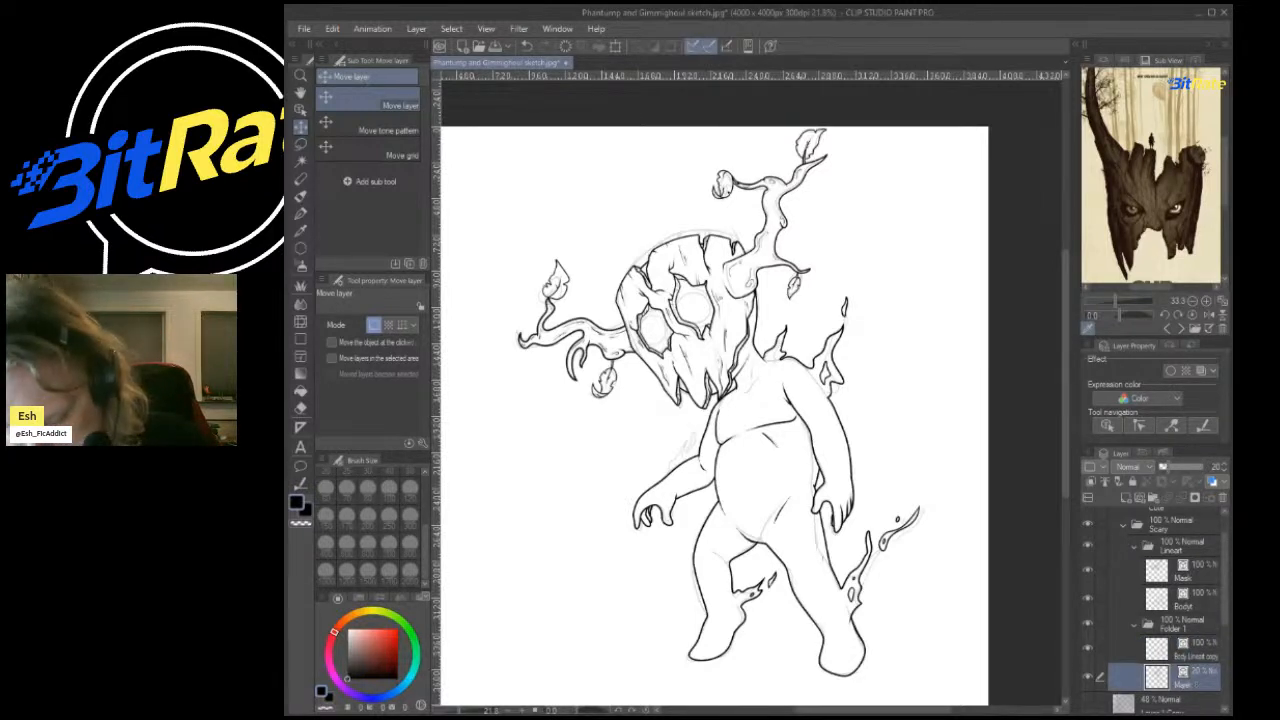
Add four new raster layers in Folder 1 and place the 20% opacity Mask layer above them.
scroll(1155, 610, down, 3)
key(ctrl+shift+n)
key(ctrl+shift+n)
key(ctrl+shift+n)
key(ctrl+shift+n)
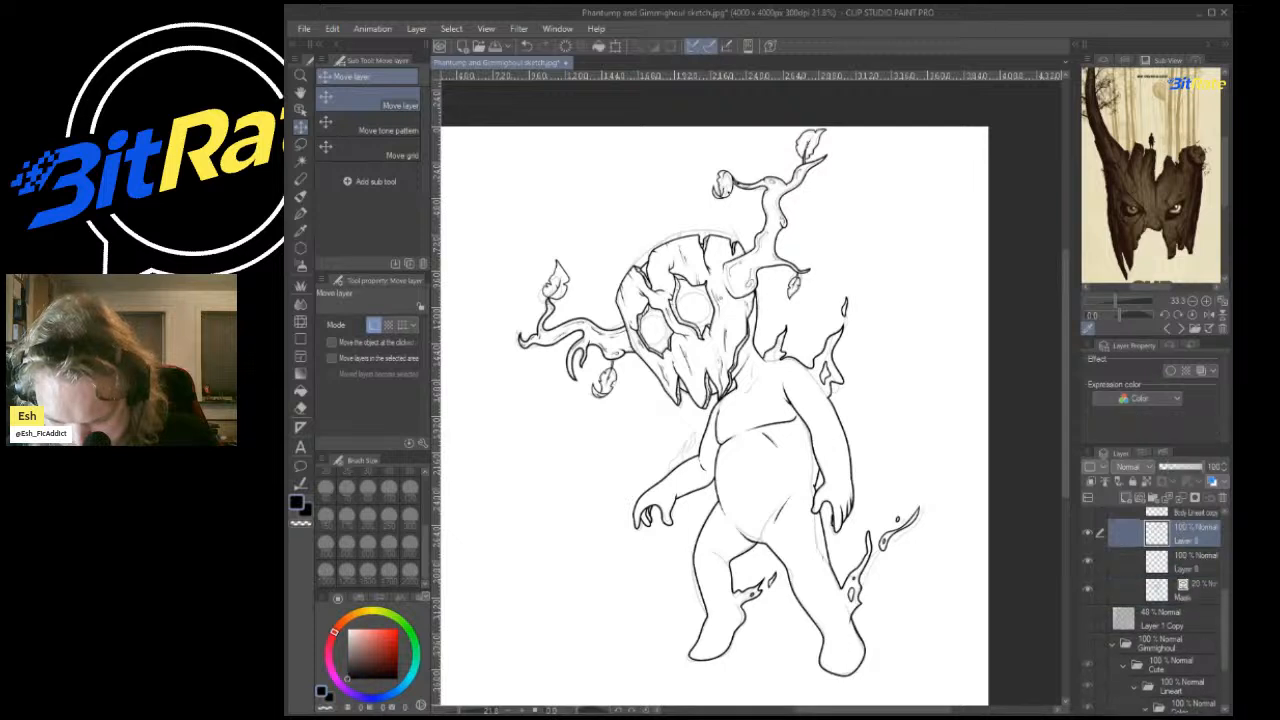
drag(1187, 647, 1187, 520)
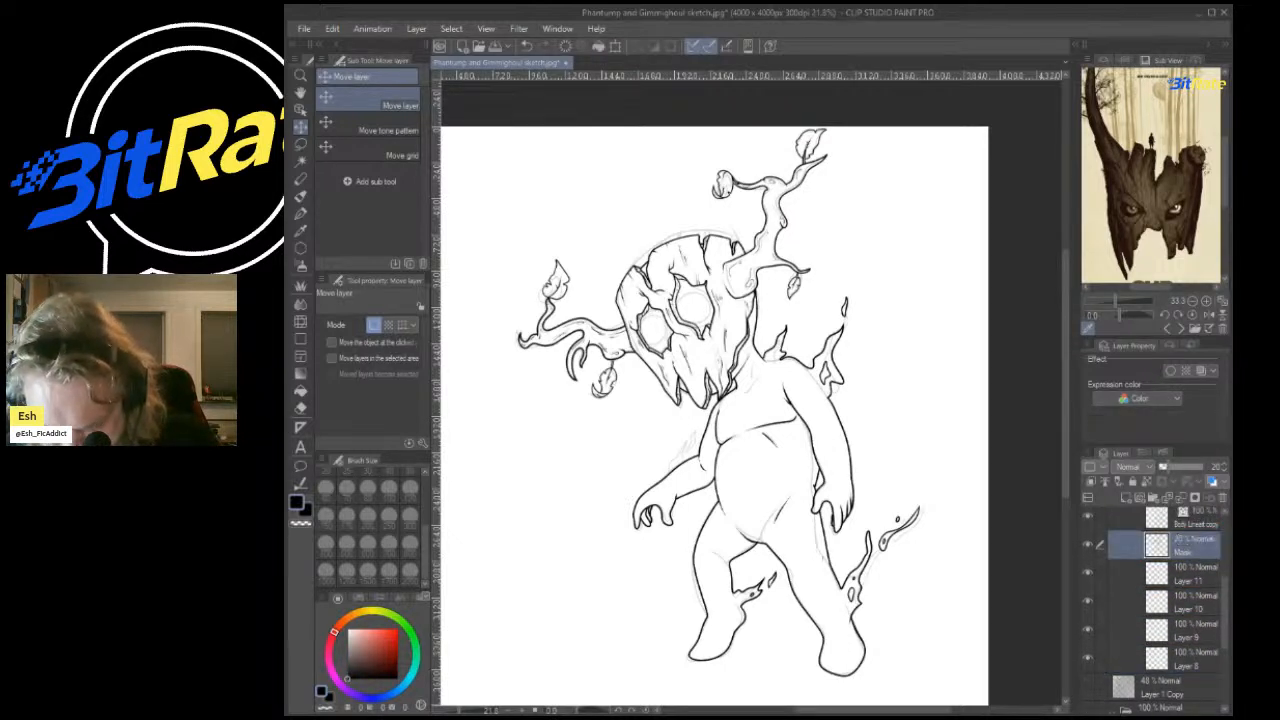
Rename the top two new layers in Folder 1 as Mask Inner and Body.
click(1187, 574)
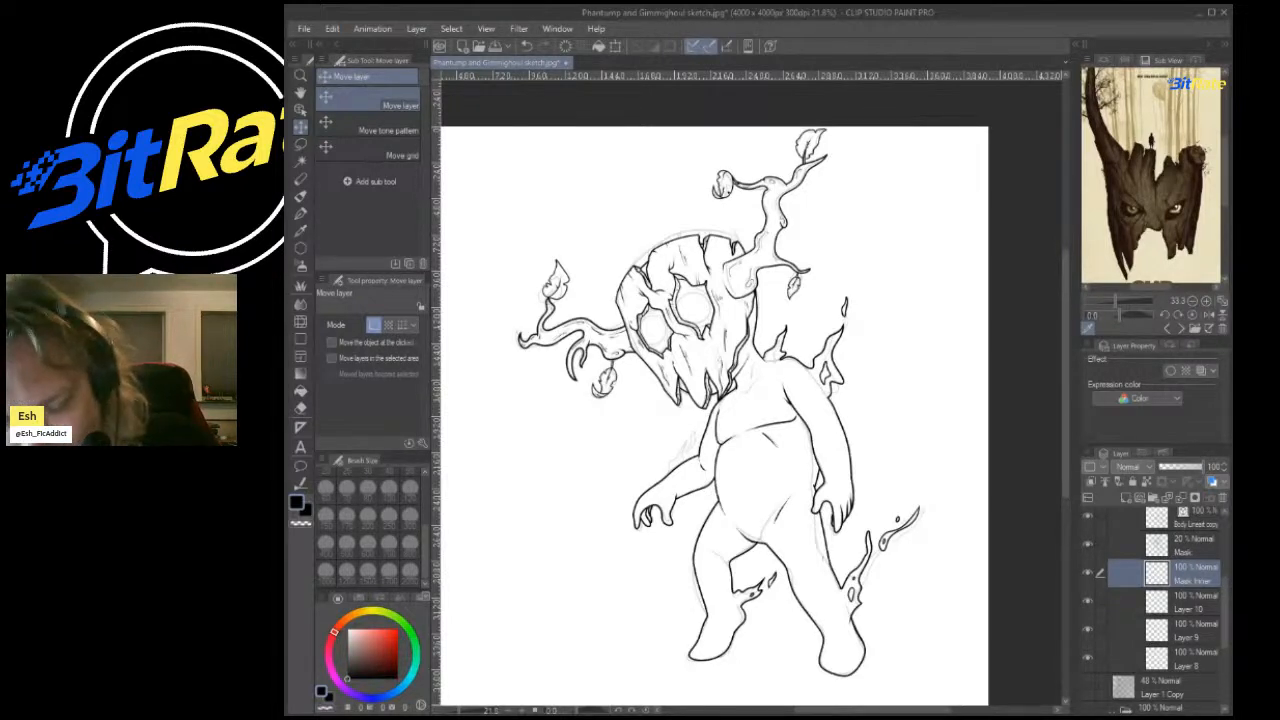
key(Return)
click(1187, 602)
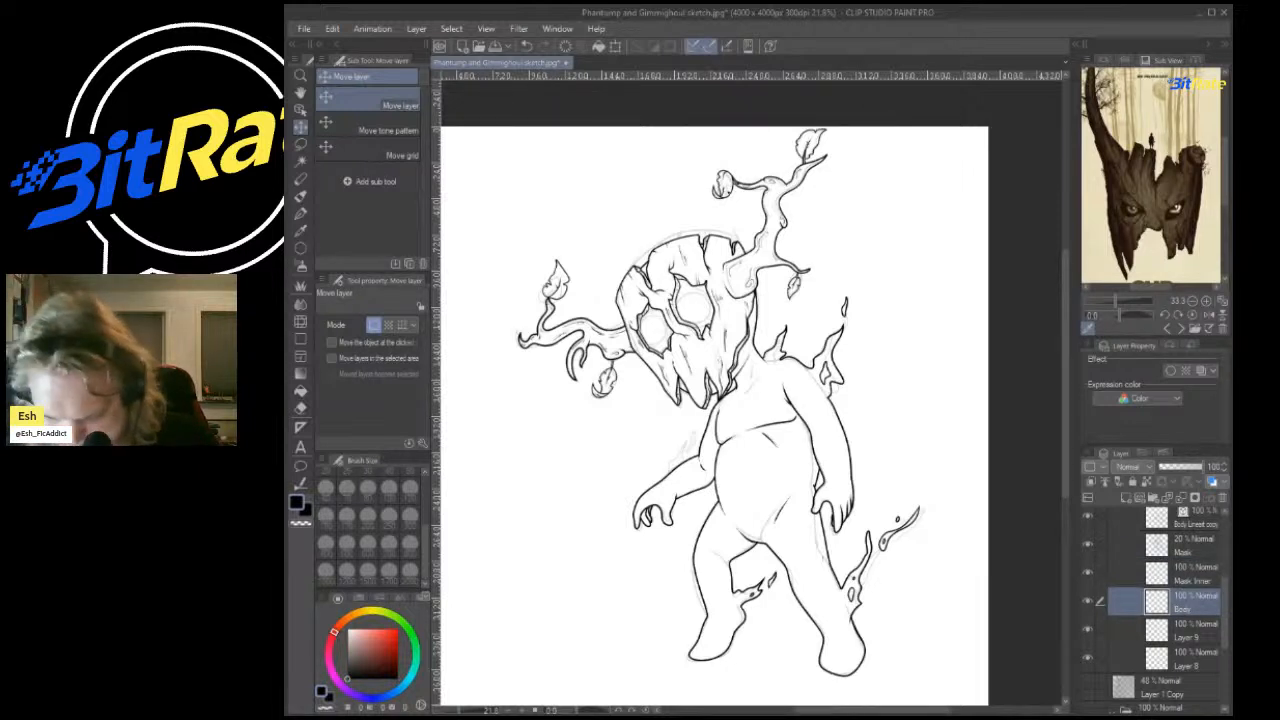
Move the Body Lineart copy layer between the Mask Inner and Body layers.
scroll(1187, 600, up, 1)
click(1190, 553)
drag(1190, 553, 1190, 622)
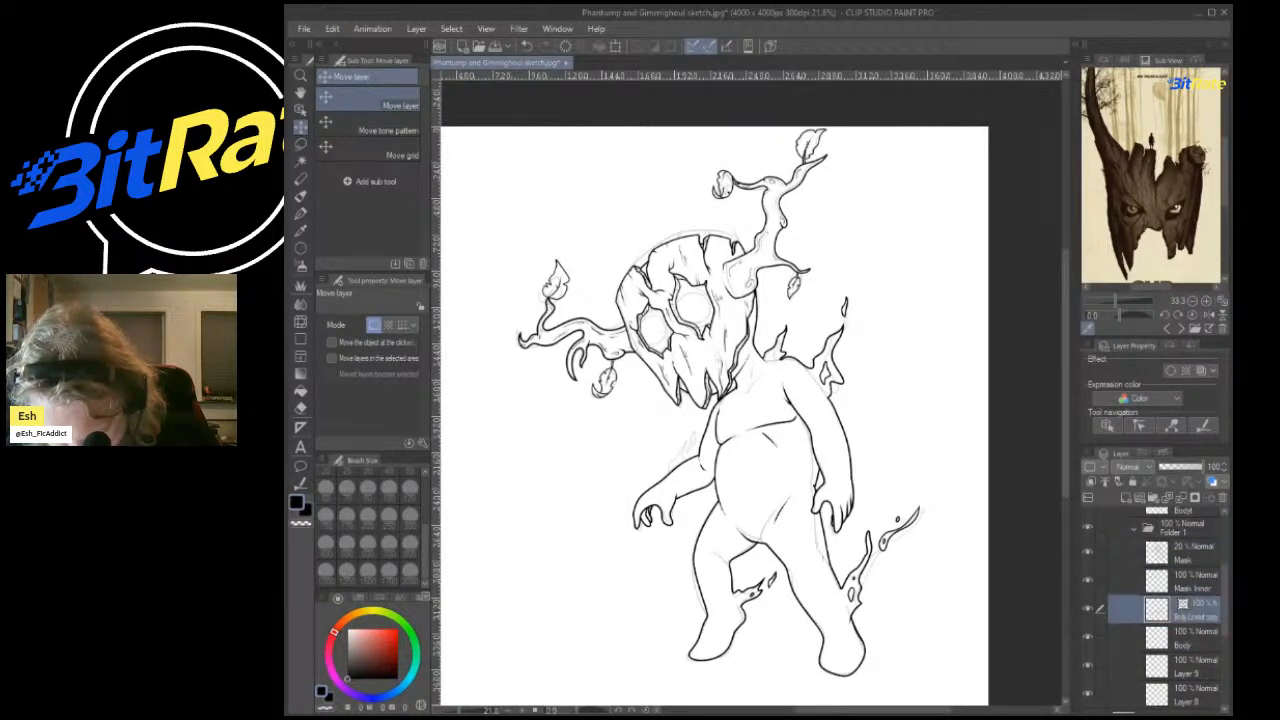
Delete the two unused new layers below Body in Folder 1.
click(1190, 666)
click(1222, 497)
click(1222, 497)
Toggle the visibility of the Body, Body Lineart copy and Mask Inner layers to check what each one holds.
scroll(888, 503, down, 5)
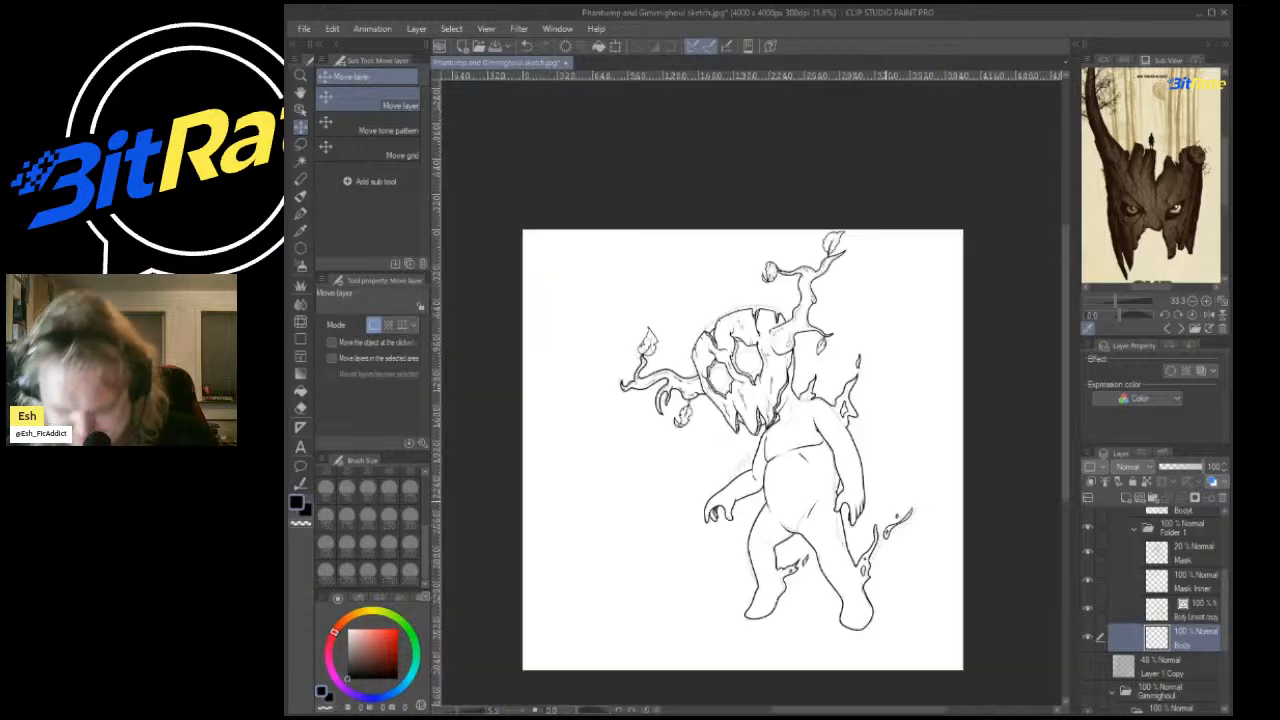
scroll(1170, 620, down, 3)
scroll(885, 535, up, 5)
scroll(804, 461, up, 4)
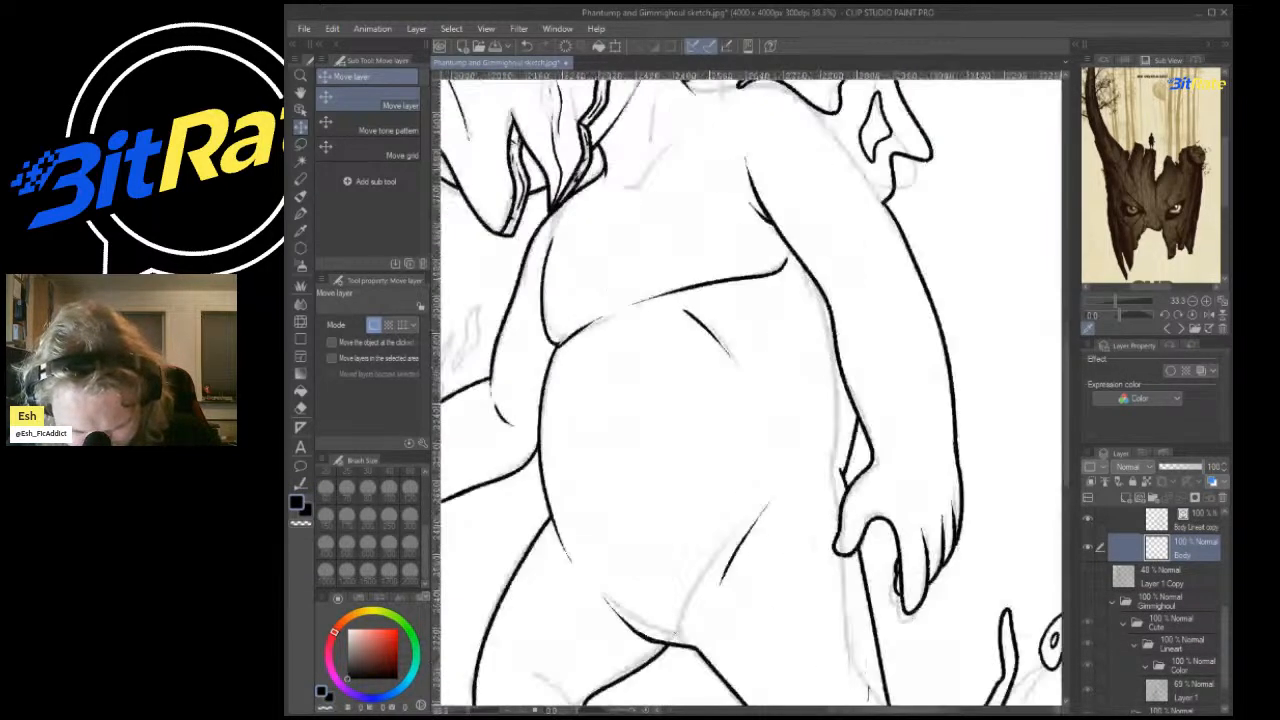
scroll(1170, 610, up, 3)
scroll(1160, 610, down, 3)
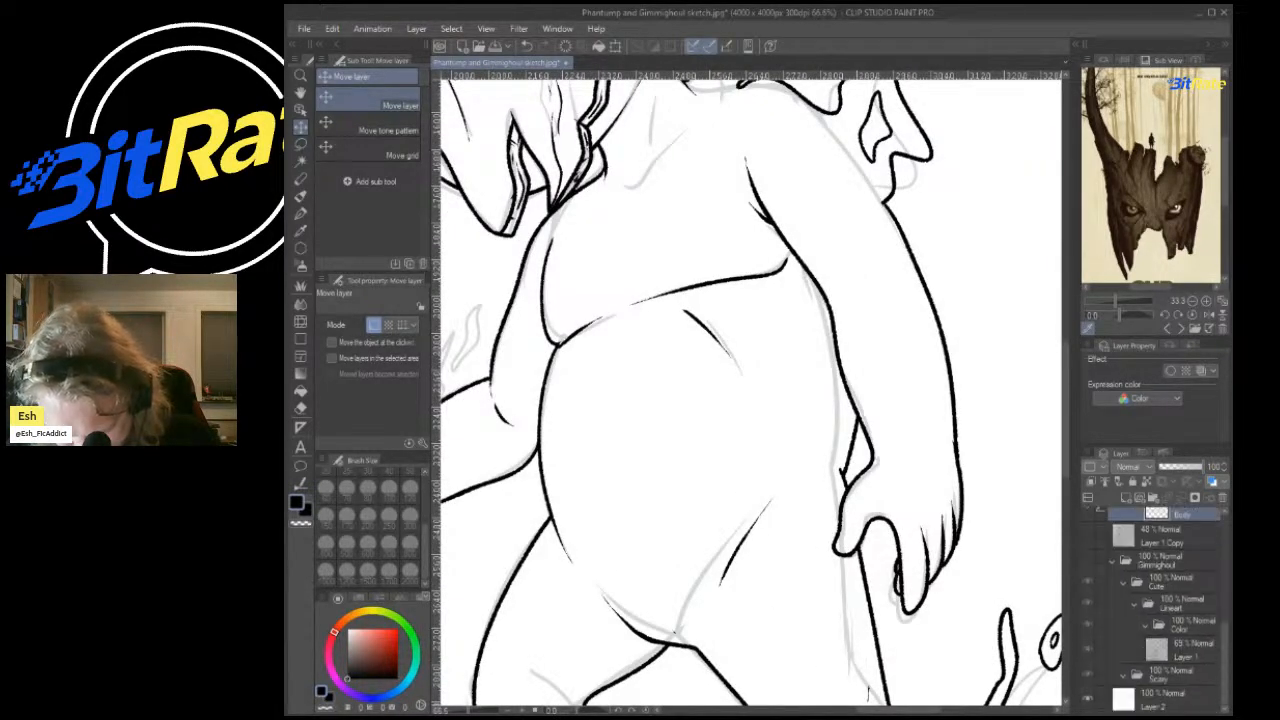
scroll(1160, 610, up, 2)
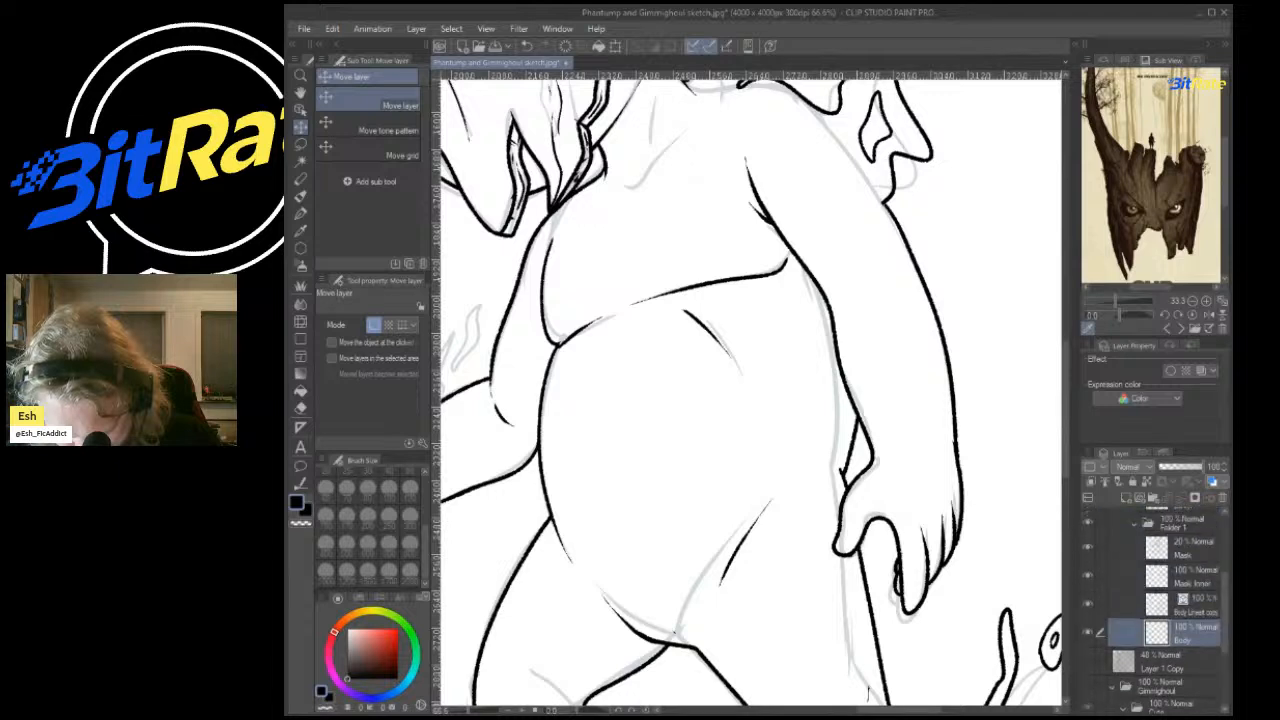
click(1088, 632)
click(1088, 632)
click(1088, 604)
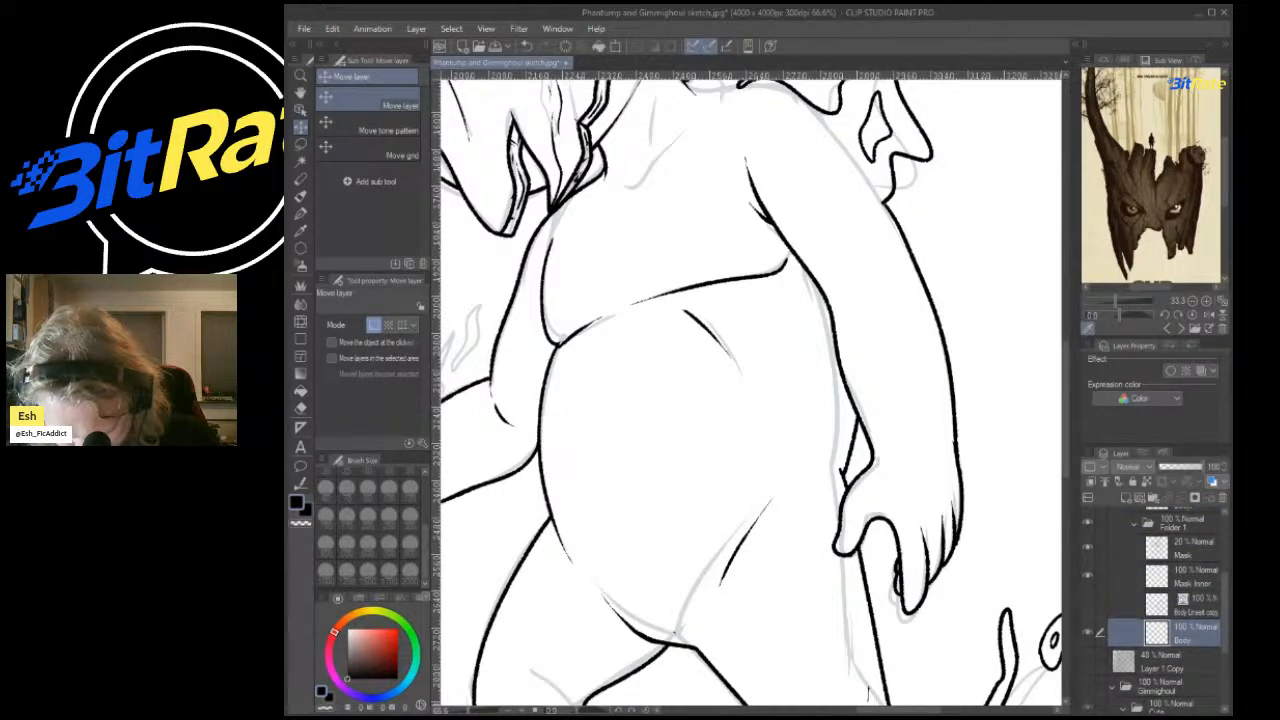
click(1088, 604)
click(1100, 576)
click(1088, 576)
click(1088, 576)
Hide the 20% opacity layer holding the sketch, rename it as Sketch and move it out below Folder 1.
click(1088, 548)
click(1088, 548)
click(1088, 548)
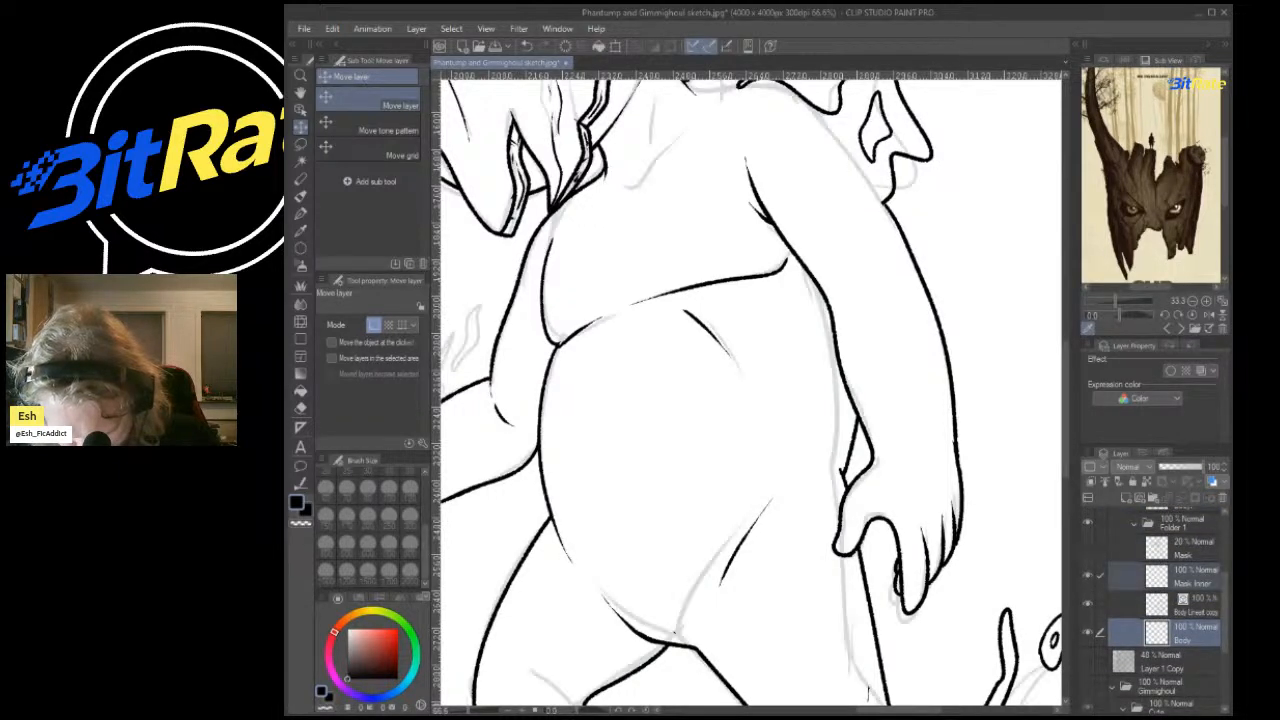
click(1088, 548)
click(1190, 548)
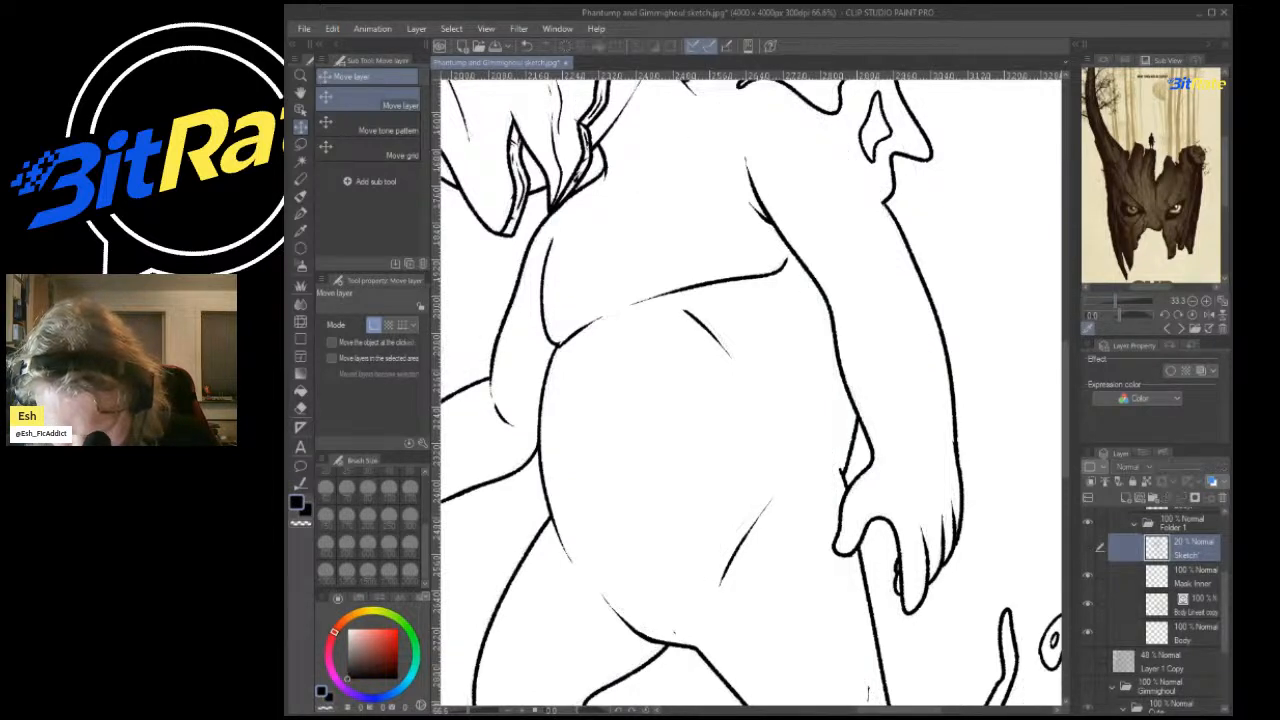
drag(1190, 548, 1178, 648)
Add a new raster layer named Mask above Mask Inner, and another new raster layer above it.
click(1190, 548)
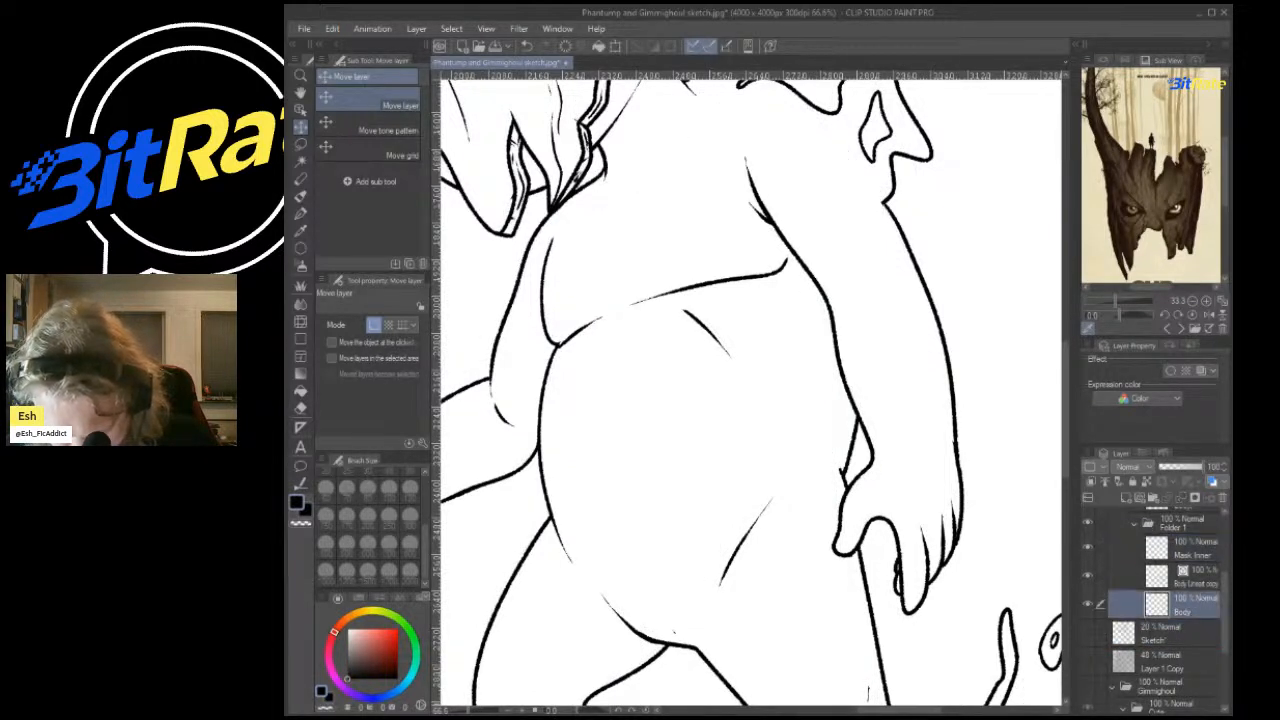
key(ctrl+shift+n)
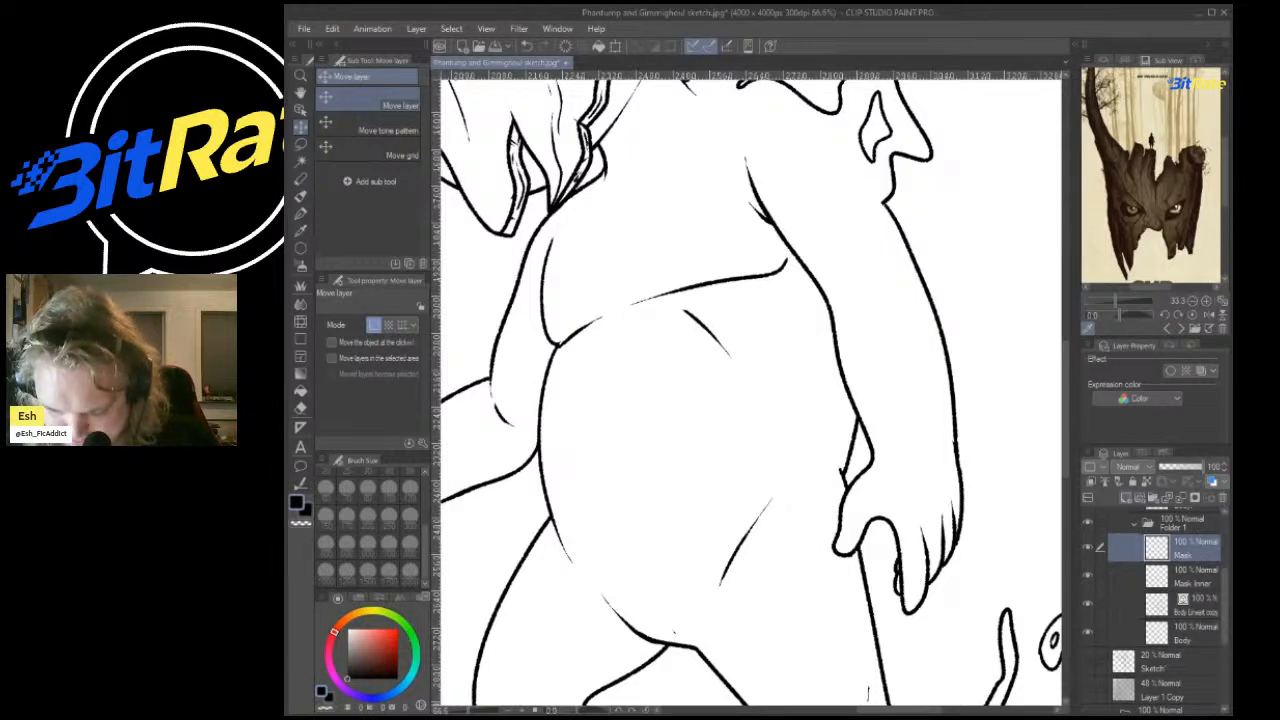
click(1126, 498)
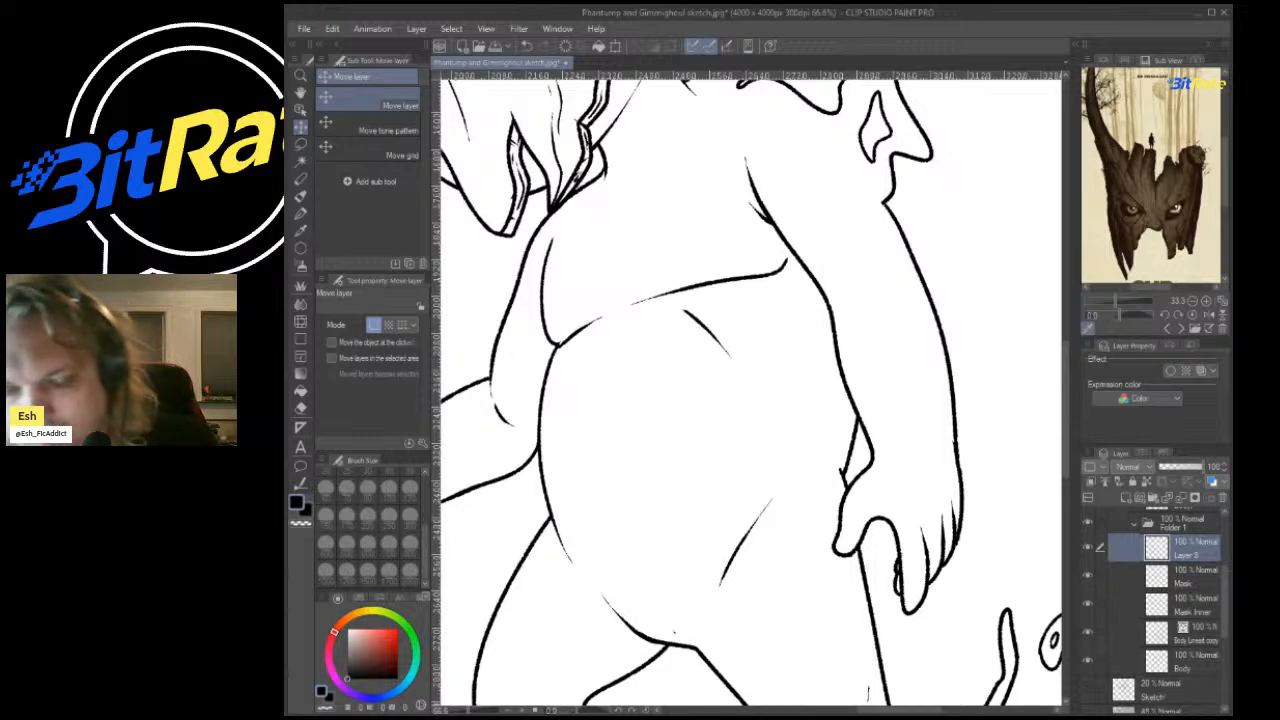
Rename the new raster layer above Mask in Folder 1 as Leaves.
scroll(820, 257, down, 5)
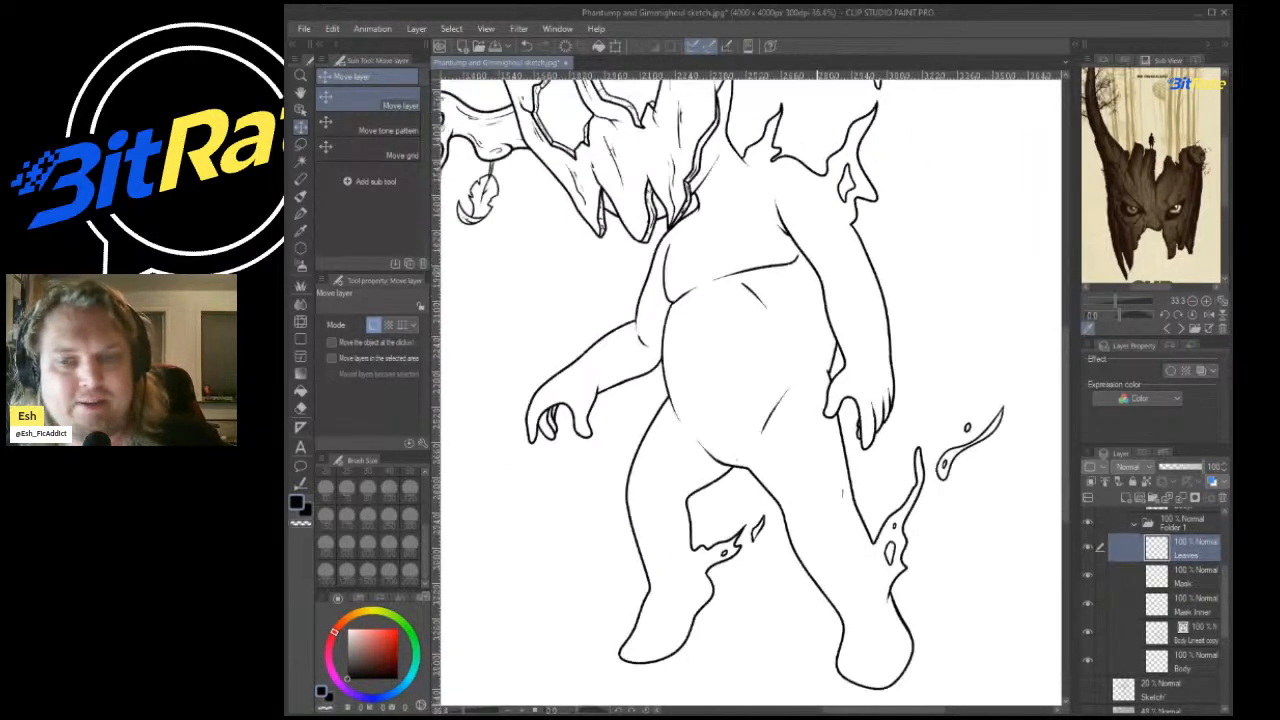
scroll(800, 260, up, 2)
scroll(780, 250, down, 1)
scroll(810, 307, down, 5)
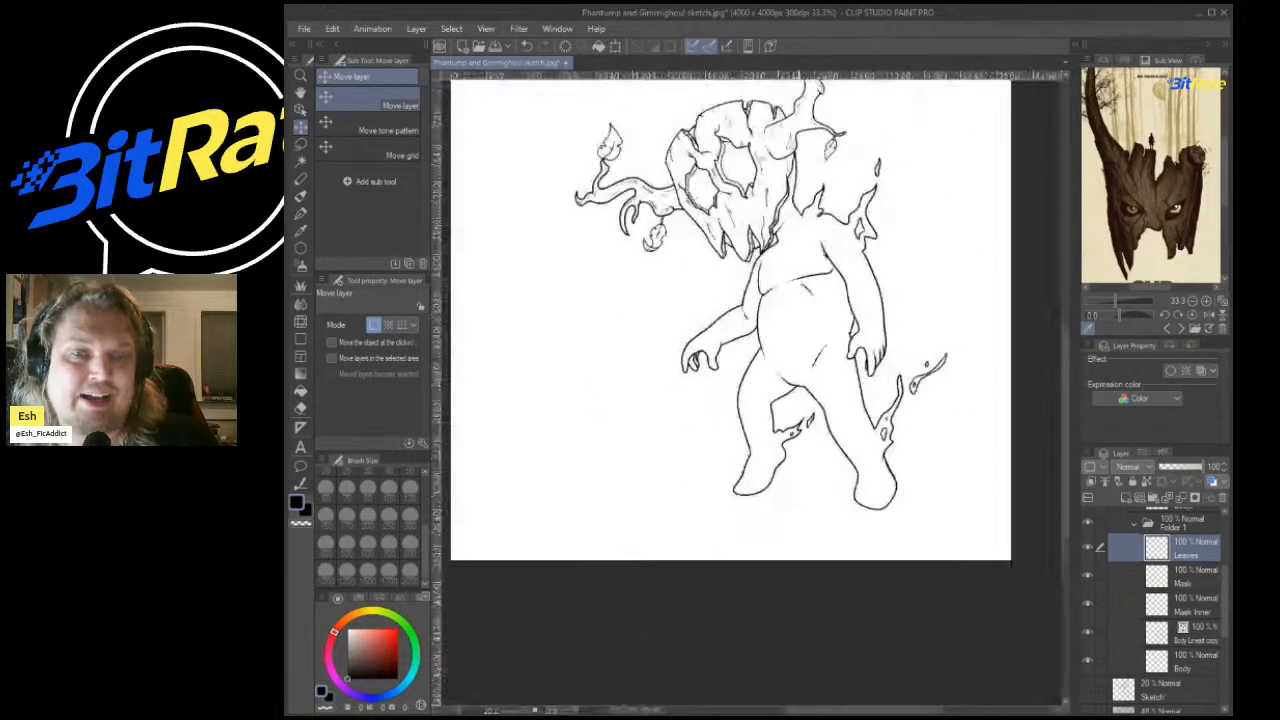
scroll(782, 232, up, 4)
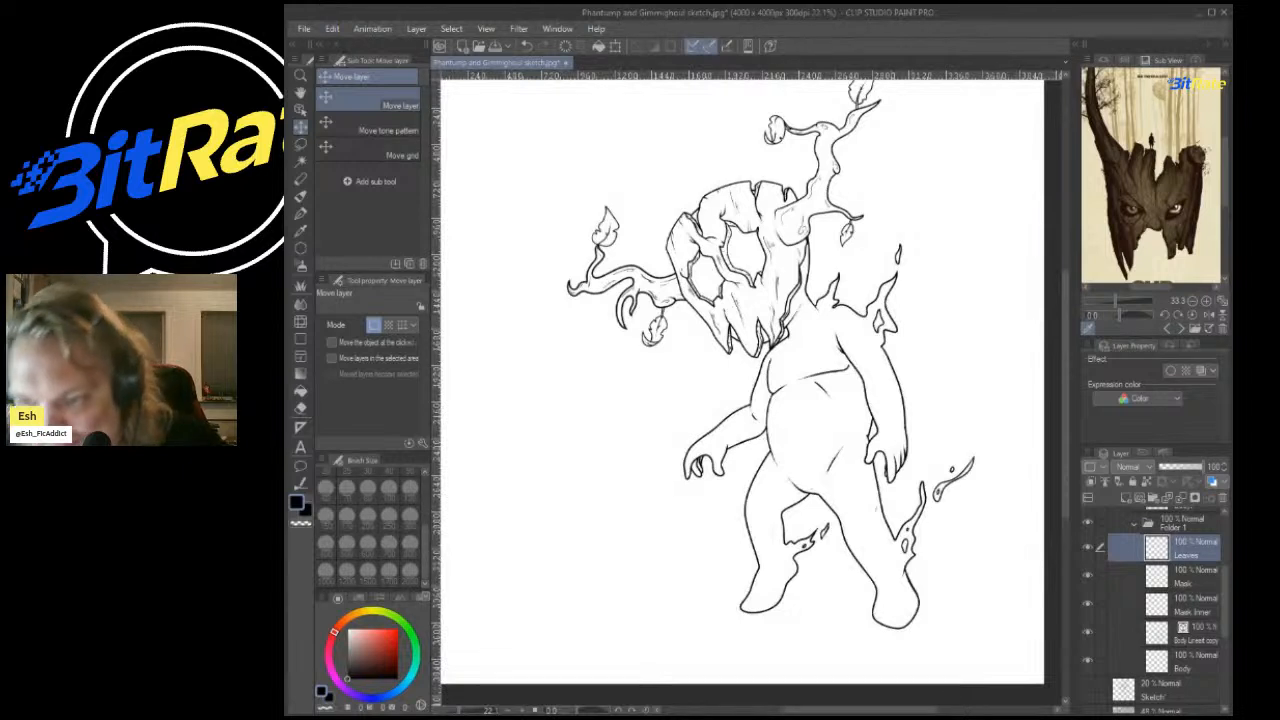
scroll(1160, 600, up, 1)
Choose a dark green and cover the white background on Layer 2 with a filled rectangle across the whole canvas.
click(1190, 593)
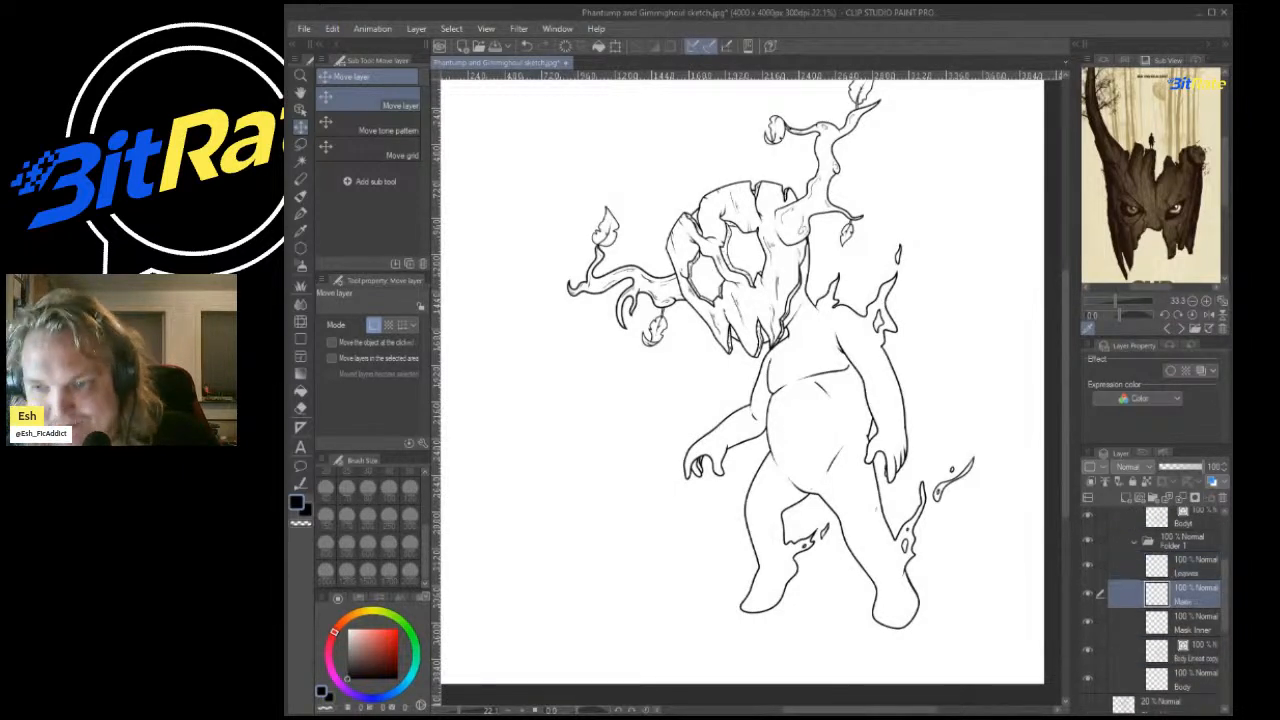
scroll(1160, 600, up, 5)
click(1170, 700)
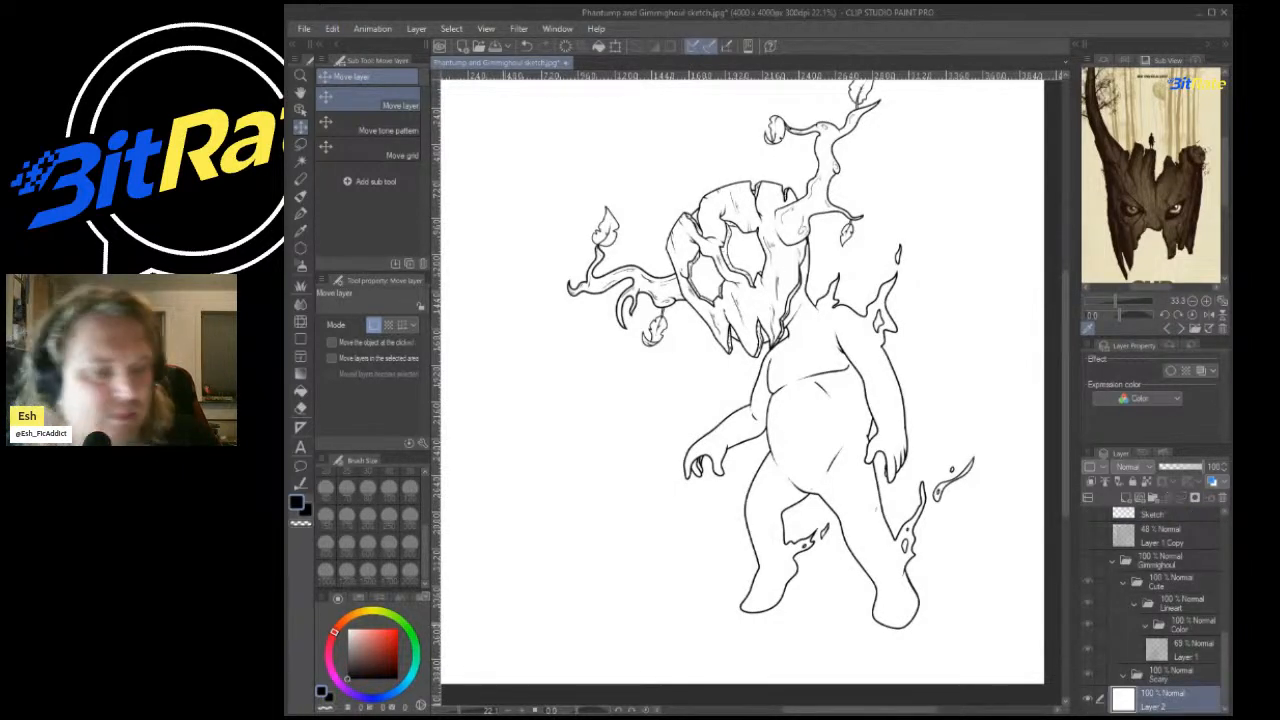
click(415, 658)
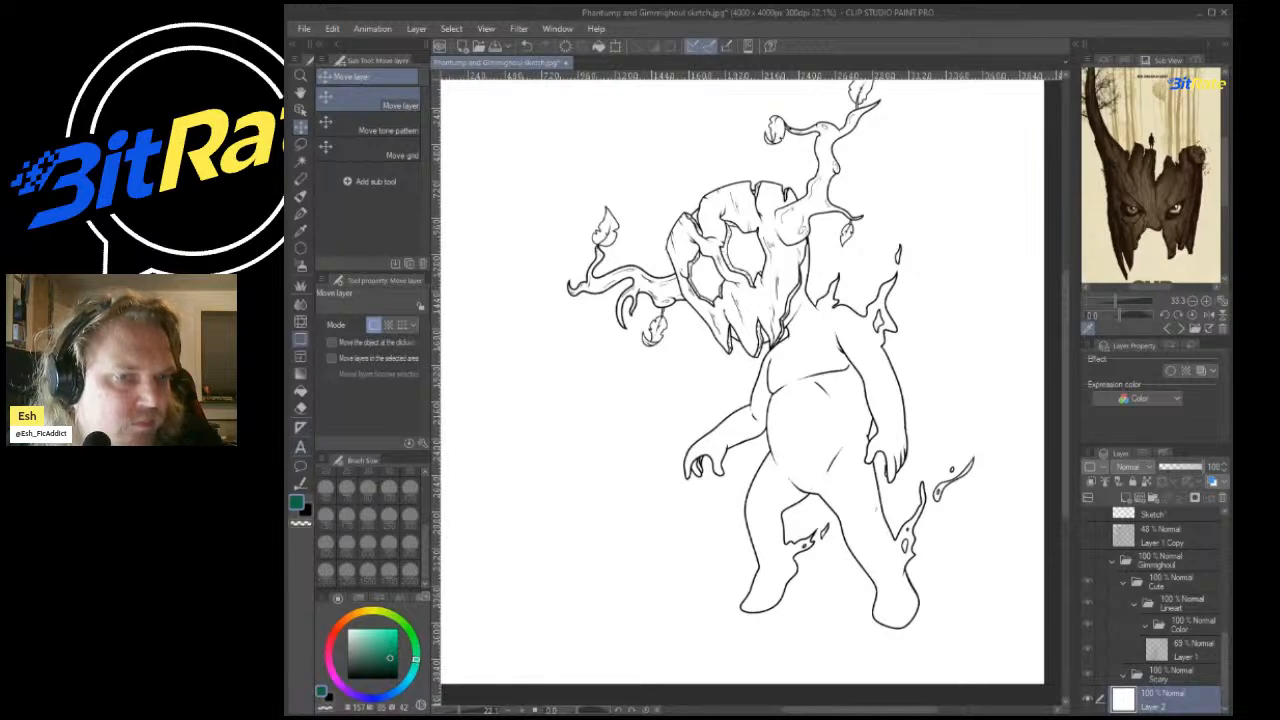
click(300, 340)
key(ctrl+minus)
key(ctrl+minus)
key(ctrl+minus)
drag(708, 122, 1052, 485)
key(ctrl+plus)
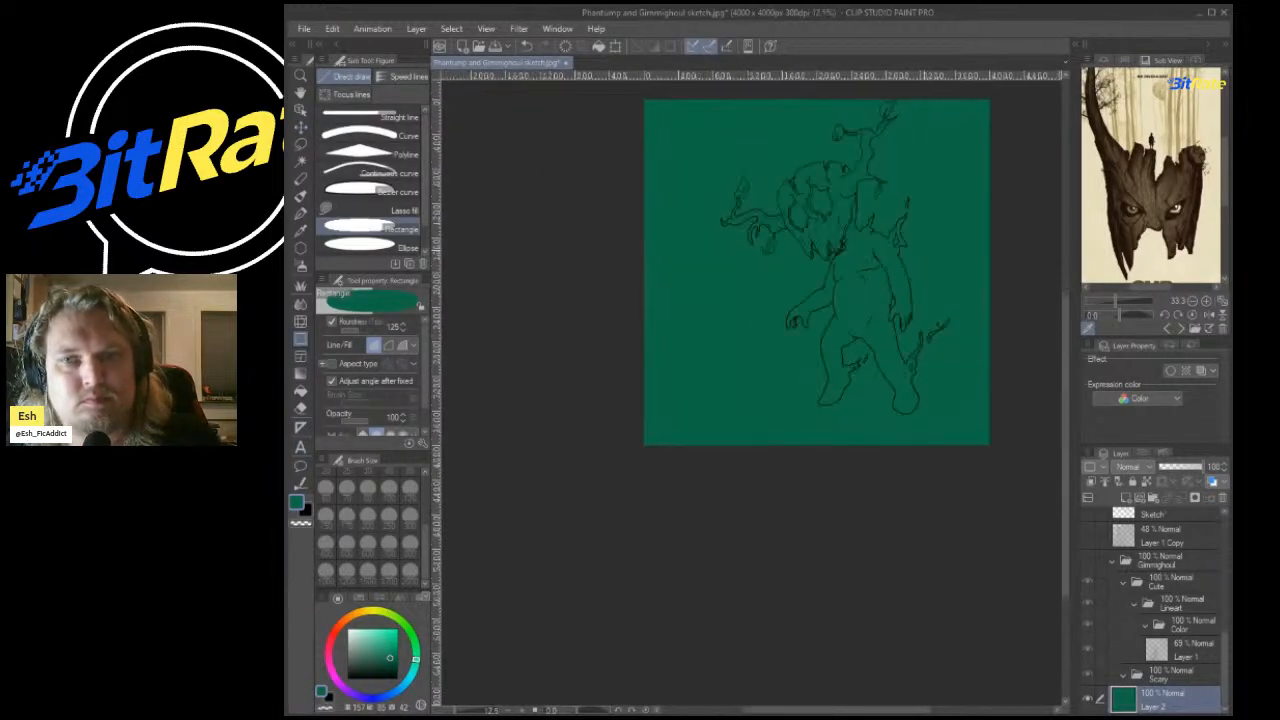
key(ctrl+plus)
Move all the artwork in the Scary folder slightly down on the canvas.
scroll(1160, 610, down, 5)
click(1165, 517)
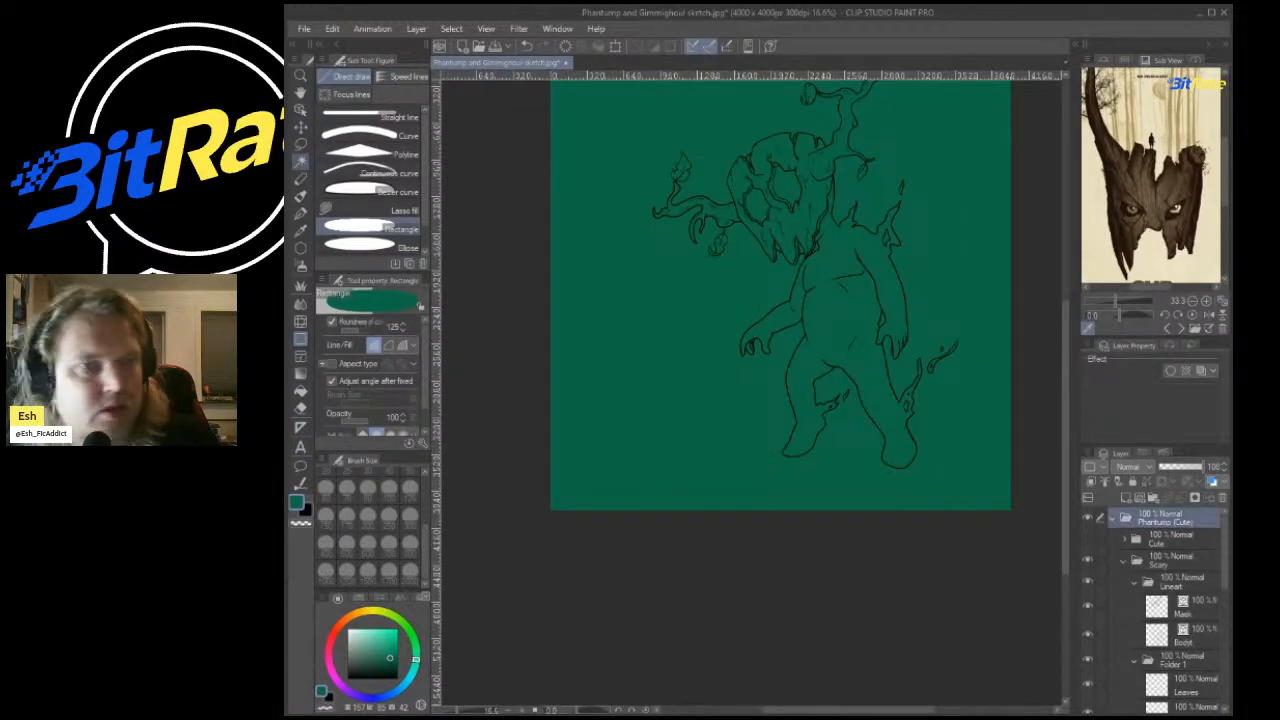
key(k)
click(1165, 560)
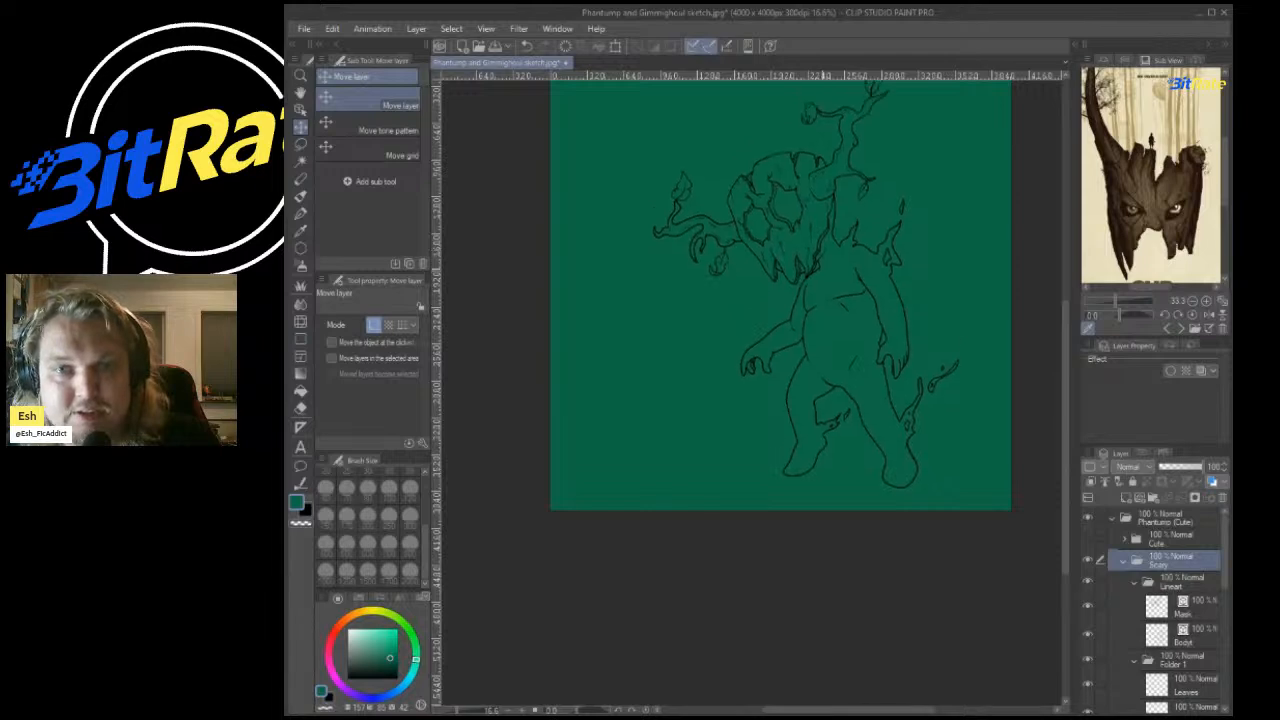
key(ctrl+plus)
key(ctrl+minus)
key(ctrl+minus)
drag(850, 245, 832, 247)
scroll(832, 251, up, 3)
scroll(1165, 610, down, 3)
scroll(1165, 600, up, 2)
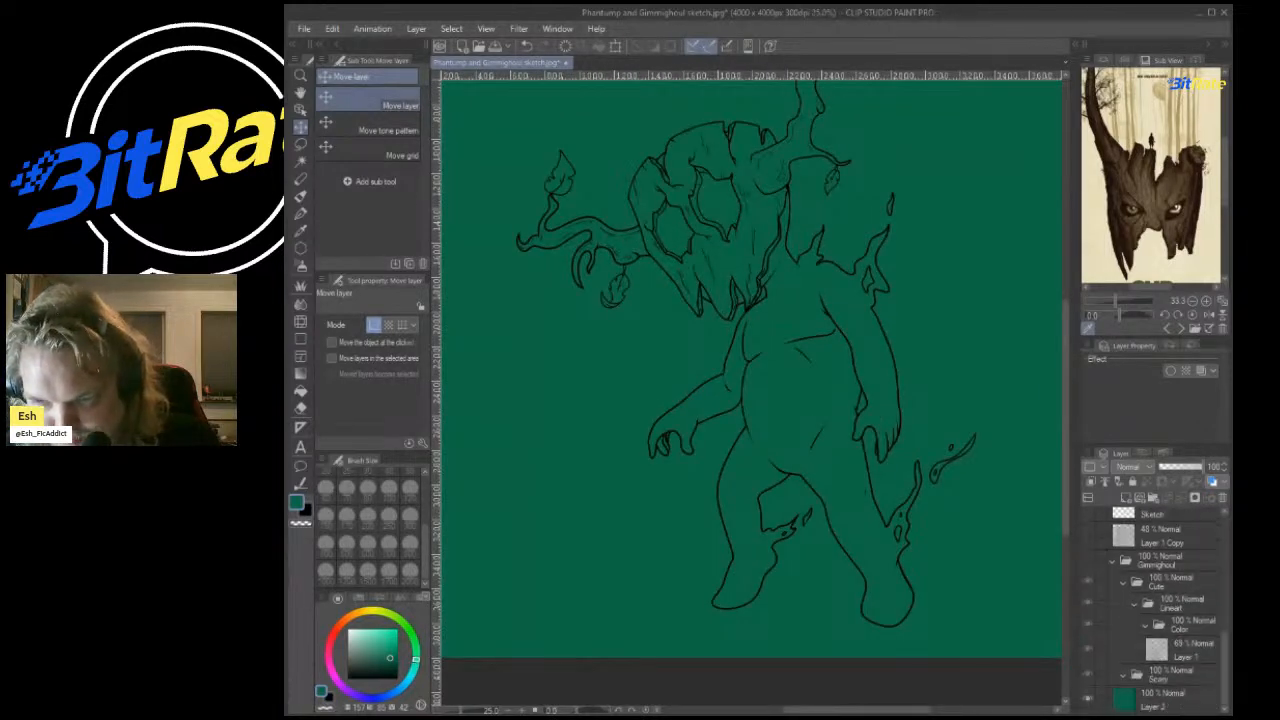
Select the Leaves layer, page back through the Sub View references to the coloured Phantump and sample its leaf green.
click(1185, 562)
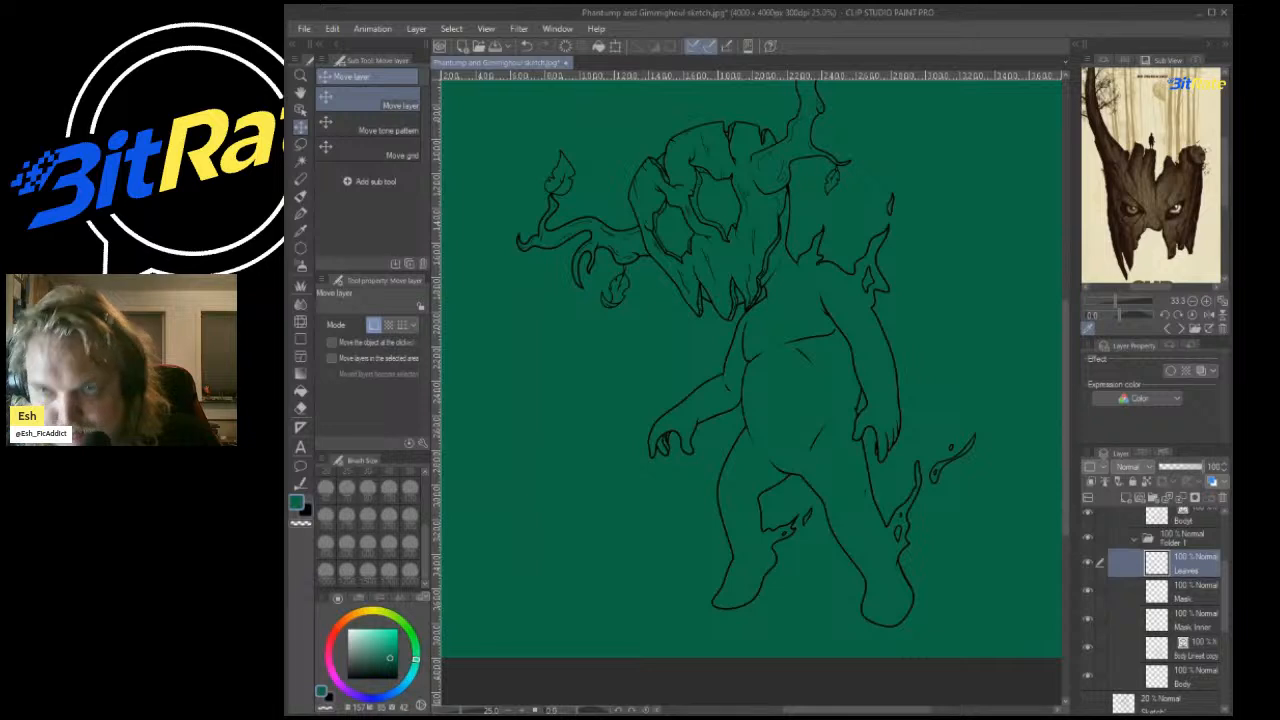
drag(1140, 190, 1204, 262)
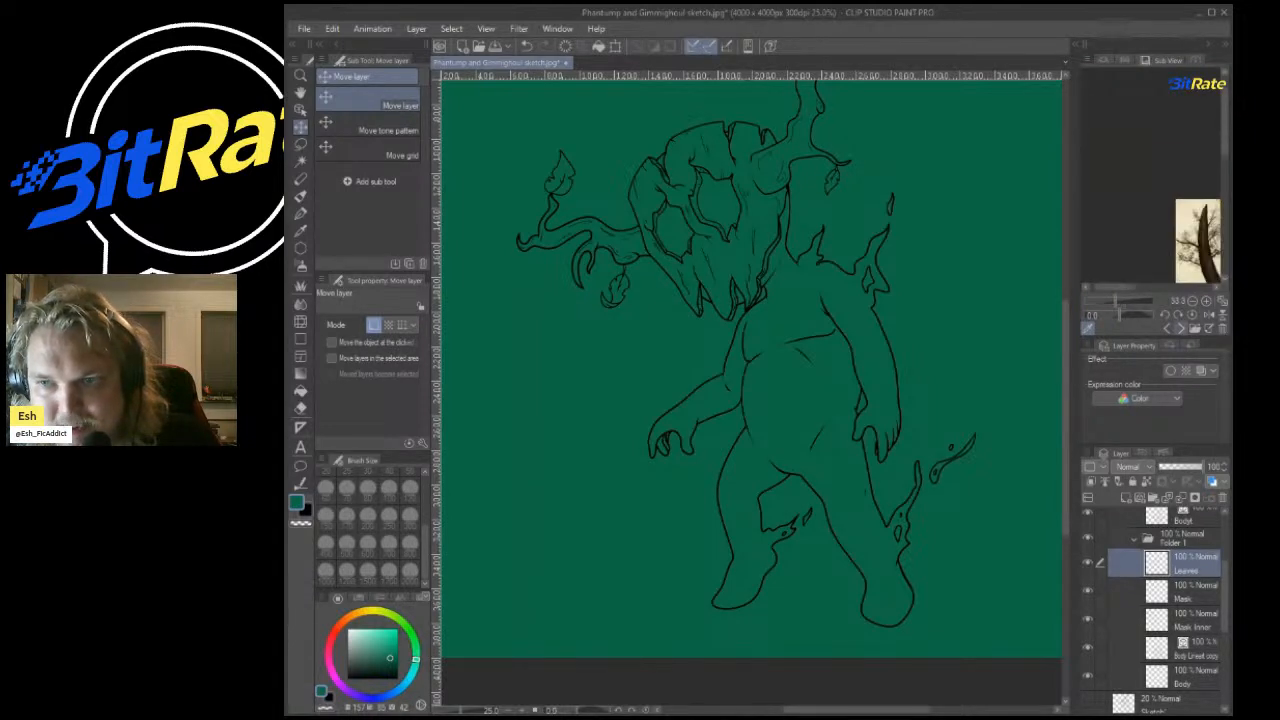
click(1181, 328)
click(1180, 328)
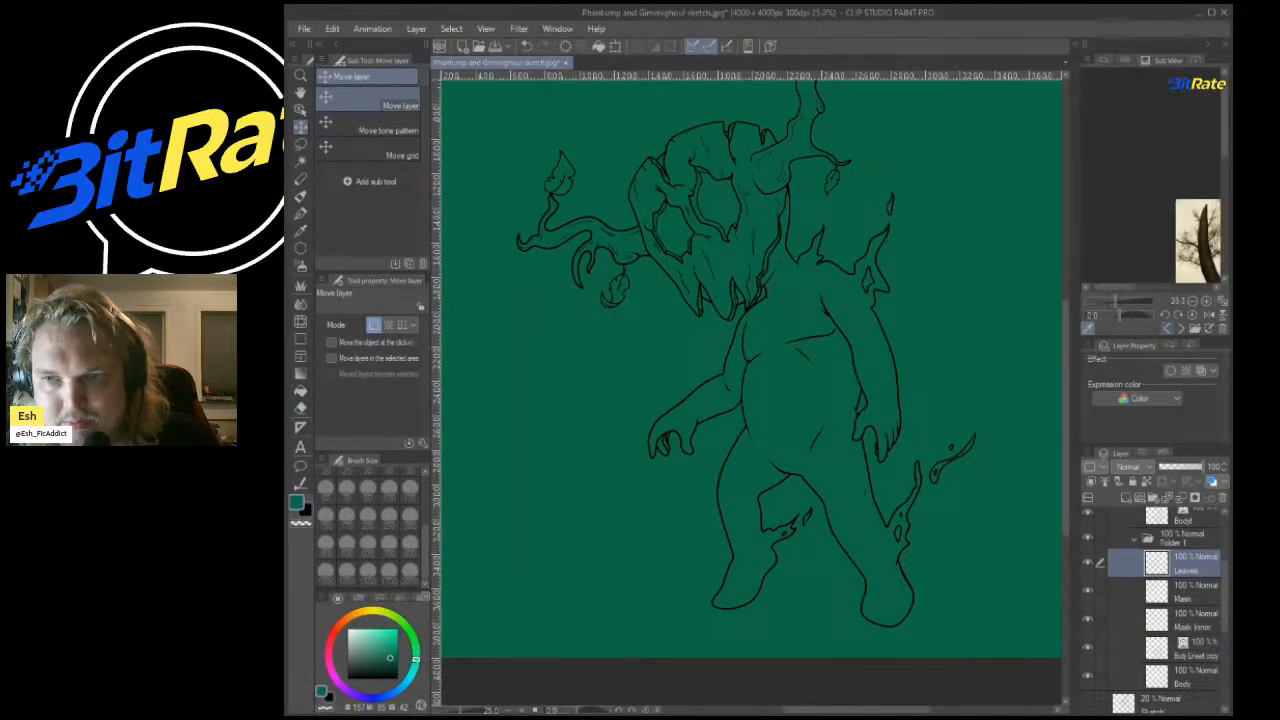
click(1180, 328)
click(1180, 328)
click(1180, 328)
click(1180, 328)
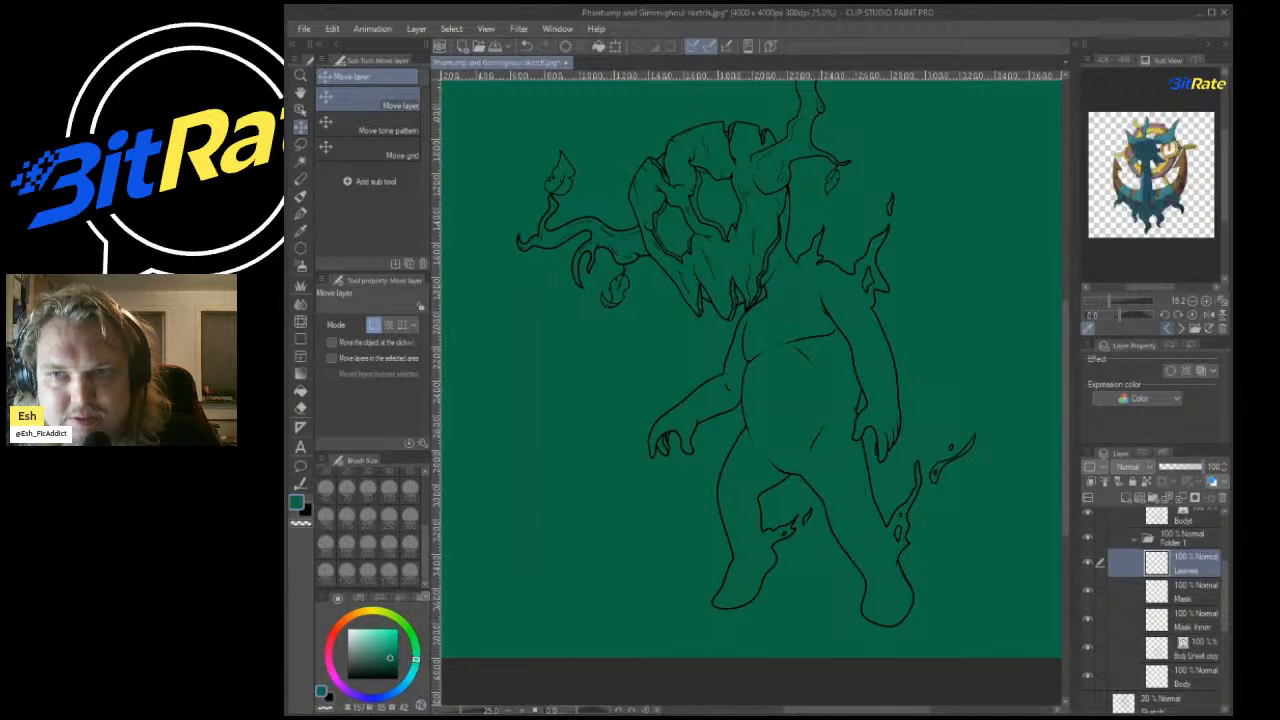
click(1180, 328)
click(1180, 328)
click(1180, 328)
scroll(1162, 170, up, 4)
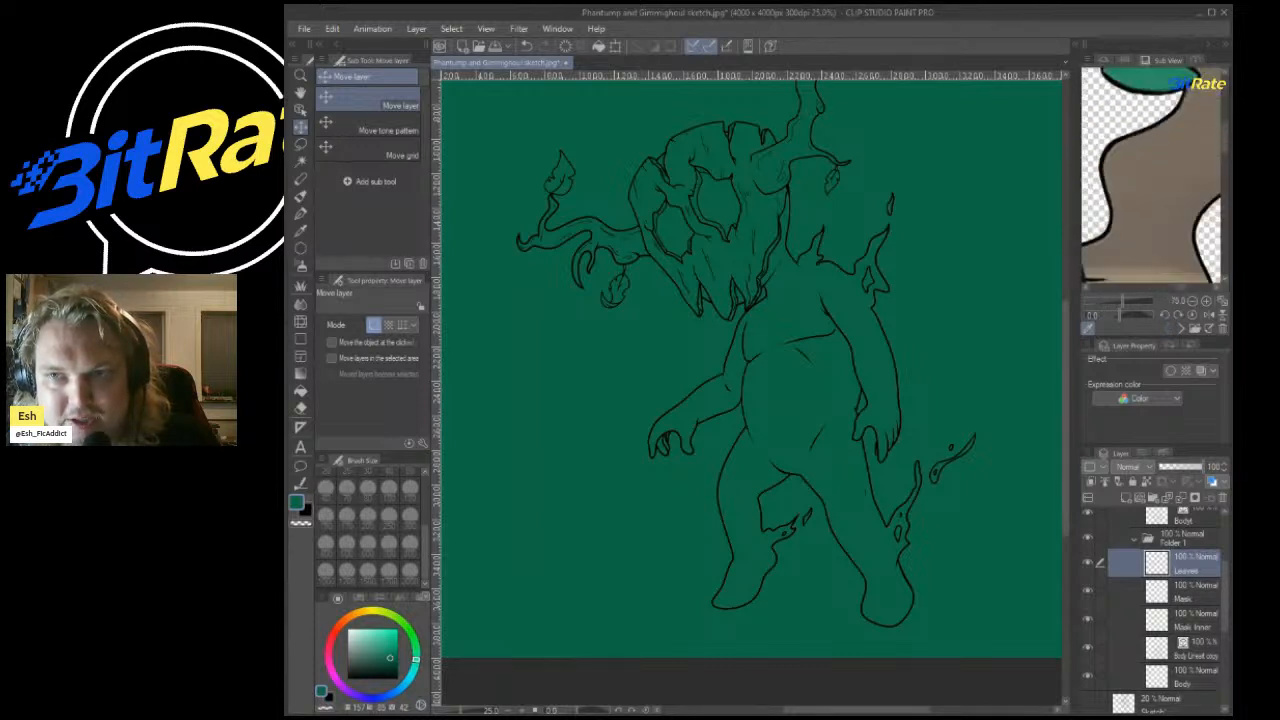
click(1131, 116)
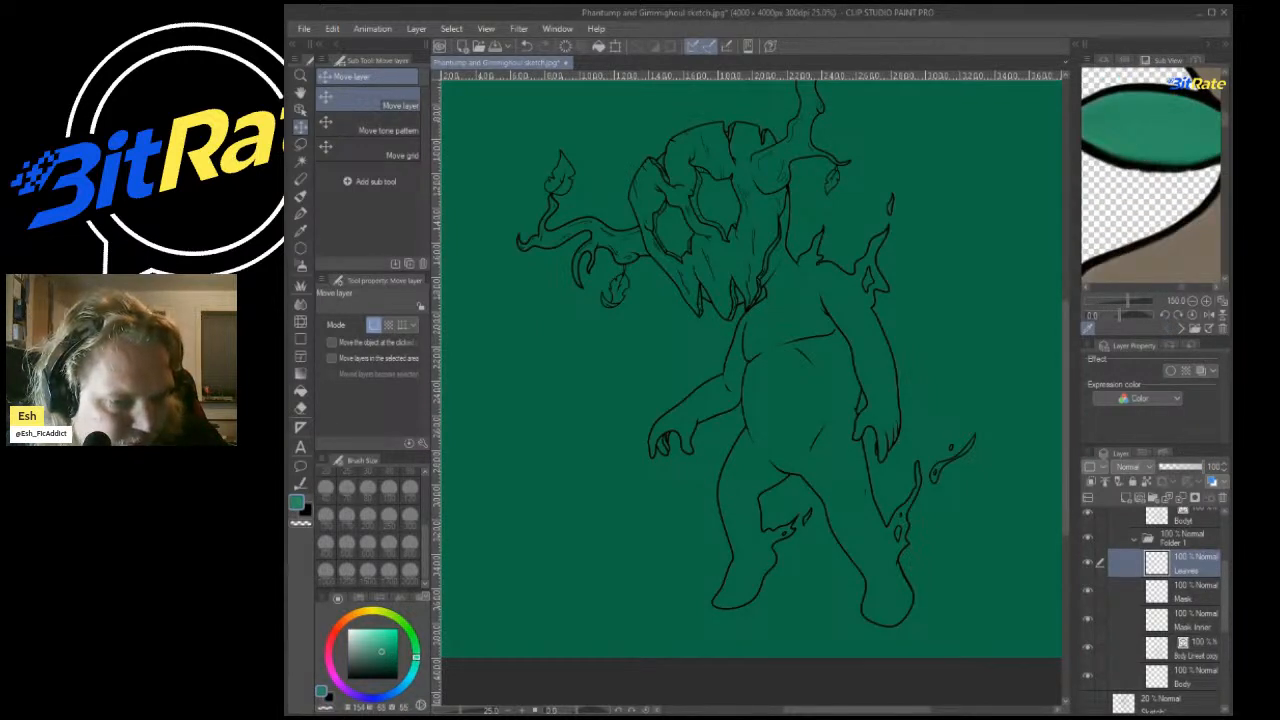
Shift the hue of the background on Layer 2 from green to dark blue.
scroll(1170, 610, down, 5)
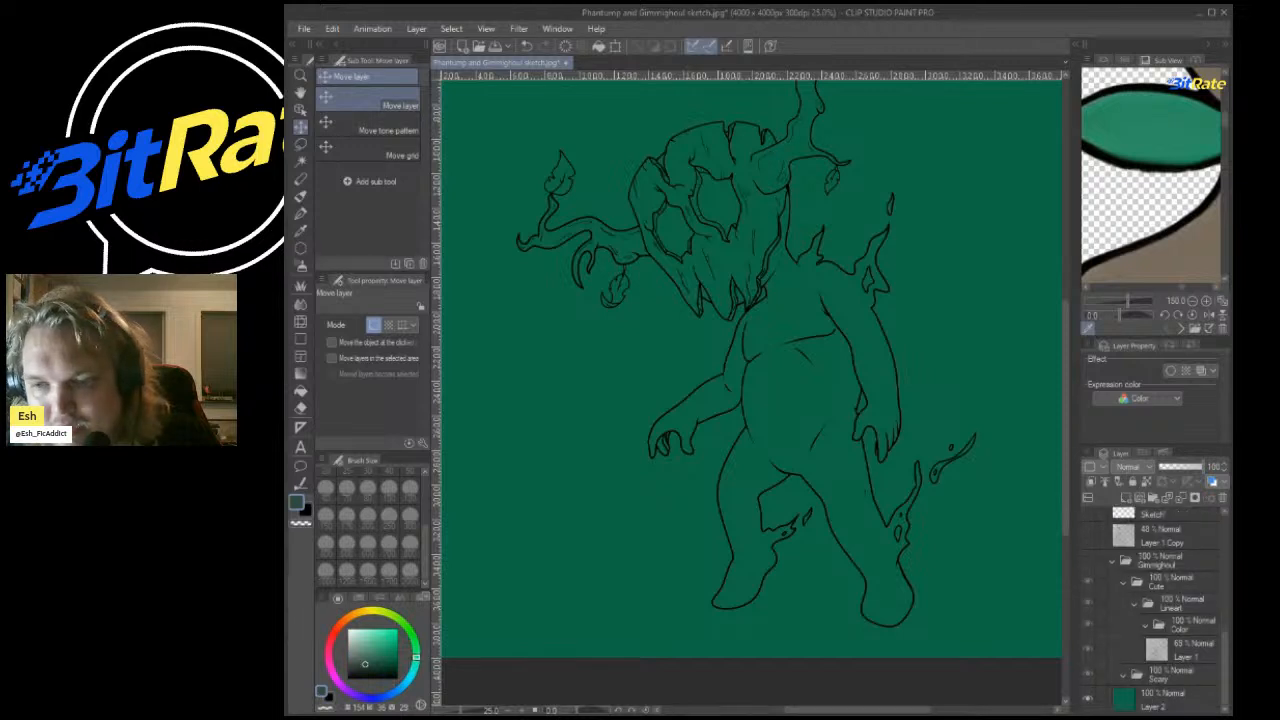
click(1168, 699)
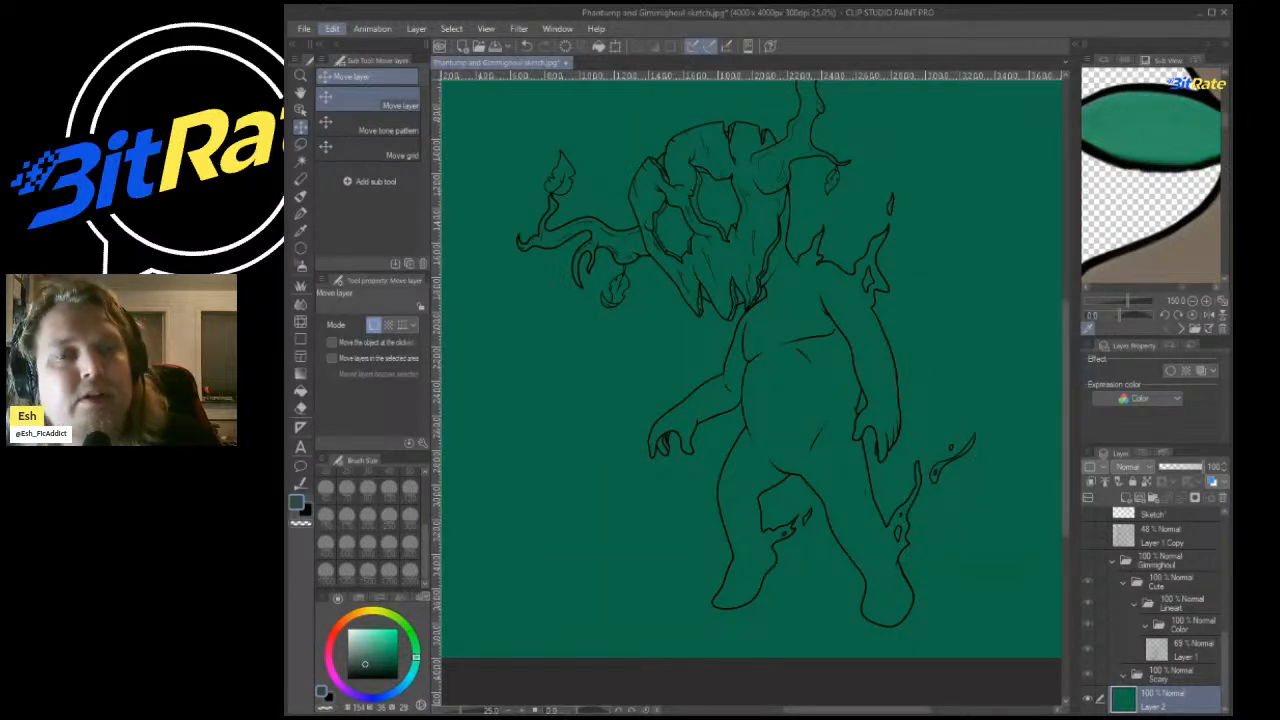
key(ctrl+u)
mouse_move(757, 345)
mouse_down()
mouse_move(687, 345)
mouse_move(771, 345)
mouse_up()
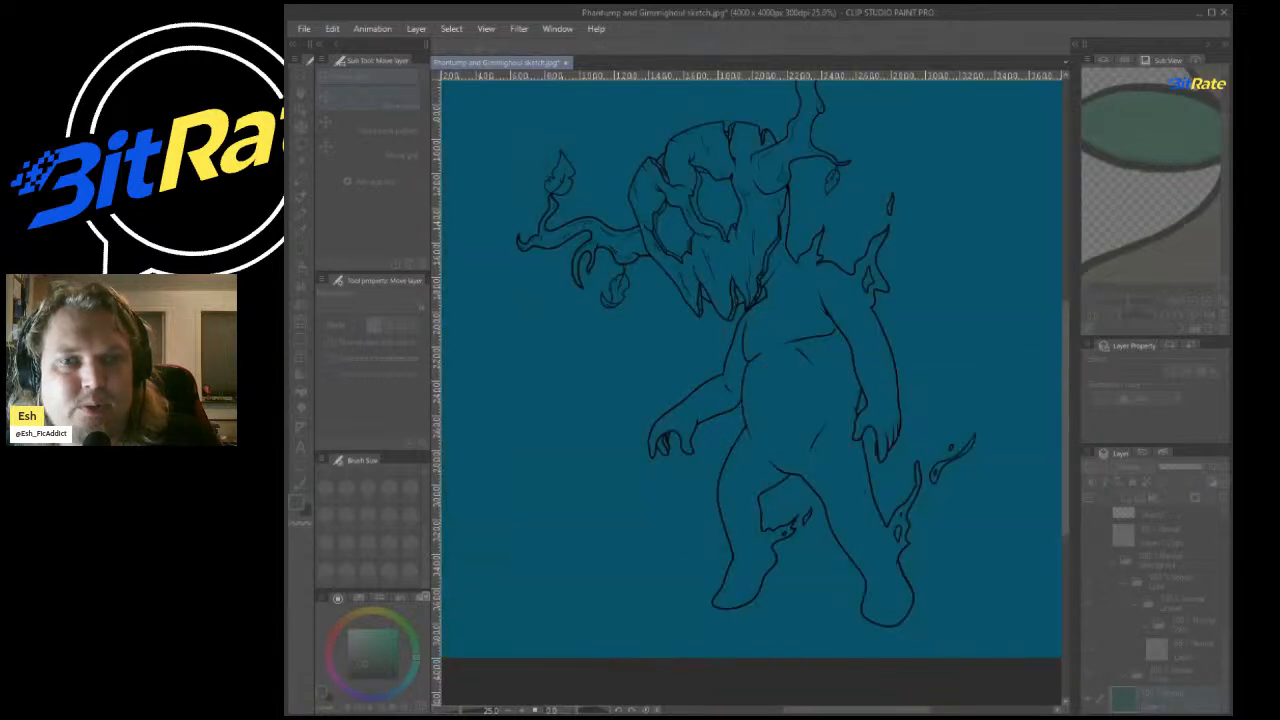
key(Return)
Auto-select the small leaf hanging beside the mask and the upright leaf on the left branch, referring to all layers.
scroll(842, 182, up, 6)
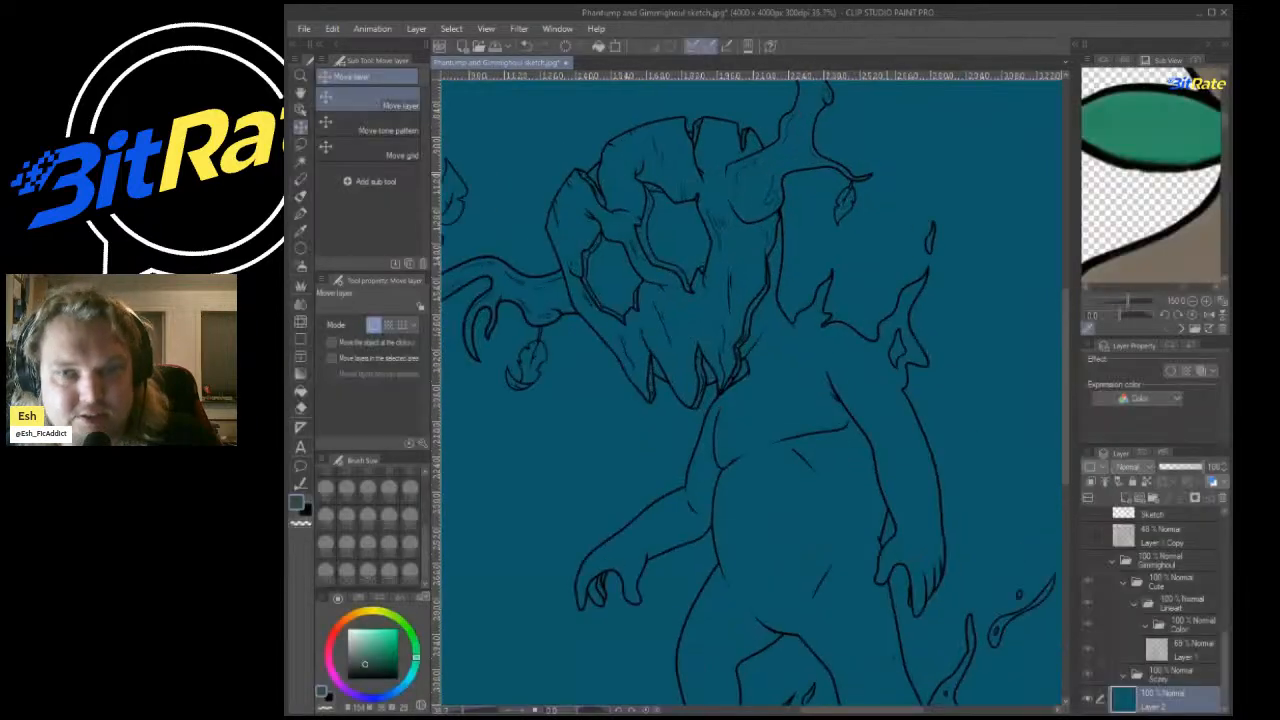
click(300, 391)
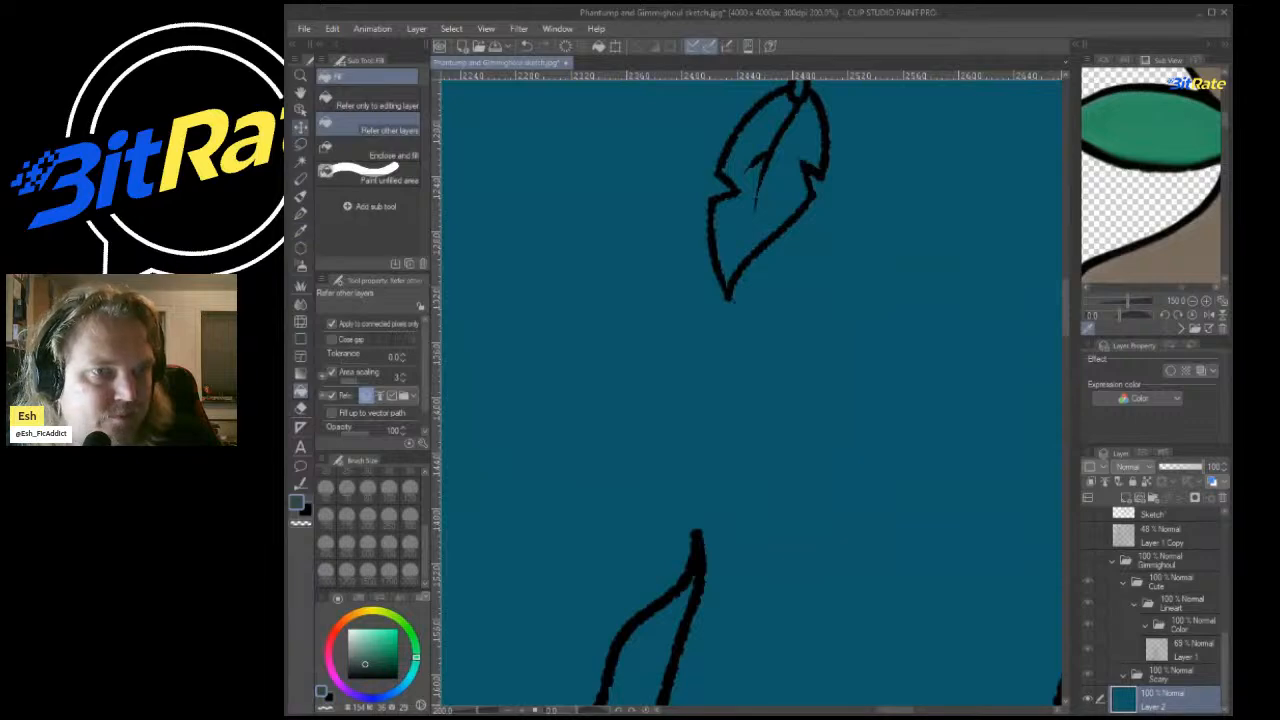
click(300, 162)
click(780, 183)
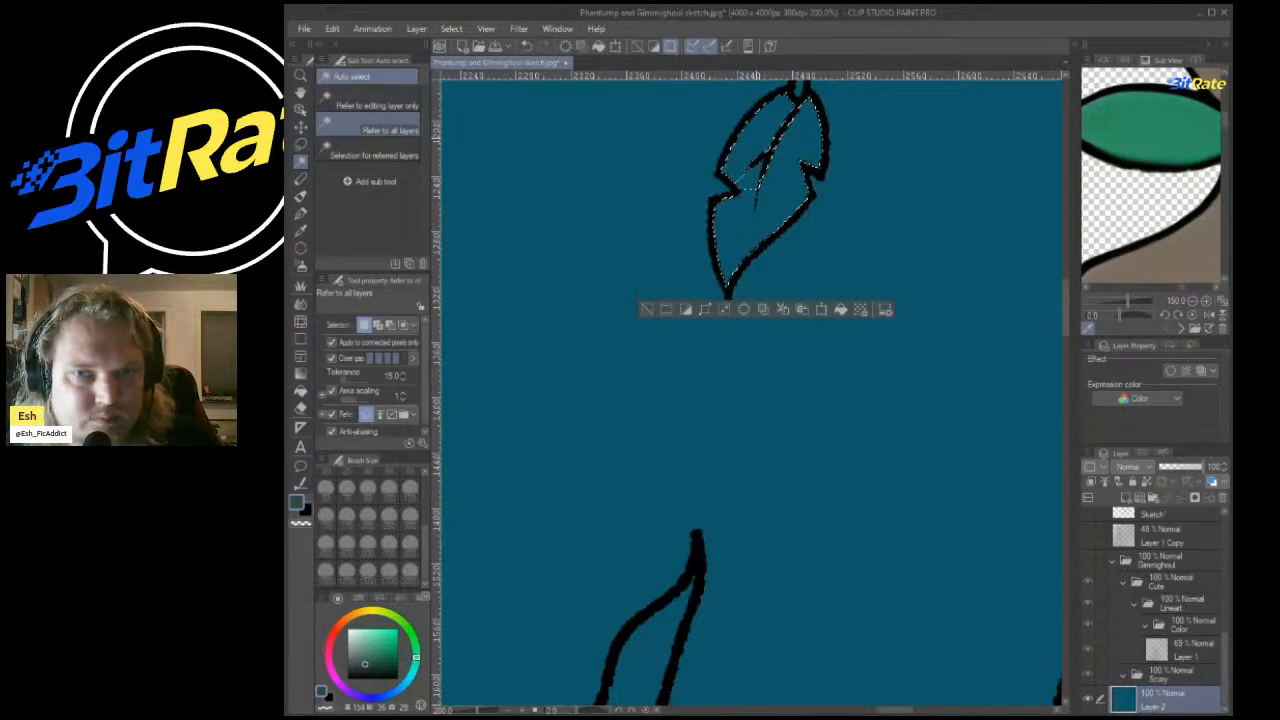
scroll(840, 317, down, 6)
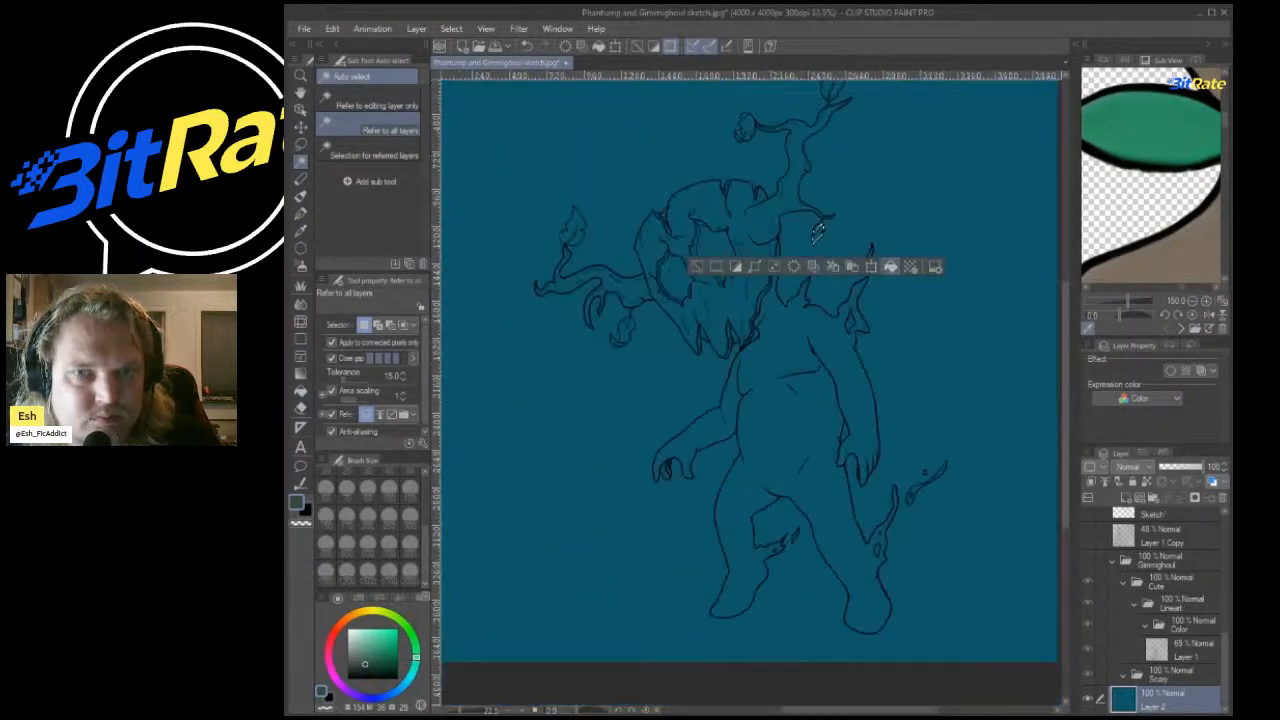
scroll(896, 418, up, 4)
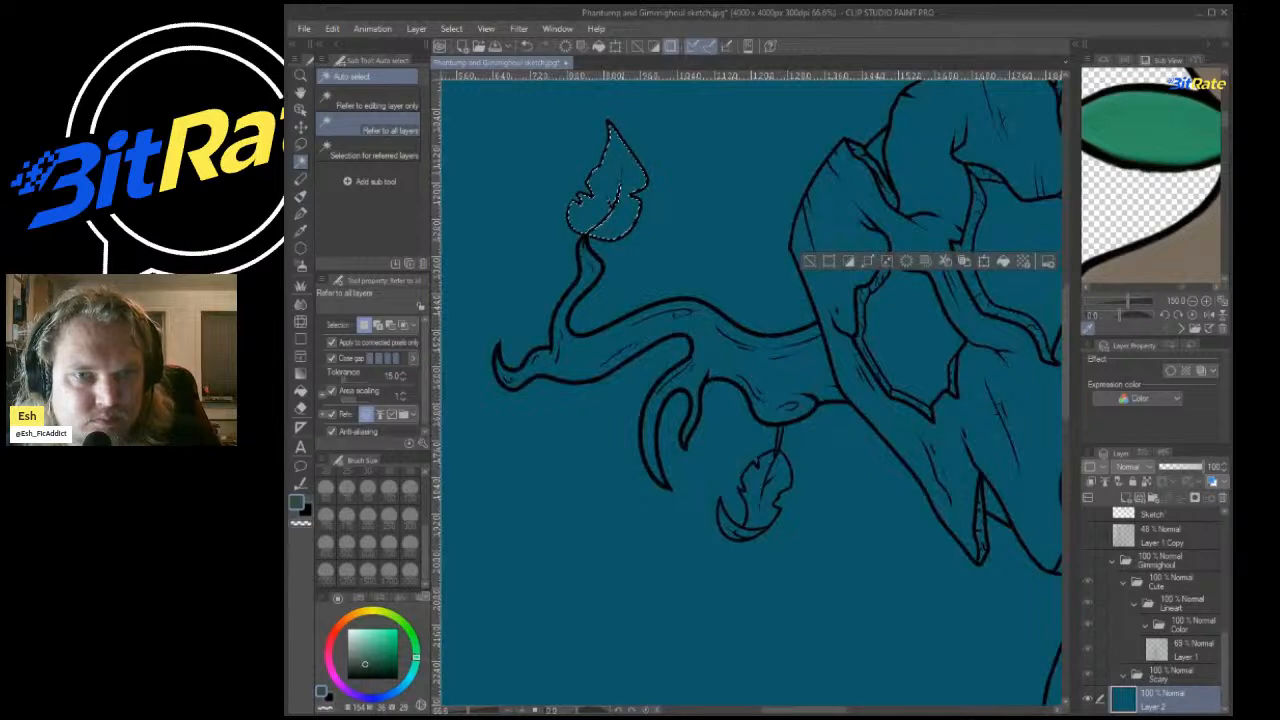
scroll(769, 340, down, 5)
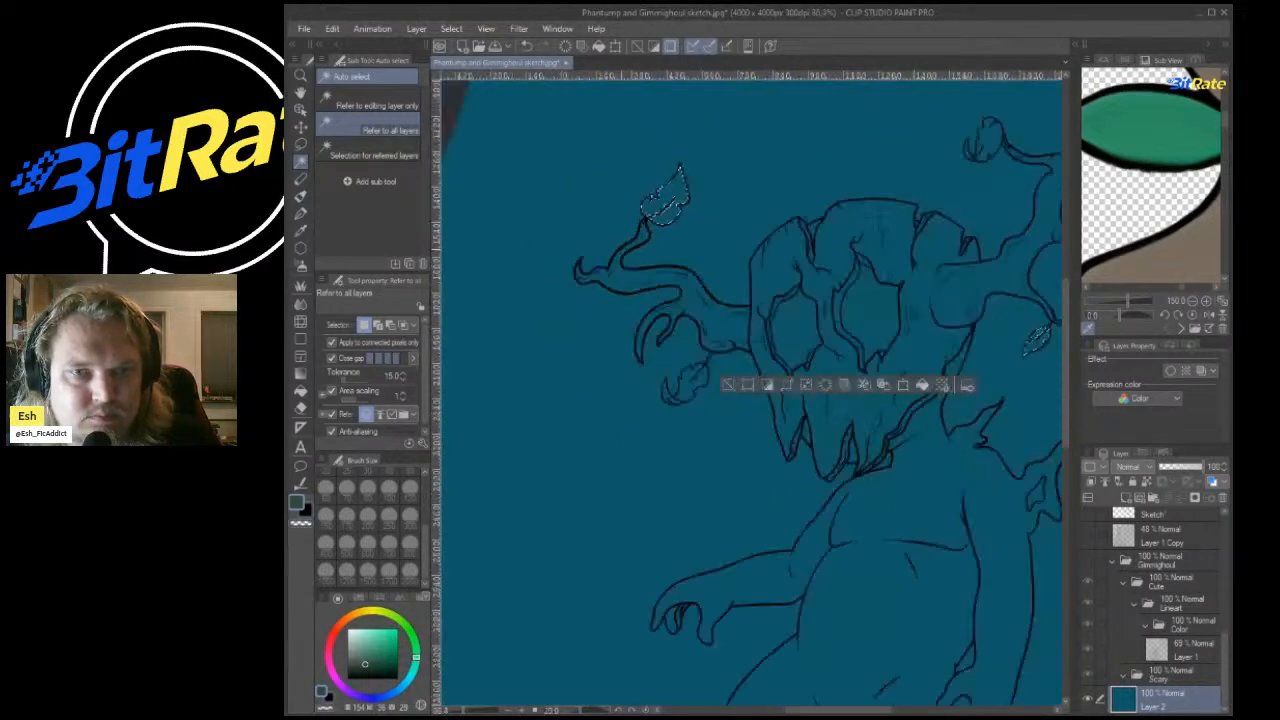
scroll(856, 204, up, 1)
scroll(1160, 610, up, 5)
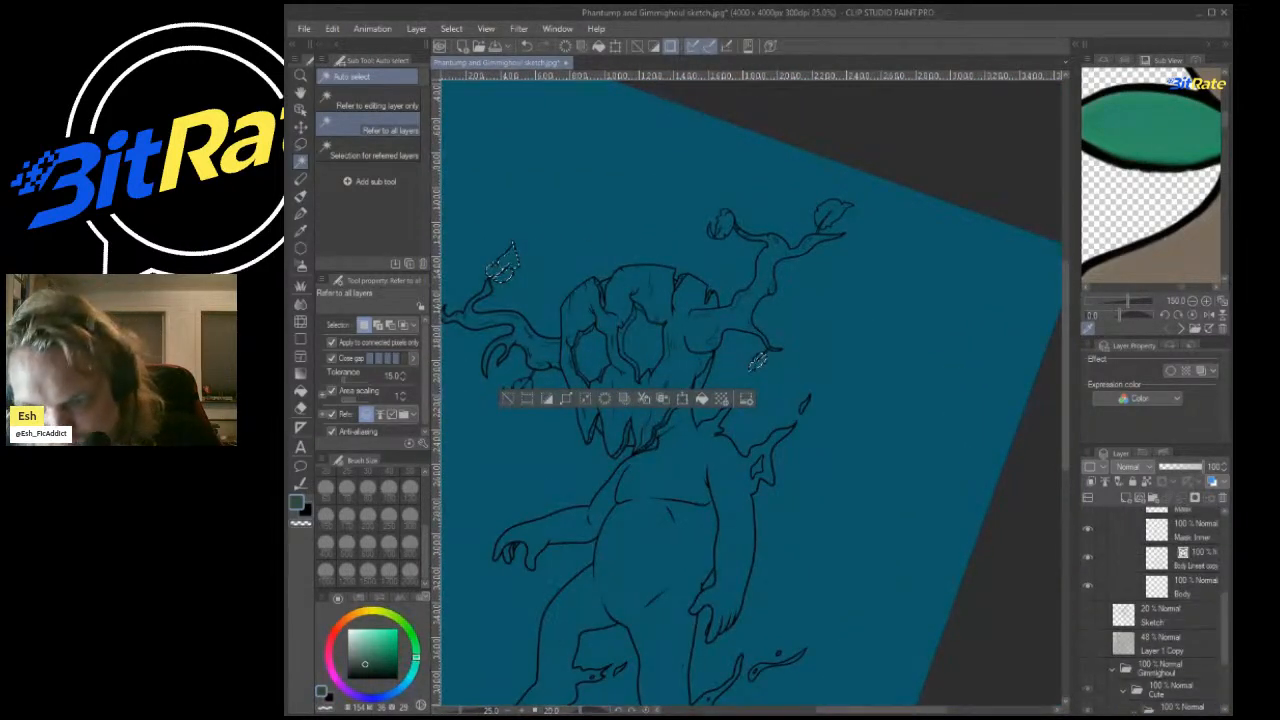
Expand the leaf selection and fill it on the Leaves layer with a canvas-wide rectangle, clearing the selection.
click(1190, 545)
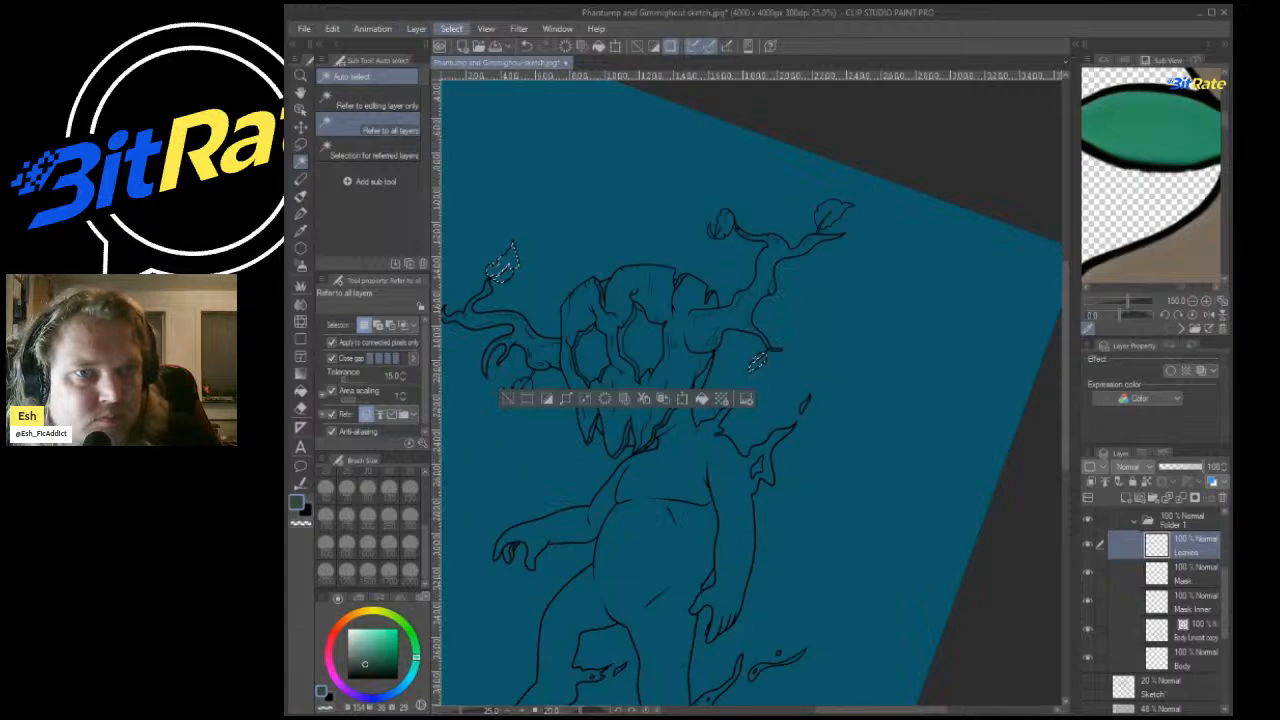
click(490, 106)
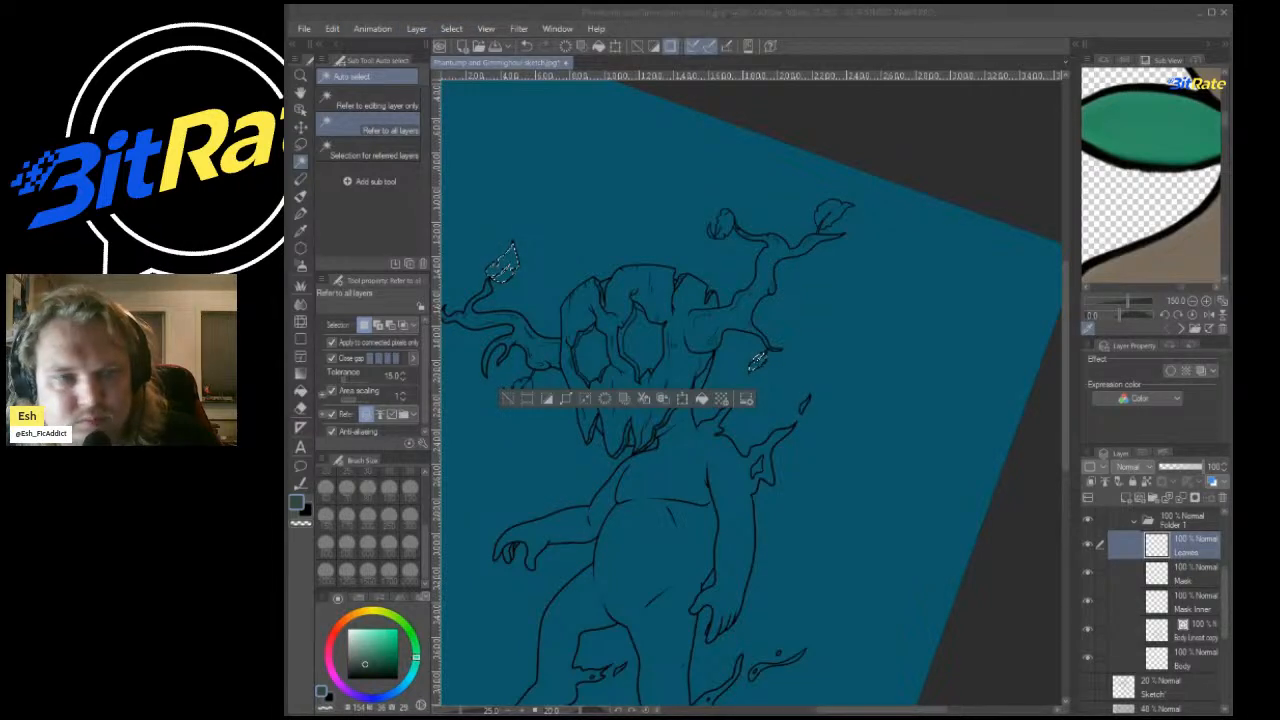
click(300, 339)
scroll(805, 197, down, 5)
drag(628, 130, 967, 434)
click(967, 434)
key(ctrl+d)
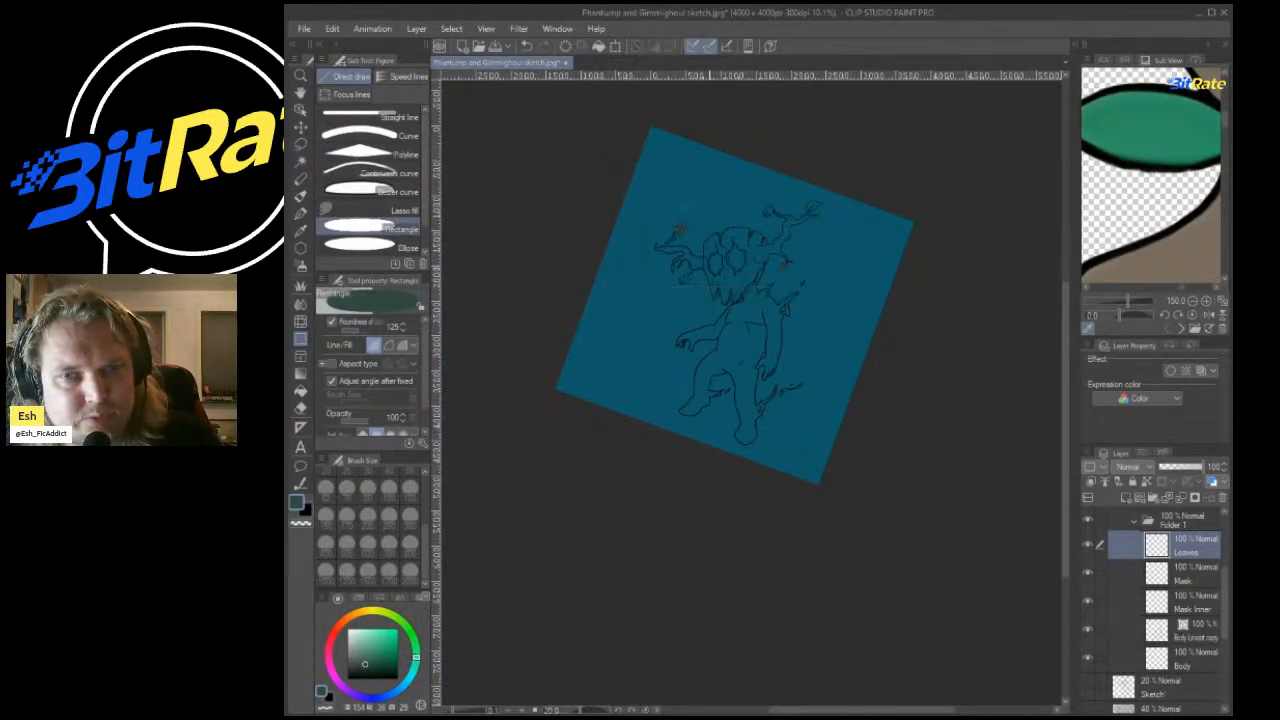
Change the drawing colour to a dark muted orange-brown and auto-select the sections of the two leaves on the topmost branch.
scroll(728, 222, up, 7)
scroll(670, 219, down, 4)
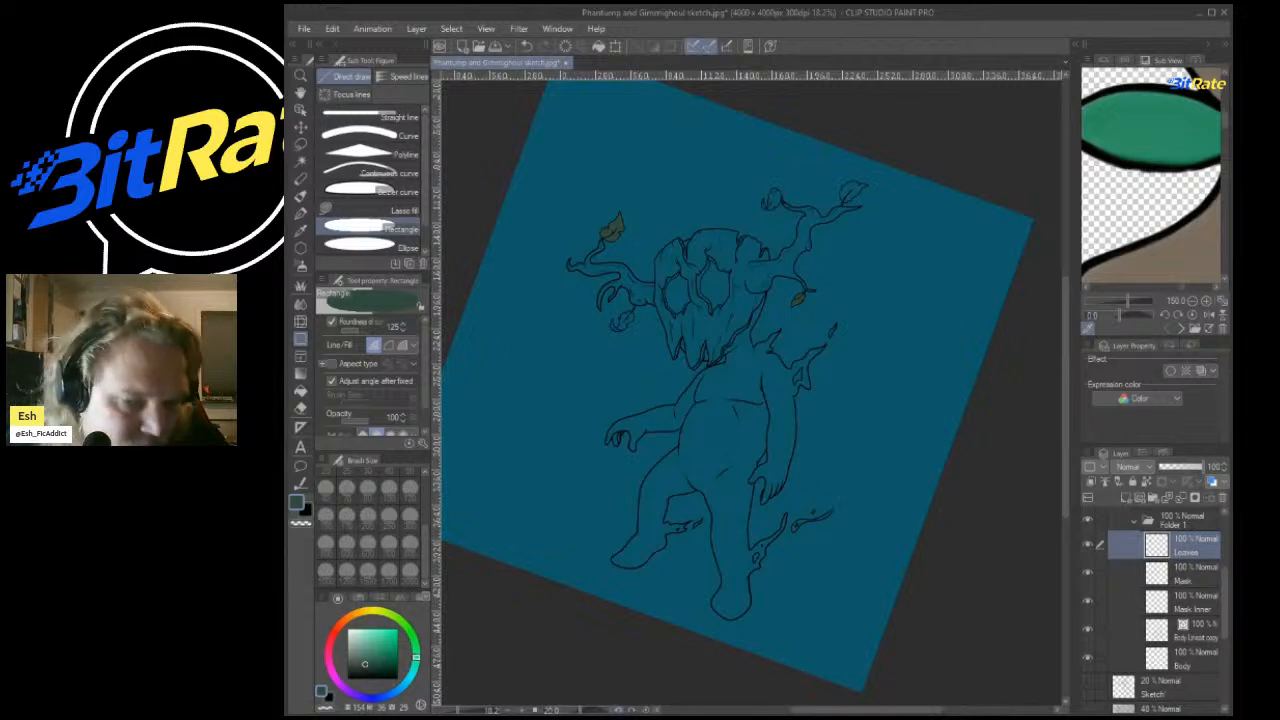
click(646, 710)
scroll(752, 347, down, 1)
scroll(715, 215, up, 11)
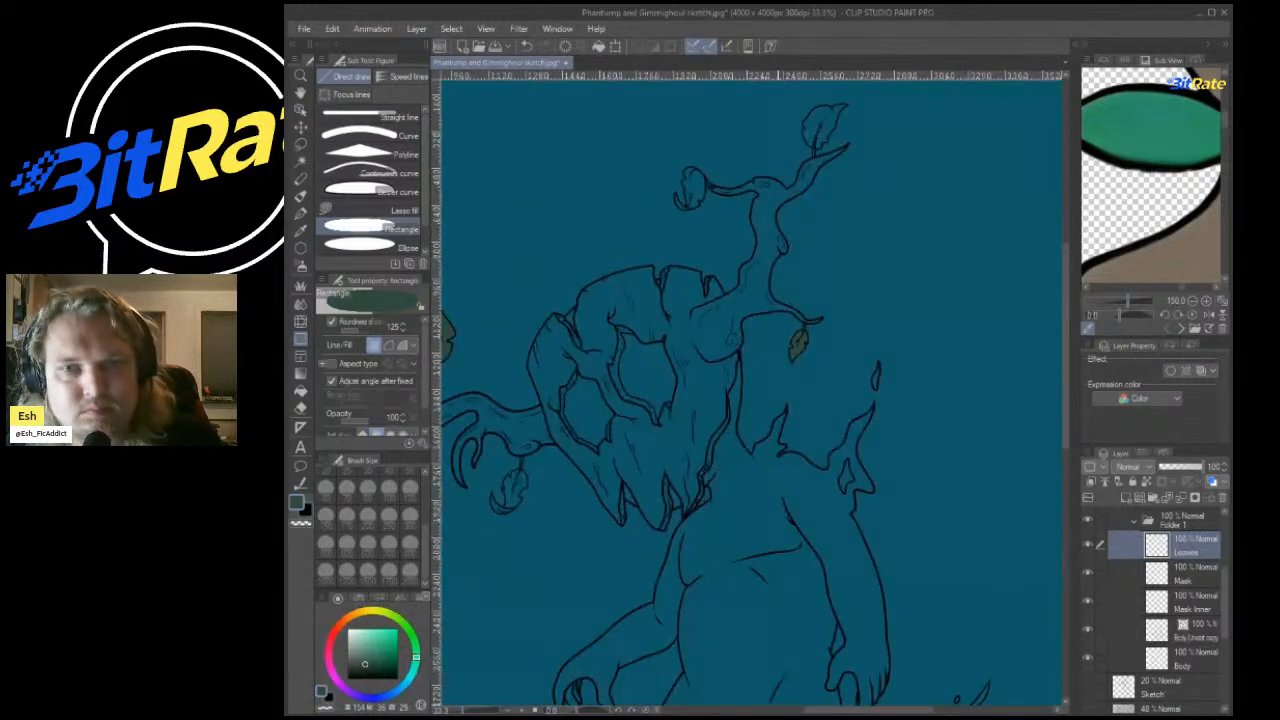
click(300, 162)
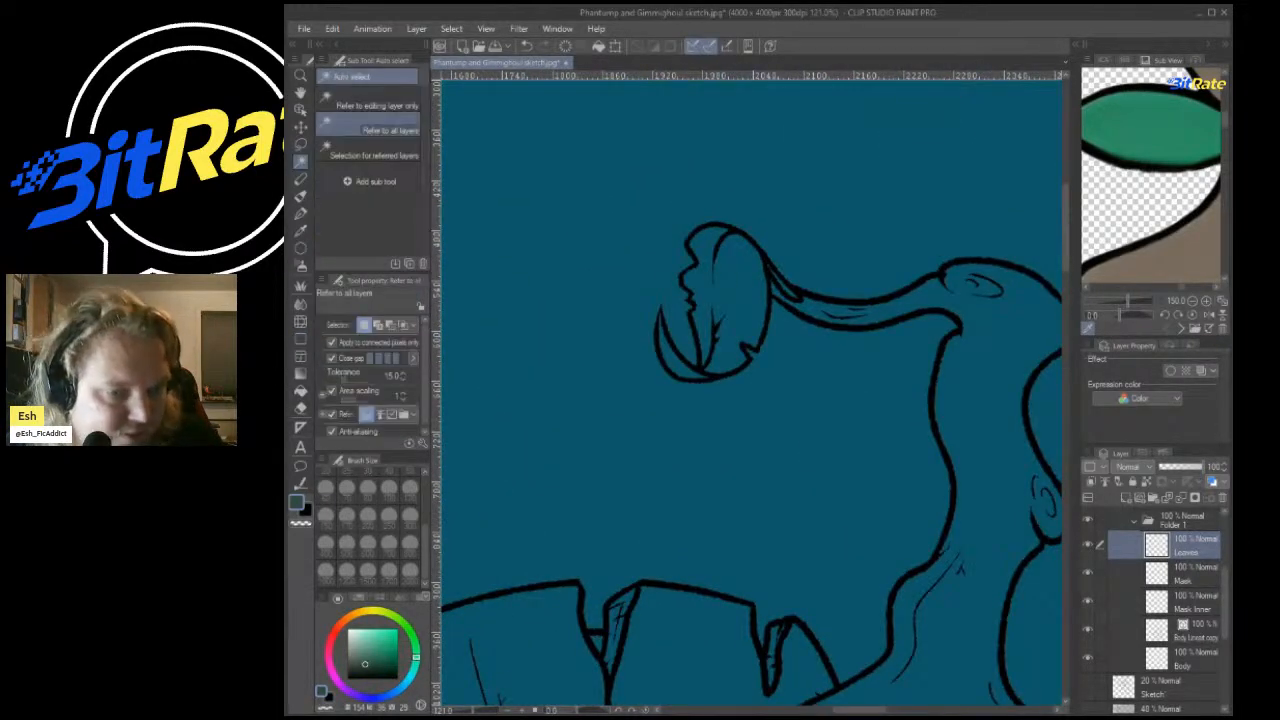
click(348, 617)
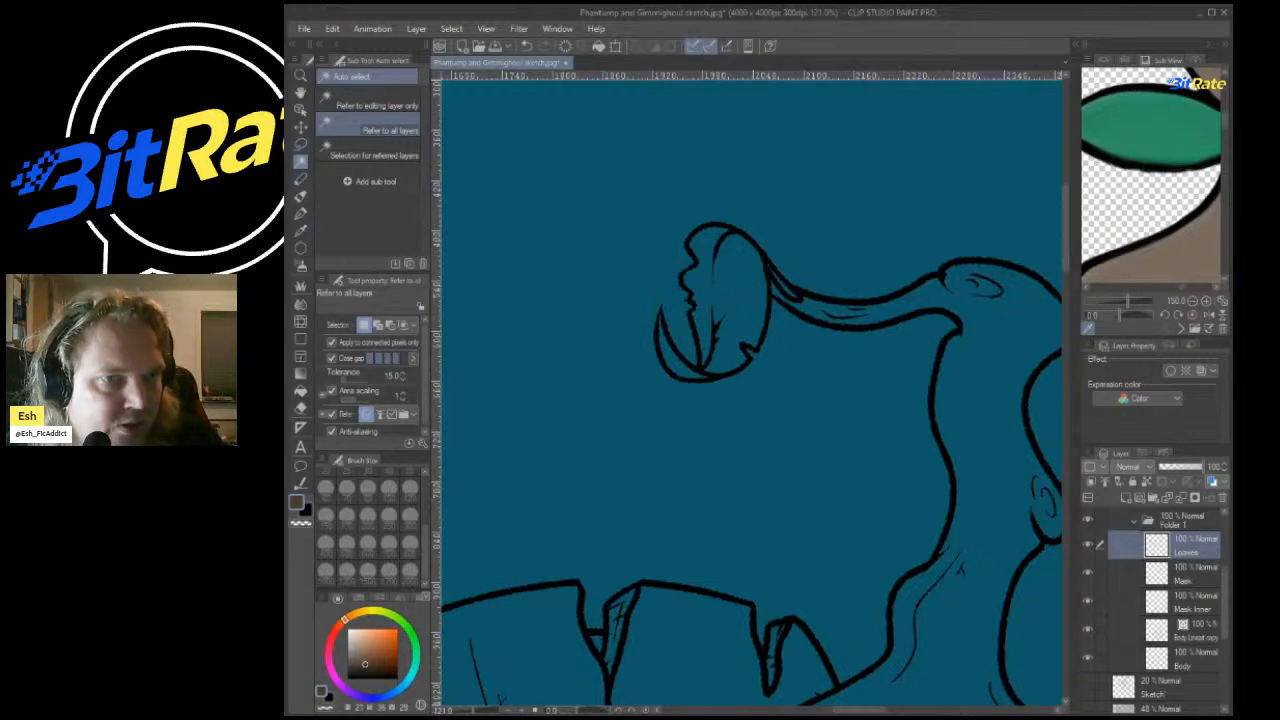
click(746, 291)
shift+click(677, 364)
scroll(680, 310, down, 7)
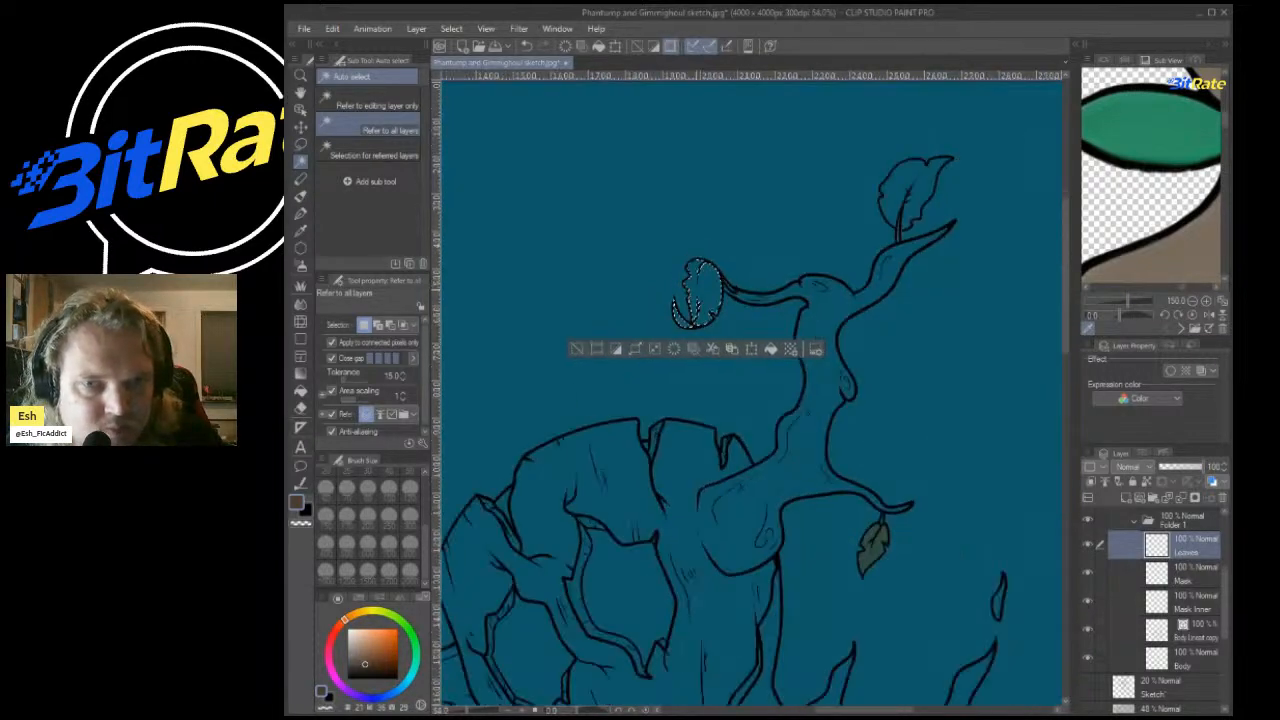
scroll(800, 350, up, 7)
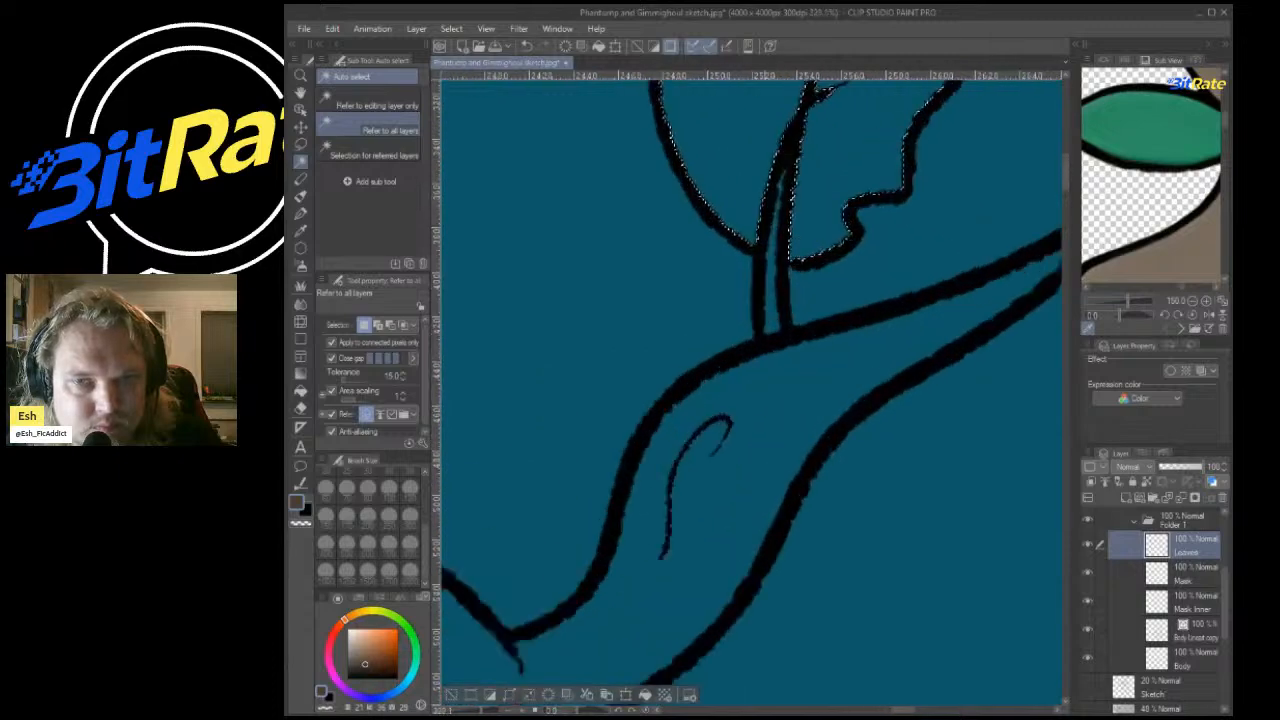
Include the upright leaf's narrow stem on the topmost branch in the selection and merge its gaps with the leaf sections.
scroll(786, 372, down, 3)
scroll(800, 262, up, 4)
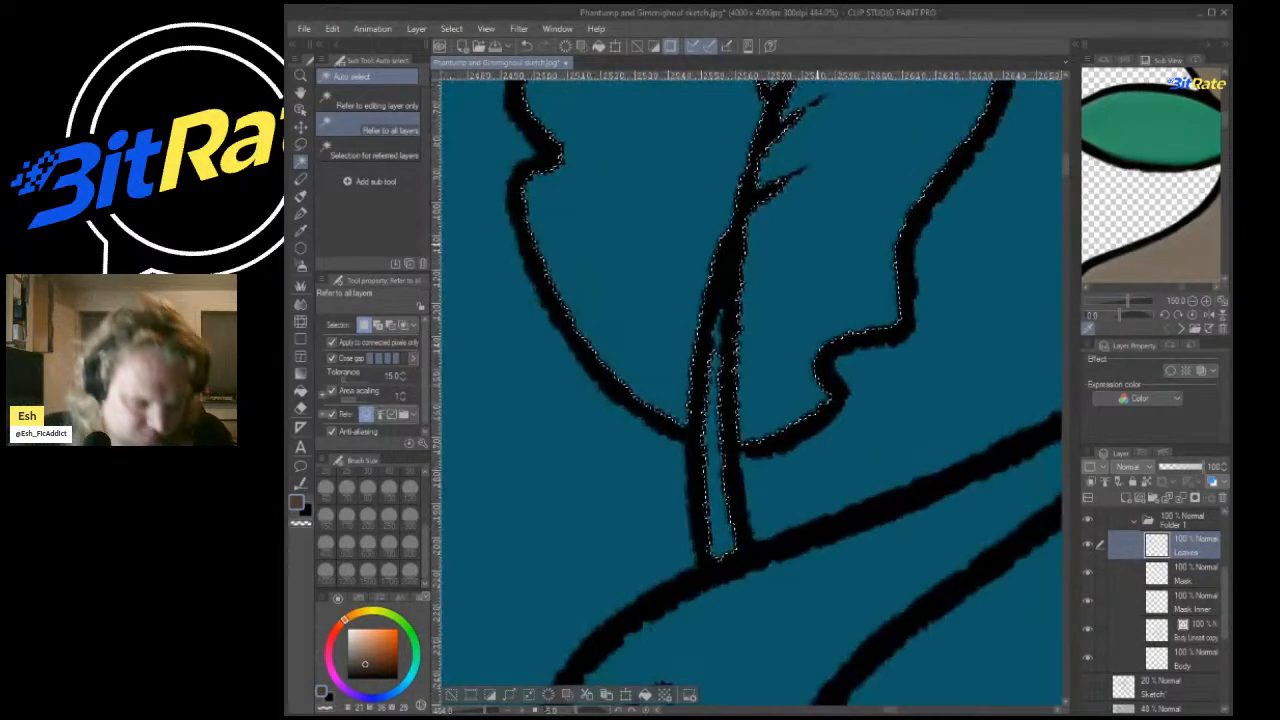
key(m)
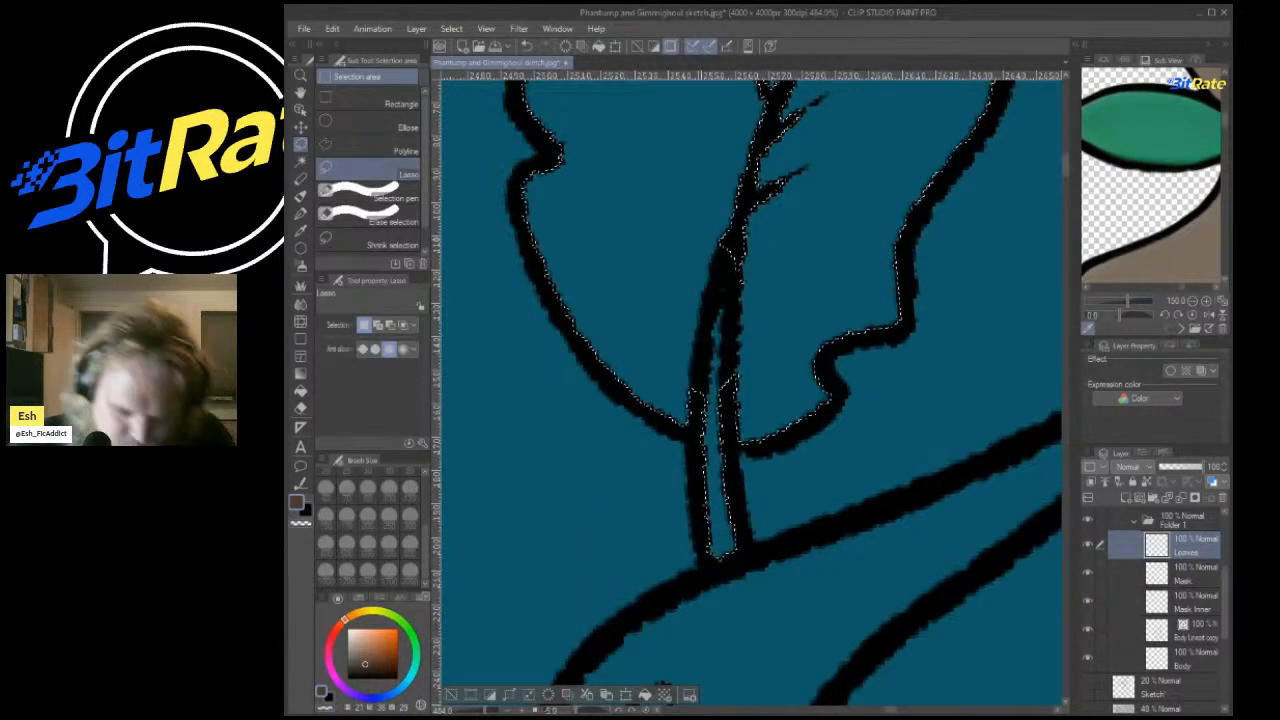
scroll(714, 228, down, 5)
scroll(760, 170, up, 2)
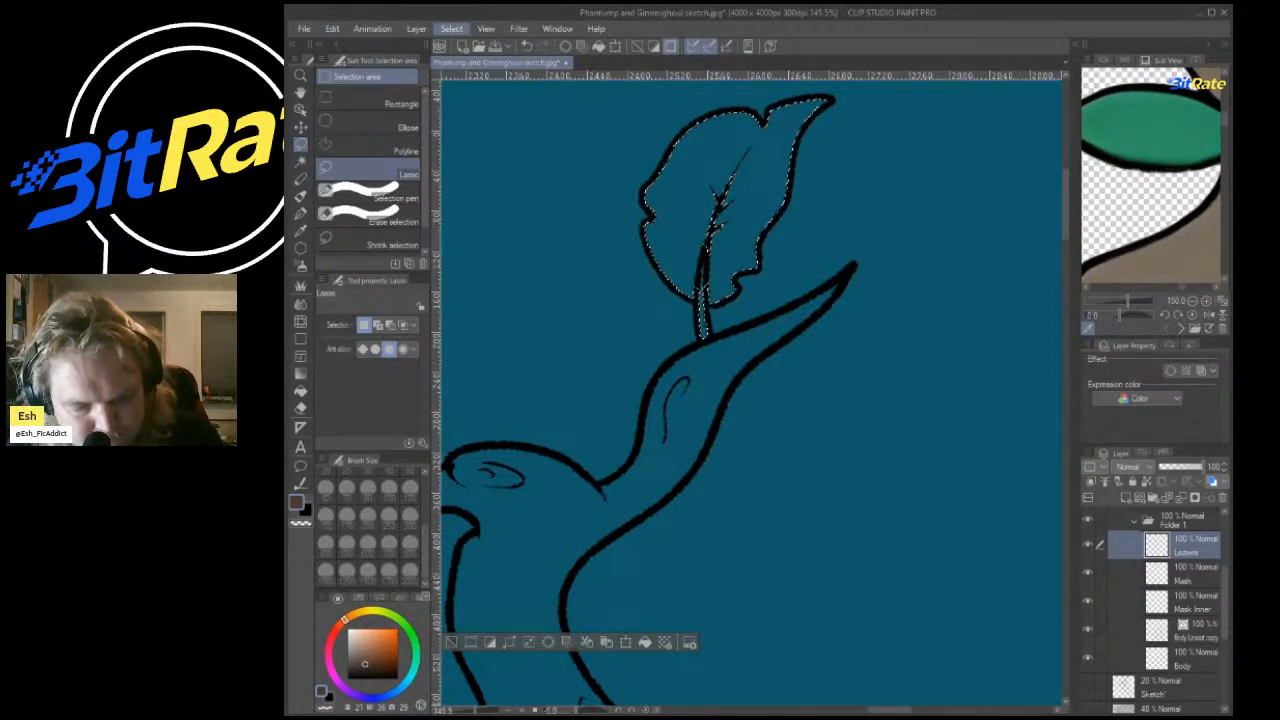
Fill the selected leaves of the topmost branch with a large dark brown rectangle on the Leaves layer and clear the selection.
scroll(780, 290, down, 11)
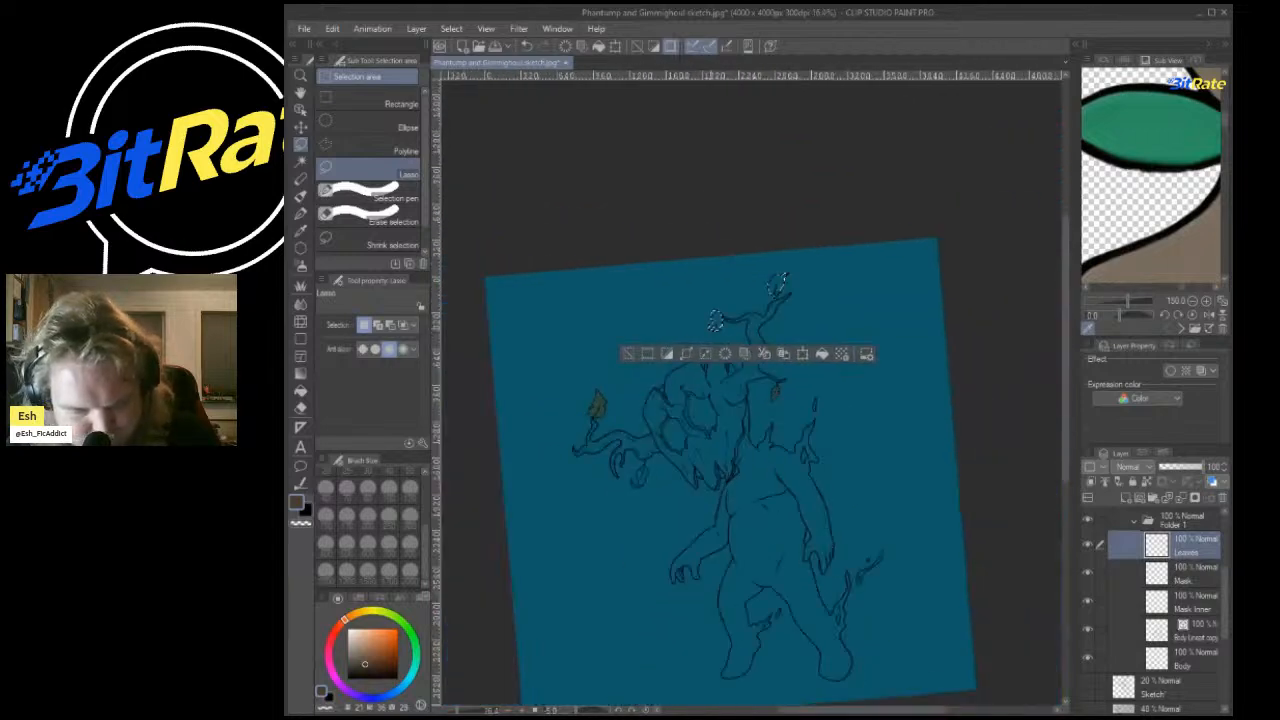
key(u)
drag(522, 205, 912, 409)
click(912, 409)
key(ctrl+d)
scroll(820, 320, up, 2)
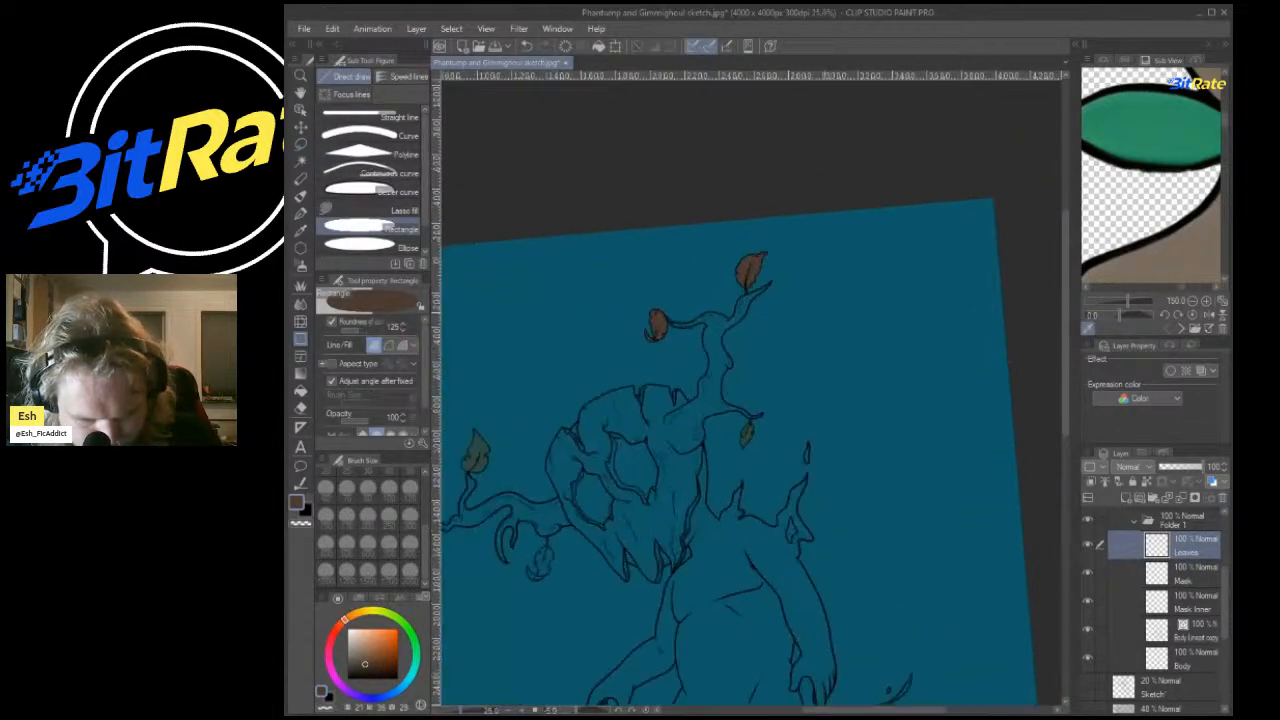
Shift the drawing colour to a dark reddish brown and fill both sections of the curled leaf hanging from the left branch.
scroll(770, 346, down, 1)
scroll(452, 471, up, 1)
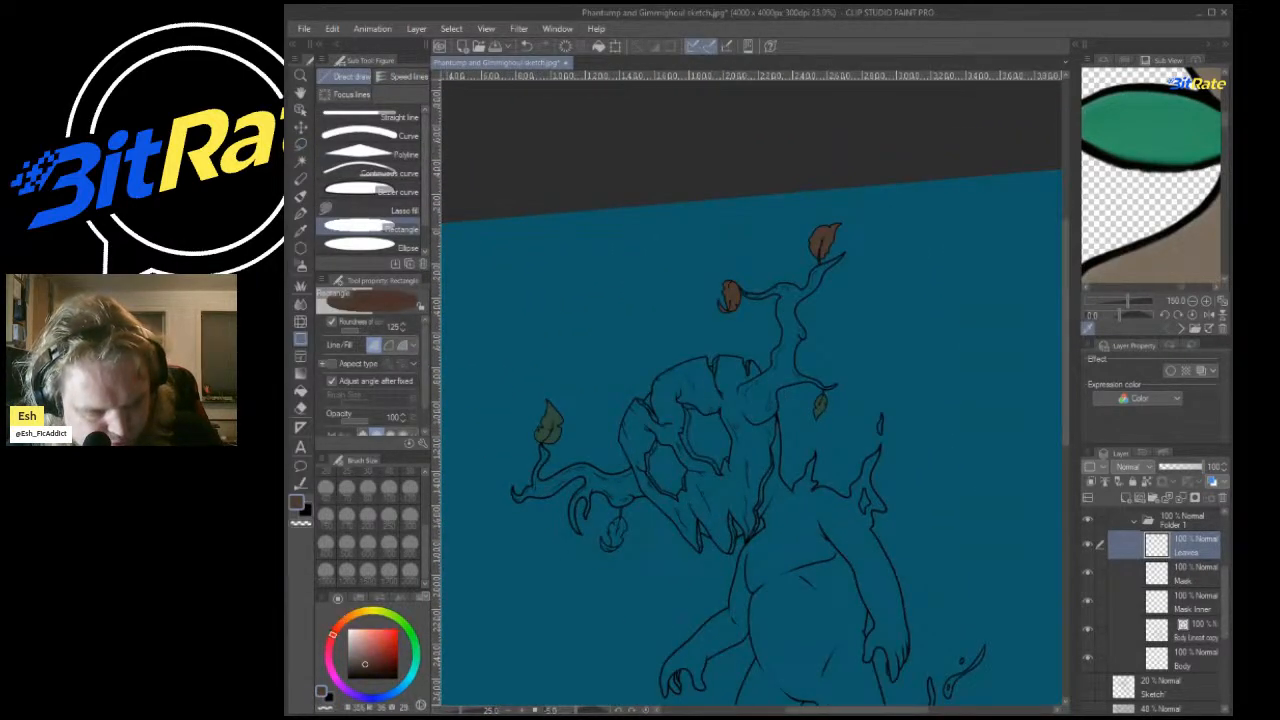
click(300, 391)
scroll(573, 550, up, 8)
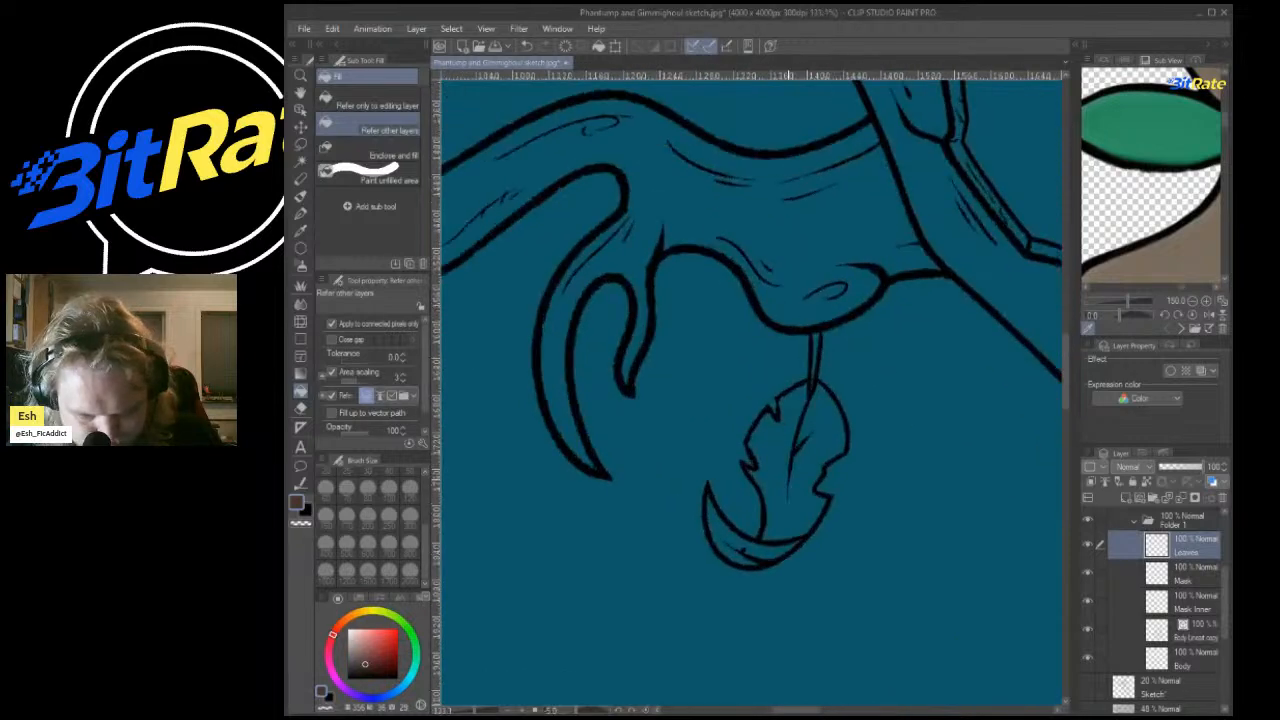
click(808, 460)
click(762, 540)
scroll(776, 543, up, 4)
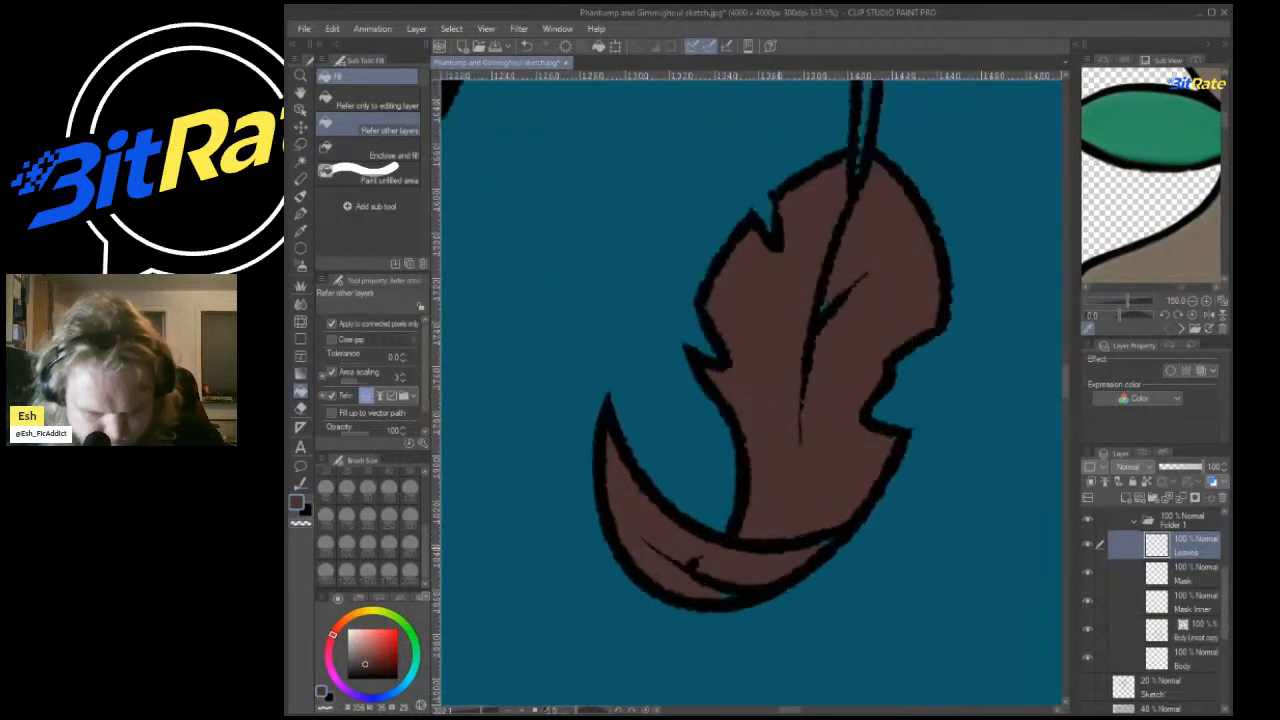
Paint the hanging leaf's stem and leftover gaps with the Textured pen in the same reddish brown, and reset the canvas rotation.
key(p)
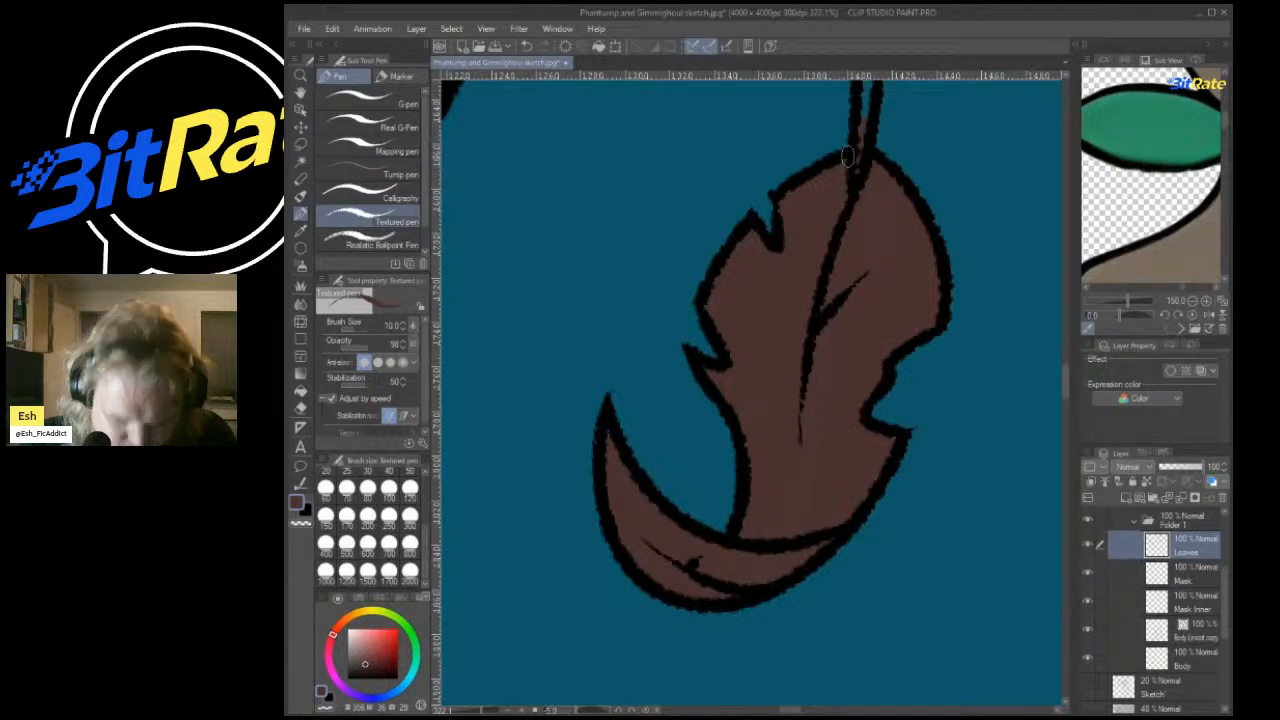
scroll(847, 157, down, 3)
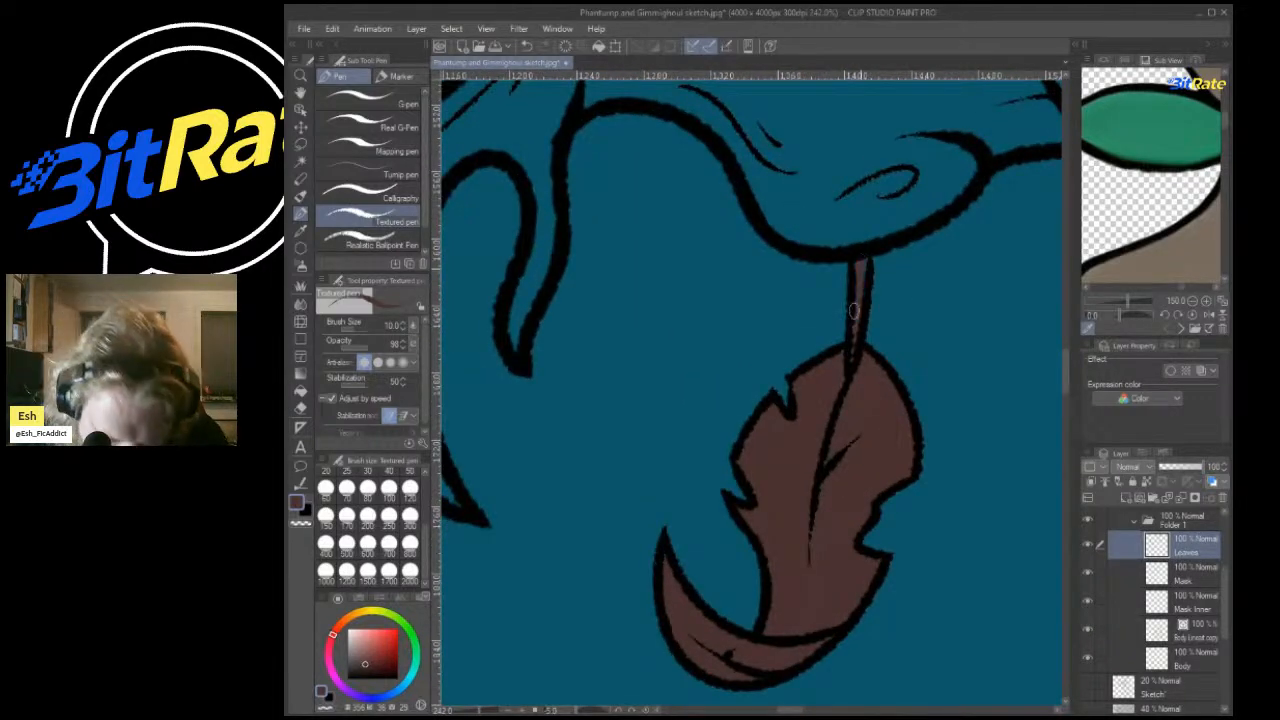
scroll(853, 392, down, 10)
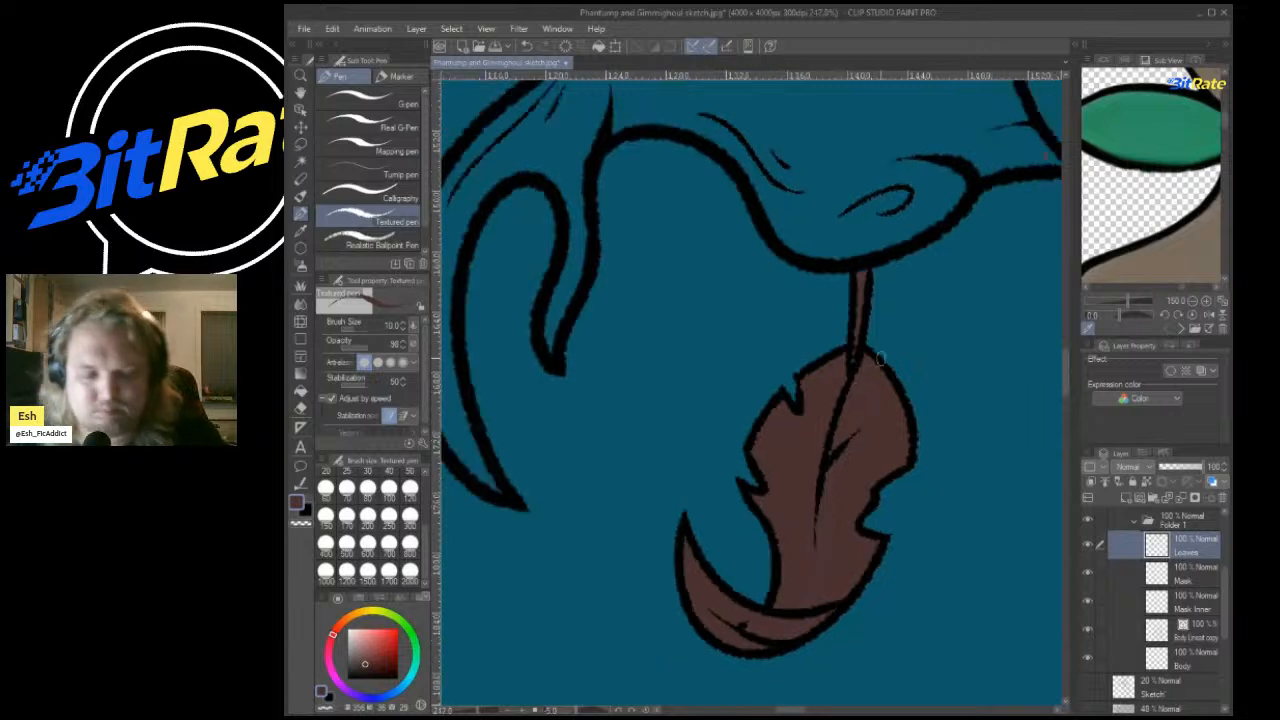
scroll(816, 286, down, 3)
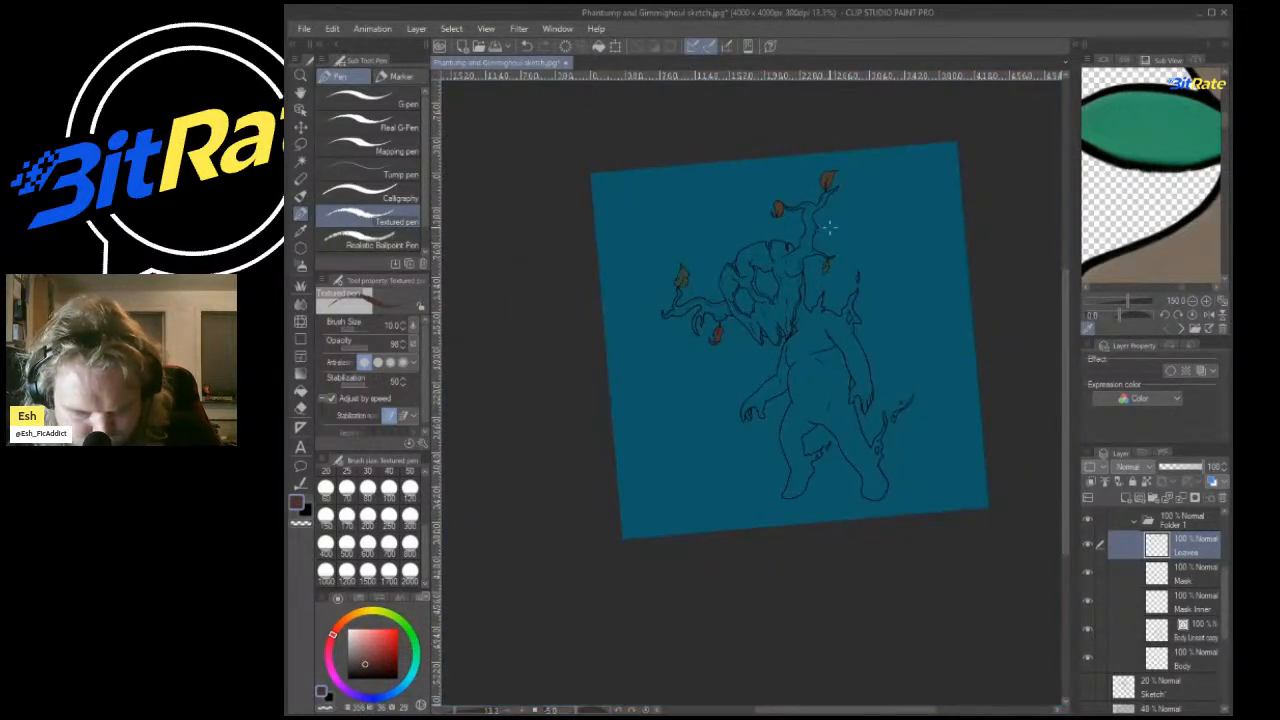
click(646, 710)
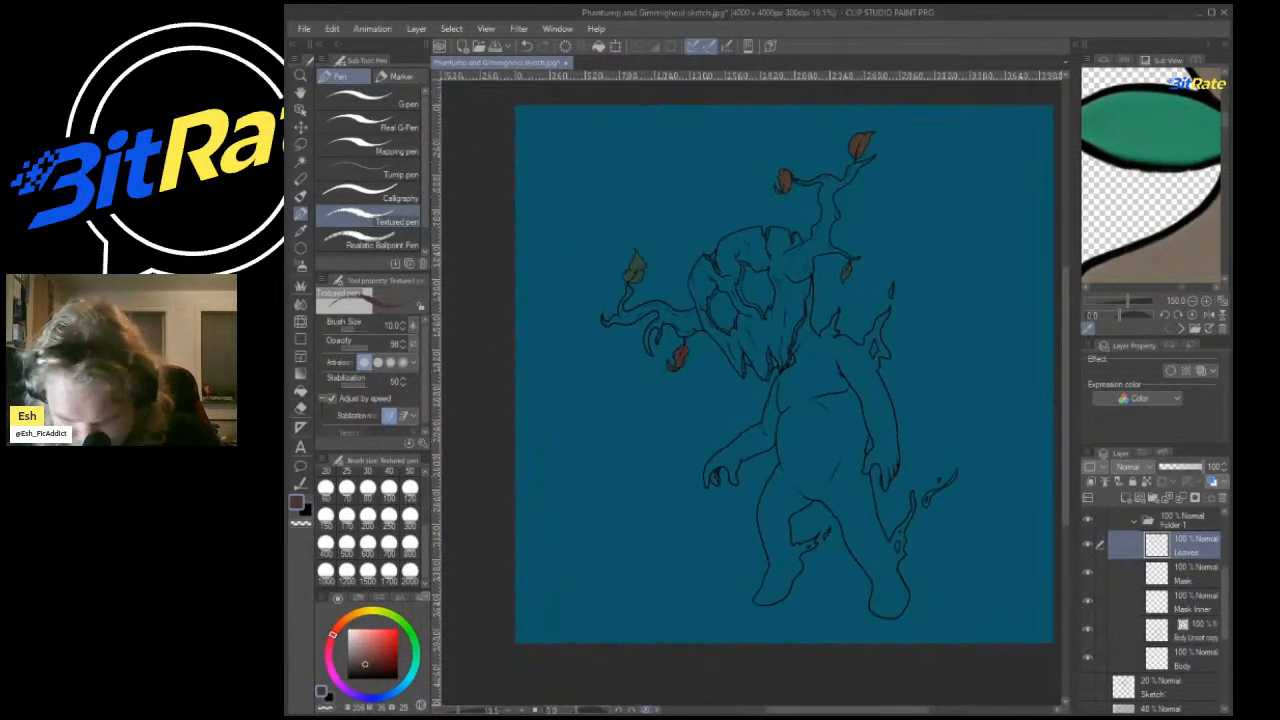
scroll(880, 415, down, 2)
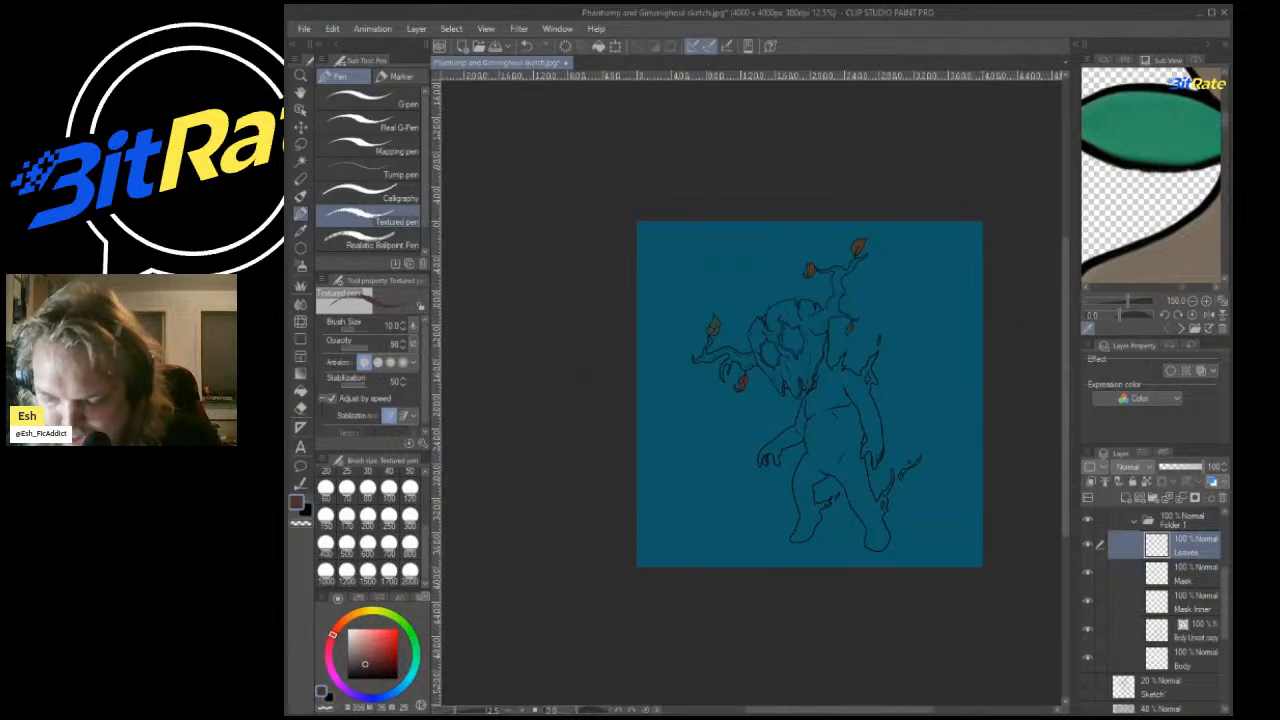
Fill the mask and its upper branch on the Mask layer with a beige sampled from the reference image, referring to other layers.
click(1183, 574)
scroll(1151, 180, down, 5)
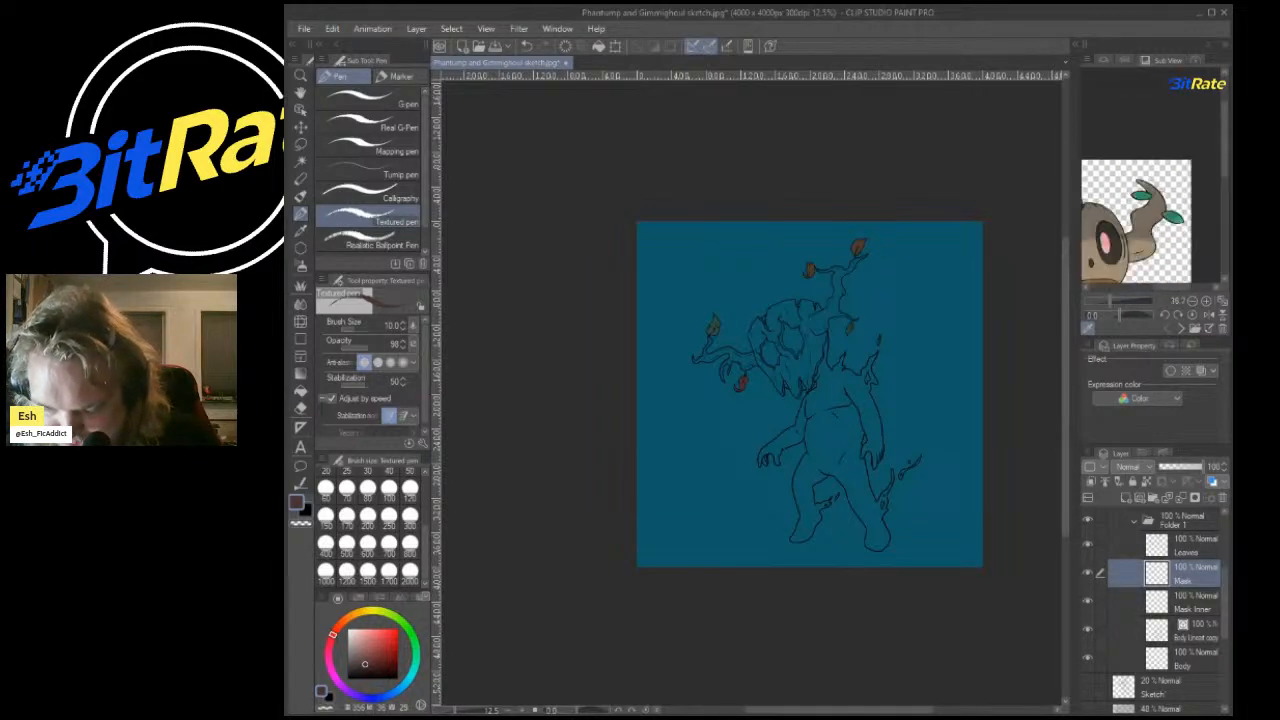
scroll(1151, 190, up, 3)
click(1140, 234)
click(300, 374)
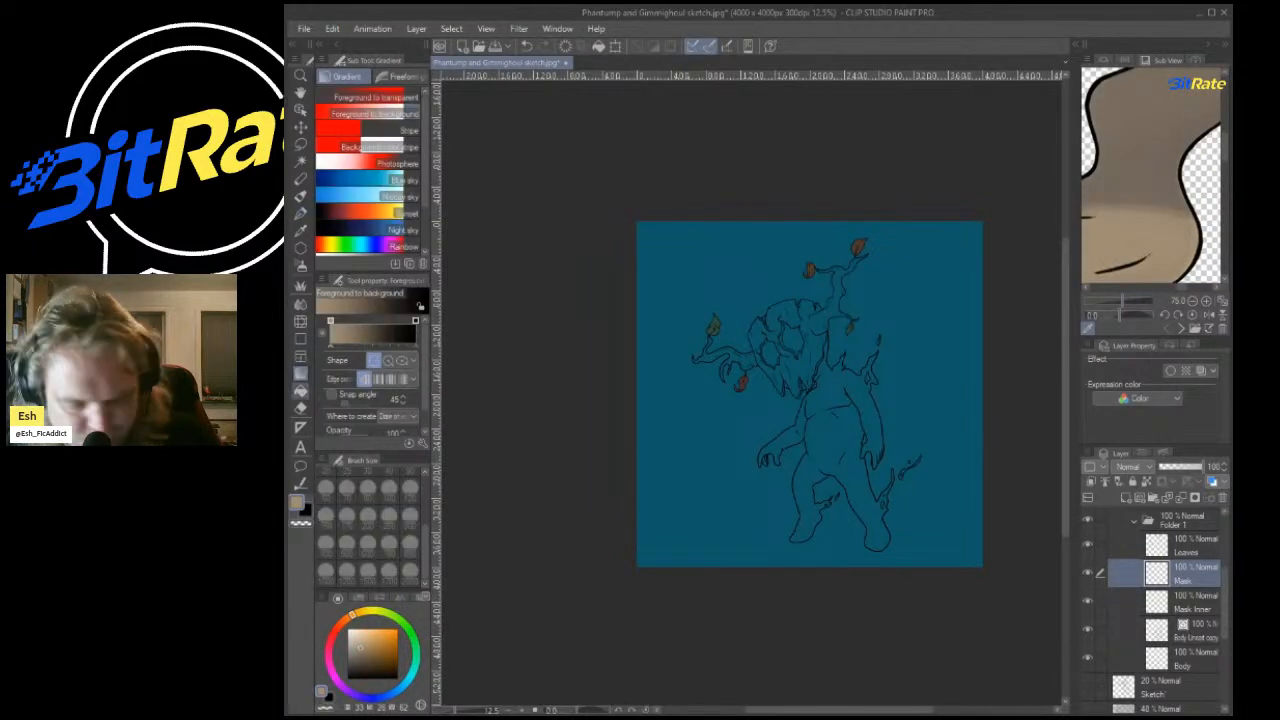
click(300, 391)
scroll(822, 267, up, 2)
scroll(825, 315, up, 3)
click(912, 208)
scroll(895, 165, down, 1)
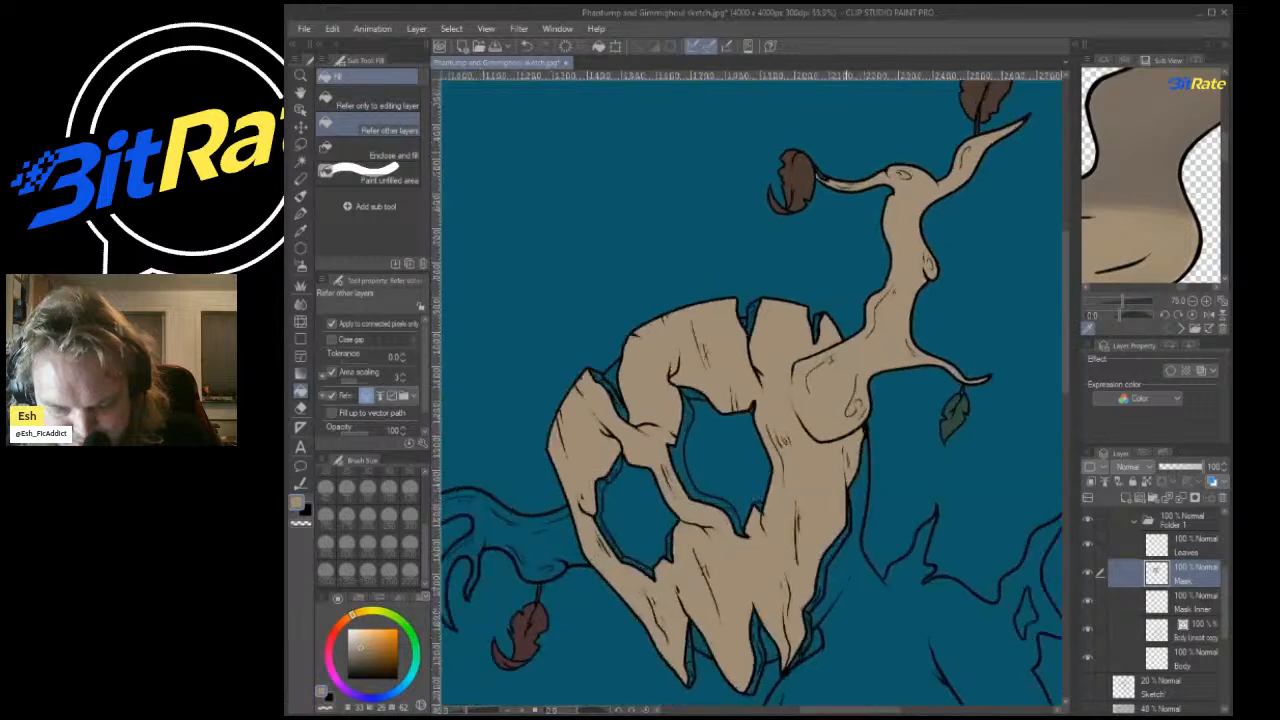
Sample the brown of the curled leaf on the topmost branch and paint its unfilled stem with the Textured pen.
scroll(806, 172, up, 4)
scroll(836, 228, up, 2)
scroll(750, 250, down, 1)
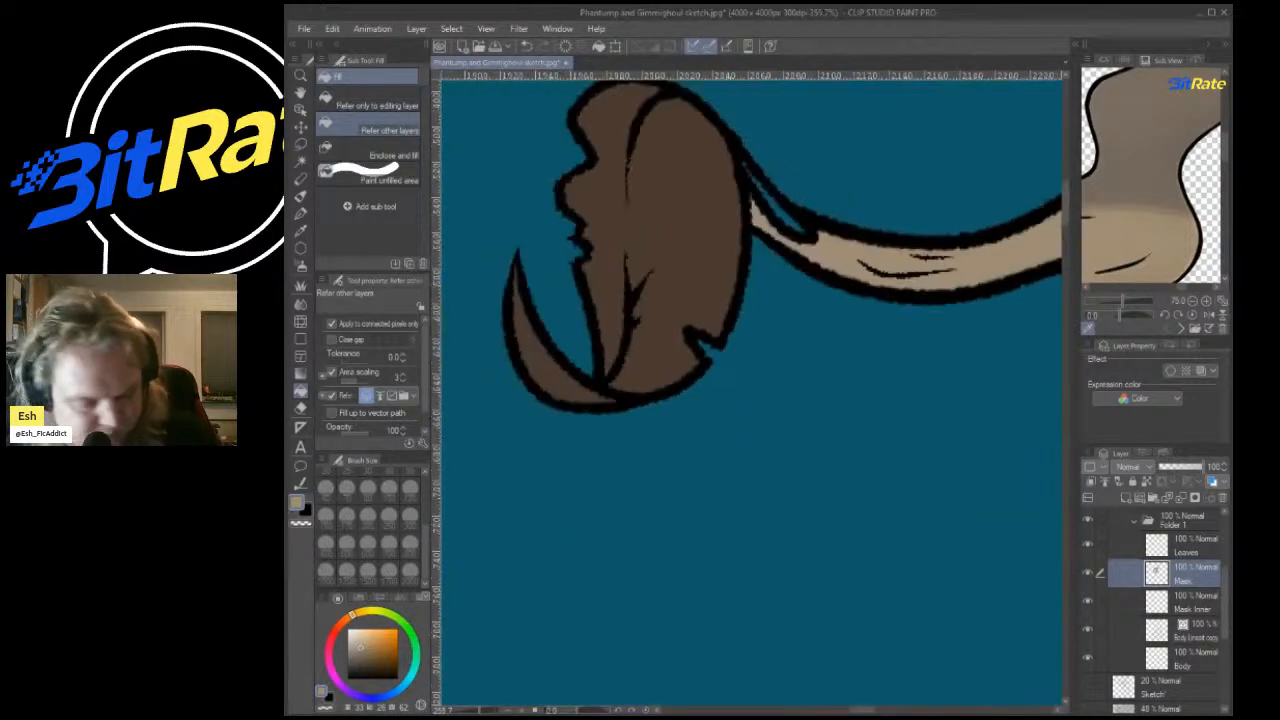
click(300, 231)
click(678, 195)
scroll(678, 195, up, 4)
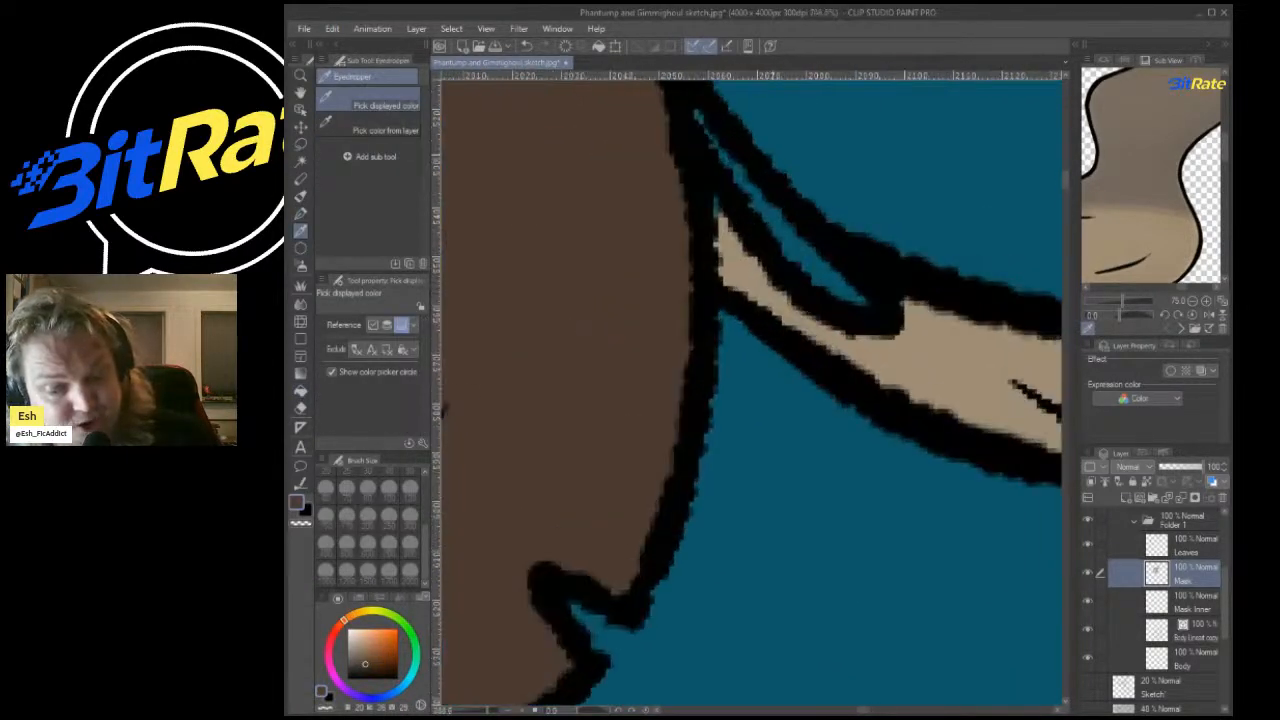
key(p)
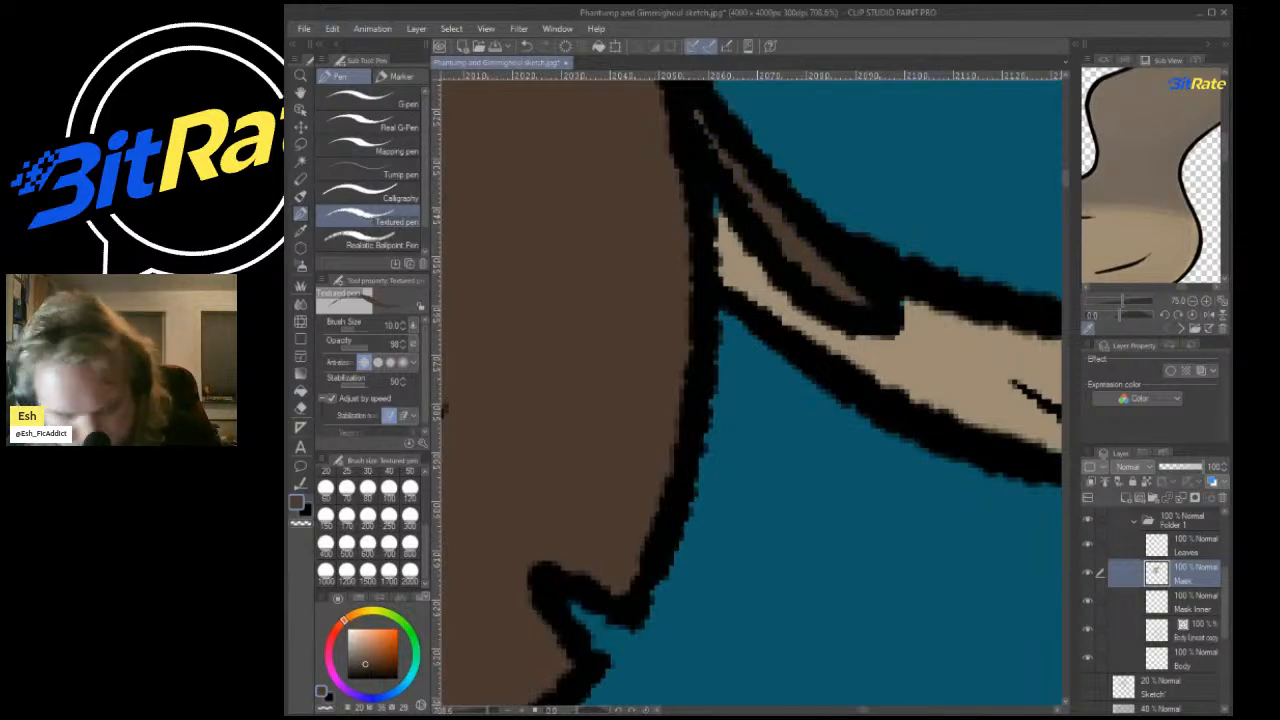
Try to touch up the unfilled branch ends on the Mask Inner layer with the Textured pen in beige sampled from the branch.
click(1188, 602)
click(300, 231)
click(946, 346)
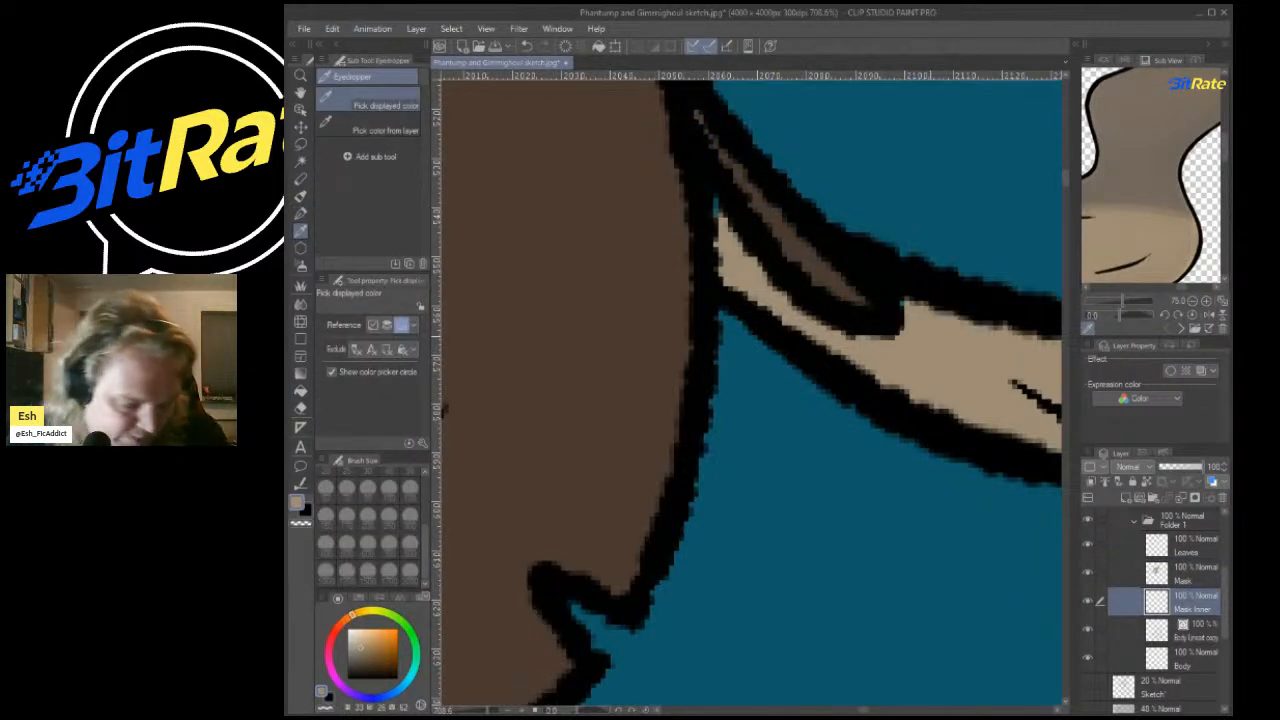
key(p)
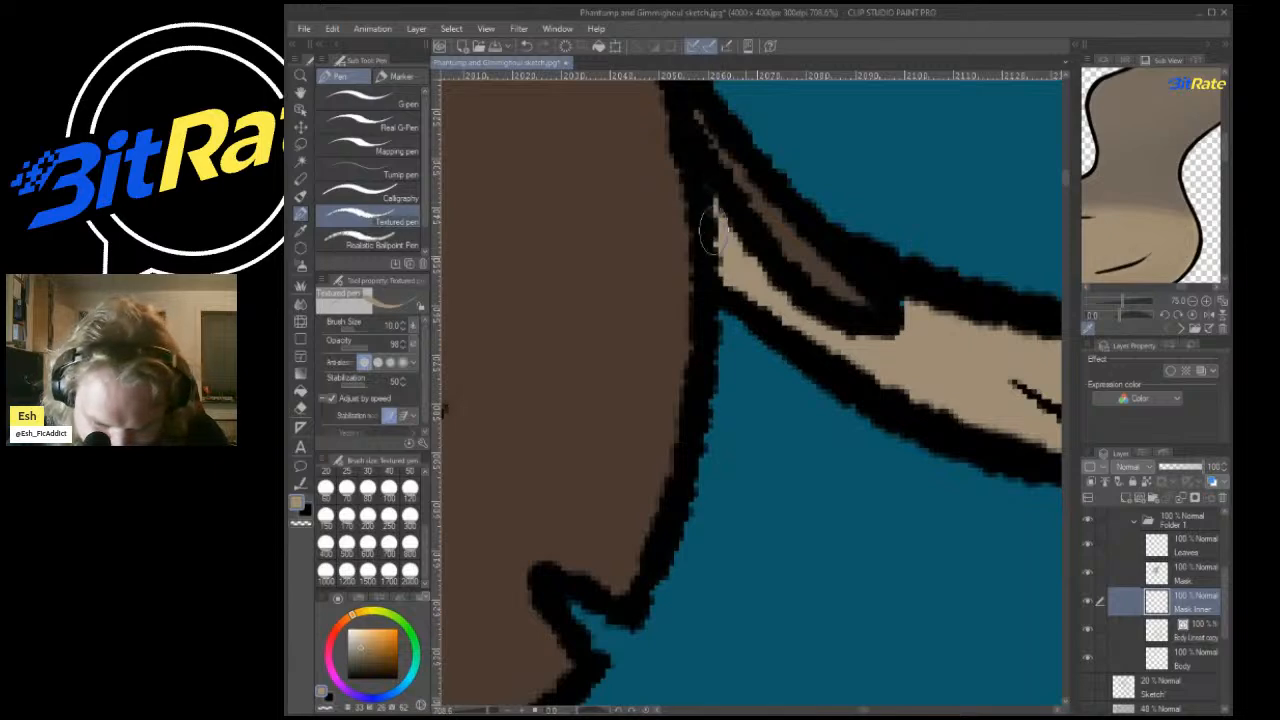
drag(775, 322, 598, 335)
drag(1045, 255, 929, 294)
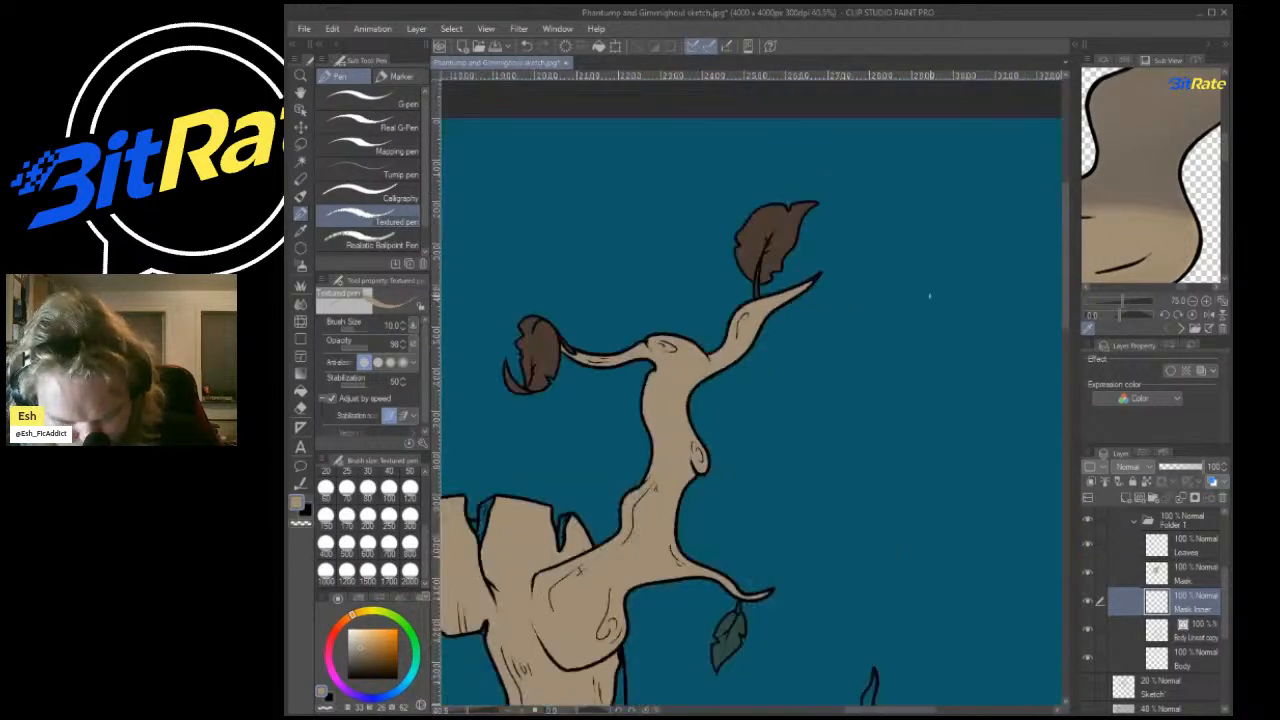
mouse_move(785, 274)
mouse_down()
mouse_move(936, 272)
mouse_move(962, 304)
mouse_up()
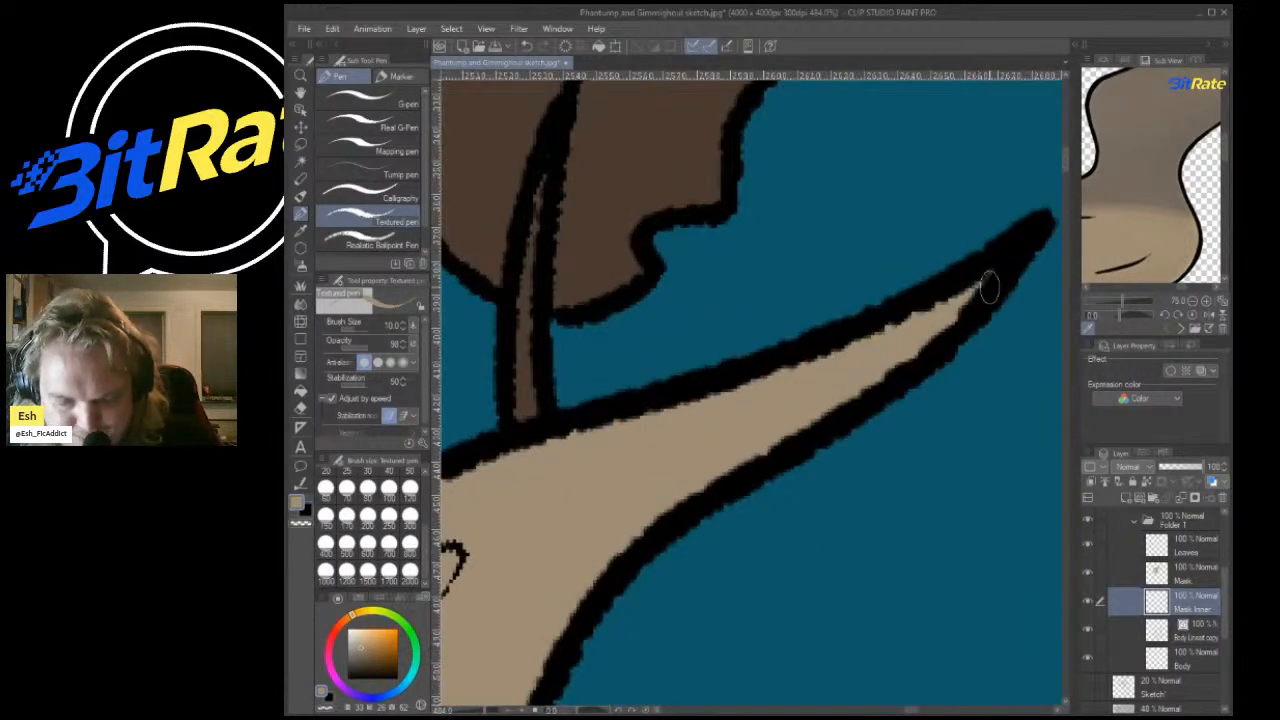
scroll(938, 277, down, 10)
scroll(851, 463, down, 4)
scroll(817, 619, up, 3)
scroll(915, 543, up, 10)
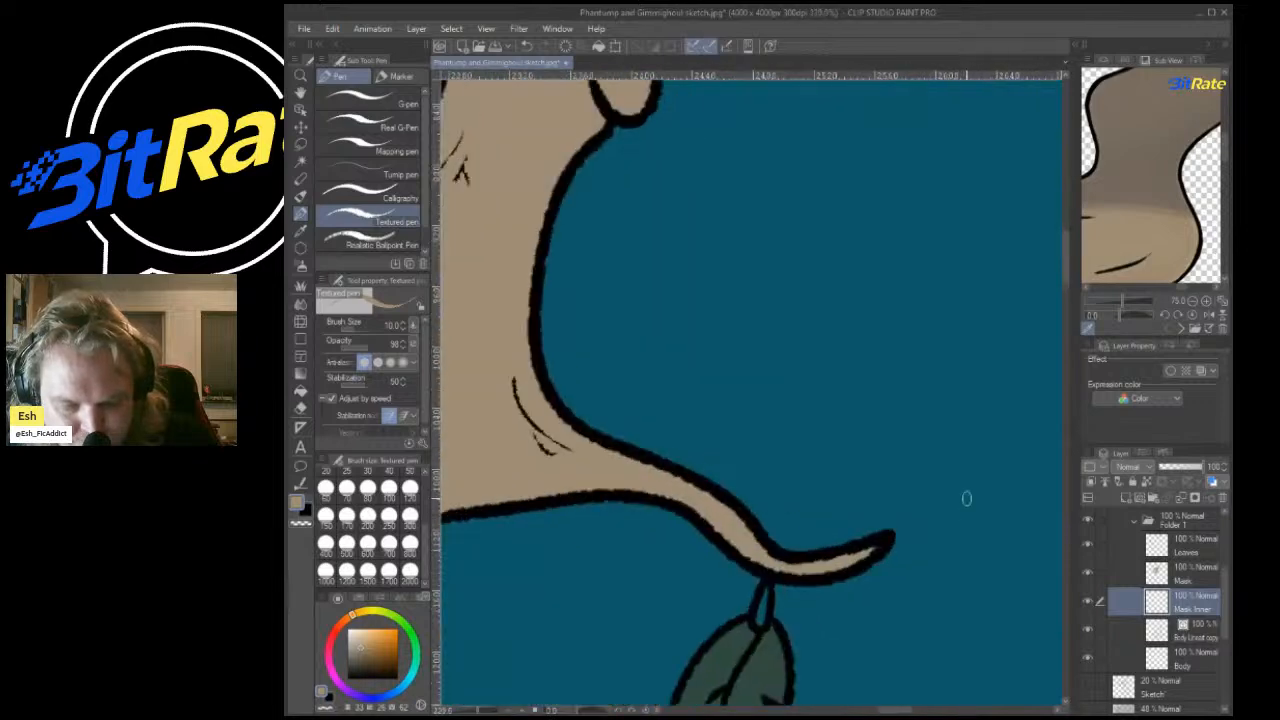
scroll(822, 558, down, 2)
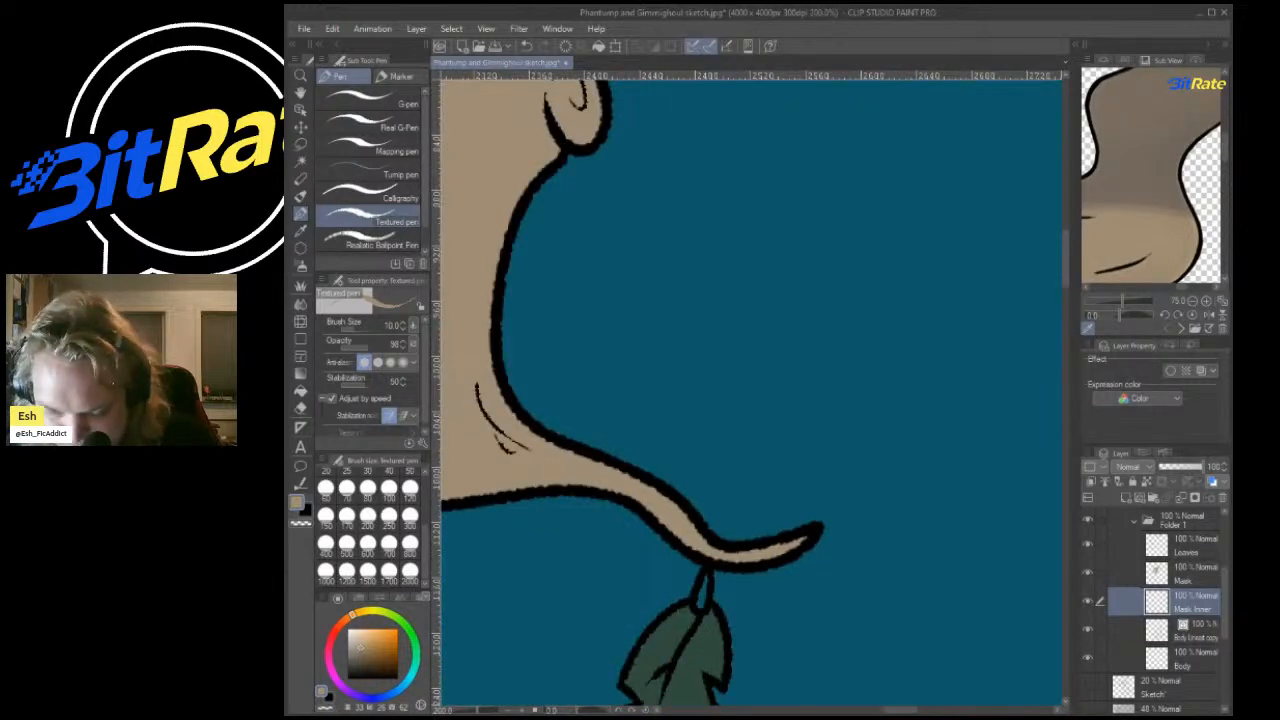
Touch up the unfilled edges and tips of the mask's upper branches on the Mask layer with the beige Textured pen.
click(1188, 574)
scroll(772, 421, down, 5)
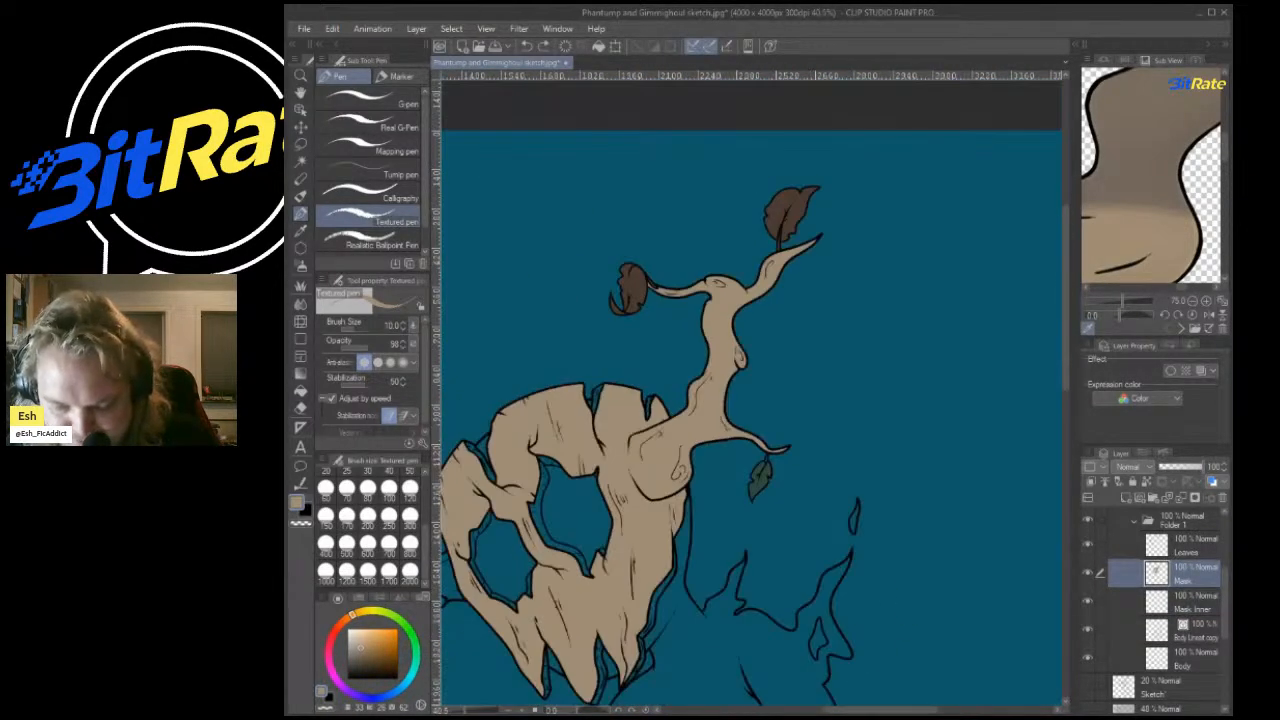
scroll(690, 300, up, 4)
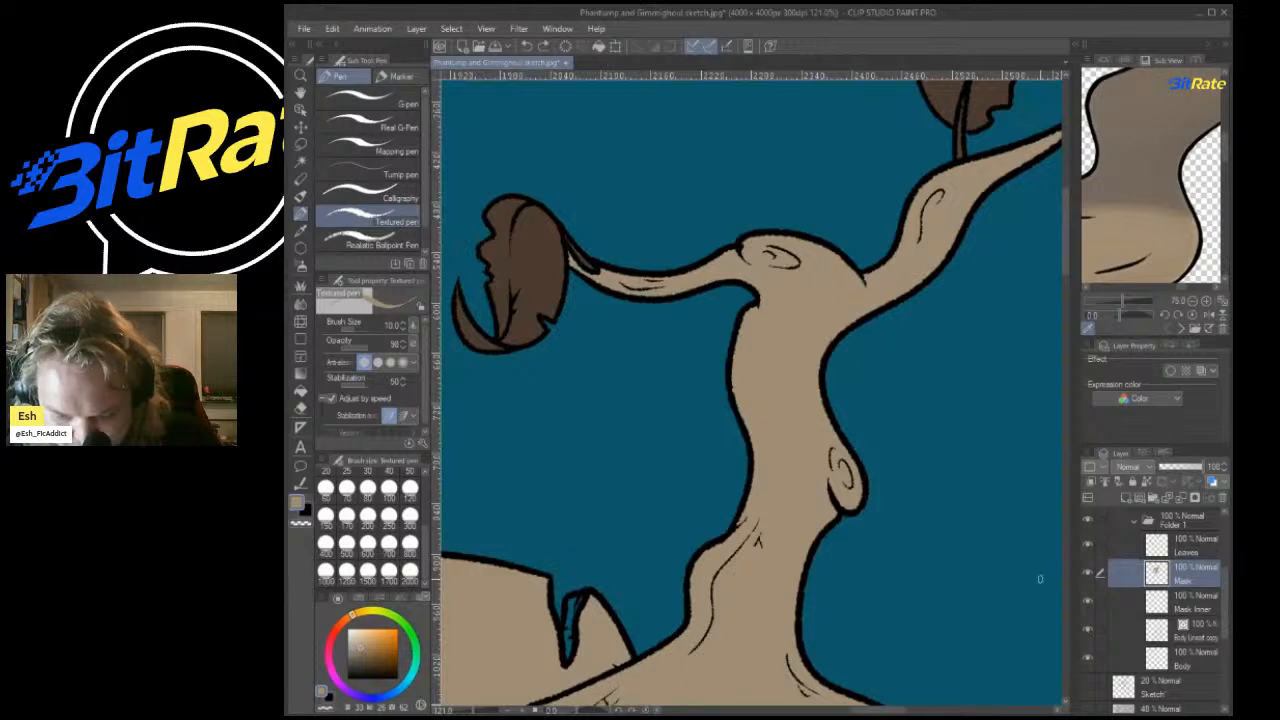
scroll(630, 255, up, 3)
scroll(566, 300, down, 4)
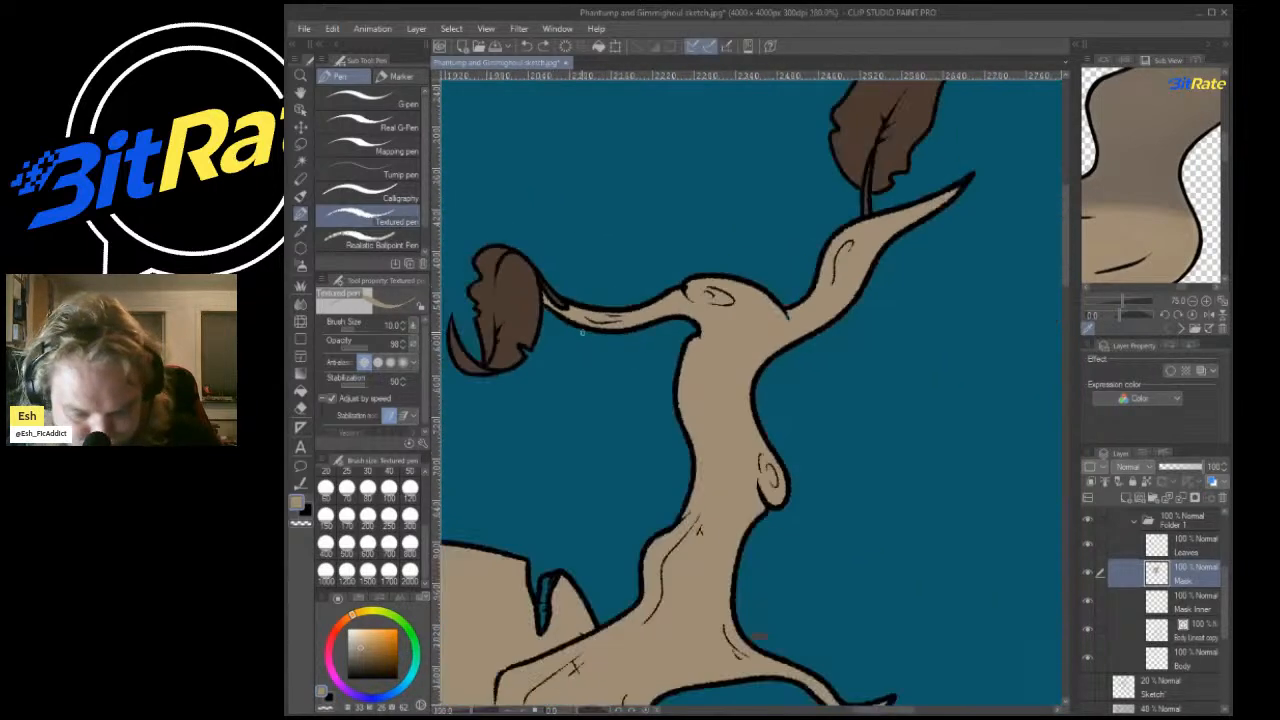
scroll(770, 590, up, 2)
scroll(757, 560, down, 2)
scroll(565, 510, up, 6)
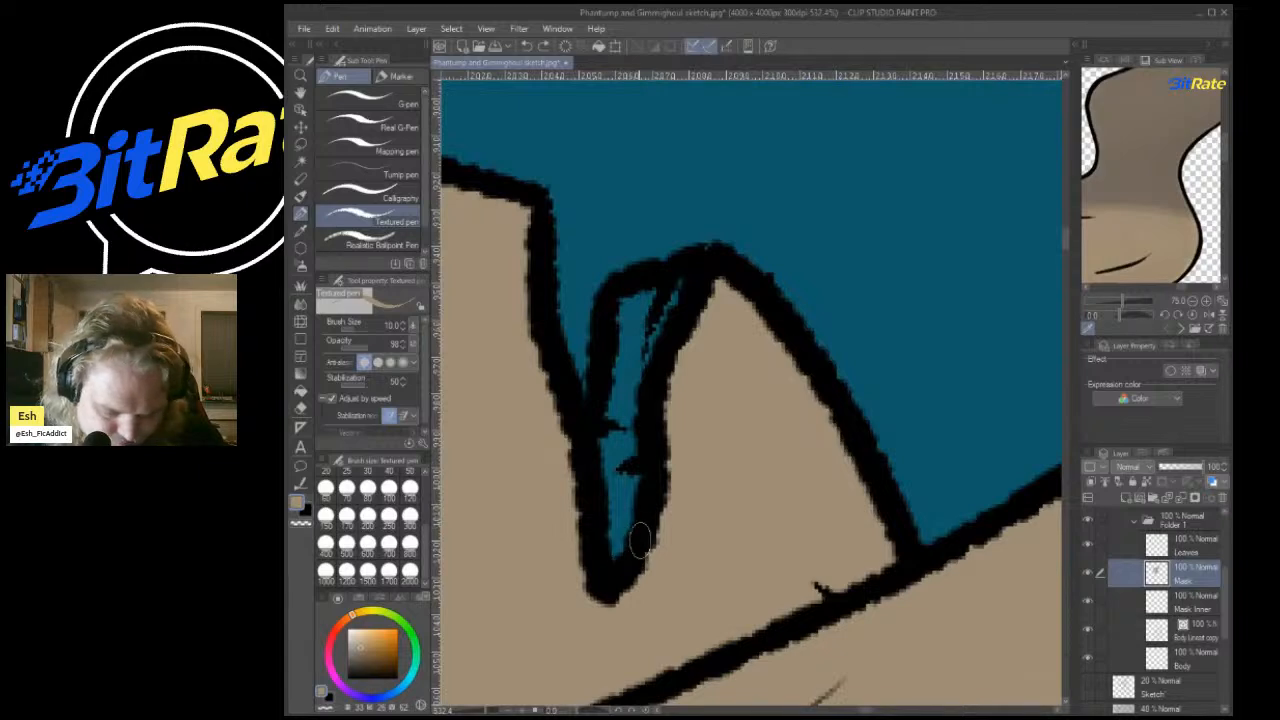
scroll(640, 545, down, 10)
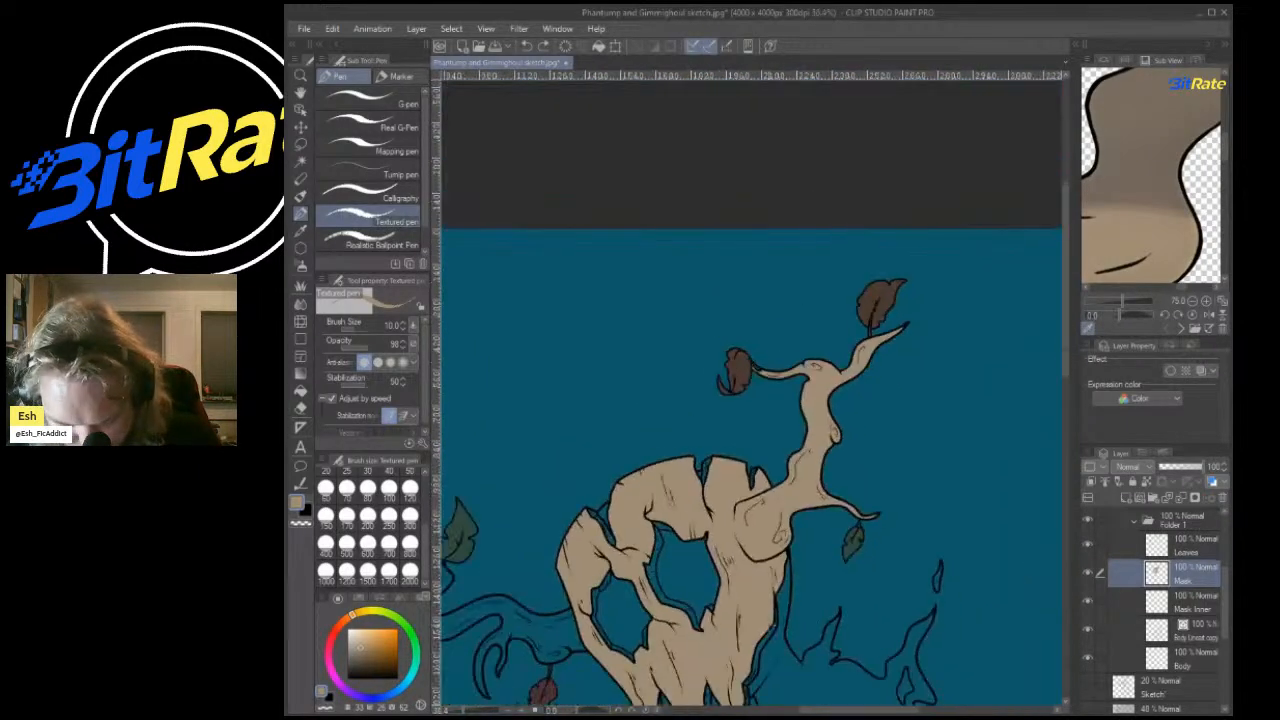
scroll(866, 516, up, 5)
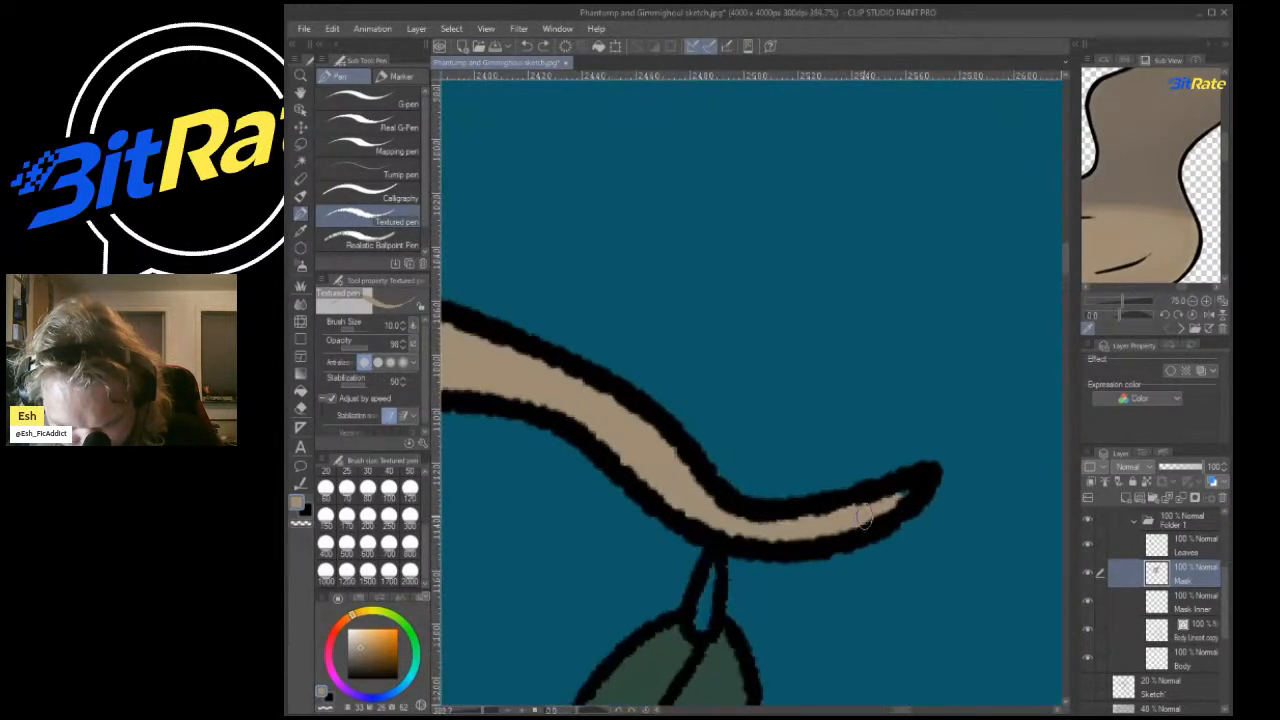
scroll(1006, 409, down, 6)
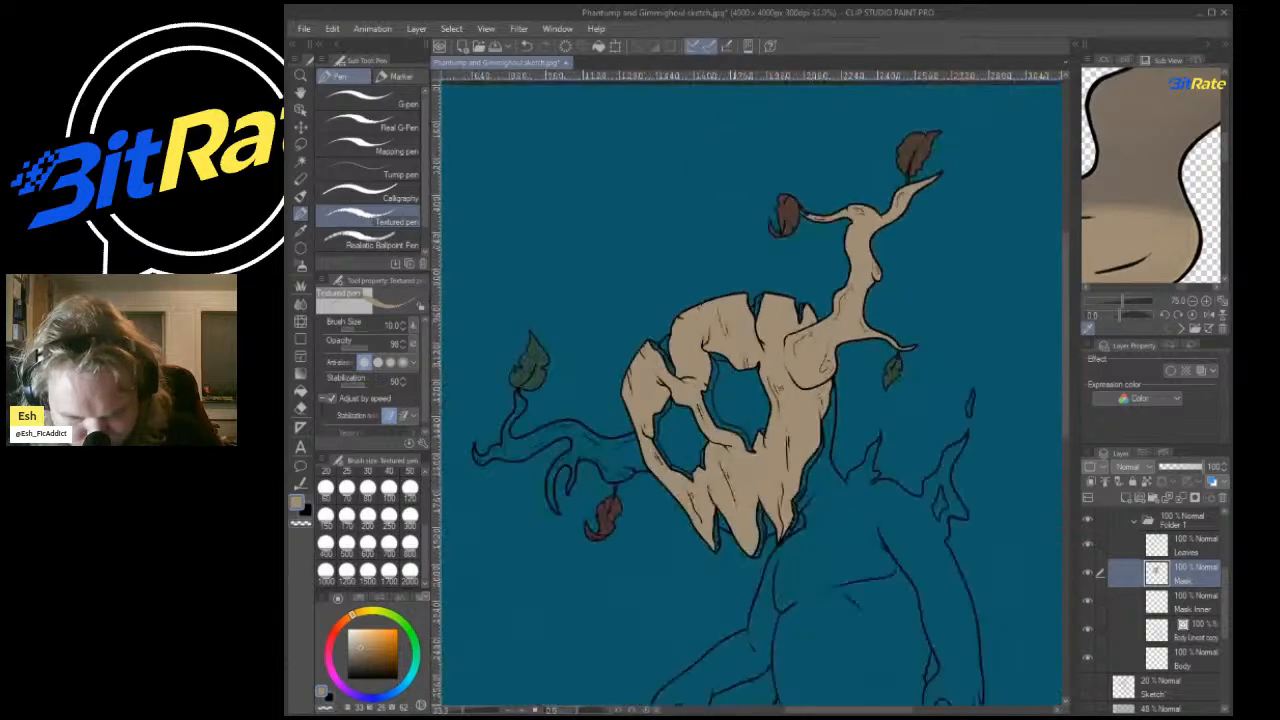
Fill the branch on the left side of the mask with the same beige on the Mask layer.
scroll(594, 437, up, 4)
click(300, 391)
click(535, 492)
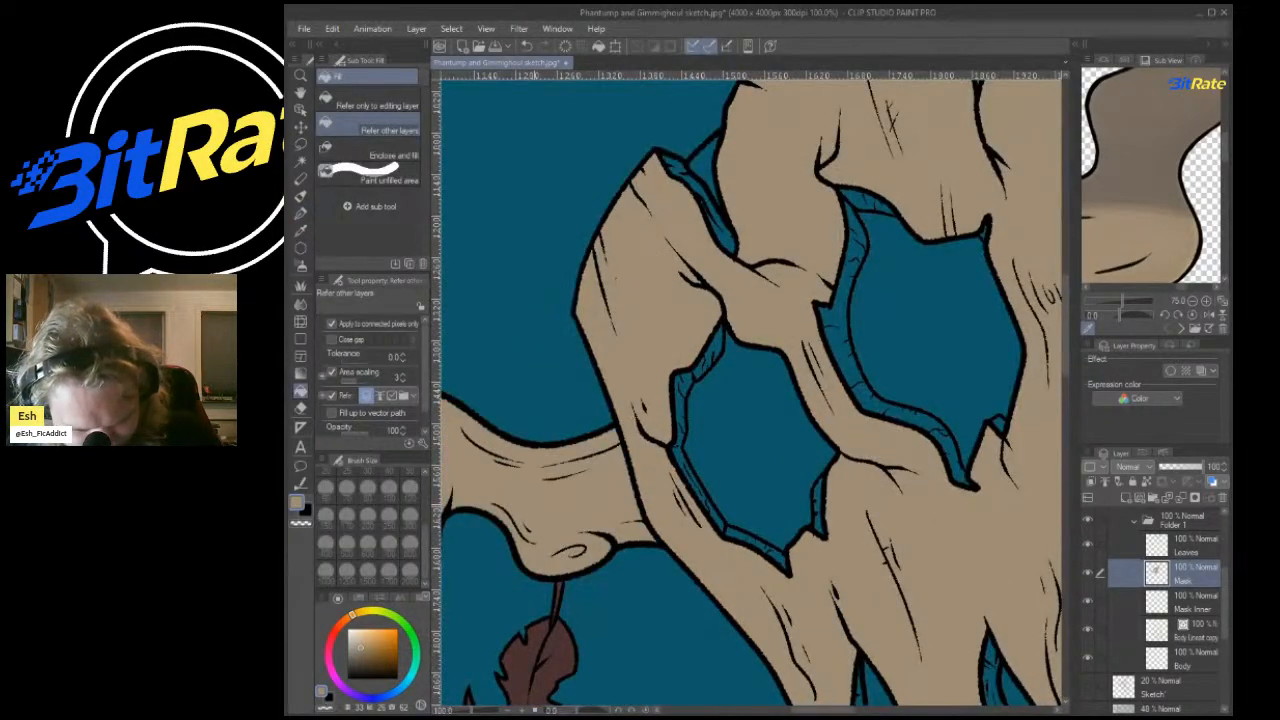
scroll(806, 322, down, 3)
scroll(820, 478, up, 7)
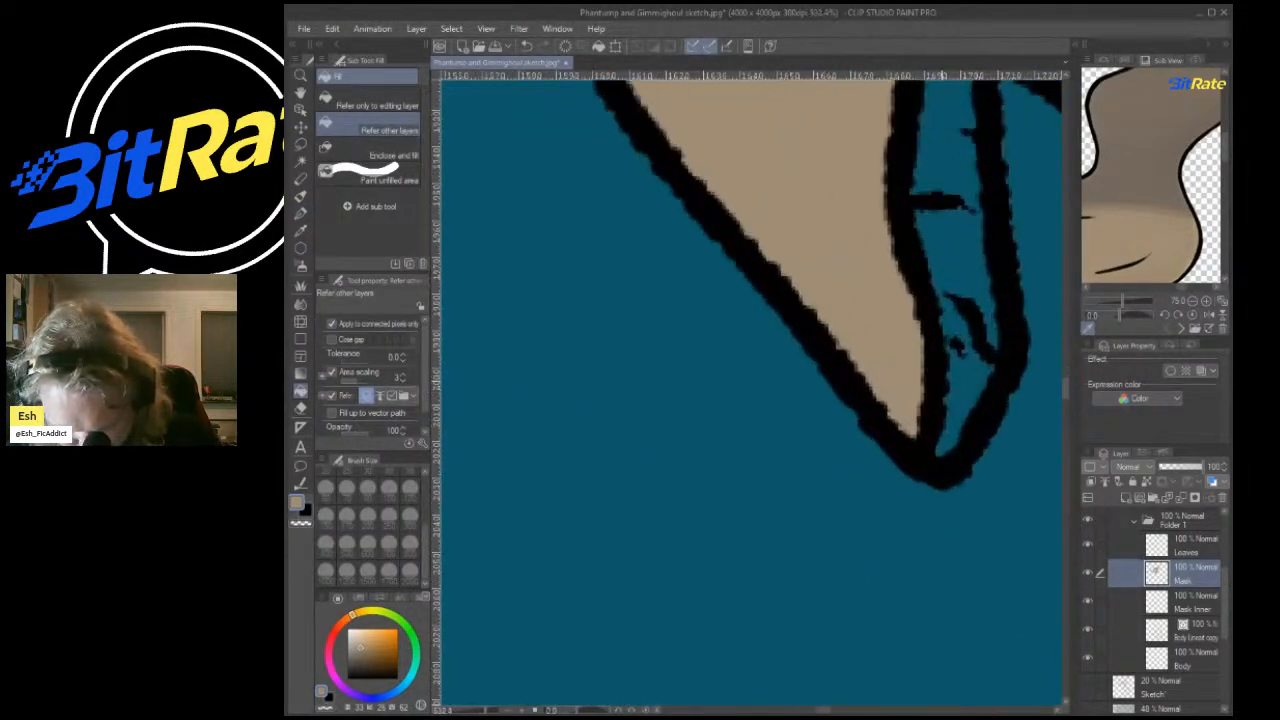
Touch up the unfilled narrow gaps at the mask's lower fang tips with the beige Textured pen on the Mask layer.
scroll(712, 401, down, 5)
scroll(890, 395, up, 5)
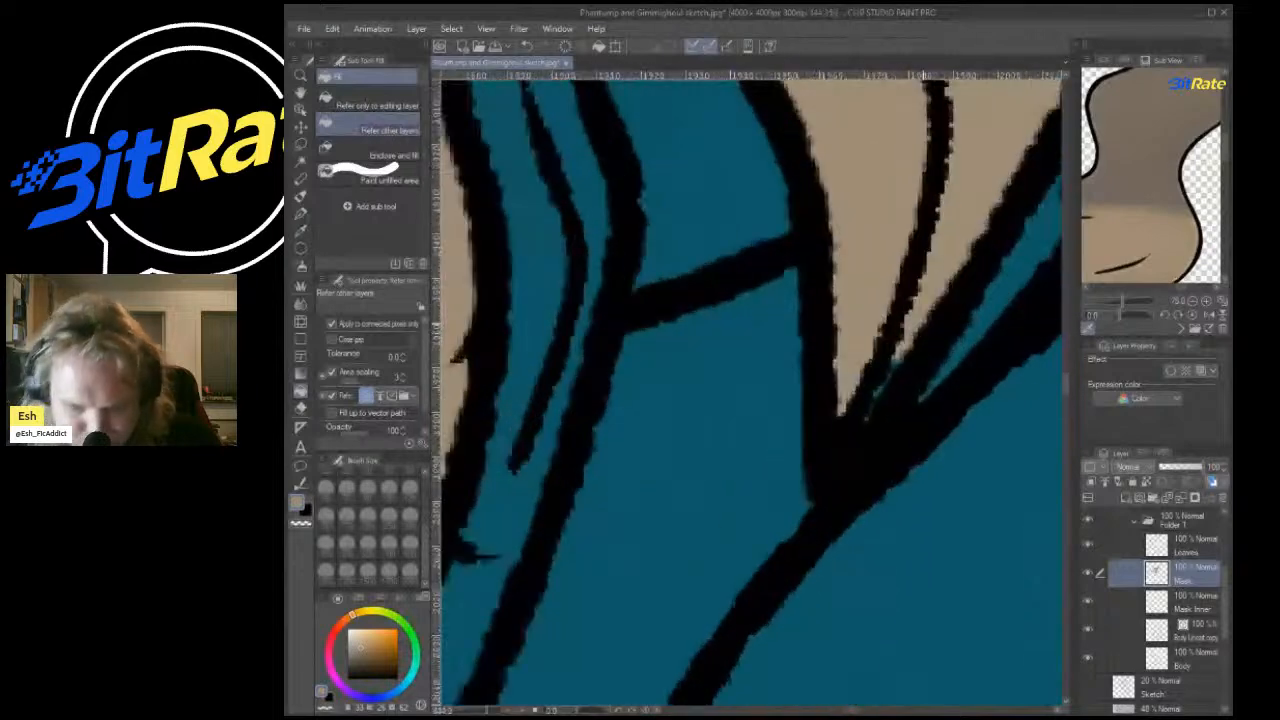
key(p)
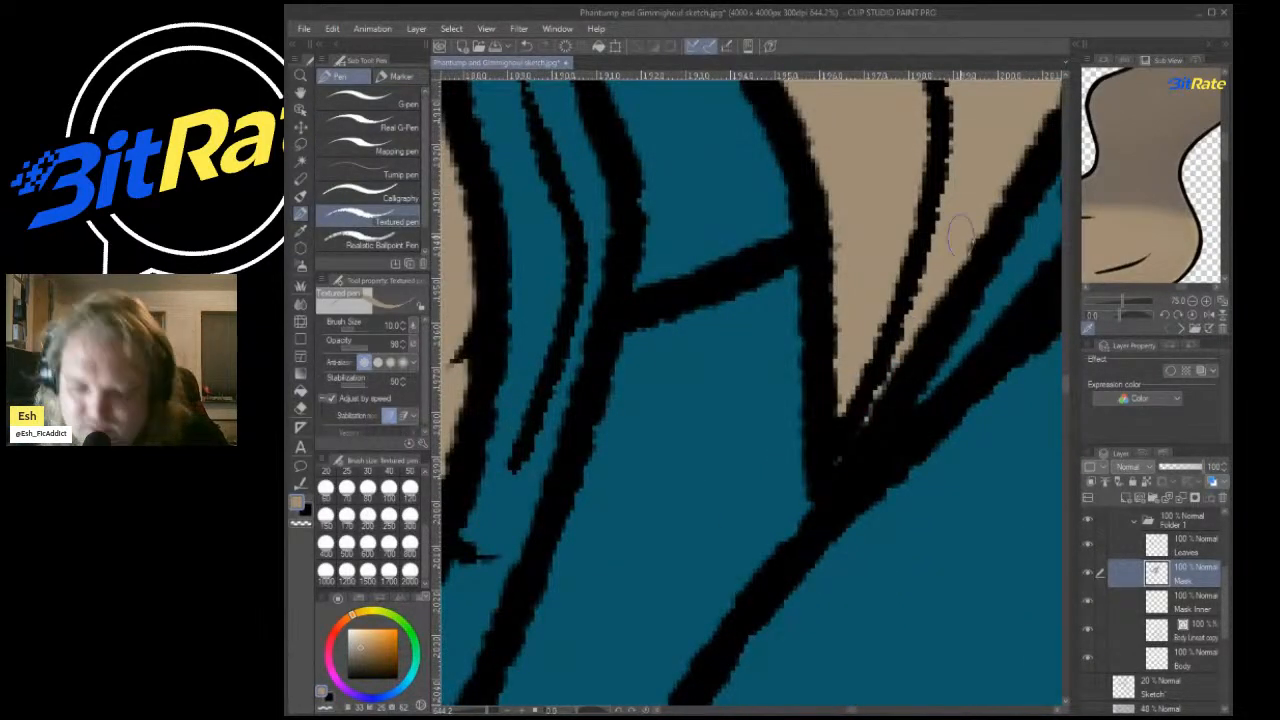
scroll(873, 291, down, 3)
scroll(873, 291, down, 5)
drag(866, 300, 822, 458)
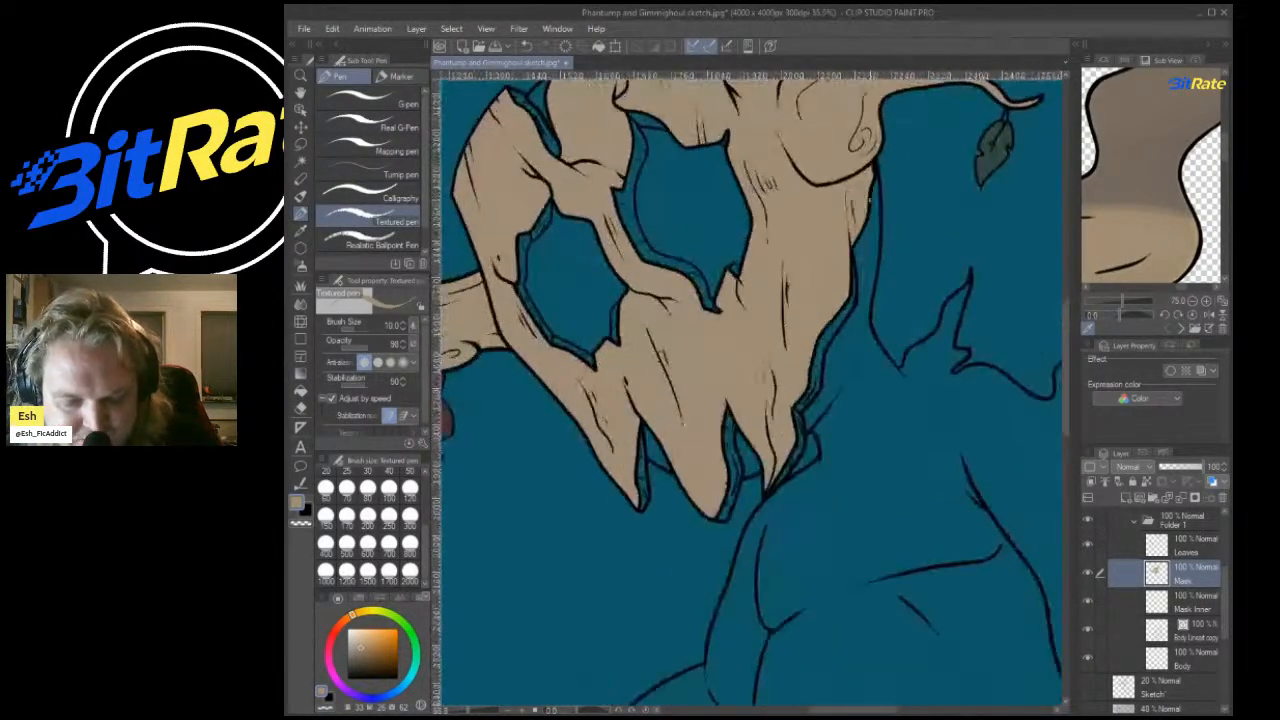
Erase the upper end of the outer thickness line along the mask's right edge on the Mask lineart layer with the Hard eraser.
scroll(889, 272, up, 4)
scroll(889, 272, up, 2)
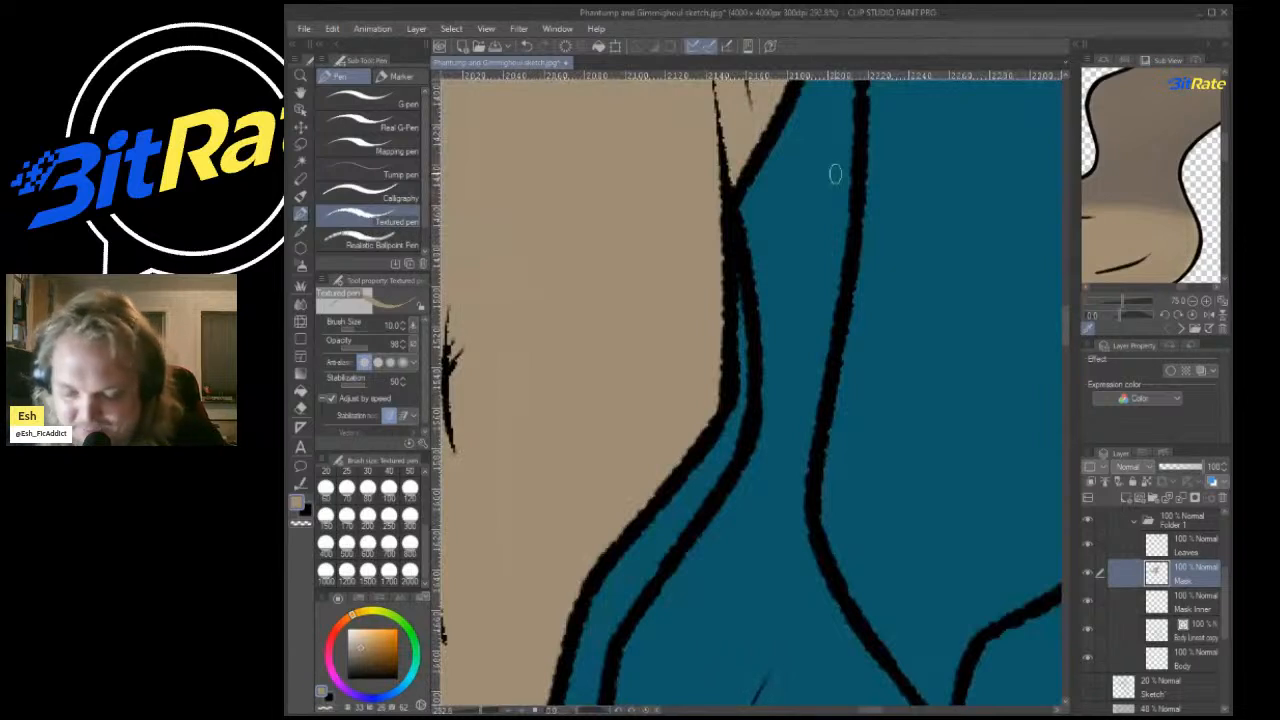
scroll(1160, 600, up, 3)
click(1190, 557)
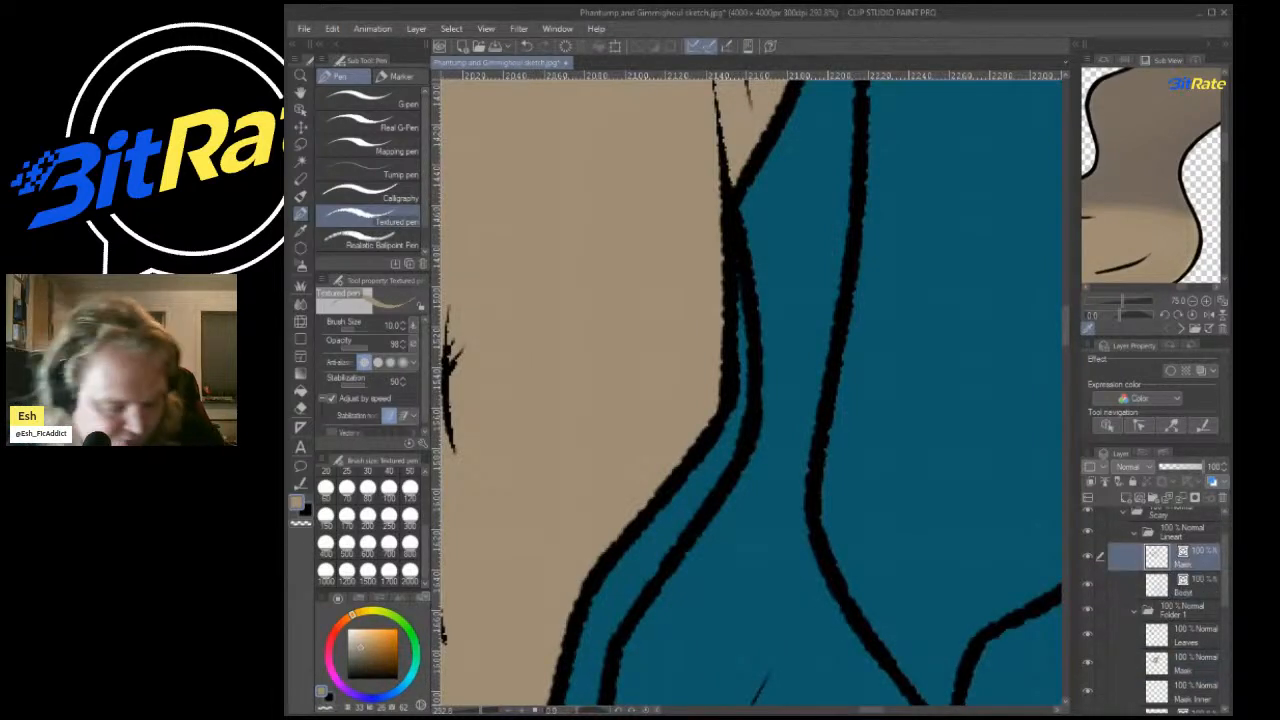
key(e)
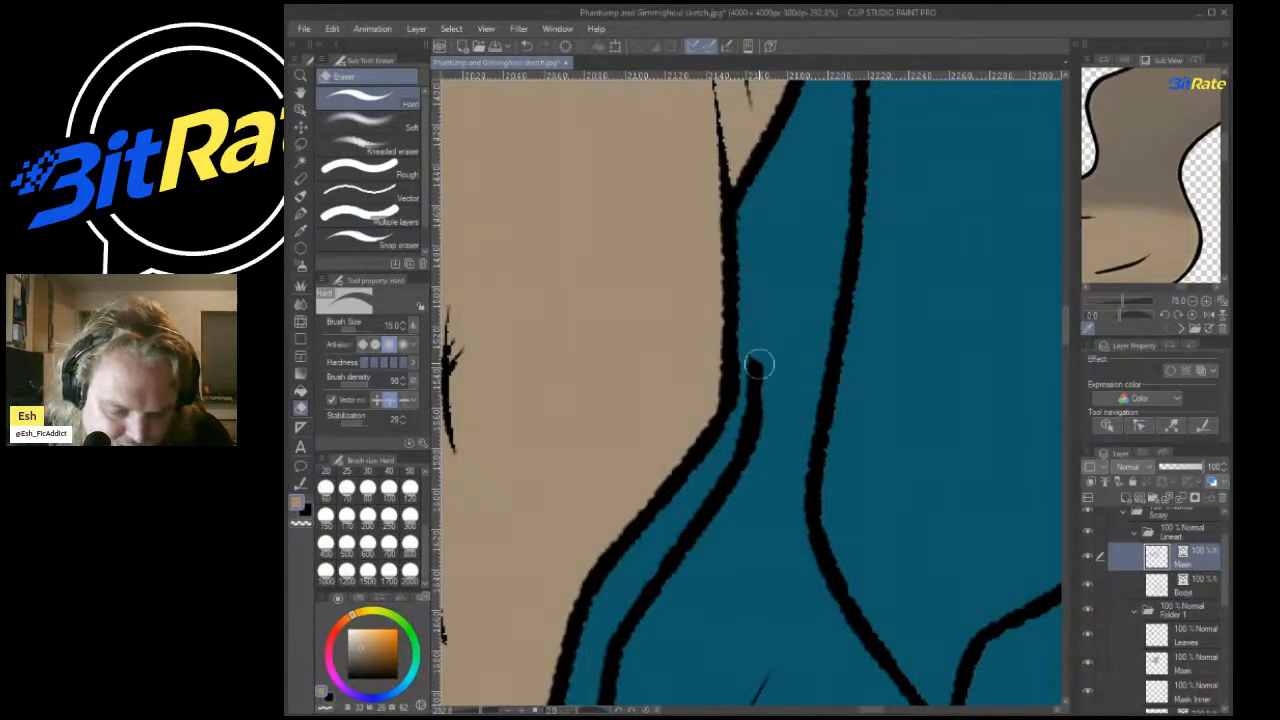
Redraw the erased end of the right edge's thickness line in black with the size 10 Textured pen, closing it against the mask outline.
key(p)
key(x)
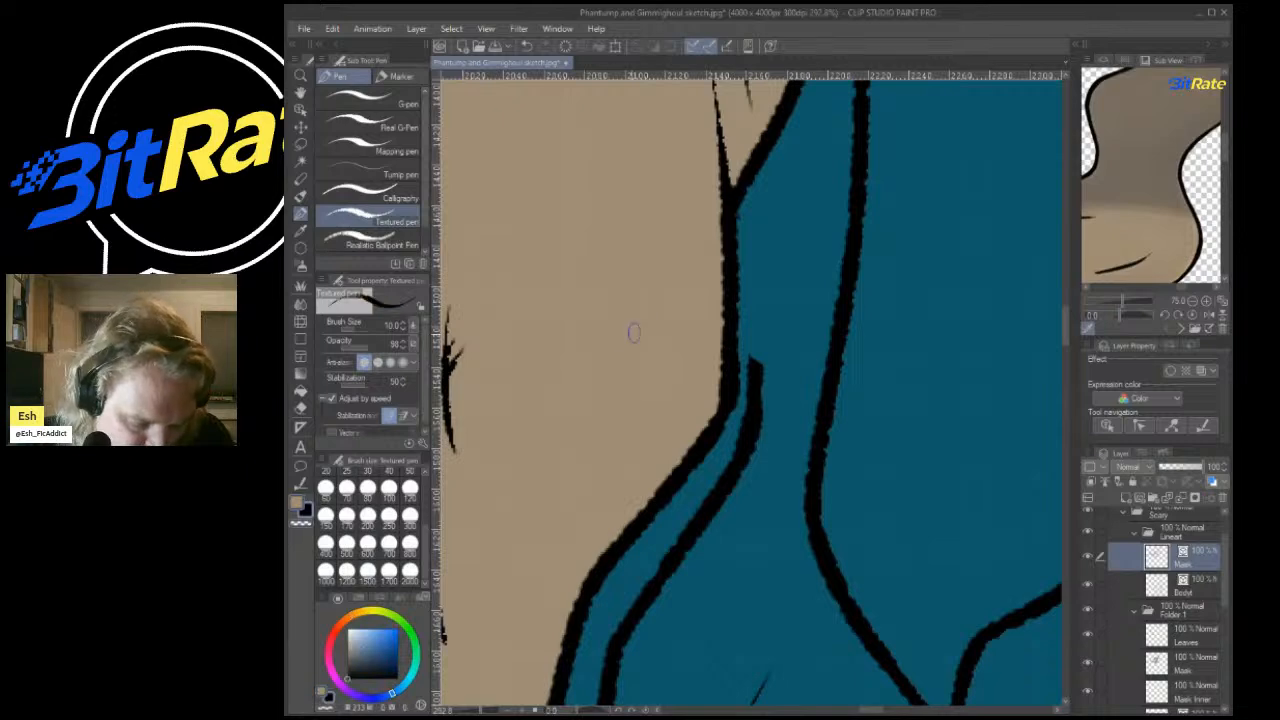
click(424, 472)
click(424, 472)
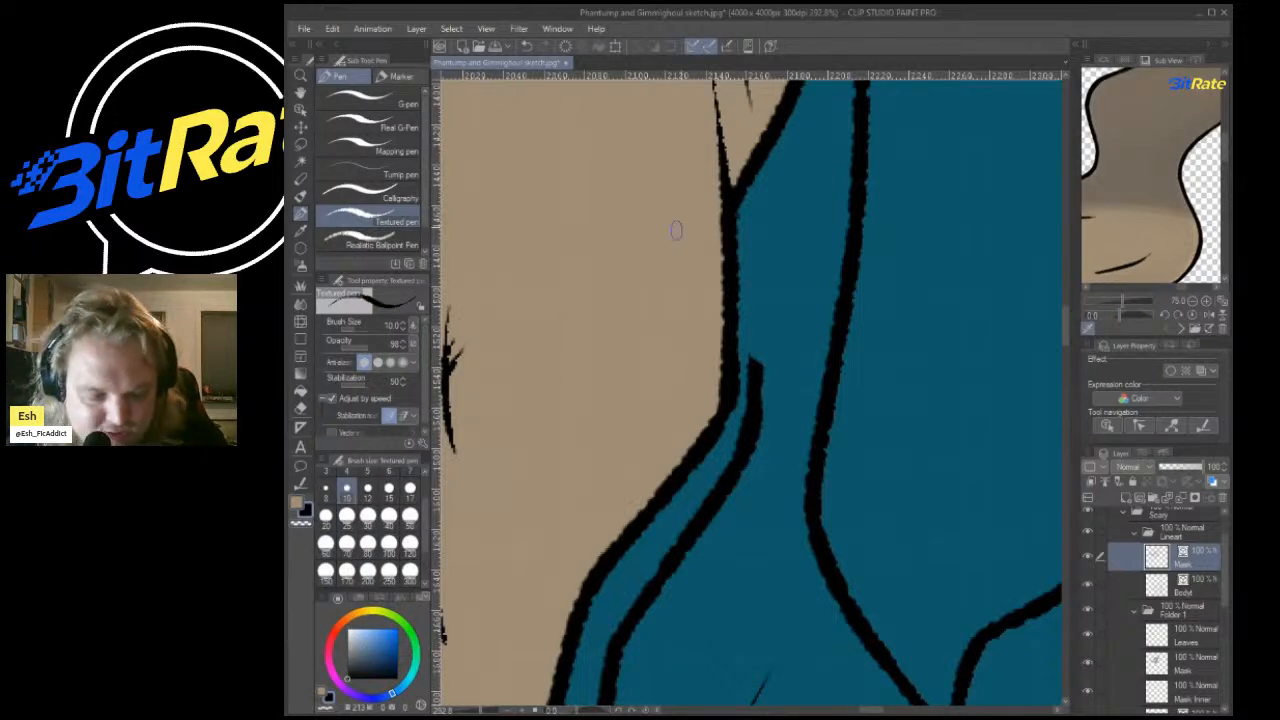
drag(749, 428, 765, 222)
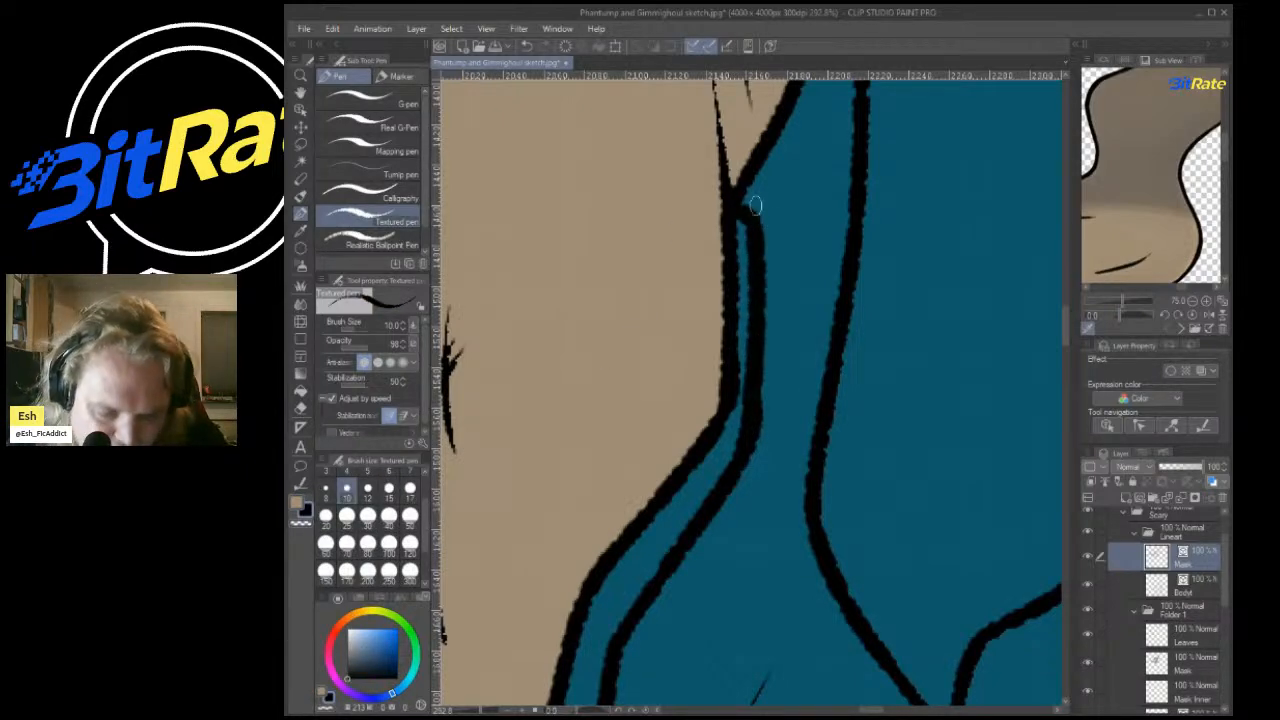
Draw the next section of the black thickness line up the mask's right edge below the branch, undoing stray strokes.
scroll(818, 520, down, 10)
scroll(768, 360, up, 8)
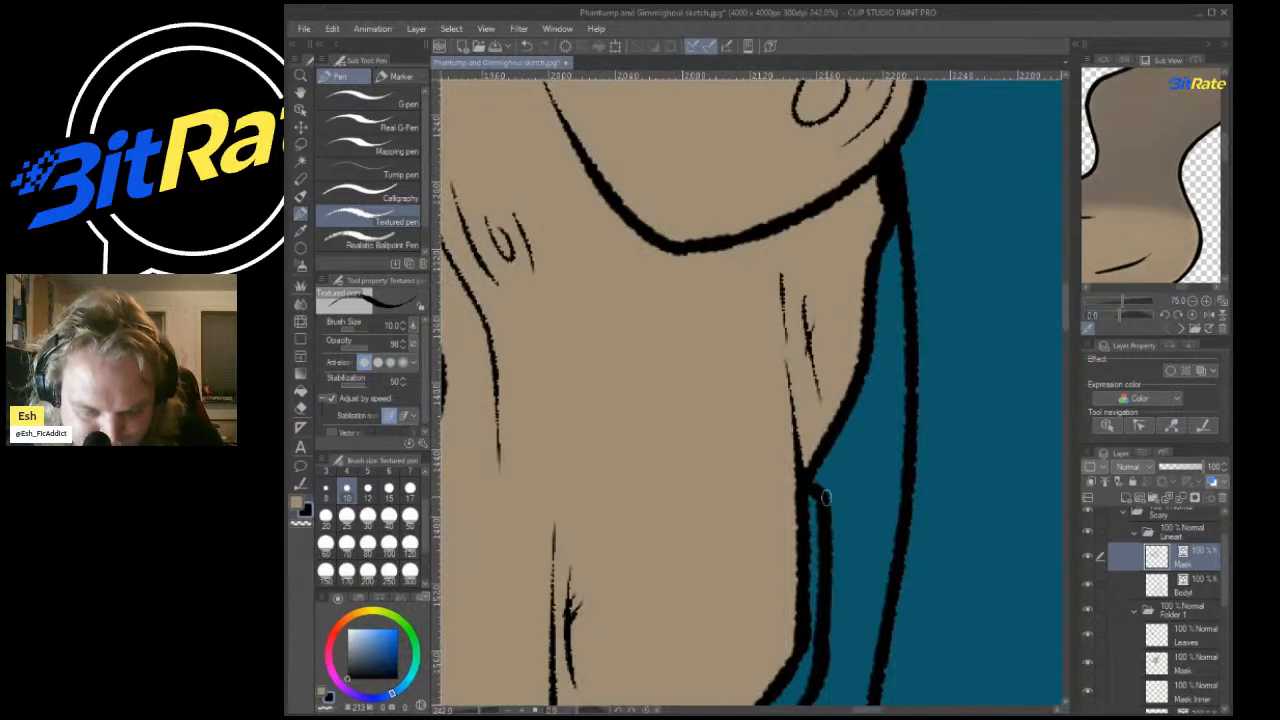
mouse_move(826, 497)
mouse_down()
mouse_move(872, 421)
mouse_move(880, 346)
mouse_move(884, 388)
mouse_move(903, 199)
mouse_up()
key(ctrl+z)
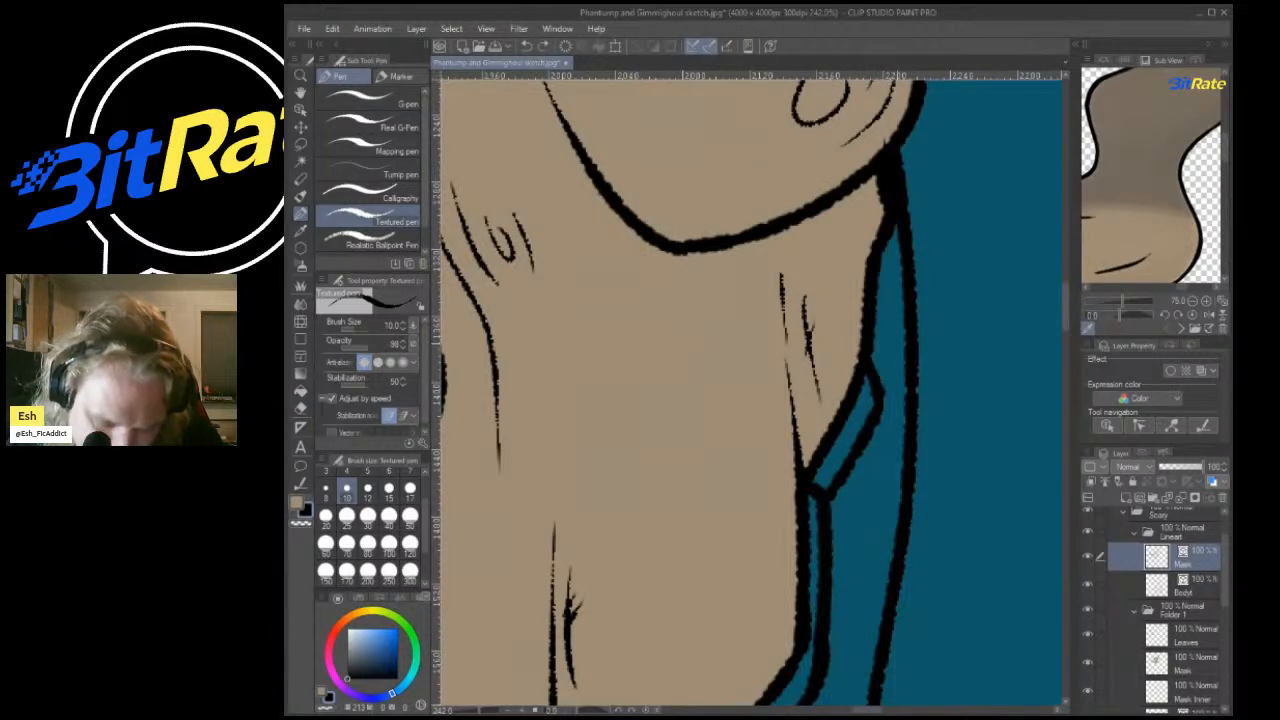
mouse_move(886, 387)
mouse_down()
mouse_move(902, 235)
mouse_move(921, 209)
mouse_move(879, 402)
mouse_up()
key(ctrl+z)
scroll(860, 440, down, 5)
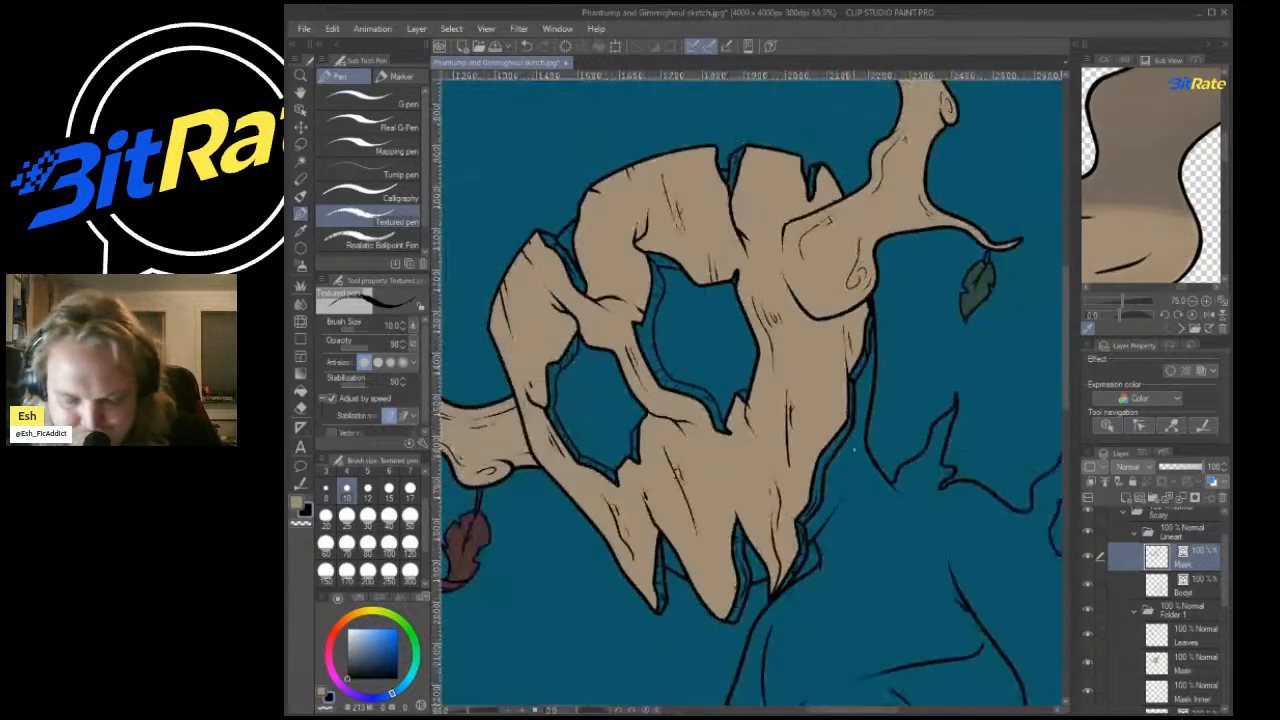
Redraw the top of the inner thickness line between the lower fangs to meet the right fang's outline, erasing the old line end.
scroll(854, 451, up, 3)
scroll(888, 296, down, 4)
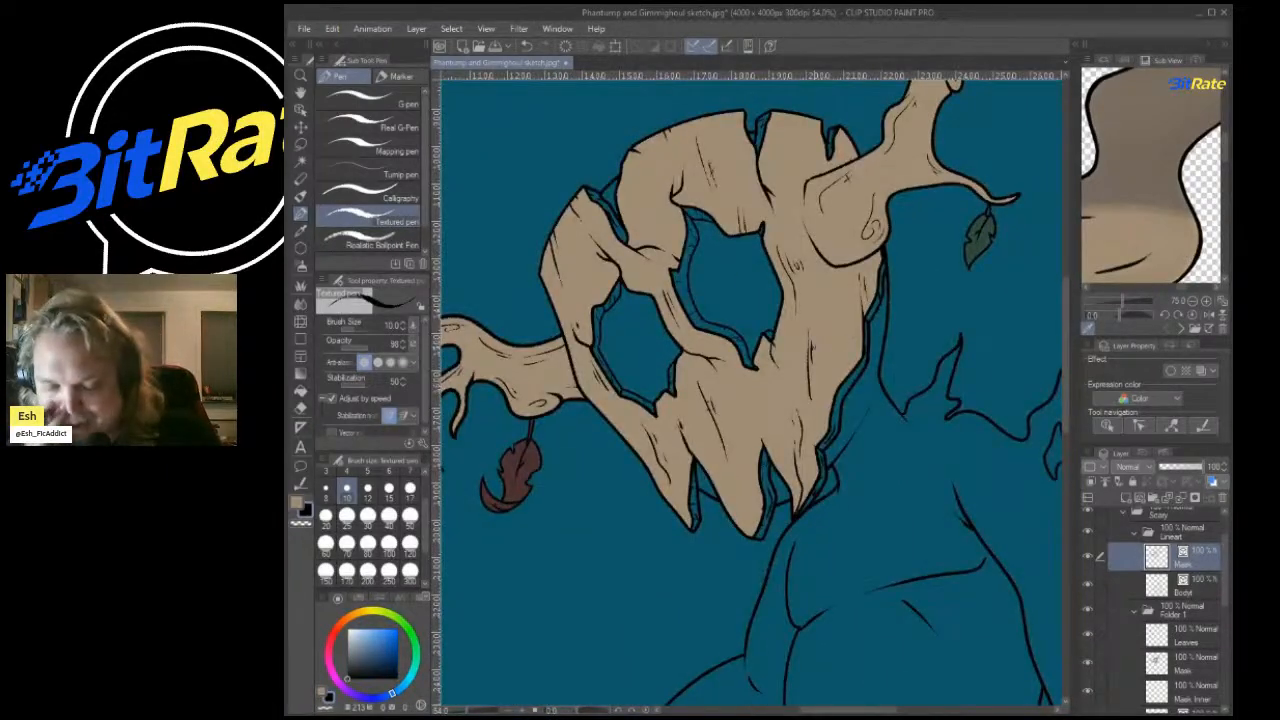
scroll(576, 537, up, 6)
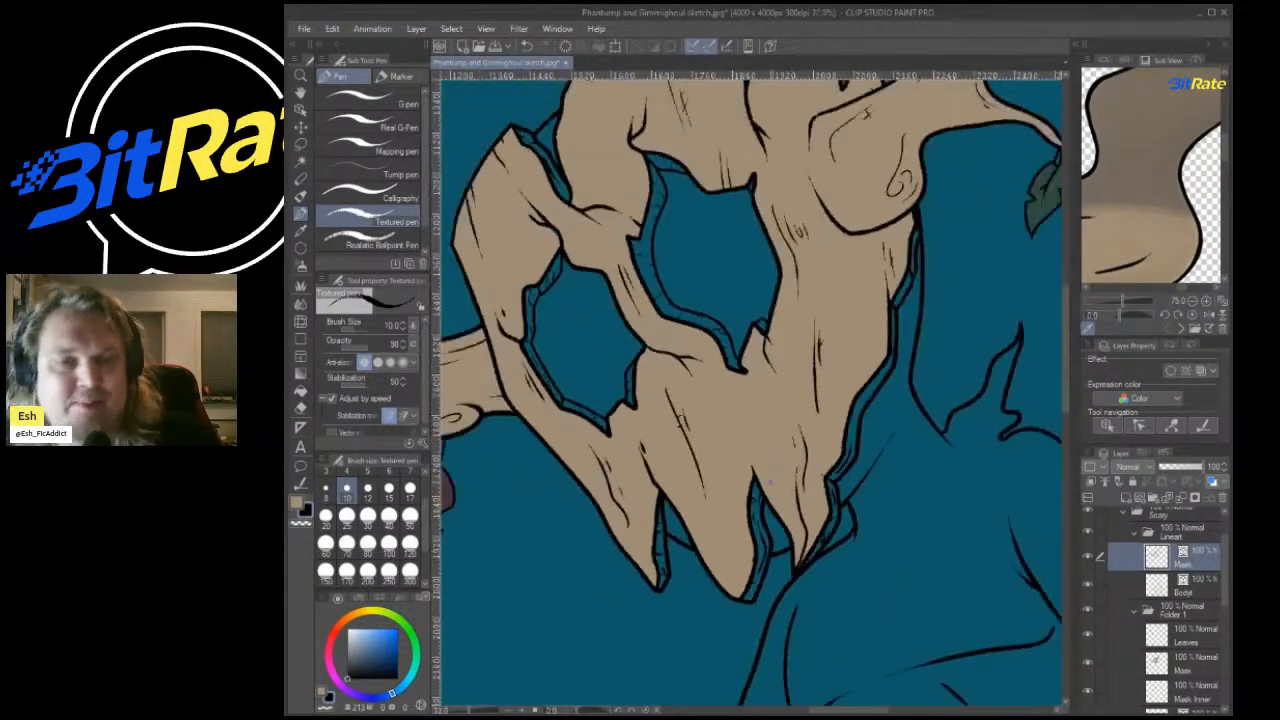
scroll(576, 537, up, 7)
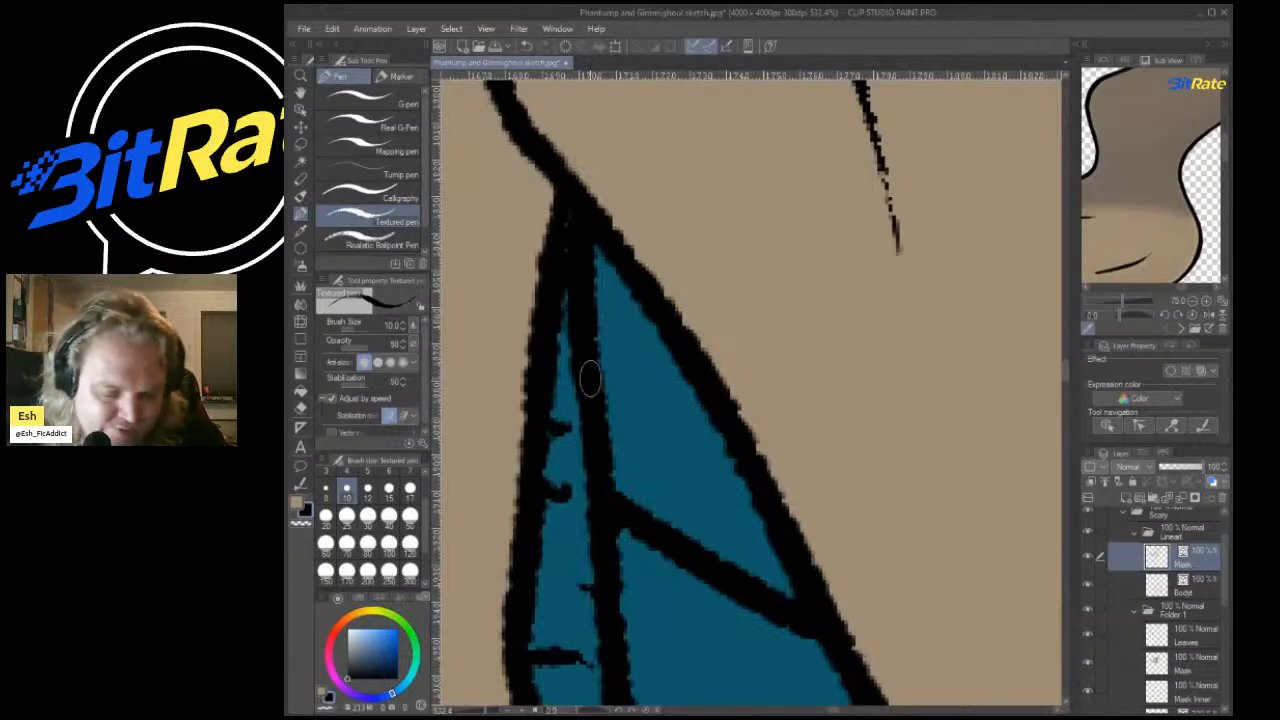
drag(590, 405, 648, 270)
key(e)
mouse_move(575, 330)
mouse_down()
mouse_move(591, 280)
mouse_move(585, 240)
mouse_move(592, 258)
mouse_up()
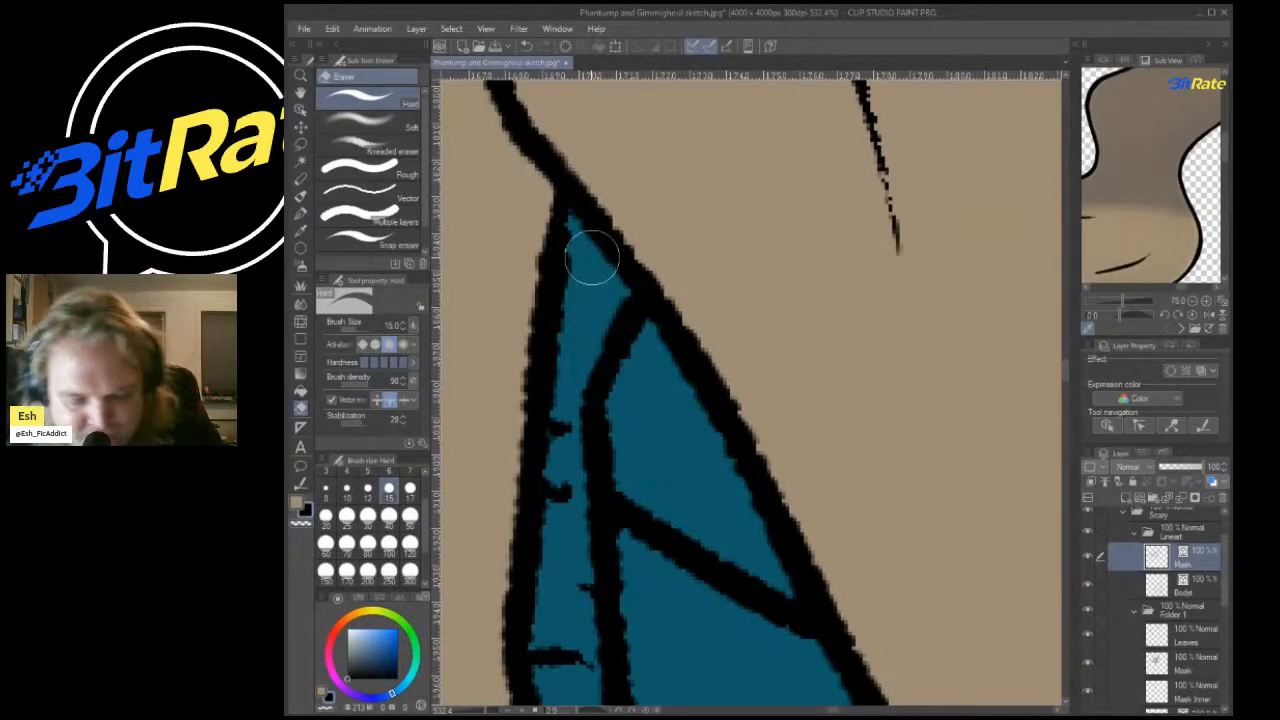
Sample the branch's beige and touch up the left branch's curled end tip on the Mask colour layer with the Textured pen.
scroll(592, 258, down, 10)
scroll(631, 282, up, 1)
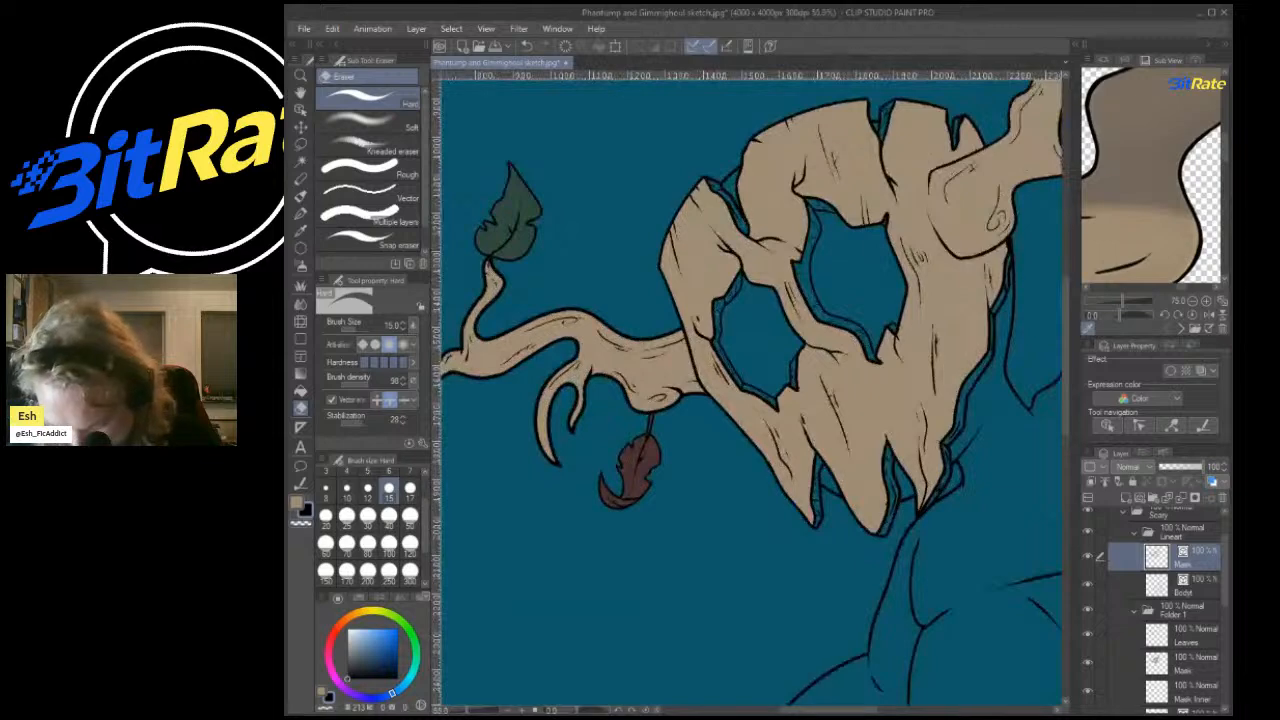
click(1185, 664)
scroll(995, 540, down, 4)
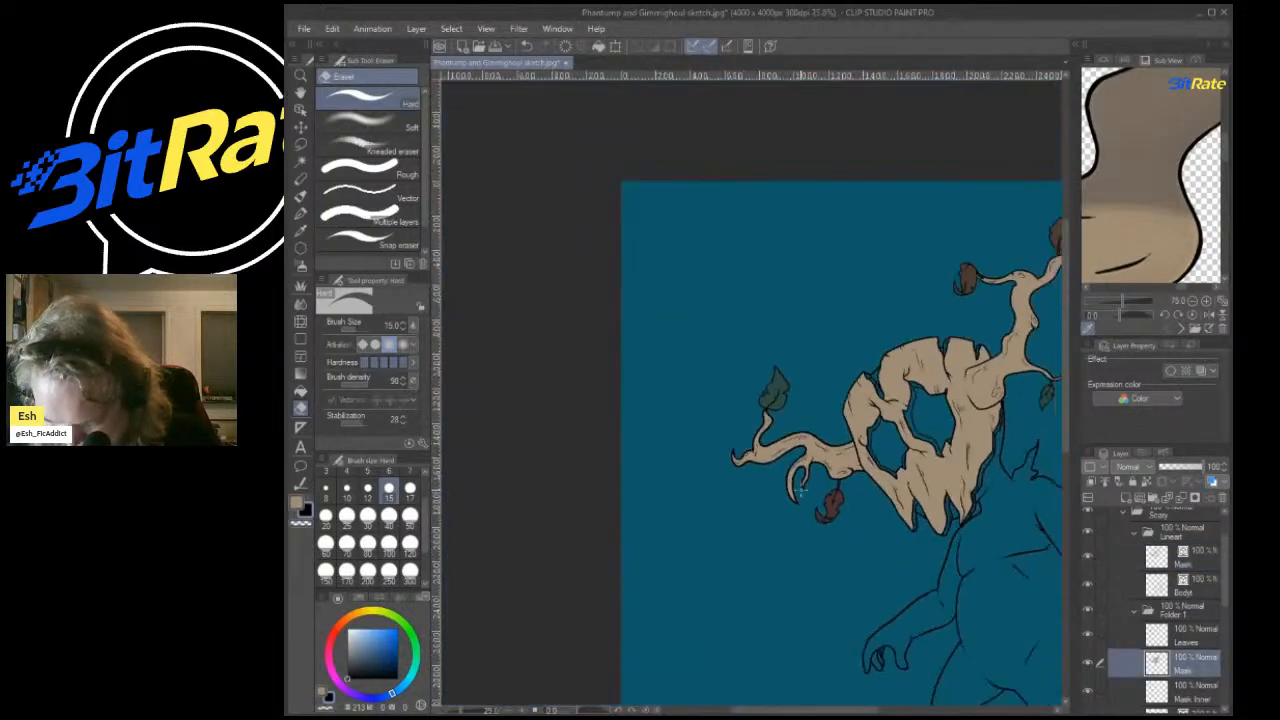
scroll(731, 409, up, 2)
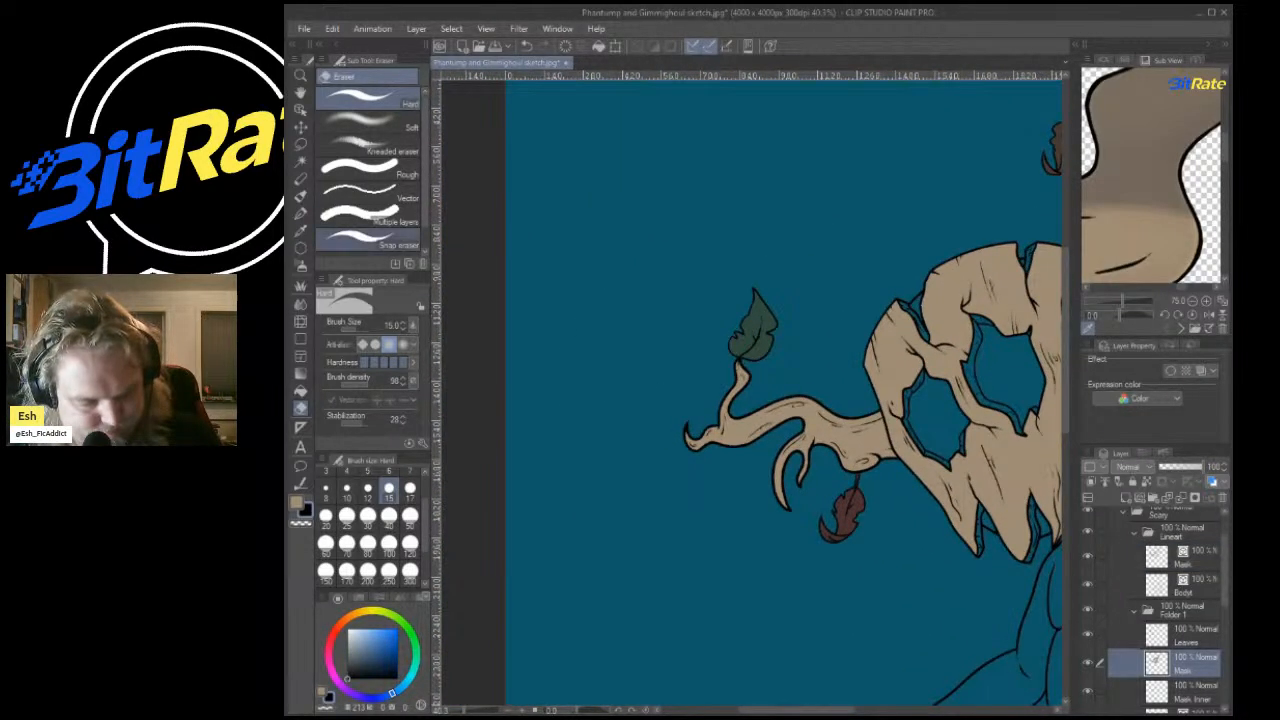
key(p)
scroll(705, 430, up, 10)
drag(716, 426, 740, 340)
key(ctrl+z)
click(300, 230)
click(830, 486)
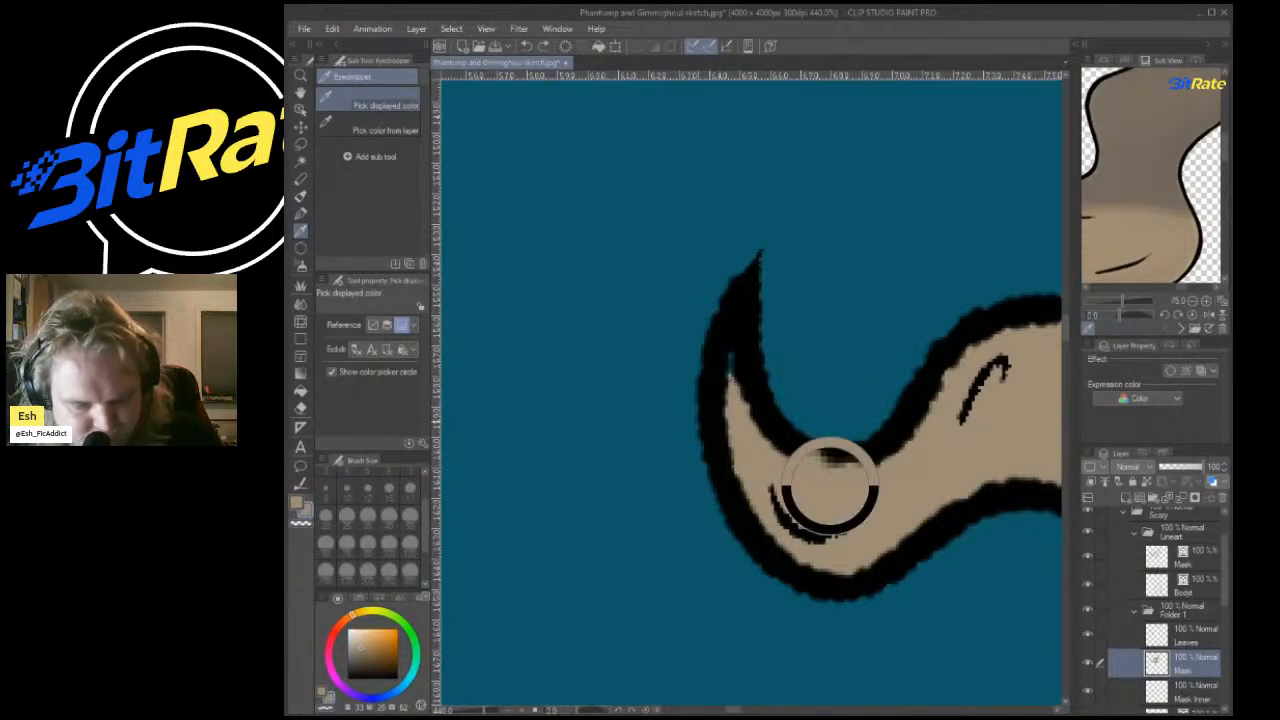
key(p)
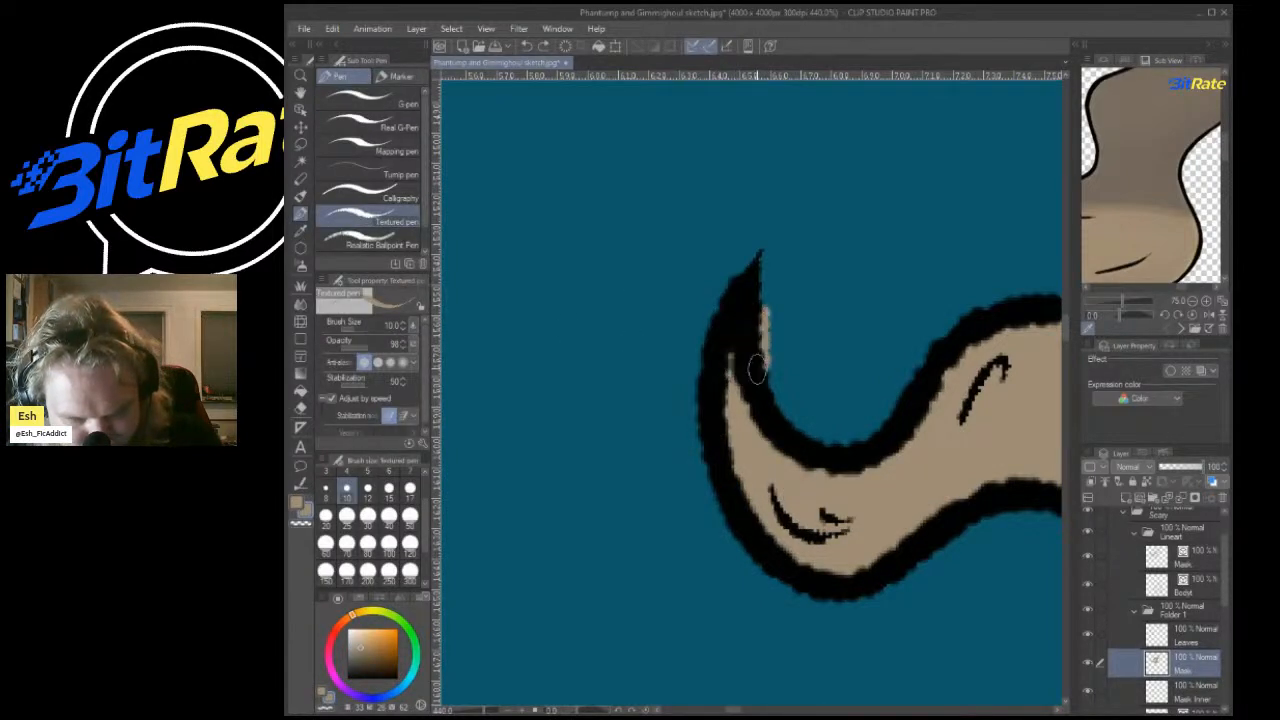
Touch up the unfilled tips of the left branch's remaining twigs with the beige Textured pen.
scroll(700, 355, down, 2)
scroll(691, 352, down, 2)
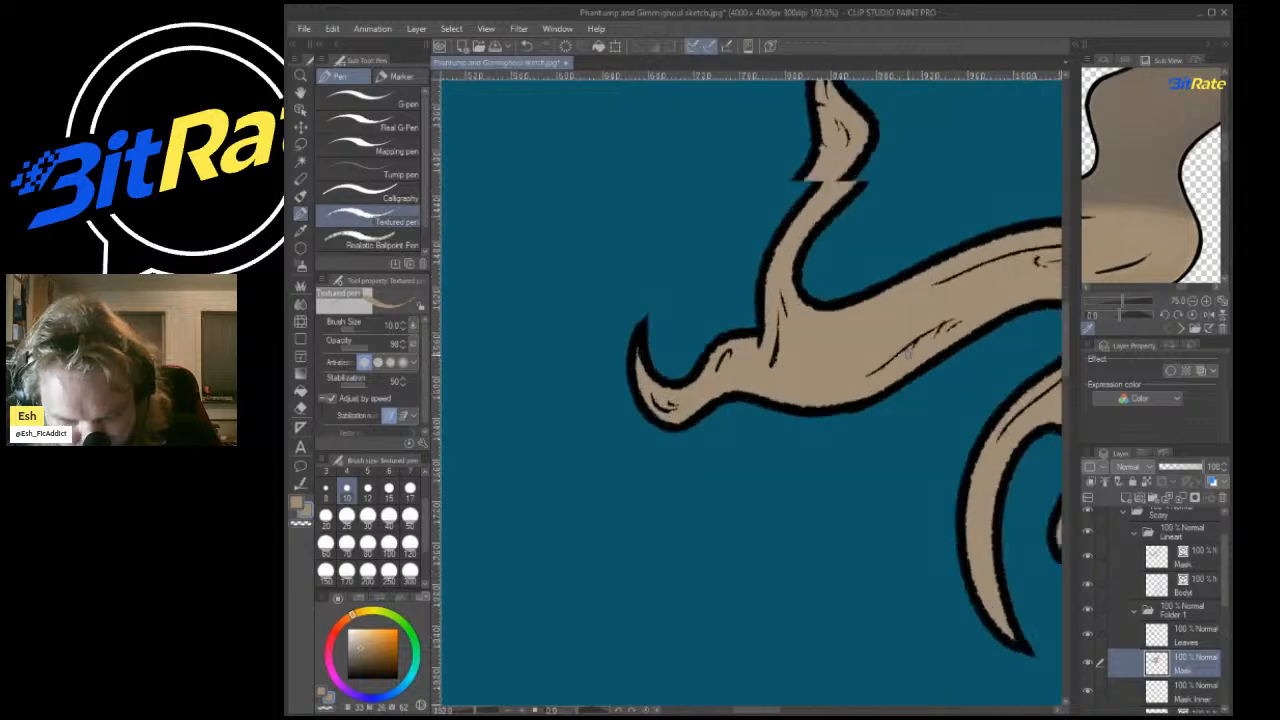
scroll(812, 183, up, 2)
scroll(812, 183, up, 2)
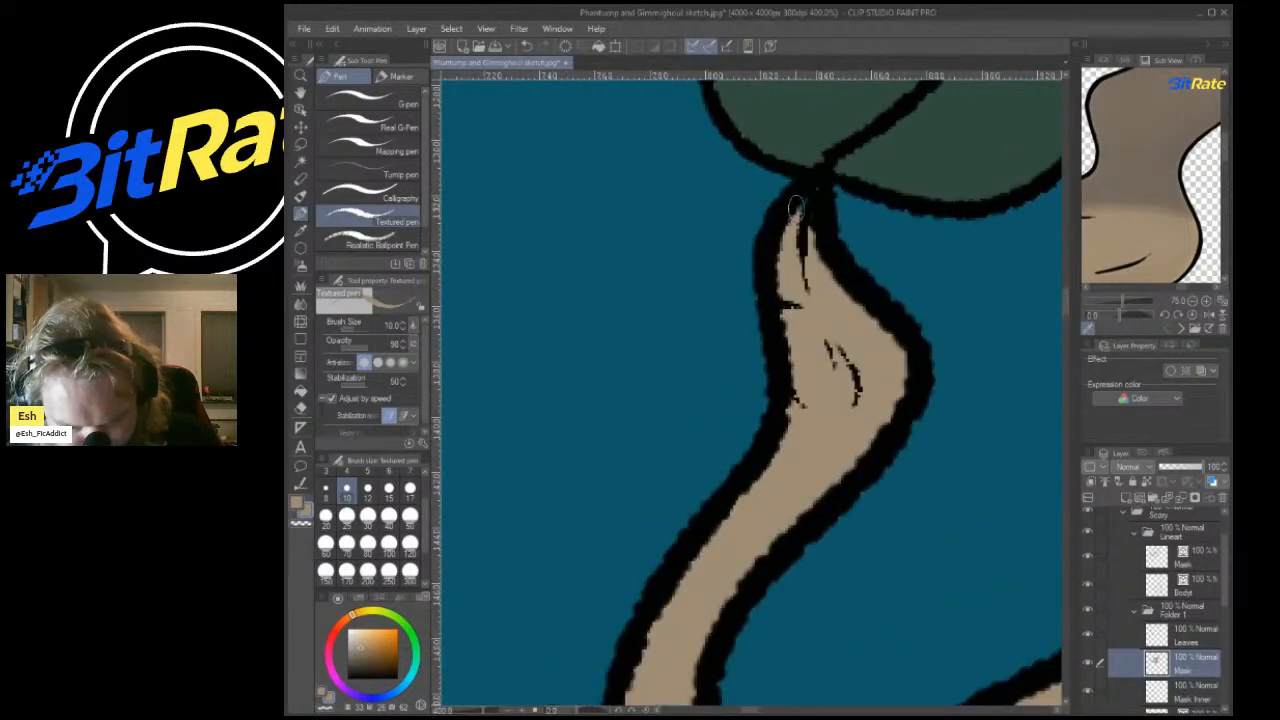
scroll(812, 218, down, 4)
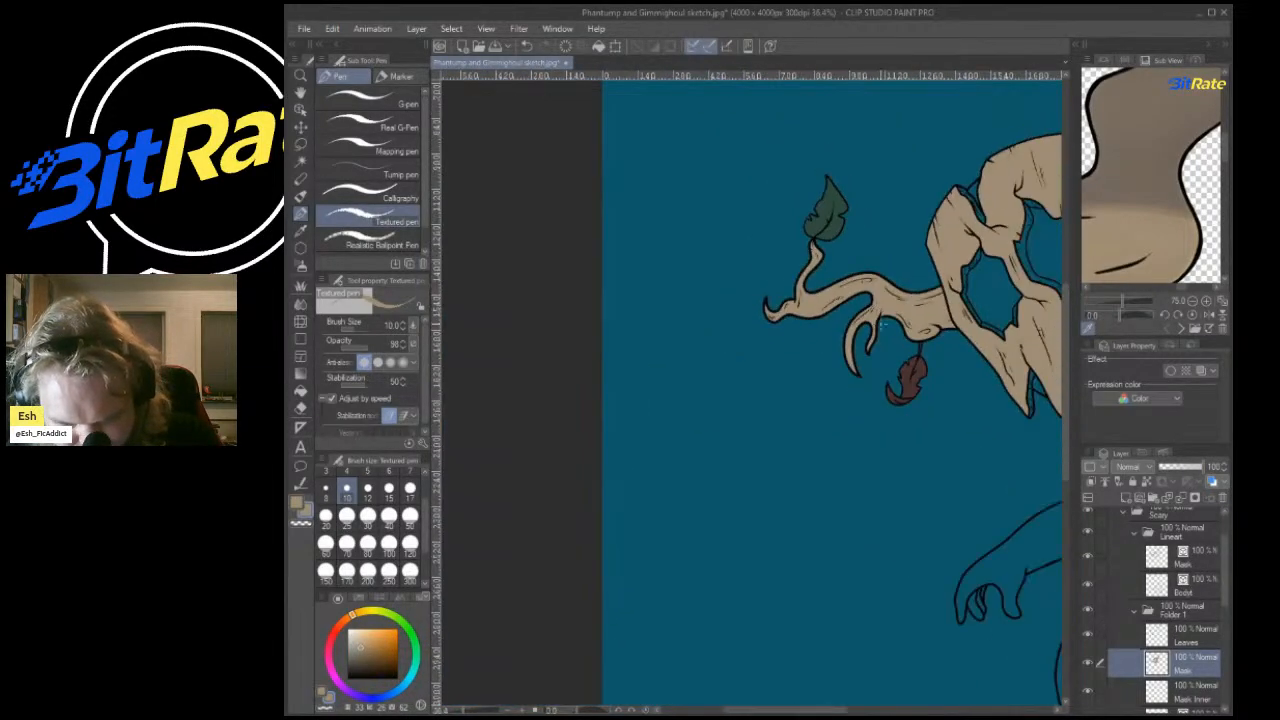
scroll(782, 522, up, 4)
scroll(782, 522, up, 1)
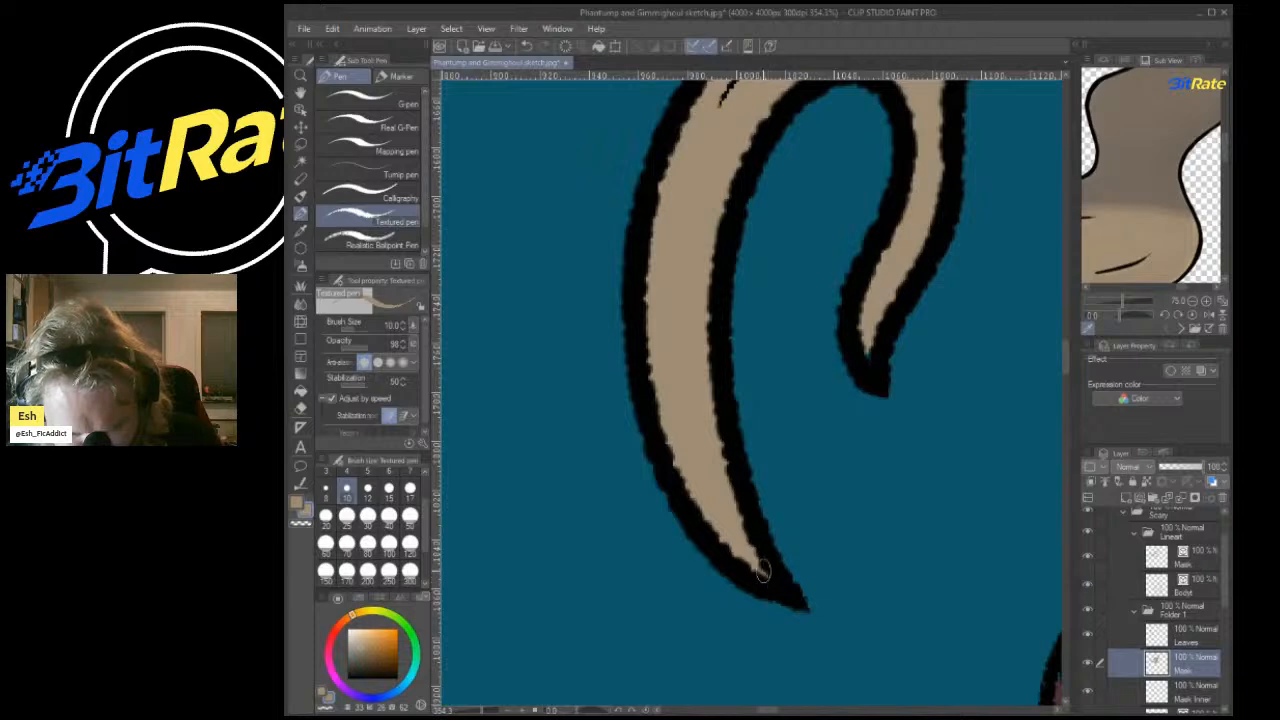
scroll(766, 371, down, 8)
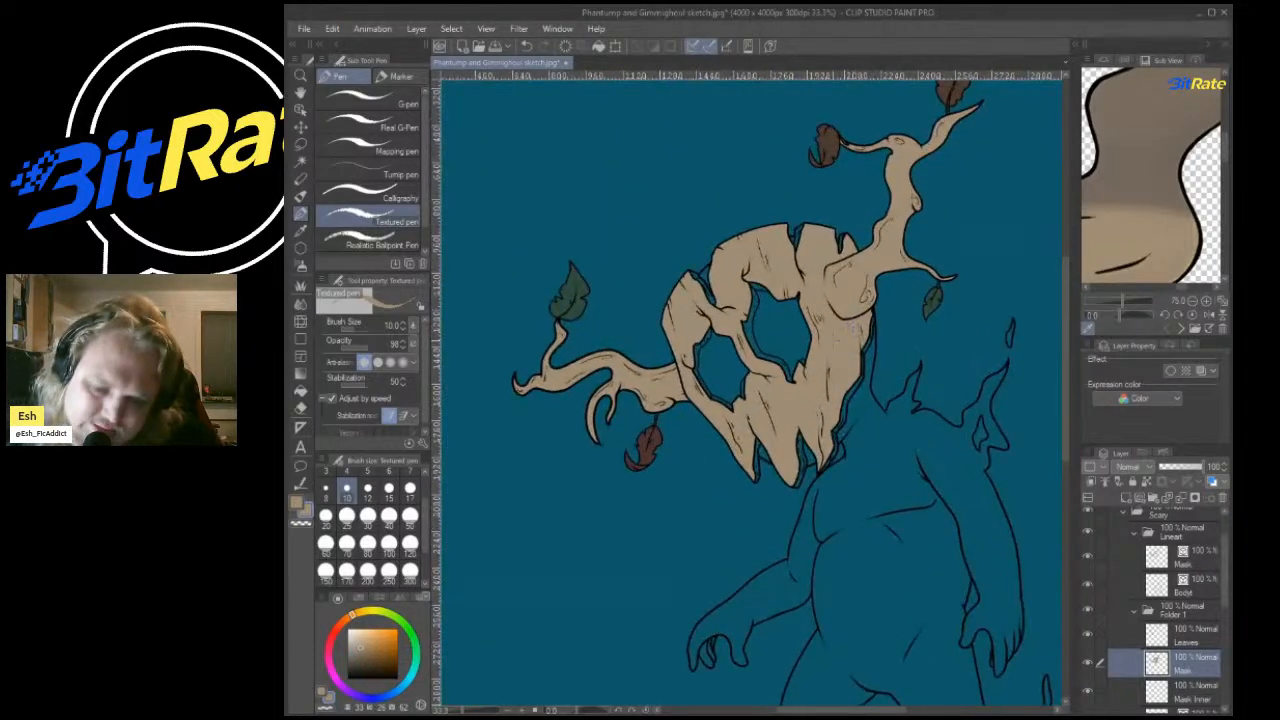
Select the Mask Inner layer and sample a dark brown from the tree stump reference image.
scroll(850, 320, up, 2)
click(1190, 690)
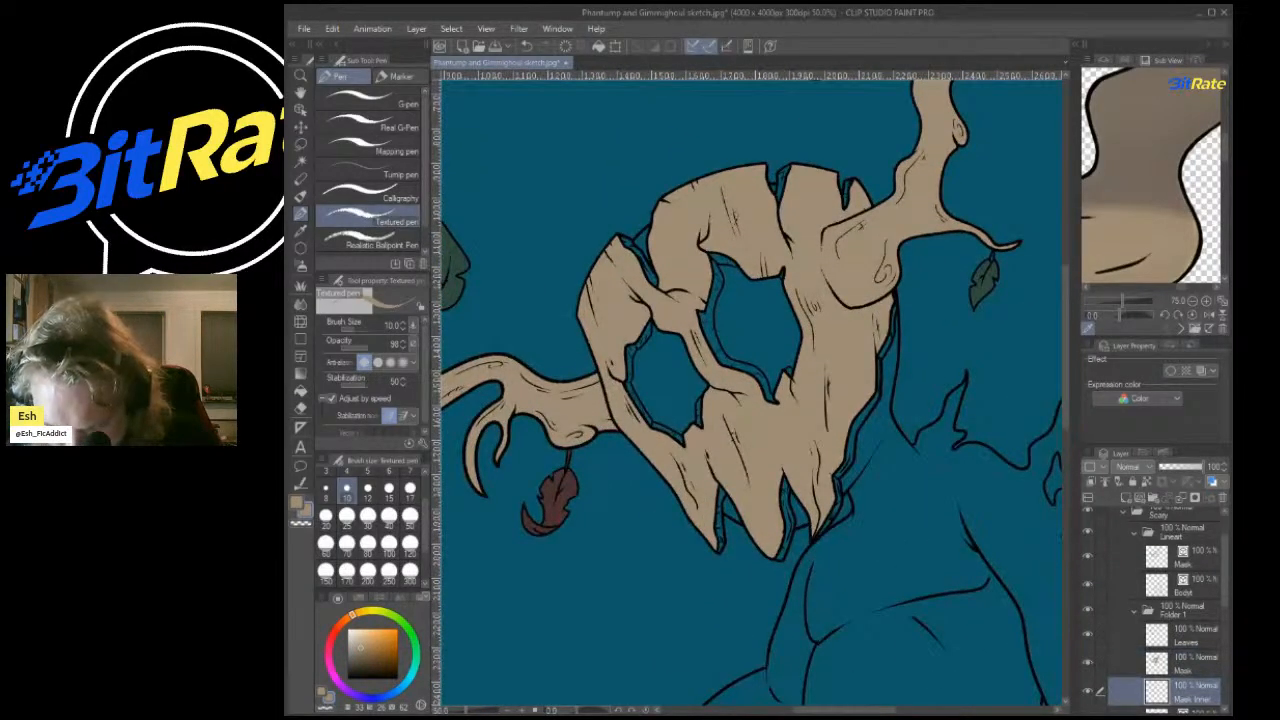
click(1181, 329)
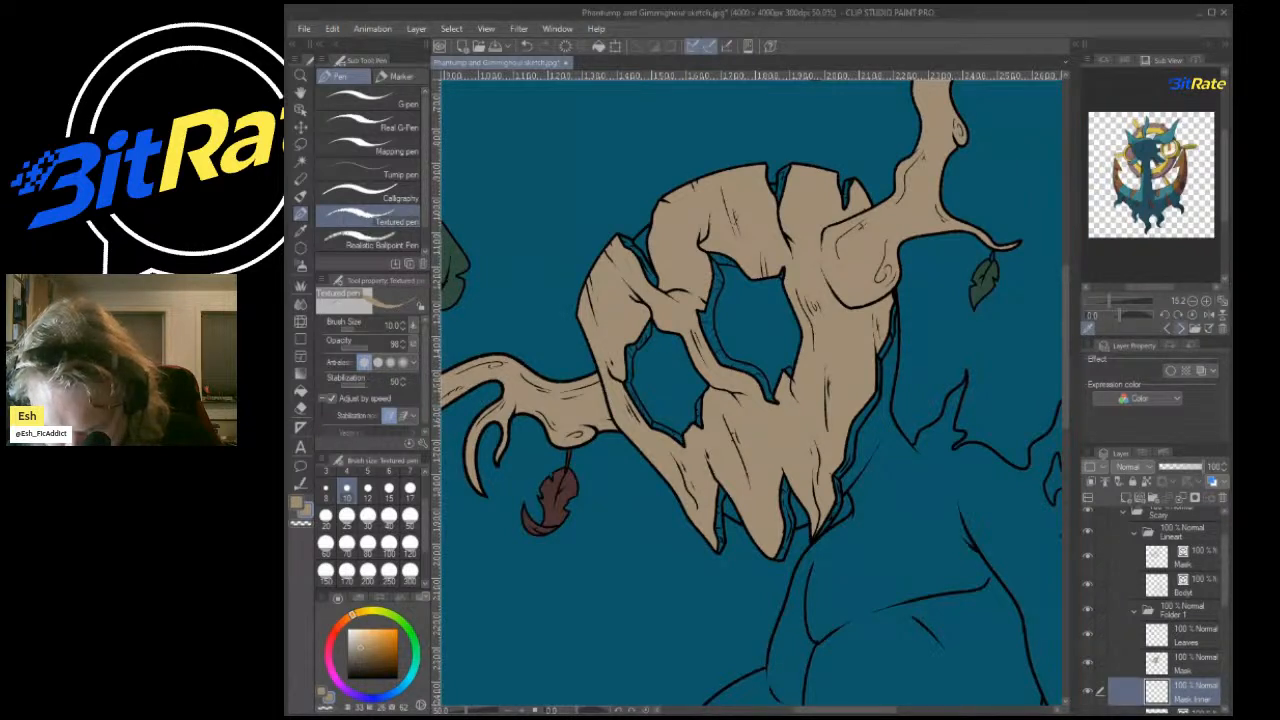
click(1181, 329)
click(1181, 329)
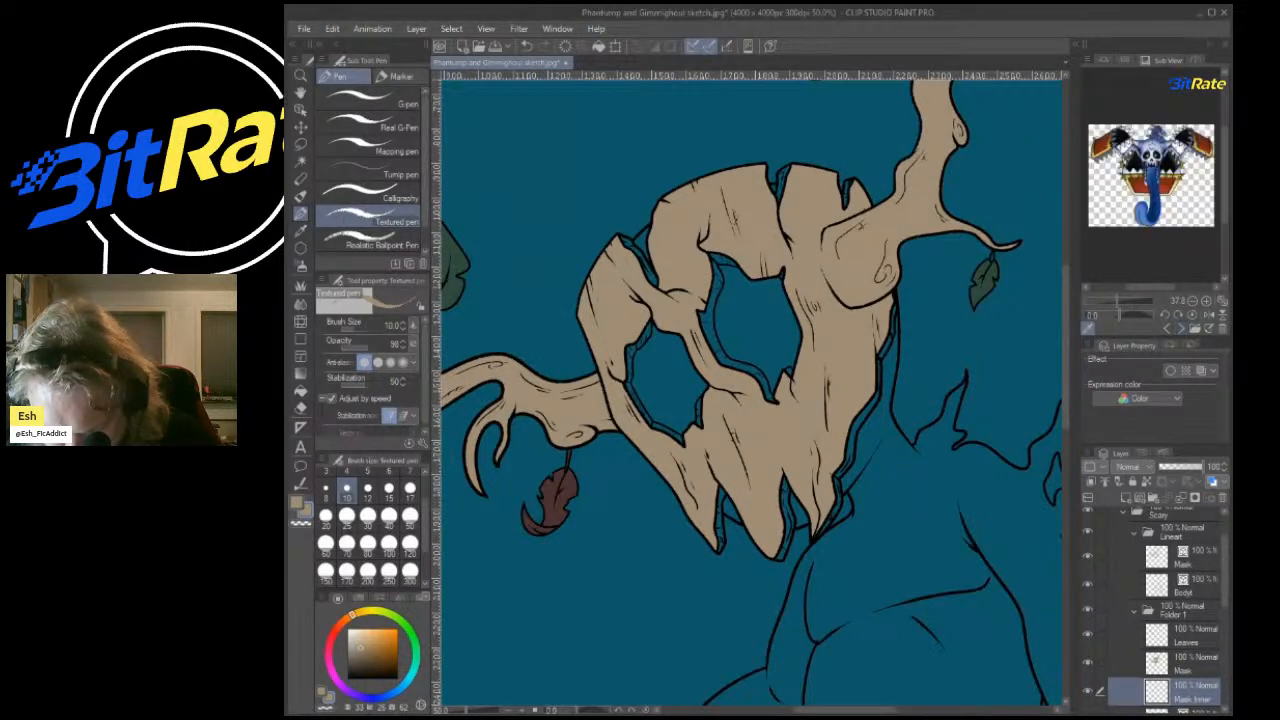
click(1181, 329)
click(1181, 329)
scroll(1175, 215, up, 5)
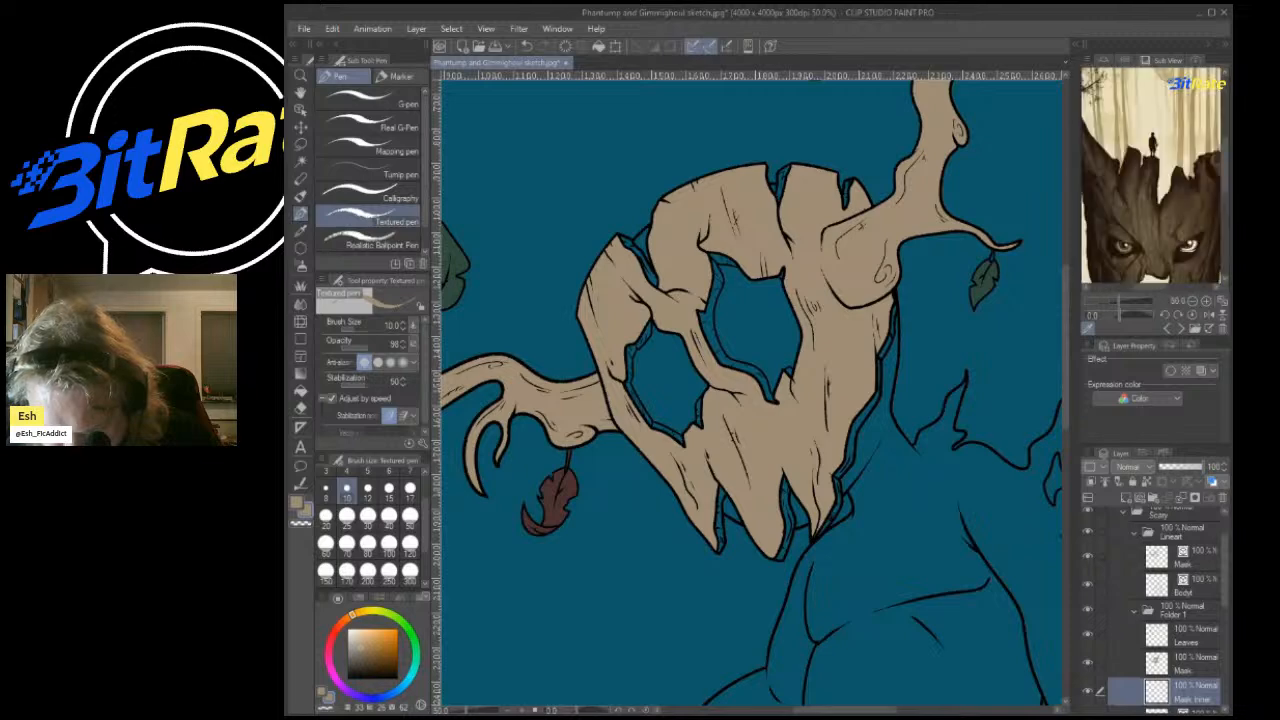
scroll(1171, 176, down, 2)
scroll(1171, 176, up, 5)
click(1171, 176)
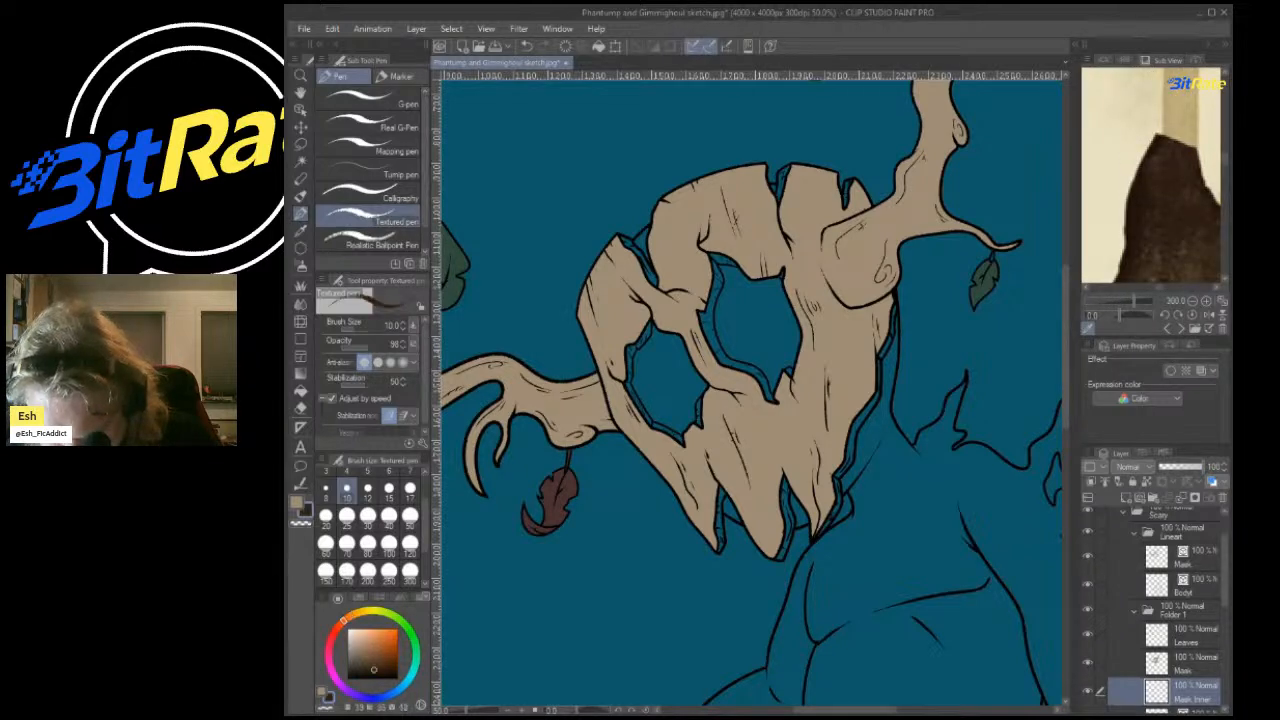
Fill the upper sections of the left eye hole's inner rim with the dark brown using the Refer other layers fill.
click(301, 391)
scroll(520, 366, up, 5)
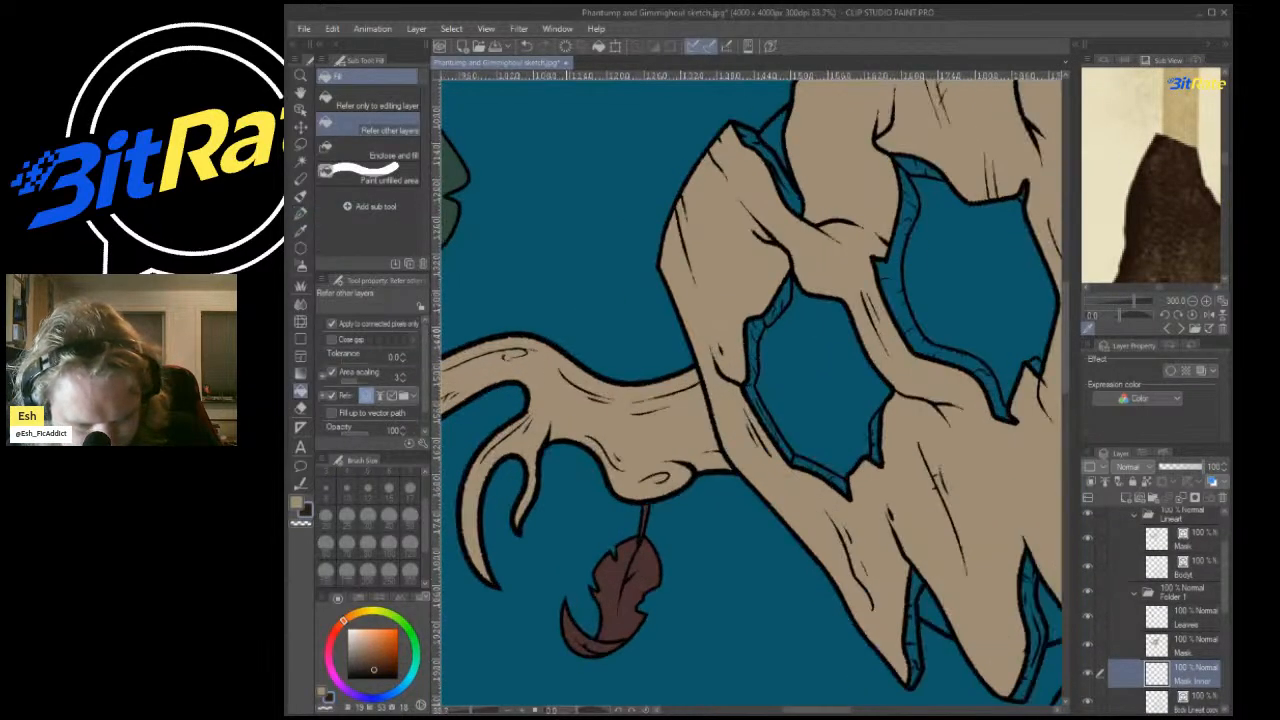
scroll(850, 320, up, 3)
click(906, 228)
click(862, 278)
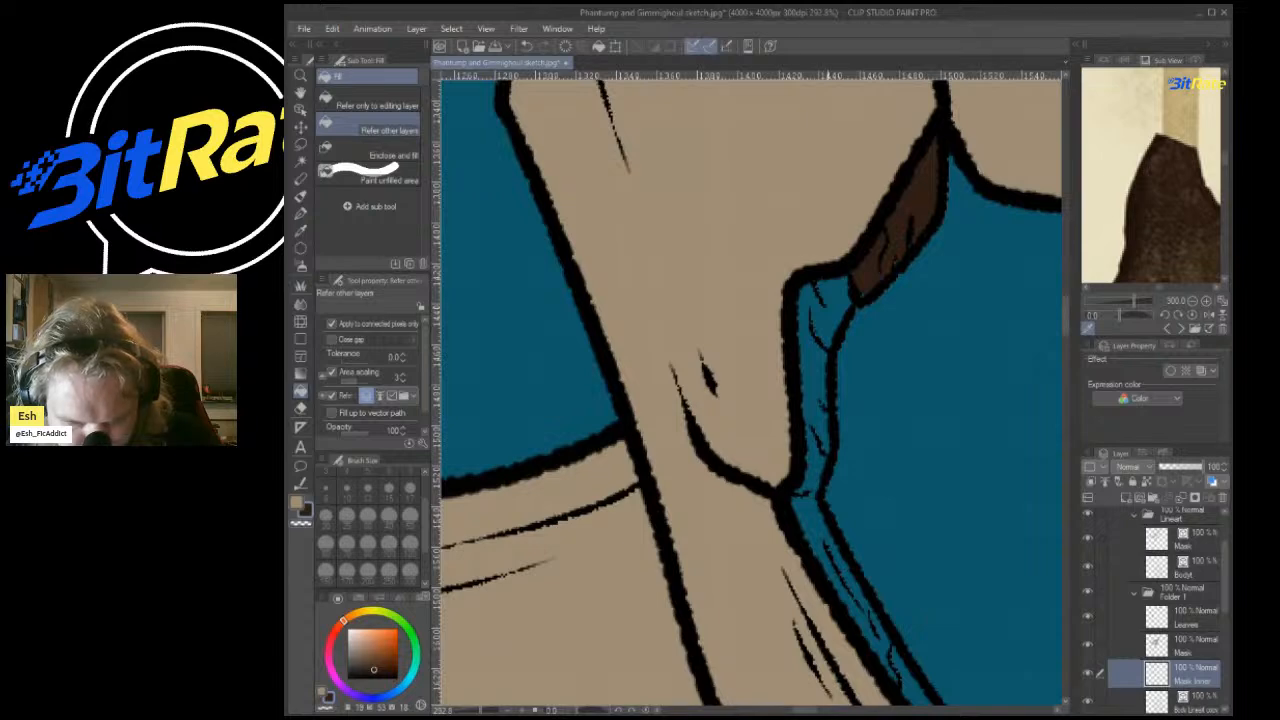
scroll(850, 285, down, 5)
scroll(850, 260, up, 4)
click(829, 246)
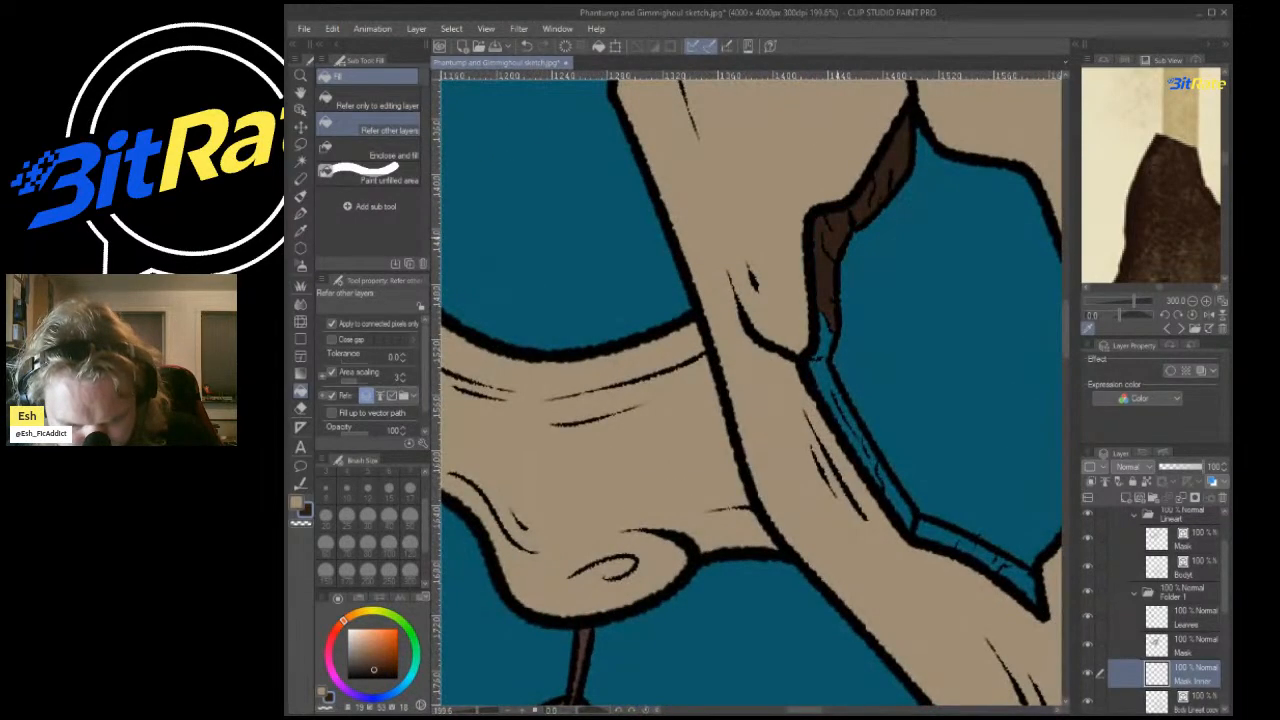
Undo the dark brown fills on the left eye hole's inner rim.
scroll(870, 225, up, 3)
scroll(900, 200, up, 2)
click(300, 213)
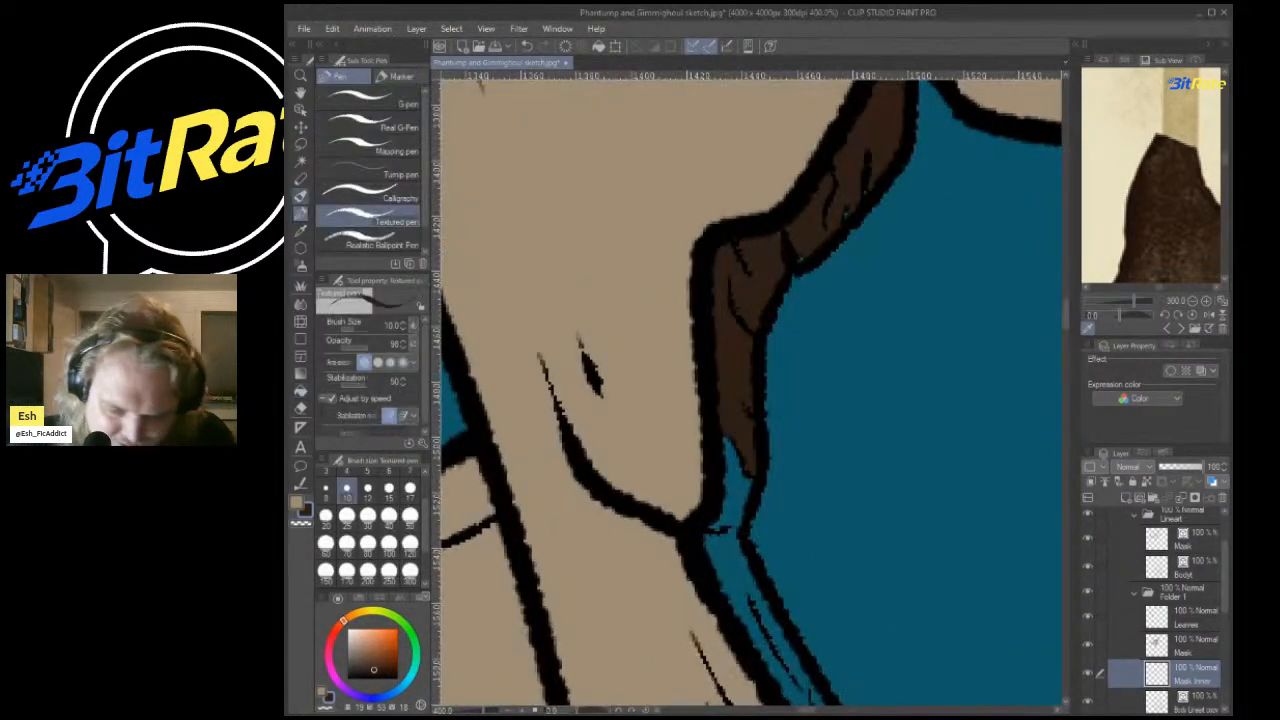
key(ctrl+z)
key(ctrl+z)
key(ctrl+z)
scroll(800, 235, down, 10)
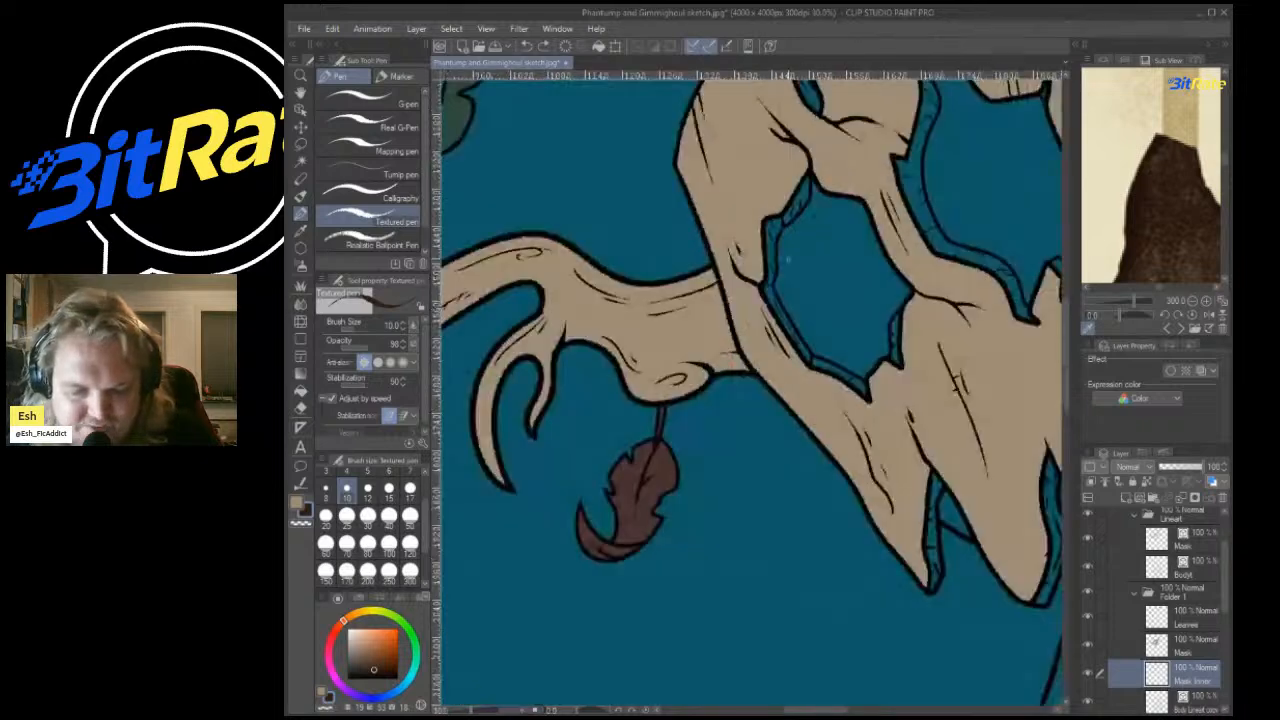
Switch the reference view from the tree stump image back to the coloured artwork with the branch and green leaves.
scroll(798, 225, up, 2)
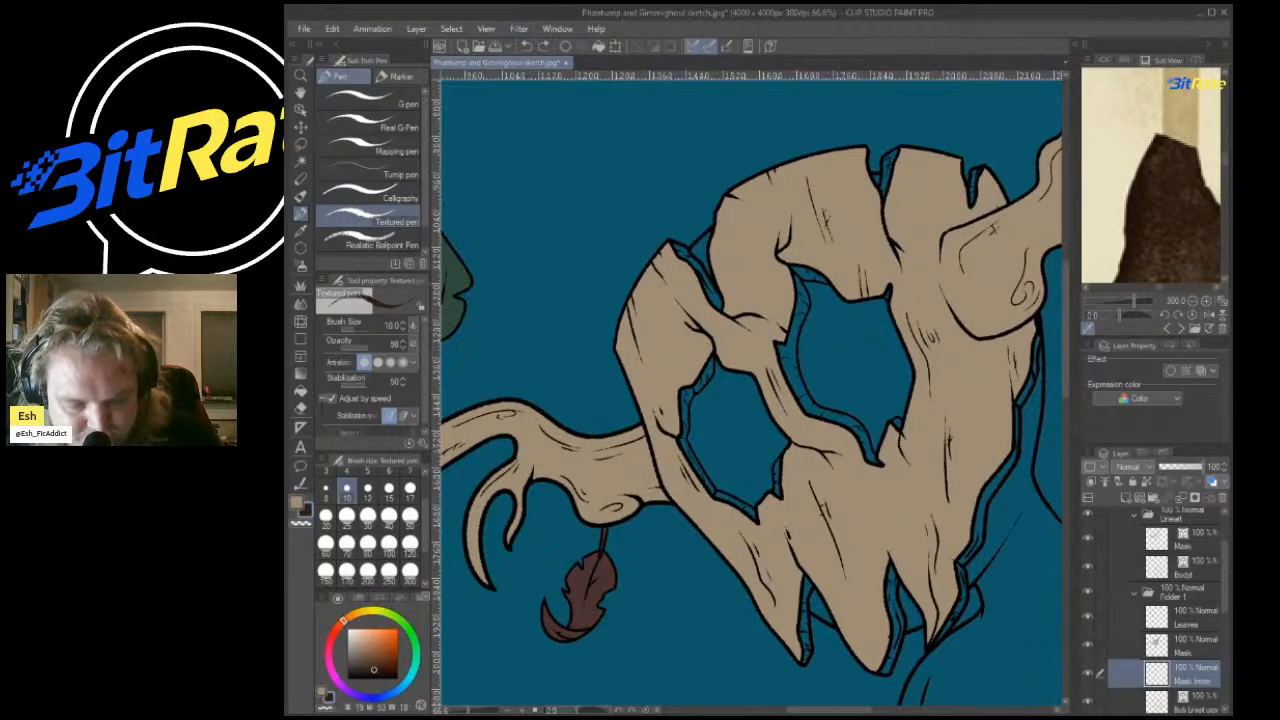
click(1167, 329)
click(1167, 329)
click(1167, 329)
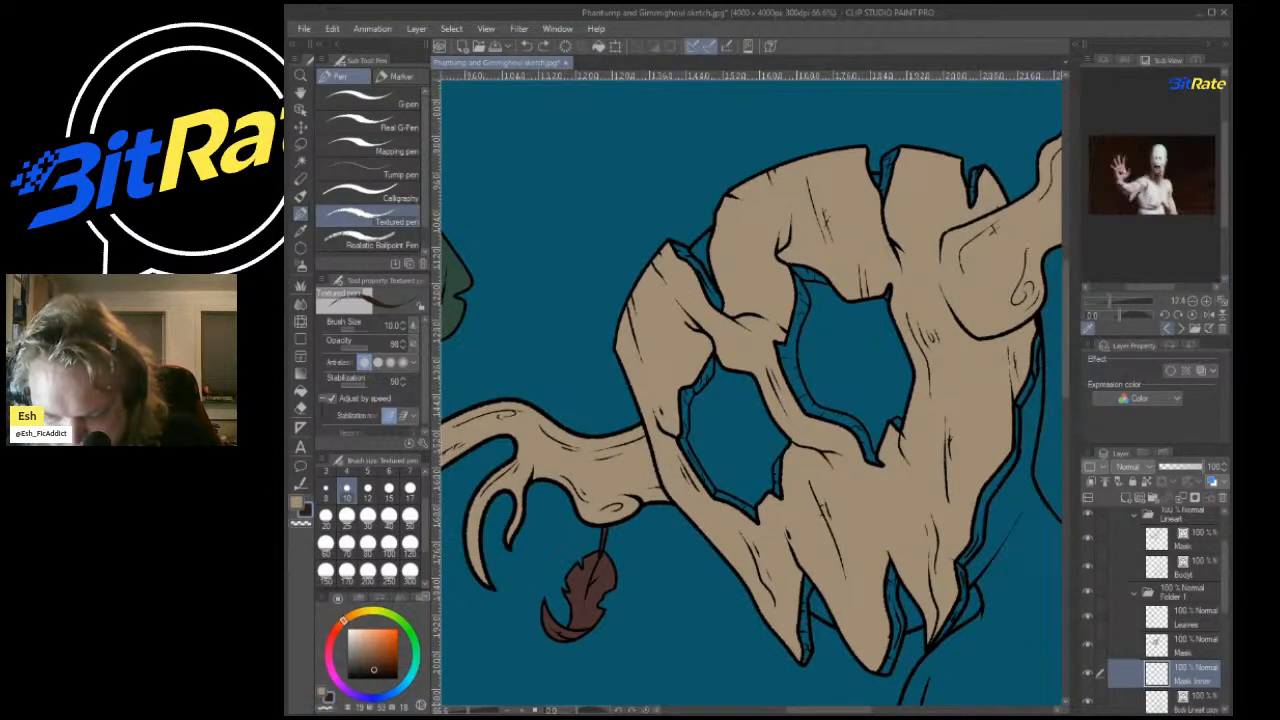
click(1167, 329)
click(1167, 329)
click(1167, 329)
scroll(1140, 185, down, 2)
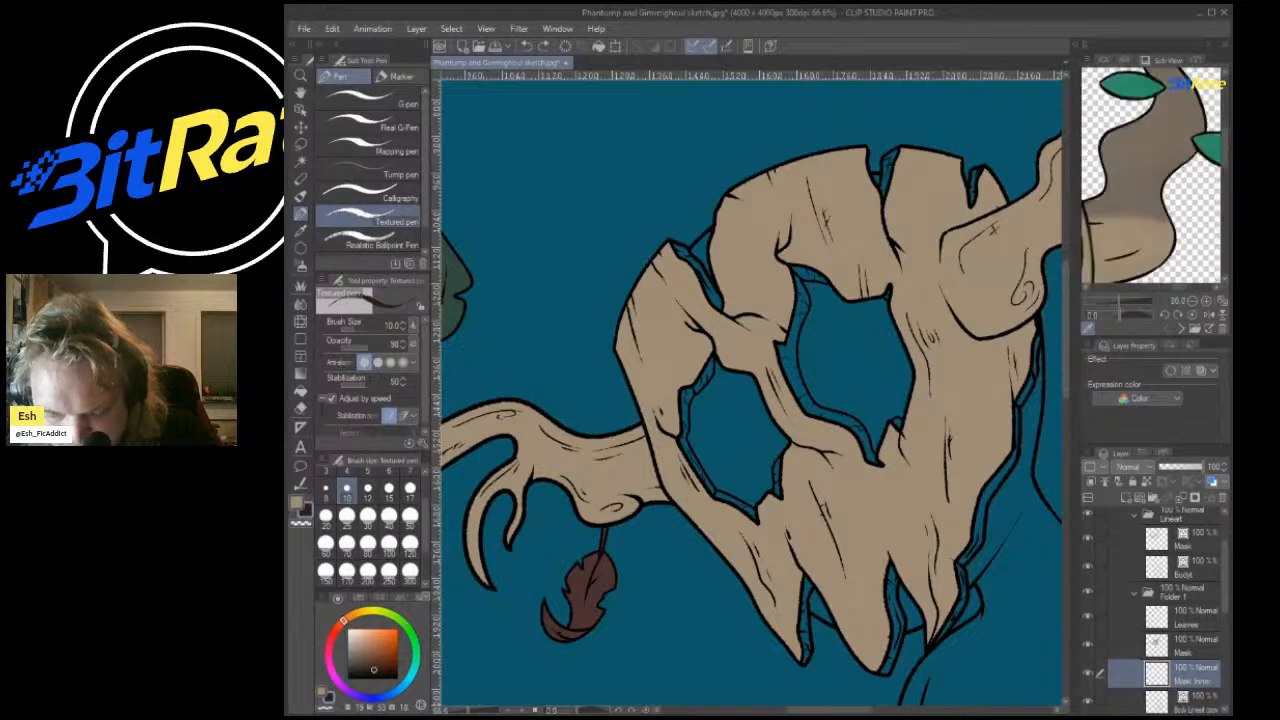
Sample the golden brown from the eye rim in the reference artwork as the drawing colour.
scroll(1145, 170, up, 2)
click(1103, 157)
scroll(1060, 208, down, 1)
scroll(1145, 185, down, 3)
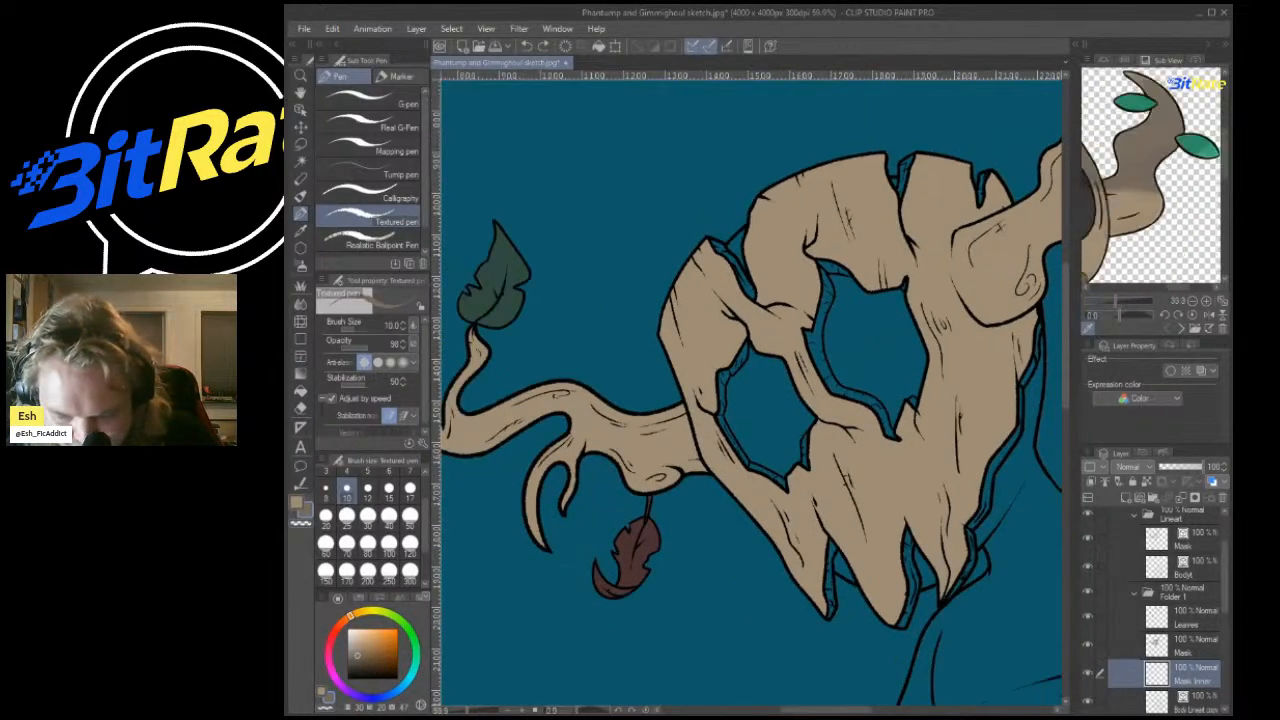
scroll(1145, 185, up, 2)
scroll(1145, 190, down, 3)
scroll(1170, 210, up, 4)
click(1165, 167)
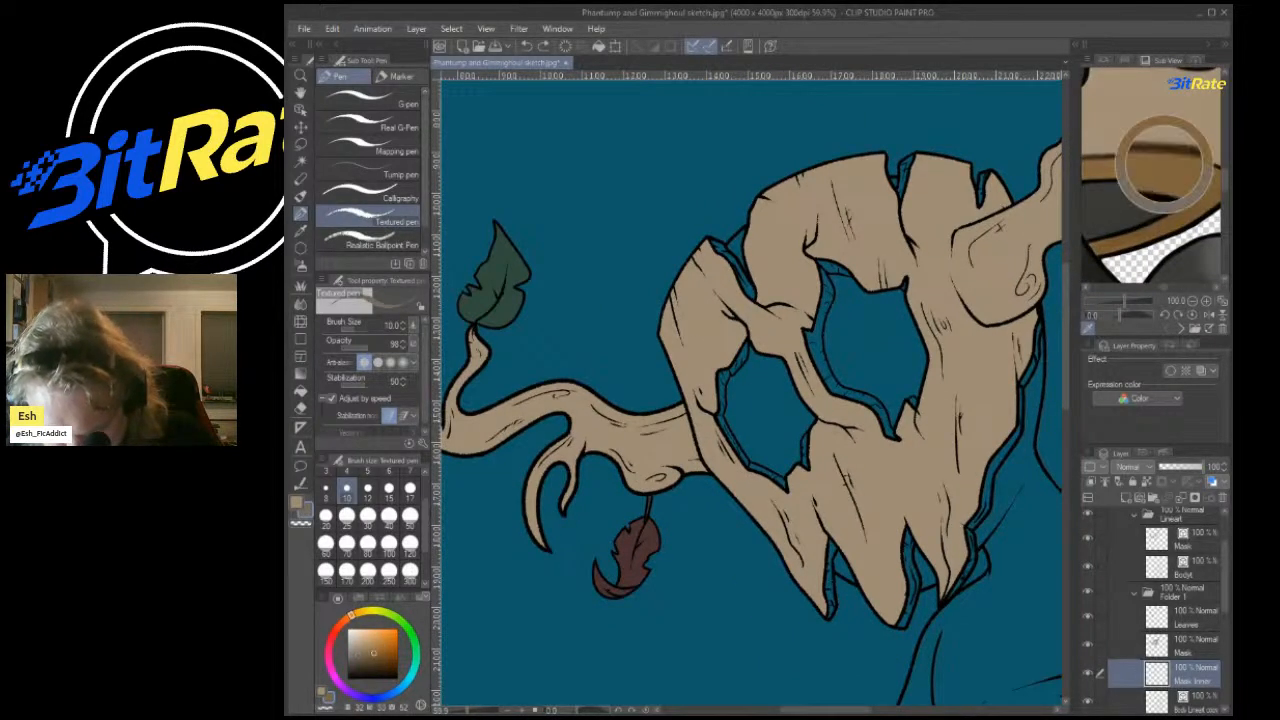
Fill the left and lower inner rim and the small lower-right notch of the right eye hole with golden brown using Refer other layers.
click(301, 391)
scroll(908, 420, up, 3)
scroll(844, 358, up, 2)
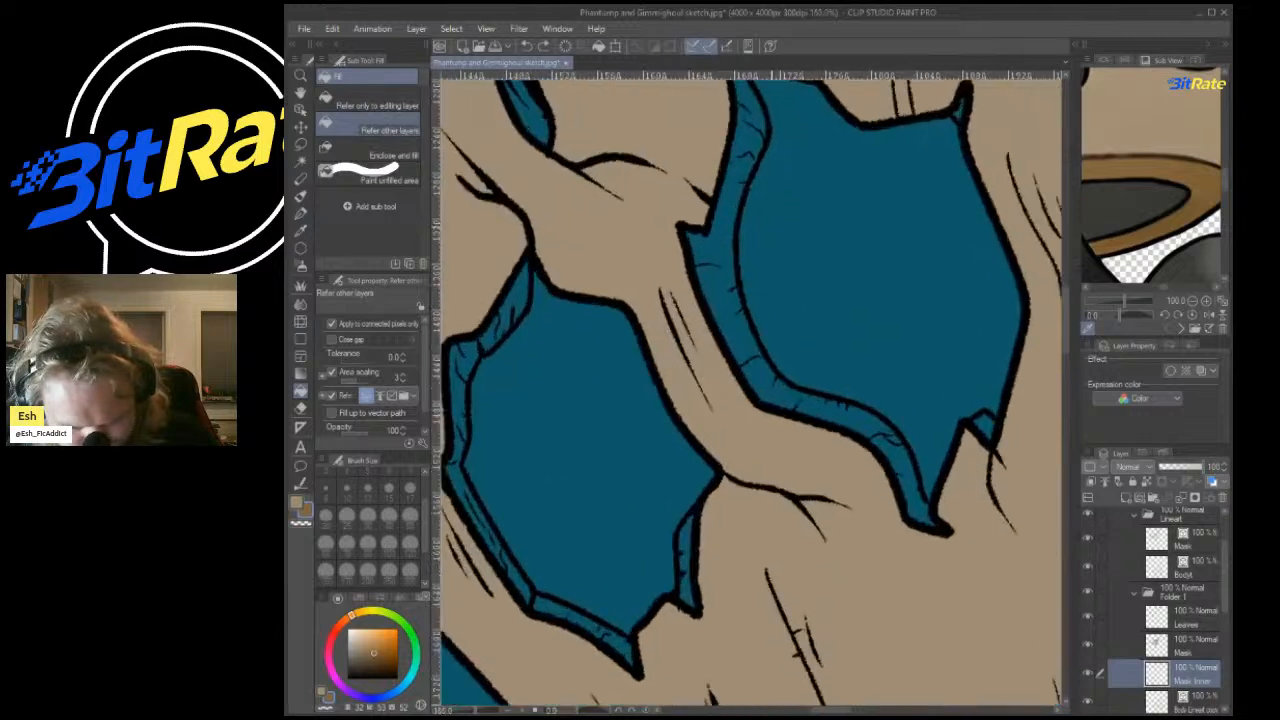
click(719, 255)
click(768, 388)
click(903, 462)
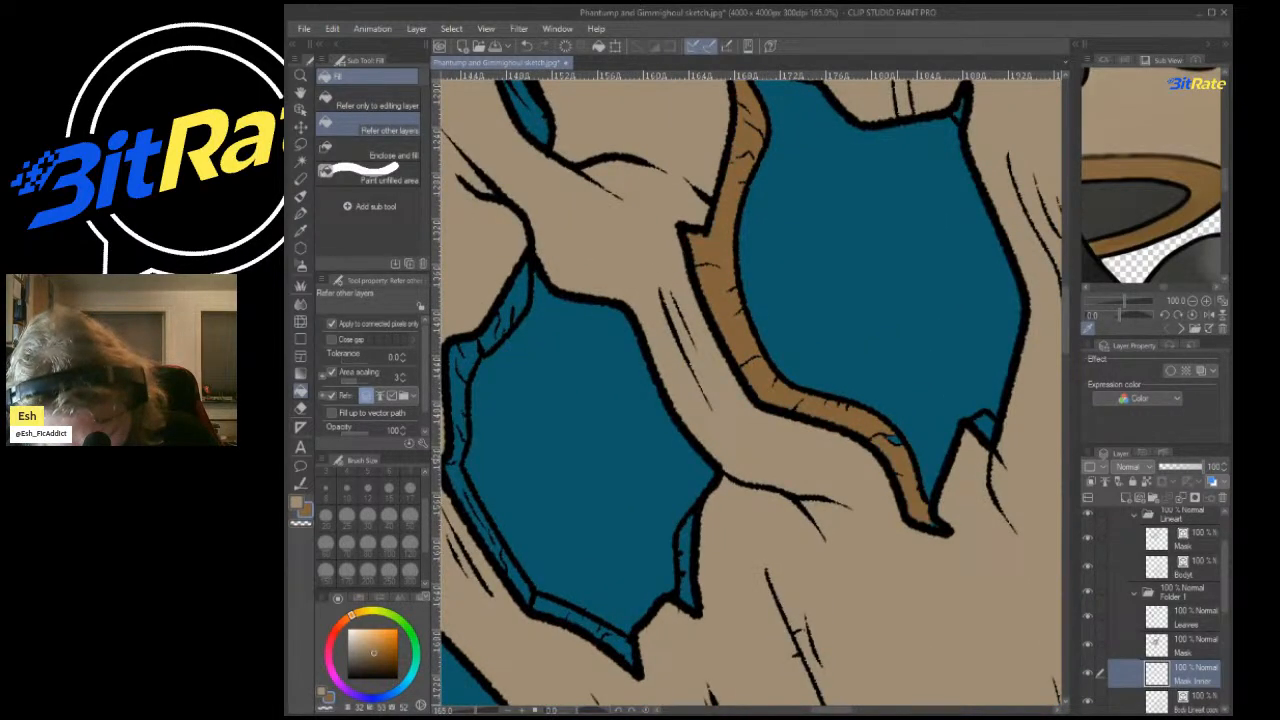
scroll(975, 418, up, 2)
click(987, 425)
Touch up the right eye hole's unfilled rim gaps and paint its upper inner edges golden brown with the Textured pen.
scroll(1000, 460, up, 3)
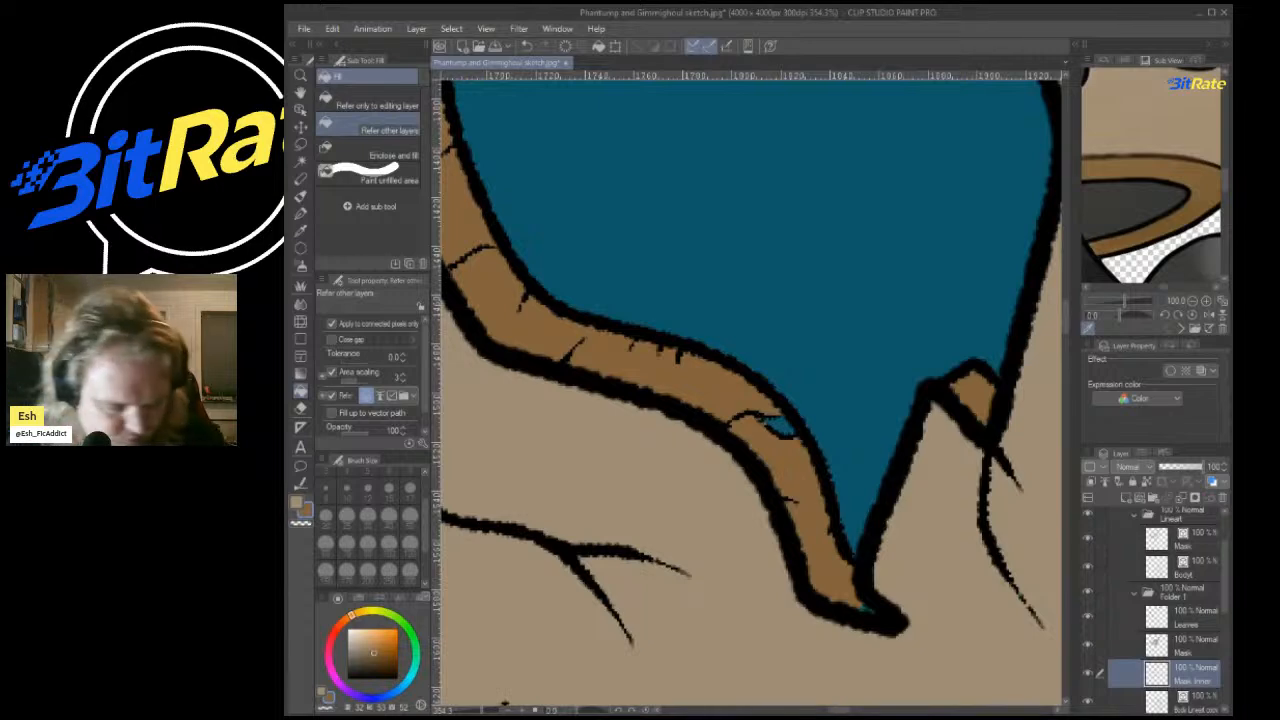
key(p)
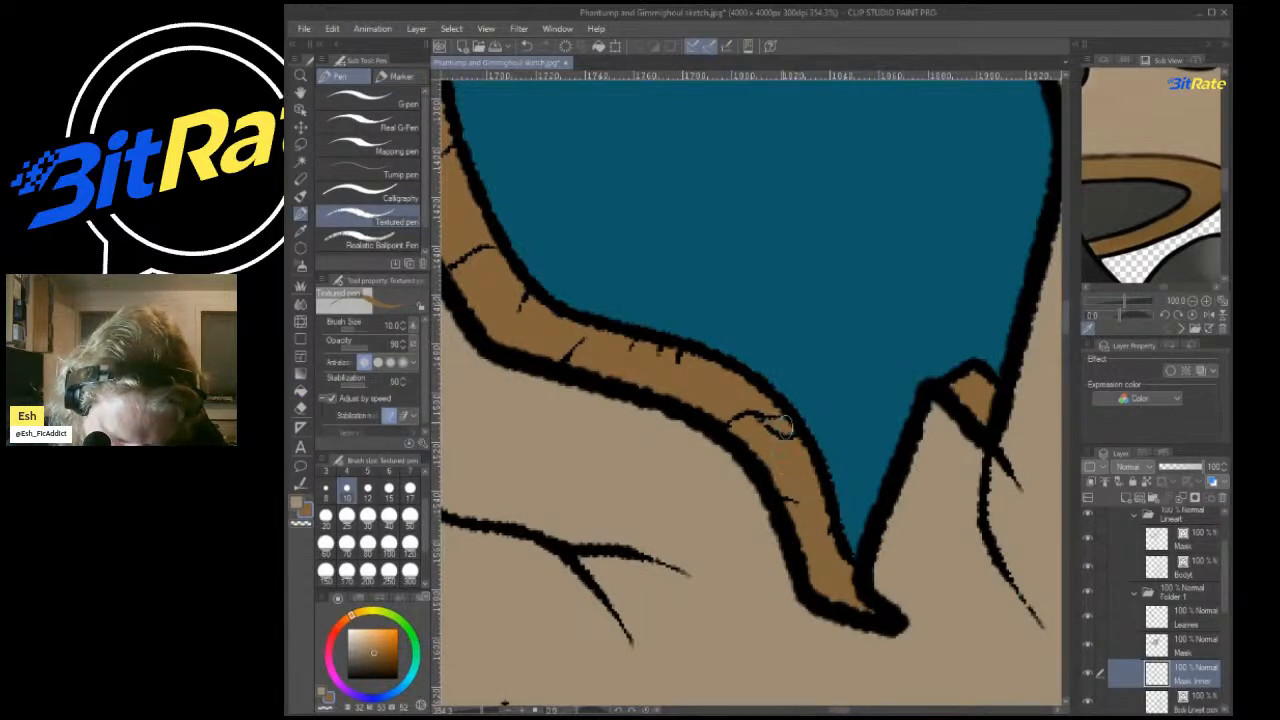
scroll(873, 436, down, 9)
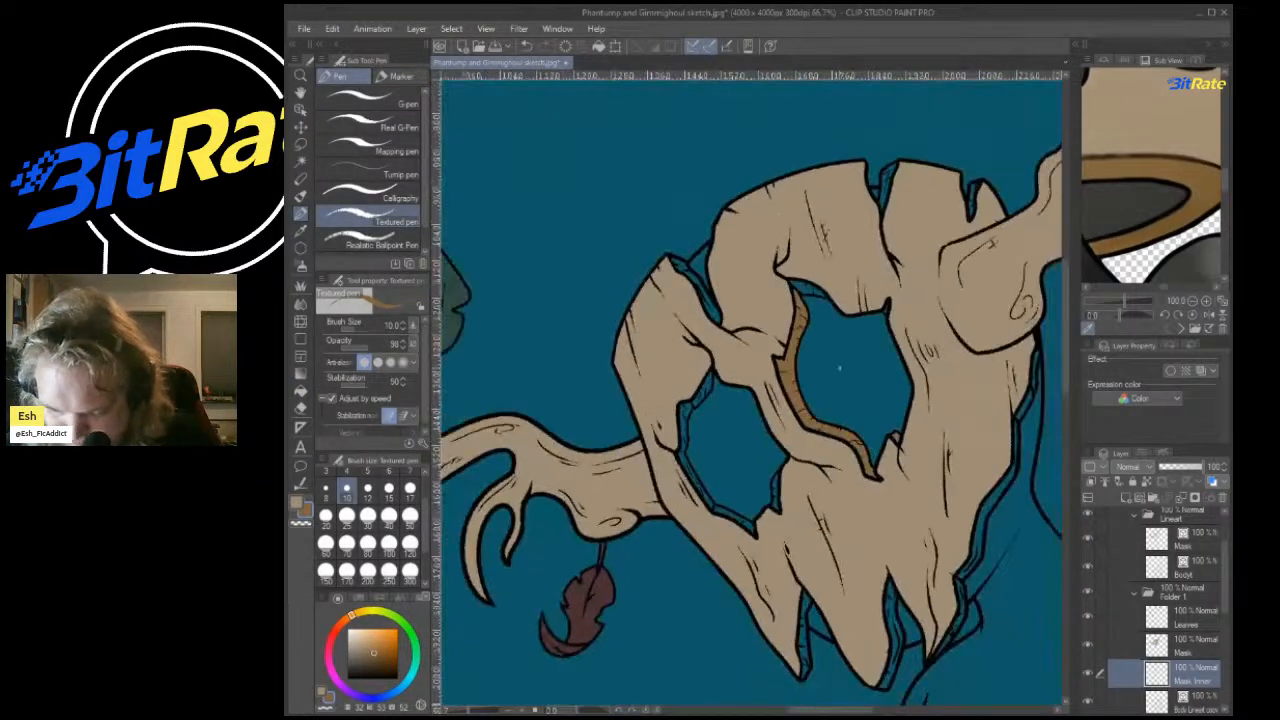
scroll(835, 340, up, 6)
scroll(748, 299, up, 4)
mouse_move(700, 291)
mouse_down()
mouse_move(876, 338)
mouse_move(728, 331)
mouse_move(782, 363)
mouse_move(856, 361)
mouse_move(928, 382)
mouse_move(887, 384)
mouse_move(884, 345)
mouse_move(786, 293)
mouse_up()
scroll(738, 328, down, 9)
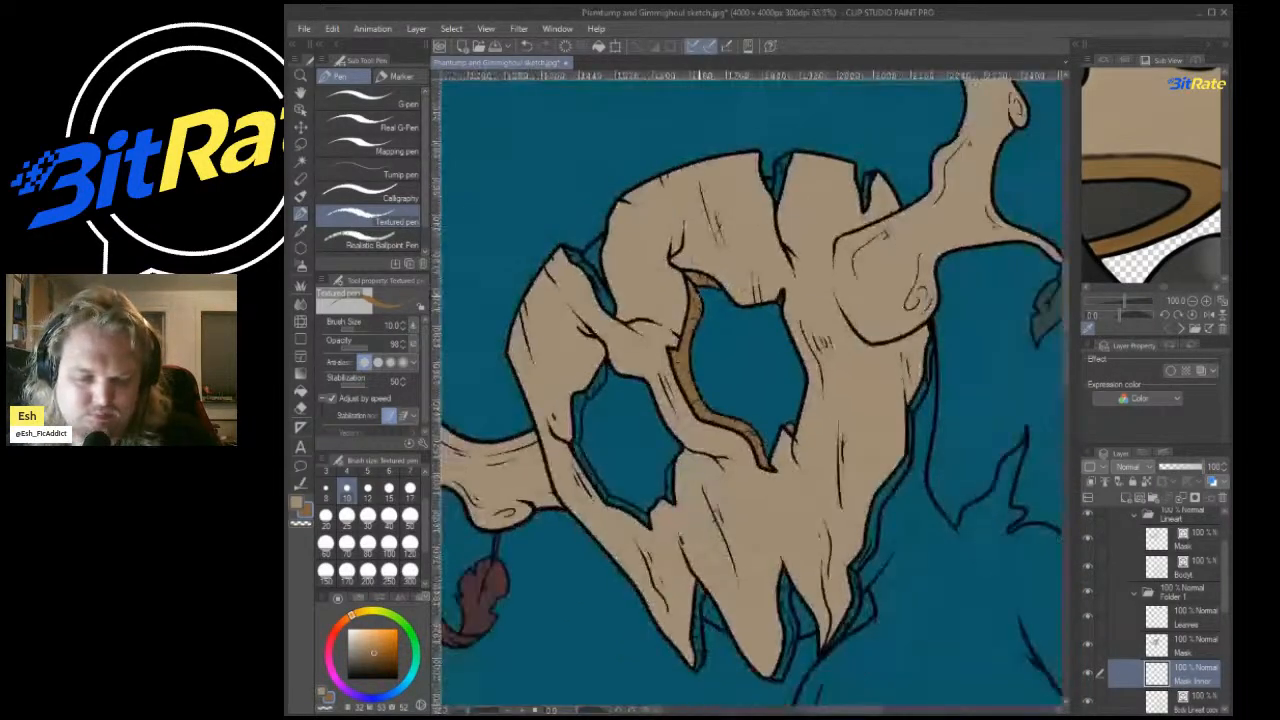
scroll(738, 300, up, 7)
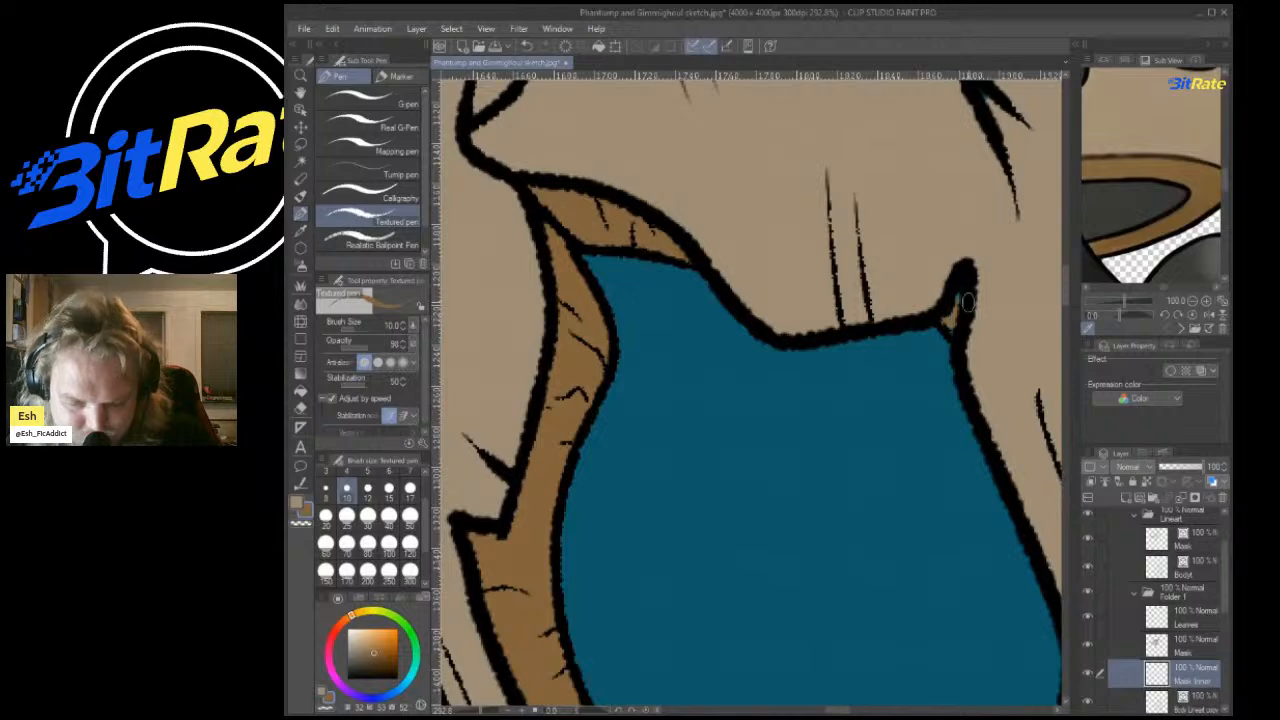
Paint the left eye hole's inner rim golden brown along its left, lower and right edges with the Textured pen.
scroll(956, 290, down, 5)
scroll(829, 163, up, 4)
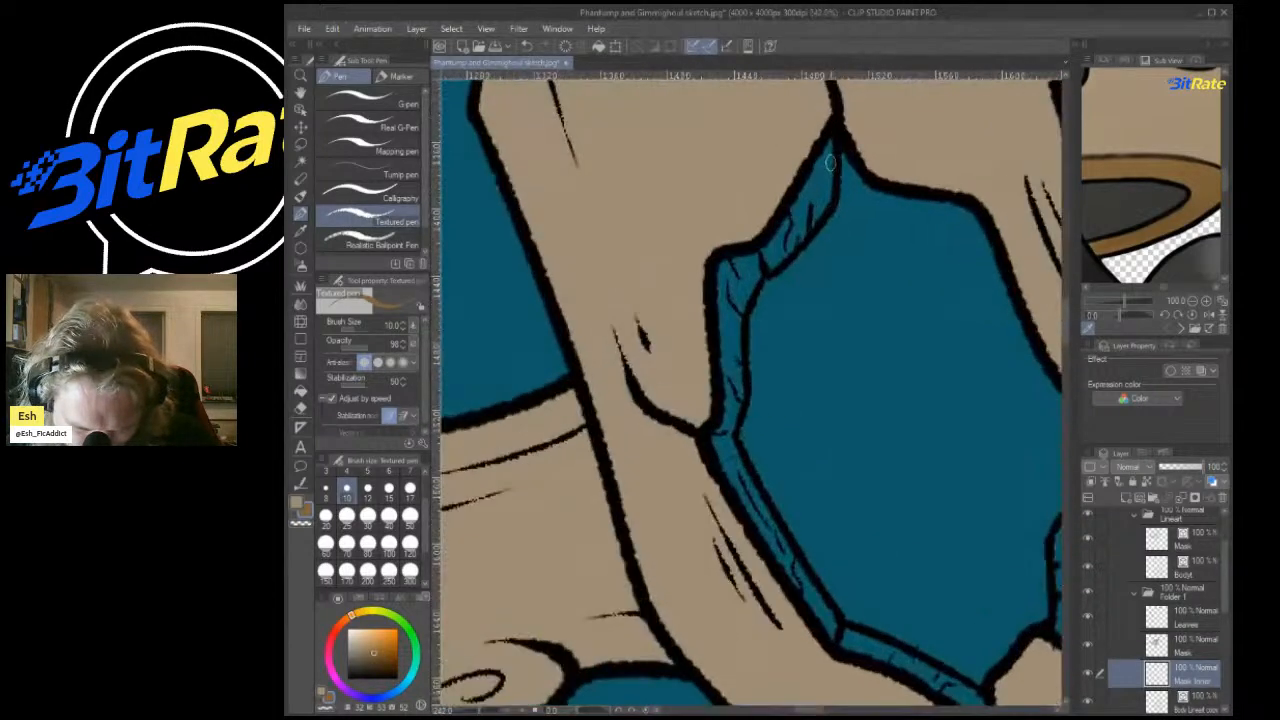
mouse_move(831, 145)
mouse_down()
mouse_move(823, 207)
mouse_move(762, 265)
mouse_move(737, 312)
mouse_move(729, 425)
mouse_move(737, 468)
mouse_move(789, 557)
mouse_move(758, 520)
mouse_move(815, 609)
mouse_move(854, 648)
mouse_move(908, 661)
mouse_up()
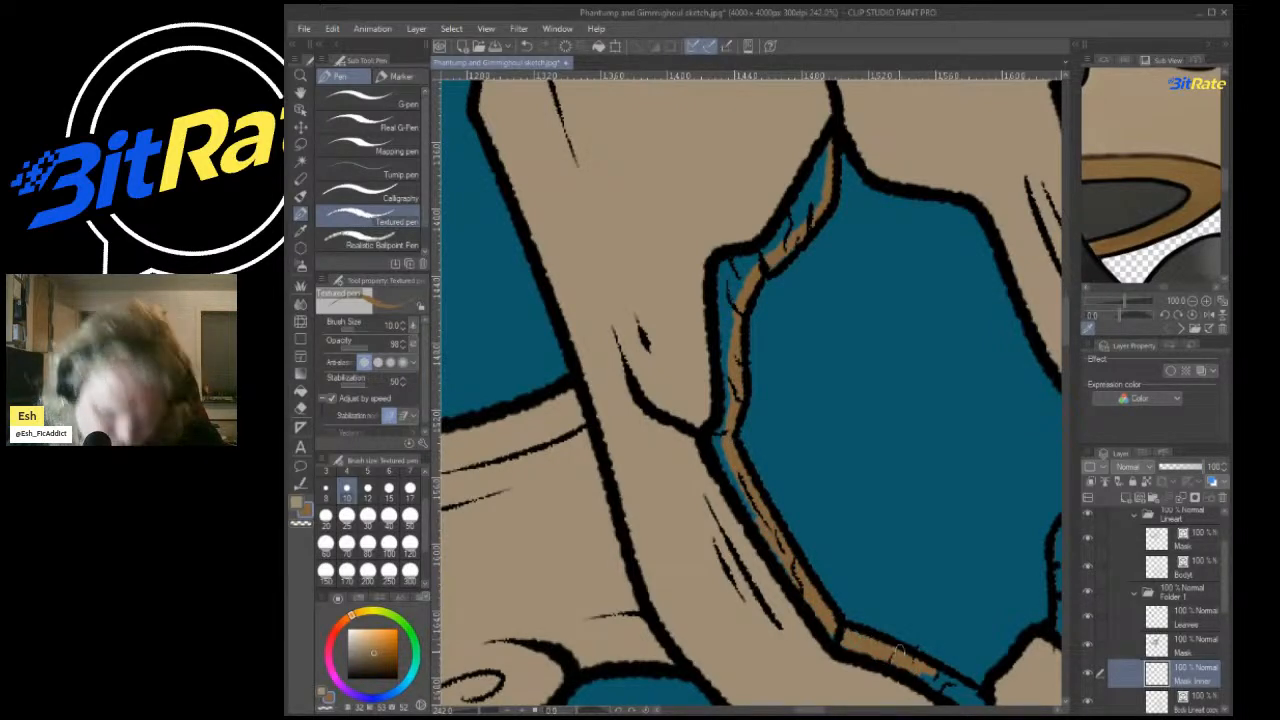
scroll(761, 552, down, 7)
scroll(805, 585, up, 6)
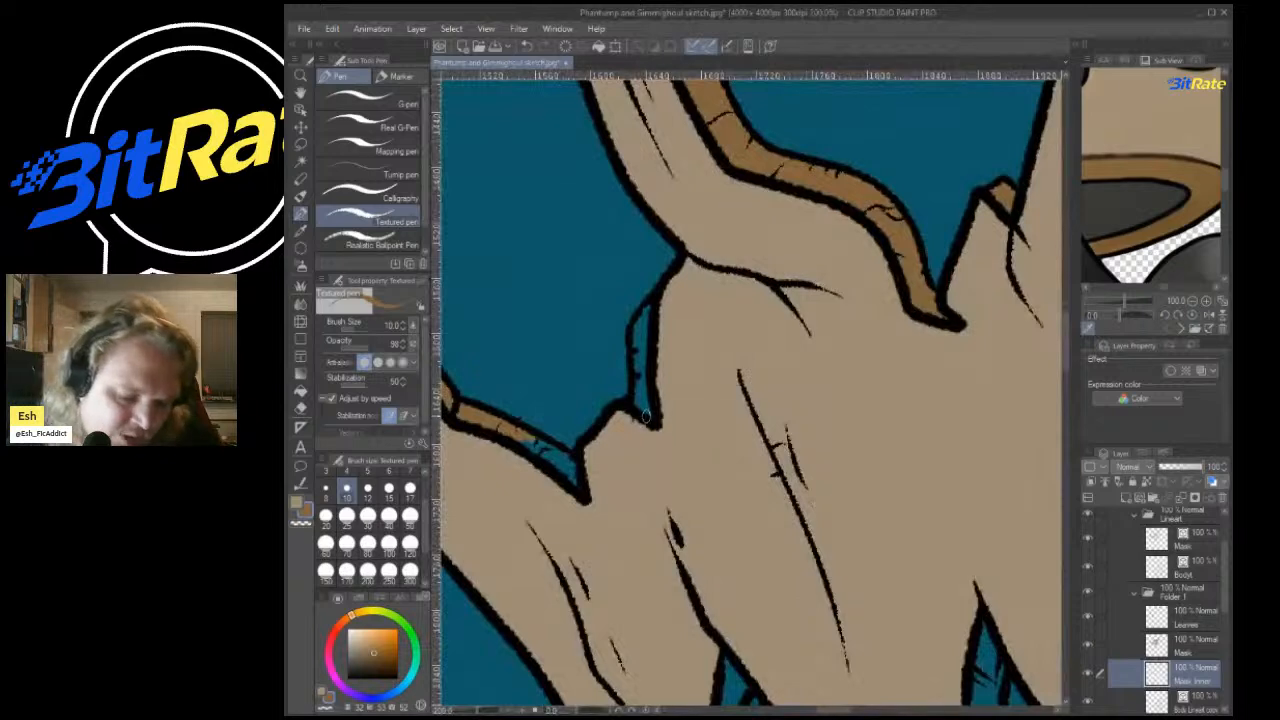
drag(645, 418, 636, 358)
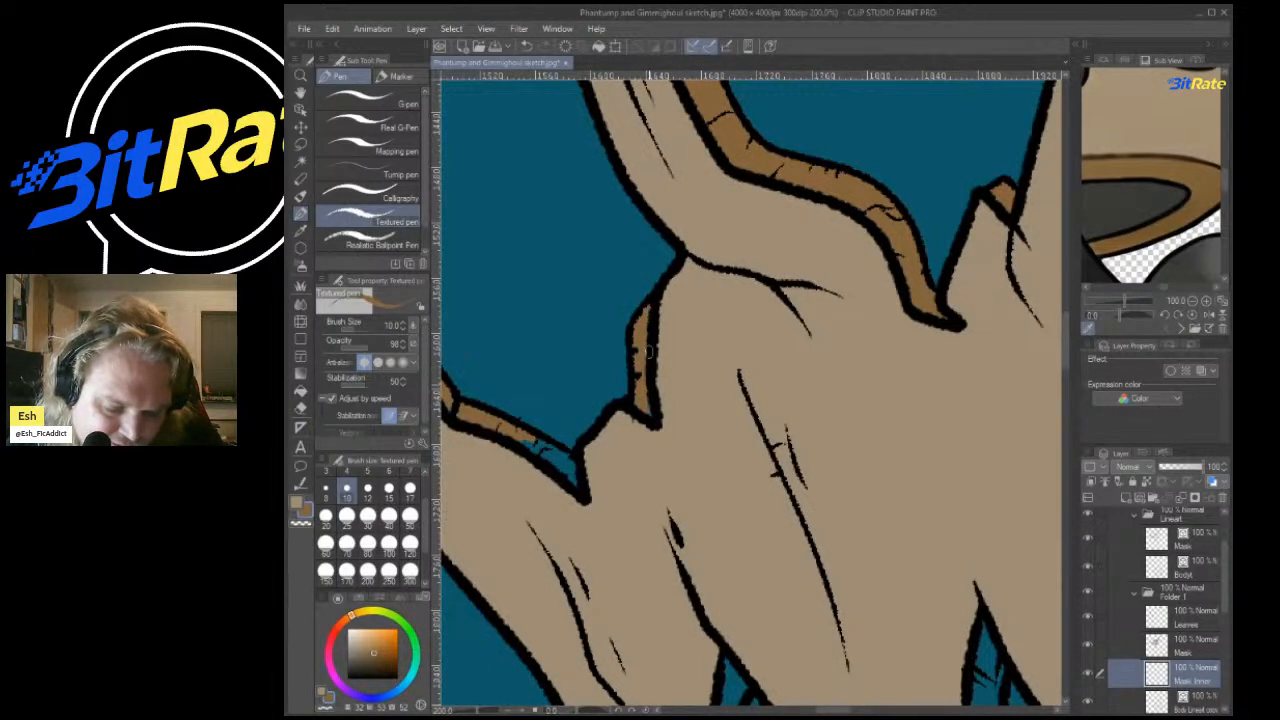
drag(543, 453, 566, 478)
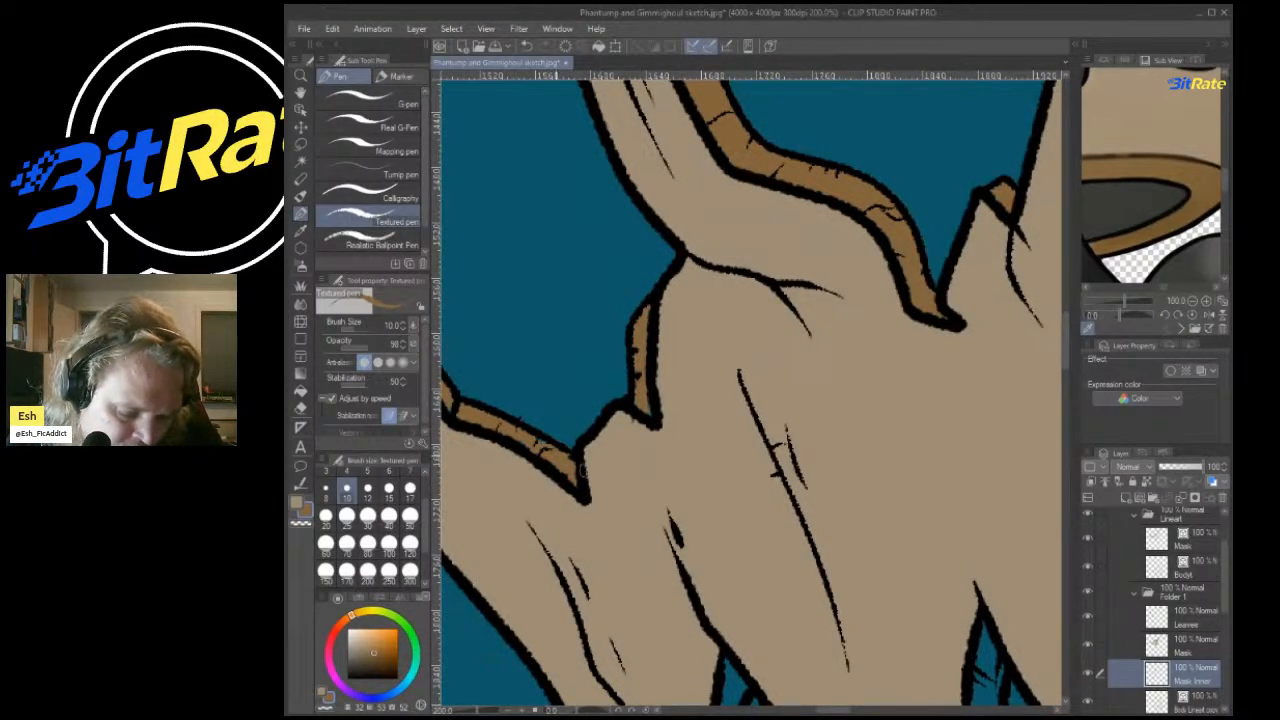
scroll(591, 463, down, 10)
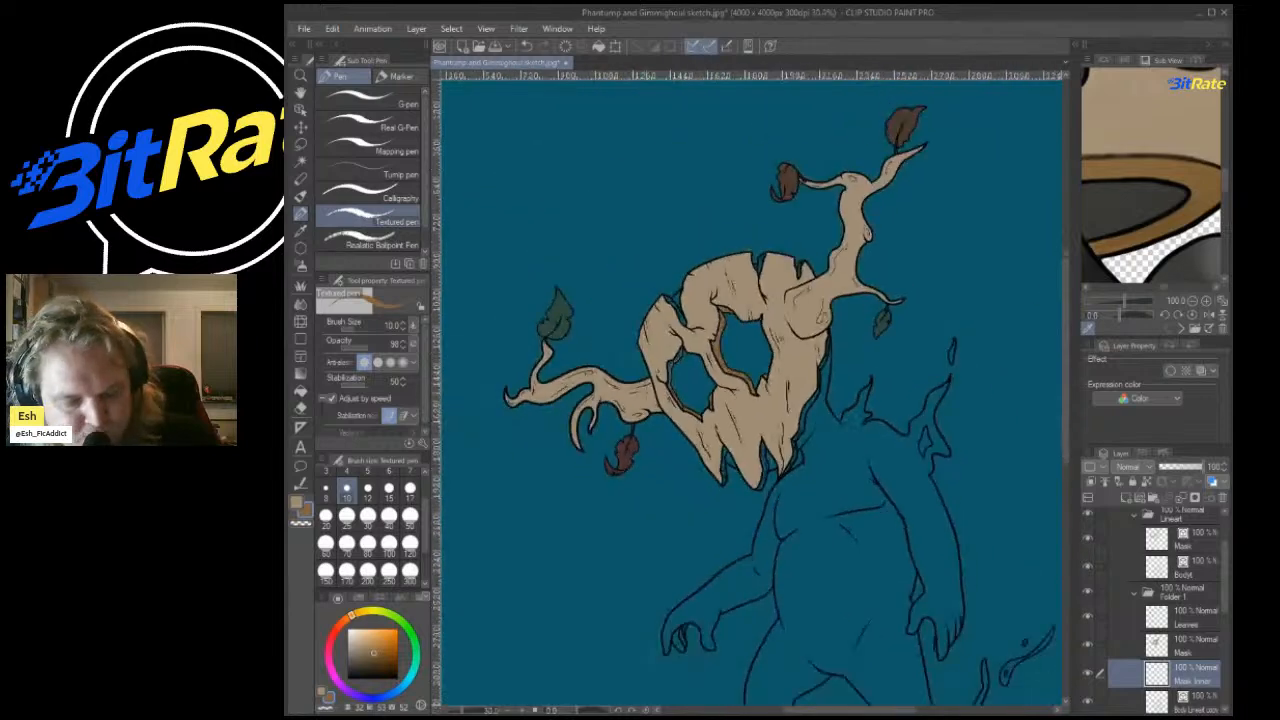
Set the Textured pen to size 15 and paint the inner edge of the mask's upper-left crack golden brown.
scroll(700, 400, up, 3)
scroll(722, 264, up, 10)
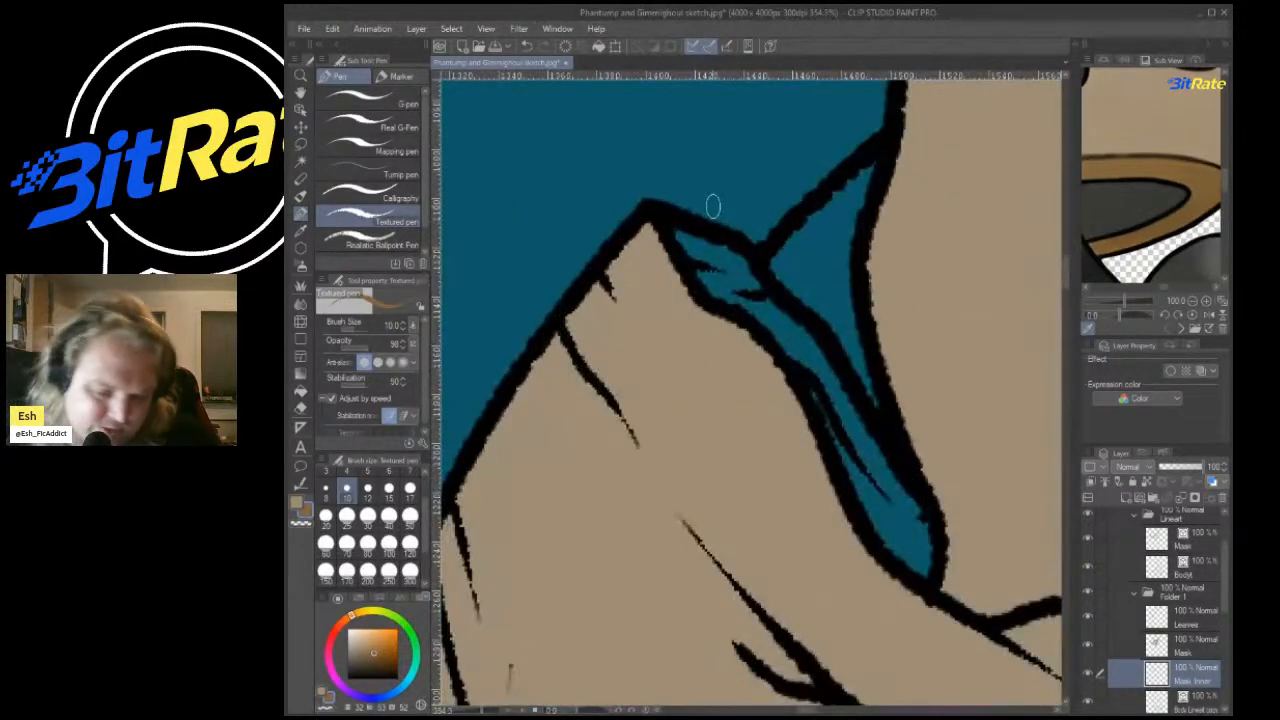
click(389, 487)
mouse_move(675, 235)
mouse_down()
mouse_move(738, 295)
mouse_move(701, 273)
mouse_move(719, 300)
mouse_move(718, 280)
mouse_move(755, 288)
mouse_move(814, 357)
mouse_move(775, 340)
mouse_move(900, 489)
mouse_move(840, 437)
mouse_move(842, 480)
mouse_move(912, 540)
mouse_up()
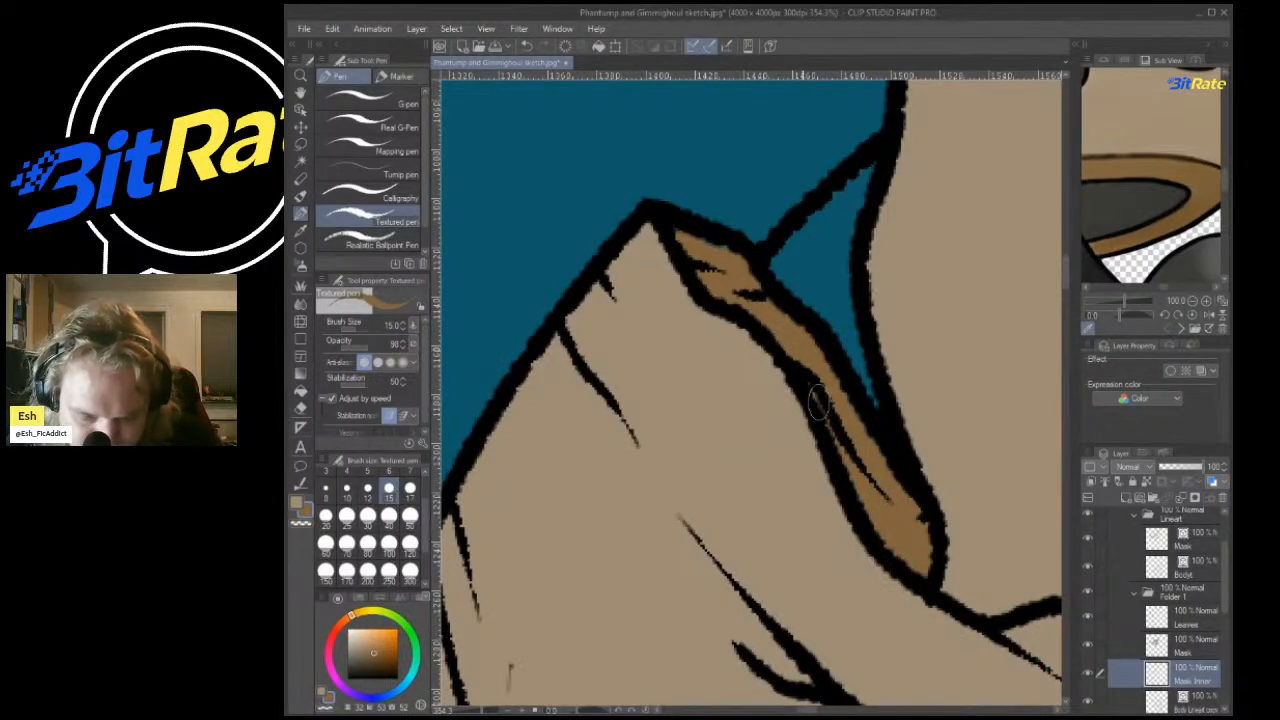
scroll(667, 218, down, 5)
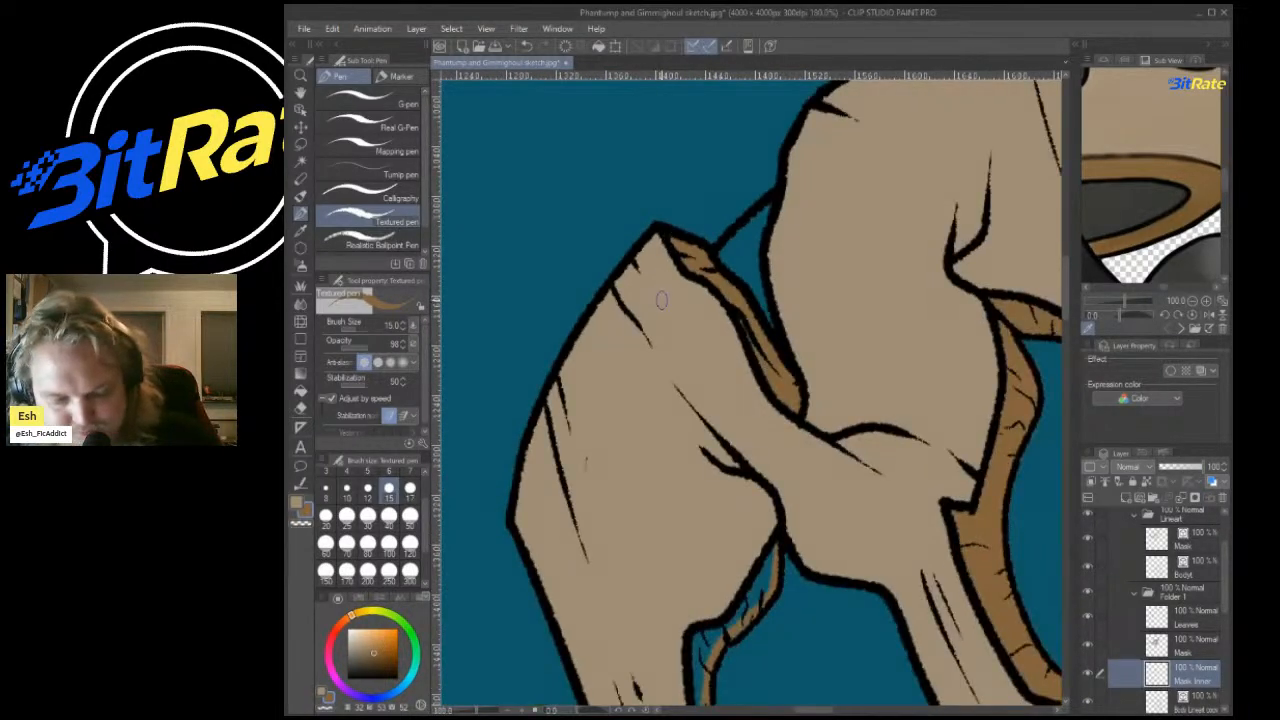
Paint the inner edges of the two notches along the mask's top golden brown.
scroll(880, 305, up, 5)
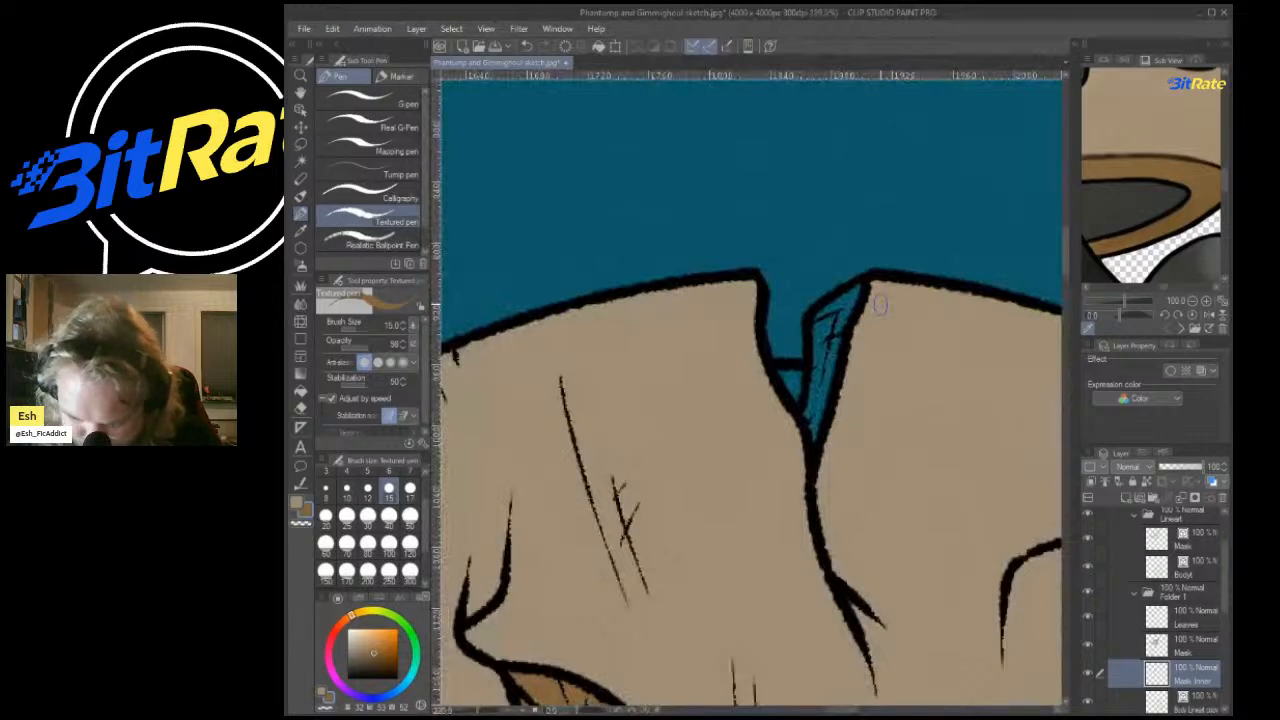
mouse_move(810, 440)
mouse_down()
mouse_move(825, 312)
mouse_move(841, 327)
mouse_move(830, 392)
mouse_up()
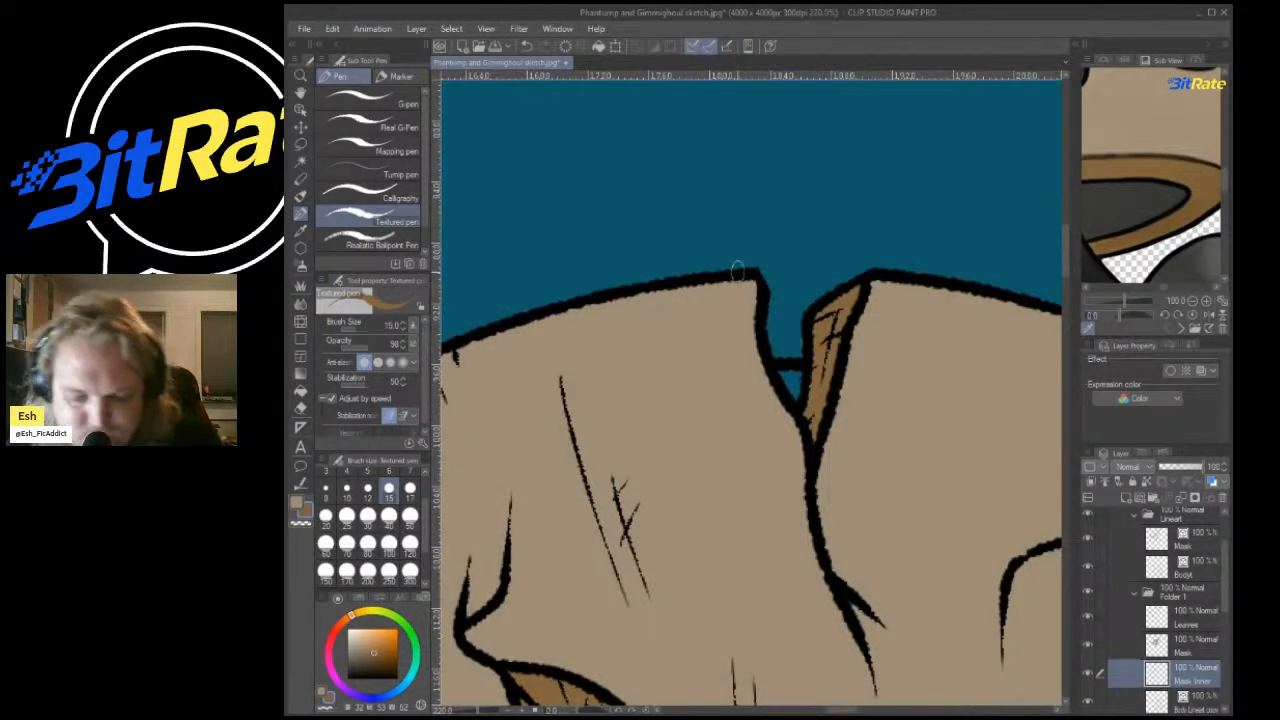
scroll(737, 270, down, 5)
scroll(814, 203, up, 6)
mouse_move(710, 398)
mouse_down()
mouse_move(714, 277)
mouse_move(733, 246)
mouse_up()
scroll(728, 285, down, 5)
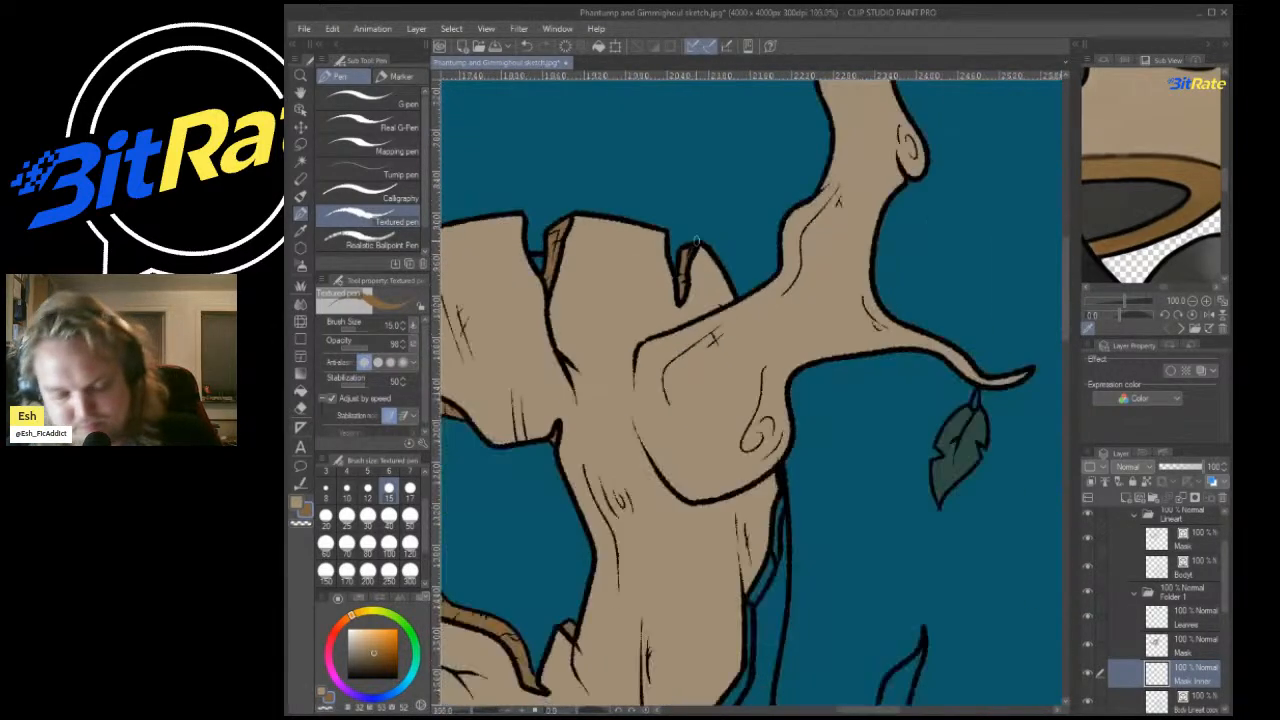
Paint the mask's right side edge golden brown from below the branch knot down toward the lower-right tip.
scroll(810, 330, up, 6)
mouse_move(645, 465)
mouse_down()
mouse_move(720, 289)
mouse_move(720, 305)
mouse_move(727, 185)
mouse_up()
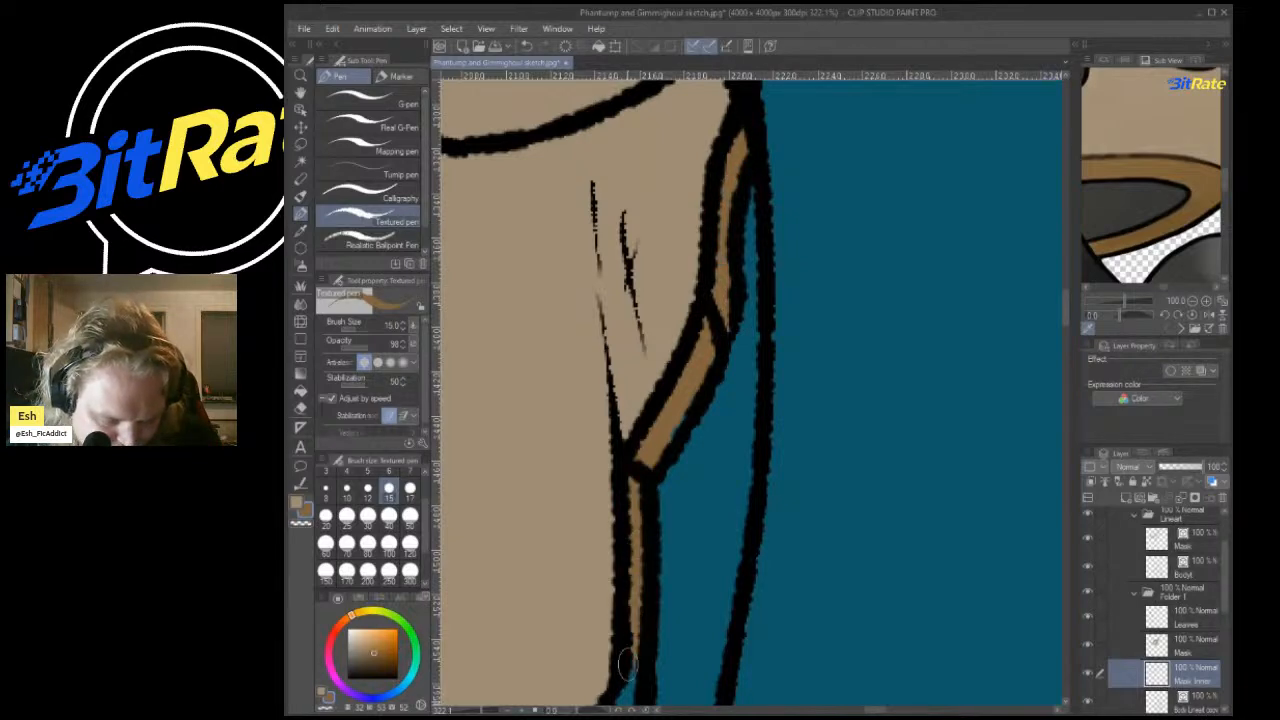
scroll(908, 447, down, 4)
scroll(908, 447, up, 5)
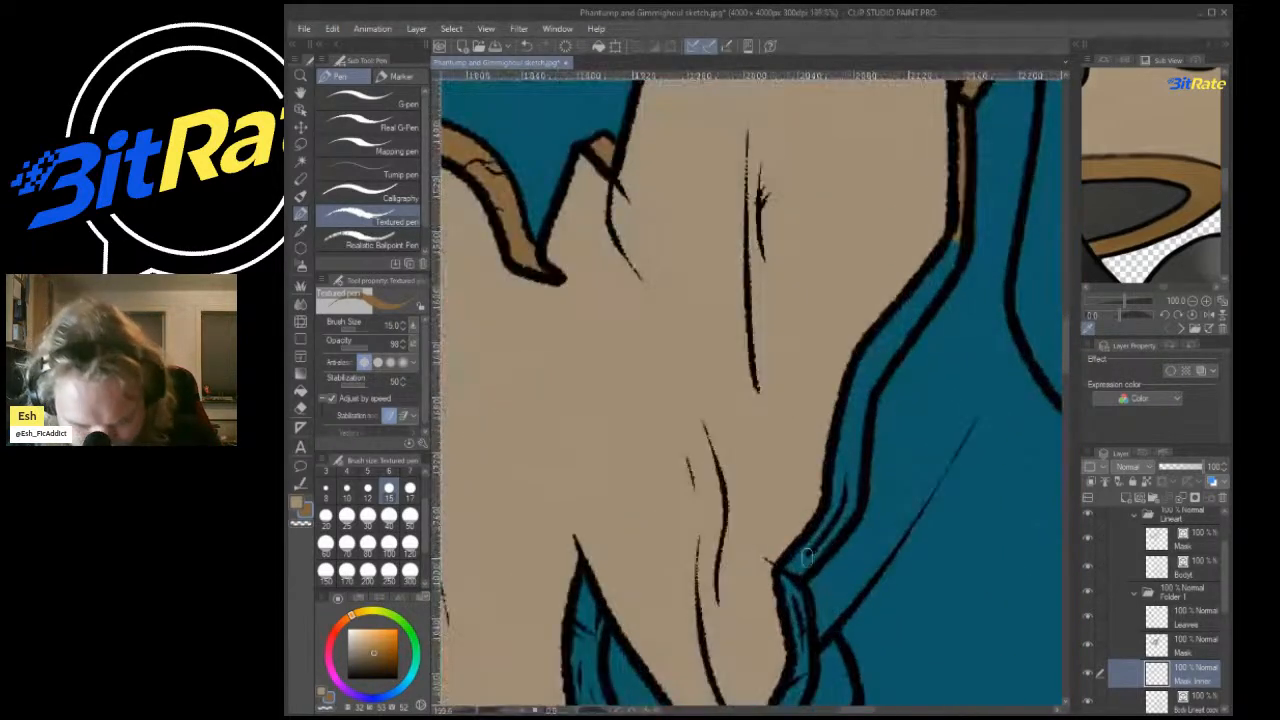
mouse_move(806, 557)
mouse_down()
mouse_move(846, 504)
mouse_move(849, 398)
mouse_move(853, 480)
mouse_move(883, 340)
mouse_move(864, 359)
mouse_move(948, 266)
mouse_move(893, 338)
mouse_up()
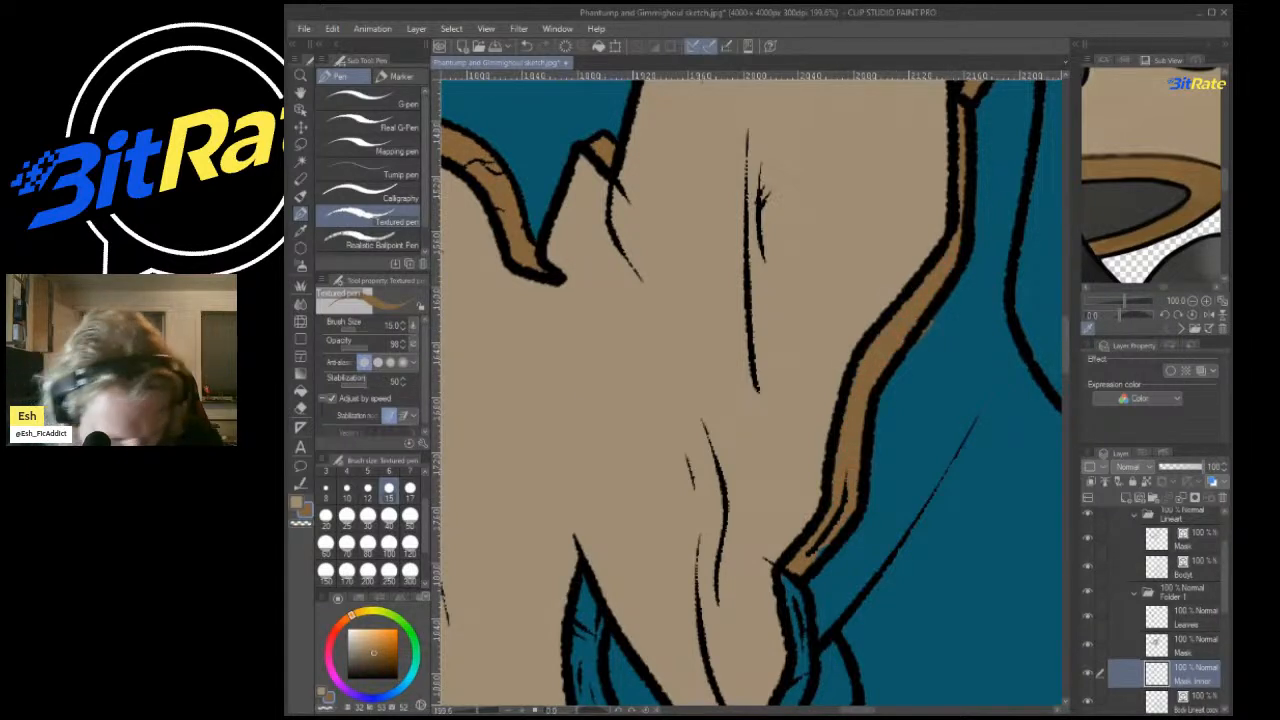
key(e)
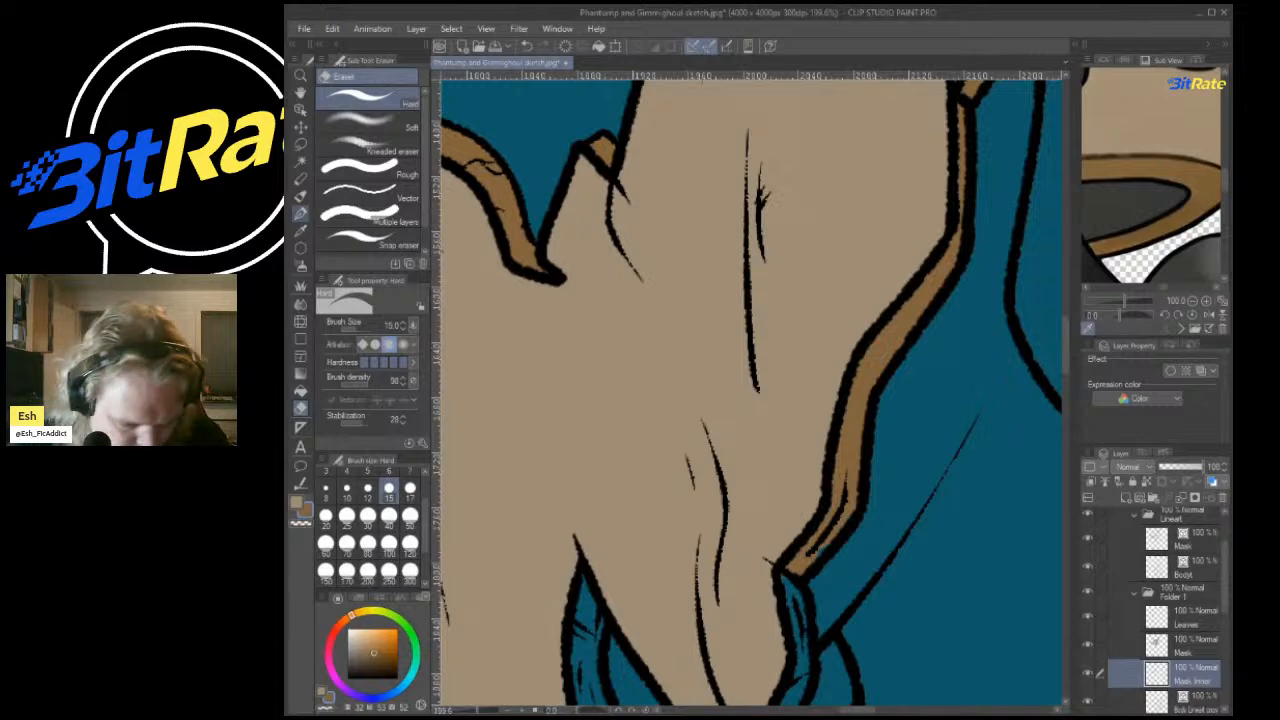
key(p)
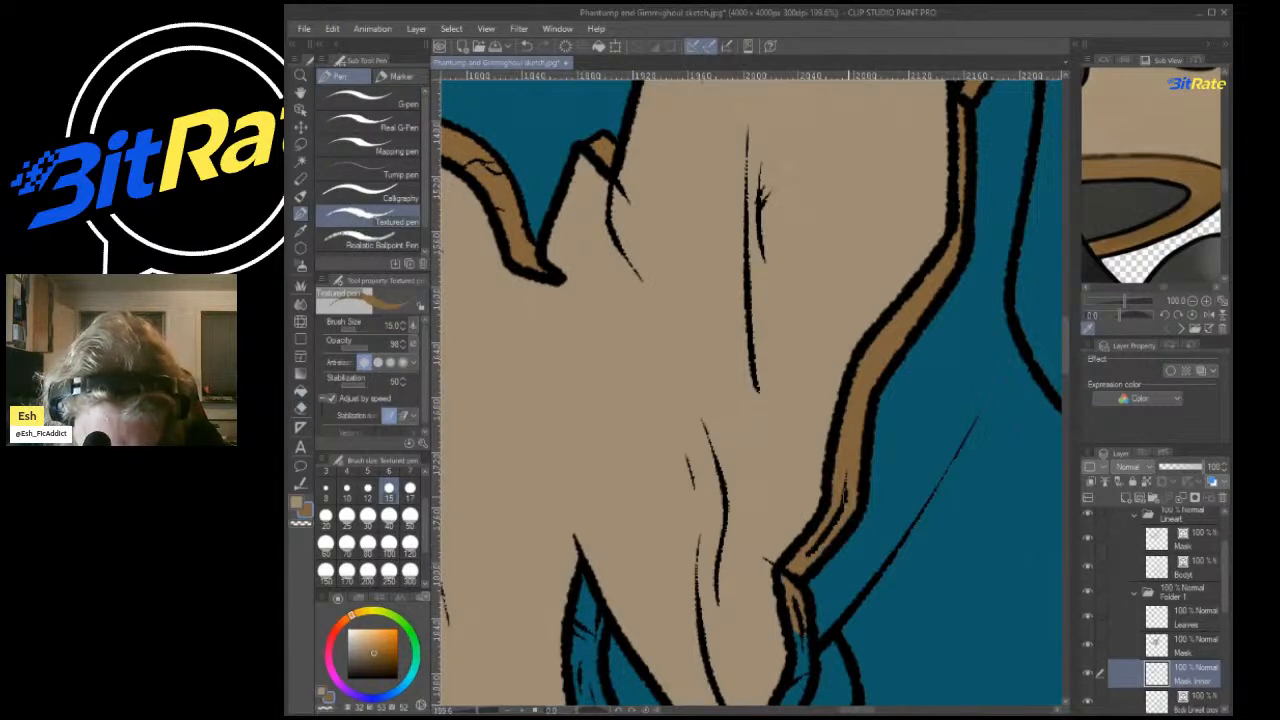
Paint the side edges of the mask's lower-right and middle pointed tips golden brown.
scroll(905, 500, down, 5)
scroll(868, 591, up, 5)
scroll(916, 415, up, 1)
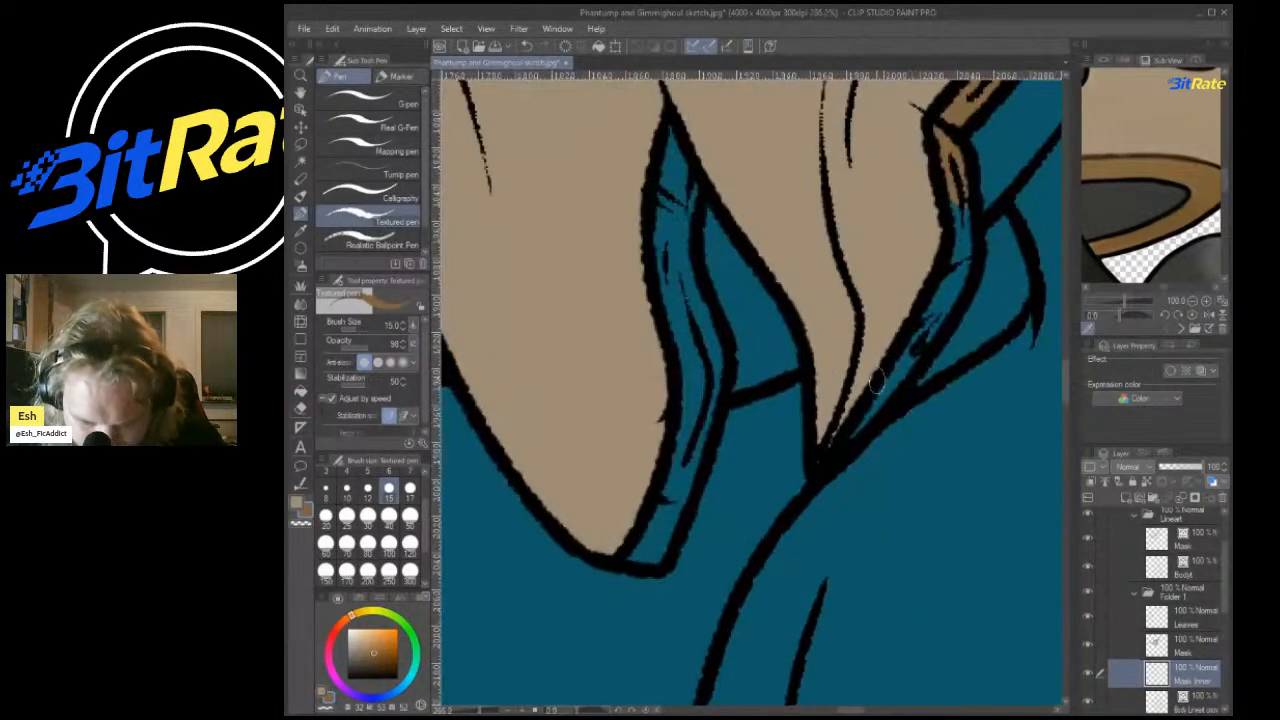
mouse_move(850, 441)
mouse_down()
mouse_move(946, 300)
mouse_move(939, 283)
mouse_move(955, 255)
mouse_up()
mouse_move(690, 140)
mouse_down()
mouse_move(678, 178)
mouse_move(680, 146)
mouse_move(690, 190)
mouse_move(671, 222)
mouse_move(665, 168)
mouse_move(664, 243)
mouse_move(682, 245)
mouse_move(680, 265)
mouse_move(660, 262)
mouse_move(685, 335)
mouse_move(698, 287)
mouse_move(685, 452)
mouse_move(680, 420)
mouse_up()
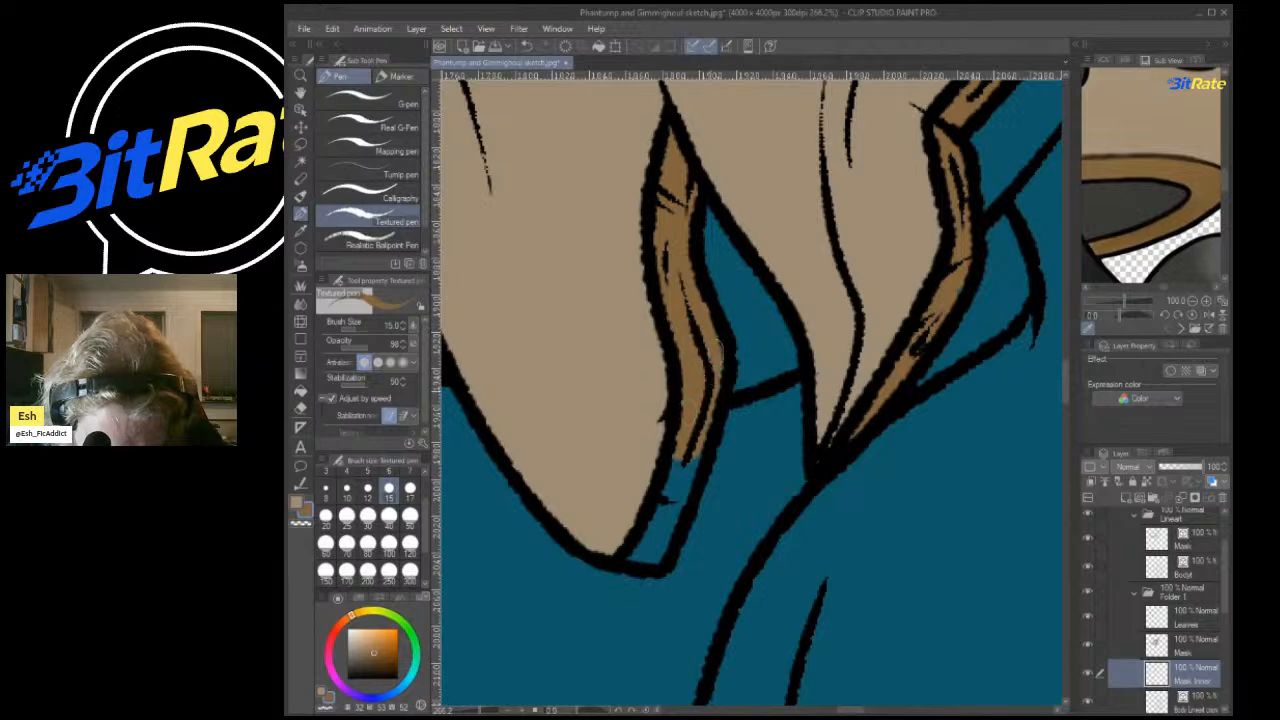
mouse_move(719, 343)
mouse_down()
mouse_move(645, 555)
mouse_move(689, 446)
mouse_up()
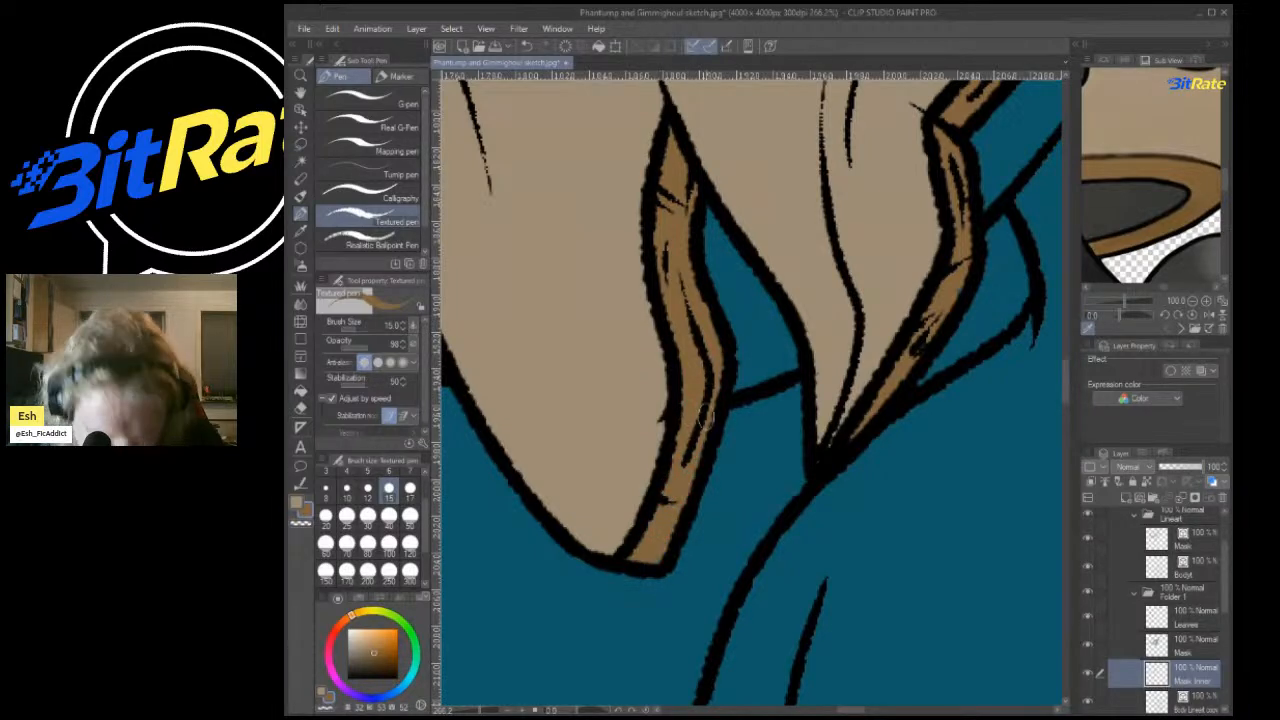
scroll(703, 421, down, 20)
scroll(571, 361, up, 4)
scroll(570, 356, down, 1)
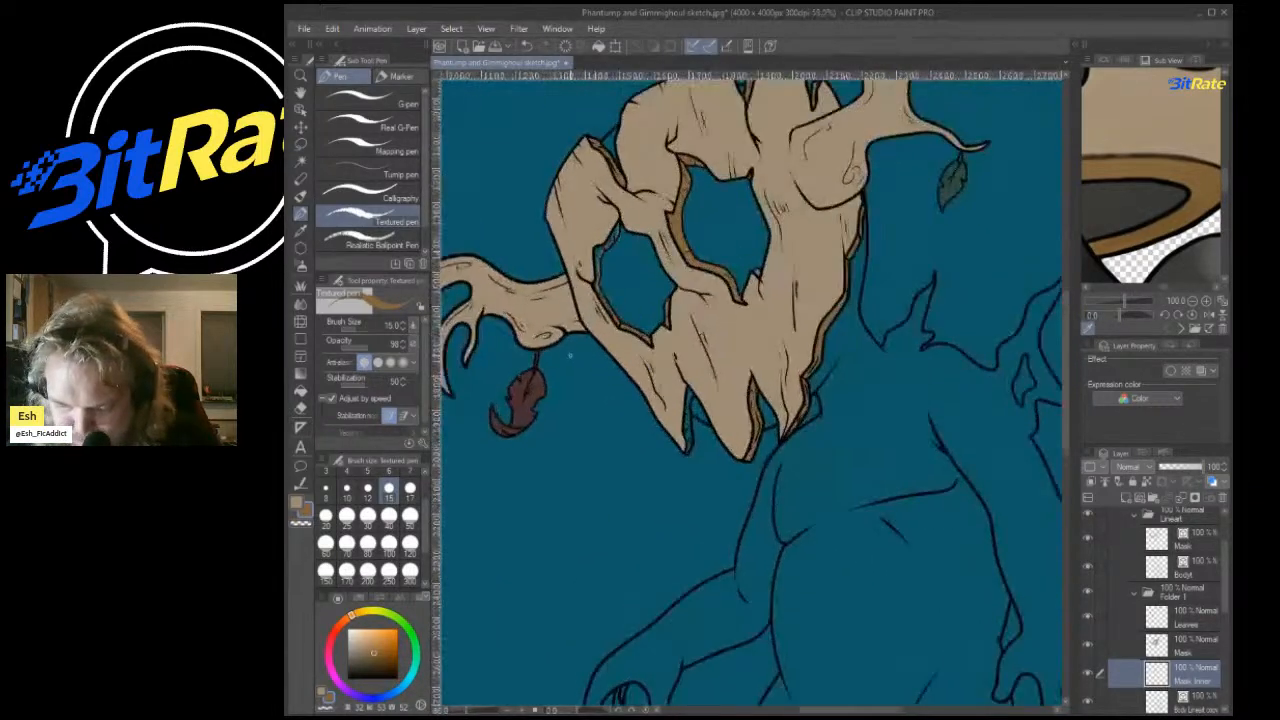
Paint the side edge of the mask's lower-left pointed tip golden brown and erase the overspill beside it.
scroll(570, 356, up, 5)
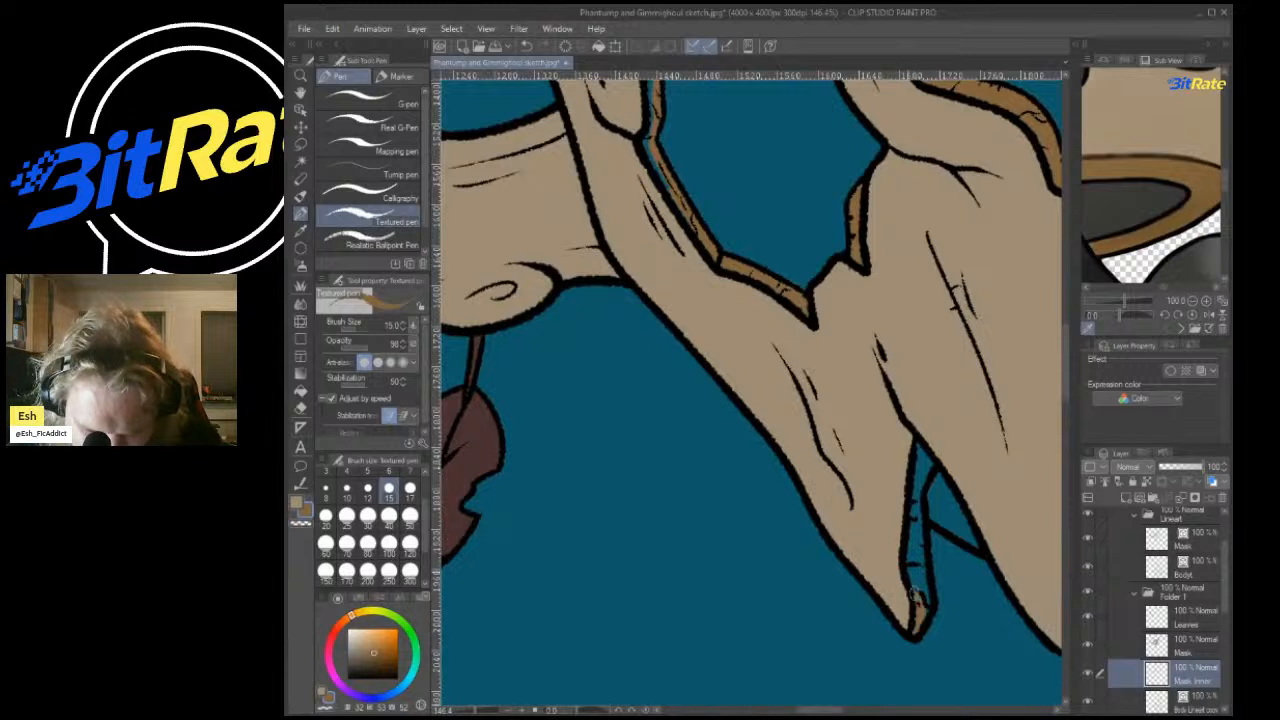
mouse_move(913, 595)
mouse_down()
mouse_move(911, 498)
mouse_move(925, 450)
mouse_move(917, 566)
mouse_up()
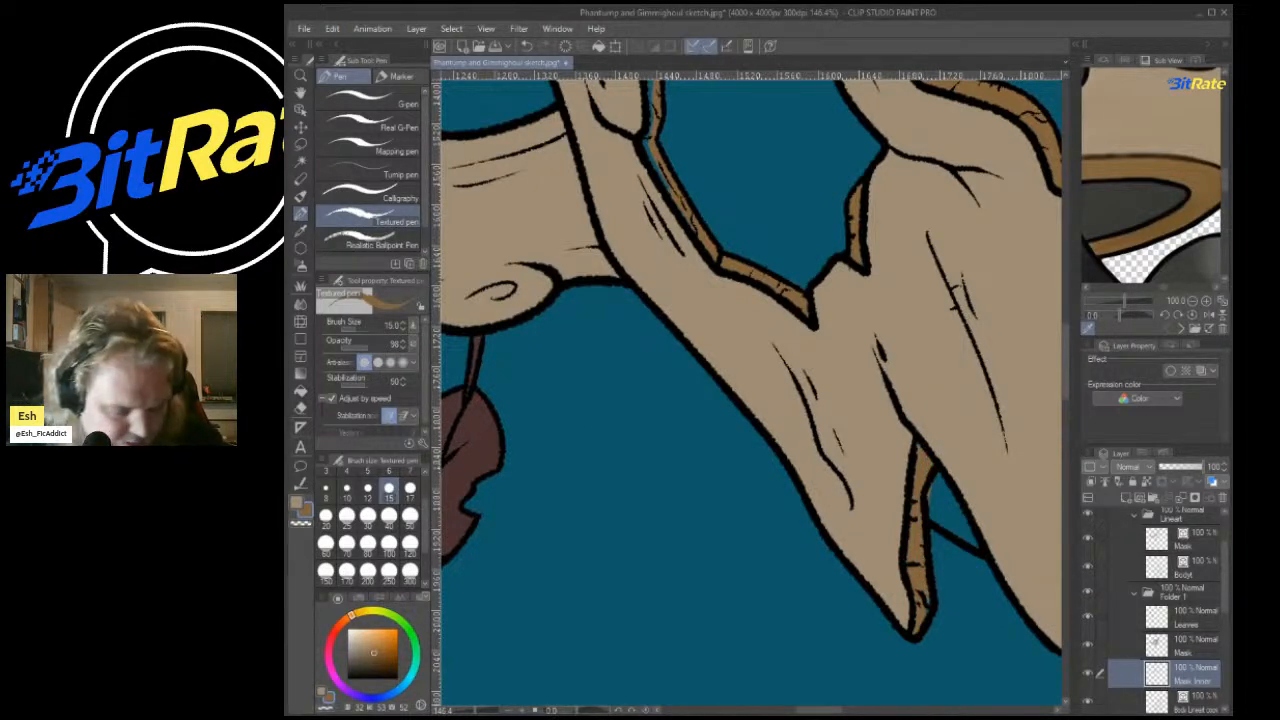
key(e)
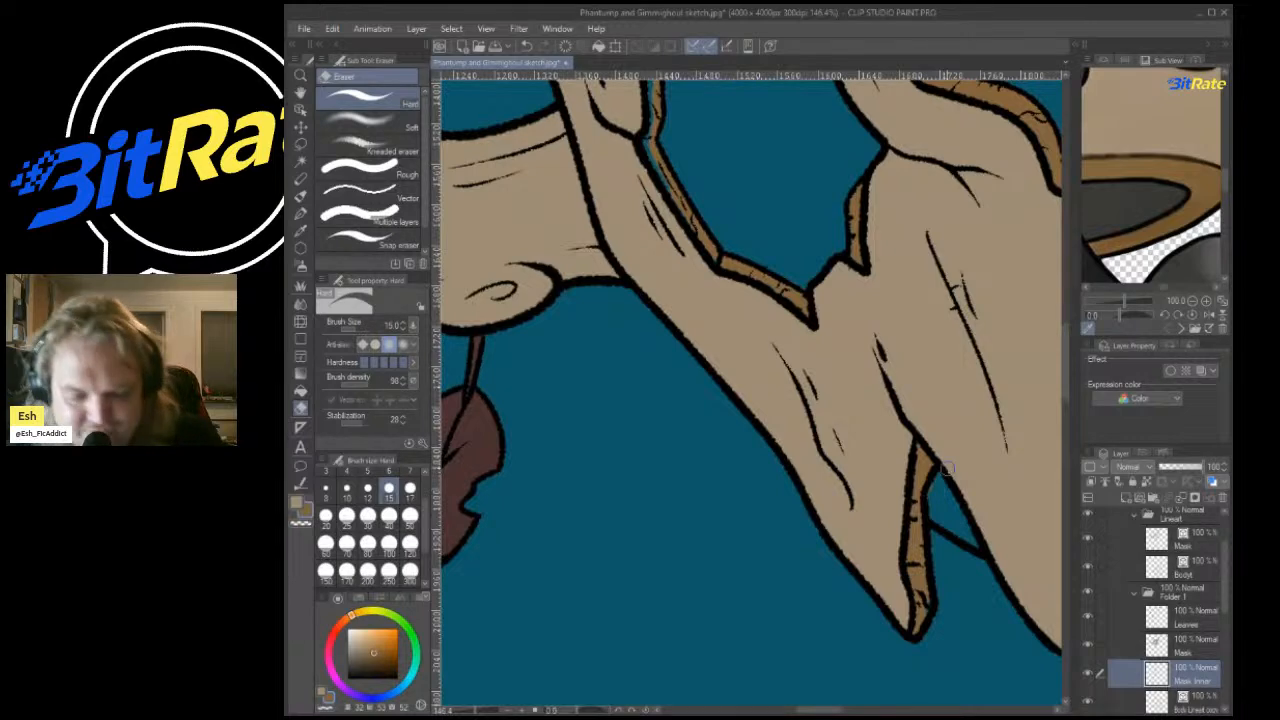
Paint the unfilled inner edge around the left side of the mask's left eye hole golden brown with the Textured pen.
scroll(940, 470, down, 14)
scroll(838, 434, up, 20)
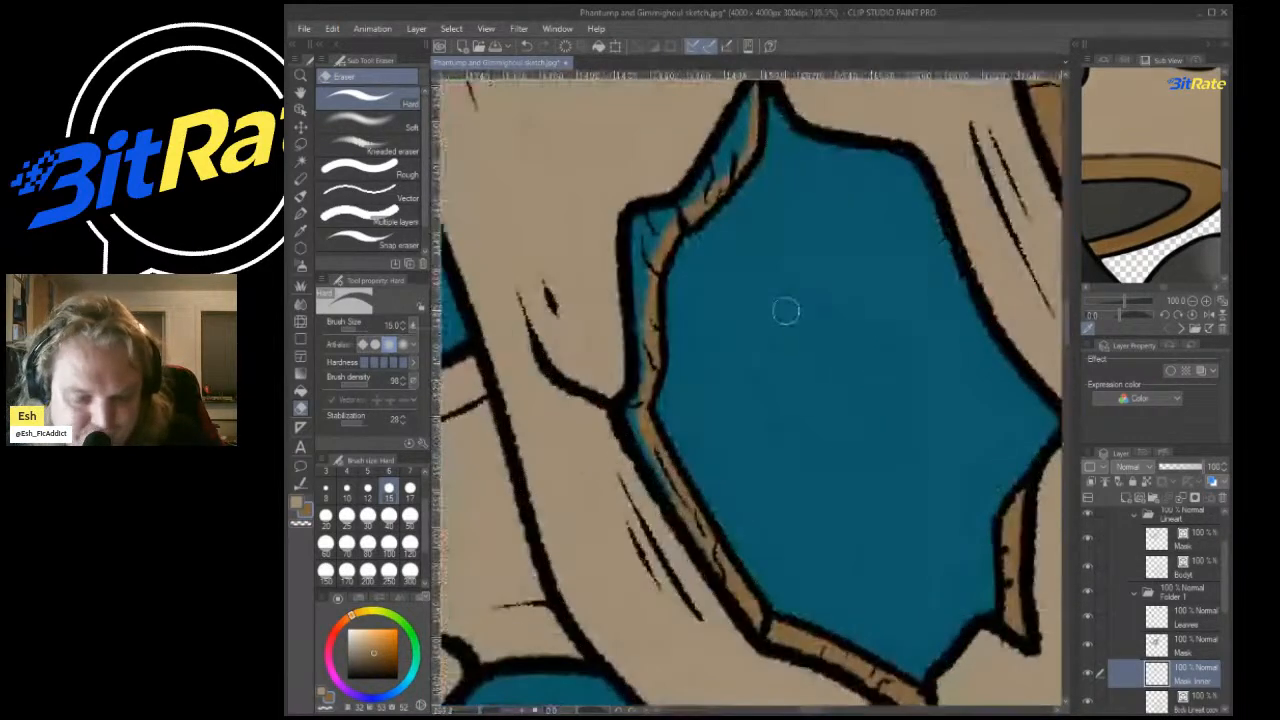
key(p)
mouse_move(655, 450)
mouse_down()
mouse_move(631, 422)
mouse_move(654, 472)
mouse_move(638, 393)
mouse_move(642, 207)
mouse_move(650, 245)
mouse_up()
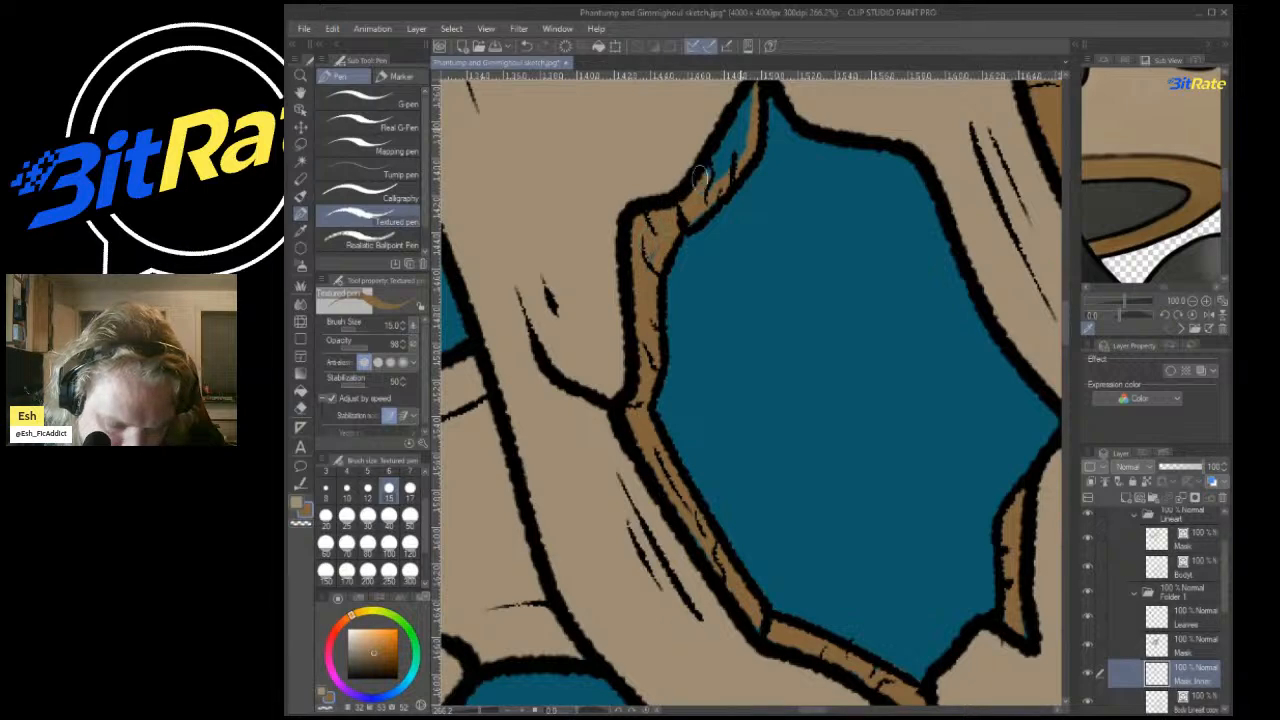
drag(700, 178, 742, 100)
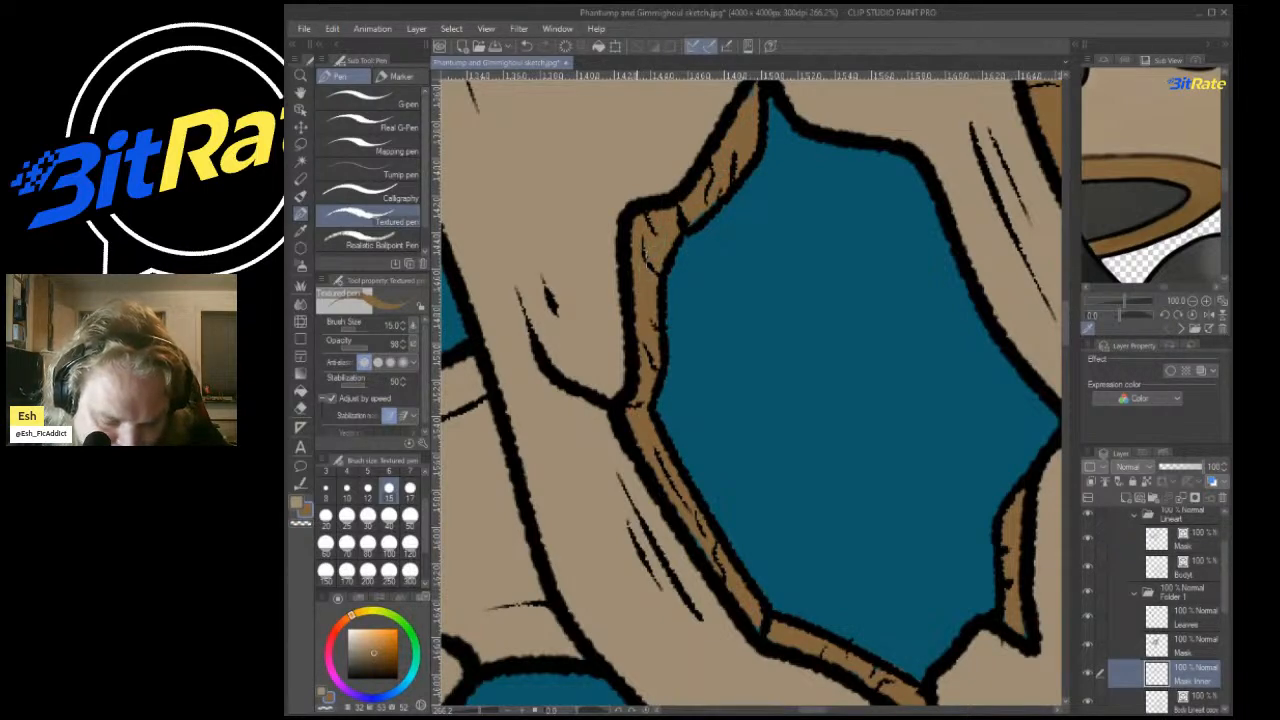
scroll(751, 395, down, 8)
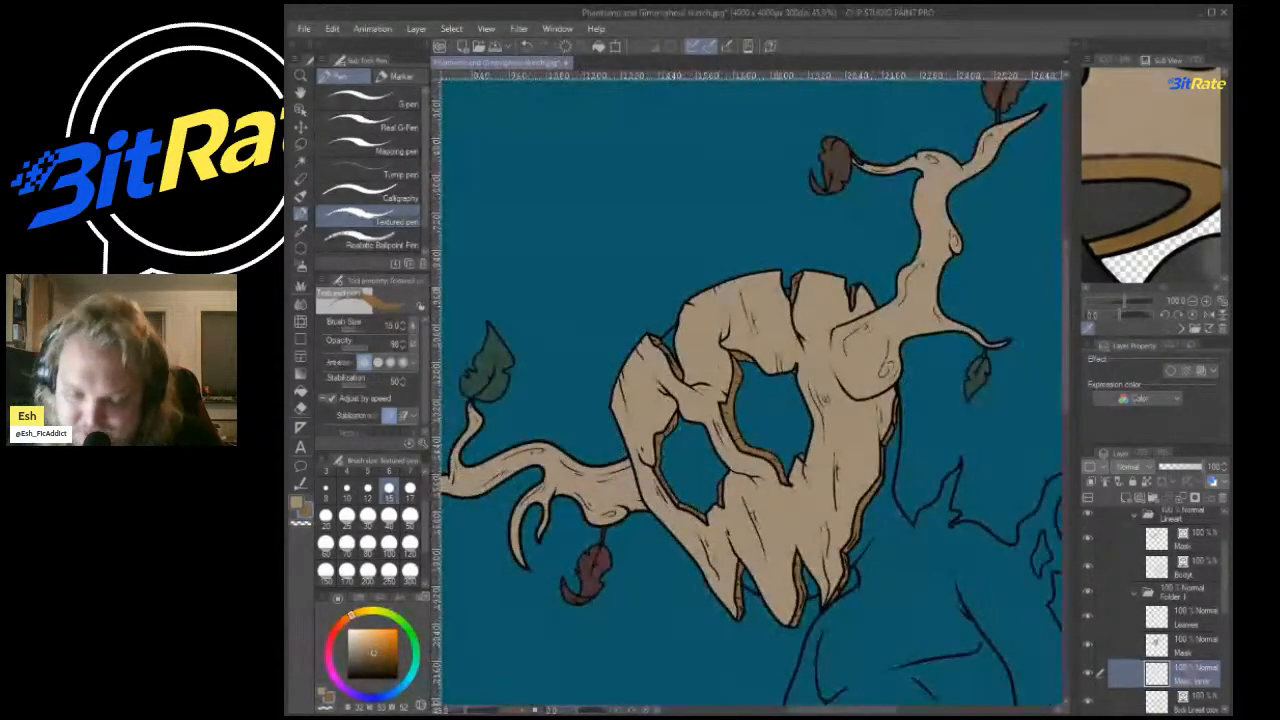
Make the Body layer active and sample the dark grey of the reference character's body as the drawing colour.
scroll(783, 399, up, 5)
scroll(900, 430, down, 5)
scroll(922, 363, down, 7)
scroll(940, 446, up, 5)
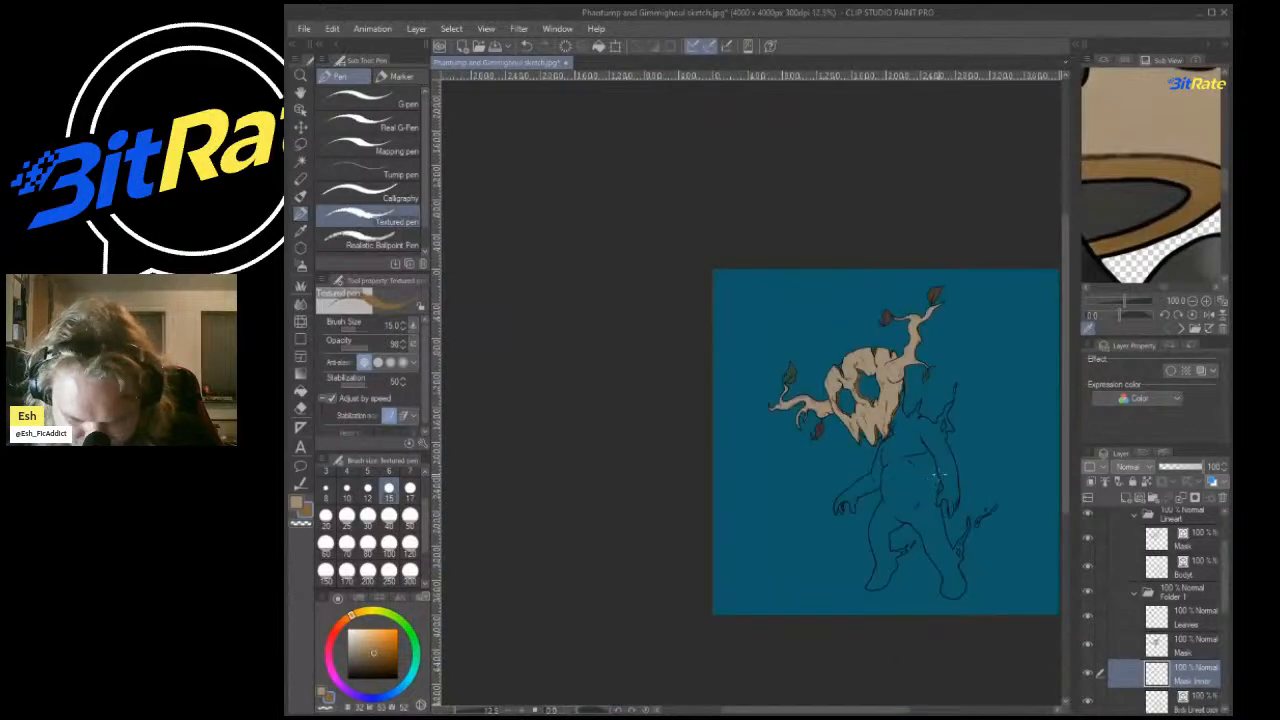
scroll(1066, 520, down, 3)
scroll(1160, 600, down, 2)
scroll(1160, 600, down, 1)
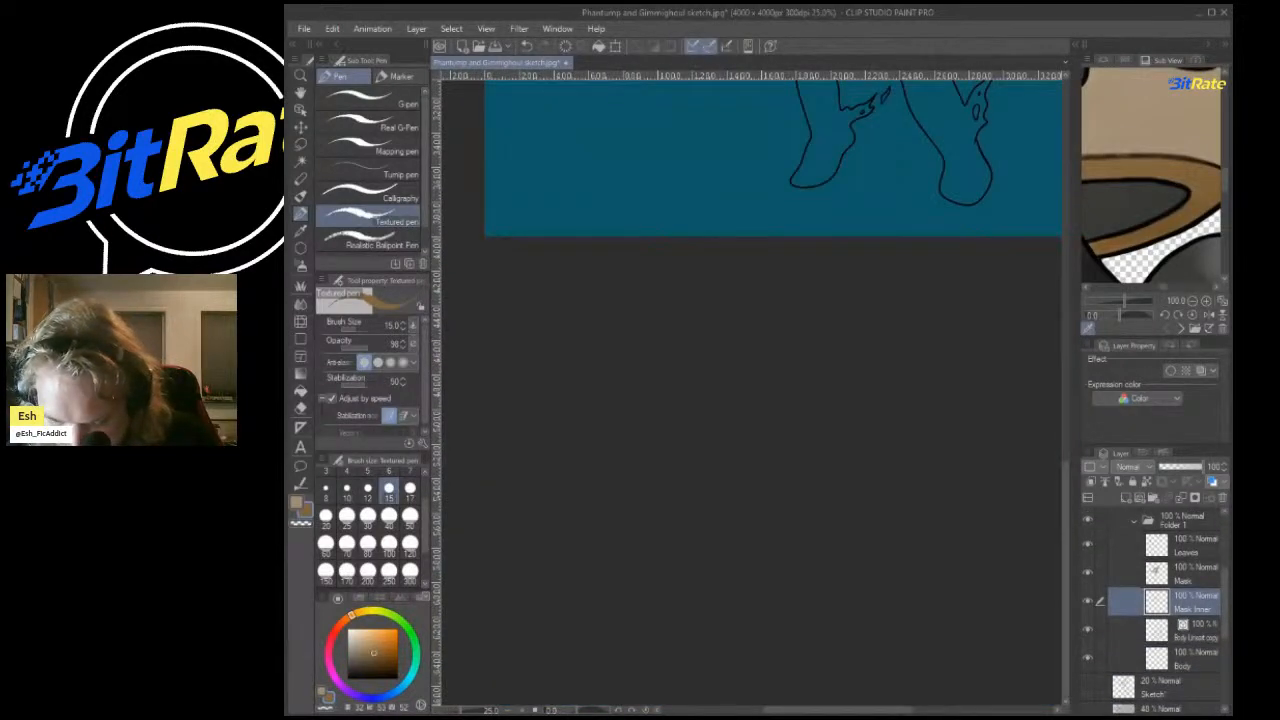
click(1182, 659)
scroll(1158, 180, down, 3)
scroll(1158, 180, up, 1)
click(1145, 266)
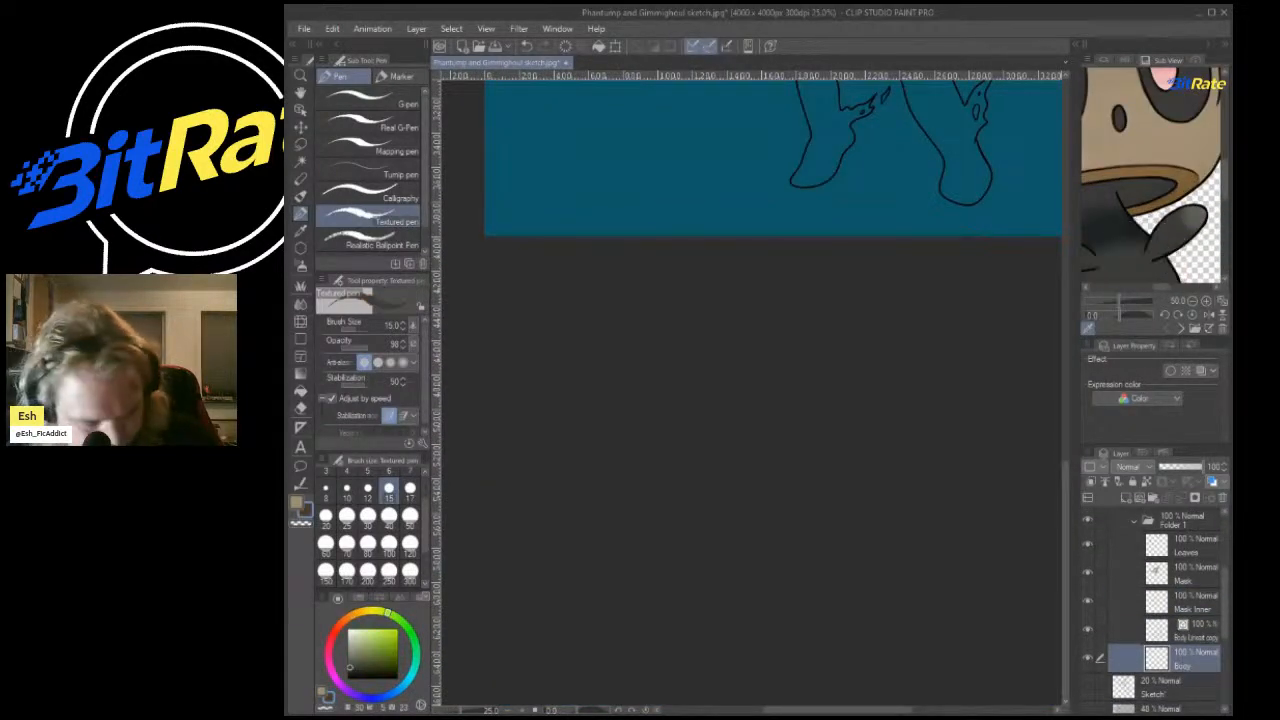
Fill the creature's body dark grey on the Body layer, using the Fill tool that refers to other layers.
click(300, 391)
scroll(822, 233, down, 4)
scroll(850, 235, up, 2)
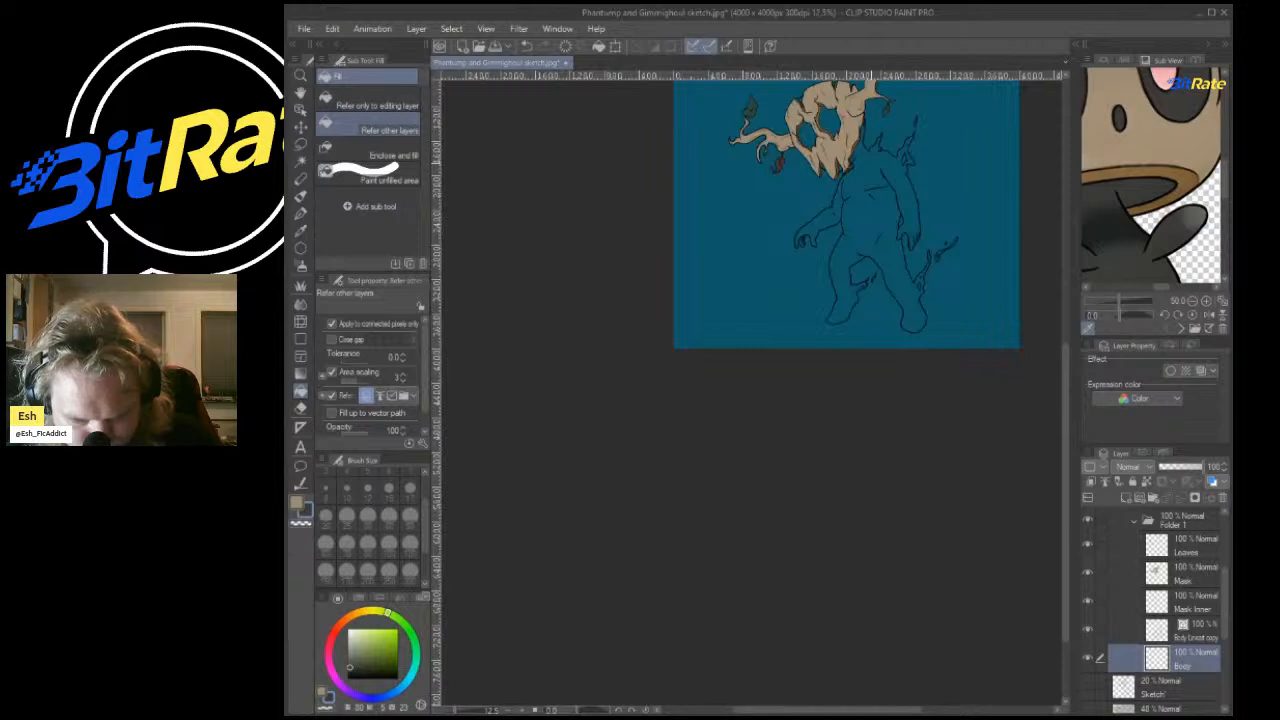
click(868, 216)
scroll(873, 165, up, 3)
scroll(876, 160, up, 4)
scroll(858, 245, down, 5)
scroll(857, 150, up, 2)
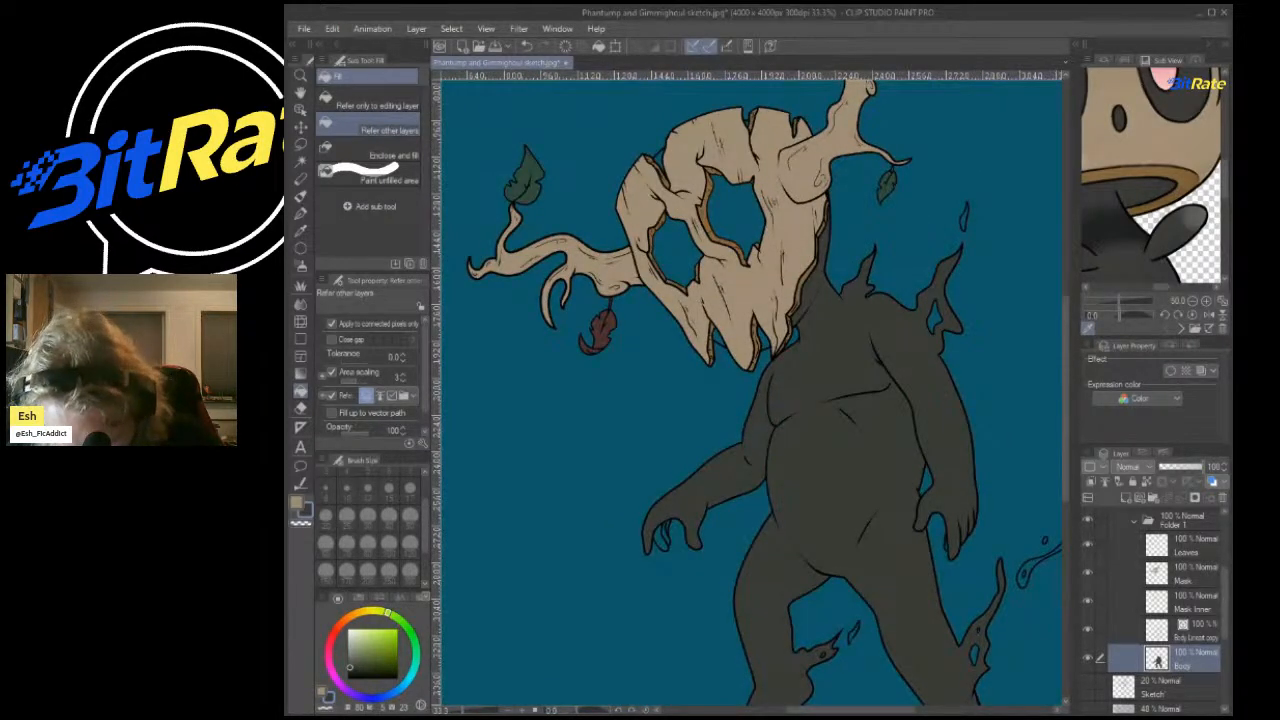
scroll(1155, 610, up, 3)
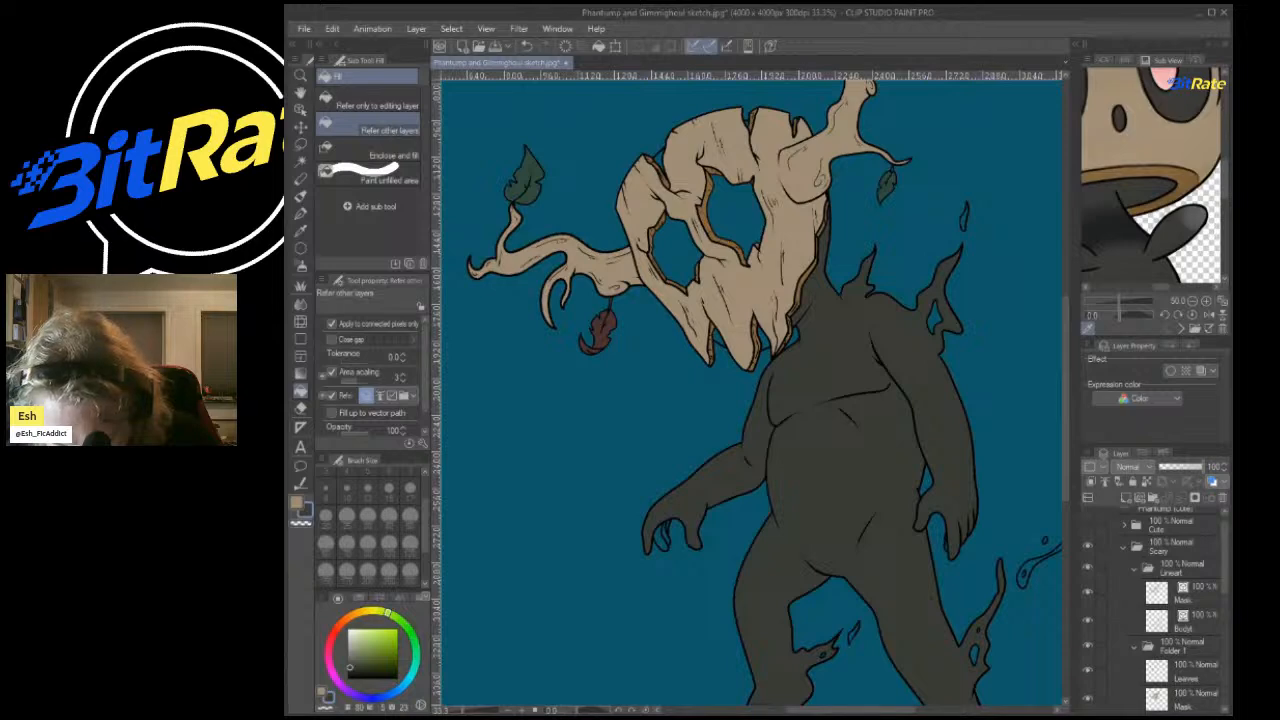
scroll(746, 390, down, 3)
scroll(1155, 610, down, 3)
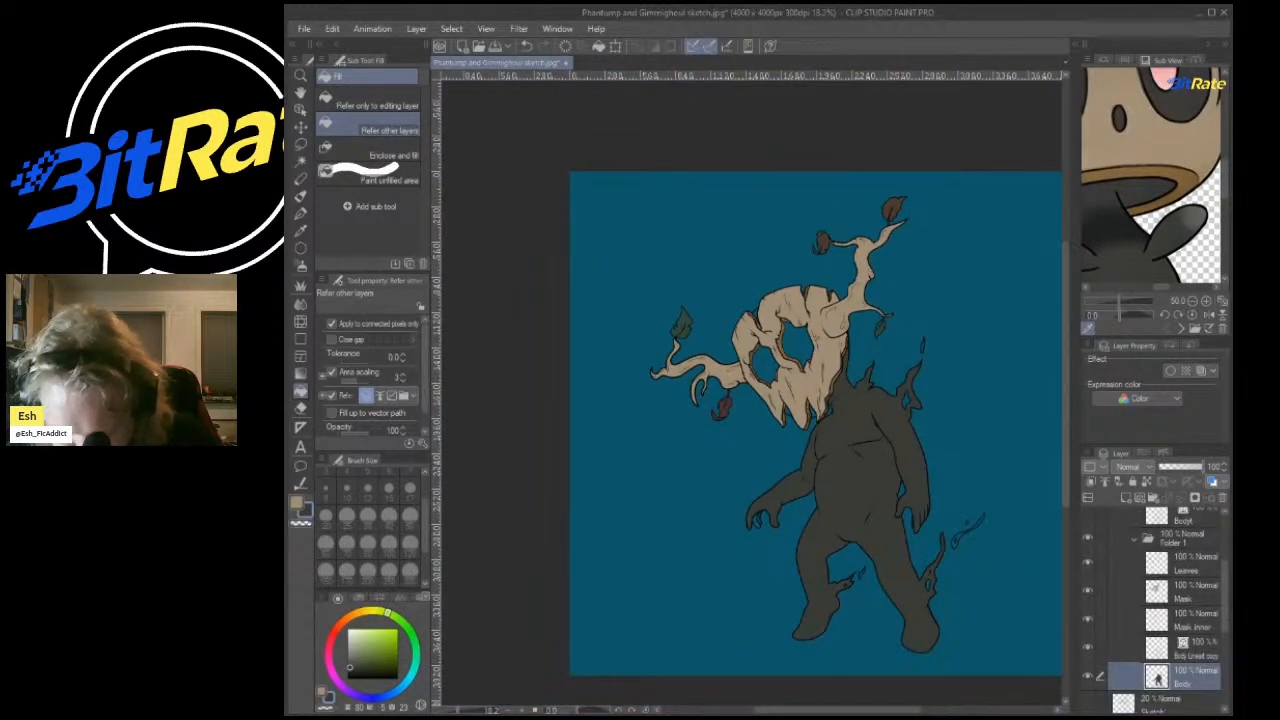
Fill the detached wisp beside the inner knee dark grey and touch up the narrow wisp tips with the Textured pen.
scroll(871, 585, up, 6)
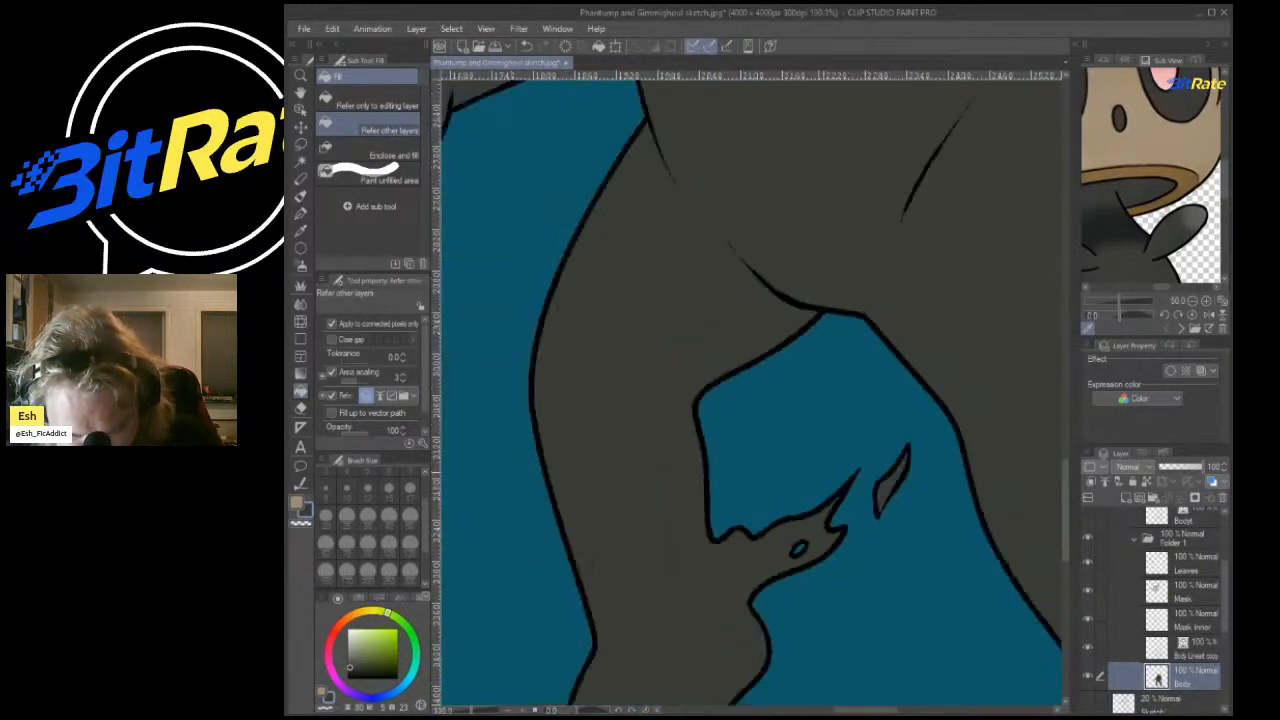
scroll(850, 551, up, 4)
key(p)
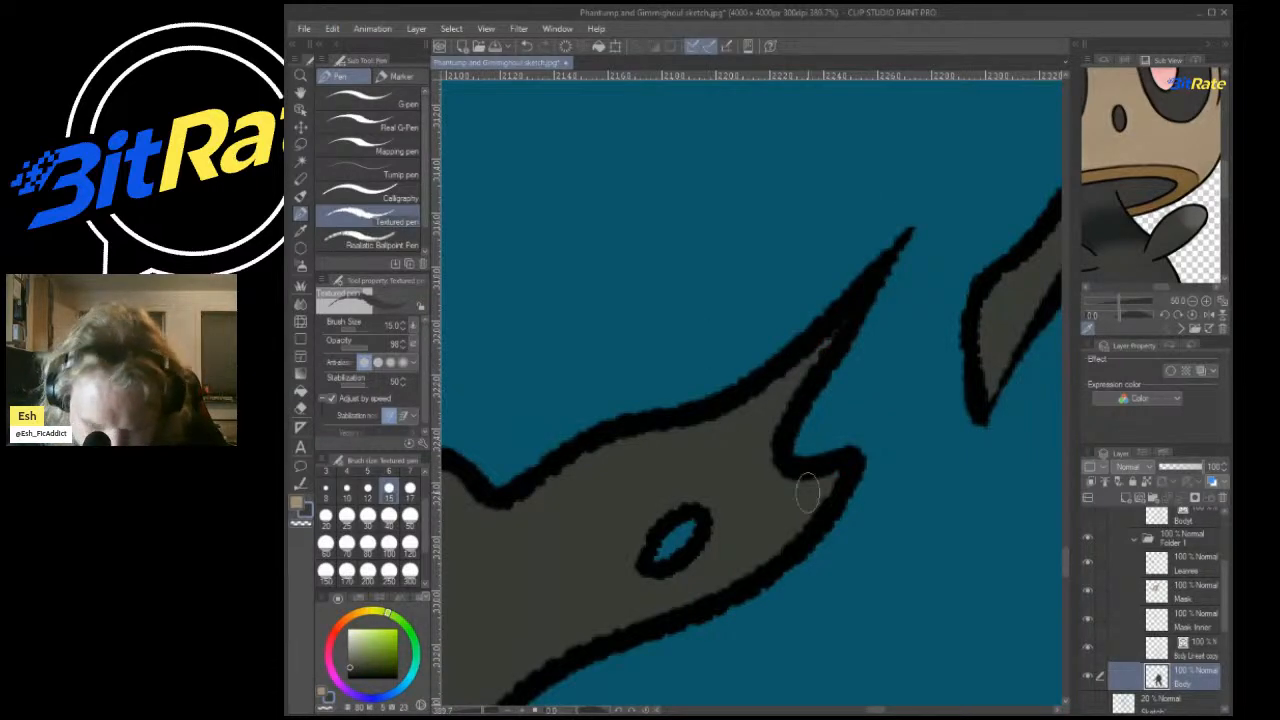
scroll(509, 487, down, 4)
scroll(637, 370, up, 4)
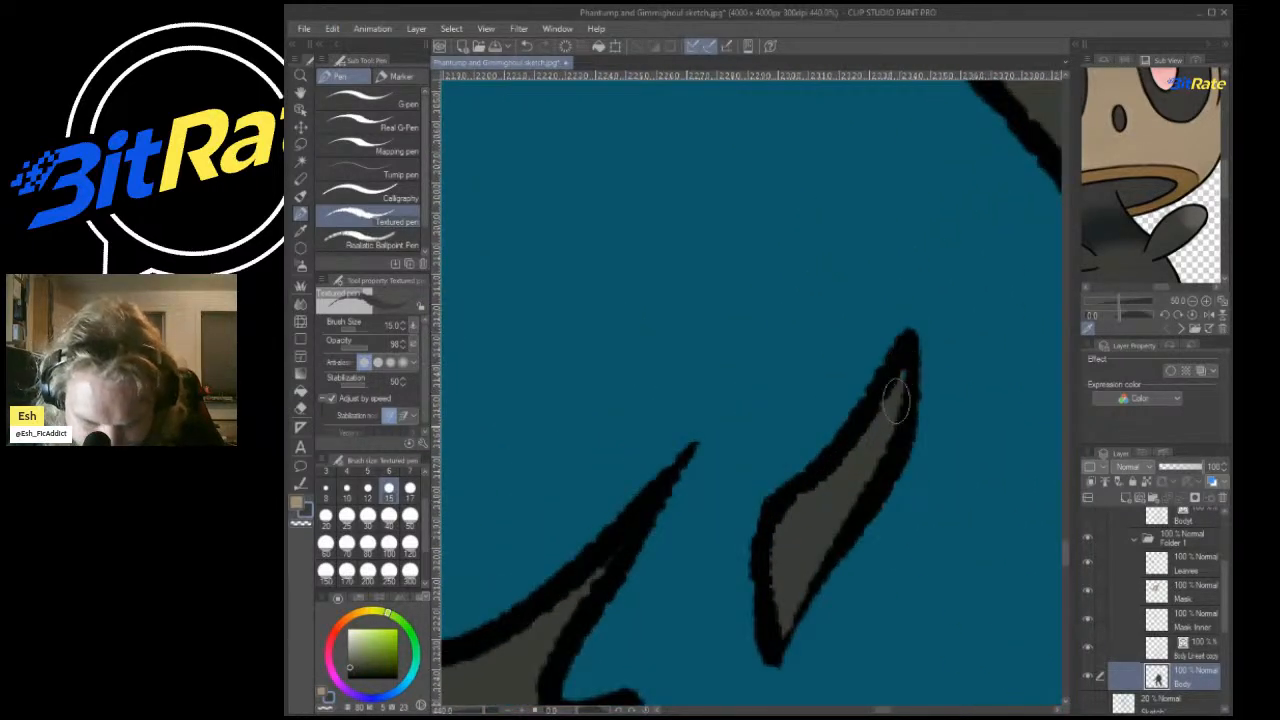
scroll(699, 420, down, 6)
scroll(699, 402, up, 5)
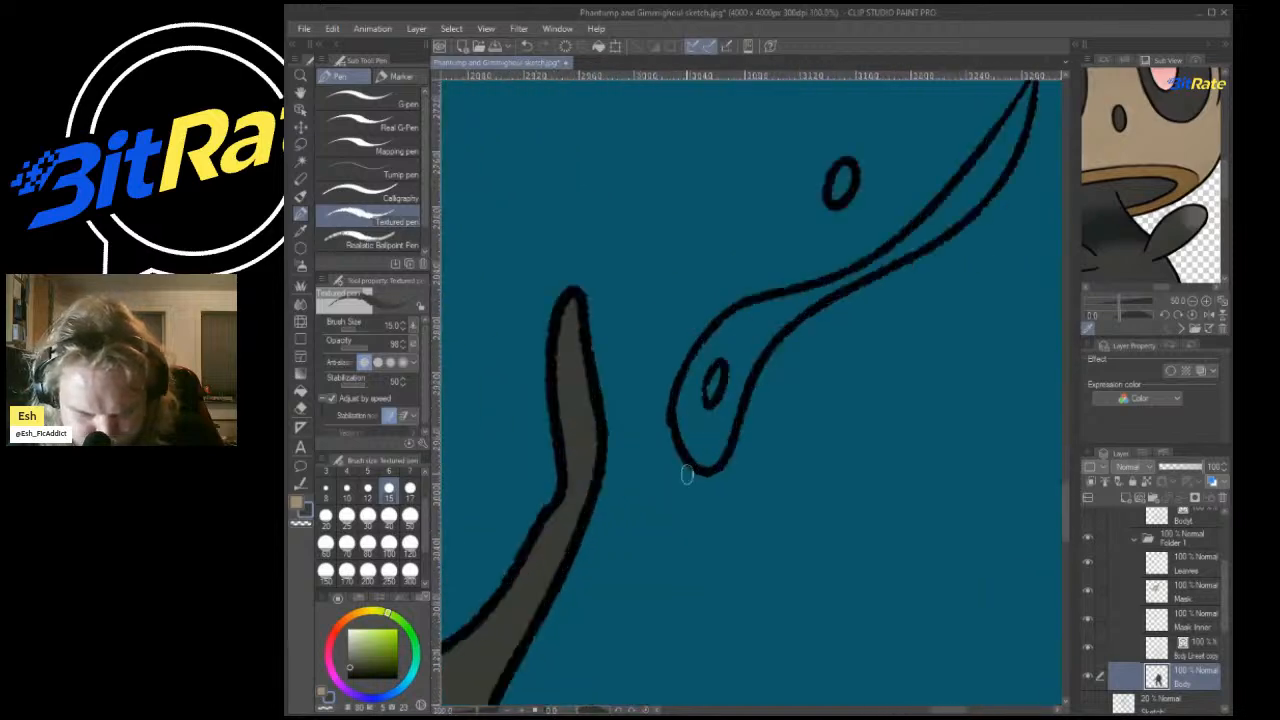
Fill the long floating wisp and the small droplet beyond the lower leg dark grey.
key(g)
scroll(775, 335, down, 2)
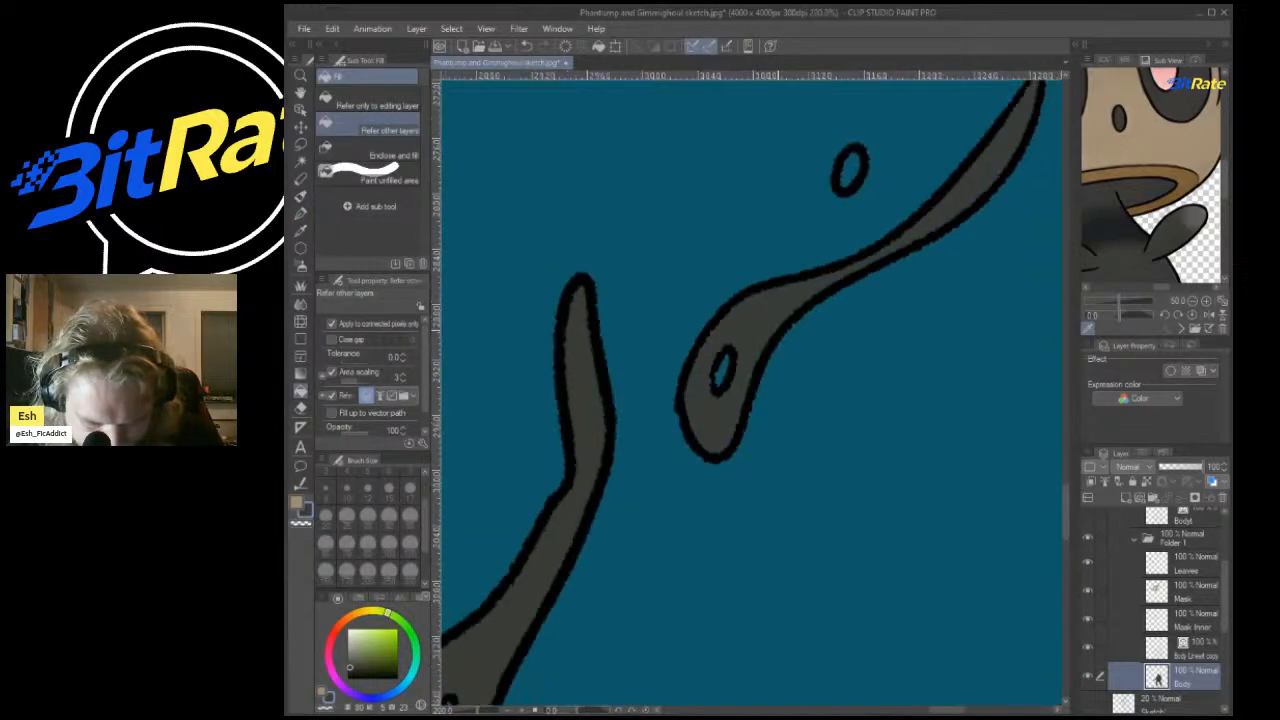
scroll(832, 204, up, 2)
scroll(750, 390, down, 6)
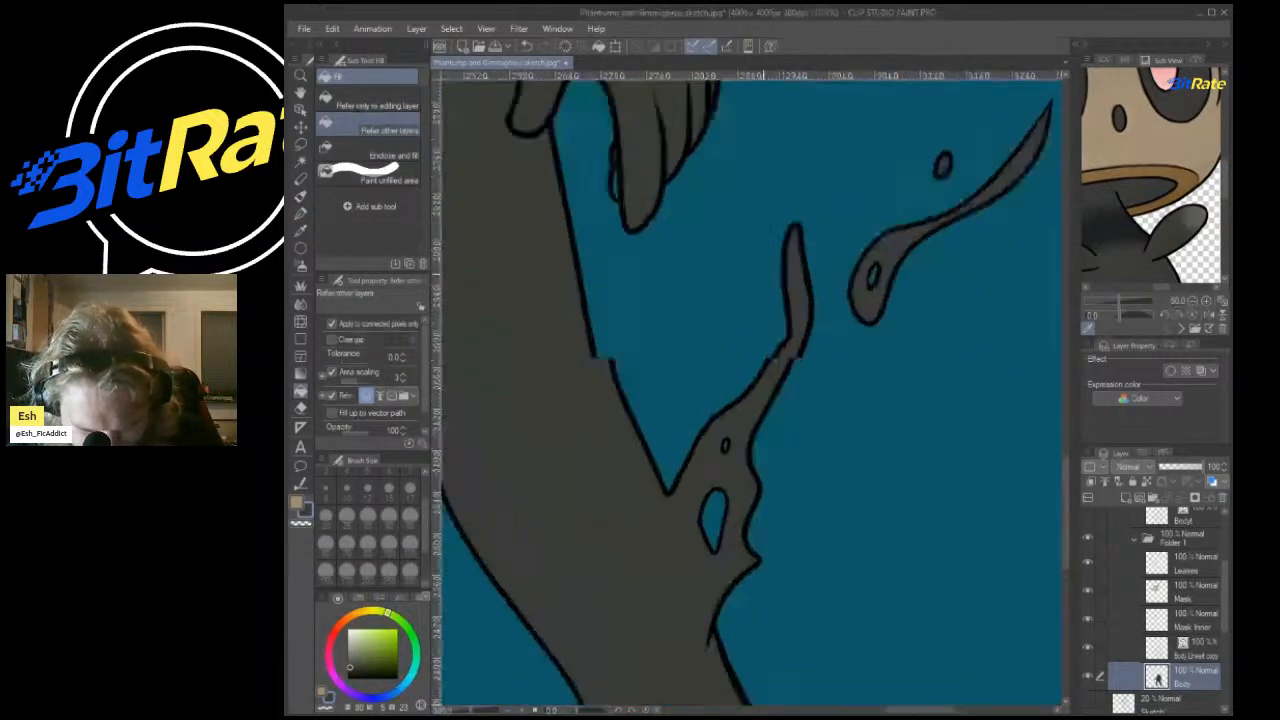
Fill the floating droplet above the shoulder dark grey and touch up the shoulder wisp's narrow tip with the Textured pen.
scroll(695, 254, up, 6)
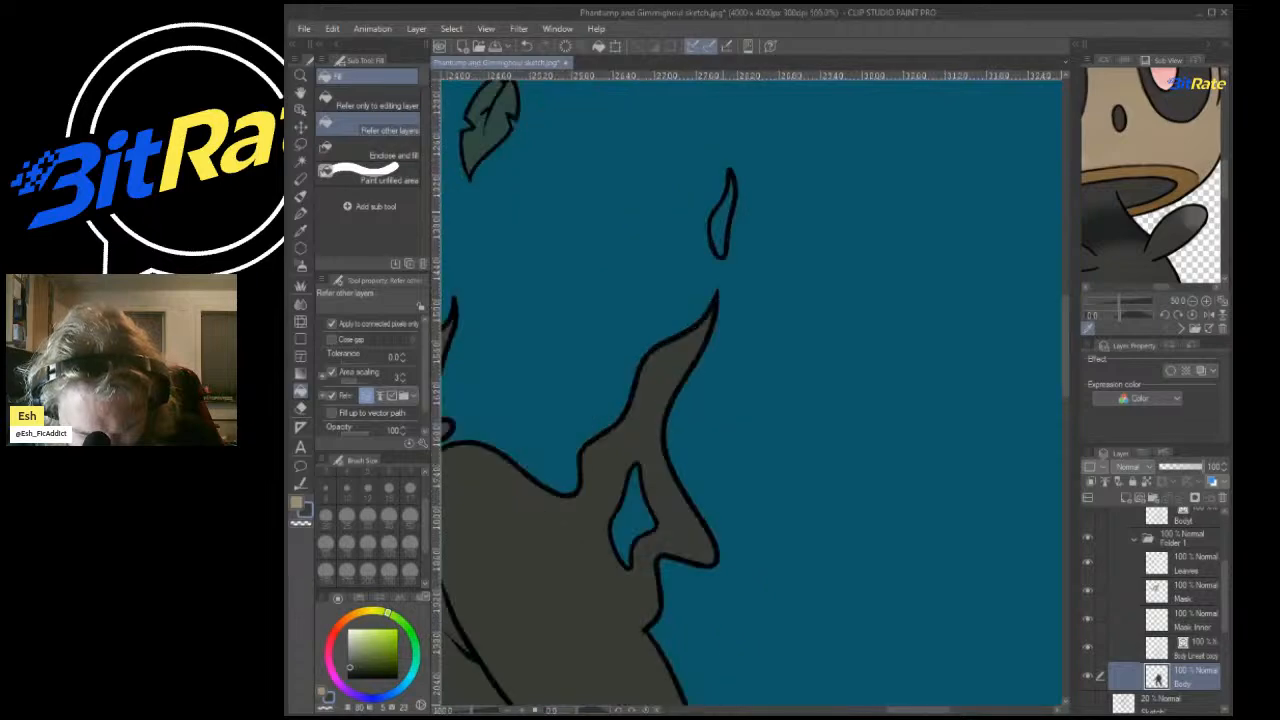
scroll(815, 226, down, 2)
scroll(780, 270, up, 6)
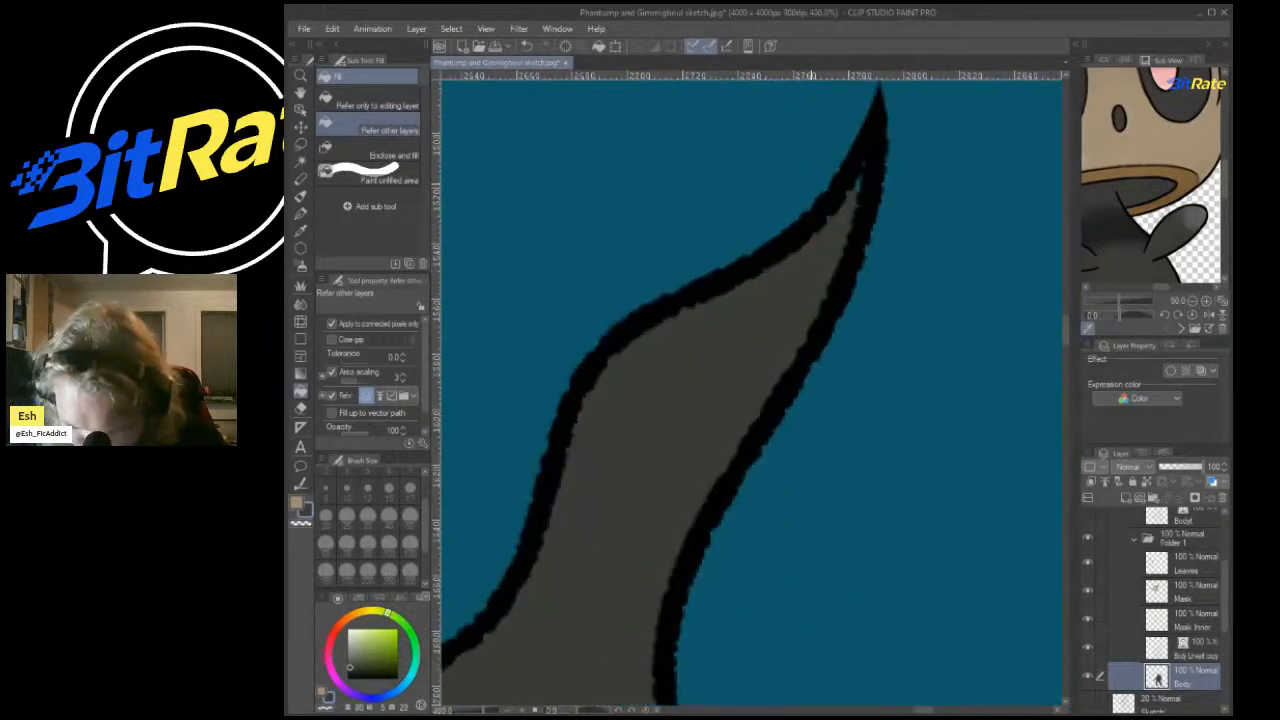
click(300, 213)
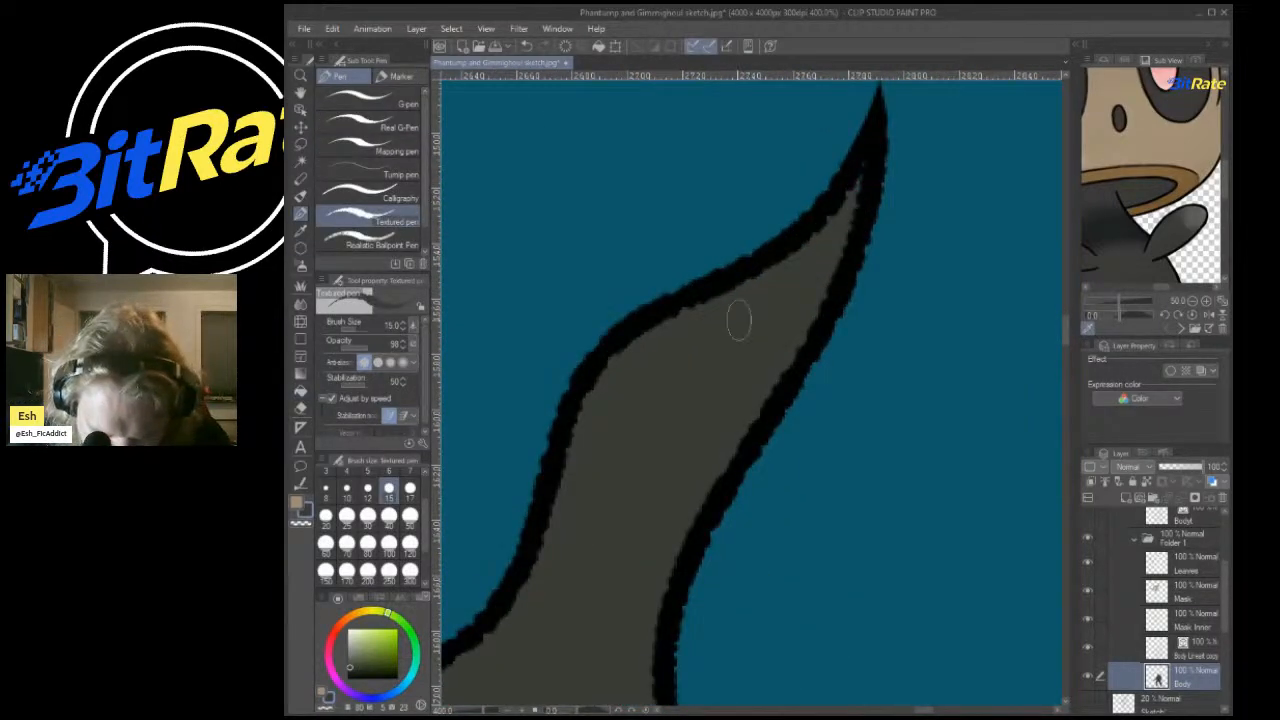
scroll(731, 319, down, 5)
scroll(765, 205, up, 3)
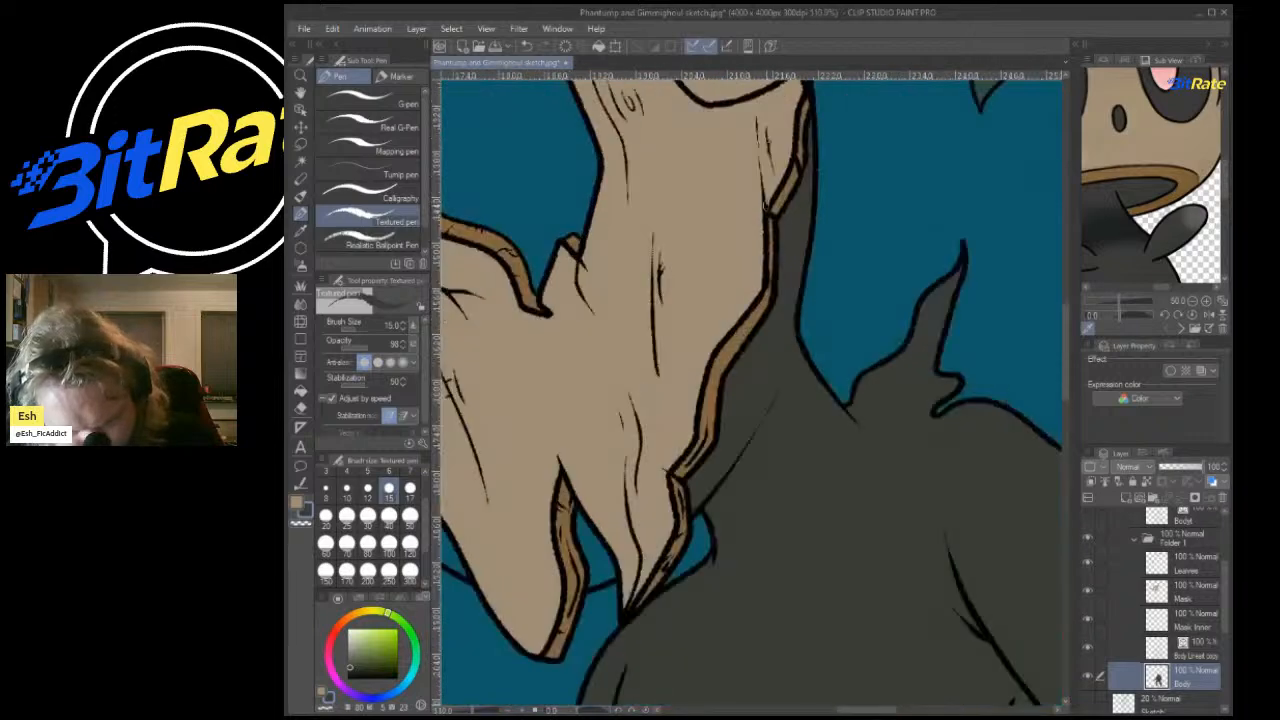
Fill both eye holes and the gaps between the mask's lower pointed tips dark grey.
scroll(782, 234, down, 1)
key(g)
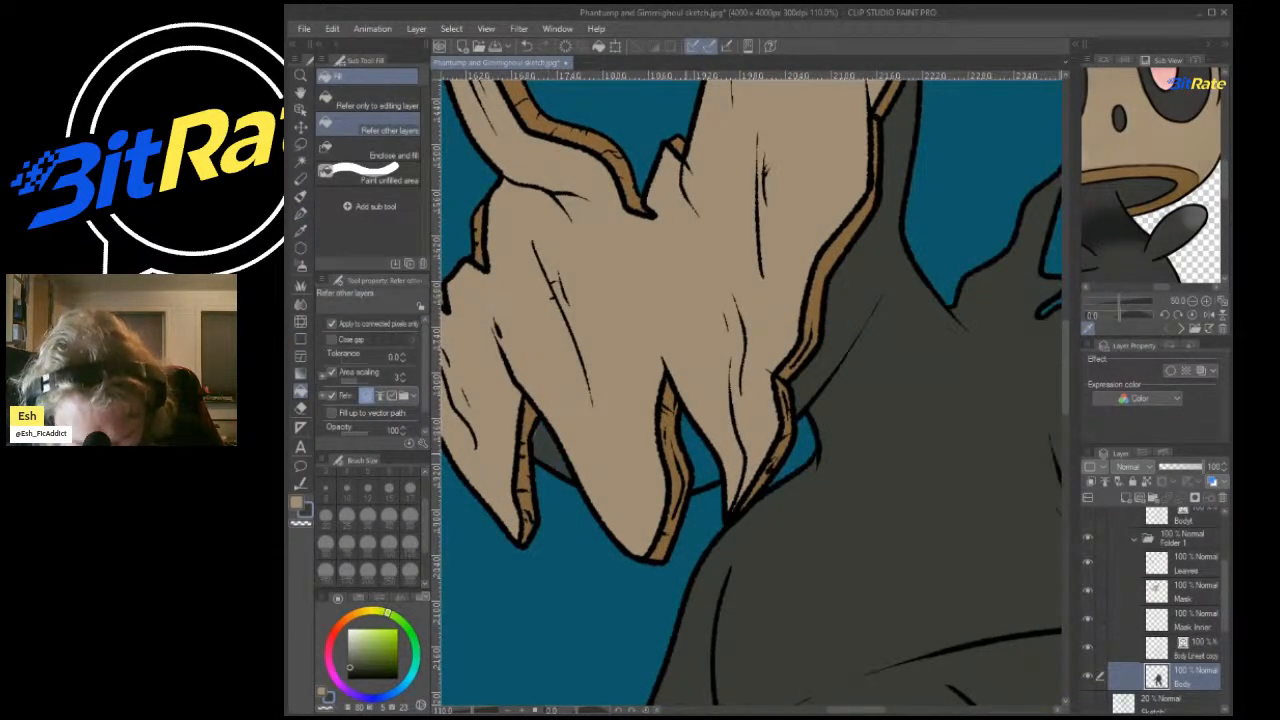
drag(620, 300, 747, 384)
click(551, 291)
click(720, 190)
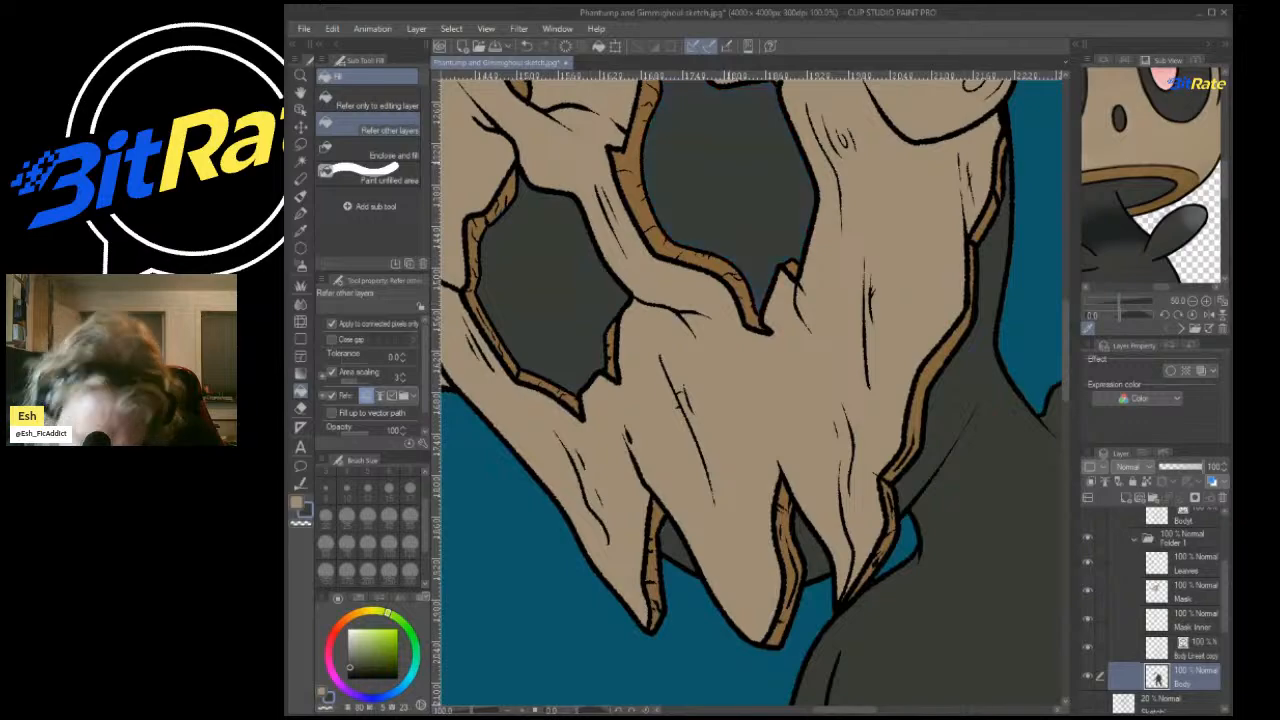
Fill the gaps behind the mask's upper-left crack and top notch dark grey.
scroll(788, 303, down, 5)
scroll(710, 310, up, 5)
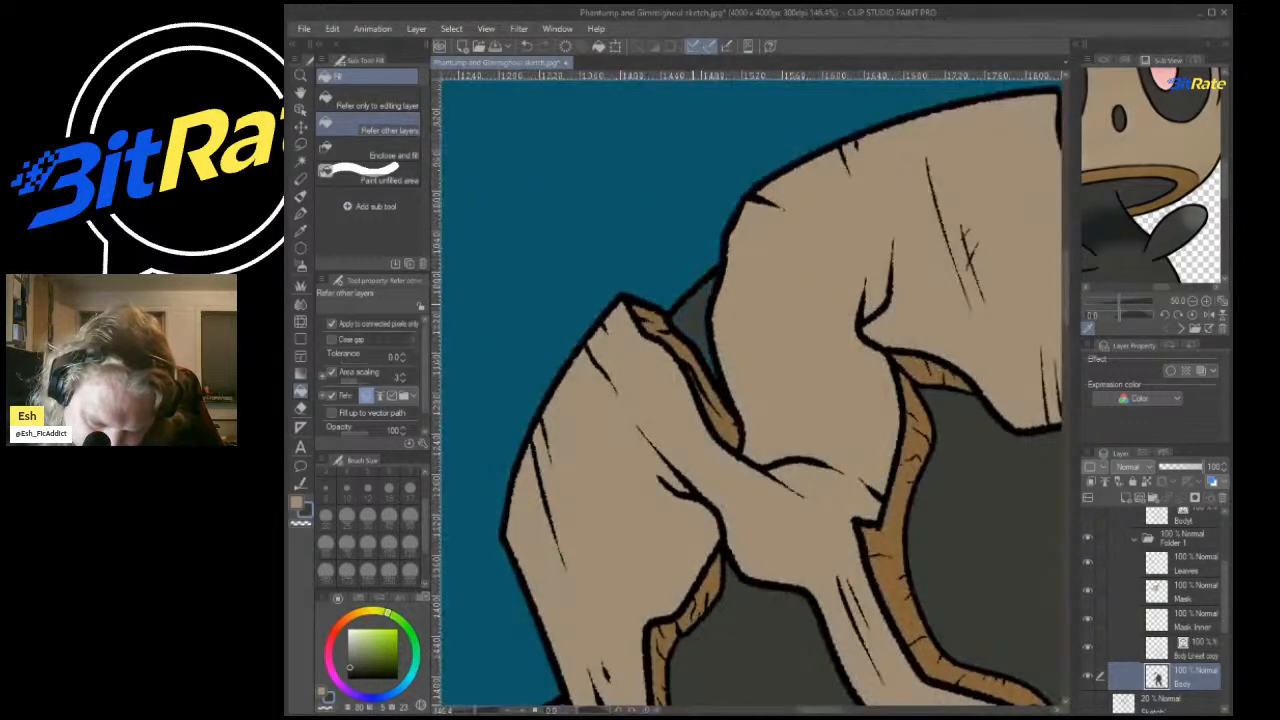
scroll(750, 390, down, 3)
scroll(750, 390, up, 3)
scroll(818, 300, down, 3)
scroll(880, 290, up, 4)
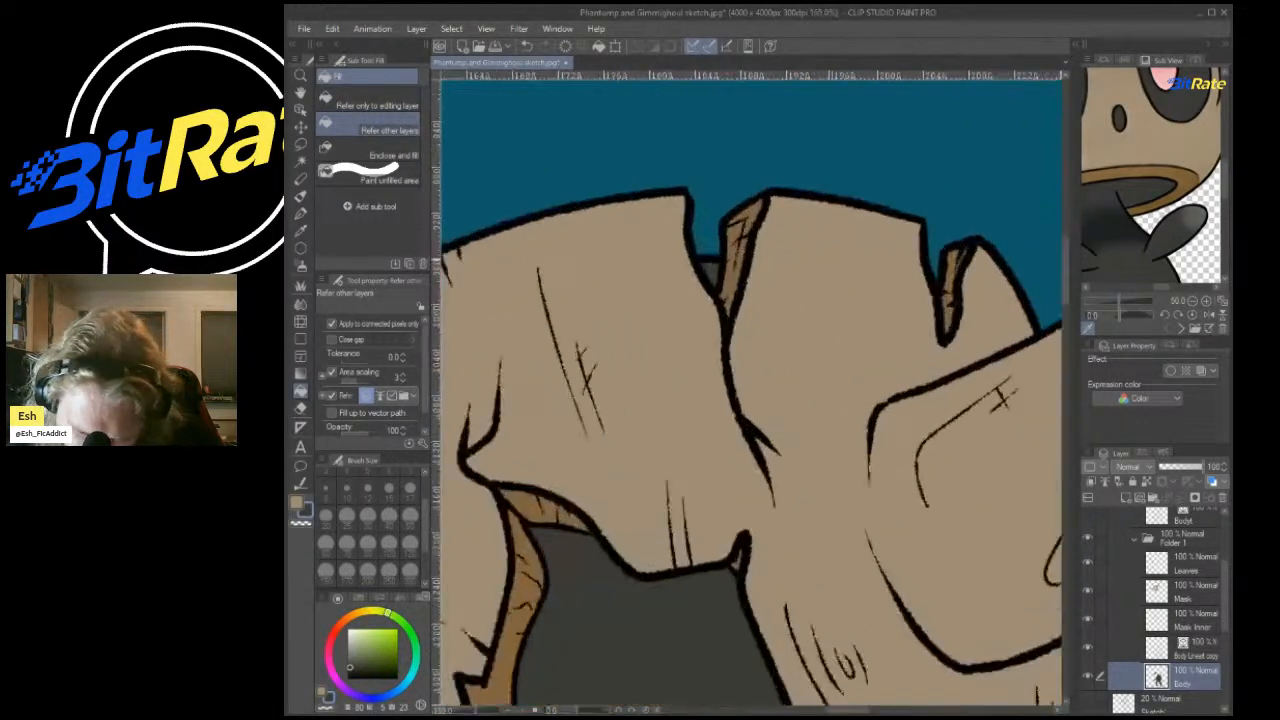
scroll(870, 260, down, 5)
scroll(820, 280, up, 2)
scroll(598, 276, up, 2)
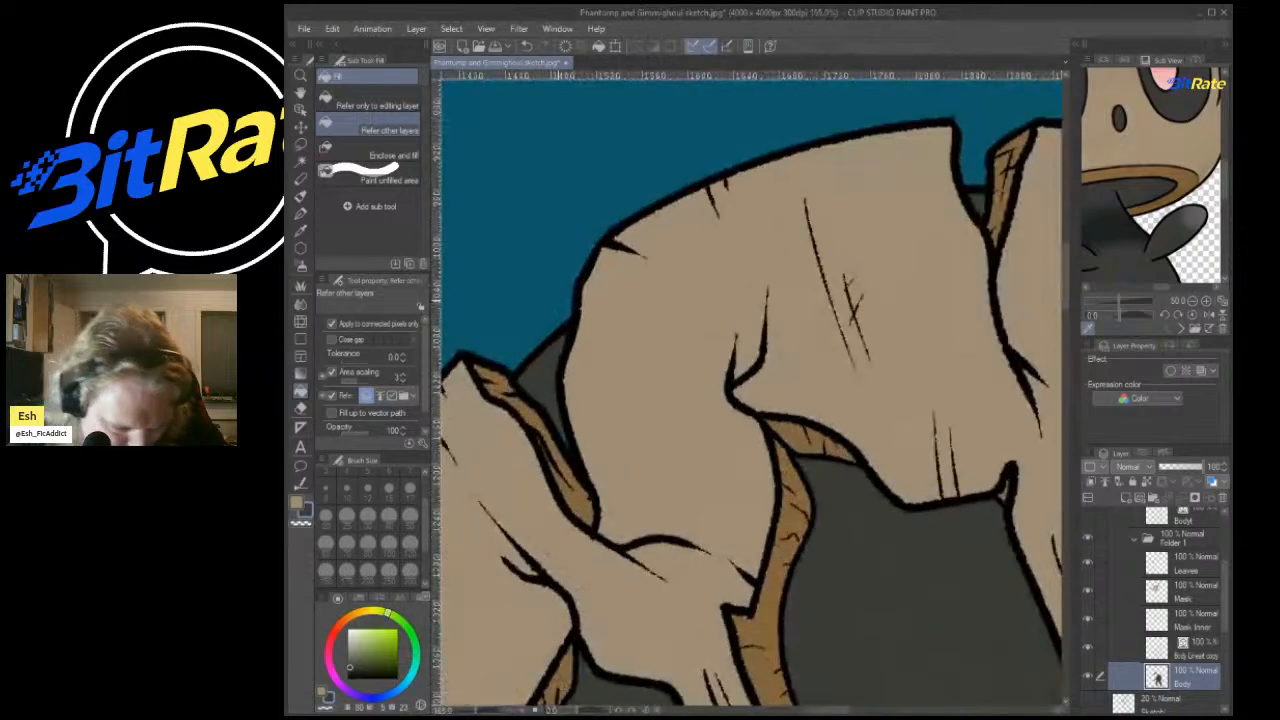
Touch up the narrow corners of the mask's crack and top notch in dark grey with the Textured pen.
key(p)
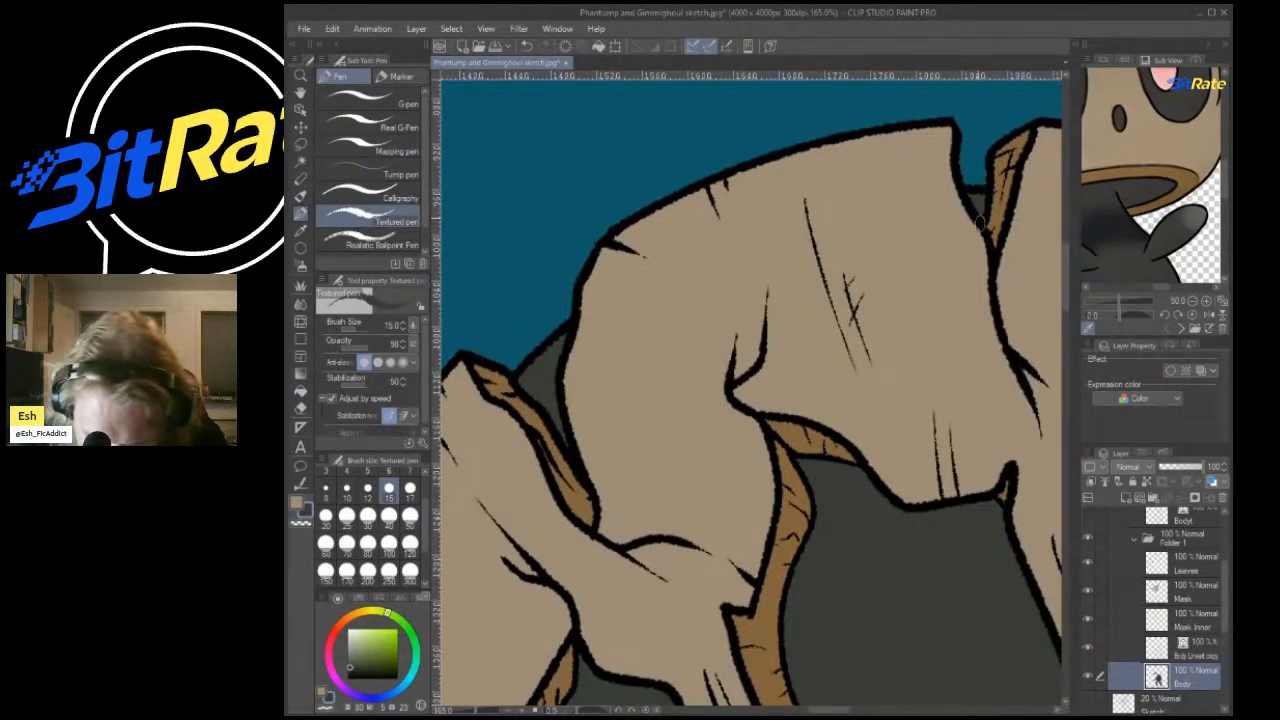
scroll(1008, 213, down, 3)
scroll(797, 200, up, 8)
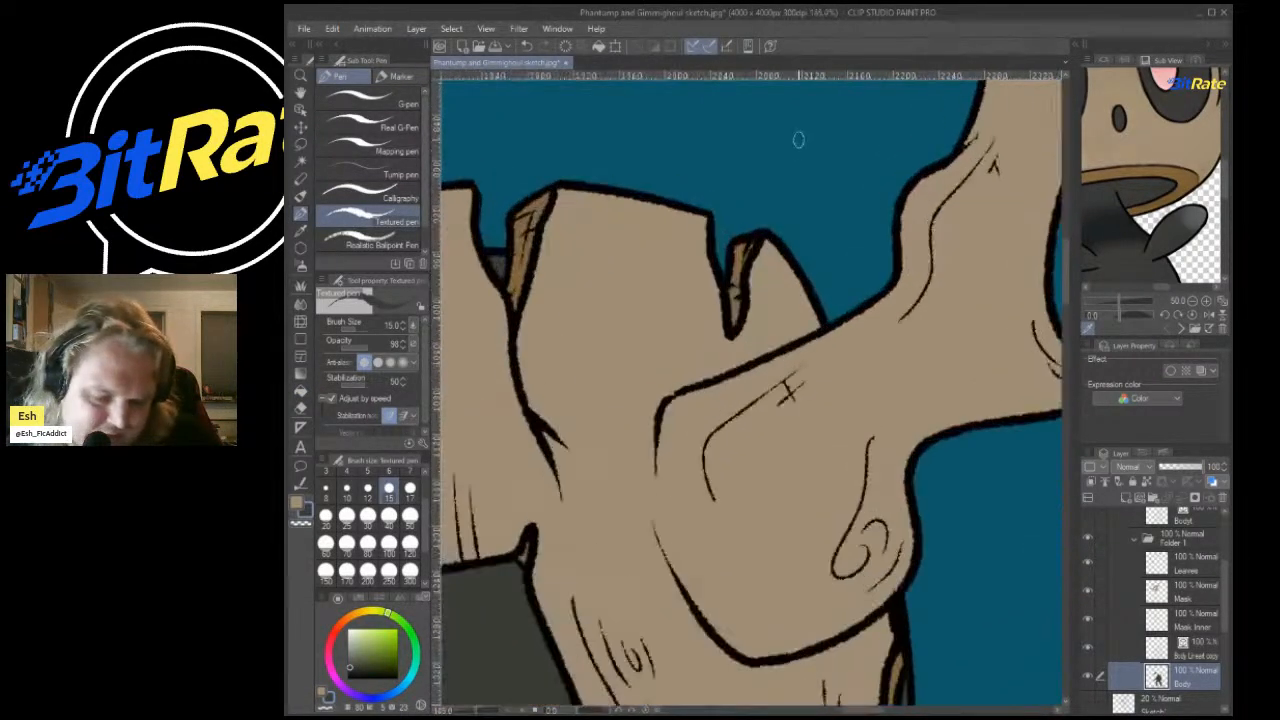
scroll(846, 263, down, 10)
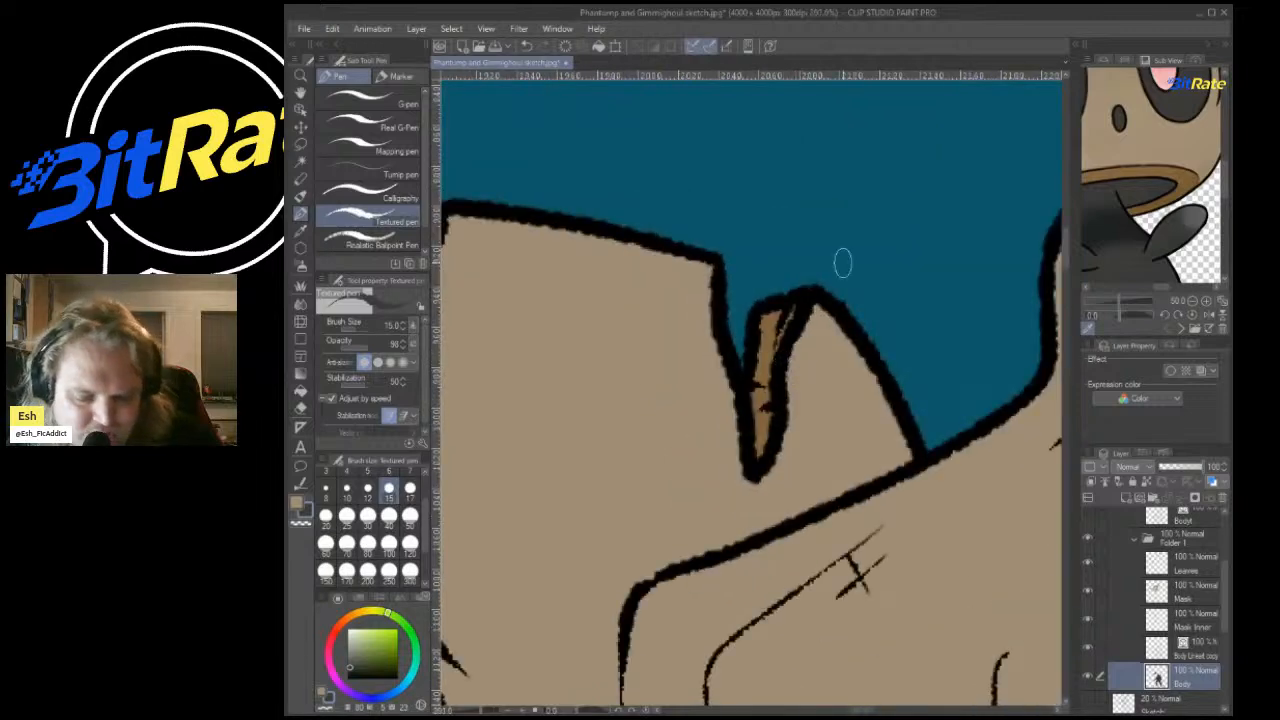
scroll(820, 320, down, 3)
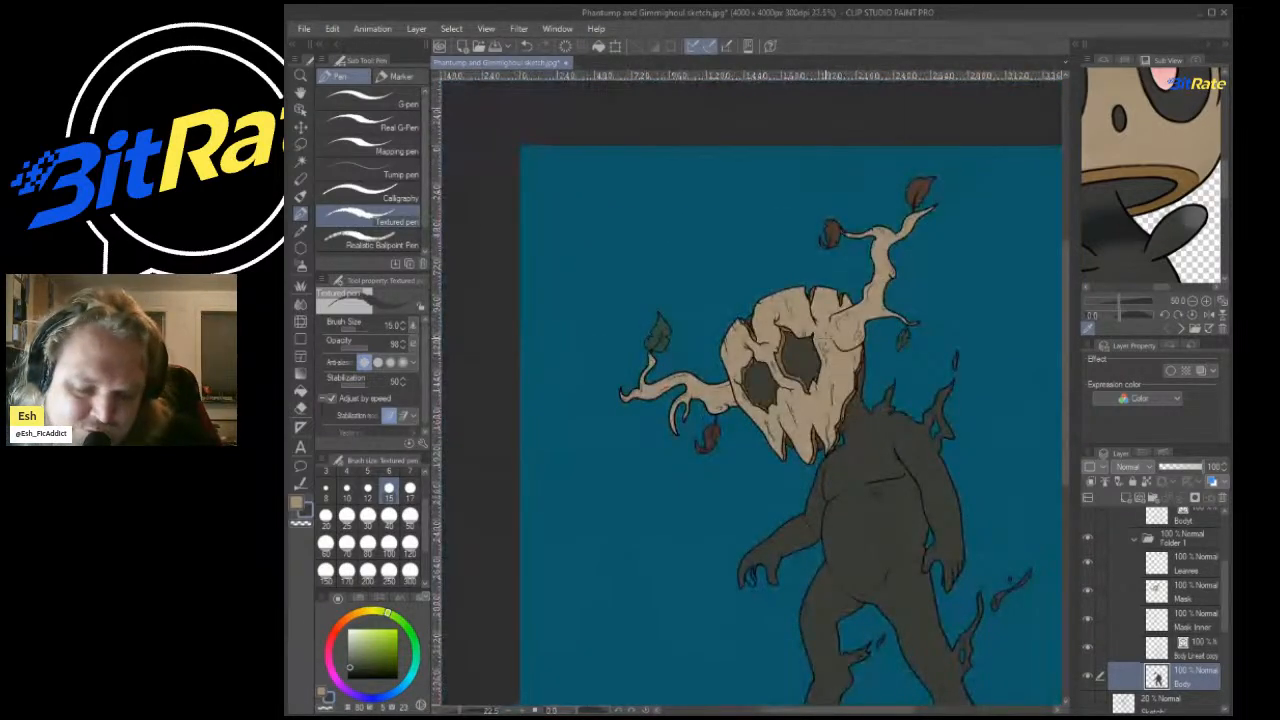
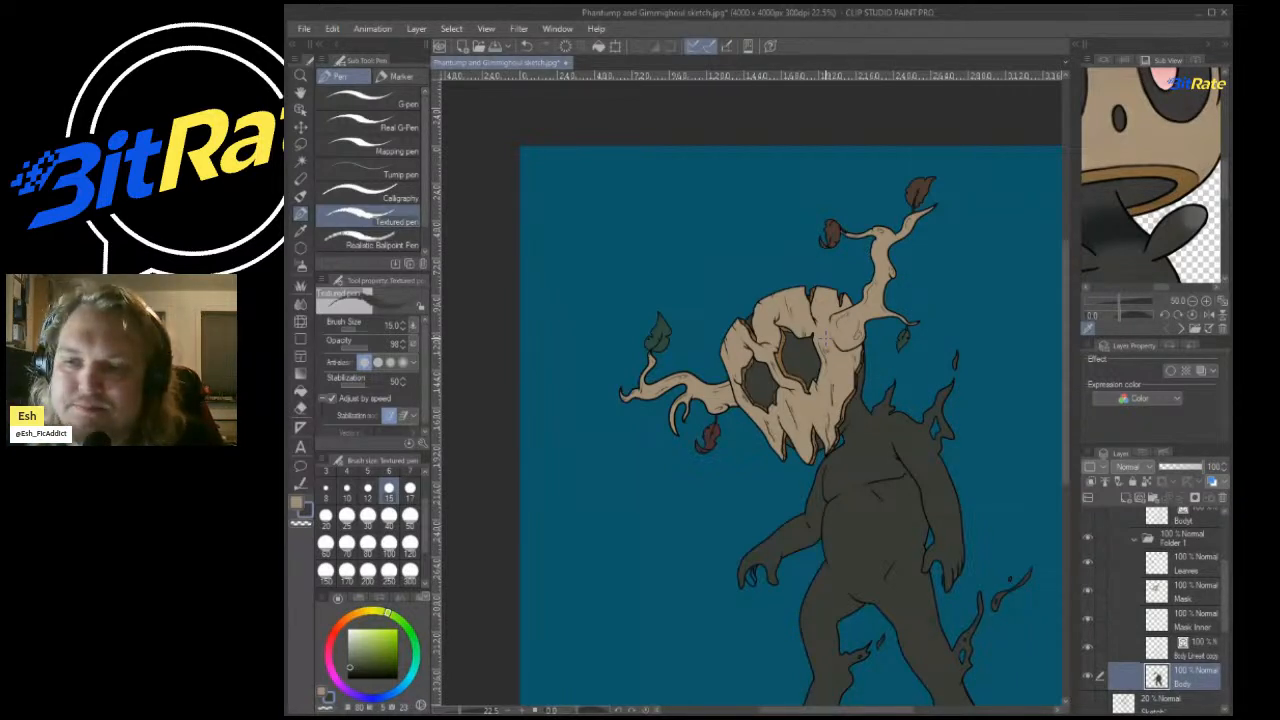
scroll(850, 256, down, 5)
scroll(926, 298, up, 3)
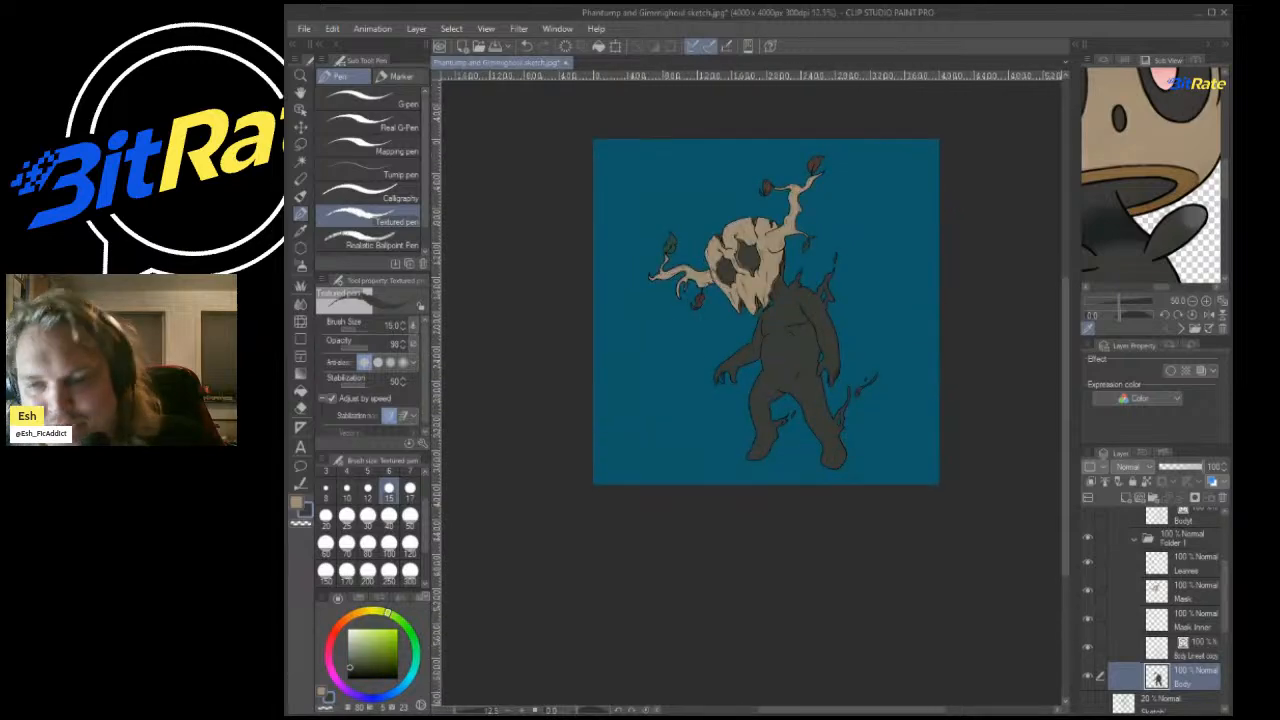
drag(1224, 600, 1224, 619)
scroll(935, 448, up, 3)
scroll(937, 418, up, 2)
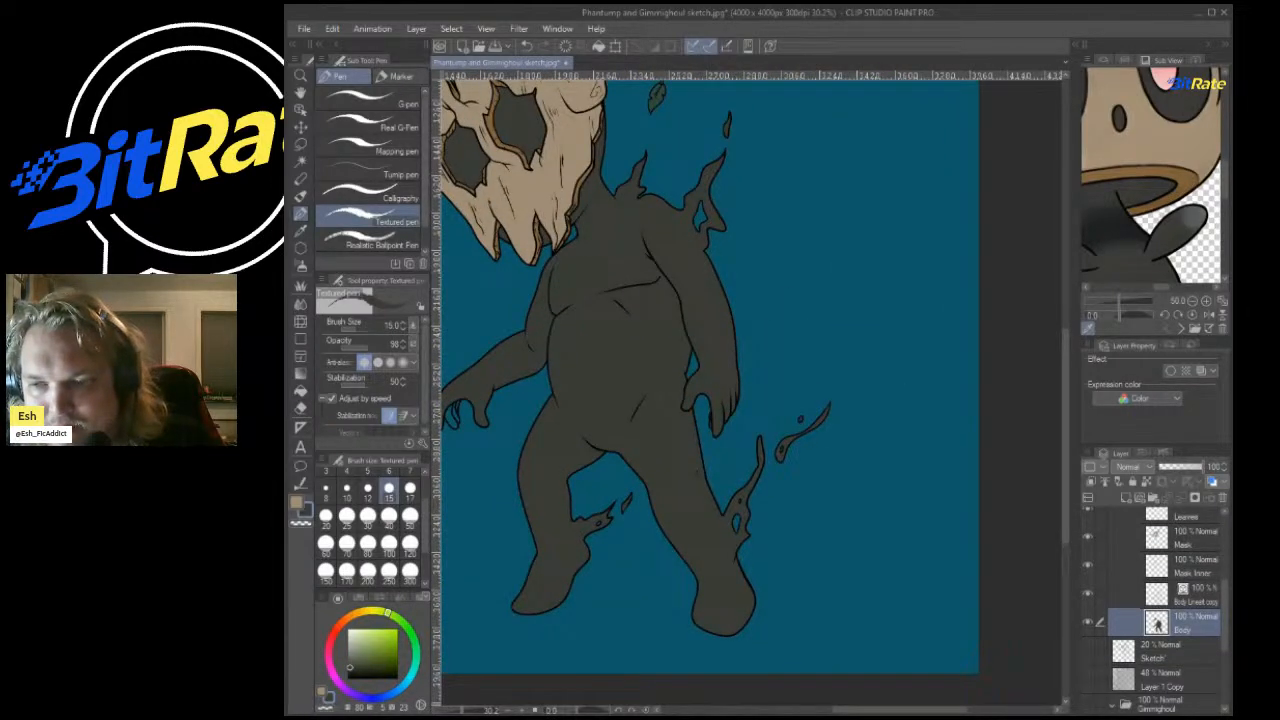
ctrl+click(1157, 623)
drag(760, 380, 791, 413)
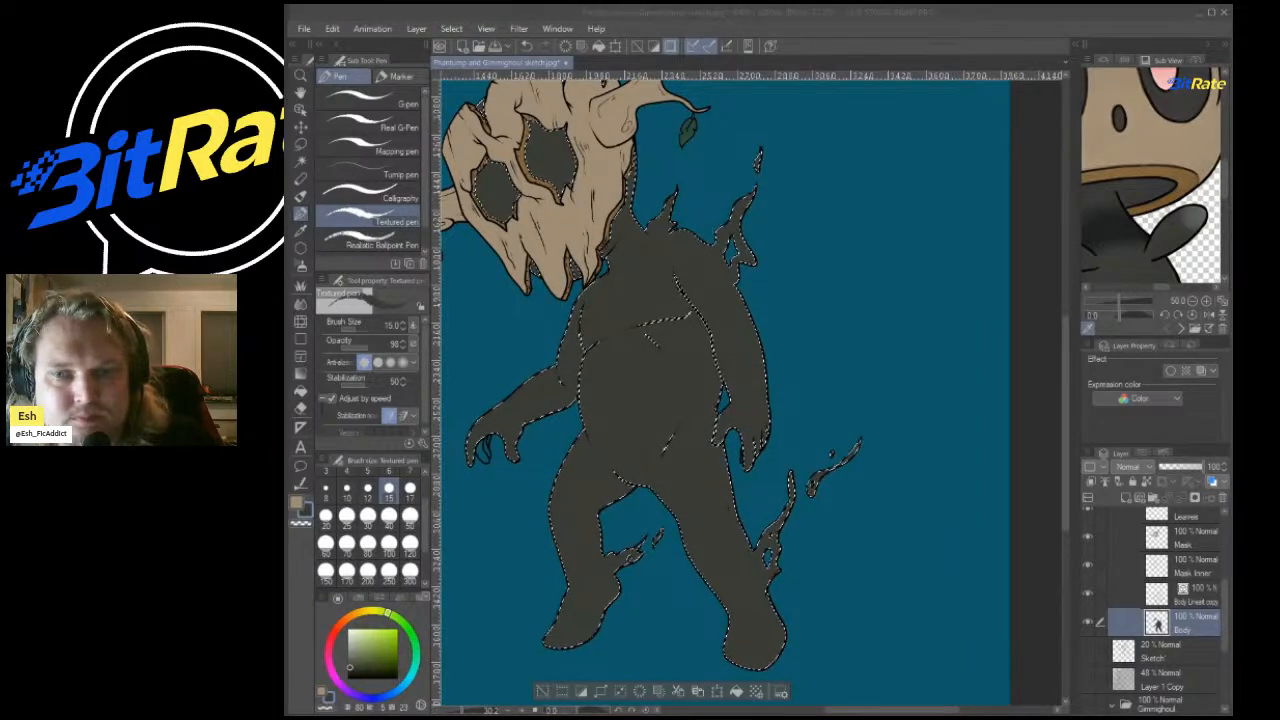
scroll(790, 305, down, 5)
scroll(780, 305, up, 6)
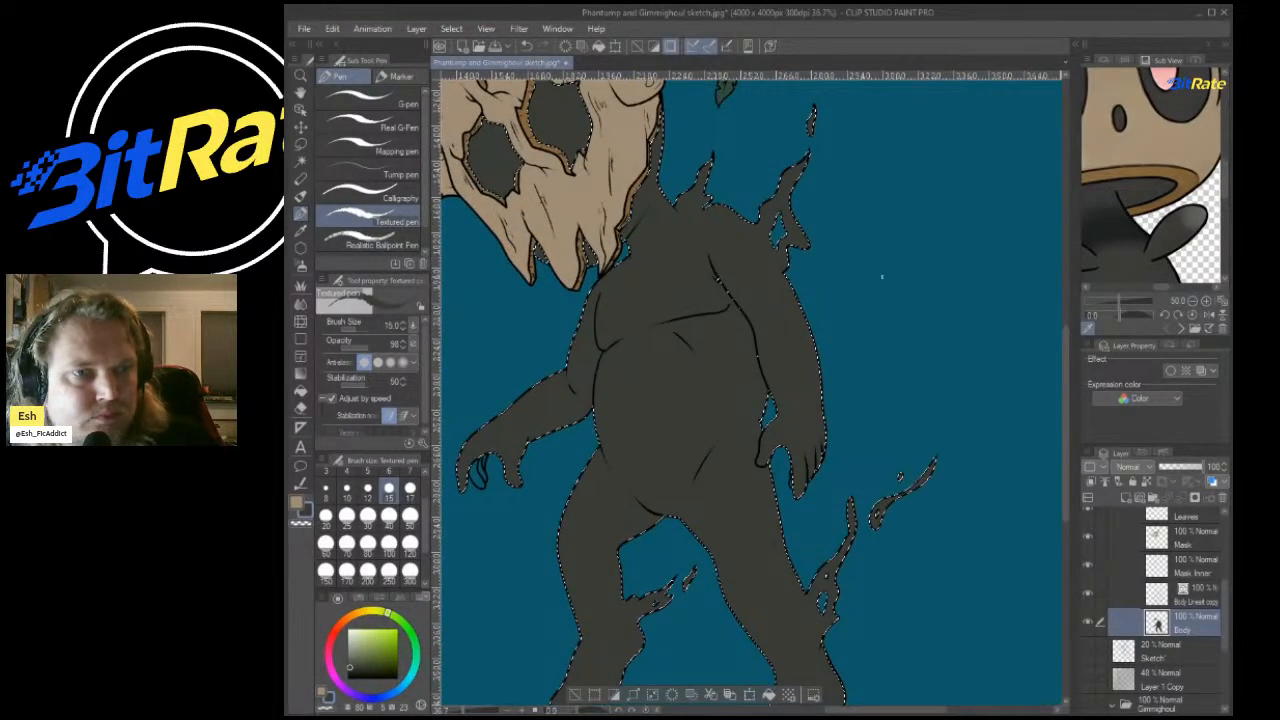
click(301, 339)
scroll(844, 243, down, 10)
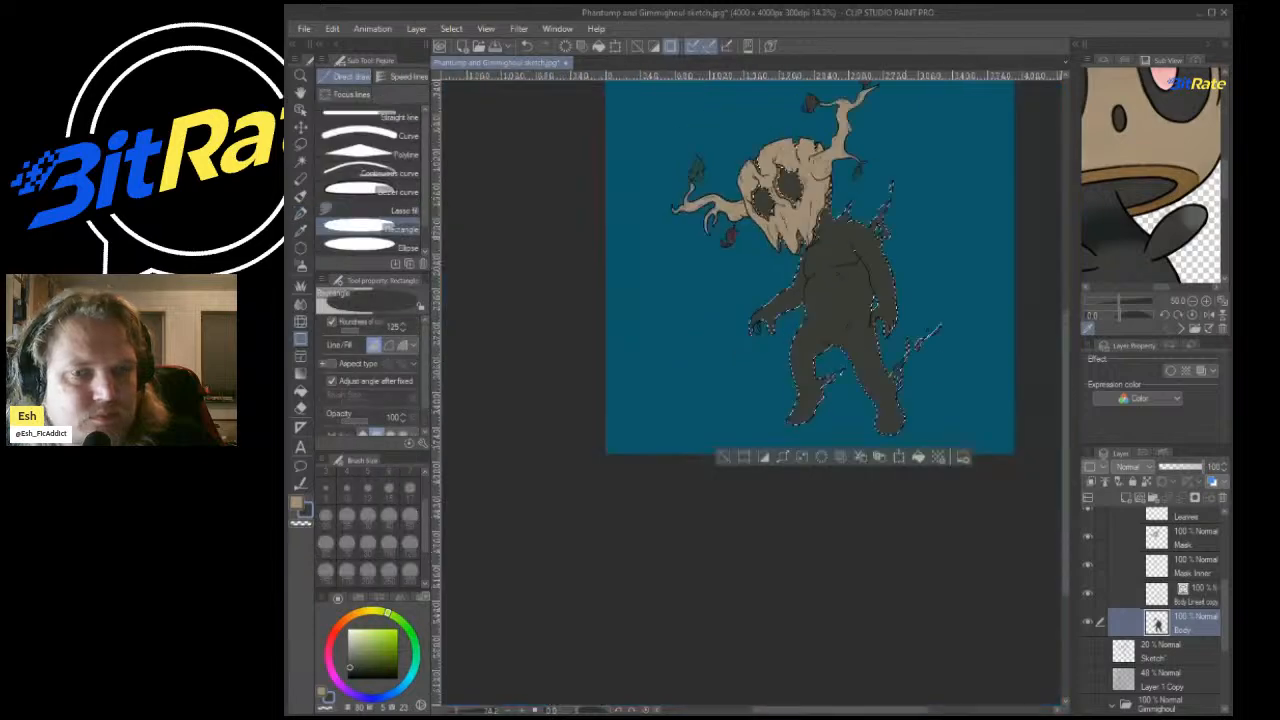
scroll(822, 250, up, 8)
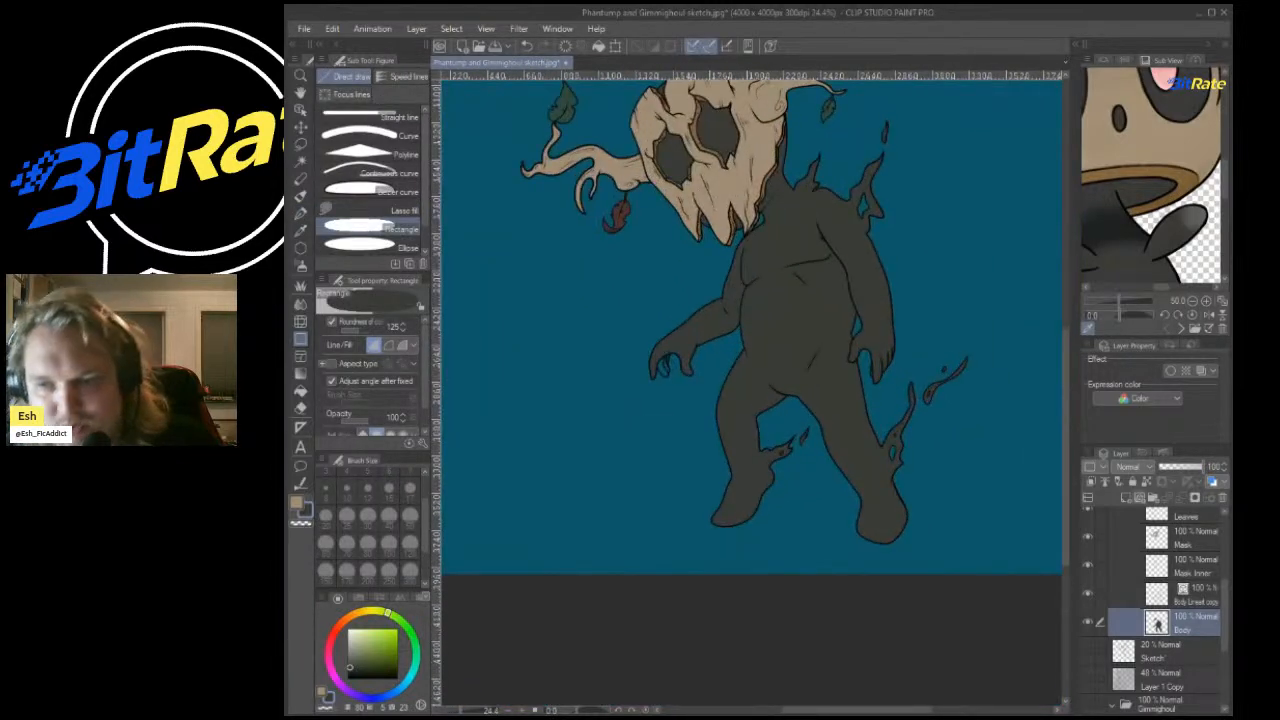
Hide the body lineart and check the dark grey Body fill on its own for gaps.
scroll(866, 231, up, 8)
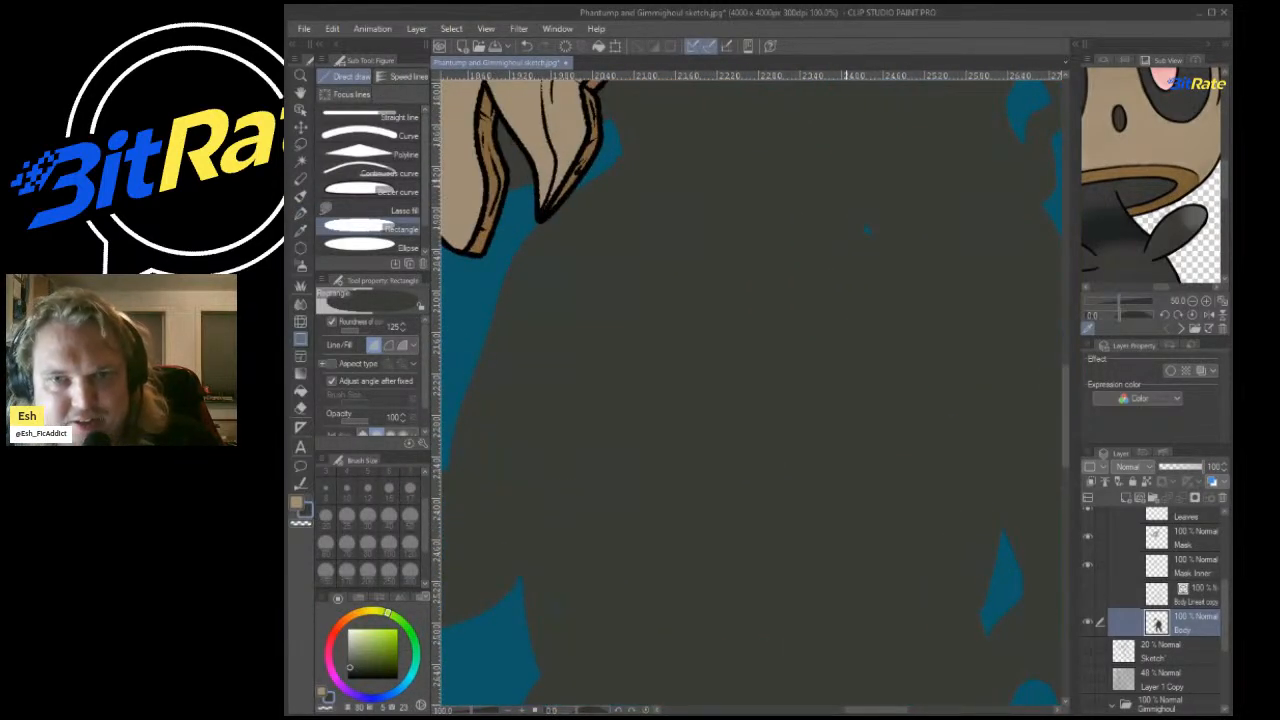
key(p)
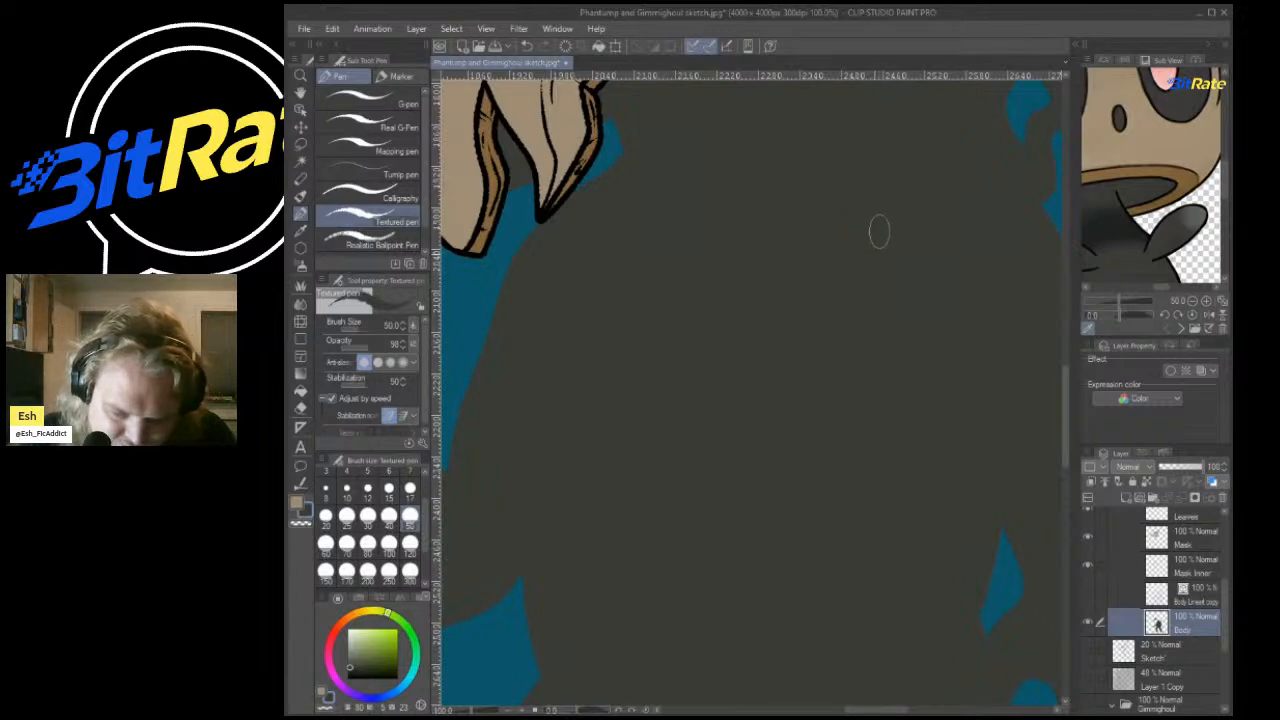
scroll(878, 247, down, 8)
scroll(878, 247, up, 4)
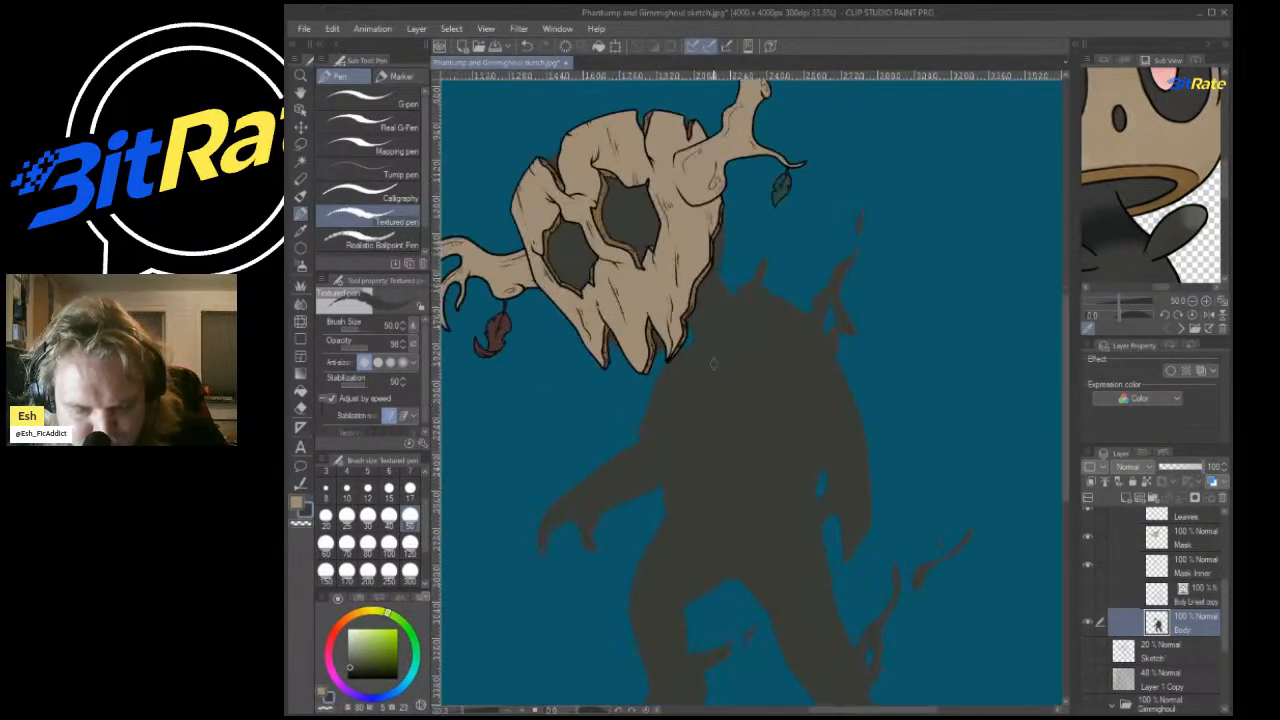
scroll(763, 383, up, 6)
scroll(763, 383, down, 8)
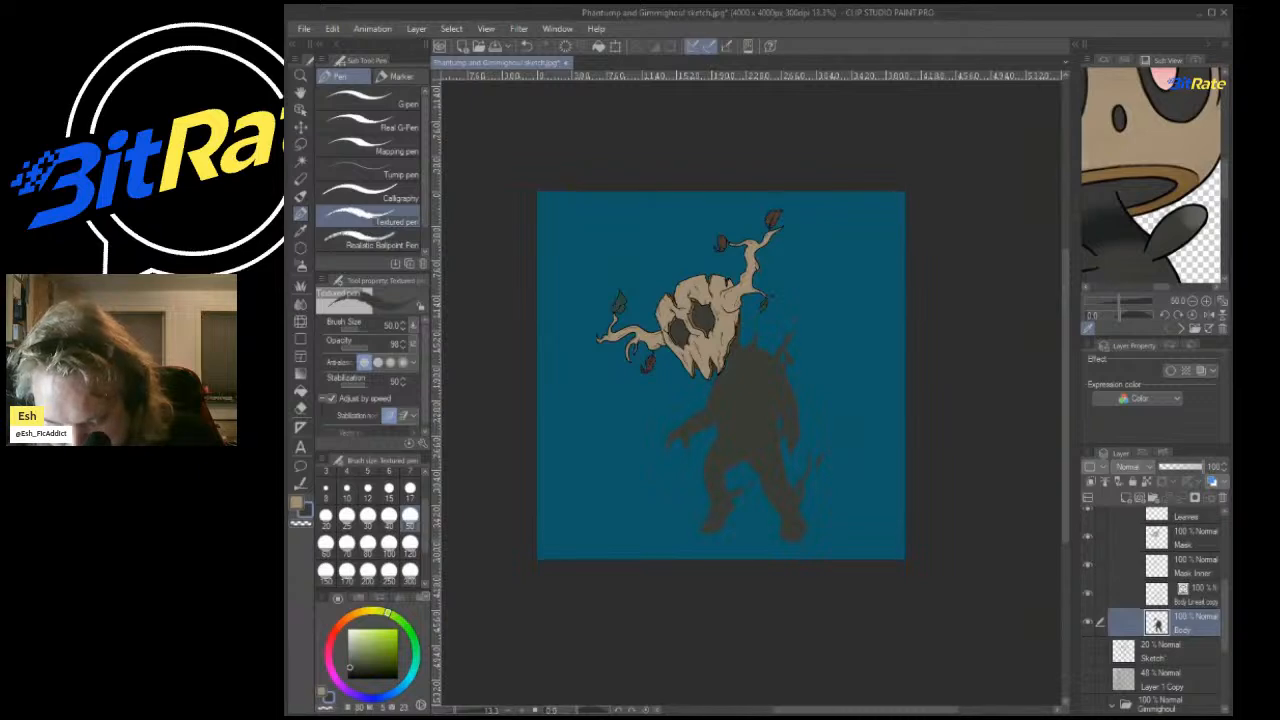
Select the body lineart copy's lines, hide that layer and cut the selected lines out of the Body layer's dark grey fill.
click(1192, 595)
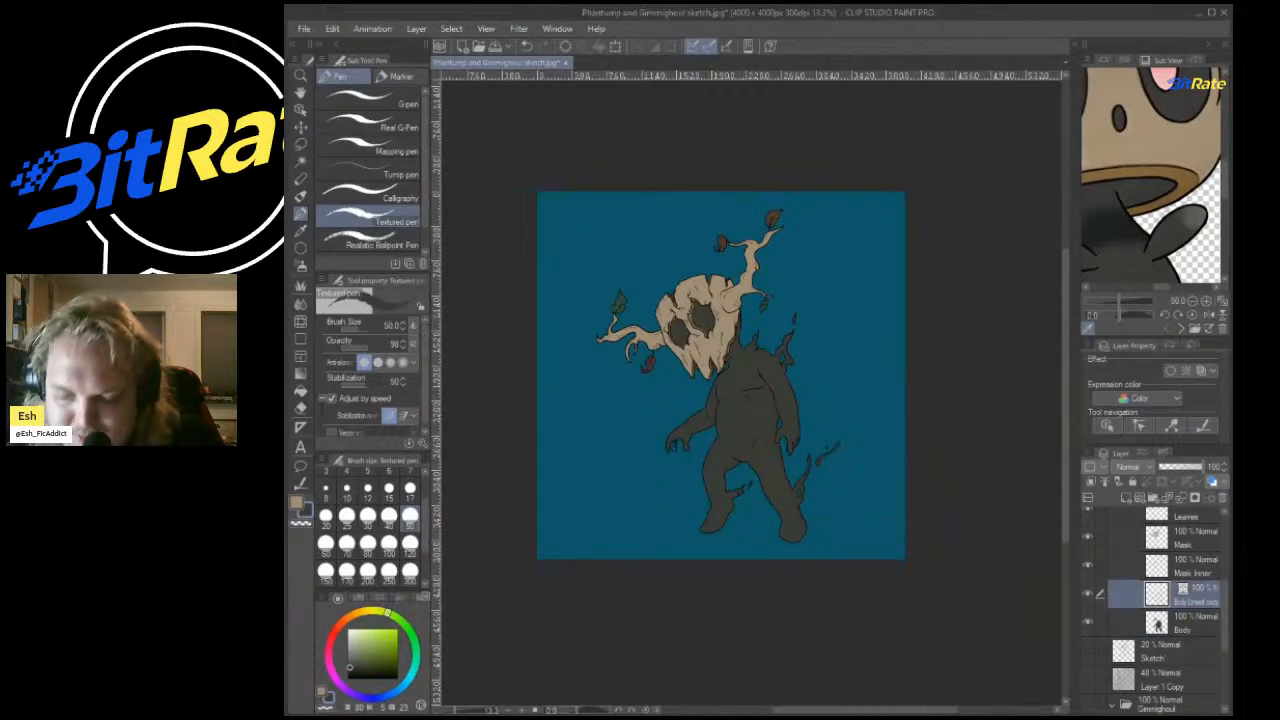
ctrl+click(1157, 594)
scroll(843, 369, up, 6)
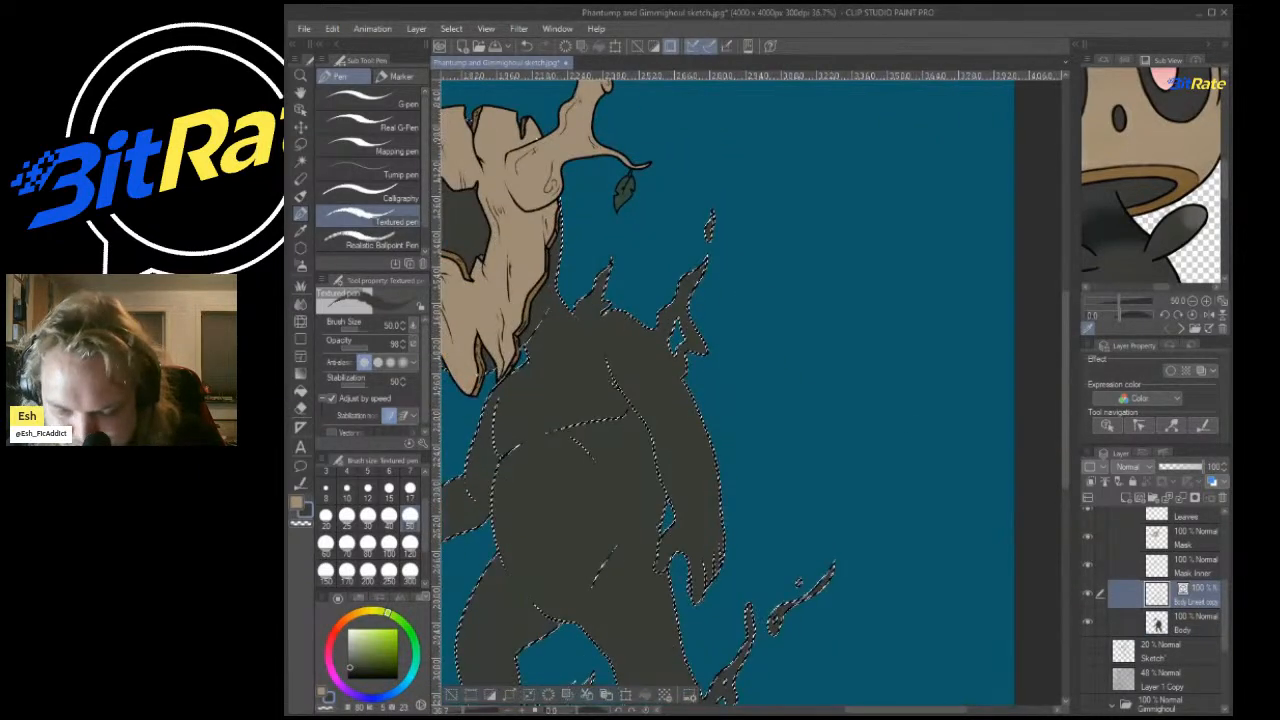
click(1088, 594)
click(1192, 624)
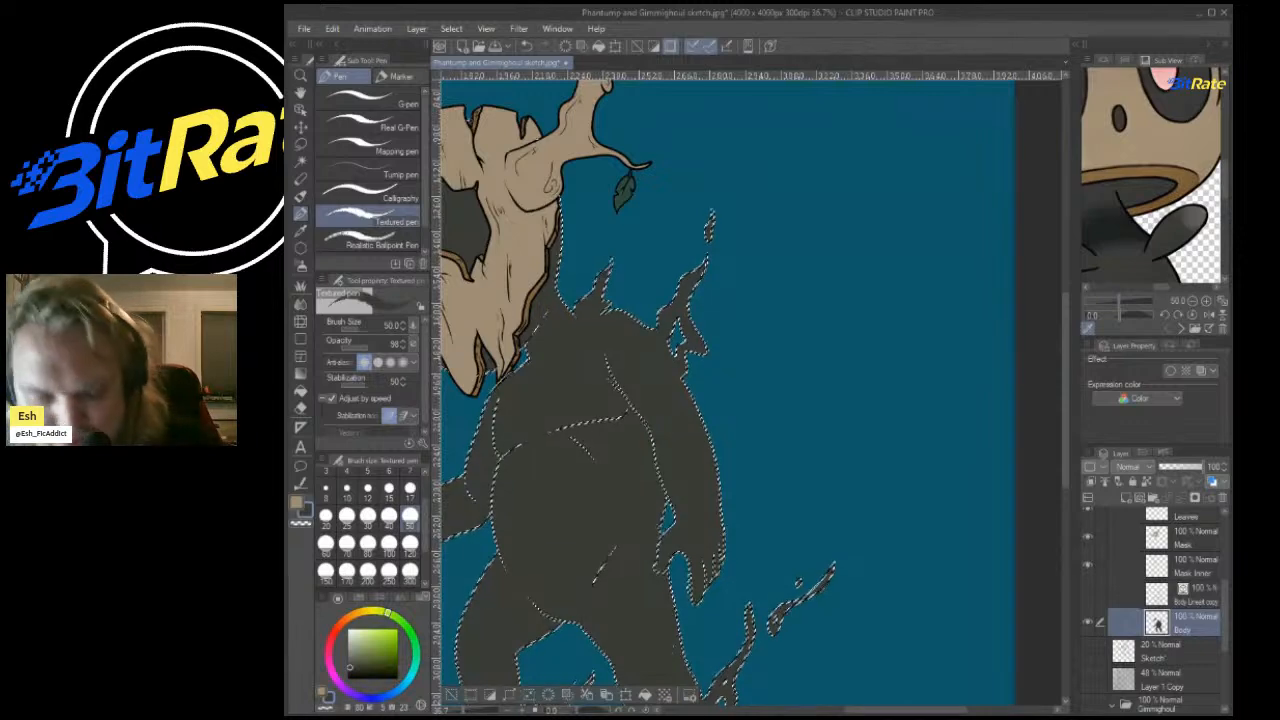
key(ctrl+d)
Check the cut-out lines in the body fill against transparency by hiding the teal background layer, and show the background again.
scroll(781, 461, down, 6)
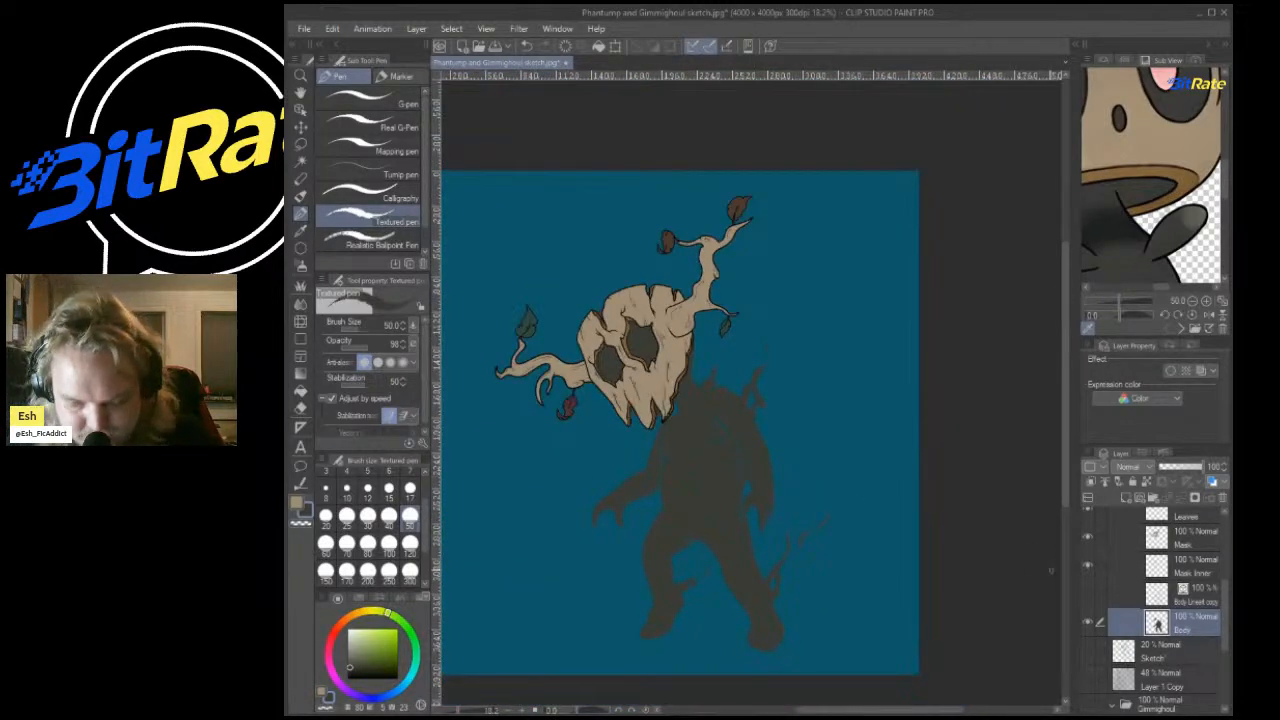
scroll(1160, 610, down, 3)
scroll(1050, 598, down, 1)
scroll(1160, 610, down, 1)
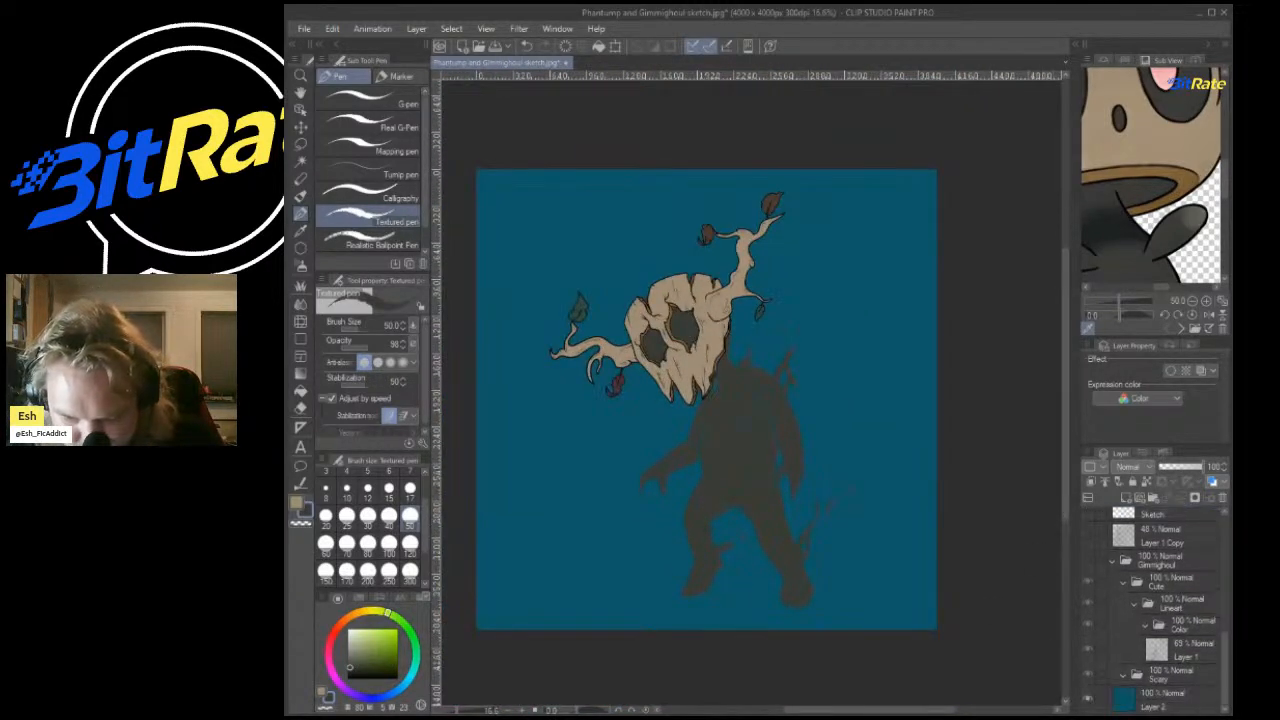
click(1088, 698)
scroll(730, 480, up, 4)
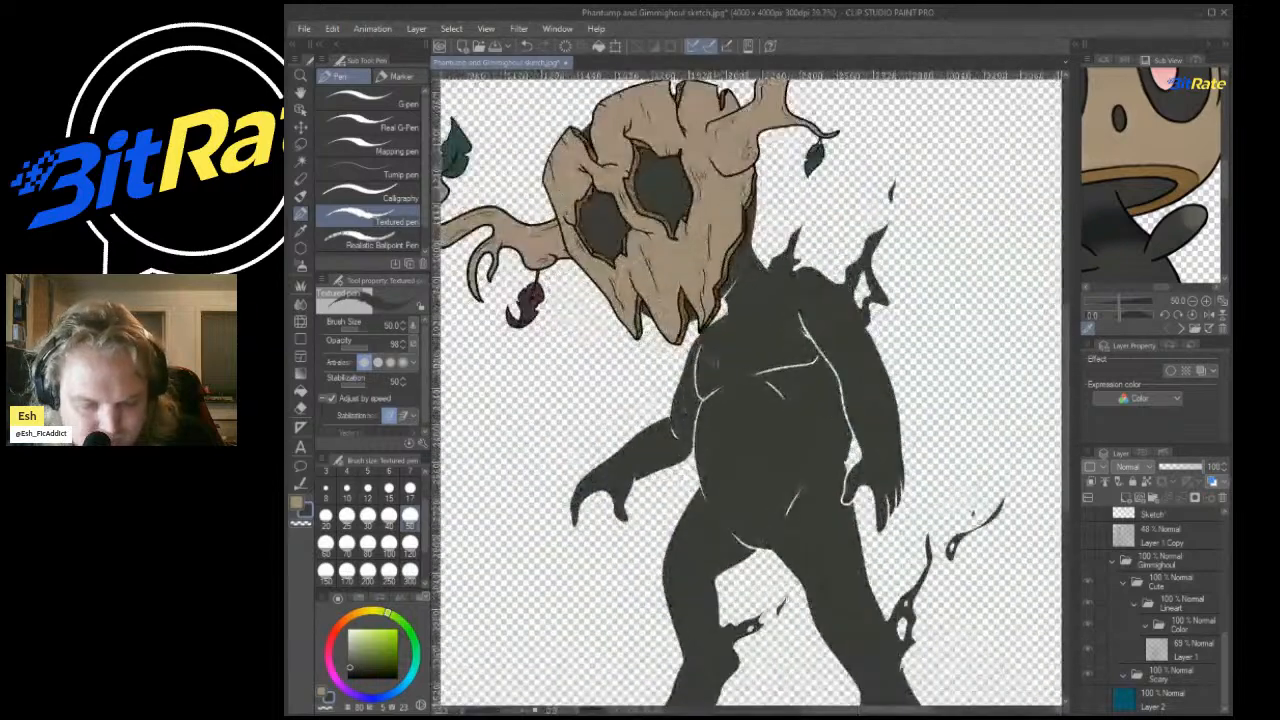
click(1088, 698)
scroll(860, 490, down, 4)
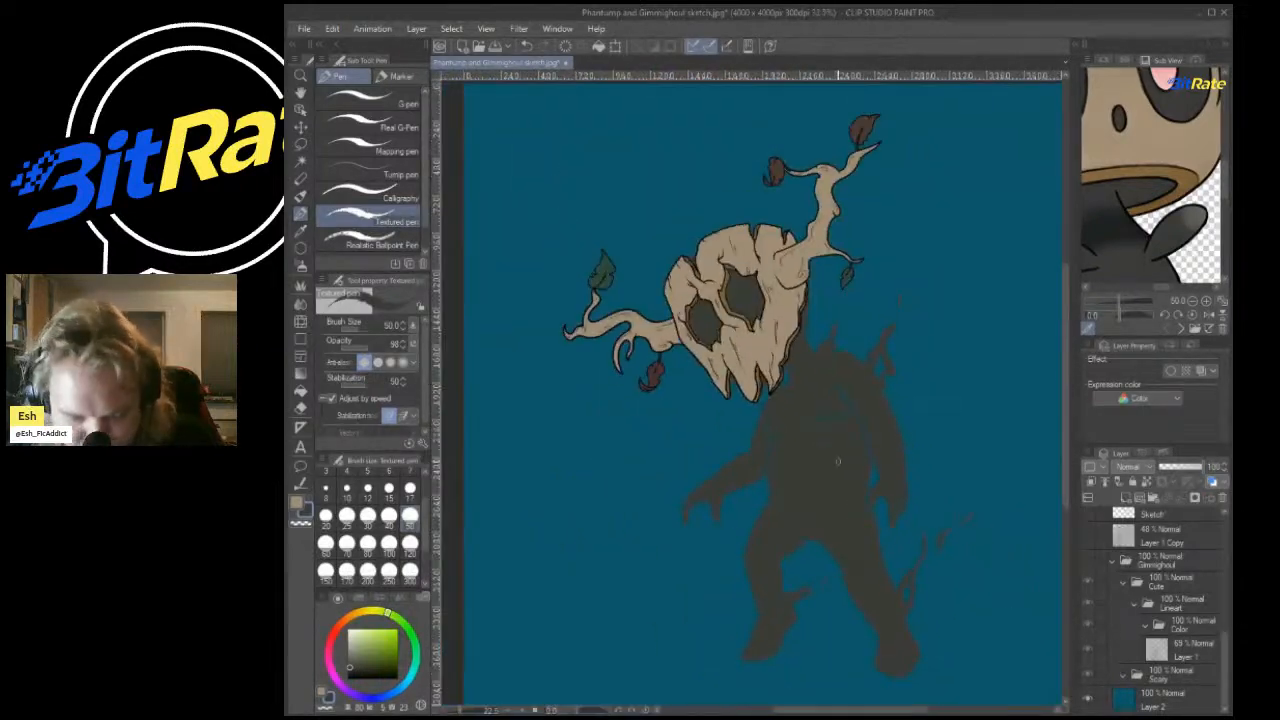
Examine the lineless dark grey body silhouette against the teal background, close up and from a distance.
scroll(857, 450, up, 5)
scroll(1150, 580, up, 3)
scroll(978, 374, down, 1)
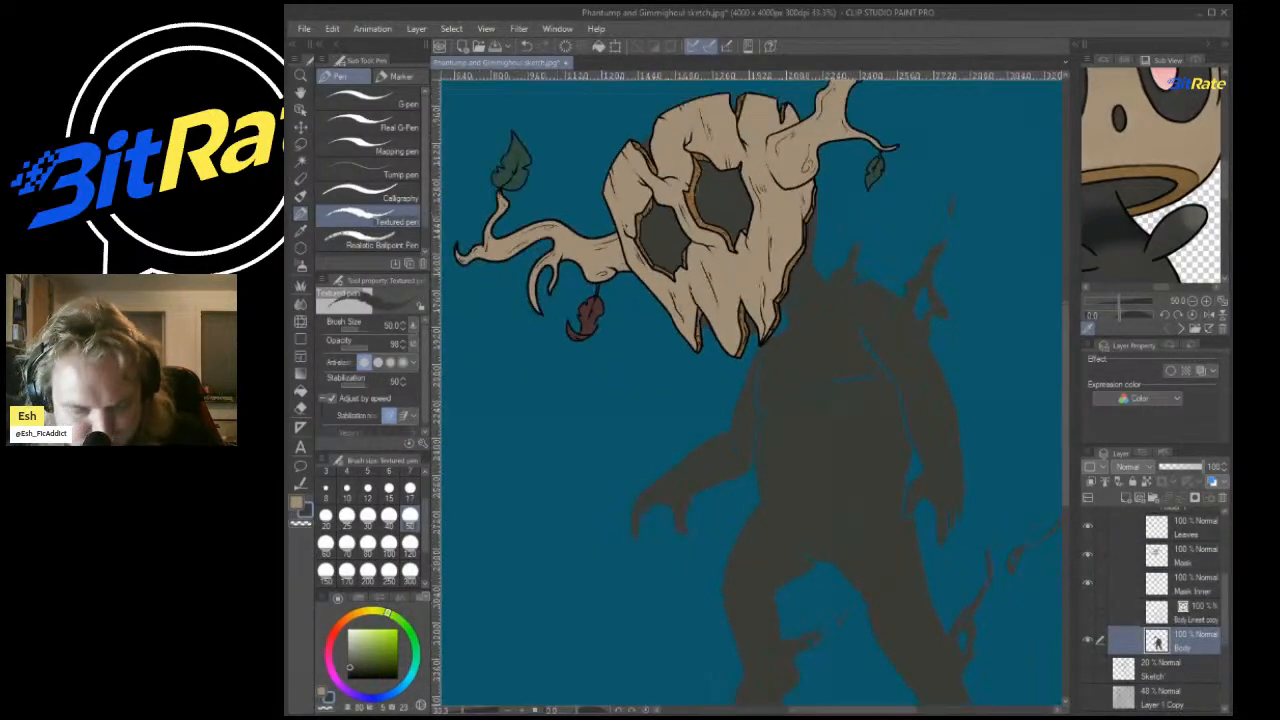
scroll(929, 387, down, 2)
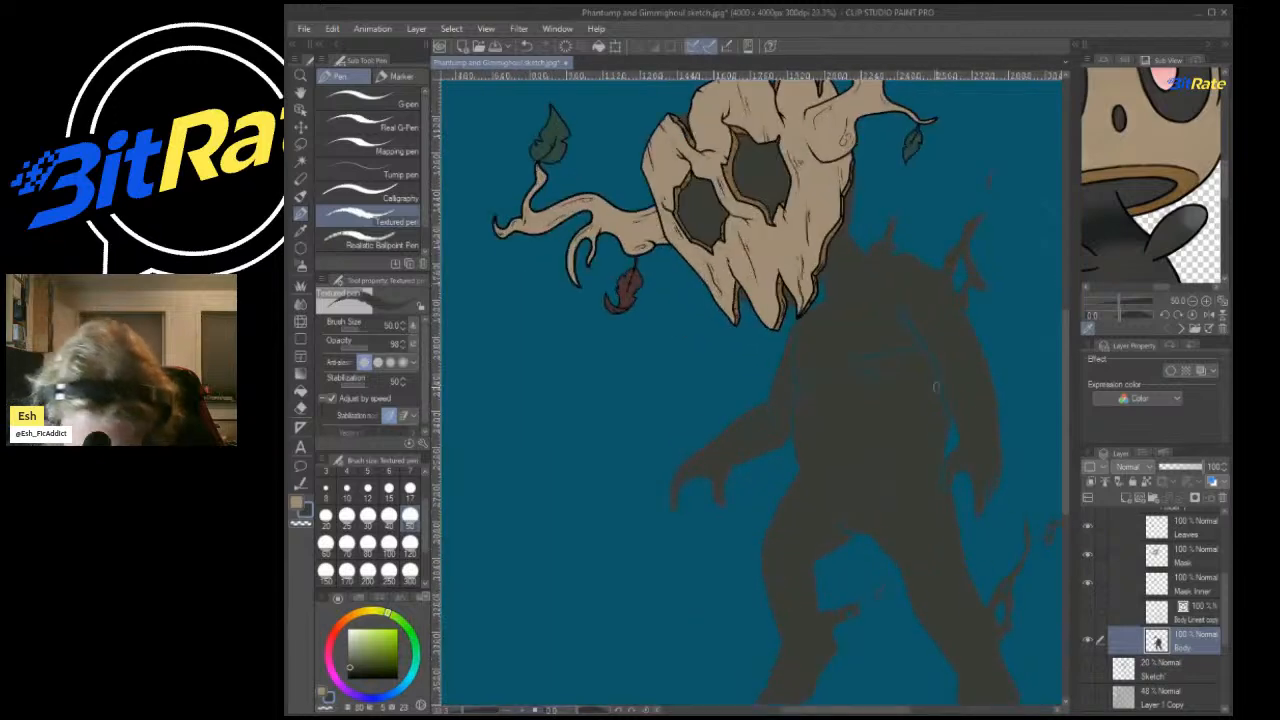
scroll(978, 364, up, 3)
scroll(965, 400, down, 3)
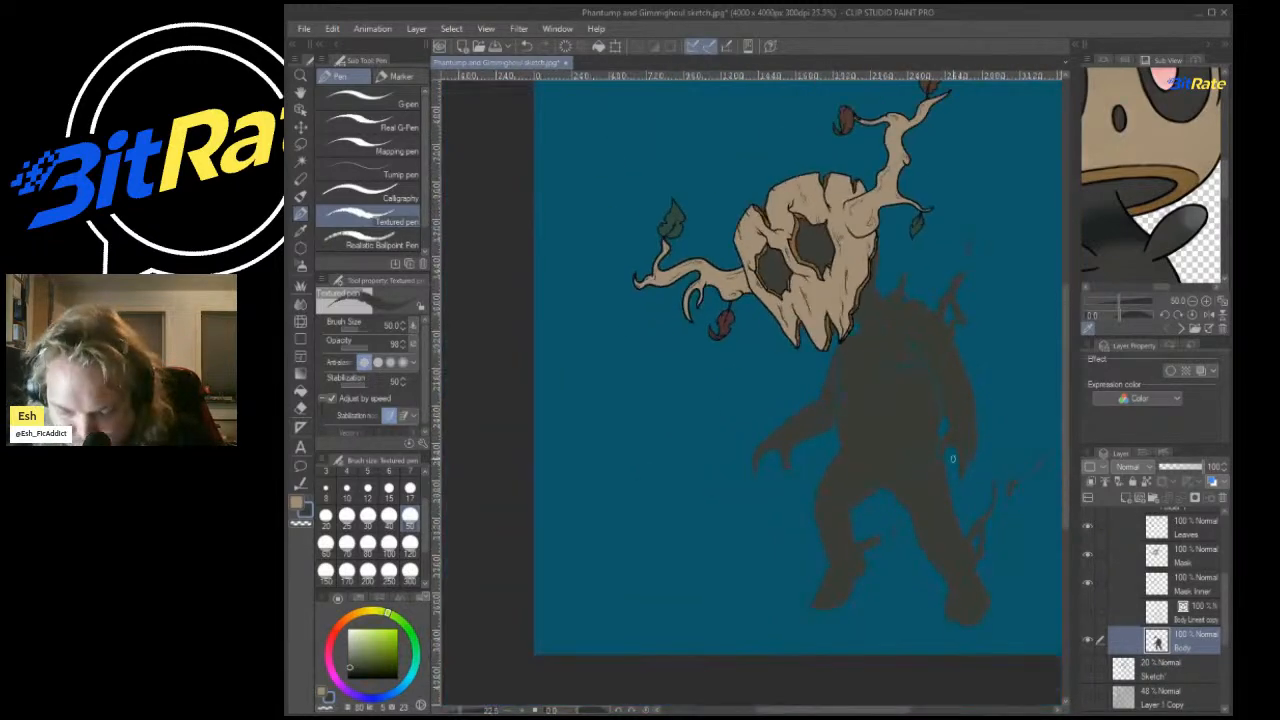
scroll(960, 410, up, 2)
scroll(877, 383, down, 3)
scroll(877, 383, up, 4)
scroll(877, 383, down, 1)
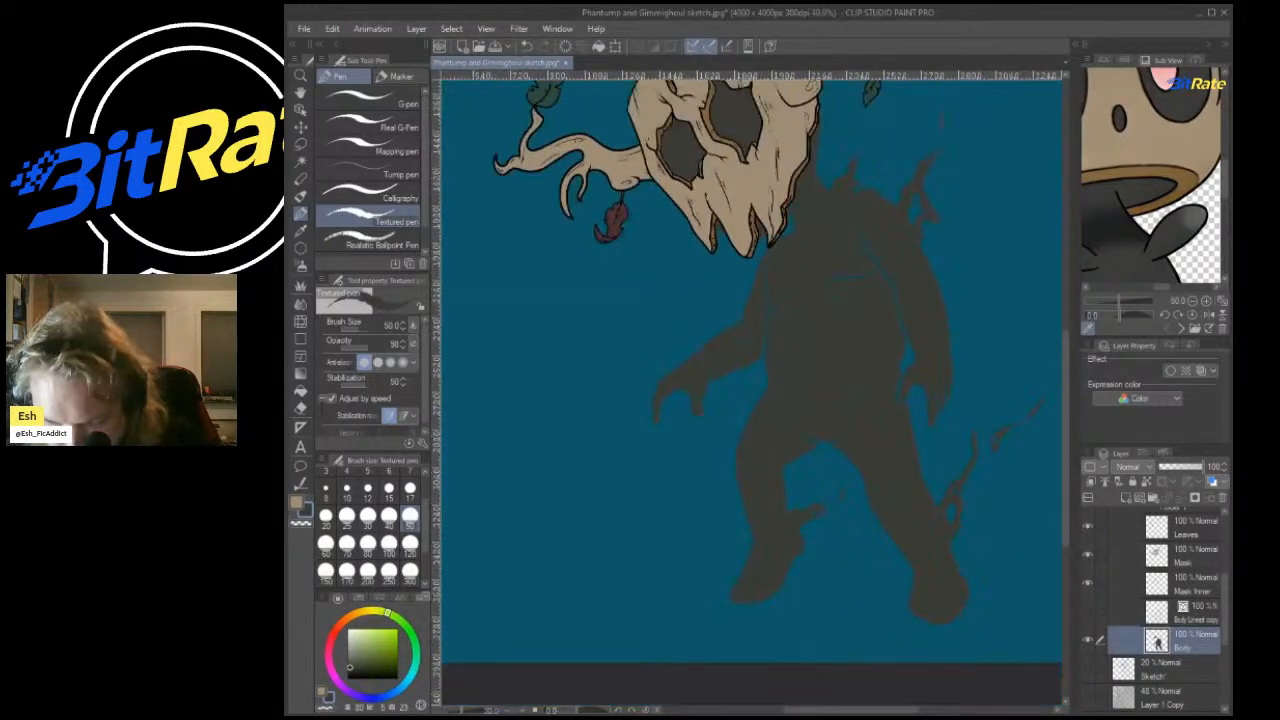
Browse the reference images up to the one with the shadowy dark silhouette.
click(1181, 328)
click(1181, 328)
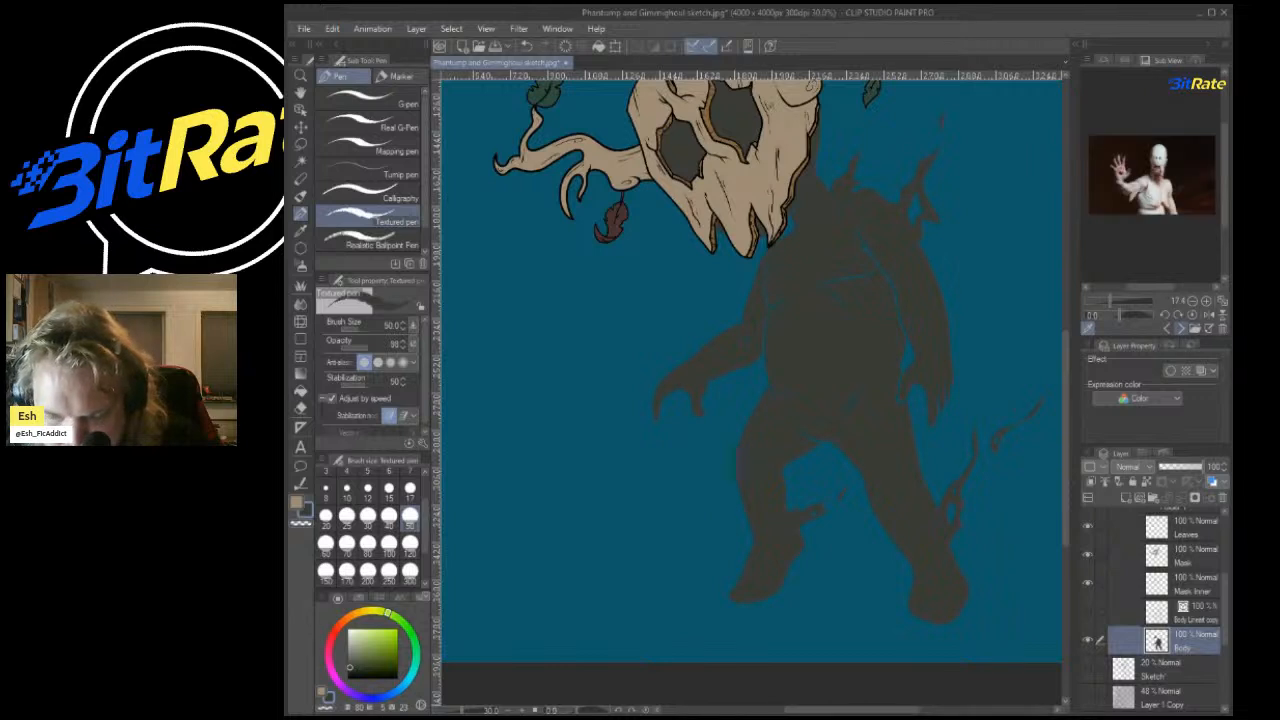
click(1181, 328)
click(1181, 328)
click(1181, 328)
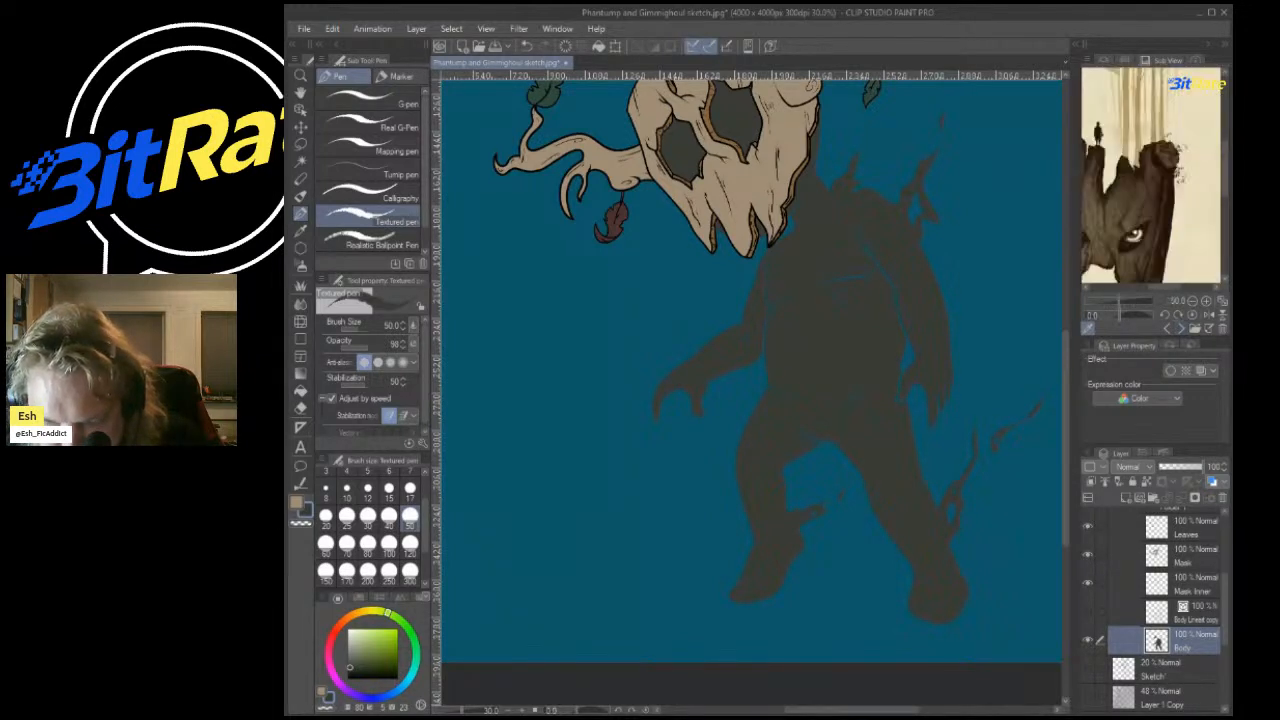
click(1181, 328)
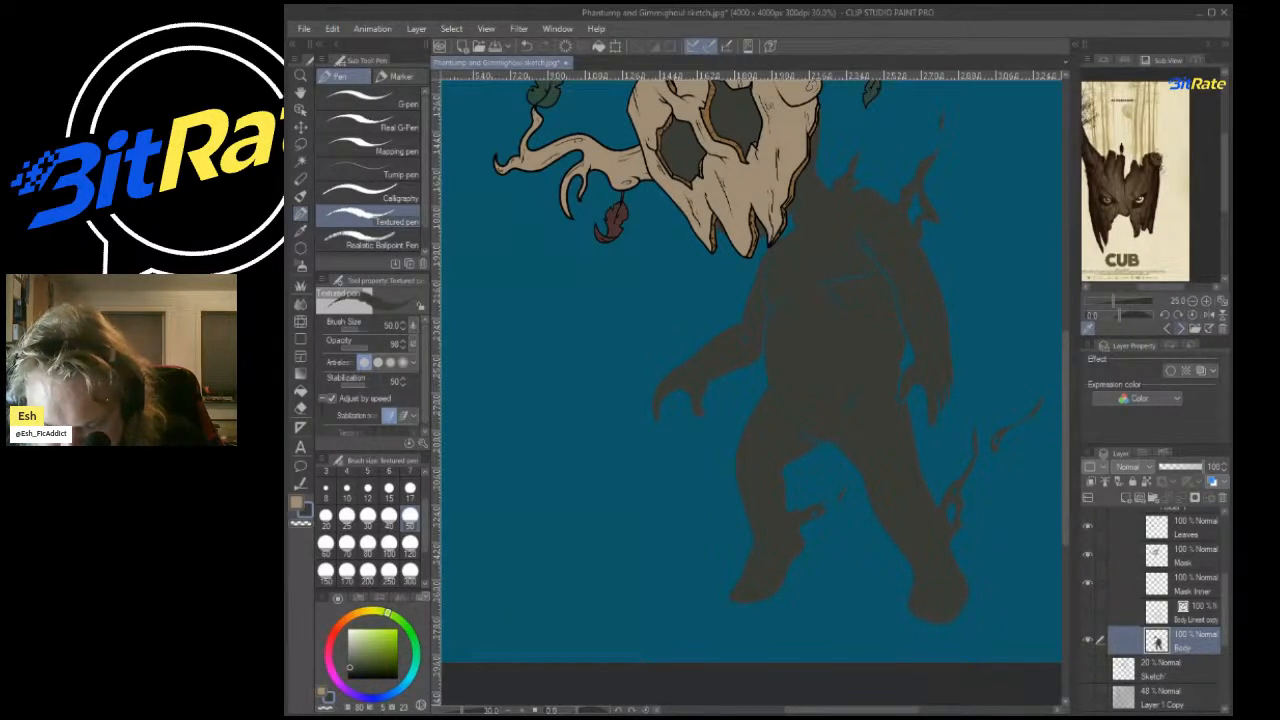
click(1181, 328)
click(1181, 328)
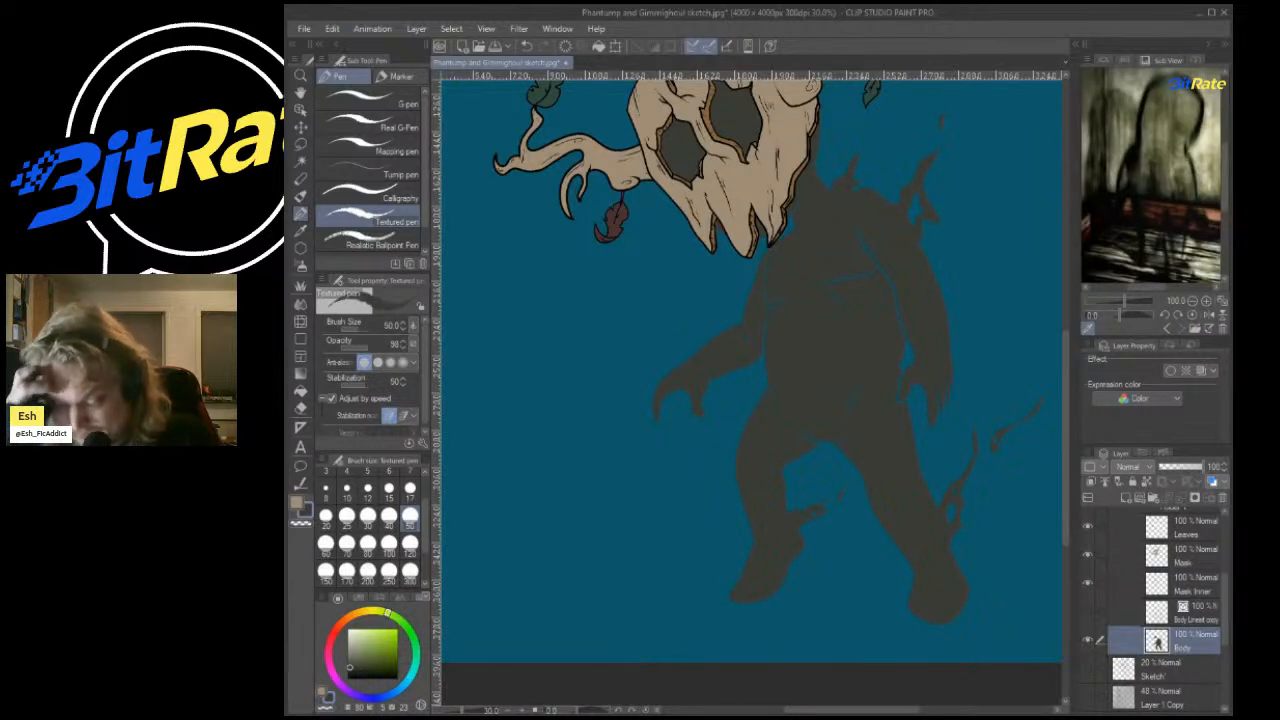
Duplicate the Body layer and hide the original beneath the copy.
key(ctrl+v)
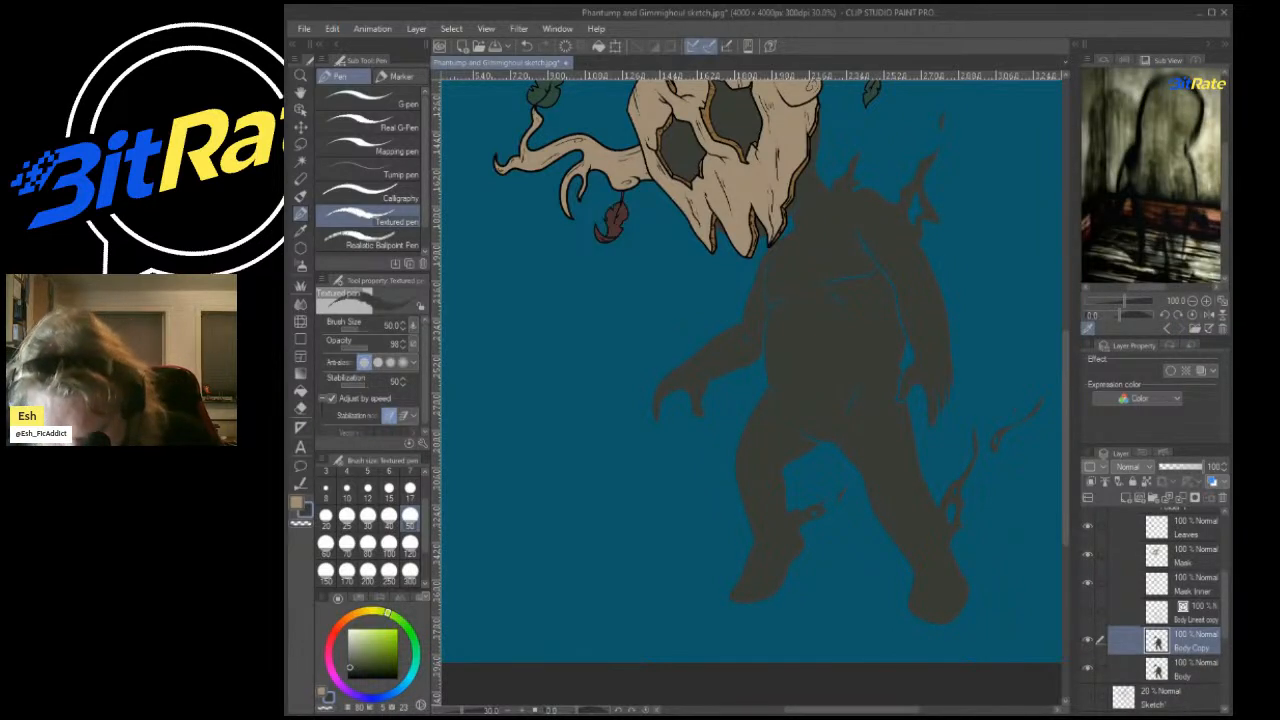
click(1088, 668)
key(ctrl+plus)
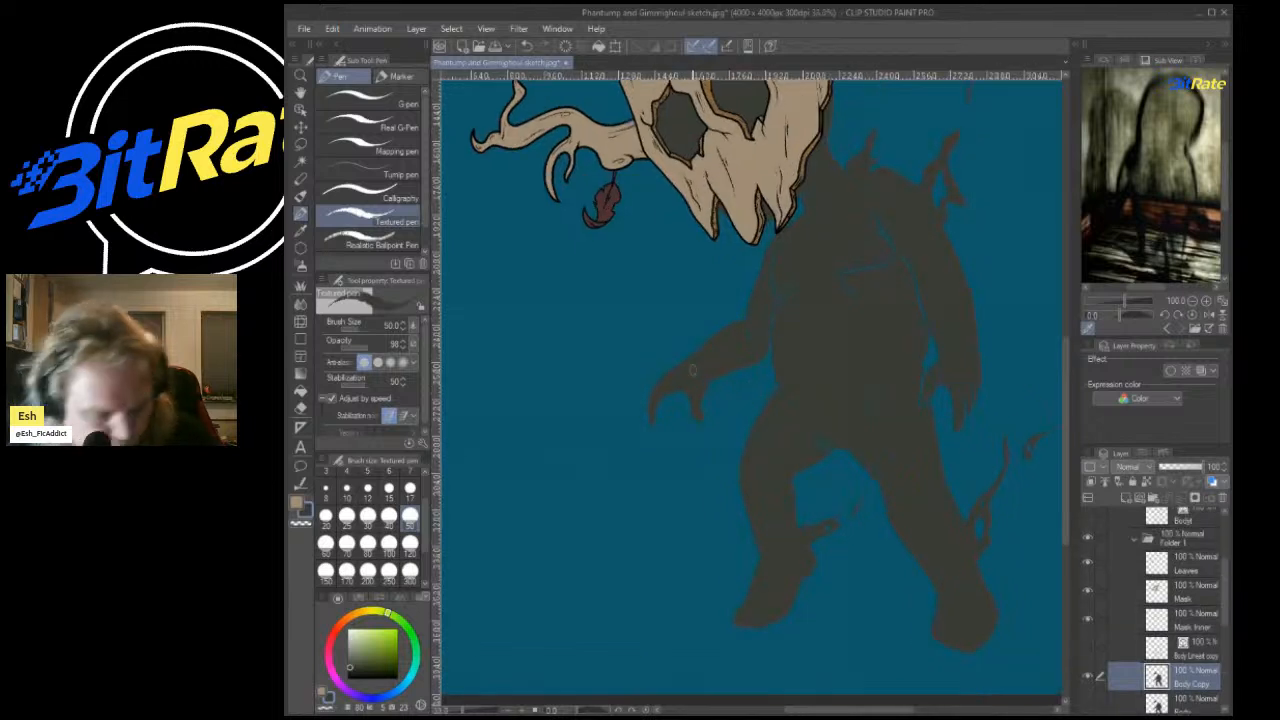
Fade out the belly's centre and both lower legs on Body Copy with the Soft airbrush at size 250 in transparent colour.
key(e)
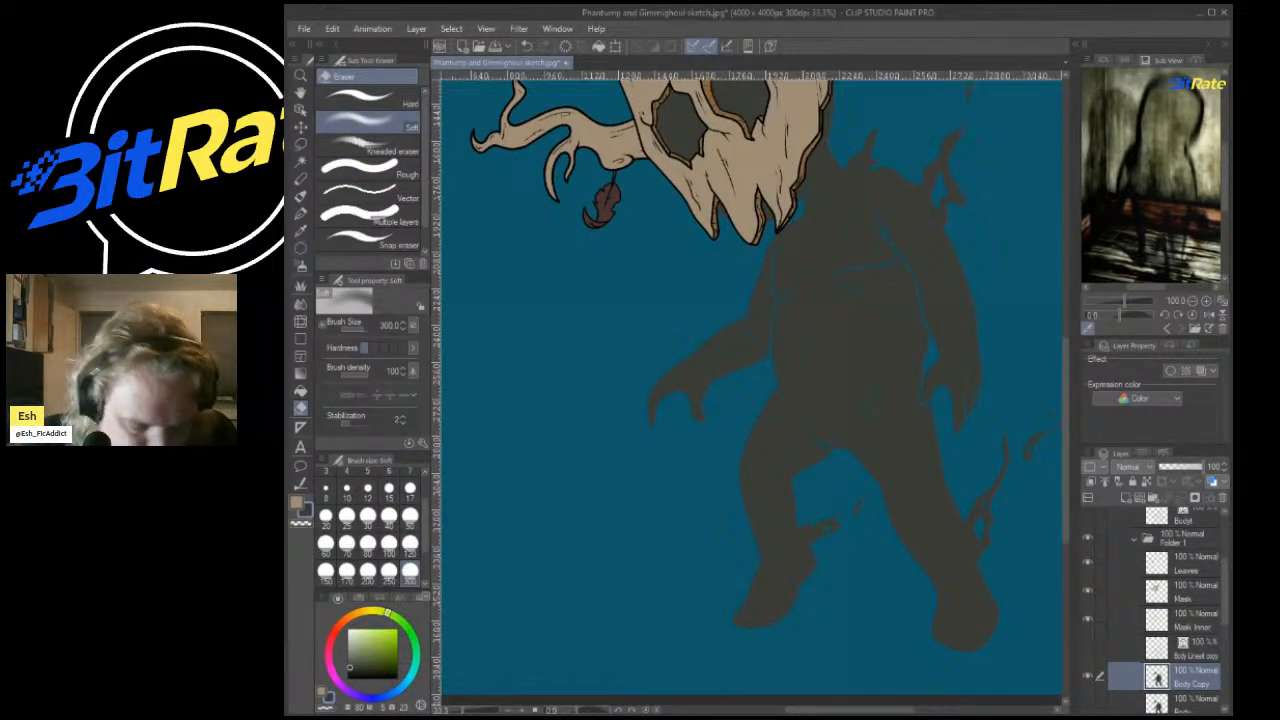
key(b)
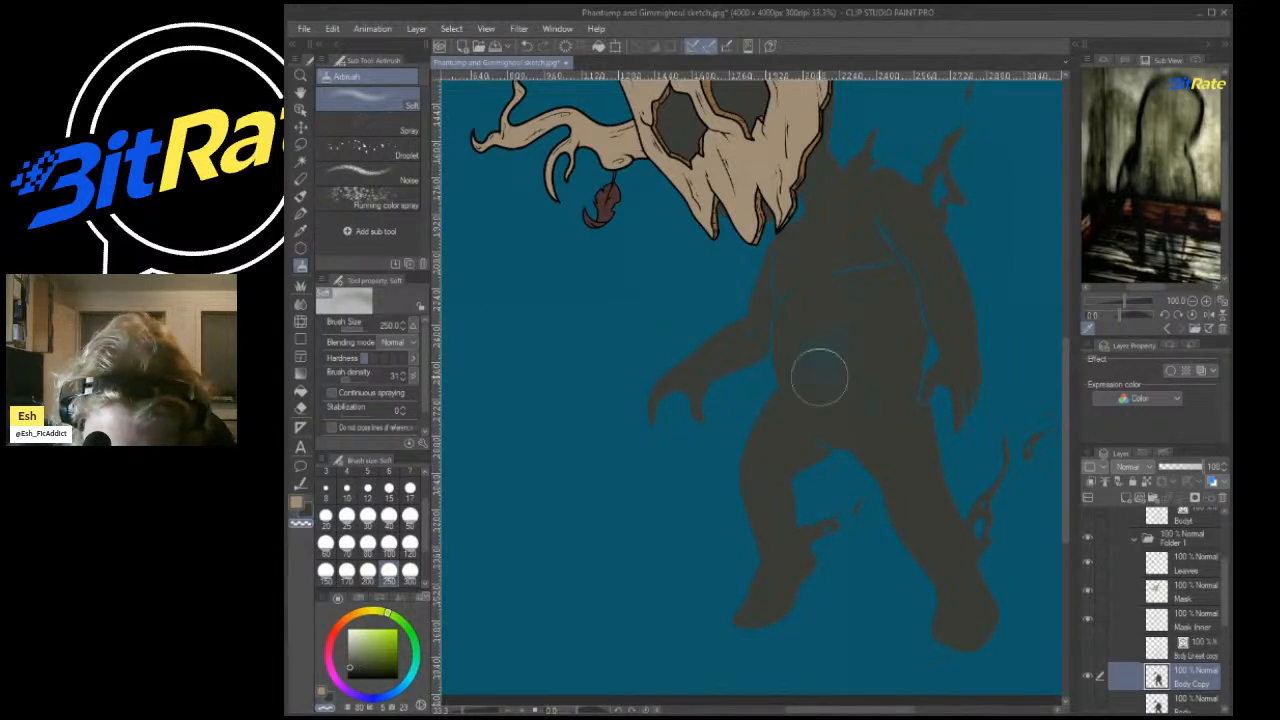
drag(817, 371, 829, 366)
mouse_move(974, 651)
mouse_down()
mouse_move(992, 616)
mouse_move(969, 630)
mouse_move(922, 611)
mouse_move(915, 560)
mouse_move(889, 523)
mouse_move(995, 626)
mouse_up()
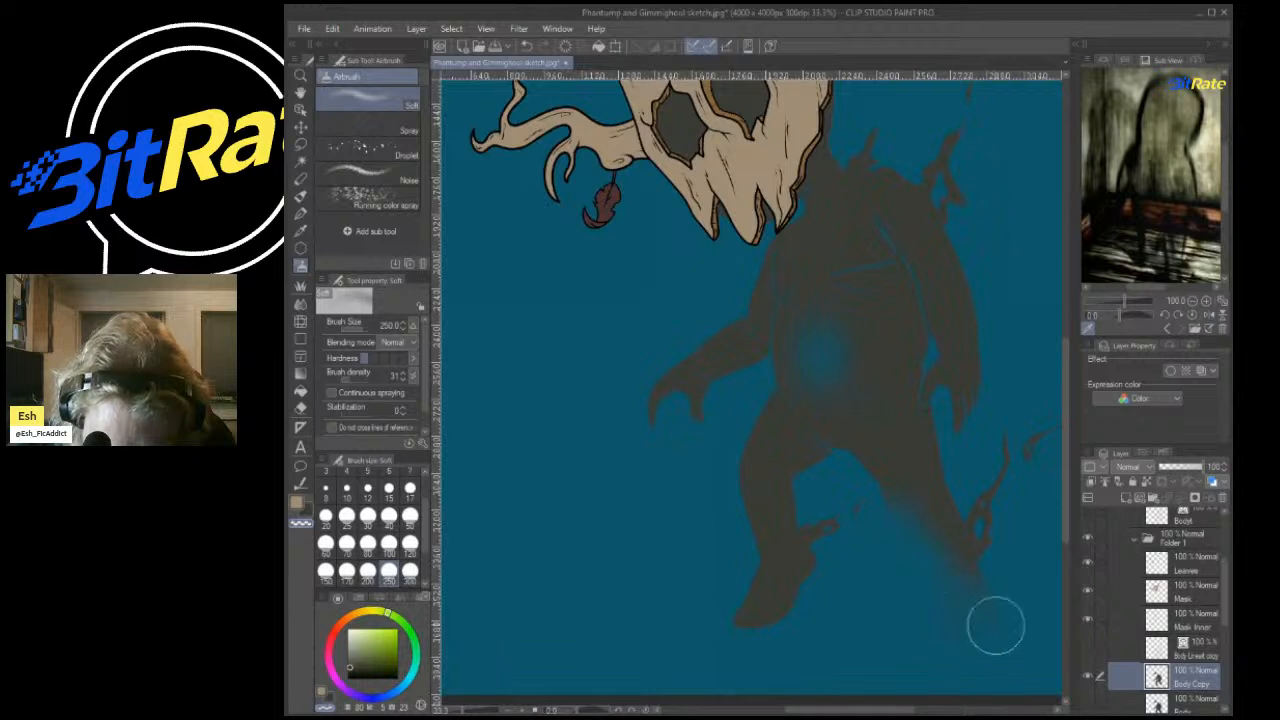
mouse_move(729, 629)
mouse_down()
mouse_move(767, 636)
mouse_move(815, 589)
mouse_move(748, 599)
mouse_move(823, 576)
mouse_move(808, 607)
mouse_move(808, 571)
mouse_move(743, 629)
mouse_move(767, 630)
mouse_move(745, 619)
mouse_move(757, 595)
mouse_move(757, 621)
mouse_move(749, 514)
mouse_move(784, 614)
mouse_up()
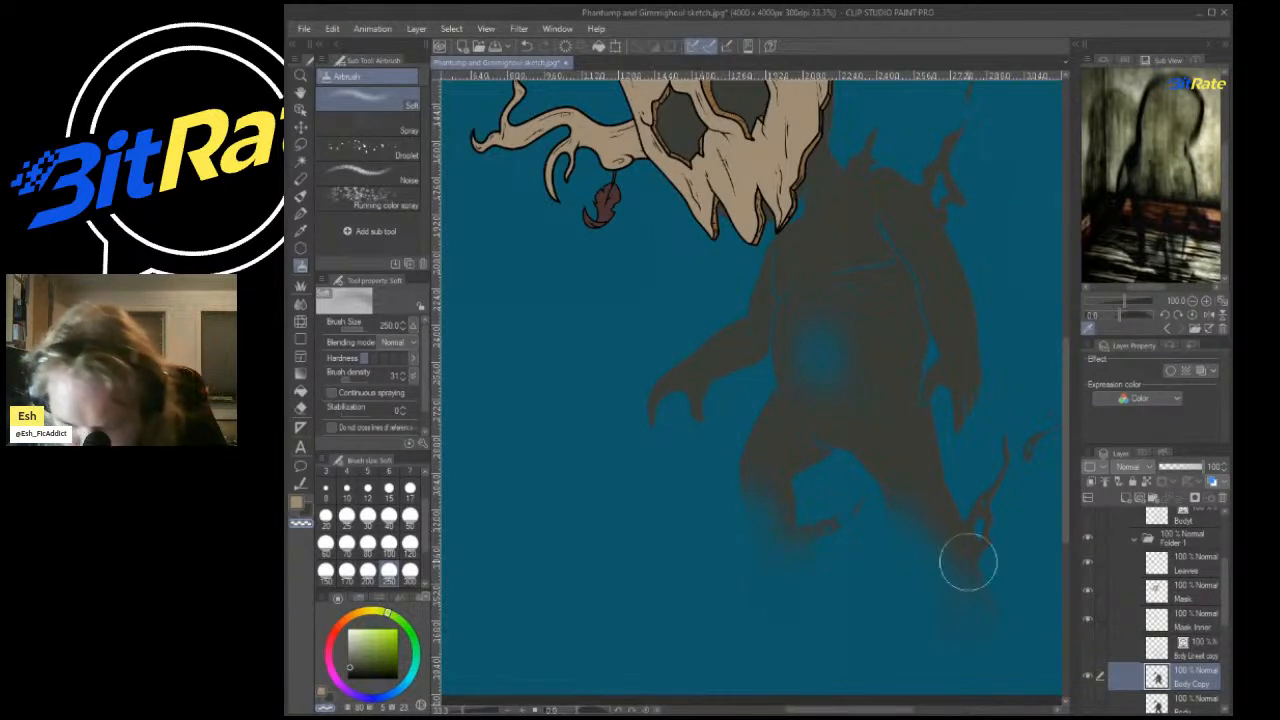
Show the body lineart over the faded fill and make Body Copy the active layer.
scroll(1155, 610, up, 2)
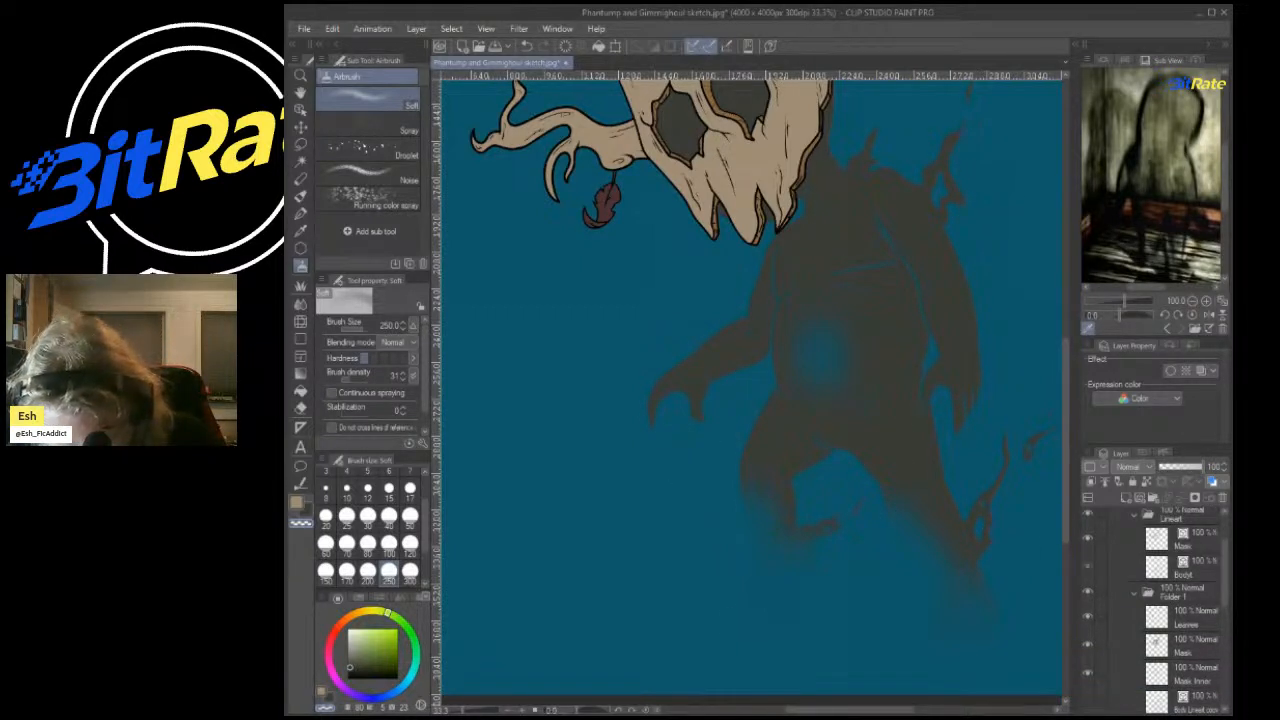
click(1088, 567)
scroll(1155, 610, down, 6)
click(1185, 598)
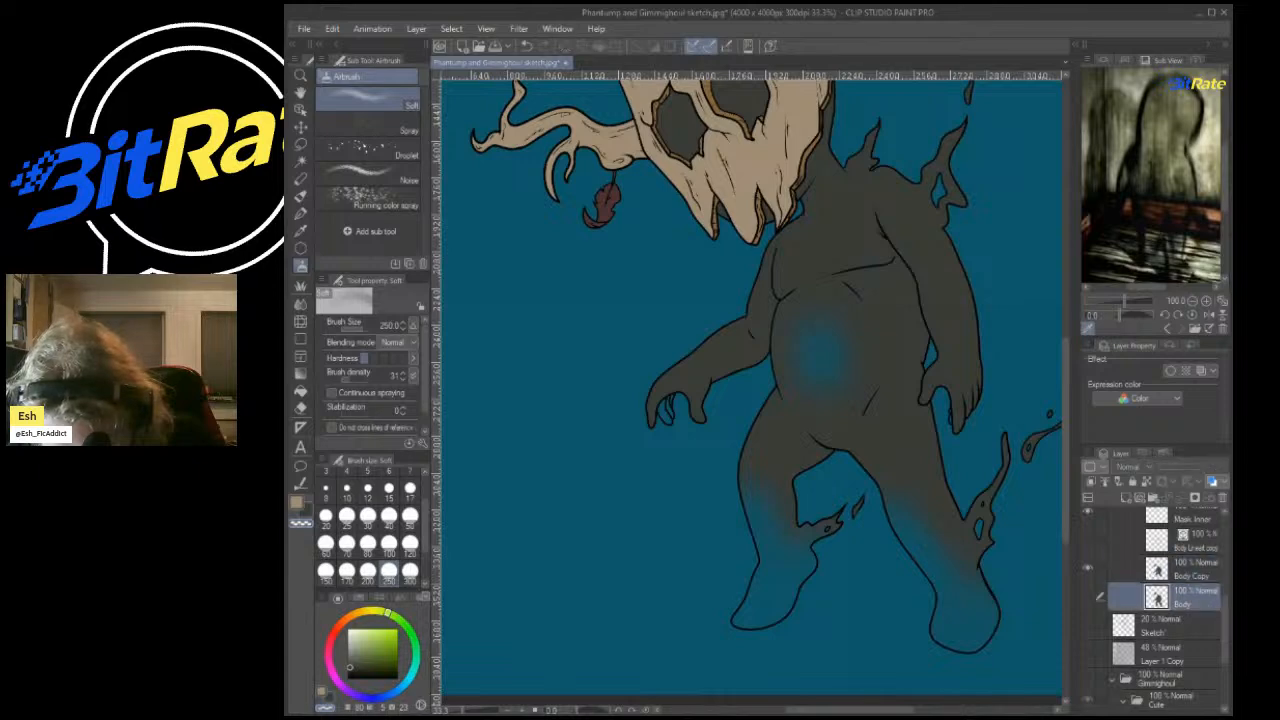
click(1187, 570)
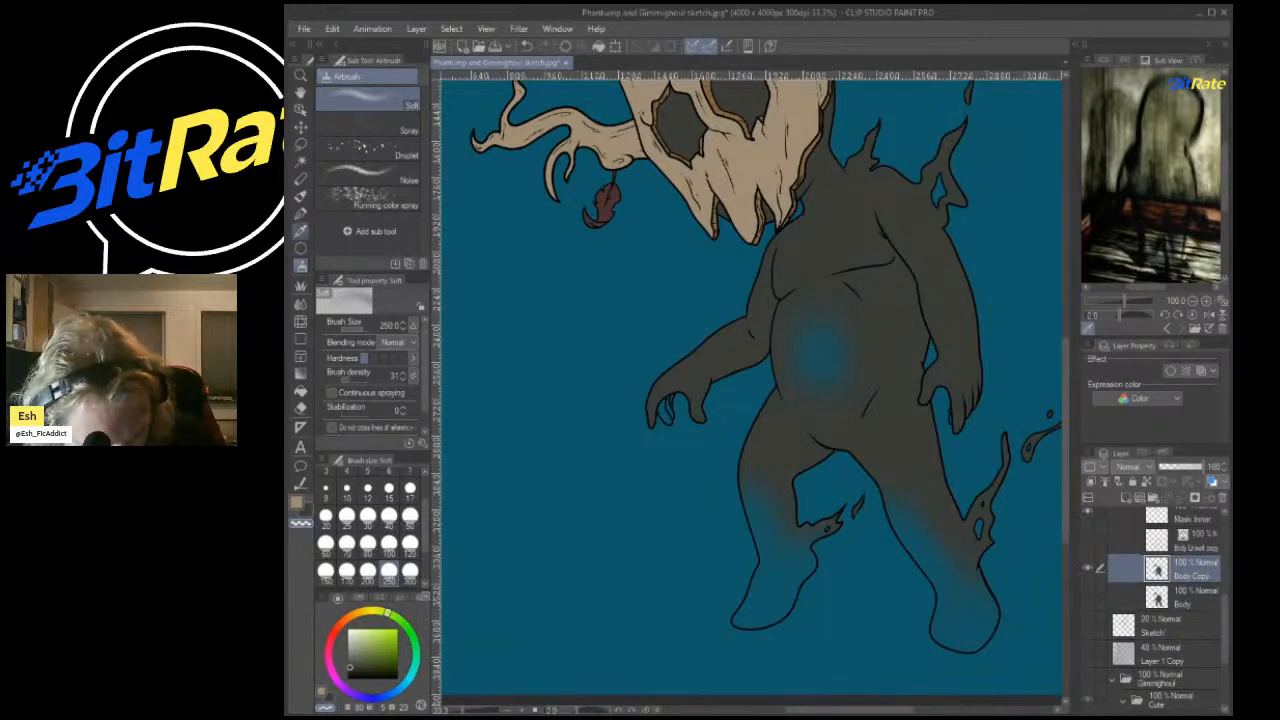
Fill the unpainted curled fingers of the raised hand with the body's dark grey on Body Copy.
key(i)
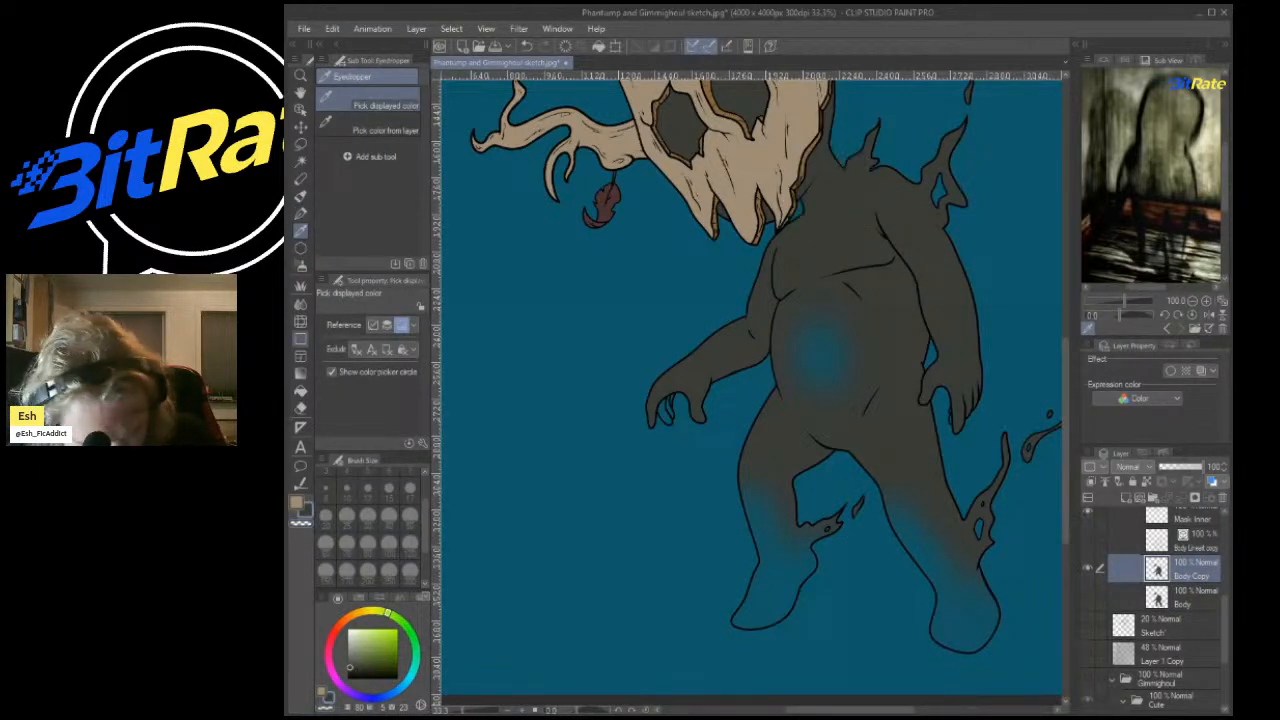
key(g)
scroll(677, 409, up, 5)
click(600, 424)
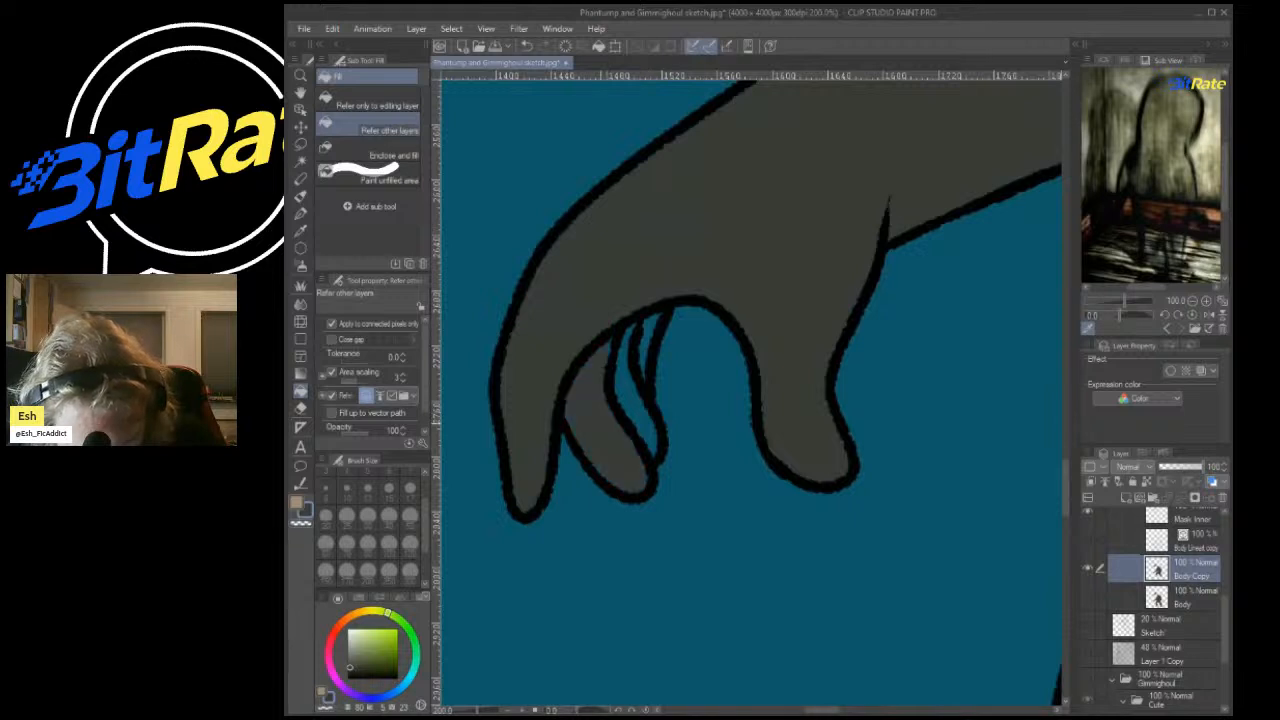
click(622, 376)
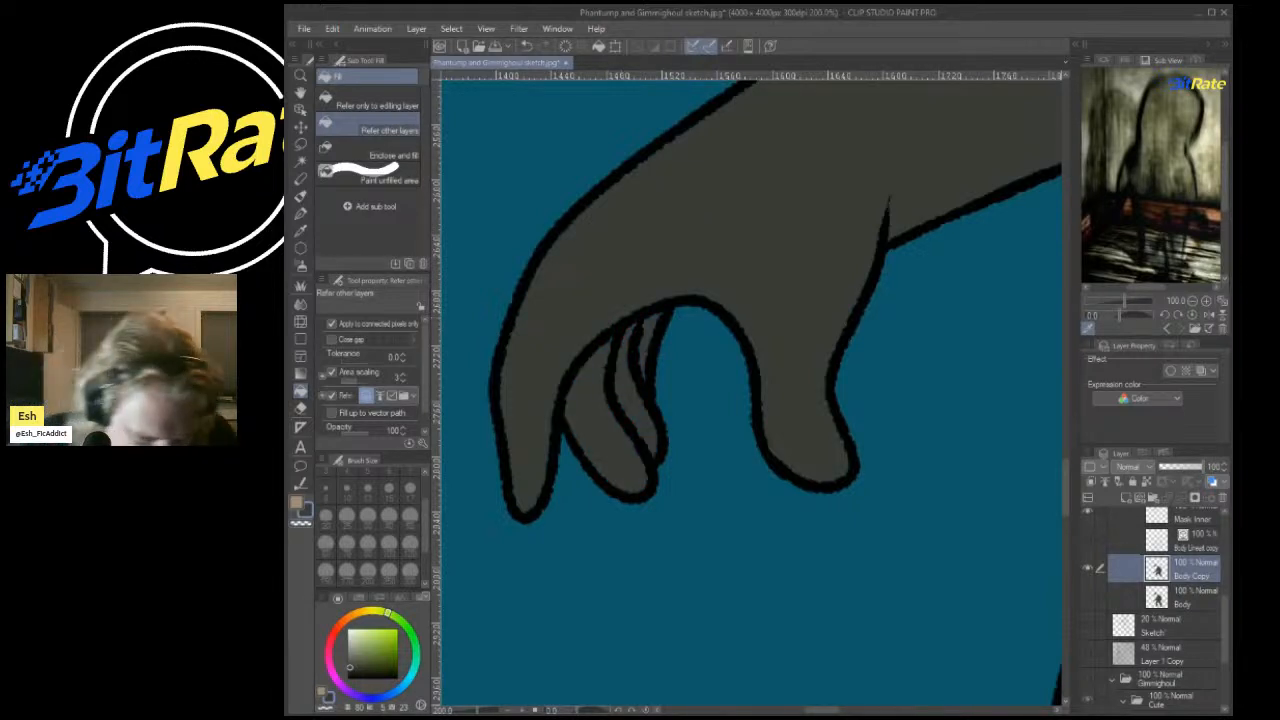
key(p)
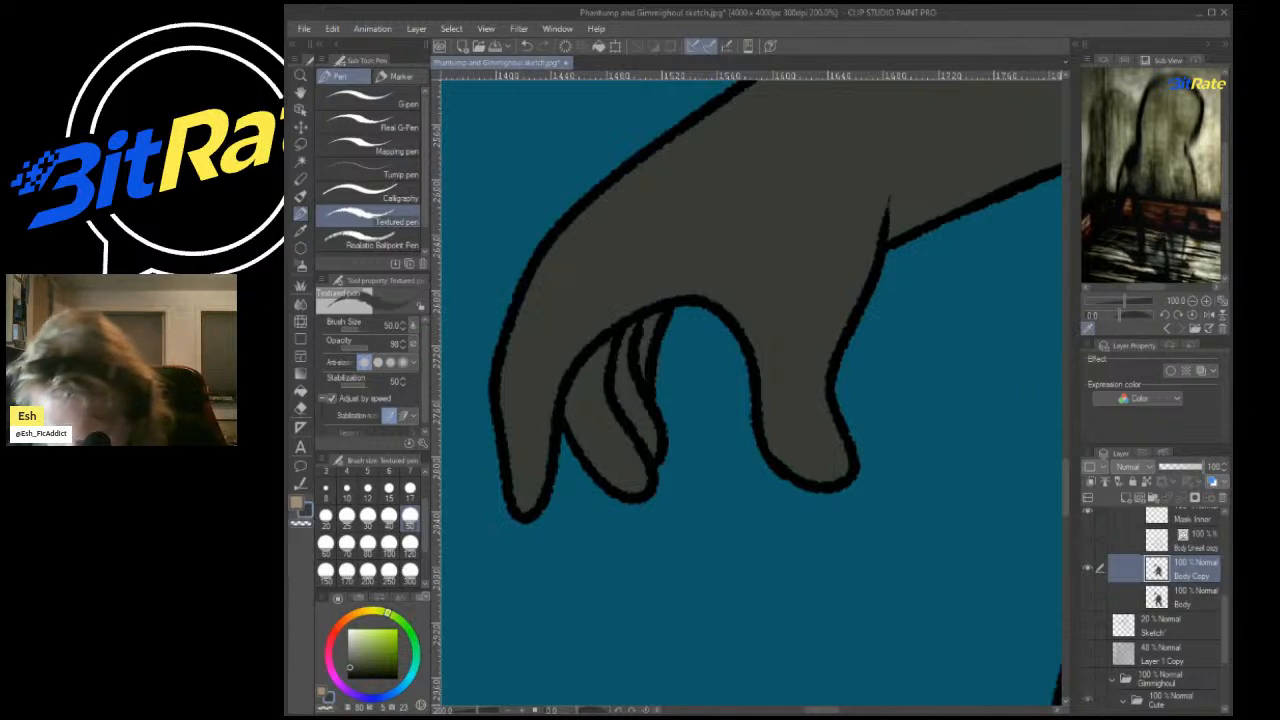
Hide the body lineart copy and make Body Copy the active layer again.
click(1186, 541)
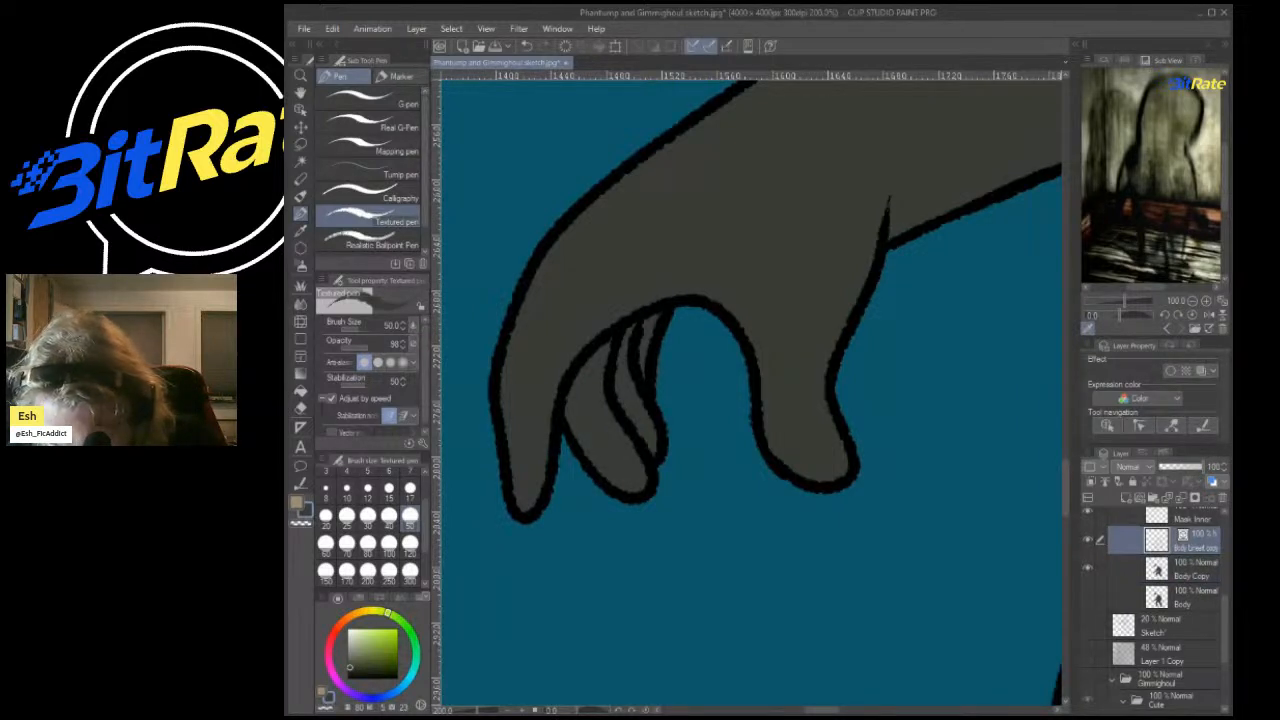
click(1190, 569)
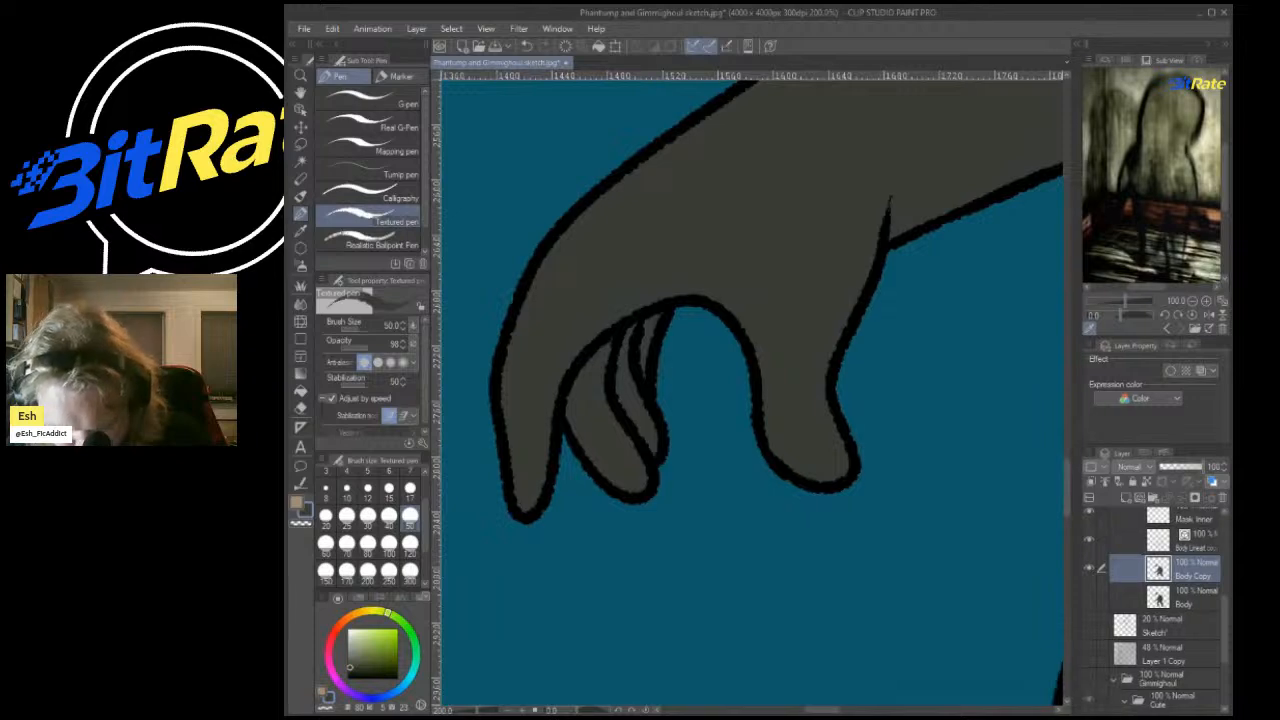
scroll(1160, 610, down, 5)
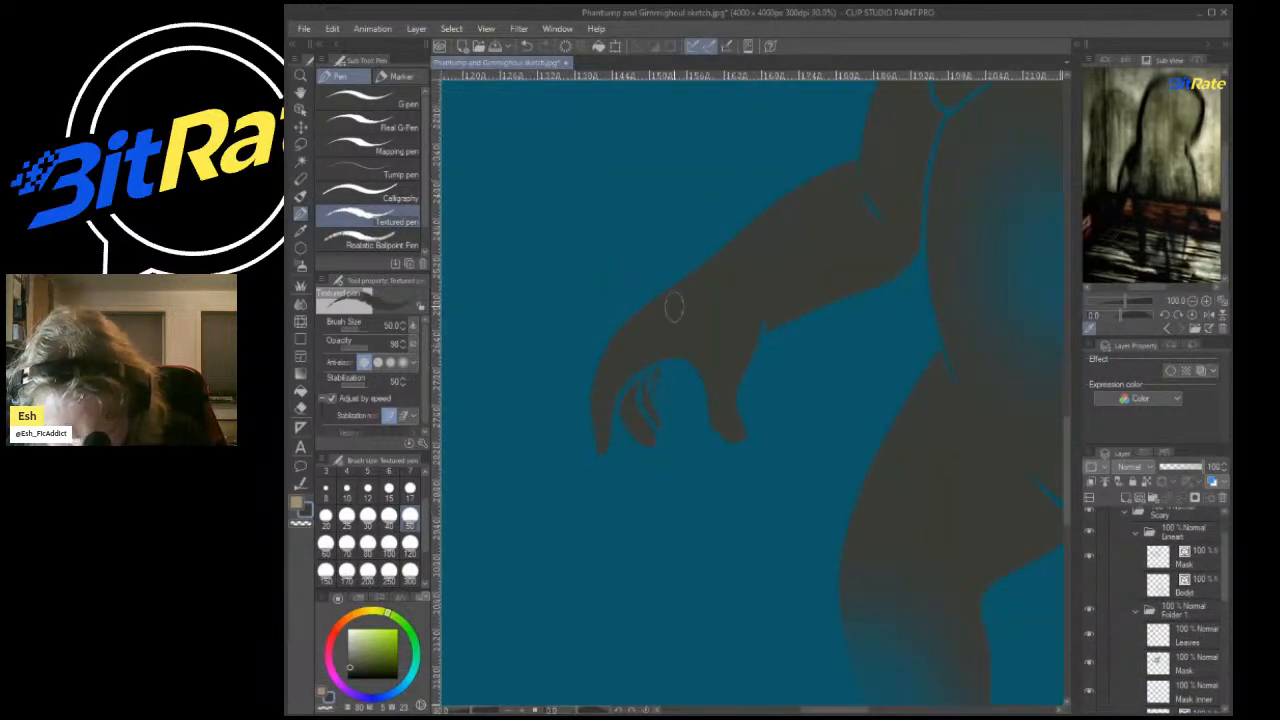
scroll(677, 306, down, 5)
scroll(1160, 590, down, 3)
scroll(1180, 600, down, 1)
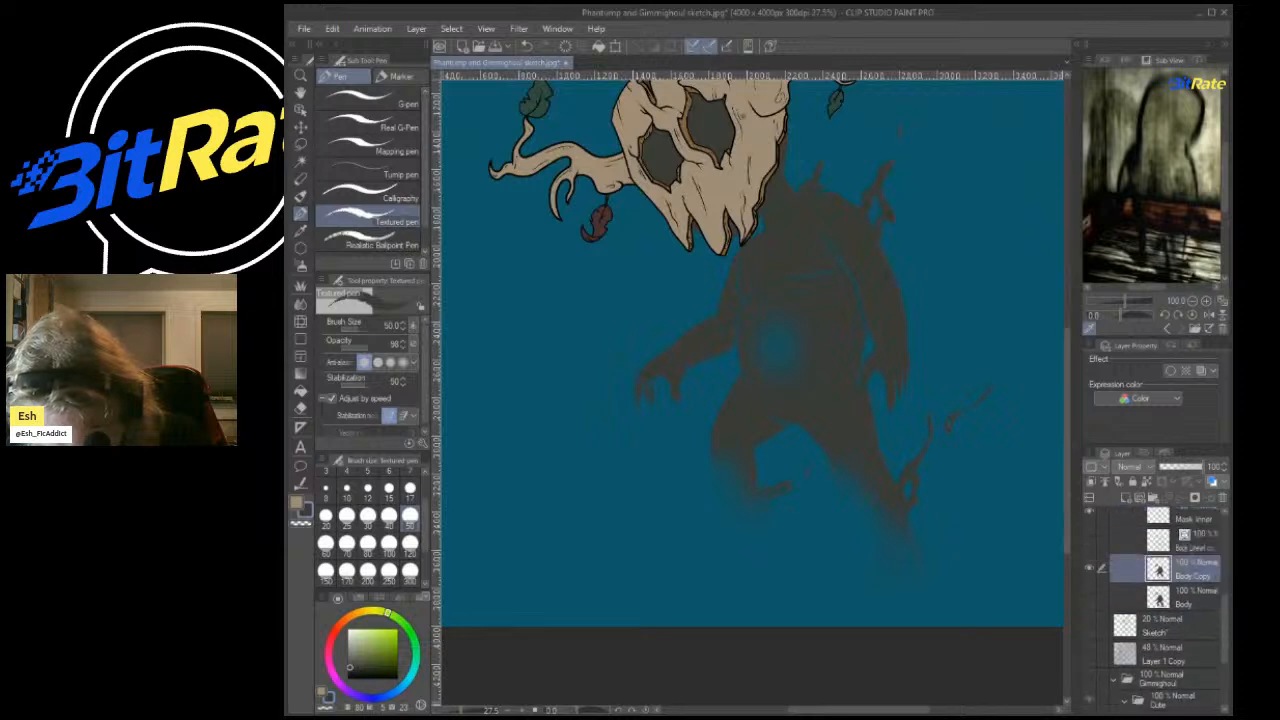
Widen the faded centre of the belly on Body Copy with the Soft airbrush at size 250 in transparent colour.
click(1185, 598)
scroll(770, 319, up, 5)
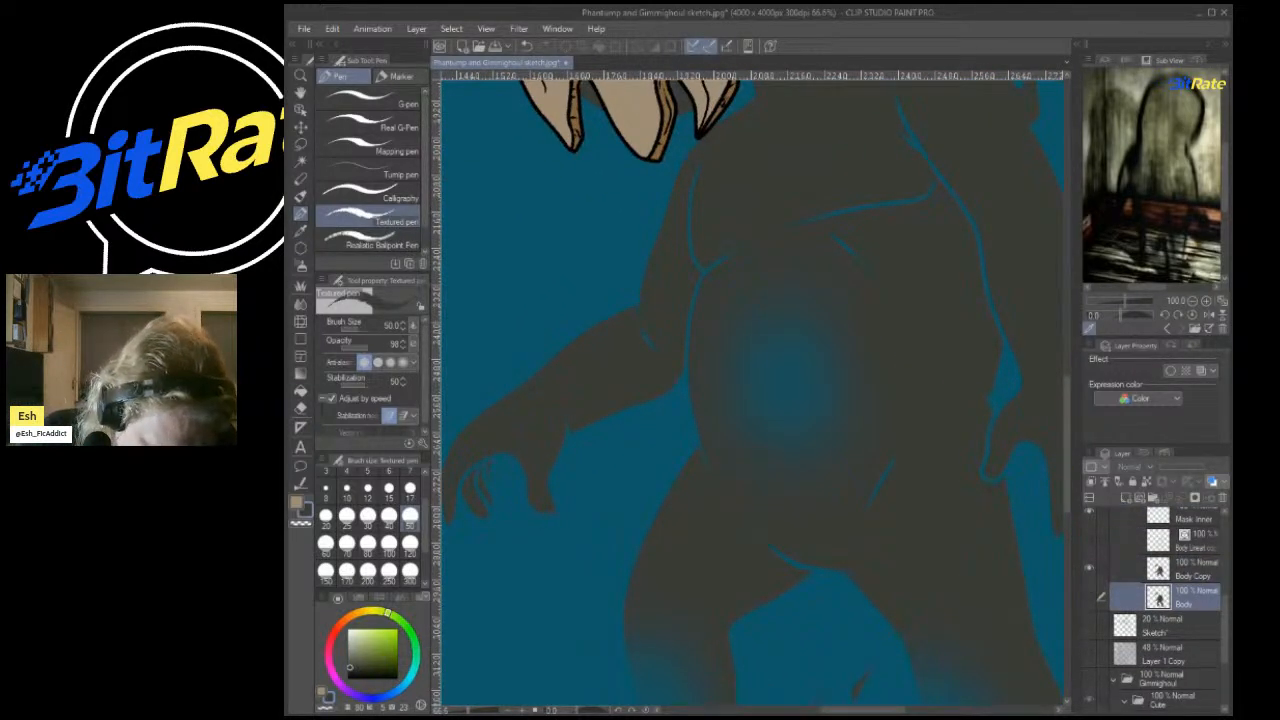
click(301, 266)
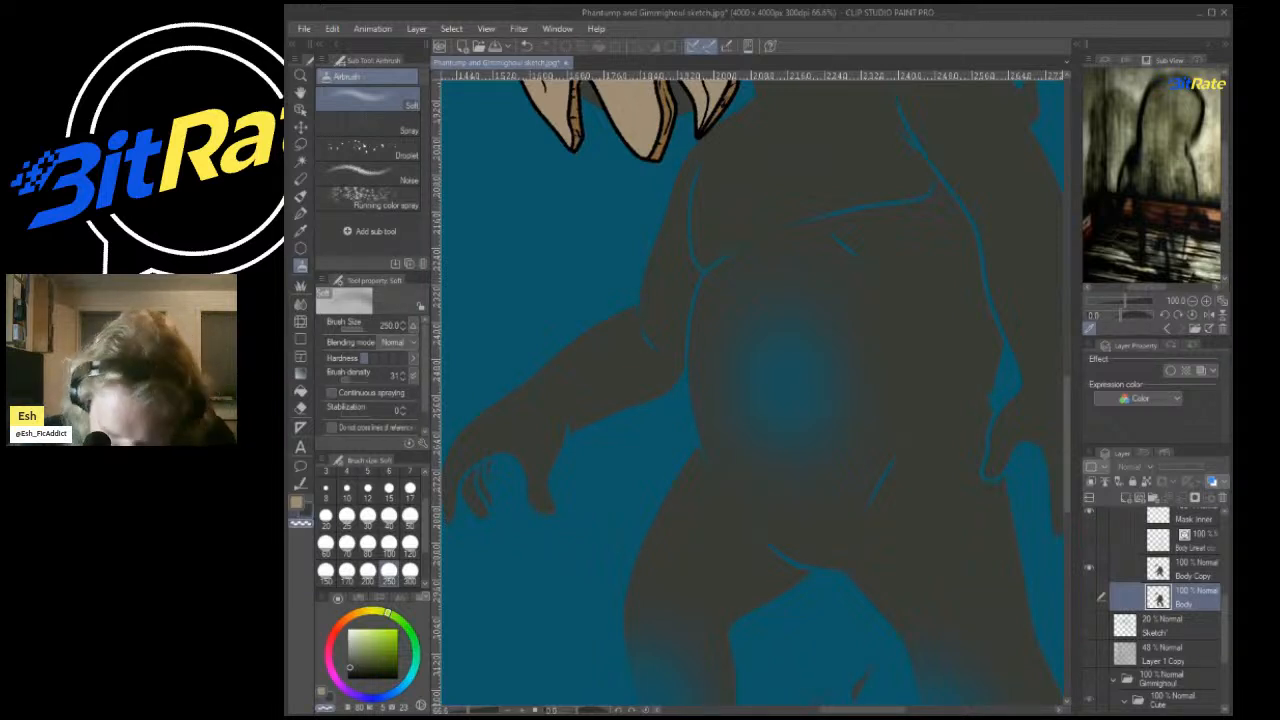
click(1190, 570)
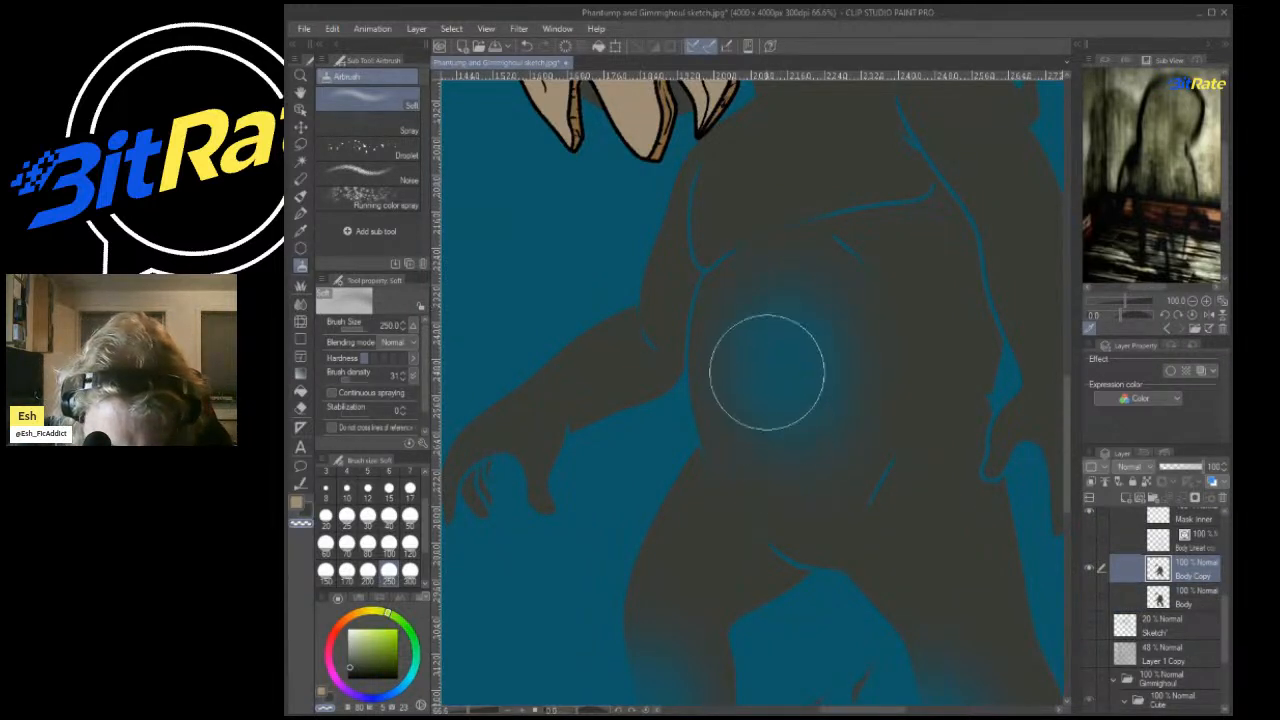
mouse_move(806, 309)
mouse_down()
mouse_move(780, 347)
mouse_move(792, 456)
mouse_move(798, 325)
mouse_move(780, 380)
mouse_up()
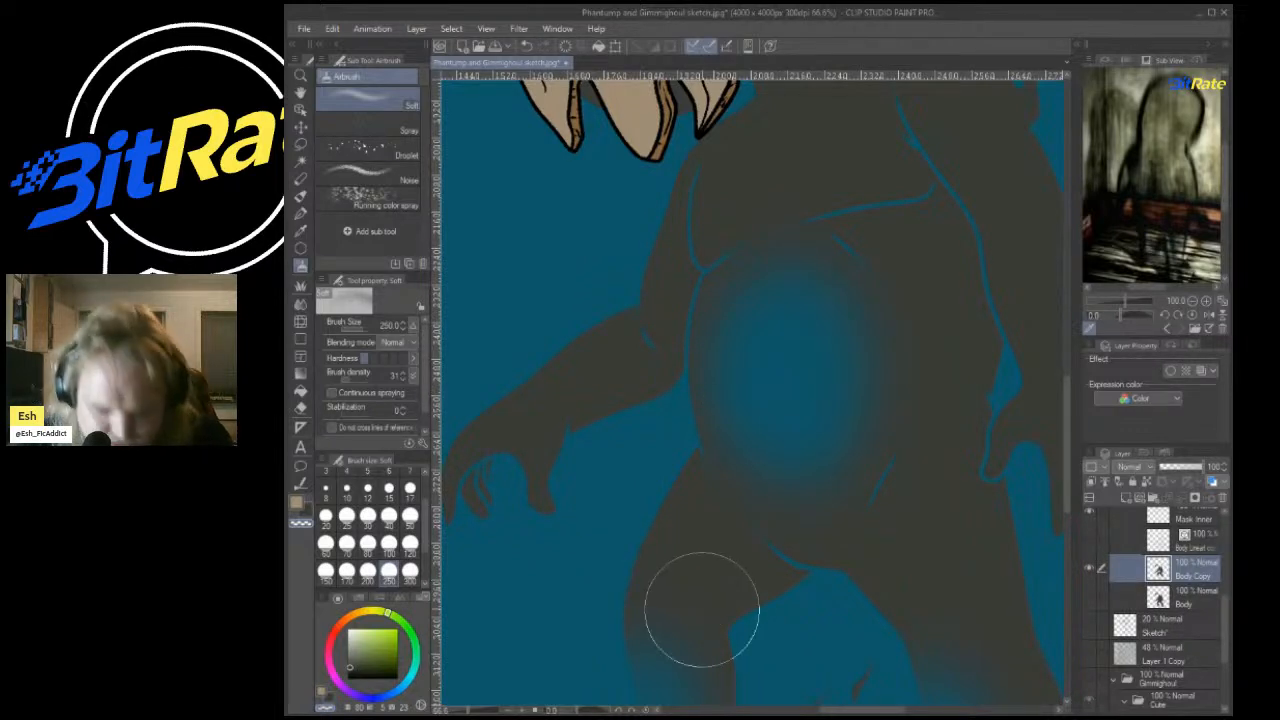
scroll(754, 546, down, 2)
scroll(771, 500, down, 3)
scroll(780, 509, up, 6)
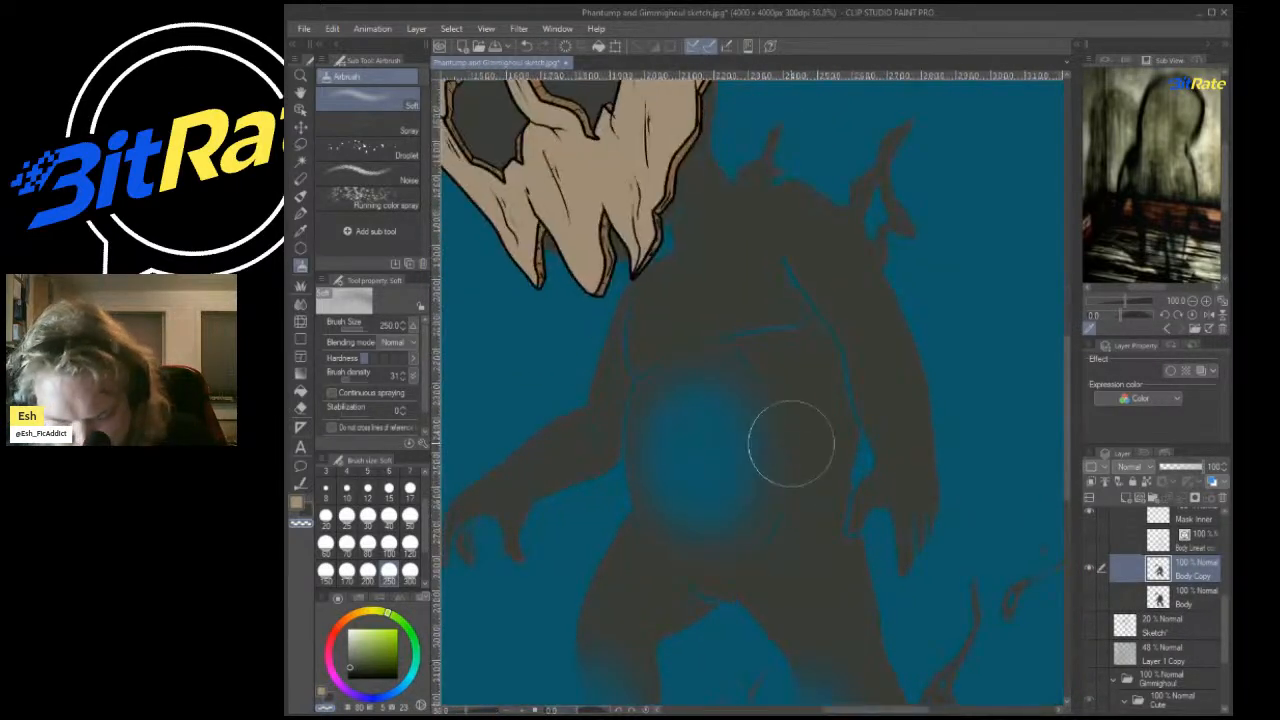
Fade the belly's edge, the outer side of the hanging arm, and the raised arm's hand with the size 250 Soft airbrush.
mouse_move(686, 354)
mouse_down()
mouse_move(713, 505)
mouse_move(670, 510)
mouse_move(678, 582)
mouse_move(650, 578)
mouse_move(630, 395)
mouse_up()
scroll(650, 420, down, 3)
scroll(663, 429, up, 4)
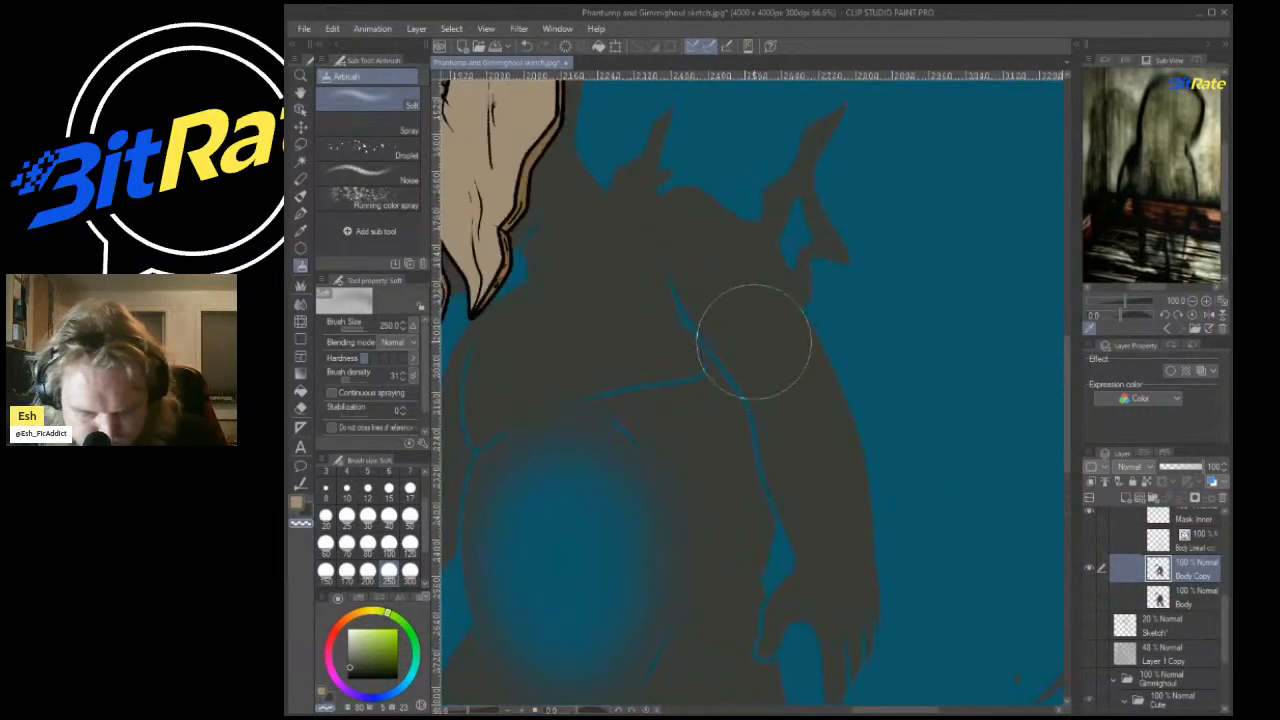
scroll(753, 344, down, 3)
scroll(791, 357, up, 2)
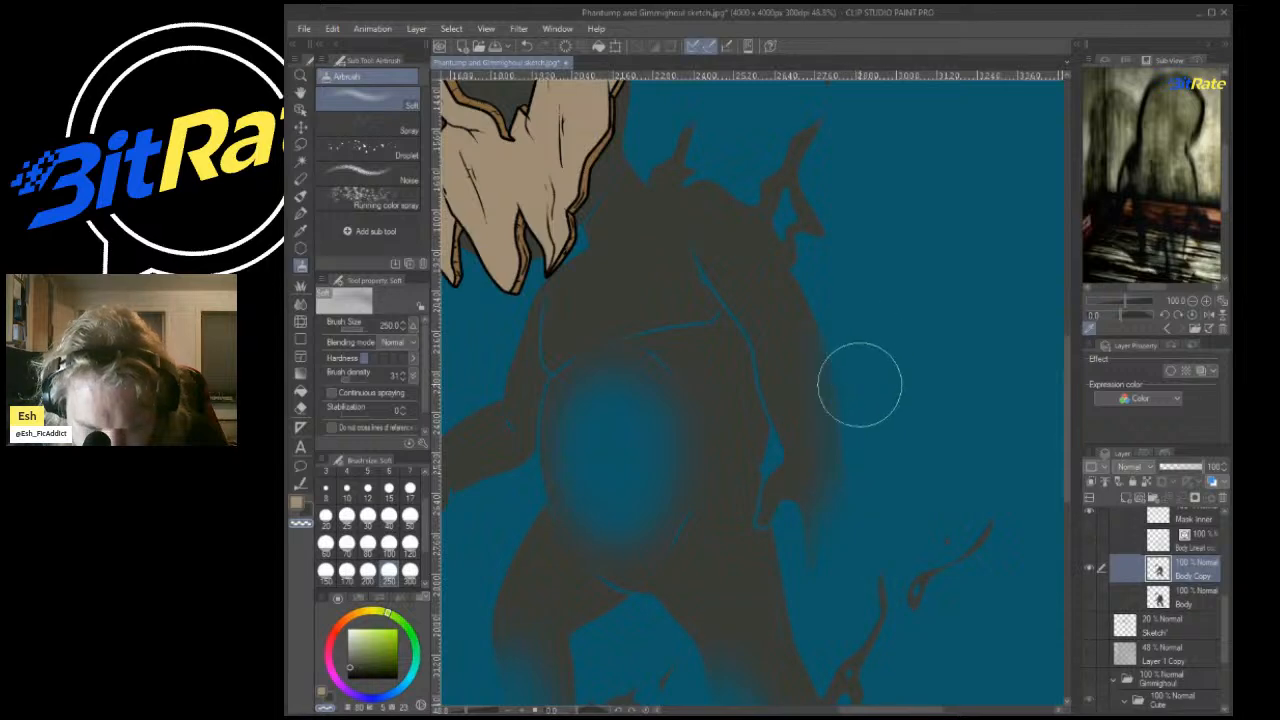
scroll(871, 428, down, 3)
scroll(557, 354, up, 4)
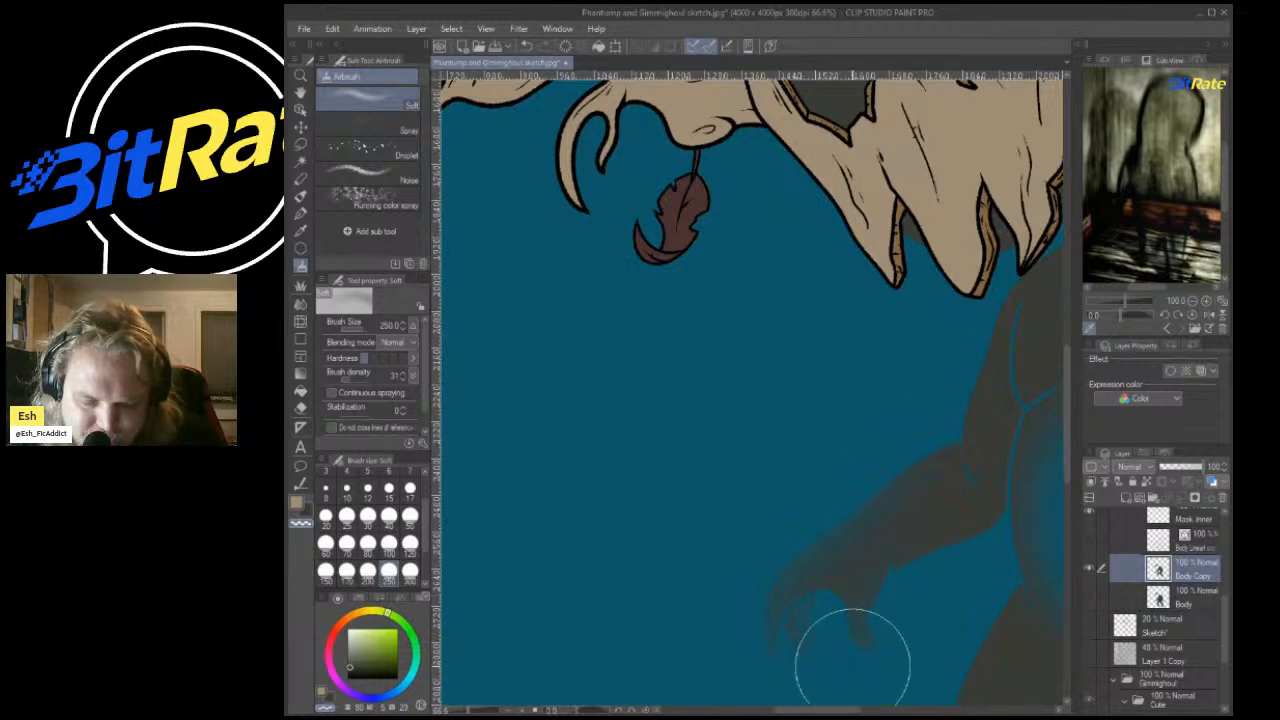
scroll(780, 600, down, 3)
scroll(851, 657, up, 3)
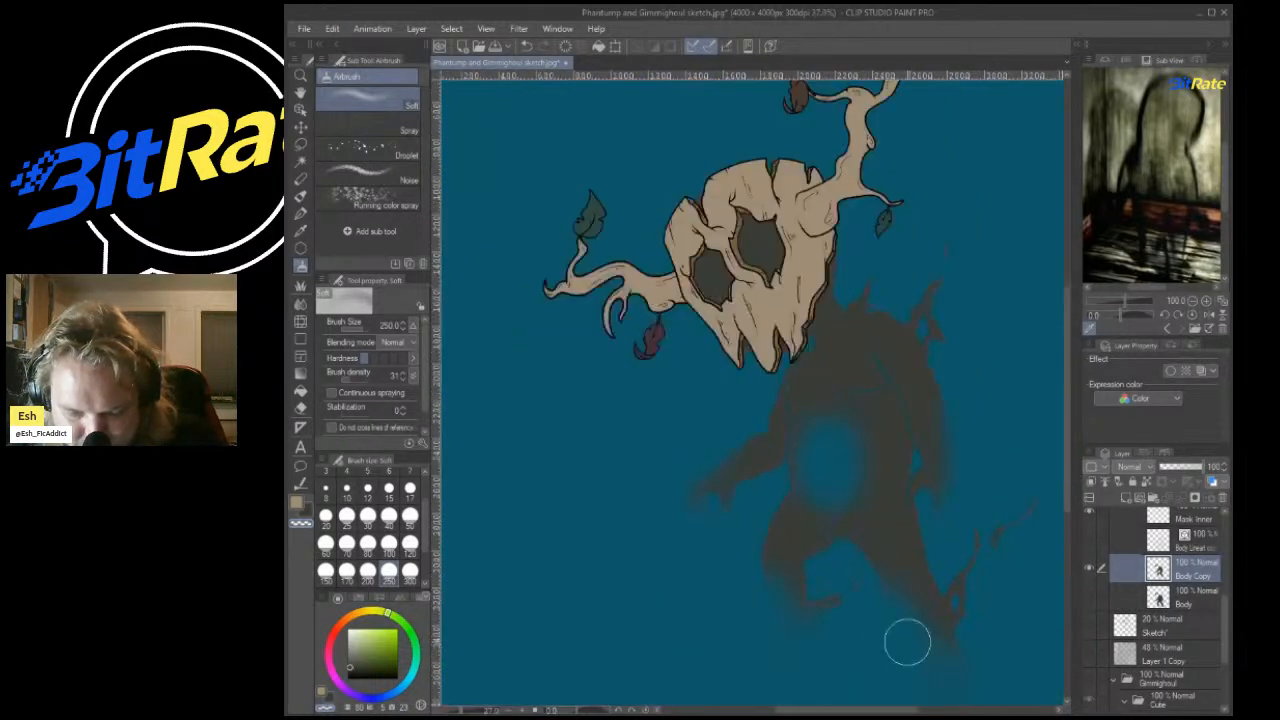
Soften the lower legs and the body edge beside the mask with the transparent Soft airbrush.
scroll(958, 665, up, 2)
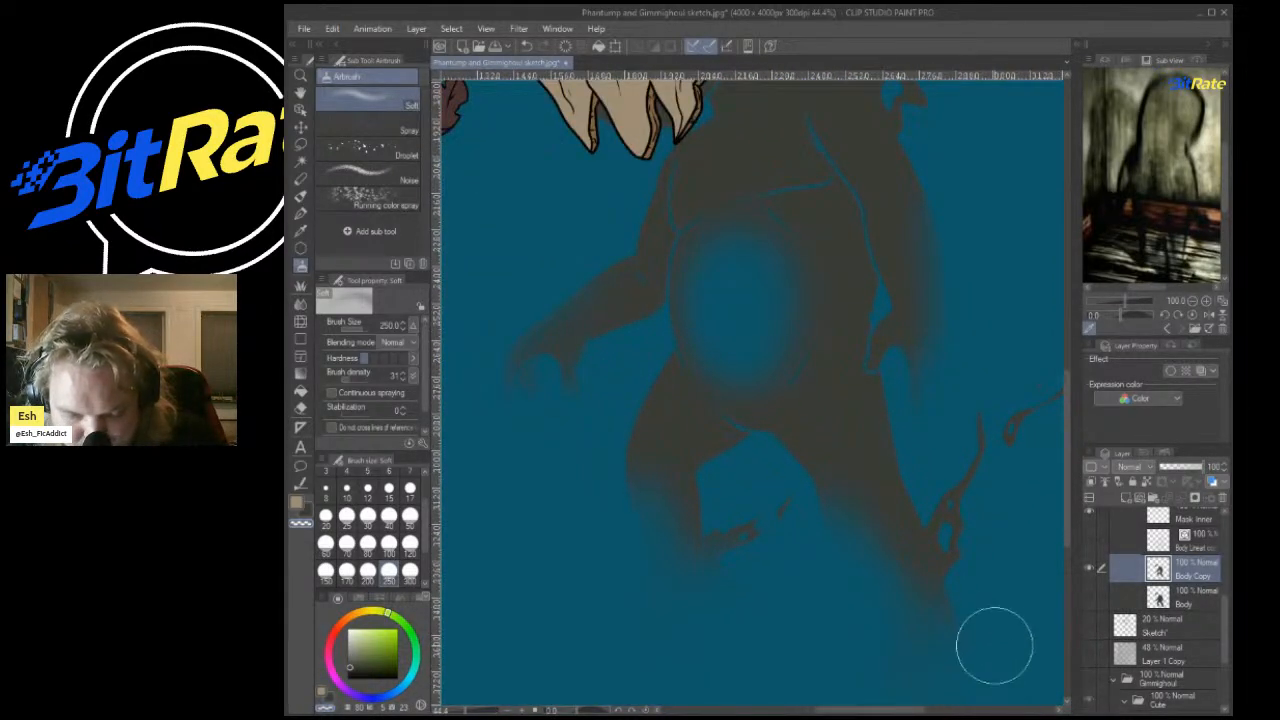
scroll(950, 566, down, 3)
scroll(909, 337, up, 5)
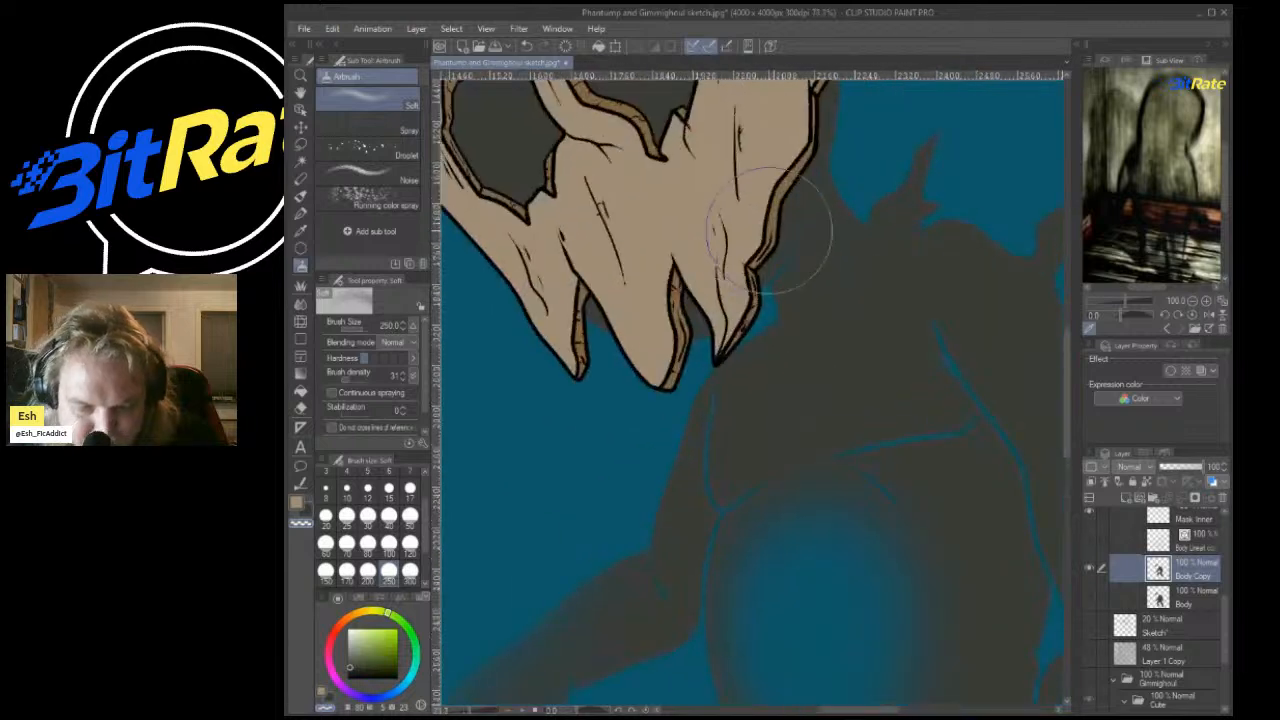
scroll(780, 130, down, 3)
scroll(694, 186, up, 4)
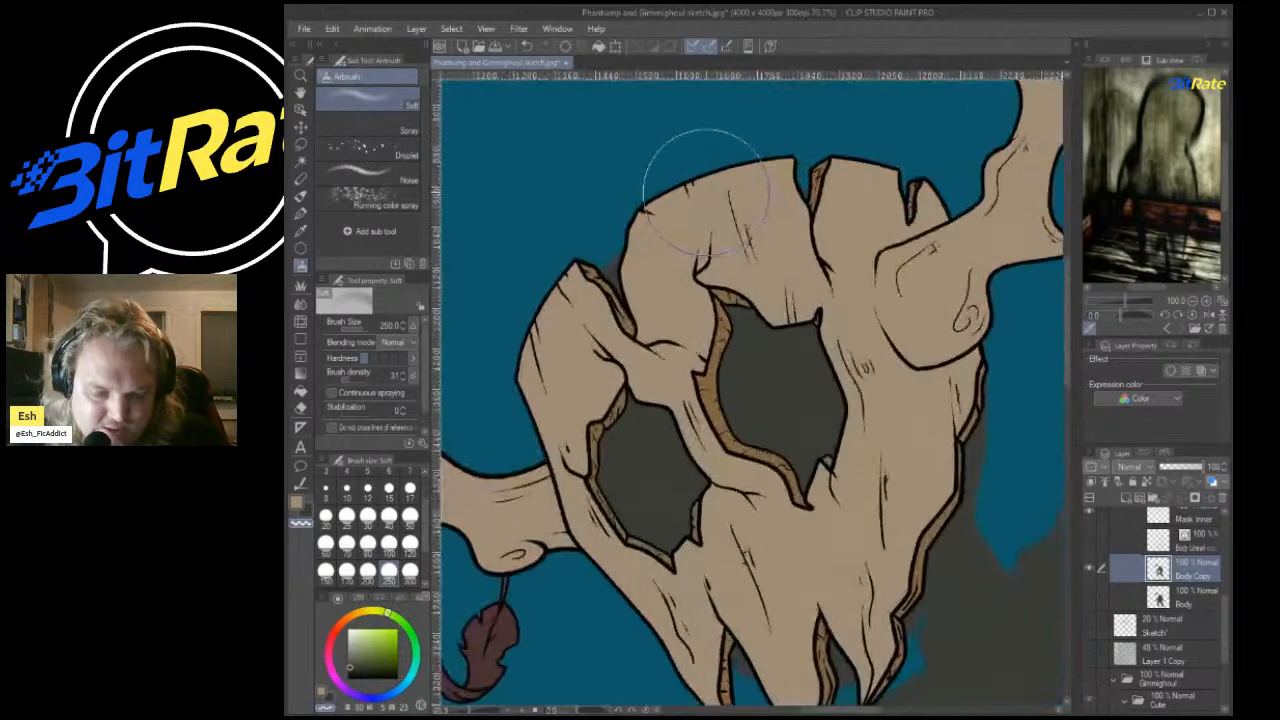
Fade the neck edge beside the mask and the small shoulder wisp with the Soft airbrush at size 60.
click(389, 517)
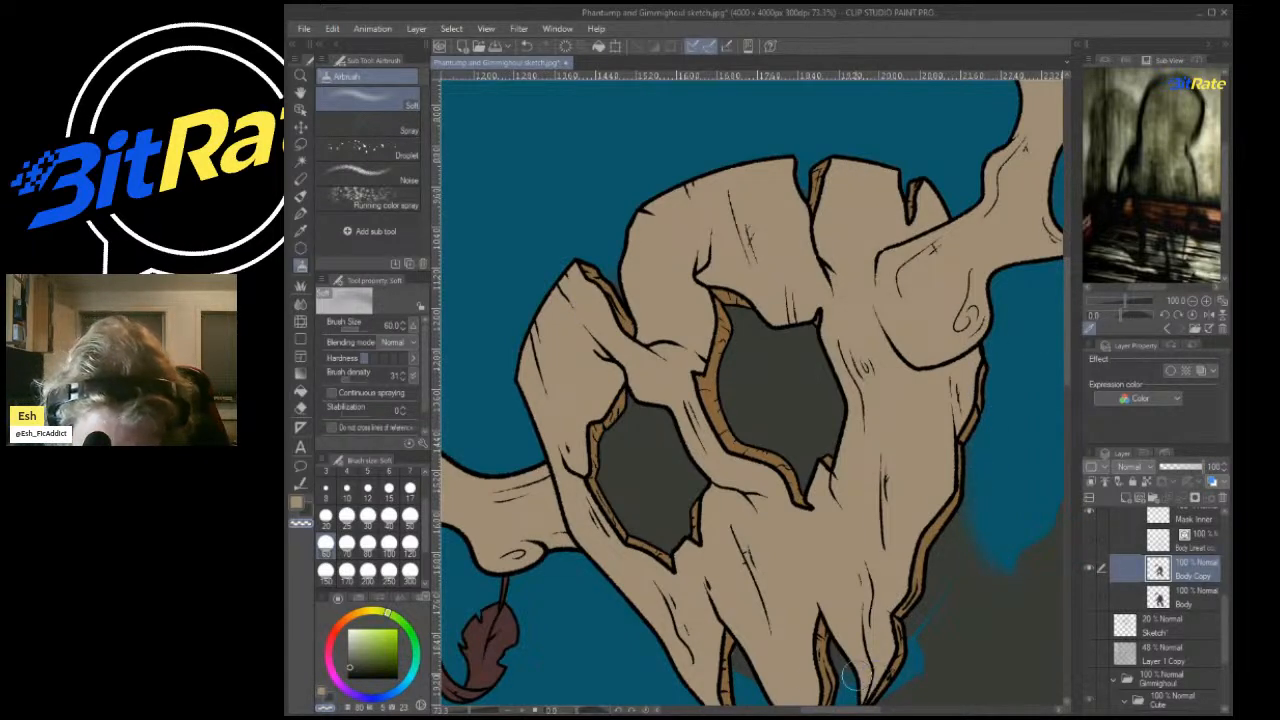
scroll(765, 570, down, 4)
drag(869, 612, 760, 563)
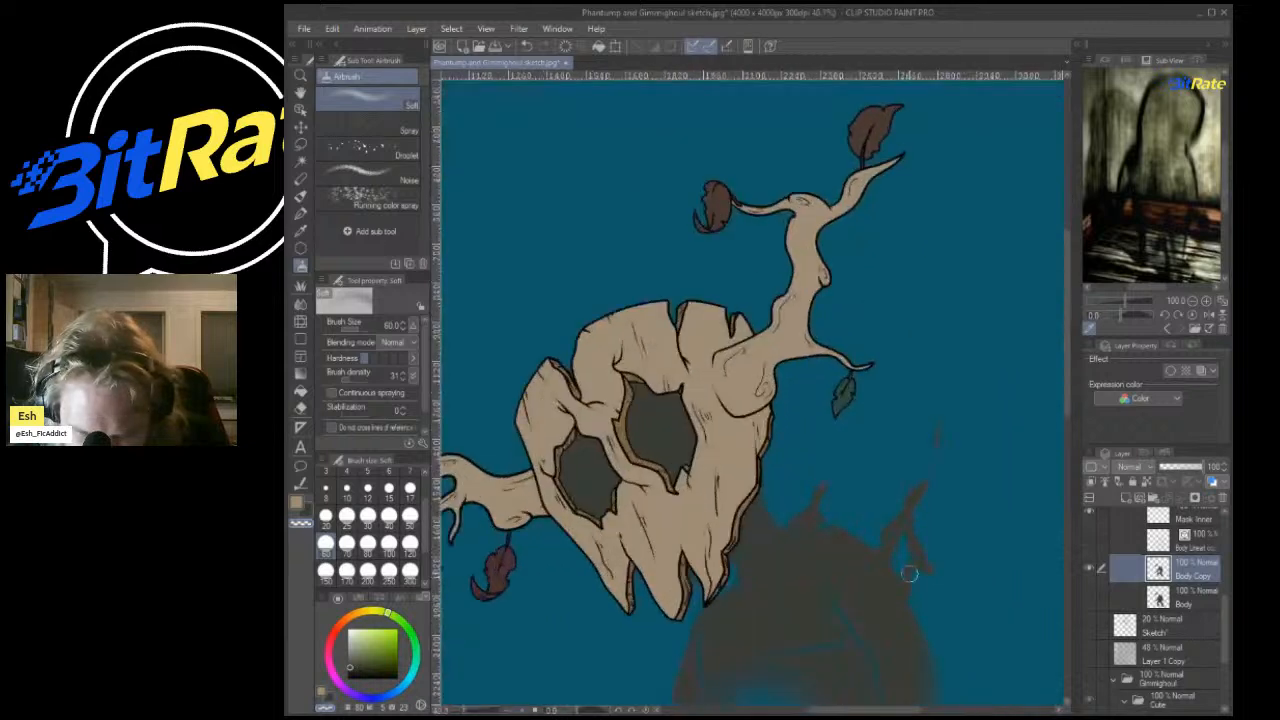
scroll(760, 563, up, 6)
mouse_move(593, 405)
mouse_down()
mouse_move(607, 347)
mouse_move(688, 234)
mouse_move(692, 260)
mouse_move(712, 235)
mouse_move(639, 304)
mouse_up()
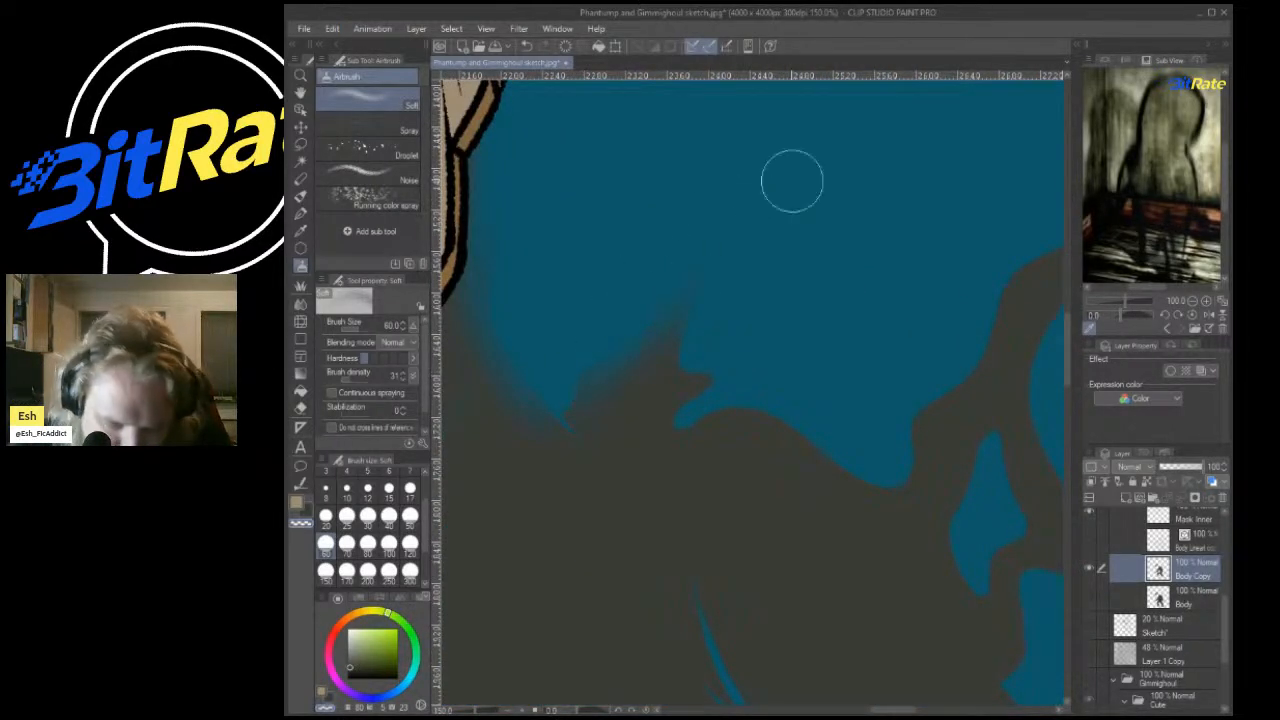
Fade the edges and tips of the large forked shoulder wisp with the size 60 Soft airbrush.
scroll(740, 235, down, 7)
scroll(950, 220, up, 6)
mouse_move(687, 500)
mouse_down()
mouse_move(706, 427)
mouse_move(724, 501)
mouse_move(705, 558)
mouse_move(717, 495)
mouse_move(714, 506)
mouse_move(698, 469)
mouse_move(730, 461)
mouse_move(708, 531)
mouse_move(661, 466)
mouse_move(662, 403)
mouse_move(794, 232)
mouse_move(771, 434)
mouse_move(813, 544)
mouse_move(766, 576)
mouse_move(749, 612)
mouse_move(810, 527)
mouse_move(772, 386)
mouse_move(830, 227)
mouse_move(800, 210)
mouse_move(745, 264)
mouse_move(768, 242)
mouse_up()
scroll(768, 242, down, 6)
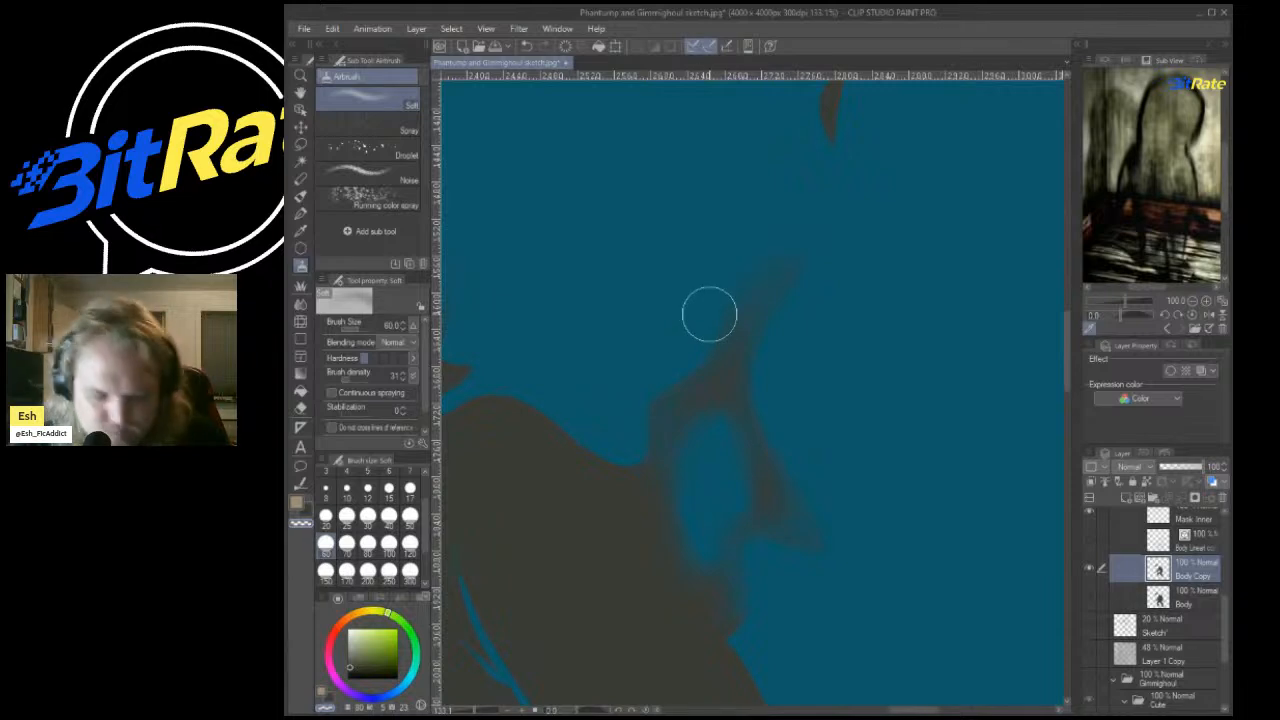
Soften the gap between the hanging arm and the torso, including the thumb, with the Soft airbrush at size 40.
scroll(806, 361, down, 2)
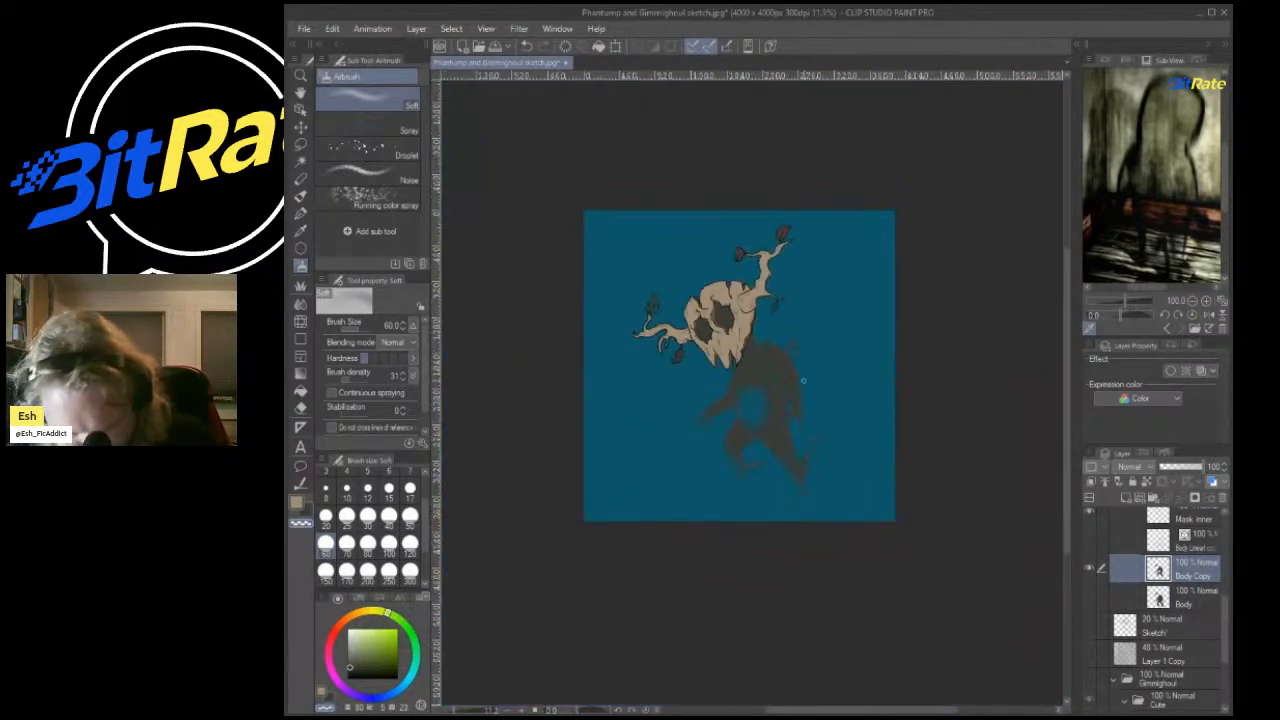
scroll(794, 386, up, 8)
scroll(807, 379, up, 1)
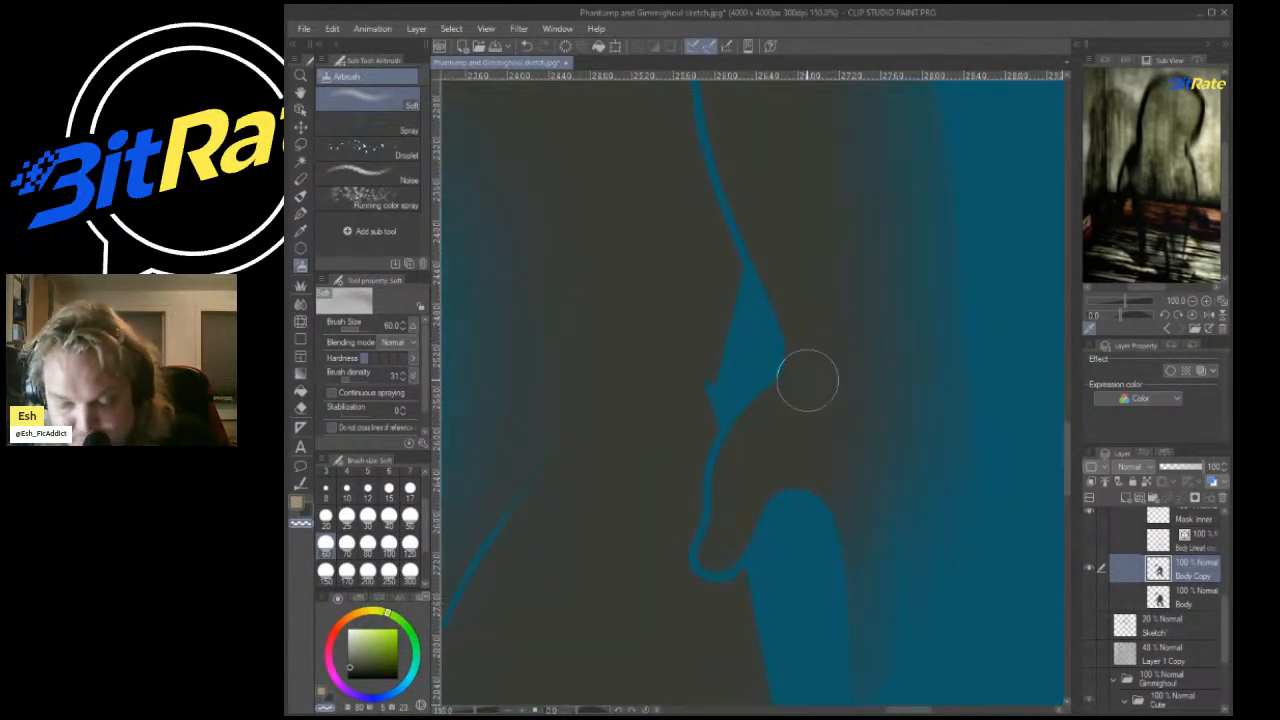
key(bracketleft)
key(bracketleft)
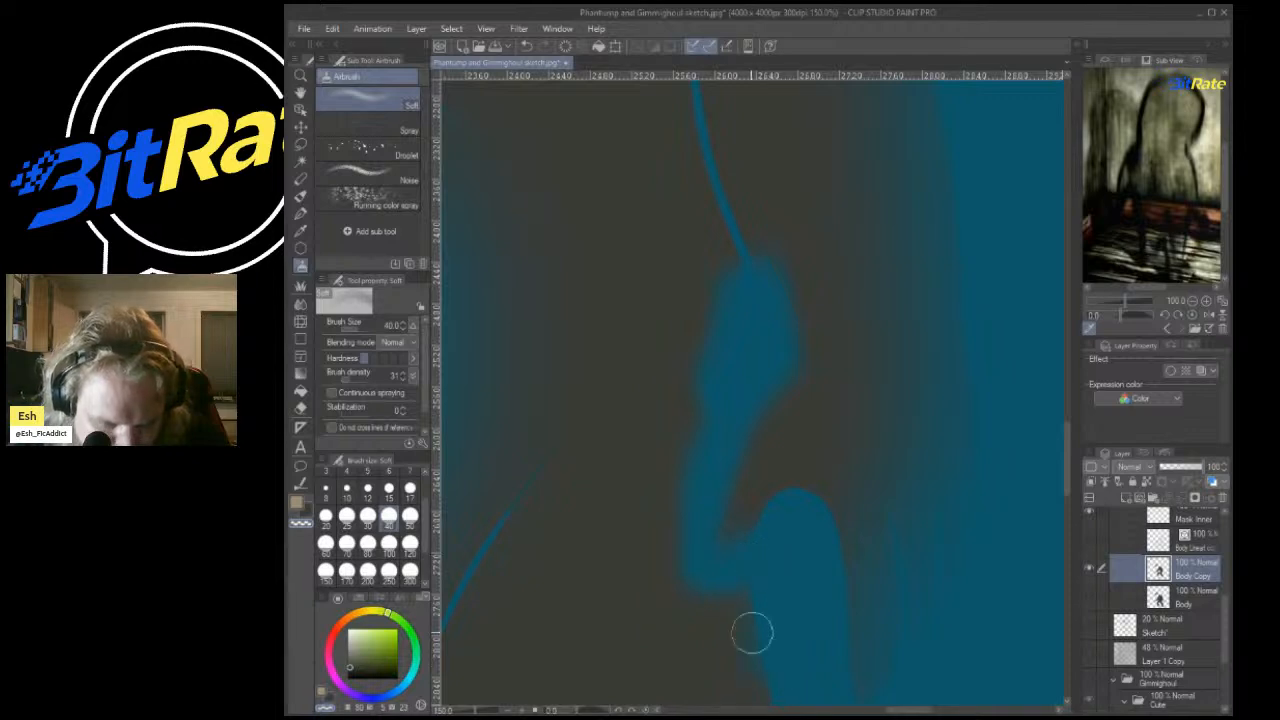
Fade the wisps trailing off the rear leg with the Soft airbrush at size 100.
scroll(800, 680, down, 5)
scroll(757, 349, up, 5)
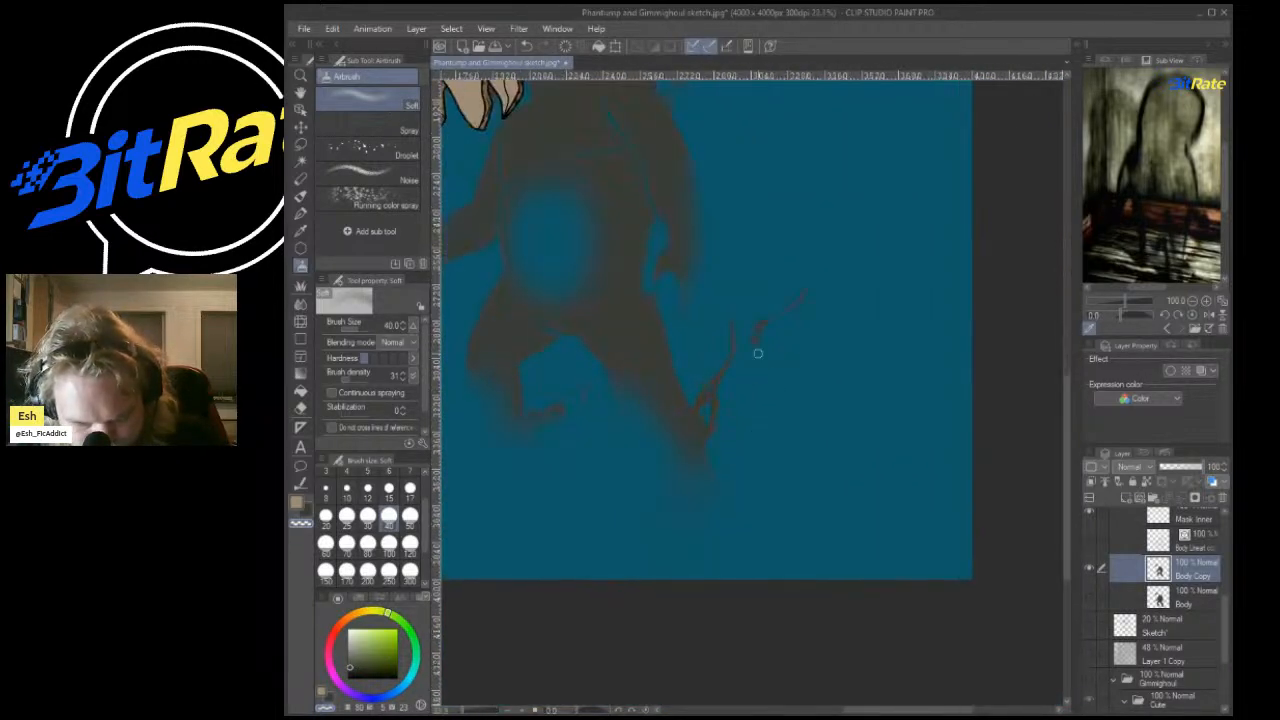
key(bracketright)
key(bracketright)
key(bracketright)
key(bracketright)
key(bracketright)
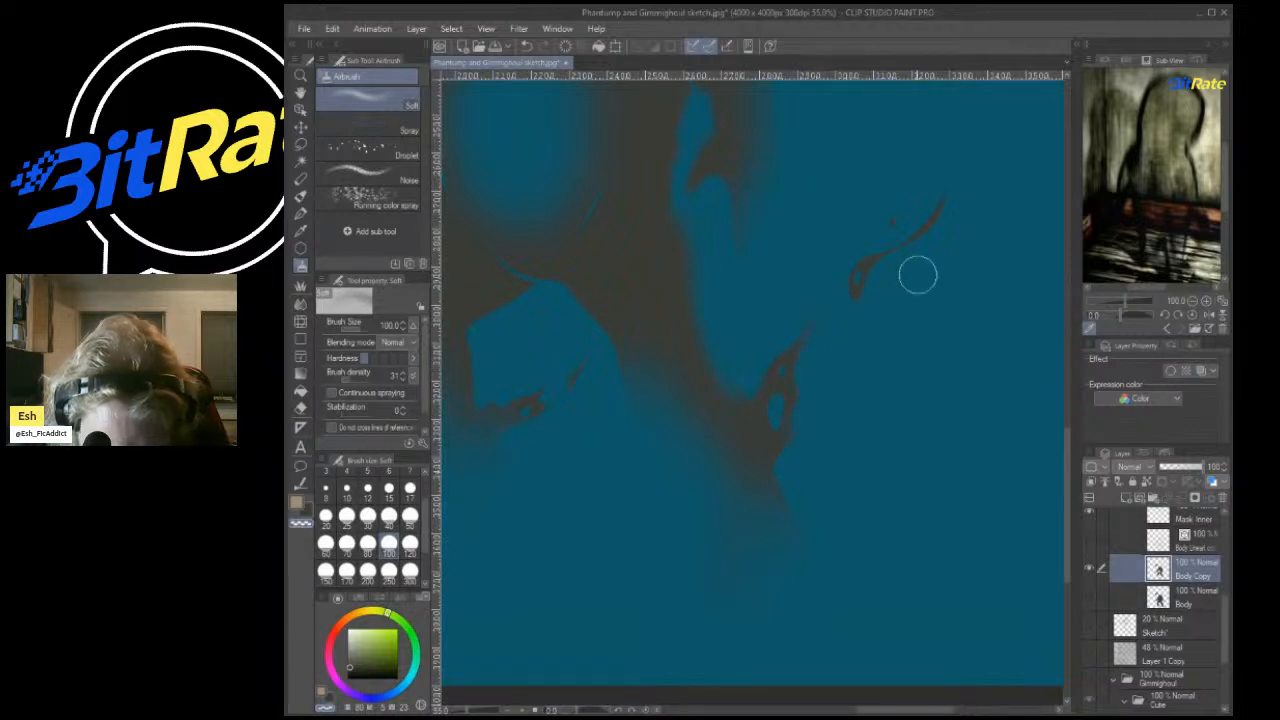
Undo all the airbrush fading and fills on Body Copy, back to before the Body layer was duplicated.
scroll(1000, 250, down, 6)
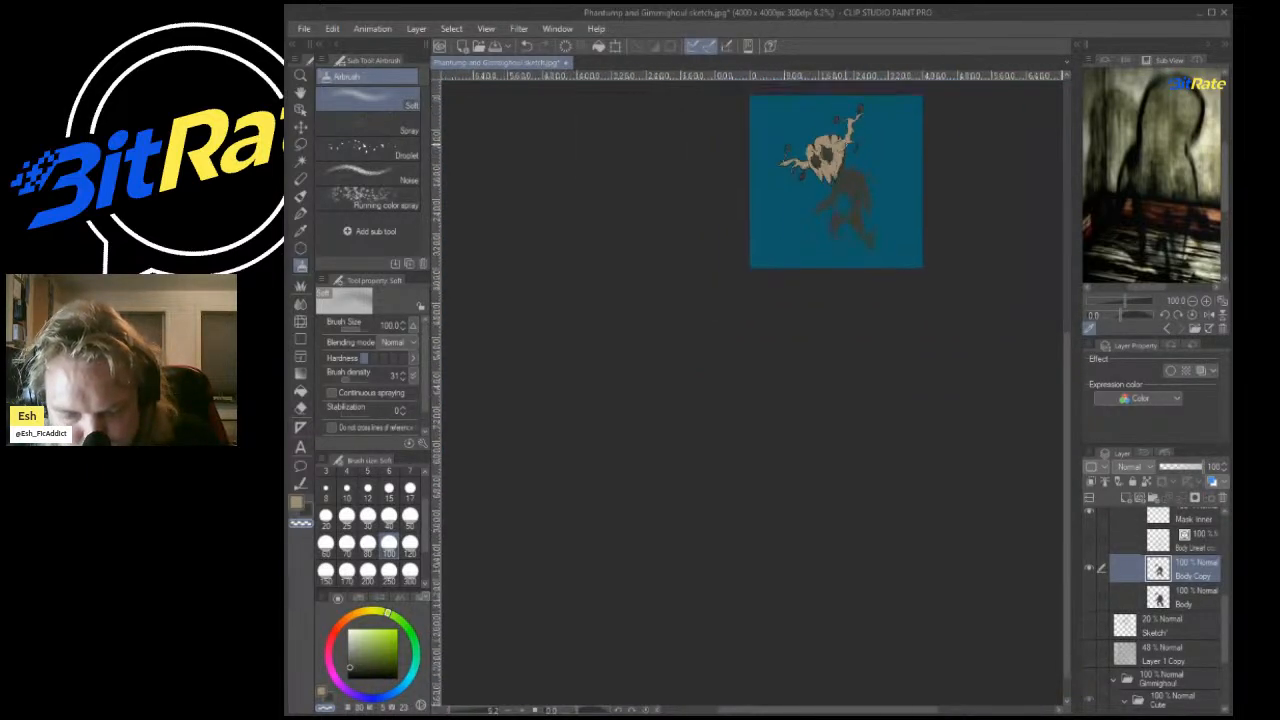
scroll(834, 262, up, 5)
scroll(840, 300, down, 3)
scroll(851, 326, up, 3)
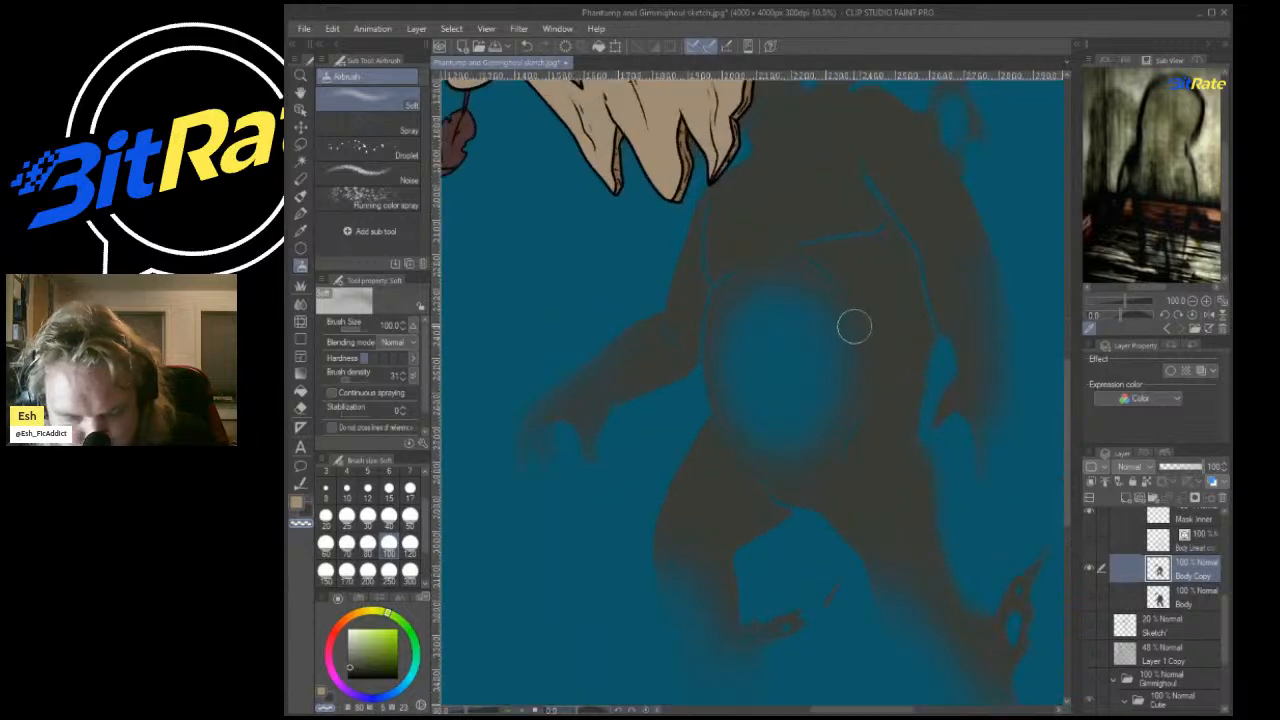
scroll(817, 347, down, 2)
scroll(815, 335, up, 2)
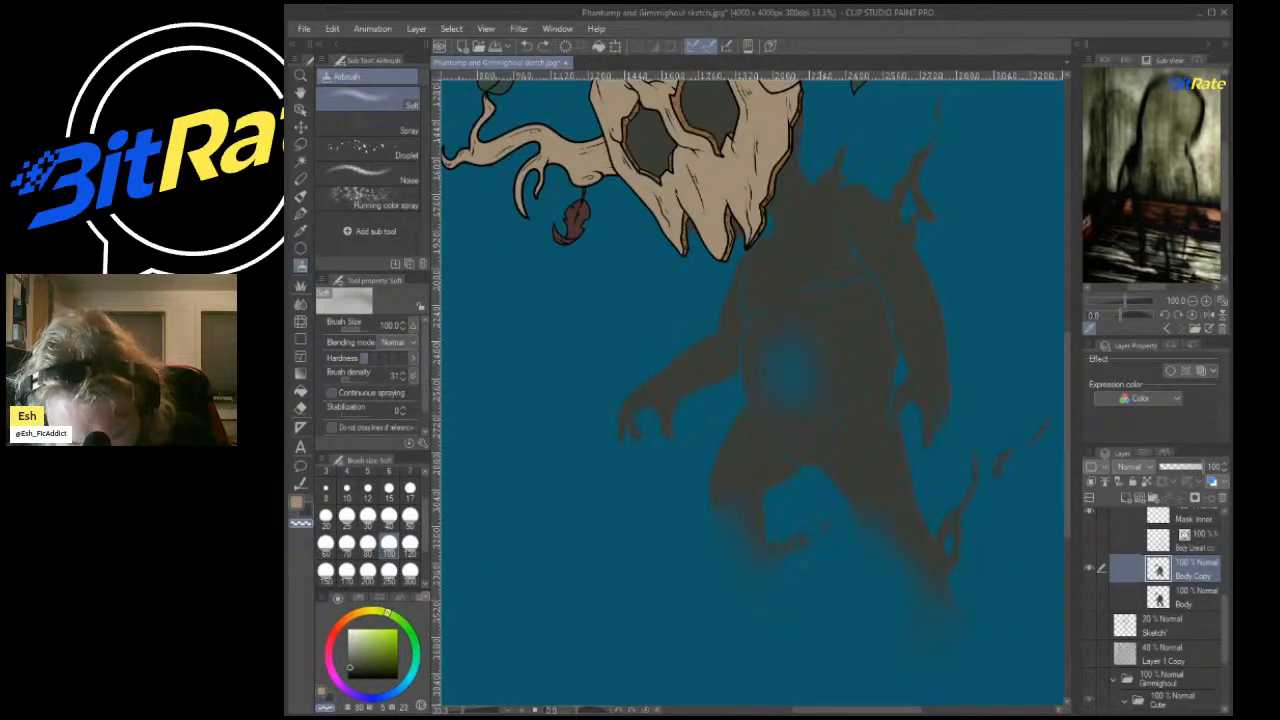
key(ctrl+z)
key(ctrl+z)
key(ctrl+z)
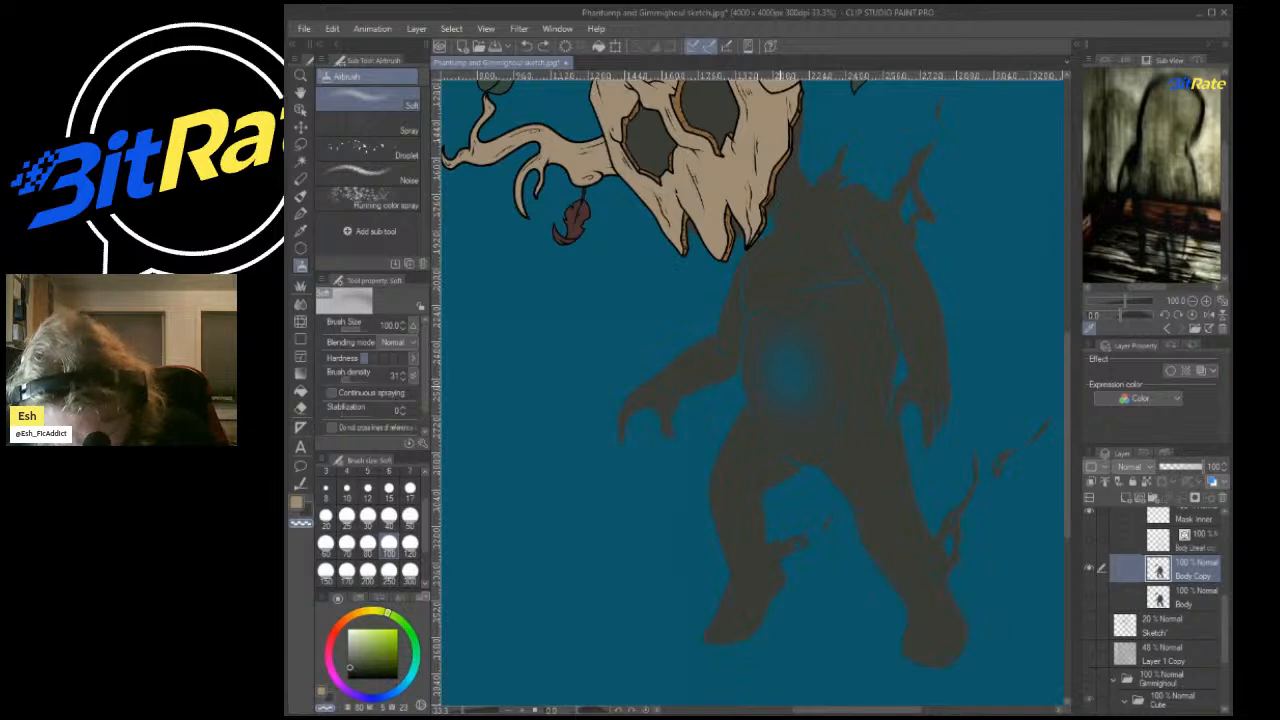
key(ctrl+z)
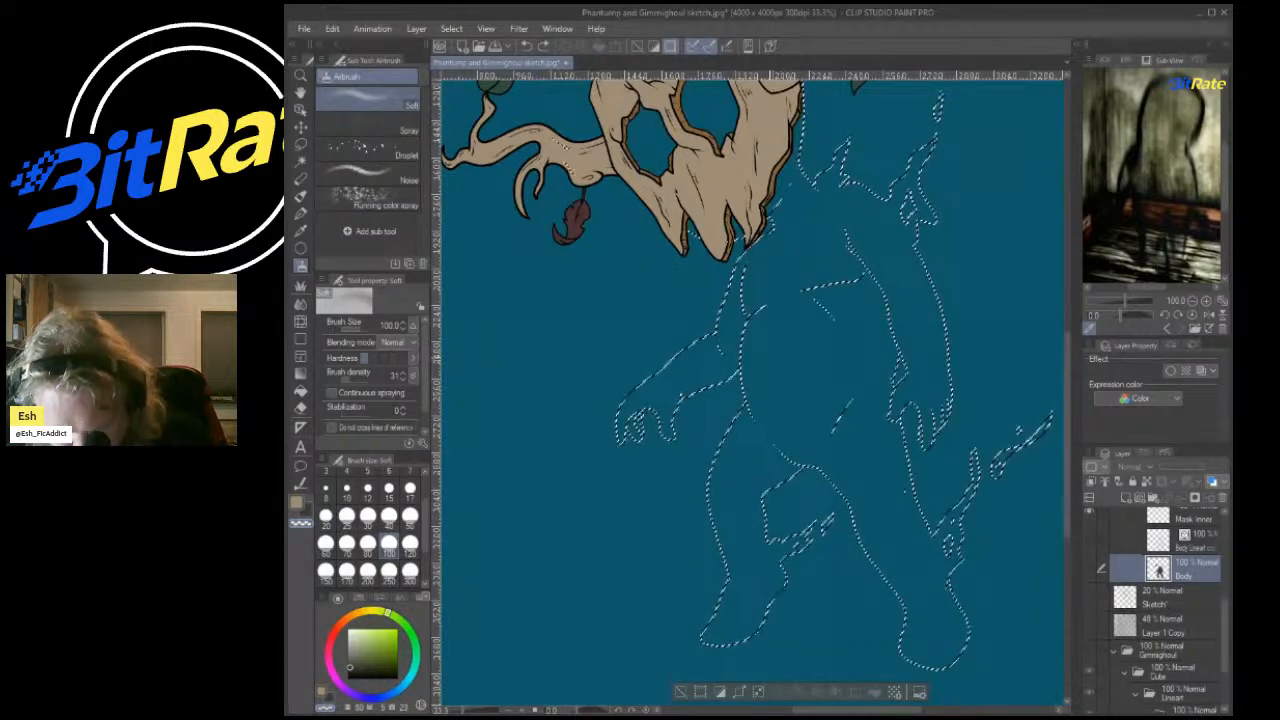
key(ctrl+z)
scroll(1155, 610, up, 1)
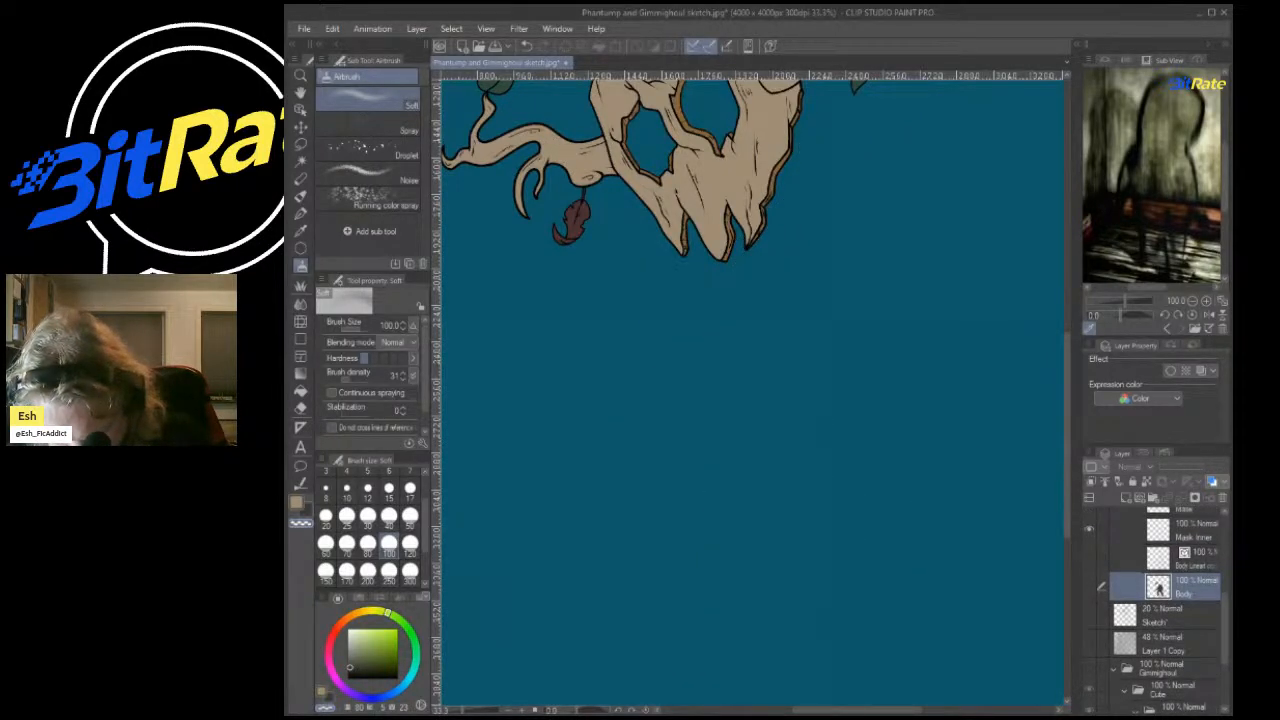
Show the body lineart and the flat Body fill layers again.
click(1089, 558)
scroll(1120, 610, up, 7)
scroll(1120, 610, down, 4)
click(1089, 640)
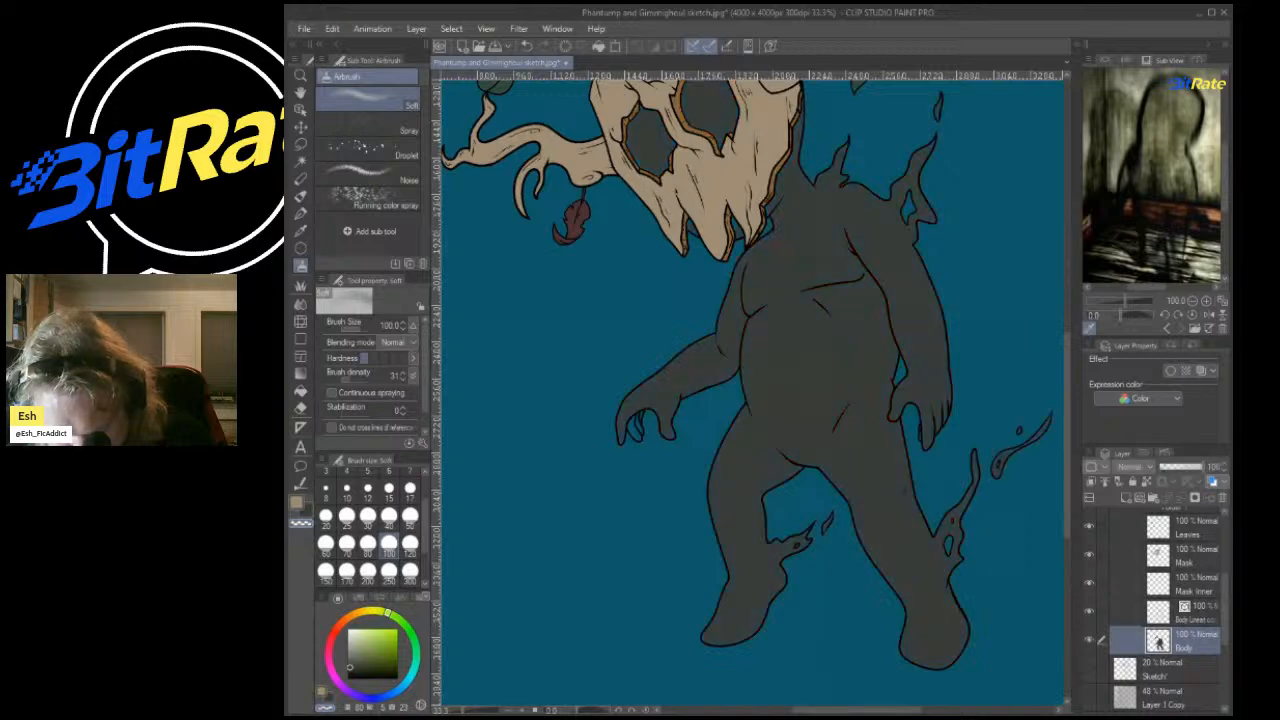
scroll(1155, 610, up, 4)
scroll(1155, 610, down, 4)
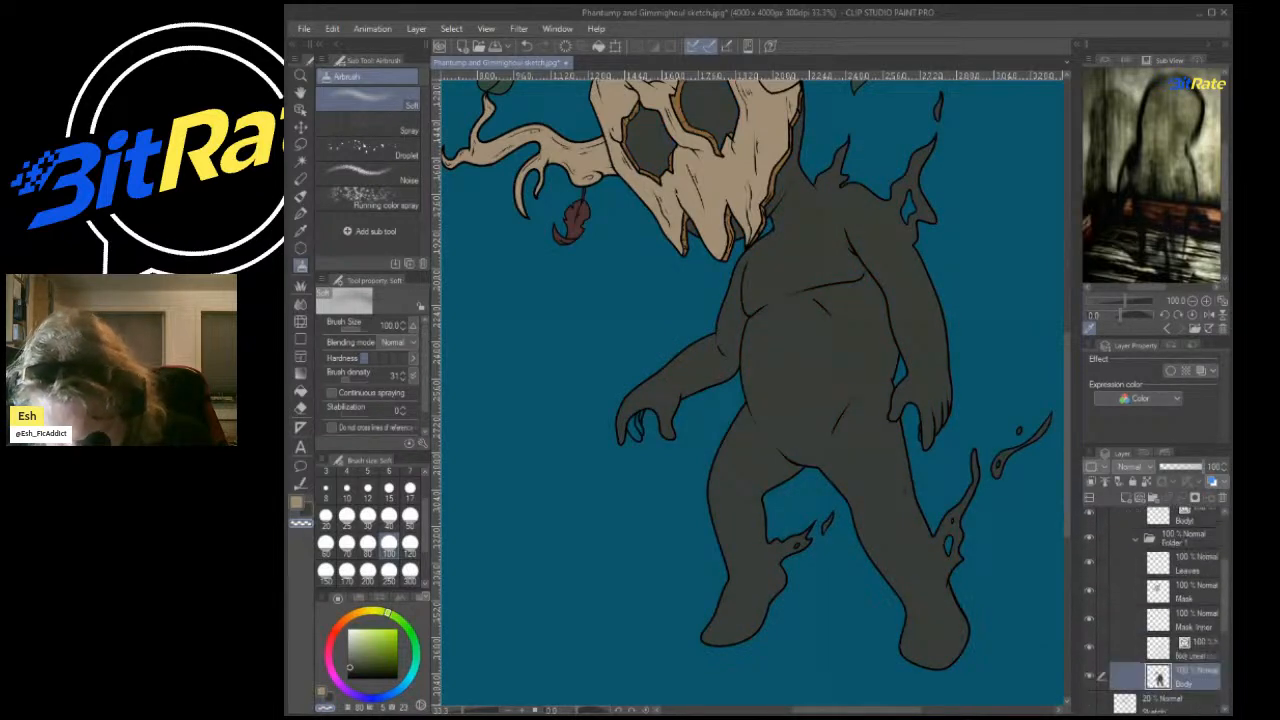
Fill the empty curled fingers of the outstretched hand on the Body layer with the dark grey sampled from the body.
click(301, 231)
scroll(612, 280, up, 1)
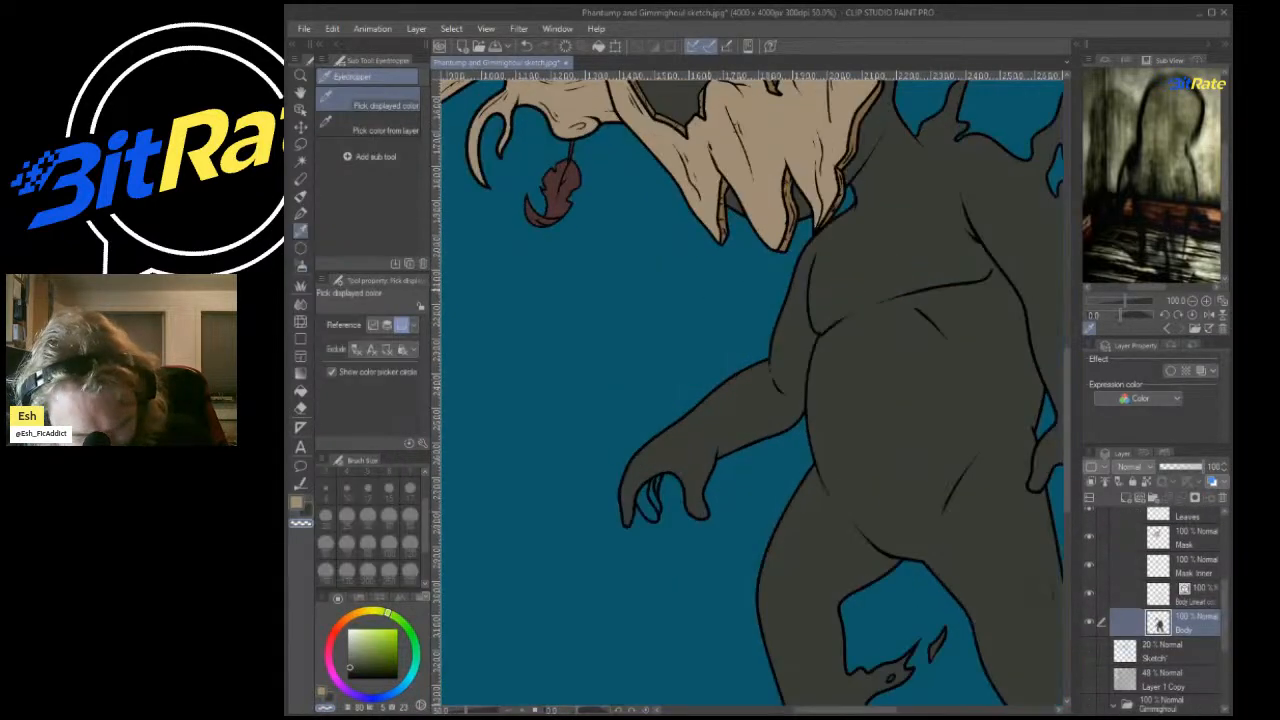
click(840, 257)
click(301, 391)
scroll(640, 490, up, 5)
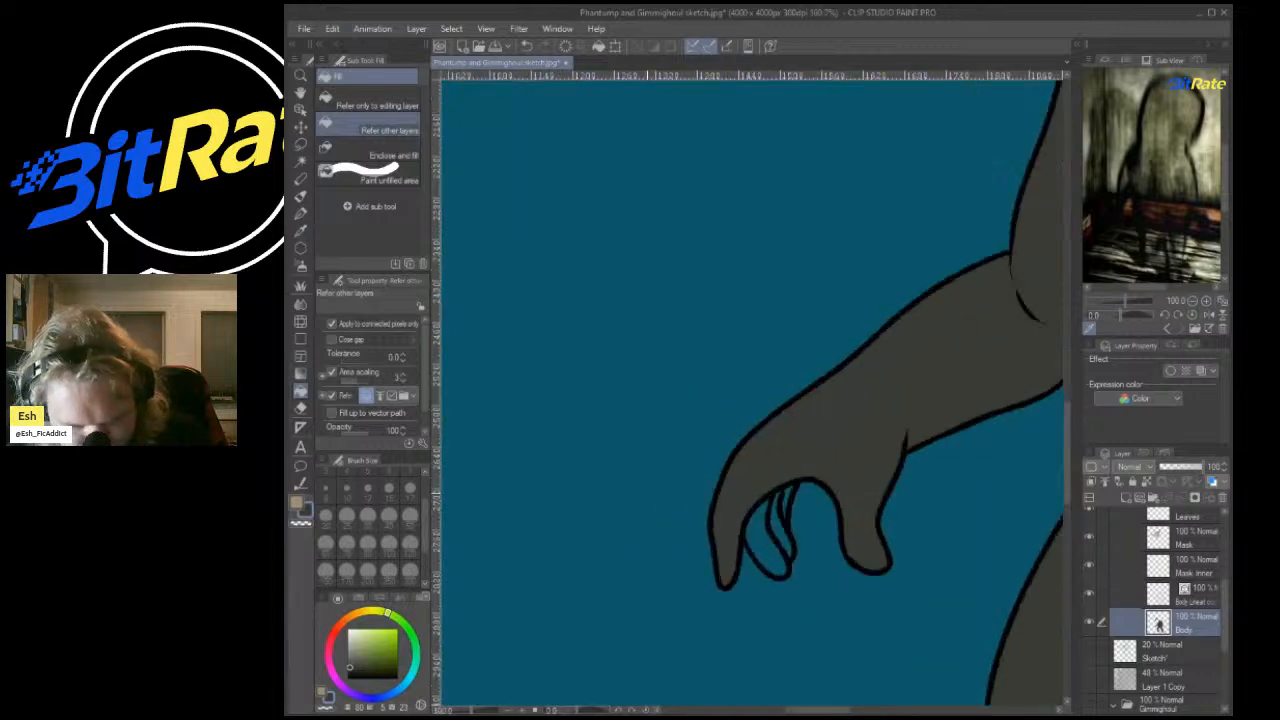
click(795, 560)
click(834, 520)
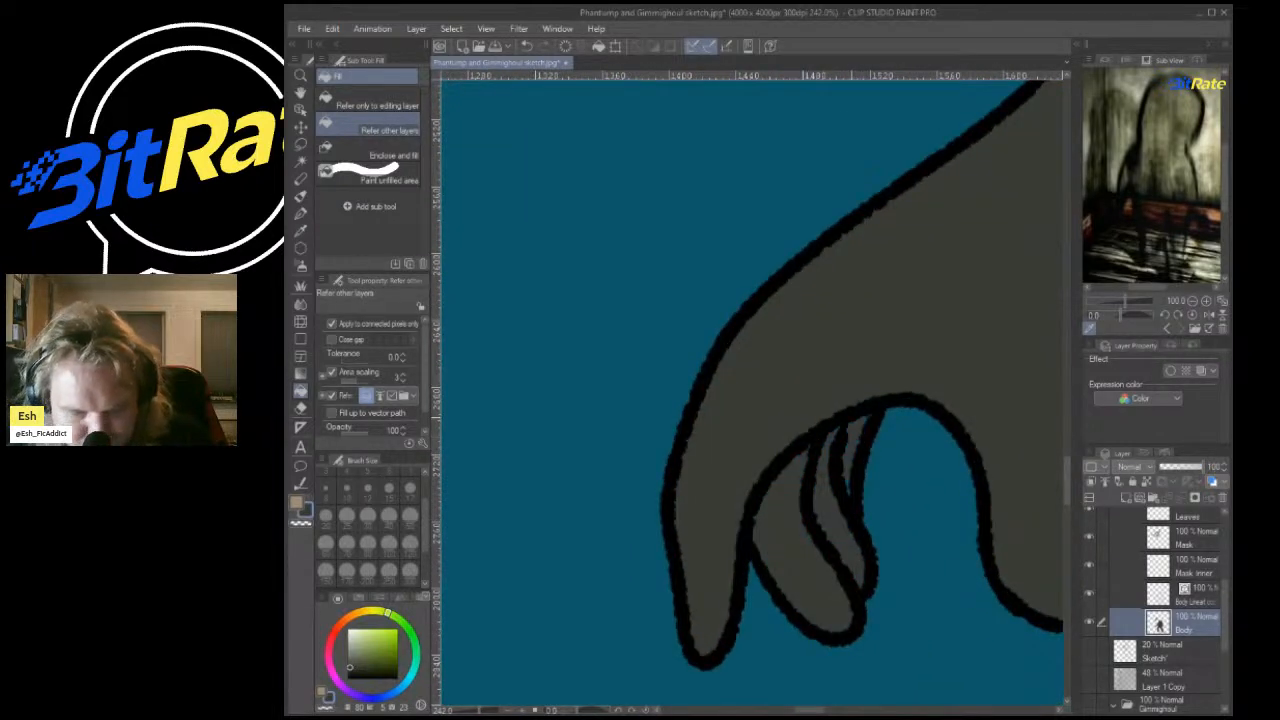
scroll(844, 421, up, 2)
key(p)
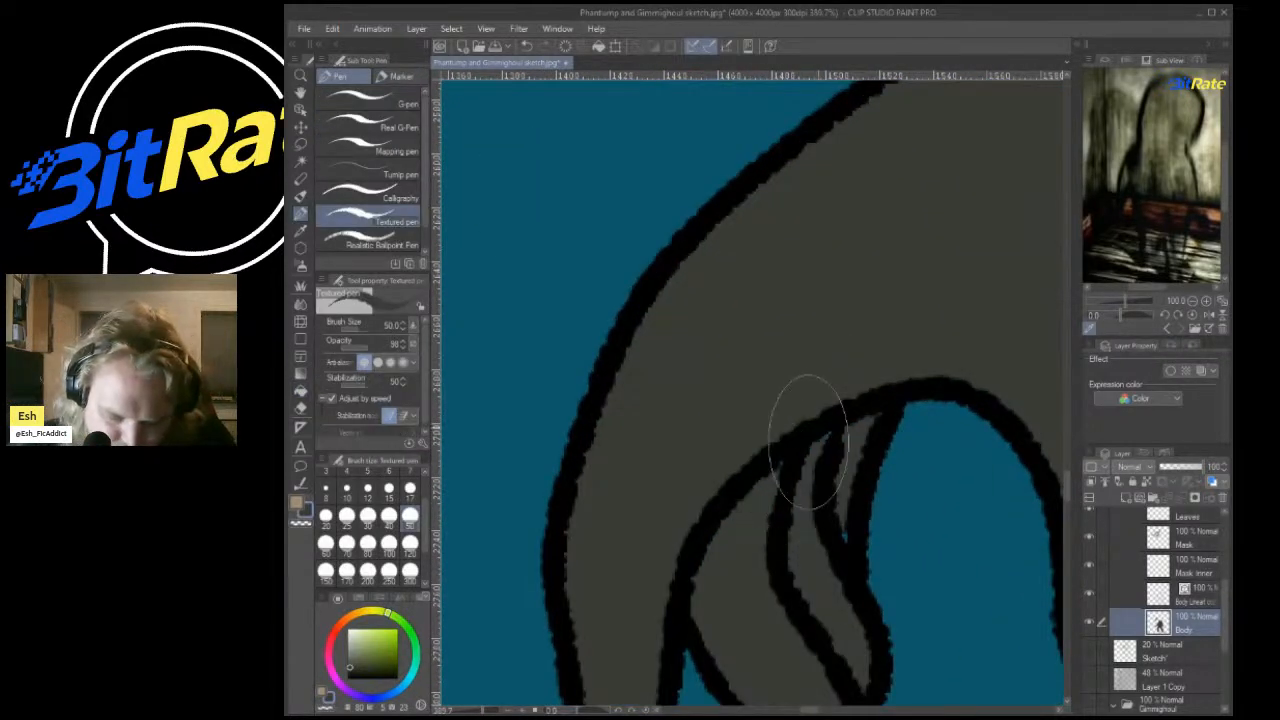
scroll(760, 480, down, 8)
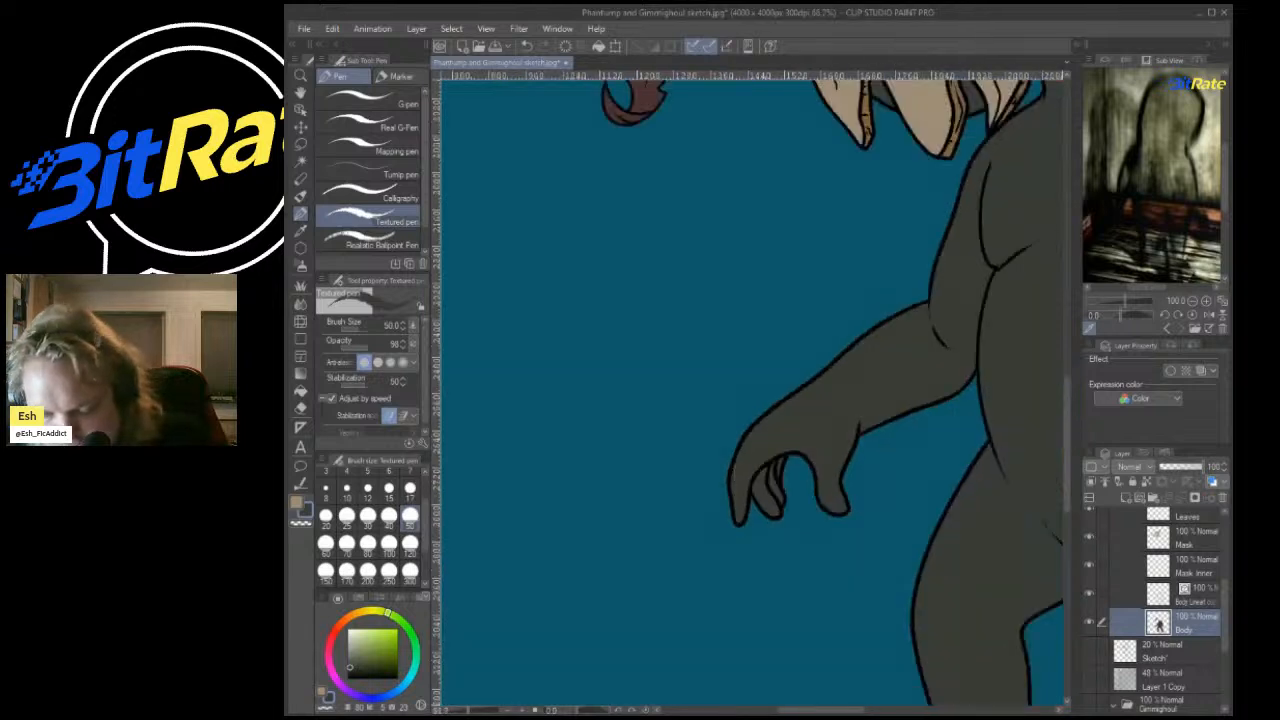
Duplicate the Body layer, hide the original and make the copy the active layer with nothing selected.
click(1190, 596)
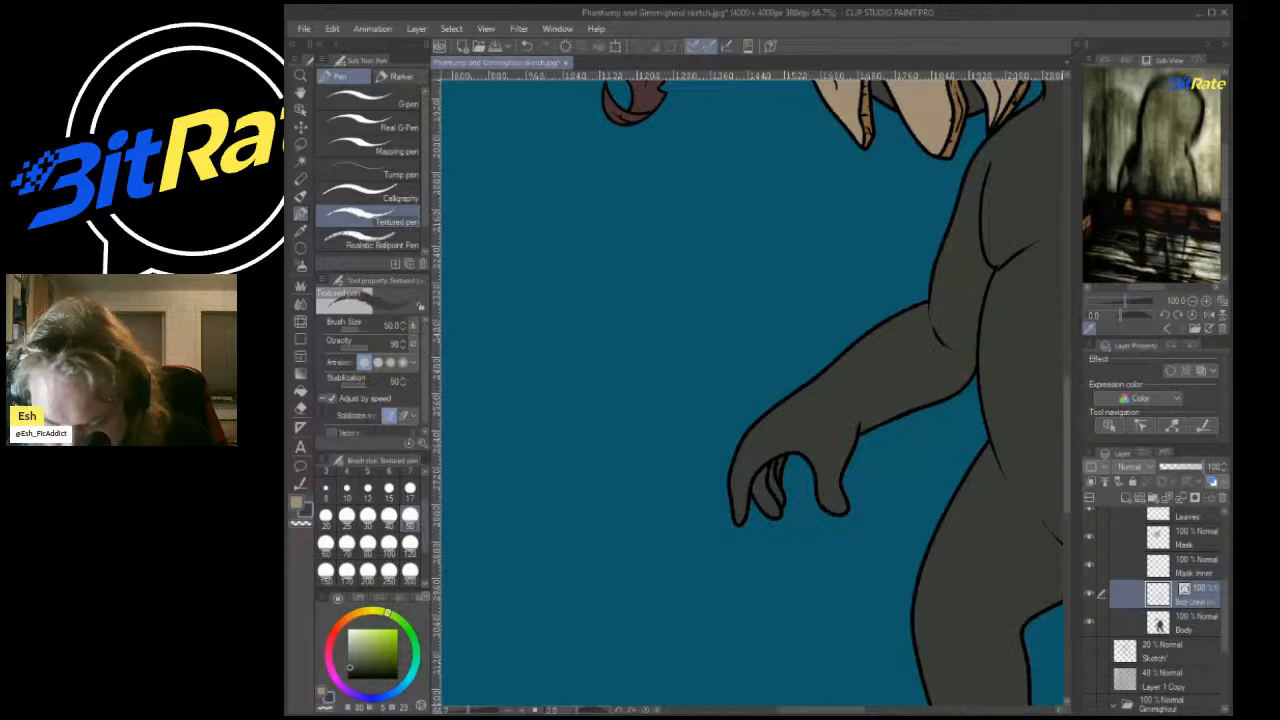
click(1190, 624)
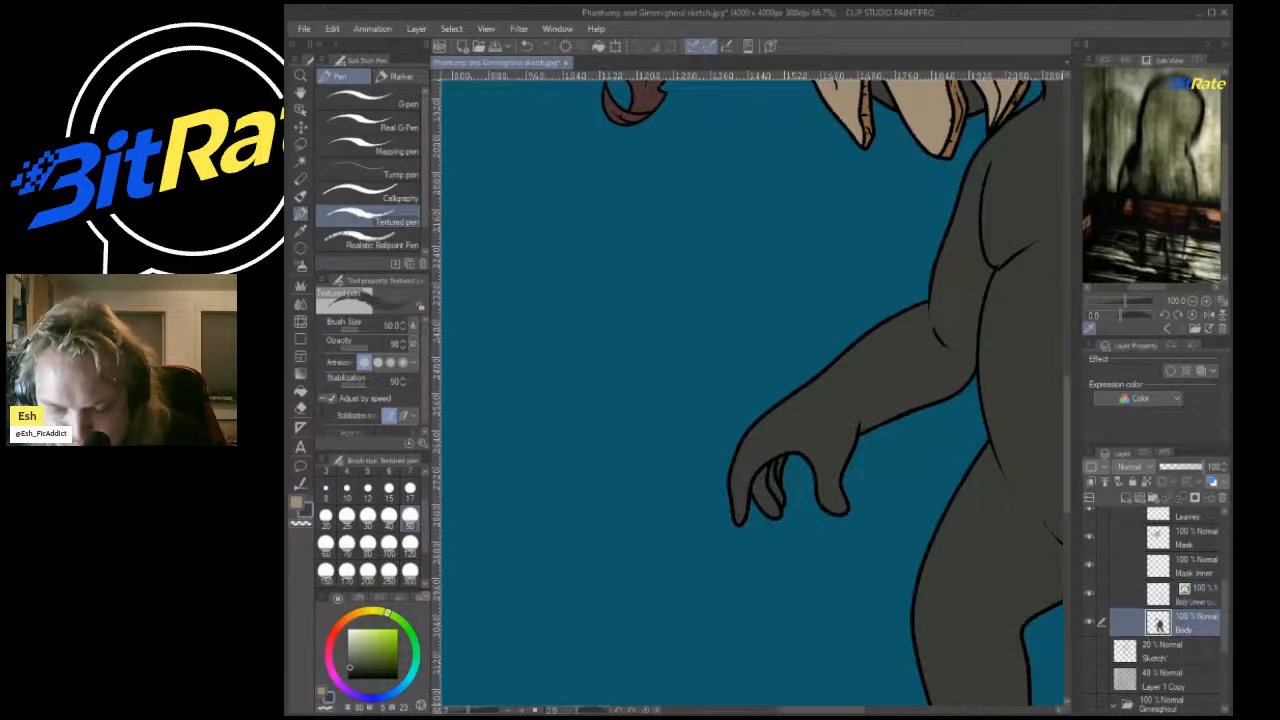
key(ctrl+c)
key(ctrl+v)
click(1190, 596)
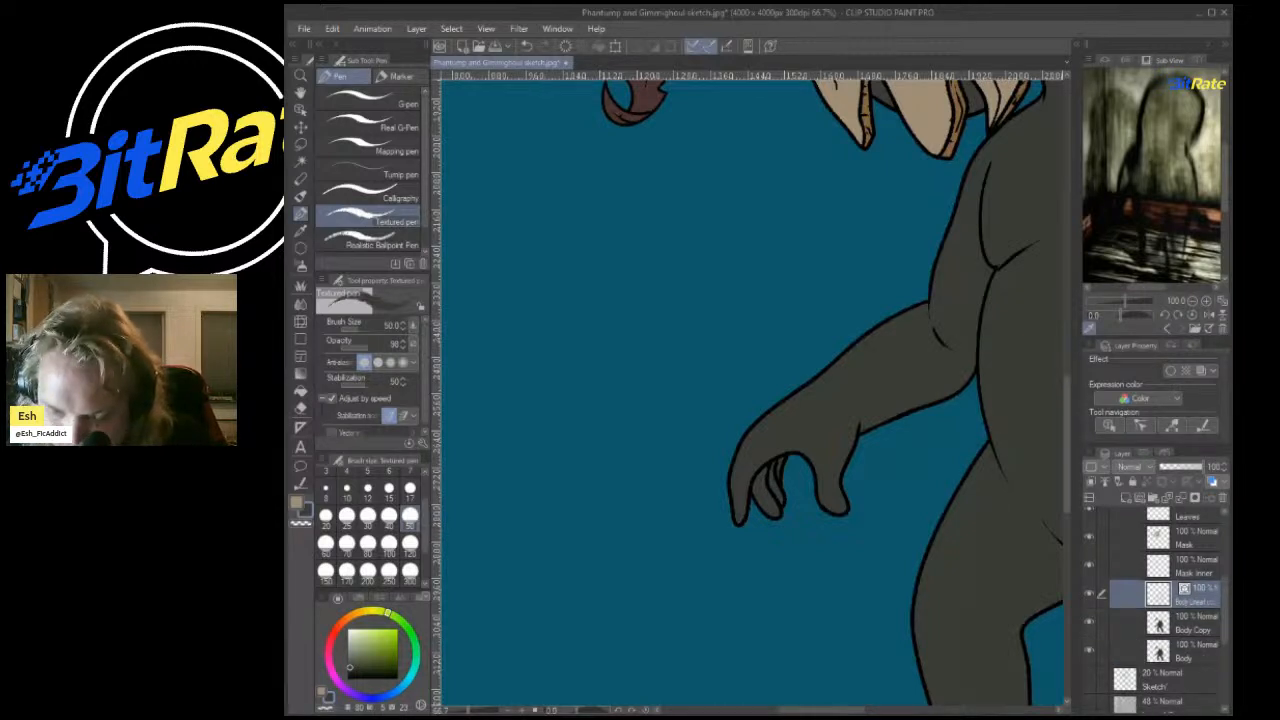
ctrl+click(1158, 594)
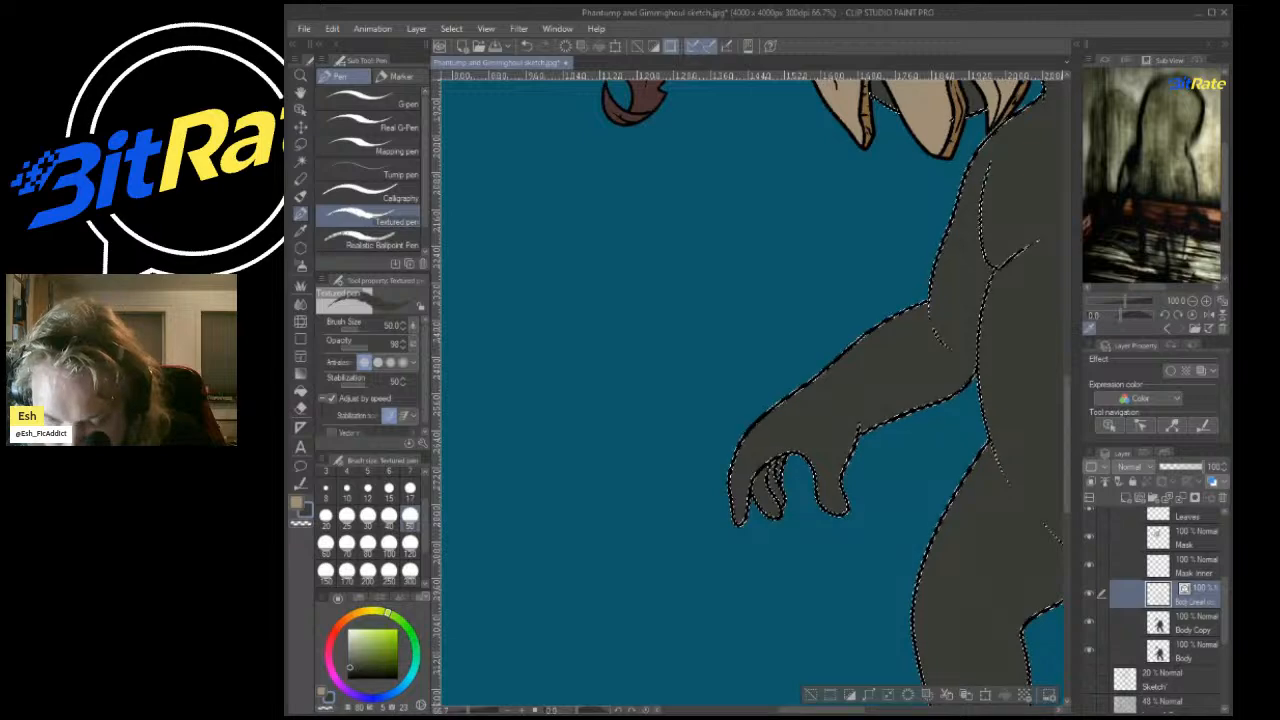
click(1190, 624)
click(1089, 651)
key(ctrl+d)
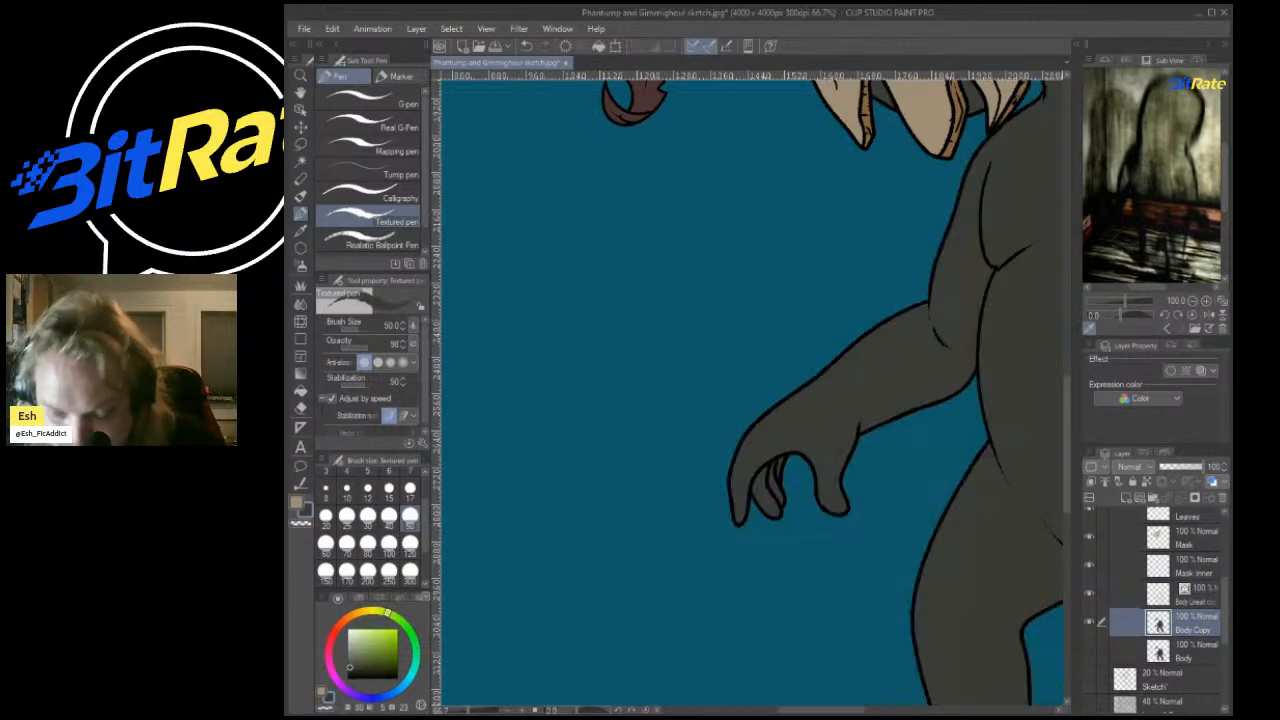
Hide the body's lineart so only the flat grey silhouette shows beneath the mask.
scroll(521, 383, down, 1)
scroll(1150, 600, up, 3)
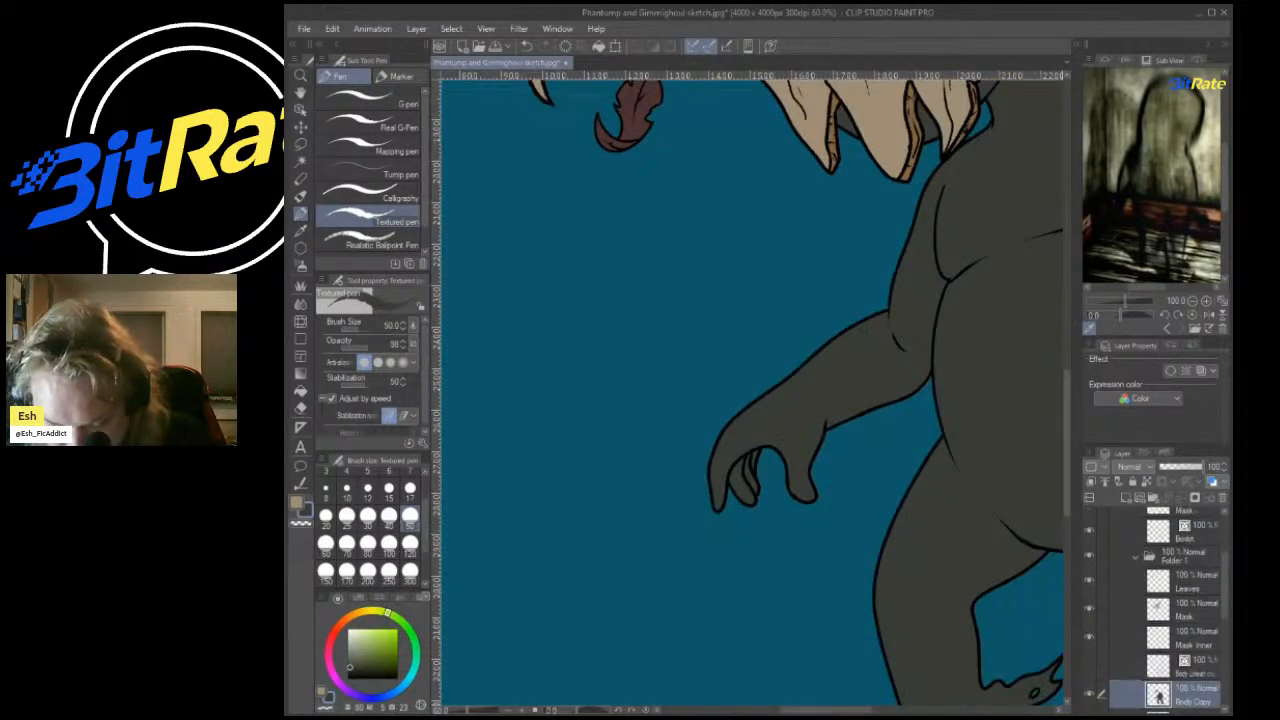
click(1089, 548)
scroll(744, 409, down, 14)
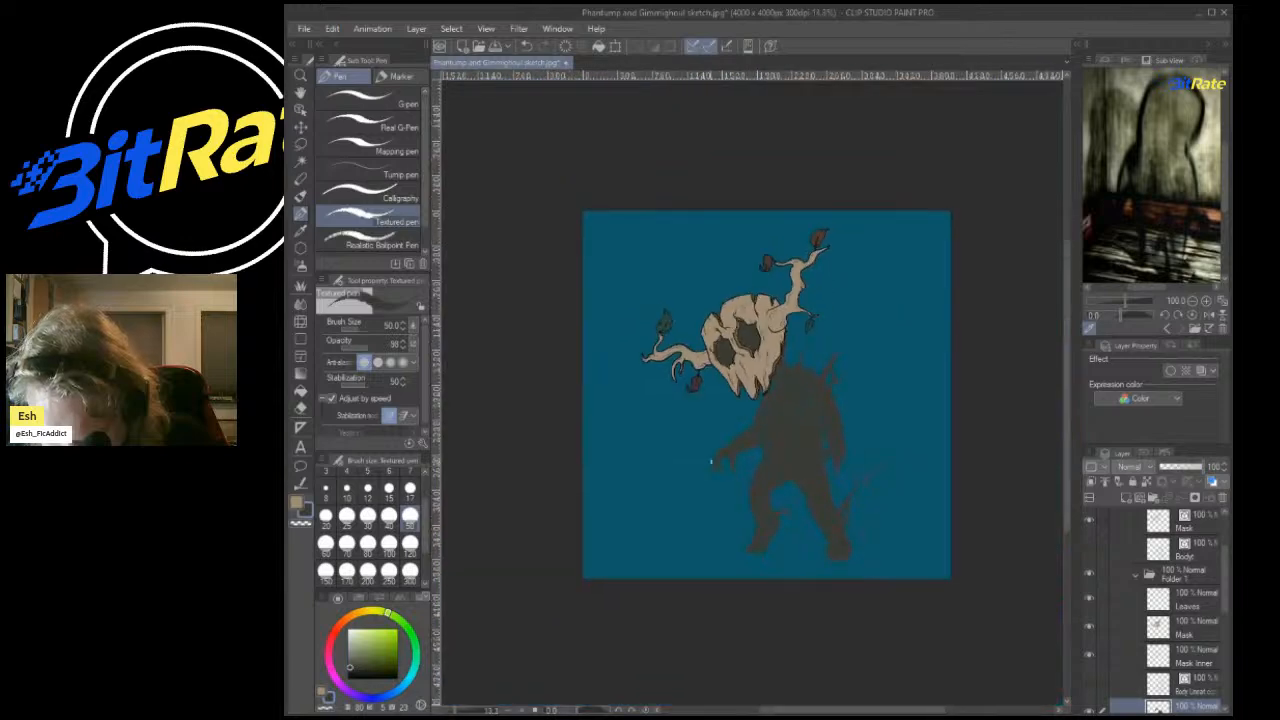
scroll(814, 537, up, 4)
scroll(781, 470, down, 1)
scroll(781, 470, up, 6)
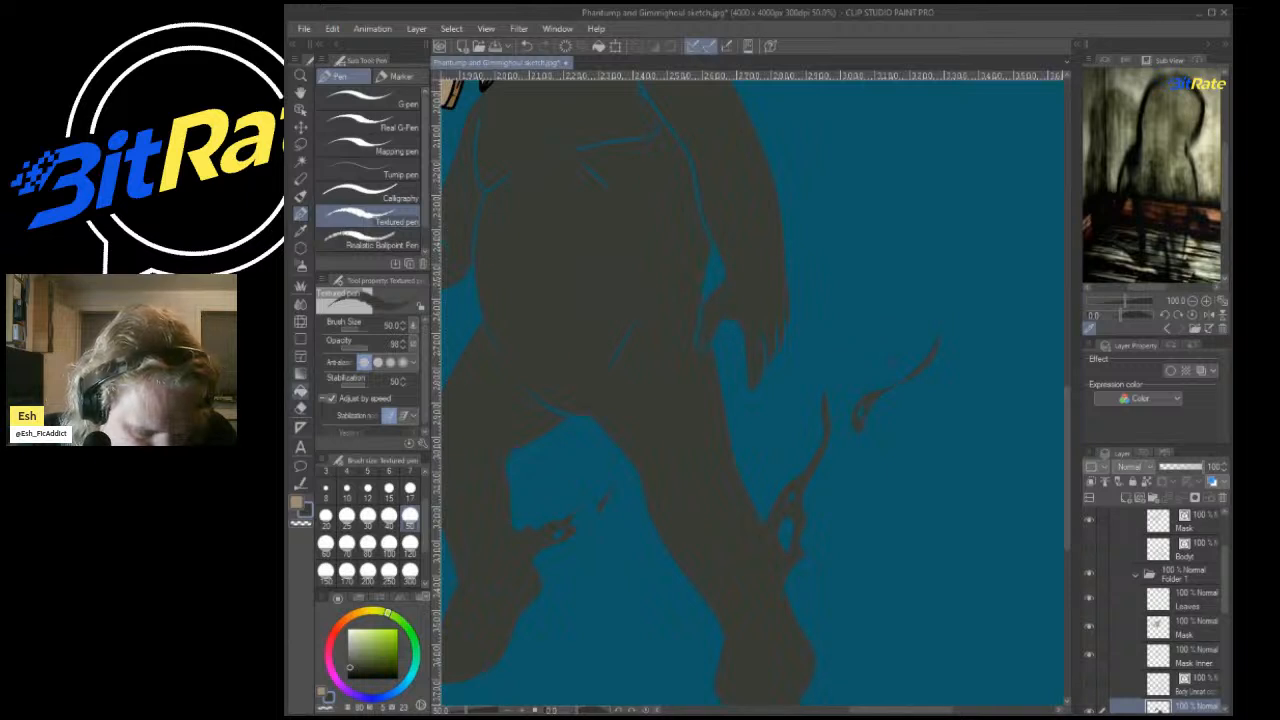
Try smearing the rear leg's wisps and foot with the Blend brush at size 250.
key(j)
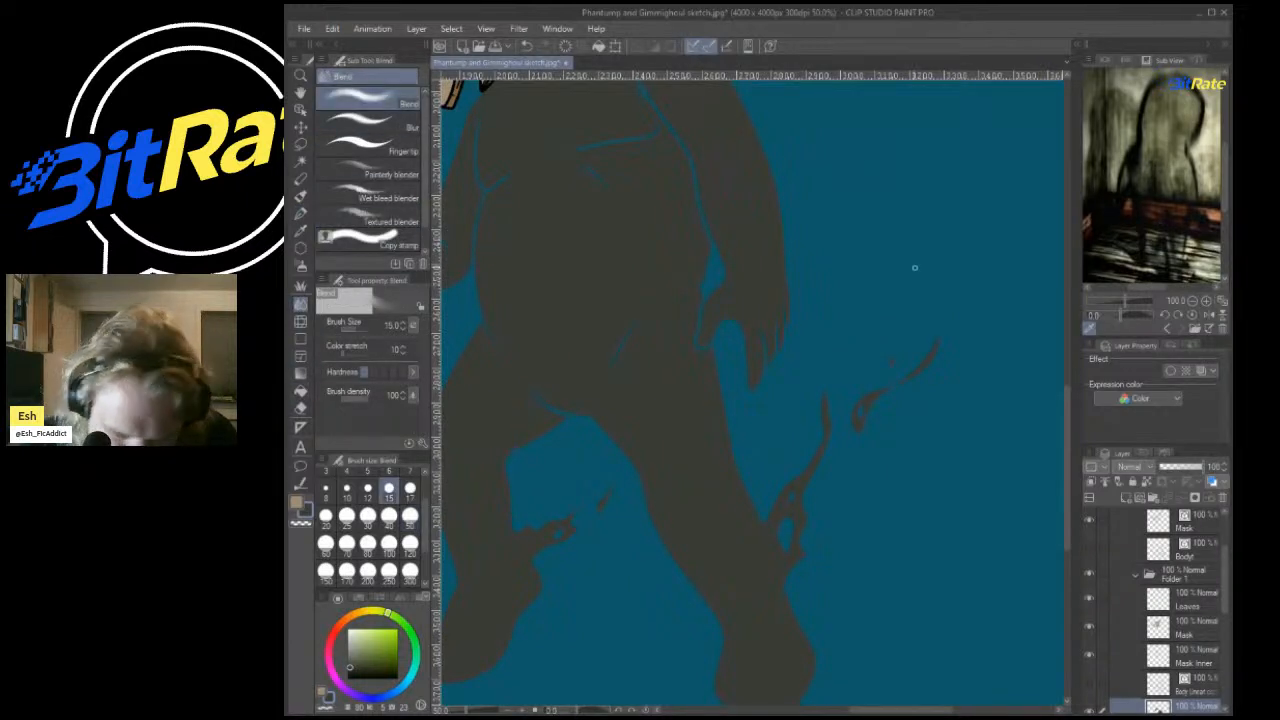
click(389, 572)
mouse_move(955, 303)
mouse_down()
mouse_move(955, 392)
mouse_move(888, 402)
mouse_move(823, 503)
mouse_move(776, 471)
mouse_up()
scroll(917, 586, down, 5)
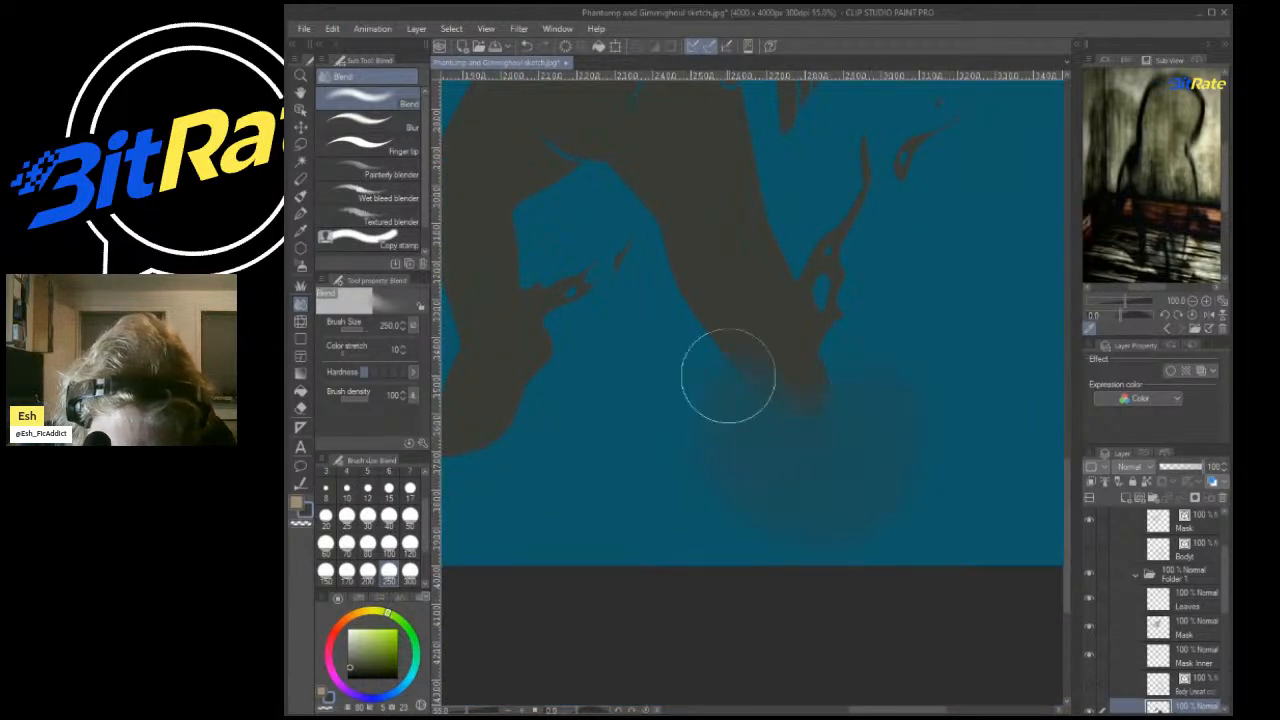
key(ctrl+z)
Soften both feet and lower legs of Body Copy into a haze with the Blur brush at size 300.
click(370, 122)
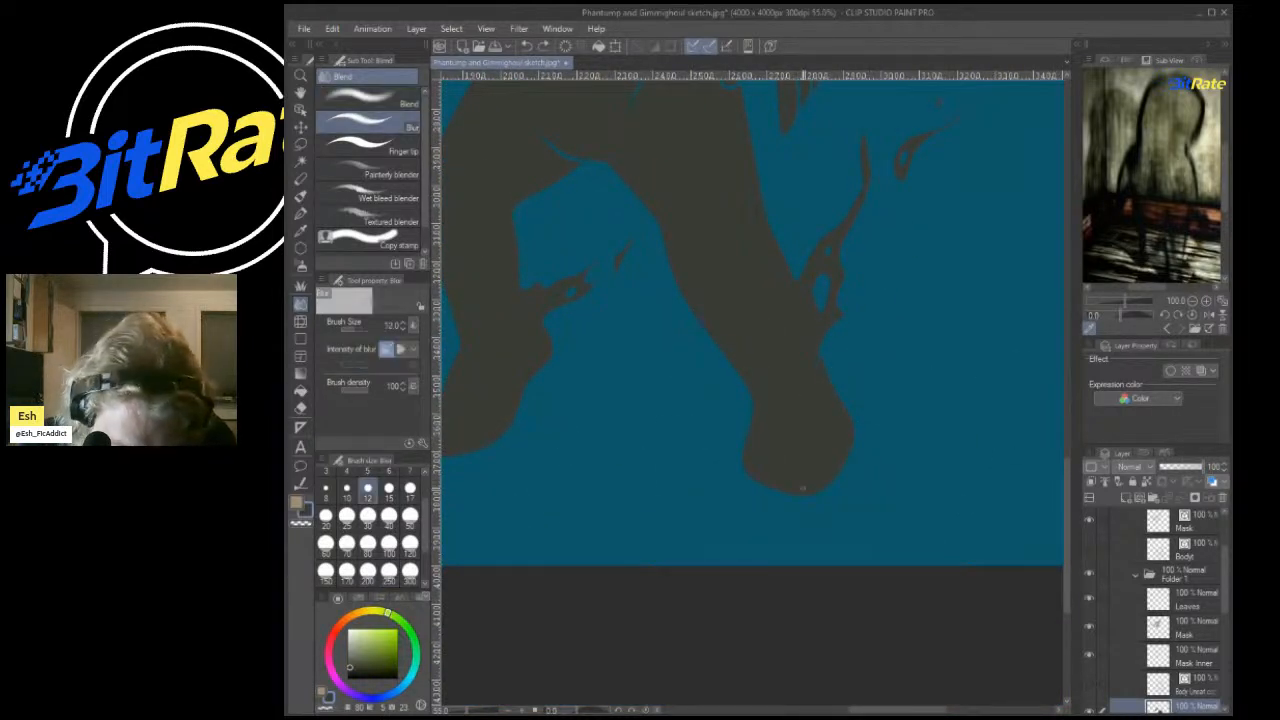
click(410, 570)
drag(797, 437, 811, 486)
key(ctrl+z)
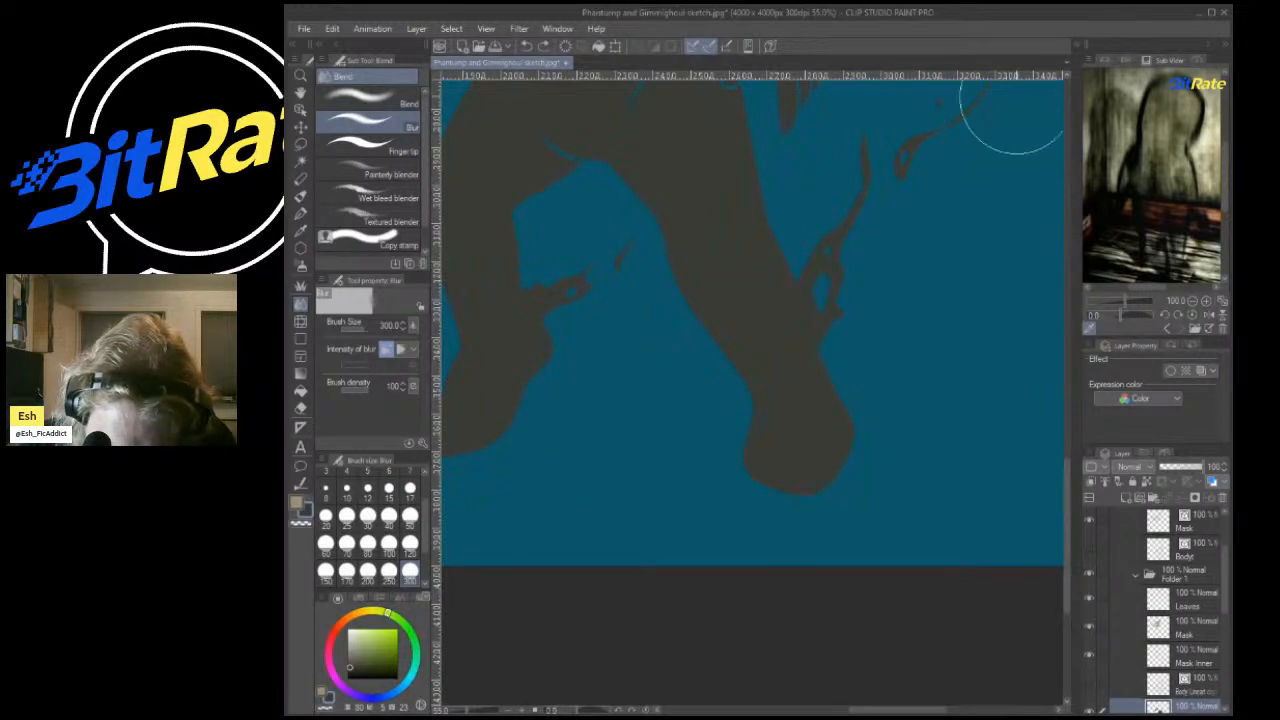
mouse_move(920, 357)
mouse_down()
mouse_move(747, 460)
mouse_move(797, 488)
mouse_move(872, 399)
mouse_move(878, 352)
mouse_move(799, 473)
mouse_move(745, 368)
mouse_move(768, 442)
mouse_move(847, 429)
mouse_move(796, 420)
mouse_move(755, 383)
mouse_move(739, 413)
mouse_move(832, 294)
mouse_up()
scroll(755, 383, down, 8)
scroll(714, 394, up, 7)
mouse_move(749, 452)
mouse_down()
mouse_move(703, 395)
mouse_move(667, 305)
mouse_up()
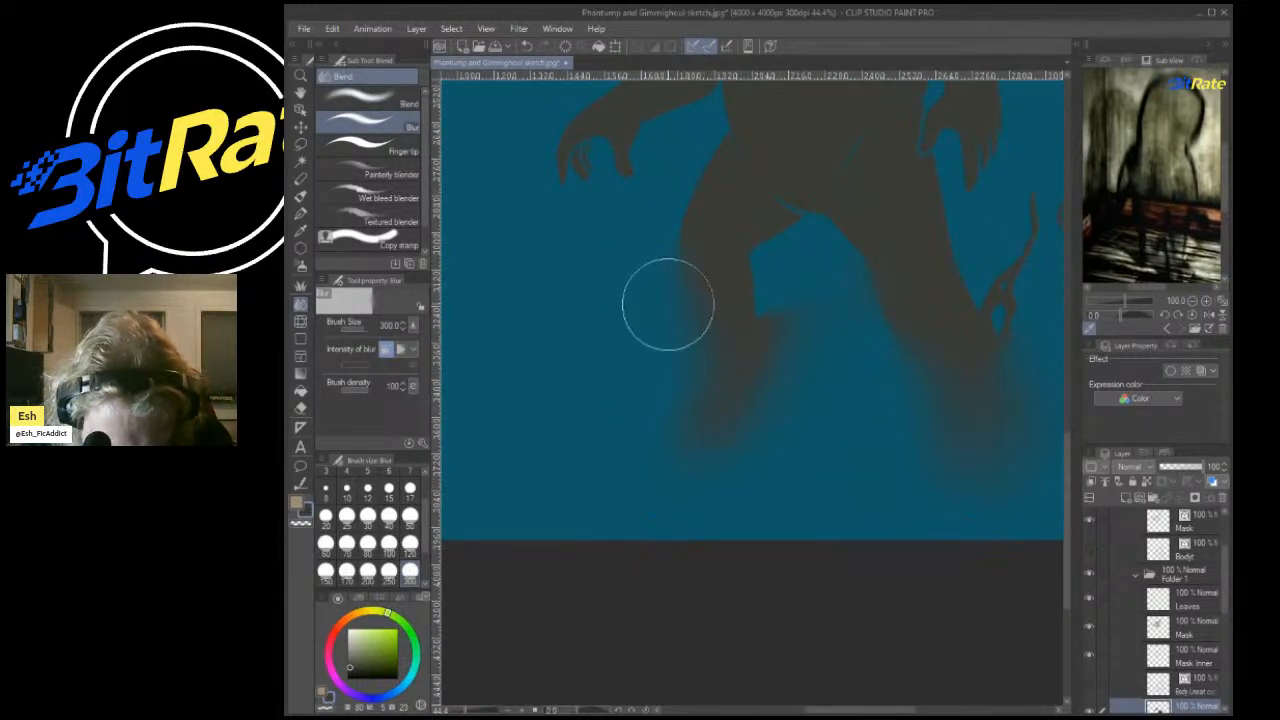
Blur the wisps rising from the shoulders with the Blur brush at size 100.
scroll(726, 483, down, 6)
scroll(788, 286, up, 7)
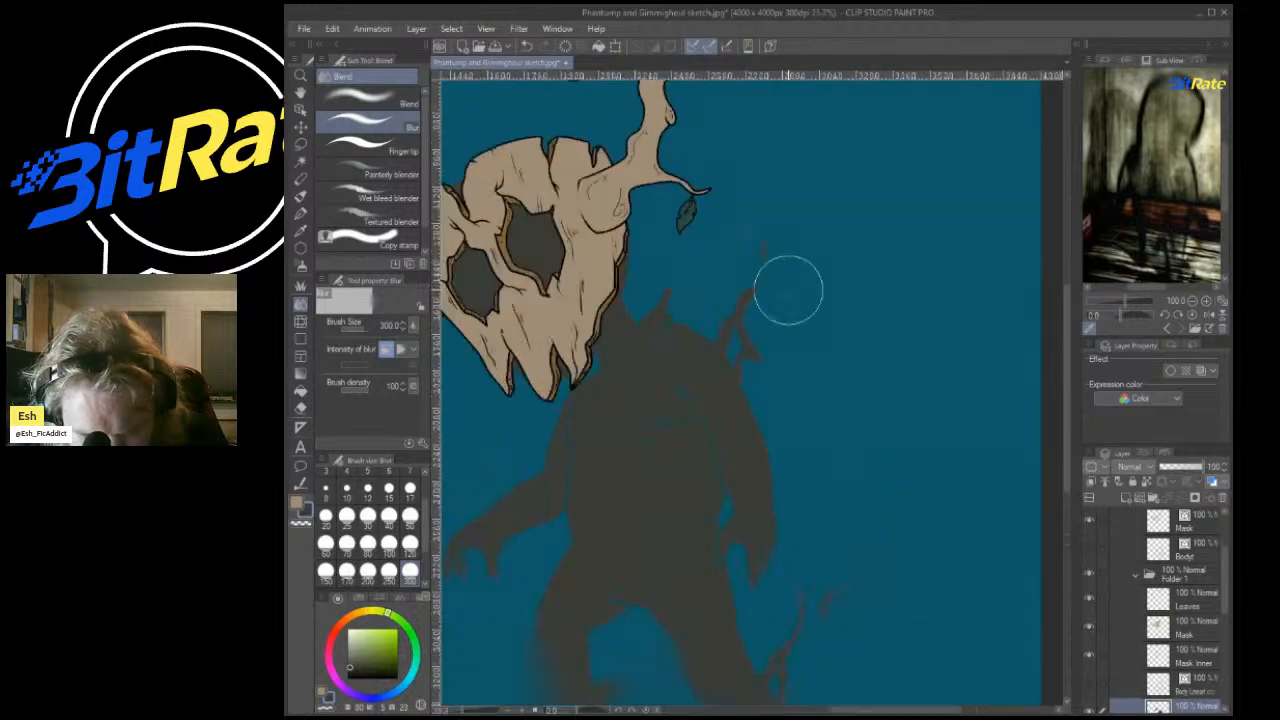
drag(746, 260, 780, 197)
key(ctrl+z)
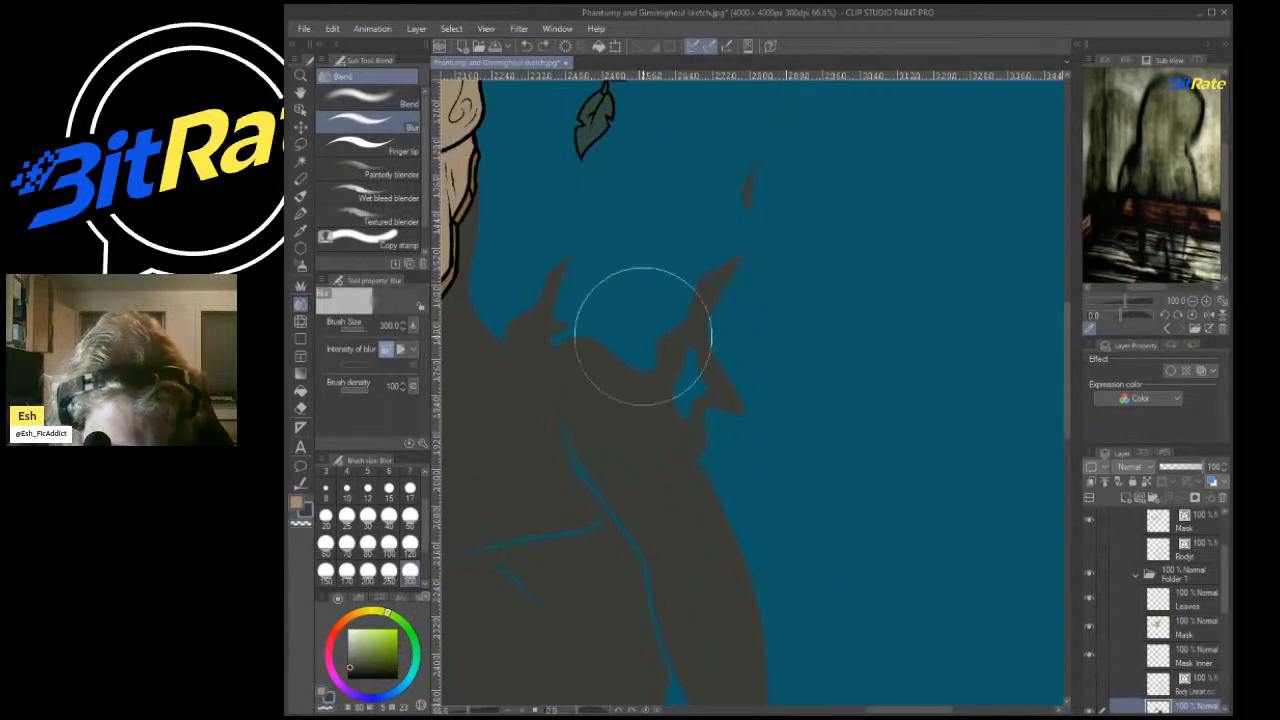
click(389, 545)
mouse_move(728, 255)
mouse_down()
mouse_move(650, 347)
mouse_move(749, 182)
mouse_up()
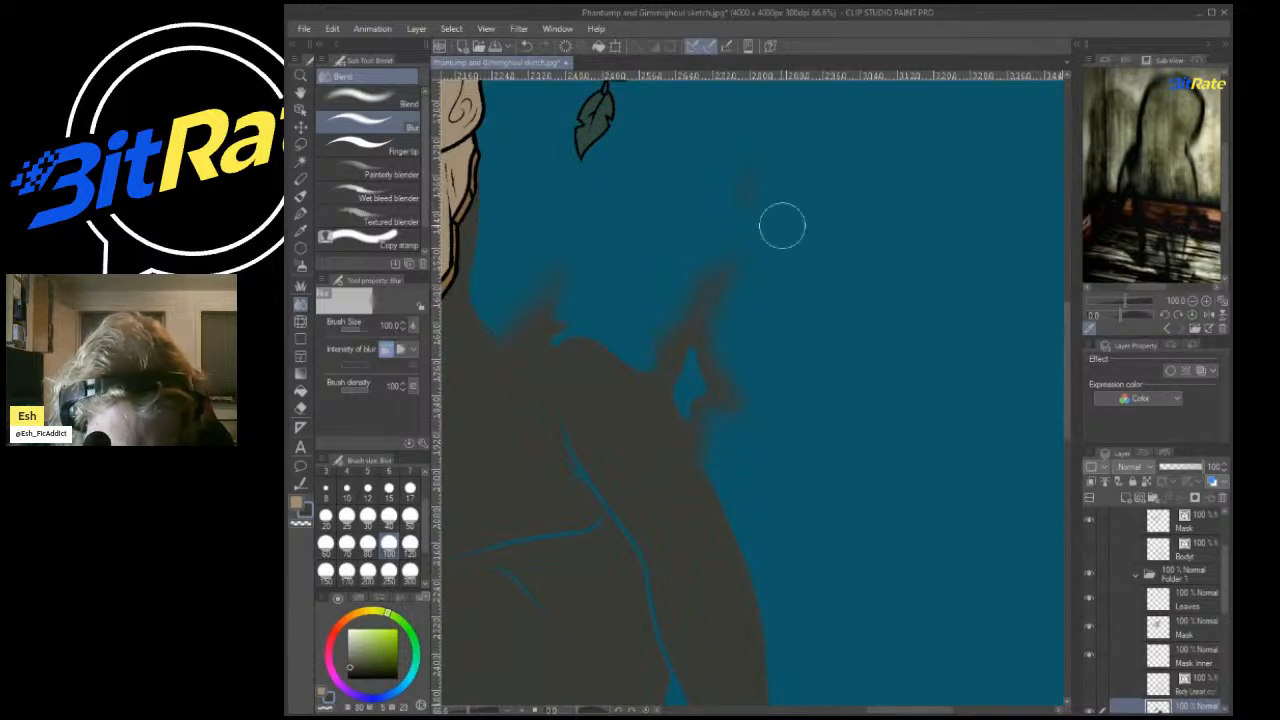
Blur the wisps trailing off the rear leg with the Blur brush at size 100.
scroll(842, 265, down, 9)
scroll(794, 310, up, 10)
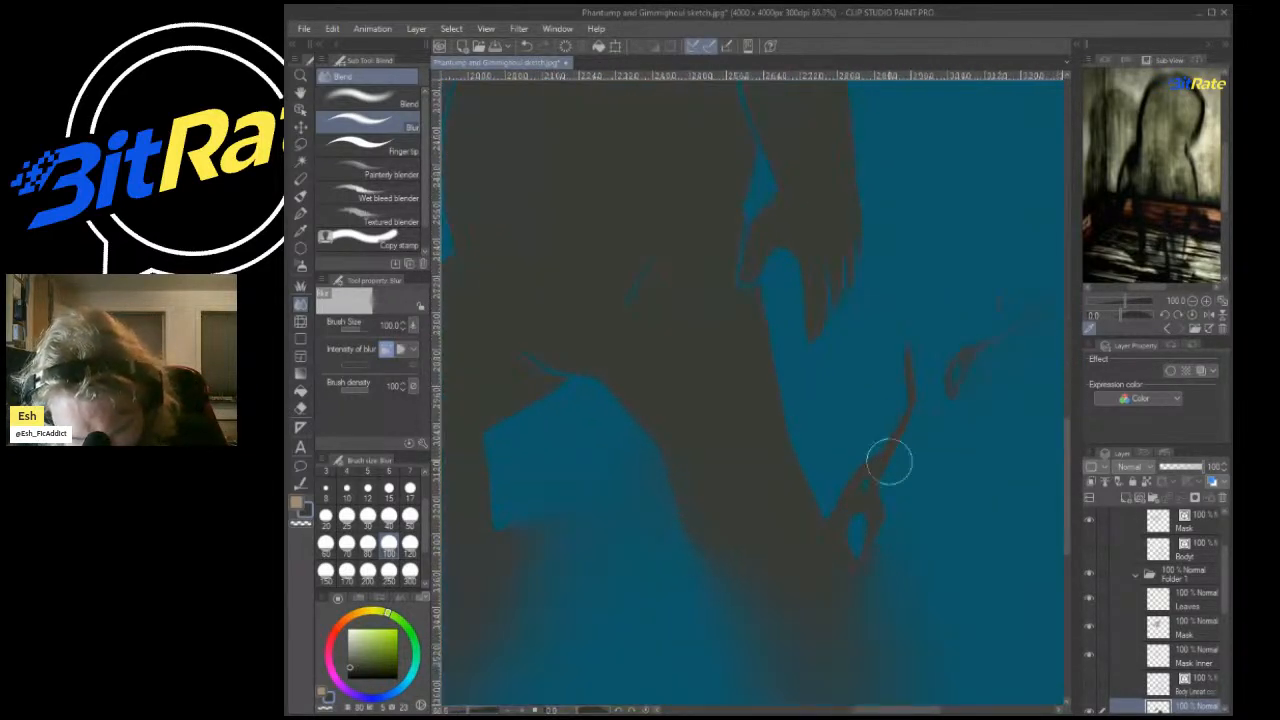
mouse_move(930, 537)
mouse_down()
mouse_move(879, 595)
mouse_move(893, 472)
mouse_move(927, 375)
mouse_move(925, 282)
mouse_move(905, 481)
mouse_move(860, 487)
mouse_up()
scroll(929, 303, down, 6)
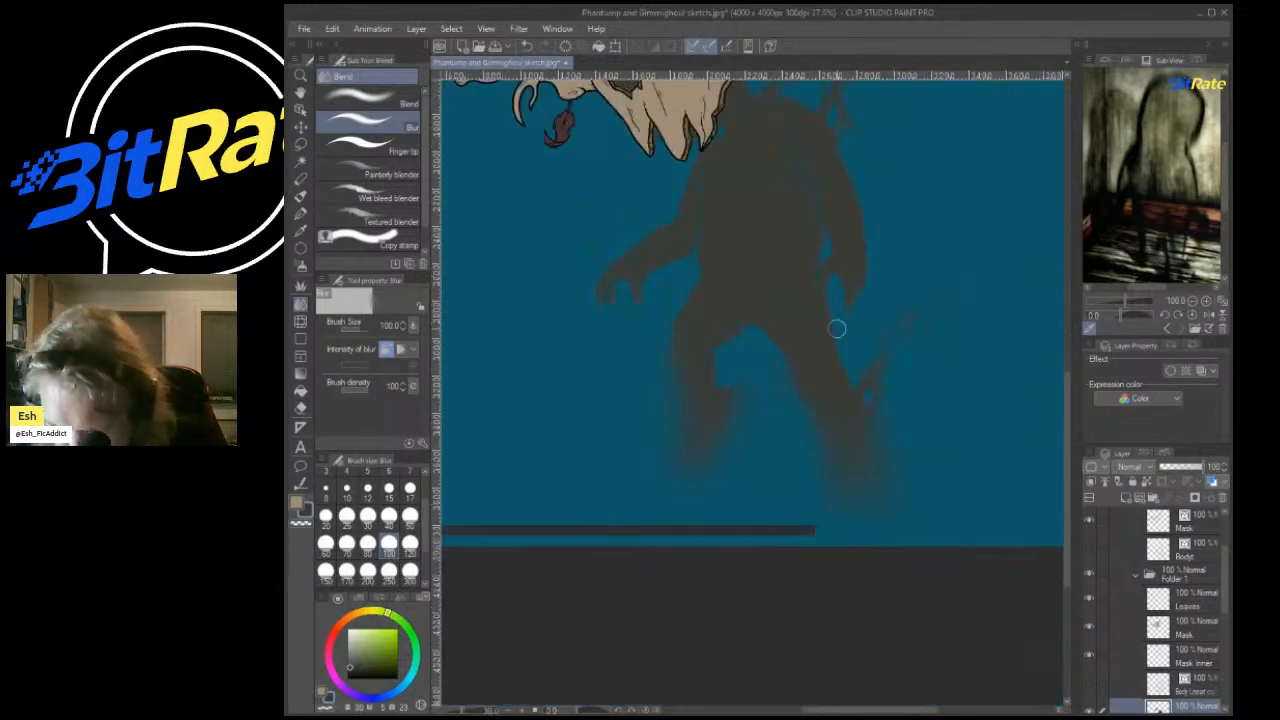
Examine the blurred body silhouette as a whole and the outstretched arm up close.
scroll(808, 265, up, 6)
scroll(761, 321, down, 2)
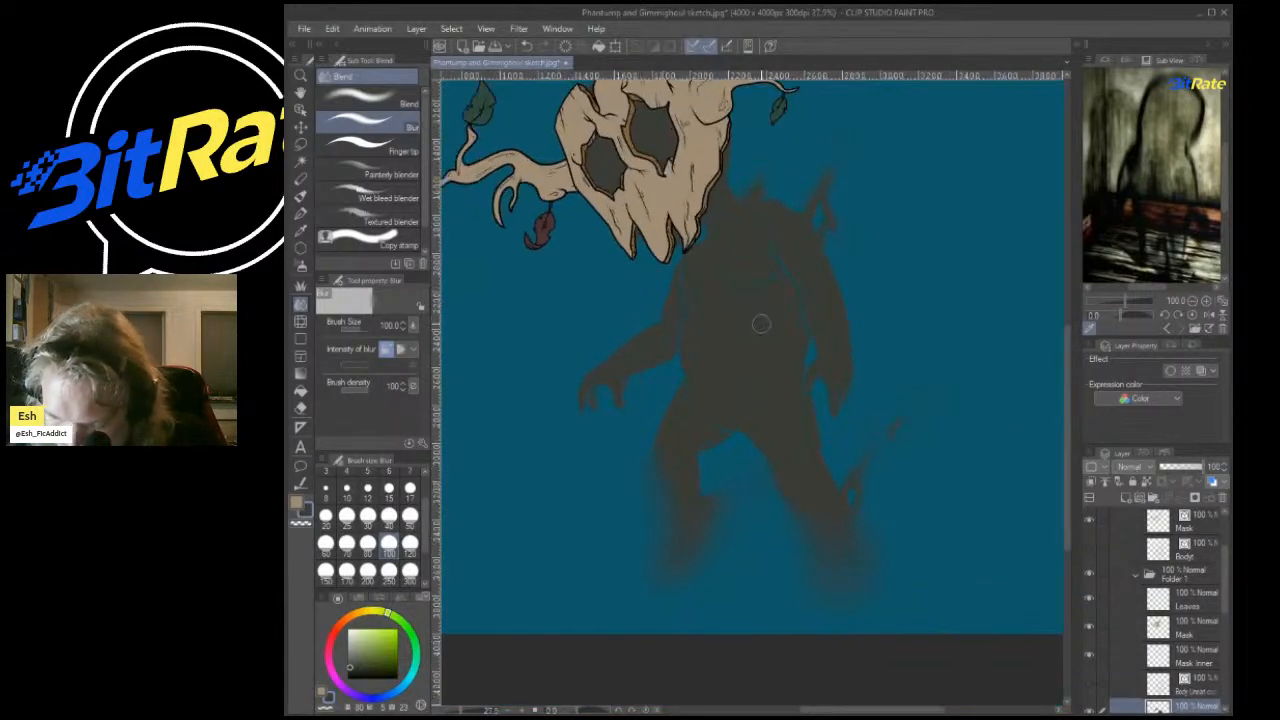
scroll(752, 316, up, 3)
scroll(746, 300, down, 3)
scroll(743, 284, up, 2)
scroll(736, 317, down, 2)
scroll(736, 317, up, 4)
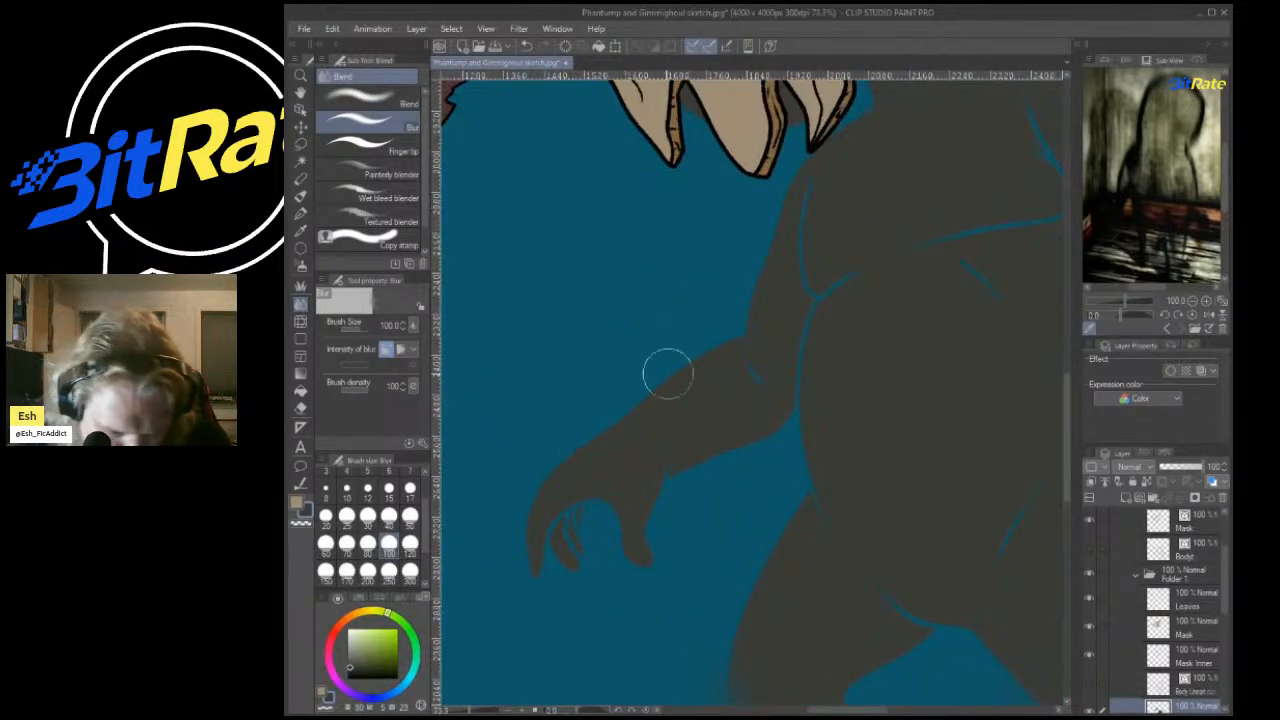
Blur the dark body silhouette's edge beside the lower outer side of the skull mask.
scroll(677, 346, down, 6)
scroll(899, 296, up, 4)
scroll(899, 296, up, 2)
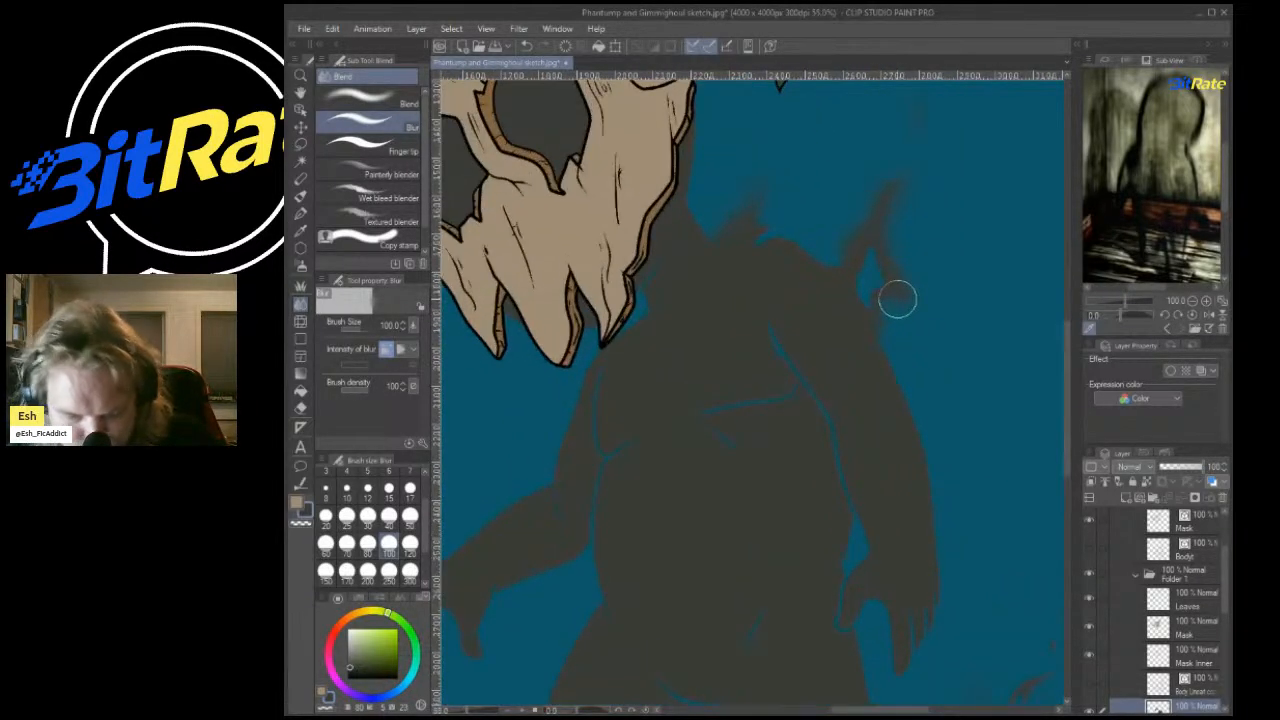
scroll(891, 335, down, 5)
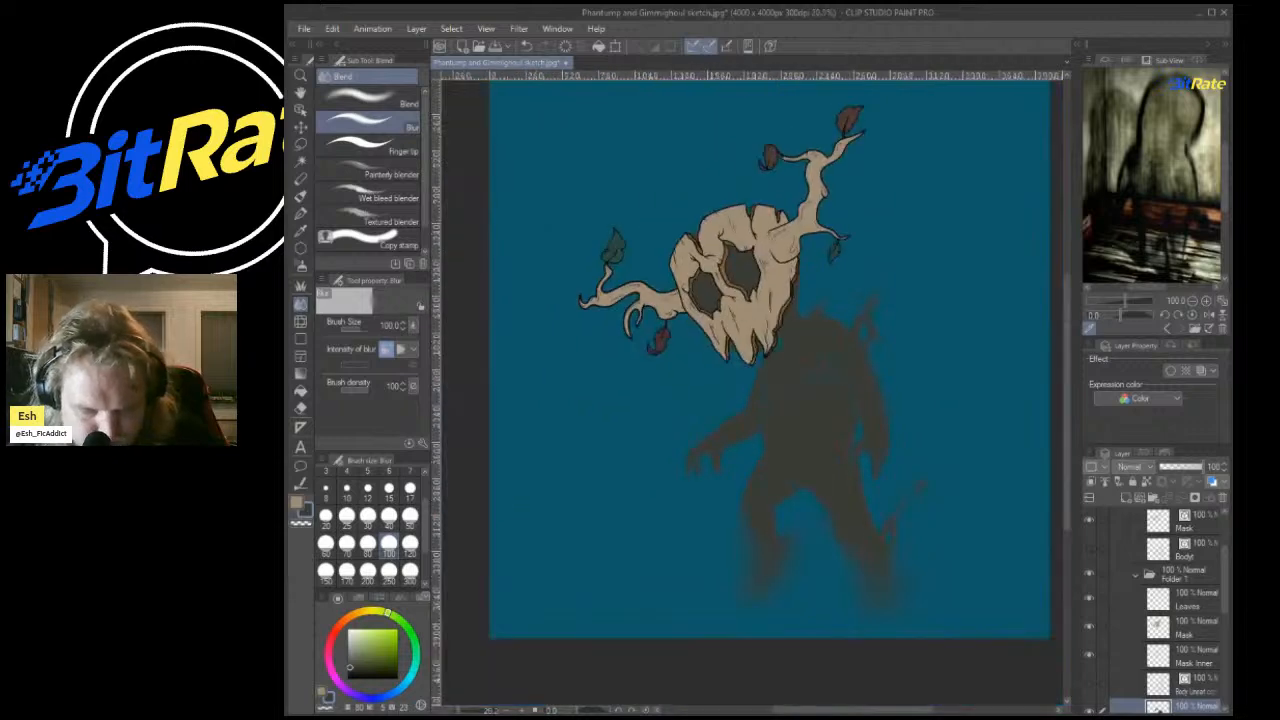
scroll(766, 234, up, 3)
scroll(857, 403, down, 6)
scroll(857, 403, up, 1)
scroll(728, 622, up, 5)
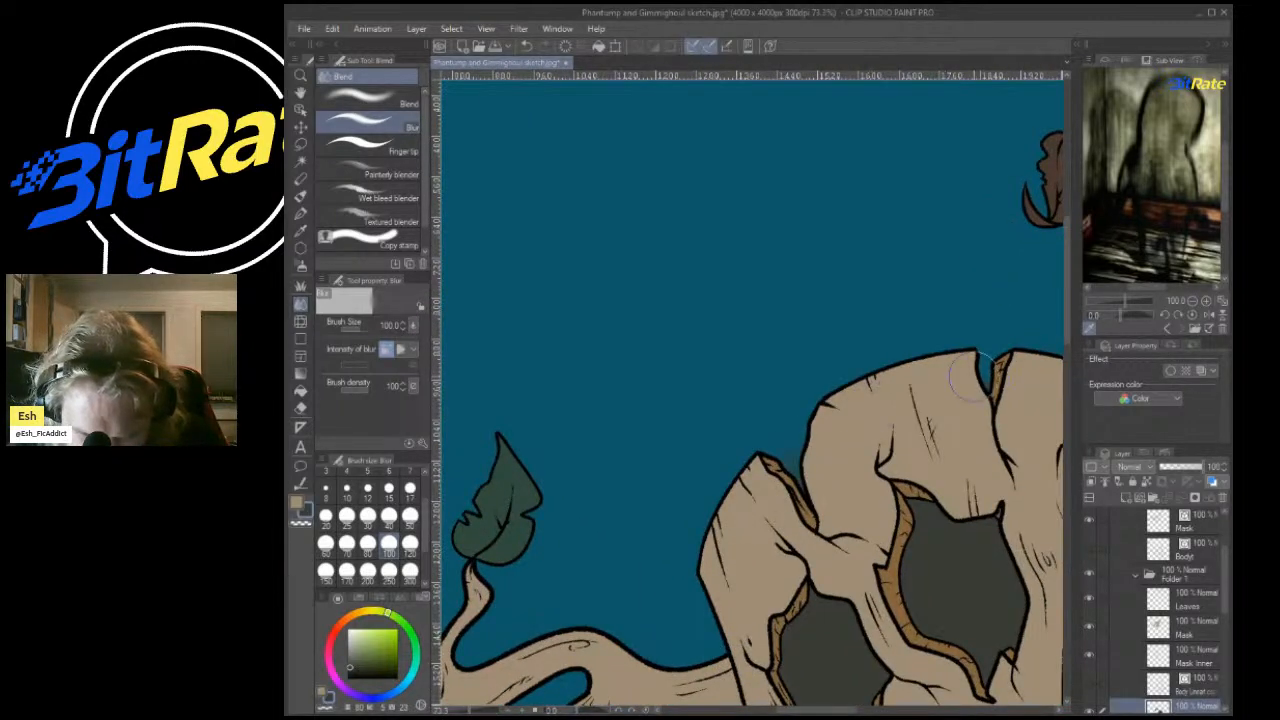
scroll(751, 294, down, 3)
scroll(834, 363, up, 4)
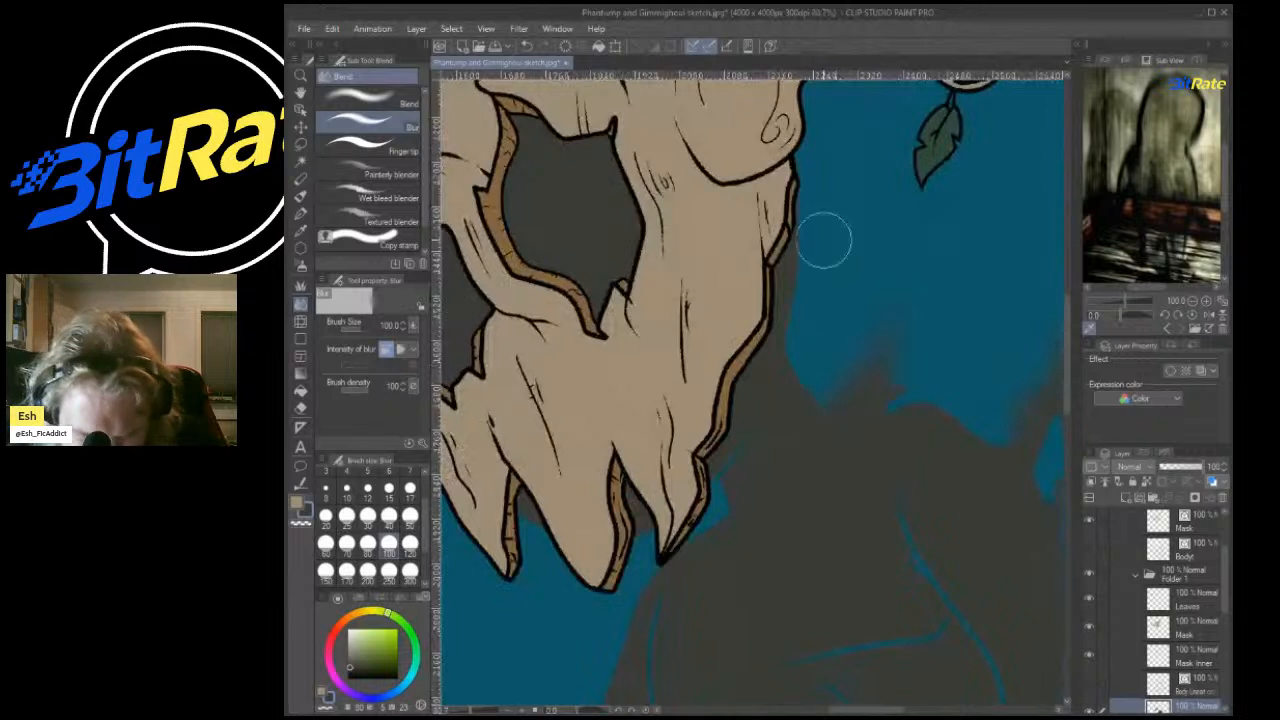
drag(800, 310, 791, 286)
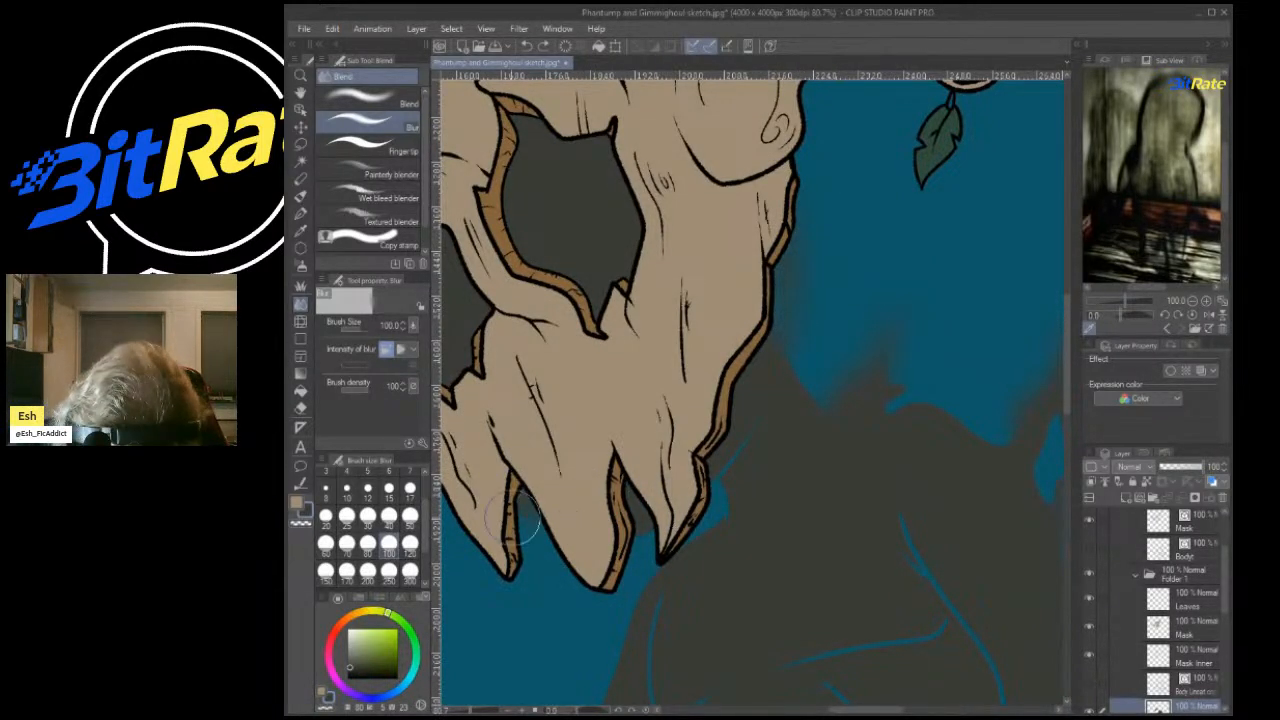
Smear the faded lower ends of both legs downward with the Finger tip blender at brush size 300.
scroll(777, 443, down, 5)
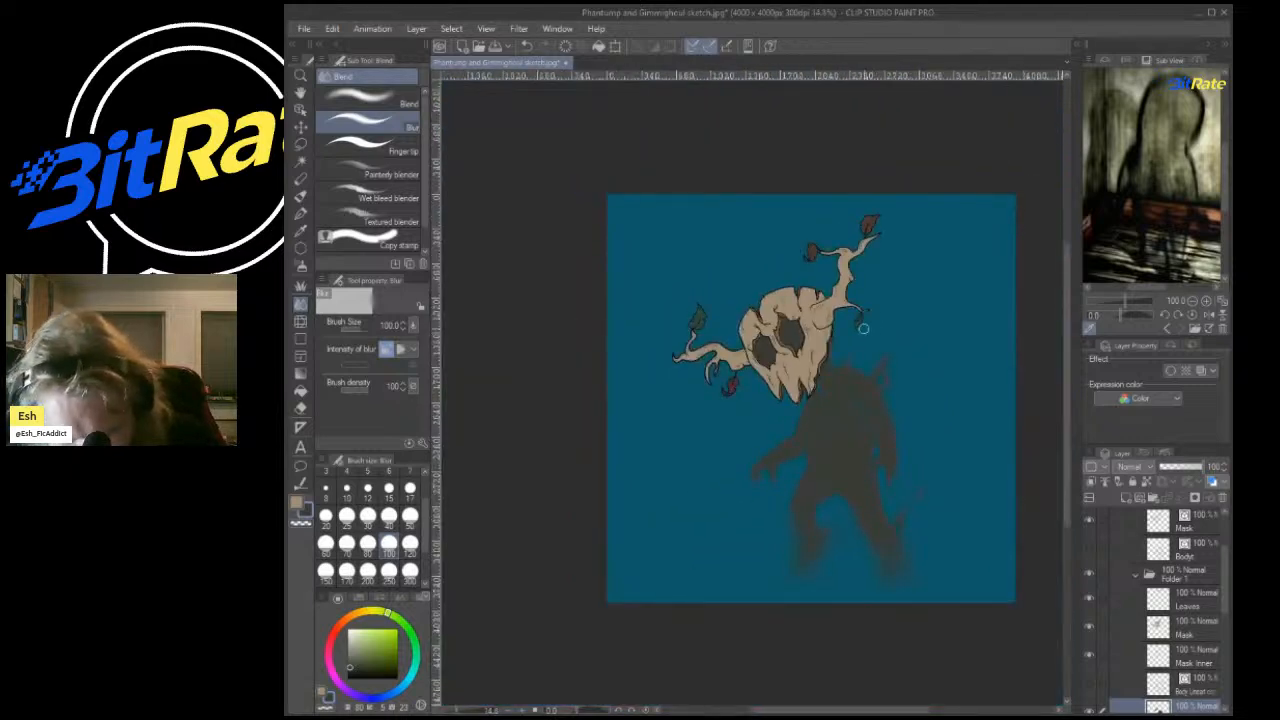
scroll(777, 443, up, 2)
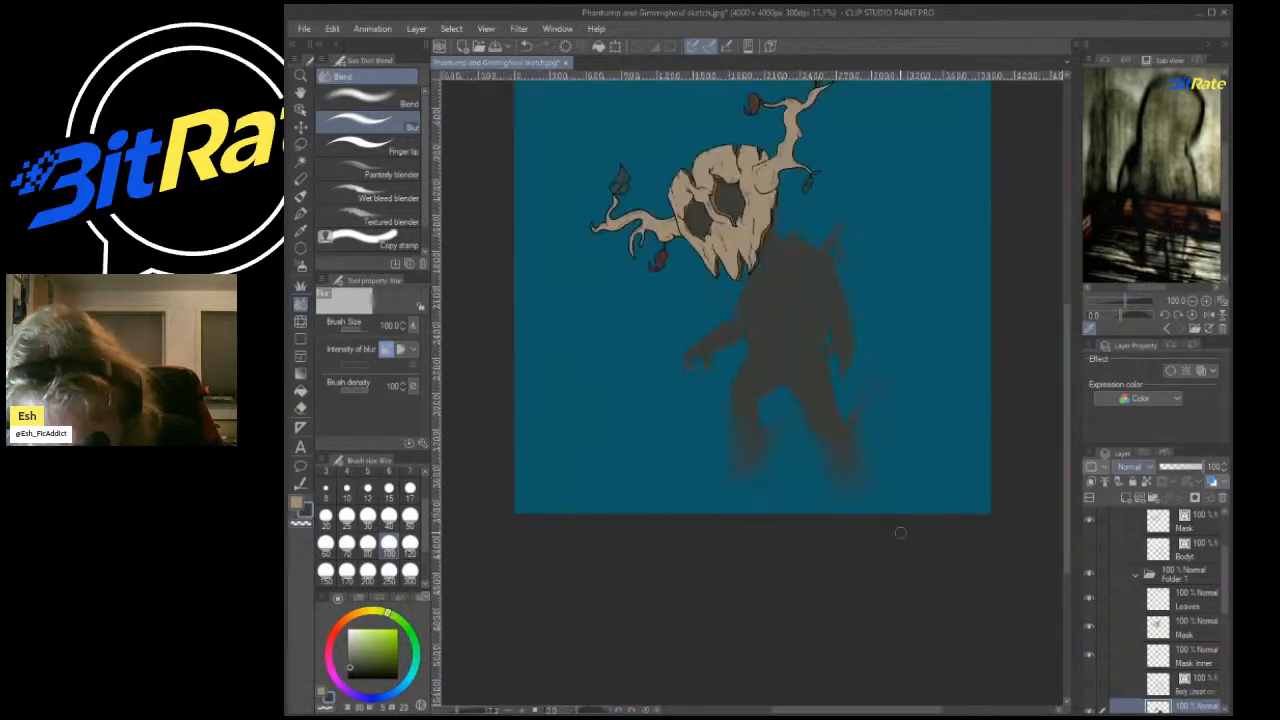
scroll(900, 529, up, 4)
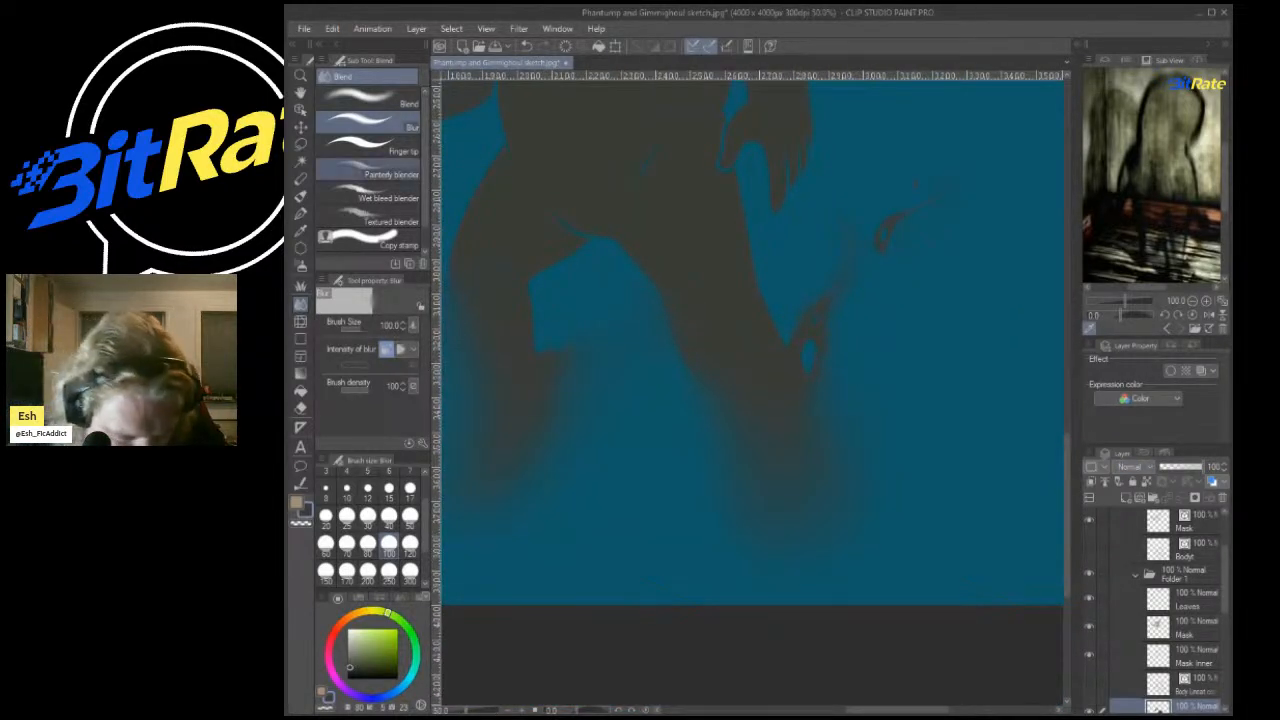
click(368, 146)
key(ctrl+z)
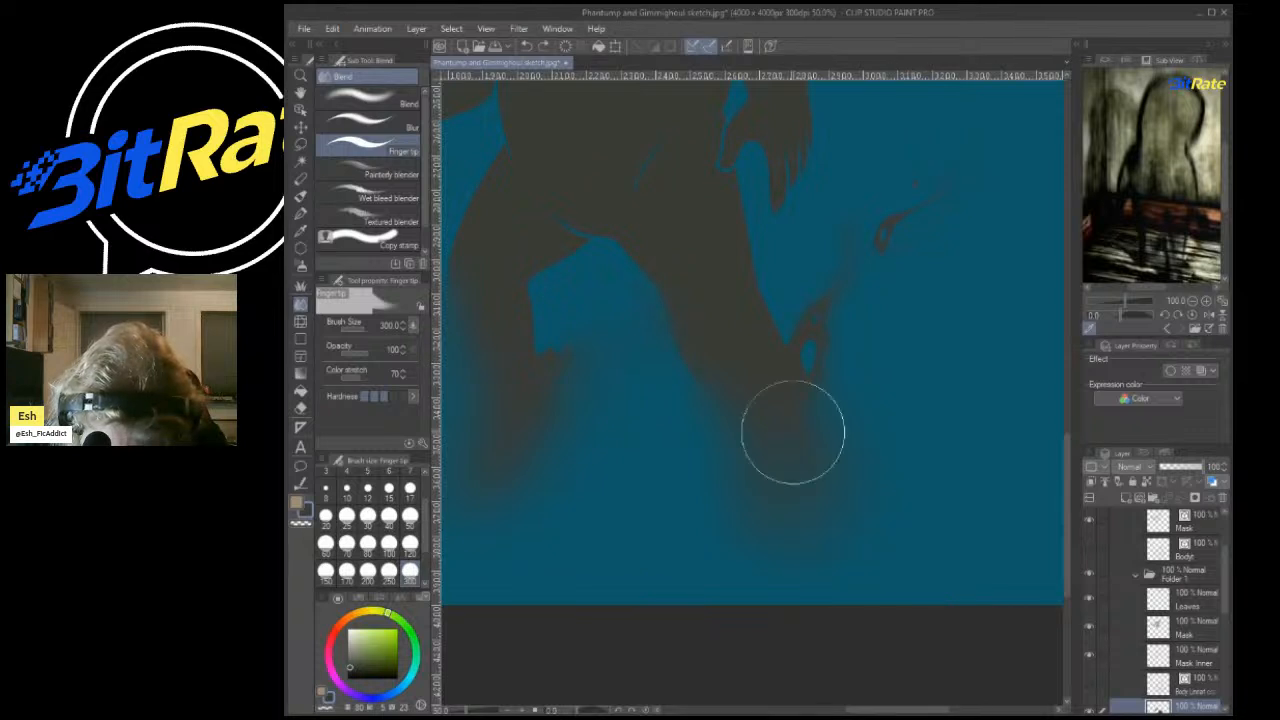
mouse_move(746, 373)
mouse_down()
mouse_move(797, 509)
mouse_move(914, 533)
mouse_up()
key(ctrl+z)
mouse_move(772, 406)
mouse_down()
mouse_move(890, 540)
mouse_move(832, 467)
mouse_move(769, 430)
mouse_move(833, 515)
mouse_move(871, 486)
mouse_up()
mouse_move(502, 375)
mouse_down()
mouse_move(518, 442)
mouse_move(563, 471)
mouse_up()
Stretch the foot end of the leg on the figure's outstretched side further down and outward with the Finger tip blender.
scroll(660, 434, down, 2)
scroll(568, 404, up, 1)
scroll(568, 404, up, 2)
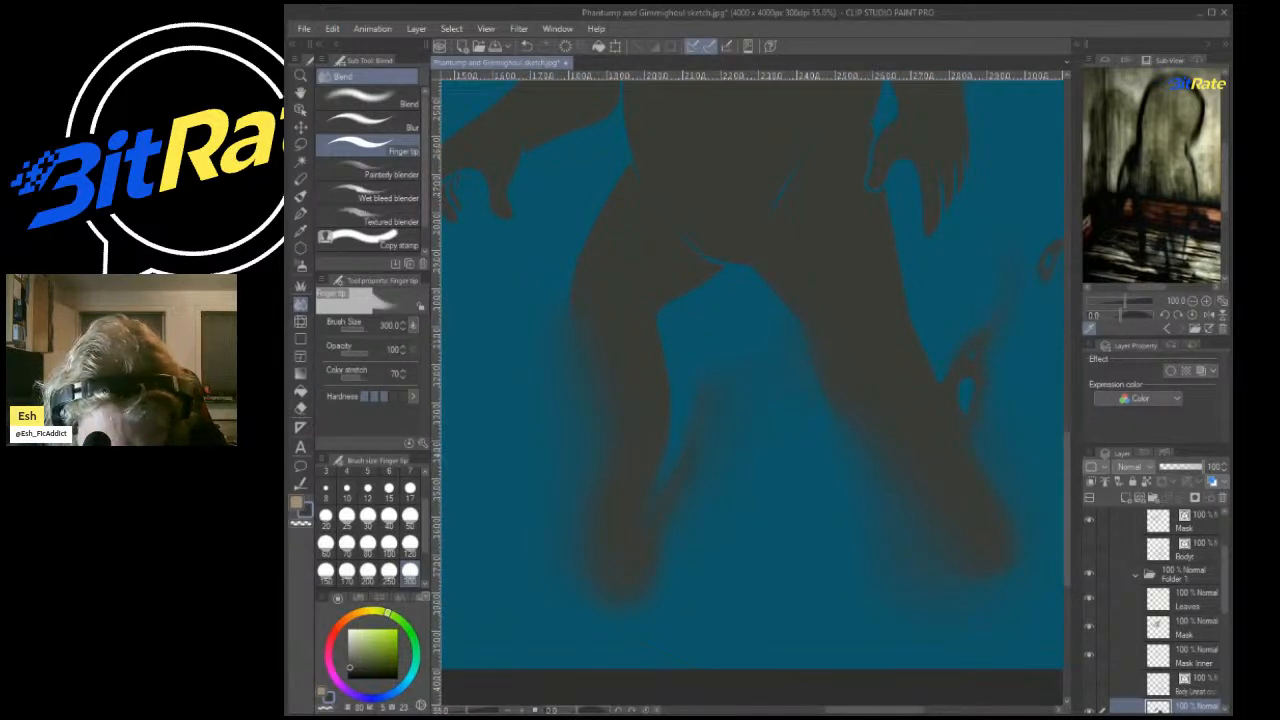
drag(950, 473, 1015, 590)
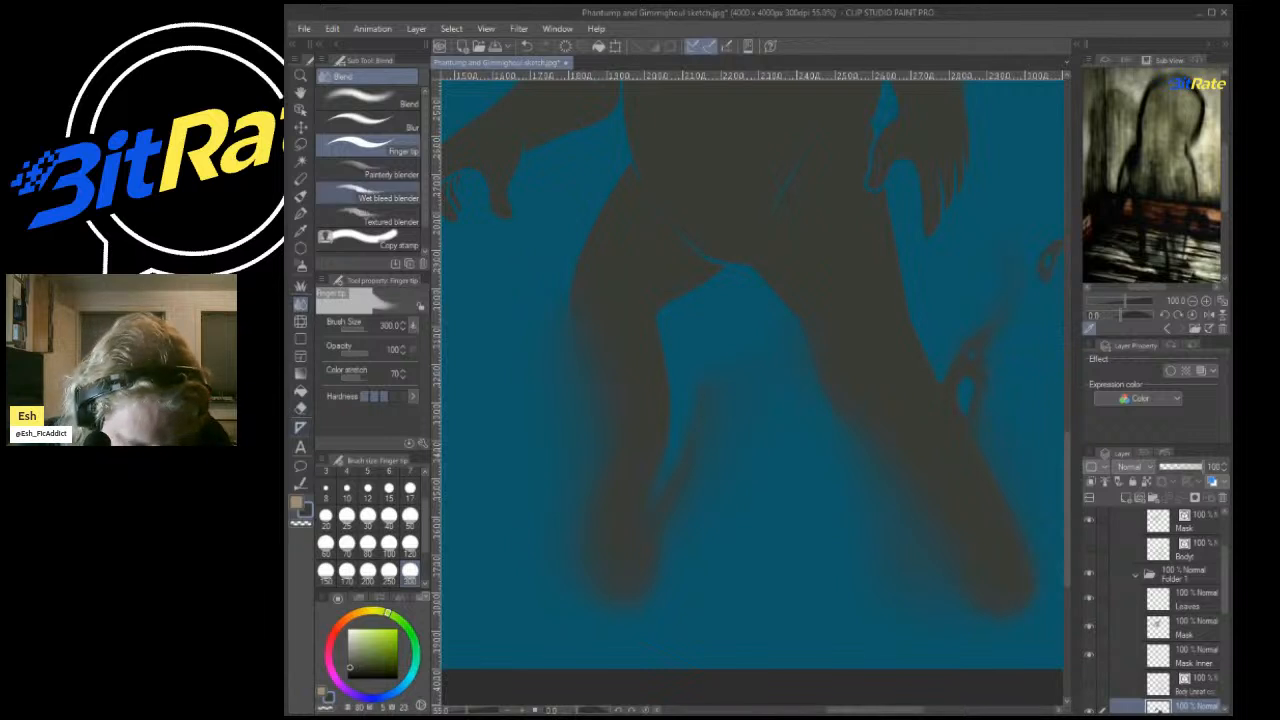
Switch to the Blur blender and examine the softened body silhouette against the mask and background.
click(370, 122)
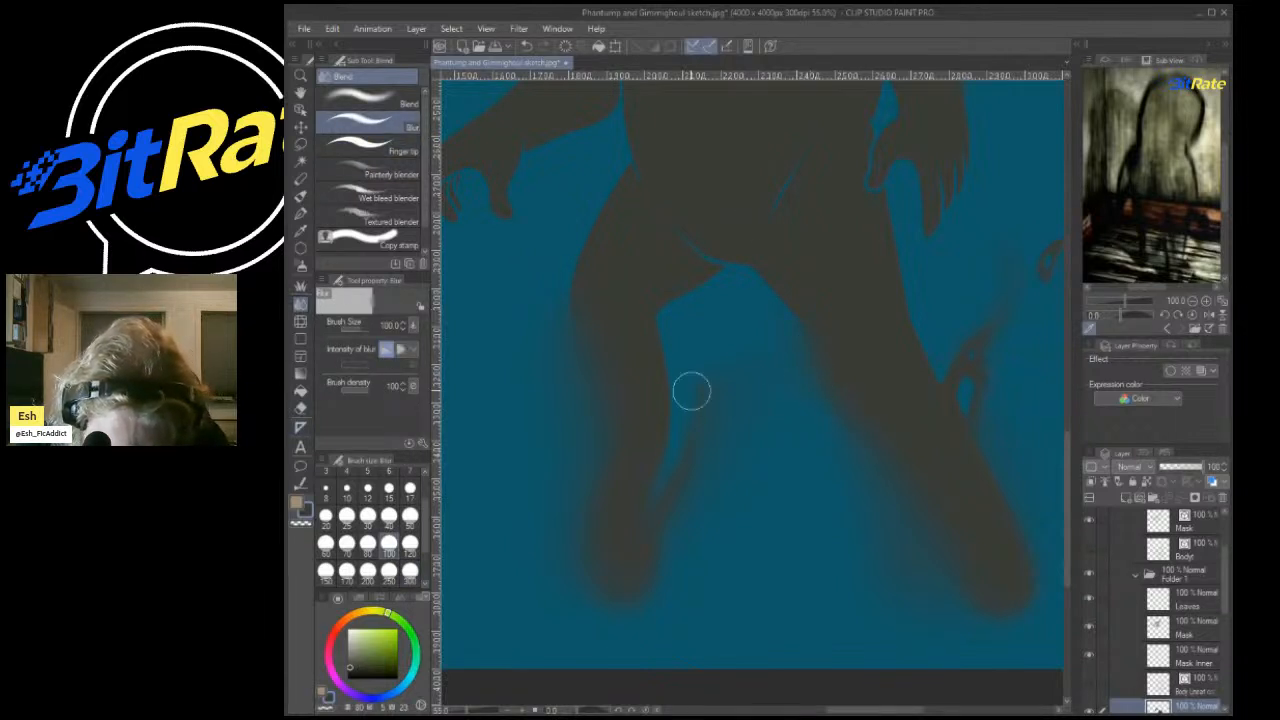
scroll(670, 284, down, 6)
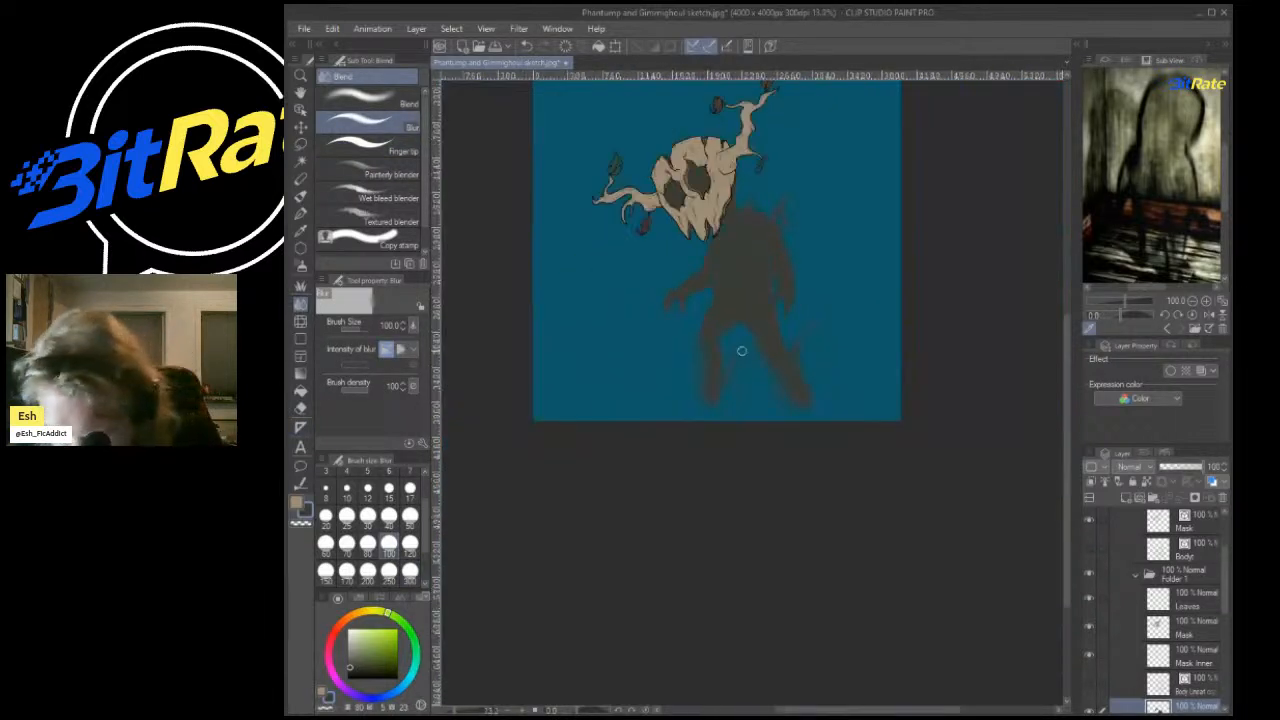
scroll(740, 340, up, 3)
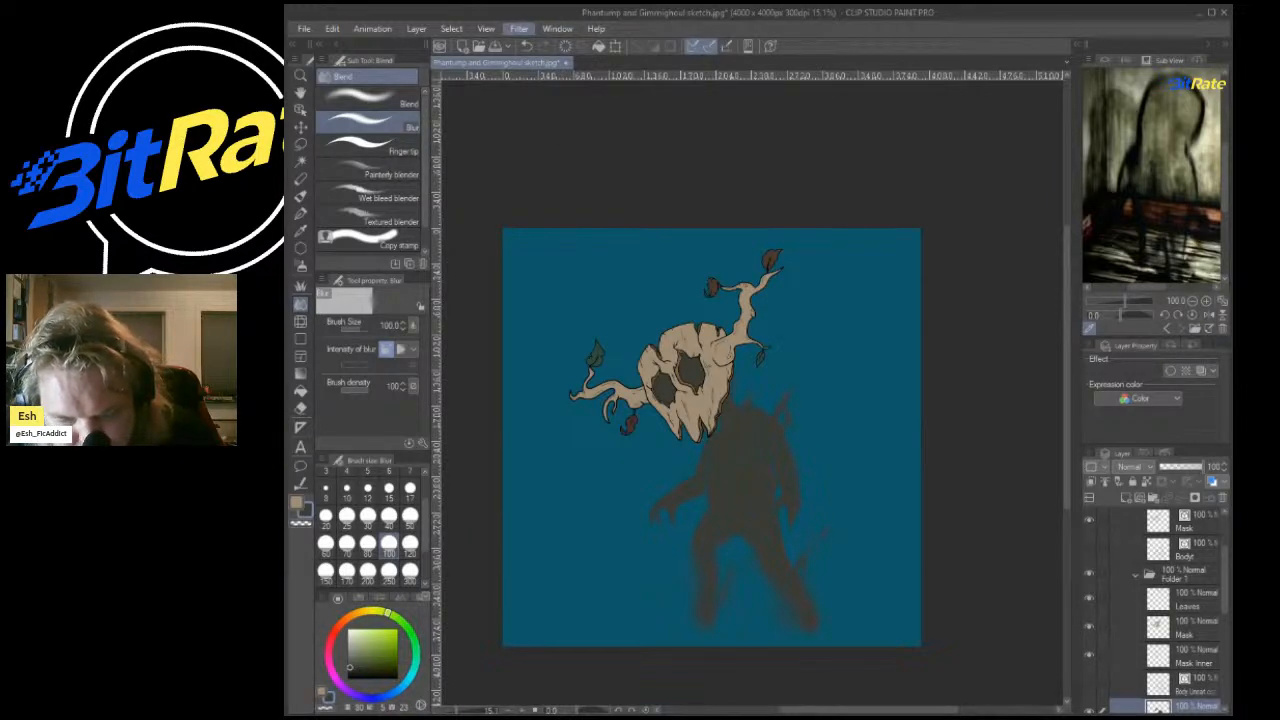
click(665, 80)
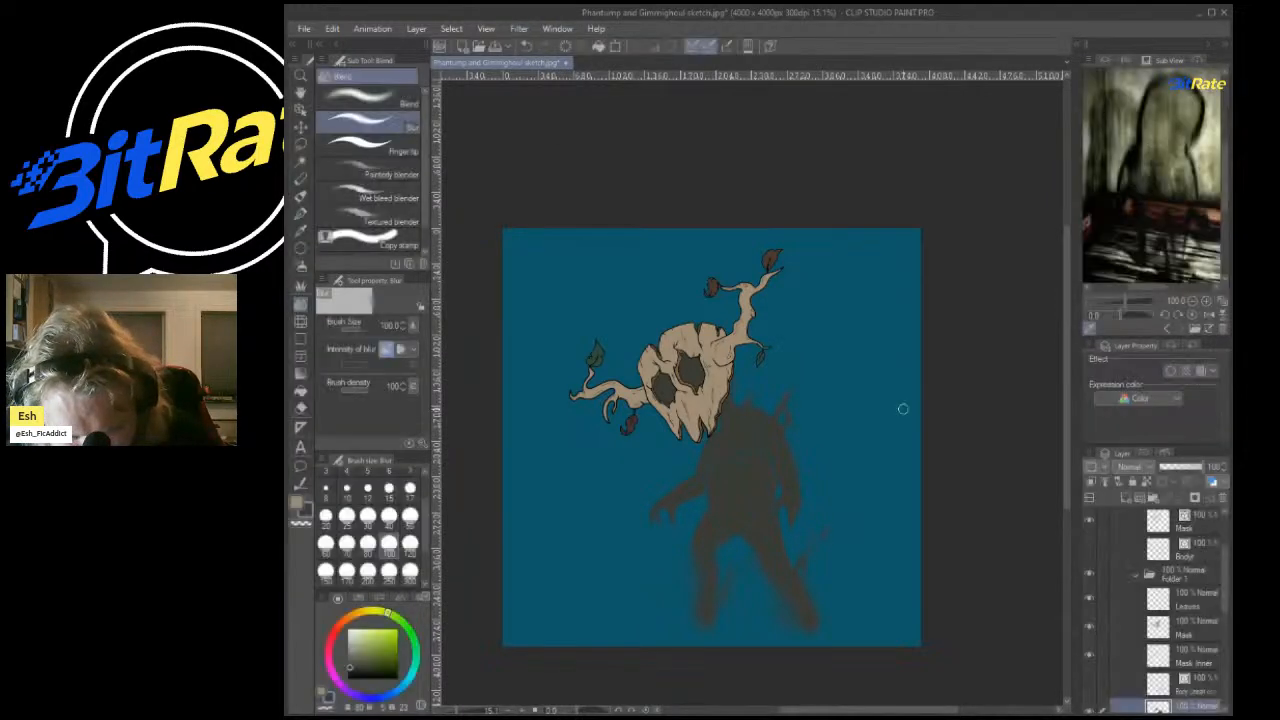
scroll(860, 435, down, 2)
scroll(831, 457, up, 5)
scroll(770, 425, down, 5)
scroll(738, 390, up, 8)
scroll(736, 385, down, 3)
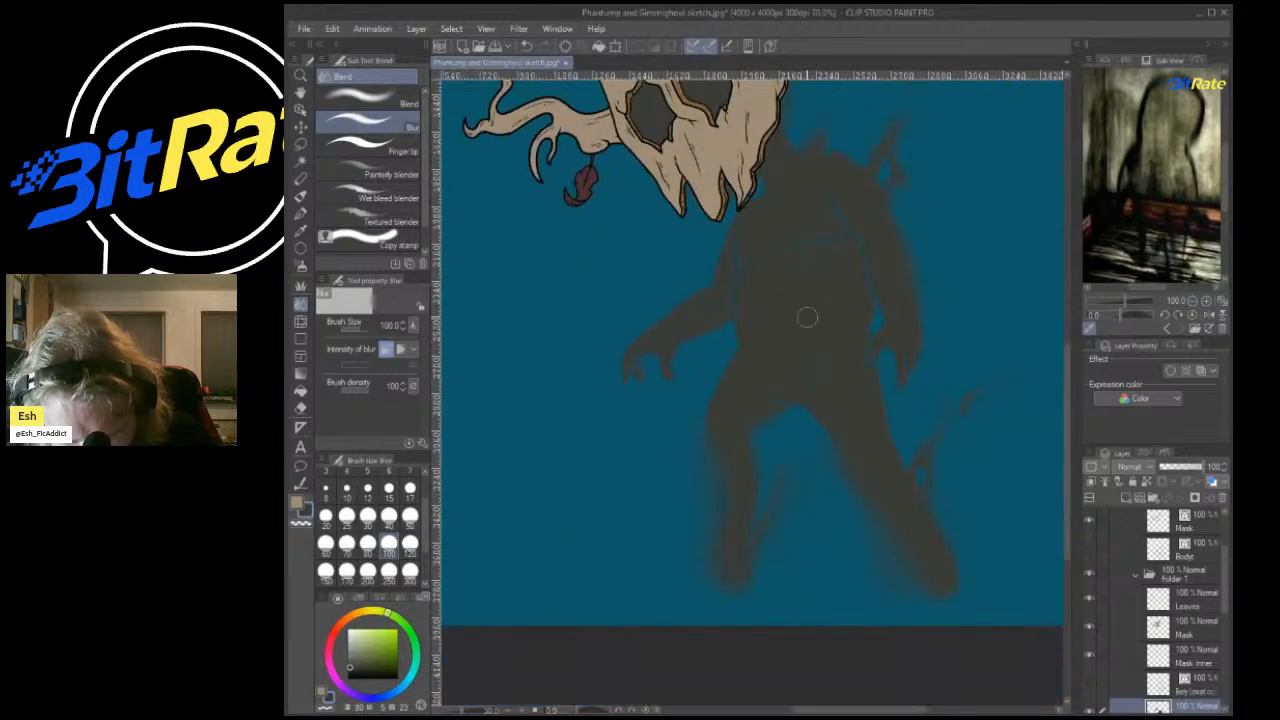
scroll(901, 238, down, 1)
scroll(744, 192, down, 1)
scroll(762, 218, up, 2)
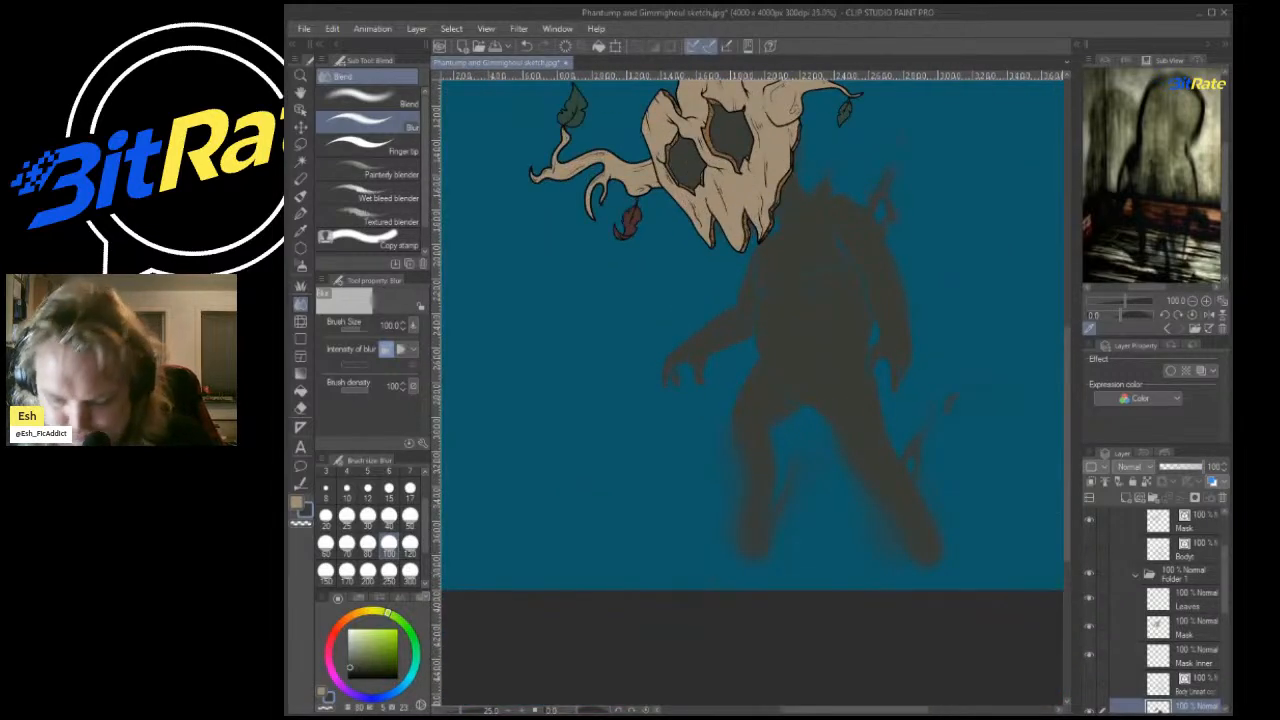
Try filling the Body Copy silhouette with a large elliptical foreground-to-background gradient in sampled grays centred on the torso, and undo it.
scroll(1160, 610, down, 3)
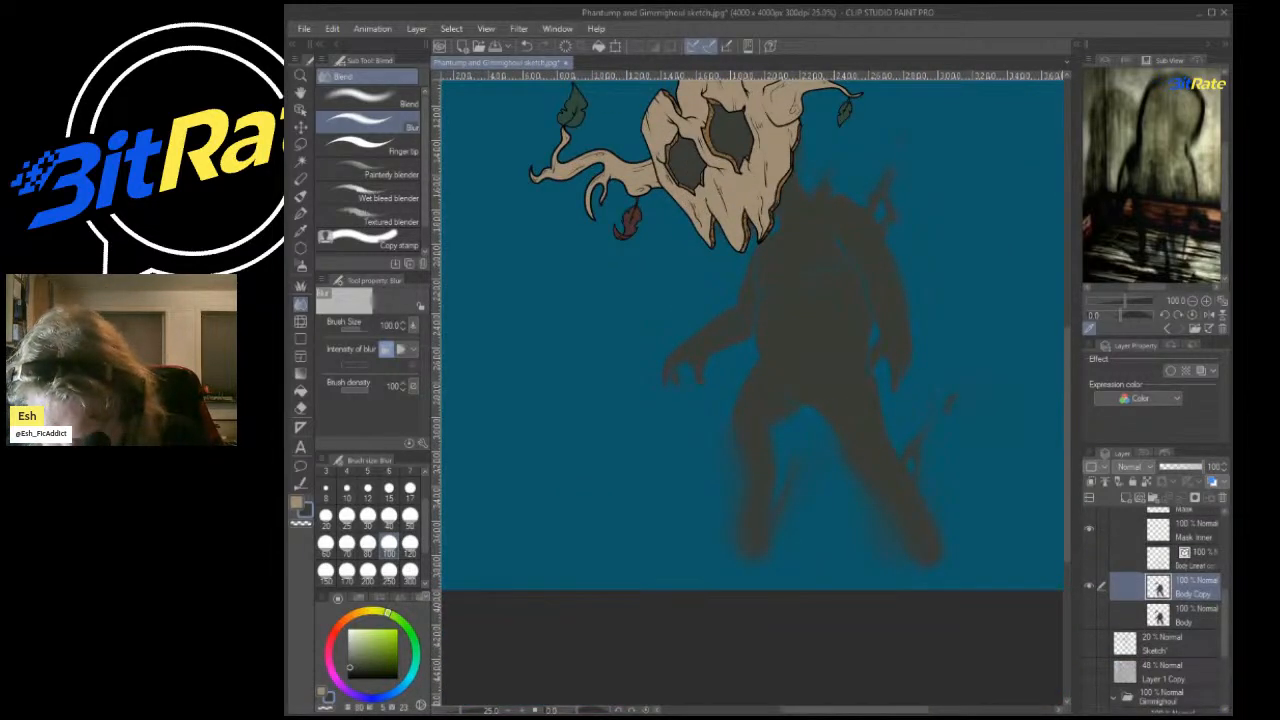
ctrl+click(1158, 616)
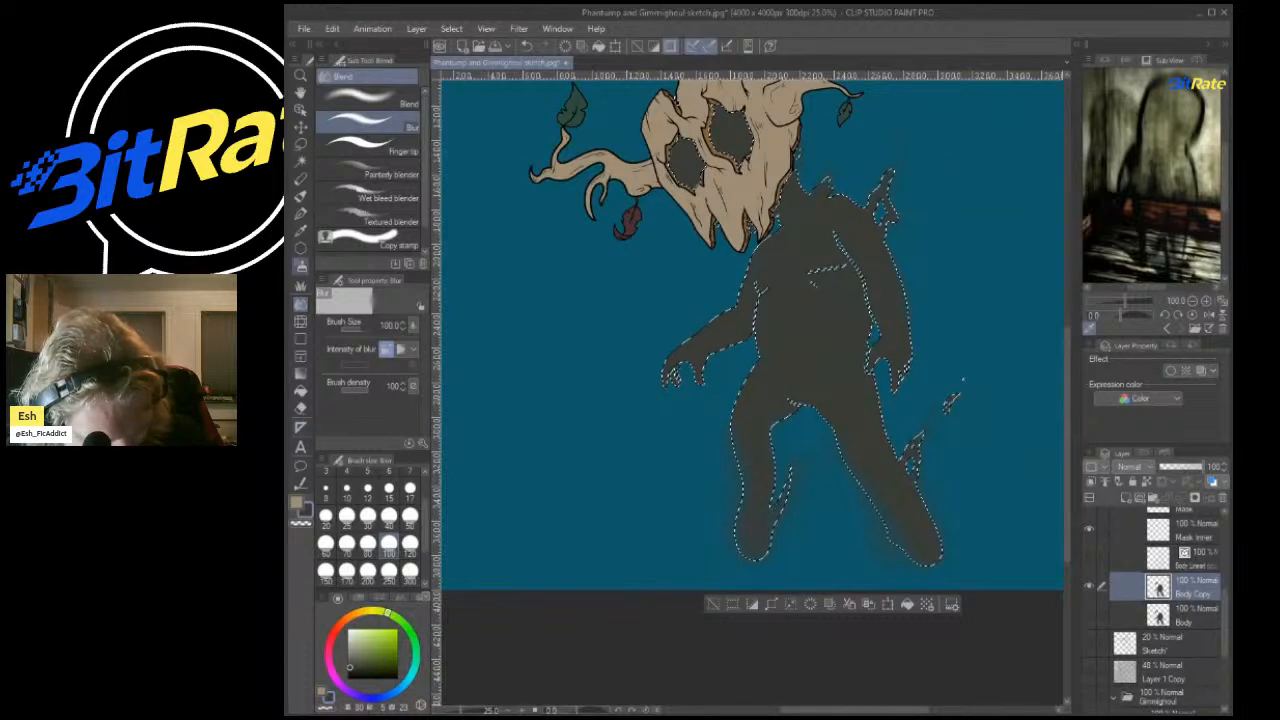
key(i)
key(x)
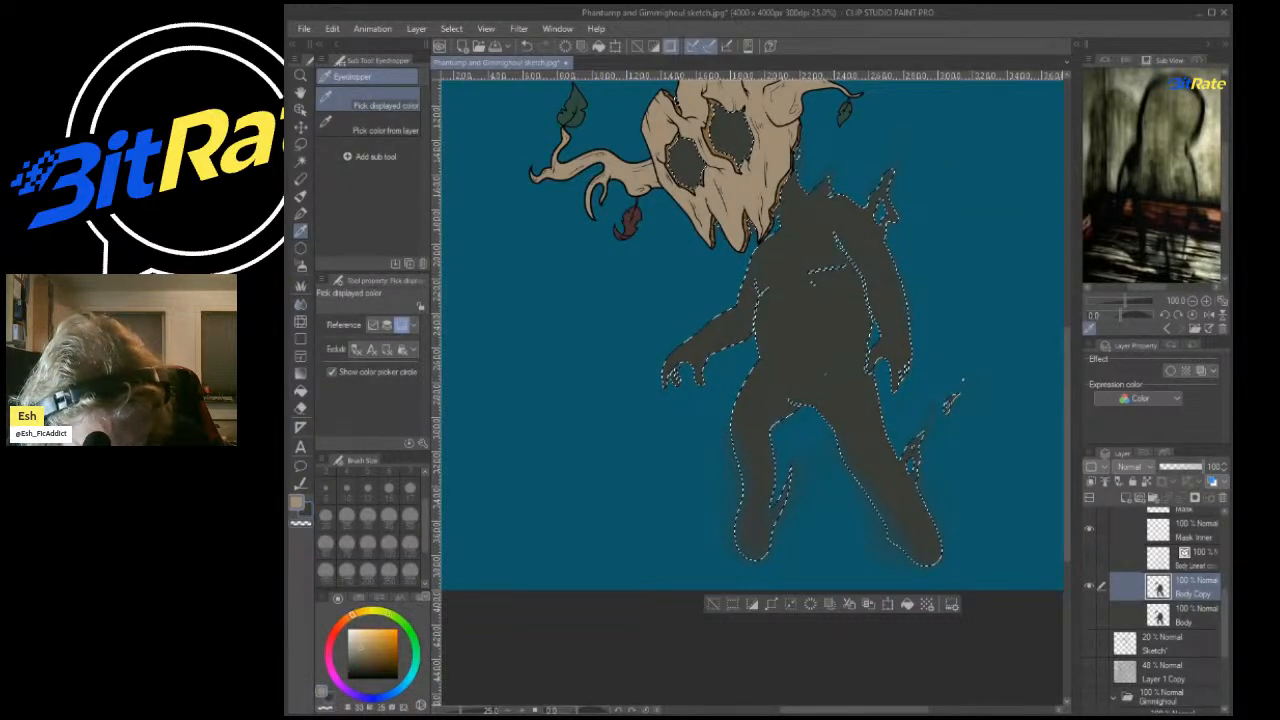
key(x)
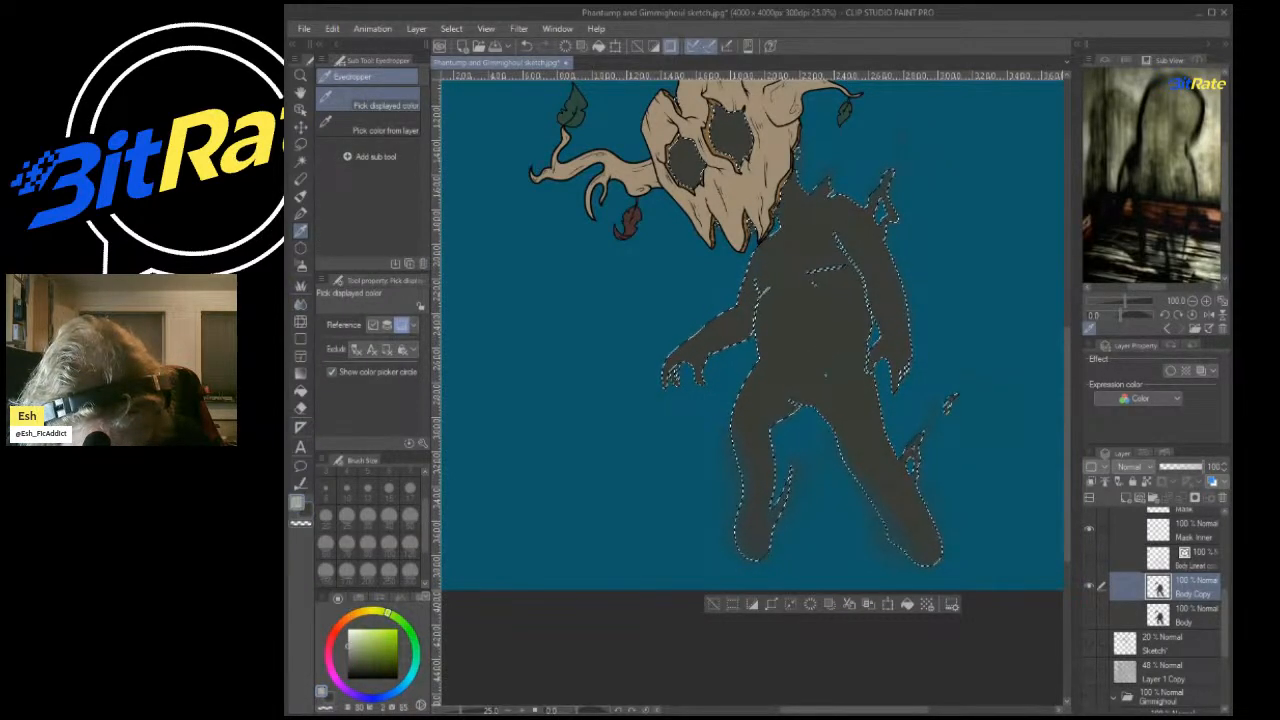
key(g)
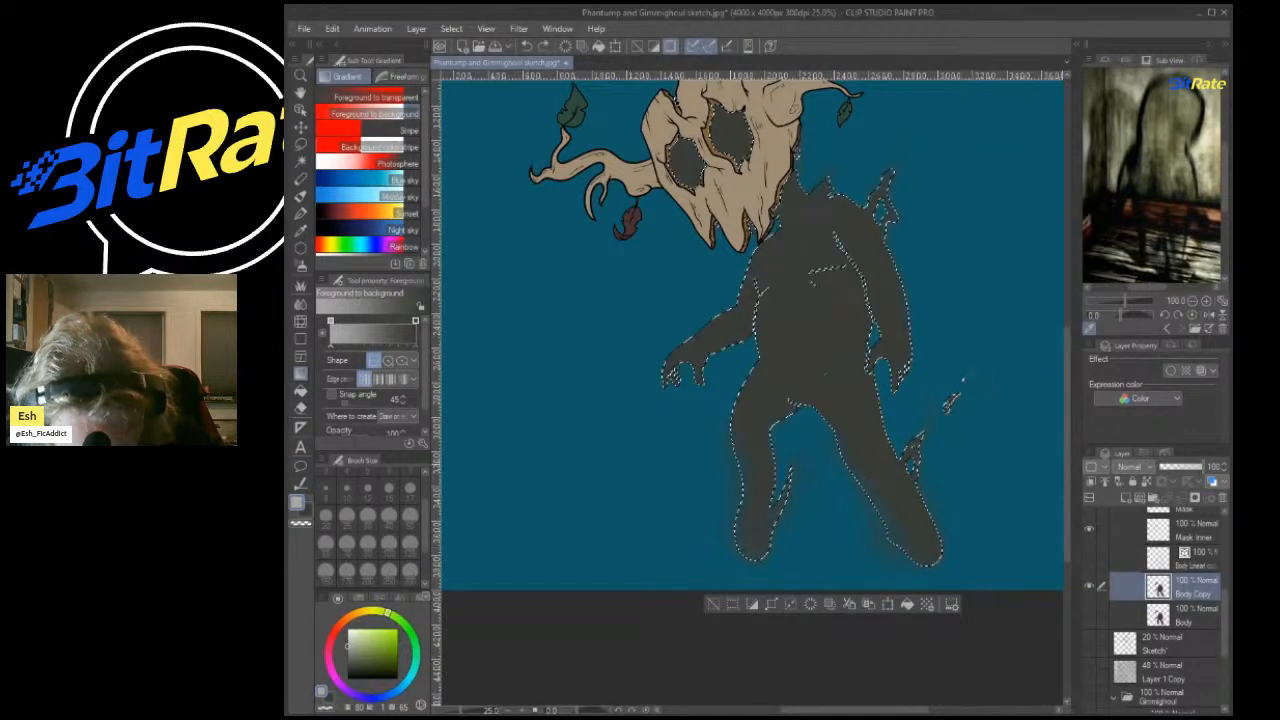
key(x)
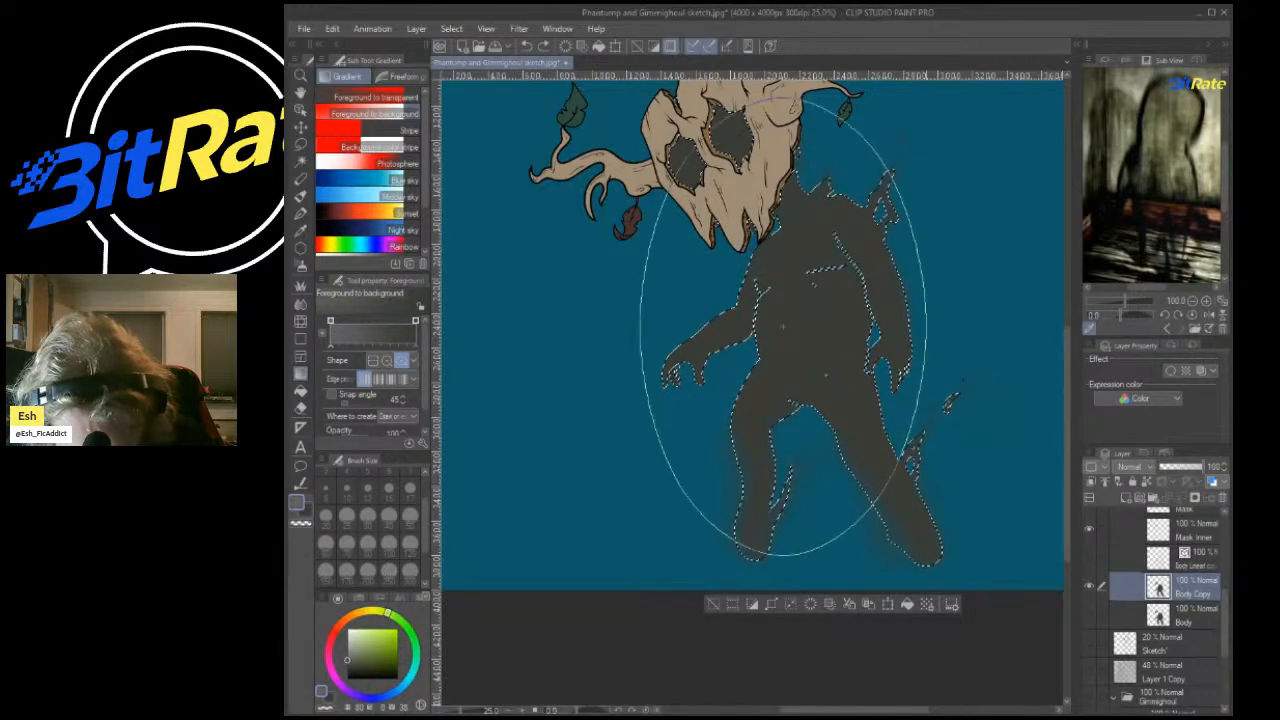
key(ctrl+d)
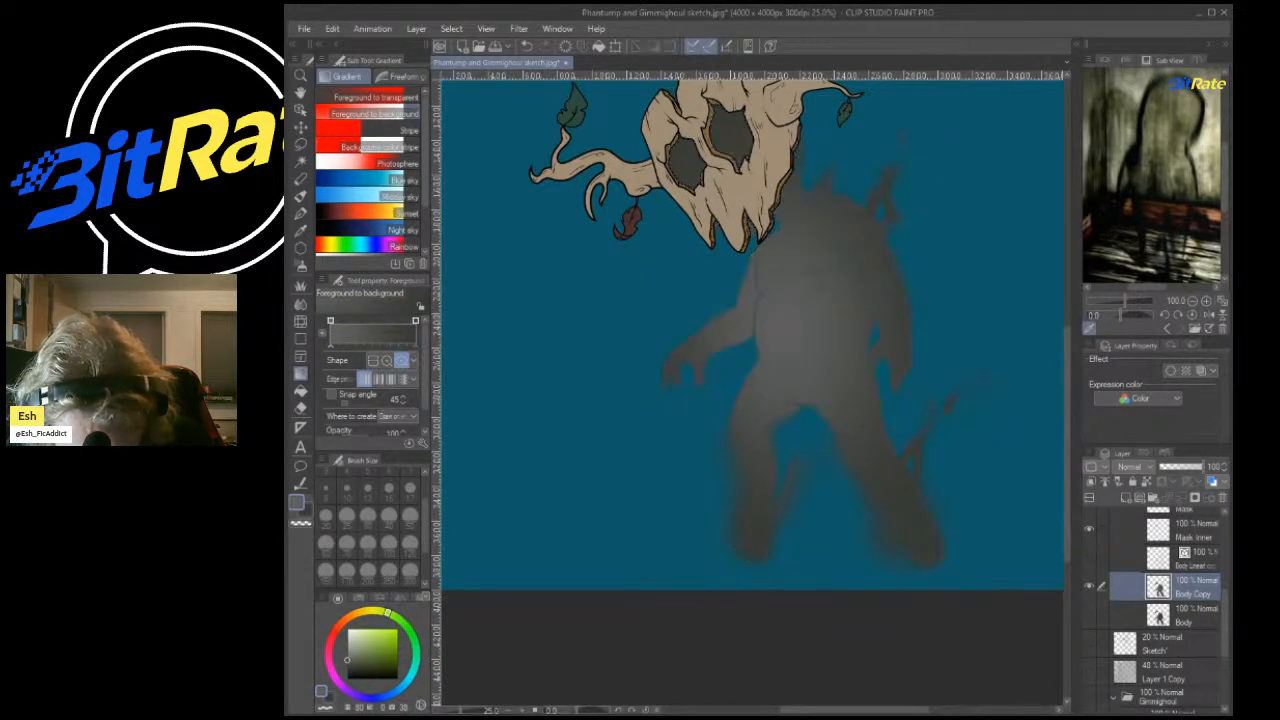
scroll(800, 173, down, 6)
key(ctrl+z)
Try a smaller, narrower elliptical gray gradient centred on the torso of the Body Copy silhouette, and undo it.
scroll(820, 160, up, 6)
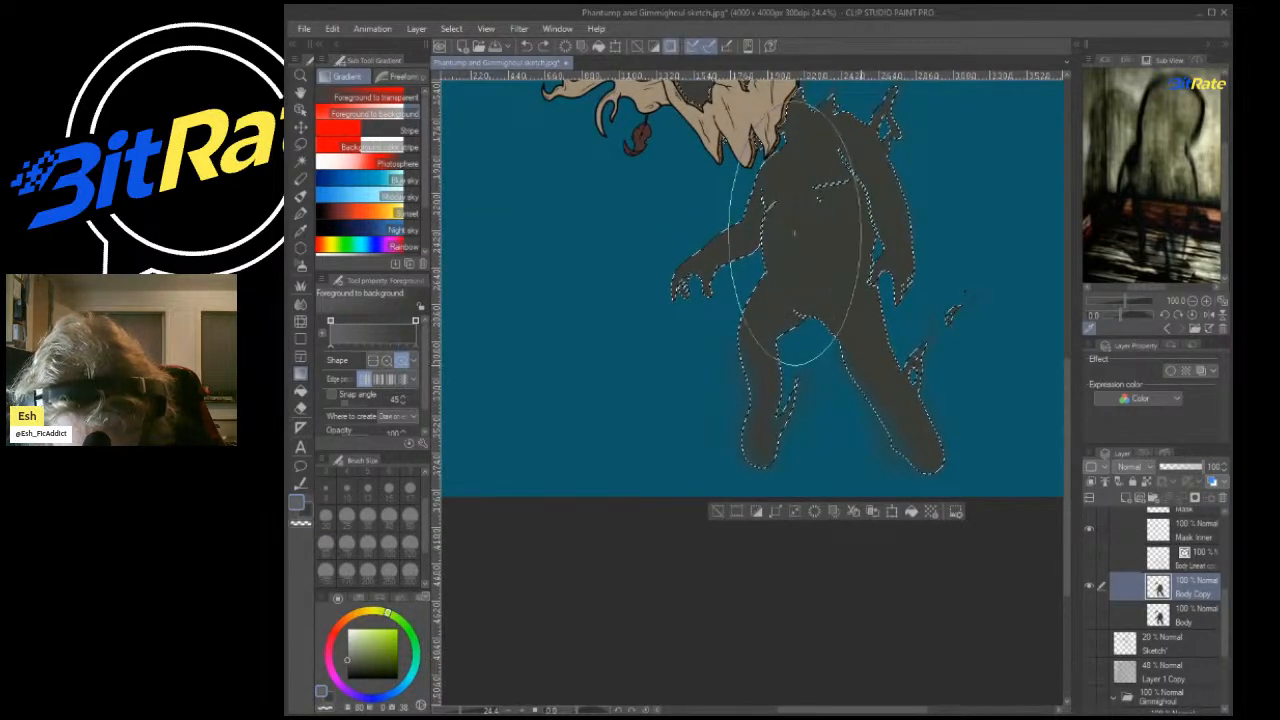
key(ctrl+d)
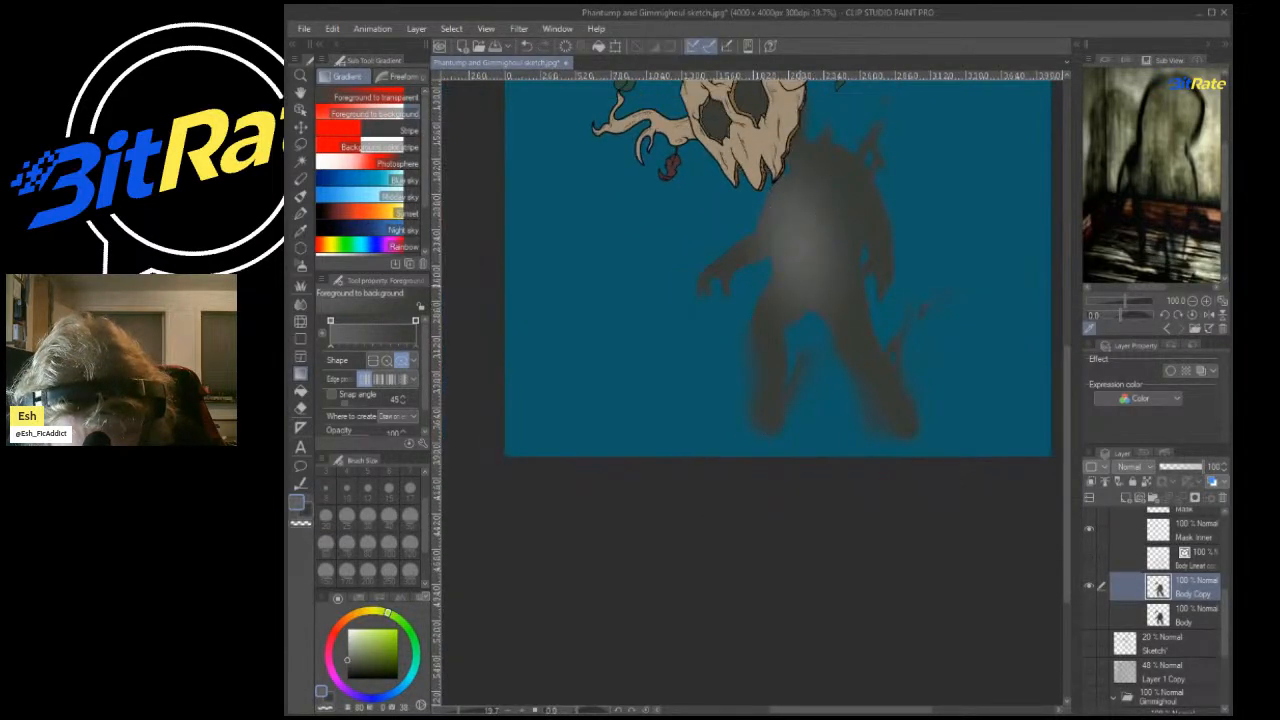
scroll(750, 280, down, 3)
scroll(750, 280, up, 4)
scroll(795, 272, up, 8)
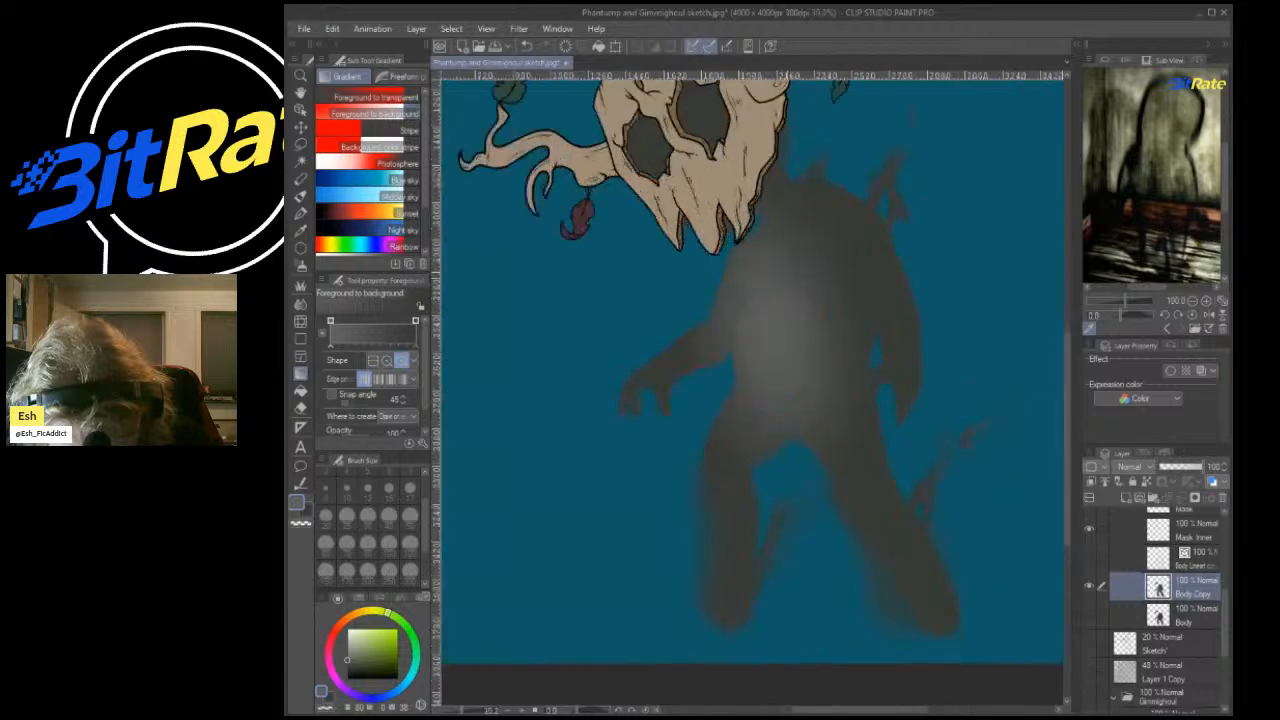
scroll(795, 272, down, 4)
key(ctrl+z)
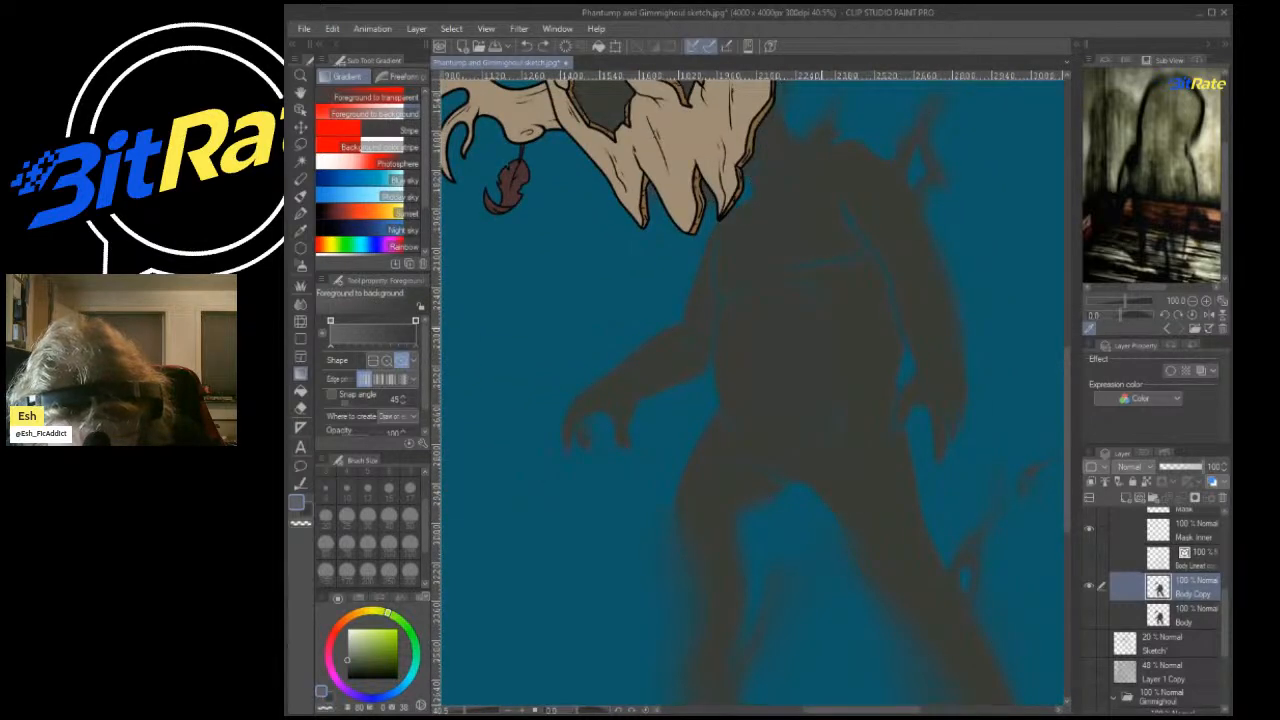
Load the Body layer's silhouette as a selection and create a new layer directly above Body.
scroll(750, 390, up, 2)
click(1192, 616)
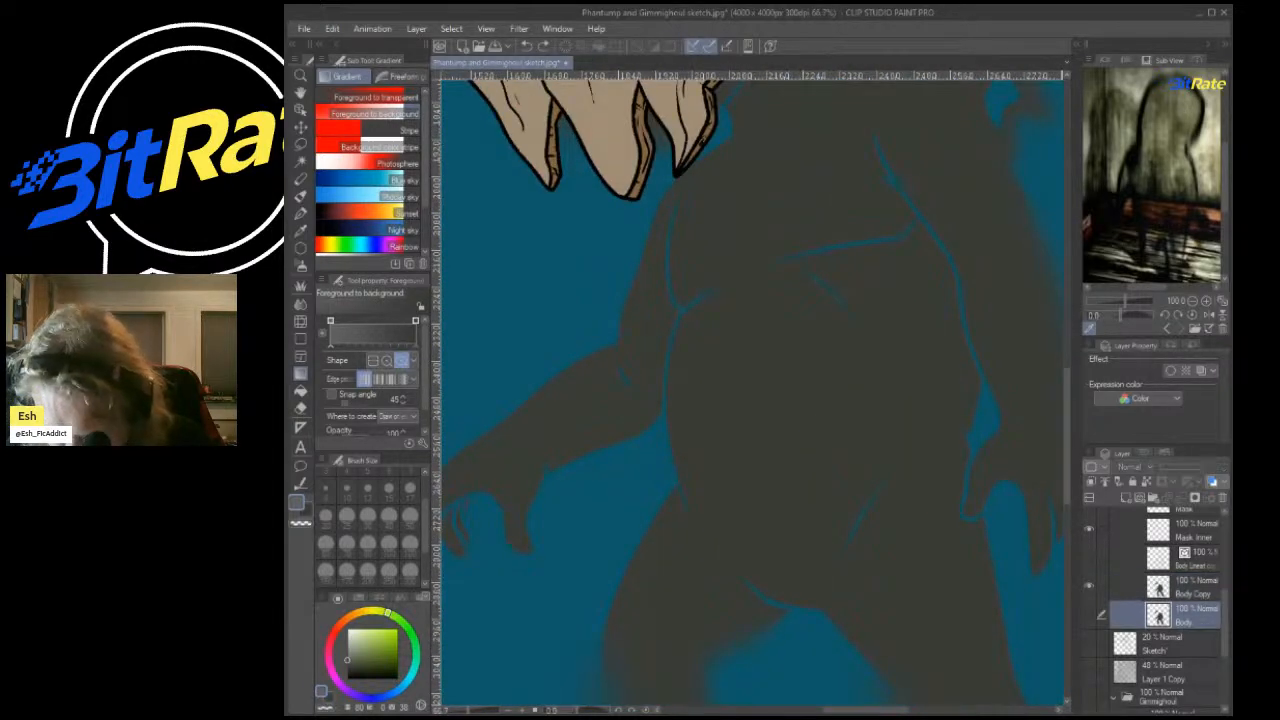
ctrl+click(1158, 616)
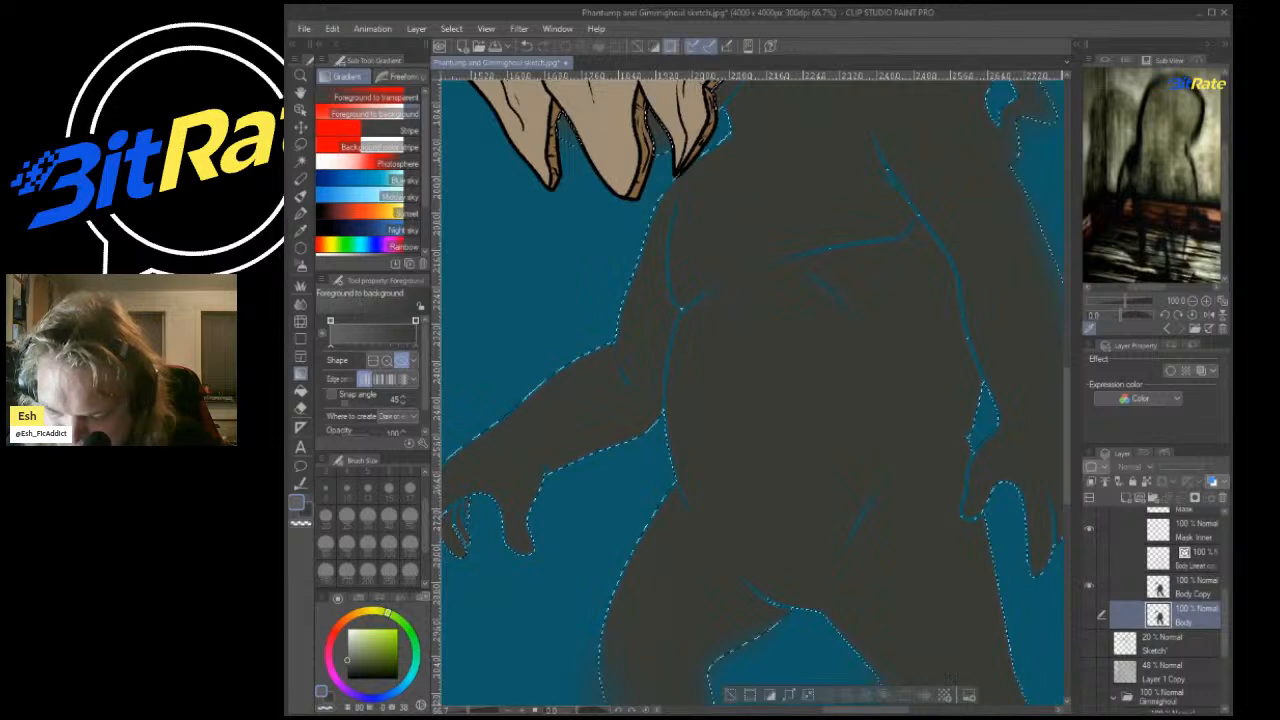
click(1126, 497)
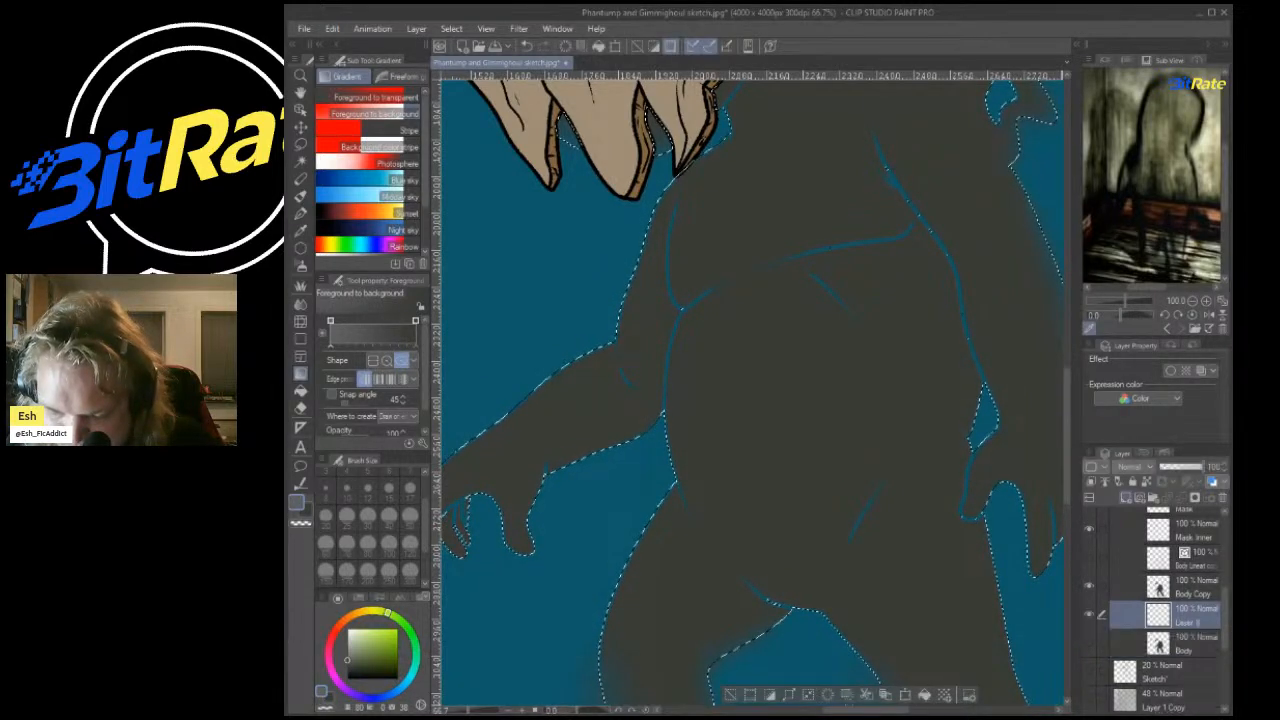
Try an elliptical gradient centred on the torso on the new layer within the Body selection, and undo it.
scroll(705, 358, down, 3)
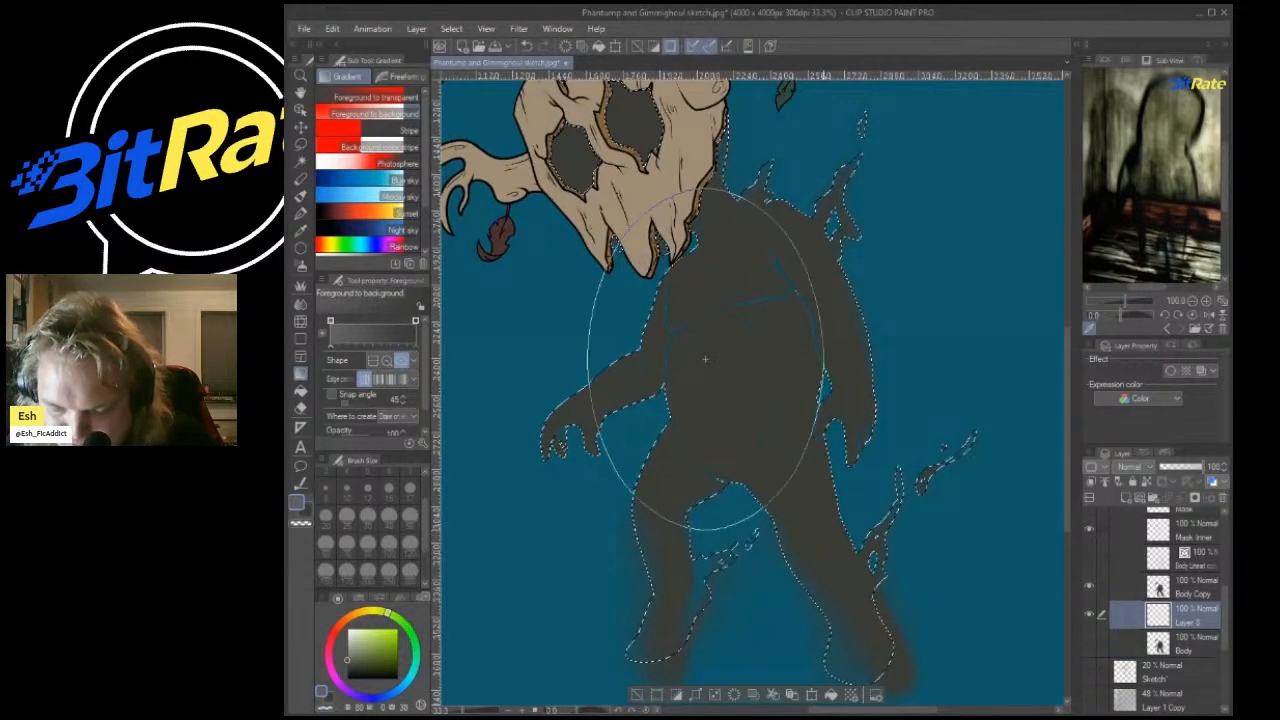
scroll(826, 240, down, 1)
scroll(752, 357, up, 1)
key(ctrl+z)
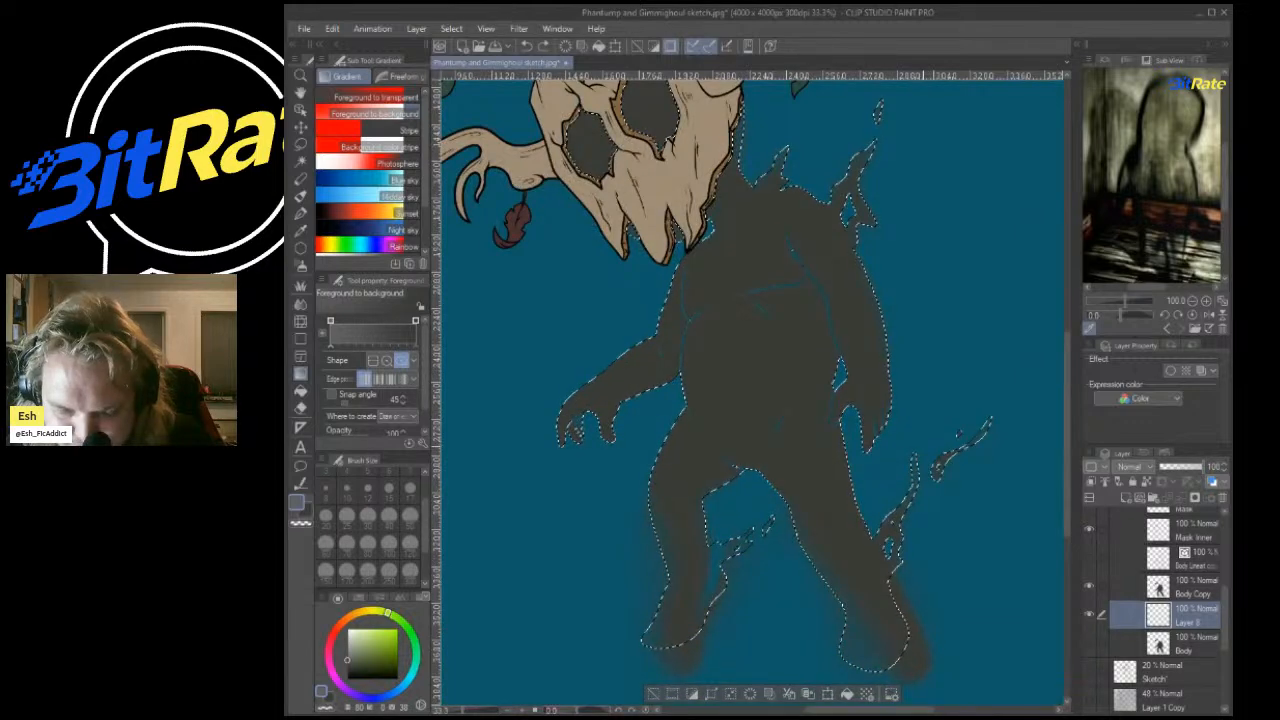
Try the elliptical gradient on the Body Copy layer within the Body selection, undo it and deselect.
click(1190, 588)
drag(755, 362, 880, 335)
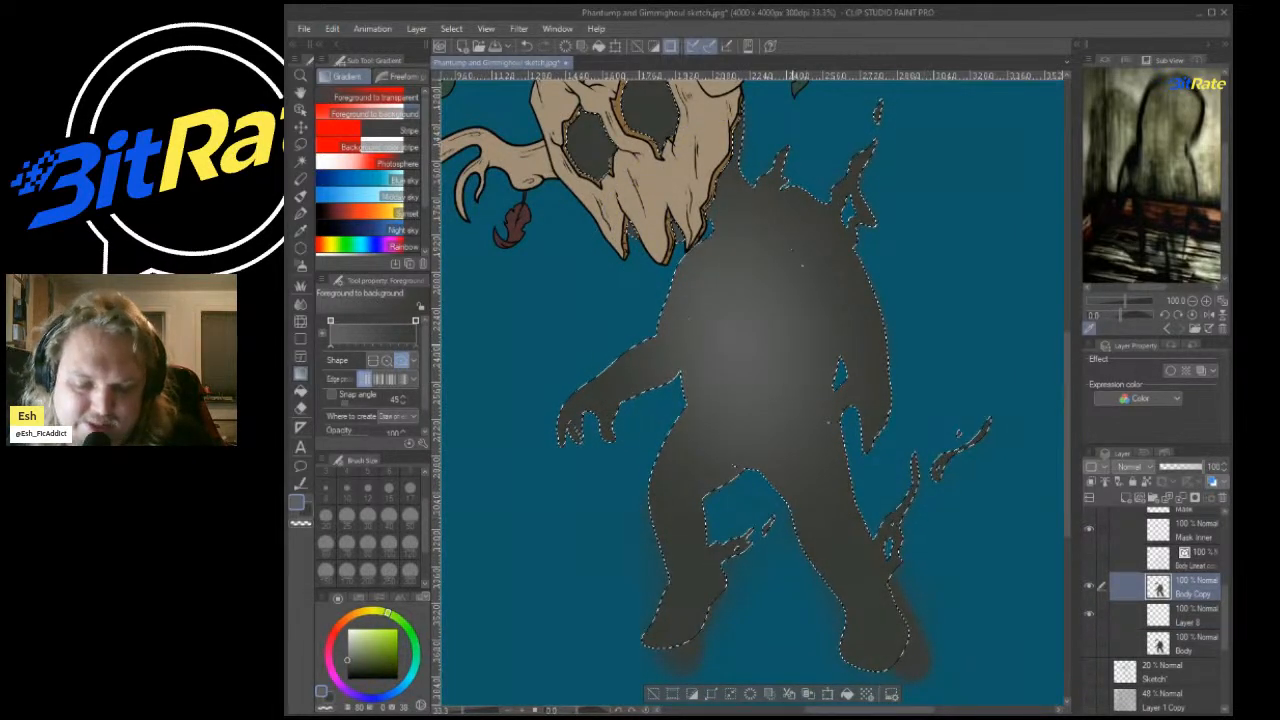
scroll(710, 300, up, 4)
key(ctrl+z)
scroll(640, 230, down, 2)
key(ctrl+d)
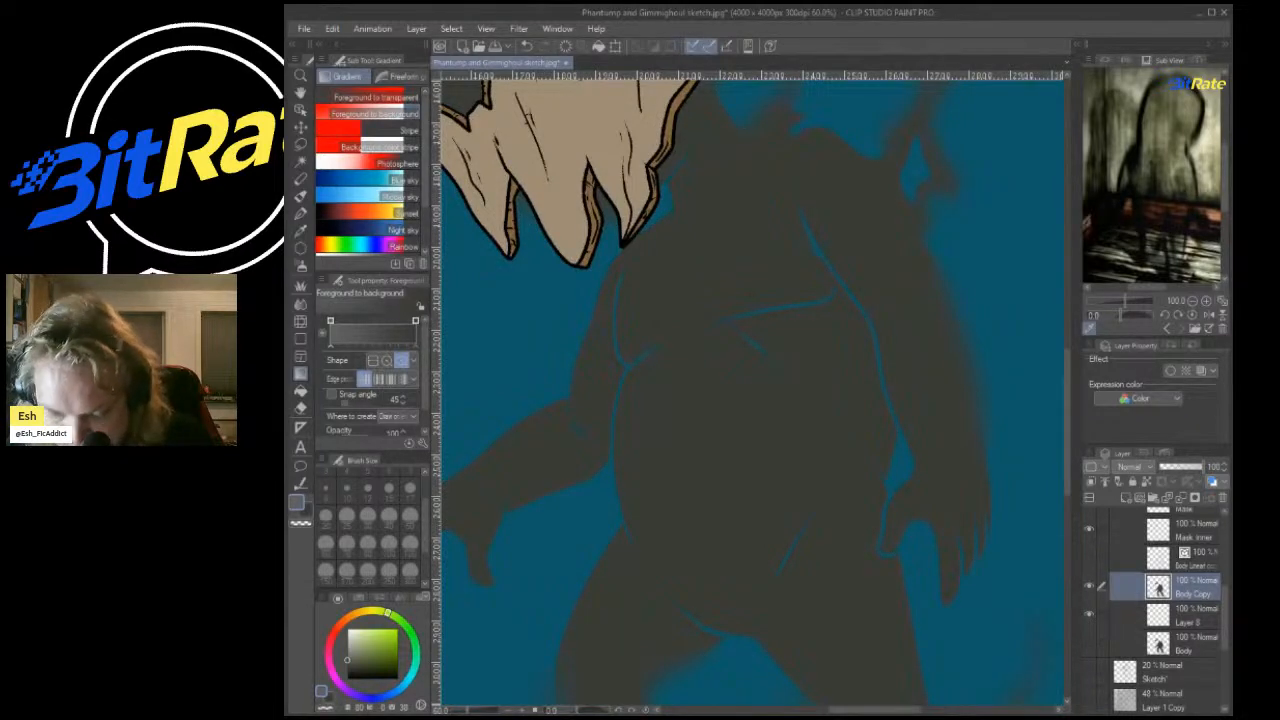
Restore the Body silhouette selection and move Layer 8 directly above Body Copy.
key(ctrl+z)
scroll(776, 308, up, 4)
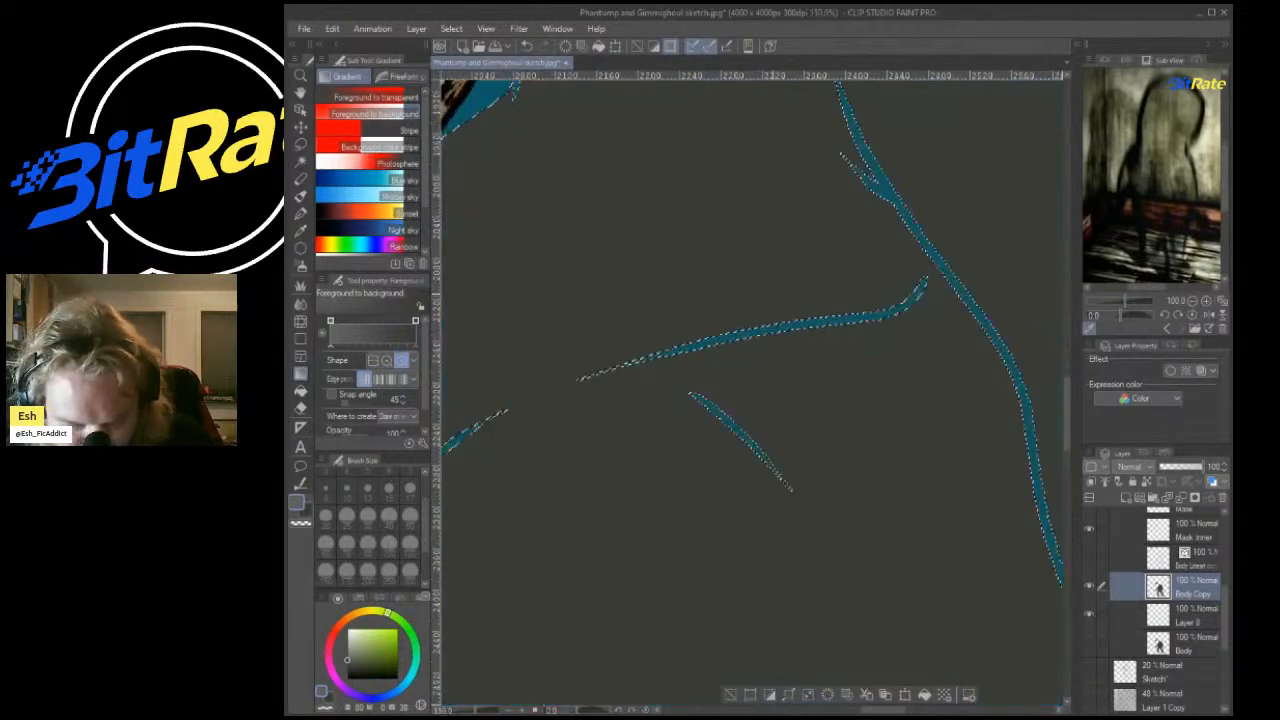
scroll(776, 308, down, 5)
click(1188, 615)
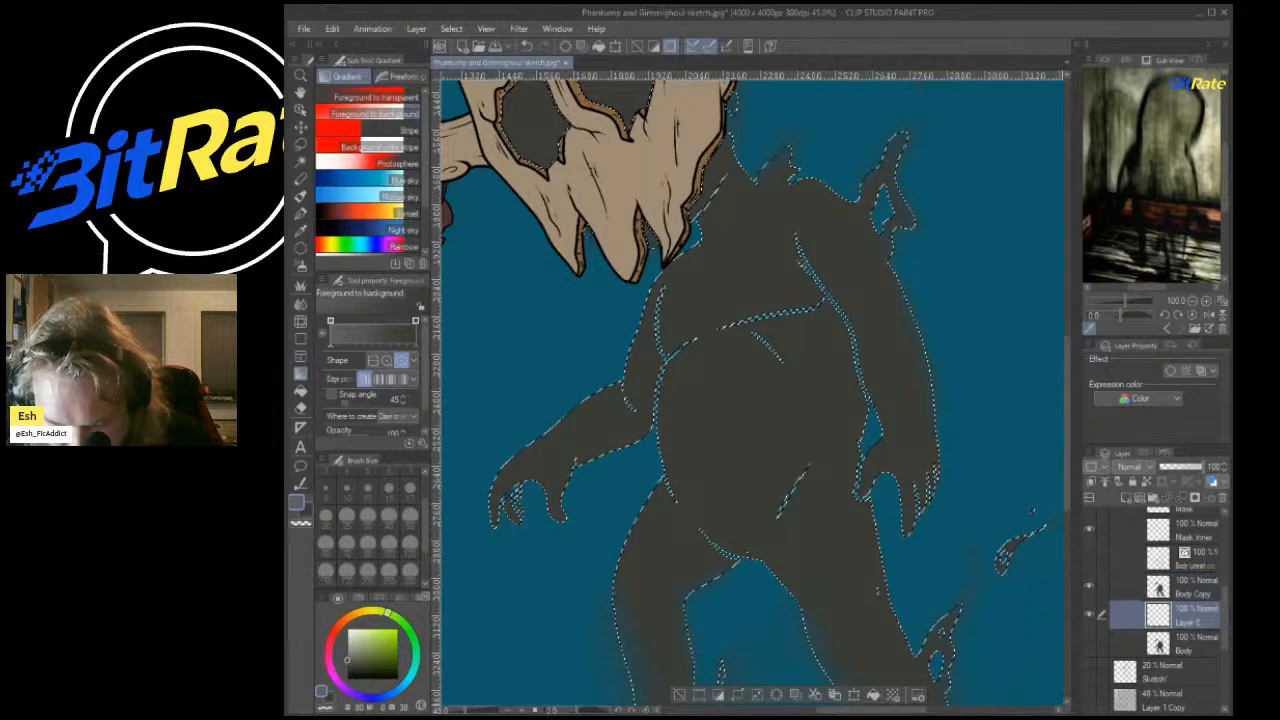
drag(1188, 615, 1188, 574)
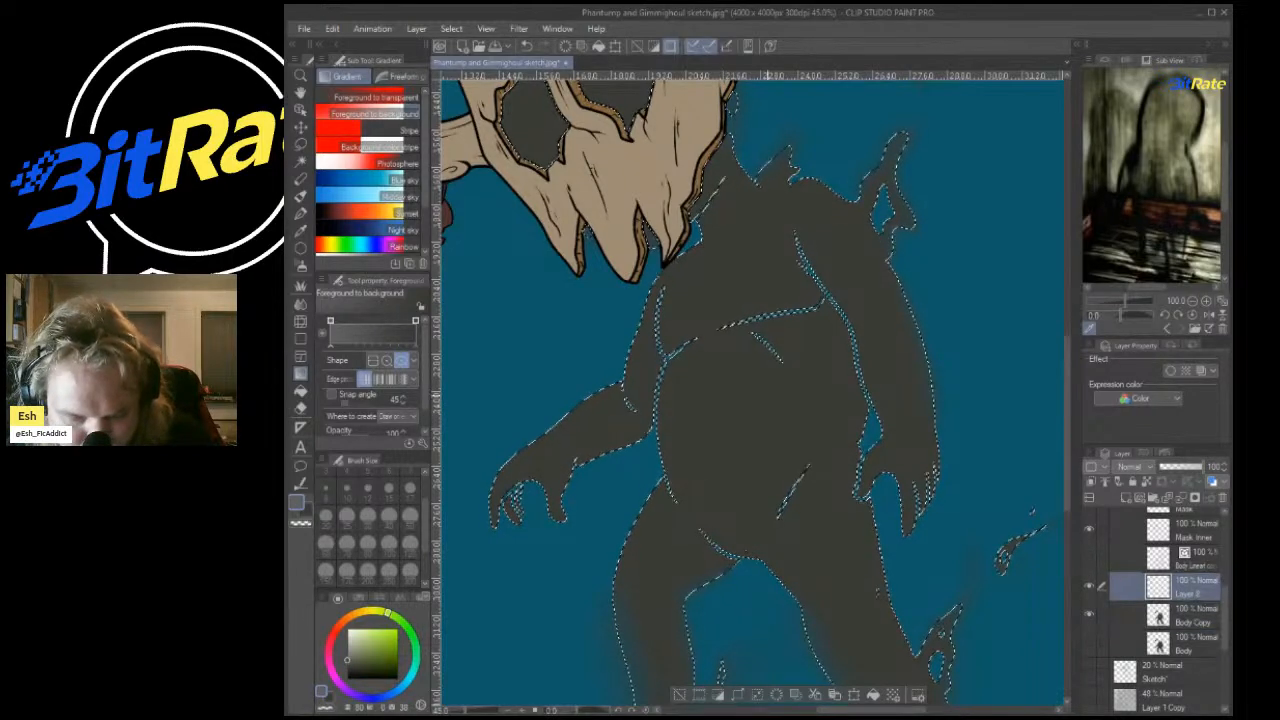
Fill the selection on Layer 8 with a large elliptical gray gradient centred on the torso, keeping the selection active.
drag(762, 397, 965, 710)
key(ctrl+d)
scroll(742, 290, up, 2)
scroll(742, 290, down, 3)
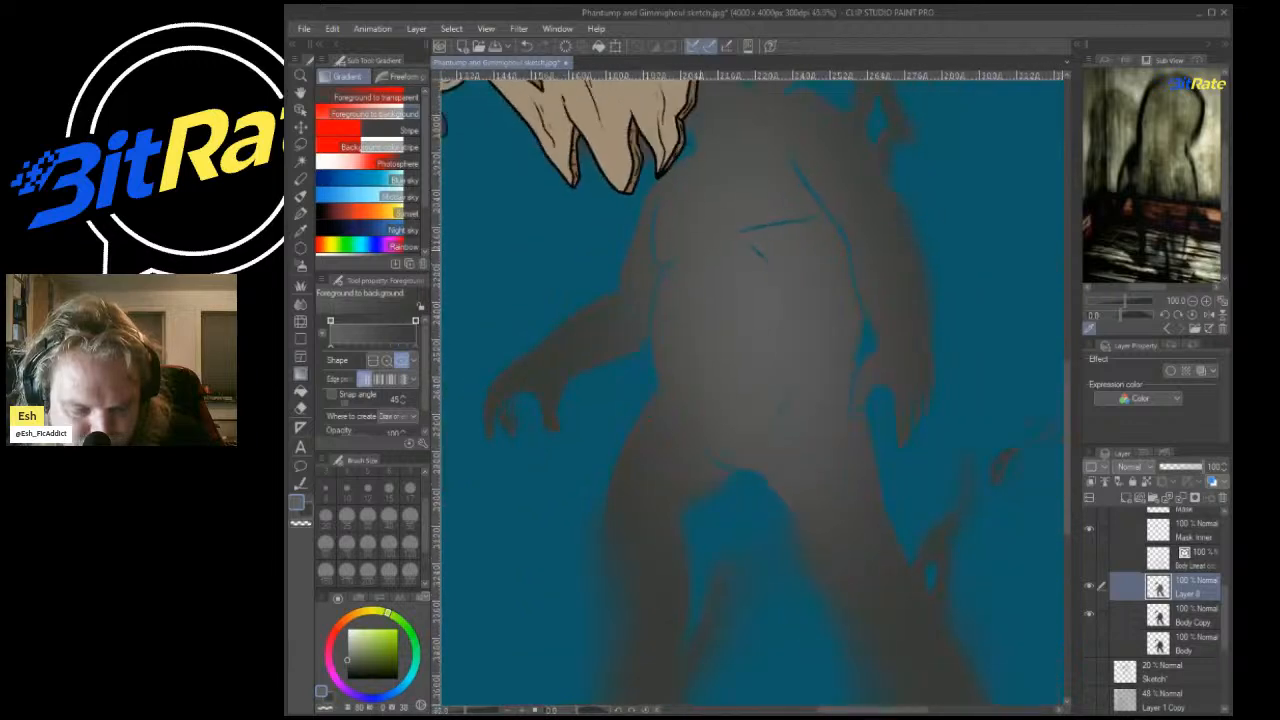
key(ctrl+z)
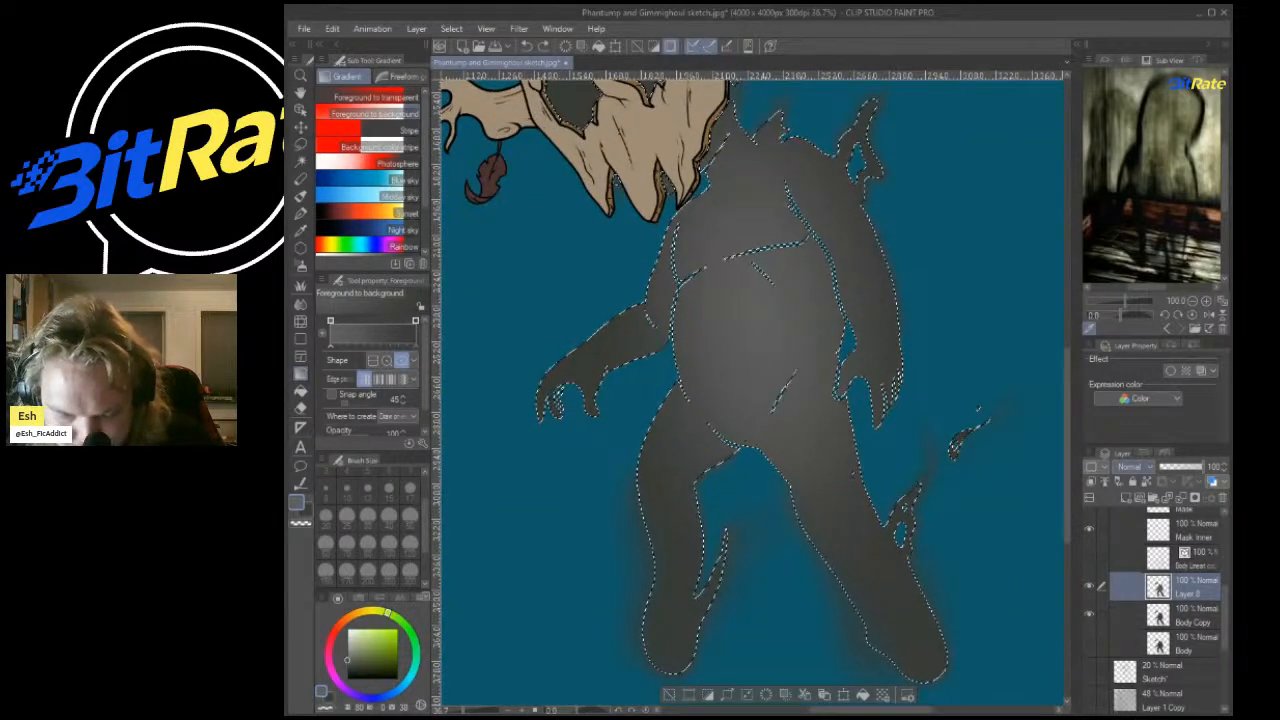
Try Layer 8 in Multiply mode at 41% opacity, deselect, and reduce the opacity to 21%.
drag(1172, 467, 1177, 467)
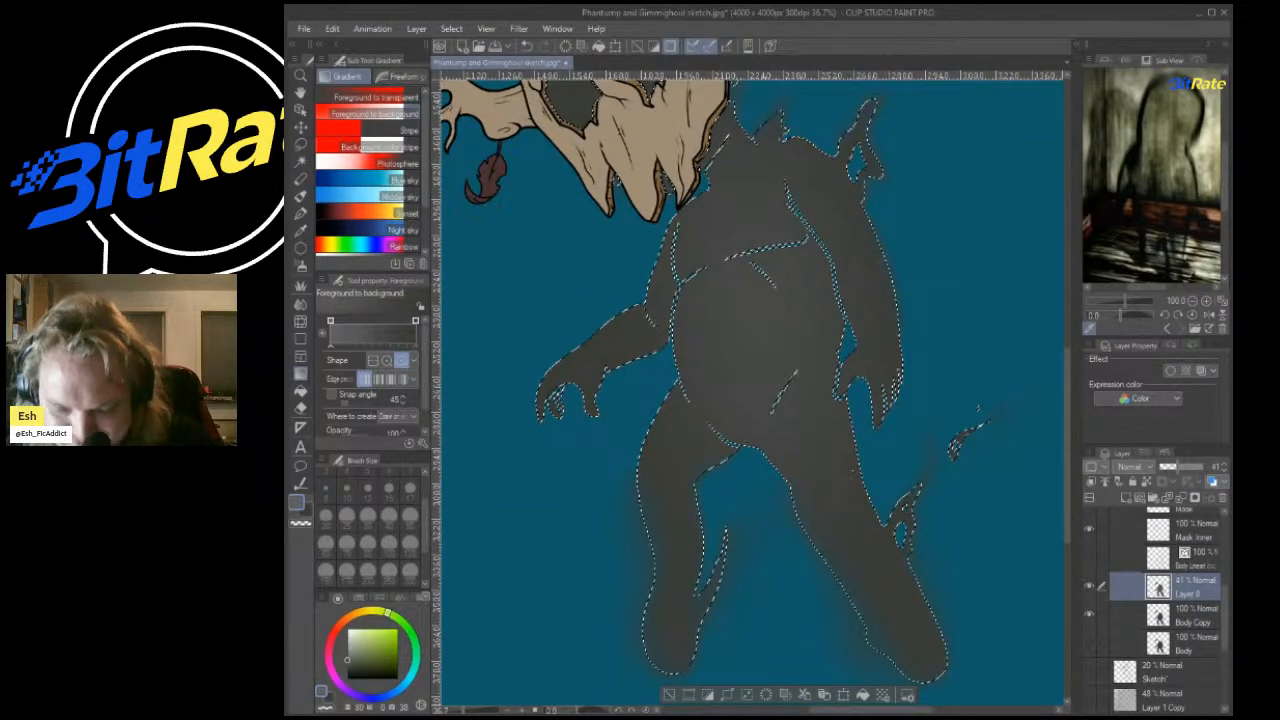
click(1135, 467)
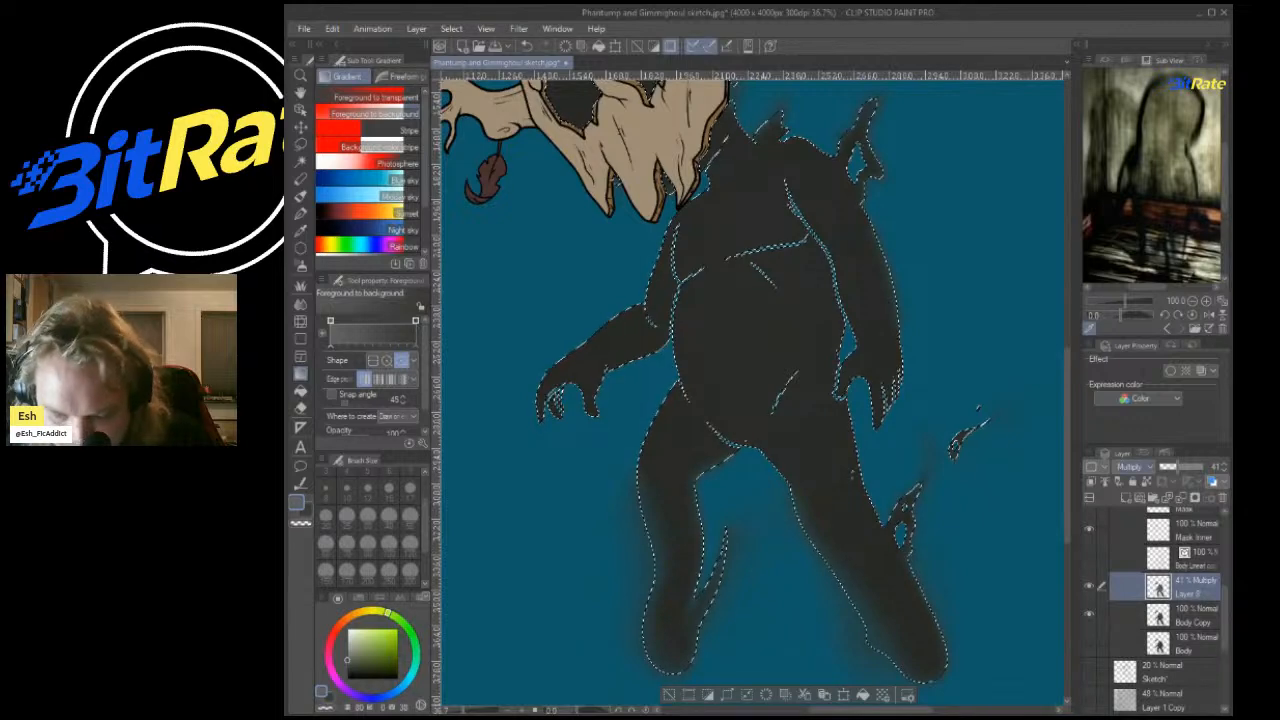
key(ctrl+d)
scroll(808, 288, down, 5)
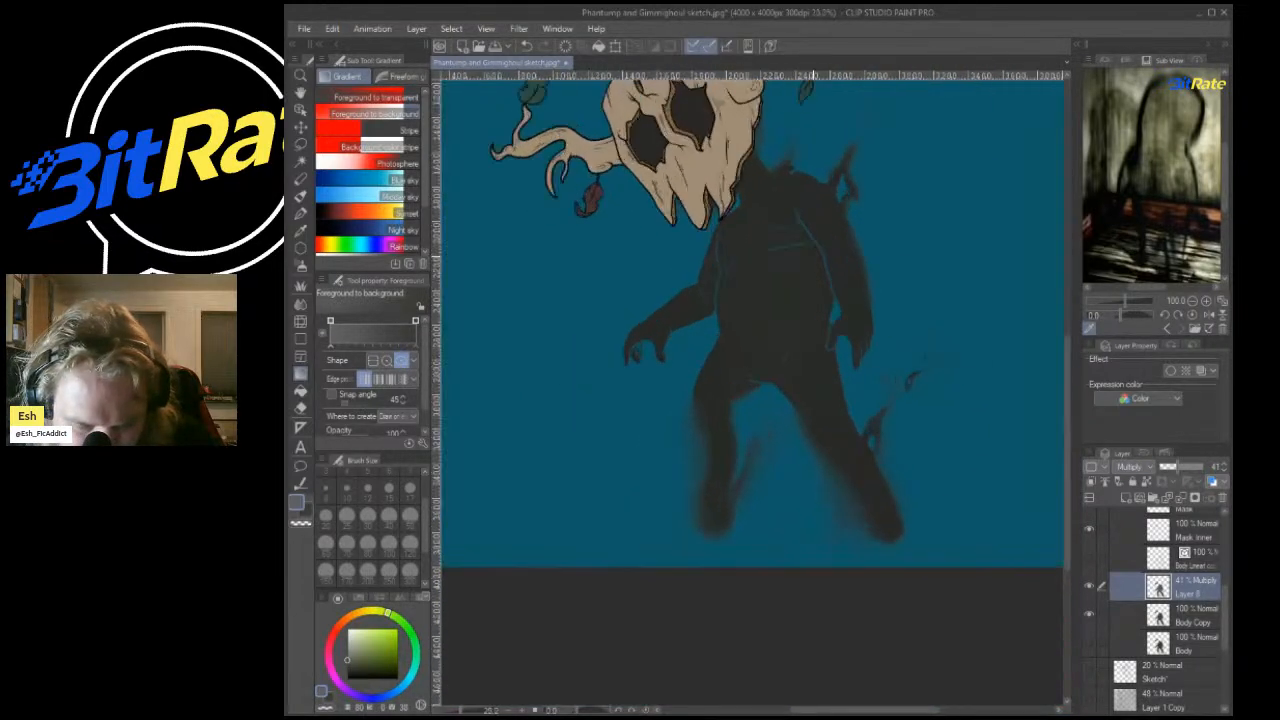
scroll(808, 288, up, 8)
mouse_move(1178, 467)
mouse_down()
mouse_move(1204, 467)
mouse_move(1169, 467)
mouse_up()
scroll(930, 392, down, 4)
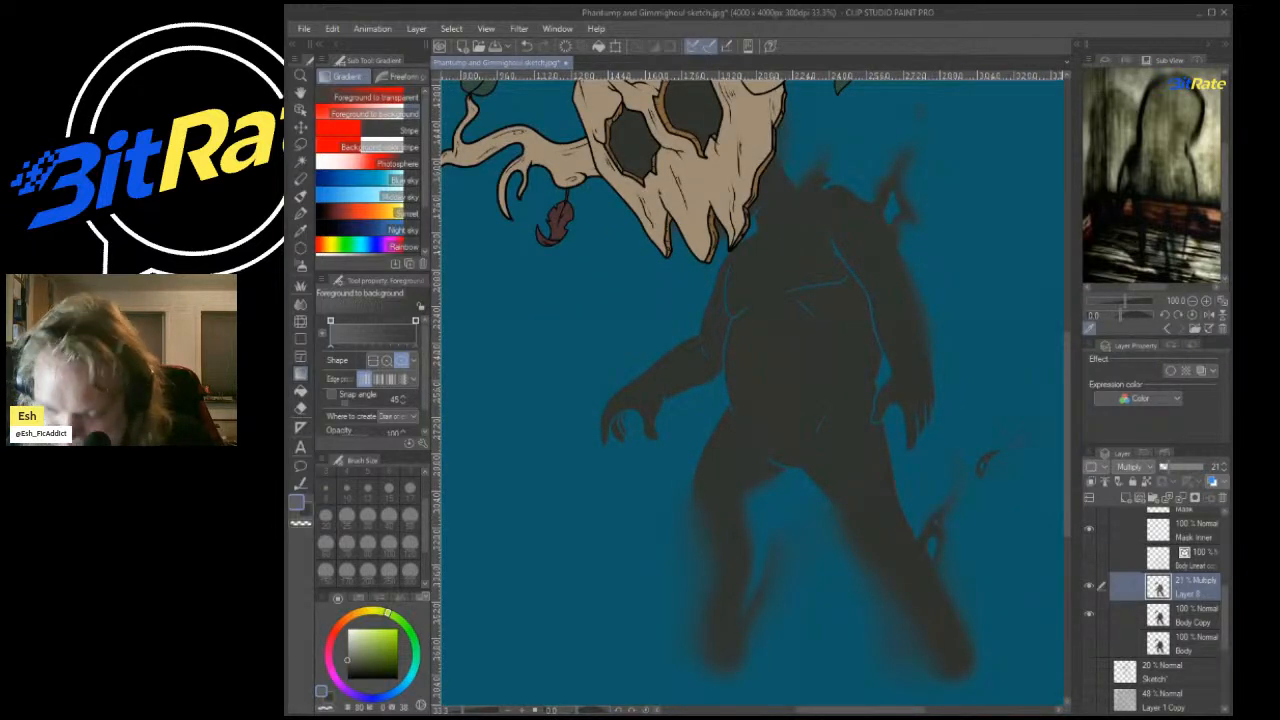
Load the Body Copy silhouette as a selection and redraw Layer 8's elliptical torso gradient in Normal mode at 41% opacity.
ctrl+click(1158, 616)
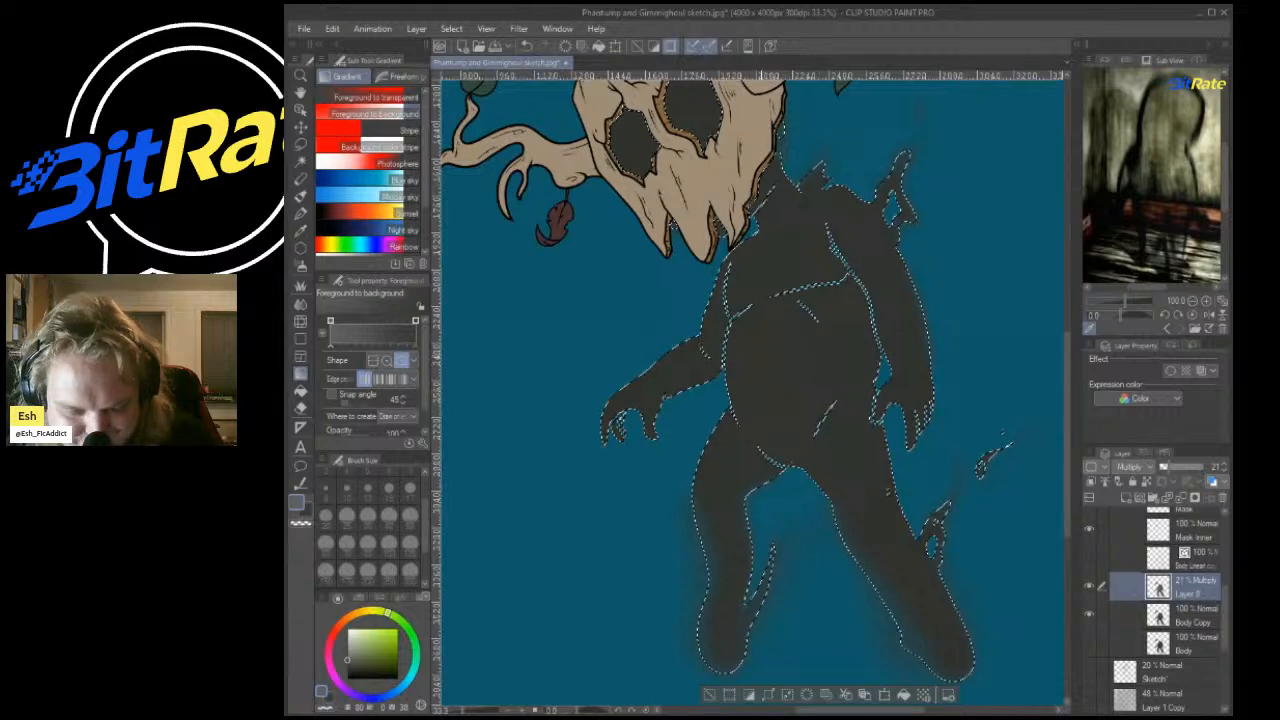
drag(885, 504, 914, 597)
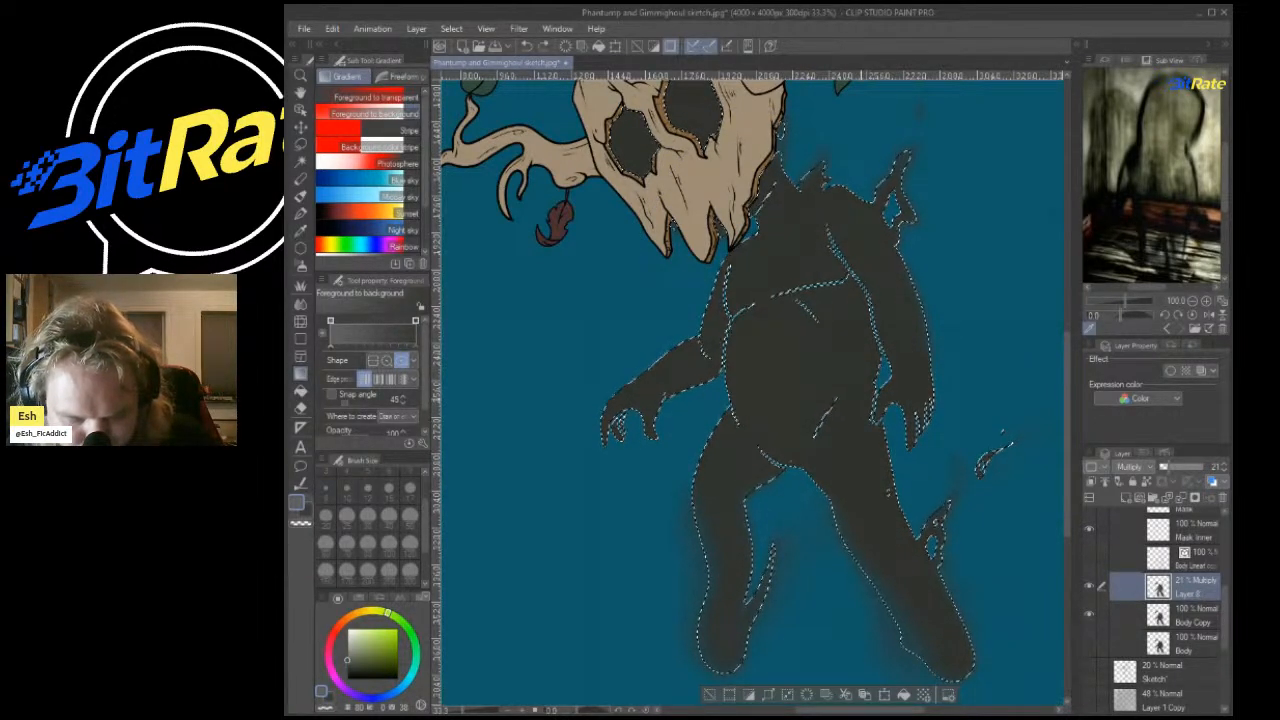
mouse_move(1166, 466)
mouse_down()
mouse_move(1190, 466)
mouse_move(1175, 466)
mouse_up()
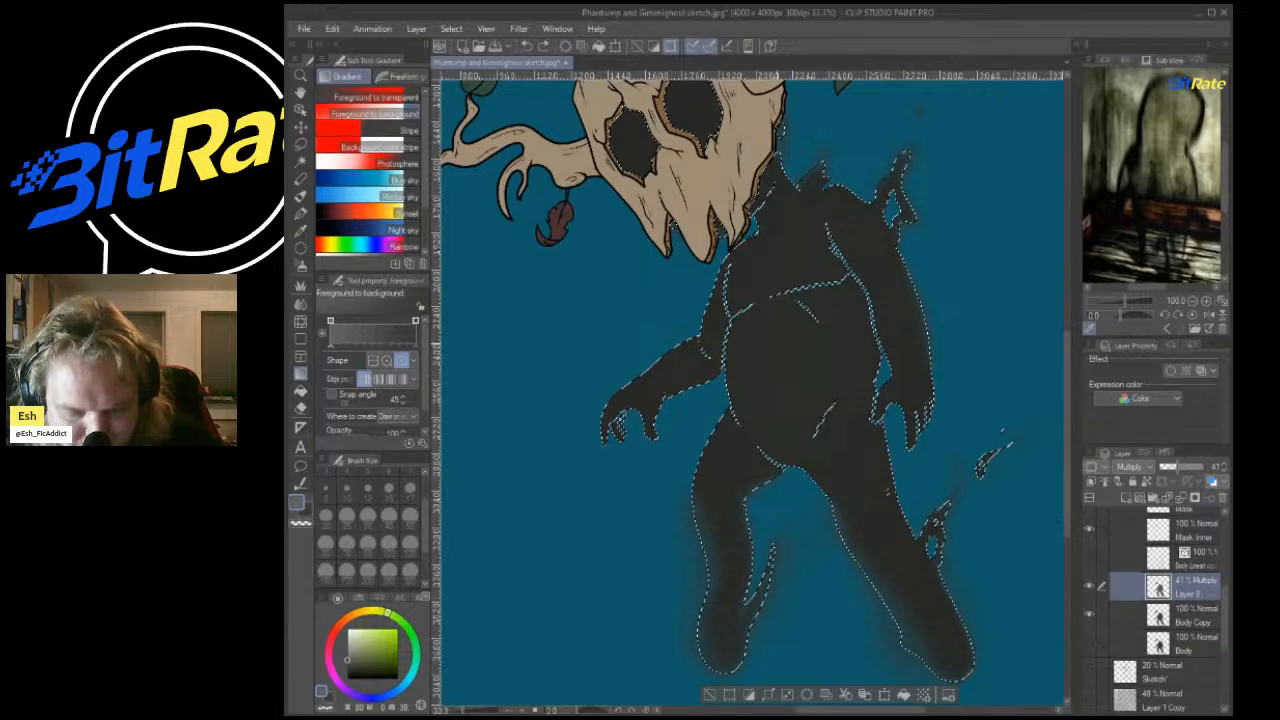
click(1134, 478)
drag(789, 449, 816, 664)
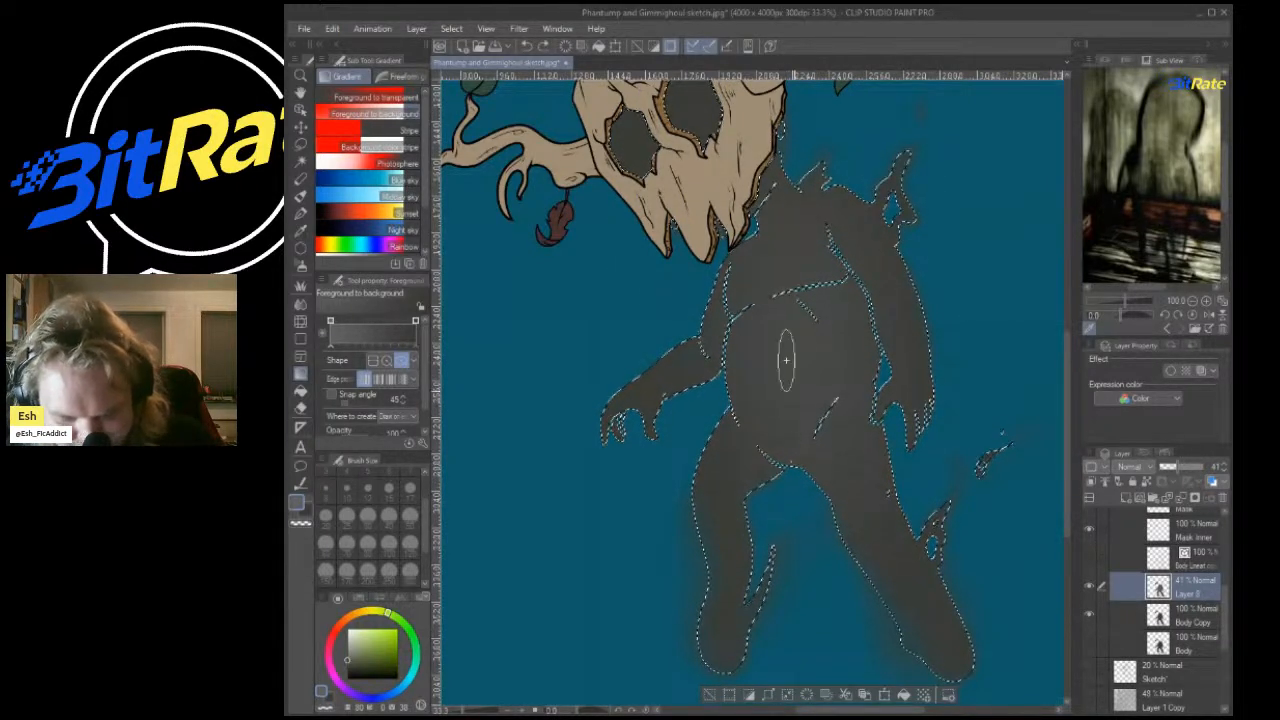
drag(786, 360, 786, 360)
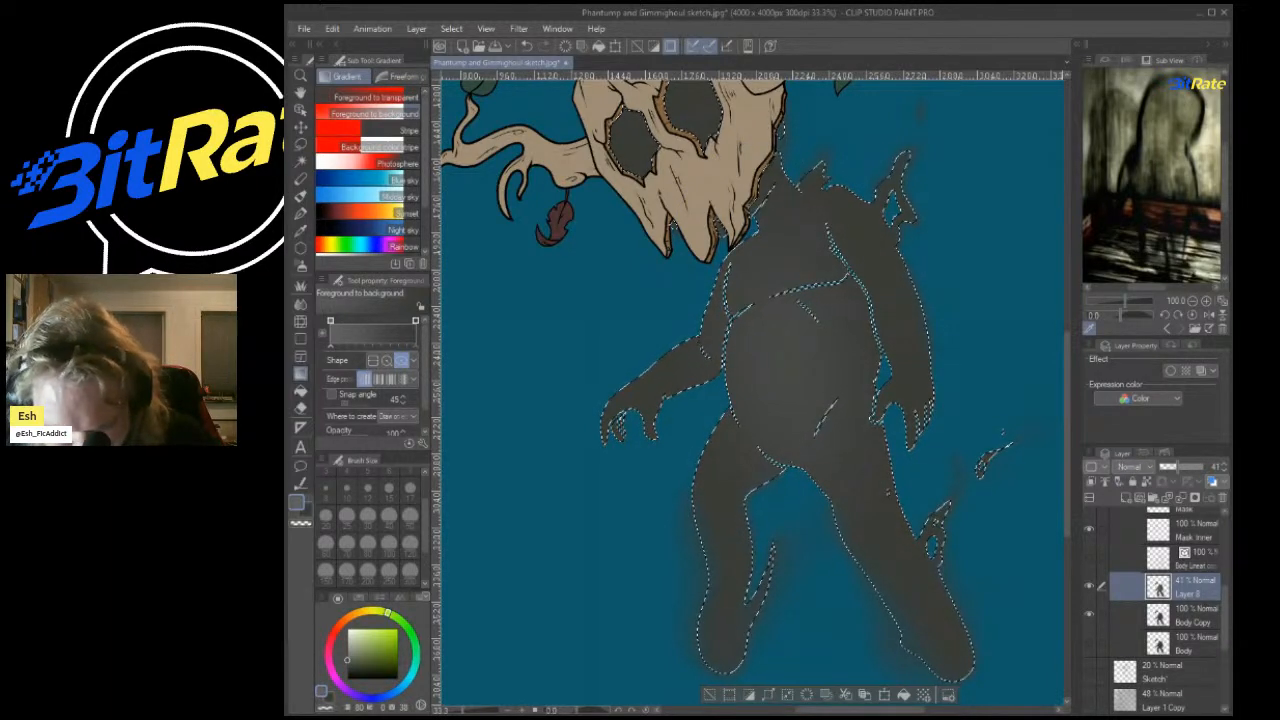
Set Layer 8 to Multiply at 24% opacity and clear the selection.
click(1134, 502)
mouse_move(1178, 467)
mouse_down()
mouse_move(1203, 467)
mouse_move(1170, 467)
mouse_up()
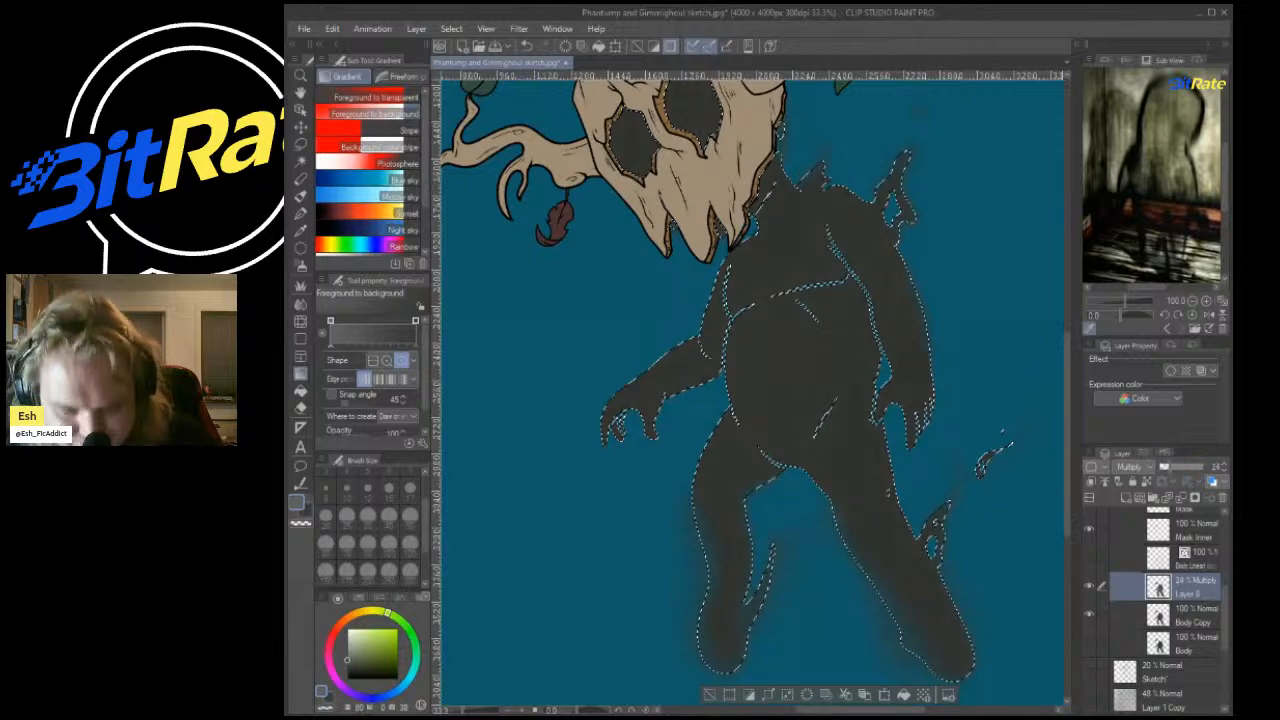
key(ctrl+d)
scroll(832, 362, down, 2)
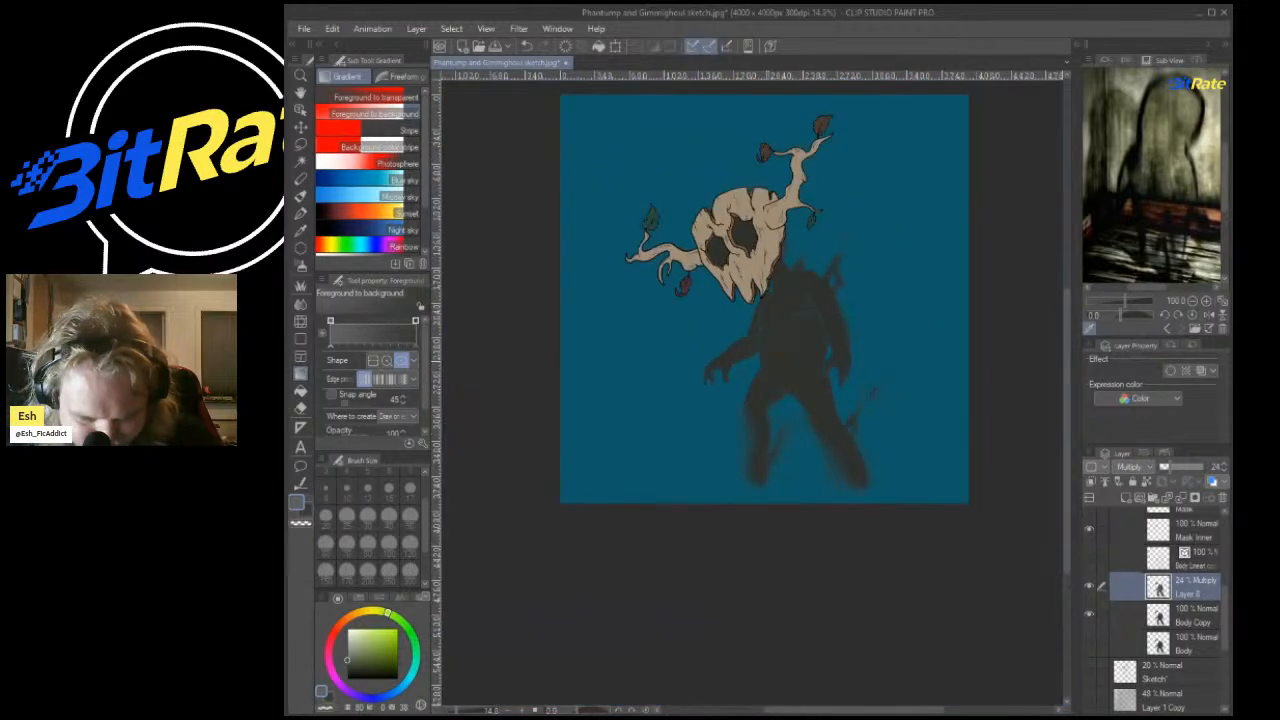
Make the Mask lineart layer active, sample the brown from the wood edge around the eye hole, and darken that colour.
scroll(730, 240, up, 2)
scroll(1160, 610, up, 5)
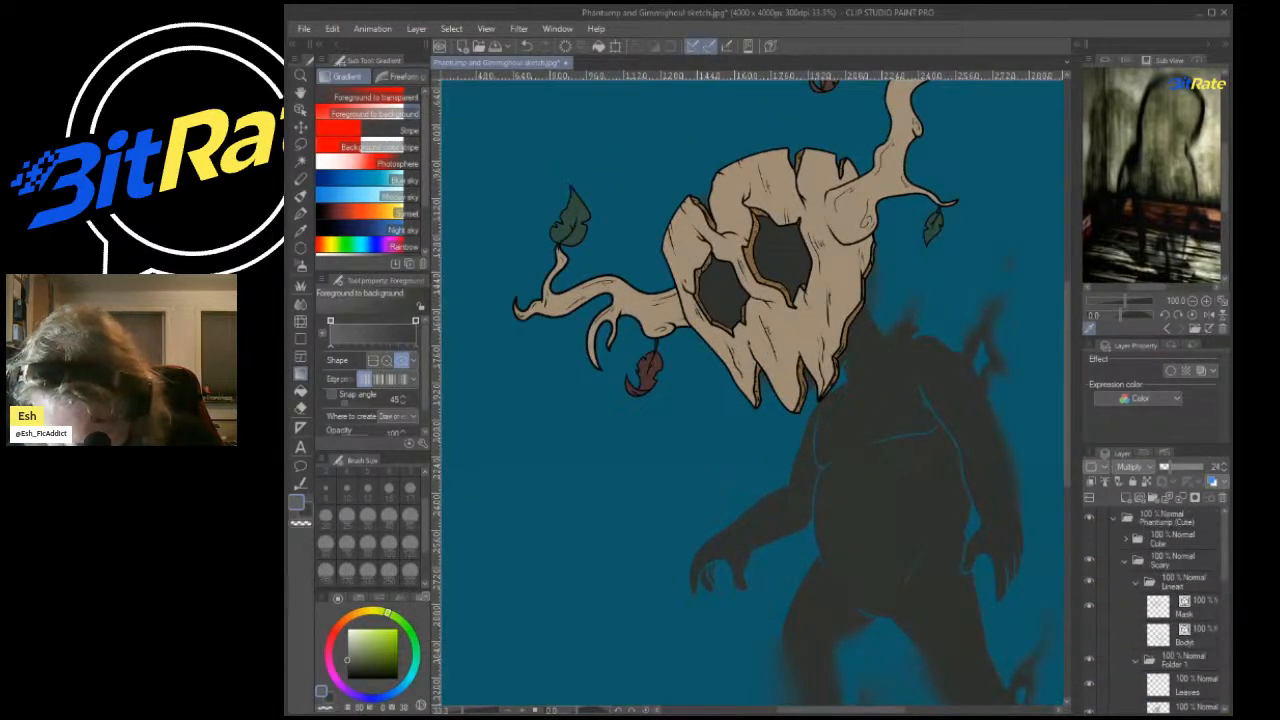
click(1180, 607)
click(300, 231)
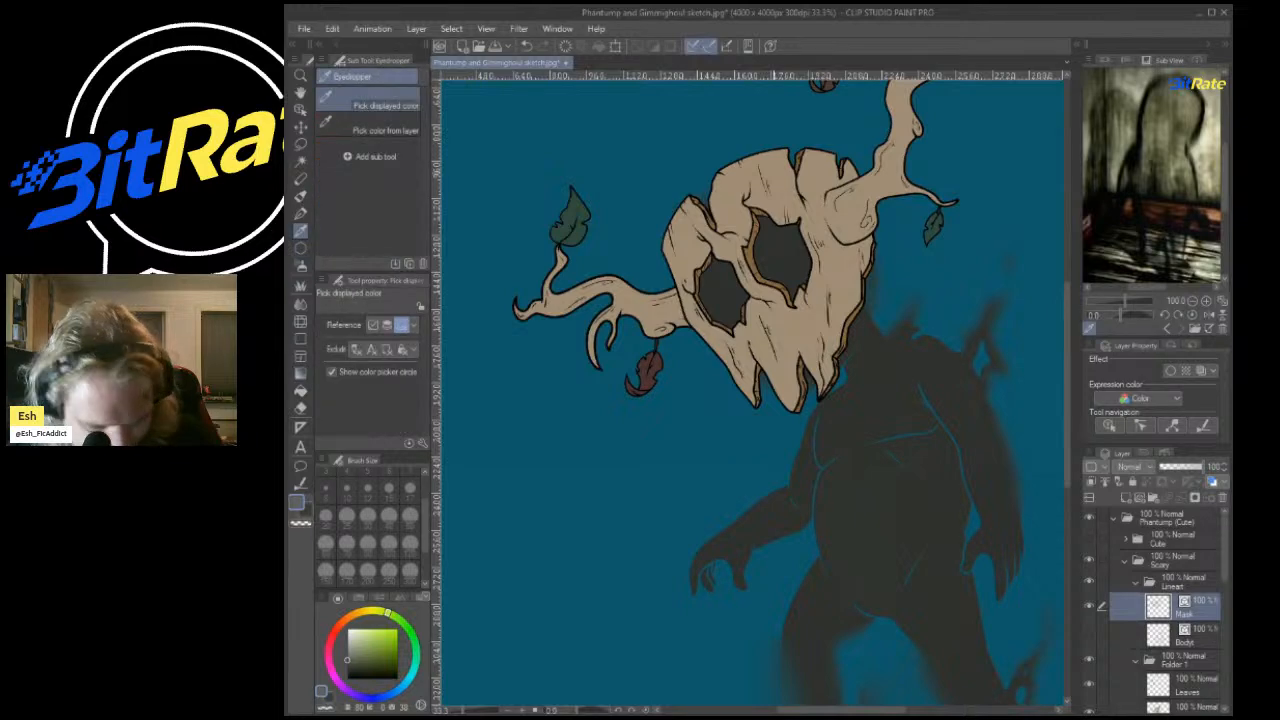
scroll(914, 134, up, 1)
scroll(731, 300, up, 4)
click(731, 300)
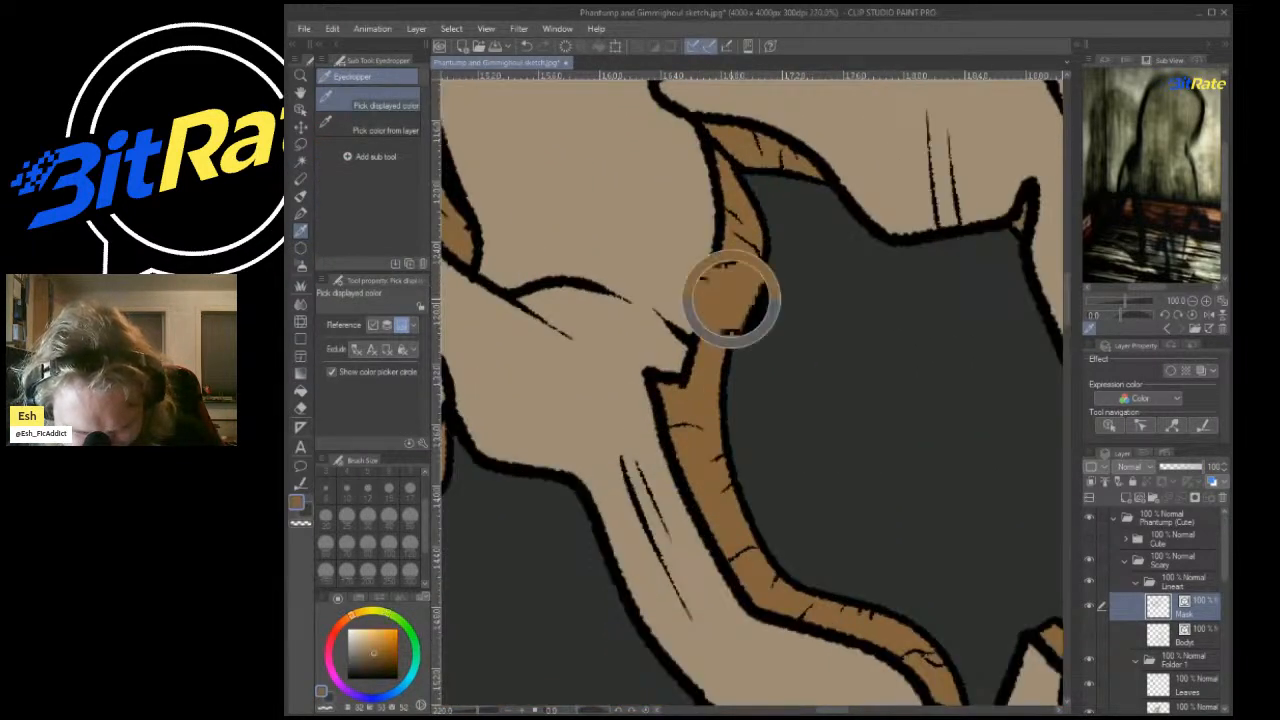
click(385, 666)
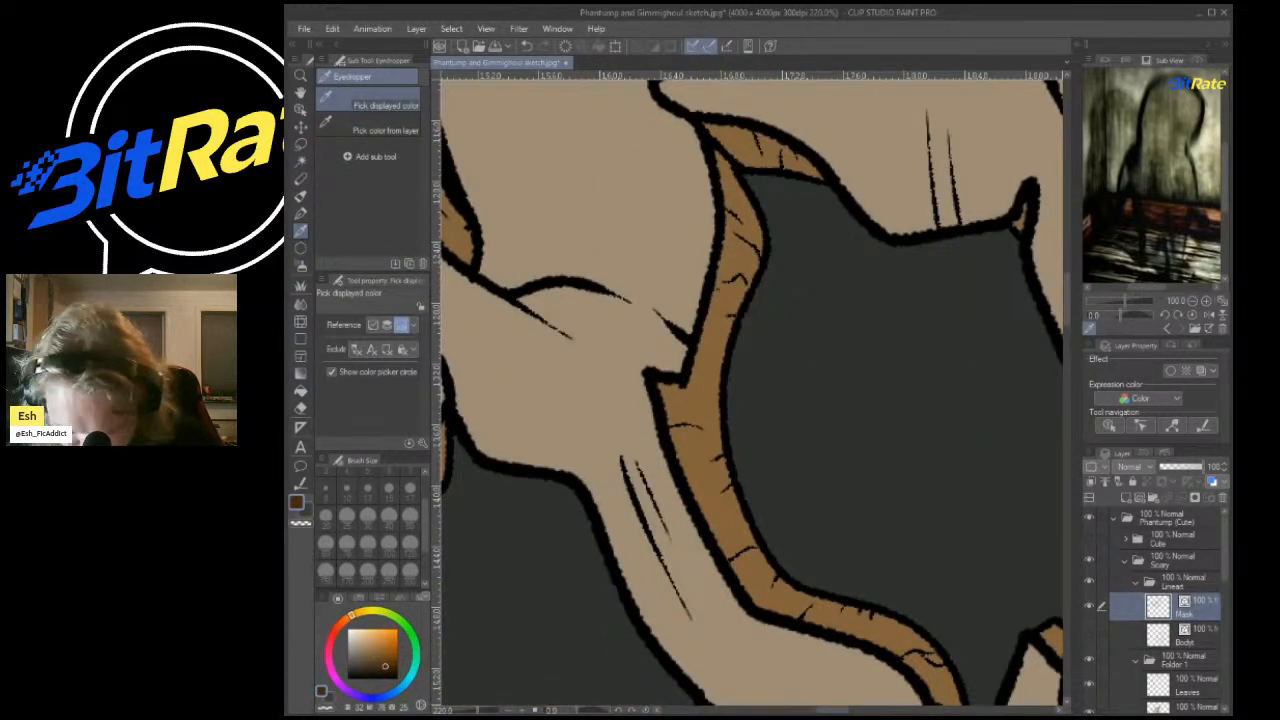
Enable the layer colour effect on the Mask lineart and apply the dark brown to it.
click(1201, 371)
click(1210, 387)
scroll(801, 284, down, 6)
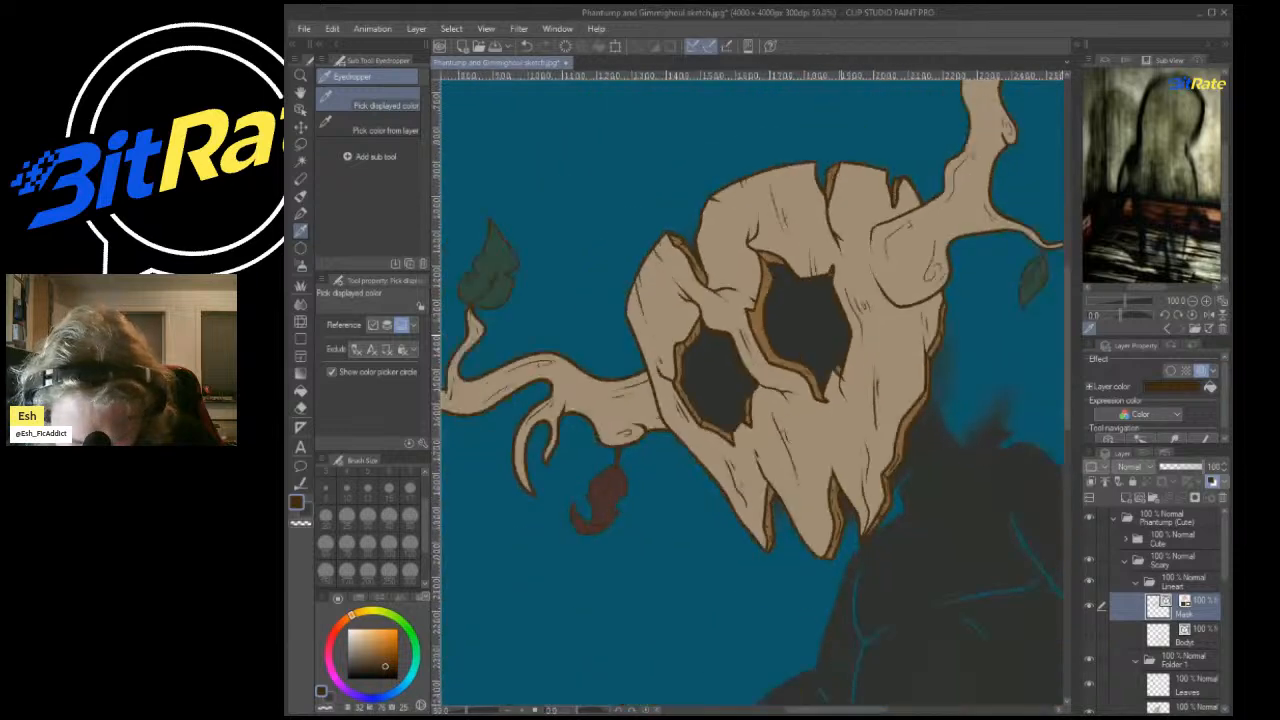
scroll(940, 230, up, 3)
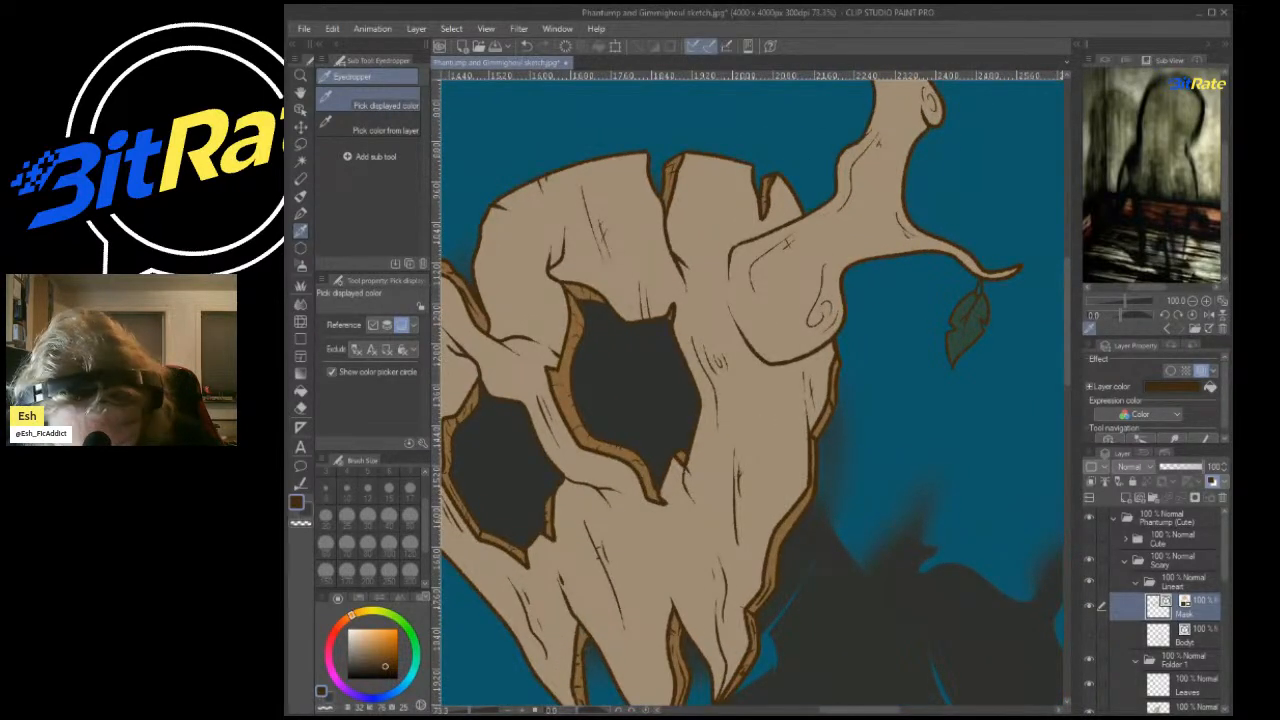
Change the Mask lineart's layer colour to a deeper, near-black brown.
click(390, 672)
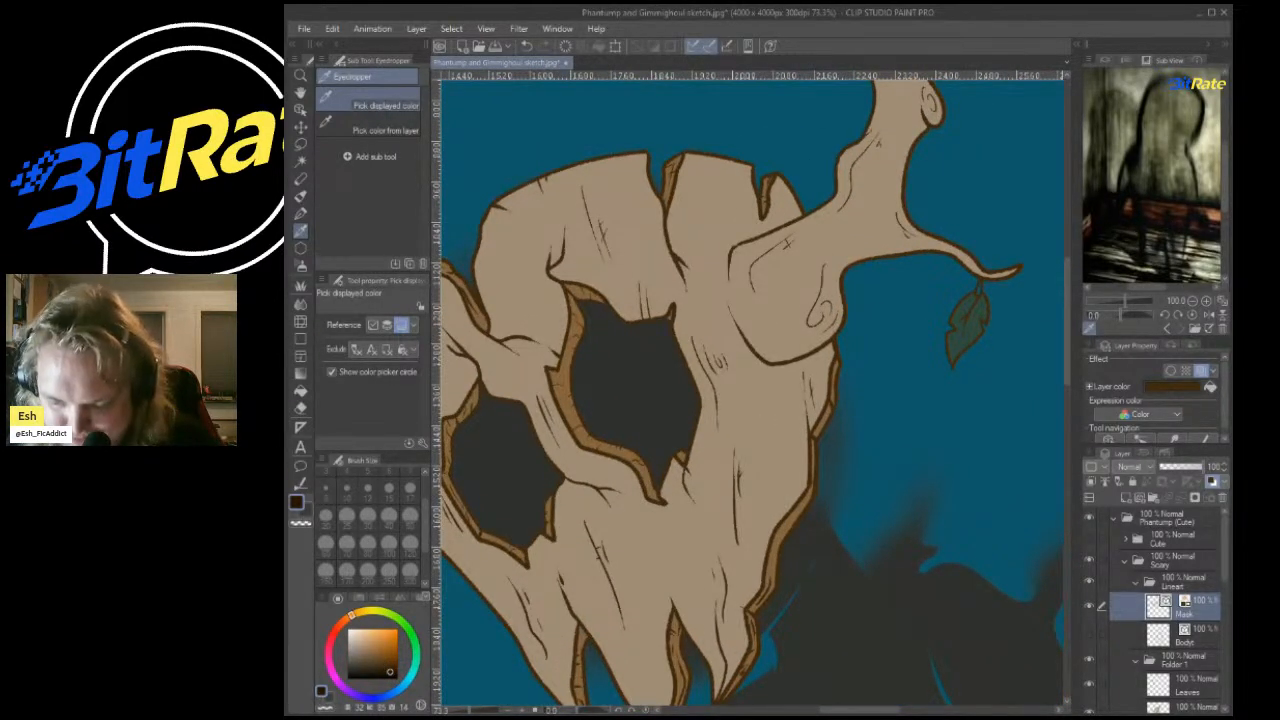
scroll(750, 390, down, 4)
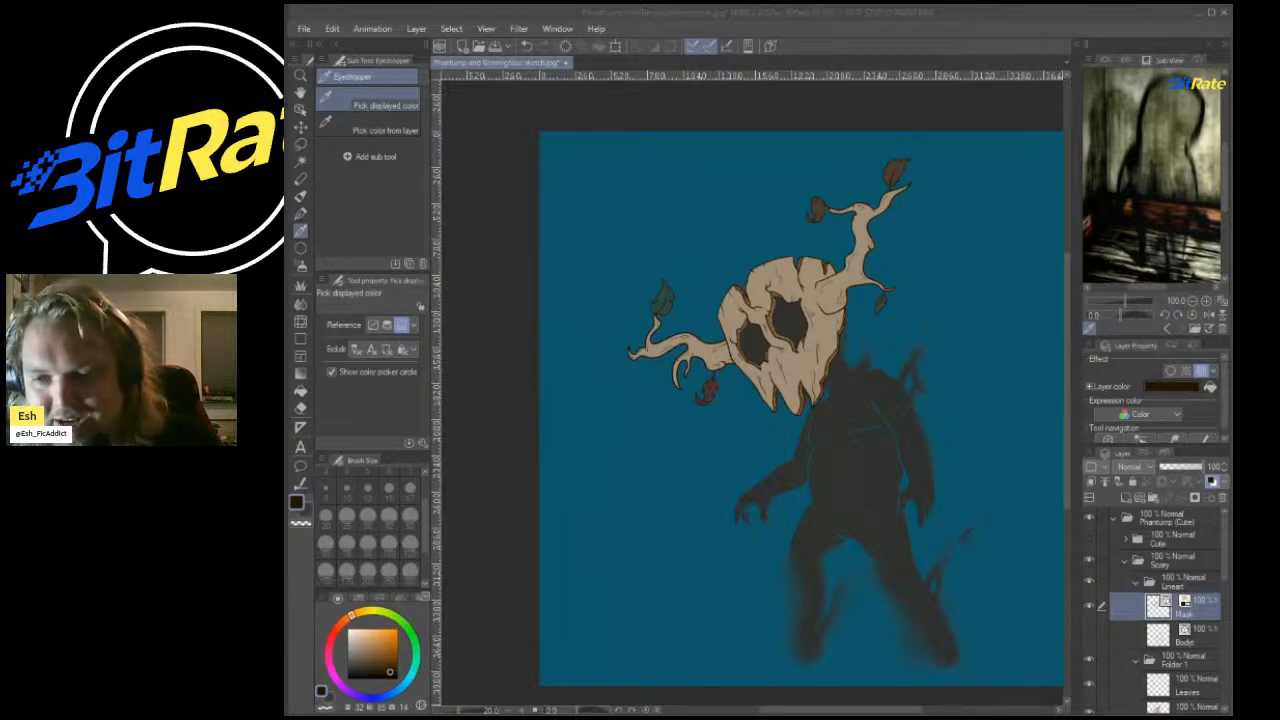
scroll(812, 405, up, 8)
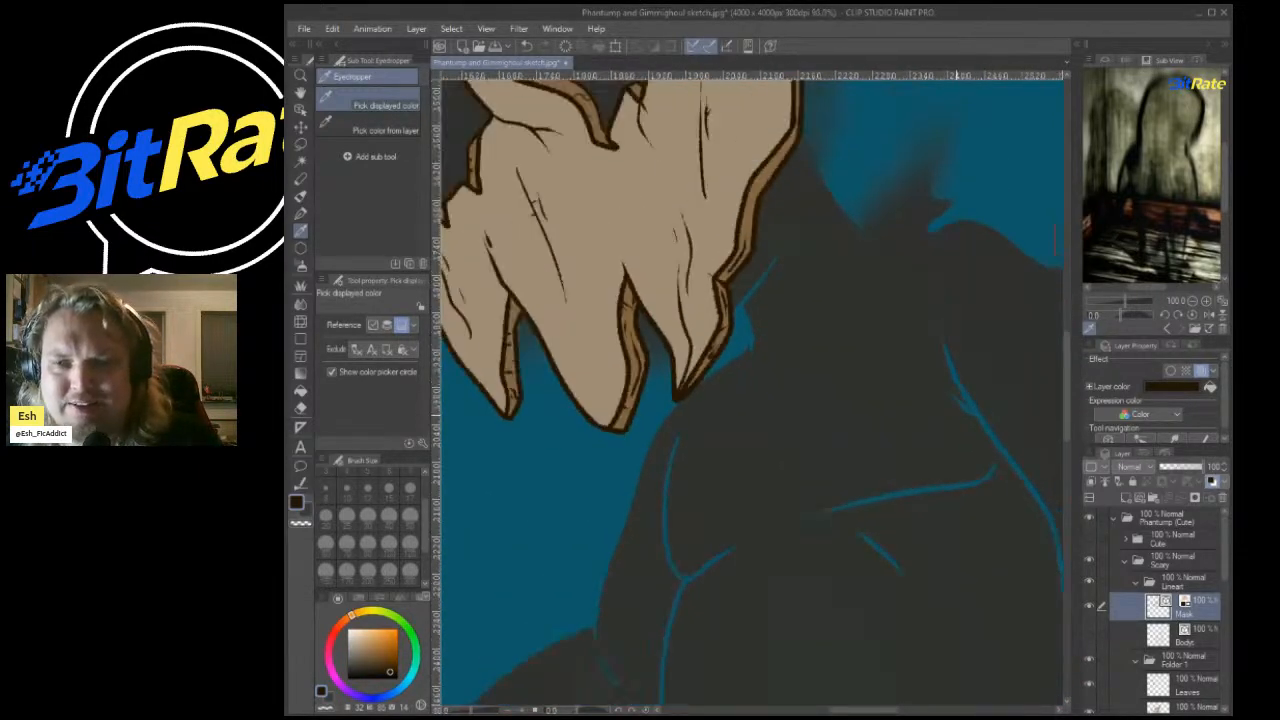
scroll(957, 415, down, 1)
Hide the Body Copy layer and raise Layer 8's opacity to 76%.
scroll(1165, 610, down, 10)
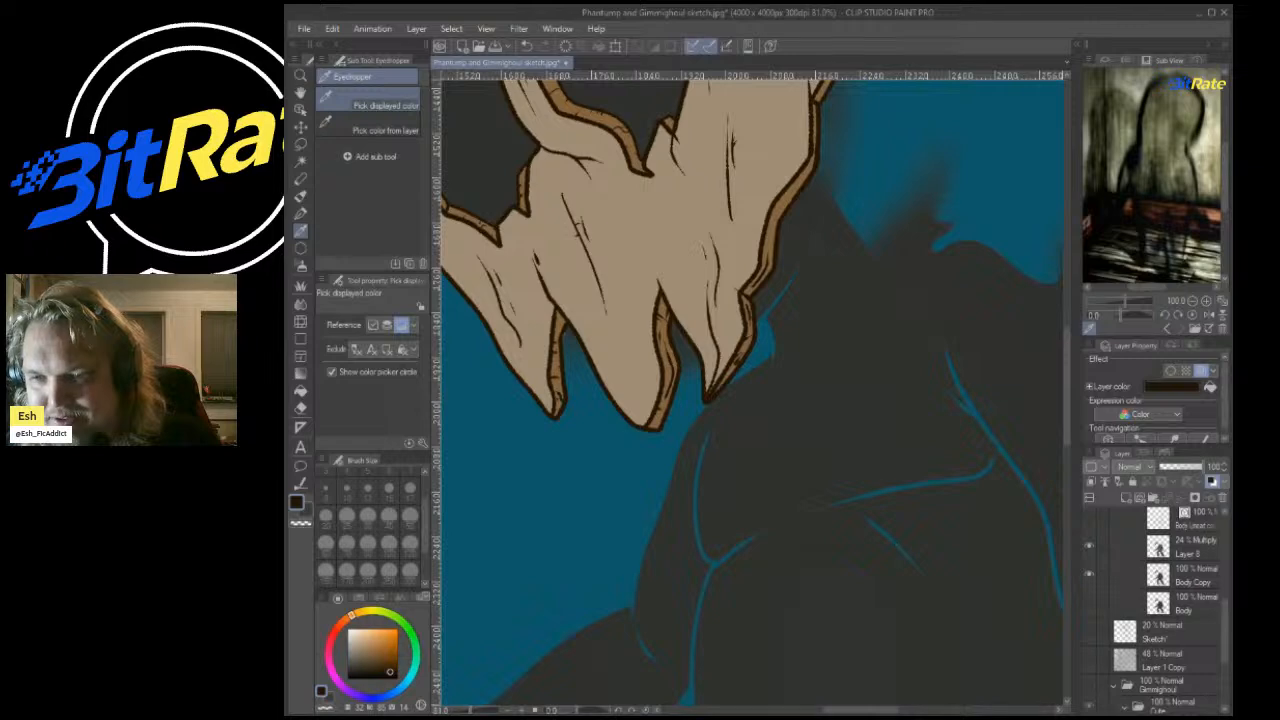
click(1187, 547)
click(1089, 574)
click(1089, 574)
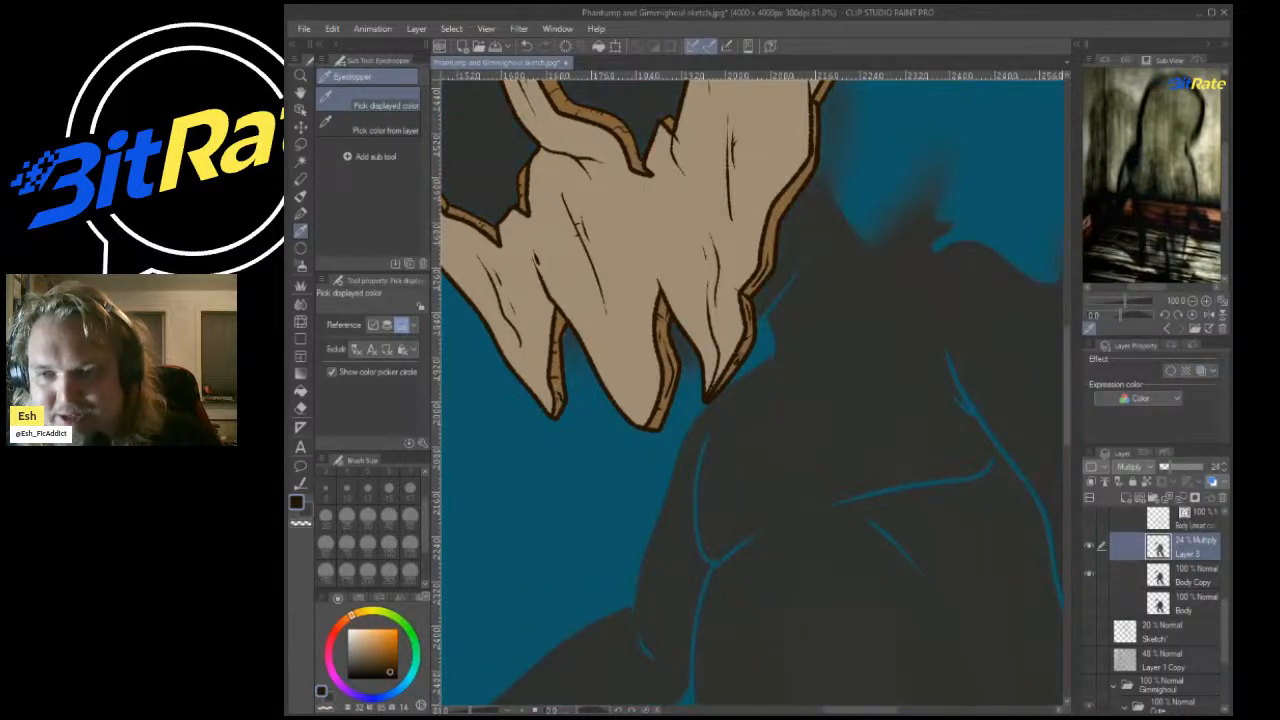
click(1089, 574)
scroll(852, 427, down, 10)
drag(1170, 467, 1193, 467)
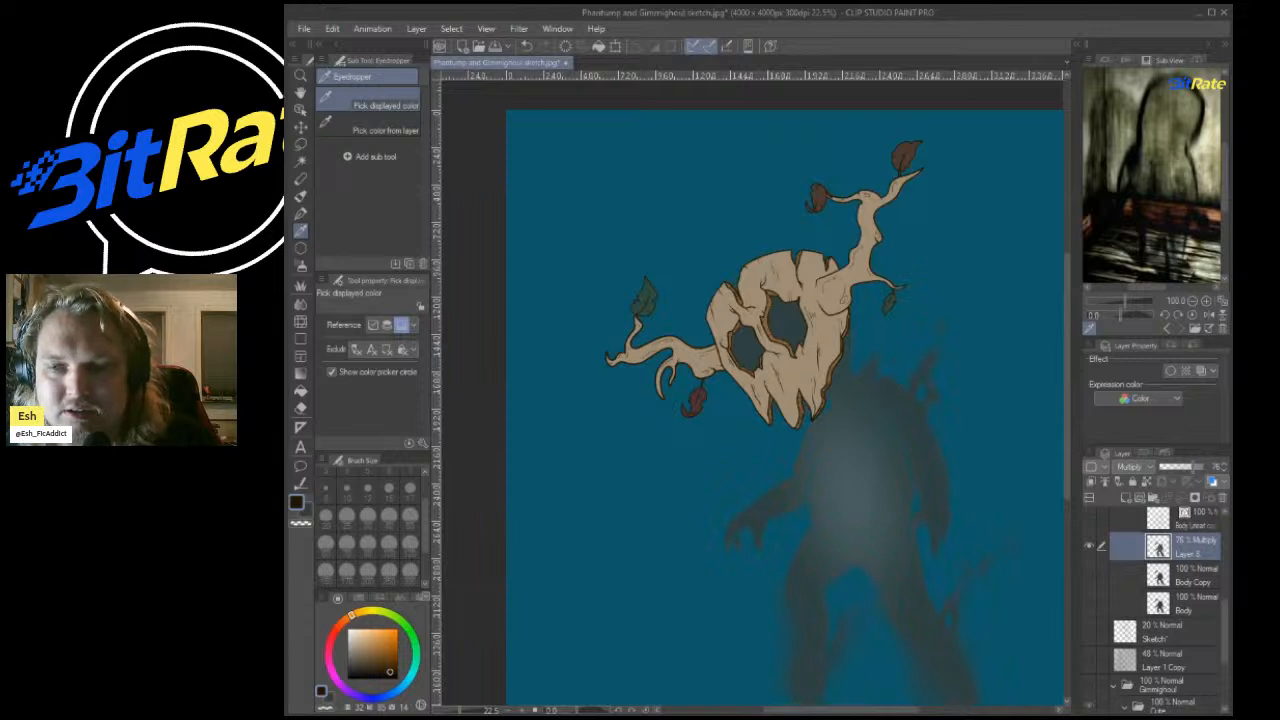
Toggle the Body Copy layer's visibility to compare the body with and without it, leaving it hidden.
click(1089, 574)
click(1089, 574)
click(1089, 574)
click(1089, 574)
scroll(840, 435, down, 5)
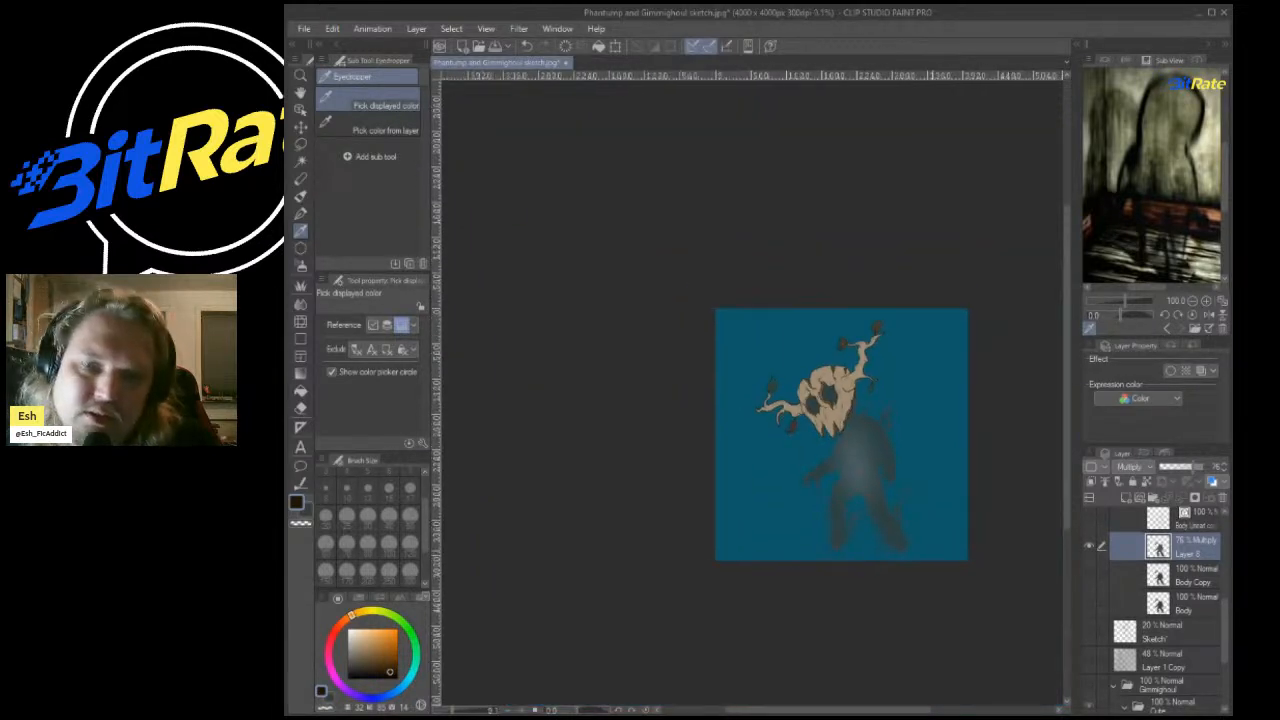
scroll(916, 526, up, 5)
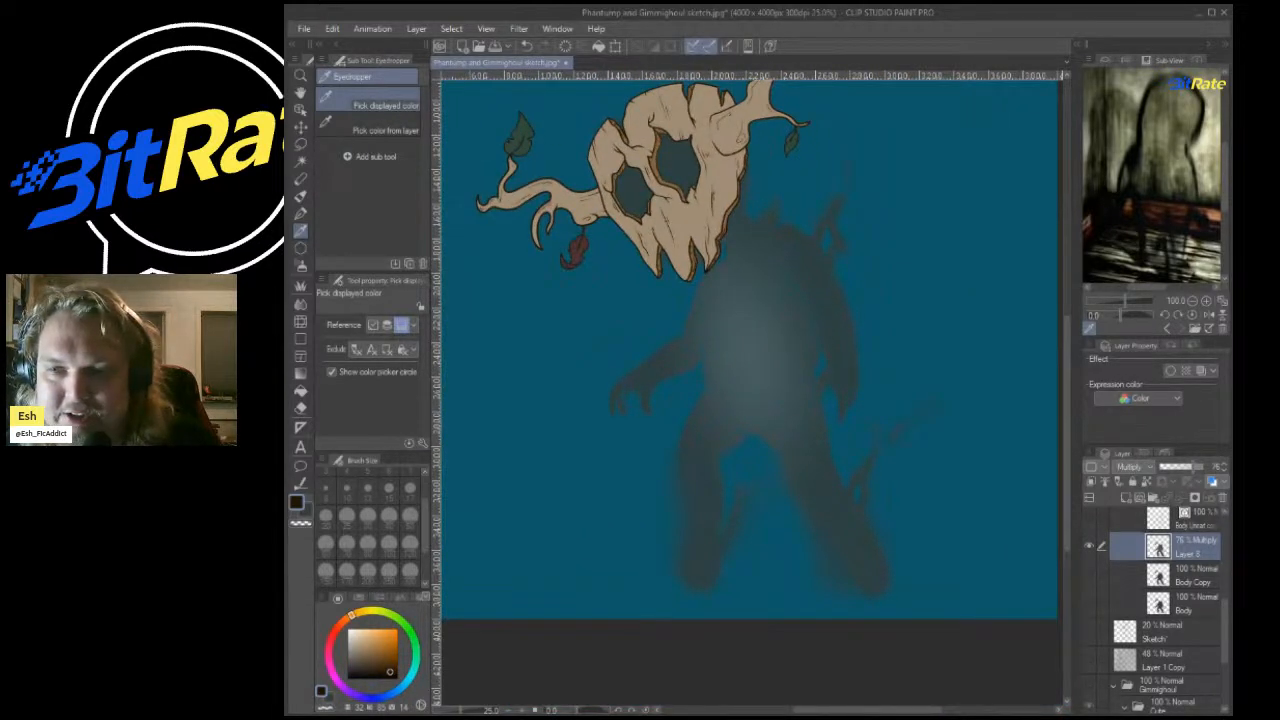
Set Layer 8's blend mode to Normal and darken the layer with a Hue/Saturation/Luminosity adjustment.
click(1134, 472)
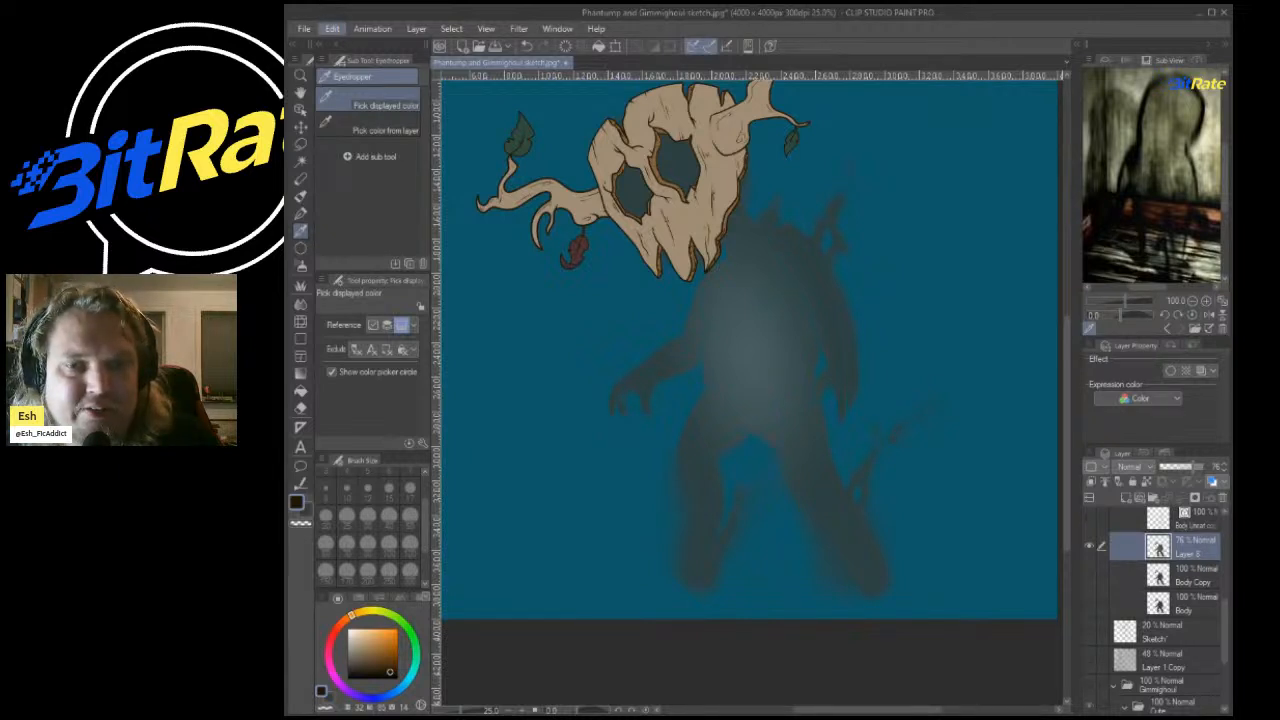
key(ctrl+u)
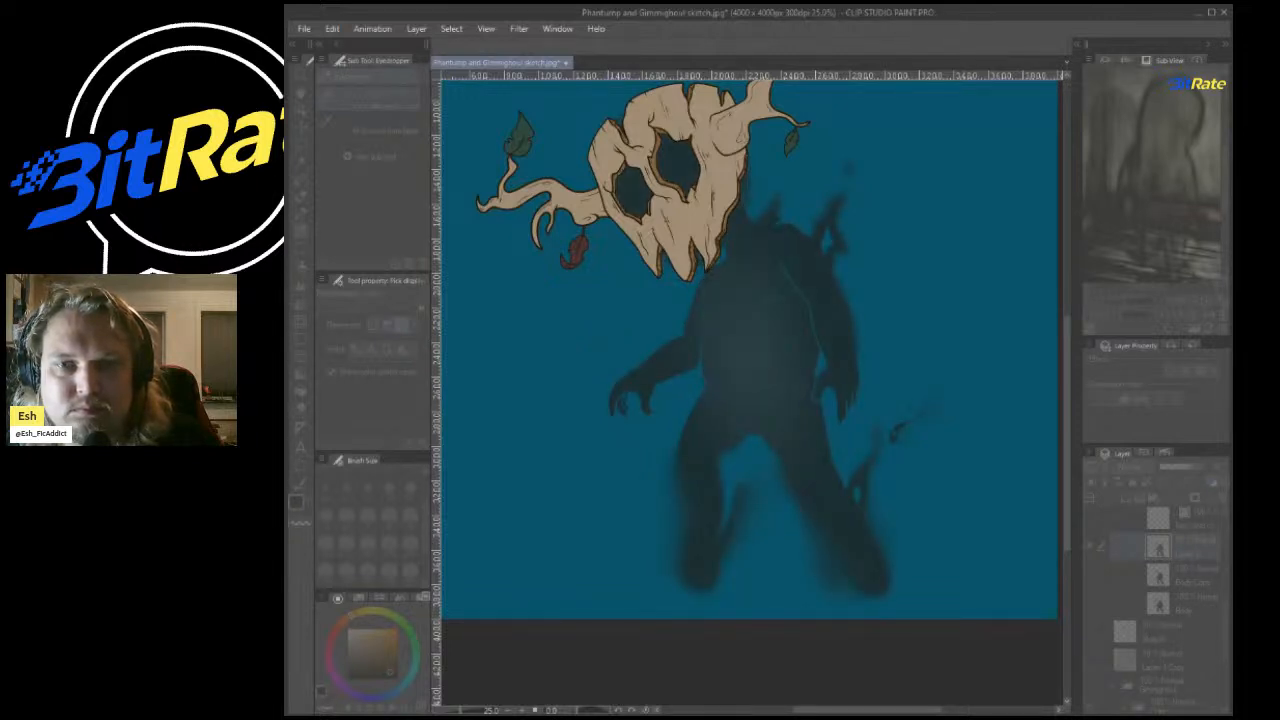
click(878, 171)
Examine the darkened body and the mask lineart, both close up and as part of the whole figure.
scroll(878, 171, down, 3)
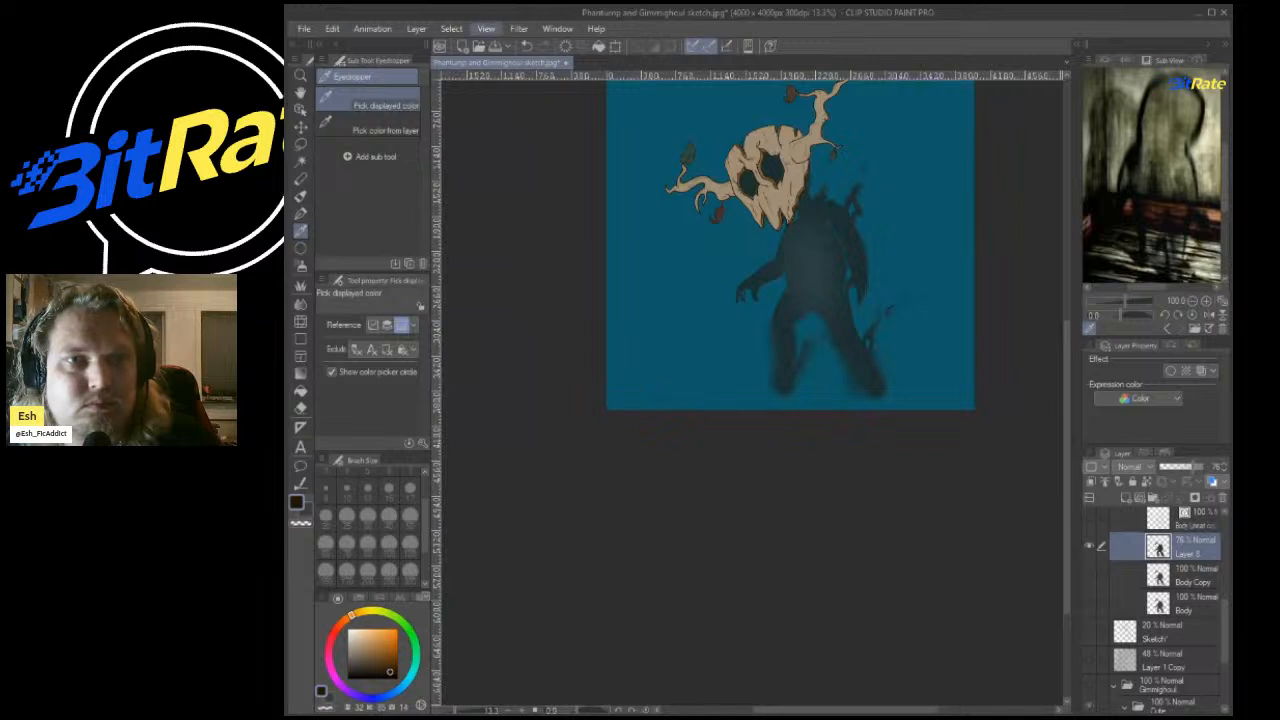
click(519, 29)
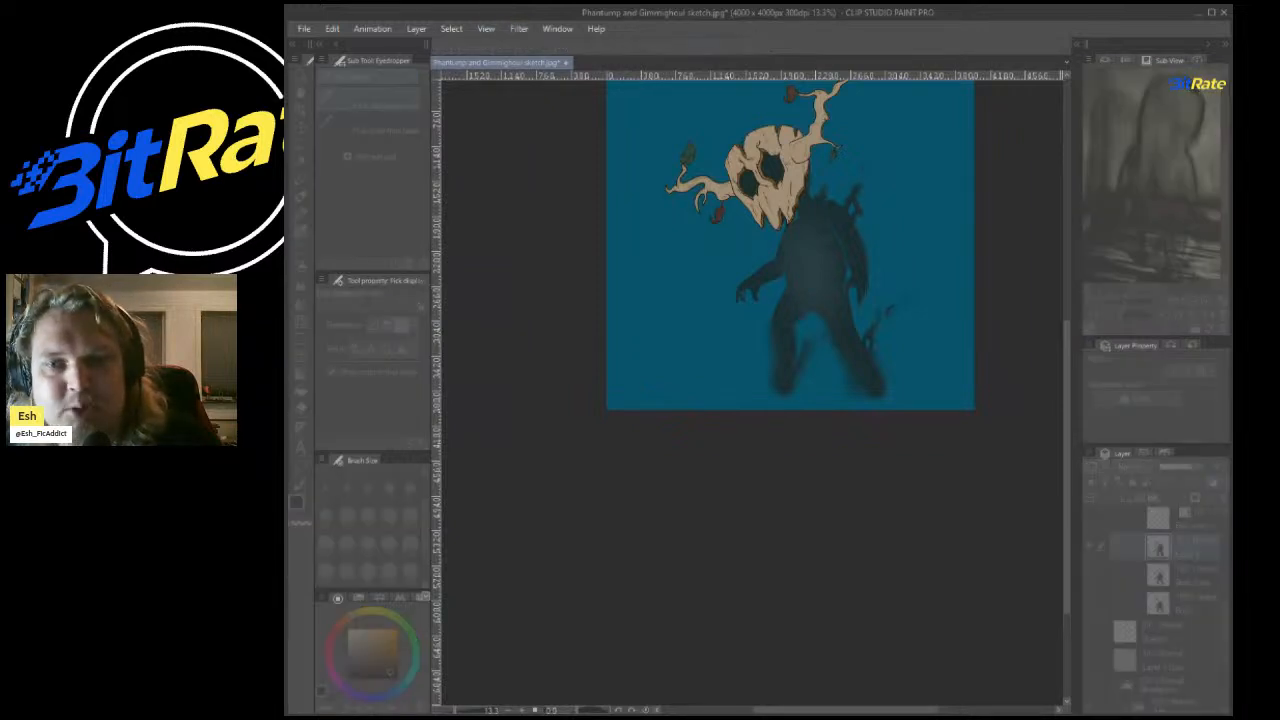
scroll(813, 227, up, 7)
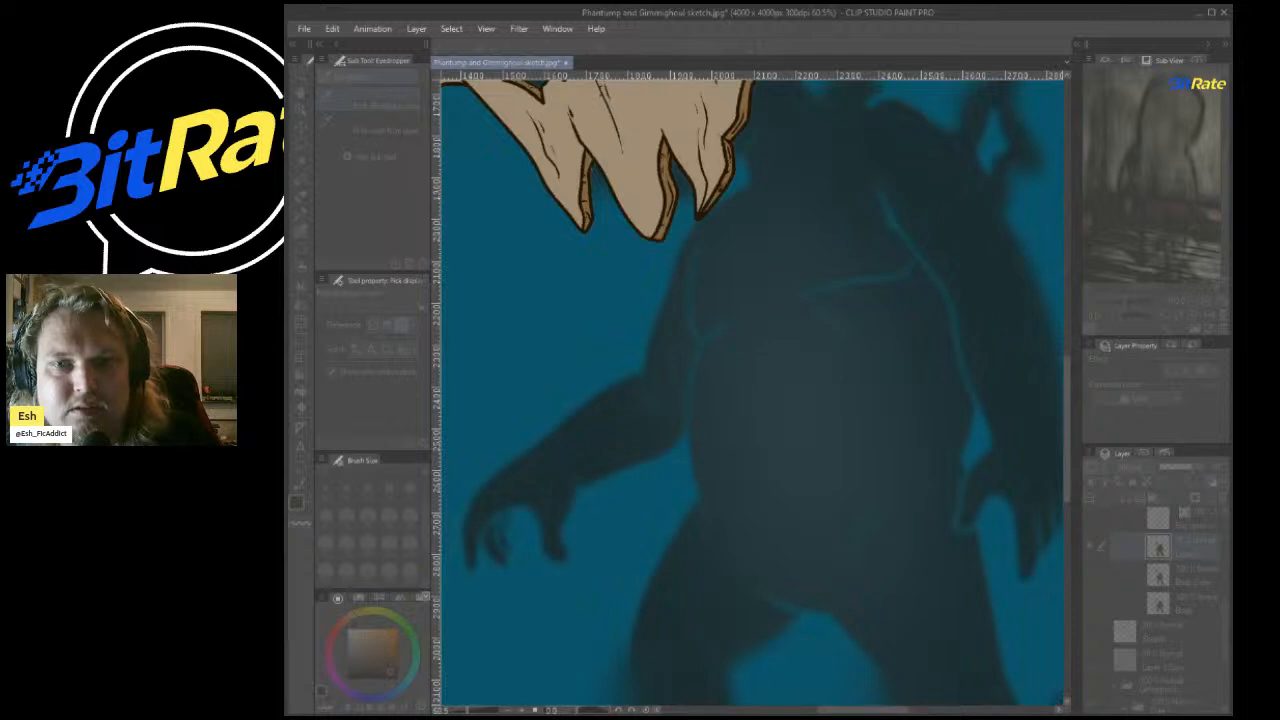
click(889, 282)
scroll(889, 280, down, 8)
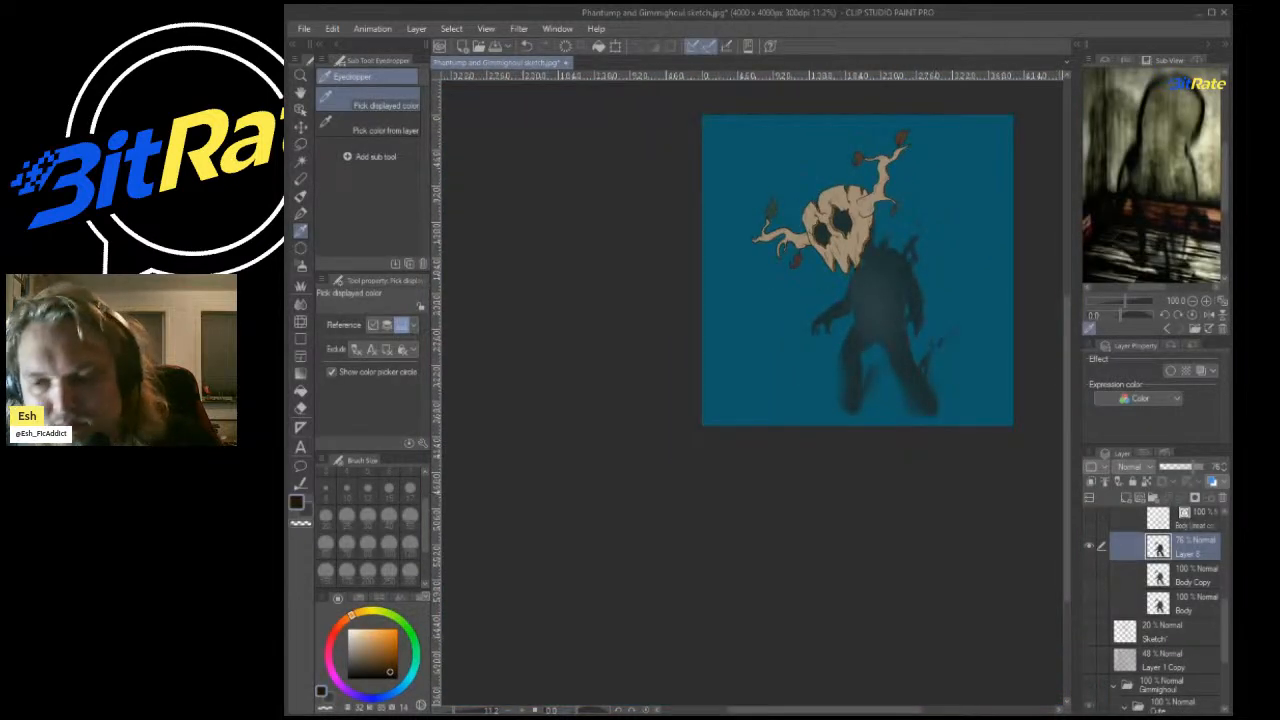
key(alt+Tab)
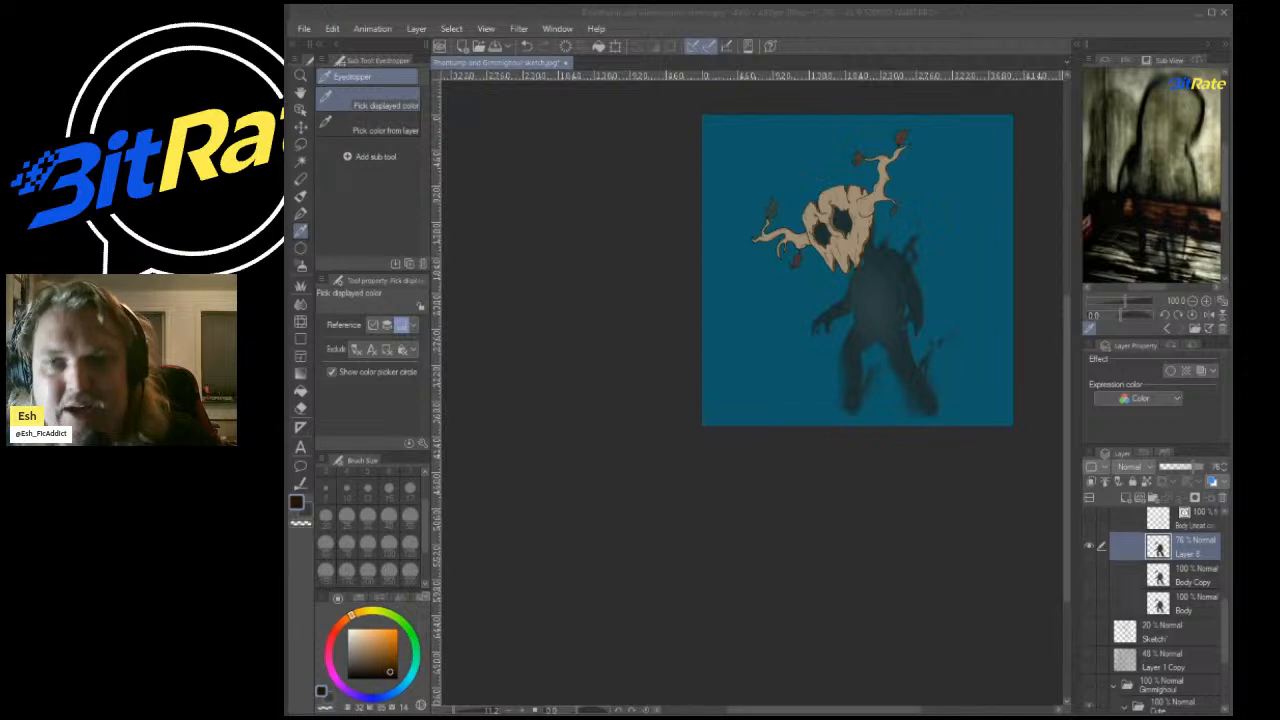
key(alt+Tab)
scroll(950, 410, down, 3)
scroll(902, 350, up, 10)
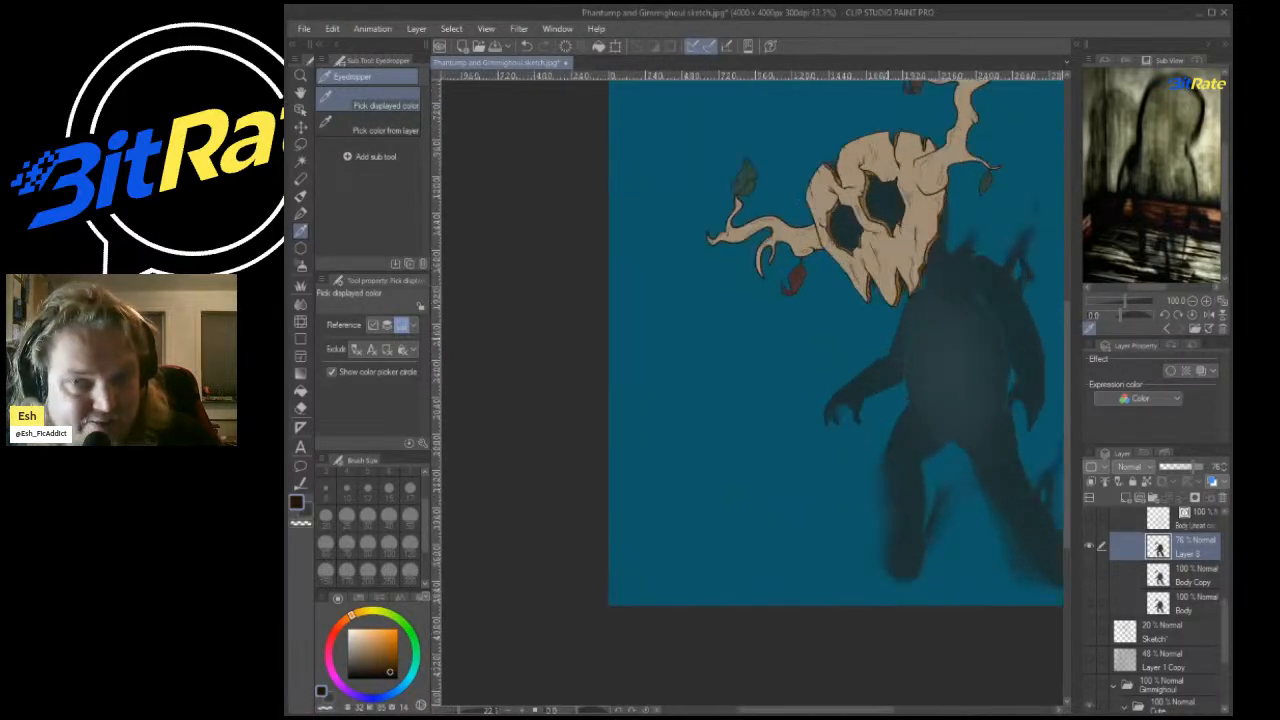
scroll(1165, 590, up, 1)
scroll(905, 352, up, 3)
scroll(1165, 600, up, 2)
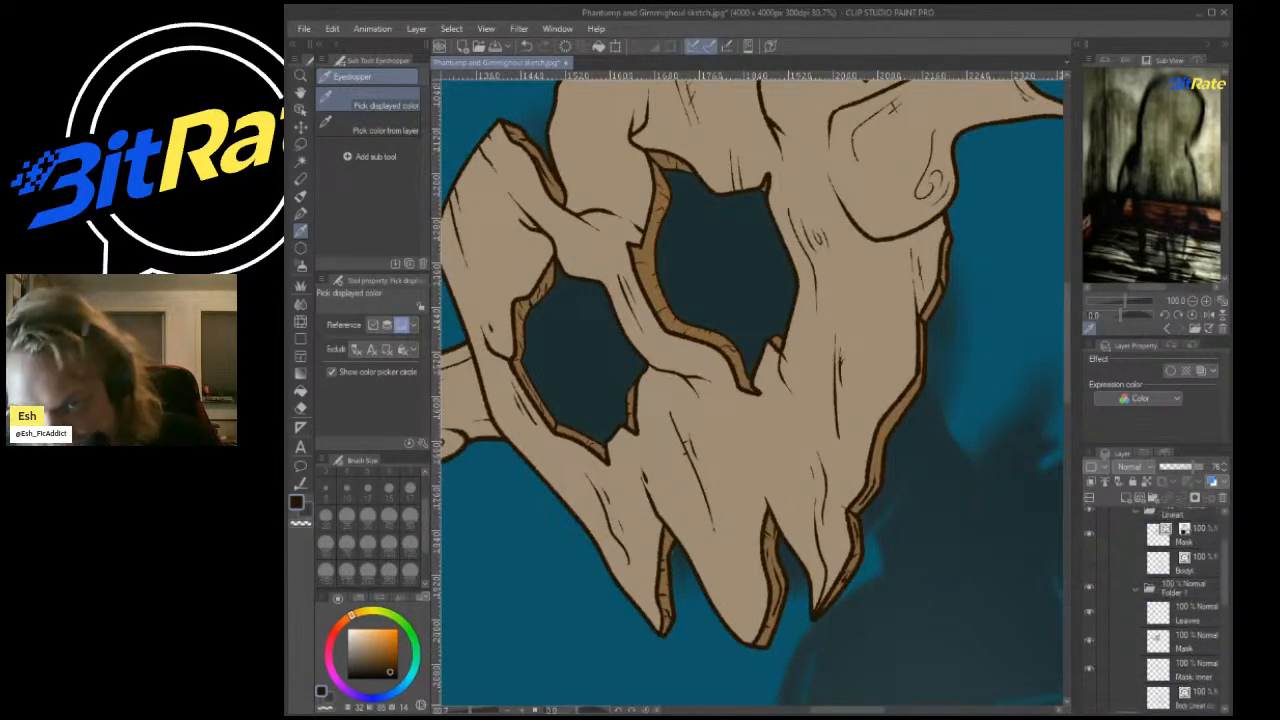
scroll(720, 340, up, 10)
scroll(750, 390, down, 15)
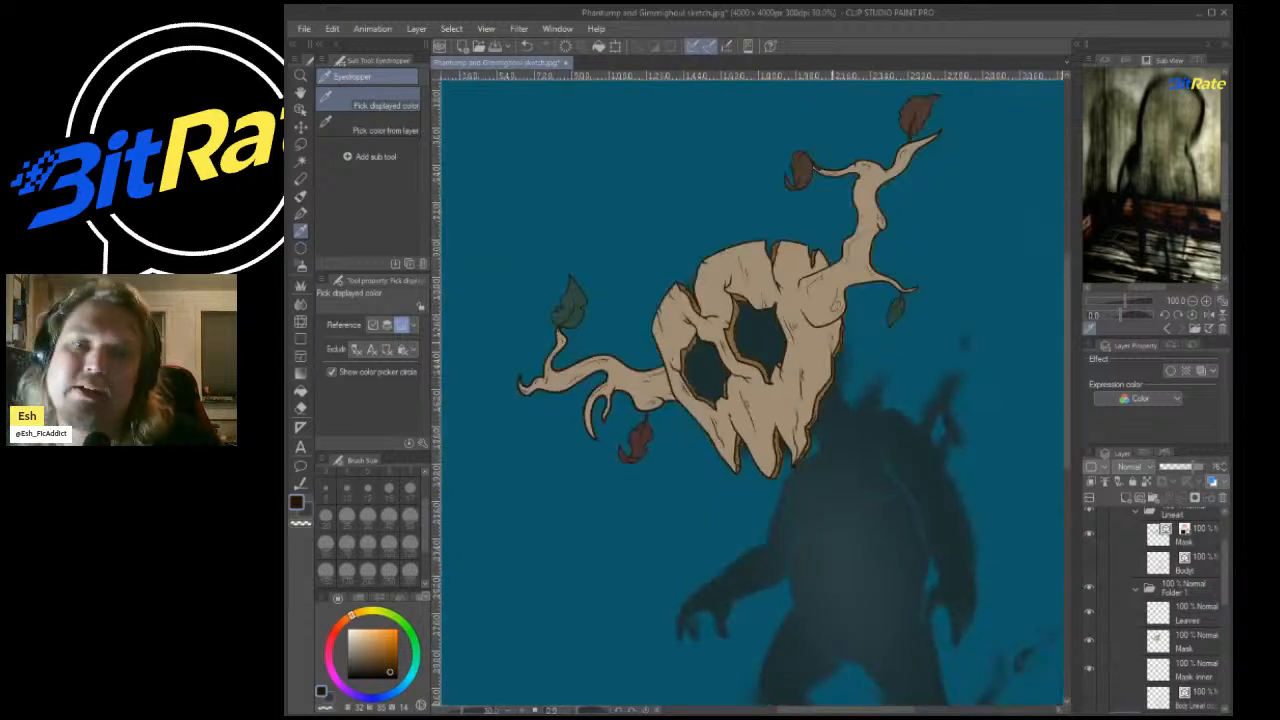
Darken the Mask layer's fill from pale tan to a deeper mid brown.
scroll(1165, 600, up, 2)
scroll(1165, 600, down, 3)
click(1190, 588)
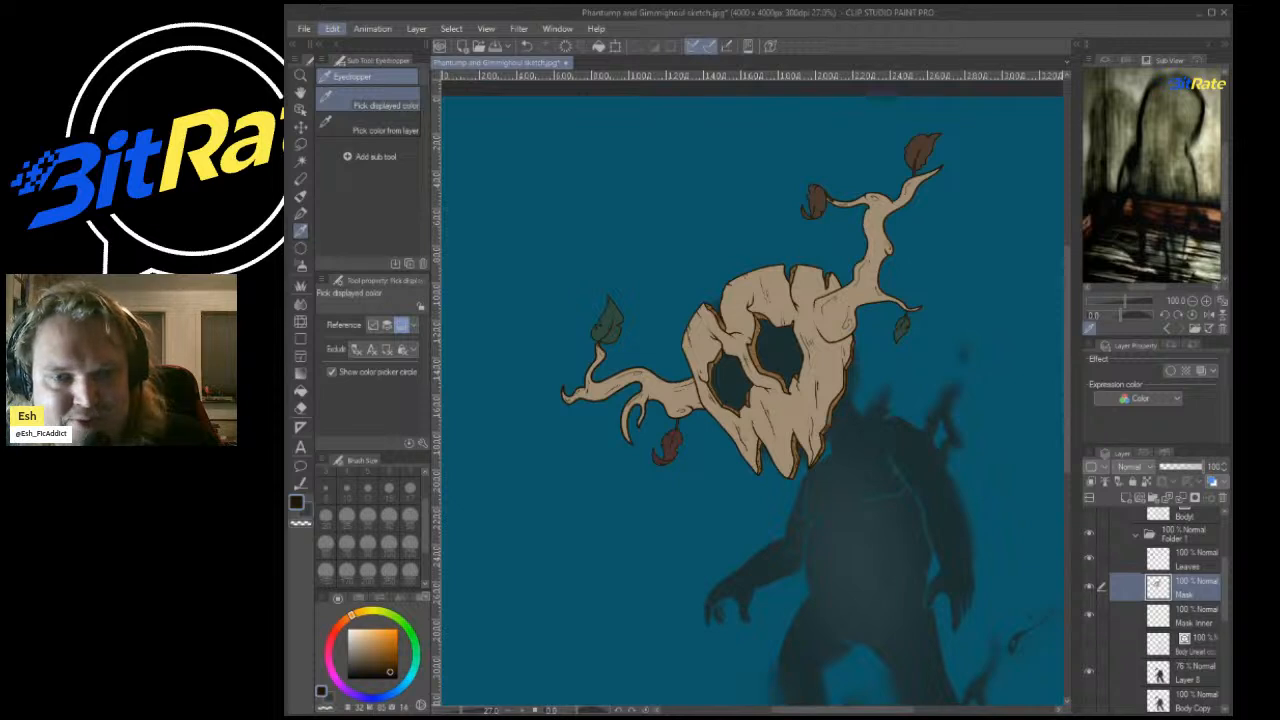
click(679, 333)
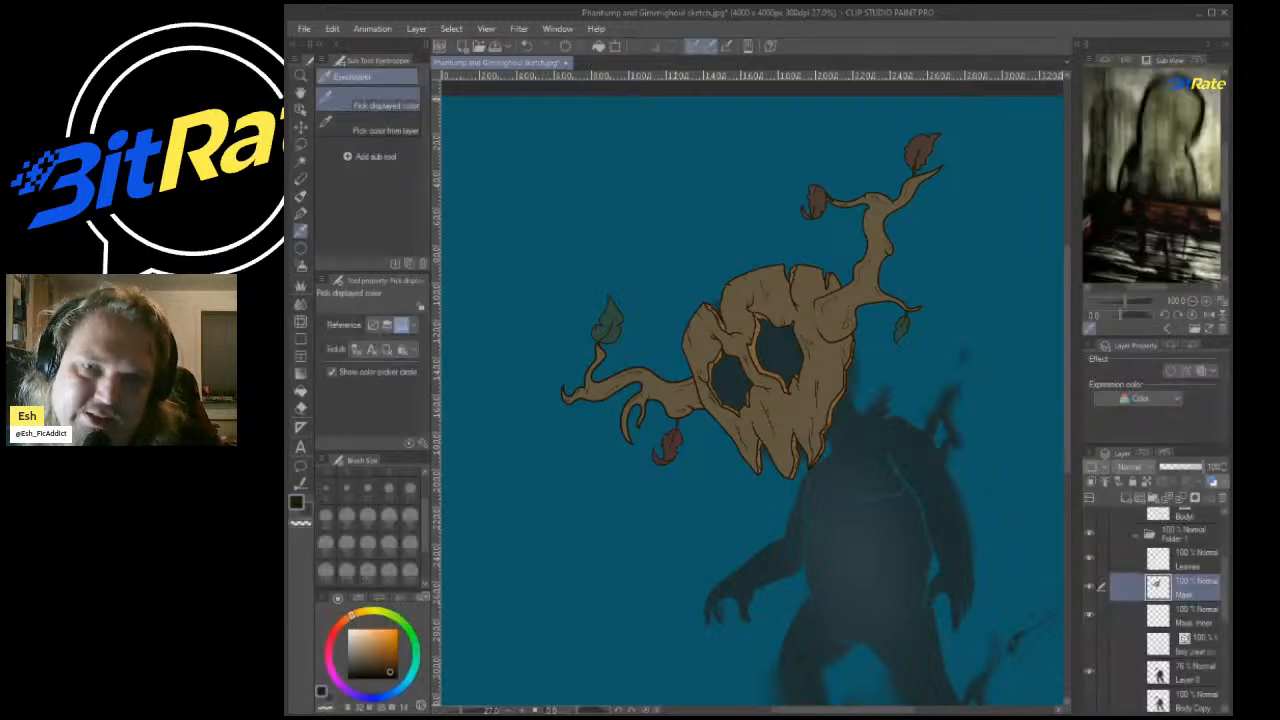
scroll(745, 251, up, 2)
Shift the Mask inner layer's orange-brown edges to a darker, greyish brown.
click(1190, 616)
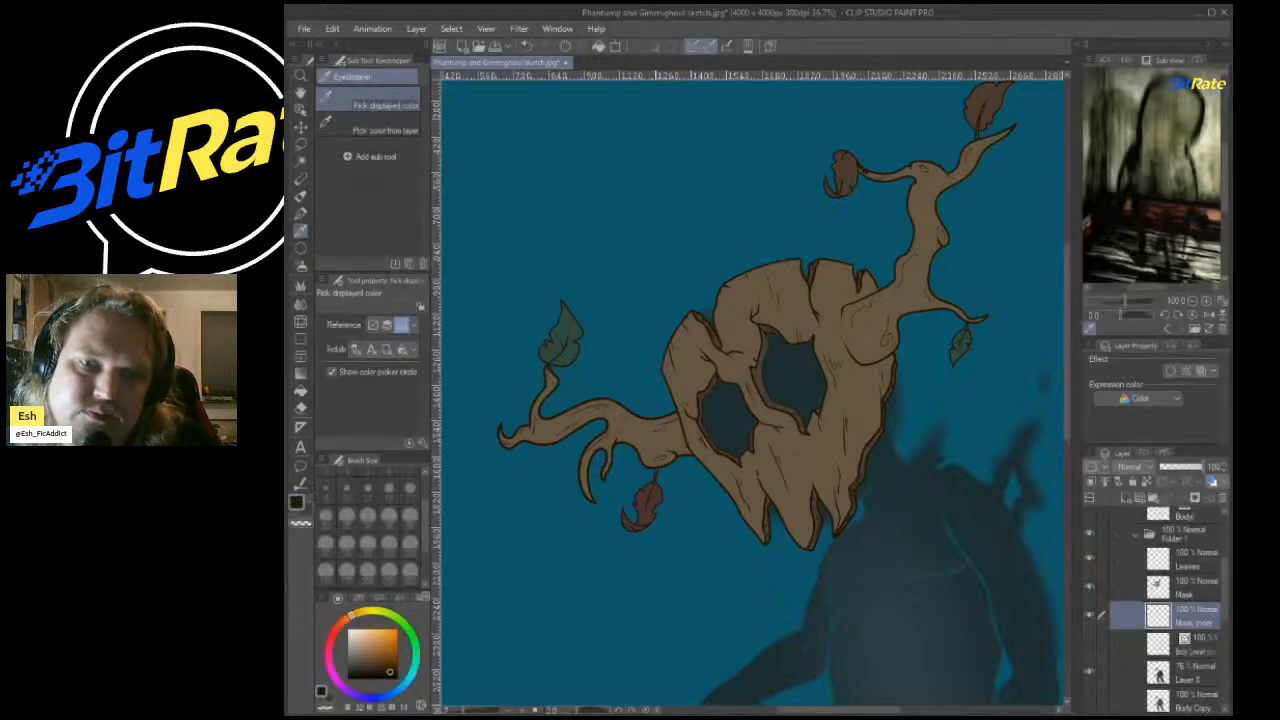
scroll(750, 390, down, 3)
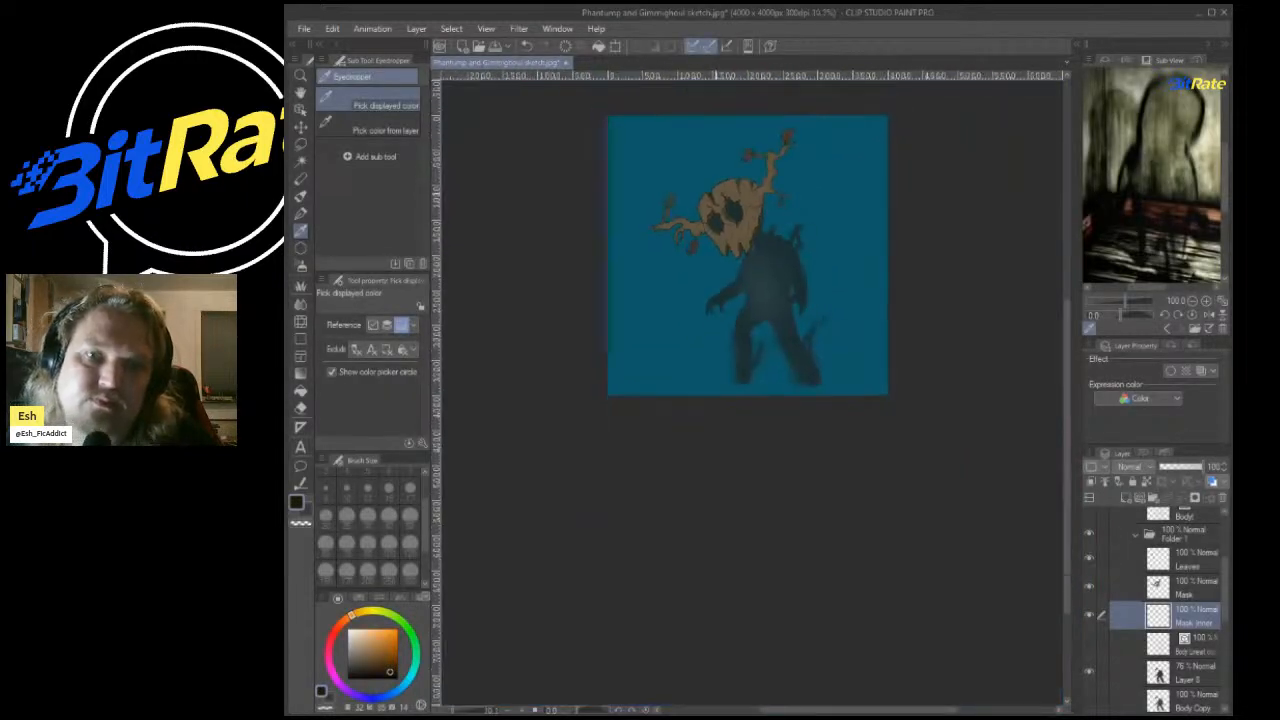
scroll(700, 380, up, 5)
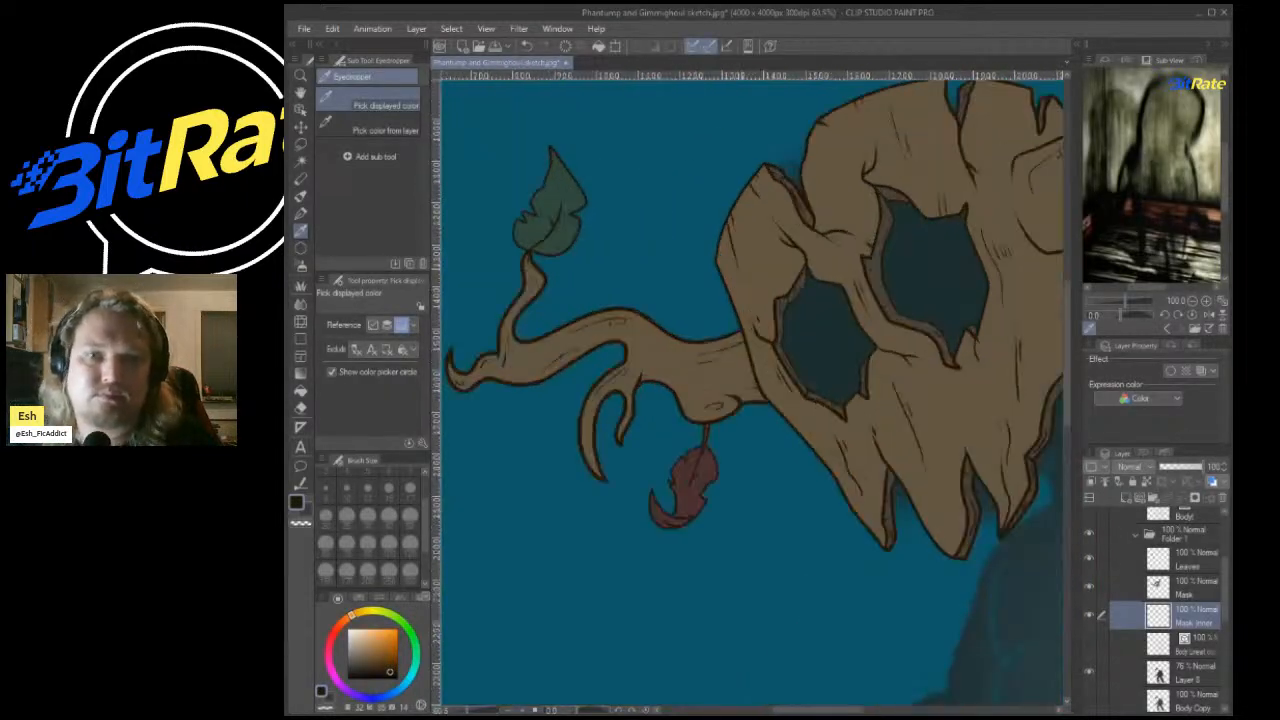
scroll(750, 390, up, 3)
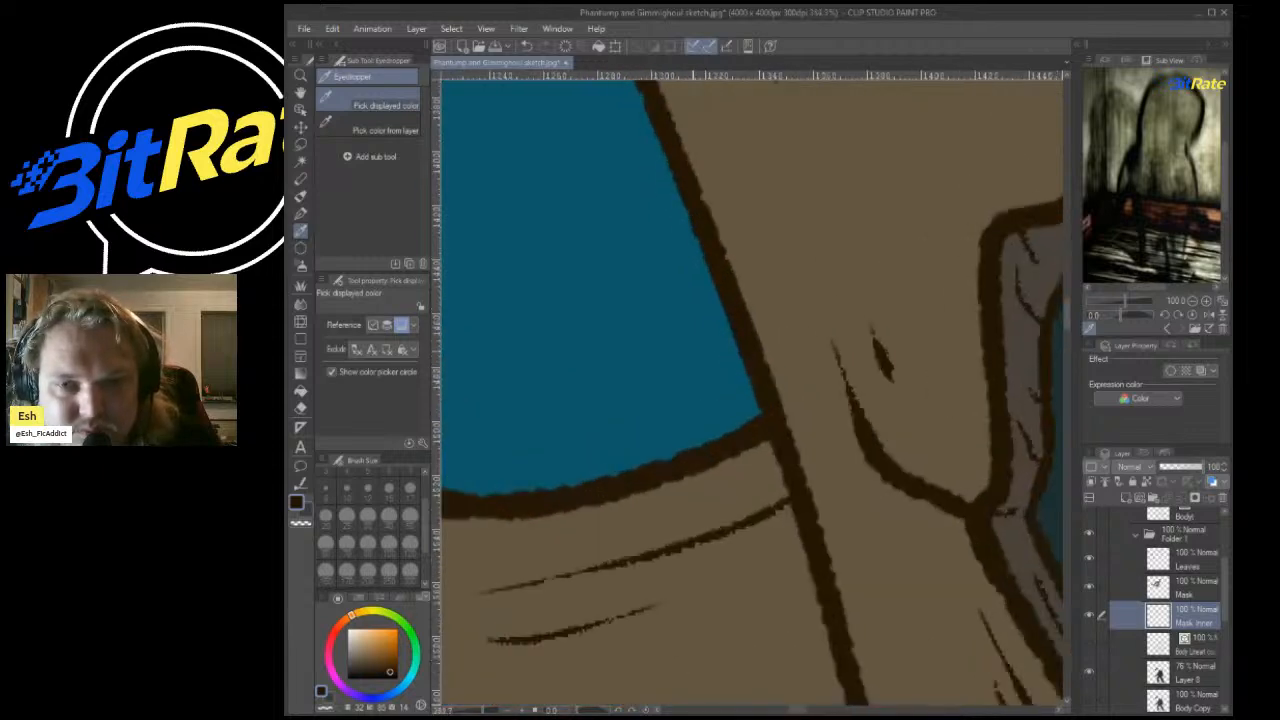
scroll(750, 390, down, 6)
drag(700, 400, 734, 362)
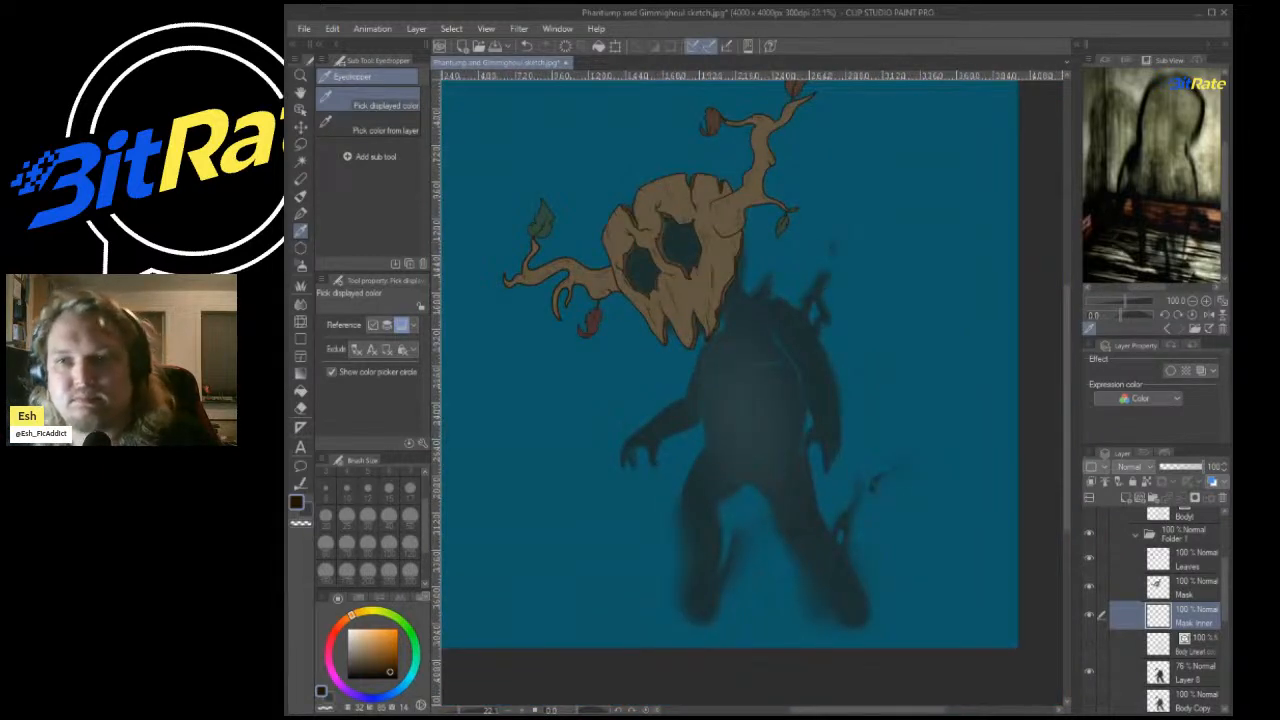
Browse the Sub View references to the tree-bark image and examine its grain at 200% zoom.
scroll(1152, 180, down, 3)
click(1167, 328)
click(1167, 328)
click(1167, 328)
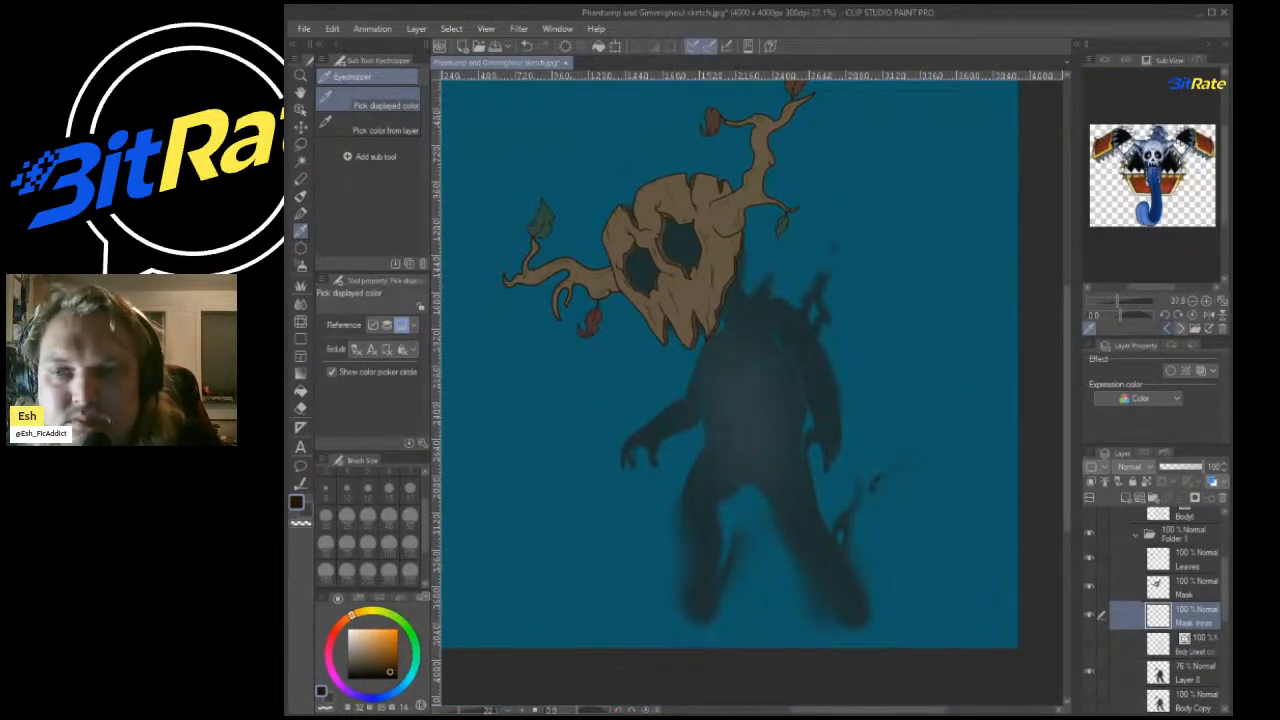
click(1181, 328)
scroll(1152, 180, up, 4)
scroll(1152, 180, down, 3)
scroll(1152, 180, up, 3)
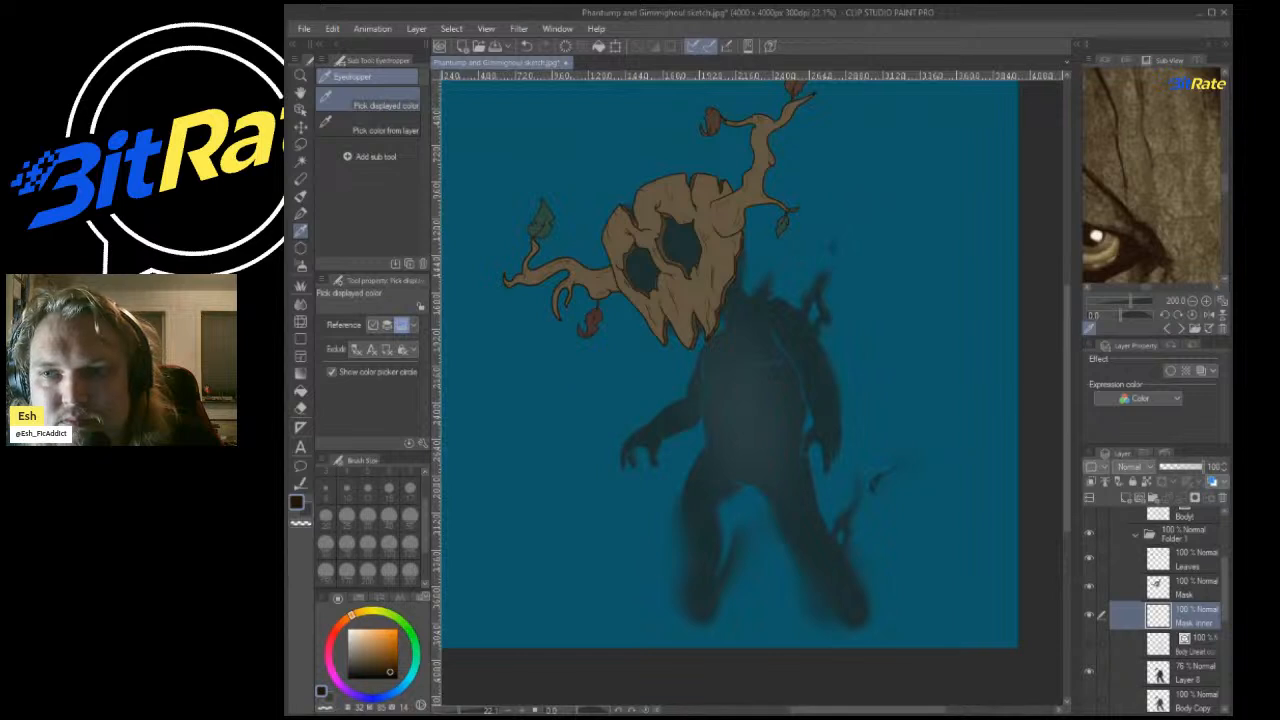
scroll(1152, 180, down, 3)
scroll(1152, 180, up, 3)
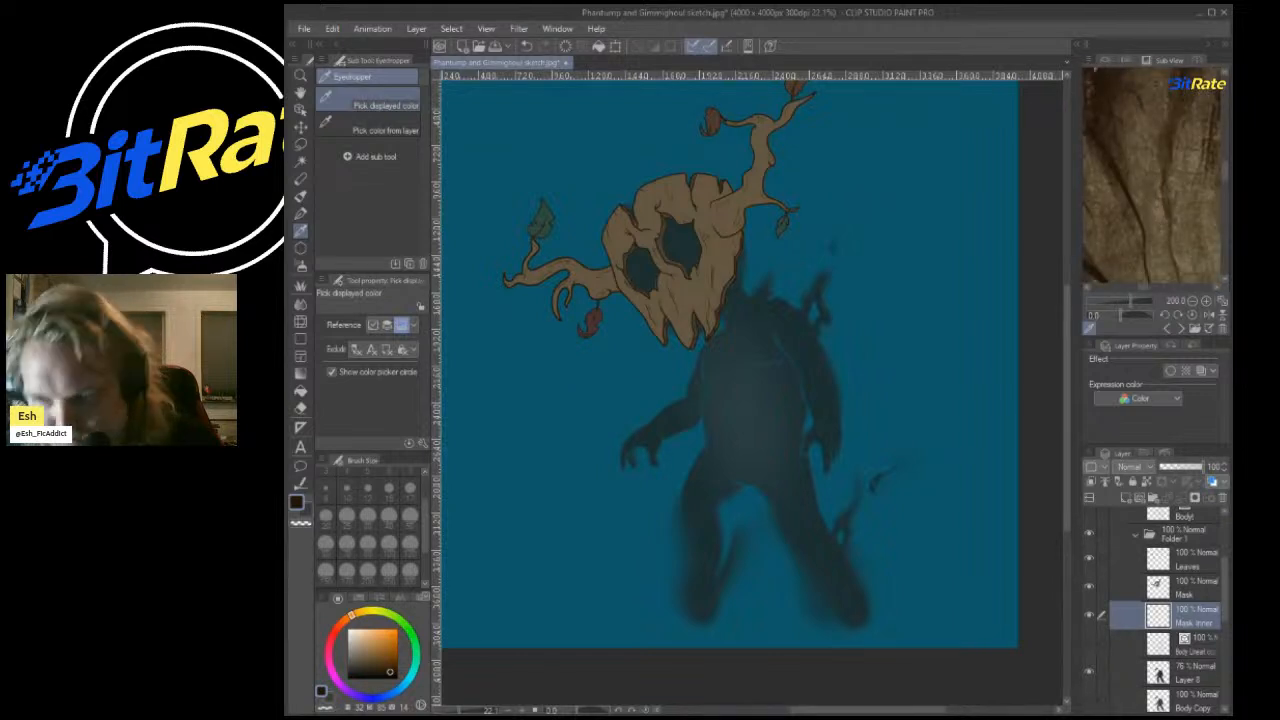
Add a new layer directly above the Mask layer and clip it to the mask.
click(1192, 587)
click(1126, 498)
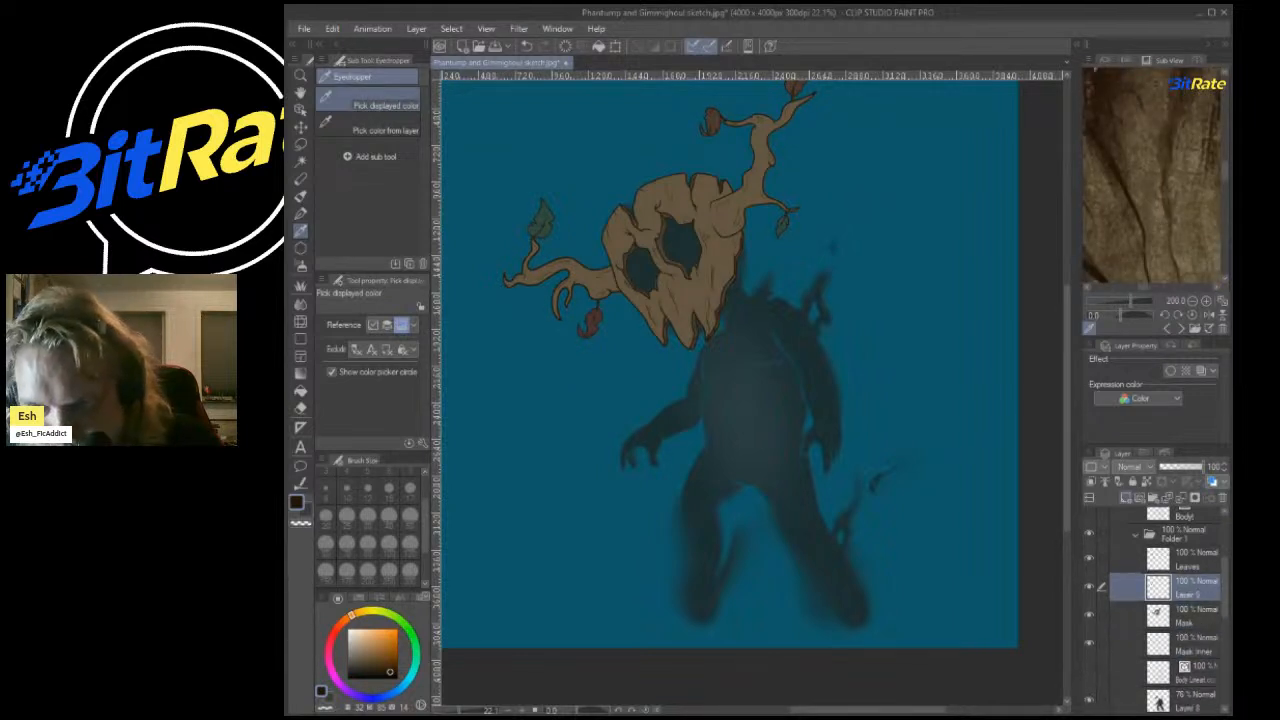
scroll(494, 206, up, 2)
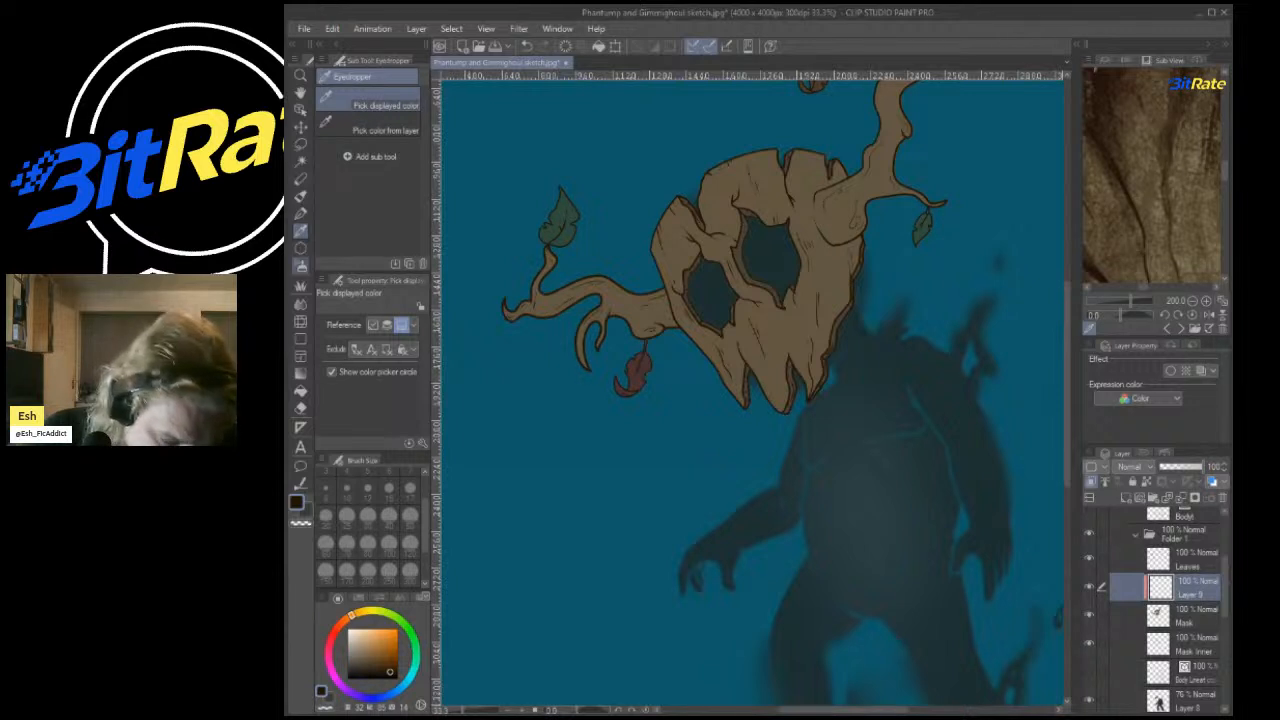
Sample the mask's brown and try the Textured pen at size 100 on the new clipped layer.
click(301, 266)
click(368, 174)
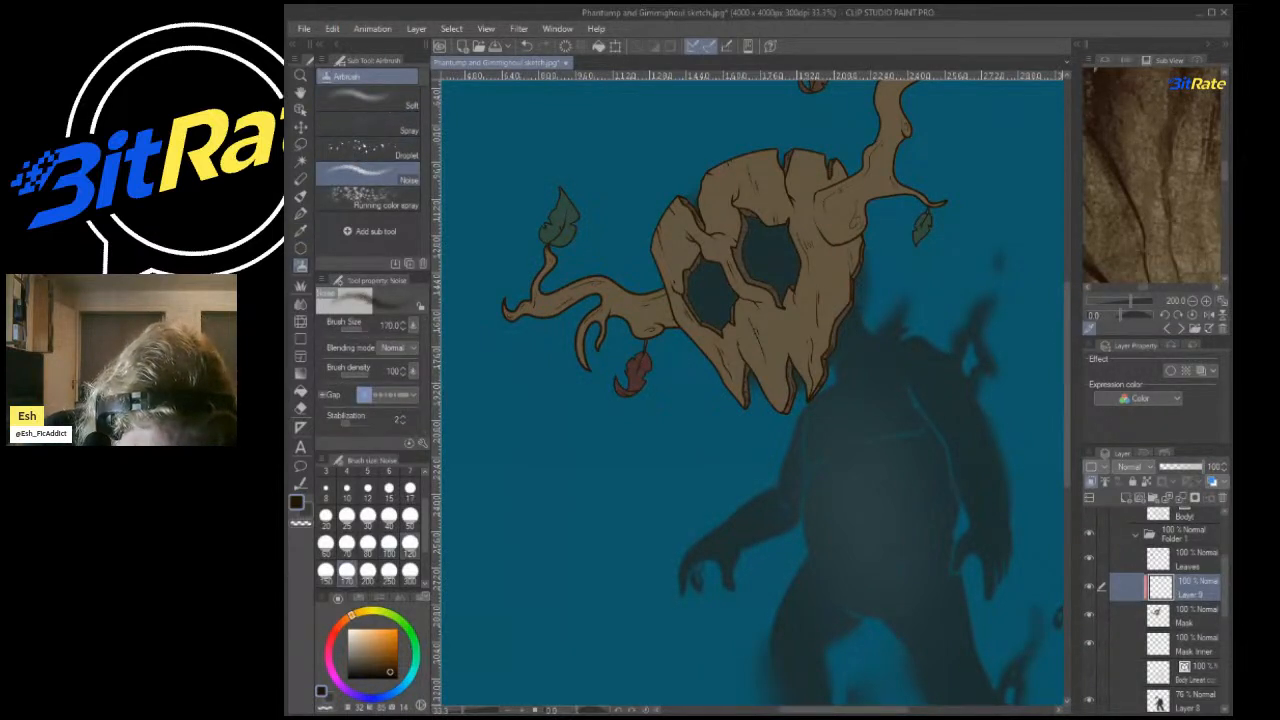
key(p)
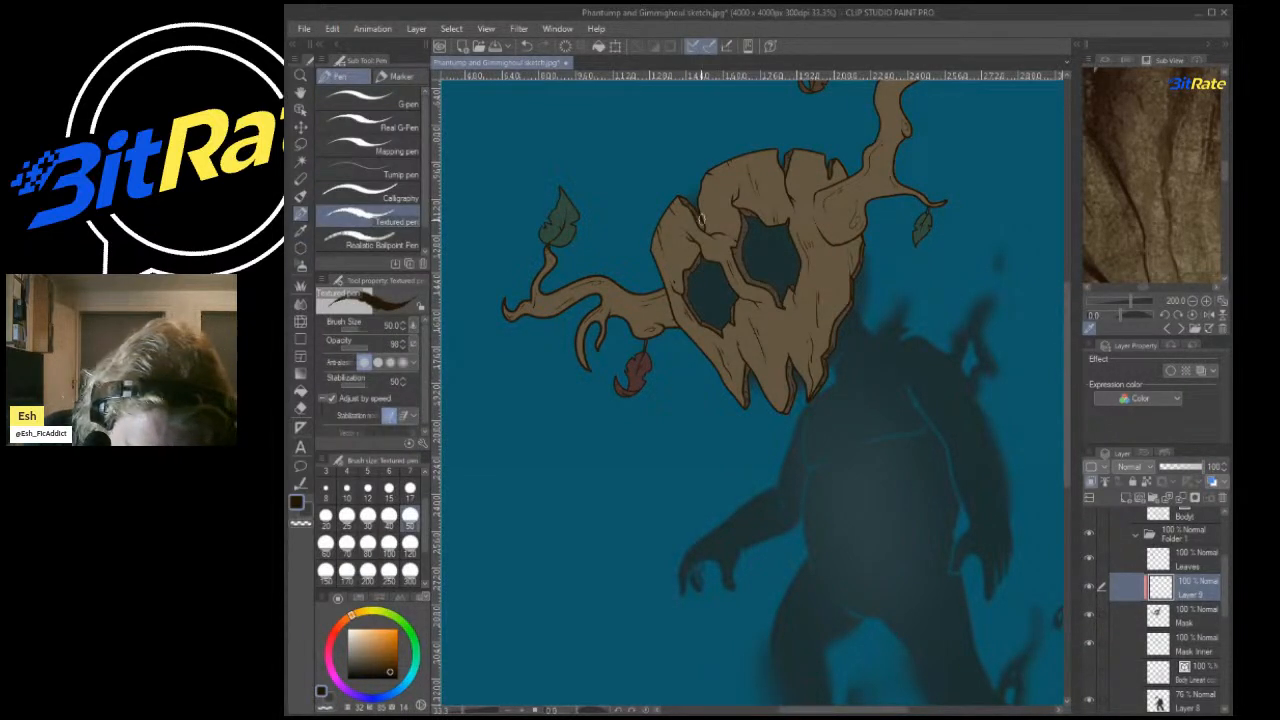
key(i)
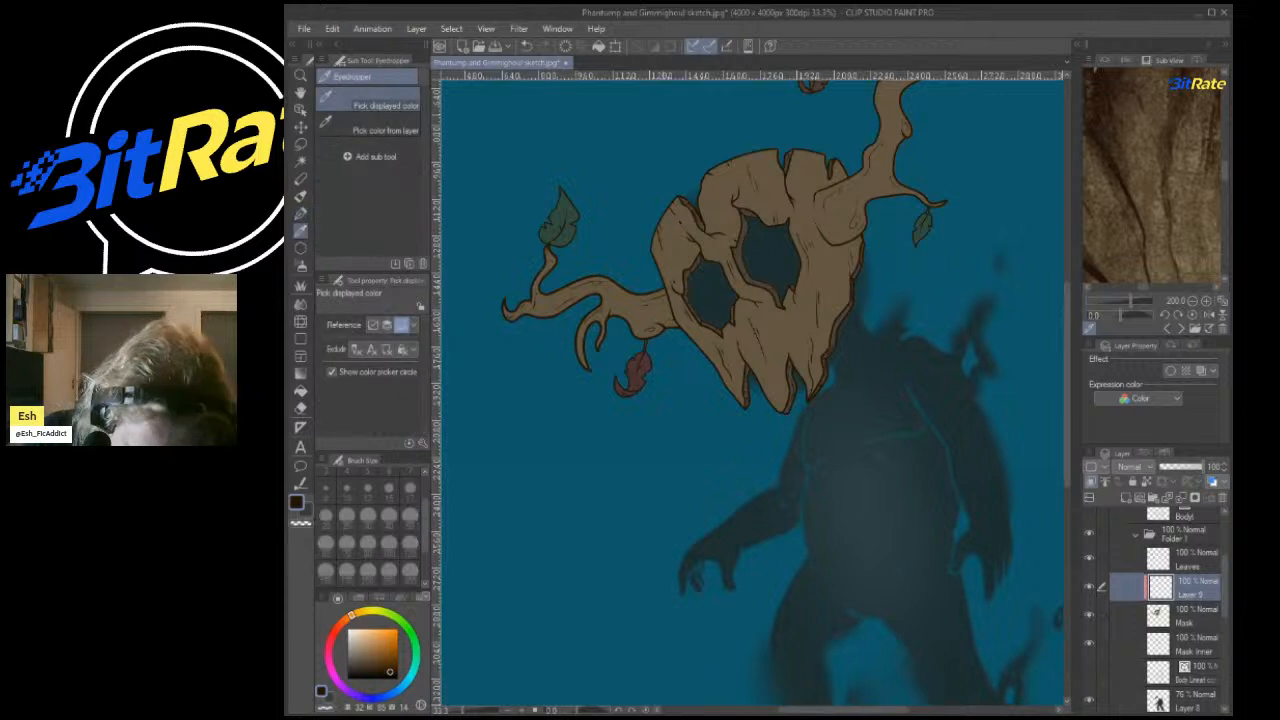
click(727, 185)
key(p)
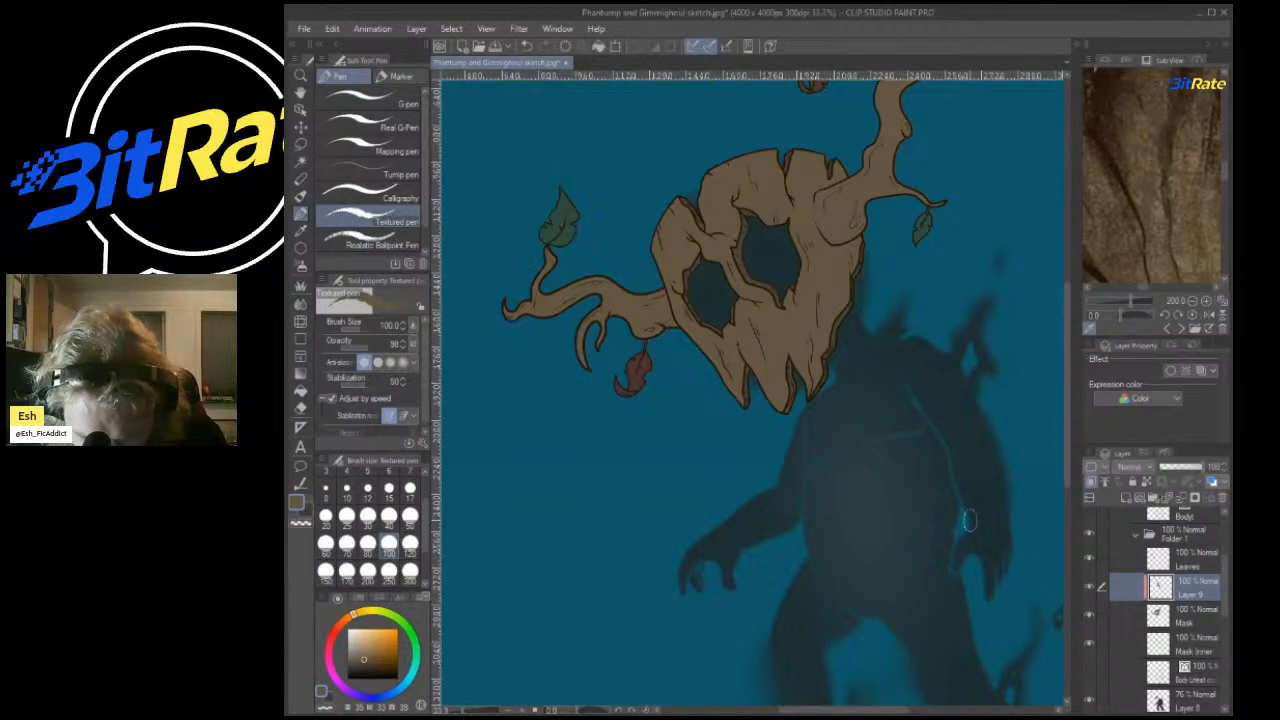
scroll(585, 235, up, 3)
scroll(585, 236, up, 1)
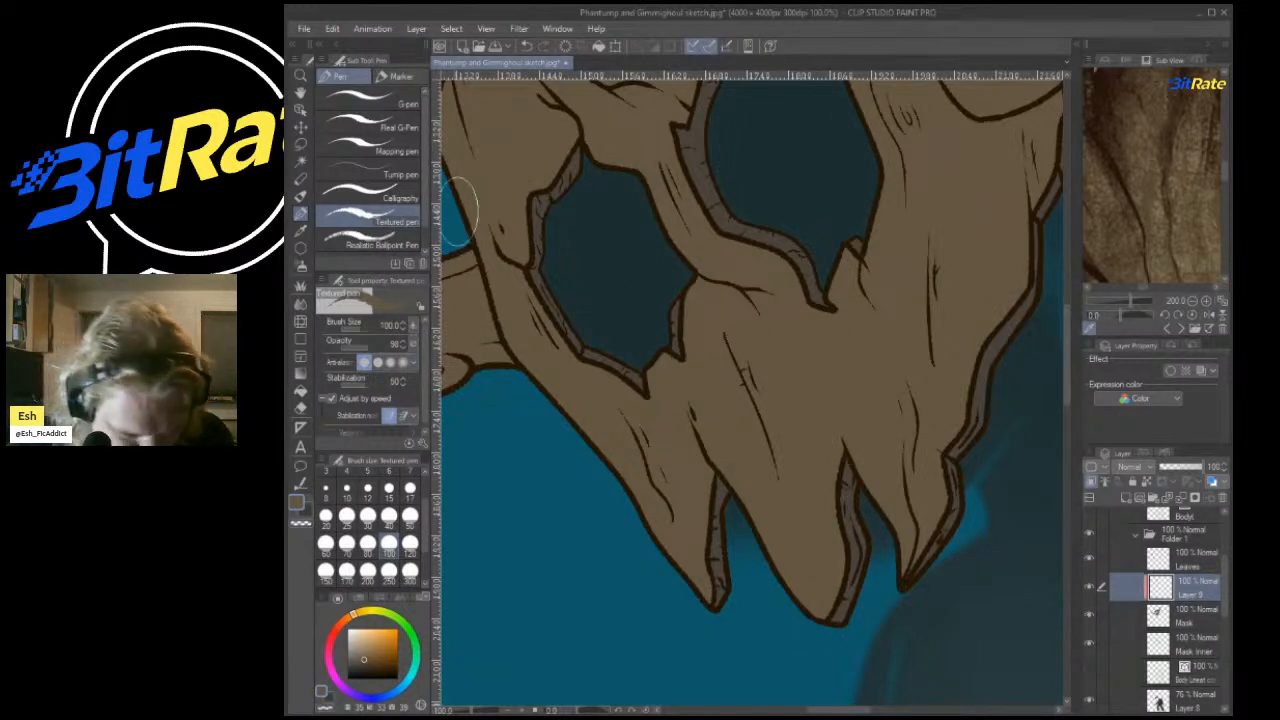
Try Noise airbrush strokes on the Mask layer at sizes 170 and 300, undoing each stroke.
key(b)
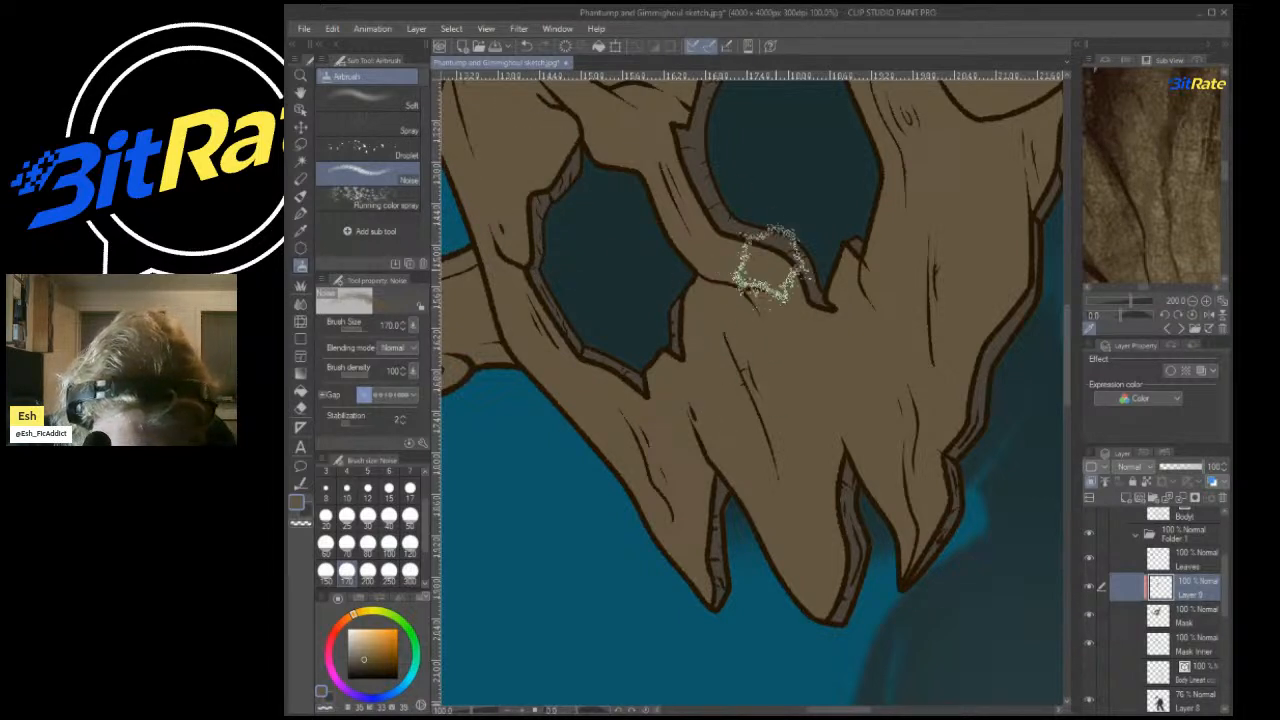
click(1192, 614)
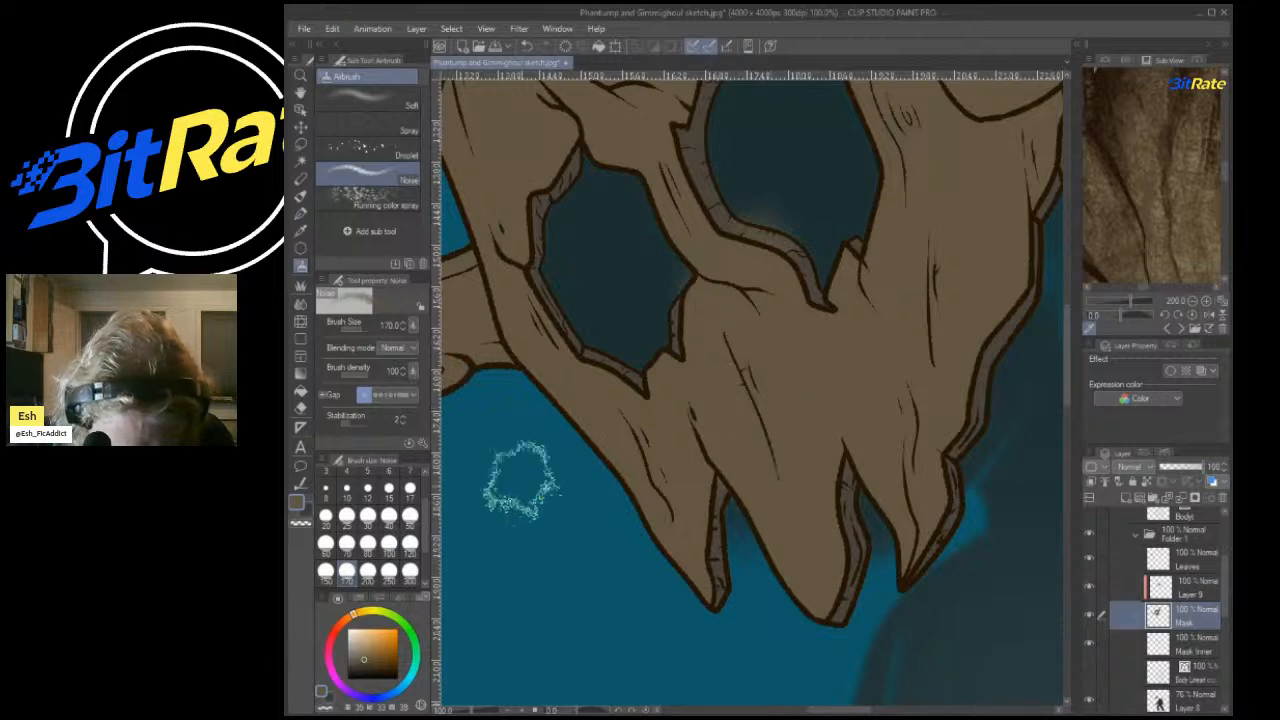
drag(730, 420, 785, 430)
key(ctrl+z)
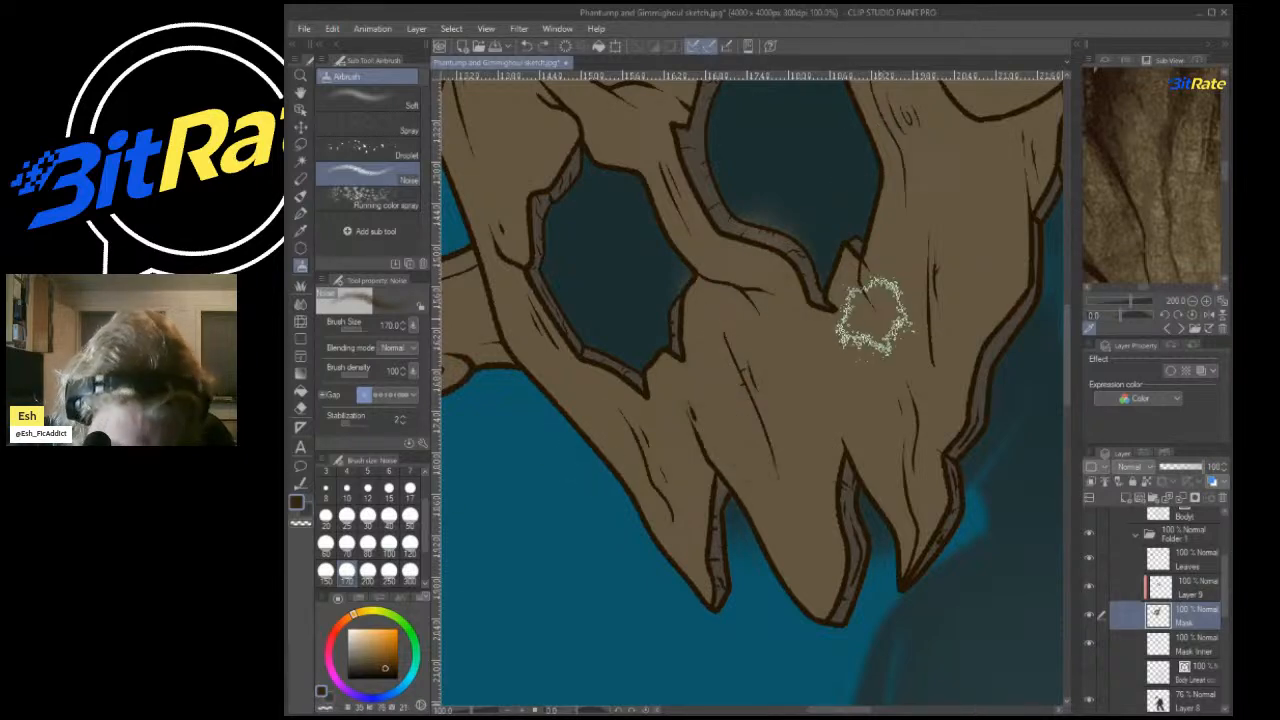
click(410, 571)
mouse_move(718, 455)
mouse_down()
mouse_move(552, 230)
mouse_move(762, 600)
mouse_move(852, 610)
mouse_move(781, 516)
mouse_up()
key(ctrl+z)
scroll(732, 457, down, 4)
scroll(726, 460, down, 1)
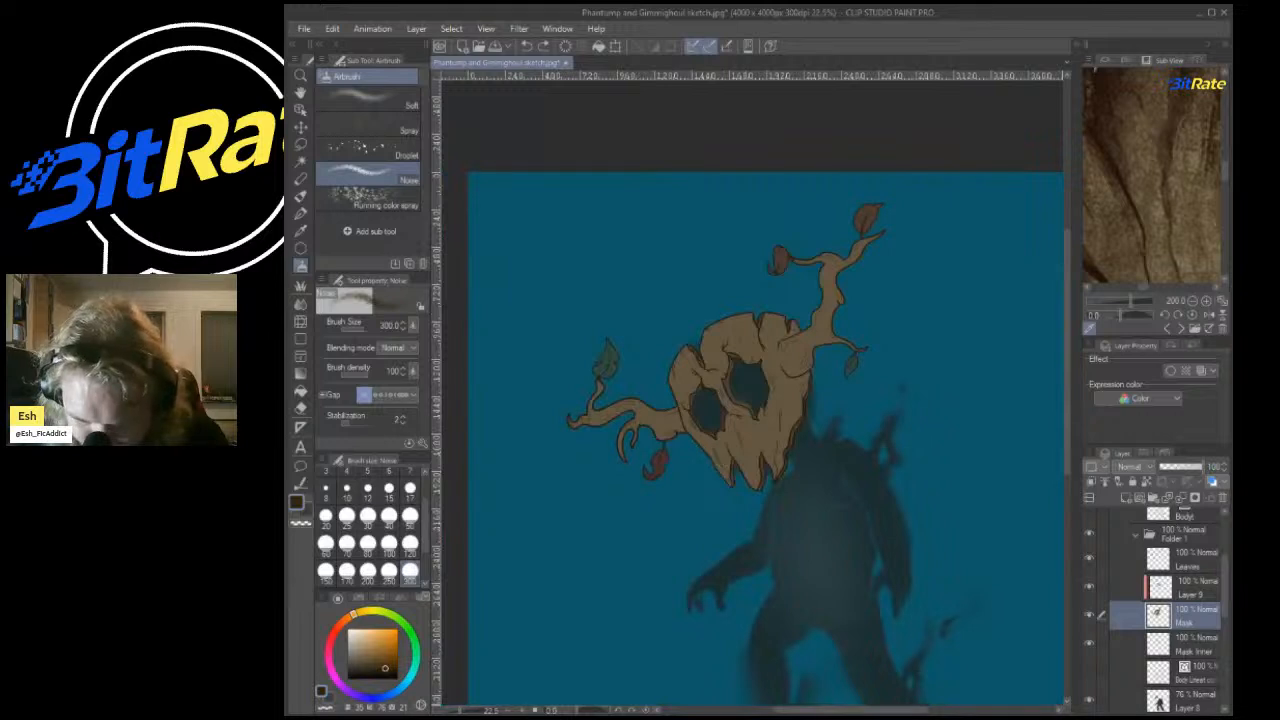
Airbrush dark brown noise shading along the mask's left edge and lower points on the clipped layer at size 300.
click(1185, 588)
scroll(674, 431, up, 5)
mouse_move(678, 299)
mouse_down()
mouse_move(719, 452)
mouse_move(768, 491)
mouse_up()
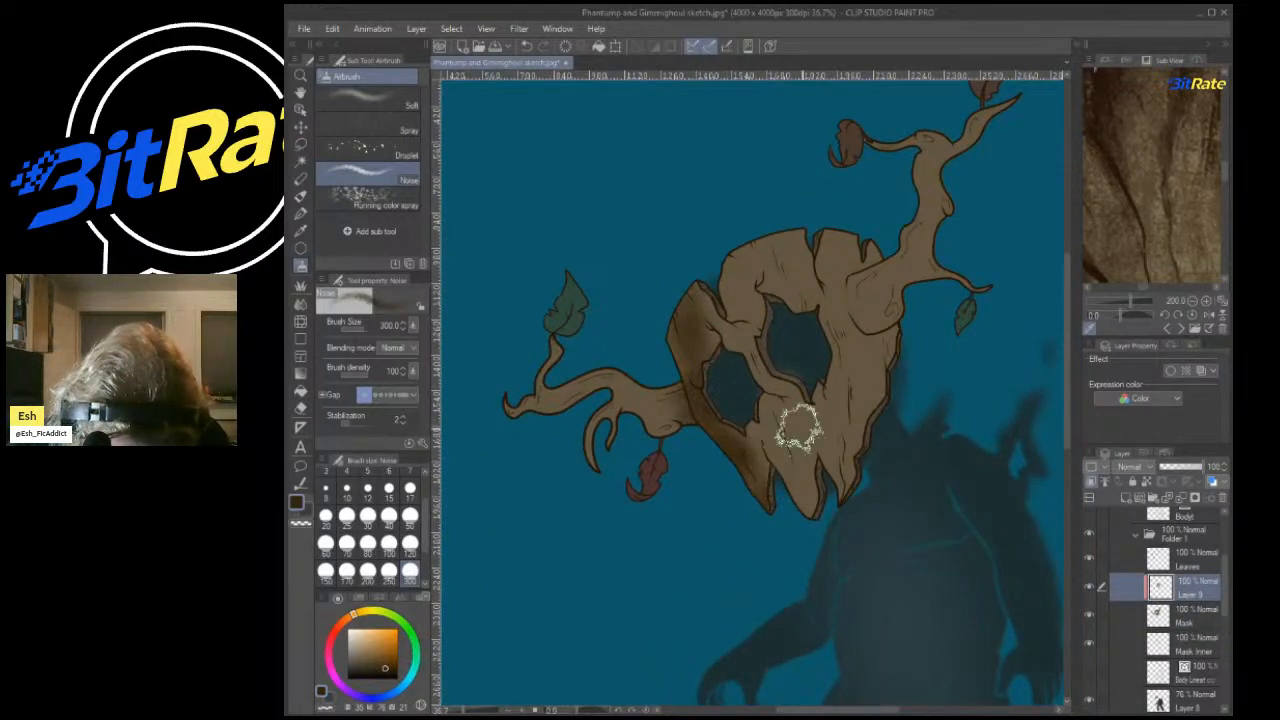
key(ctrl+z)
mouse_move(679, 298)
mouse_down()
mouse_move(701, 420)
mouse_move(789, 499)
mouse_up()
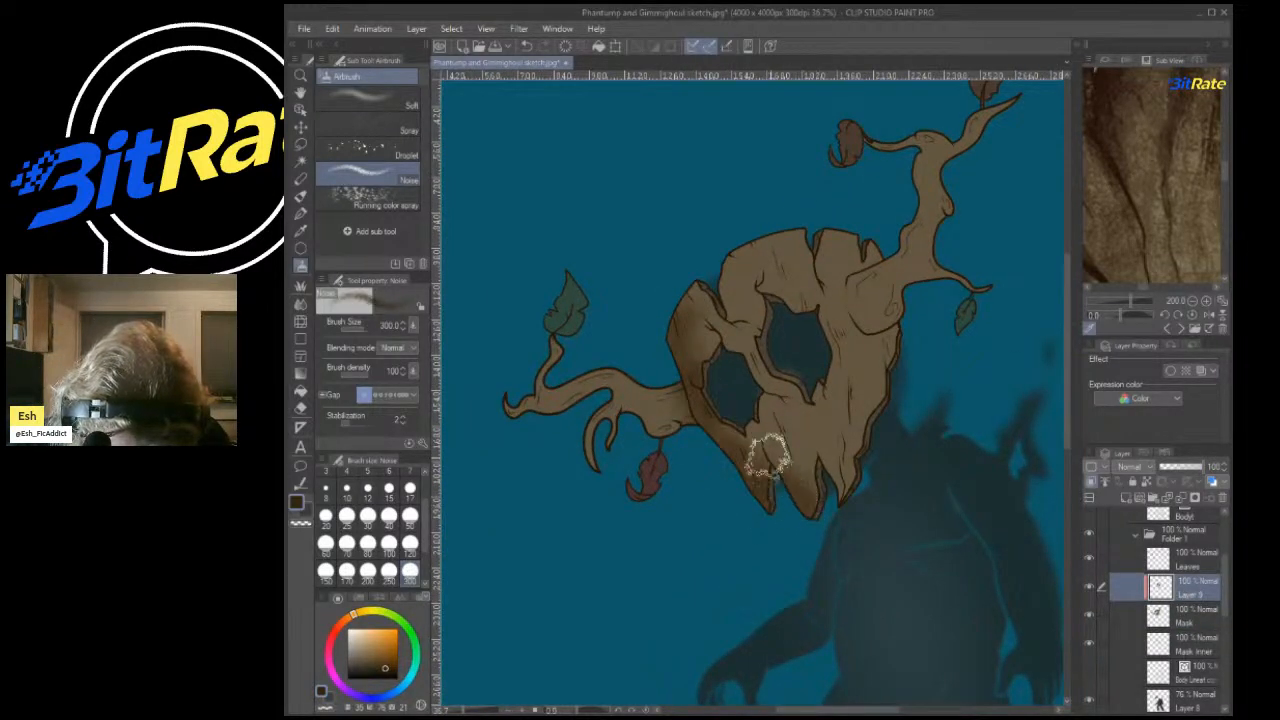
Set the Noise airbrush to size 250 and deepen the shading on the mask's left side and between the eye holes.
click(389, 514)
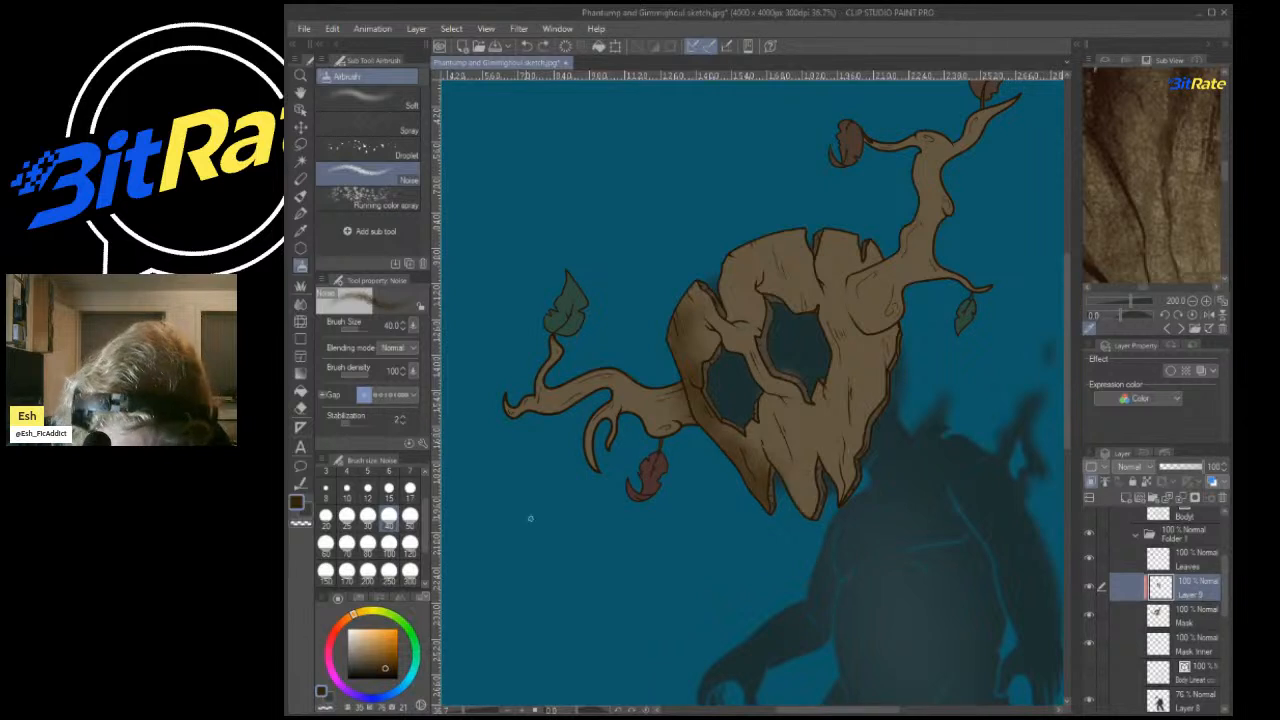
click(389, 570)
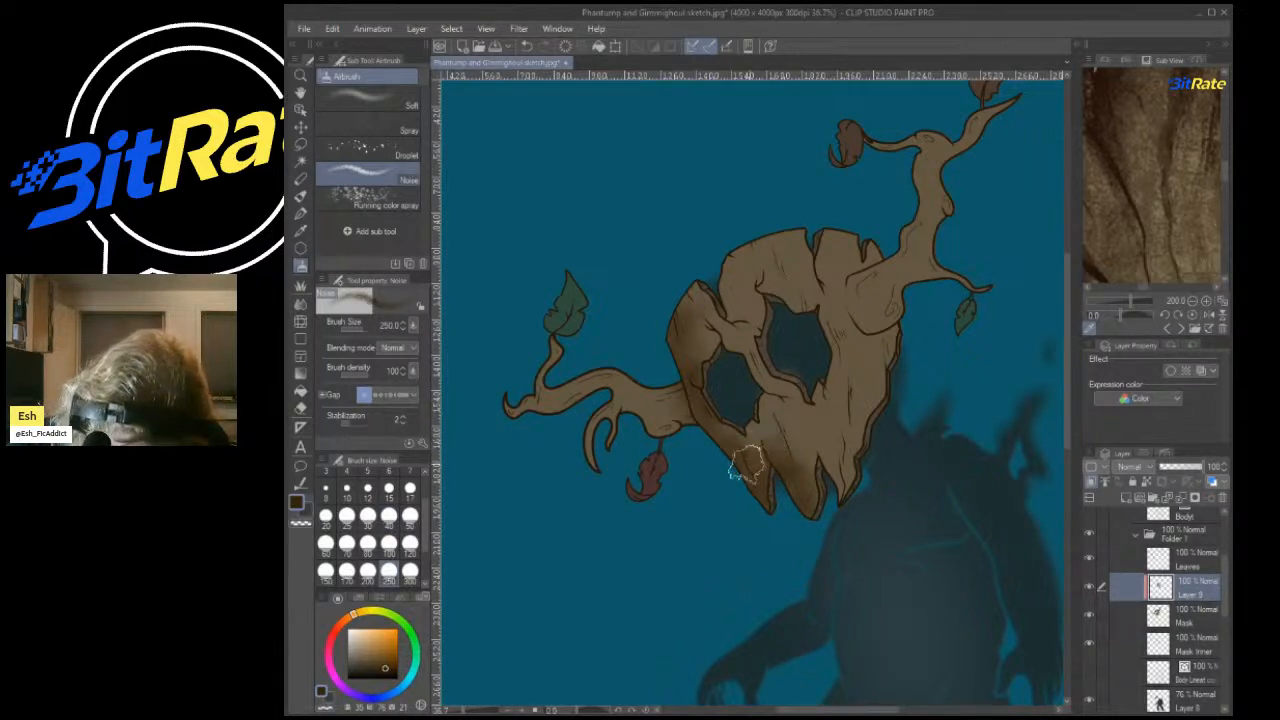
mouse_move(737, 457)
mouse_down()
mouse_move(693, 391)
mouse_move(686, 266)
mouse_up()
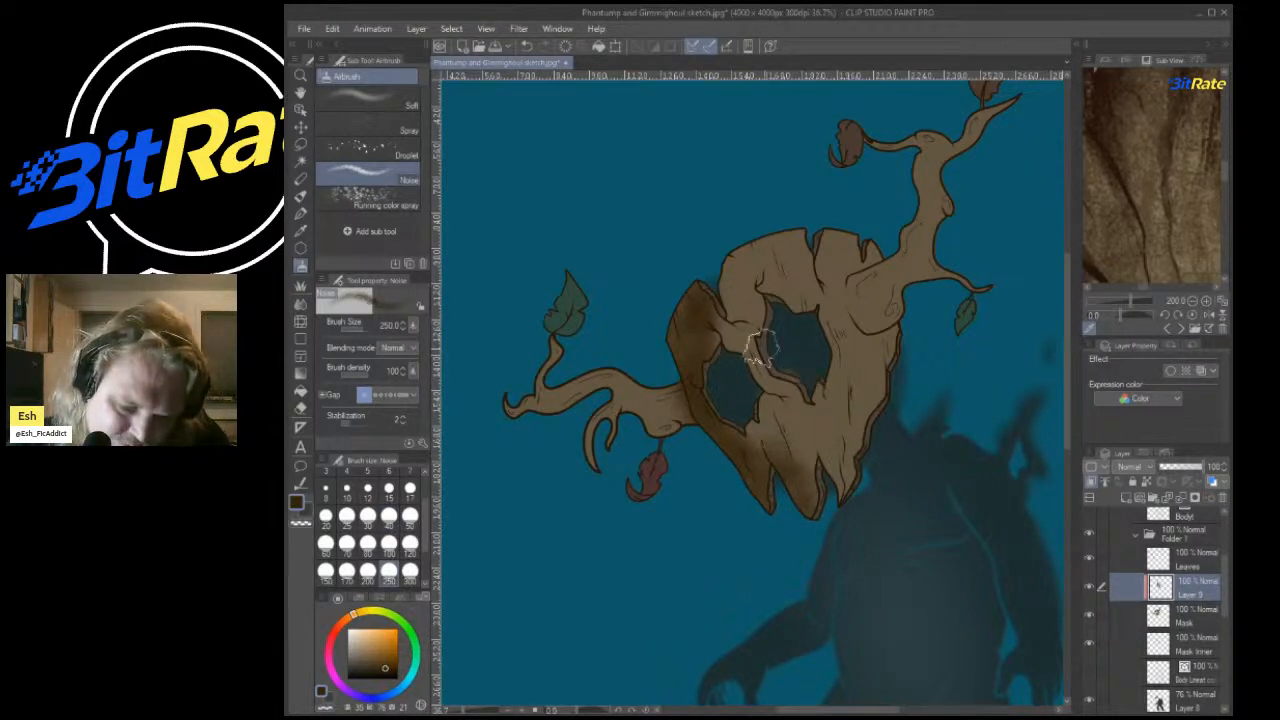
mouse_move(740, 340)
mouse_down()
mouse_move(805, 391)
mouse_move(745, 331)
mouse_move(785, 293)
mouse_move(763, 351)
mouse_move(781, 301)
mouse_up()
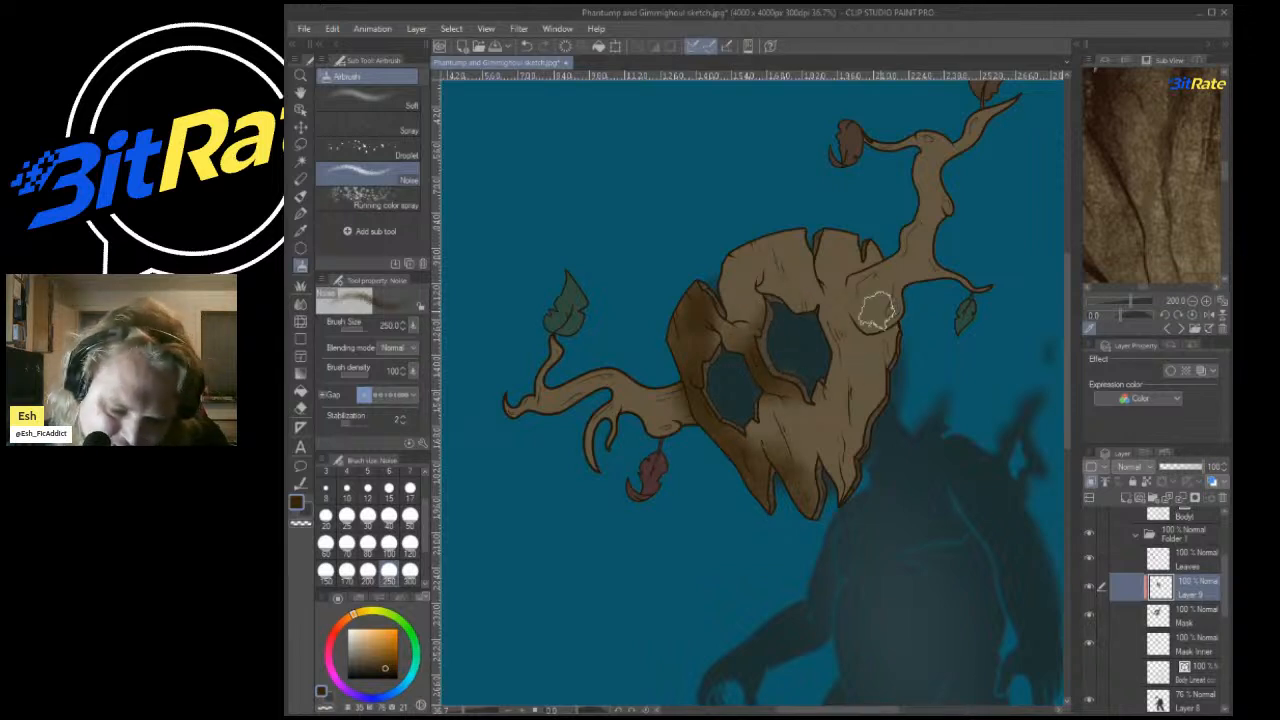
Airbrush dark brown noise shading at size 250 on the right branch's base knot, both branches and the mask's upper edge.
drag(866, 322, 926, 272)
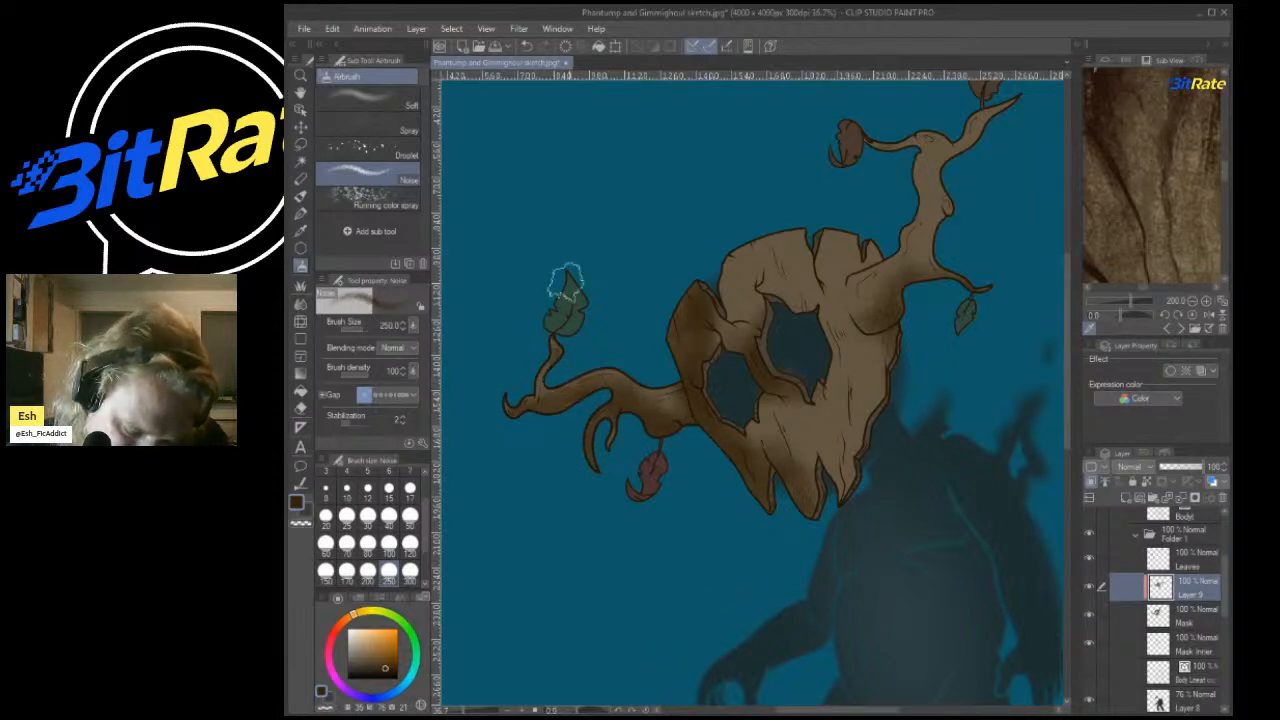
drag(876, 318, 933, 230)
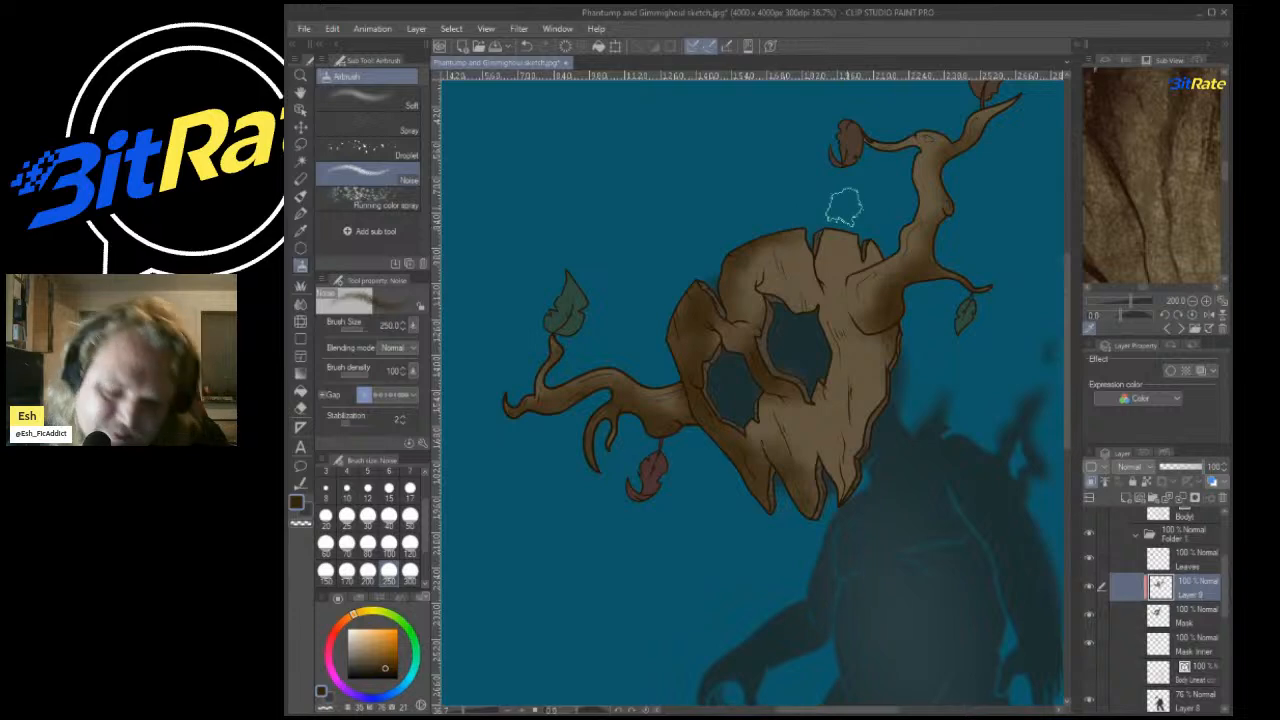
scroll(760, 234, down, 3)
scroll(772, 236, up, 1)
scroll(772, 236, up, 3)
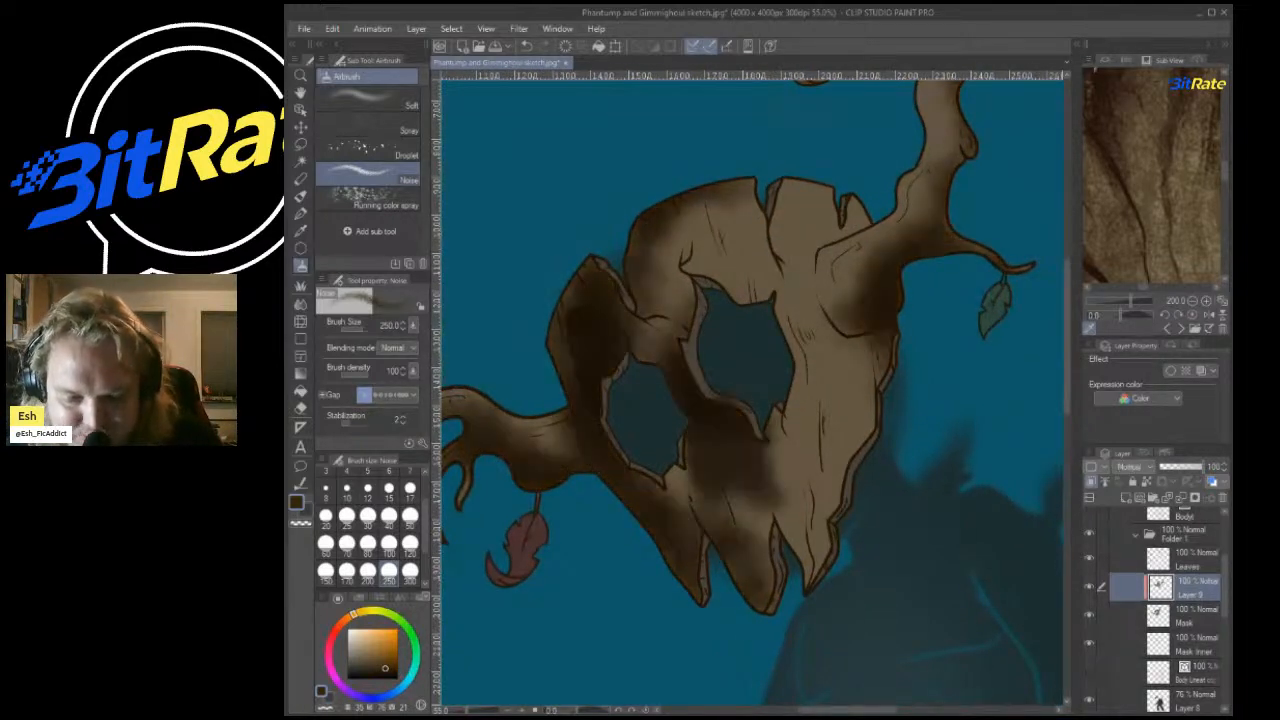
Set the shading layer to Multiply at 49% opacity and continue shading the mask's lower points.
mouse_move(1200, 466)
mouse_down()
mouse_move(1165, 466)
mouse_move(1182, 466)
mouse_up()
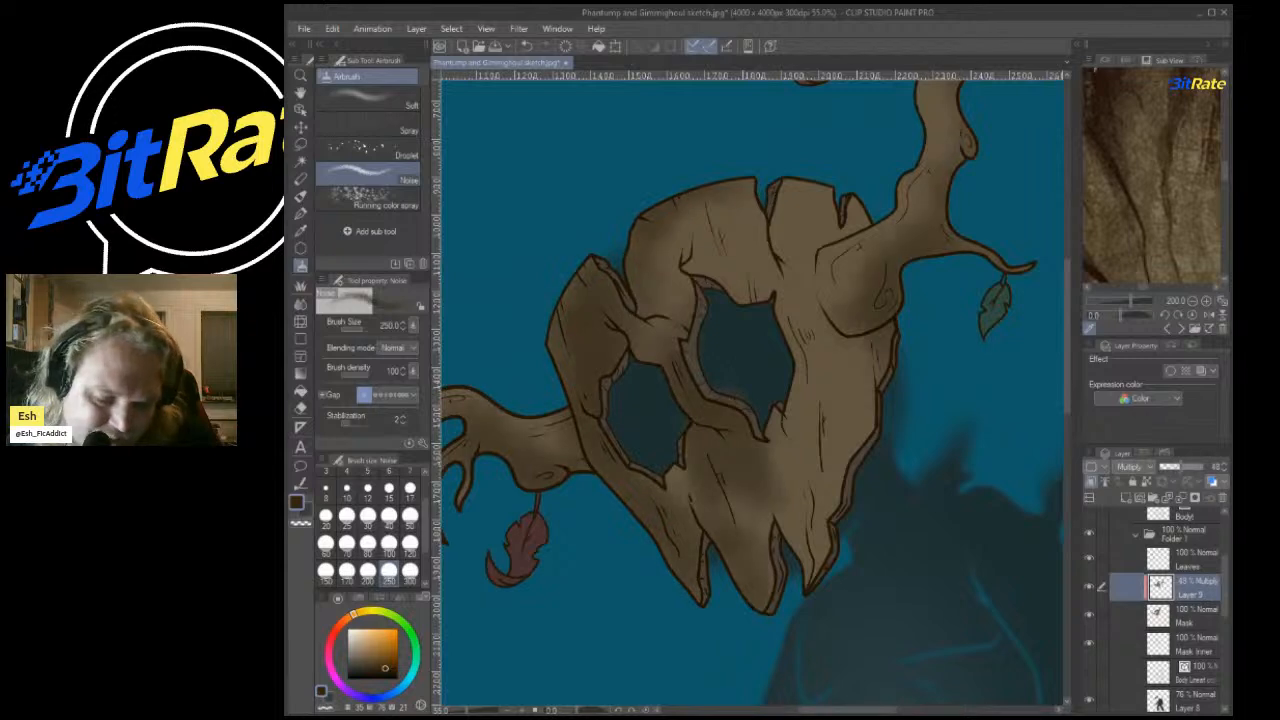
scroll(815, 320, down, 3)
scroll(815, 320, up, 3)
scroll(765, 275, up, 1)
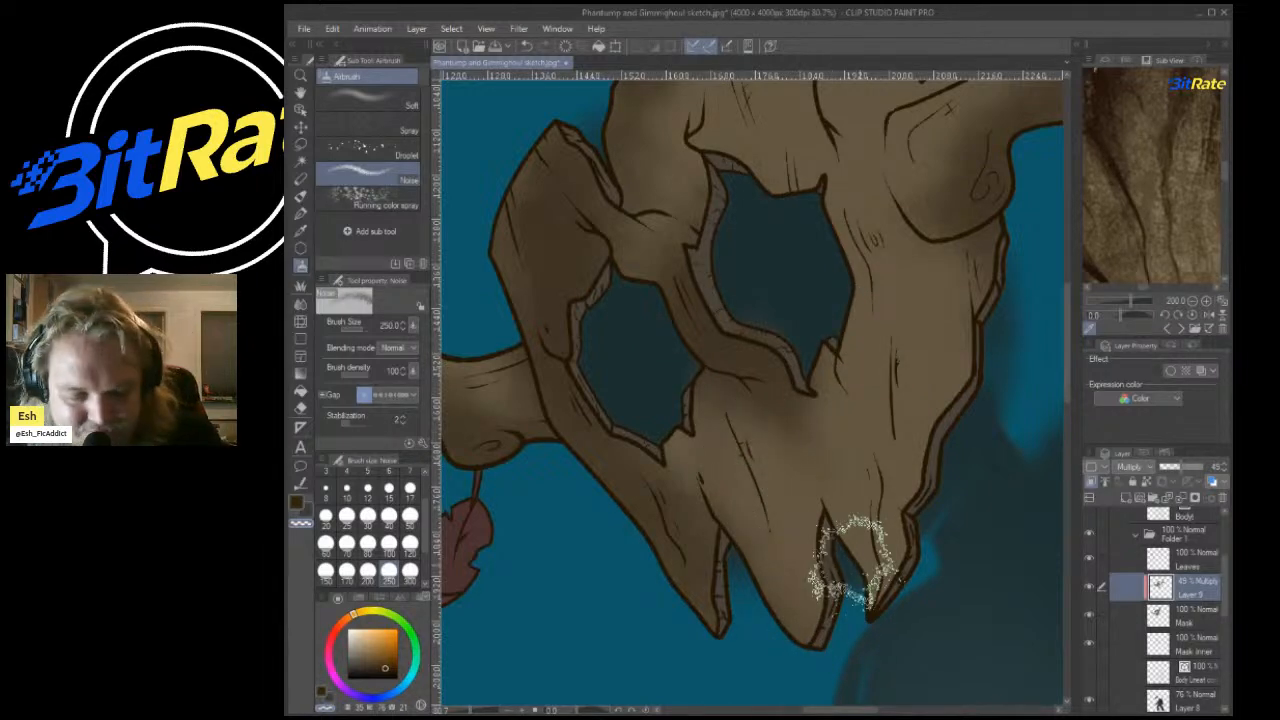
scroll(830, 640, down, 2)
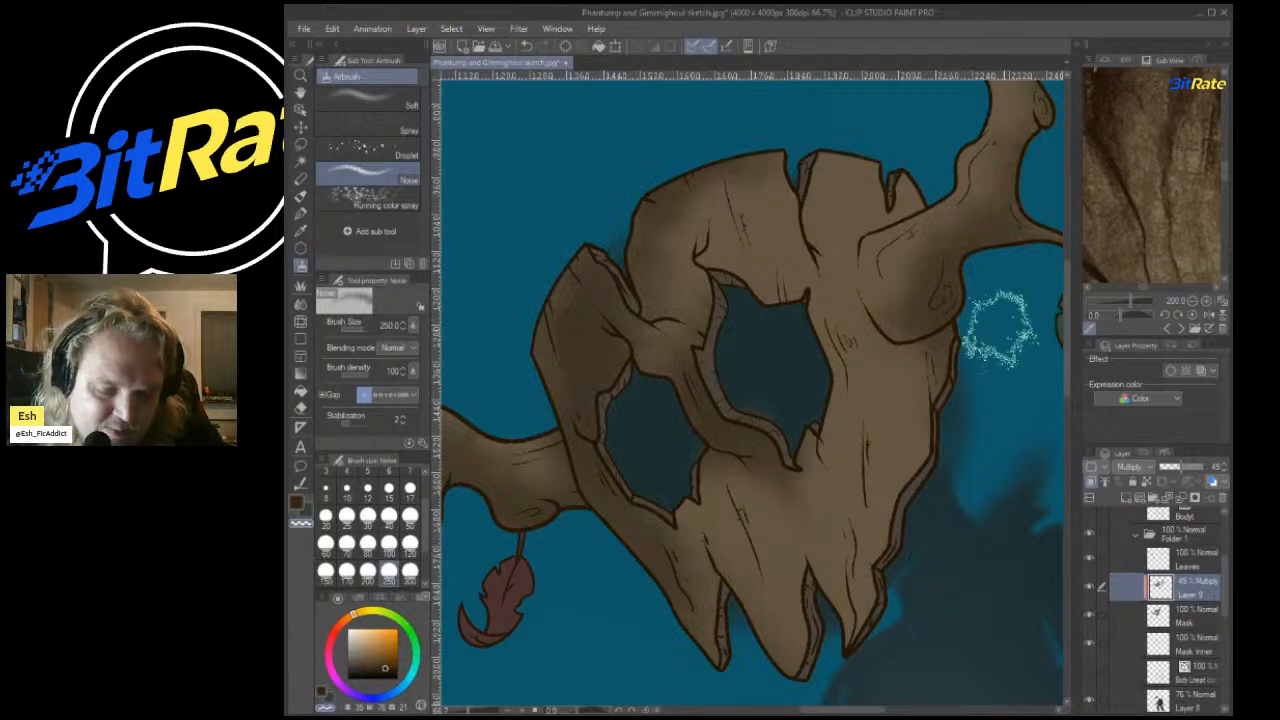
scroll(737, 171, up, 2)
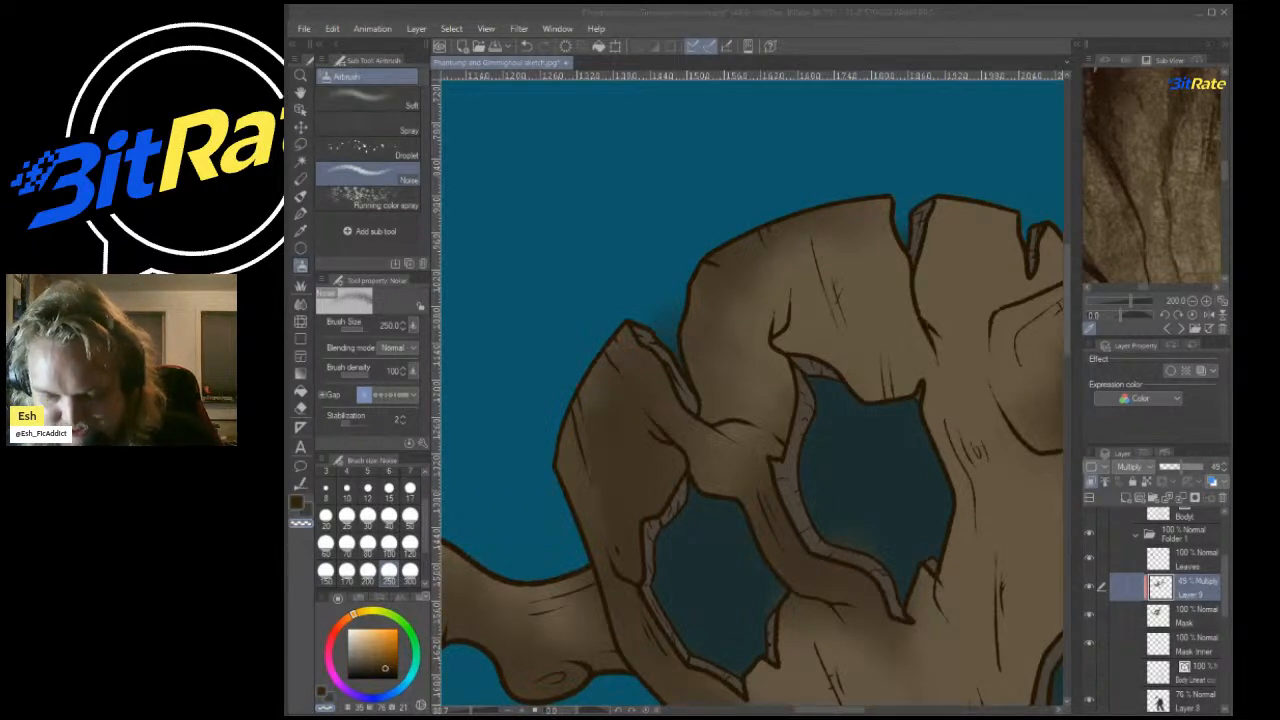
Airbrush further noise shading around the eye holes, the mask's upper-left notch and the tall right branch.
click(928, 451)
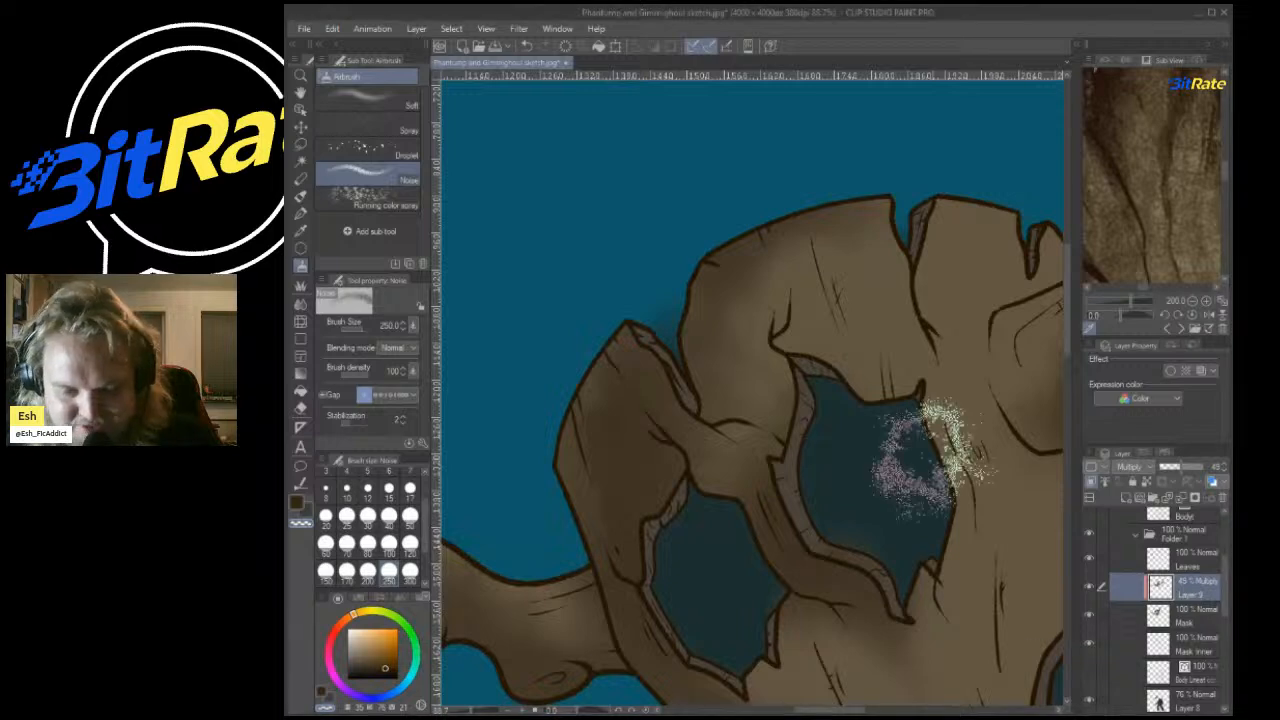
scroll(925, 448, down, 3)
scroll(850, 395, up, 3)
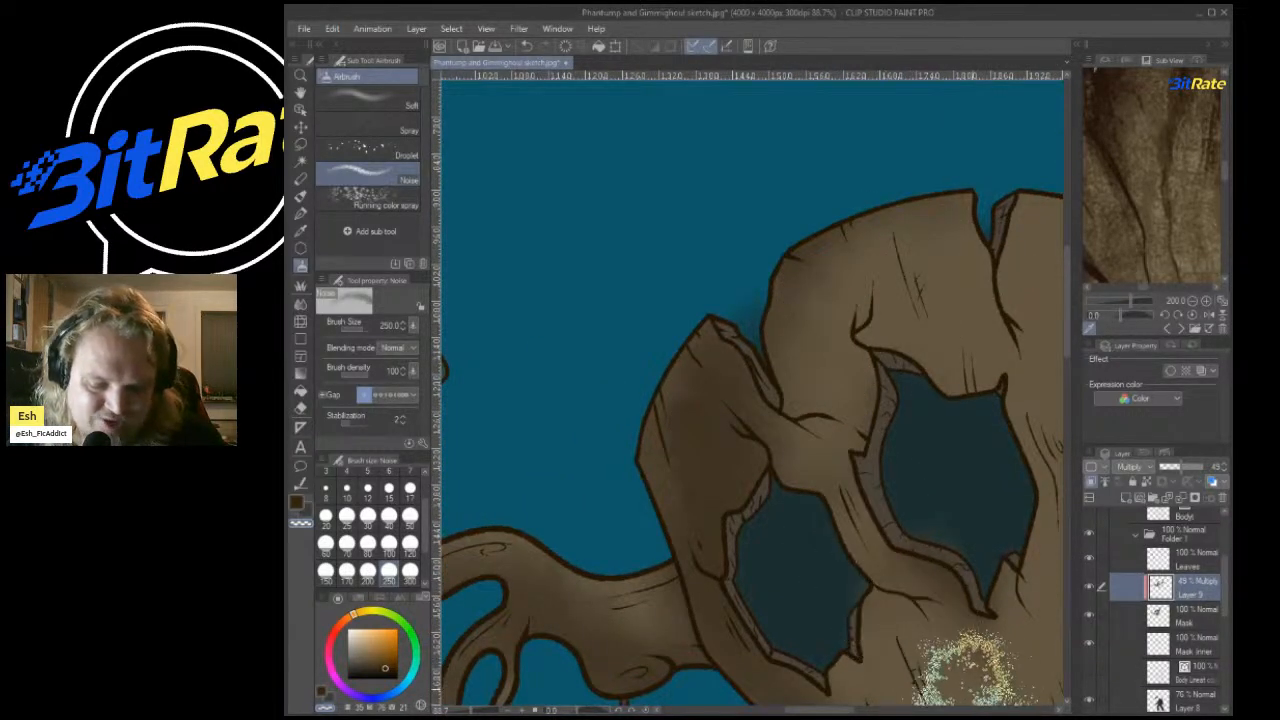
drag(781, 475, 751, 419)
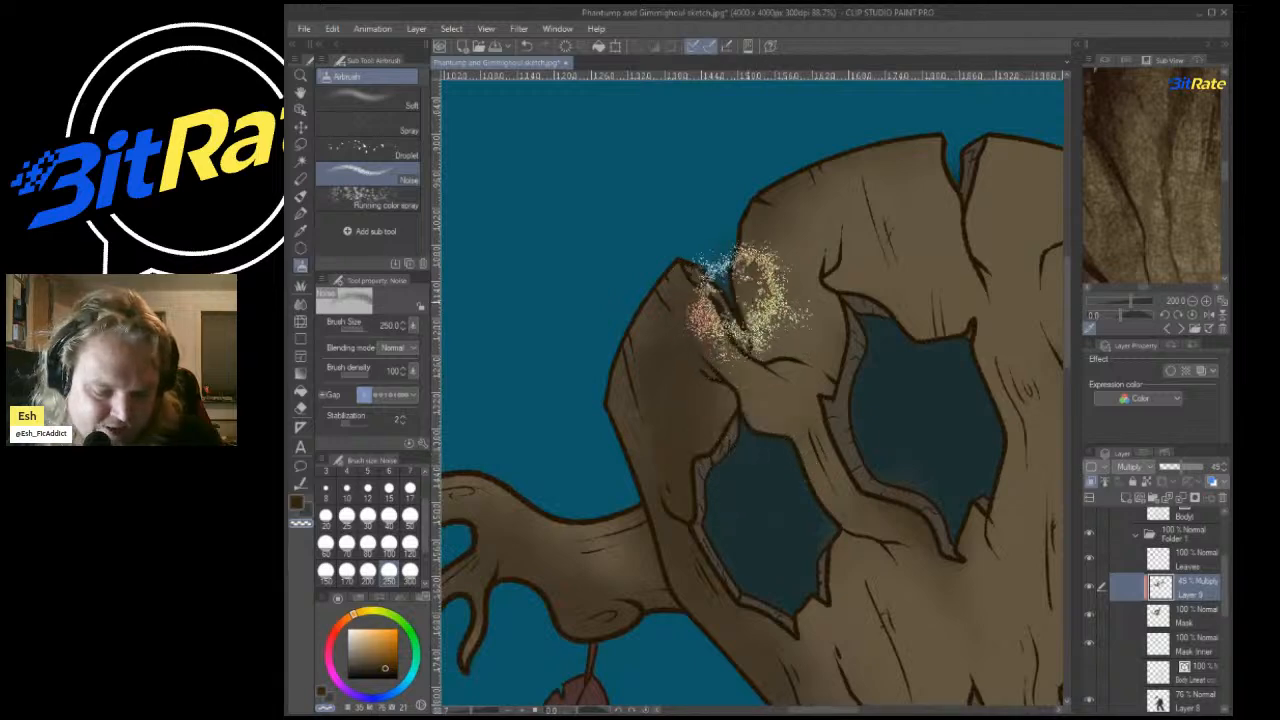
scroll(660, 470, down, 10)
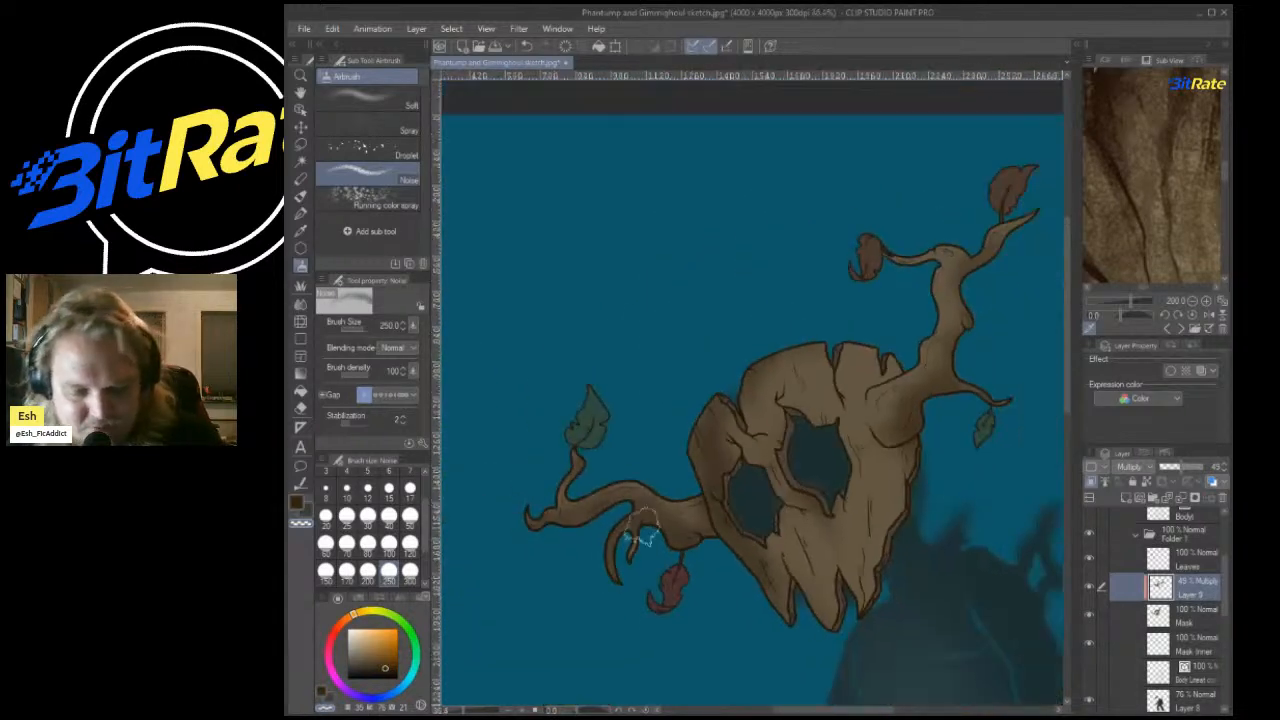
scroll(820, 350, up, 5)
scroll(788, 330, up, 3)
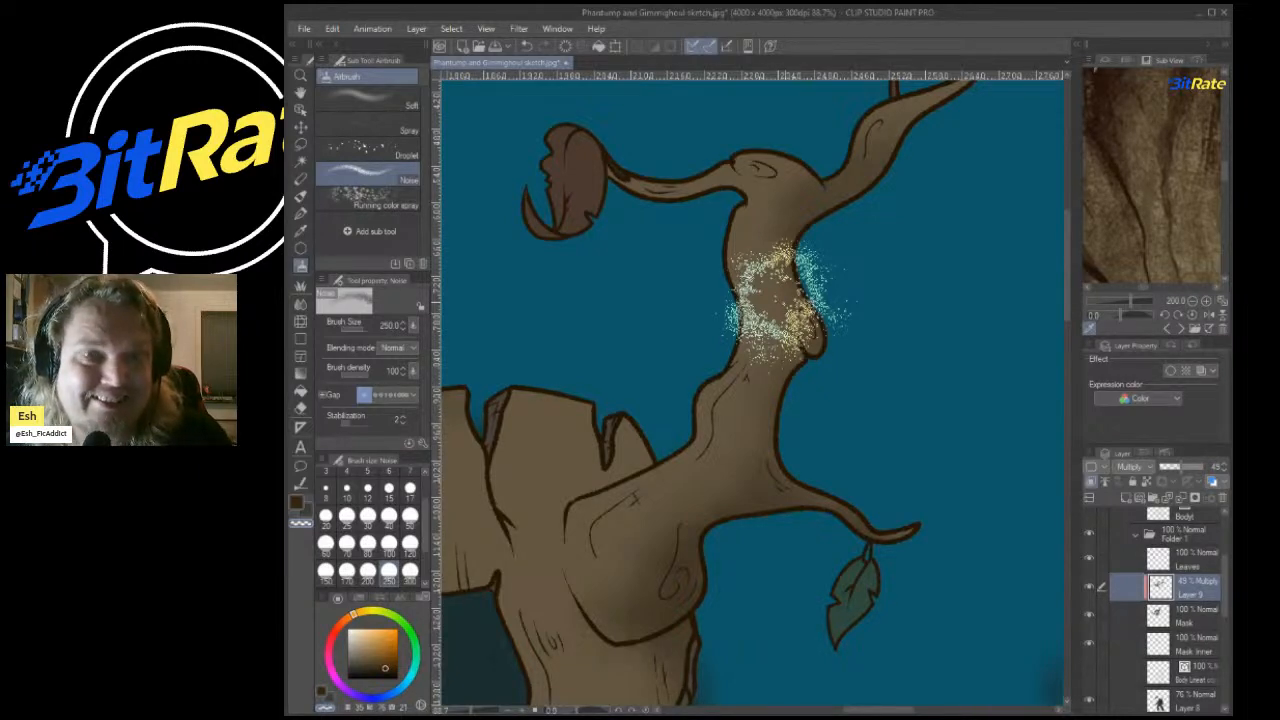
scroll(775, 280, down, 5)
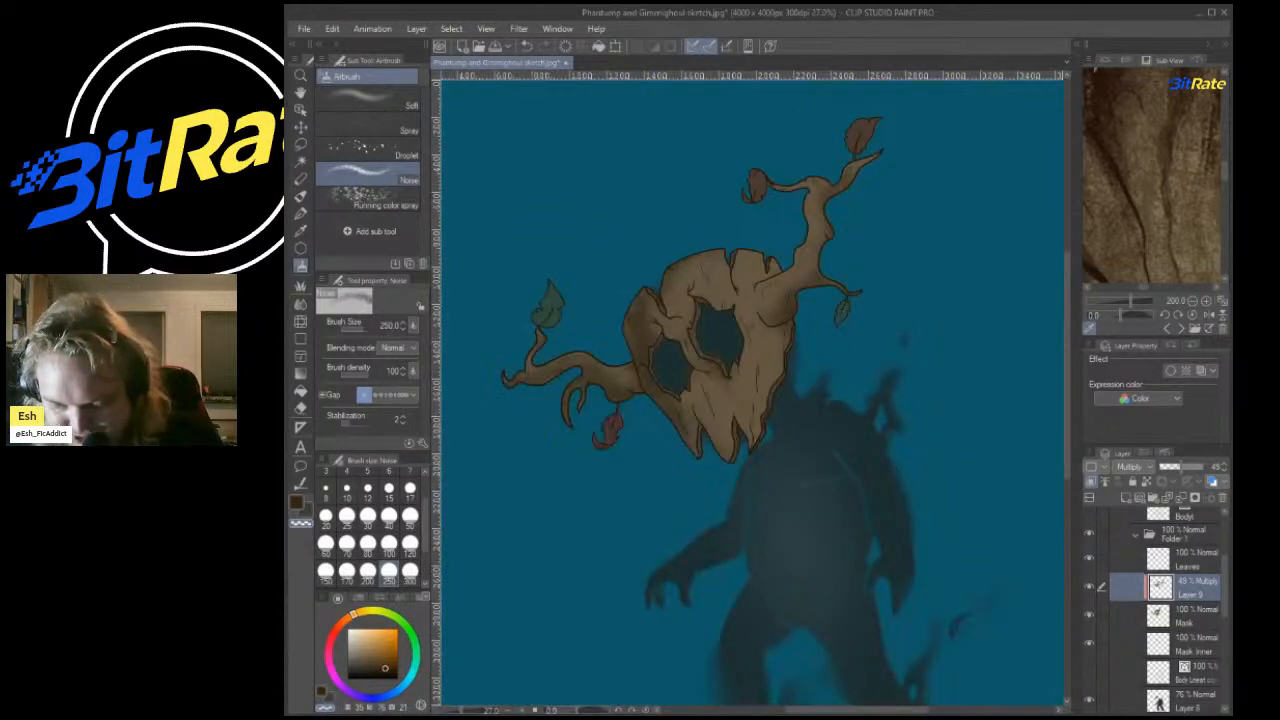
Create a clipped layer above the shading and airbrush a light peach highlight on the mask's top edge, redoing the first stroke.
click(1126, 498)
click(1091, 482)
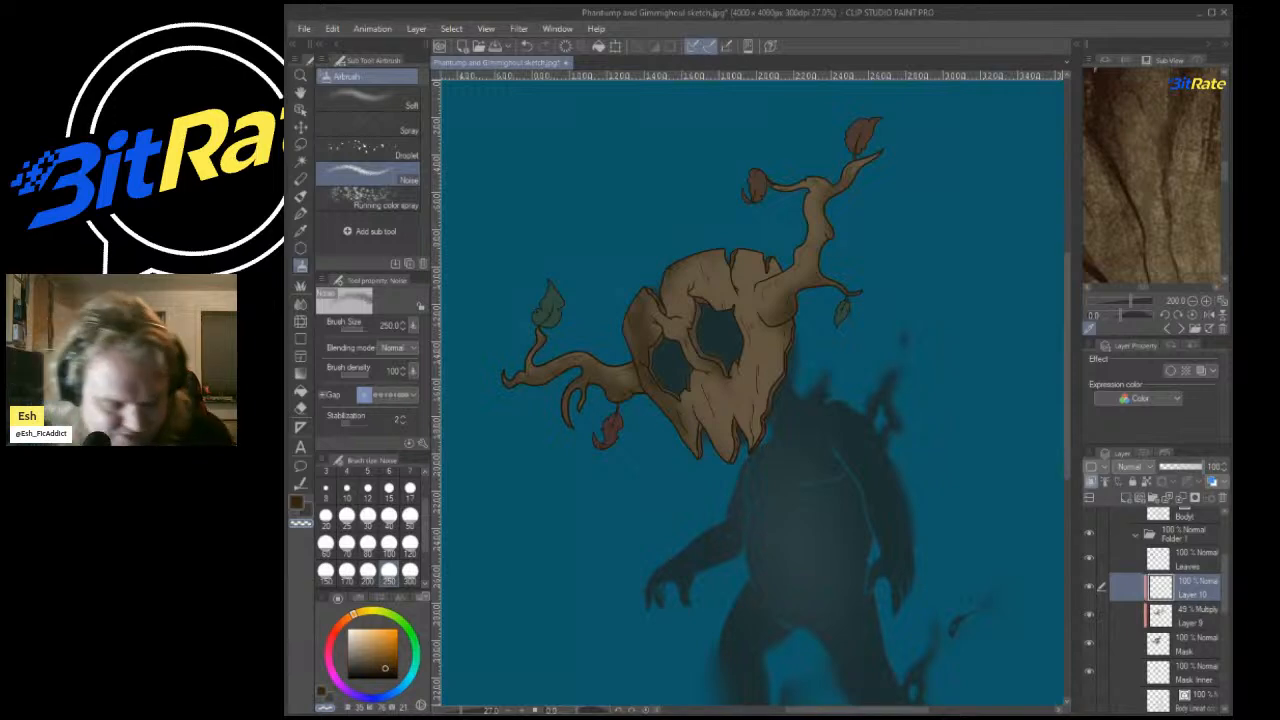
click(366, 635)
scroll(586, 314, up, 6)
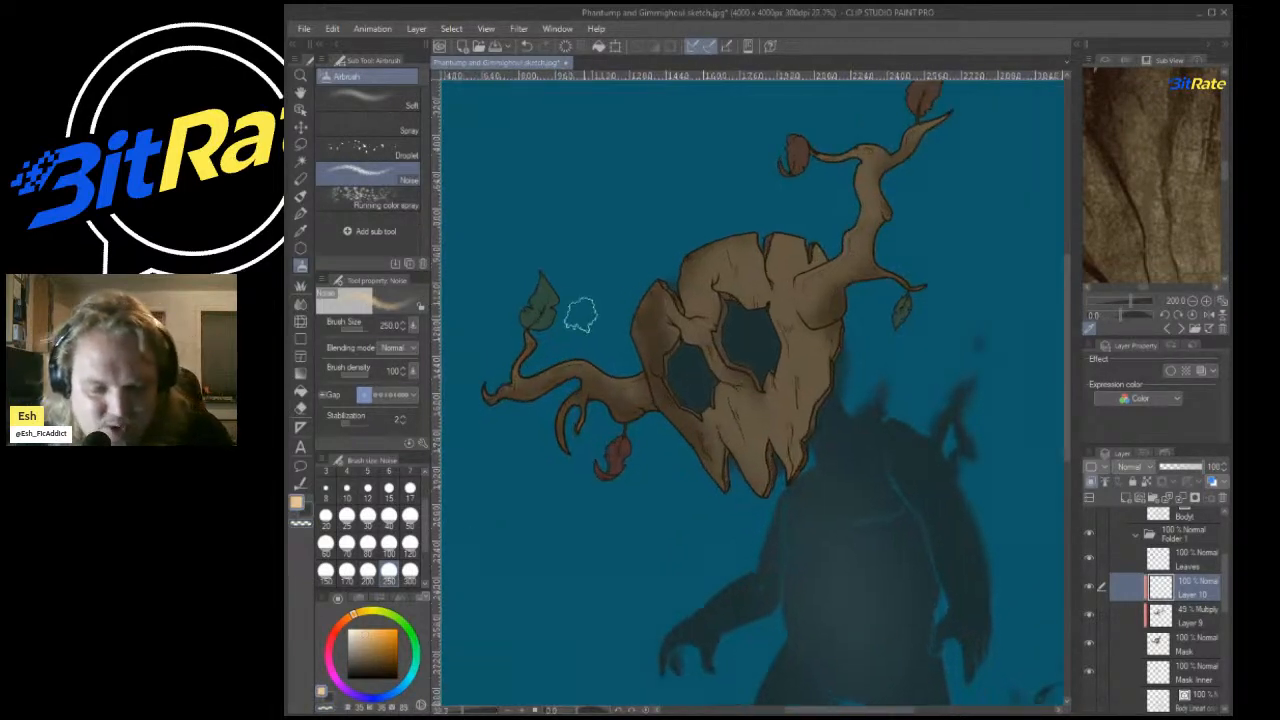
drag(857, 281, 907, 224)
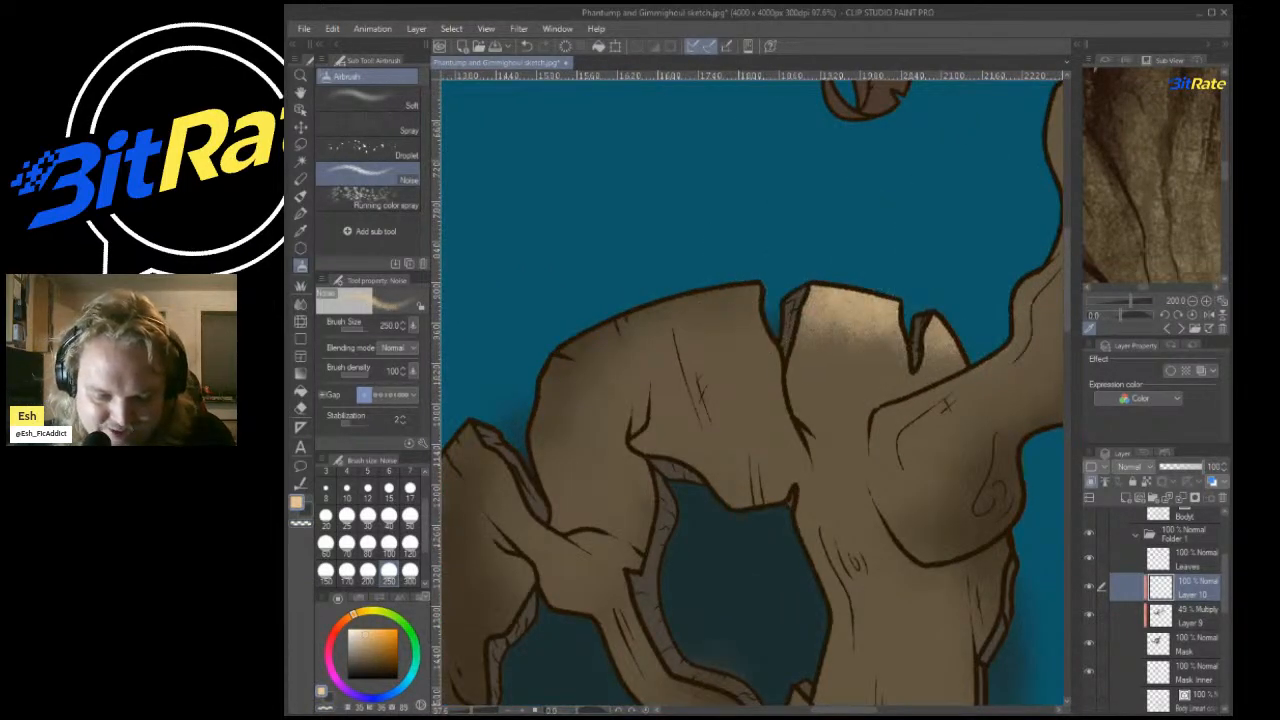
key(ctrl+z)
mouse_move(963, 350)
mouse_down()
mouse_move(936, 315)
mouse_move(801, 266)
mouse_up()
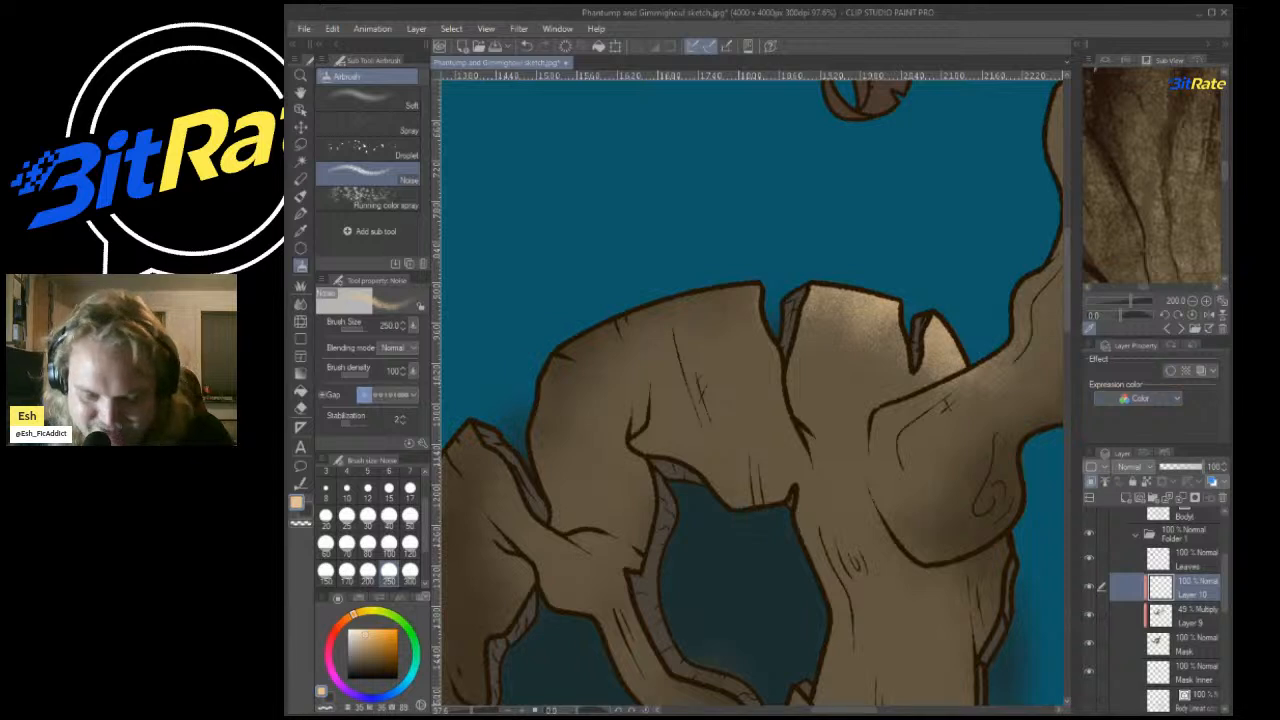
Set the highlight layer's blending mode to Add and its opacity to 25%.
click(1135, 500)
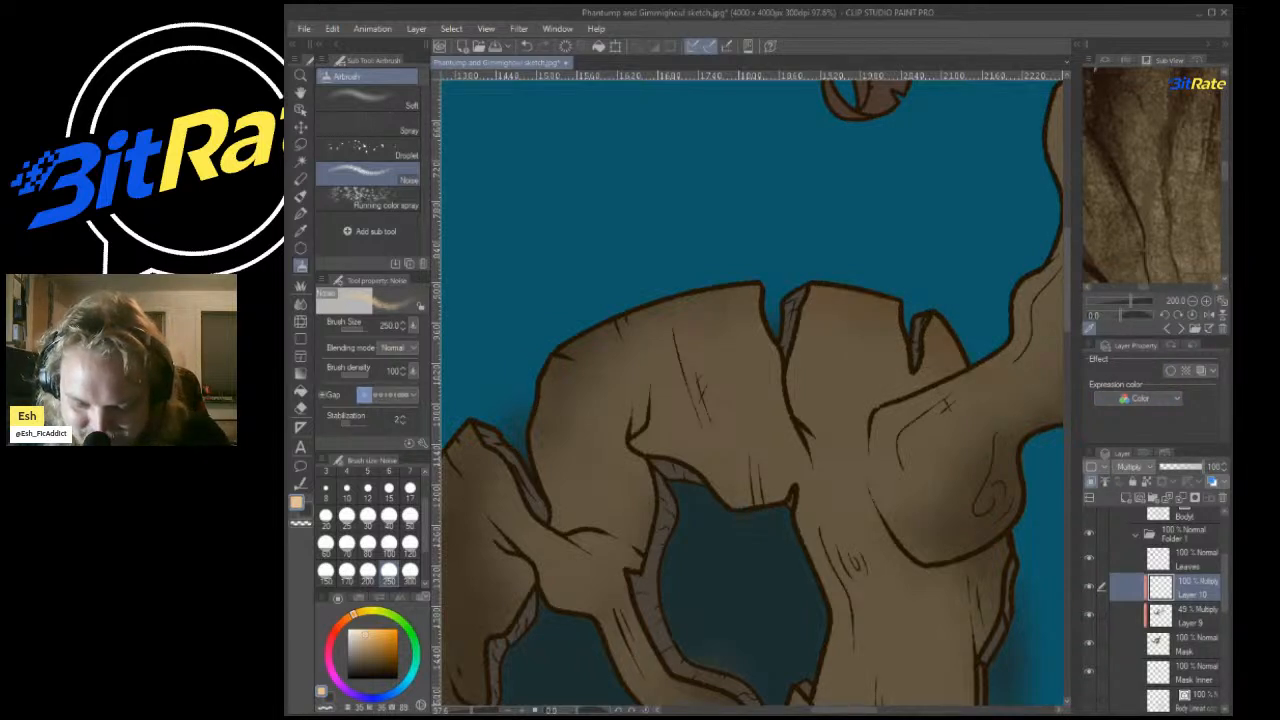
click(1135, 594)
drag(1184, 467, 1170, 467)
scroll(834, 300, down, 4)
scroll(886, 443, up, 3)
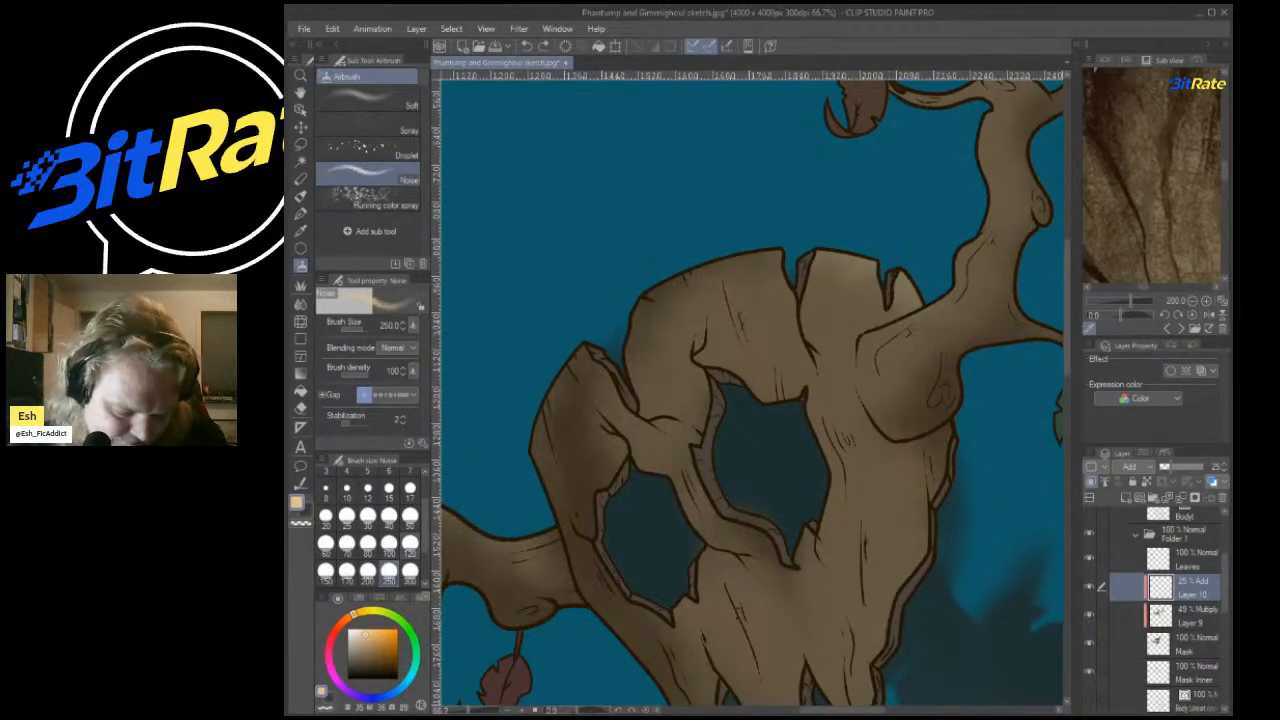
Try the Noise airbrush at sizes 40 and 100, and highlight the mask's right side at size 250.
click(389, 515)
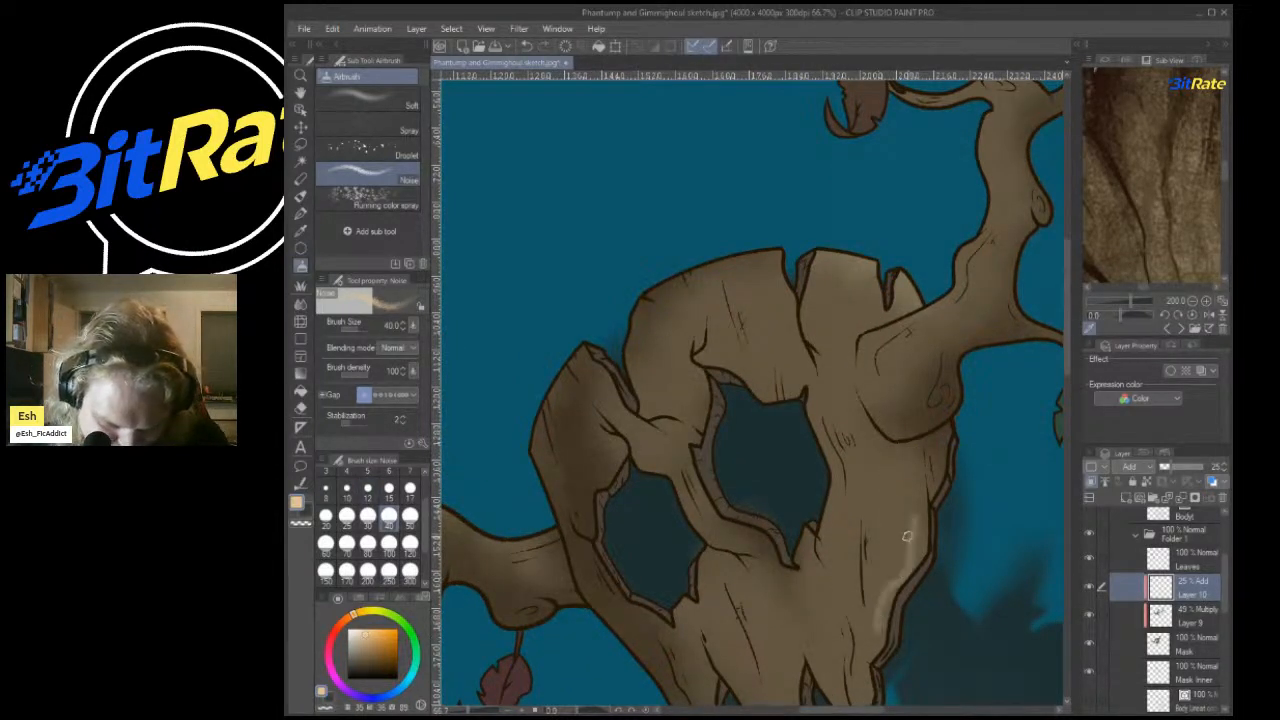
click(389, 542)
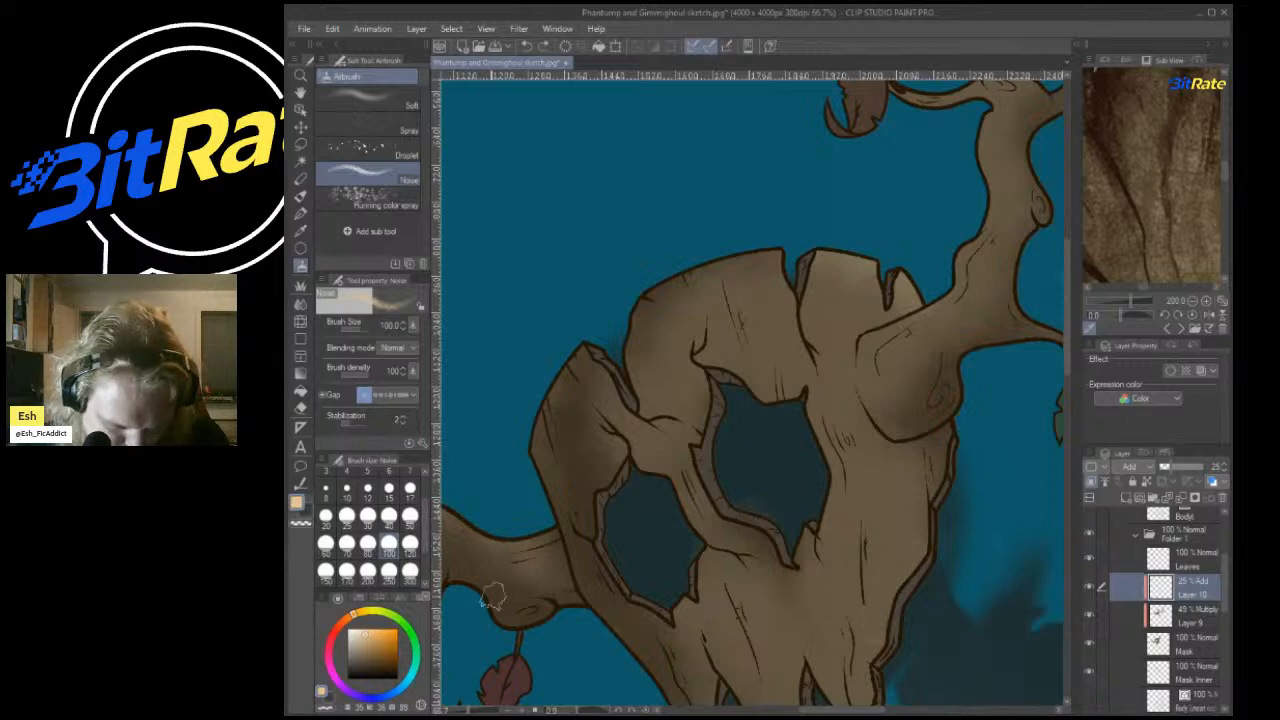
click(389, 570)
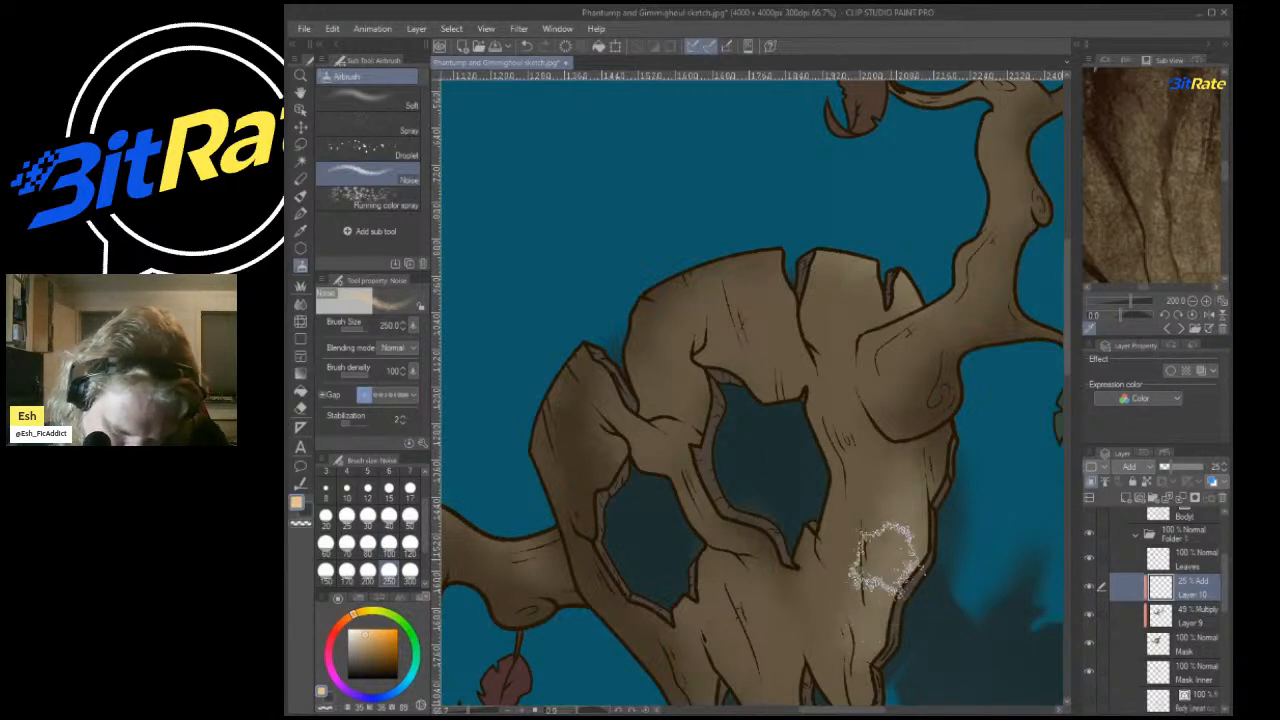
scroll(908, 234, down, 4)
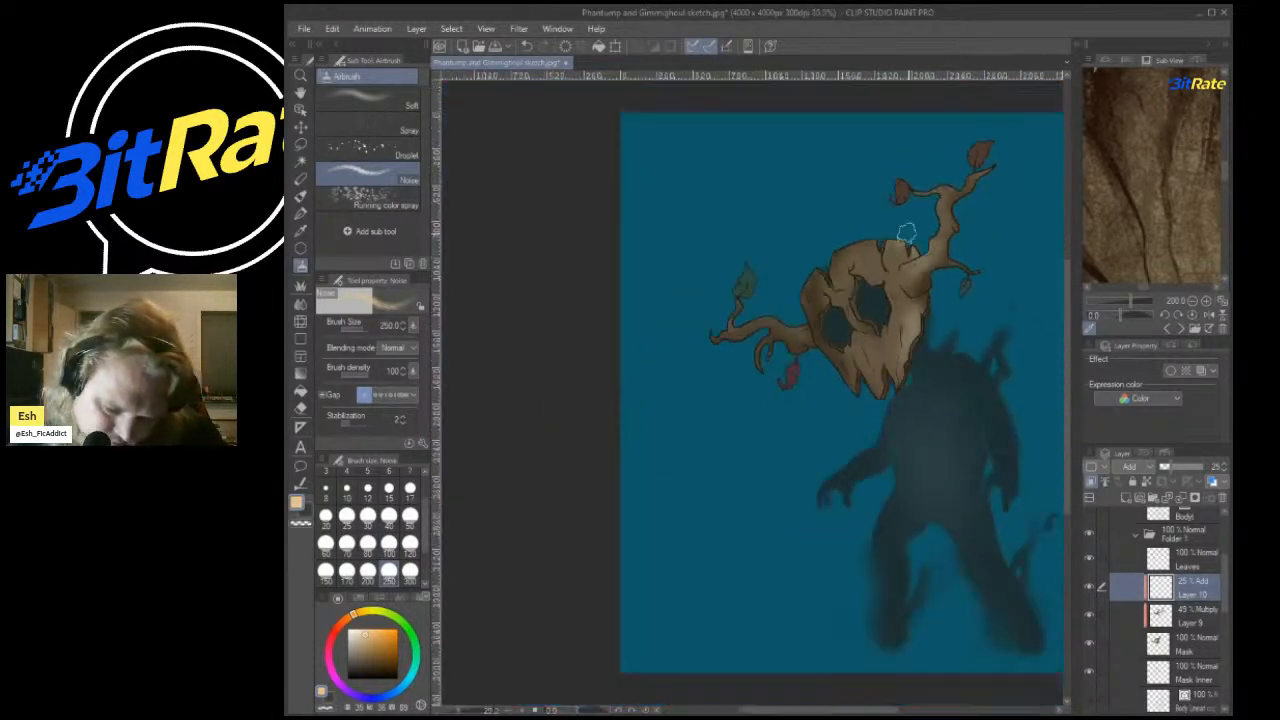
Lower the highlight layer's opacity to 19% and airbrush soft highlights across the mask and branches.
scroll(910, 190, up, 2)
drag(1171, 467, 1168, 467)
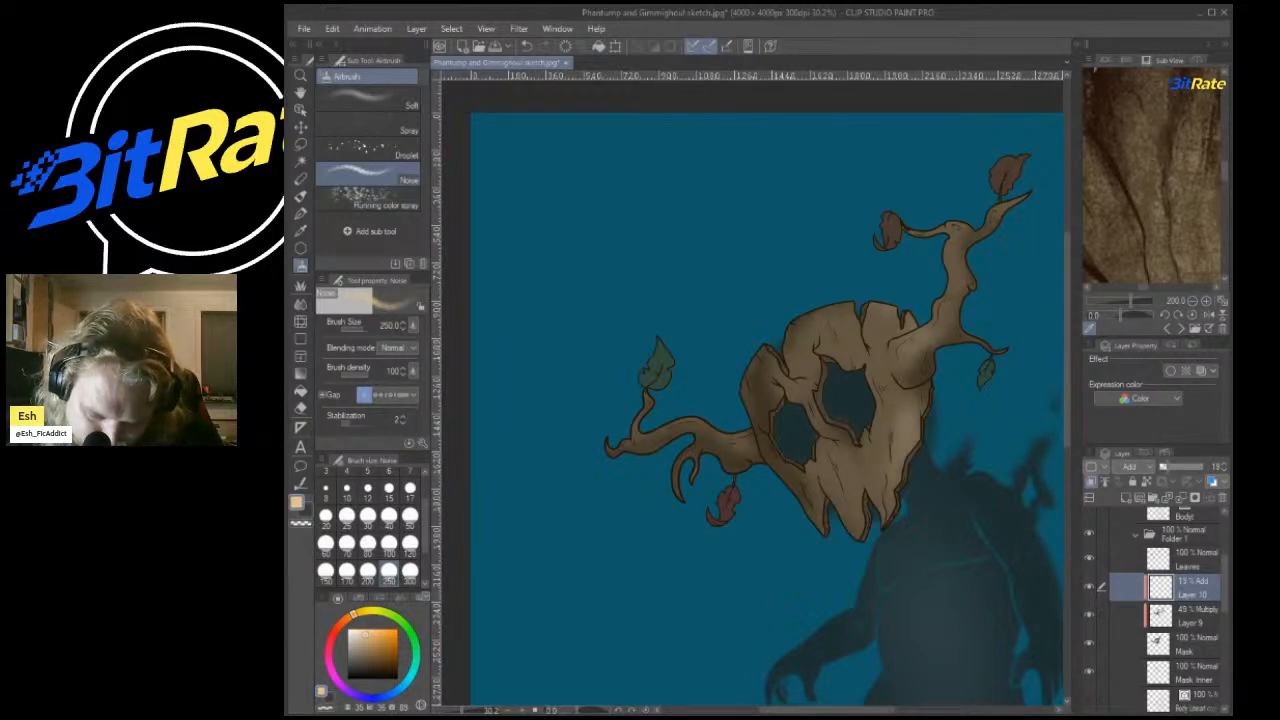
scroll(1000, 250, up, 2)
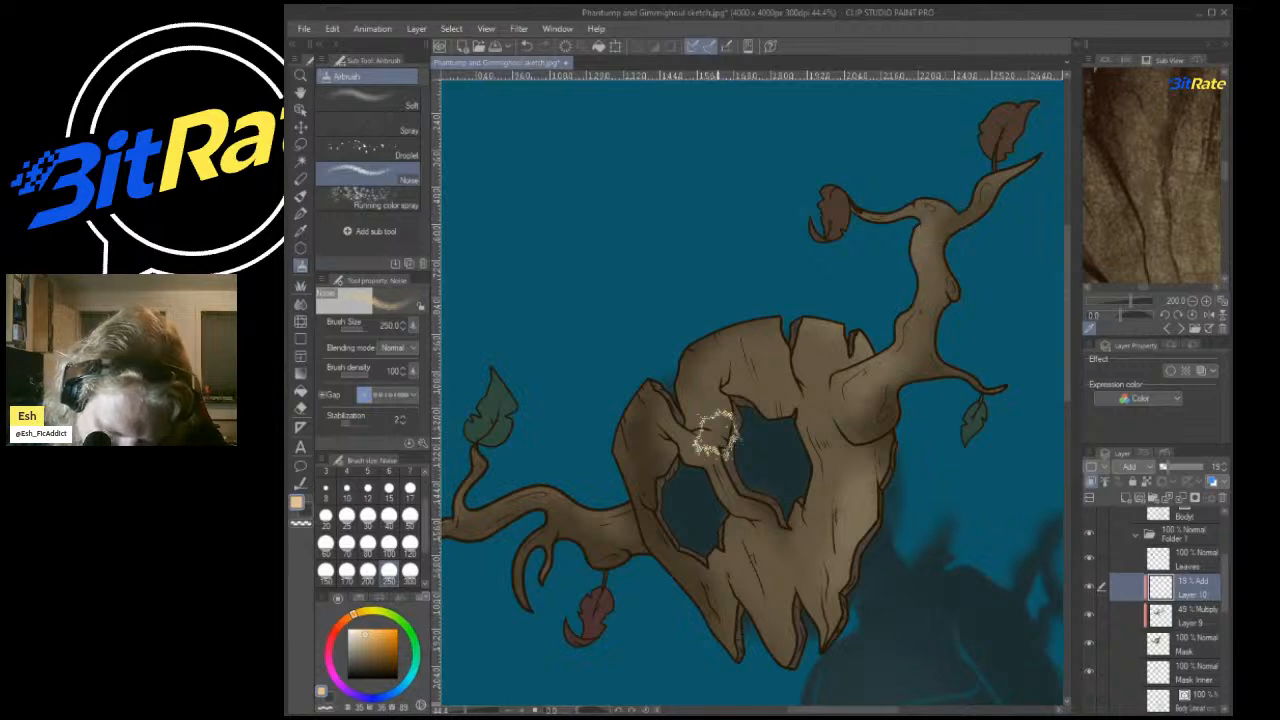
scroll(955, 260, down, 5)
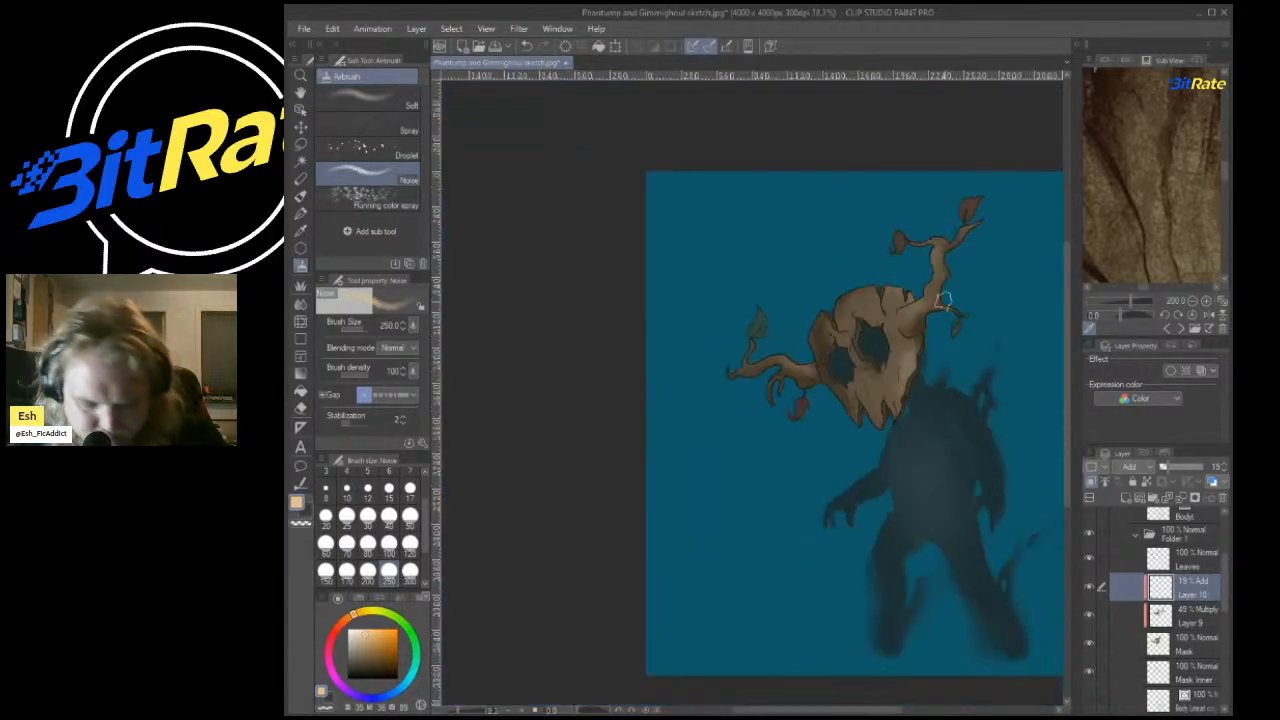
scroll(943, 366, up, 9)
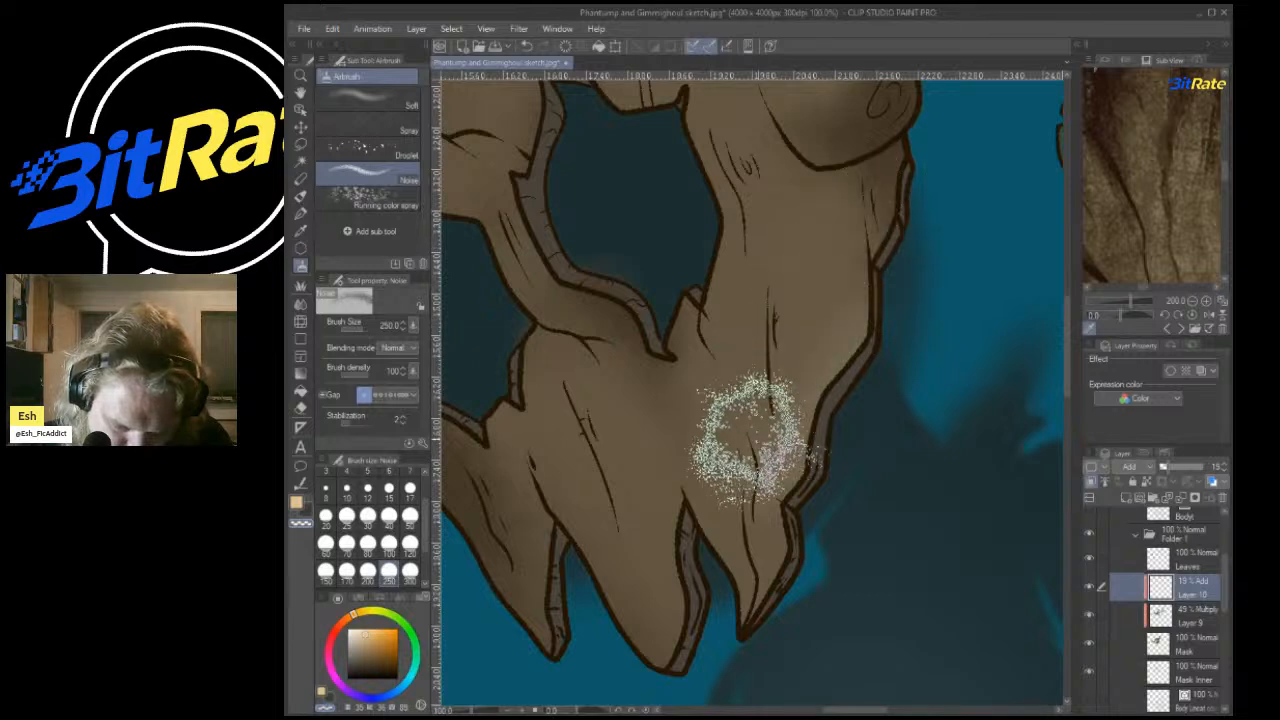
scroll(755, 435, down, 6)
scroll(829, 294, up, 4)
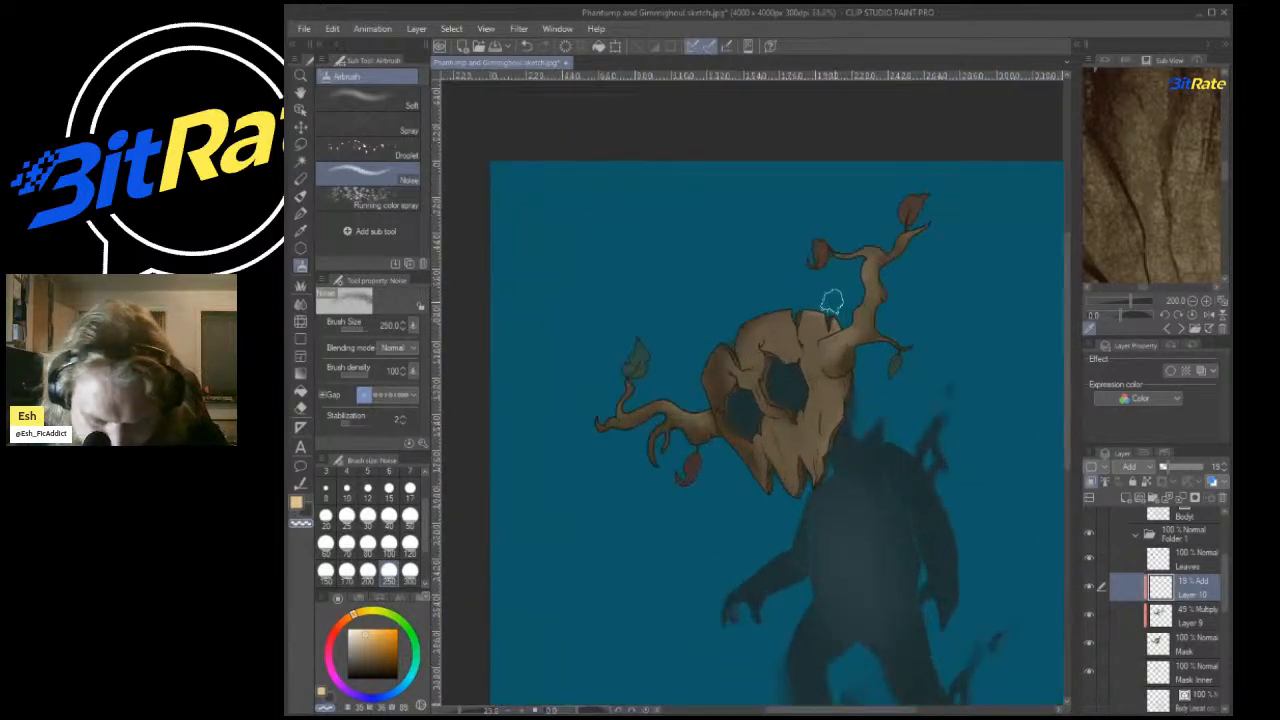
scroll(758, 335, down, 3)
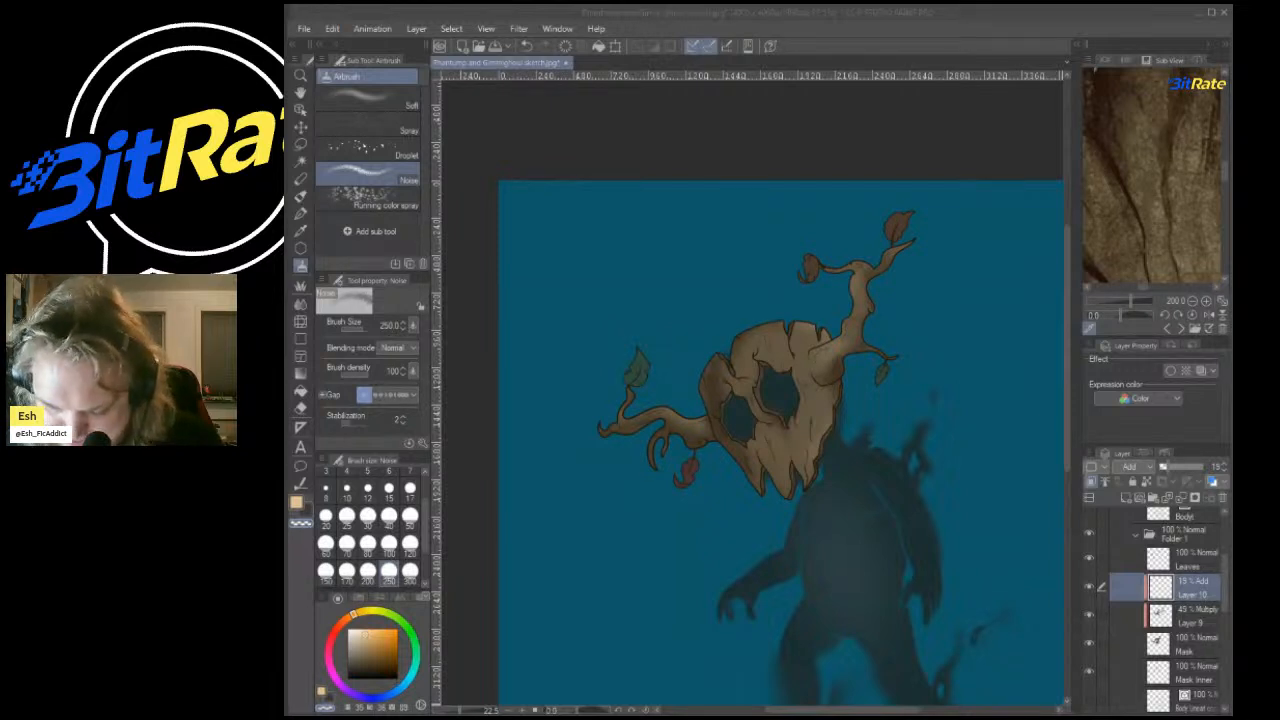
scroll(788, 412, up, 5)
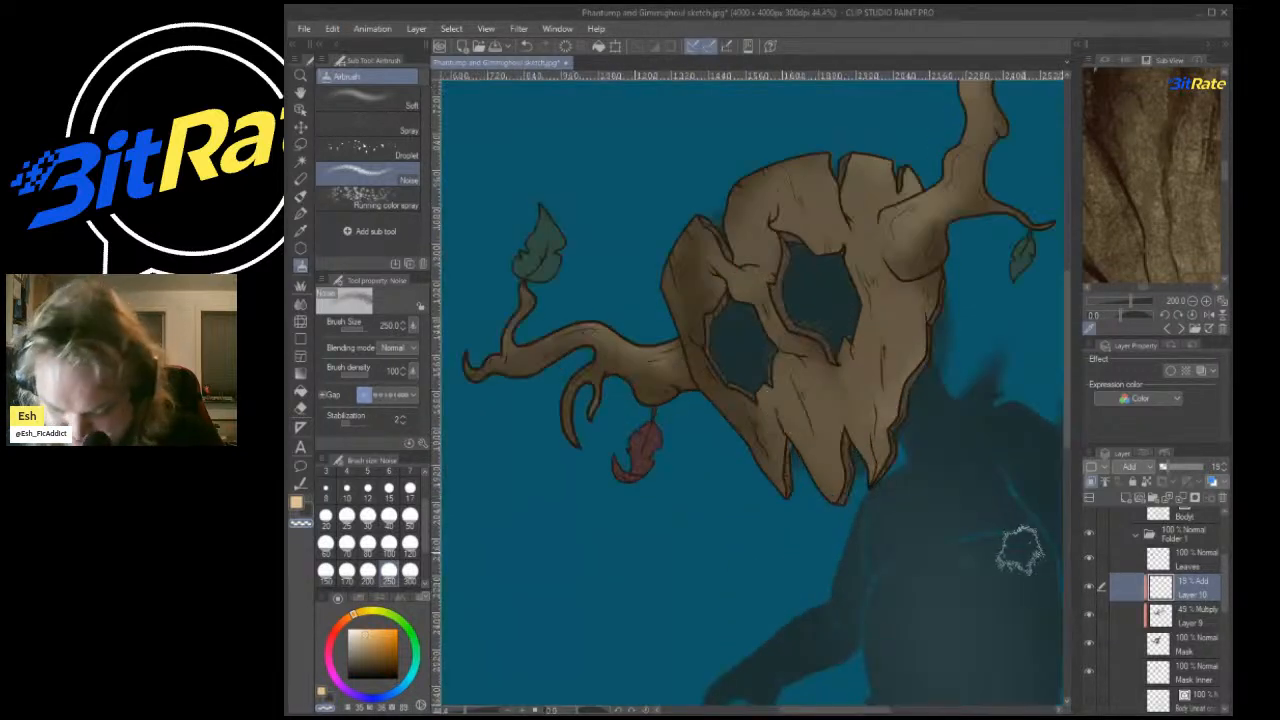
Select the ghostly body's Layer 8 below the mask layers and create a new vector layer above it.
click(1190, 583)
click(1190, 555)
scroll(1190, 560, down, 1)
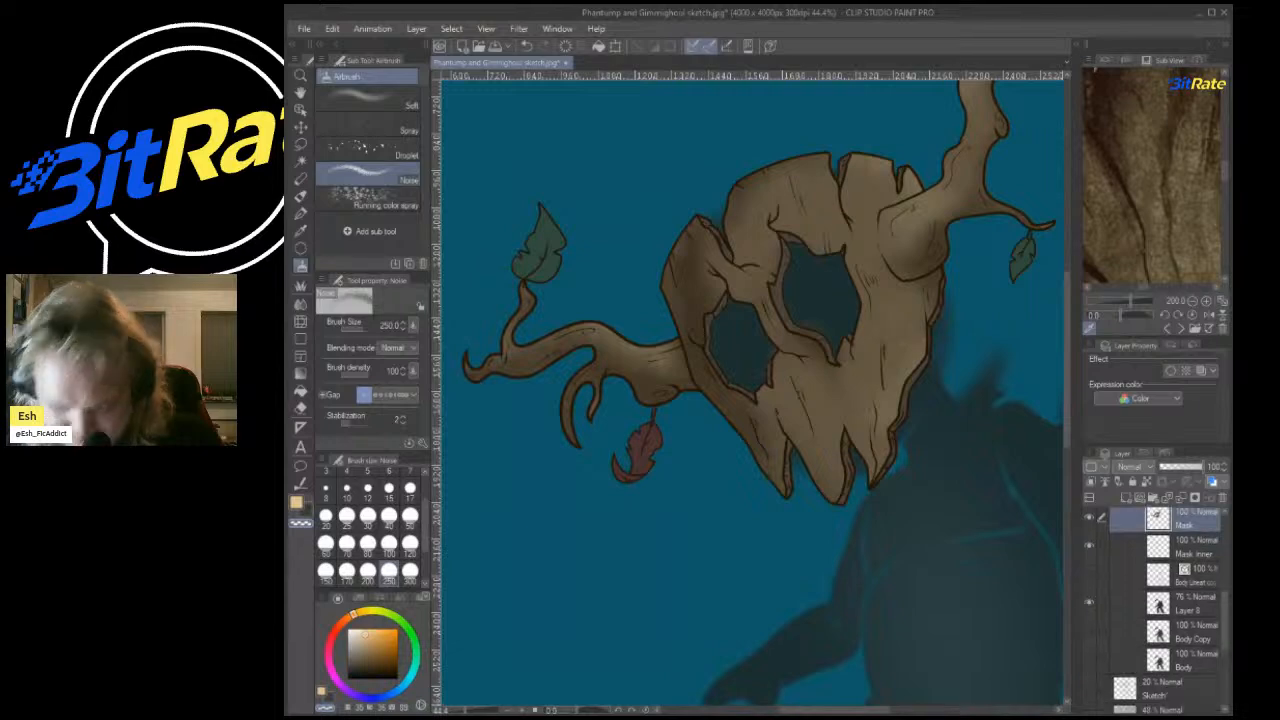
scroll(890, 445, up, 3)
scroll(975, 325, down, 3)
scroll(935, 360, up, 4)
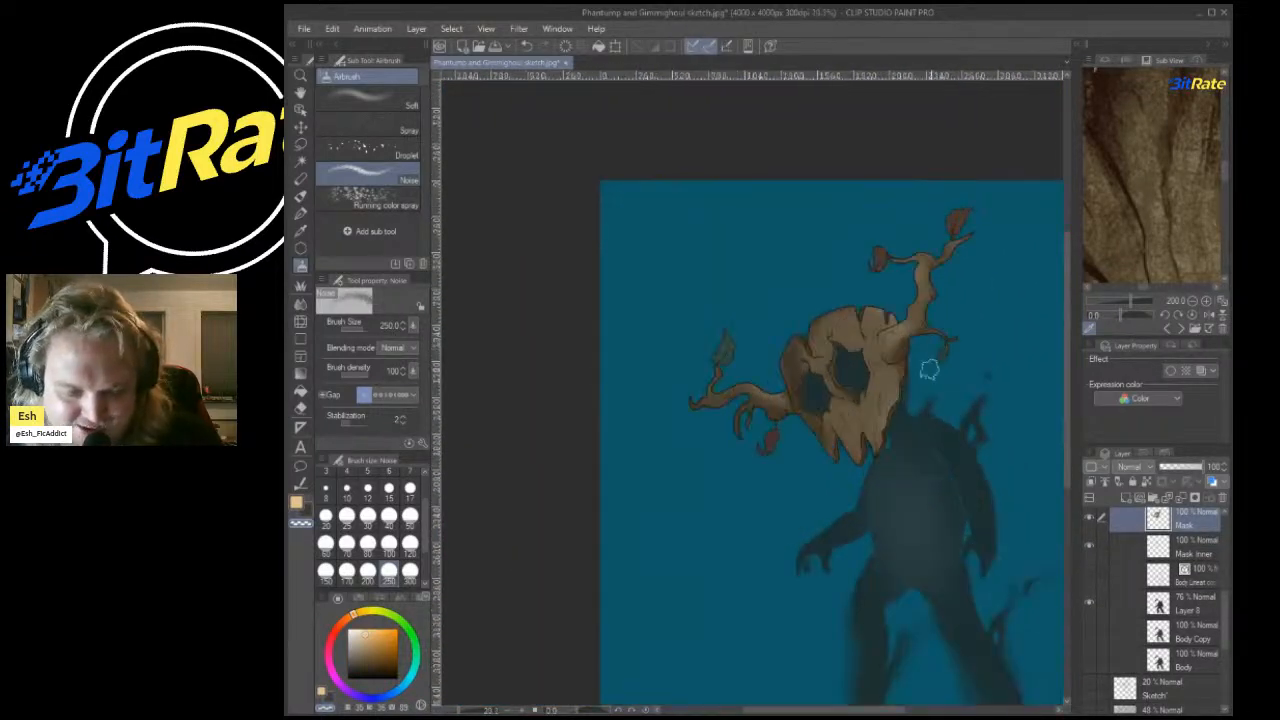
scroll(1160, 600, up, 3)
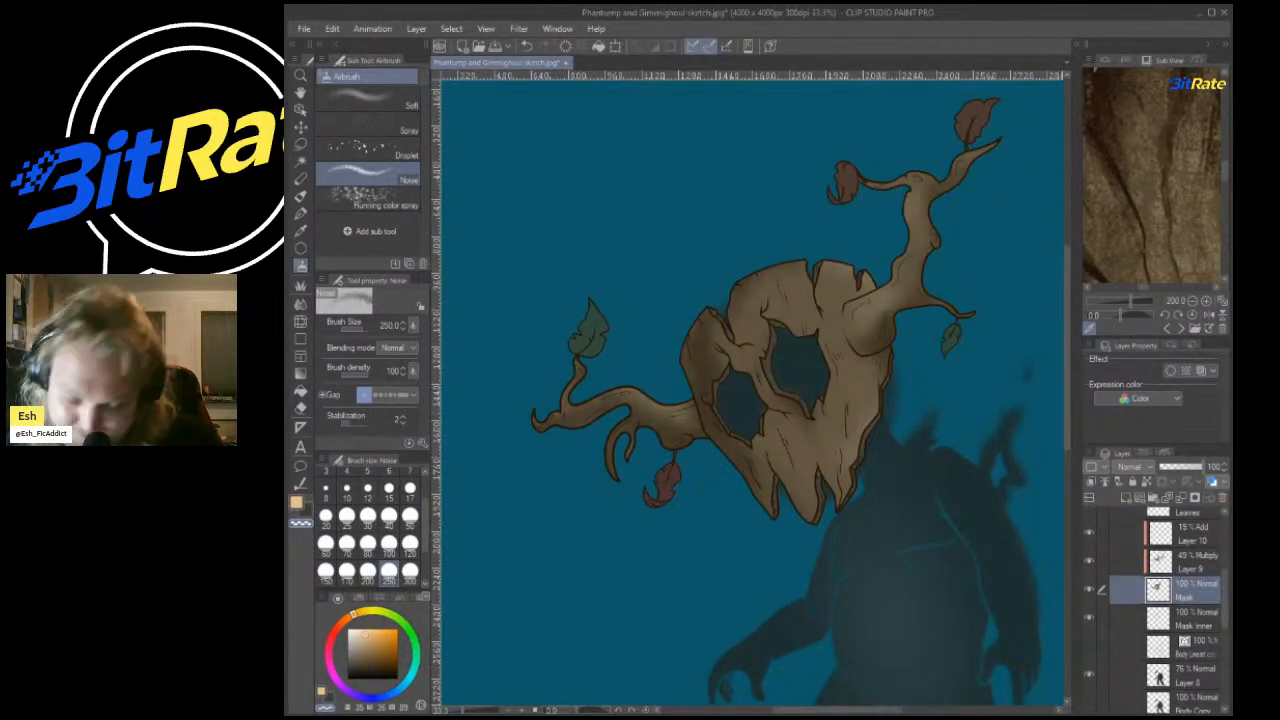
scroll(1165, 610, up, 3)
scroll(1165, 610, down, 4)
click(1190, 657)
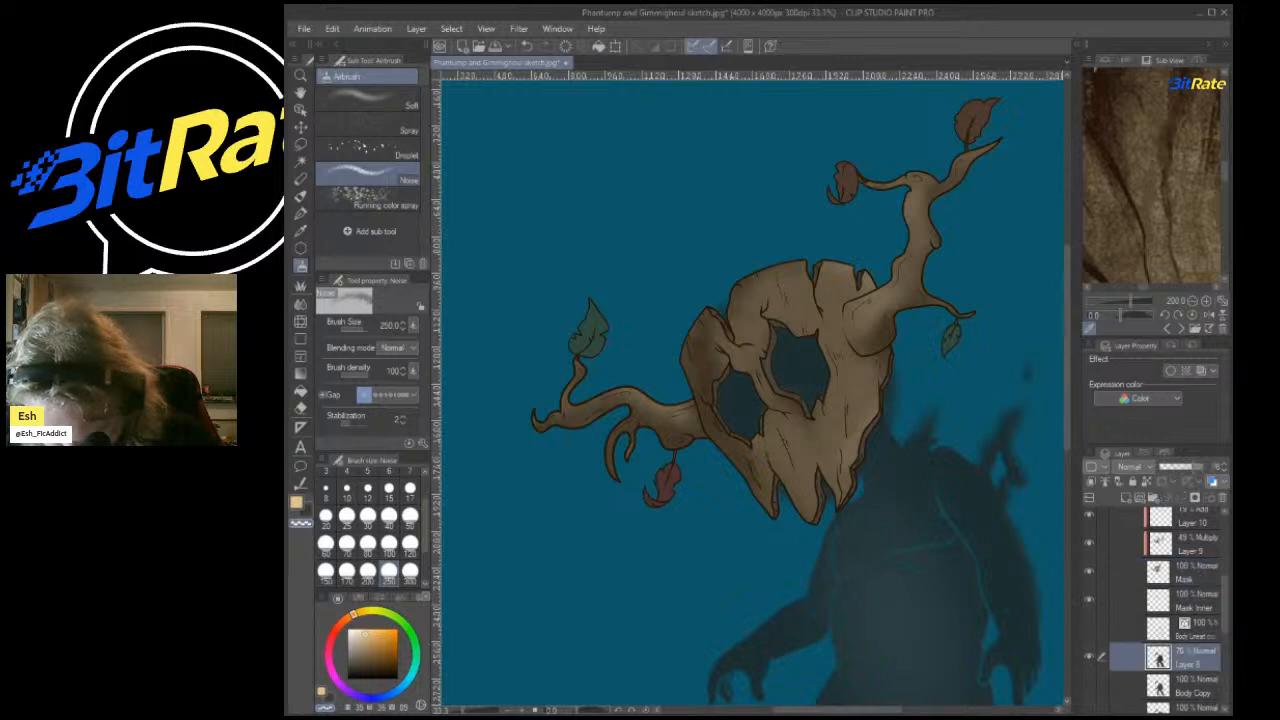
key(ctrl+shift+n)
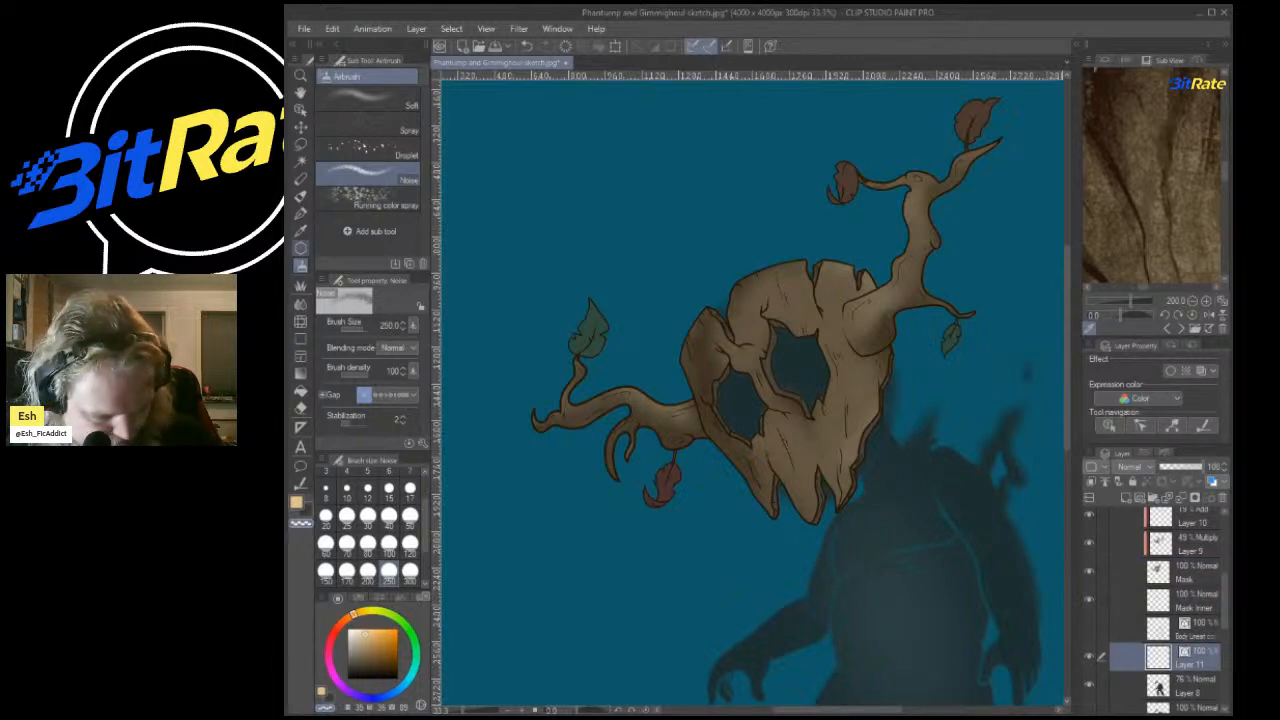
Find the Phantump reference image and pick its pink eye colour.
key(i)
click(1167, 328)
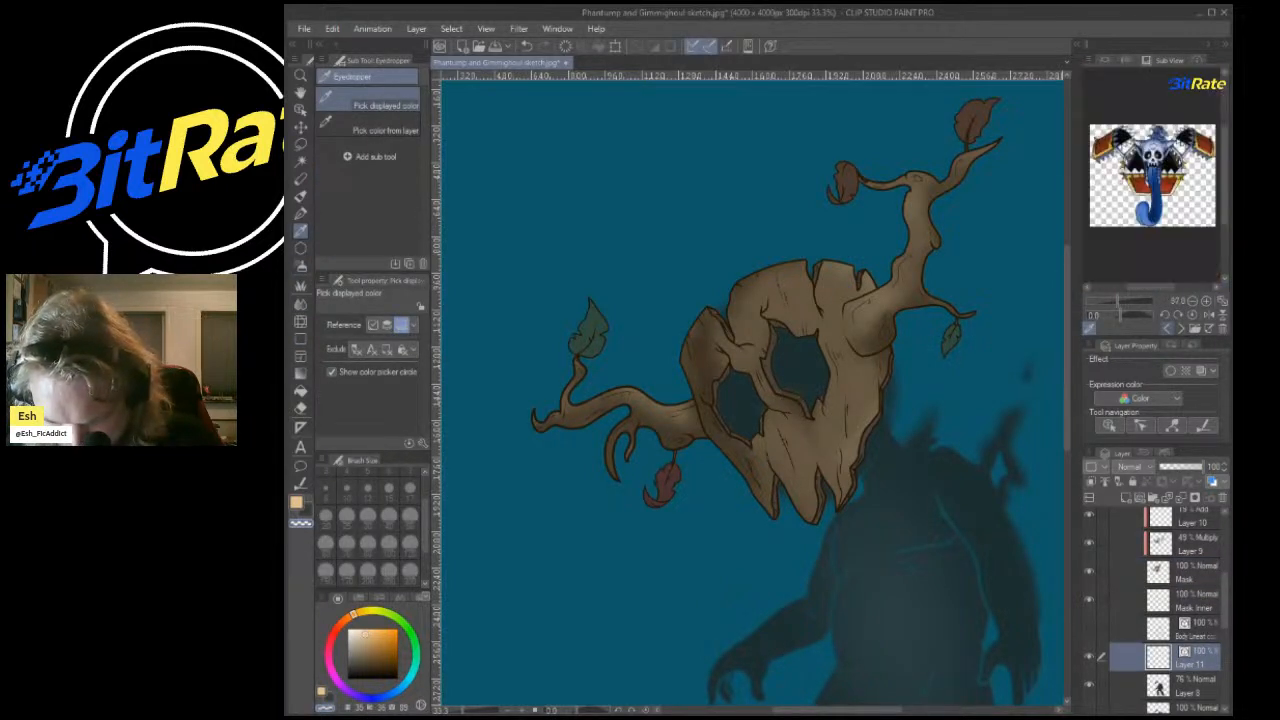
click(1167, 328)
click(1167, 328)
click(1167, 328)
click(1167, 328)
click(1167, 328)
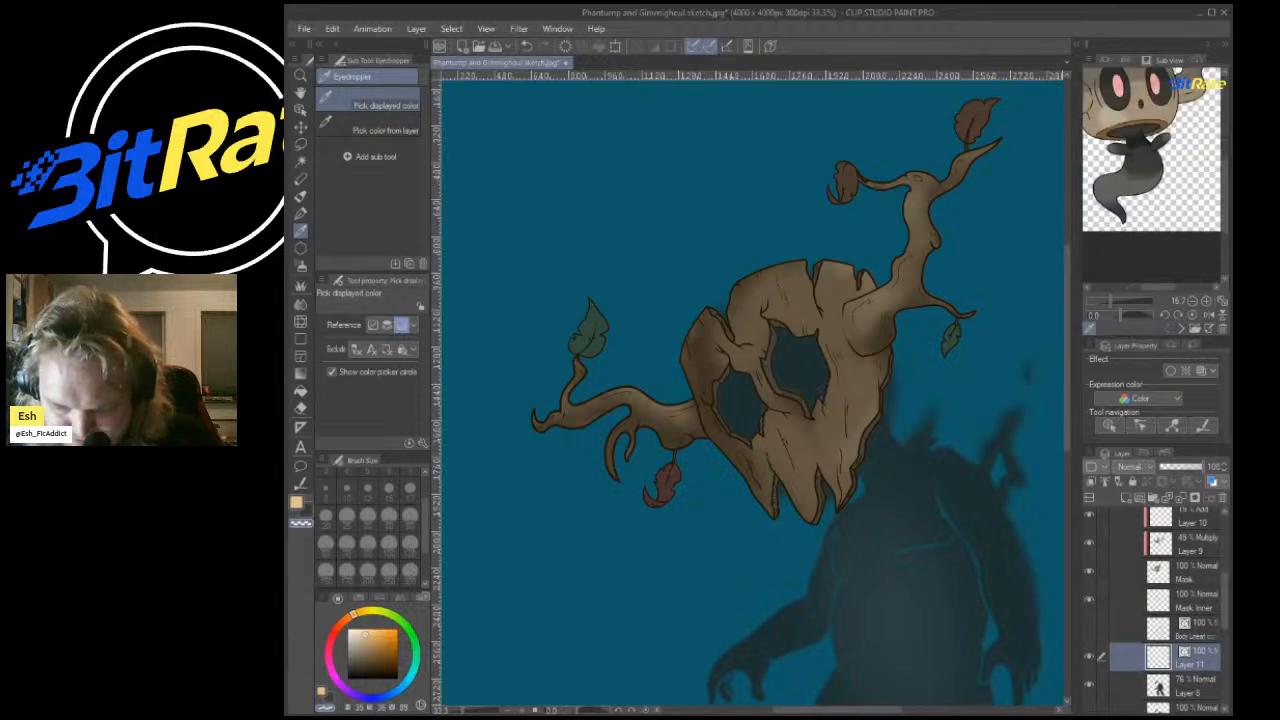
scroll(1117, 83, up, 7)
click(1114, 86)
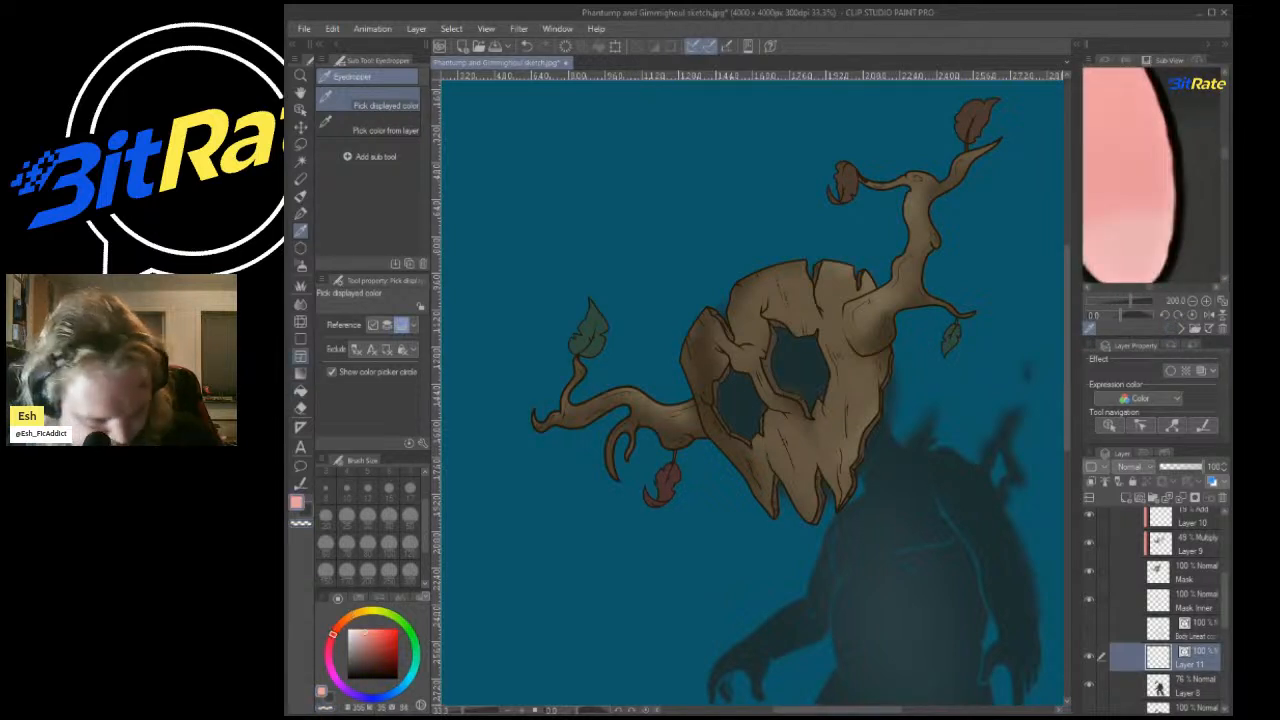
Rasterize Layer 11 and draw a small filled pink circle as the pupil in the mask's larger eye socket with the Ellipse tool.
click(301, 339)
click(360, 245)
scroll(737, 316, up, 3)
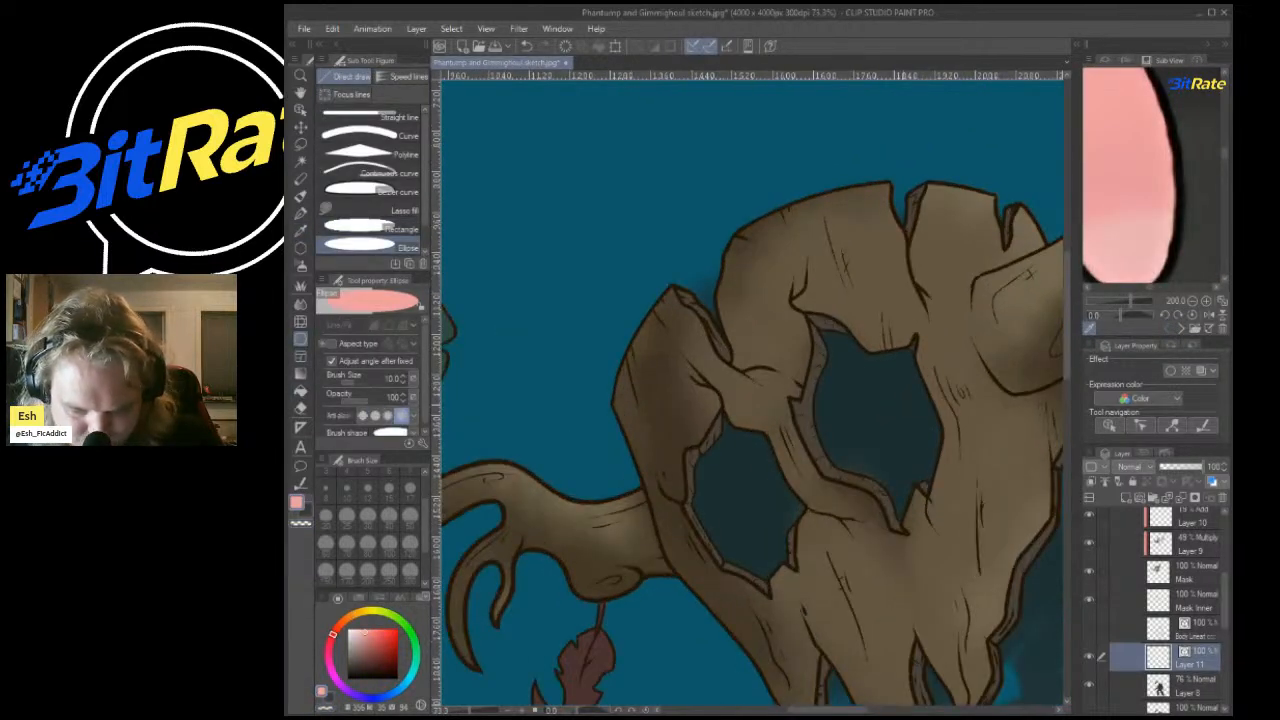
drag(866, 392, 892, 446)
key(ctrl+z)
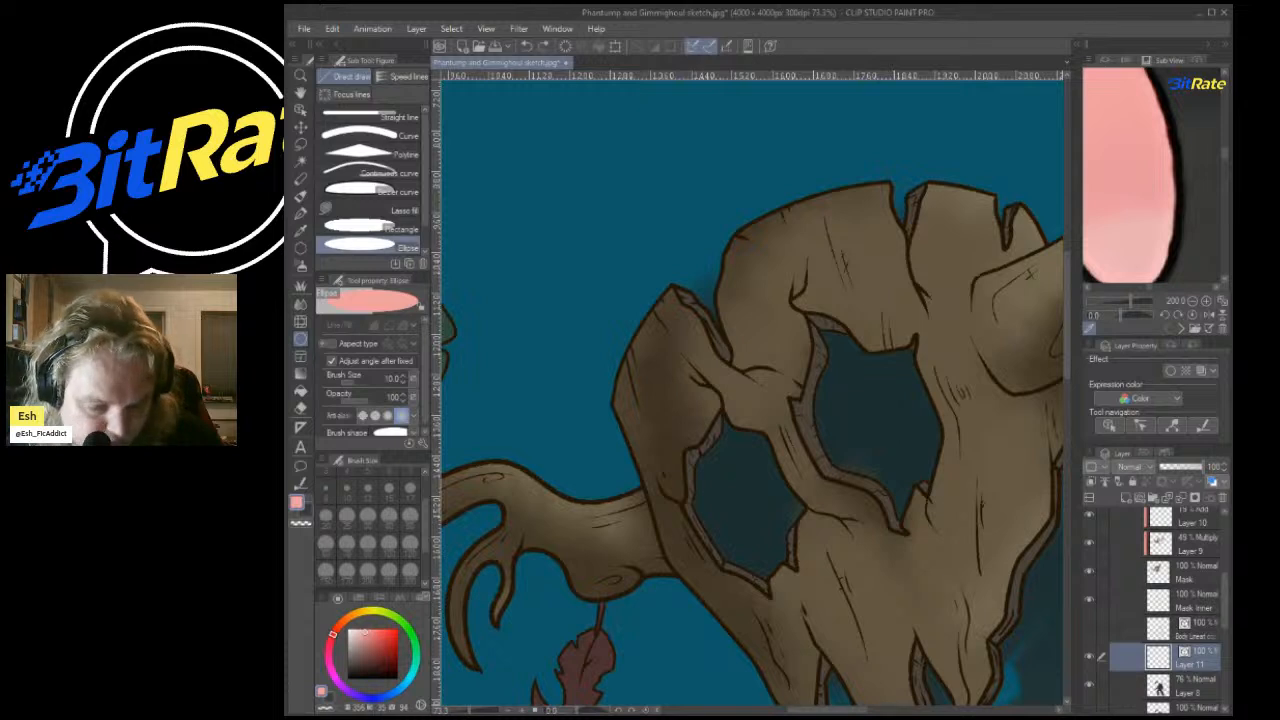
click(364, 415)
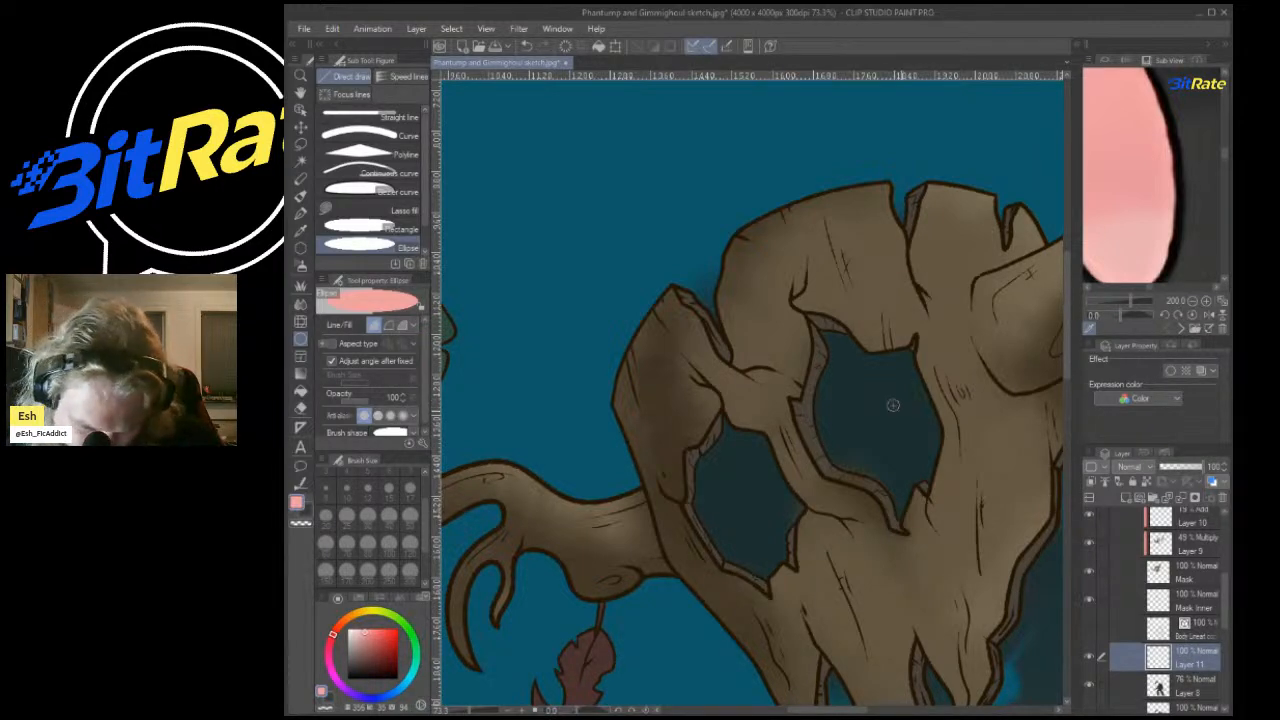
drag(889, 401, 897, 409)
Duplicate the pupil's layer and move the copy into the mask's smaller eye socket.
scroll(893, 405, down, 5)
scroll(893, 405, up, 4)
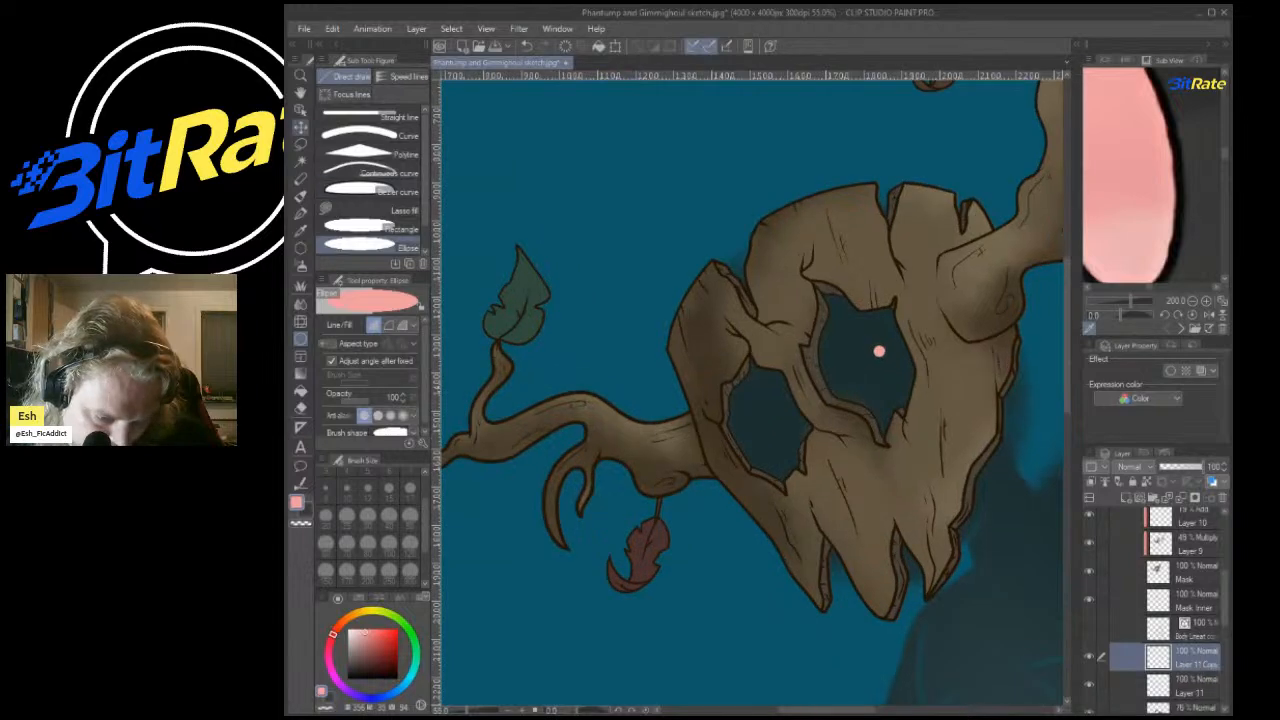
key(k)
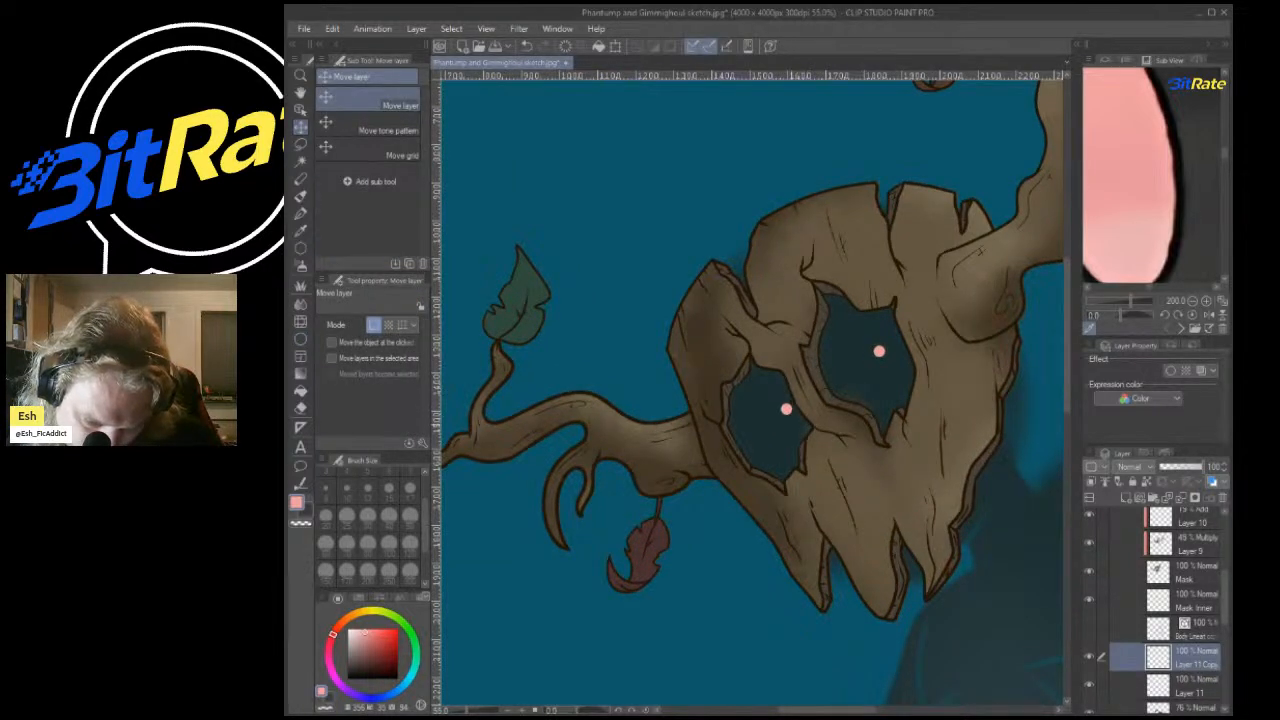
scroll(750, 400, down, 5)
scroll(750, 400, up, 4)
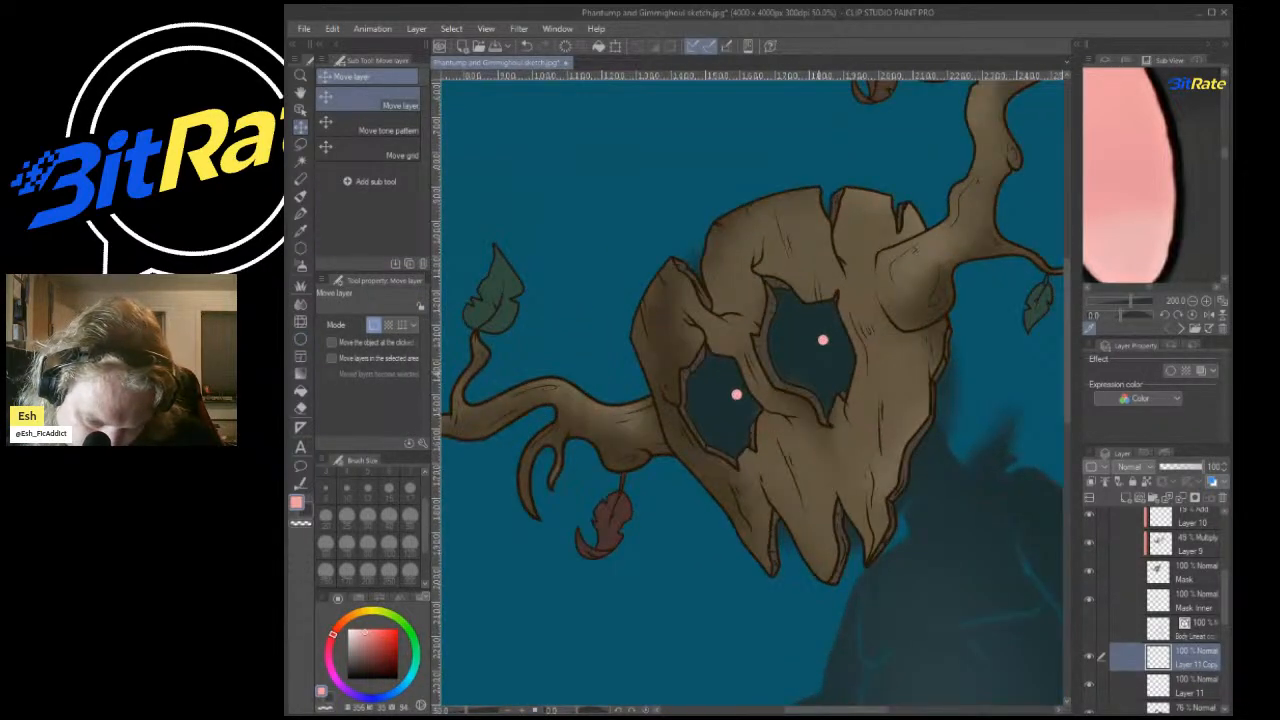
Merge the two pupils onto Layer 11, then shift and slightly rotate them together within the eye sockets.
click(1181, 497)
drag(780, 367, 769, 373)
key(ctrl+t)
drag(872, 355, 871, 365)
mouse_move(768, 373)
mouse_down()
mouse_move(741, 393)
mouse_move(767, 374)
mouse_up()
key(ctrl+z)
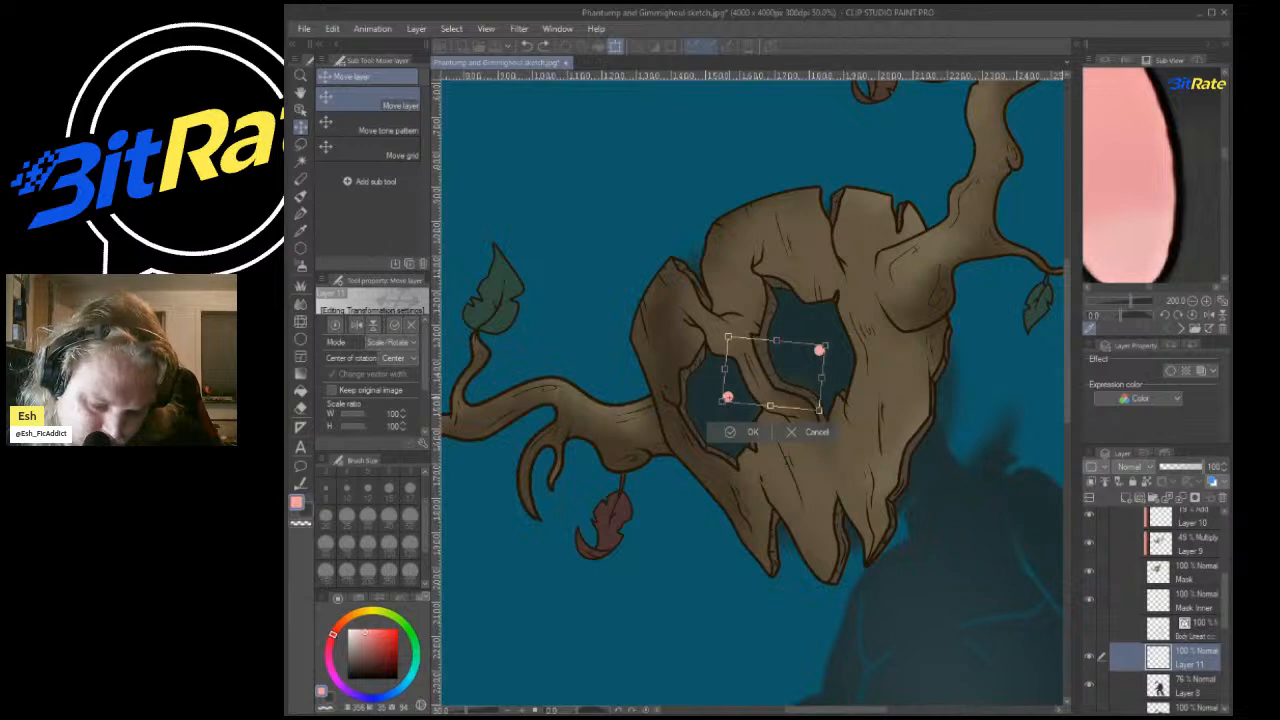
drag(866, 356, 863, 345)
key(Return)
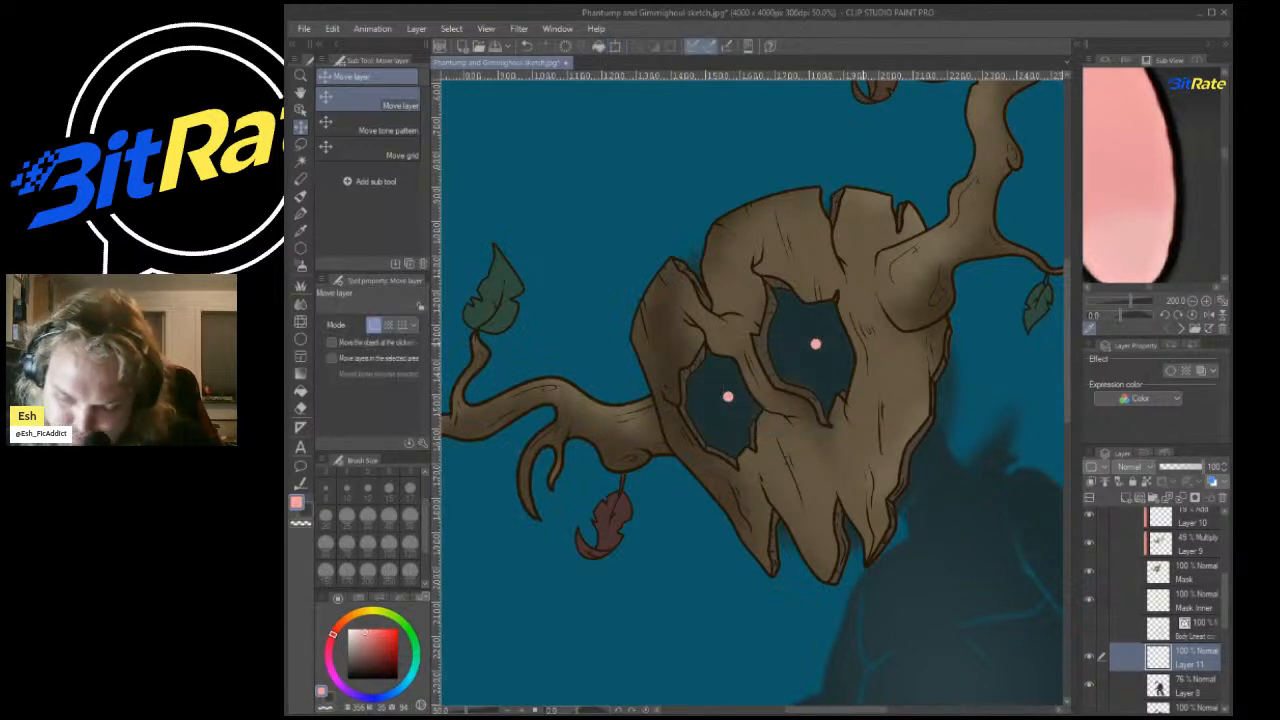
Duplicate the pupils' layer and blur the lower original, Layer 11, into a soft pink glow.
scroll(796, 296, down, 5)
scroll(796, 296, up, 1)
scroll(815, 310, up, 5)
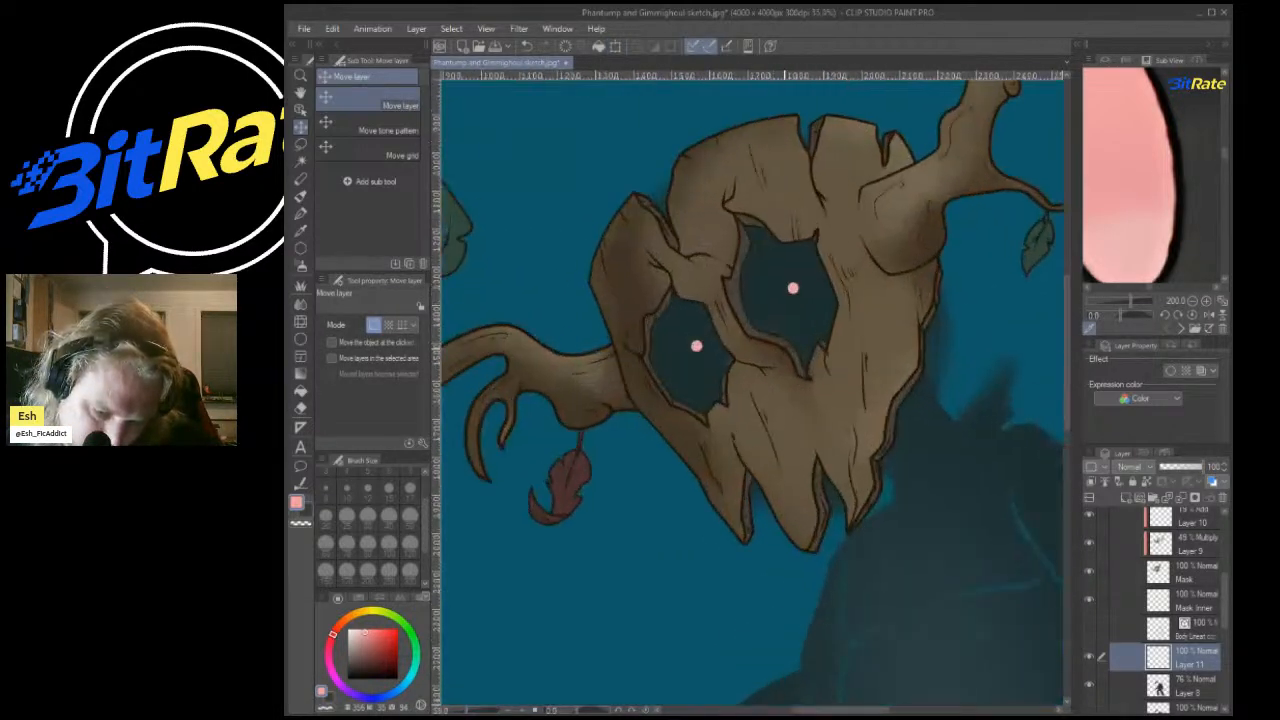
scroll(815, 310, down, 3)
scroll(815, 310, up, 3)
scroll(762, 288, up, 2)
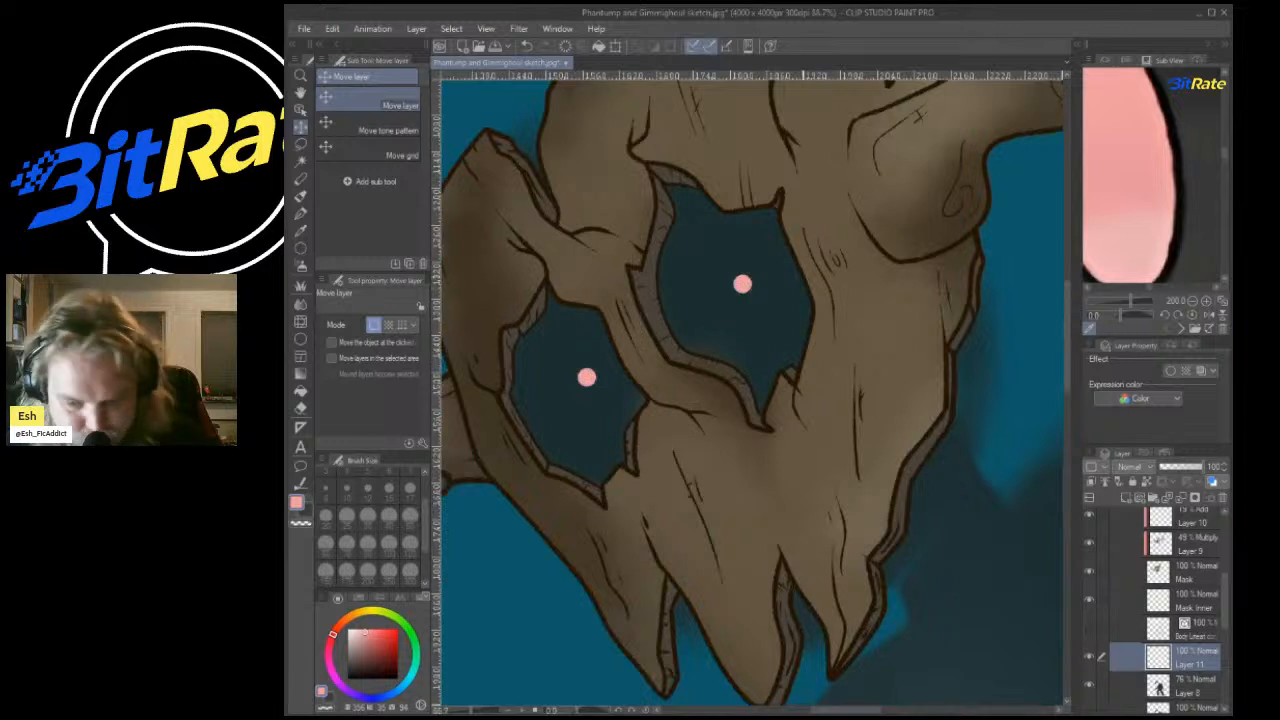
key(ctrl+v)
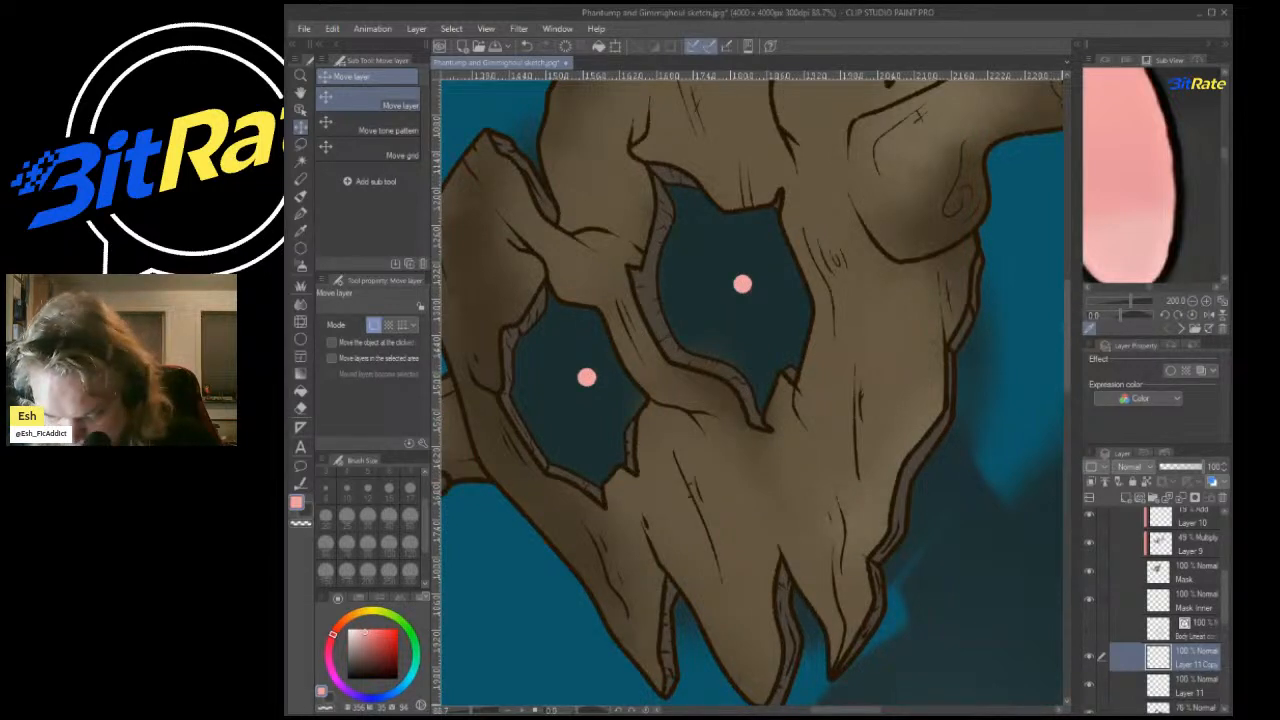
click(1190, 686)
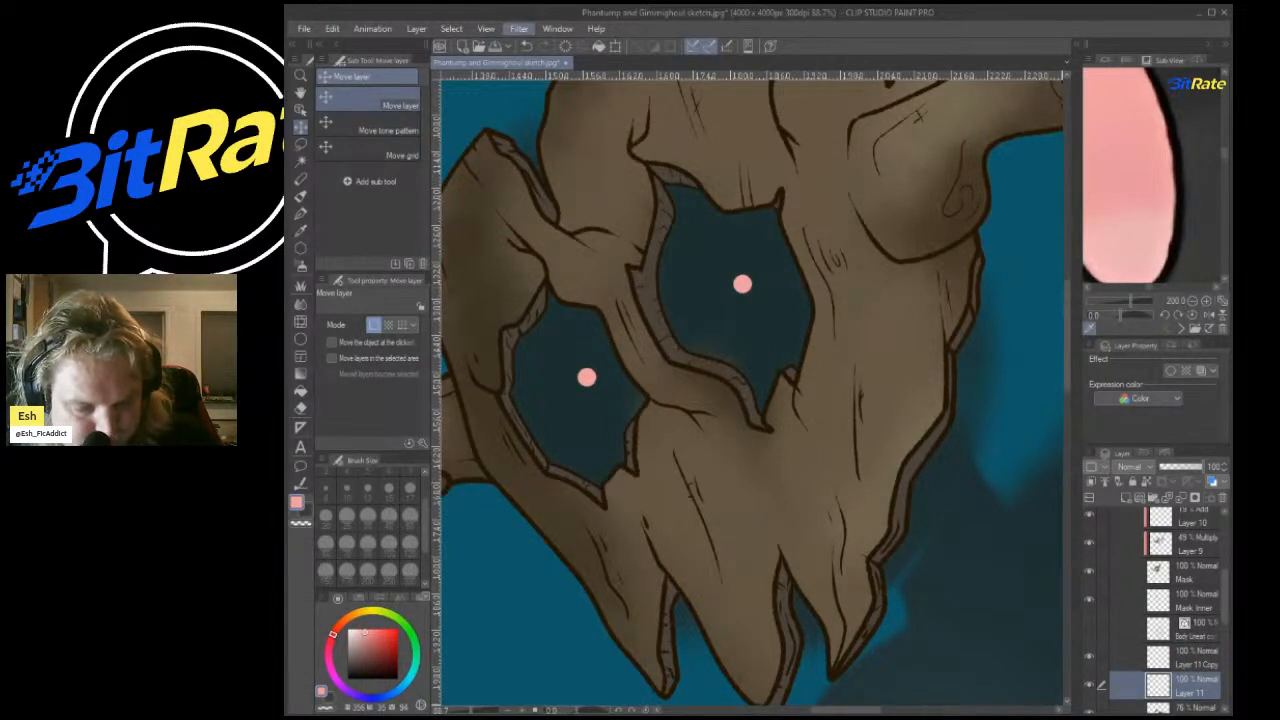
click(640, 66)
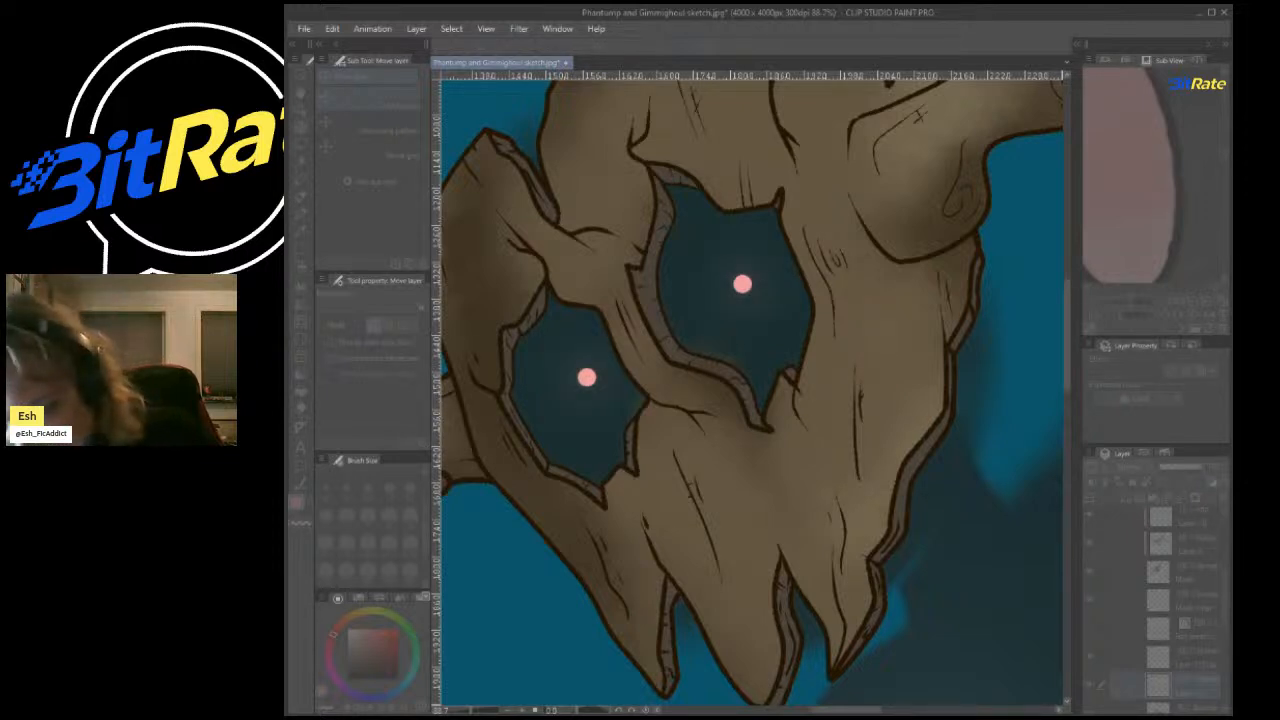
key(Return)
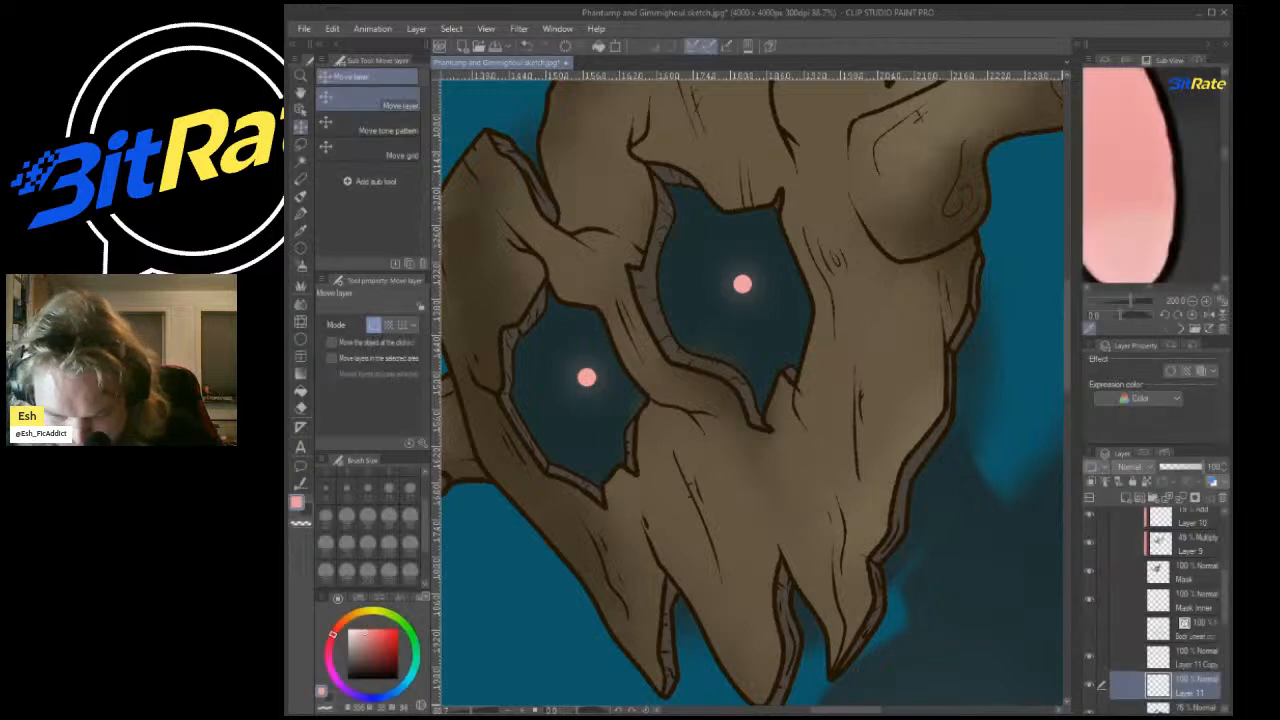
Set the upper pupil copy's blending mode to Add and its opacity to 59%, and blur its edges.
click(1190, 658)
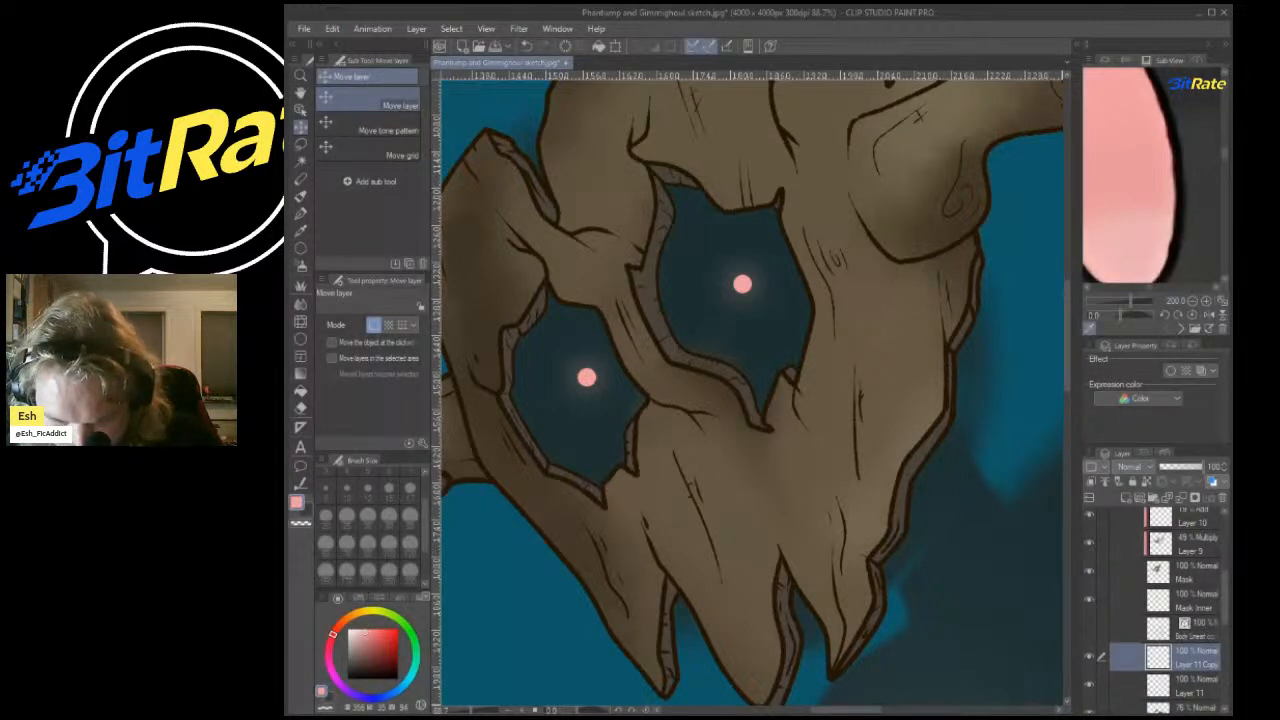
click(1135, 467)
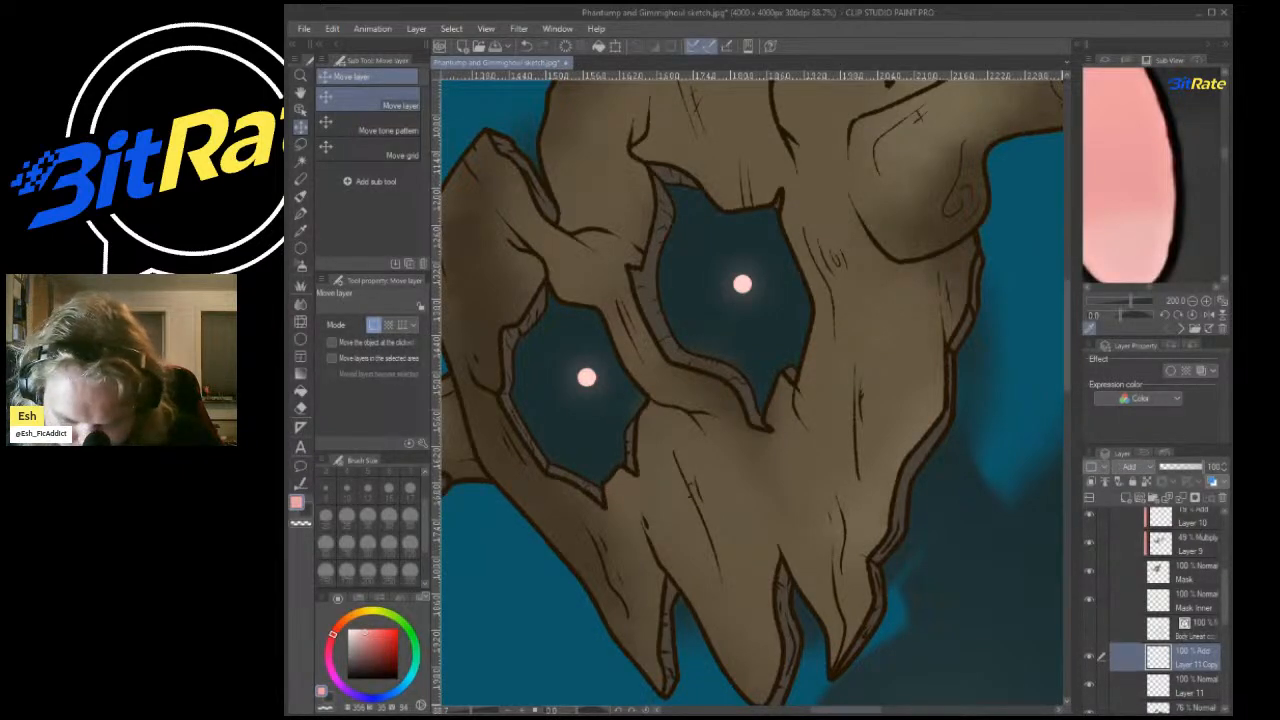
click(1184, 467)
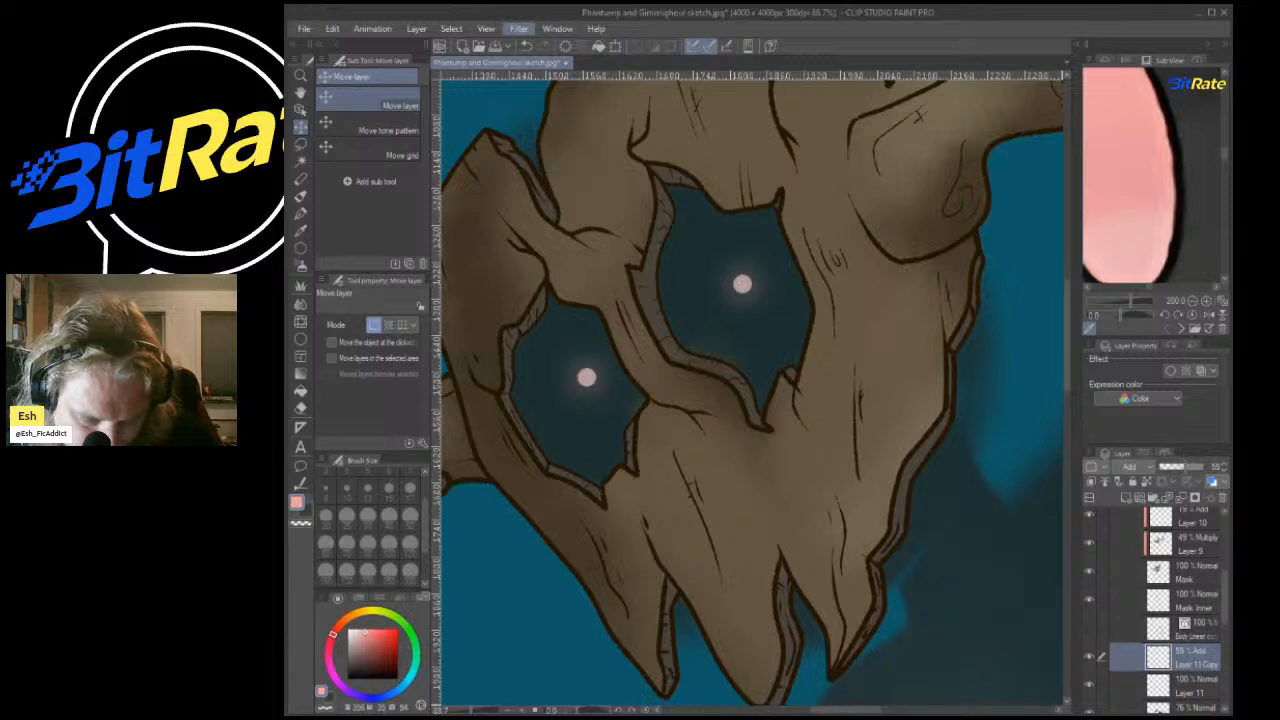
click(640, 72)
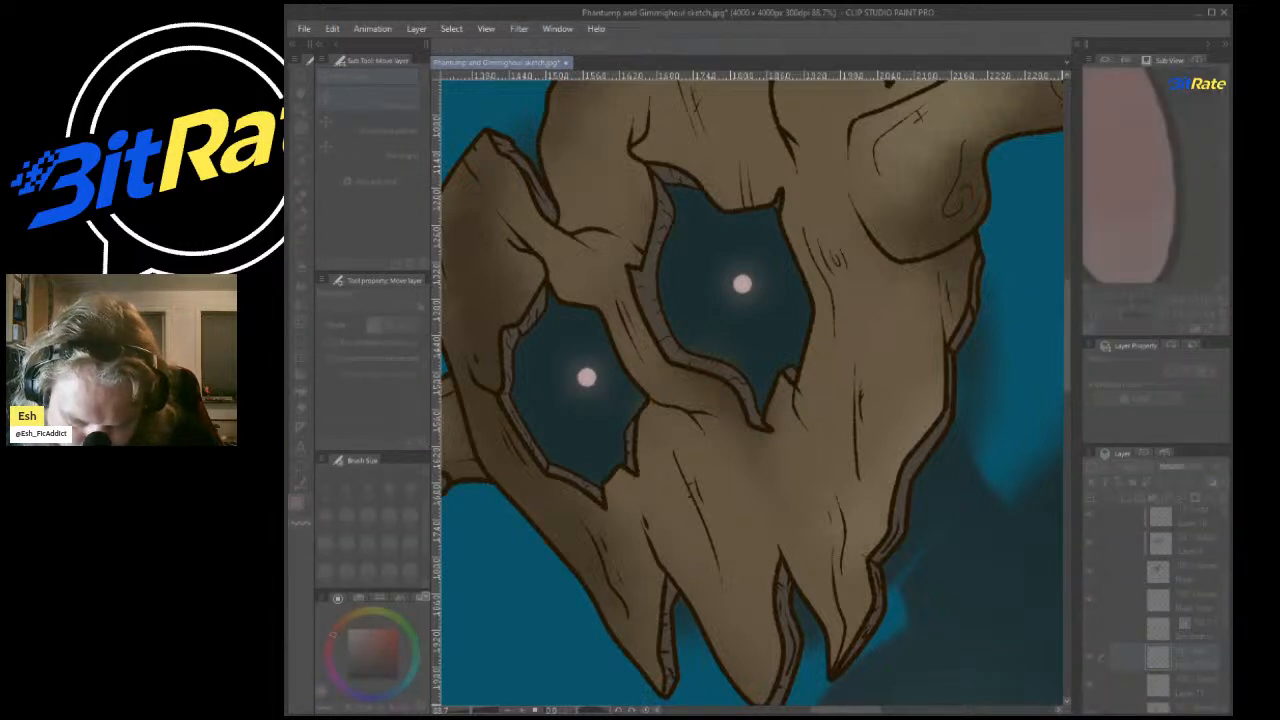
key(Return)
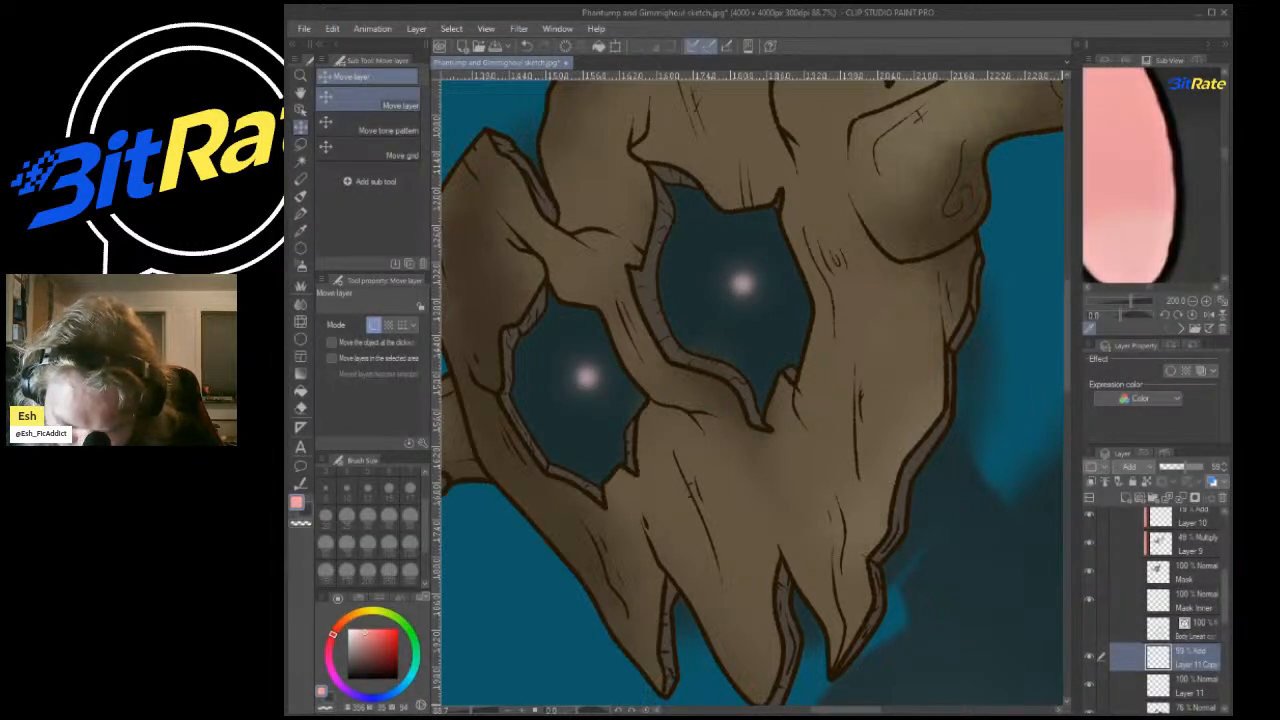
Duplicate the blurred Layer 11 several times to strengthen the eye glow and merge the copies back into it.
click(1190, 686)
key(ctrl+c)
key(ctrl+v)
key(ctrl+v)
key(ctrl+v)
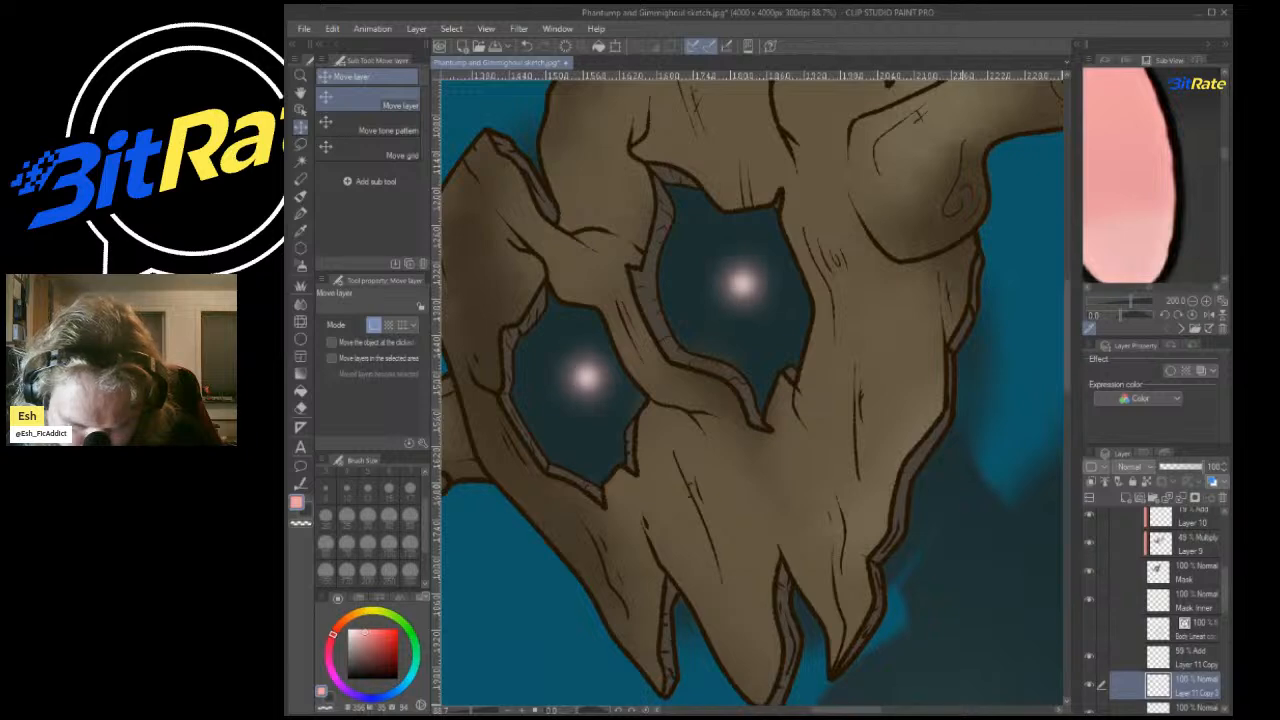
scroll(800, 275, down, 4)
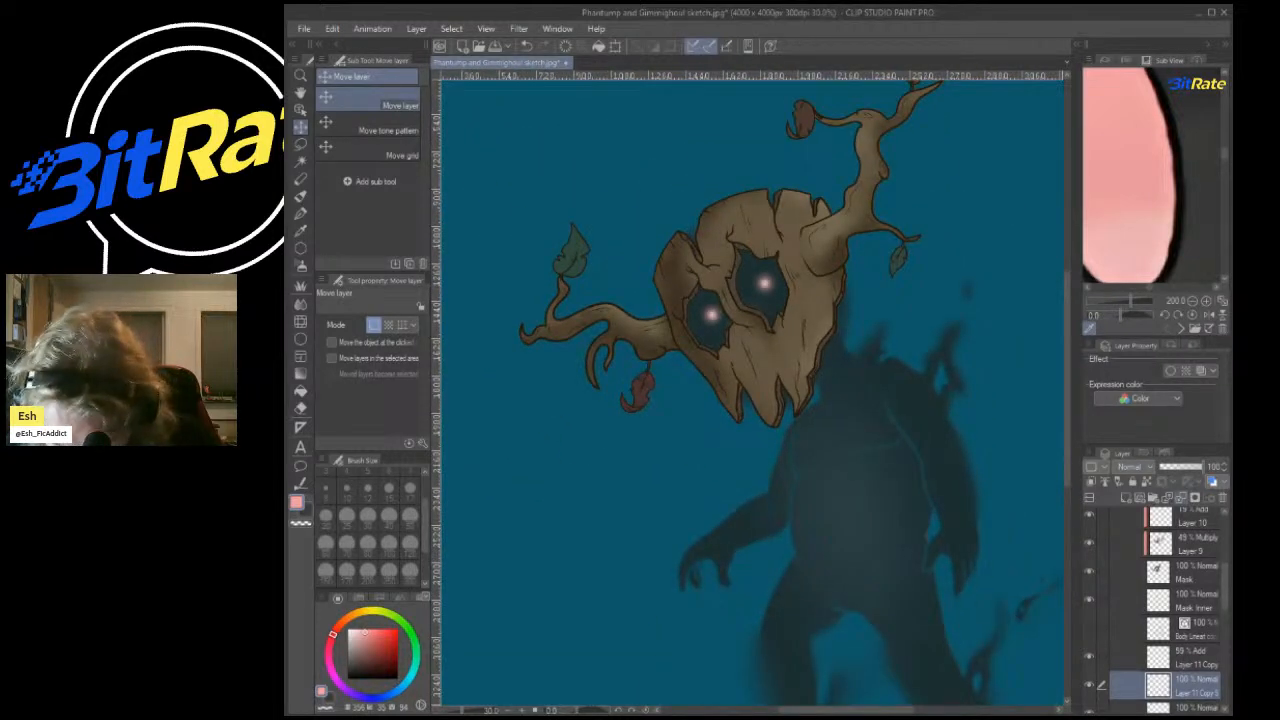
key(ctrl+e)
key(ctrl+e)
key(ctrl+z)
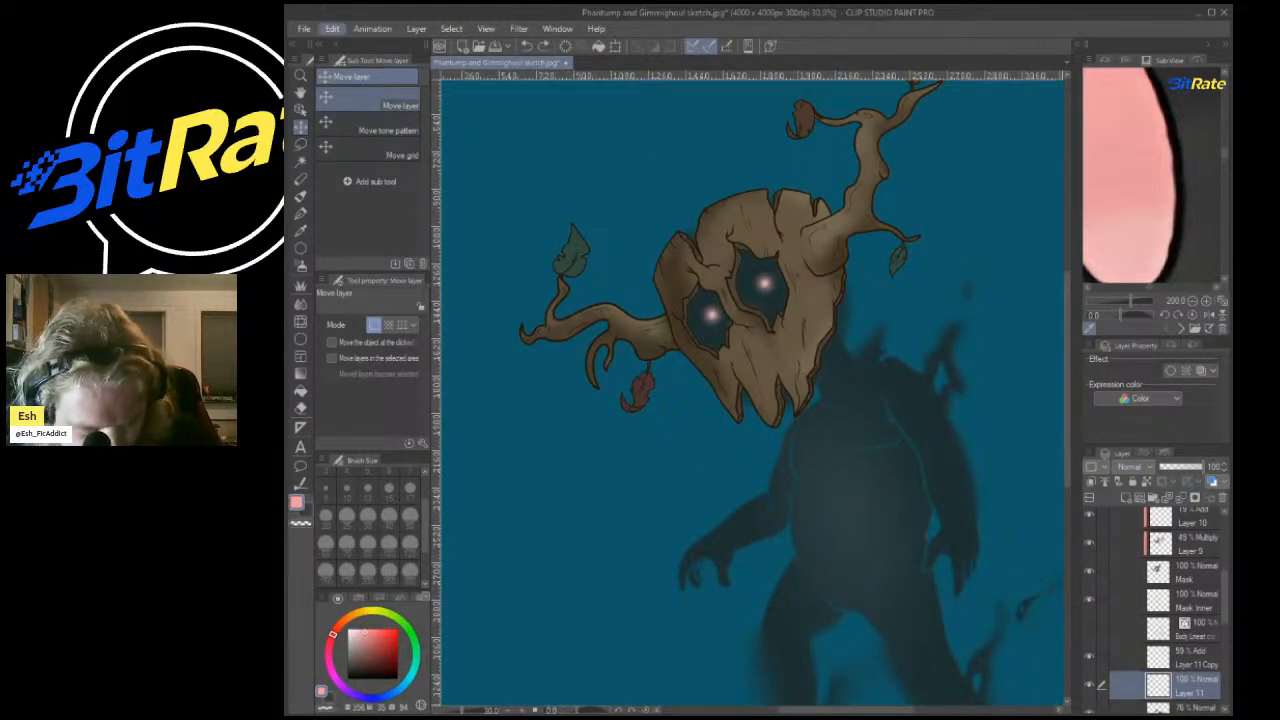
Adjust the hue and saturation of Layer 11 to give the eye glow a stronger pink tint.
key(ctrl+u)
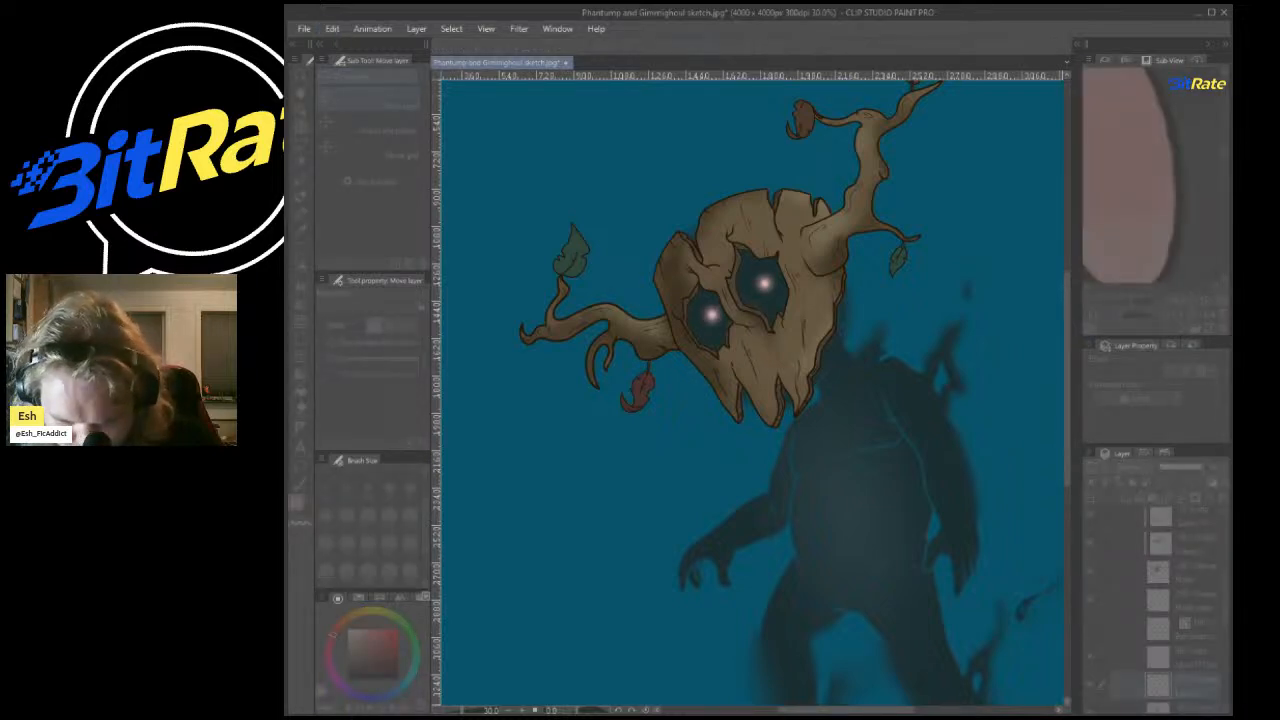
scroll(728, 291, up, 8)
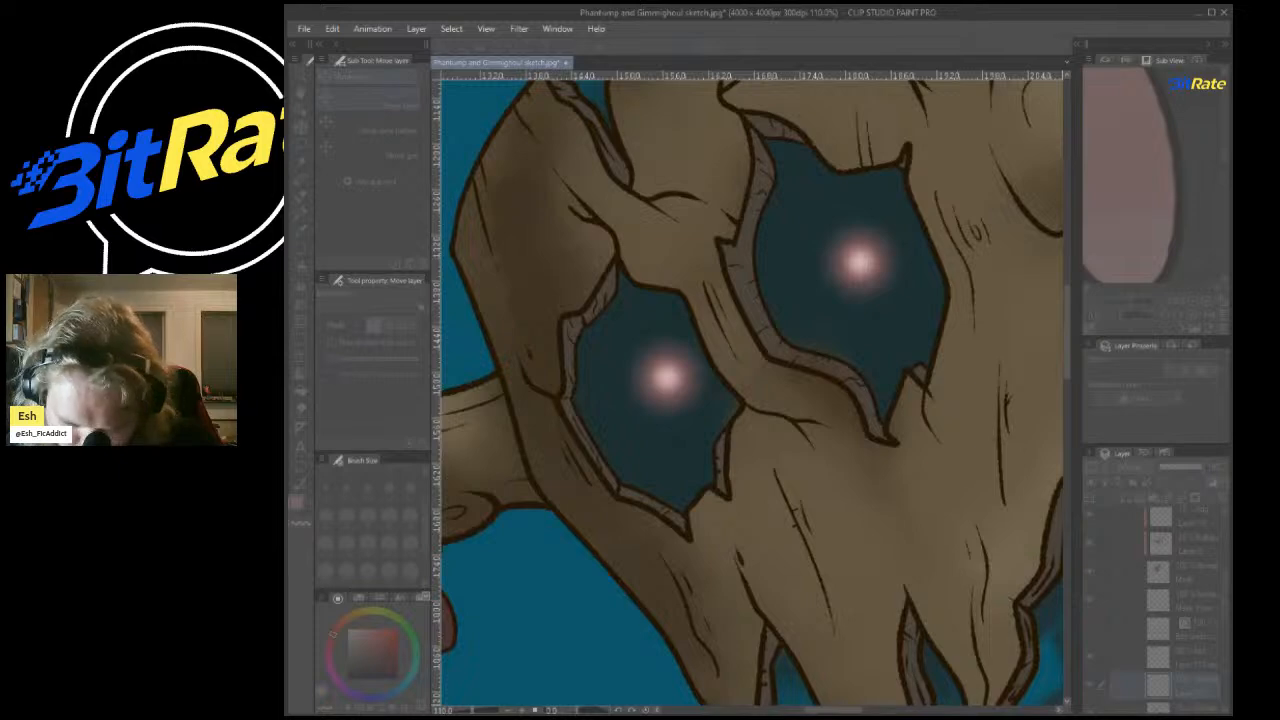
scroll(1011, 200, down, 3)
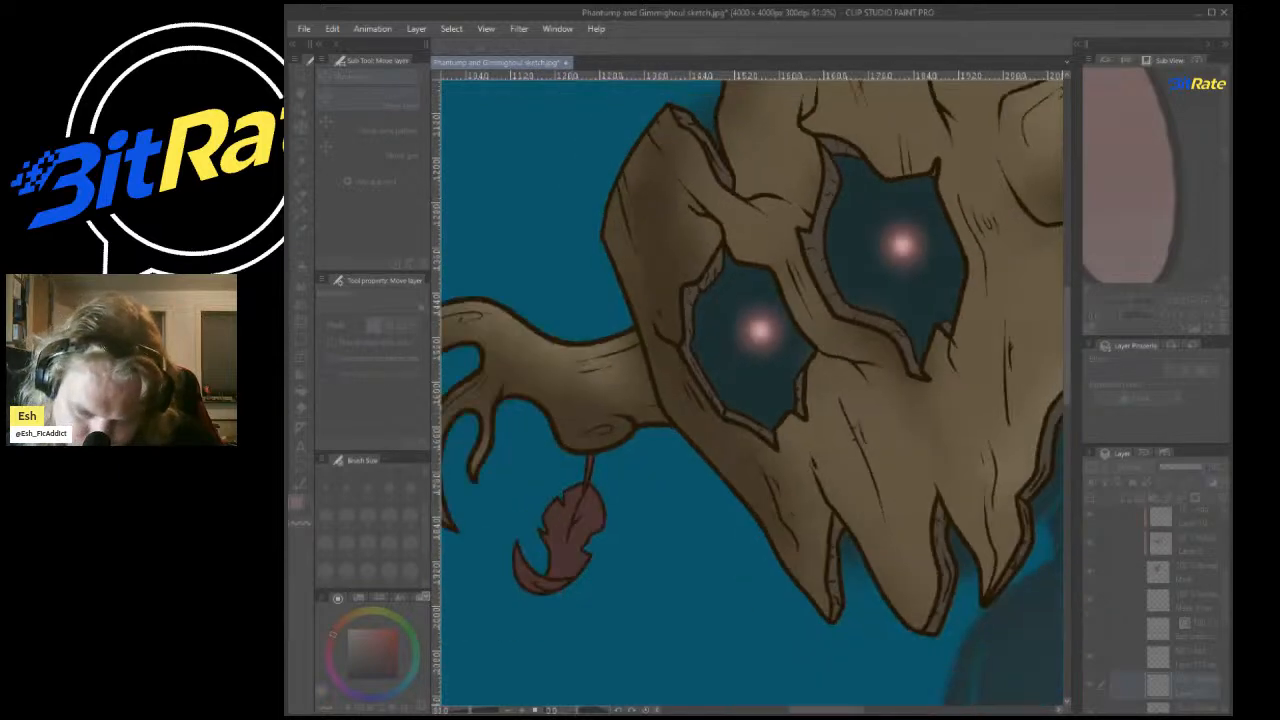
scroll(860, 160, down, 5)
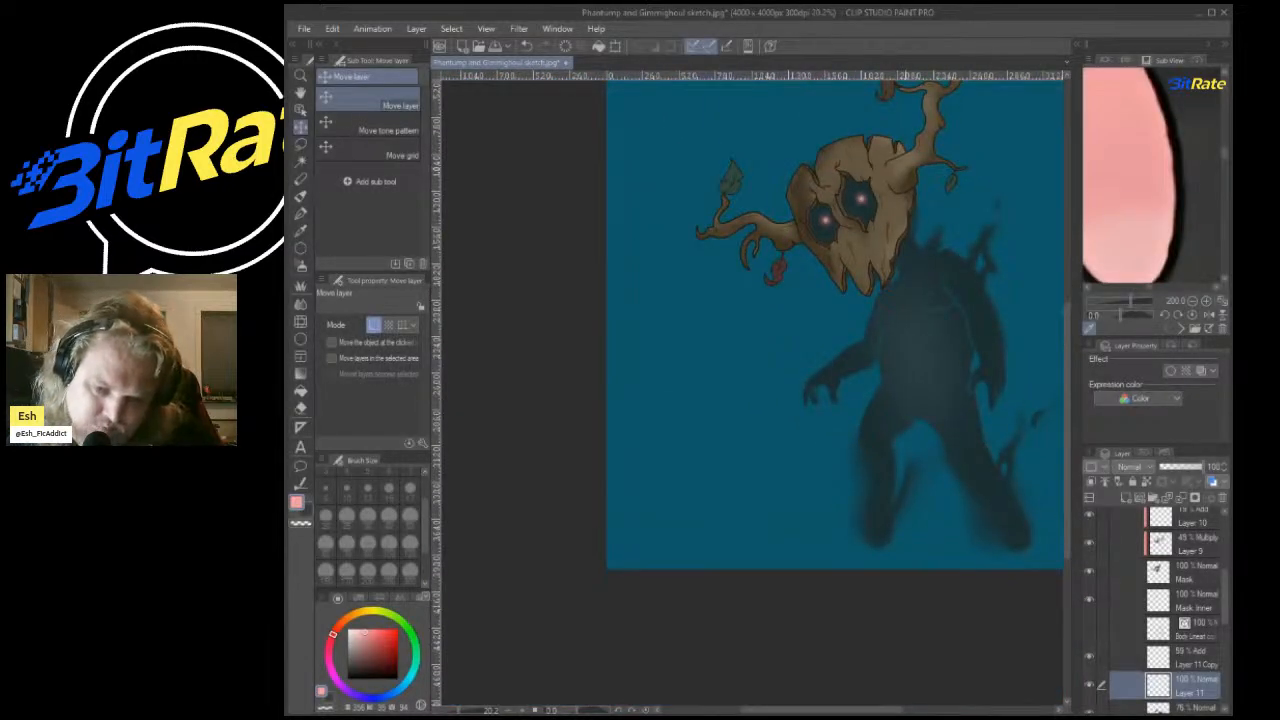
scroll(760, 390, up, 2)
scroll(820, 200, down, 2)
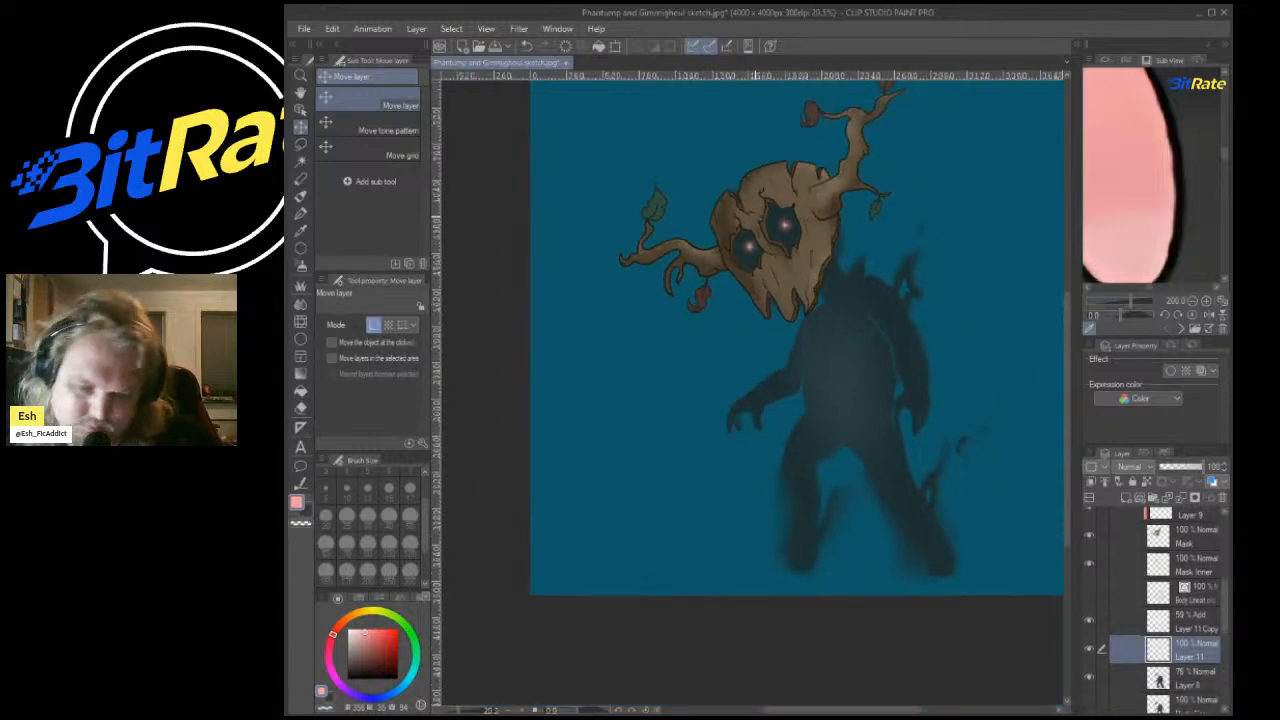
Lasso the Layer 11 glow in the smaller eye socket, scale it to 146%, reposition it around the pupil and deselect.
scroll(804, 194, up, 6)
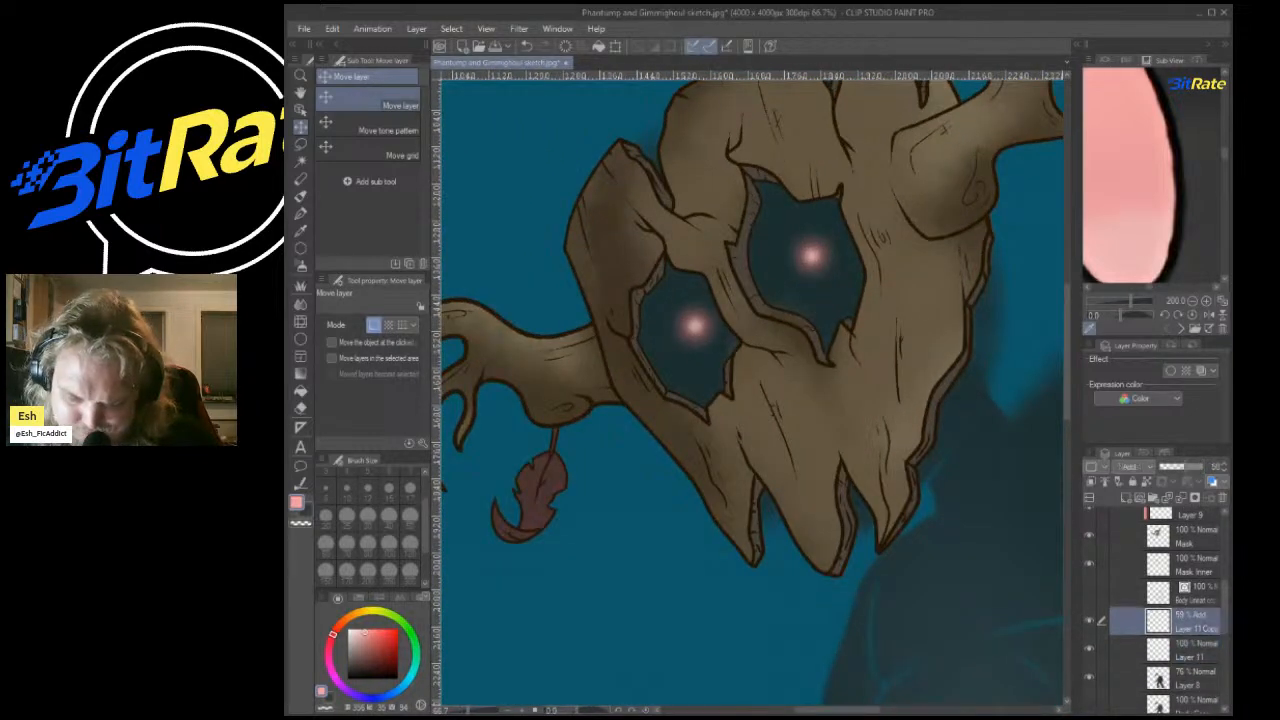
scroll(616, 332, up, 1)
key(m)
scroll(781, 258, up, 3)
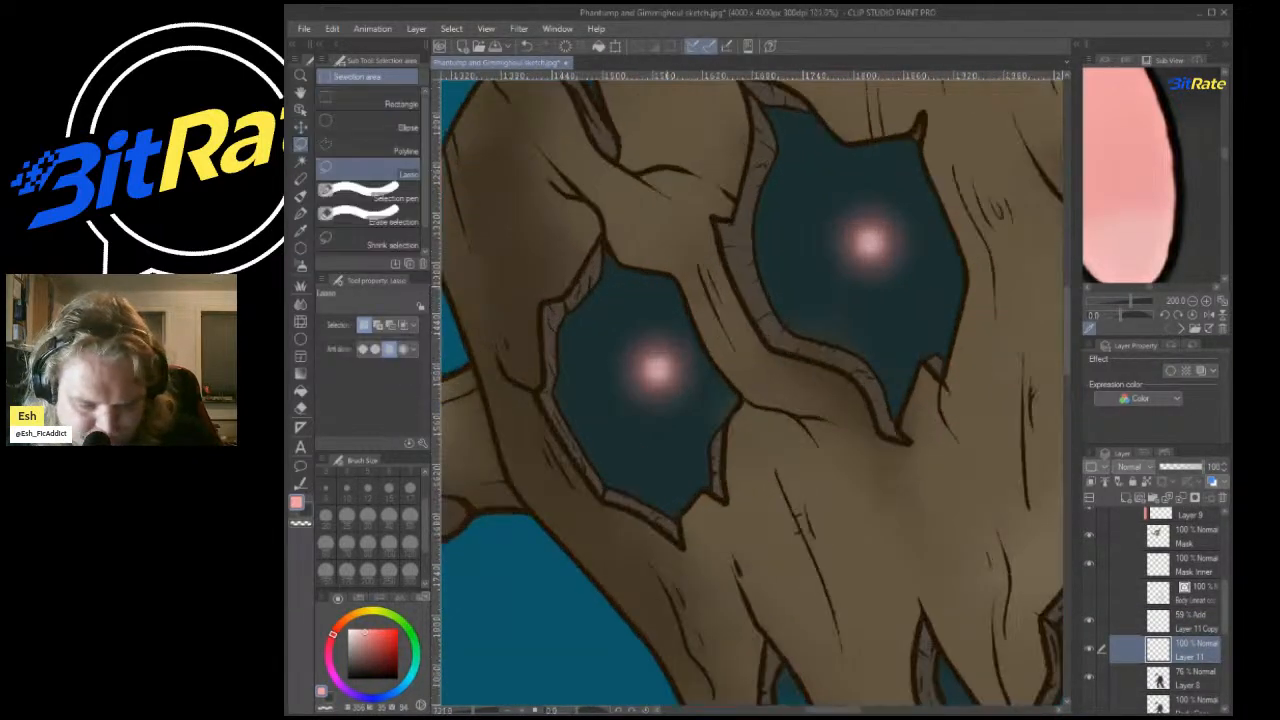
mouse_move(737, 364)
mouse_down()
mouse_move(614, 348)
mouse_move(740, 377)
mouse_up()
key(ctrl+t)
drag(669, 448, 669, 528)
drag(671, 410, 667, 359)
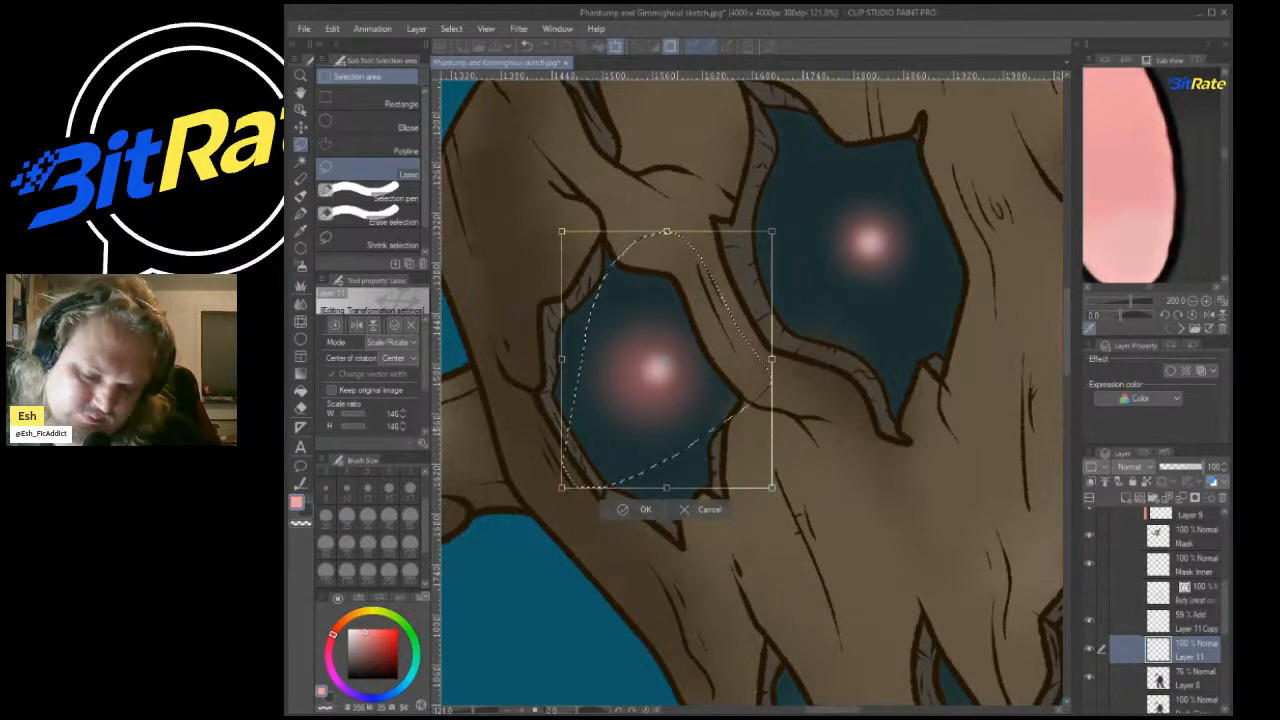
key(Return)
key(ctrl+d)
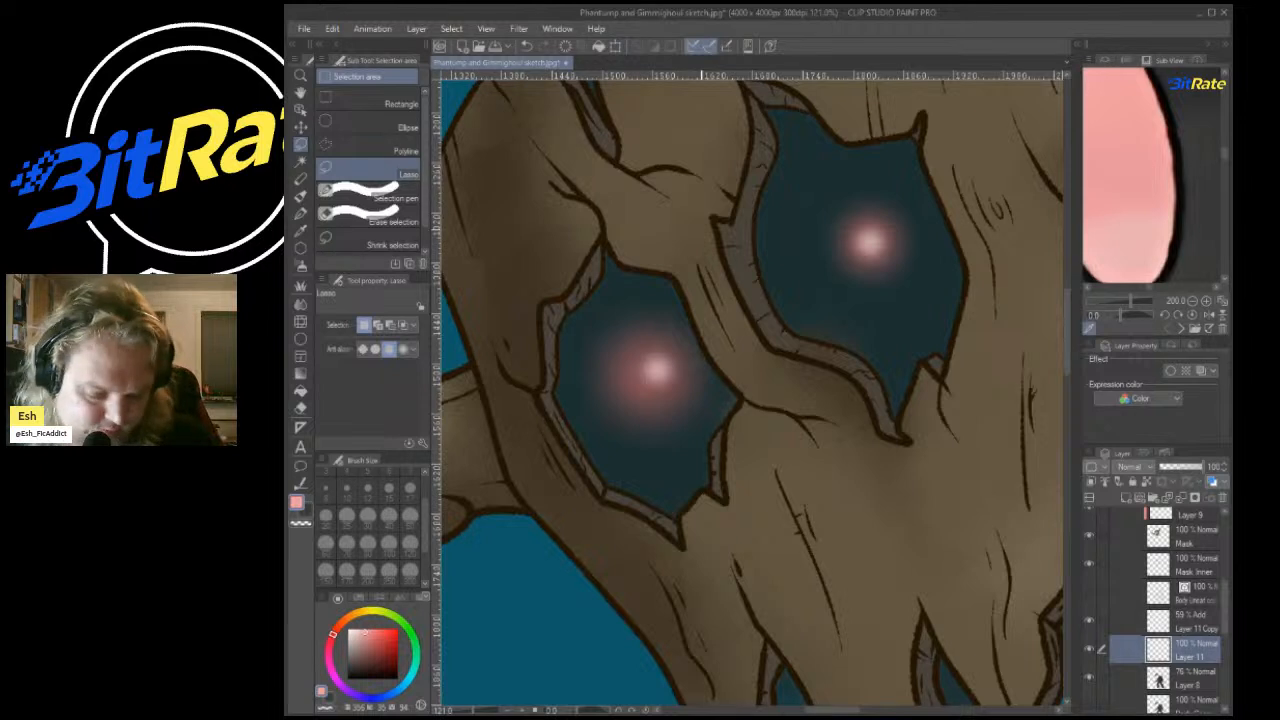
Lasso the Layer 11 glow in the larger eye socket, scale it to 134%, reposition it around the pupil and apply the transform.
mouse_move(760, 240)
mouse_down()
mouse_move(935, 405)
mouse_move(762, 250)
mouse_up()
key(ctrl+t)
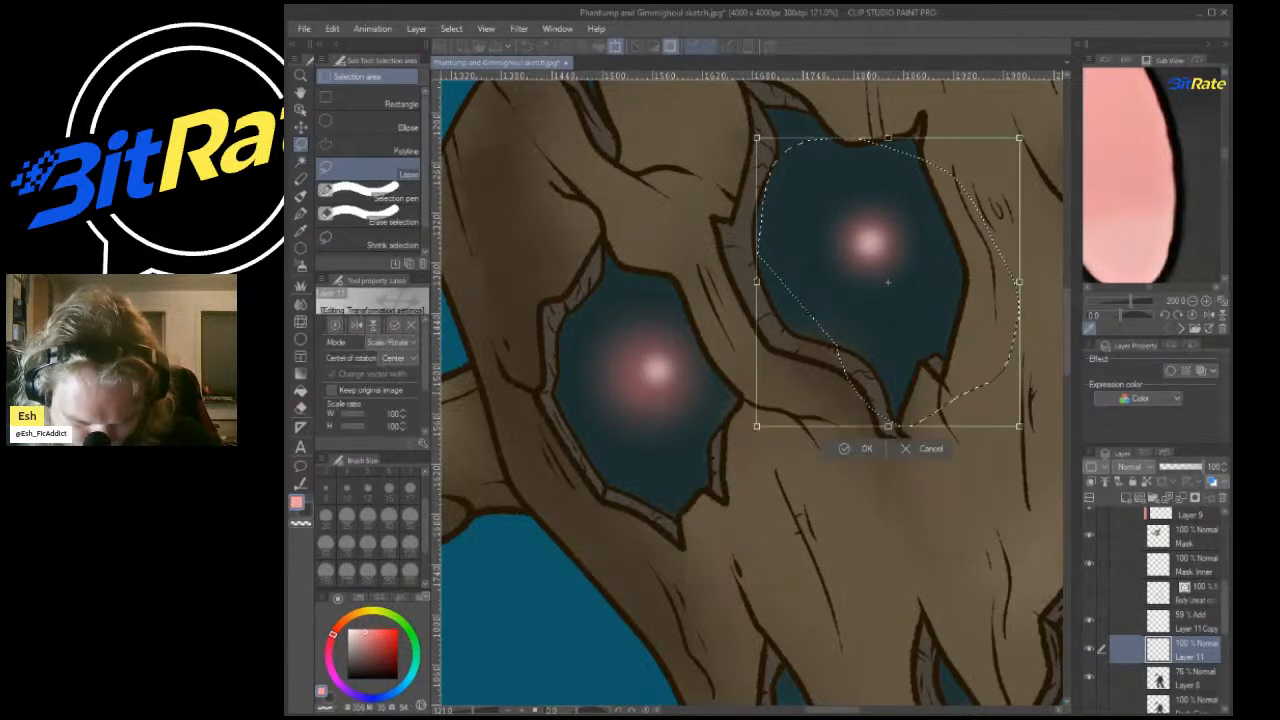
drag(1018, 426, 1058, 500)
drag(882, 306, 883, 303)
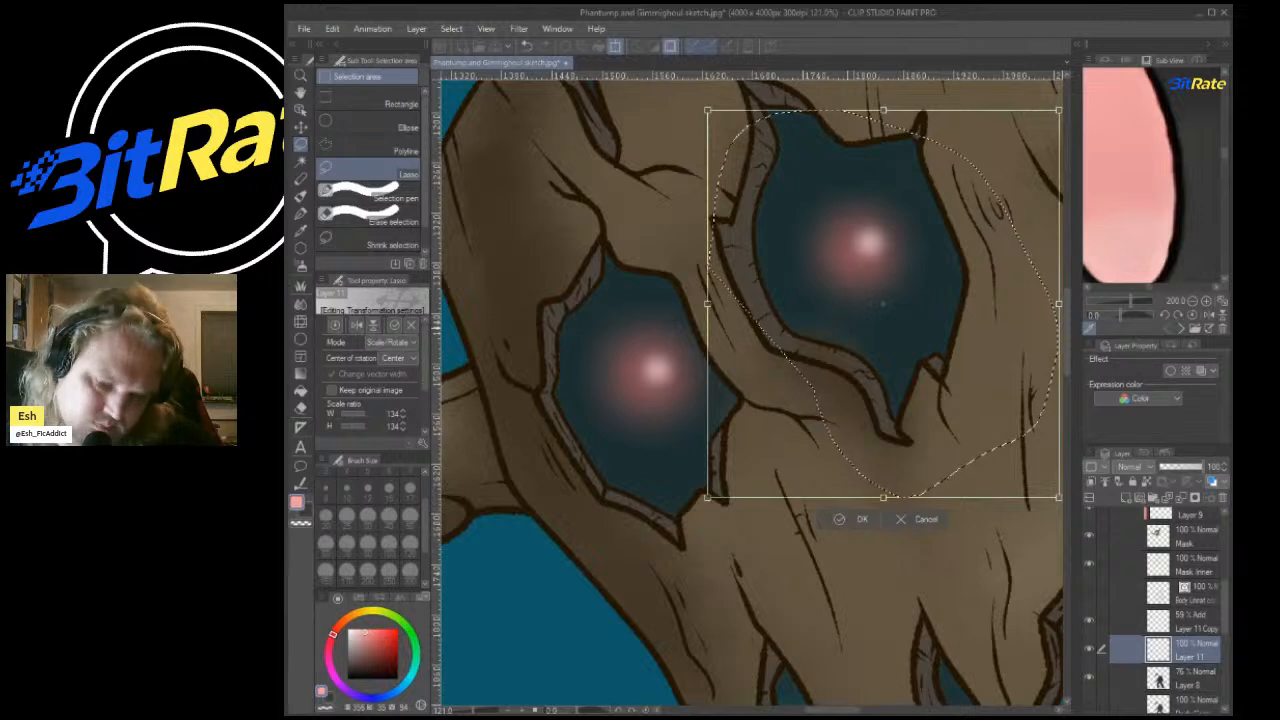
key(Return)
scroll(769, 265, down, 5)
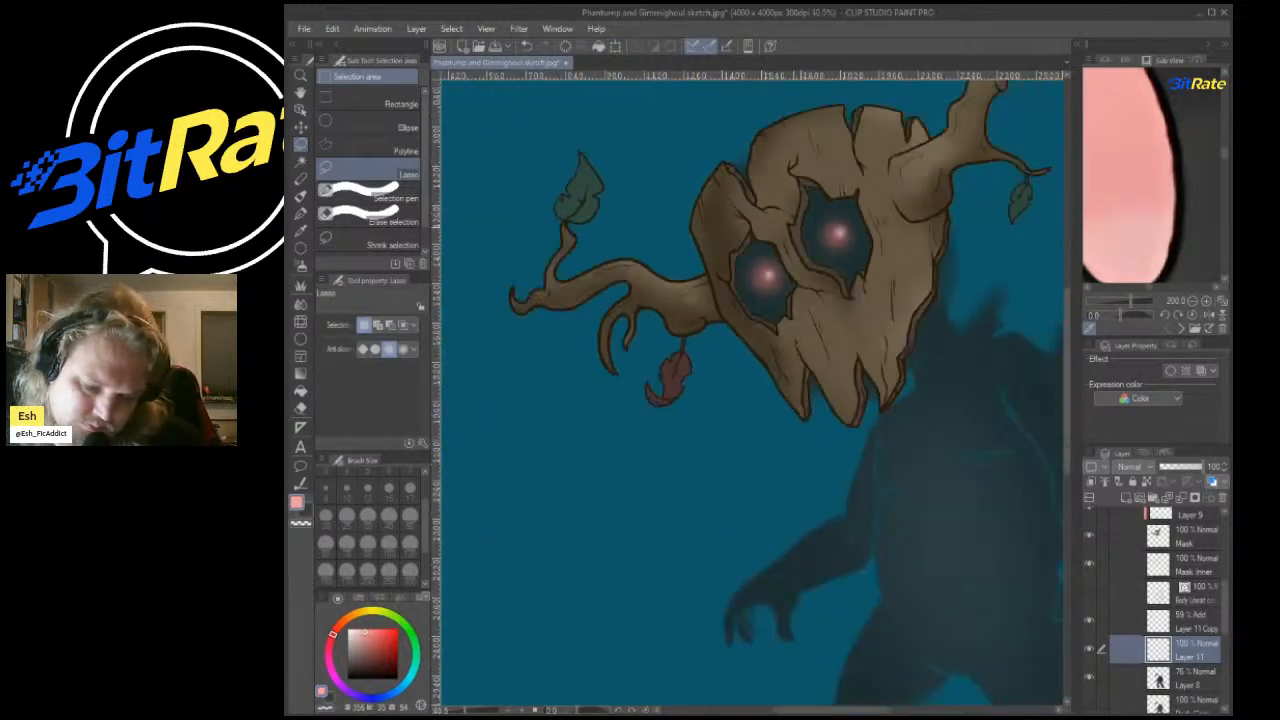
scroll(750, 390, down, 3)
scroll(750, 390, up, 4)
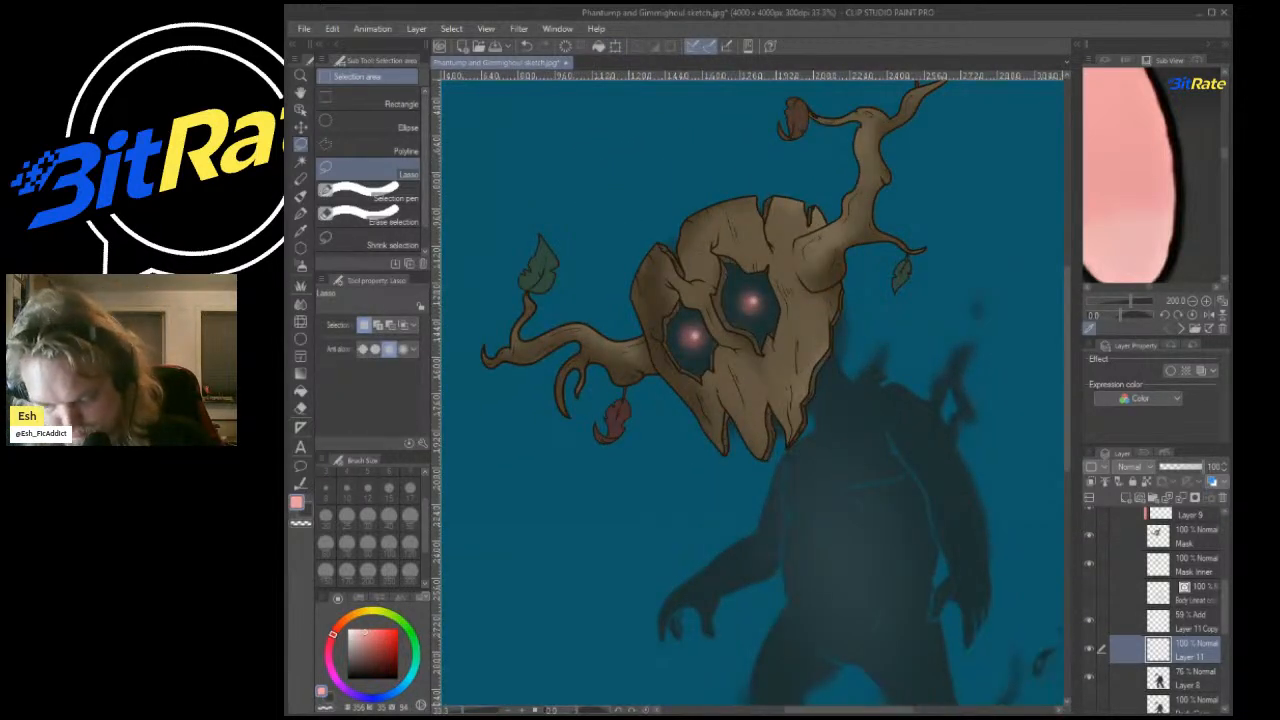
Move and slightly rotate the Layer 11 Copy pupil highlights so they sit centred on the glow in both eye sockets.
click(1190, 620)
scroll(910, 404, up, 4)
click(300, 127)
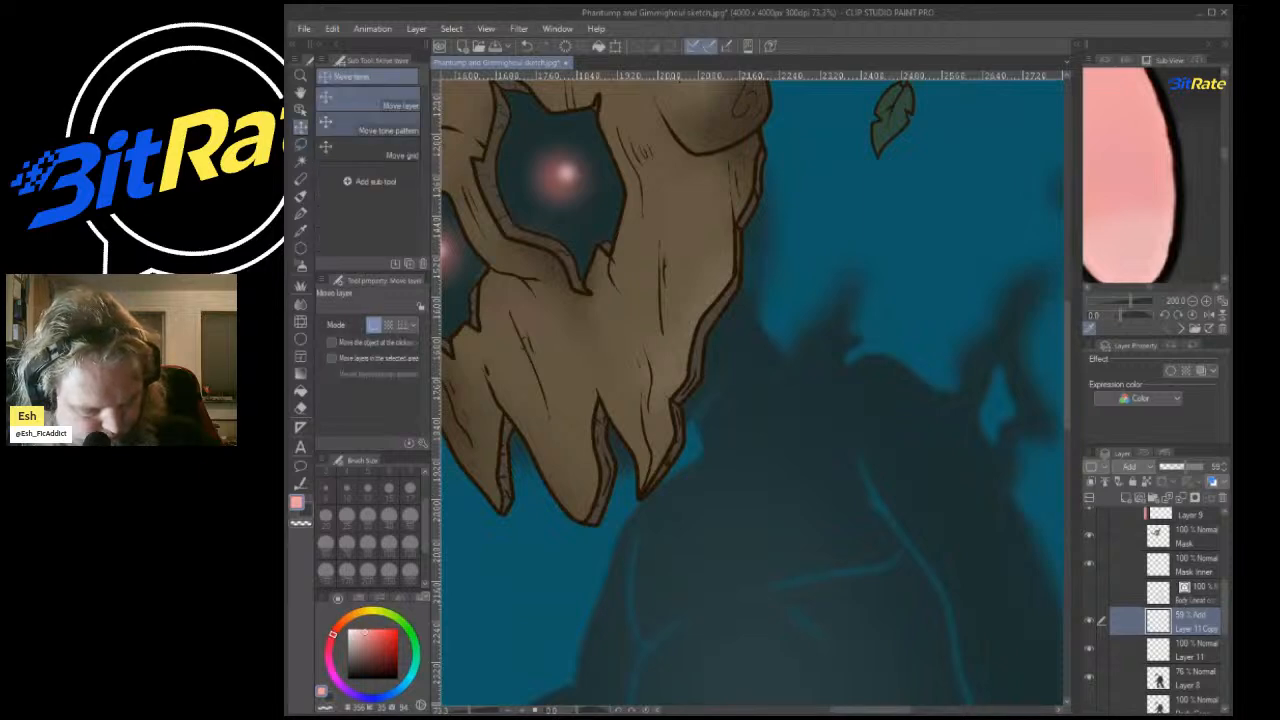
scroll(565, 175, up, 1)
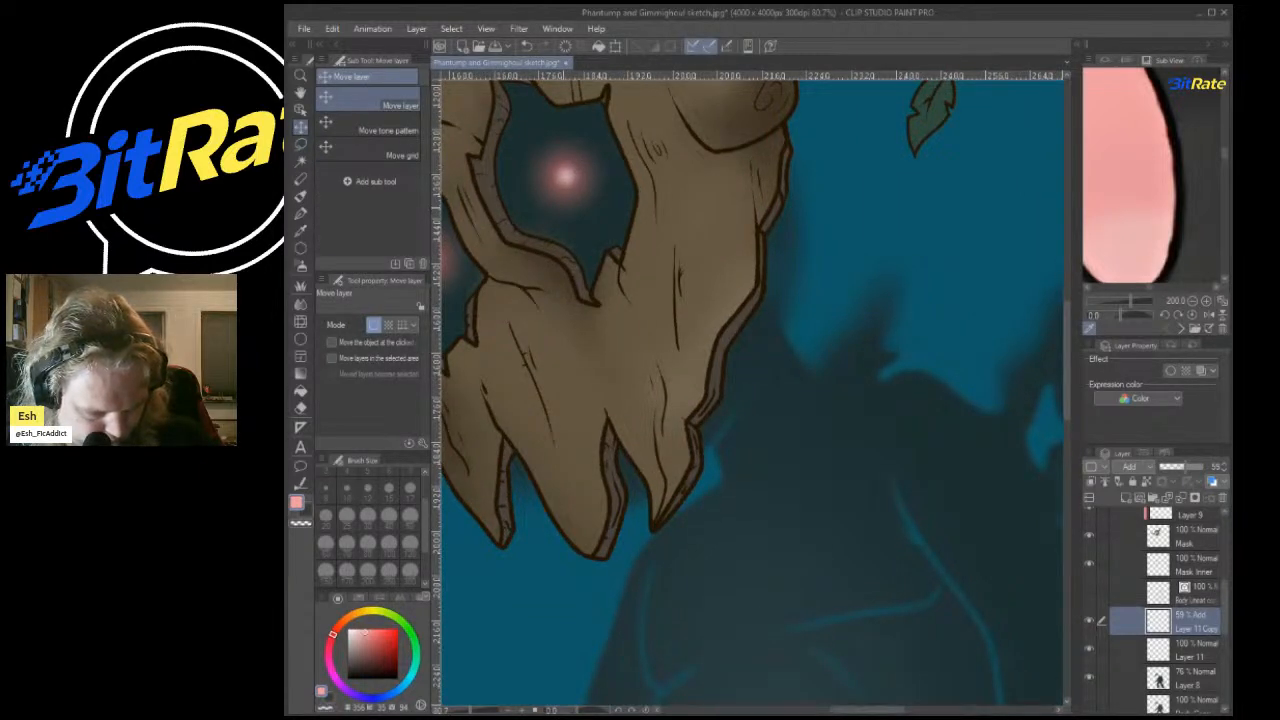
scroll(760, 209, down, 8)
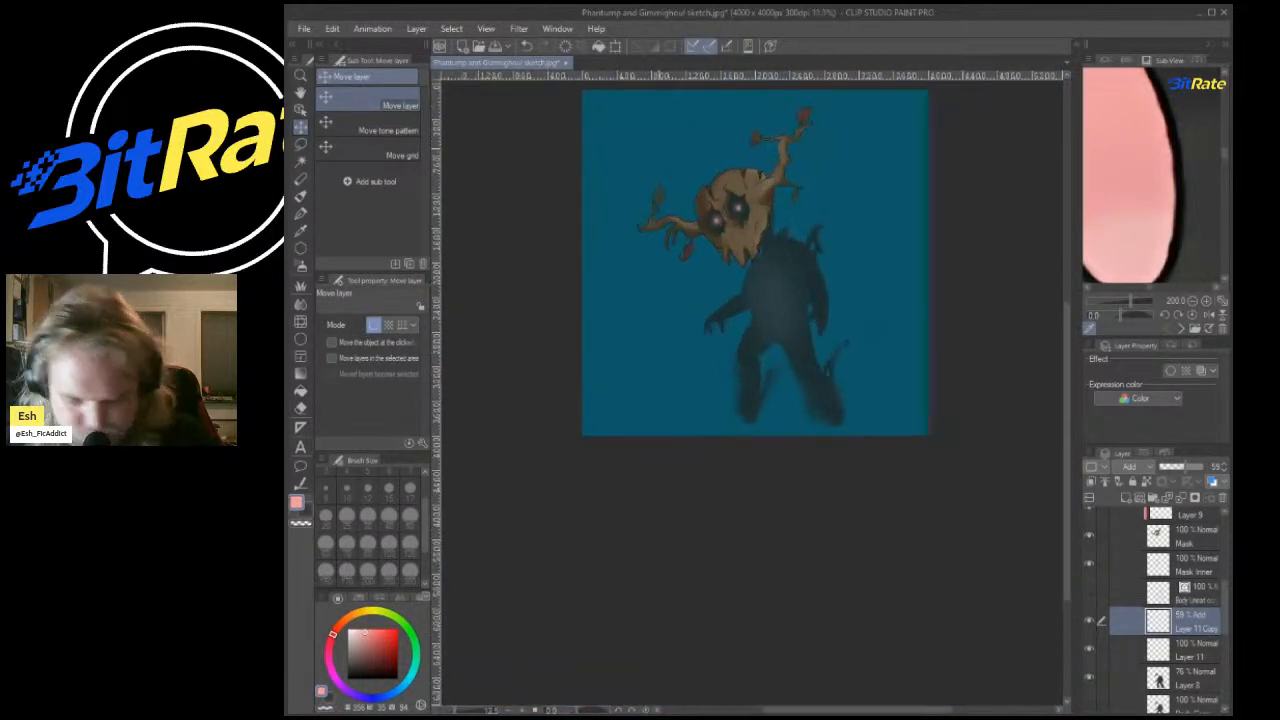
scroll(723, 202, up, 9)
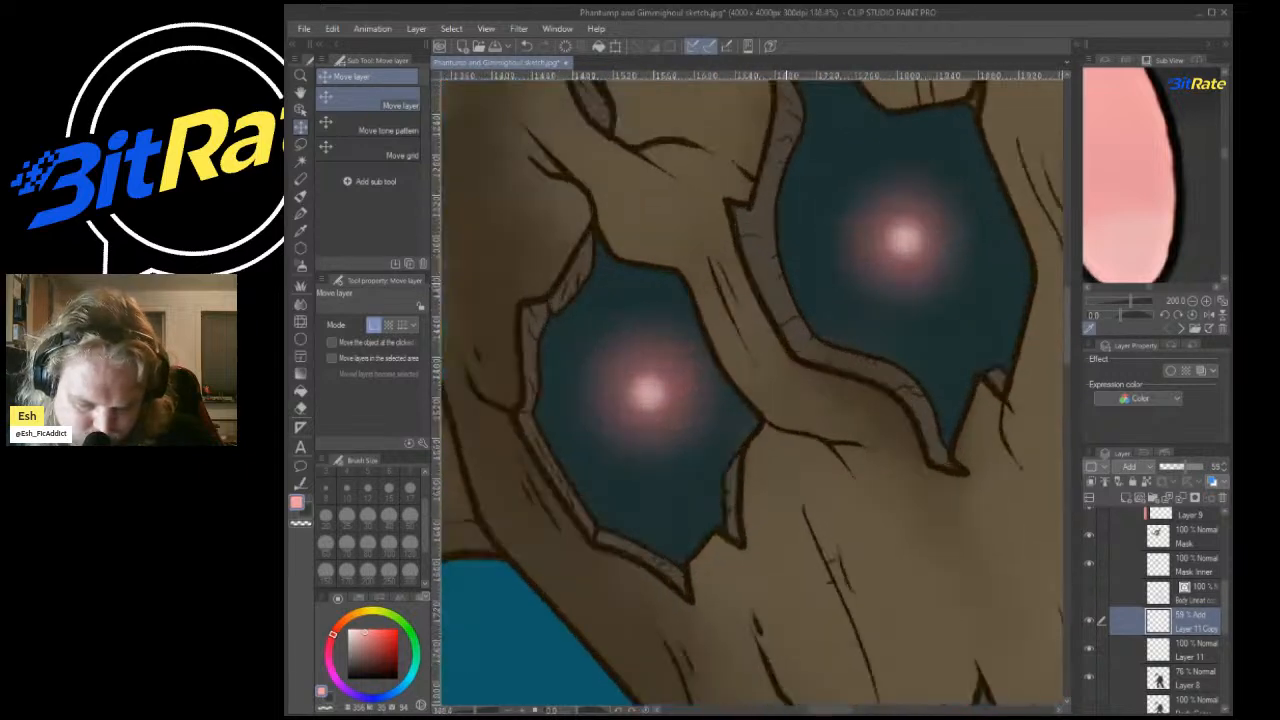
scroll(787, 281, down, 1)
scroll(915, 245, down, 2)
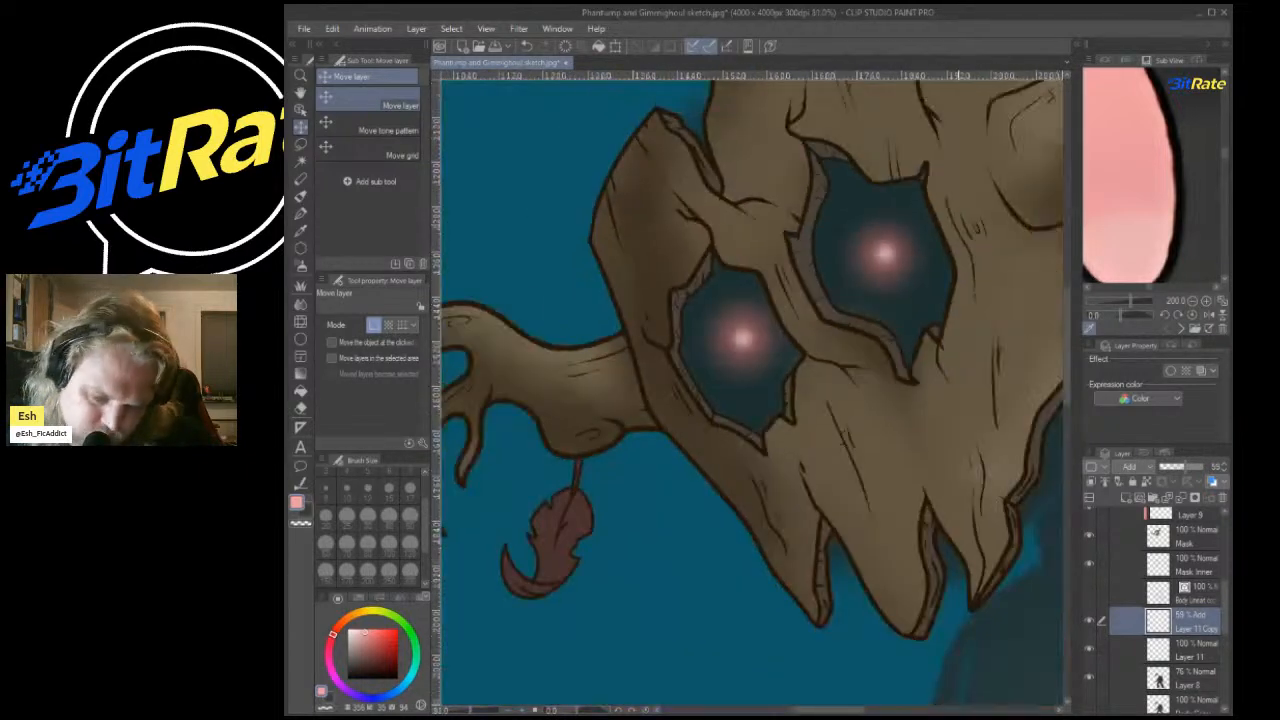
key(ctrl+t)
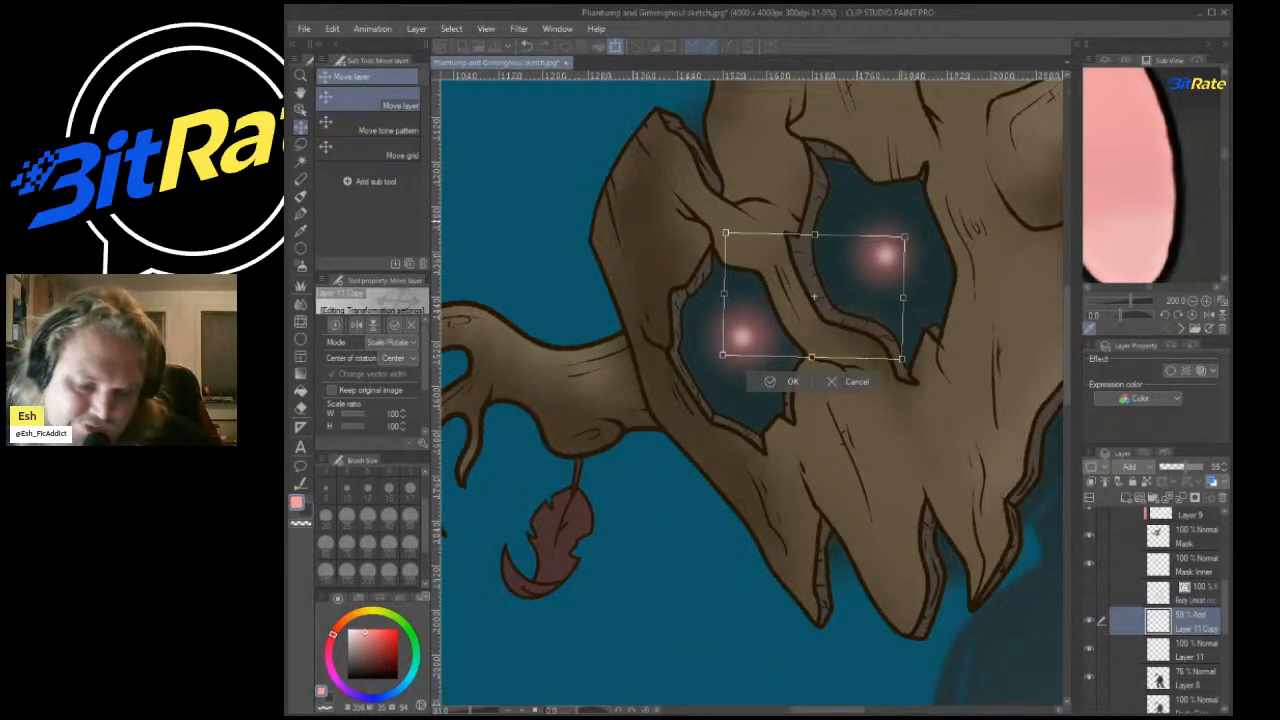
key(Return)
Recolour the Mask Inner layer to a darker, warmer brown along the broken edges of the sockets and teeth.
scroll(1160, 610, up, 2)
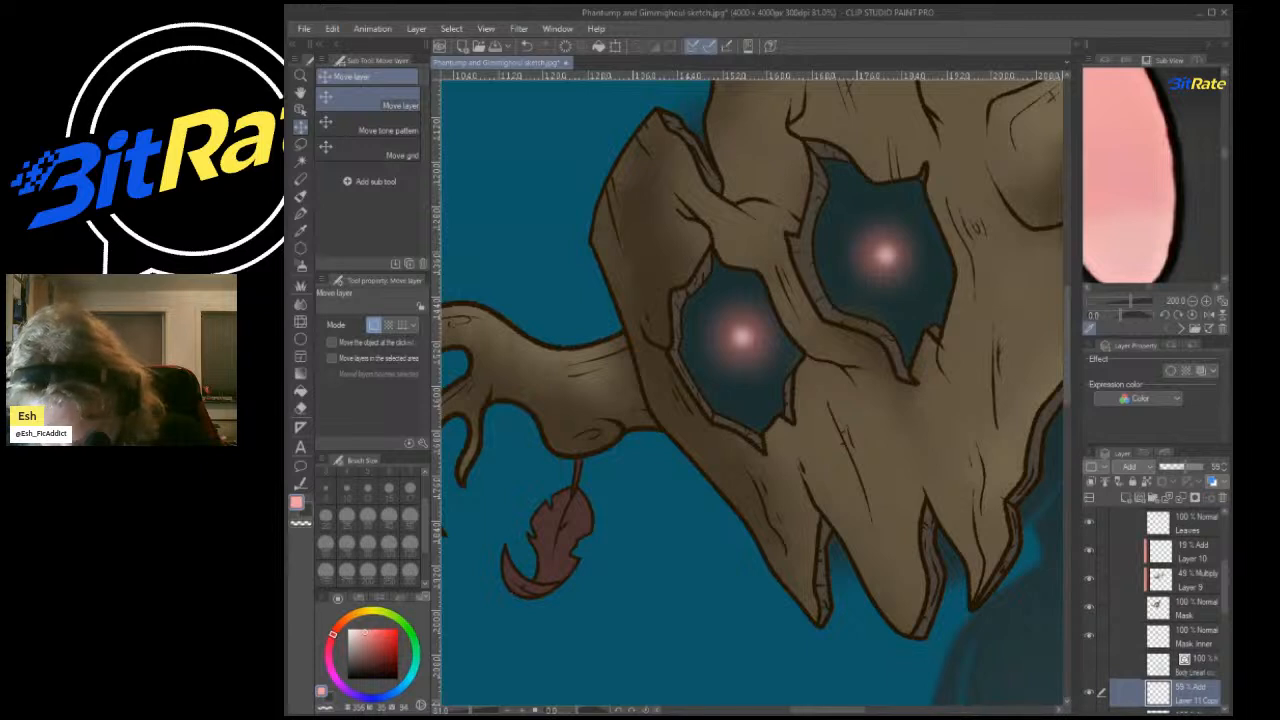
click(1190, 637)
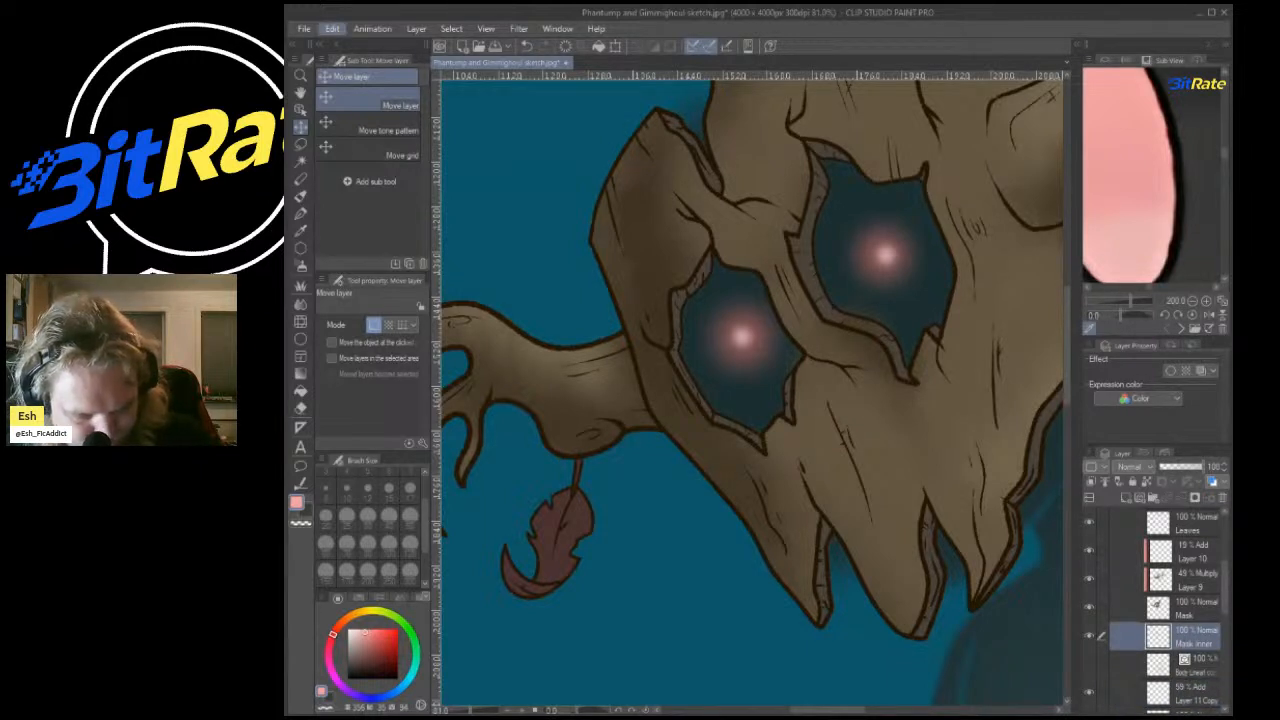
click(540, 325)
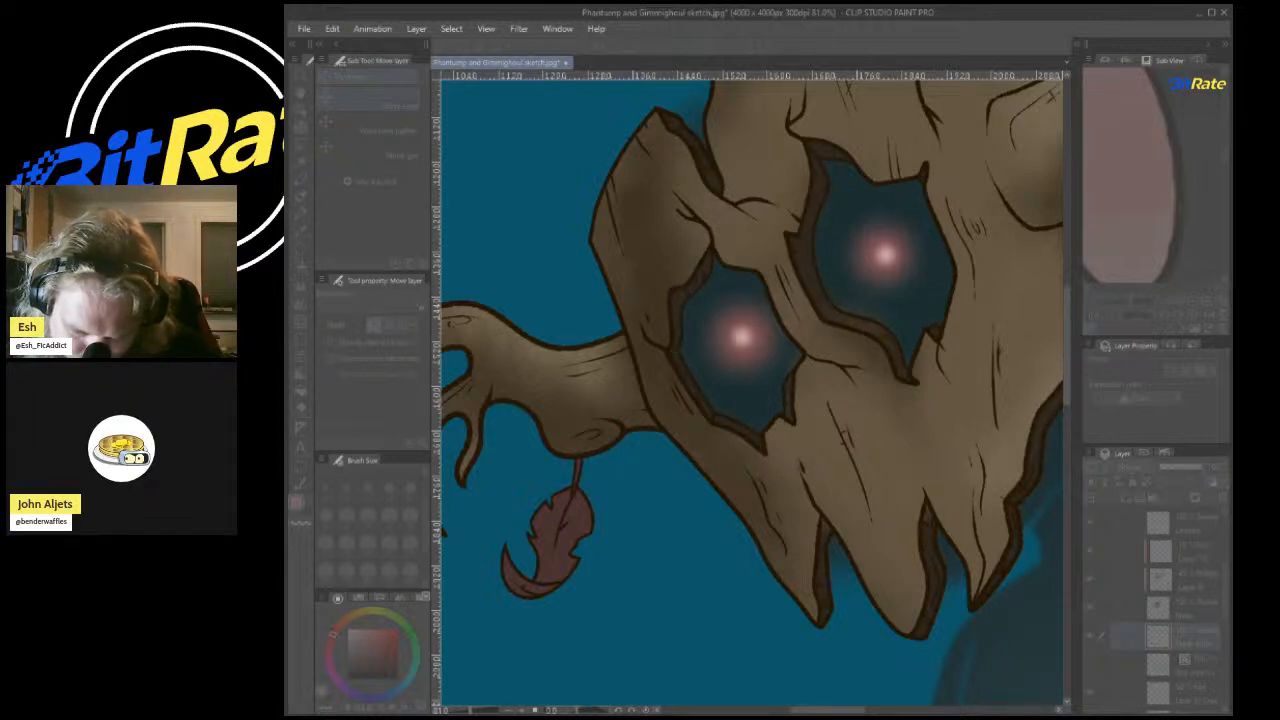
click(886, 162)
scroll(886, 162, down, 12)
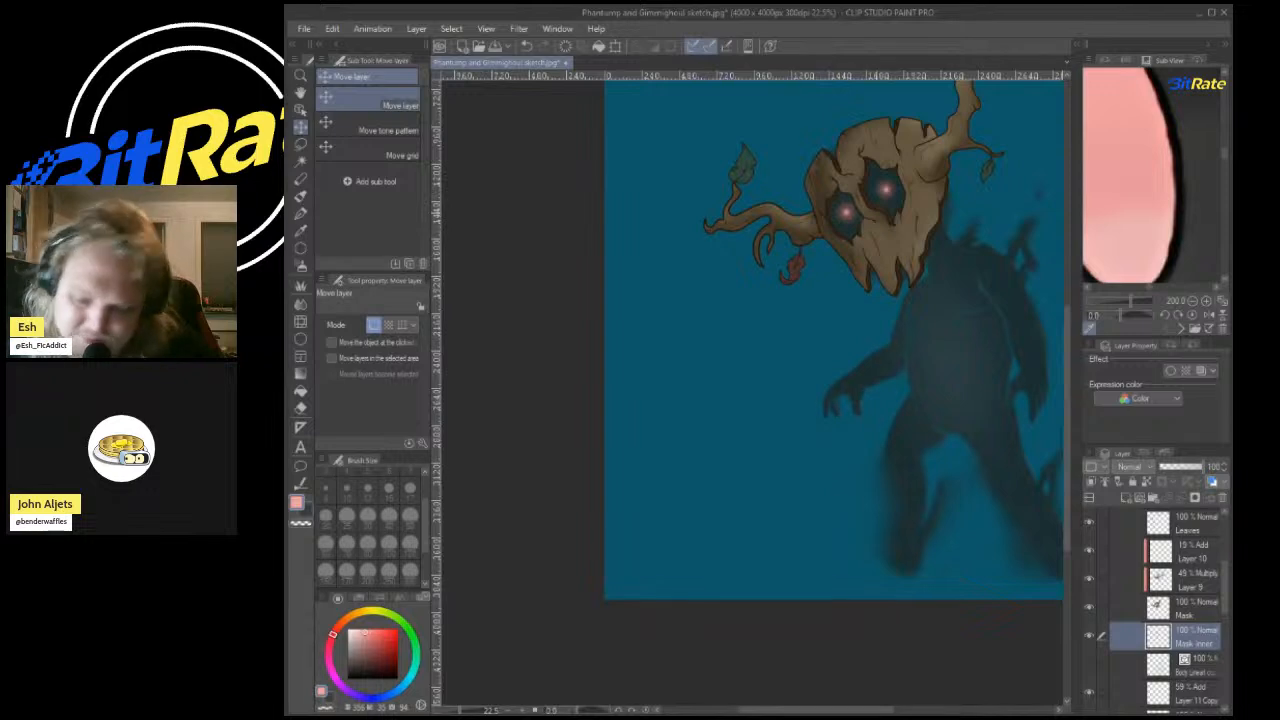
scroll(796, 225, up, 5)
scroll(776, 256, down, 8)
scroll(777, 254, up, 4)
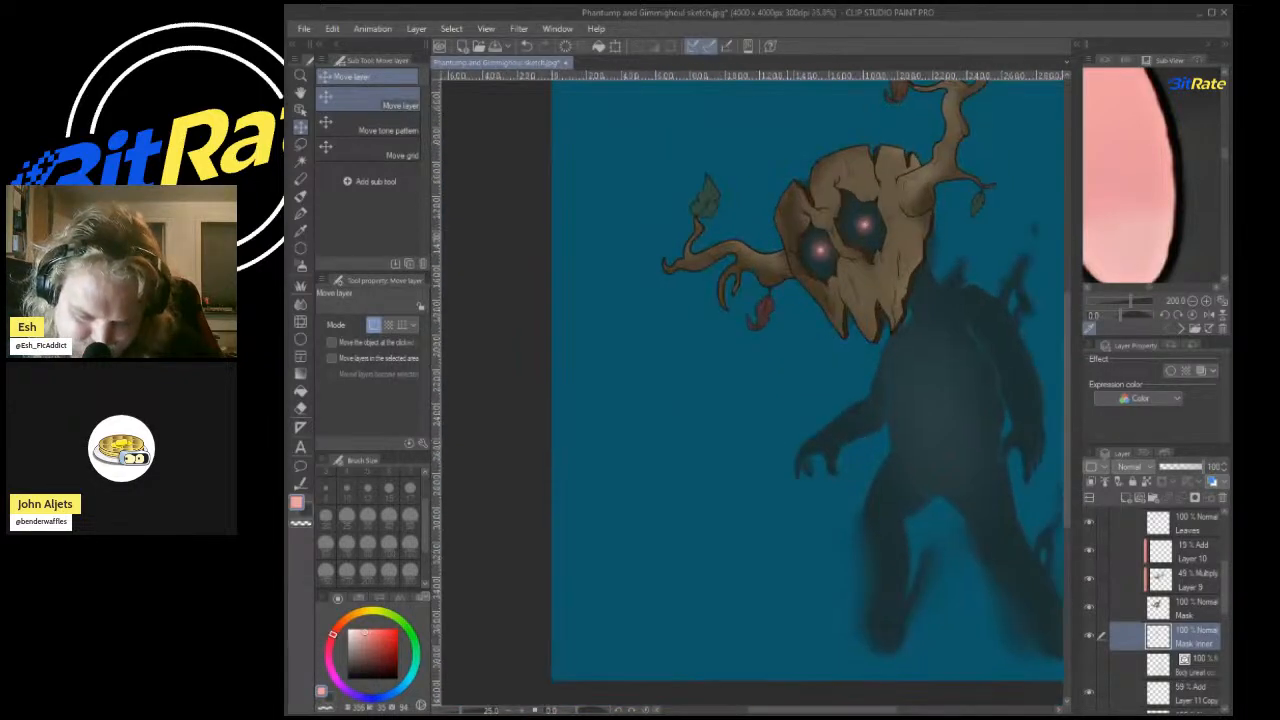
scroll(776, 289, up, 6)
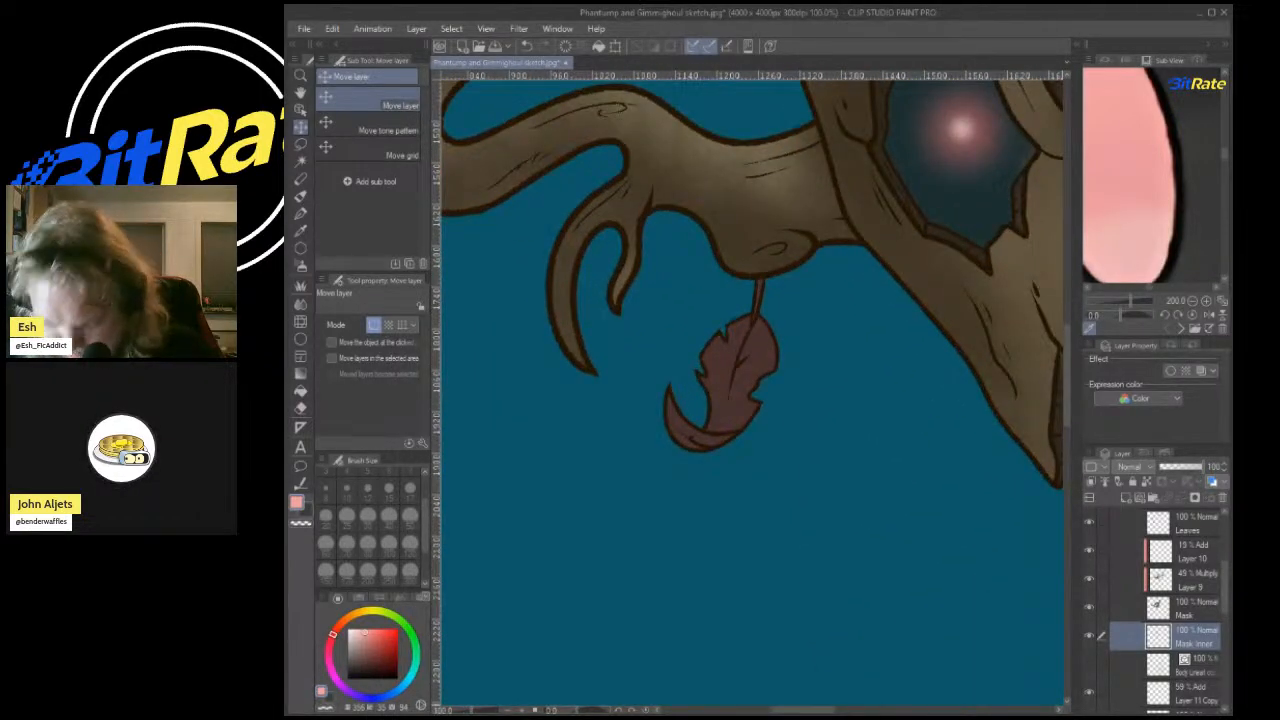
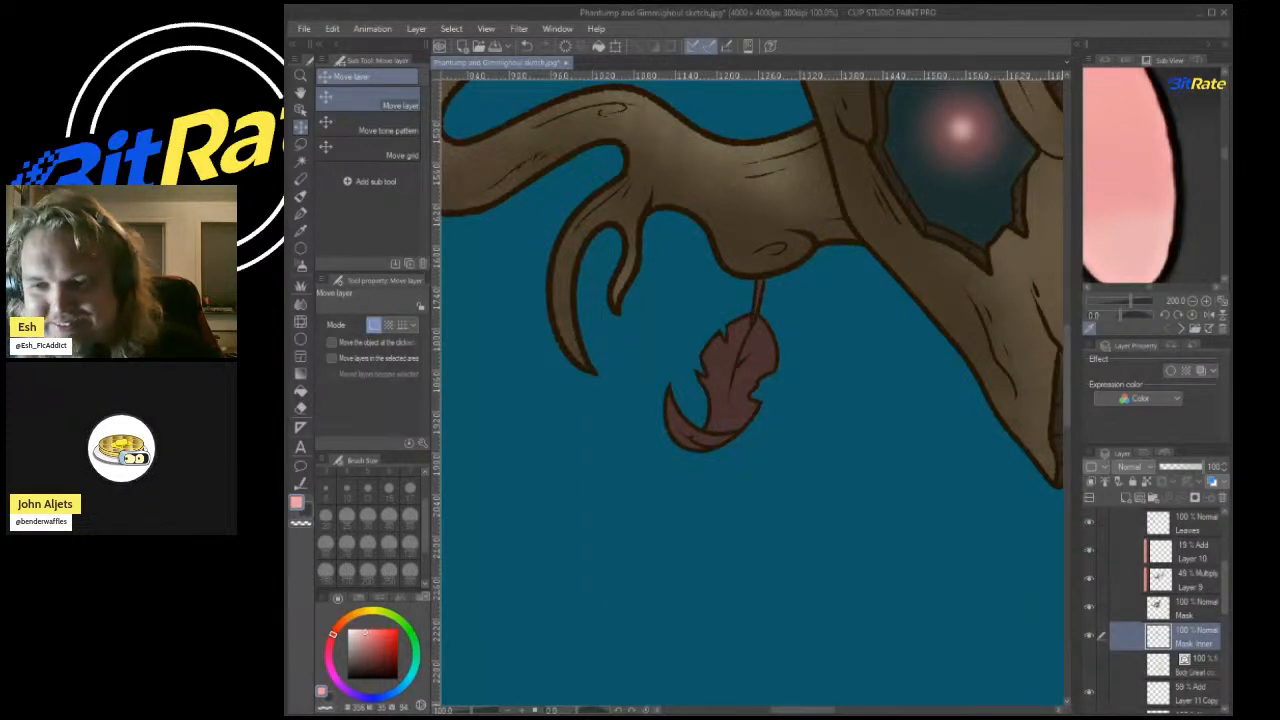
On the Leaves layer, sample the hanging leaf's red, choose a darker shade, and set the Textured pen to size 15.
scroll(1185, 600, down, 1)
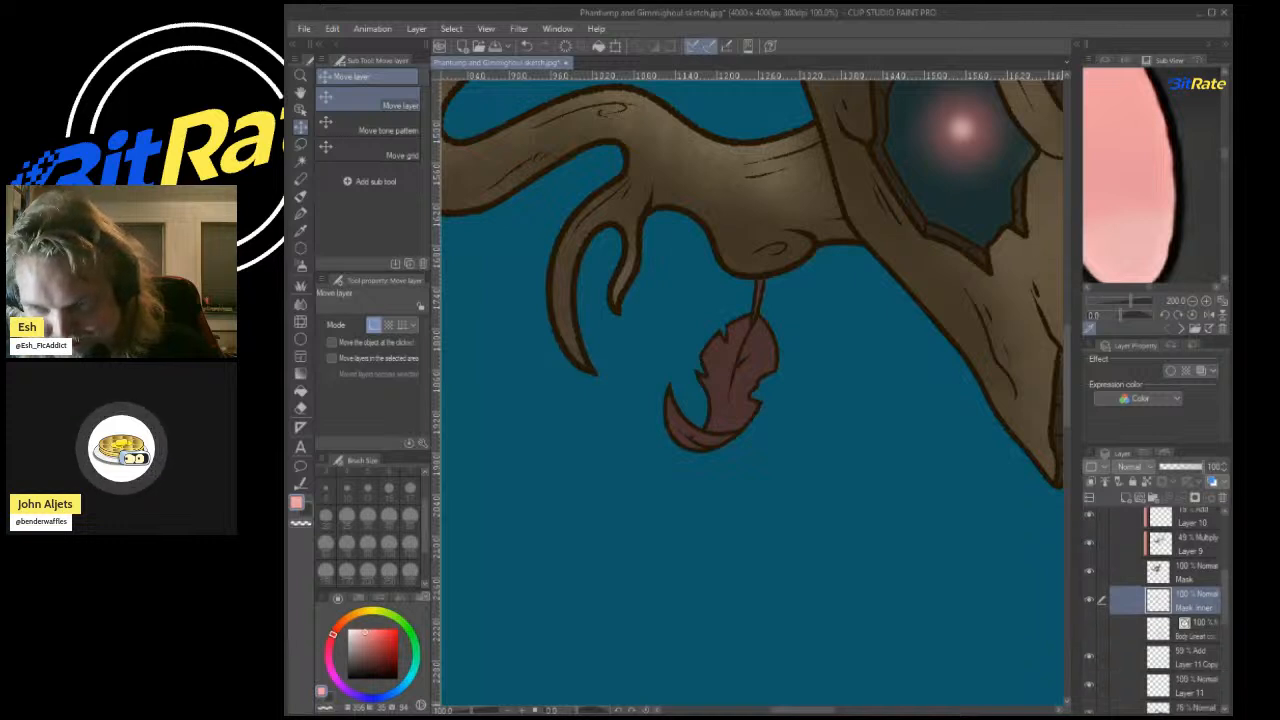
scroll(1185, 600, up, 3)
click(1190, 577)
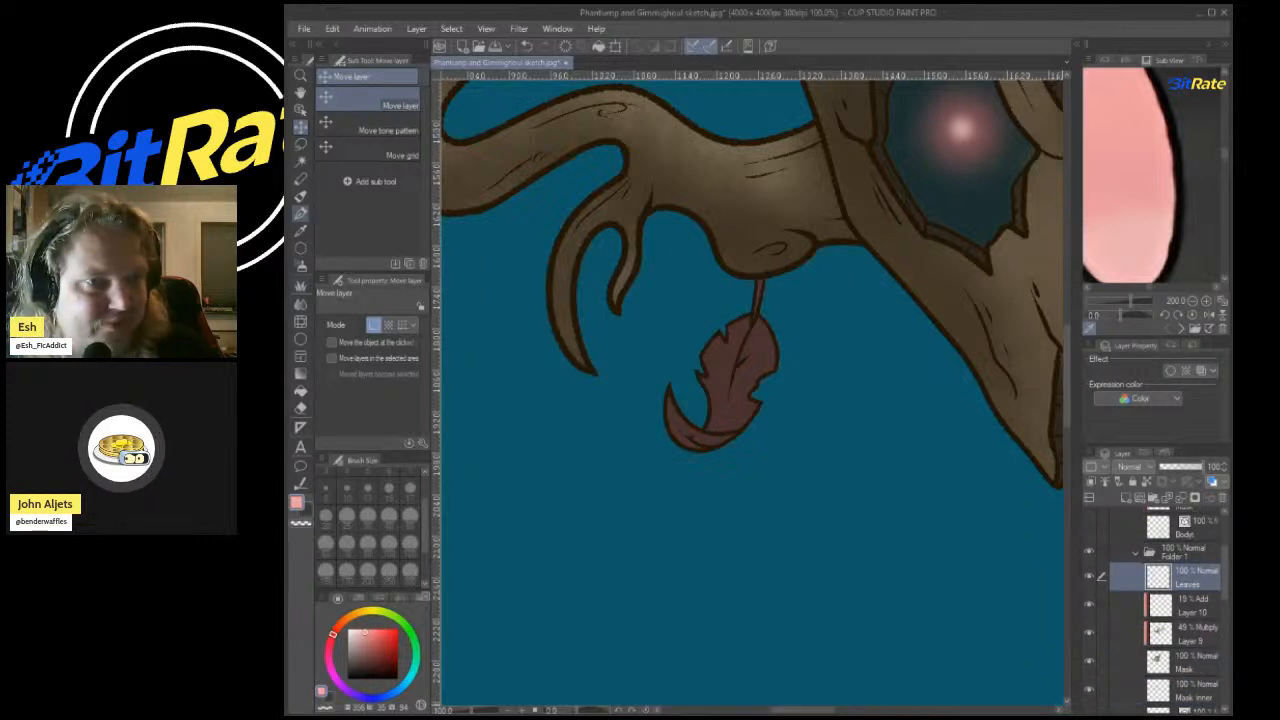
click(300, 231)
scroll(617, 377, up, 1)
click(790, 326)
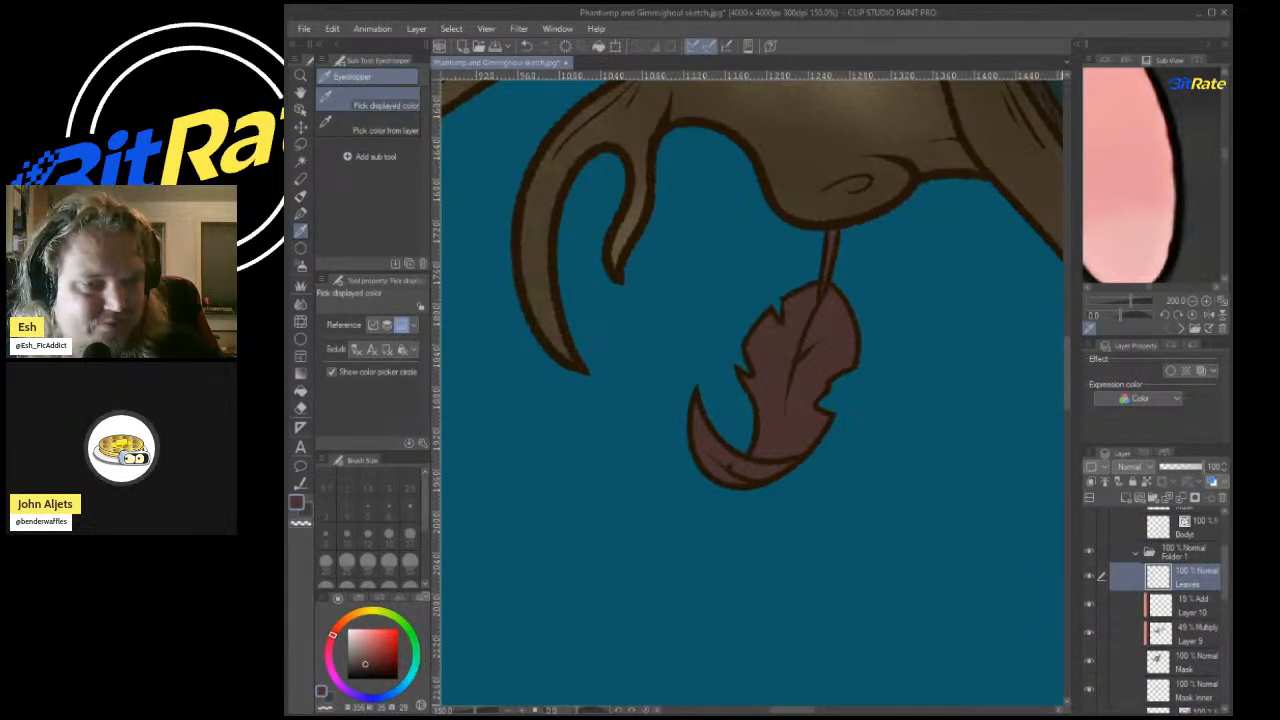
click(301, 213)
scroll(745, 330, up, 2)
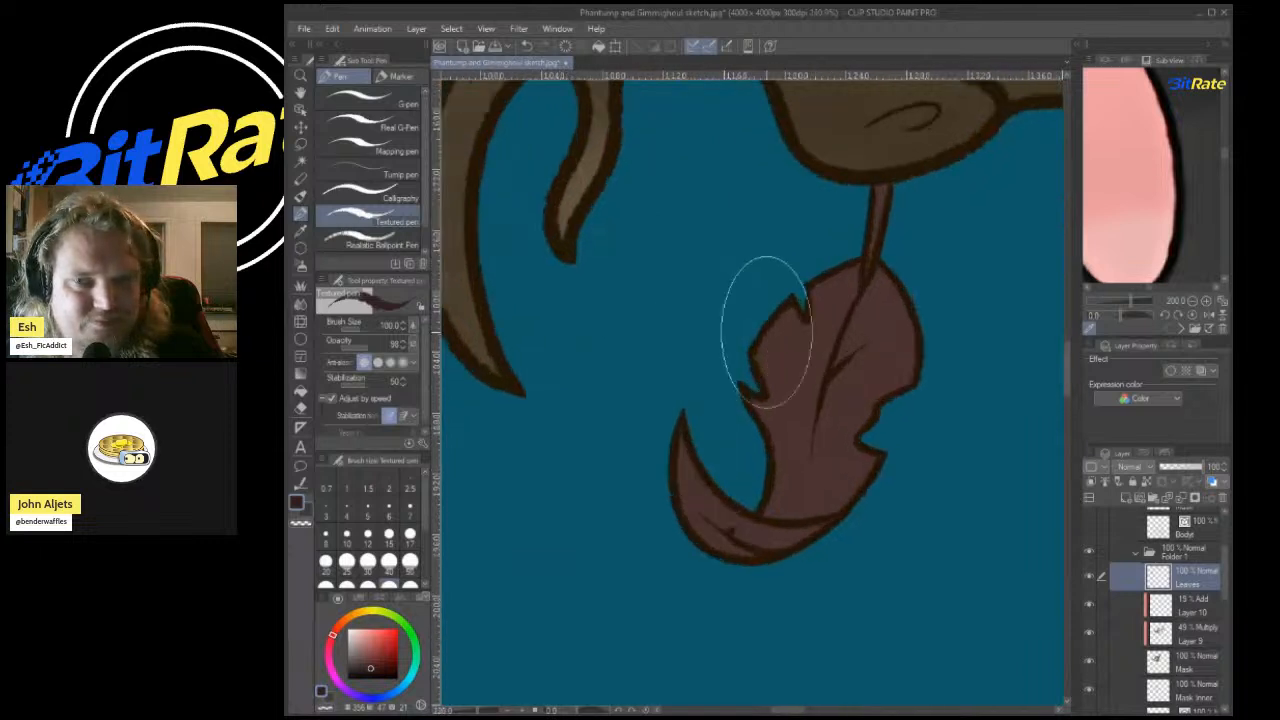
click(389, 533)
drag(878, 292, 846, 362)
mouse_move(890, 268)
mouse_down()
mouse_move(808, 491)
mouse_move(775, 519)
mouse_move(842, 462)
mouse_move(884, 452)
mouse_move(862, 420)
mouse_move(878, 332)
mouse_up()
key(ctrl+z)
key(ctrl+z)
key(ctrl+z)
key(ctrl+z)
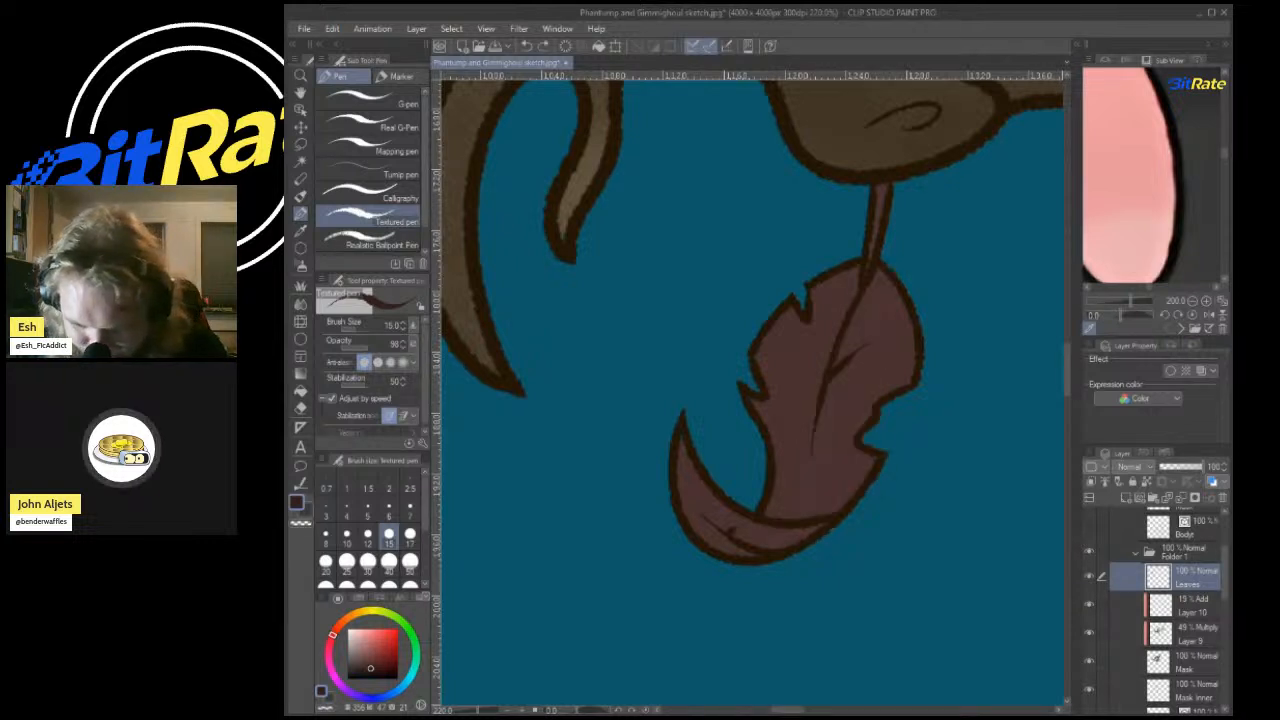
Add a new clipped layer above Leaves and shade the hanging red leaf's far half and curled tip dark red, enlarging the brush to 50.
click(1139, 497)
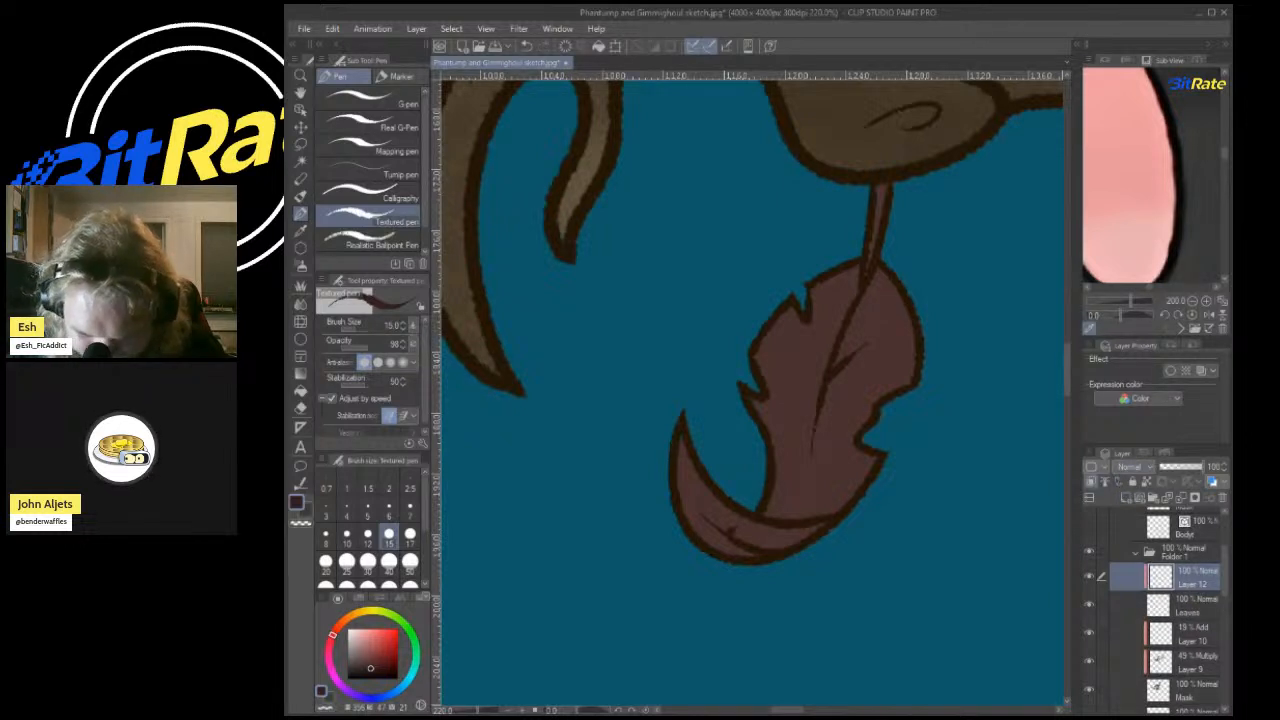
mouse_move(764, 514)
mouse_down()
mouse_move(829, 391)
mouse_move(829, 428)
mouse_move(852, 347)
mouse_up()
mouse_move(861, 271)
mouse_down()
mouse_move(832, 281)
mouse_move(912, 281)
mouse_move(849, 290)
mouse_move(822, 284)
mouse_move(892, 283)
mouse_move(826, 274)
mouse_move(807, 318)
mouse_move(908, 256)
mouse_move(888, 275)
mouse_move(907, 341)
mouse_move(888, 387)
mouse_move(872, 345)
mouse_move(800, 482)
mouse_move(821, 501)
mouse_move(802, 516)
mouse_move(870, 407)
mouse_move(830, 442)
mouse_move(895, 290)
mouse_move(903, 372)
mouse_move(863, 372)
mouse_move(832, 483)
mouse_move(871, 459)
mouse_move(820, 468)
mouse_up()
click(410, 560)
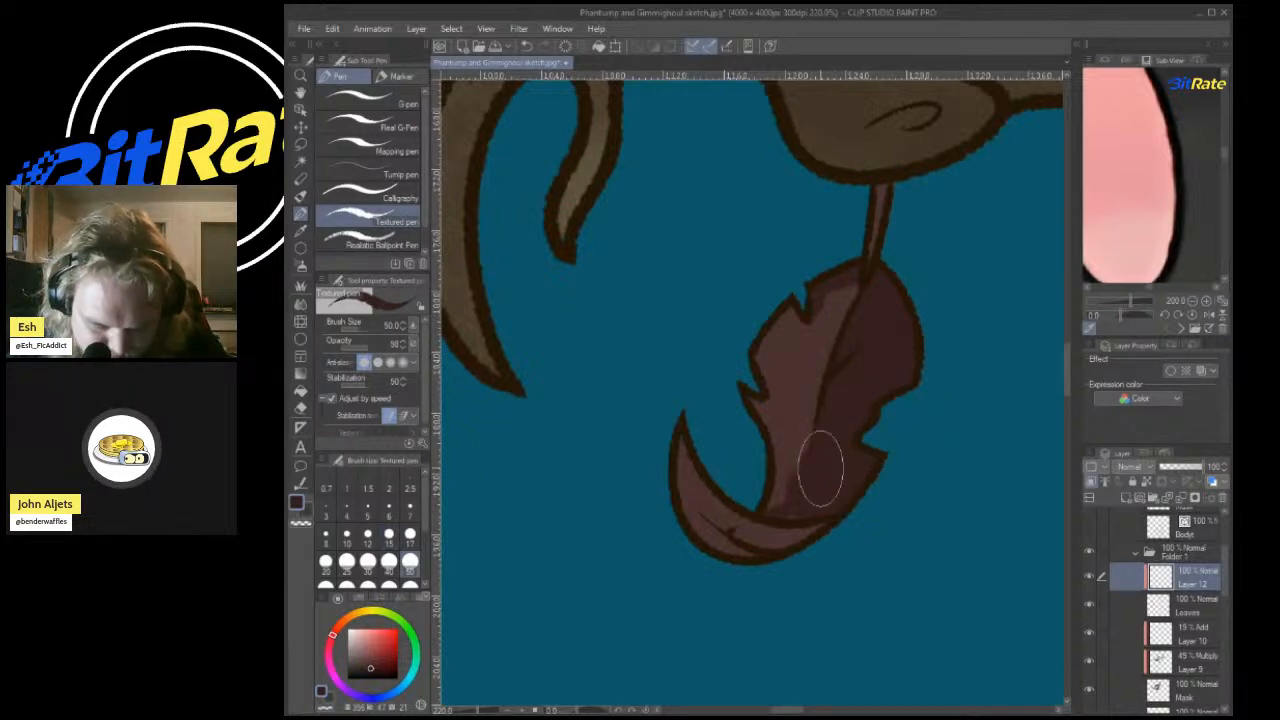
mouse_move(680, 449)
mouse_down()
mouse_move(685, 499)
mouse_move(864, 523)
mouse_up()
Sample the green leaf's colour on the side branch, test a shading stroke and undo it, and choose a darker green.
scroll(855, 515, down, 10)
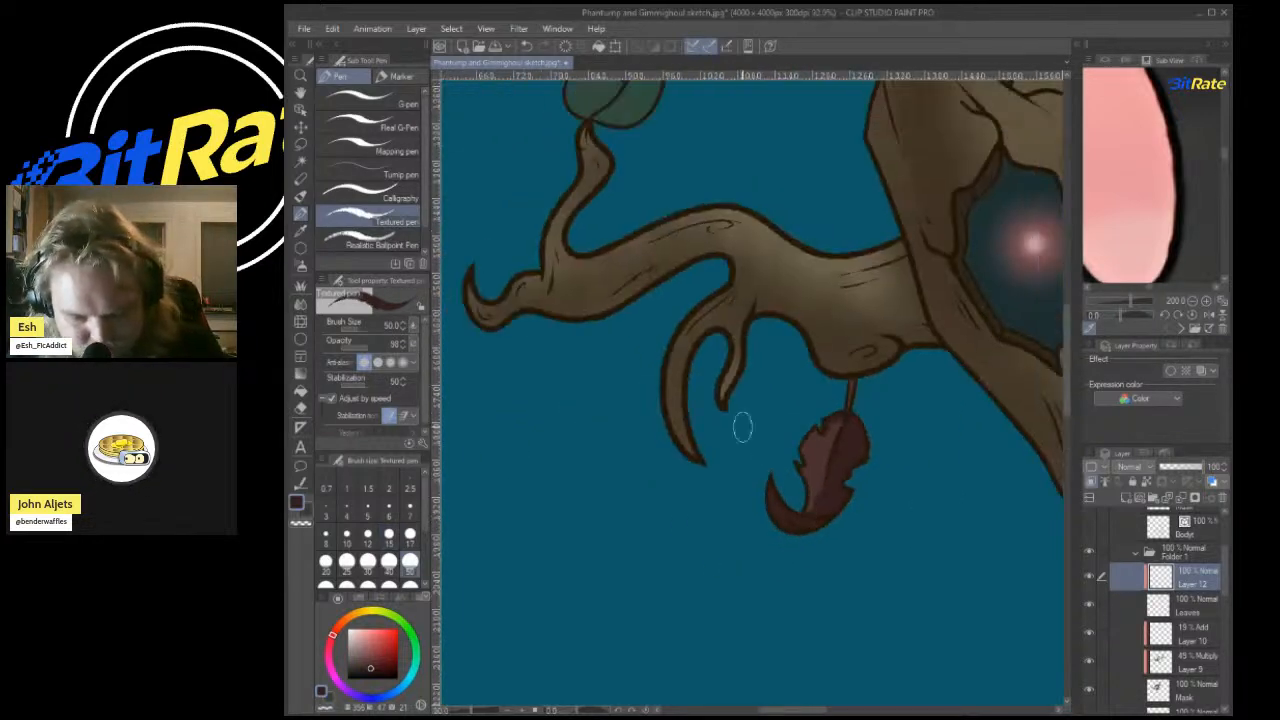
scroll(668, 285, up, 8)
key(i)
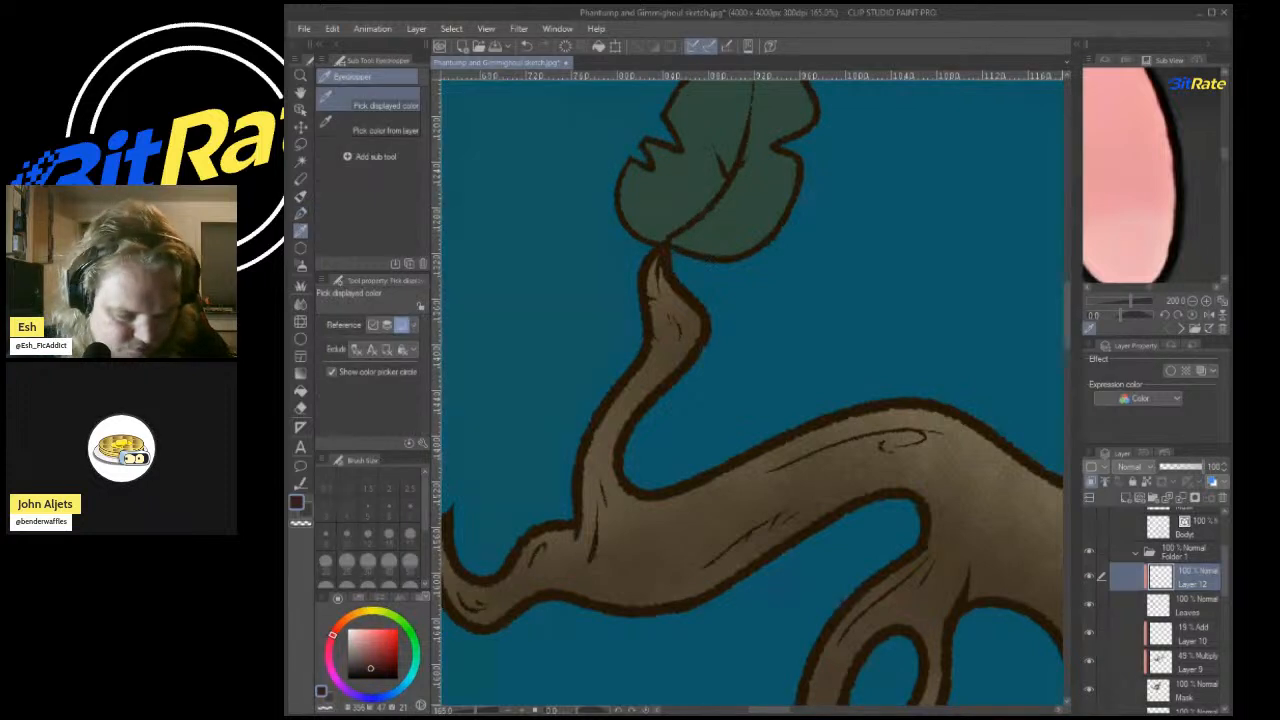
click(734, 214)
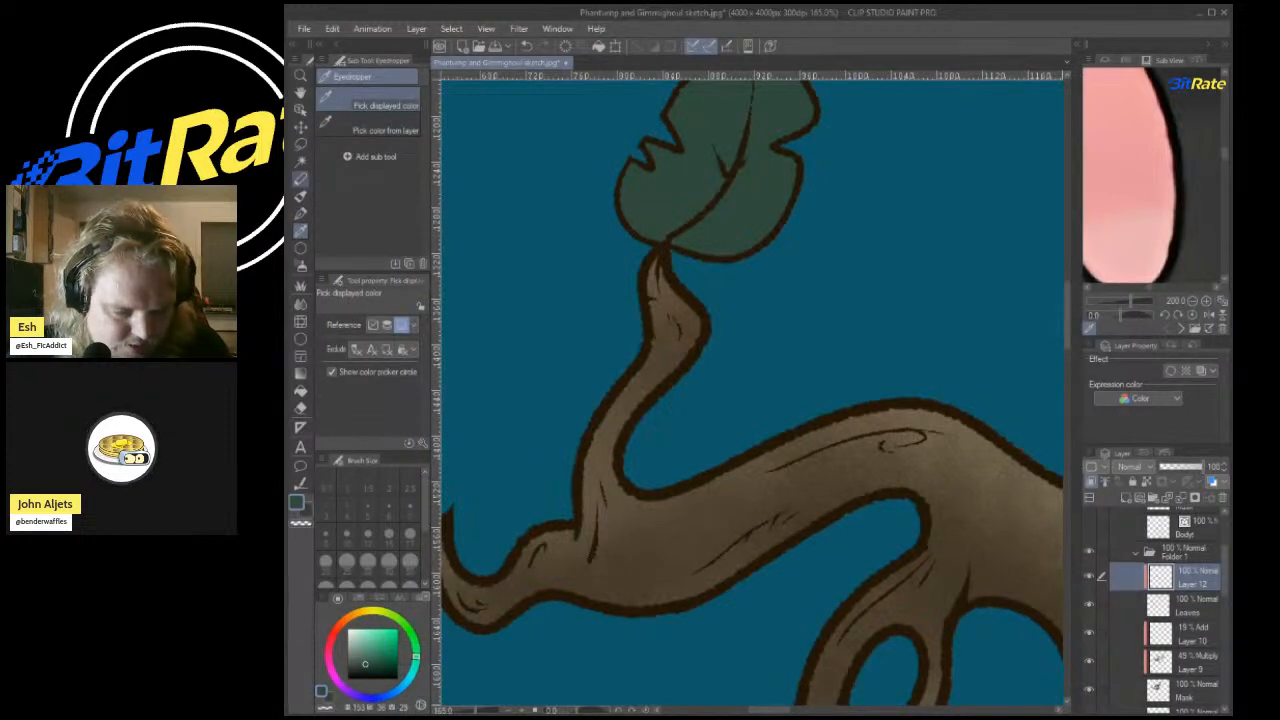
key(p)
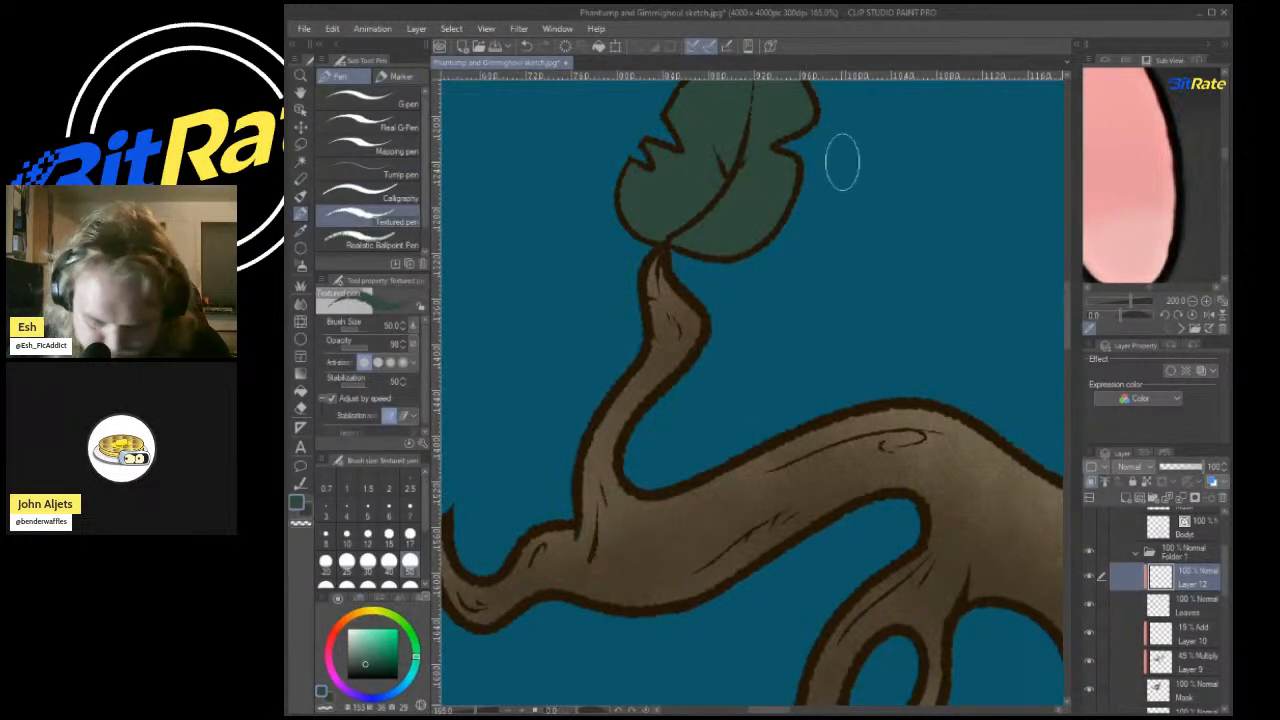
click(371, 661)
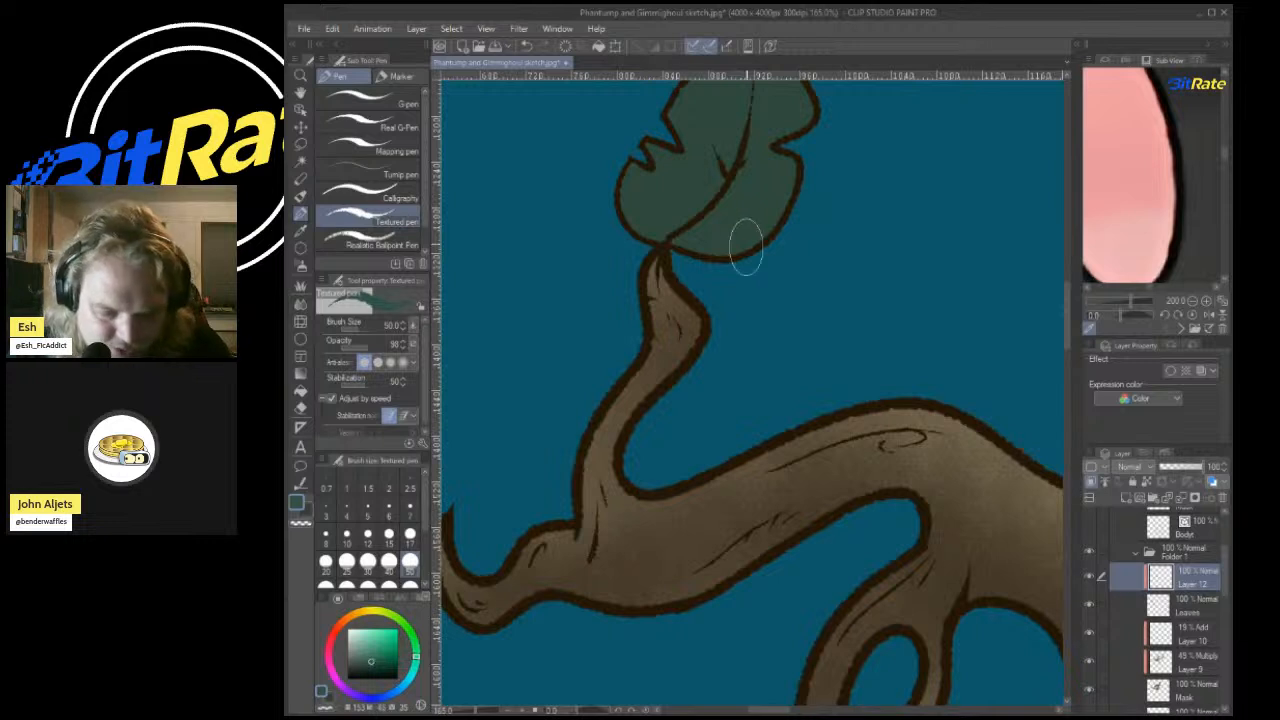
drag(718, 232, 771, 193)
key(ctrl+z)
click(385, 658)
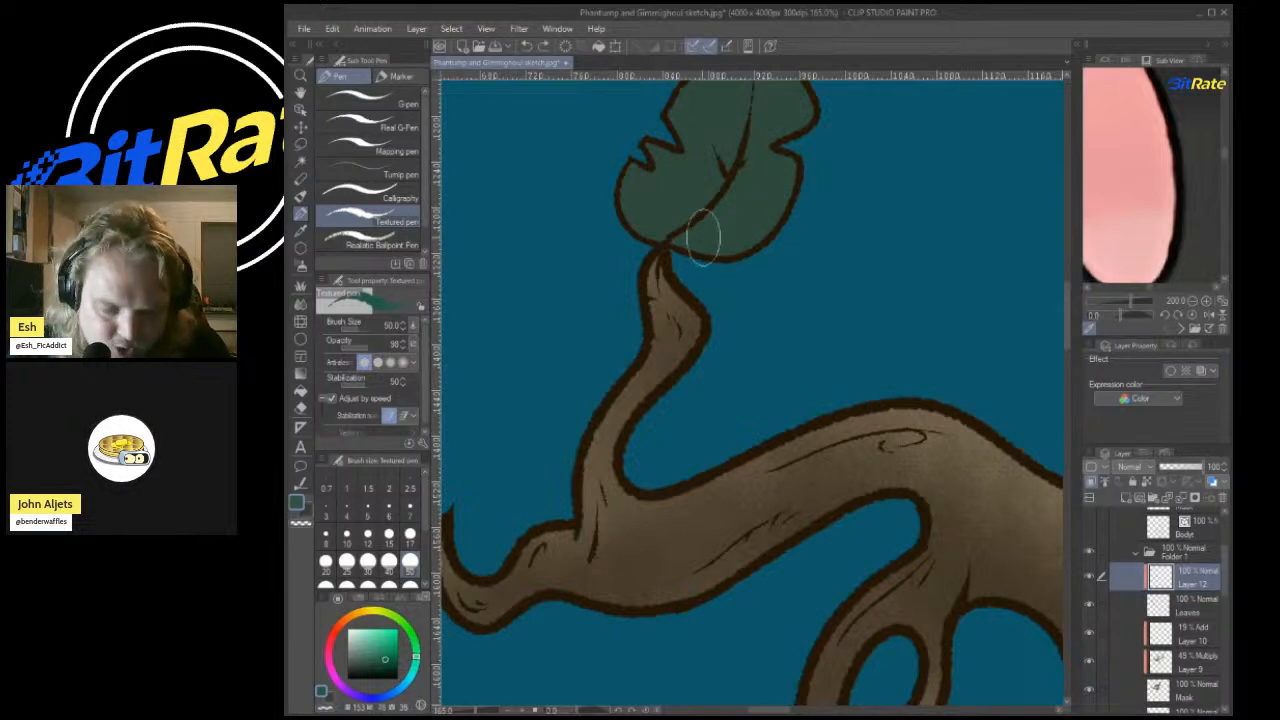
click(375, 666)
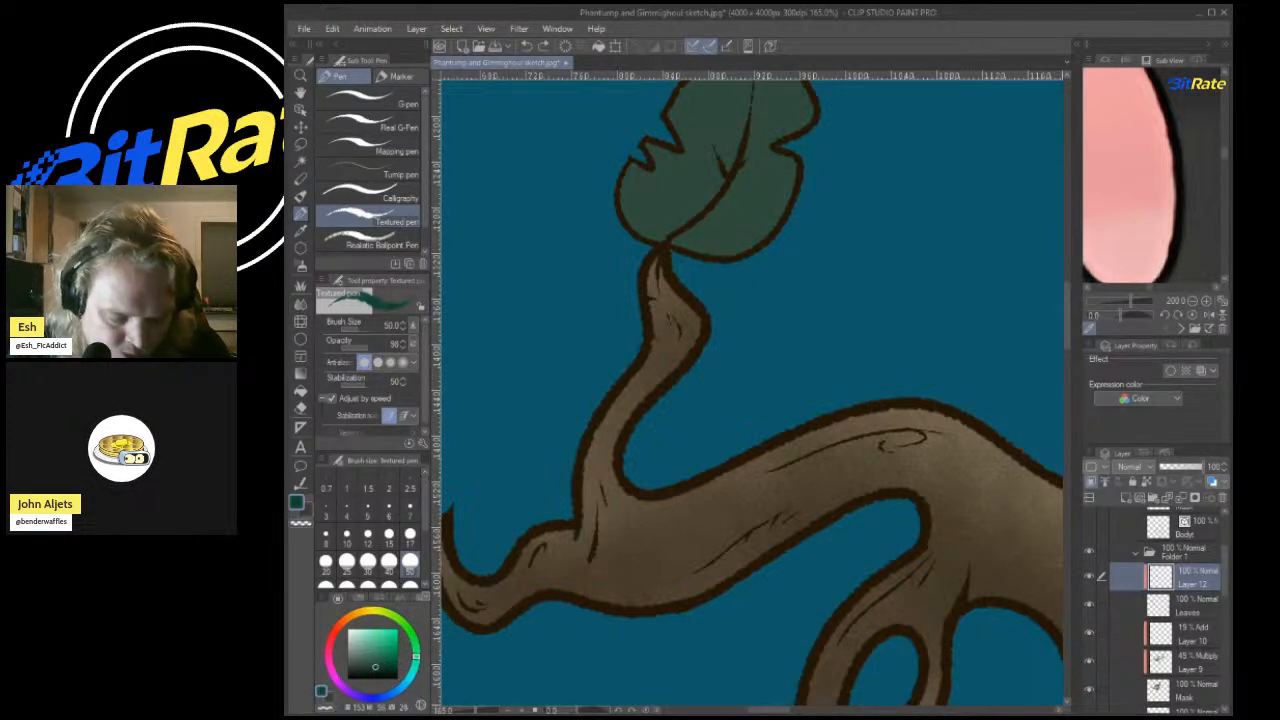
Shade the green leaf dark green from the stem to the tip along the outer side of its midrib with the Textured pen.
drag(686, 251, 794, 129)
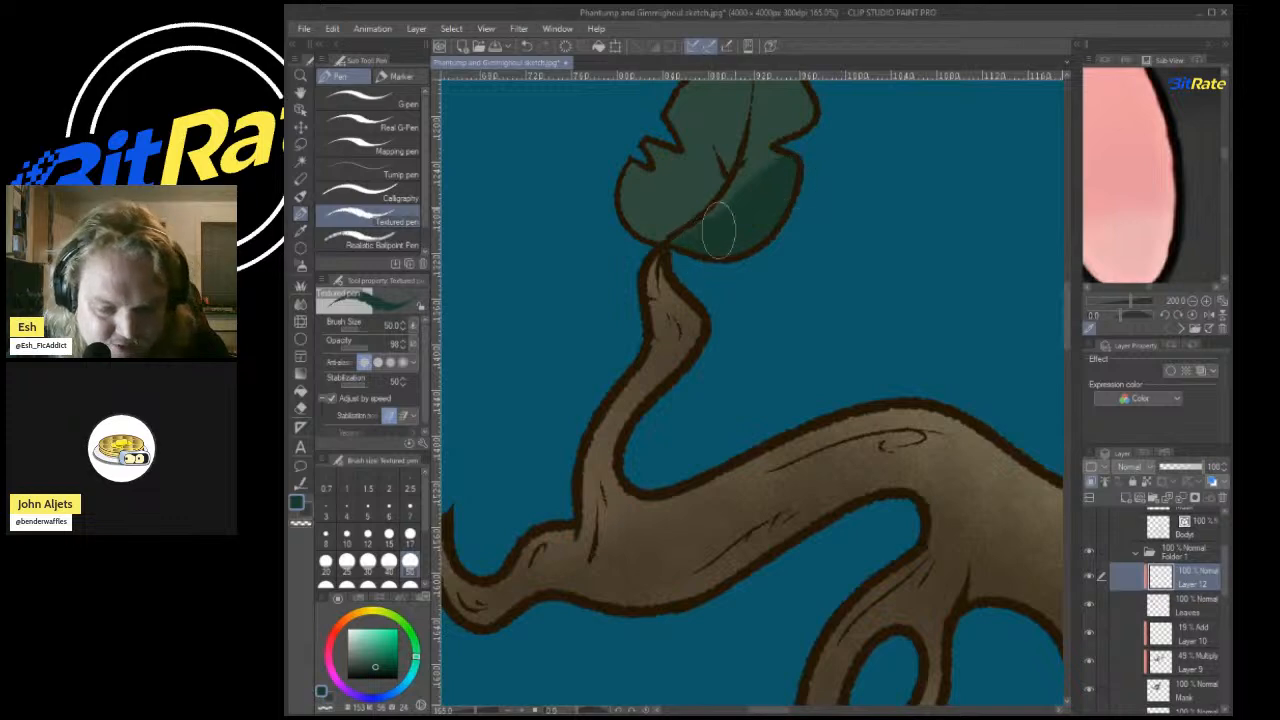
drag(719, 230, 794, 92)
scroll(654, 603, down, 4)
scroll(652, 199, up, 4)
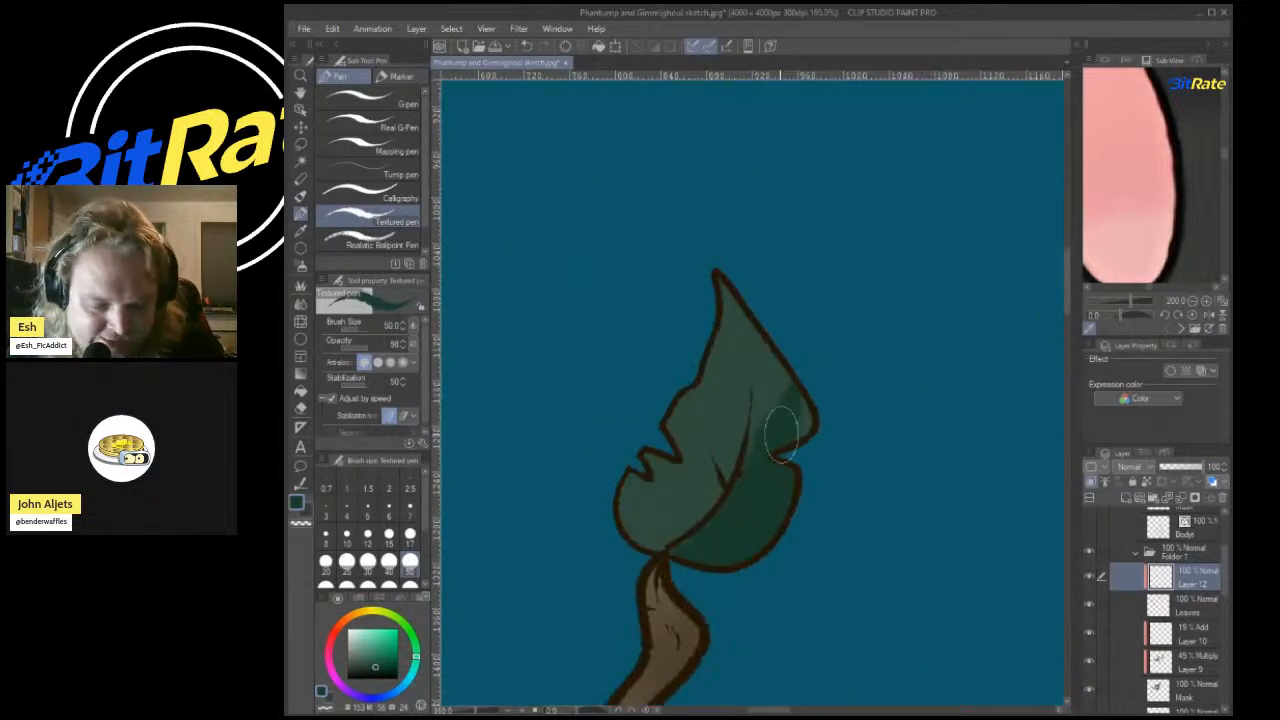
drag(766, 434, 760, 329)
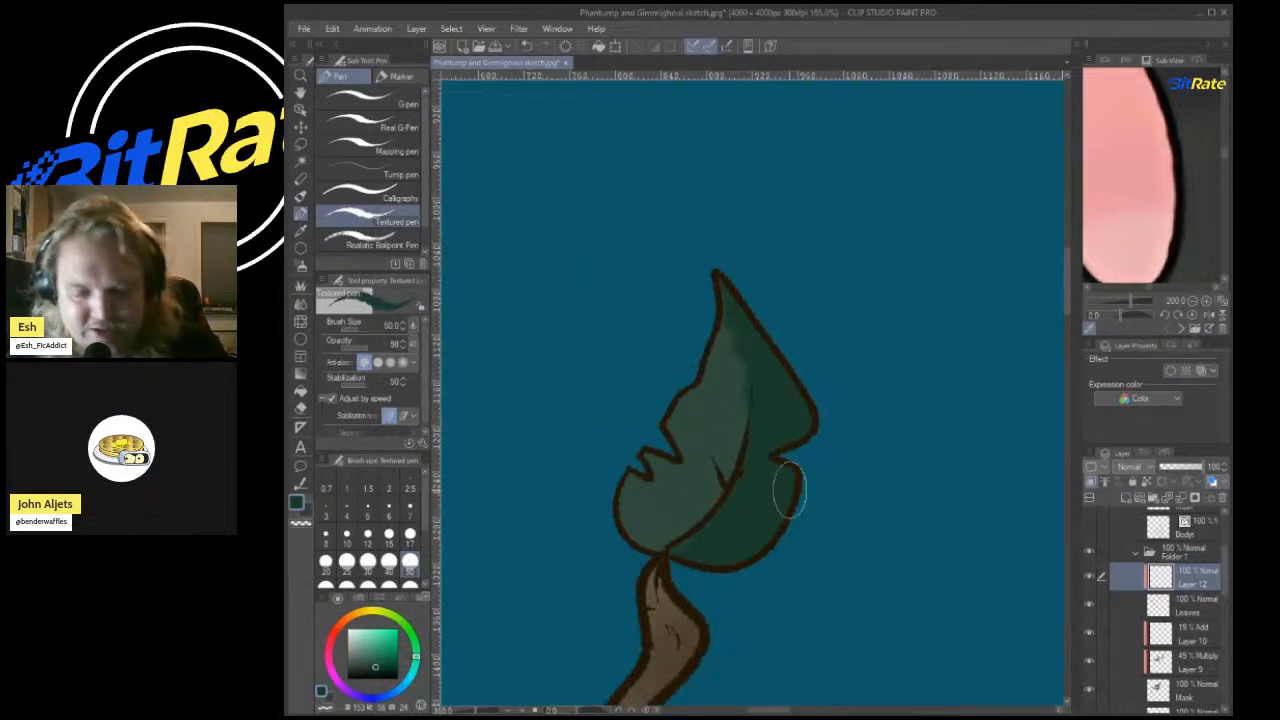
scroll(491, 440, down, 5)
scroll(606, 286, up, 7)
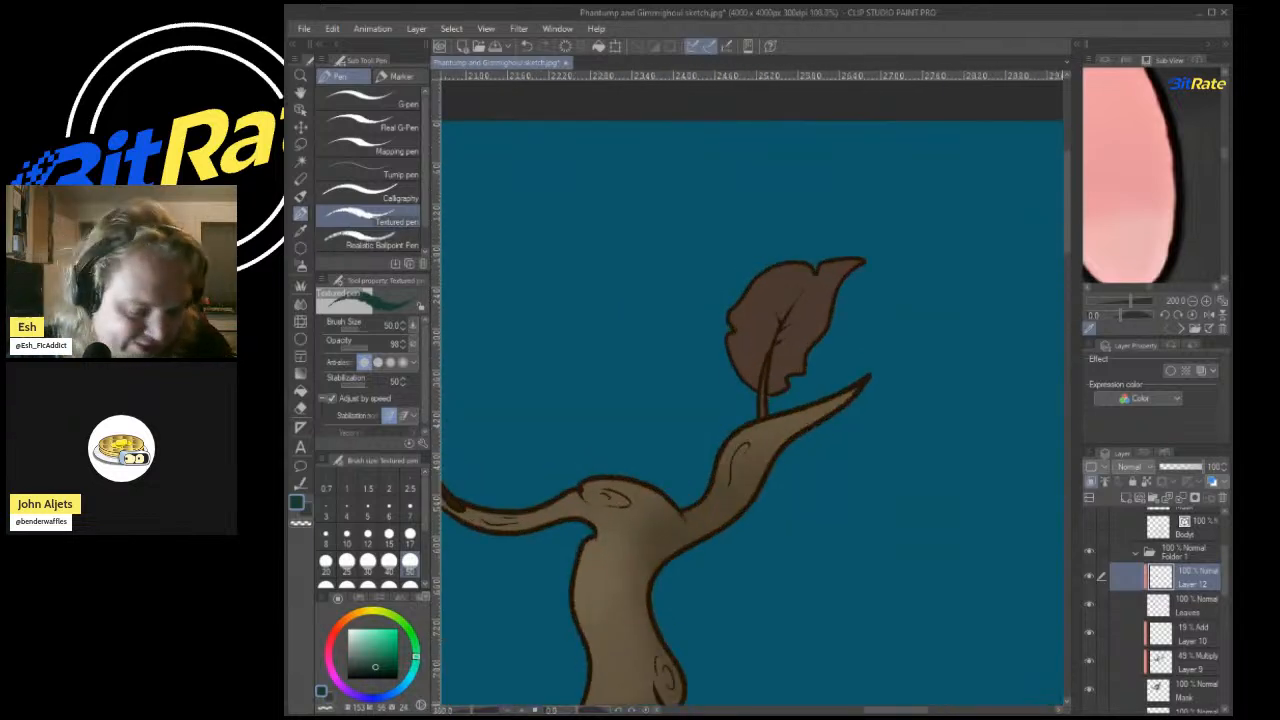
Sample the upright brown leaf's colour, test shading strokes in several darker browns and undo them, and choose a darker brown.
alt+click(760, 306)
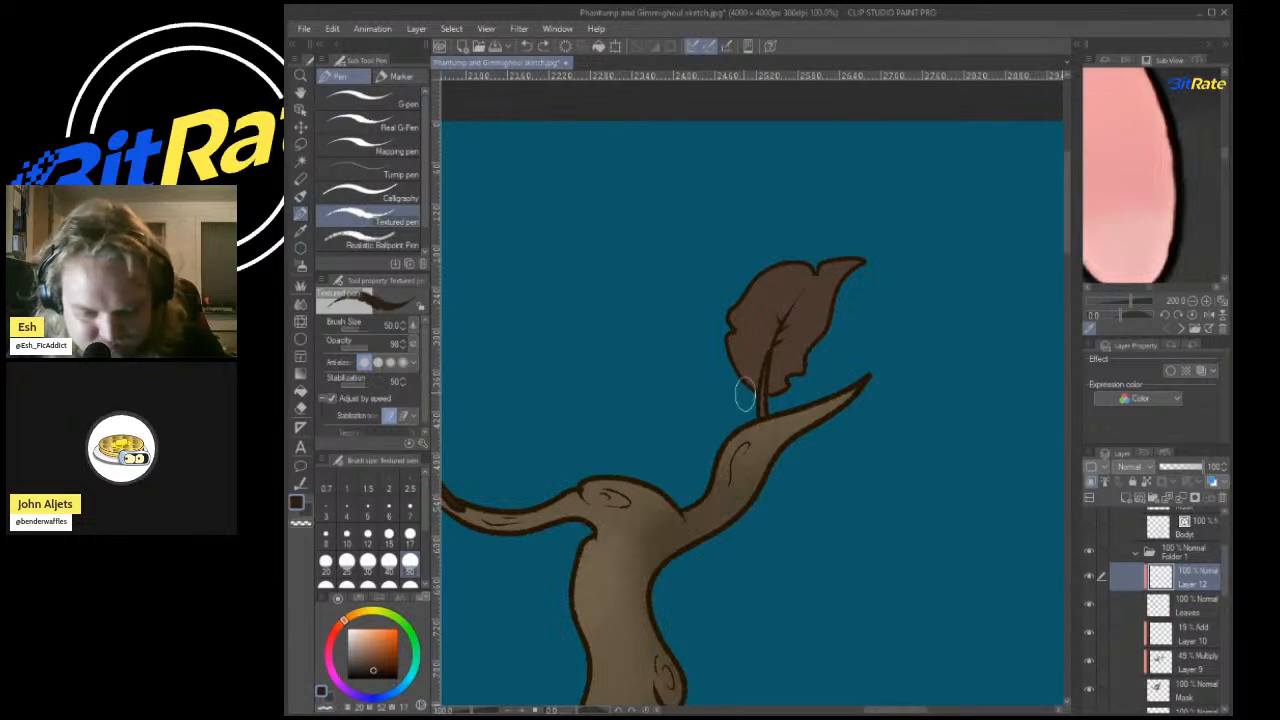
mouse_move(750, 388)
mouse_down()
mouse_move(756, 334)
mouse_move(797, 284)
mouse_up()
key(ctrl+z)
click(366, 659)
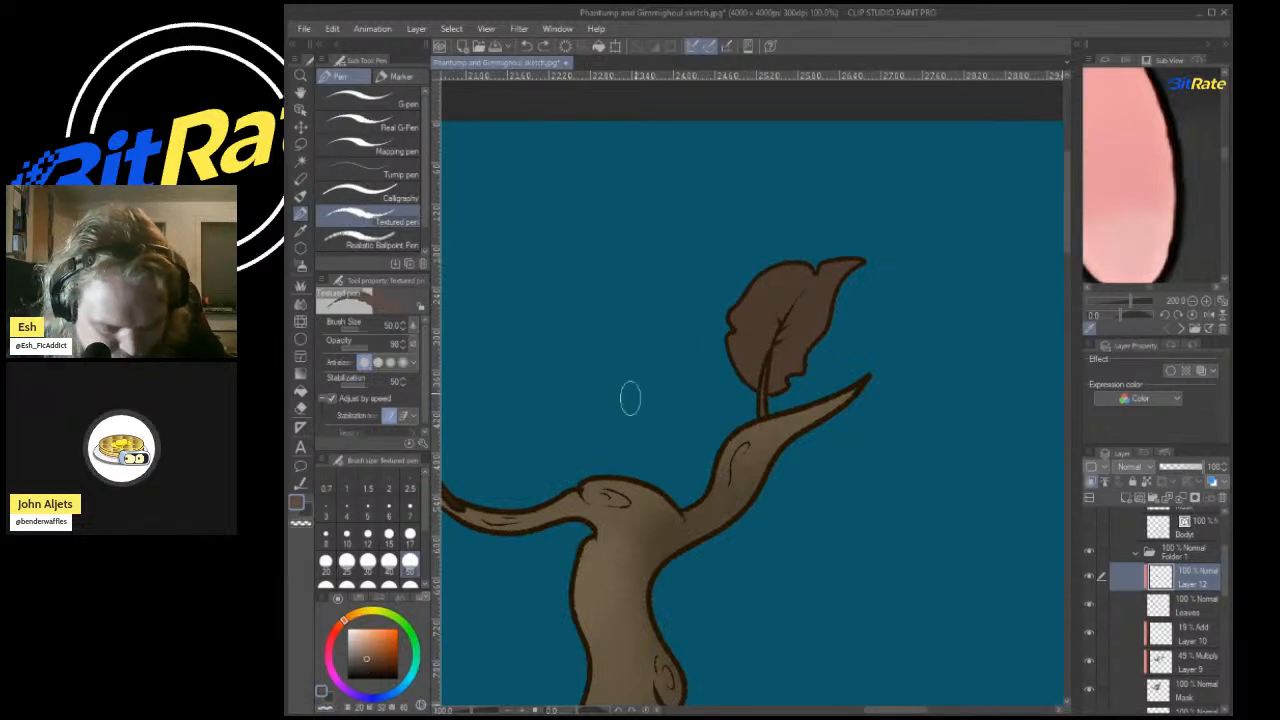
drag(746, 384, 800, 282)
key(ctrl+z)
click(369, 661)
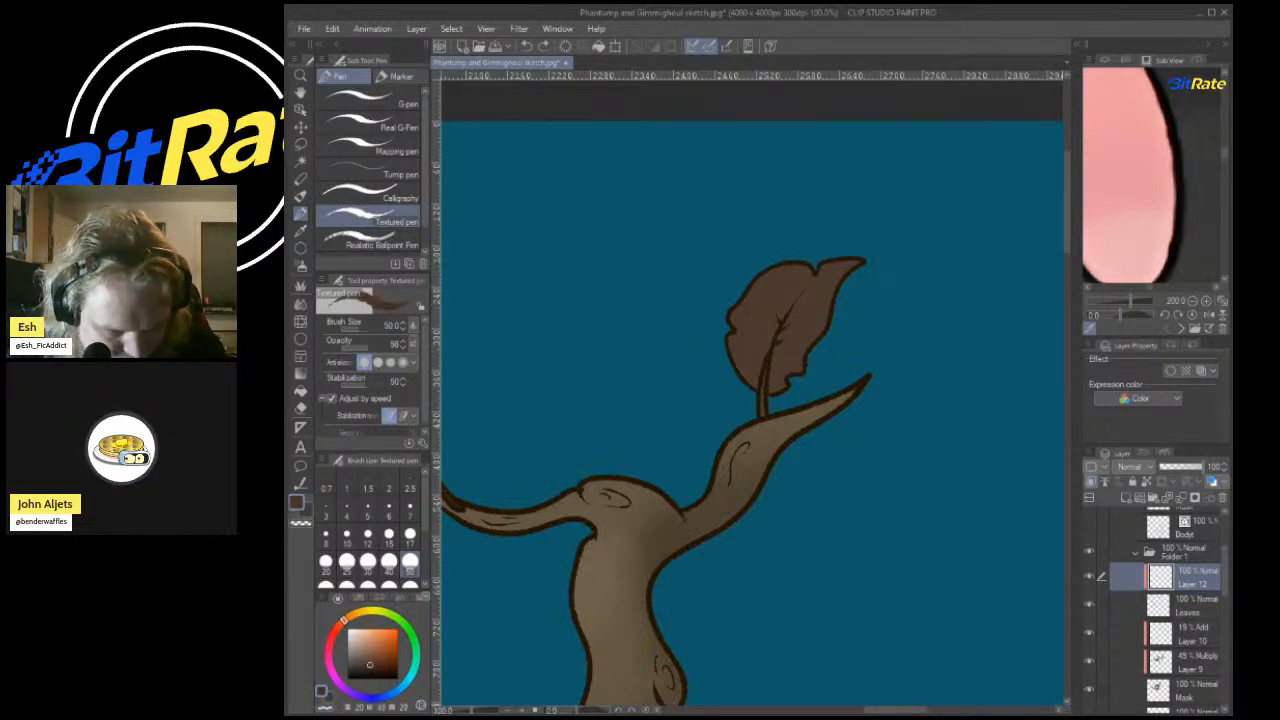
mouse_move(748, 392)
mouse_down()
mouse_move(760, 342)
mouse_move(806, 290)
mouse_up()
key(ctrl+z)
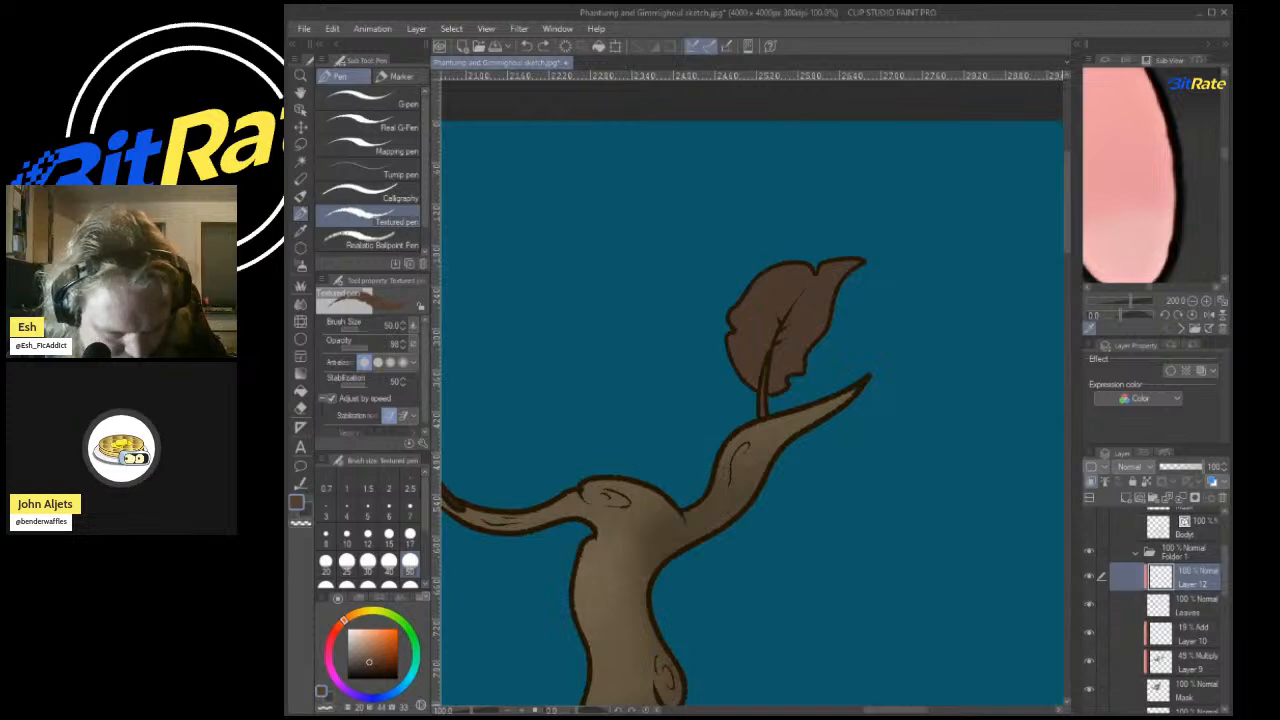
click(370, 667)
Shade the upright leaf's outer half and the curled leaf's ragged edge and hooked tip dark brown with the size 50 Textured pen.
mouse_move(749, 393)
mouse_down()
mouse_move(754, 351)
mouse_move(846, 270)
mouse_up()
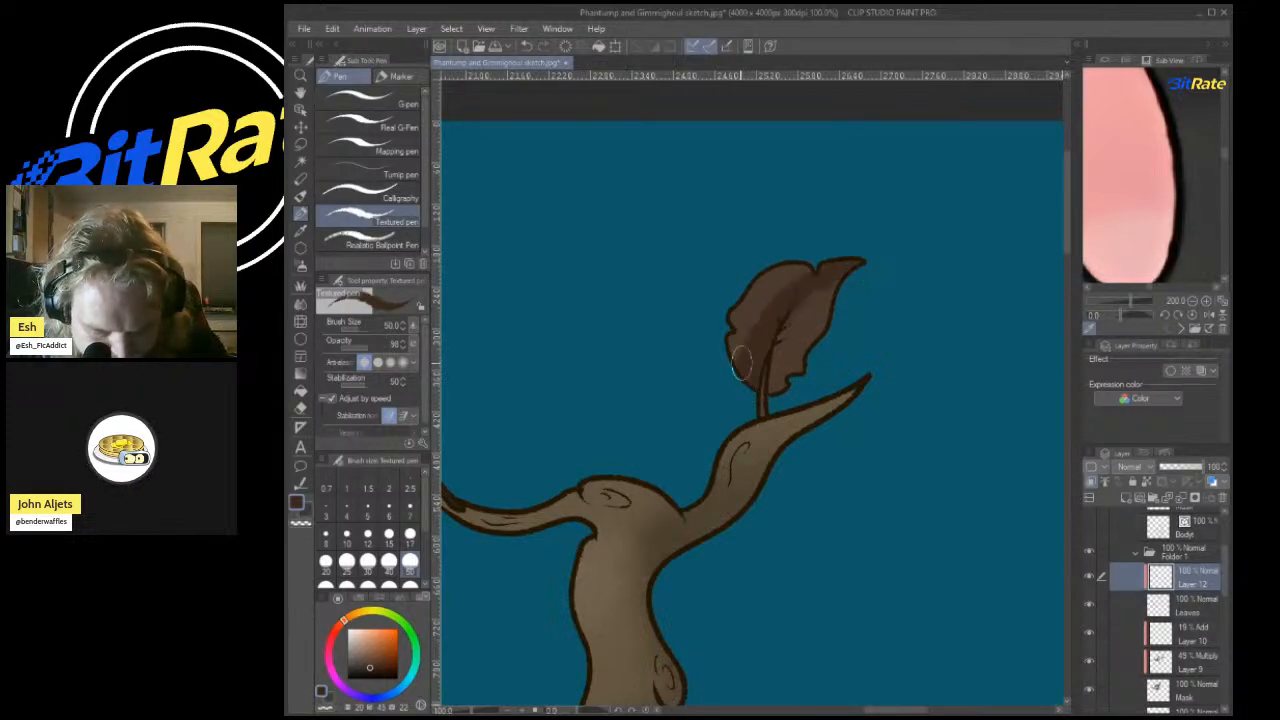
mouse_move(741, 363)
mouse_down()
mouse_move(739, 329)
mouse_move(802, 273)
mouse_up()
scroll(915, 261, down, 6)
scroll(817, 358, up, 10)
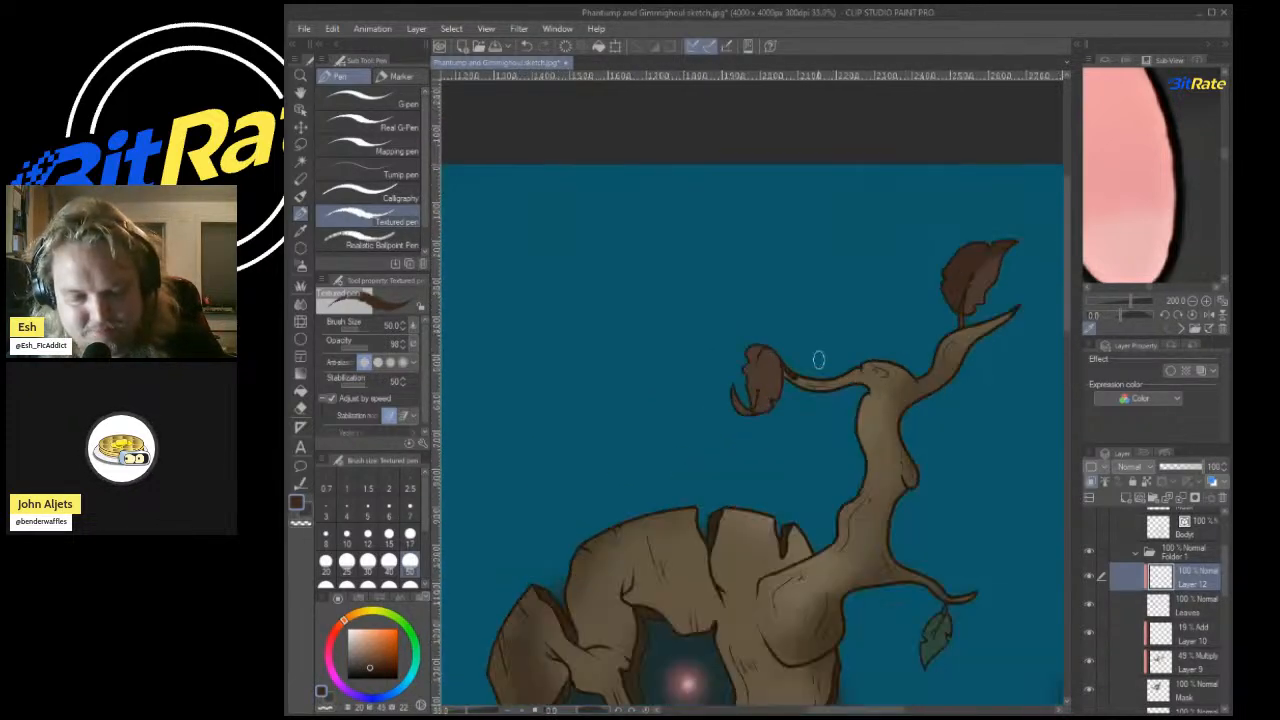
drag(506, 386, 663, 489)
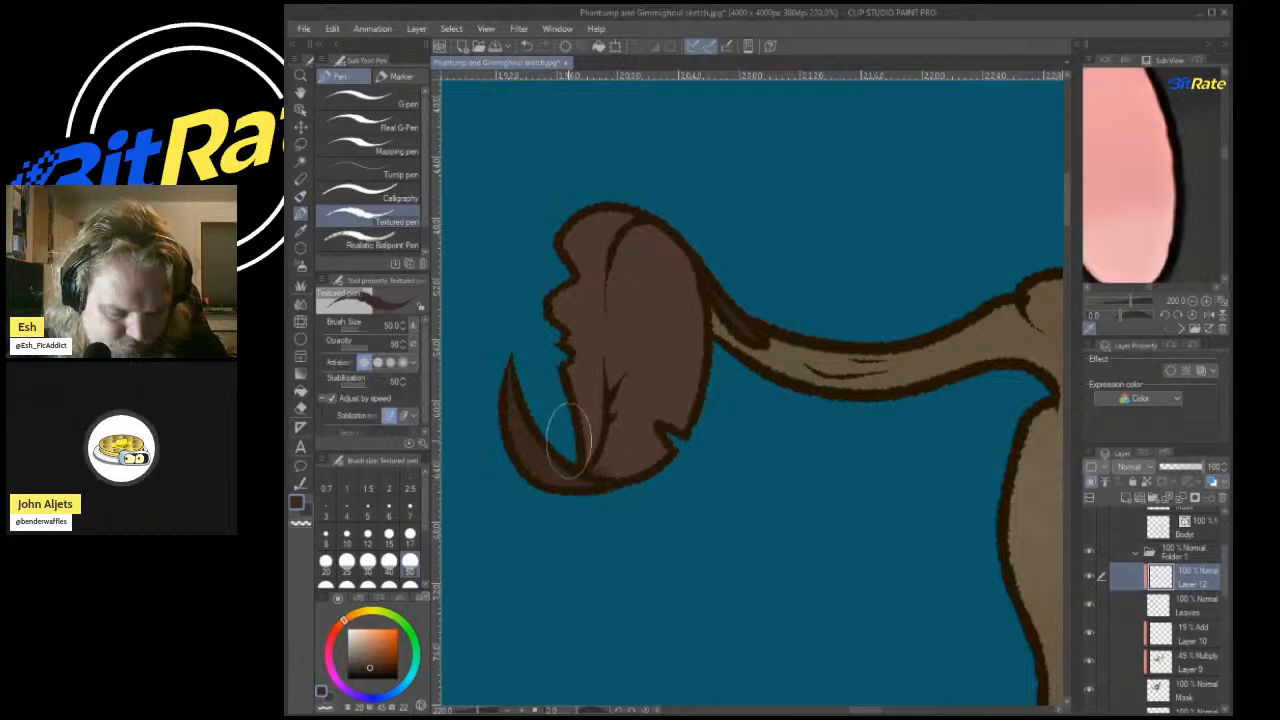
drag(557, 429, 663, 189)
scroll(577, 370, down, 6)
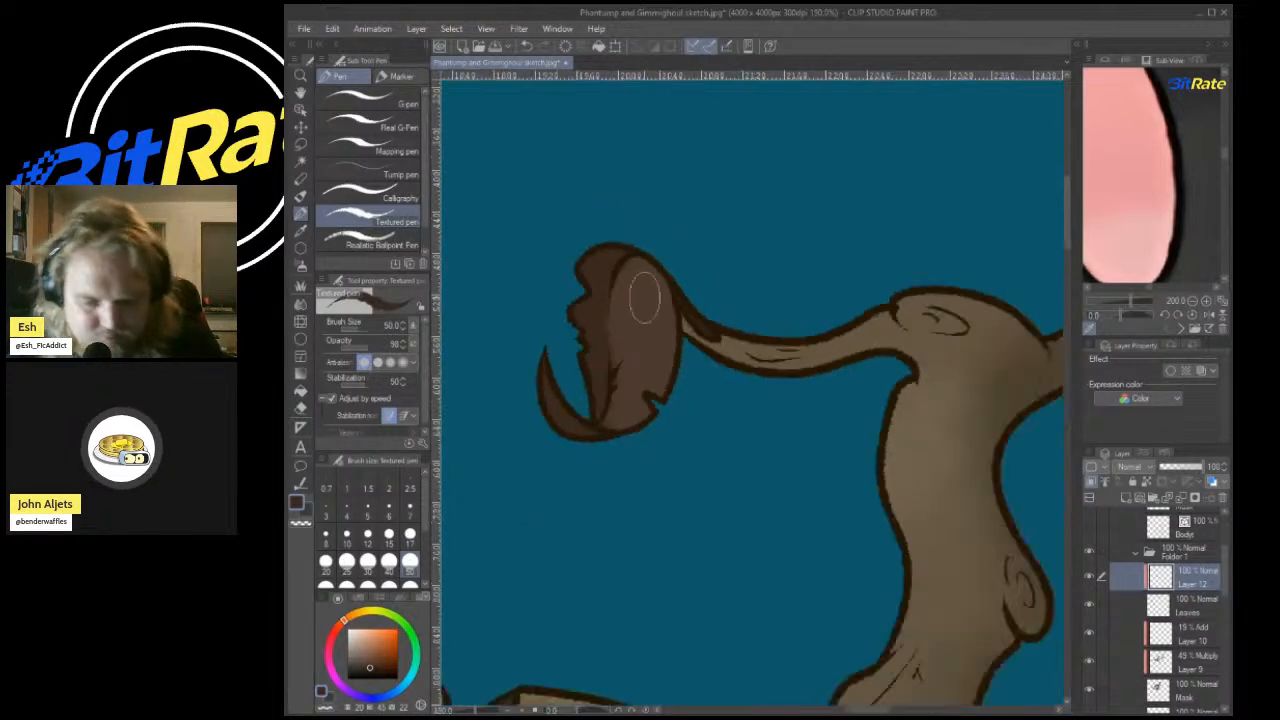
Sample the colour of the small green leaf hanging beside the mask and return to the Textured pen.
scroll(700, 274, up, 4)
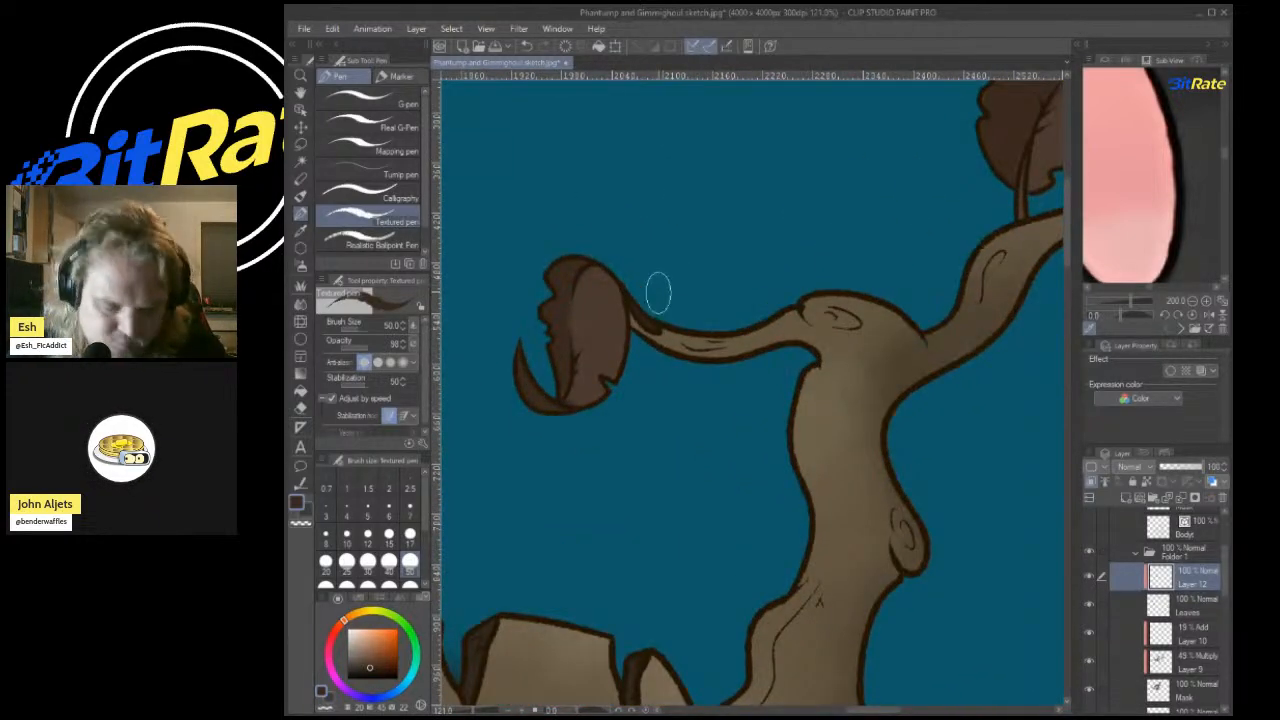
scroll(771, 303, down, 4)
scroll(829, 534, up, 3)
key(i)
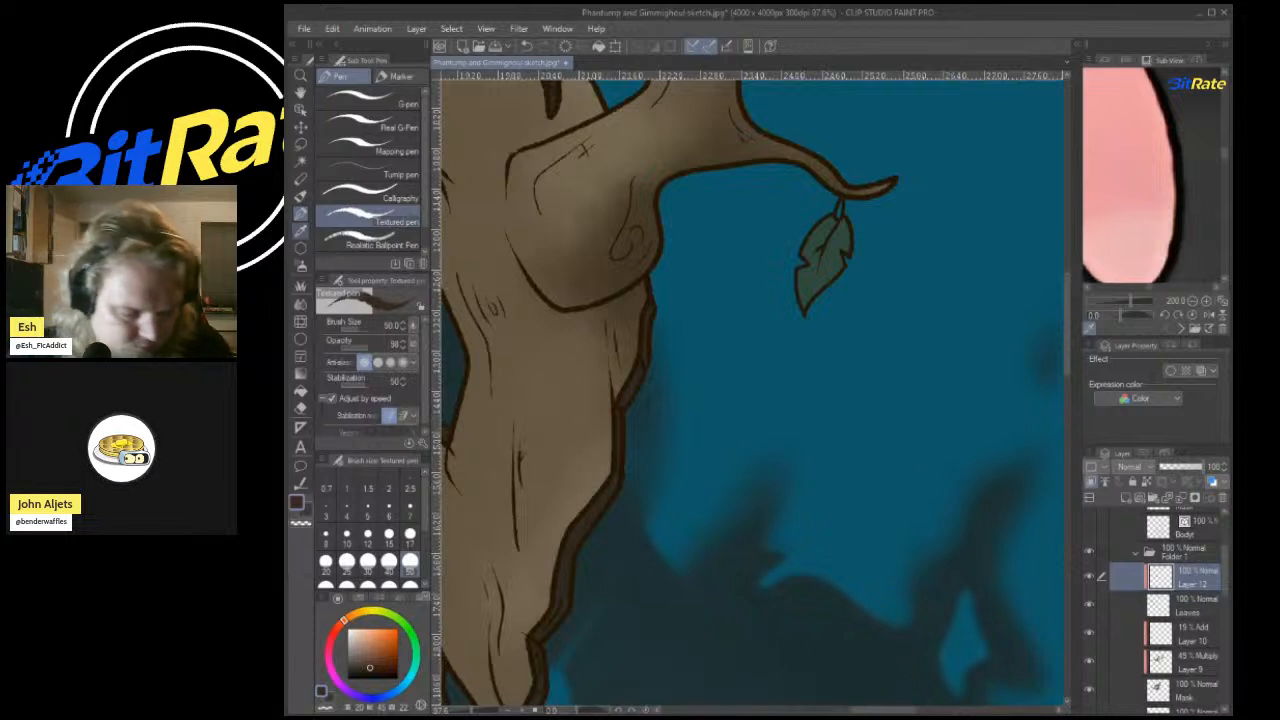
click(833, 238)
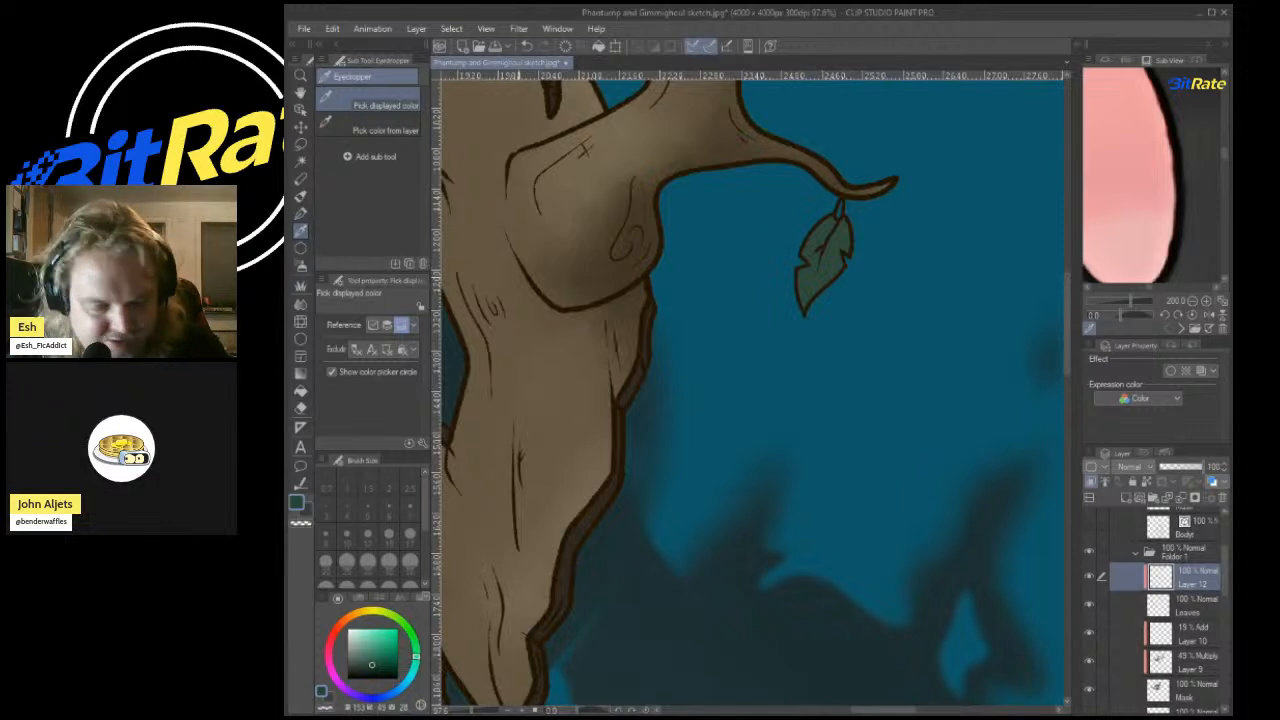
key(p)
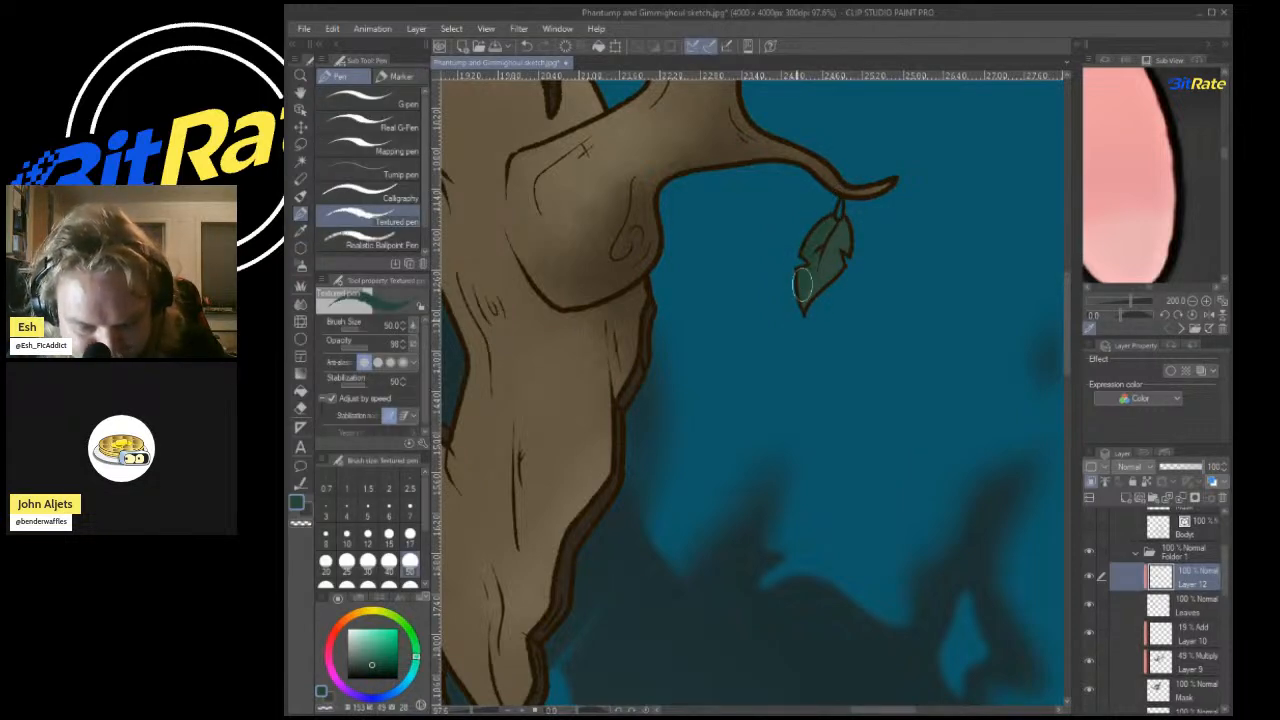
Choose a darker green and shade the small hanging leaf's outer half along the midrib down to its tip.
scroll(640, 202, up, 5)
scroll(665, 192, down, 4)
scroll(815, 182, up, 4)
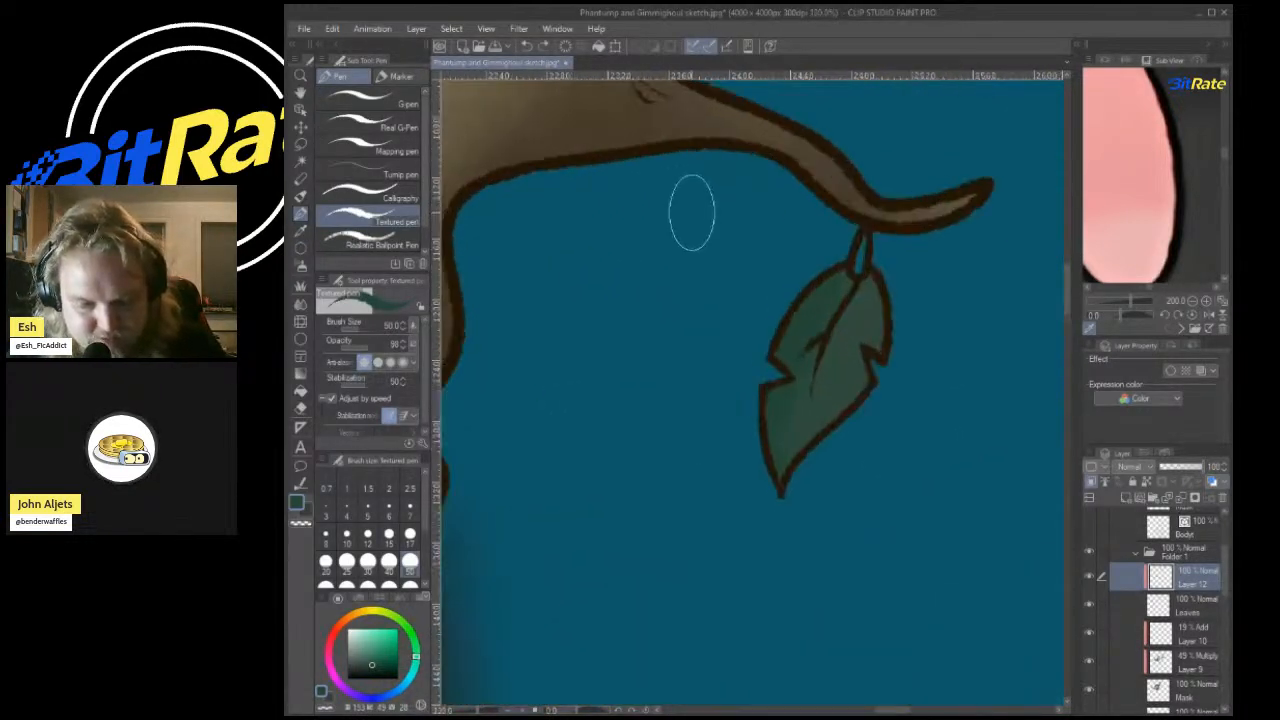
scroll(692, 212, up, 1)
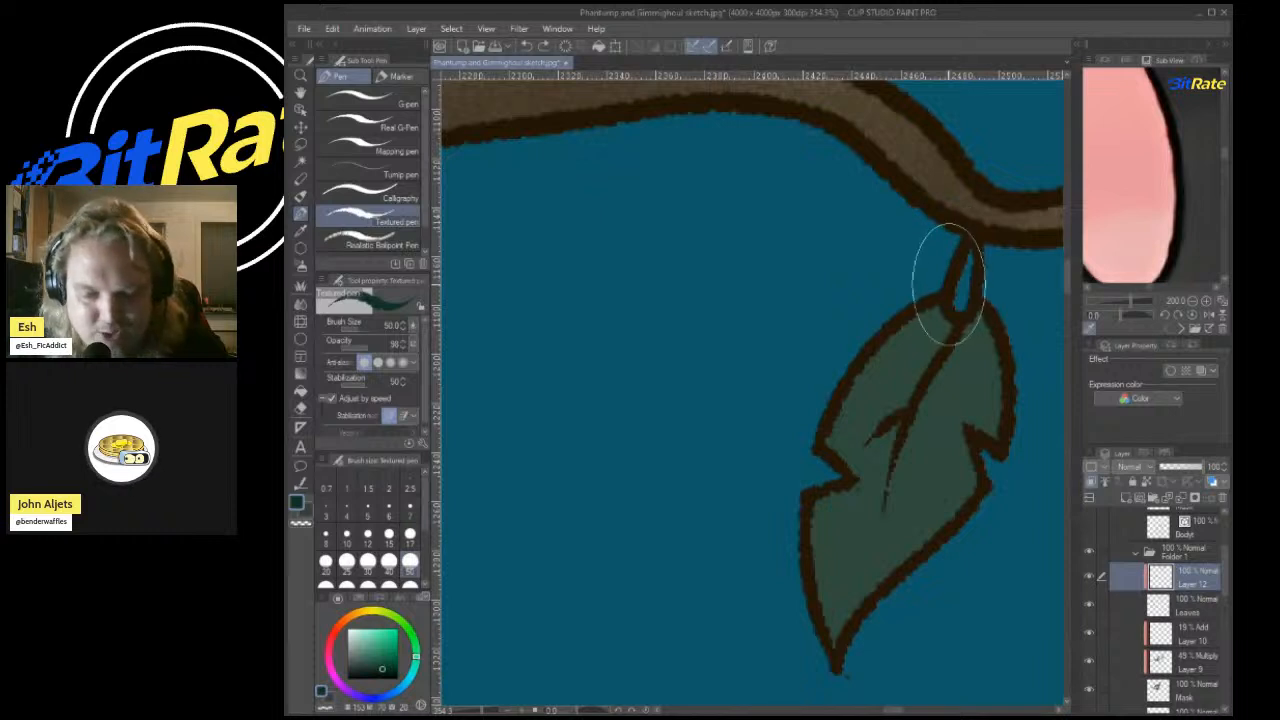
mouse_move(948, 283)
mouse_down()
mouse_move(818, 668)
mouse_move(950, 298)
mouse_move(856, 648)
mouse_up()
key(ctrl+z)
key(ctrl+z)
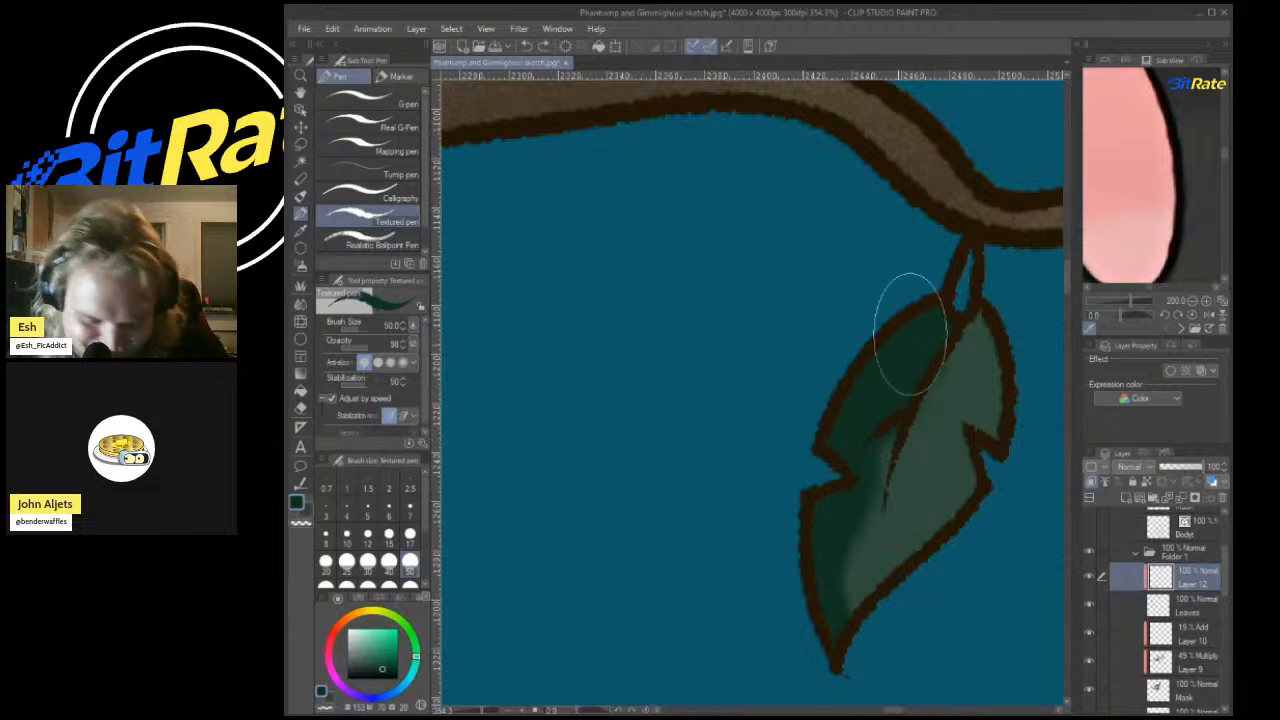
On the Leaves layer, sample the leaf's lighter green and fill the gap in its stem with the Textured pen at size 6.
click(1195, 604)
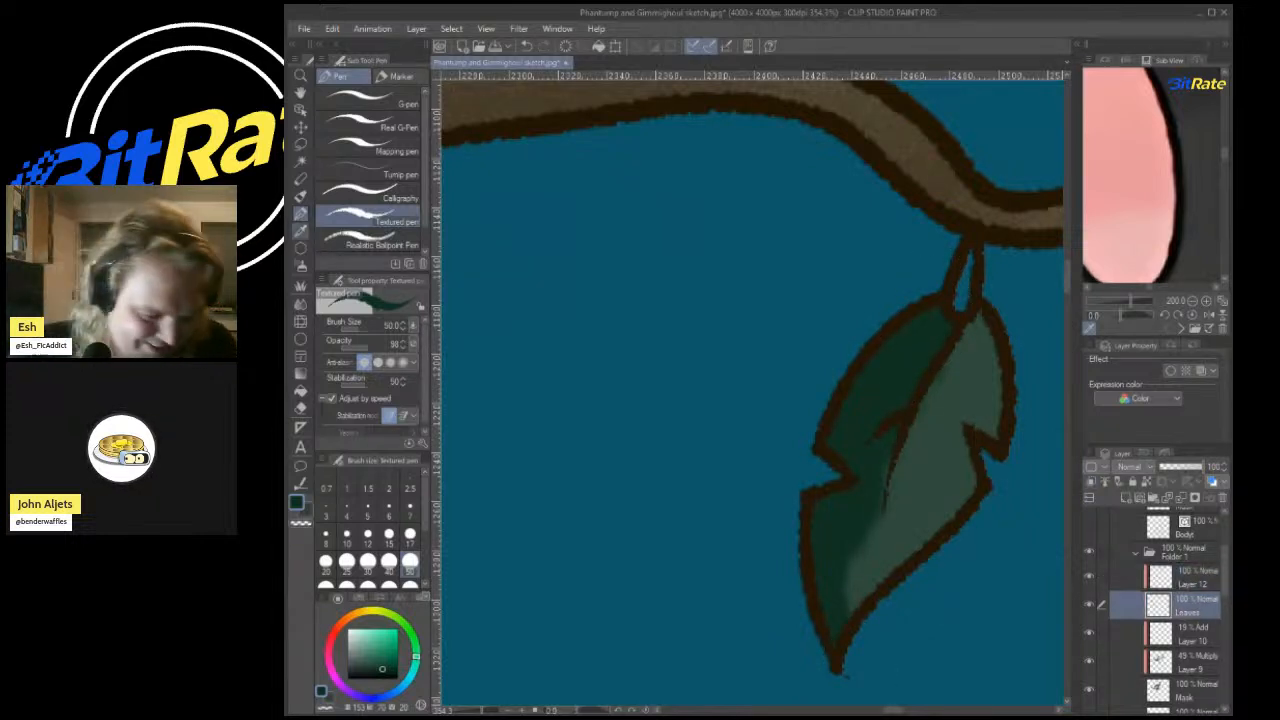
click(301, 231)
click(952, 419)
click(301, 214)
click(389, 510)
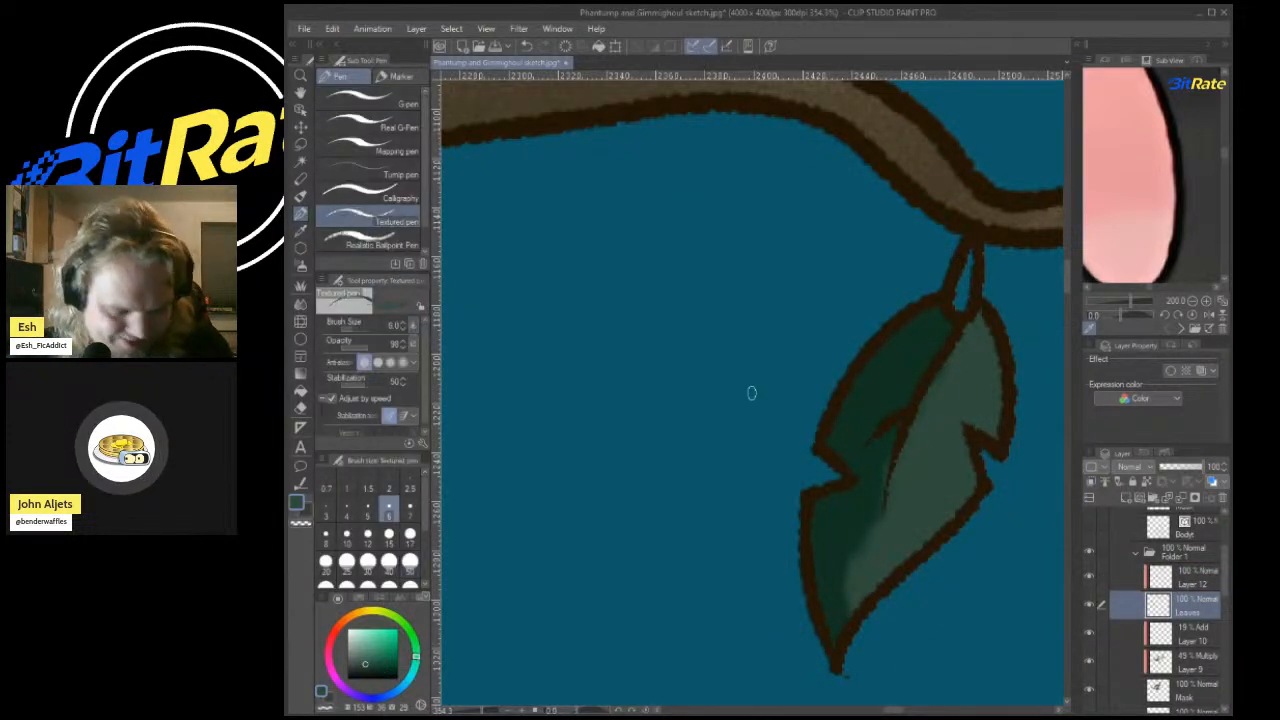
mouse_move(968, 281)
mouse_down()
mouse_move(958, 300)
mouse_move(964, 289)
mouse_up()
scroll(793, 311, down, 7)
scroll(662, 347, down, 5)
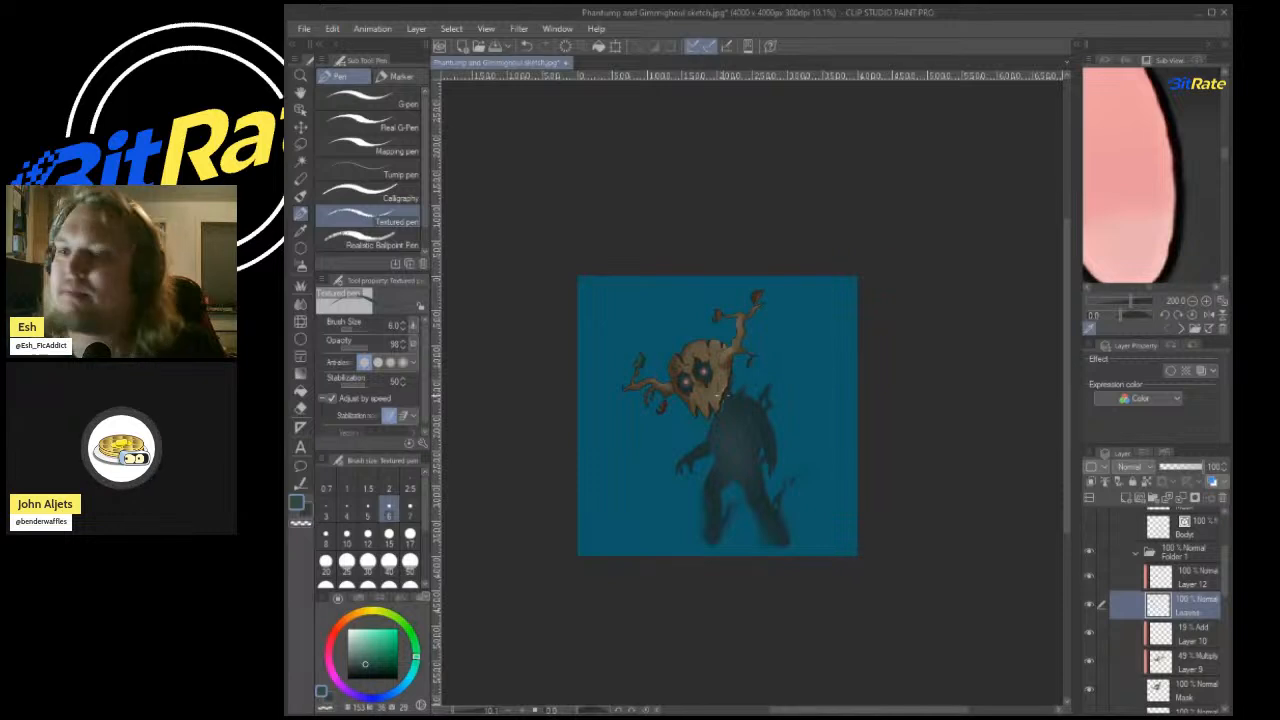
Duplicate the ghostly body's Layer 8 directly above itself.
scroll(740, 430, up, 18)
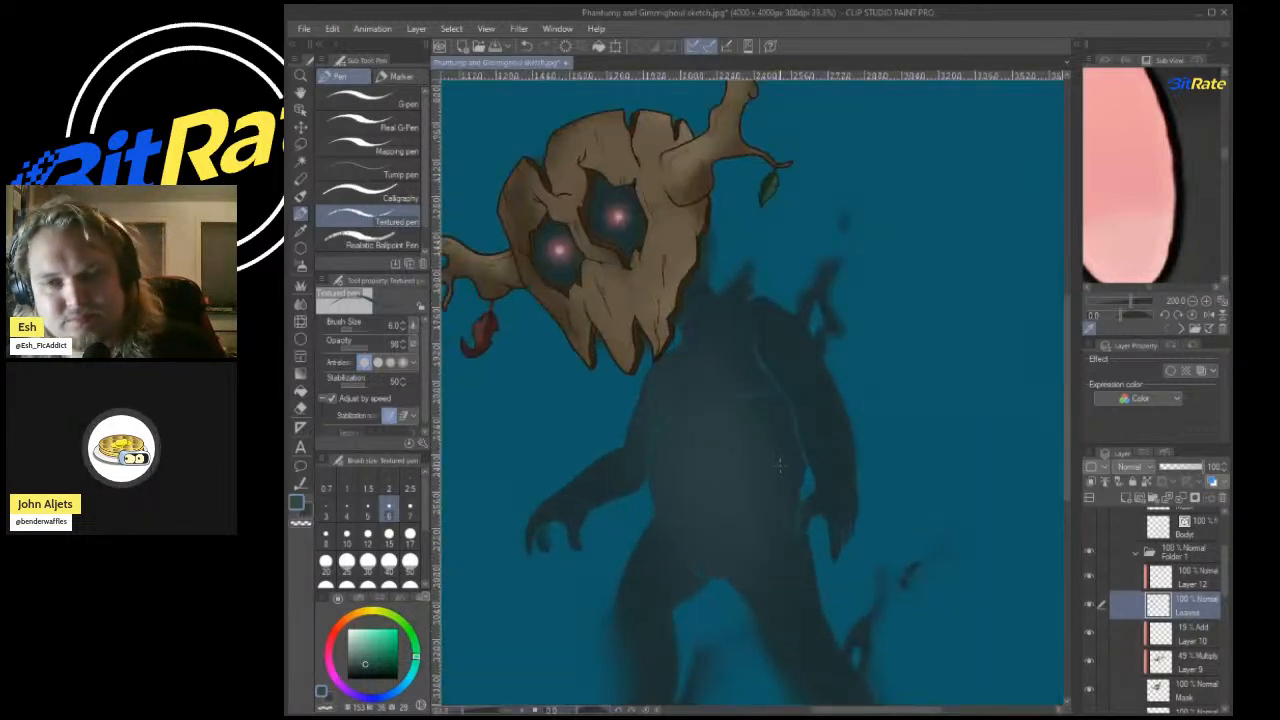
scroll(1165, 610, down, 3)
scroll(1165, 610, down, 3)
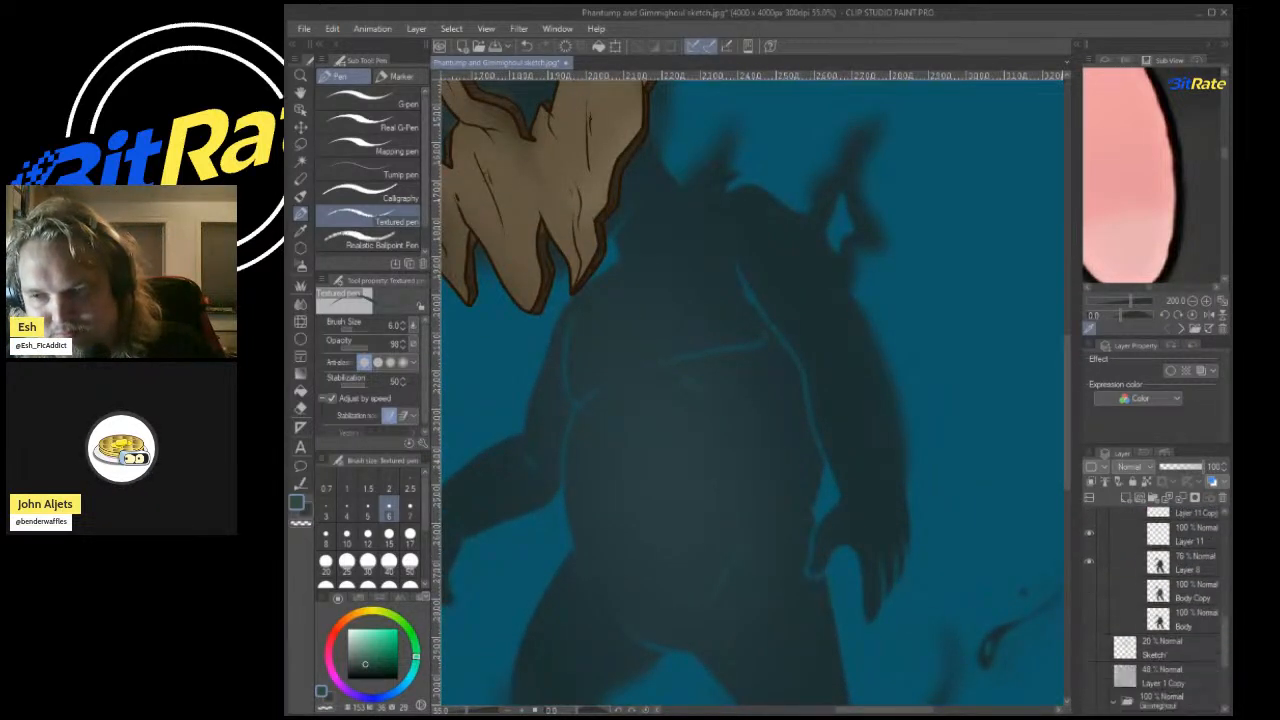
click(1190, 619)
click(1190, 563)
key(ctrl+c)
key(ctrl+v)
Select the original Layer 8 beneath its copy and apply a blur filter to spread a soft haze around the ghostly body.
scroll(926, 358, down, 5)
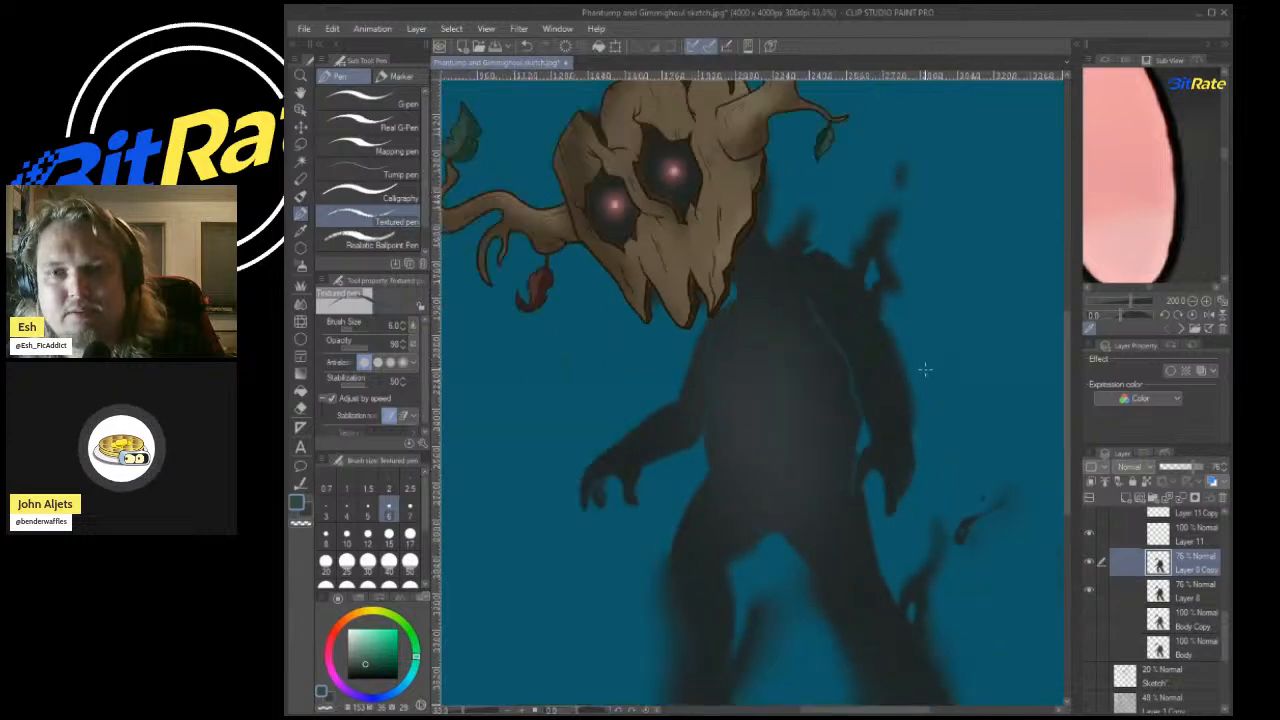
scroll(923, 366, up, 2)
click(1190, 591)
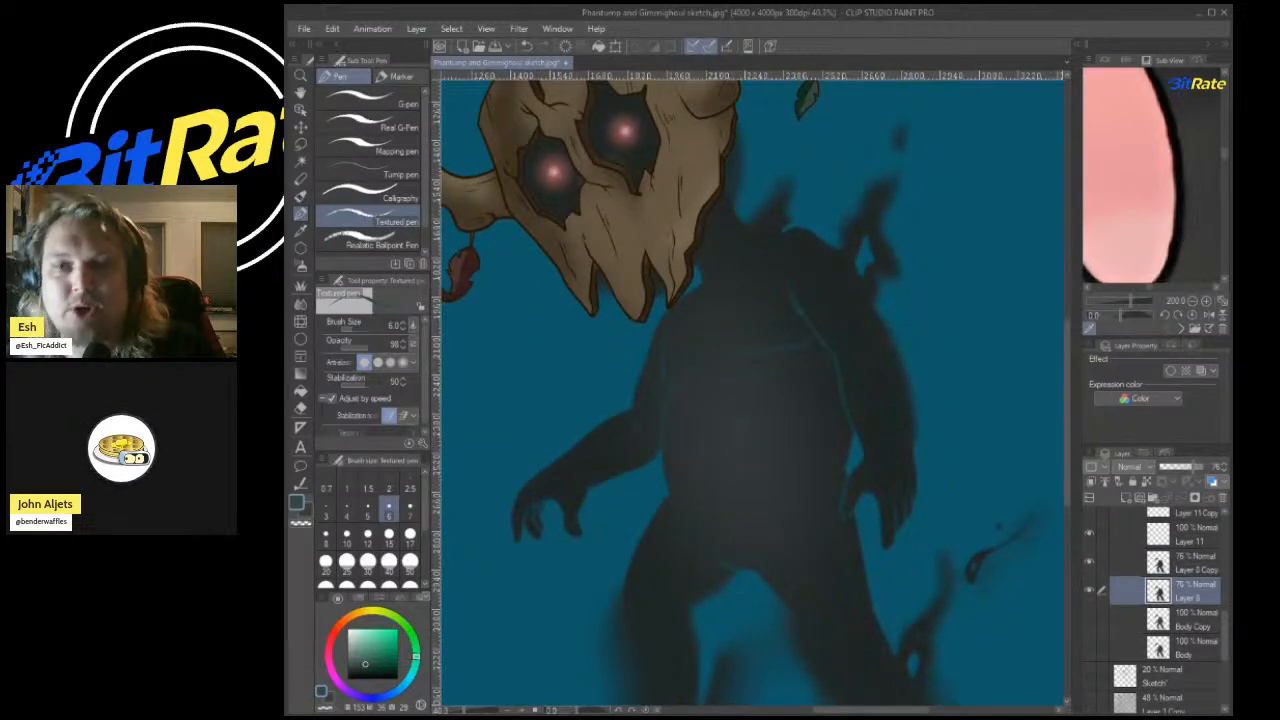
scroll(827, 245, down, 3)
scroll(827, 245, up, 2)
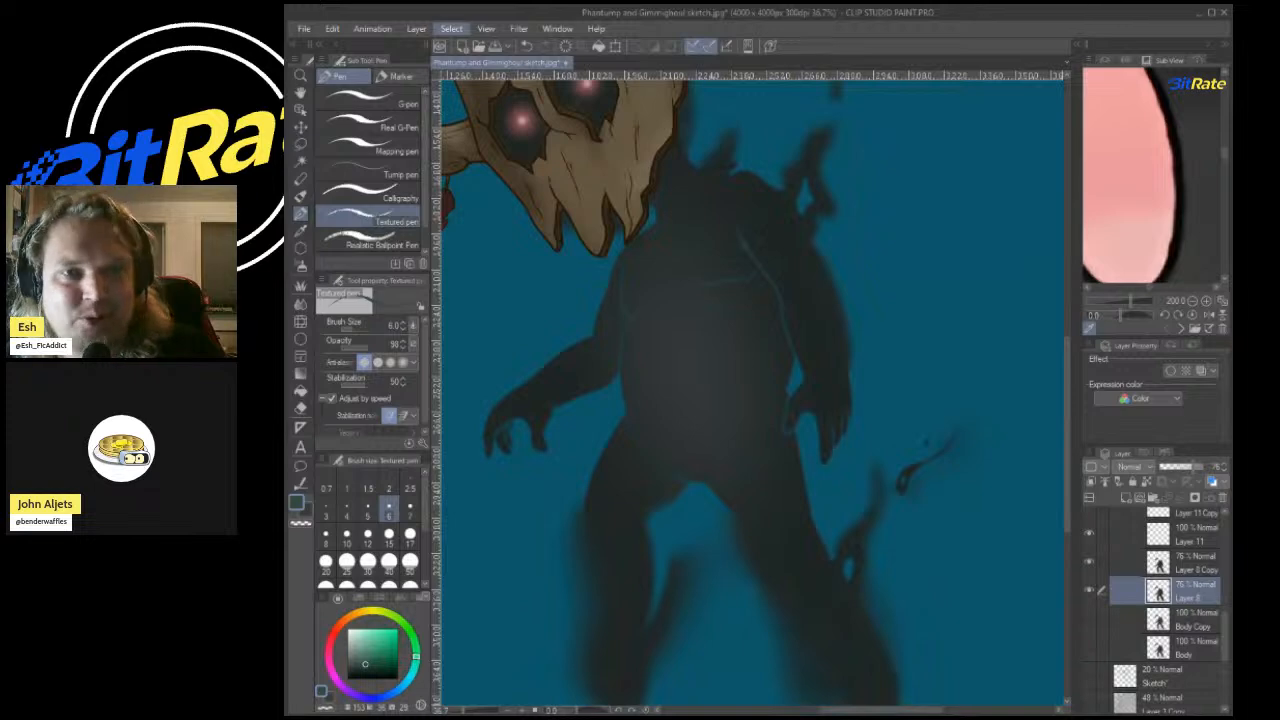
scroll(900, 275, down, 4)
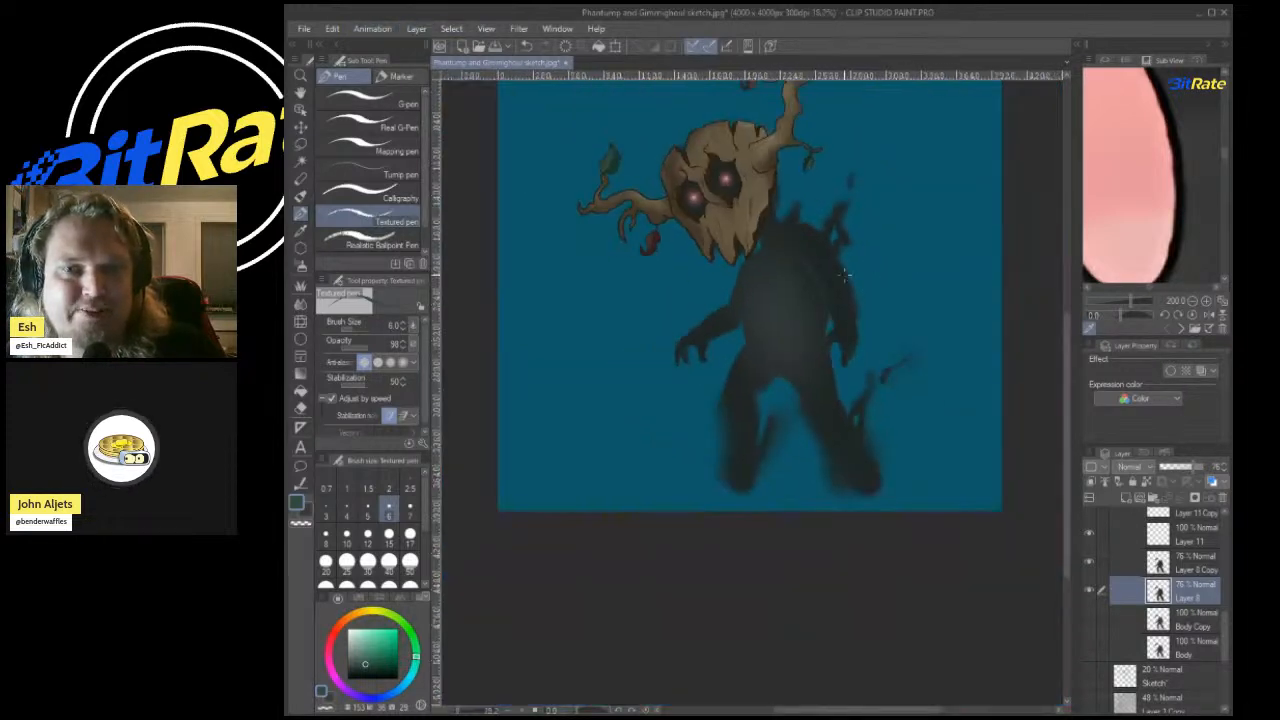
scroll(743, 155, up, 2)
scroll(743, 155, down, 1)
scroll(894, 214, up, 3)
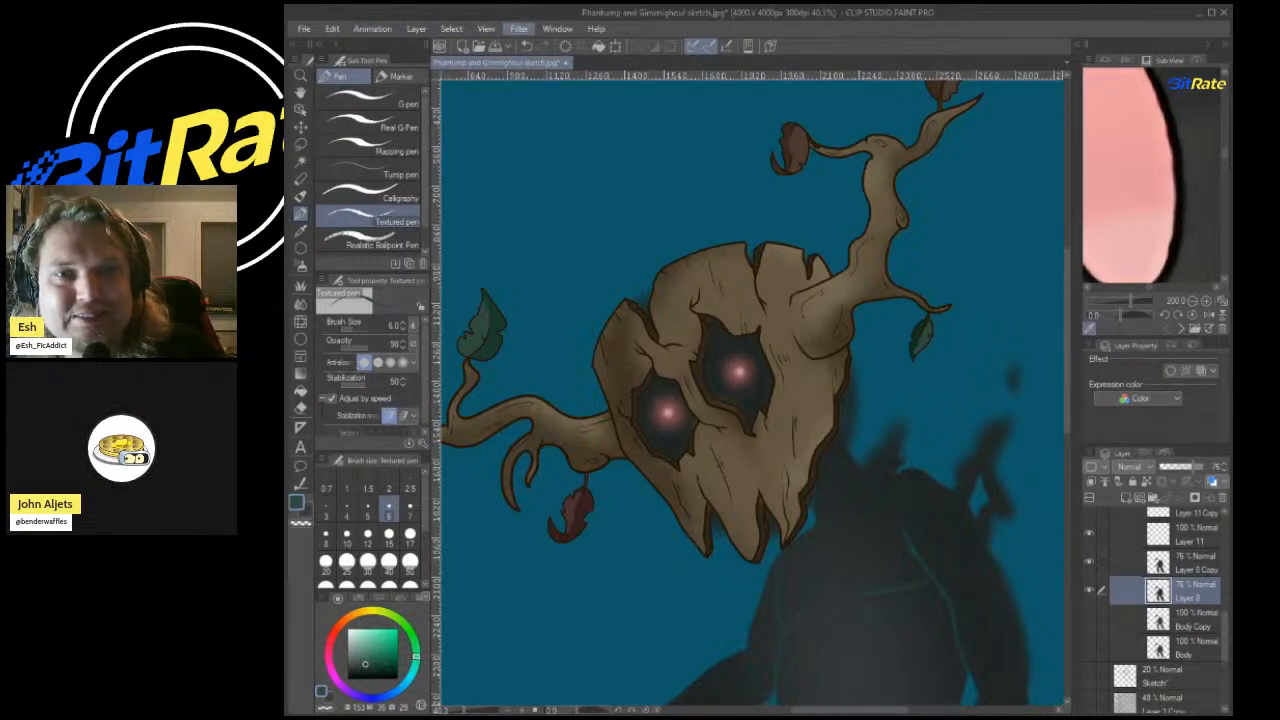
scroll(877, 380, down, 3)
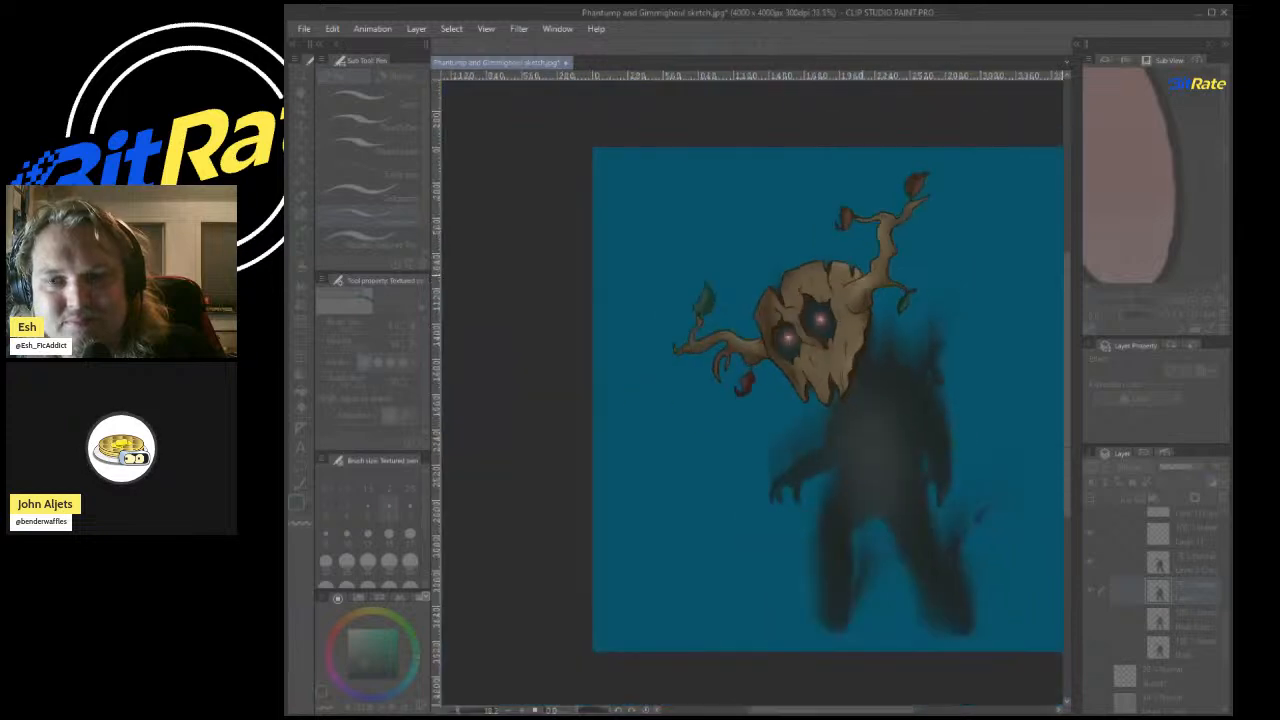
scroll(877, 380, up, 2)
scroll(780, 251, up, 2)
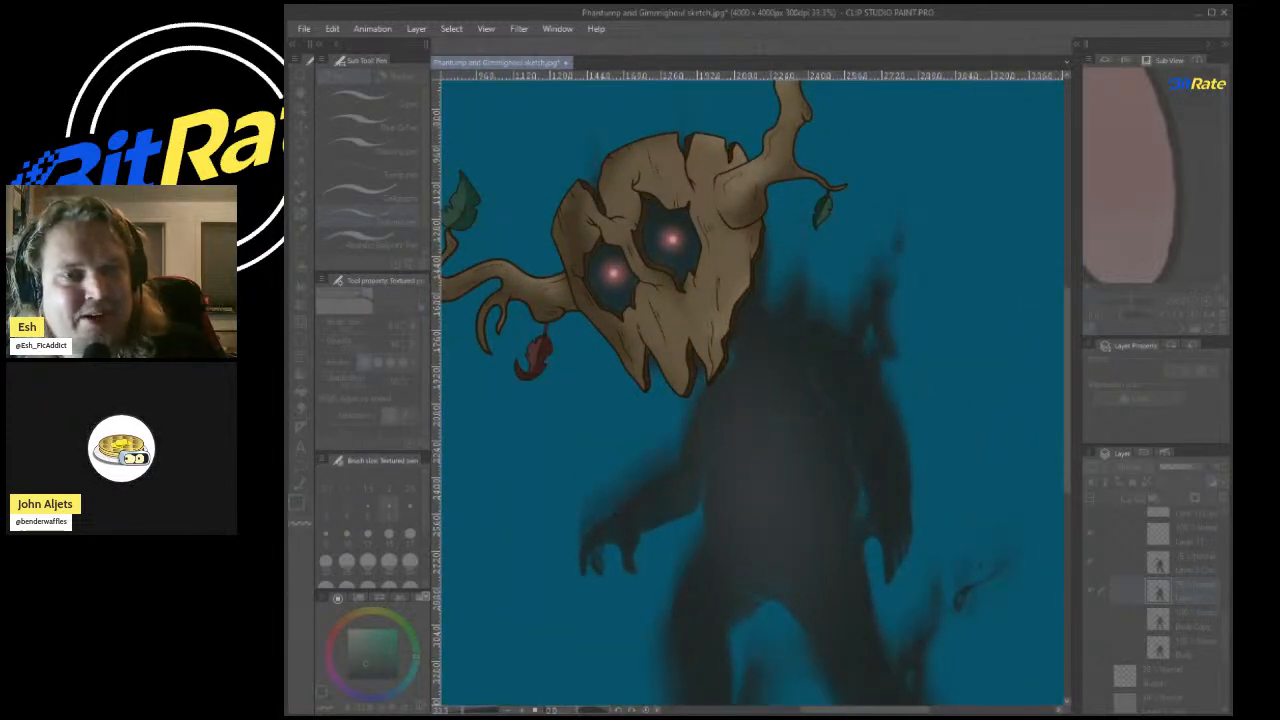
scroll(750, 390, down, 2)
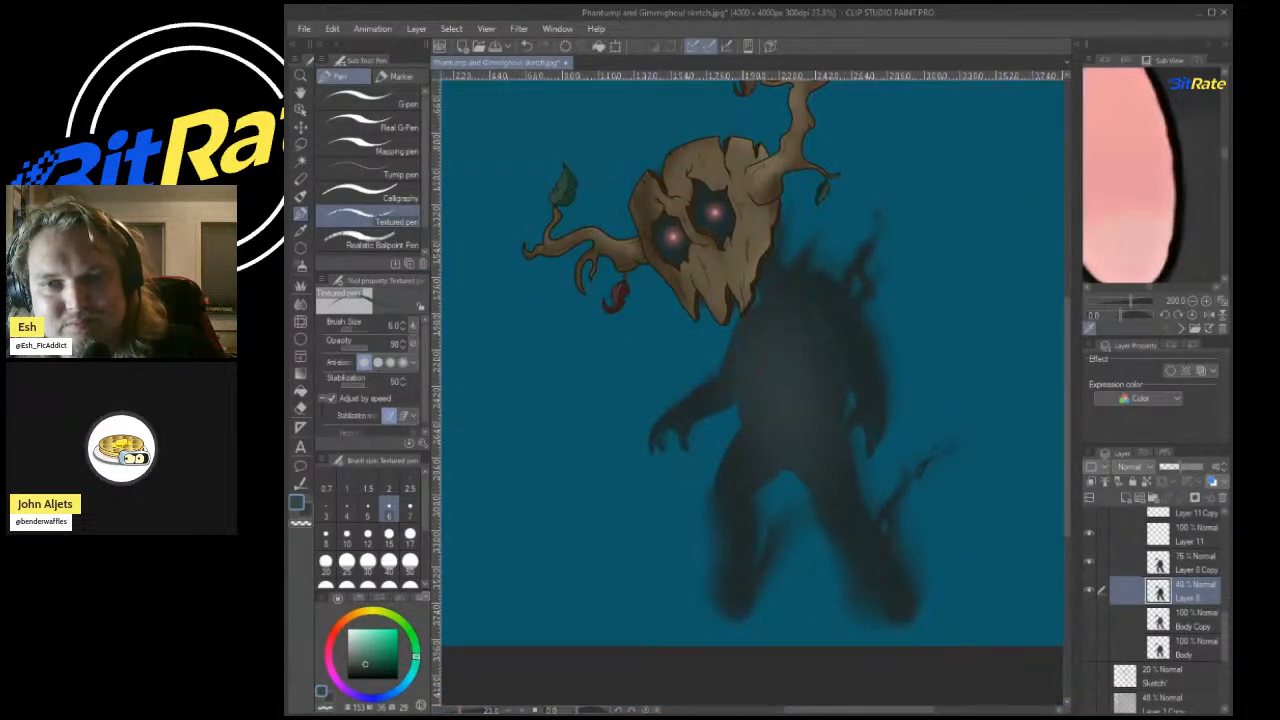
Blur the original Layer 8 further and set its opacity to 54% for a fainter haze around the body.
scroll(750, 360, down, 1)
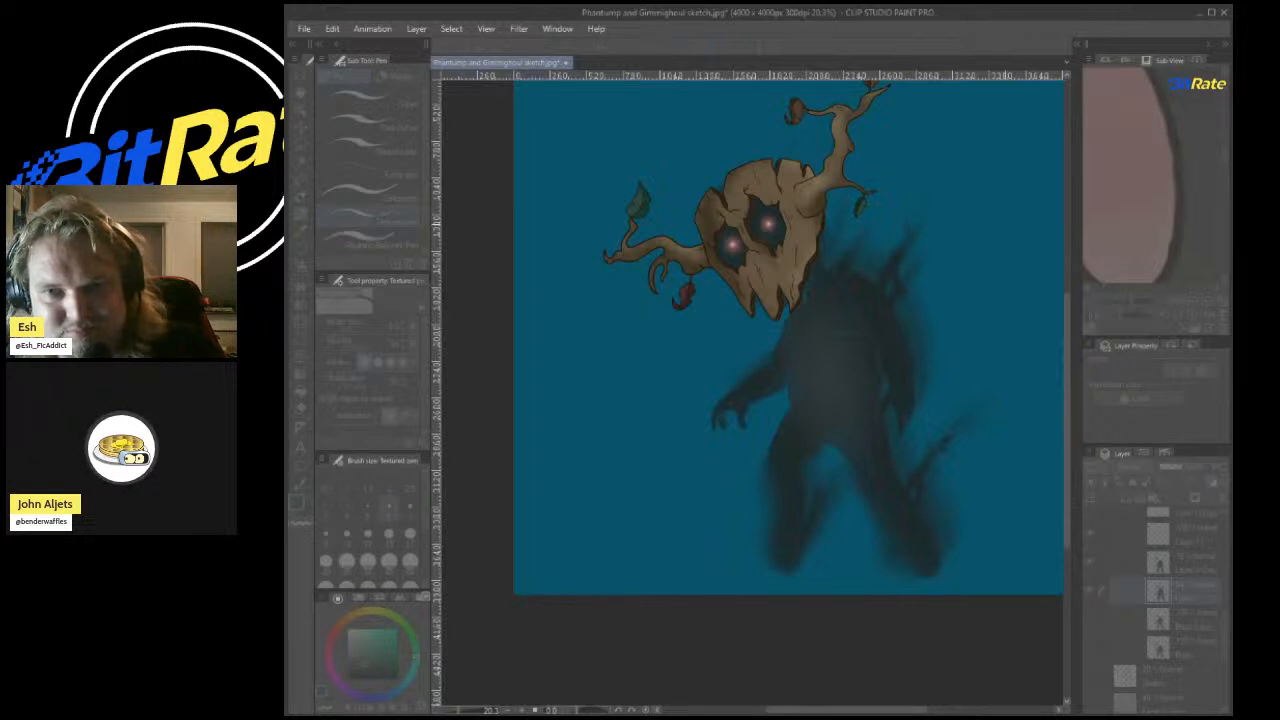
scroll(1004, 225, up, 5)
scroll(962, 202, down, 3)
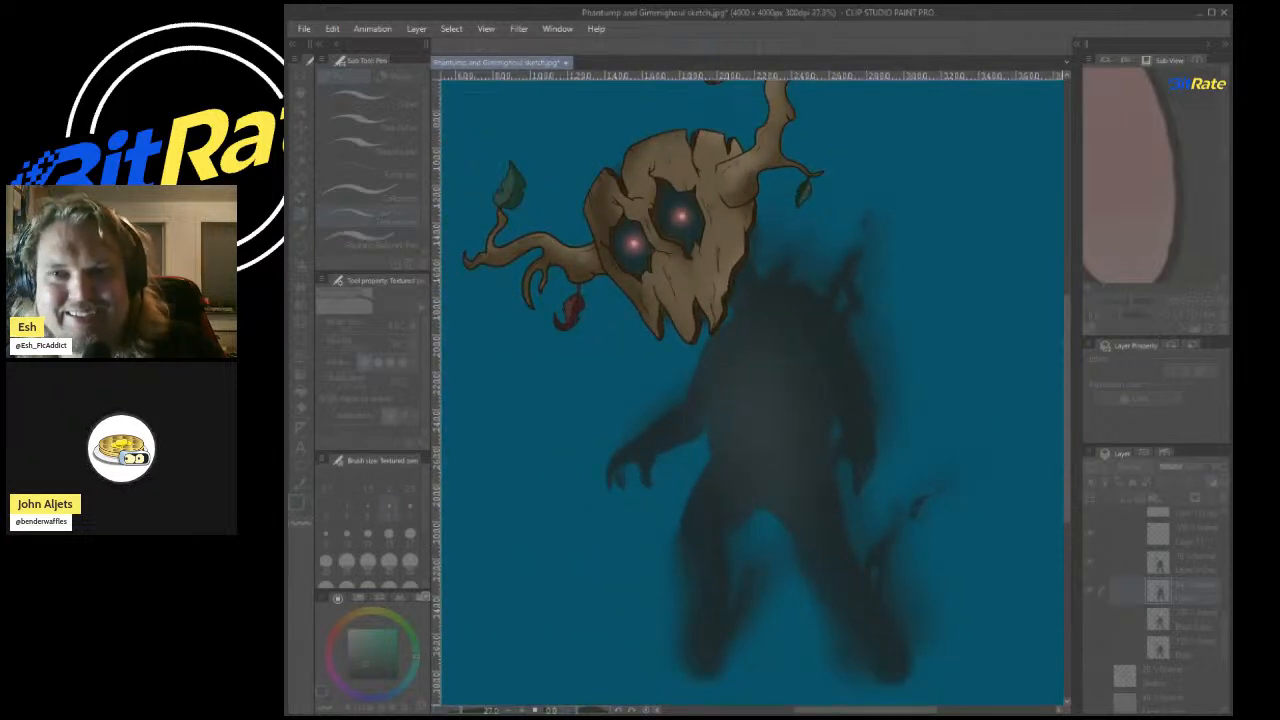
scroll(905, 205, down, 1)
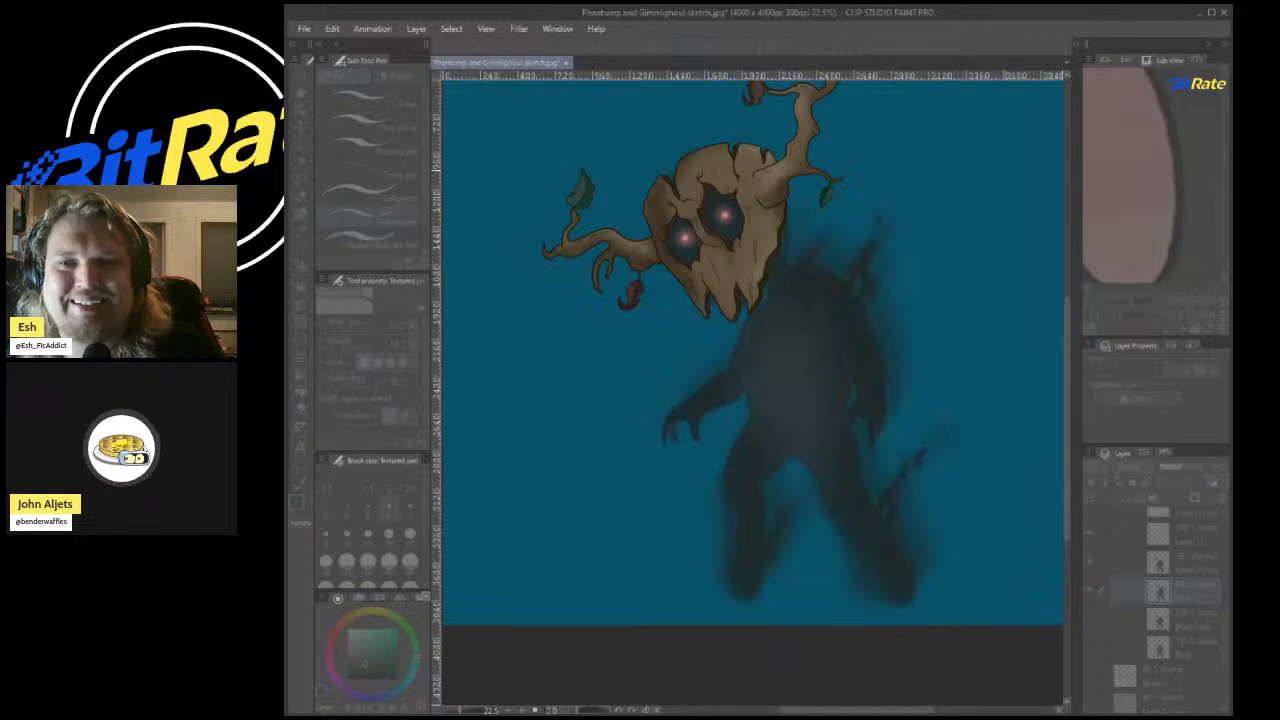
scroll(816, 180, down, 4)
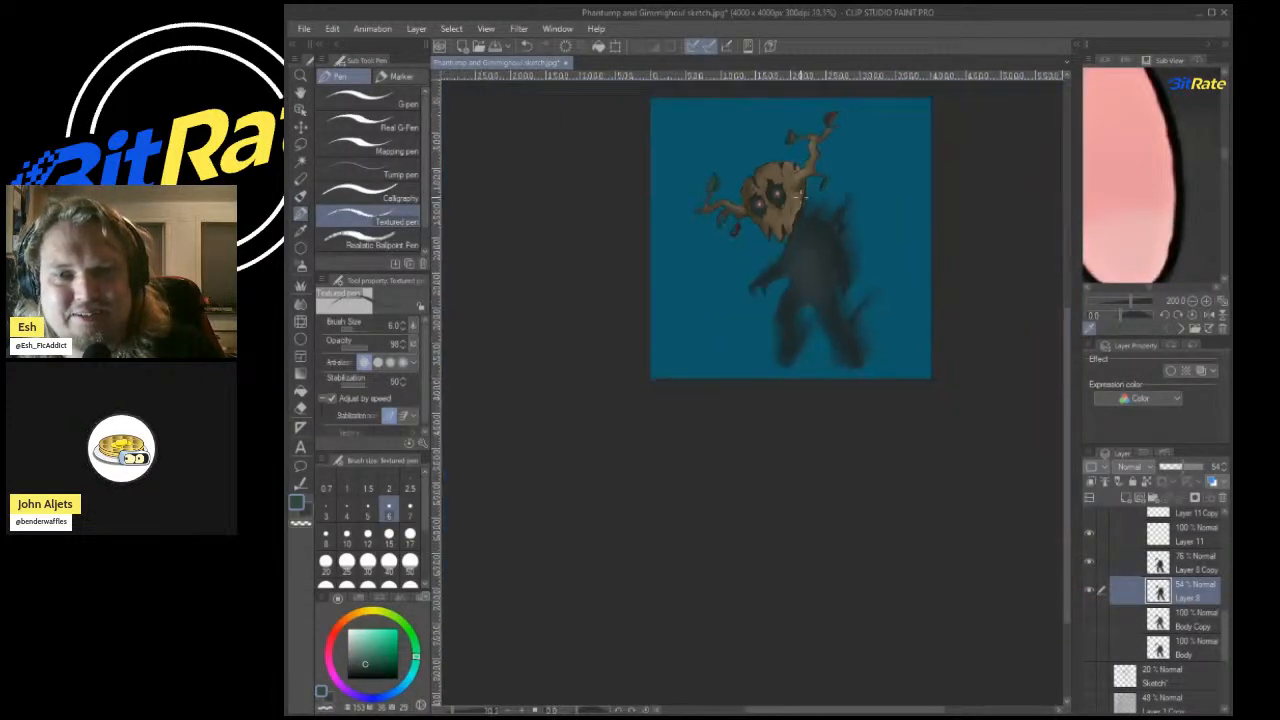
scroll(804, 200, up, 4)
scroll(802, 217, down, 2)
scroll(800, 216, up, 3)
scroll(826, 160, down, 1)
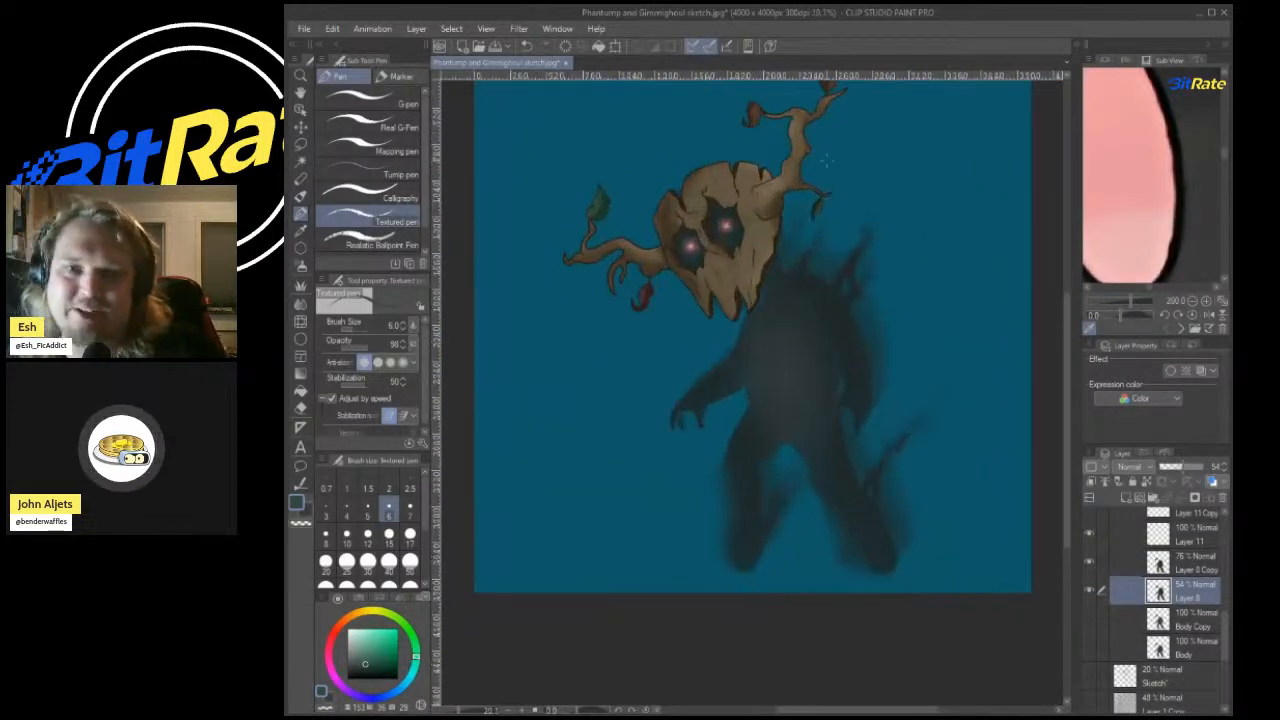
Add a new layer above Mask in the Lineart folder of the Scary group.
scroll(1160, 610, up, 5)
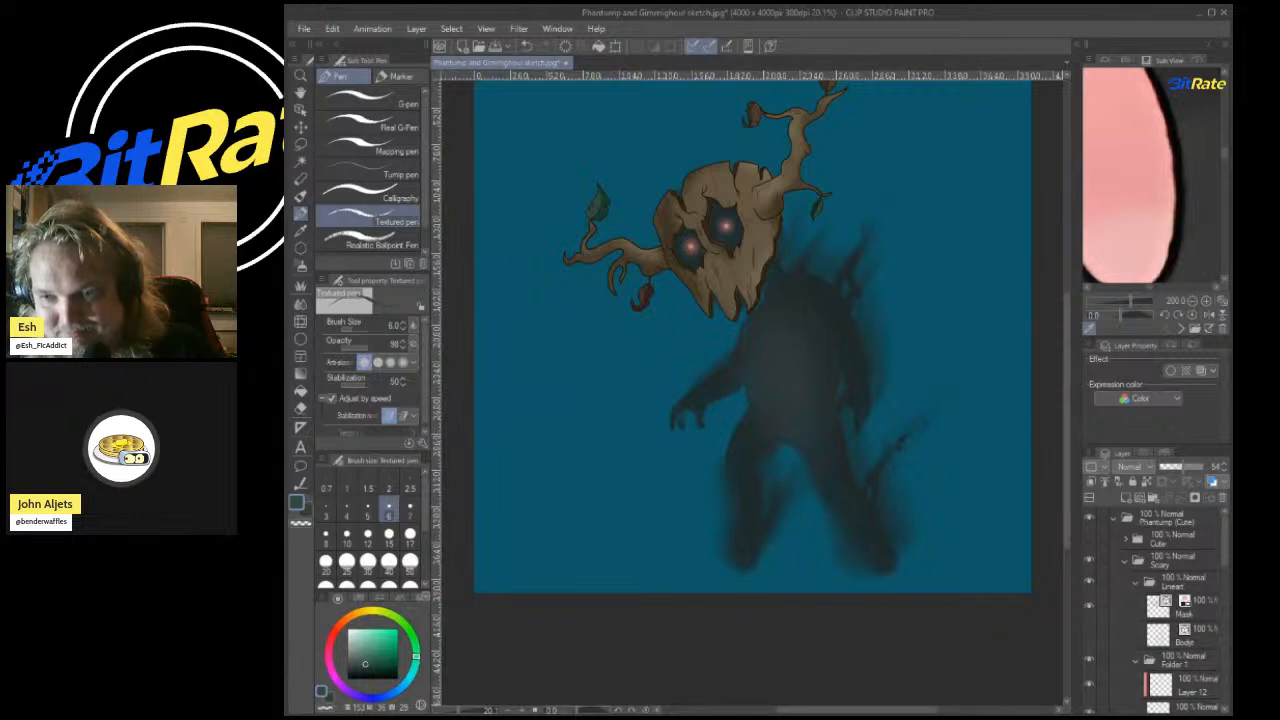
click(1184, 582)
click(1126, 497)
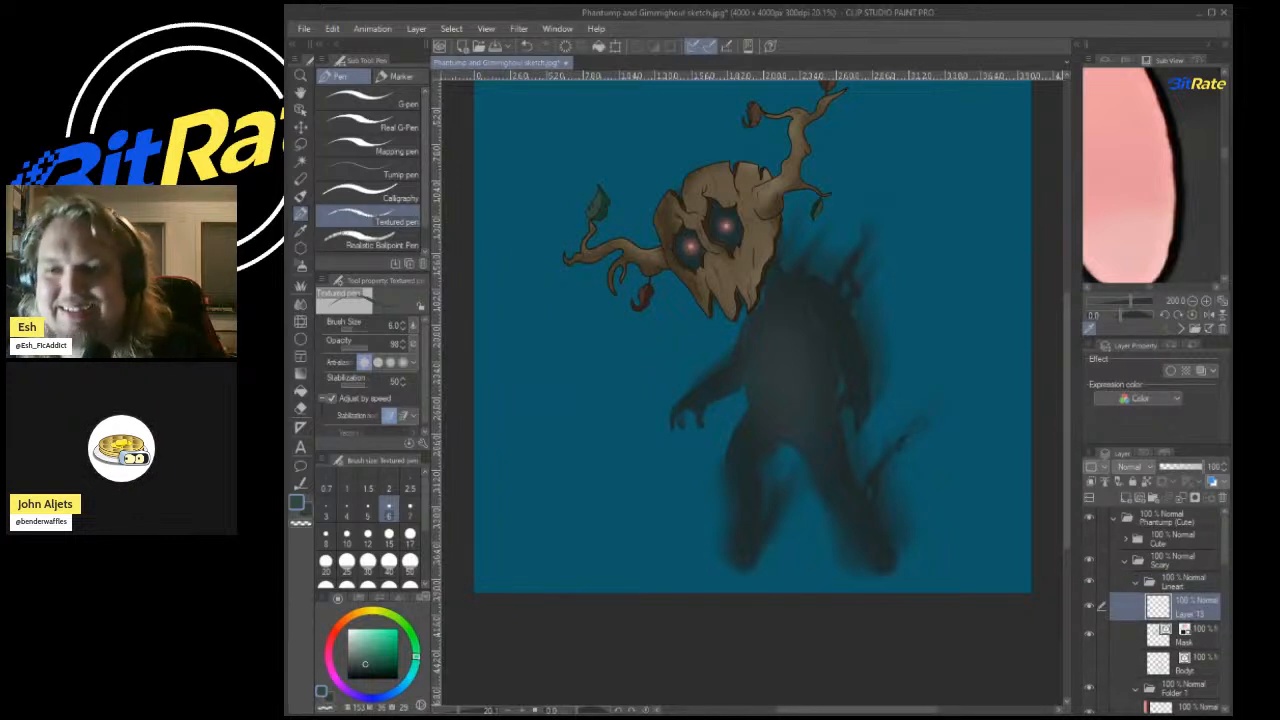
Move Layer 13 out of the Lineart folder to the top of the Scary folder and select the whole character's silhouette.
mouse_move(1184, 571)
mouse_down()
mouse_move(1184, 550)
mouse_move(1184, 588)
mouse_up()
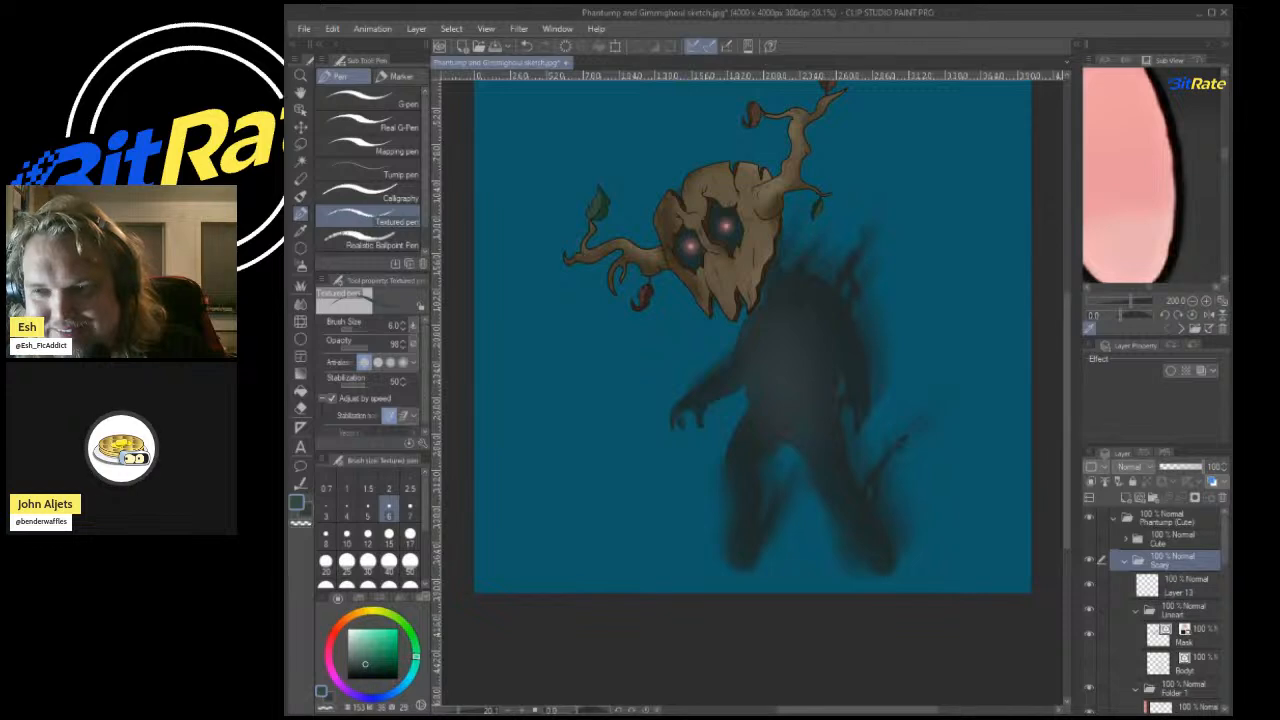
ctrl+click(1139, 561)
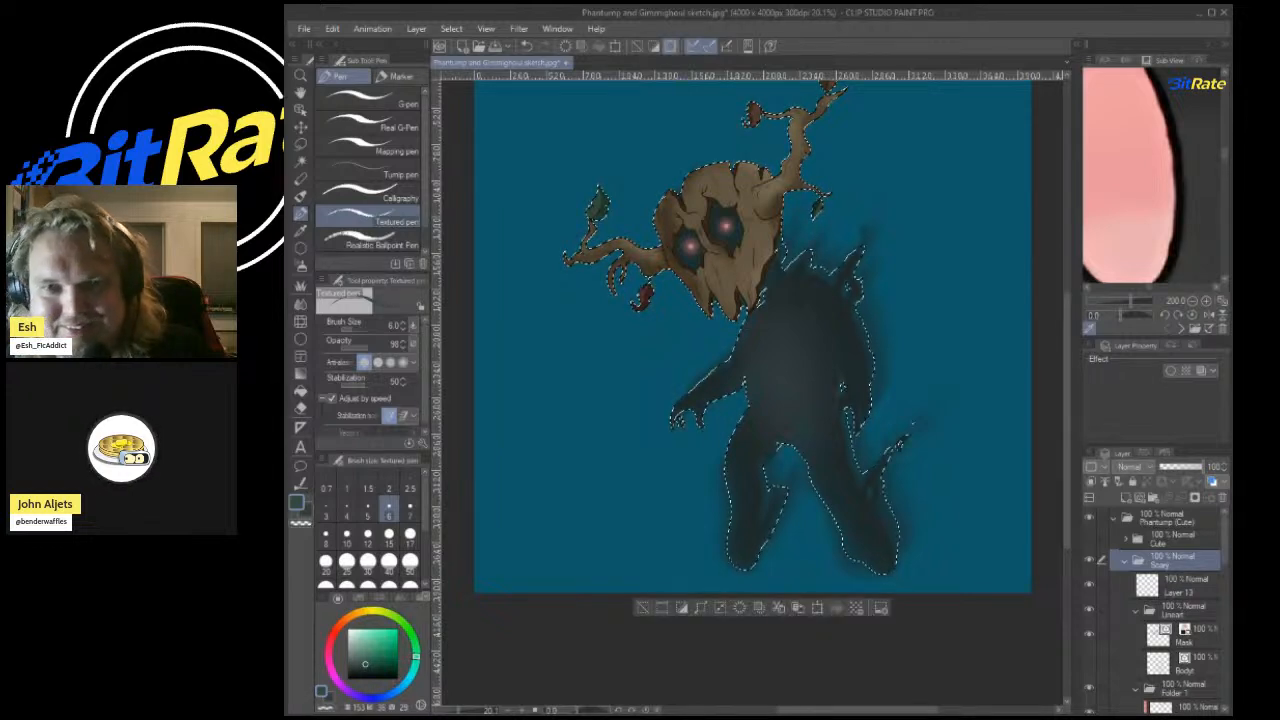
click(1184, 586)
Set up a black foreground-to-transparent gradient for shading the selected silhouette on Layer 13.
click(301, 373)
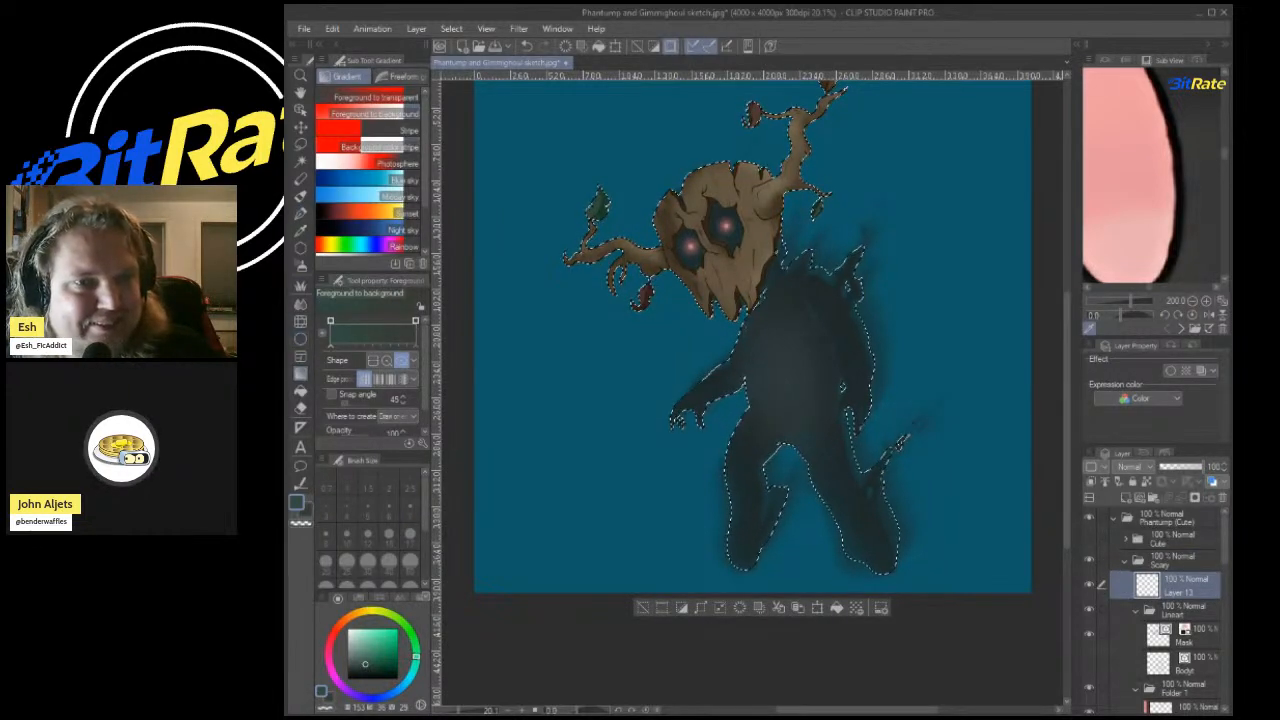
click(360, 97)
scroll(737, 249, down, 3)
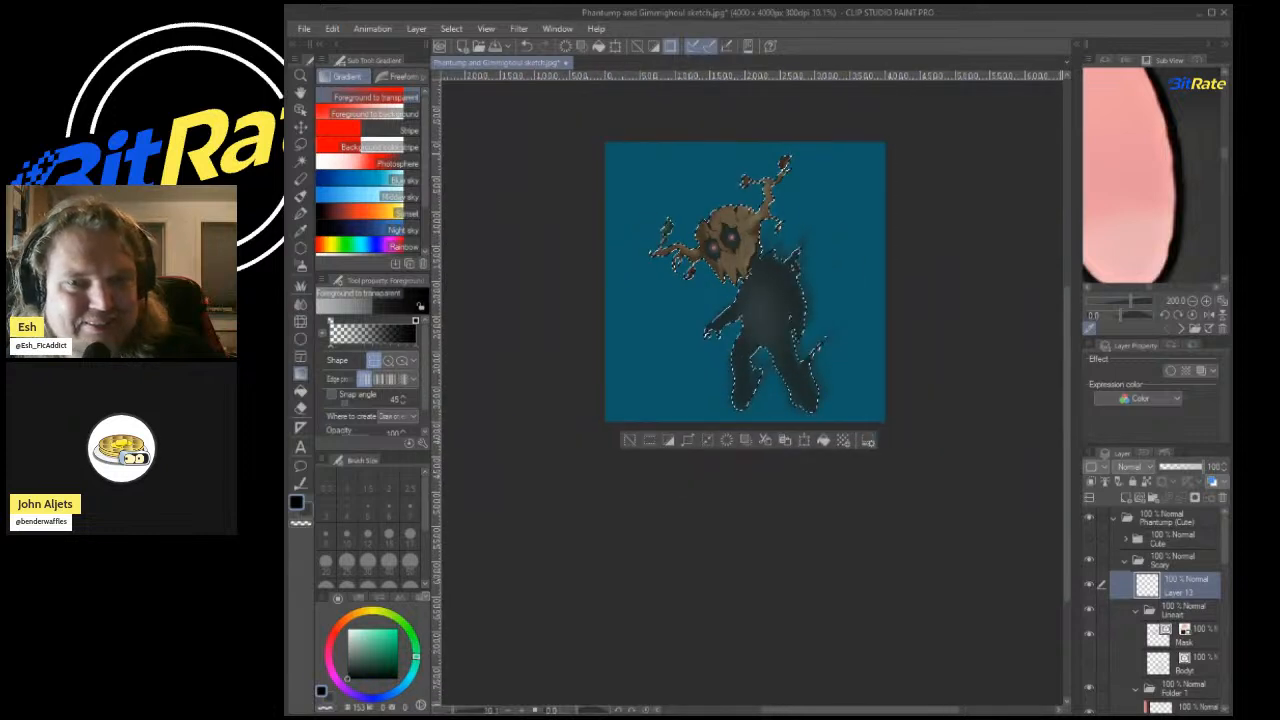
drag(845, 180, 762, 314)
key(ctrl+z)
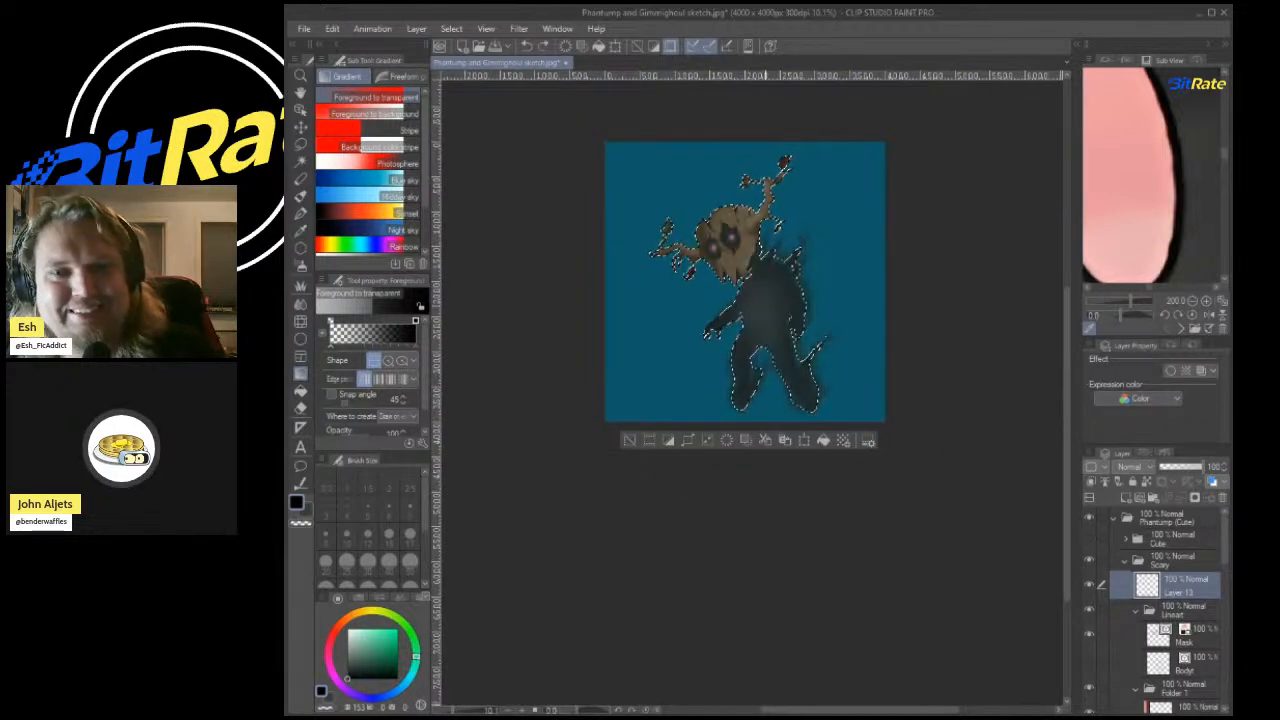
click(388, 360)
drag(868, 155, 789, 321)
key(ctrl+z)
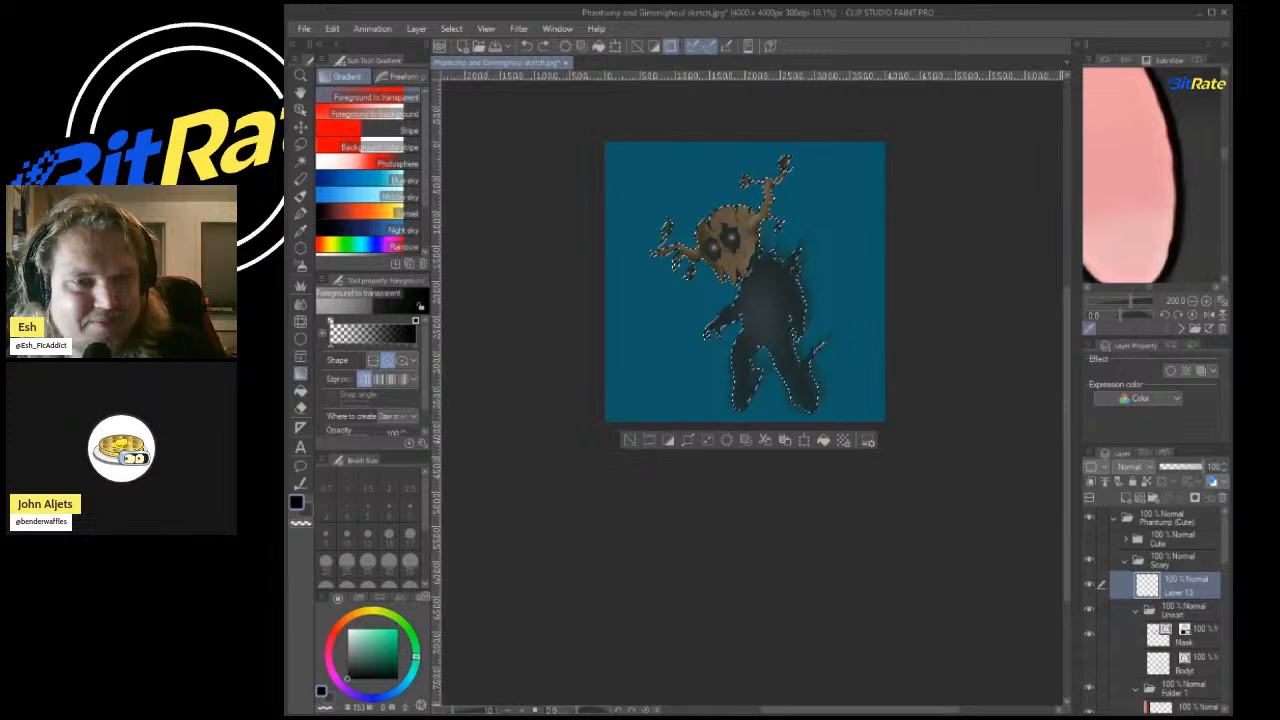
Shade the selected silhouette with an elliptical gradient, set Layer 13 to Multiply at 19% opacity, and clear the selection.
click(402, 360)
drag(823, 143, 983, 487)
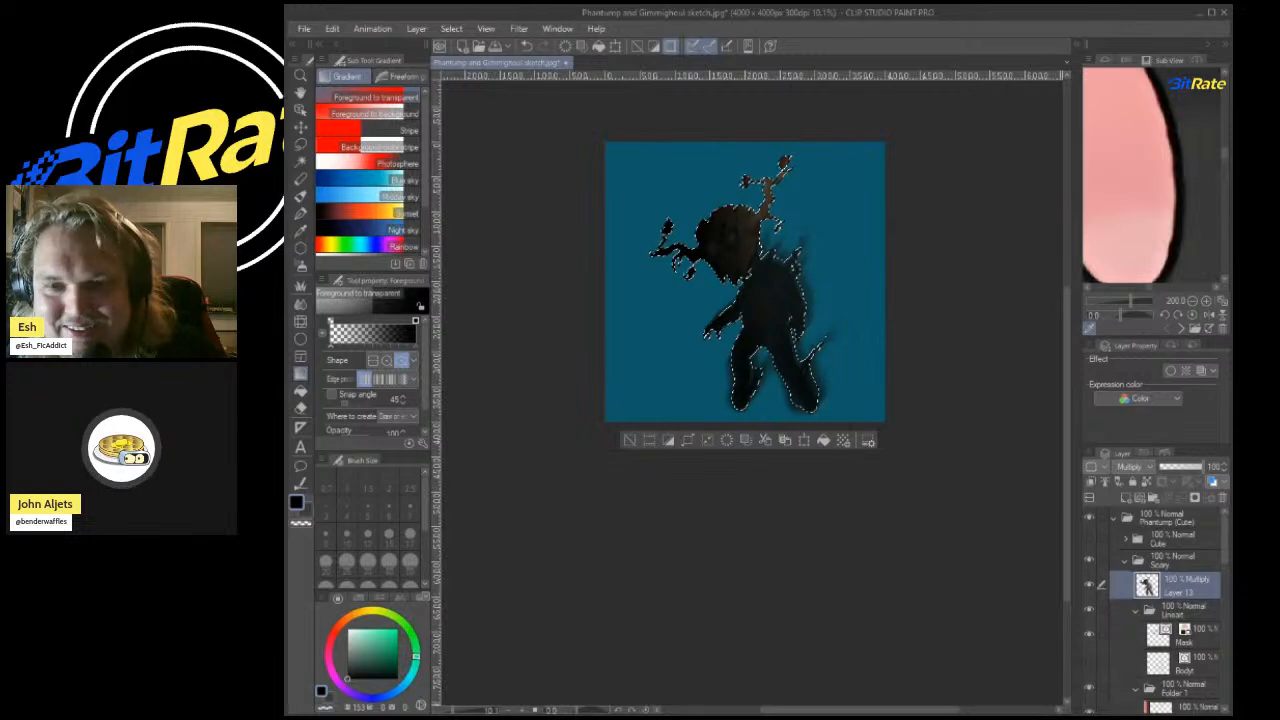
click(1164, 466)
key(ctrl+d)
scroll(750, 230, up, 4)
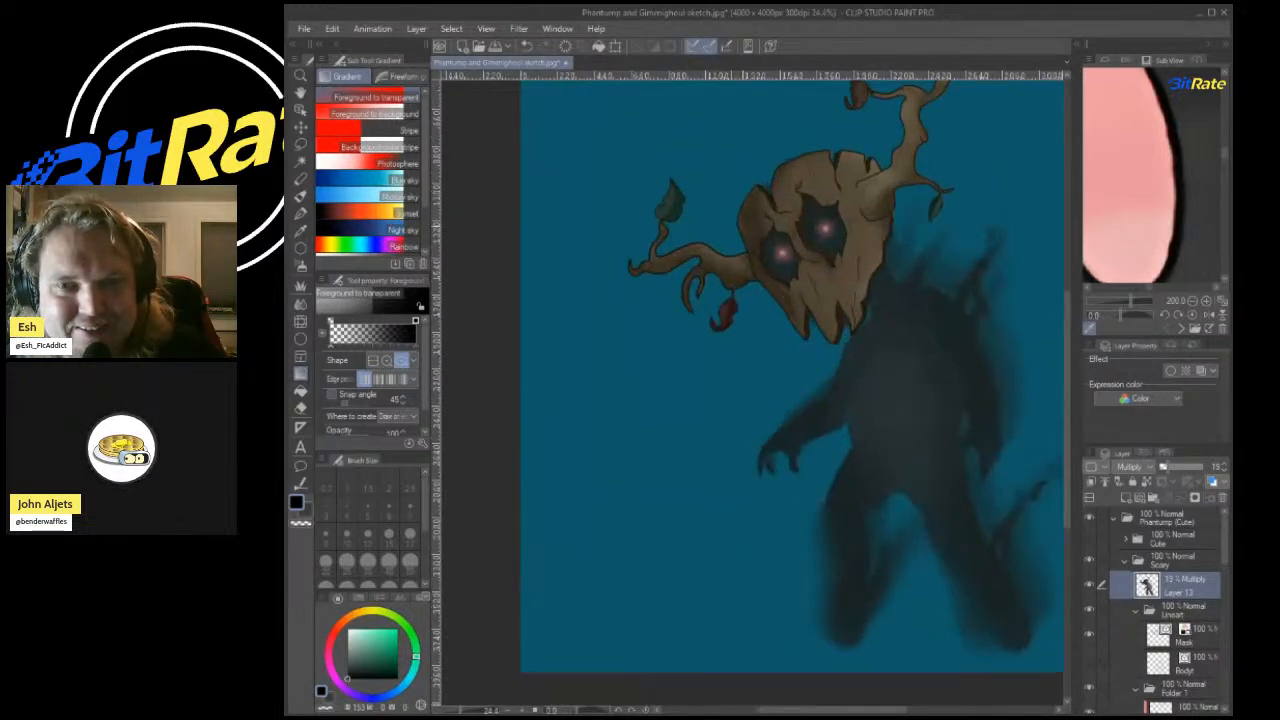
click(301, 128)
drag(700, 340, 660, 362)
key(ctrl+z)
scroll(904, 365, down, 3)
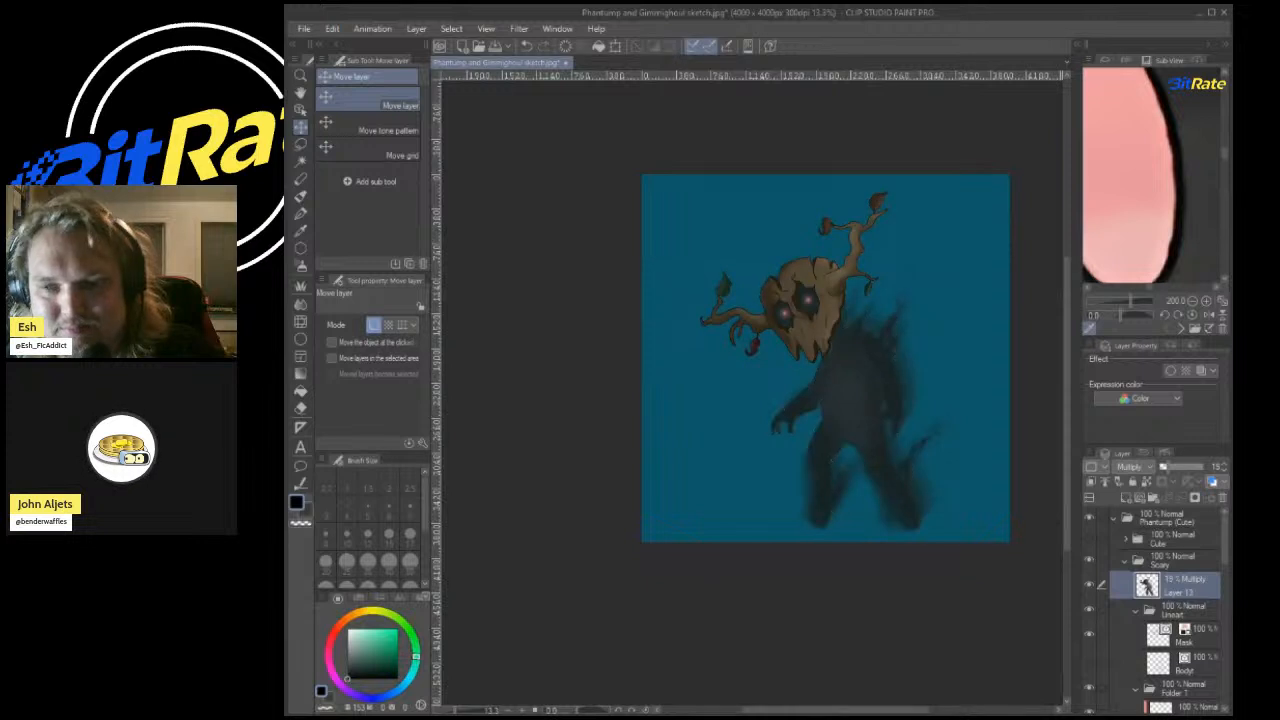
Place Layer 13 above the Scary folder as a layer clipped to it, with opacity set to 27%.
drag(1184, 586, 1178, 552)
scroll(828, 302, down, 2)
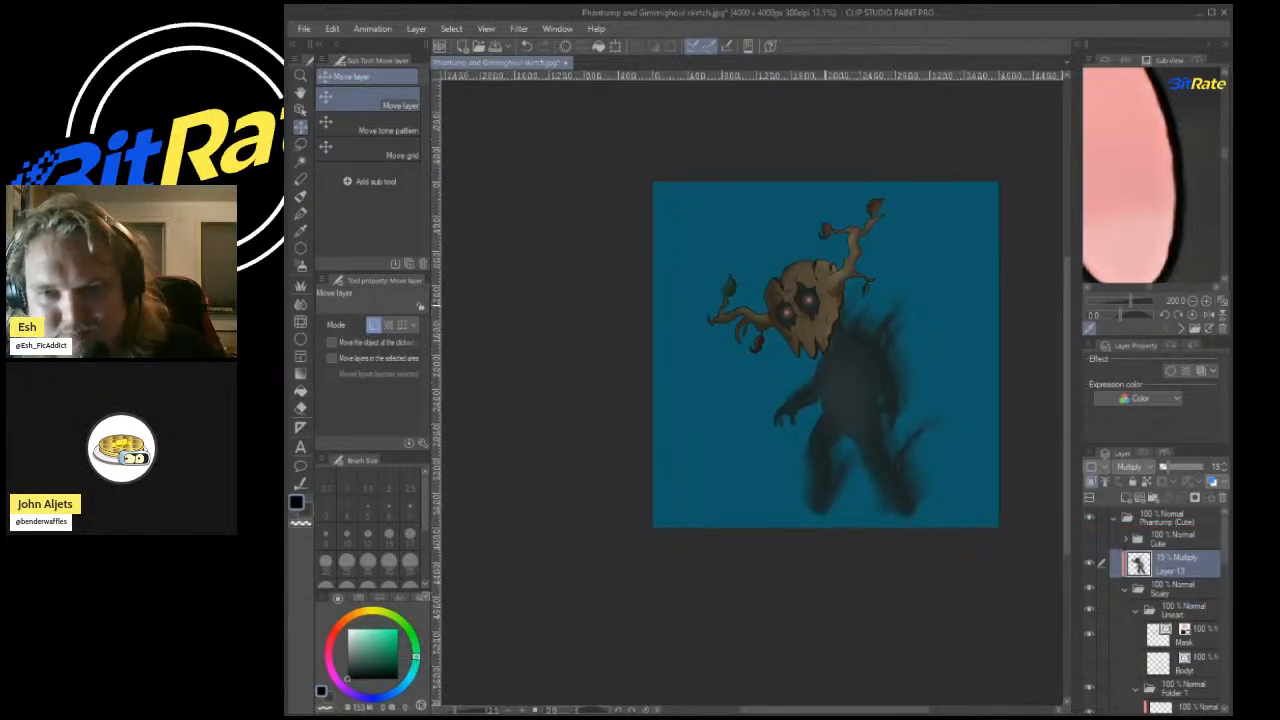
scroll(916, 368, up, 3)
mouse_move(1168, 467)
mouse_down()
mouse_move(1187, 467)
mouse_move(1164, 467)
mouse_up()
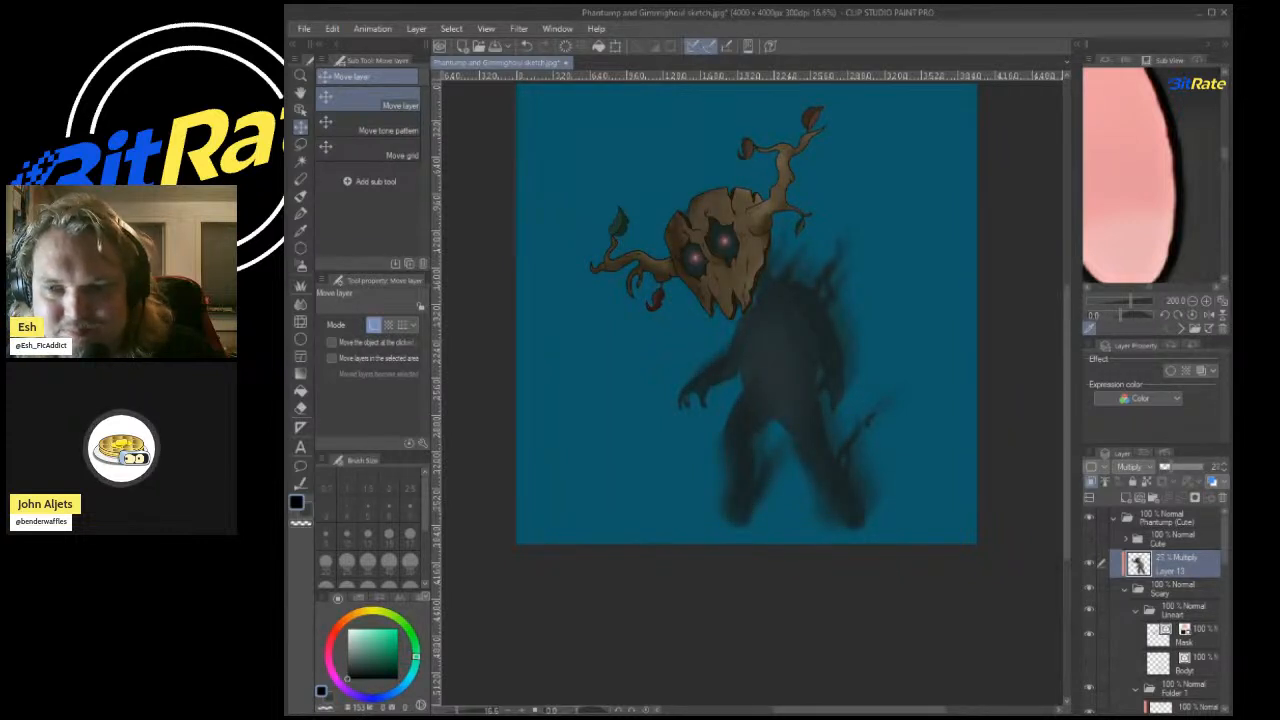
Try Vivid light on the clipped Layer 13 and settle on the Linear light blending mode.
click(1134, 600)
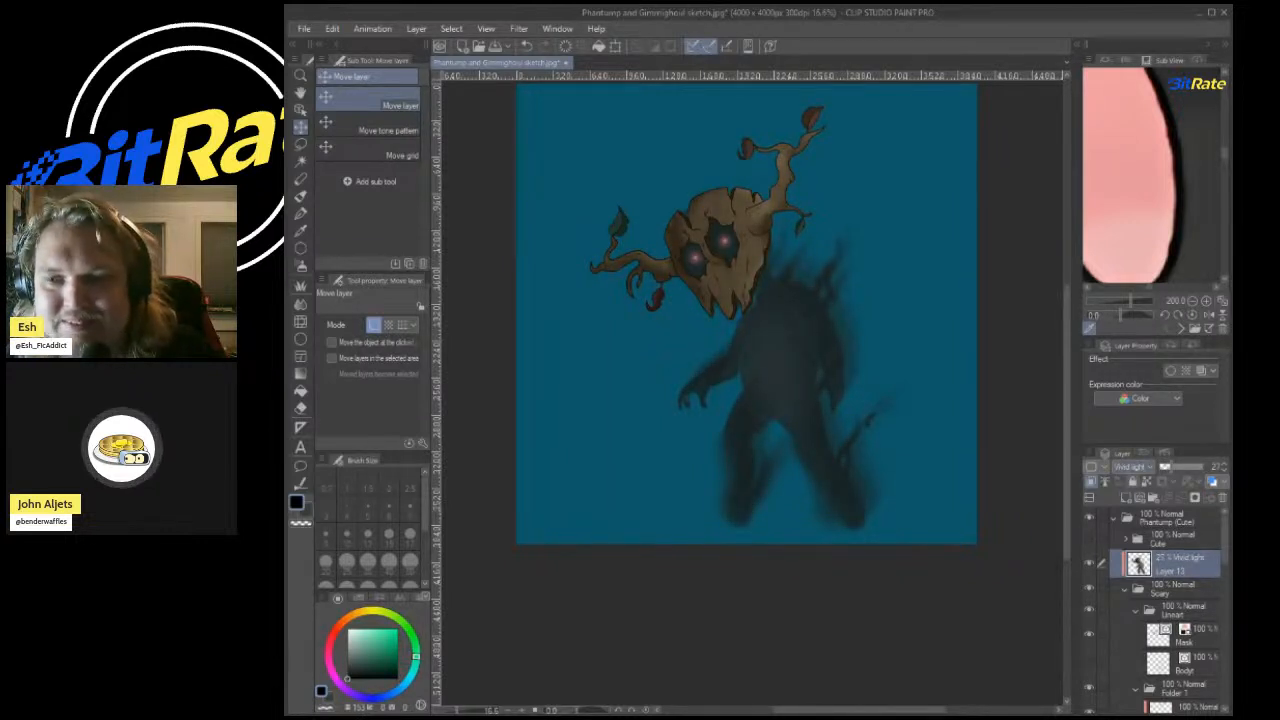
scroll(1134, 467, down, 1)
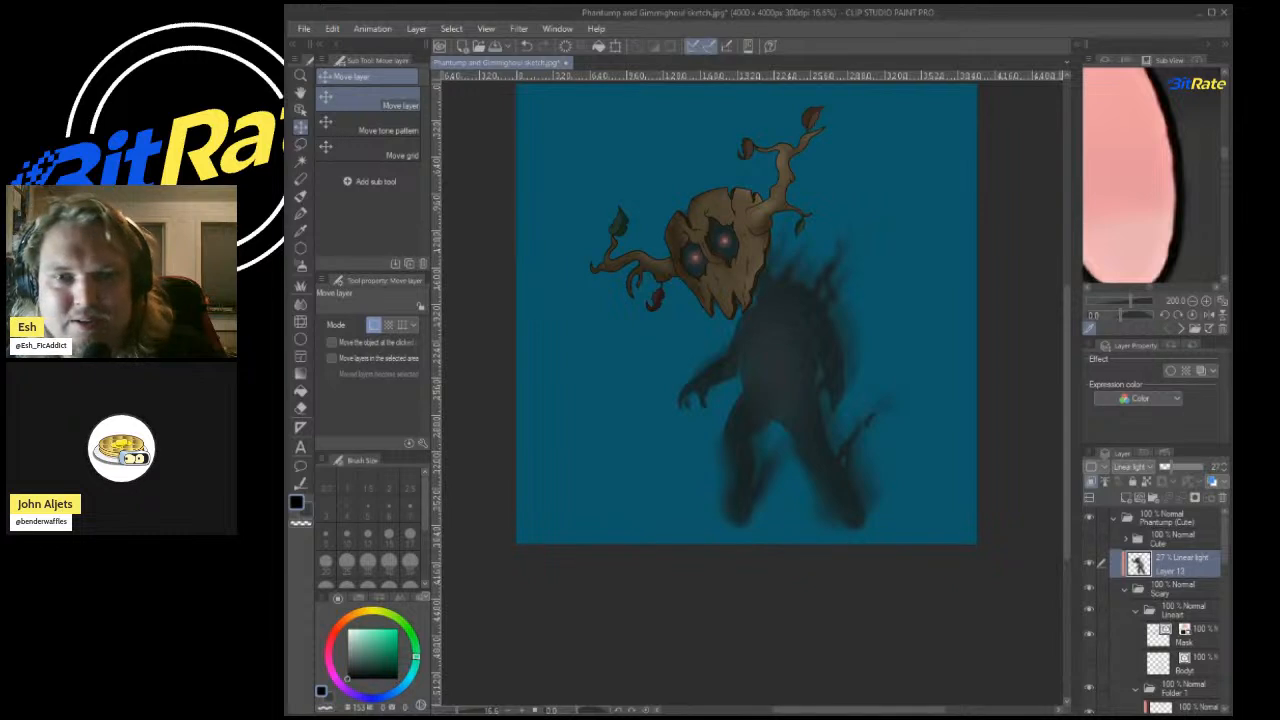
scroll(832, 335, up, 1)
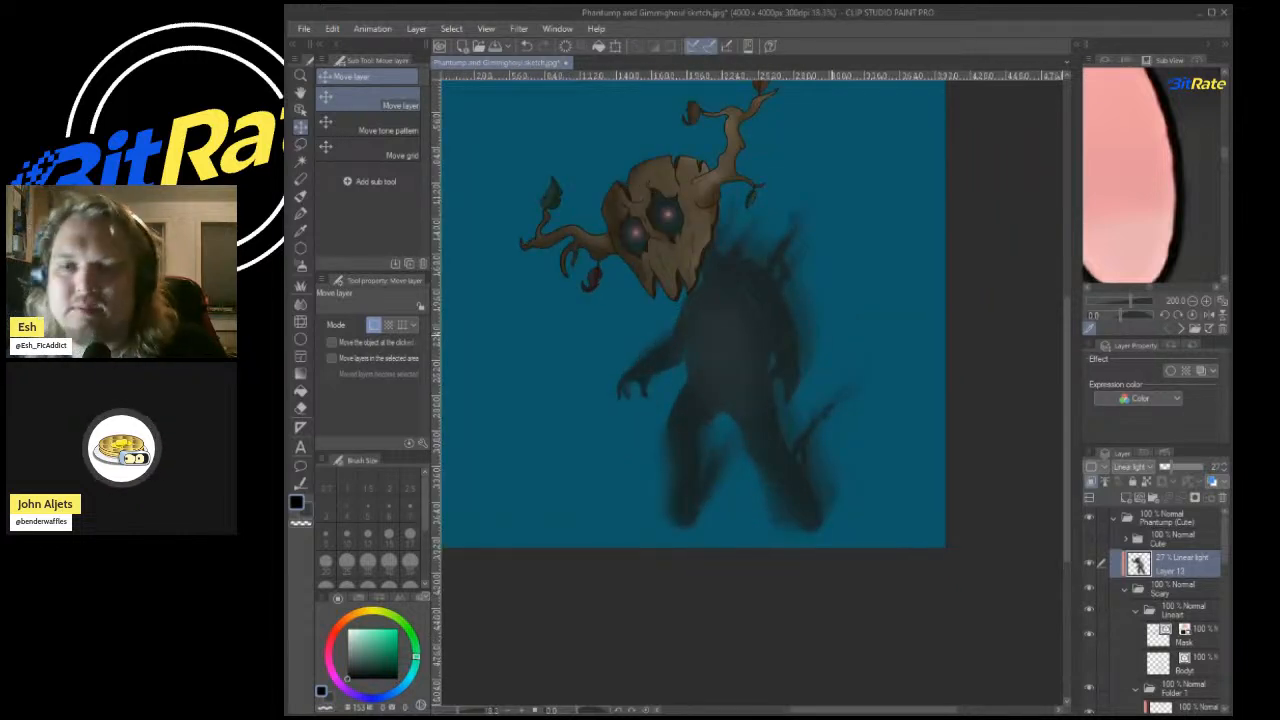
Examine the gradient shading on the whole figure and around the mask and branches.
scroll(893, 341, down, 6)
scroll(784, 548, down, 8)
scroll(807, 610, up, 5)
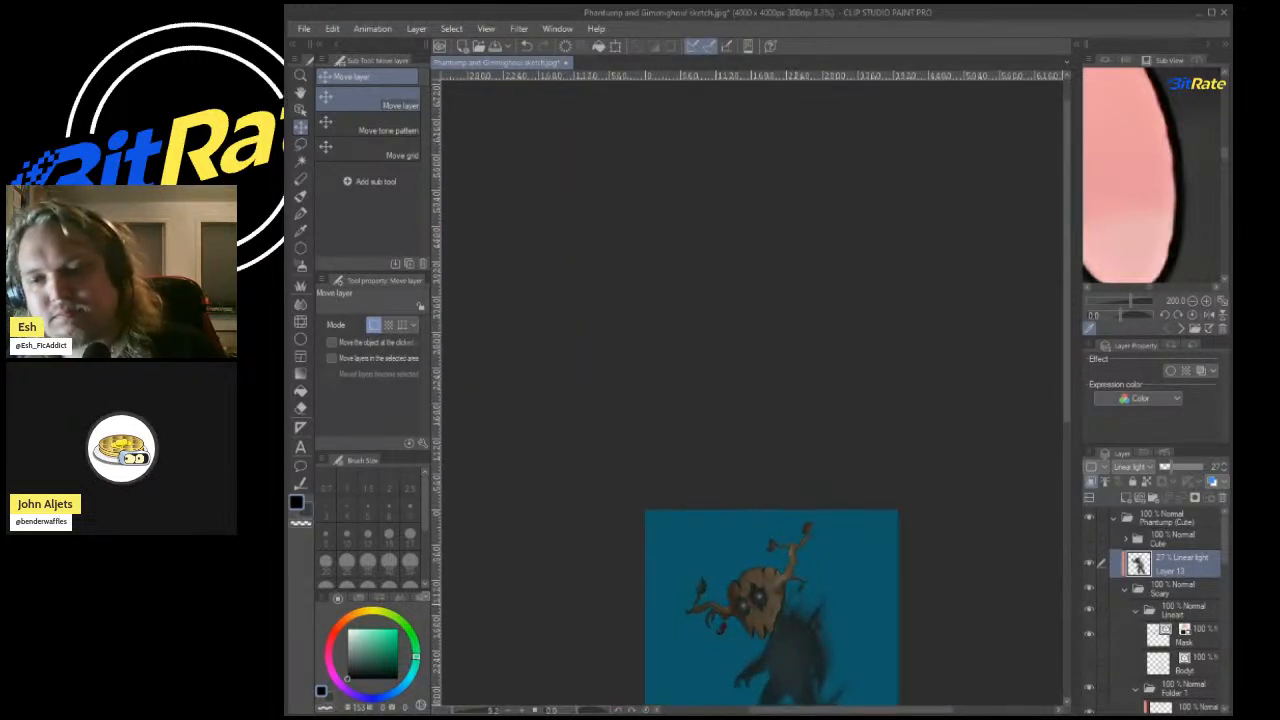
scroll(983, 530, down, 3)
scroll(983, 530, up, 4)
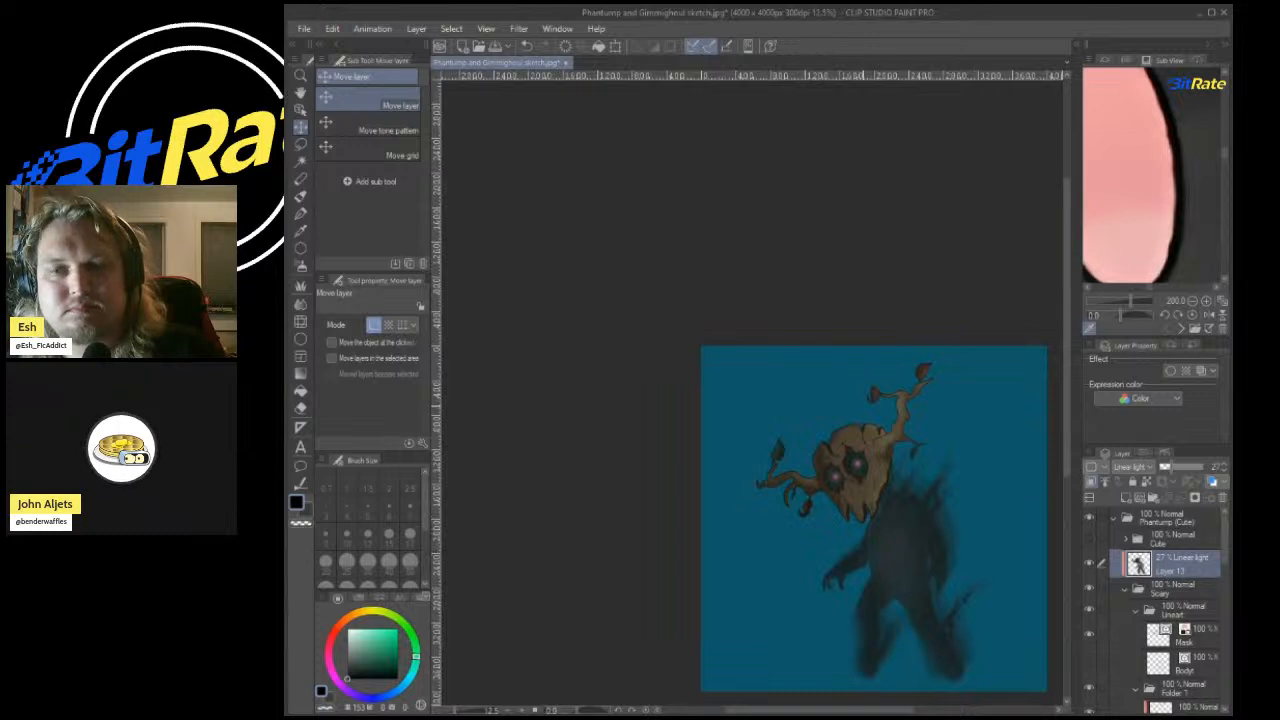
scroll(1000, 530, up, 1)
scroll(803, 430, down, 2)
scroll(803, 430, up, 5)
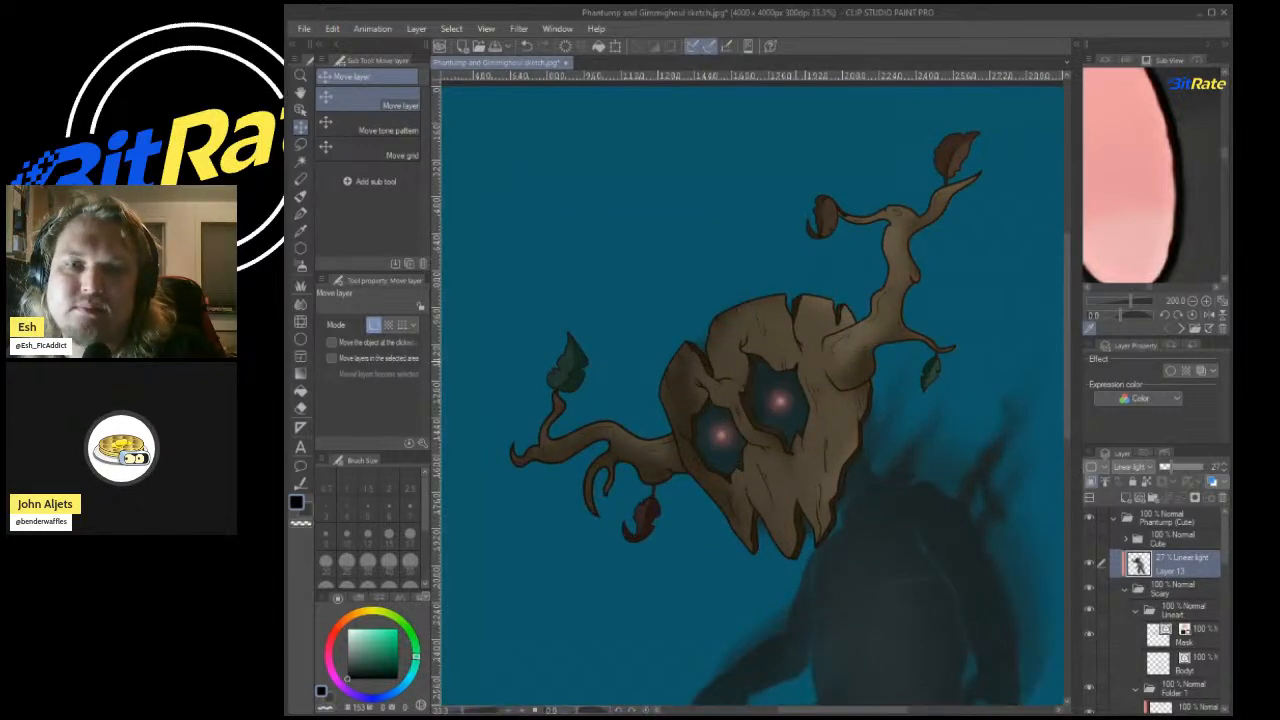
scroll(1185, 590, down, 3)
Compare the drawing with the Mask line art hidden and shown, and inspect the mask, eyes and body.
click(1190, 574)
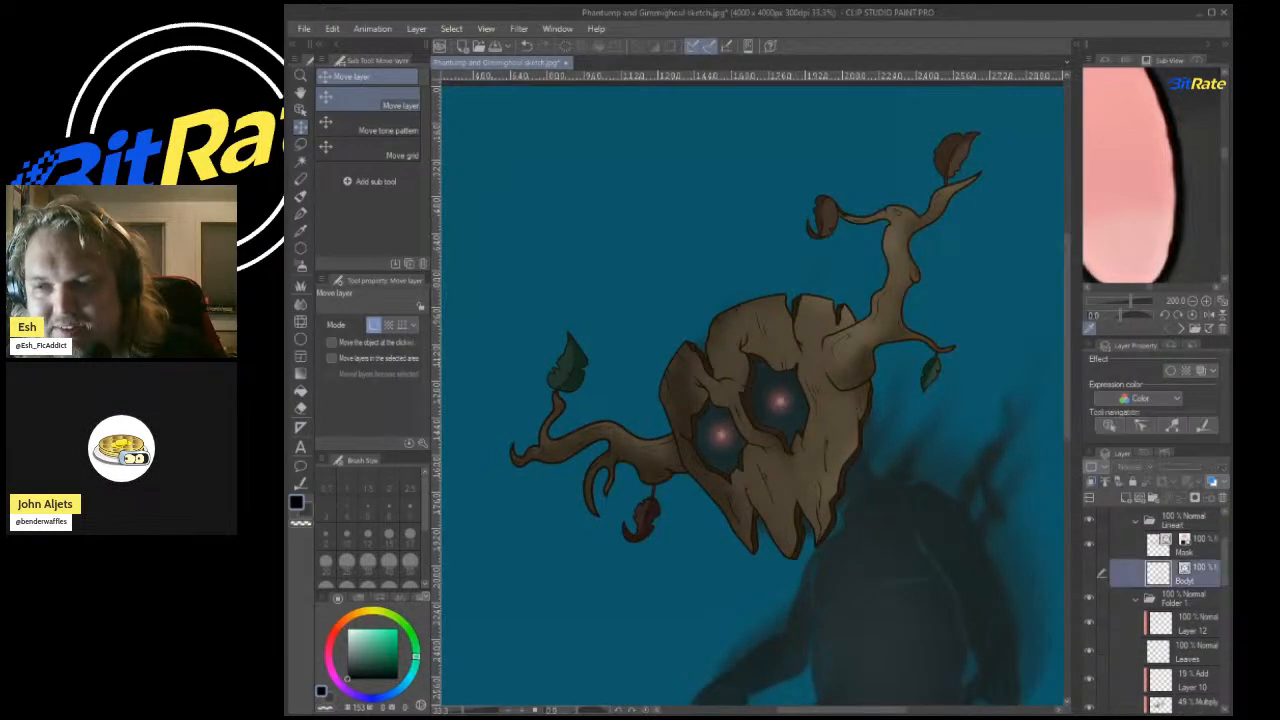
click(1190, 546)
click(1089, 545)
click(1089, 545)
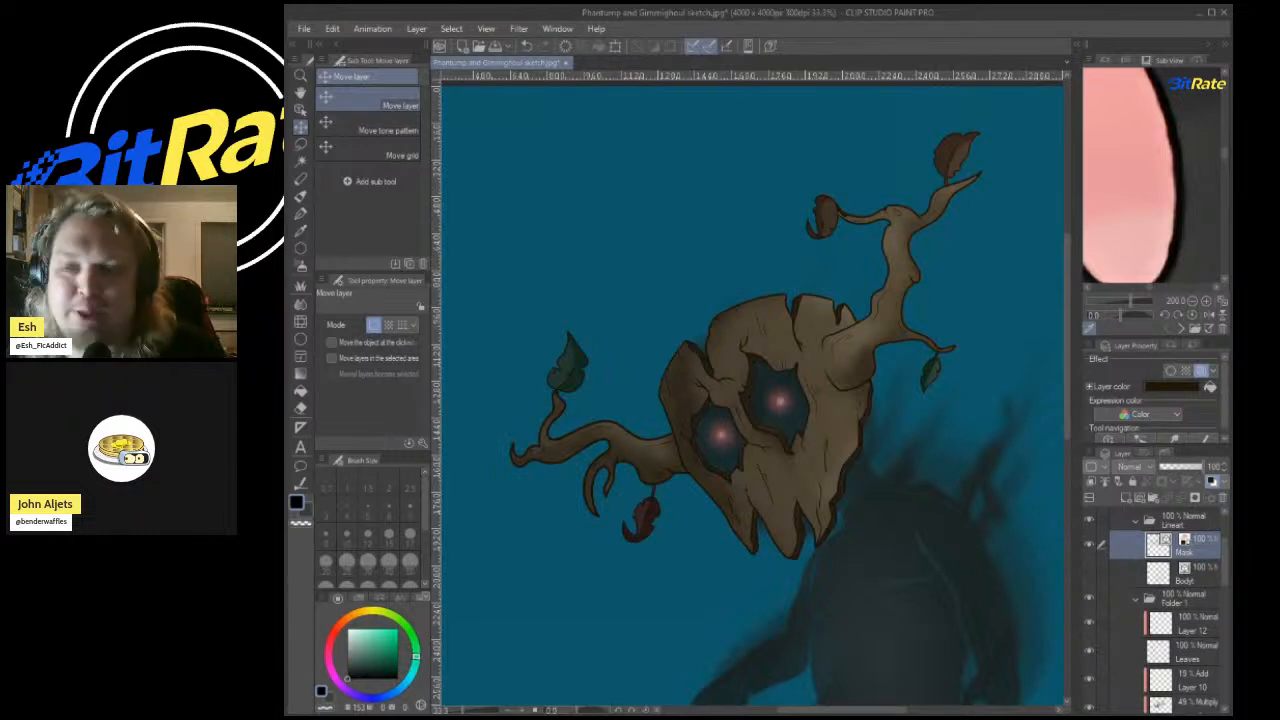
scroll(940, 380, down, 5)
scroll(940, 380, down, 5)
scroll(954, 240, up, 4)
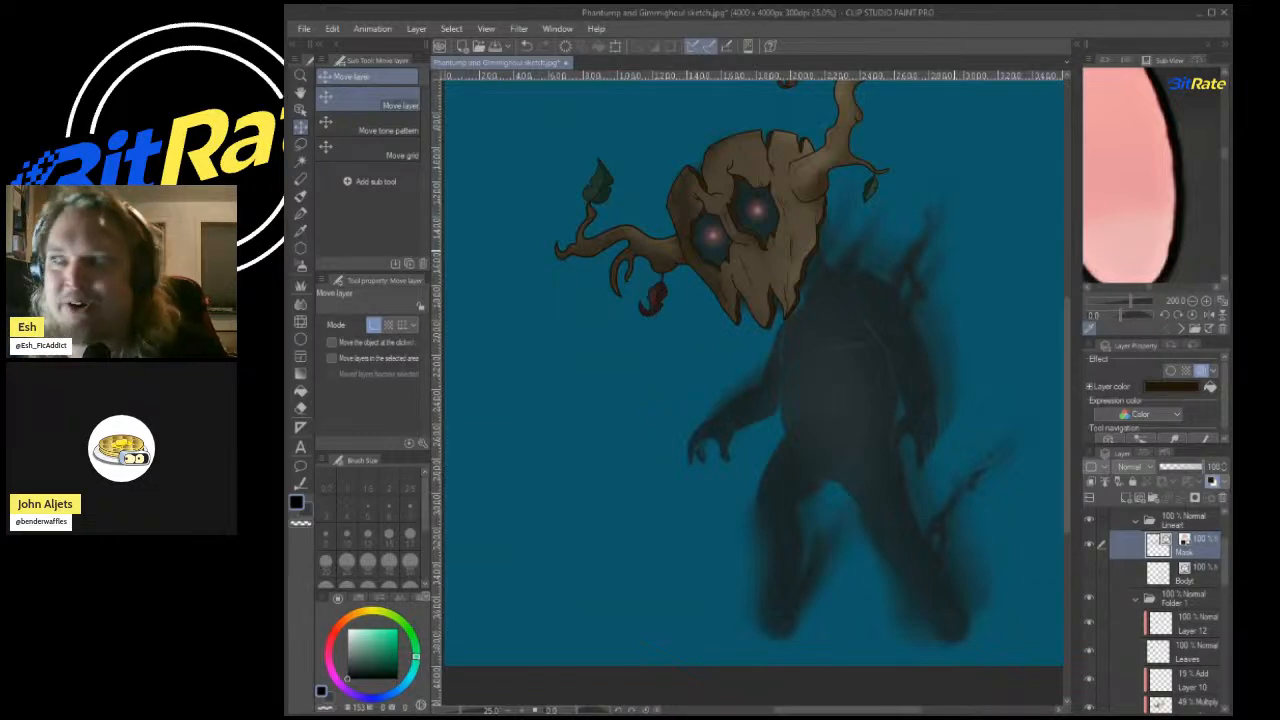
scroll(755, 185, up, 5)
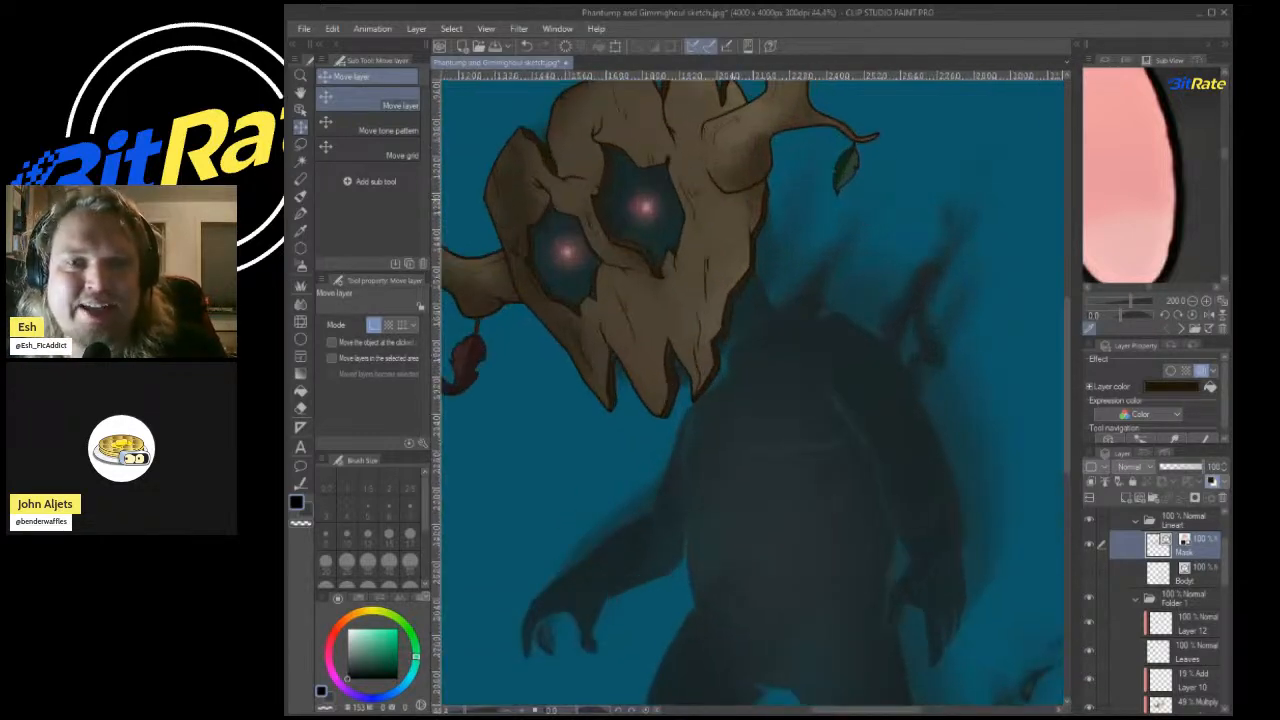
scroll(800, 210, down, 4)
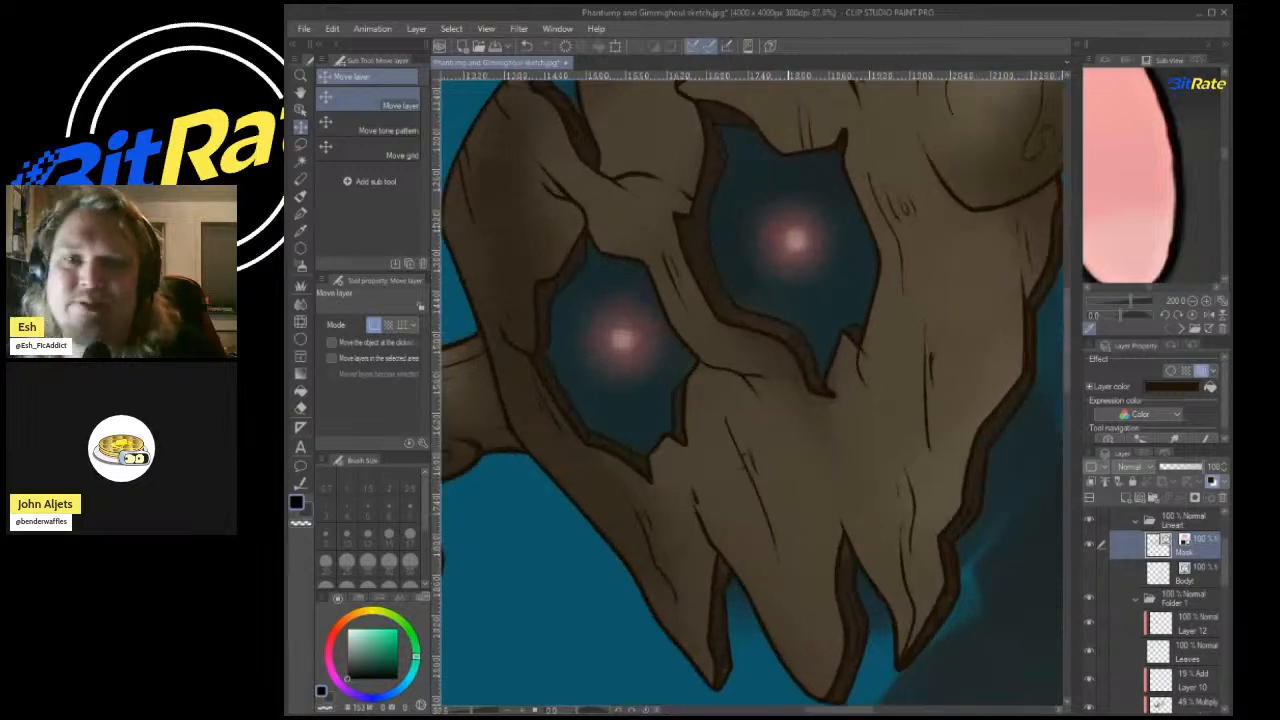
scroll(890, 389, up, 2)
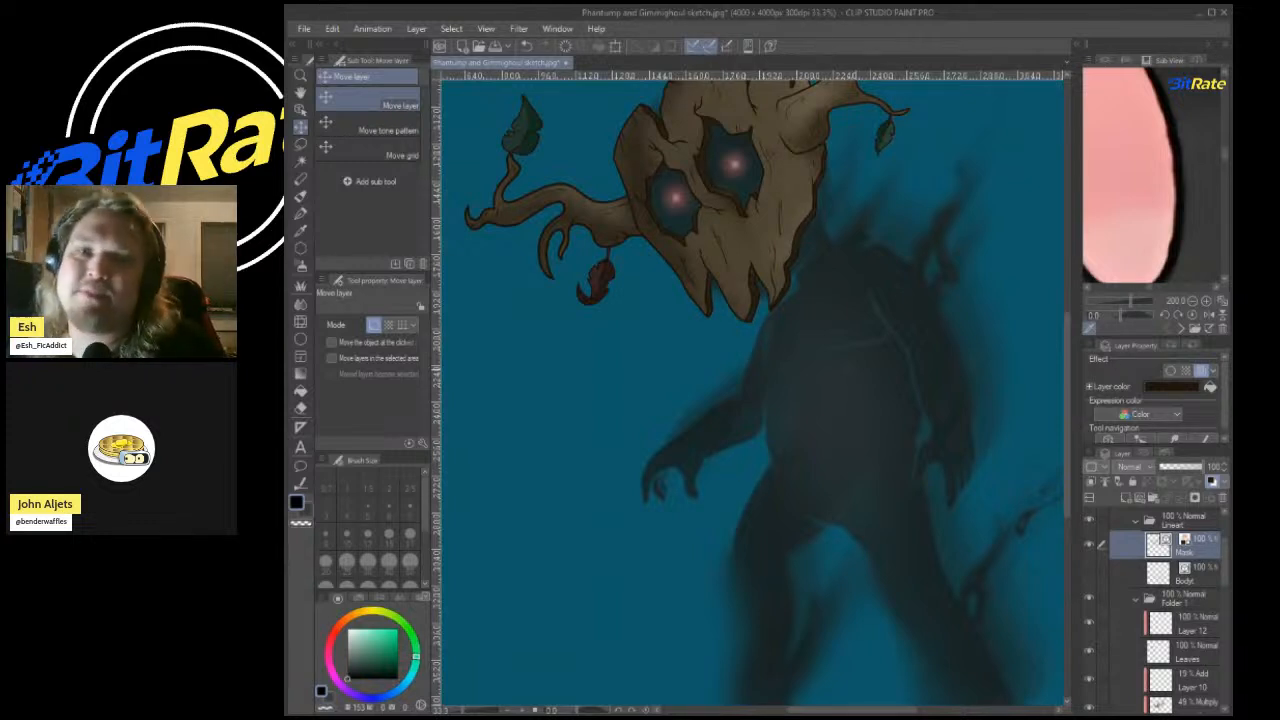
scroll(748, 392, down, 5)
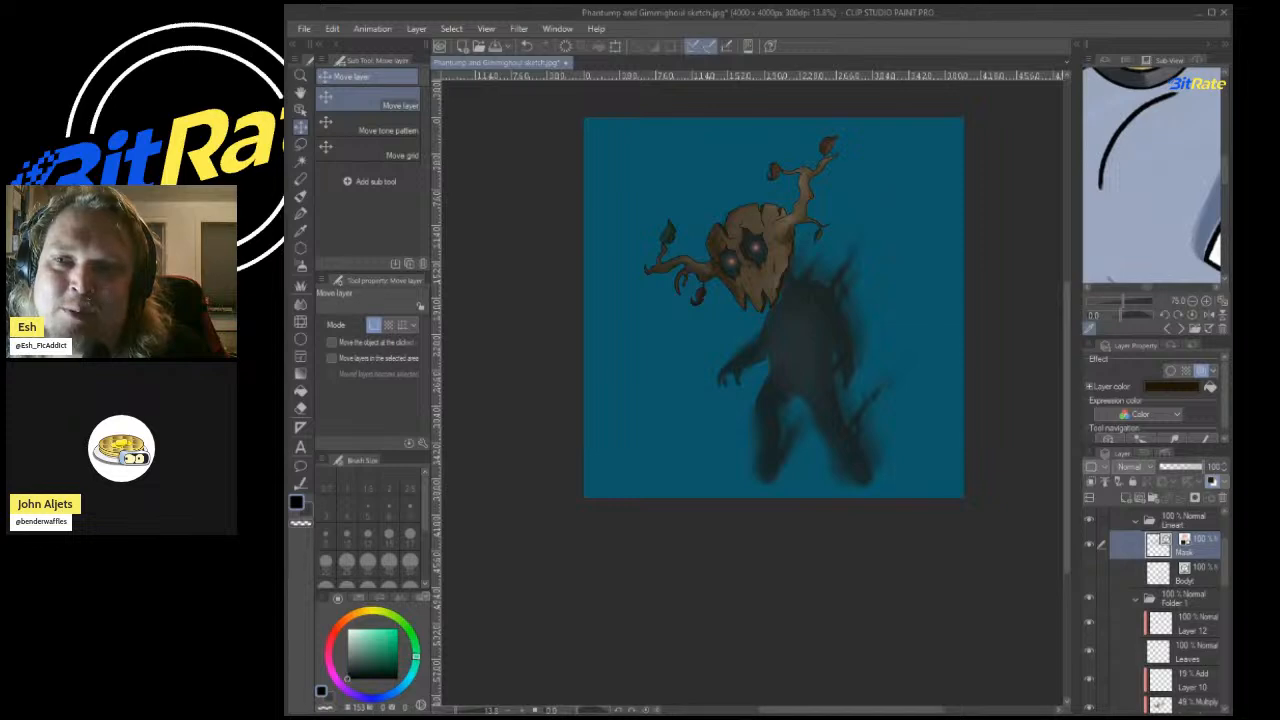
Study the Gimmighoul reference picture and examine the mask's inner rim around the left eye socket for gaps.
scroll(1160, 125, down, 10)
scroll(1160, 125, up, 3)
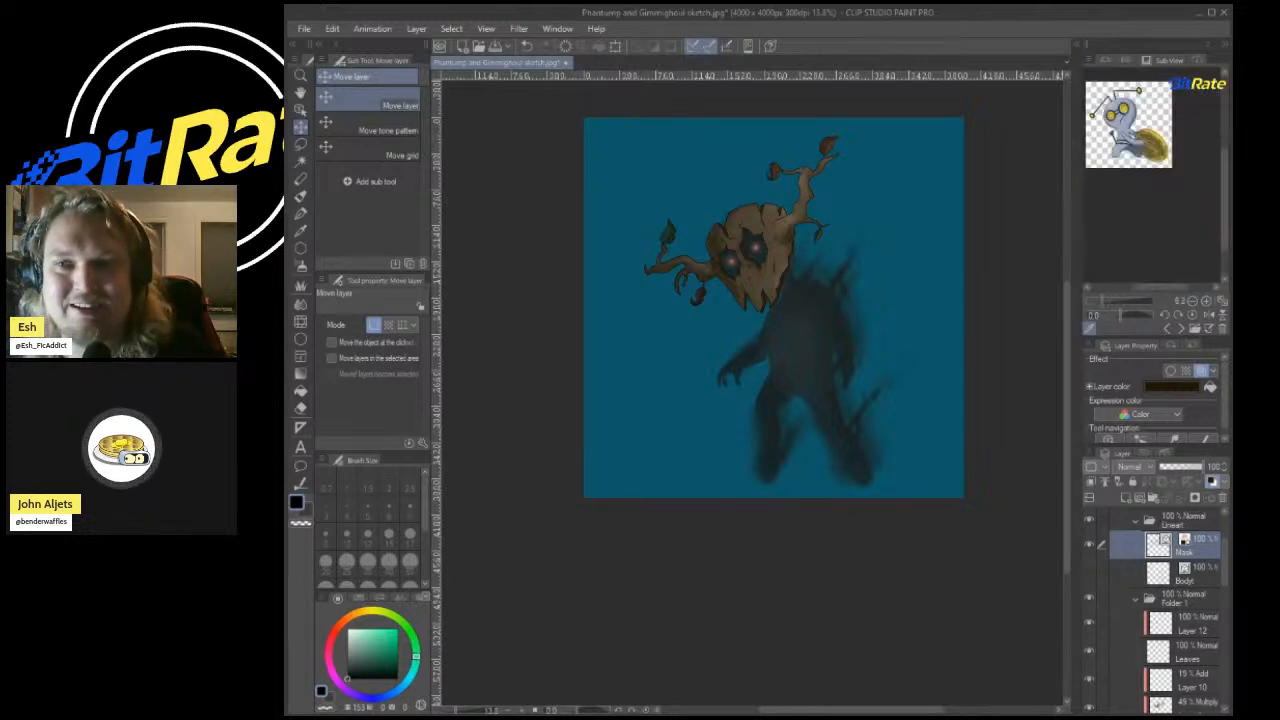
scroll(1150, 125, up, 10)
scroll(753, 270, down, 8)
scroll(747, 267, up, 15)
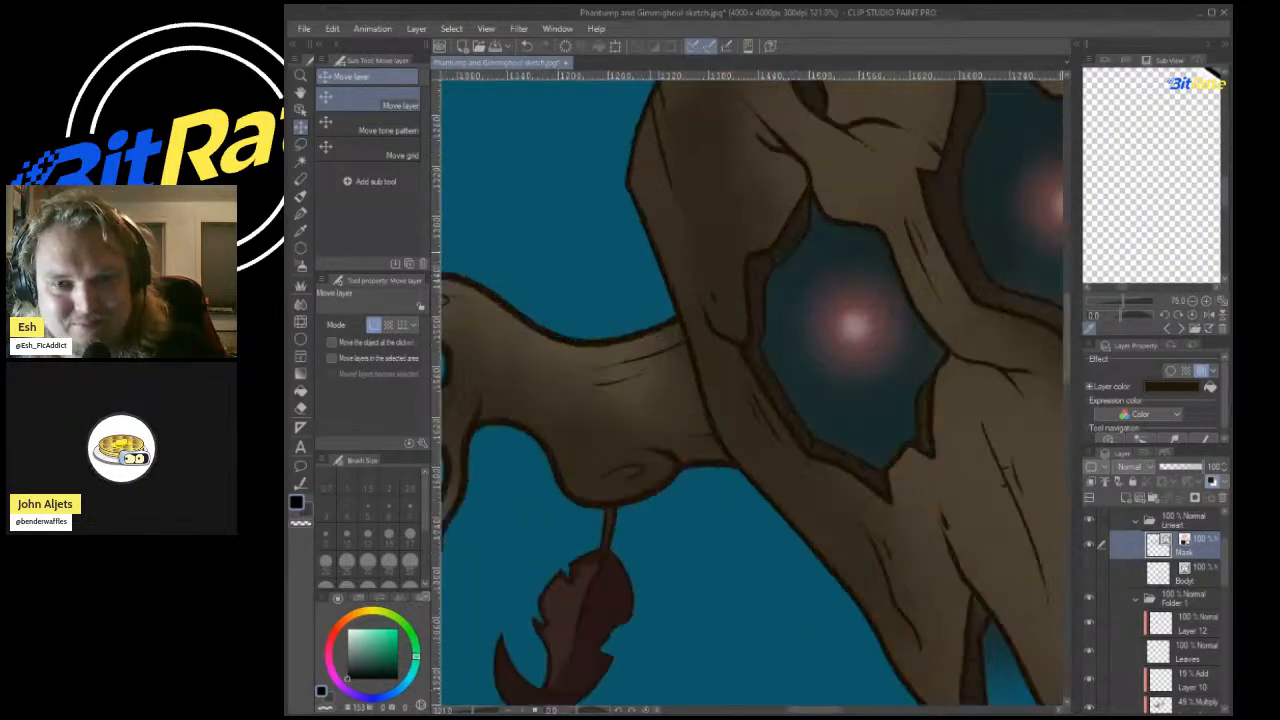
scroll(1006, 468, down, 4)
scroll(880, 420, up, 10)
scroll(832, 350, down, 6)
scroll(850, 415, up, 4)
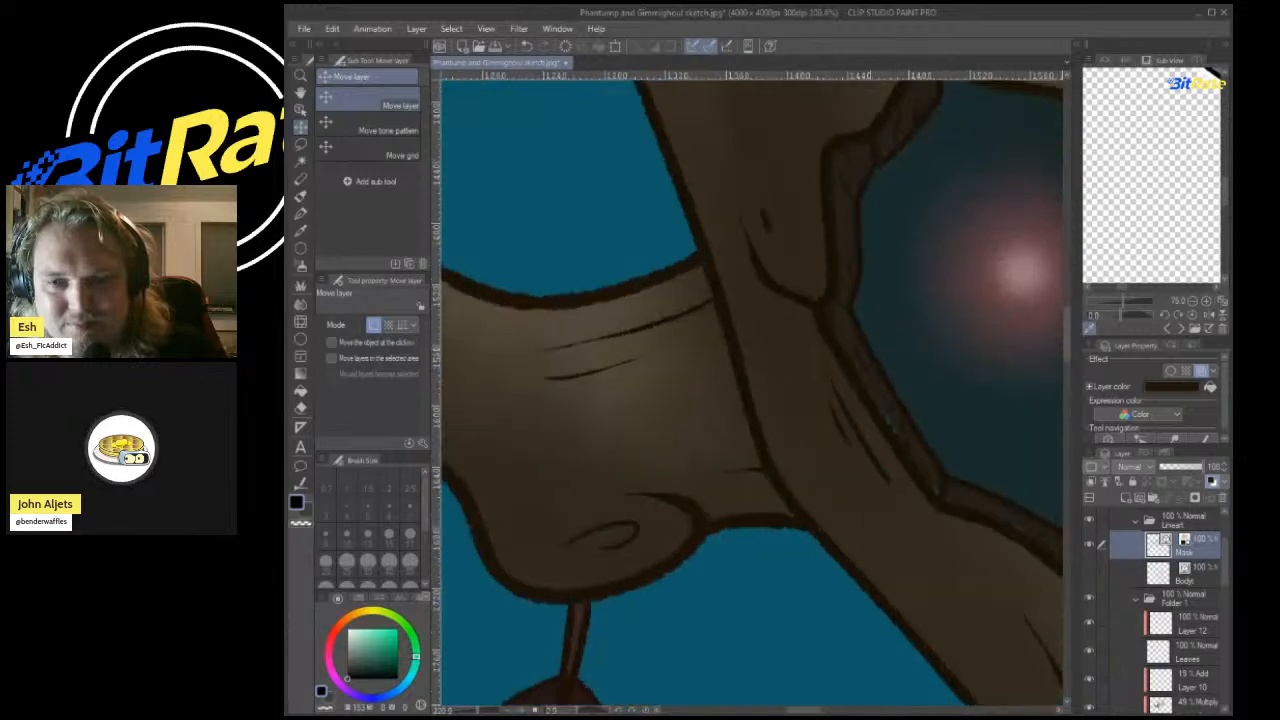
scroll(880, 355, up, 4)
scroll(1180, 620, down, 6)
Identify the layer that colours the mask's inner rim by toggling layer visibility, and make Mask Inner the active layer.
click(1190, 638)
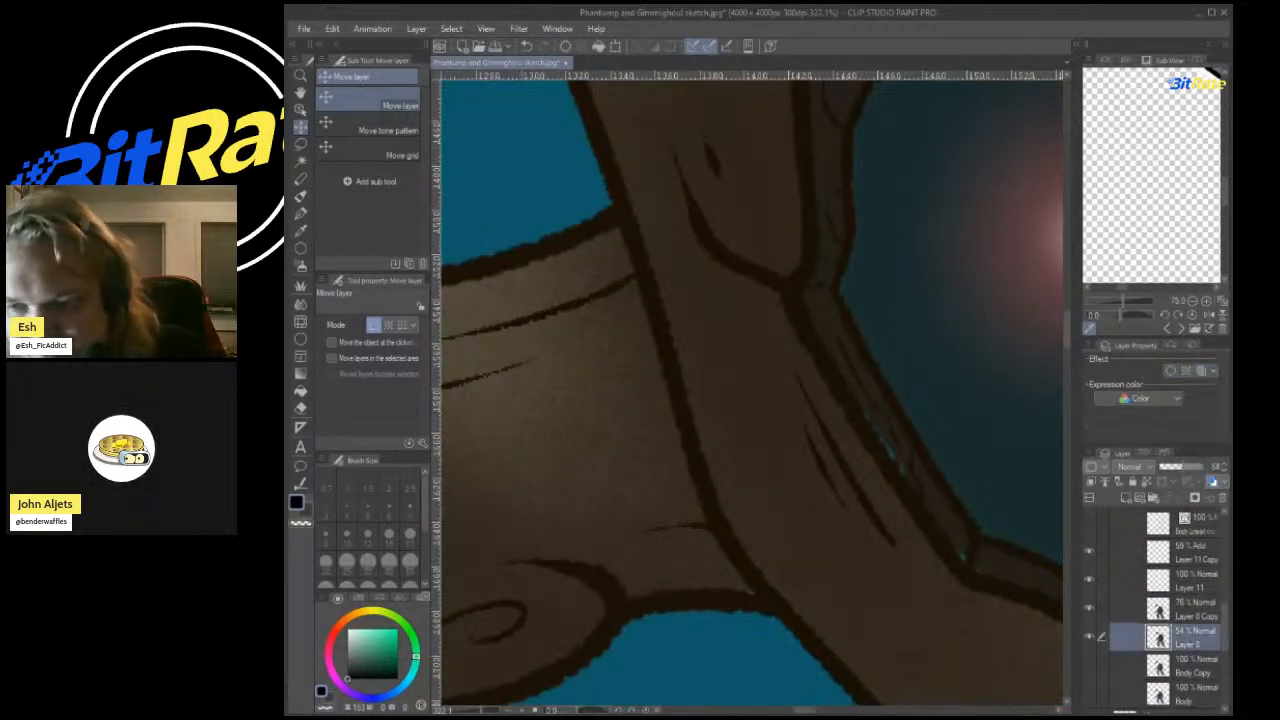
click(1089, 609)
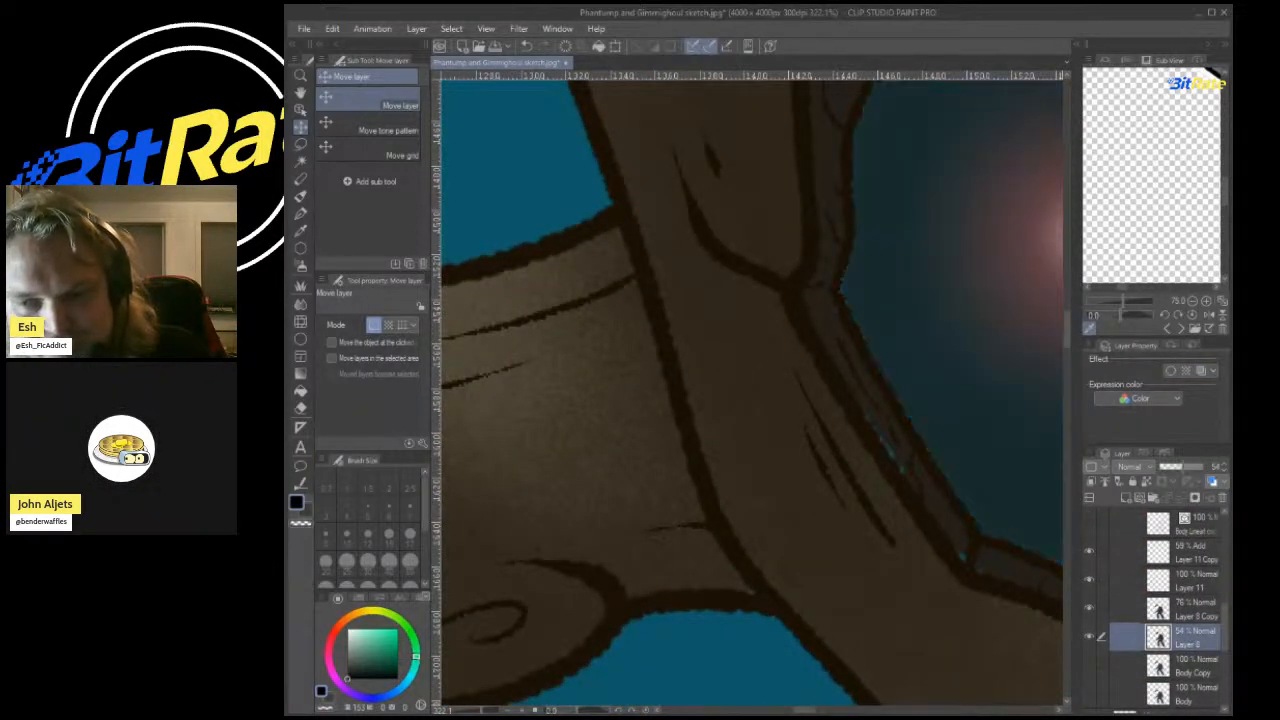
scroll(1160, 610, up, 3)
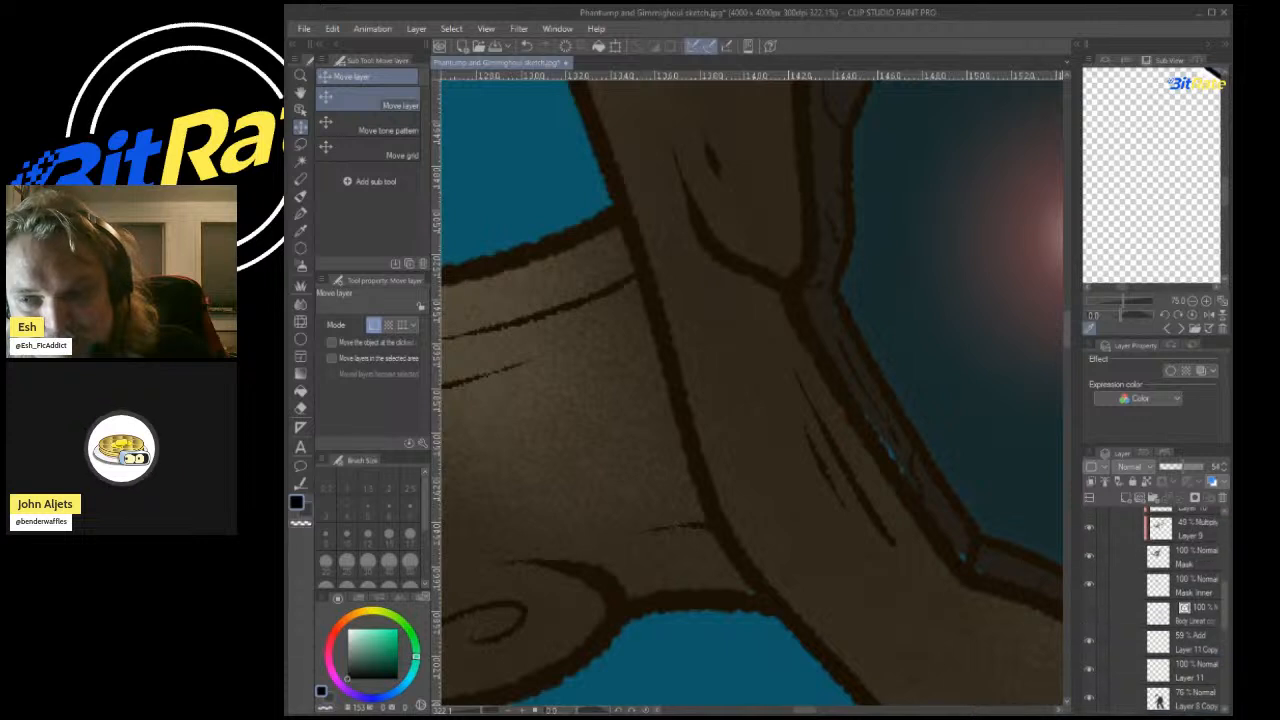
click(1089, 584)
click(1089, 584)
click(1190, 586)
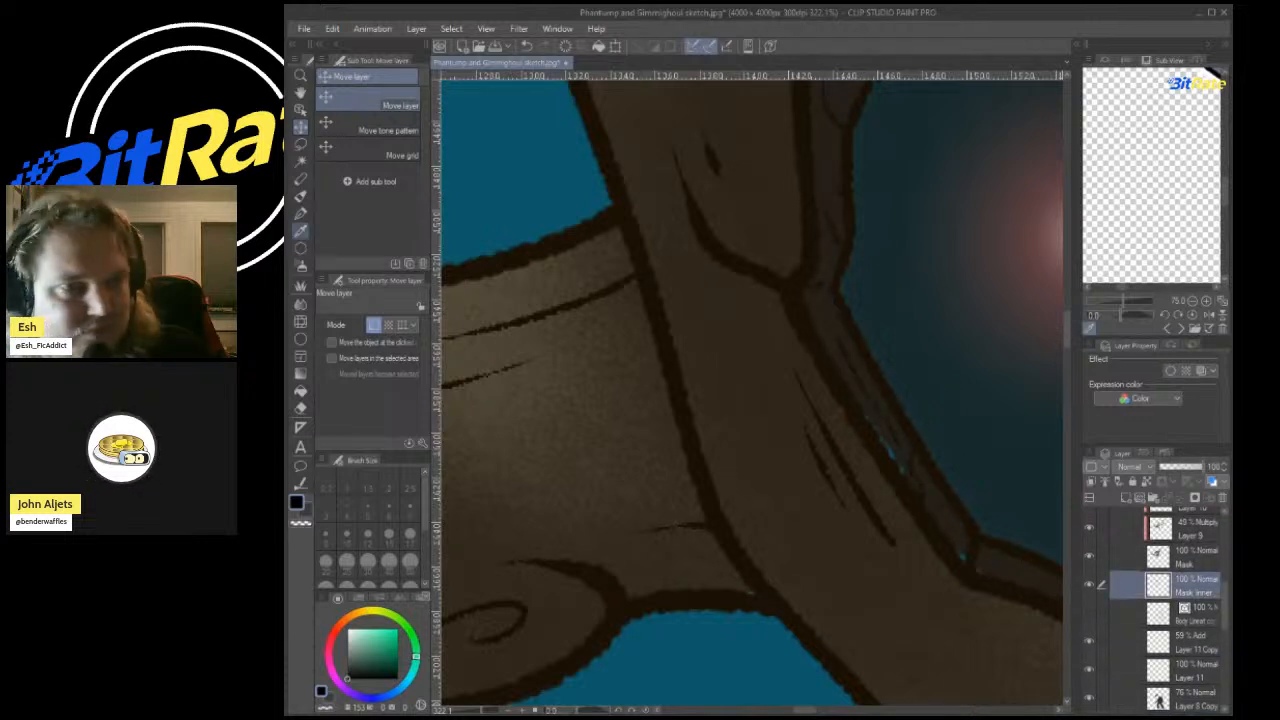
Sample the rim's dark brown and fill the unpainted gaps along the left eye socket's inner edge with the Textured pen.
click(301, 231)
click(827, 310)
key(p)
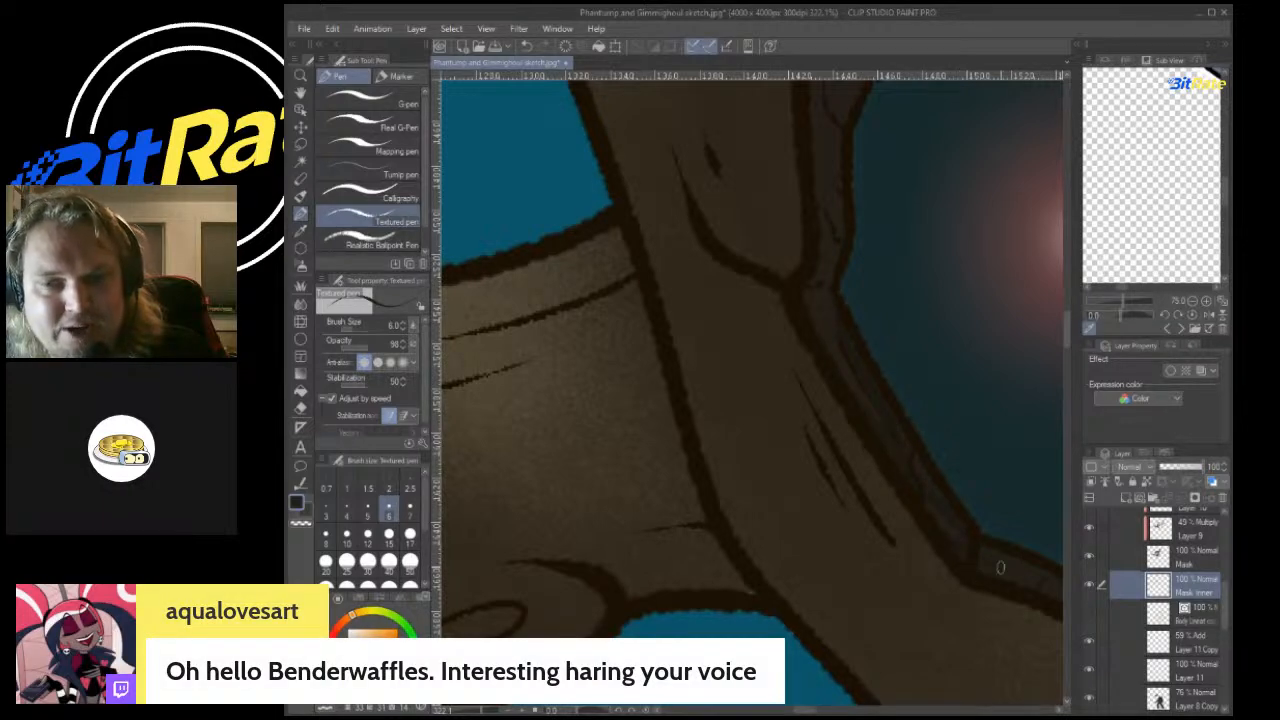
scroll(1000, 567, down, 5)
scroll(1026, 498, up, 6)
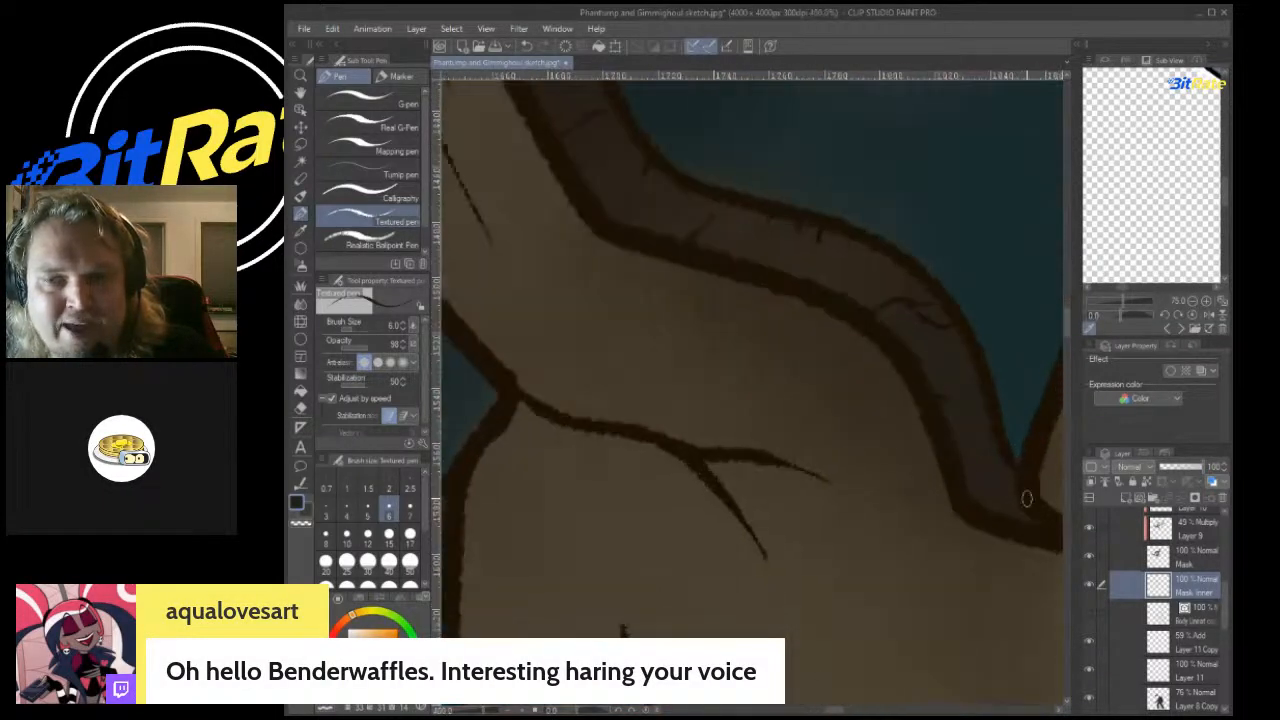
scroll(930, 295, down, 3)
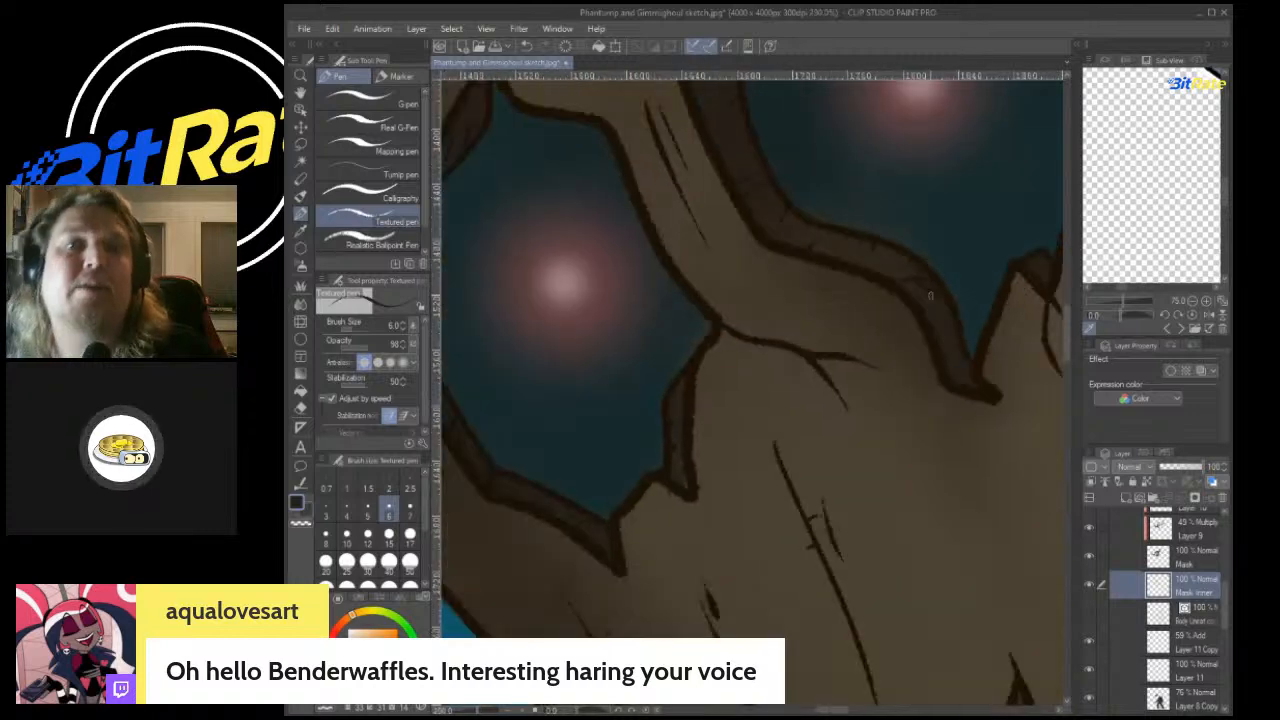
scroll(930, 295, down, 6)
scroll(857, 236, up, 3)
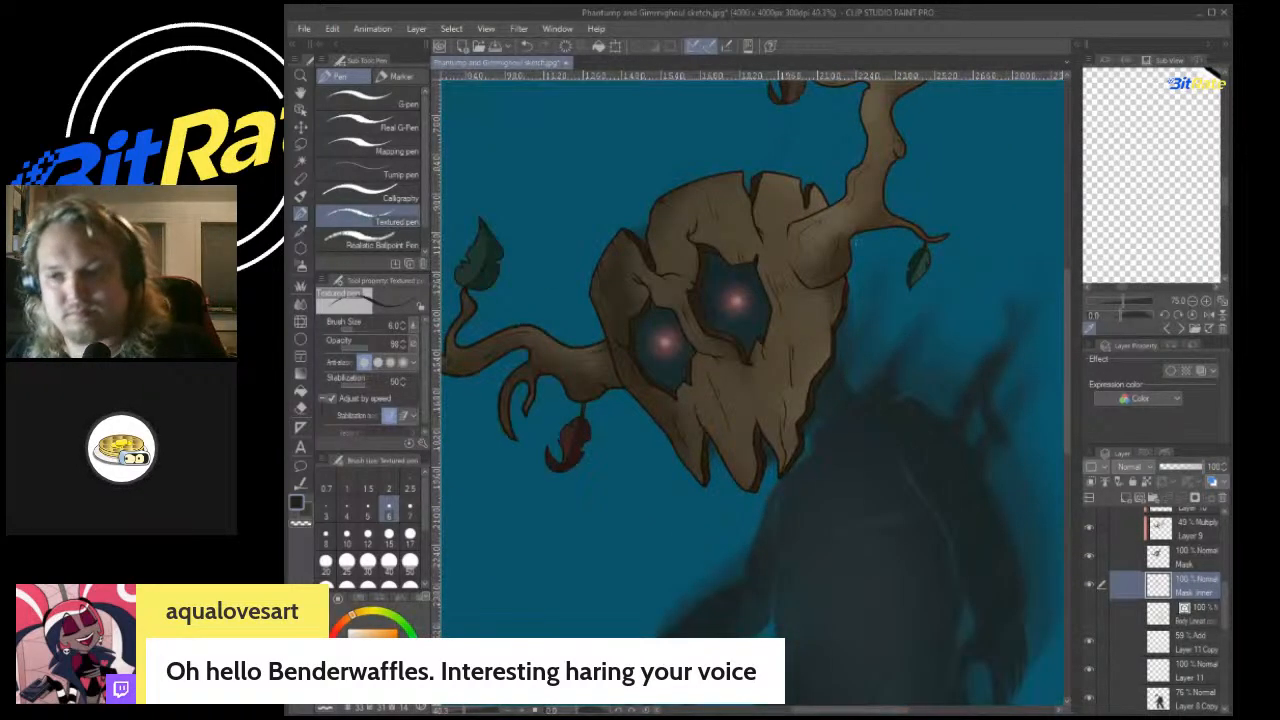
Duplicate the Mask line art layer in the Lineart folder and rasterize the copy.
scroll(1155, 610, up, 4)
scroll(1155, 610, up, 3)
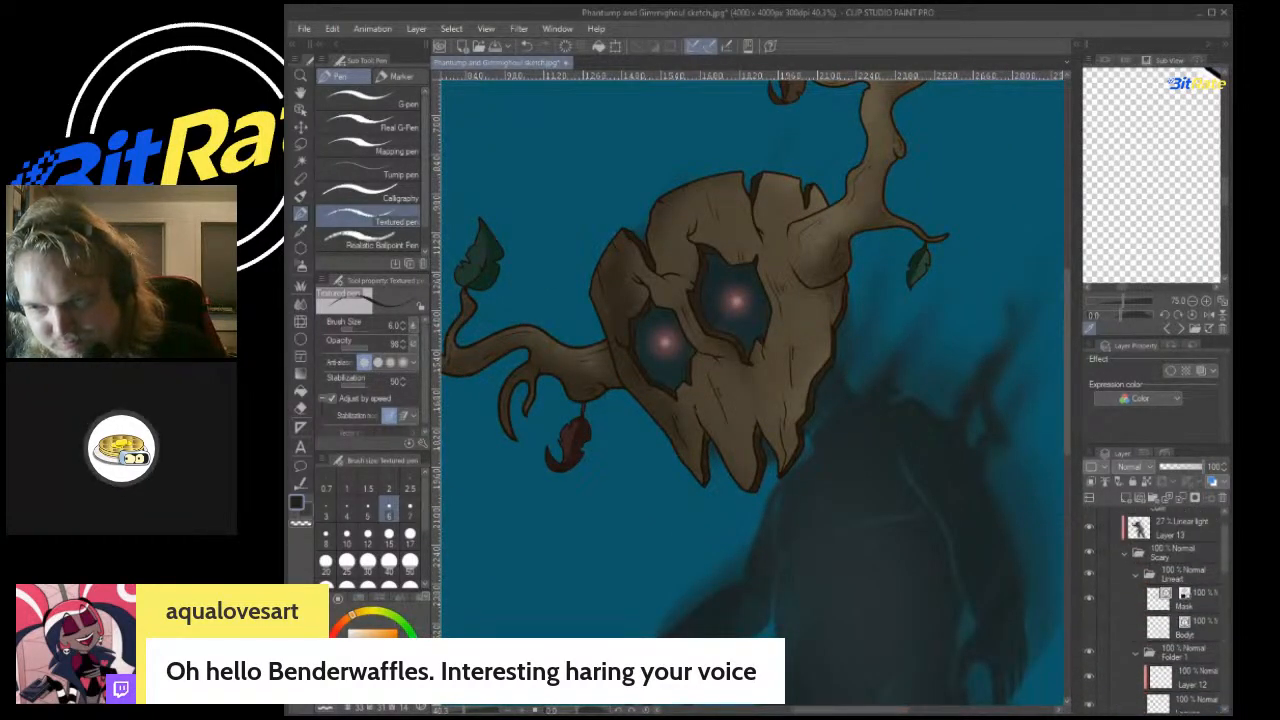
click(1188, 605)
key(ctrl+c)
key(ctrl+v)
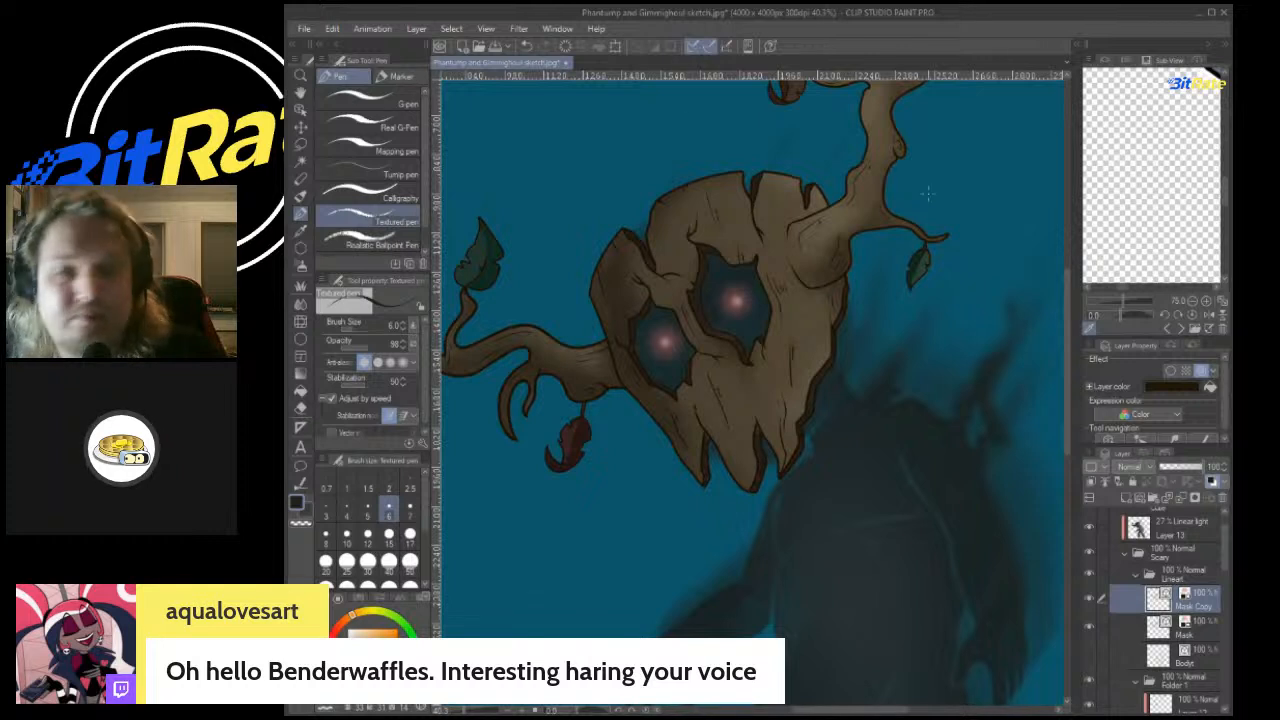
click(1110, 450)
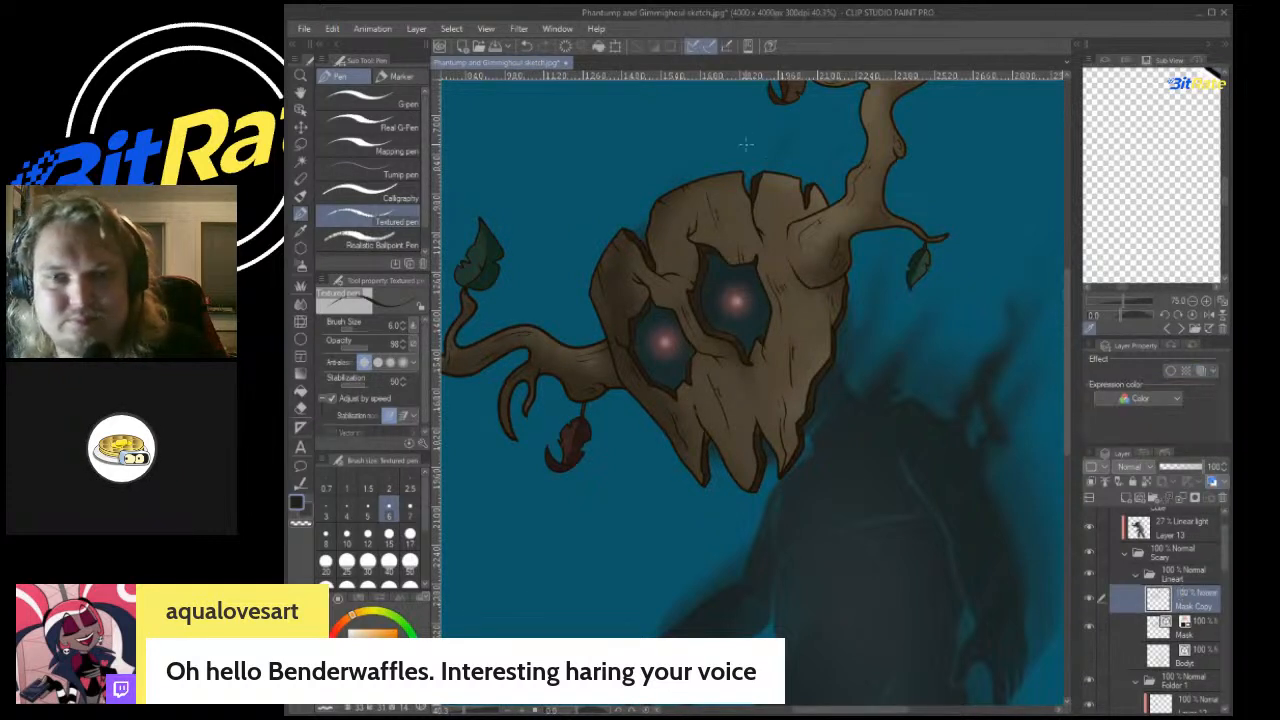
Apply a diagonal motion blur to the Mask Copy layer so its lines streak outward.
click(519, 29)
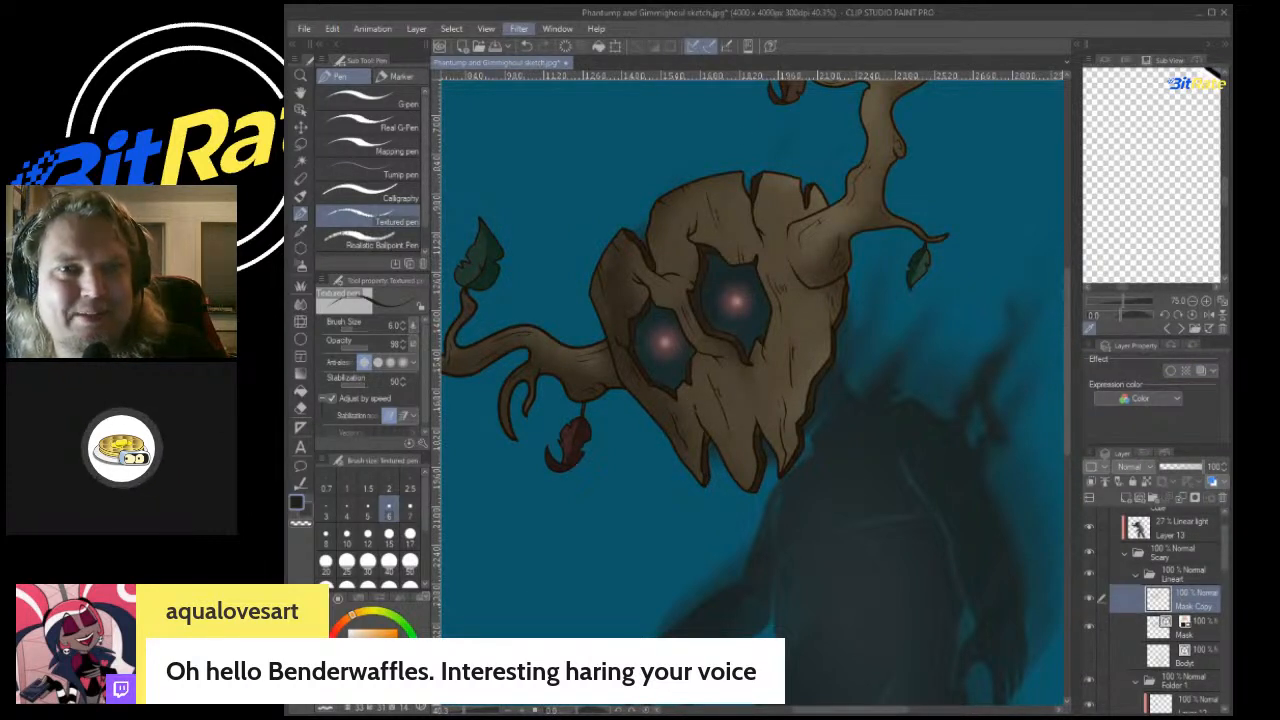
click(650, 88)
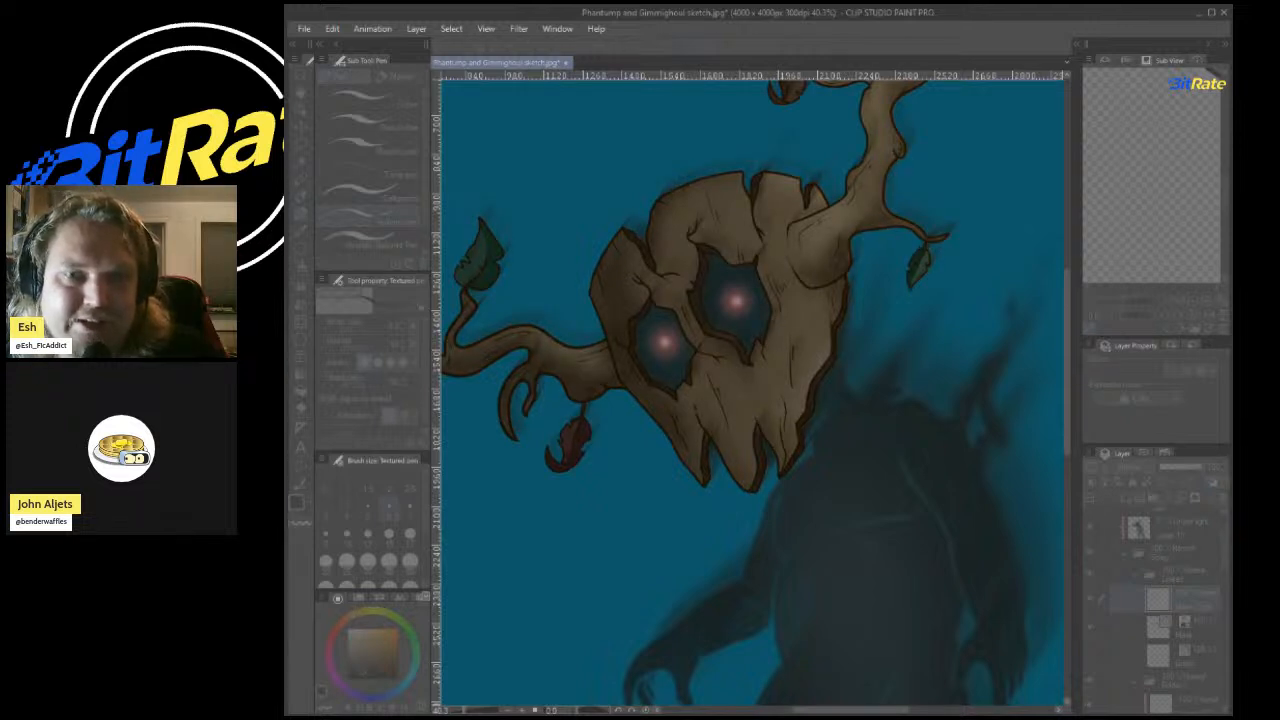
scroll(820, 260, down, 3)
scroll(755, 262, up, 2)
scroll(1165, 610, down, 5)
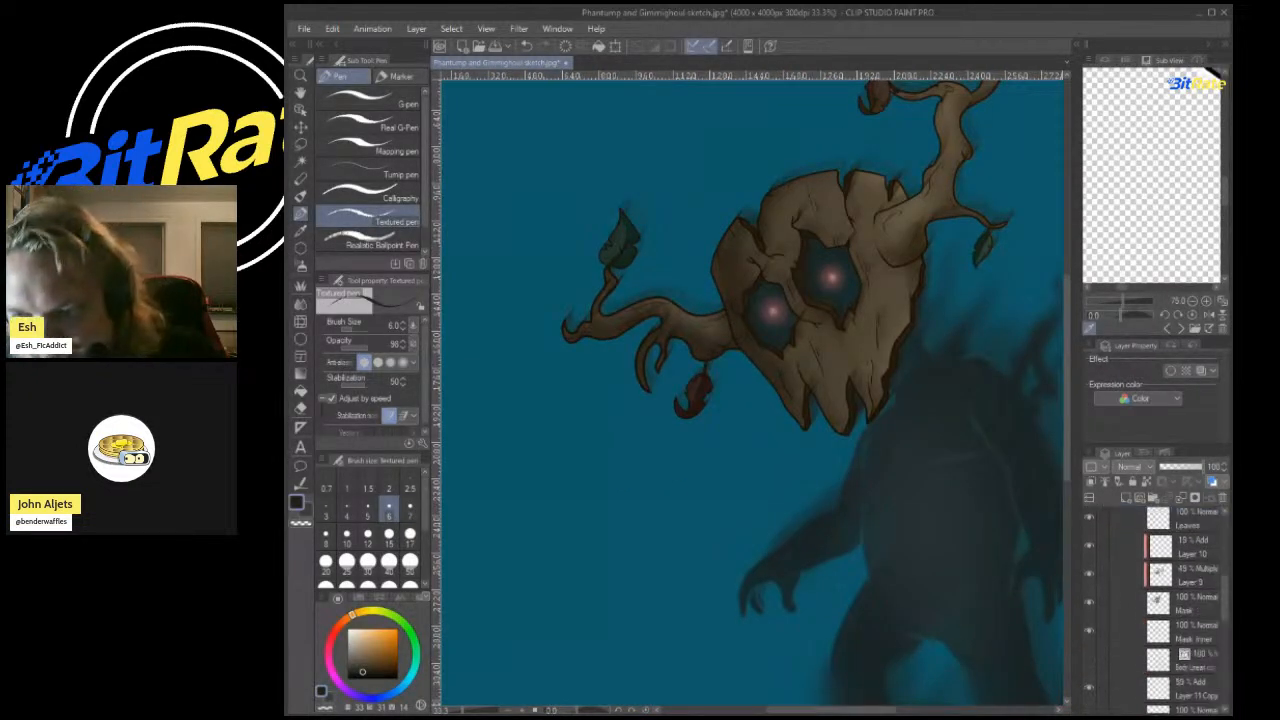
Make the eye glow layer Layer 11 Copy active and raise its opacity to 100%.
scroll(1165, 610, down, 3)
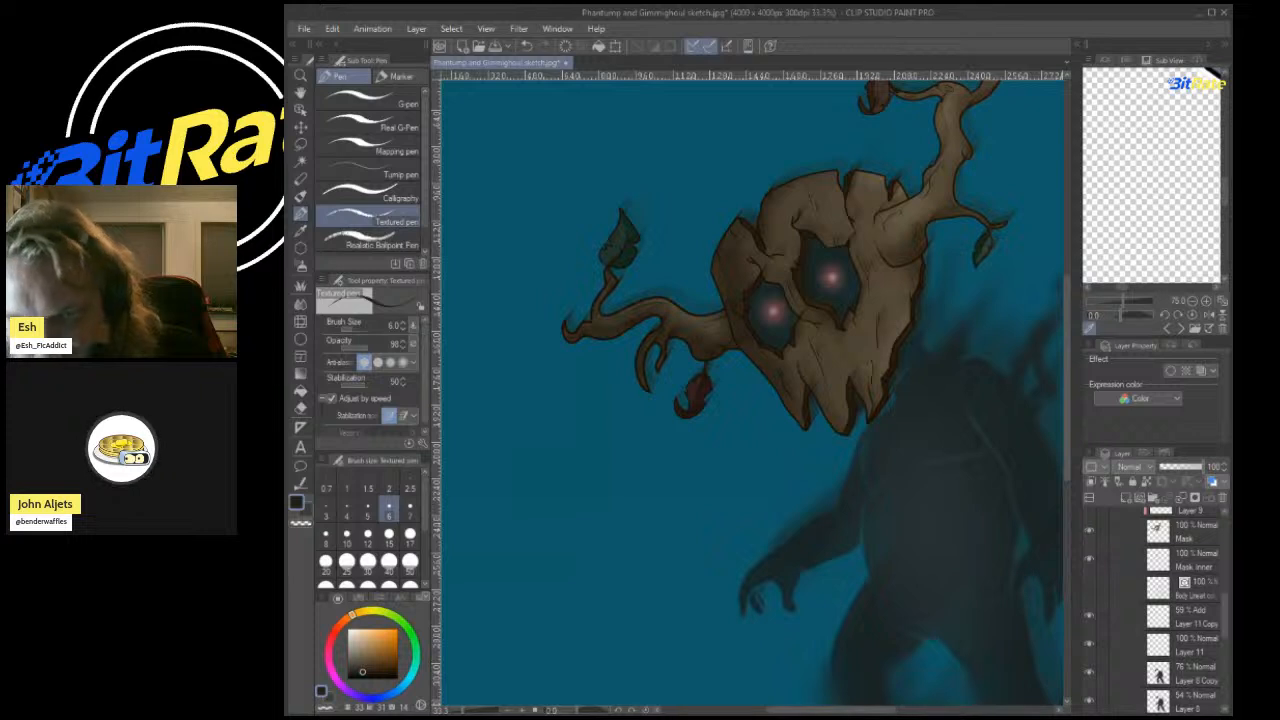
click(1190, 560)
scroll(800, 310, down, 6)
scroll(905, 287, up, 3)
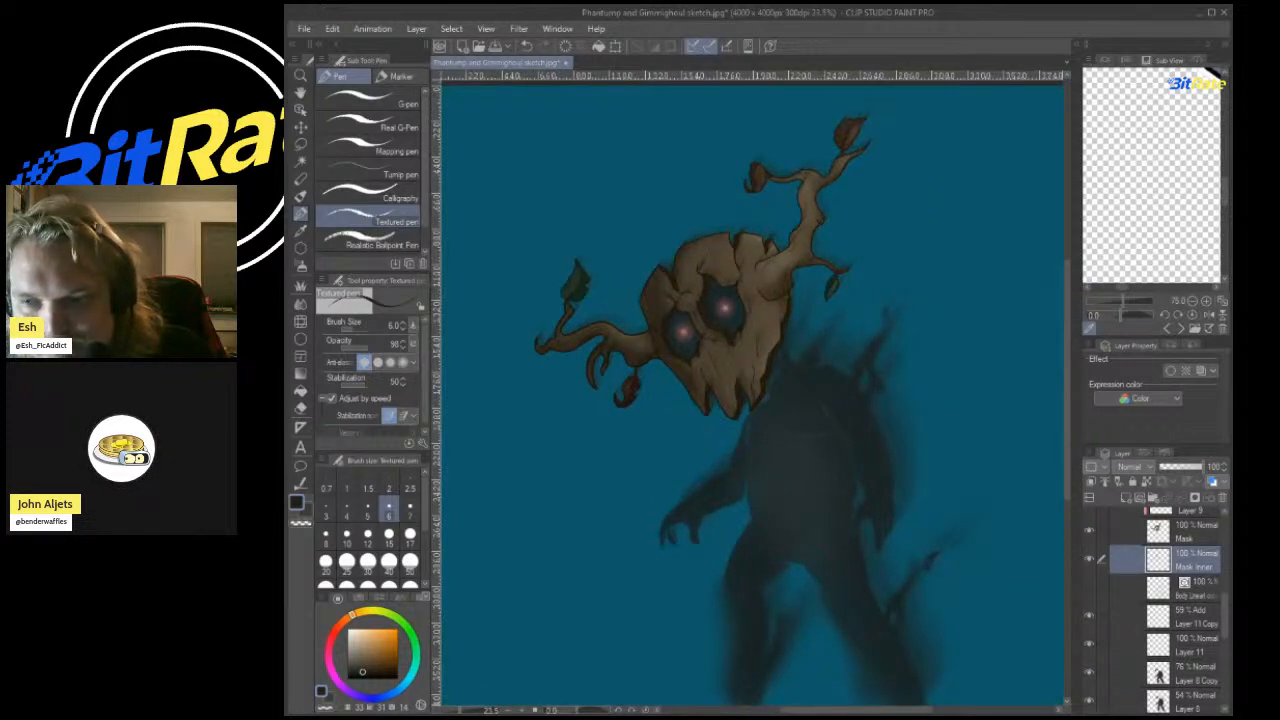
scroll(1165, 610, down, 2)
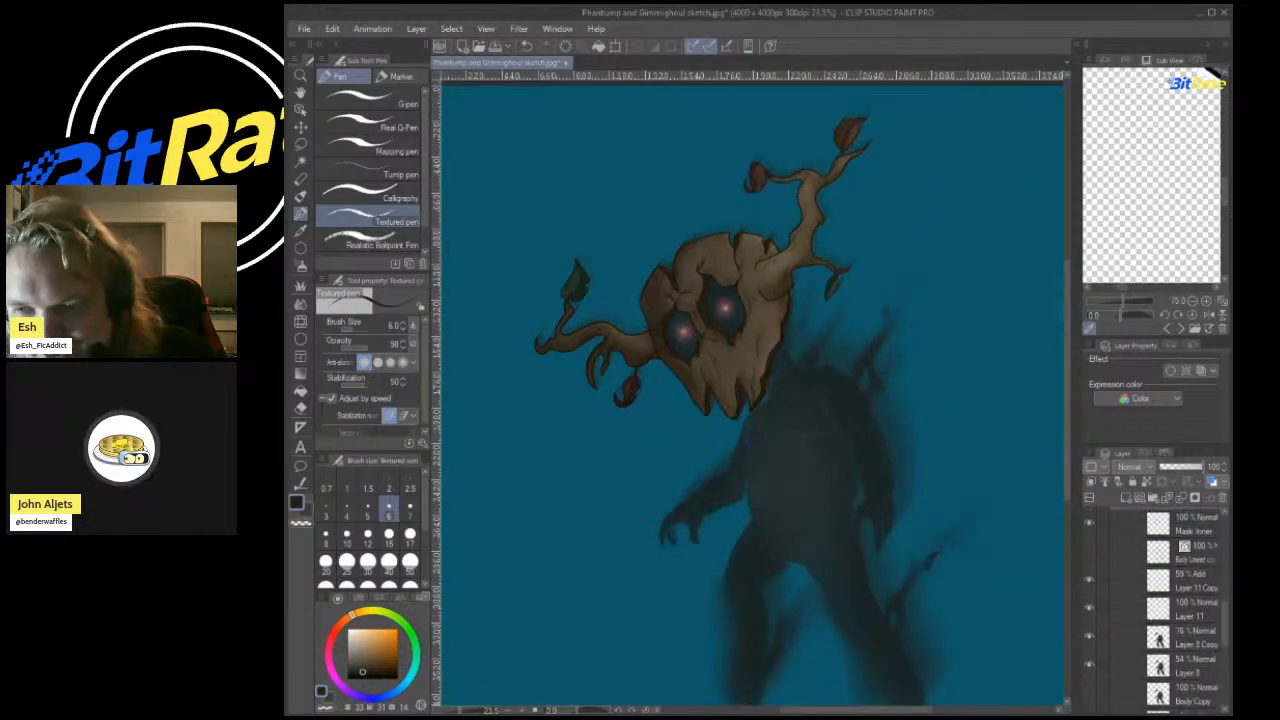
click(1190, 581)
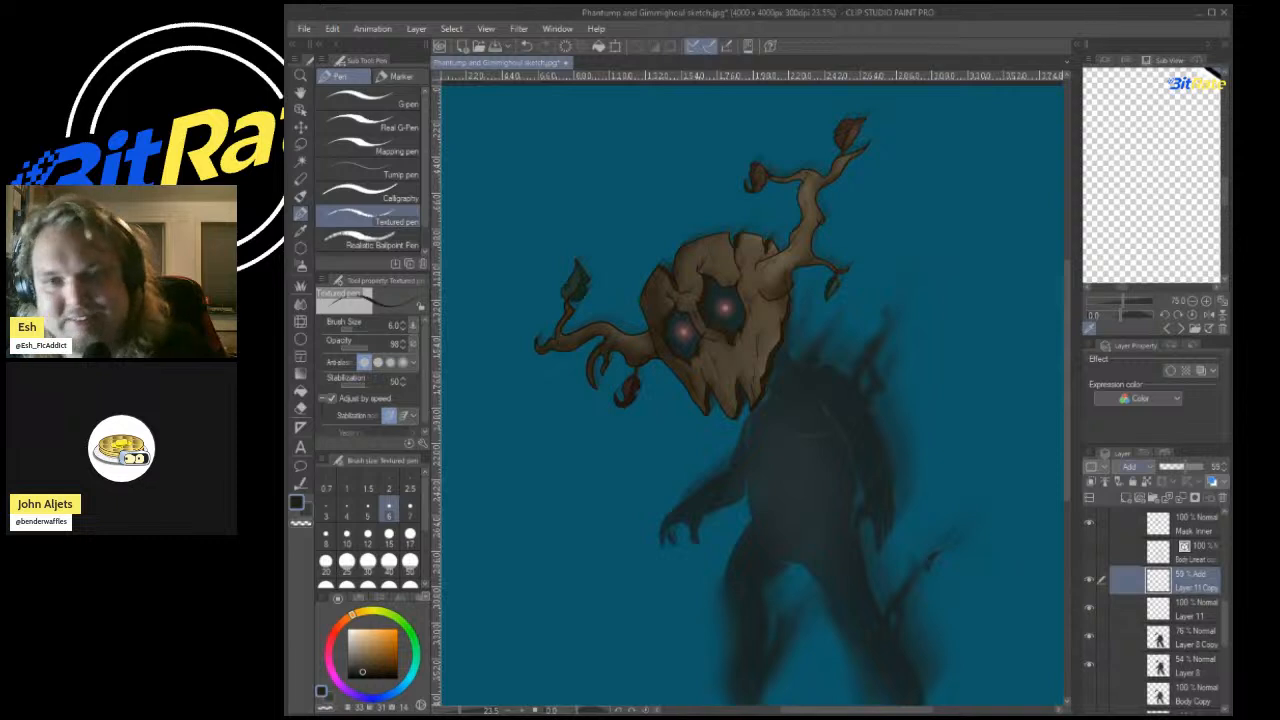
drag(1185, 467, 1204, 467)
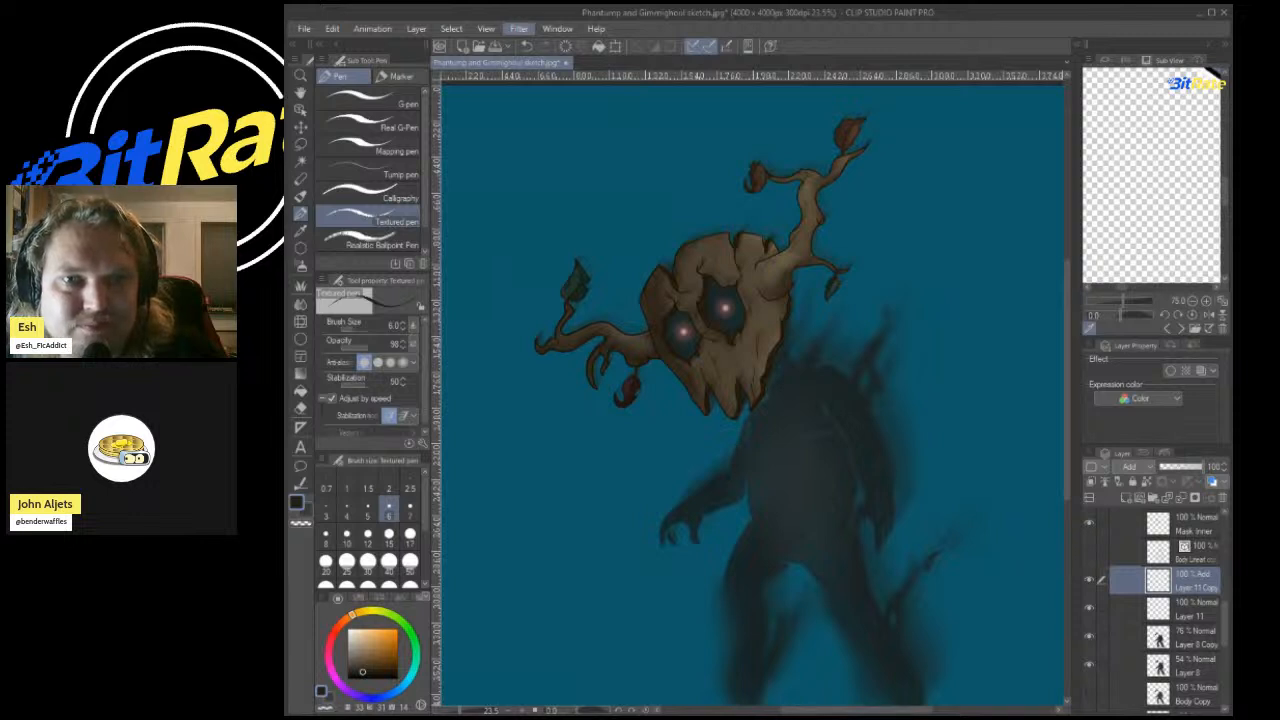
click(764, 420)
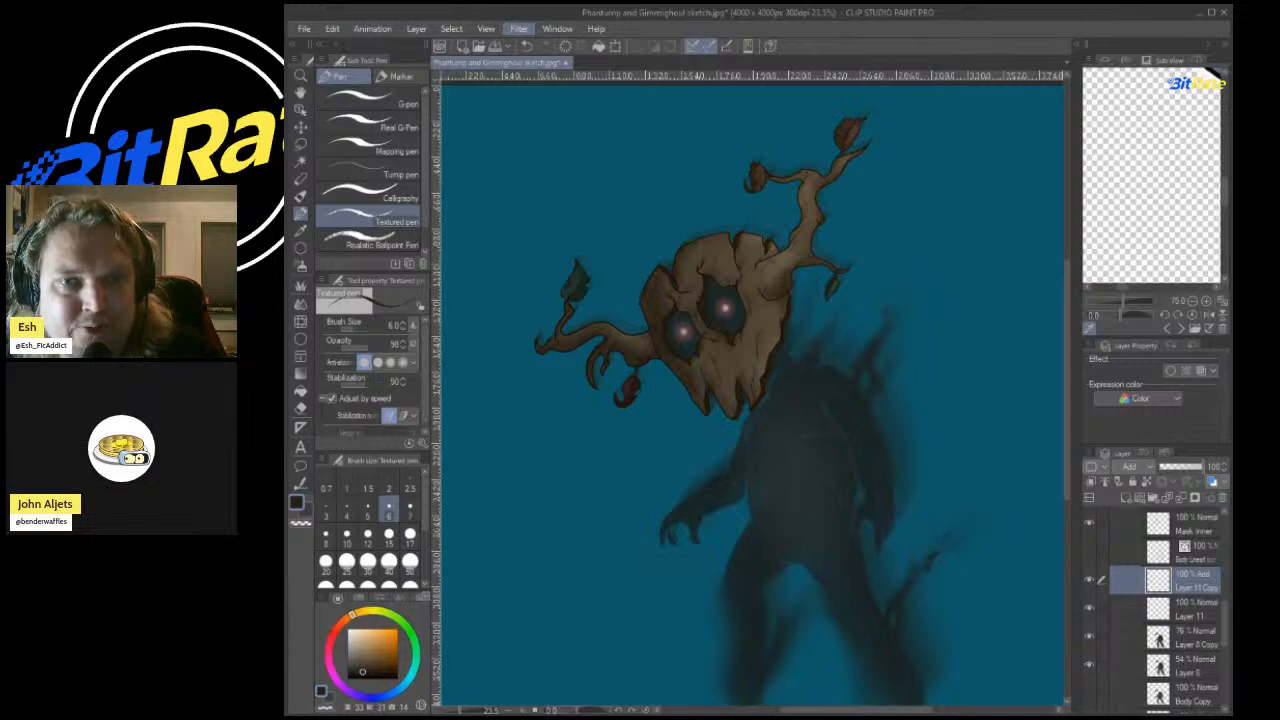
Merge the duplicated glow layer into Layer 11 Copy, show it, and motion-blur its white eye glow diagonally.
scroll(652, 270, up, 5)
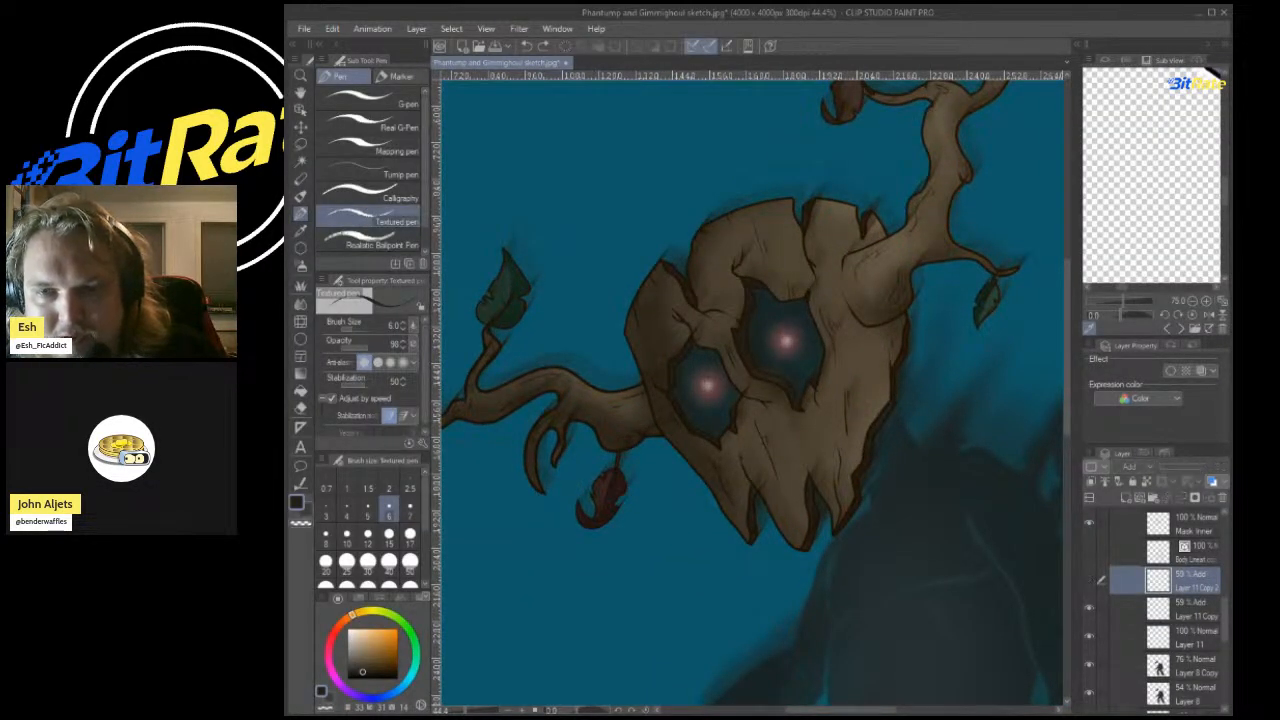
key(ctrl+e)
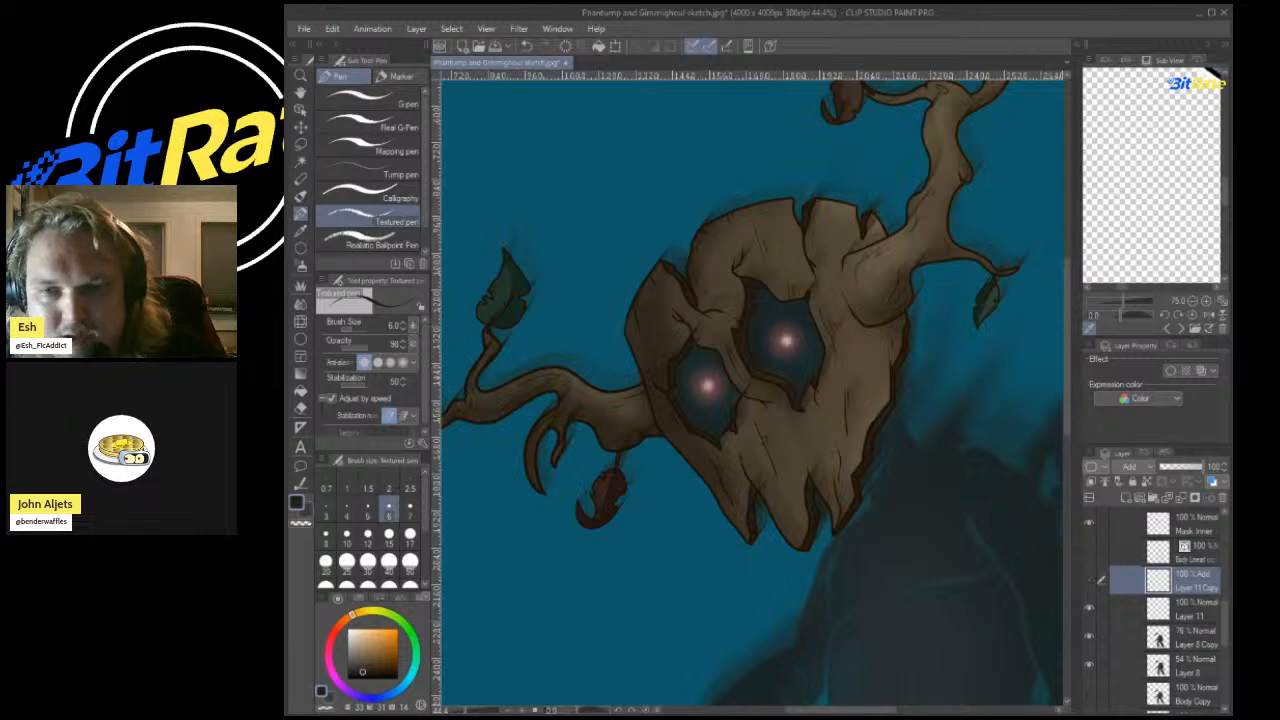
click(1090, 580)
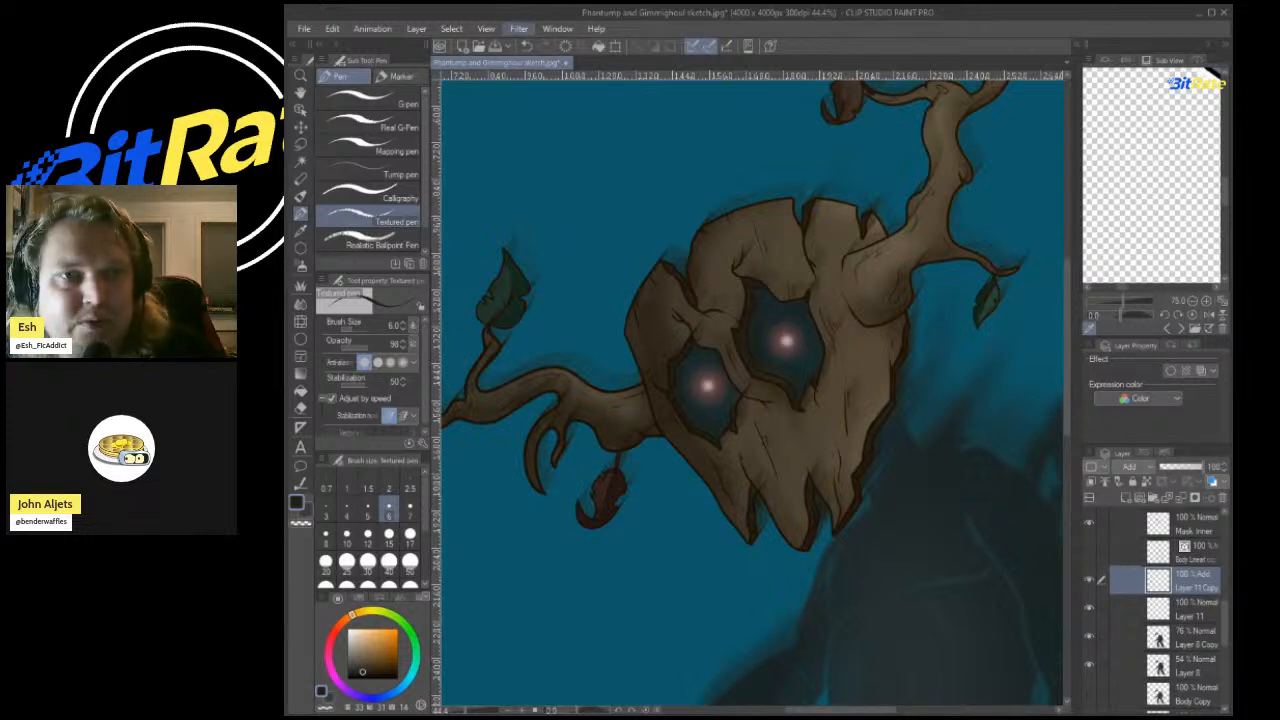
click(655, 92)
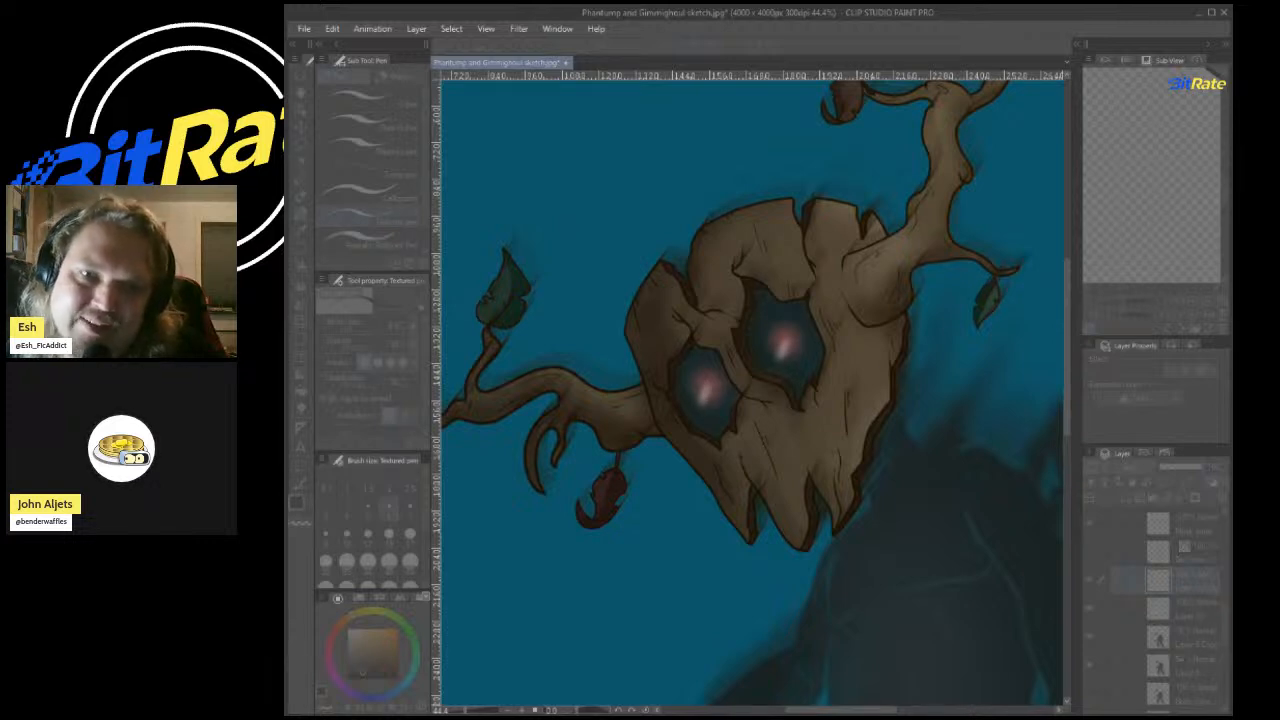
key(Return)
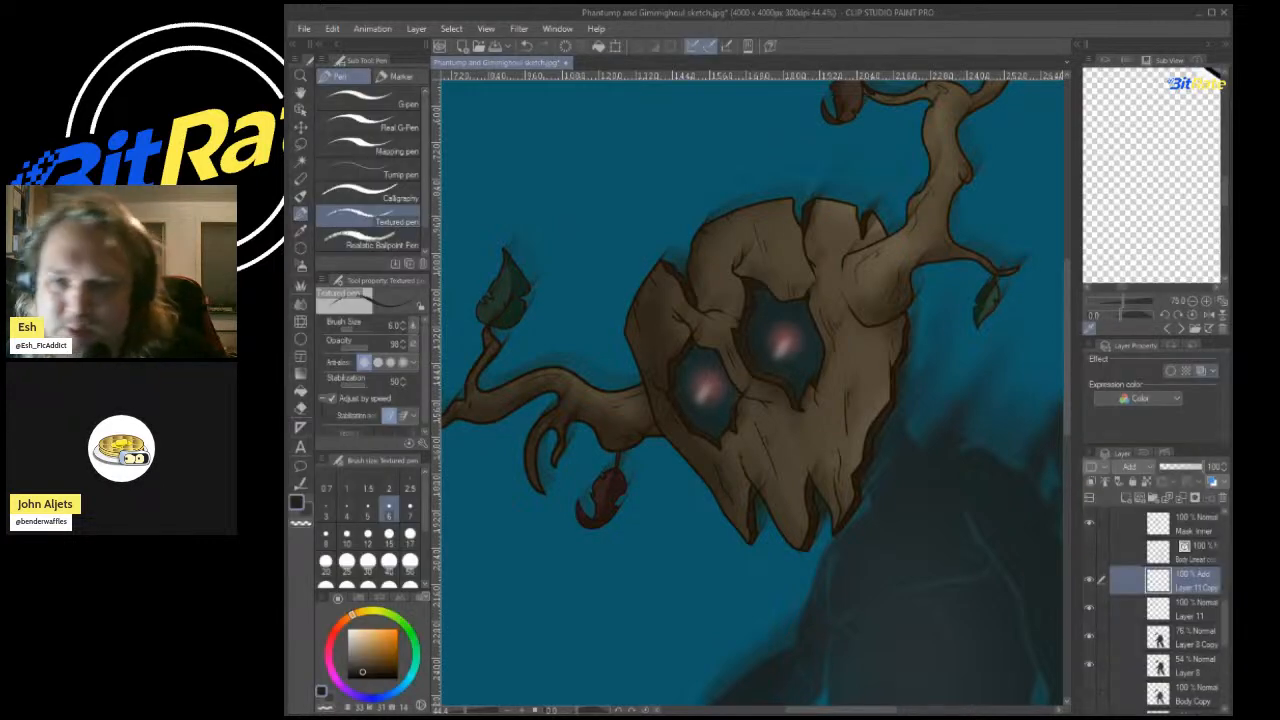
Make Layer 11 active and try a motion blur on its red eye glow.
click(1190, 609)
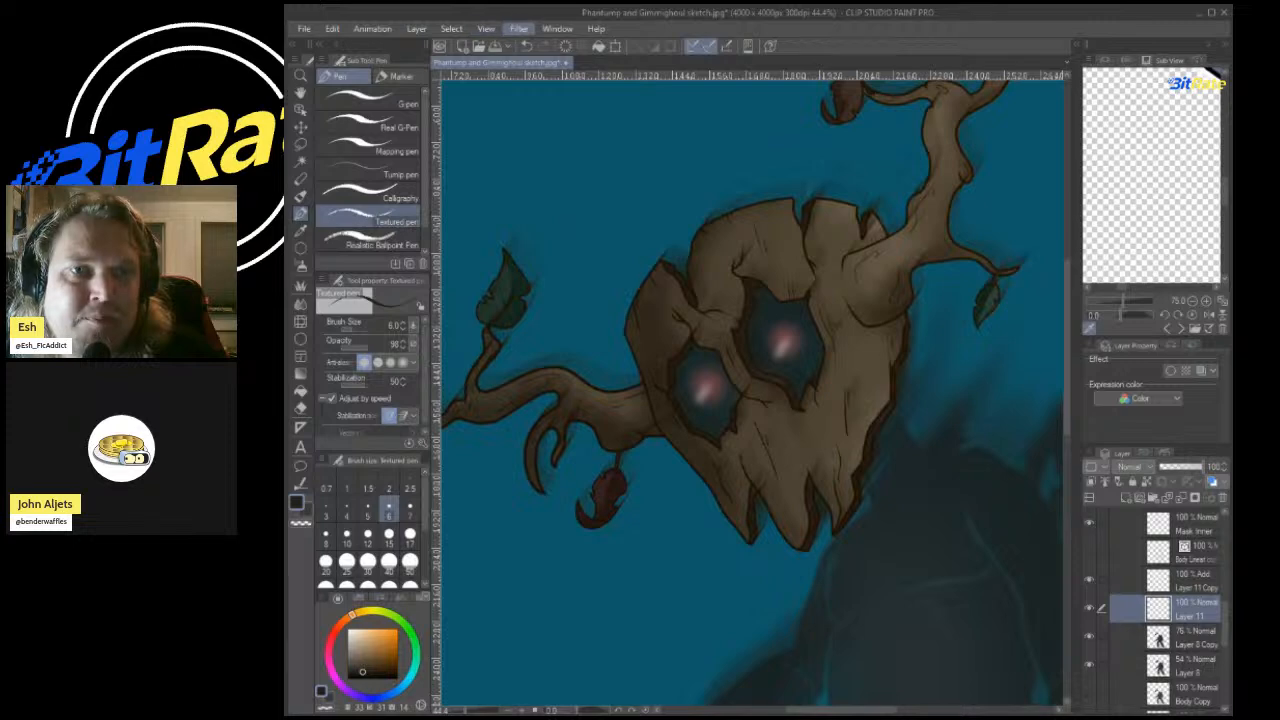
click(660, 76)
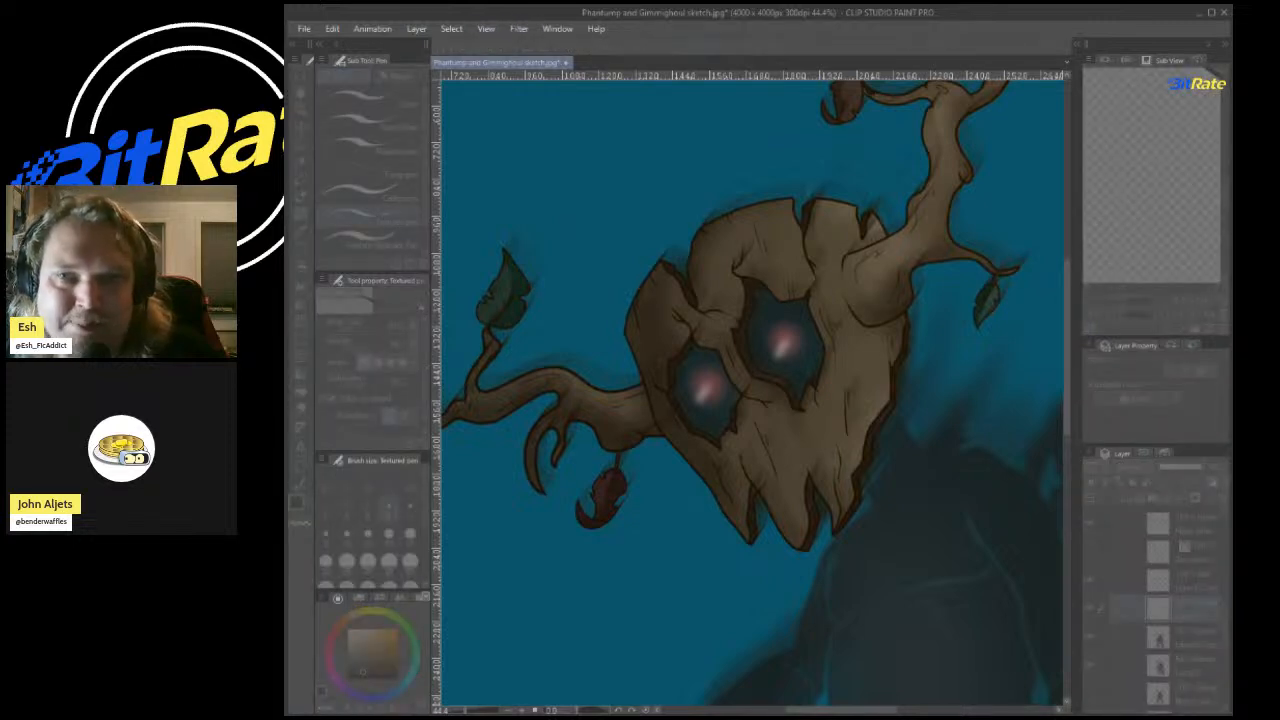
key(Return)
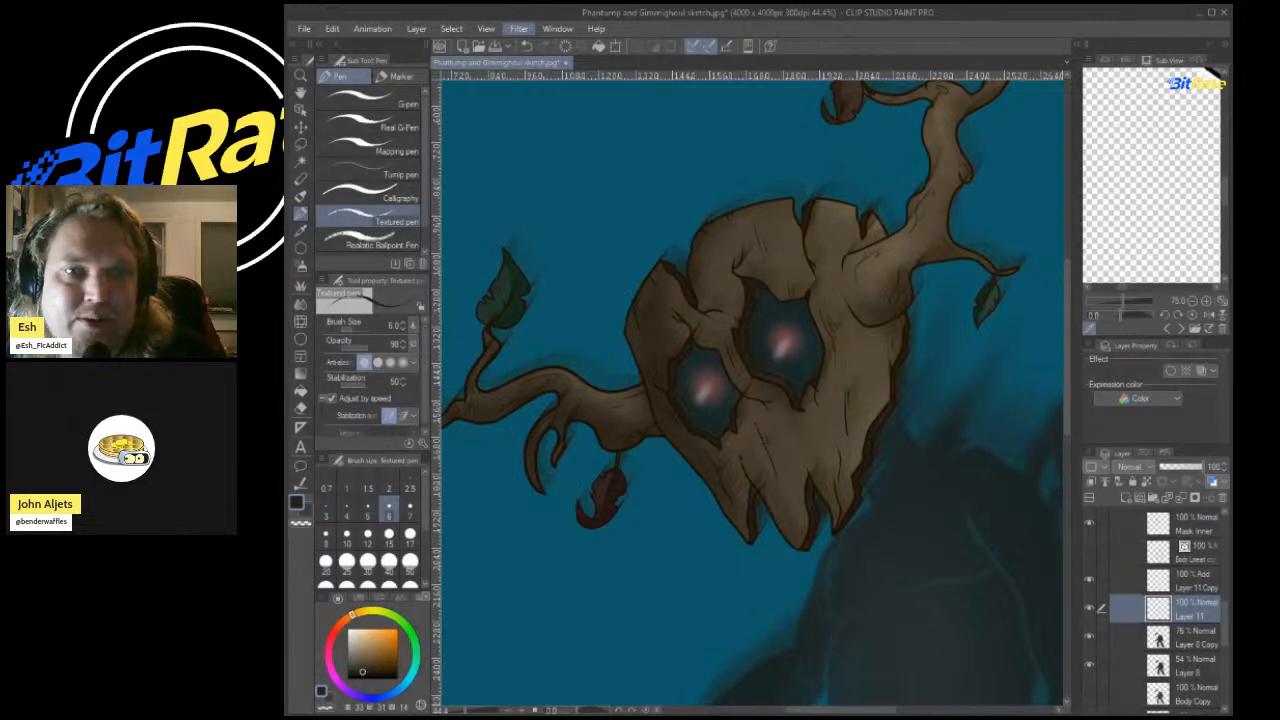
click(660, 76)
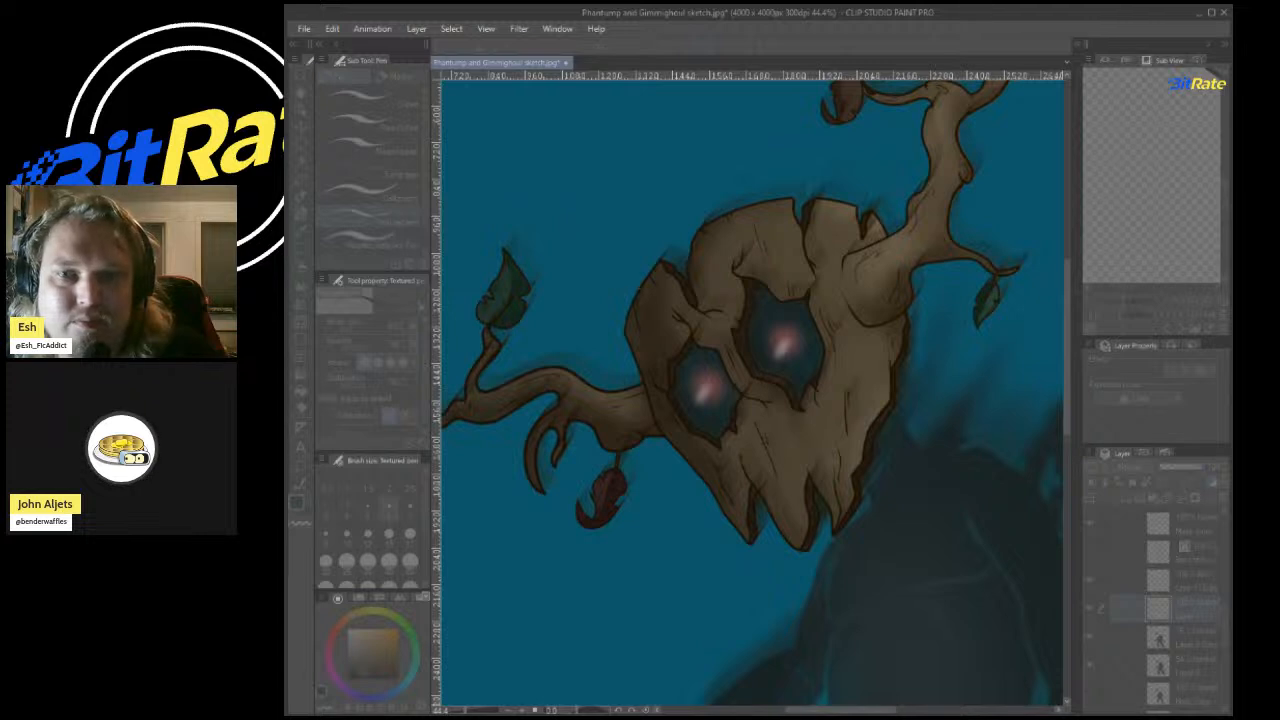
key(Return)
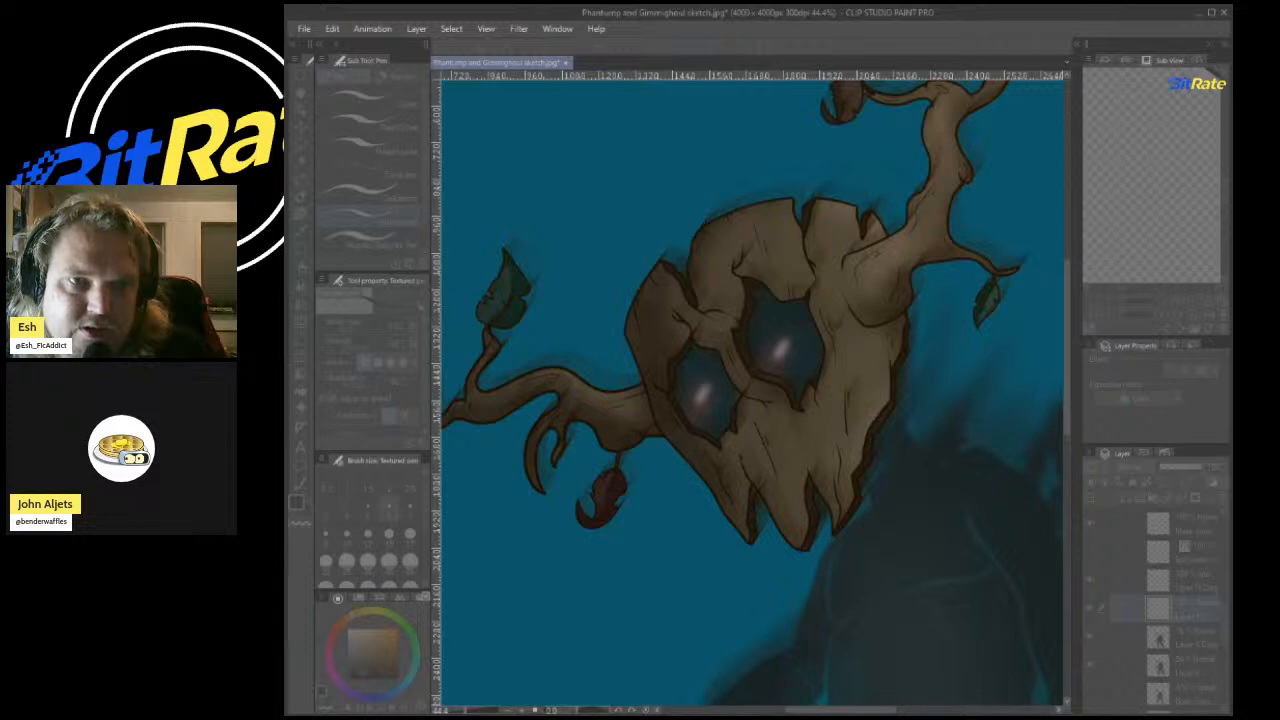
key(Return)
Smear the right eye's red glow diagonally down and left on Layer 11 with the Finger tip blender at size 40.
scroll(778, 355, up, 3)
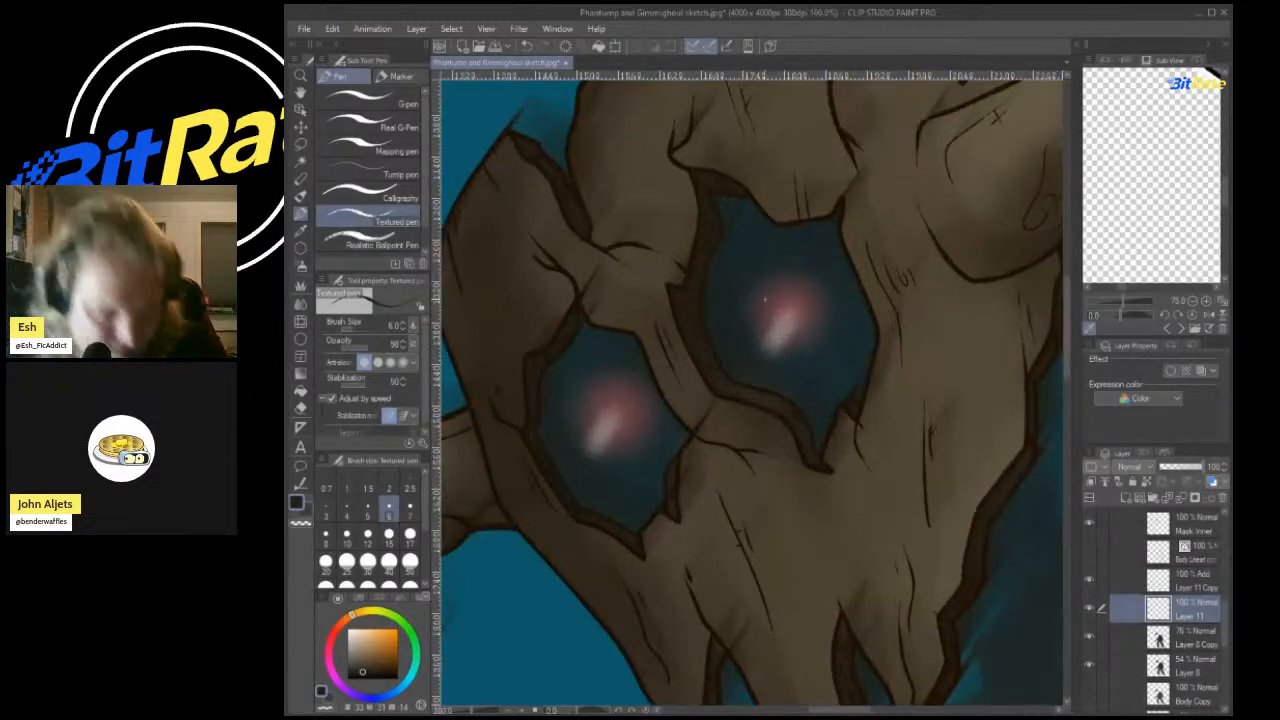
key(e)
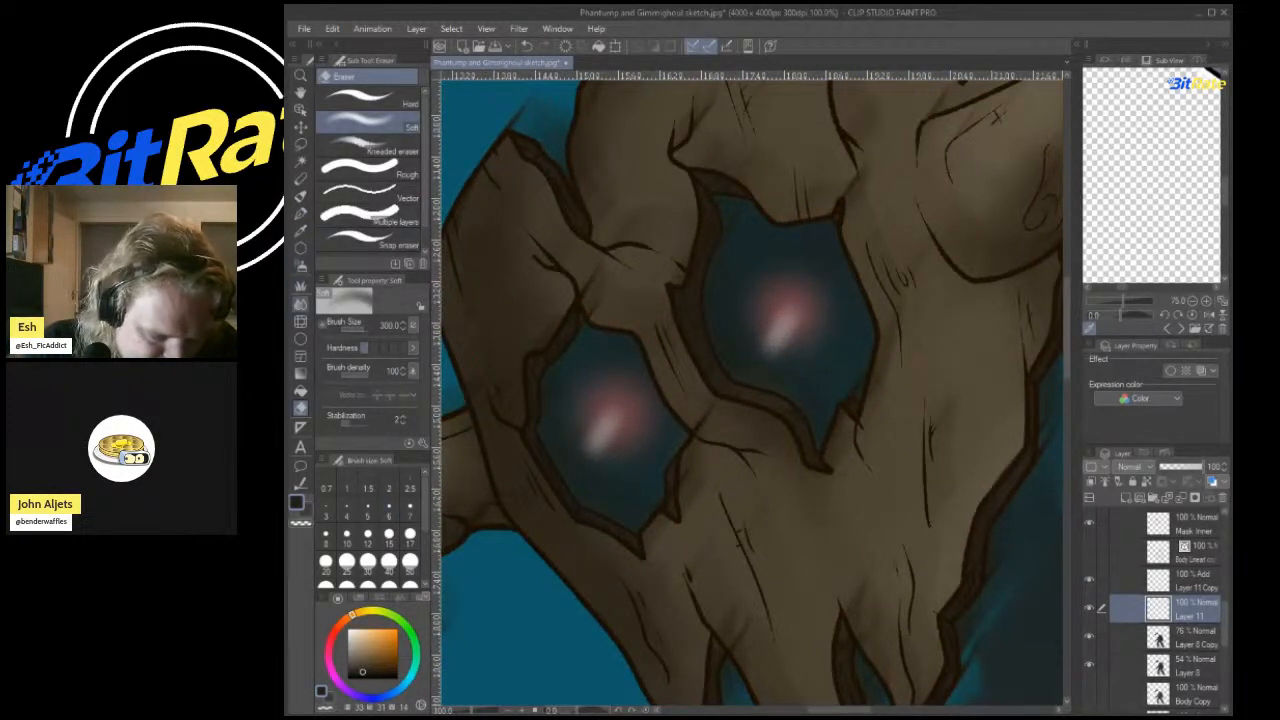
key(j)
click(388, 562)
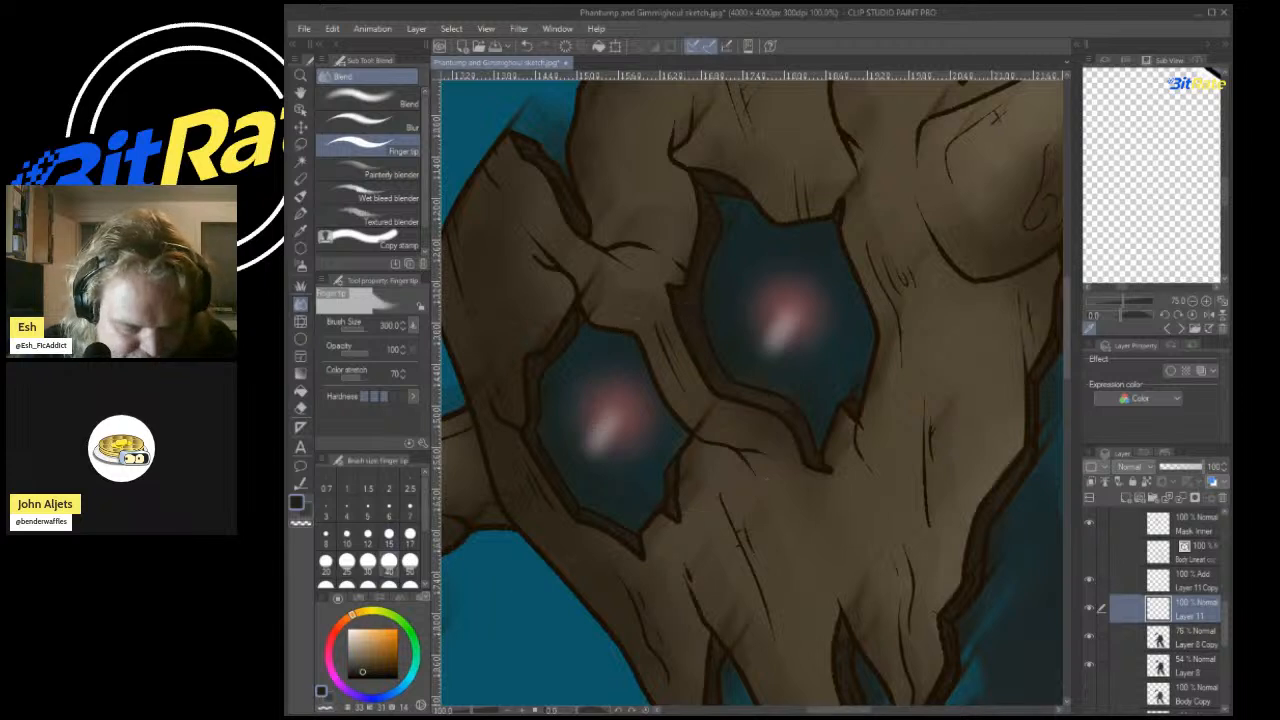
drag(805, 300, 733, 390)
key(ctrl+z)
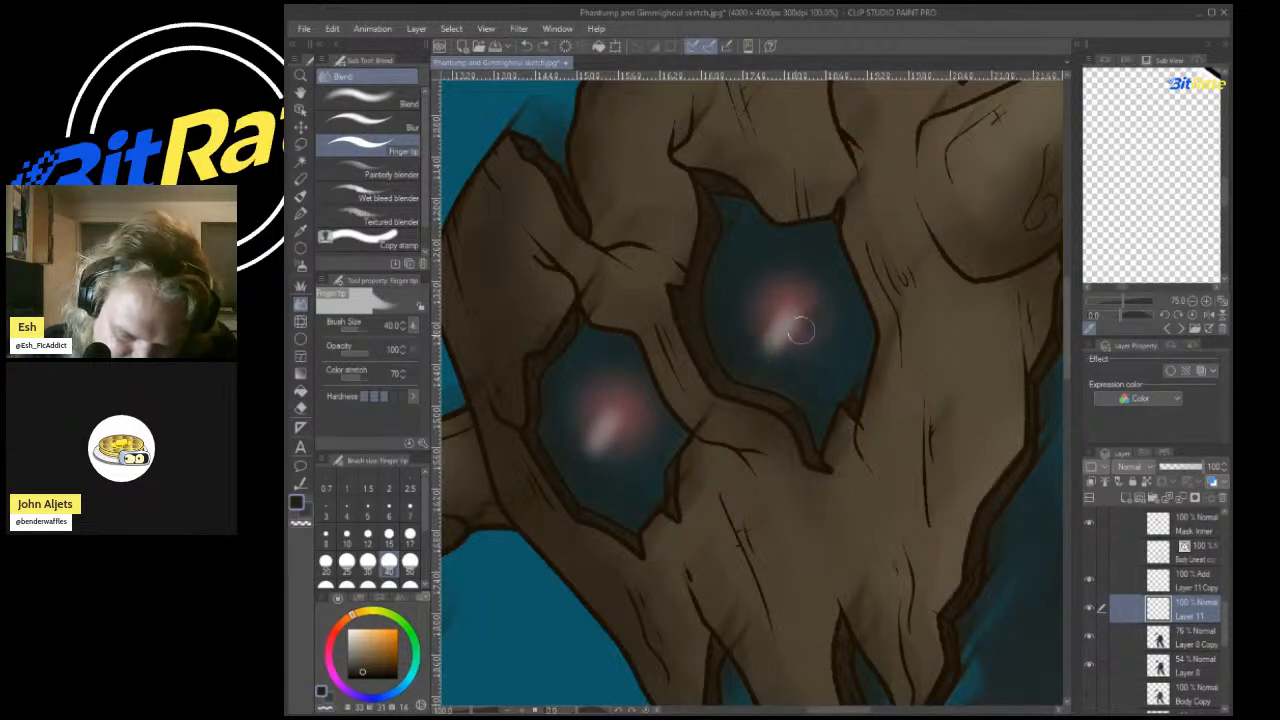
mouse_move(802, 325)
mouse_down()
mouse_move(739, 399)
mouse_move(788, 324)
mouse_move(682, 445)
mouse_move(676, 471)
mouse_move(778, 327)
mouse_move(683, 454)
mouse_up()
key(ctrl+z)
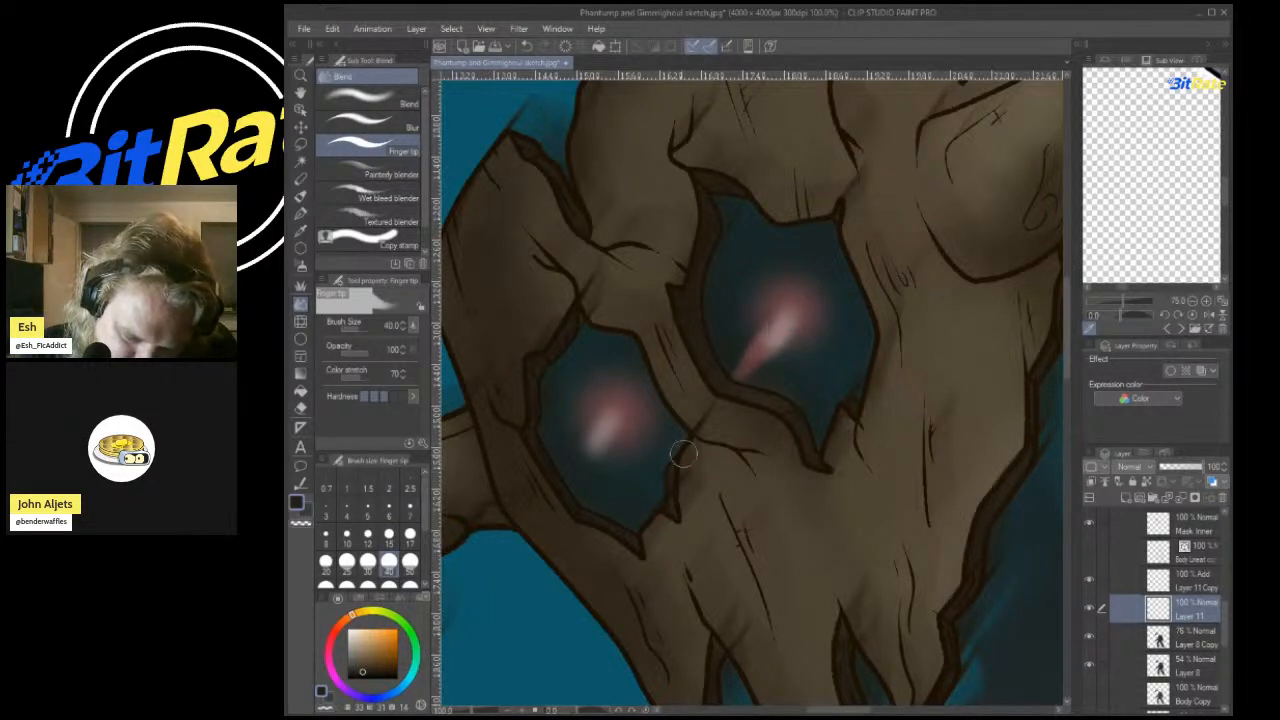
drag(785, 346, 694, 453)
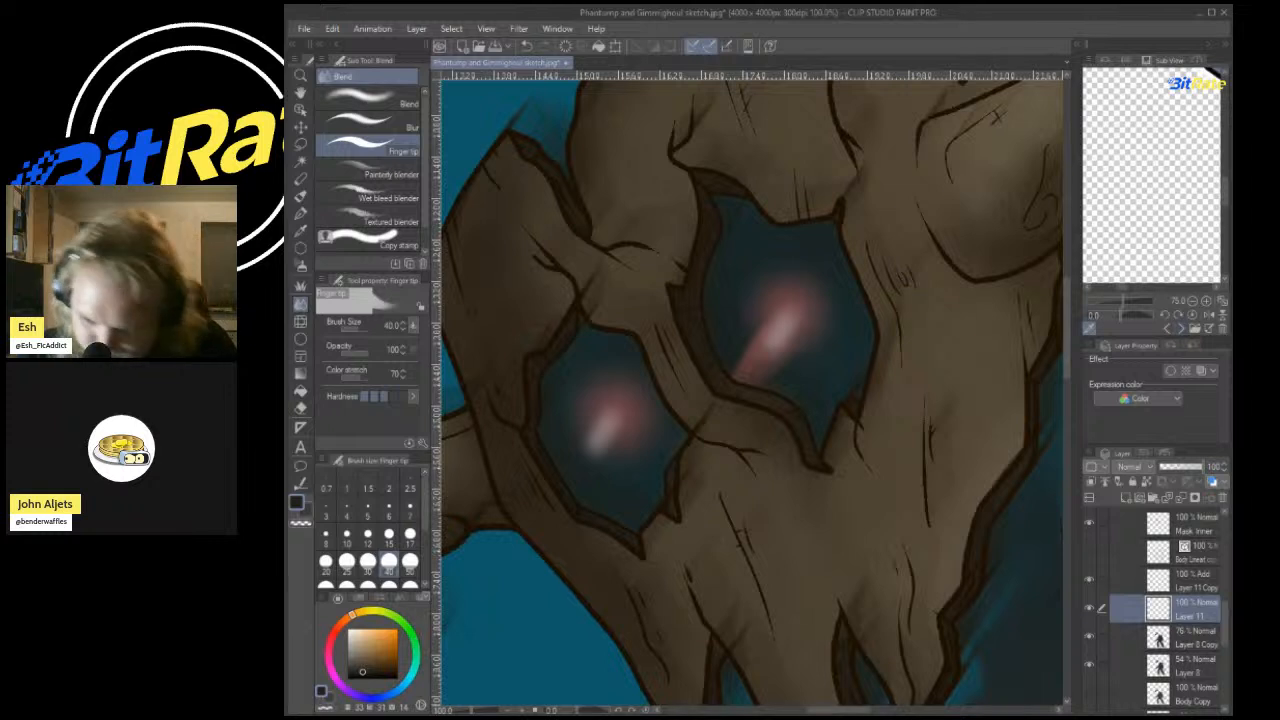
Move Layer 11 and Layer 11 Copy above the Lineart folder inside the Scary folder.
scroll(1160, 610, up, 3)
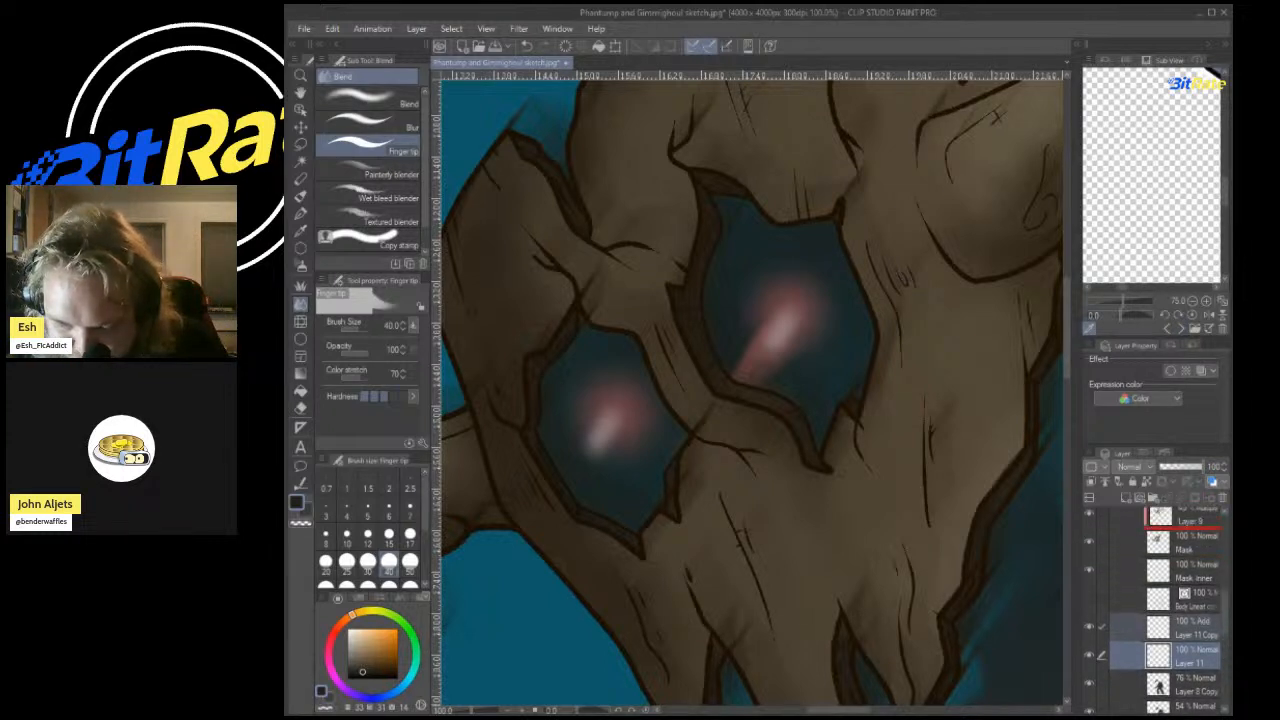
scroll(1160, 610, up, 6)
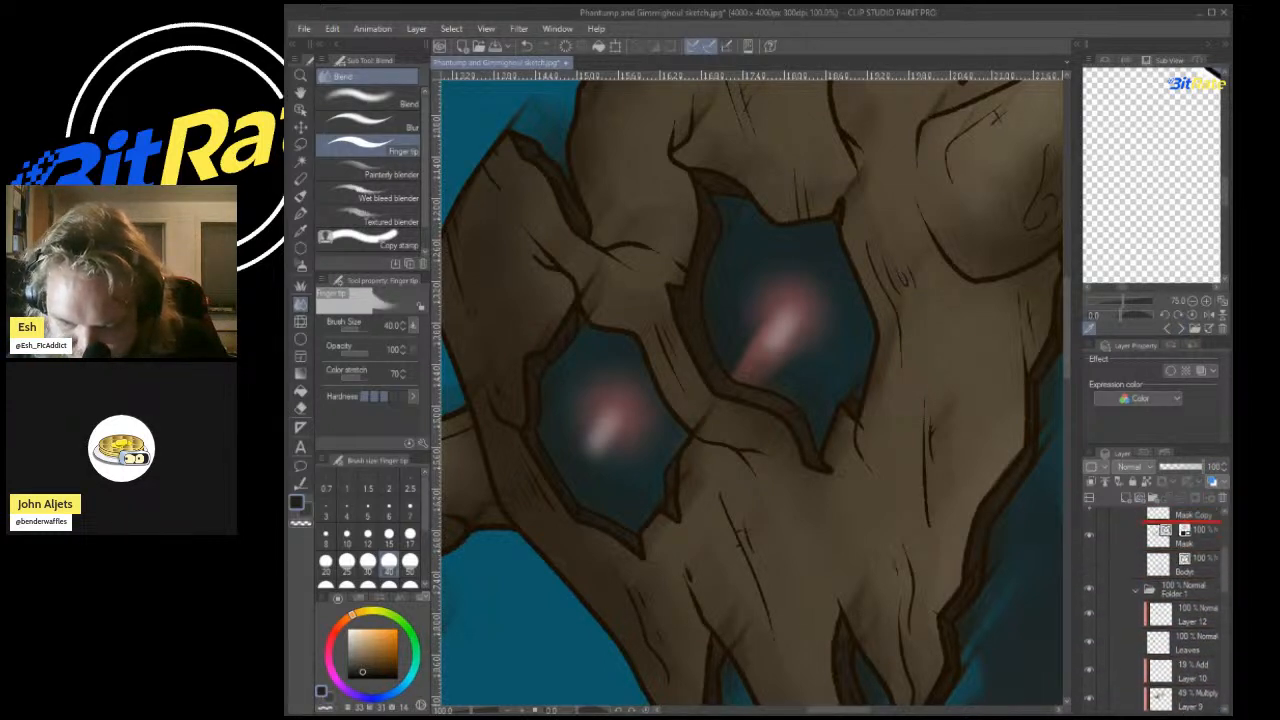
mouse_move(1180, 522)
mouse_down()
mouse_move(1180, 549)
mouse_move(1180, 532)
mouse_up()
scroll(866, 371, down, 1)
scroll(763, 394, up, 1)
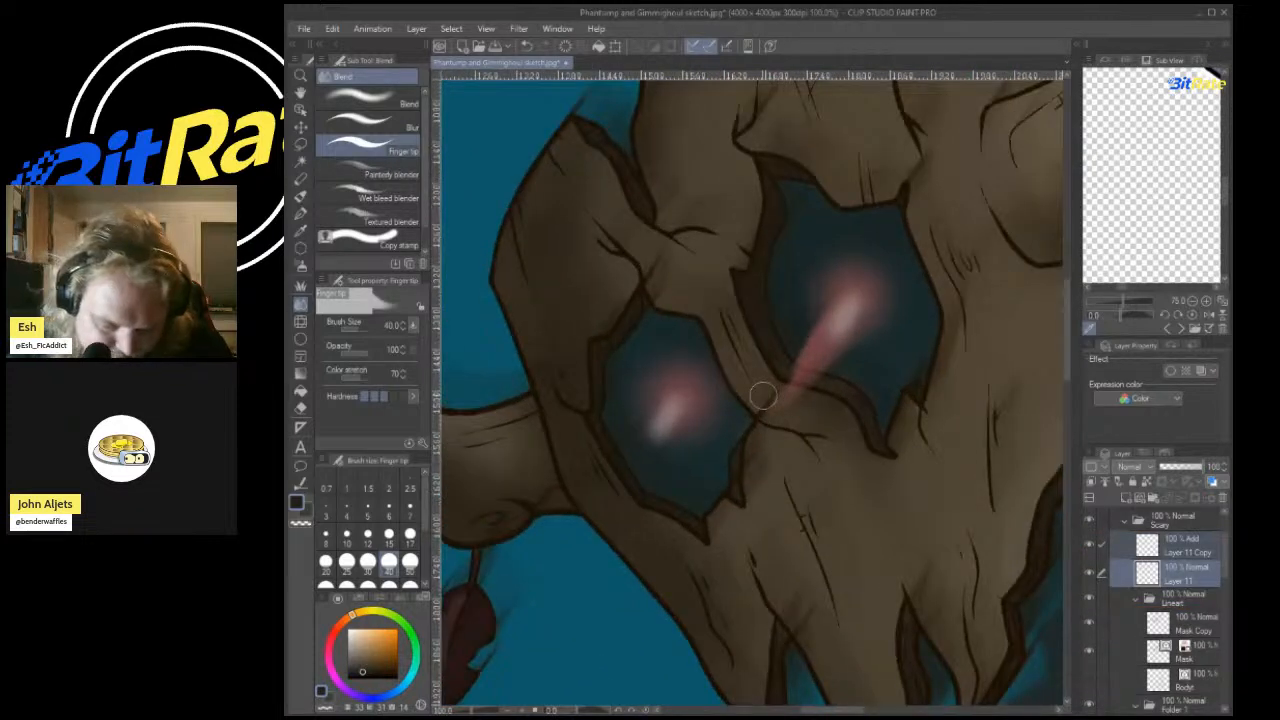
Smear the left eye's red glow on Layer 11 diagonally down and left past the mask's edge.
click(1185, 574)
drag(695, 395, 603, 531)
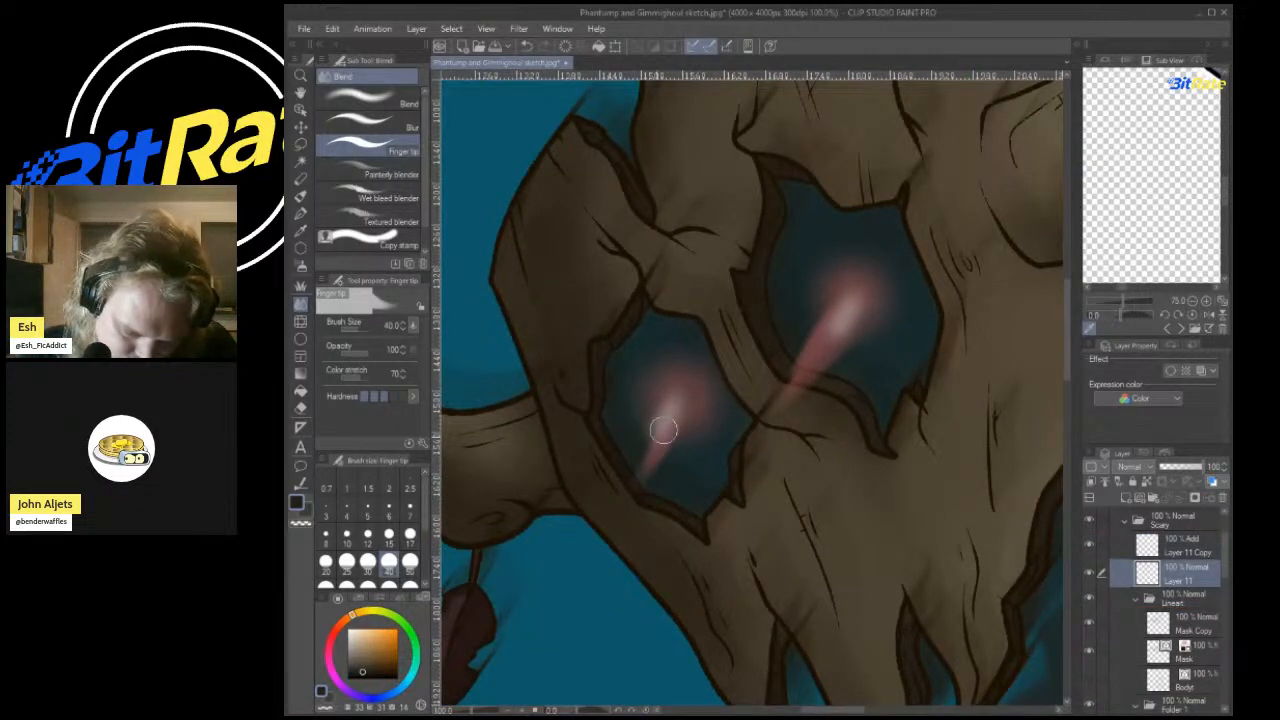
drag(664, 430, 602, 527)
mouse_move(690, 387)
mouse_down()
mouse_move(555, 571)
mouse_move(564, 551)
mouse_move(565, 575)
mouse_up()
Duplicate the eye-glow layer Layer 11 Copy and set the duplicate's blending mode to Add (Glow).
key(alt+bracketright)
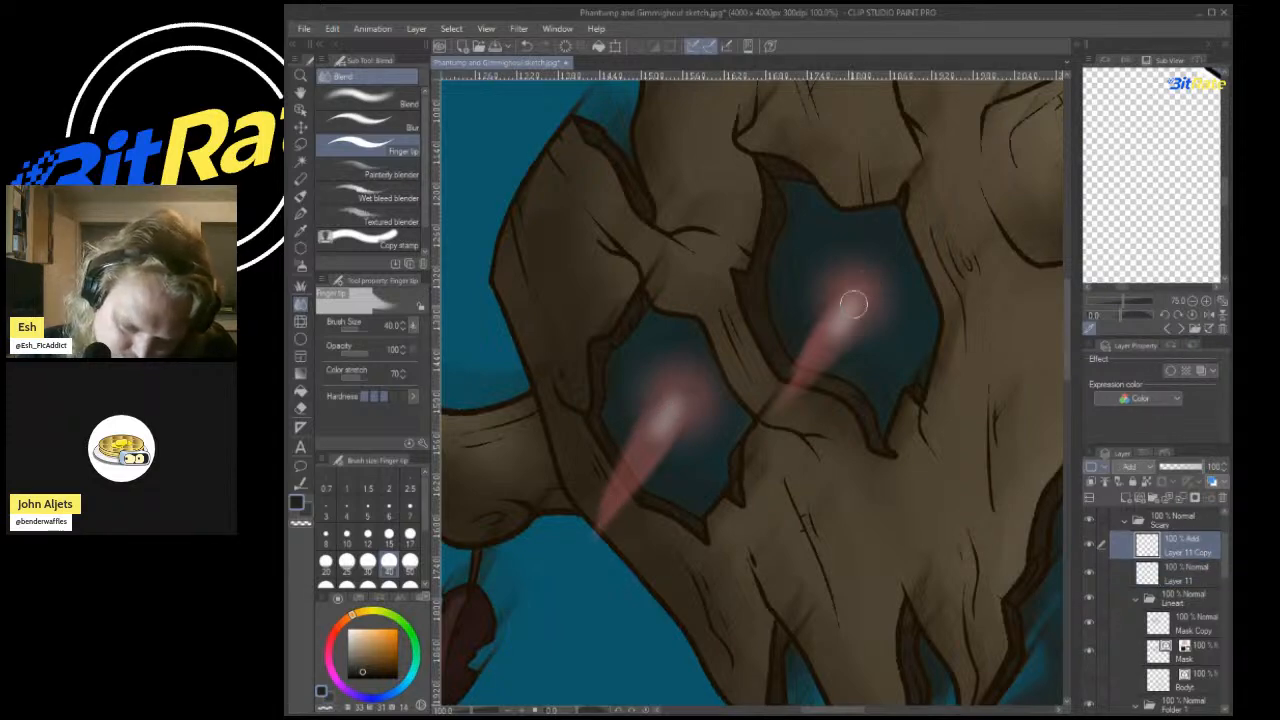
scroll(588, 530, down, 5)
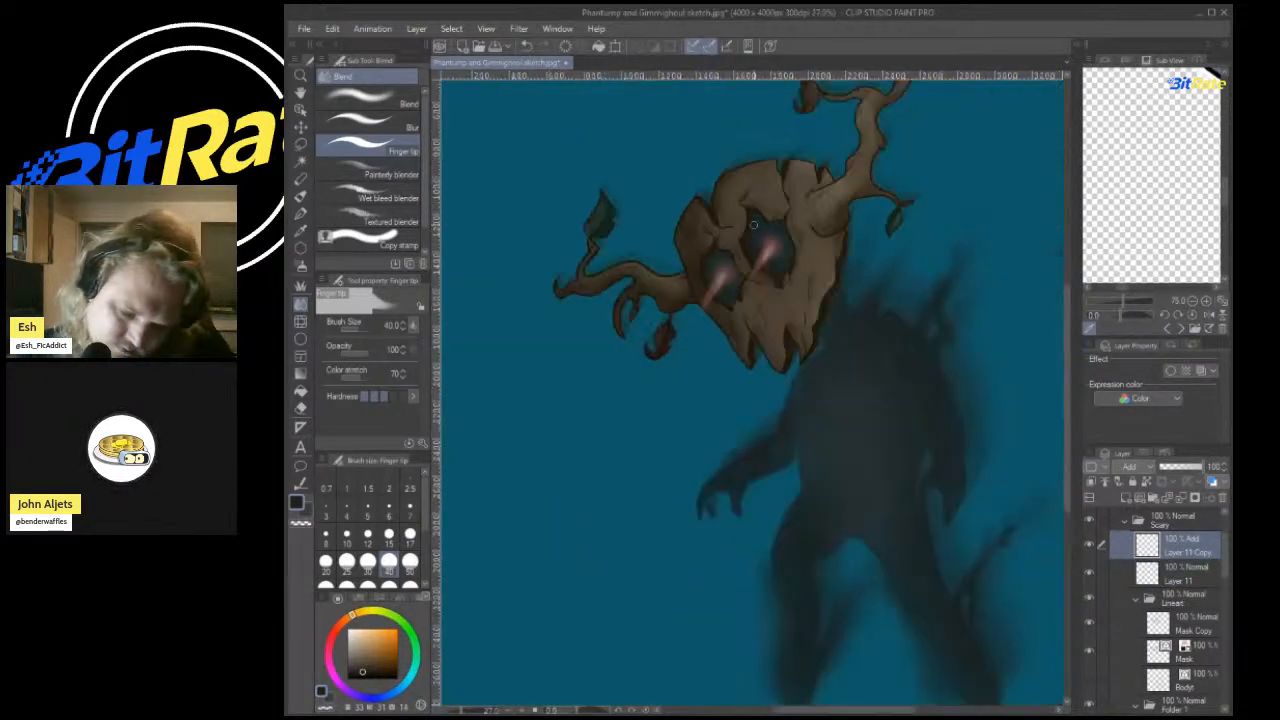
scroll(769, 202, up, 2)
scroll(769, 202, up, 3)
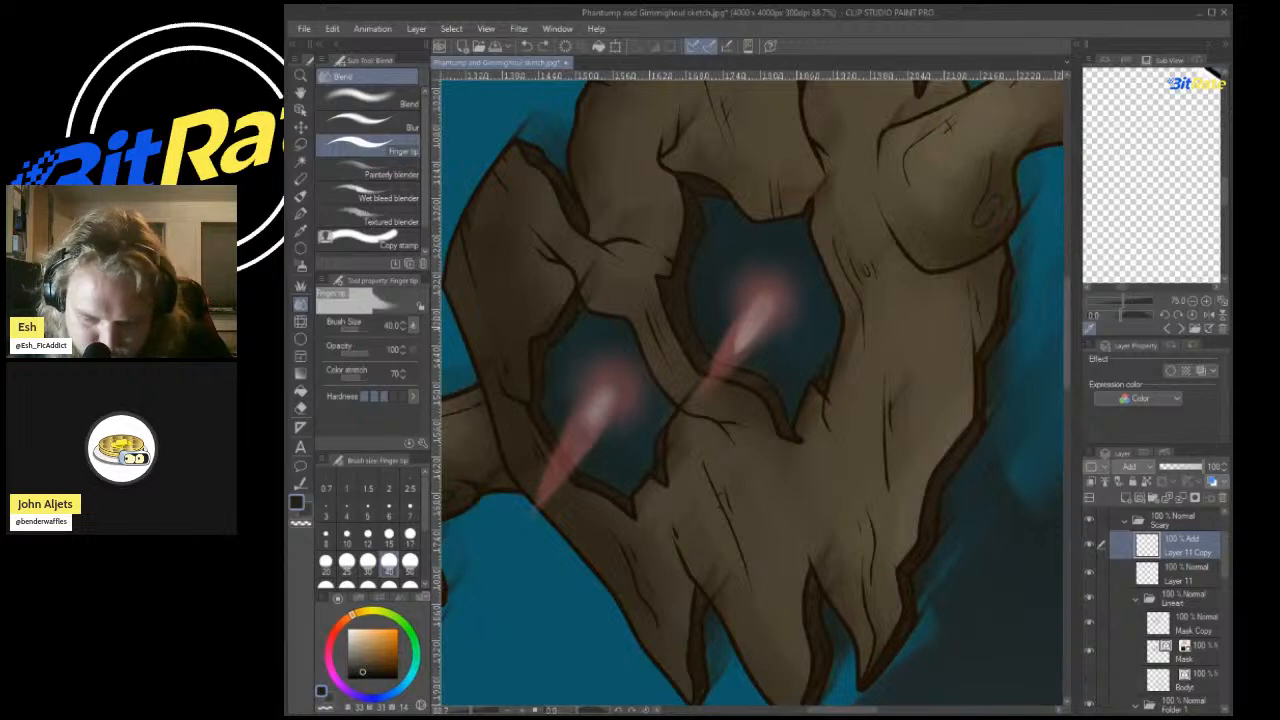
scroll(780, 297, up, 1)
scroll(760, 293, down, 1)
scroll(471, 251, down, 1)
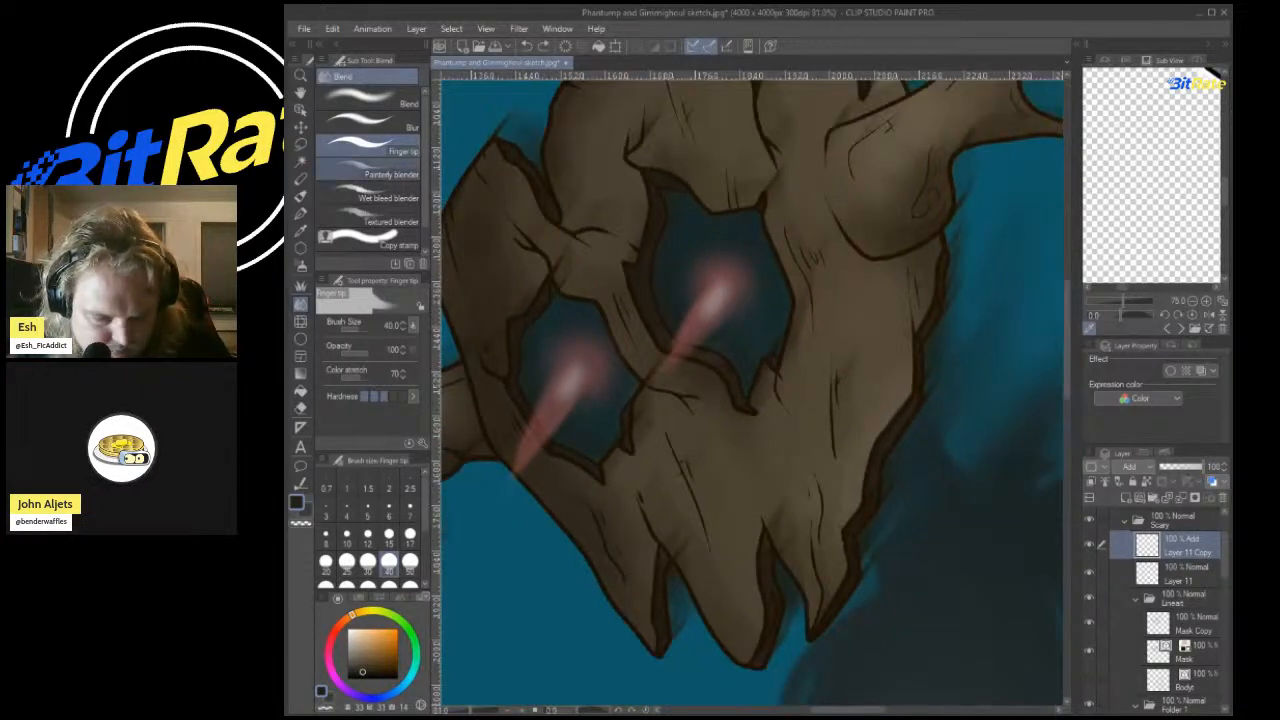
click(301, 127)
scroll(605, 238, up, 2)
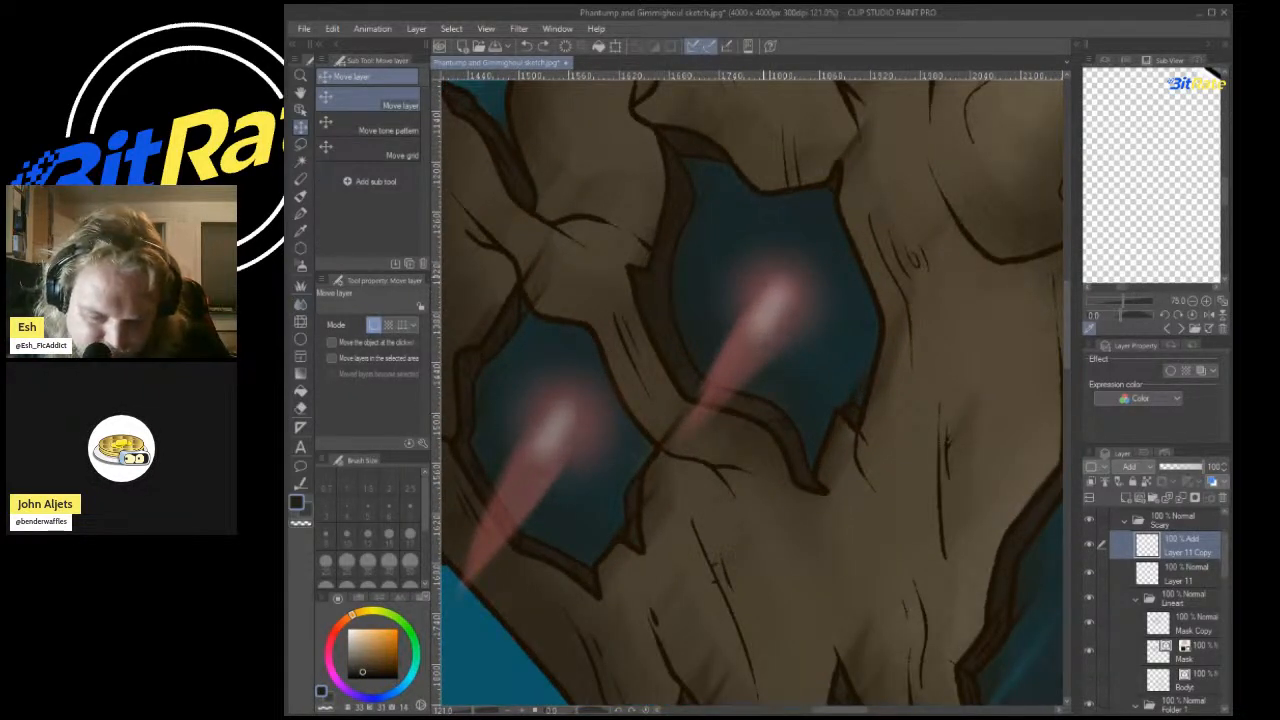
scroll(902, 219, down, 2)
key(ctrl+v)
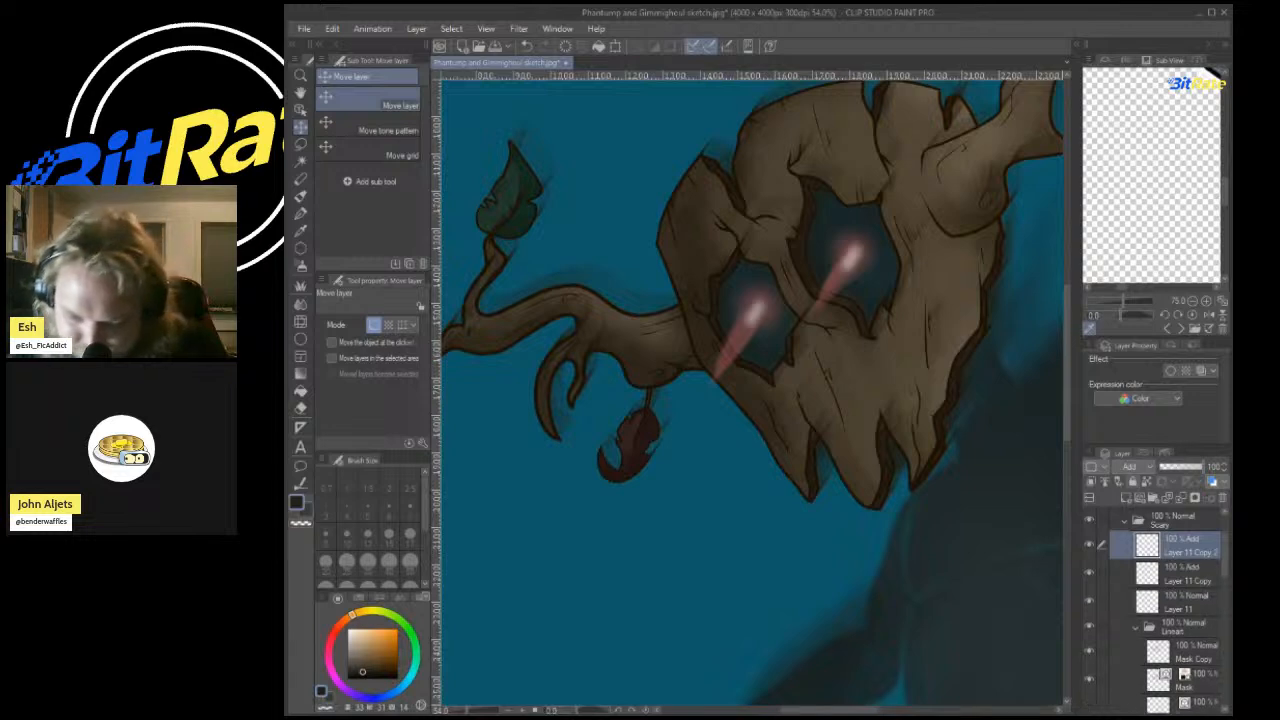
click(1134, 467)
scroll(868, 252, down, 4)
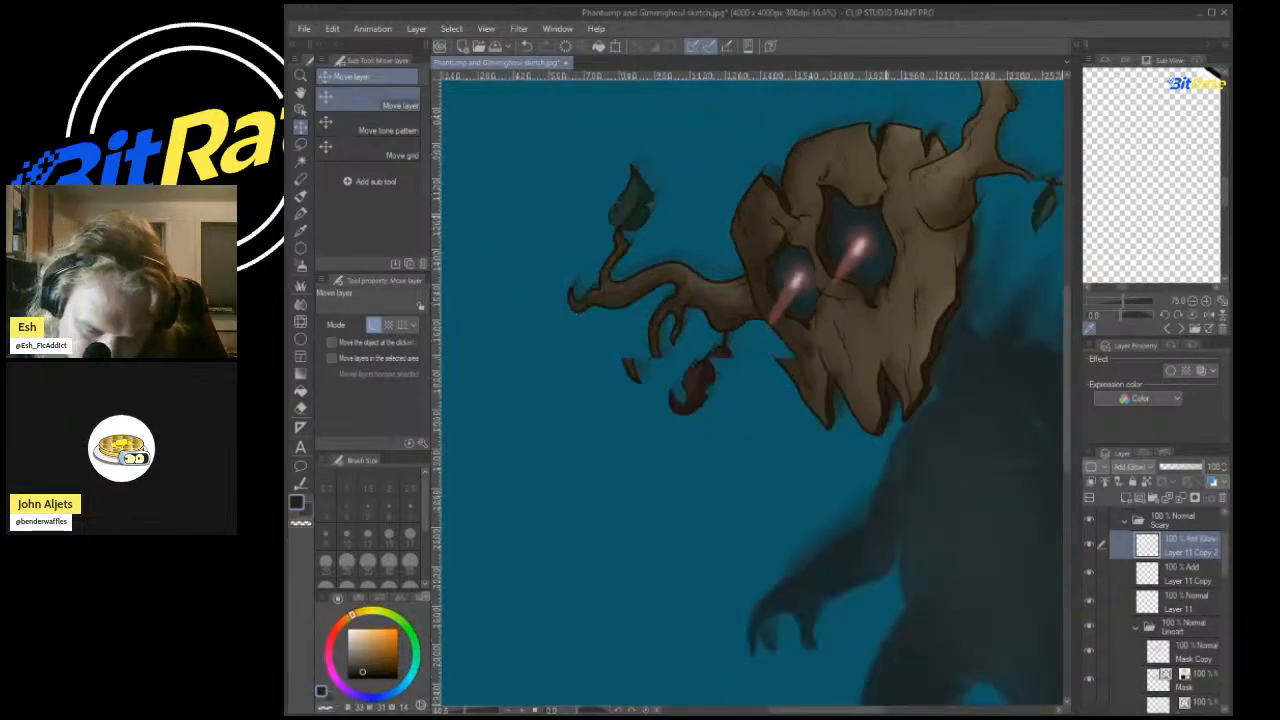
scroll(876, 254, up, 6)
scroll(800, 235, down, 2)
scroll(800, 235, up, 3)
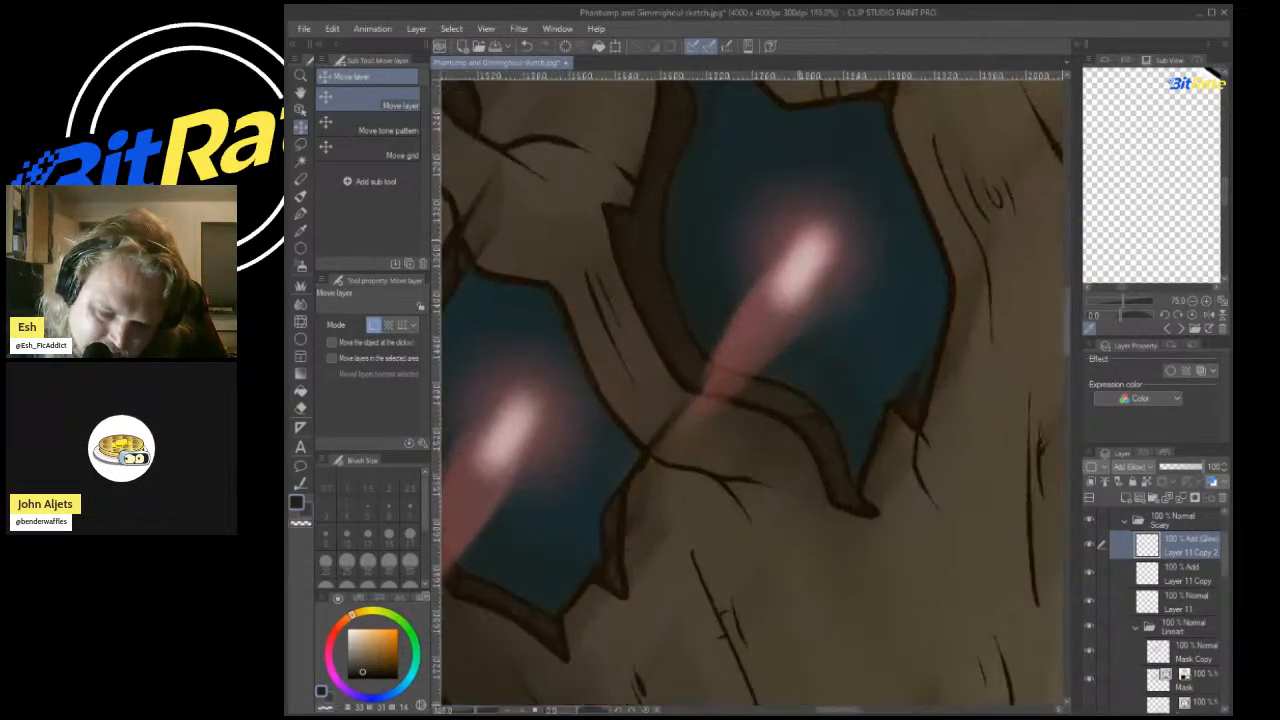
Try stacking a second Add (Glow) duplicate of the eye-glow layer, and undo it.
scroll(826, 240, down, 3)
scroll(828, 242, up, 2)
scroll(828, 242, down, 3)
key(ctrl+v)
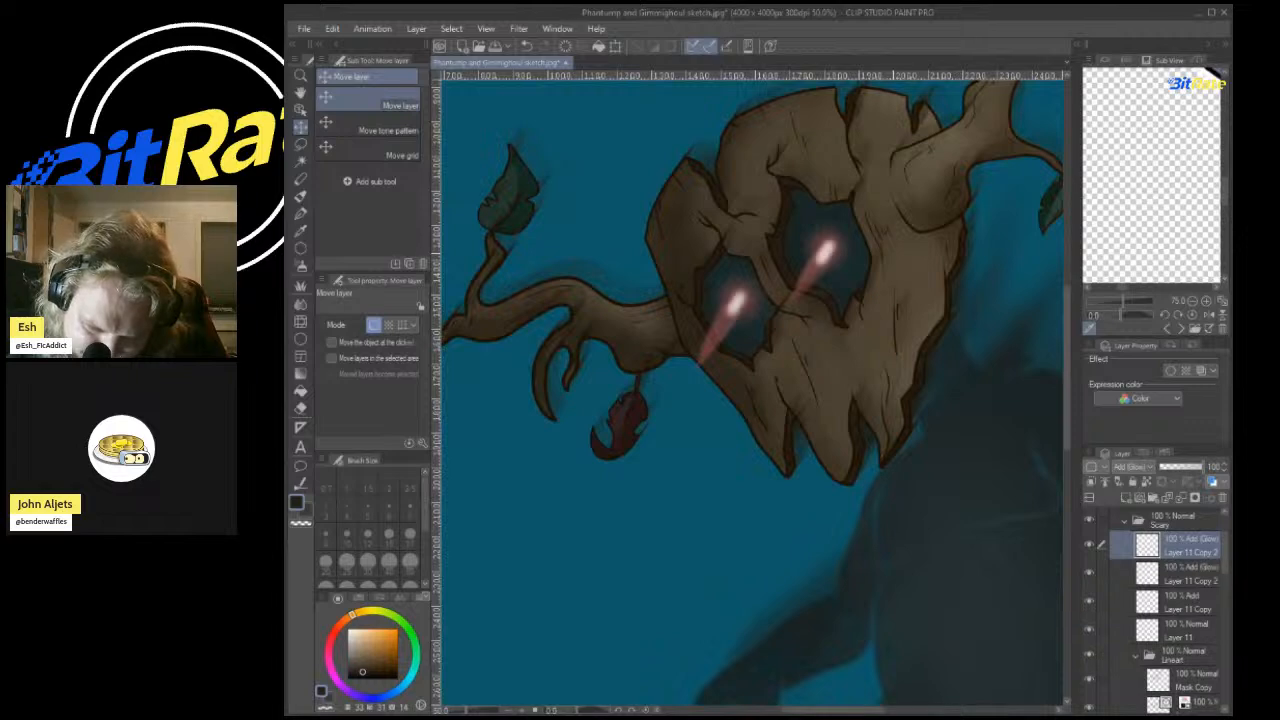
scroll(779, 204, down, 2)
key(ctrl+z)
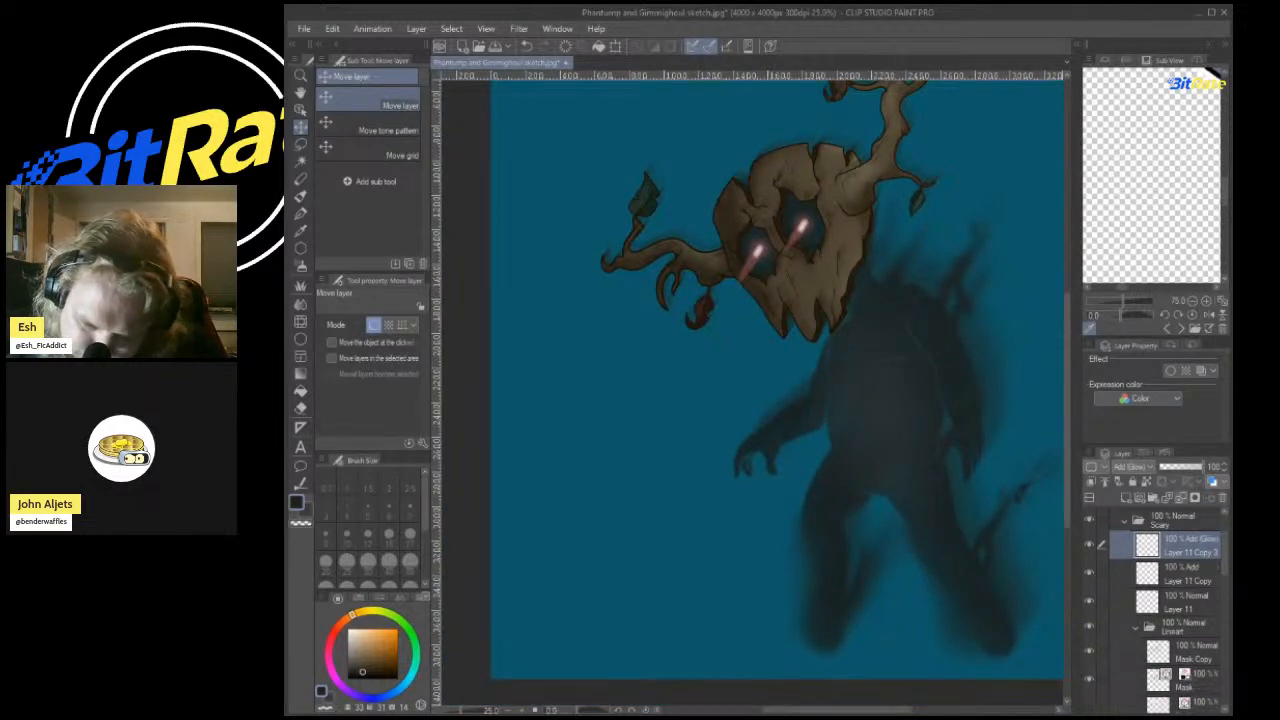
Crop the canvas to about 3041 px wide by trimming the empty area on both sides of the figure.
scroll(690, 206, down, 1)
scroll(750, 345, up, 1)
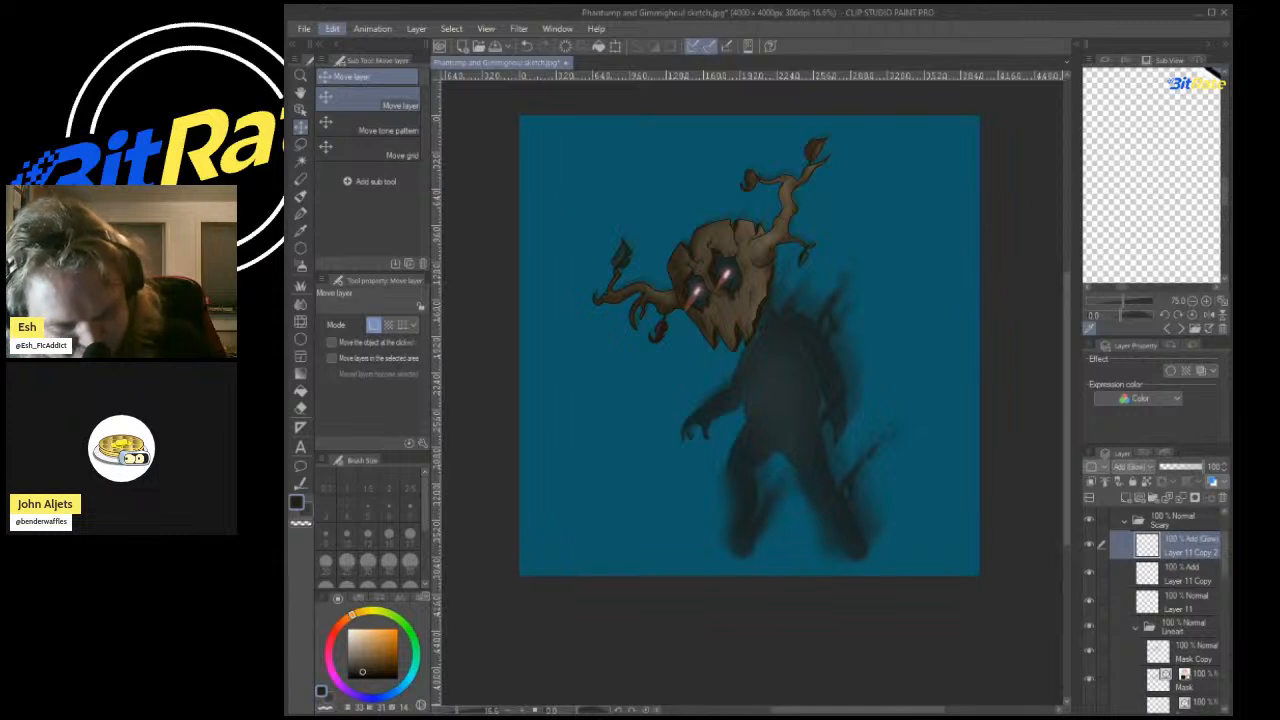
click(380, 330)
drag(519, 345, 575, 345)
drag(750, 345, 727, 349)
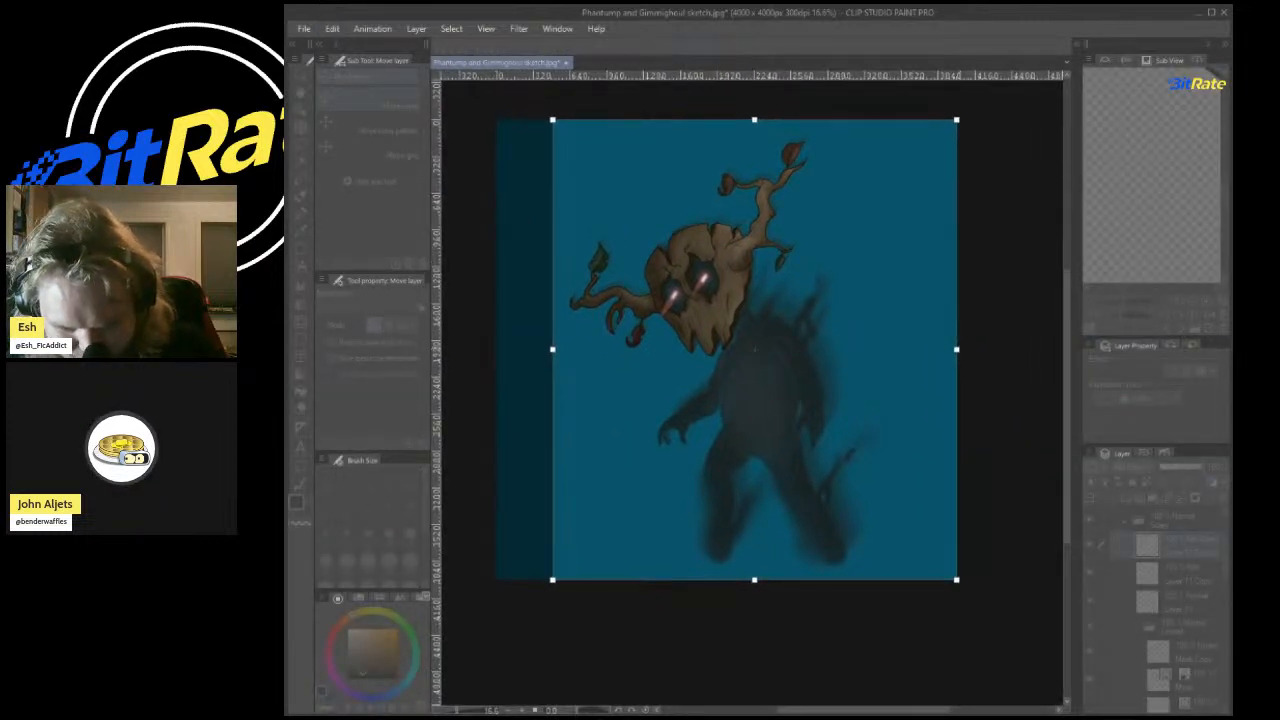
drag(956, 349, 908, 349)
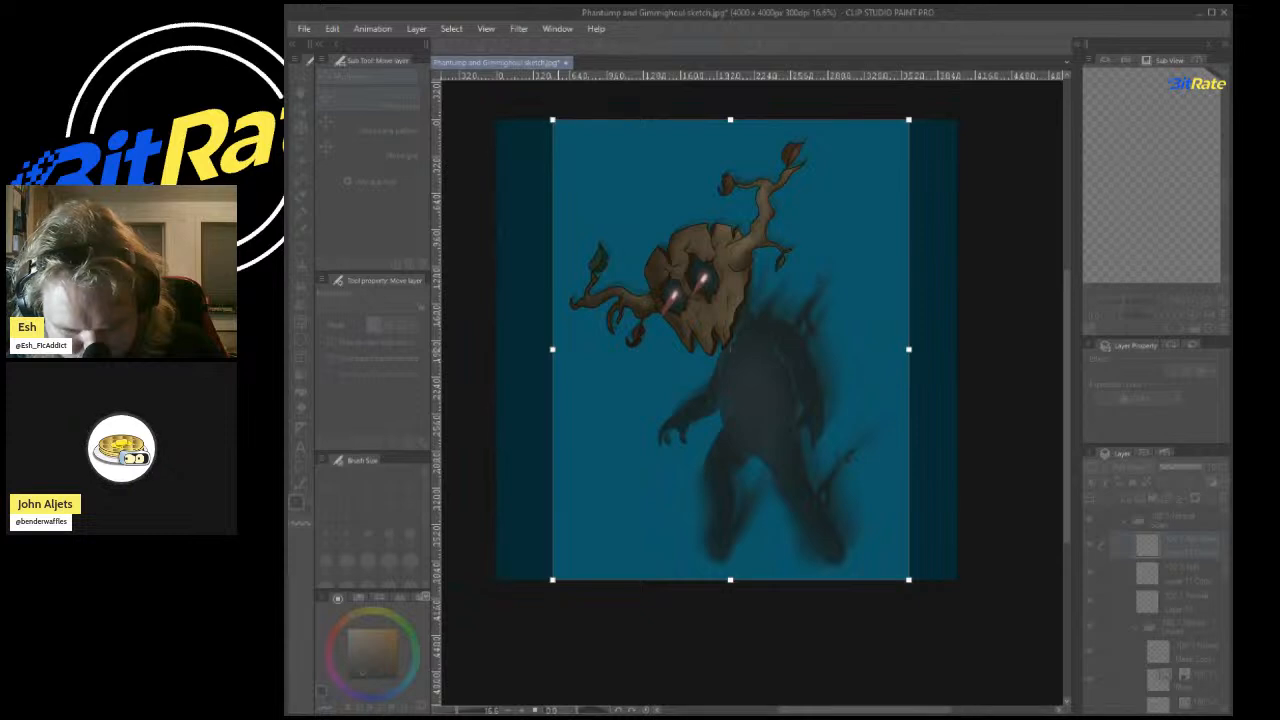
drag(552, 349, 559, 349)
key(Return)
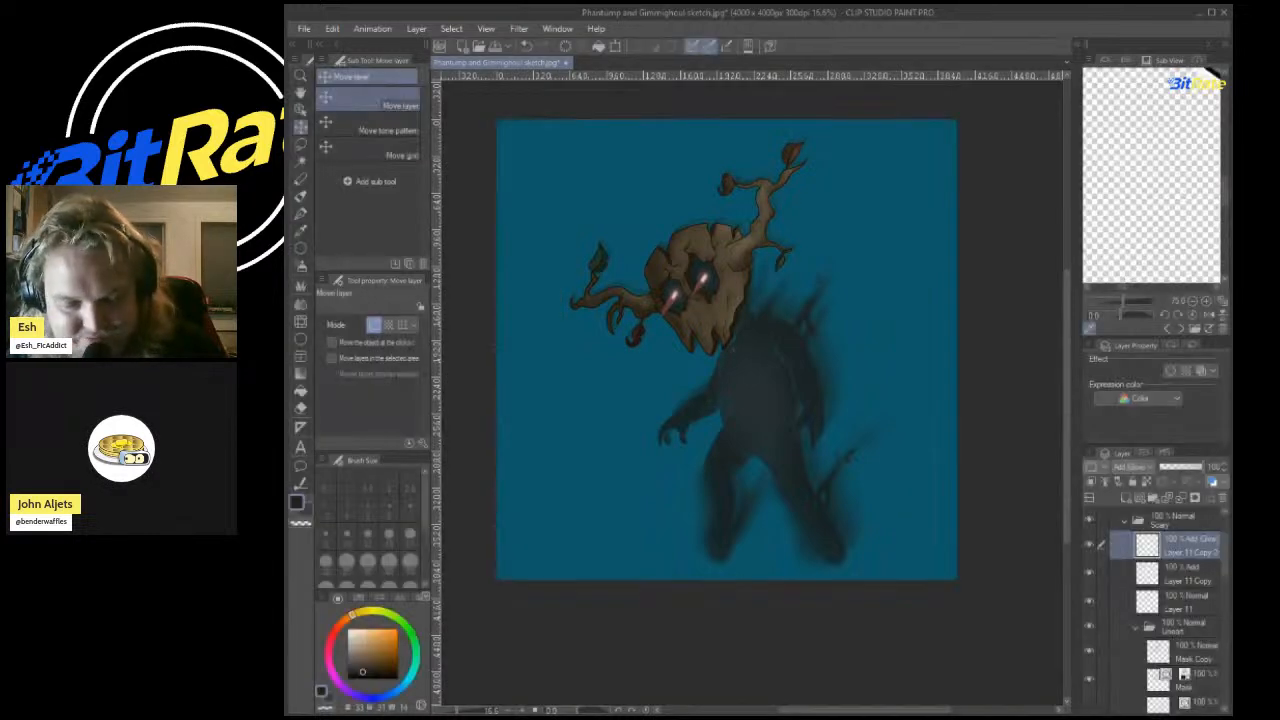
Select the Phantump (Cute) folder and move the whole figure slightly upward on the canvas.
scroll(790, 300, down, 1)
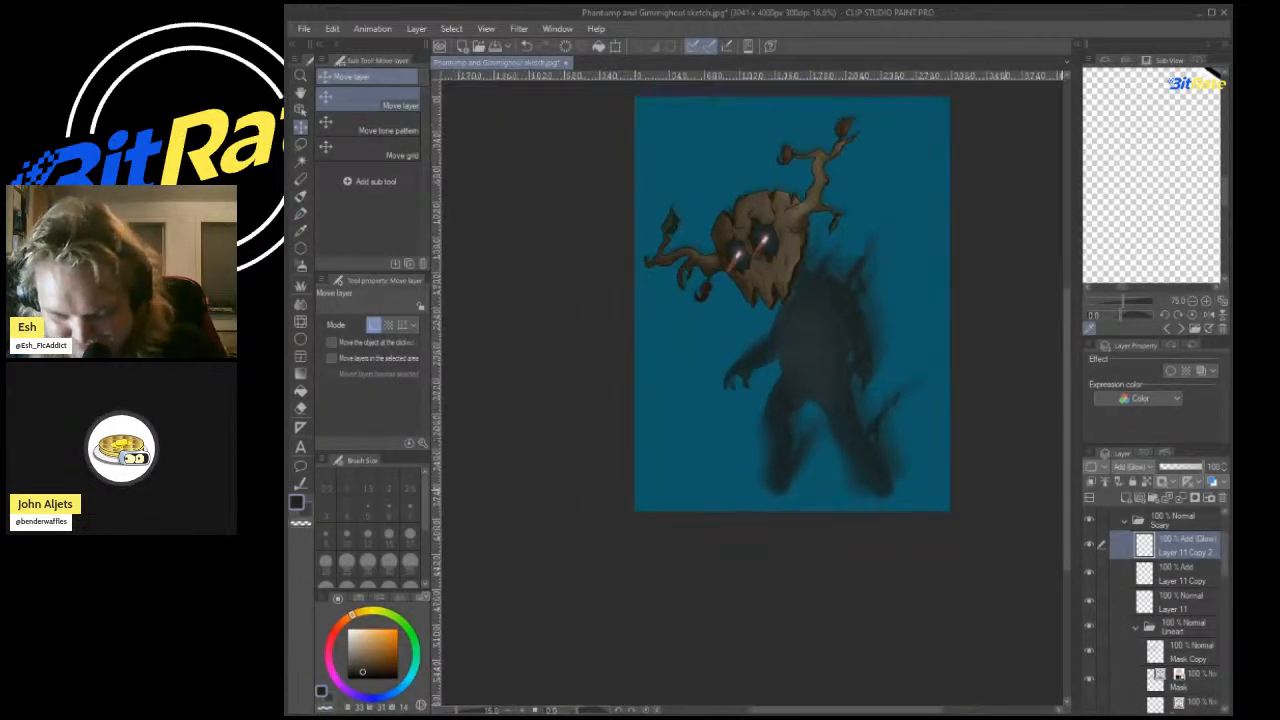
scroll(790, 300, up, 2)
scroll(800, 320, down, 1)
click(1172, 521)
scroll(1168, 560, up, 2)
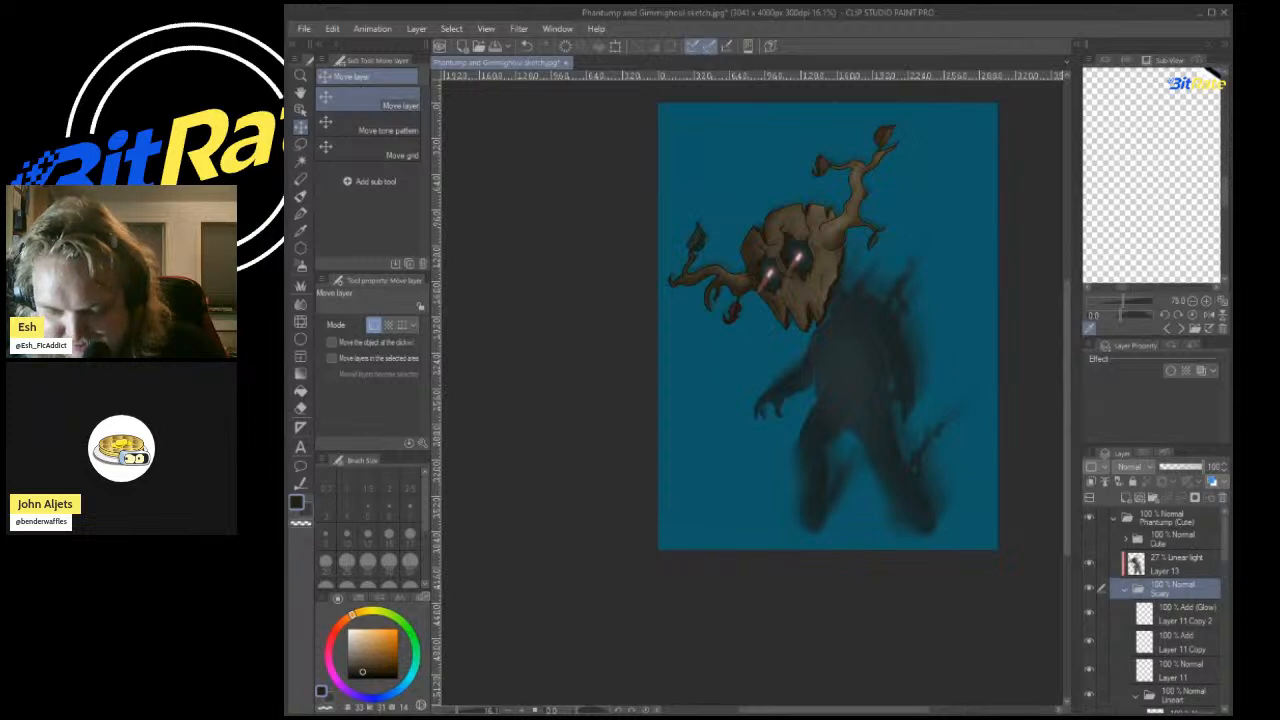
click(1176, 518)
drag(820, 340, 820, 333)
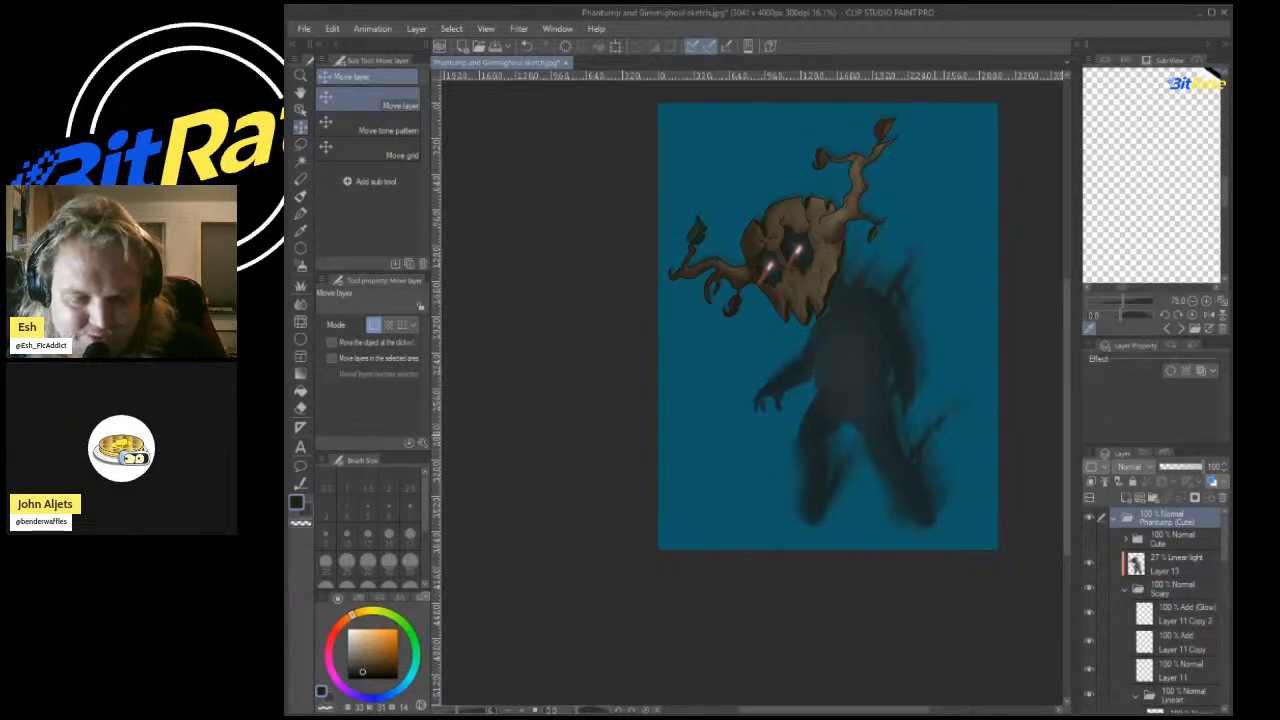
Identify the Mask line art layer by toggling its visibility, duplicate it, and rasterize the duplicate.
scroll(870, 280, up, 4)
scroll(1160, 610, down, 5)
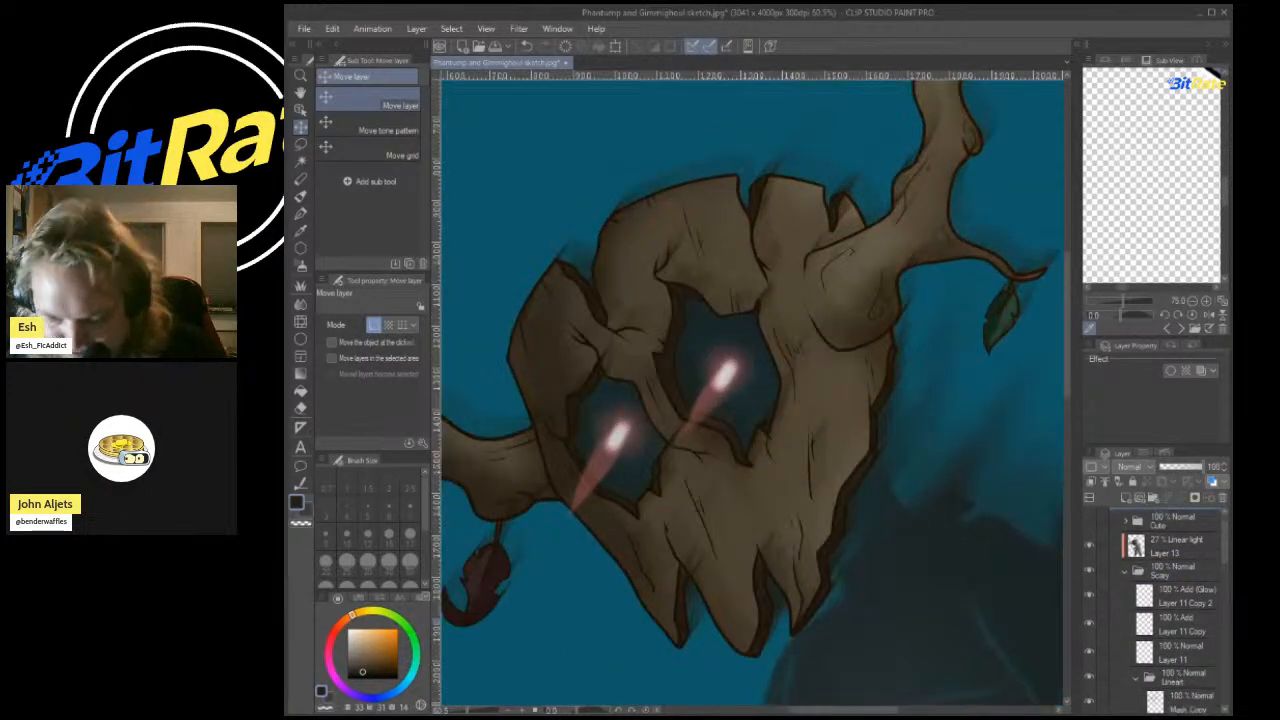
click(1185, 604)
click(1089, 604)
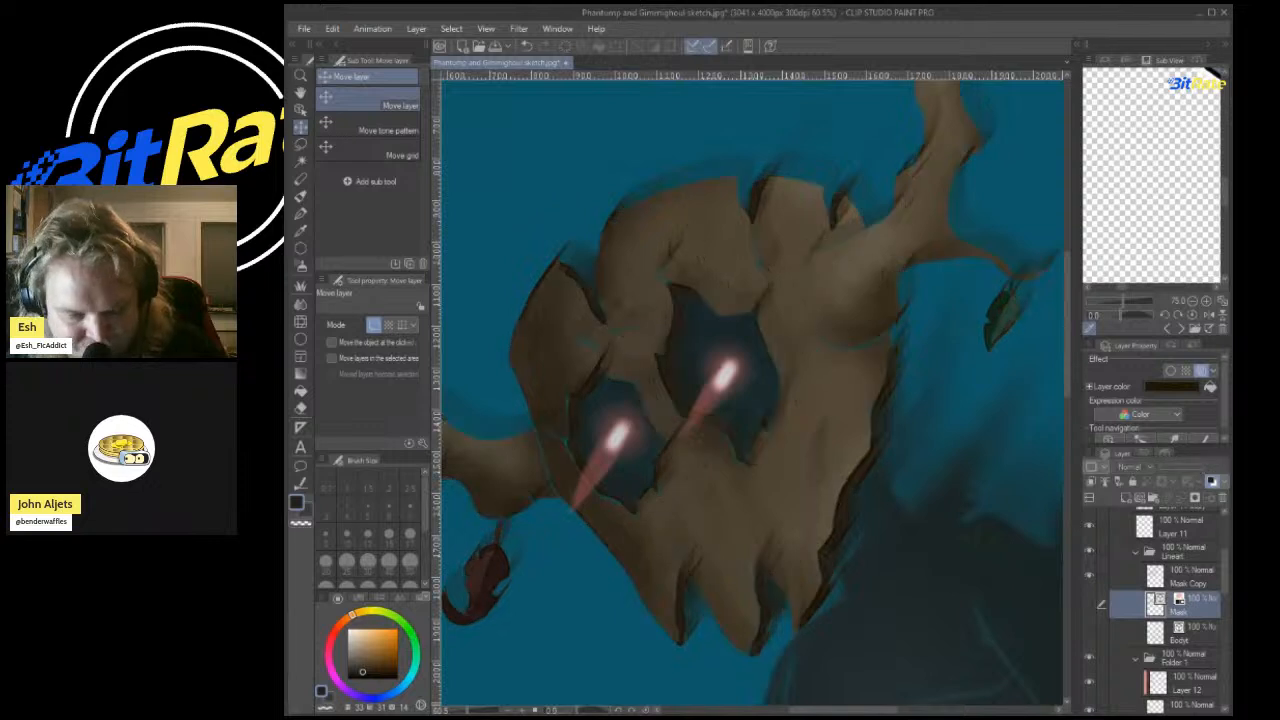
click(1089, 604)
key(ctrl+c)
key(ctrl+v)
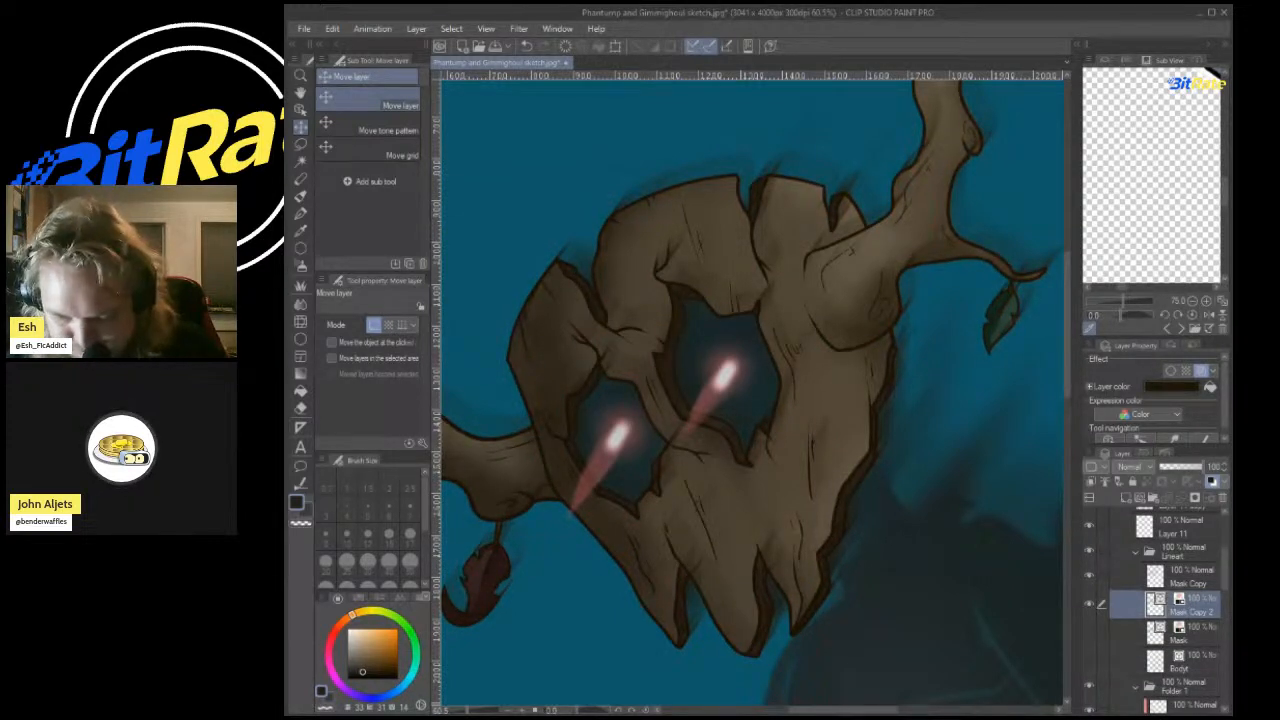
click(1150, 590)
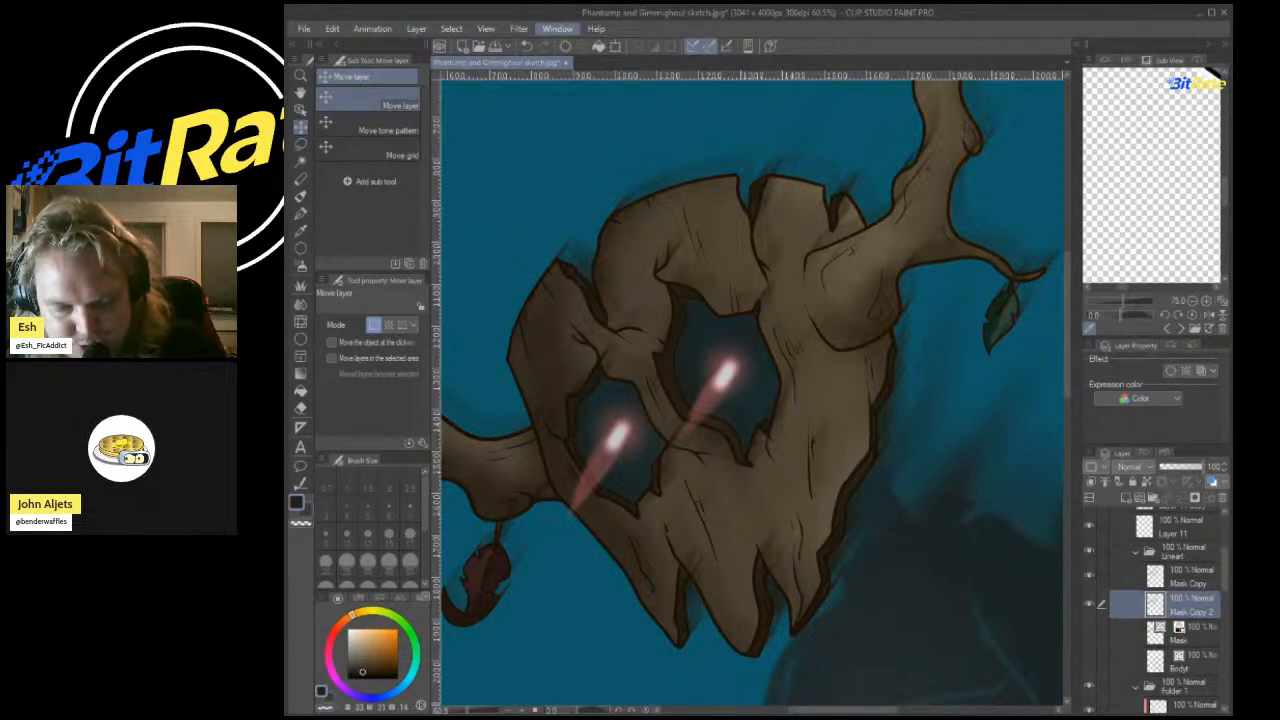
Try a diagonal motion blur on Mask Copy 2 with the original Mask layer hidden, and undo it.
click(660, 84)
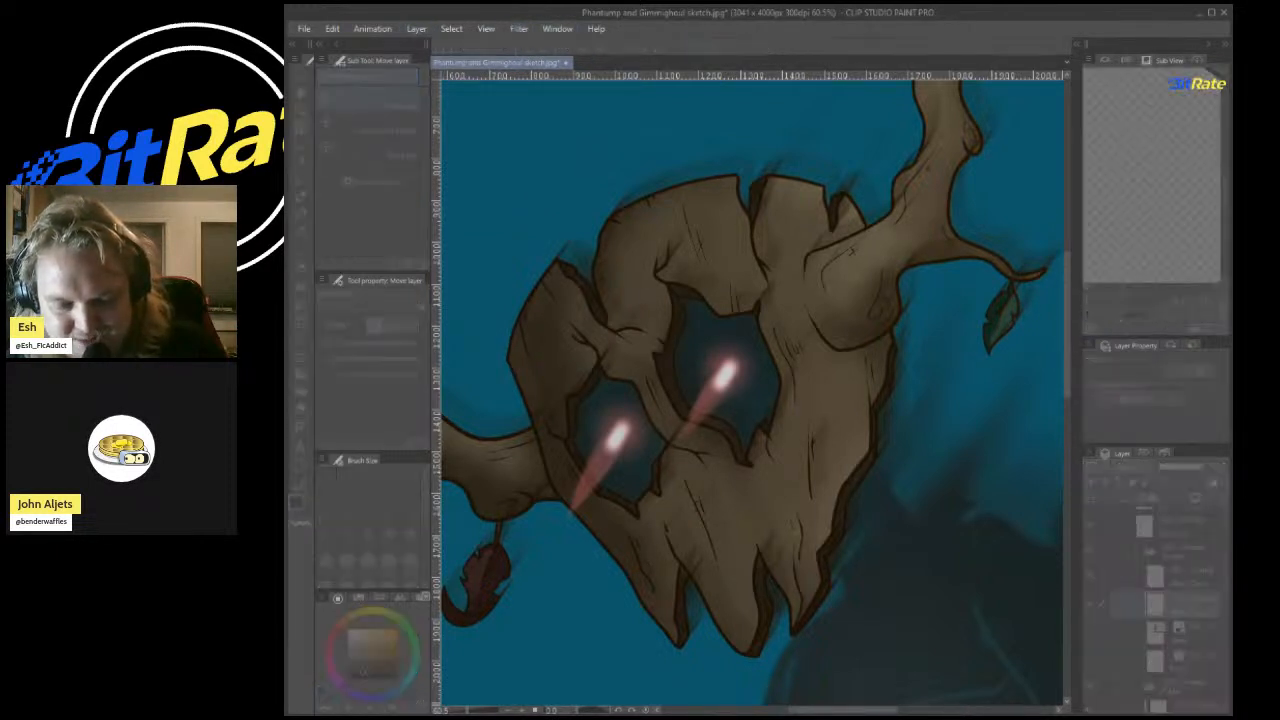
key(Return)
click(519, 29)
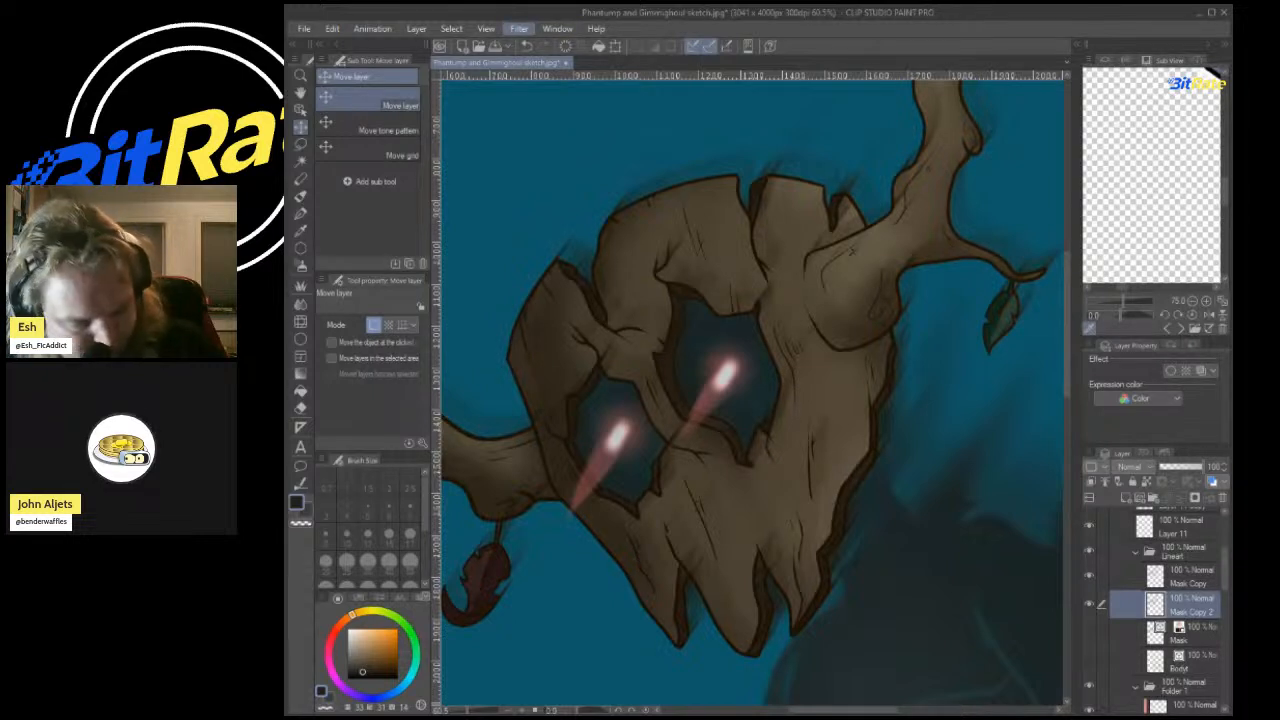
click(660, 88)
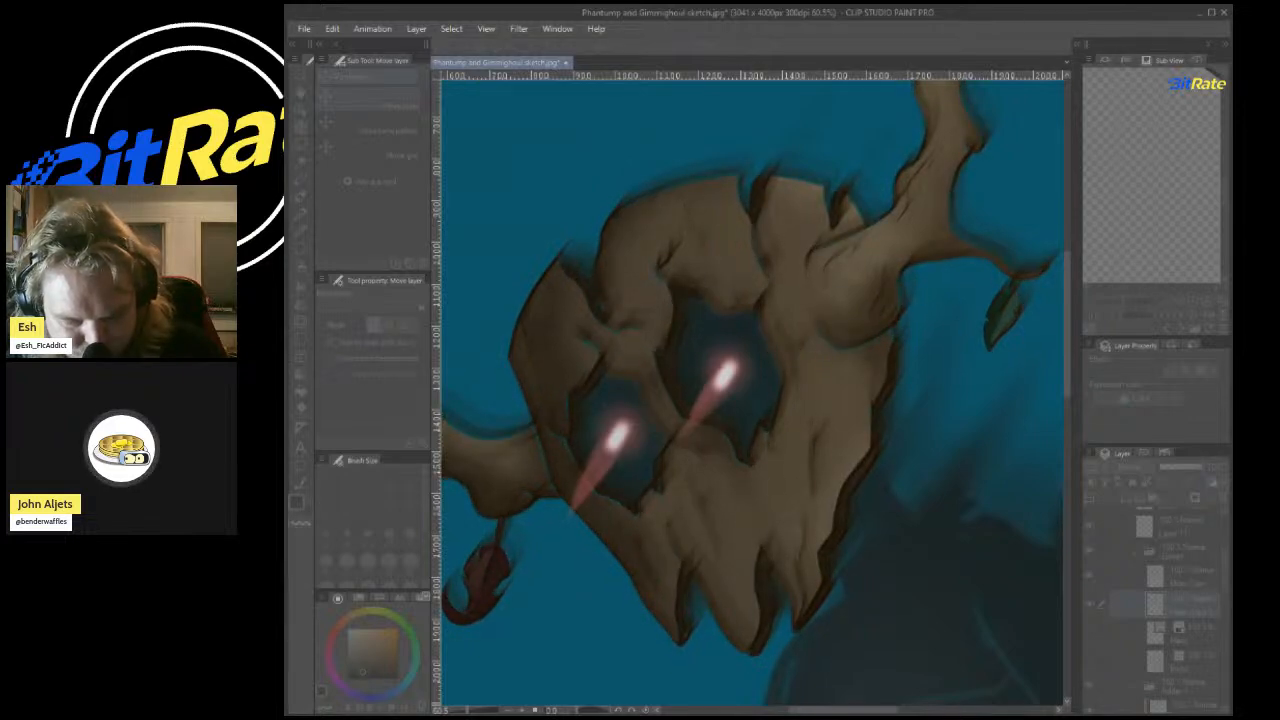
key(Return)
scroll(711, 284, down, 3)
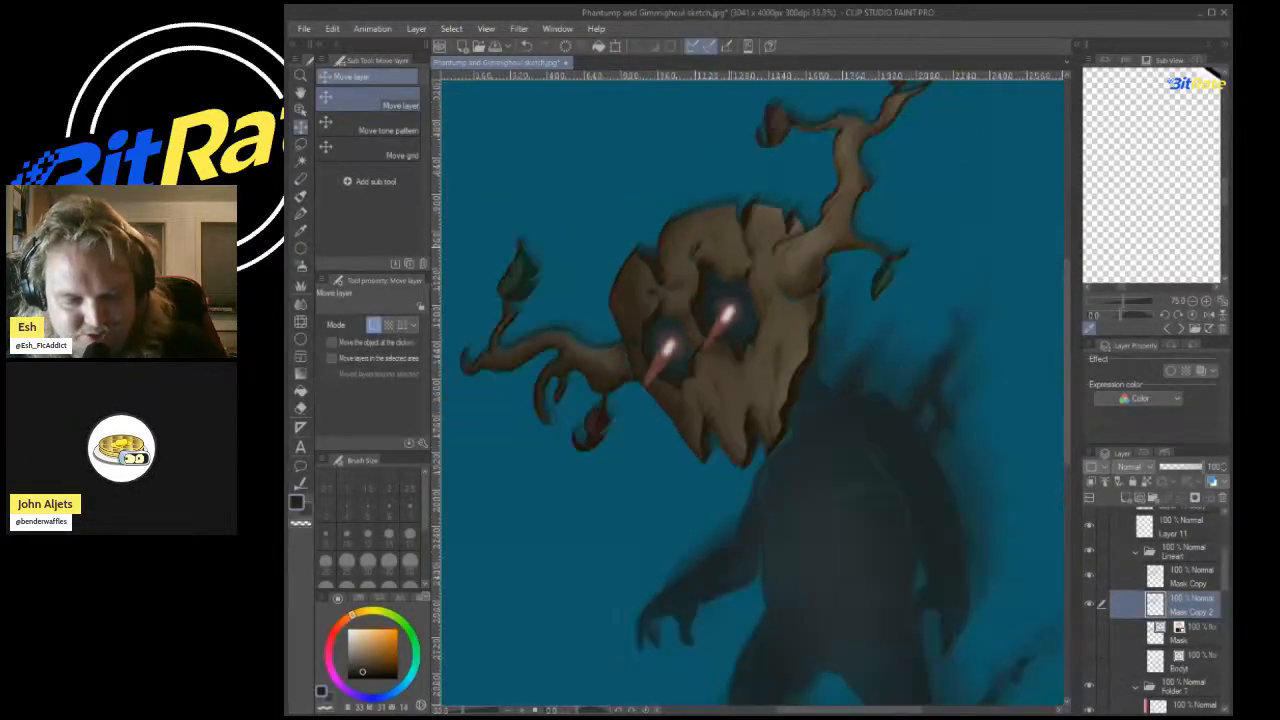
scroll(631, 357, up, 6)
key(ctrl+z)
key(ctrl+z)
key(ctrl+z)
key(ctrl+z)
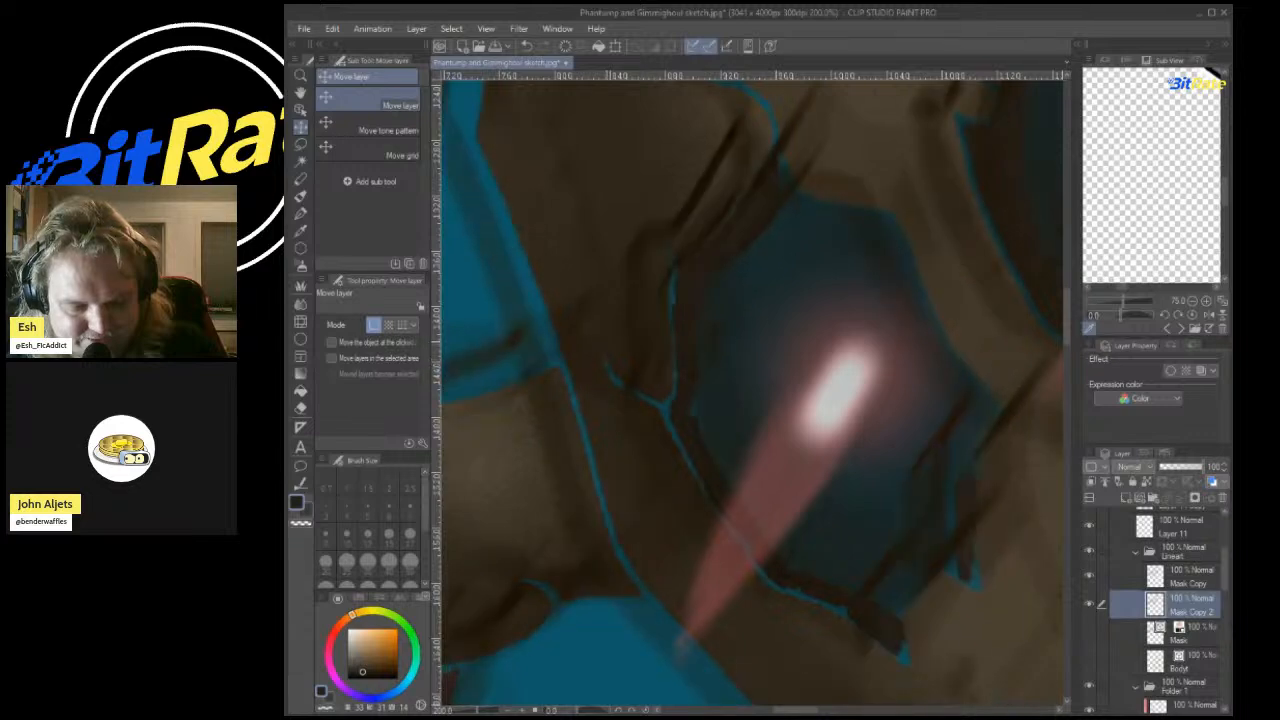
Apply a motion blur to Mask Copy 2 while keeping the original Mask line art visible.
scroll(646, 264, down, 5)
scroll(631, 263, down, 2)
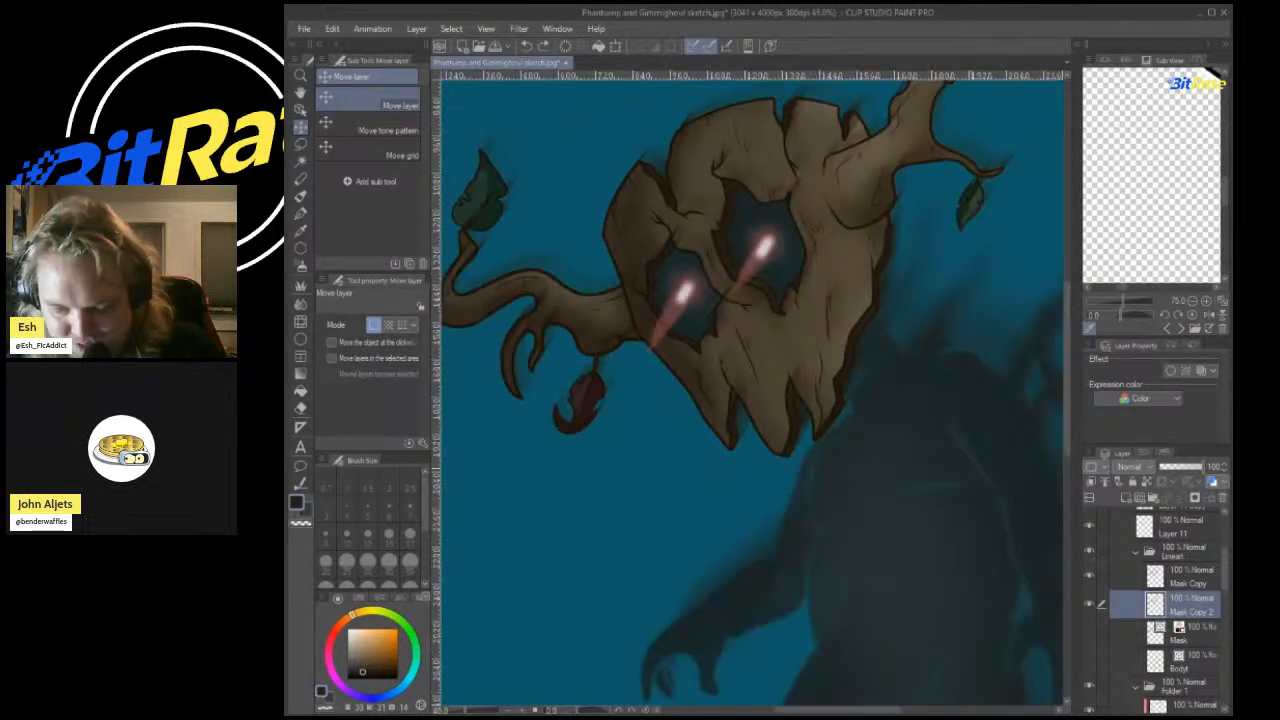
scroll(668, 248, up, 4)
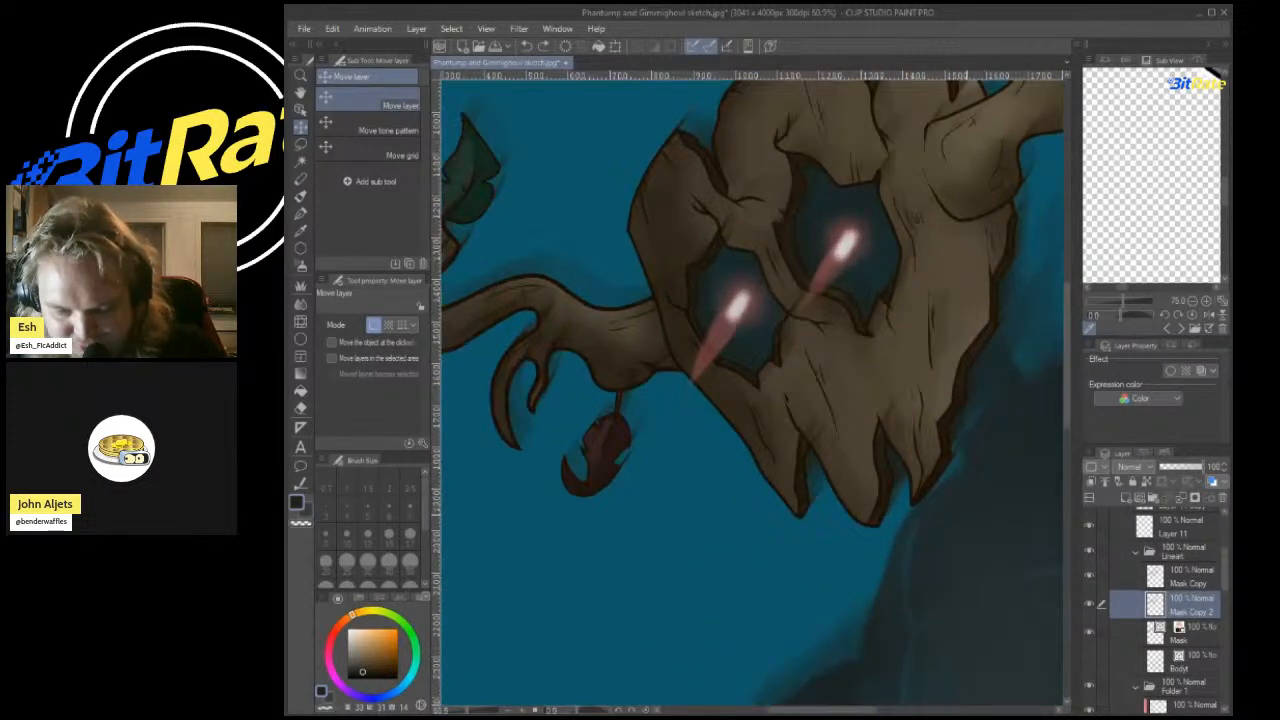
click(519, 29)
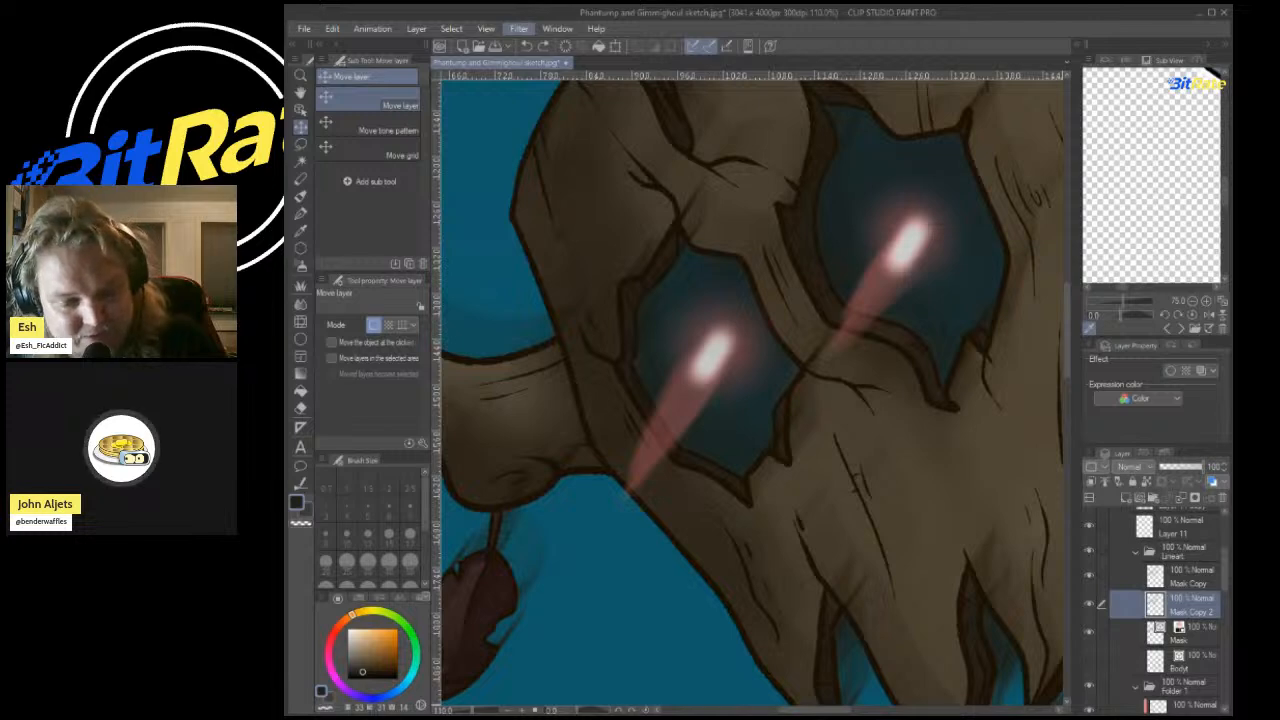
click(649, 87)
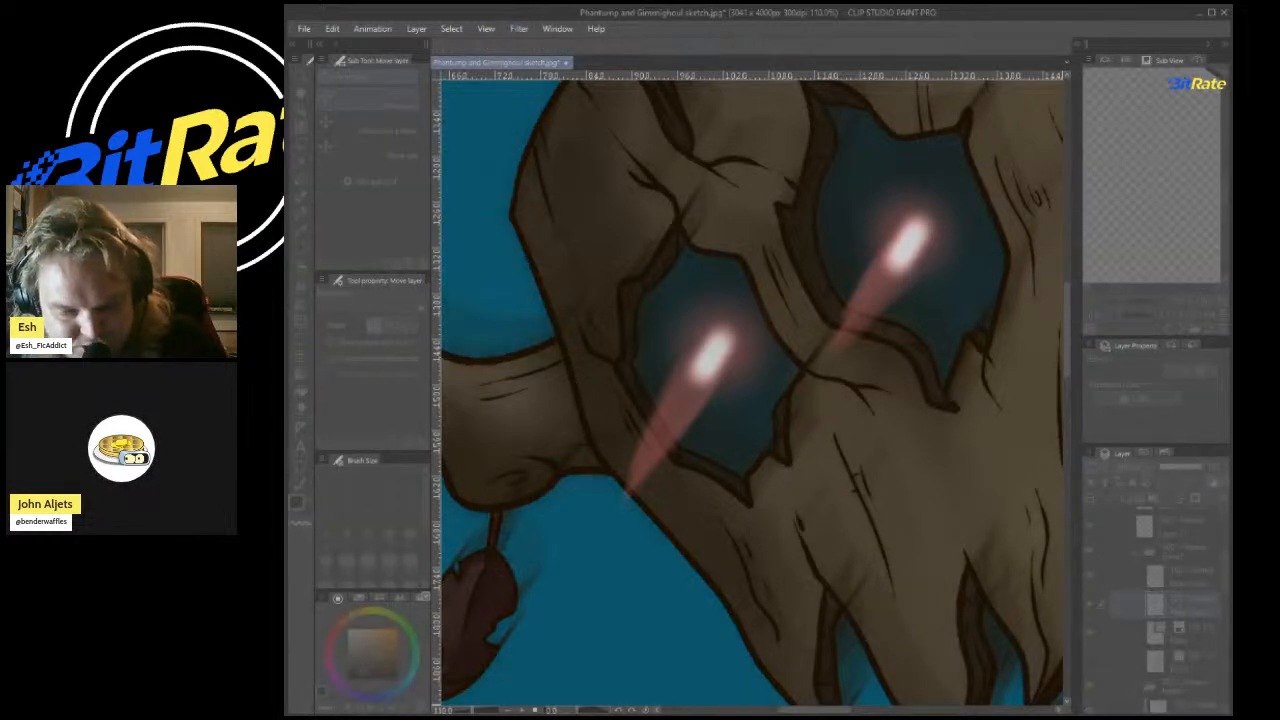
key(Return)
Examine the whole figure with its blurred mask line art and eye trails at several zoom levels.
scroll(856, 236, down, 9)
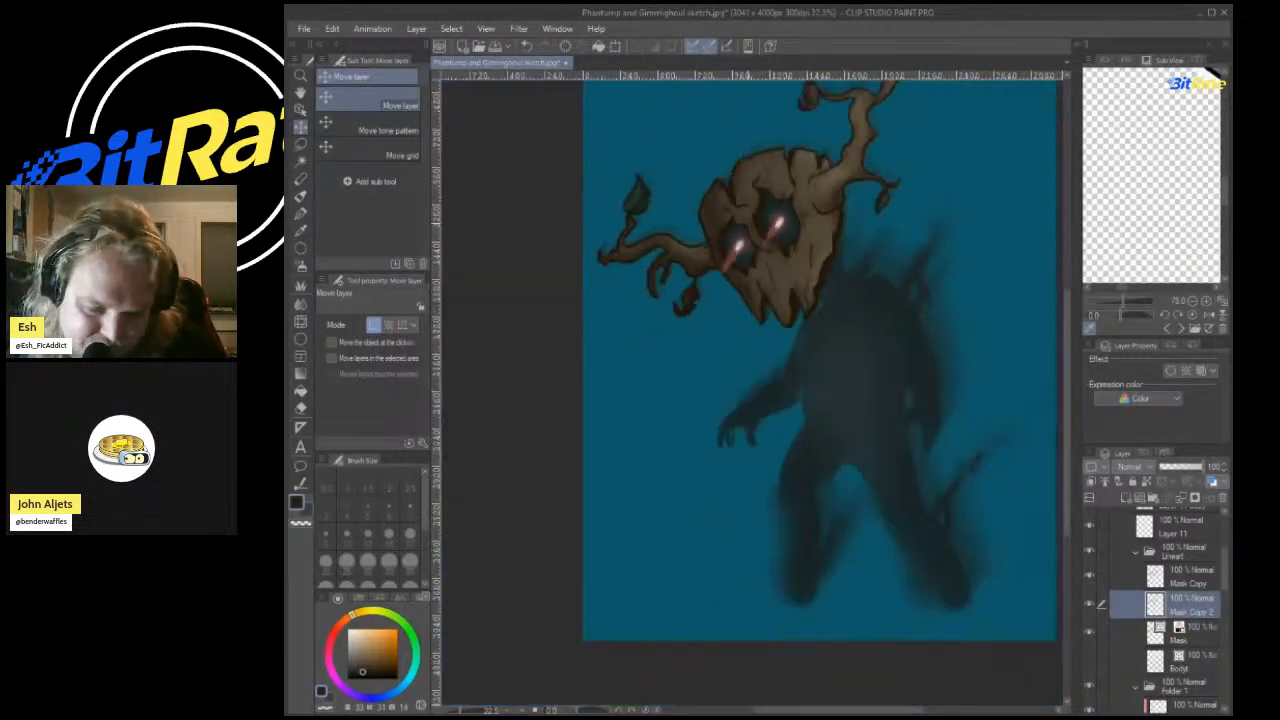
scroll(864, 196, up, 2)
scroll(725, 320, down, 2)
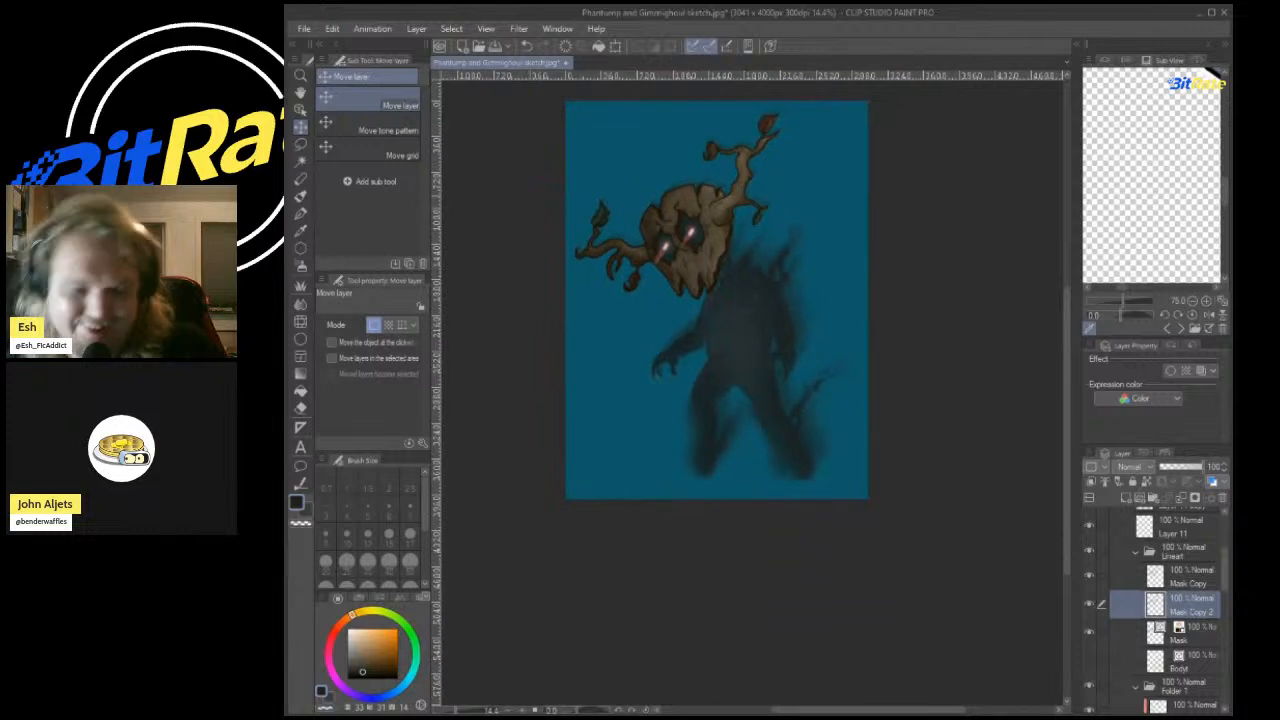
scroll(653, 300, down, 6)
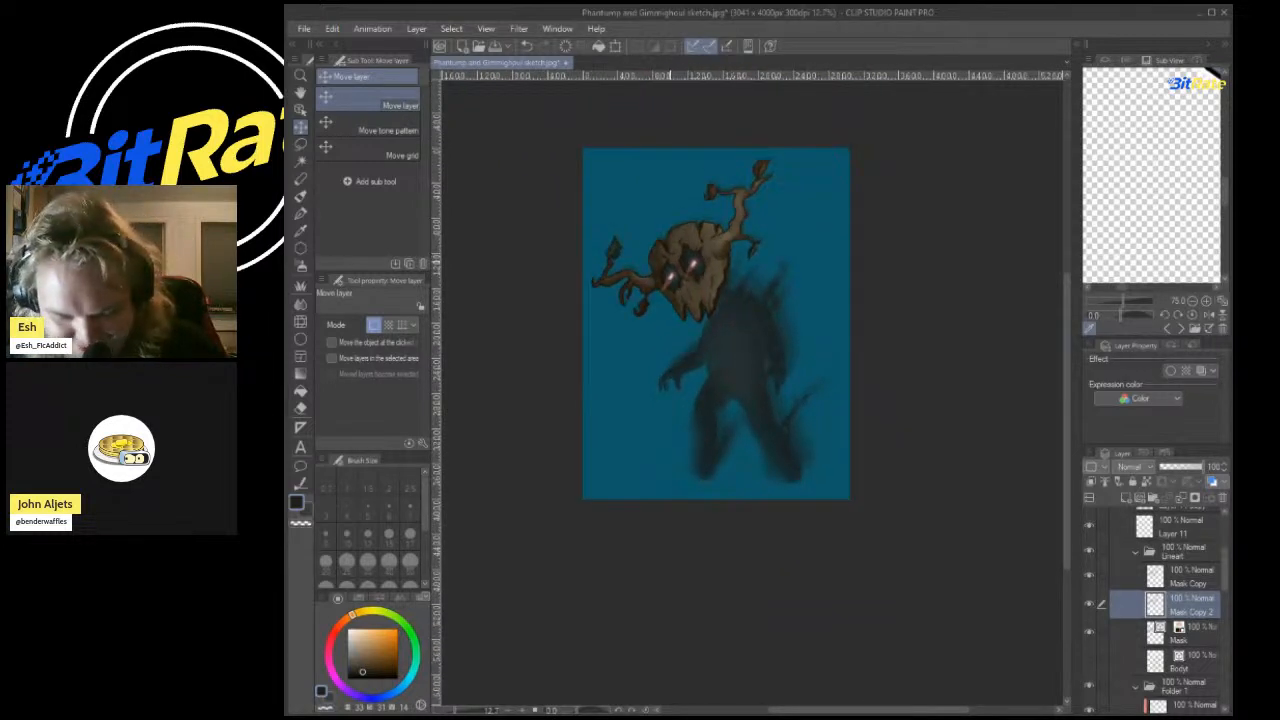
scroll(653, 300, up, 5)
scroll(670, 248, down, 3)
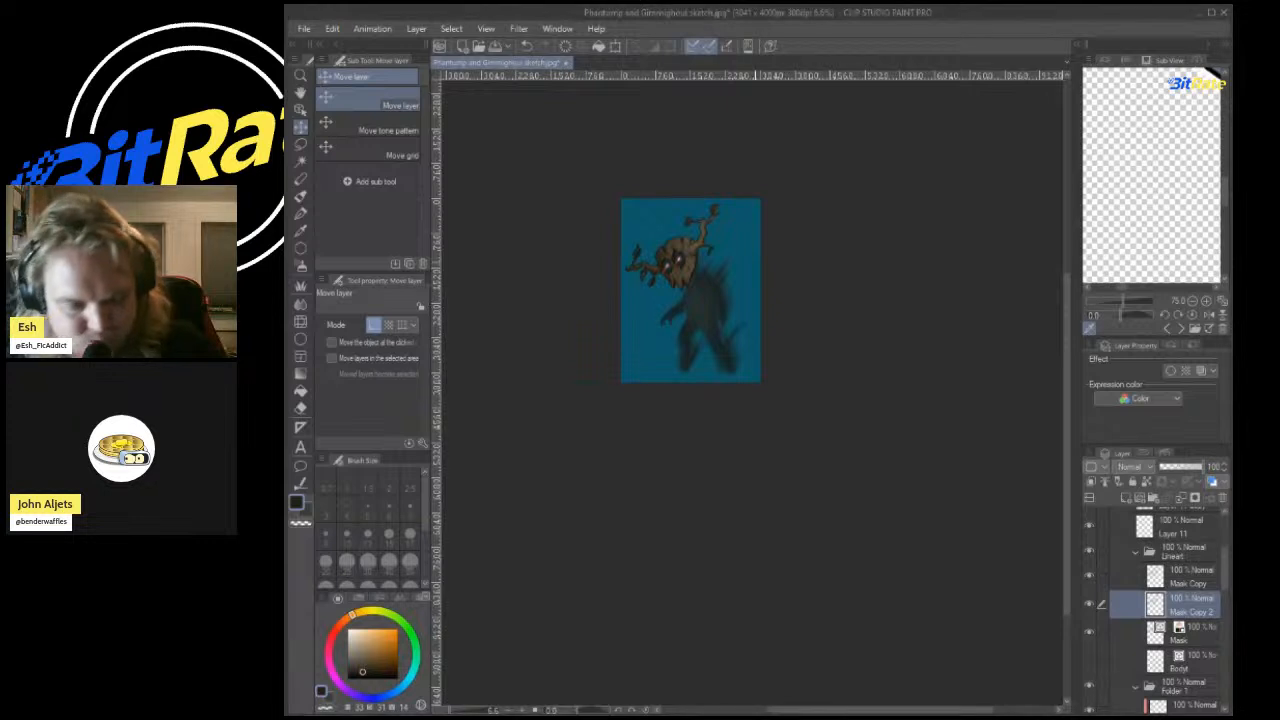
scroll(605, 210, up, 3)
scroll(1155, 610, up, 3)
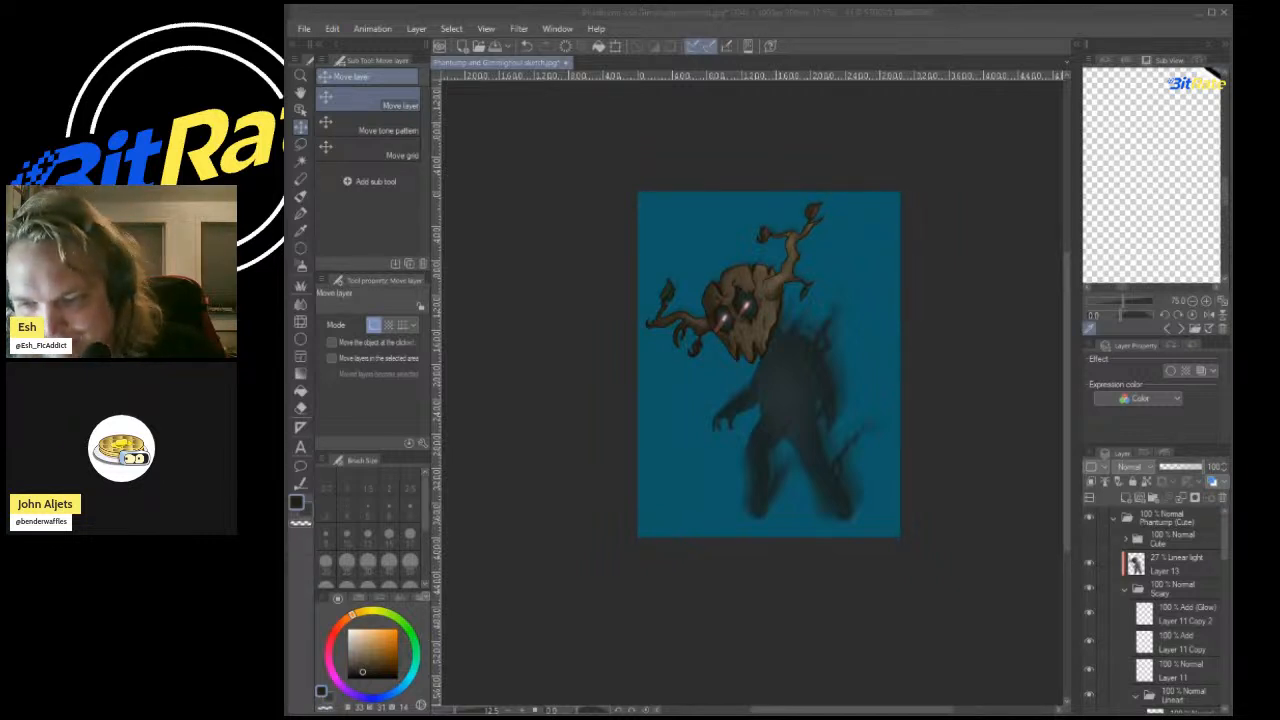
Open the aged paper texture image and paste it into the Phantump sketch document as a new layer.
key(alt+Tab)
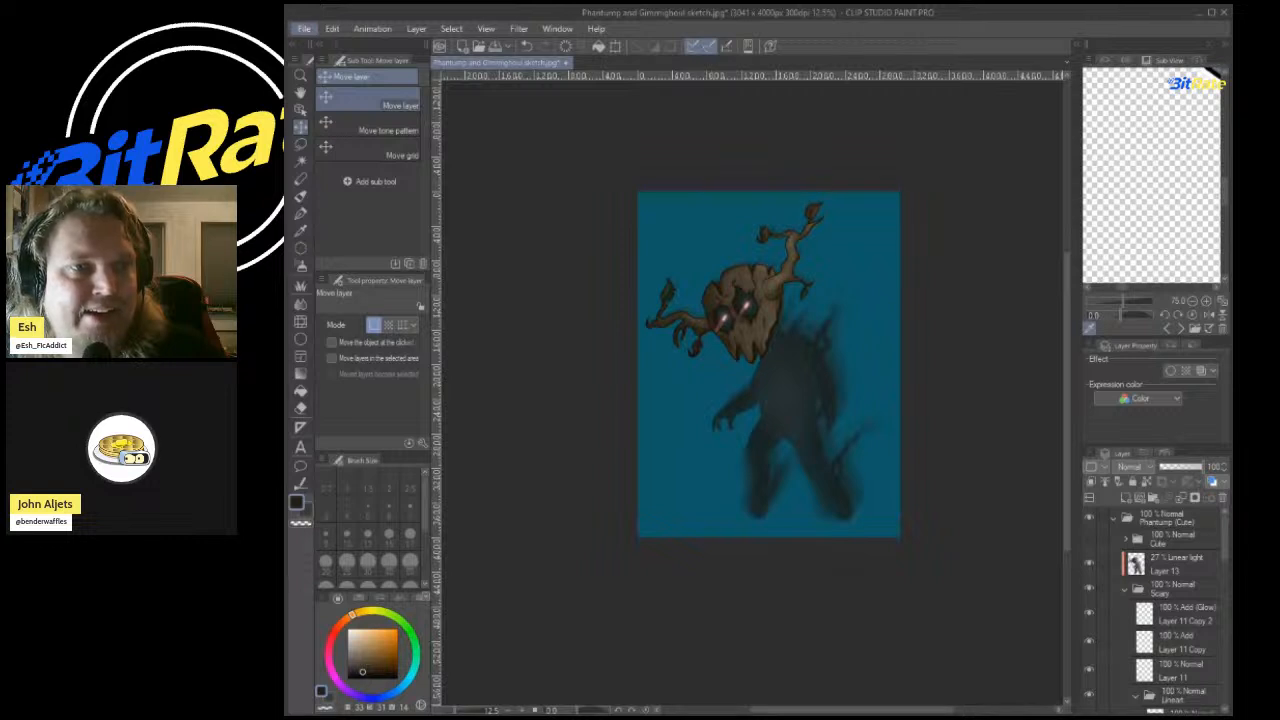
key(alt+Tab)
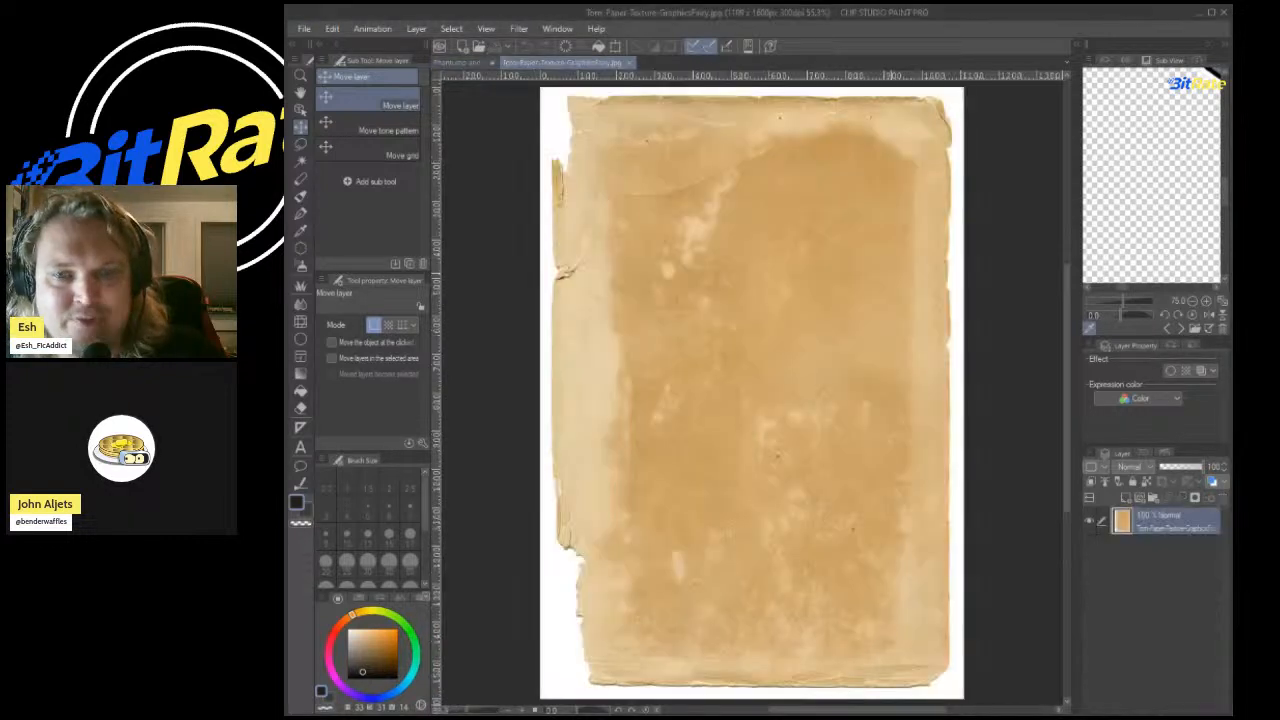
click(497, 62)
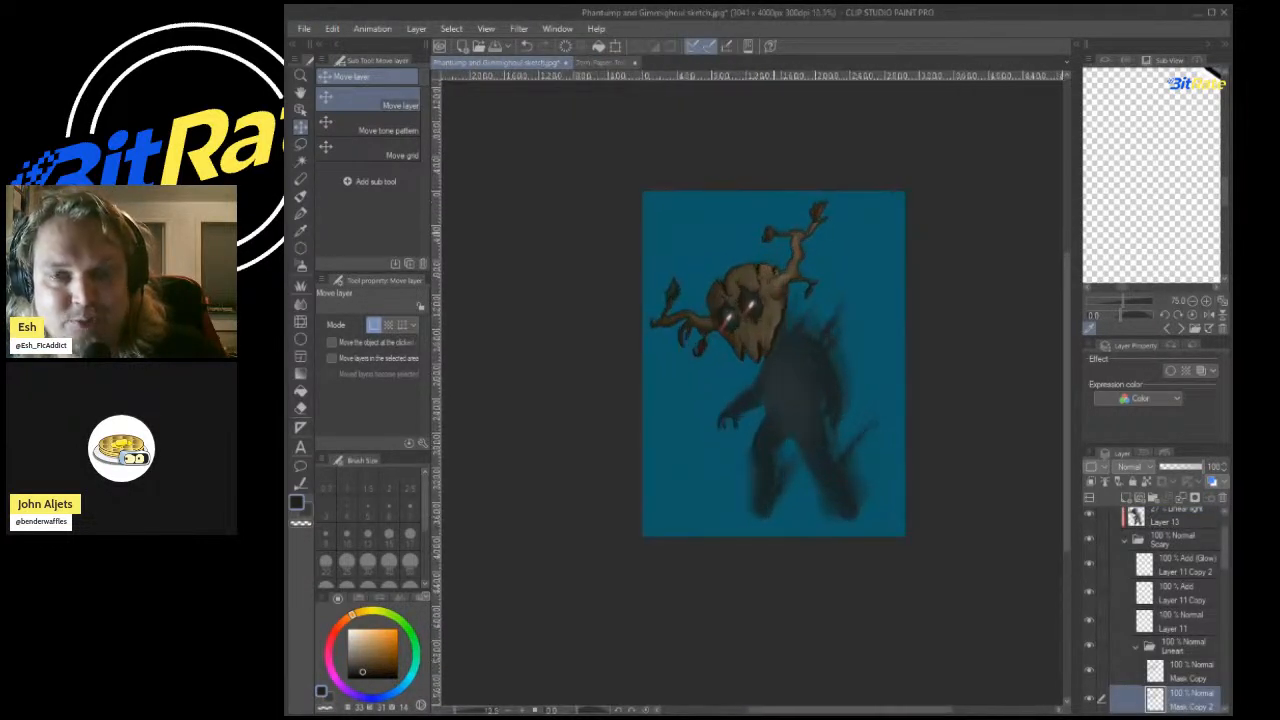
key(ctrl+v)
Enlarge the pasted paper texture past the canvas edges and move its layer directly above Layer 2.
key(ctrl+t)
drag(690, 328, 690, 571)
drag(690, 450, 752, 419)
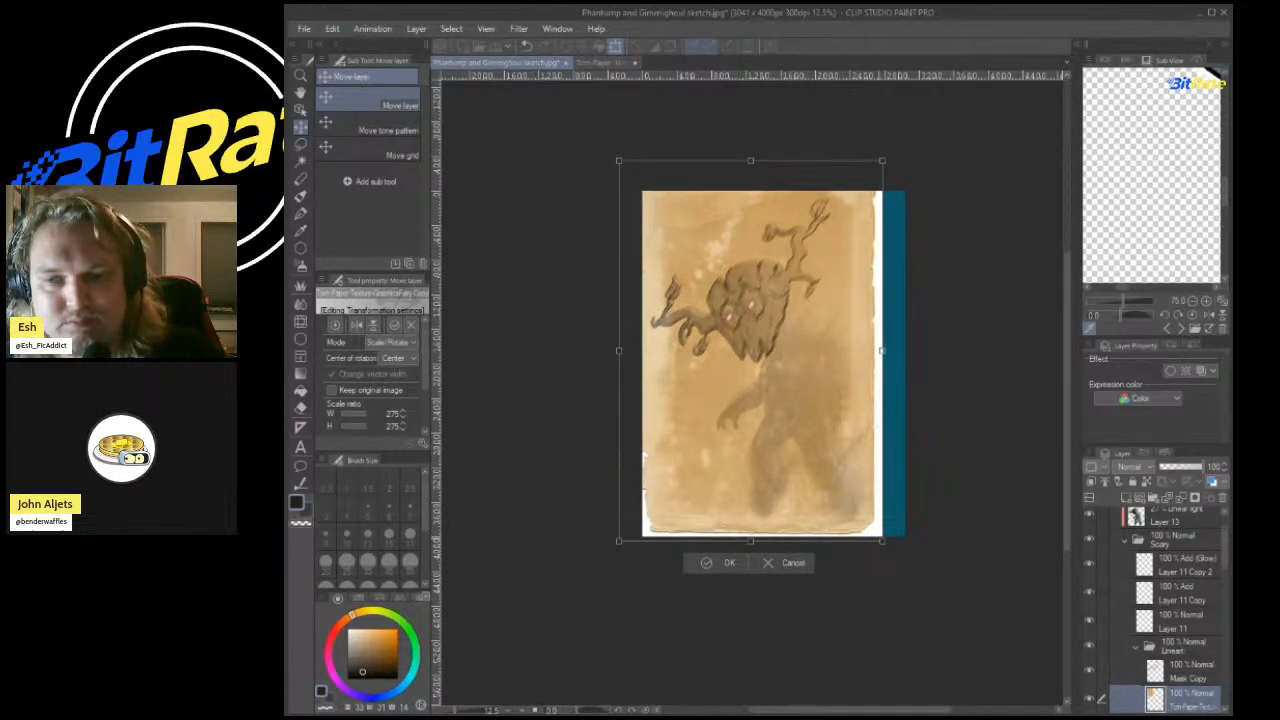
drag(881, 540, 923, 600)
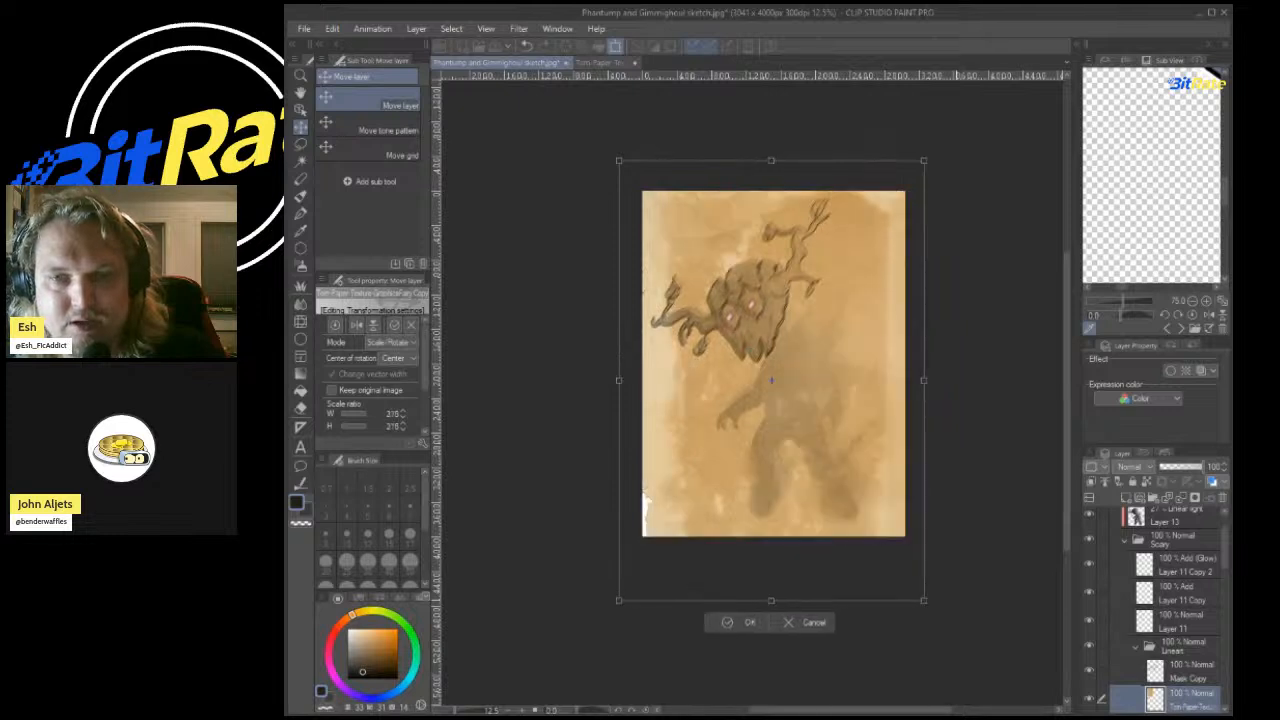
key(Return)
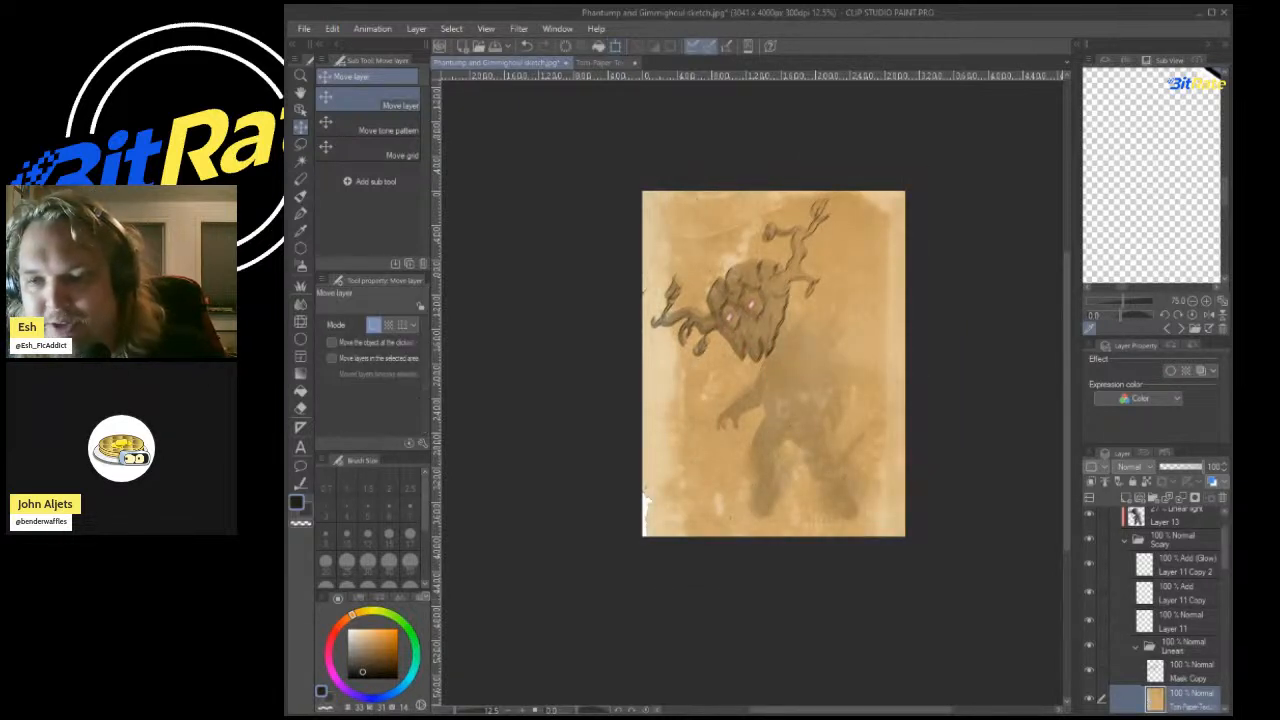
drag(1190, 520, 1185, 687)
scroll(801, 360, down, 3)
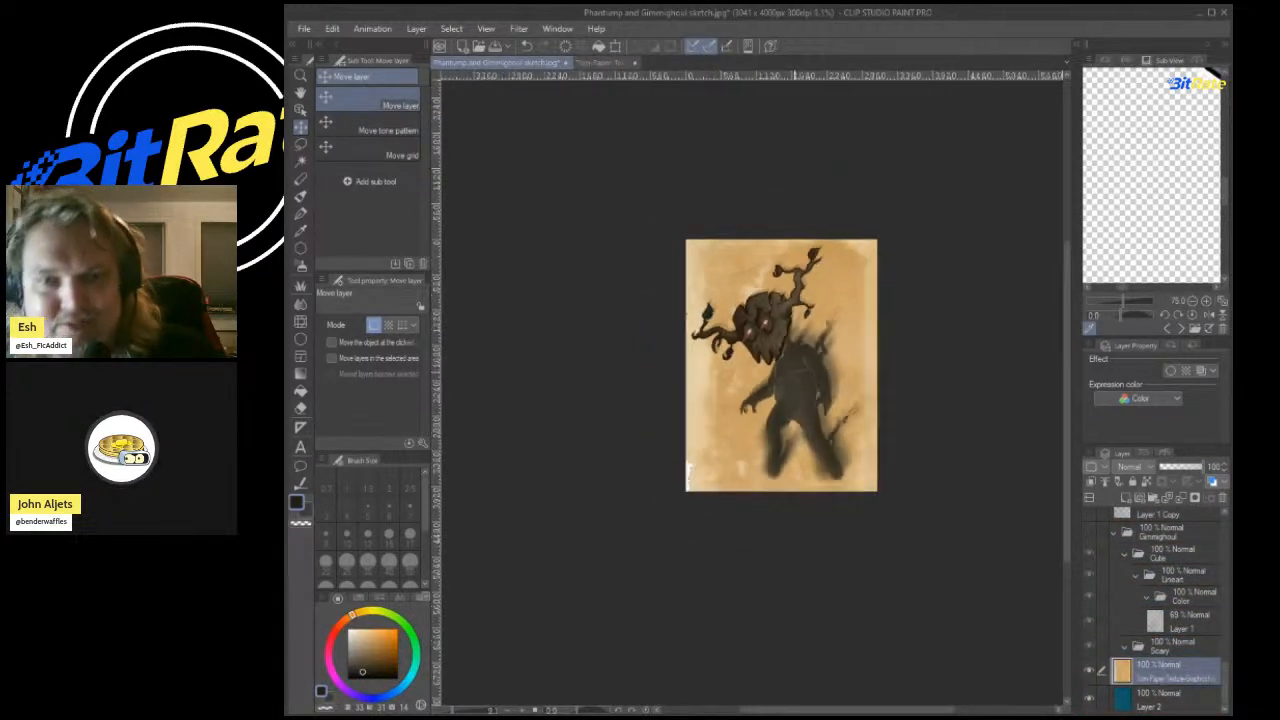
Scale the paper texture layer up to 128% and reposition it so its torn borders fall outside the canvas.
scroll(780, 369, up, 5)
key(ctrl+t)
drag(596, 378, 533, 378)
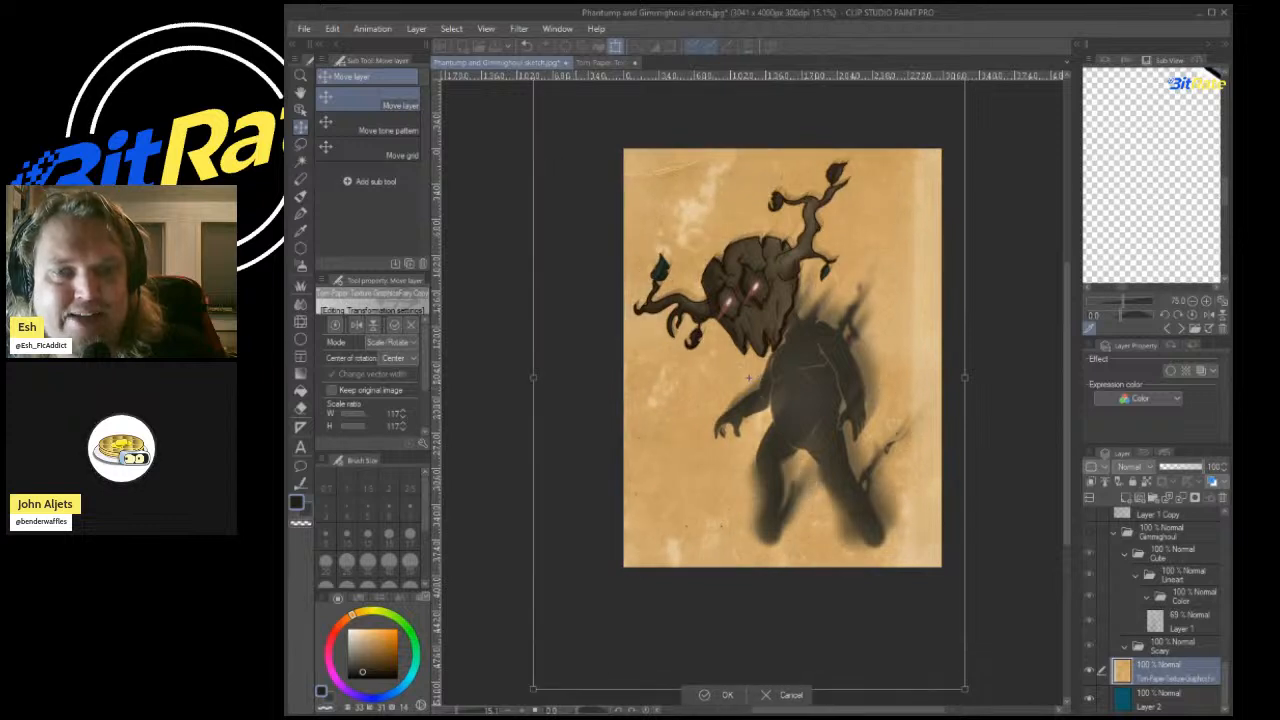
drag(964, 378, 1010, 390)
drag(896, 389, 889, 399)
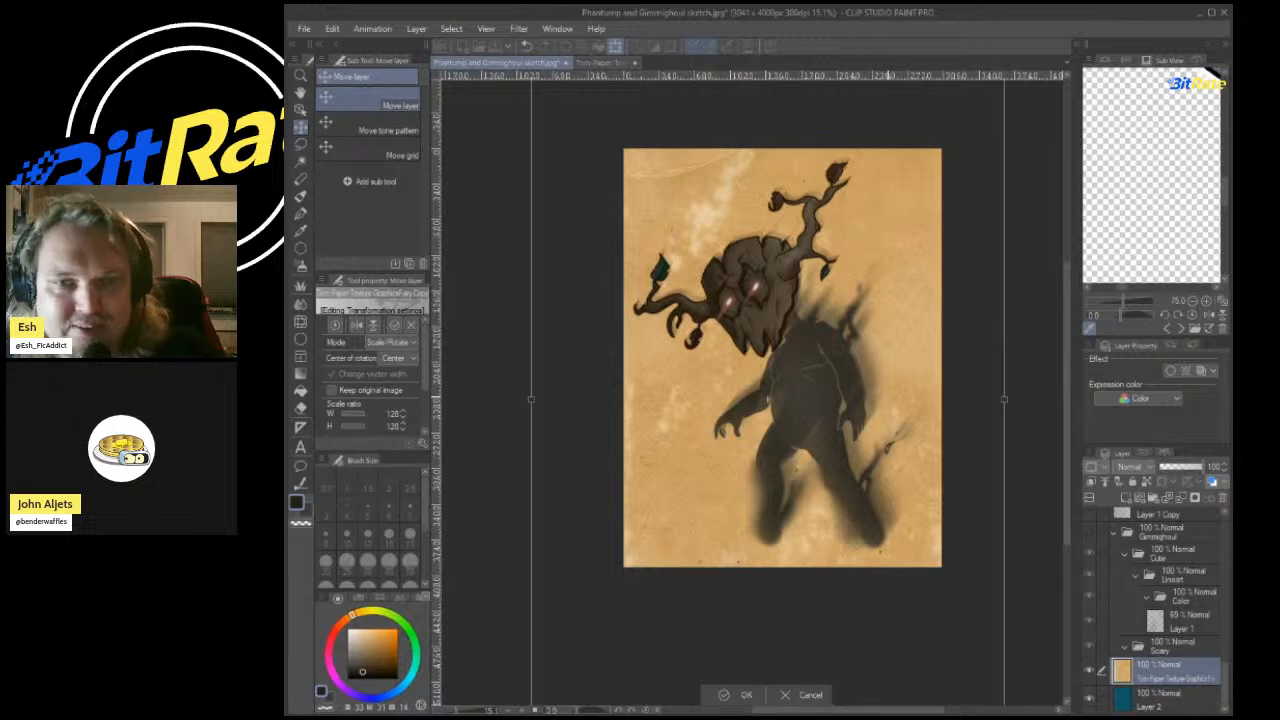
key(Return)
Compare the figure with the paper texture shown and hidden, both close up and as a whole.
scroll(766, 259, up, 4)
scroll(766, 259, down, 1)
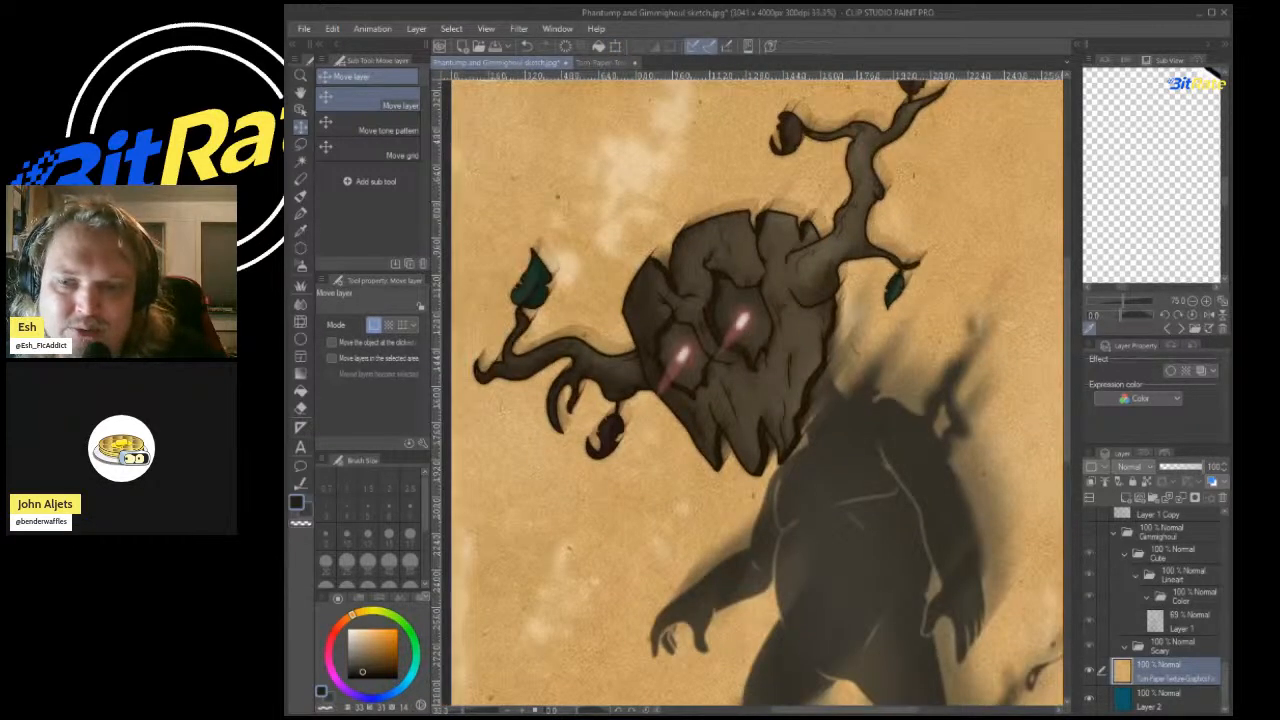
click(1089, 671)
click(1089, 671)
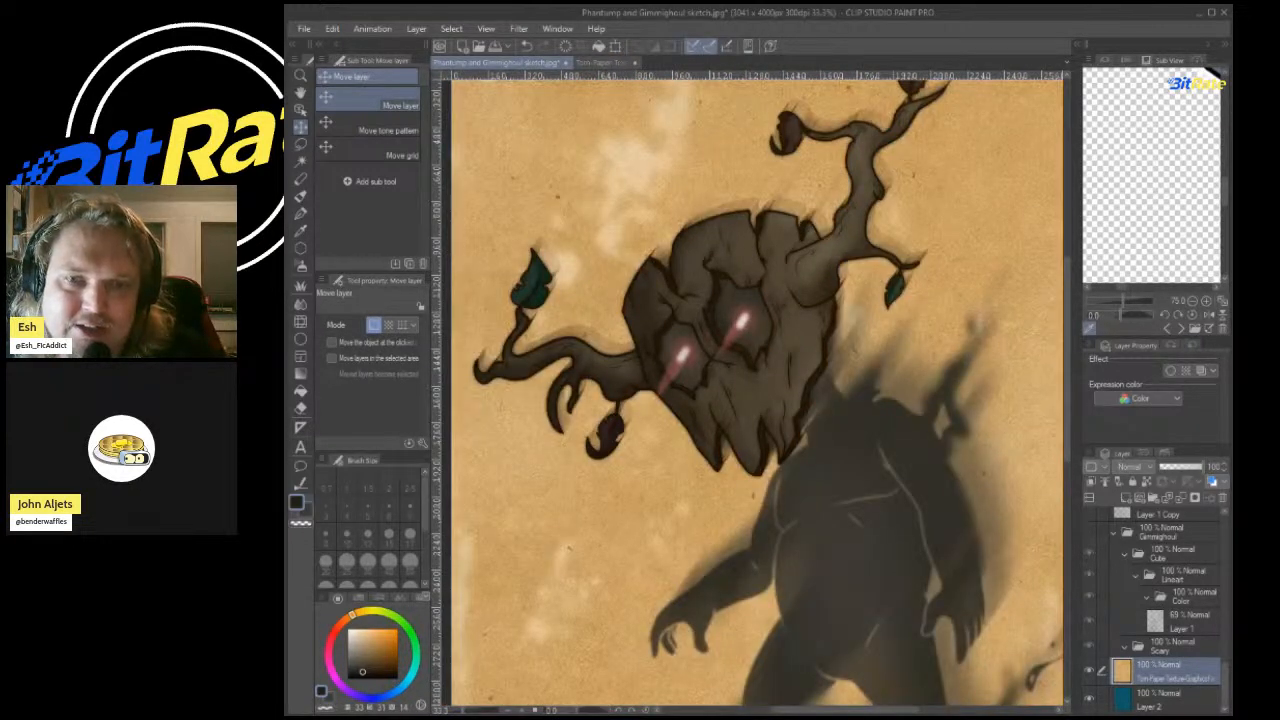
click(1089, 671)
click(1089, 671)
scroll(777, 326, down, 2)
scroll(1150, 610, up, 3)
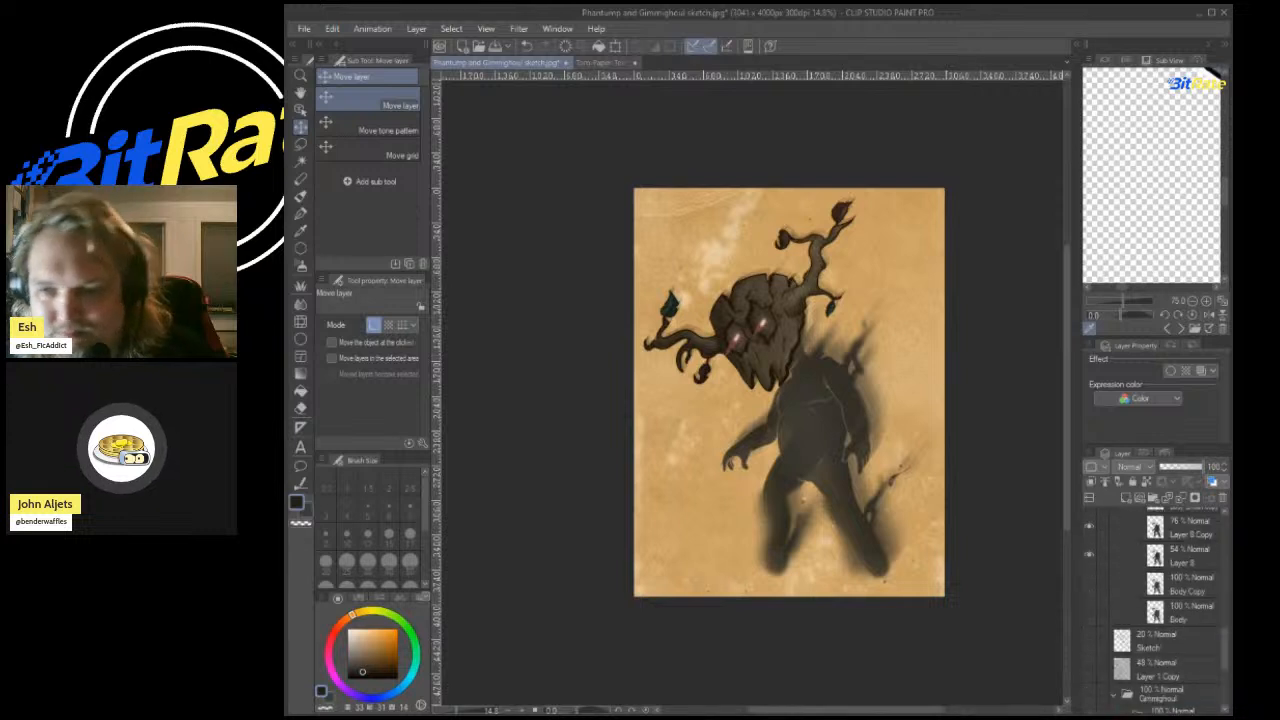
Give the layer list more height and set the opacity of the Linear light Layer 13 to 0%.
scroll(1160, 610, up, 5)
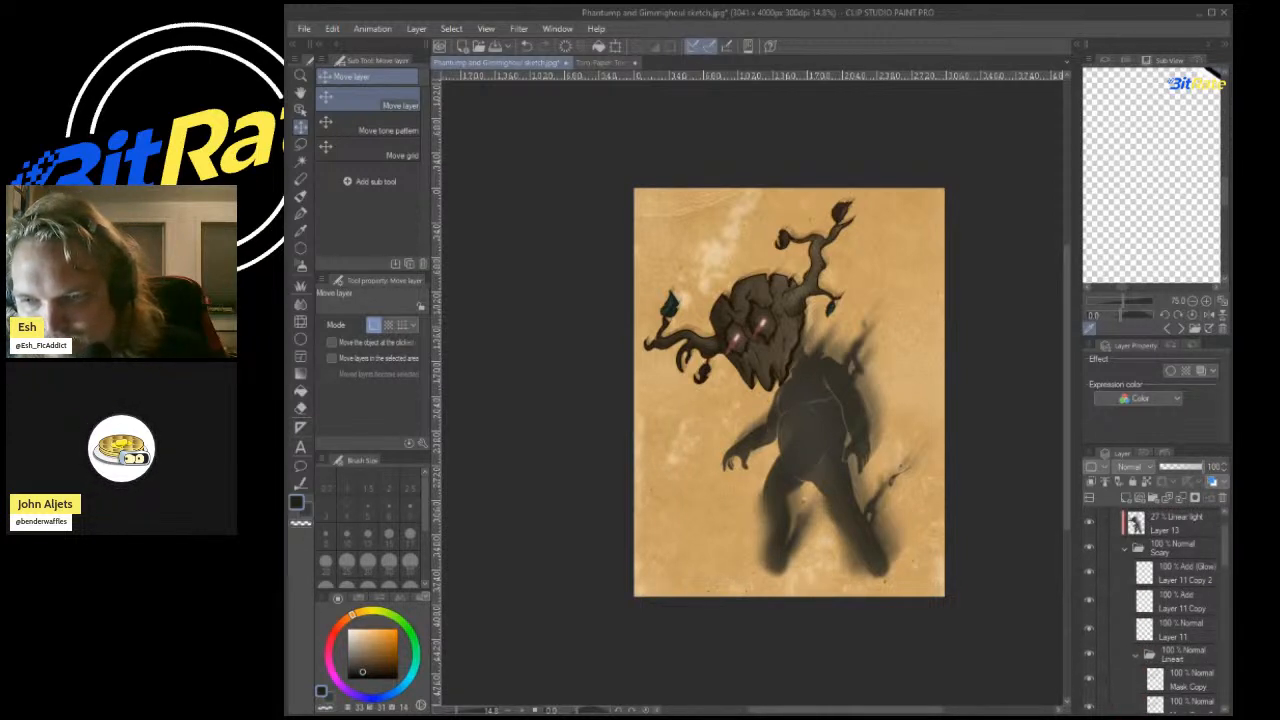
scroll(1165, 600, up, 1)
click(1178, 564)
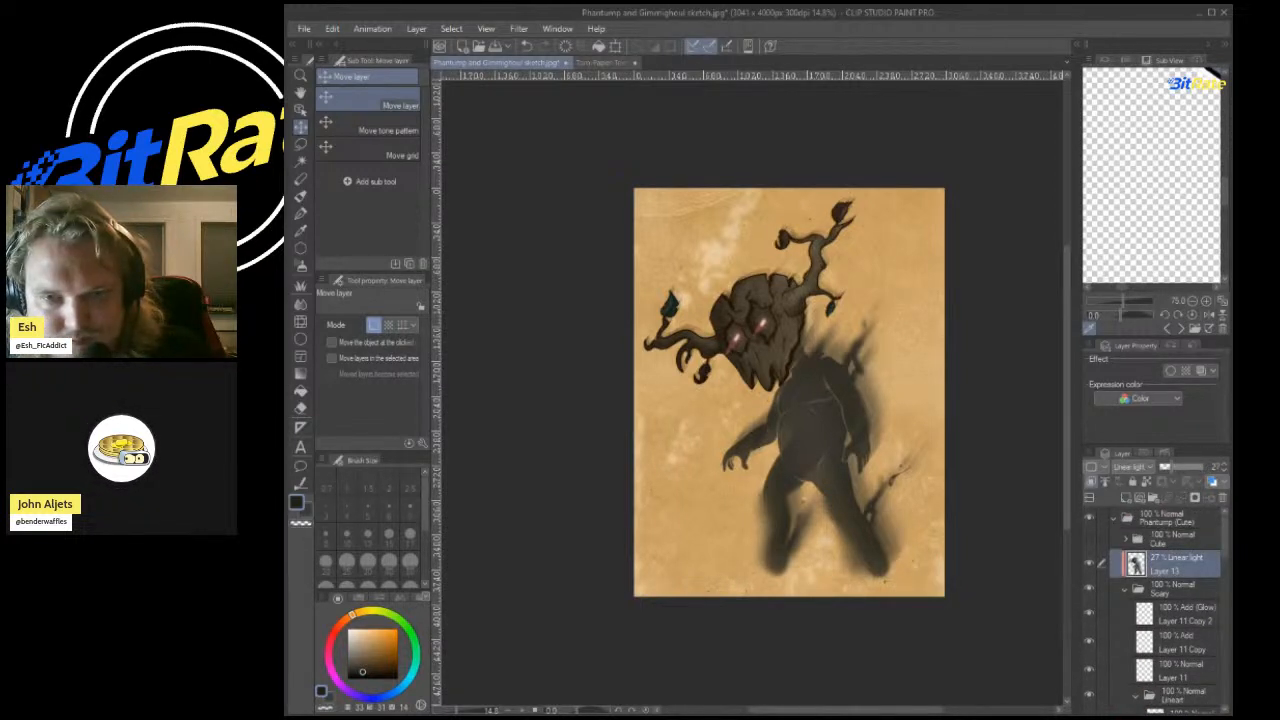
drag(1210, 453, 1010, 440)
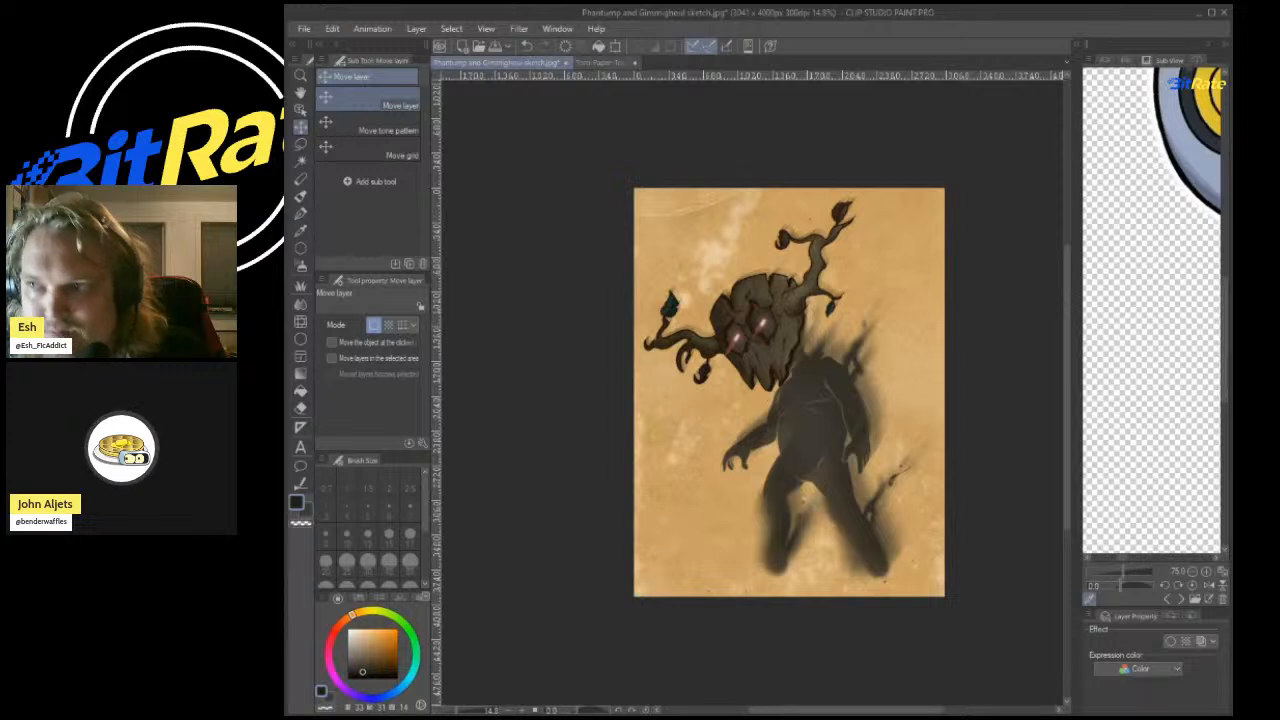
key(ctrl+z)
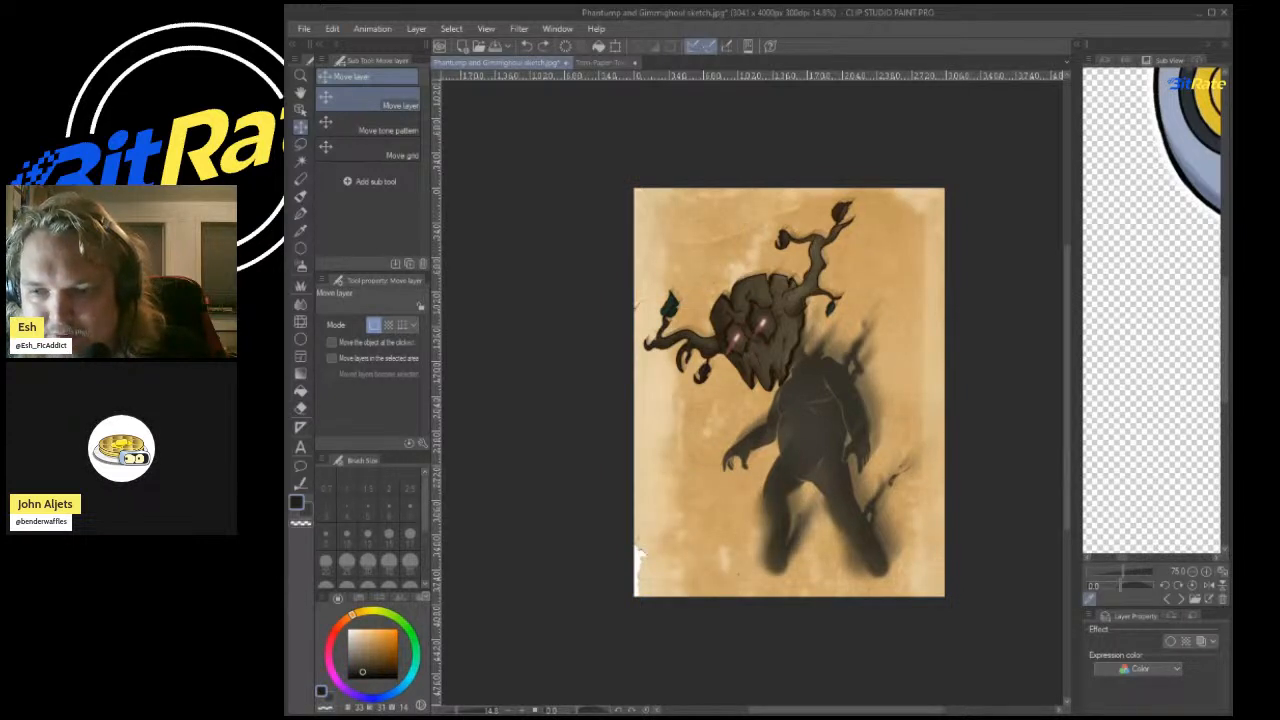
drag(1152, 608, 1180, 215)
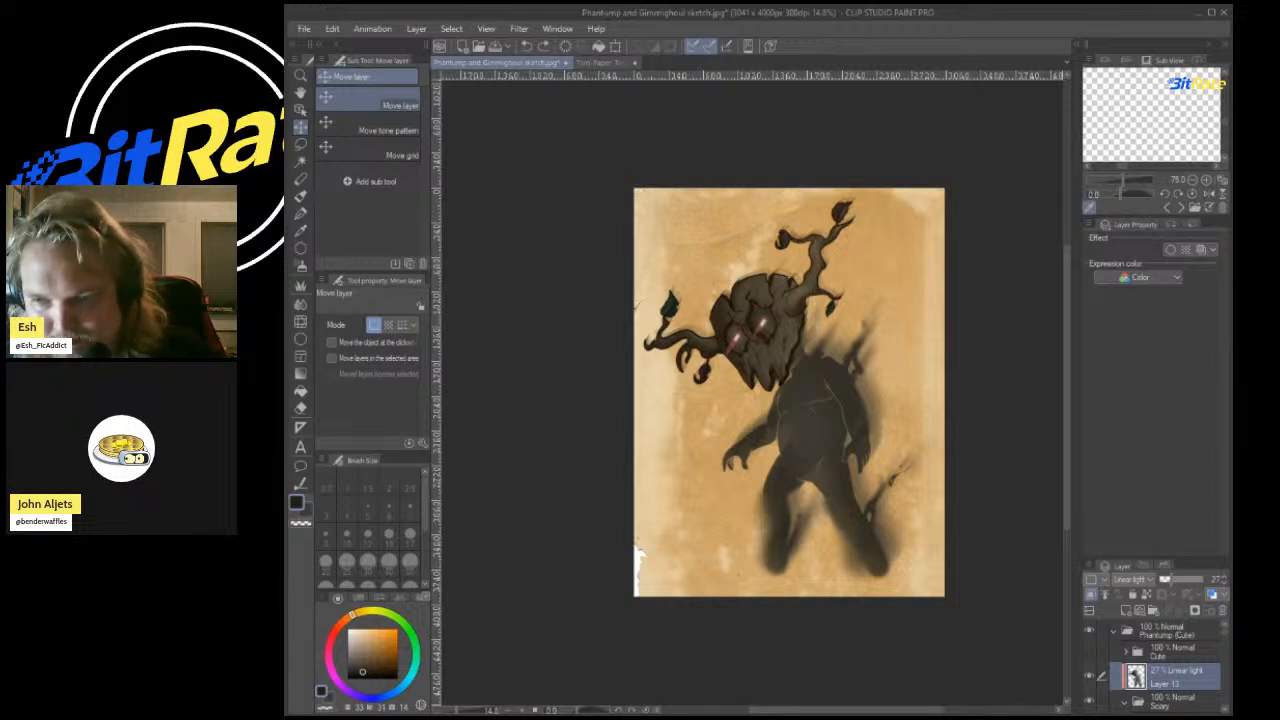
drag(1160, 560, 1158, 380)
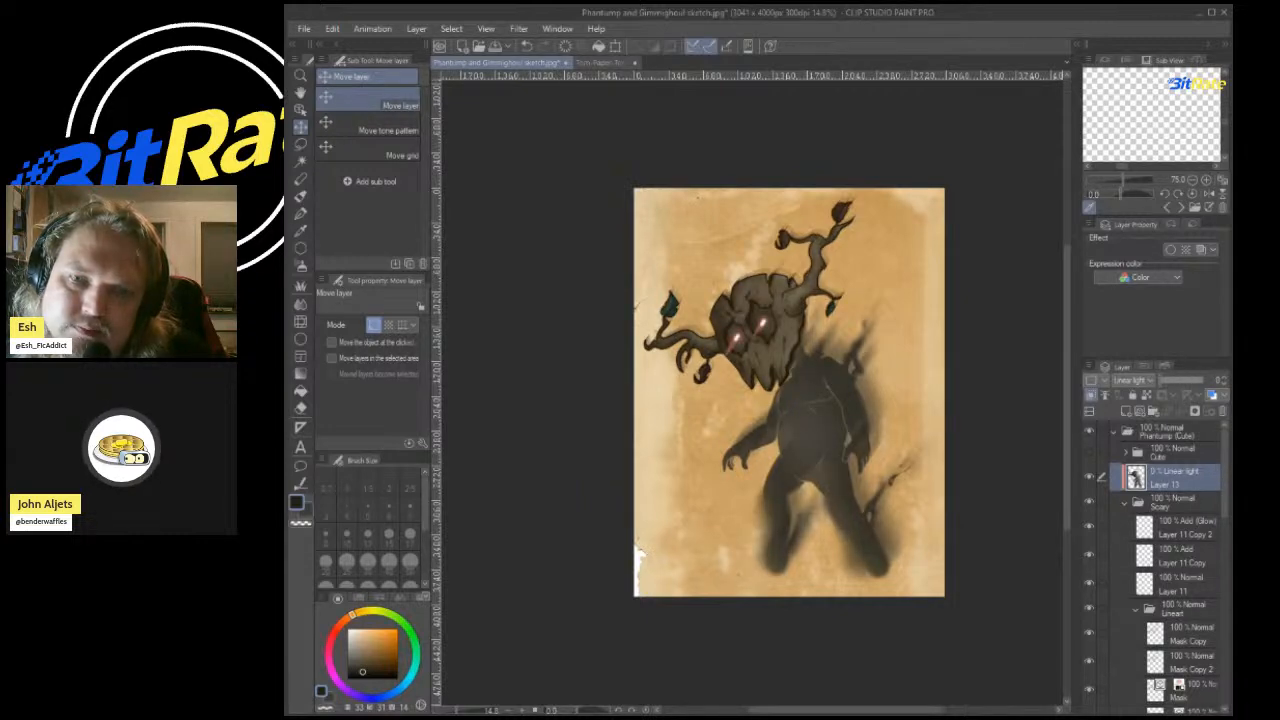
scroll(830, 400, up, 2)
scroll(680, 240, up, 2)
scroll(754, 273, down, 5)
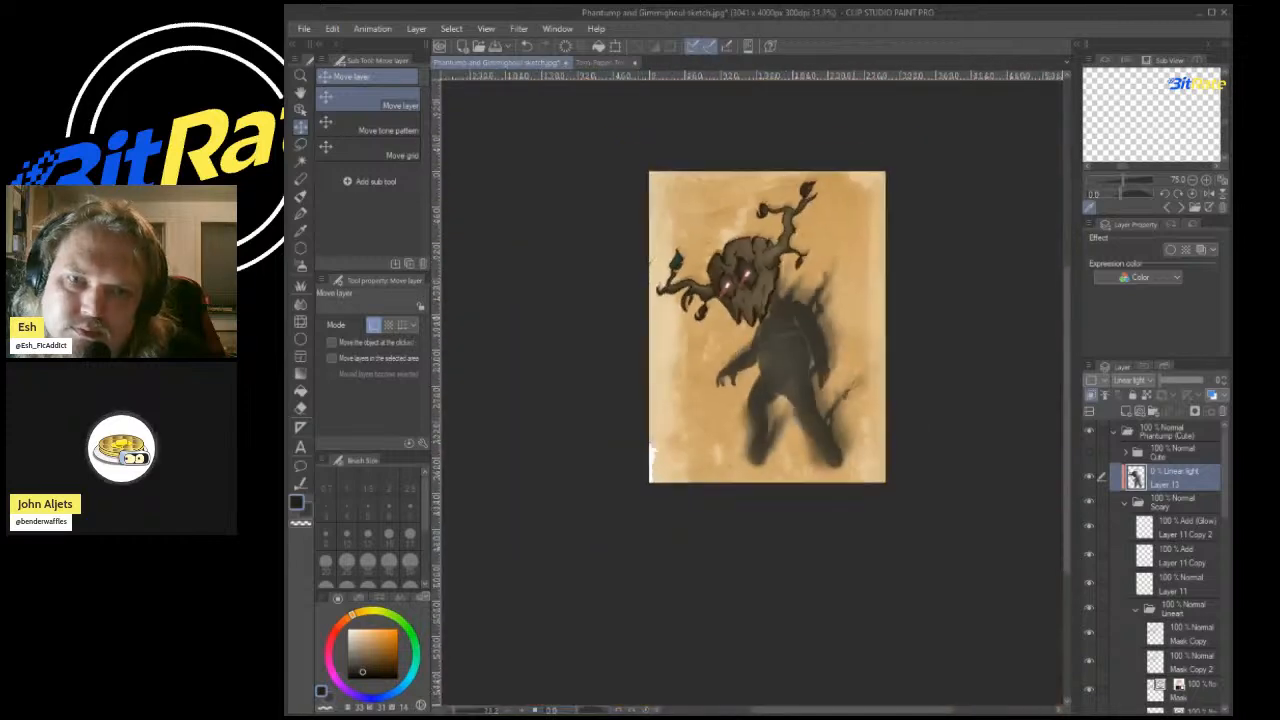
Select the paper texture layer and scale it to 133%, positioned so its torn borders lie outside the canvas.
scroll(1160, 570, down, 5)
scroll(1160, 565, down, 5)
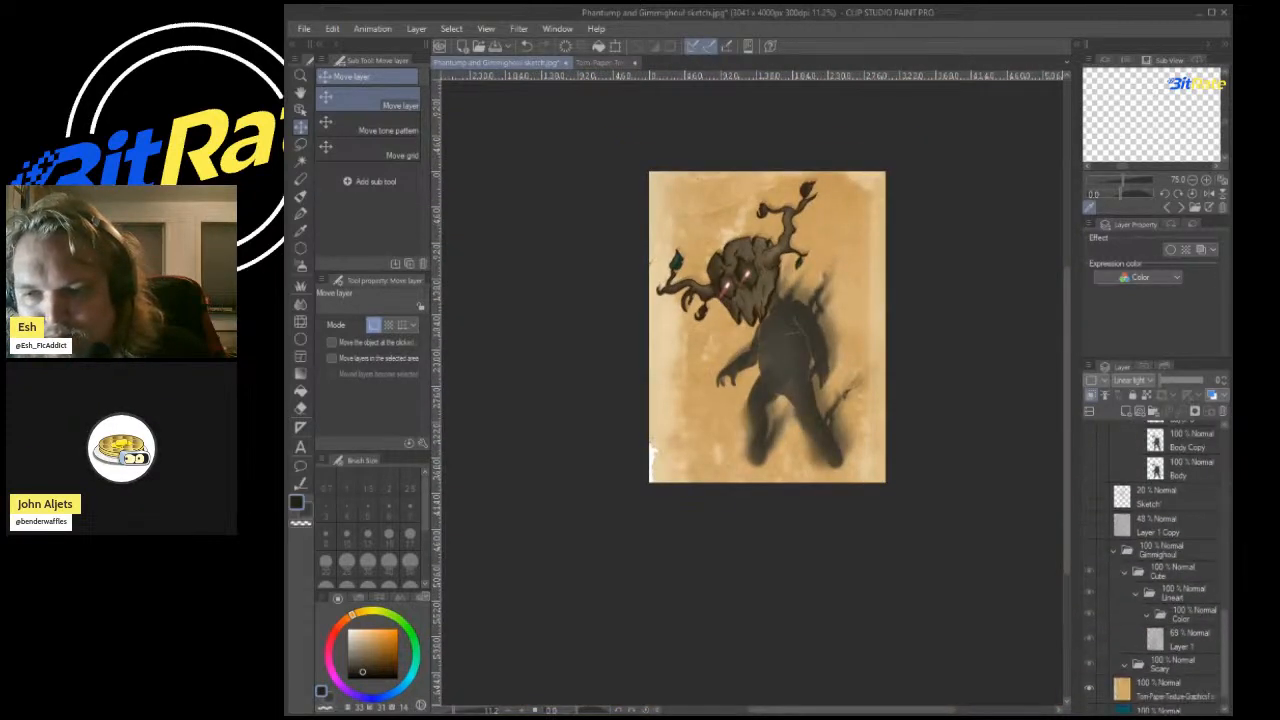
click(1170, 689)
click(1089, 688)
click(1089, 688)
scroll(1160, 685, down, 1)
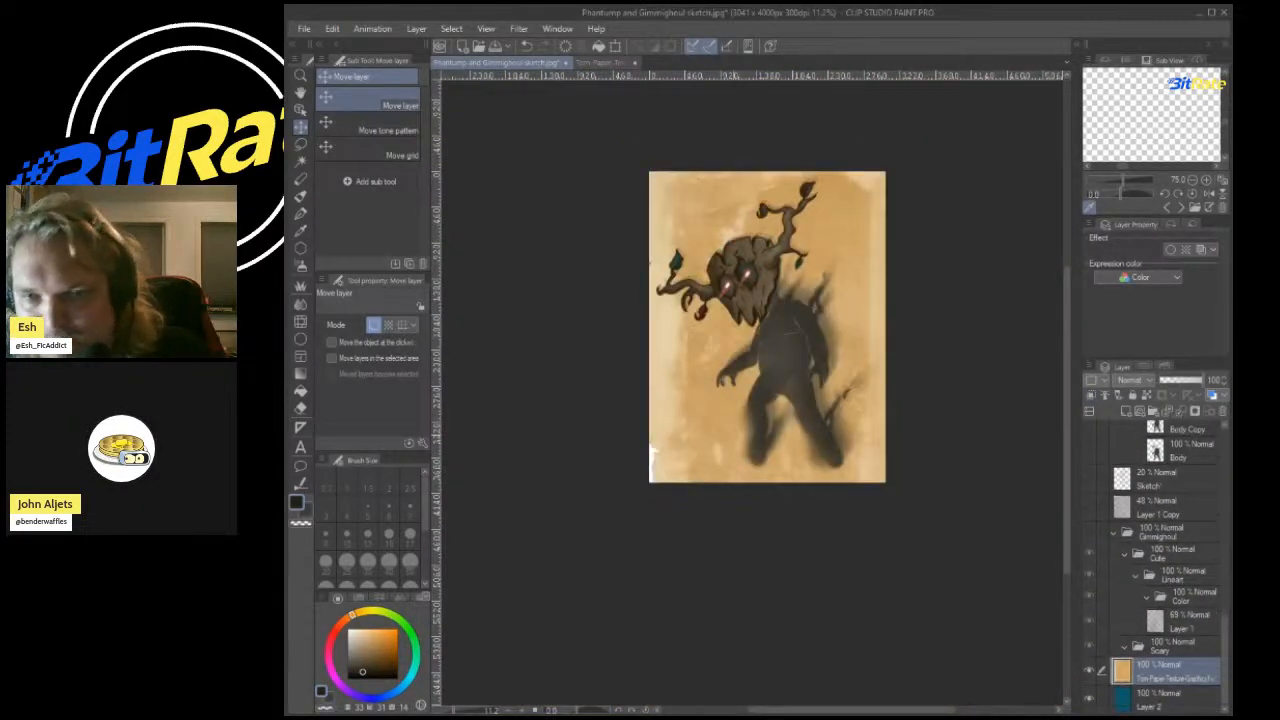
scroll(753, 438, down, 1)
key(ctrl+t)
mouse_move(763, 520)
mouse_down()
mouse_move(763, 627)
mouse_move(759, 507)
mouse_up()
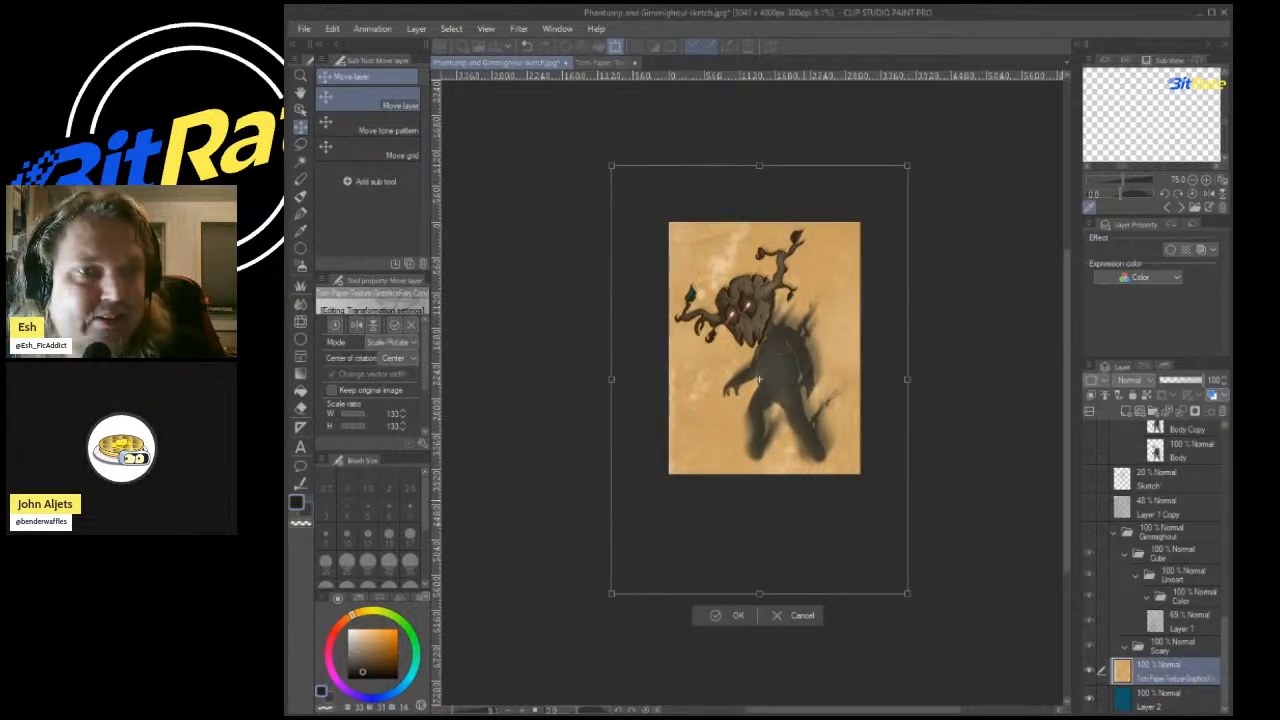
key(Return)
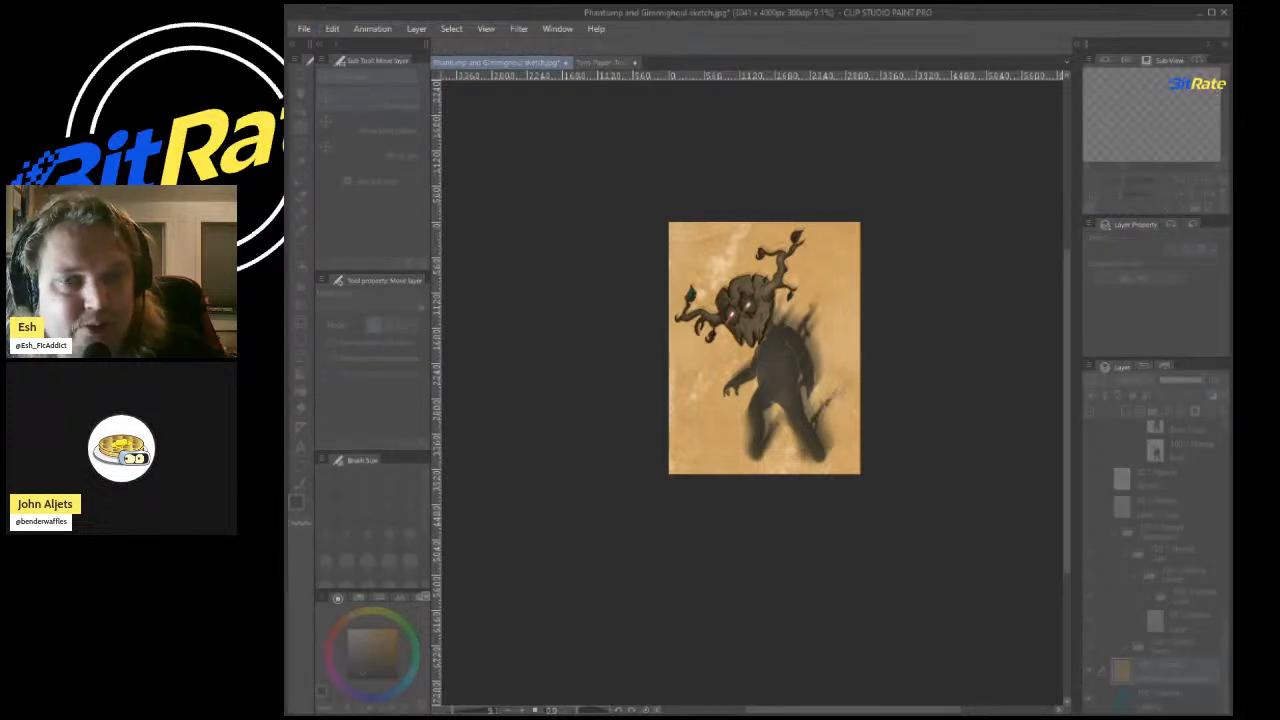
Try to turn the paper texture layer fully grey by removing its saturation.
scroll(776, 260, up, 6)
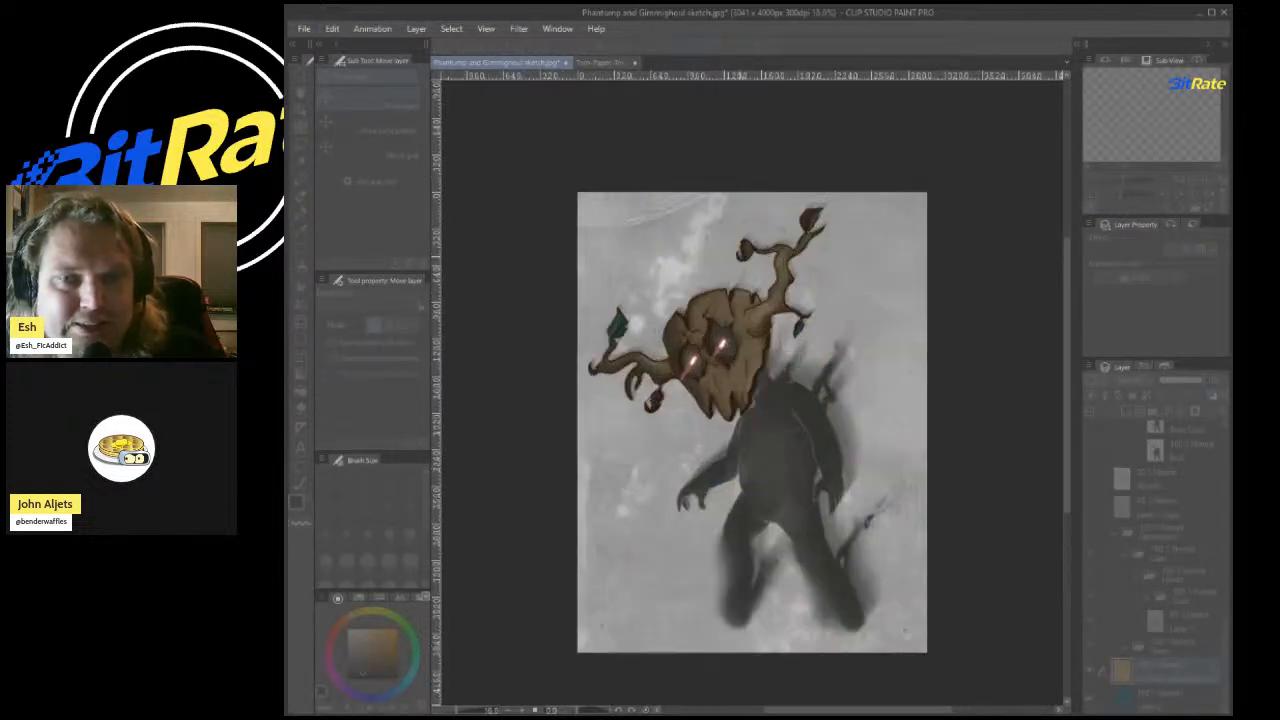
scroll(776, 260, down, 3)
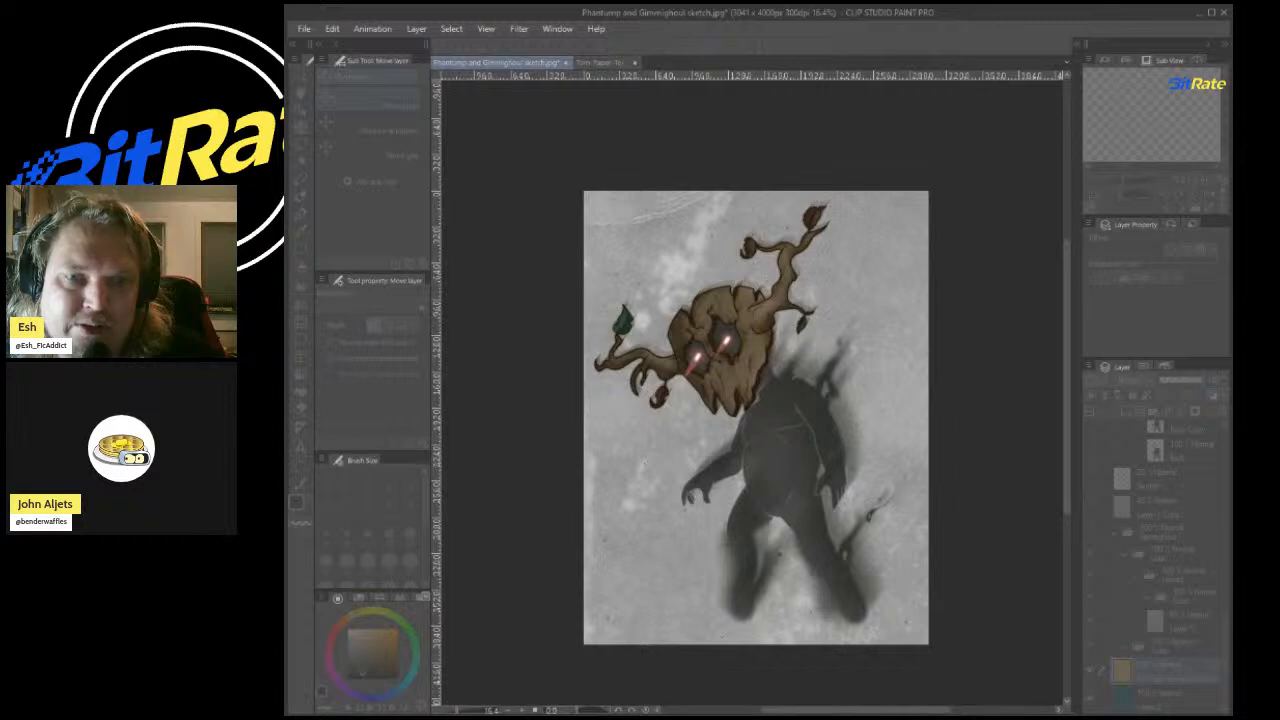
key(Escape)
scroll(880, 300, down, 1)
key(ctrl+z)
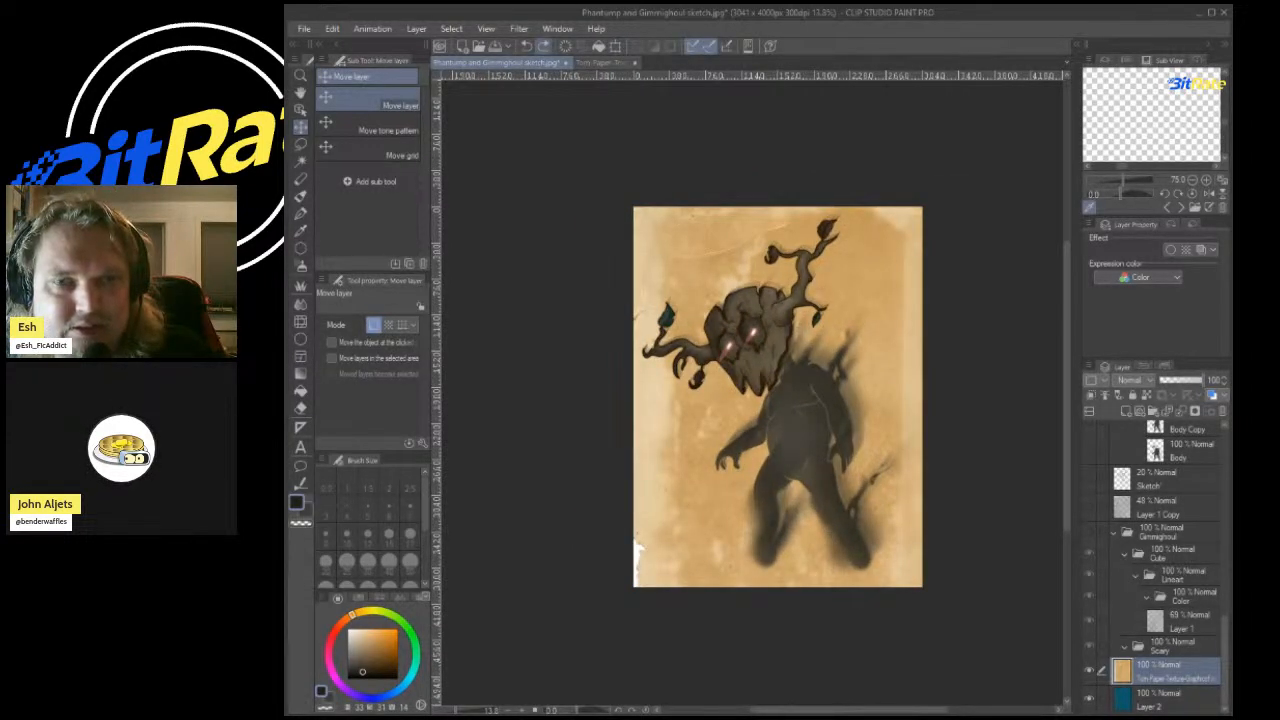
key(ctrl+y)
Partly desaturate the paper texture layer to a muted beige behind the figure.
scroll(681, 251, down, 2)
scroll(840, 410, up, 5)
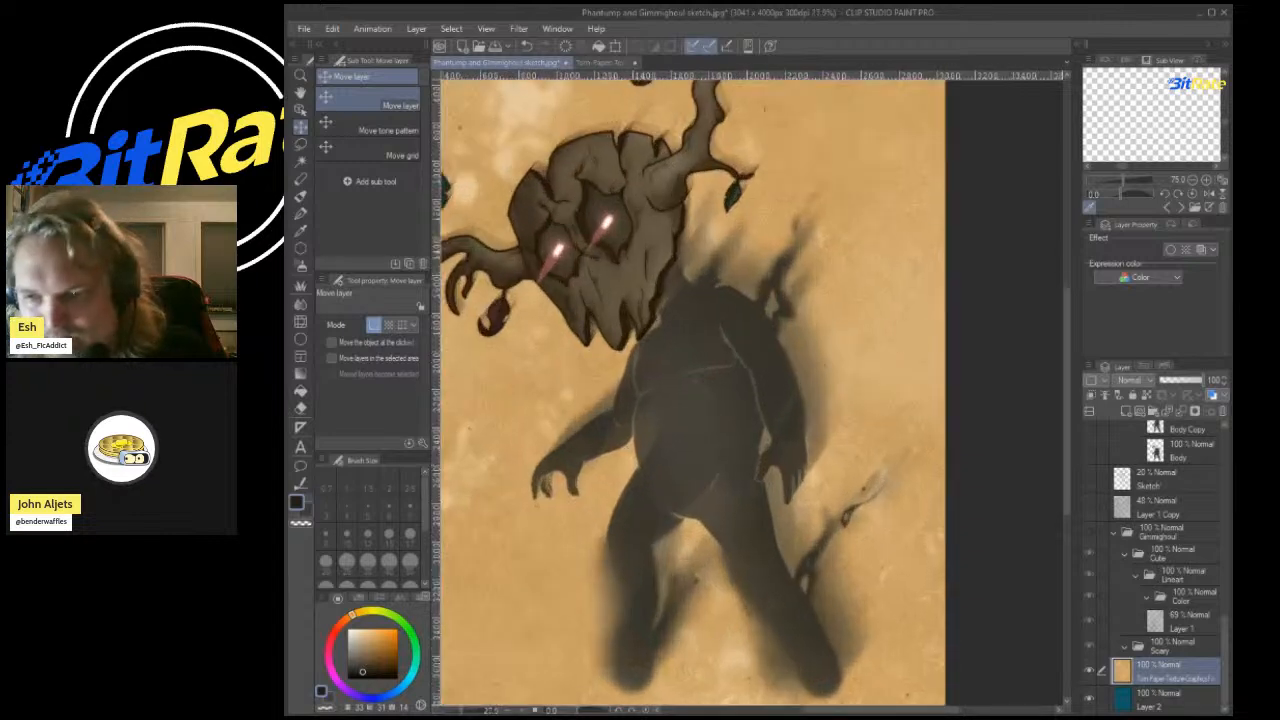
scroll(840, 410, down, 8)
scroll(712, 282, up, 3)
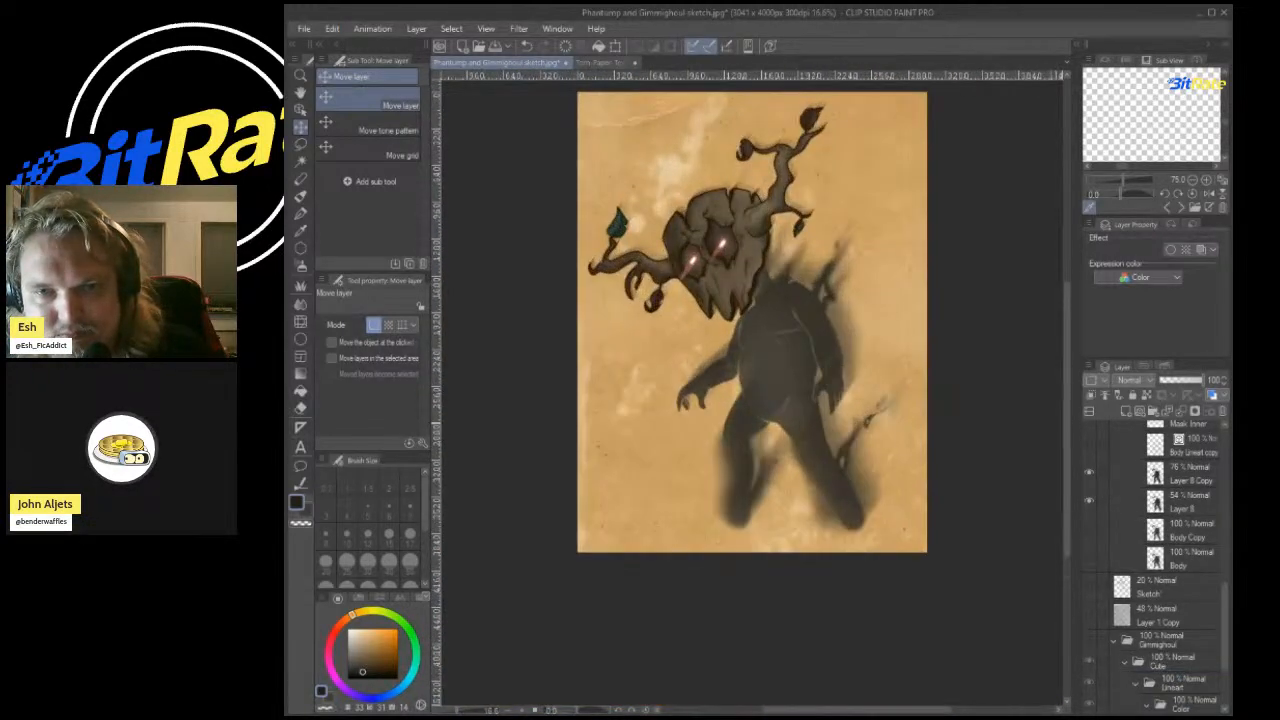
scroll(1160, 560, down, 5)
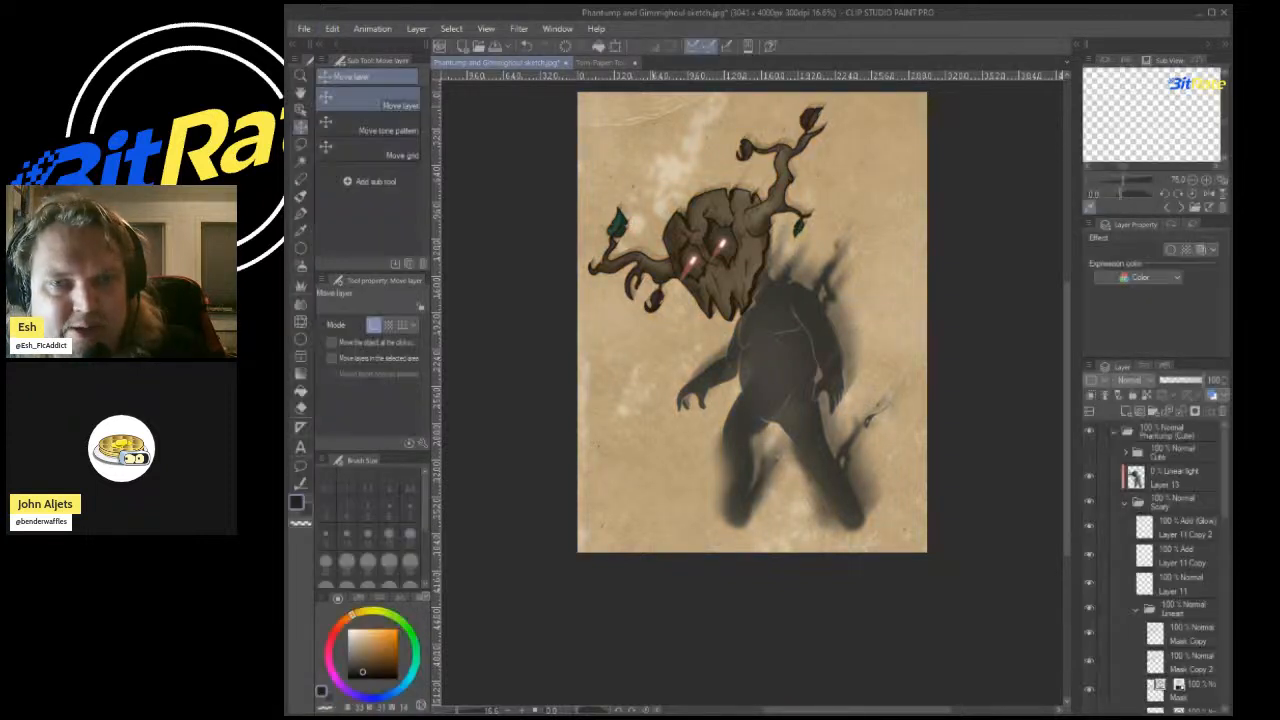
Collapse the Phantump's Scary folder and select the Linear light Layer 13 above it.
click(1175, 452)
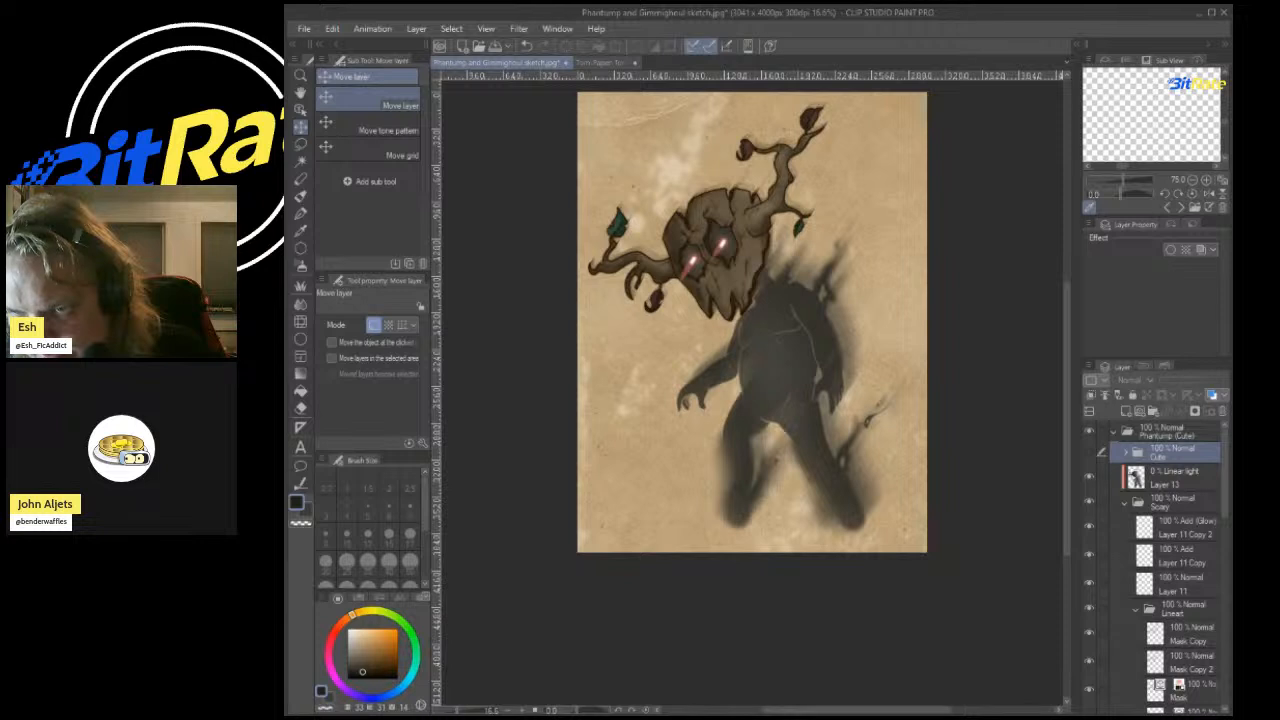
click(1125, 502)
click(1175, 477)
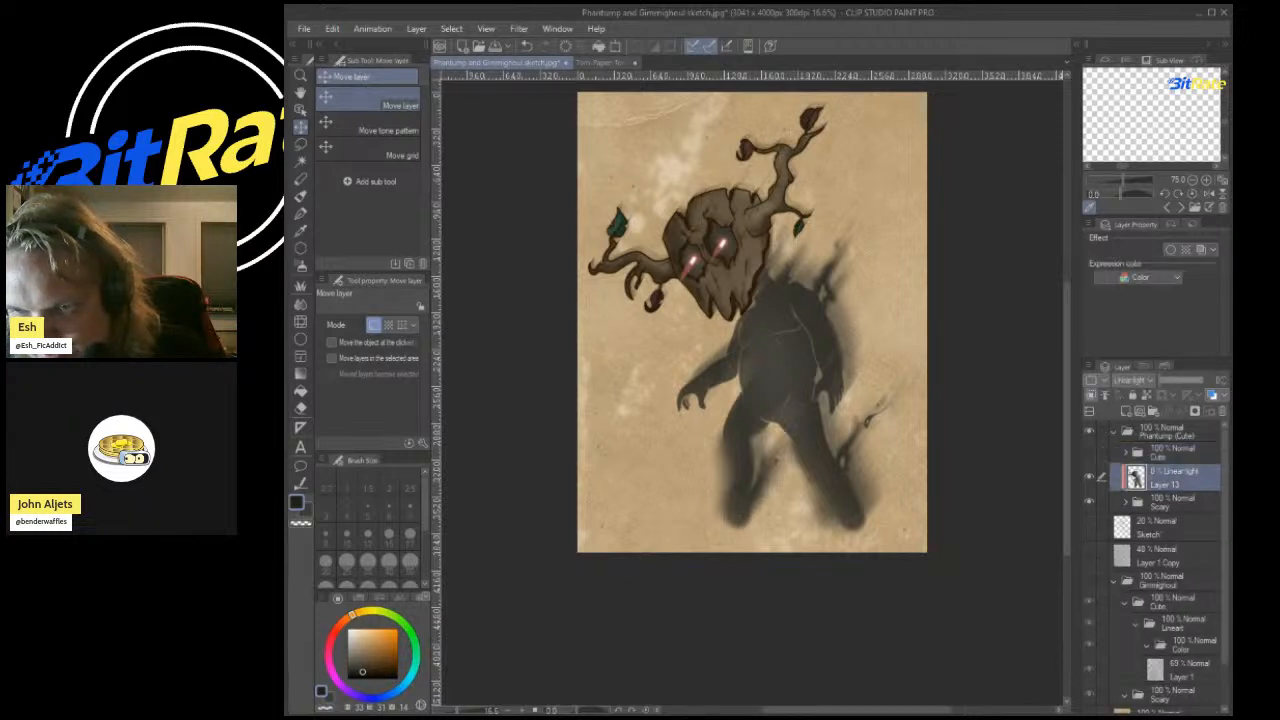
Duplicate the Scary folder and Layer 13 inside the Phantump group, and hide the two originals.
key(ctrl+v)
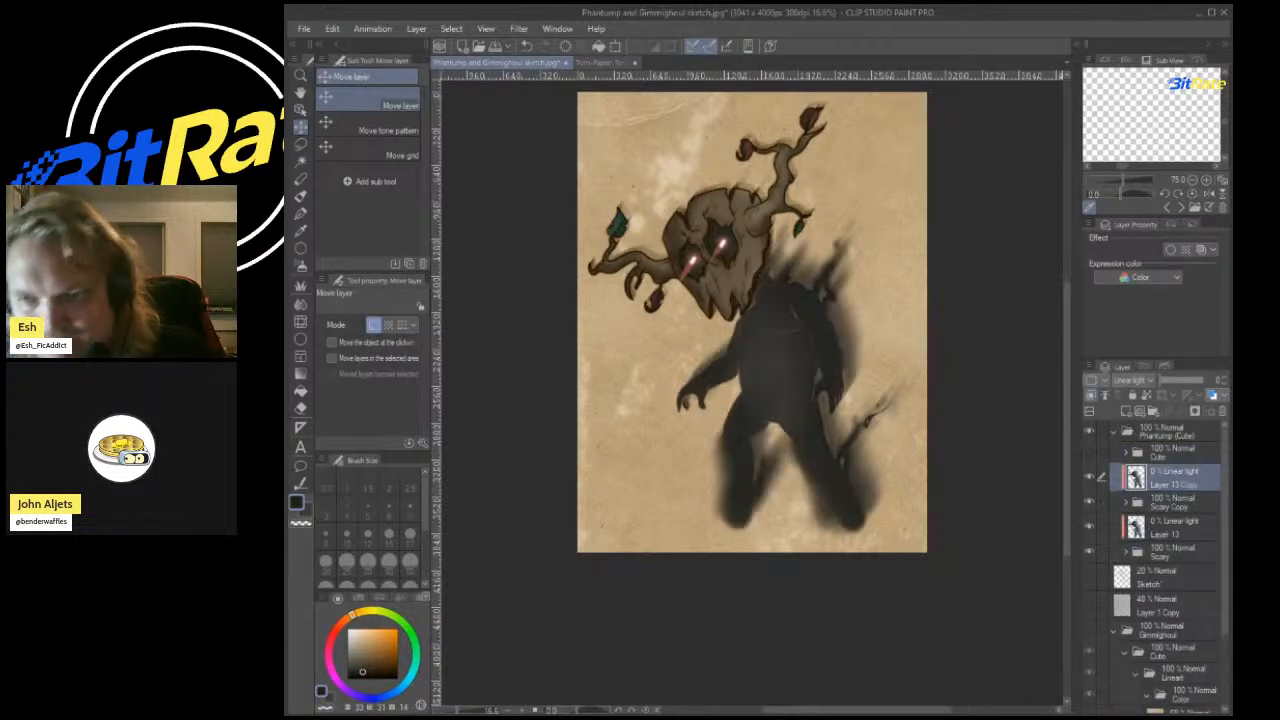
click(1089, 526)
click(1089, 551)
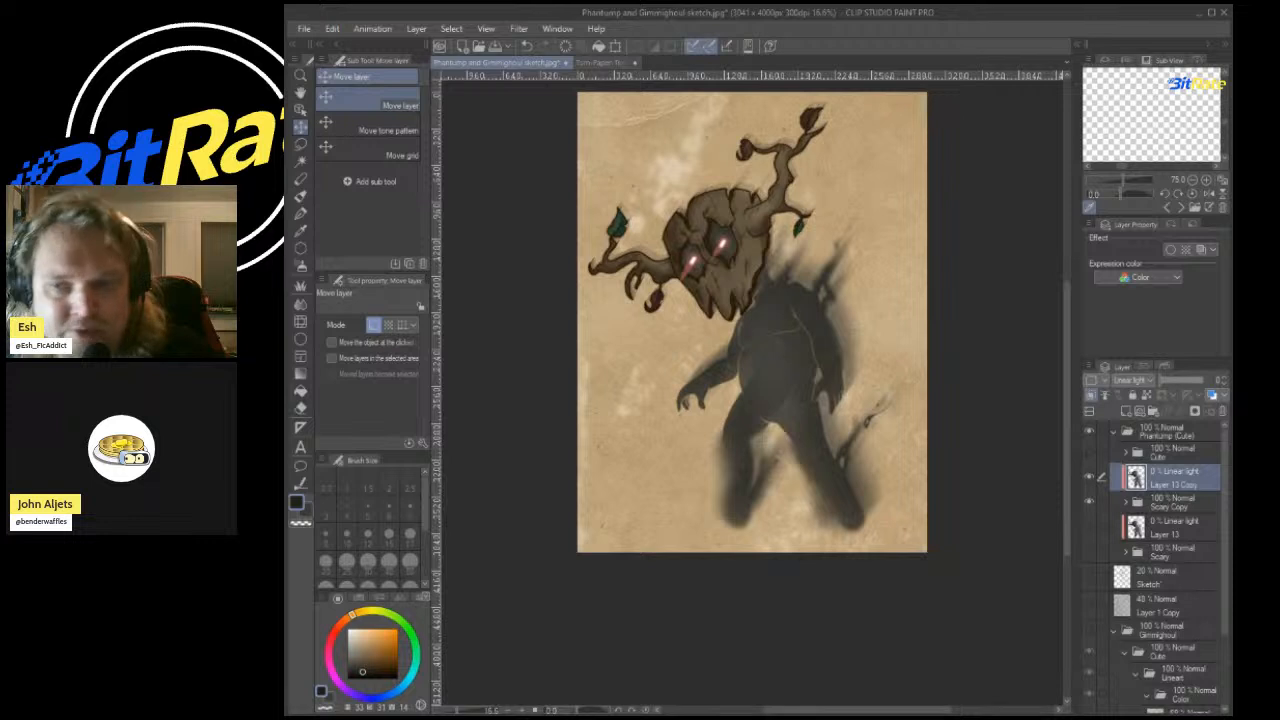
Expand the Scary Copy folder and place Layer 13 Copy inside it, above its other layers.
click(1126, 502)
drag(1182, 479, 1182, 513)
key(ctrl+z)
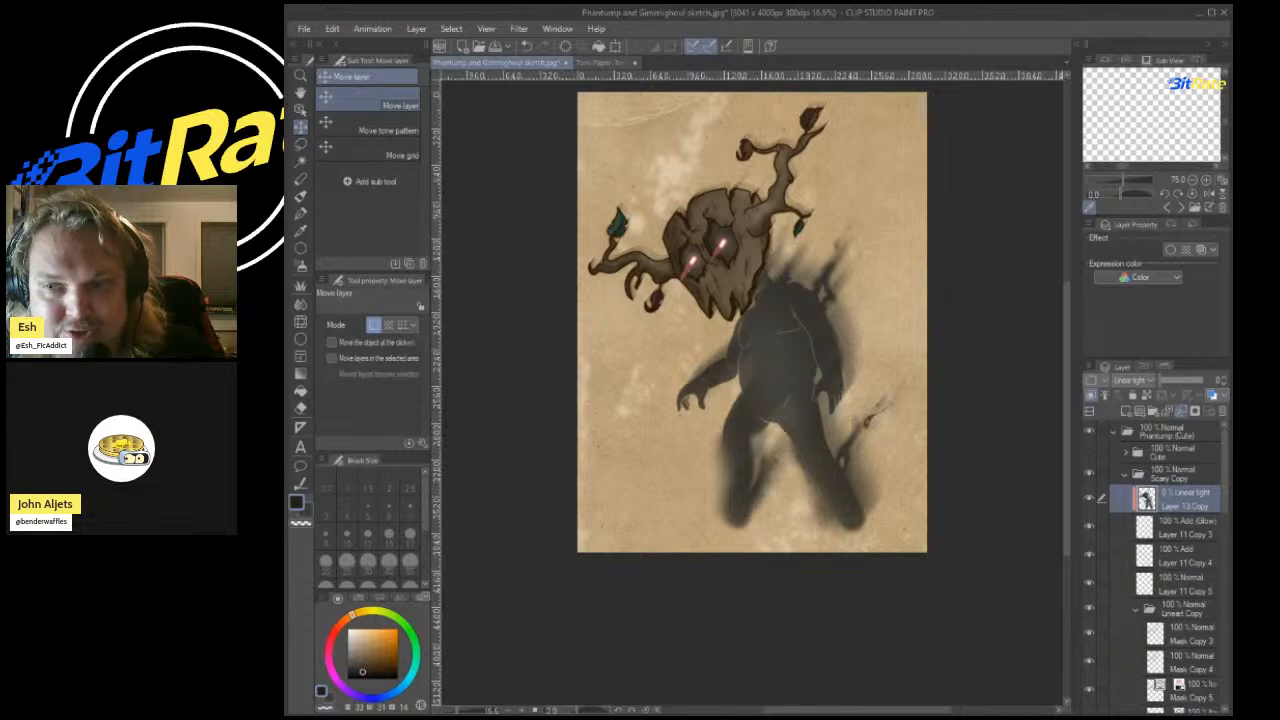
Merge Layer 13 Copy and the Layer 11 copies with the mask layers in the Lineart Copy folder, down into Mask Copy 5.
click(1181, 411)
click(1181, 411)
click(1181, 411)
drag(1182, 500, 1182, 532)
click(1181, 411)
click(1181, 411)
click(1181, 411)
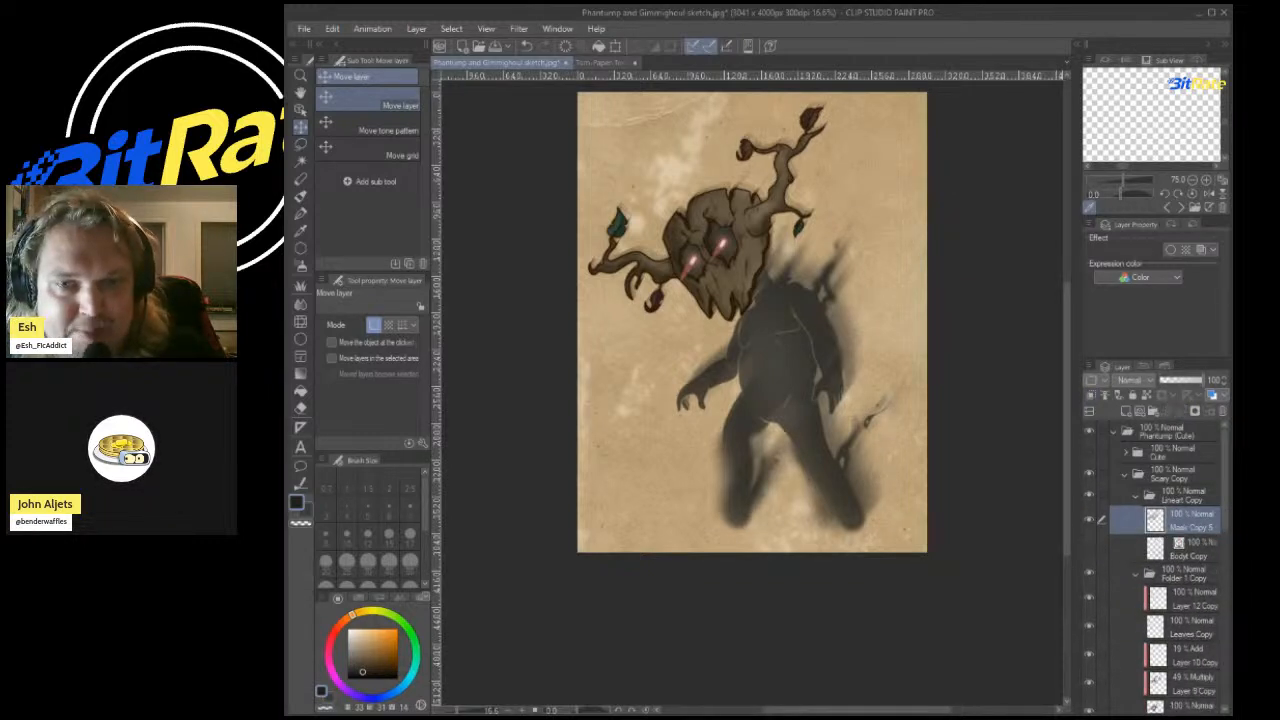
Check the body lineart layer by toggling its visibility, and move Mask Copy 5 to the top of Folder 1 Copy.
click(1089, 547)
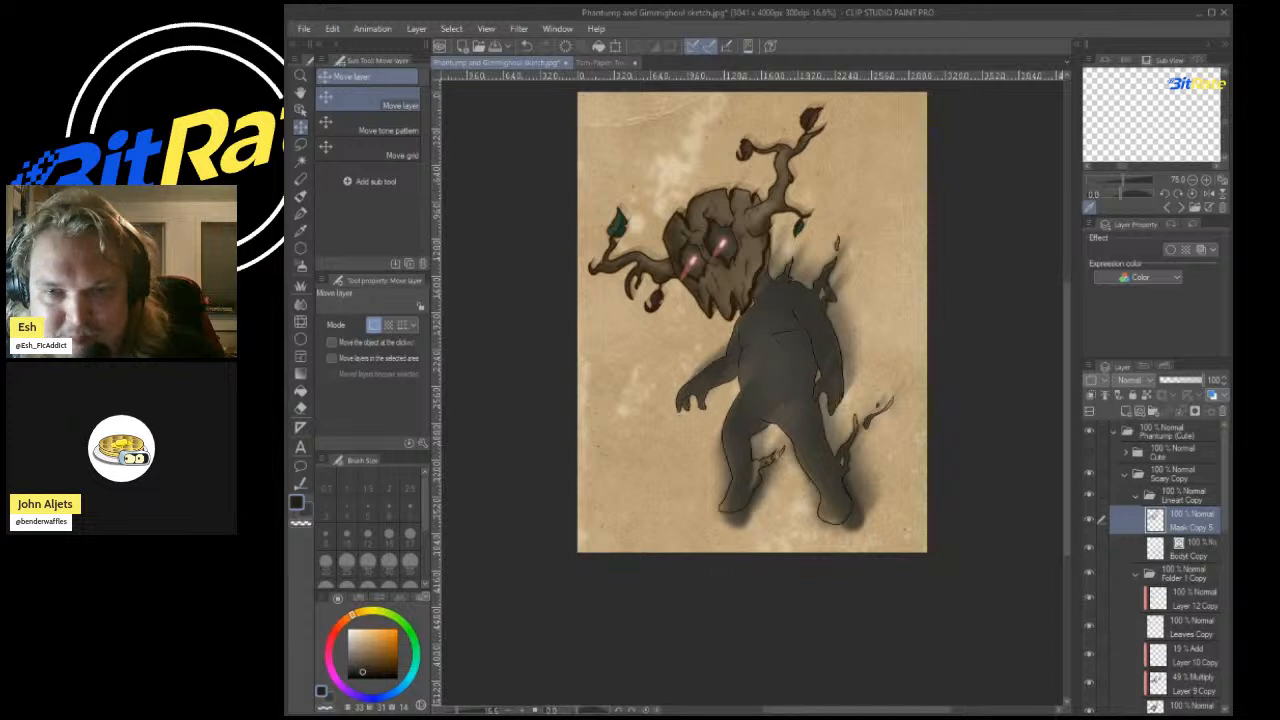
click(1089, 547)
drag(1185, 521, 1185, 582)
In Folder 1 Copy, merge Layer 12 Copy into Leaves Copy, and Layer 10 Copy with the layers beneath it into the inner mask layer.
click(1190, 599)
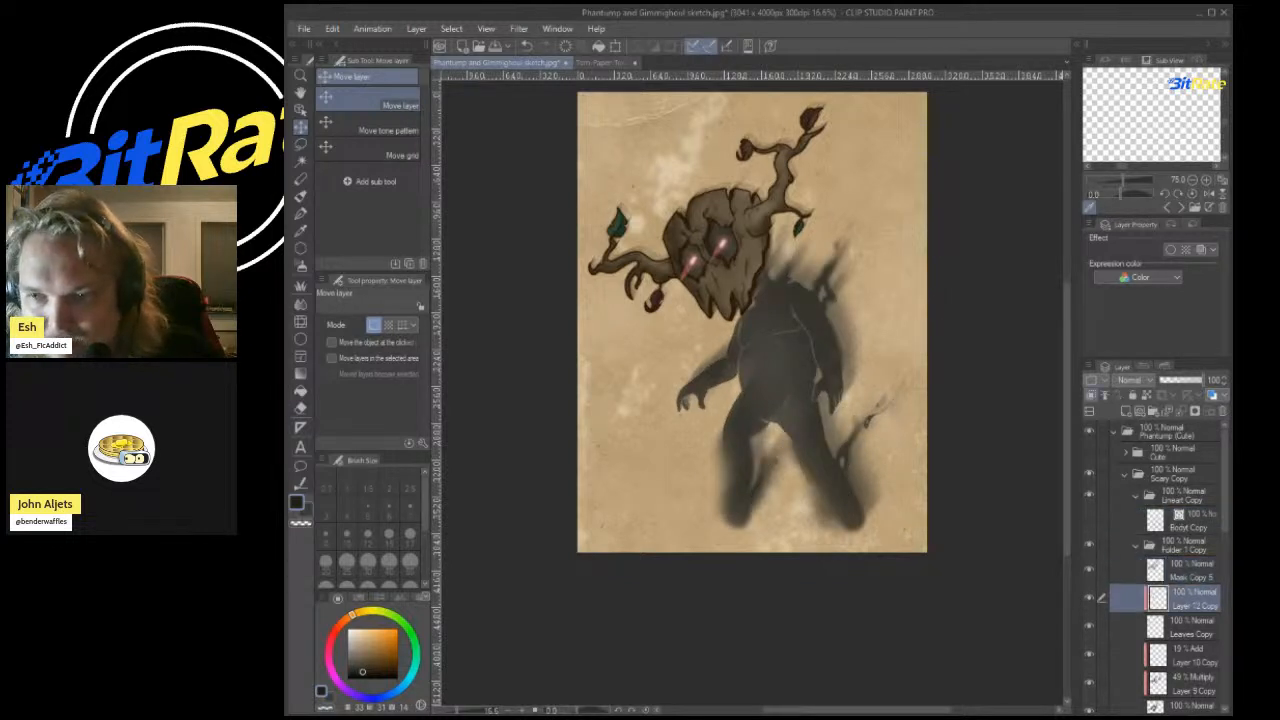
key(ctrl+e)
click(1190, 627)
key(ctrl+e)
key(ctrl+e)
key(ctrl+e)
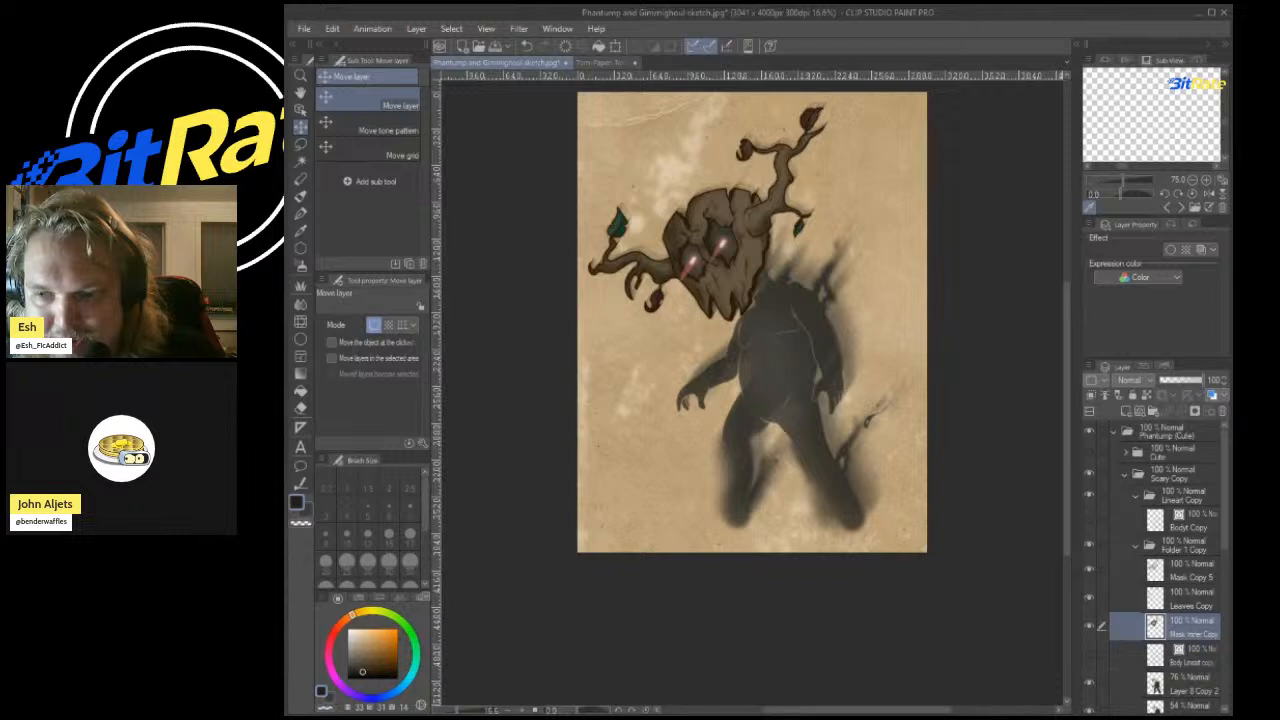
Merge Mask Copy 5 and Leaves Copy down into the inner mask layer.
click(1190, 570)
click(1181, 411)
click(1181, 411)
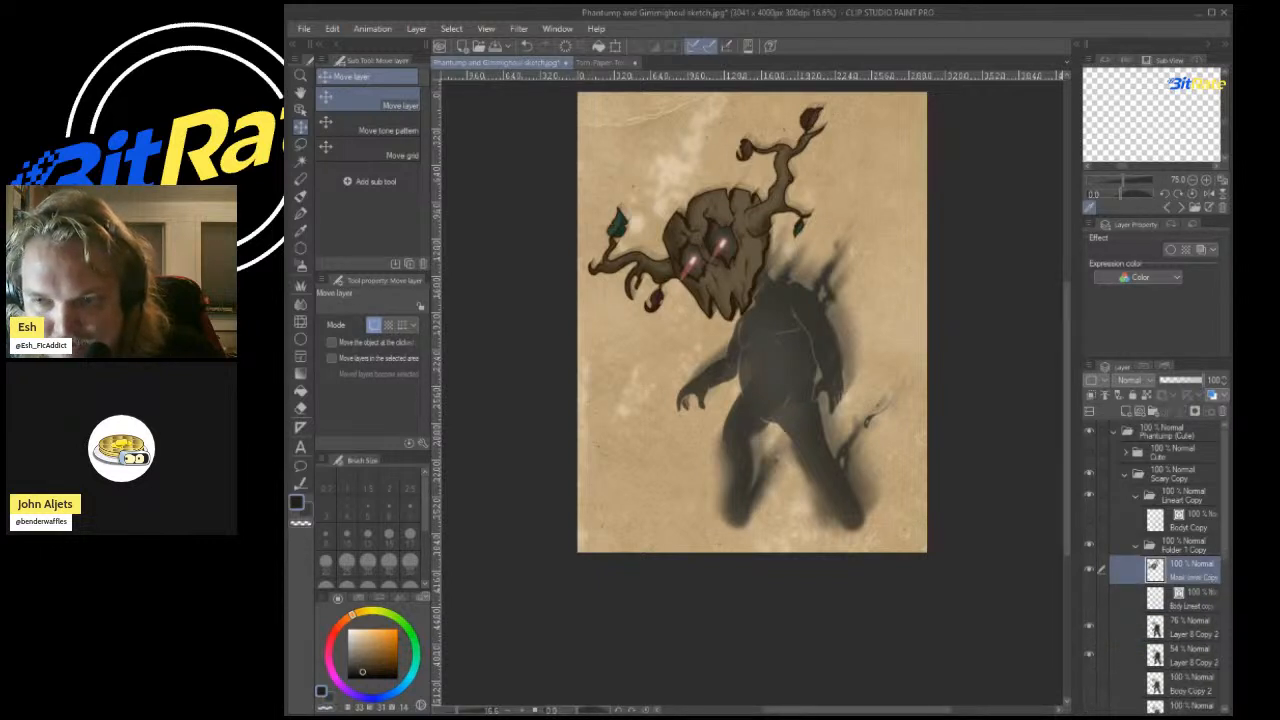
Move the merged inner mask layer below the body lineart copy and merge it down through both Layer 8 copies.
drag(1190, 571, 1190, 610)
click(1181, 411)
click(1181, 411)
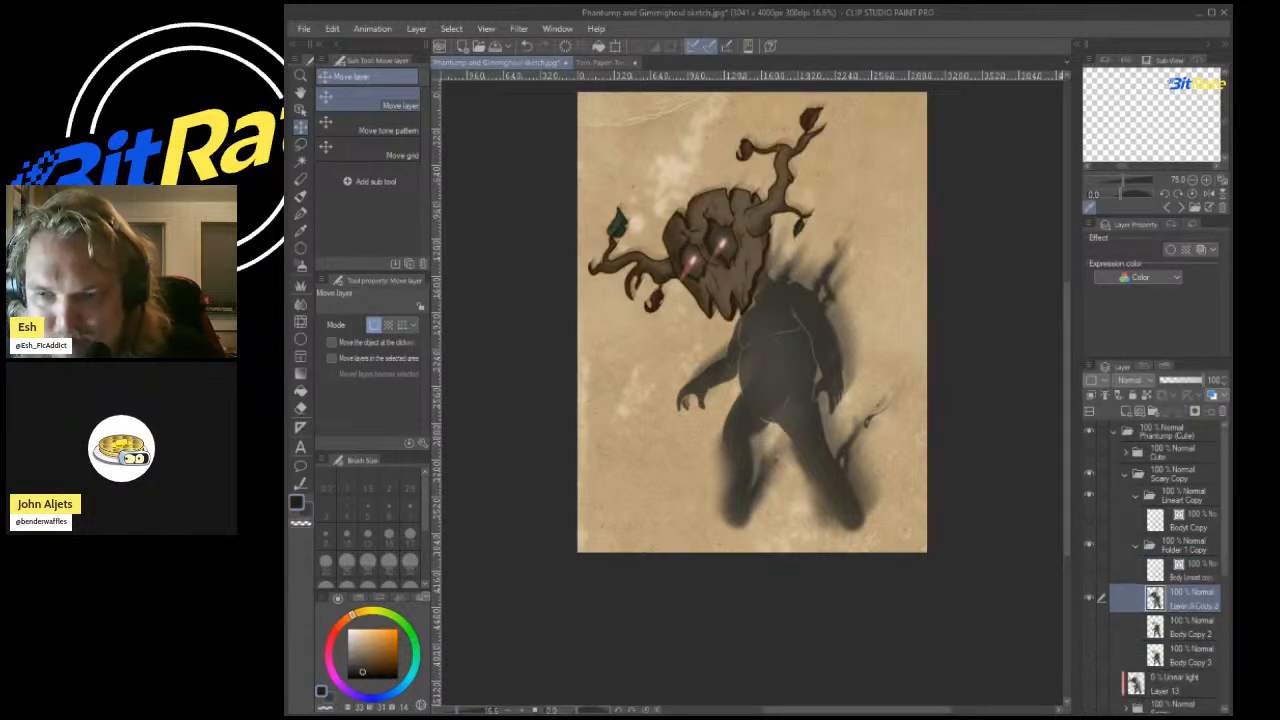
click(1089, 598)
click(1089, 598)
click(1089, 627)
click(1089, 627)
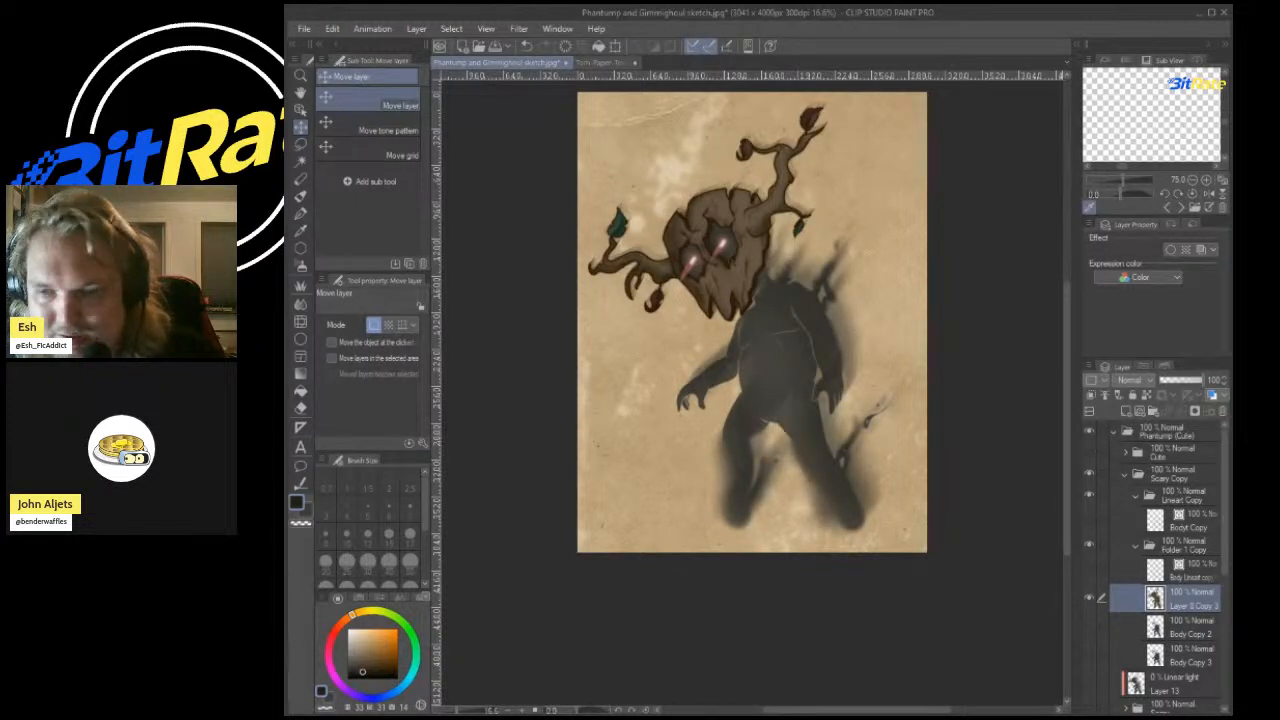
Move the merged creature layer to the top of the Scary Copy folder and fully desaturate it with a hue/saturation correction.
drag(1190, 599, 1177, 512)
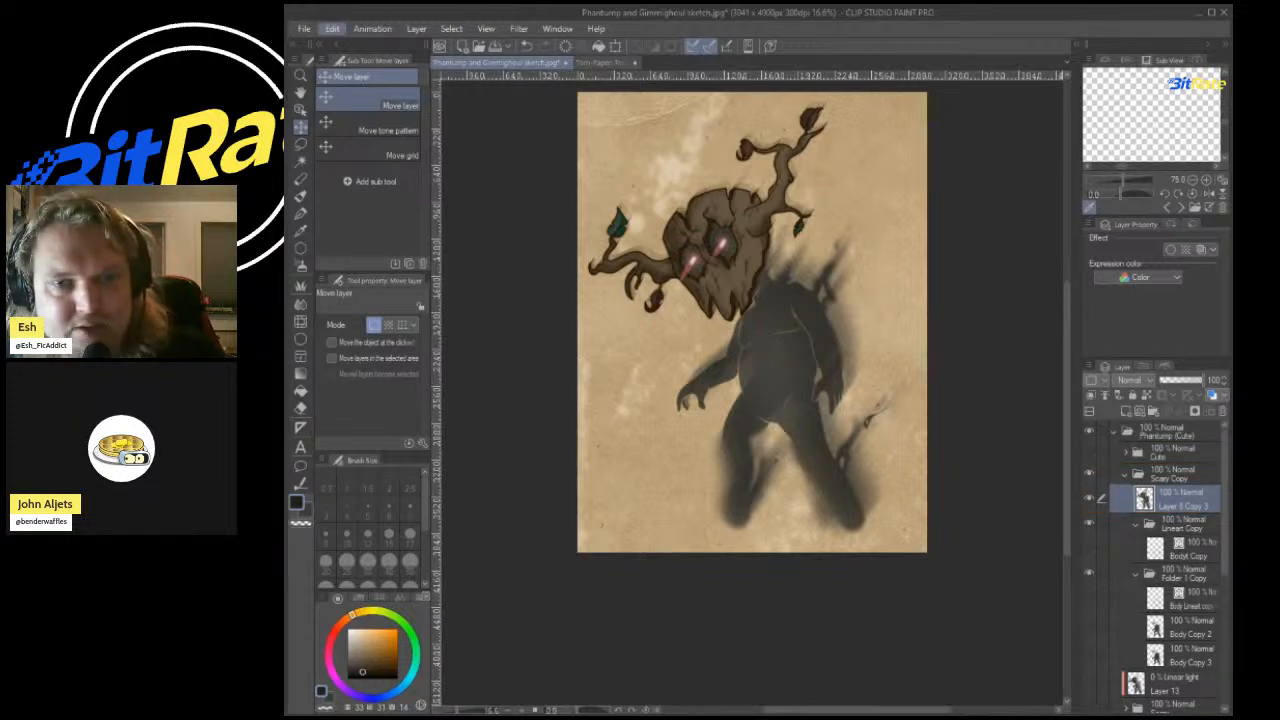
key(ctrl+u)
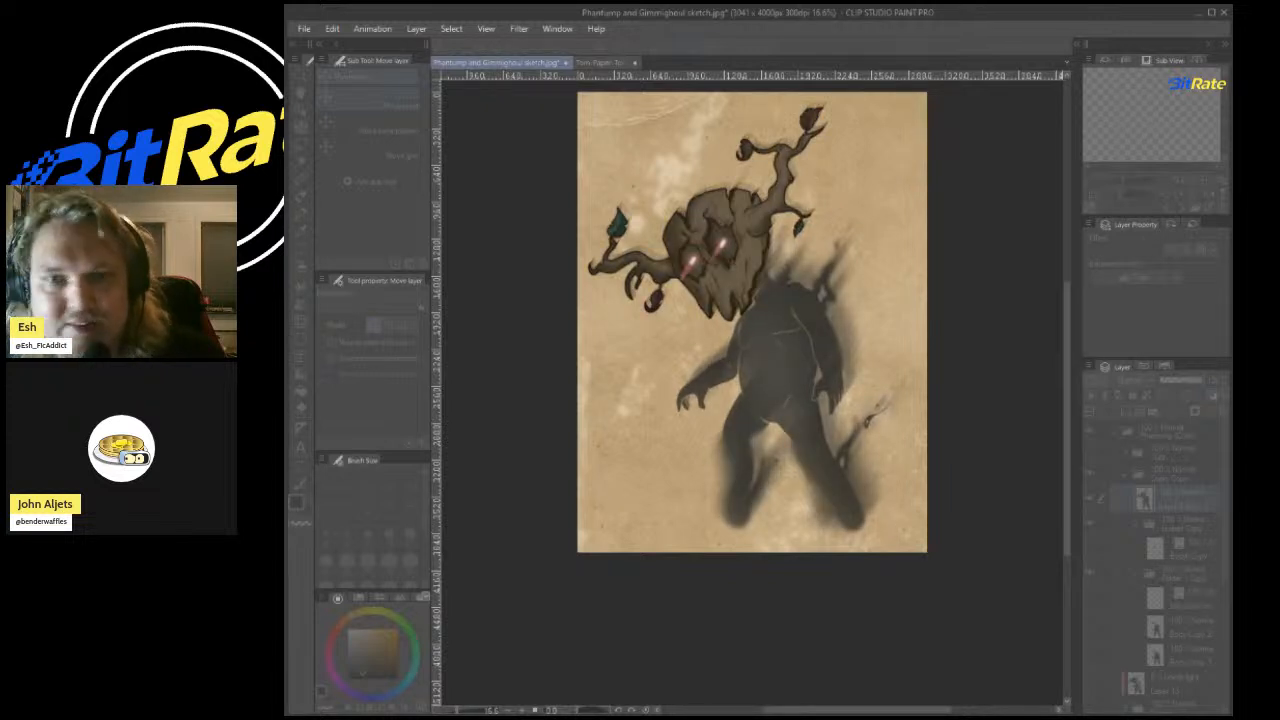
key(Return)
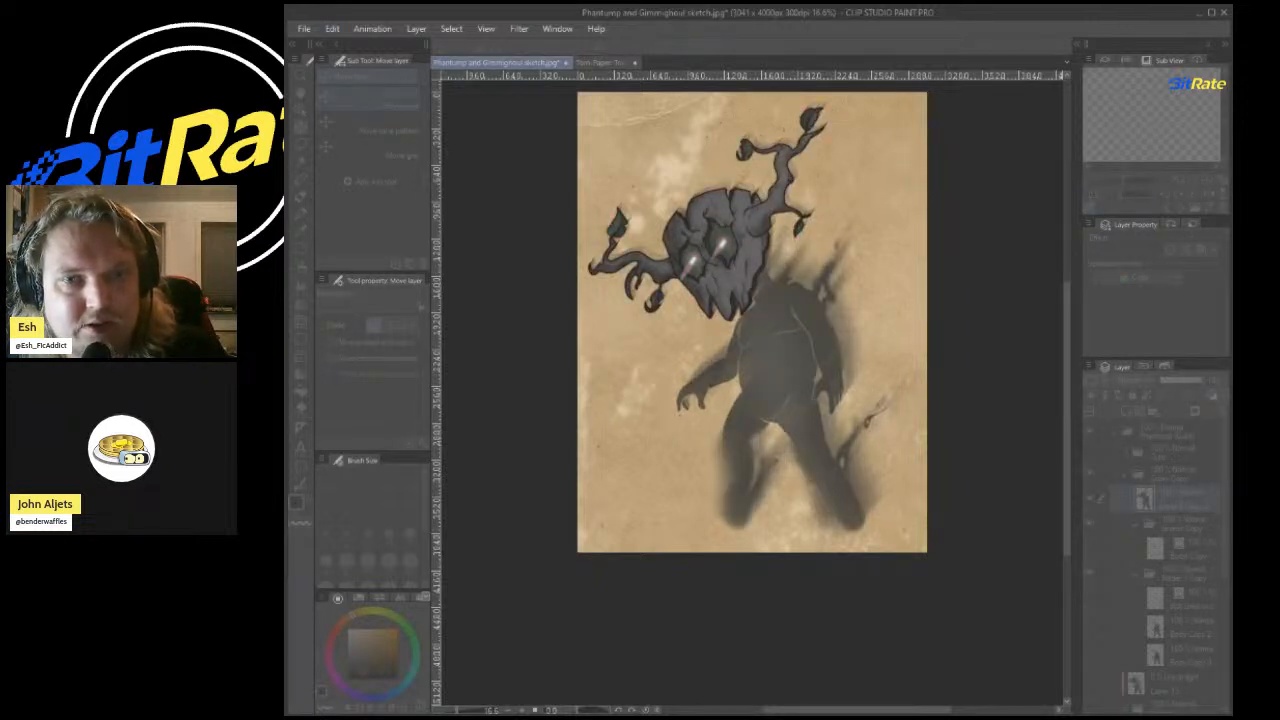
key(Return)
Examine the grey creature against the paper at several sizes, toggling the Scary Copy folder for comparison.
scroll(892, 140, down, 3)
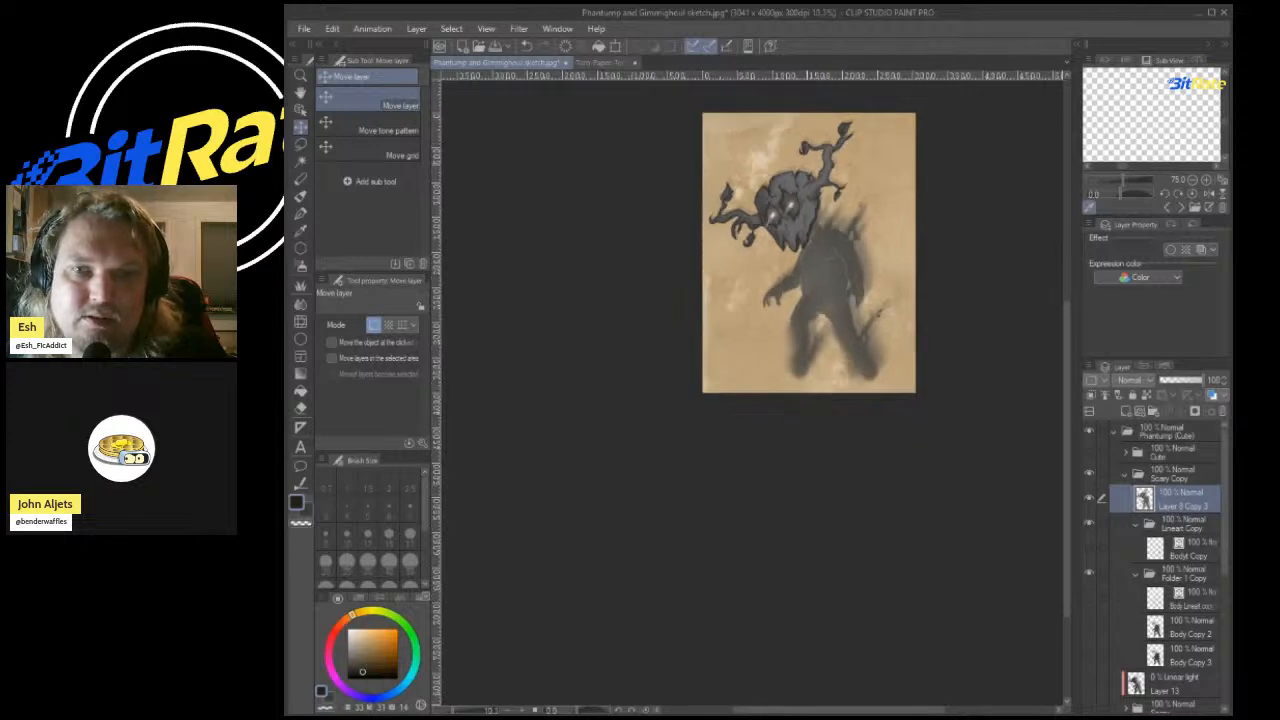
scroll(795, 172, up, 8)
scroll(797, 204, down, 8)
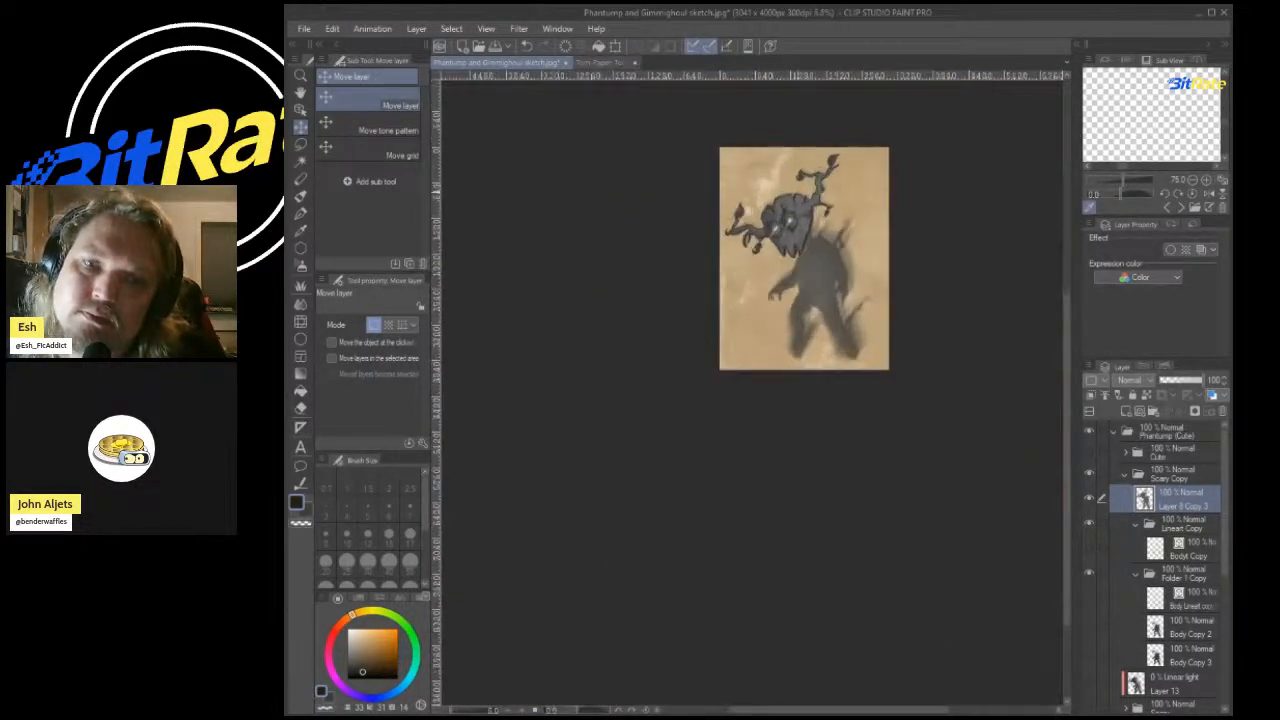
scroll(798, 200, up, 5)
scroll(804, 250, down, 3)
scroll(810, 322, up, 3)
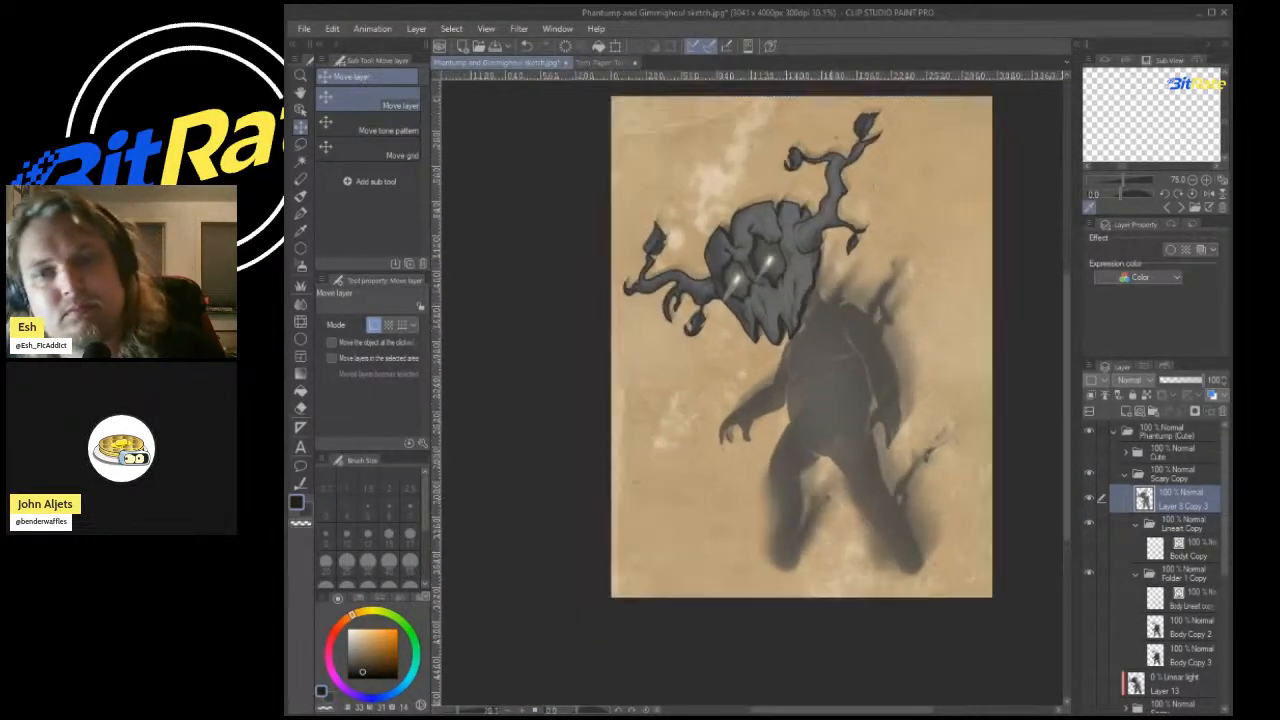
scroll(810, 322, down, 4)
scroll(810, 322, up, 1)
scroll(788, 215, up, 2)
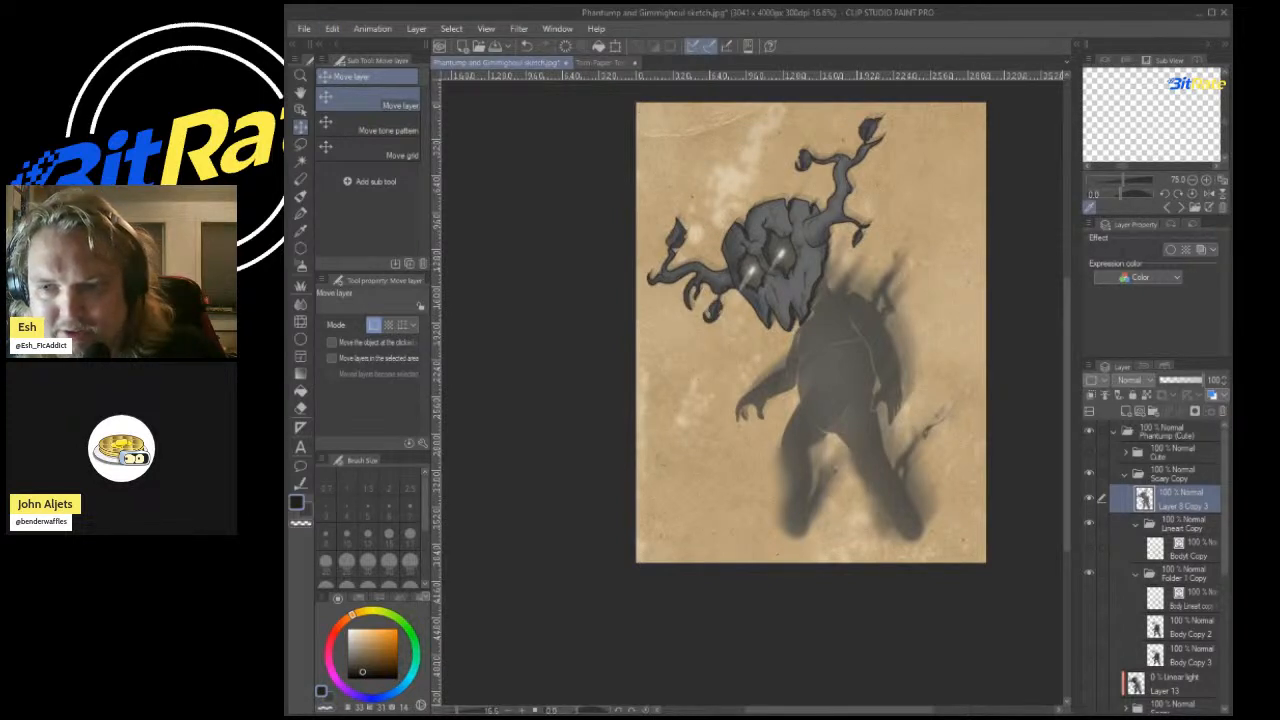
click(1089, 473)
click(1089, 473)
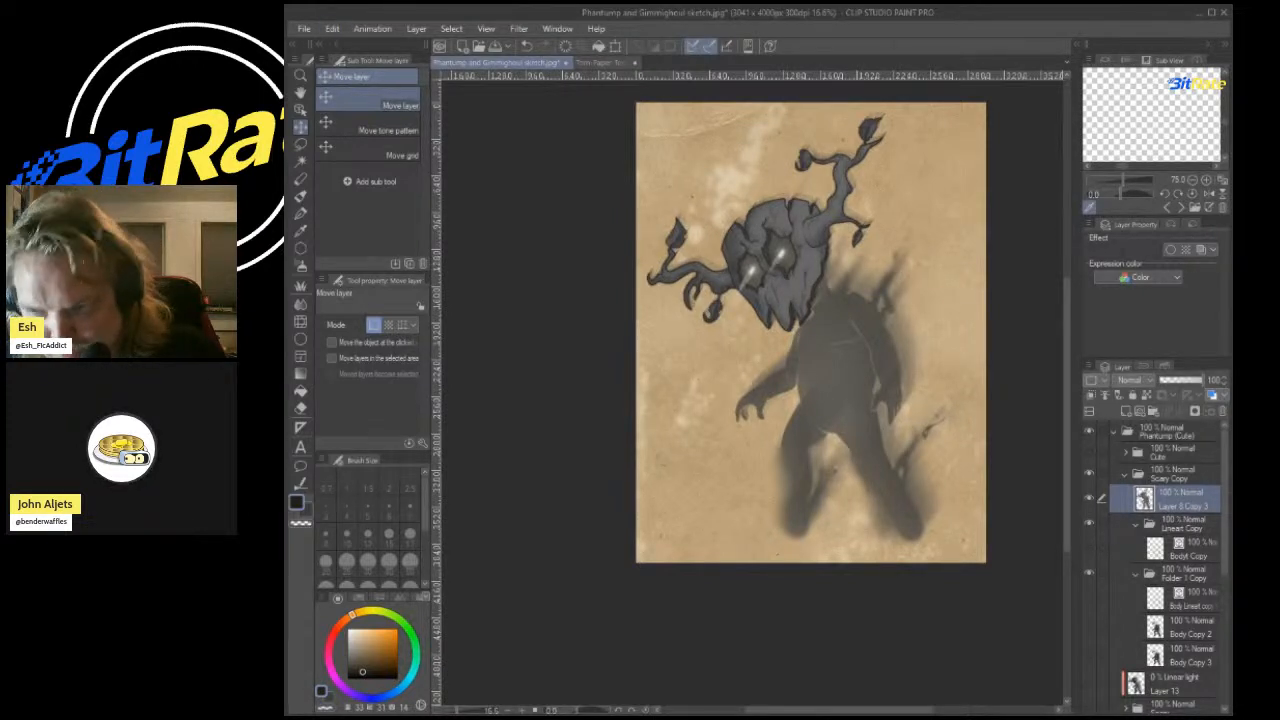
Move the original Layer 13 into the Scary Copy folder, above the merged creature layer.
scroll(1160, 560, down, 3)
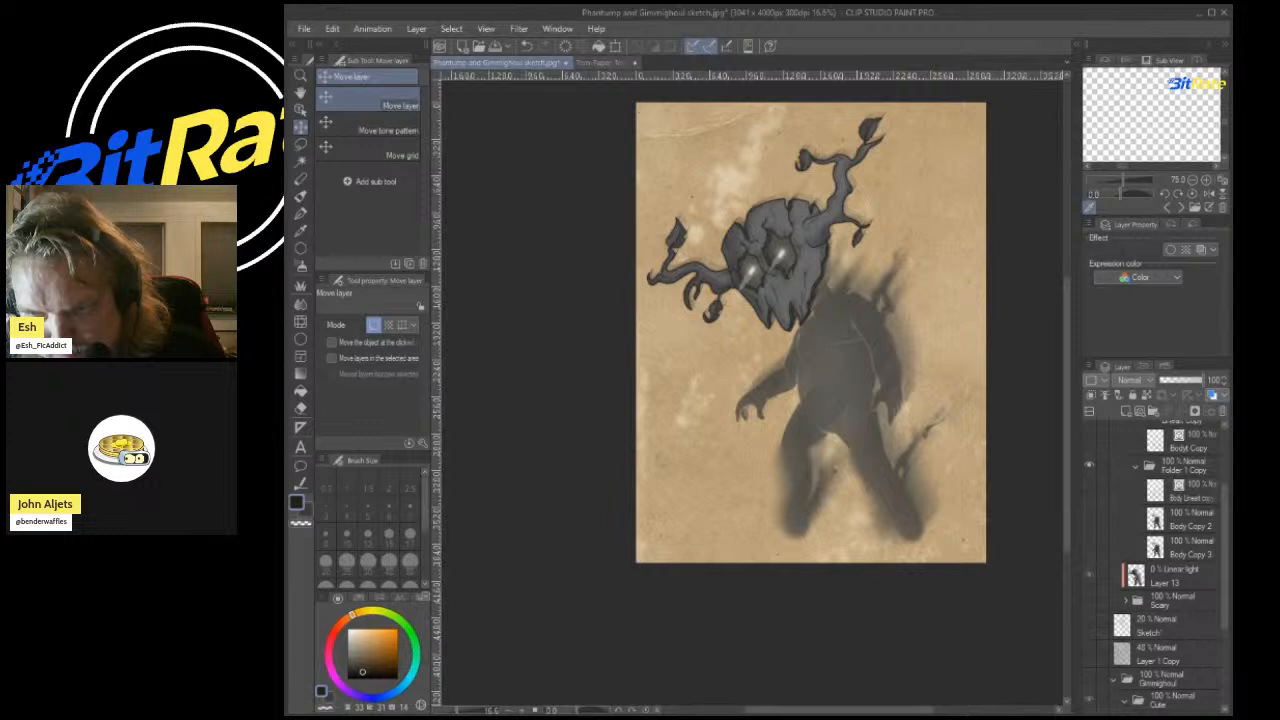
click(1170, 575)
scroll(1156, 566, up, 3)
scroll(1160, 565, up, 1)
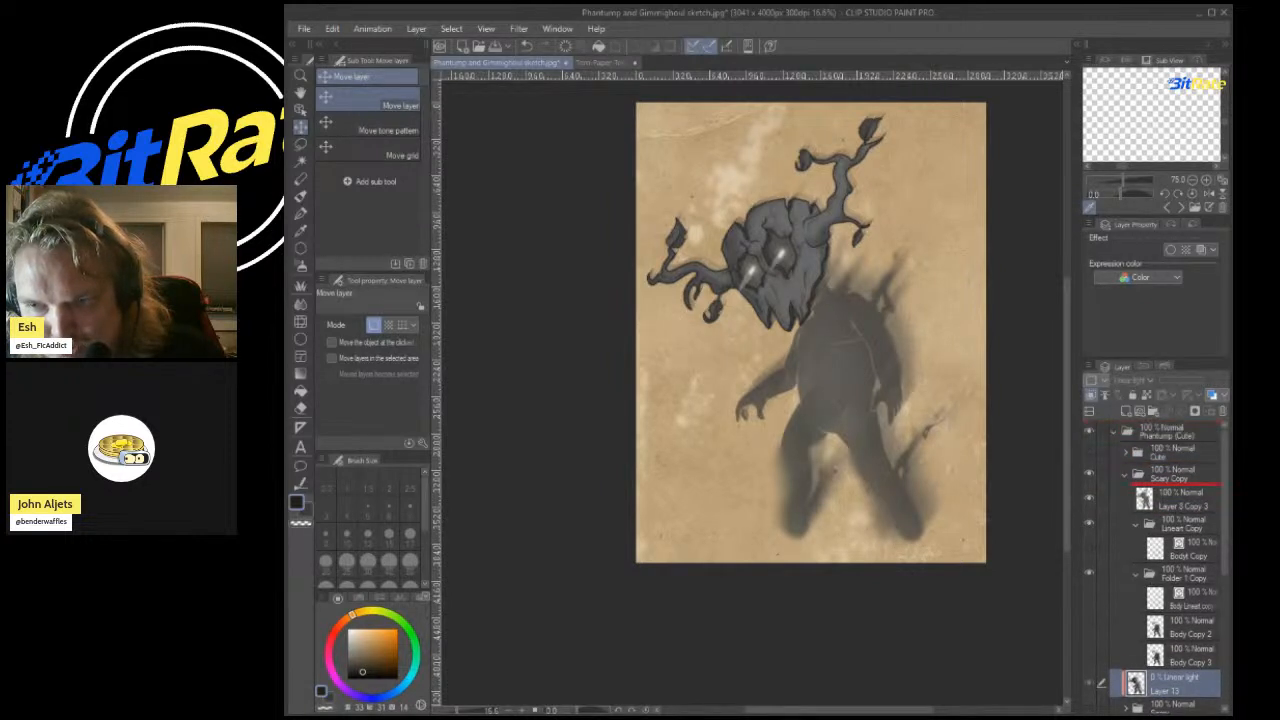
drag(1175, 485, 1175, 490)
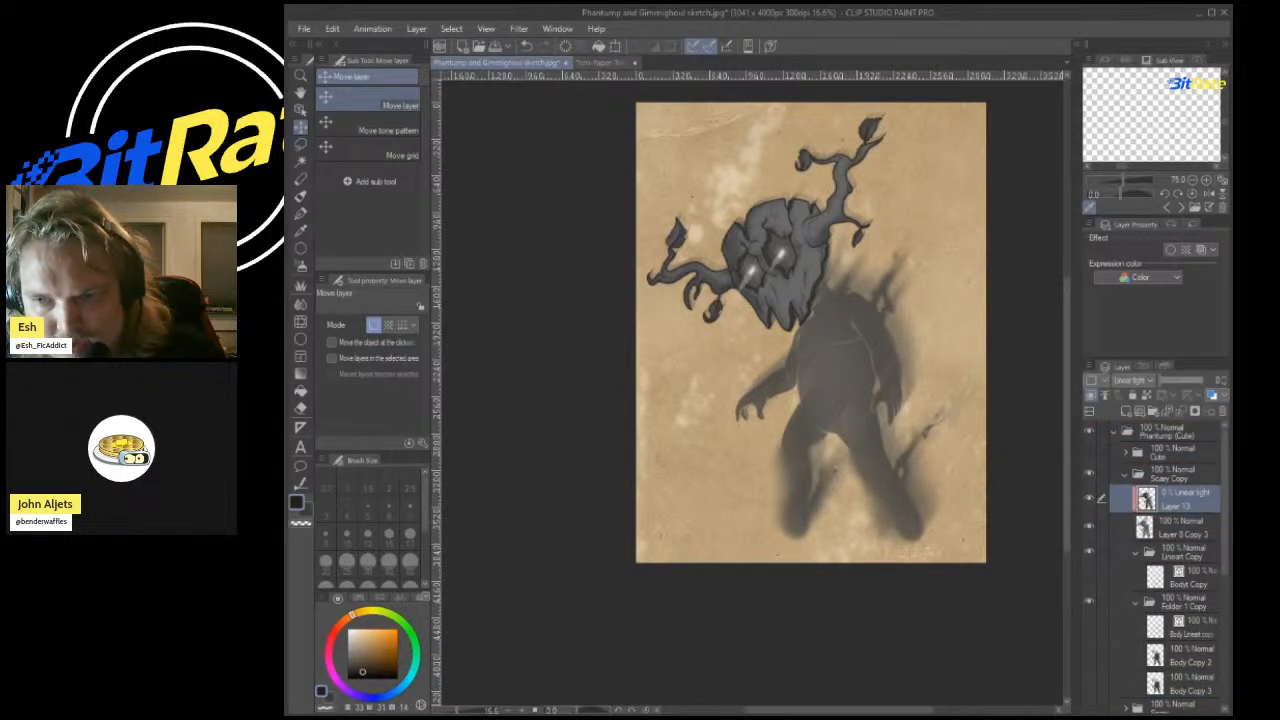
Try the Add and Multiply blending modes on Layer 13.
mouse_move(1157, 380)
mouse_down()
mouse_move(1192, 380)
mouse_move(1157, 380)
mouse_up()
click(1133, 380)
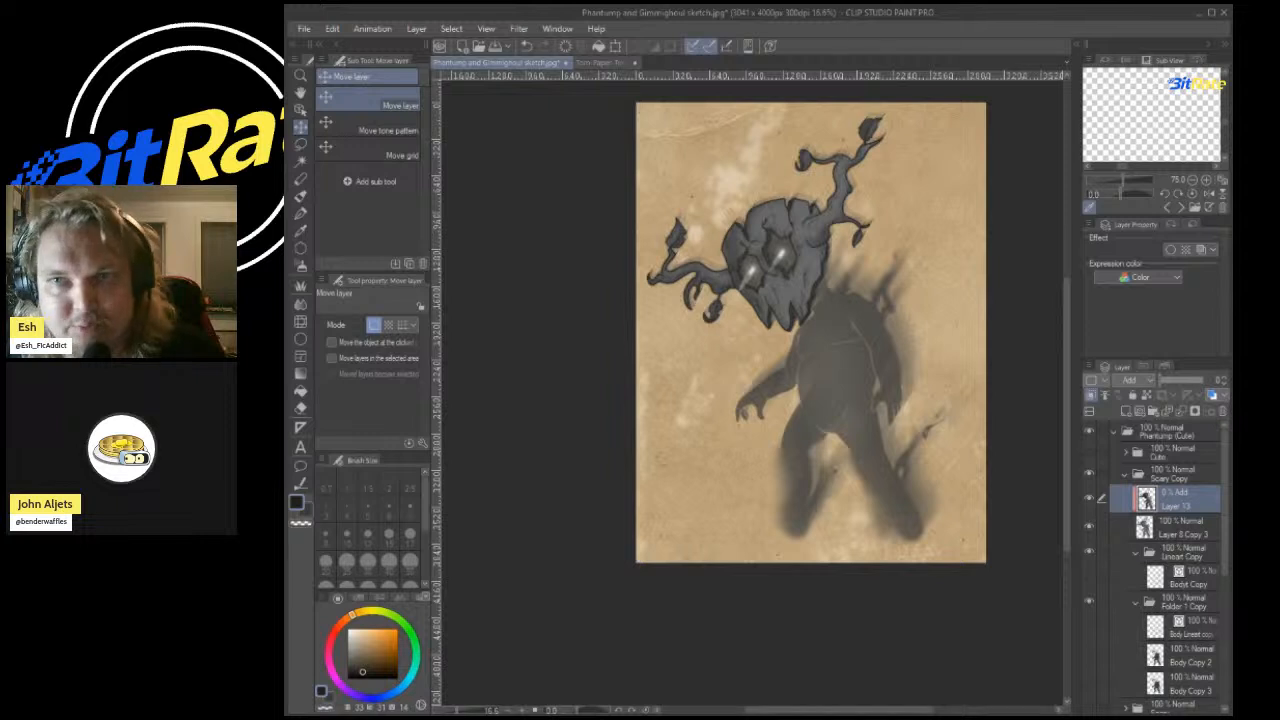
click(1133, 380)
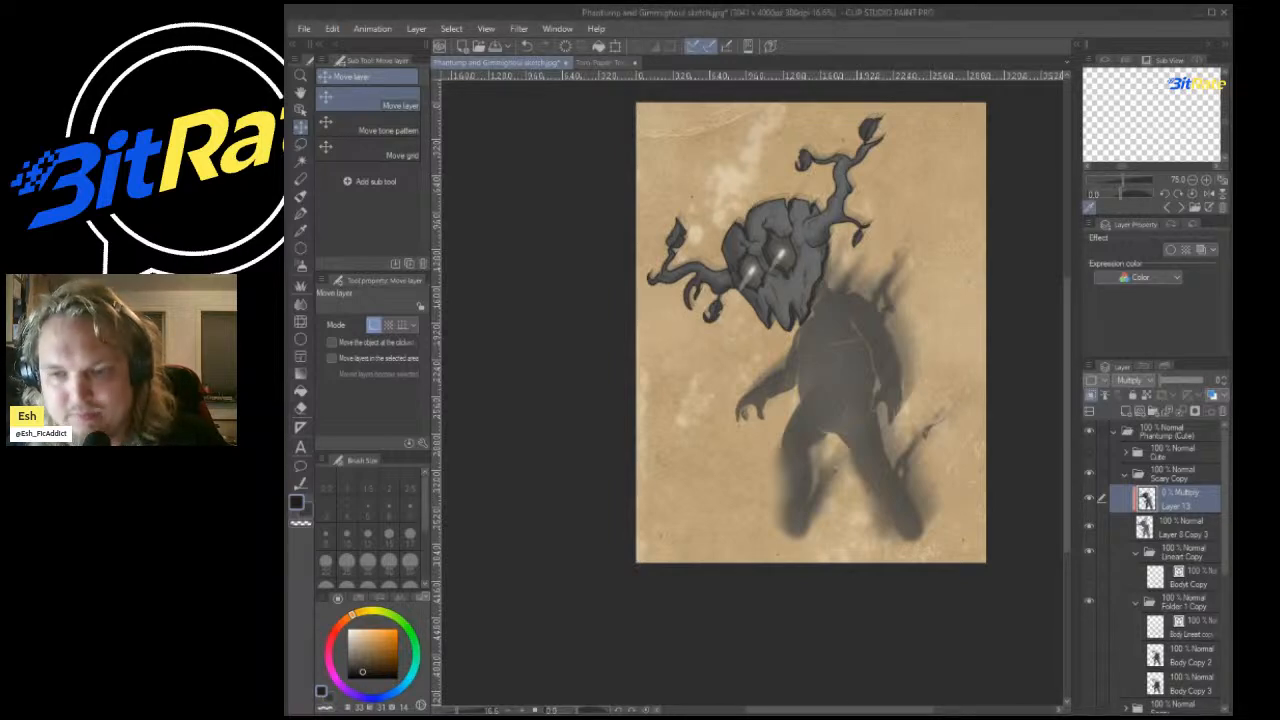
Inspect the grey head, glowing eyes and shadowy body both close up and as a whole.
scroll(830, 330, down, 2)
scroll(815, 335, up, 5)
scroll(815, 335, down, 2)
scroll(840, 302, up, 3)
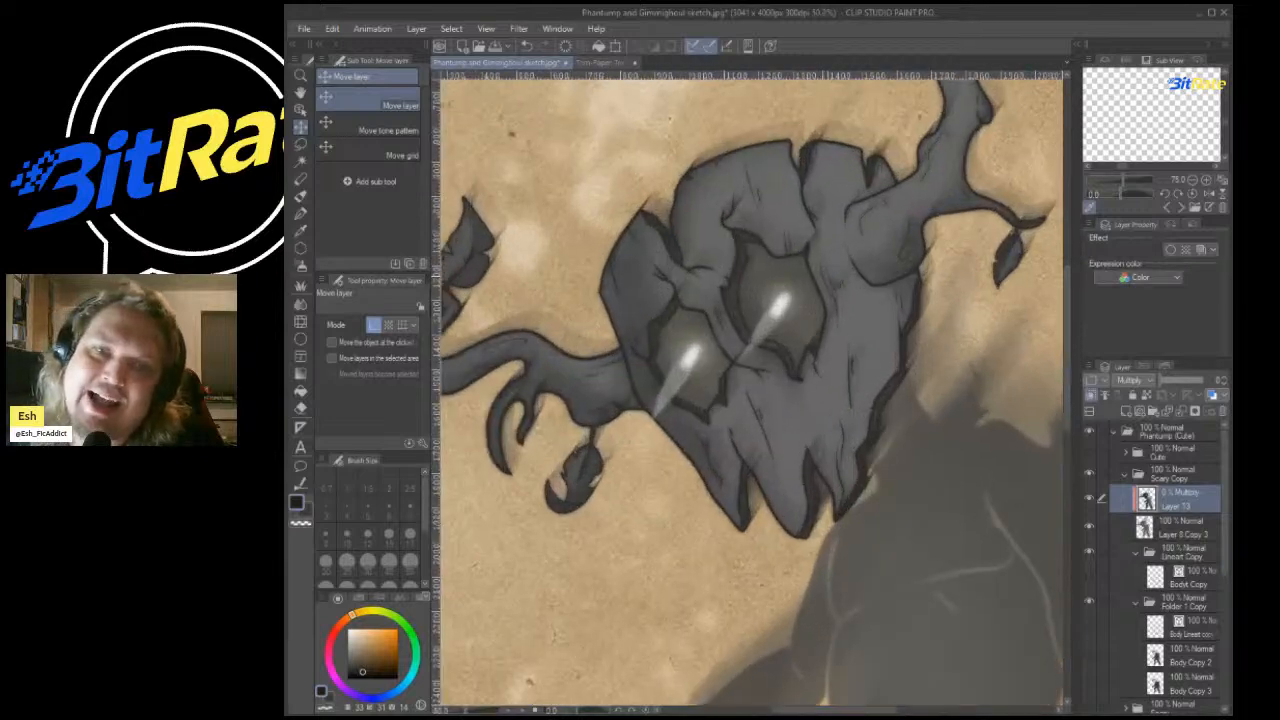
scroll(830, 302, down, 3)
scroll(830, 302, up, 2)
scroll(823, 295, down, 4)
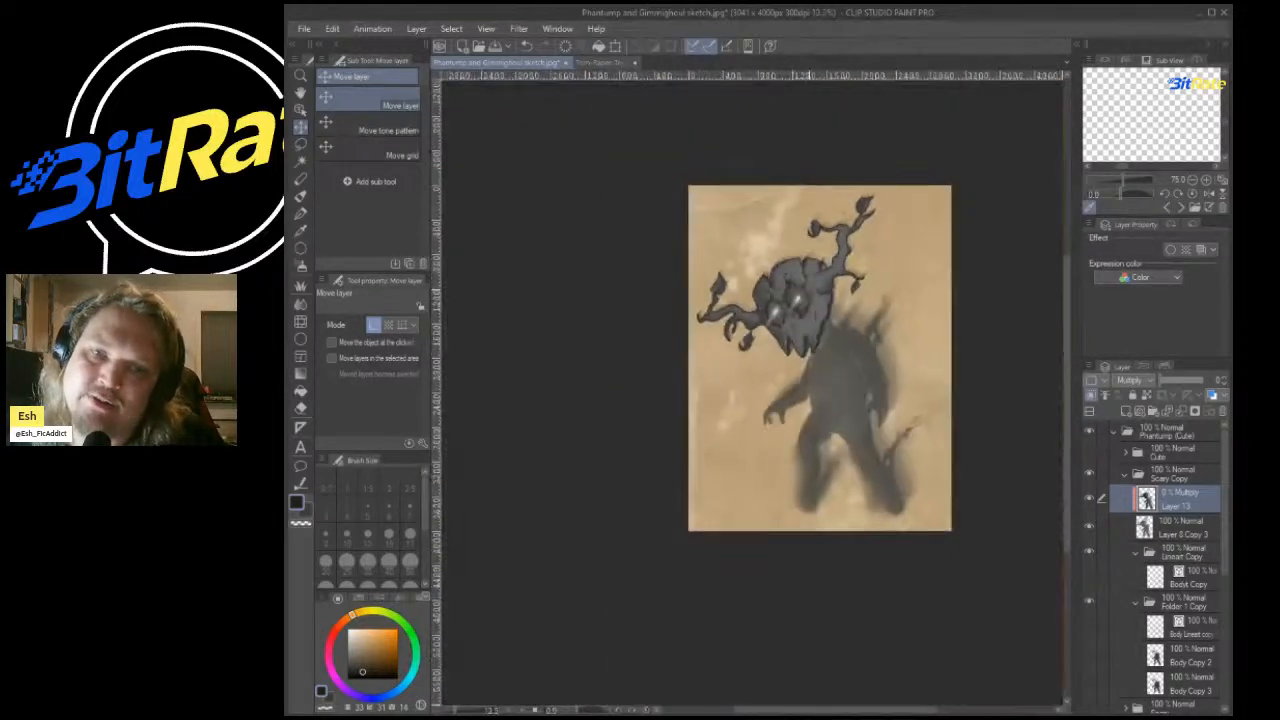
scroll(826, 288, up, 3)
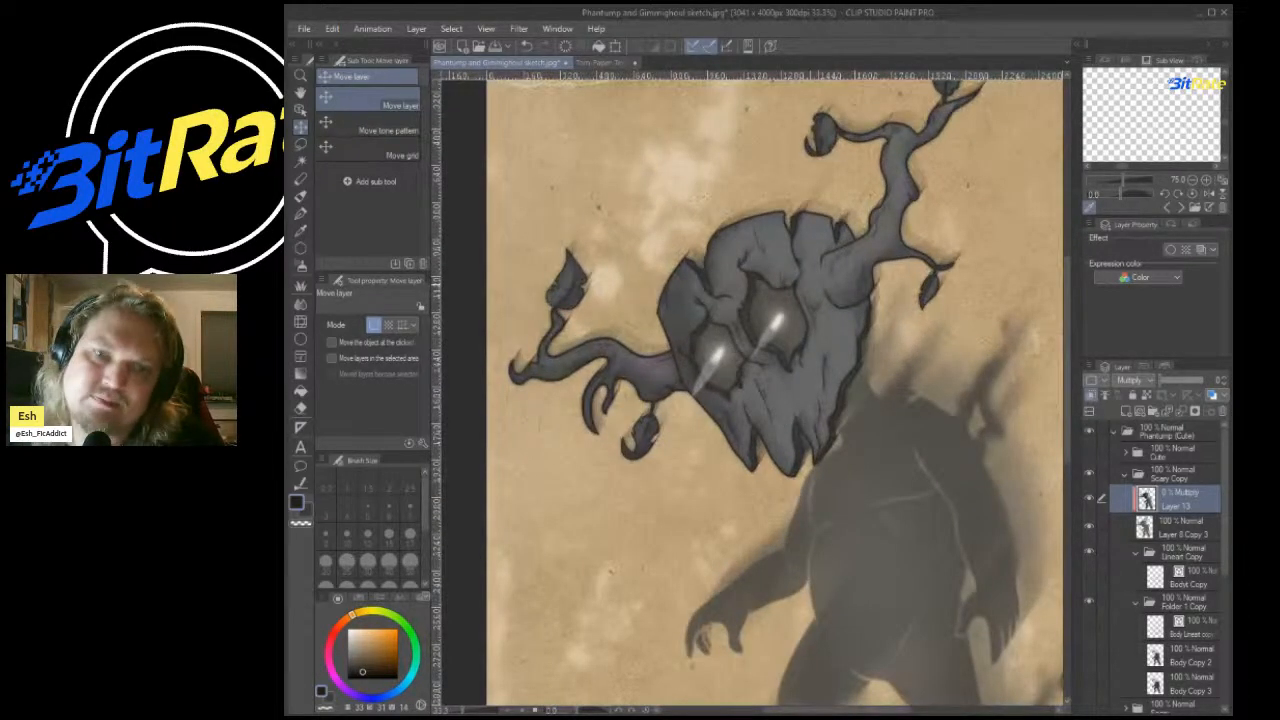
scroll(775, 390, down, 4)
scroll(775, 390, up, 5)
scroll(775, 390, down, 1)
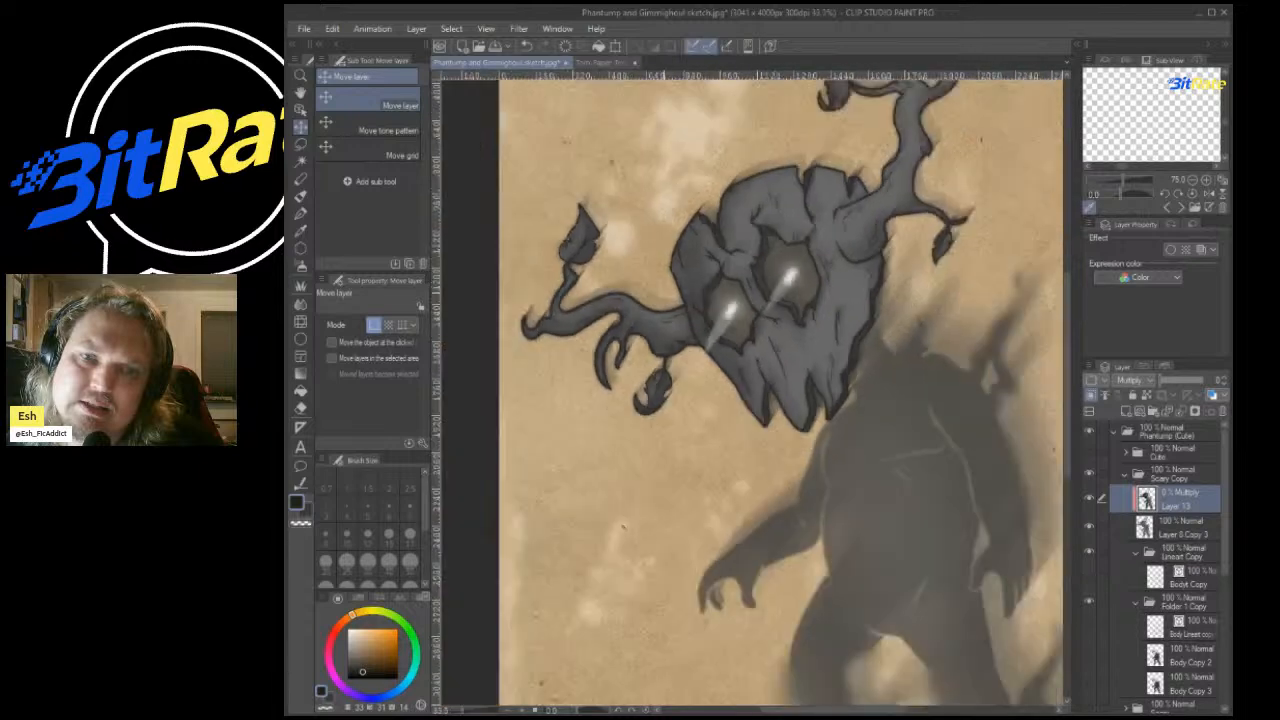
scroll(660, 297, down, 4)
Undo the Layer 13 blending and placement changes, the desaturation and the merged creature layer's move.
key(ctrl+z)
key(ctrl+z)
key(ctrl+z)
key(ctrl+z)
key(ctrl+z)
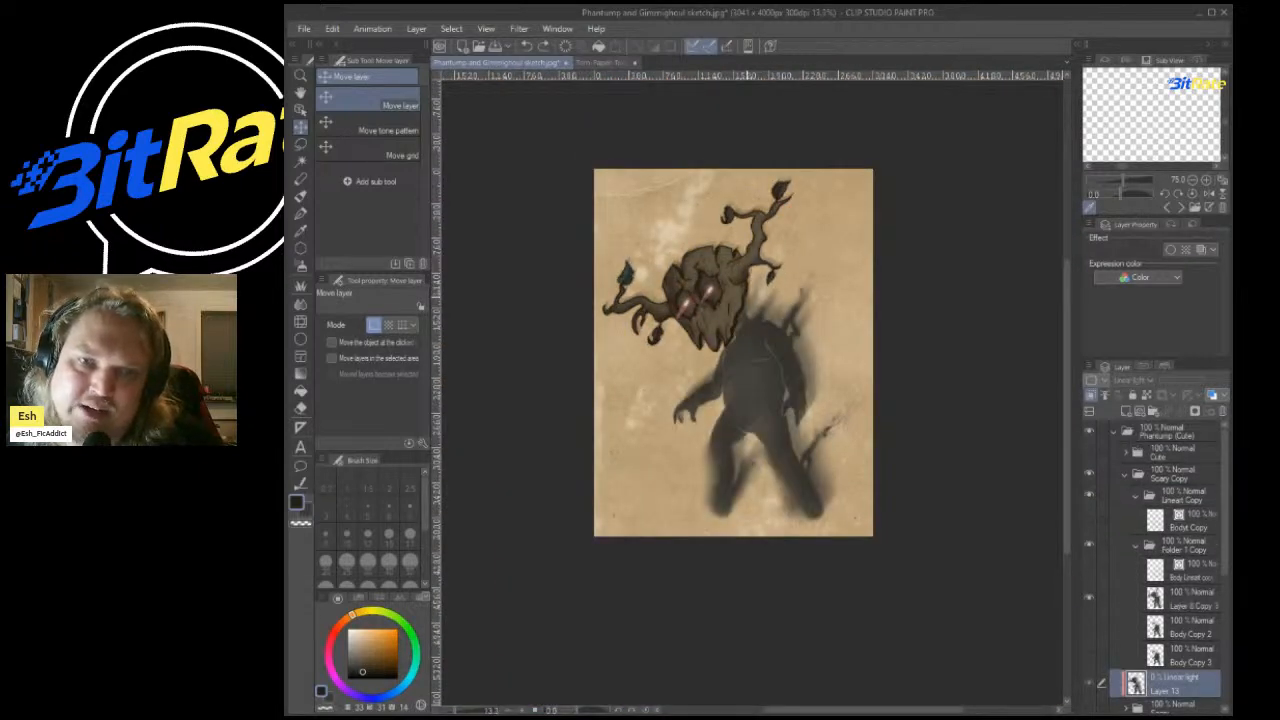
Undo the last merge of the Layer 8 copies to compare the creature's colours, and redo it.
scroll(752, 325, down, 3)
scroll(742, 300, up, 5)
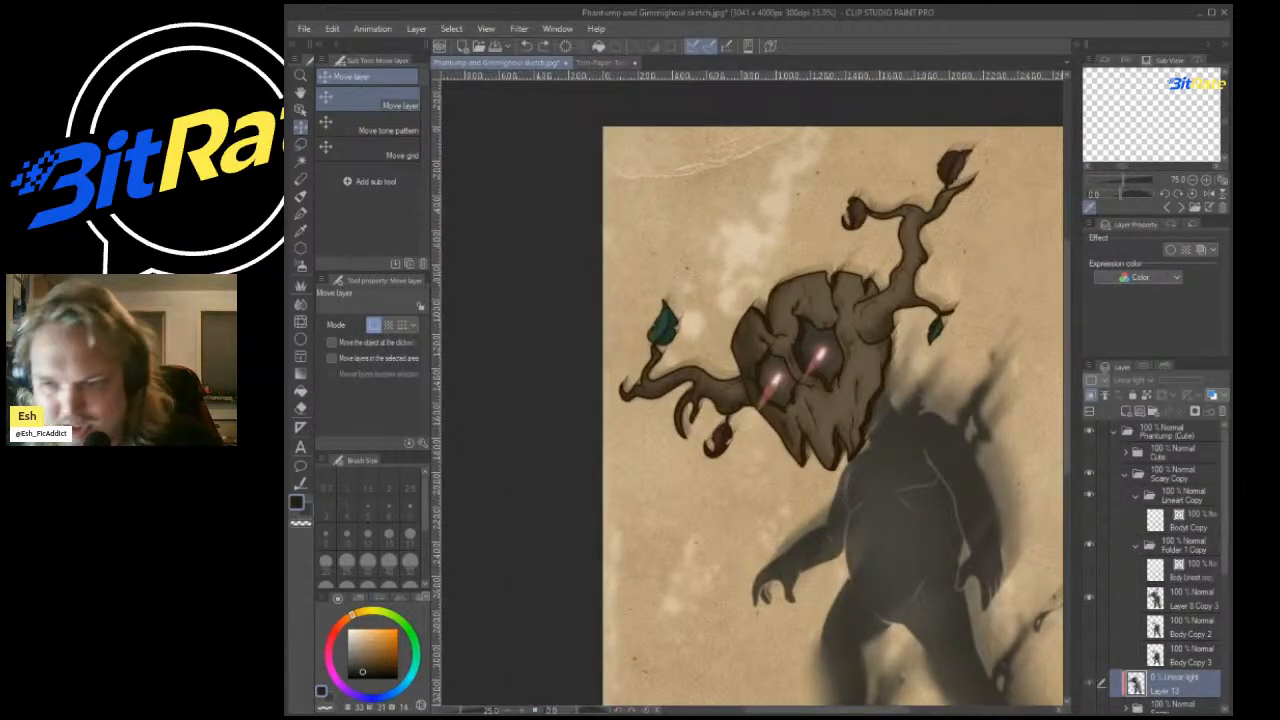
scroll(1160, 565, down, 6)
scroll(1160, 565, up, 6)
scroll(1160, 565, down, 3)
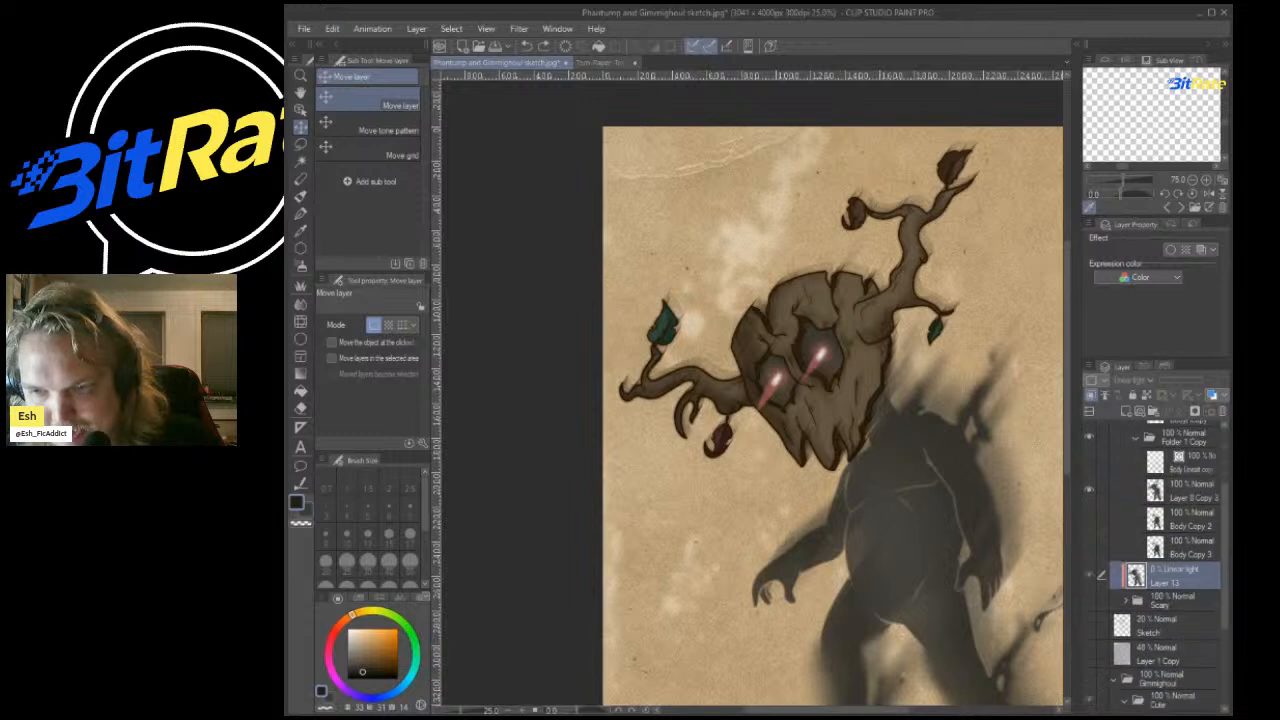
key(ctrl+z)
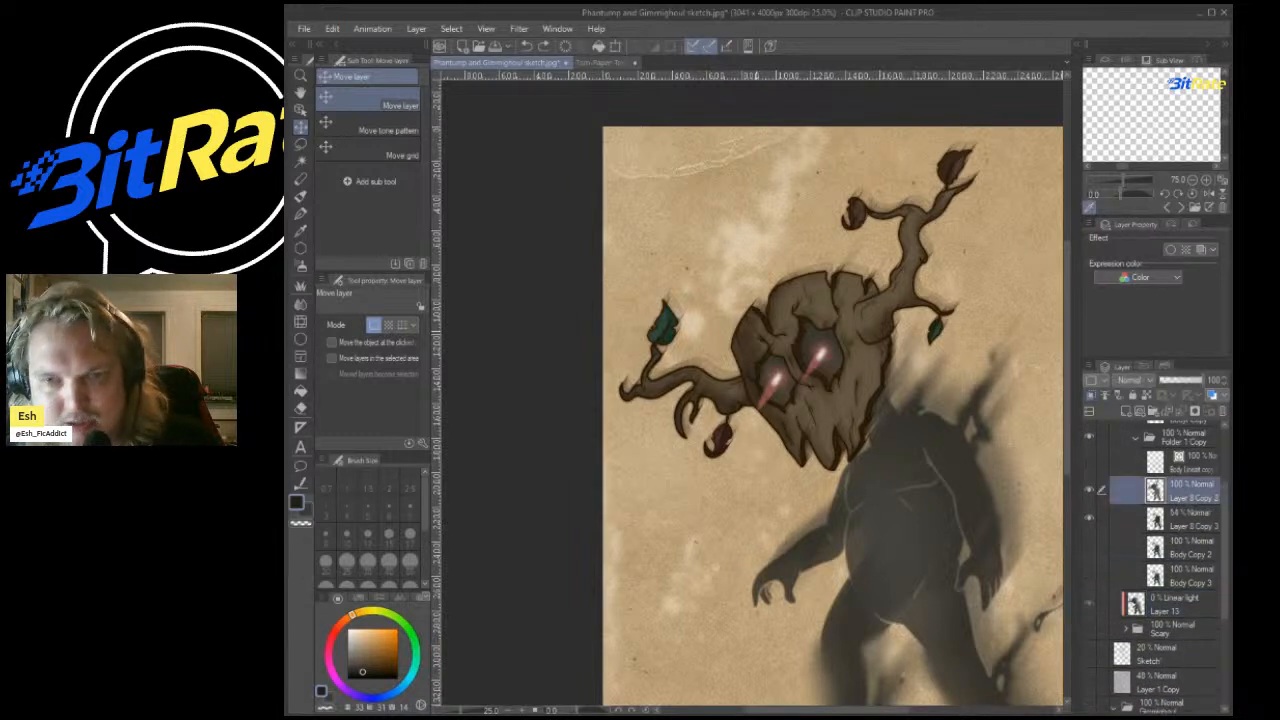
scroll(667, 312, down, 2)
key(ctrl+y)
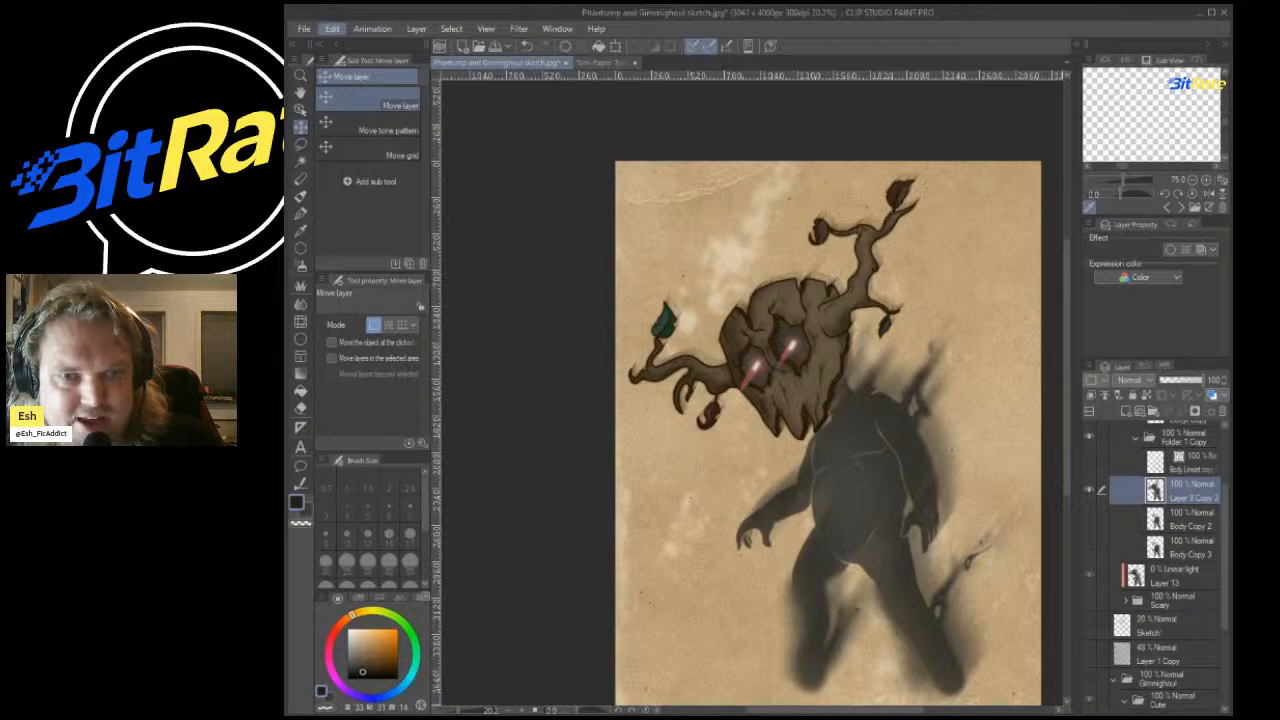
Partly desaturate the merged creature layer with a hue/saturation correction, keeping some colour in the leaves and eyes.
key(ctrl+u)
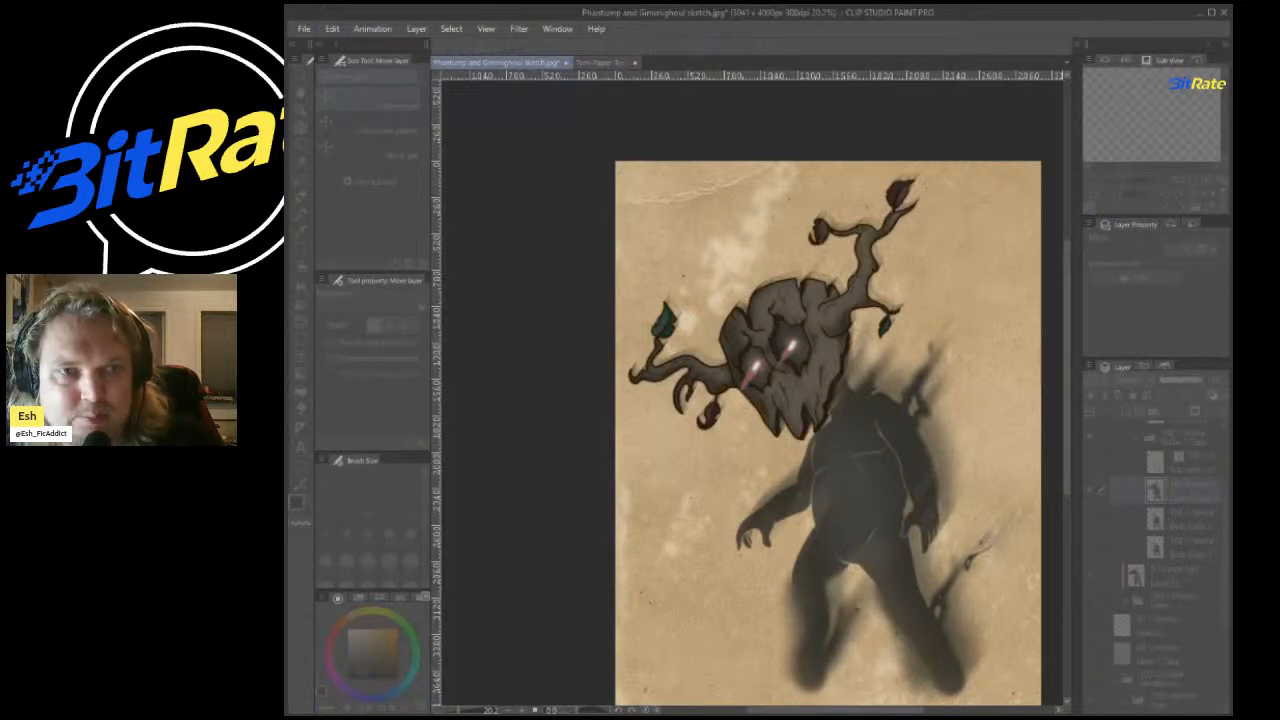
key(Return)
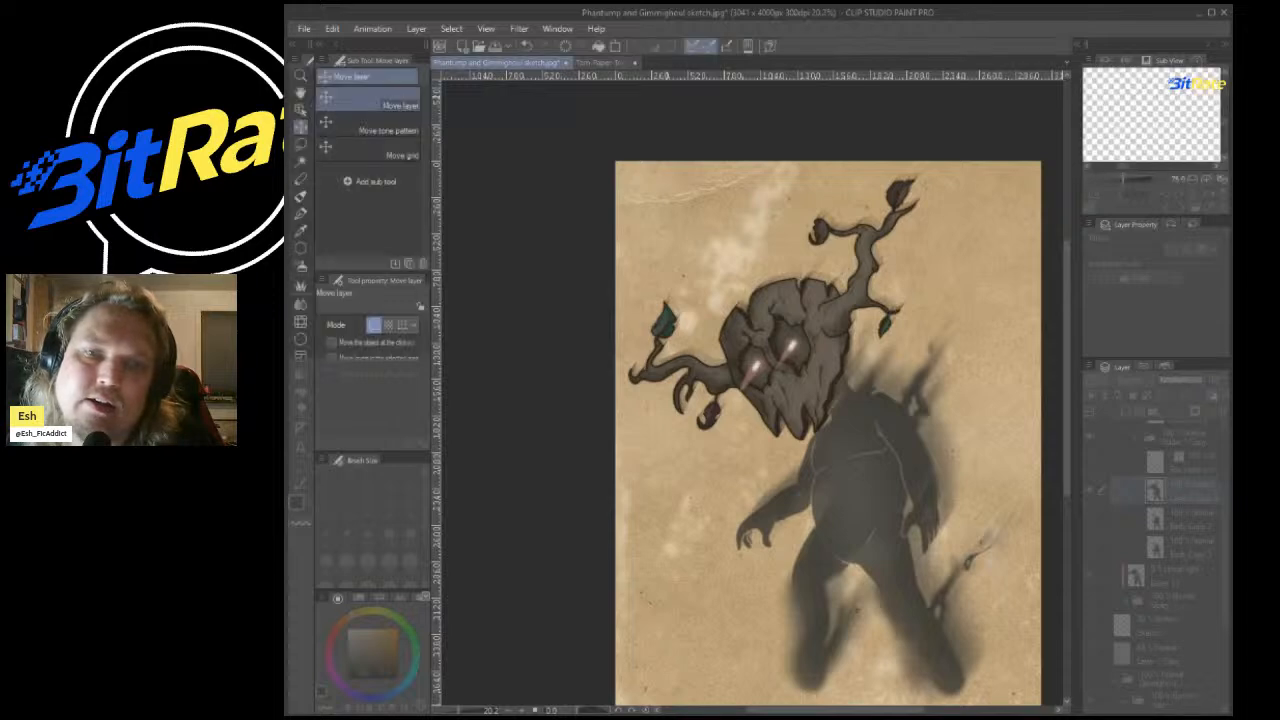
scroll(790, 213, down, 4)
scroll(750, 213, up, 2)
scroll(1150, 600, down, 5)
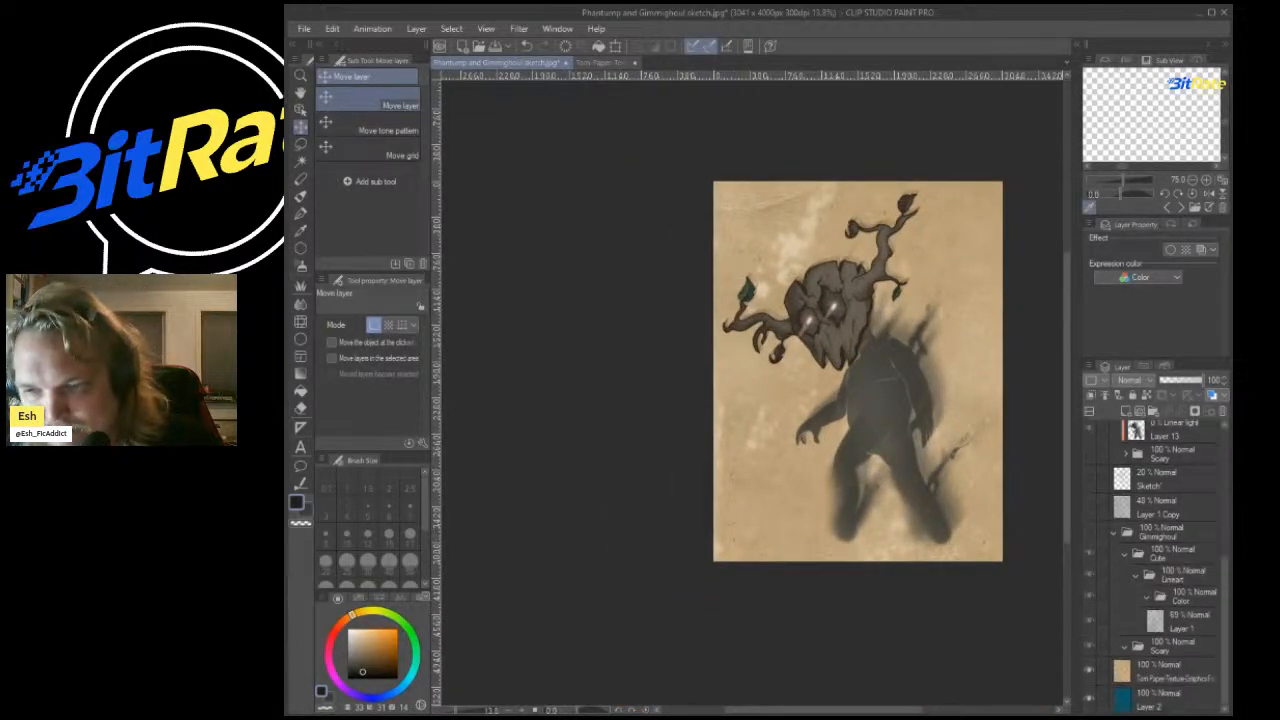
Hide the paper texture and Layer 2, and inspect the creature against transparency both close up and as a whole.
scroll(1150, 600, up, 1)
scroll(1150, 600, down, 1)
click(1089, 672)
click(1089, 699)
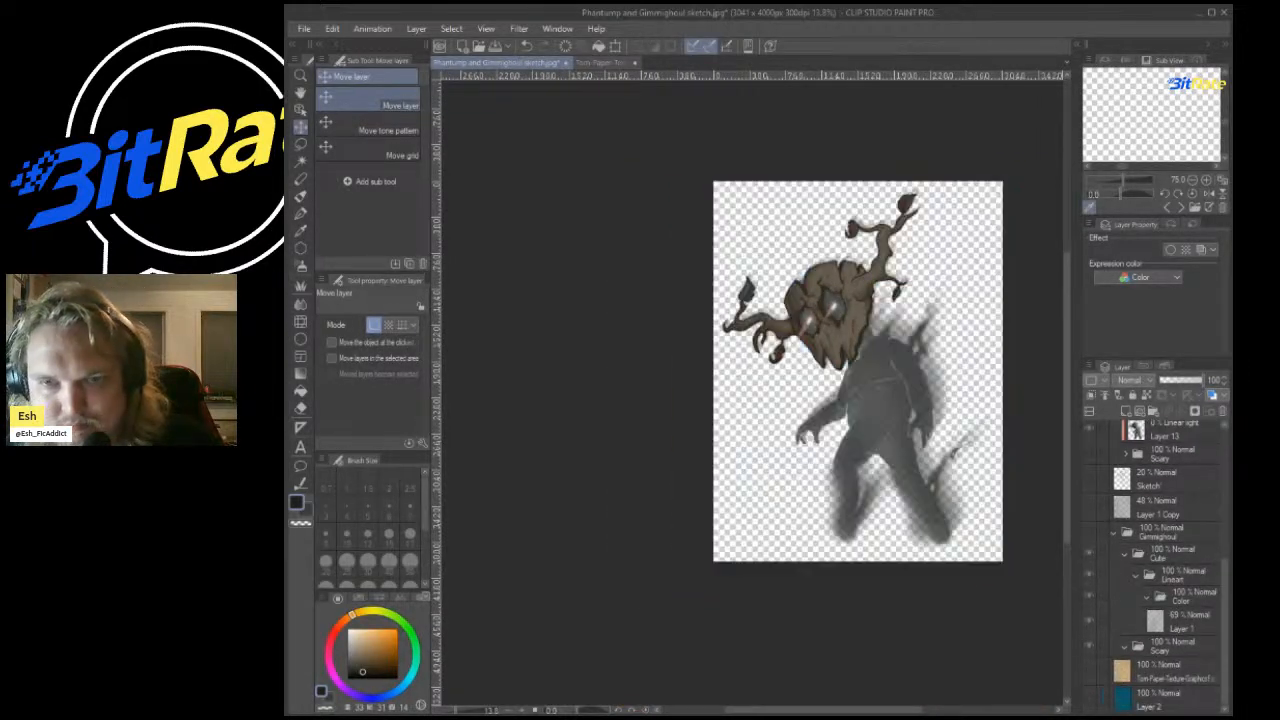
scroll(841, 465, down, 3)
scroll(882, 436, up, 5)
scroll(798, 280, down, 2)
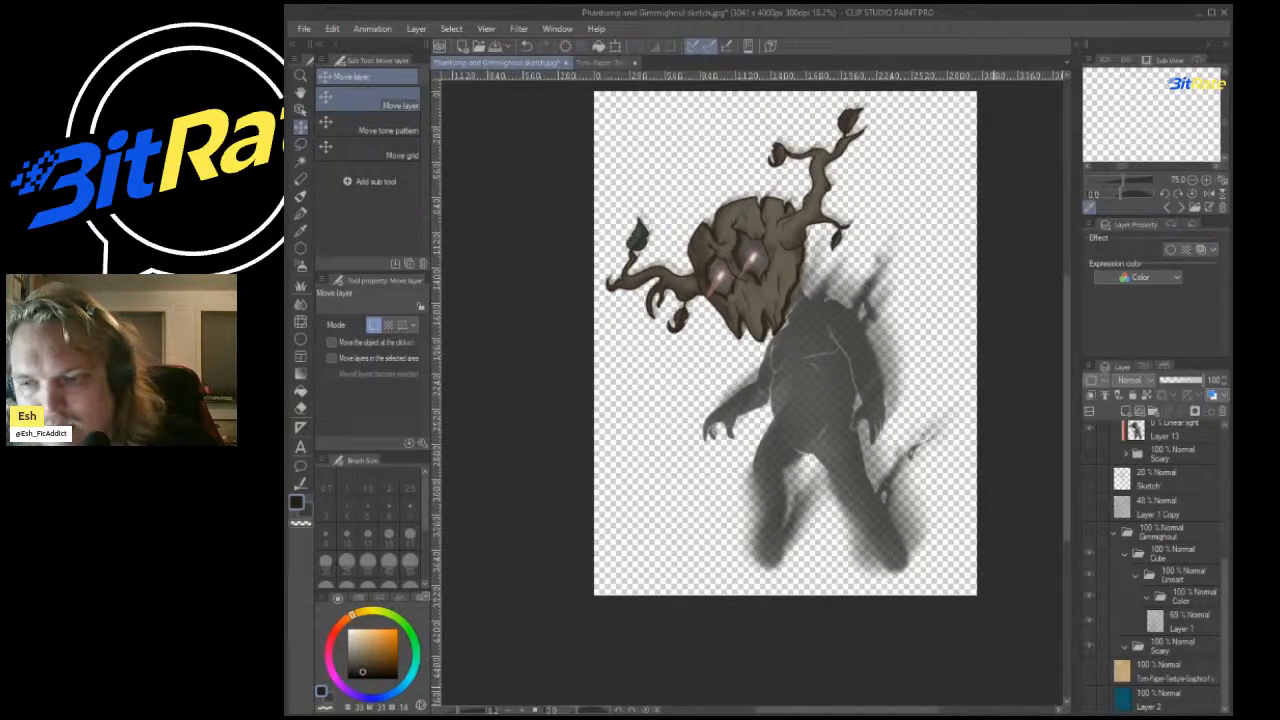
scroll(780, 300, down, 2)
scroll(780, 300, up, 7)
scroll(780, 300, down, 3)
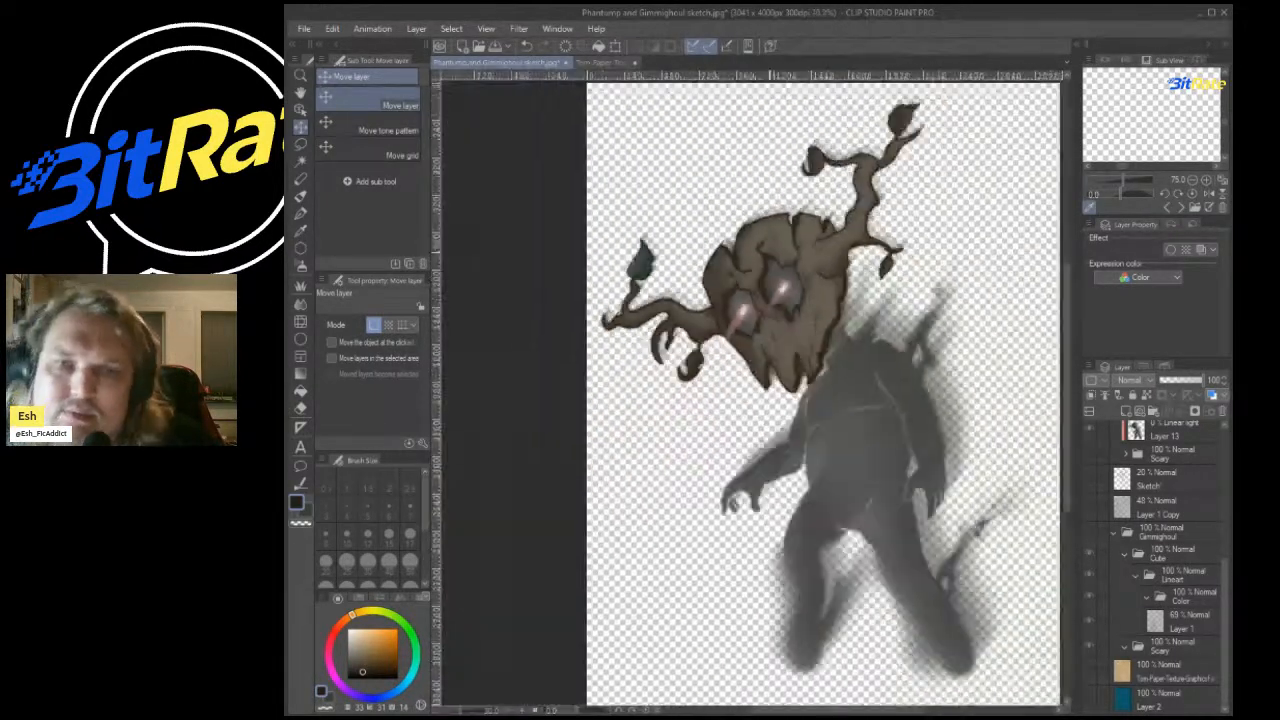
scroll(800, 330, up, 1)
scroll(800, 330, down, 3)
scroll(800, 330, up, 3)
scroll(800, 330, down, 2)
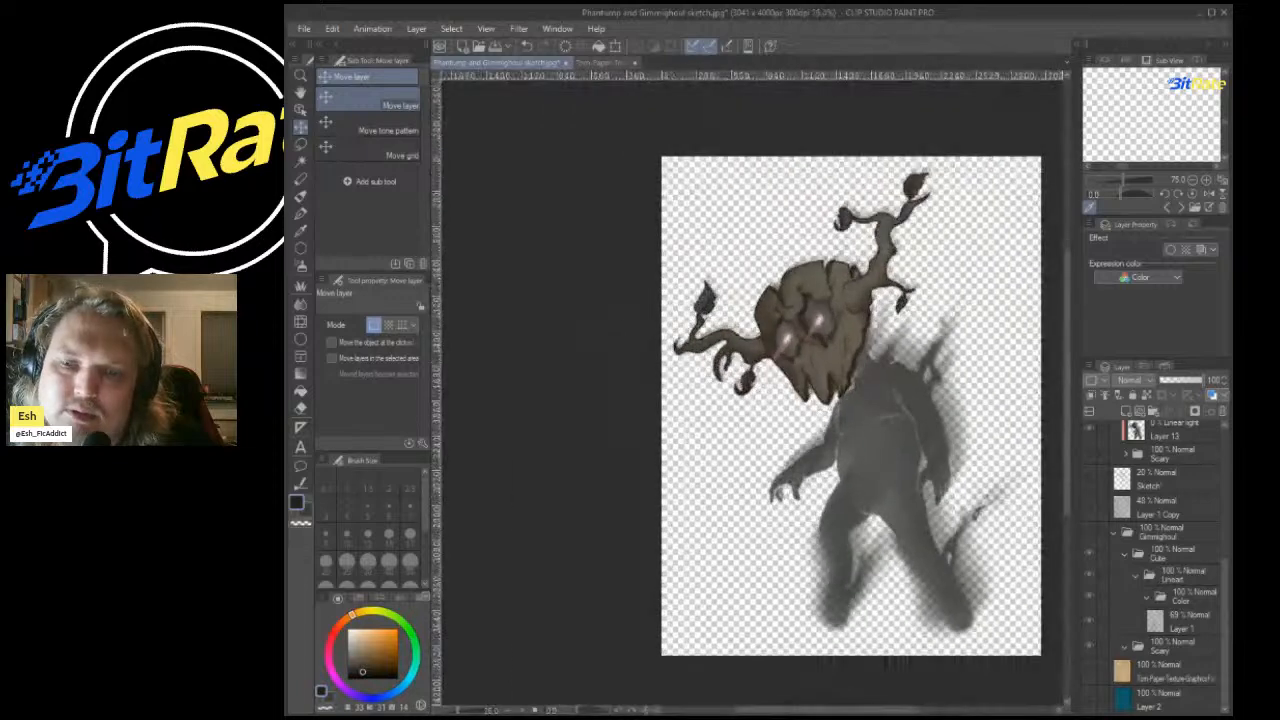
Show the paper texture layer again and partly desaturate it with a hue/saturation correction, keeping a pale beige tone.
click(1090, 671)
click(1160, 672)
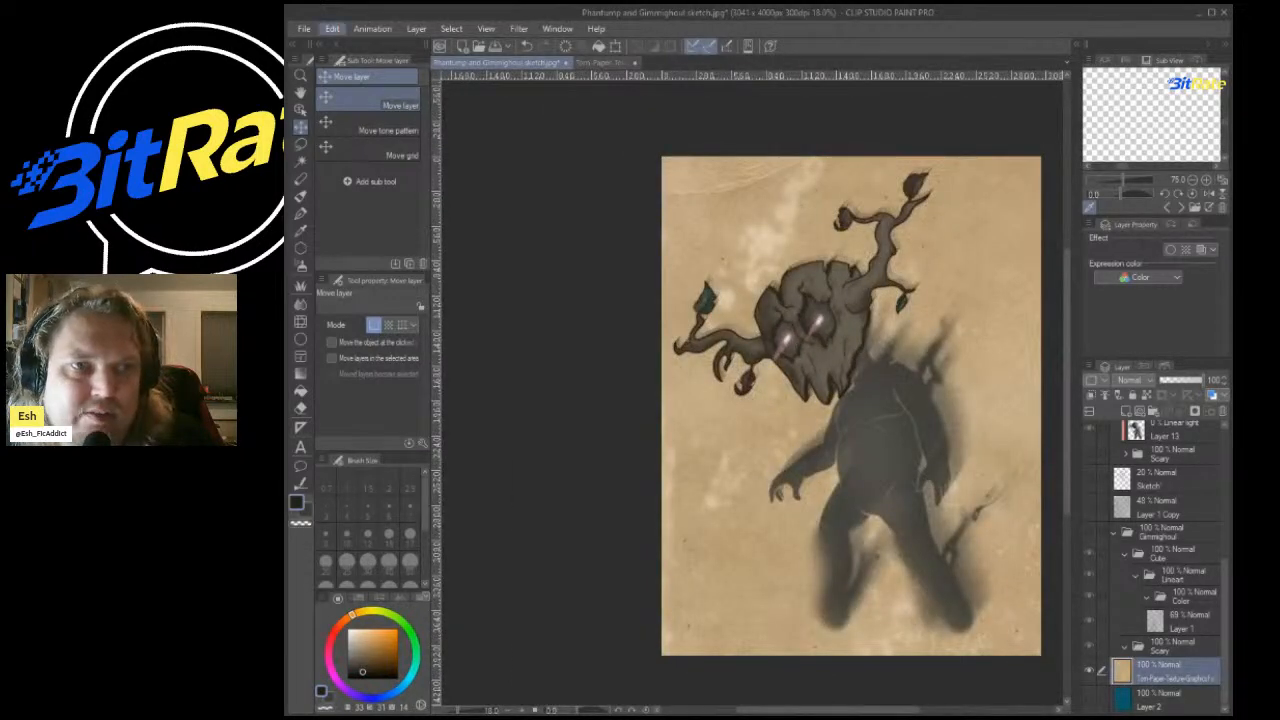
key(ctrl+u)
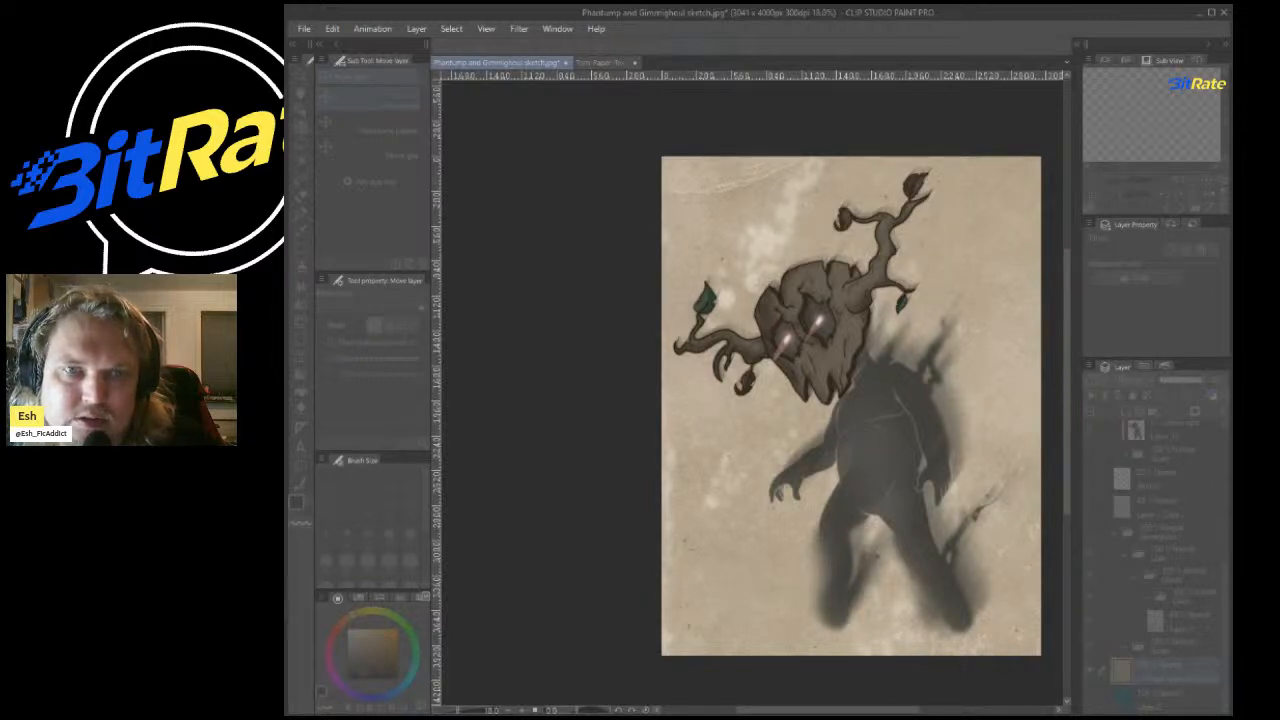
key(Return)
scroll(755, 170, down, 8)
scroll(768, 182, up, 5)
scroll(770, 200, down, 3)
scroll(770, 230, up, 5)
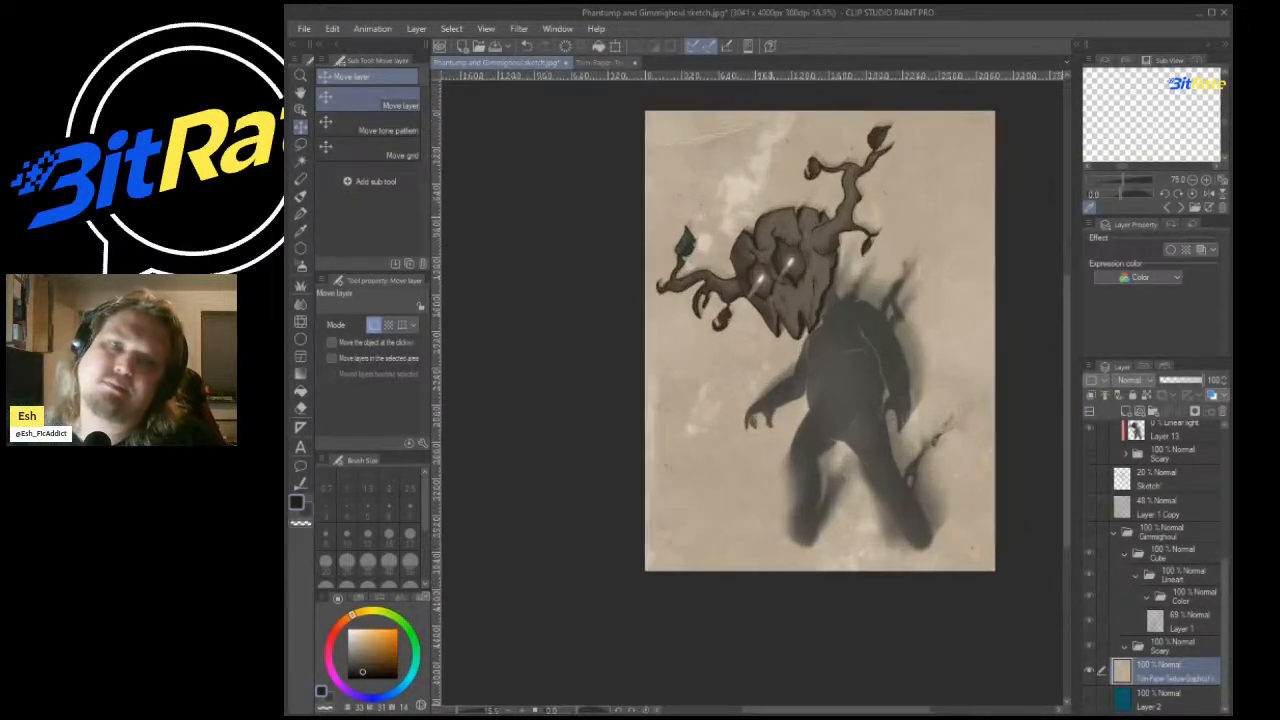
key(ctrl+t)
scroll(848, 474, down, 3)
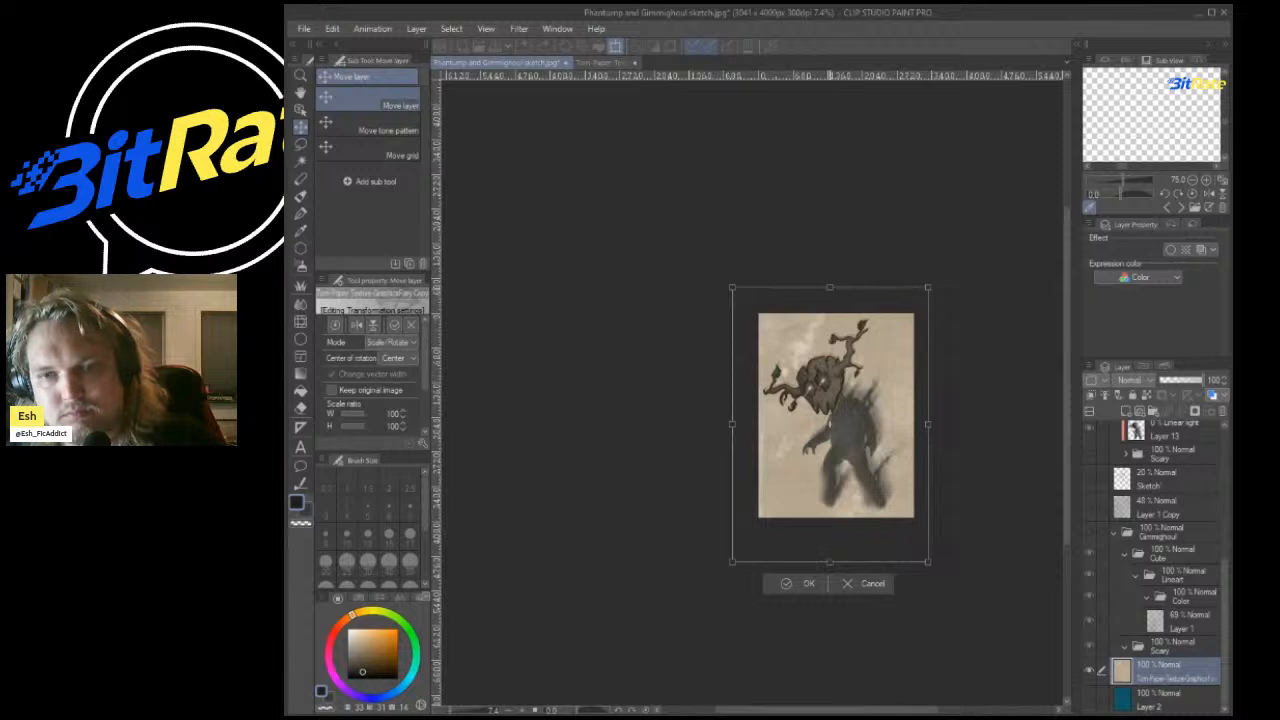
key(Return)
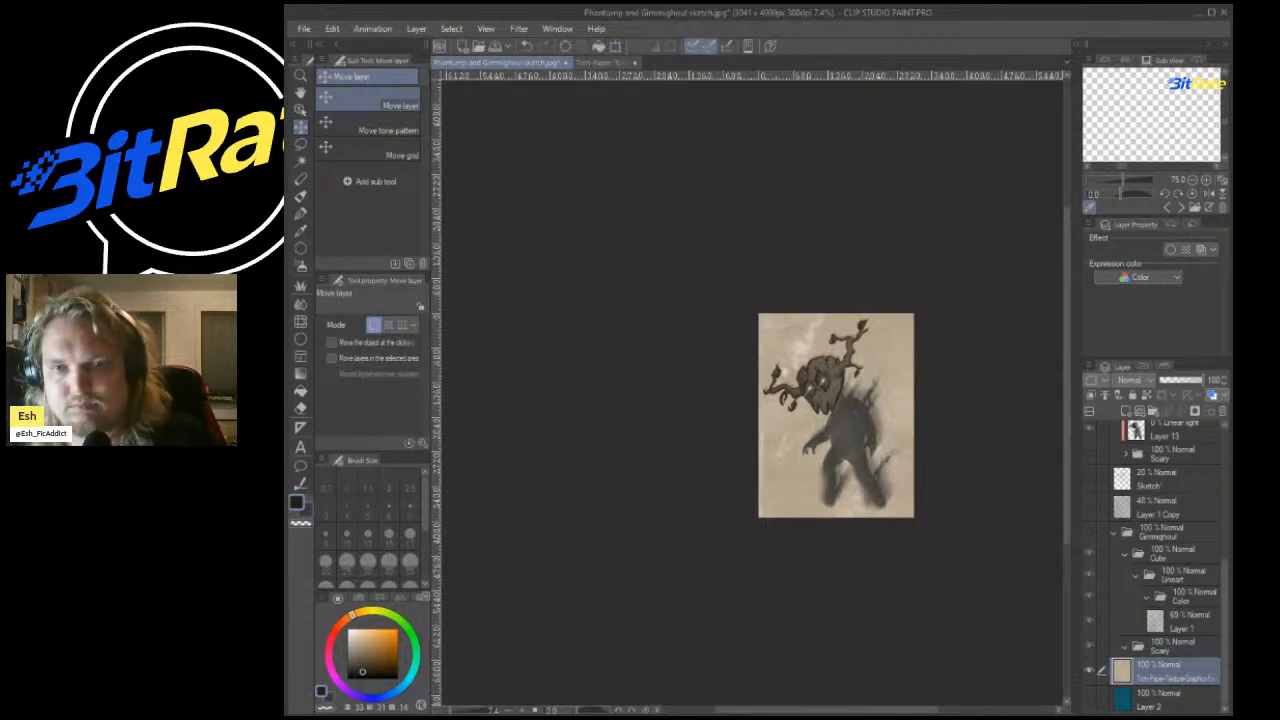
Scale the Scary Copy folder to 88 percent and move the creature towards the page's upper-left corner.
scroll(1155, 560, up, 5)
scroll(1168, 600, up, 5)
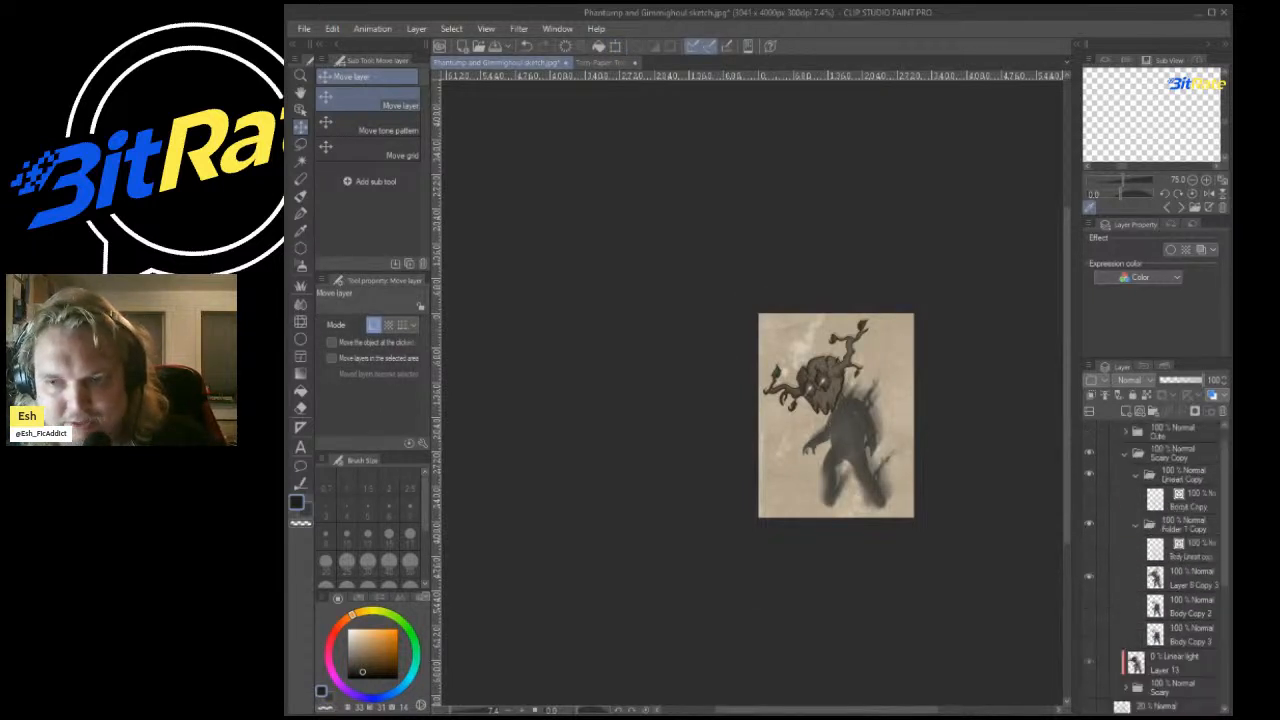
scroll(1168, 600, down, 4)
click(1174, 637)
scroll(1168, 560, up, 4)
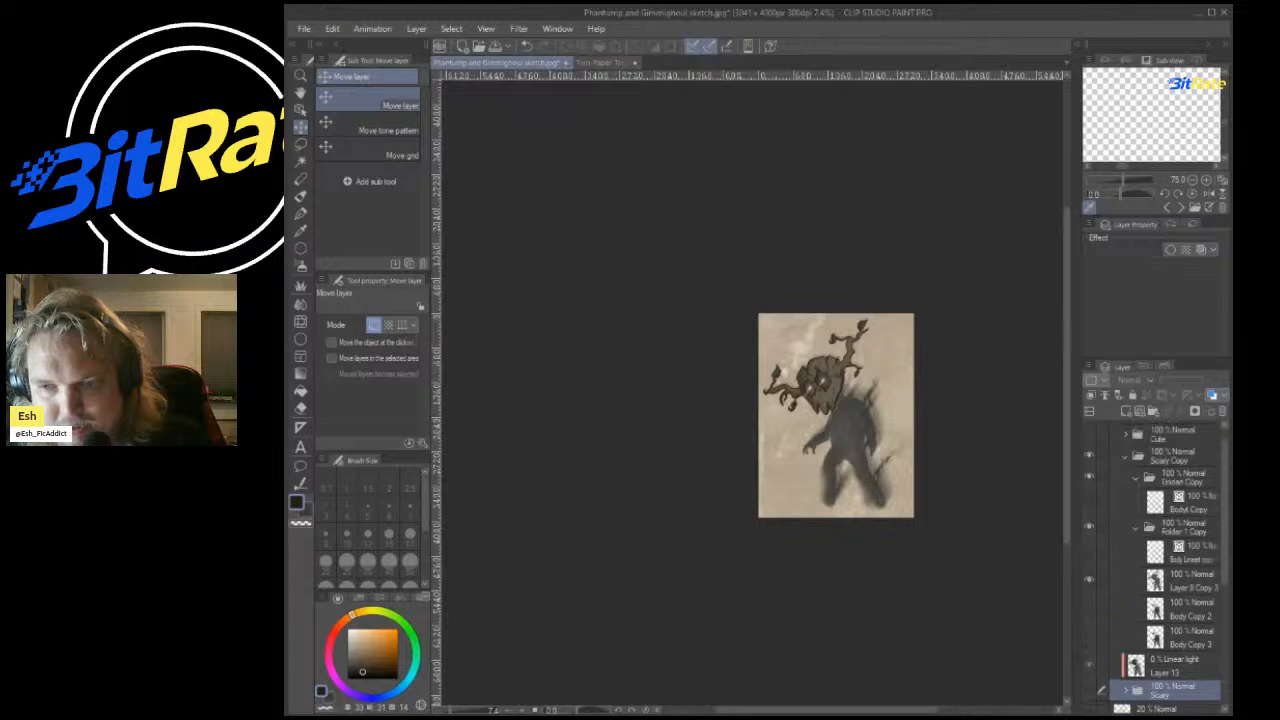
click(1172, 474)
key(ctrl+t)
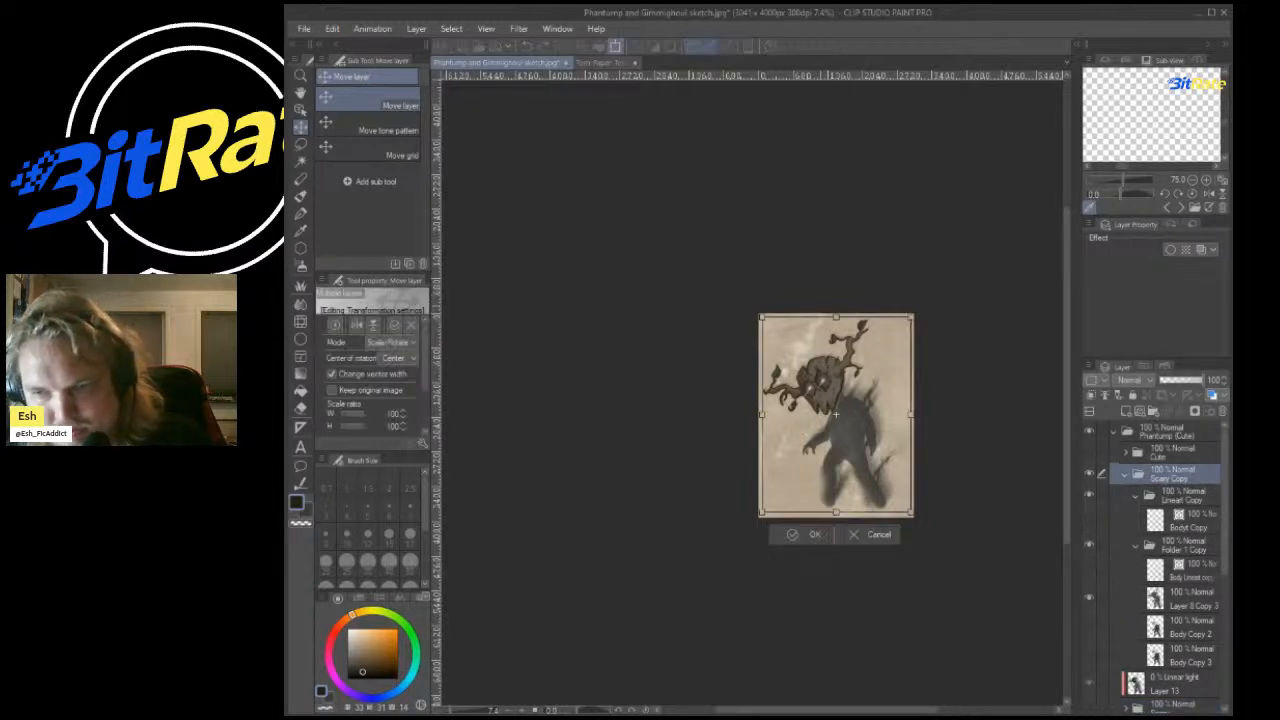
drag(836, 317, 836, 333)
drag(836, 512, 836, 505)
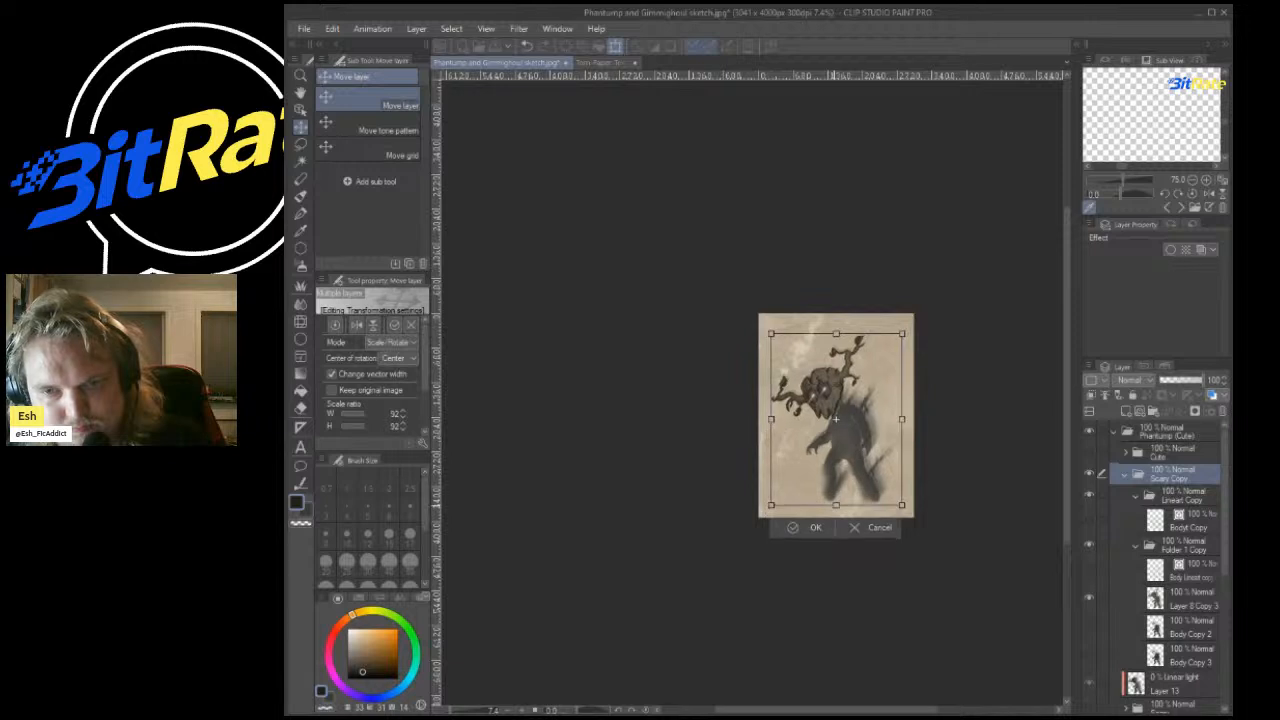
mouse_move(840, 422)
mouse_down()
mouse_move(843, 408)
mouse_move(826, 406)
mouse_up()
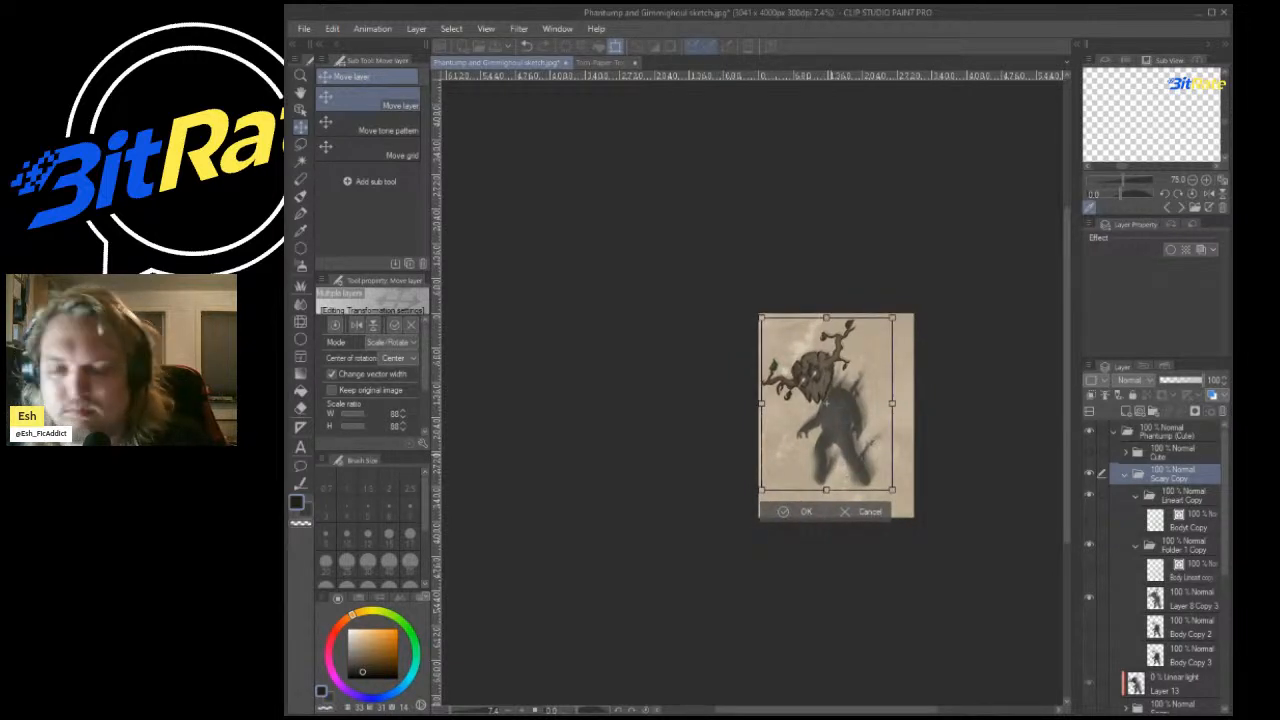
key(Return)
scroll(828, 400, down, 1)
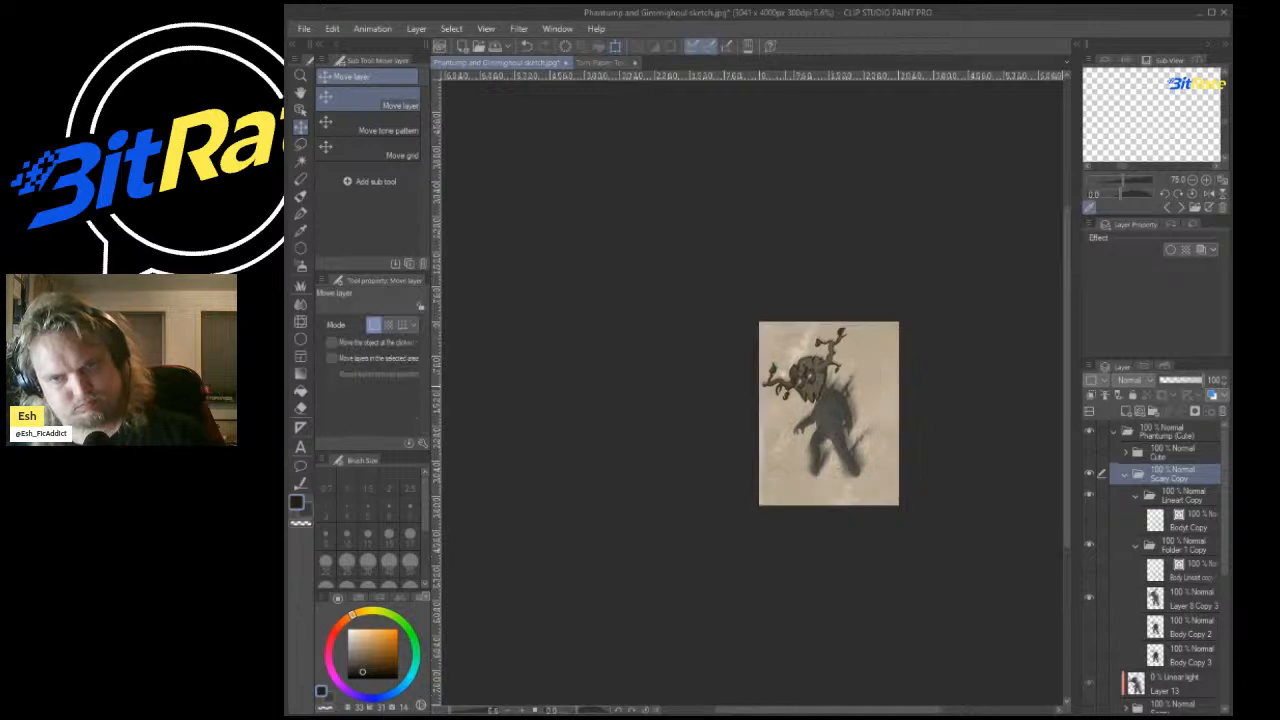
scroll(820, 386, up, 3)
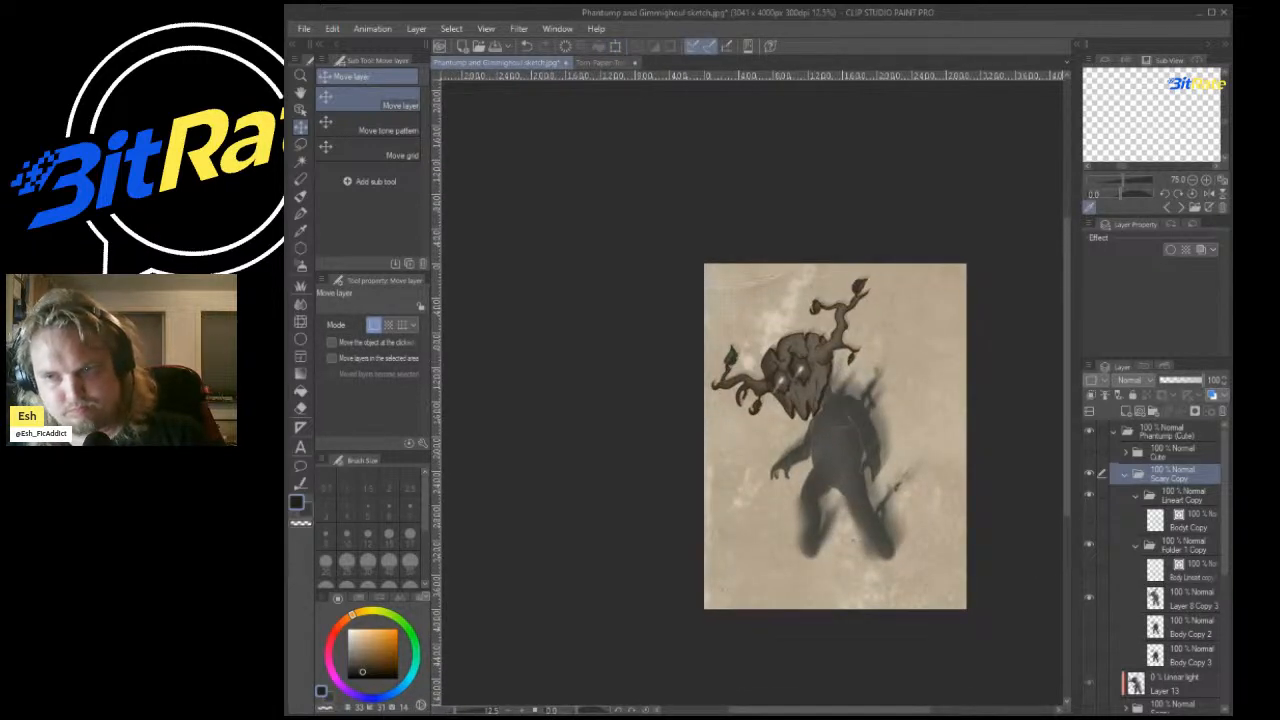
Add the text PHANTUMP near the lower-left edge of the page and set its font to Sylfaen.
click(300, 447)
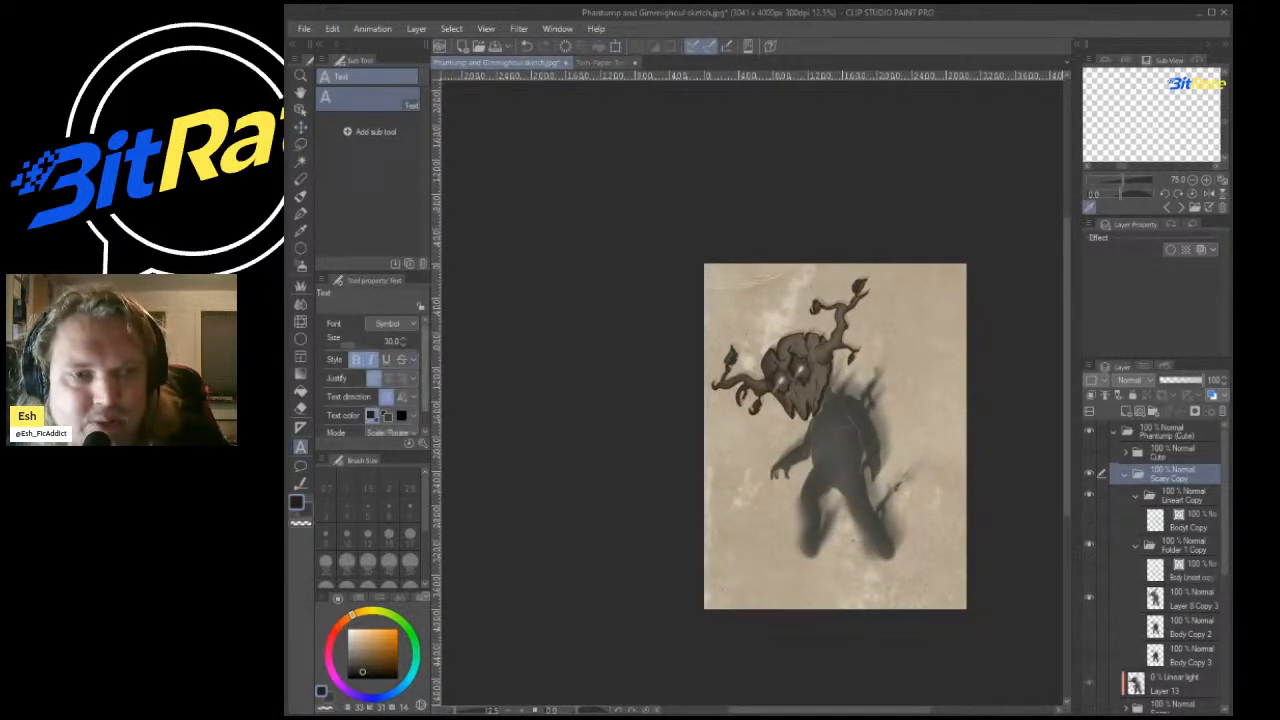
click(757, 593)
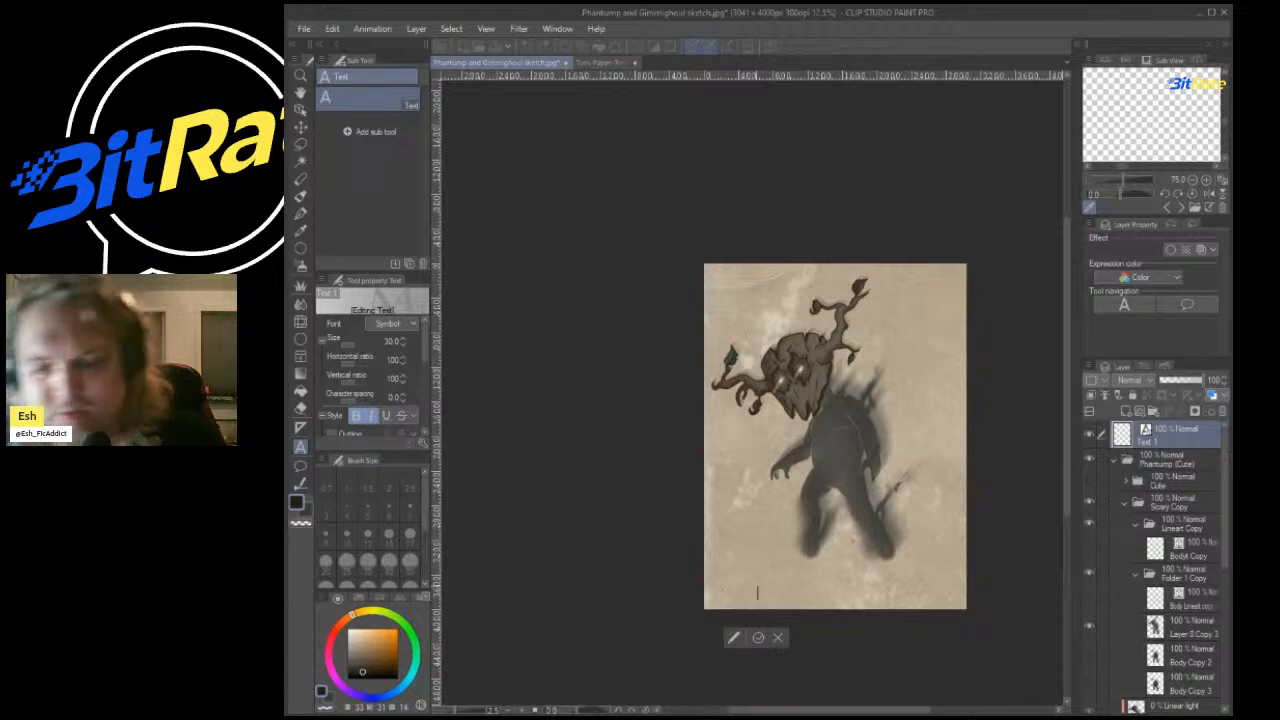
text(PHANTUMP)
key(ctrl+a)
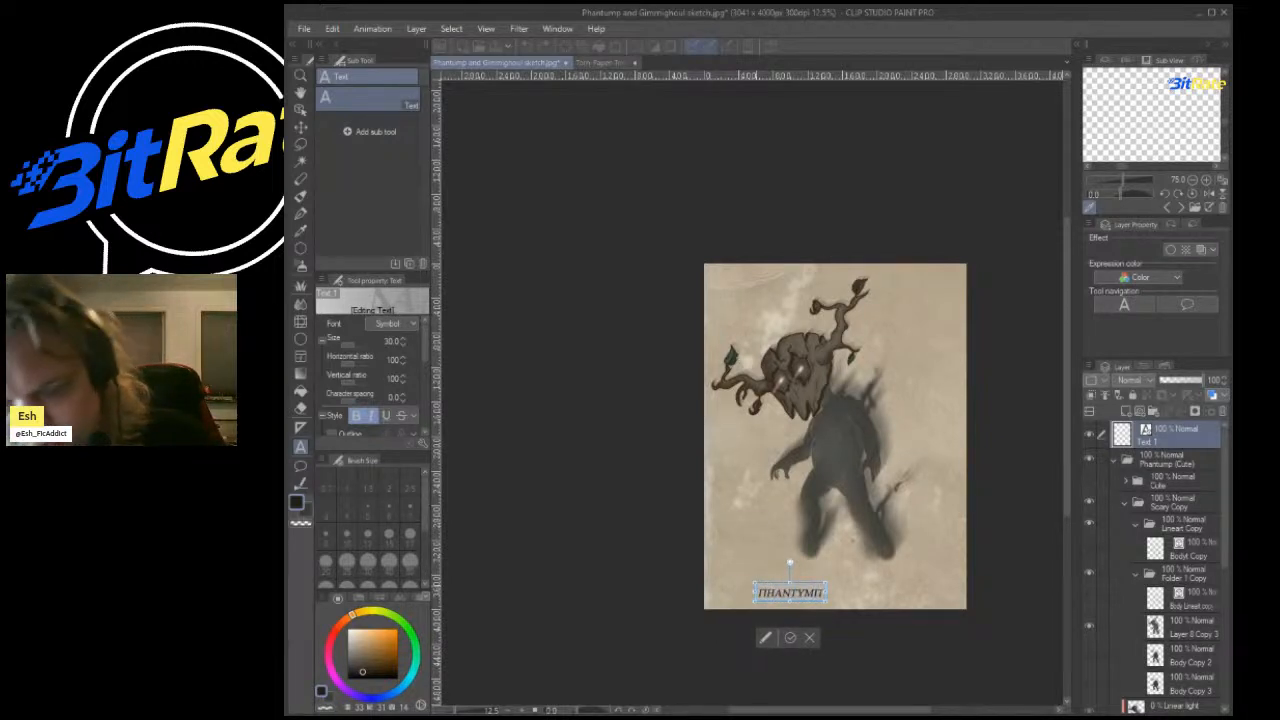
text(PHANTUMP)
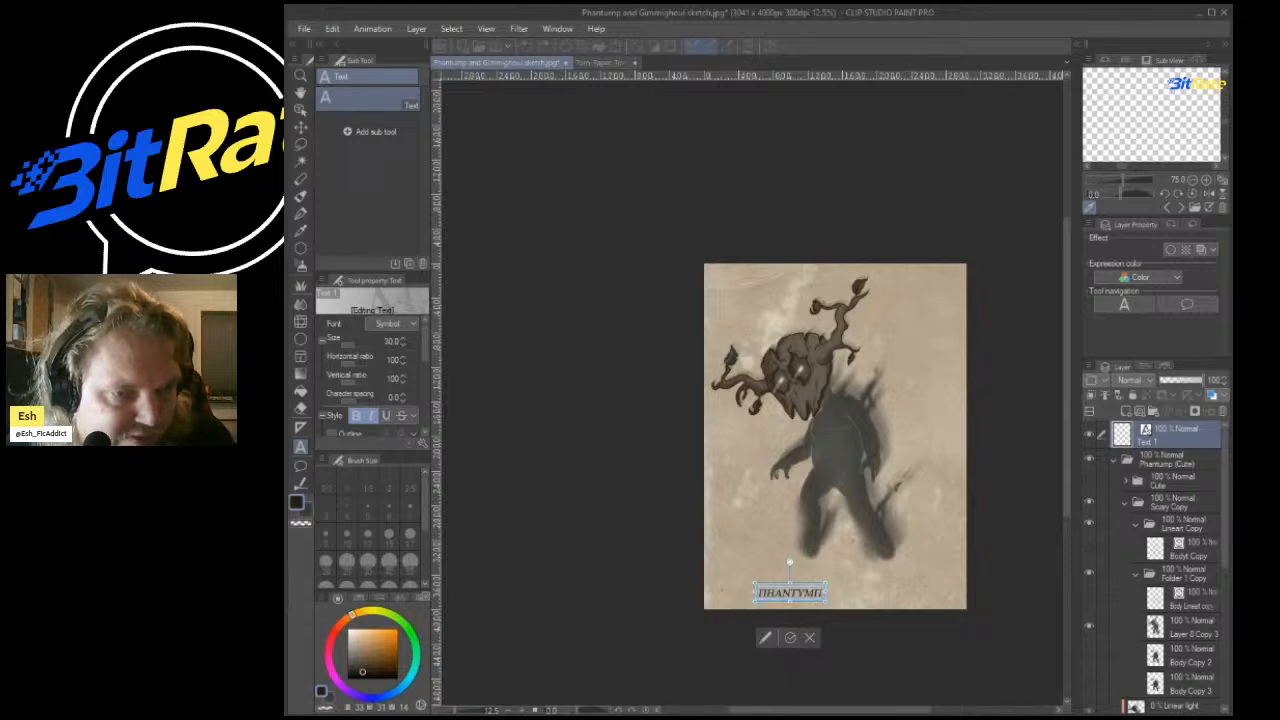
key(Up)
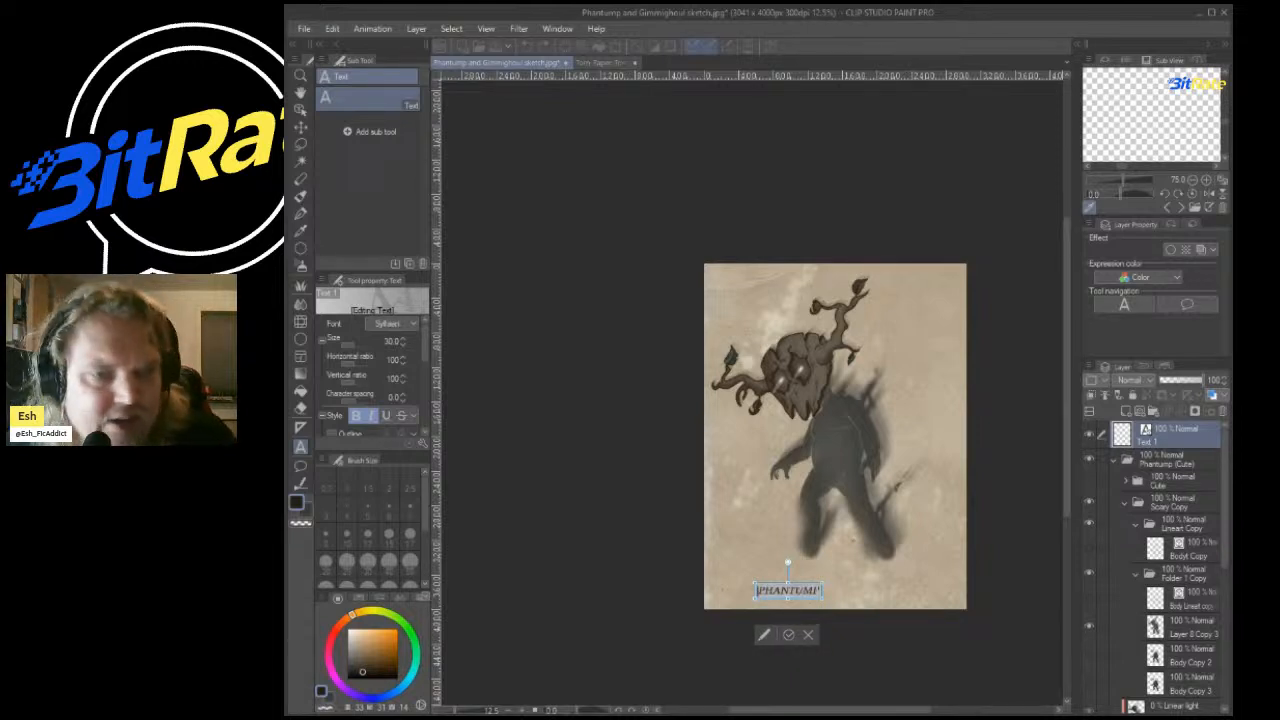
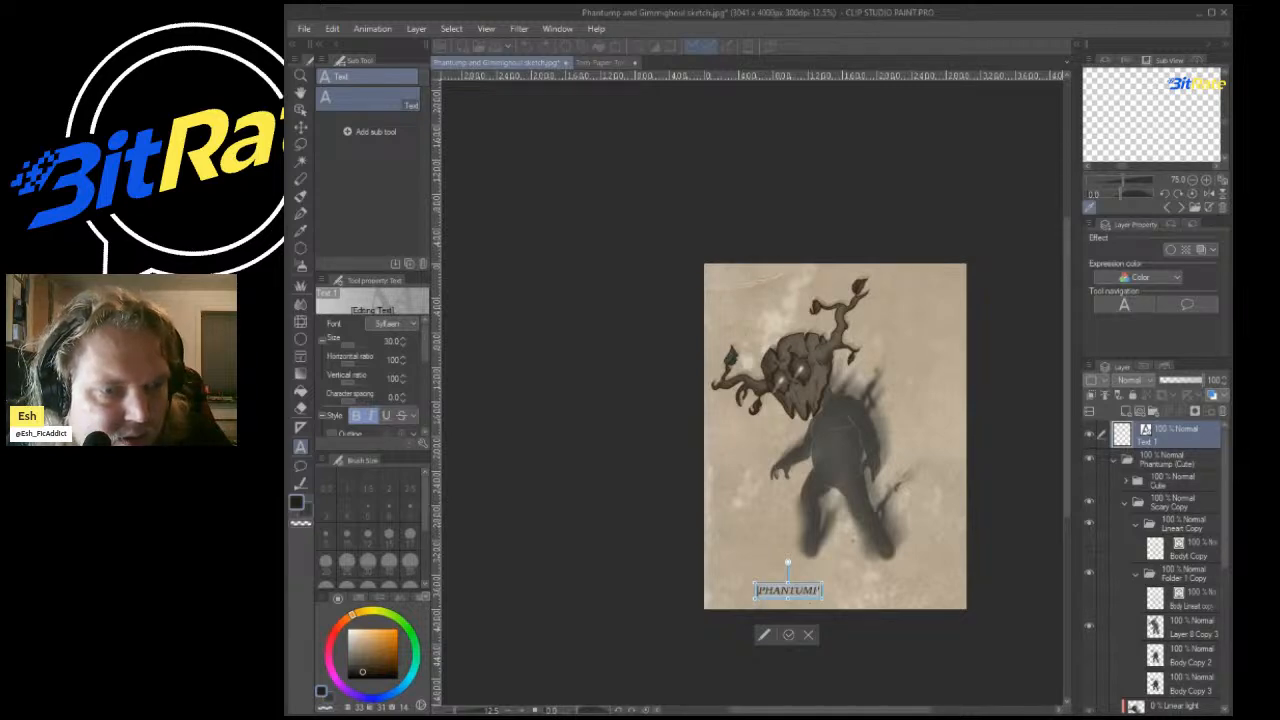
Give the PHANTUMP text a rough, brush-style font and set its character spacing to 4.0.
click(391, 400)
scroll(778, 588, up, 12)
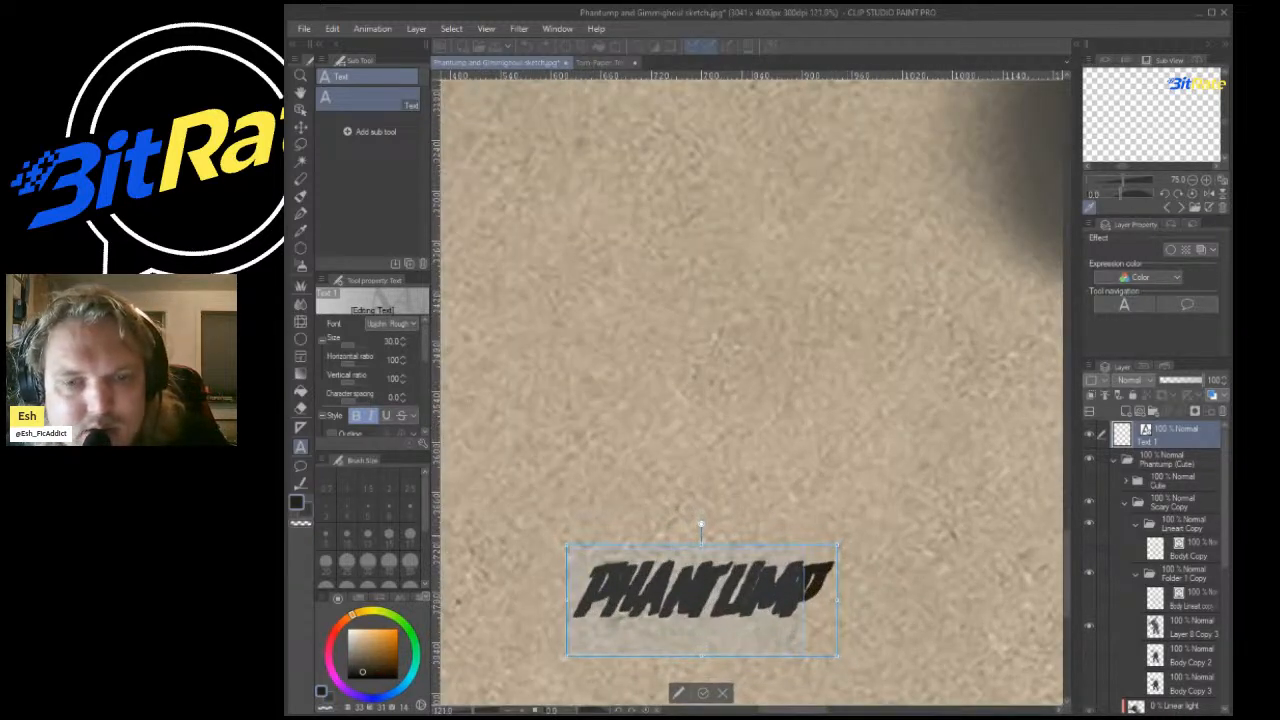
scroll(713, 447, down, 4)
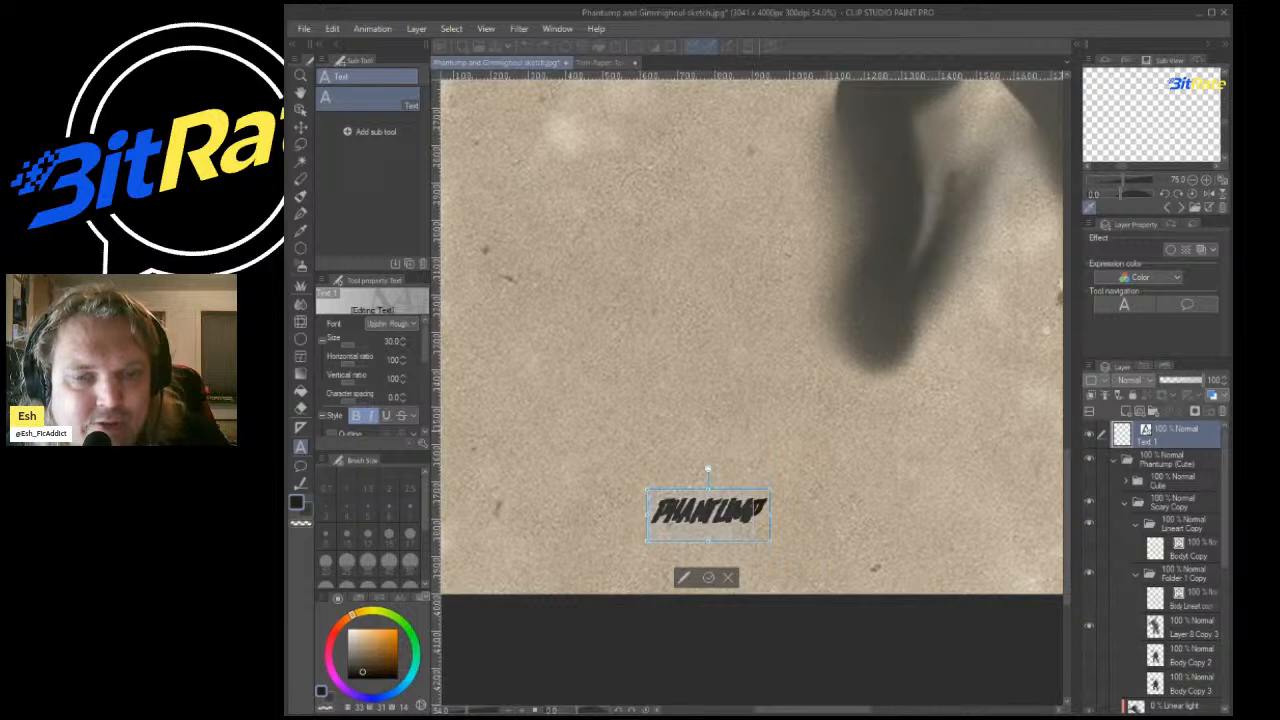
click(403, 394)
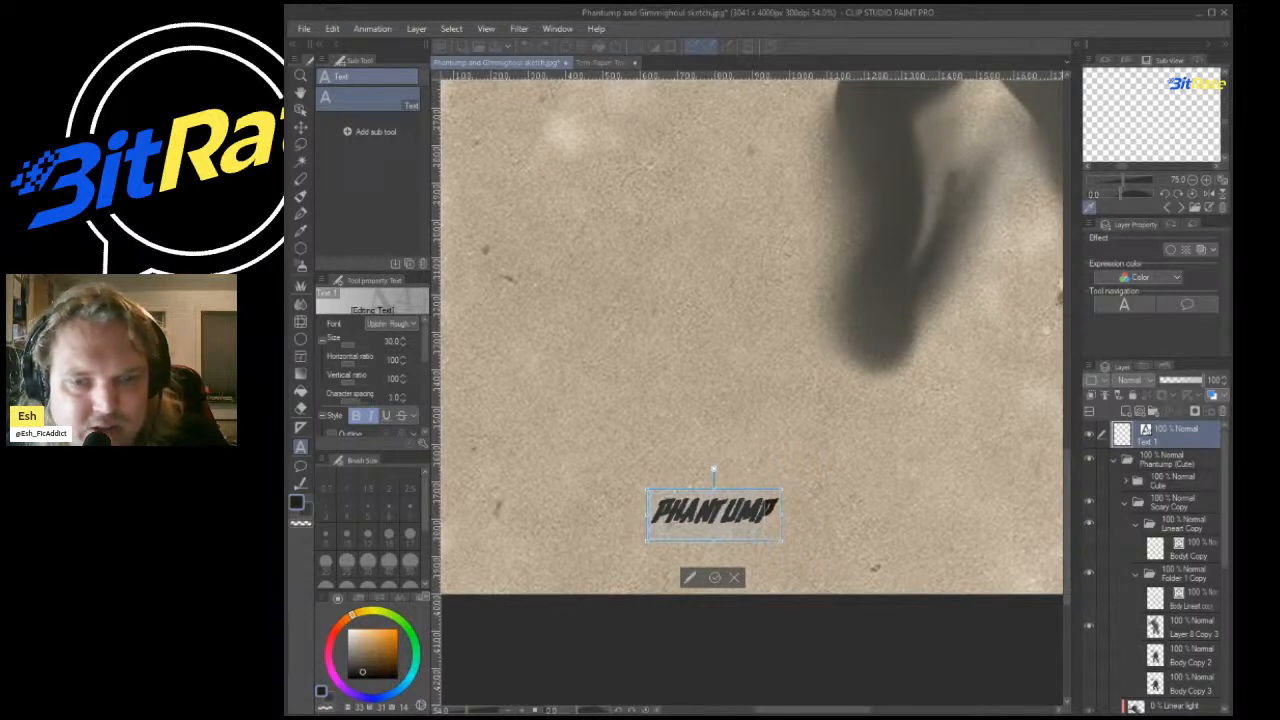
click(403, 394)
click(403, 394)
click(403, 394)
scroll(475, 356, down, 1)
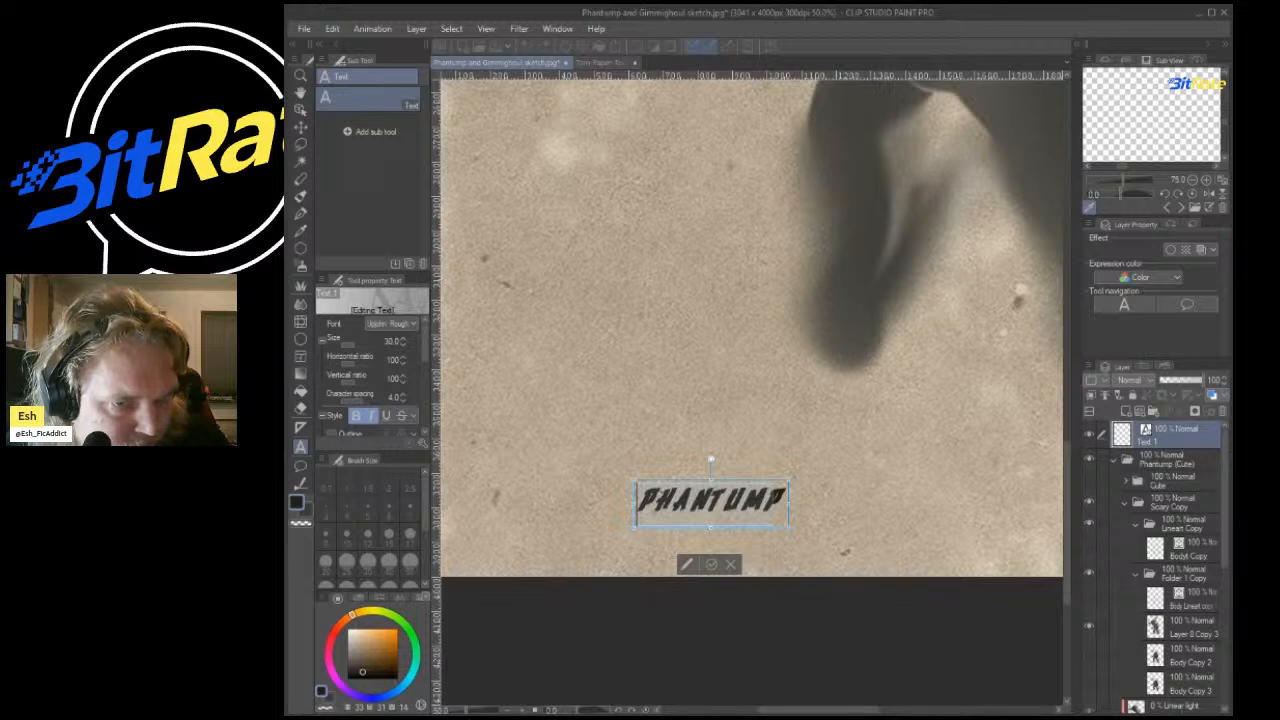
Try a range of other fonts on the PHANTUMP text and settle on the Comic James font.
key(Up)
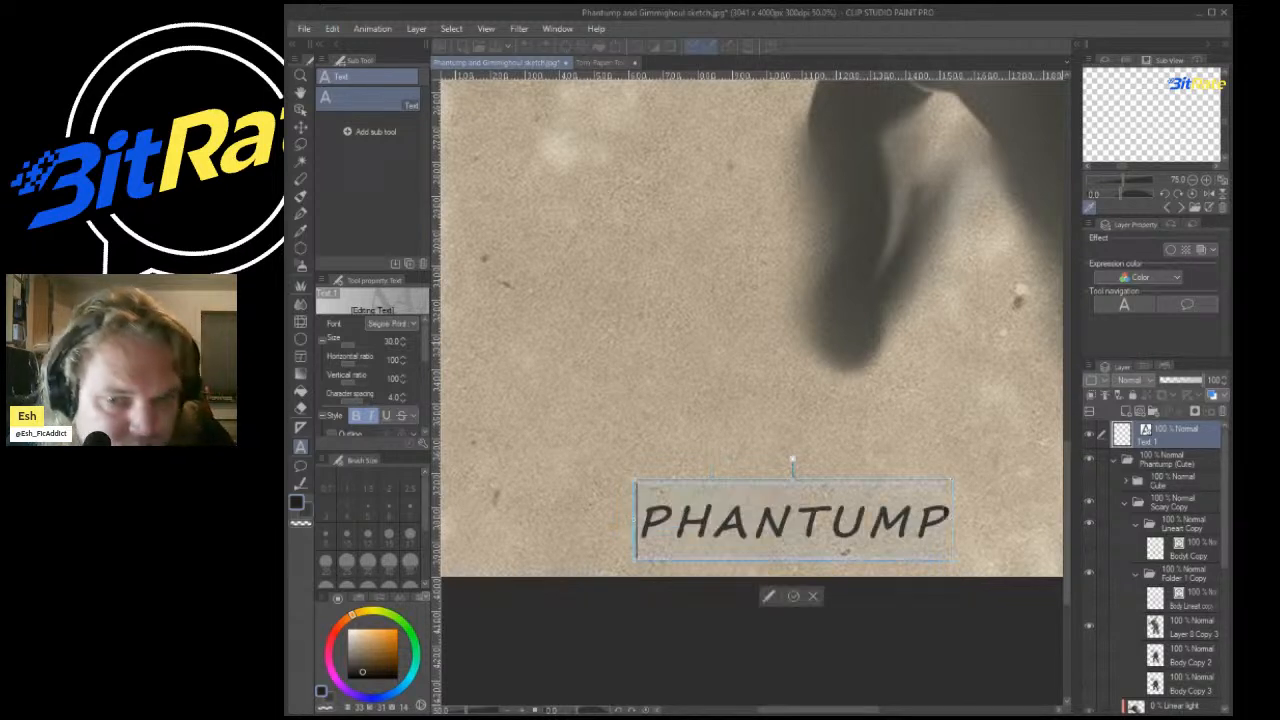
key(Down)
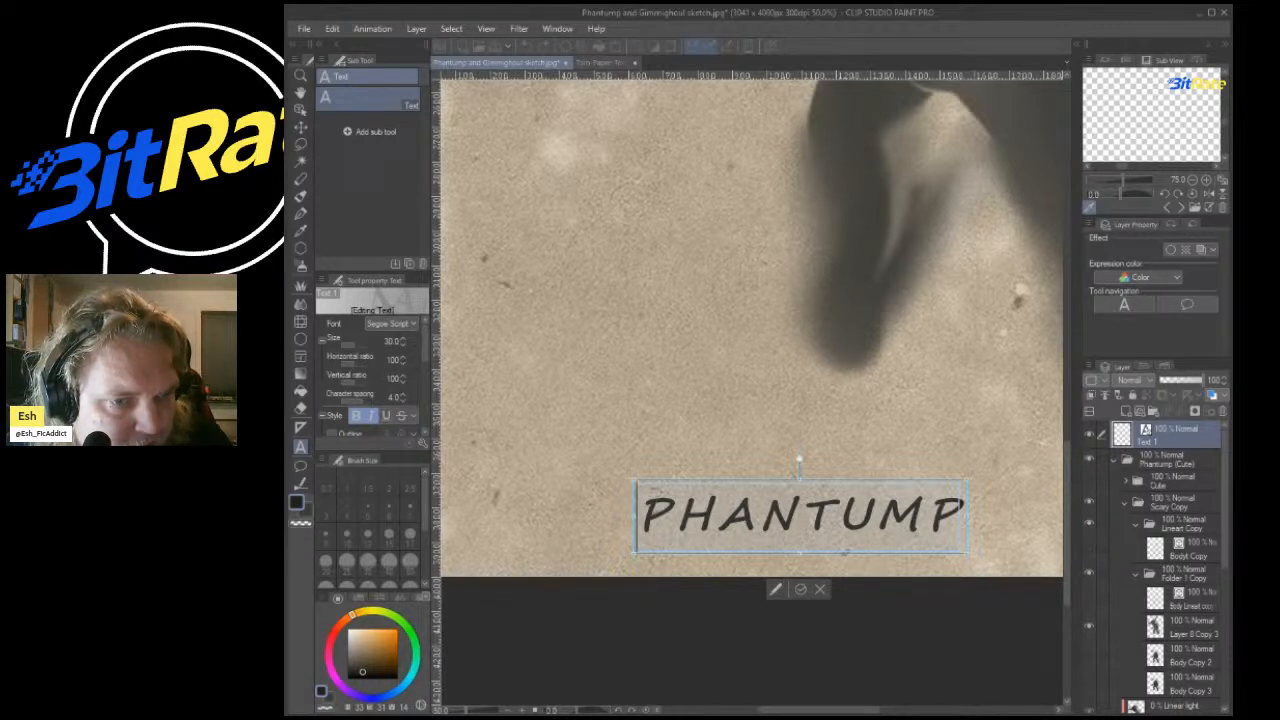
click(391, 324)
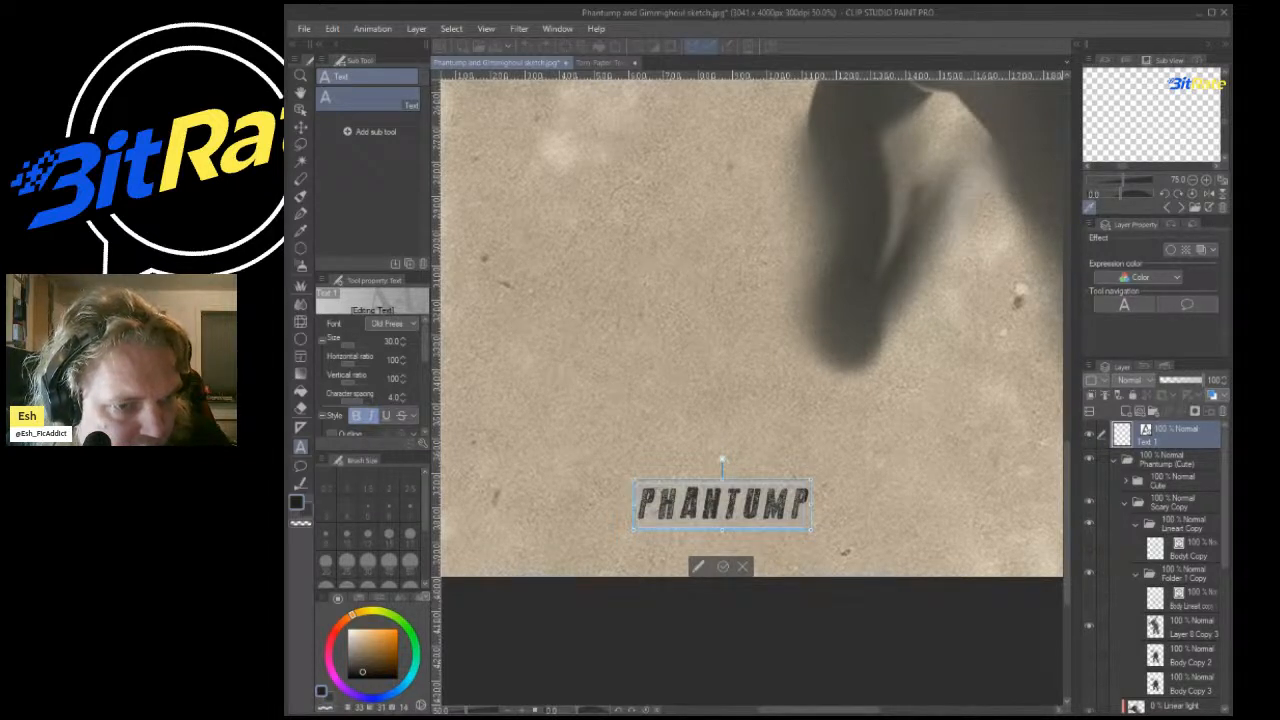
click(391, 324)
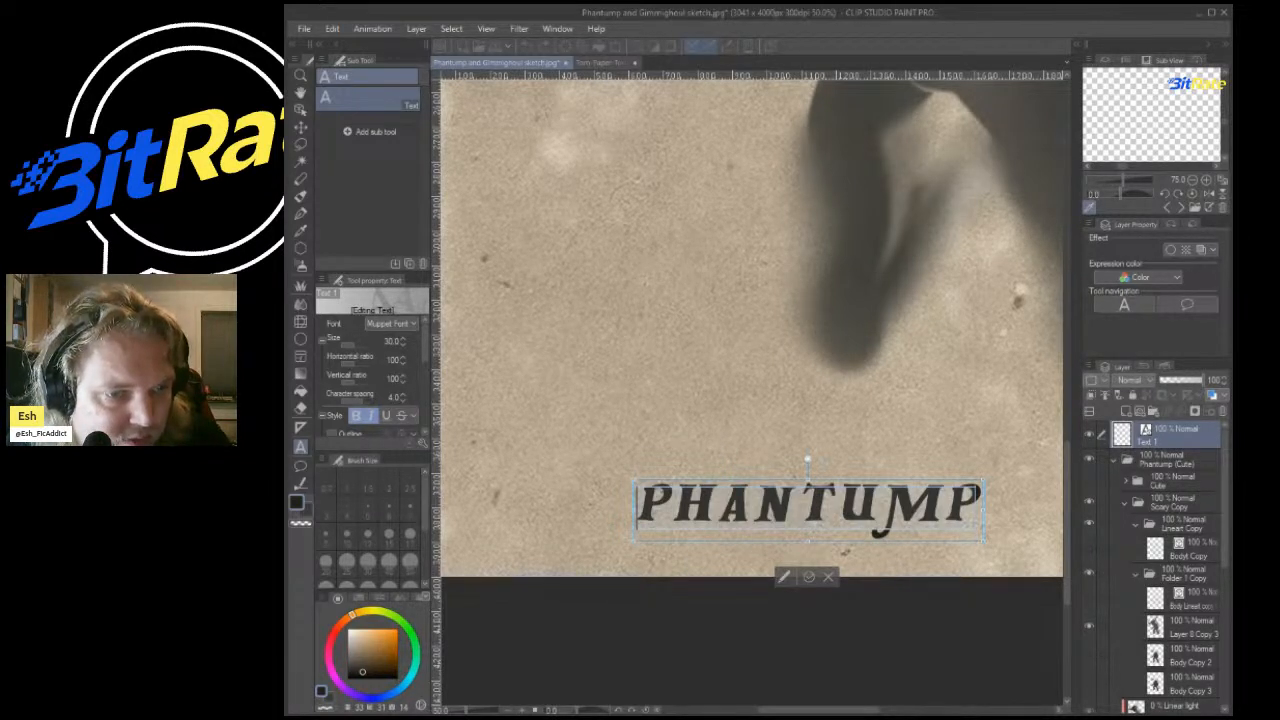
click(391, 324)
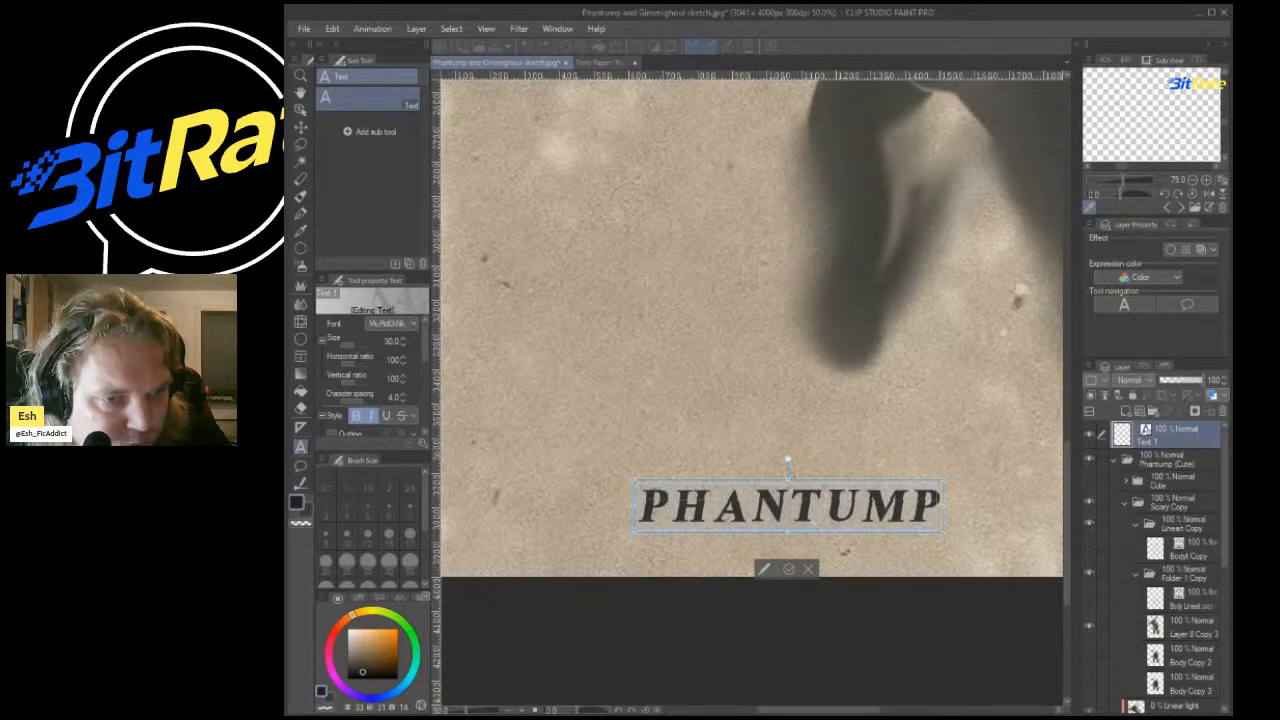
click(391, 324)
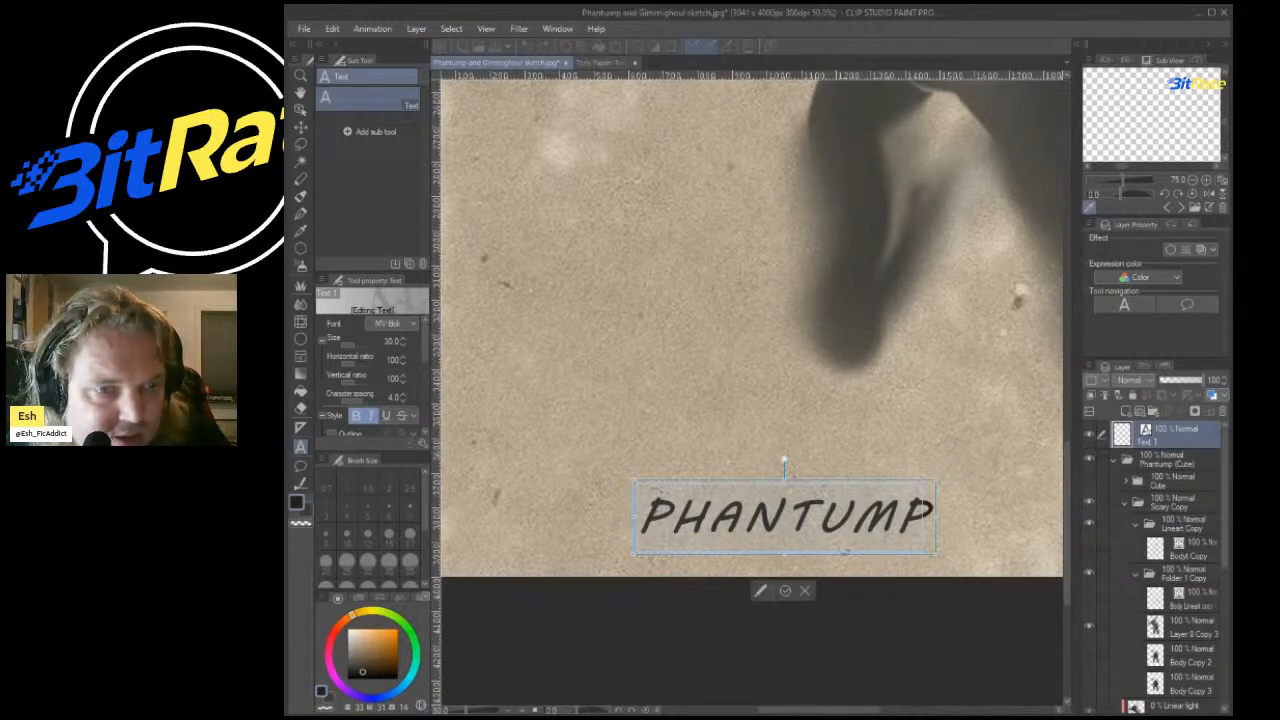
key(Down)
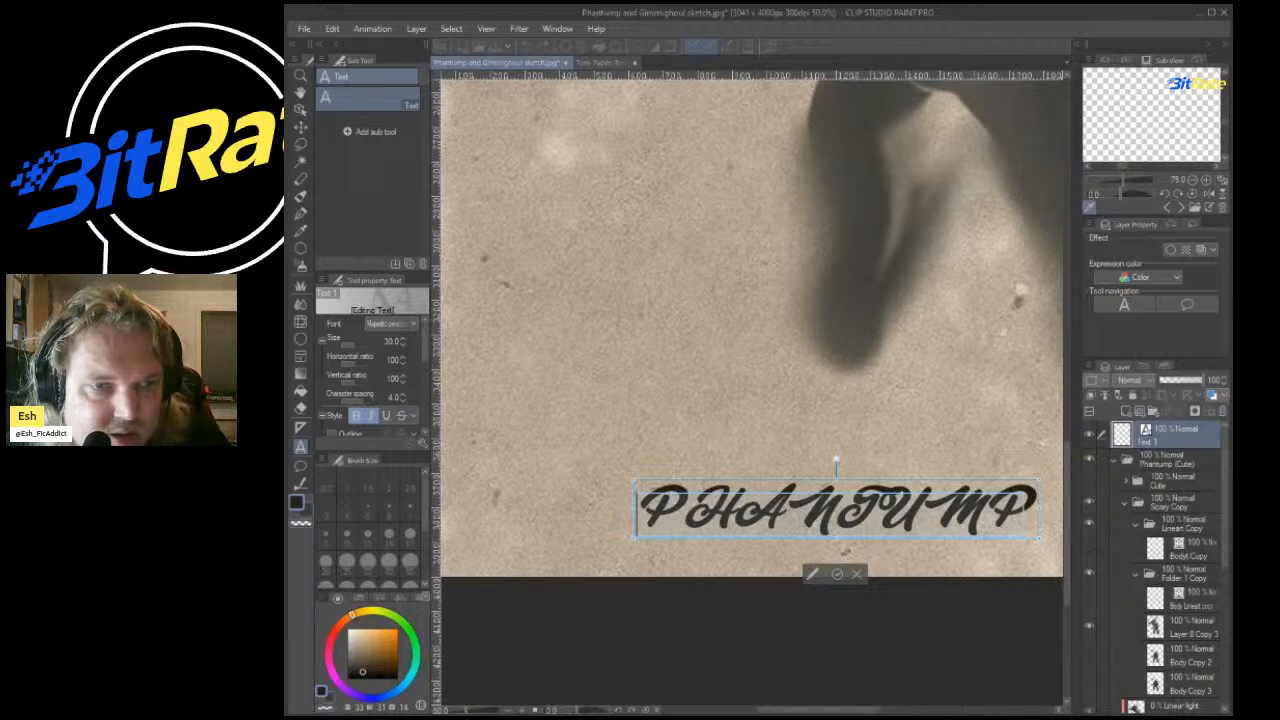
key(ctrl+z)
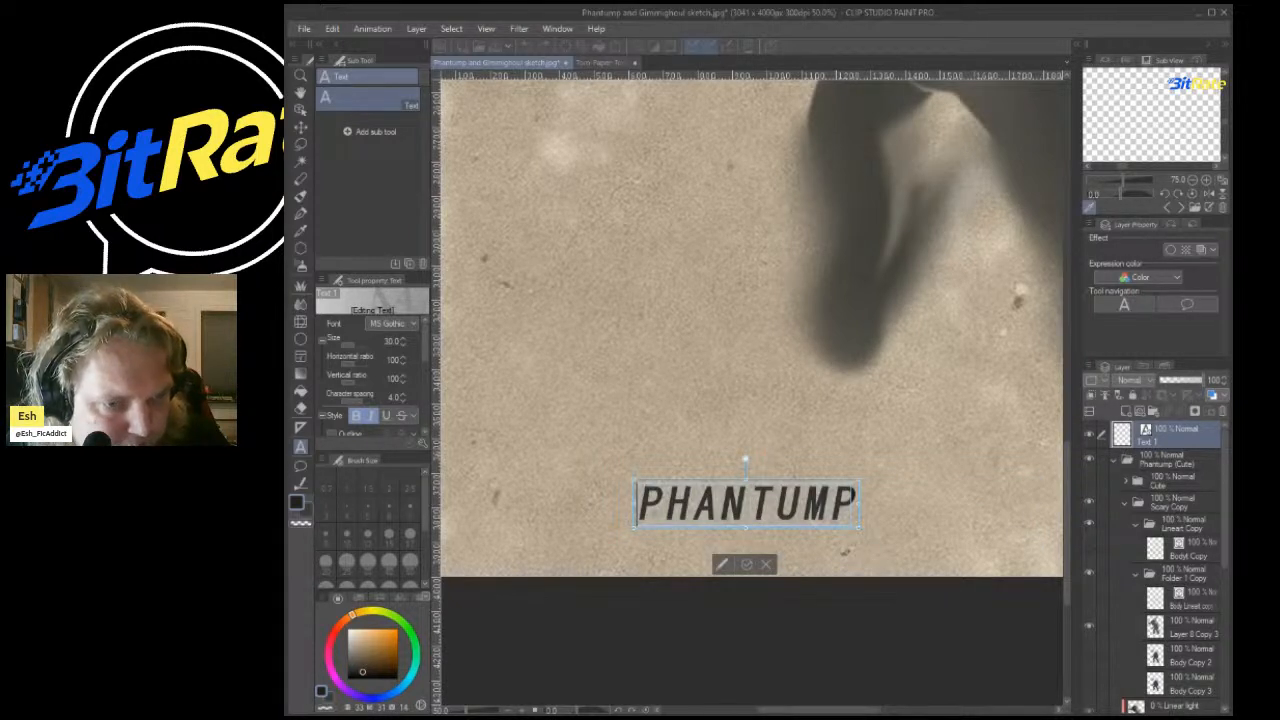
key(Down)
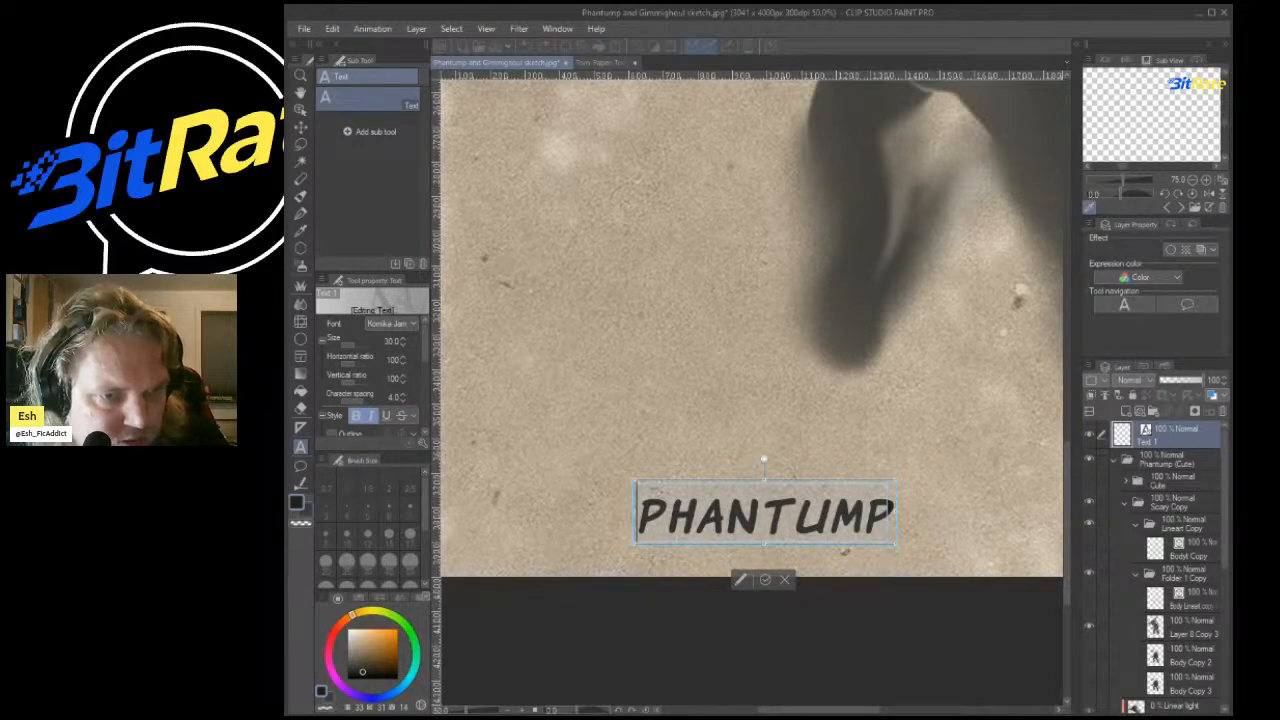
key(Down)
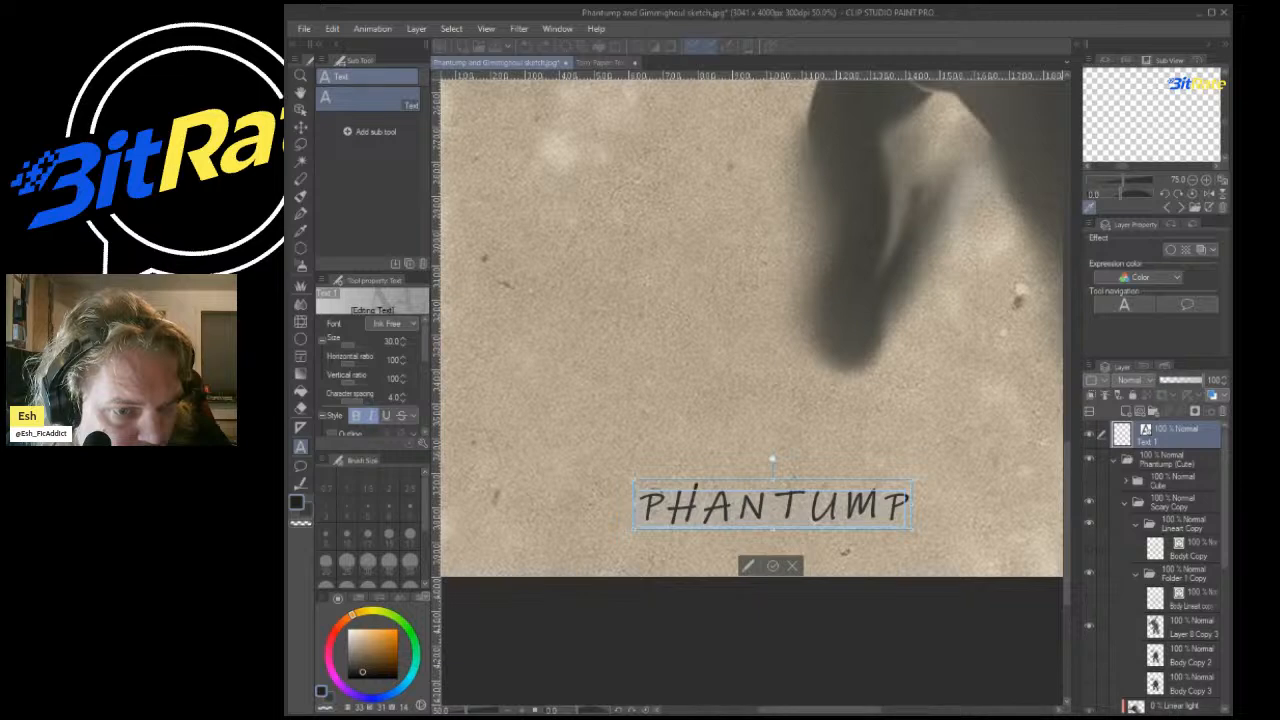
key(Down)
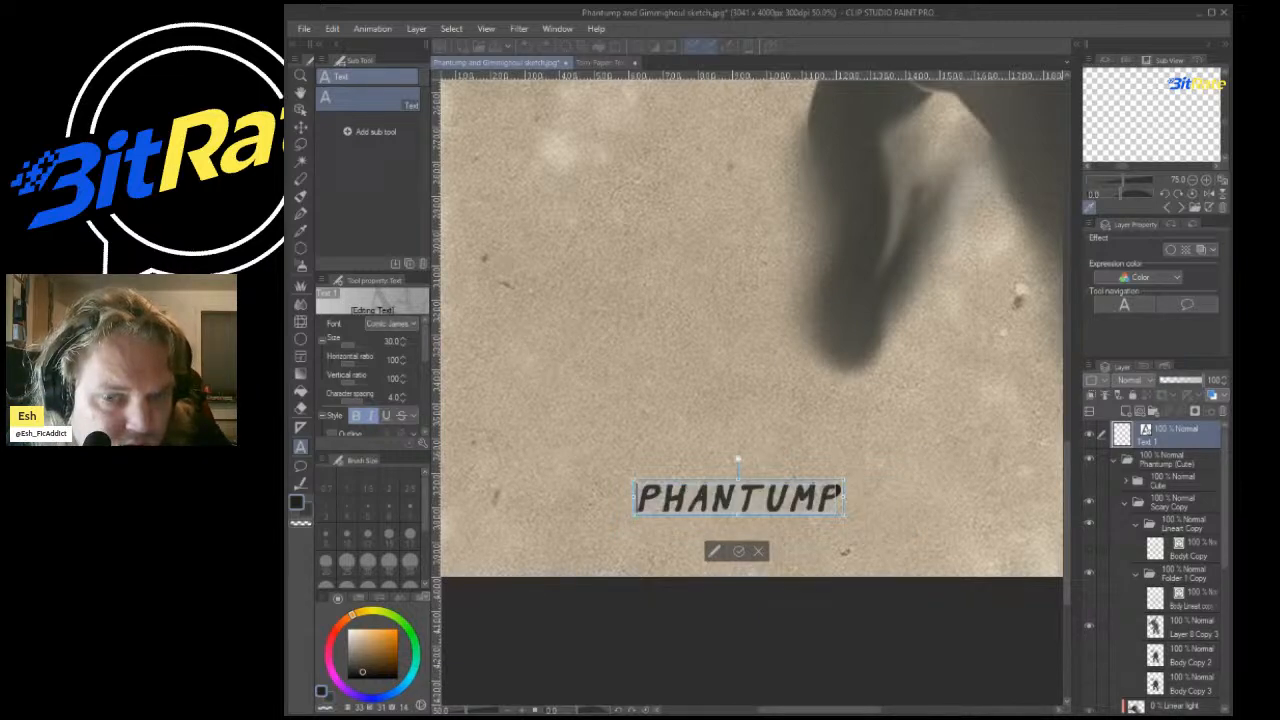
scroll(698, 294, down, 3)
scroll(560, 270, up, 2)
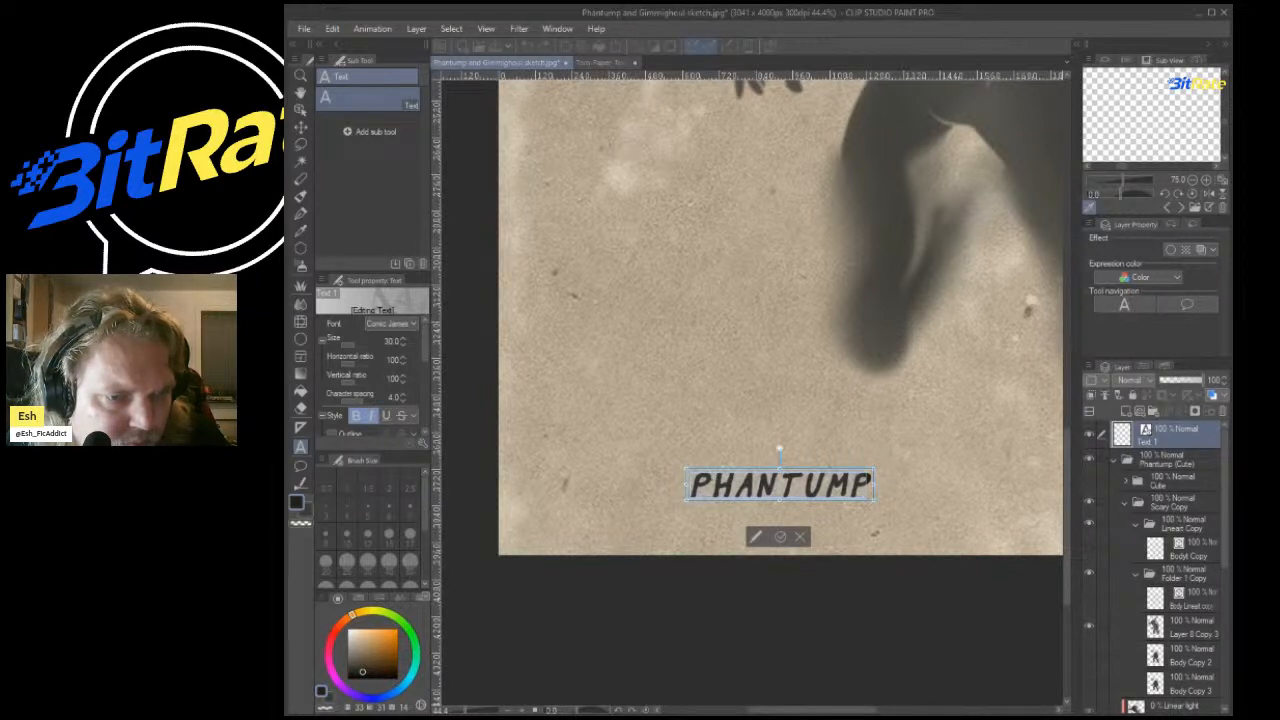
click(780, 537)
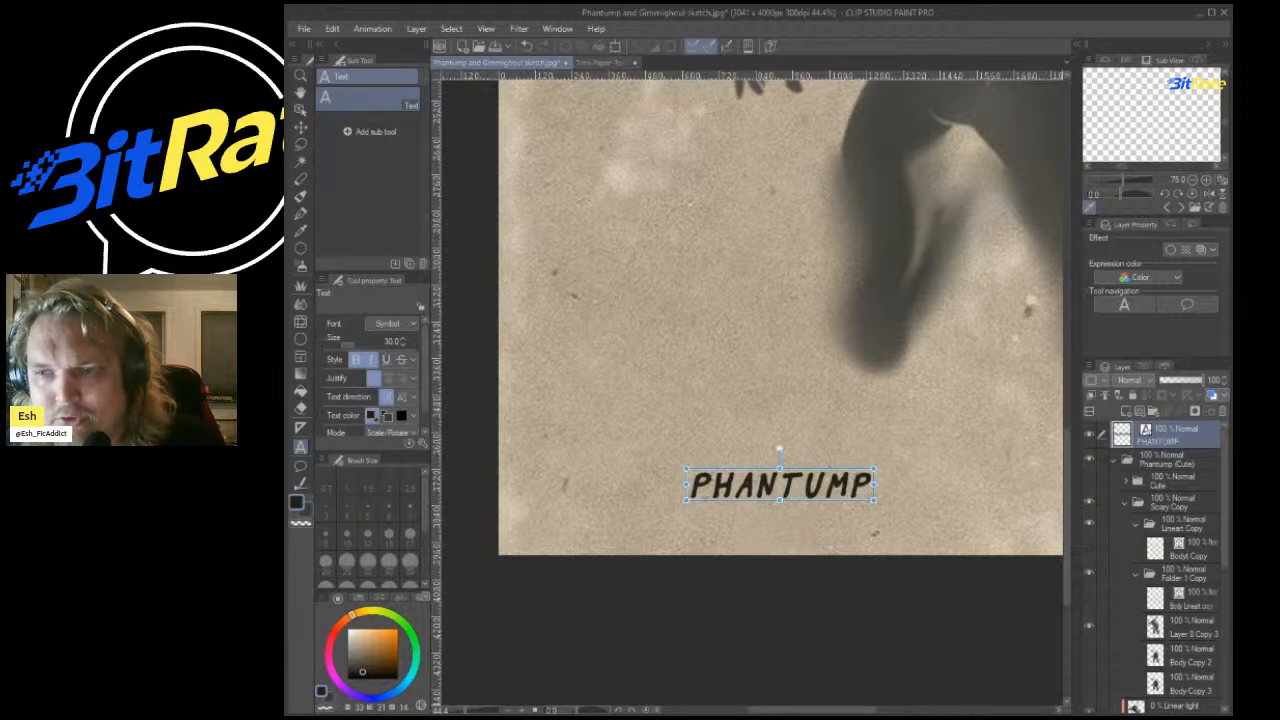
Delete the PHANTUMP text layer and add a new vector layer inside the Lineart Copy folder.
click(1222, 411)
click(1173, 474)
click(1180, 496)
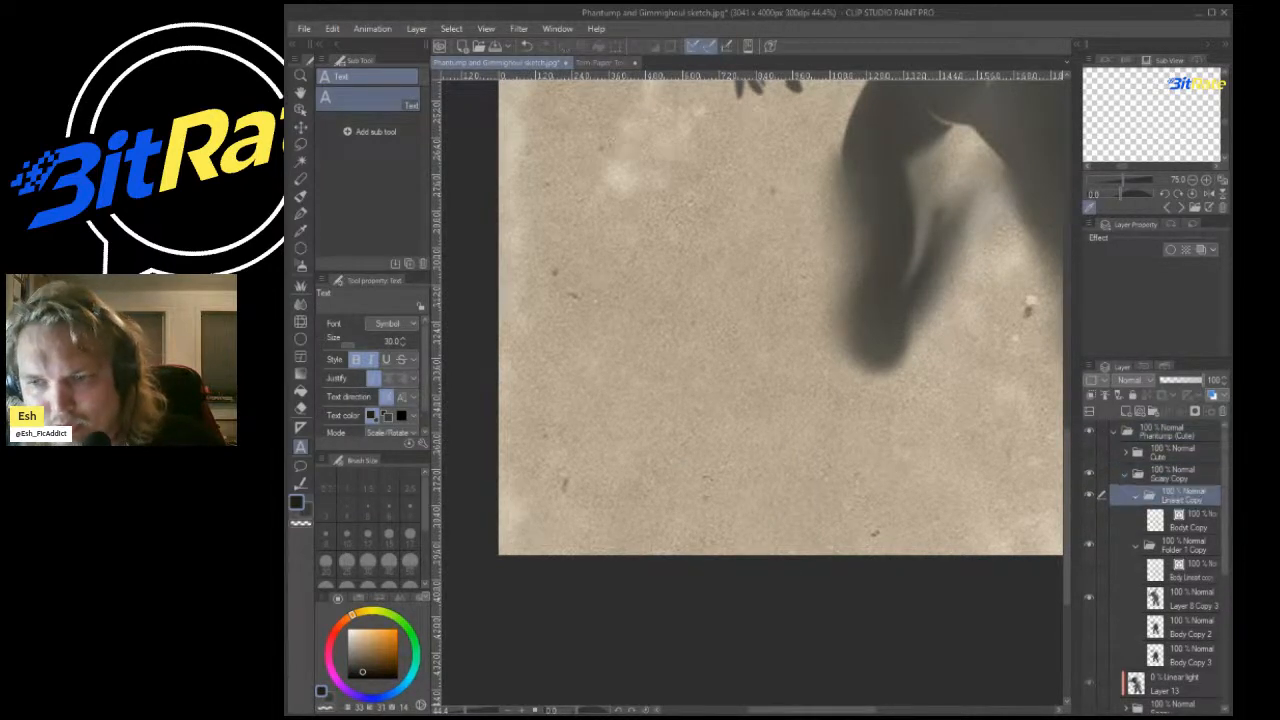
click(1139, 411)
scroll(749, 329, down, 5)
scroll(793, 314, up, 4)
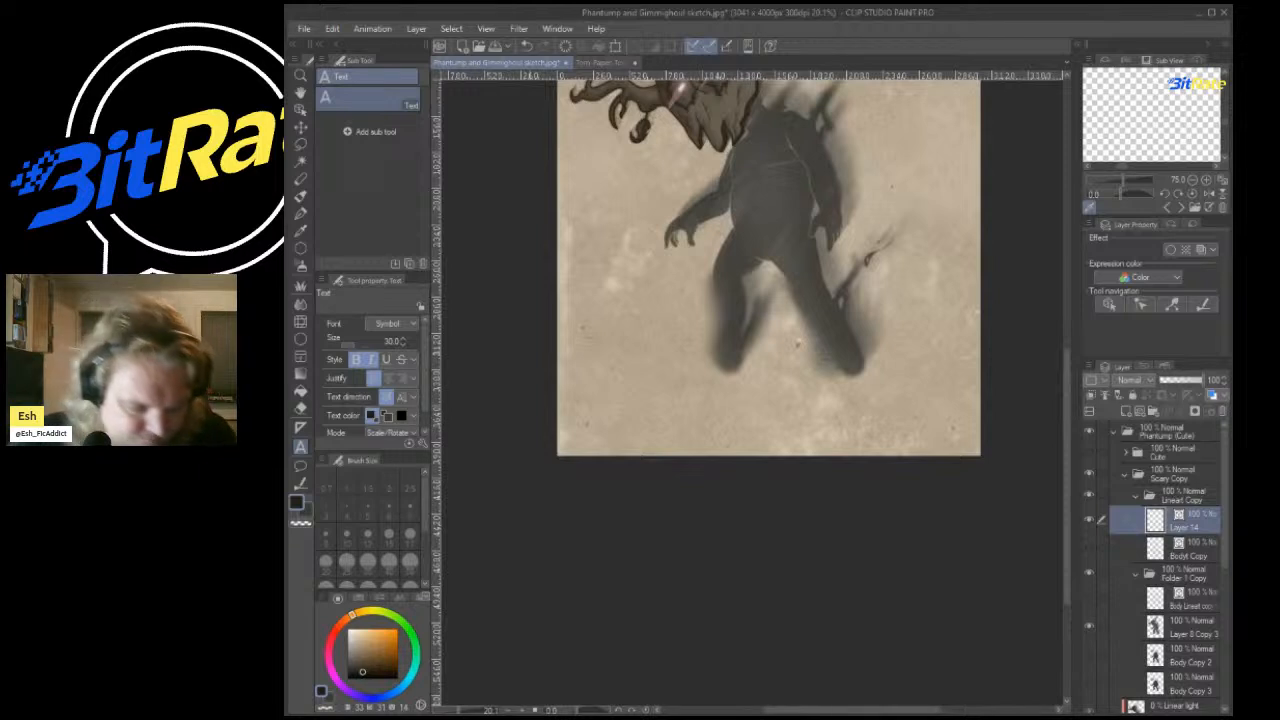
Set the Textured pen to brush size 100 and move the new layer out of Lineart Copy to the top of Scary Copy.
key(p)
click(389, 537)
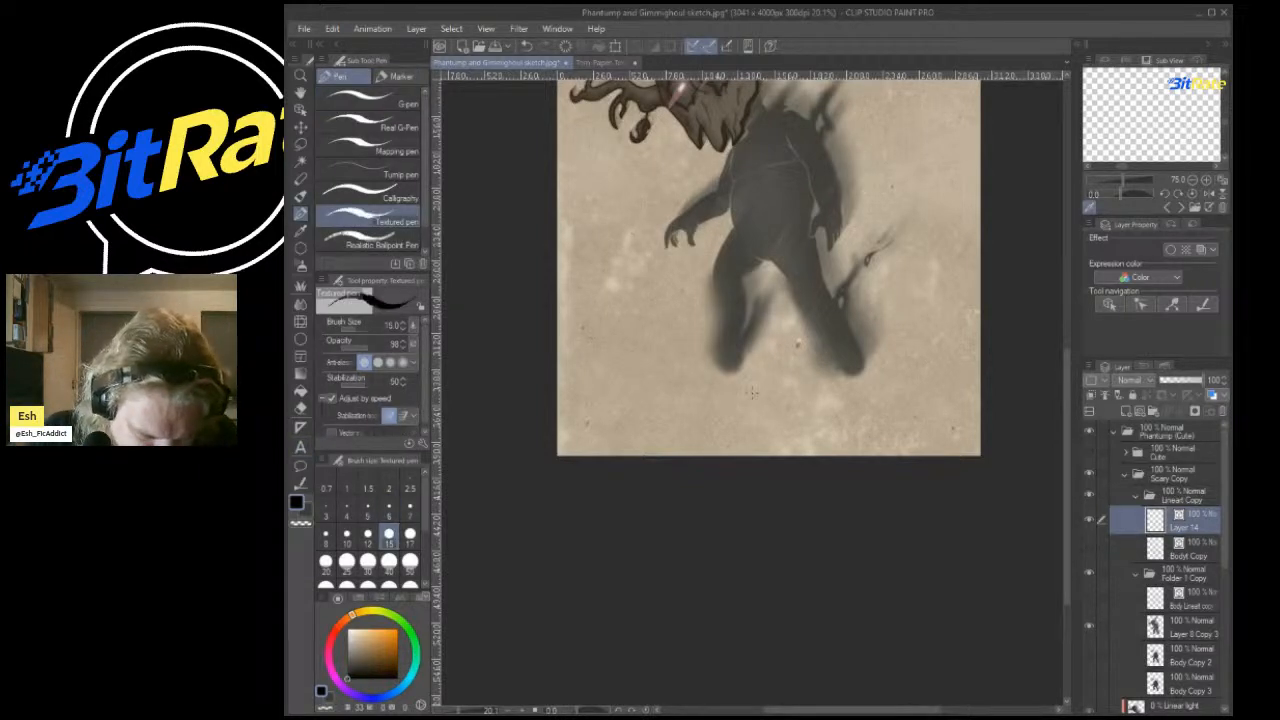
drag(424, 372, 424, 377)
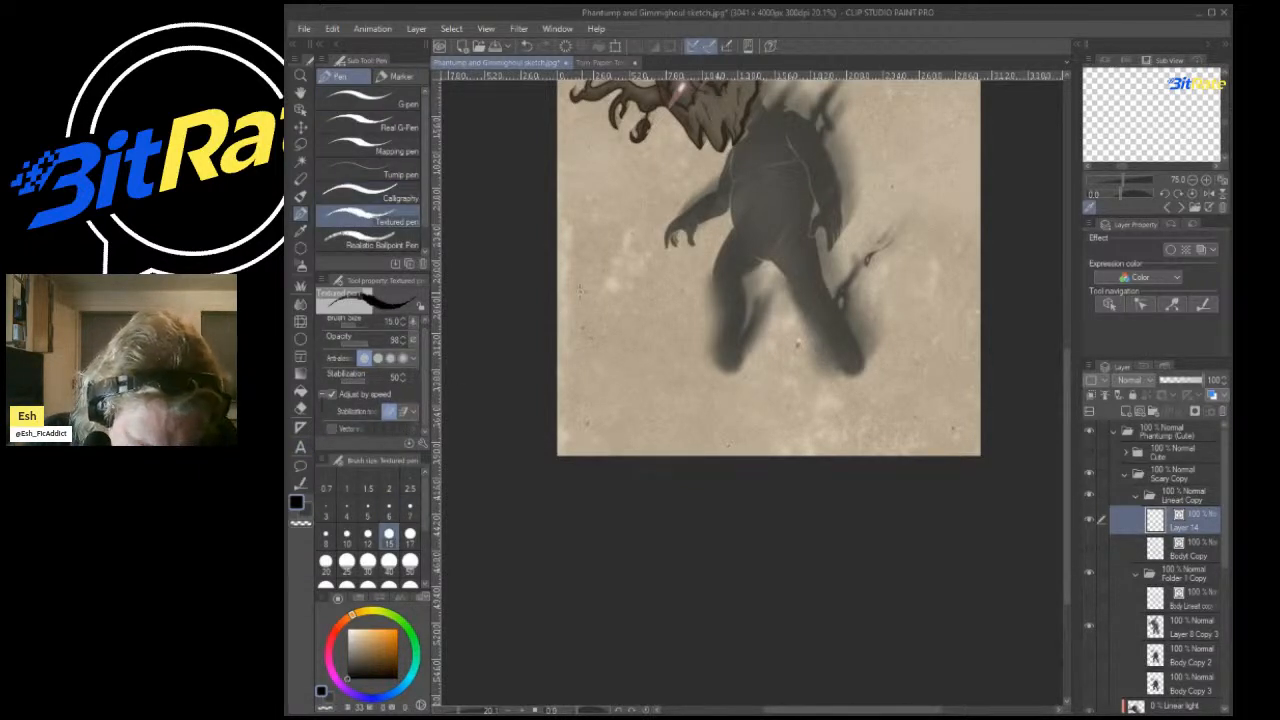
click(389, 582)
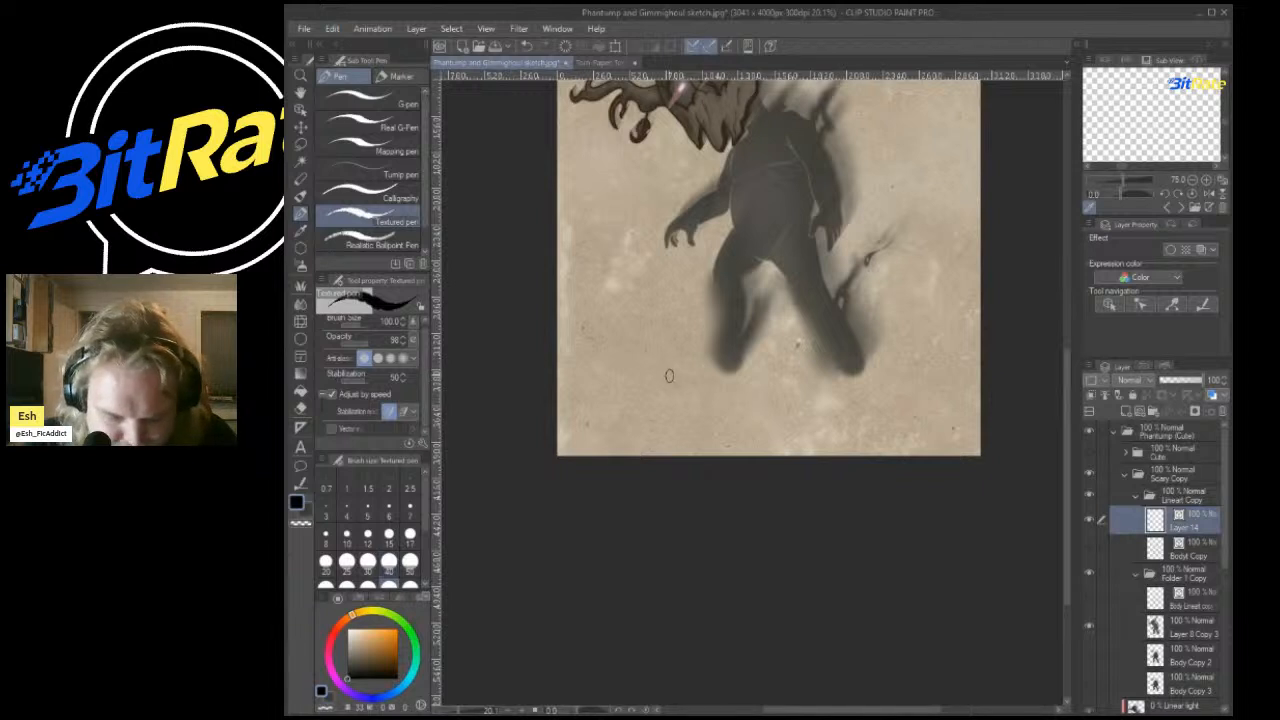
drag(1185, 520, 1175, 487)
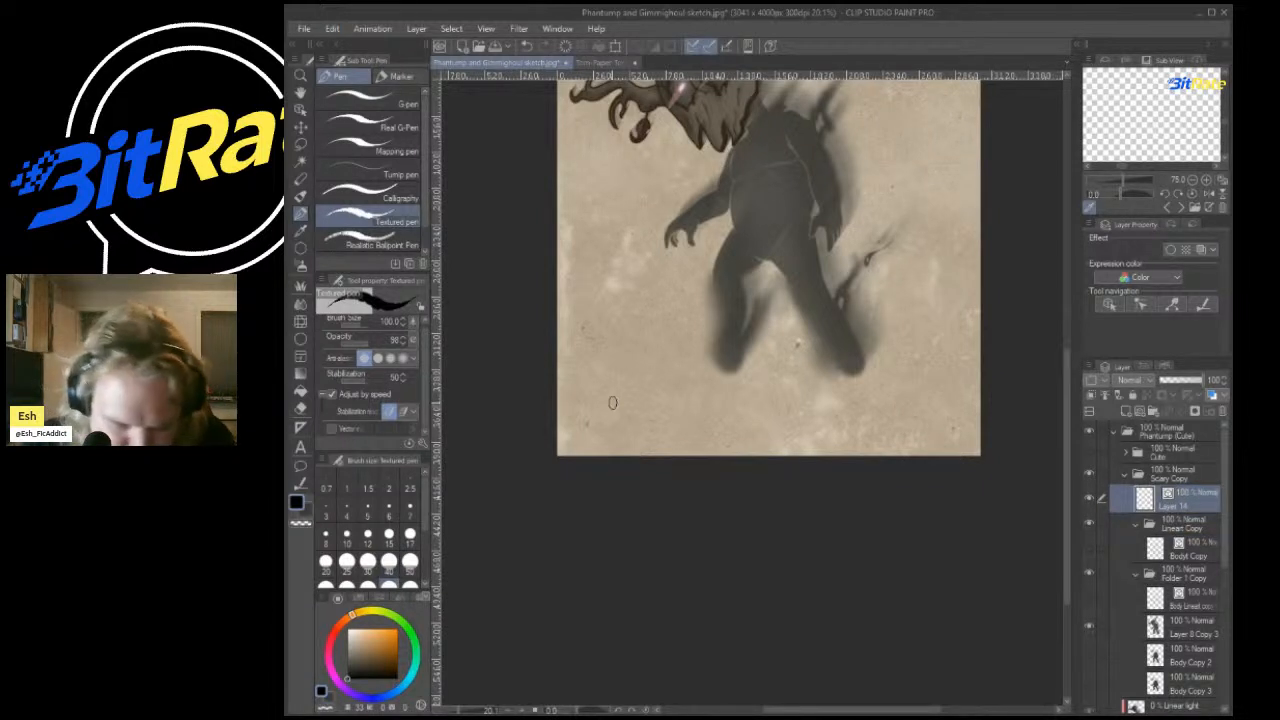
Hand-letter PHANTUMP in rough black capitals across the page's lower edge, redoing strokes that go wrong.
mouse_move(601, 433)
mouse_down()
mouse_move(606, 389)
mouse_move(630, 398)
mouse_move(598, 427)
mouse_move(604, 379)
mouse_move(630, 391)
mouse_move(617, 408)
mouse_move(648, 383)
mouse_move(662, 440)
mouse_up()
key(ctrl+z)
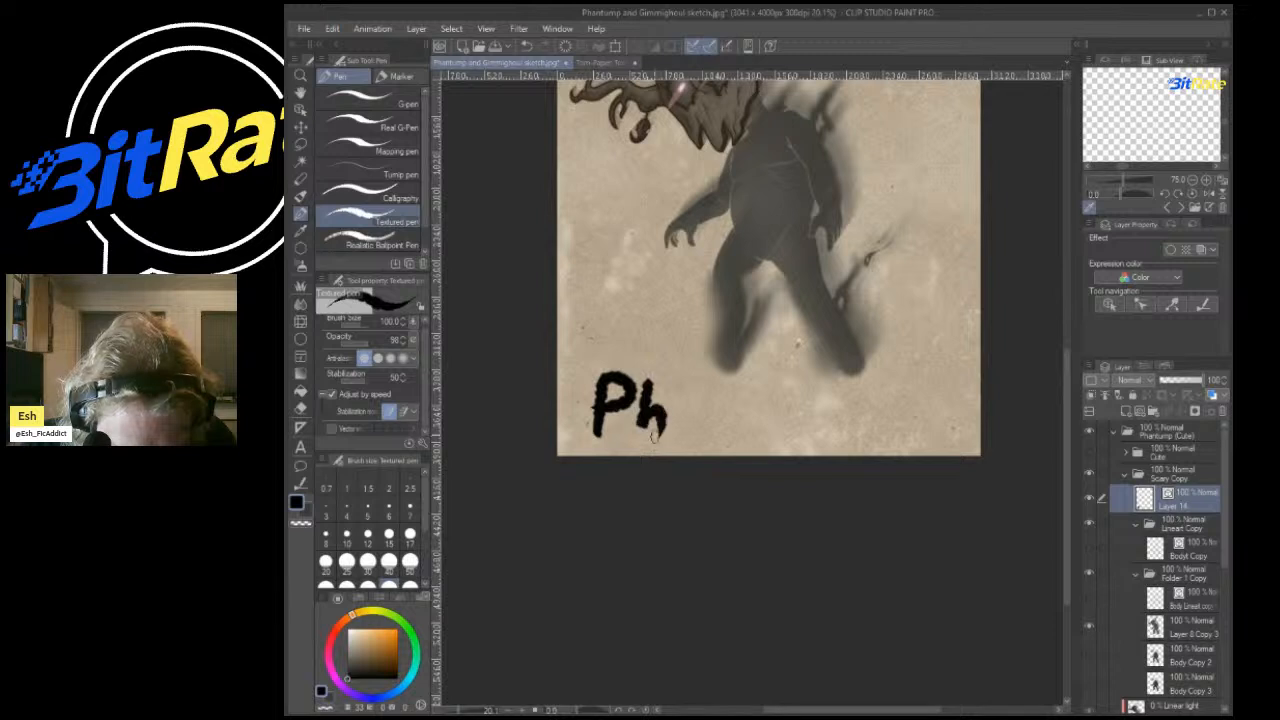
key(ctrl+z)
mouse_move(651, 378)
mouse_down()
mouse_move(642, 426)
mouse_move(670, 403)
mouse_up()
drag(678, 381, 669, 434)
mouse_move(681, 433)
mouse_down()
mouse_move(698, 387)
mouse_move(712, 443)
mouse_move(708, 412)
mouse_up()
drag(738, 412, 732, 436)
mouse_move(728, 386)
mouse_down()
mouse_move(756, 434)
mouse_move(766, 358)
mouse_up()
mouse_move(787, 436)
mouse_down()
mouse_move(786, 372)
mouse_move(814, 380)
mouse_up()
mouse_move(832, 380)
mouse_down()
mouse_move(832, 431)
mouse_move(860, 370)
mouse_up()
mouse_move(866, 430)
mouse_down()
mouse_move(886, 398)
mouse_move(913, 436)
mouse_move(932, 364)
mouse_move(934, 396)
mouse_move(928, 368)
mouse_up()
key(ctrl+z)
mouse_move(928, 368)
mouse_down()
mouse_move(934, 404)
mouse_move(952, 398)
mouse_up()
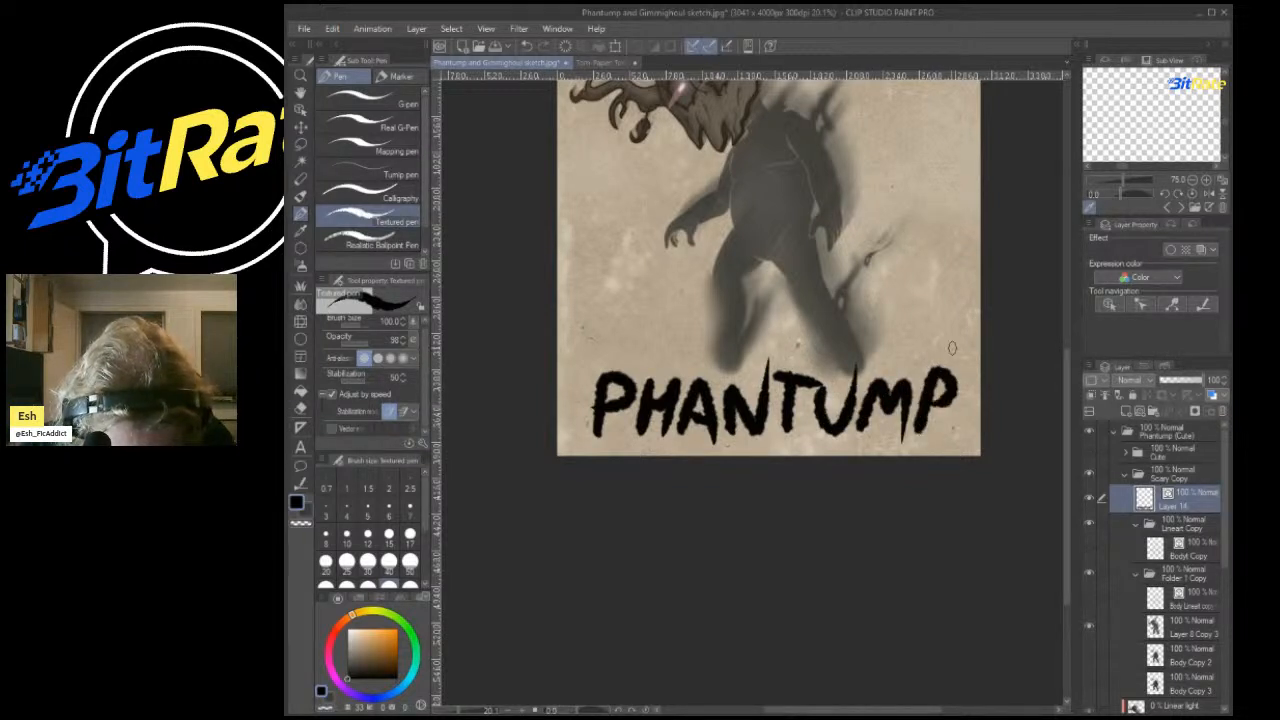
Scale the hand-drawn PHANTUMP lettering to 69 percent, tilt it slightly upward and place it near the page's lower-left corner.
key(ctrl+t)
drag(959, 353, 848, 366)
drag(715, 406, 708, 410)
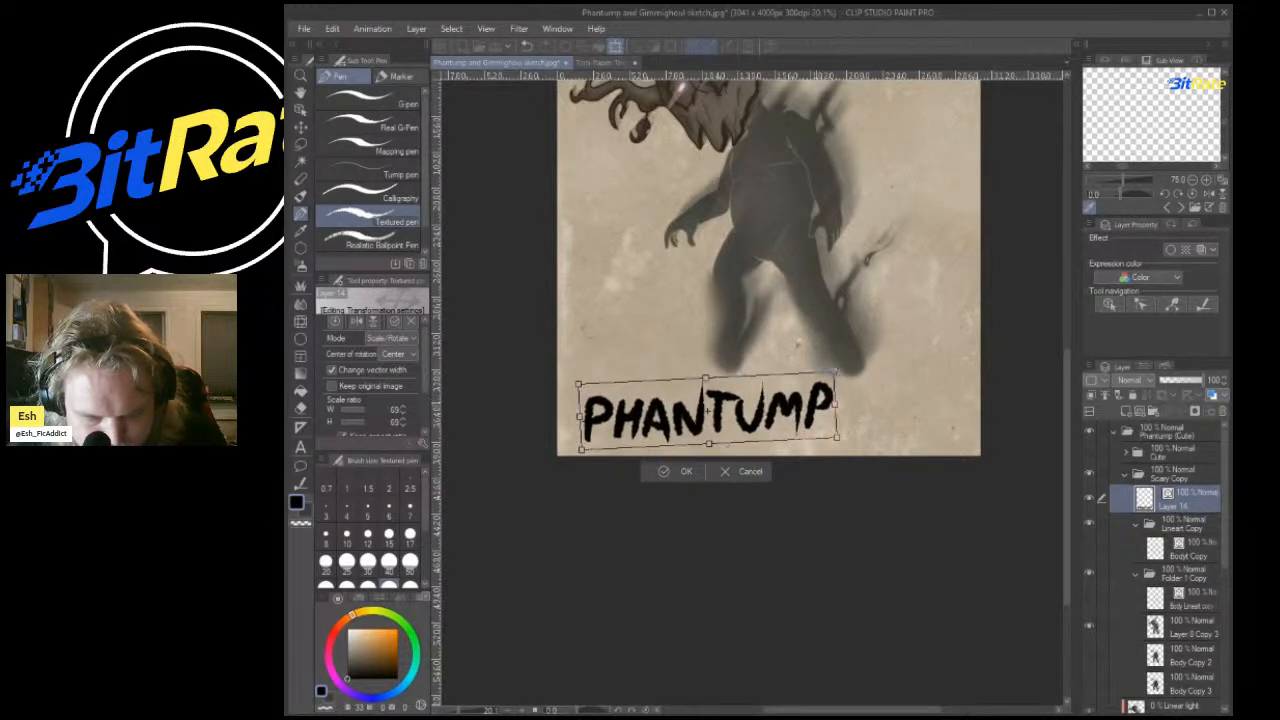
drag(846, 368, 847, 373)
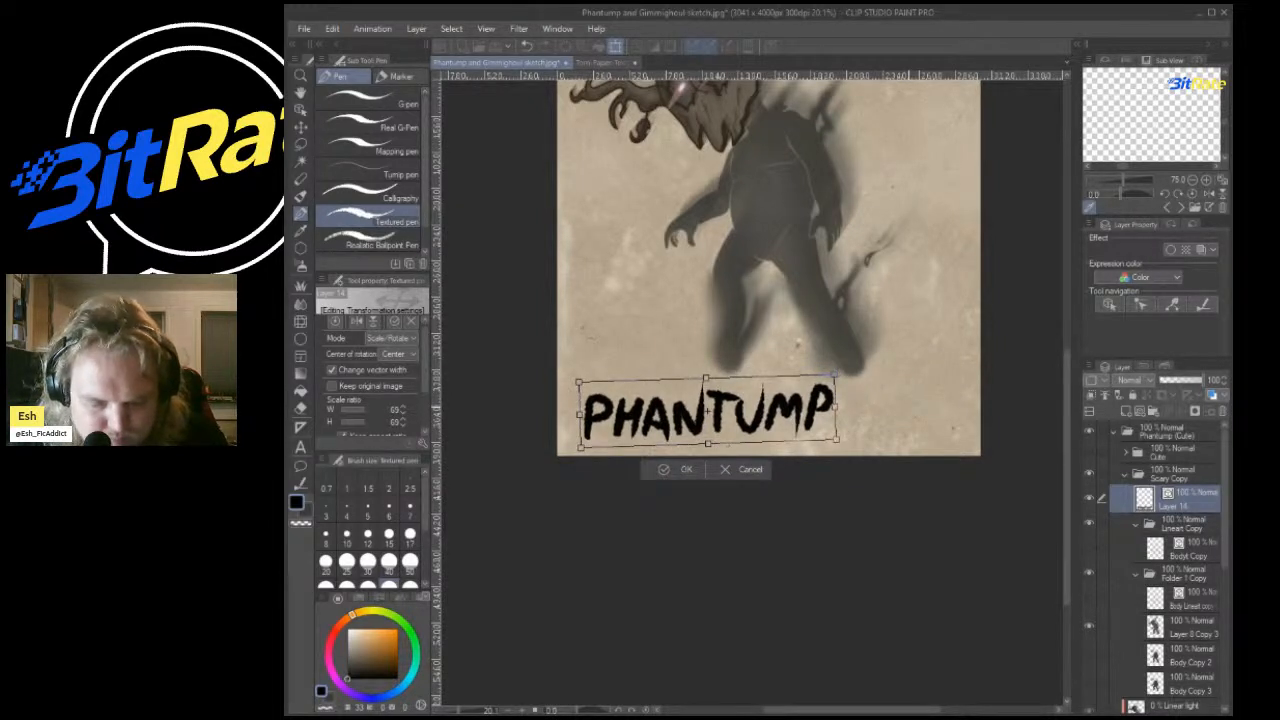
key(Return)
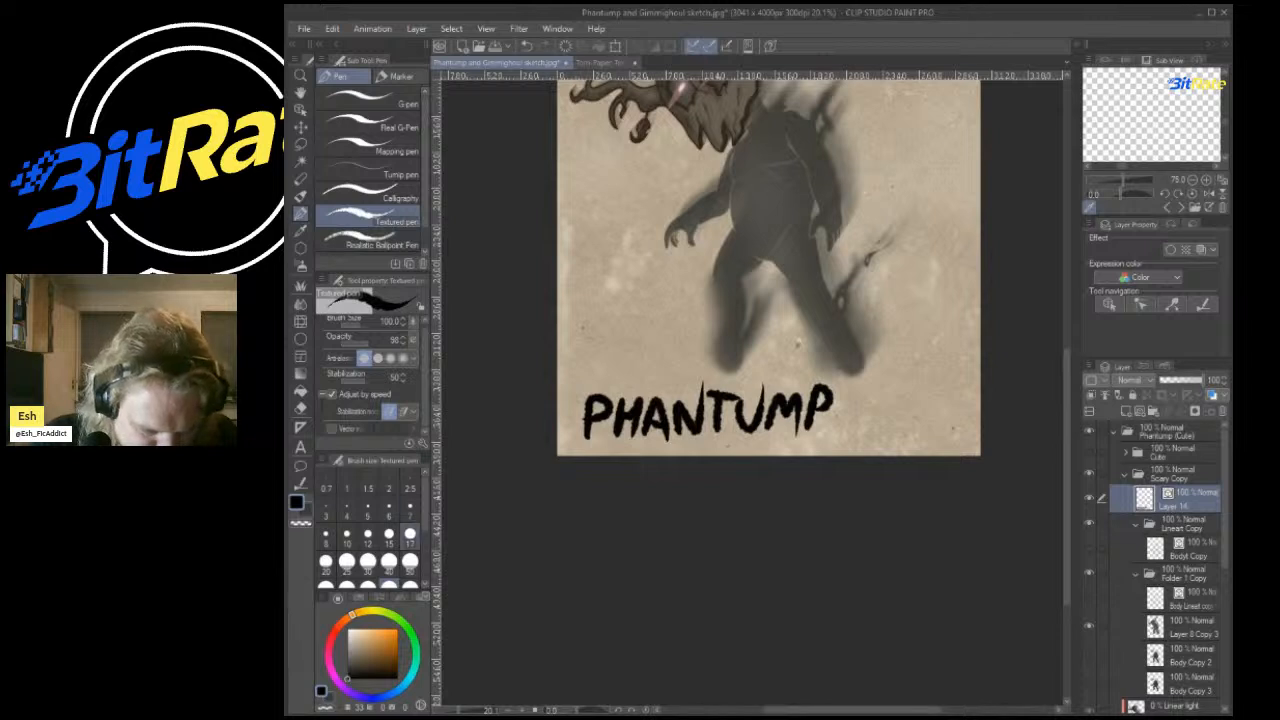
Draw a thin tapering underline beneath the PHANTUMP lettering with the Textured pen at brush size 30.
click(389, 533)
drag(568, 452, 925, 438)
key(ctrl+z)
click(368, 562)
drag(580, 452, 878, 446)
key(ctrl+z)
drag(586, 446, 870, 443)
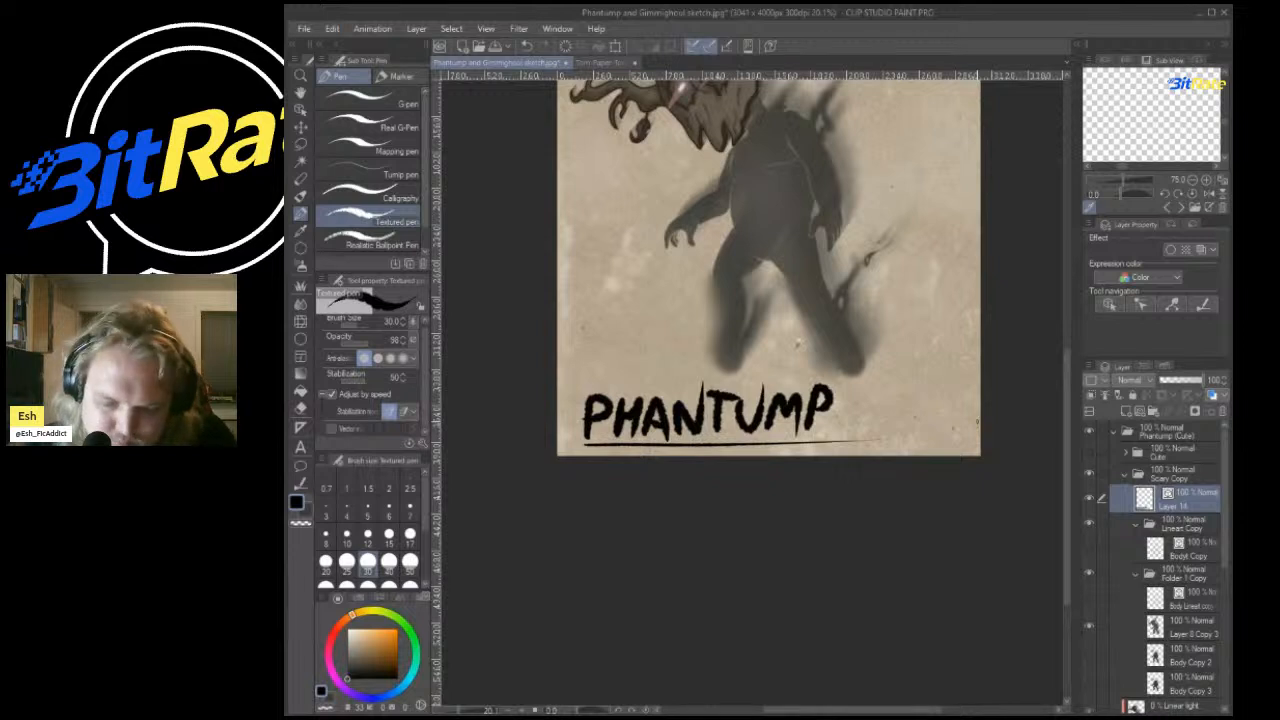
Scale the whole Scary Copy folder to 93 percent and shift it to leave a margin around the creature and title.
scroll(896, 327, down, 4)
scroll(931, 313, up, 2)
scroll(931, 313, down, 1)
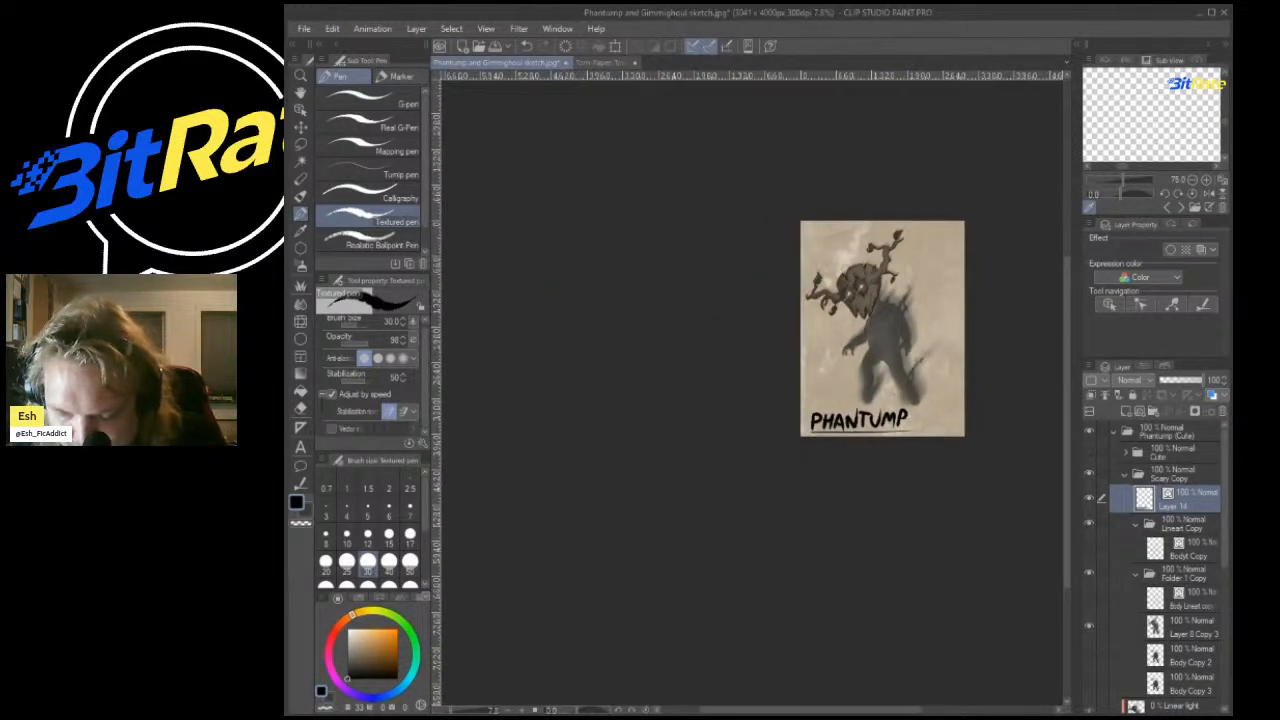
click(1184, 525)
click(1172, 475)
key(ctrl+t)
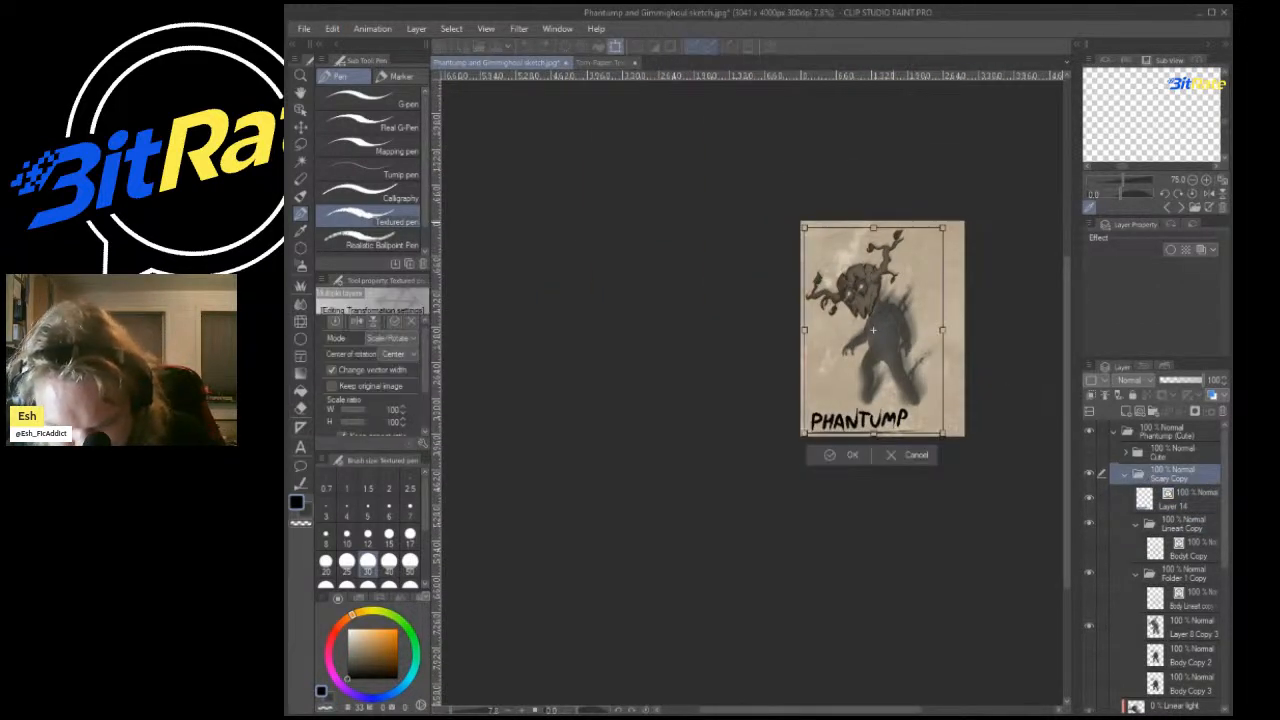
drag(804, 228, 814, 242)
drag(872, 335, 873, 321)
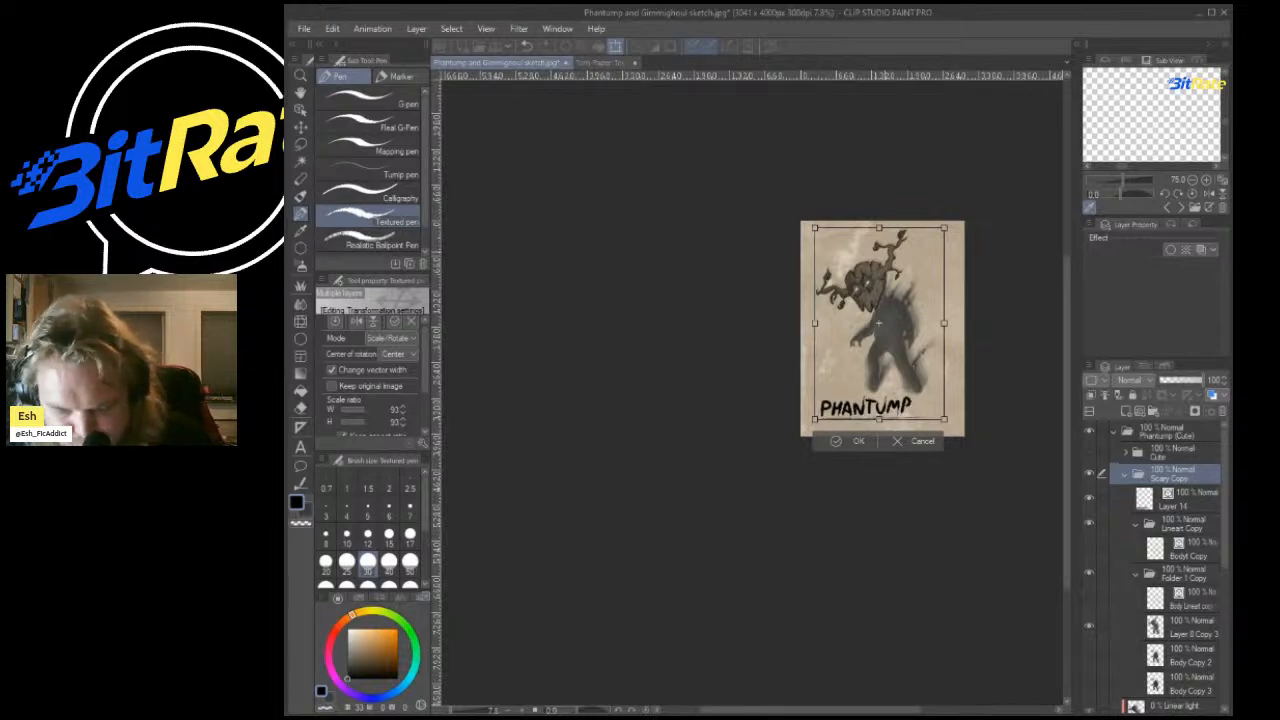
key(Return)
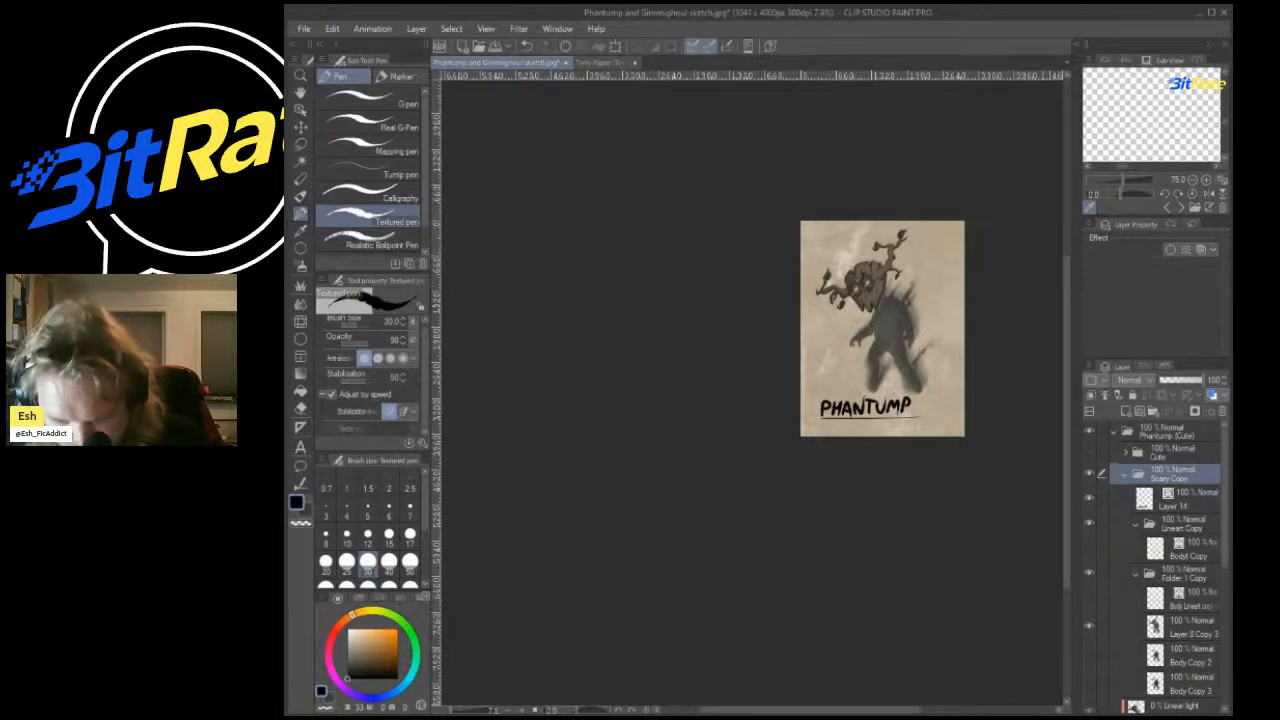
Rotate the PHANTUMP lettering layer slightly counterclockwise and move it to the right so it sits beneath the creature's legs.
click(1186, 500)
scroll(815, 350, up, 2)
click(301, 128)
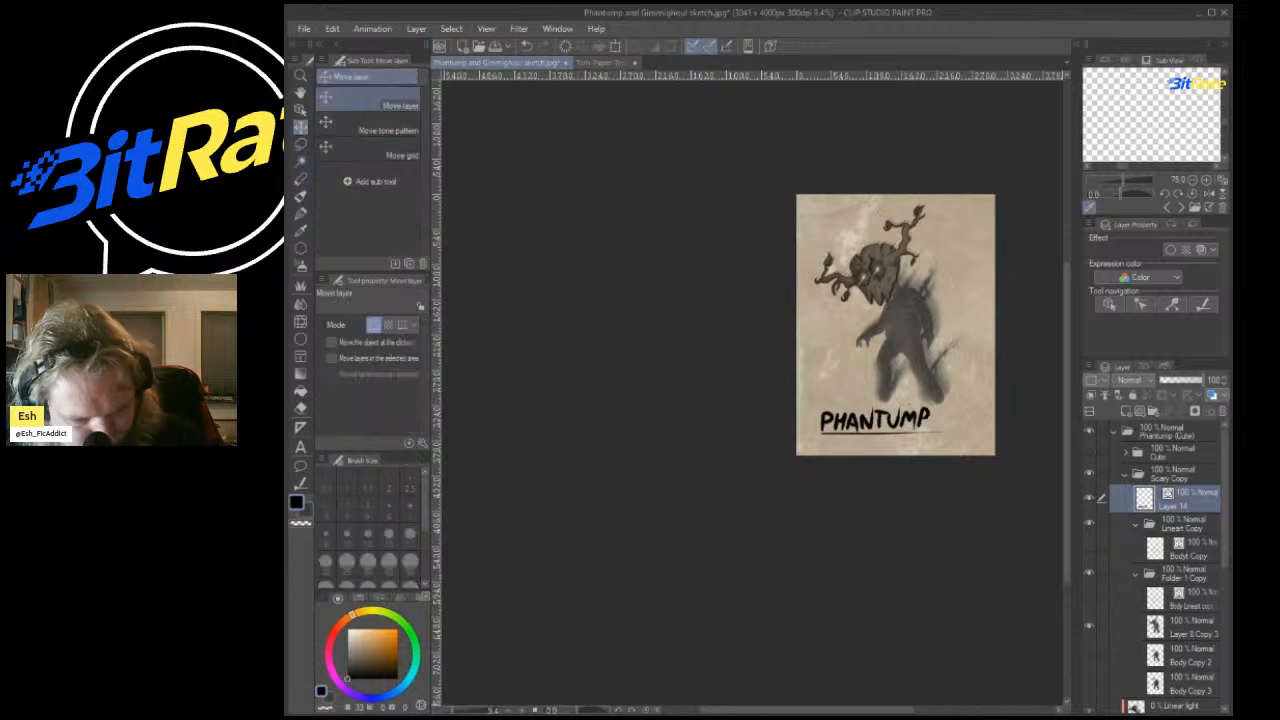
scroll(798, 284, up, 4)
drag(880, 486, 865, 495)
key(ctrl+t)
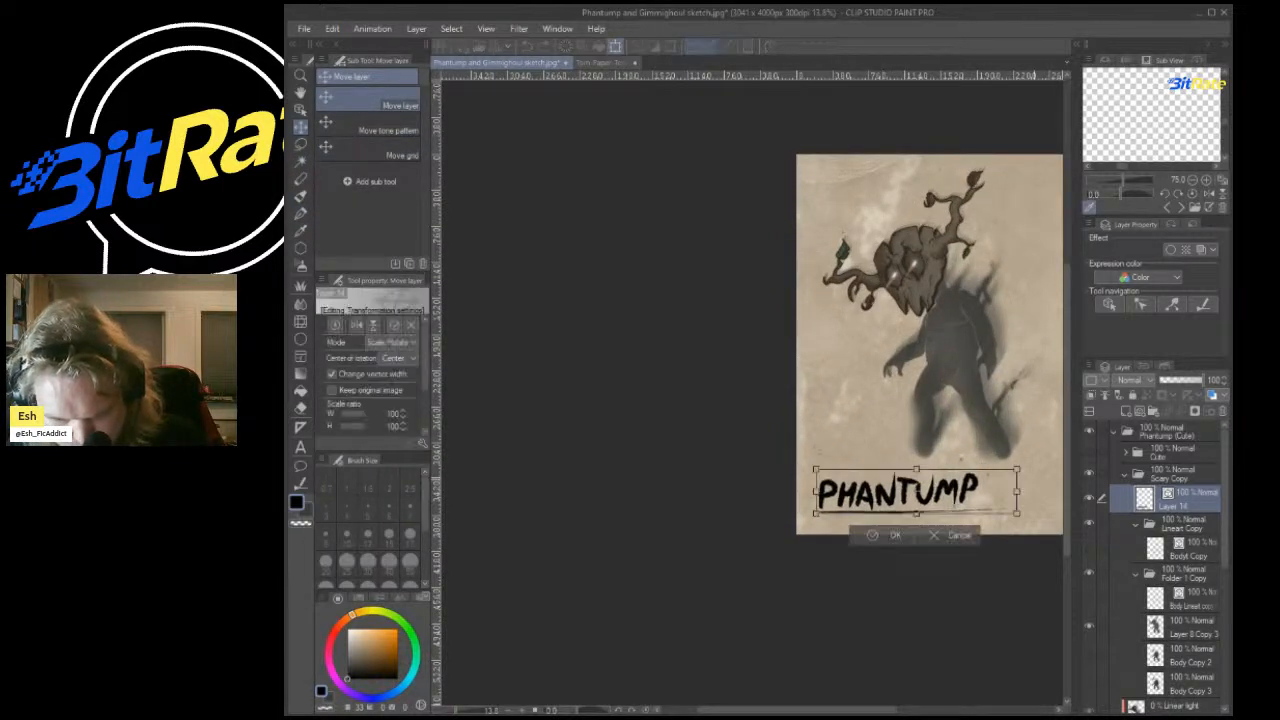
drag(1035, 490, 1035, 483)
drag(912, 492, 956, 498)
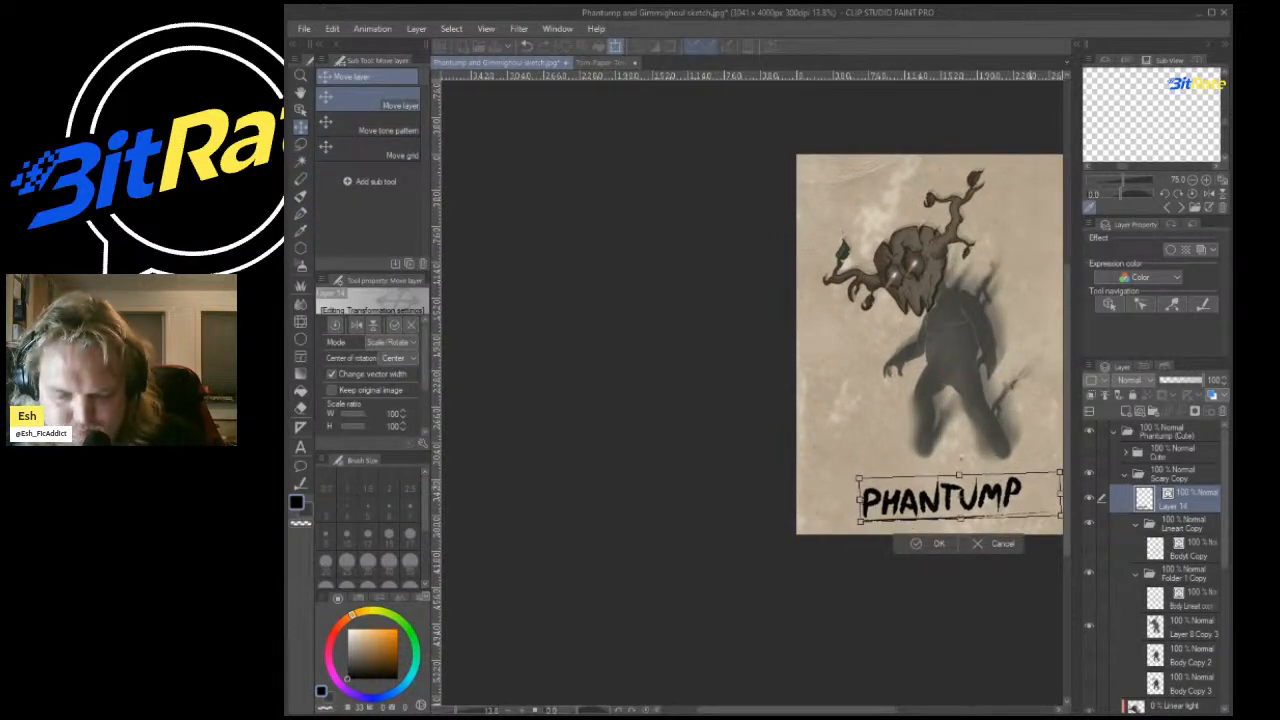
key(Return)
scroll(767, 300, down, 5)
scroll(891, 265, up, 7)
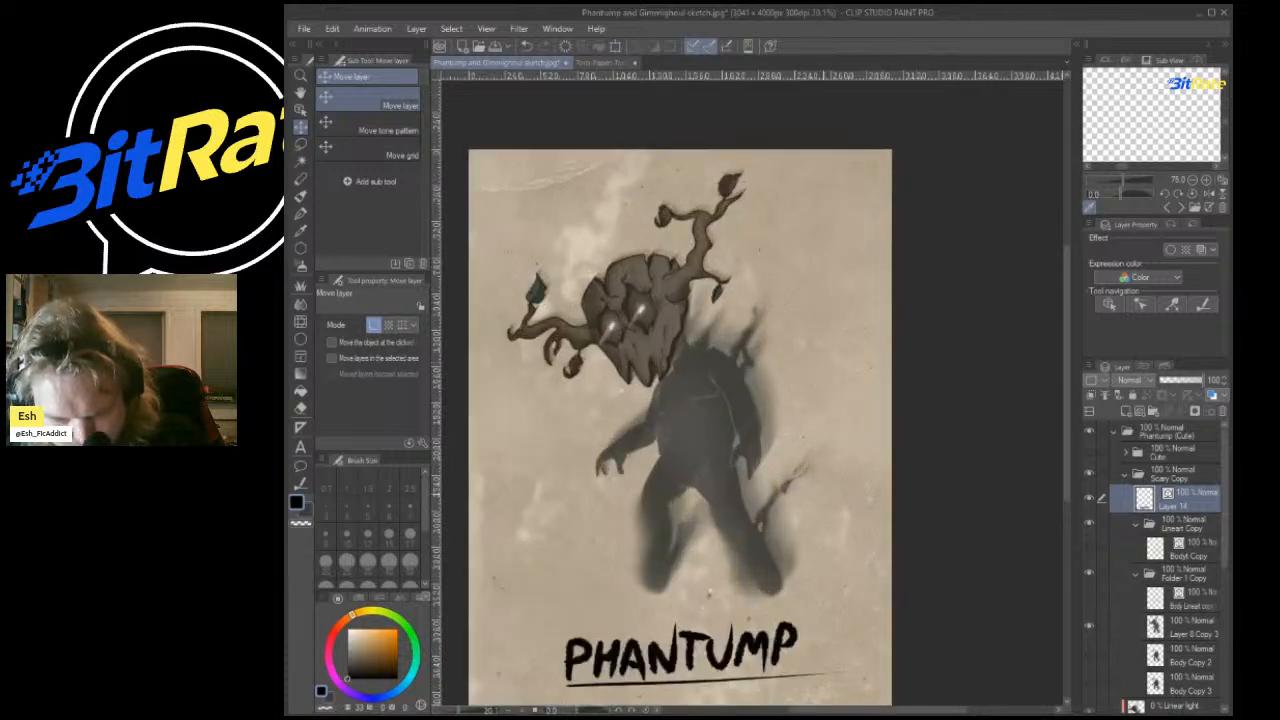
scroll(841, 500, down, 2)
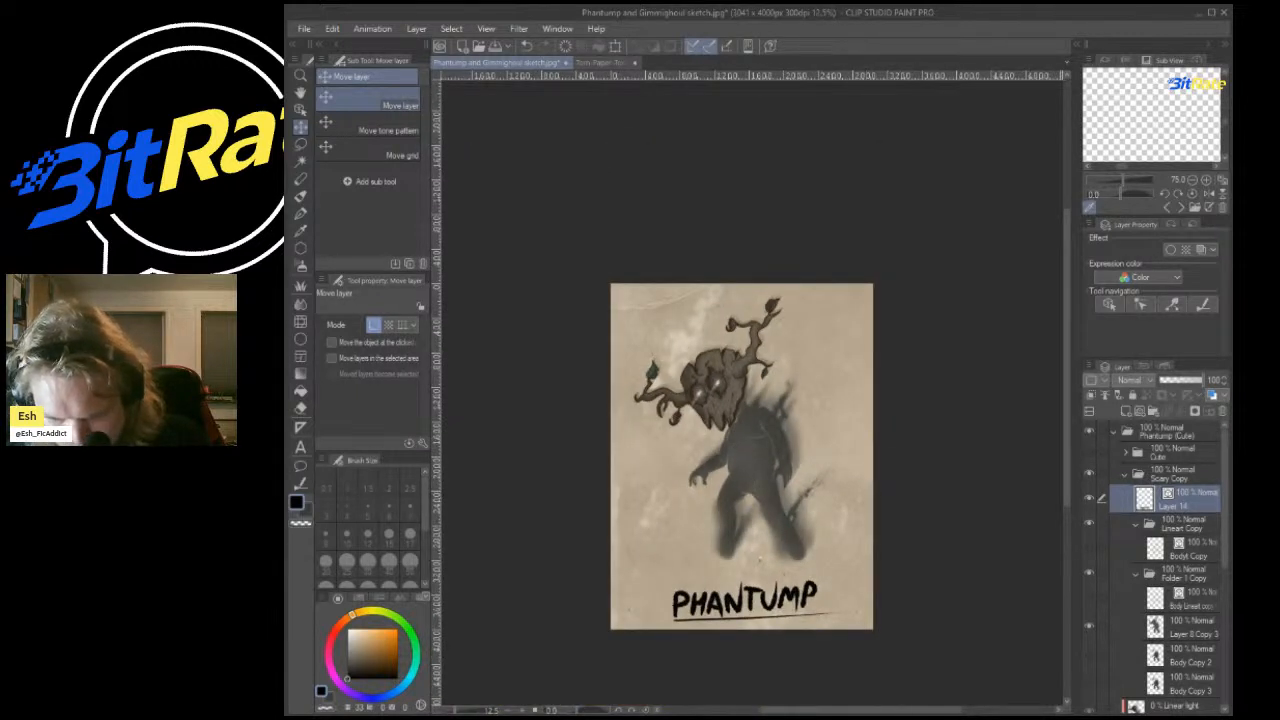
Shift the whole Scary Copy folder slightly to the left on the page.
click(1183, 524)
click(1172, 453)
click(1172, 475)
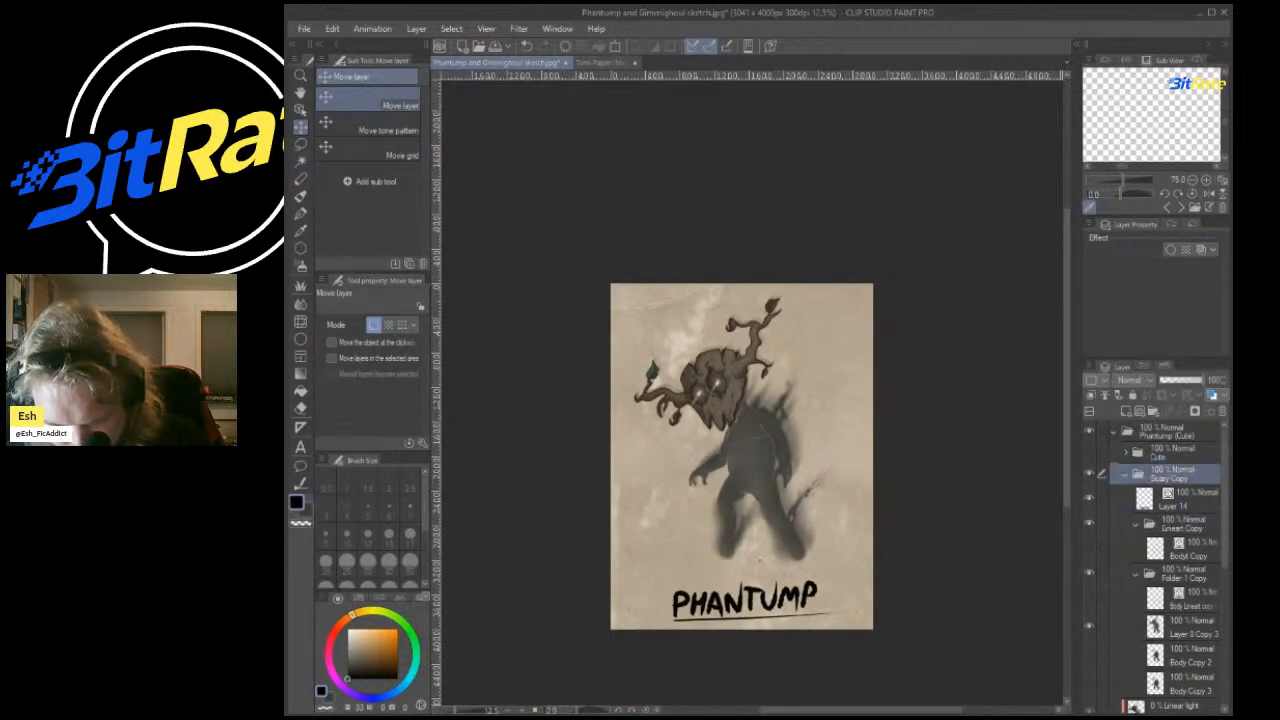
drag(814, 412, 799, 420)
Letter the bulleted note "- CHILDLIKE" on Layer 14 to the right of the upper branch with the Textured pen at brush size 30.
click(1180, 500)
scroll(788, 326, up, 6)
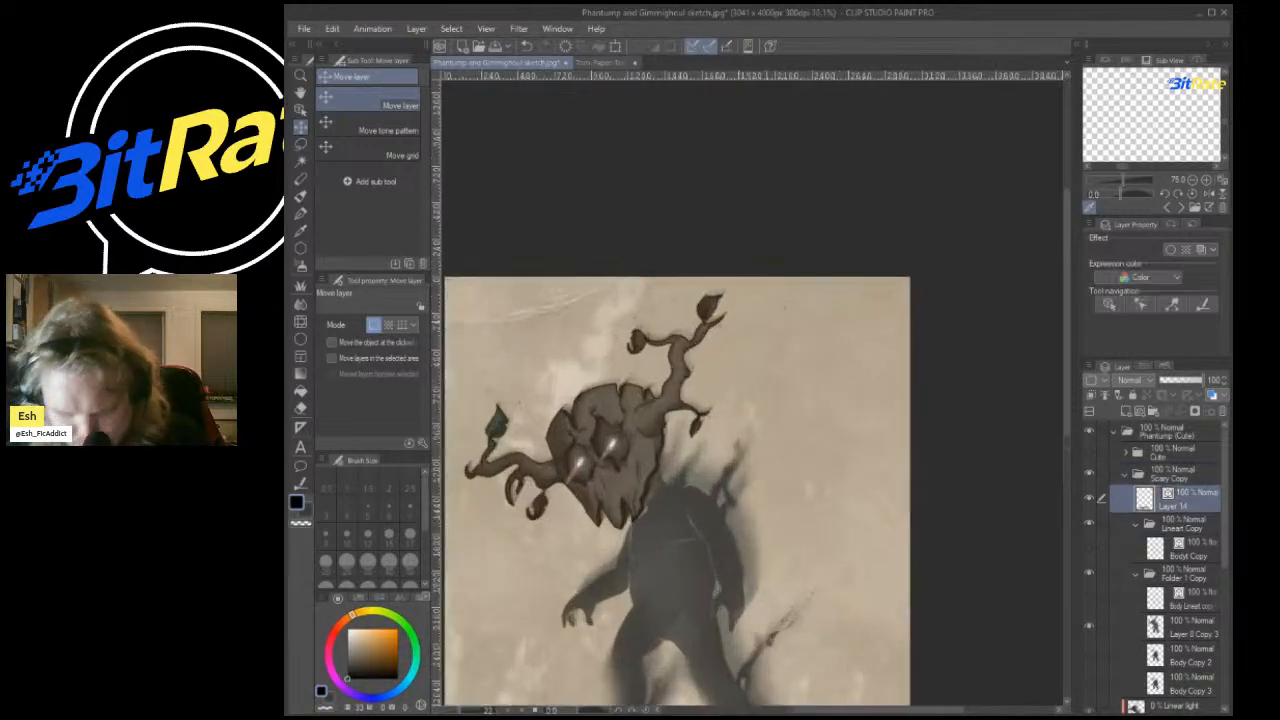
key(p)
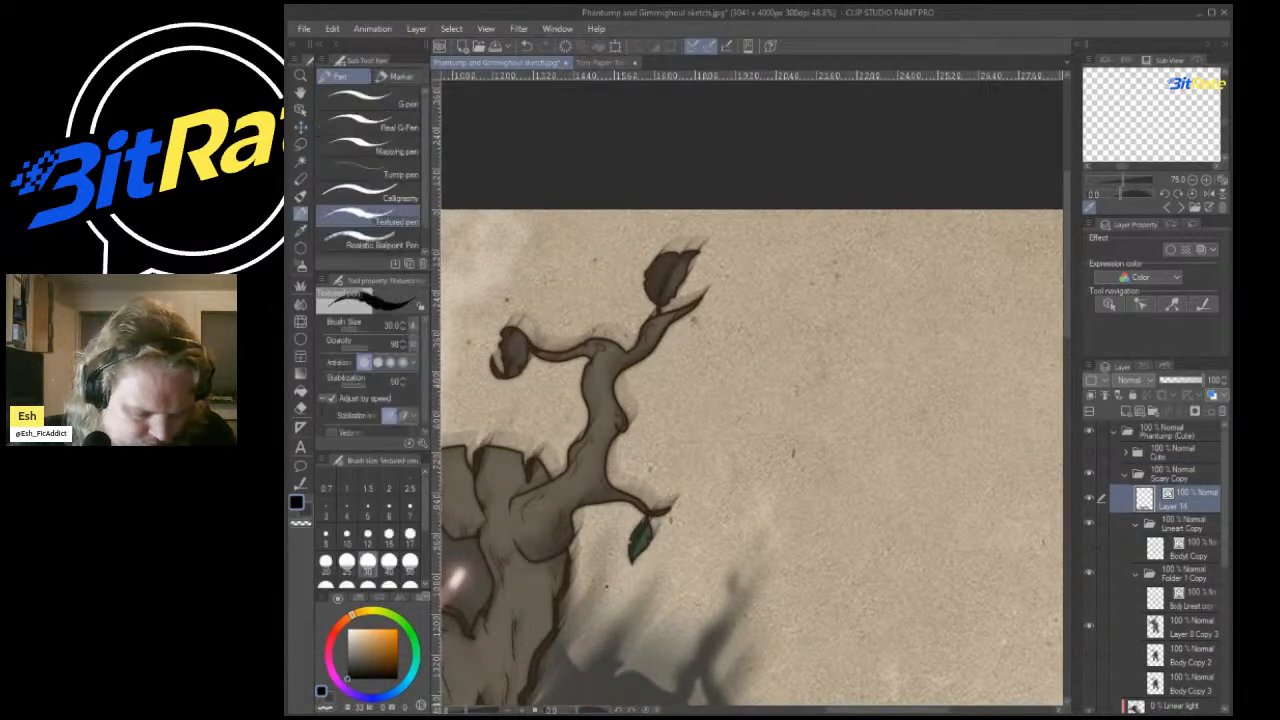
mouse_move(798, 315)
mouse_down()
mouse_move(797, 349)
mouse_move(820, 345)
mouse_up()
key(ctrl+z)
mouse_move(821, 328)
mouse_down()
mouse_move(843, 327)
mouse_move(842, 350)
mouse_move(855, 347)
mouse_up()
drag(875, 302, 886, 348)
mouse_move(892, 304)
mouse_down()
mouse_move(891, 348)
mouse_move(925, 350)
mouse_up()
drag(926, 350, 950, 348)
mouse_move(967, 306)
mouse_down()
mouse_move(966, 348)
mouse_move(1006, 352)
mouse_up()
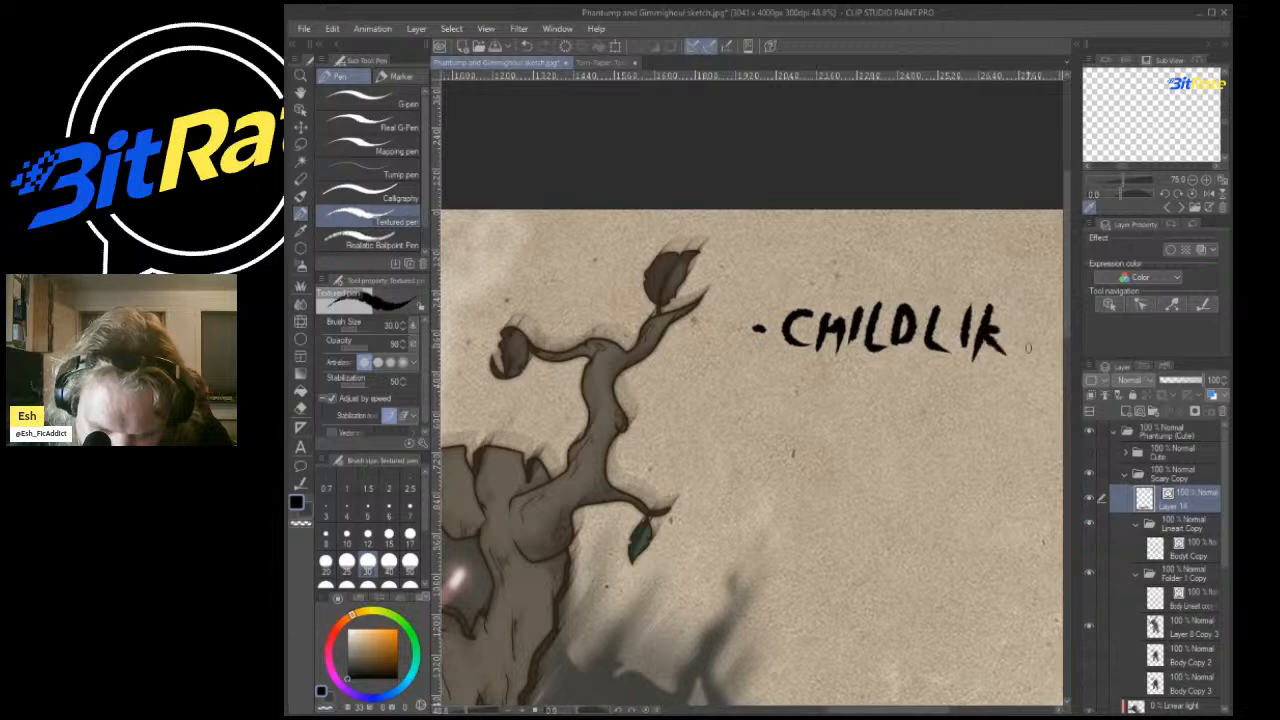
drag(1024, 302, 1020, 354)
drag(1024, 300, 1046, 298)
mouse_move(1026, 326)
mouse_down()
mouse_move(1042, 324)
mouse_move(1046, 352)
mouse_up()
Redraw the final E of CHILDLIKE and extend the arm of its K.
scroll(913, 281, down, 5)
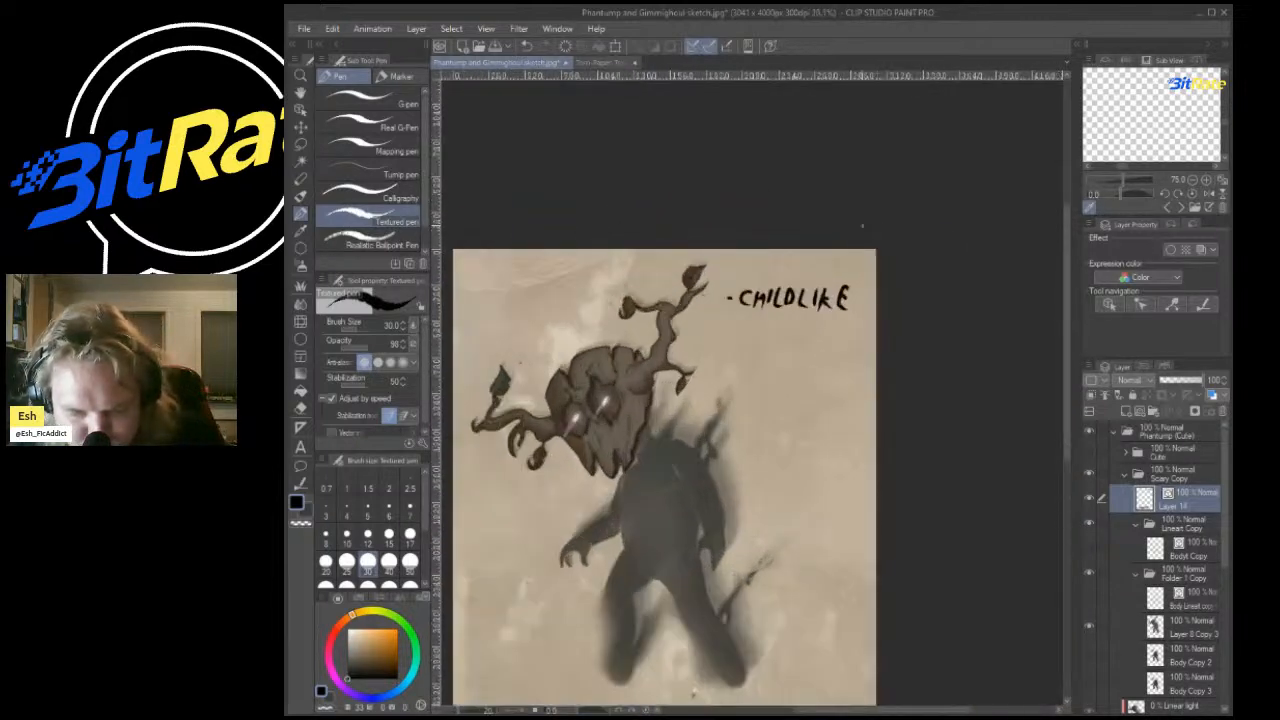
scroll(763, 340, up, 8)
key(ctrl+z)
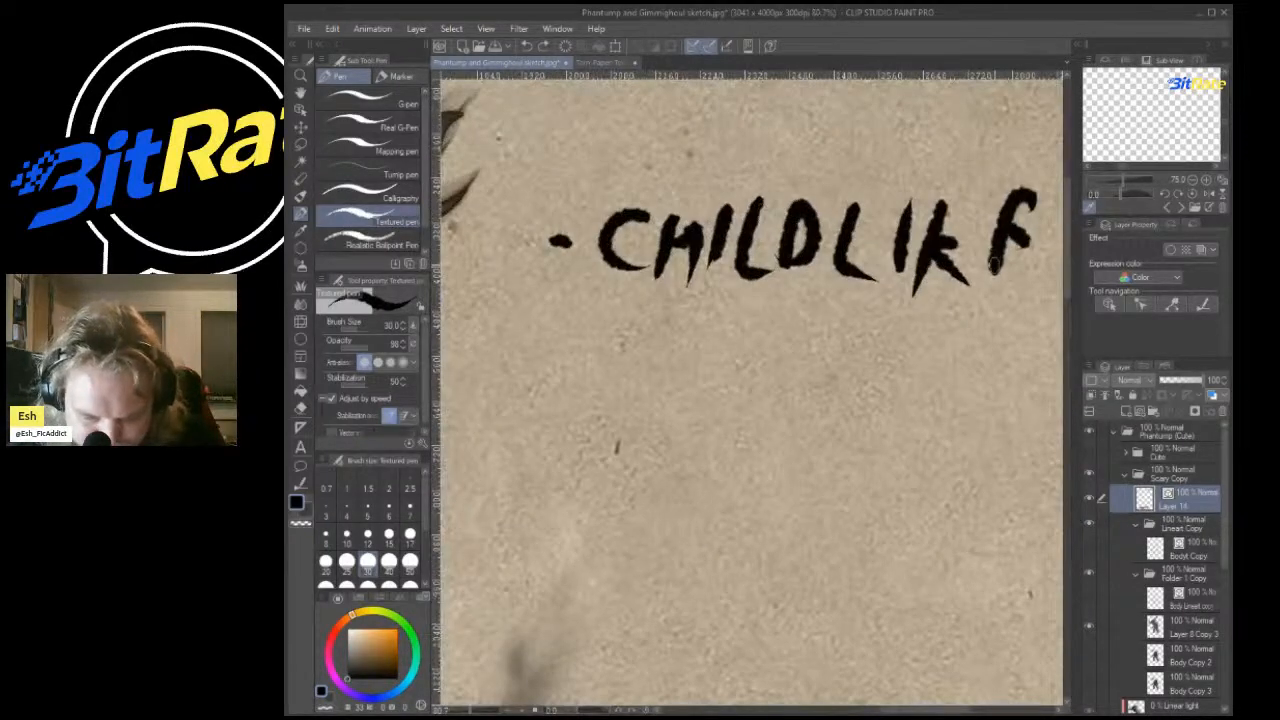
drag(990, 270, 1046, 286)
drag(946, 242, 987, 236)
Letter a second bullet "- DOESN'T" beneath CHILDLIKE, removing the stray S started after it.
drag(545, 346, 577, 351)
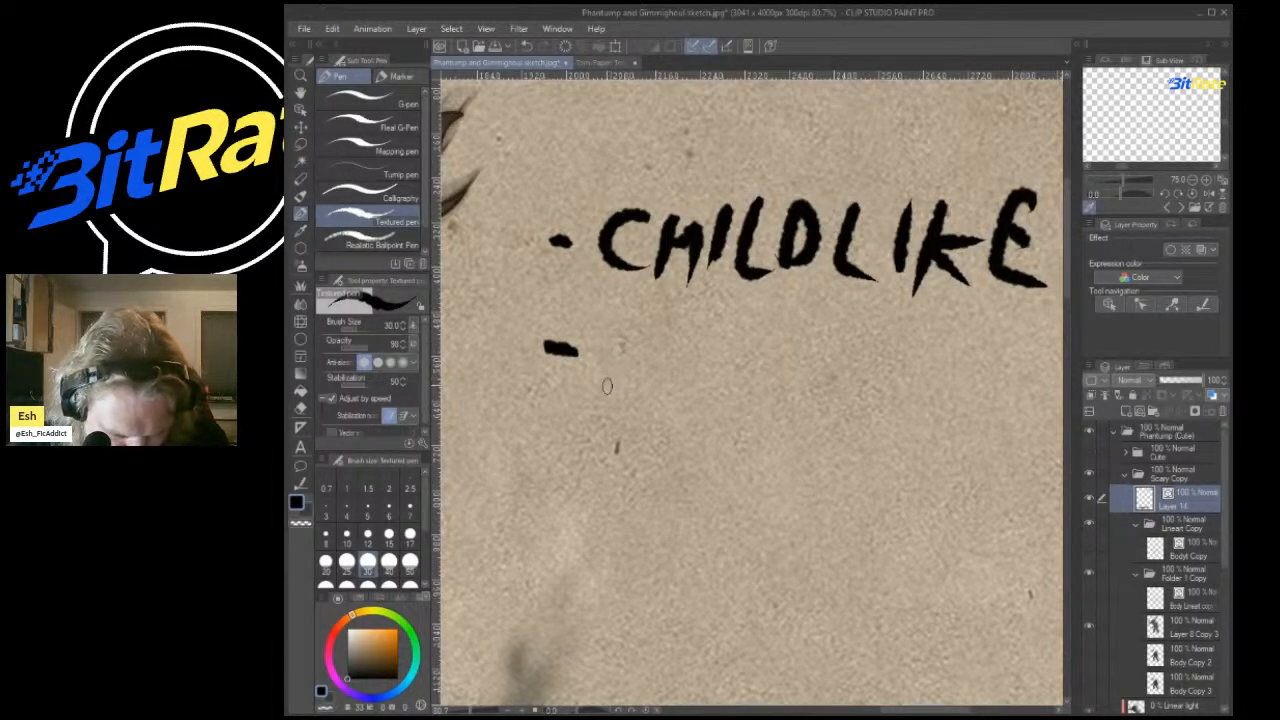
drag(604, 334, 604, 394)
mouse_move(676, 347)
mouse_down()
mouse_move(702, 400)
mouse_move(740, 340)
mouse_up()
drag(706, 370, 732, 368)
drag(702, 400, 740, 398)
mouse_move(772, 350)
mouse_down()
mouse_move(748, 408)
mouse_move(820, 332)
mouse_move(860, 405)
mouse_up()
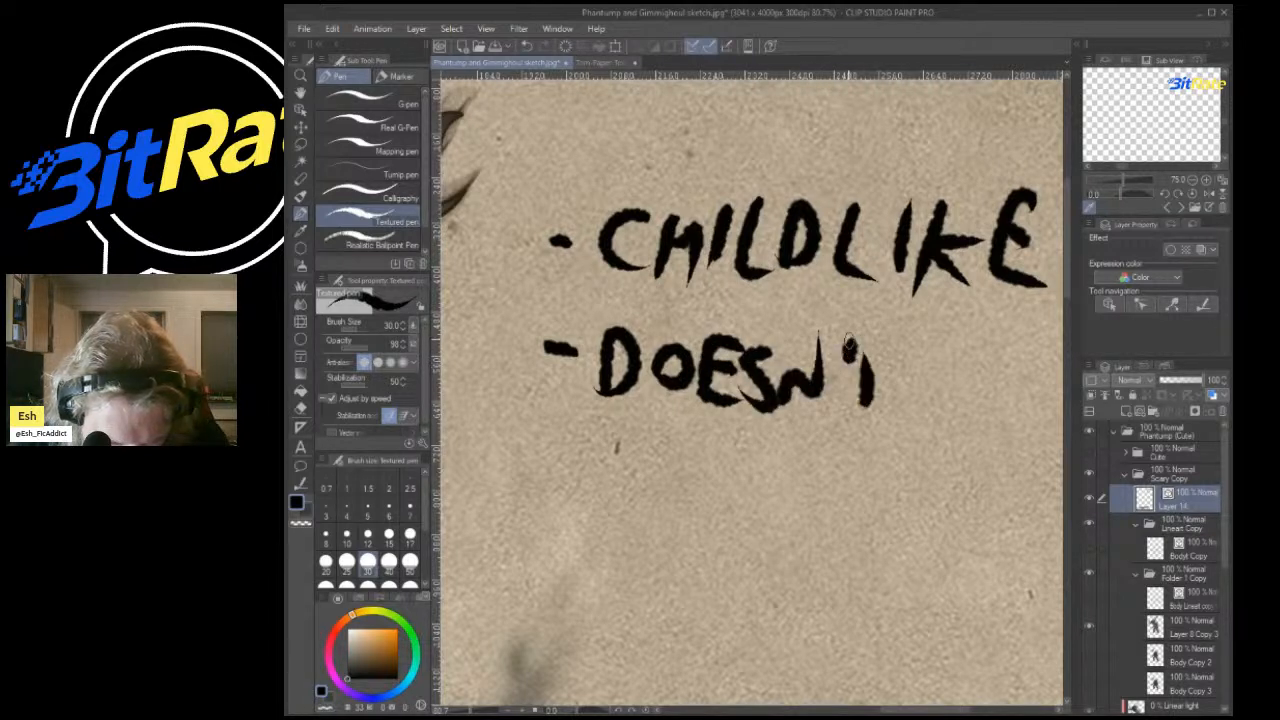
drag(844, 345, 940, 340)
key(ctrl+z)
key(ctrl+z)
mouse_move(858, 322)
mouse_down()
mouse_move(846, 360)
mouse_move(870, 404)
mouse_up()
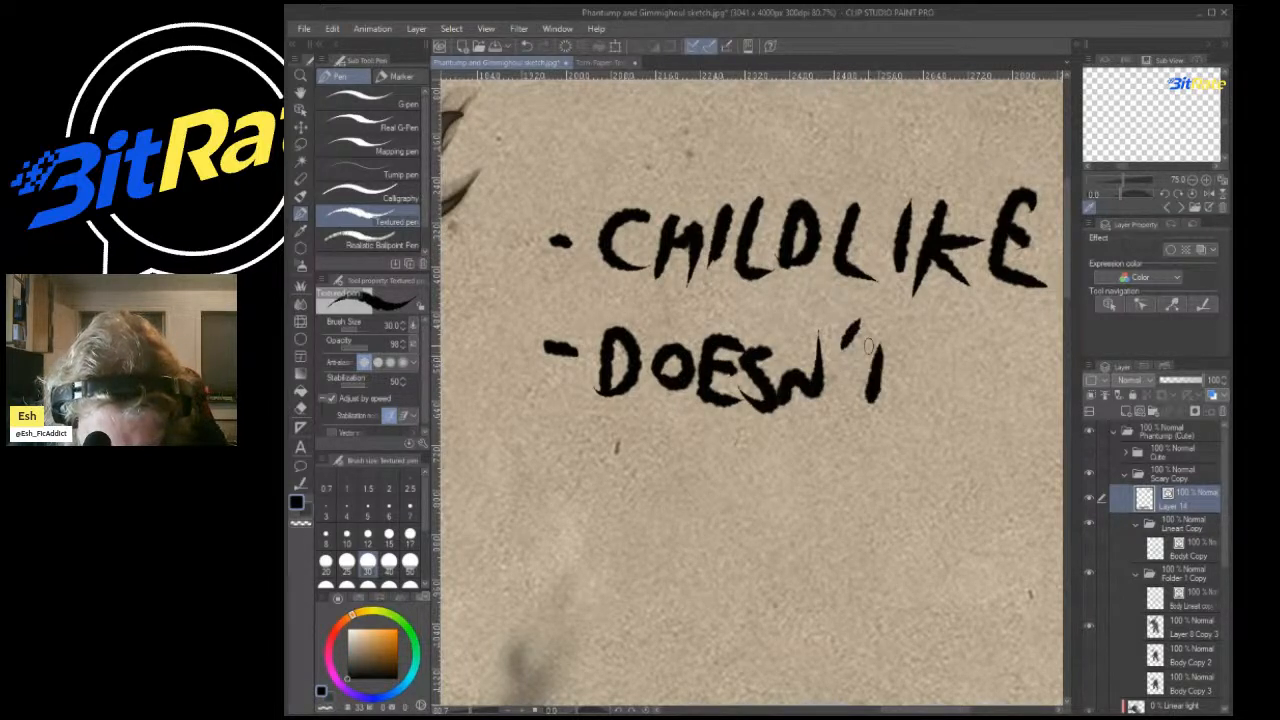
mouse_move(858, 352)
mouse_down()
mouse_move(930, 348)
mouse_move(986, 402)
mouse_move(950, 394)
mouse_up()
scroll(856, 278, down, 8)
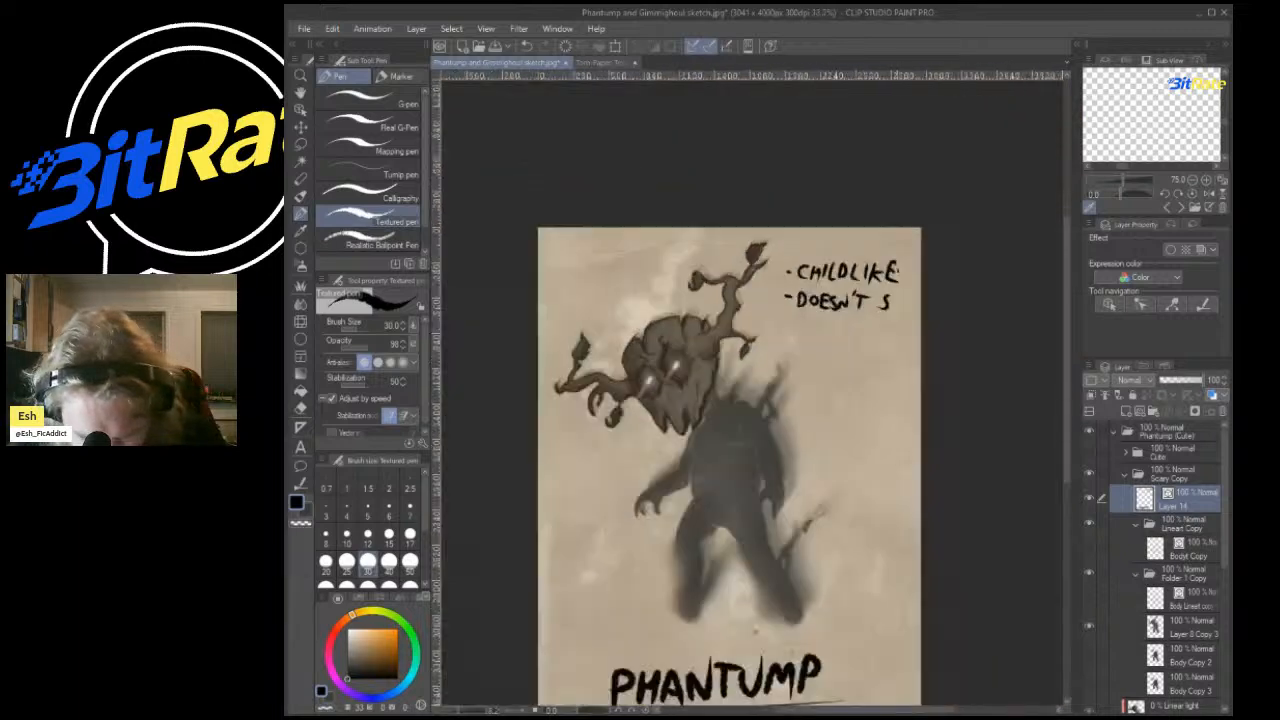
scroll(880, 270, up, 7)
key(ctrl+z)
key(ctrl+z)
key(ctrl+t)
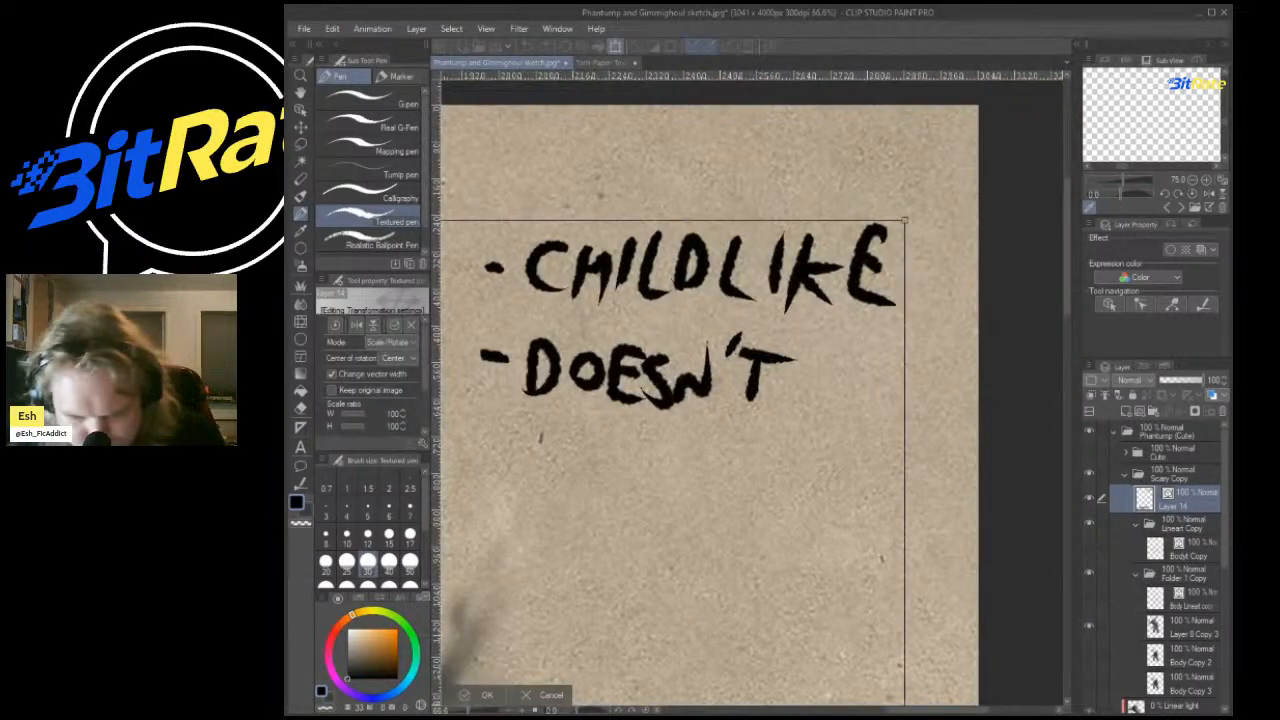
scroll(623, 571, down, 2)
key(Return)
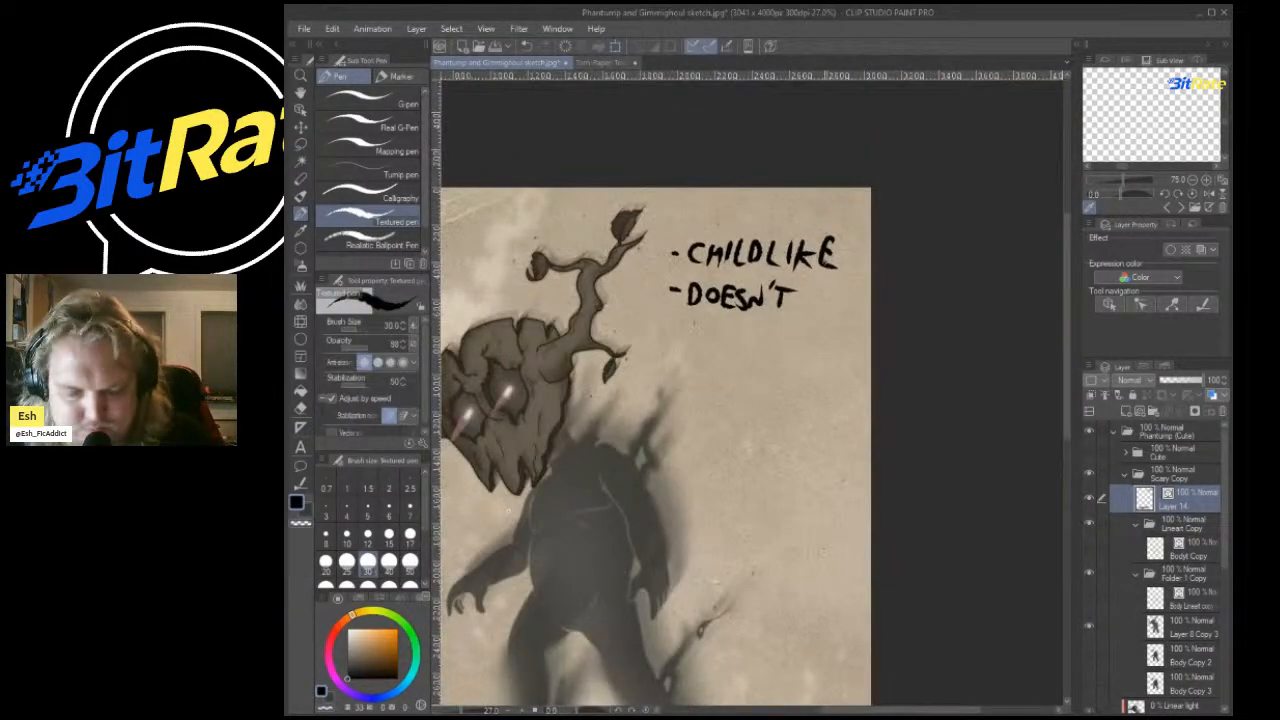
Select the two handwritten notes with a rectangular selection and scale them to 63 percent beside the upper branch.
click(301, 145)
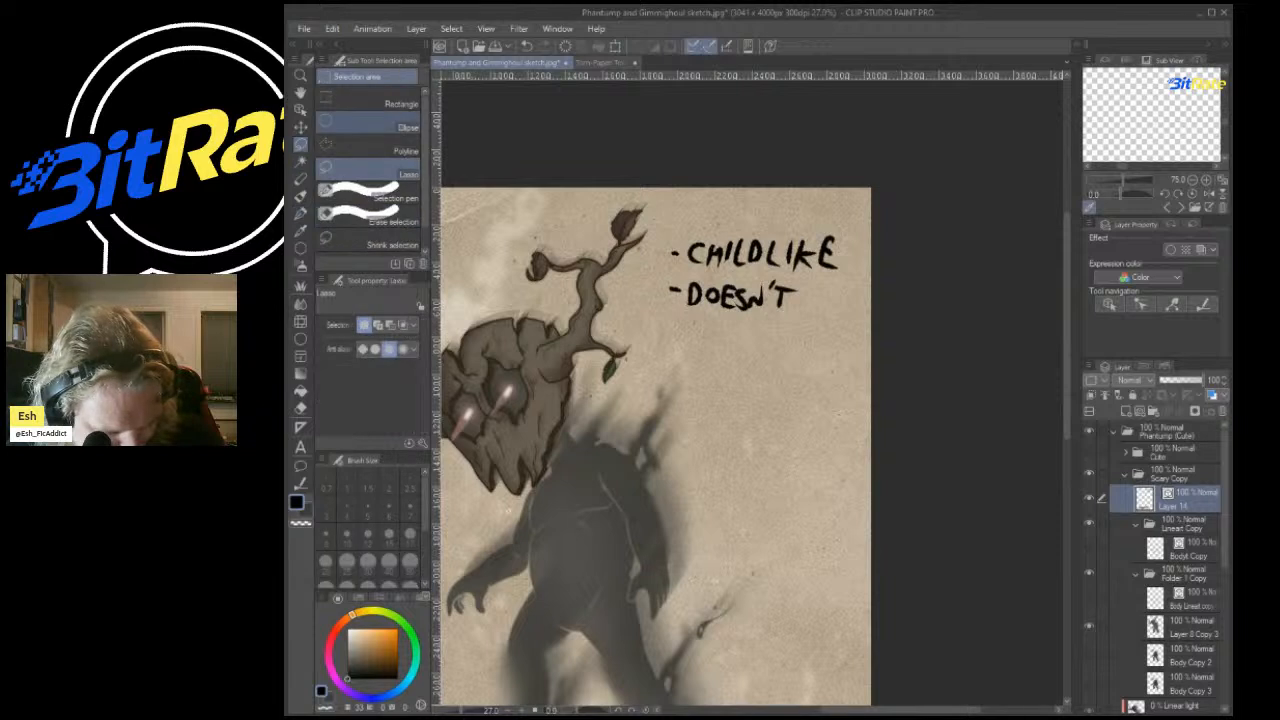
click(368, 101)
drag(573, 173, 1029, 431)
key(ctrl+t)
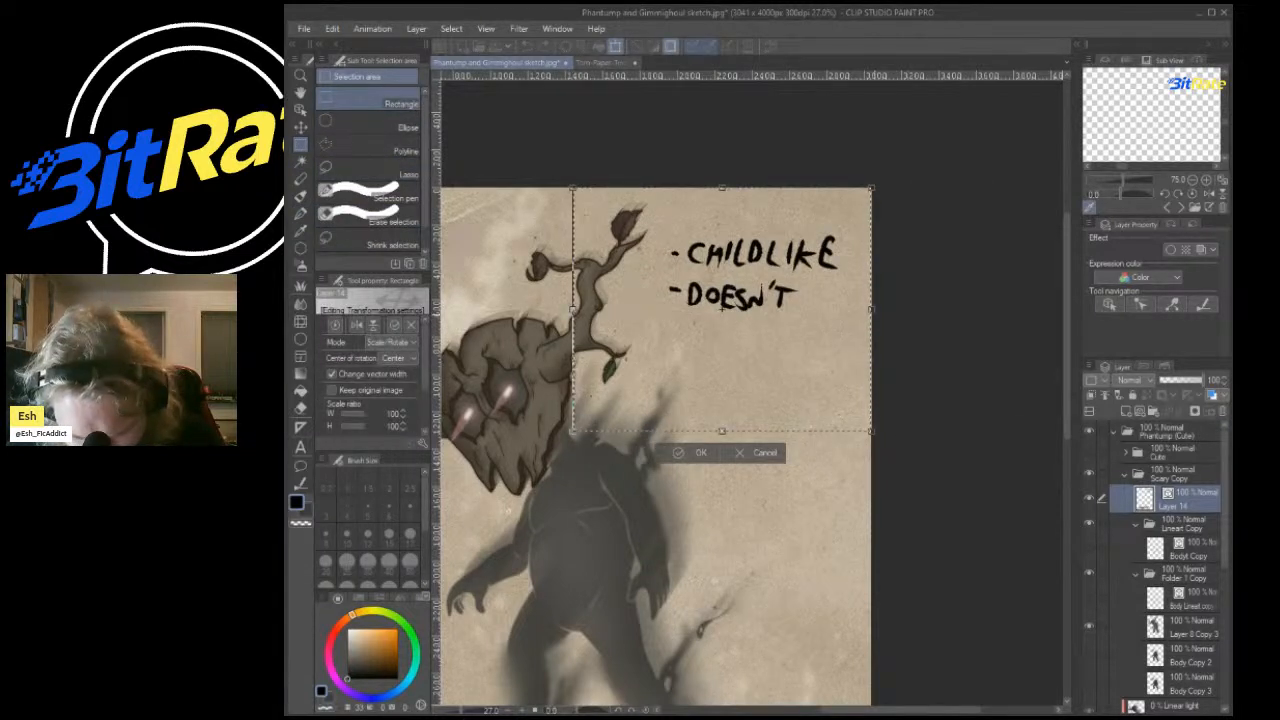
drag(872, 309, 766, 295)
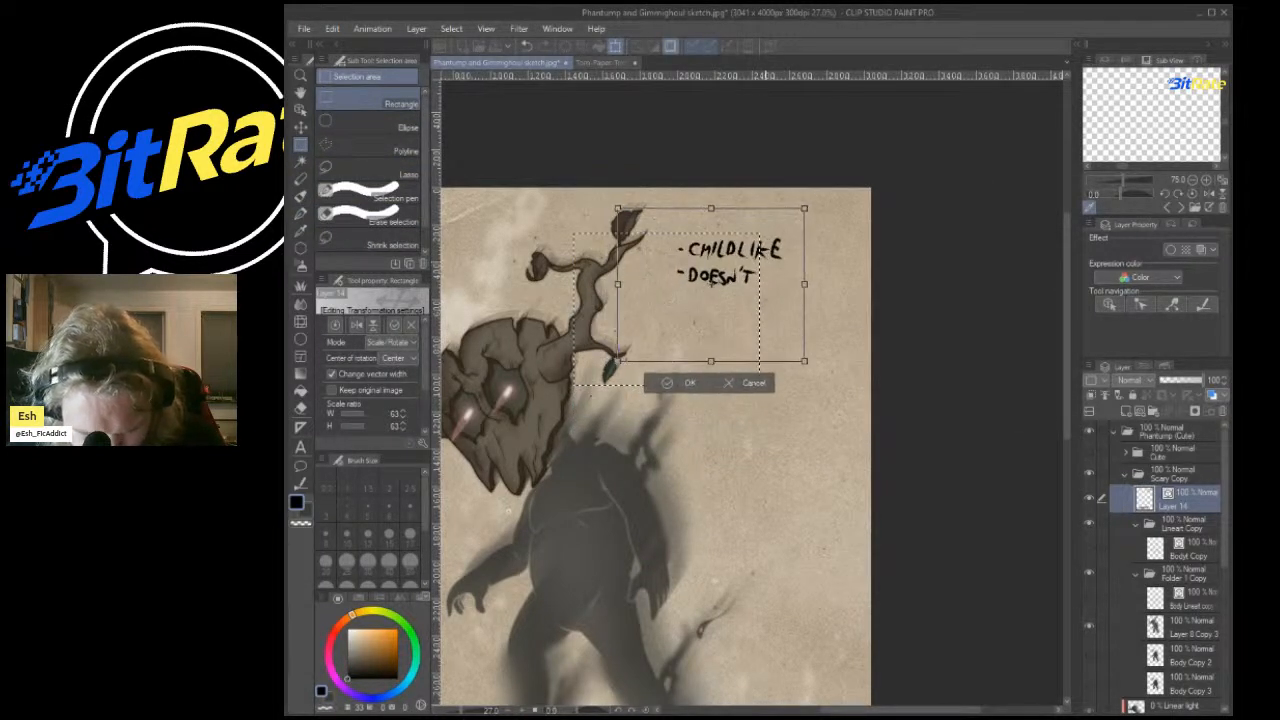
key(Return)
Try starting the word after DOESN'T with the Textured pen at brush size 10, and undo the stroke.
scroll(693, 455, up, 5)
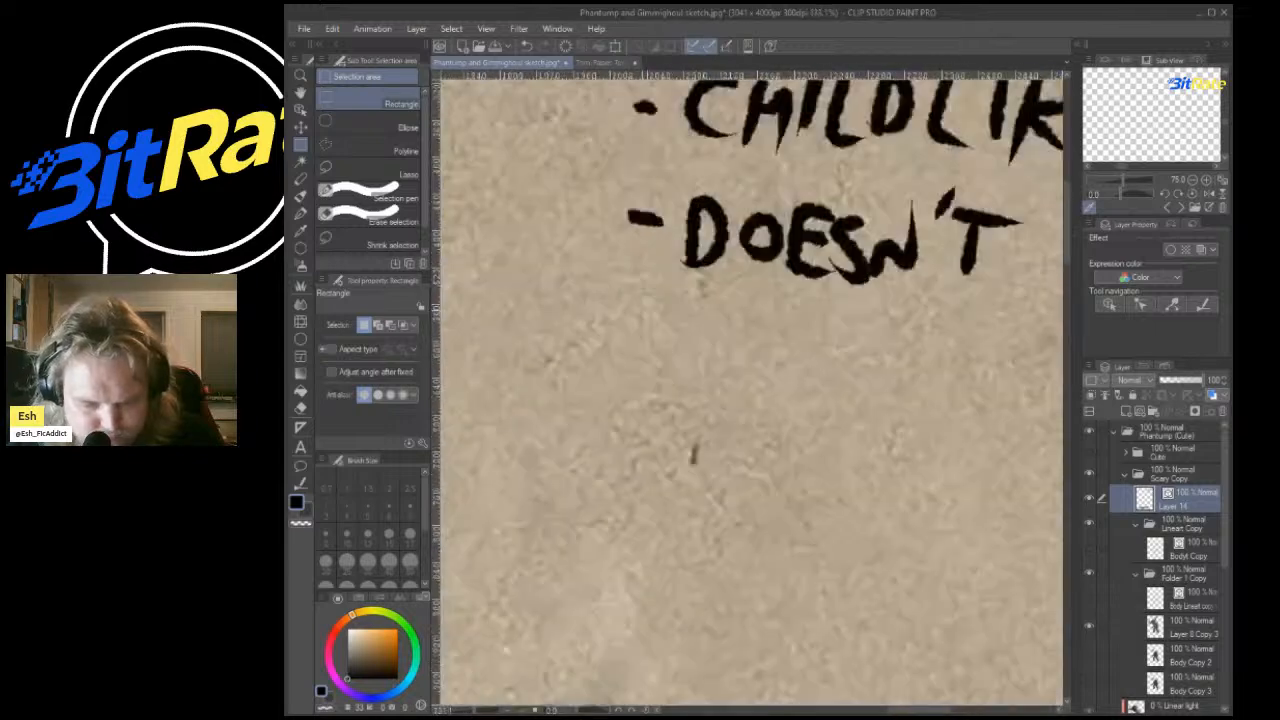
key(p)
key(bracketleft)
key(bracketleft)
key(bracketleft)
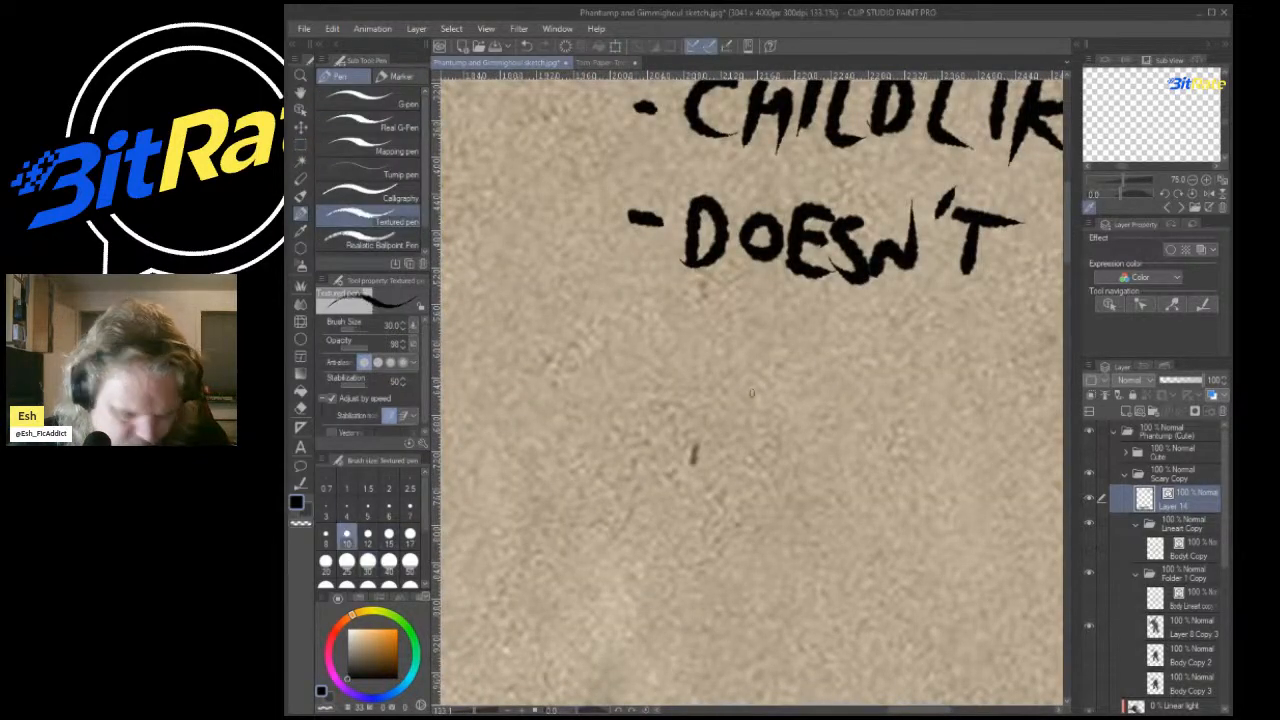
scroll(751, 393, down, 8)
scroll(662, 348, up, 3)
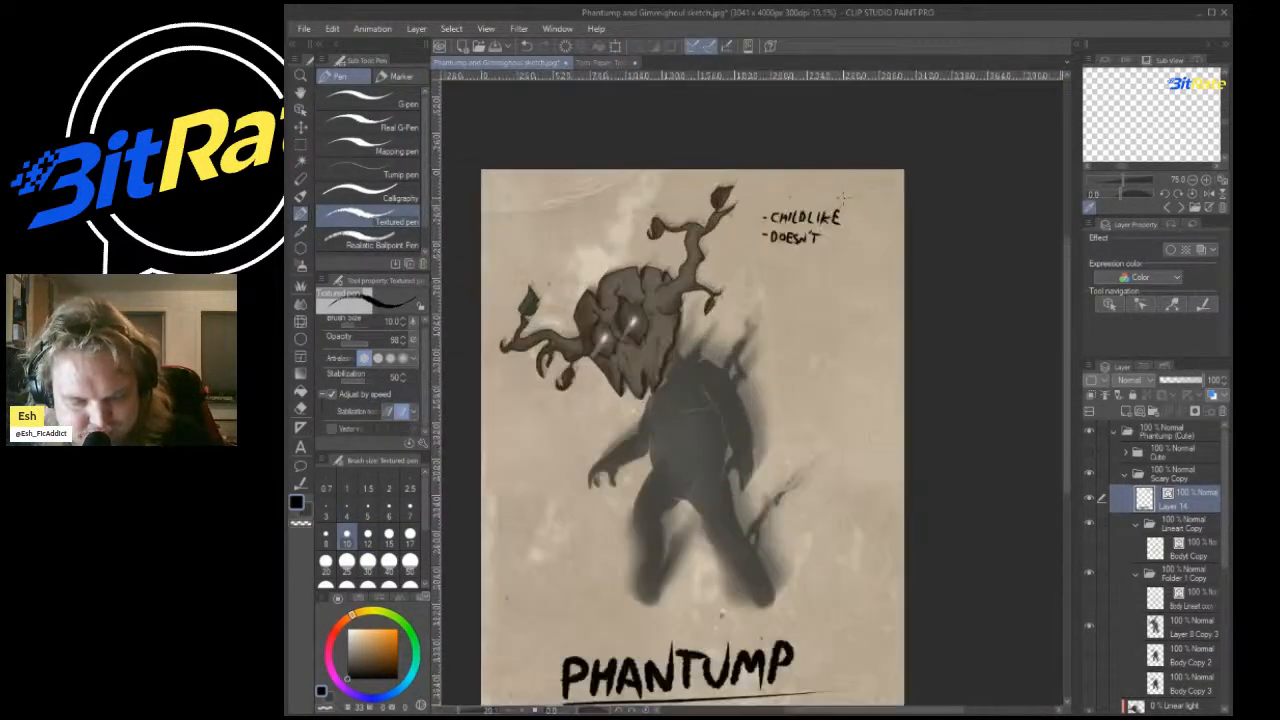
scroll(813, 297, up, 4)
mouse_move(793, 243)
mouse_down()
mouse_move(779, 278)
mouse_move(804, 284)
mouse_up()
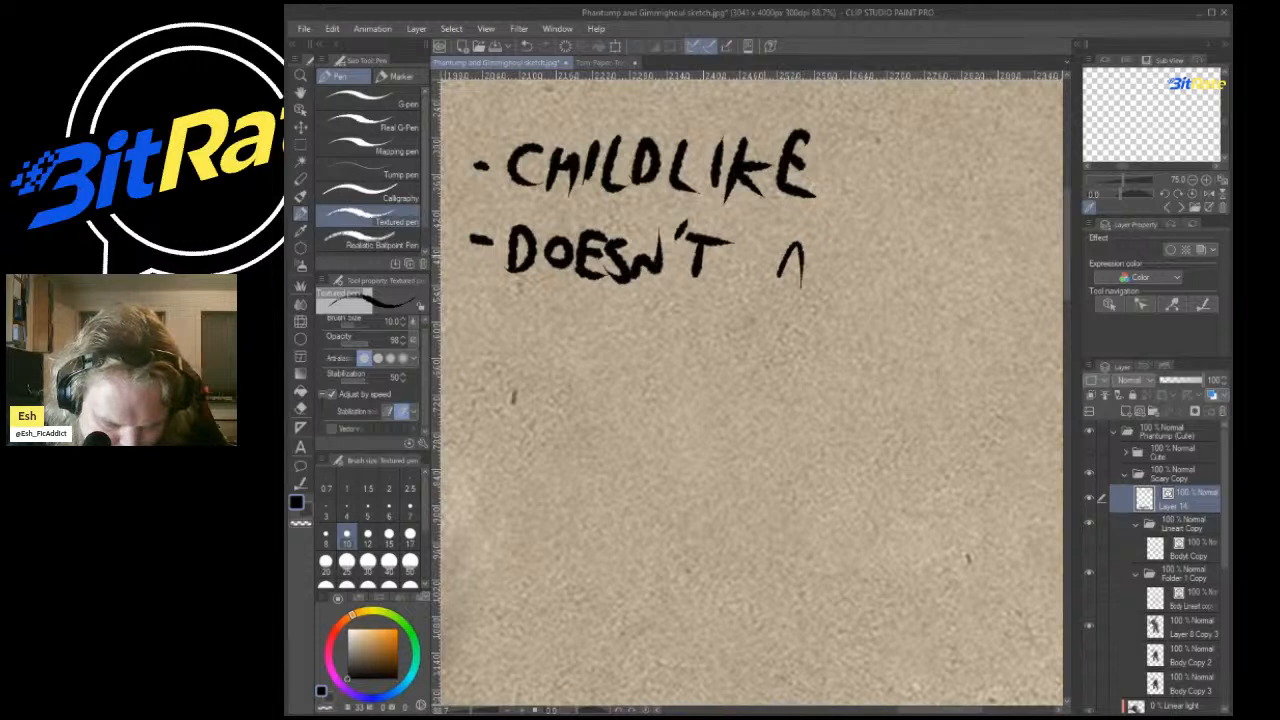
key(ctrl+z)
key(ctrl+z)
Letter APPEAR after DOESN'T with the Textured pen at brush size 15, redoing strokes that come out wrong.
click(389, 533)
mouse_move(790, 234)
mouse_down()
mouse_move(767, 282)
mouse_move(806, 290)
mouse_up()
mouse_move(778, 264)
mouse_down()
mouse_move(814, 262)
mouse_move(822, 288)
mouse_up()
drag(826, 232, 858, 288)
mouse_move(858, 232)
mouse_down()
mouse_move(884, 284)
mouse_move(906, 226)
mouse_up()
drag(886, 254, 904, 252)
drag(886, 284, 916, 284)
drag(918, 270, 954, 276)
key(ctrl+z)
key(ctrl+z)
key(ctrl+z)
drag(932, 228, 914, 286)
mouse_move(934, 228)
mouse_down()
mouse_move(946, 298)
mouse_move(942, 266)
mouse_move(912, 282)
mouse_move(958, 292)
mouse_up()
drag(962, 232, 1012, 283)
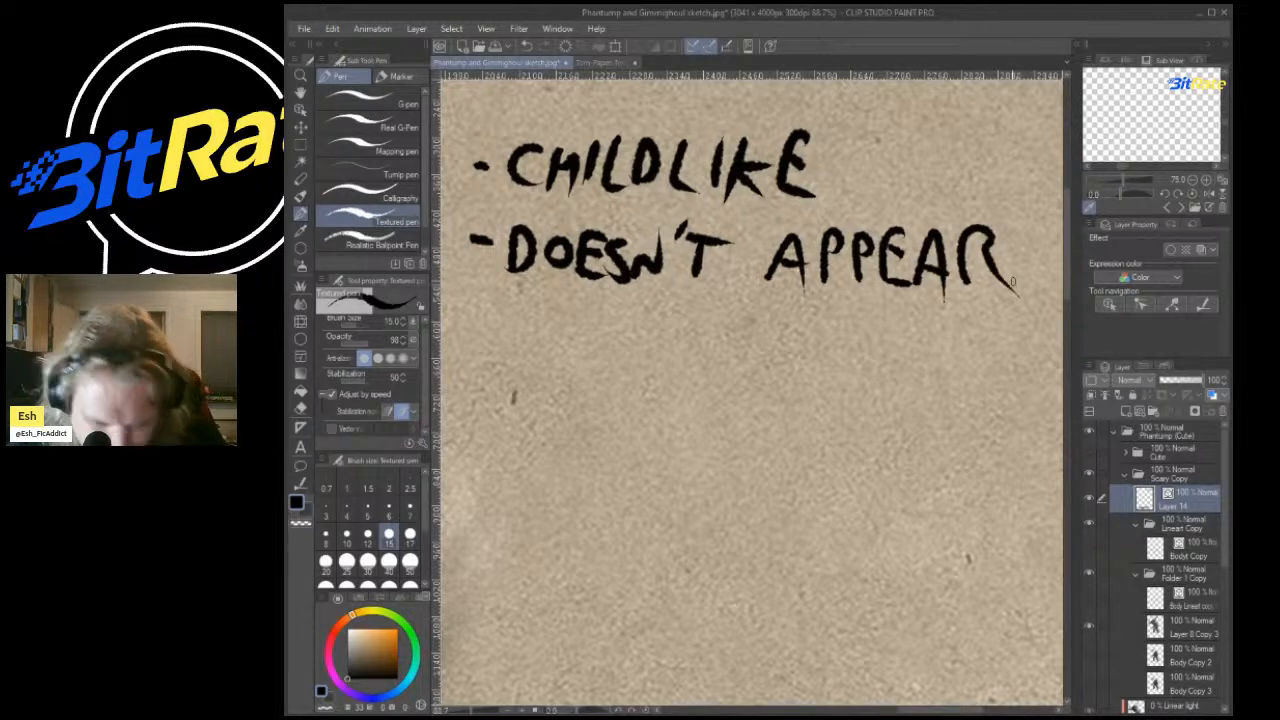
Redraw the final R of APPEAR.
key(ctrl+minus)
key(ctrl+z)
drag(907, 284, 928, 325)
key(ctrl+z)
key(ctrl+z)
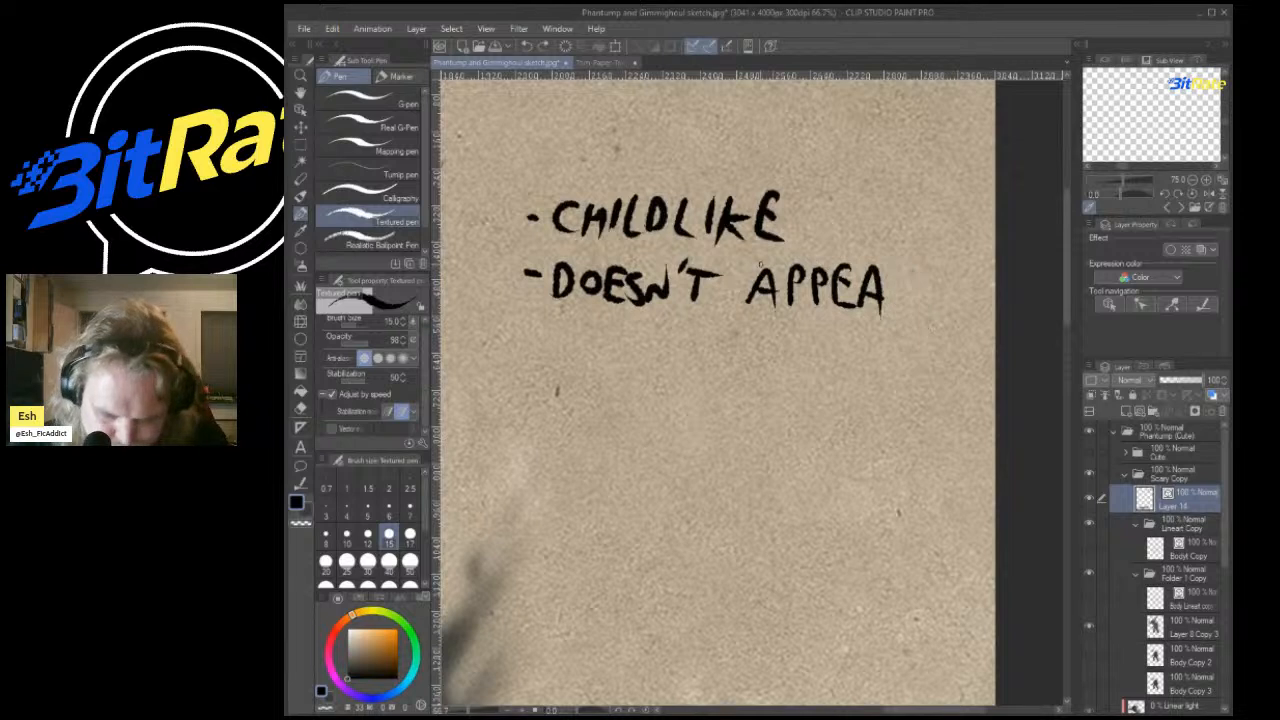
mouse_move(893, 275)
mouse_down()
mouse_move(893, 314)
mouse_move(899, 291)
mouse_move(925, 315)
mouse_up()
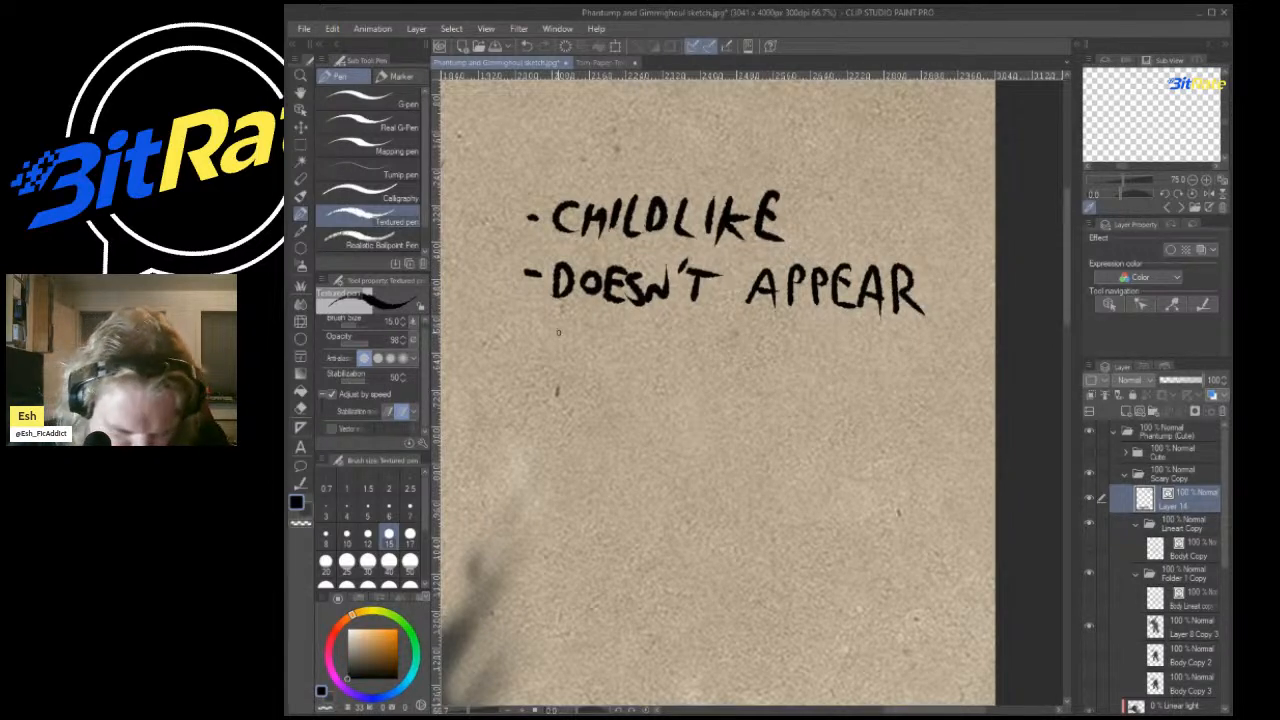
Letter "TO BE HOSTILE" as a second line beneath DOESN'T APPEAR.
drag(549, 322, 576, 321)
mouse_move(562, 323)
mouse_down()
mouse_move(563, 348)
mouse_move(584, 329)
mouse_move(652, 352)
mouse_move(642, 367)
mouse_move(646, 350)
mouse_up()
key(ctrl+z)
key(ctrl+z)
mouse_move(650, 348)
mouse_down()
mouse_move(661, 368)
mouse_move(688, 331)
mouse_move(751, 362)
mouse_up()
mouse_move(748, 346)
mouse_down()
mouse_move(770, 343)
mouse_move(774, 362)
mouse_up()
mouse_move(798, 330)
mouse_down()
mouse_move(786, 348)
mouse_move(802, 338)
mouse_up()
drag(822, 328, 810, 360)
mouse_move(836, 342)
mouse_down()
mouse_move(837, 364)
mouse_move(852, 328)
mouse_up()
mouse_move(854, 334)
mouse_down()
mouse_move(855, 362)
mouse_move(894, 364)
mouse_up()
drag(896, 324, 906, 322)
drag(896, 342, 916, 360)
Lasso the two-line DOESN'T APPEAR TO BE HOSTILE note, move it slightly down from CHILDLIKE and tilt it slightly counterclockwise.
scroll(915, 345, down, 5)
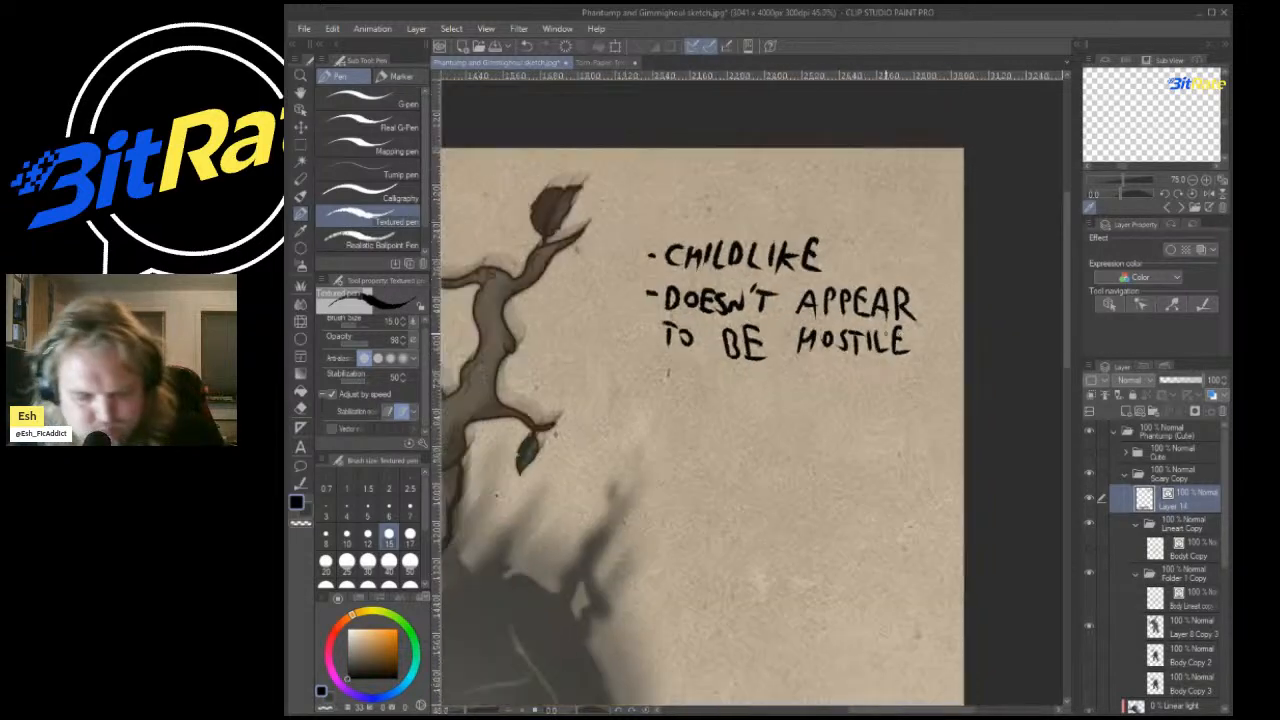
scroll(836, 390, up, 4)
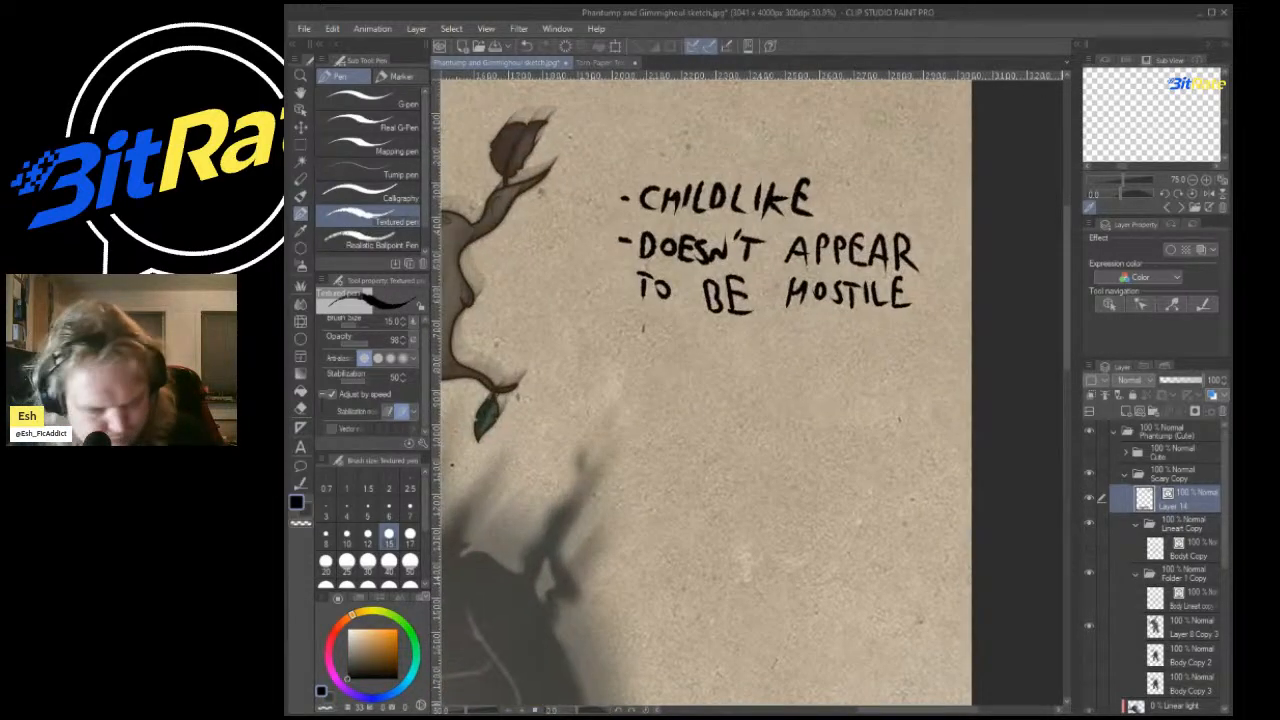
key(m)
scroll(540, 255, up, 1)
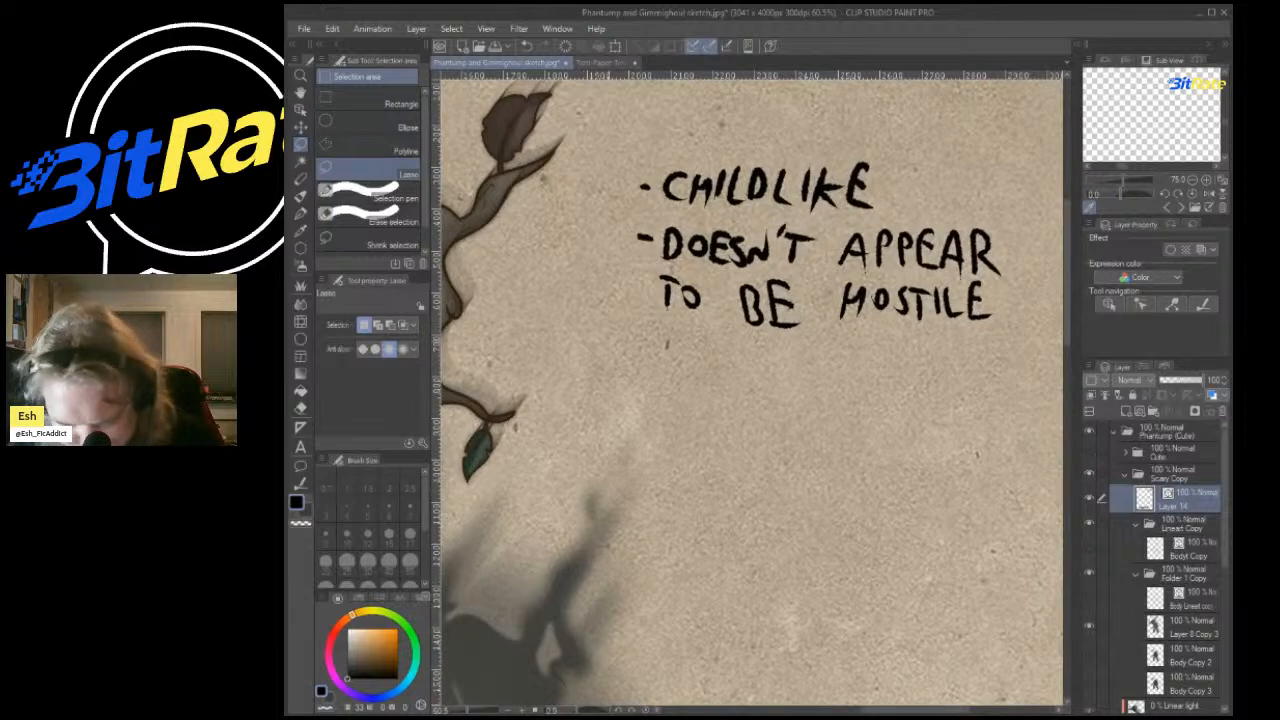
mouse_move(674, 214)
mouse_down()
mouse_move(1056, 205)
mouse_move(1062, 290)
mouse_move(852, 387)
mouse_move(574, 388)
mouse_up()
key(ctrl+t)
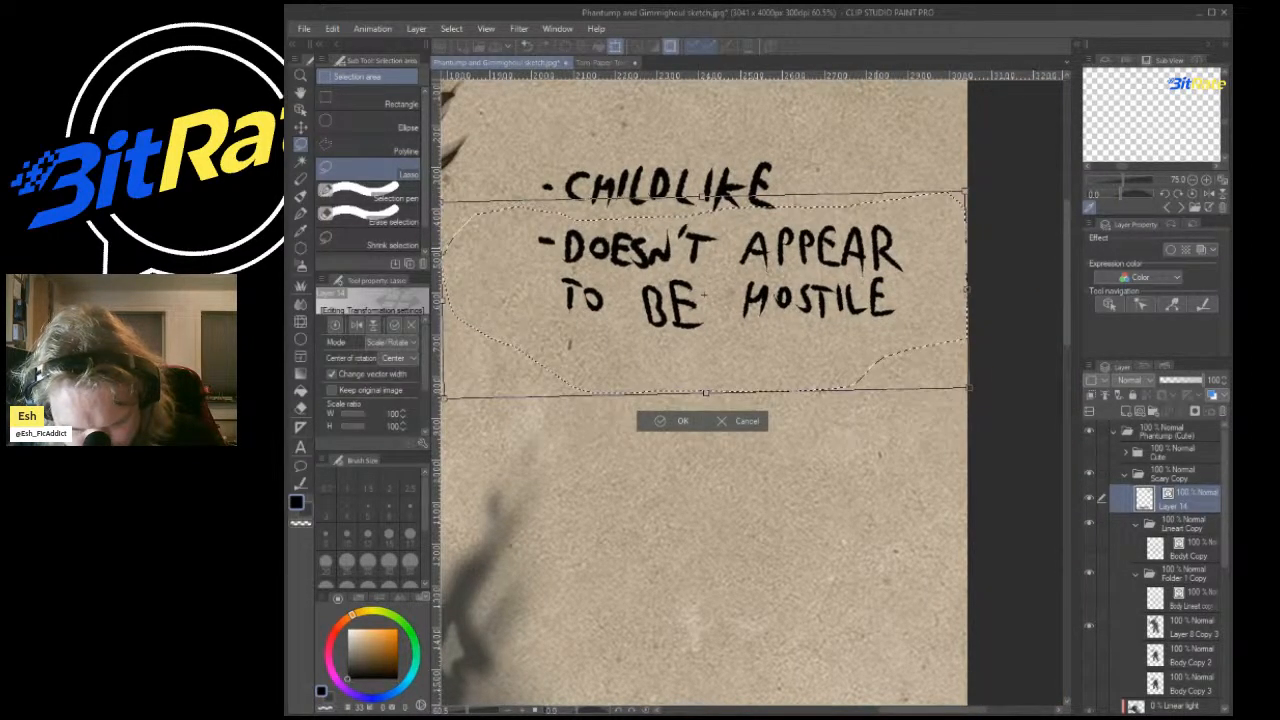
drag(704, 294, 704, 307)
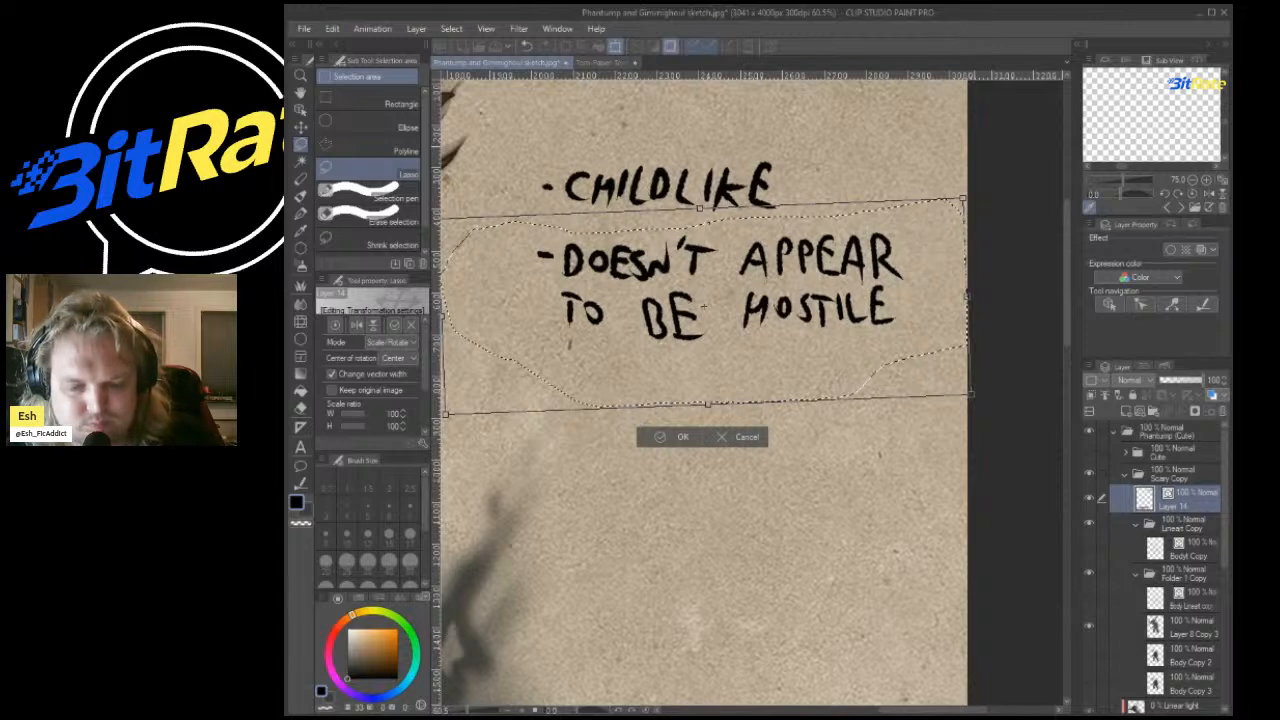
key(Return)
key(ctrl+d)
Letter a third bullet "- WAS IT" well below the HOSTILE line with the Textured pen at brush size 15.
scroll(966, 194, down, 8)
scroll(945, 220, up, 8)
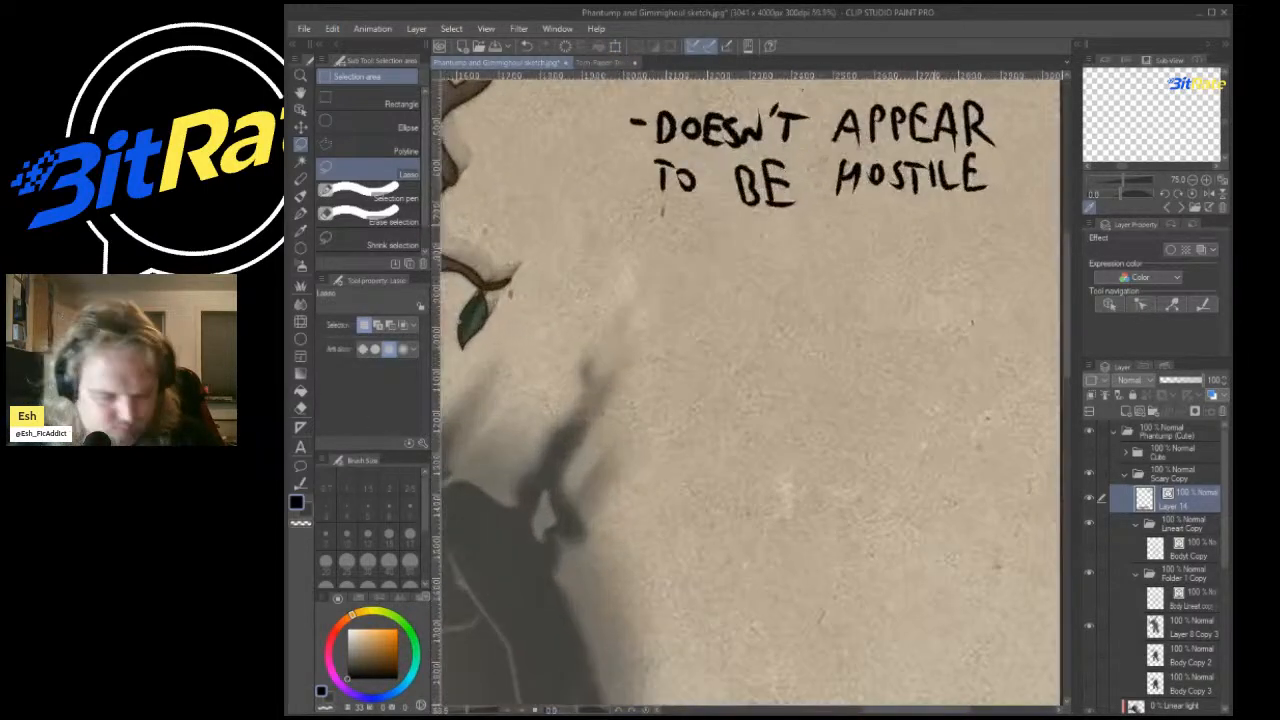
key(p)
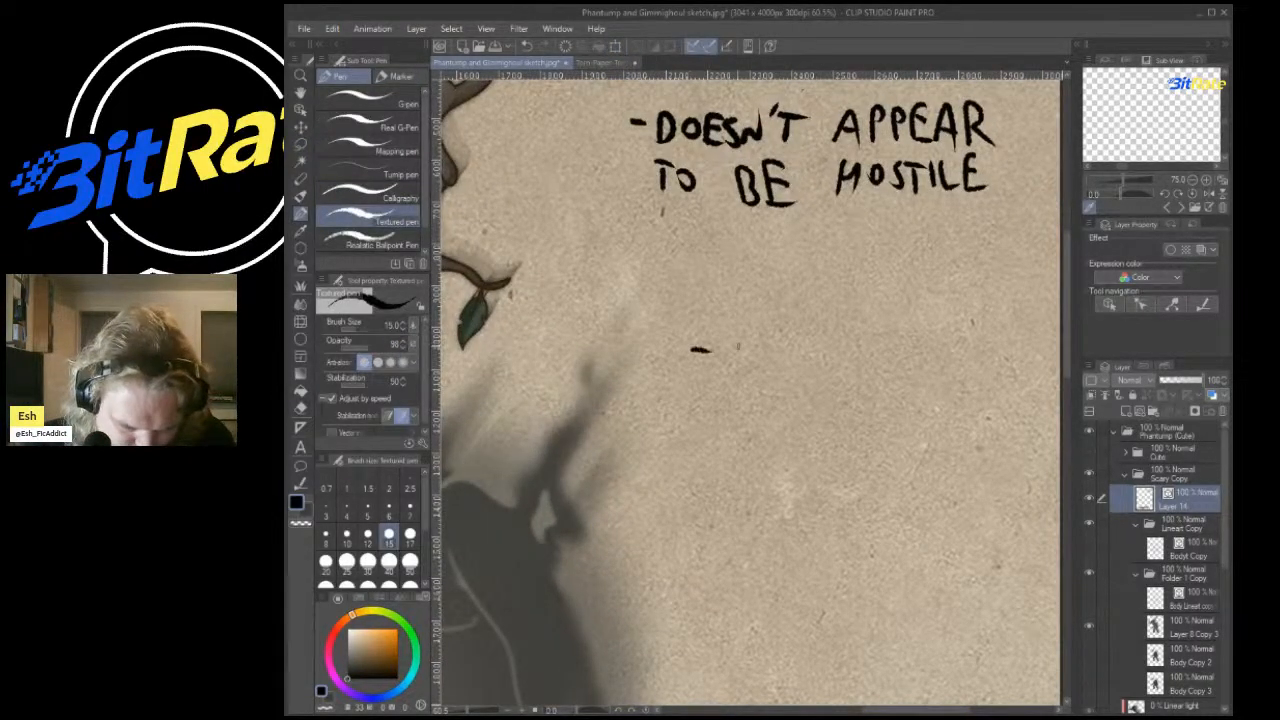
key(ctrl+z)
mouse_move(733, 343)
mouse_down()
mouse_move(757, 367)
mouse_move(771, 337)
mouse_up()
drag(780, 347, 788, 345)
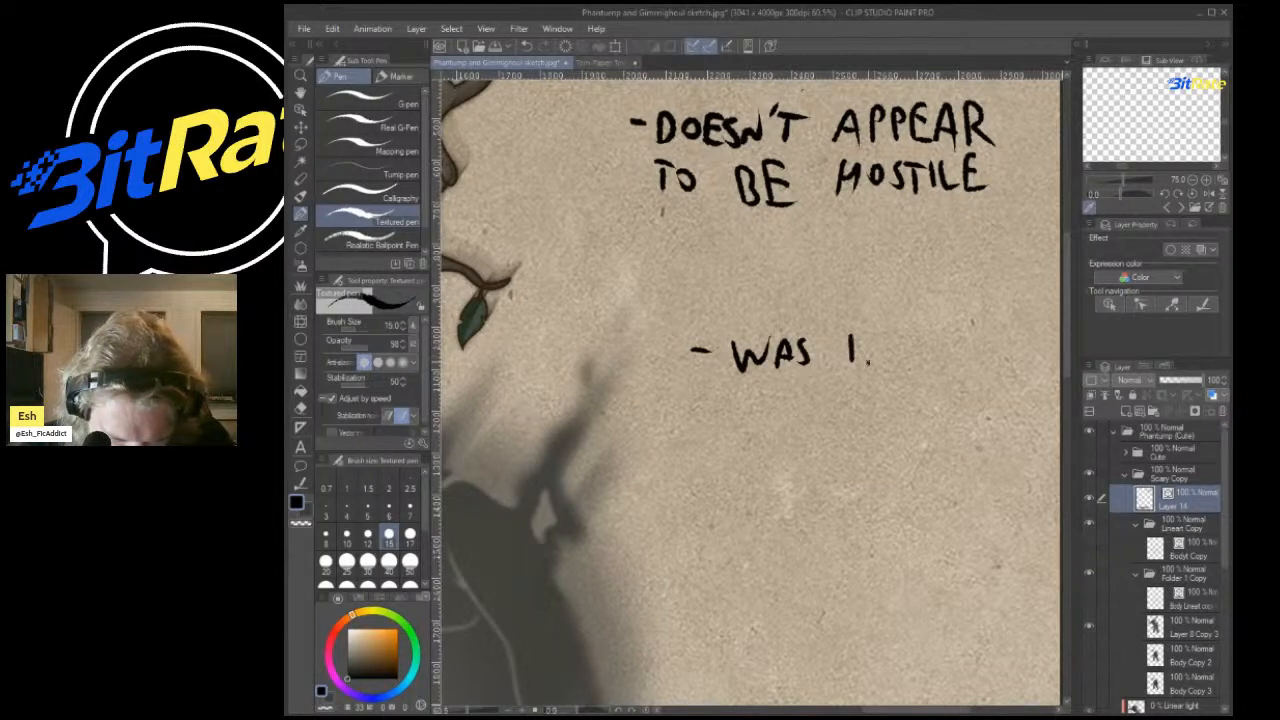
drag(868, 337, 869, 366)
mouse_move(859, 334)
mouse_down()
mouse_move(928, 336)
mouse_move(930, 363)
mouse_move(948, 363)
mouse_move(978, 341)
mouse_move(914, 359)
mouse_move(954, 360)
mouse_move(951, 325)
mouse_up()
Try lettering CRYING on the same line as WAS IT, and undo its letters.
key(ctrl+z)
key(ctrl+z)
drag(951, 325, 978, 374)
key(ctrl+z)
key(ctrl+z)
key(ctrl+z)
drag(1008, 338, 1005, 370)
scroll(660, 322, down, 5)
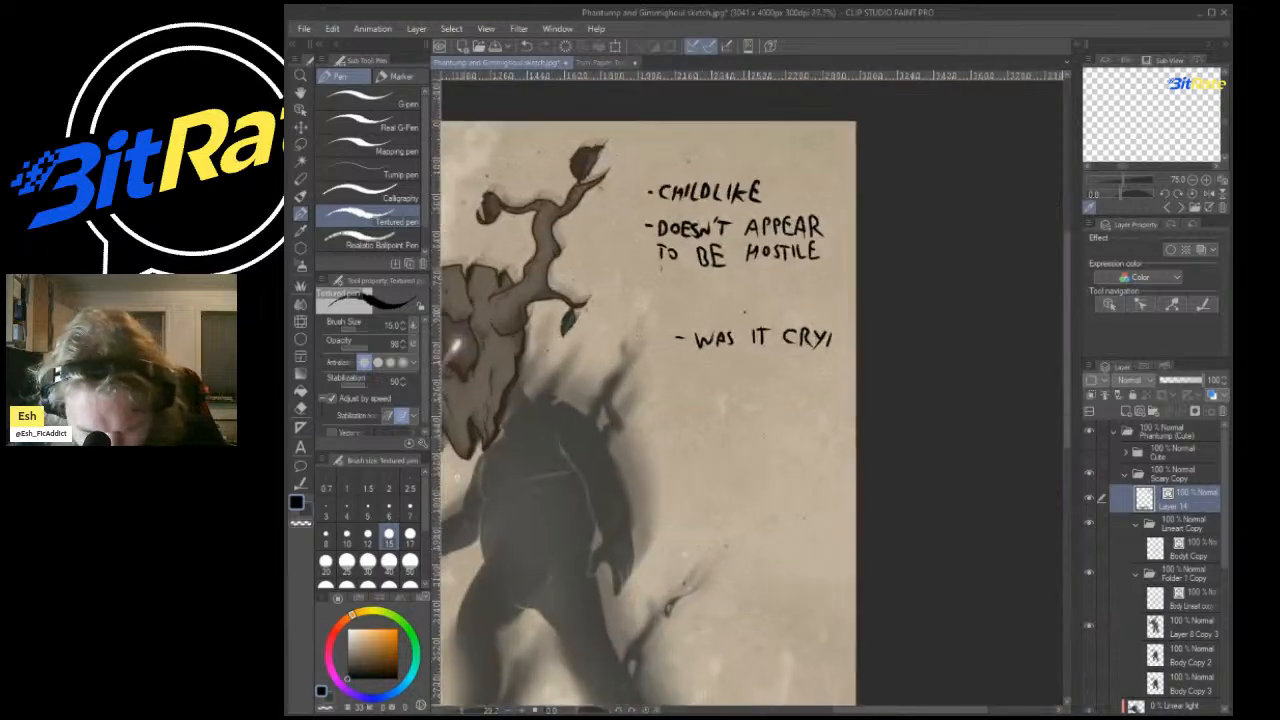
scroll(747, 308, up, 5)
key(ctrl+z)
key(ctrl+z)
key(ctrl+z)
key(ctrl+z)
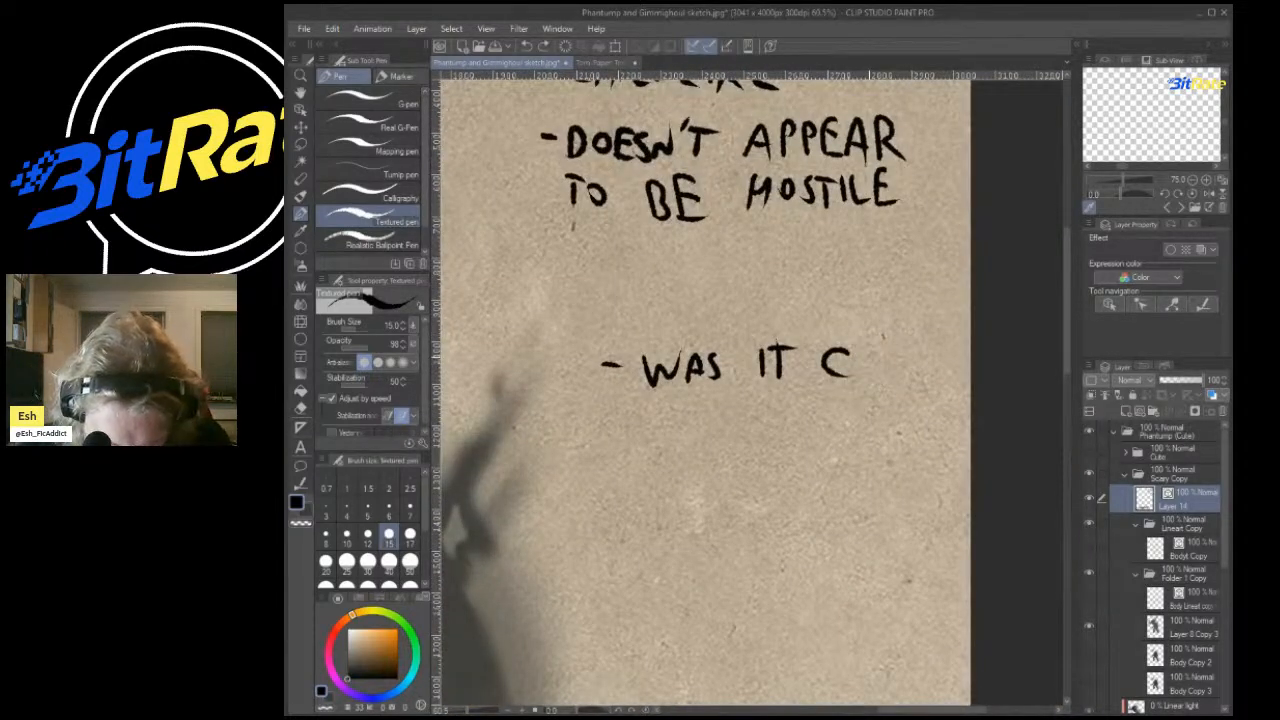
key(ctrl+z)
Letter "CRYING?" on a new line beneath WAS IT, redrawing the question mark with a taller curve and a dot.
mouse_move(631, 413)
mouse_down()
mouse_move(627, 447)
mouse_move(698, 432)
mouse_up()
mouse_move(712, 414)
mouse_down()
mouse_move(690, 456)
mouse_move(776, 388)
mouse_move(826, 438)
mouse_up()
drag(834, 392, 852, 422)
click(856, 434)
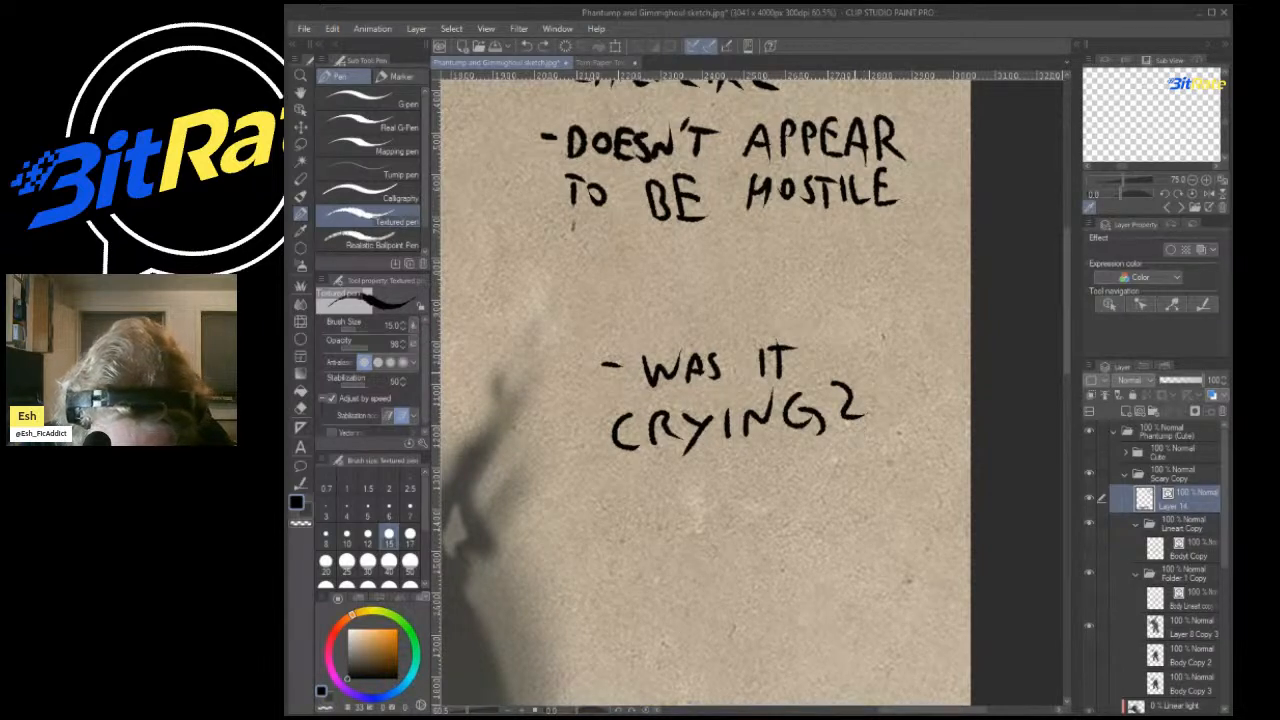
key(ctrl+z)
drag(828, 378, 848, 414)
click(851, 425)
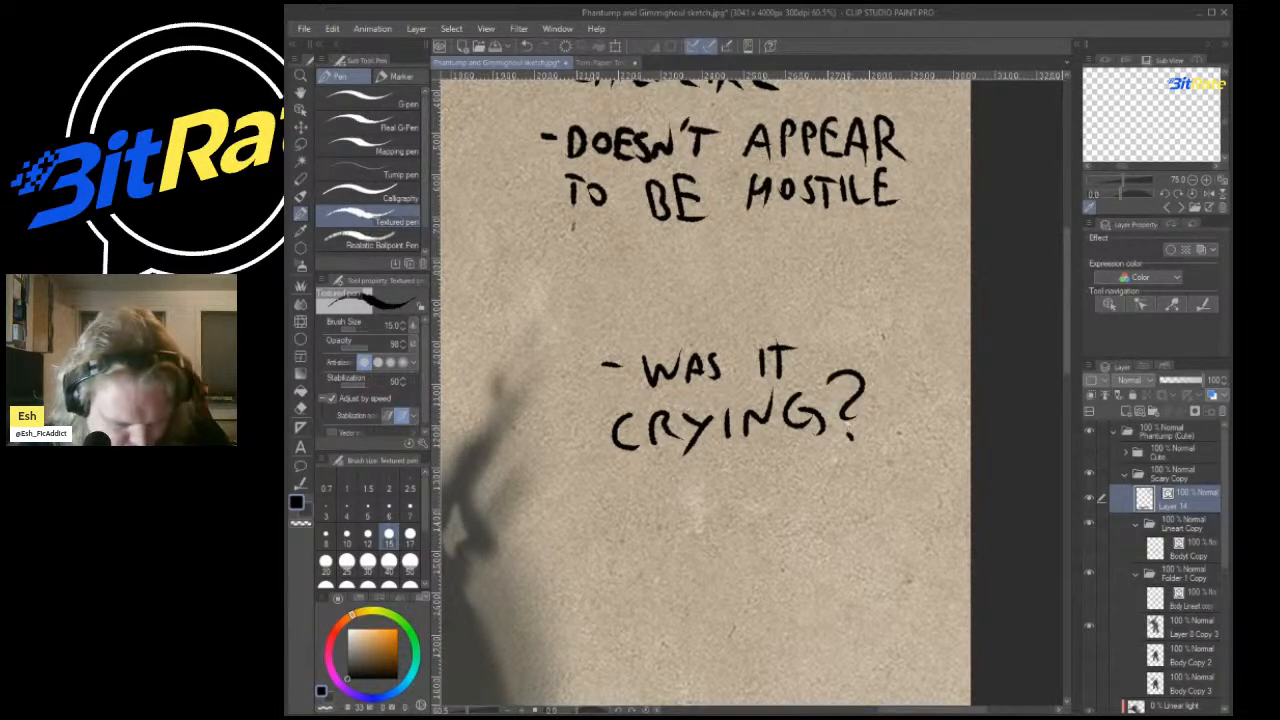
Erase the bullet dashes before WAS IT, CHILDLIKE and DOESN'T APPEAR with the Hard eraser at brush size 50.
key(e)
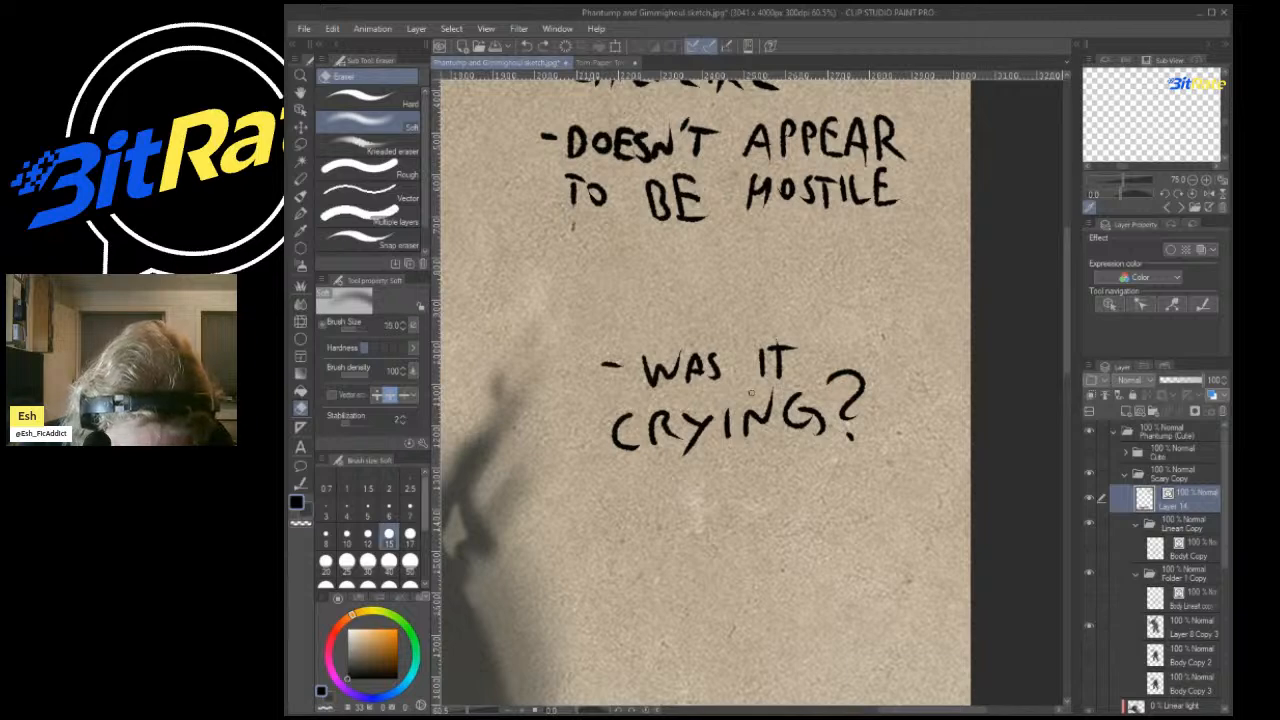
click(378, 99)
key(bracketright)
key(bracketright)
key(bracketright)
key(bracketright)
key(bracketright)
key(bracketright)
drag(610, 371, 620, 368)
scroll(825, 285, down, 4)
scroll(797, 288, up, 3)
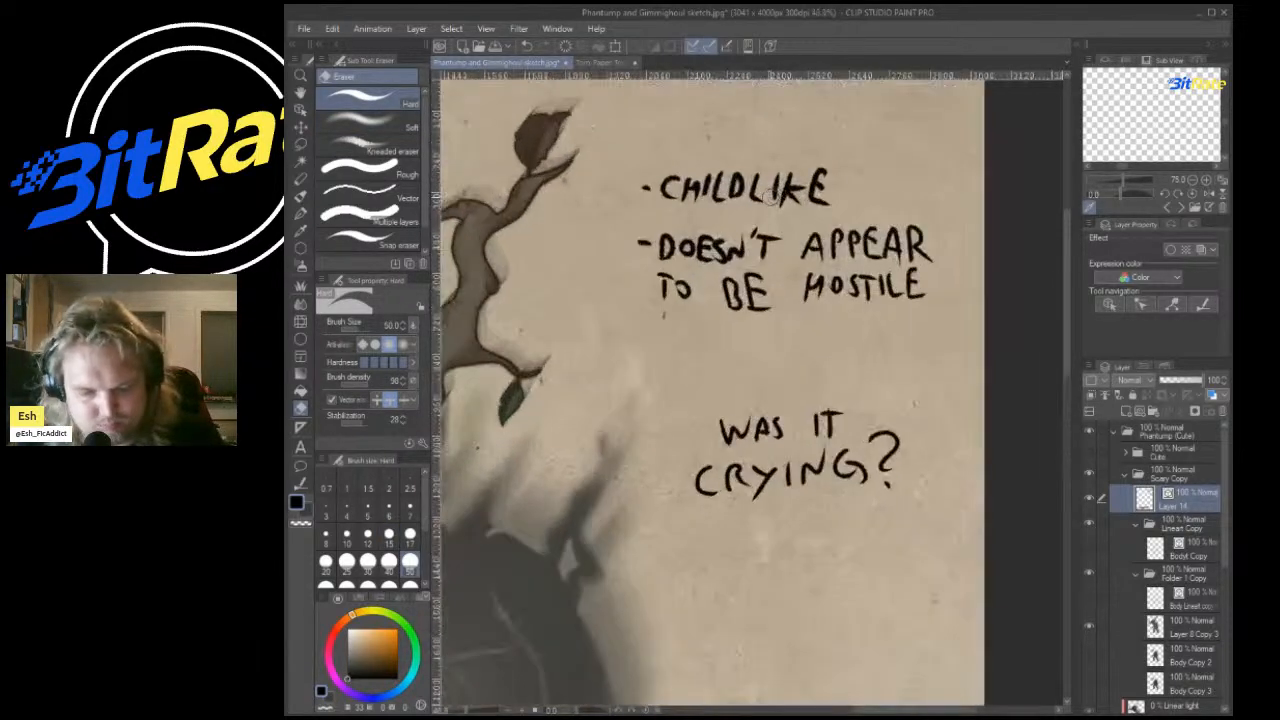
drag(638, 188, 652, 189)
click(643, 248)
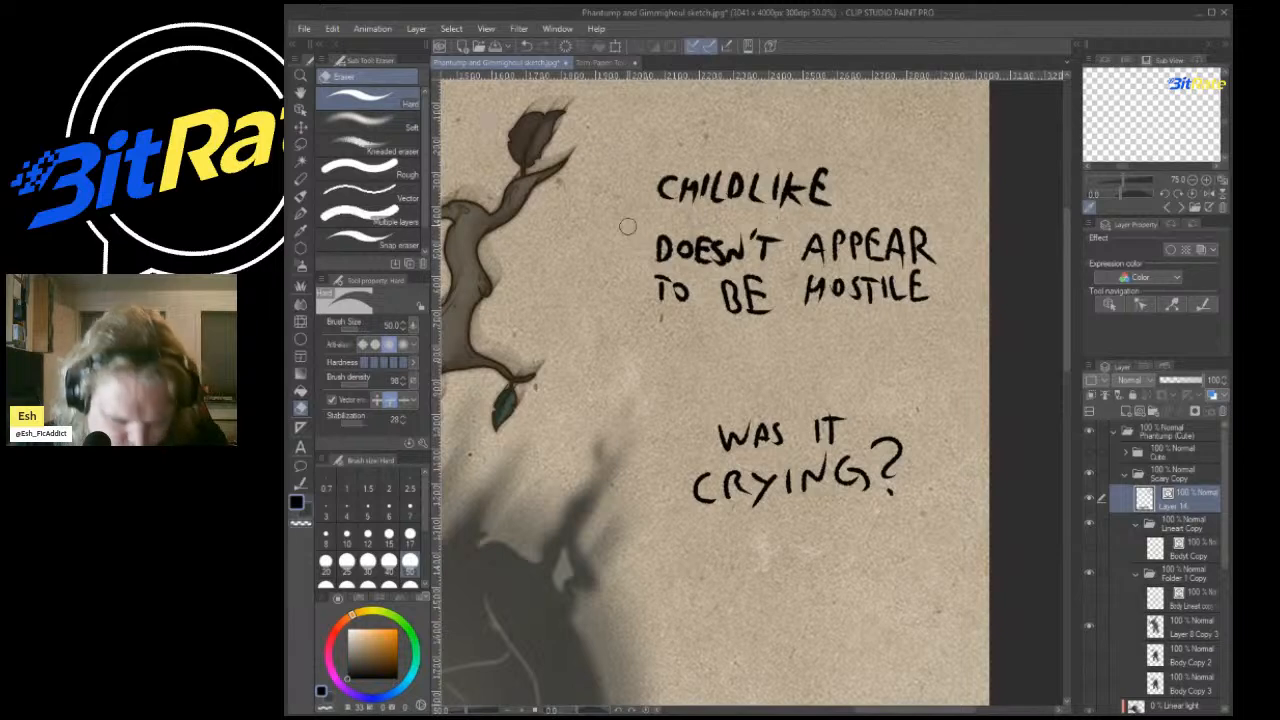
Lasso the DOESN'T APPEAR TO BE HOSTILE note, tilt it slightly counterclockwise and move it down toward the creature's branch.
key(m)
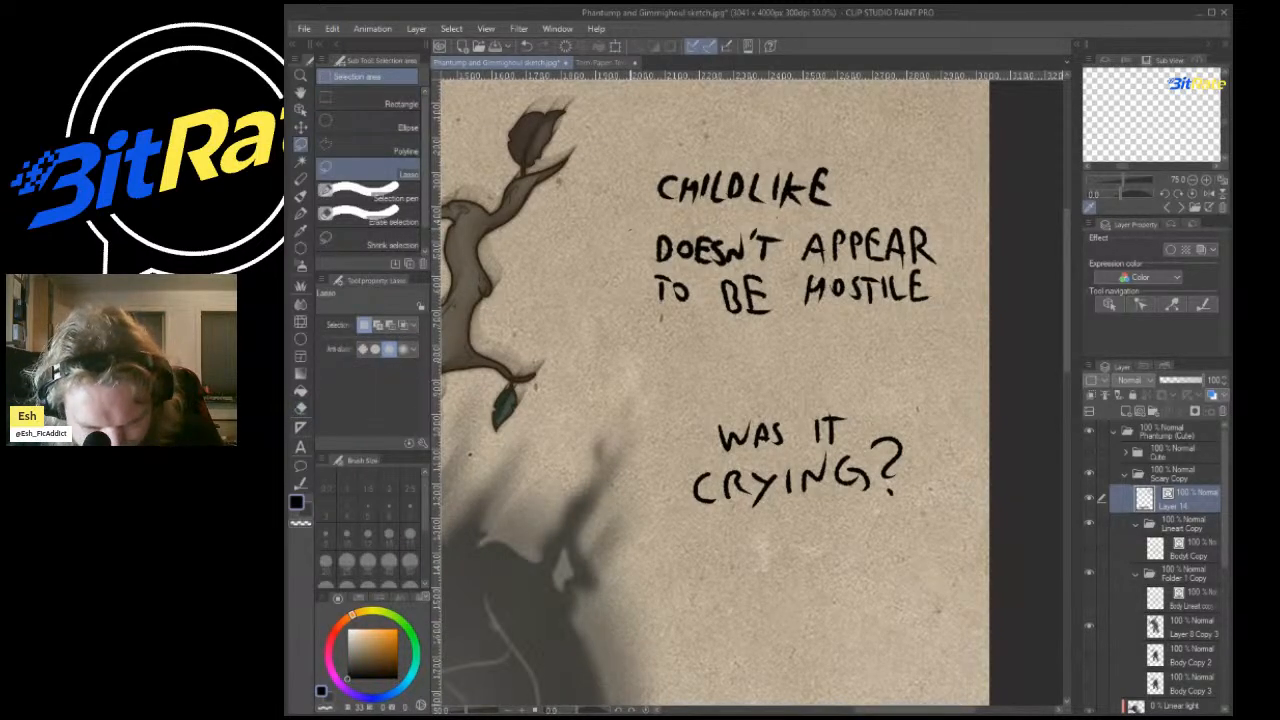
mouse_move(628, 210)
mouse_down()
mouse_move(968, 210)
mouse_move(716, 350)
mouse_move(628, 350)
mouse_up()
key(ctrl+t)
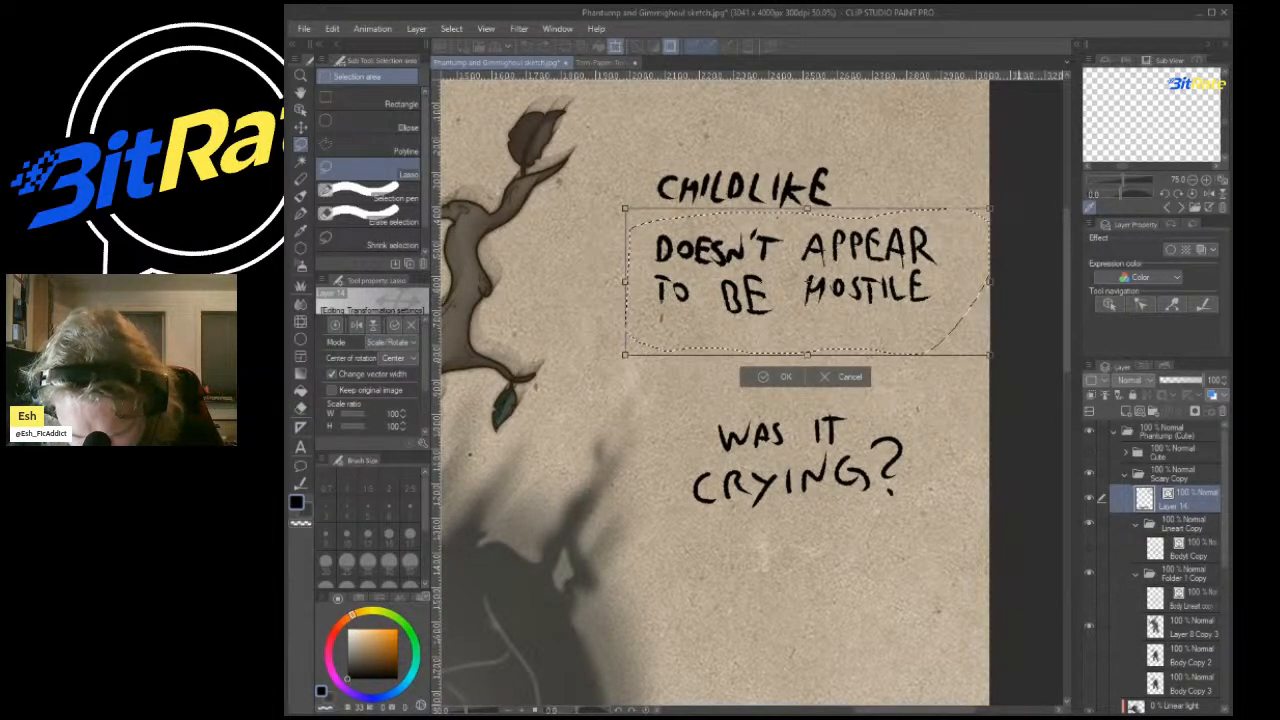
drag(1004, 206, 998, 190)
drag(808, 282, 714, 327)
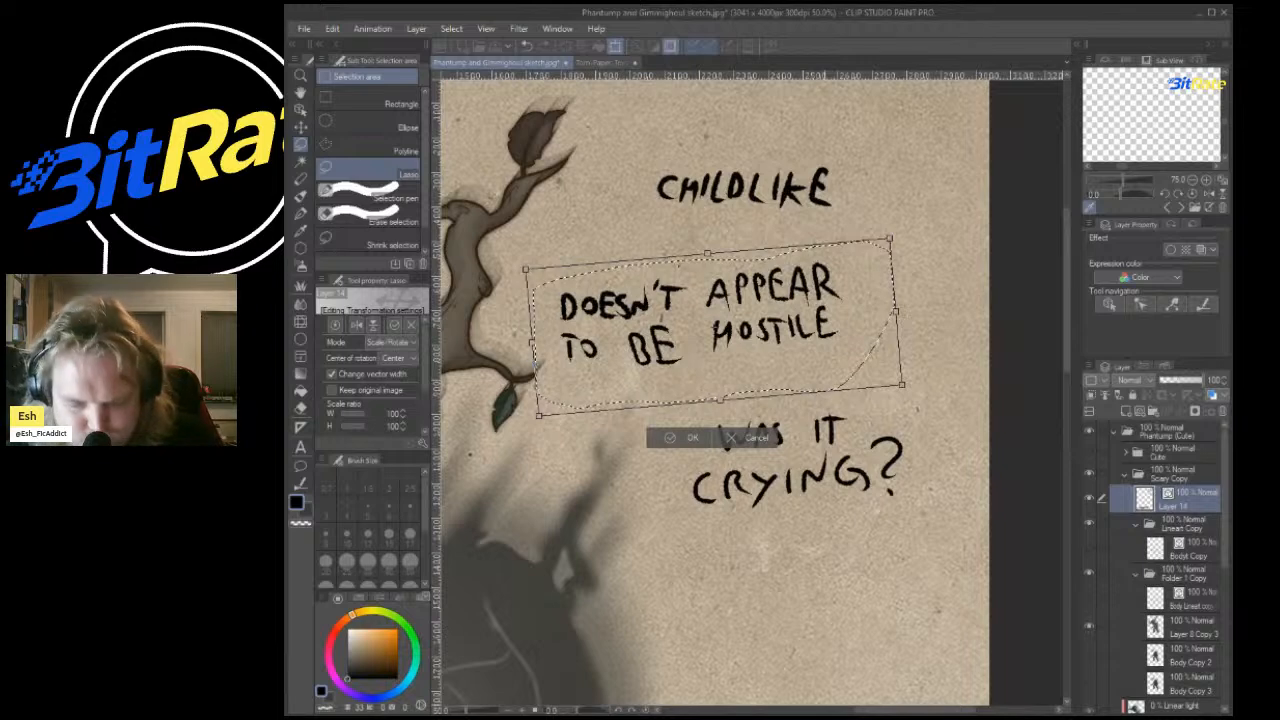
key(Return)
key(ctrl+d)
Lasso the WAS IT CRYING? note and move it to the paper's lower left, beside the creature's legs.
scroll(860, 200, down, 6)
scroll(816, 248, up, 2)
scroll(816, 248, down, 2)
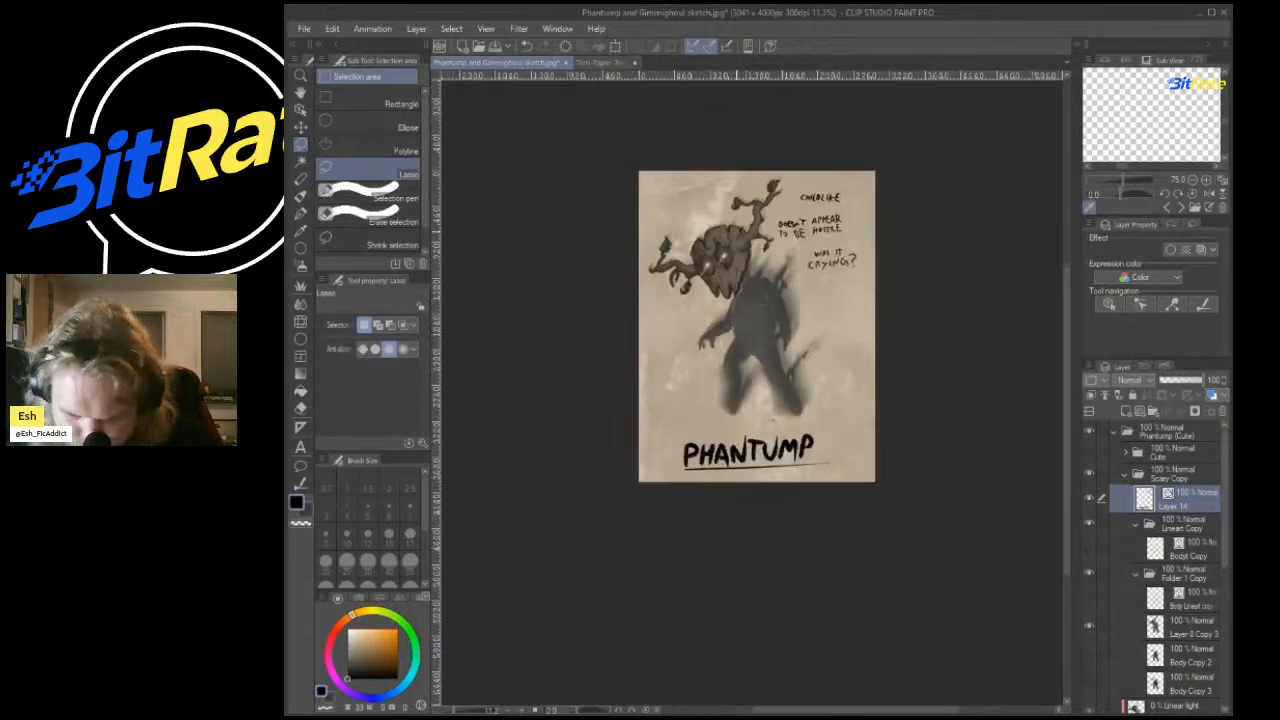
scroll(787, 243, up, 4)
mouse_move(838, 244)
mouse_down()
mouse_move(1006, 288)
mouse_move(828, 300)
mouse_move(460, 153)
mouse_move(596, 478)
mouse_move(503, 531)
mouse_move(519, 540)
mouse_up()
key(k)
scroll(460, 153, down, 3)
scroll(460, 153, up, 3)
key(ctrl+d)
scroll(752, 392, down, 2)
scroll(585, 222, up, 1)
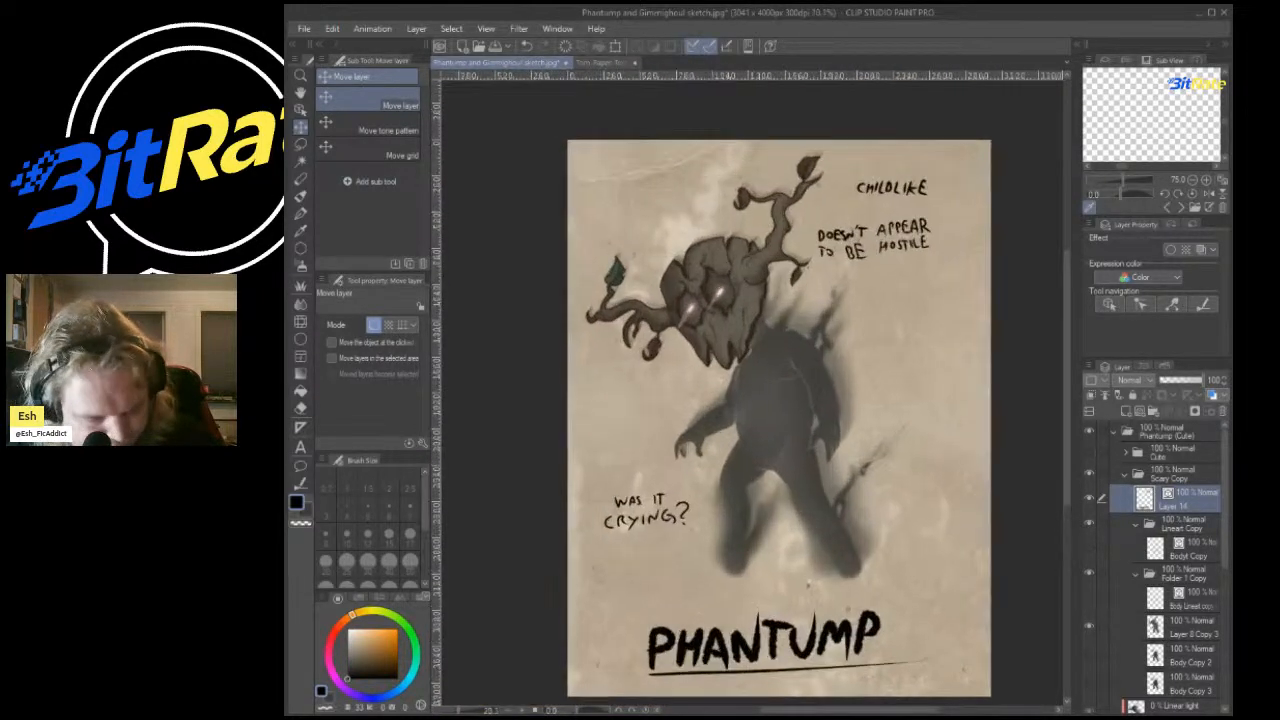
Lasso the CHILDLIKE note and move it across to the paper's upper left, above the creature's head.
click(301, 145)
scroll(758, 140, up, 3)
mouse_move(898, 186)
mouse_down()
mouse_move(1044, 190)
mouse_move(987, 246)
mouse_move(827, 212)
mouse_move(887, 172)
mouse_move(1009, 201)
mouse_move(925, 240)
mouse_move(870, 177)
mouse_up()
key(ctrl+d)
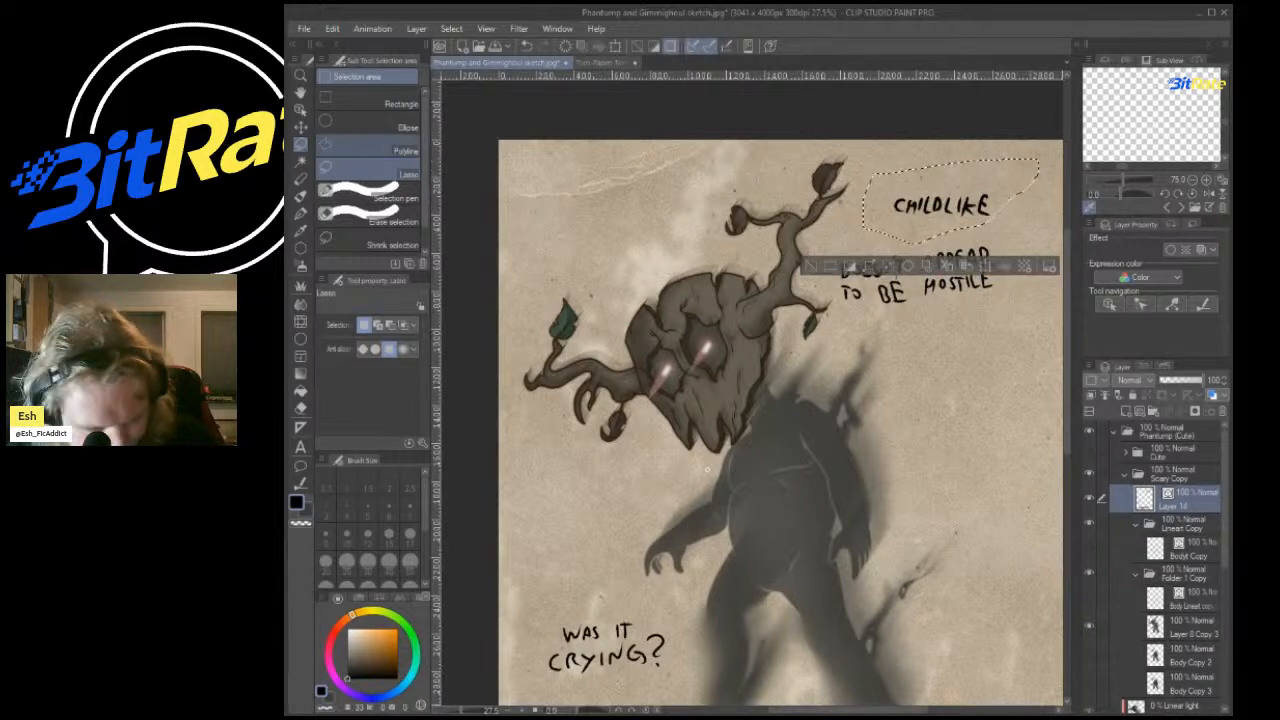
click(301, 127)
drag(930, 205, 595, 203)
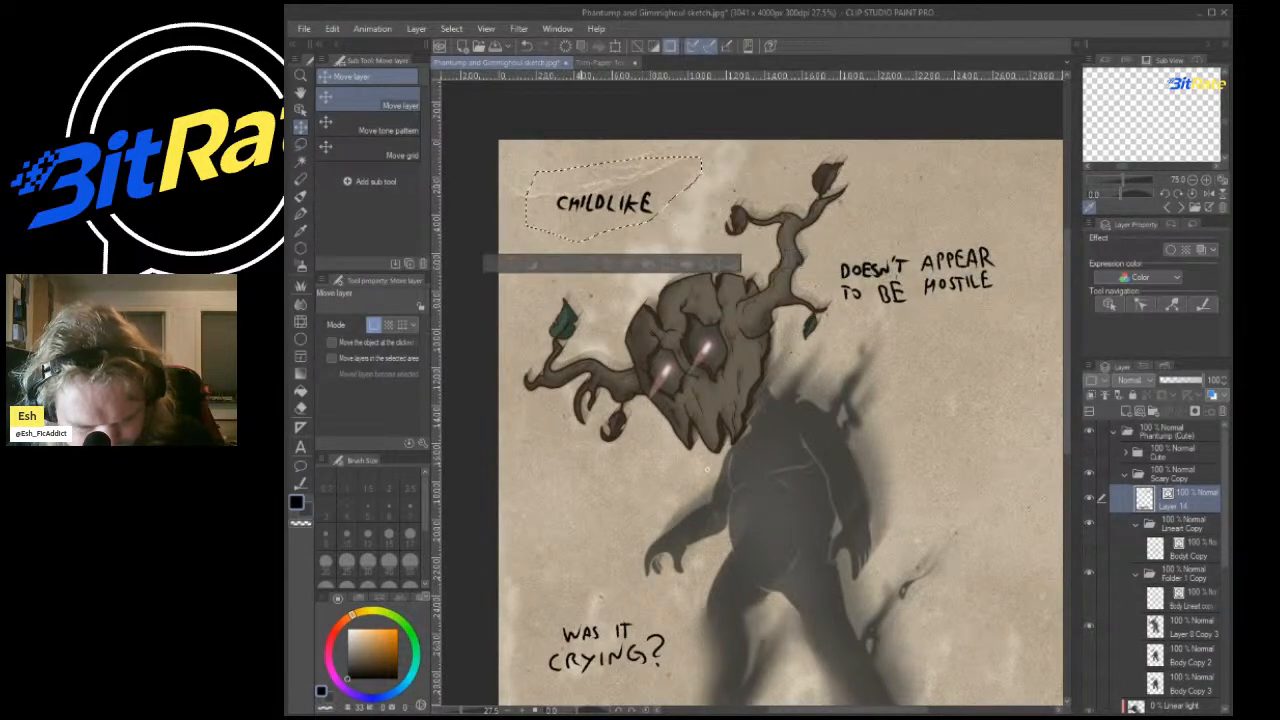
Scale the CHILDLIKE note to 111%, tilt it slightly counterclockwise and shift it closer to the paper's upper-left corner.
key(ctrl+t)
drag(704, 200, 739, 163)
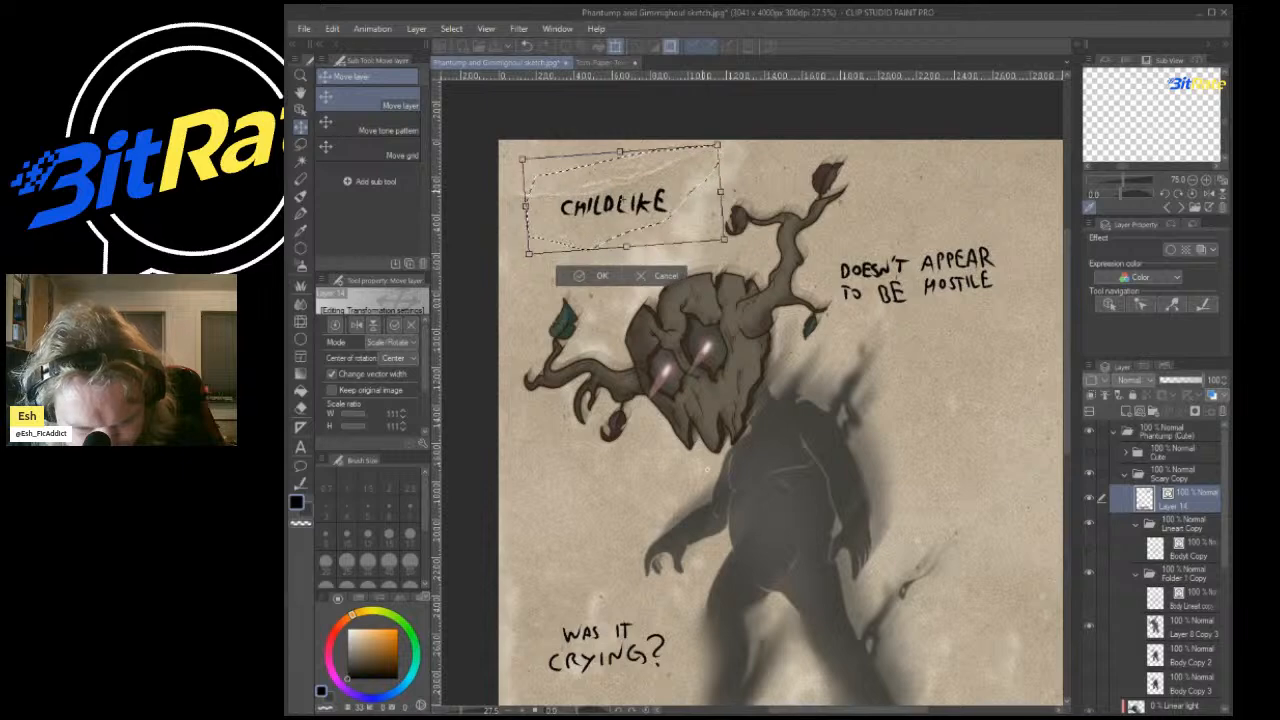
mouse_move(625, 203)
mouse_down()
mouse_move(658, 176)
mouse_move(610, 184)
mouse_up()
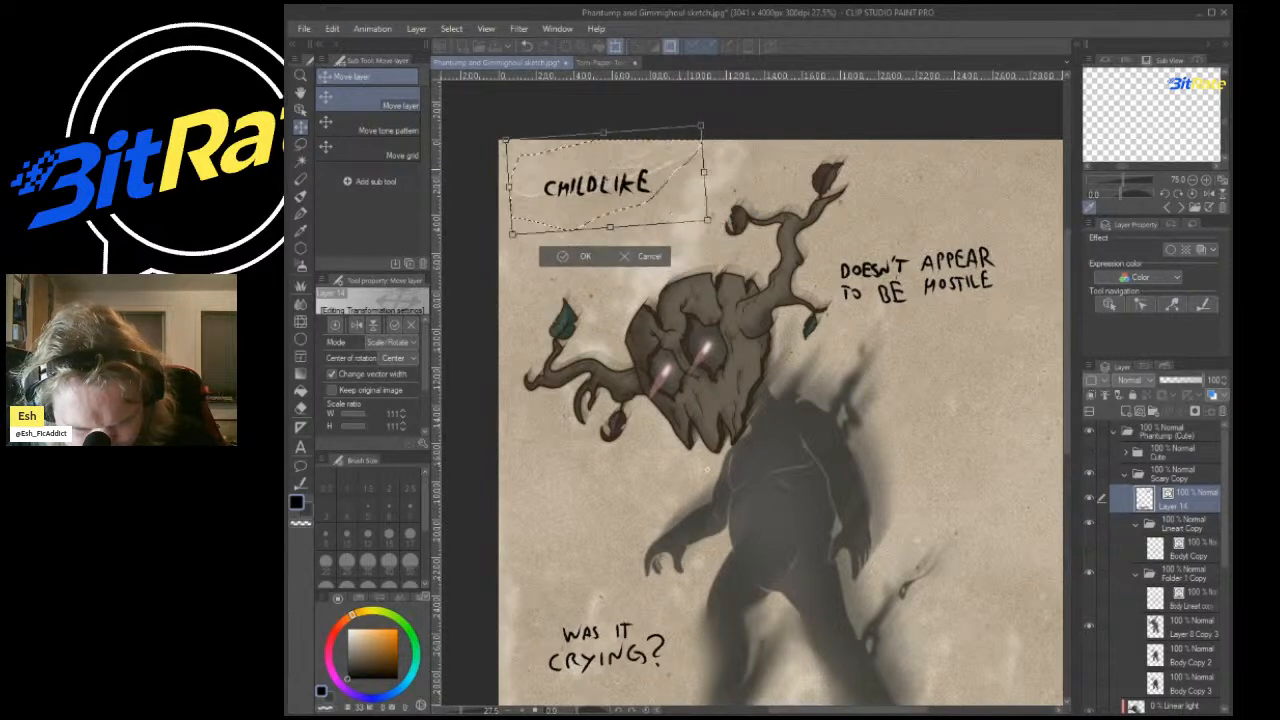
key(Return)
key(ctrl+d)
scroll(855, 190, down, 5)
scroll(860, 195, up, 5)
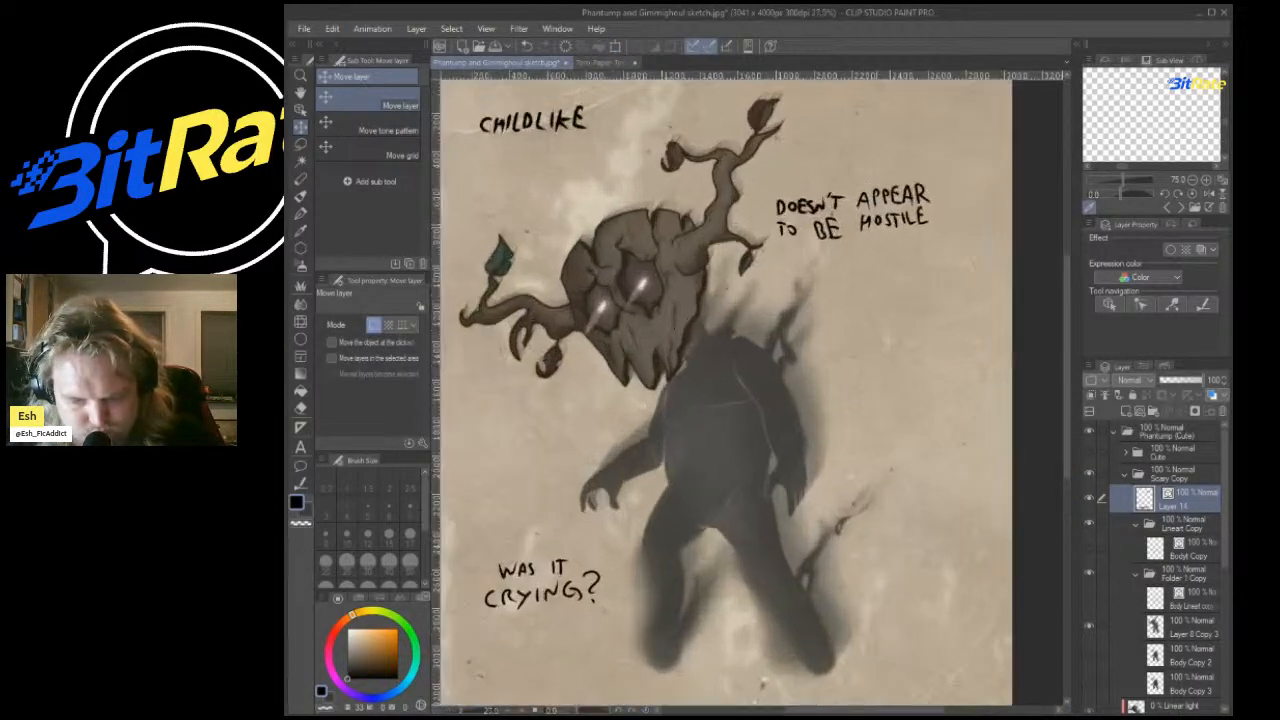
Lasso the DOESN'T APPEAR TO BE HOSTILE note and move it up beside the creature's topmost branch.
scroll(860, 195, down, 2)
scroll(853, 193, up, 2)
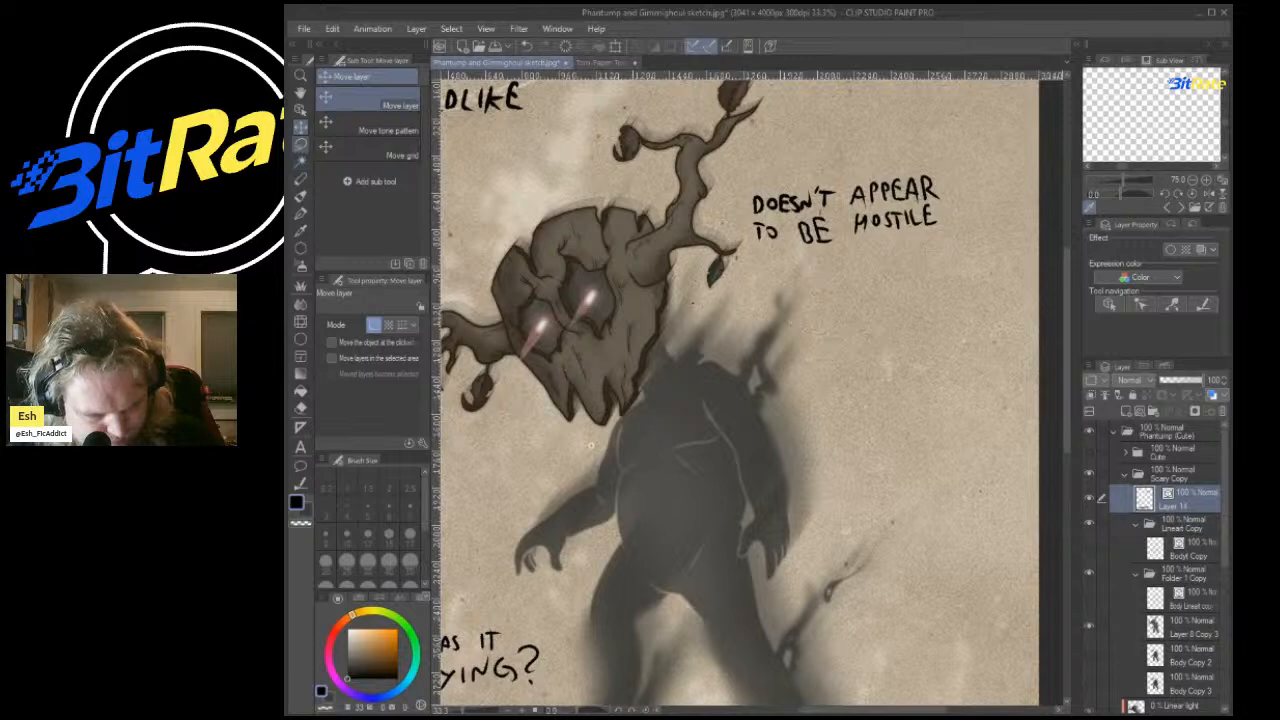
click(301, 145)
scroll(632, 149, up, 1)
mouse_move(762, 192)
mouse_down()
mouse_move(916, 150)
mouse_move(1040, 250)
mouse_move(762, 275)
mouse_move(745, 210)
mouse_up()
click(301, 127)
drag(770, 275, 820, 177)
key(ctrl+d)
scroll(814, 178, down, 4)
scroll(915, 120, up, 2)
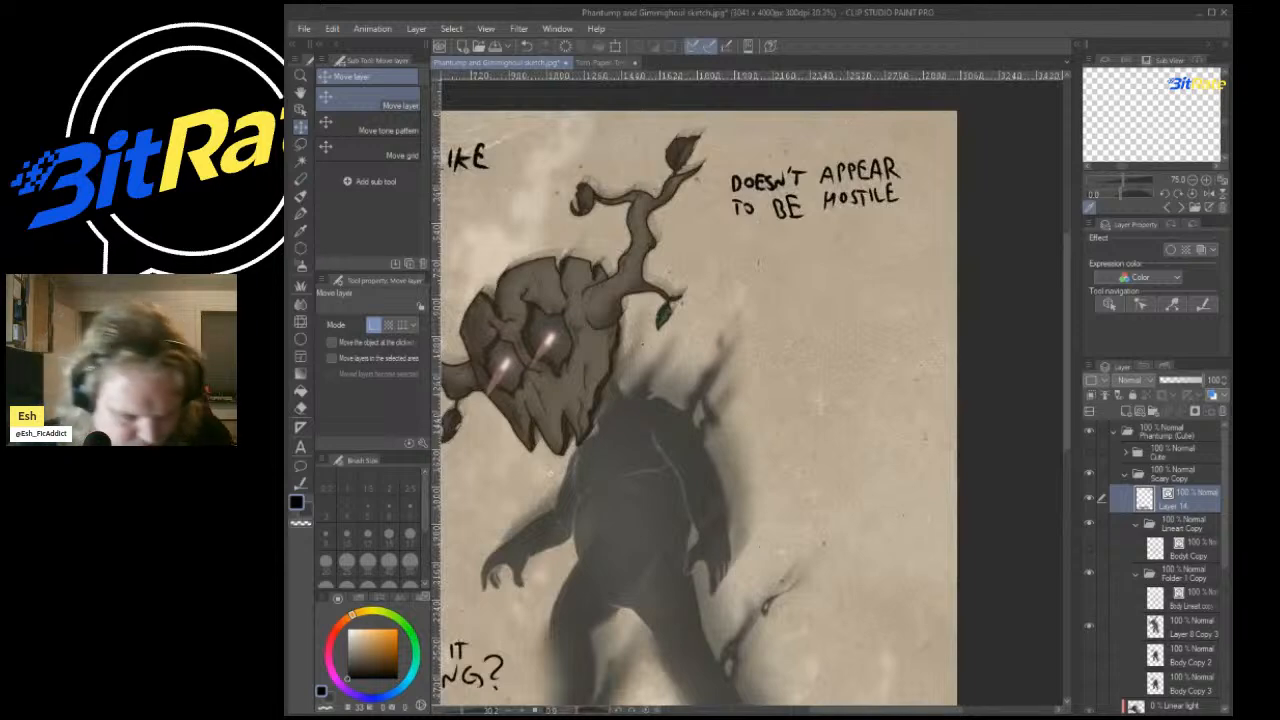
Letter "WHY THE" below the HOSTILE note with the Textured pen at brush size 15.
key(p)
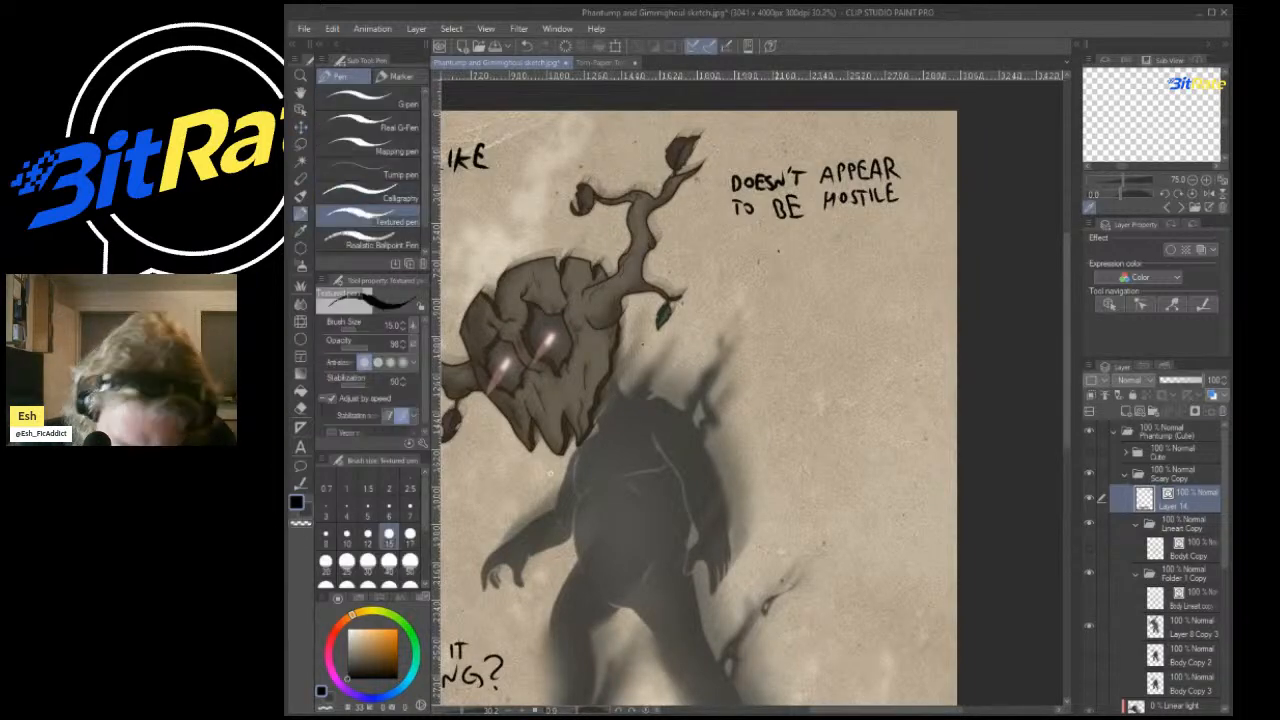
key(ctrl+z)
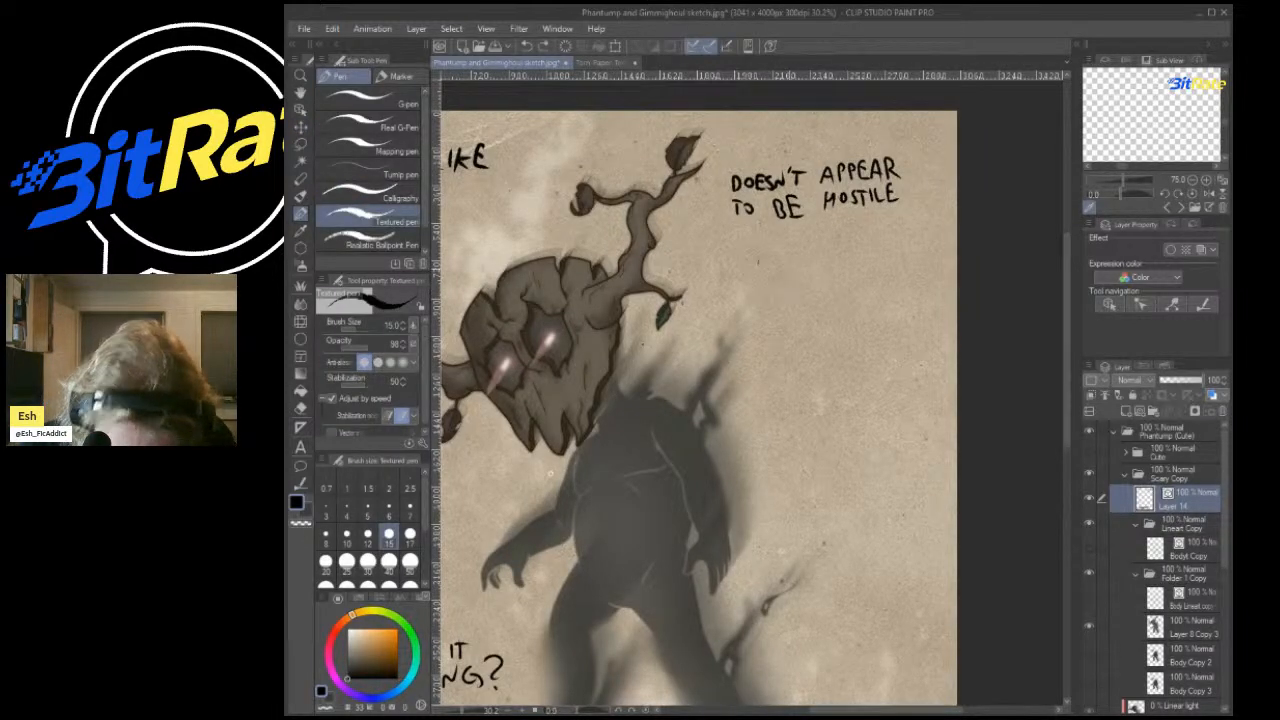
scroll(768, 272, up, 2)
mouse_move(742, 308)
mouse_down()
mouse_move(782, 280)
mouse_move(790, 308)
mouse_move(828, 300)
mouse_move(812, 316)
mouse_up()
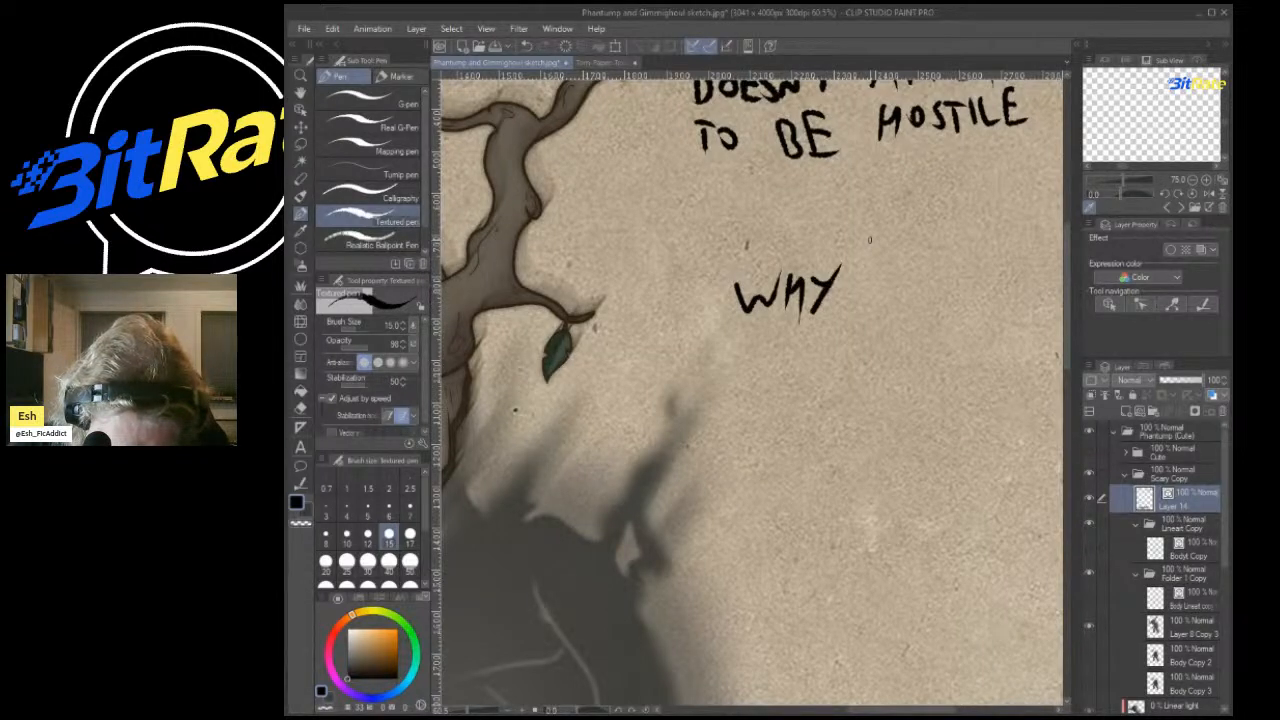
drag(872, 279, 898, 279)
mouse_move(908, 274)
mouse_down()
mouse_move(908, 302)
mouse_move(922, 288)
mouse_up()
mouse_move(926, 272)
mouse_down()
mouse_move(926, 316)
mouse_move(952, 278)
mouse_up()
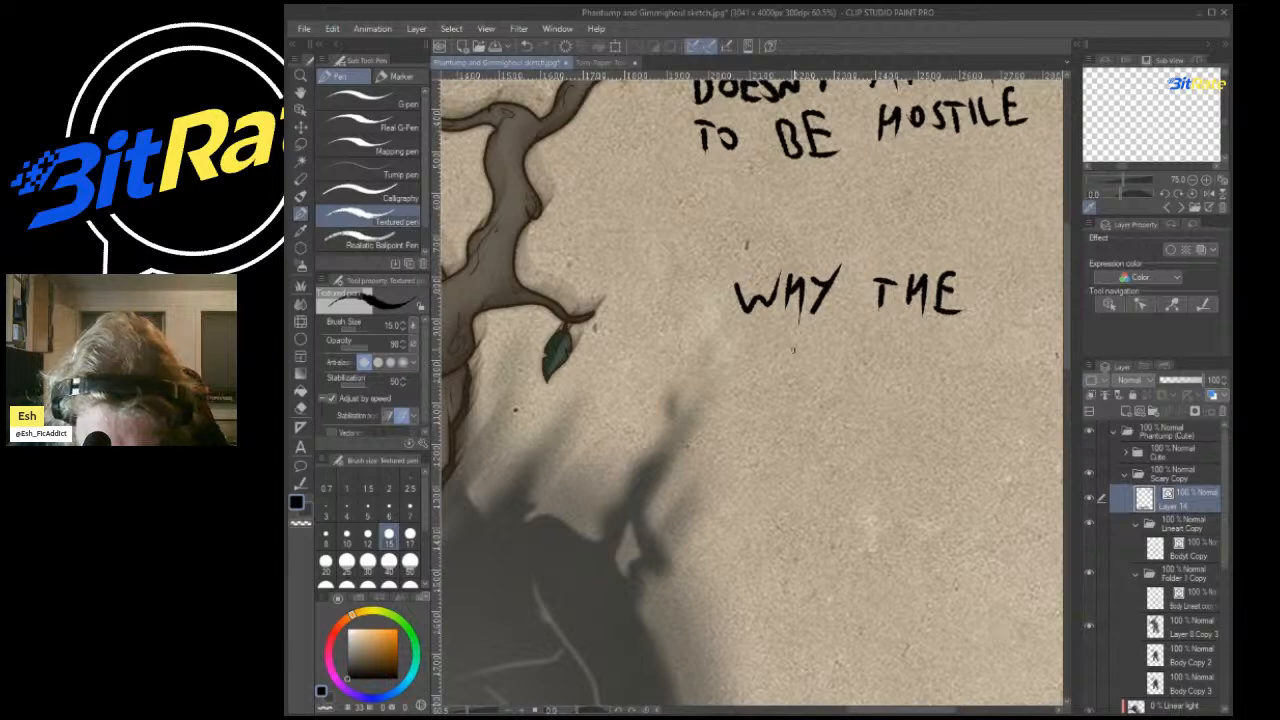
Letter "MASK???" on a new line beneath WHY THE, indented slightly to its right.
scroll(757, 218, down, 2)
scroll(757, 222, up, 1)
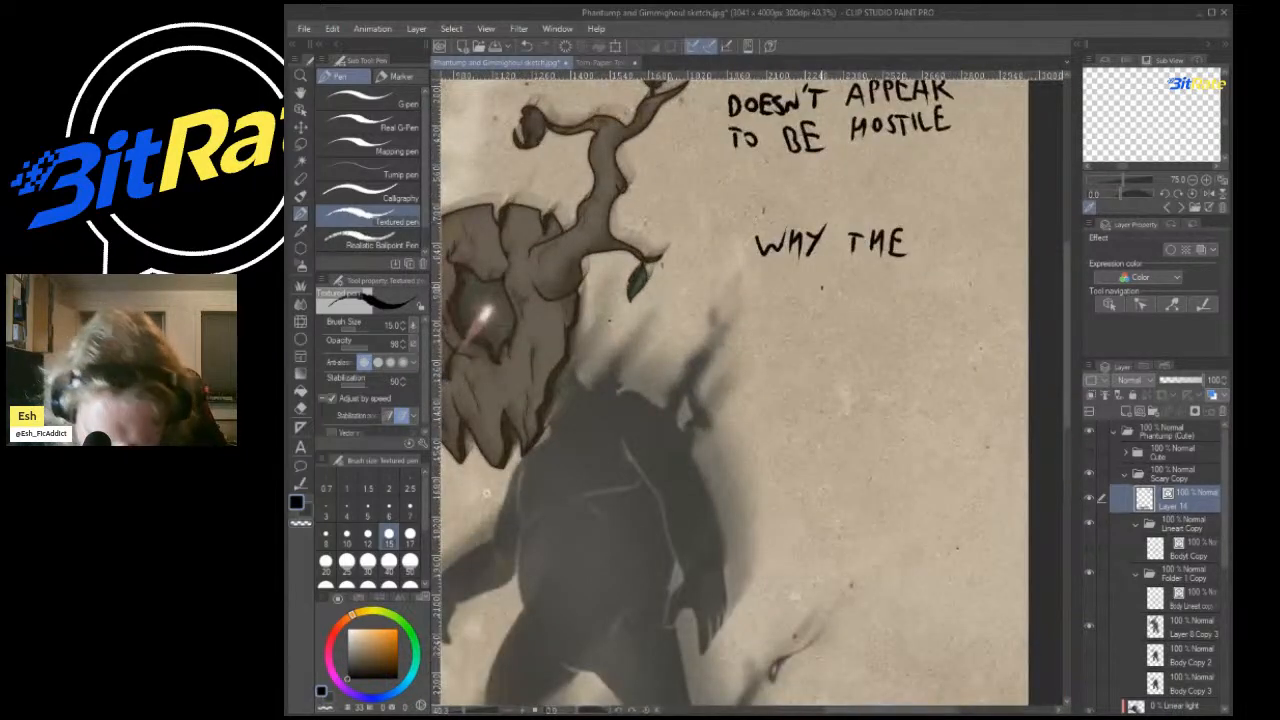
drag(852, 301, 868, 301)
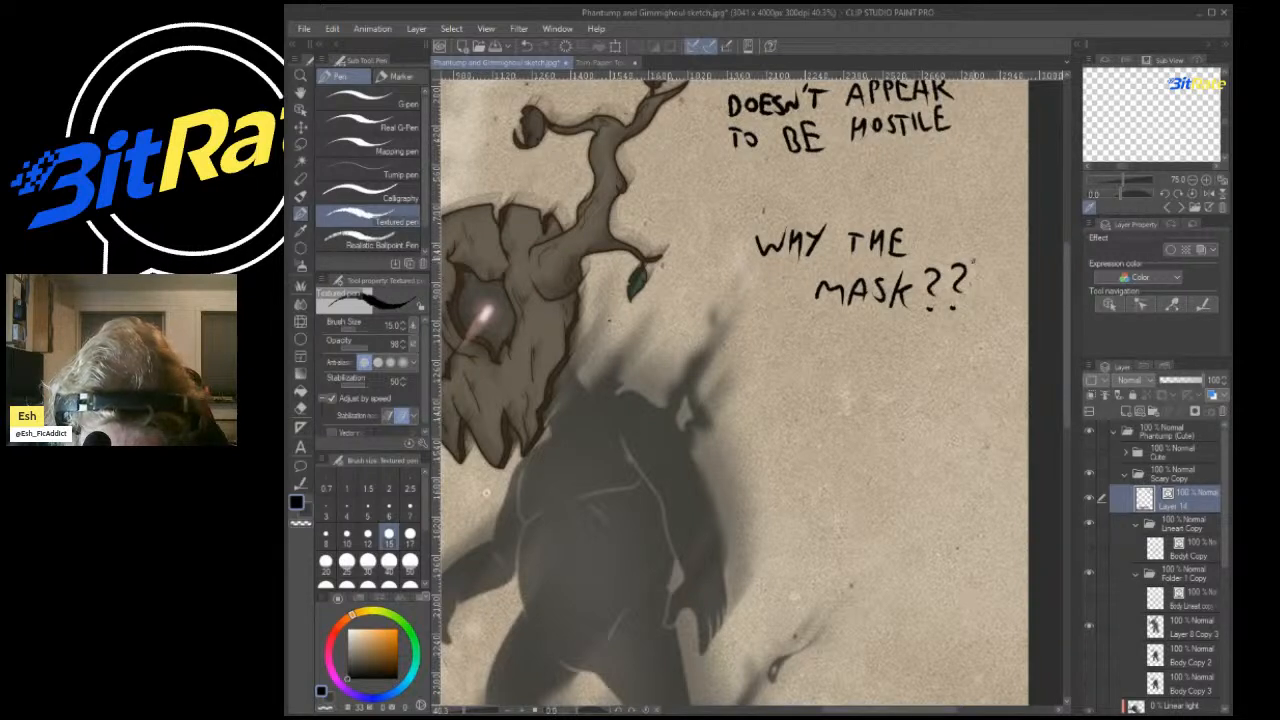
drag(972, 262, 988, 296)
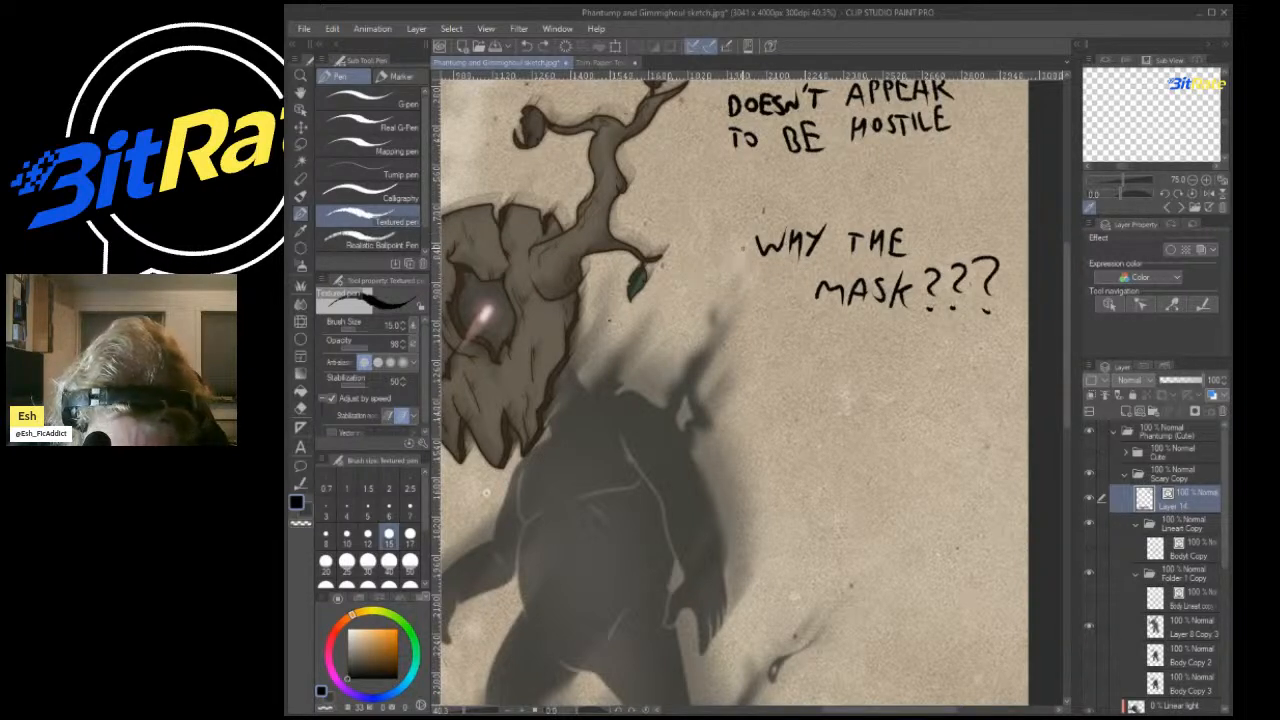
Draw an arrow from WHY THE toward the creature's mask, undoing stray strokes and redrawing the arrowhead.
key(ctrl+z)
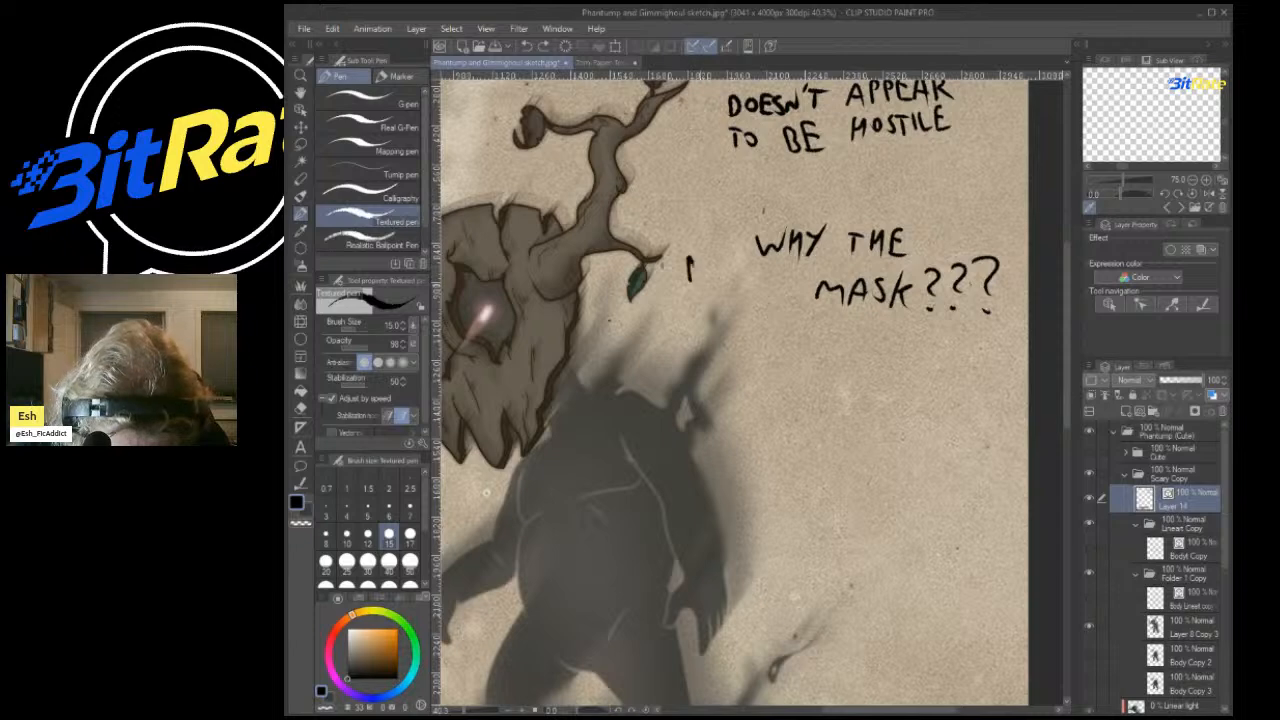
key(ctrl+z)
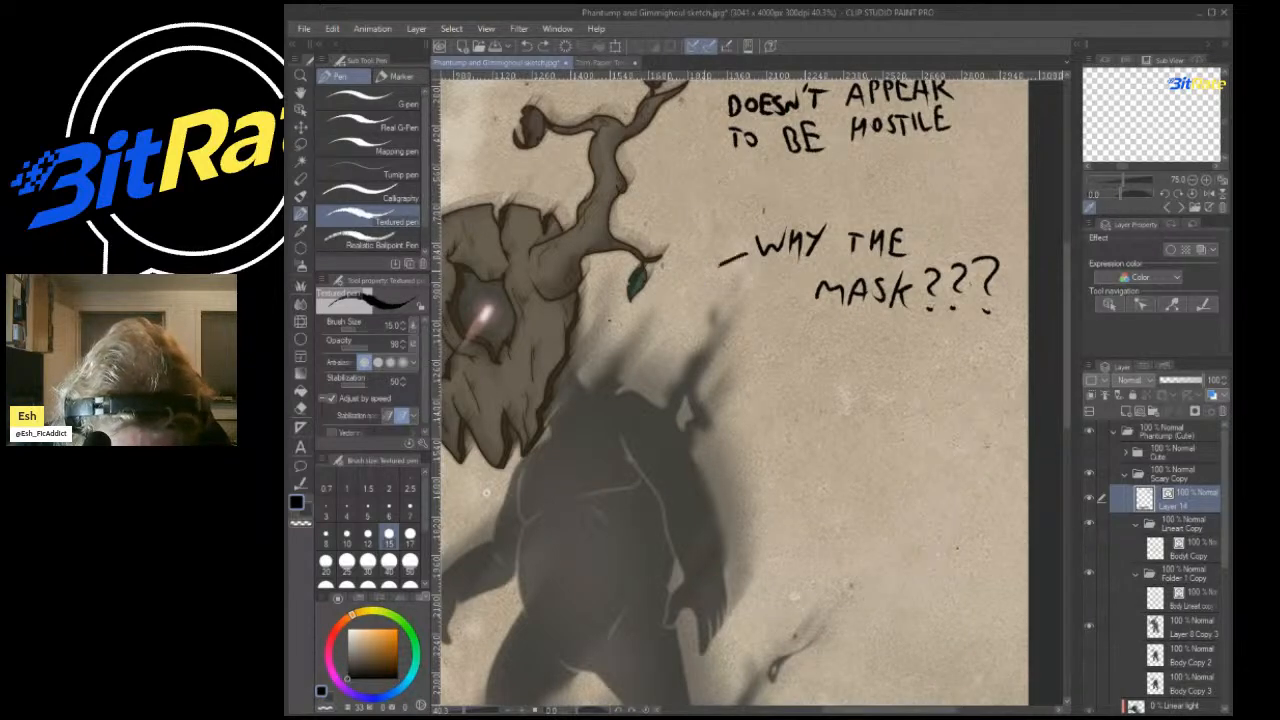
drag(718, 265, 686, 278)
scroll(688, 207, down, 5)
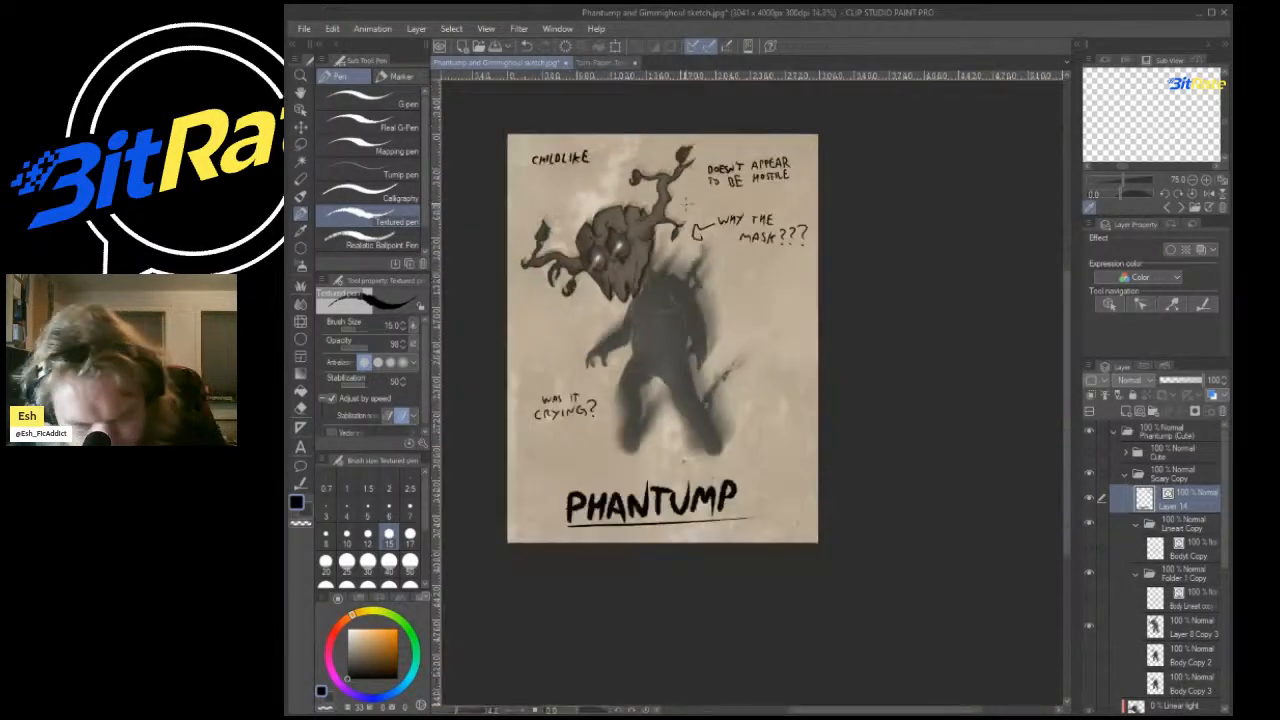
scroll(664, 217, up, 7)
key(ctrl+z)
mouse_move(851, 246)
mouse_down()
mouse_move(764, 263)
mouse_move(753, 280)
mouse_move(785, 297)
mouse_up()
scroll(834, 233, down, 1)
scroll(834, 233, down, 5)
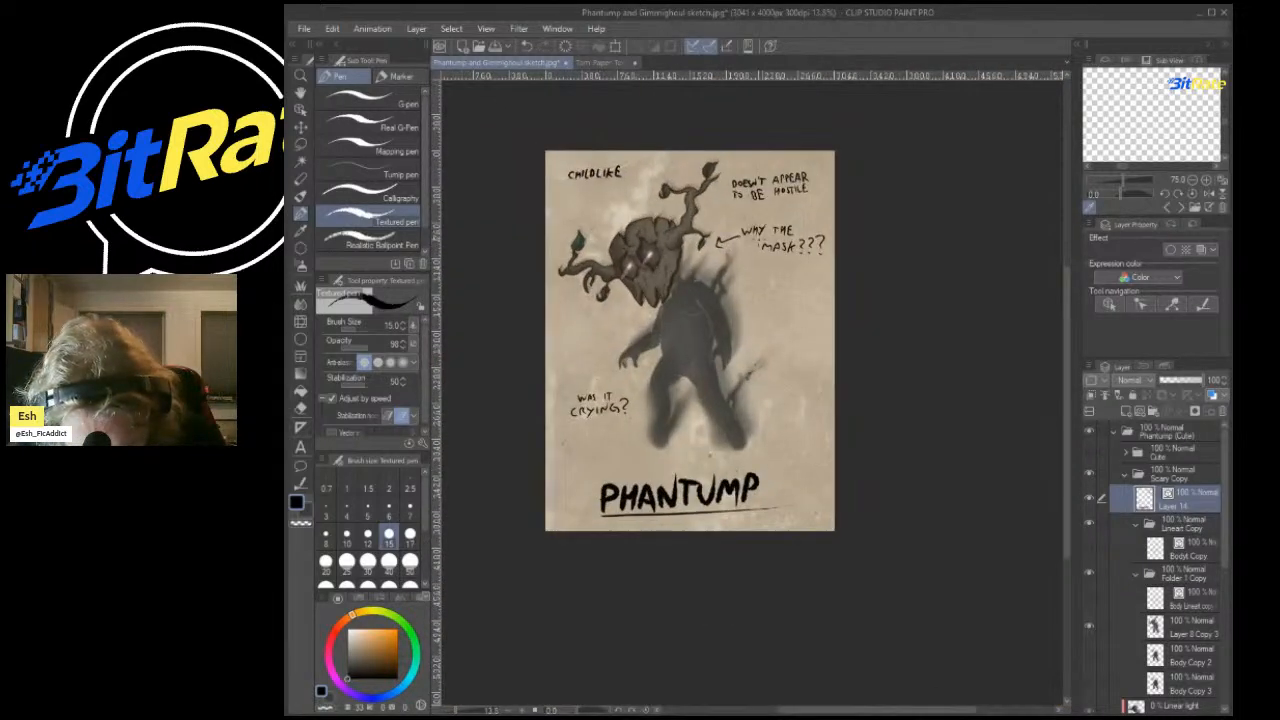
scroll(834, 233, up, 5)
scroll(753, 133, up, 2)
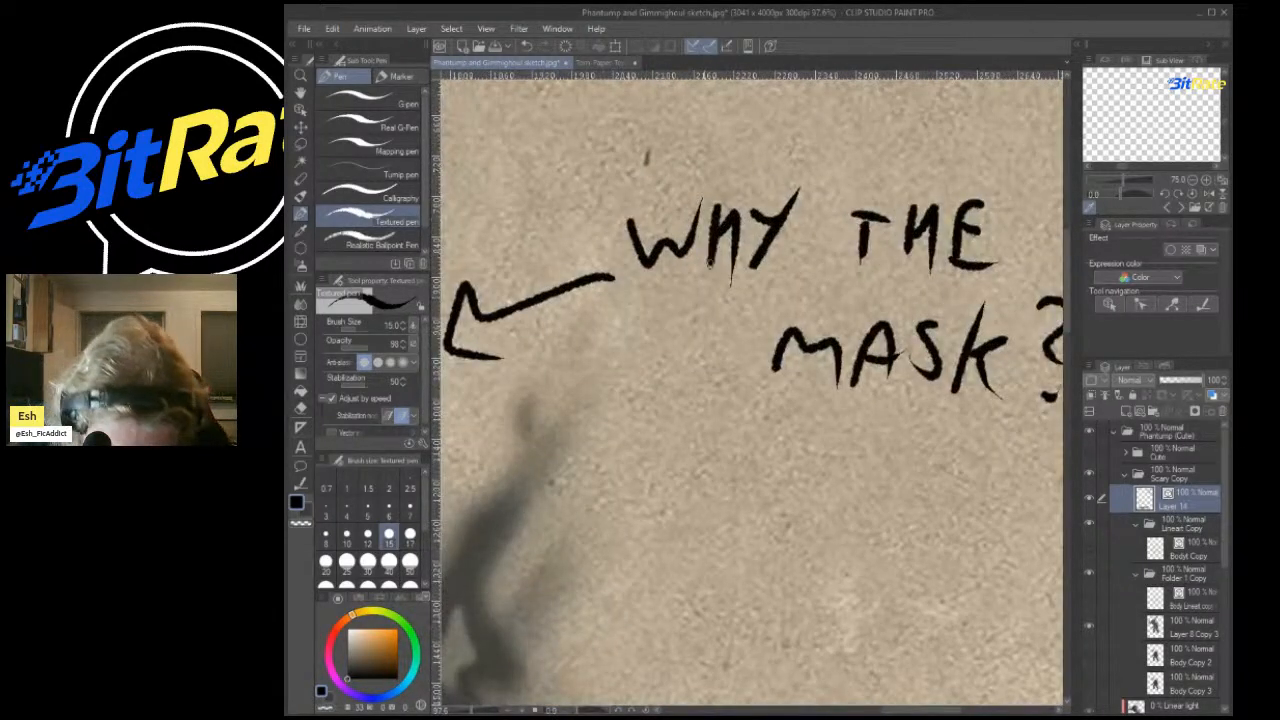
scroll(702, 291, down, 6)
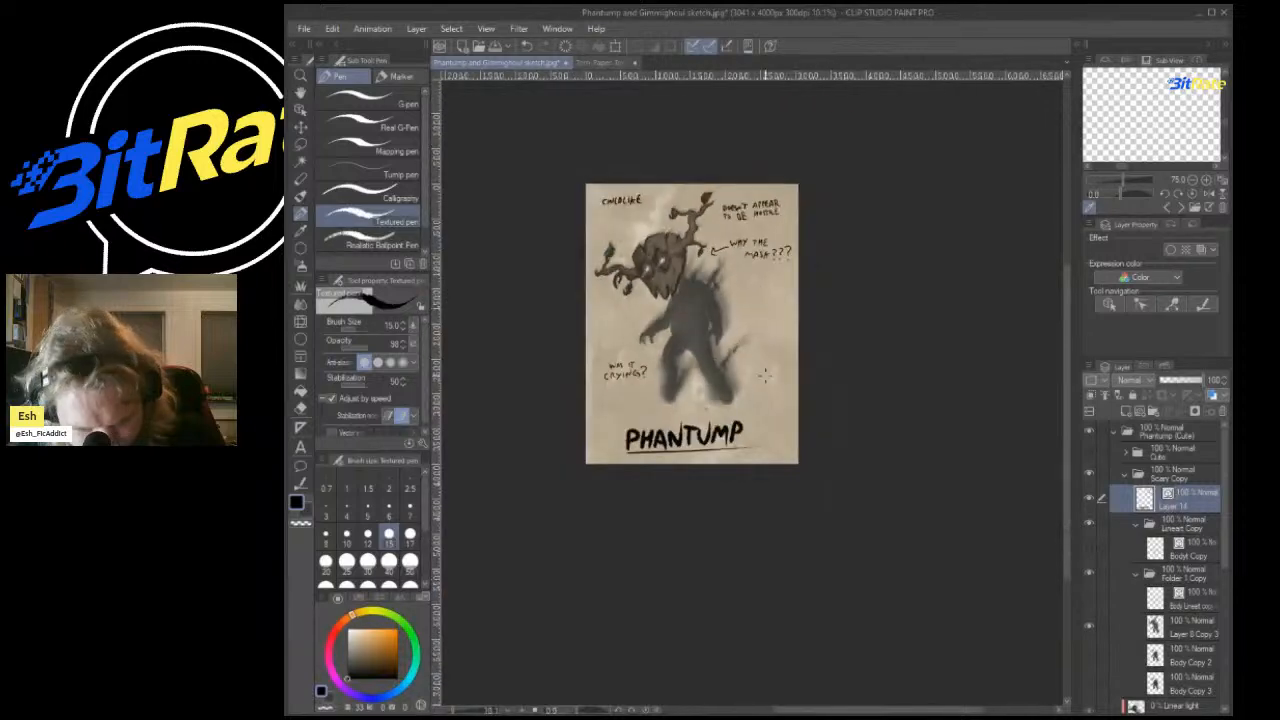
Extend the PHANTUMP title's underline to the left, past the start of the letter P.
scroll(746, 462, up, 2)
scroll(745, 462, down, 4)
scroll(745, 462, up, 4)
scroll(678, 294, down, 3)
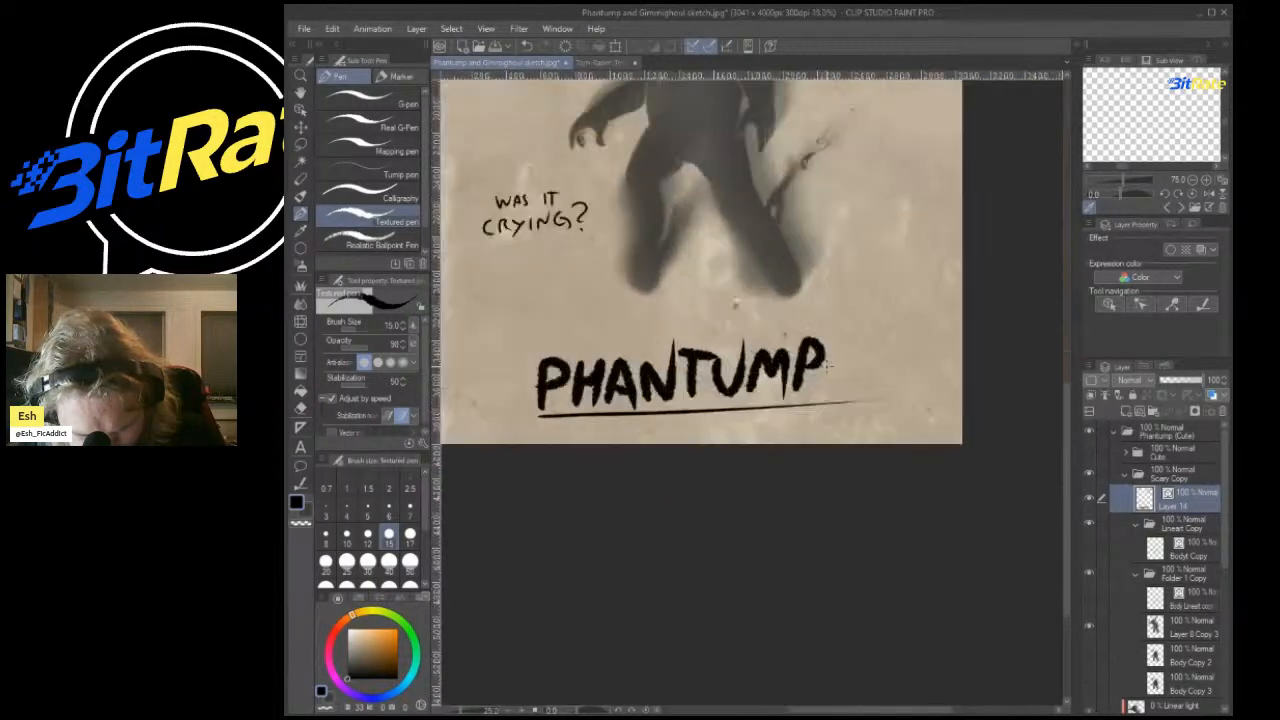
scroll(675, 330, up, 4)
scroll(700, 298, down, 2)
scroll(636, 445, up, 4)
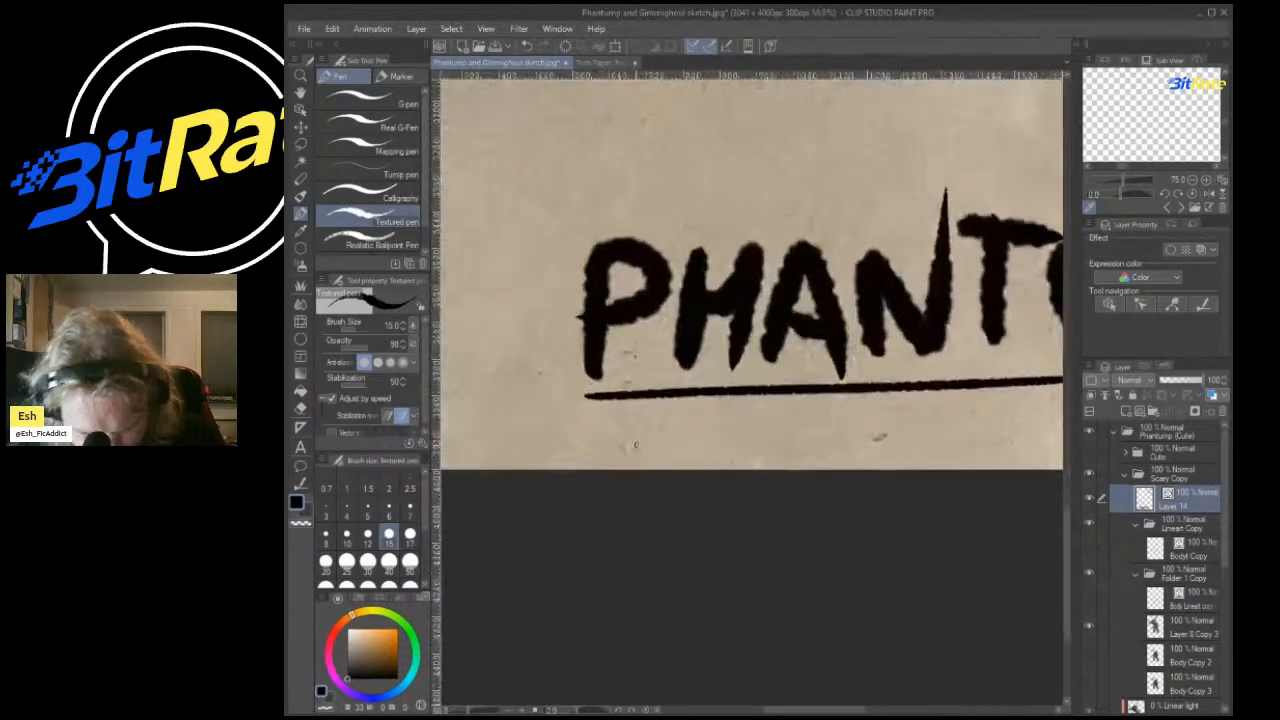
drag(663, 388, 482, 412)
scroll(481, 442, down, 5)
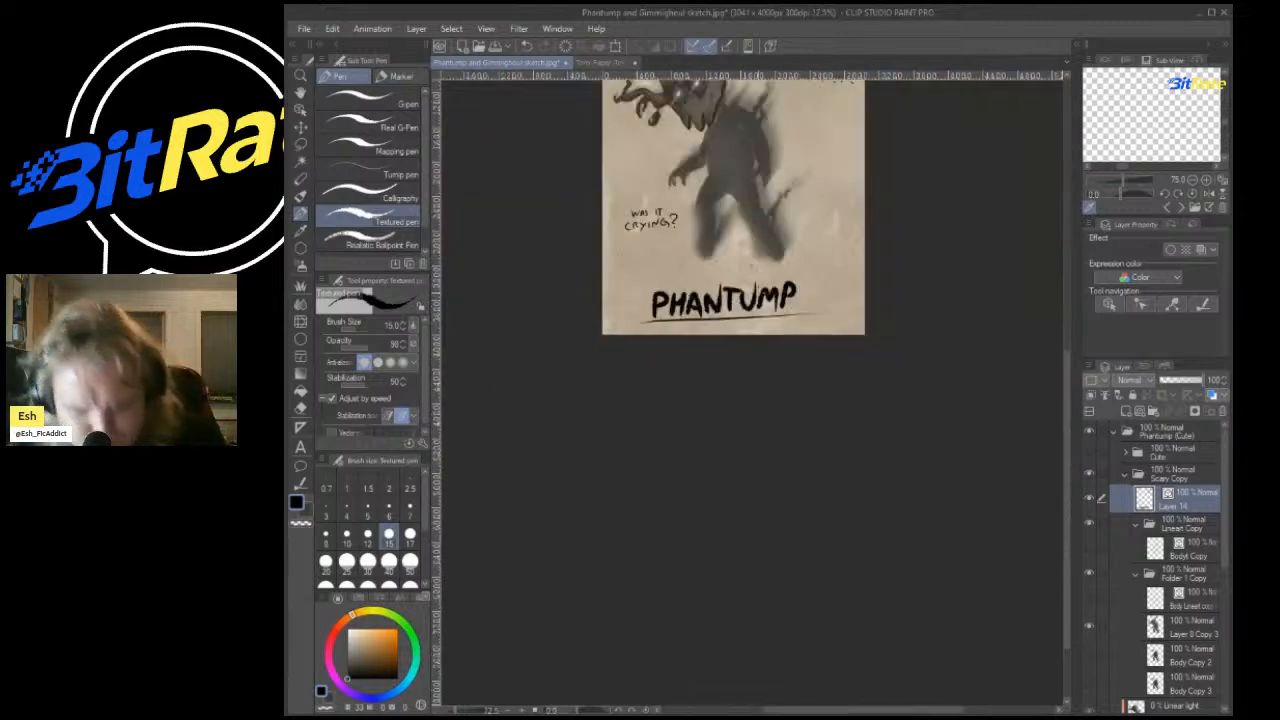
scroll(772, 163, up, 3)
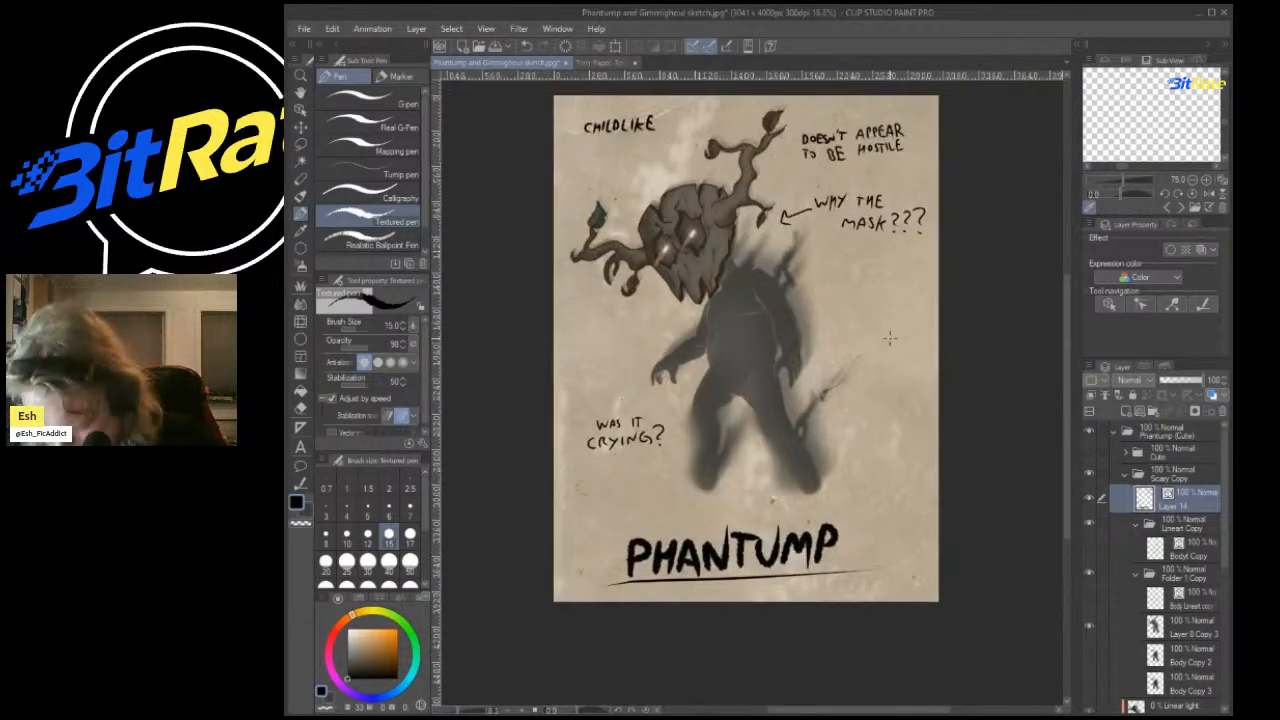
scroll(850, 300, down, 2)
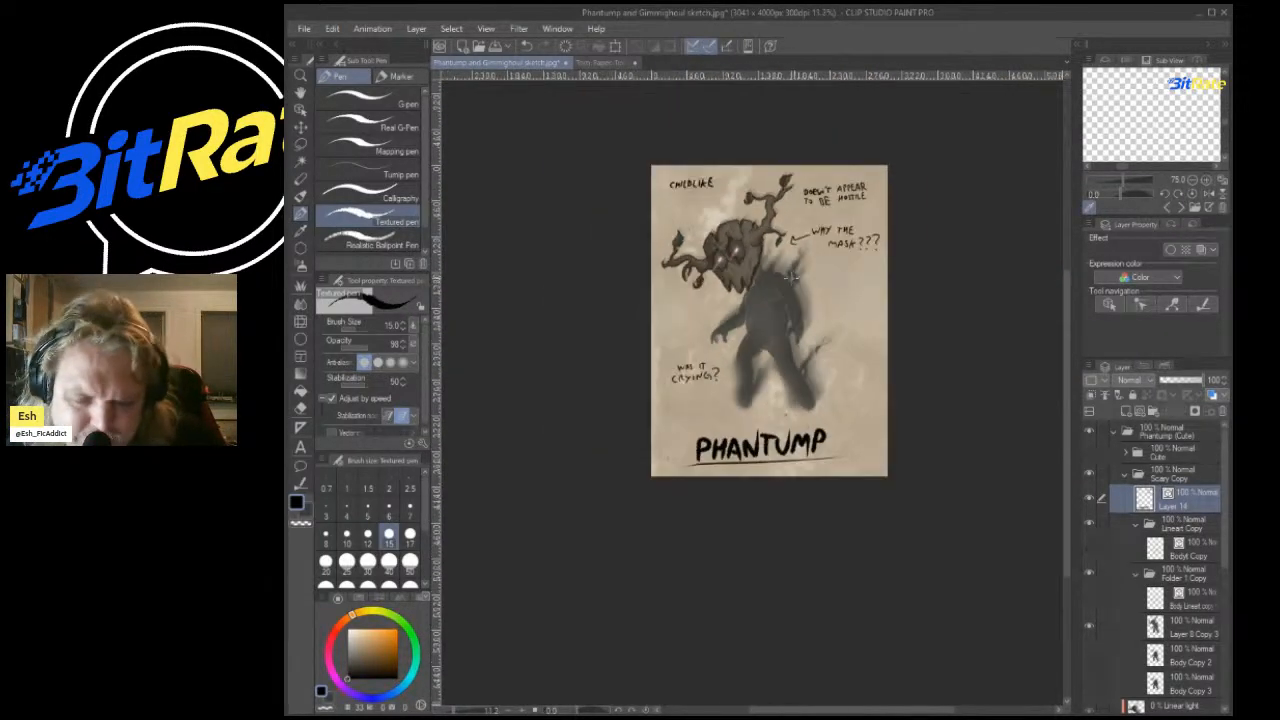
scroll(685, 220, up, 6)
scroll(590, 333, down, 5)
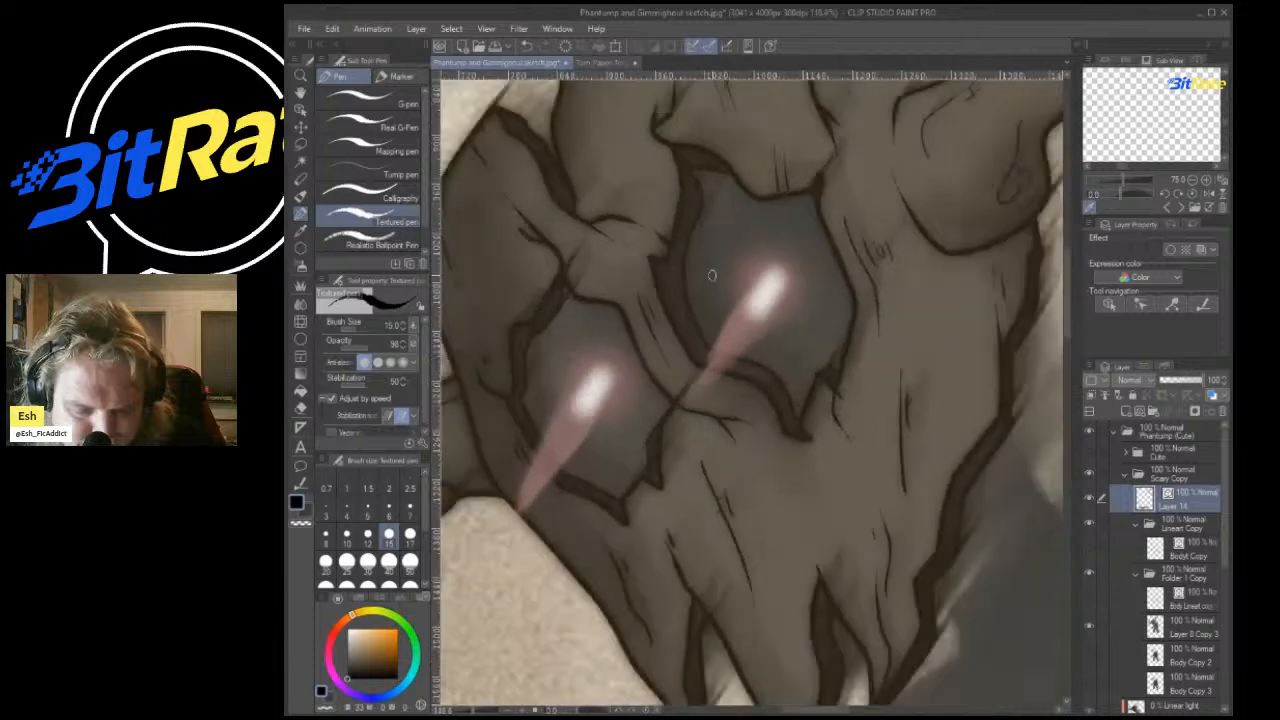
scroll(759, 270, up, 3)
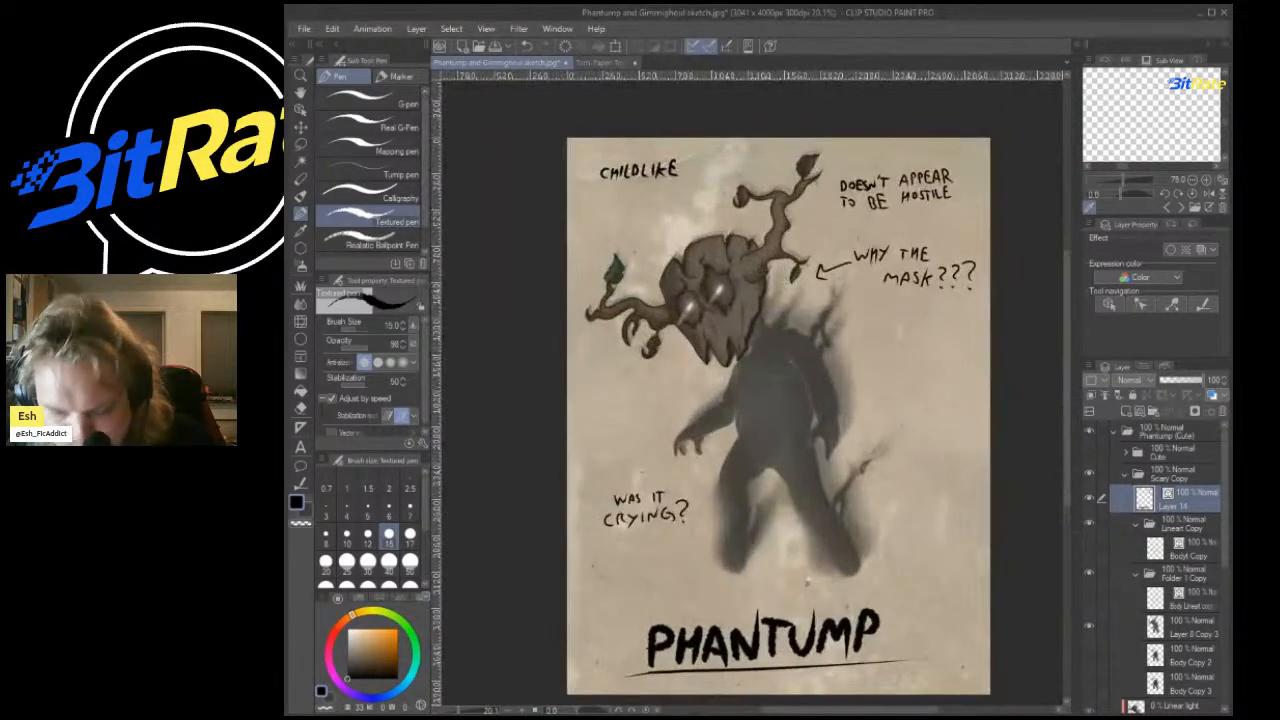
key(alt+bracketleft)
key(alt+bracketright)
key(alt+bracketright)
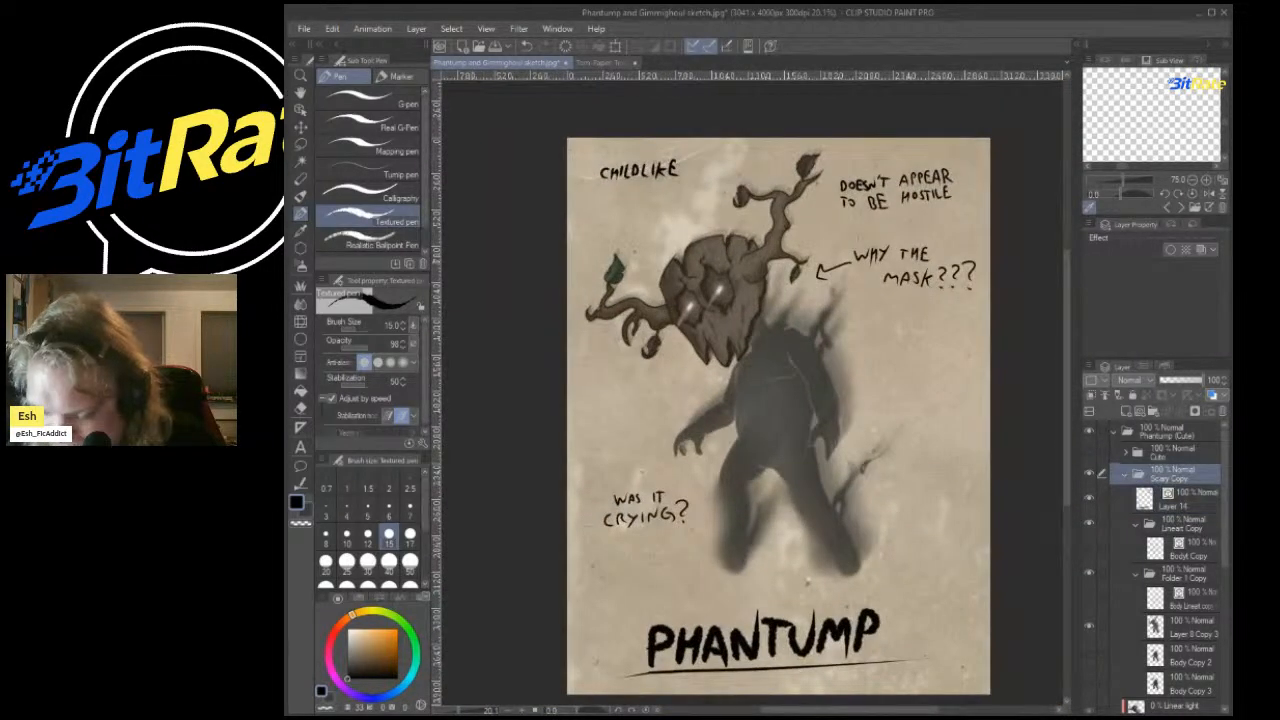
key(k)
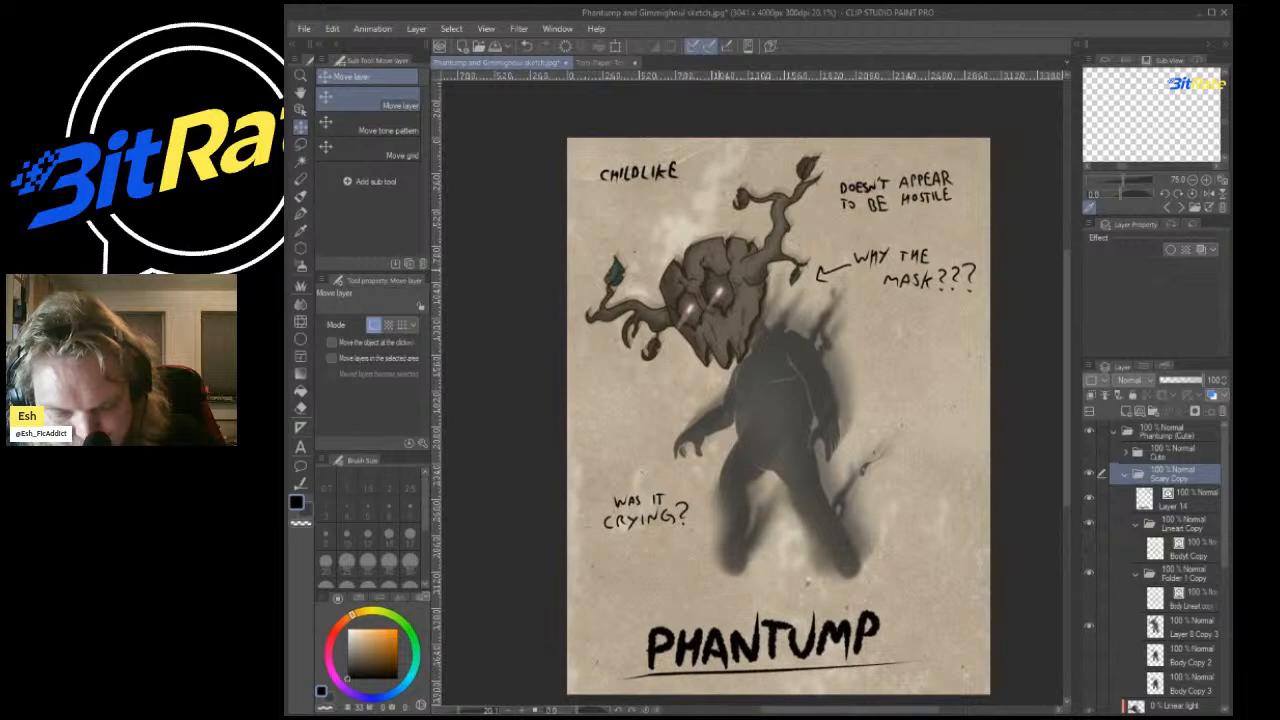
scroll(765, 252, down, 2)
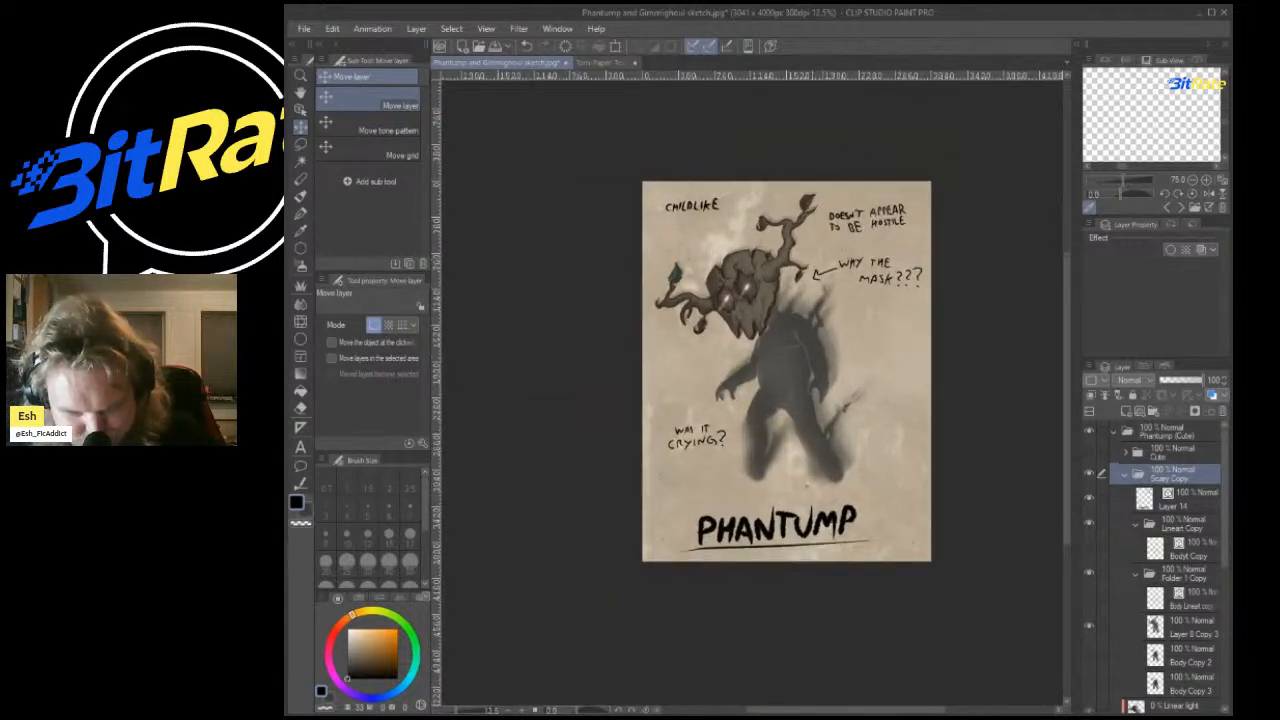
Lasso the CHILDLIKE note on Layer 14 and enlarge it slightly.
key(alt+bracketleft)
key(m)
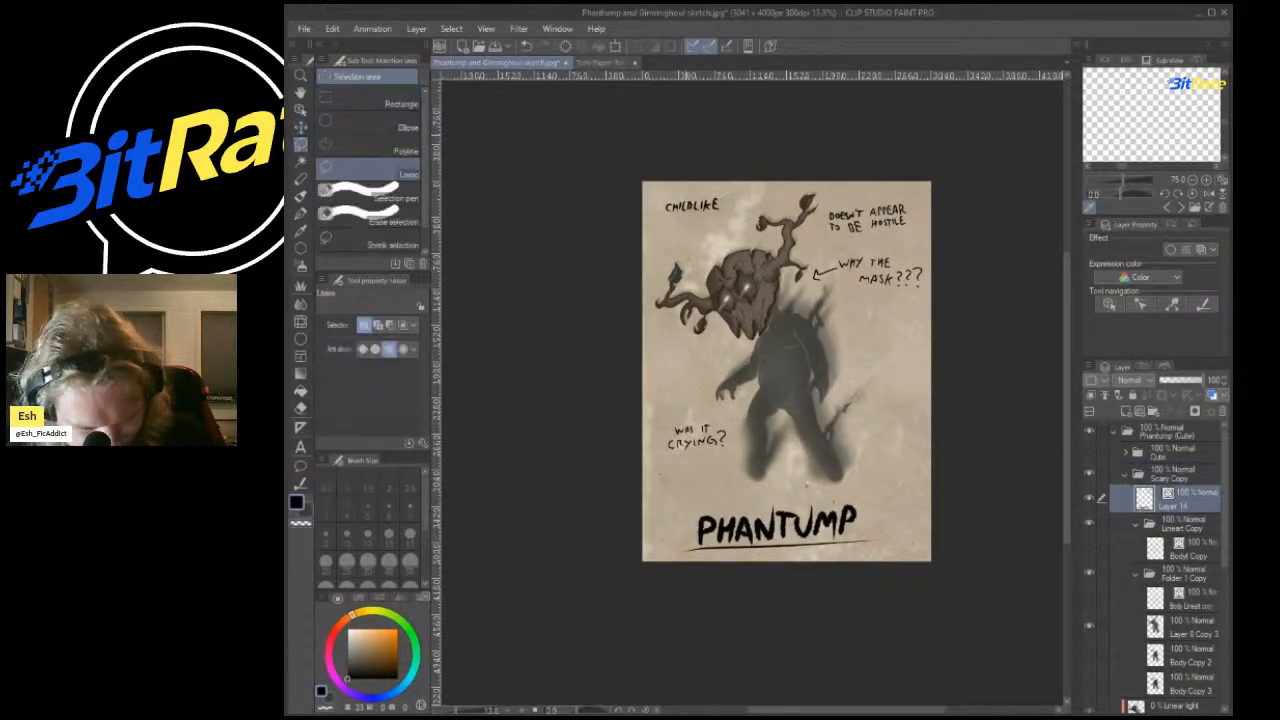
scroll(668, 181, up, 2)
mouse_move(626, 183)
mouse_down()
mouse_move(738, 192)
mouse_move(624, 272)
mouse_up()
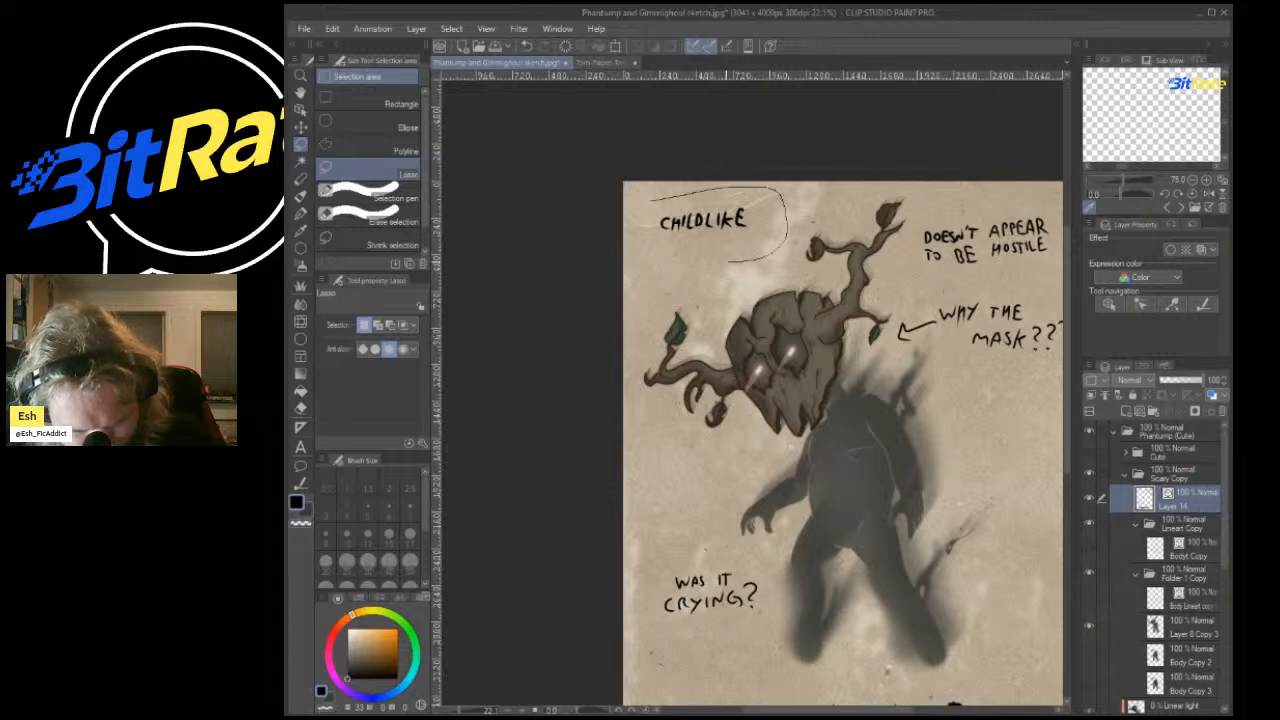
key(ctrl+t)
drag(783, 267, 808, 285)
key(Return)
key(ctrl+d)
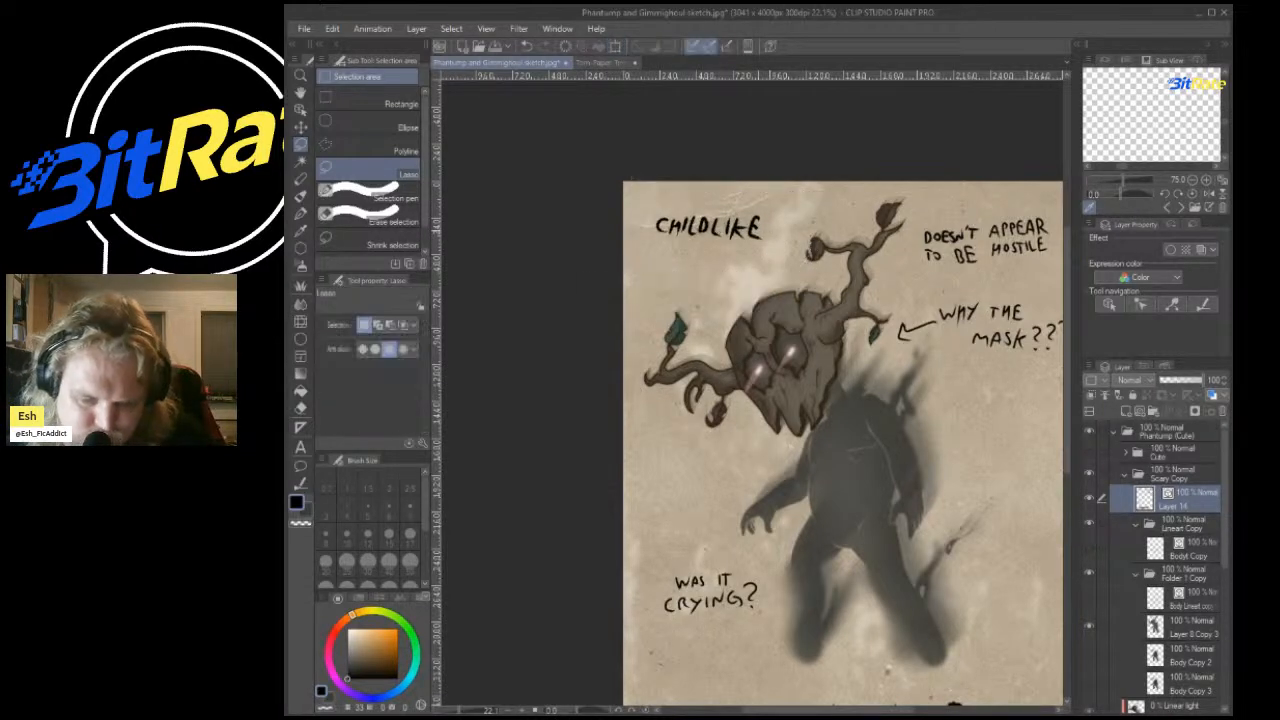
Lasso the WHY THE MASK??? note with its arrow, shrink it slightly and move it inward from the paper's right edge.
scroll(955, 470, down, 3)
scroll(966, 366, up, 4)
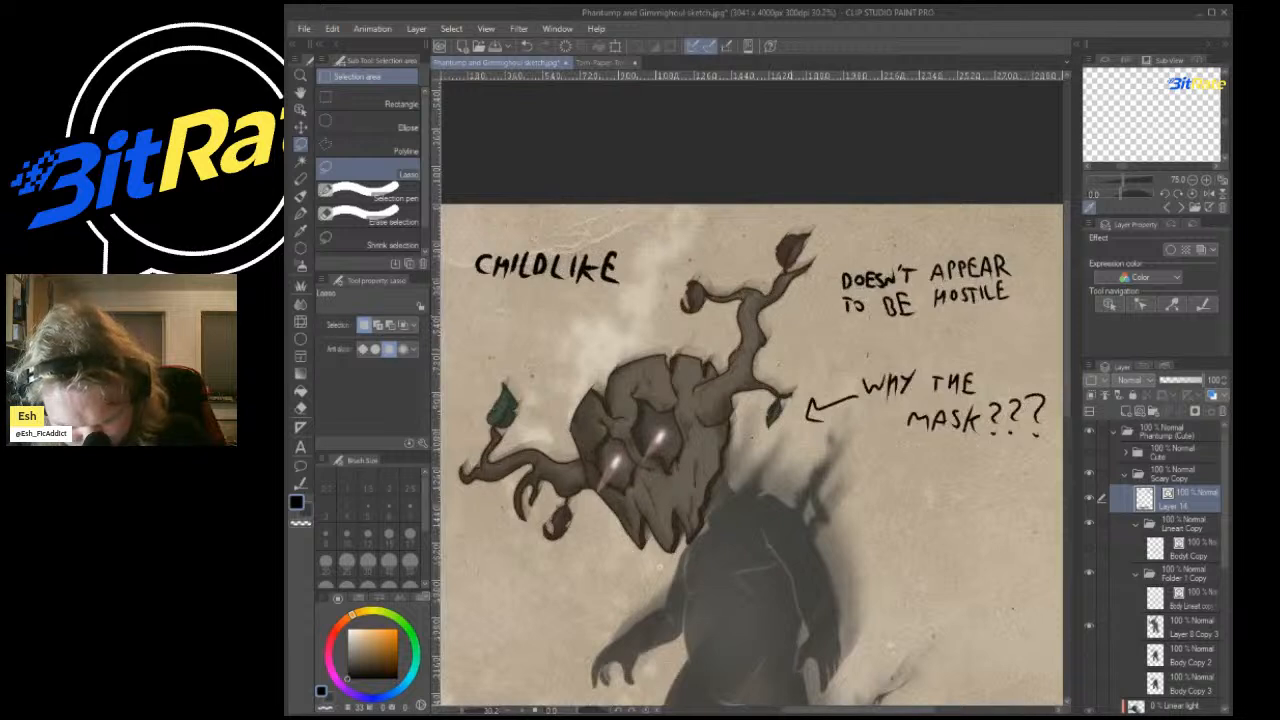
mouse_move(790, 350)
mouse_down()
mouse_move(1270, 350)
mouse_move(570, 440)
mouse_move(518, 398)
mouse_up()
key(ctrl+t)
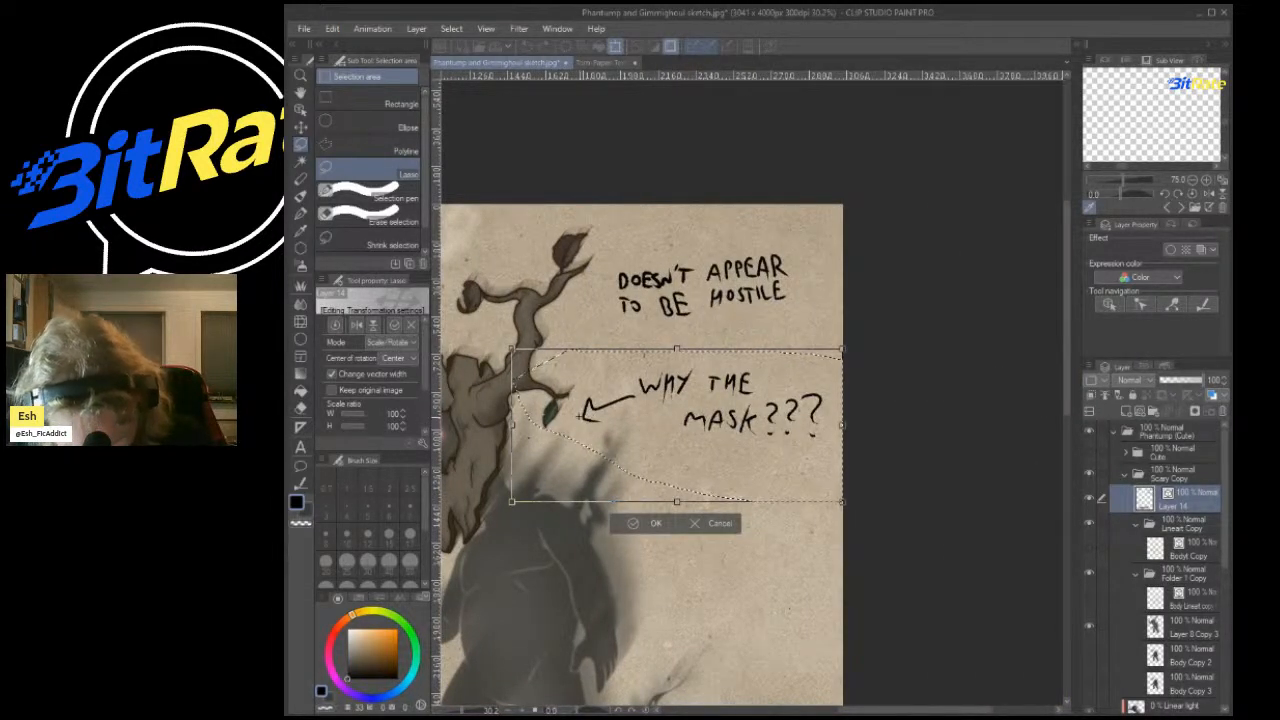
drag(603, 420, 592, 427)
drag(896, 430, 786, 455)
drag(703, 440, 802, 450)
key(Return)
key(ctrl+d)
Duplicate the lettering layer, Layer 14, and place the copy directly beneath the original.
scroll(708, 446, down, 3)
scroll(737, 400, down, 1)
scroll(811, 474, up, 3)
key(ctrl+c)
key(ctrl+v)
key(k)
scroll(868, 302, up, 2)
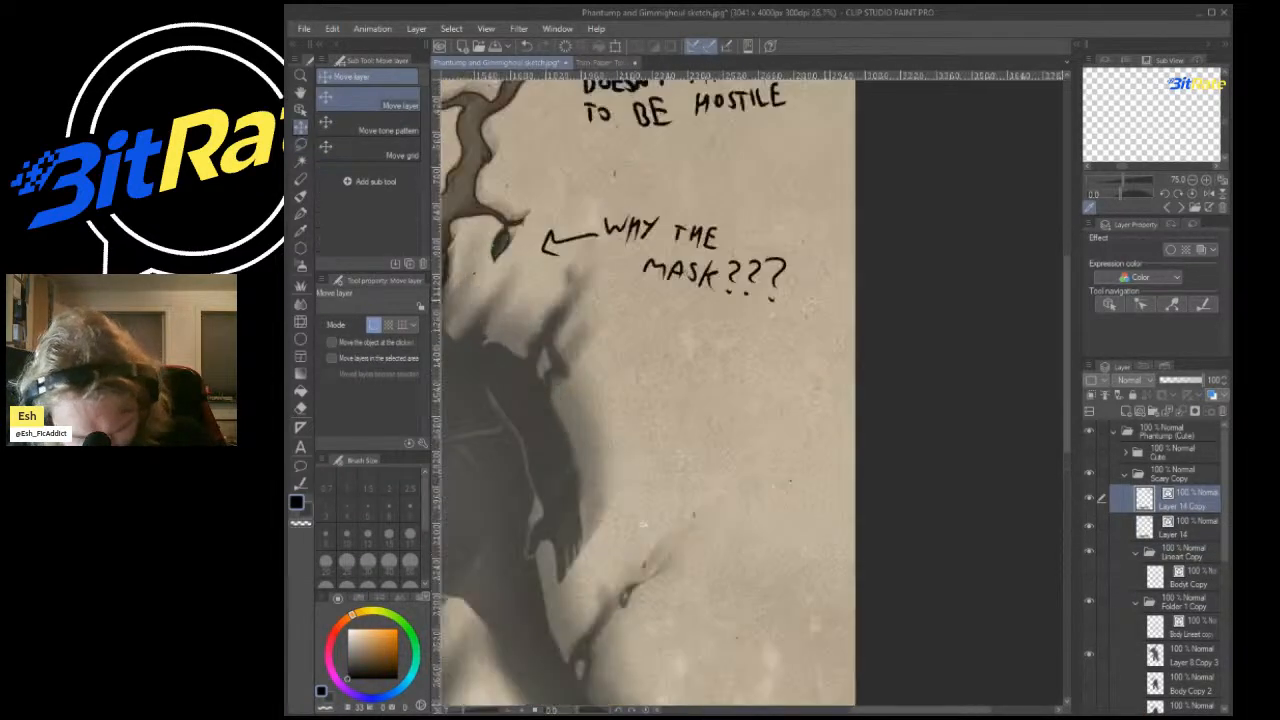
scroll(846, 312, up, 2)
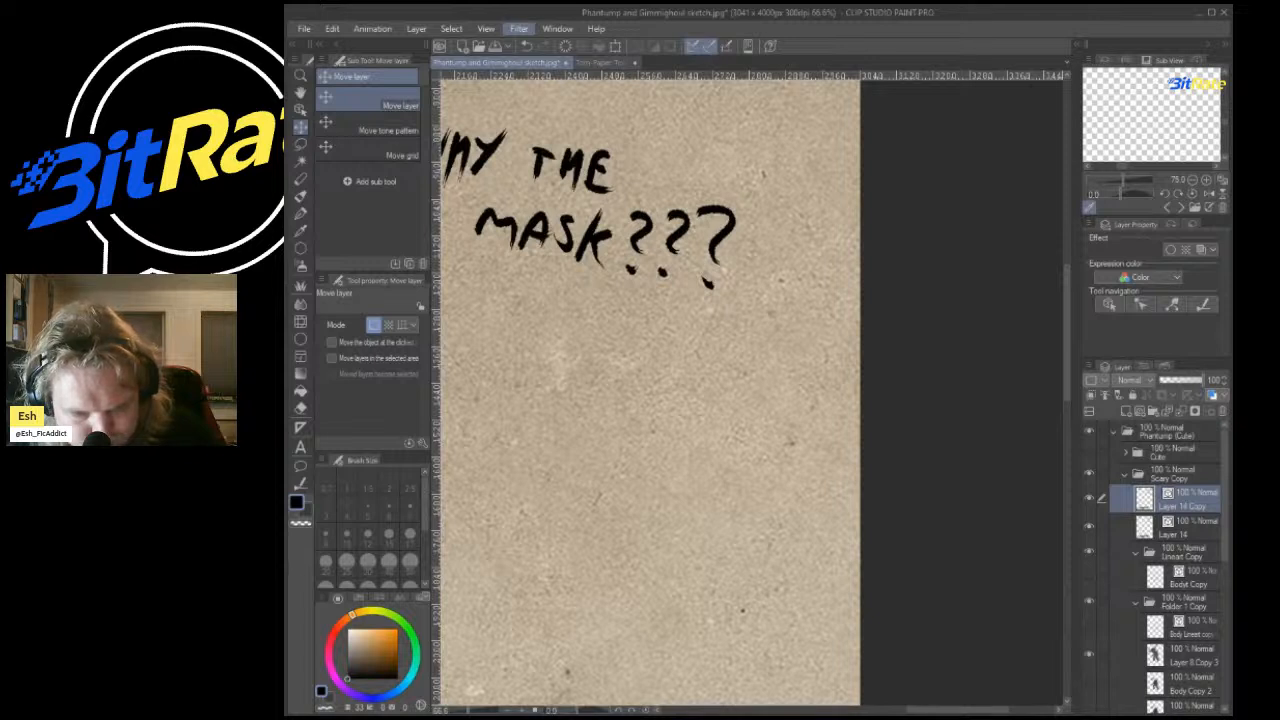
click(1180, 527)
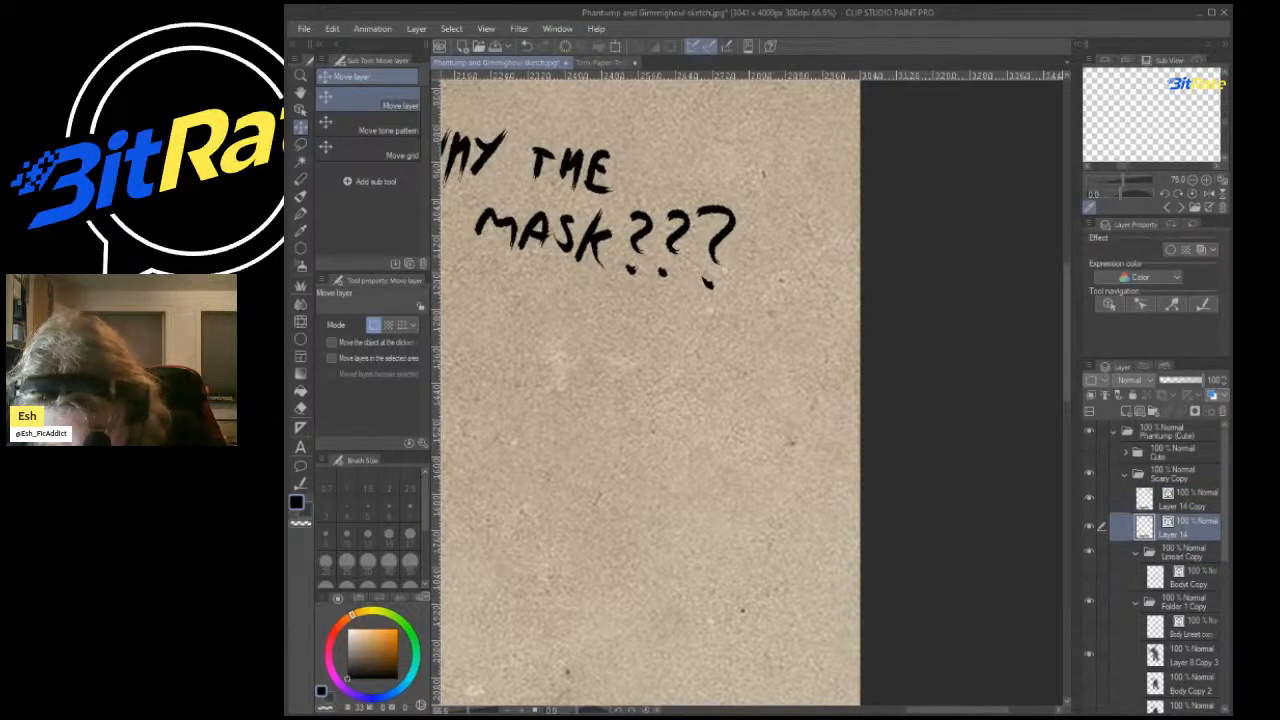
click(1182, 500)
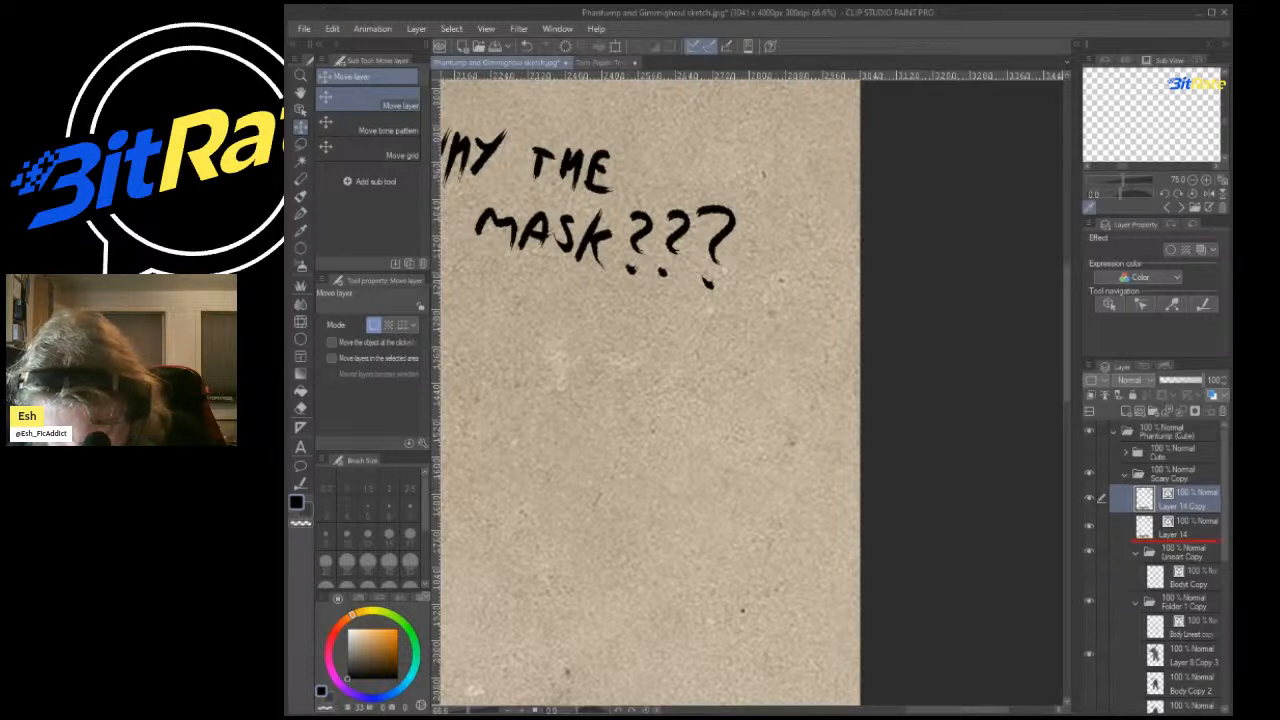
drag(1182, 500, 1180, 540)
Rasterize both lettering layers and apply a blur filter to Layer 14 Copy.
click(519, 29)
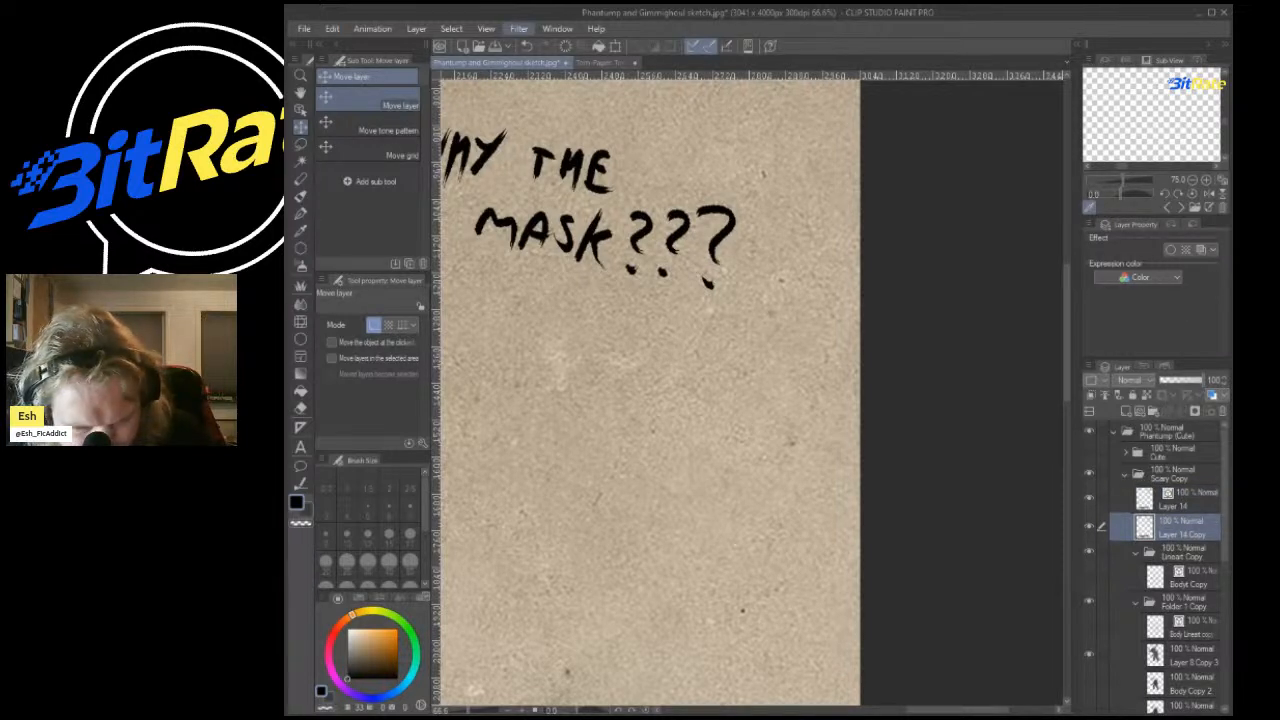
click(680, 76)
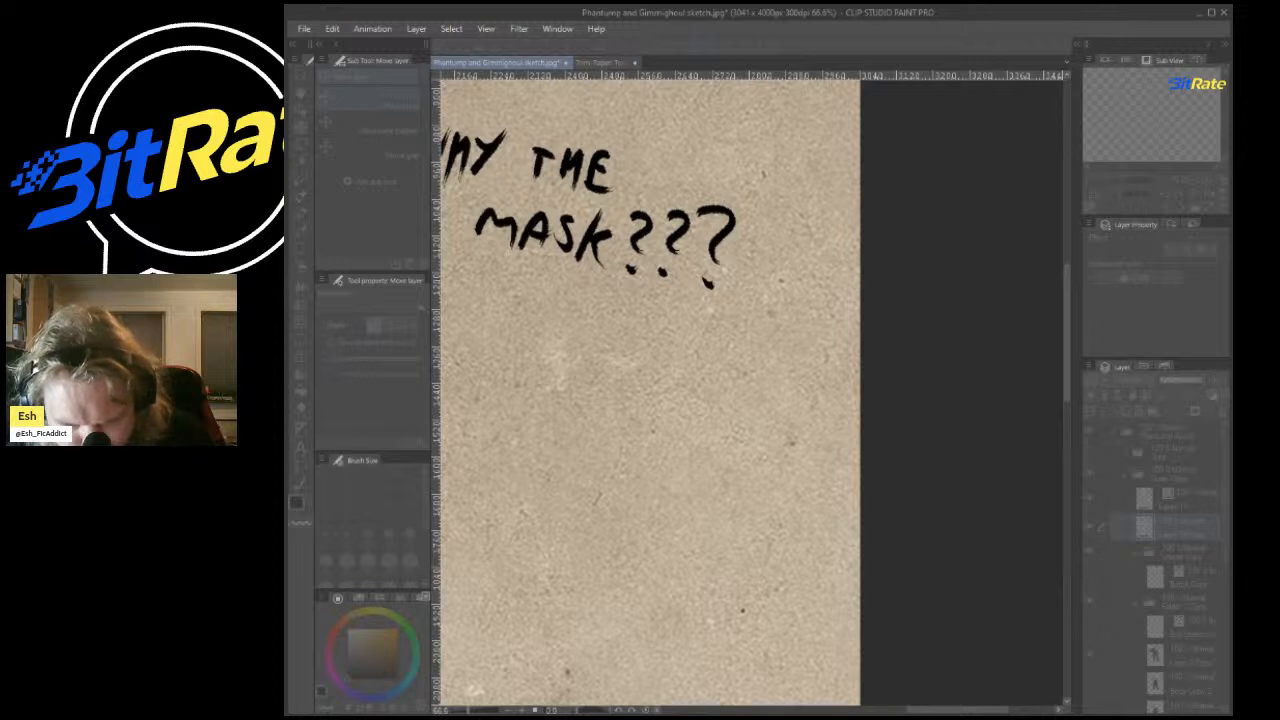
key(Return)
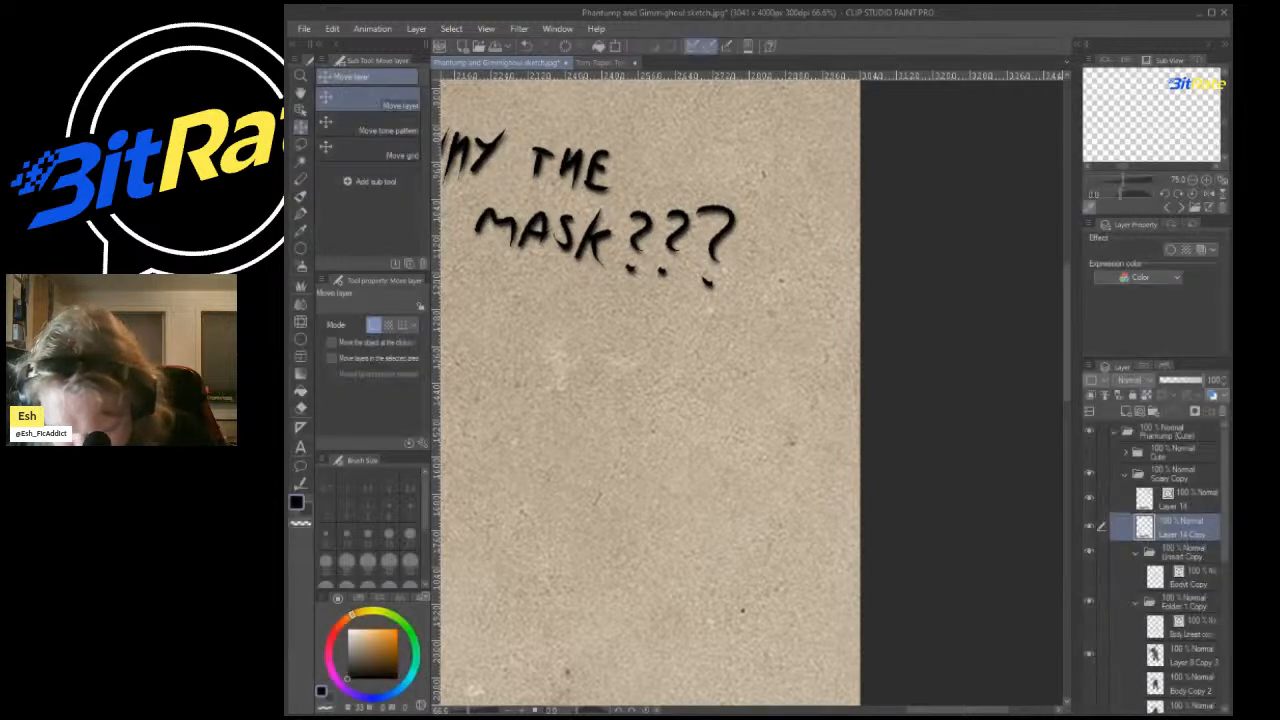
click(1186, 499)
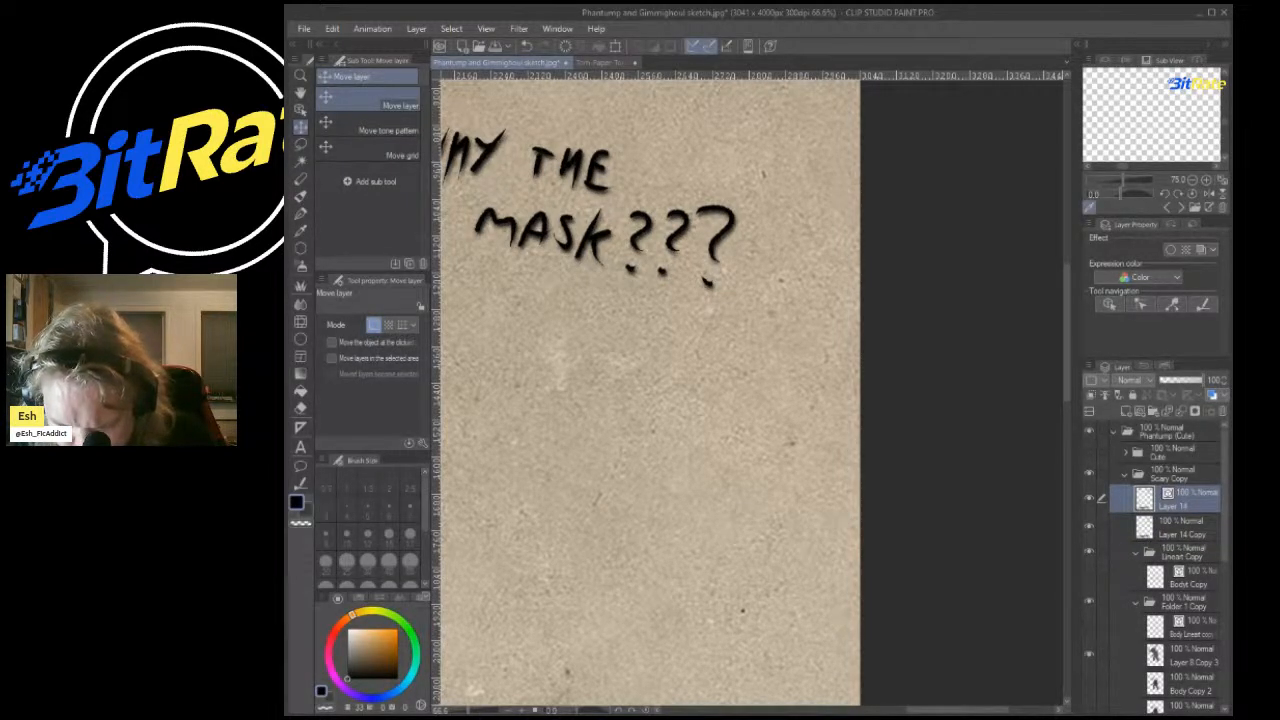
click(1140, 480)
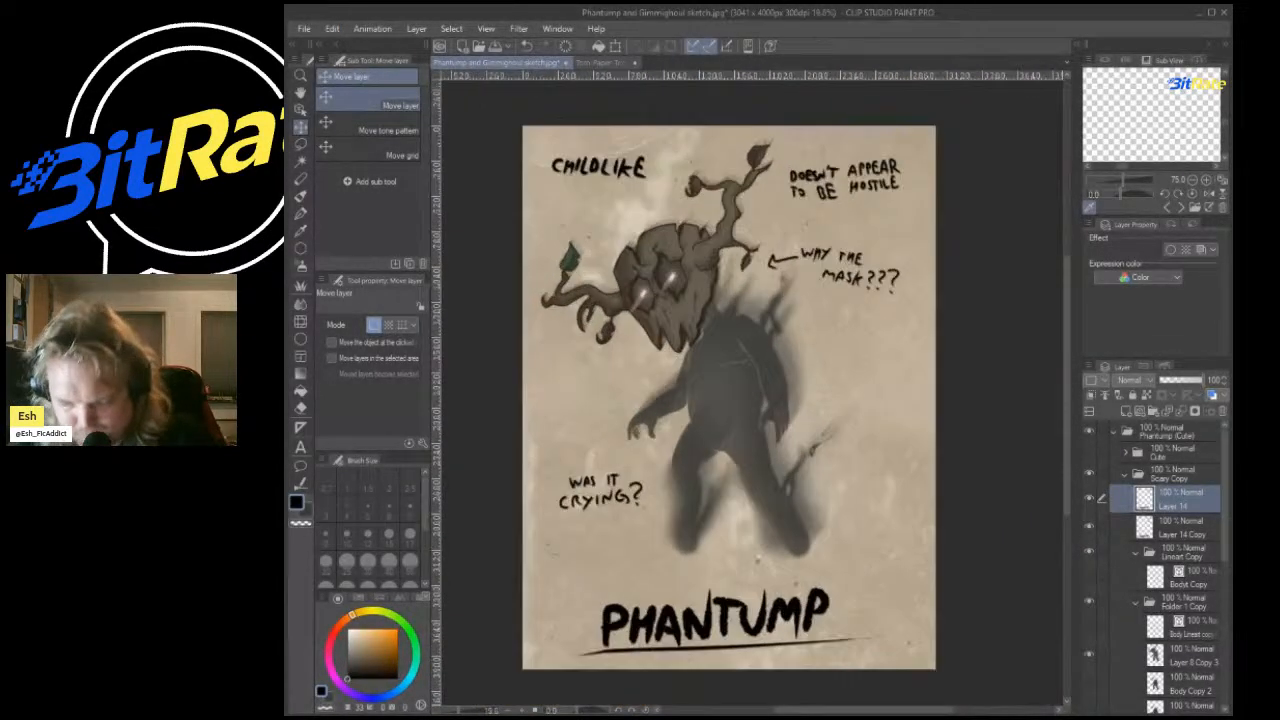
Paste a copy of the paper texture layer above the lettering layers in the Scary Copy folder.
shift+click(1182, 528)
scroll(1160, 560, down, 5)
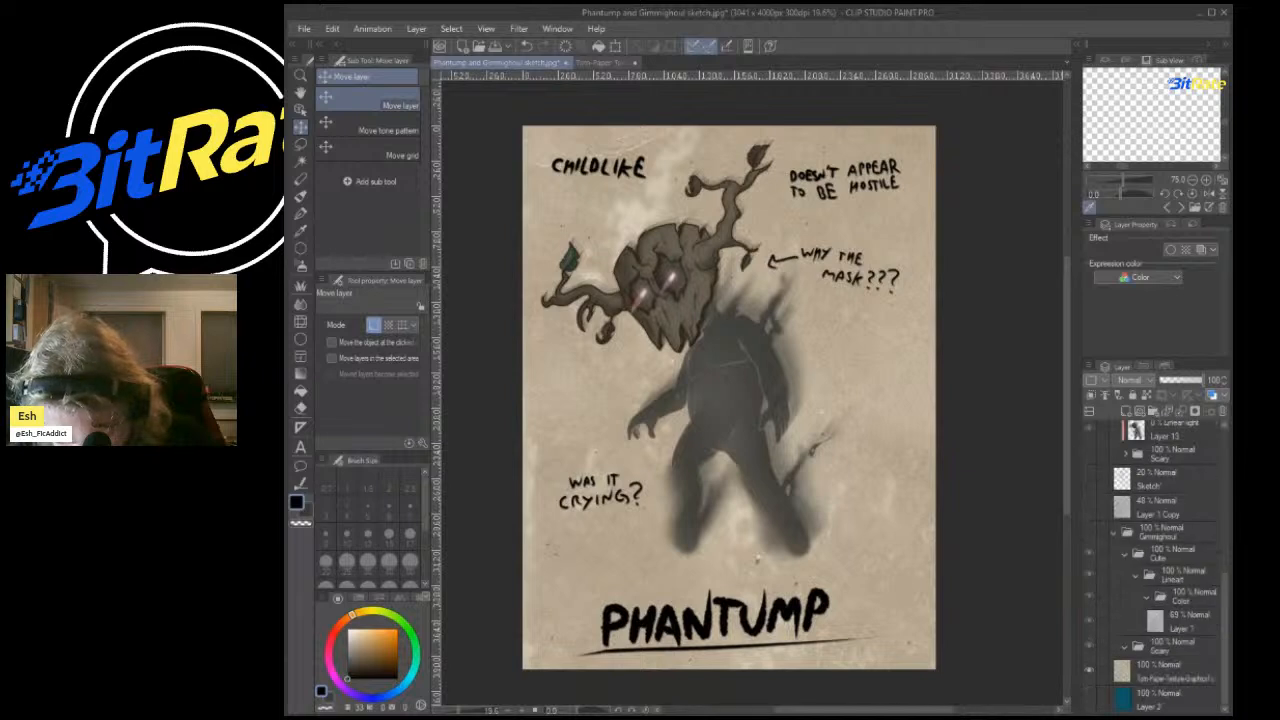
click(1162, 507)
click(1162, 671)
scroll(1162, 671, up, 6)
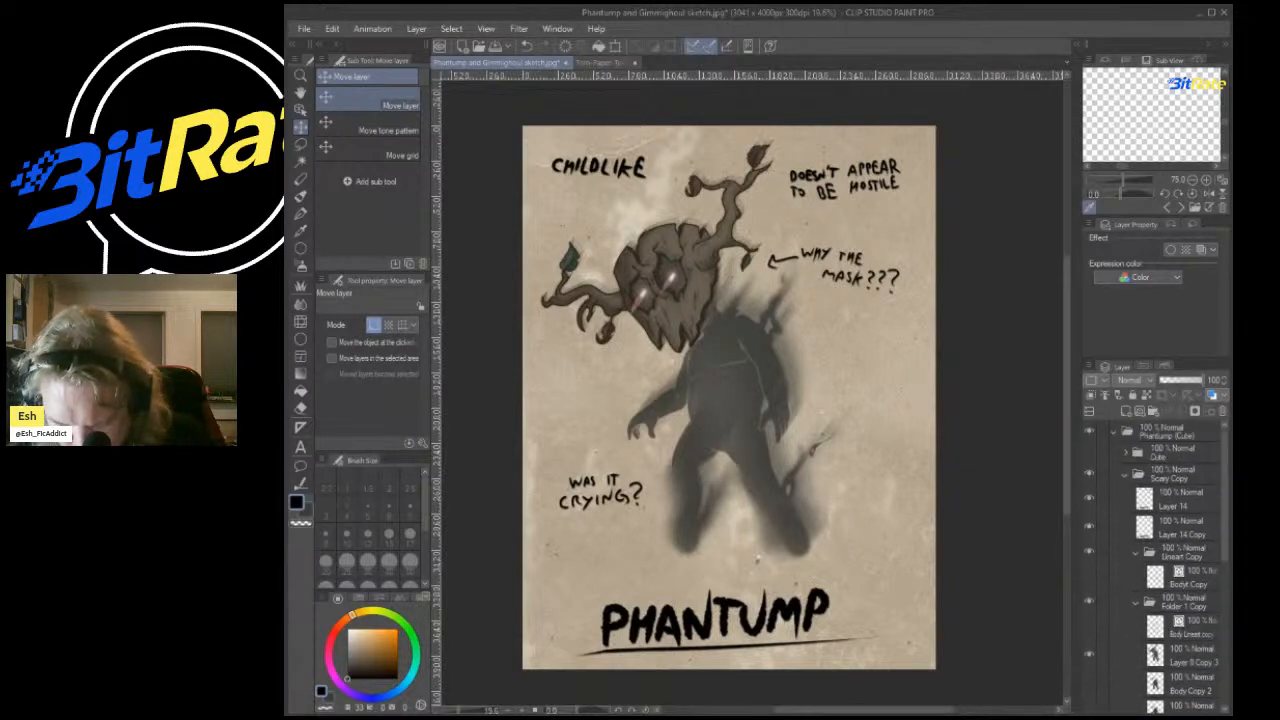
click(1170, 474)
key(ctrl+v)
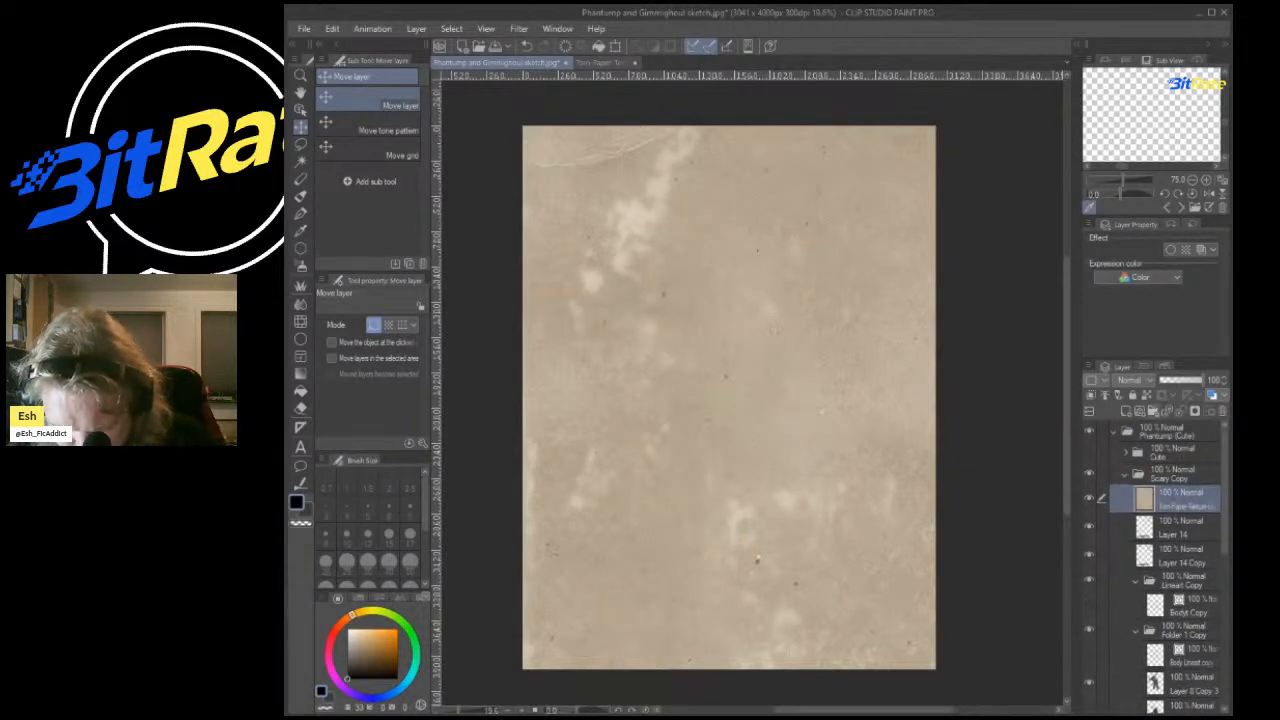
Set the pasted paper texture layer to Multiply blending at 22% opacity.
click(1134, 418)
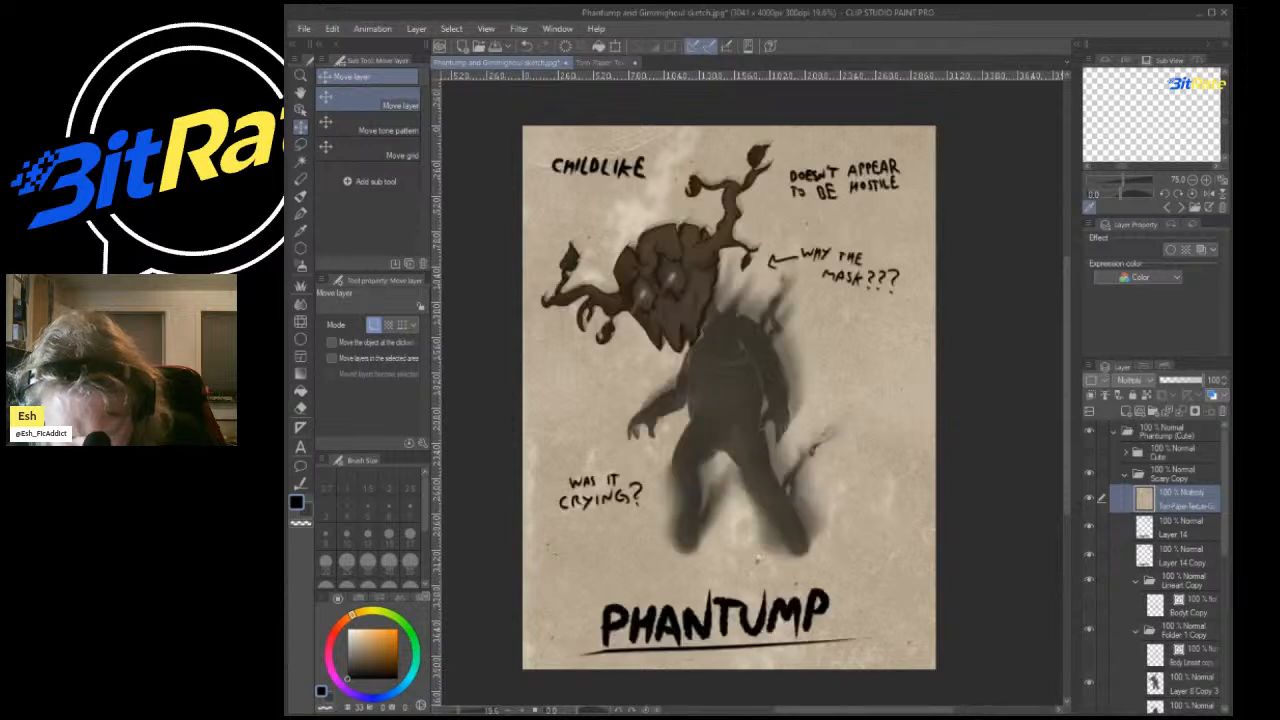
drag(1200, 380, 1168, 380)
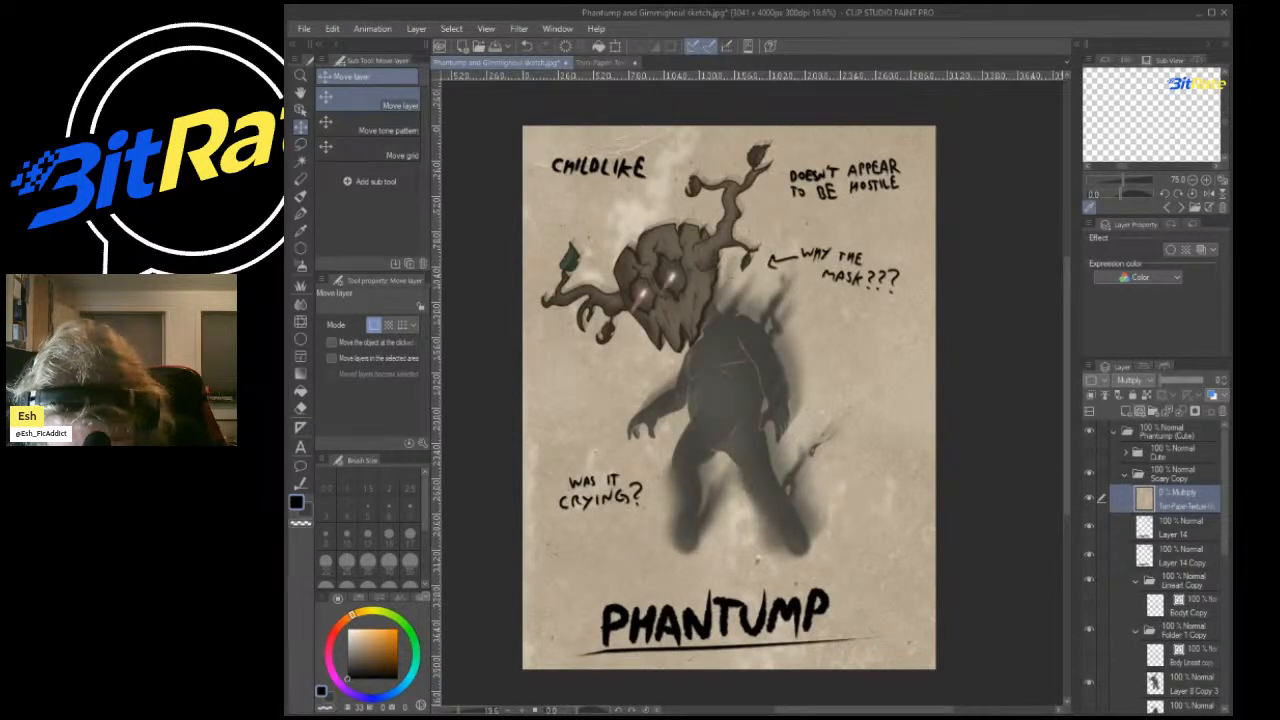
click(1089, 498)
click(1089, 498)
drag(1160, 380, 1167, 380)
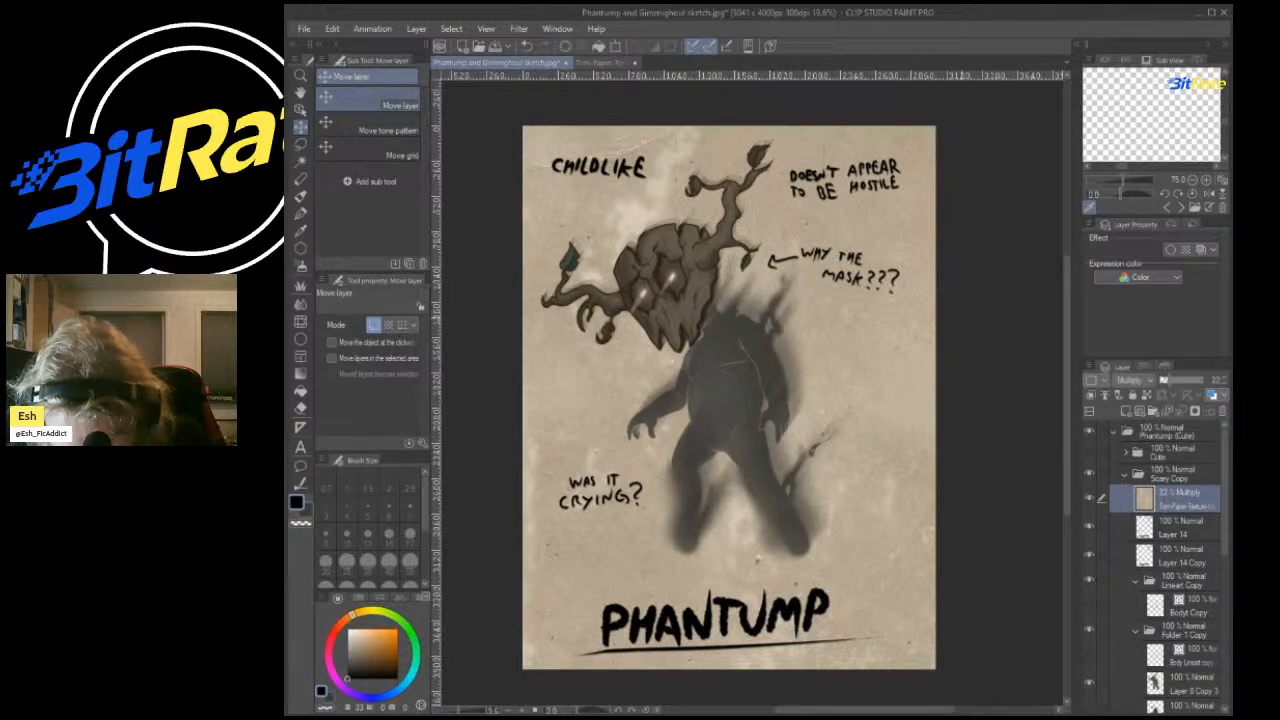
Move the Multiply paper texture layer out of the Scary Copy folder, placing it directly above that folder.
scroll(892, 286, up, 7)
scroll(892, 286, up, 2)
scroll(892, 286, down, 10)
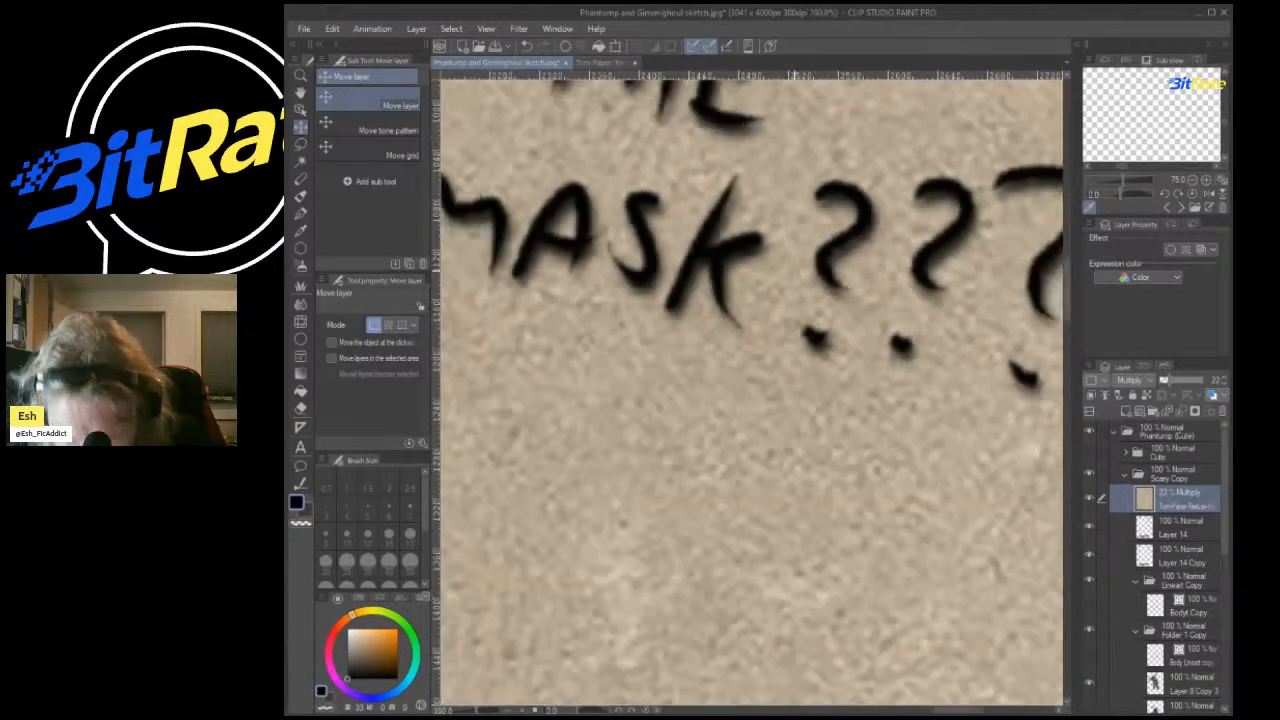
scroll(760, 420, up, 3)
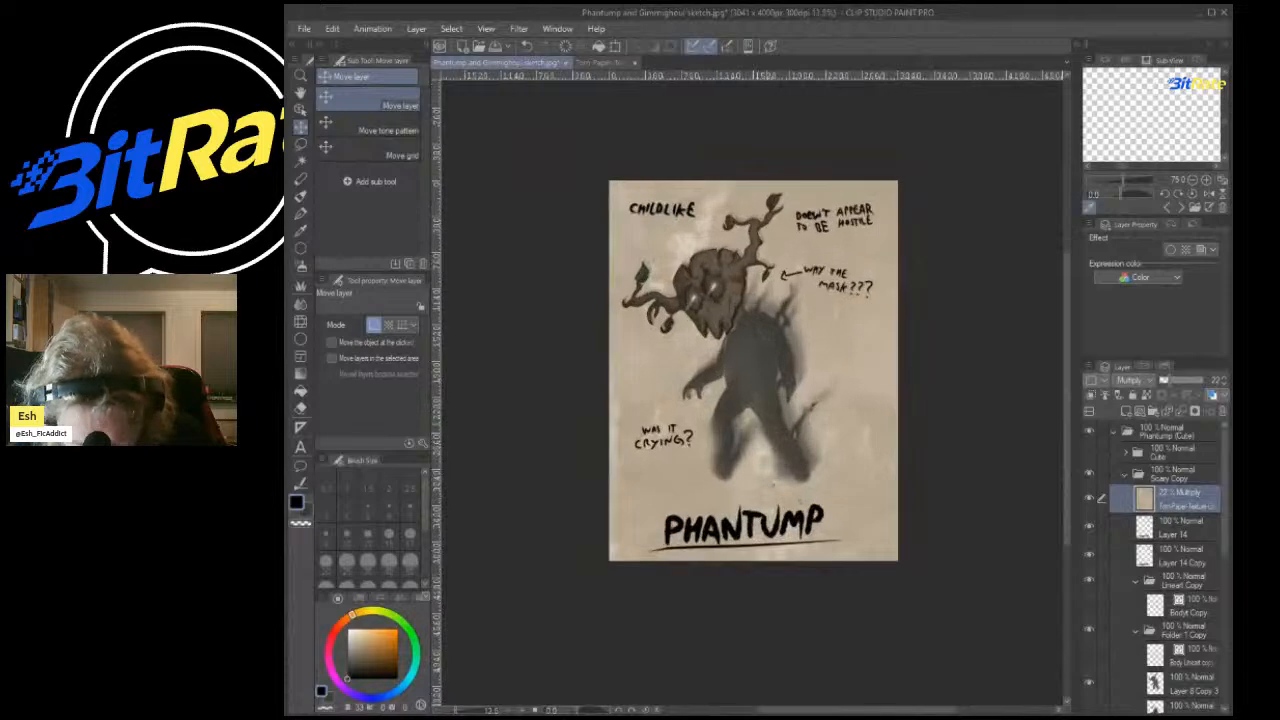
scroll(824, 192, up, 2)
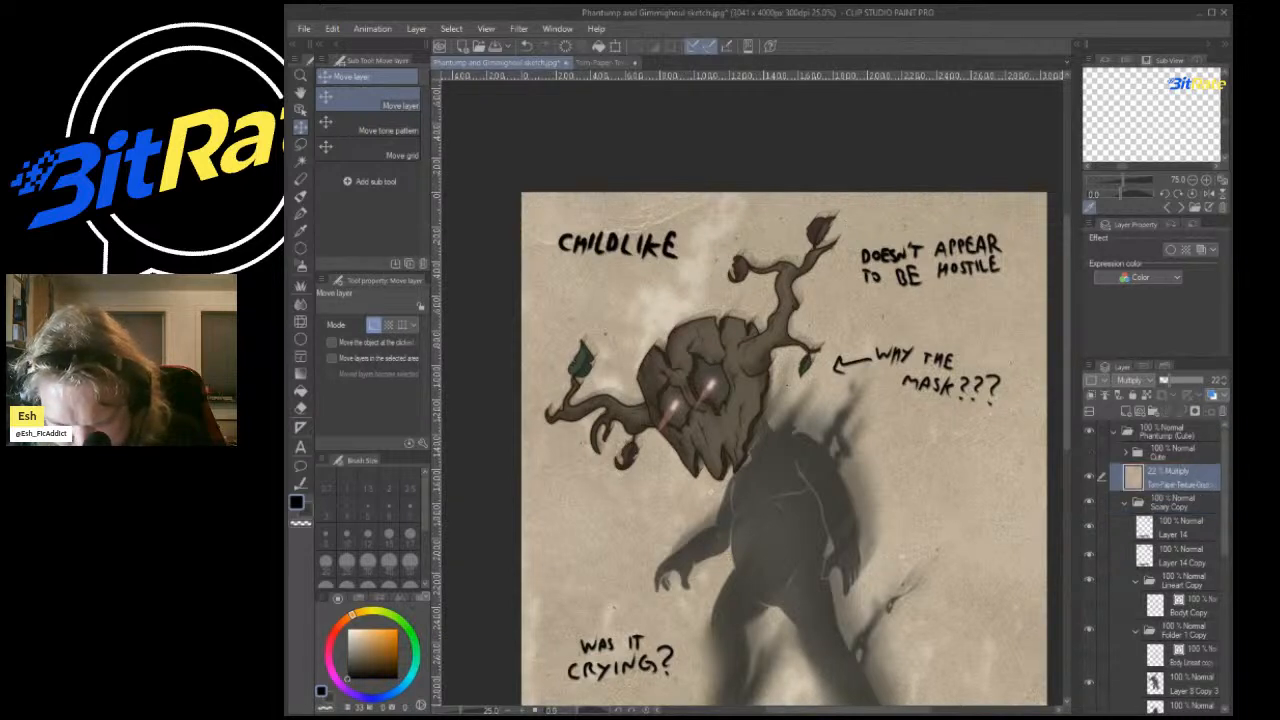
Move the original 100% Normal paper texture layer from near the bottom of the layer stack to directly above the Sketch layer.
scroll(1160, 560, down, 3)
scroll(1156, 565, up, 3)
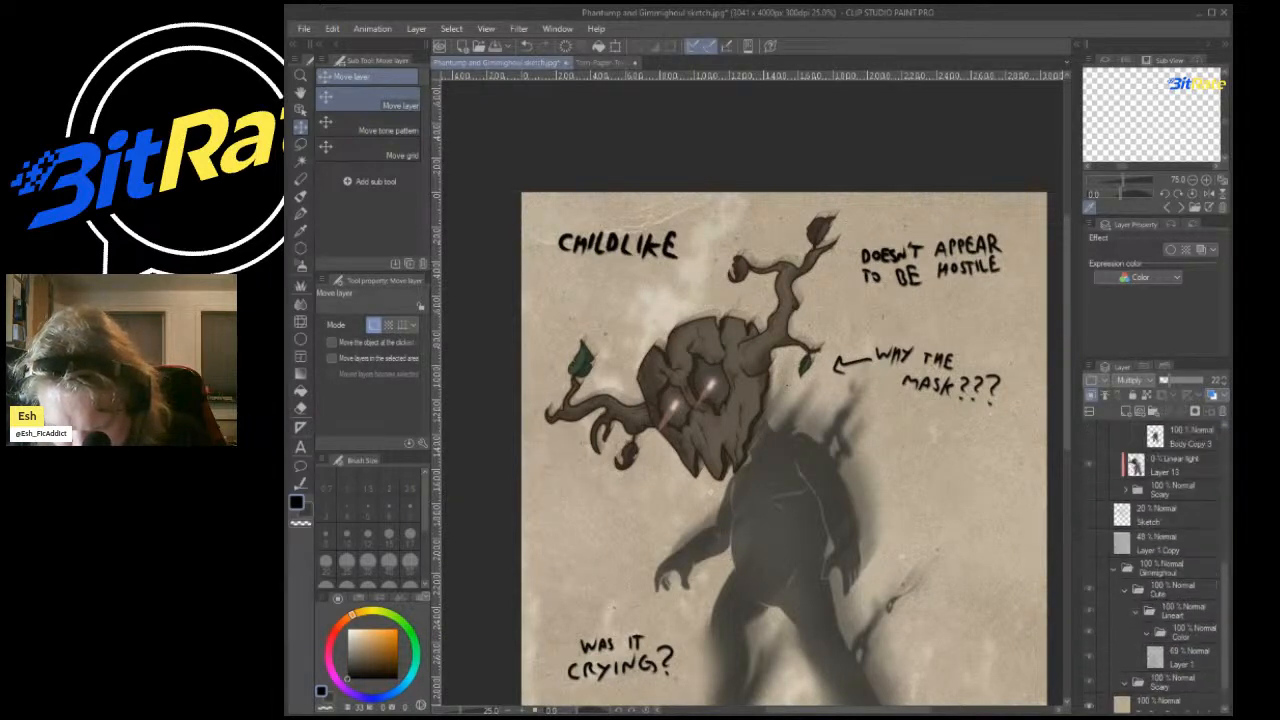
scroll(1156, 565, up, 2)
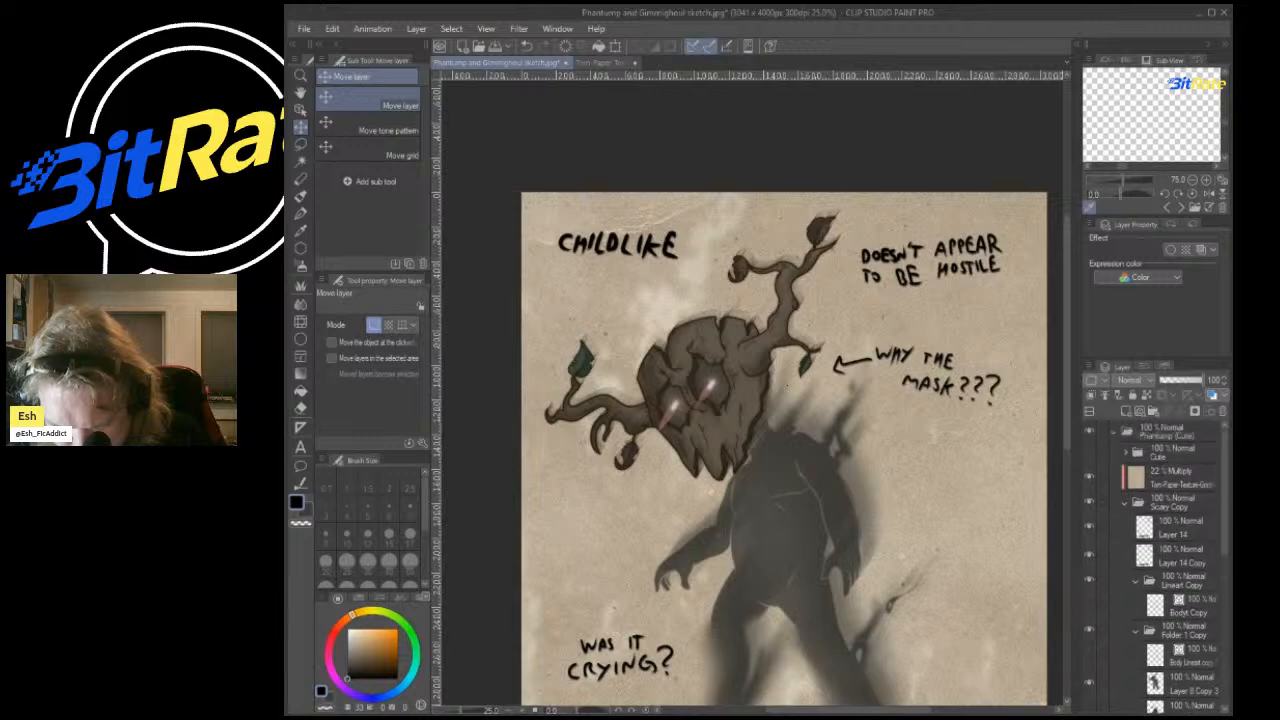
click(1125, 503)
scroll(1156, 565, down, 3)
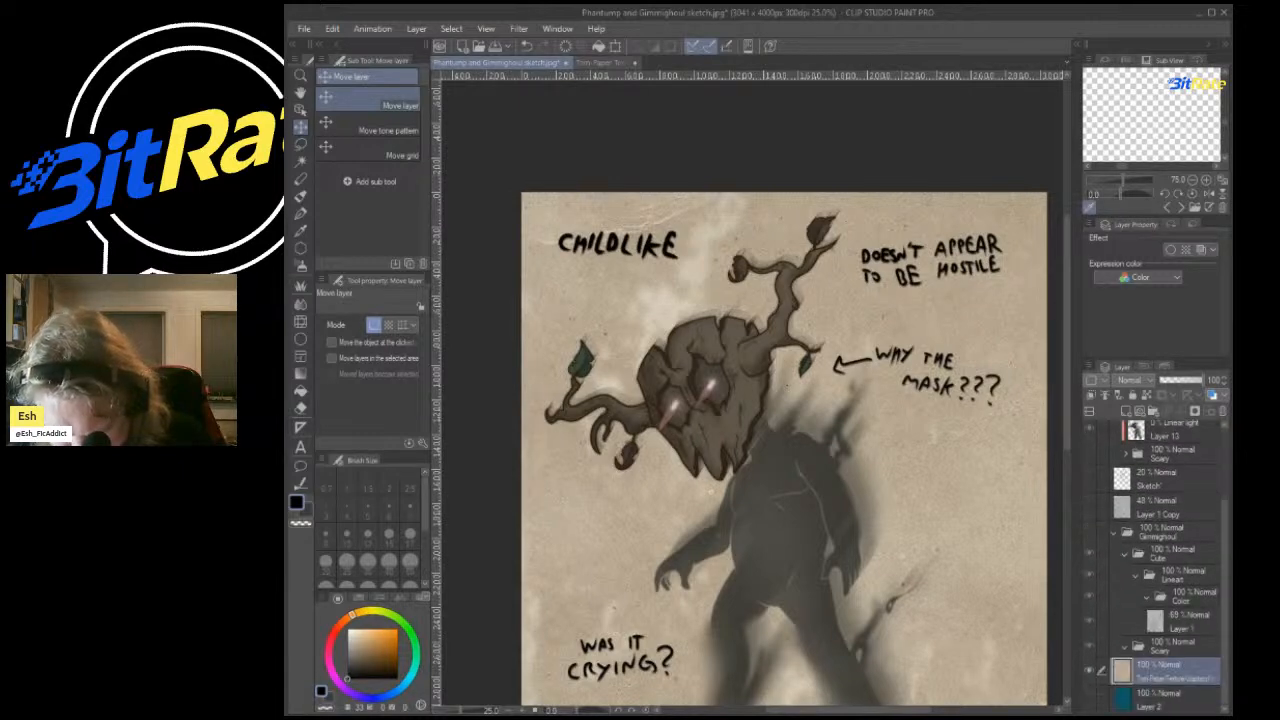
drag(1160, 565, 1160, 465)
scroll(770, 190, up, 1)
scroll(770, 190, down, 2)
scroll(602, 190, up, 2)
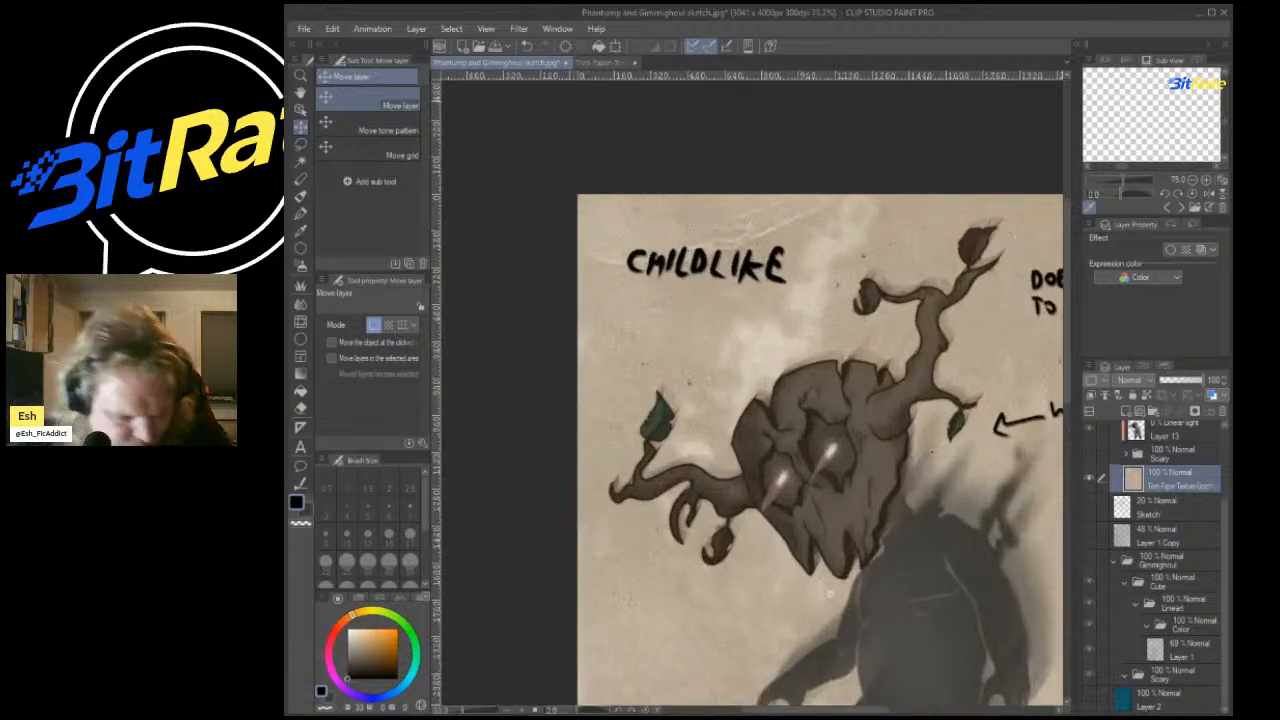
Erase a ragged torn edge along the top of the paper texture with the transparent Textured pen at brush size 100.
click(300, 213)
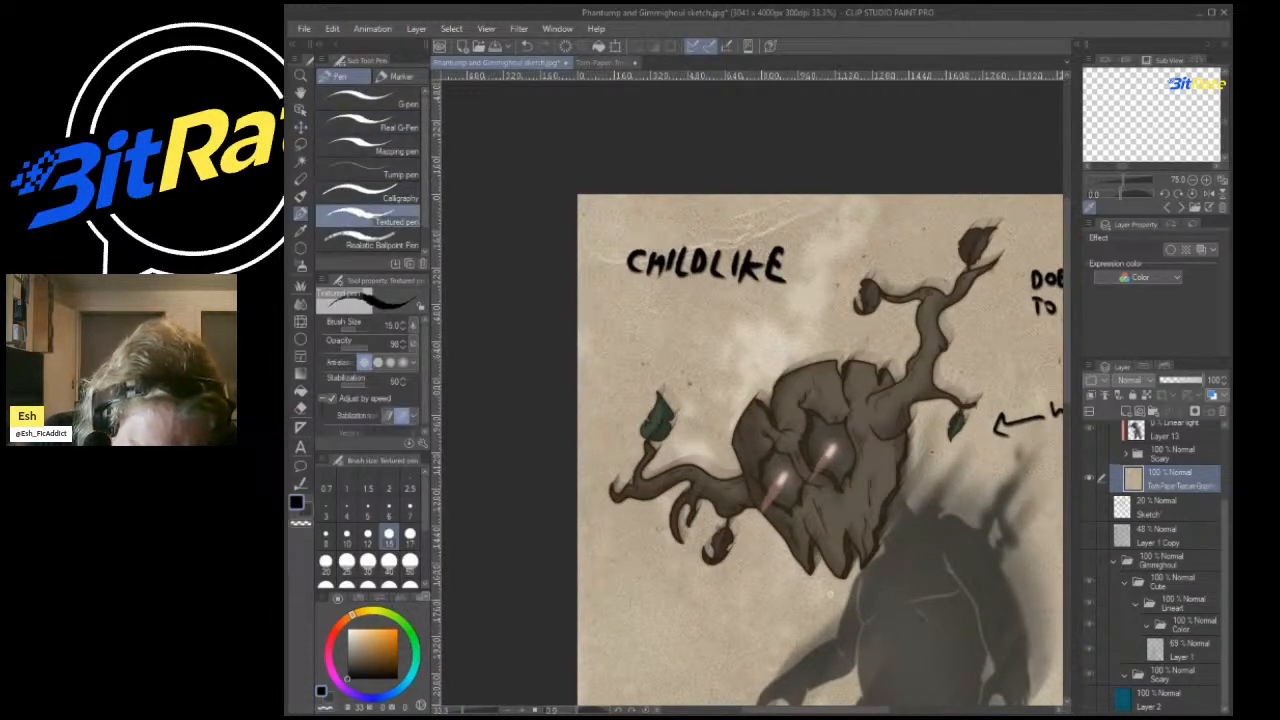
click(388, 561)
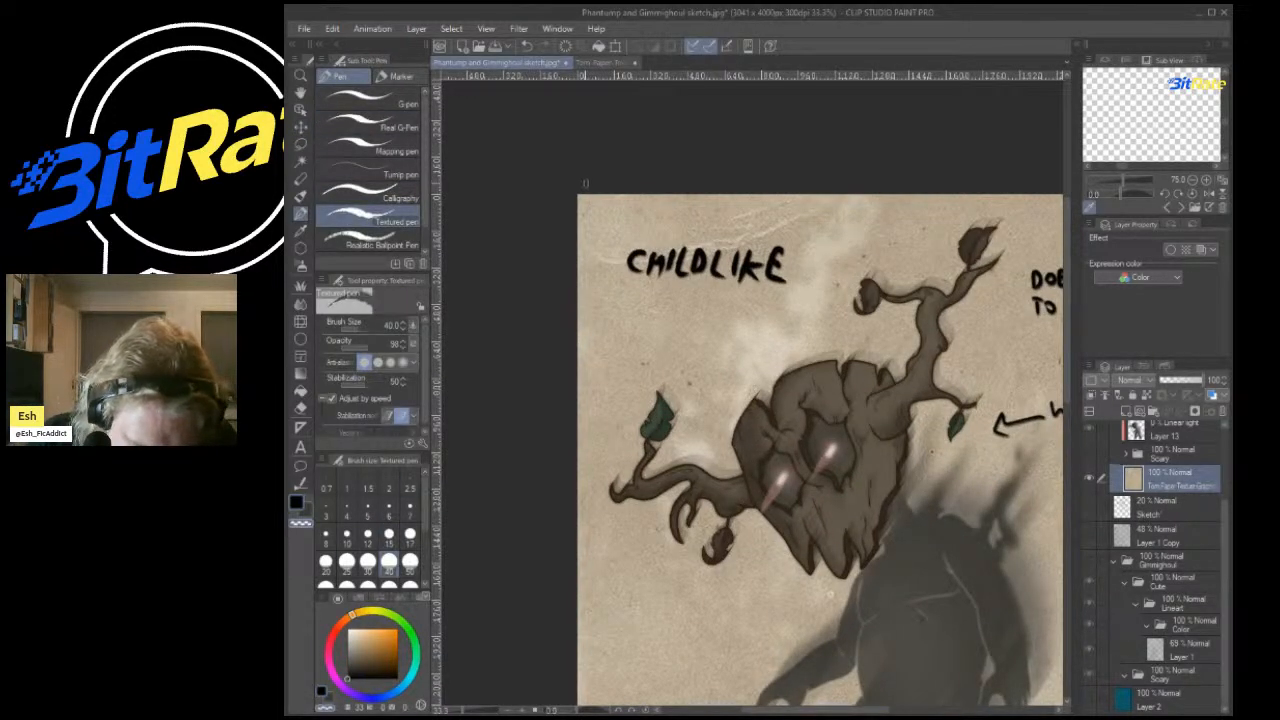
click(390, 580)
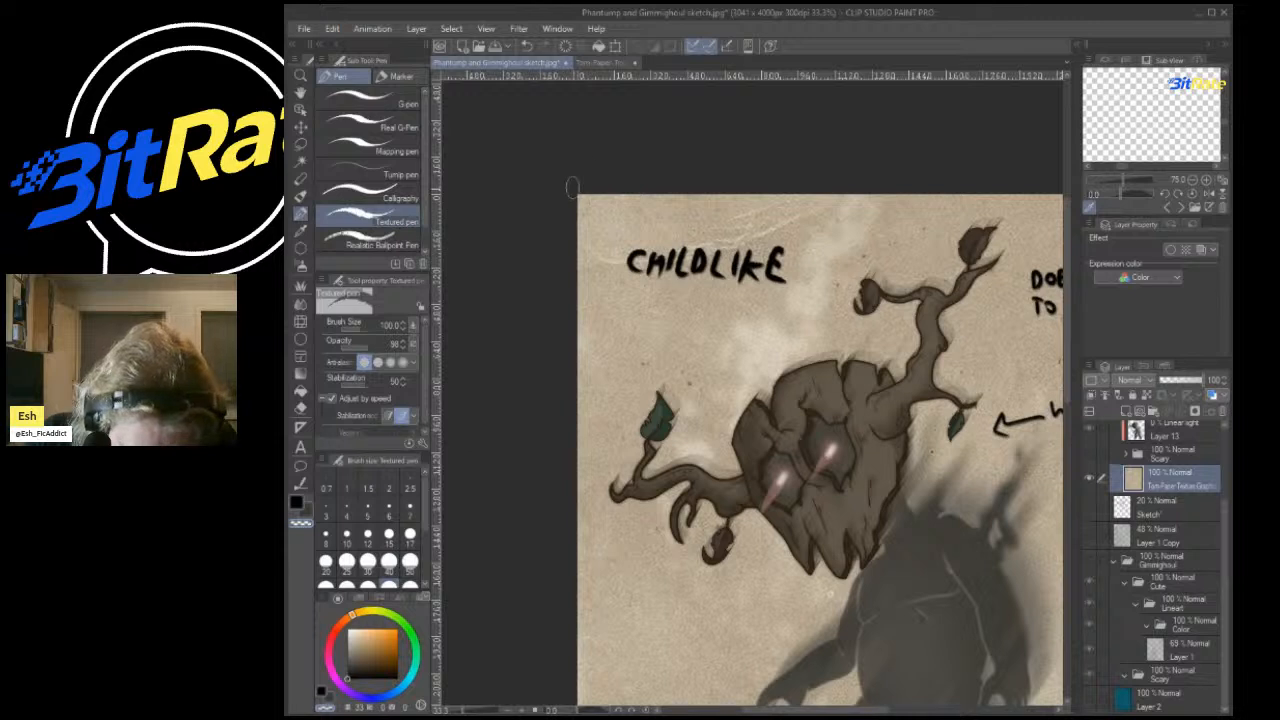
mouse_move(670, 184)
mouse_down()
mouse_move(620, 178)
mouse_move(728, 195)
mouse_move(752, 181)
mouse_move(775, 191)
mouse_move(766, 180)
mouse_move(837, 200)
mouse_move(882, 186)
mouse_move(1016, 201)
mouse_move(1060, 198)
mouse_up()
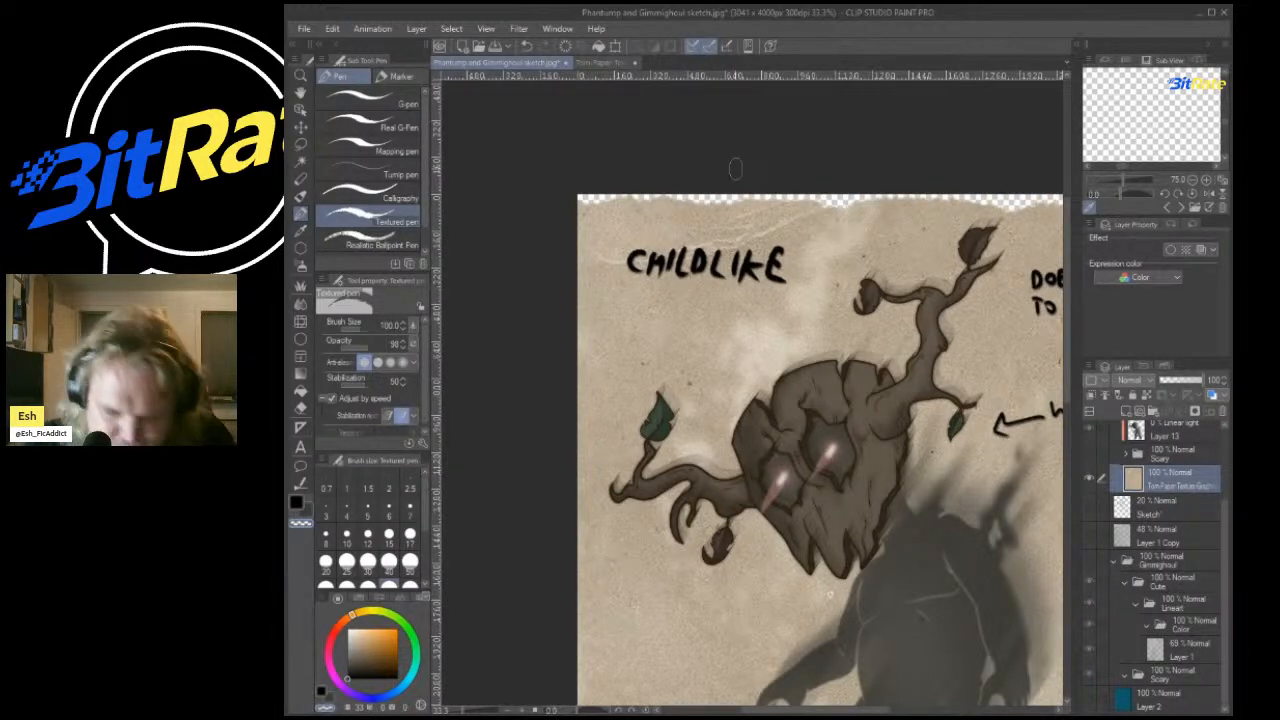
Continue the torn paper edge across the remaining top and down the right side of the page.
scroll(504, 296, down, 11)
scroll(674, 284, up, 9)
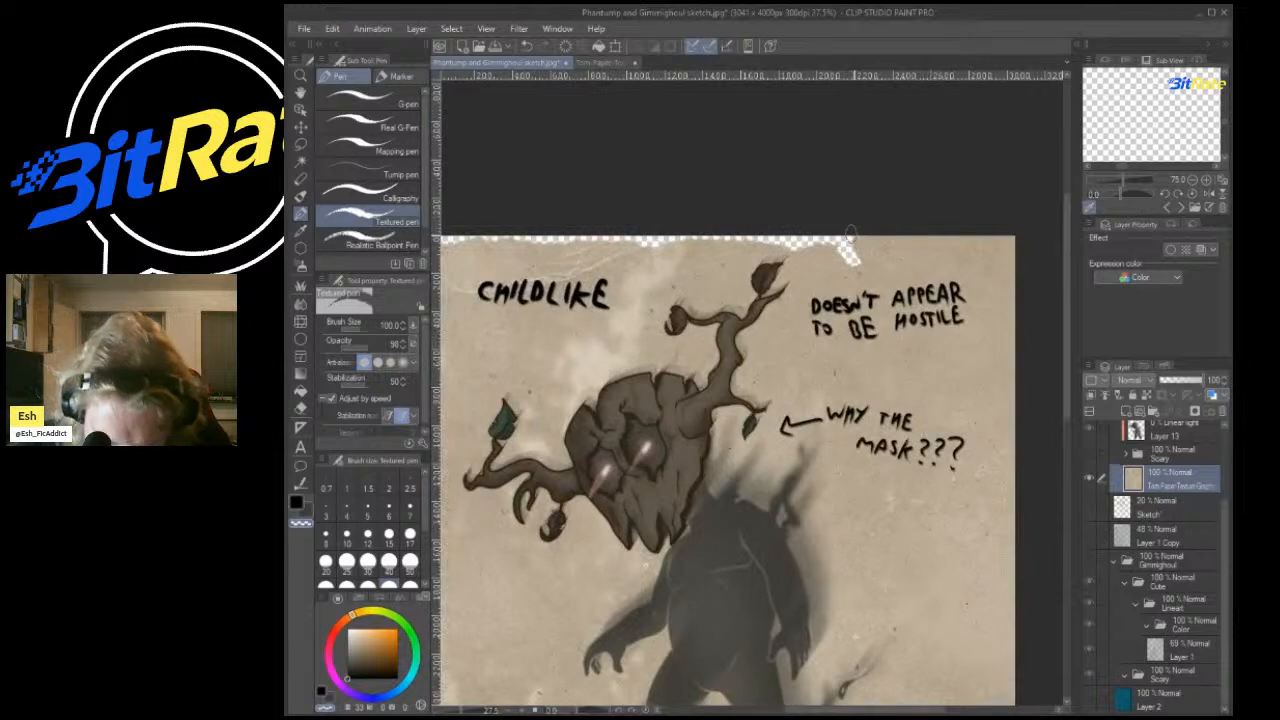
mouse_move(850, 232)
mouse_down()
mouse_move(998, 236)
mouse_move(922, 234)
mouse_move(1012, 258)
mouse_move(1011, 703)
mouse_up()
scroll(1039, 474, down, 4)
scroll(900, 468, down, 3)
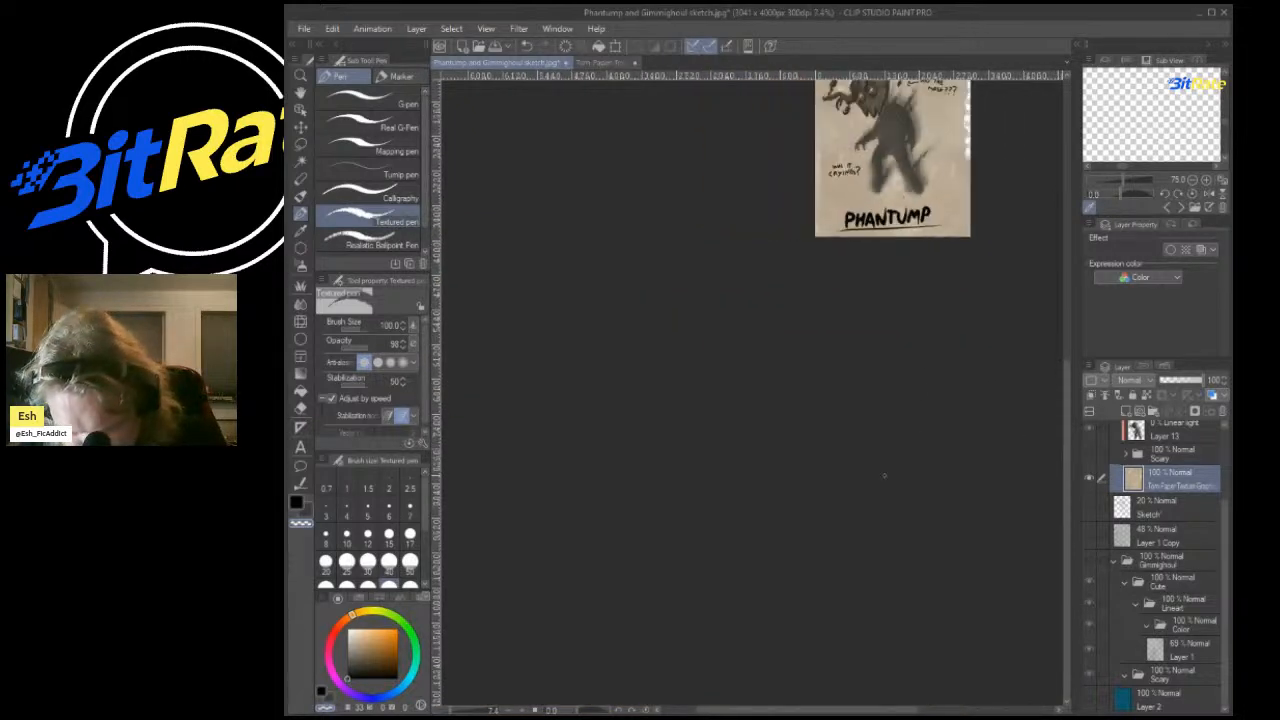
scroll(884, 476, down, 2)
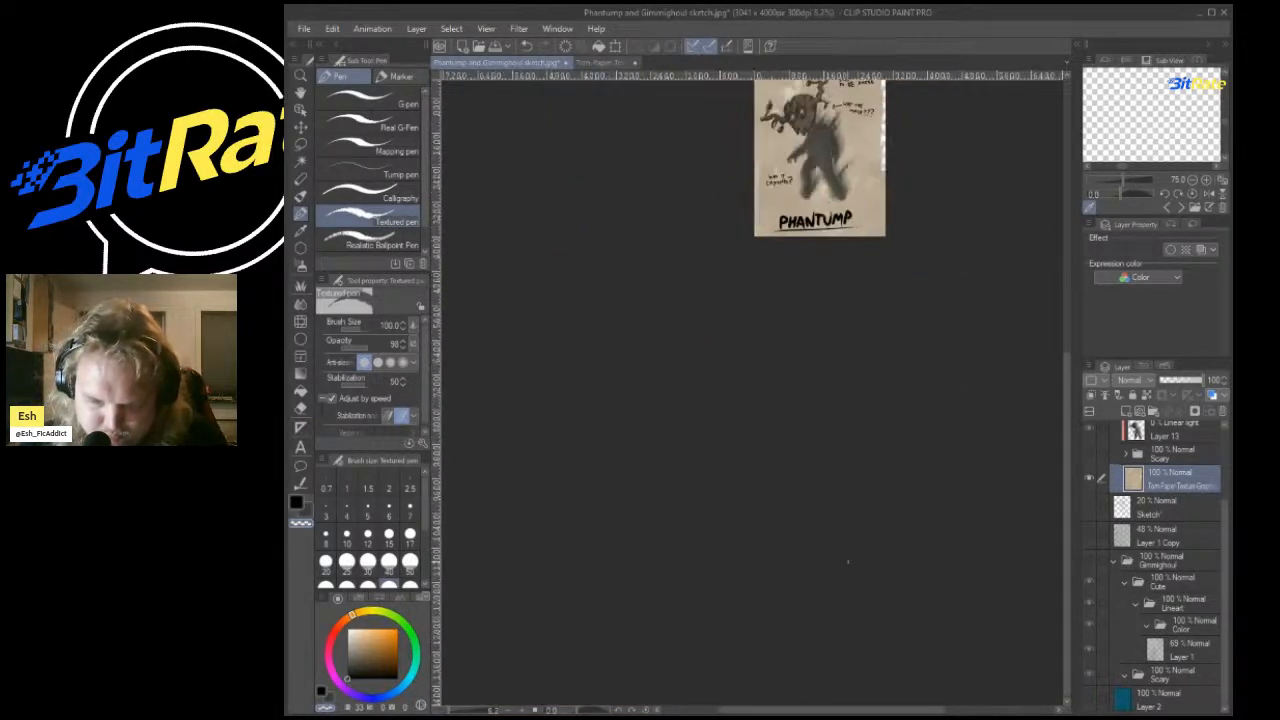
scroll(890, 256, up, 8)
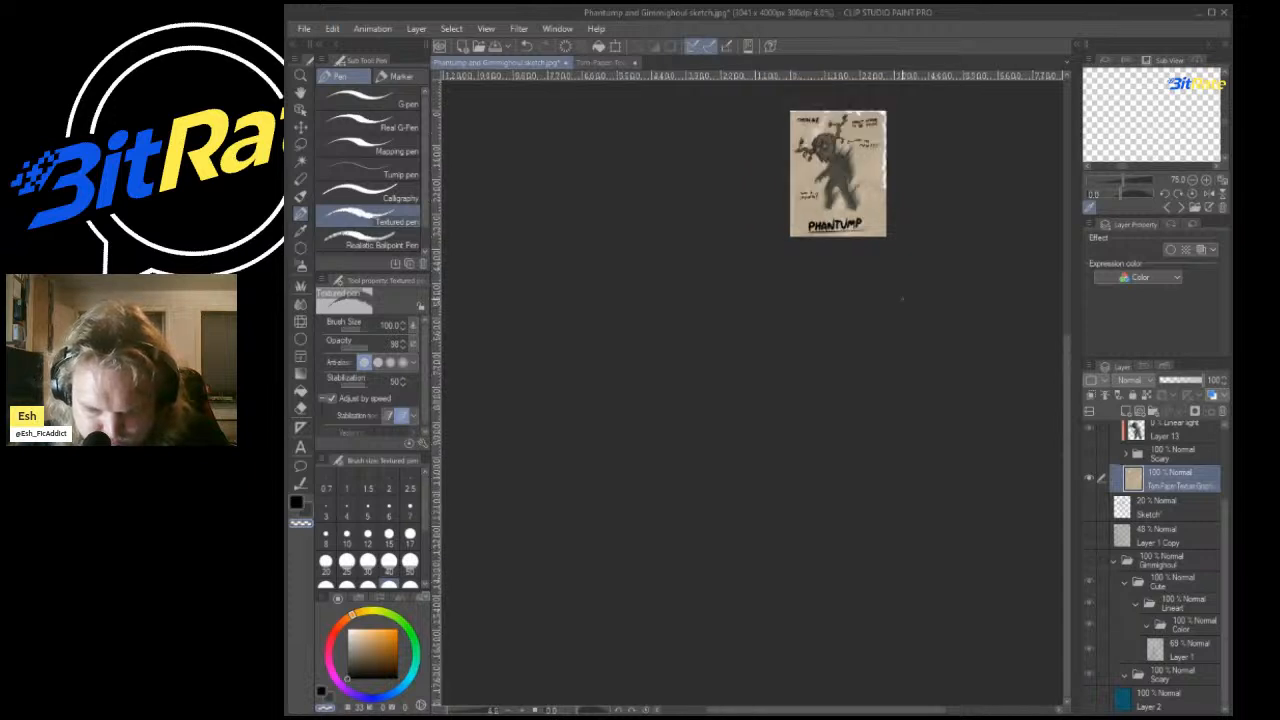
mouse_move(891, 320)
mouse_down()
mouse_move(889, 418)
mouse_move(877, 434)
mouse_move(876, 570)
mouse_up()
Erase ragged torn edges along the bottom and left side of the paper texture.
mouse_move(882, 428)
mouse_down()
mouse_move(850, 572)
mouse_move(477, 577)
mouse_up()
scroll(828, 280, down, 5)
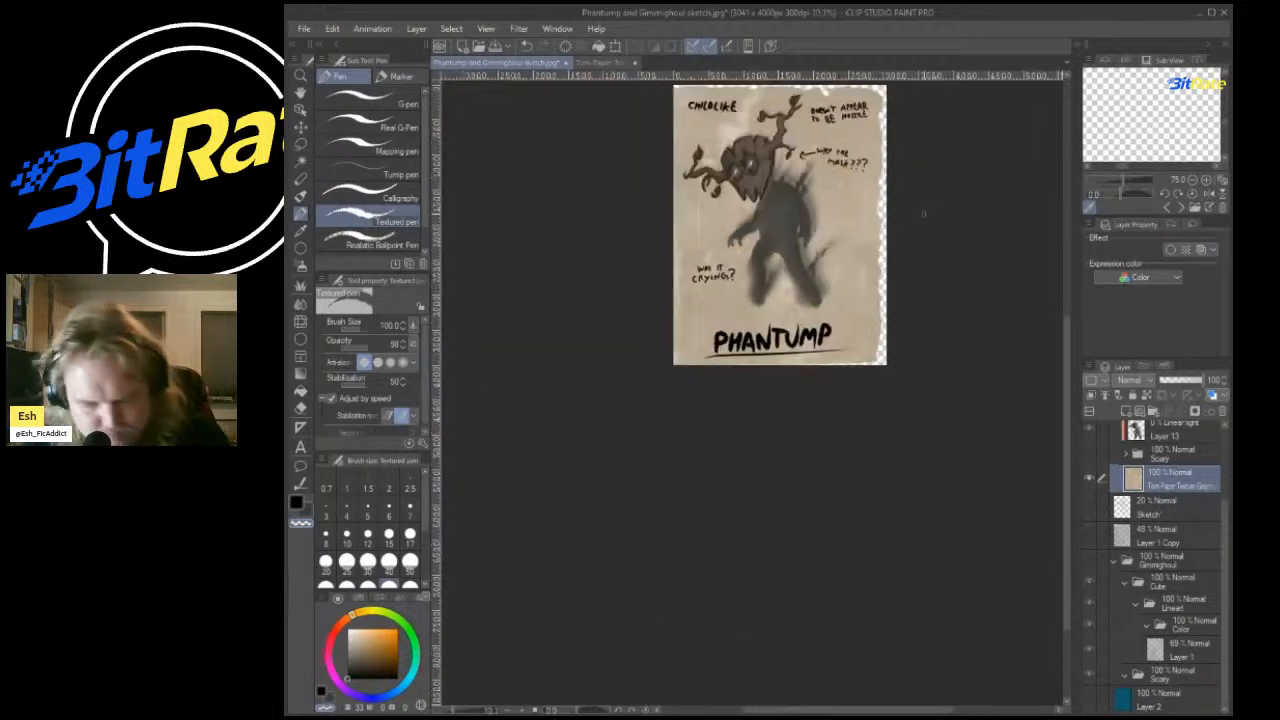
scroll(828, 280, up, 4)
mouse_move(890, 458)
mouse_down()
mouse_move(503, 462)
mouse_move(496, 428)
mouse_up()
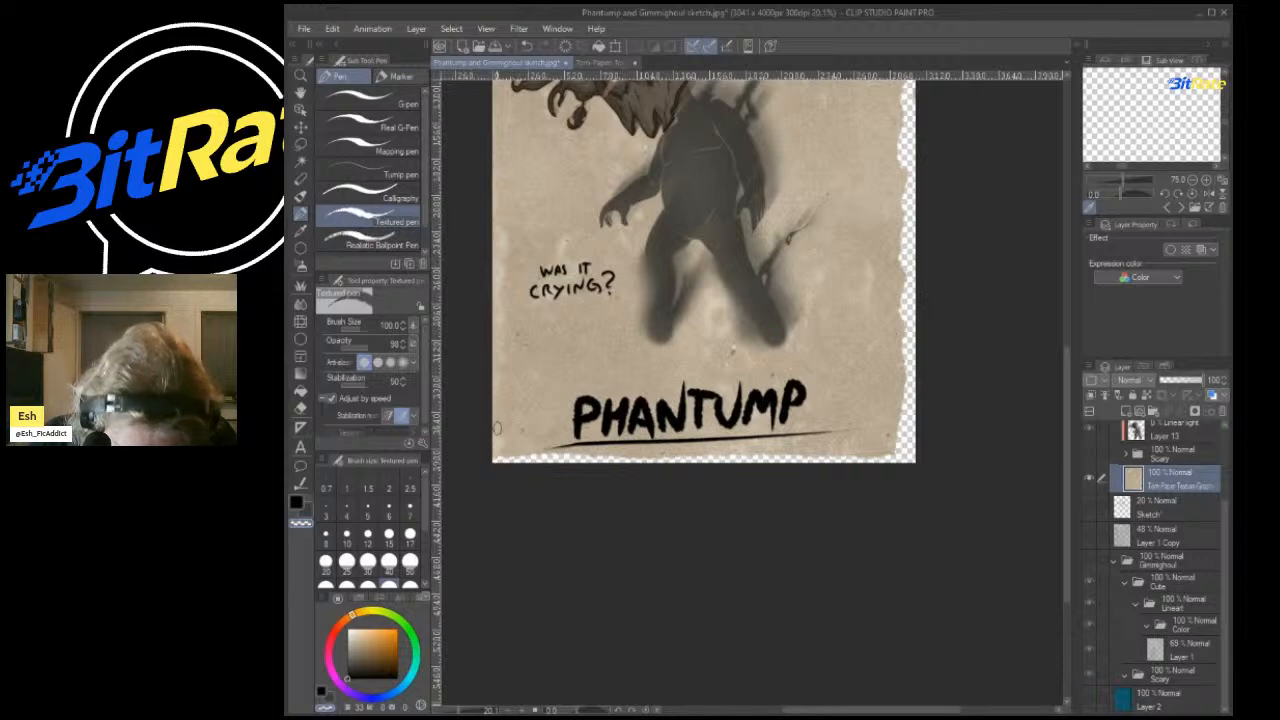
scroll(816, 305, down, 4)
scroll(816, 305, up, 3)
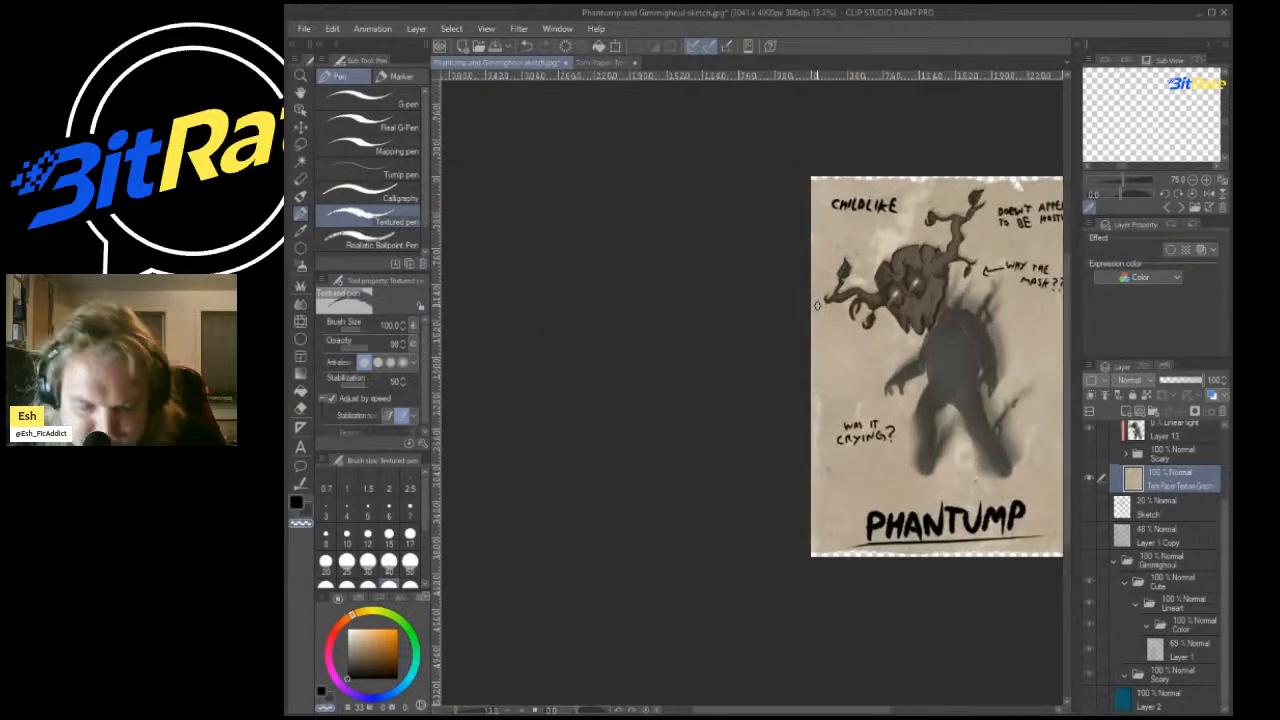
drag(816, 172, 817, 549)
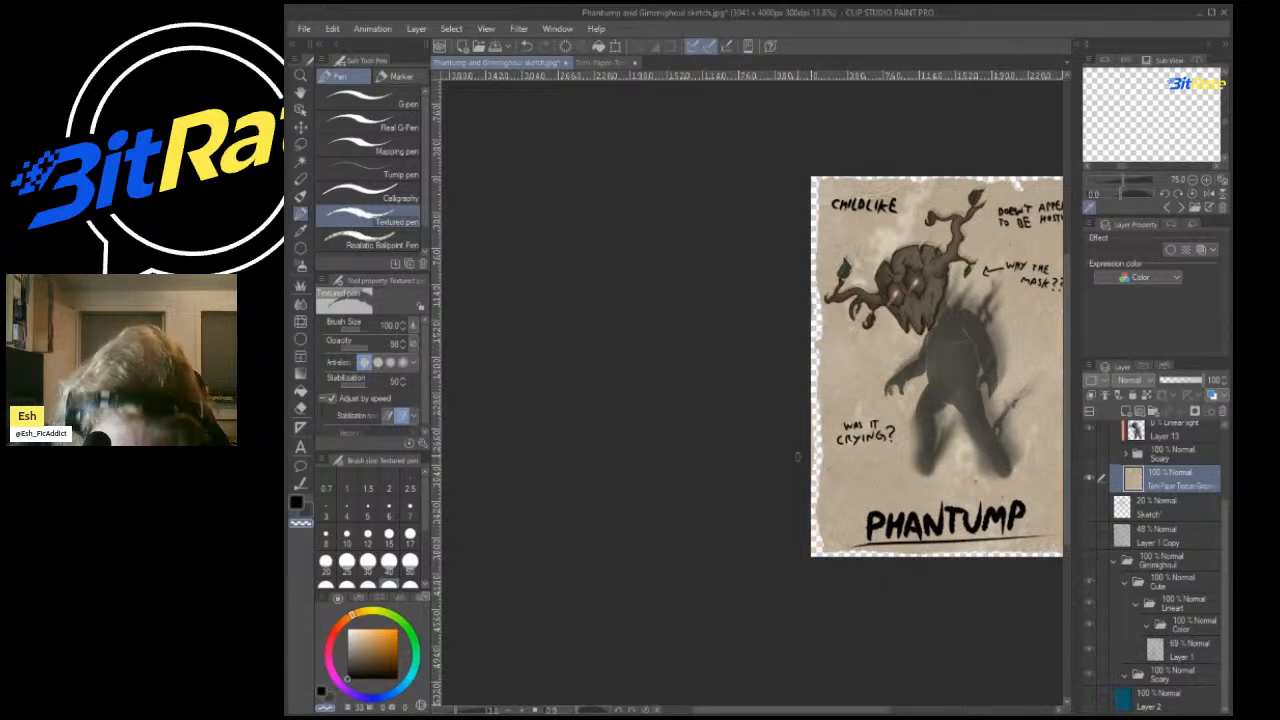
Scale the Scary Copy folder and the 22% Multiply paper texture together to 95%, fitting the artwork inside the torn edges.
scroll(811, 230, down, 5)
scroll(930, 362, up, 2)
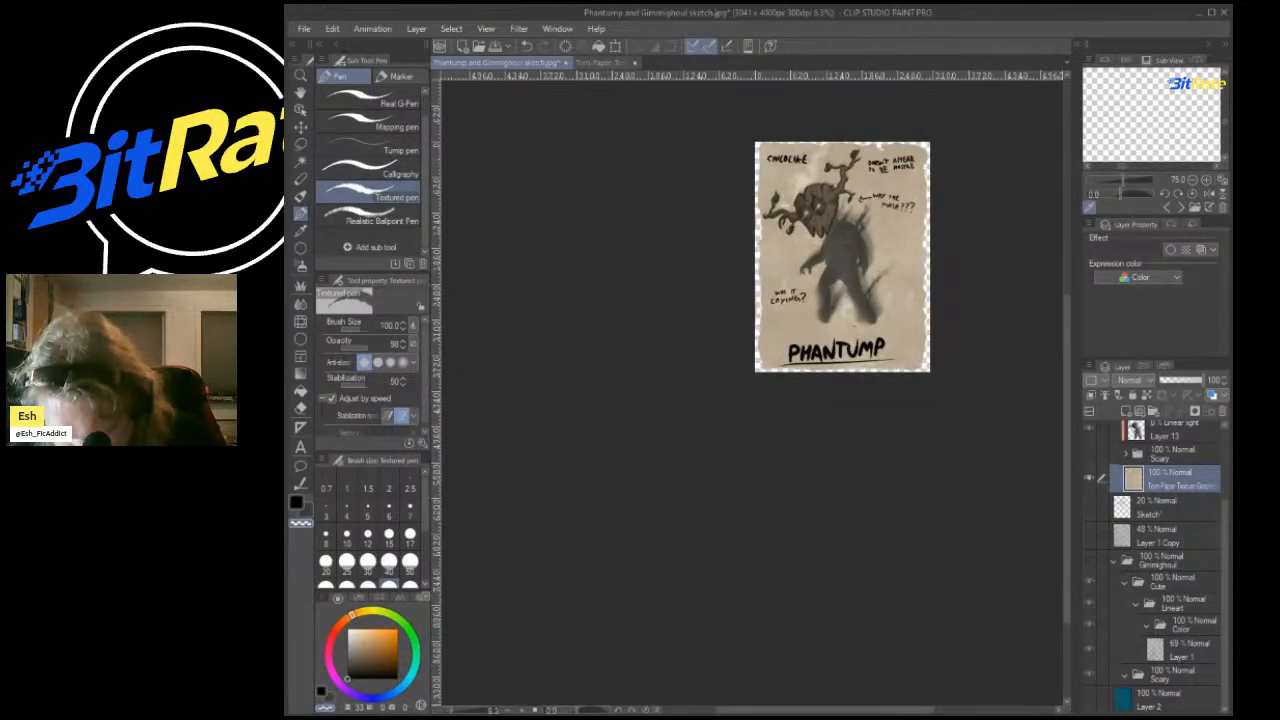
scroll(1160, 550, up, 2)
click(1172, 503)
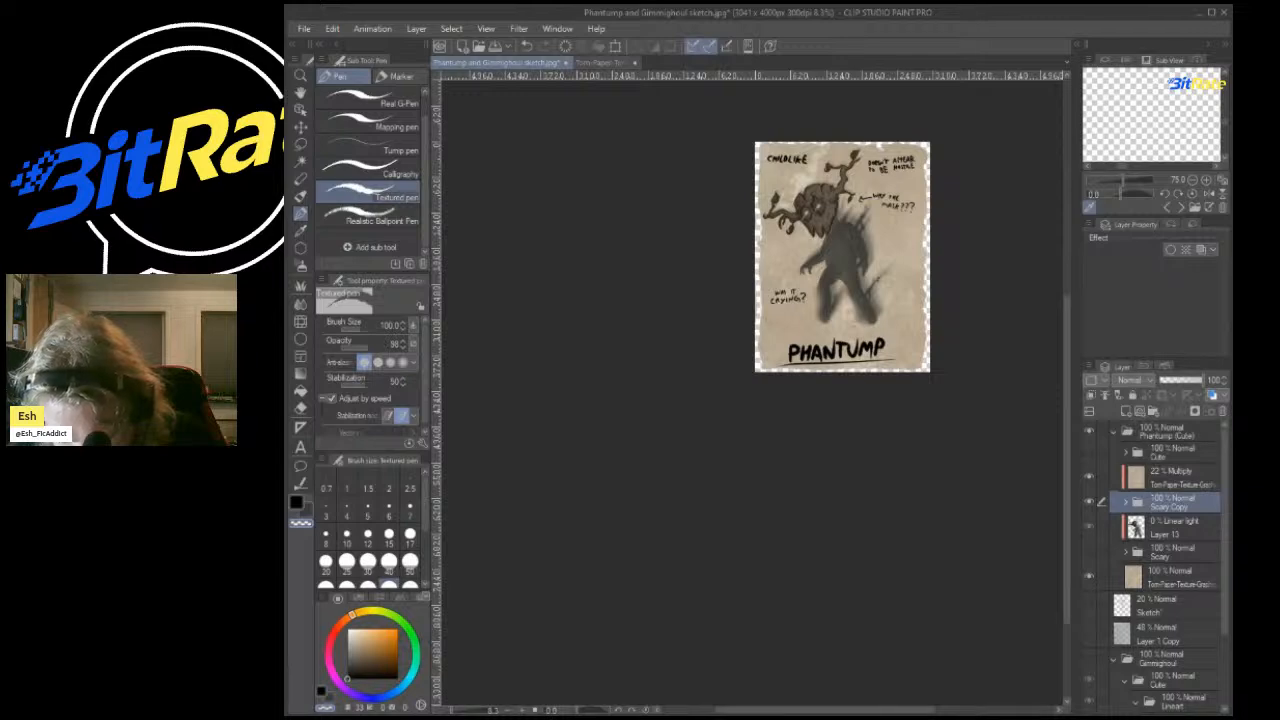
shift+click(1172, 478)
scroll(757, 274, up, 2)
key(k)
scroll(886, 240, up, 2)
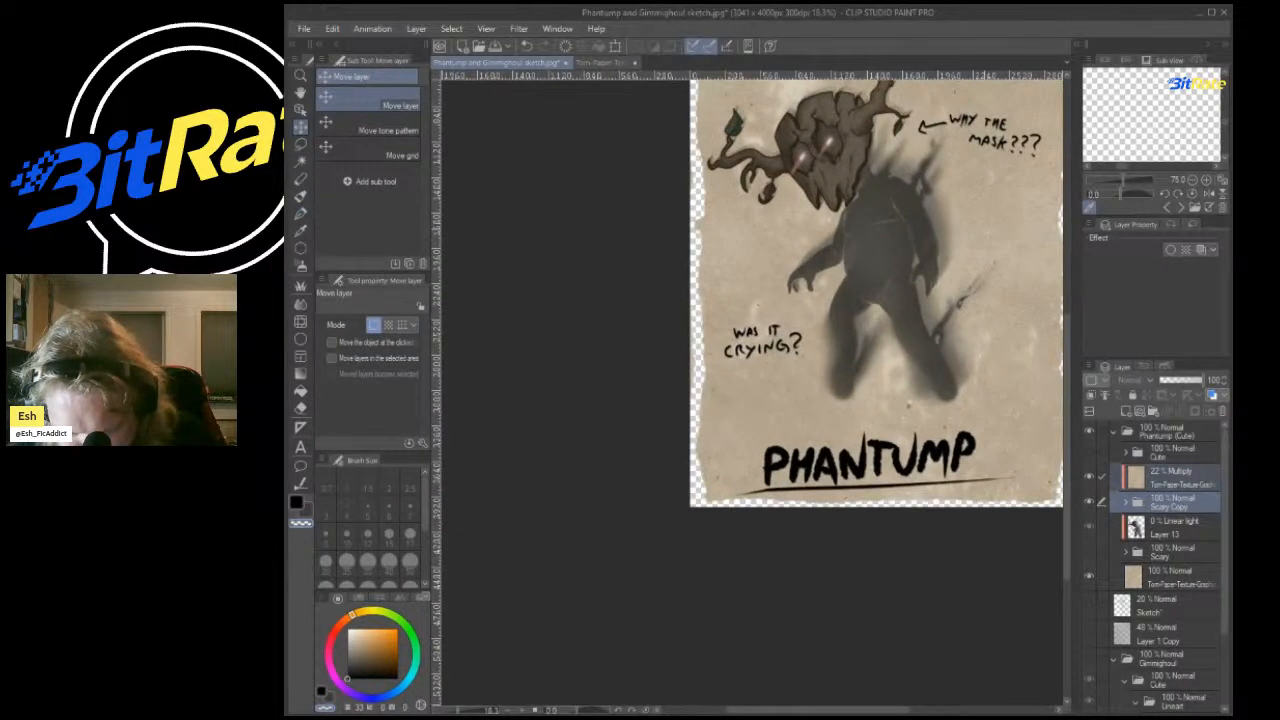
scroll(917, 219, down, 2)
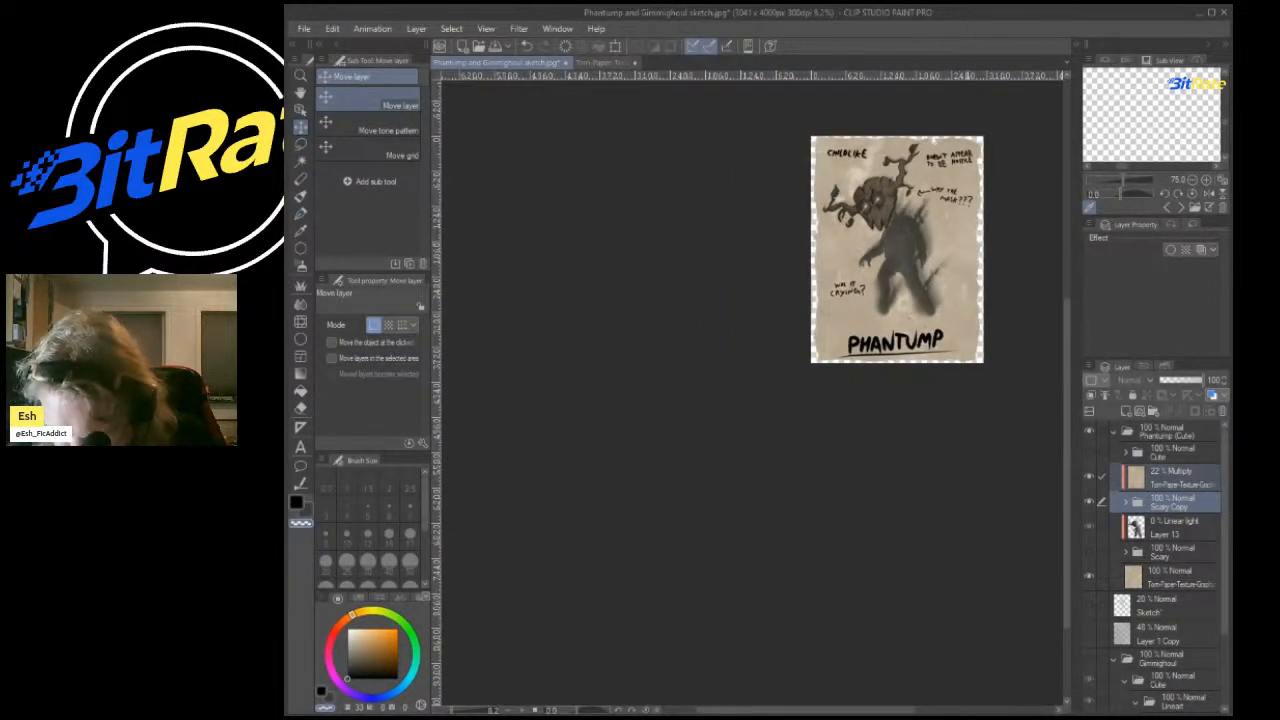
key(ctrl+t)
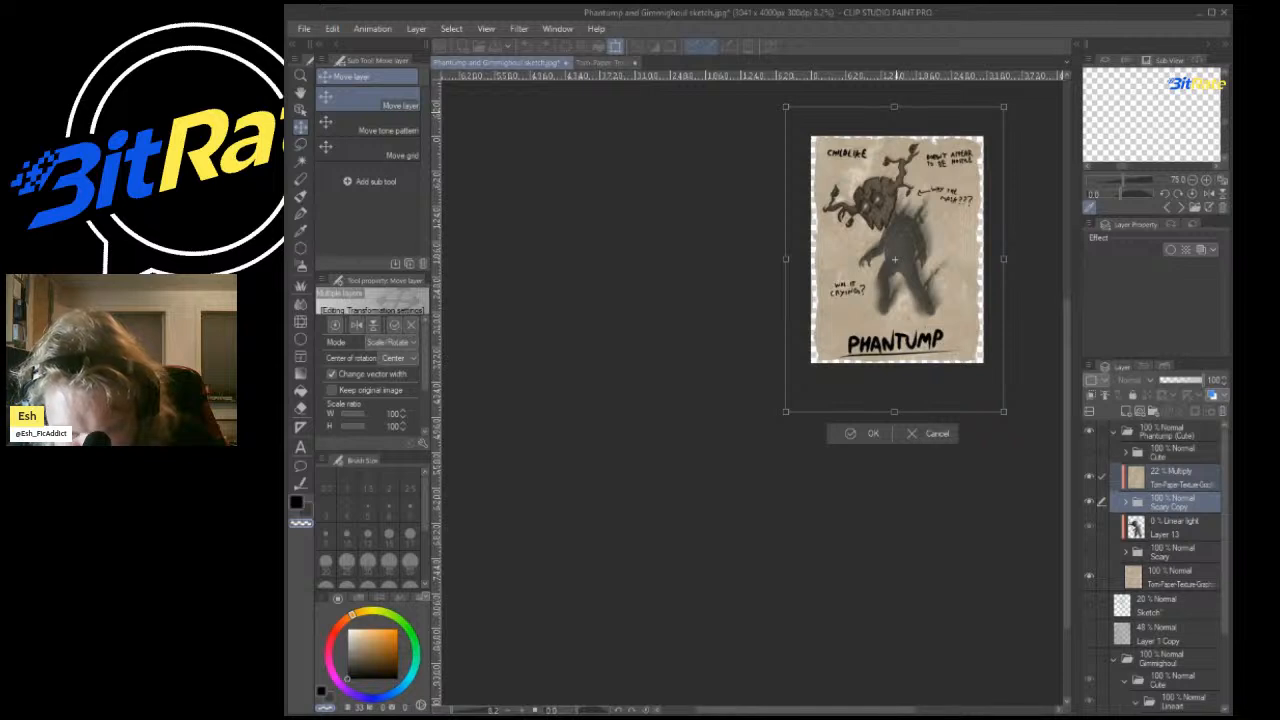
drag(895, 108, 895, 124)
drag(896, 168, 897, 164)
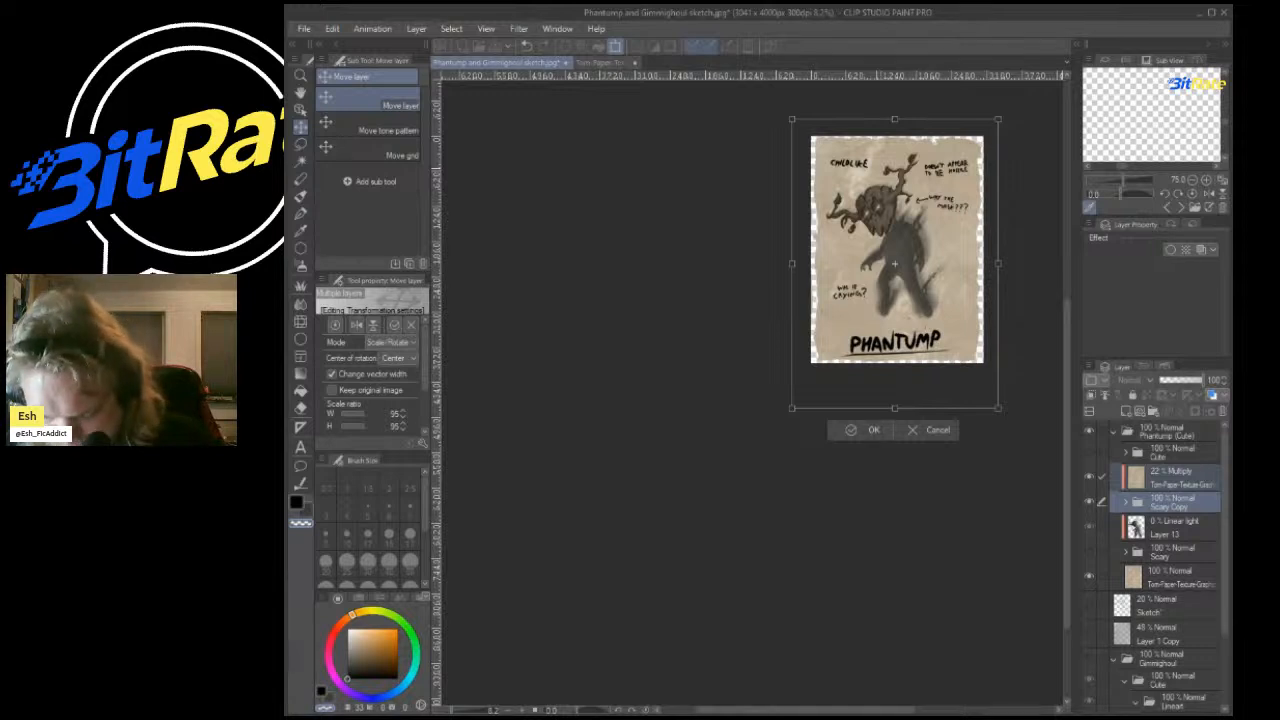
key(Return)
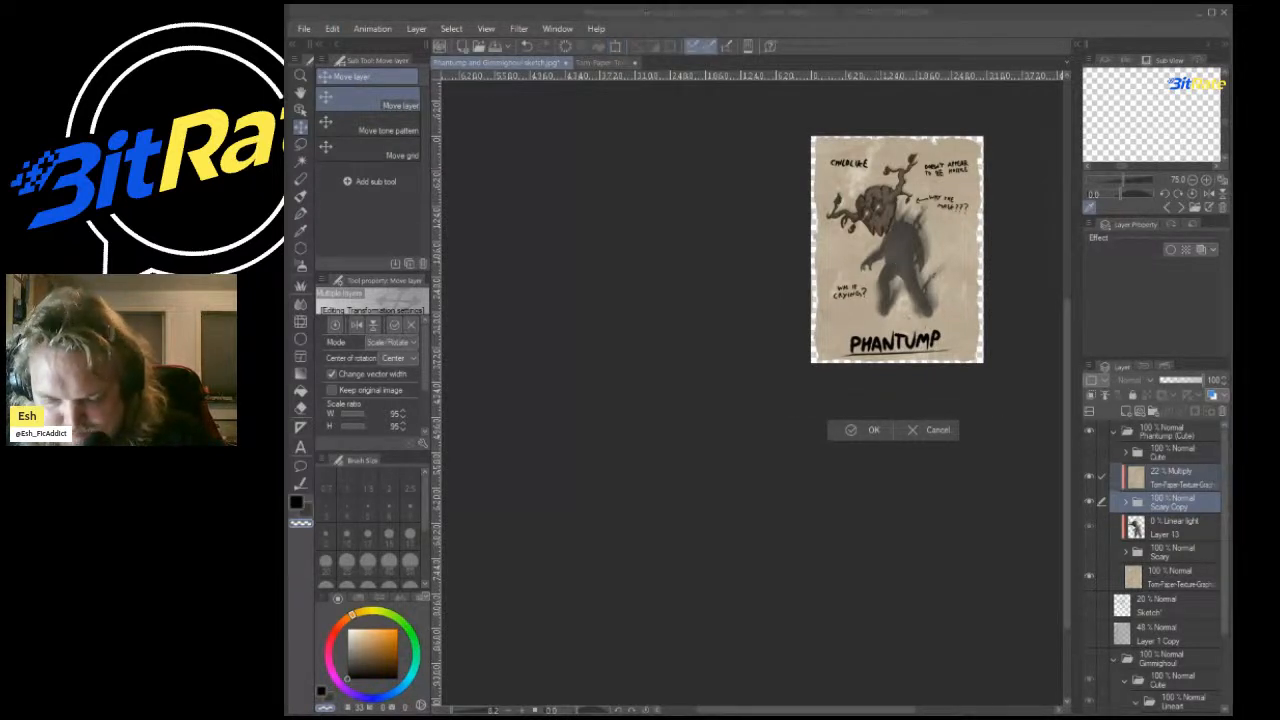
Add a layer above the Normal paper texture and make a border selection along the torn edges from the paper's shrunken outline.
click(1174, 577)
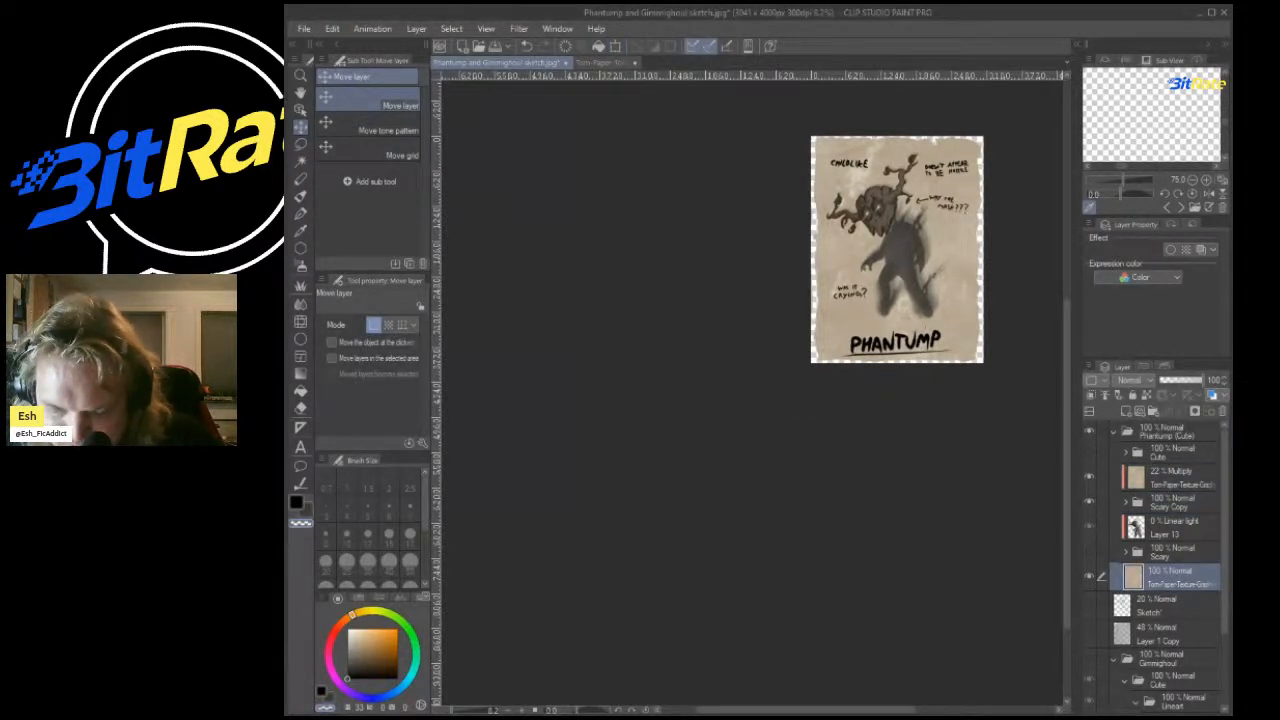
ctrl+click(1133, 577)
click(1126, 411)
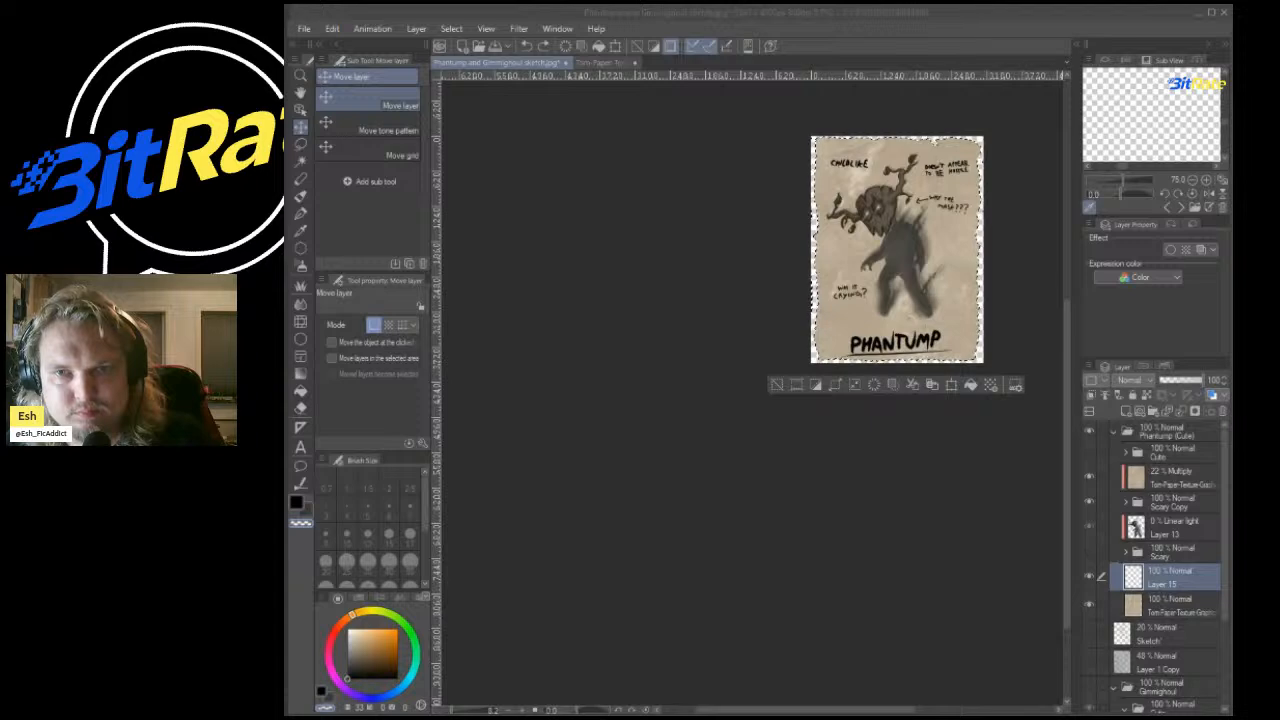
key(Return)
scroll(961, 137, up, 4)
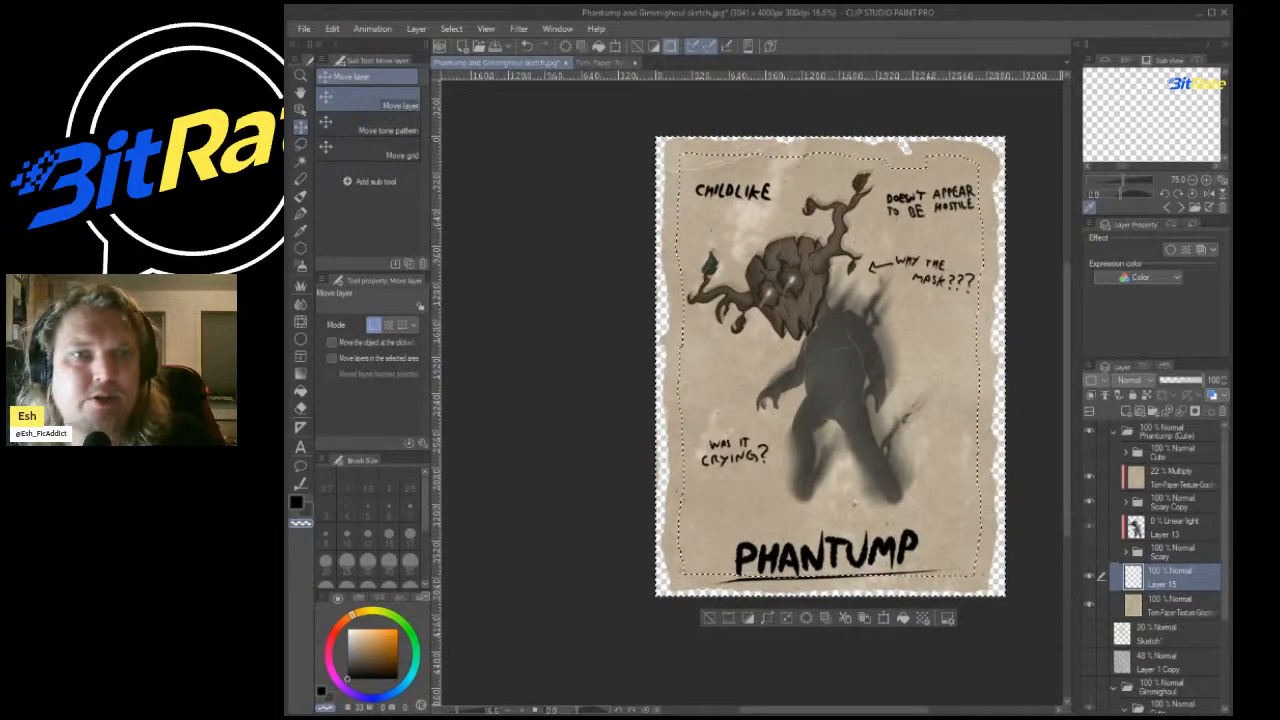
Sample the tan paper colour, shift it to a saturated orange-brown, and choose the filled Ellipse tool.
key(i)
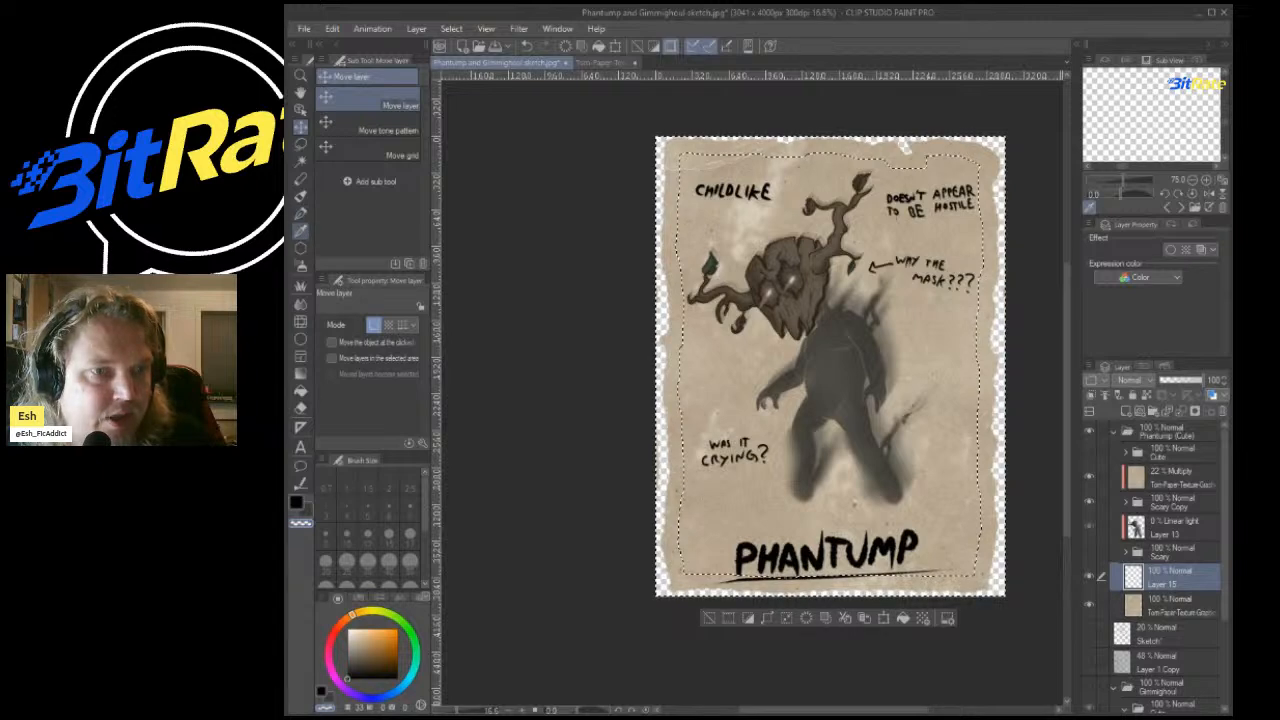
click(720, 169)
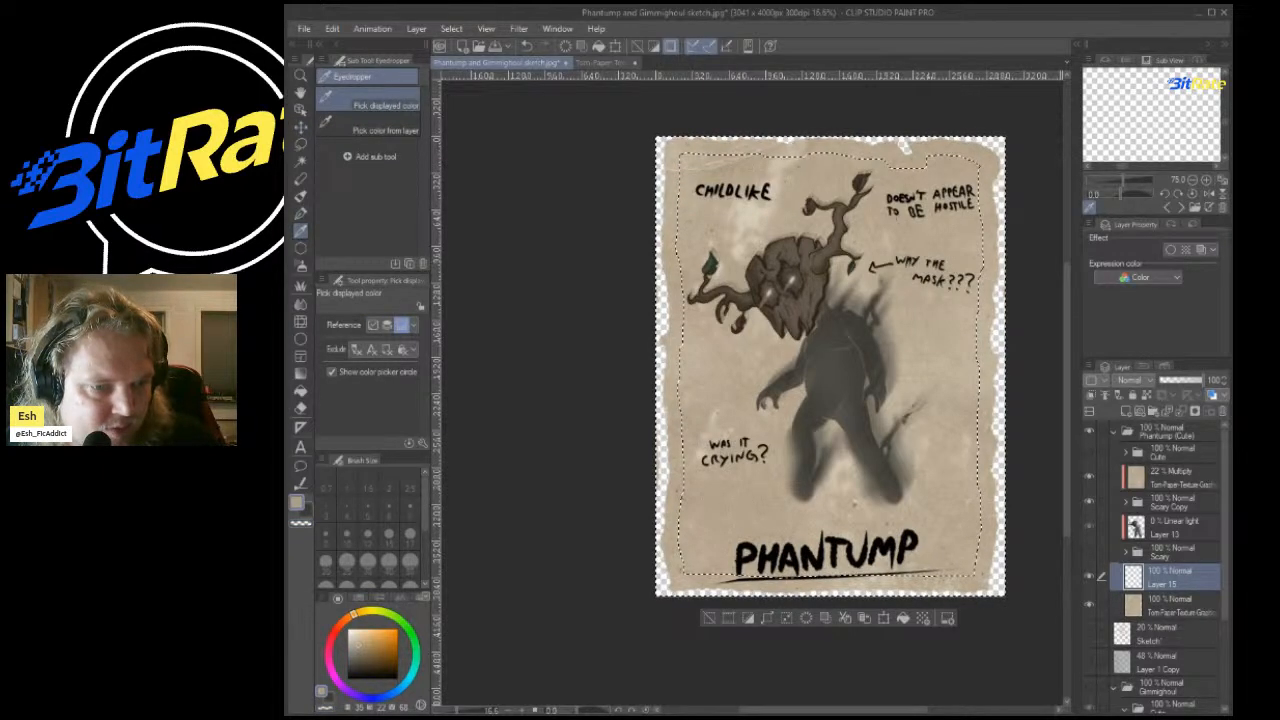
click(373, 650)
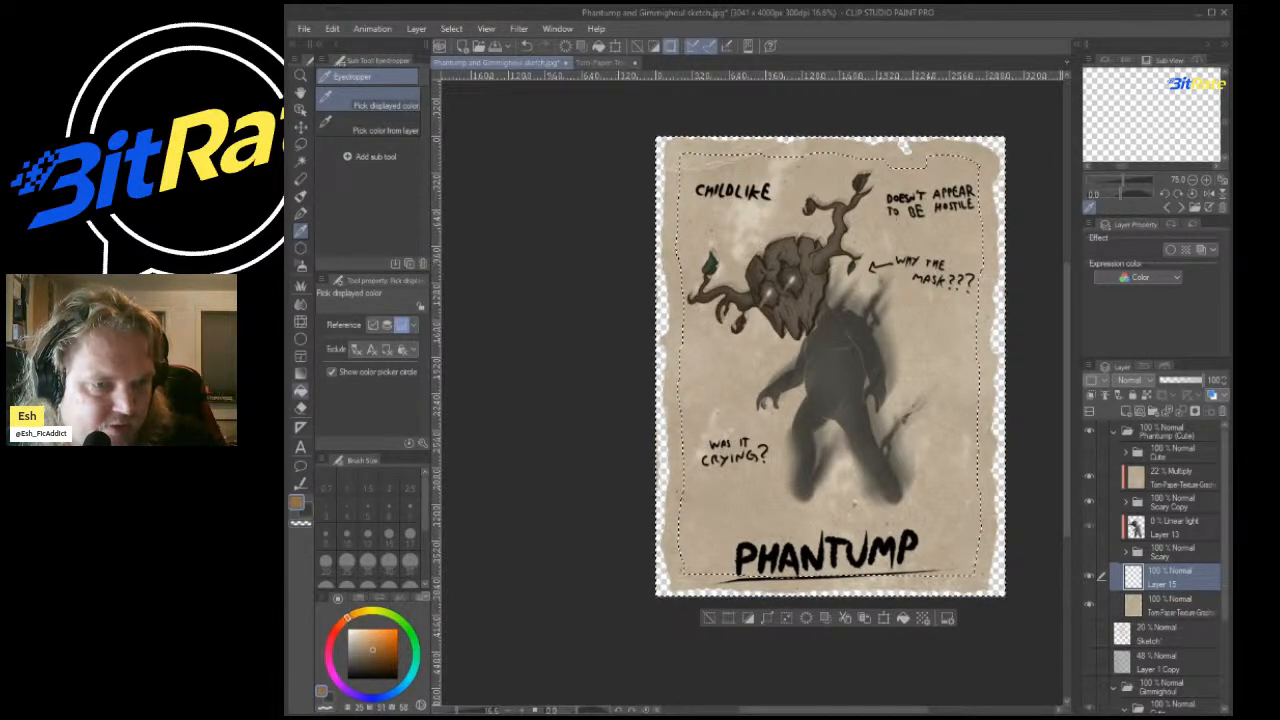
click(300, 339)
scroll(655, 221, down, 4)
drag(535, 147, 871, 483)
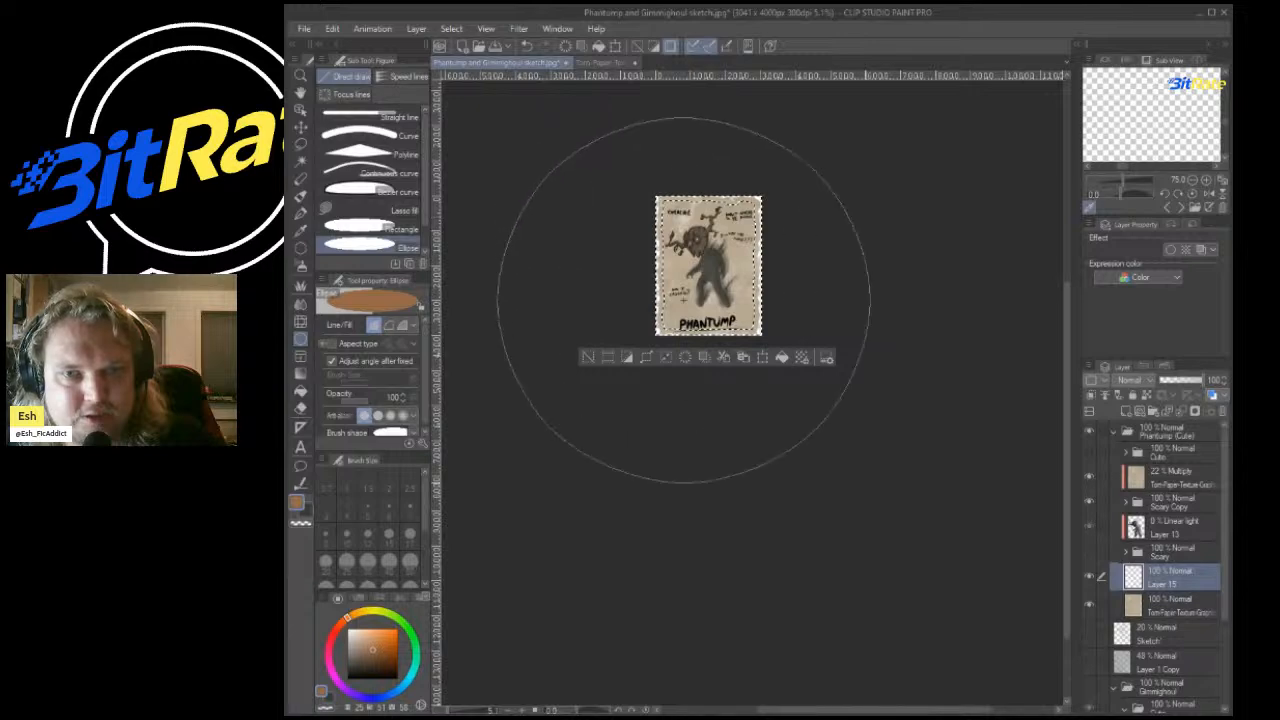
click(871, 483)
key(ctrl+d)
scroll(701, 197, up, 2)
scroll(683, 275, up, 3)
key(ctrl+z)
key(ctrl+z)
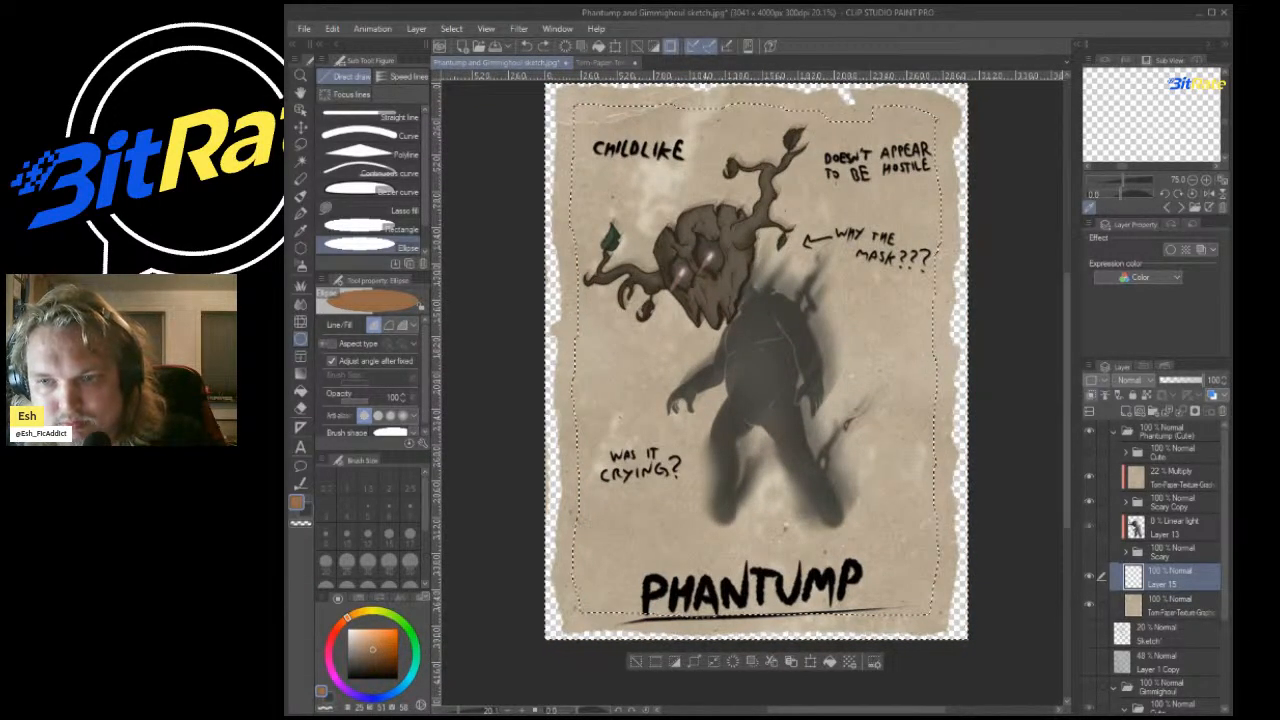
Fill the border selection with orange-brown on Layer 15, clipped to the paper texture, using large ellipses, and clear the selection.
scroll(581, 156, down, 4)
drag(536, 112, 820, 428)
click(820, 428)
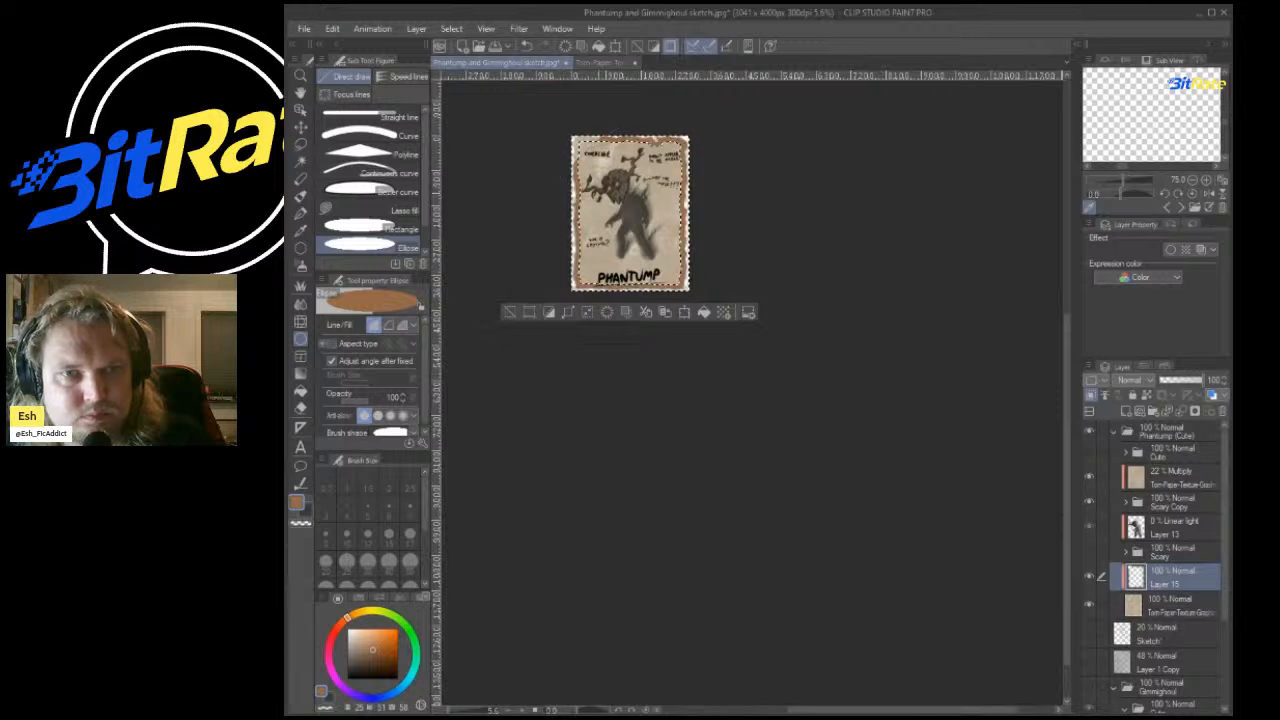
drag(539, 104, 748, 321)
click(748, 321)
key(ctrl+d)
scroll(573, 140, up, 2)
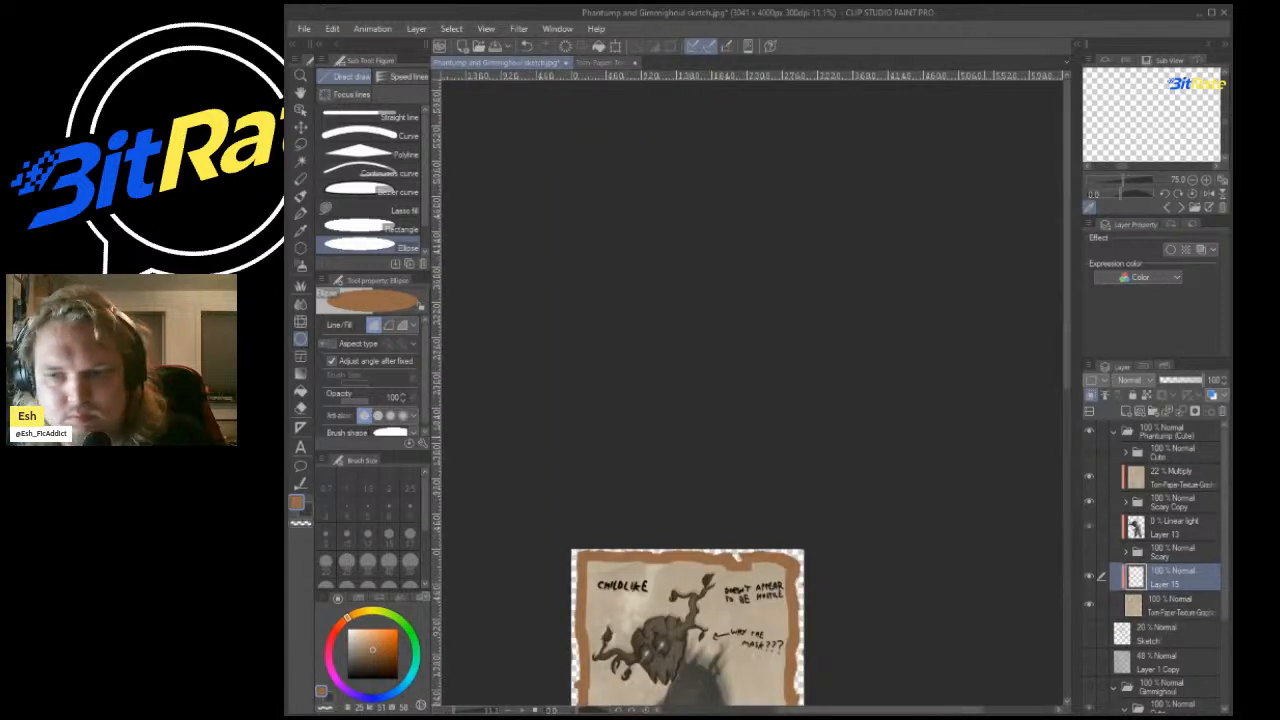
Blur the orange-brown border layer so it fades softly inward from the torn paper edges.
scroll(790, 552, down, 4)
scroll(790, 552, up, 3)
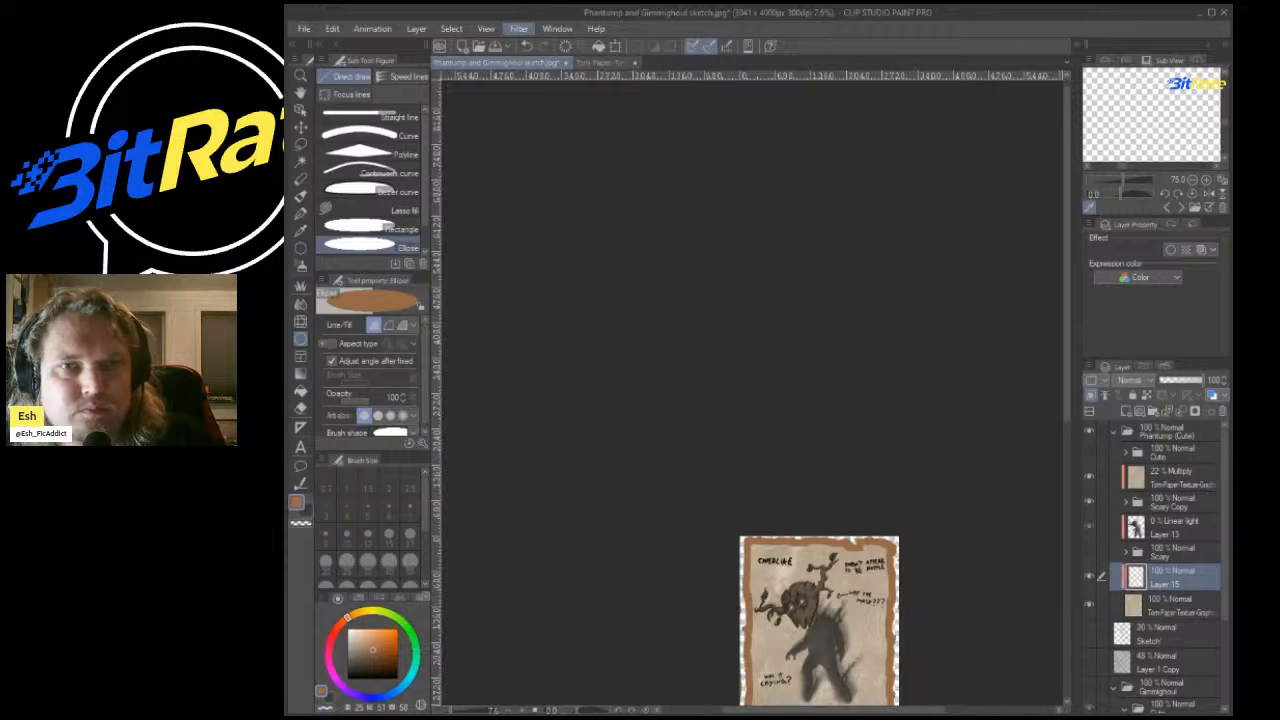
key(Tab)
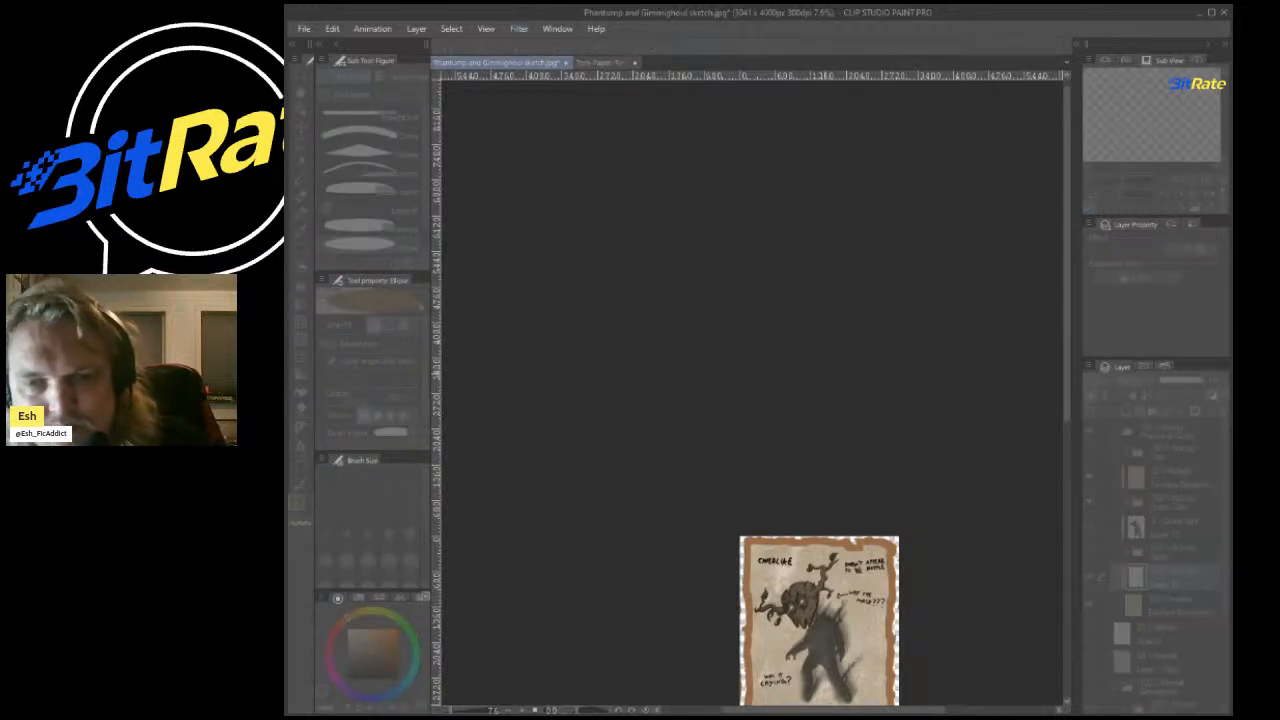
scroll(877, 540, down, 3)
scroll(870, 560, up, 6)
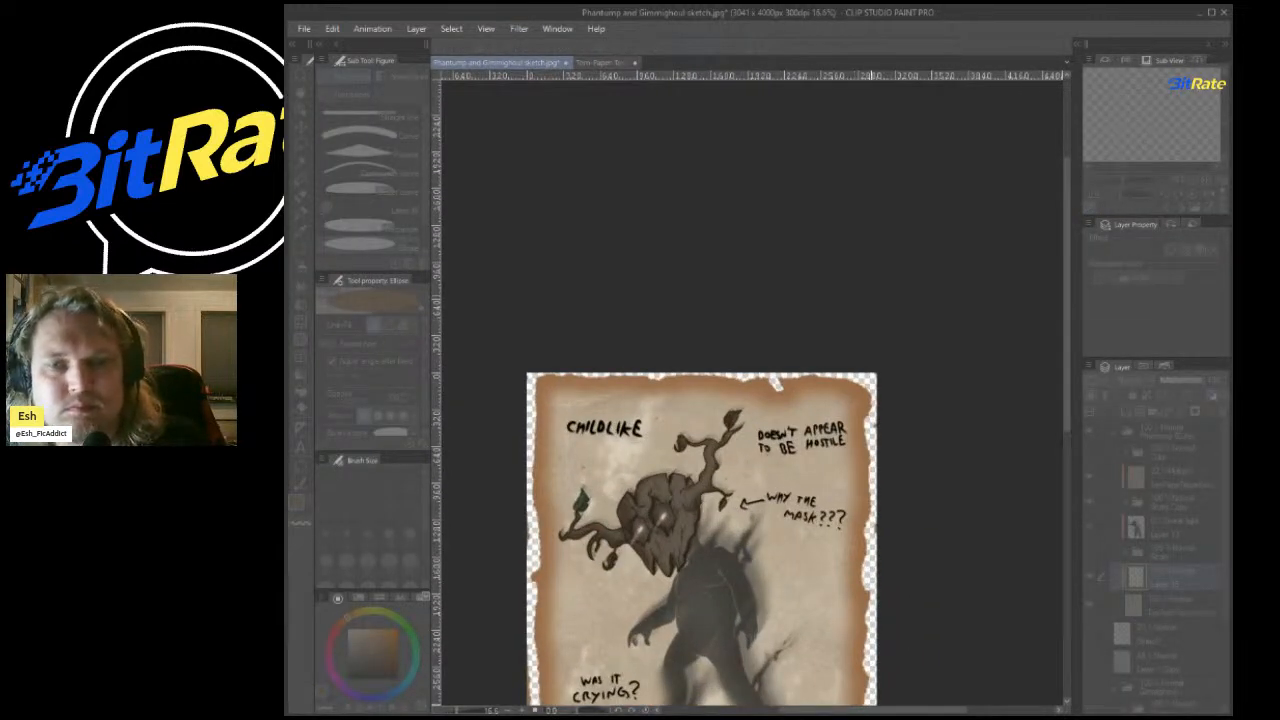
scroll(876, 405, down, 6)
scroll(877, 475, up, 6)
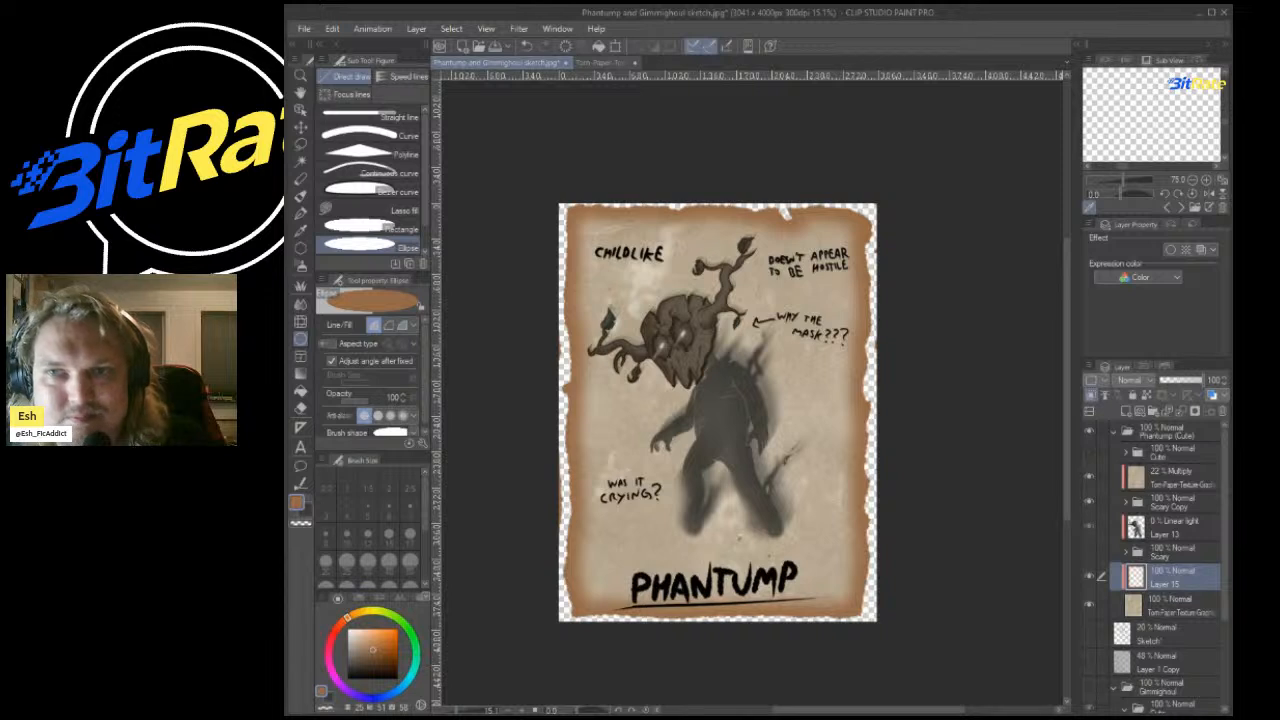
Set the blurred border layer to Multiply blending at 41% opacity.
click(1133, 408)
click(1182, 380)
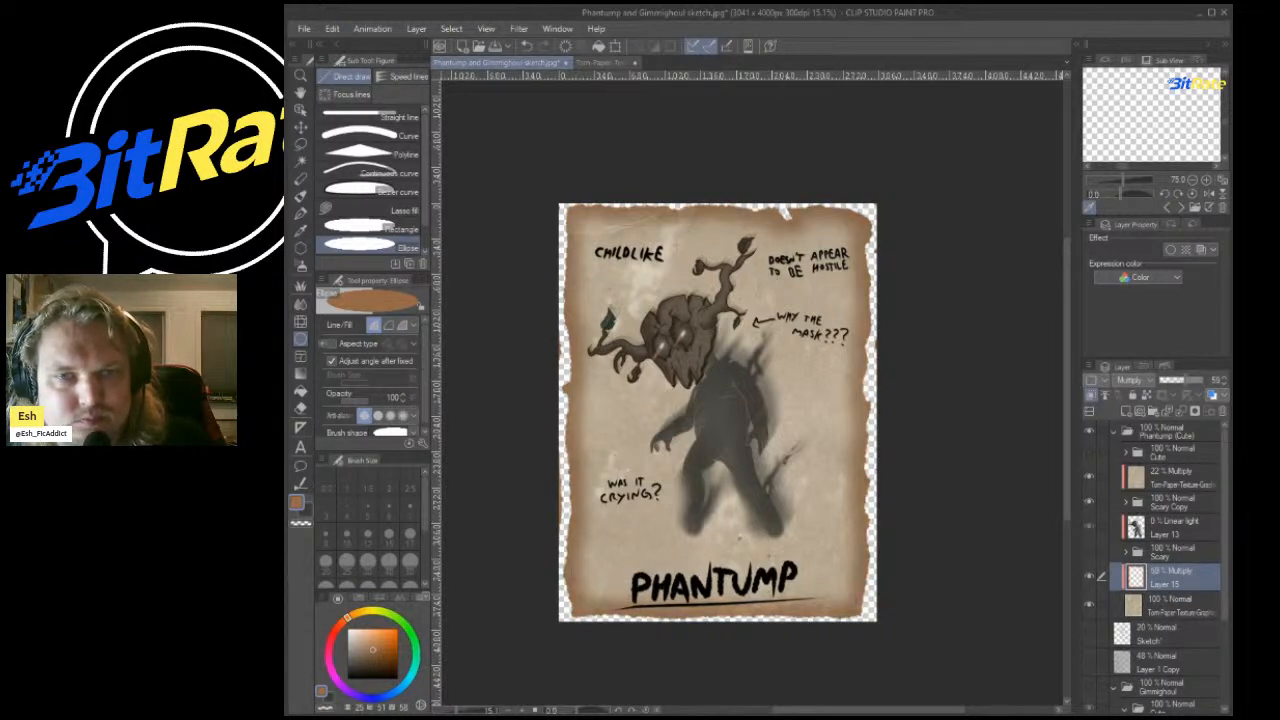
drag(1185, 380, 1177, 380)
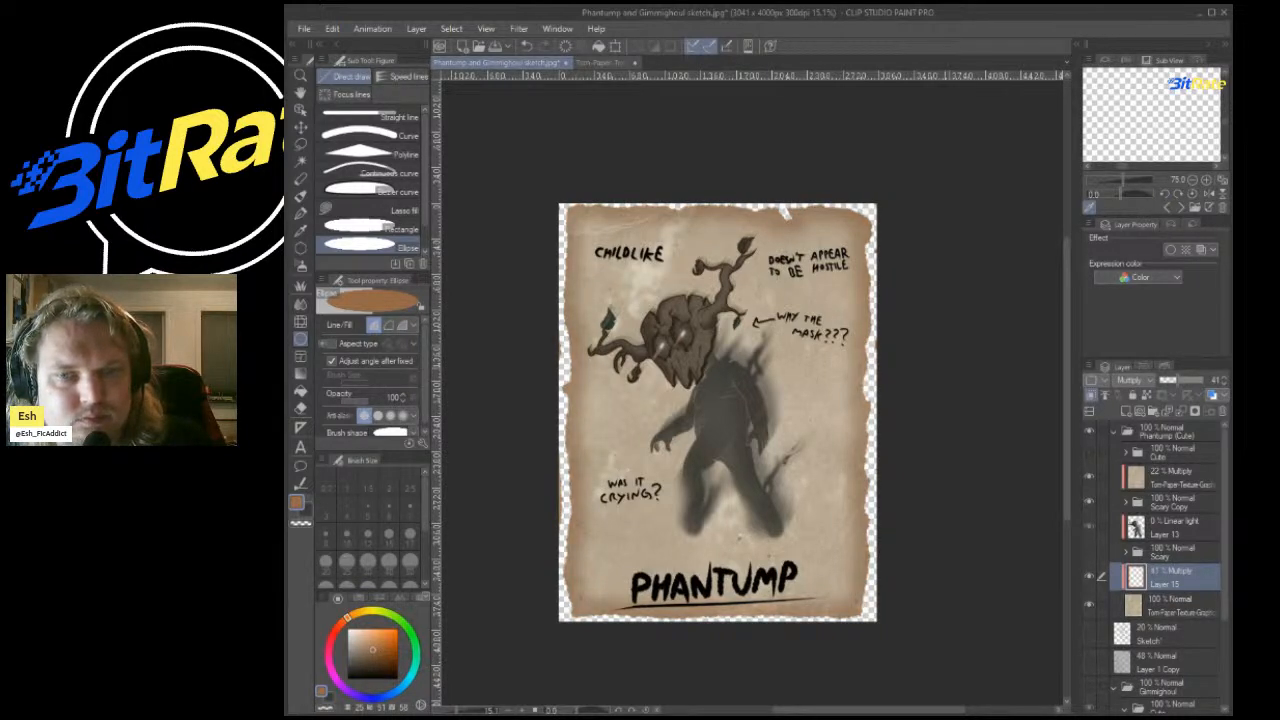
Scale the blurred orange-brown border layer up to 101% and shift it slightly so it fits the paper edges.
key(ctrl+t)
drag(716, 567, 716, 571)
drag(716, 378, 711, 378)
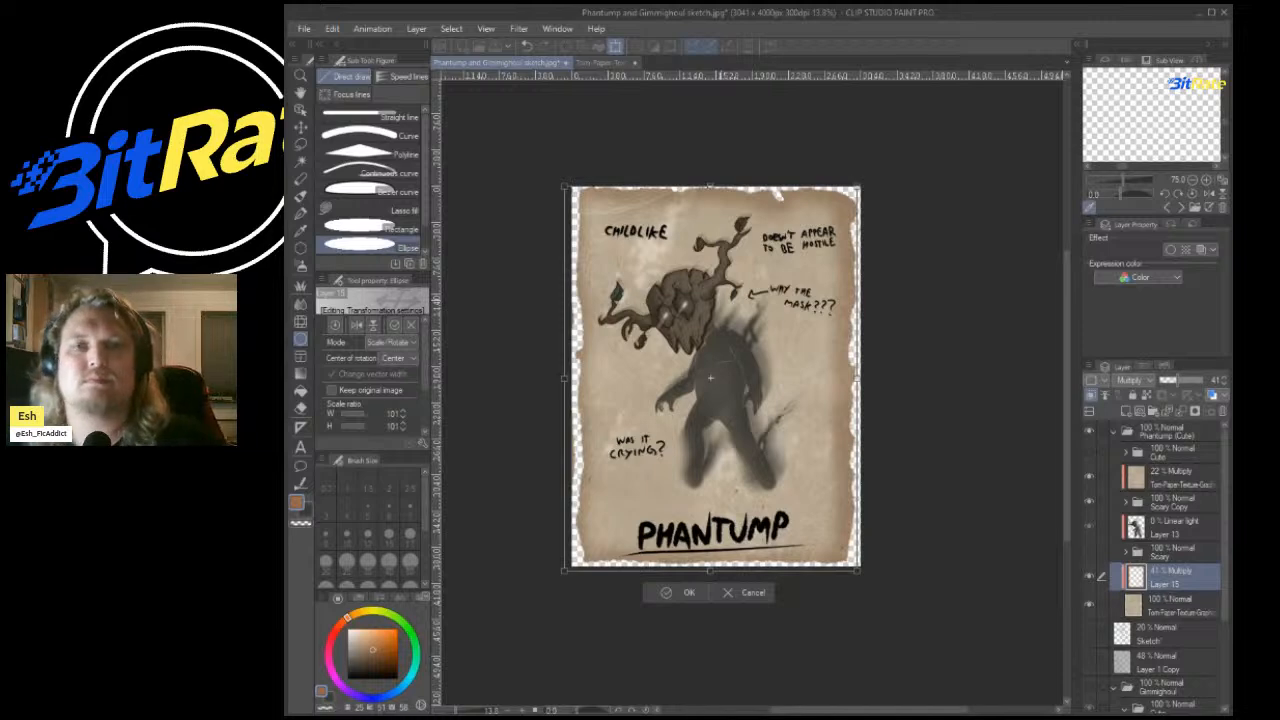
key(Return)
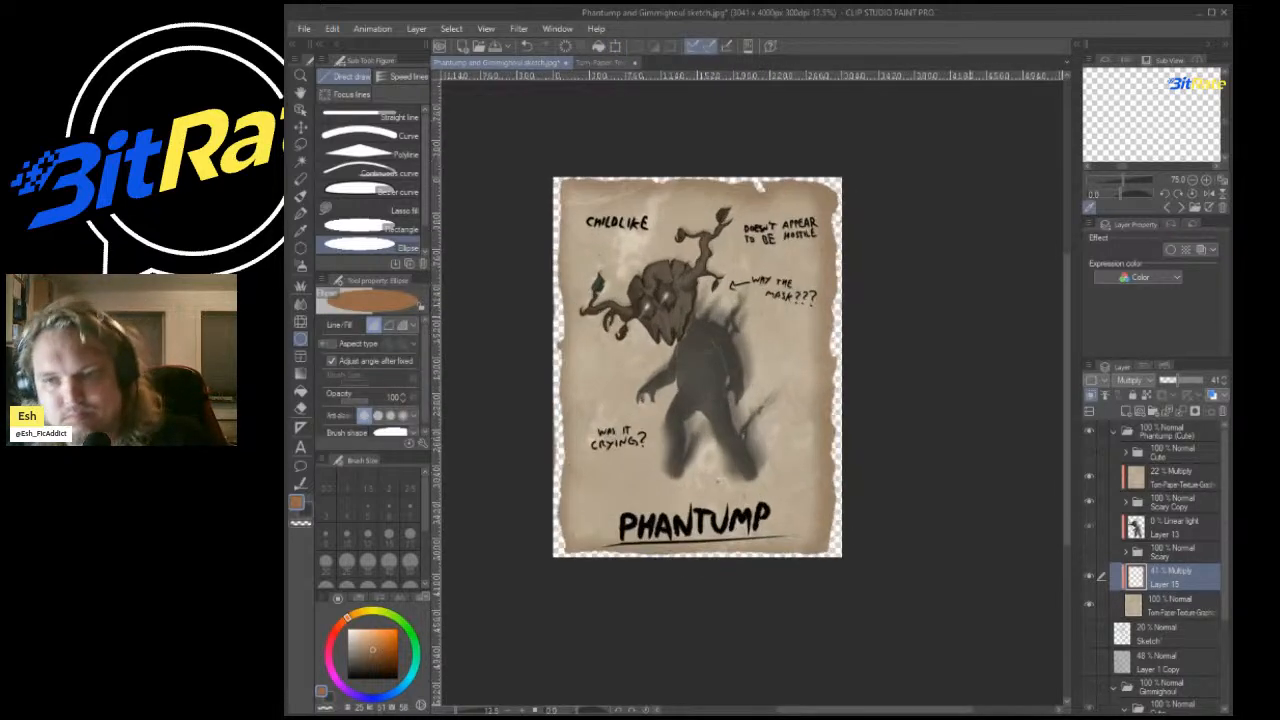
scroll(773, 397, up, 5)
scroll(715, 275, up, 4)
scroll(718, 275, down, 8)
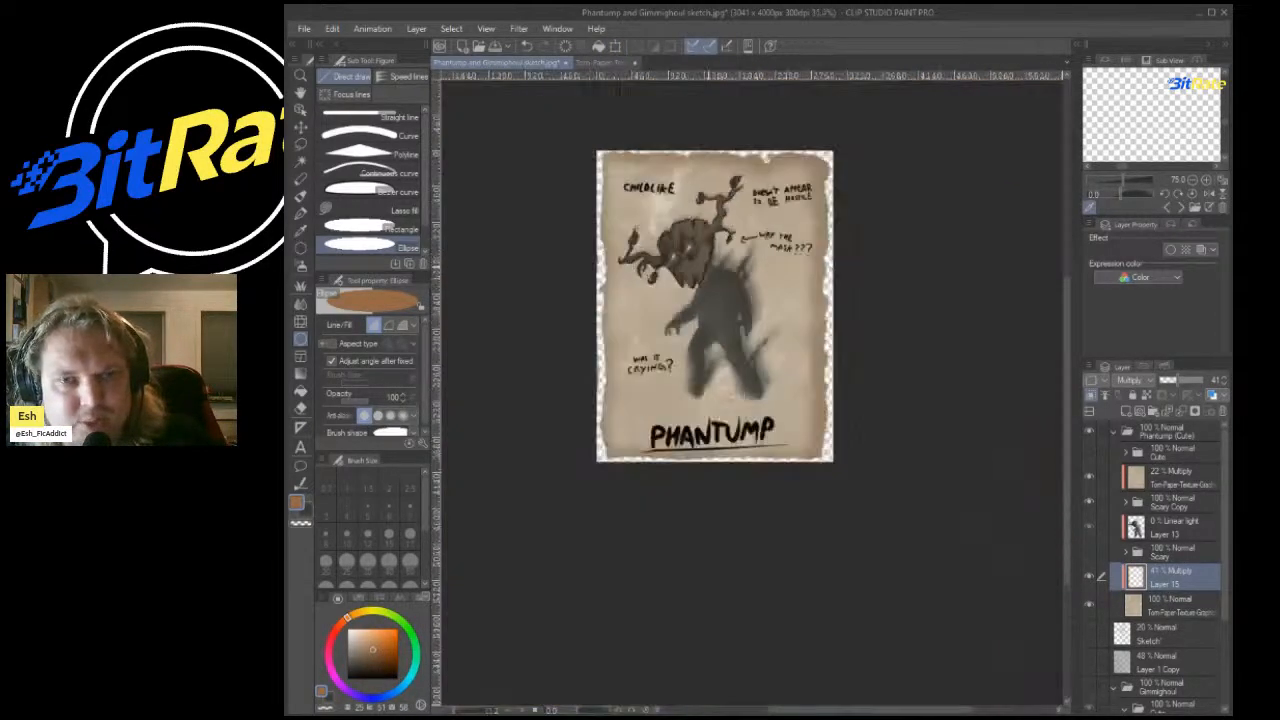
scroll(722, 278, up, 4)
scroll(722, 278, down, 3)
scroll(728, 280, up, 3)
Scale the Scary Copy folder together with the 22% Multiply paper texture layer down to 97%.
click(1174, 527)
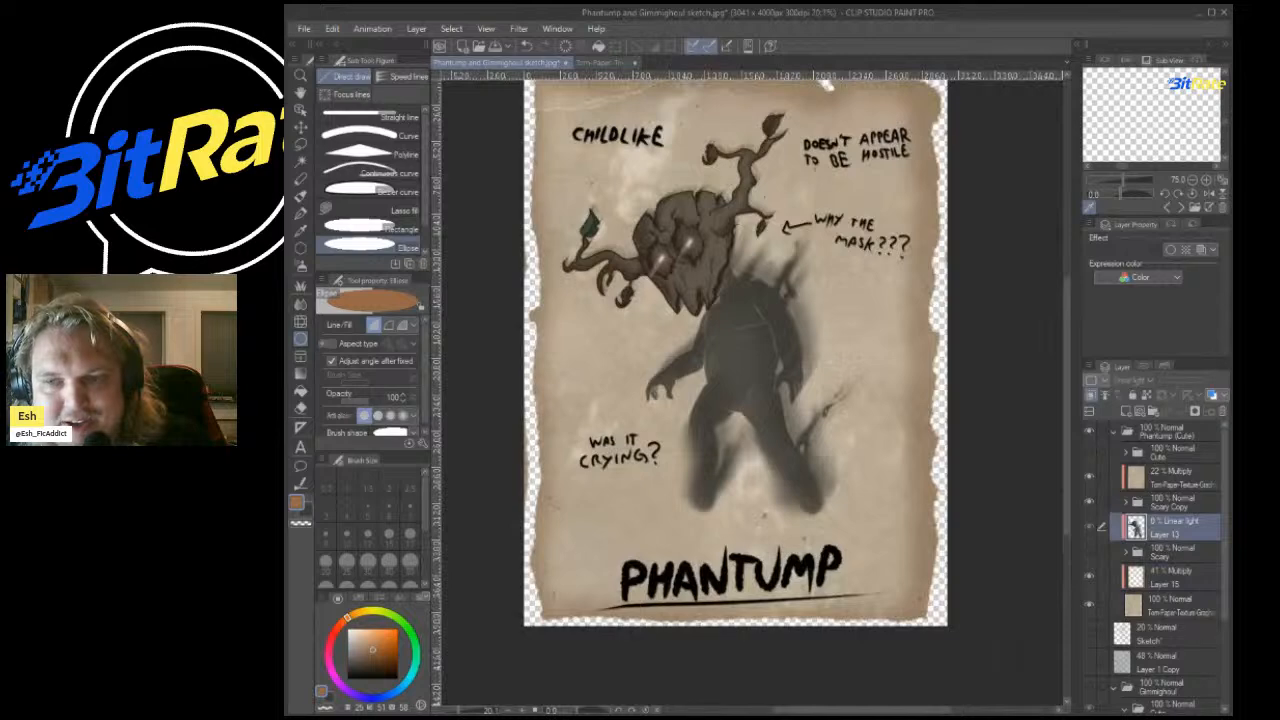
scroll(826, 85, down, 2)
scroll(826, 85, up, 3)
scroll(822, 257, down, 3)
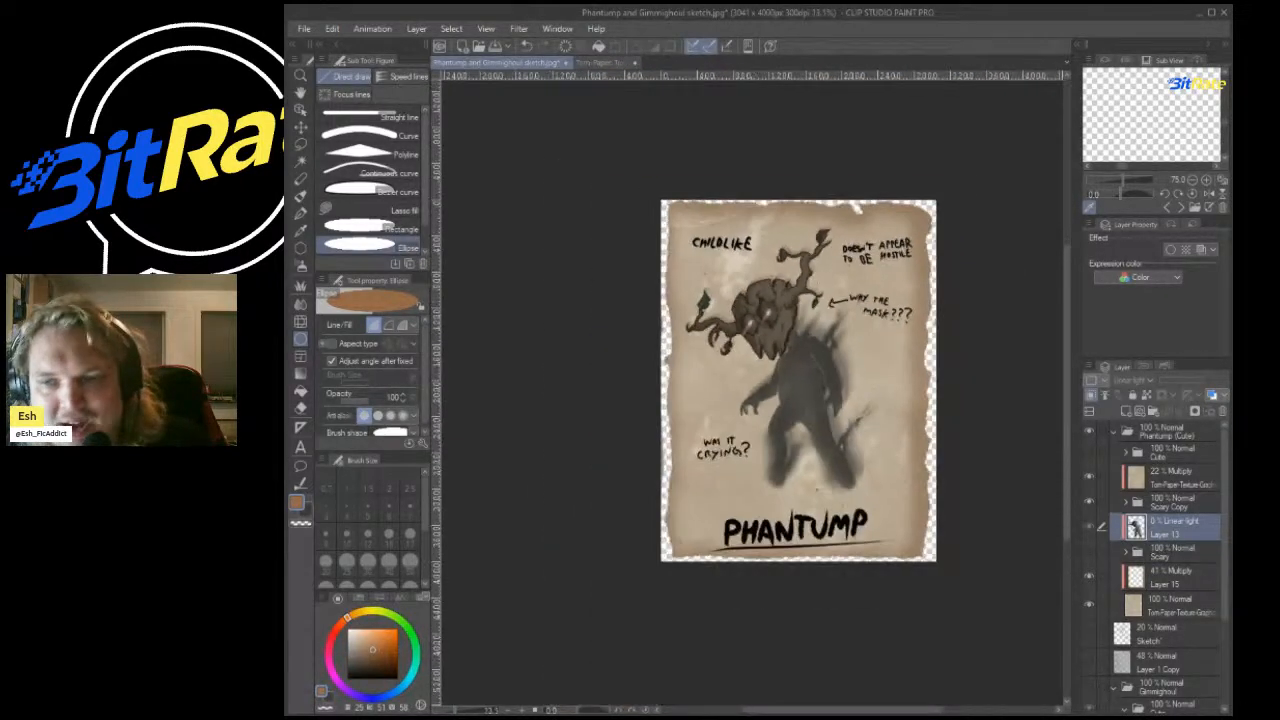
click(1172, 502)
ctrl+click(1172, 477)
key(ctrl+t)
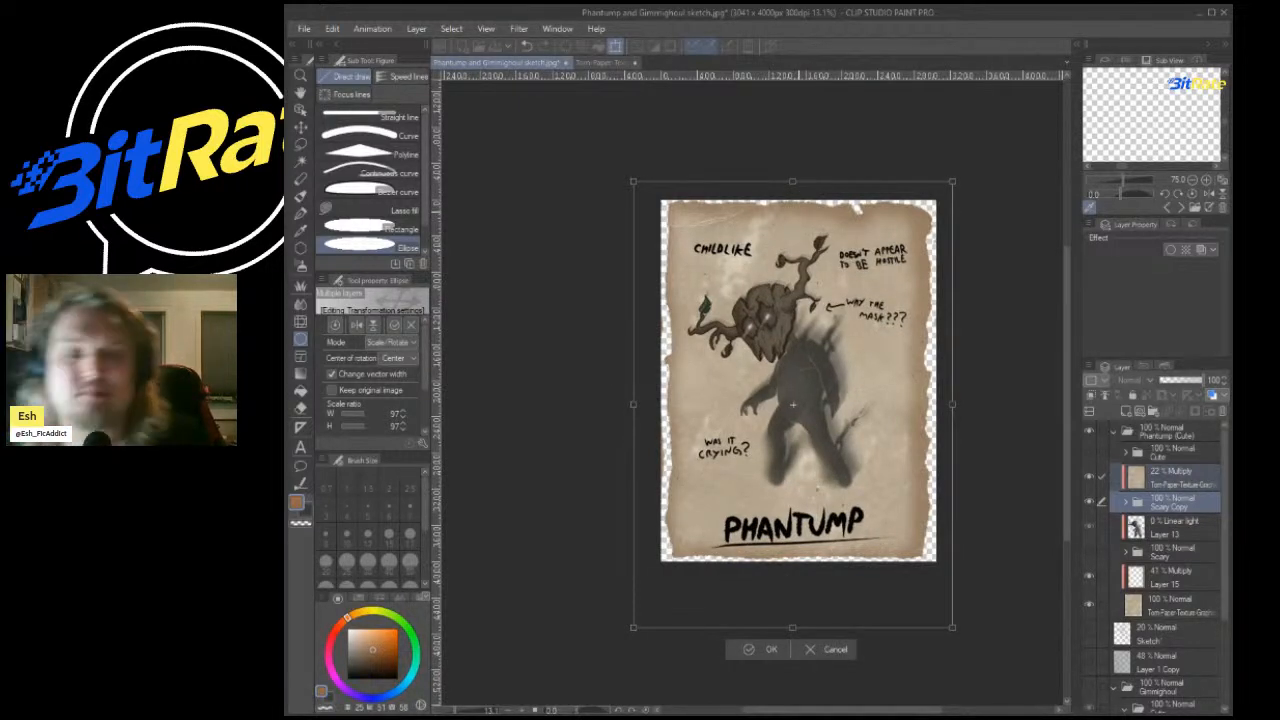
key(Return)
key(ctrl+plus)
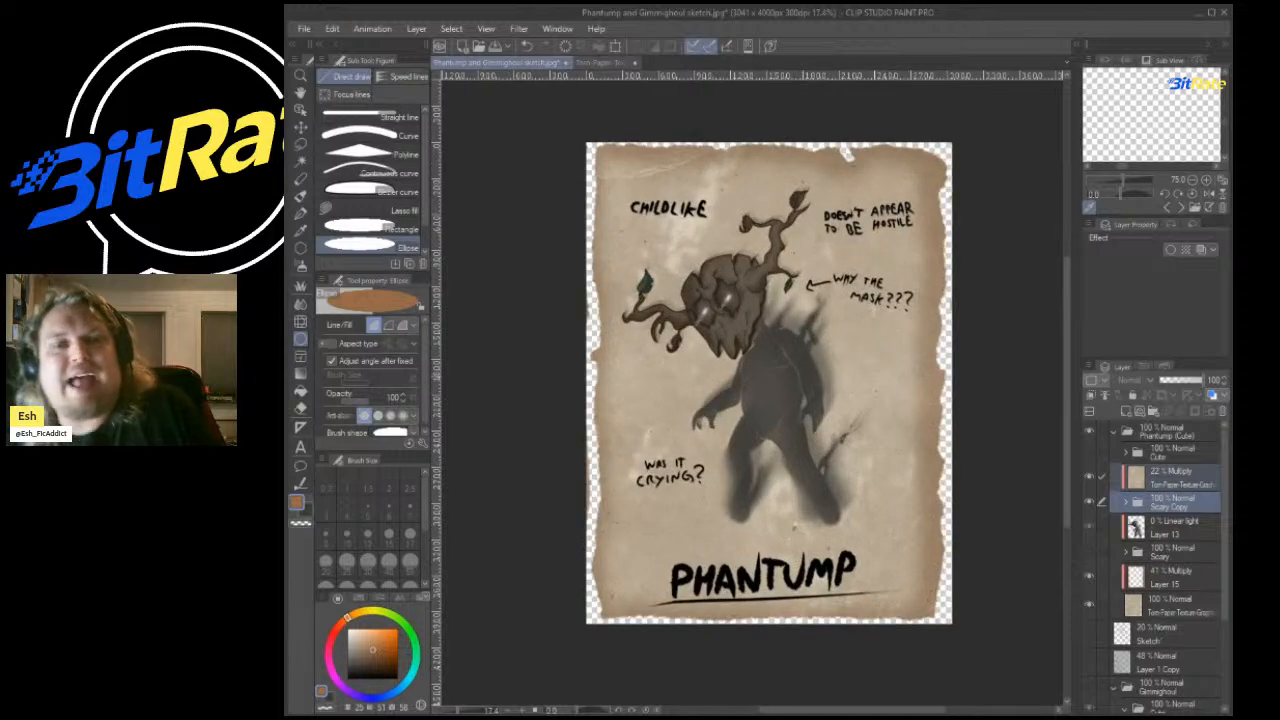
scroll(702, 456, up, 6)
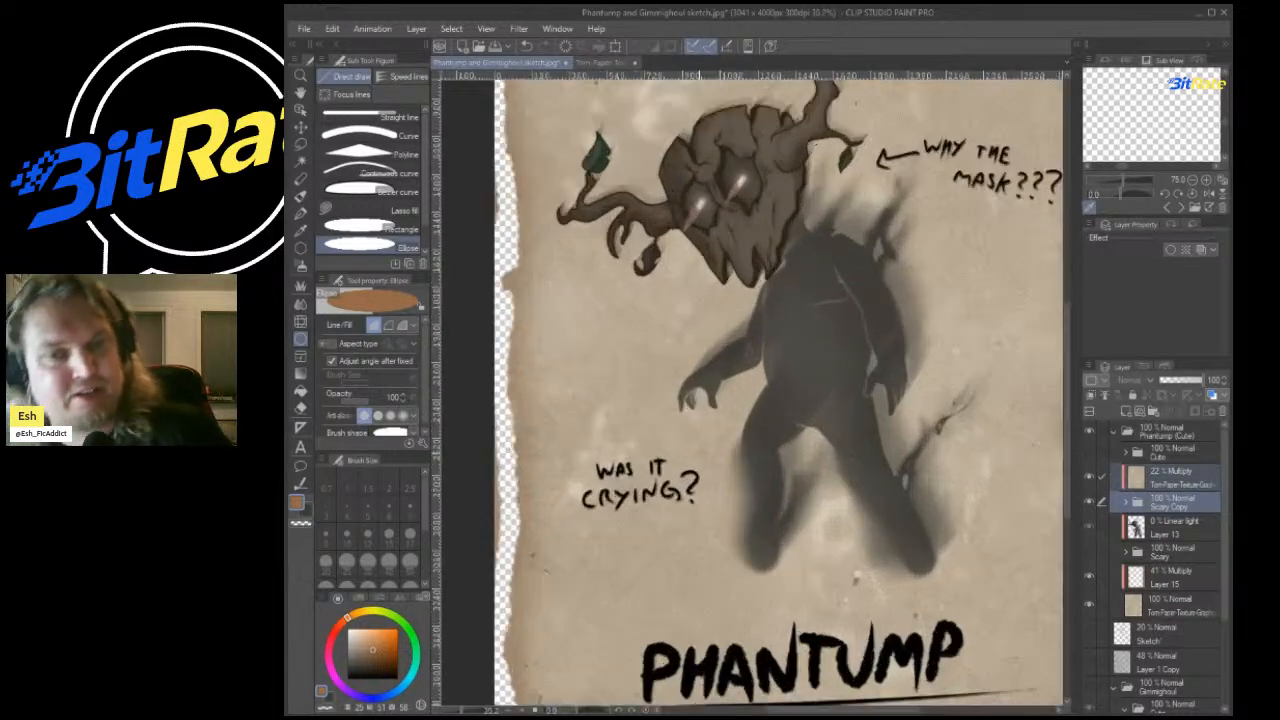
scroll(703, 432, down, 7)
scroll(751, 340, up, 1)
scroll(794, 612, up, 1)
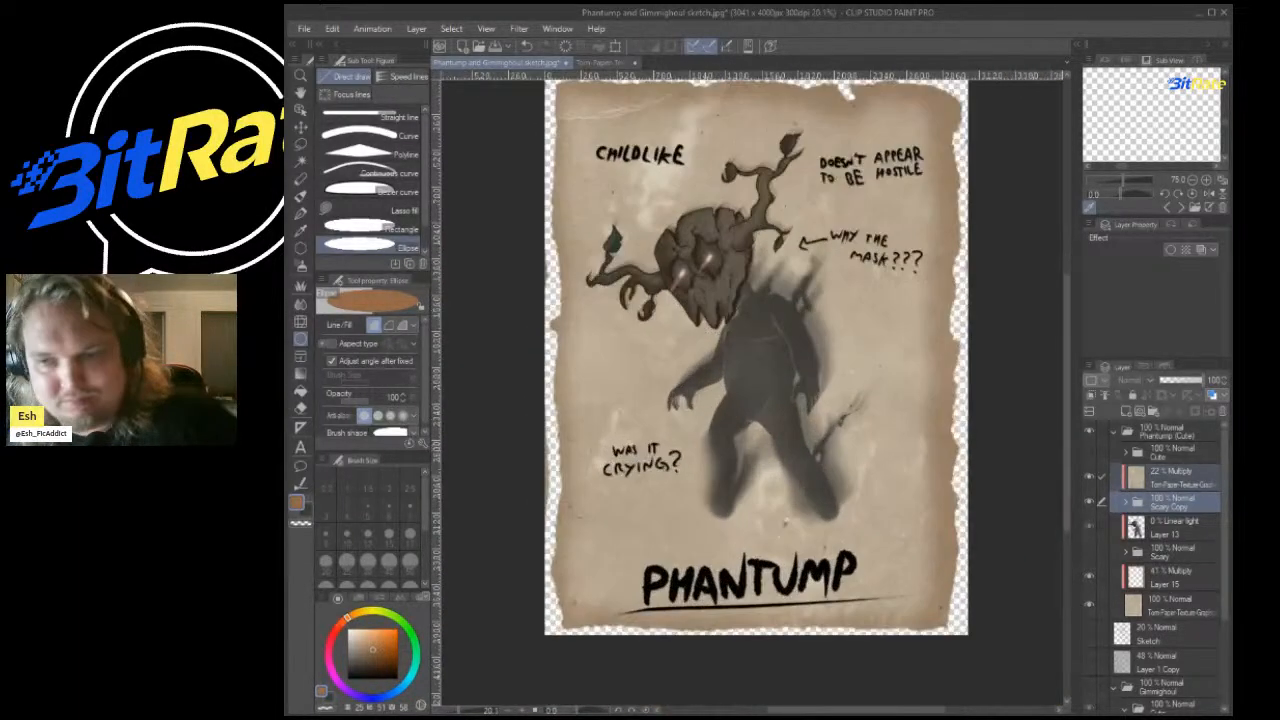
Check what Layer 14 and Layer 14 Copy in the Scary Copy folder contain, and merge Layer 14 down into Layer 14 Copy.
click(1170, 477)
click(1172, 527)
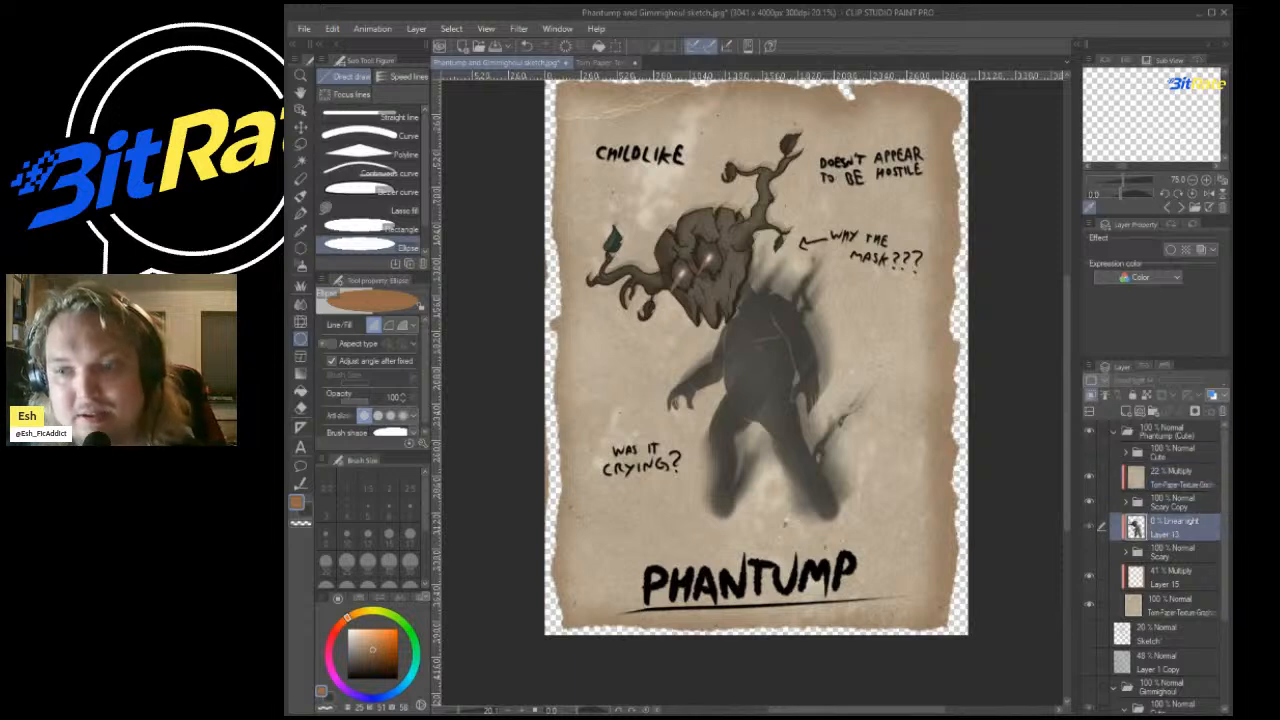
click(1126, 502)
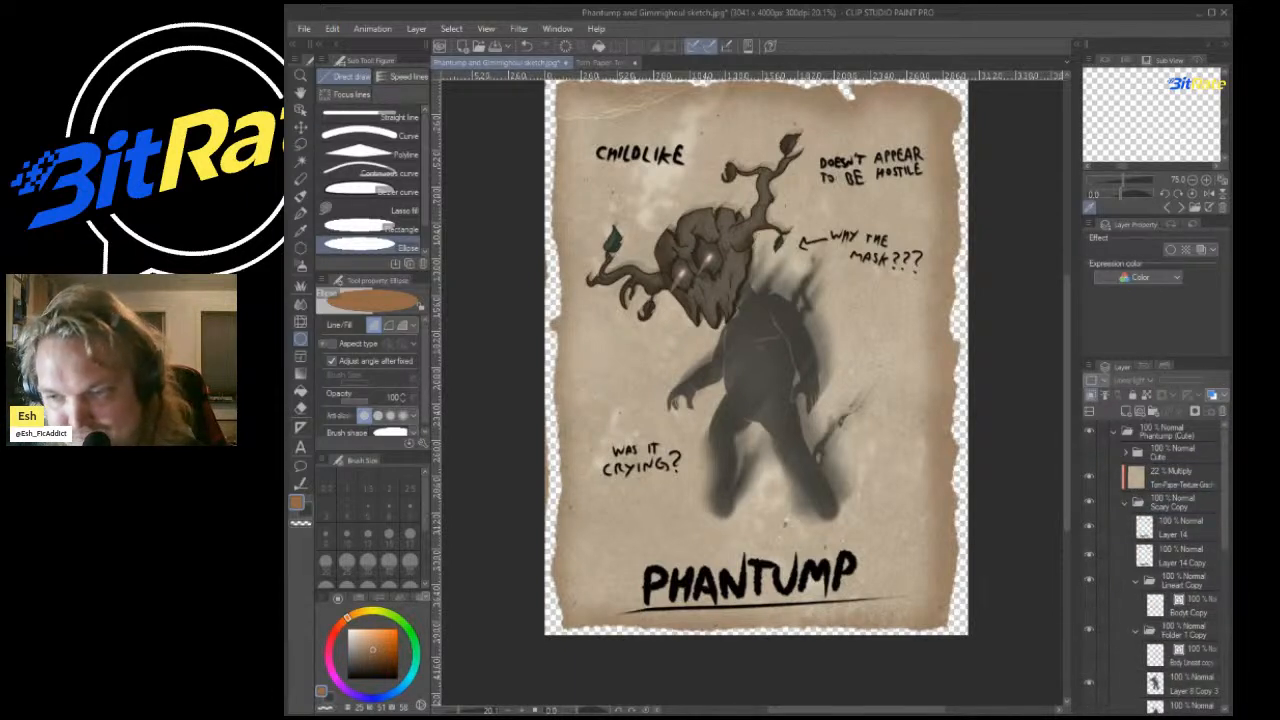
click(1180, 527)
click(1089, 526)
click(1089, 526)
click(1089, 554)
click(1089, 554)
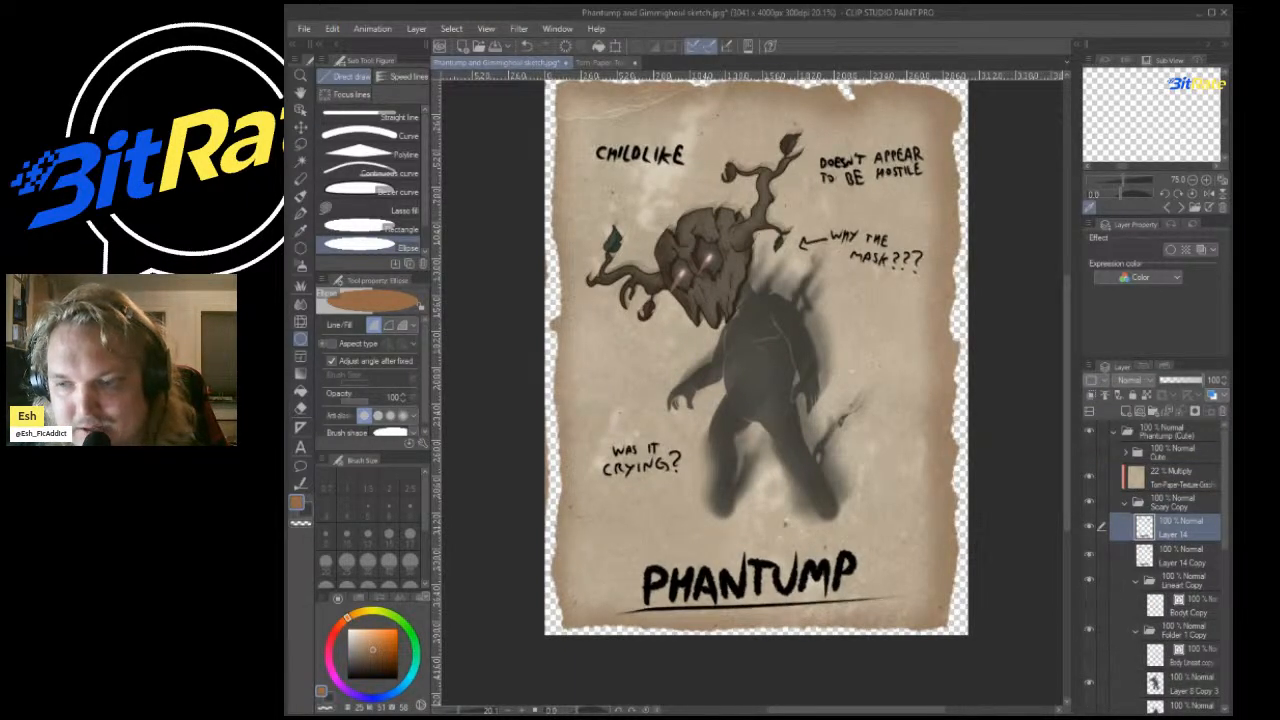
click(1089, 554)
click(1089, 554)
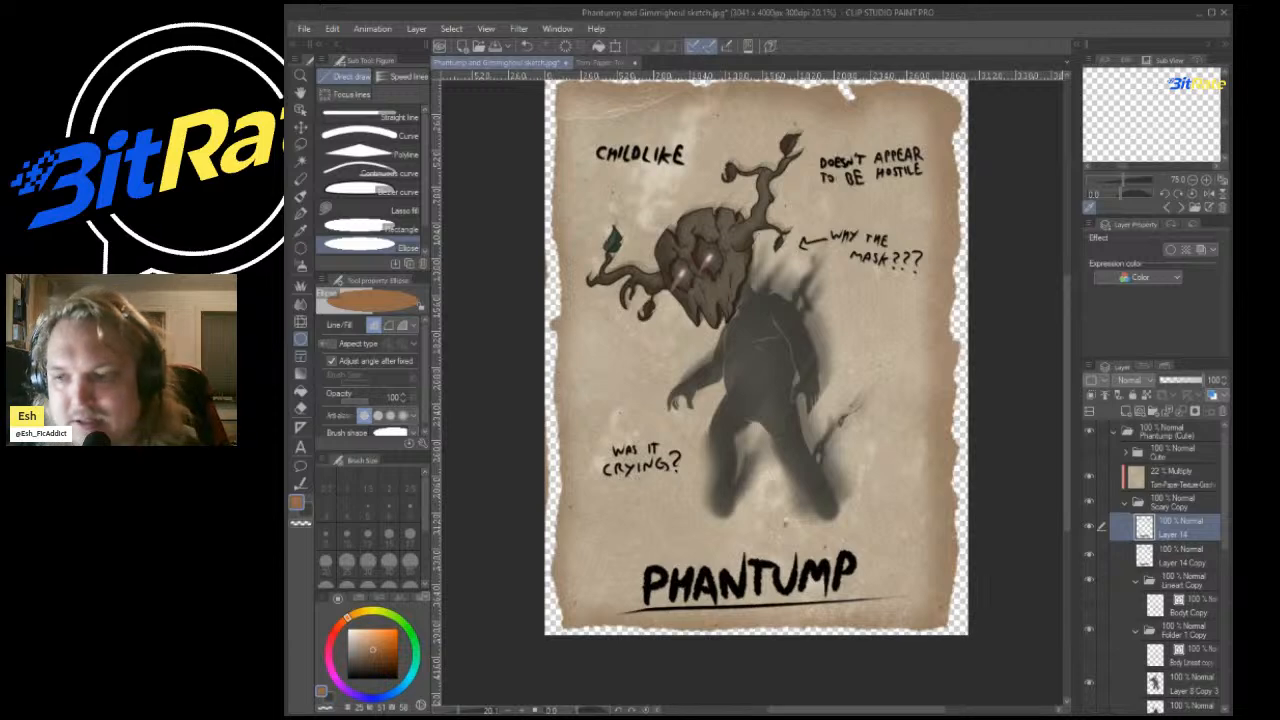
click(1181, 411)
scroll(780, 455, down, 3)
scroll(775, 456, up, 4)
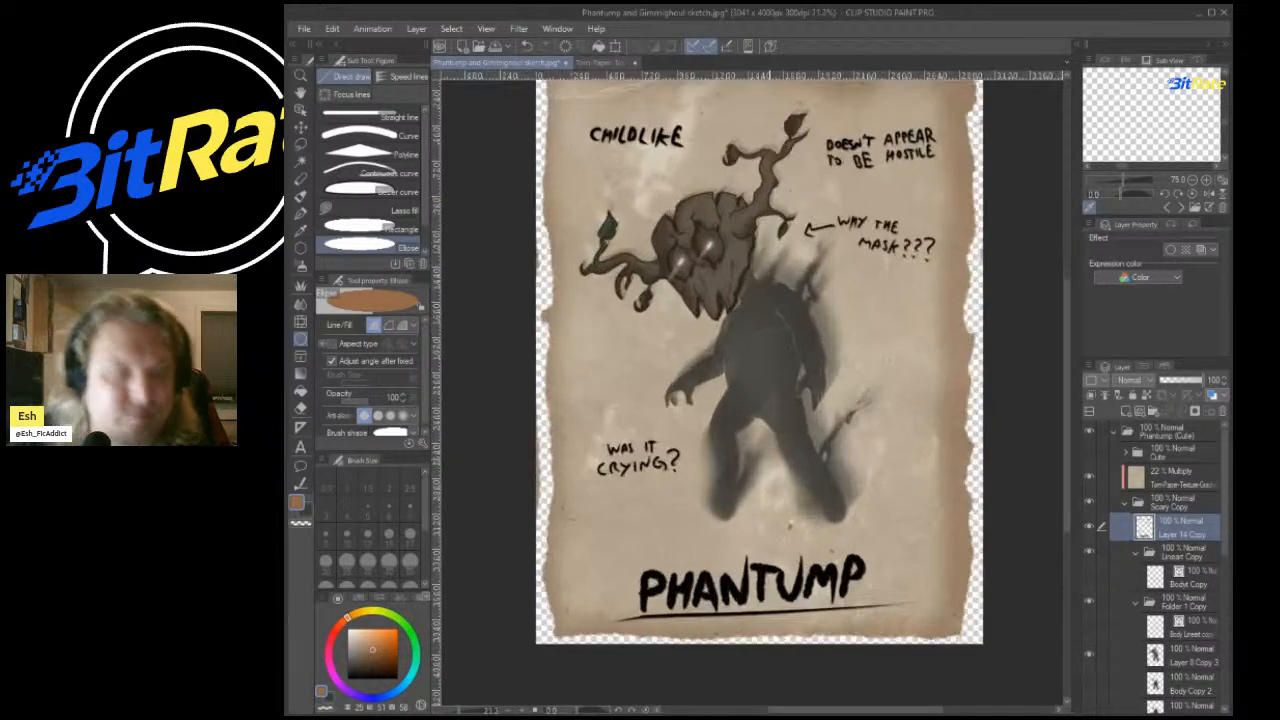
Lasso the PHANTUMP title with its underline and nudge it slightly up and to the right.
click(301, 145)
mouse_move(588, 557)
mouse_down()
mouse_move(724, 524)
mouse_move(542, 550)
mouse_up()
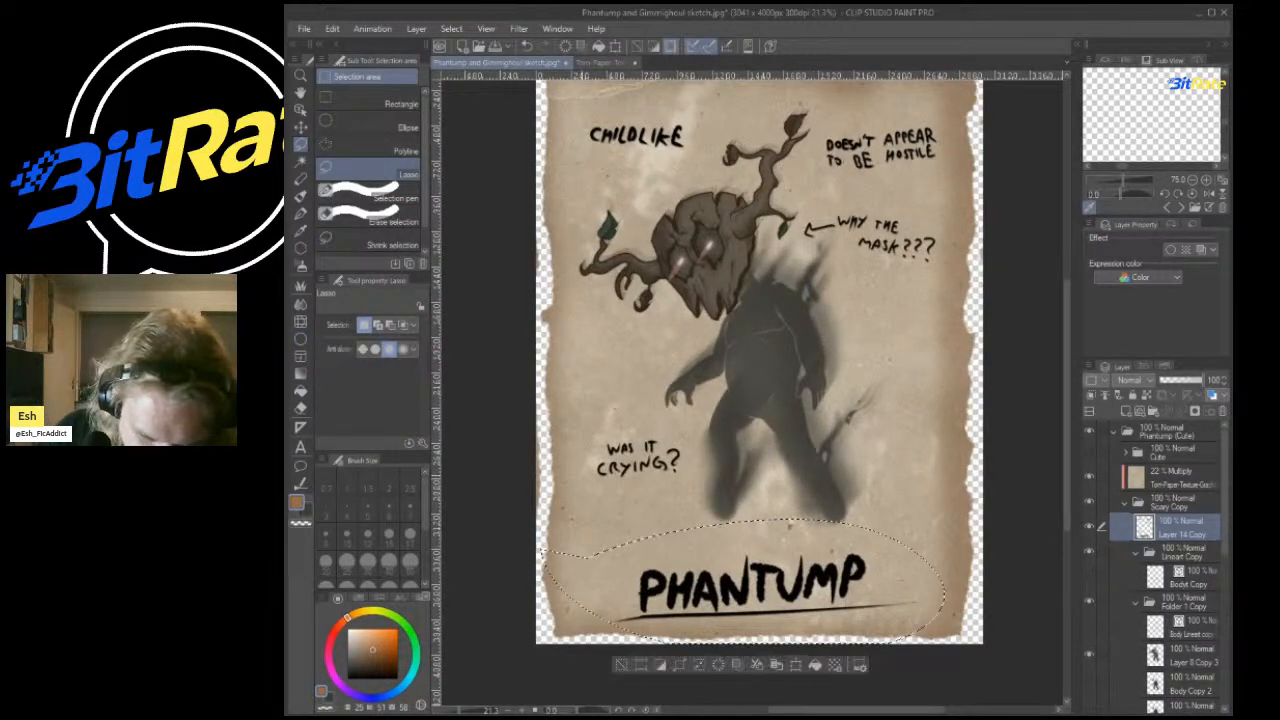
click(301, 161)
click(301, 127)
drag(848, 572, 855, 560)
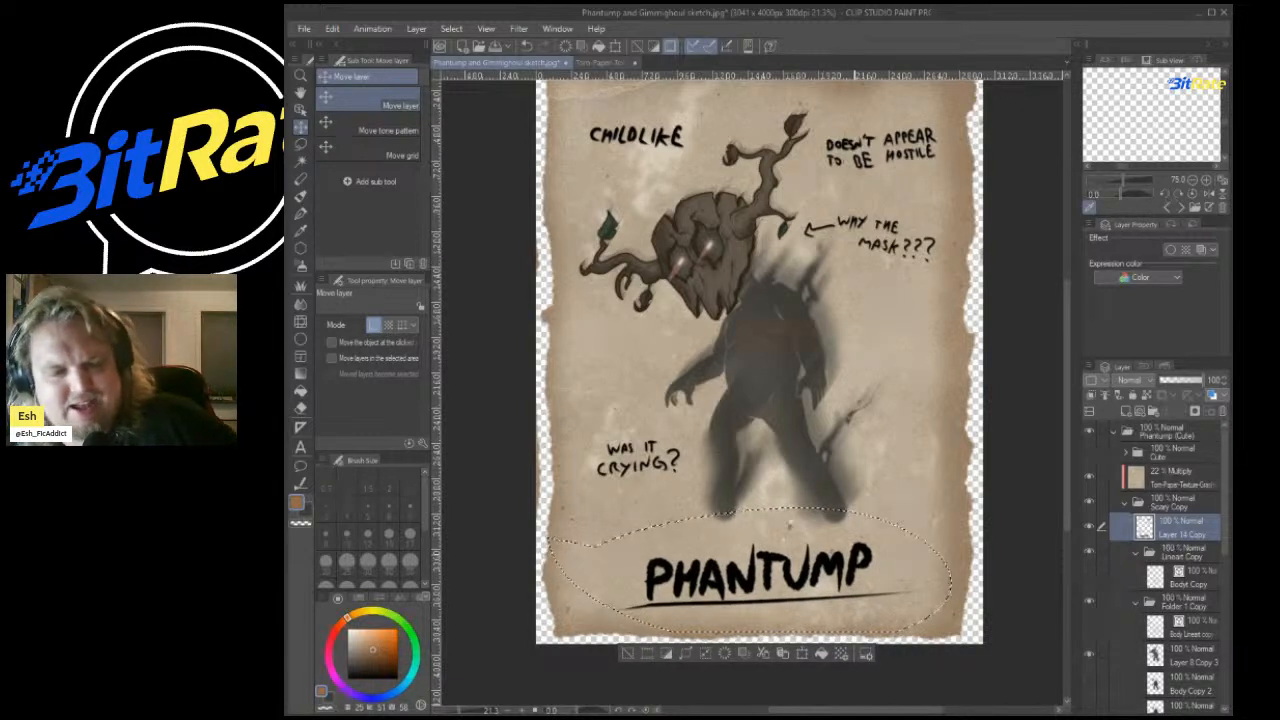
Enlarge the selected PHANTUMP title to 113%, shift it left to recentre it under the figure, and clear the selection.
key(ctrl+t)
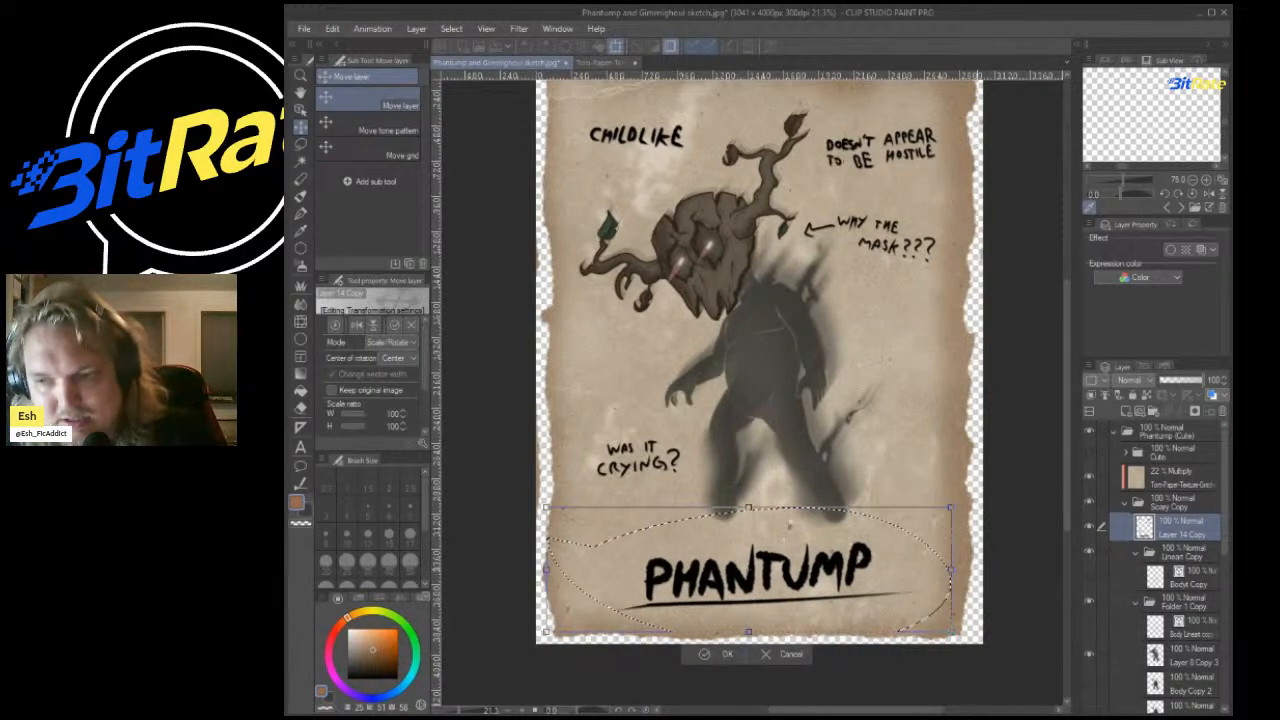
drag(952, 570, 1004, 570)
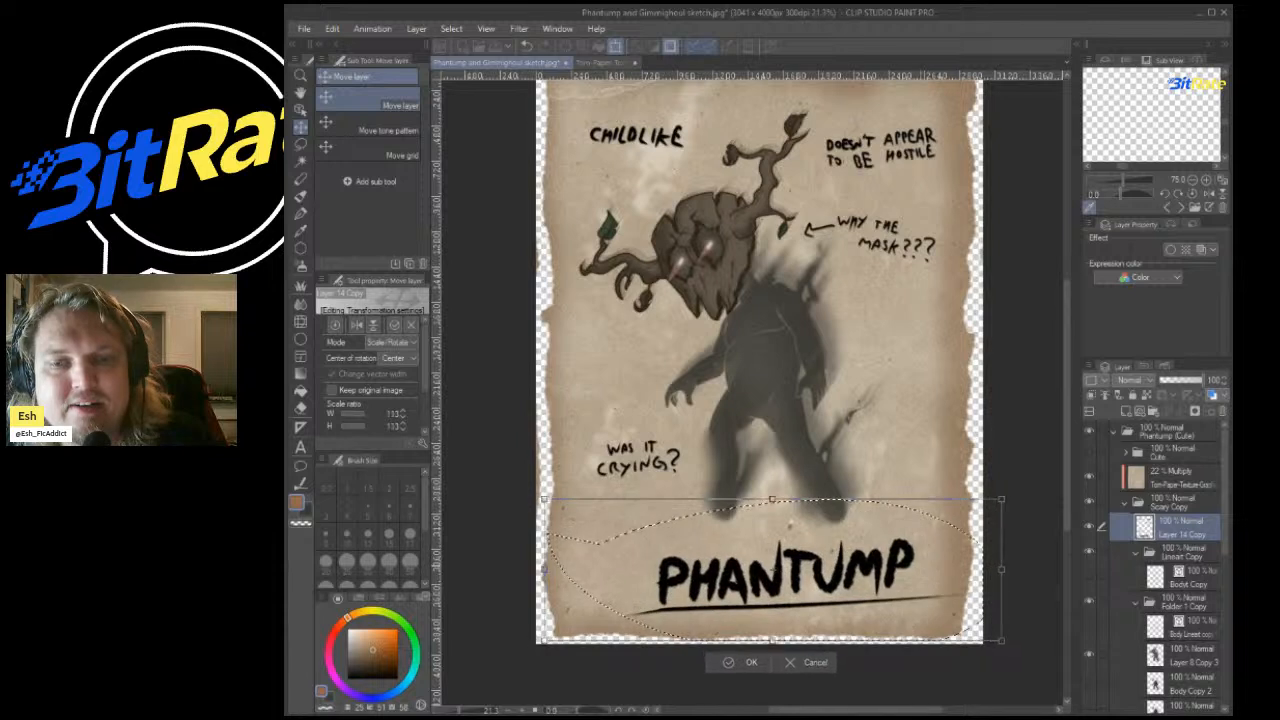
drag(924, 585, 903, 586)
key(Return)
key(ctrl+d)
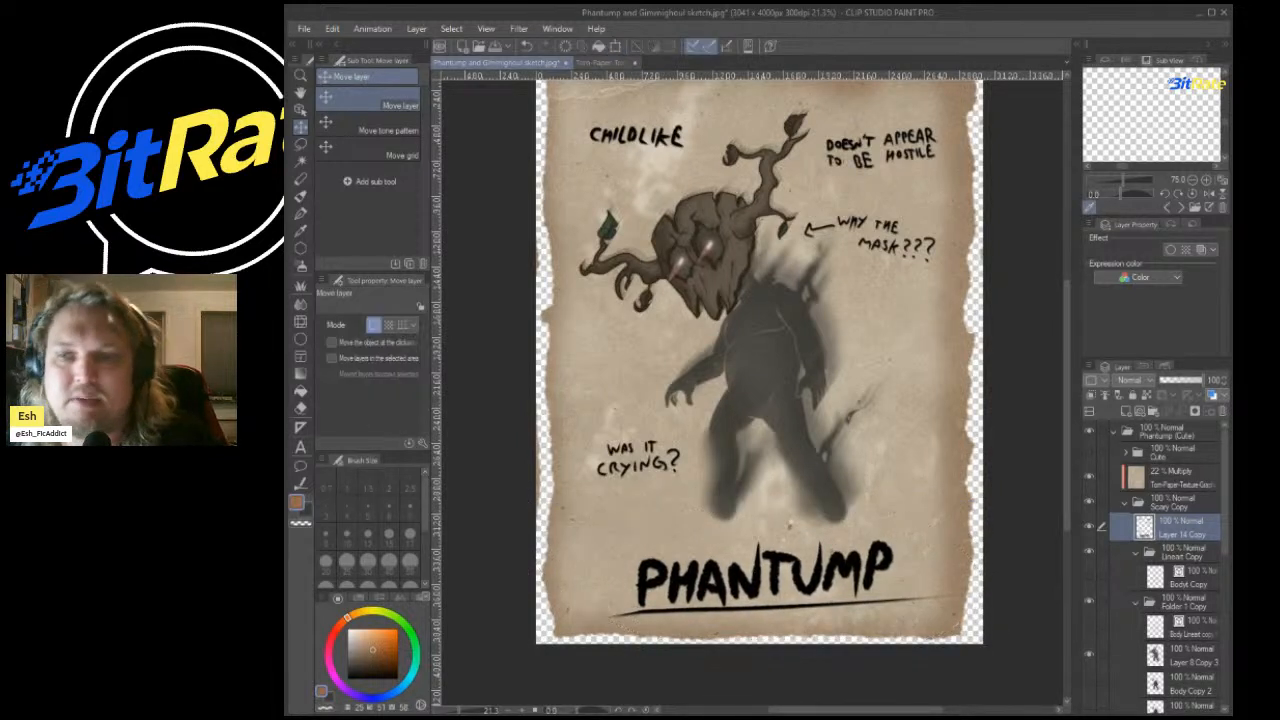
Lower the opacity of the lettering layer, Layer 14 Copy, to 71%.
drag(1201, 380, 1190, 380)
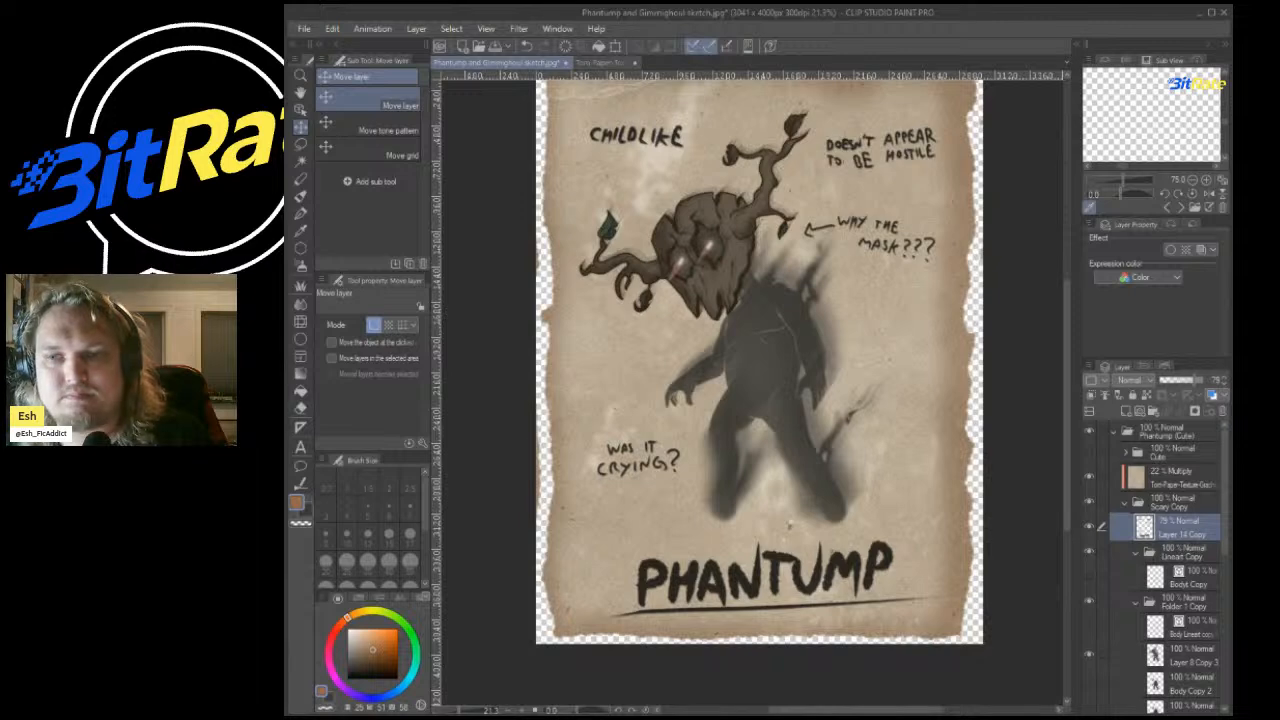
scroll(887, 448, down, 5)
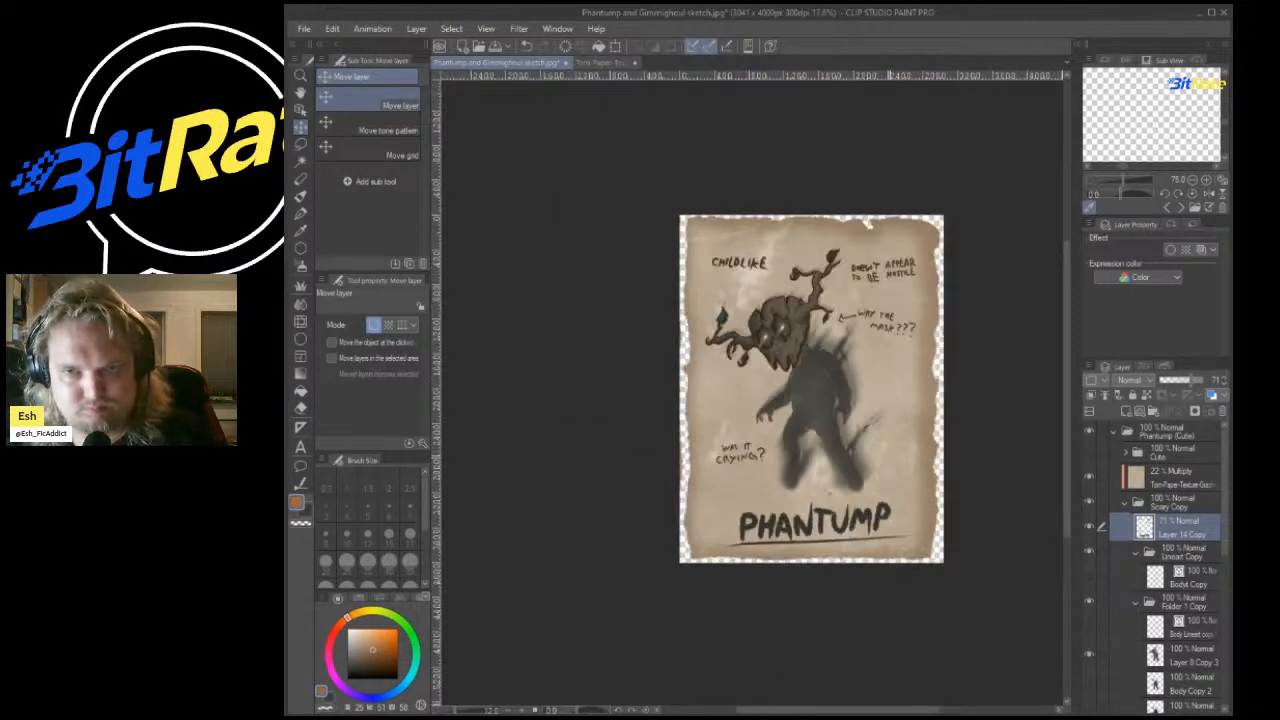
scroll(853, 384, up, 7)
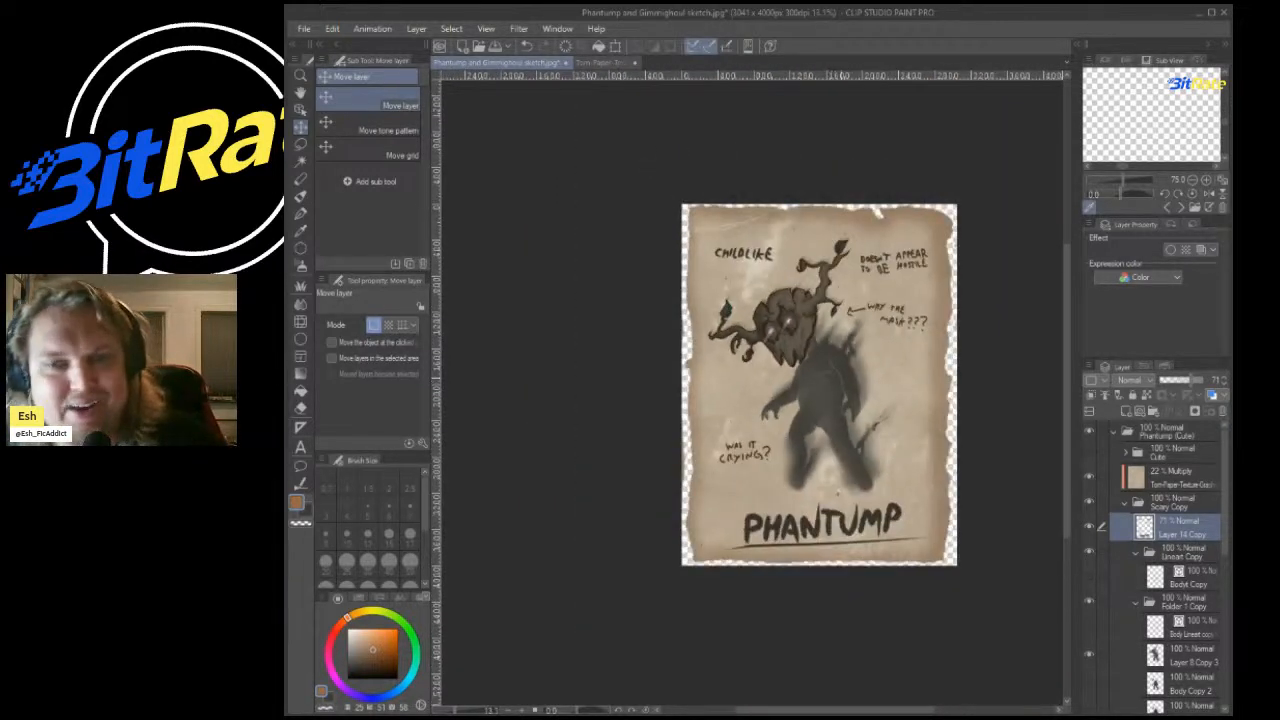
scroll(820, 400, down, 3)
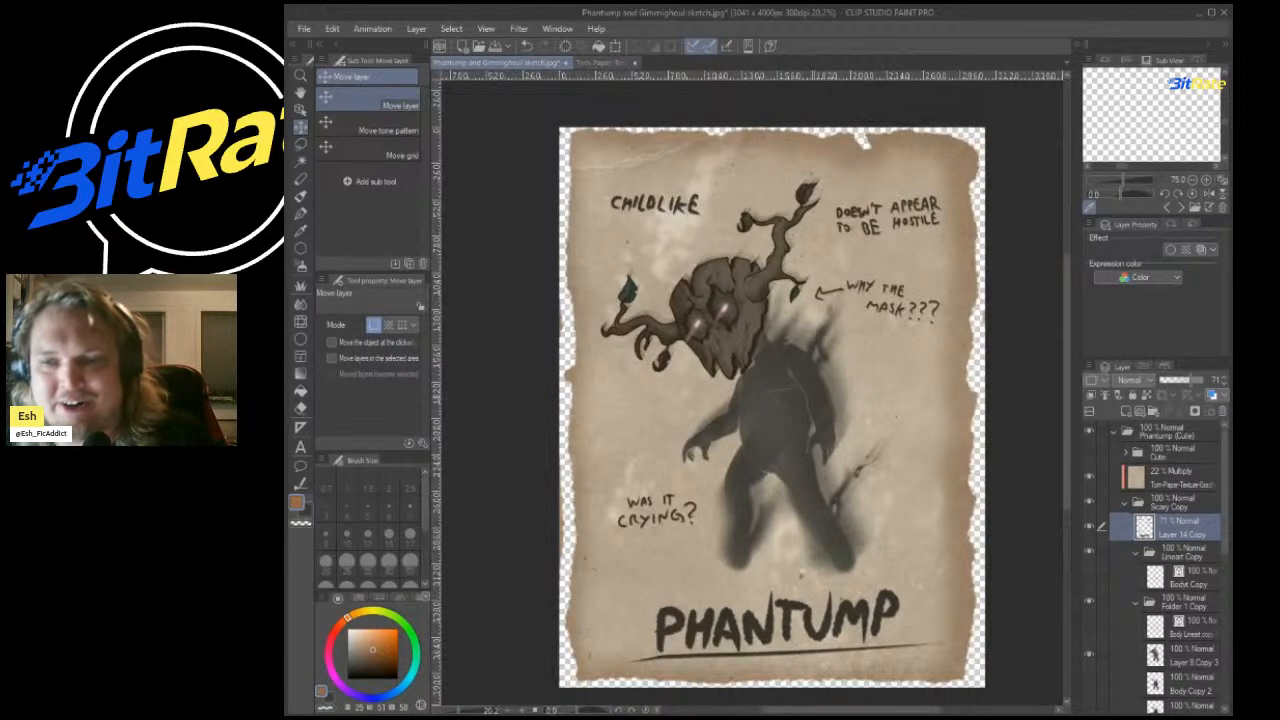
scroll(770, 400, down, 2)
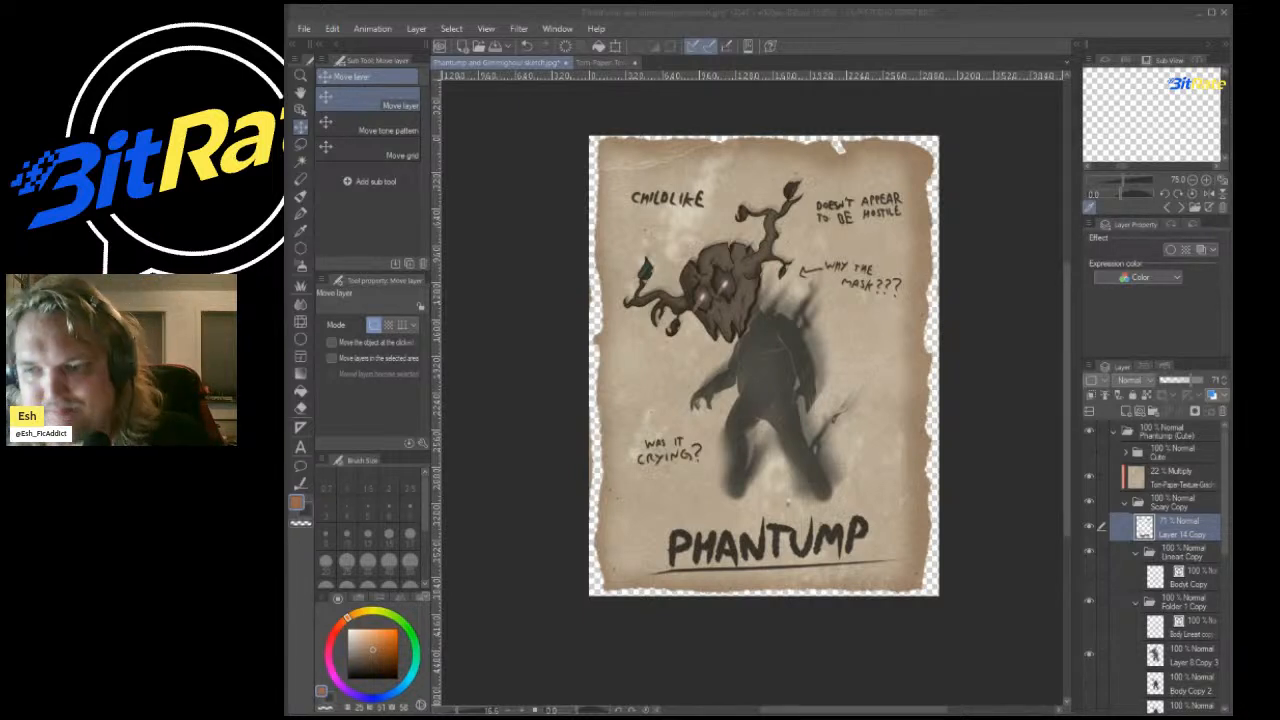
scroll(937, 427, down, 3)
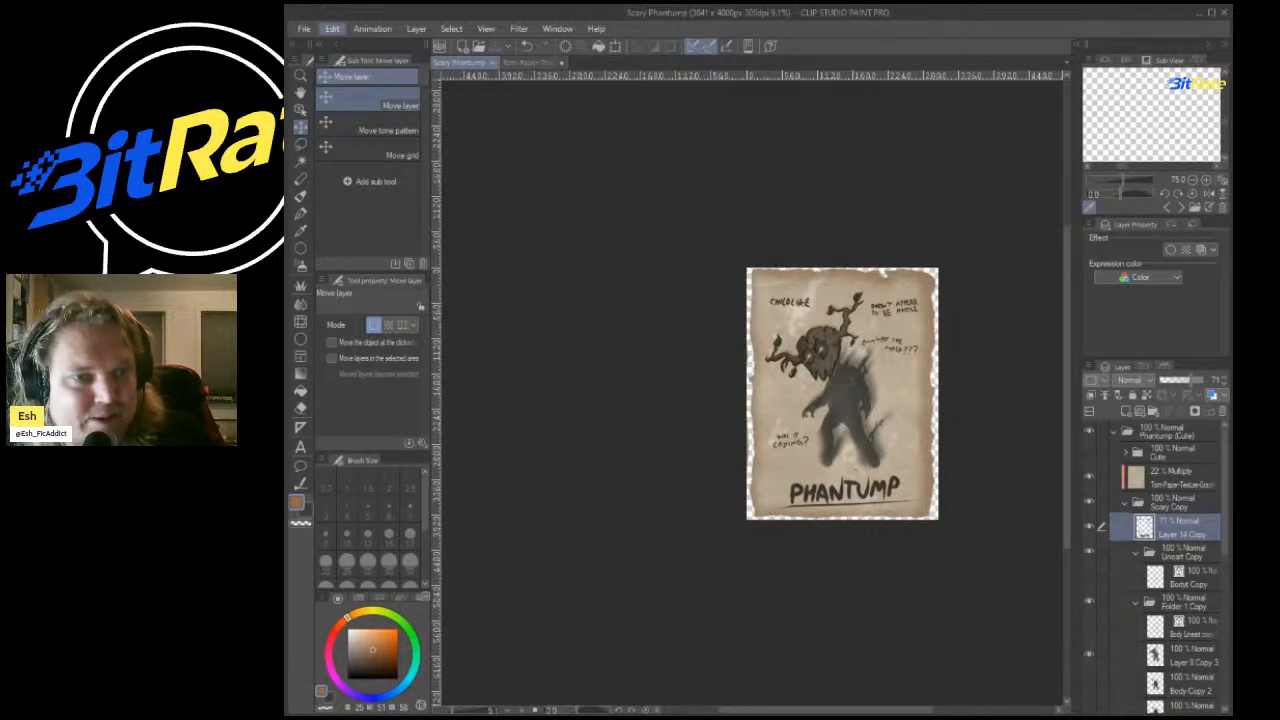
Widen the canvas to a square 4000 × 4000 px, adding the extra space to the left of the page.
click(390, 300)
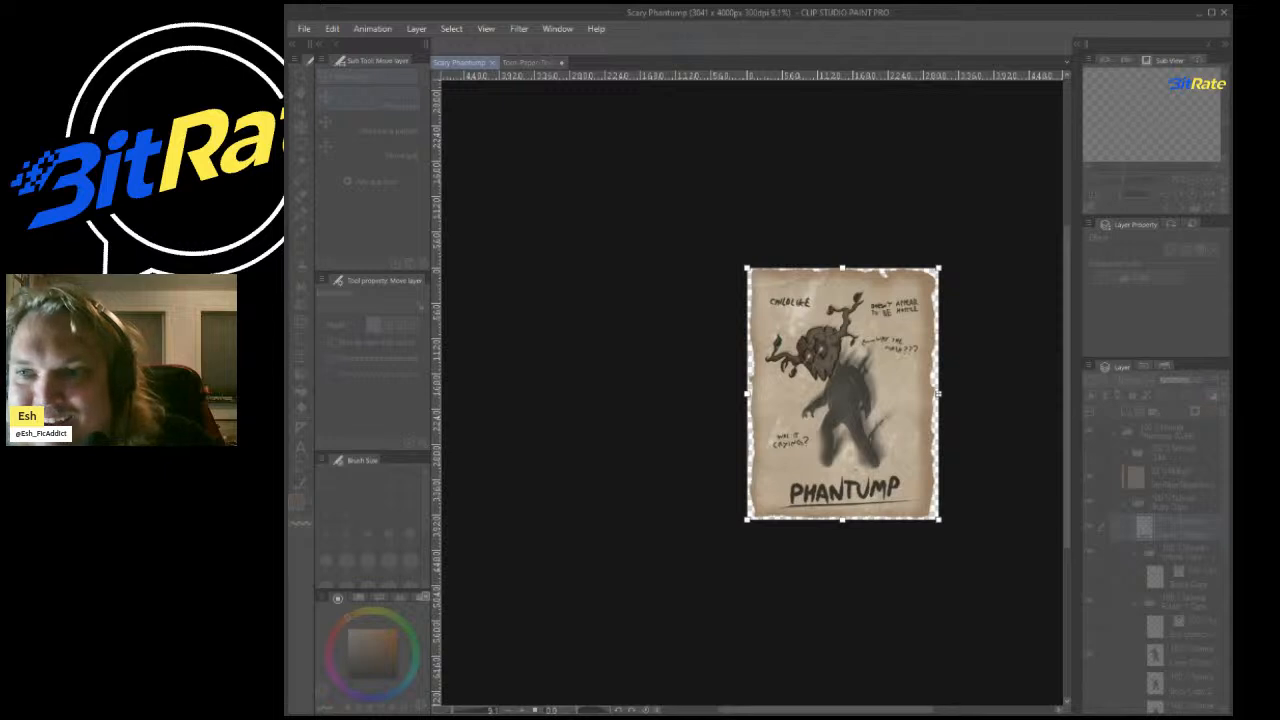
text(4000)
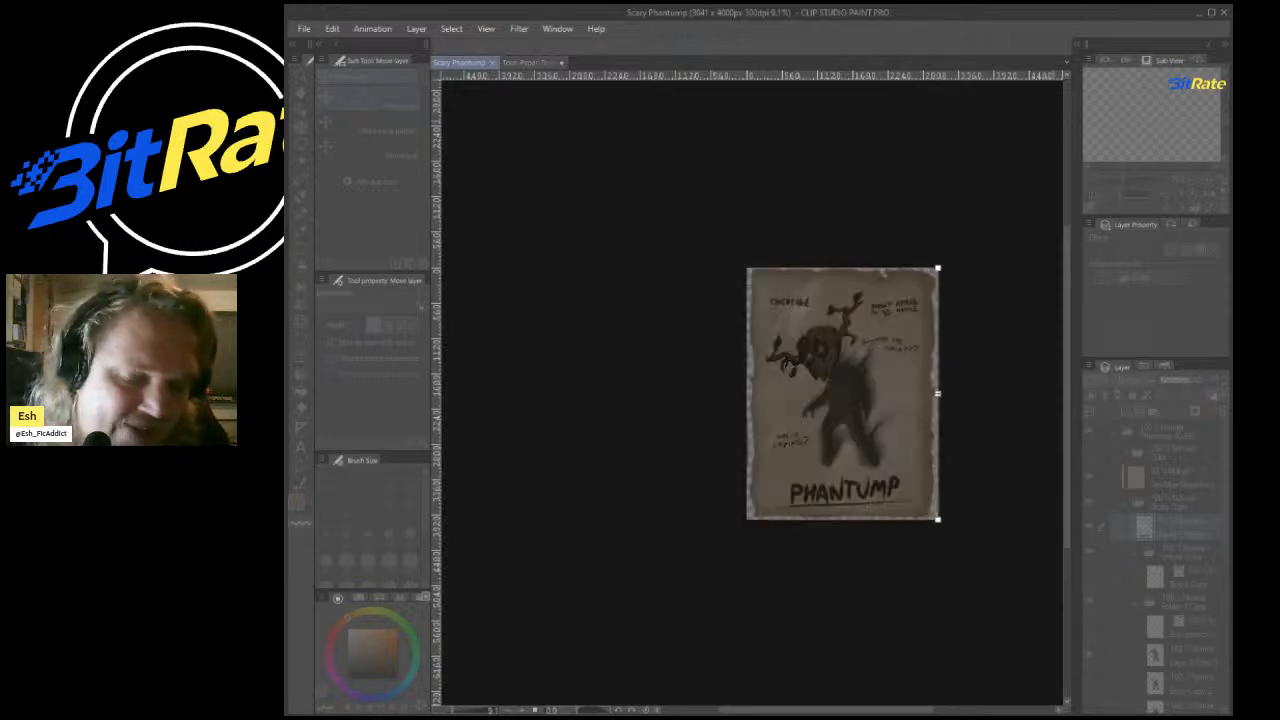
key(Return)
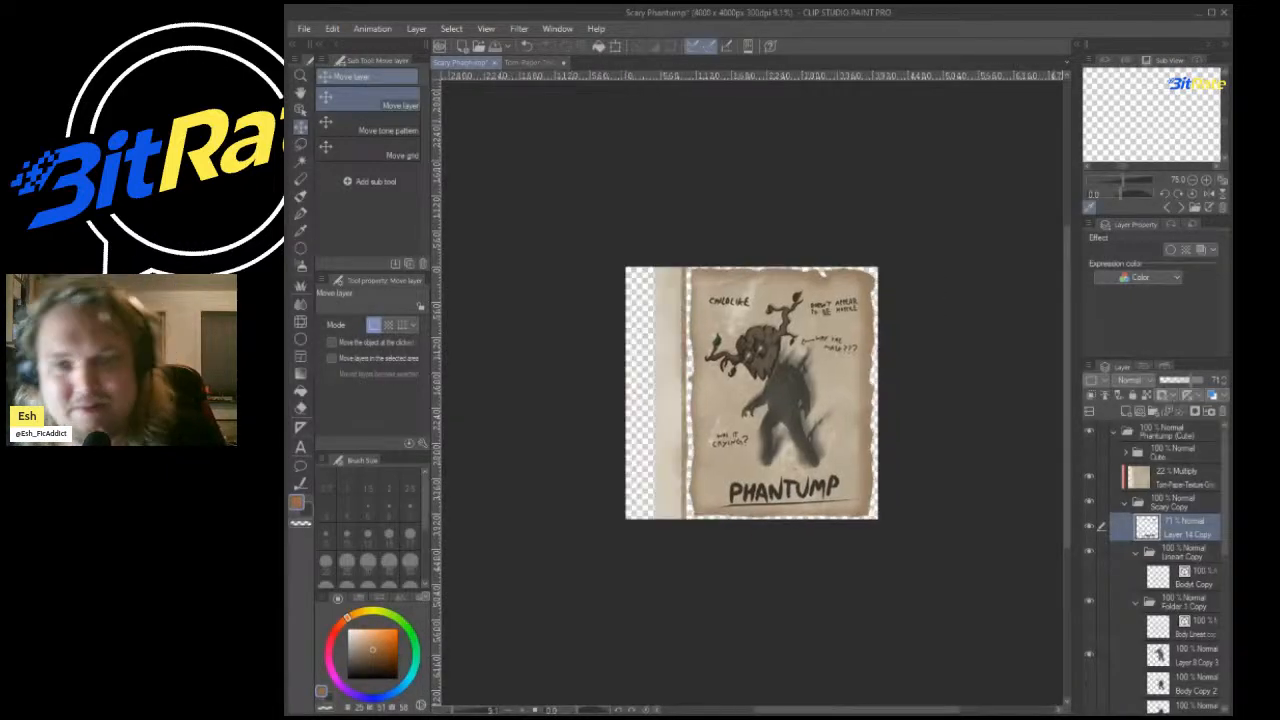
Delete the excess paper texture and border in the strip left of the page from the base texture layer and Layer 15, using a rectangular selection.
scroll(786, 321, up, 2)
click(1172, 503)
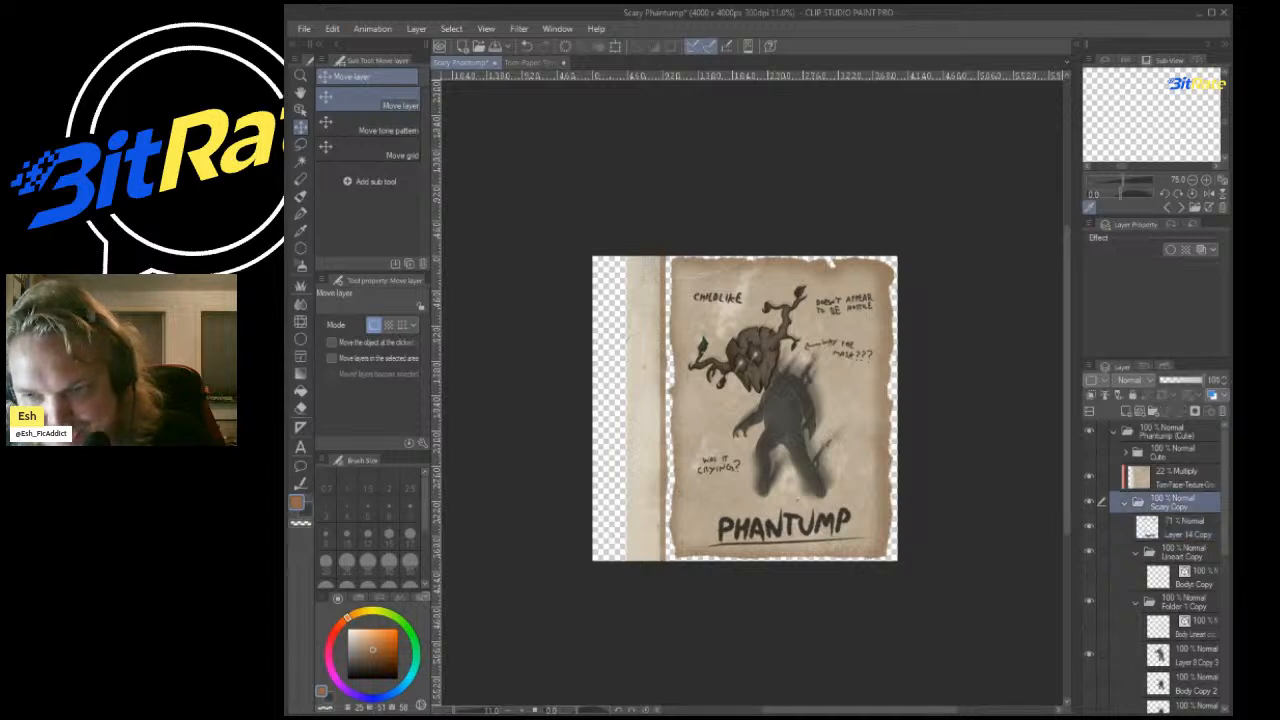
click(301, 145)
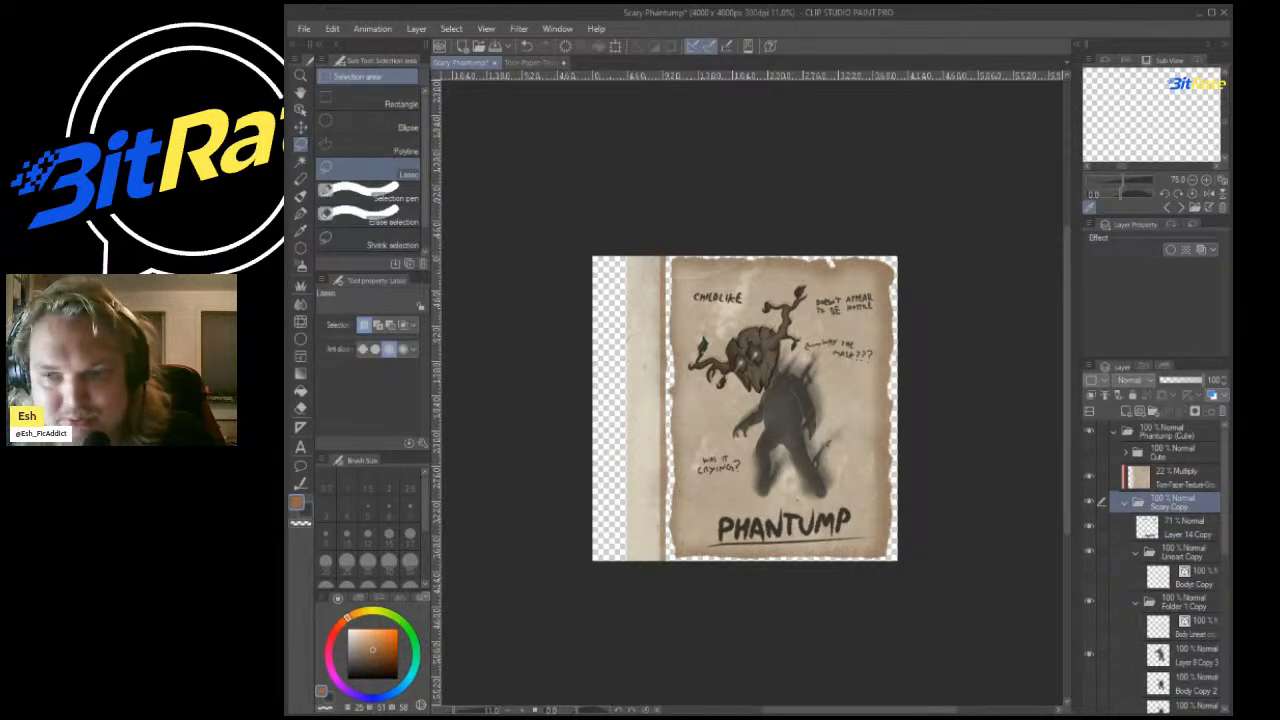
click(1185, 478)
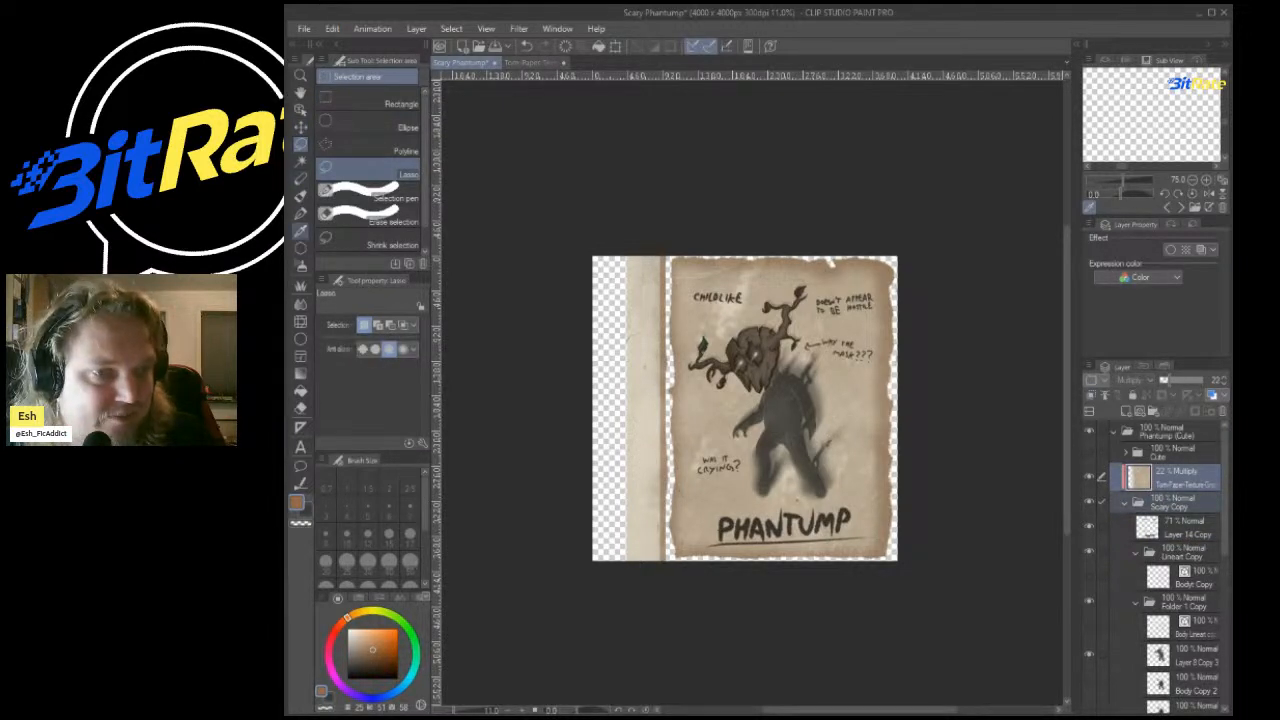
click(380, 104)
drag(521, 161, 664, 615)
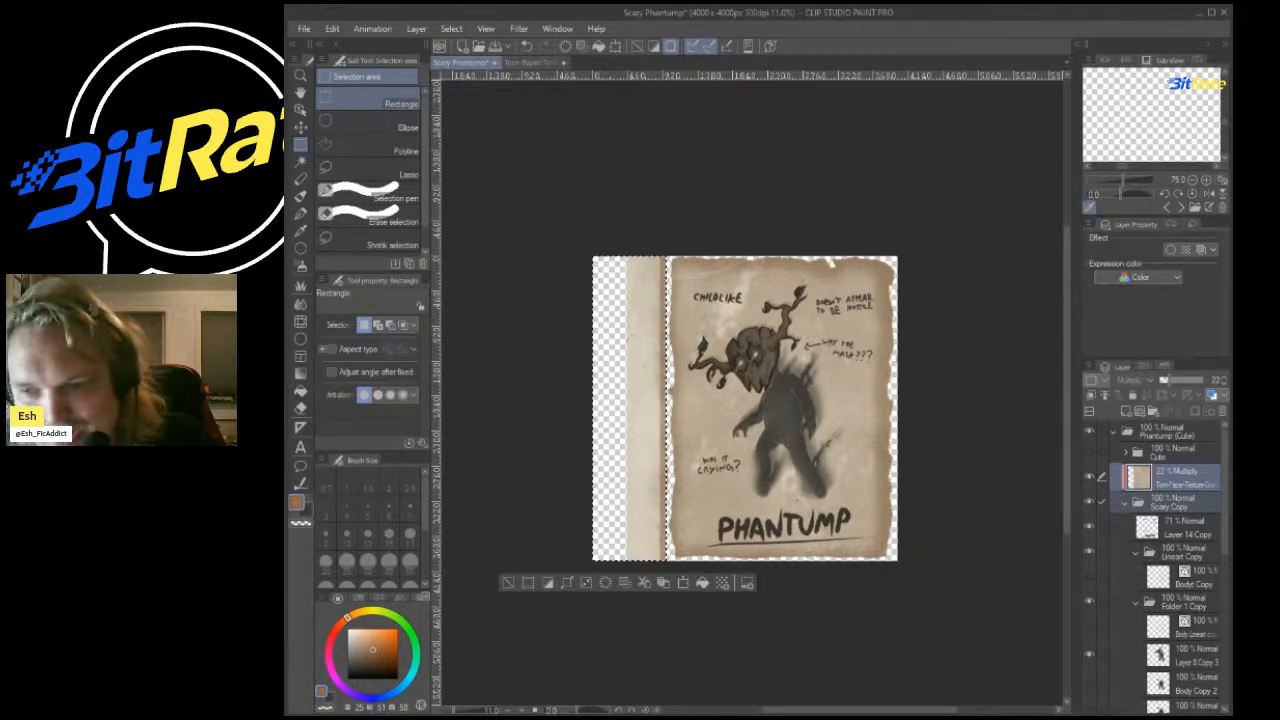
click(1162, 499)
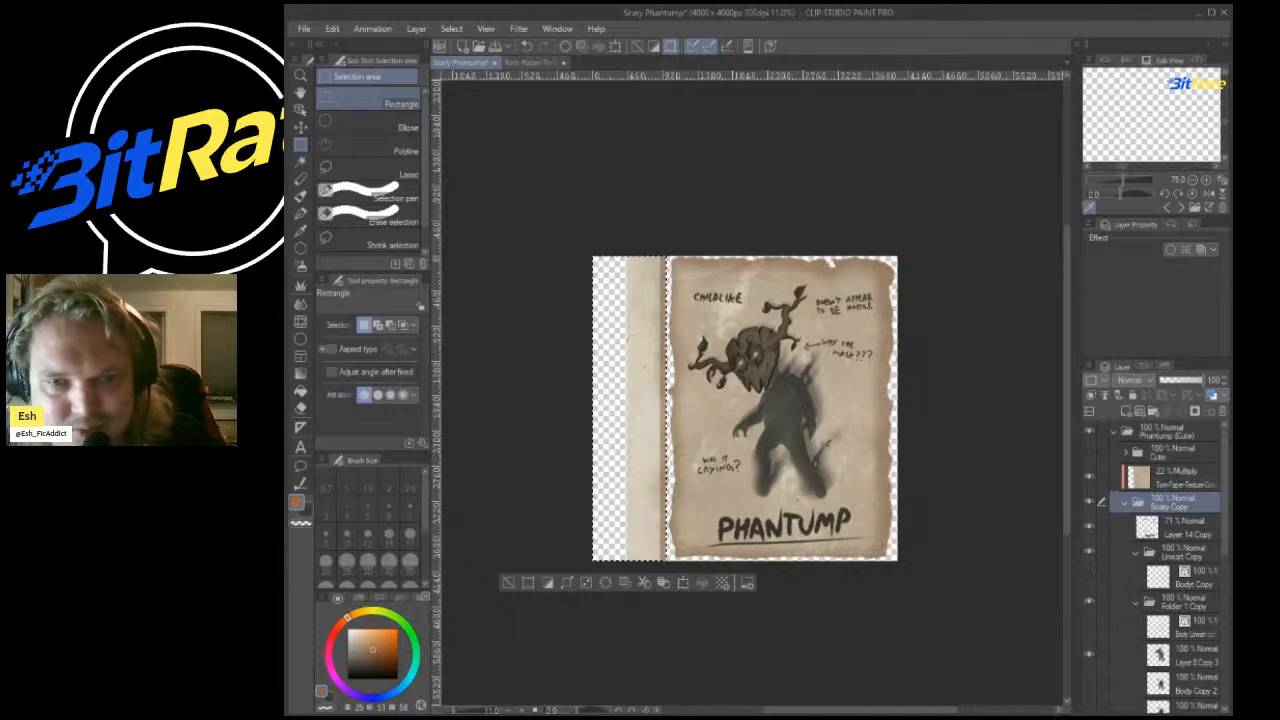
scroll(1168, 497, down, 5)
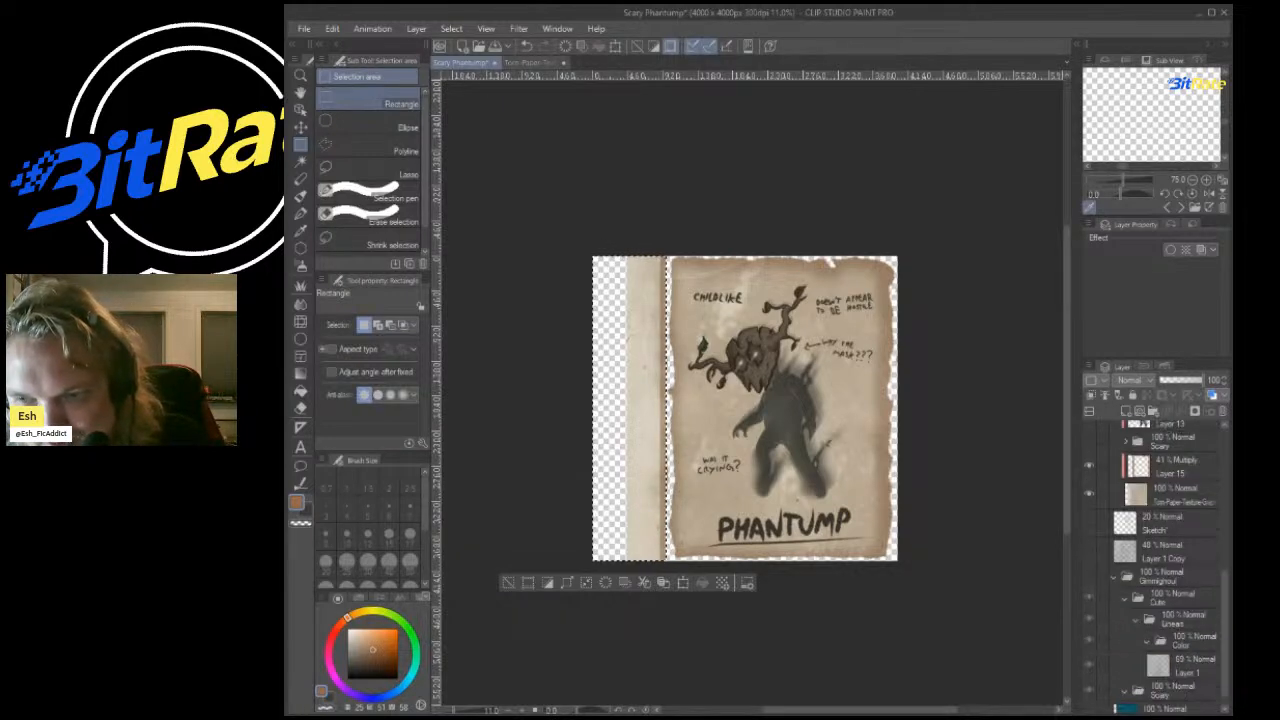
click(1176, 495)
ctrl+click(1174, 467)
key(Delete)
key(ctrl+d)
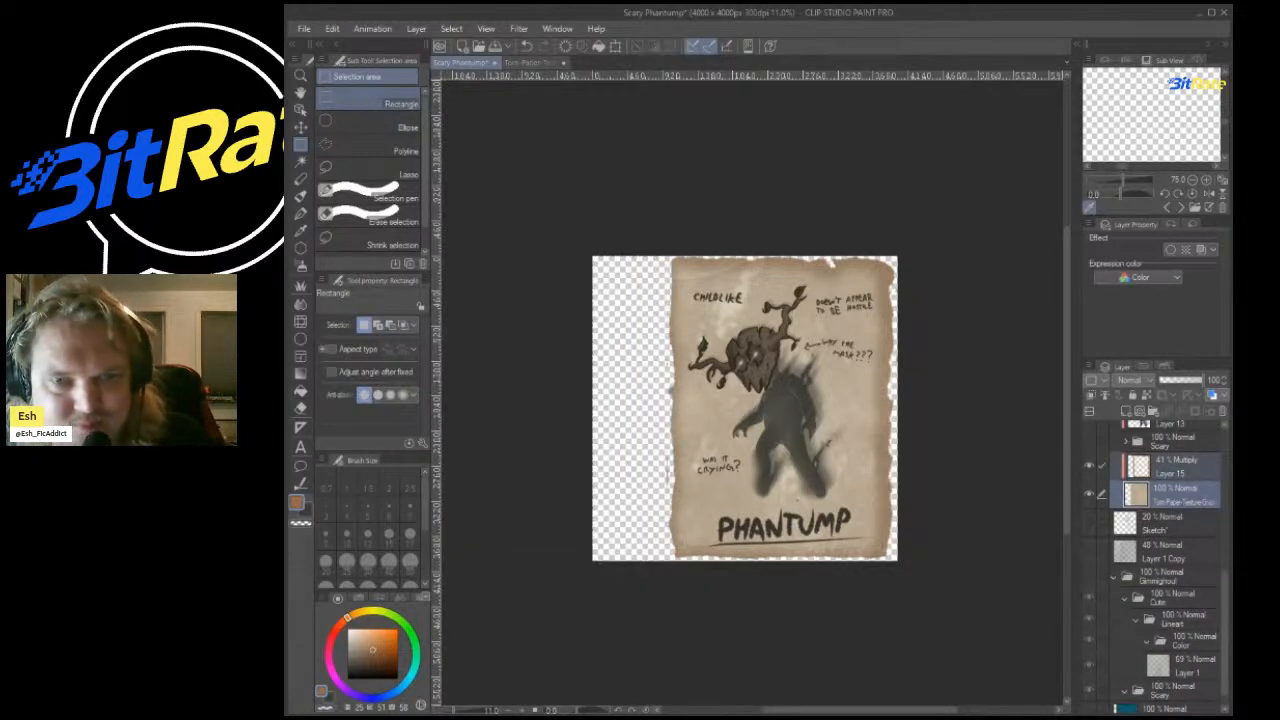
Delete the leftover specks of paper beside the lower half of the page's left edge, using a rectangular selection.
scroll(655, 430, up, 4)
scroll(649, 331, up, 2)
drag(649, 331, 770, 468)
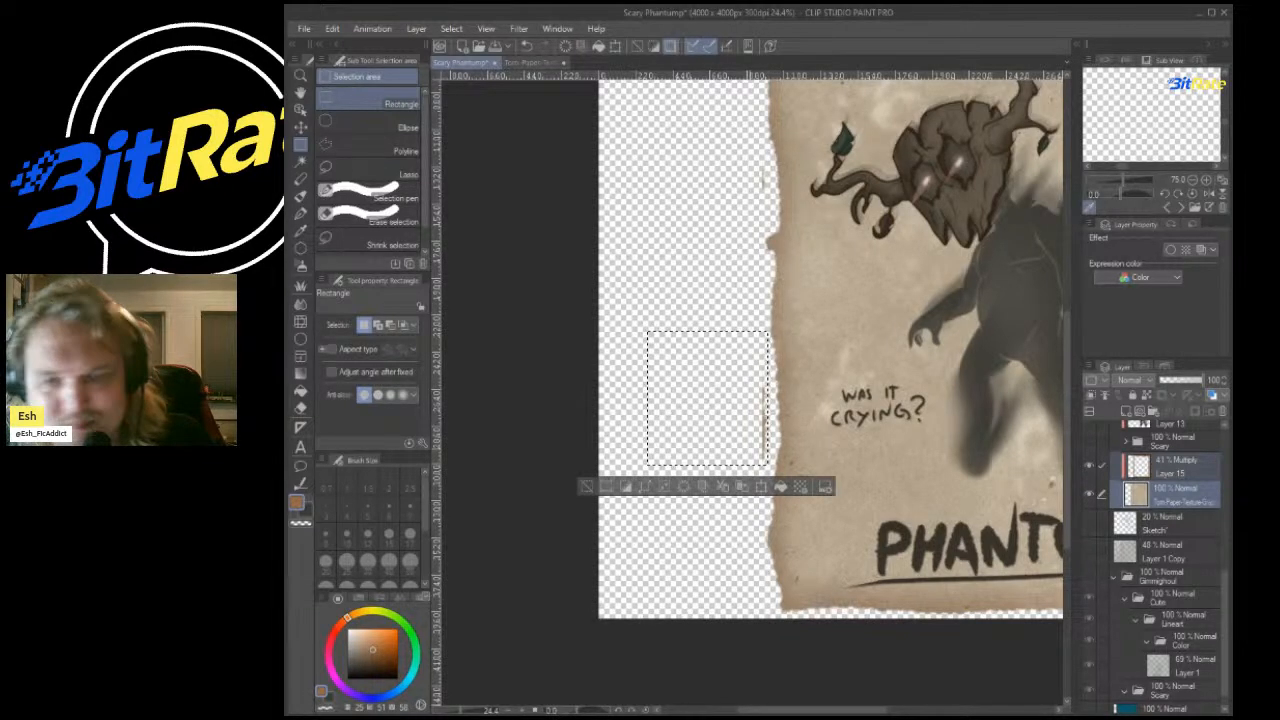
key(Delete)
key(ctrl+d)
Delete the stray paper mark beside the page's left edge near the figure's leafy branch, then clear the selection.
scroll(788, 600, up, 1)
drag(770, 200, 800, 395)
scroll(788, 600, down, 5)
scroll(788, 600, up, 4)
scroll(765, 577, up, 2)
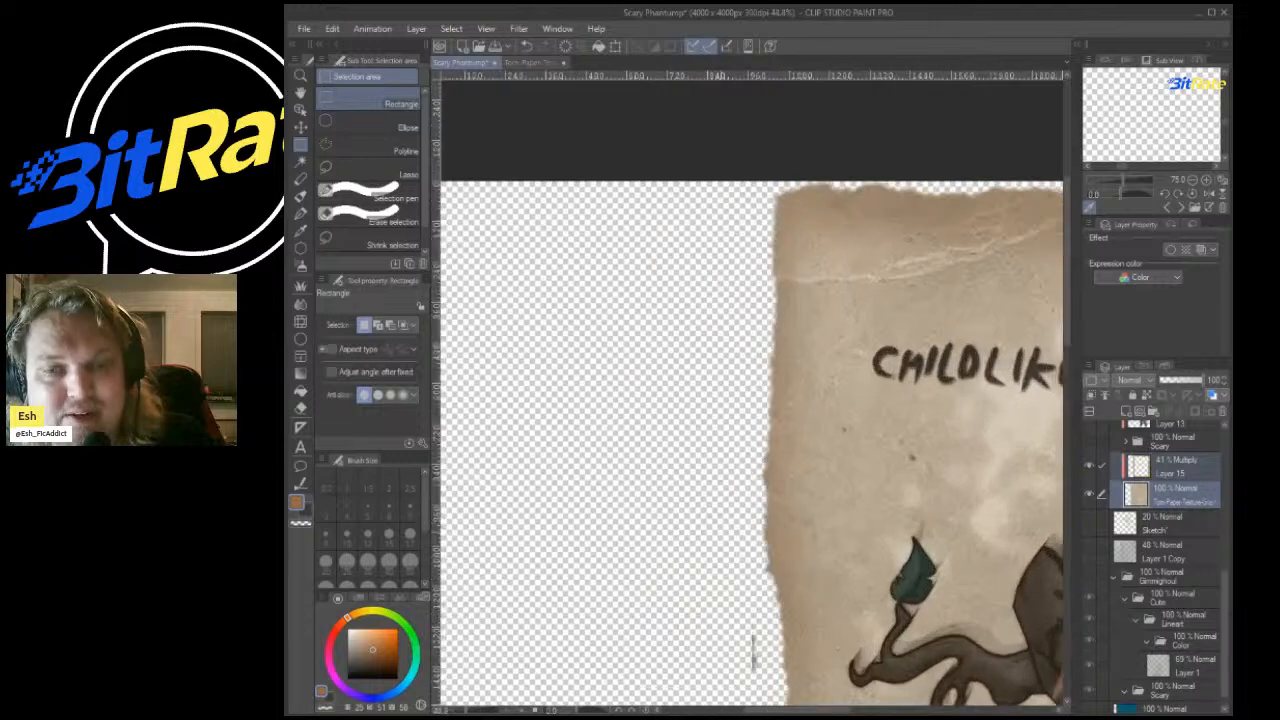
scroll(765, 577, down, 1)
scroll(765, 577, up, 1)
drag(795, 505, 806, 540)
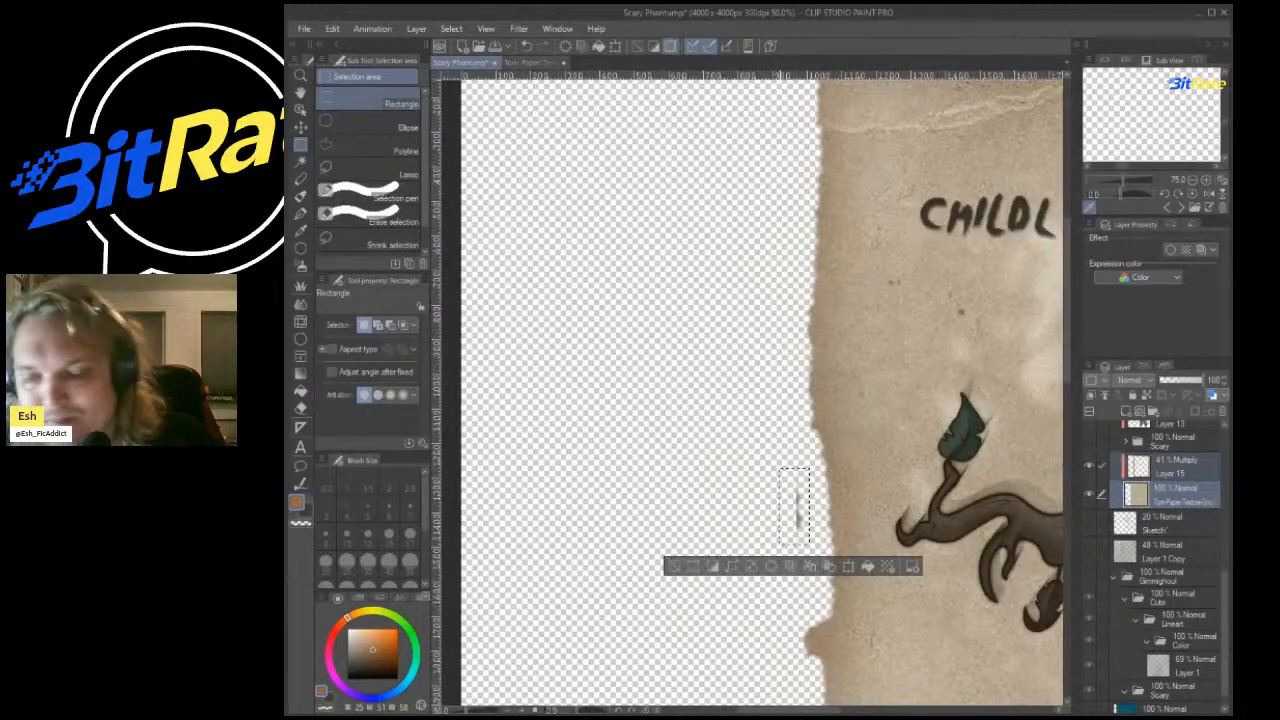
key(Delete)
key(ctrl+d)
scroll(795, 505, down, 4)
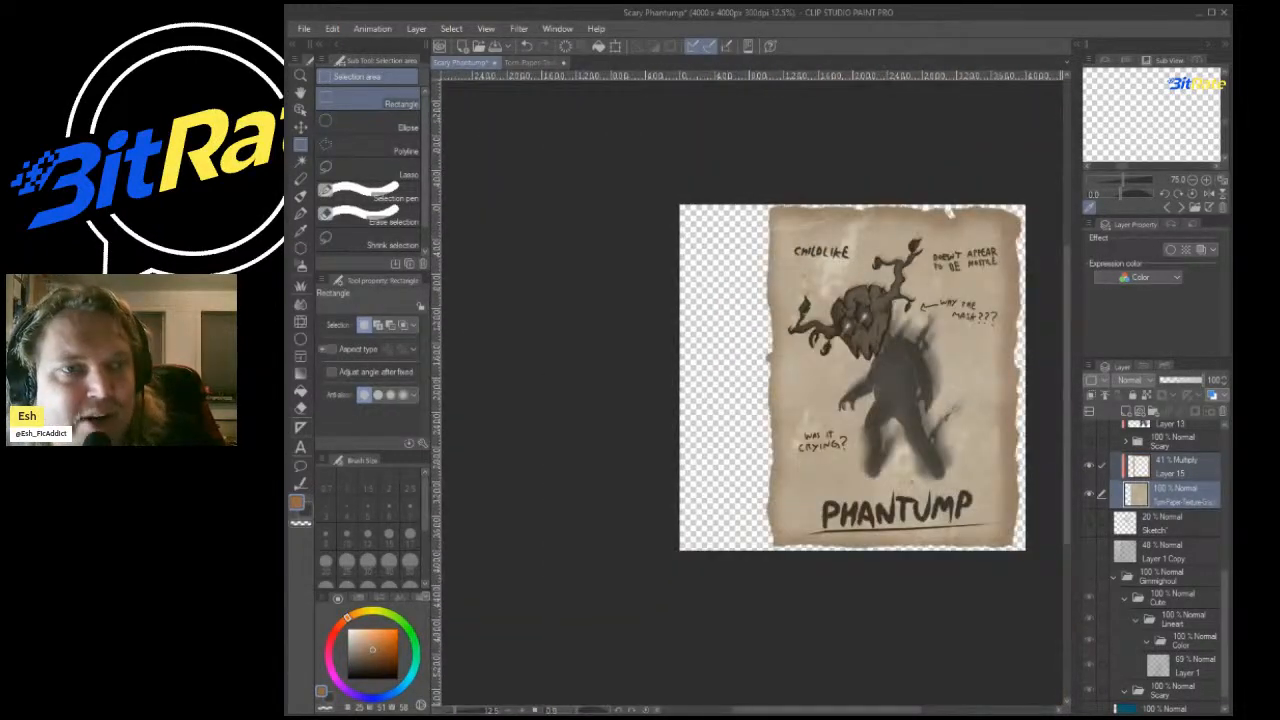
Widen the canvas to 5500 × 4000 px, adding the extra space to the left of the page.
key(ctrl+t)
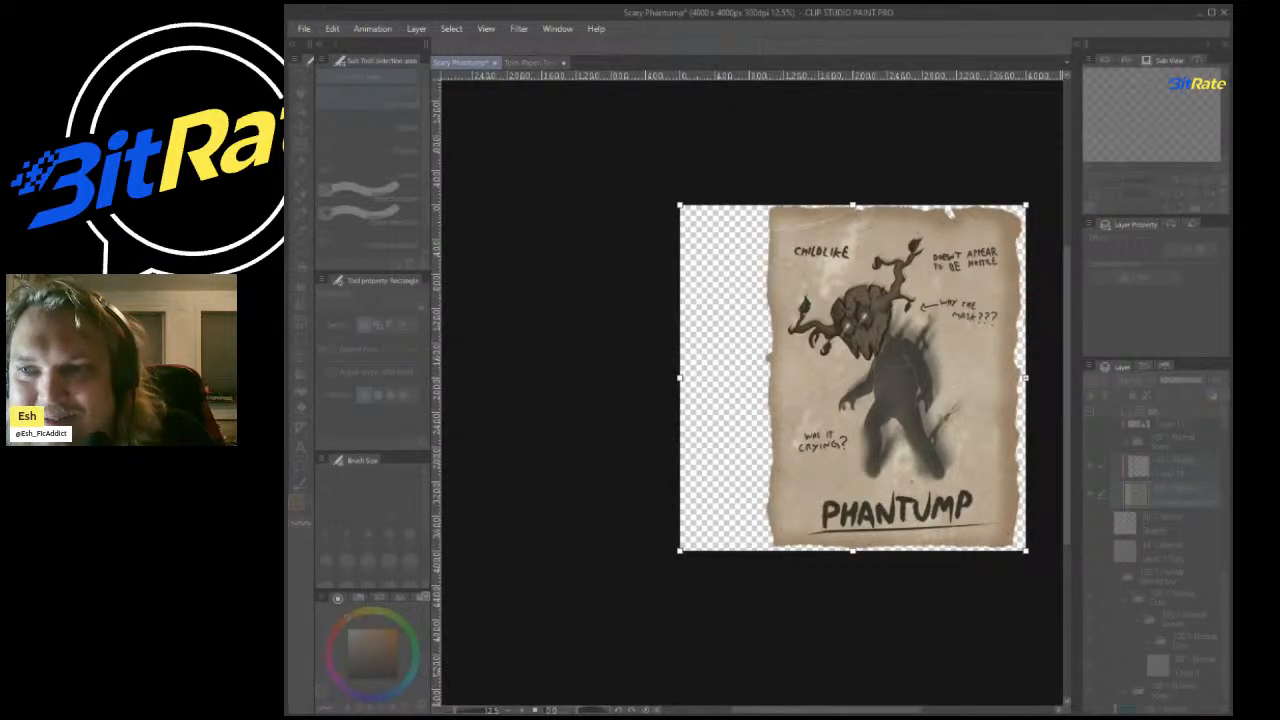
drag(680, 378, 549, 378)
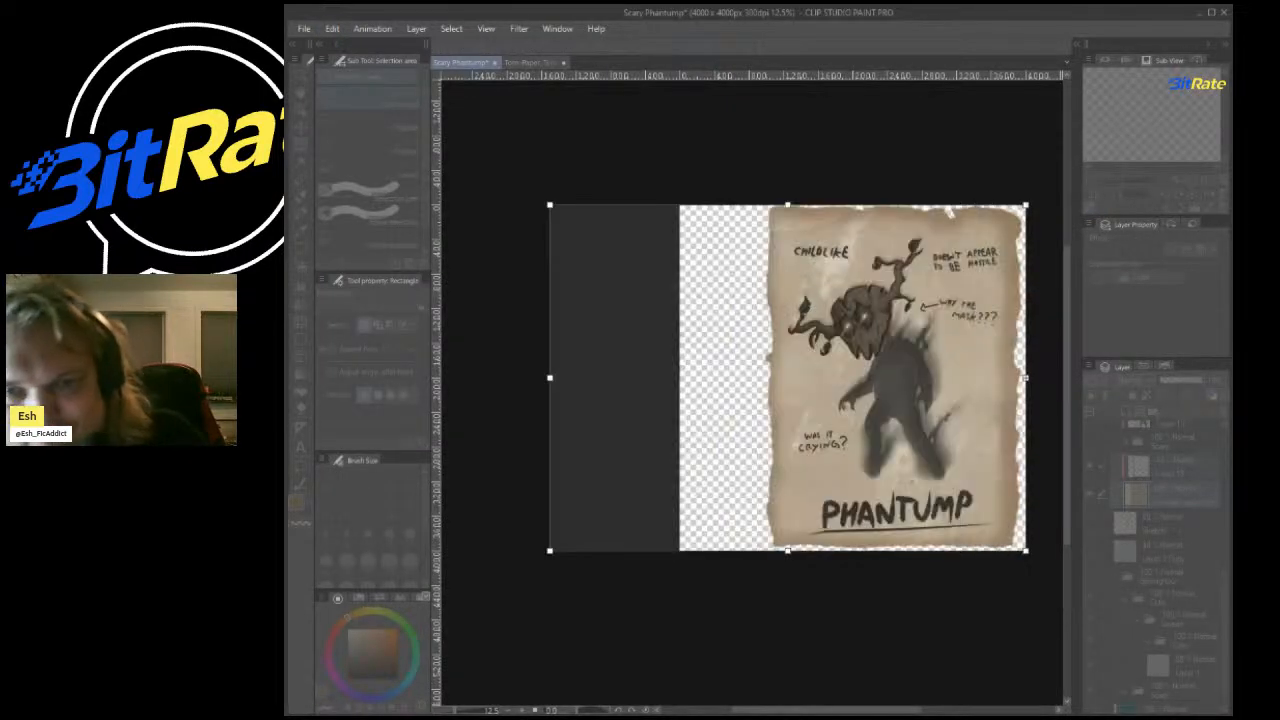
key(Return)
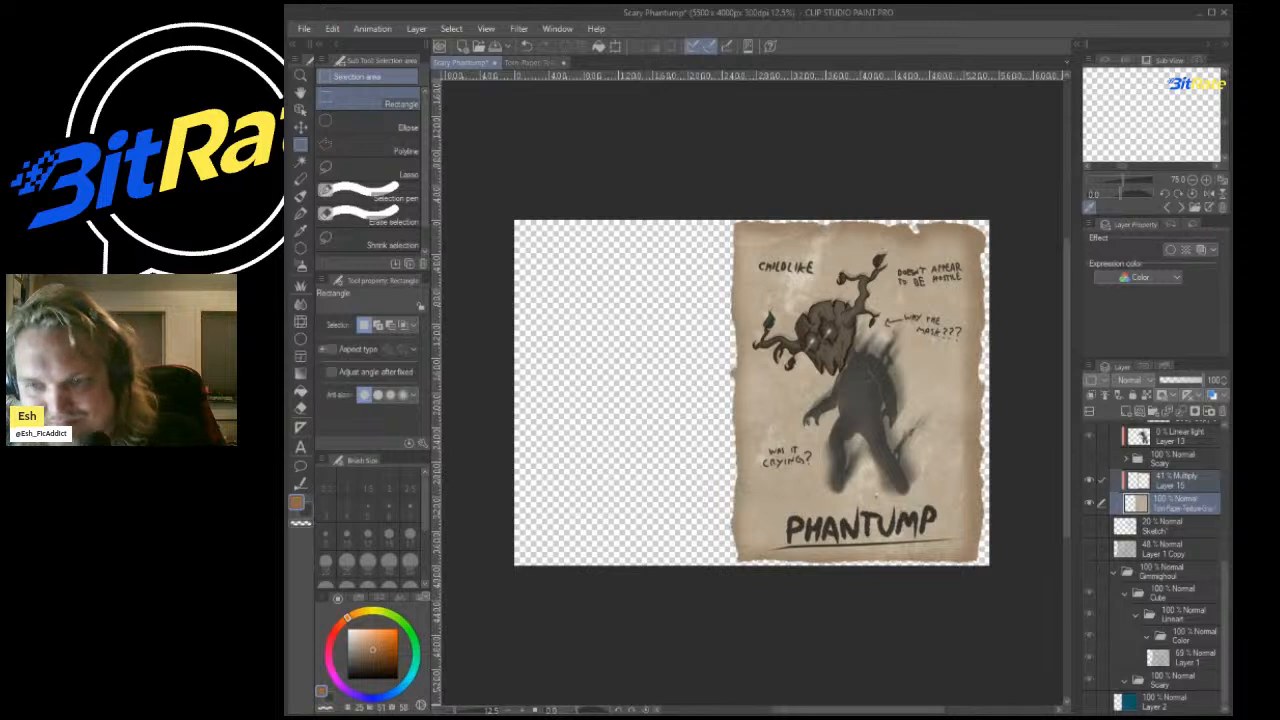
Show the Cute folder, enlarge the cute Phantump to 252%, and place it in the empty area left of the page.
click(1172, 458)
scroll(1172, 458, up, 4)
click(1089, 452)
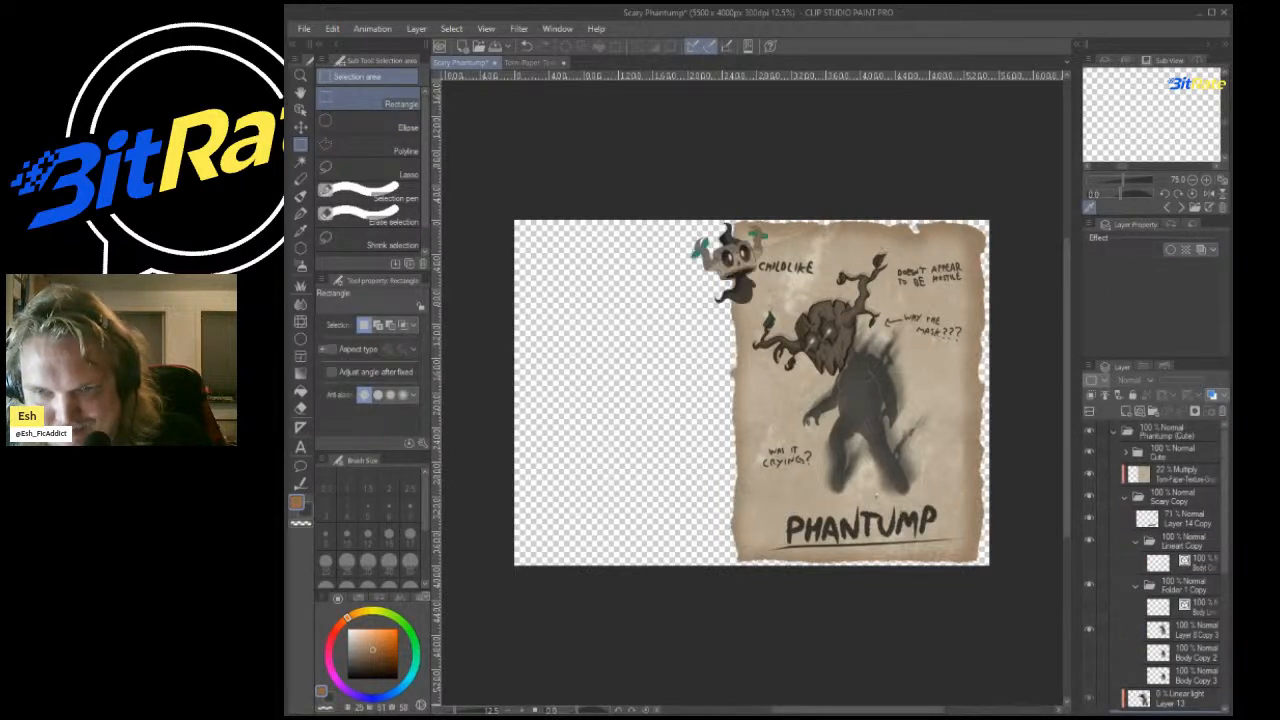
click(1172, 453)
key(ctrl+t)
drag(730, 304, 730, 491)
drag(780, 420, 680, 447)
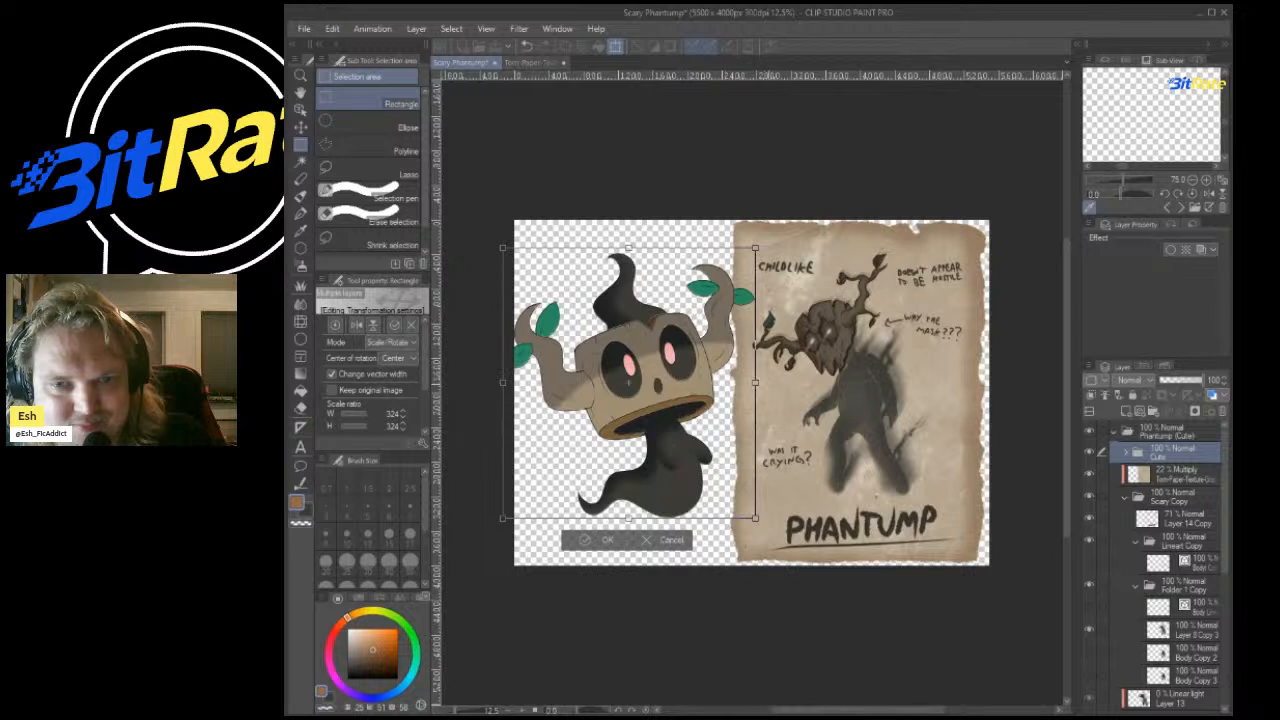
drag(755, 383, 660, 380)
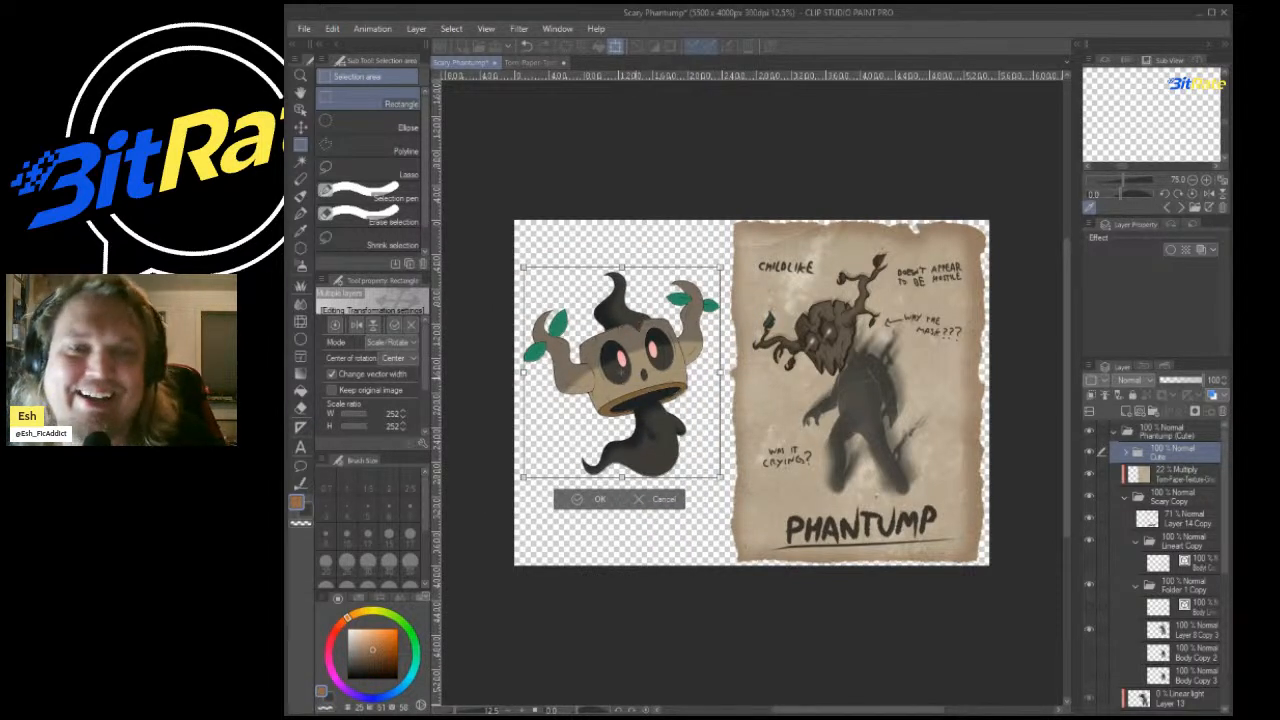
key(Return)
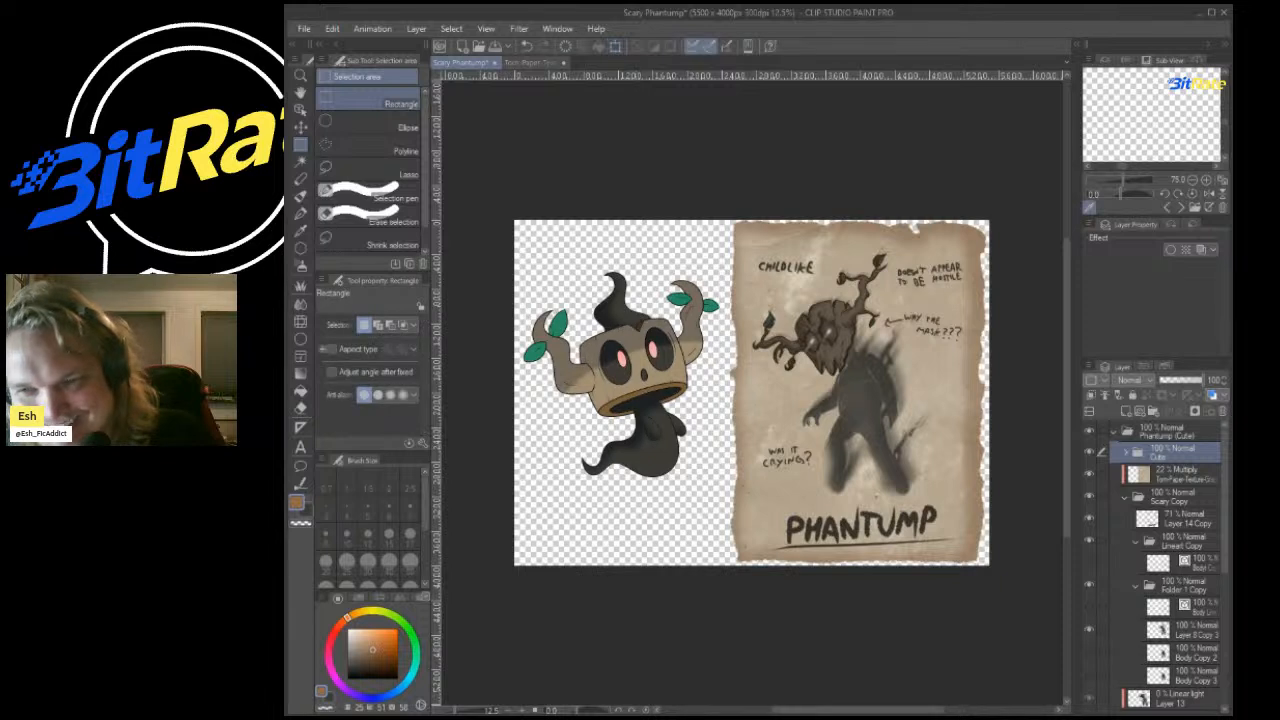
click(1180, 497)
ctrl+click(1180, 475)
key(ctrl+t)
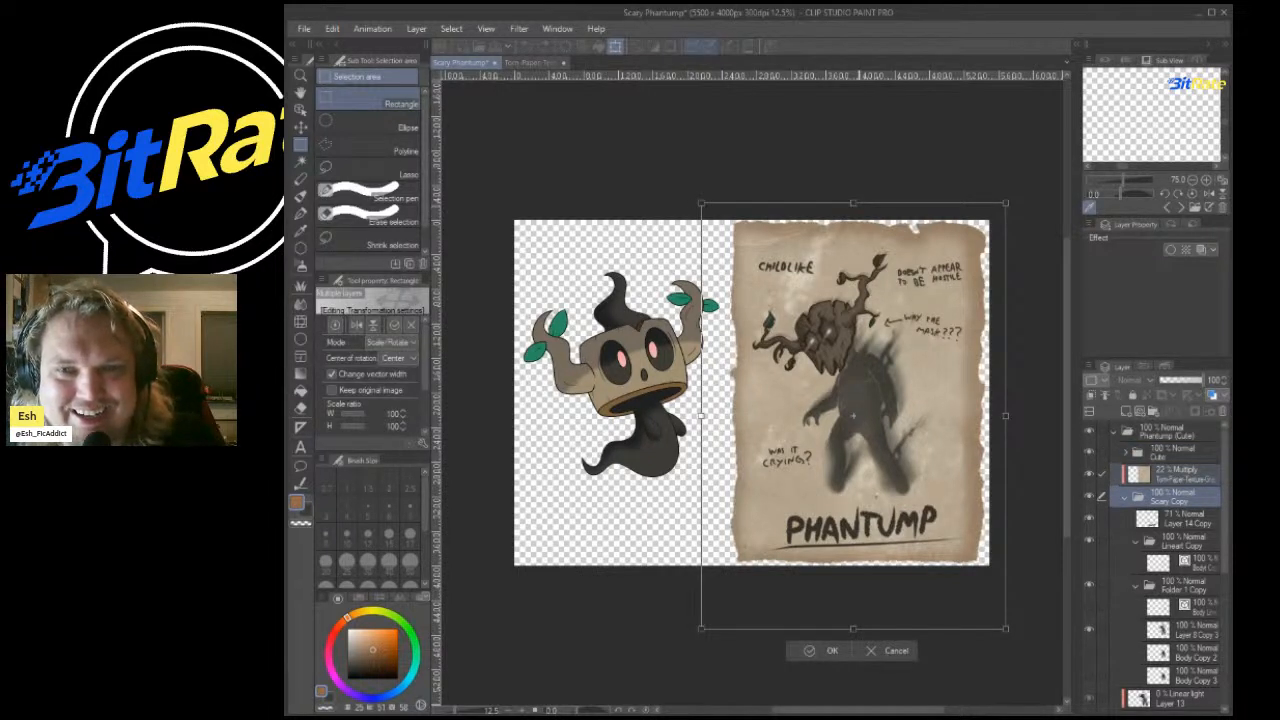
drag(853, 203, 853, 203)
key(Return)
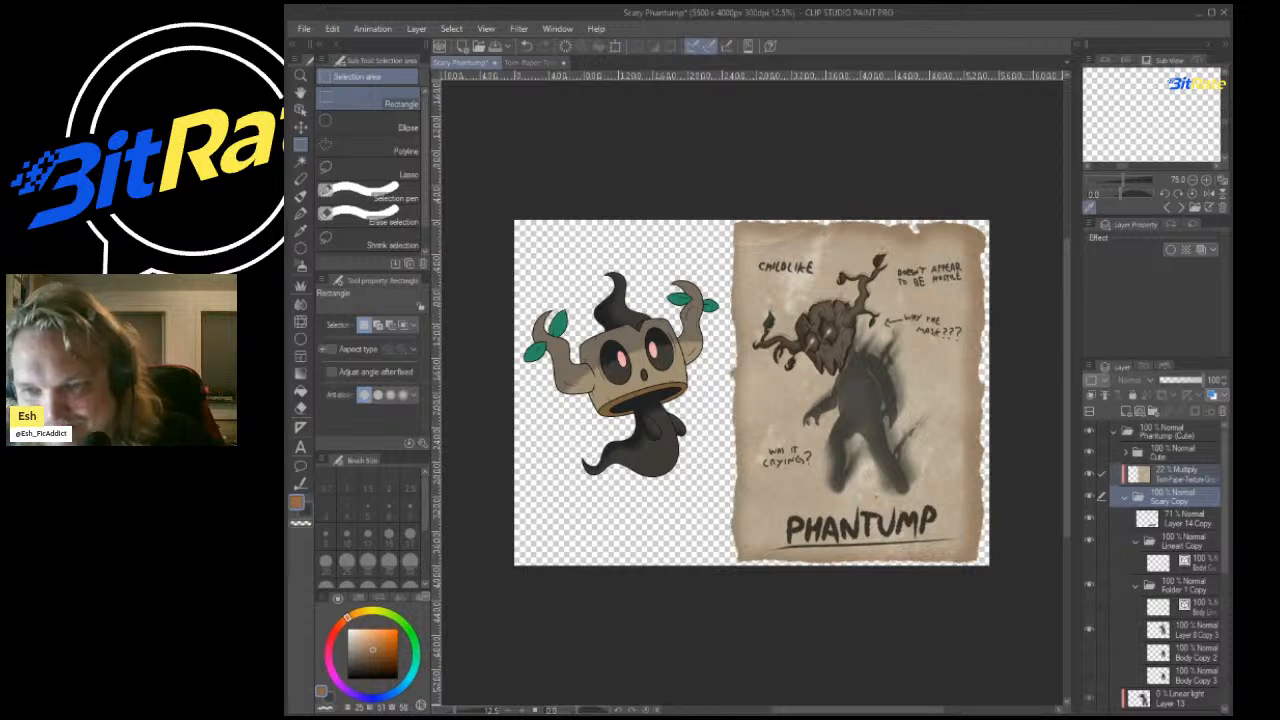
Scale the page's layers, from the Scary Copy folder down to the base paper texture, to 94%.
click(1124, 497)
shift+click(1180, 587)
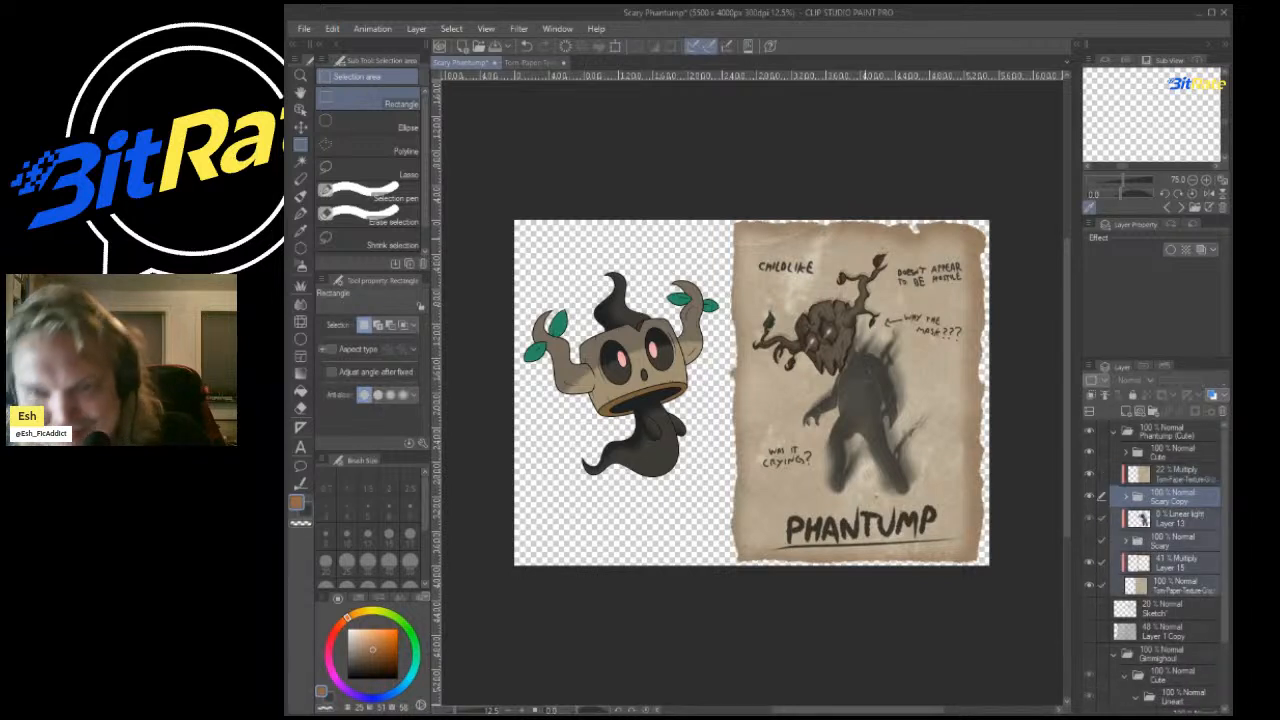
key(ctrl+t)
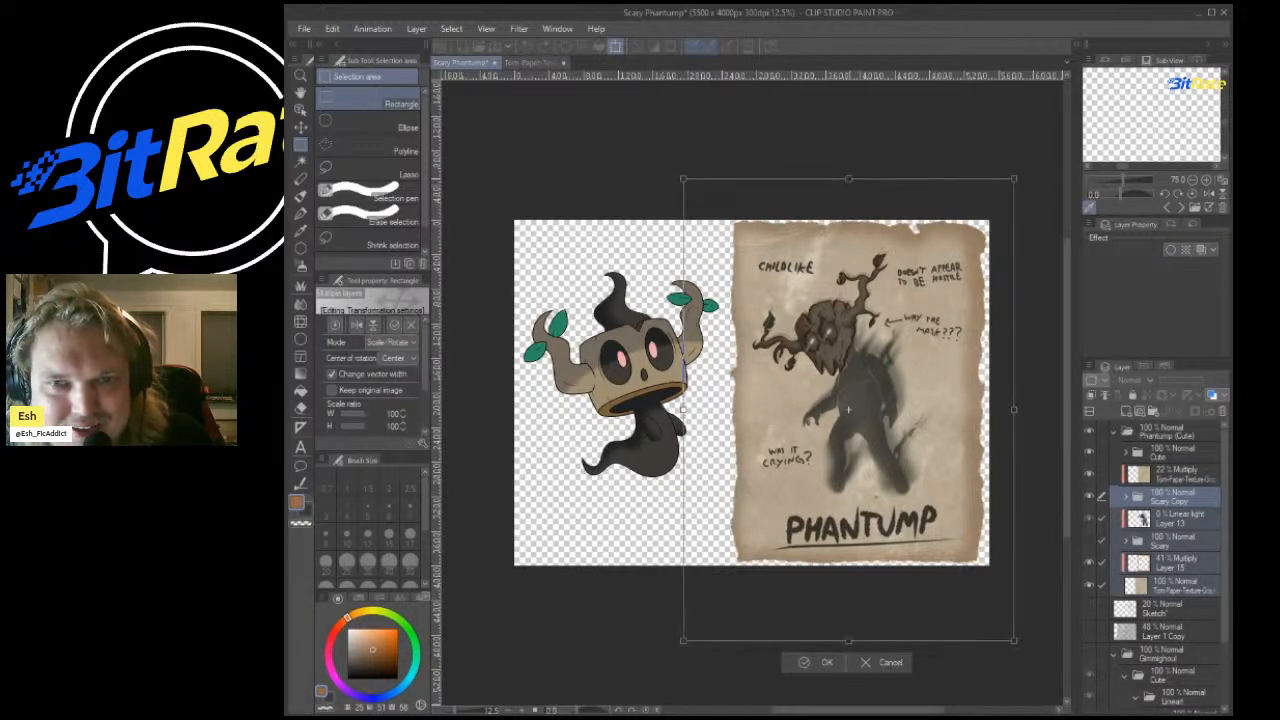
drag(849, 195, 848, 190)
drag(848, 640, 848, 628)
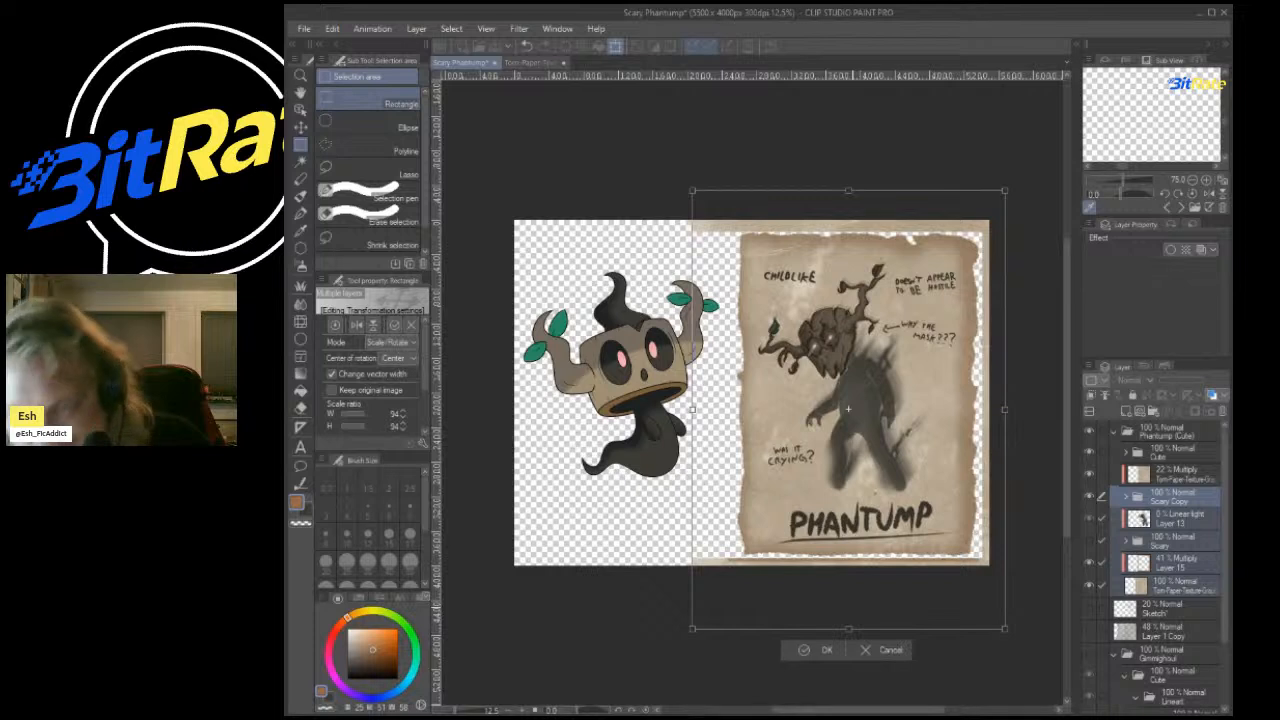
key(Return)
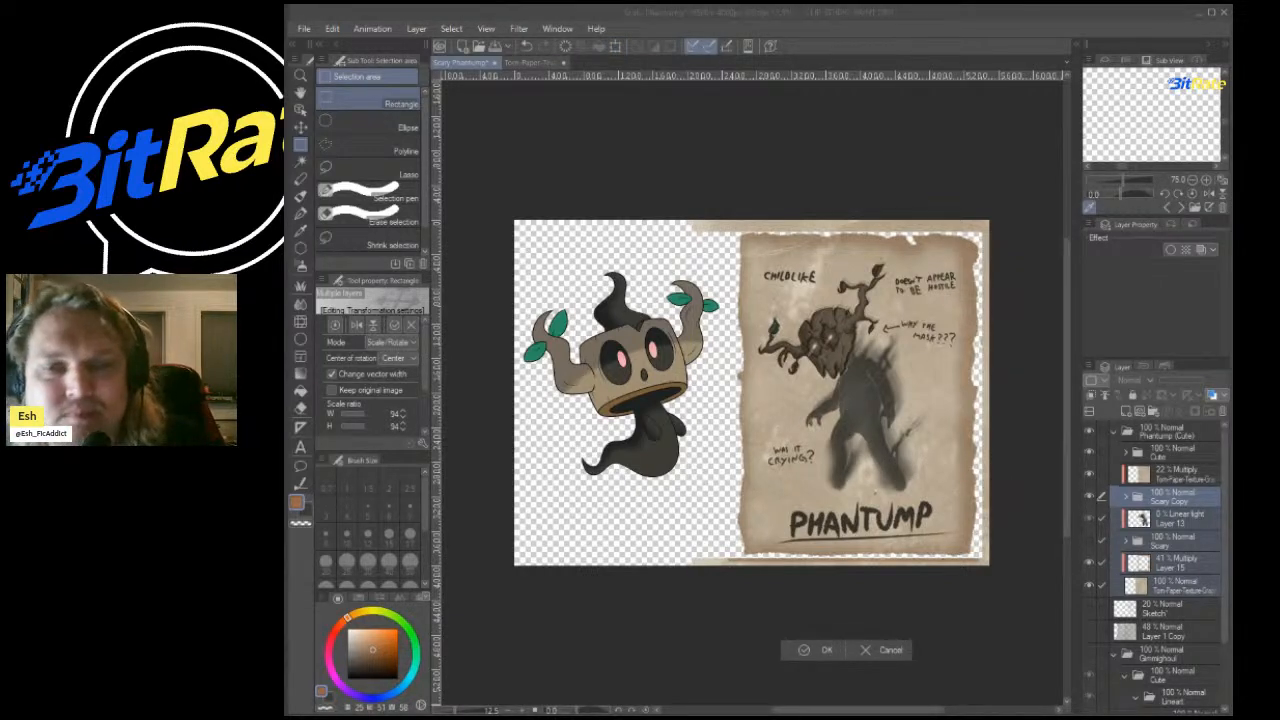
Delete the excess paper strip below the page from the base texture layer and Layer 15, using a rectangular selection.
click(1184, 587)
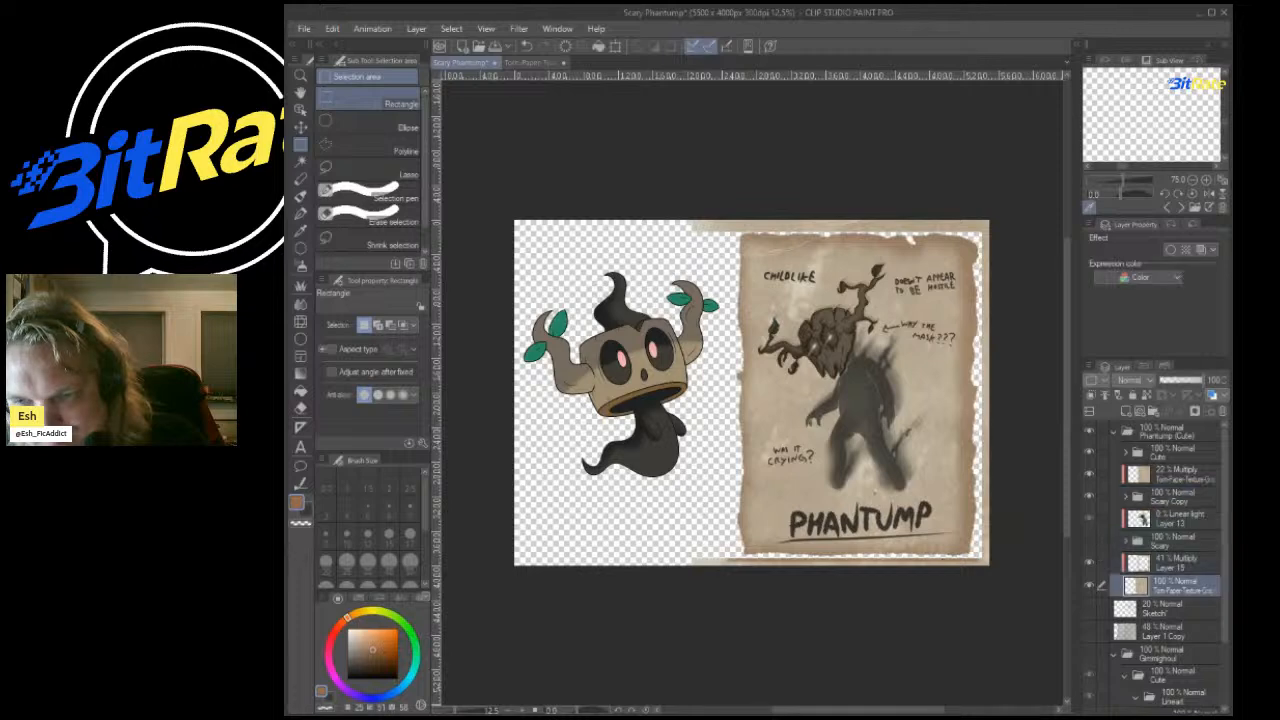
shift+click(1180, 563)
scroll(887, 557, up, 5)
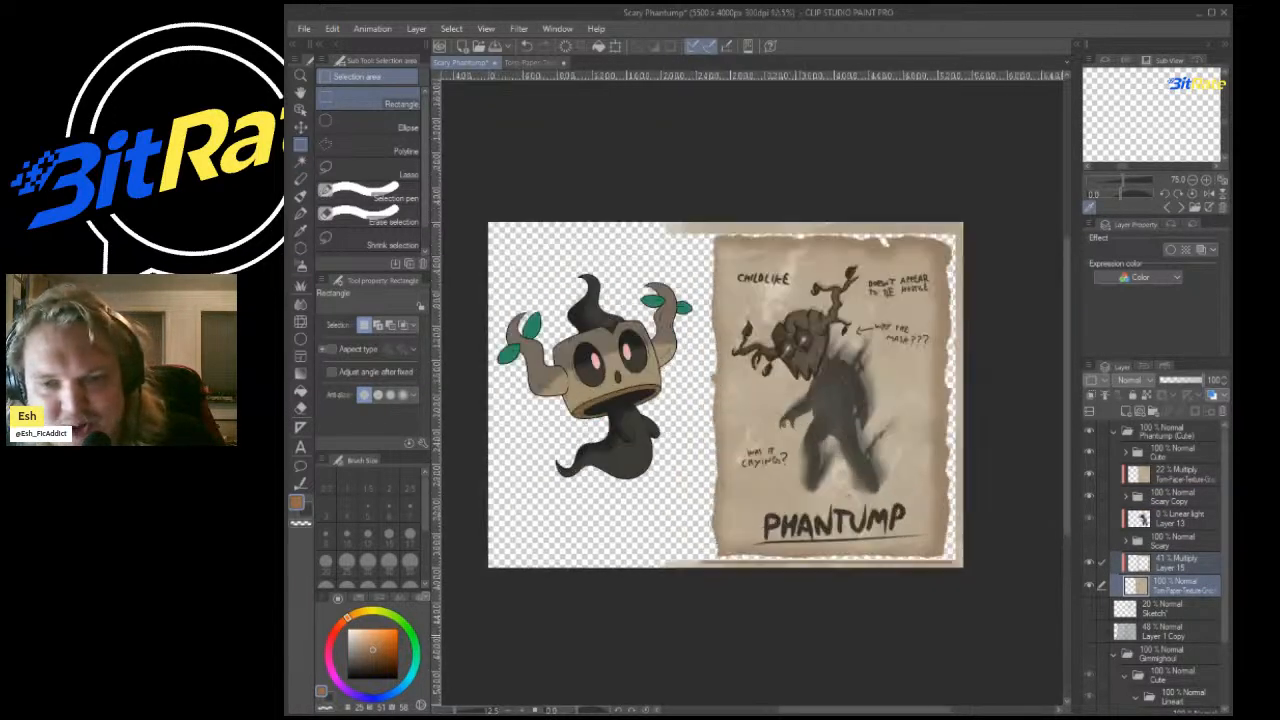
scroll(768, 532, down, 4)
scroll(928, 552, up, 5)
mouse_move(1011, 656)
mouse_down()
mouse_move(382, 566)
mouse_move(534, 553)
mouse_move(555, 538)
mouse_up()
key(Delete)
key(ctrl+d)
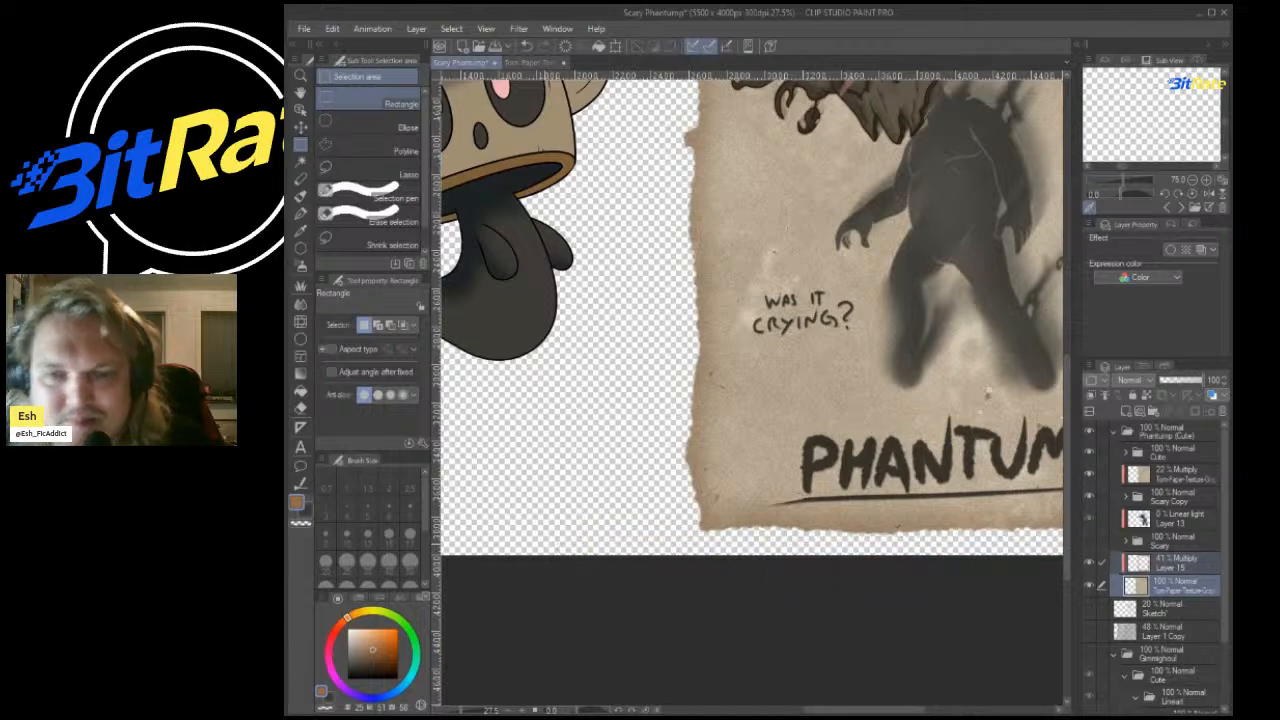
Delete the excess paper strip along the canvas edge above the page from the same two layers.
scroll(630, 498, down, 5)
scroll(887, 178, up, 5)
mouse_move(967, 197)
mouse_down()
mouse_move(472, 250)
mouse_move(685, 278)
mouse_up()
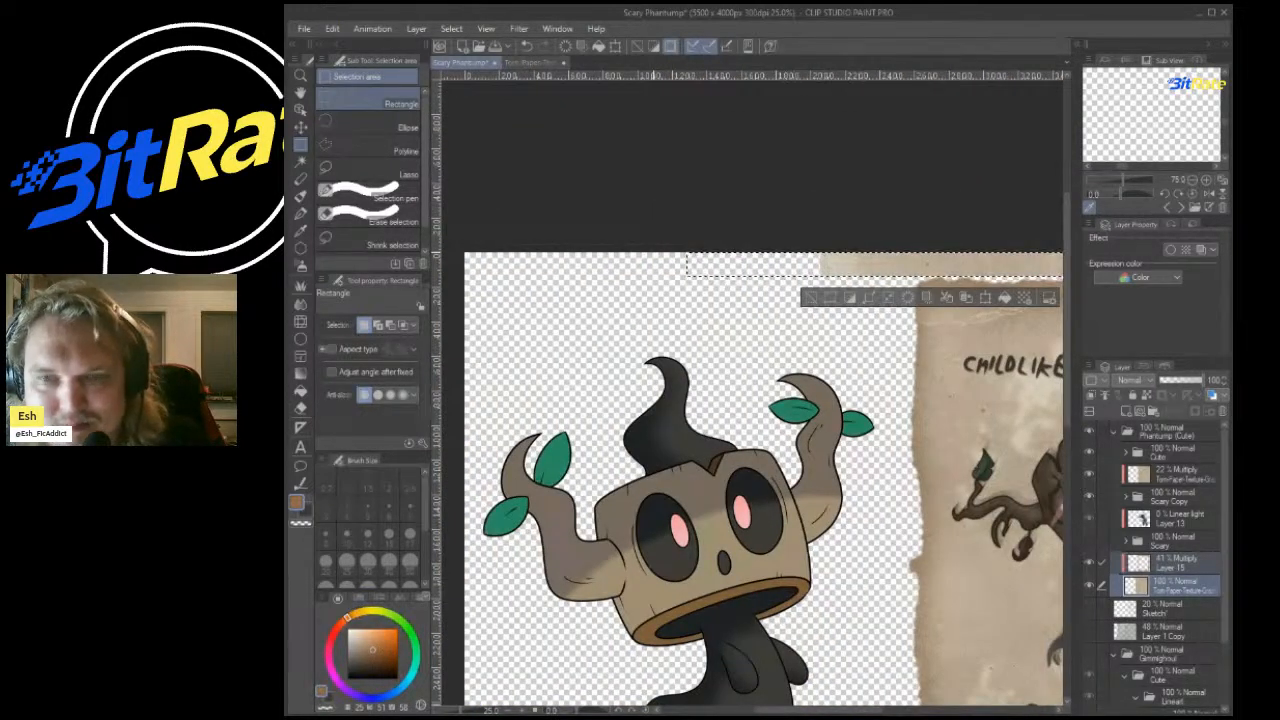
key(Delete)
key(ctrl+d)
Delete the remaining excess paper strip to the right of the page and clear the selection.
scroll(640, 254, down, 5)
scroll(1045, 250, up, 4)
drag(962, 219, 837, 575)
key(Delete)
key(ctrl+d)
scroll(740, 380, down, 5)
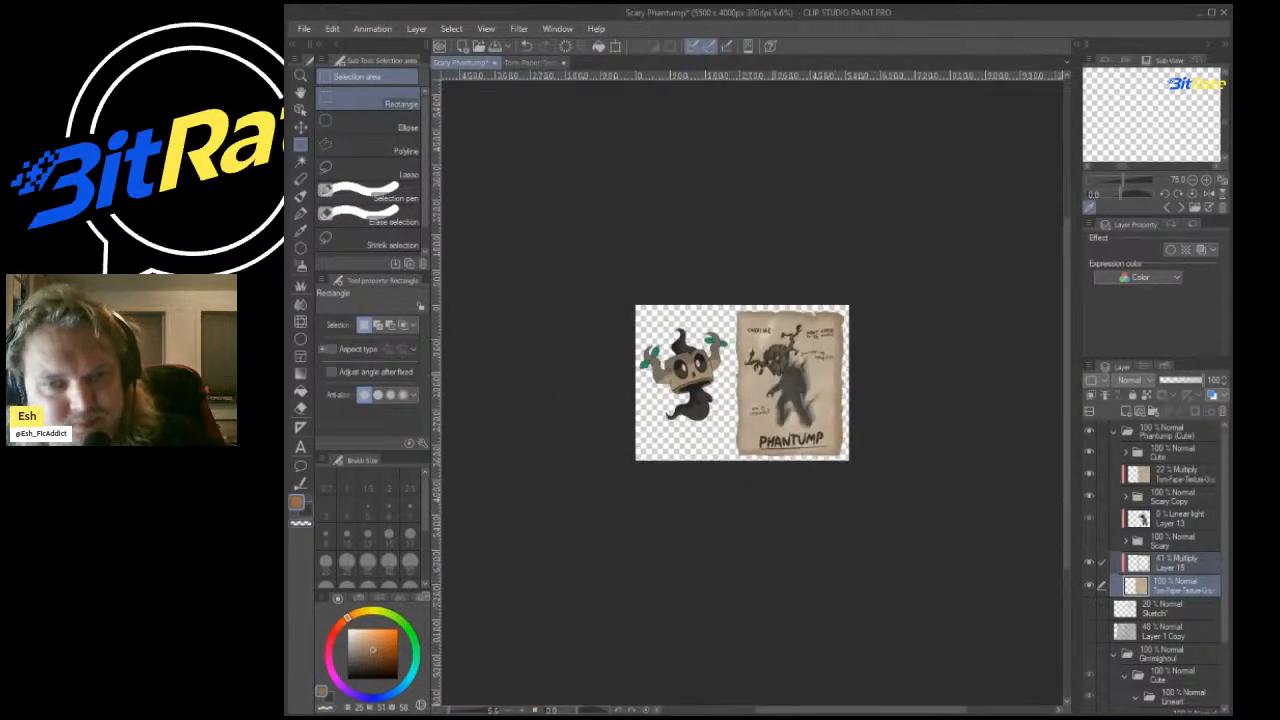
Move the Cute folder's Phantump slightly down and to the left with the Move layer tool.
scroll(760, 370, up, 3)
scroll(760, 370, down, 1)
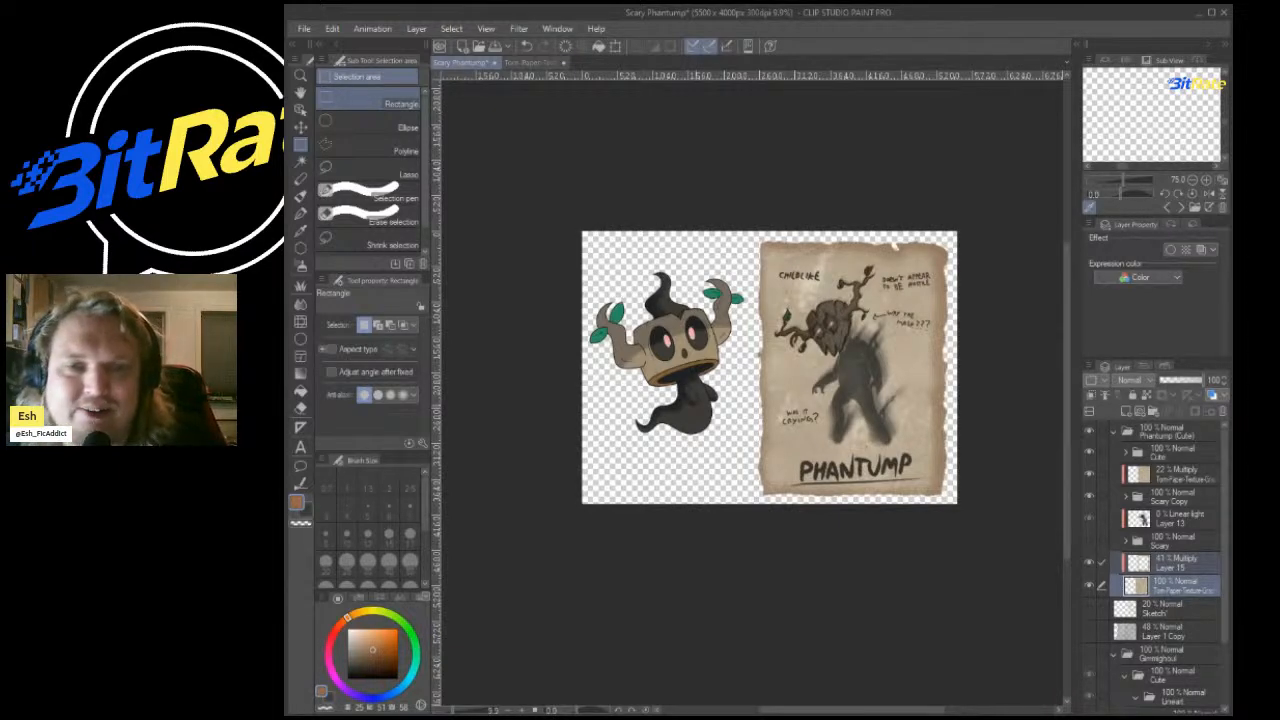
scroll(770, 370, up, 2)
scroll(770, 370, down, 1)
click(1172, 453)
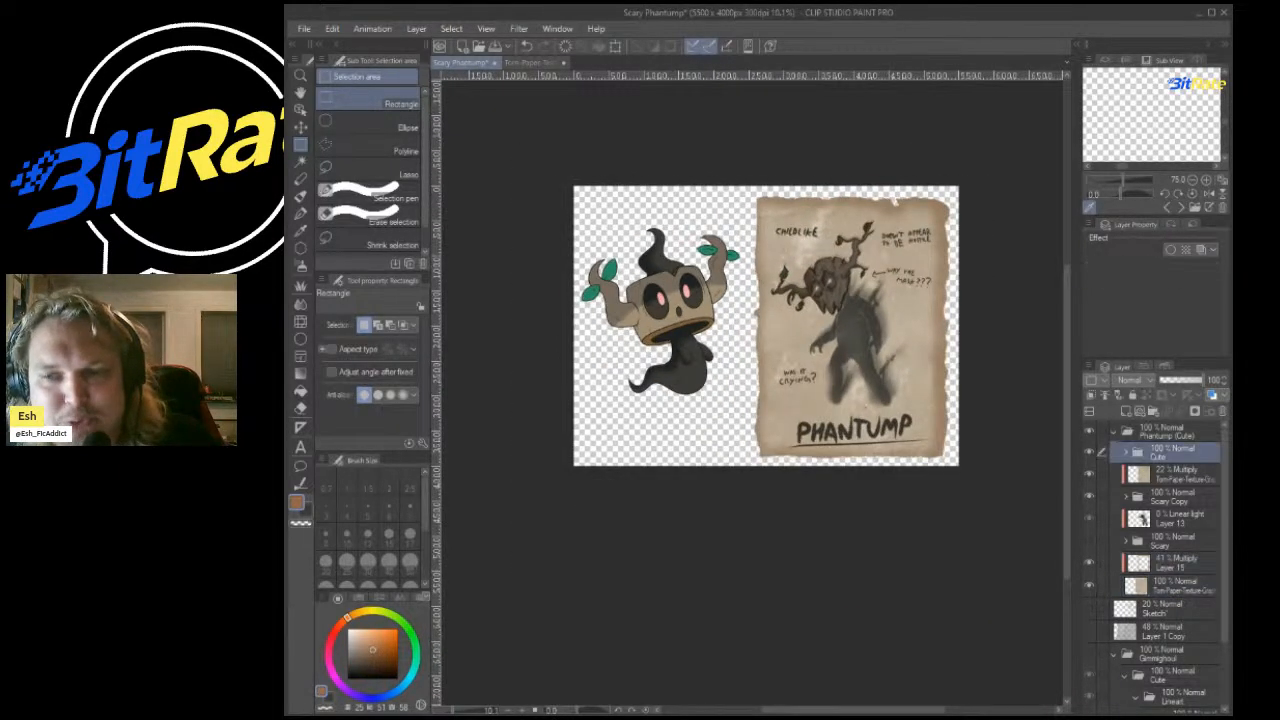
click(301, 127)
scroll(574, 294, up, 3)
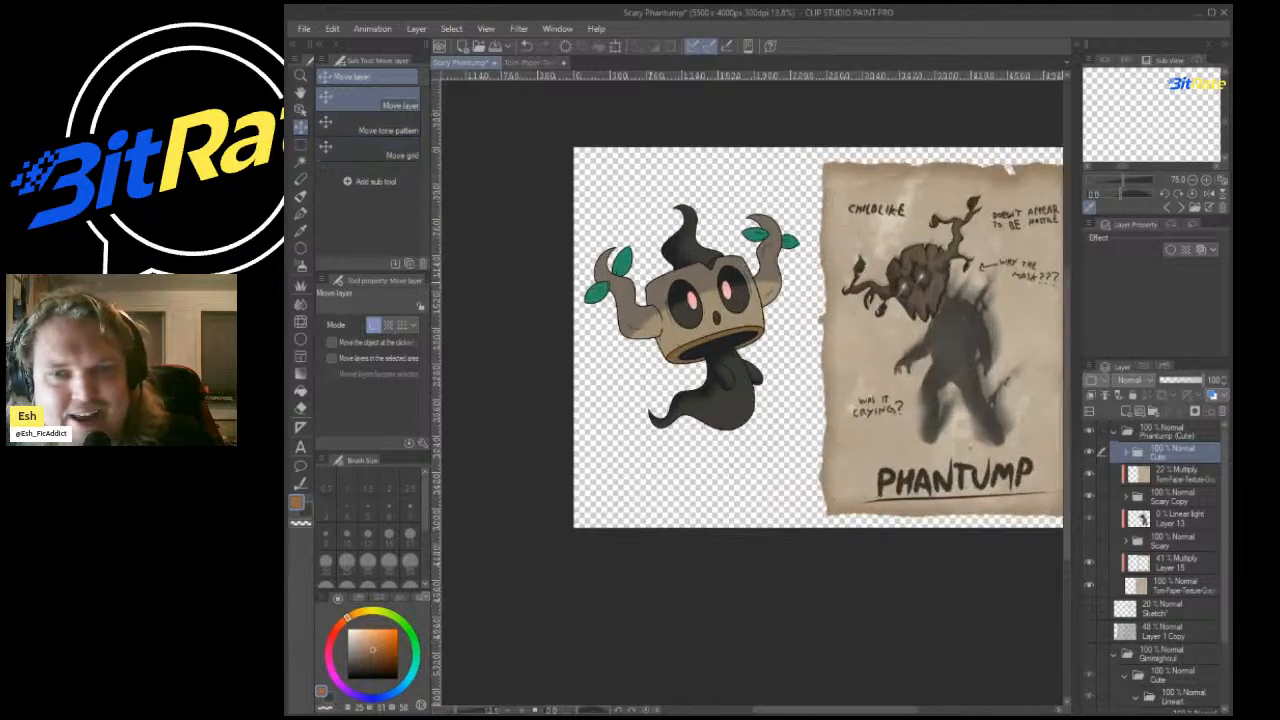
drag(664, 322, 658, 333)
click(1172, 497)
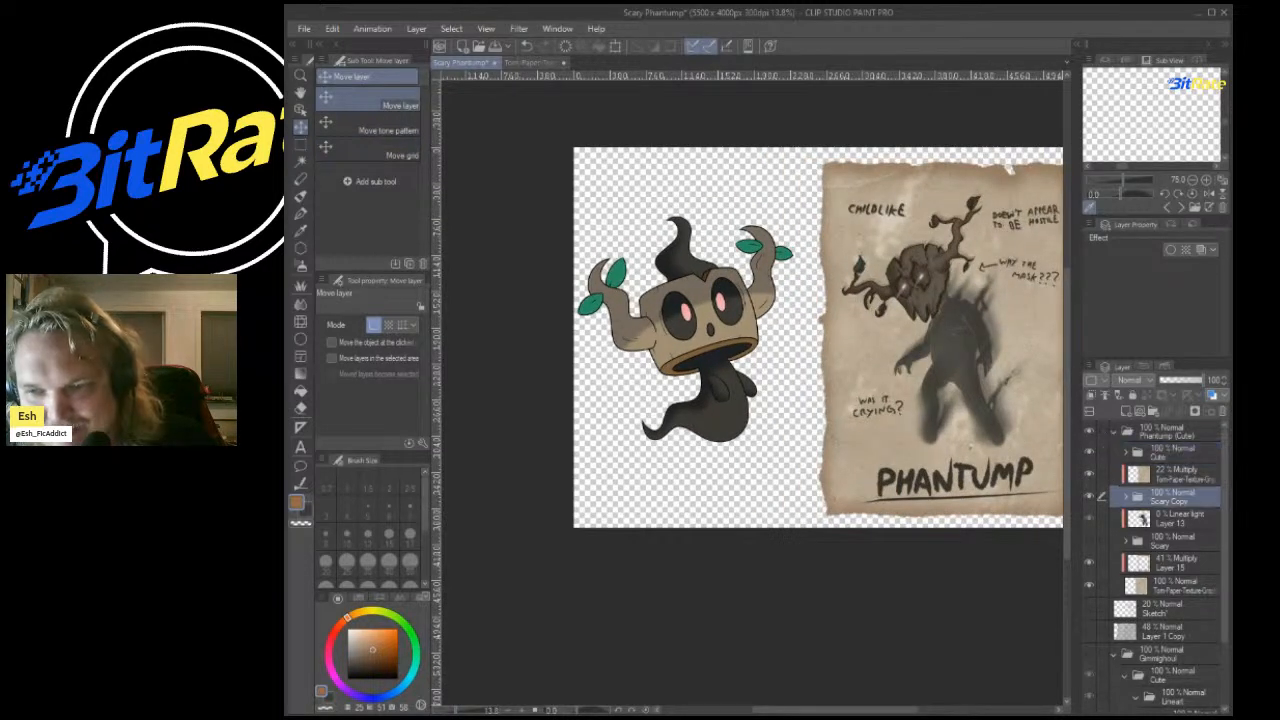
click(1172, 541)
ctrl+click(1172, 519)
scroll(770, 420, down, 3)
scroll(975, 379, up, 4)
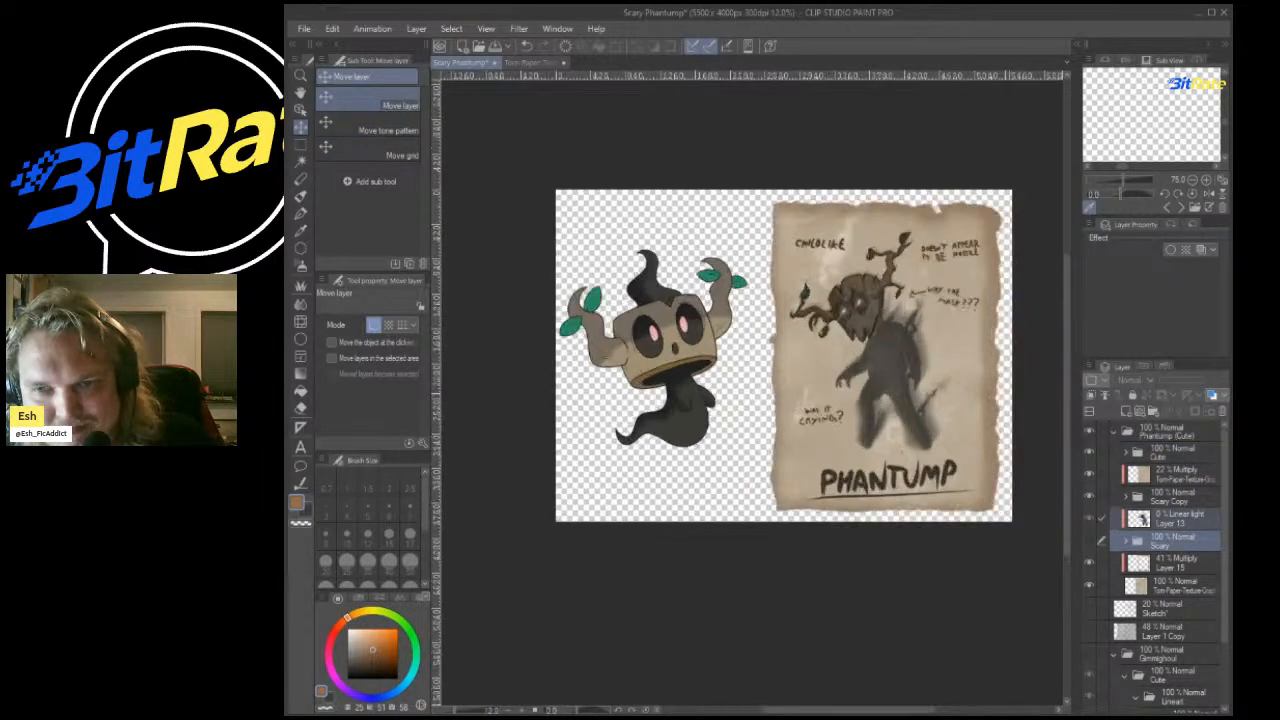
scroll(1042, 463, down, 2)
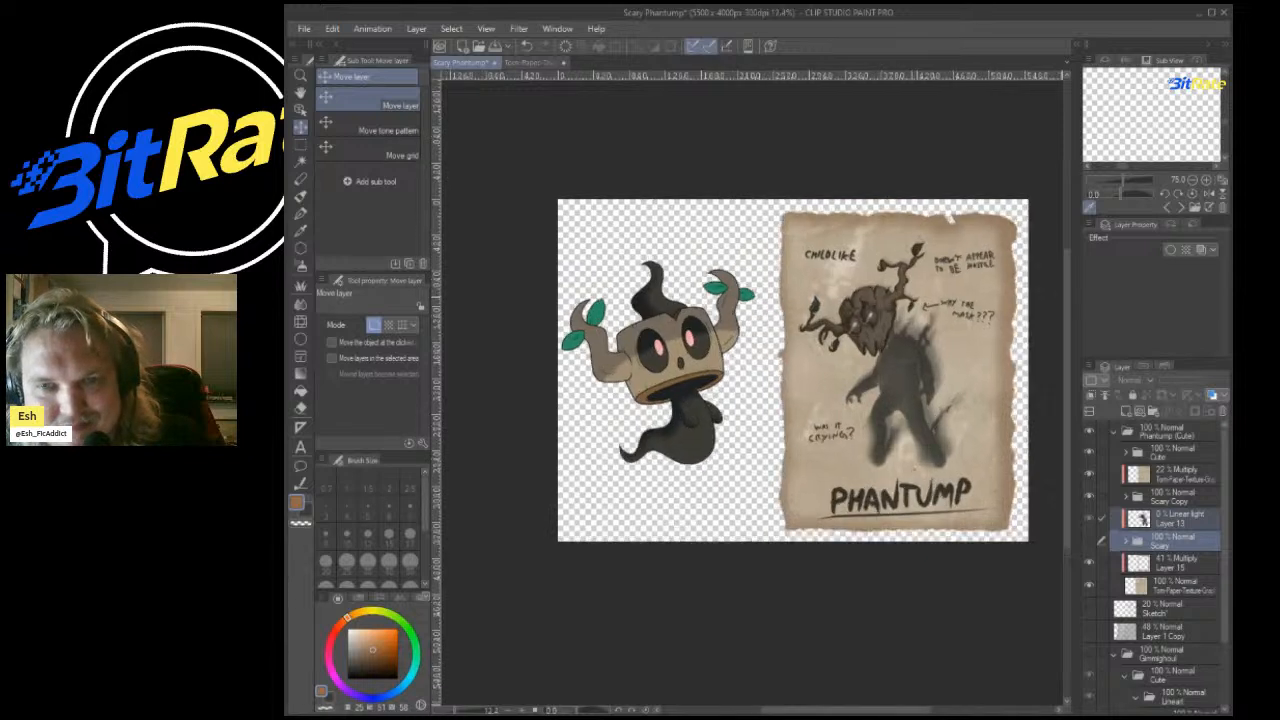
click(1172, 519)
click(1172, 541)
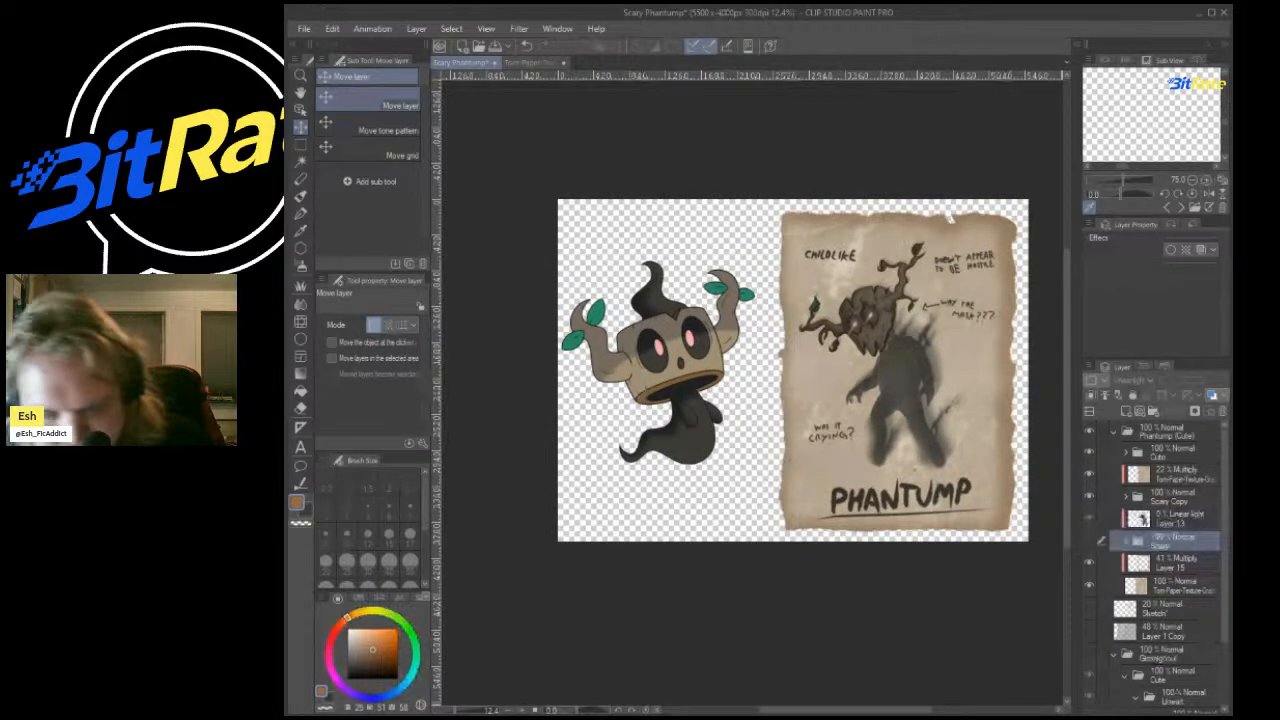
click(1175, 519)
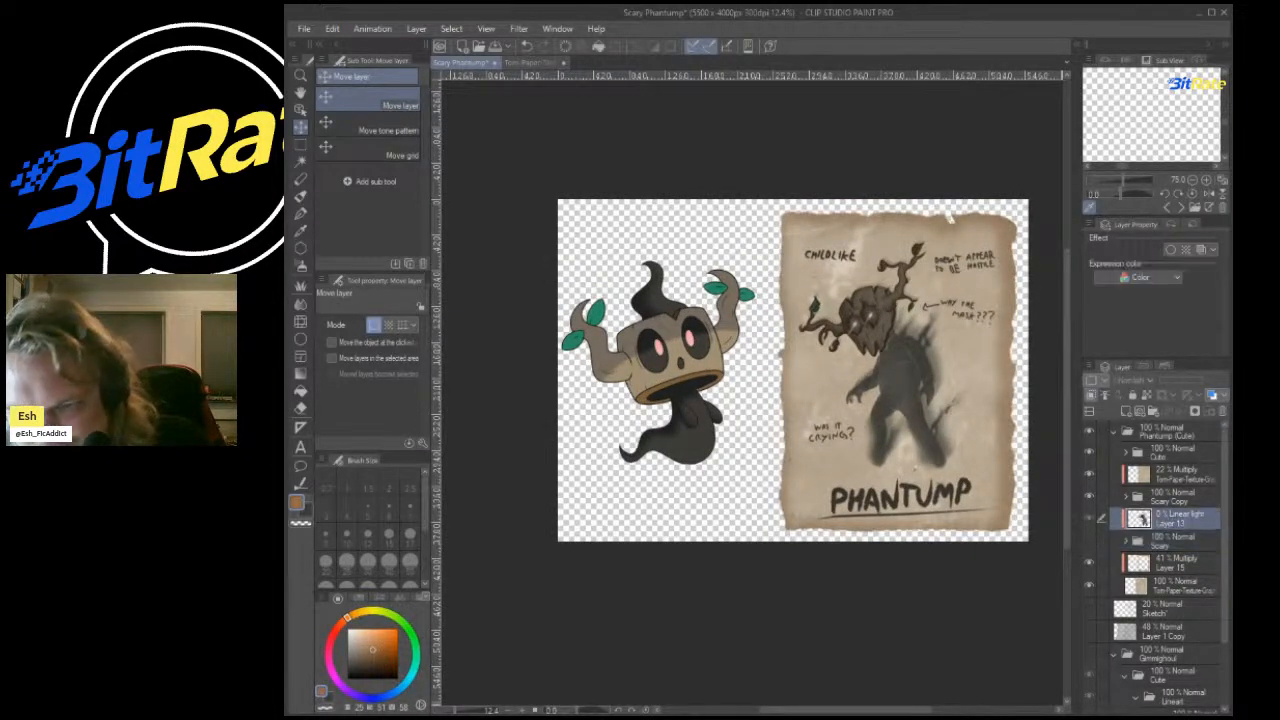
Enlarge the Scary Copy folder and Layer 13 together to 104% and rotate them slightly clockwise on the page.
click(1172, 497)
ctrl+click(1175, 519)
key(ctrl+t)
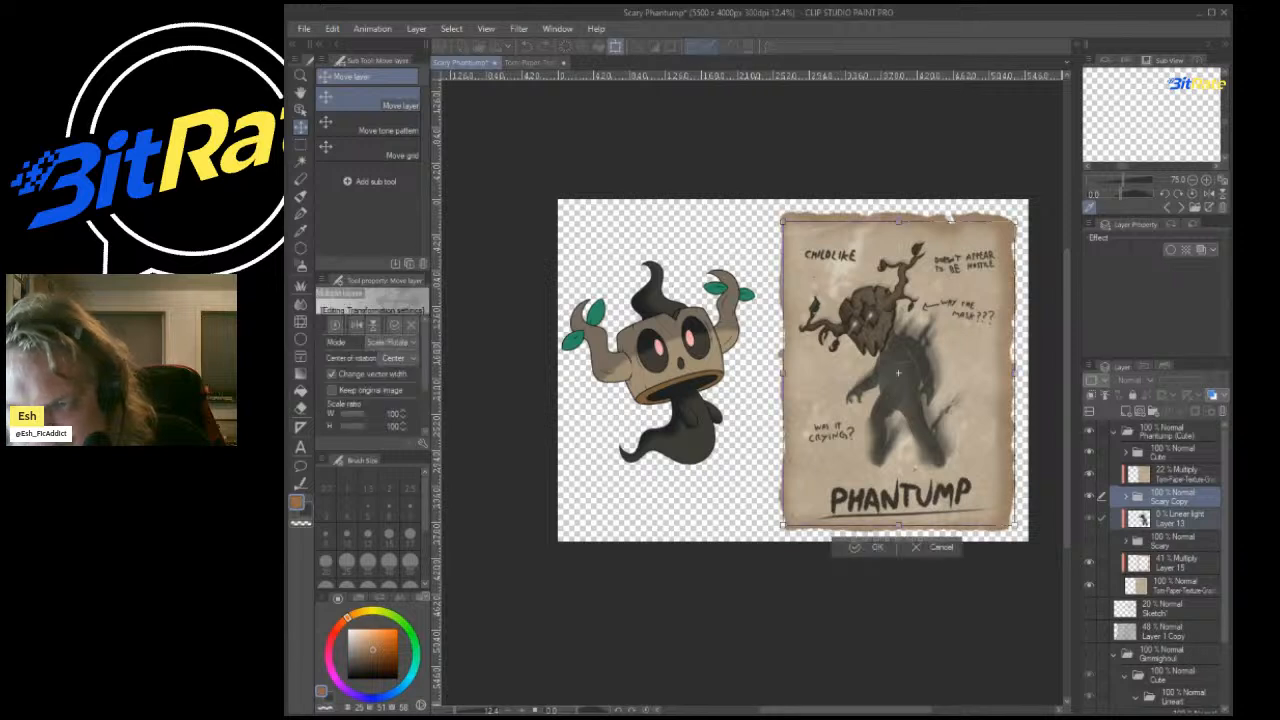
drag(898, 525, 898, 533)
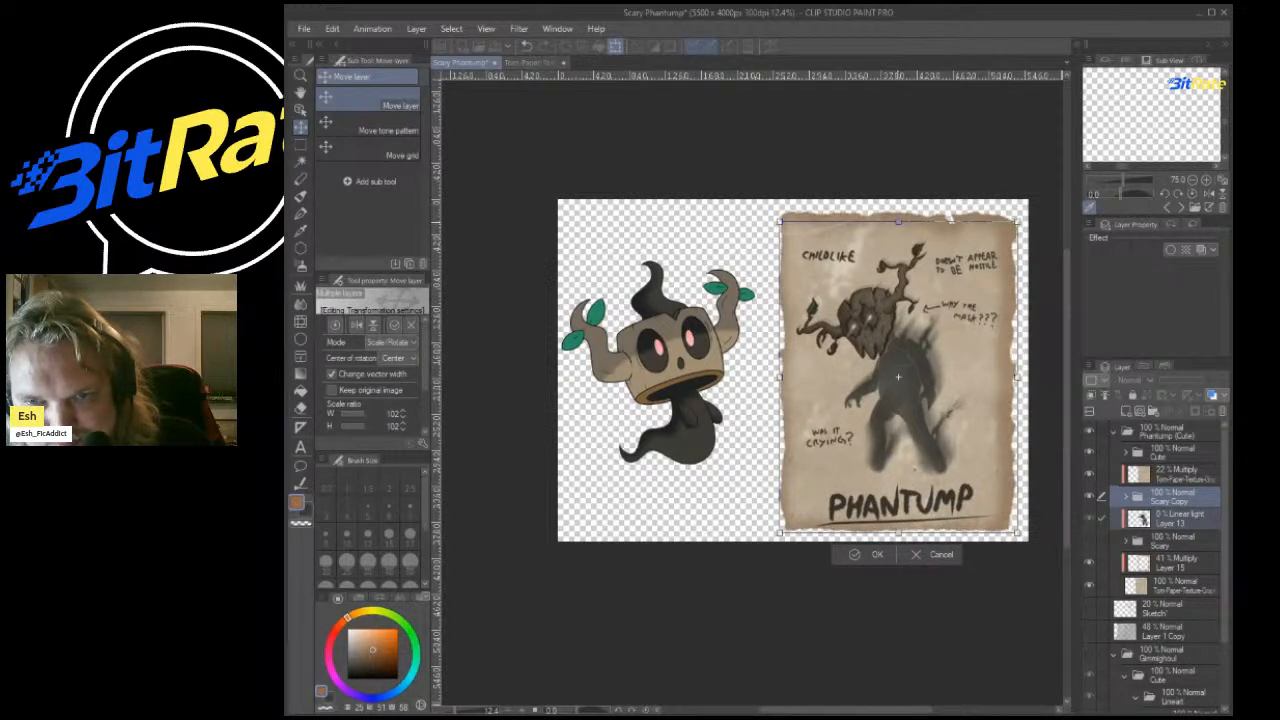
drag(898, 222, 898, 218)
drag(1024, 538, 1021, 540)
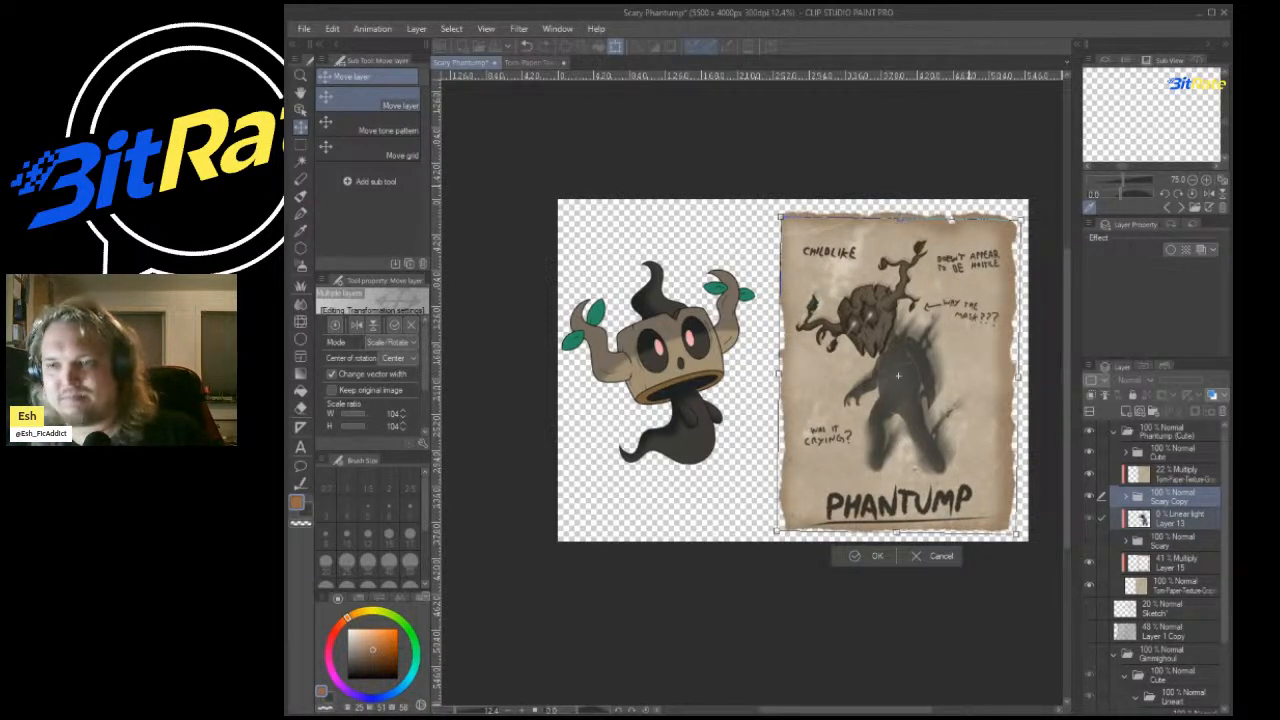
key(Return)
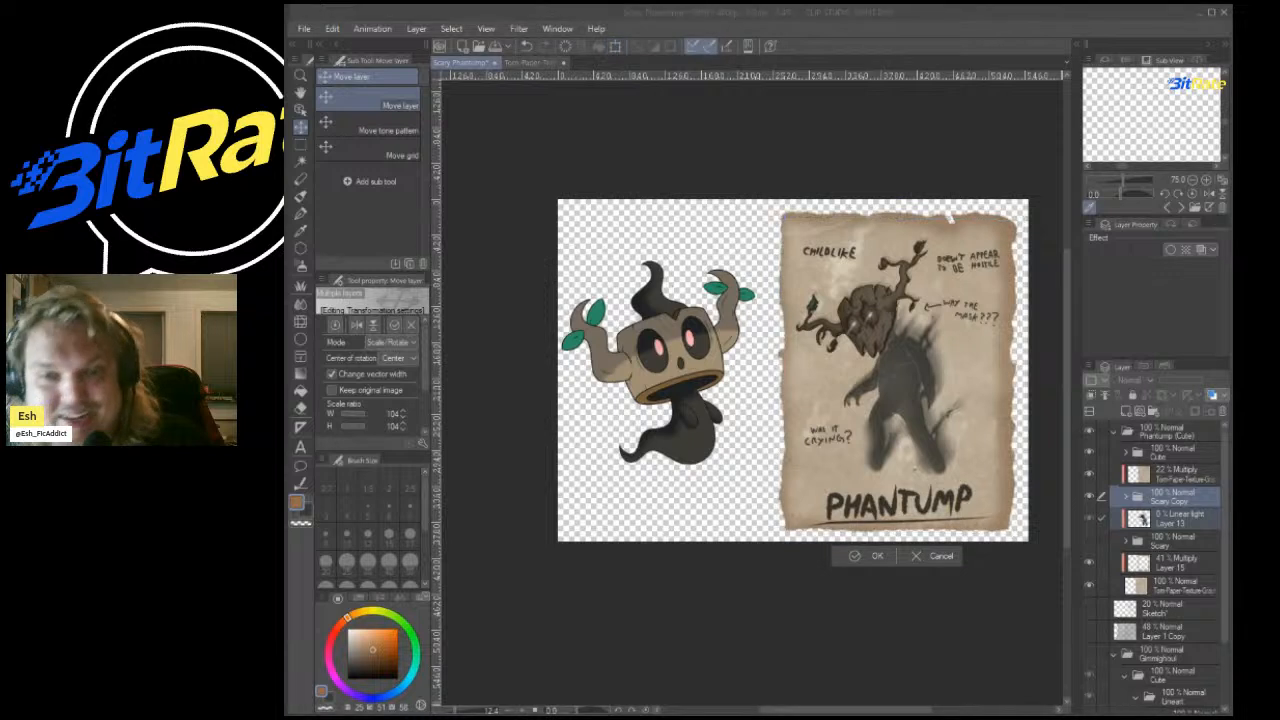
Lasso the PHANTUMP title on Layer 14 Copy in the Scary Copy folder, shift it slightly up and clear the selection.
click(1126, 497)
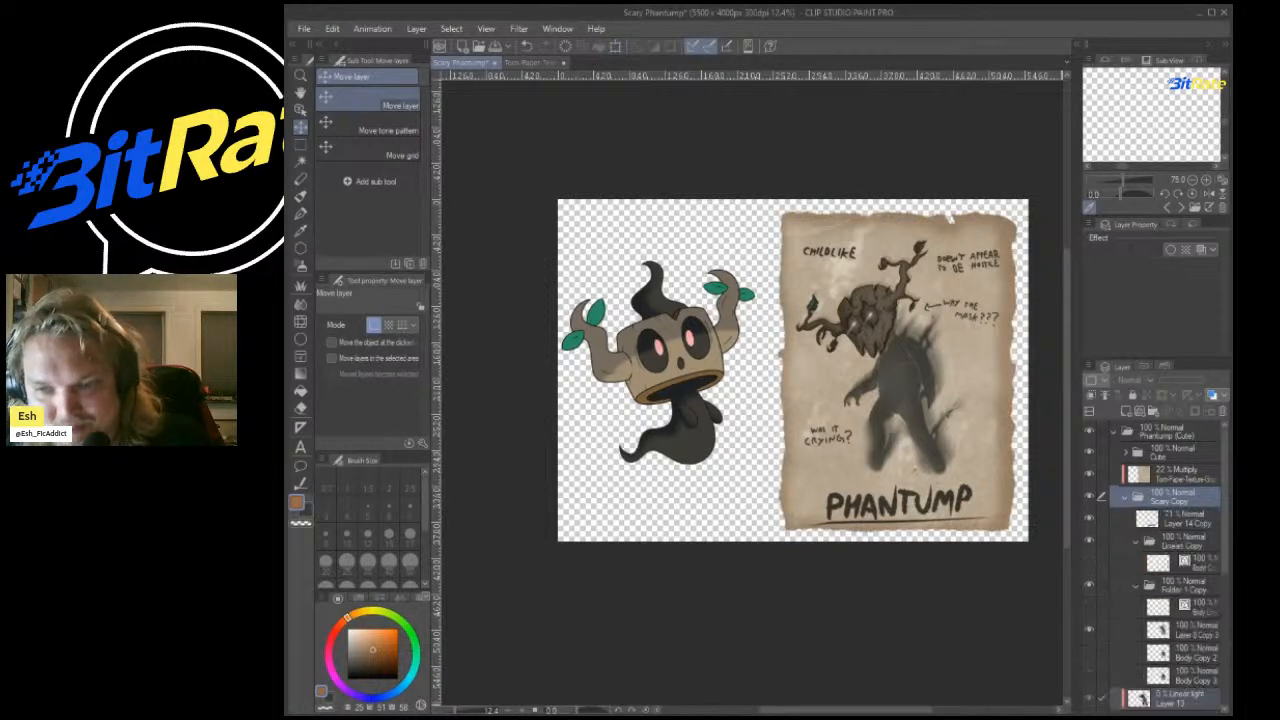
click(1186, 519)
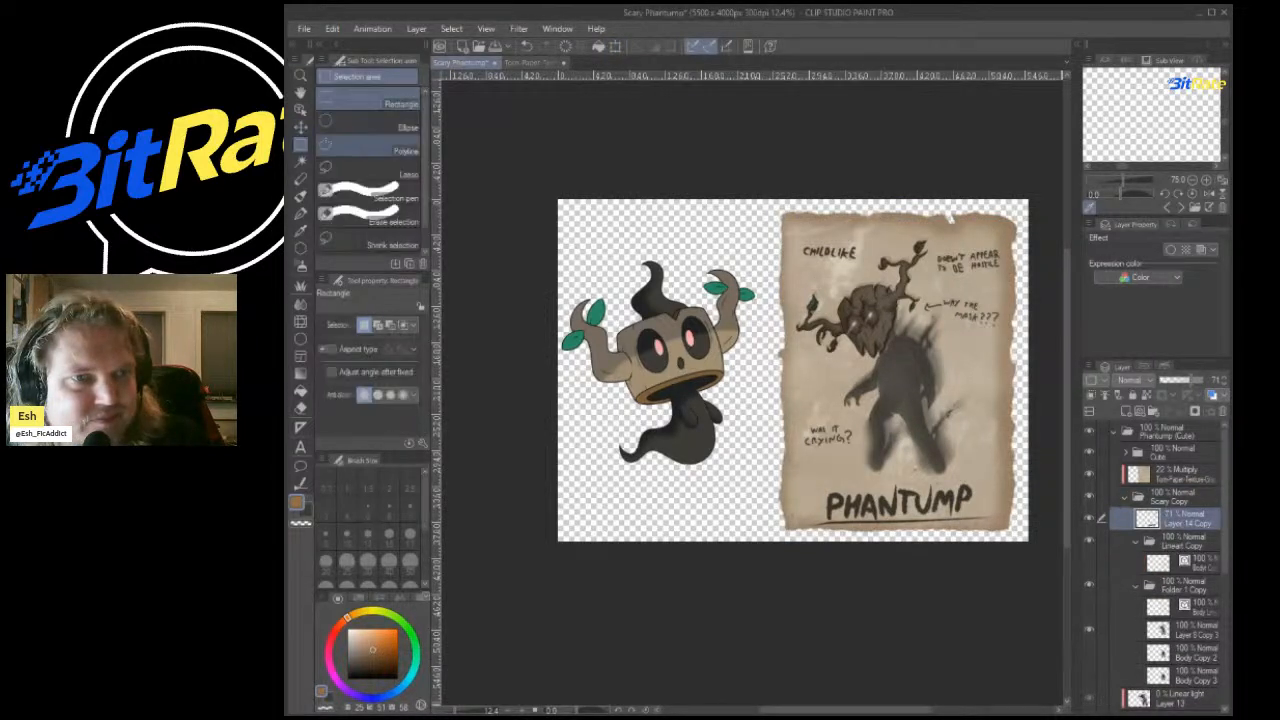
click(370, 174)
mouse_move(768, 482)
mouse_down()
mouse_move(1036, 480)
mouse_move(742, 550)
mouse_up()
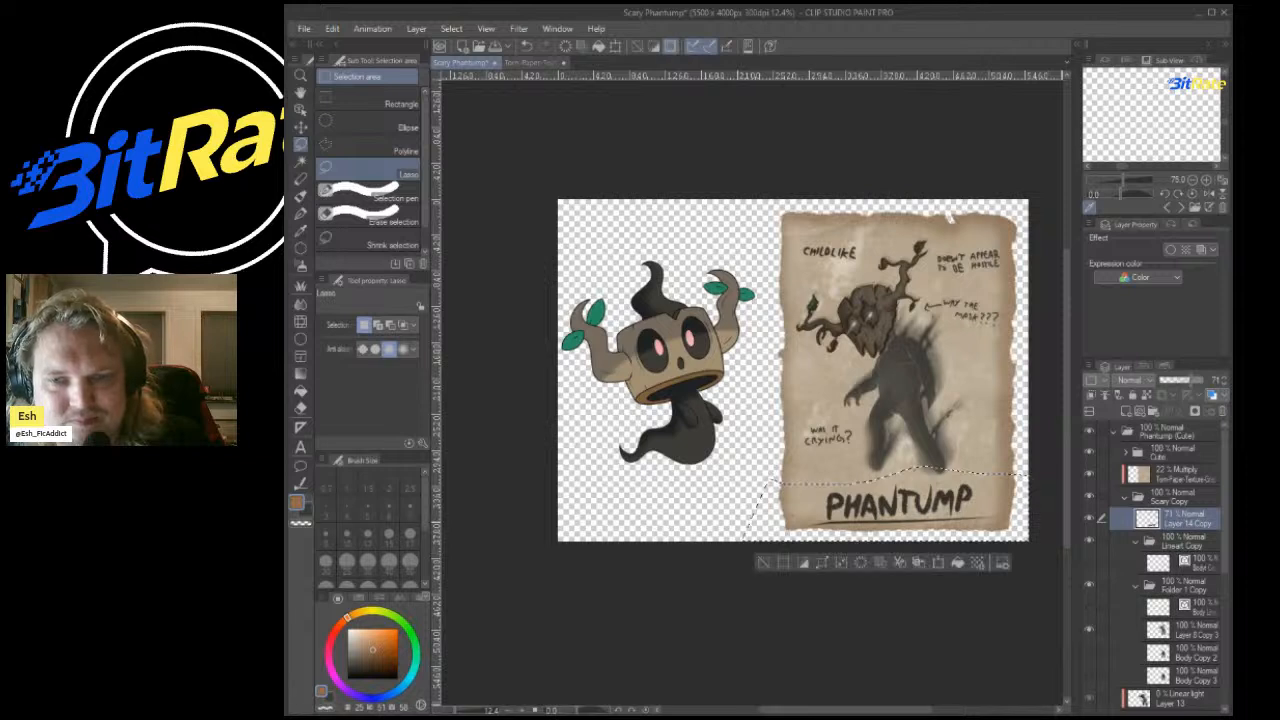
click(301, 128)
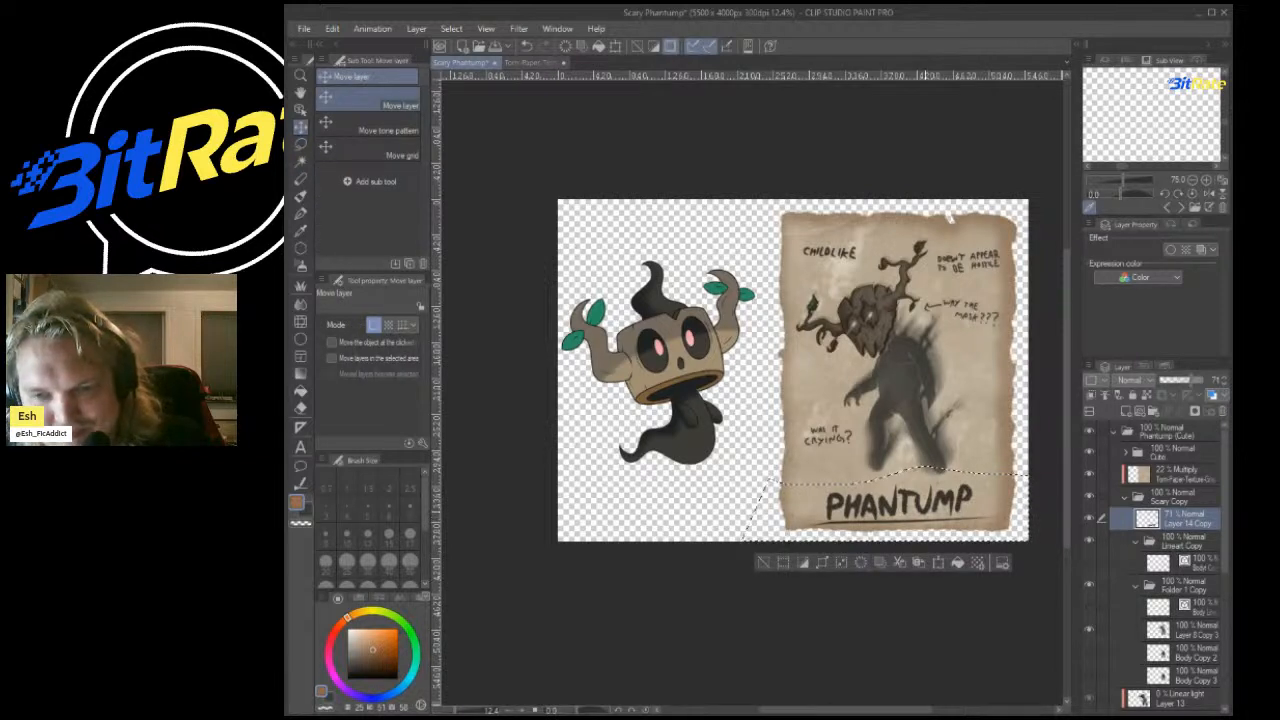
drag(899, 504, 900, 498)
key(ctrl+d)
scroll(767, 382, down, 2)
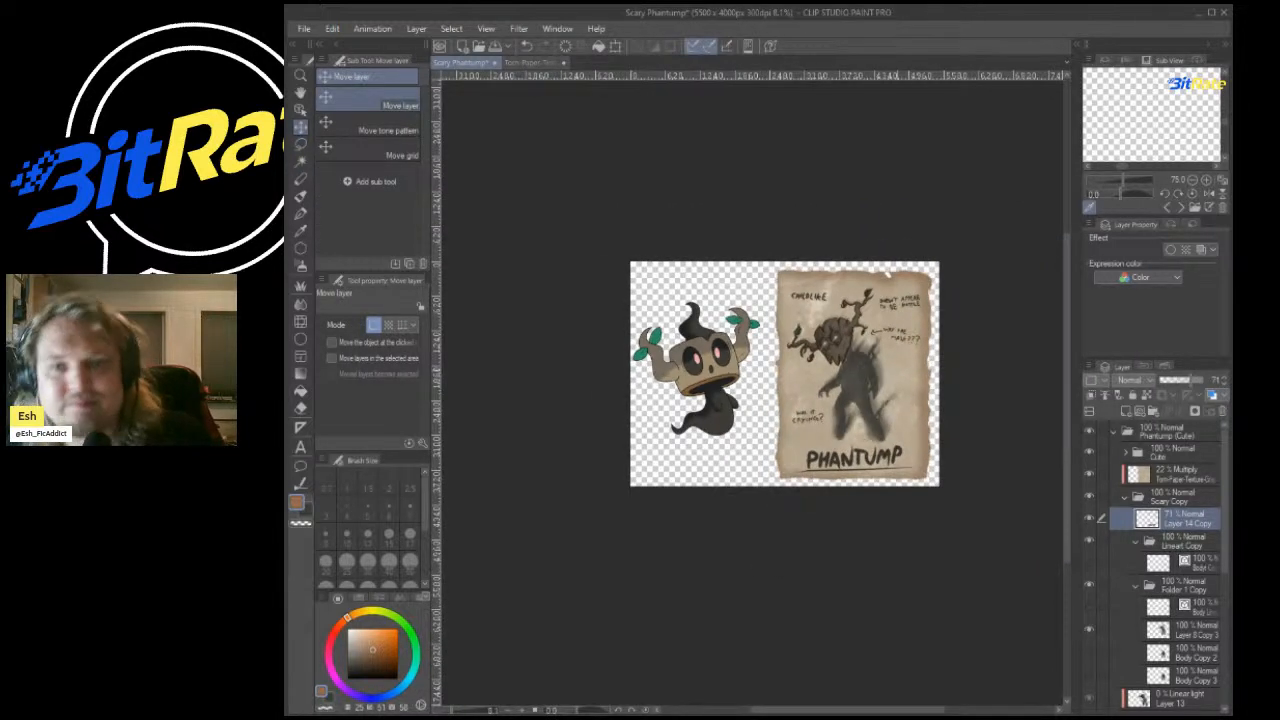
scroll(881, 365, up, 2)
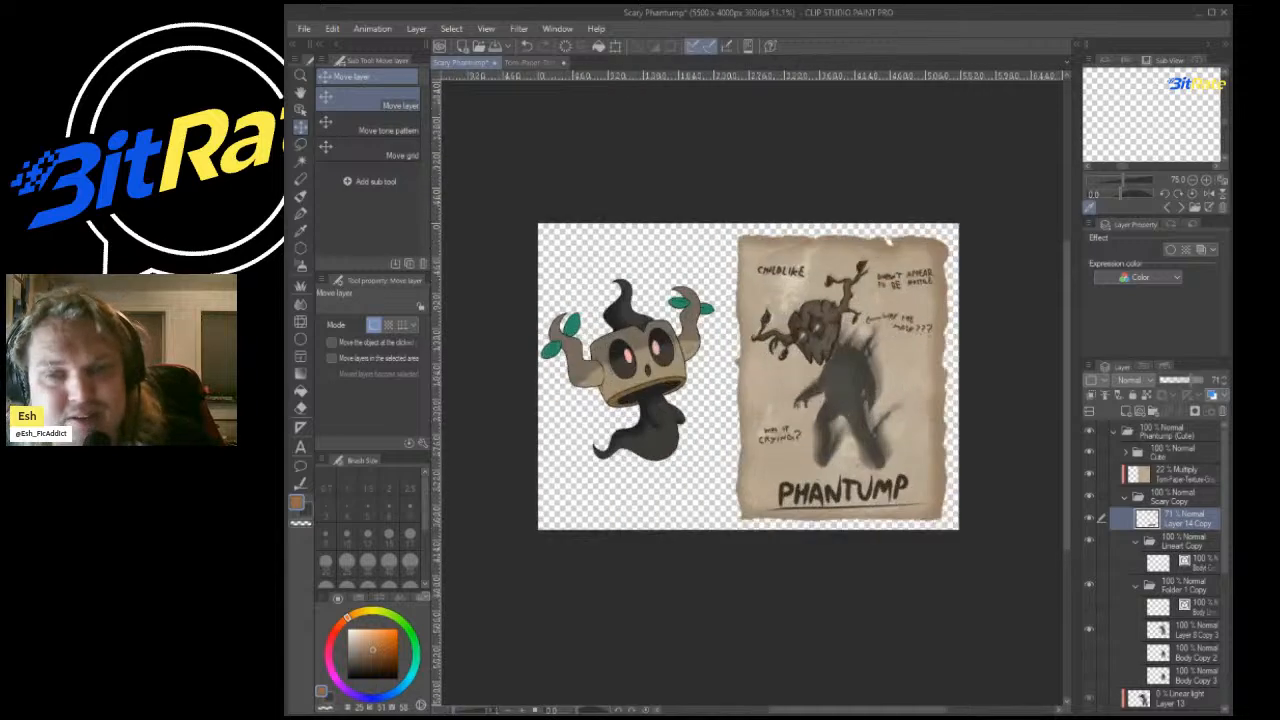
Nudge the Cute folder's Phantump slightly to the right, scale it down to 93% and reposition it slightly lower.
click(1172, 453)
drag(609, 368, 616, 367)
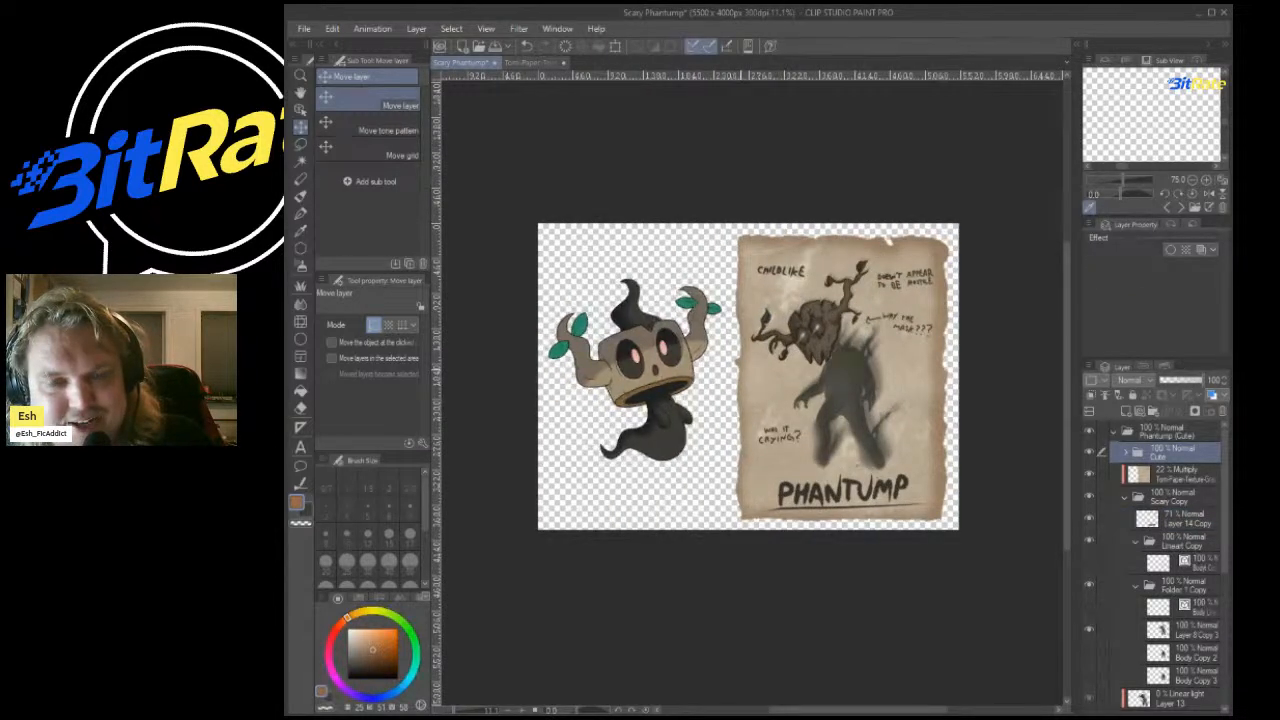
scroll(616, 366, up, 1)
scroll(710, 349, up, 1)
key(ctrl+t)
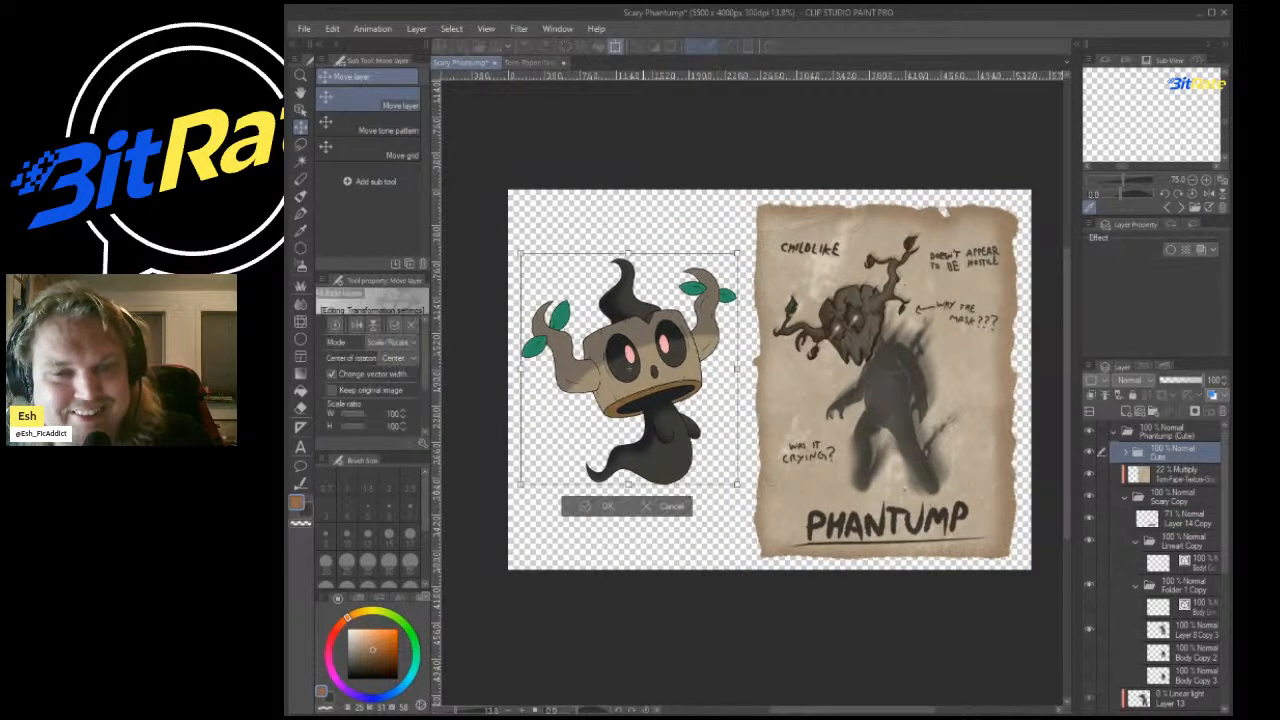
drag(629, 485, 629, 470)
drag(663, 400, 665, 413)
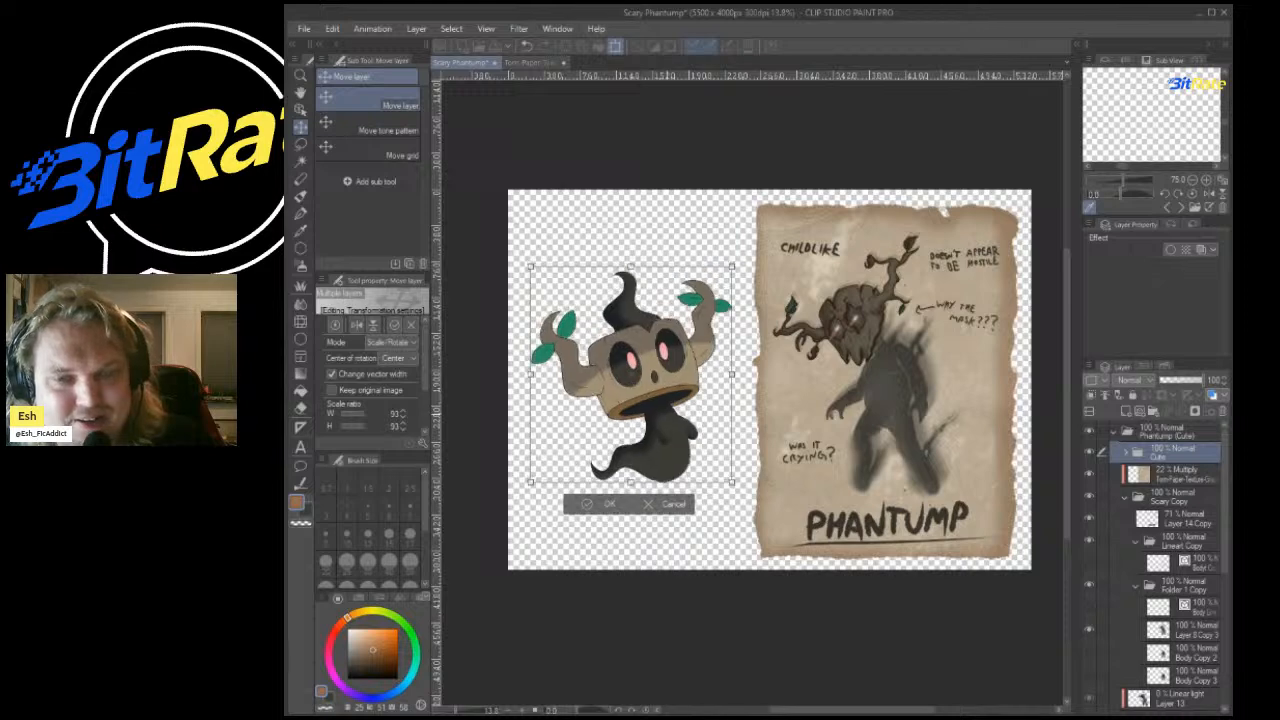
key(Return)
Load the Cute folder's silhouette as a selection and add a new layer beneath the Color folder inside it.
scroll(650, 400, up, 8)
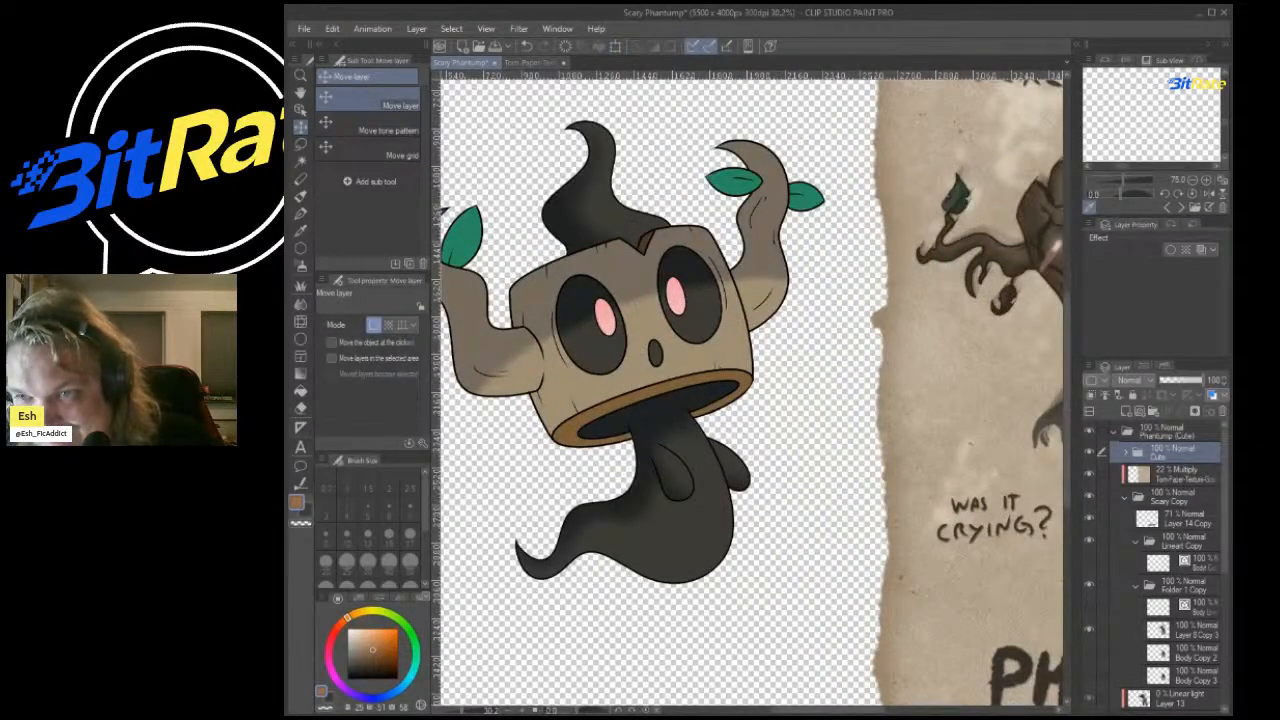
ctrl+click(1137, 453)
click(1125, 453)
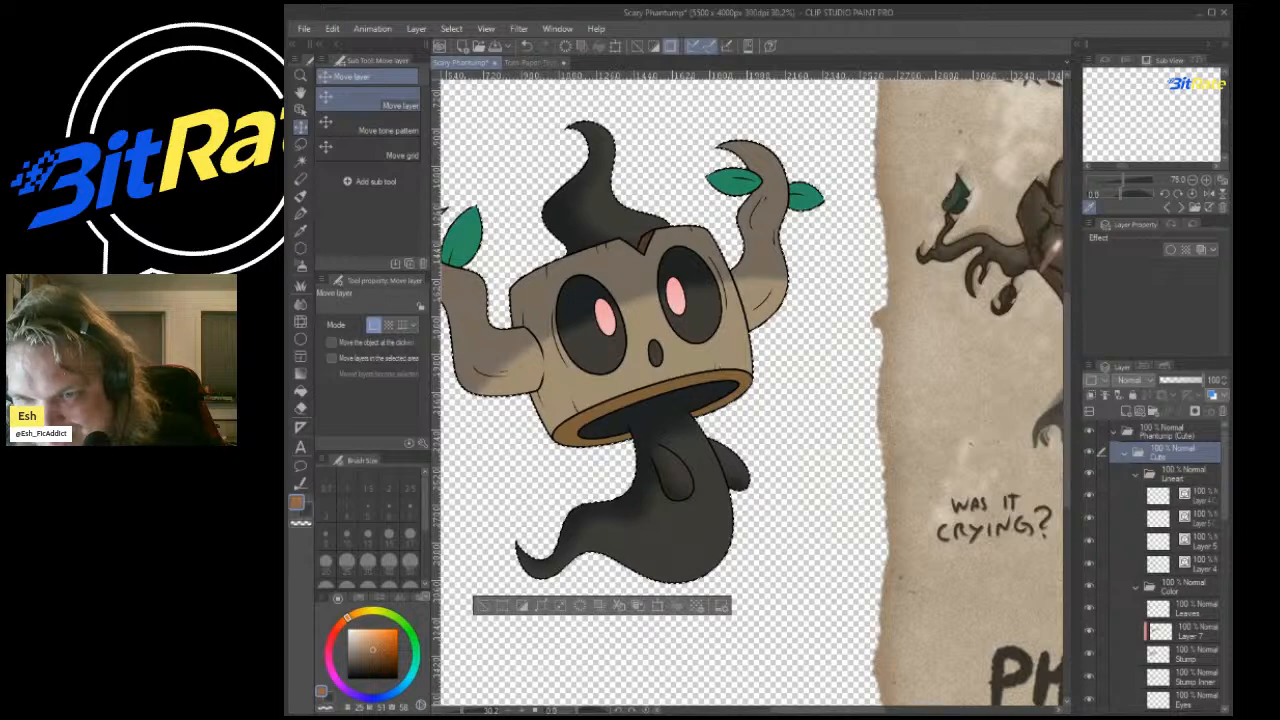
click(1136, 474)
click(1184, 496)
click(1136, 496)
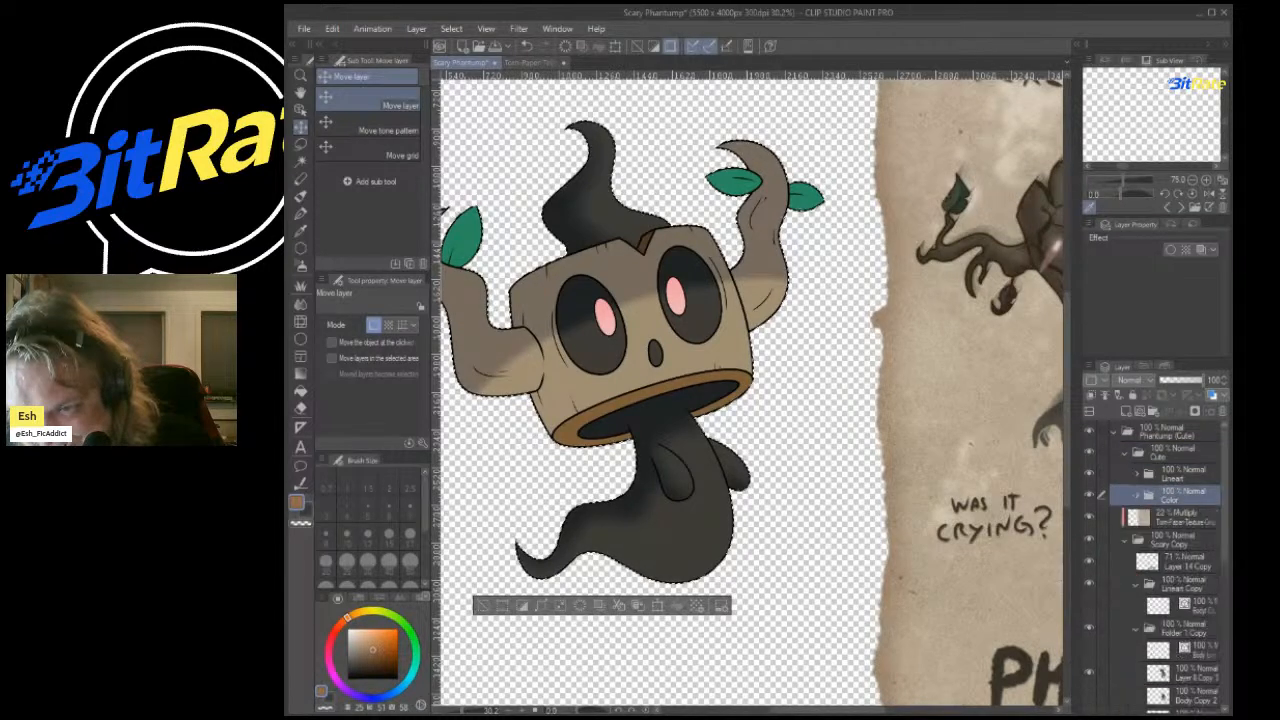
click(1126, 411)
drag(1184, 518, 1184, 488)
click(1184, 515)
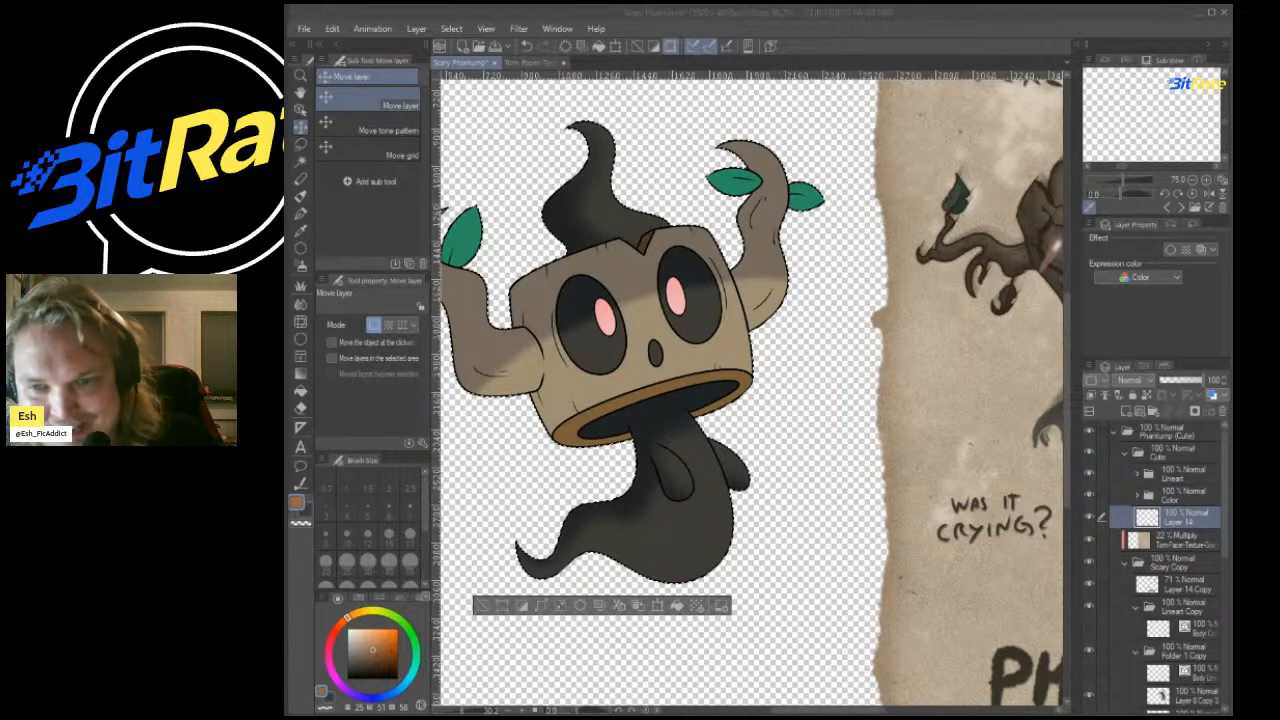
Fill the selected Phantump silhouette on the new layer with black using a rectangle figure and clear the selection.
scroll(831, 343, down, 5)
click(348, 679)
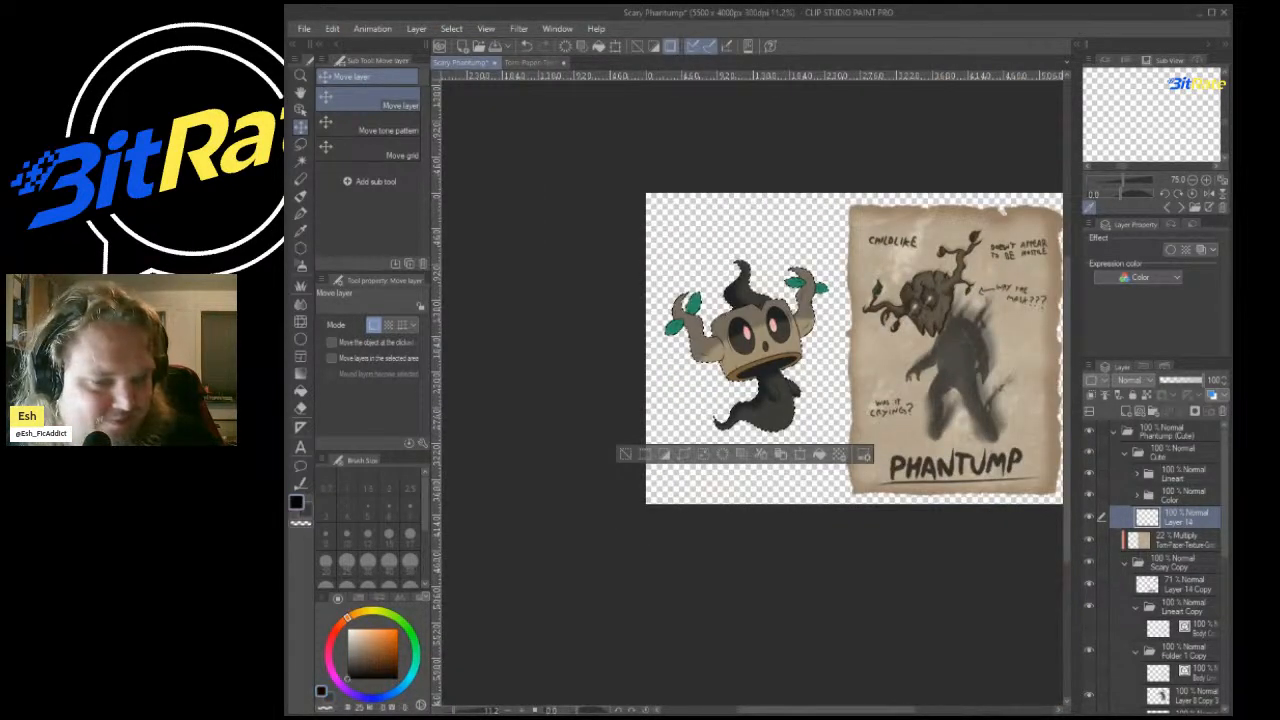
click(301, 339)
click(372, 228)
drag(575, 125, 812, 506)
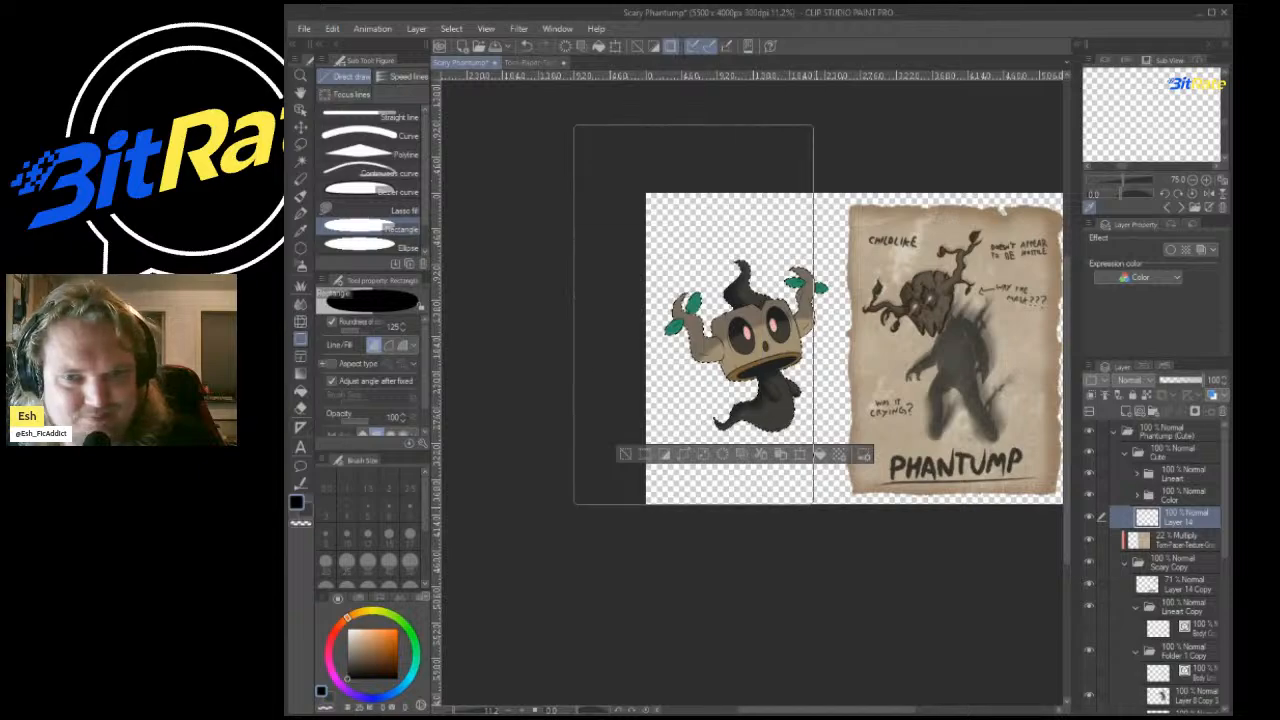
click(812, 506)
key(ctrl+d)
Examine the cute Phantump with its black backing, both close up and beside the full page.
scroll(806, 324, up, 3)
scroll(750, 390, down, 4)
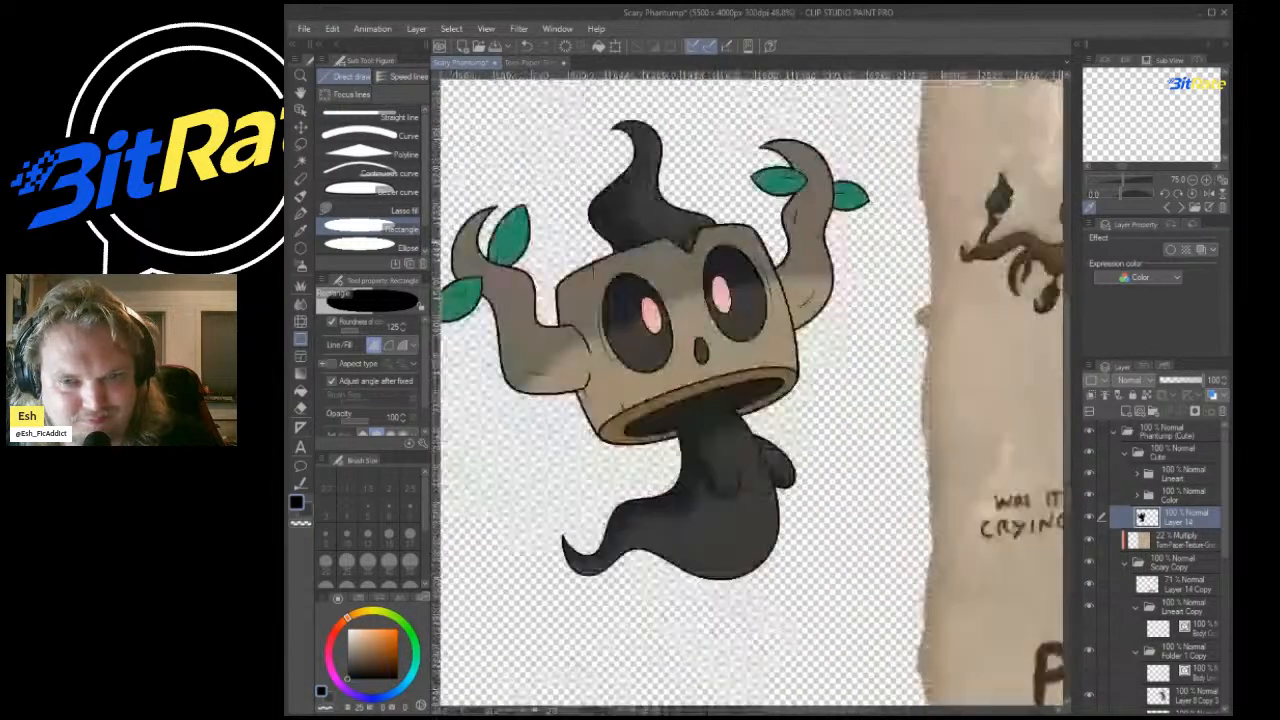
scroll(760, 282, down, 1)
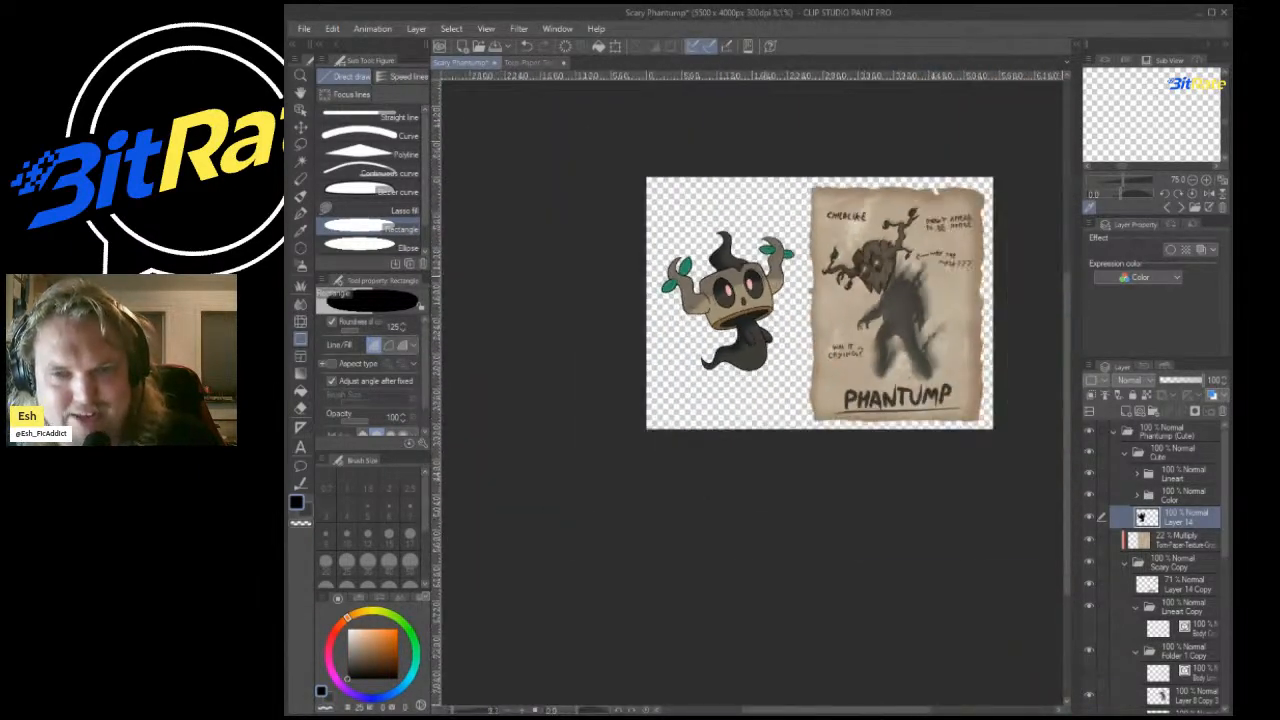
scroll(986, 285, up, 5)
scroll(990, 165, down, 1)
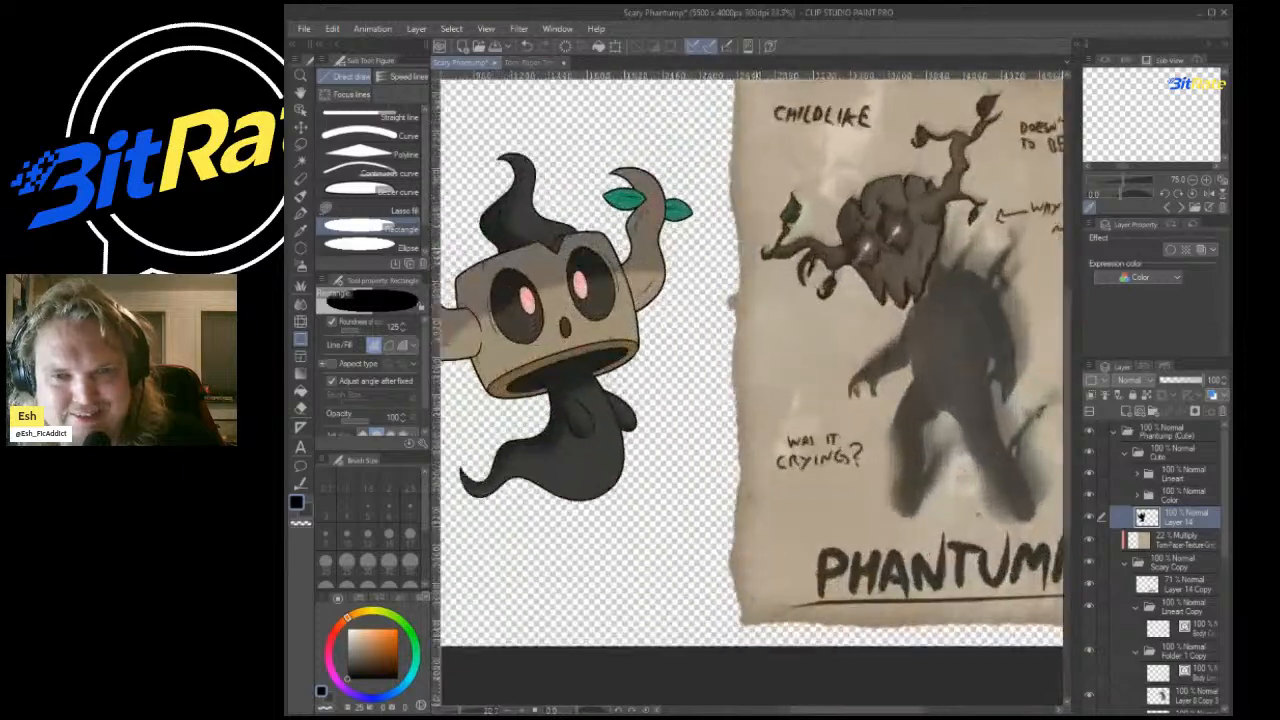
scroll(750, 330, down, 1)
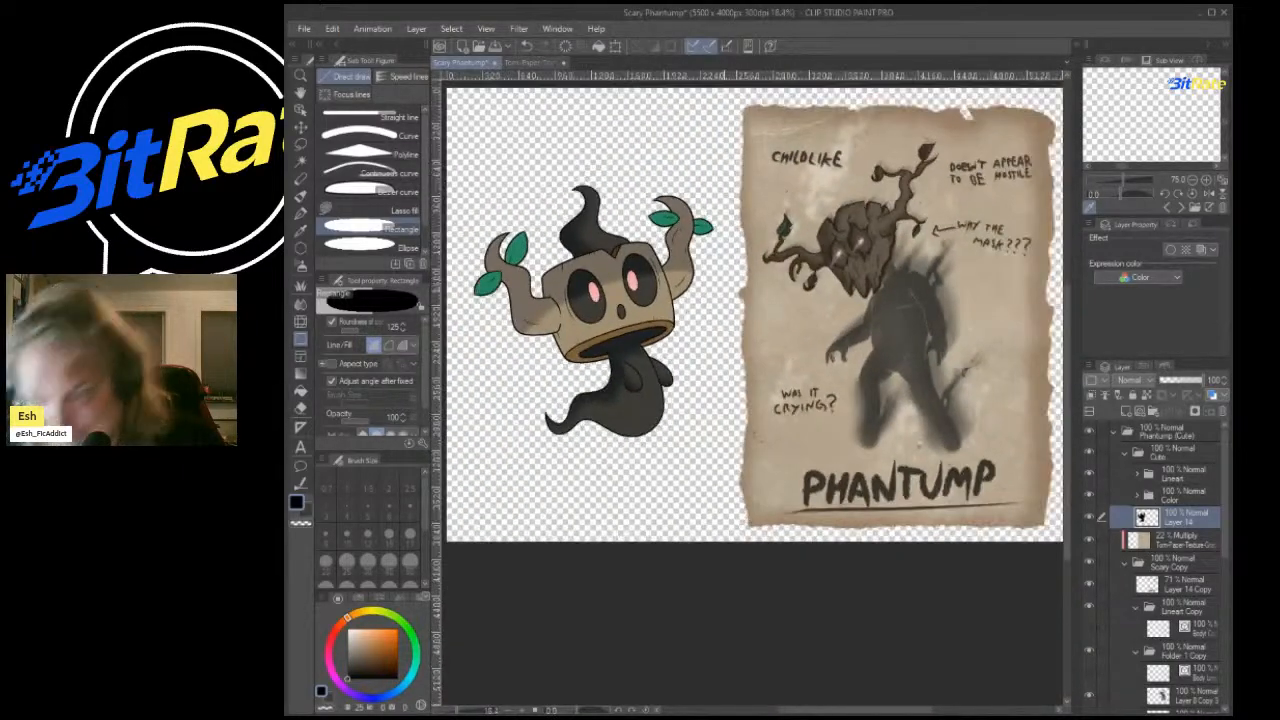
scroll(750, 330, down, 2)
scroll(750, 330, up, 1)
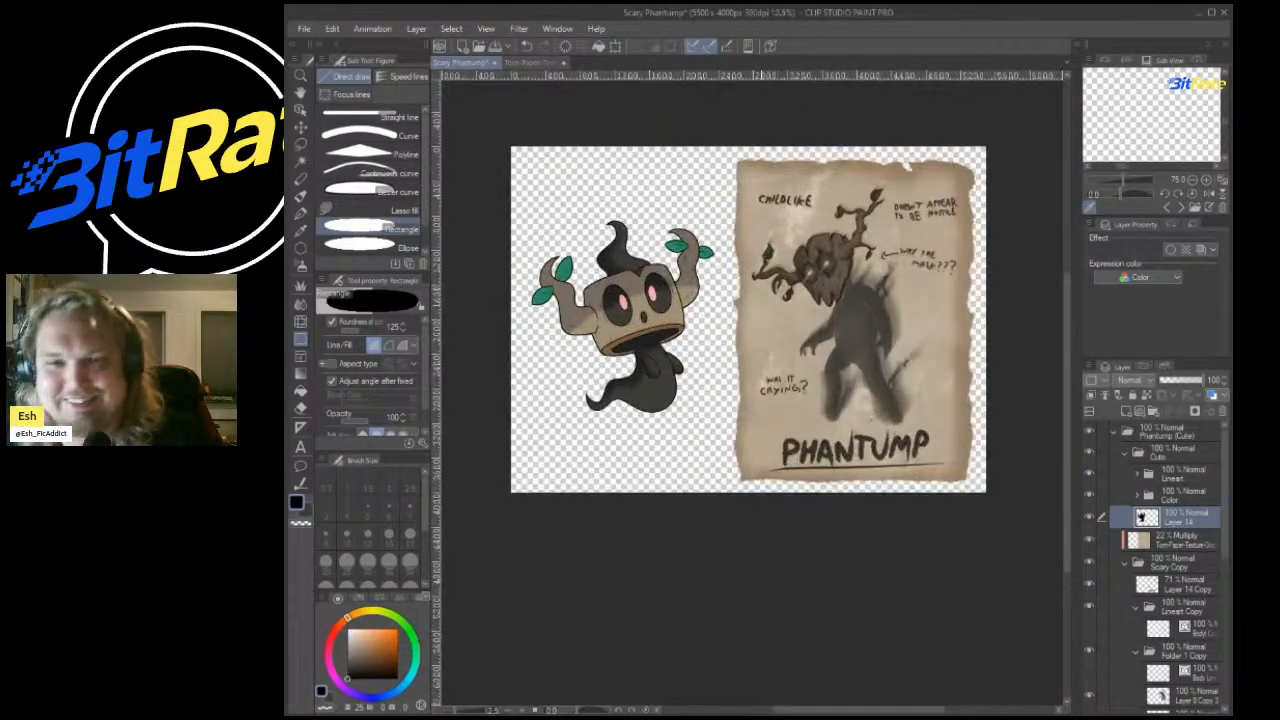
scroll(760, 310, down, 1)
scroll(735, 280, up, 1)
scroll(834, 352, up, 1)
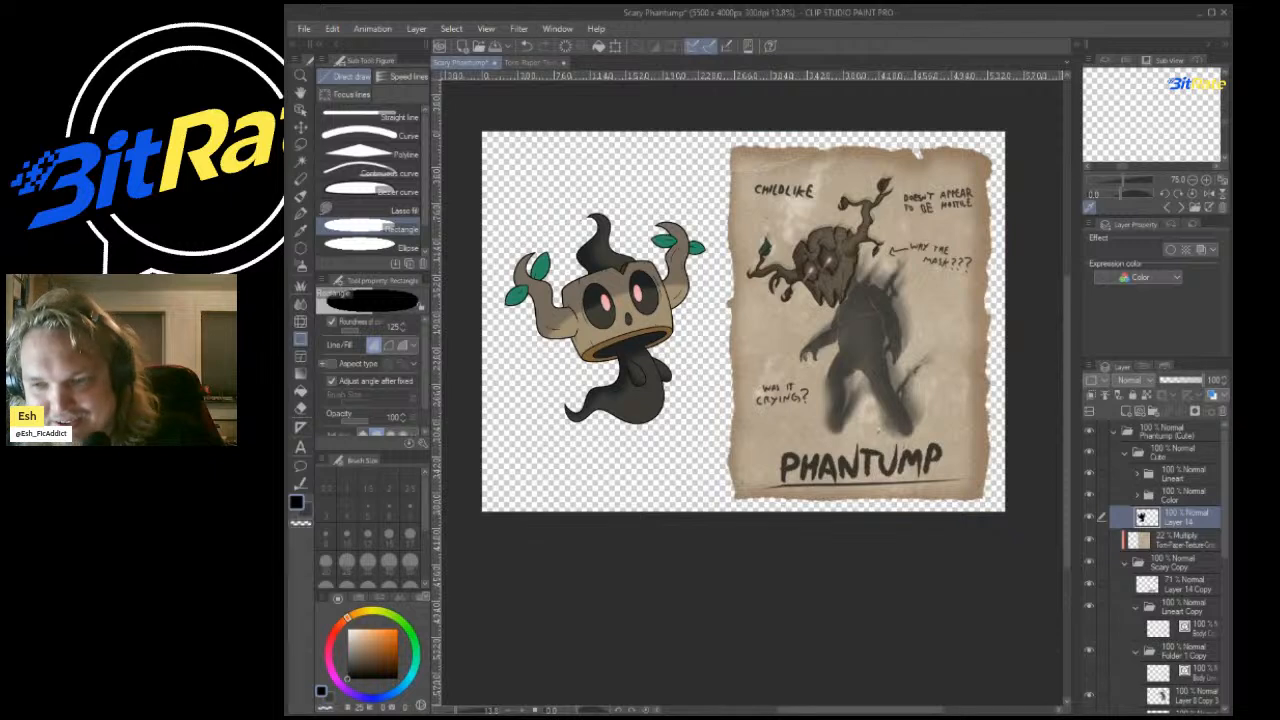
Collapse the Scary Copy subfolders, enlarge Scary Copy and Layer 13 together to 102% and shift them slightly up on the page.
click(1182, 540)
click(1180, 563)
click(1136, 607)
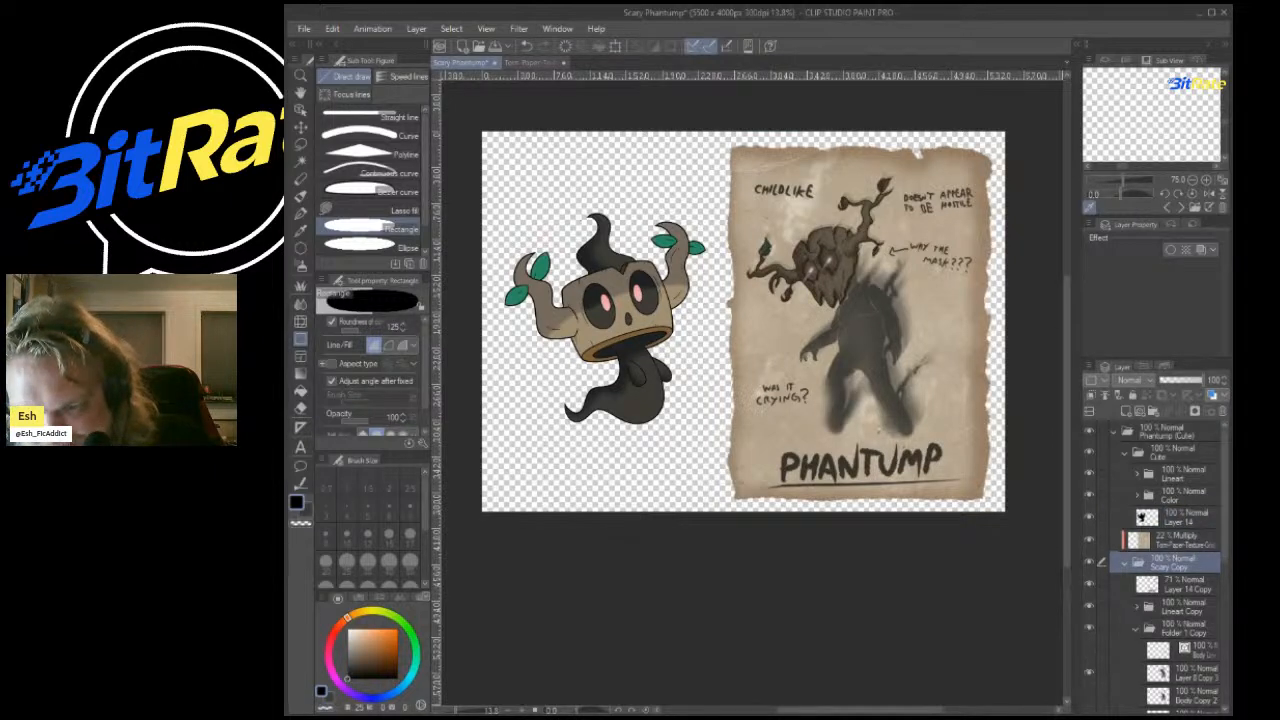
click(1136, 629)
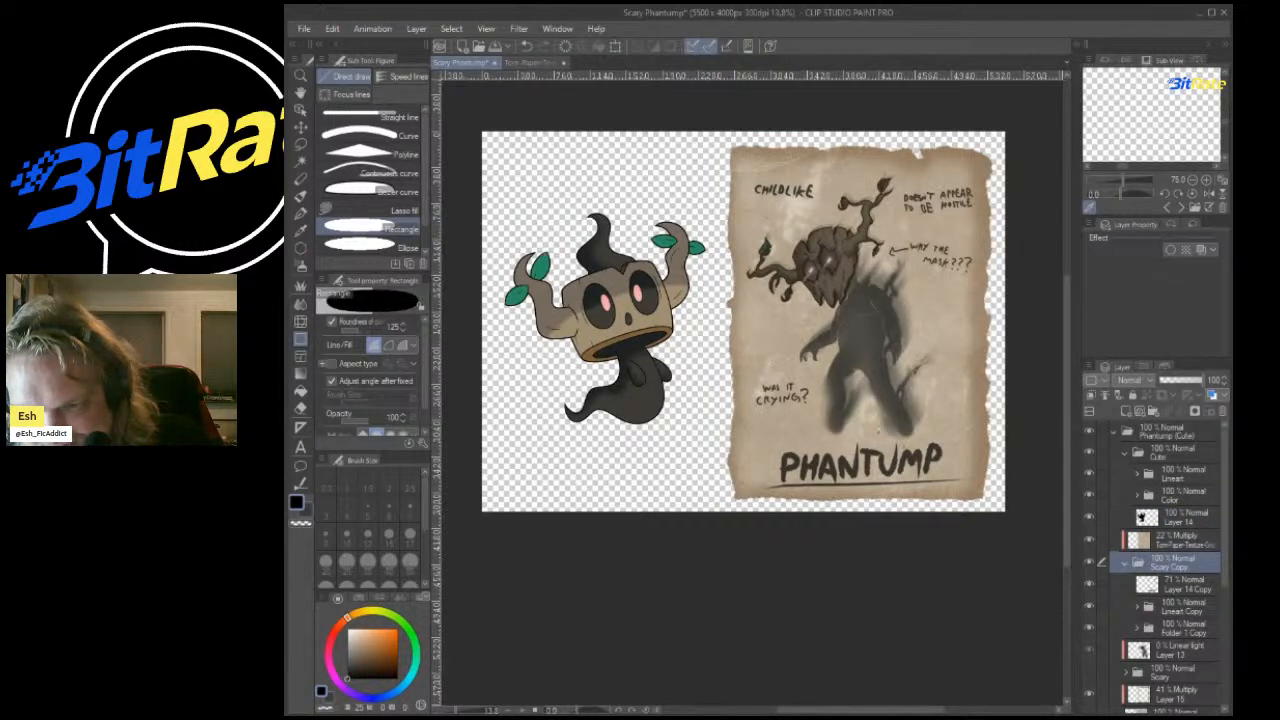
key(ctrl+t)
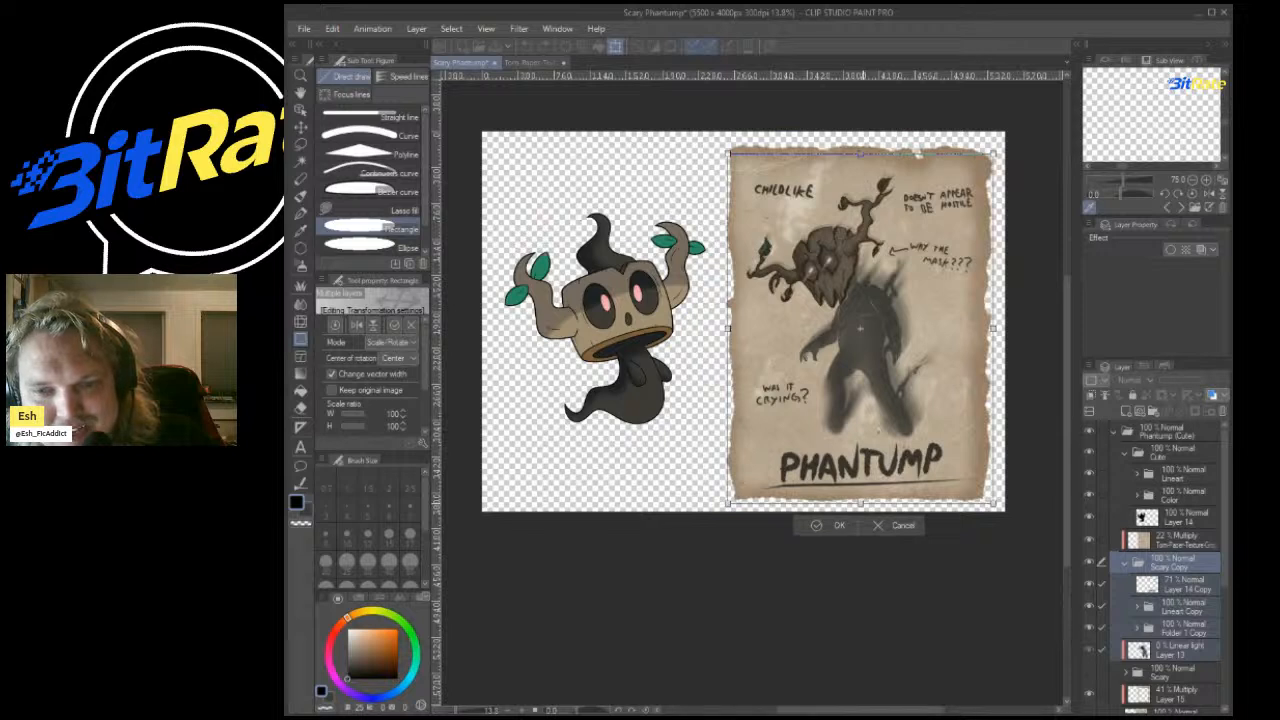
drag(861, 502, 861, 507)
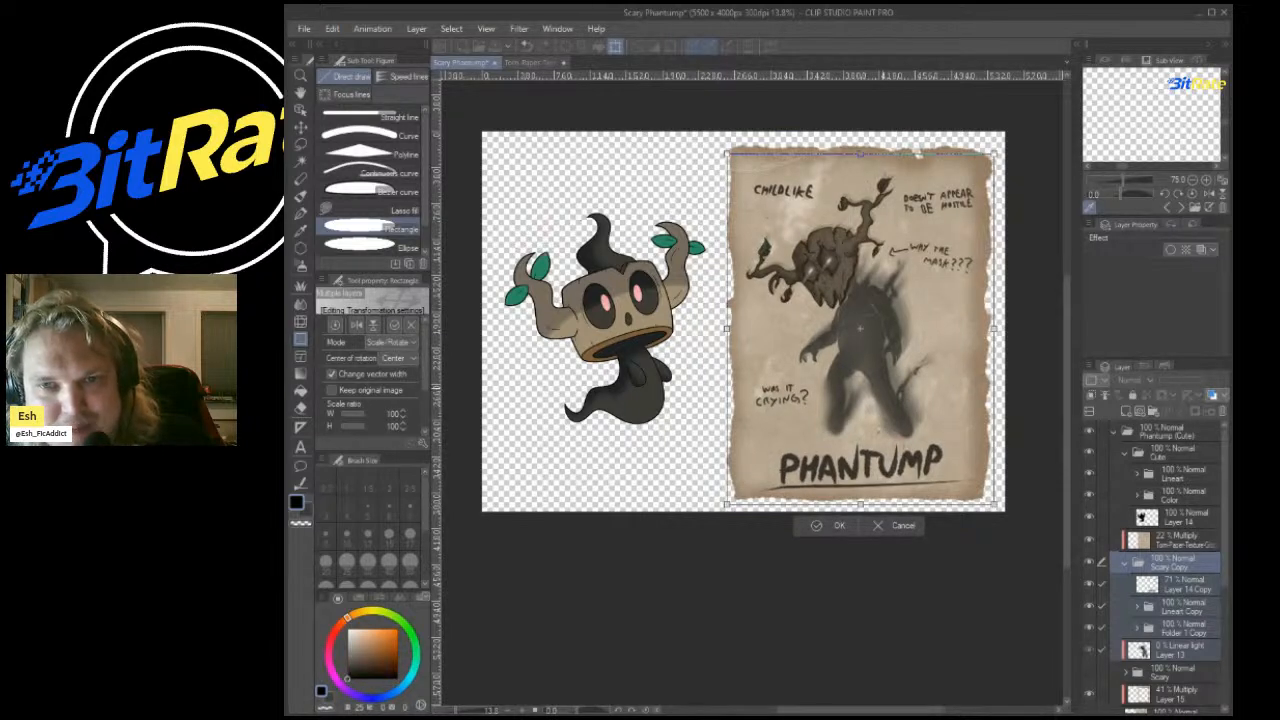
drag(878, 338, 880, 330)
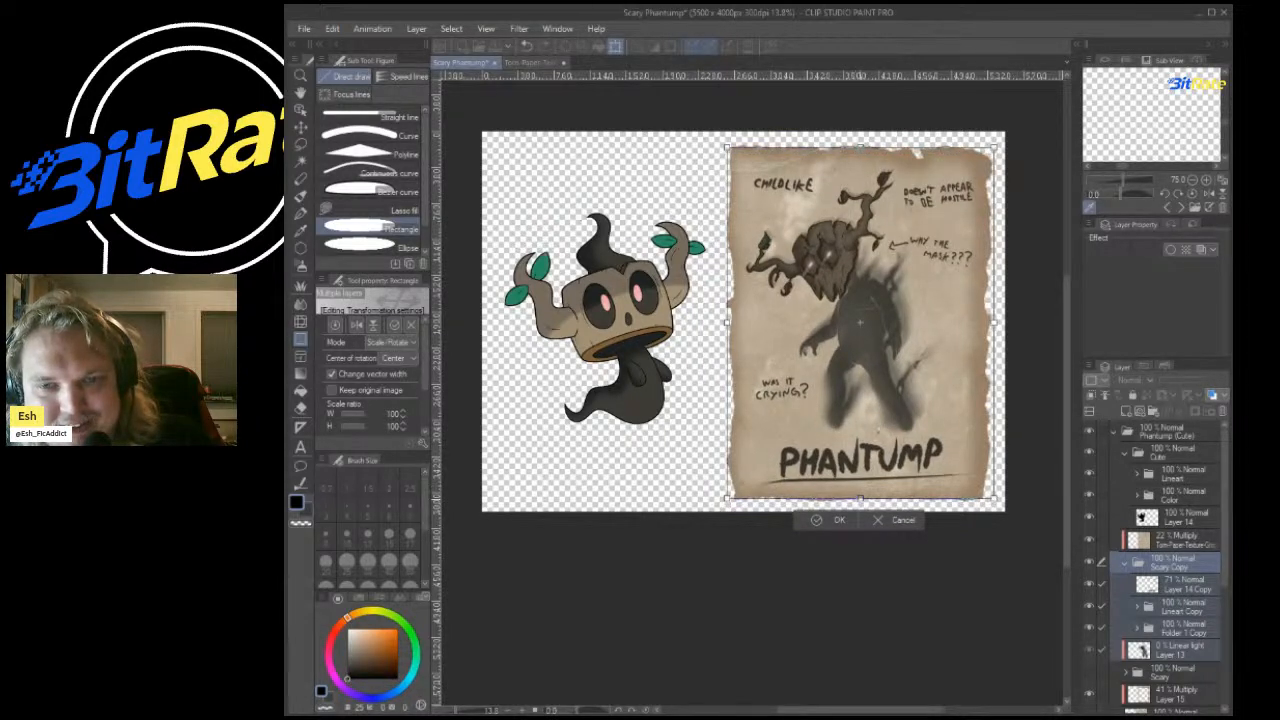
drag(861, 498, 861, 504)
drag(876, 432, 878, 432)
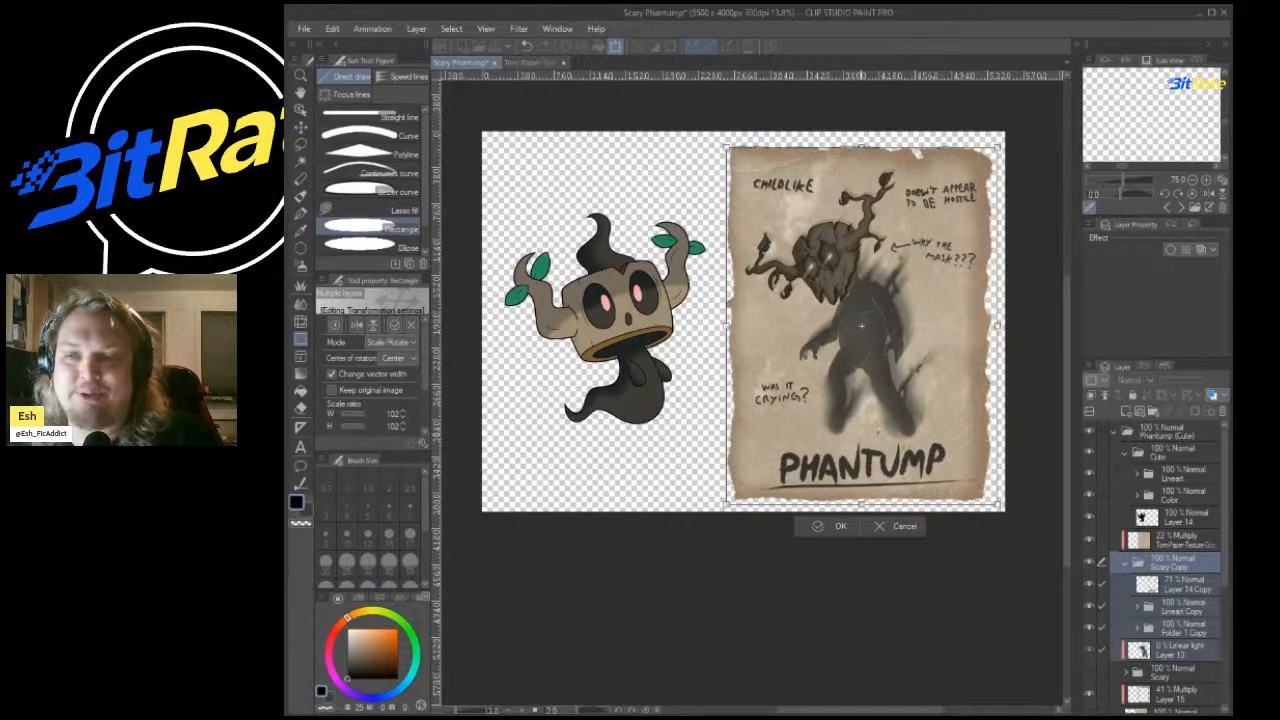
key(Return)
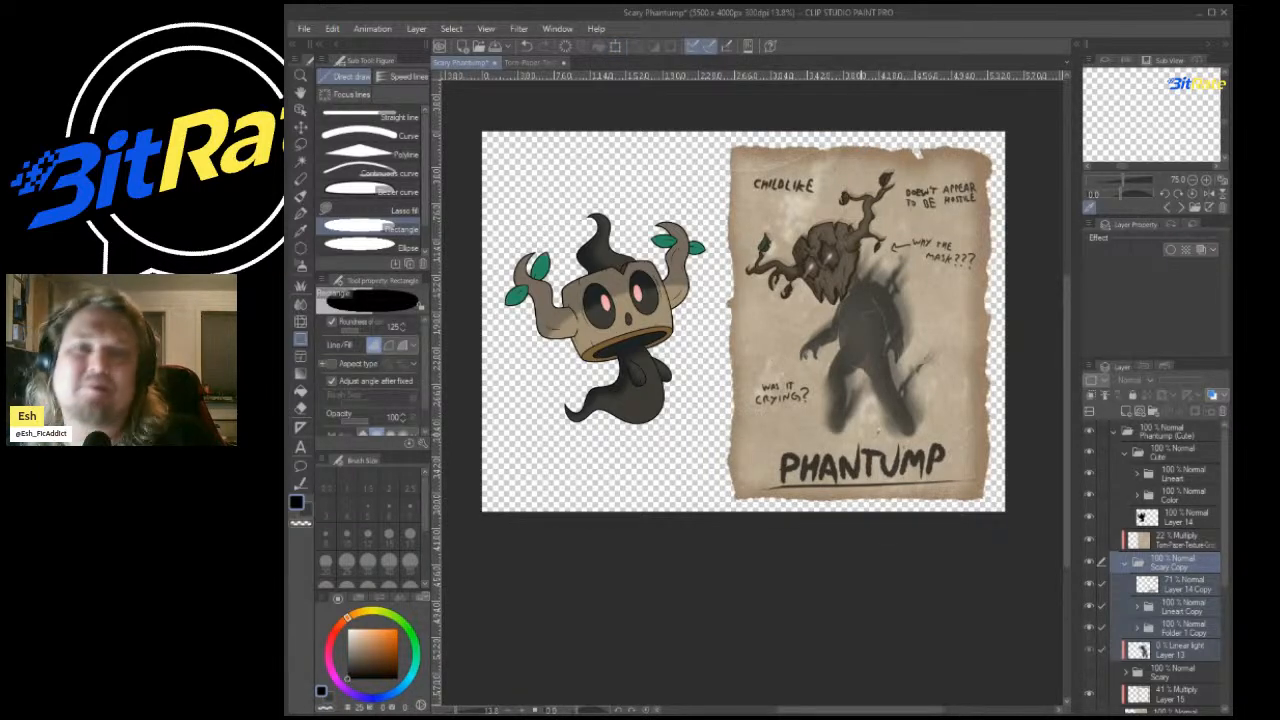
Select the Phantump (Cute) folder and inspect the side-by-side layout, checking the scary page's drawing and notes close up.
scroll(845, 400, down, 6)
scroll(818, 388, up, 5)
scroll(665, 312, down, 2)
scroll(864, 285, up, 4)
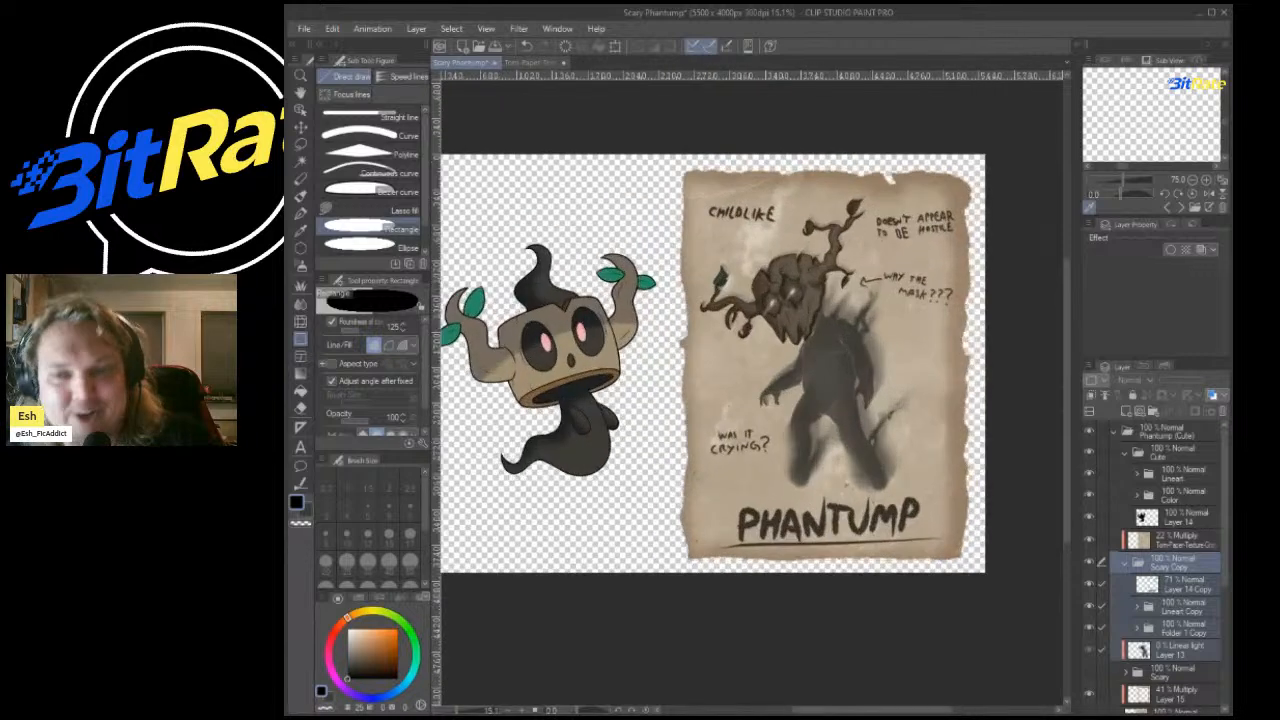
click(1180, 432)
click(300, 127)
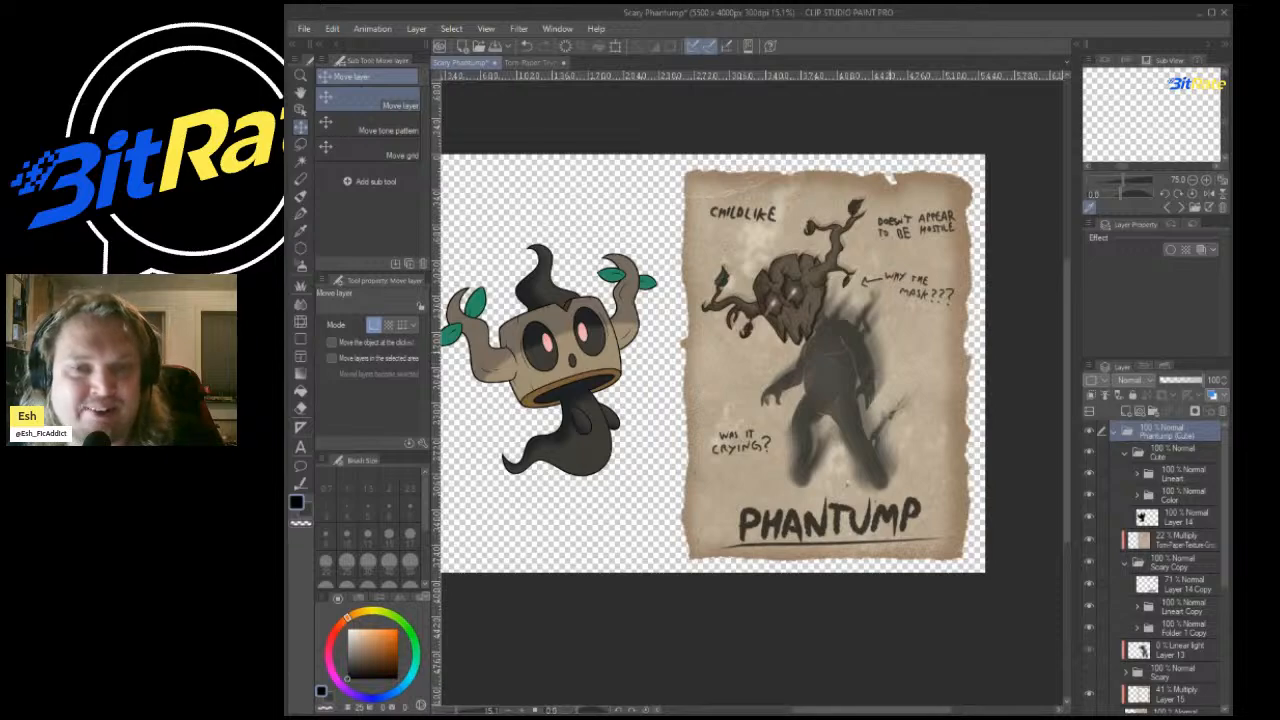
scroll(760, 360, down, 2)
scroll(760, 360, up, 2)
scroll(760, 360, down, 3)
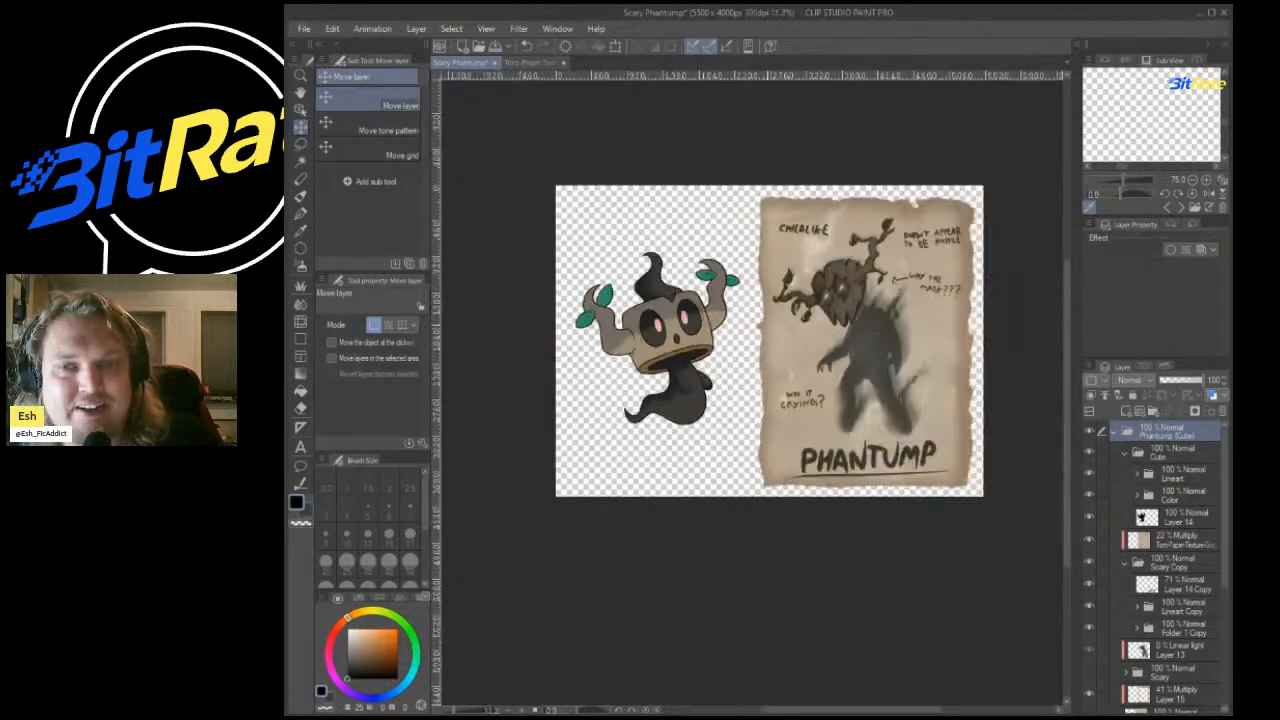
scroll(760, 360, up, 2)
scroll(760, 360, down, 2)
scroll(760, 360, up, 1)
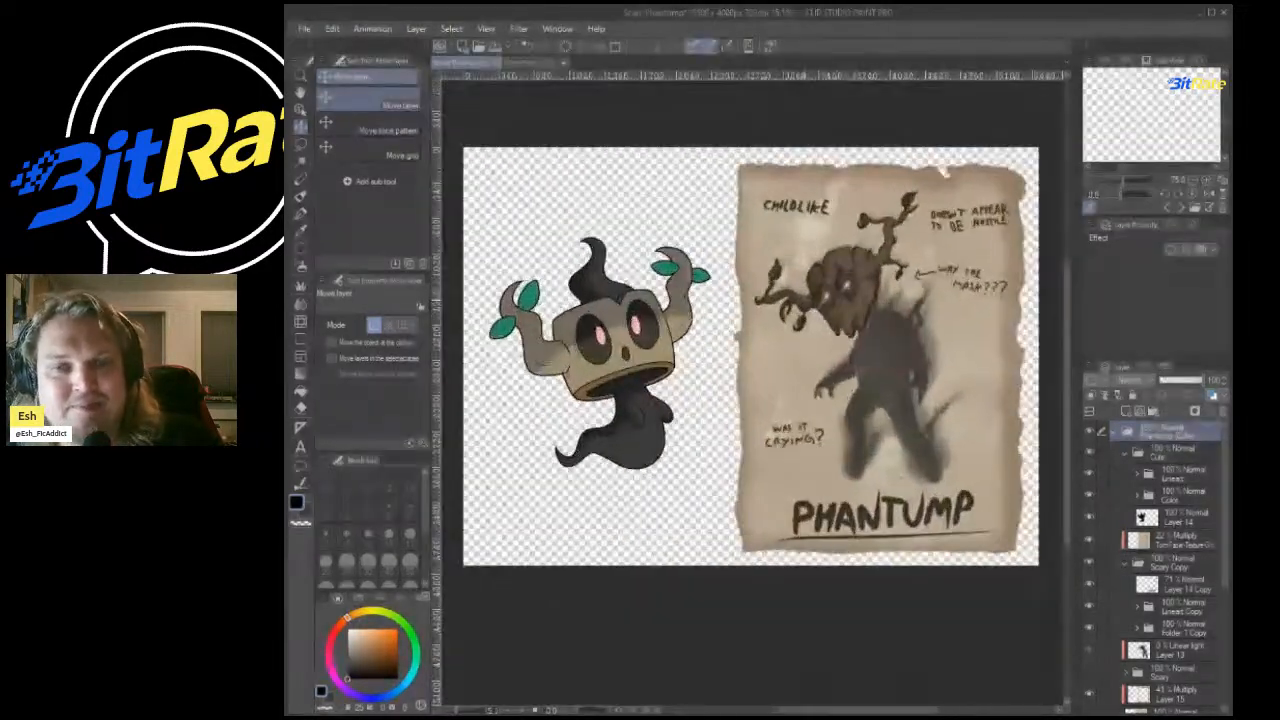
scroll(760, 360, up, 2)
scroll(760, 360, down, 1)
scroll(760, 360, up, 1)
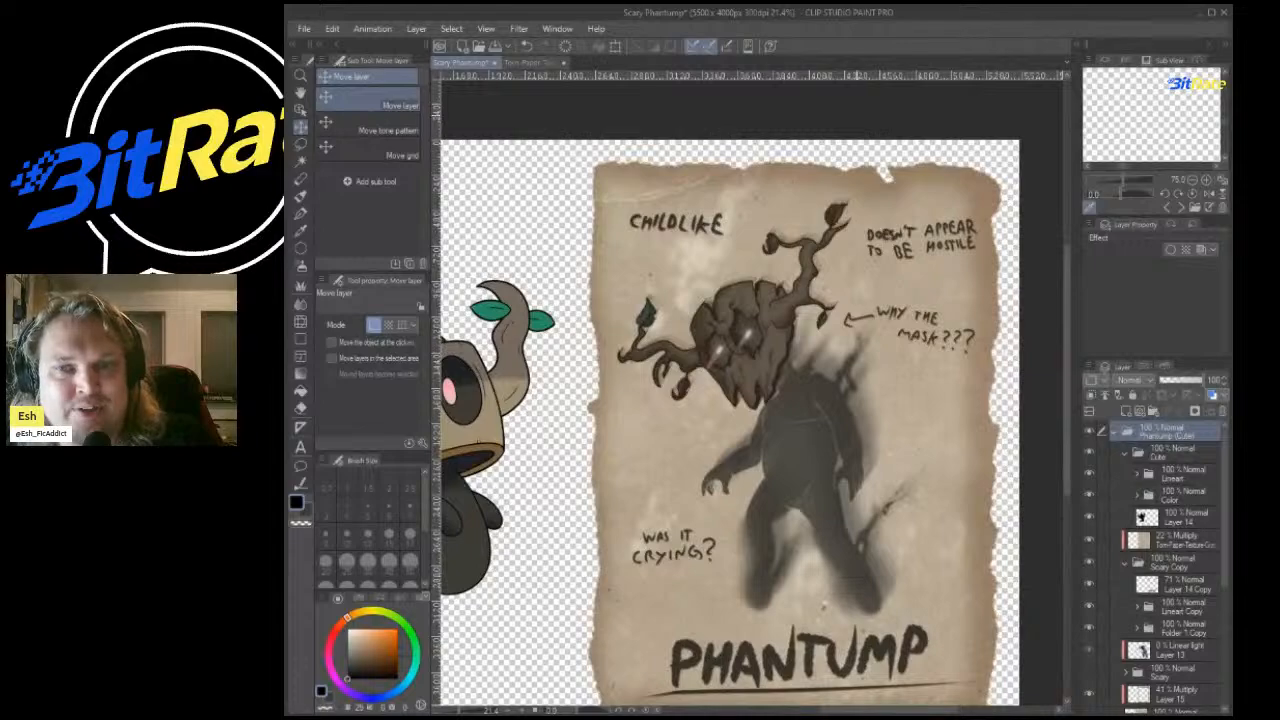
scroll(760, 360, down, 3)
scroll(760, 360, up, 4)
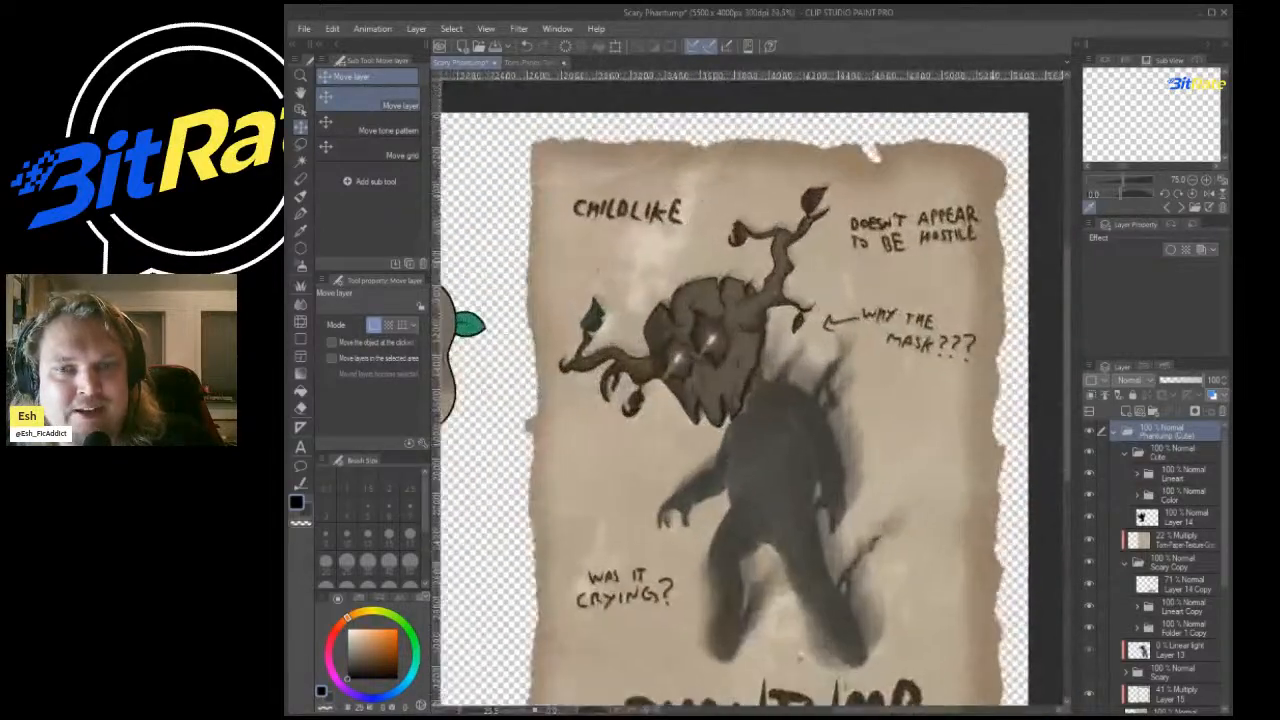
scroll(760, 360, down, 1)
scroll(760, 360, up, 2)
scroll(760, 360, down, 3)
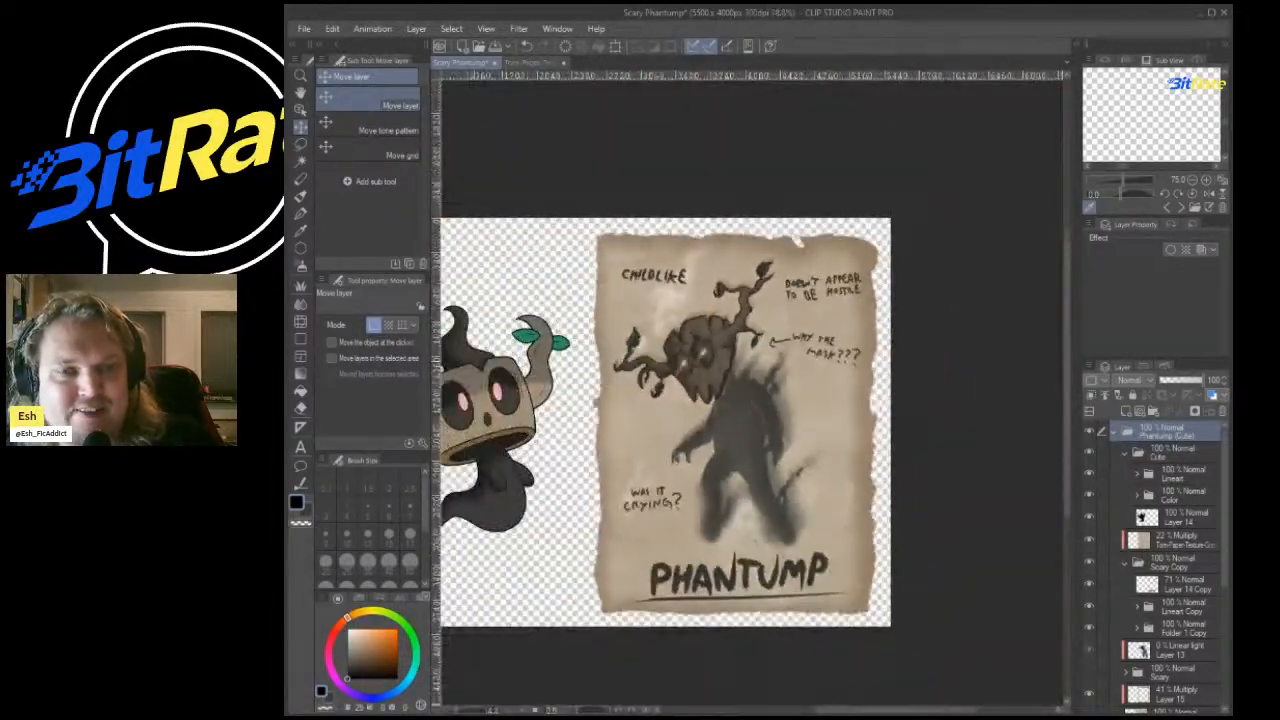
Examine the cute Phantump beside the scary page, then inspect the scary drawing, notes and title close up.
scroll(760, 360, down, 2)
scroll(760, 360, up, 5)
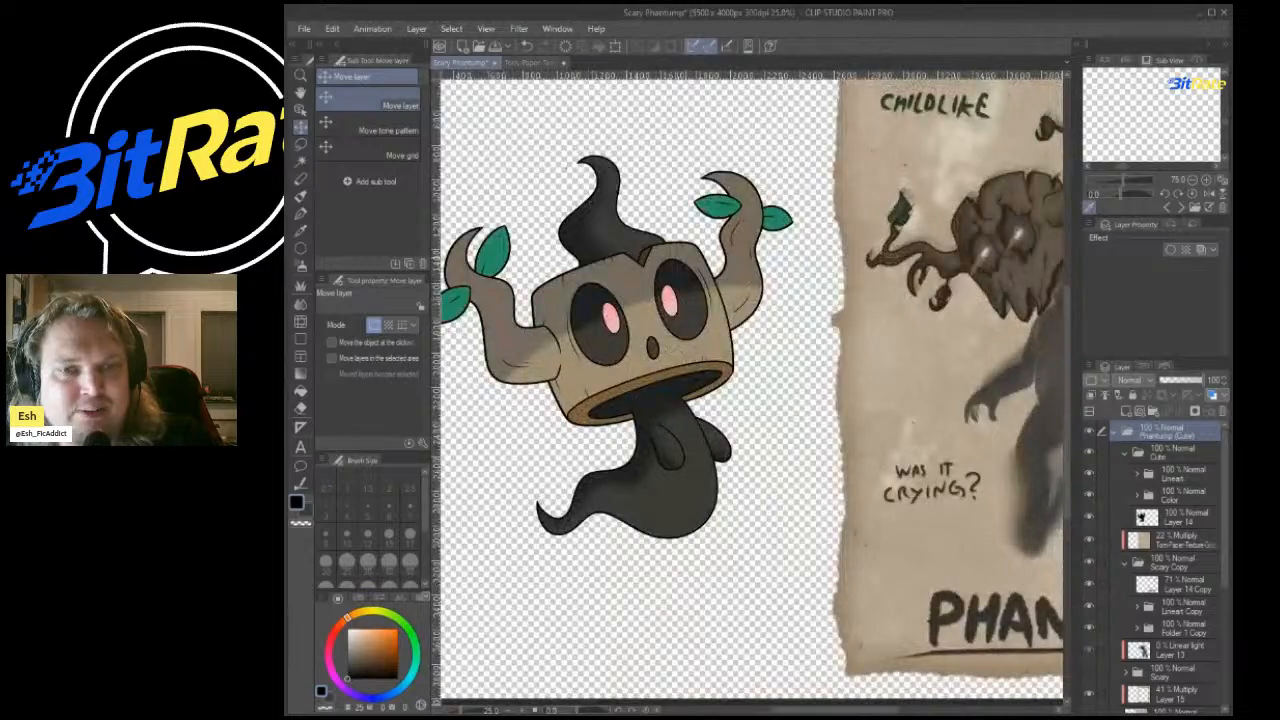
scroll(760, 360, down, 4)
scroll(760, 360, up, 2)
scroll(760, 360, down, 1)
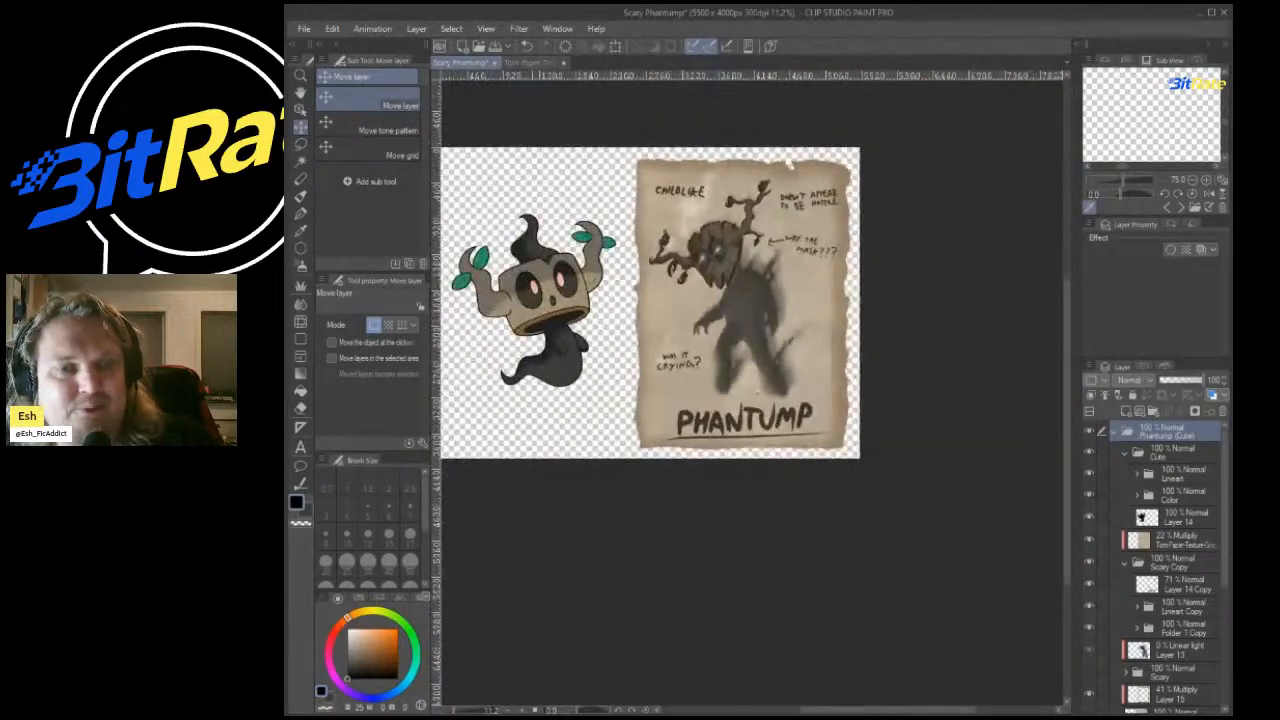
scroll(740, 300, up, 1)
scroll(740, 300, down, 1)
scroll(740, 300, up, 5)
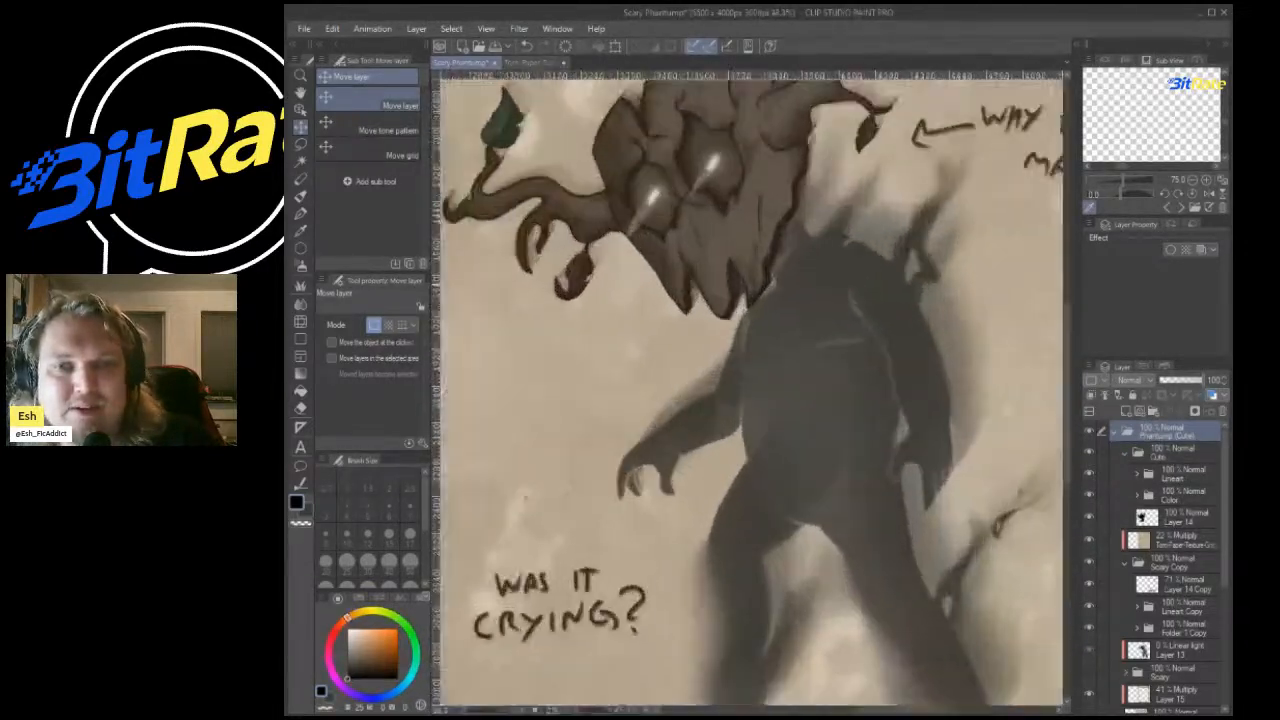
scroll(750, 390, down, 4)
scroll(750, 390, up, 2)
scroll(750, 390, down, 1)
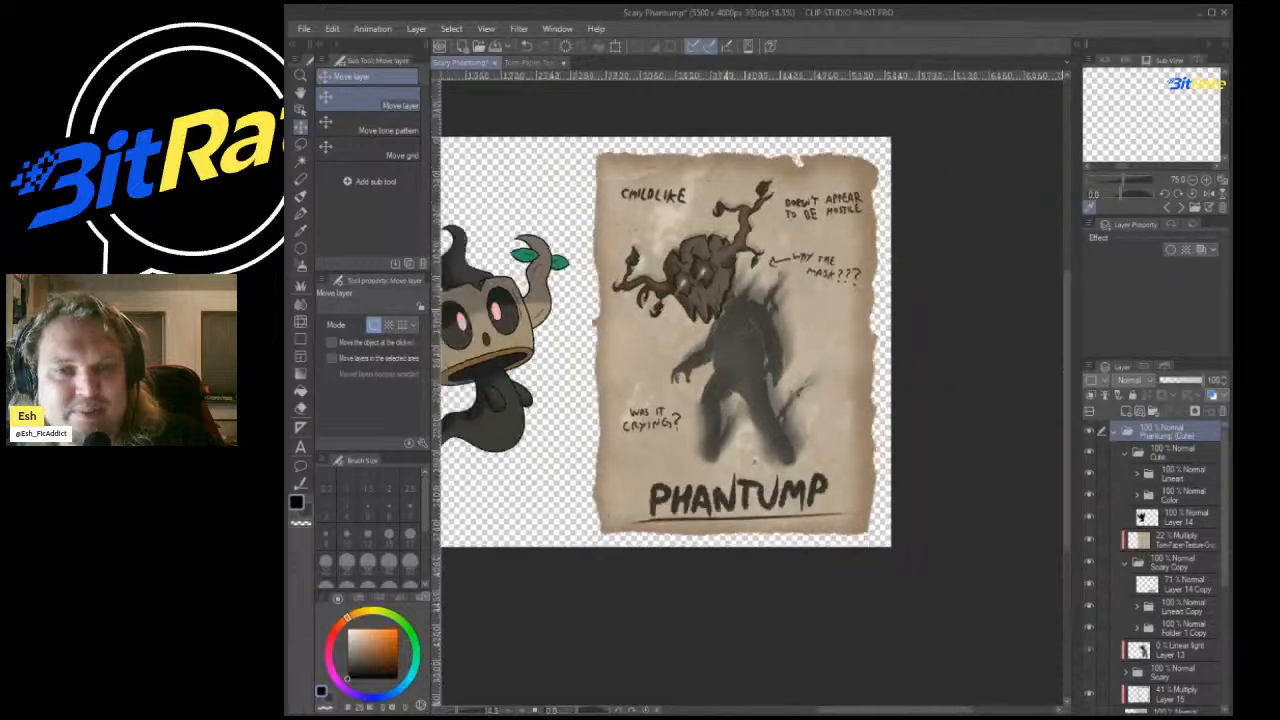
scroll(710, 350, up, 2)
scroll(710, 350, down, 2)
scroll(710, 350, up, 2)
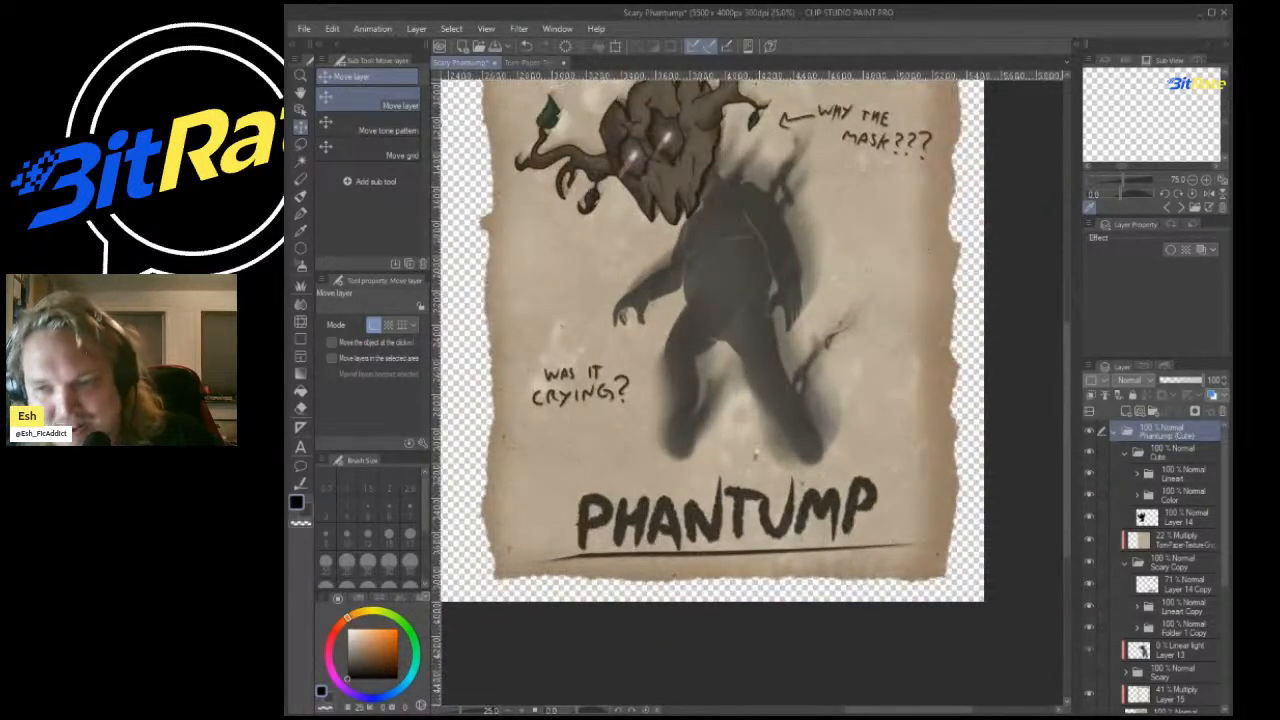
Lasso the PHANTUMP title on Layer 14 Copy, shrink it slightly with a transform and clear the selection.
click(1141, 516)
scroll(1141, 516, down, 2)
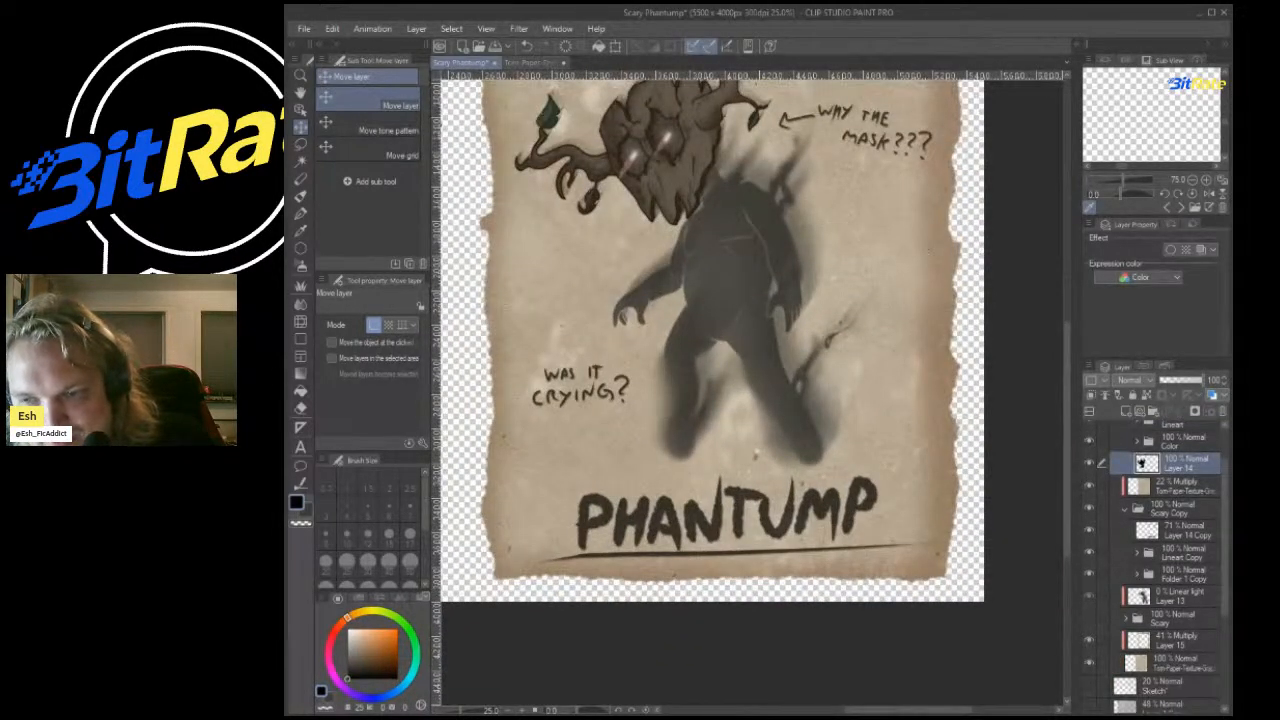
click(1125, 509)
click(1125, 509)
click(1183, 531)
scroll(776, 416, down, 4)
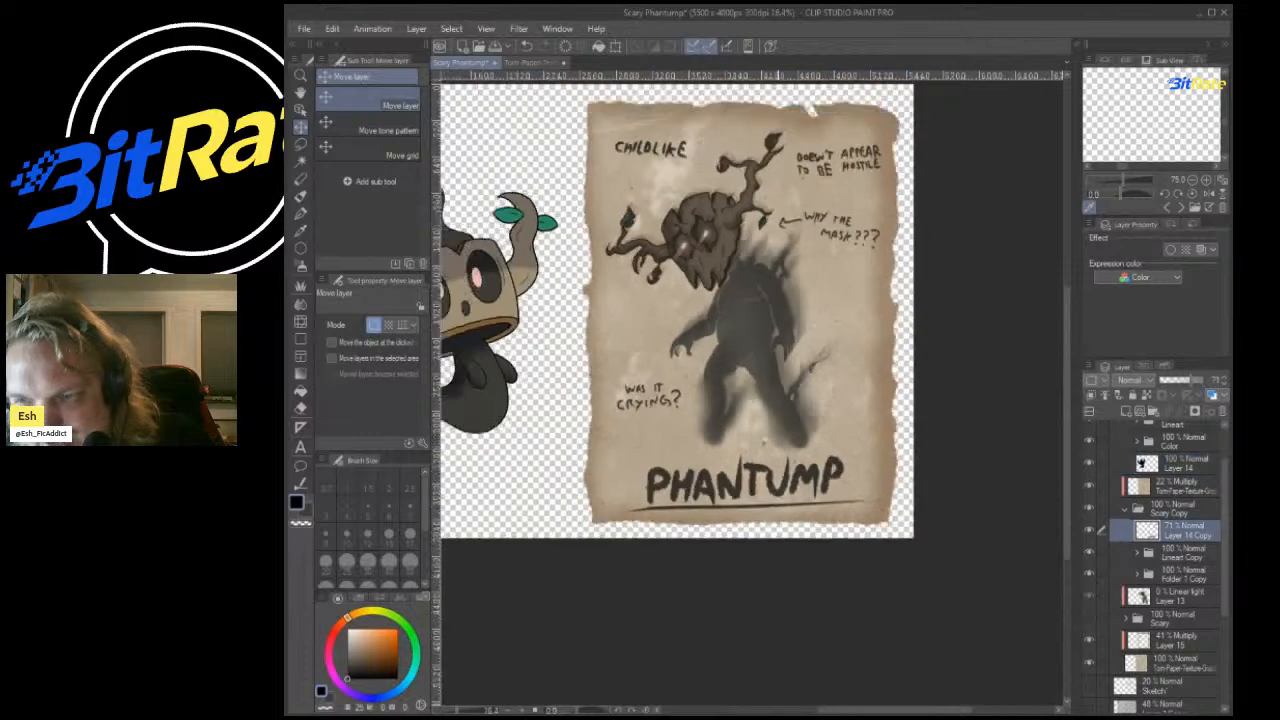
click(300, 144)
mouse_move(641, 505)
mouse_down()
mouse_move(642, 480)
mouse_move(850, 525)
mouse_move(862, 487)
mouse_up()
key(ctrl+t)
key(Return)
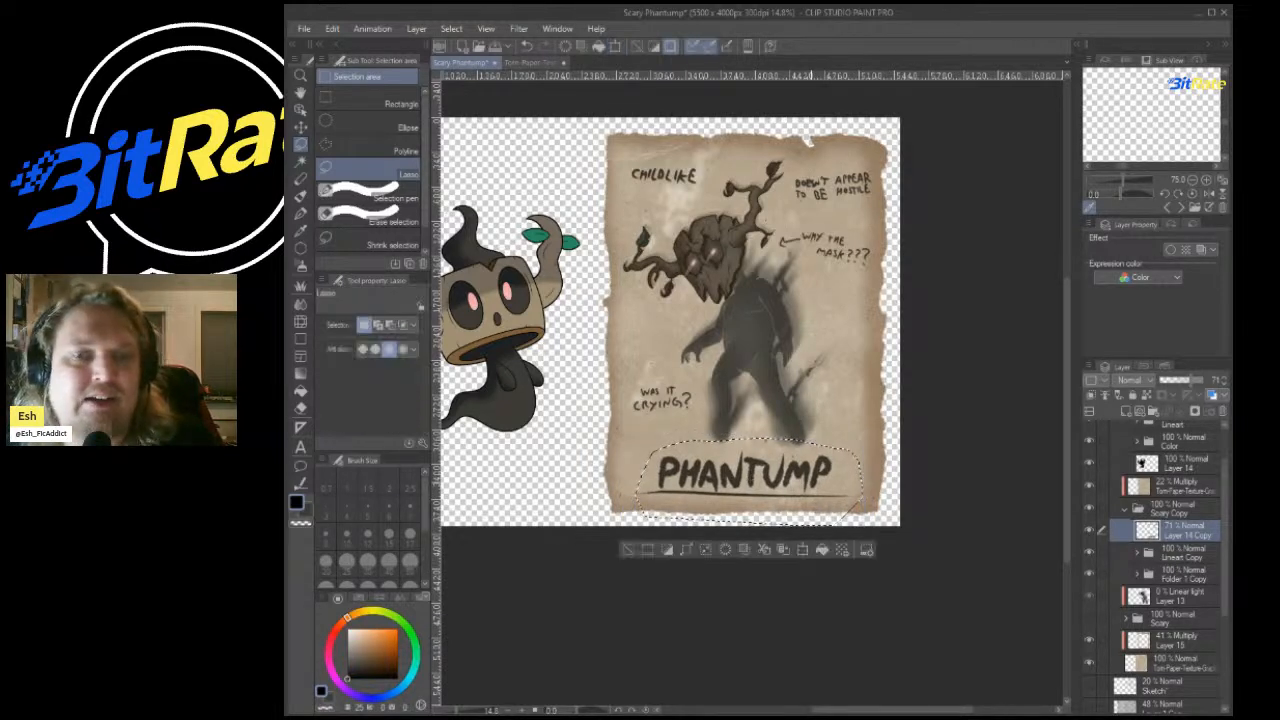
key(ctrl+d)
Scale all the handwritten notes and the title on Layer 14 Copy to 99%.
scroll(830, 447, down, 1)
scroll(832, 448, down, 1)
click(301, 127)
scroll(835, 453, up, 1)
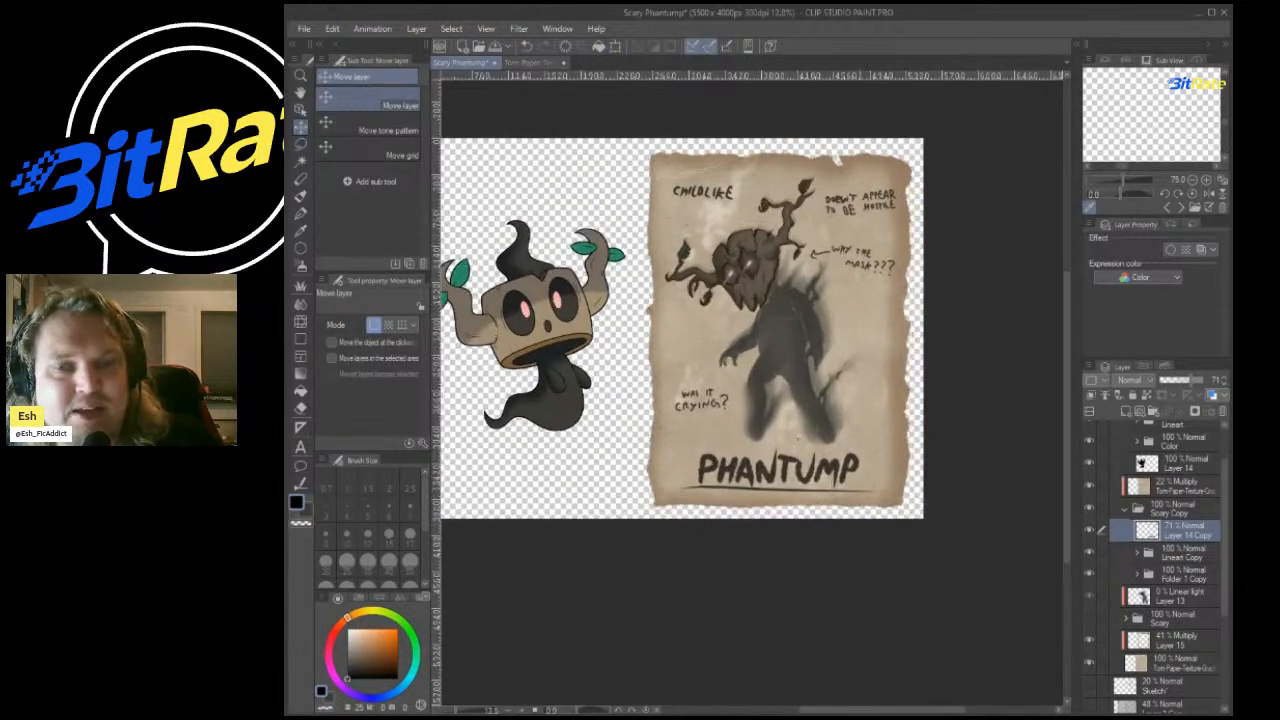
drag(853, 450, 851, 452)
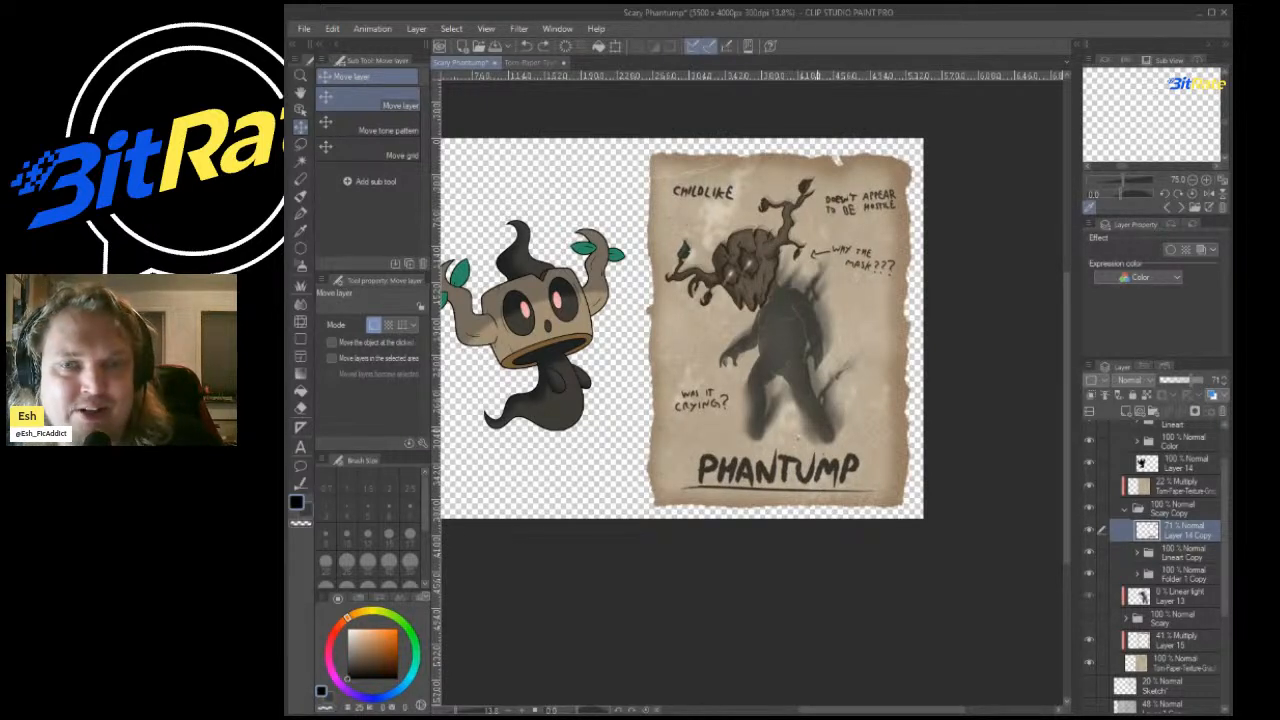
key(ctrl+t)
drag(672, 498, 674, 495)
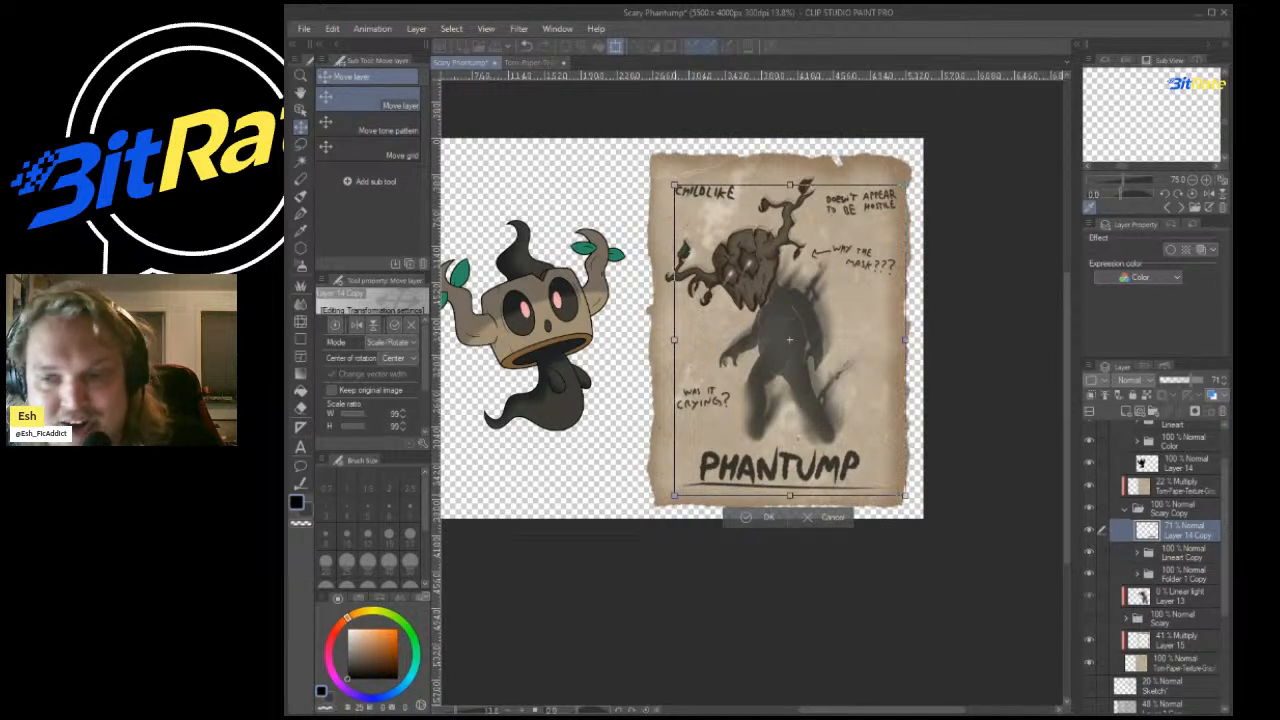
key(Return)
Select Lineart Copy, Folder 1 Copy and Layer 13 together, scale them to 97% and reposition them slightly on the page.
click(1184, 553)
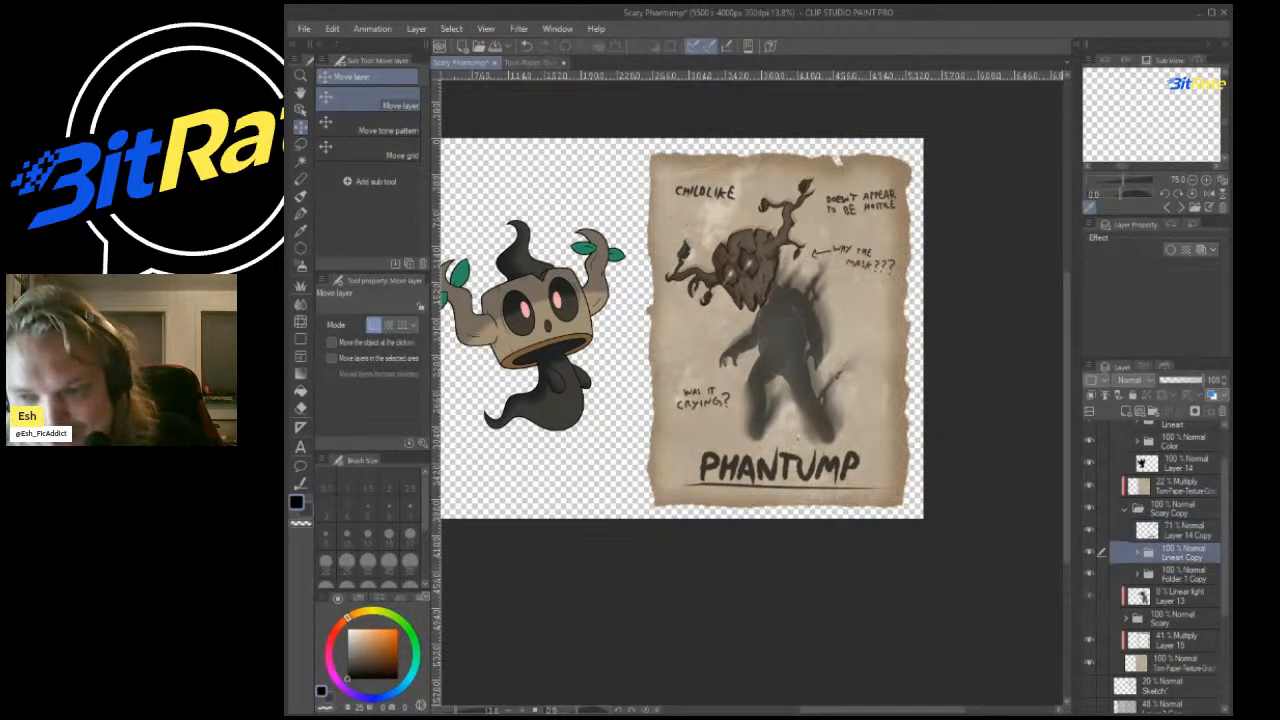
shift+click(1184, 575)
ctrl+click(1180, 597)
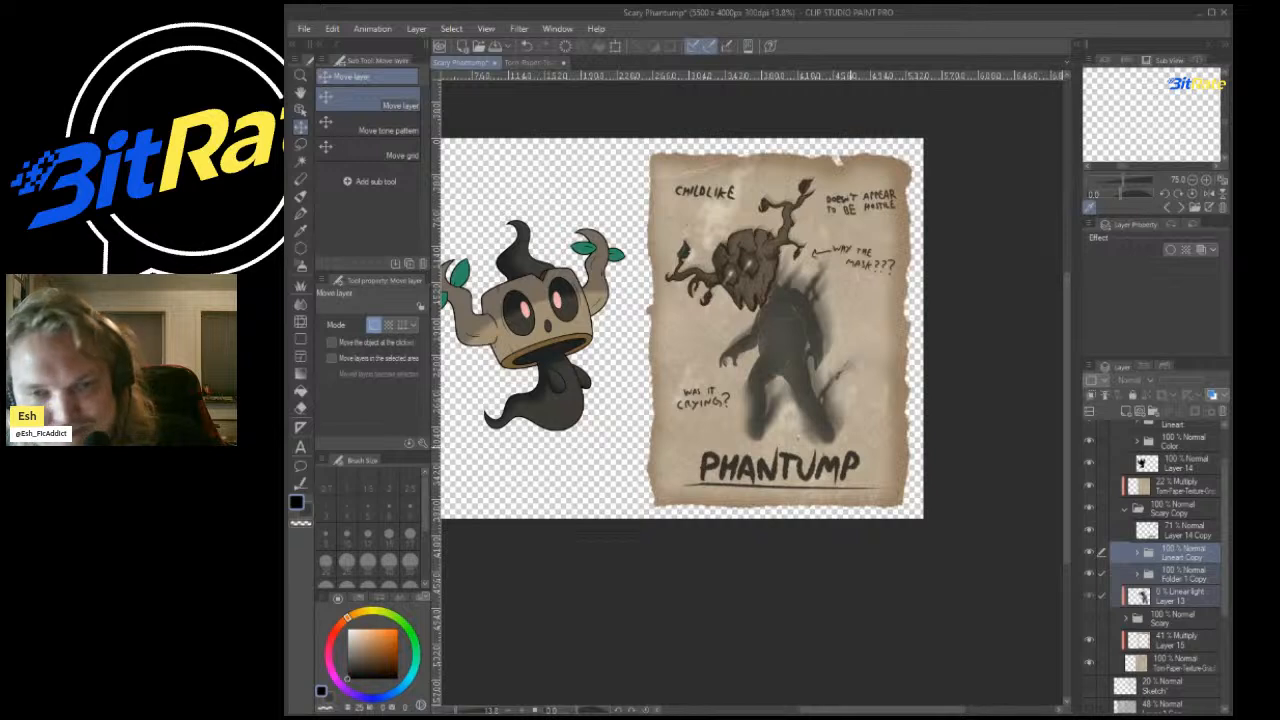
key(ctrl+t)
drag(646, 512, 655, 500)
drag(720, 420, 718, 425)
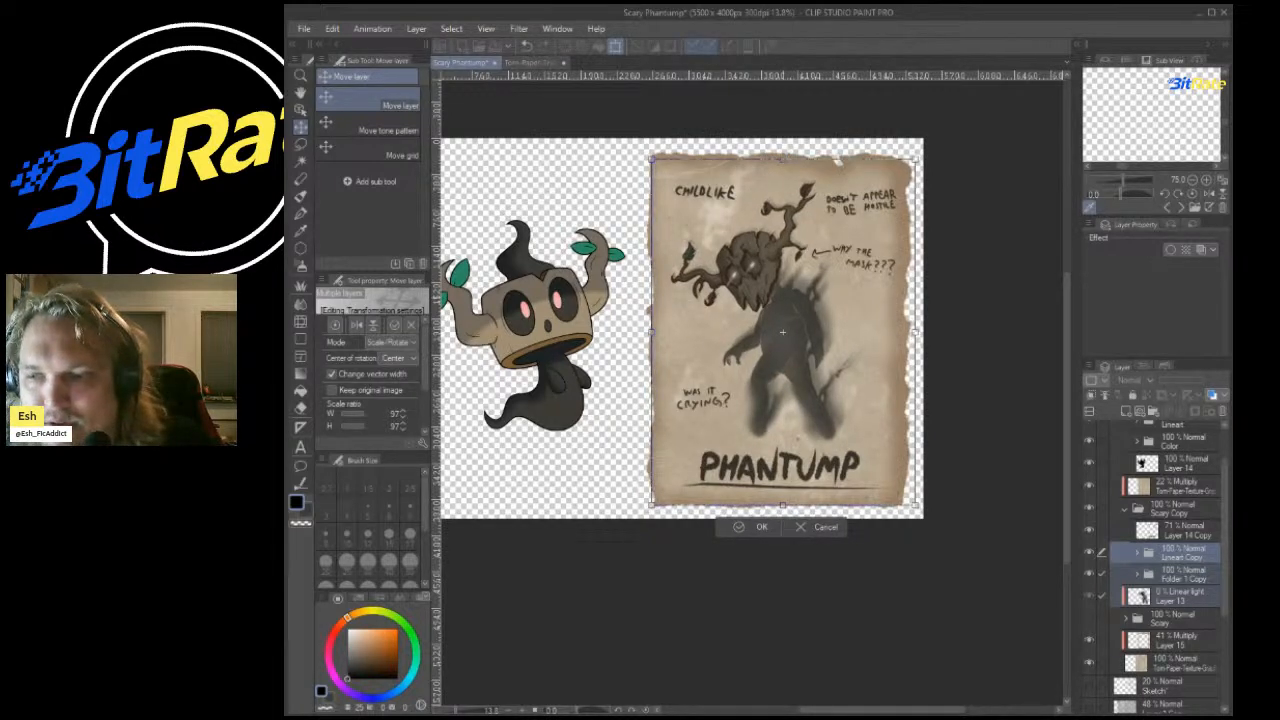
key(Return)
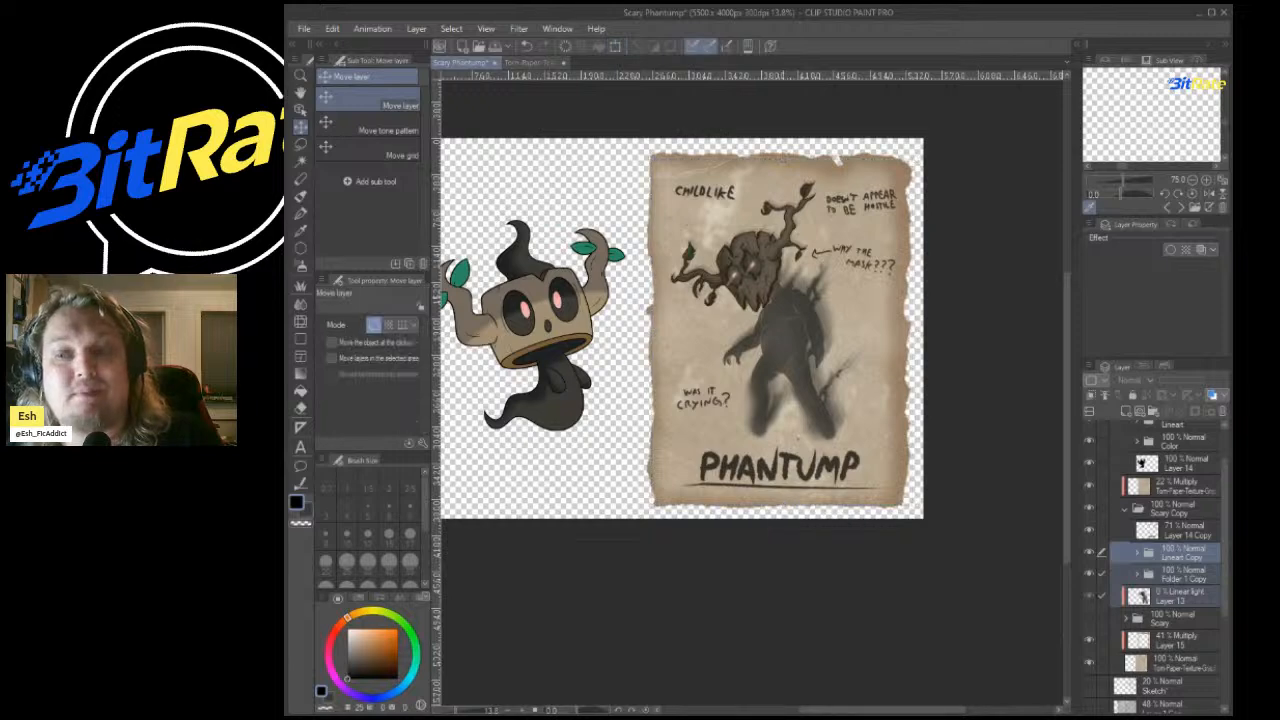
Check the rescaled scary drawing and notes close up and beside the cute Phantump.
scroll(725, 300, down, 2)
scroll(725, 300, up, 4)
scroll(799, 318, down, 2)
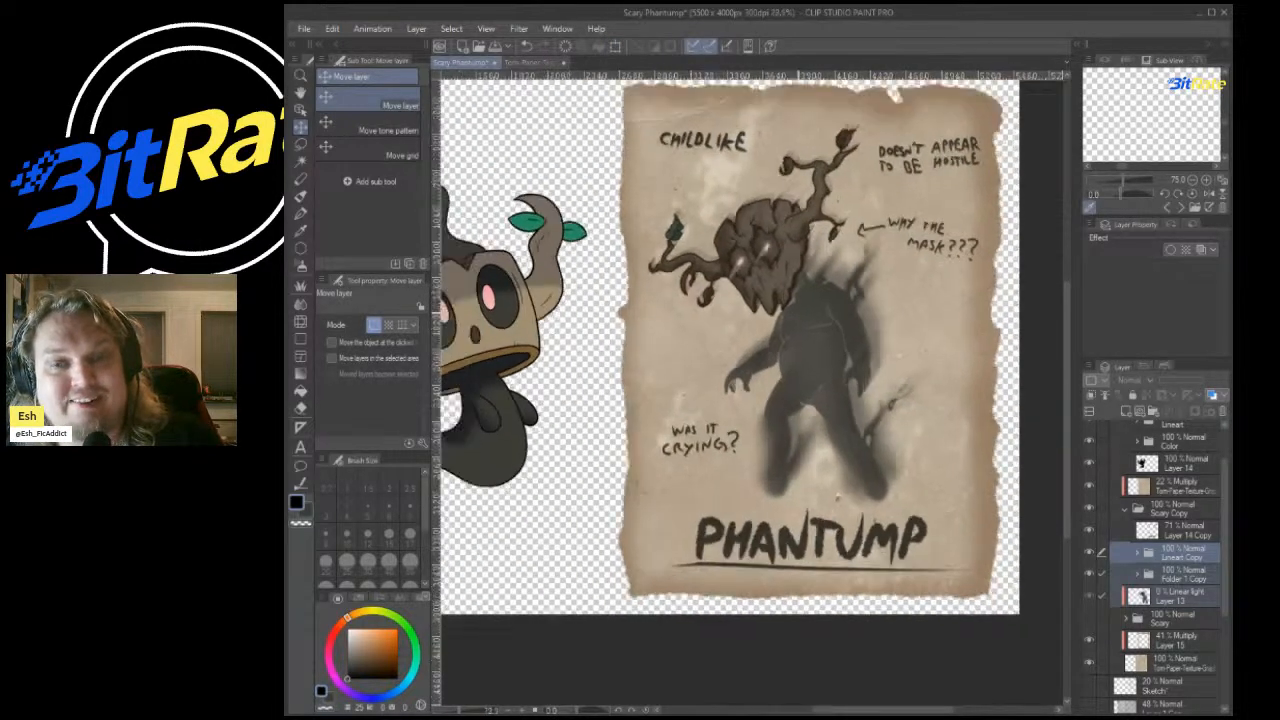
scroll(800, 340, up, 2)
scroll(800, 340, down, 2)
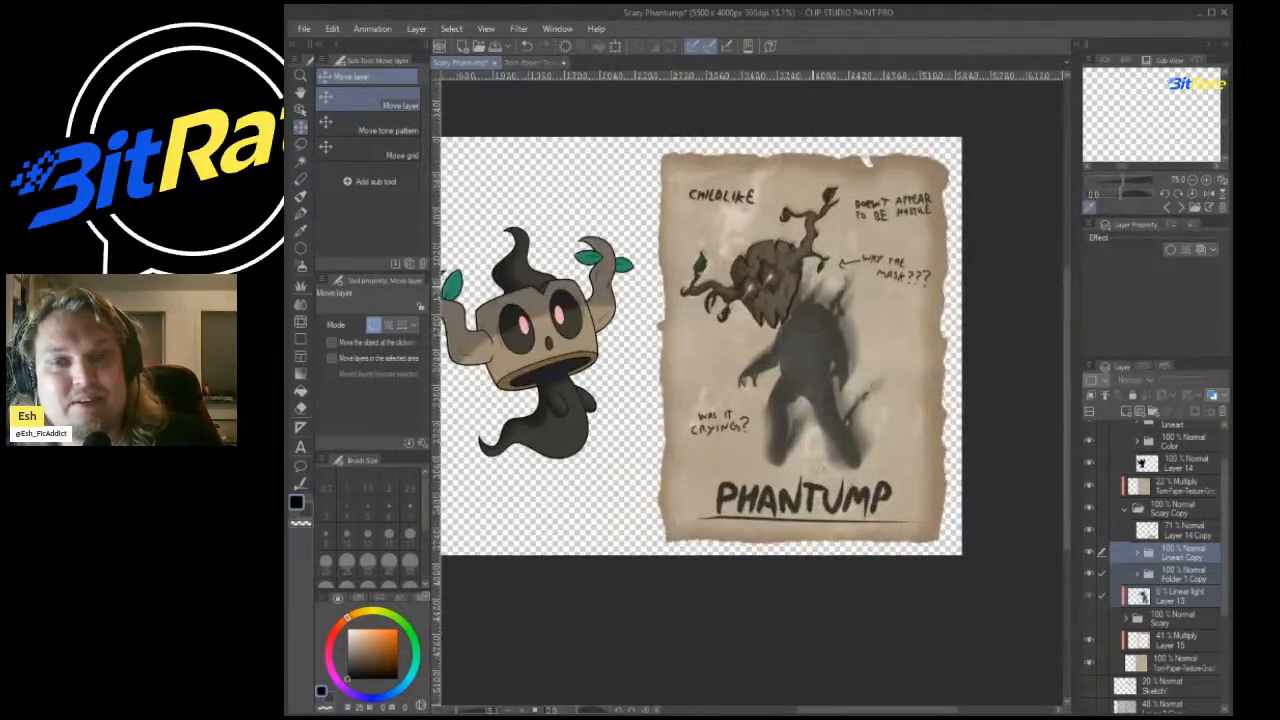
scroll(800, 340, down, 1)
scroll(819, 290, up, 1)
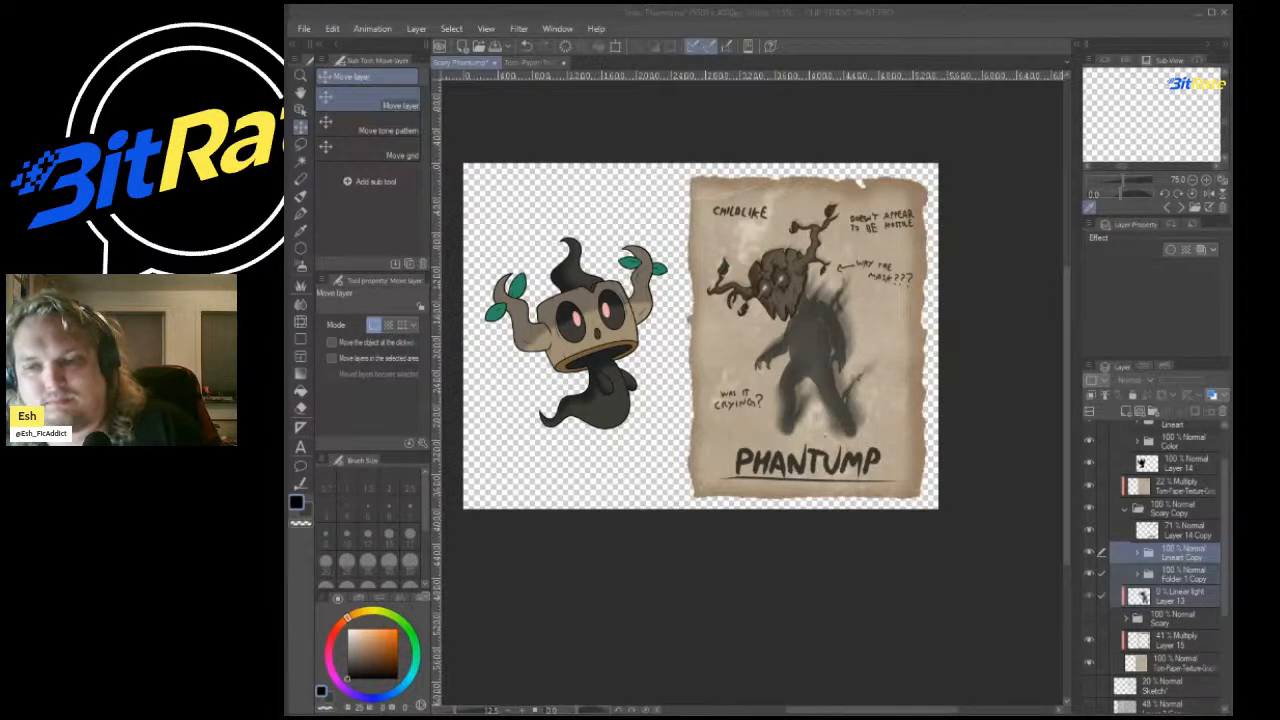
Reduce the canvas width to 3000 px, cropping to the scary page and leaving out the cute Phantump.
scroll(938, 368, down, 2)
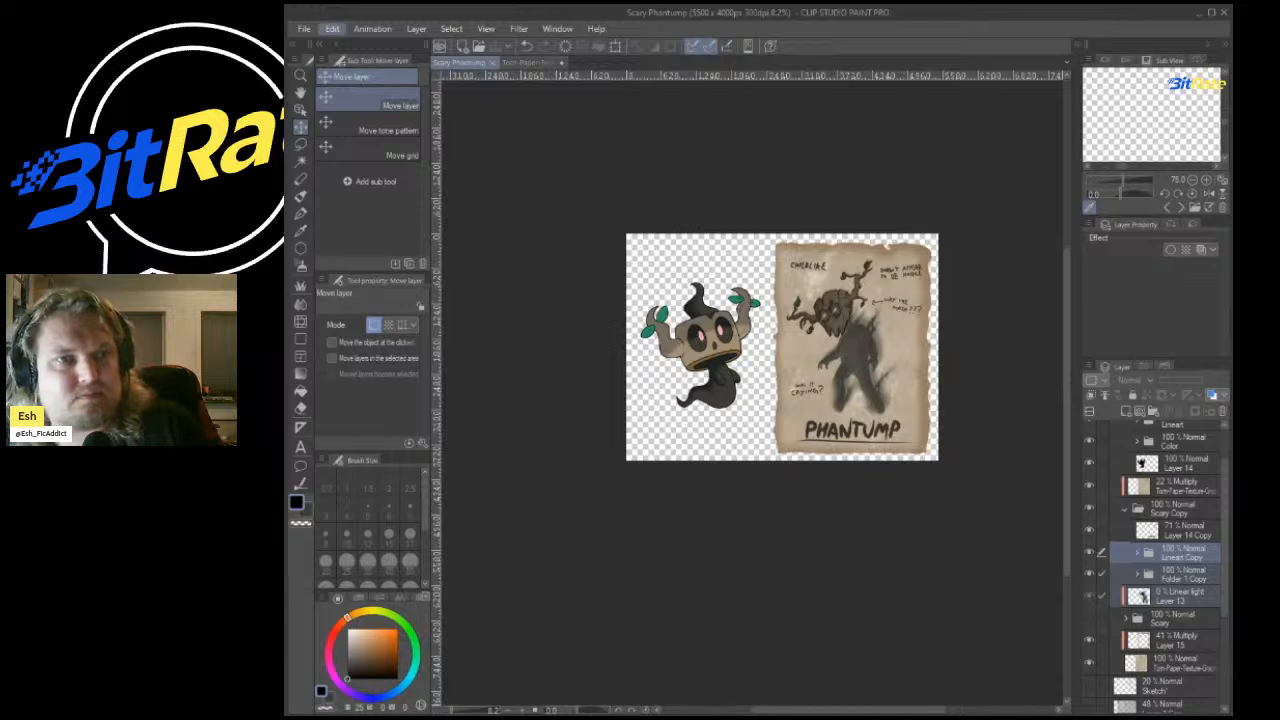
click(385, 318)
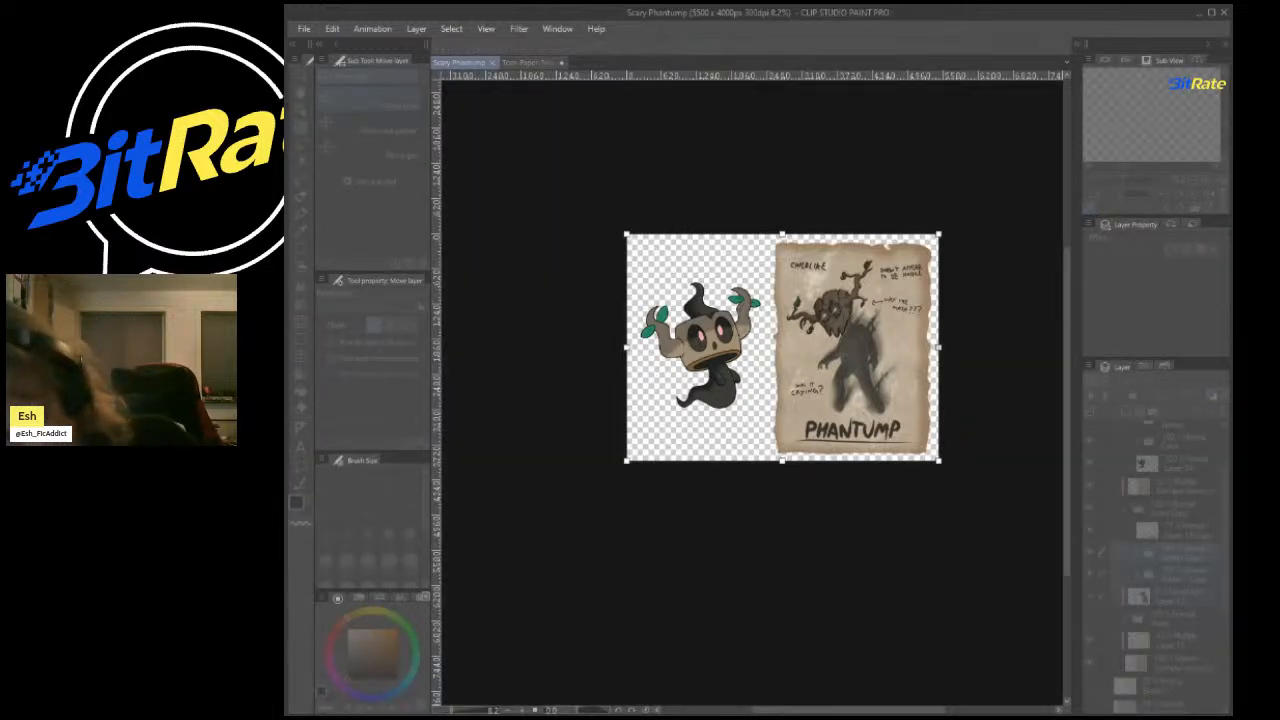
text(3000)
key(Return)
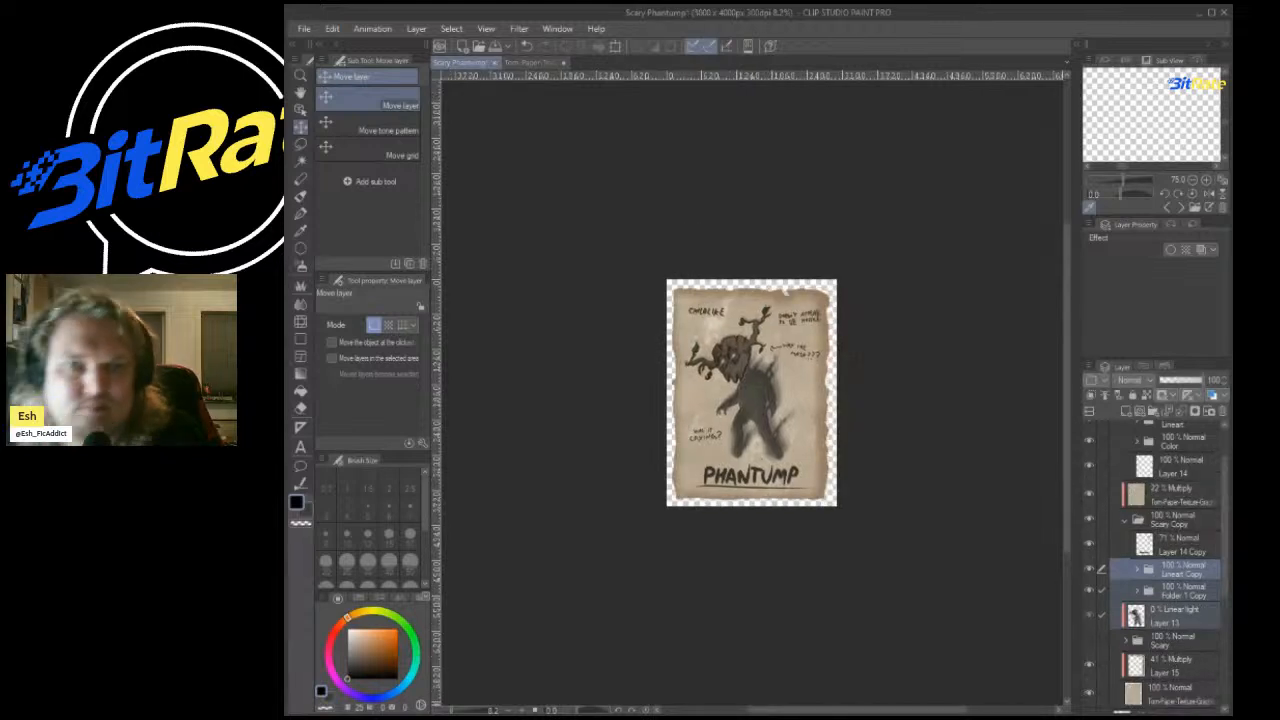
scroll(781, 318, up, 4)
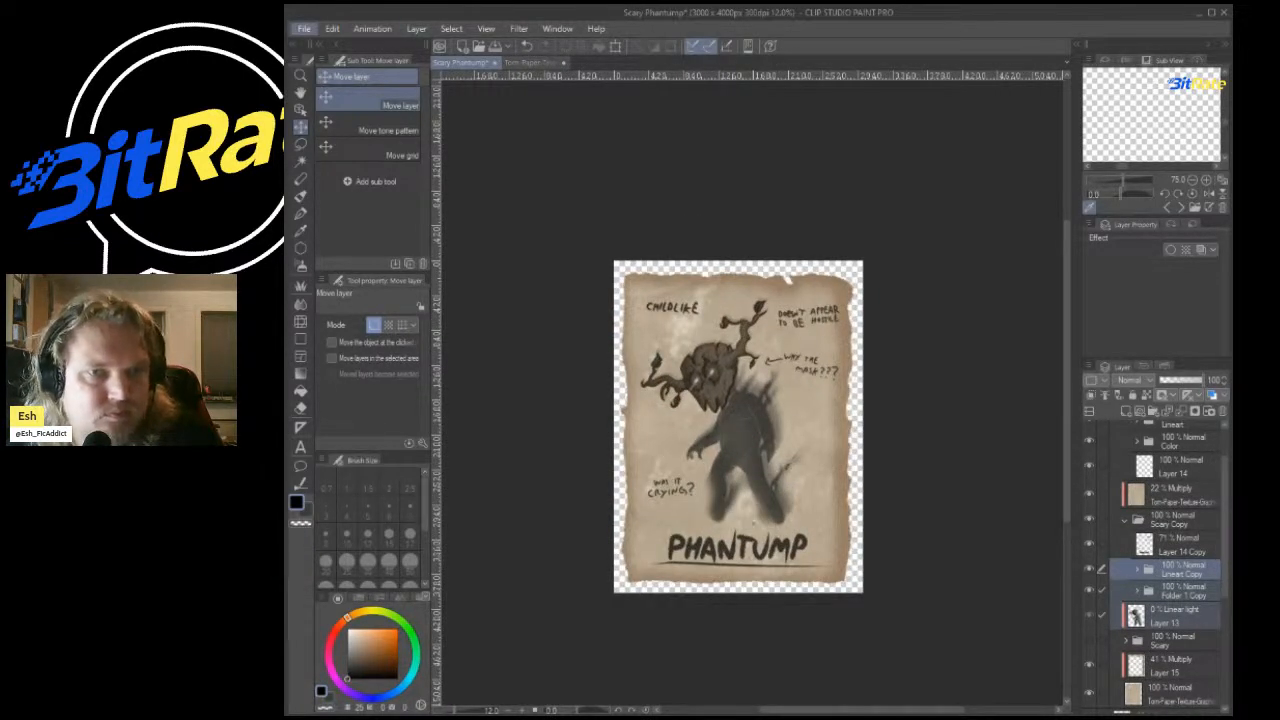
key(alt+Tab)
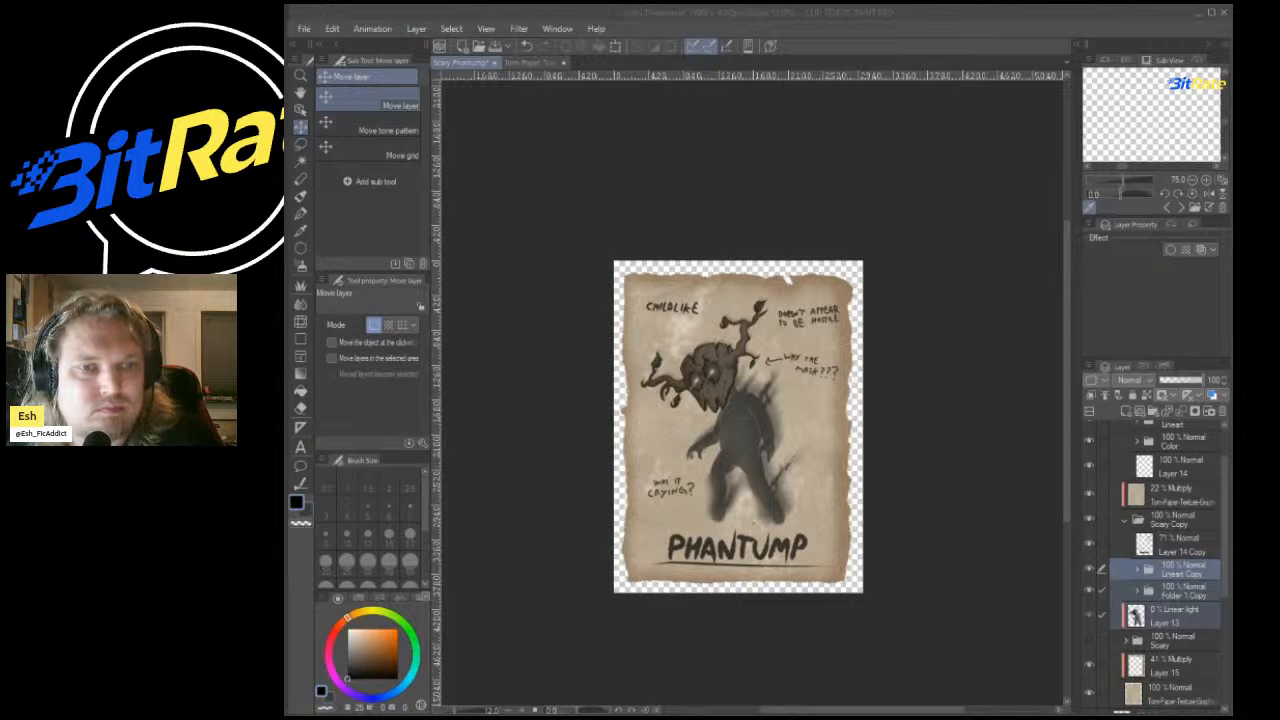
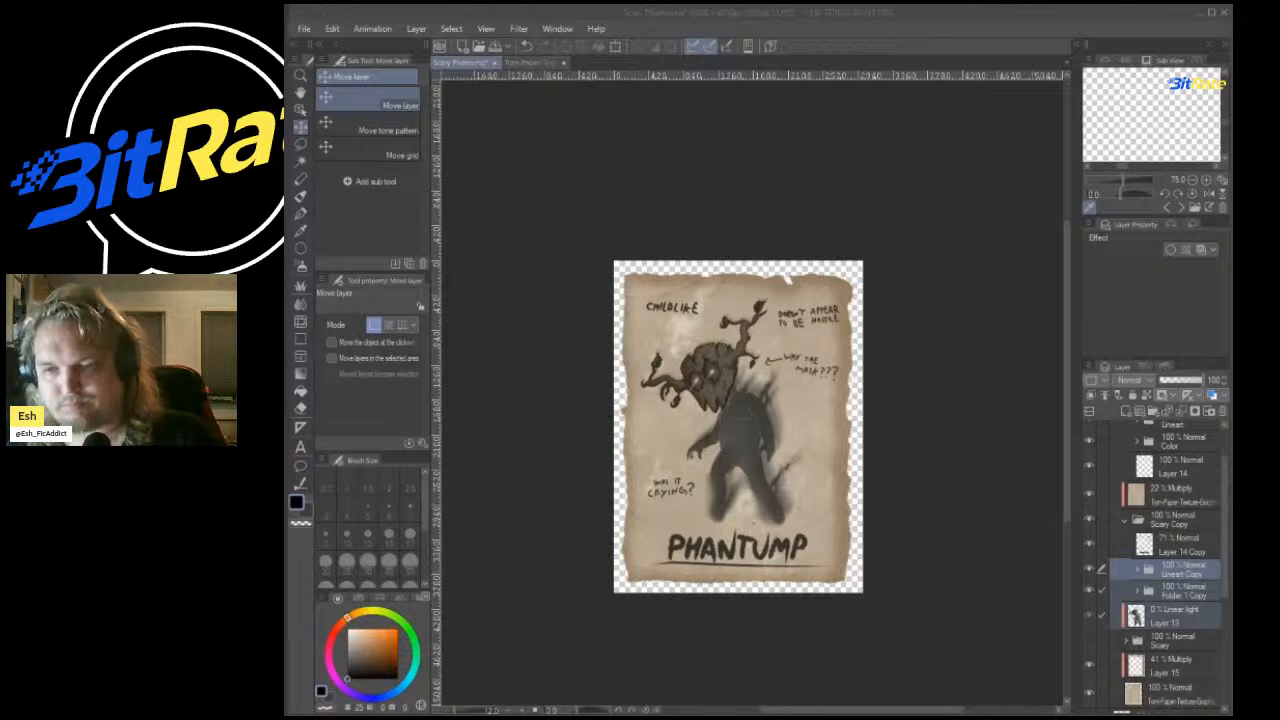
Widen the canvas back to 5500 px by extending it on the cute Phantump's side.
key(alt+Tab)
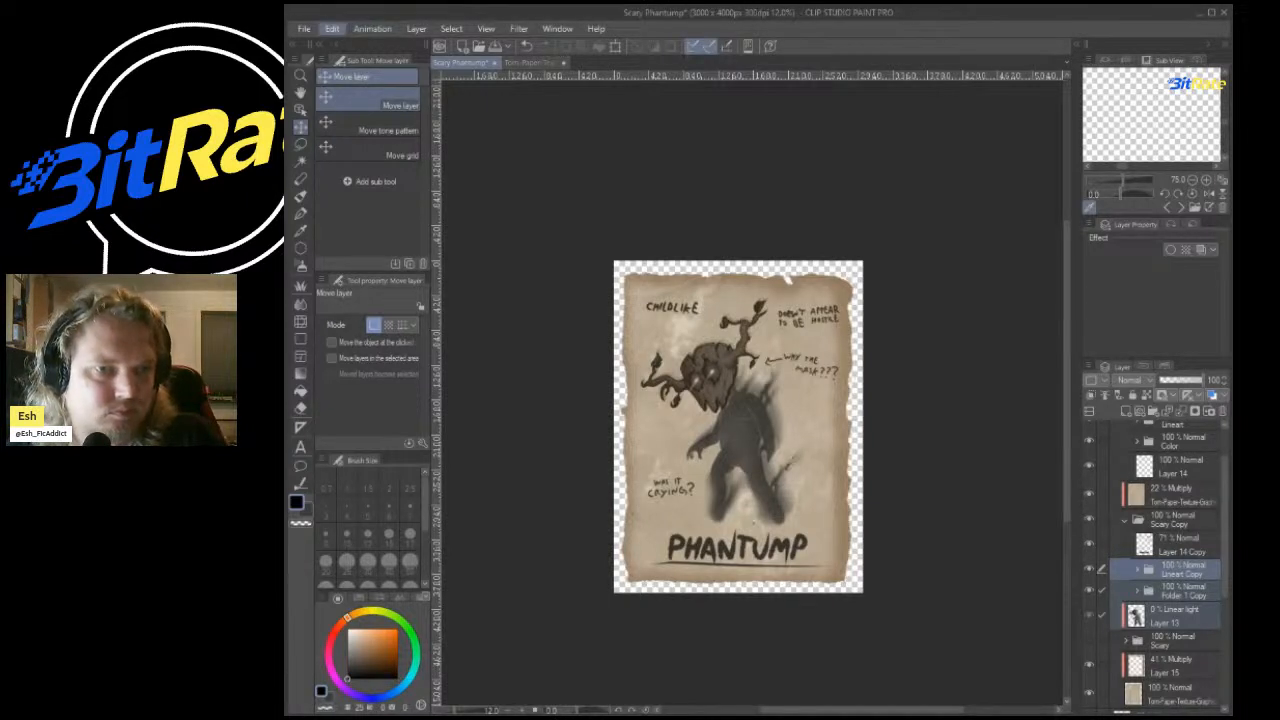
click(375, 268)
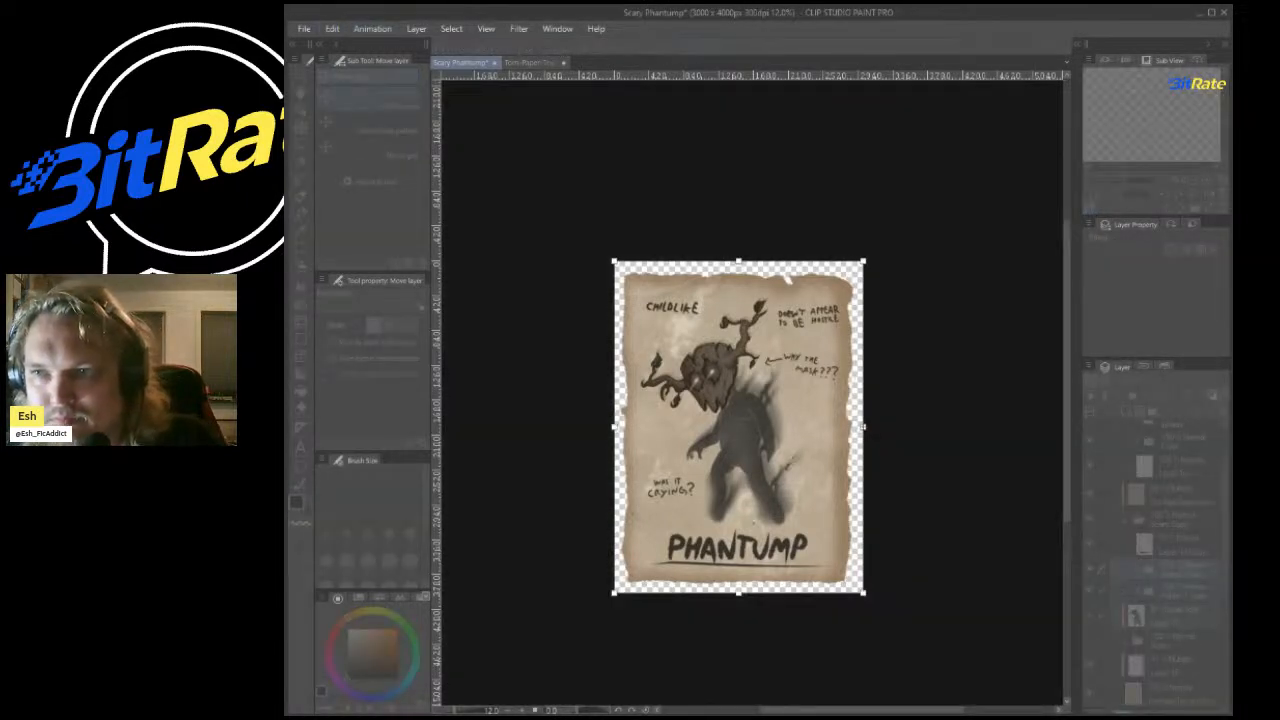
text(5)
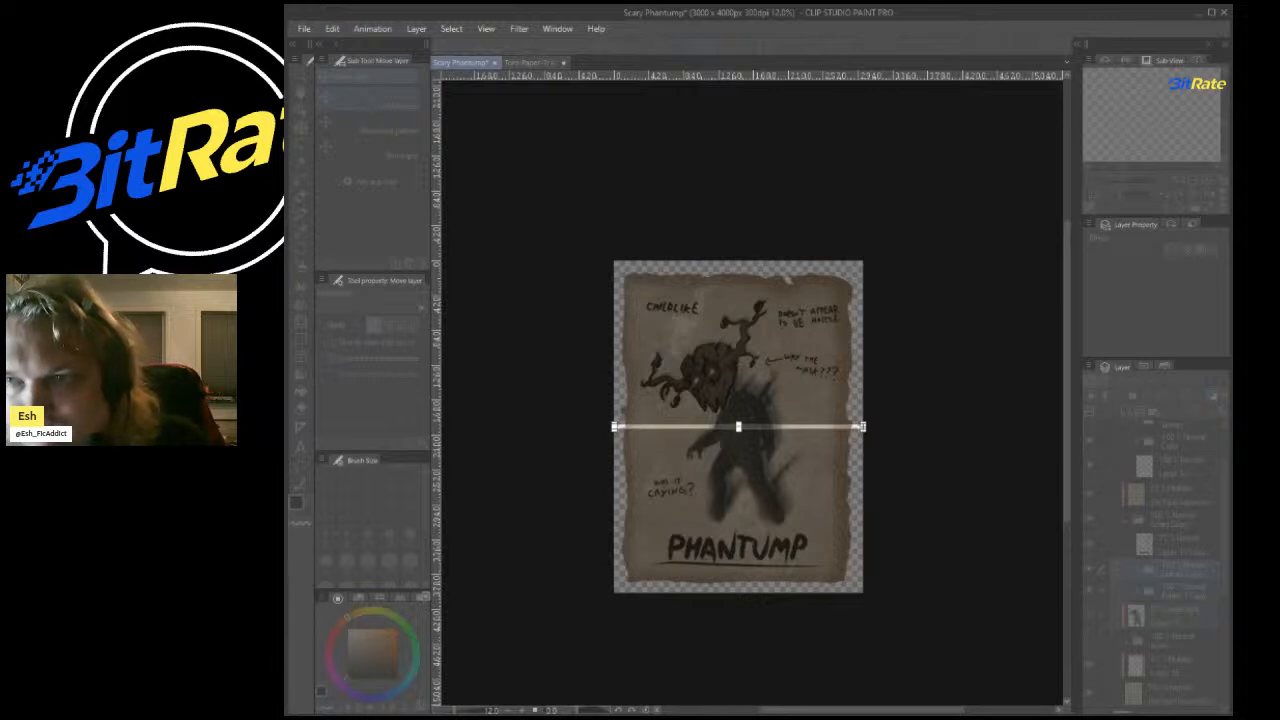
text(005500)
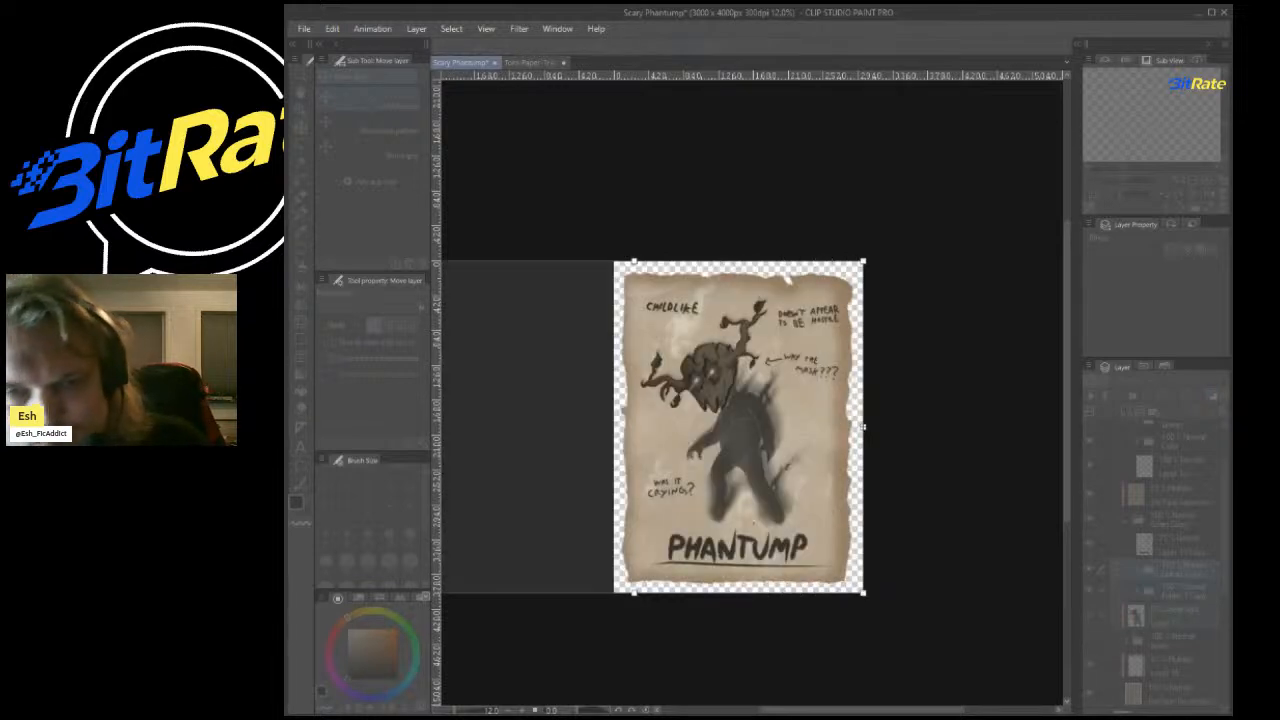
key(Return)
scroll(832, 228, down, 3)
scroll(806, 272, up, 4)
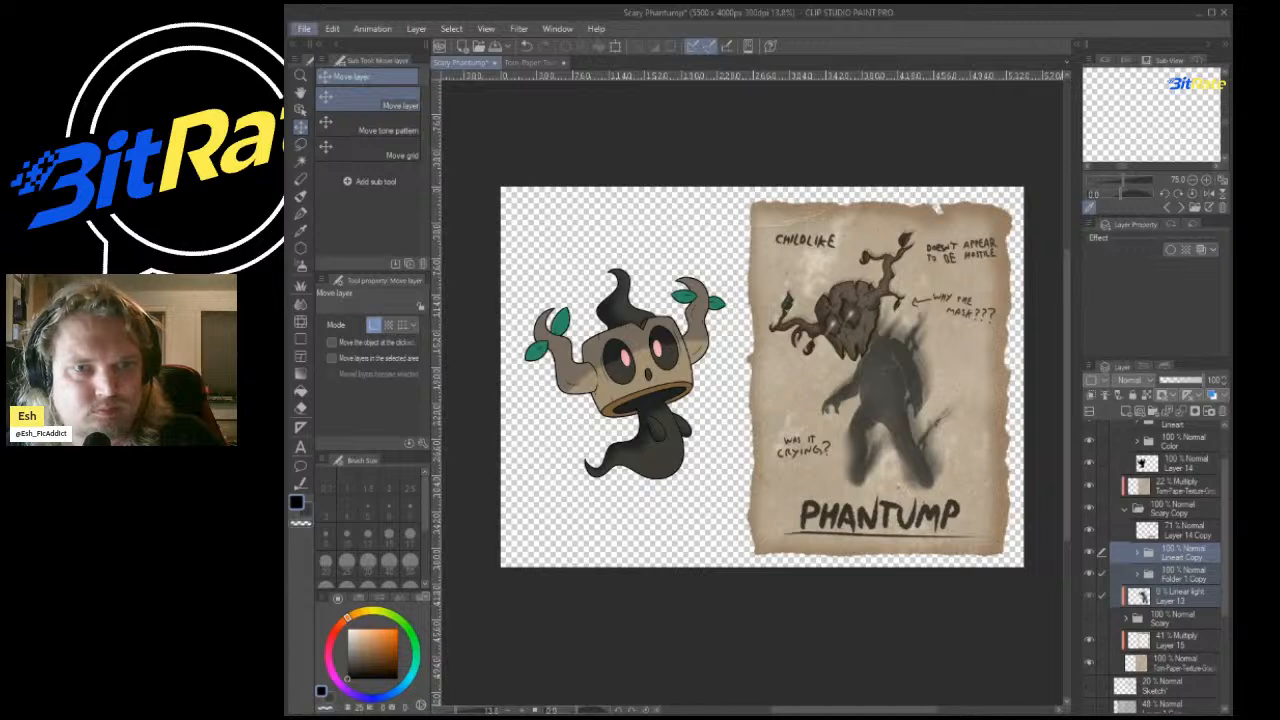
Hide Layer 15, the base paper texture layer and the Layer 14 Copy notes, leaving both Phantumps on transparency.
key(alt+Tab)
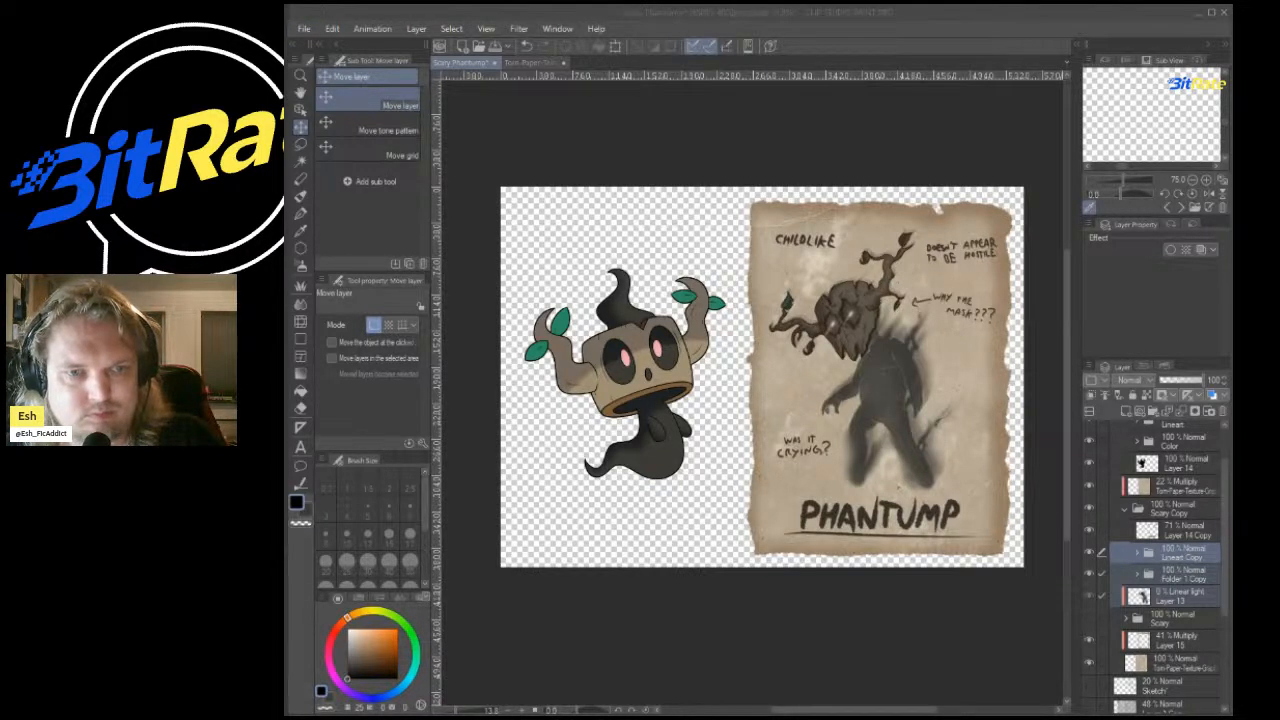
key(alt+Tab)
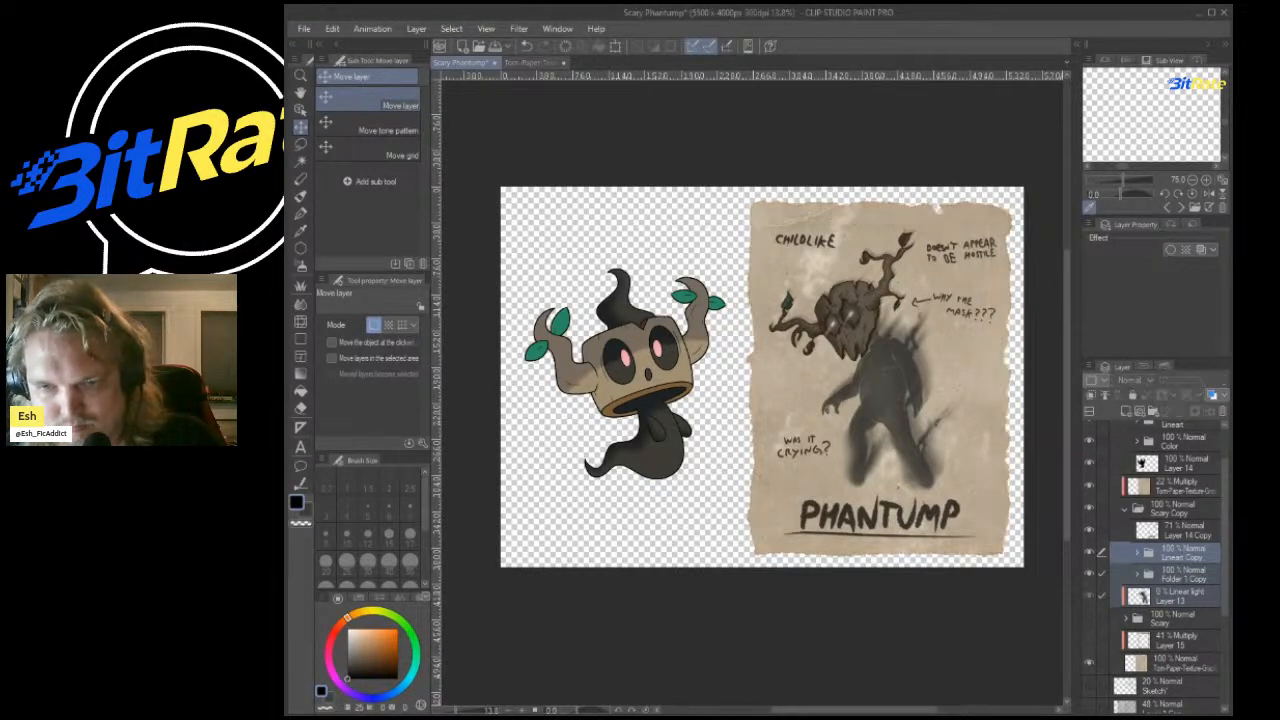
click(1089, 662)
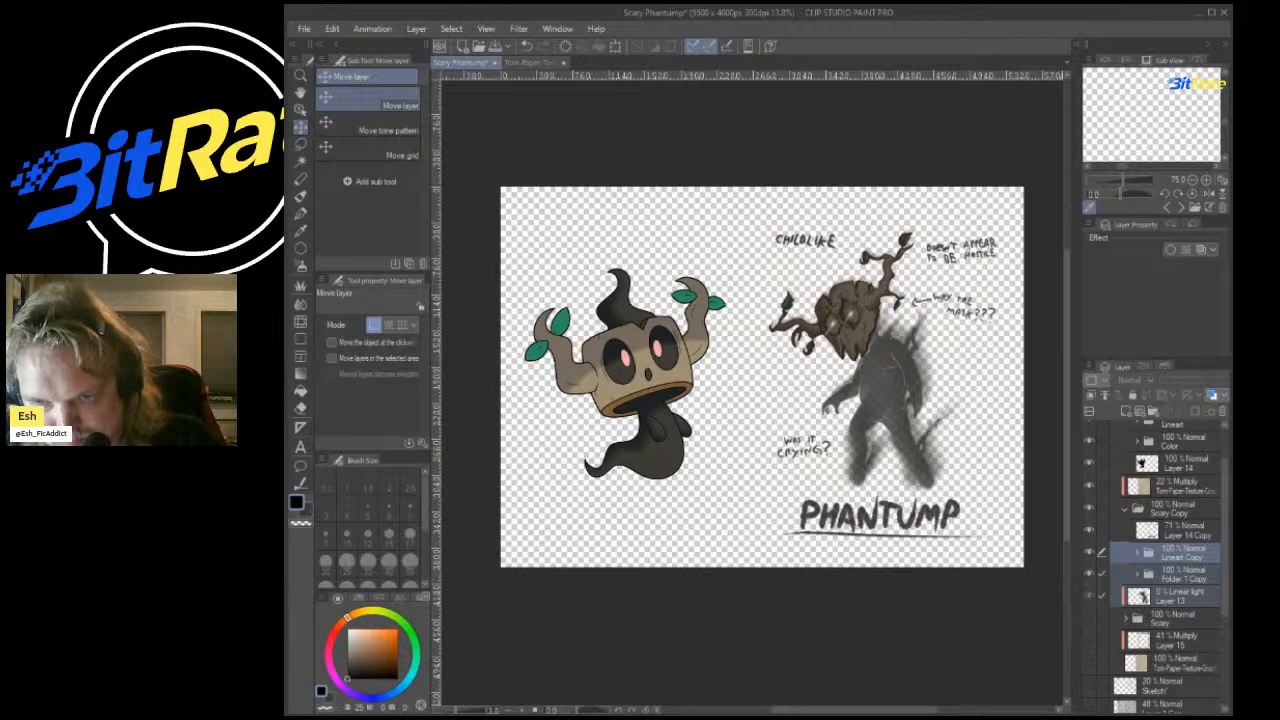
scroll(1160, 560, up, 2)
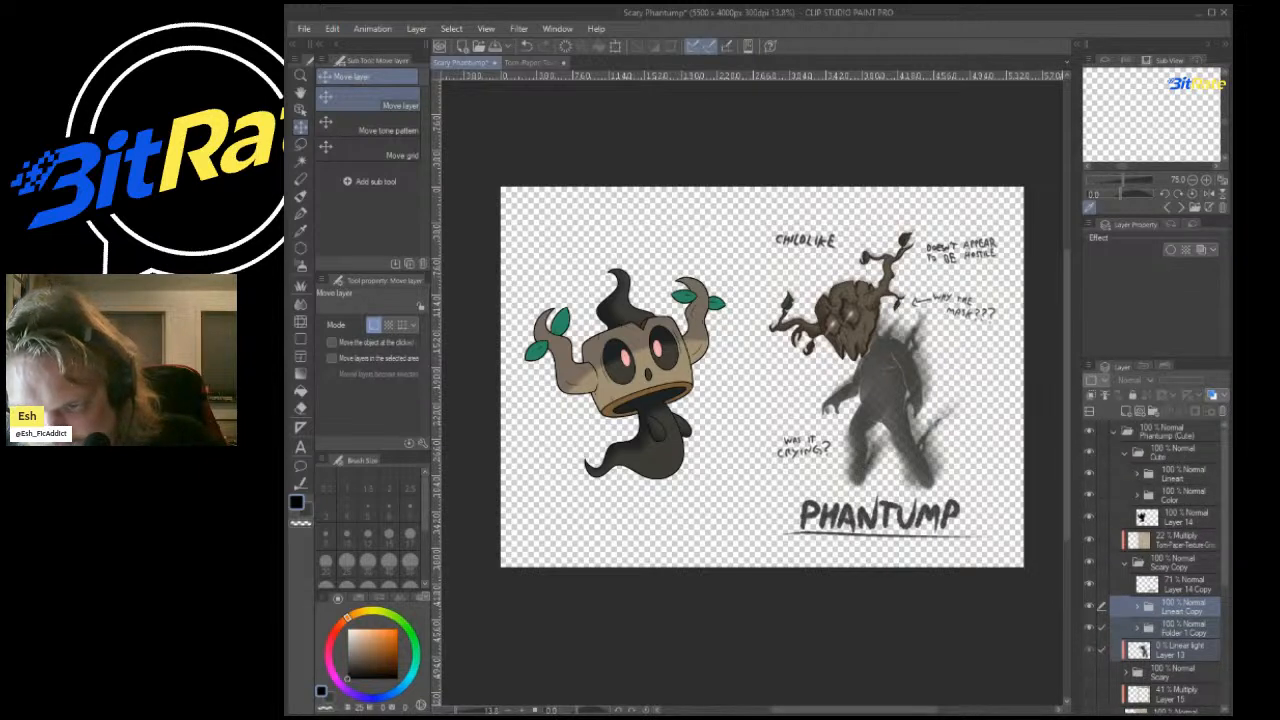
click(1089, 584)
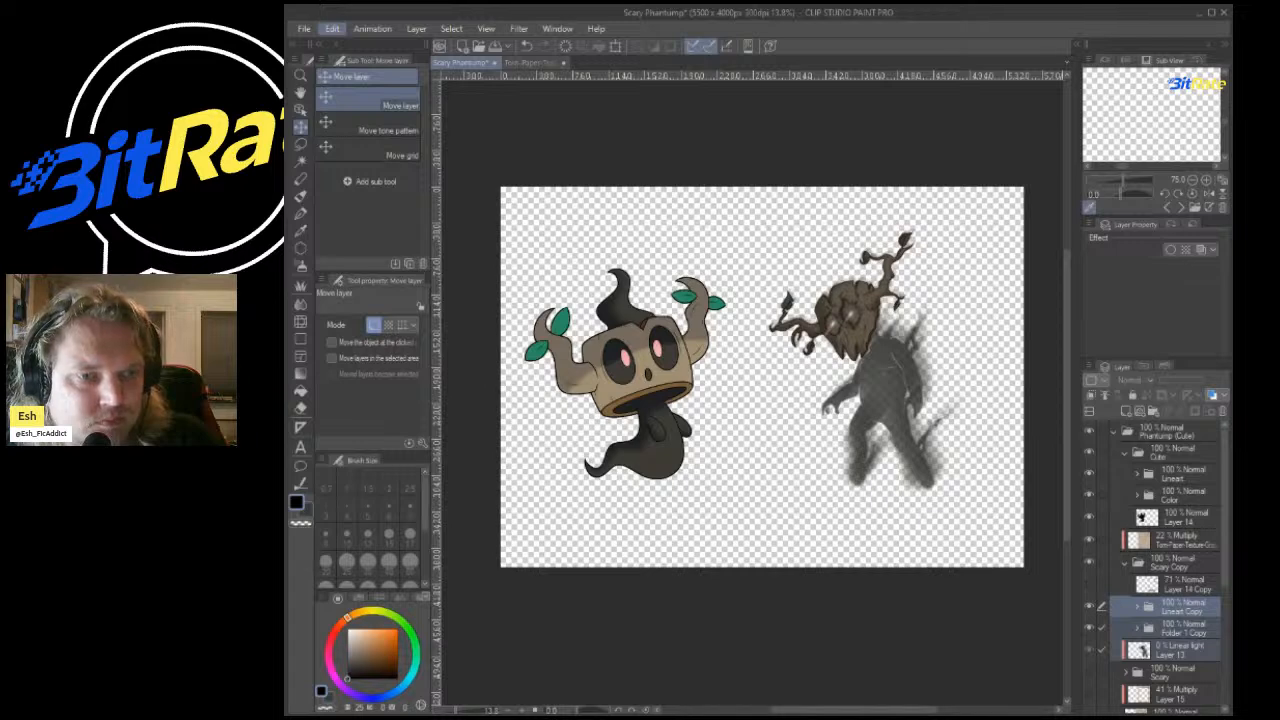
Reduce the canvas height to 3250 px, cropping empty space above and below both Phantumps while keeping the full width.
click(390, 362)
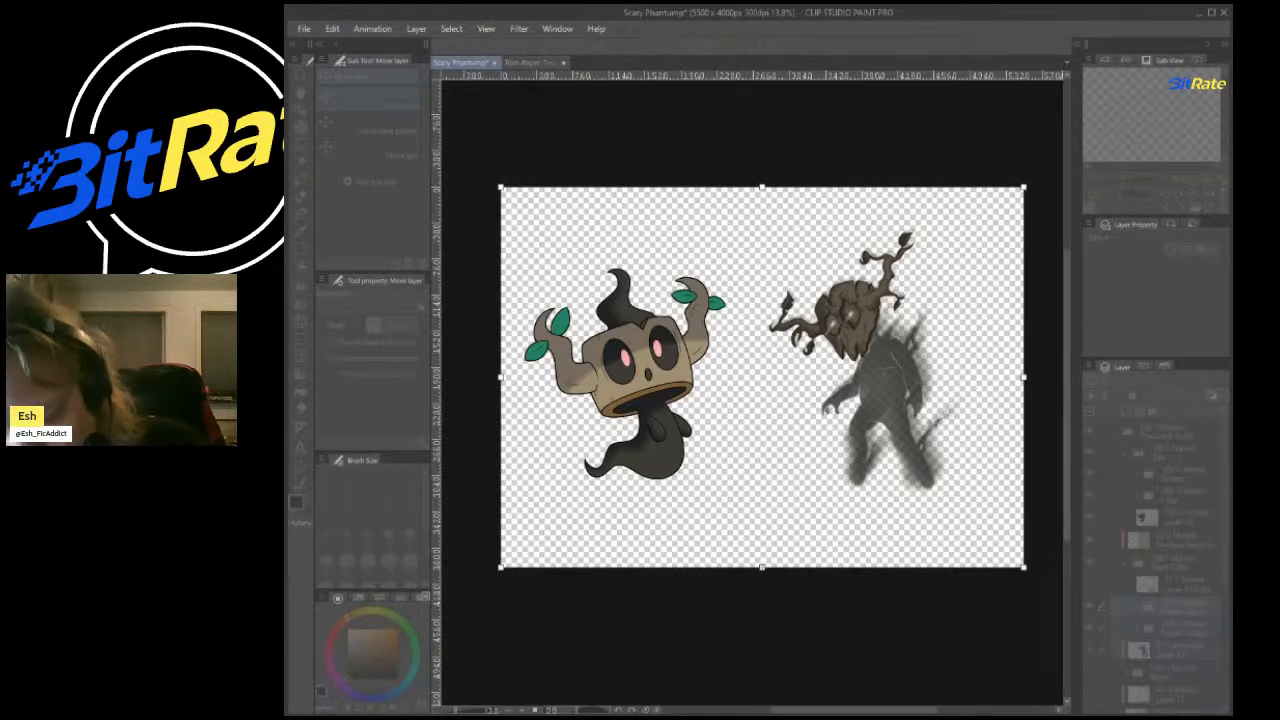
text(3750)
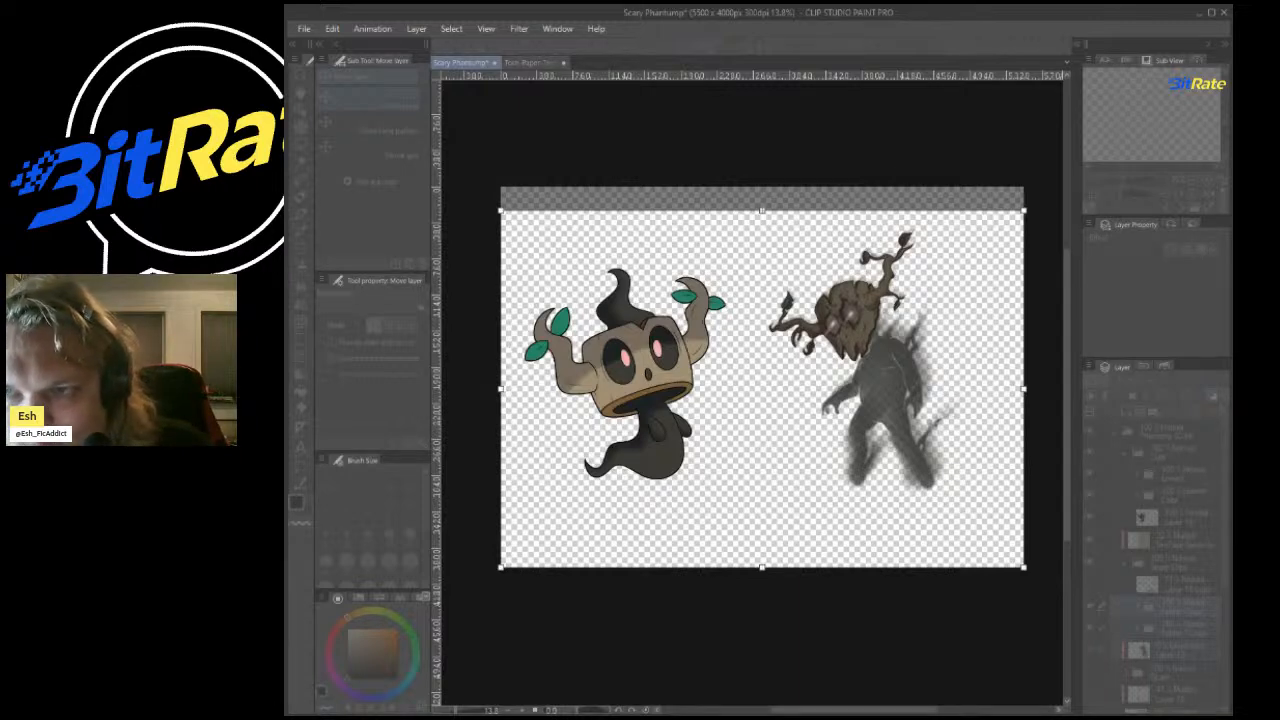
text(500)
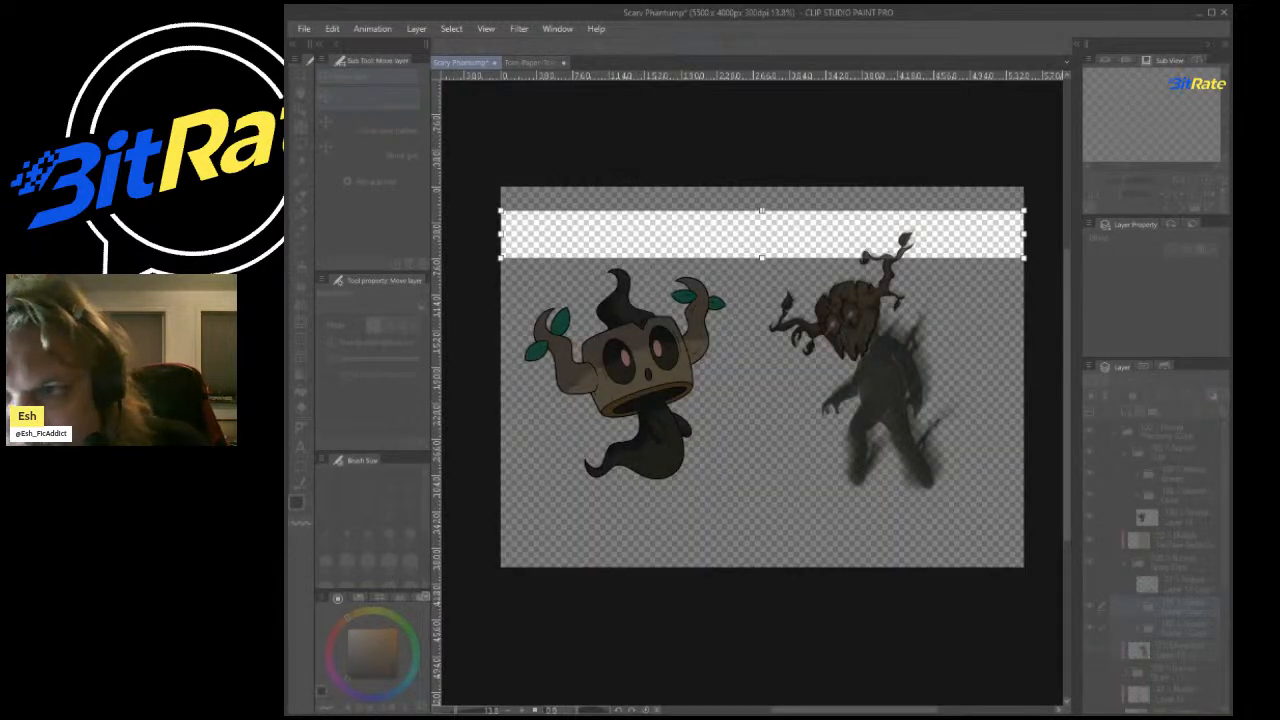
text(3)
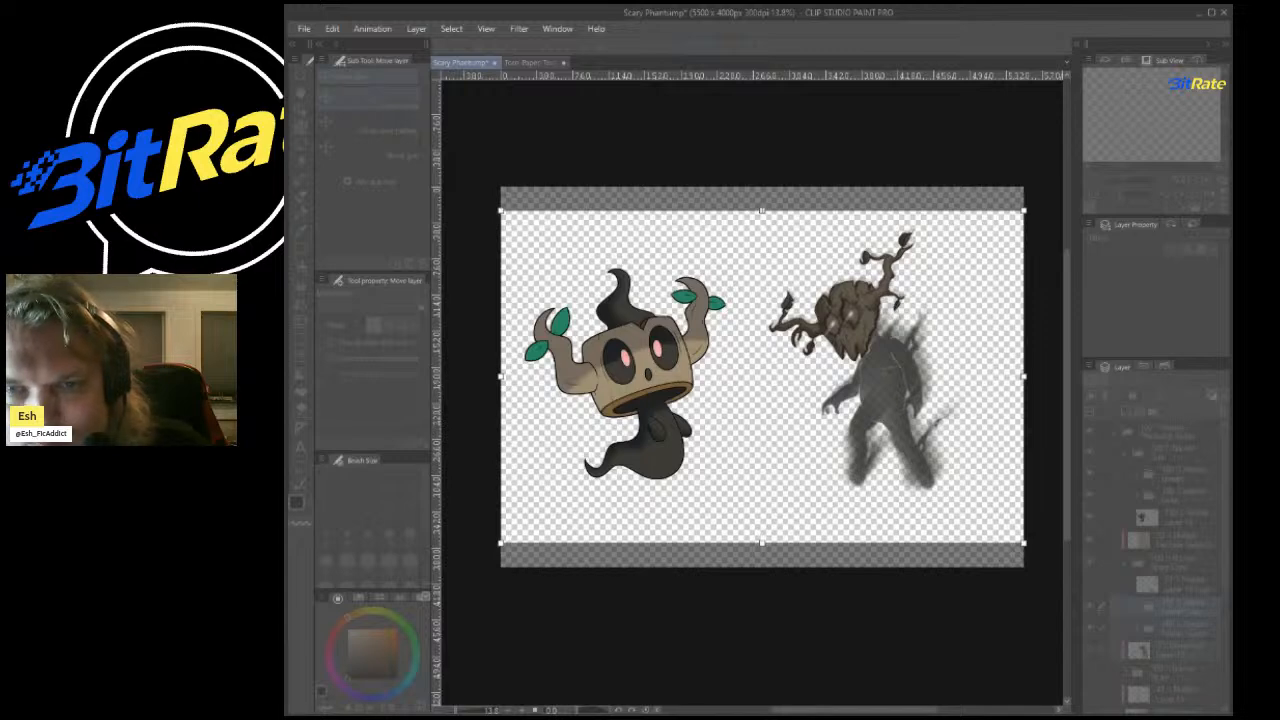
key(Delete)
text(2)
key(Delete)
text(5)
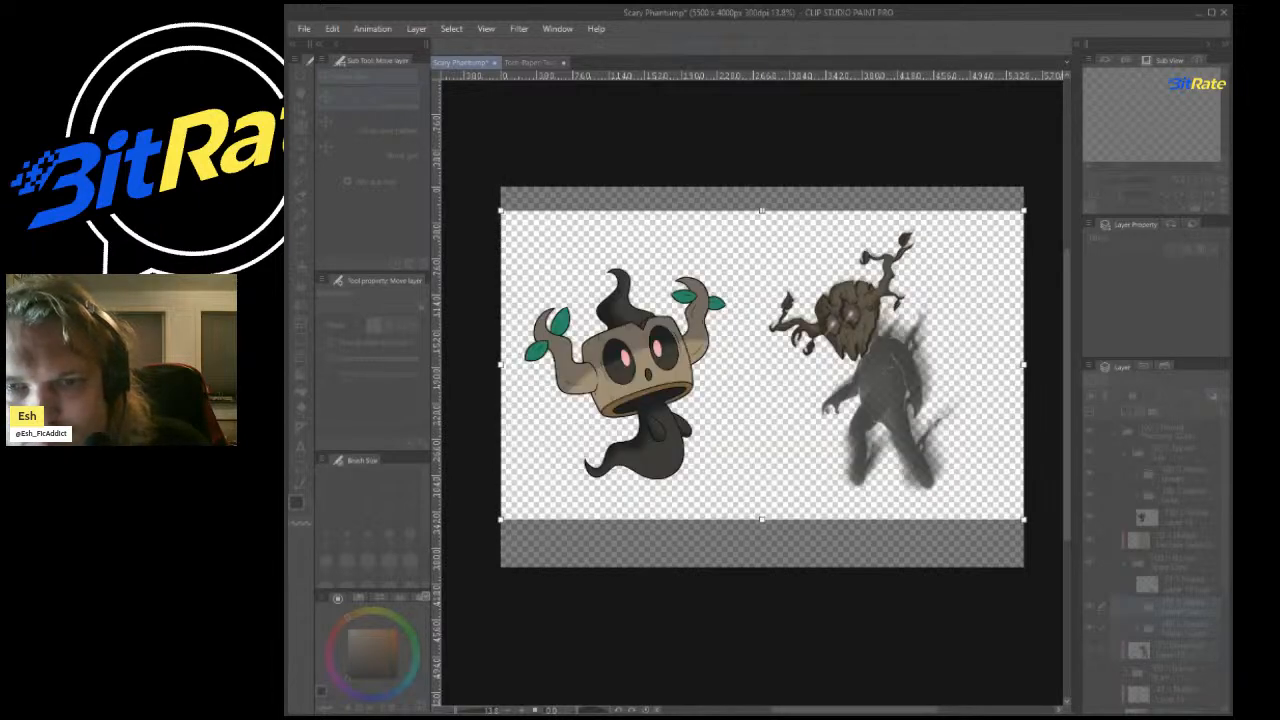
key(Return)
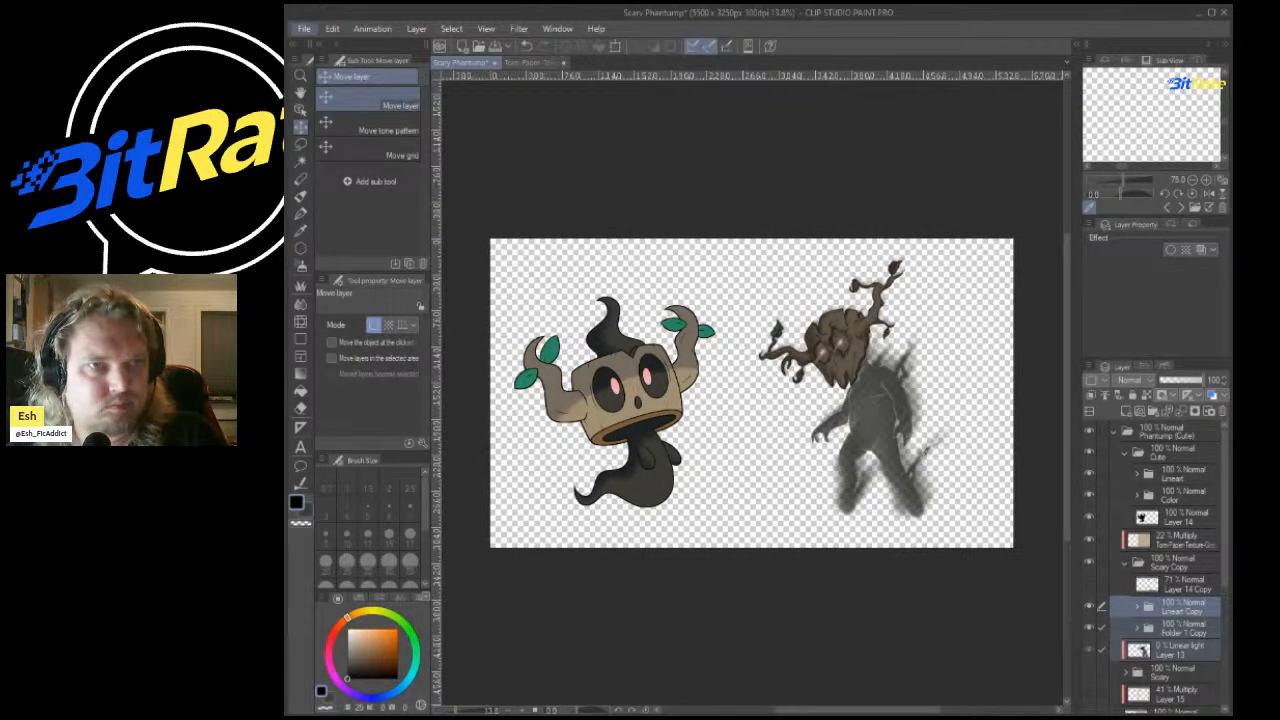
Start saving the cropped transparent artwork of both Phantumps as a separate file.
click(340, 125)
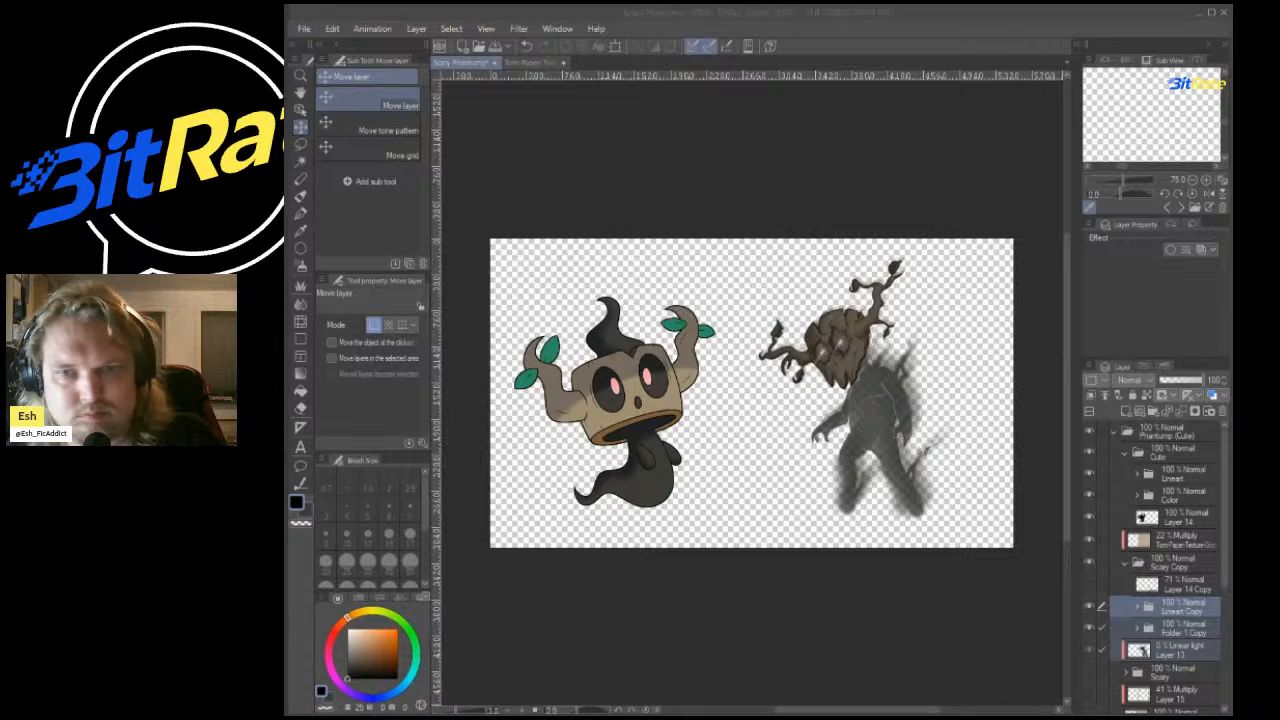